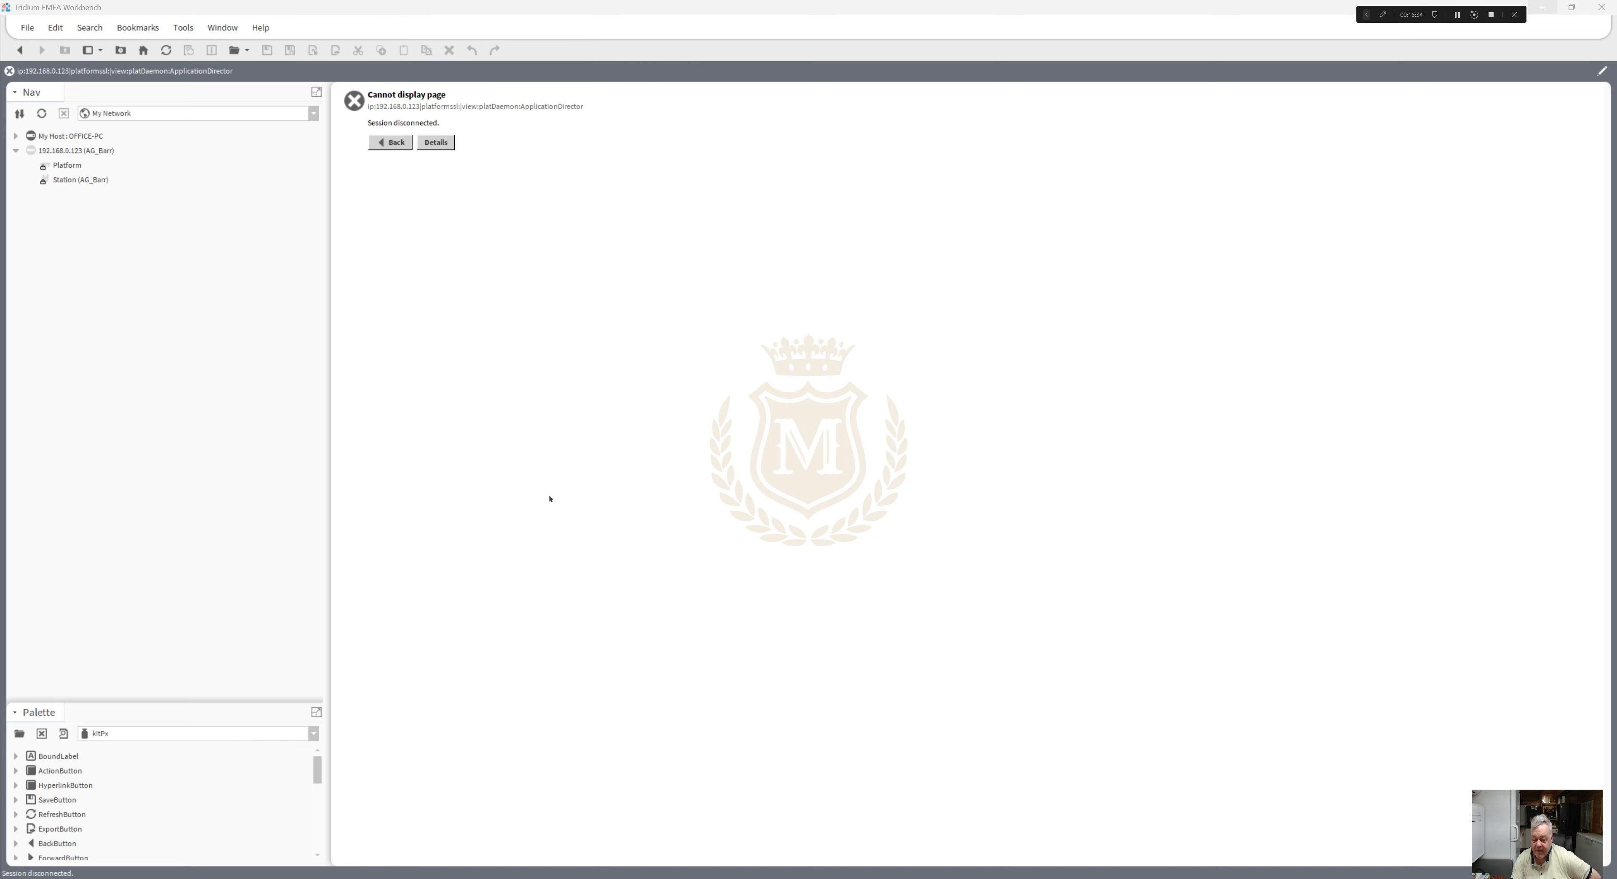
- Connect to the AG_Barr host's platform with the remembered credentials
double_click(59, 167)
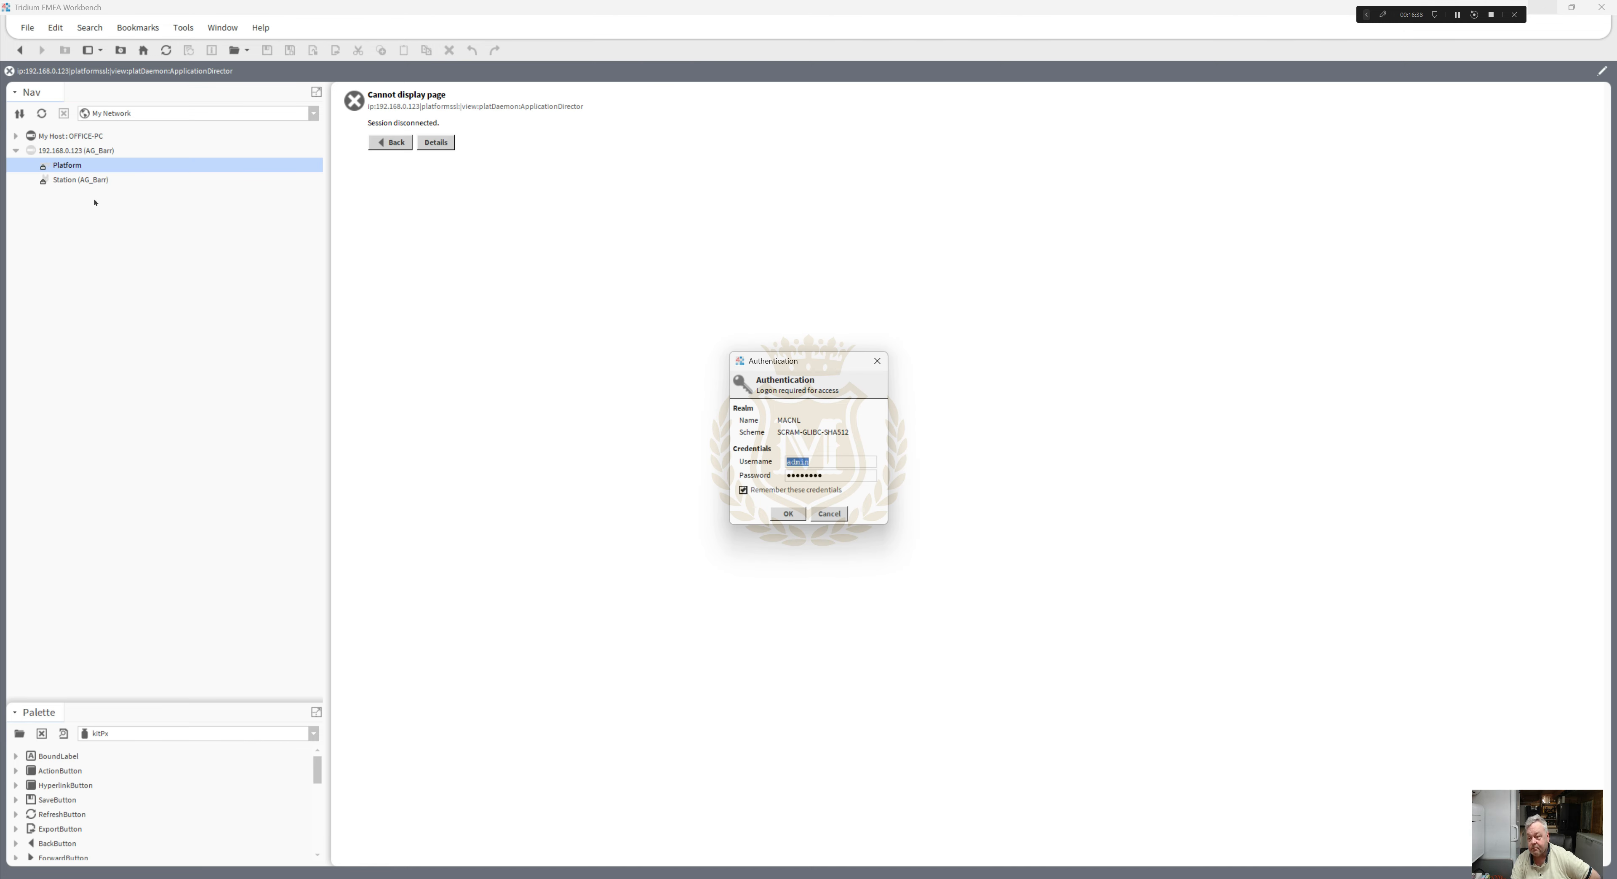
click(787, 512)
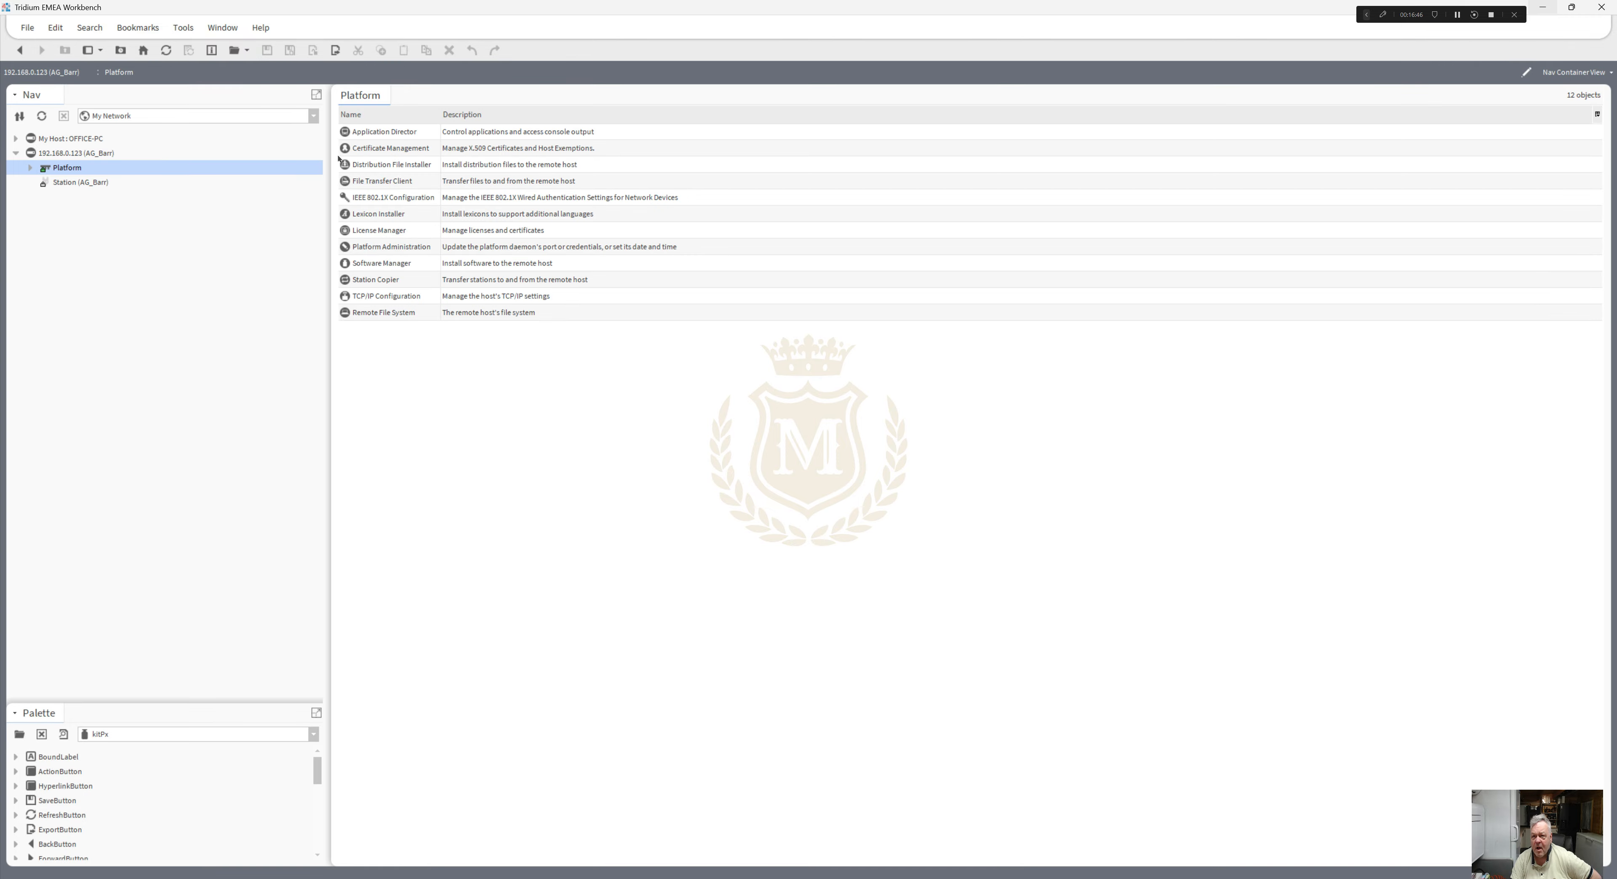
- Start a new station named Pool_AHU_Fareham from the NewControllerStation.ntpl template and continue to the user settings
click(183, 28)
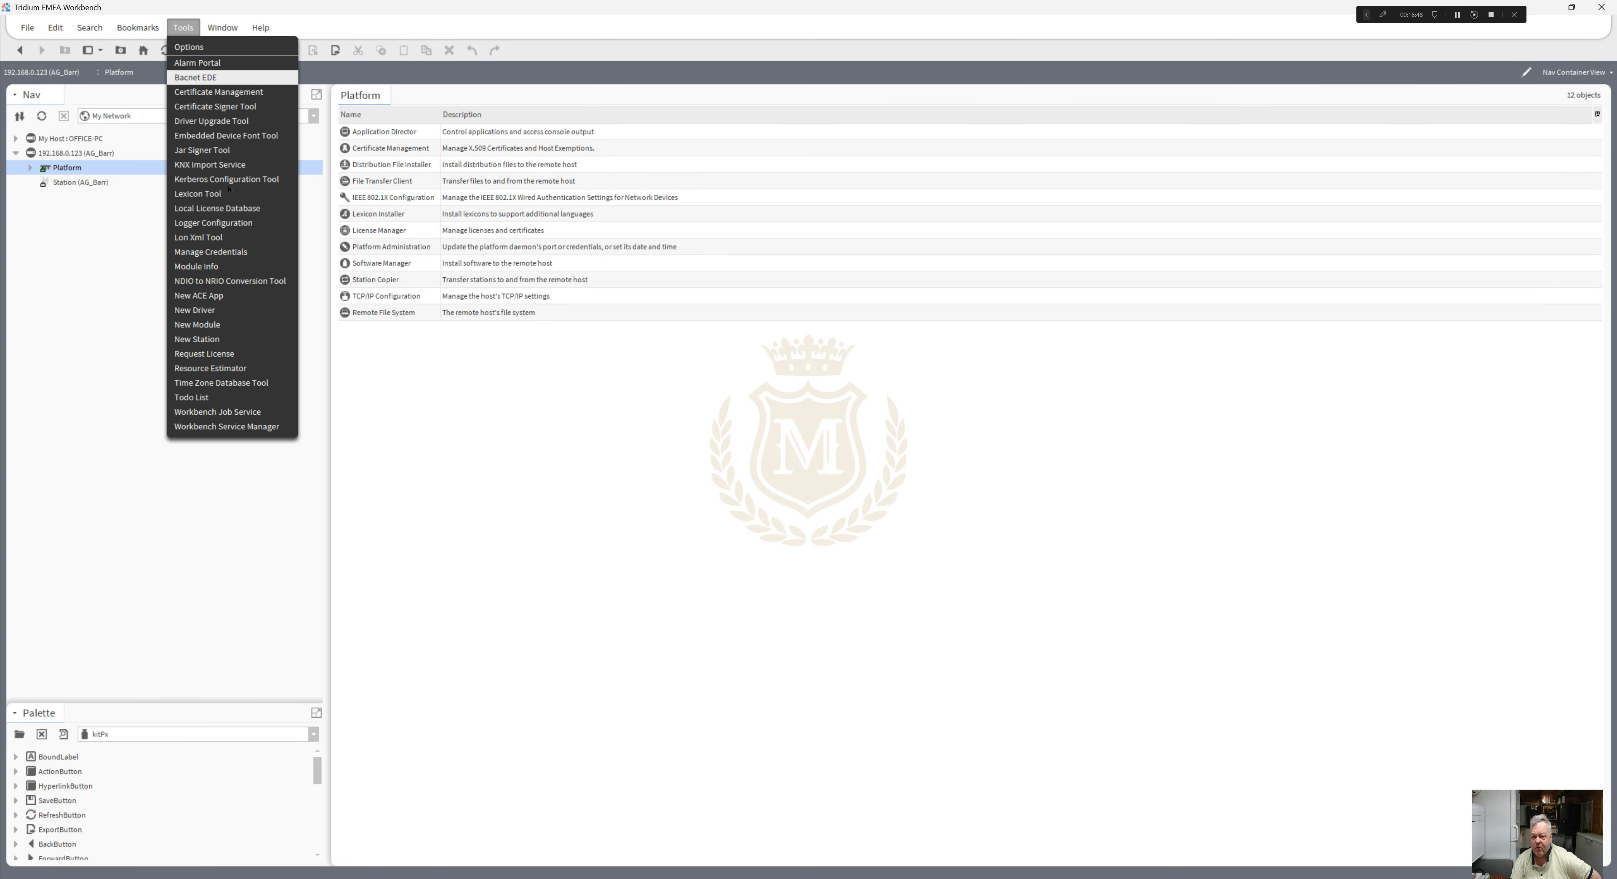
click(219, 339)
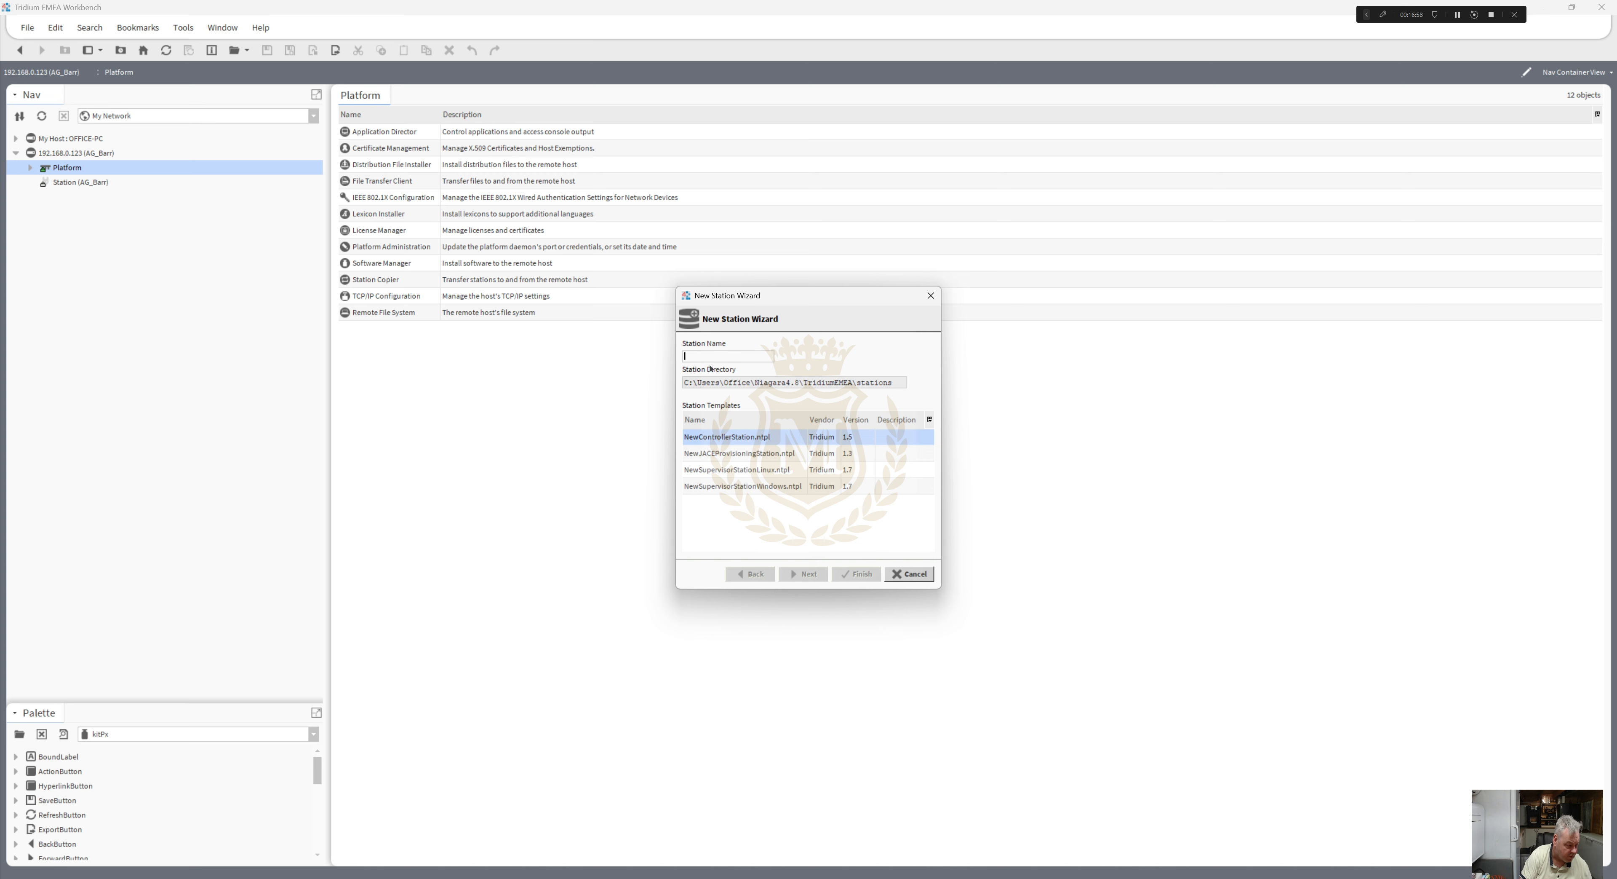
text(Po)
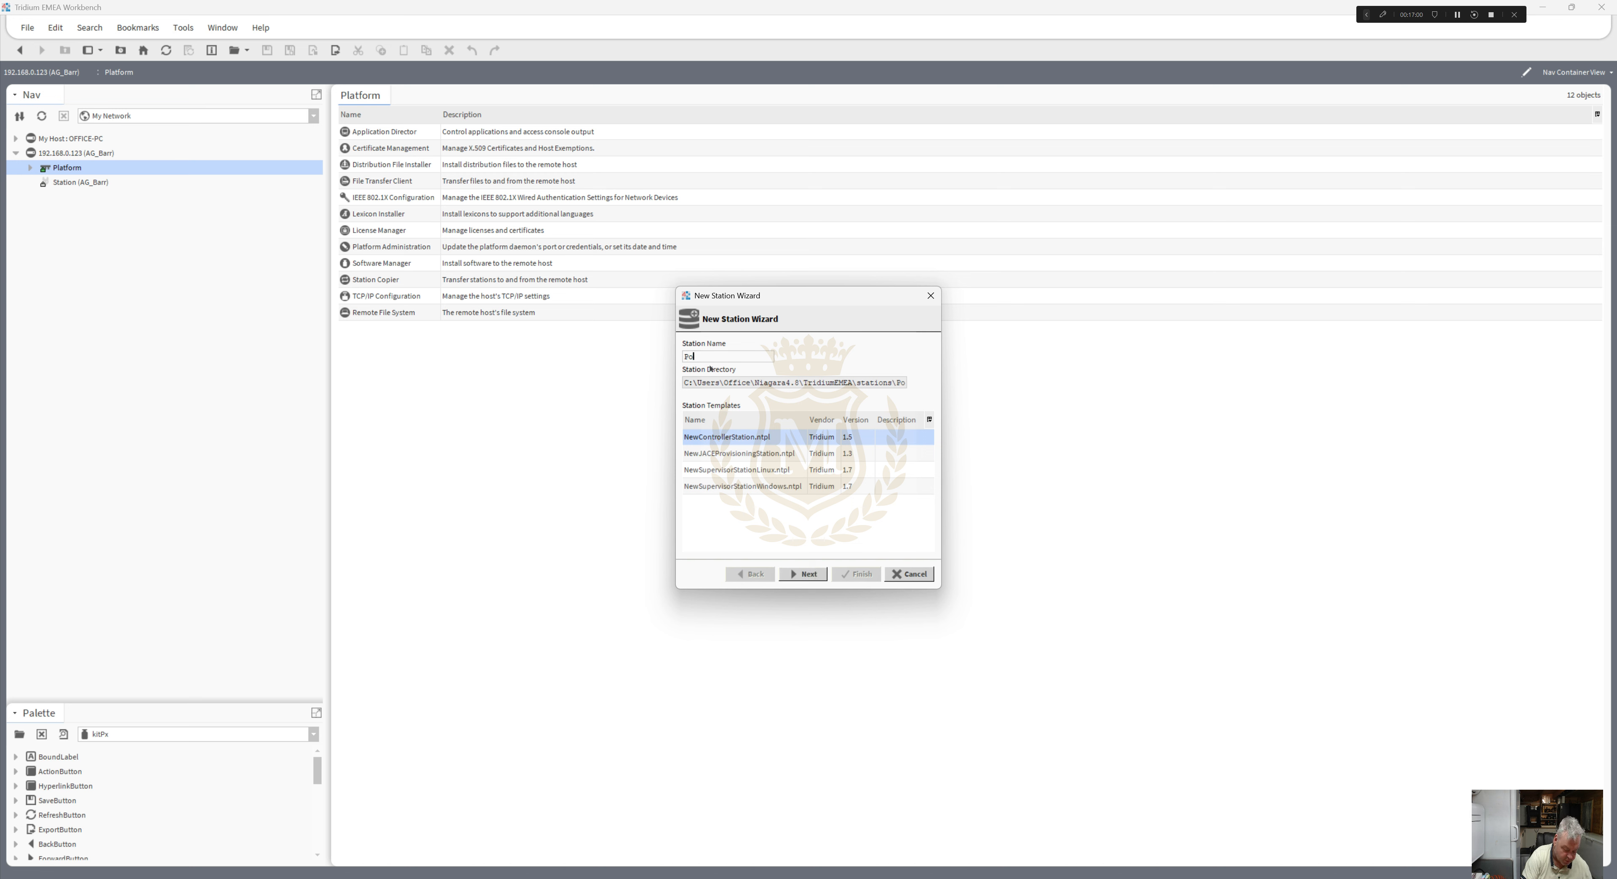
text(ol_AHU)
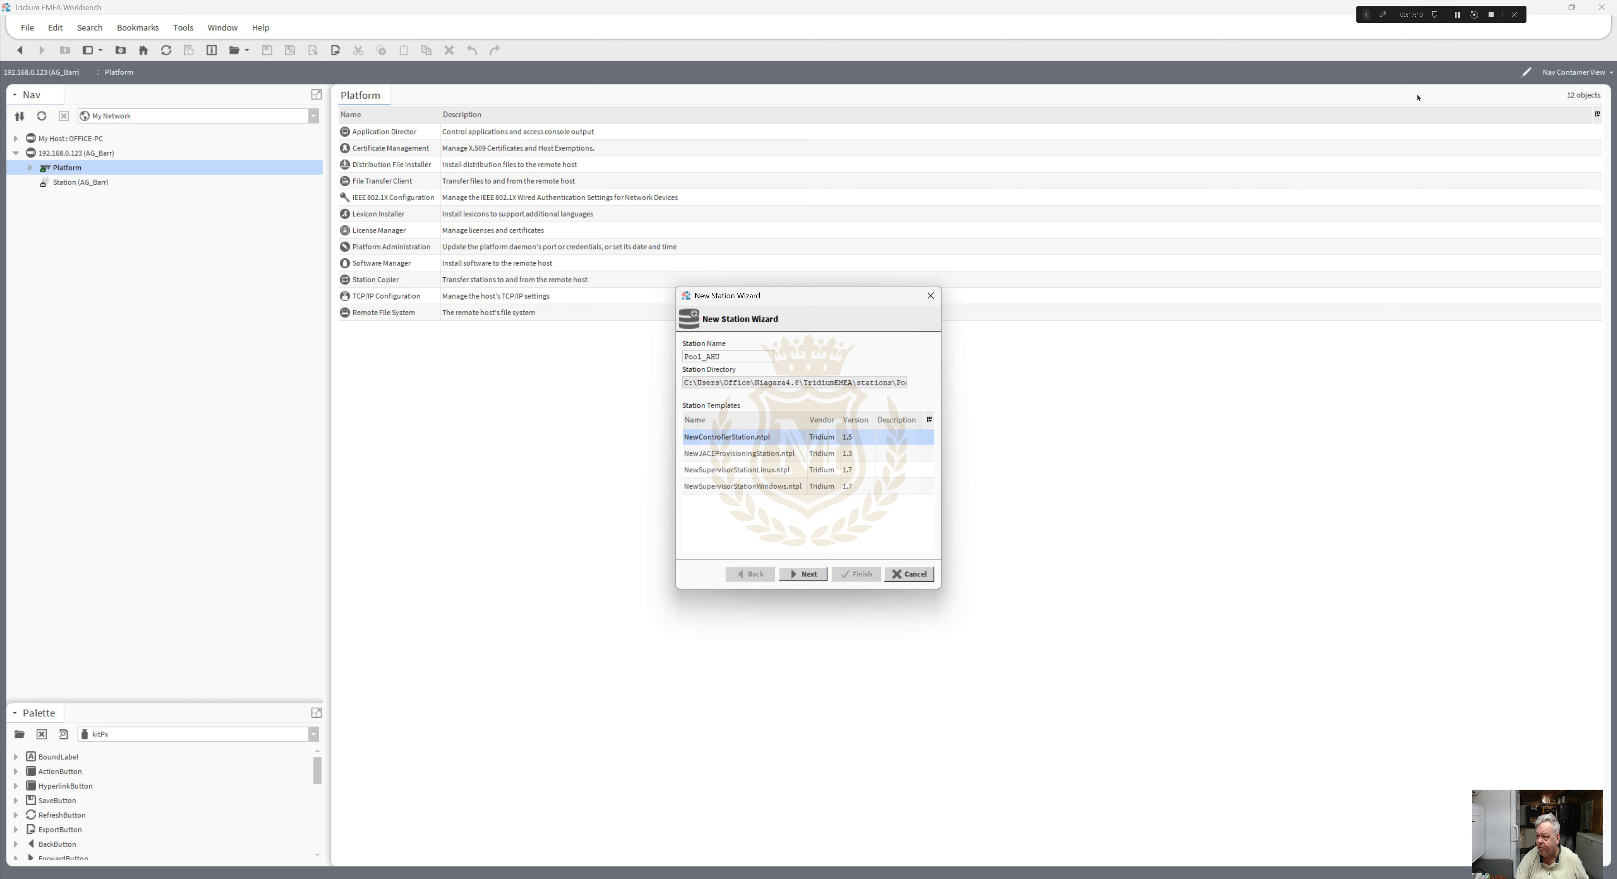
click(1457, 15)
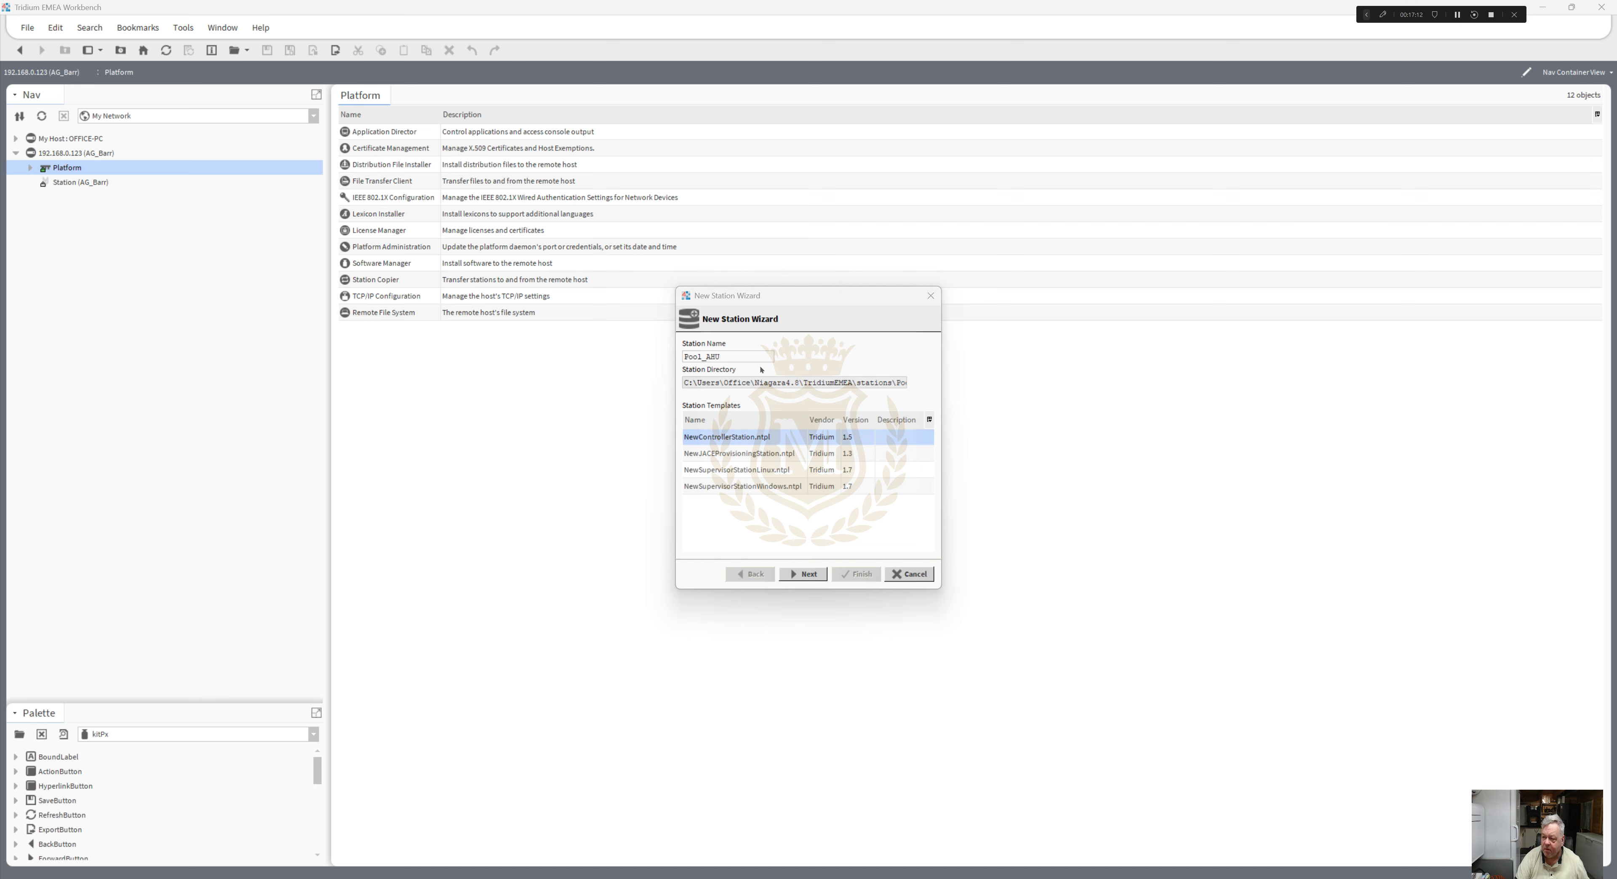
double_click(748, 354)
click(748, 355)
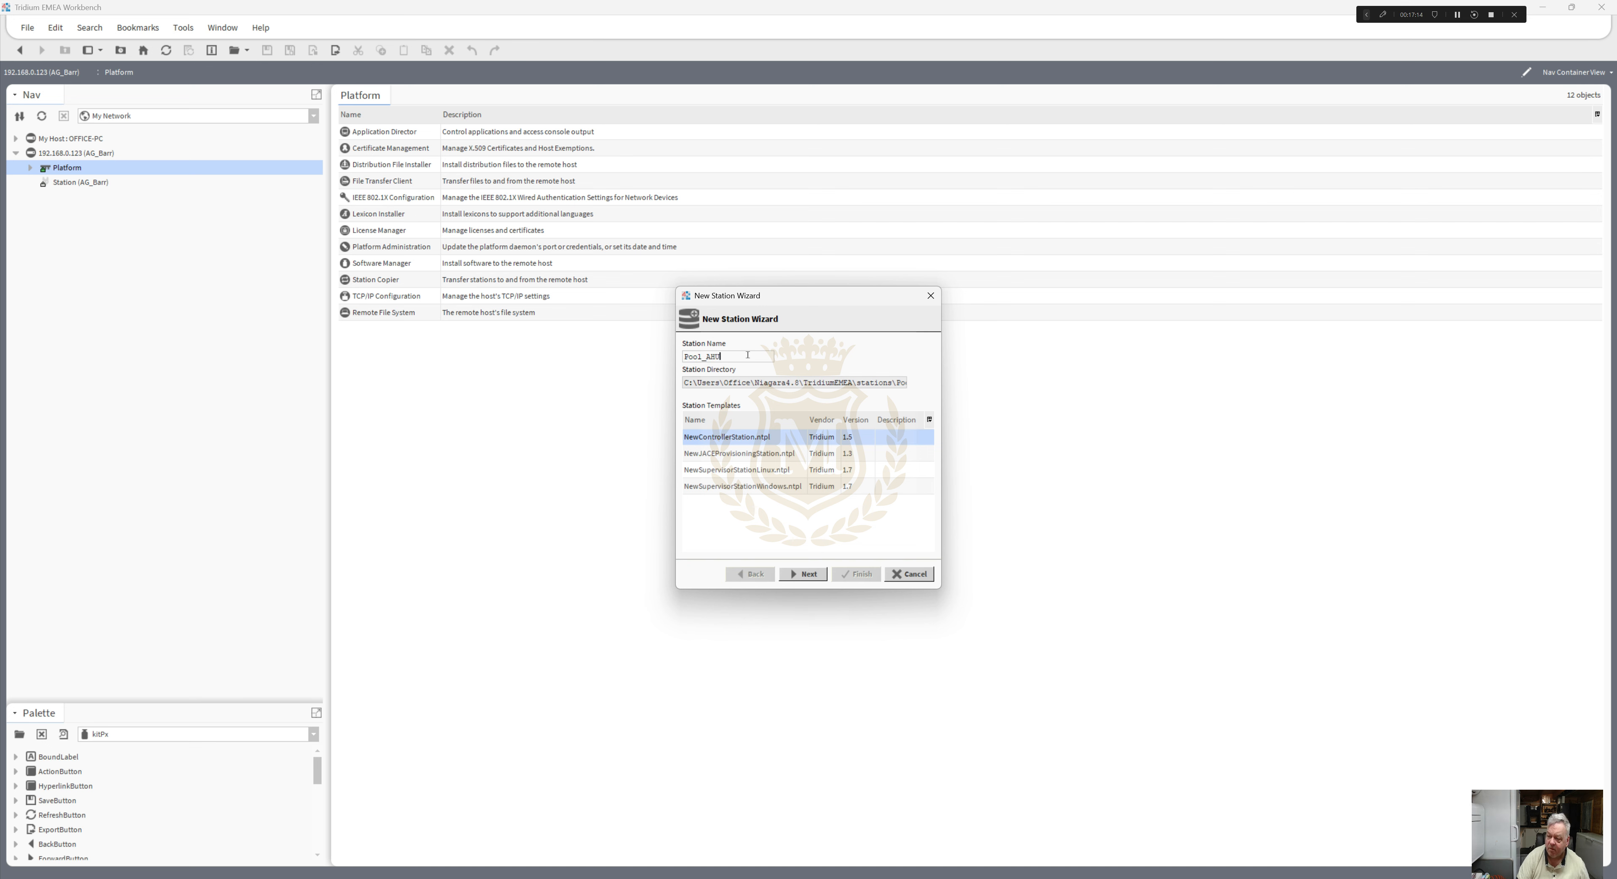
text(_Fa)
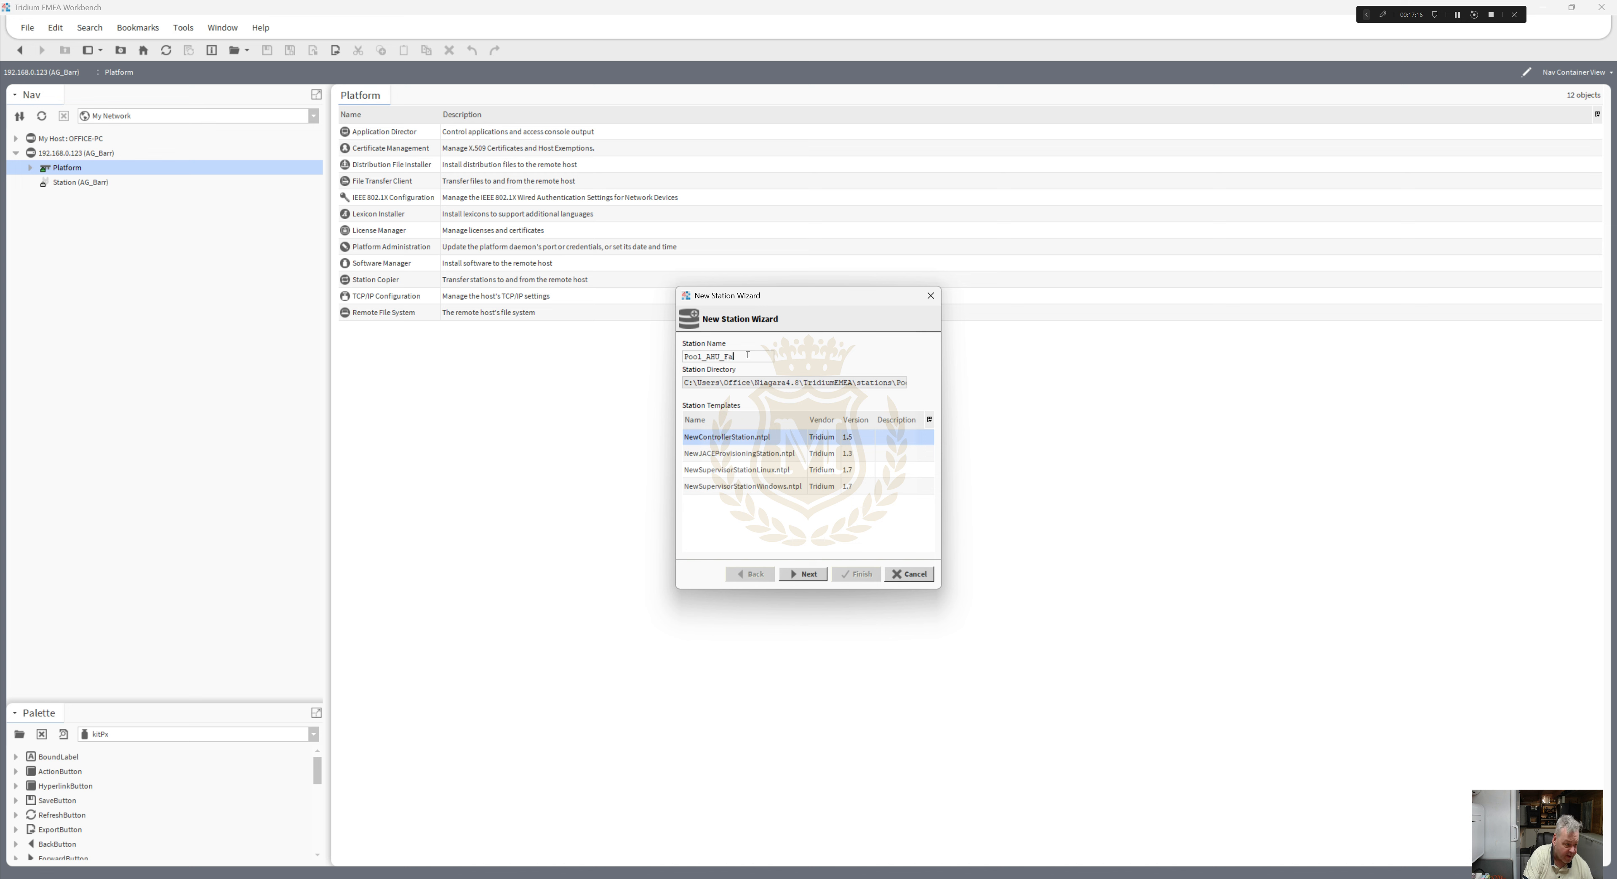
text(reham)
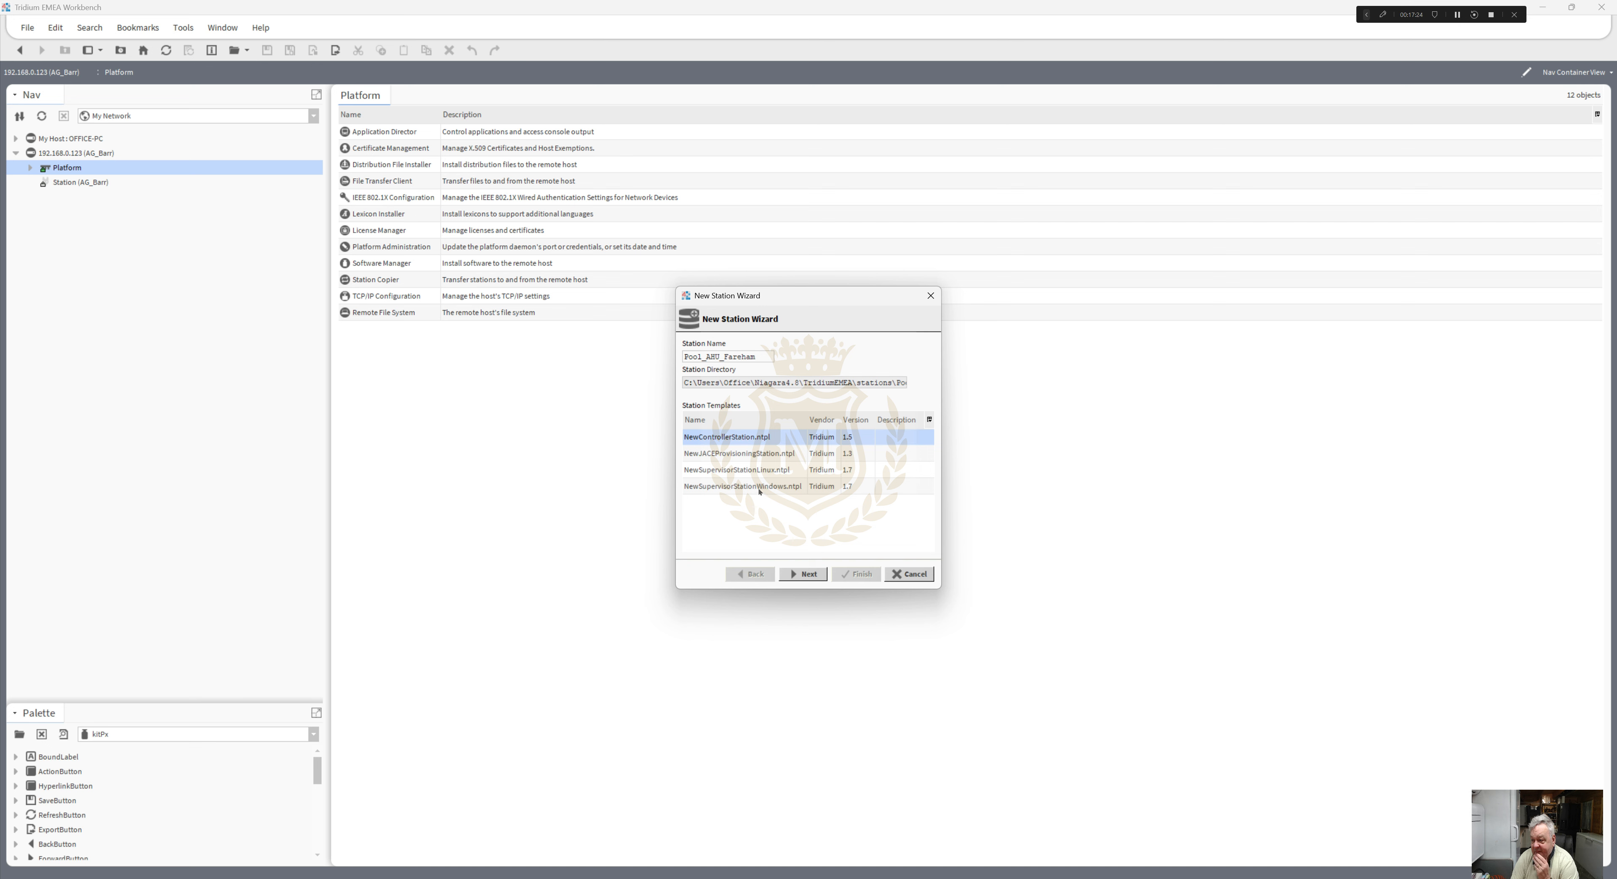
click(813, 574)
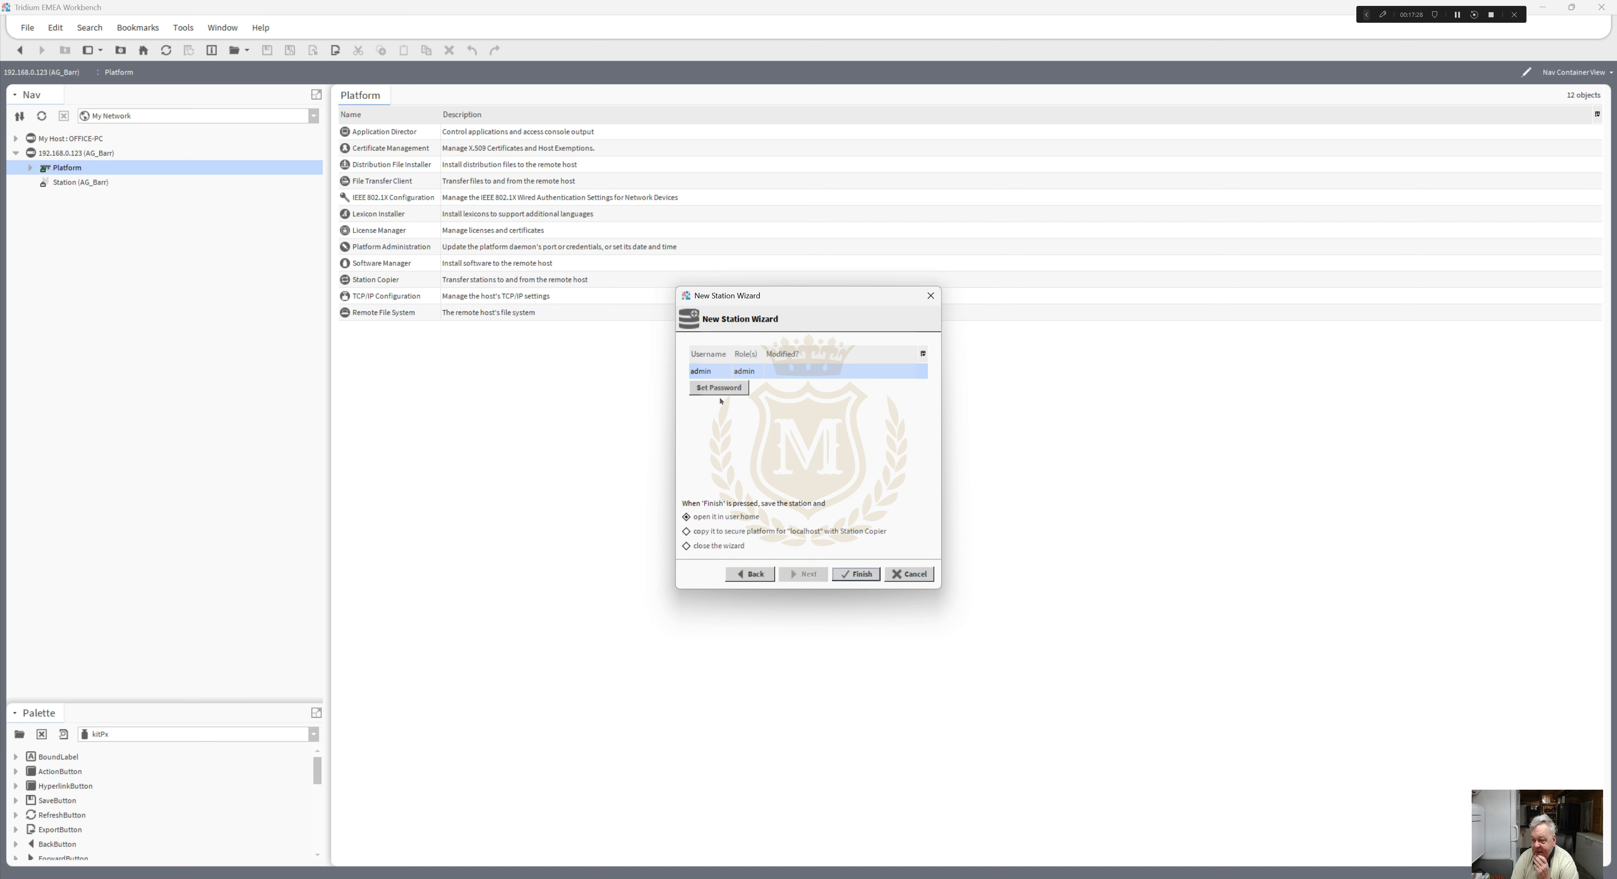
- Set and confirm the admin user's password, and finish the new station with the option to open it in user home
click(722, 391)
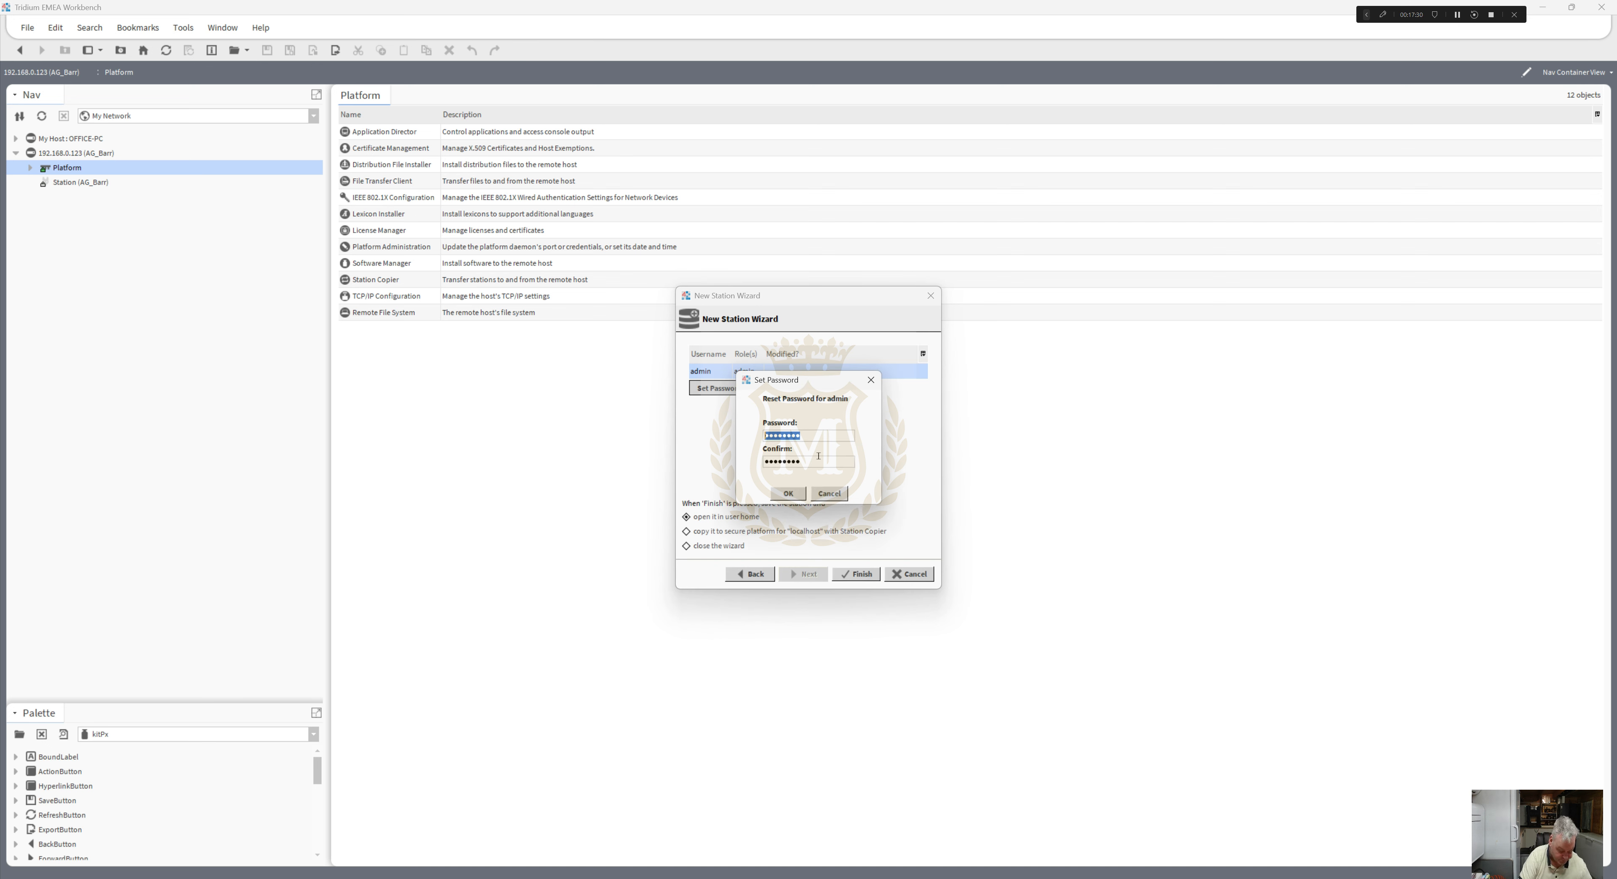
text(•••••••••)
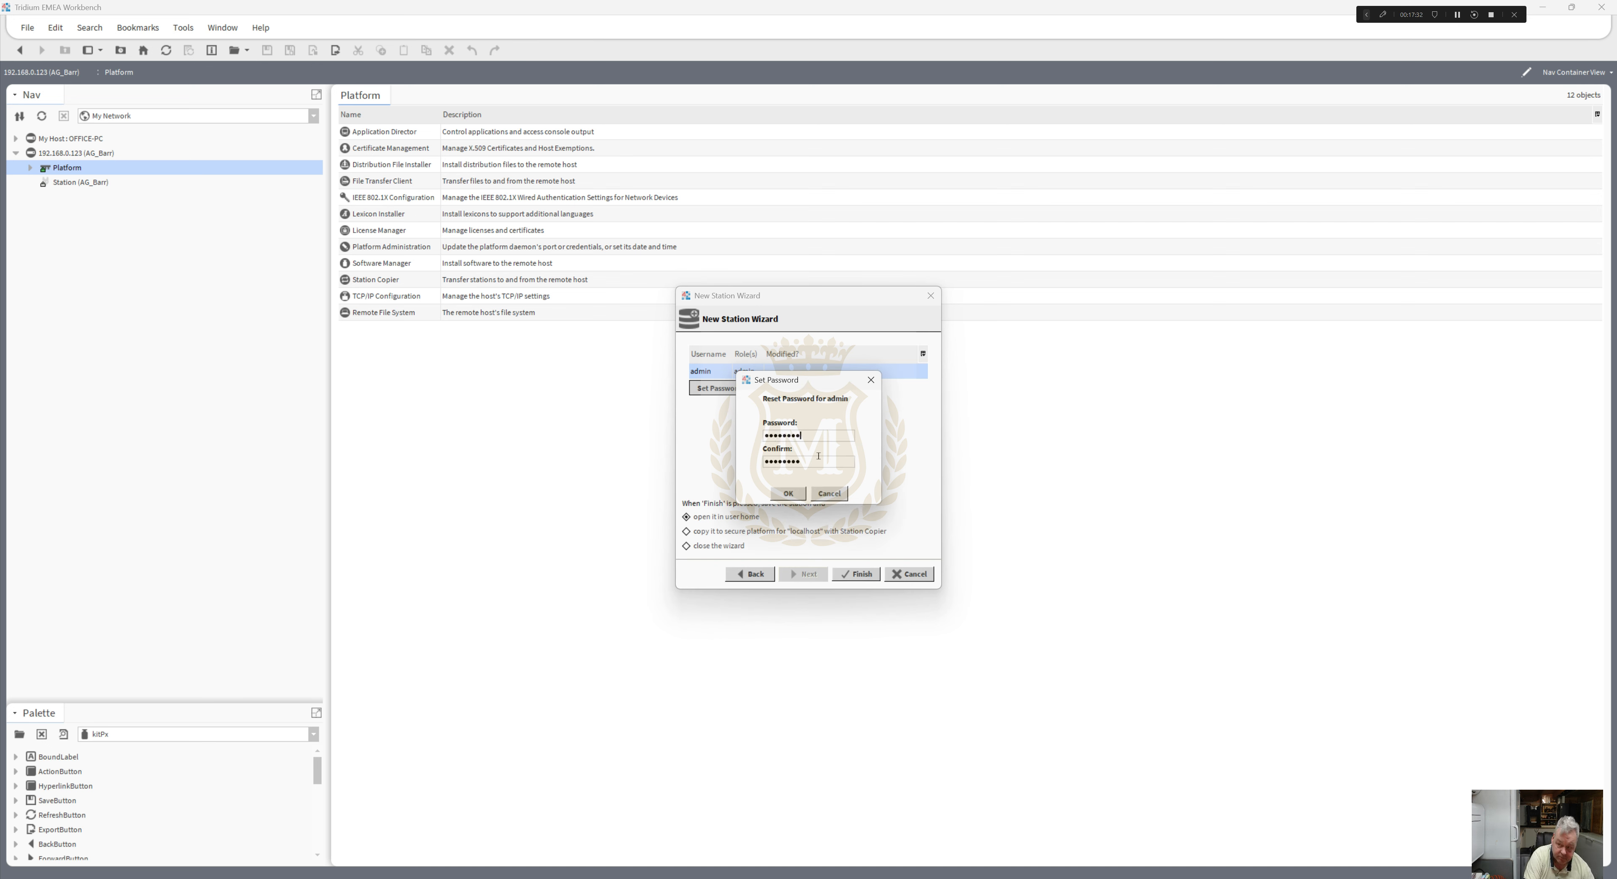
key(Tab)
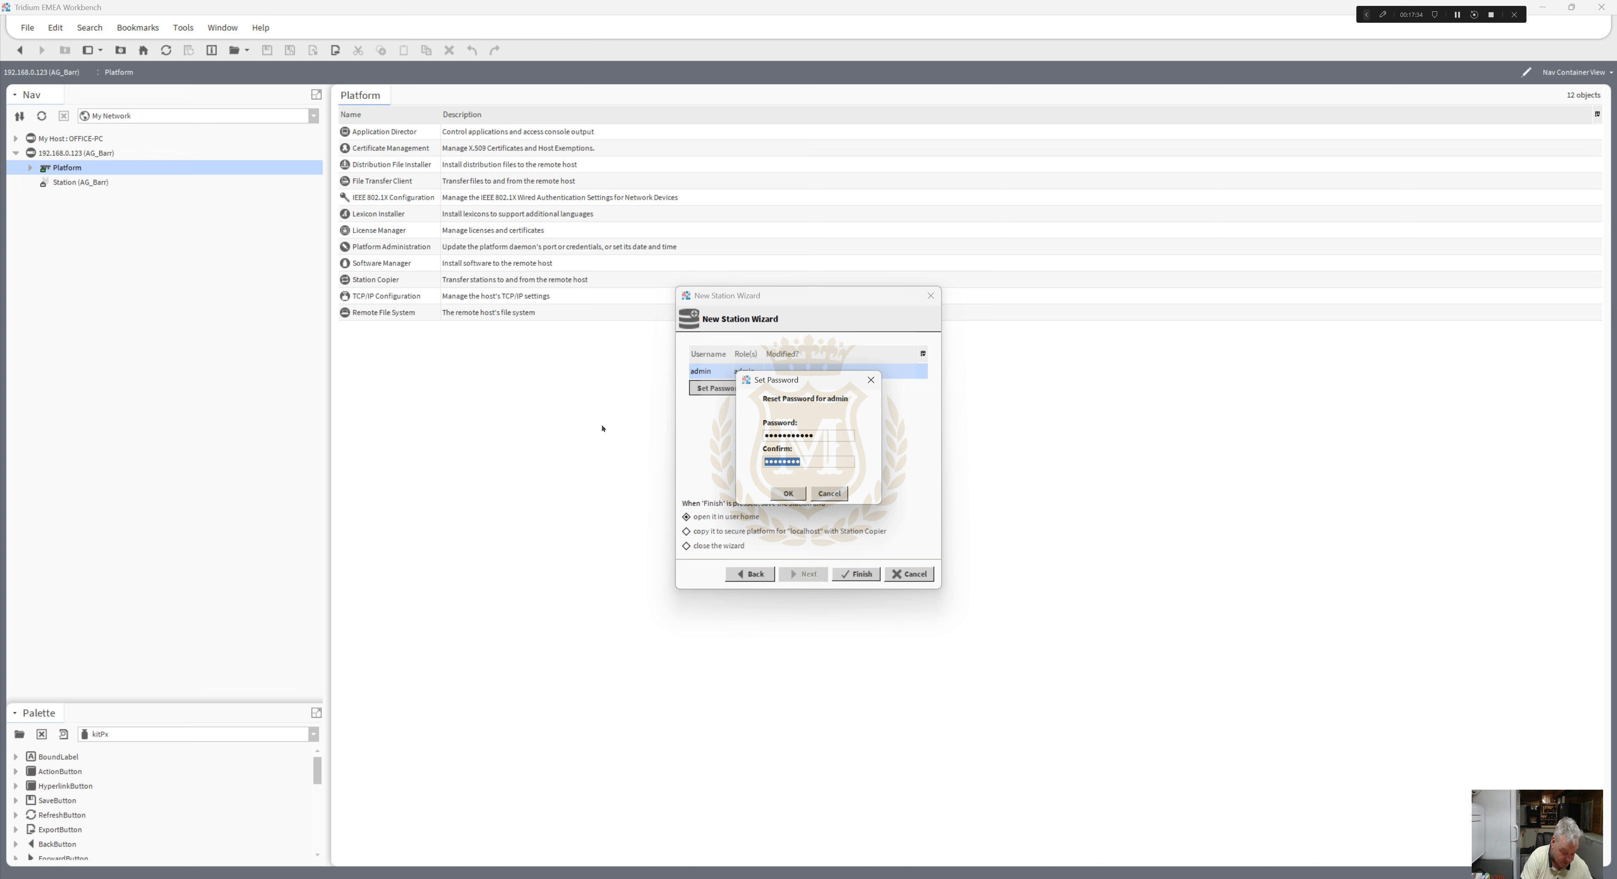
text(•••••••••••)
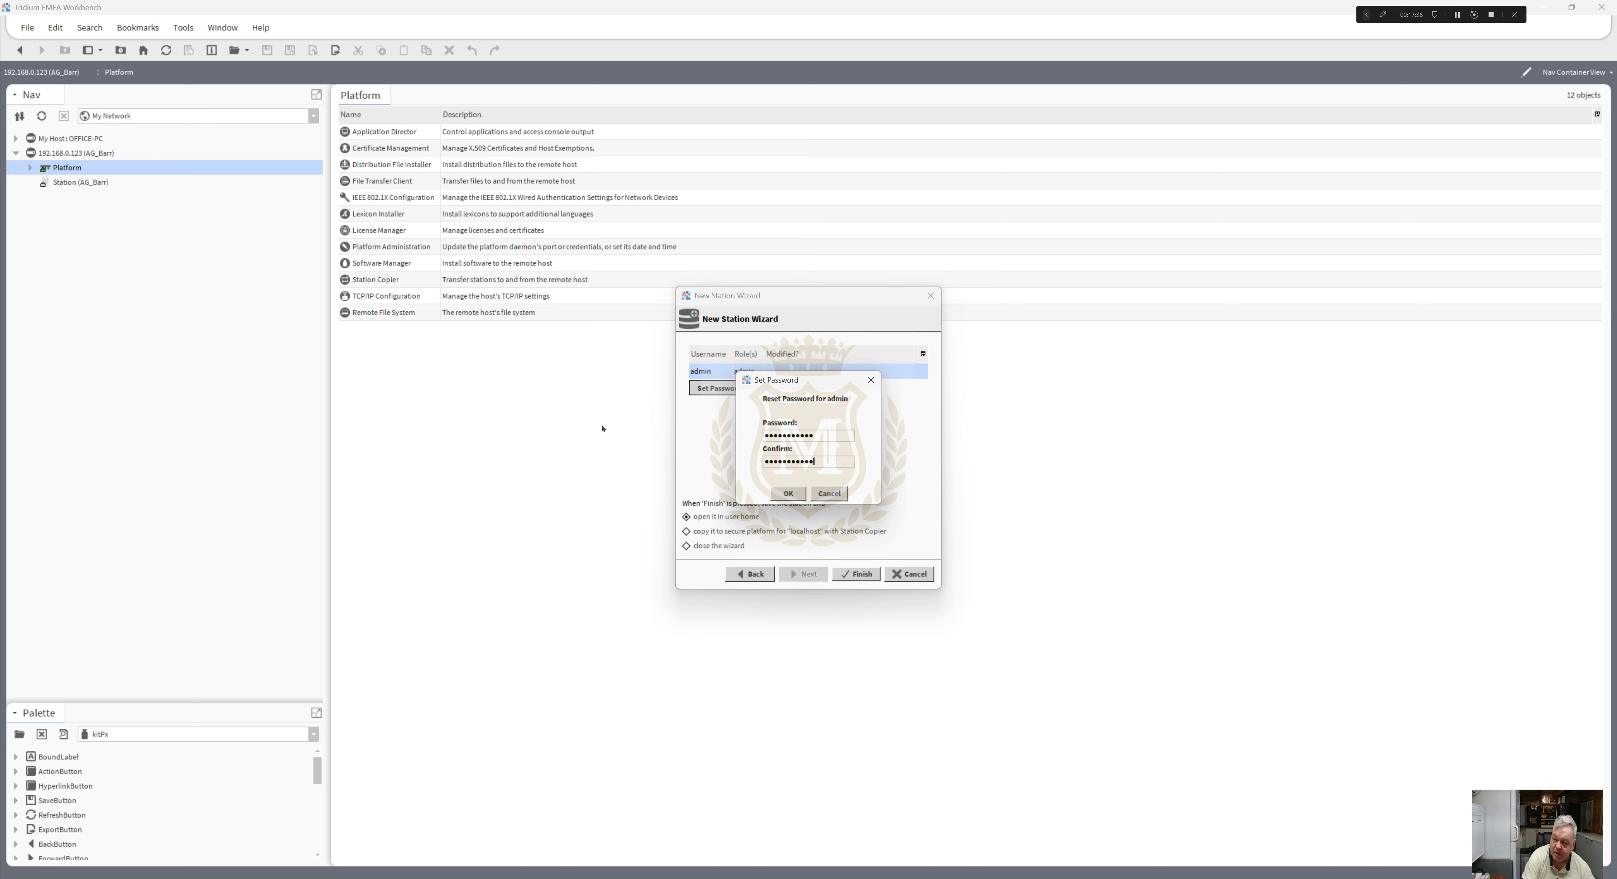
click(787, 499)
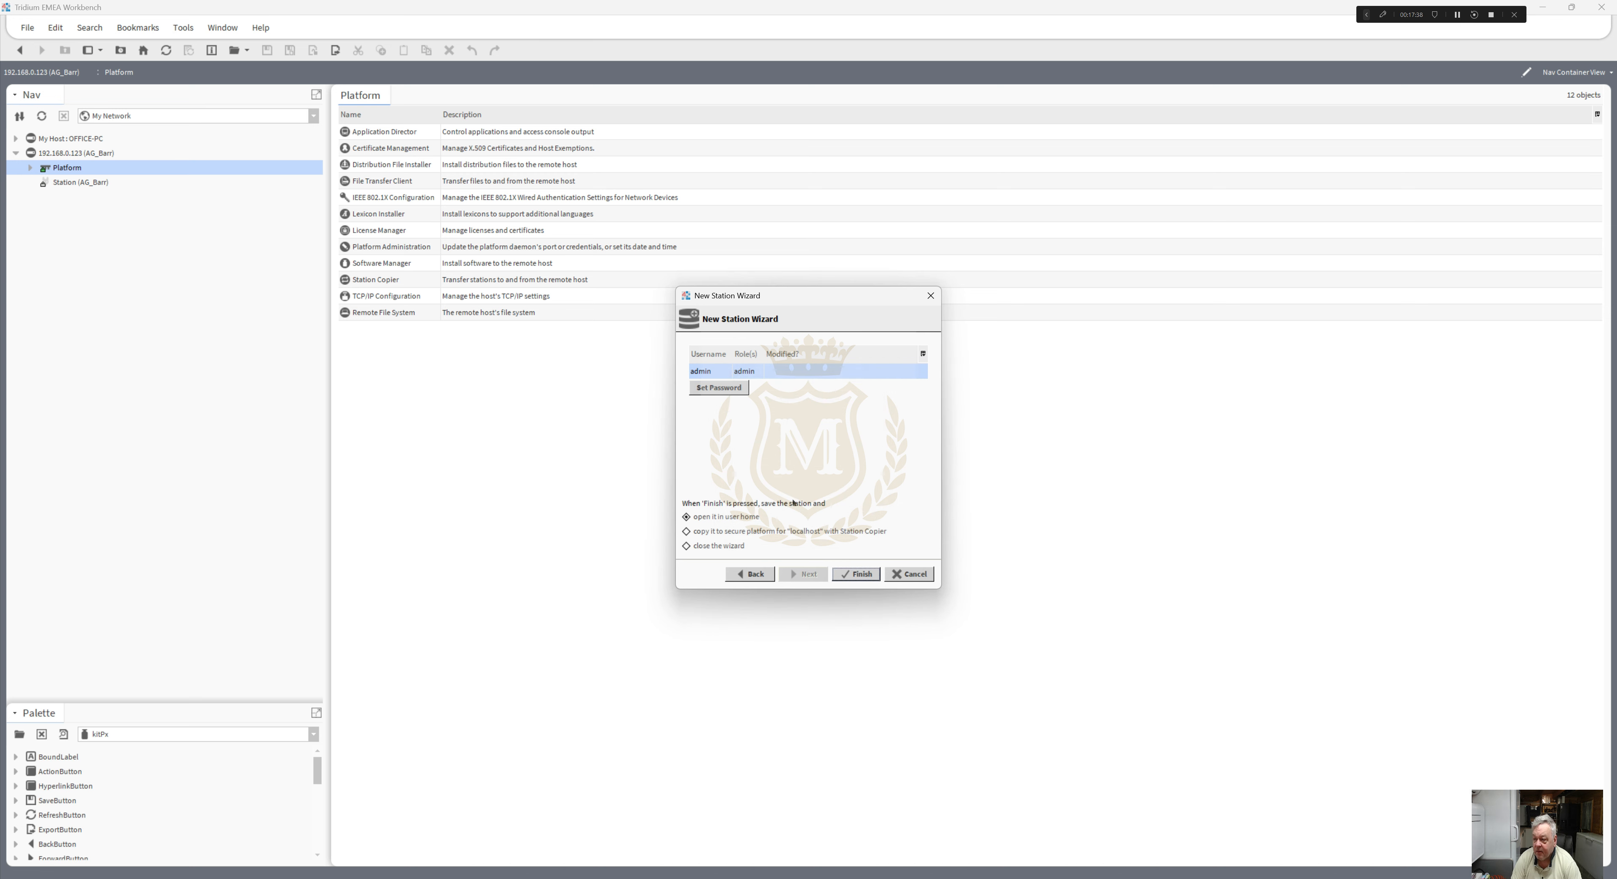
click(856, 576)
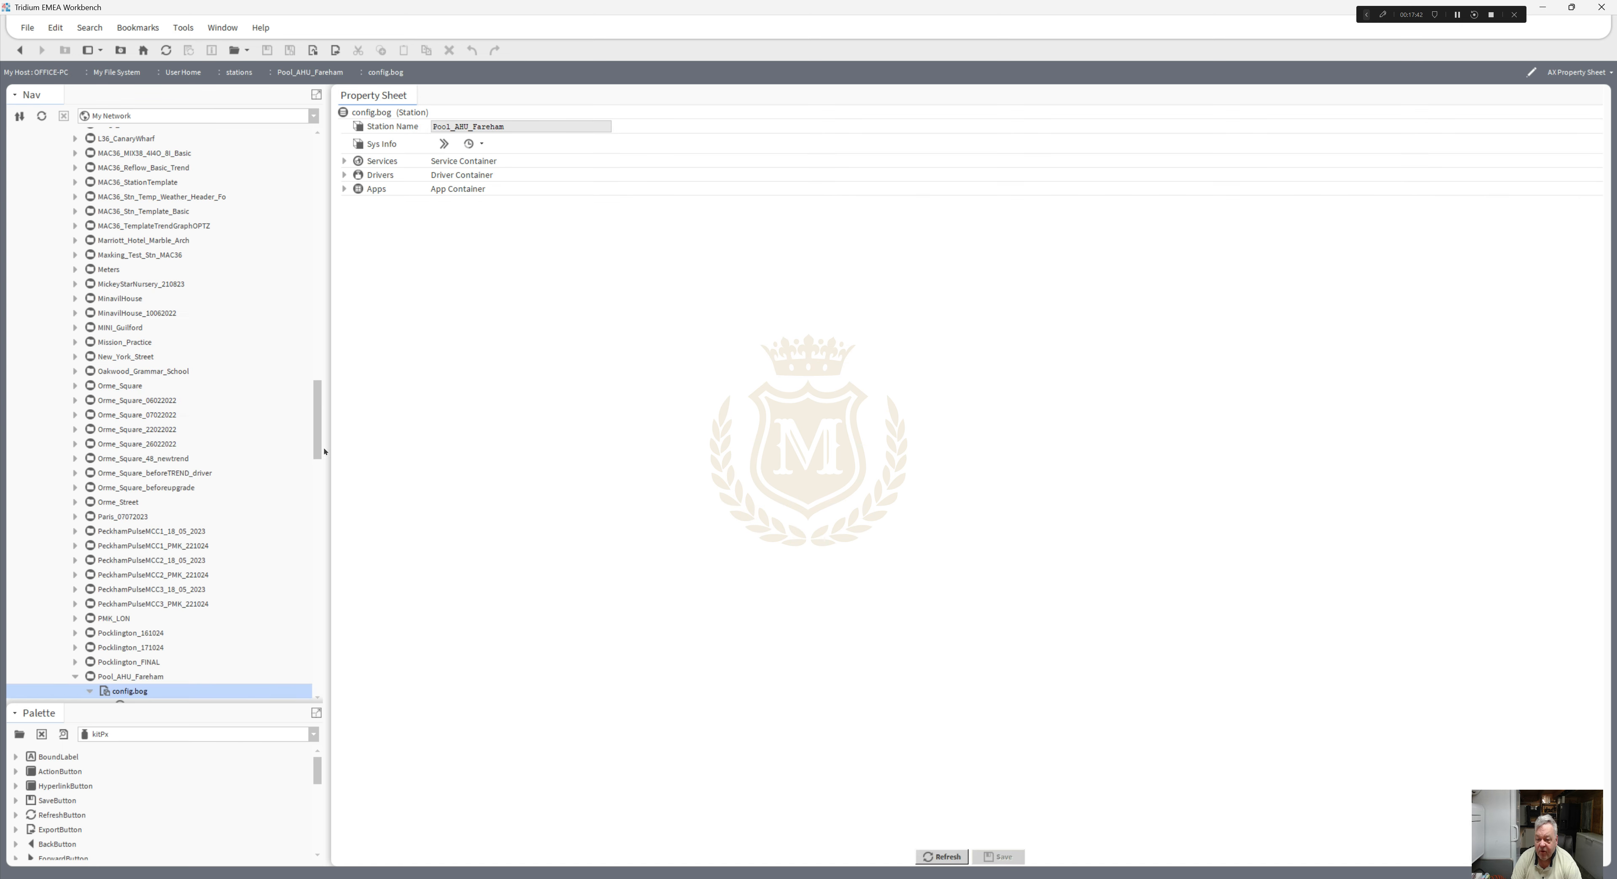
- Expand Drivers in the Pool_AHU_Fareham station's config.bog and open its driver manager view
drag(318, 418, 317, 481)
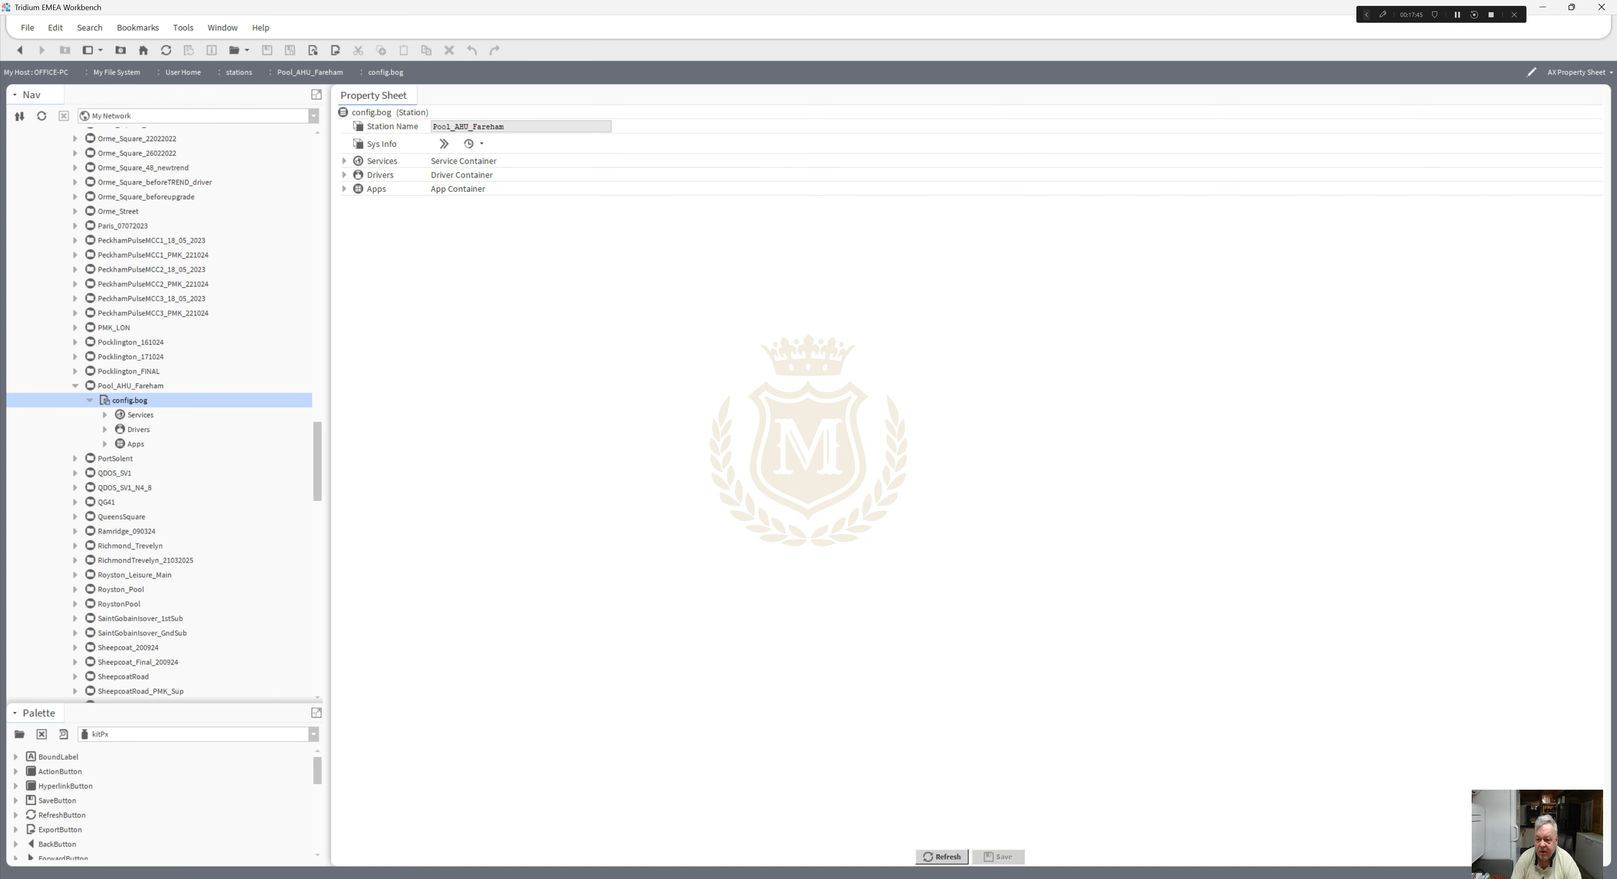
click(104, 428)
click(104, 429)
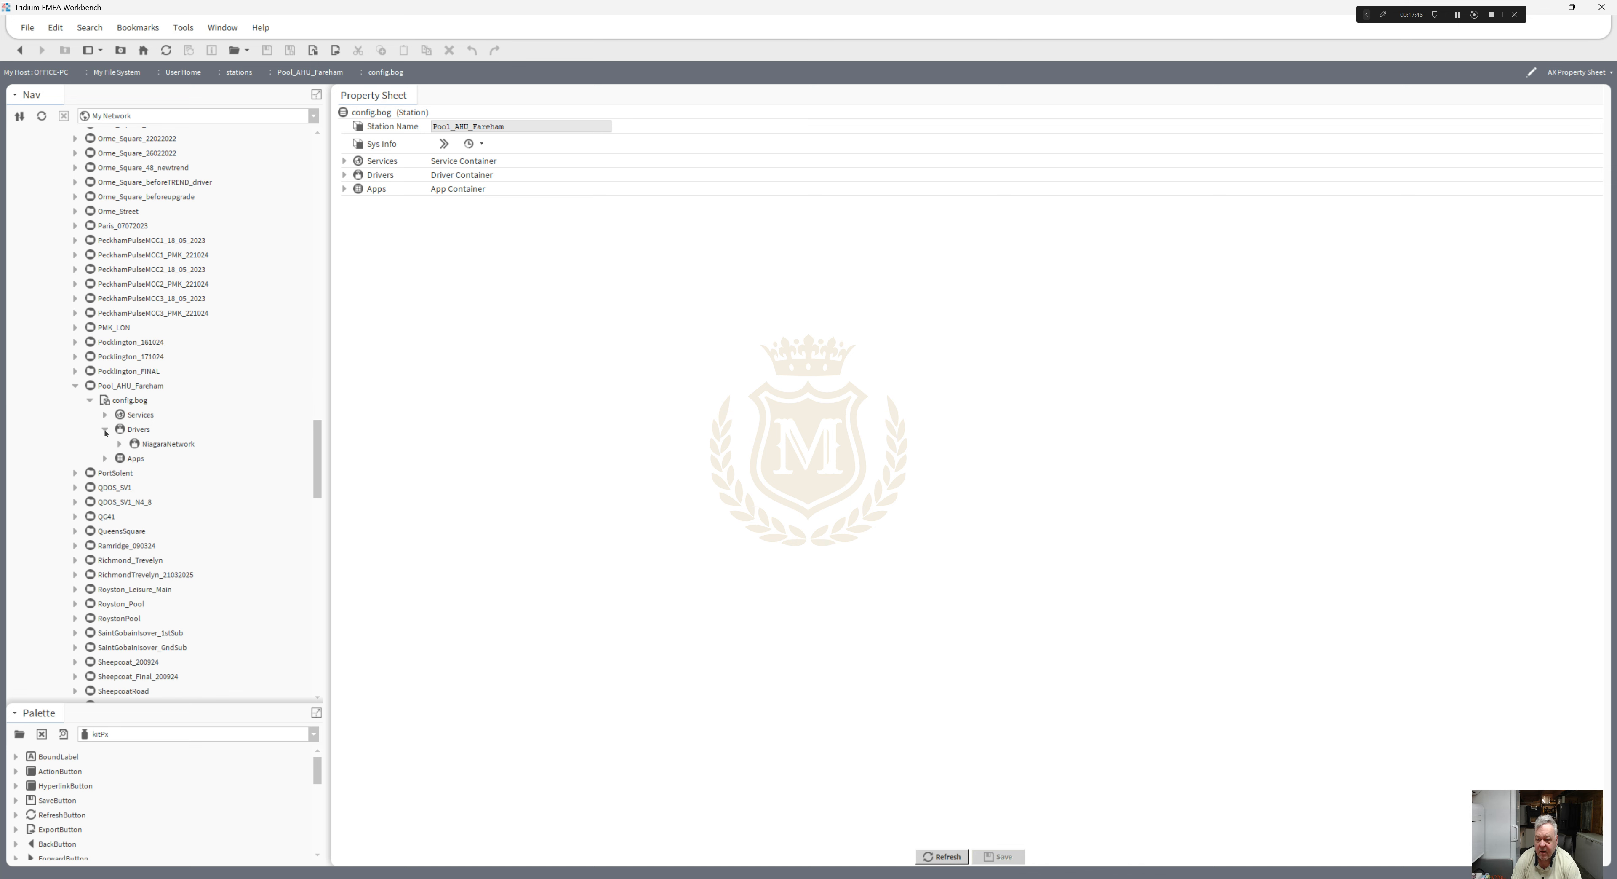
click(138, 431)
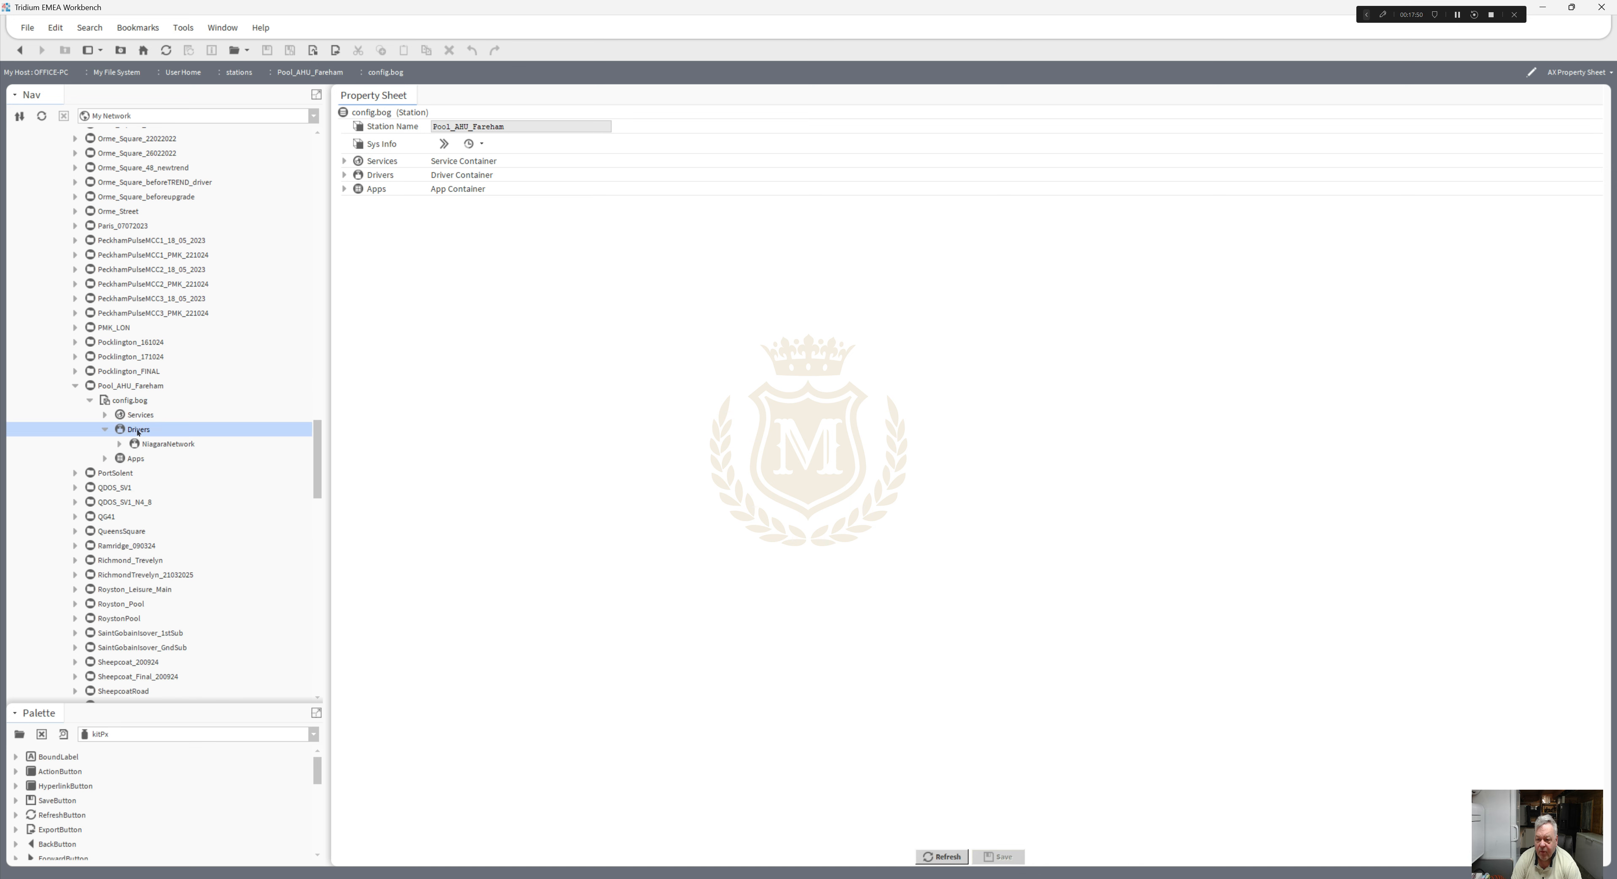
double_click(138, 431)
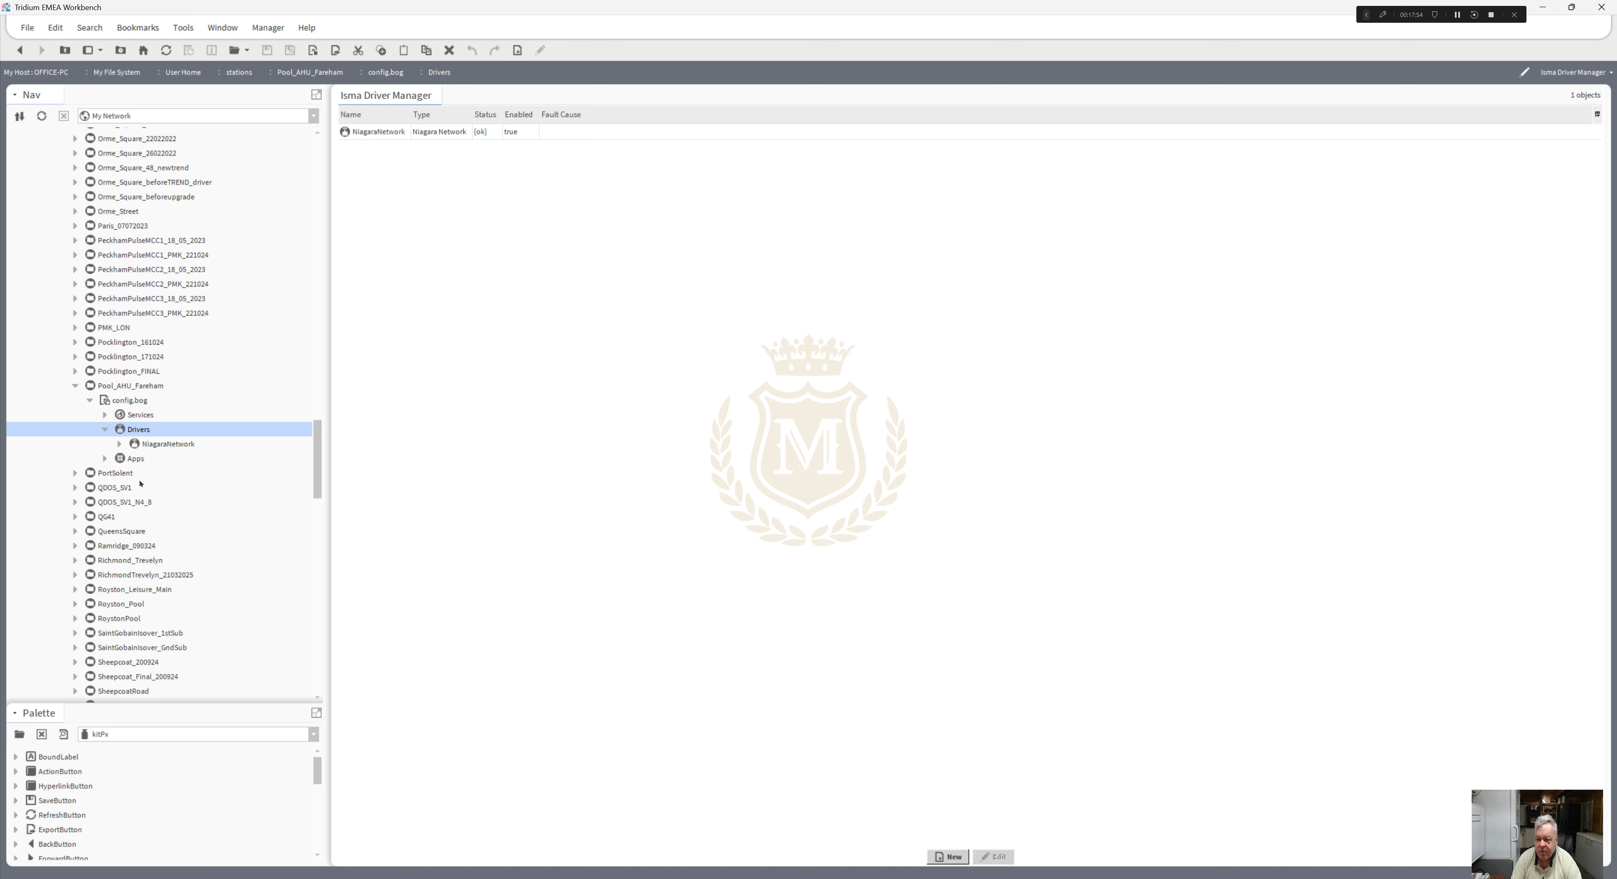
right_click(134, 431)
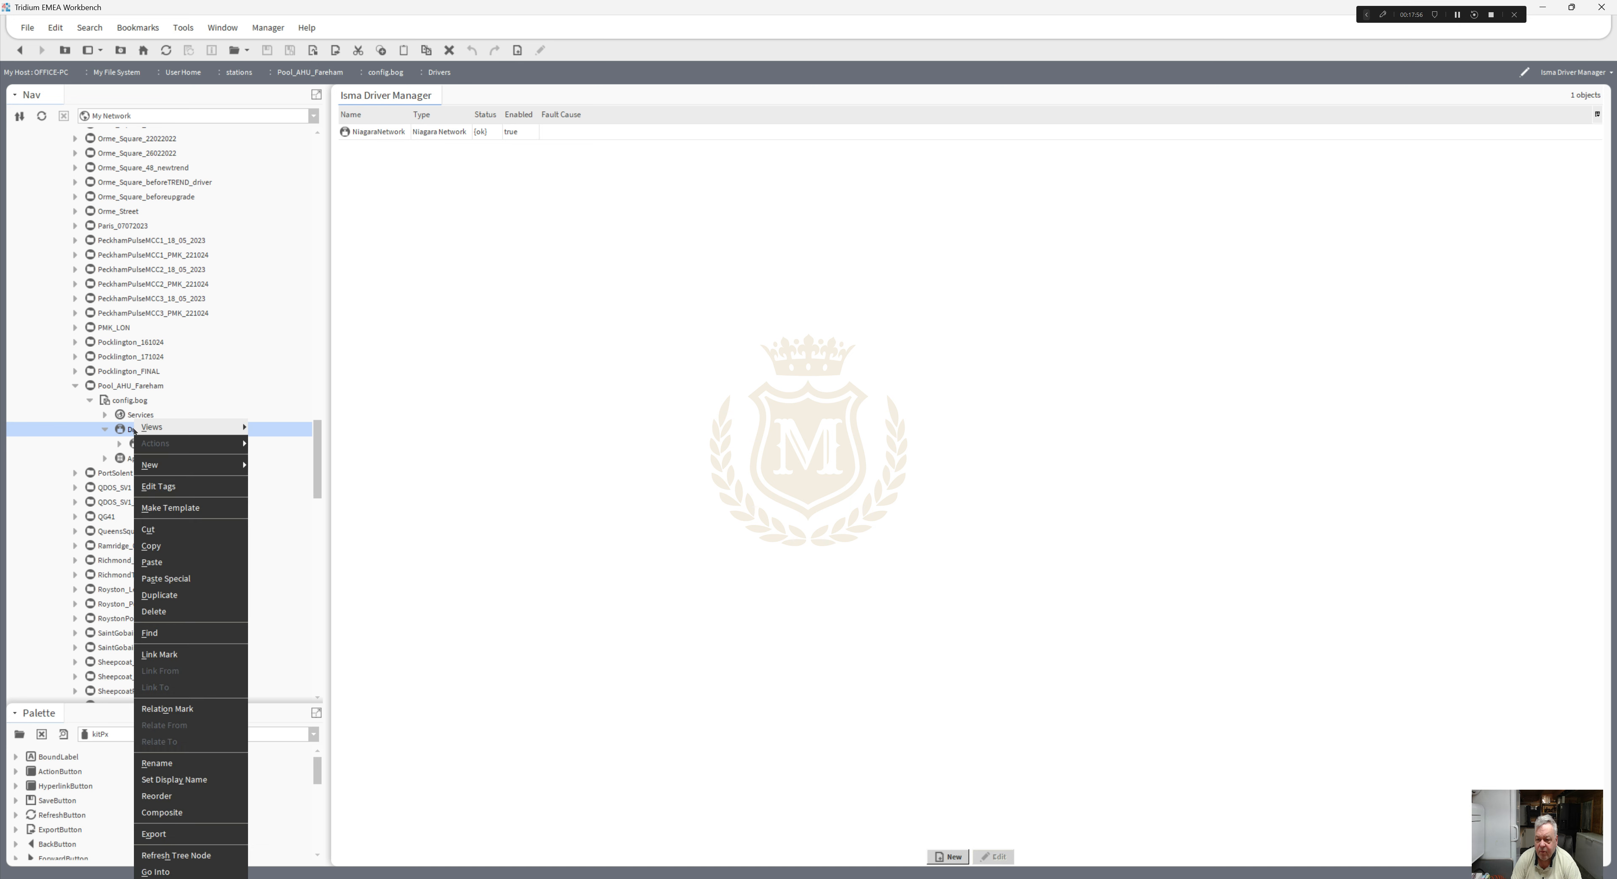
click(126, 430)
click(130, 401)
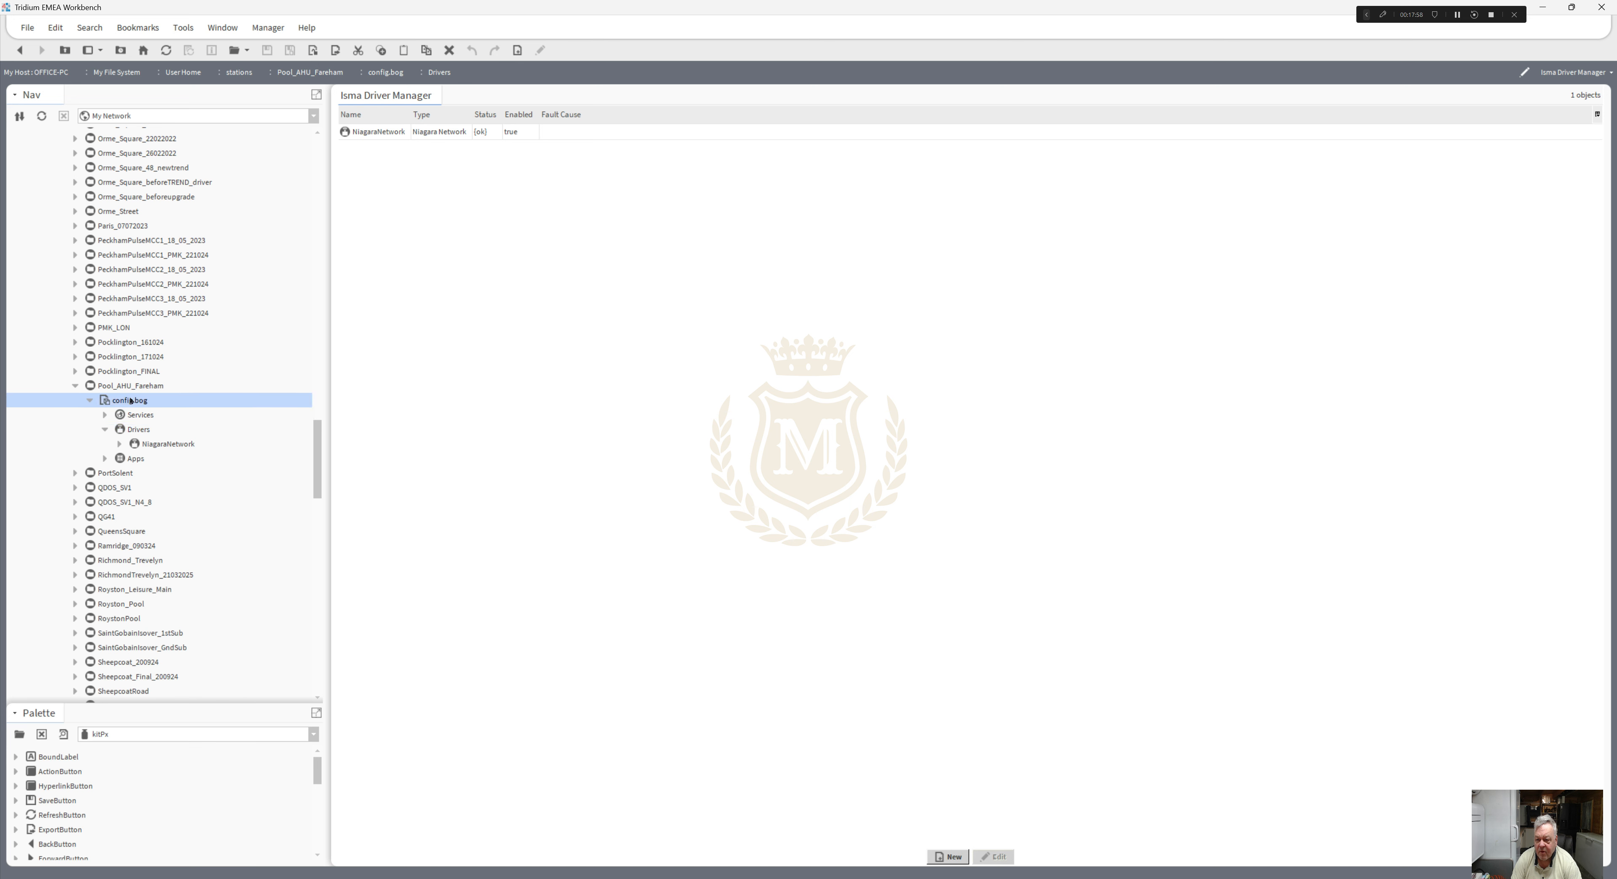
right_click(130, 401)
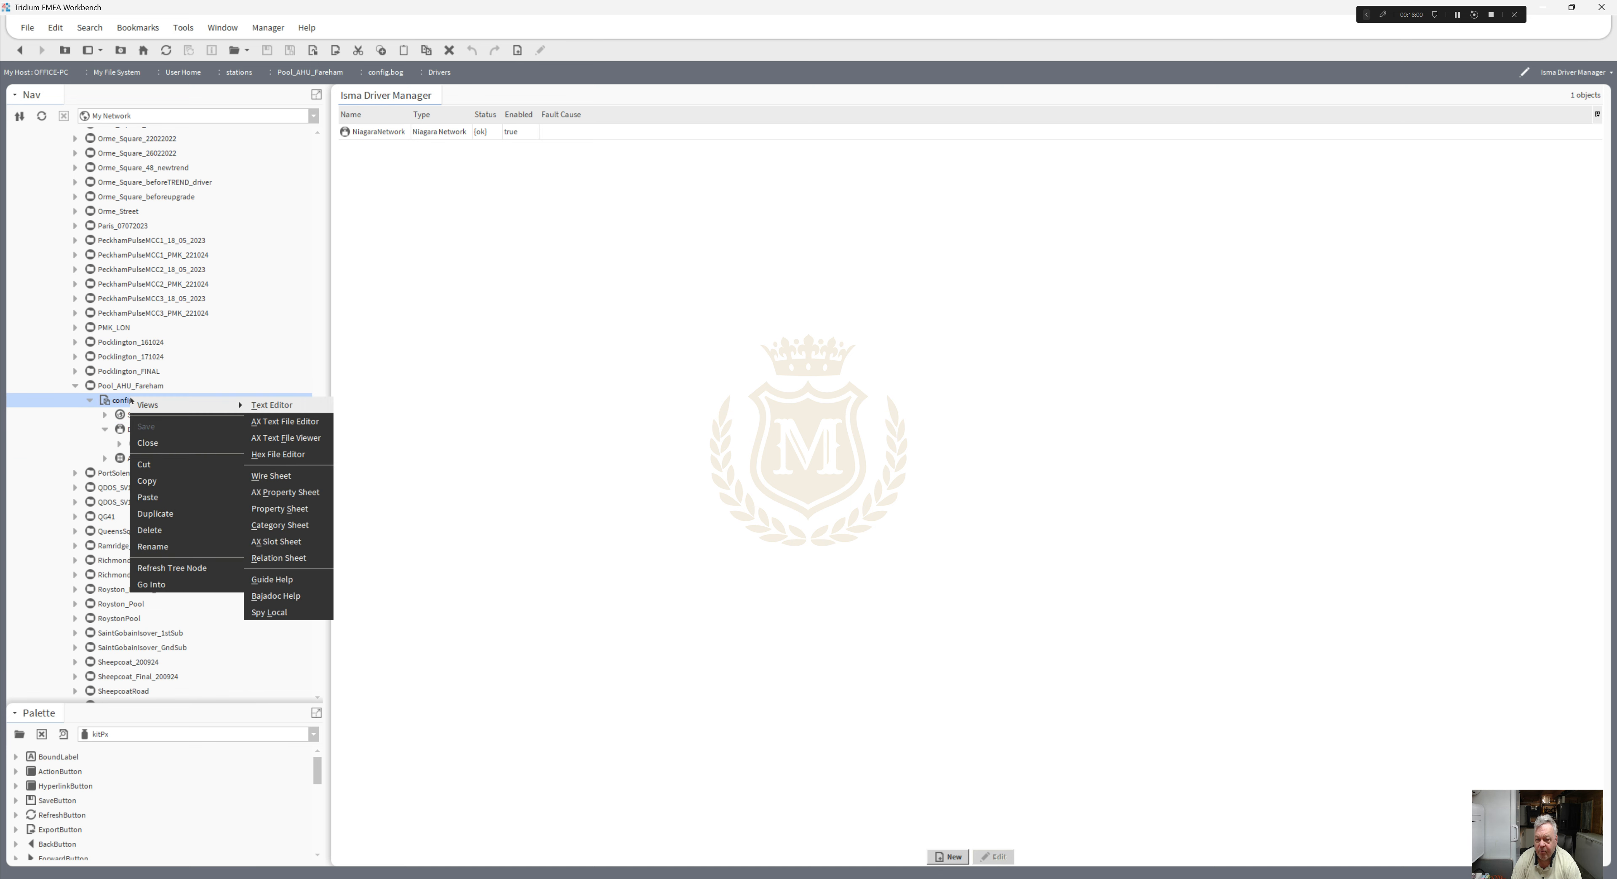
click(123, 433)
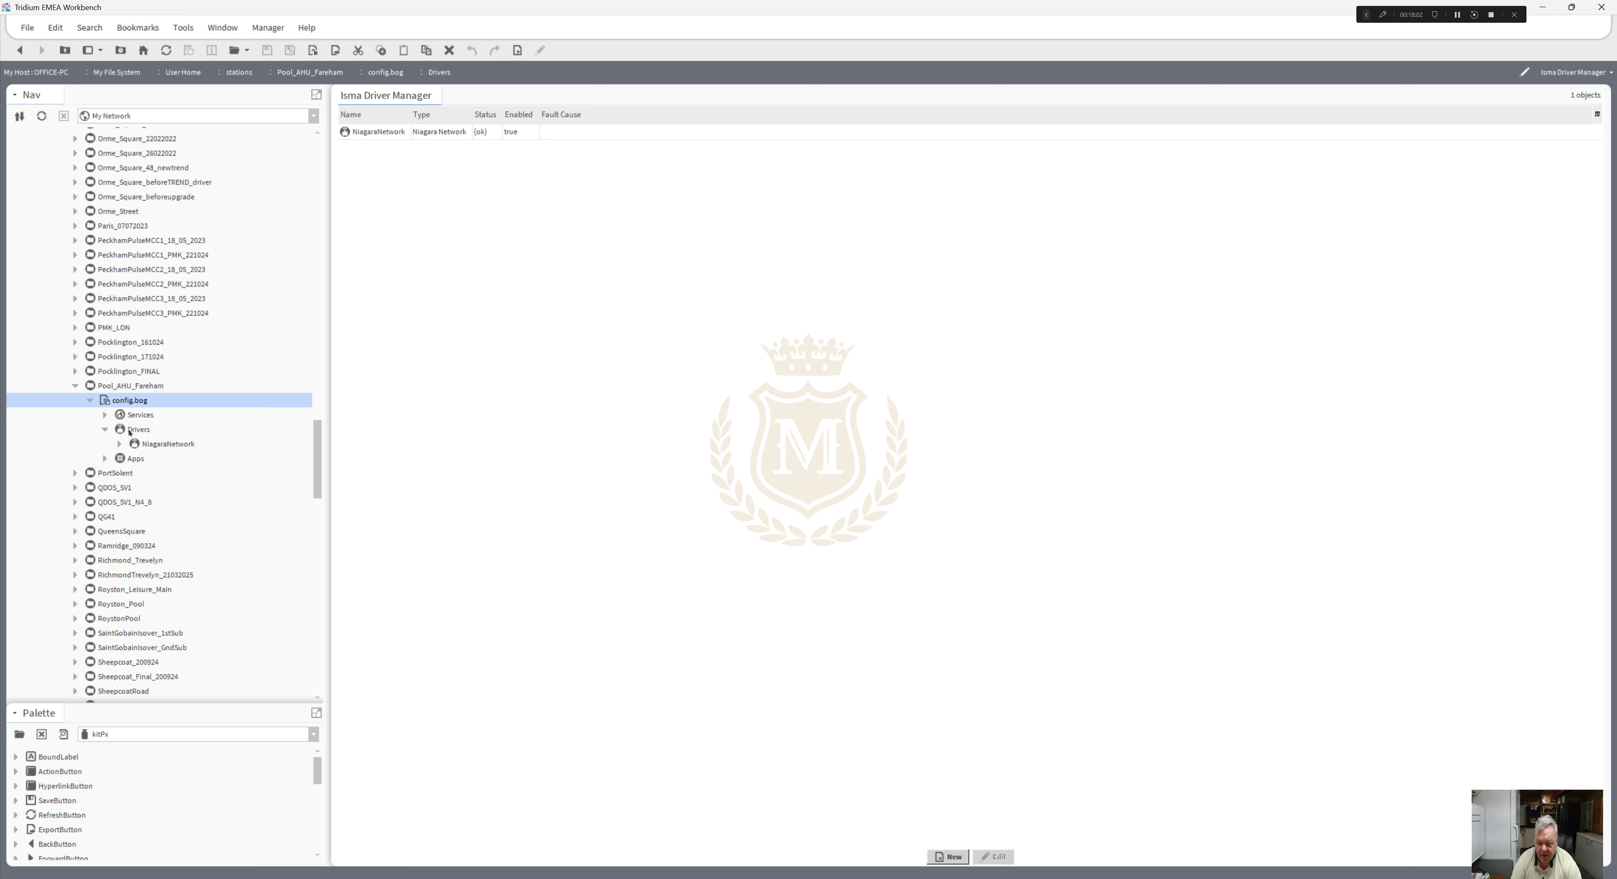
- Create a folder named InputsOutputs under Drivers and open its wire sheet
right_click(129, 432)
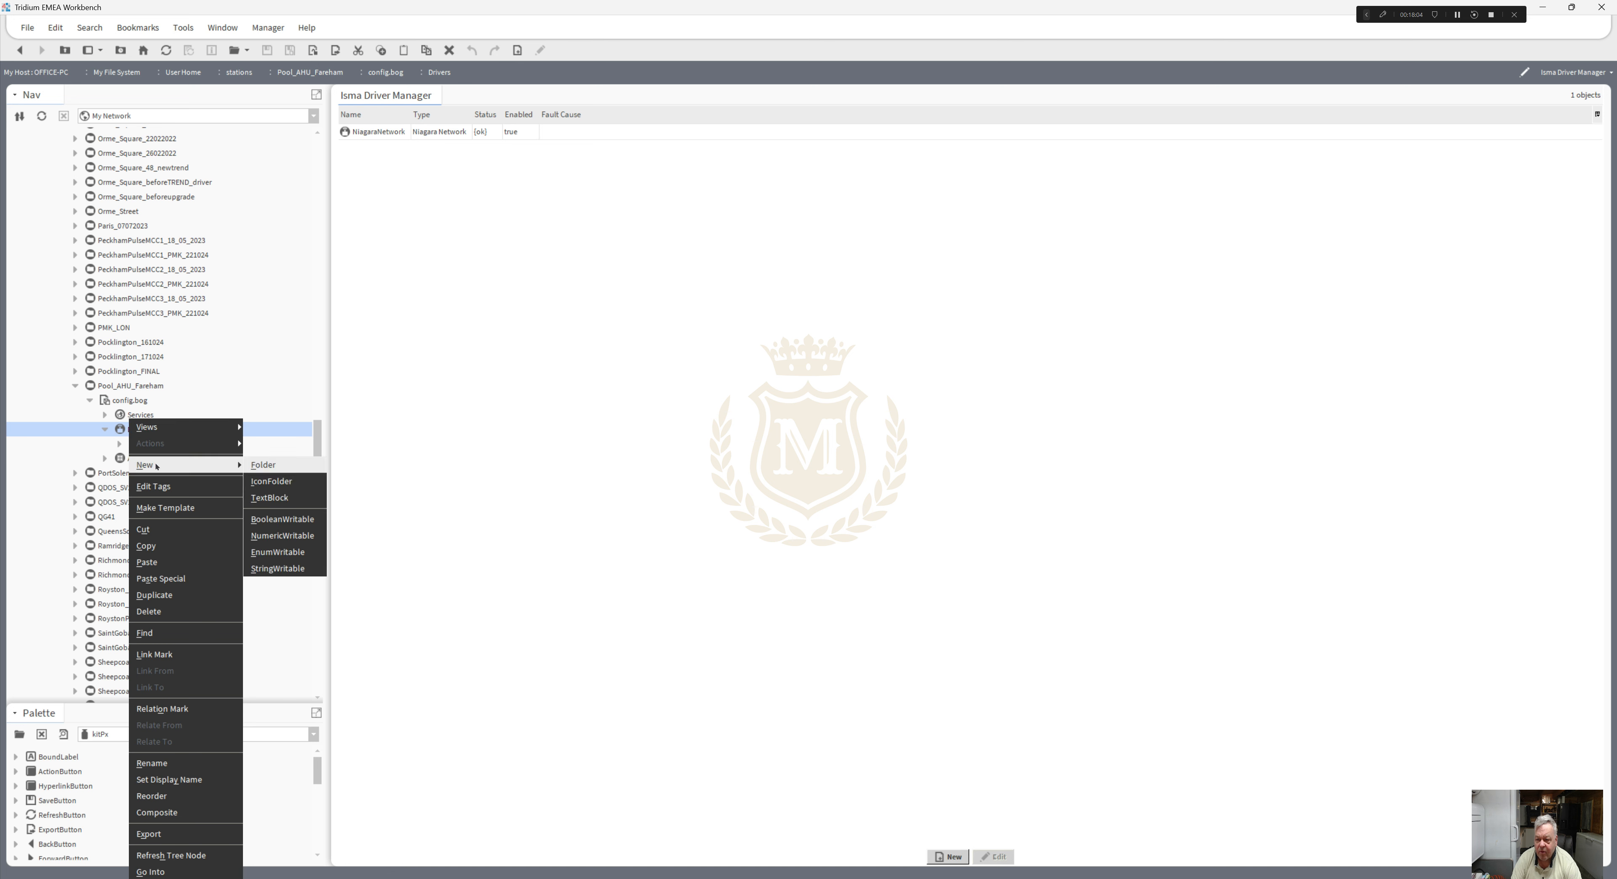
click(270, 467)
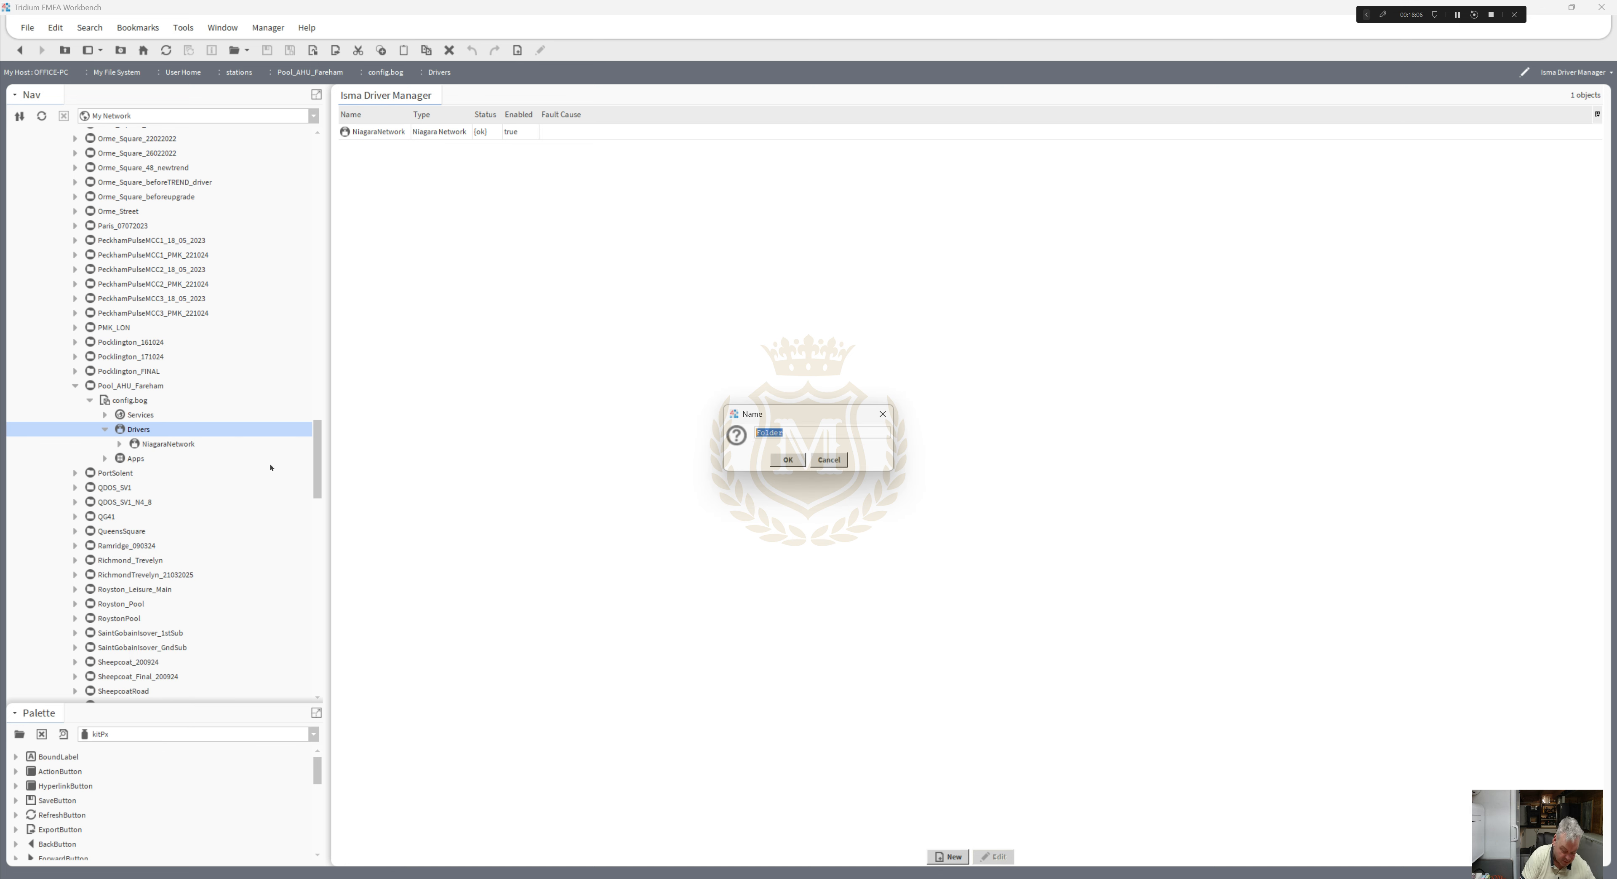
text(Logiv)
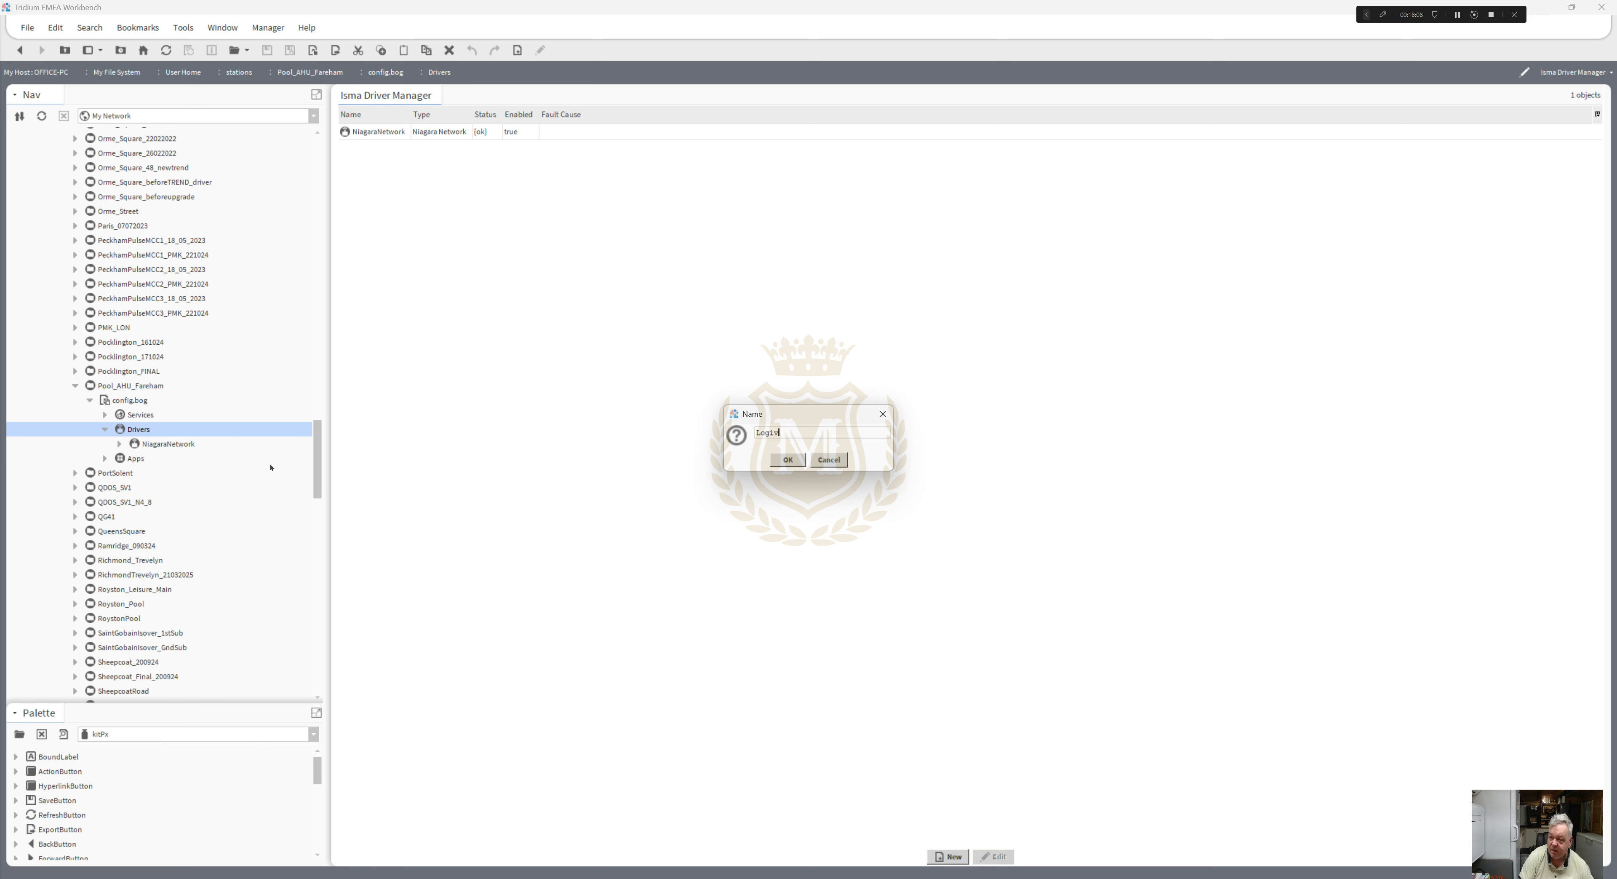
key(BackSpace)
key(BackSpace)
key(BackSpace)
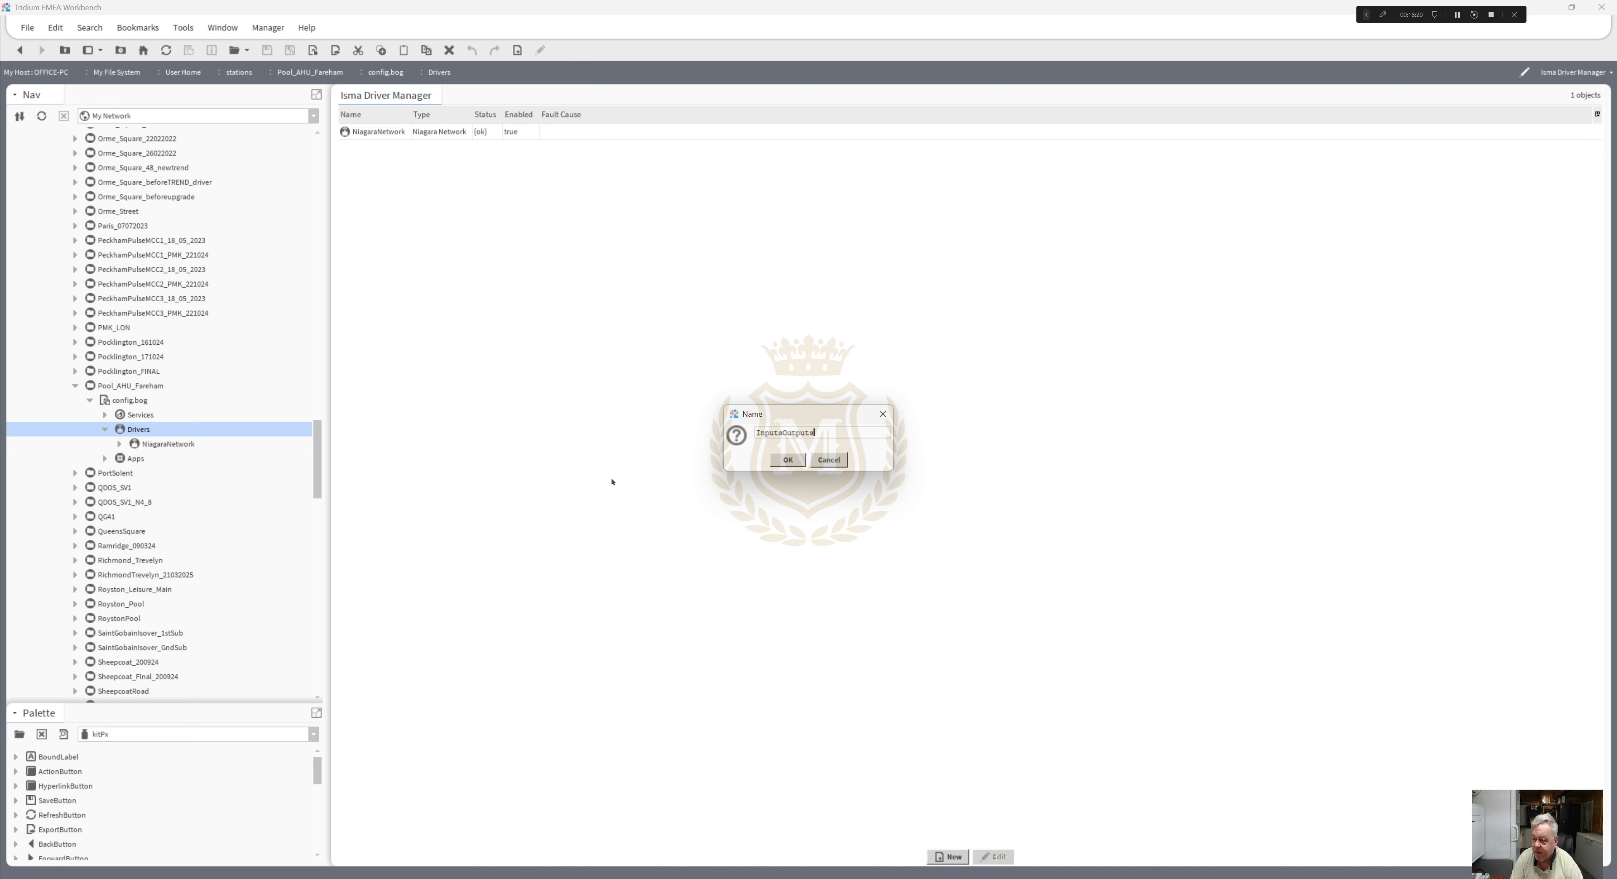
click(790, 460)
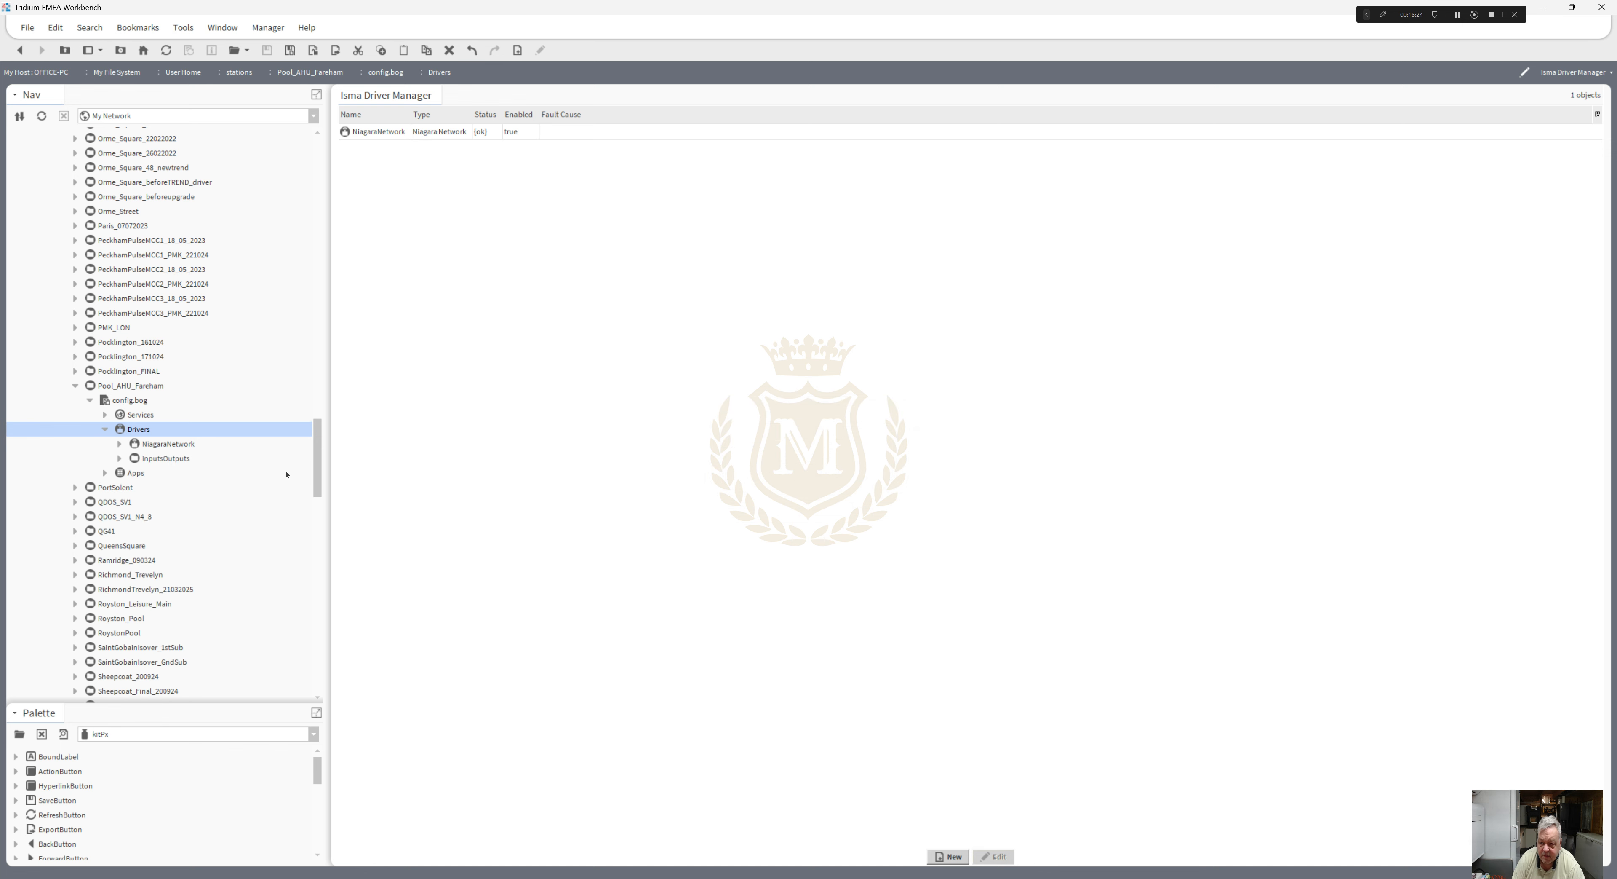
double_click(166, 458)
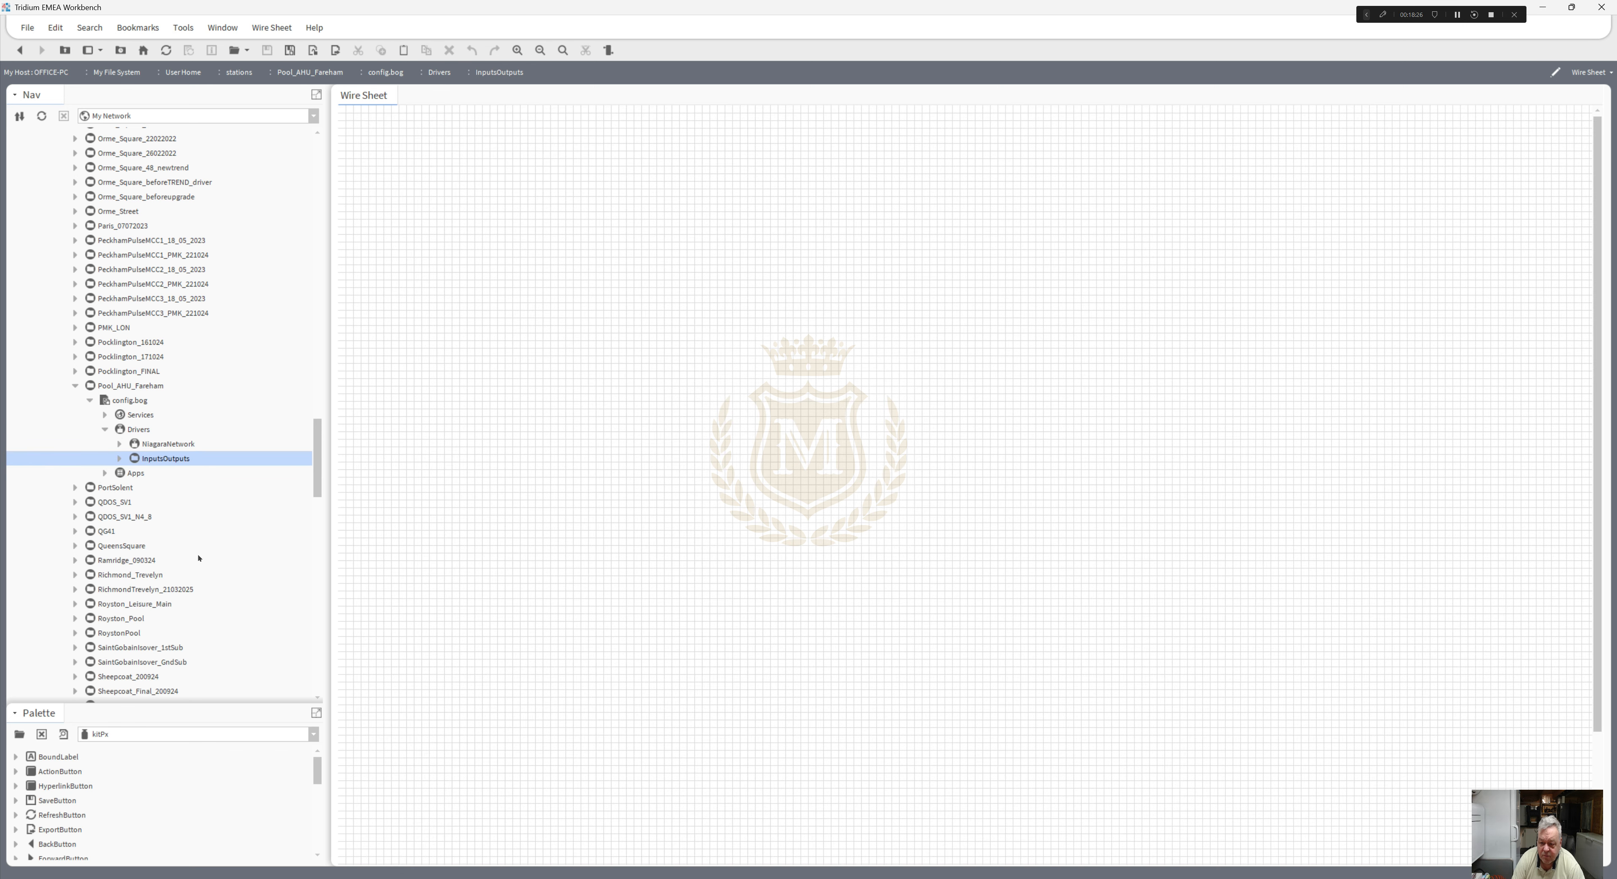
- Enlarge the Palette pane and open the schedule palette
drag(226, 708, 251, 527)
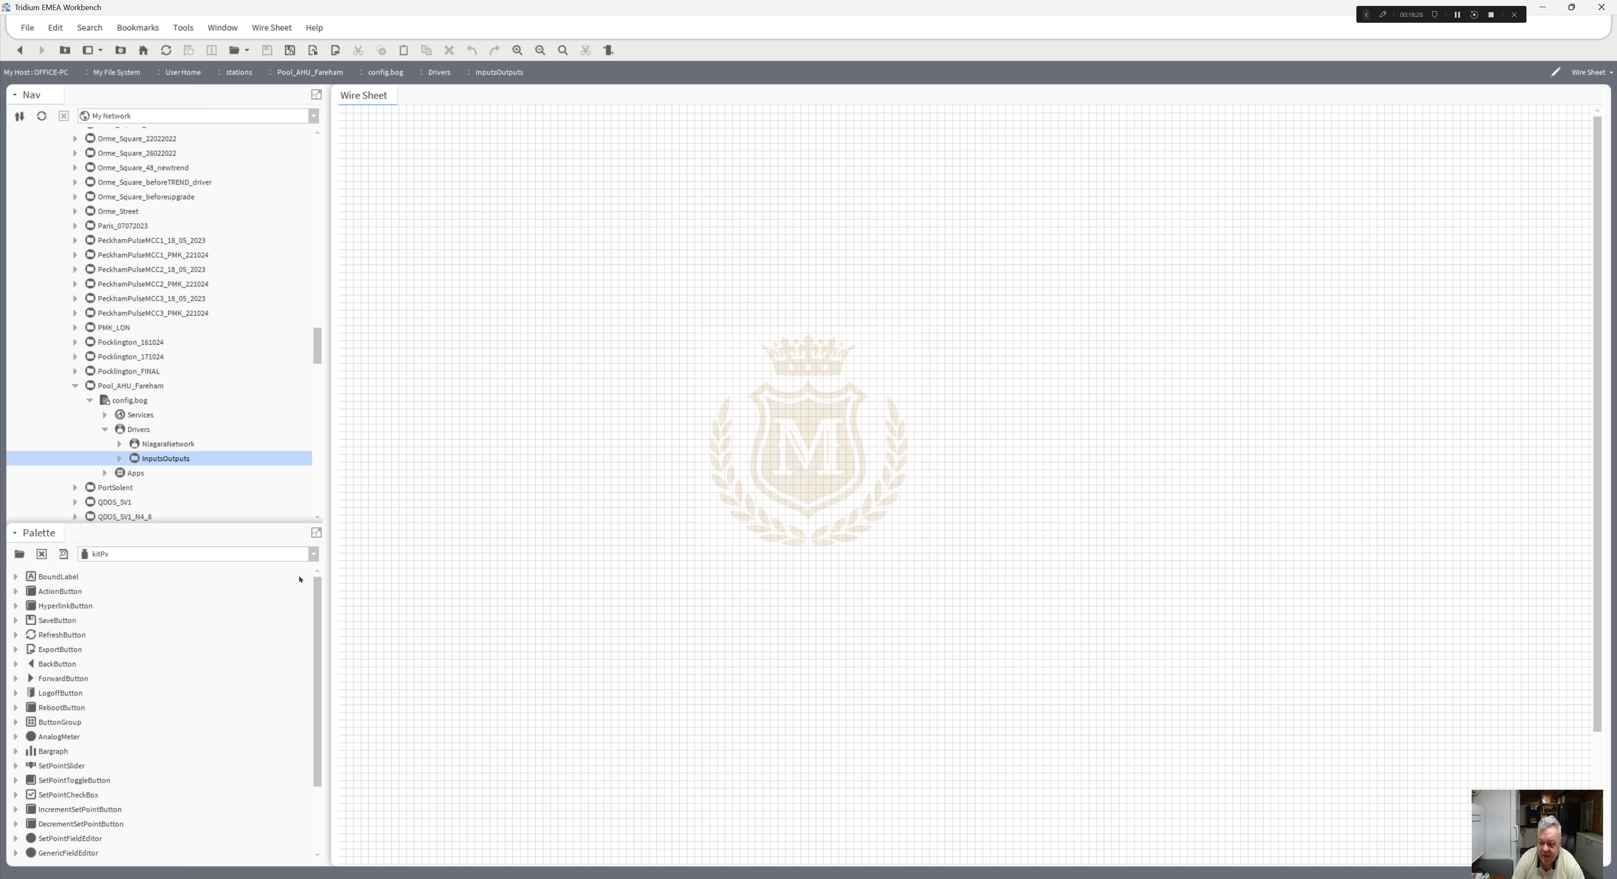
click(314, 553)
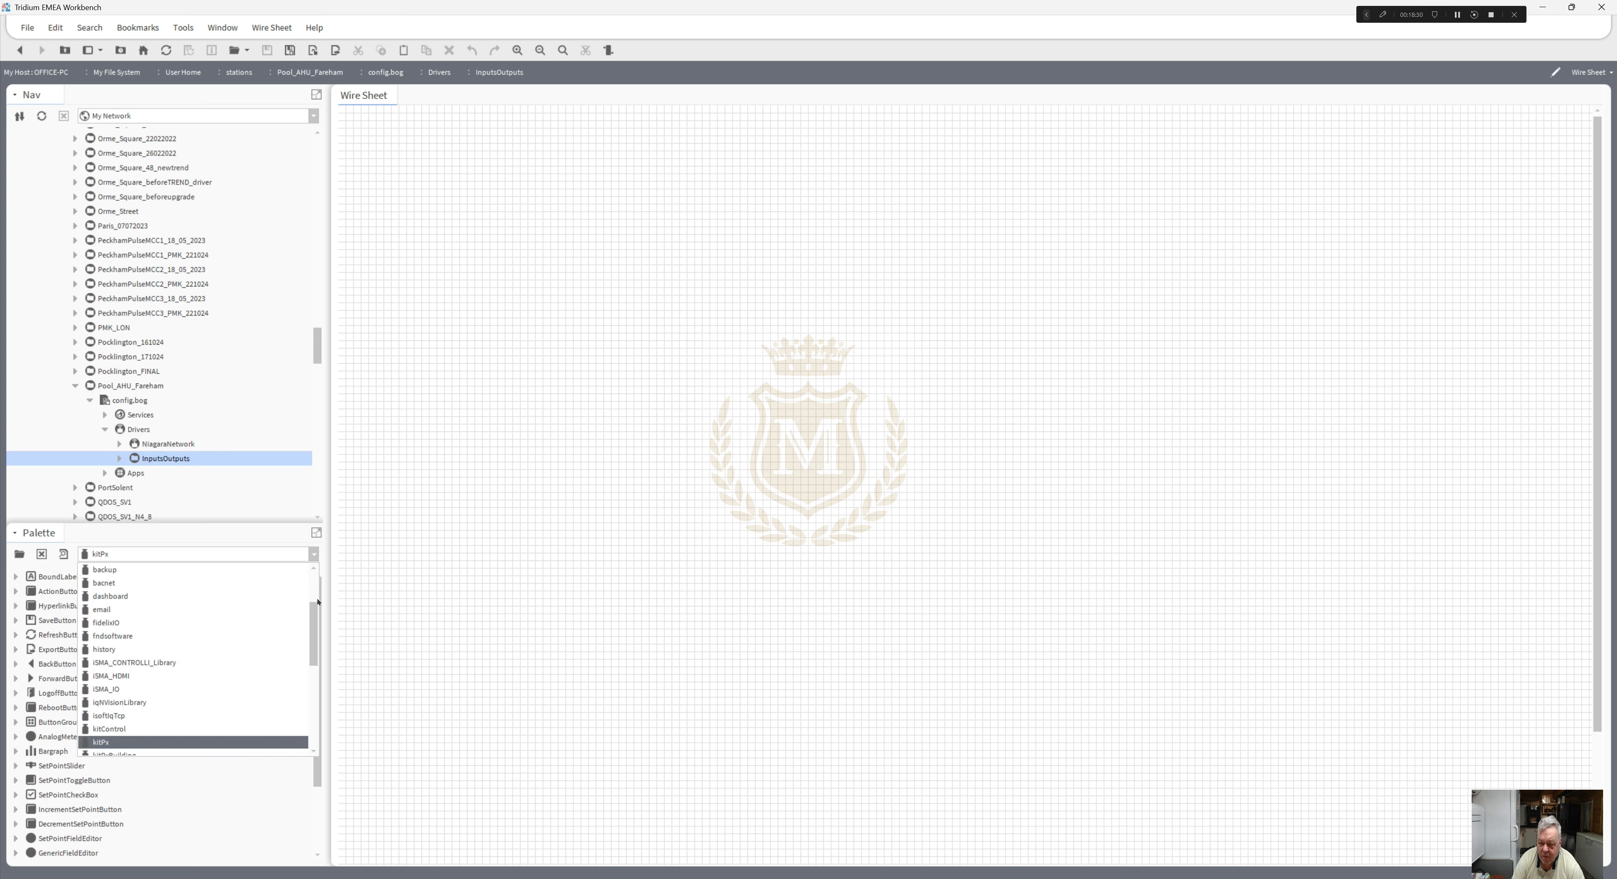
drag(316, 629, 316, 556)
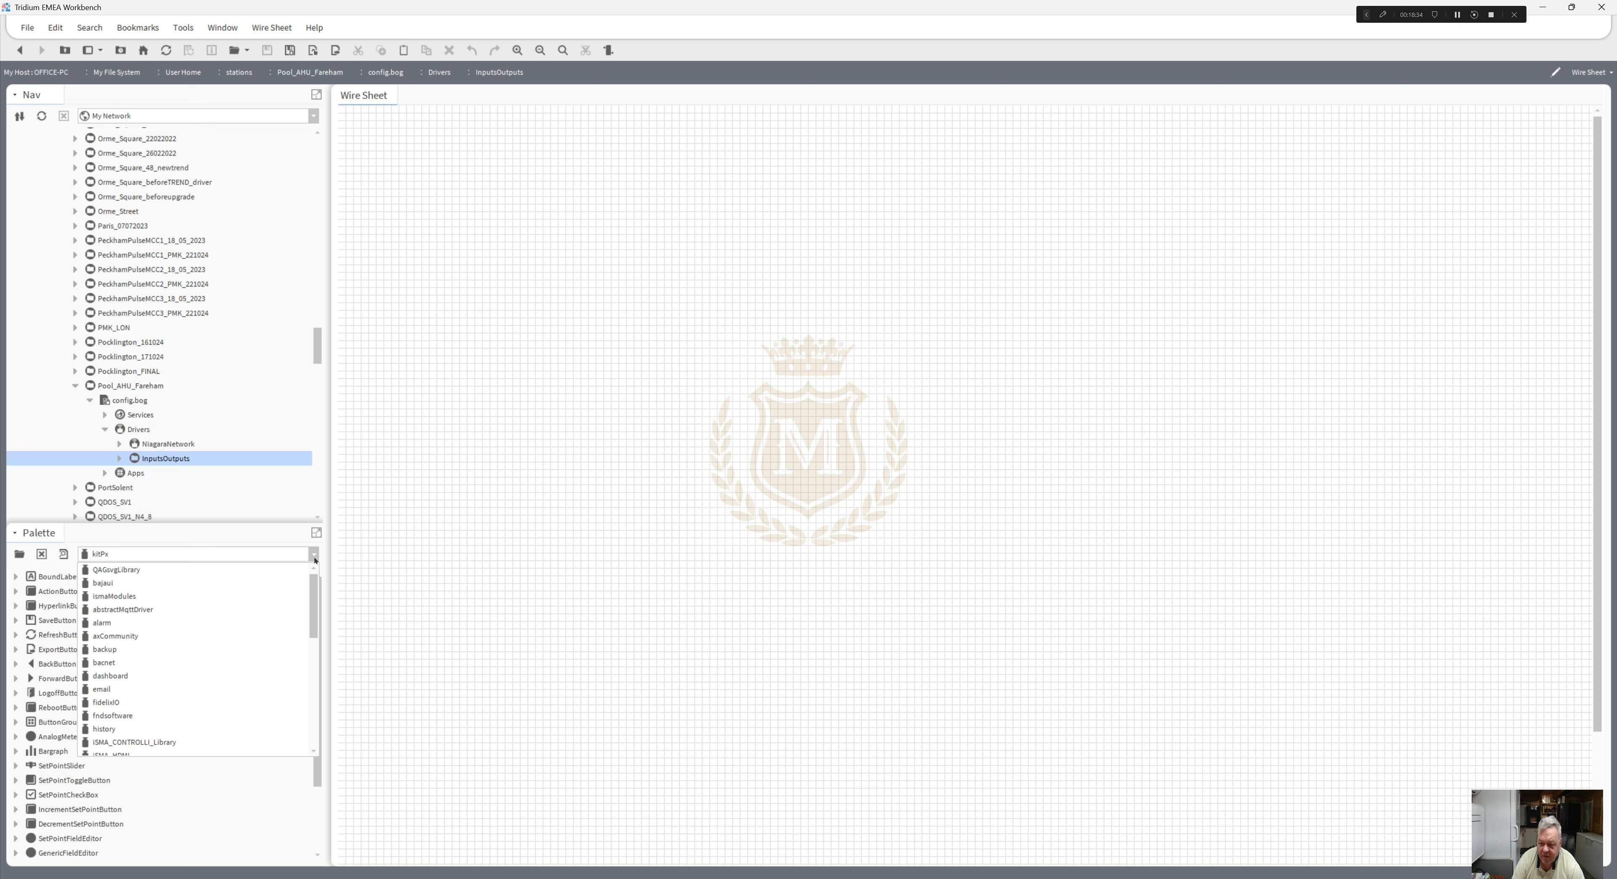
drag(315, 580, 351, 686)
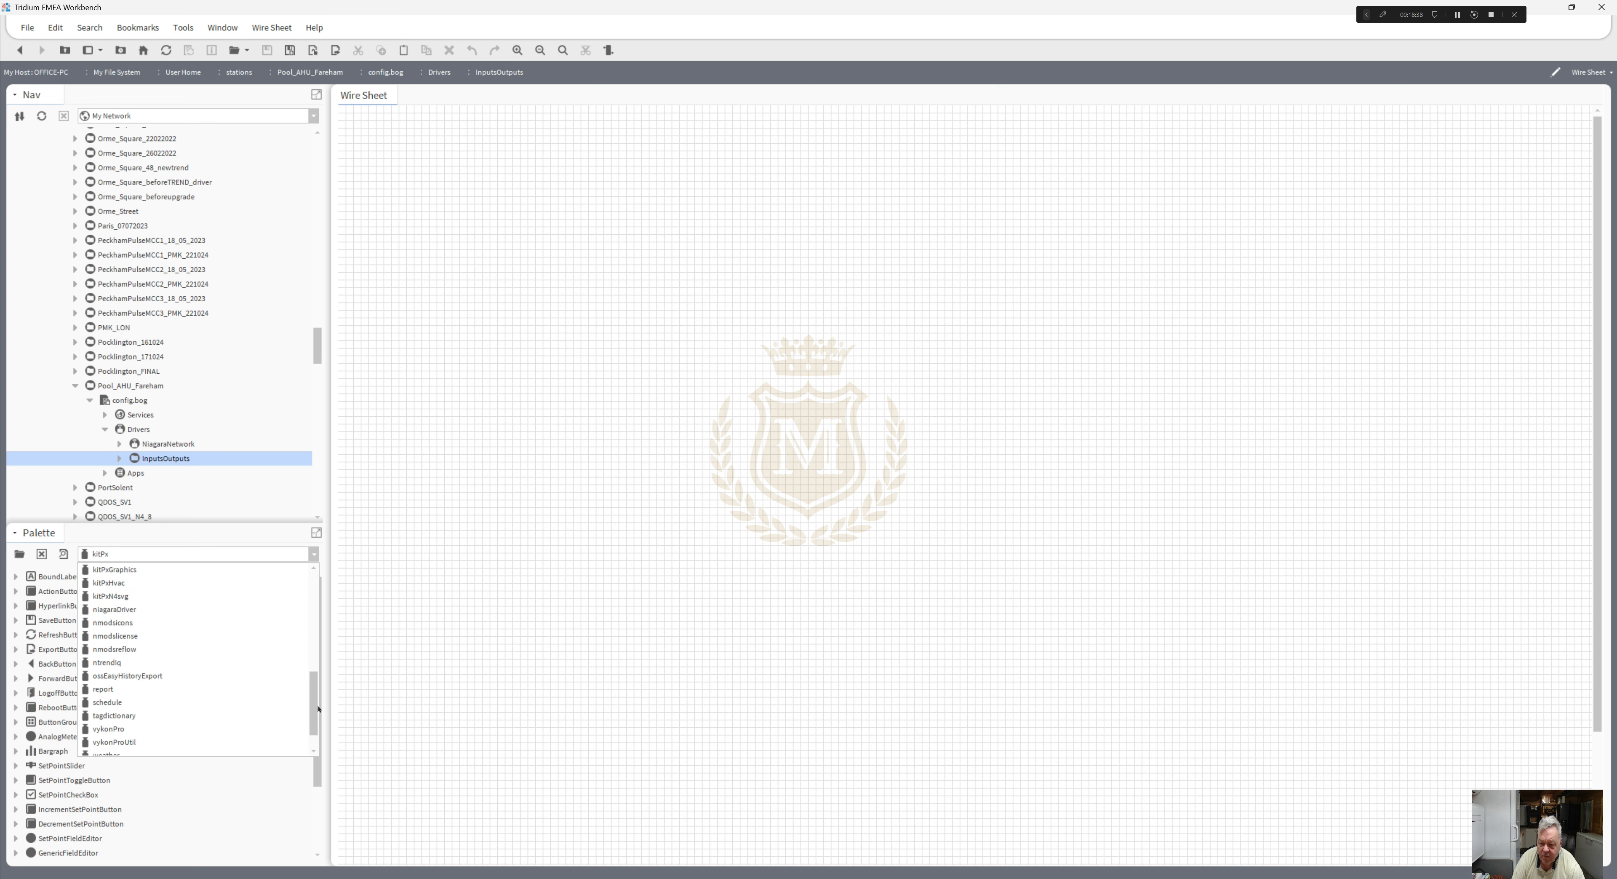
click(172, 700)
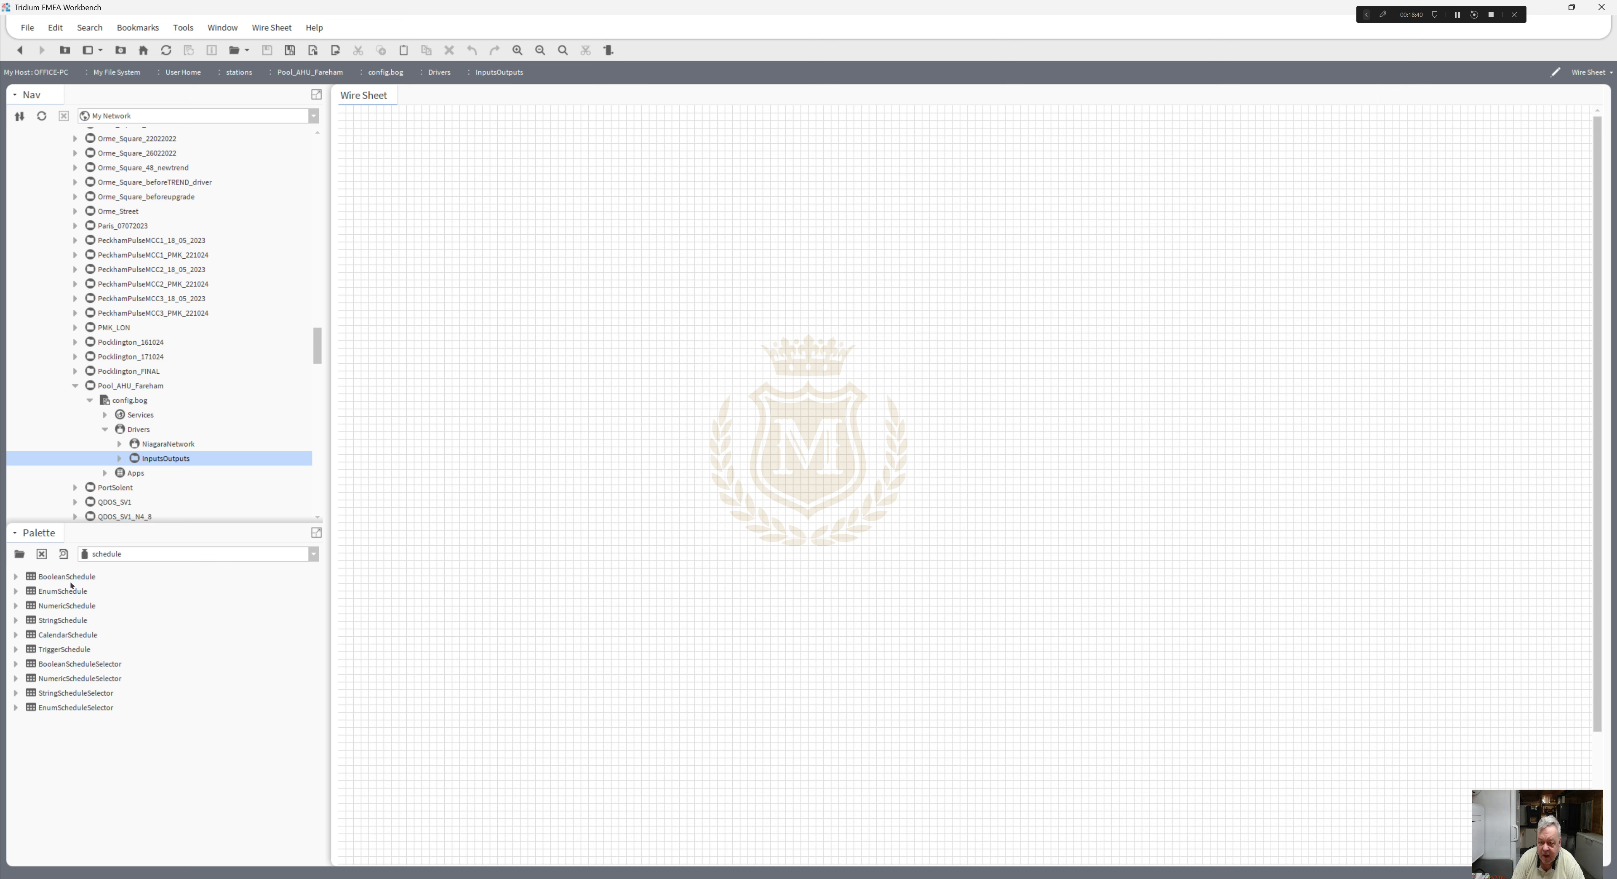
- Add a BooleanSchedule named AHU_Pool to the InputsOutputs wire sheet
drag(59, 578, 376, 141)
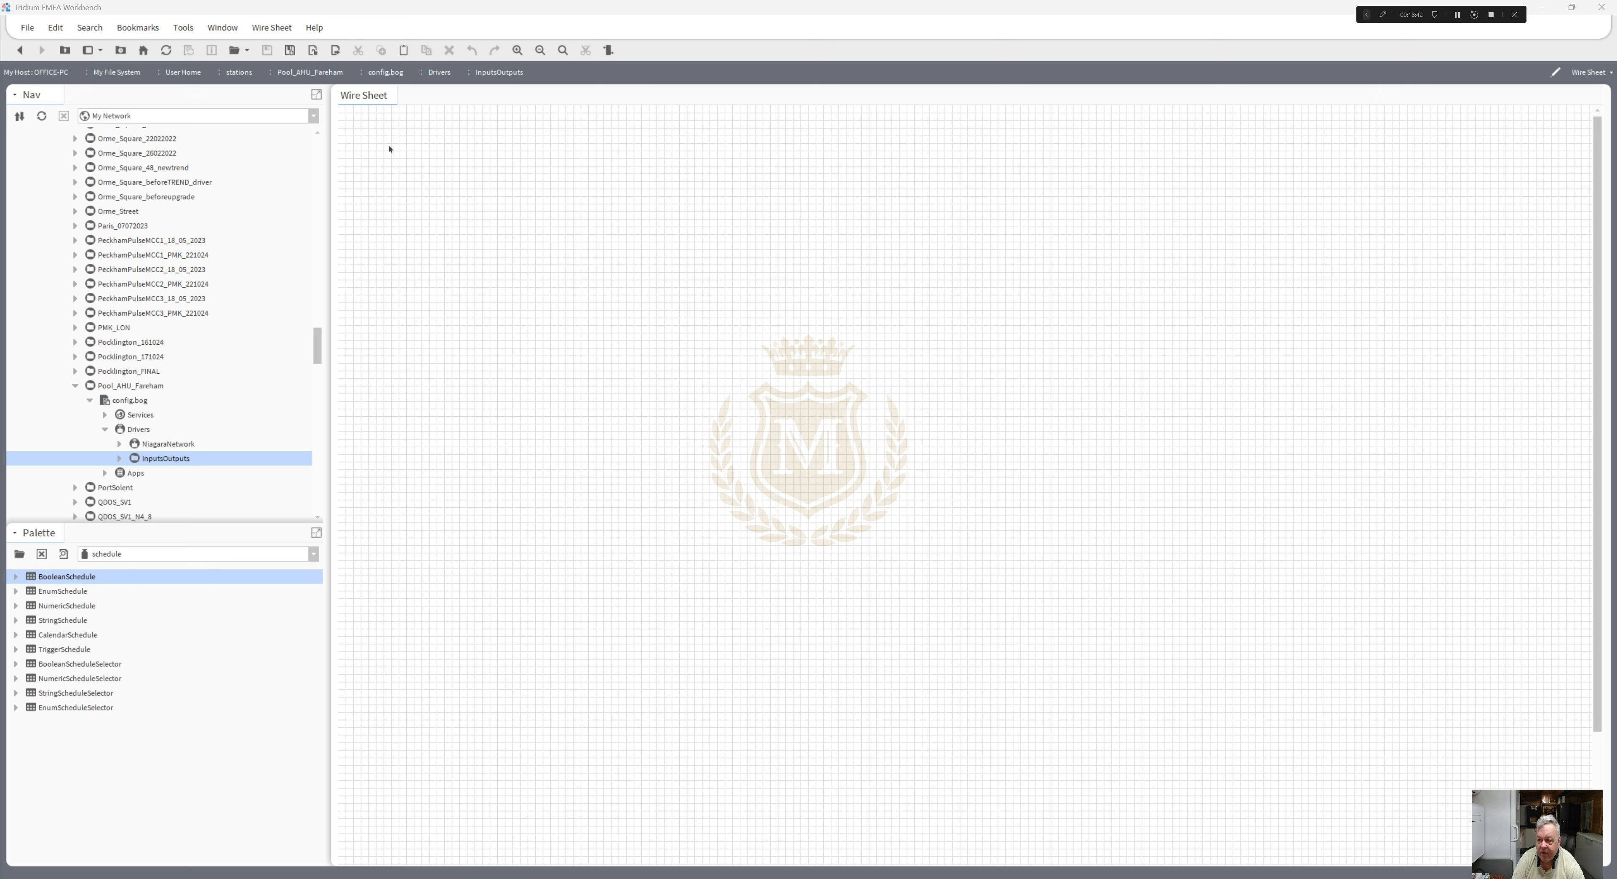
text(AHU_Pool)
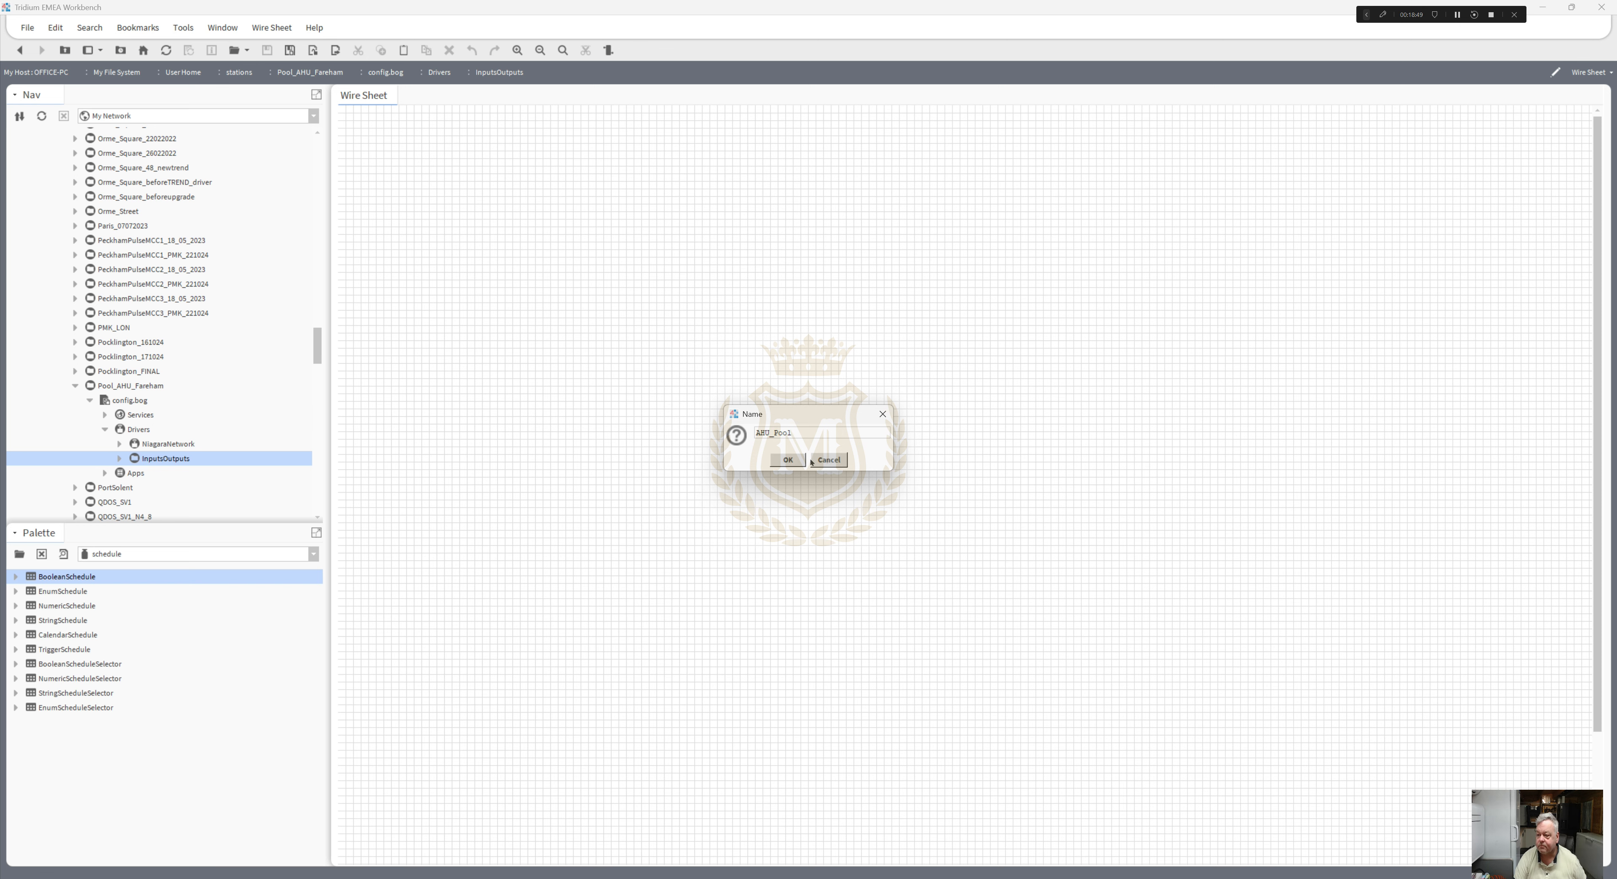
click(788, 460)
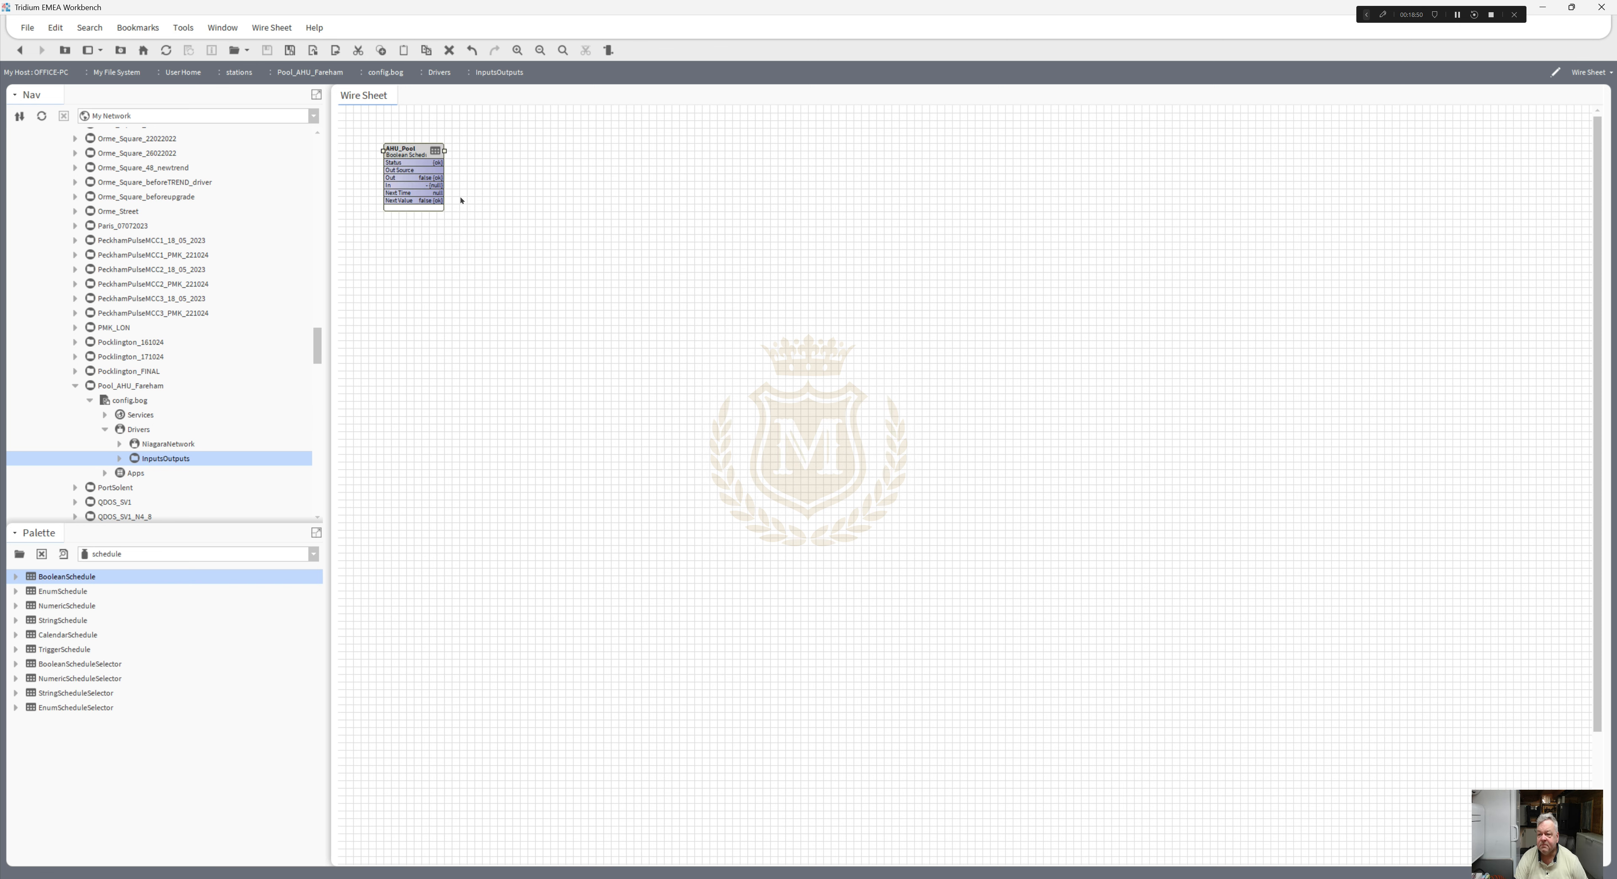
- Open the AHU_Pool schedule, fill Sunday with a true event from midnight to midnight, and apply it to Monday through Friday
double_click(403, 151)
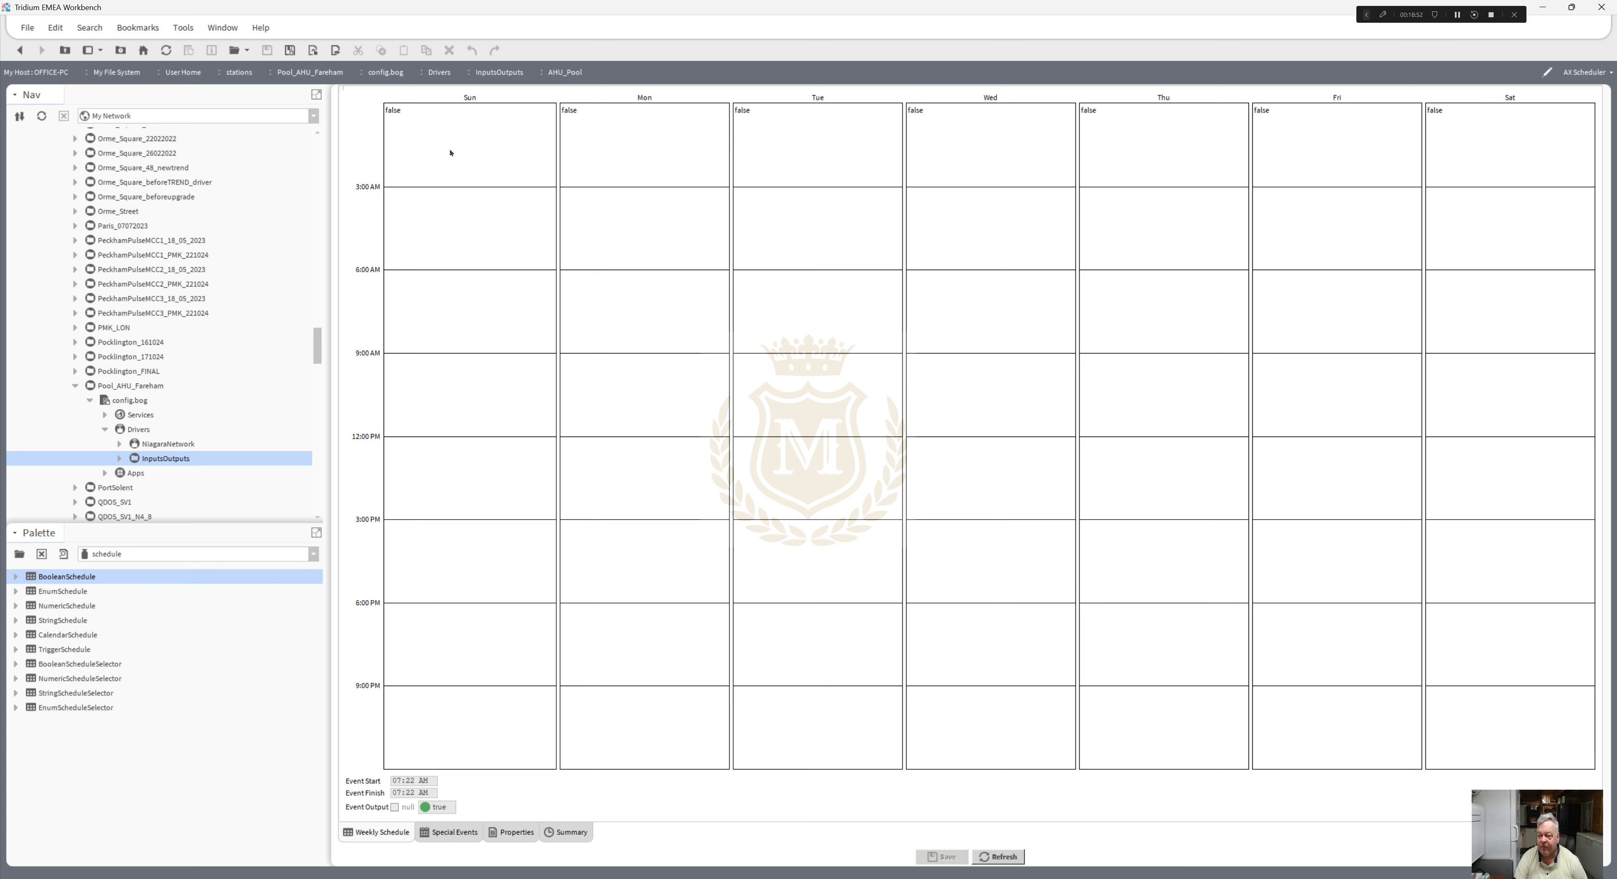
drag(451, 153, 471, 772)
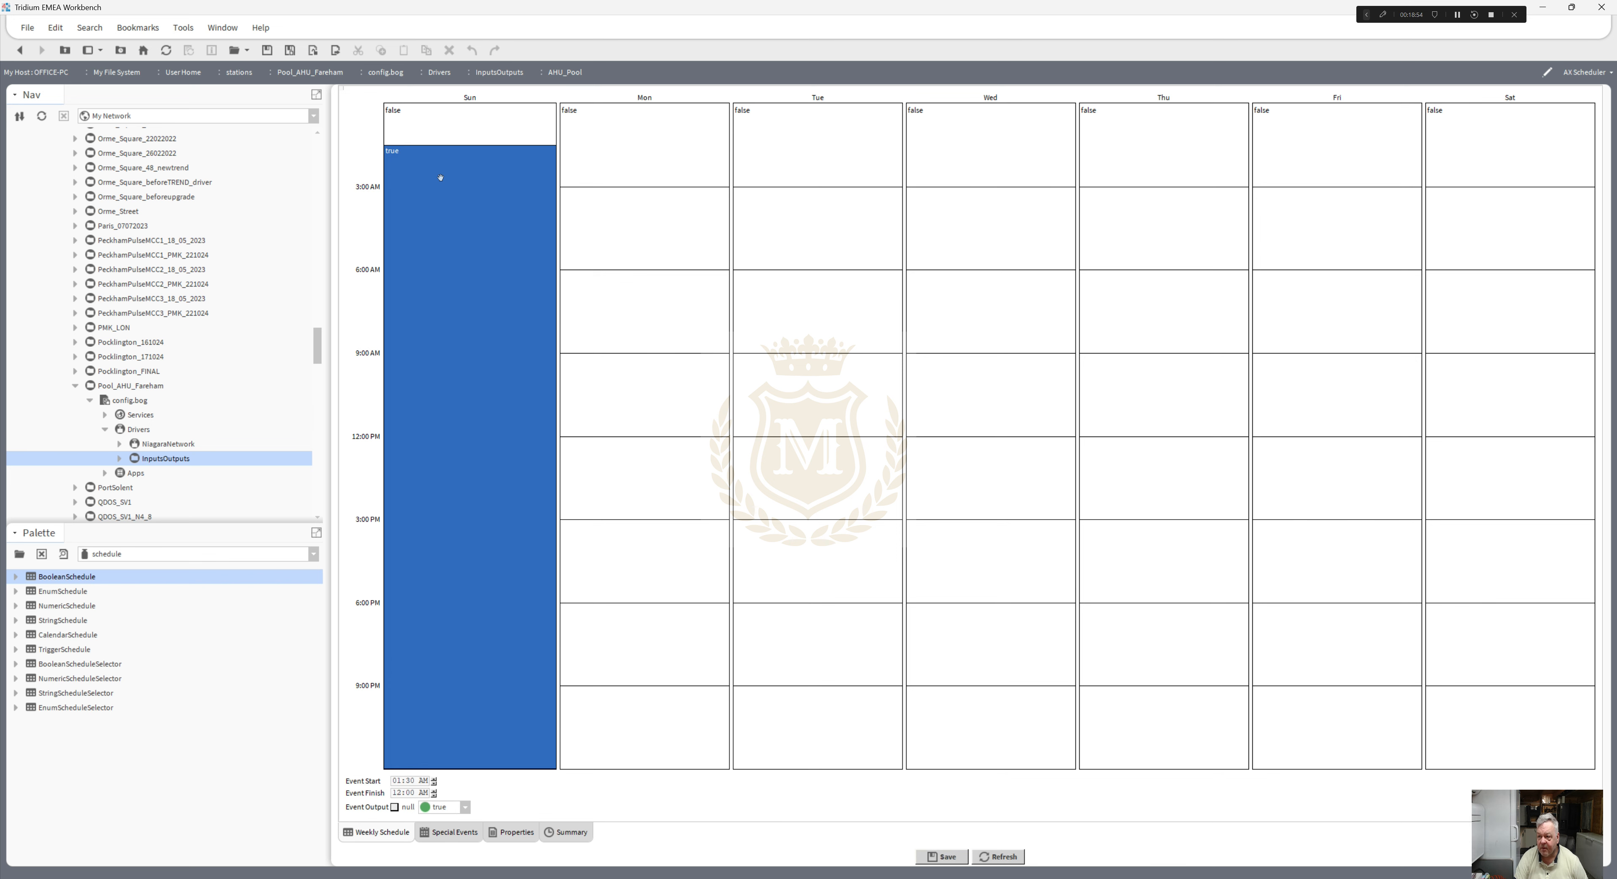
drag(451, 76, 455, 95)
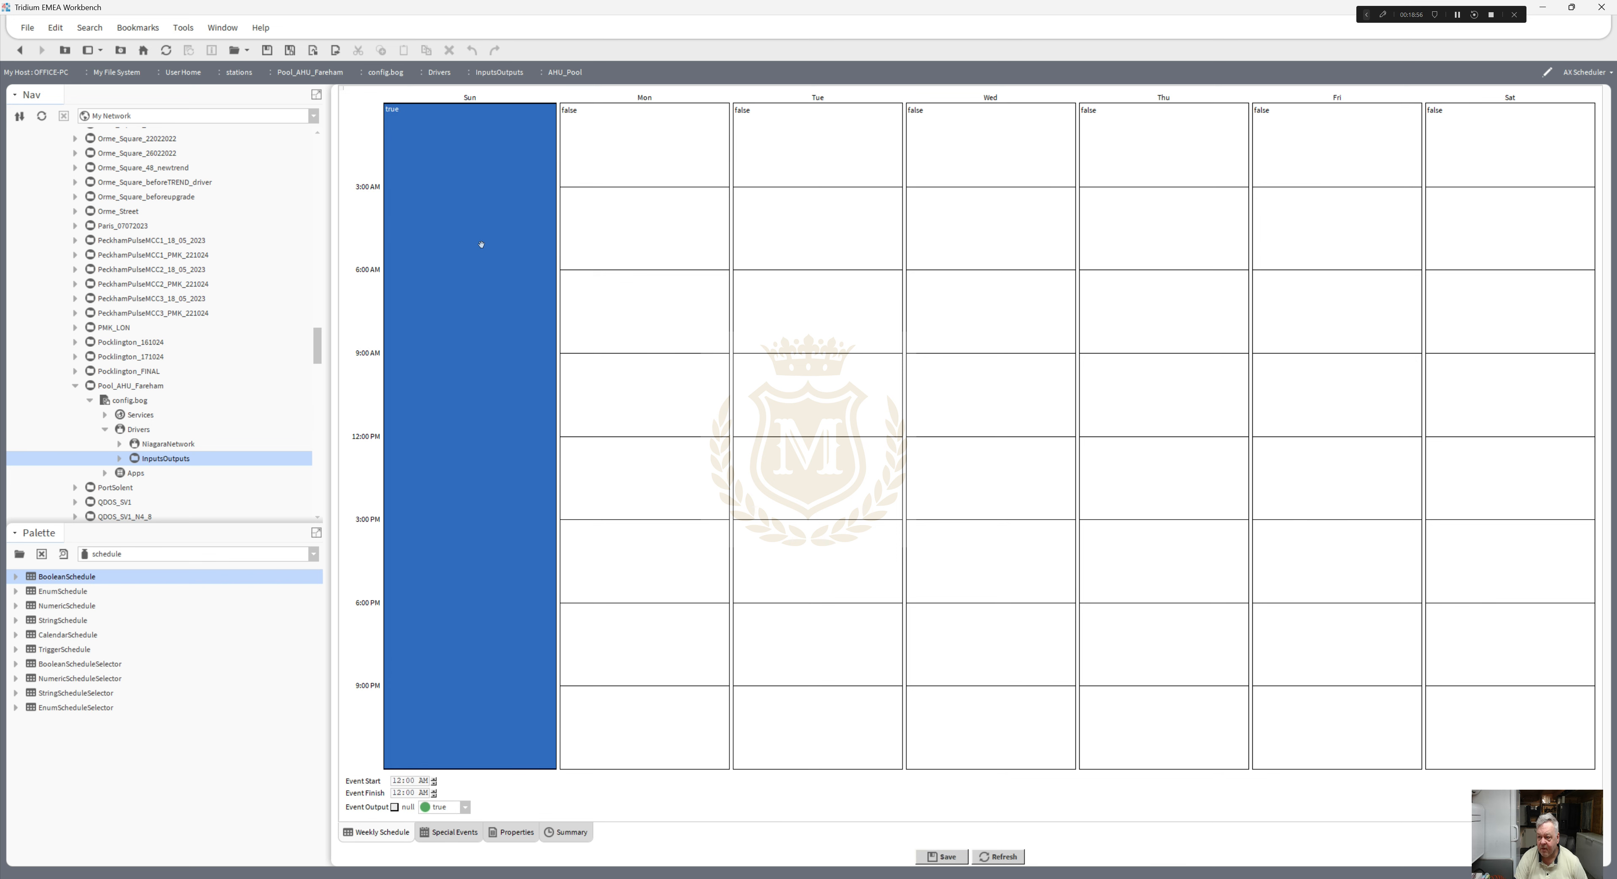
right_click(482, 244)
click(502, 283)
- Copy Sunday's event to Saturday and save the weekly schedule
right_click(491, 314)
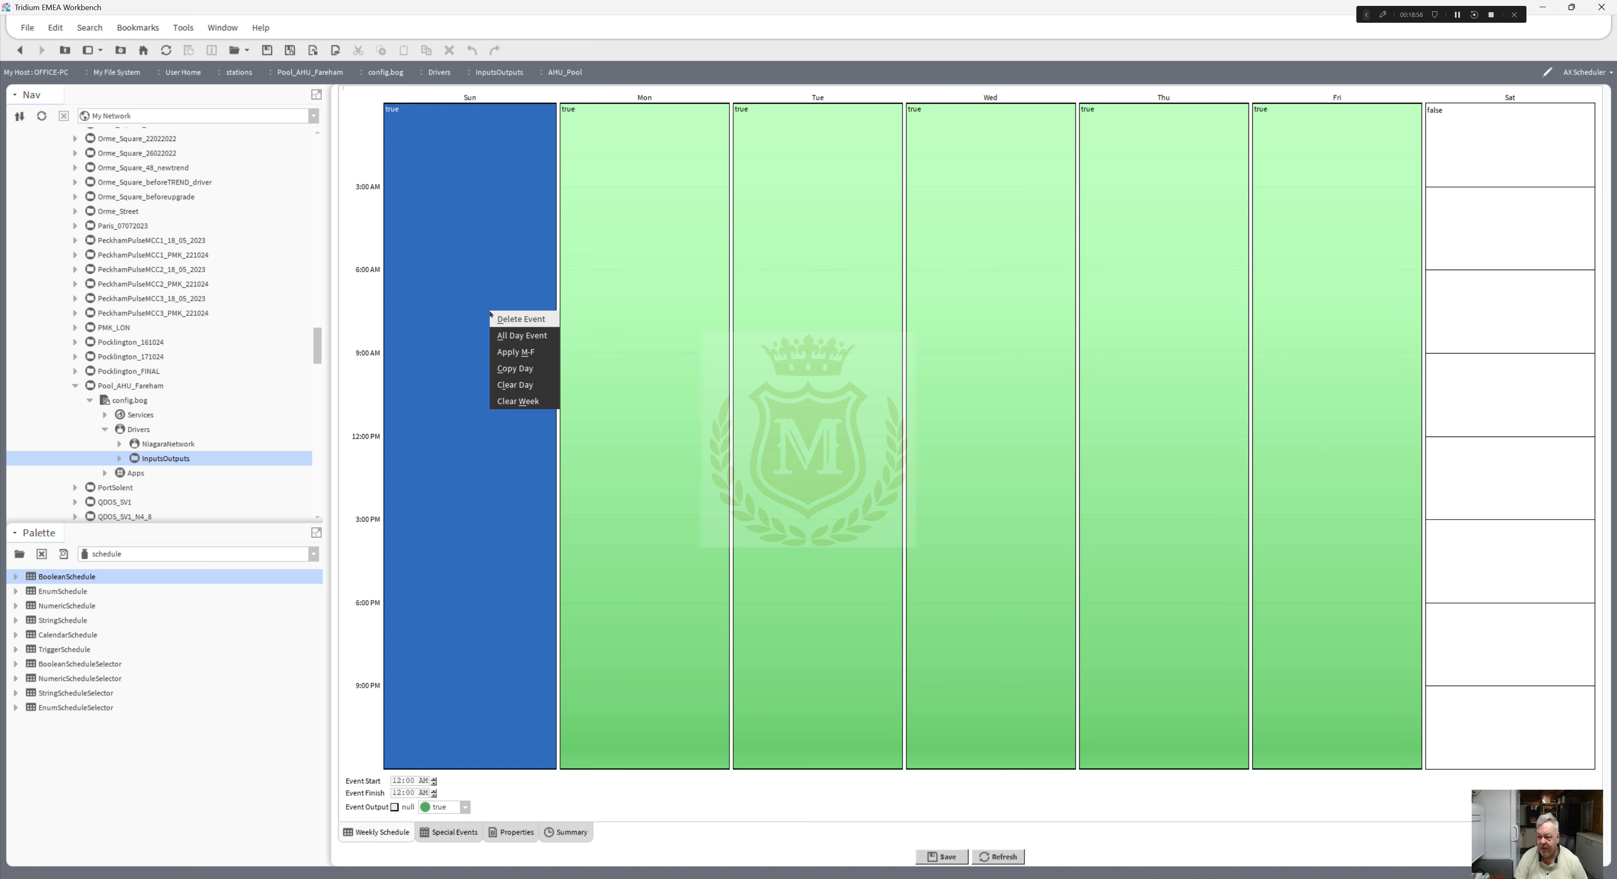
click(515, 368)
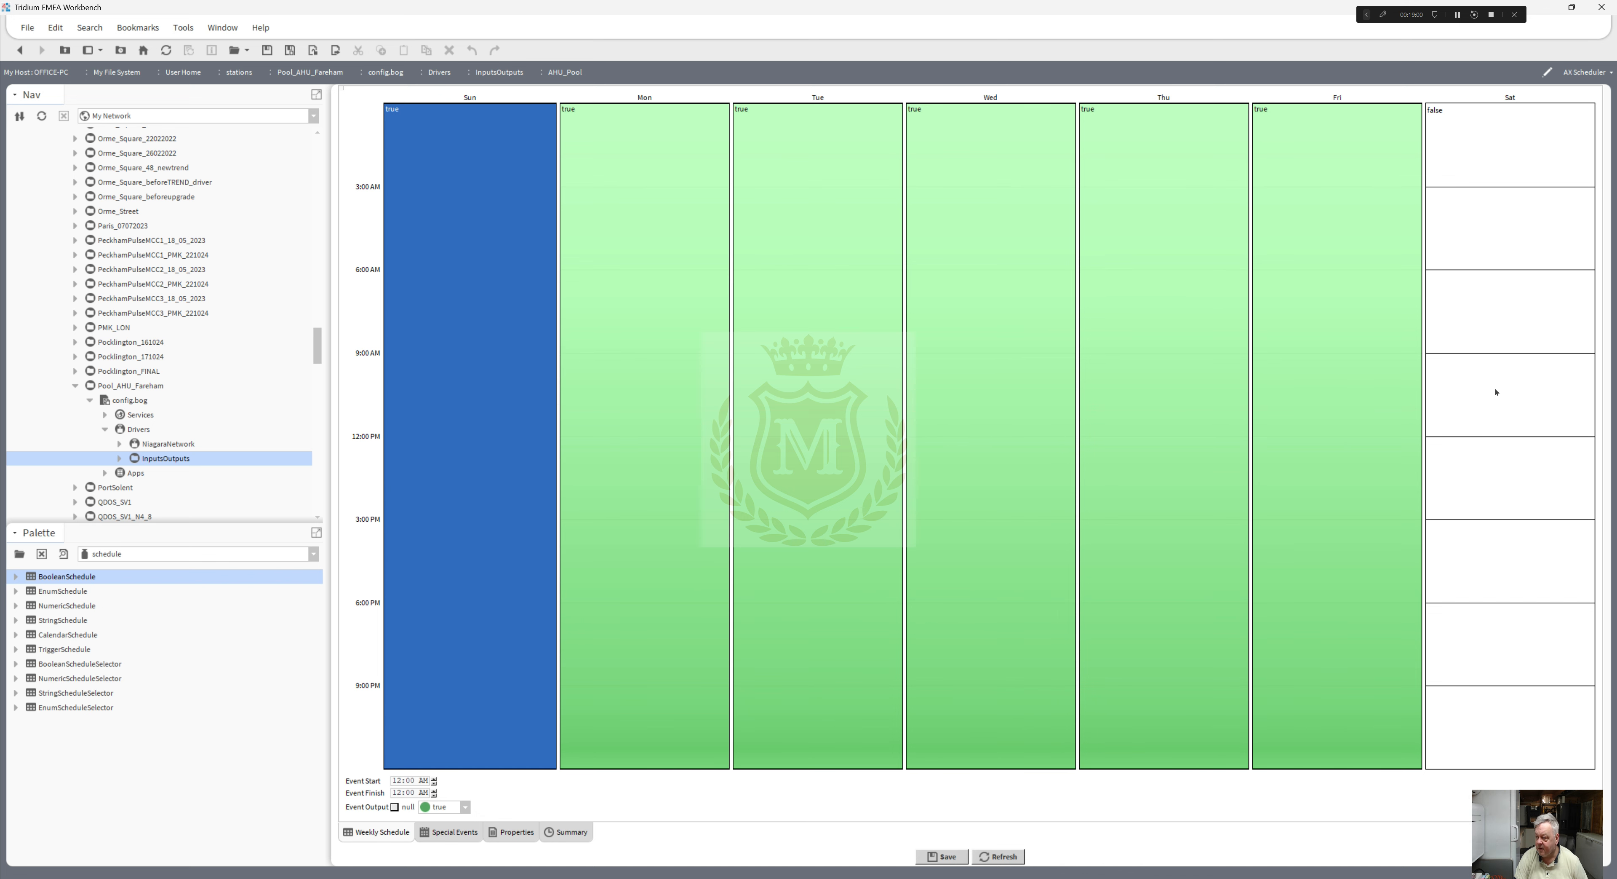
right_click(1496, 392)
click(1520, 396)
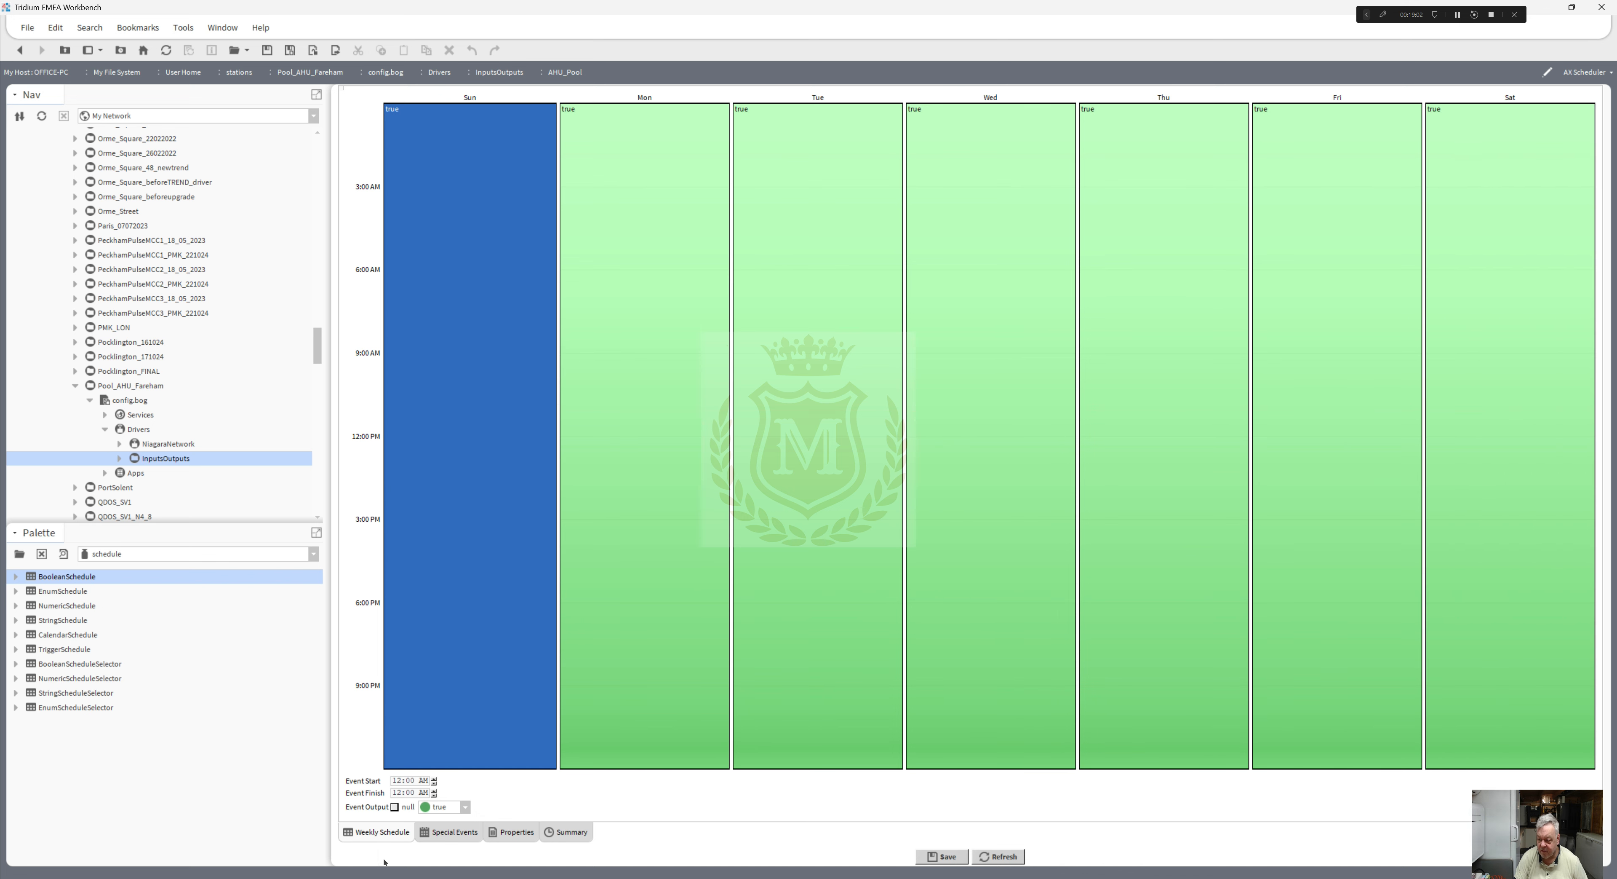
click(950, 856)
- Open the facets configuration in the AHU_Pool schedule's properties and set trueText to Enable
click(513, 832)
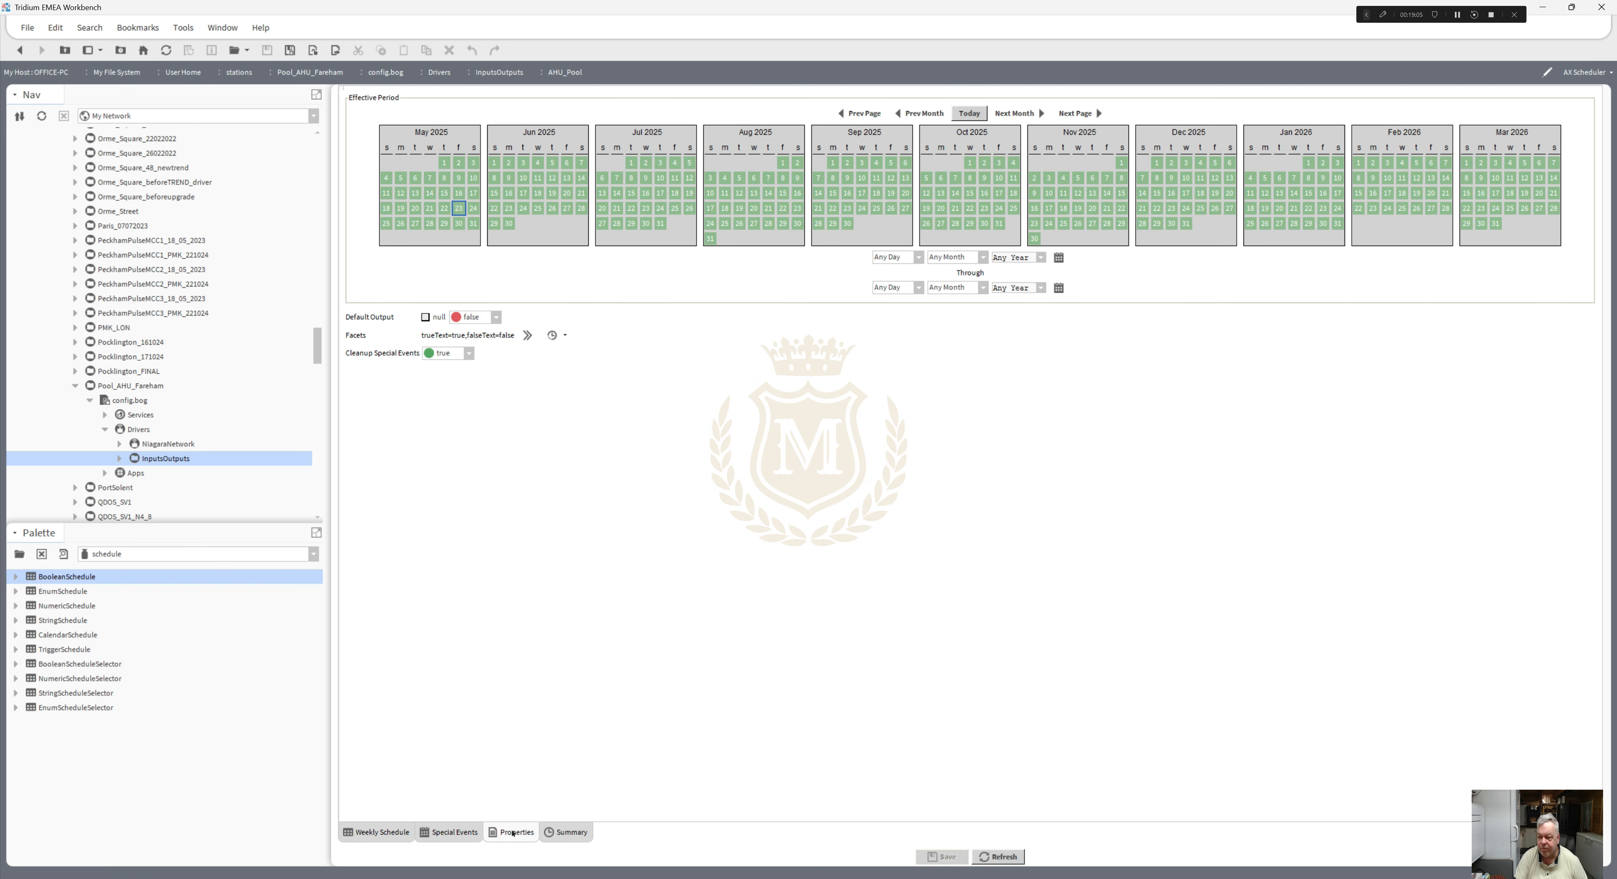
click(528, 336)
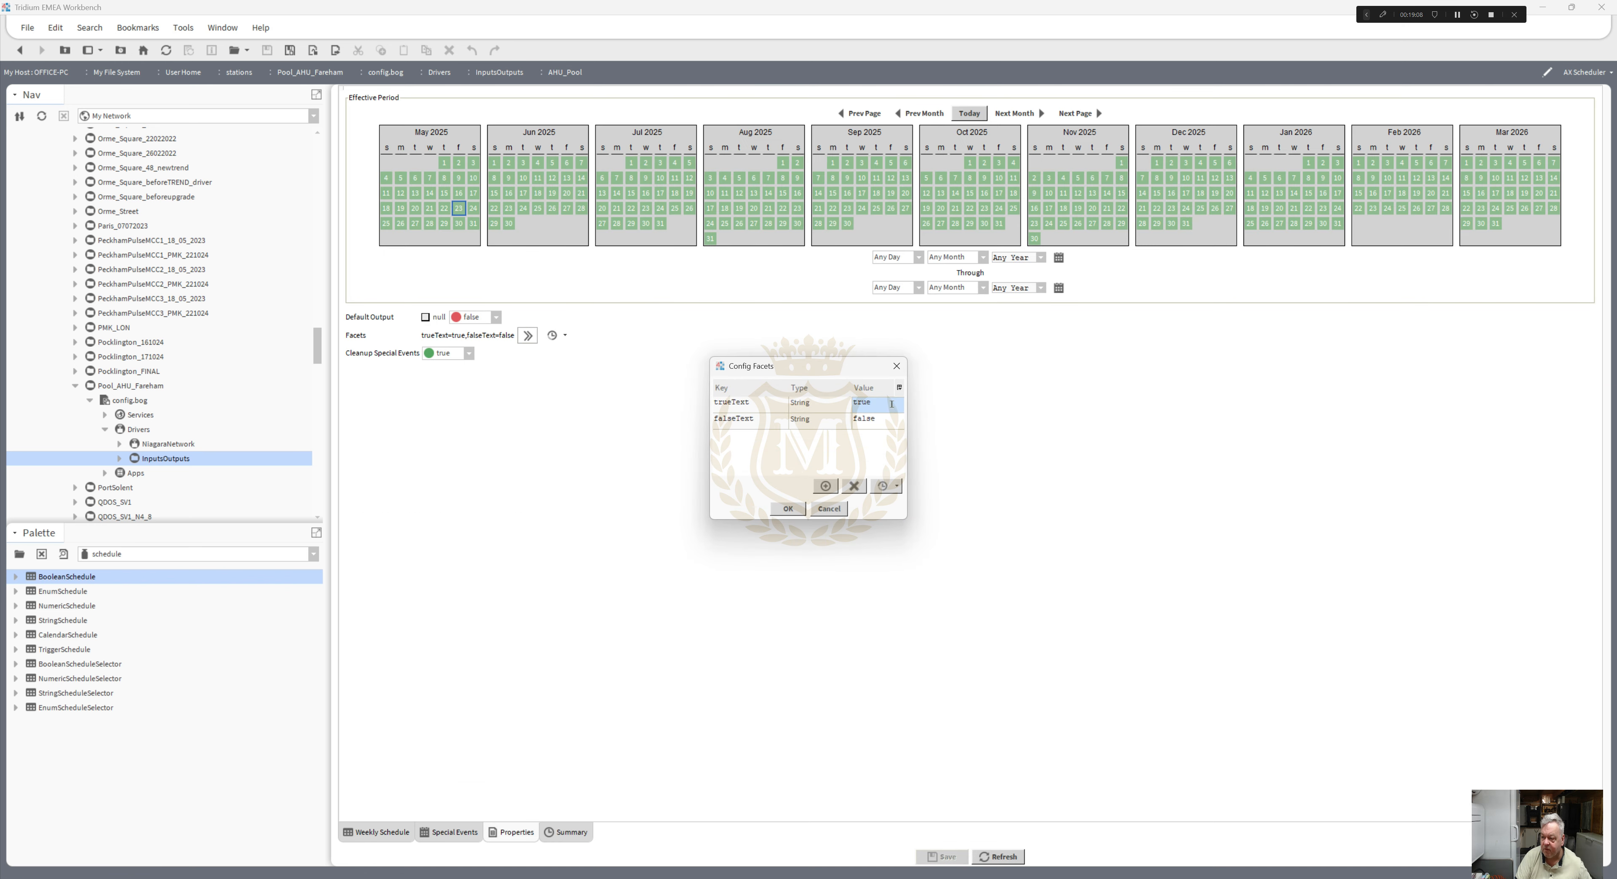
double_click(892, 403)
text(En)
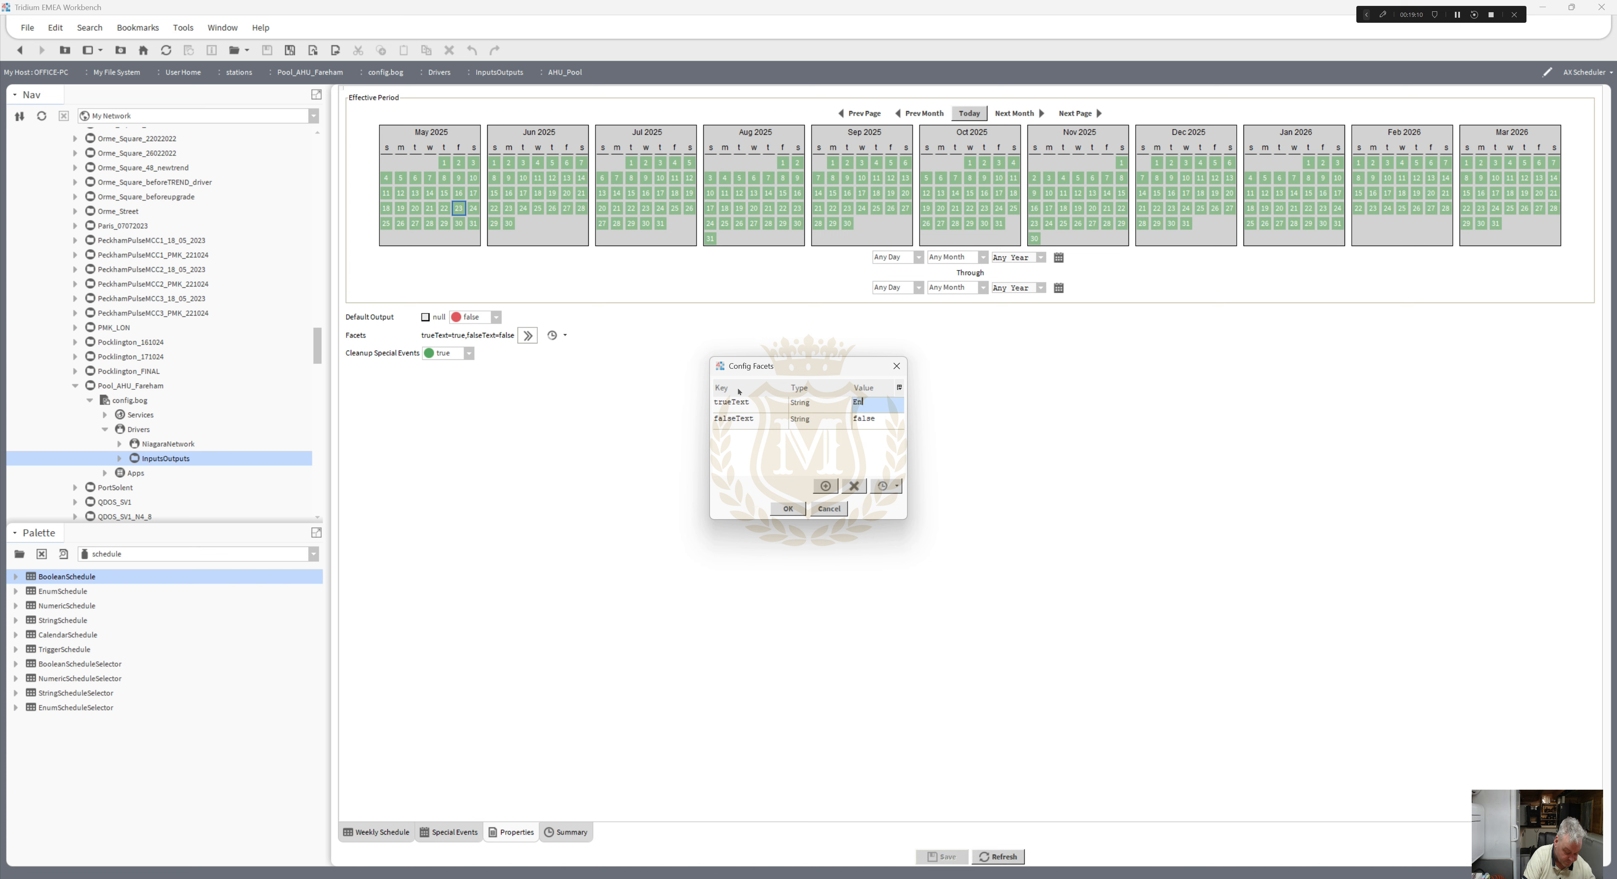
text(able)
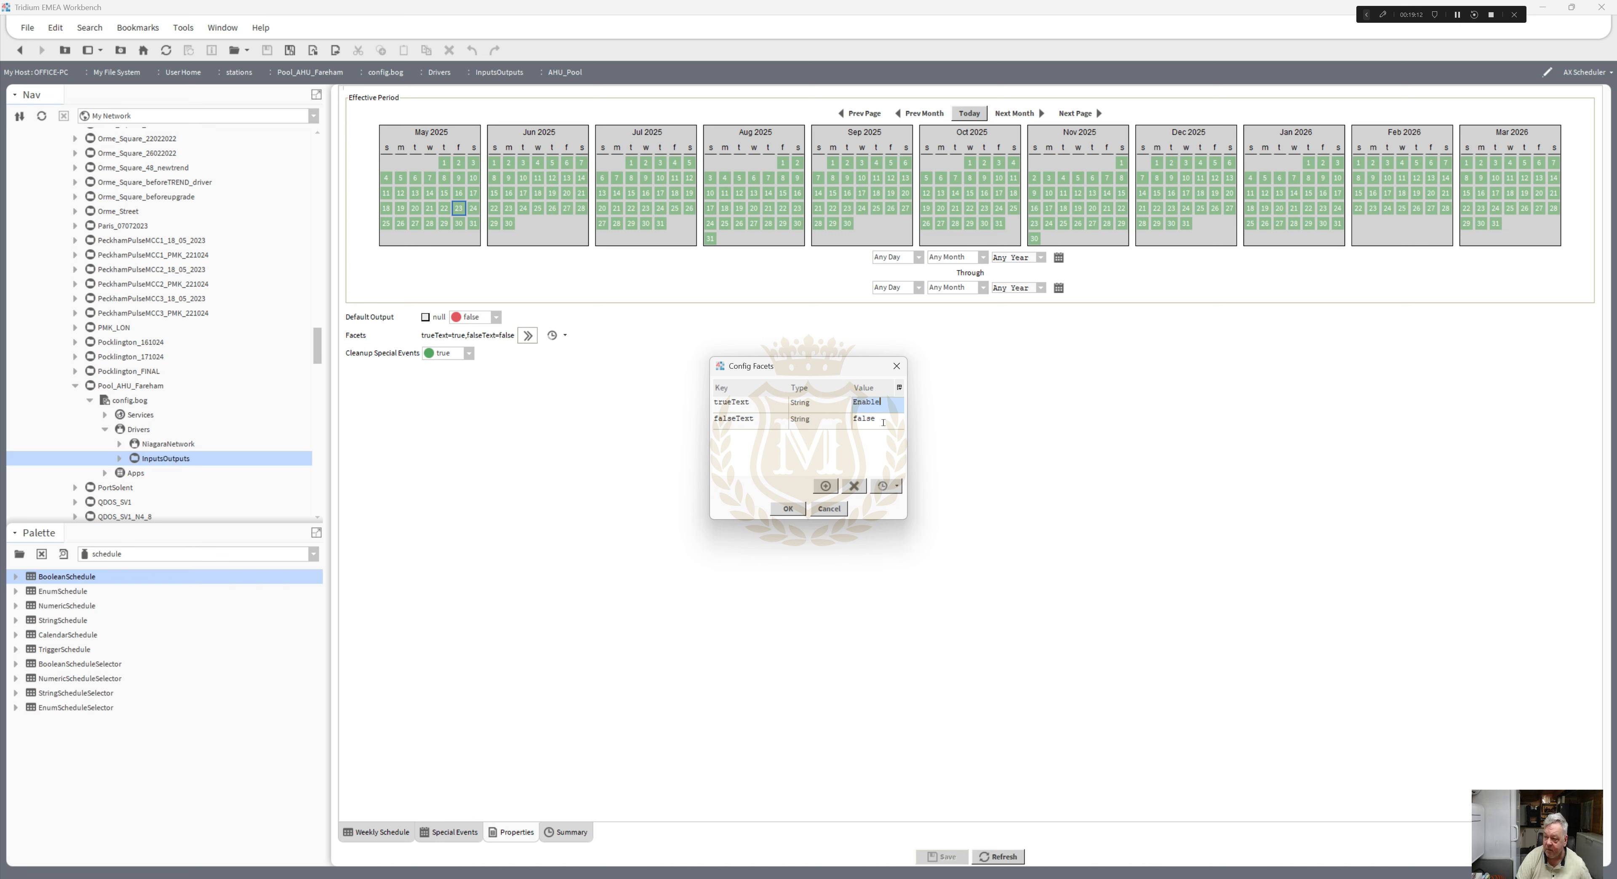
- Set the trueText facet to Occupied and the falseText facet to Unoccupied, and accept the facets
double_click(885, 403)
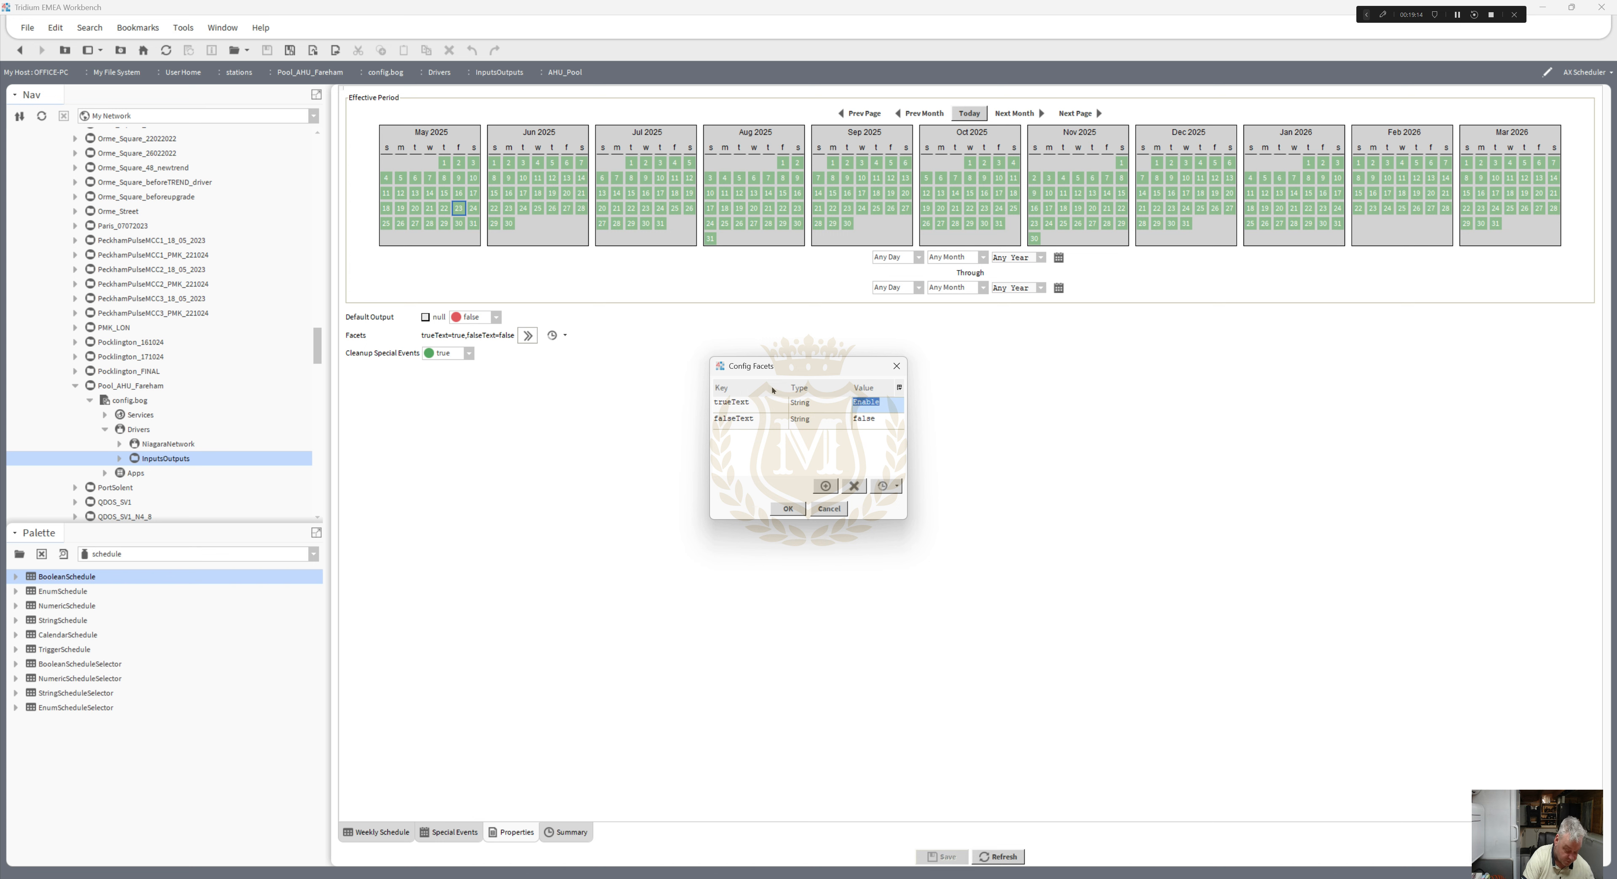
text(Occupied)
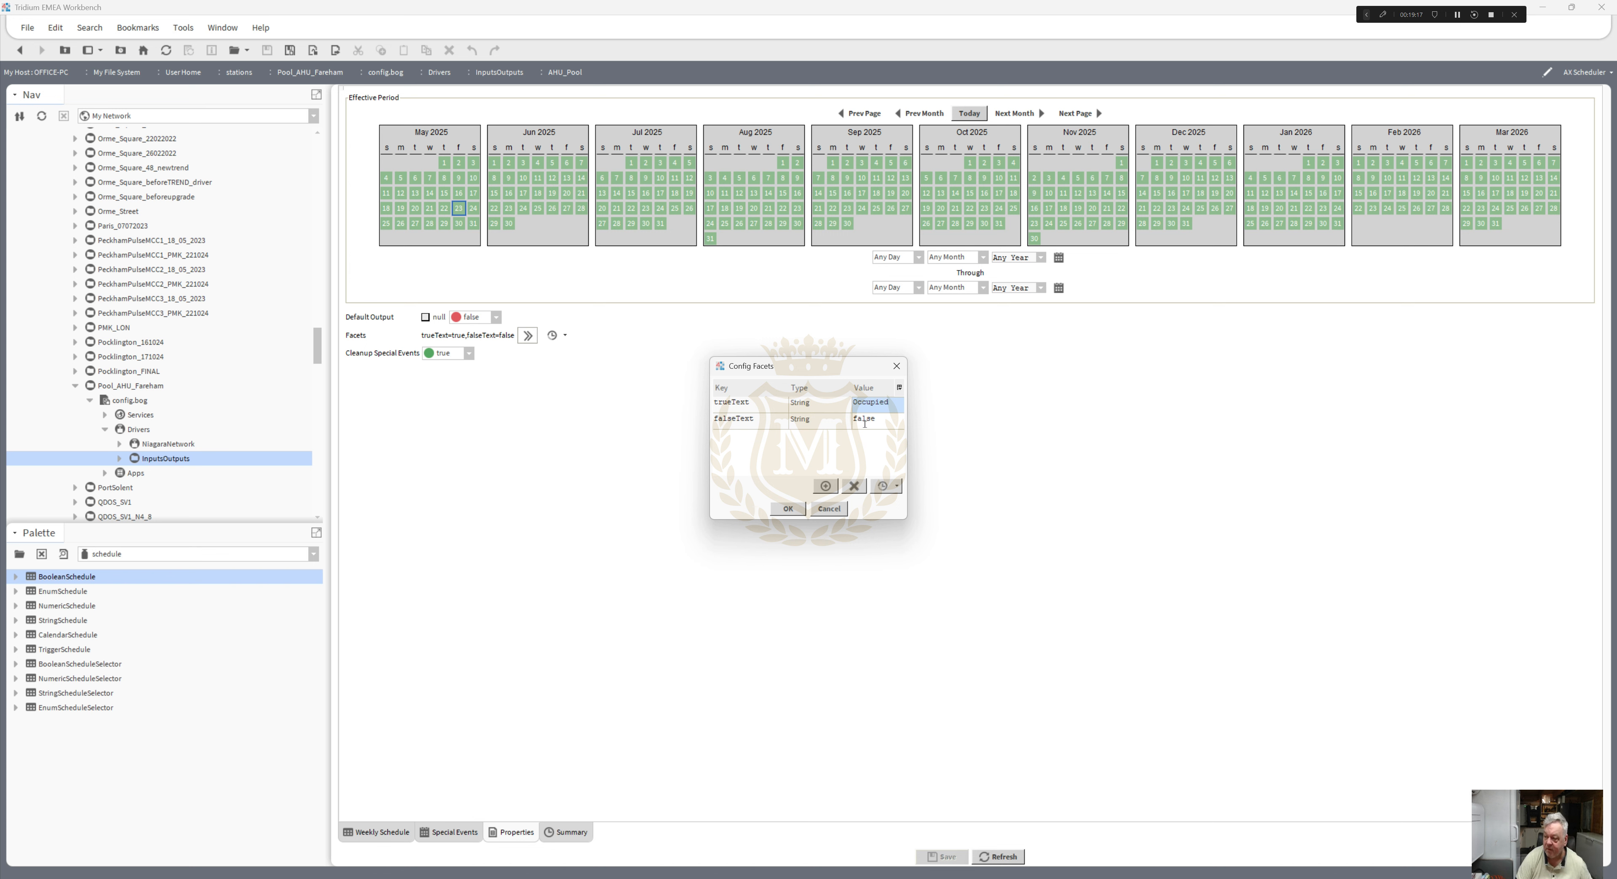
double_click(865, 419)
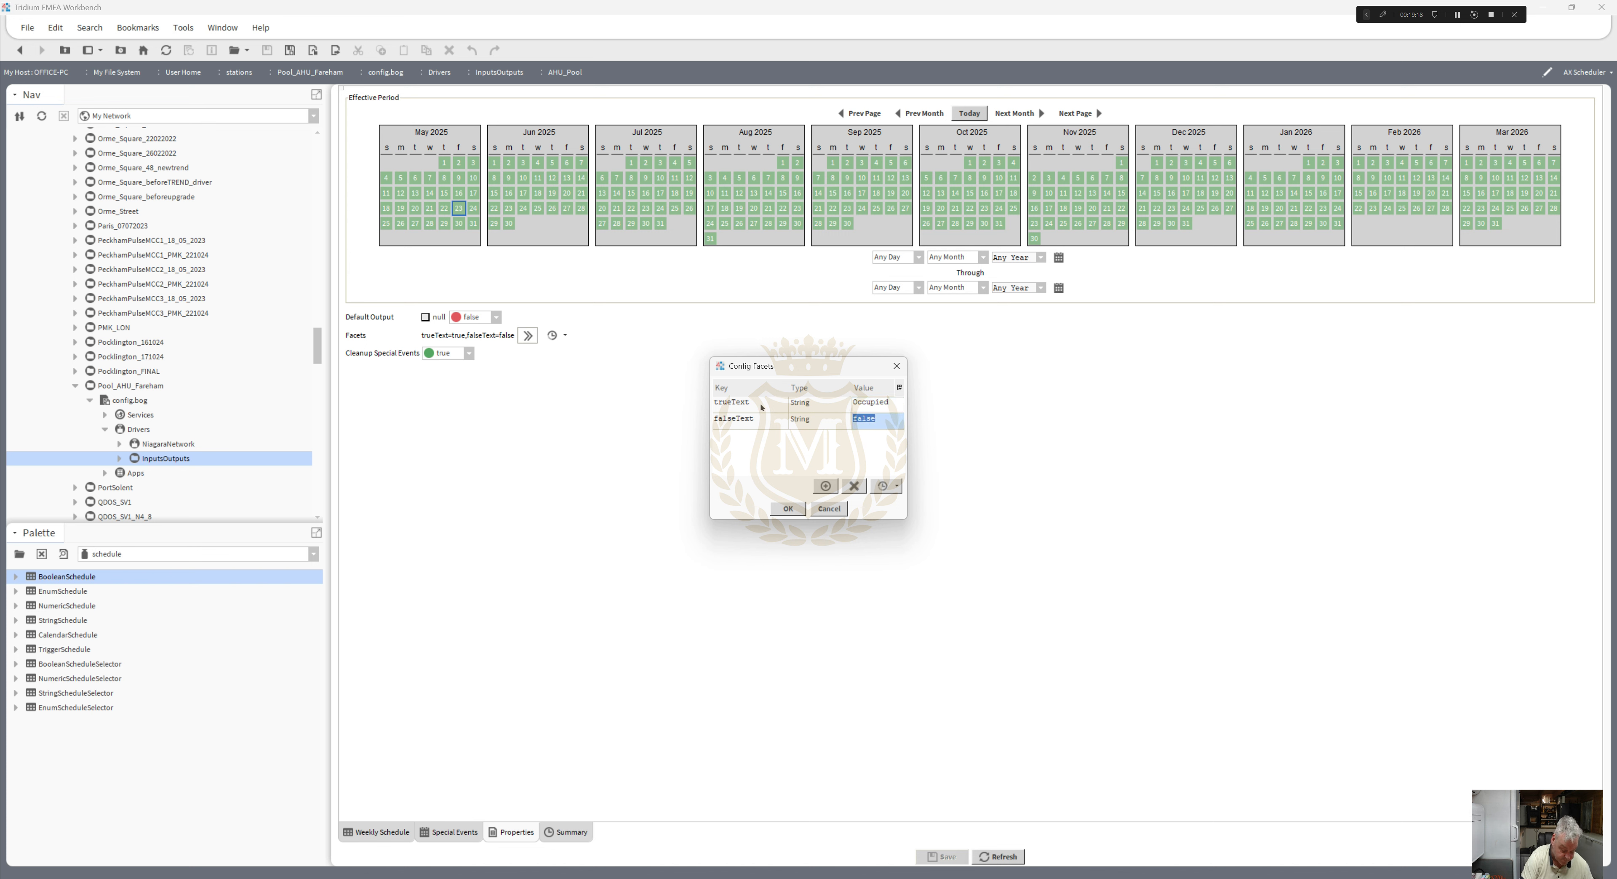
text(Unoccupied)
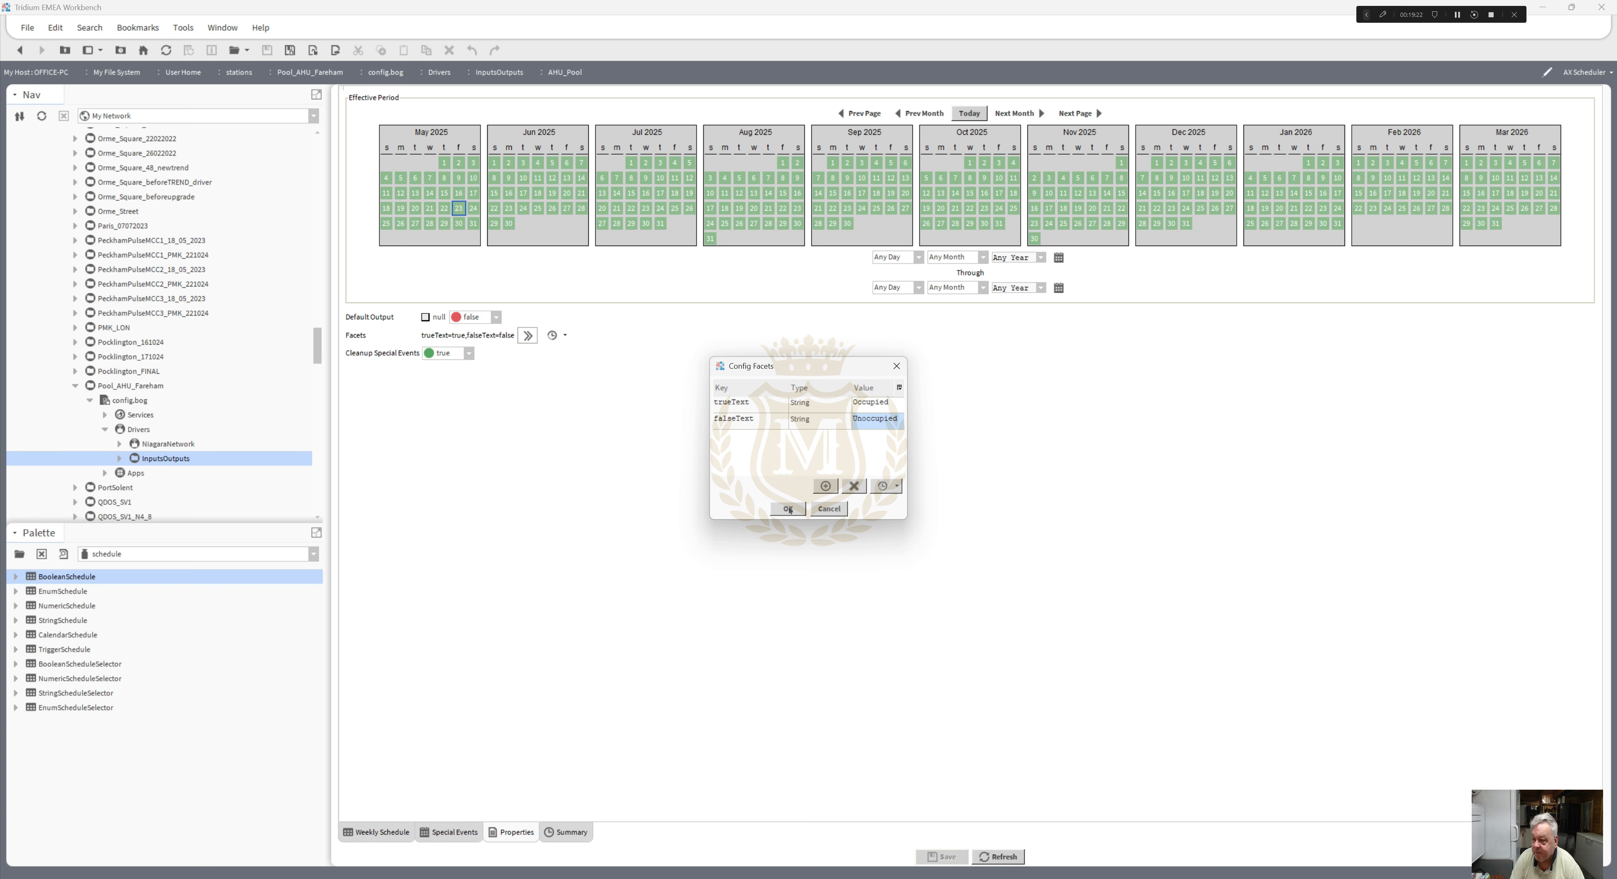
click(789, 508)
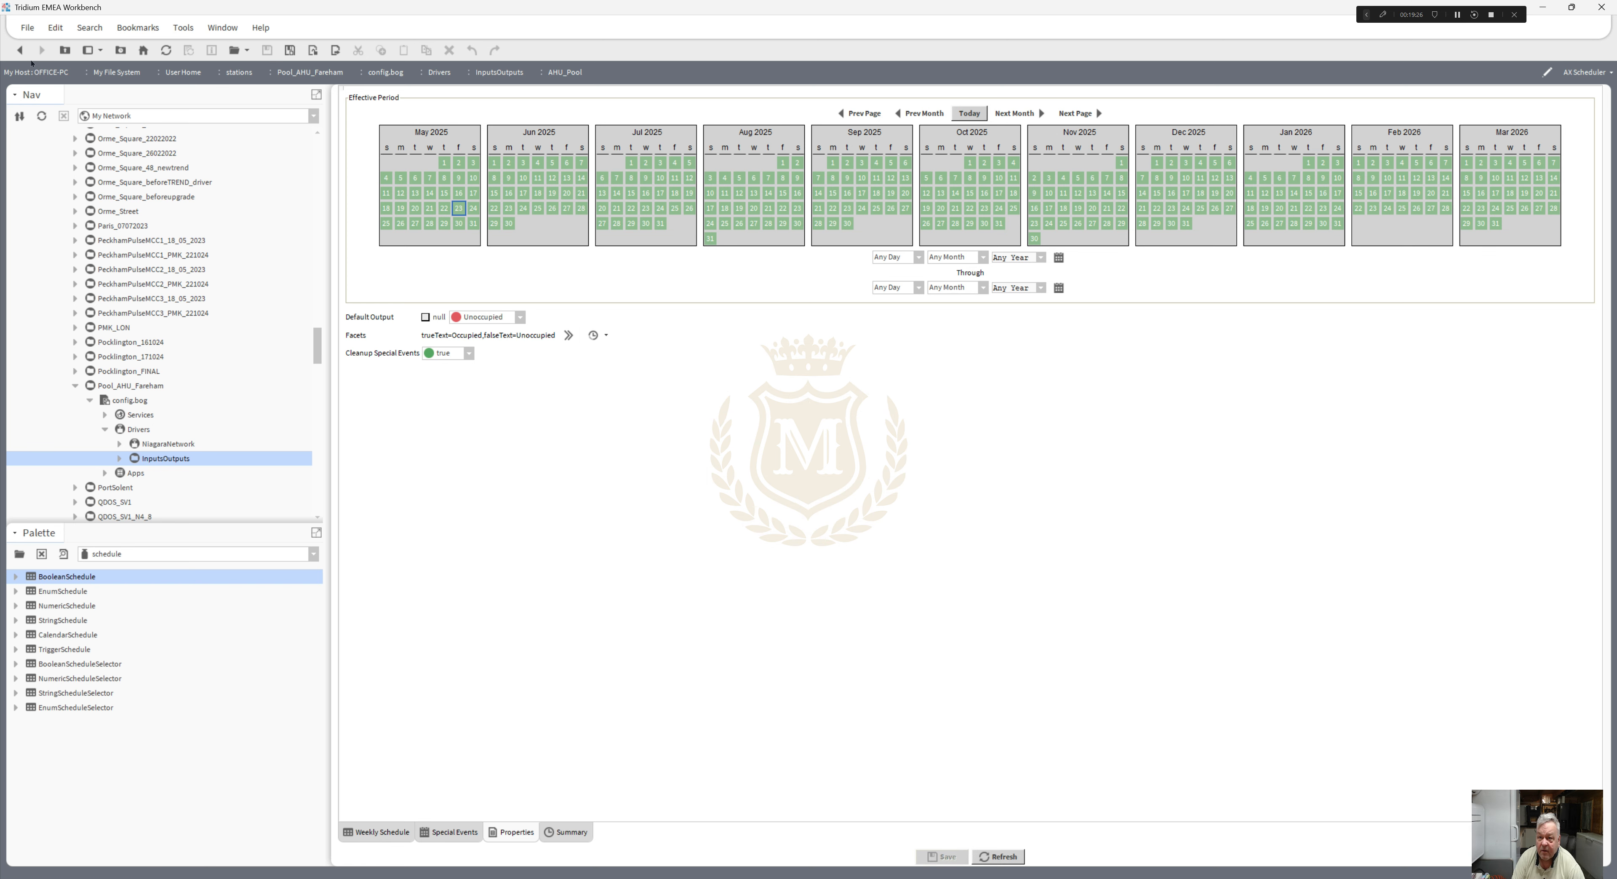
- Return to the InputsOutputs wire sheet and move the AHU_Pool block closer to the sheet's upper-left corner
click(22, 51)
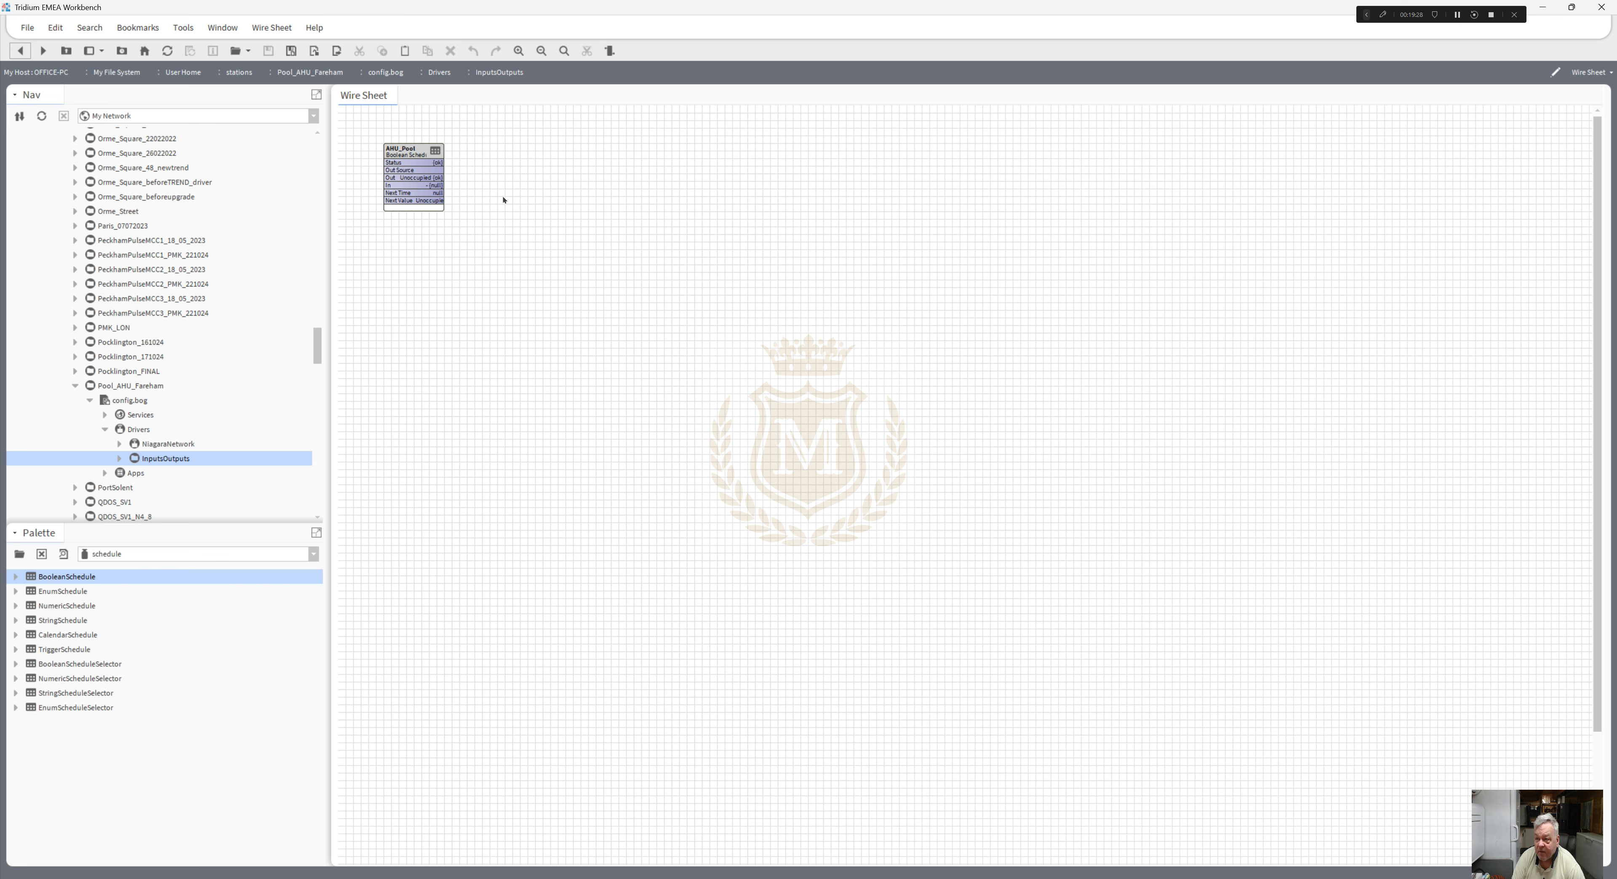
click(445, 158)
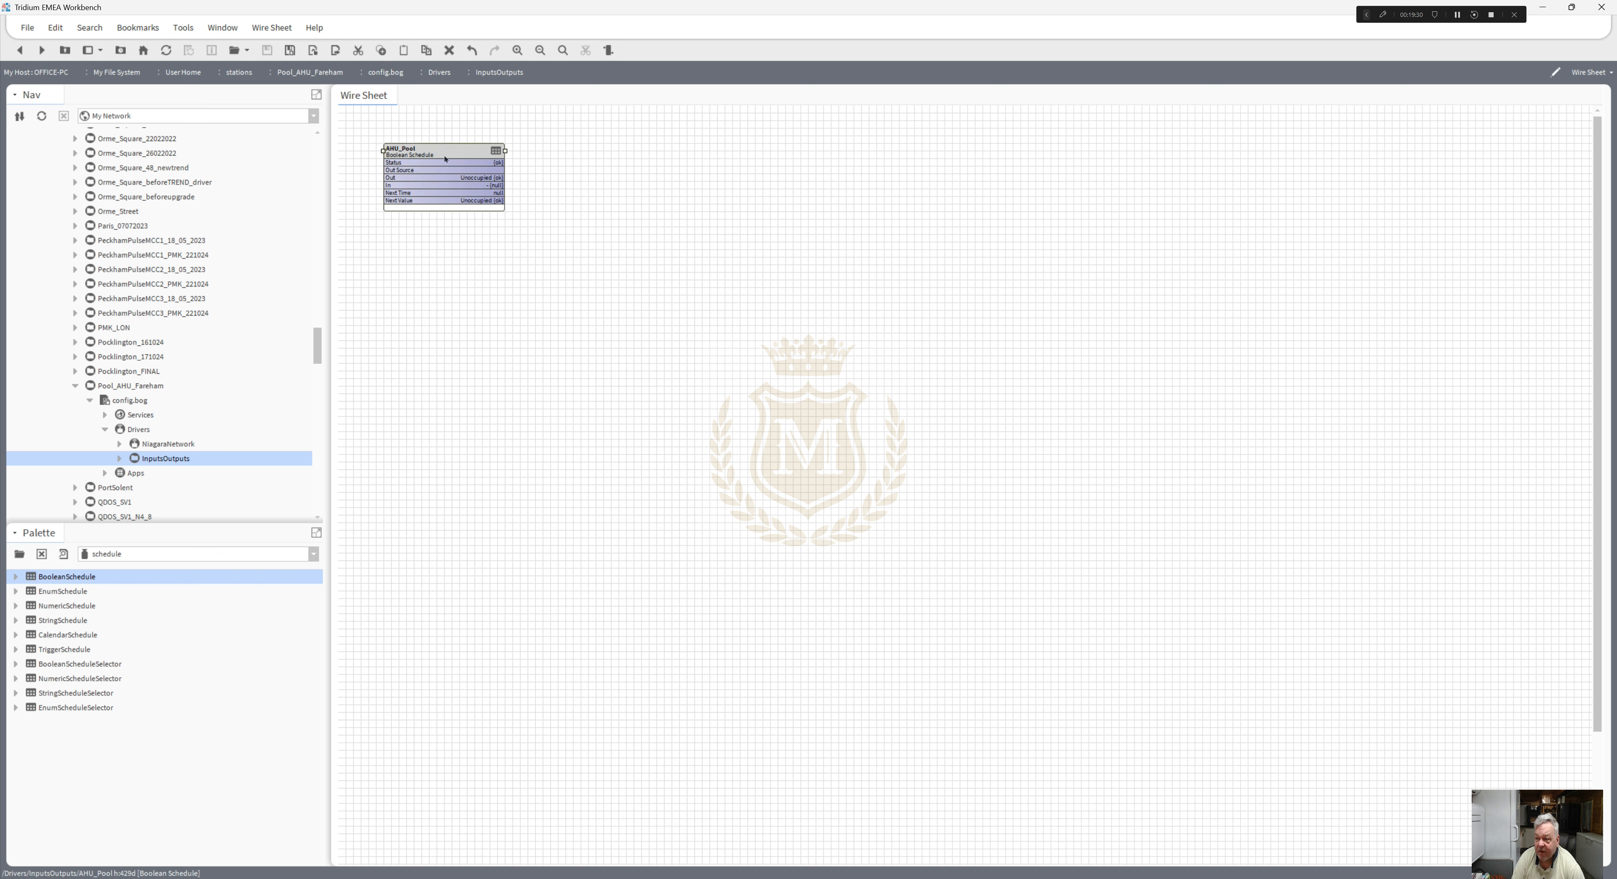
drag(445, 158, 422, 151)
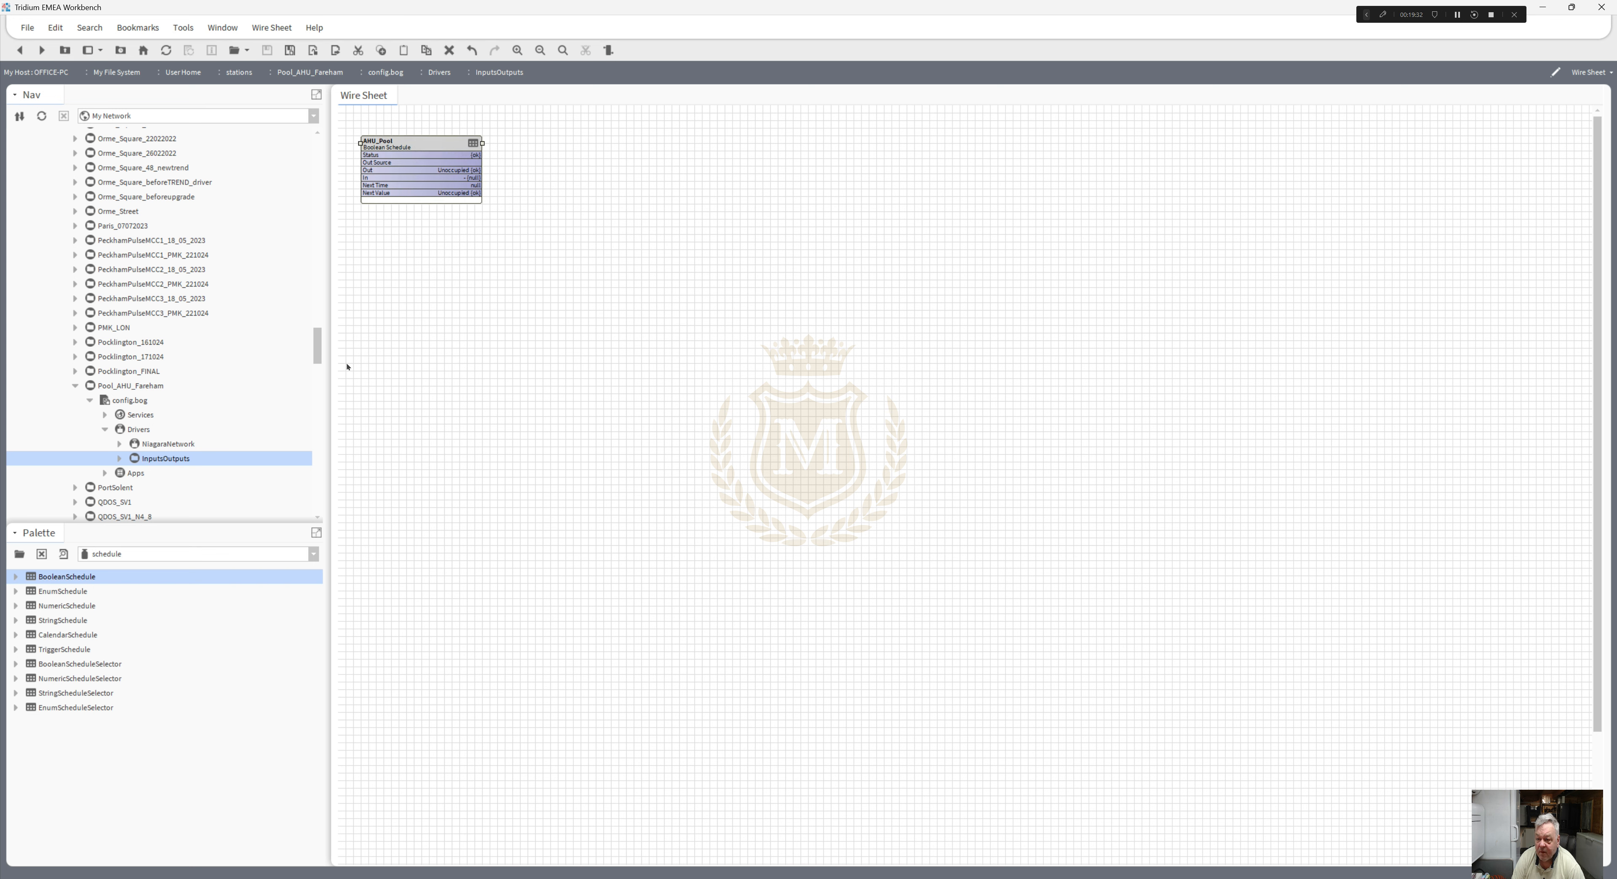
- Open the driver manager of Drivers and add one enabled Isma Io Network named IsmaIoNetwork
click(139, 430)
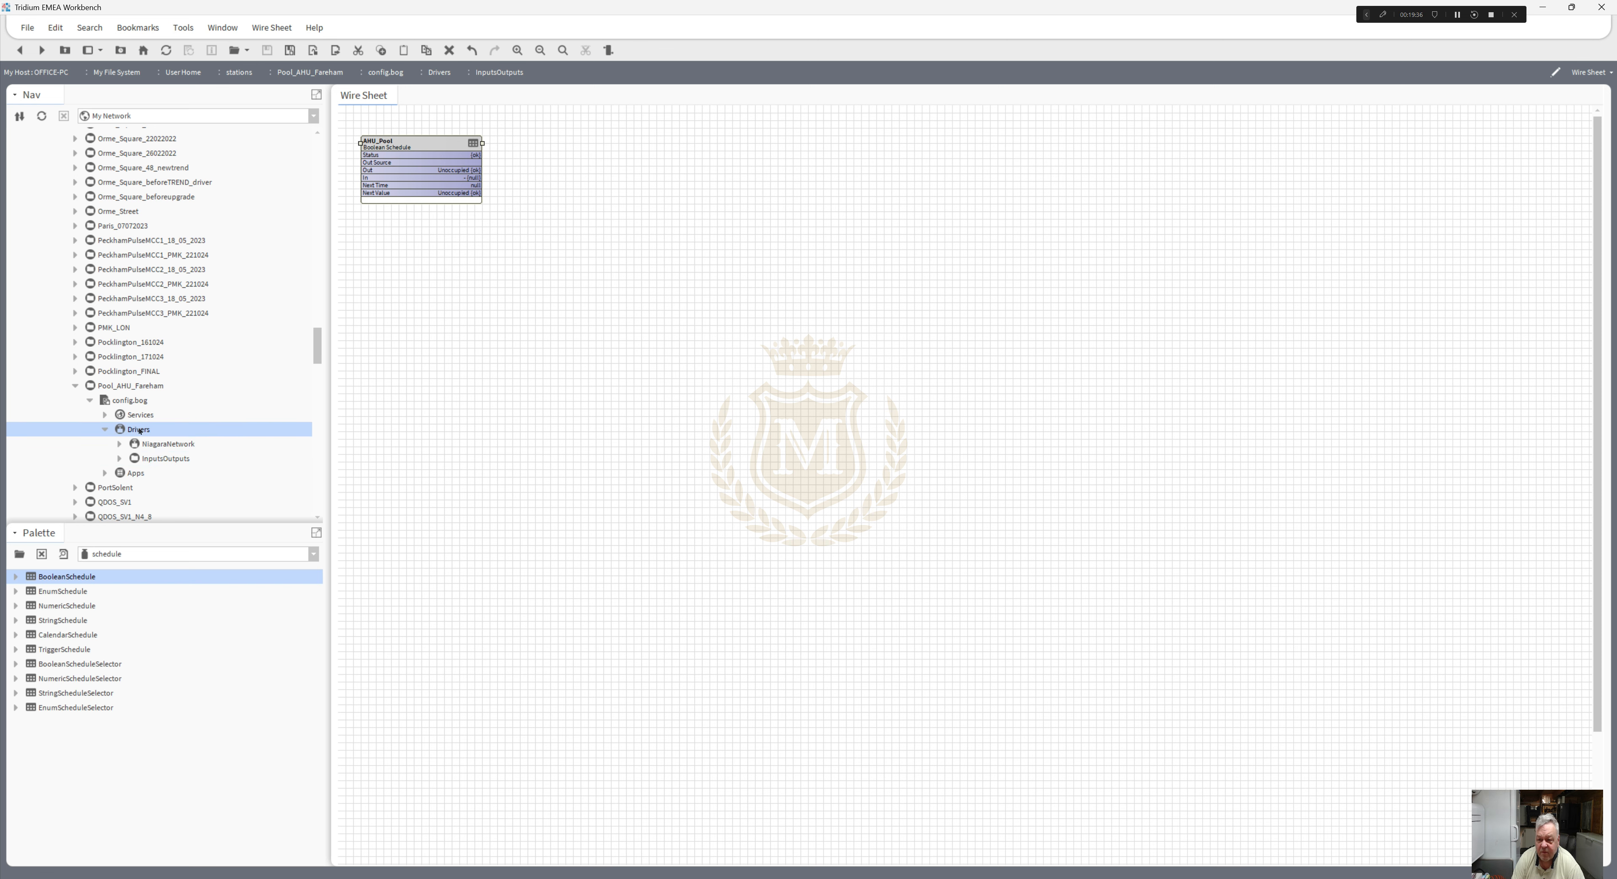
double_click(139, 431)
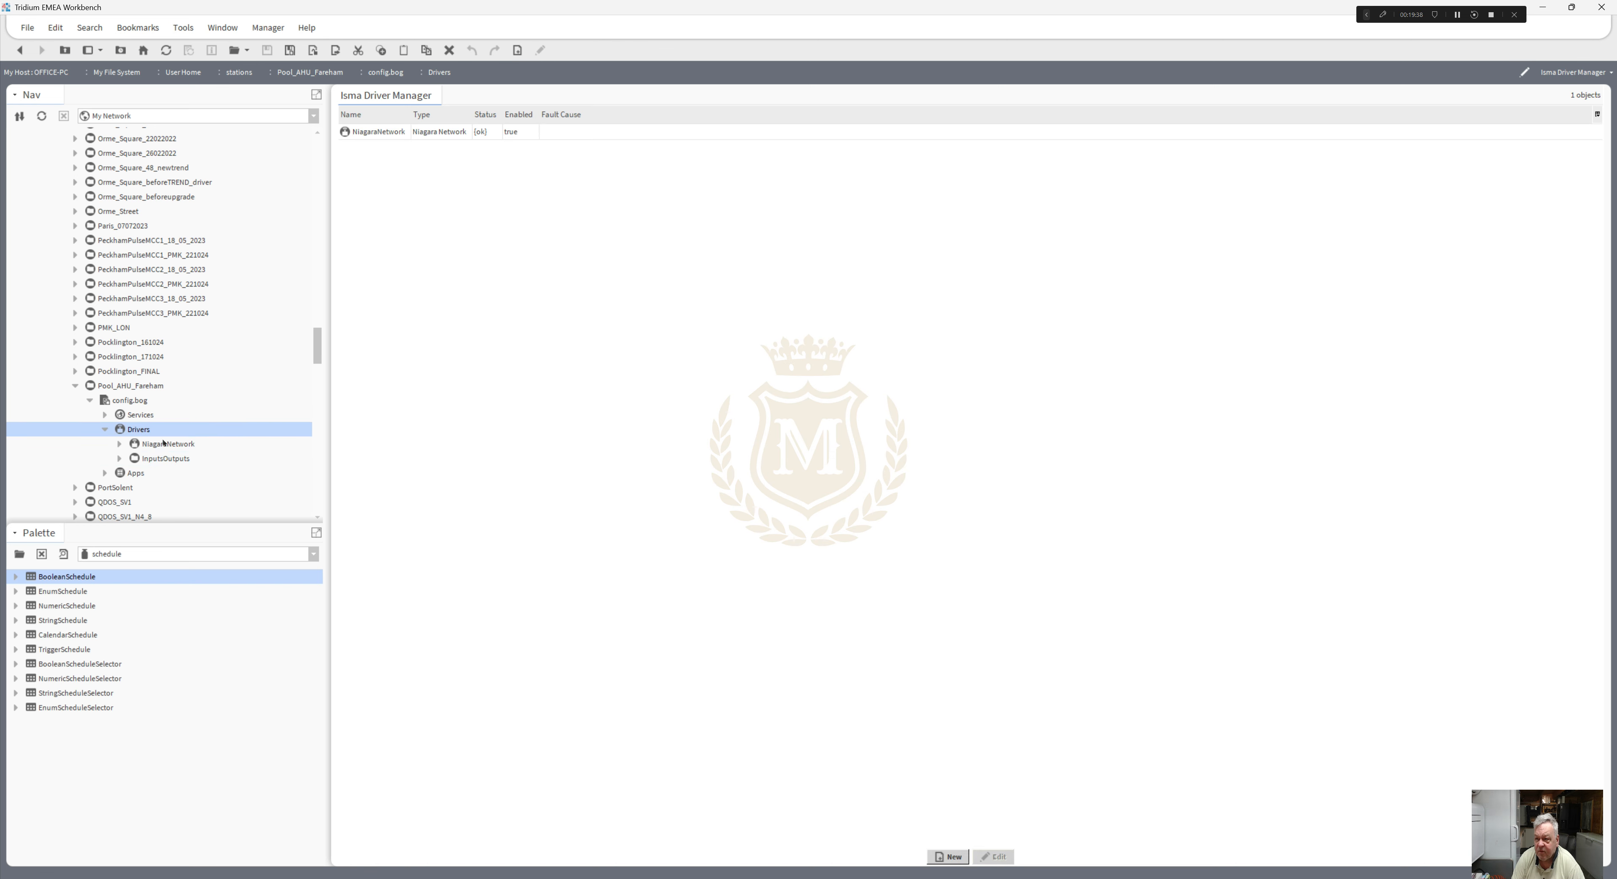
click(959, 855)
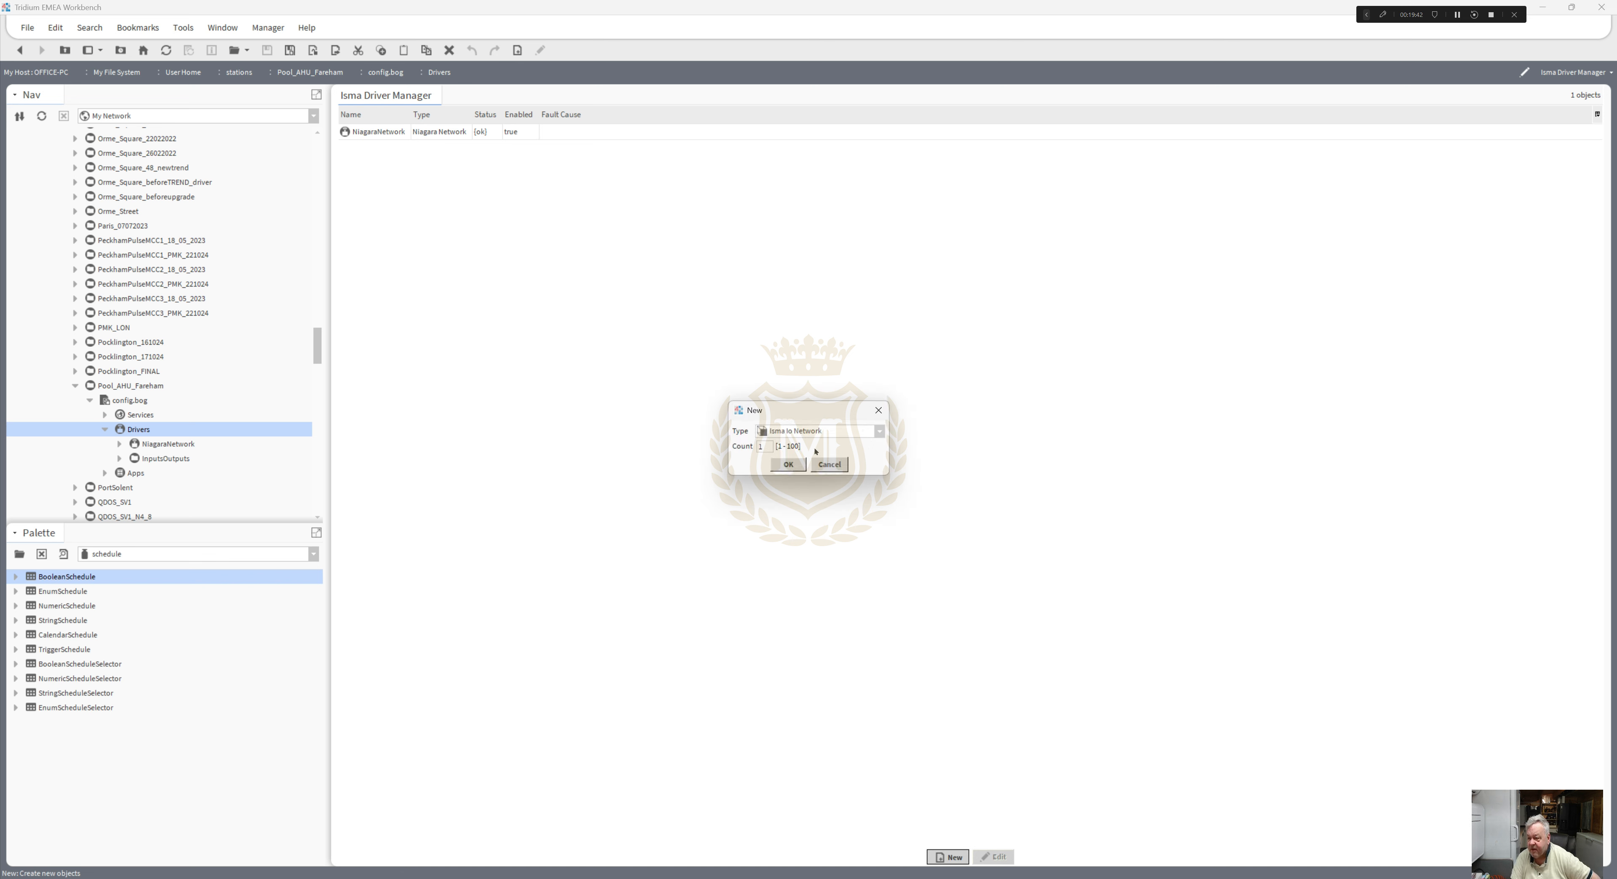
click(789, 465)
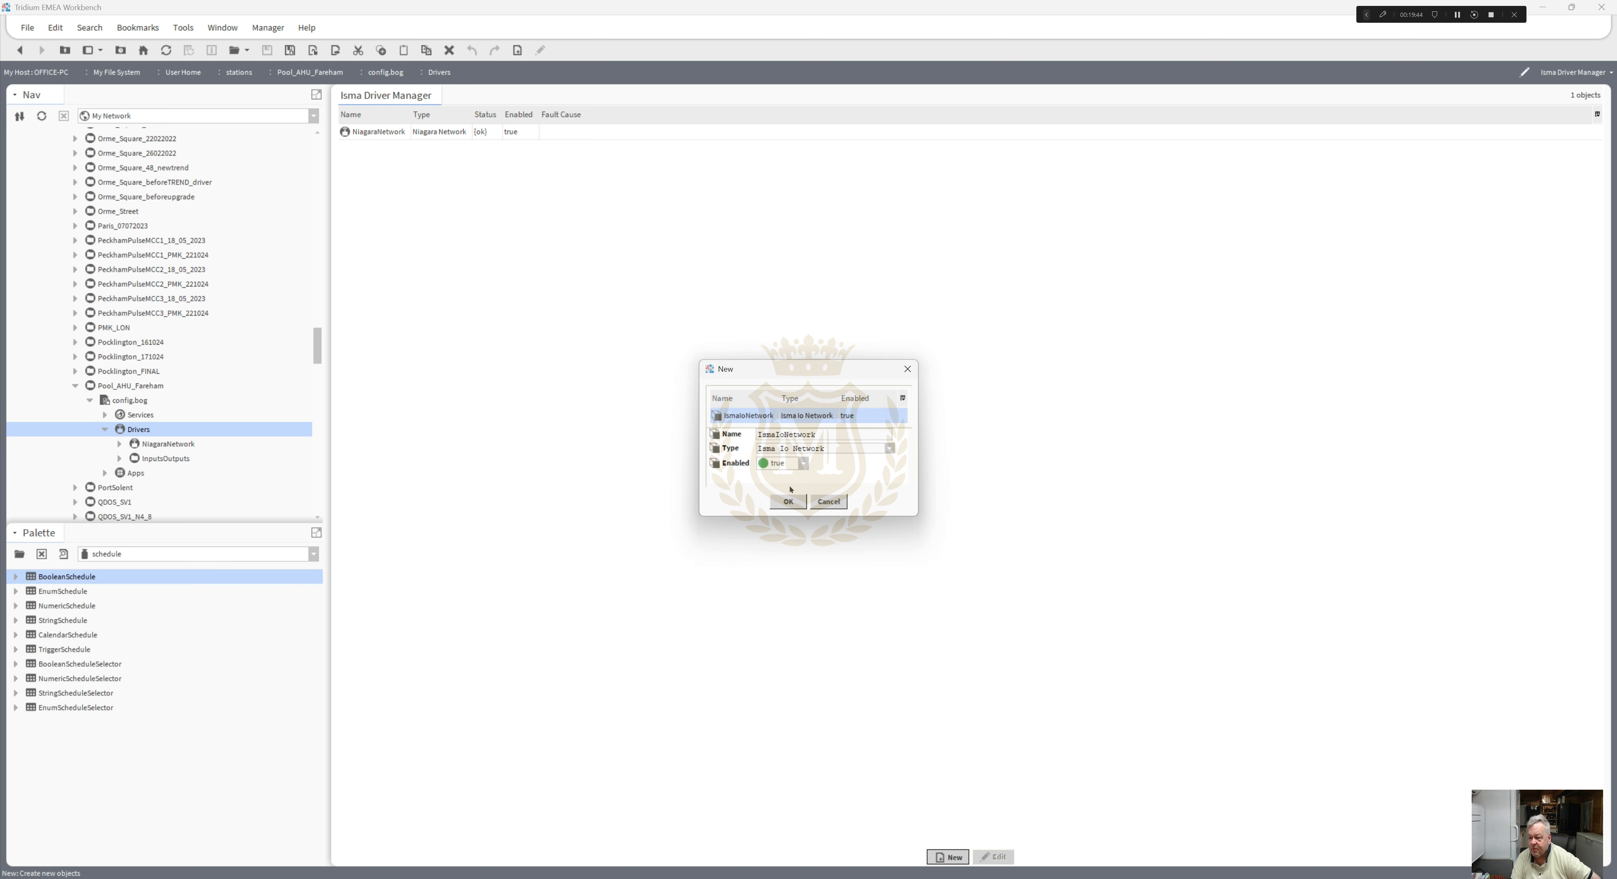
click(789, 502)
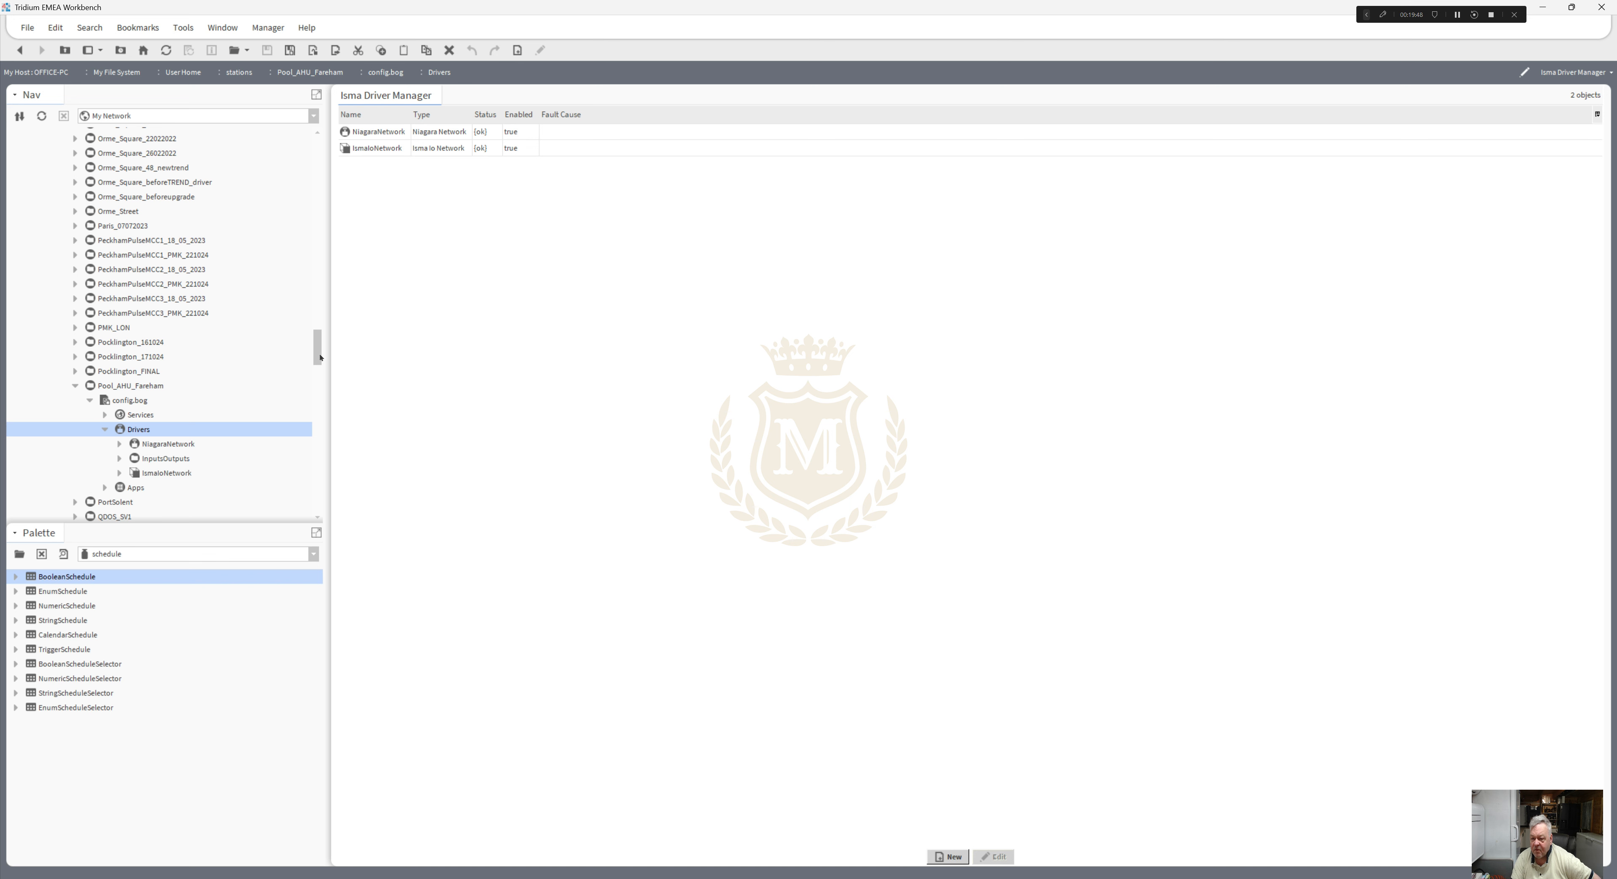
- Save the Pool_AHU_Fareham station's config.bog
scroll(210, 356, down, 2)
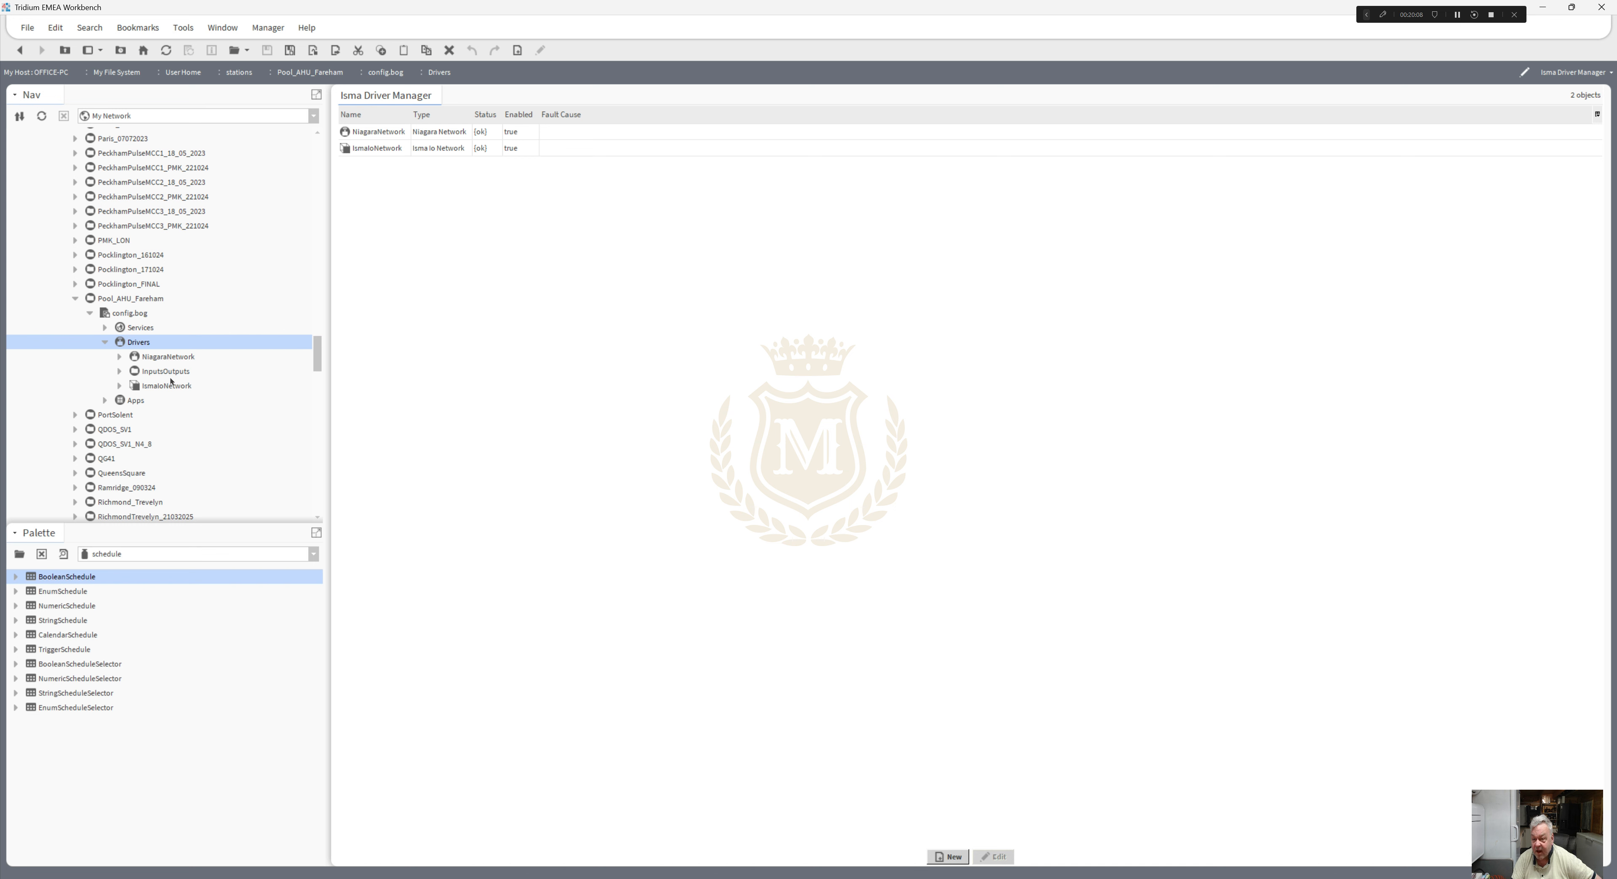
right_click(118, 316)
click(133, 342)
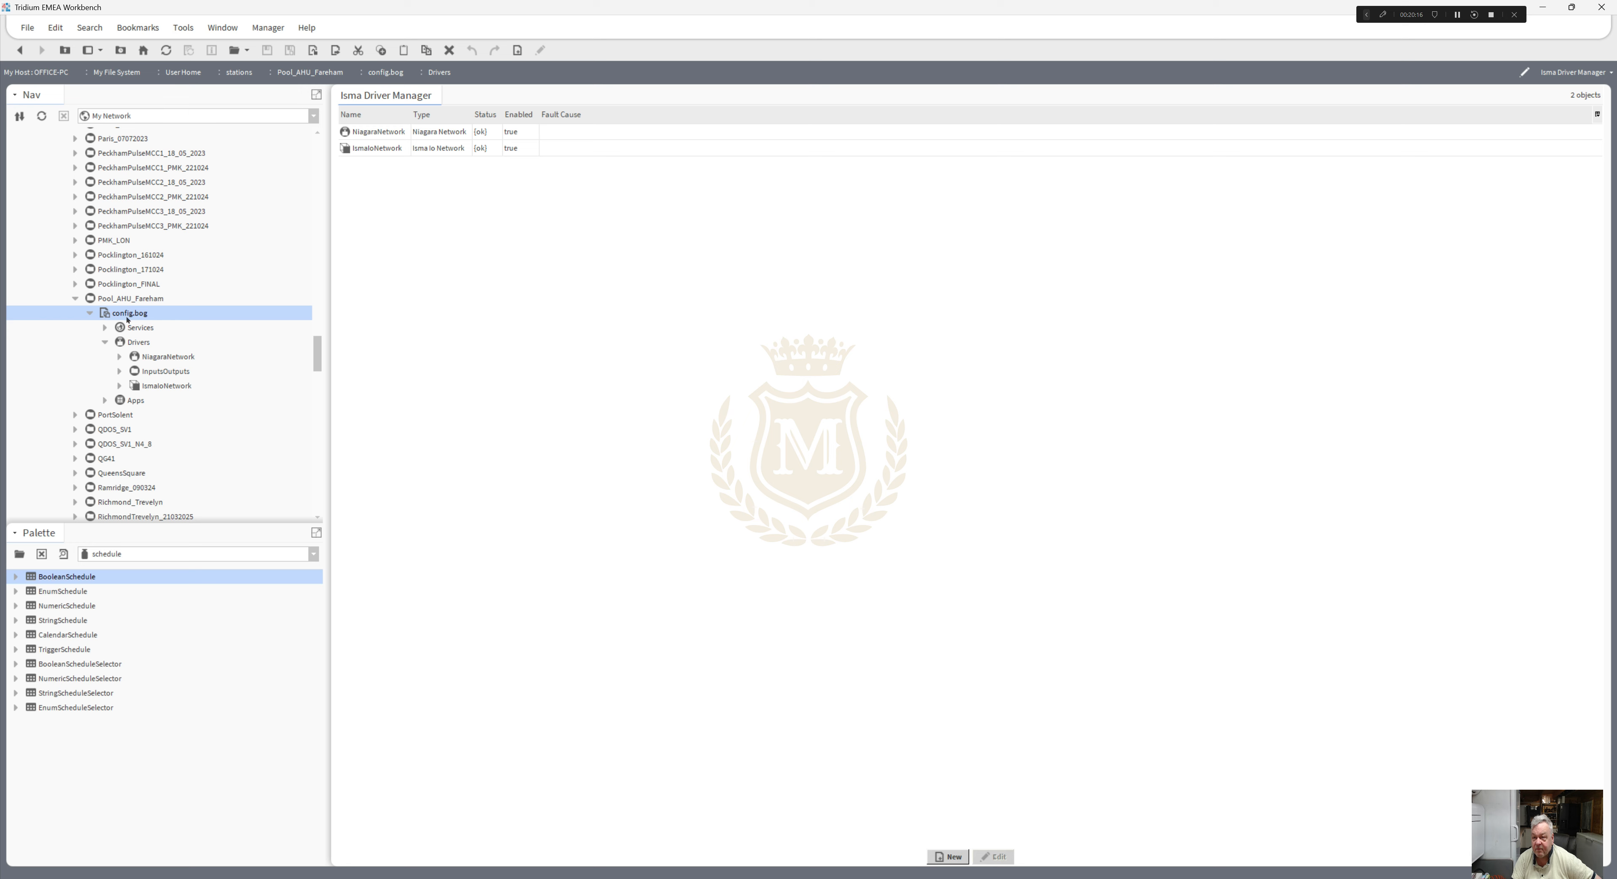
- Open the Station Copier in the platform of the controller at 192.168.0.123
drag(318, 361, 374, 507)
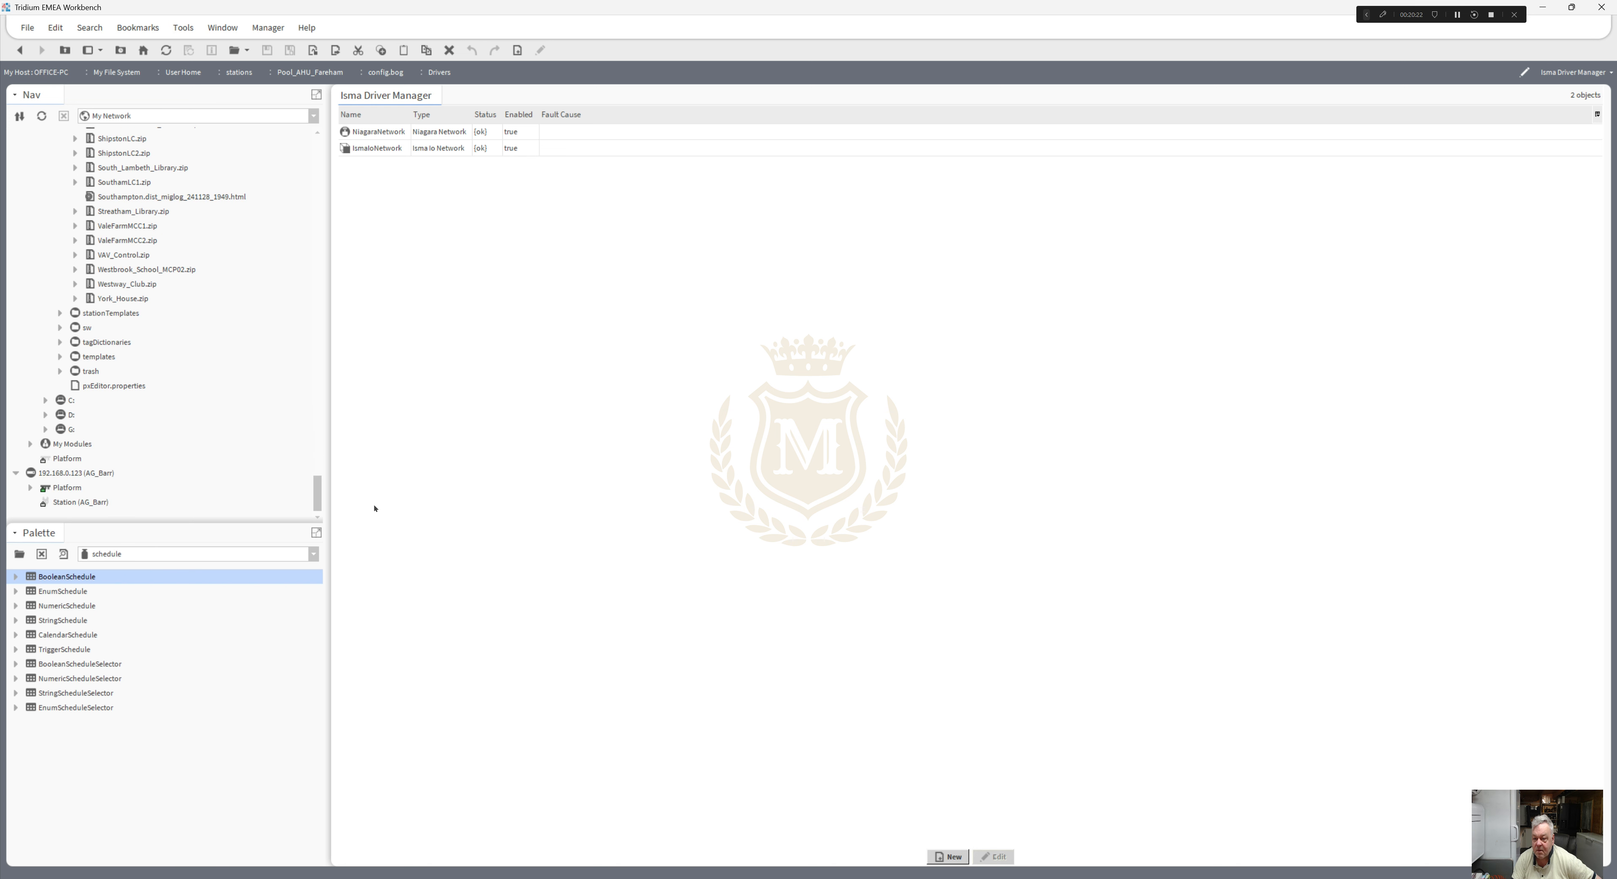
click(31, 487)
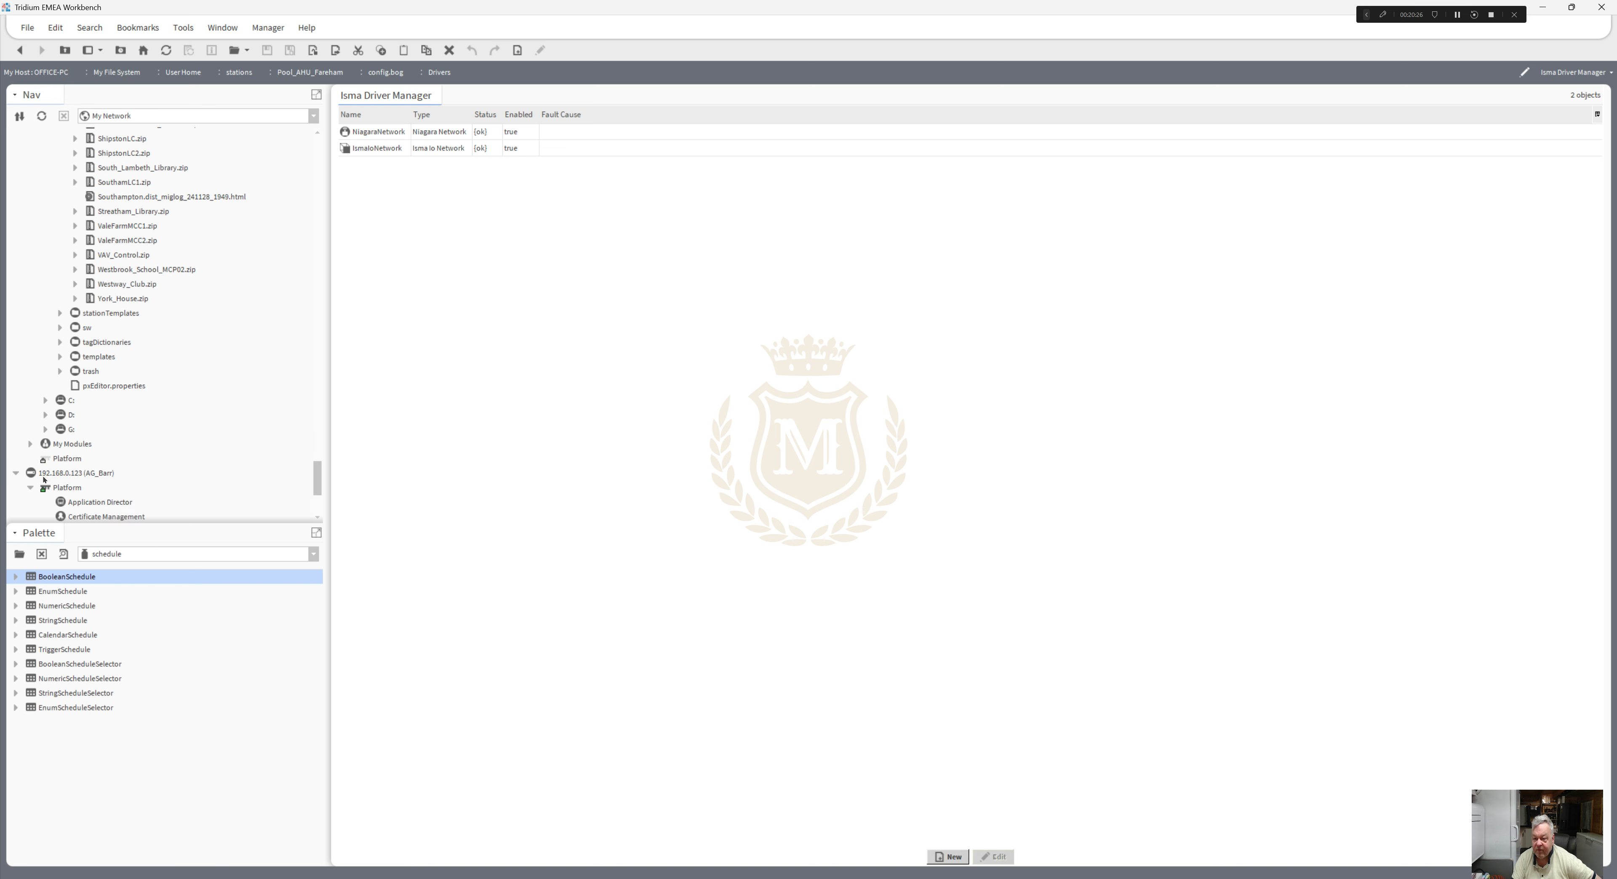
scroll(317, 496, down, 4)
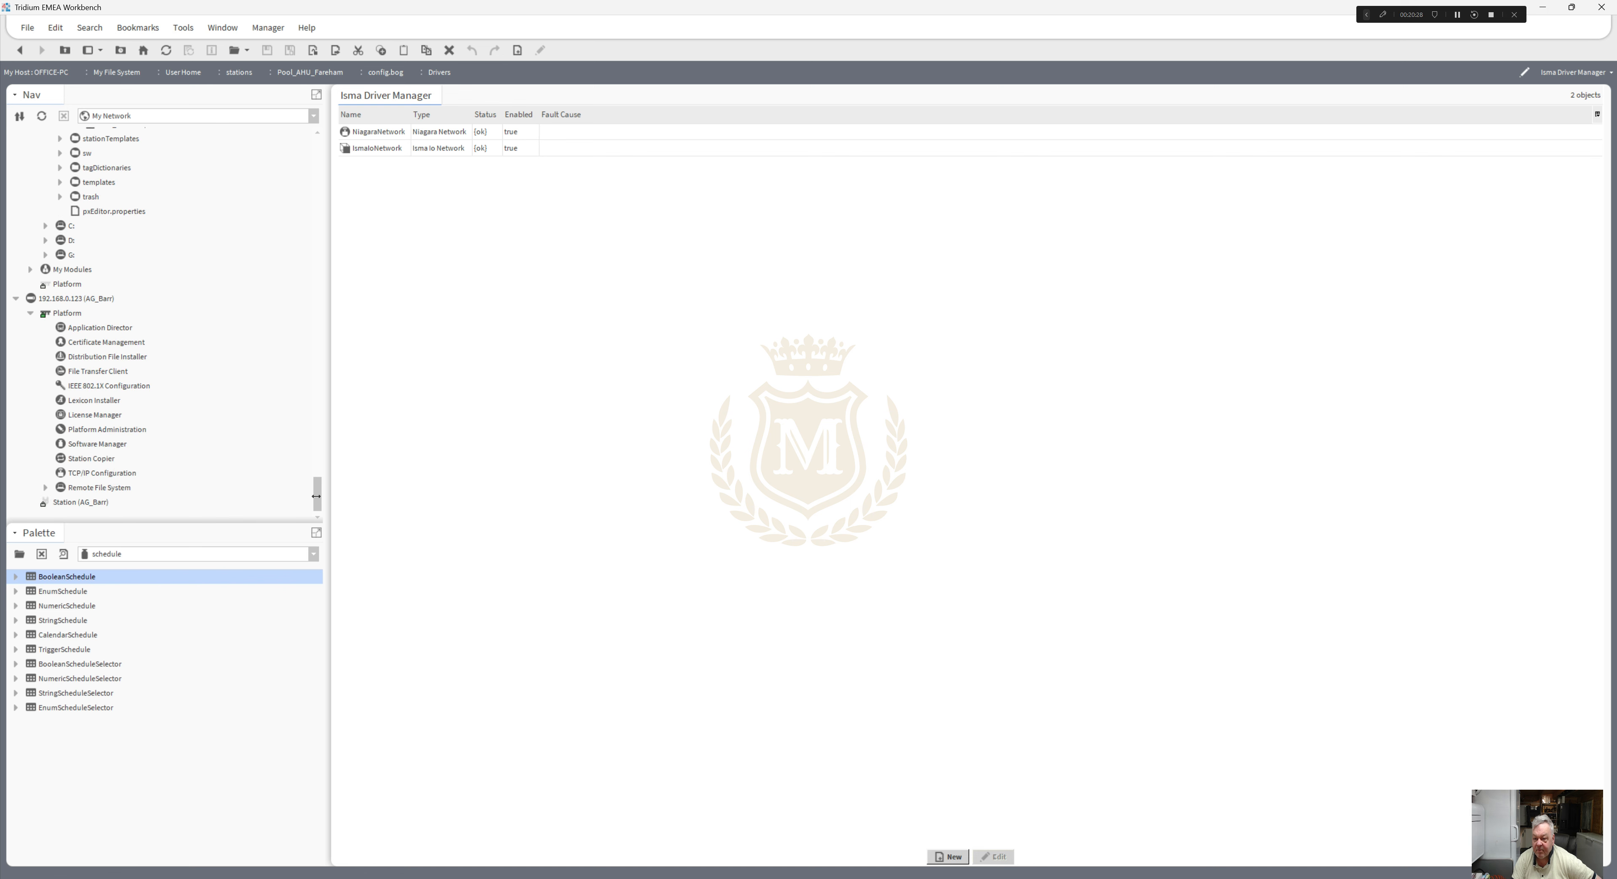
double_click(93, 459)
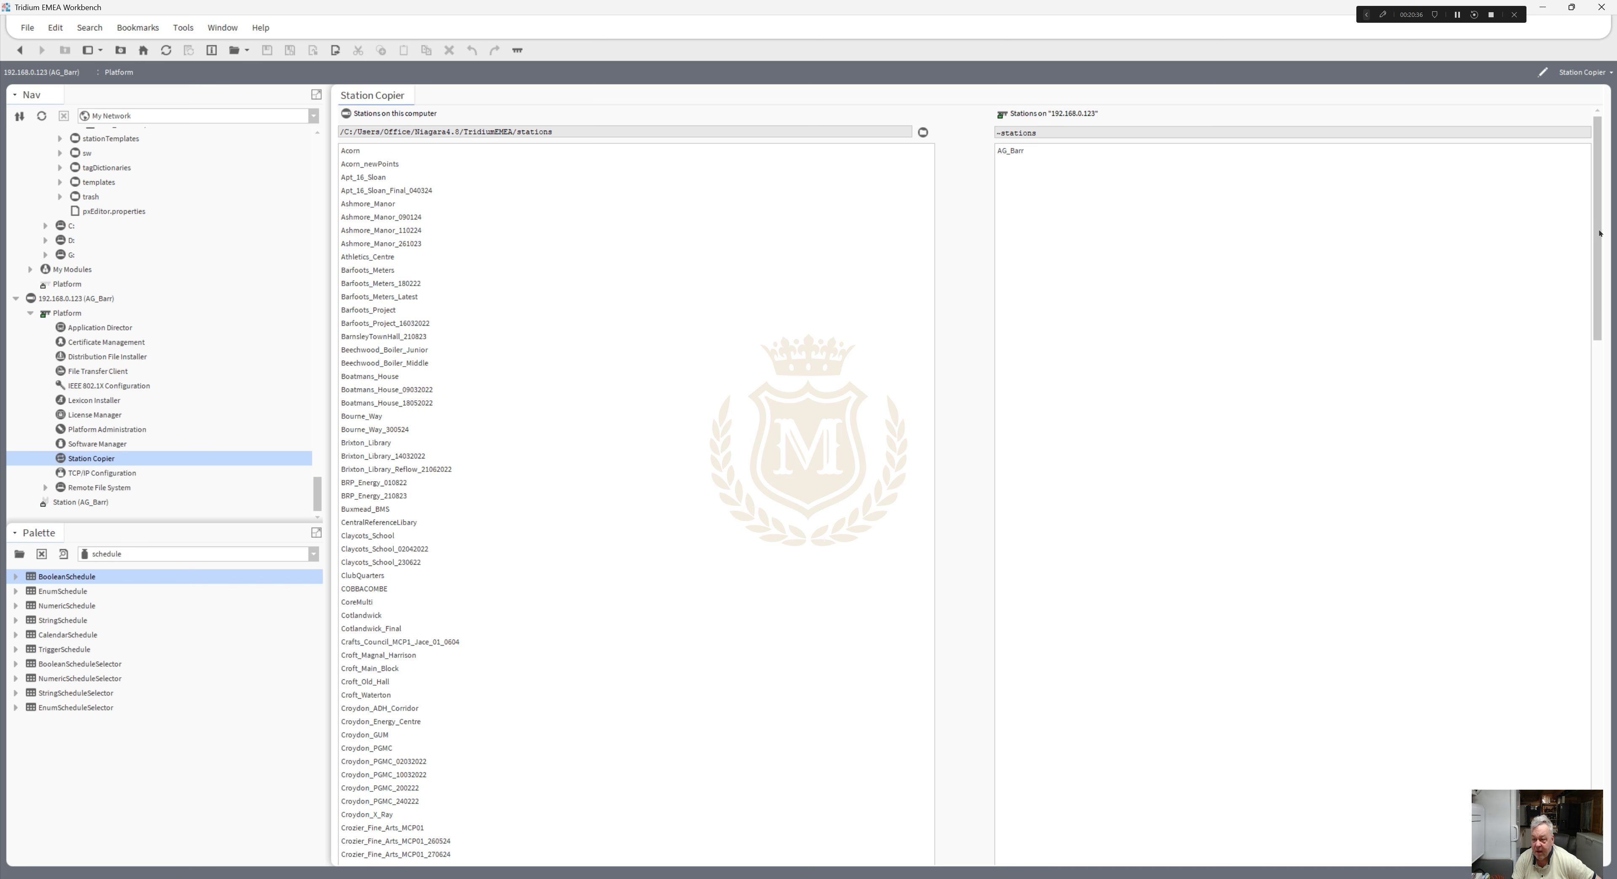
- Copy the local Pool_AHU_Fareham station to the controller under the same name, with start after install and auto-start enabled
drag(1601, 234, 1614, 783)
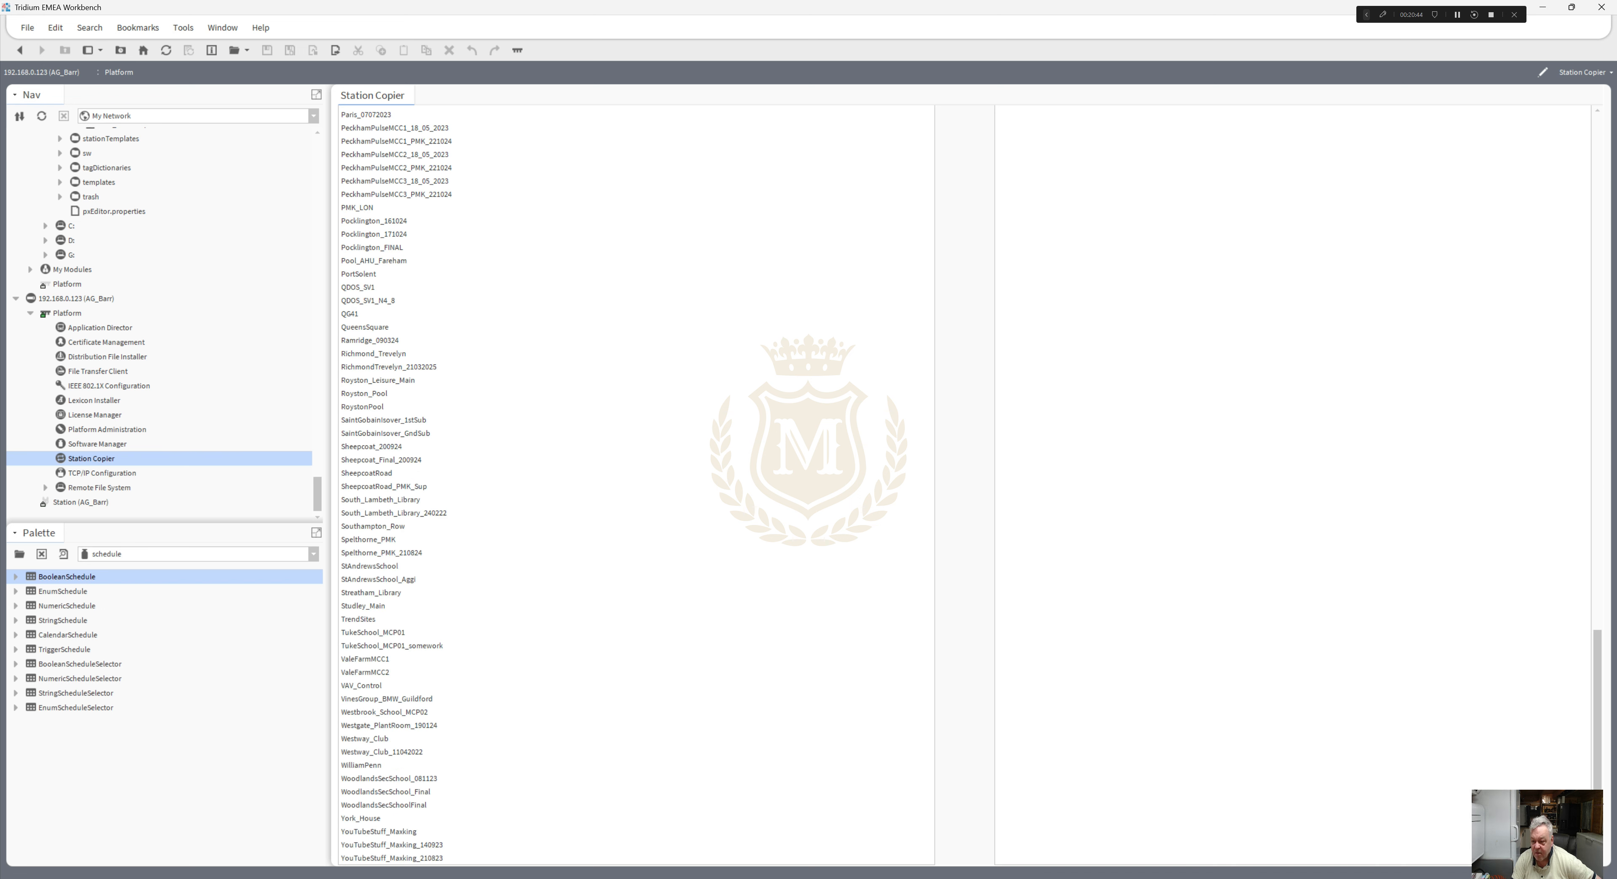
drag(1598, 757, 1499, 184)
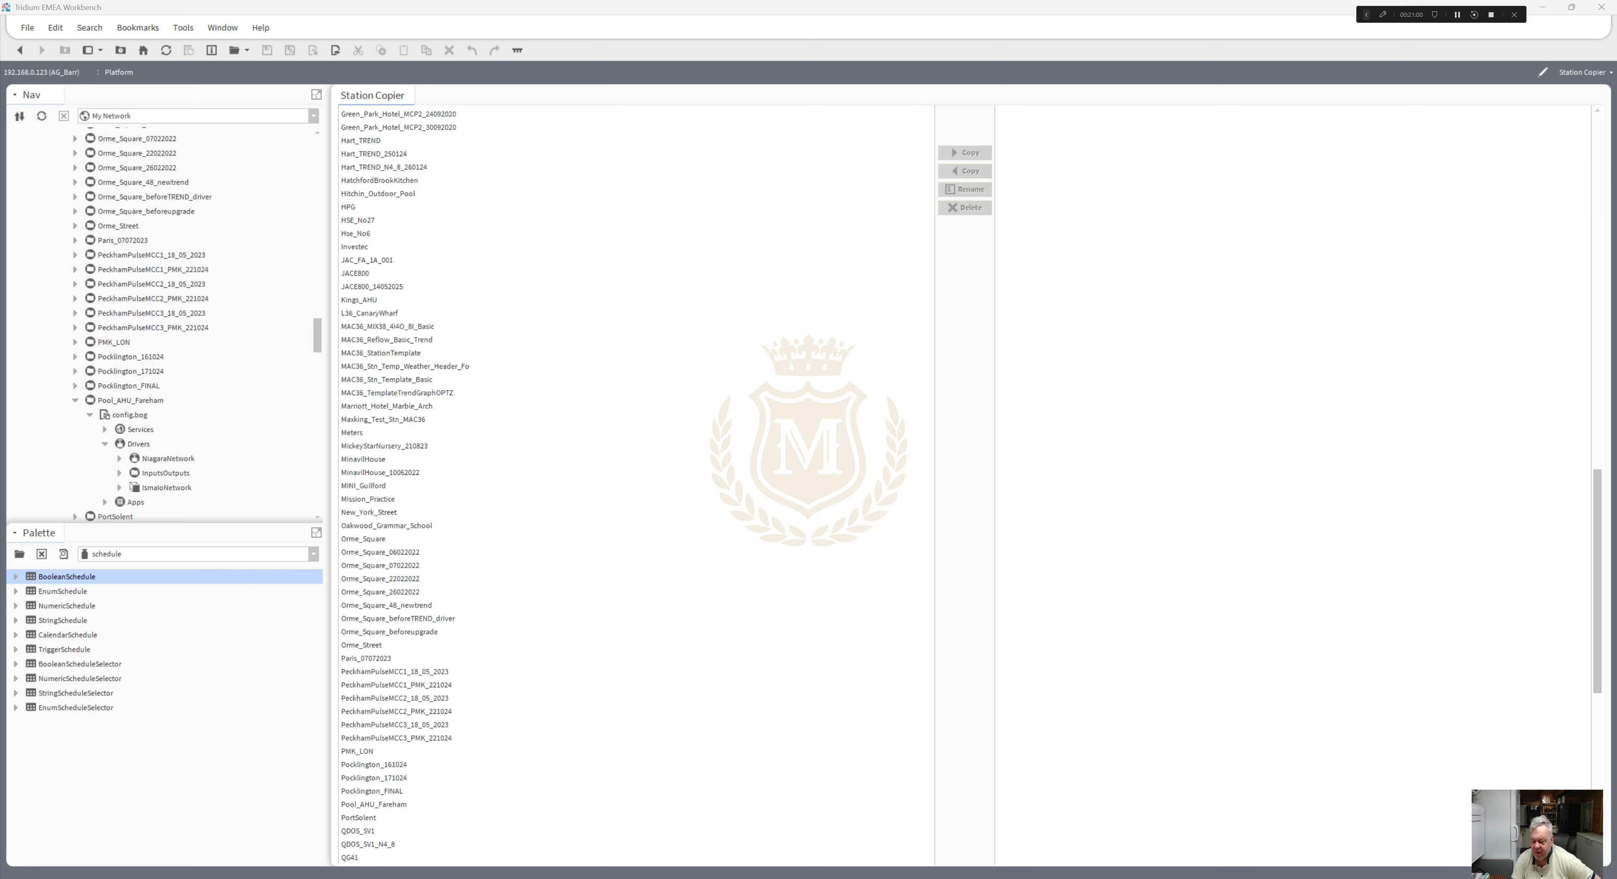
click(360, 806)
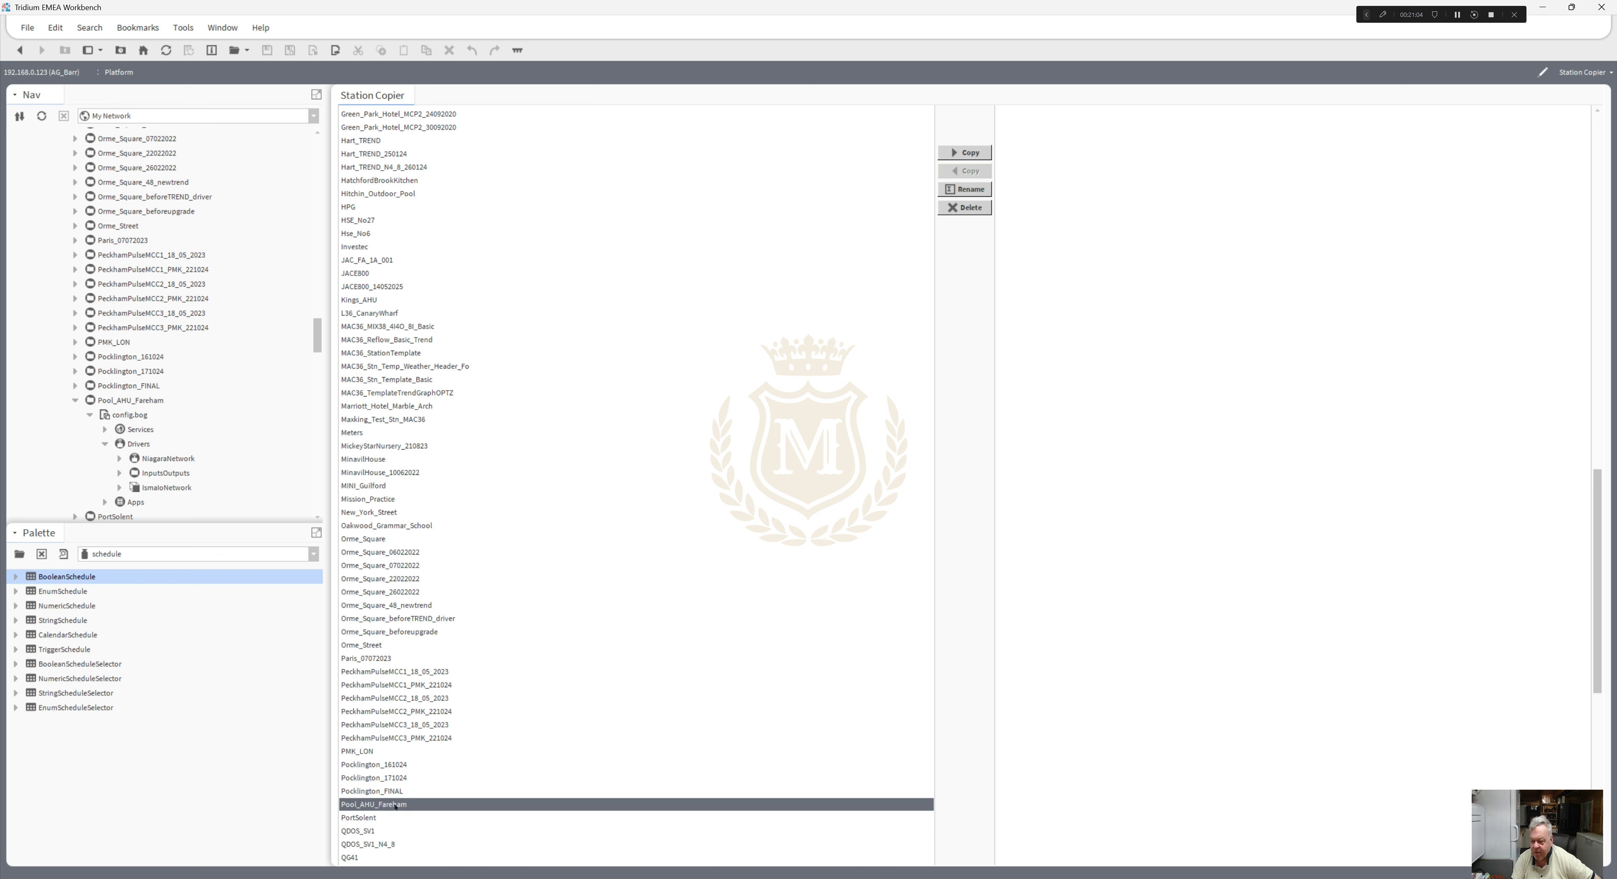
click(967, 152)
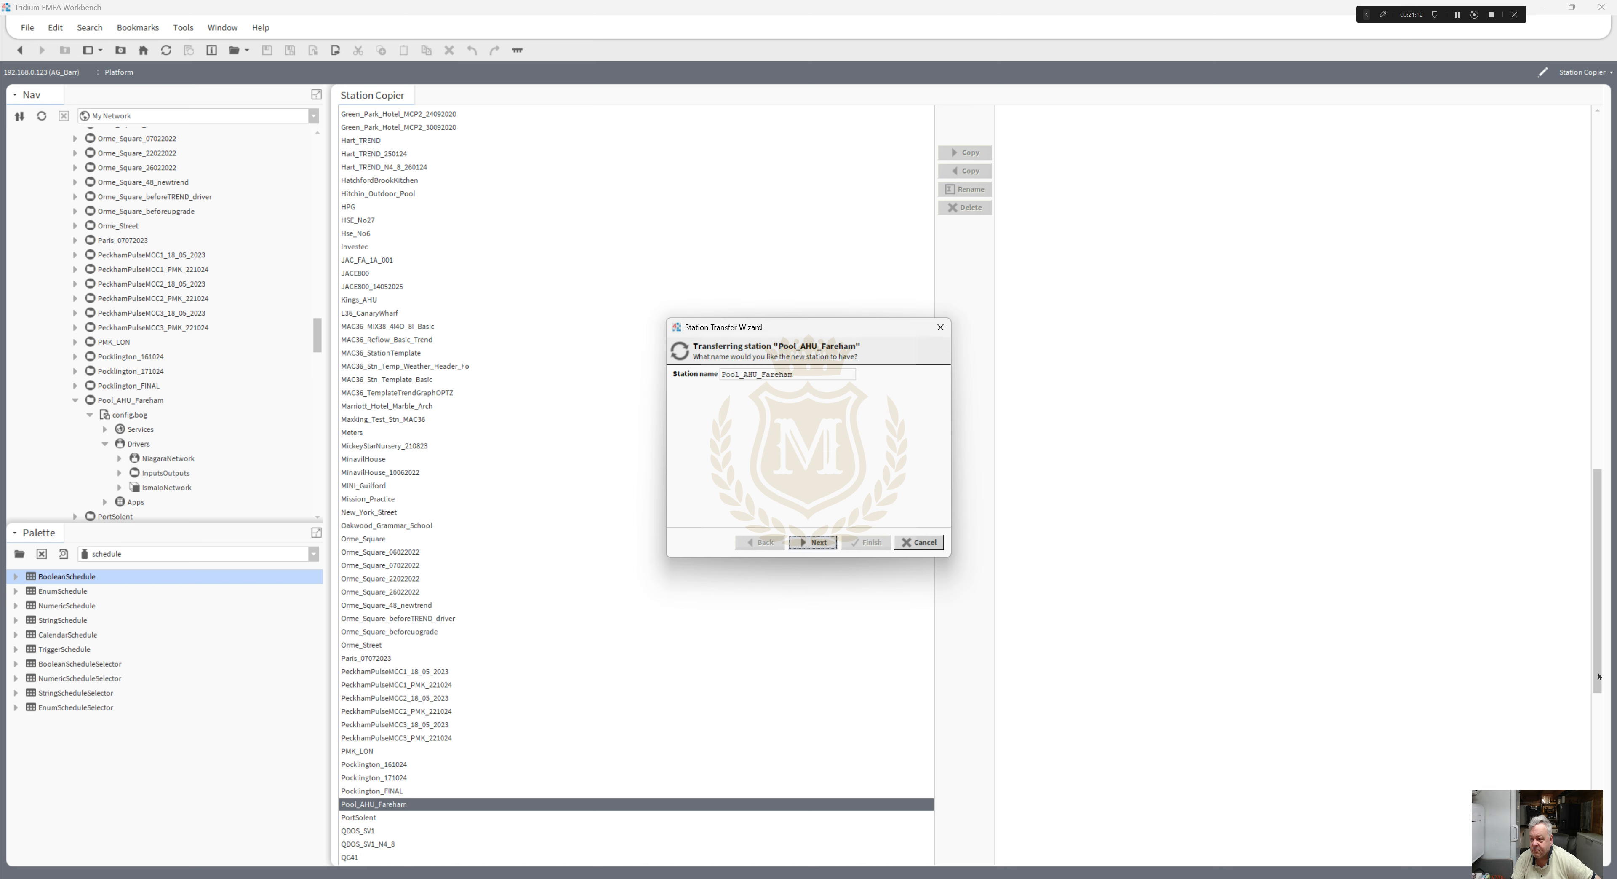
click(820, 540)
click(820, 542)
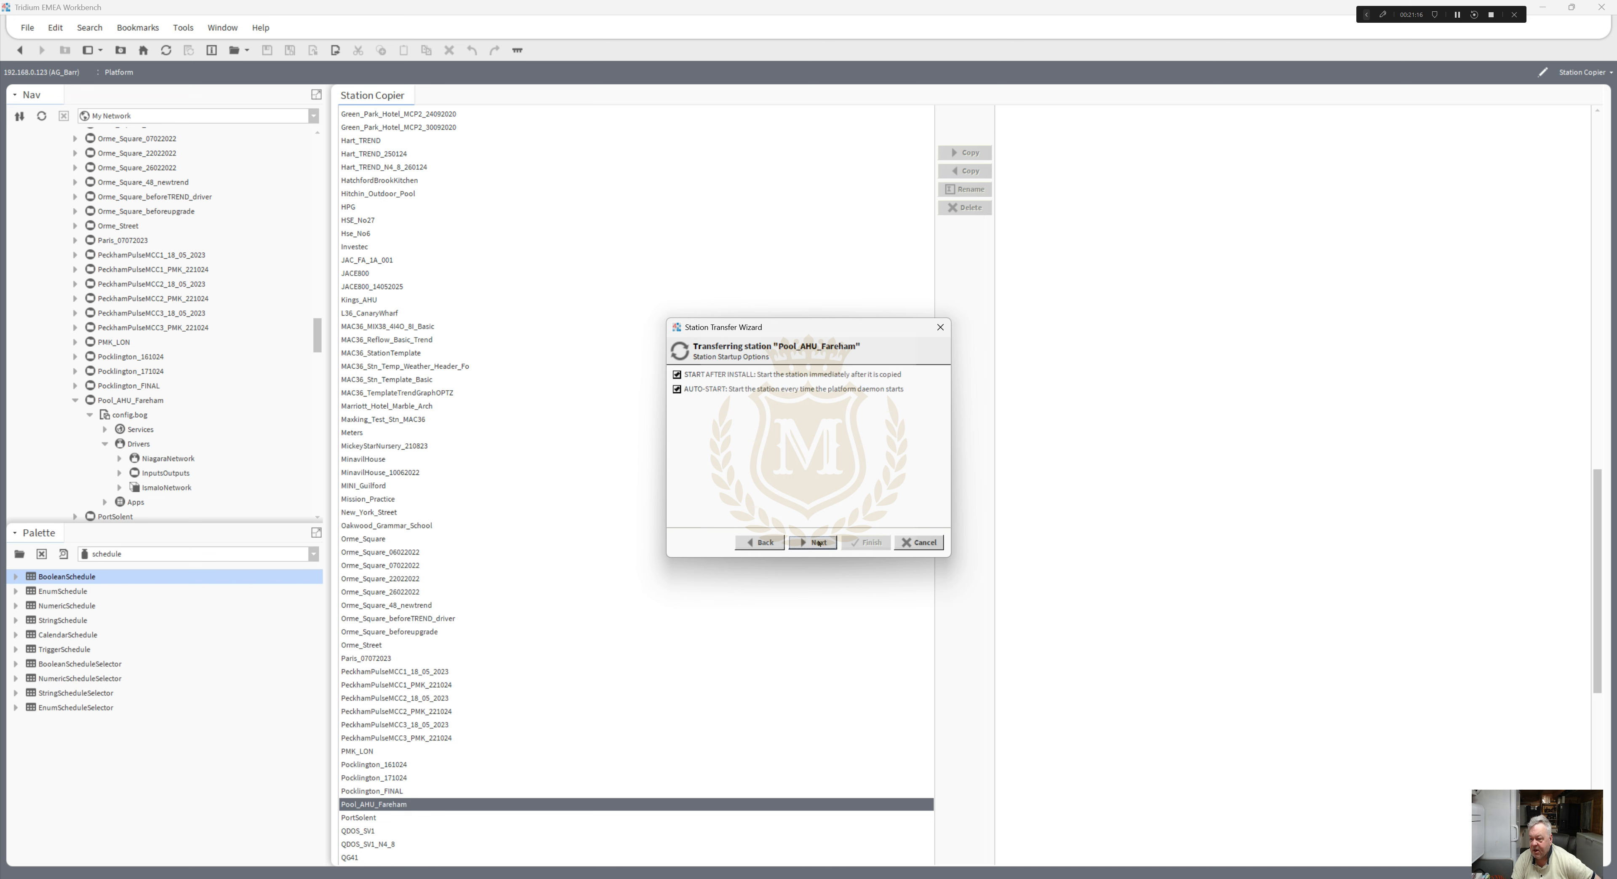
click(820, 542)
click(865, 542)
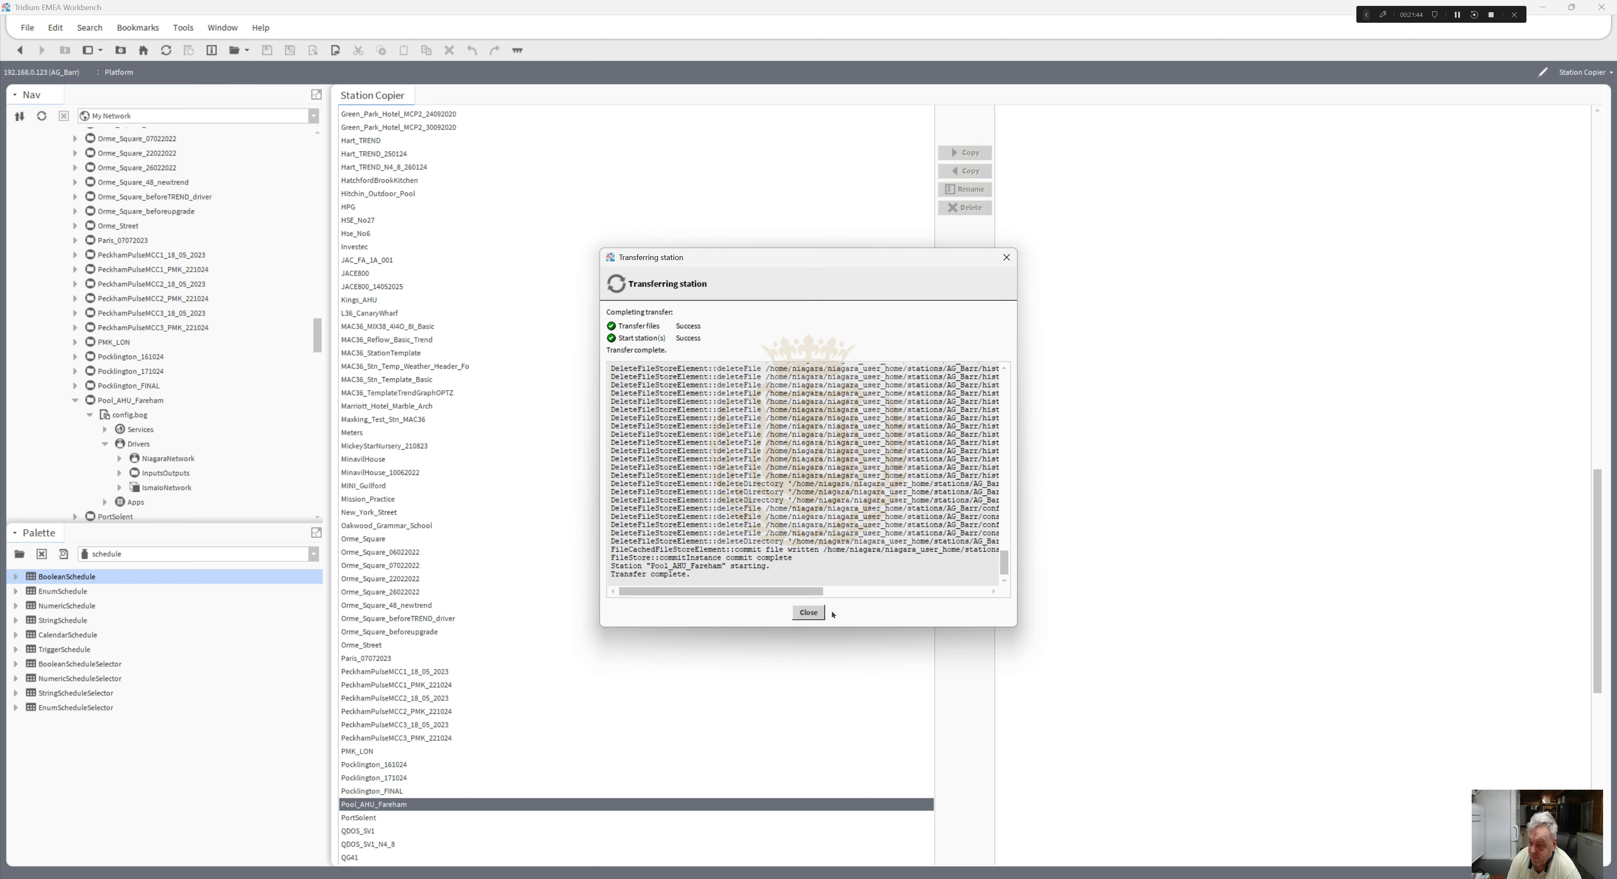
click(812, 612)
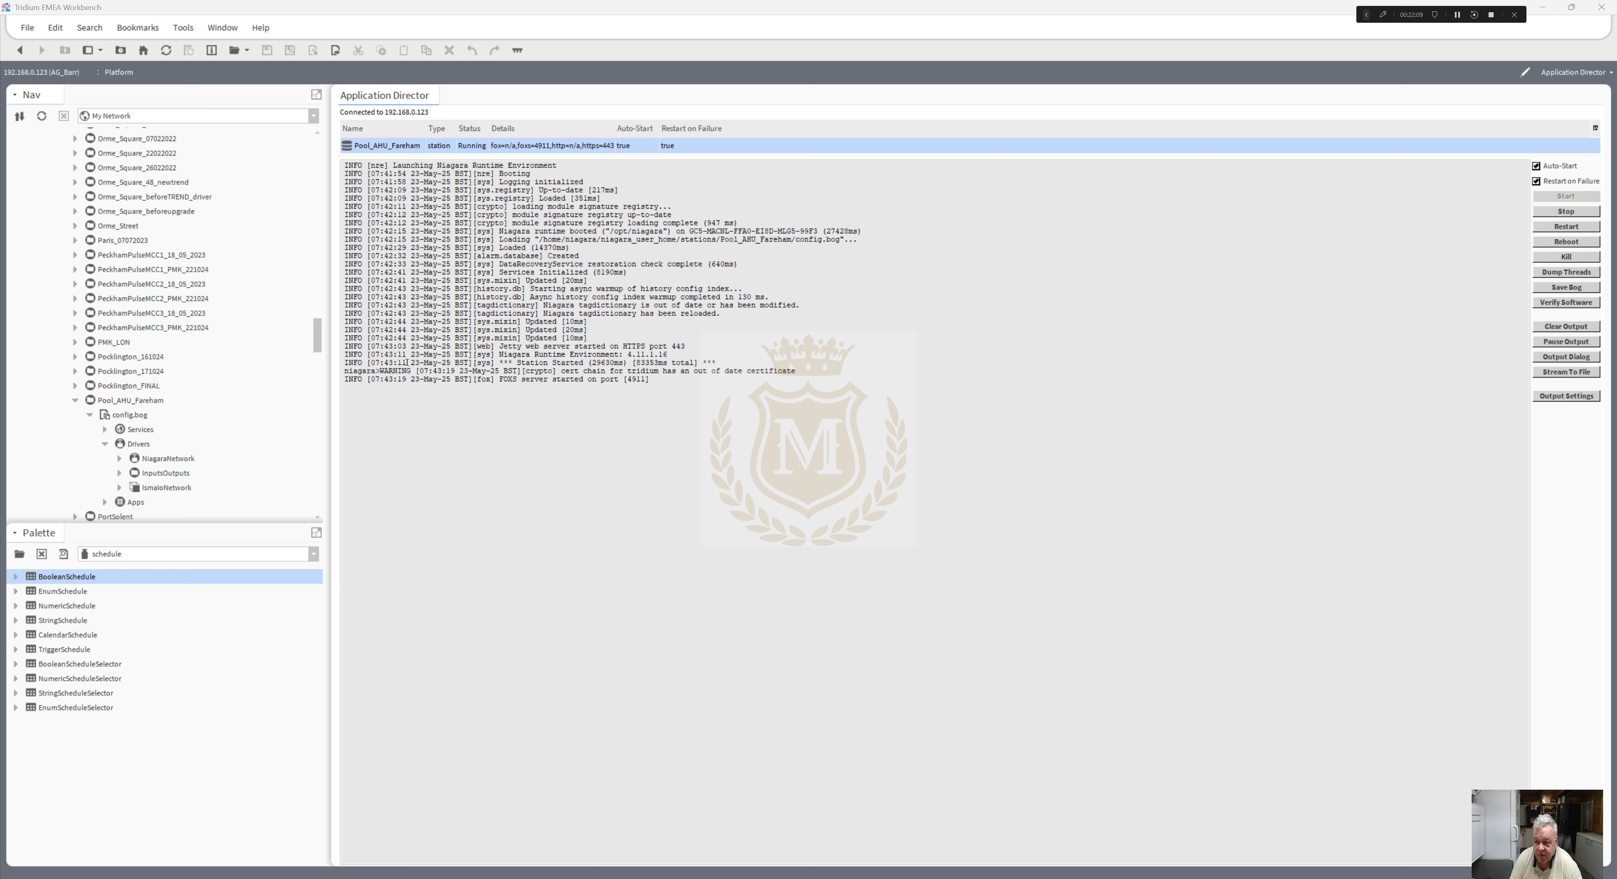
- Collapse My File System in the navigation tree and log in to the controller's station with the remembered credentials
drag(320, 339, 321, 145)
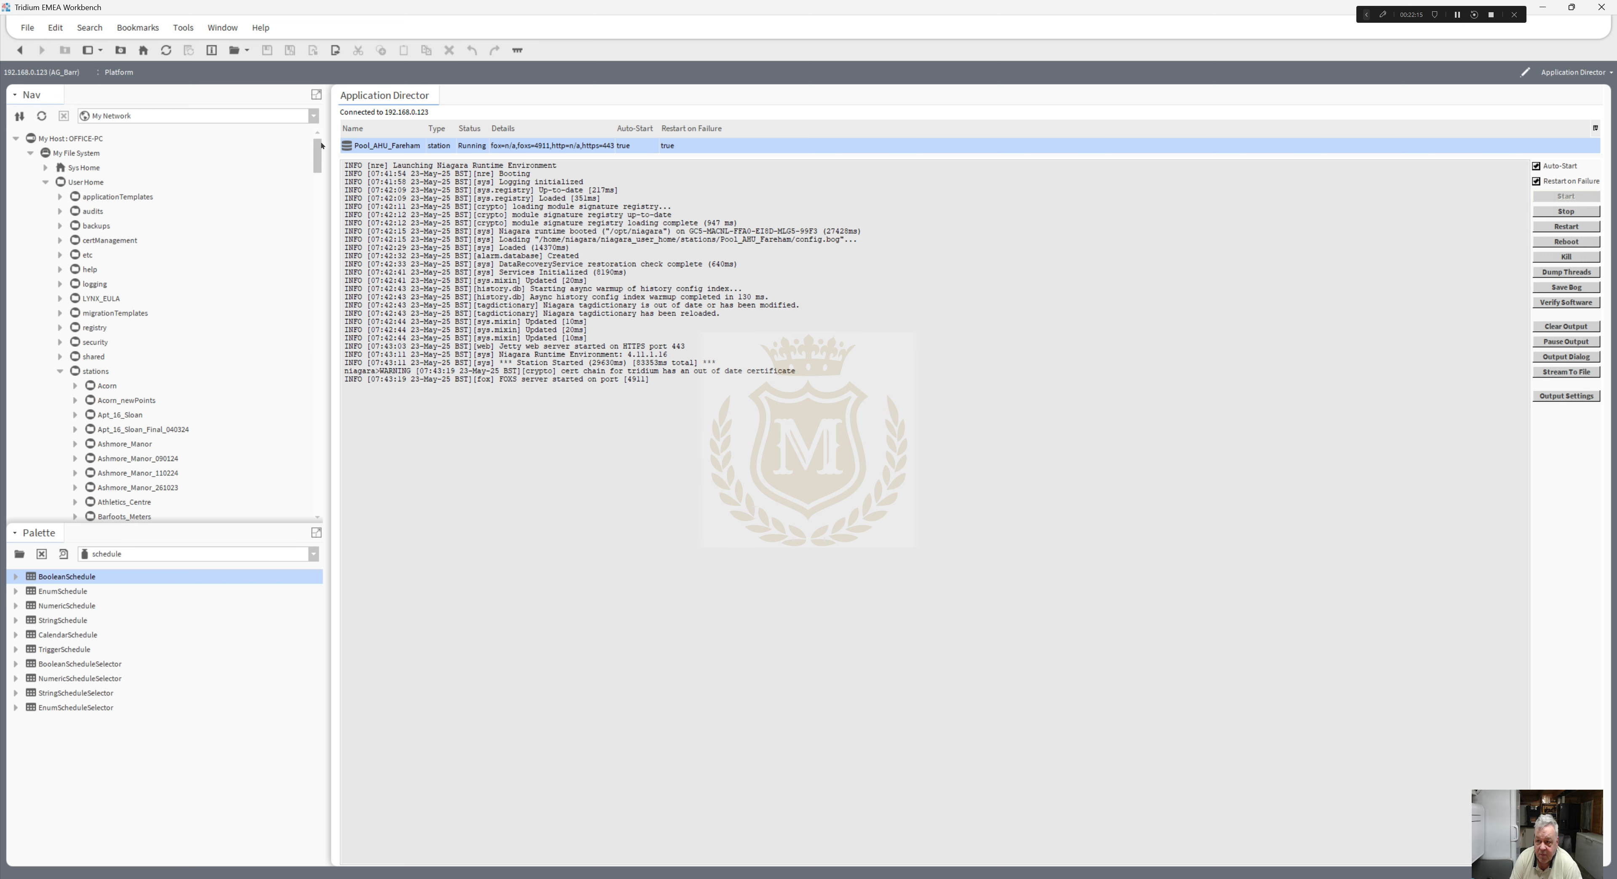
click(45, 182)
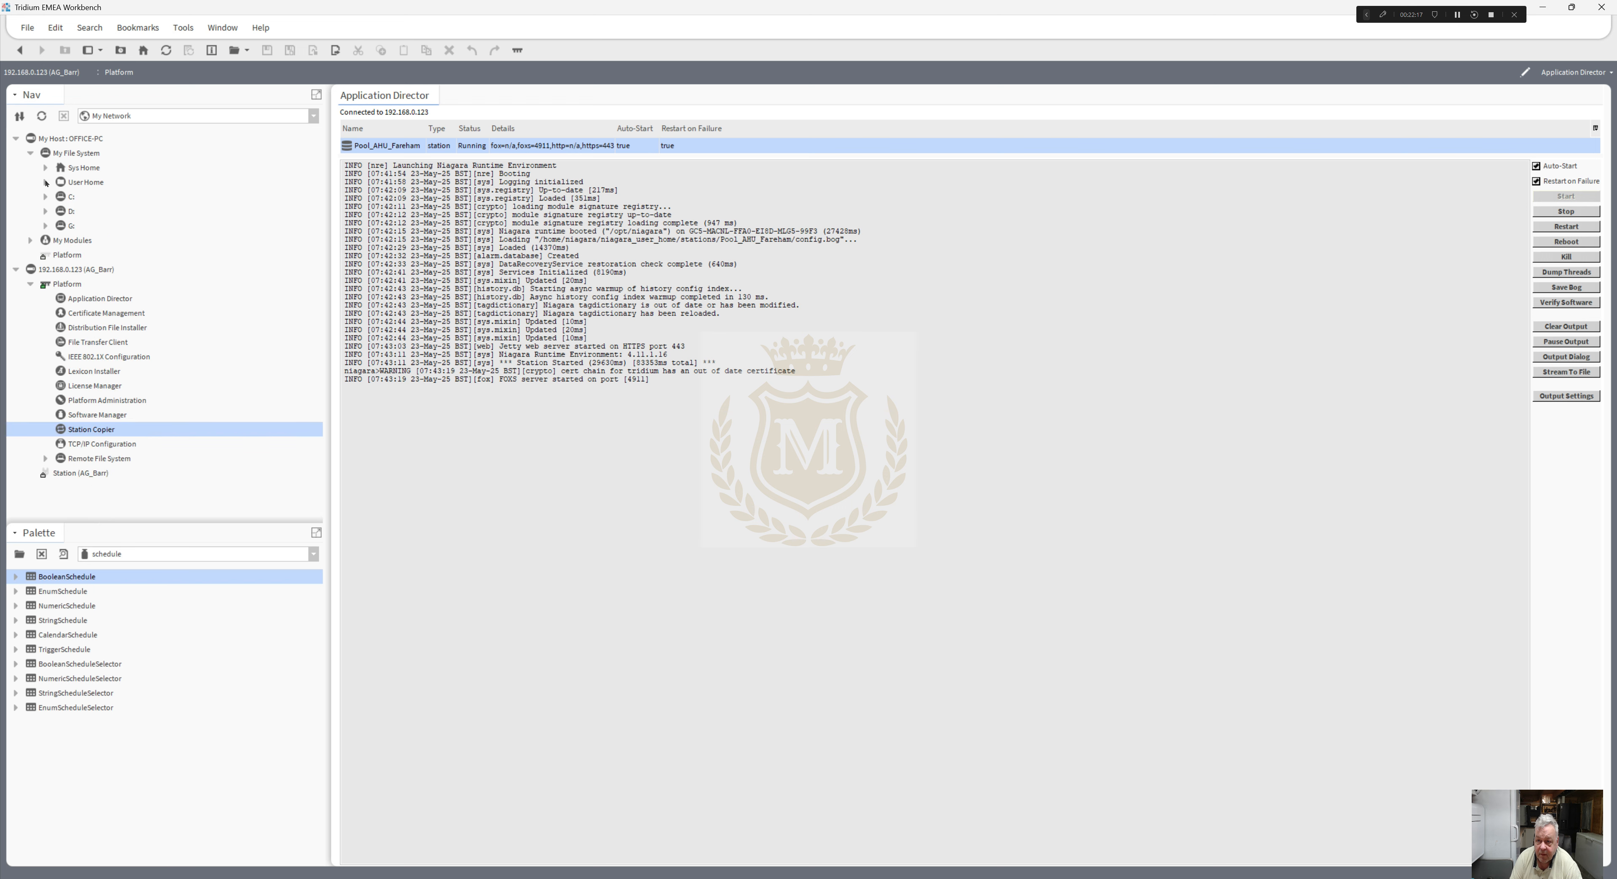
click(30, 153)
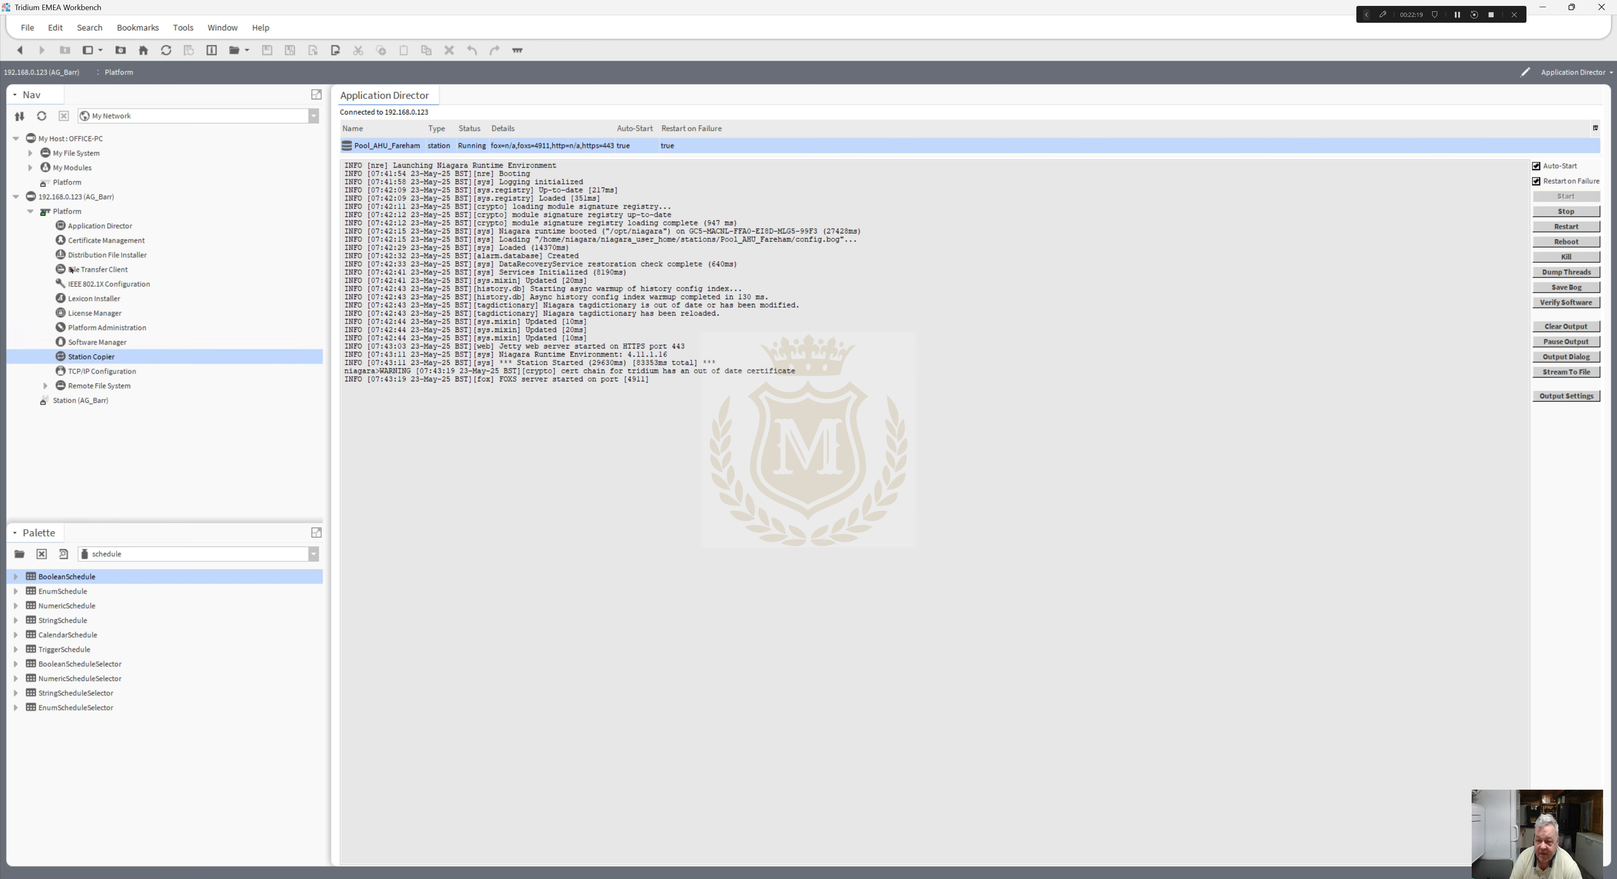
click(68, 399)
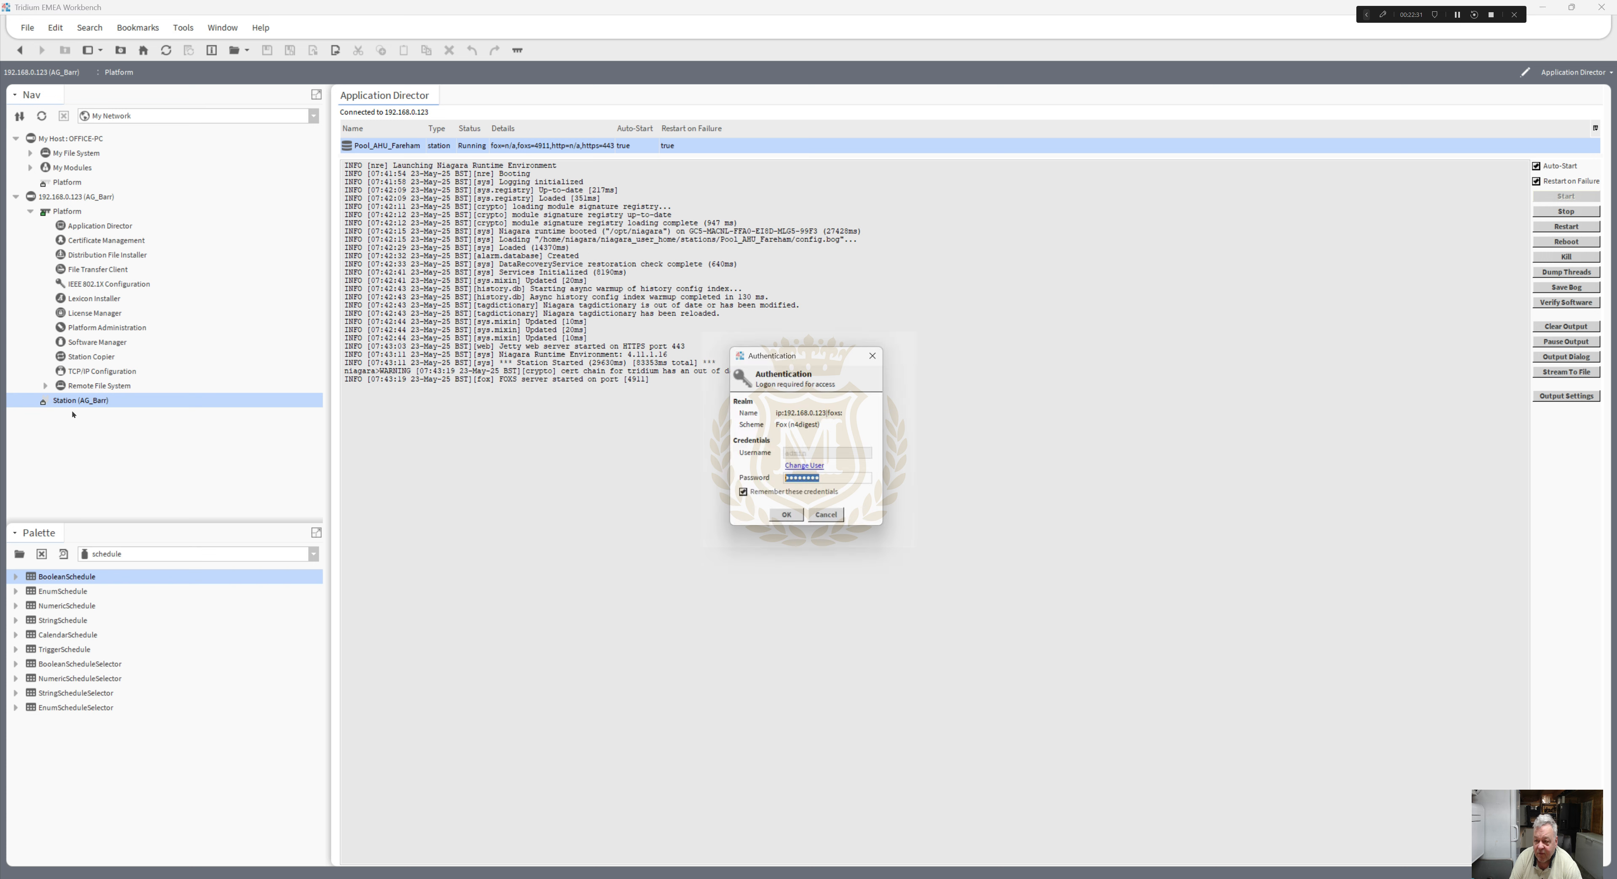
key(Return)
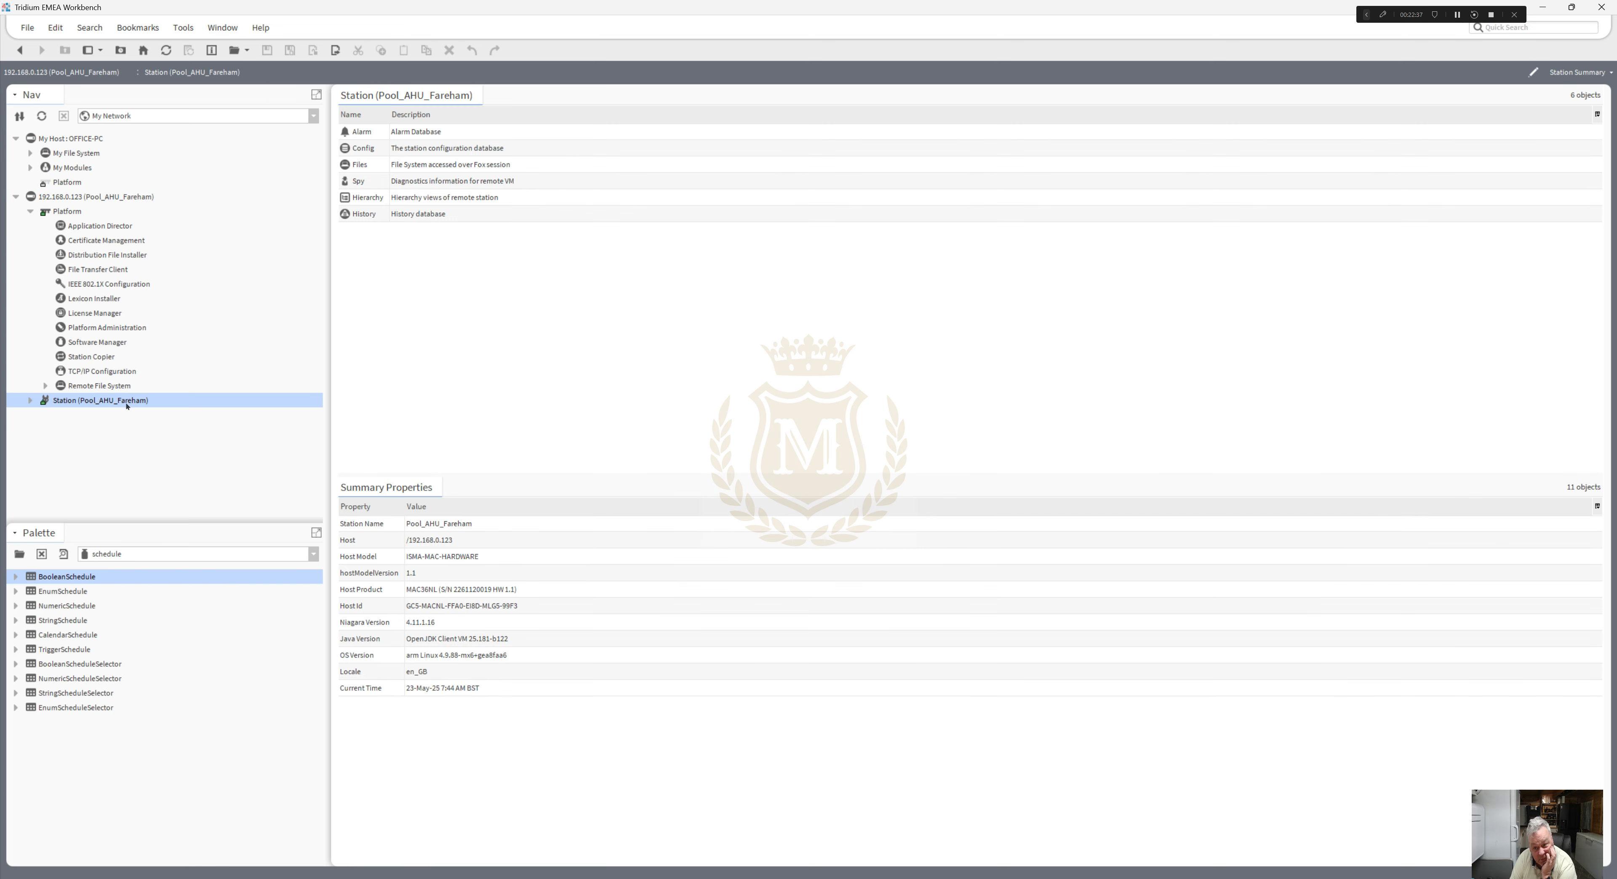
- Open IsmaIoNetwork under the connected station's Config Drivers and add one enabled Isma Io Device to it
click(31, 401)
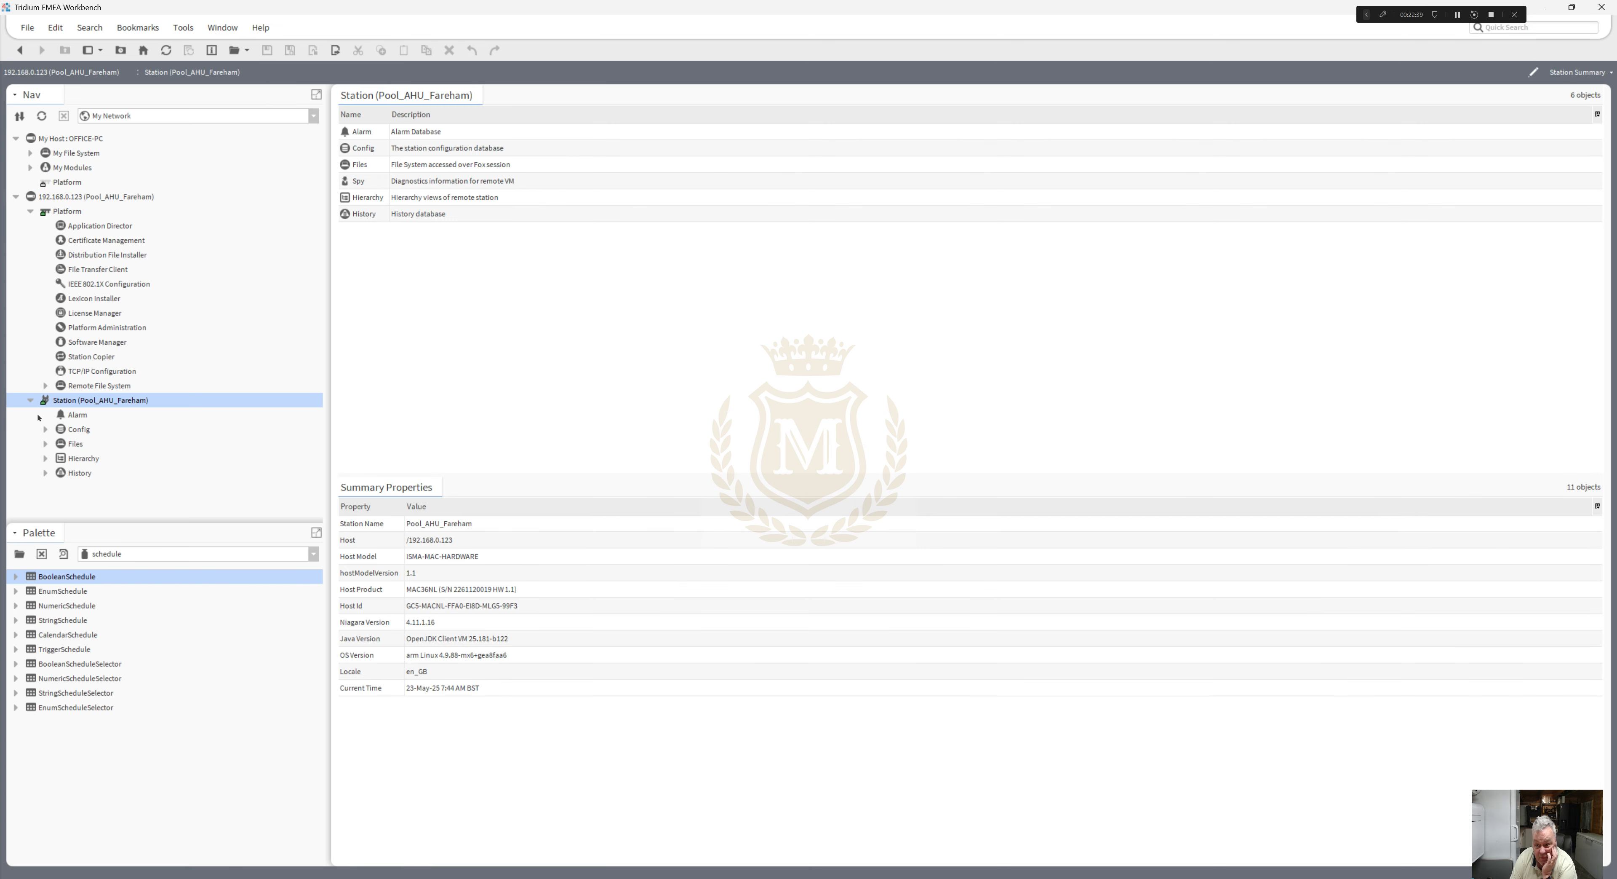
click(45, 430)
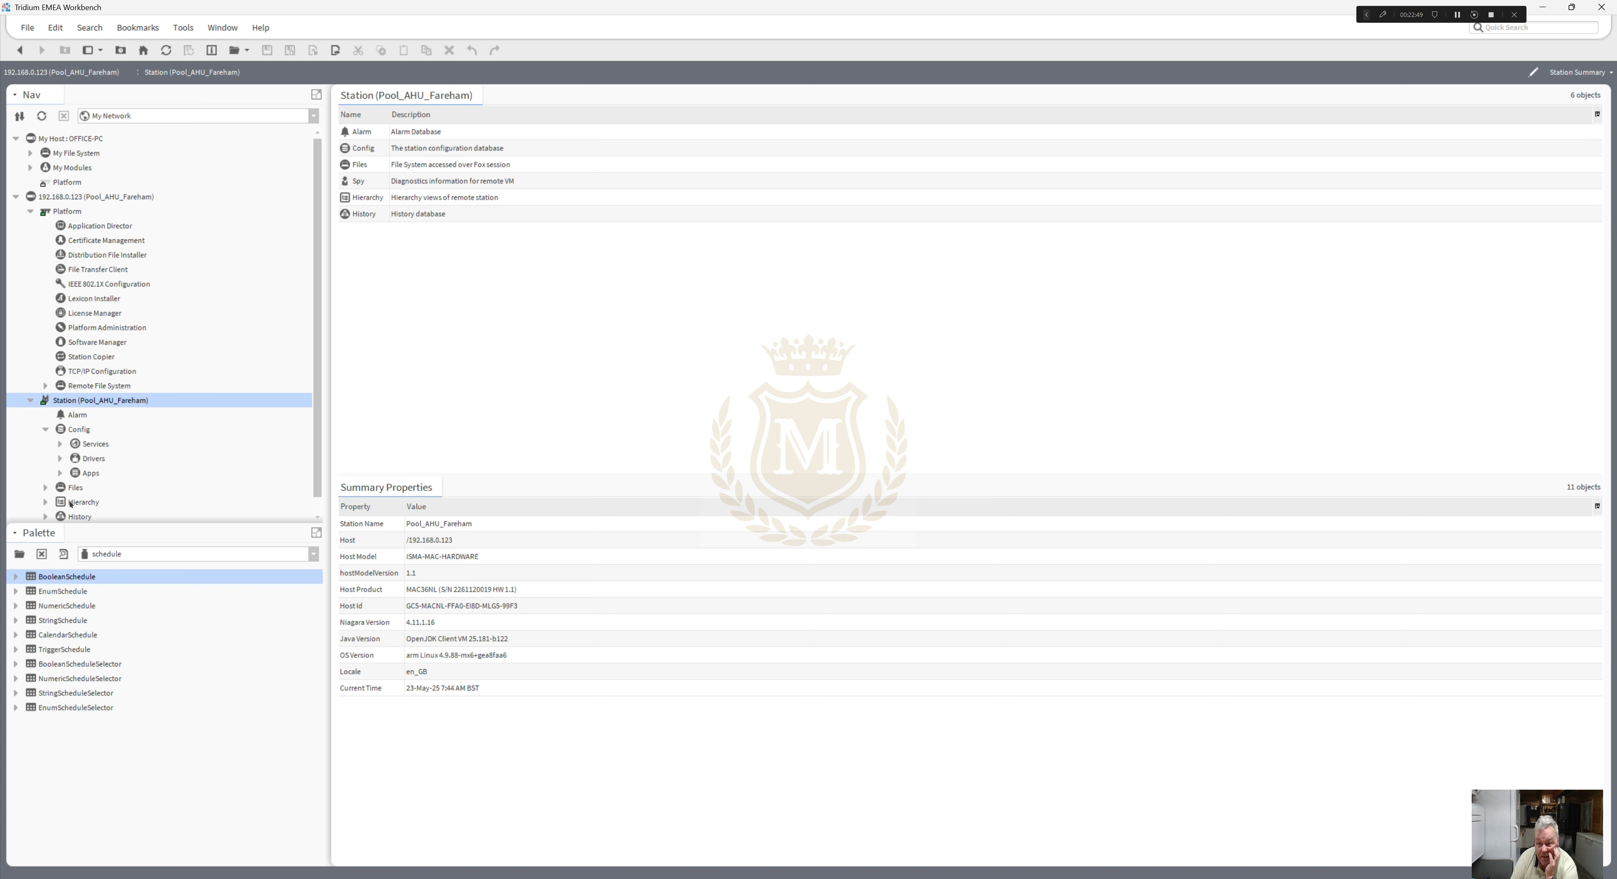
click(57, 457)
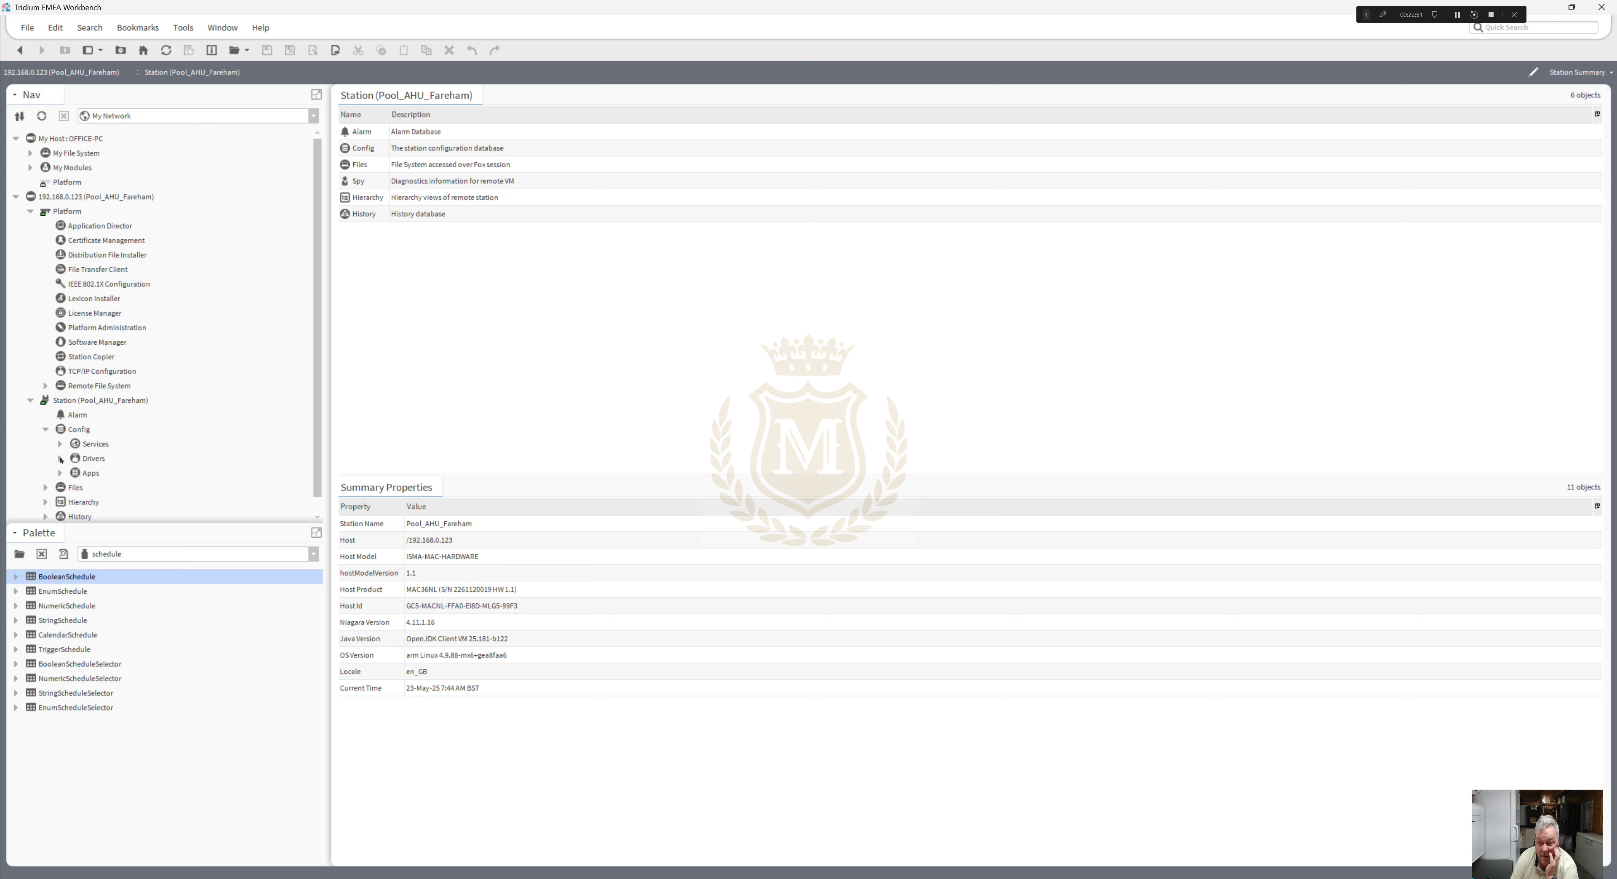
click(59, 458)
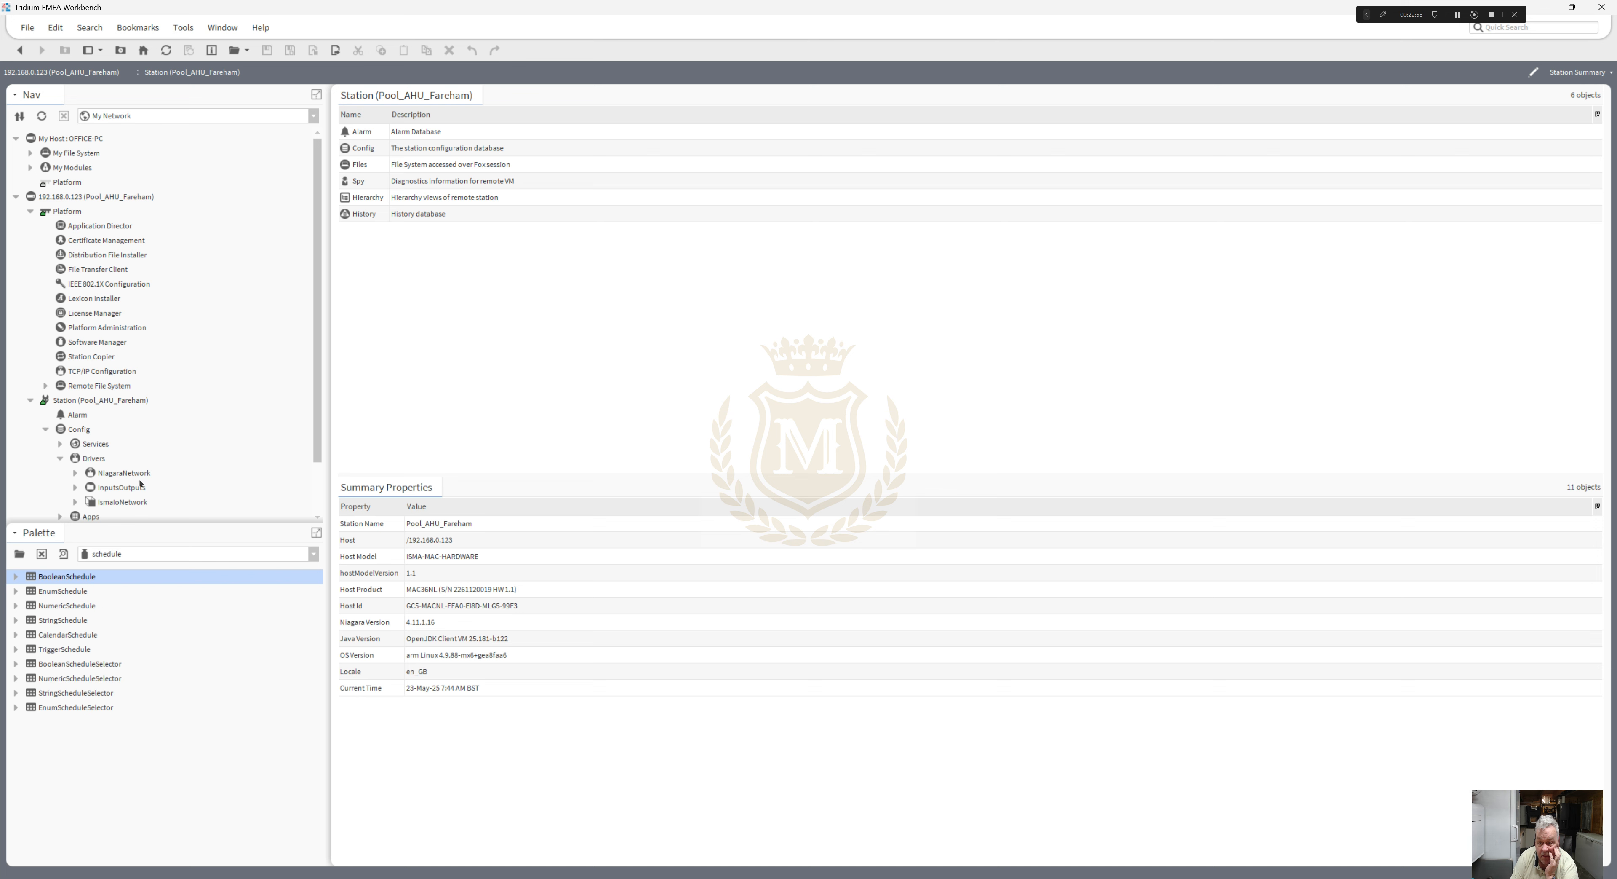
double_click(102, 502)
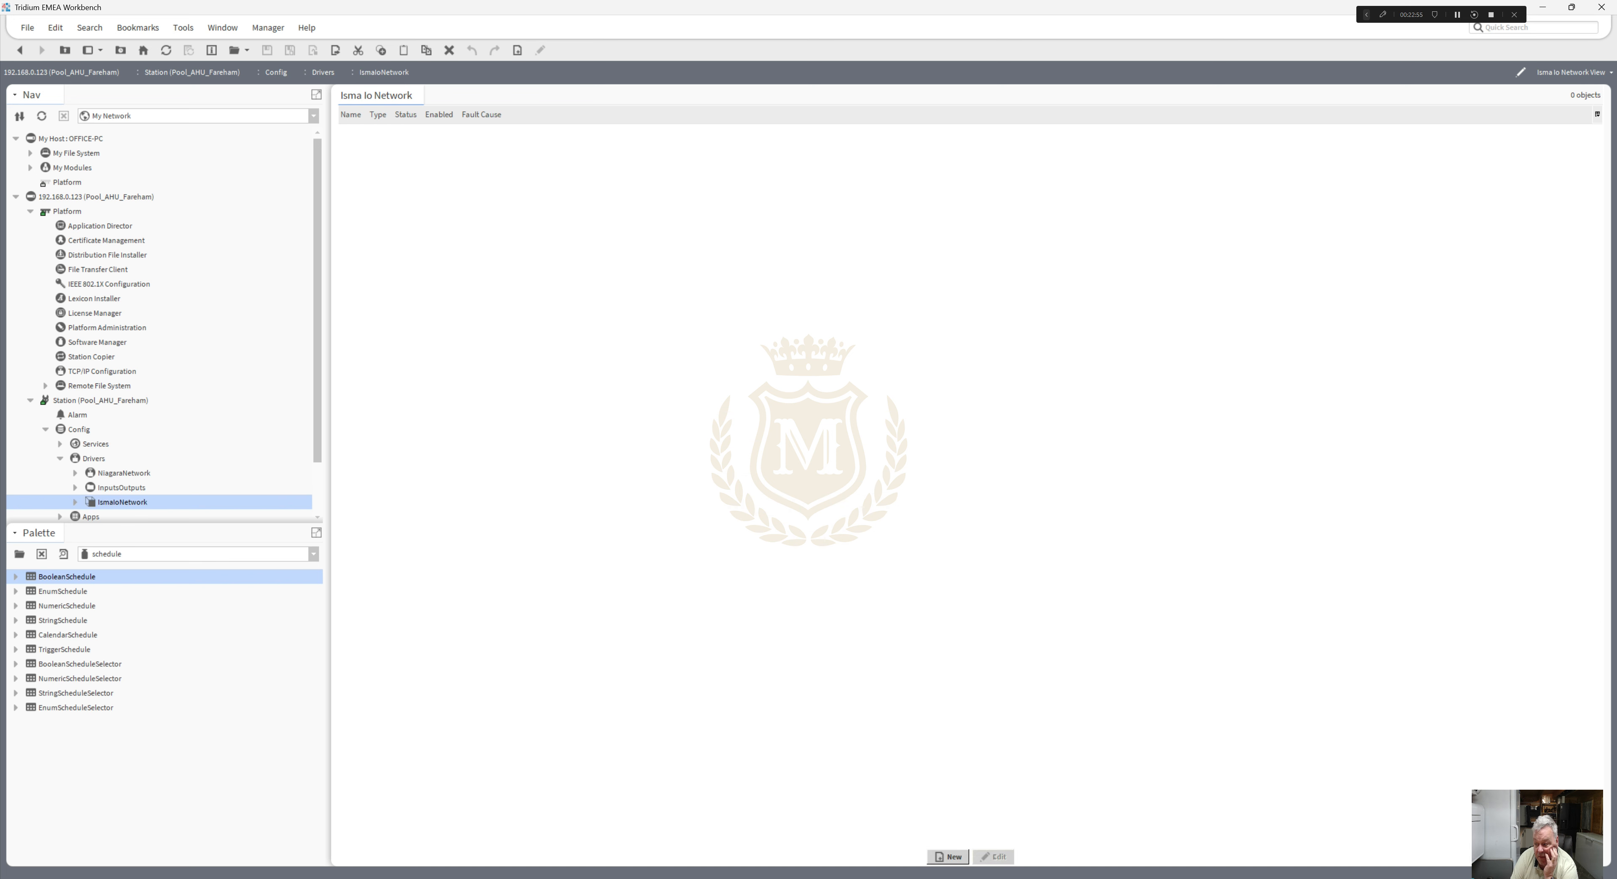
click(951, 856)
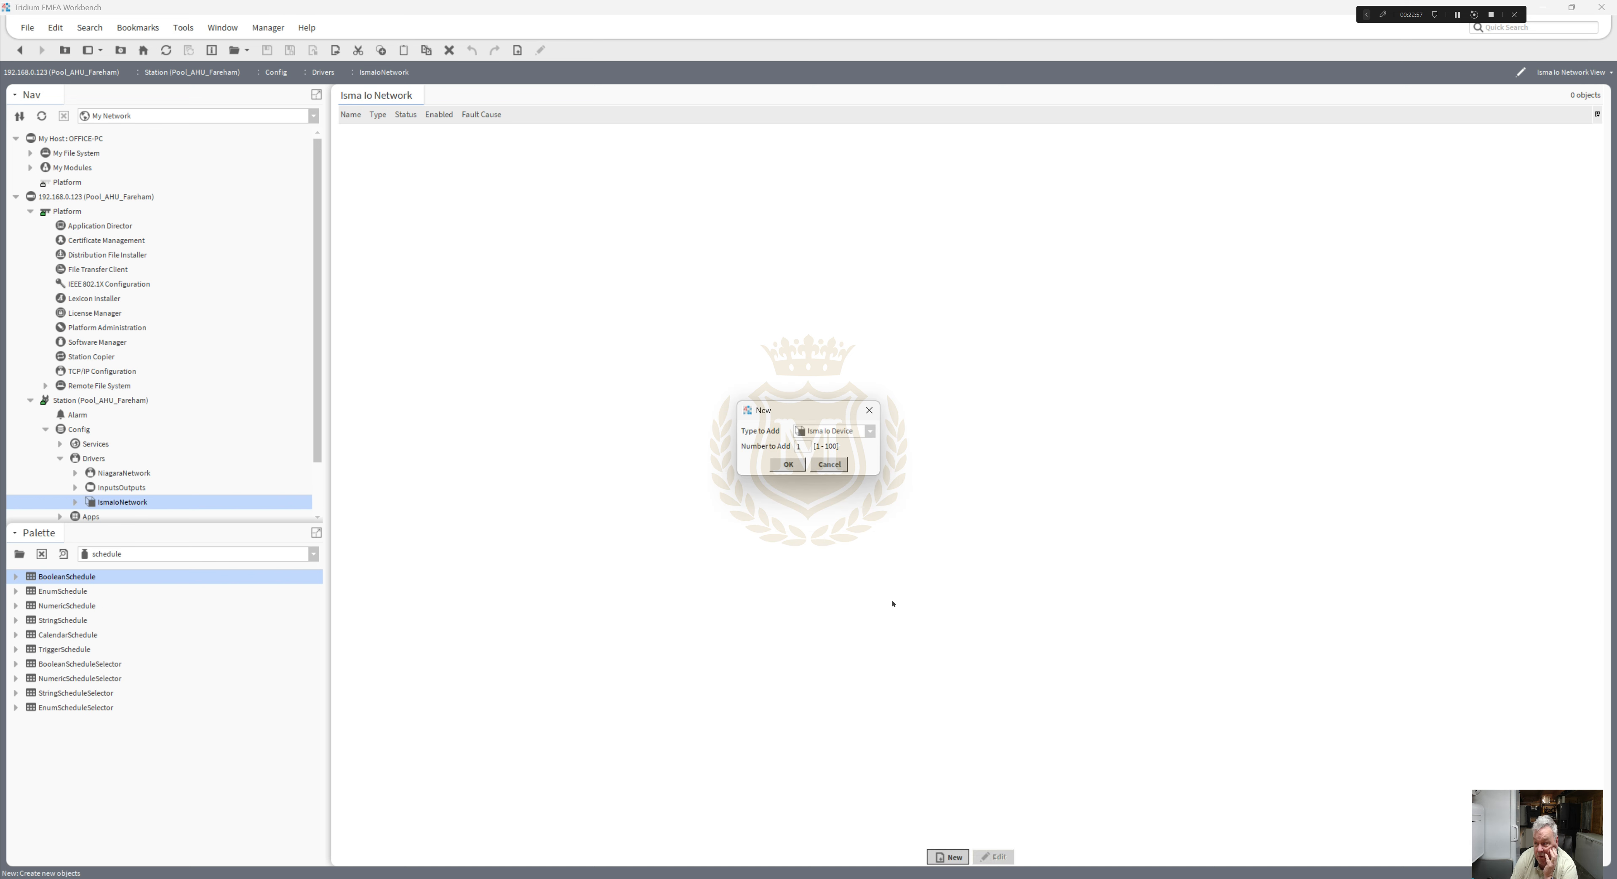
click(789, 464)
click(795, 517)
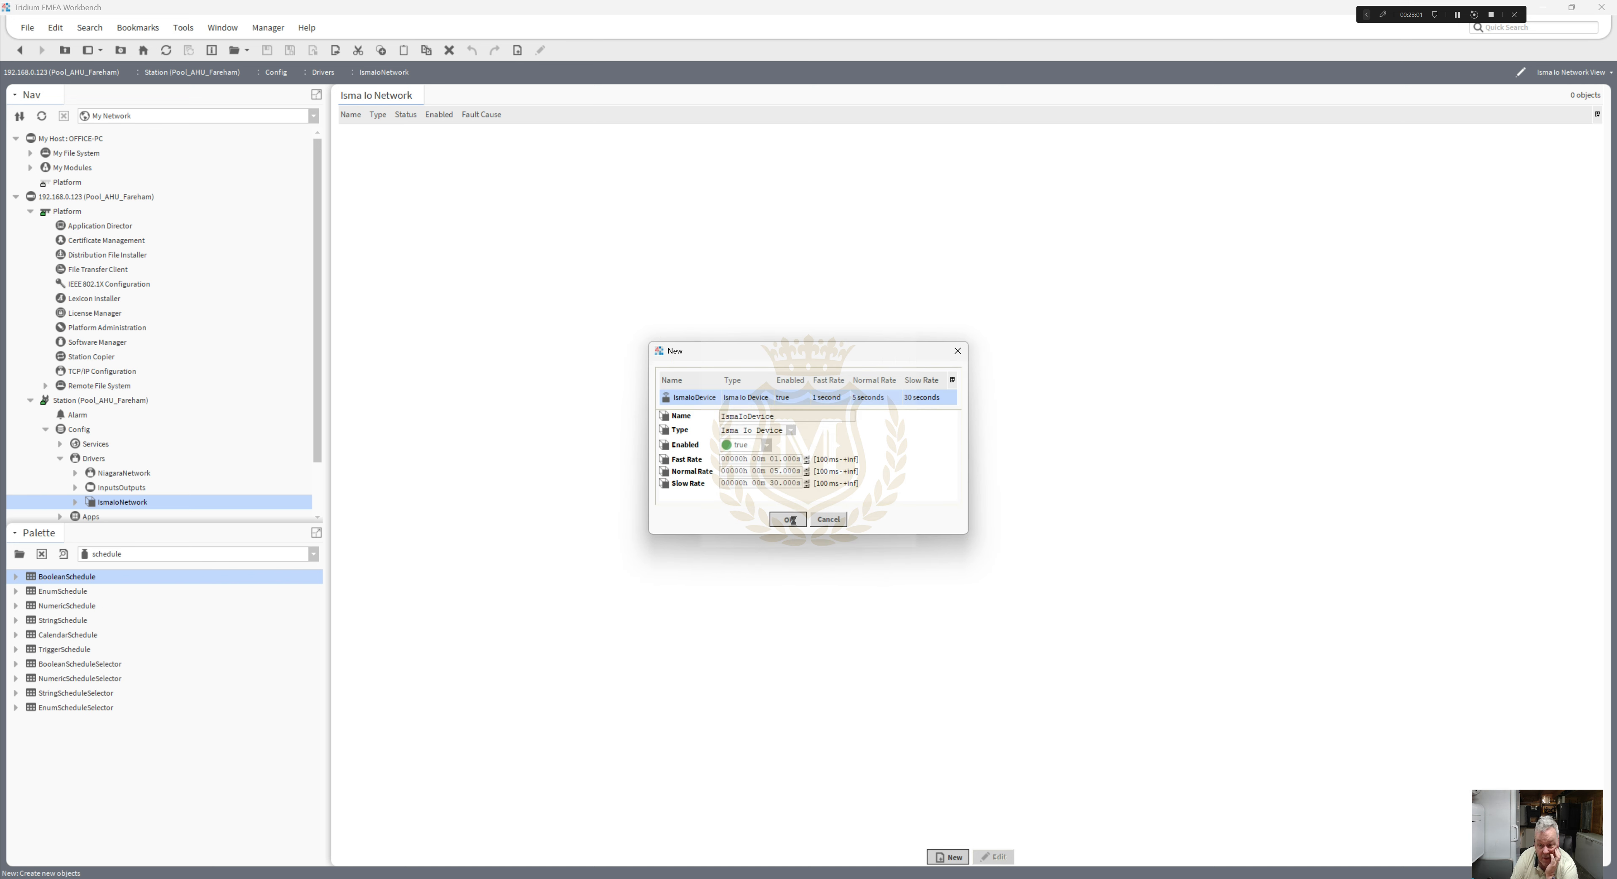
- Open the point manager of IsmaIoDevice and add two DigitalInput points with default settings
scroll(156, 460, down, 2)
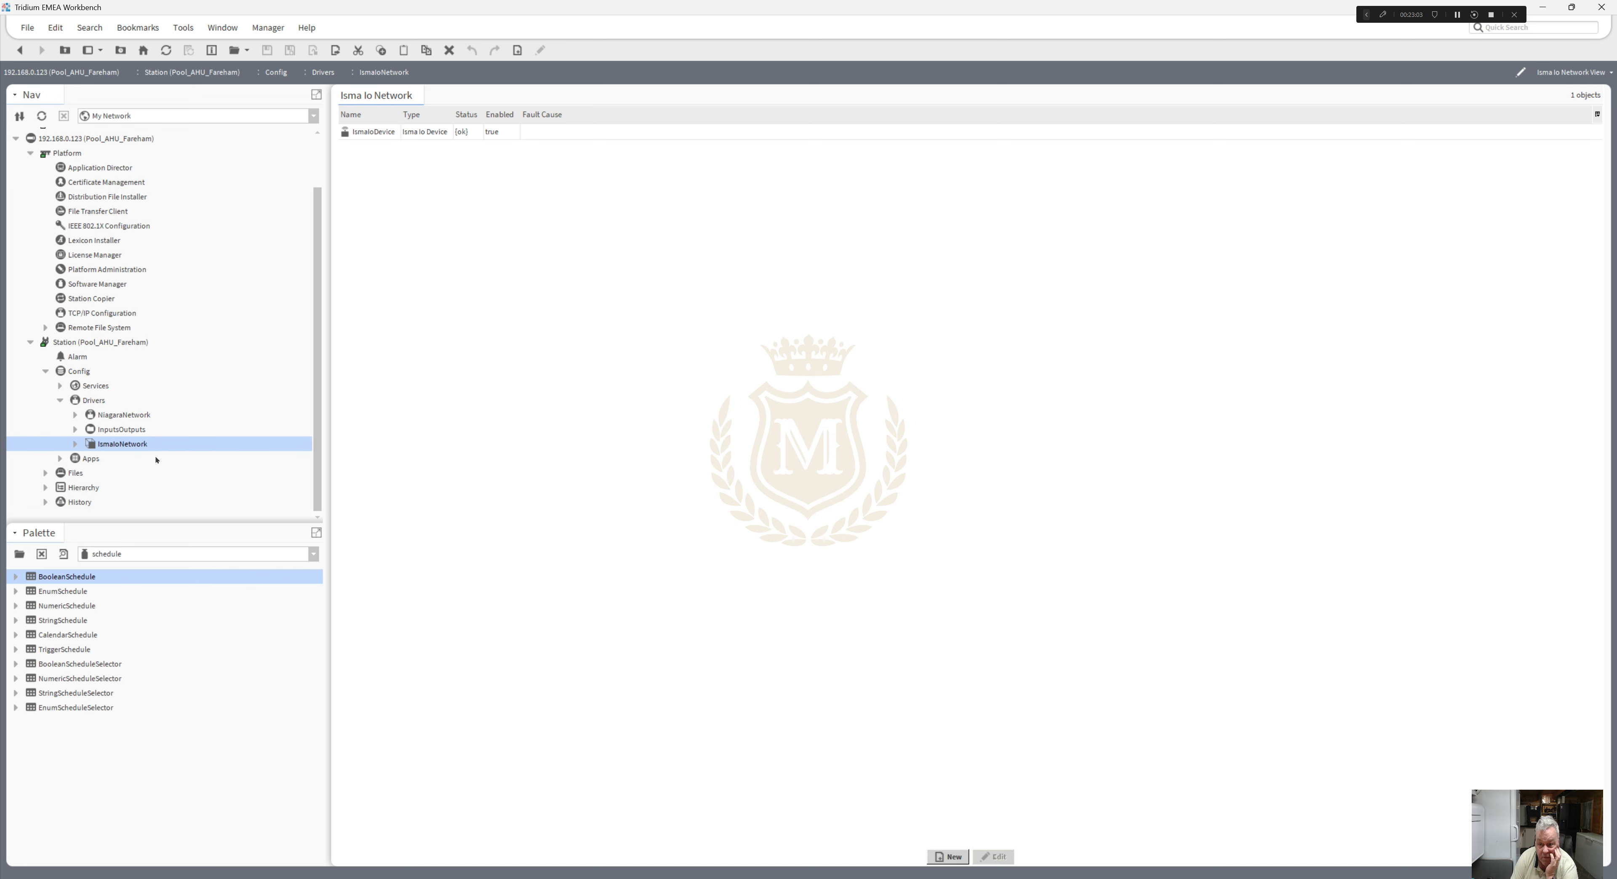
click(75, 443)
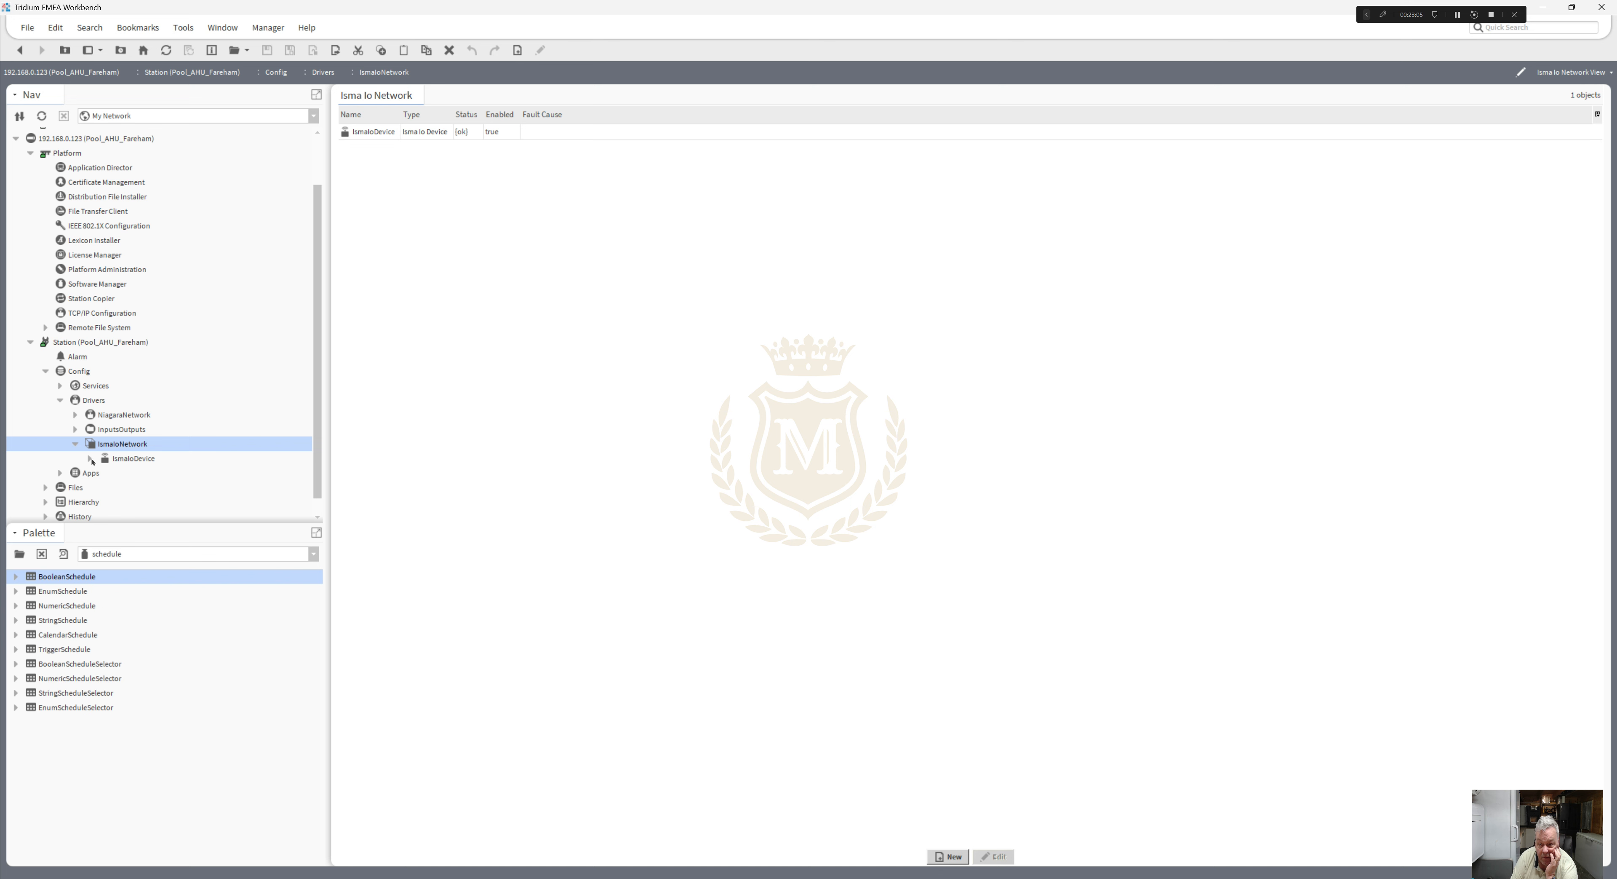
double_click(120, 460)
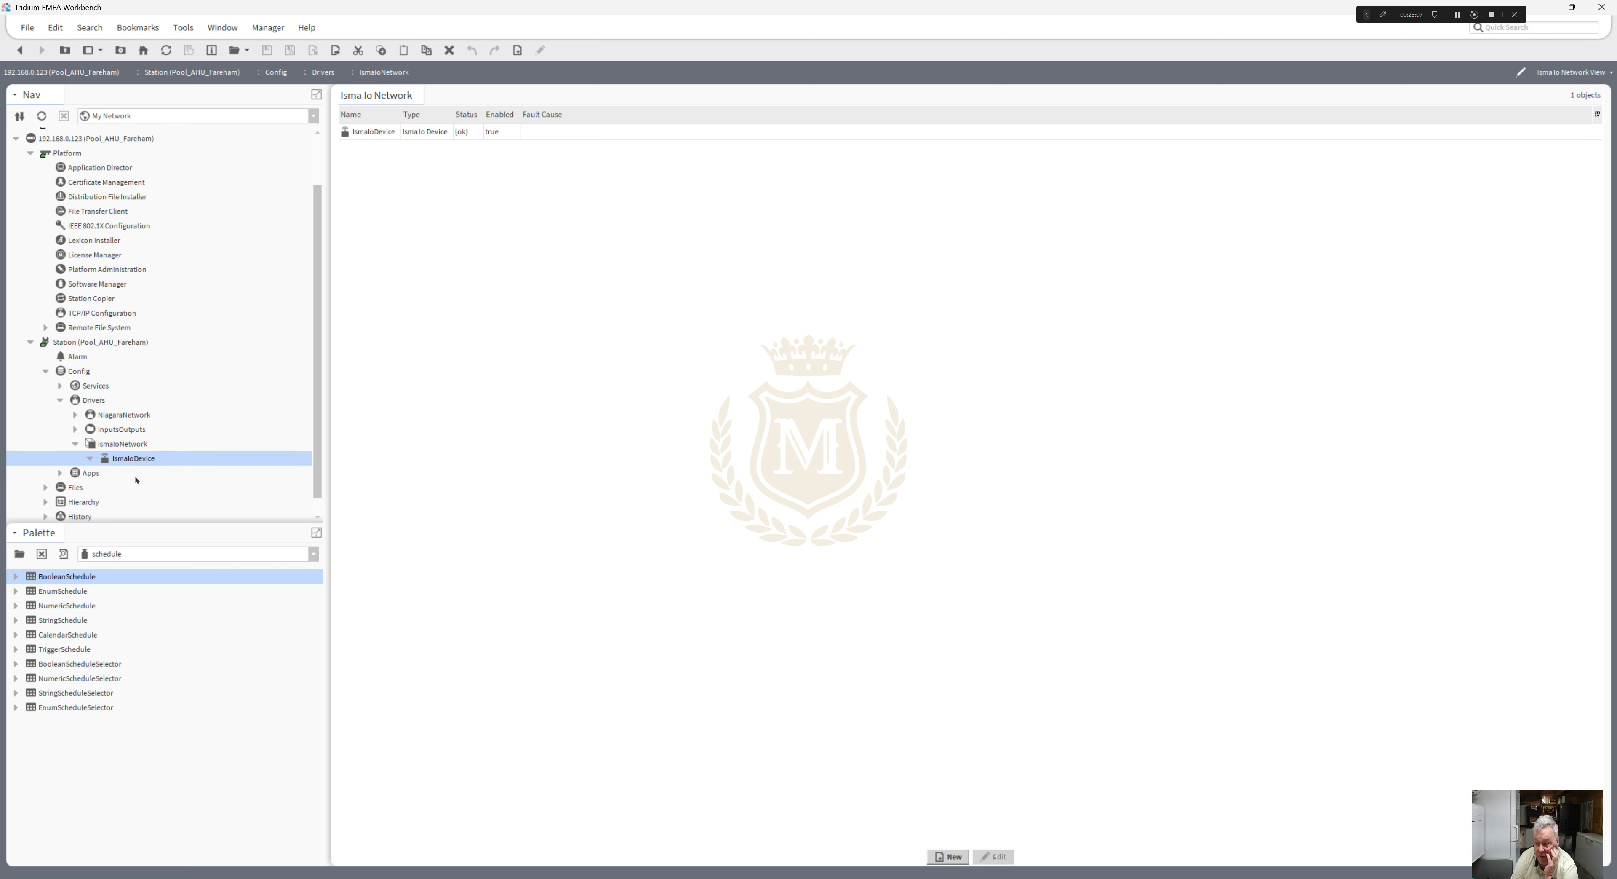
click(997, 859)
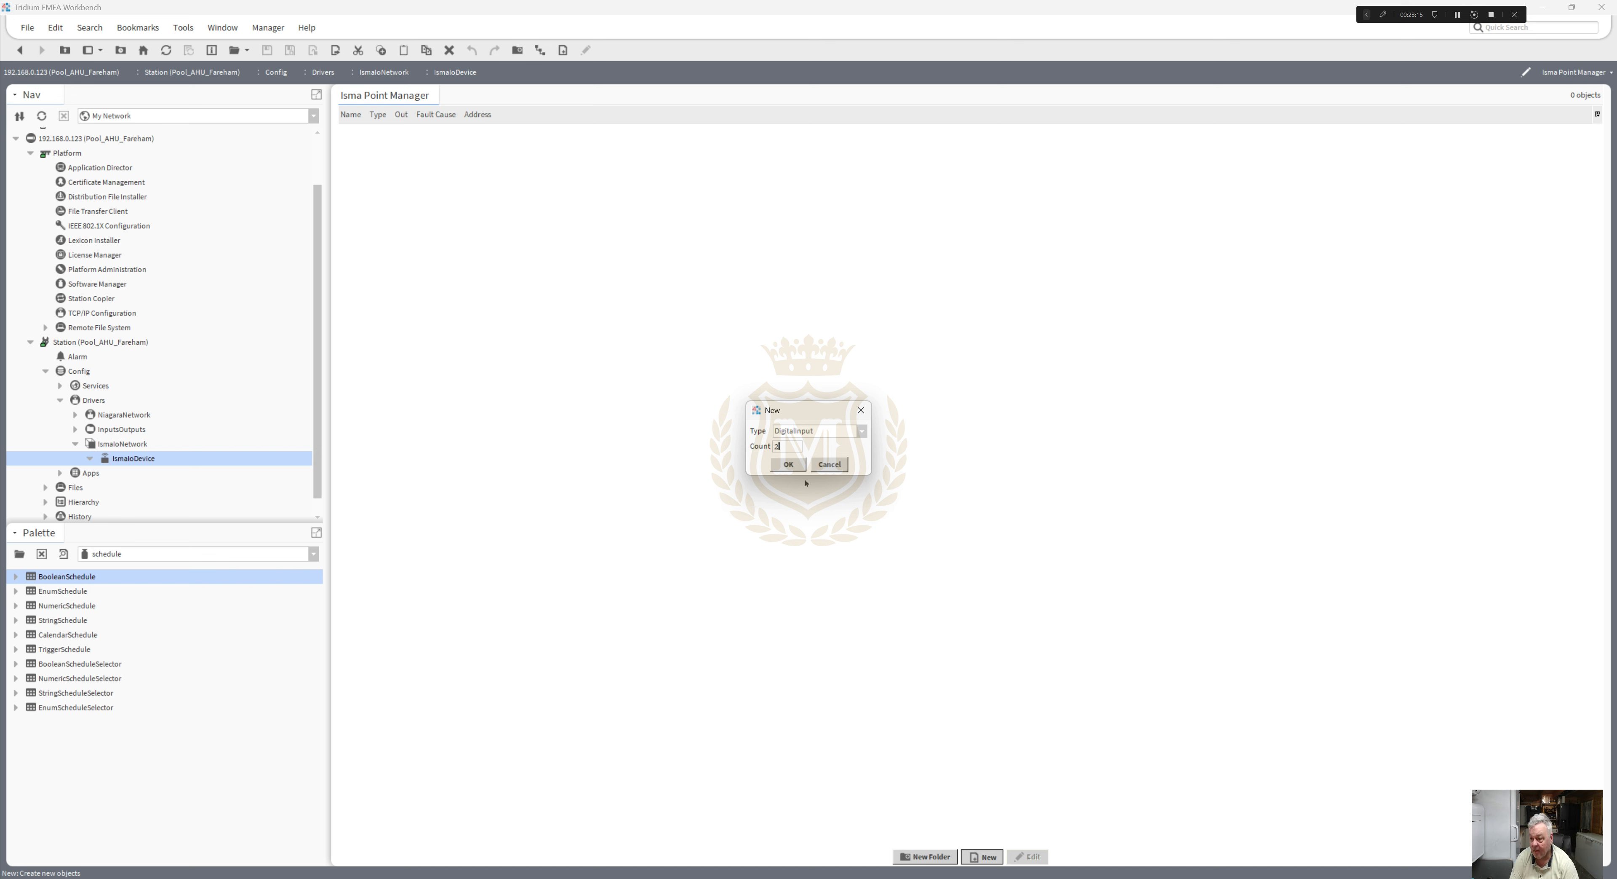
click(790, 464)
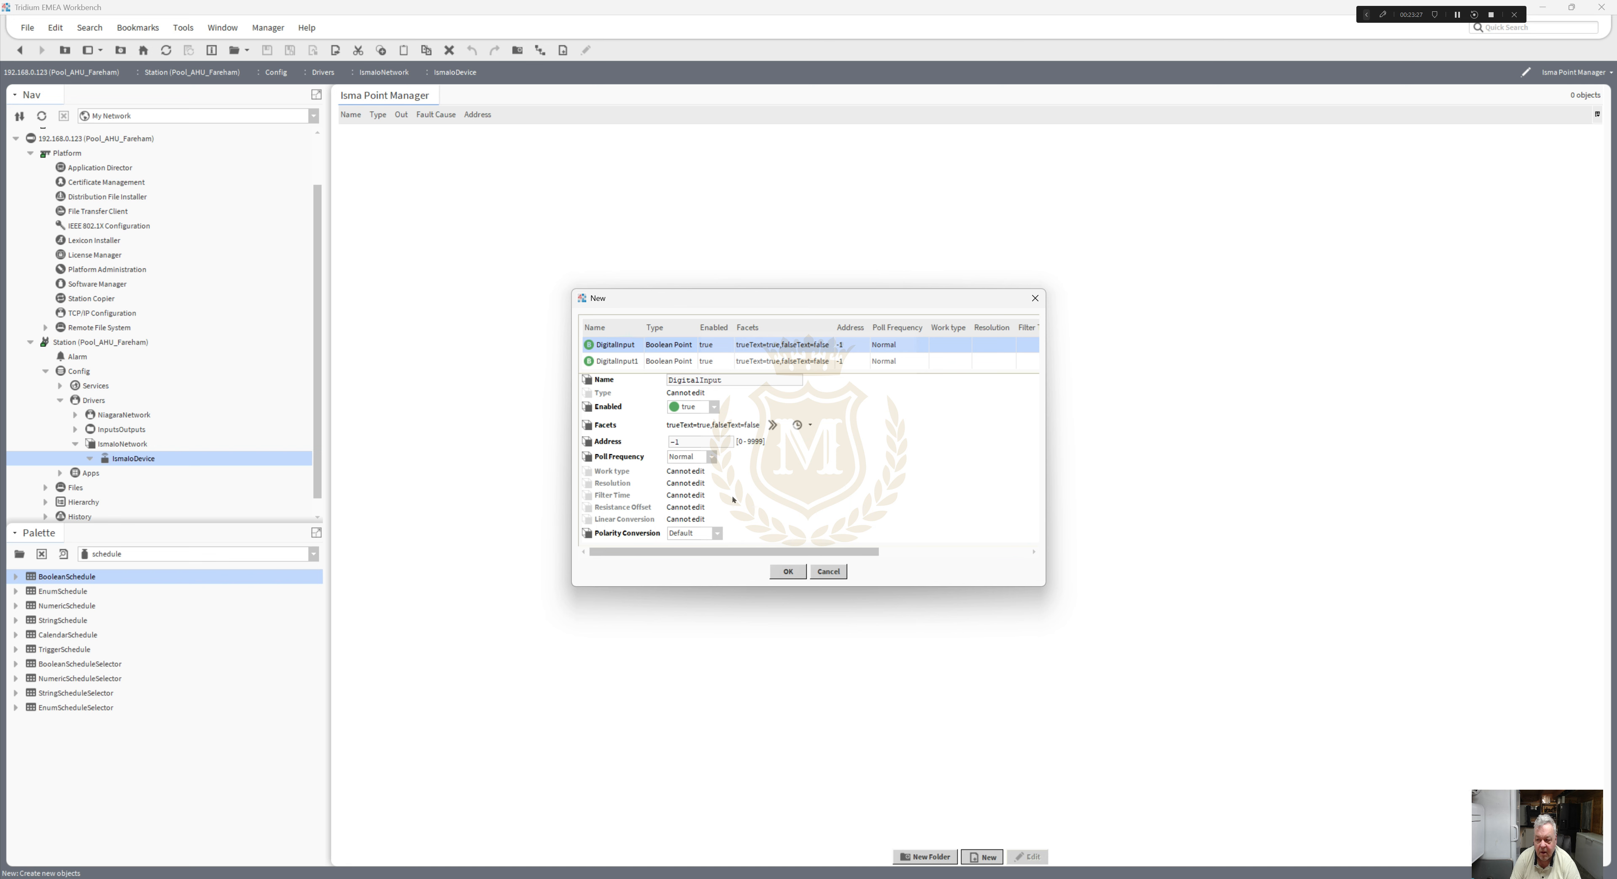
click(788, 572)
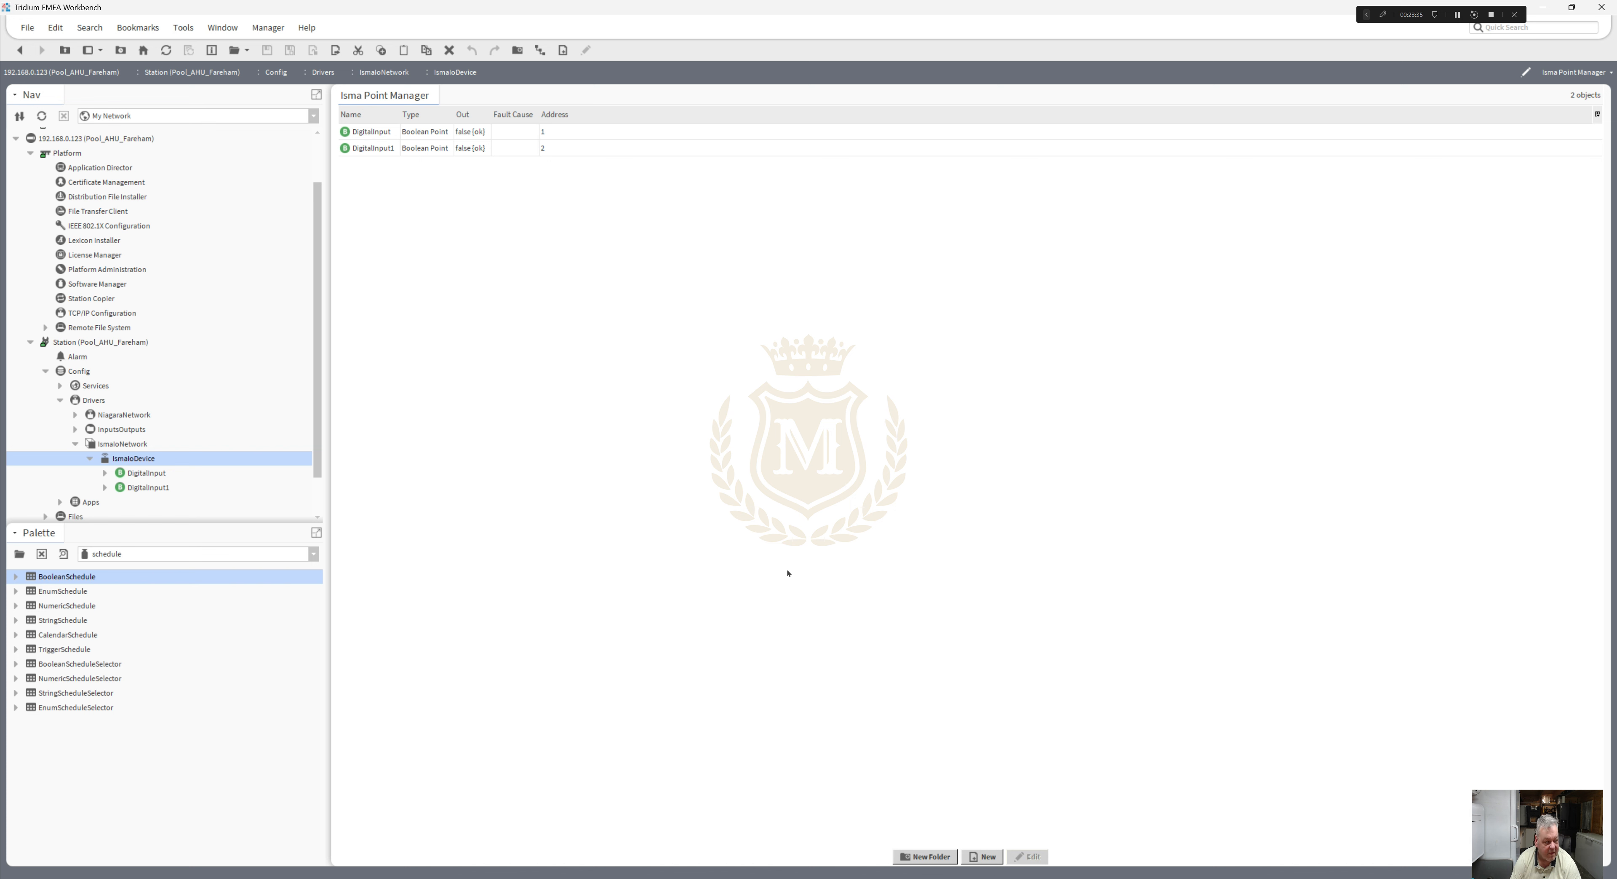
- Add another two DigitalInput points with default settings to IsmaIoDevice
click(987, 856)
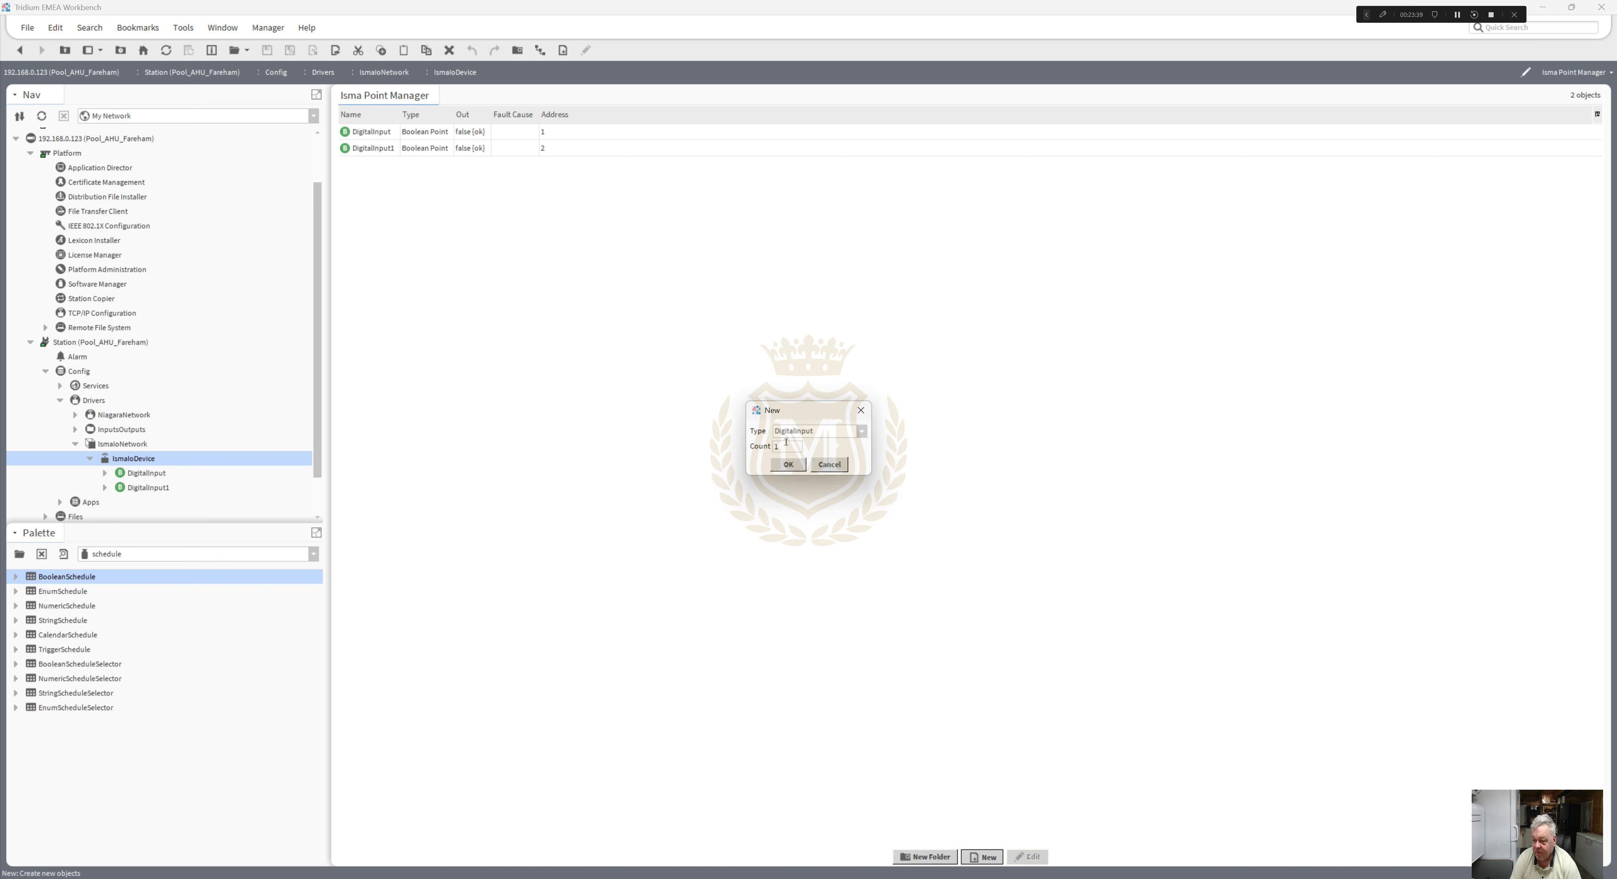
click(790, 464)
click(789, 575)
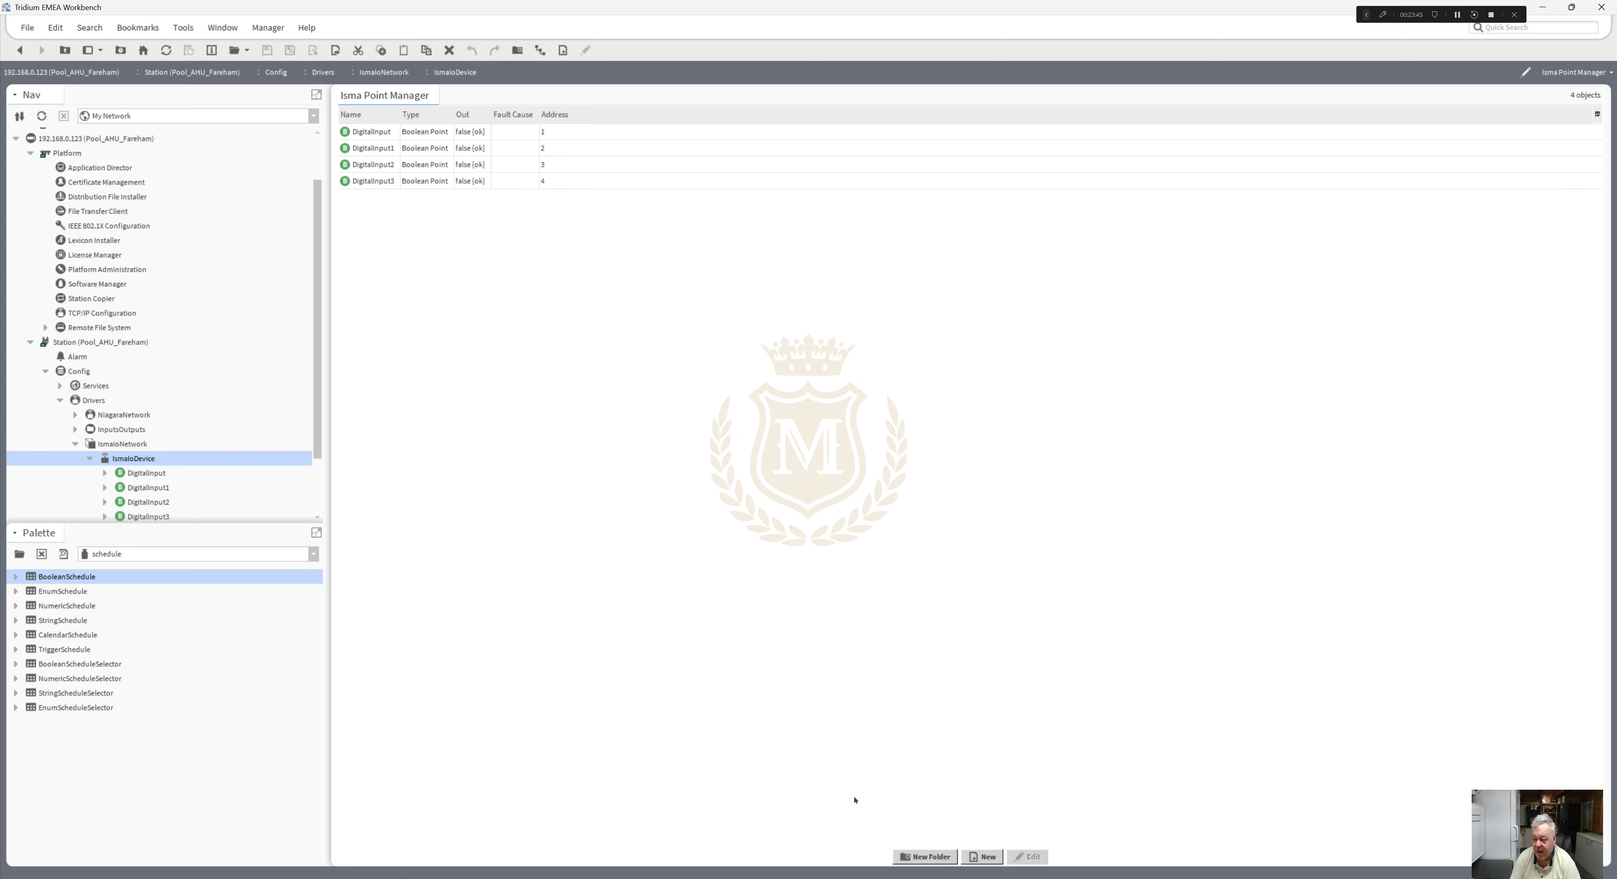
- Add eight DigitalOutput points to IsmaIoDevice
click(983, 856)
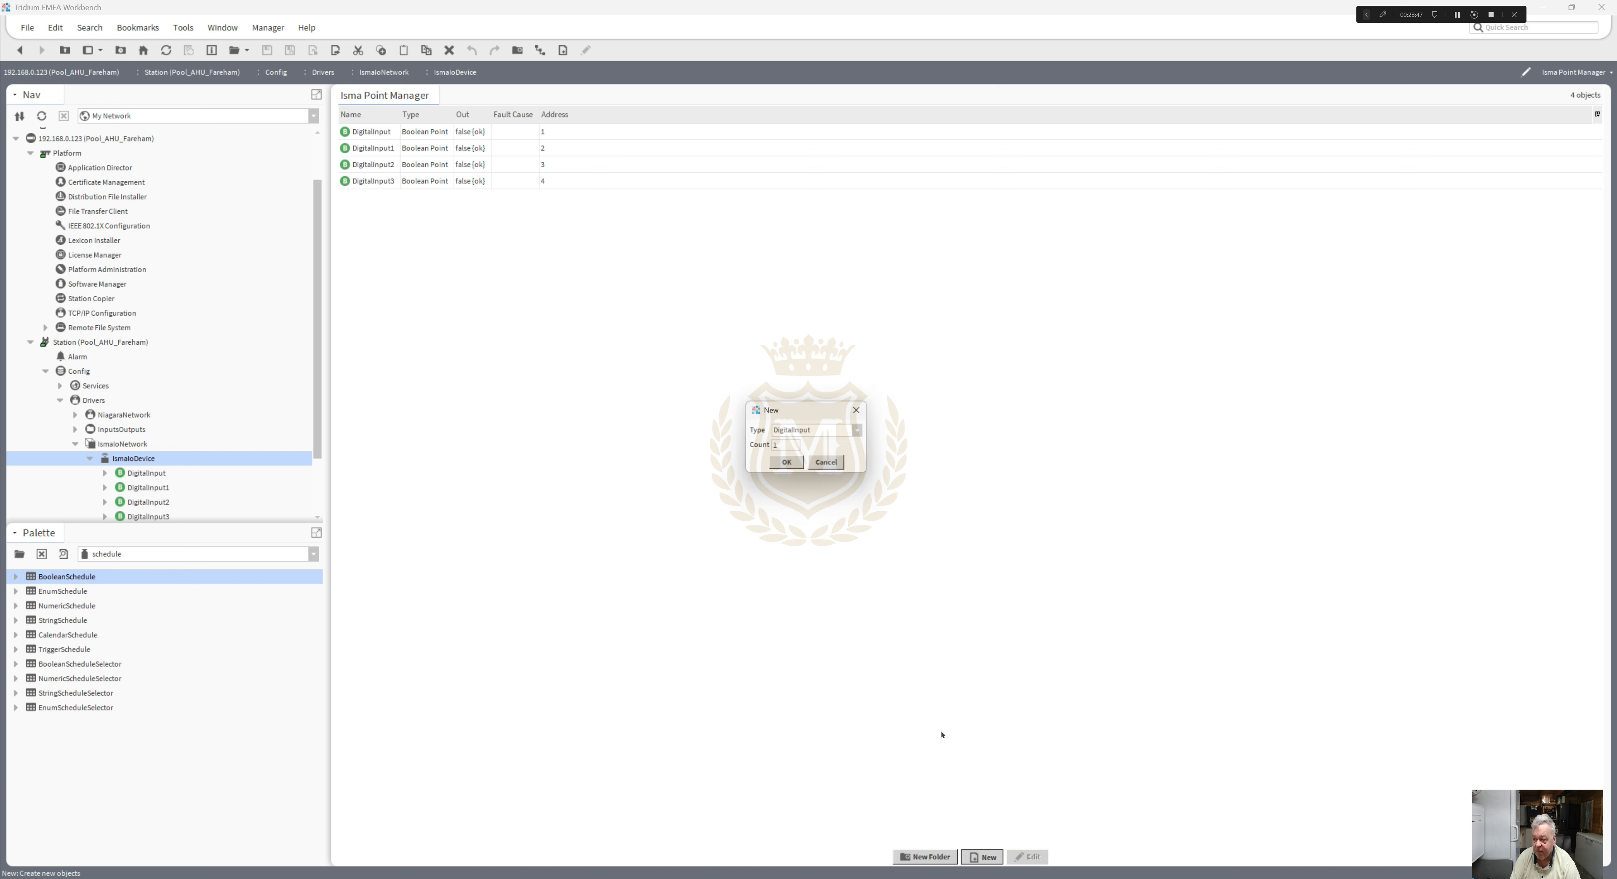
click(864, 430)
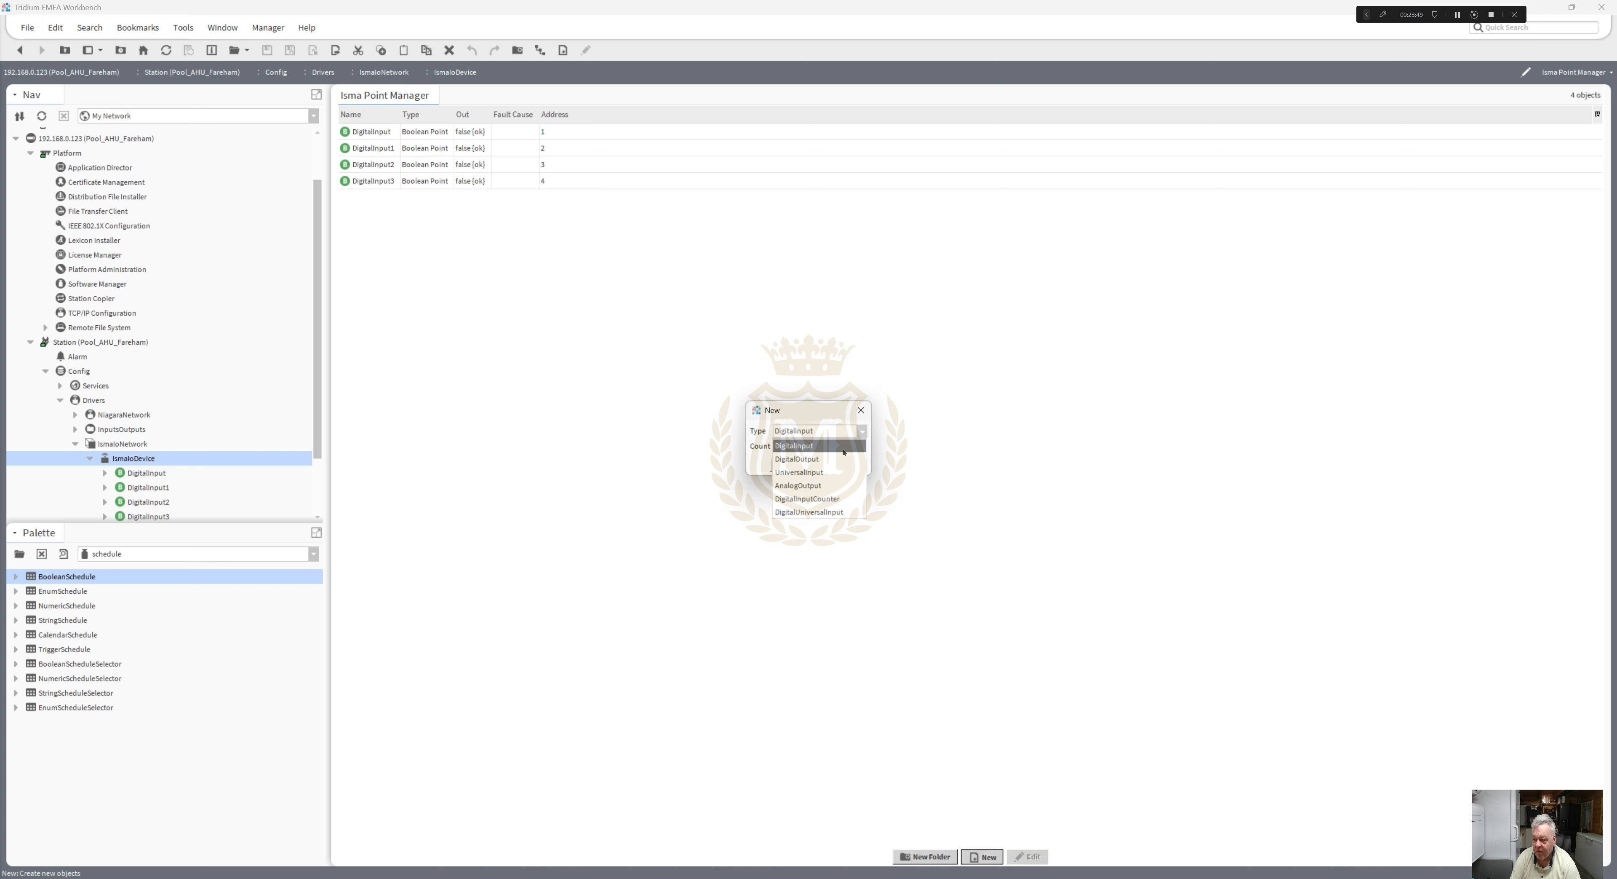
click(834, 460)
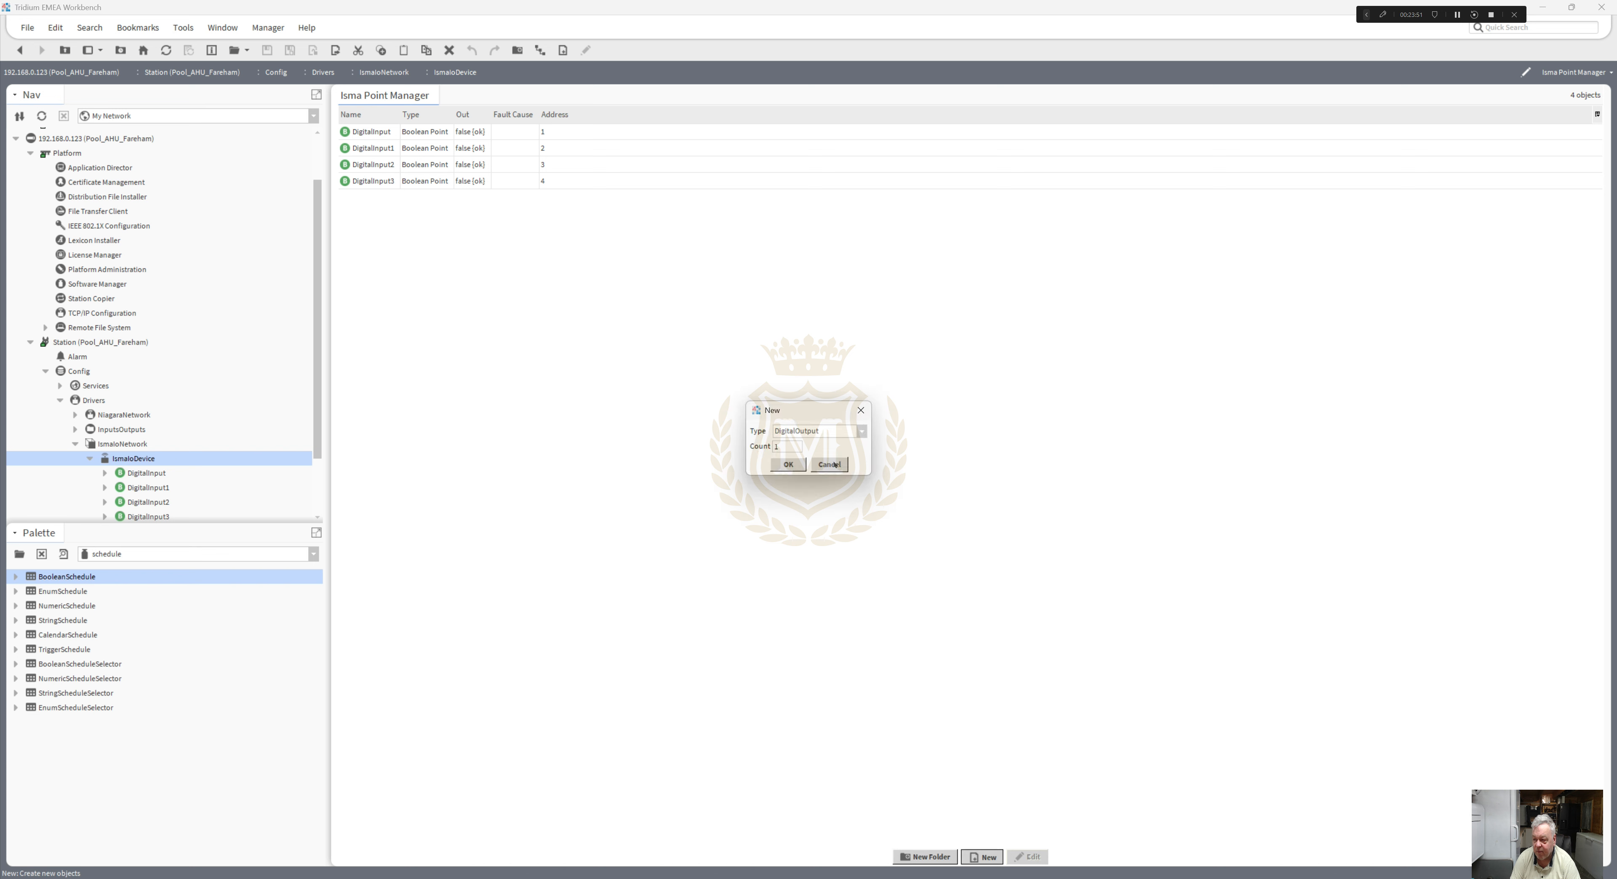
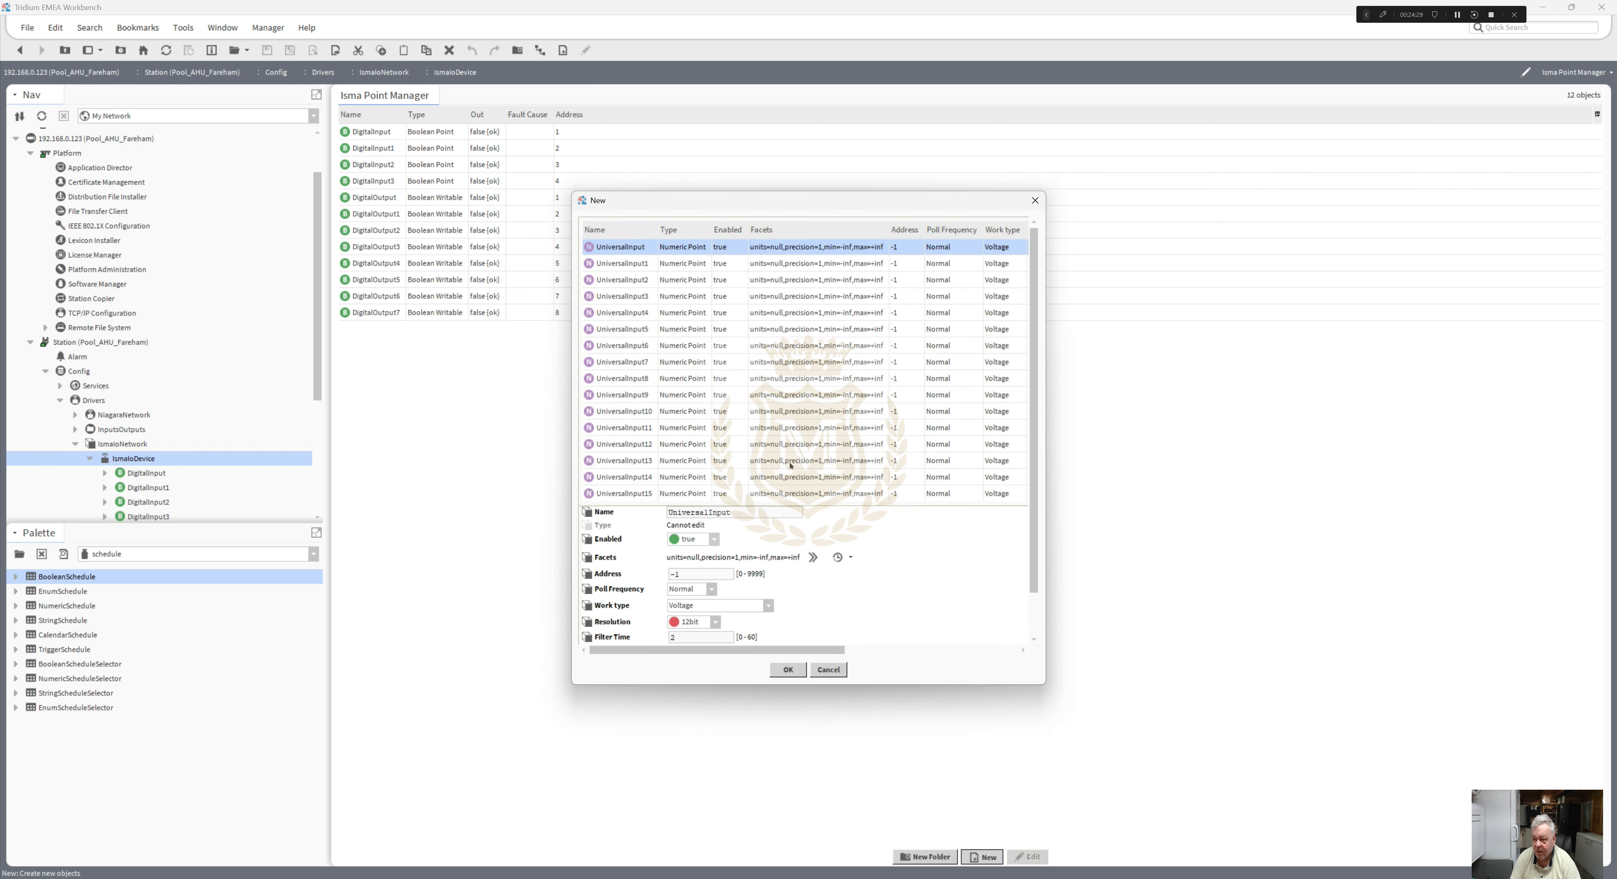
- Set the work type of all 16 new UniversalInput points to Temp Ntc10k3a1 and add them to IsmaIoDevice
shift+click(638, 499)
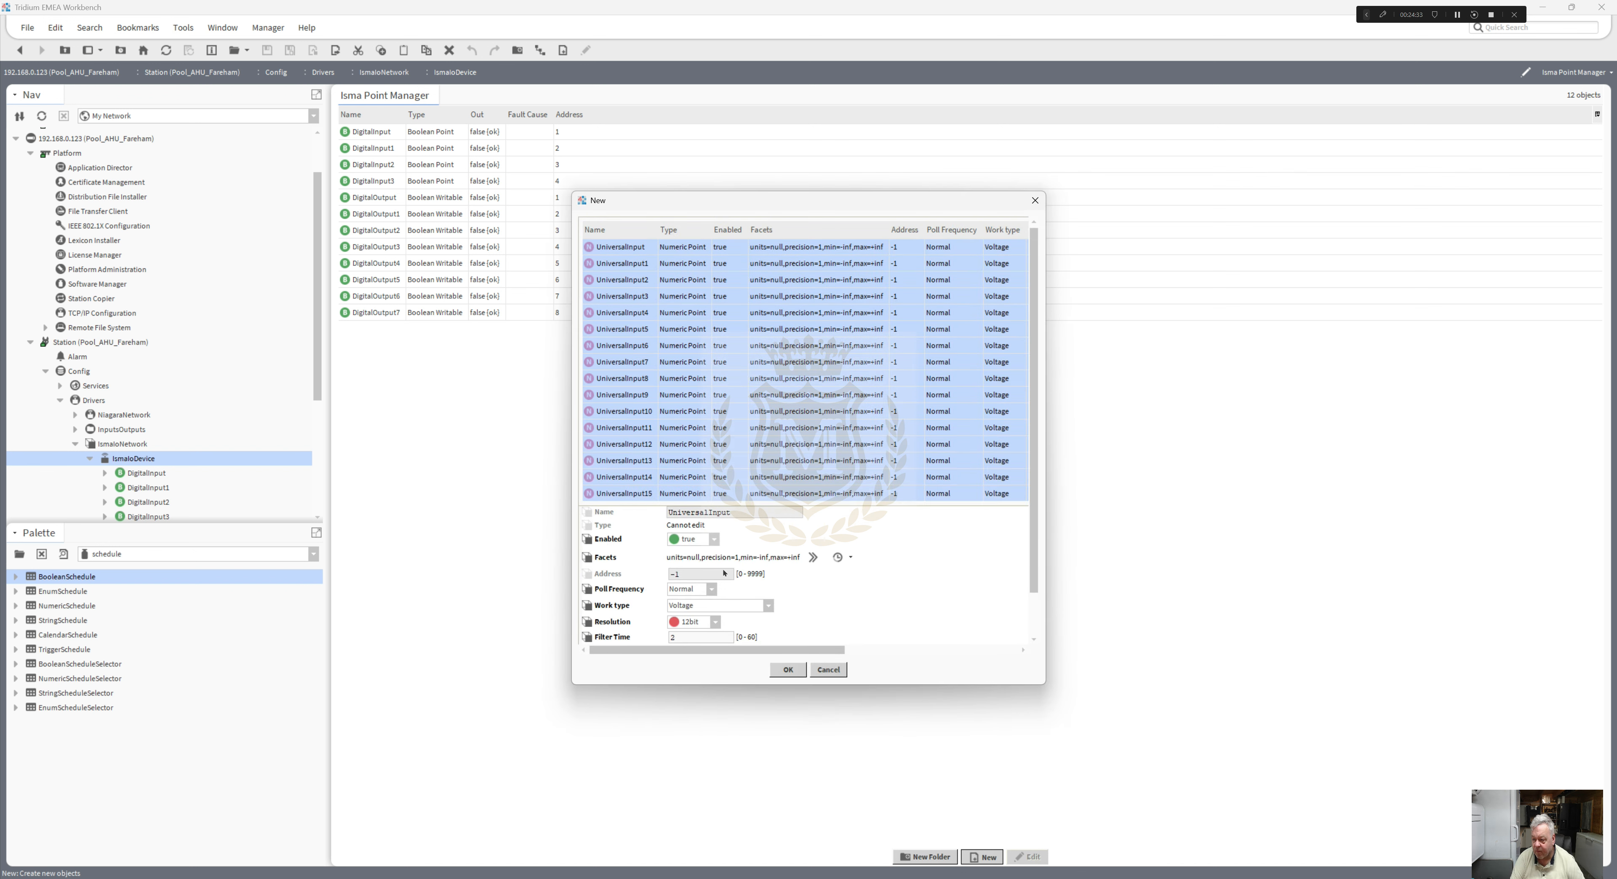
click(769, 605)
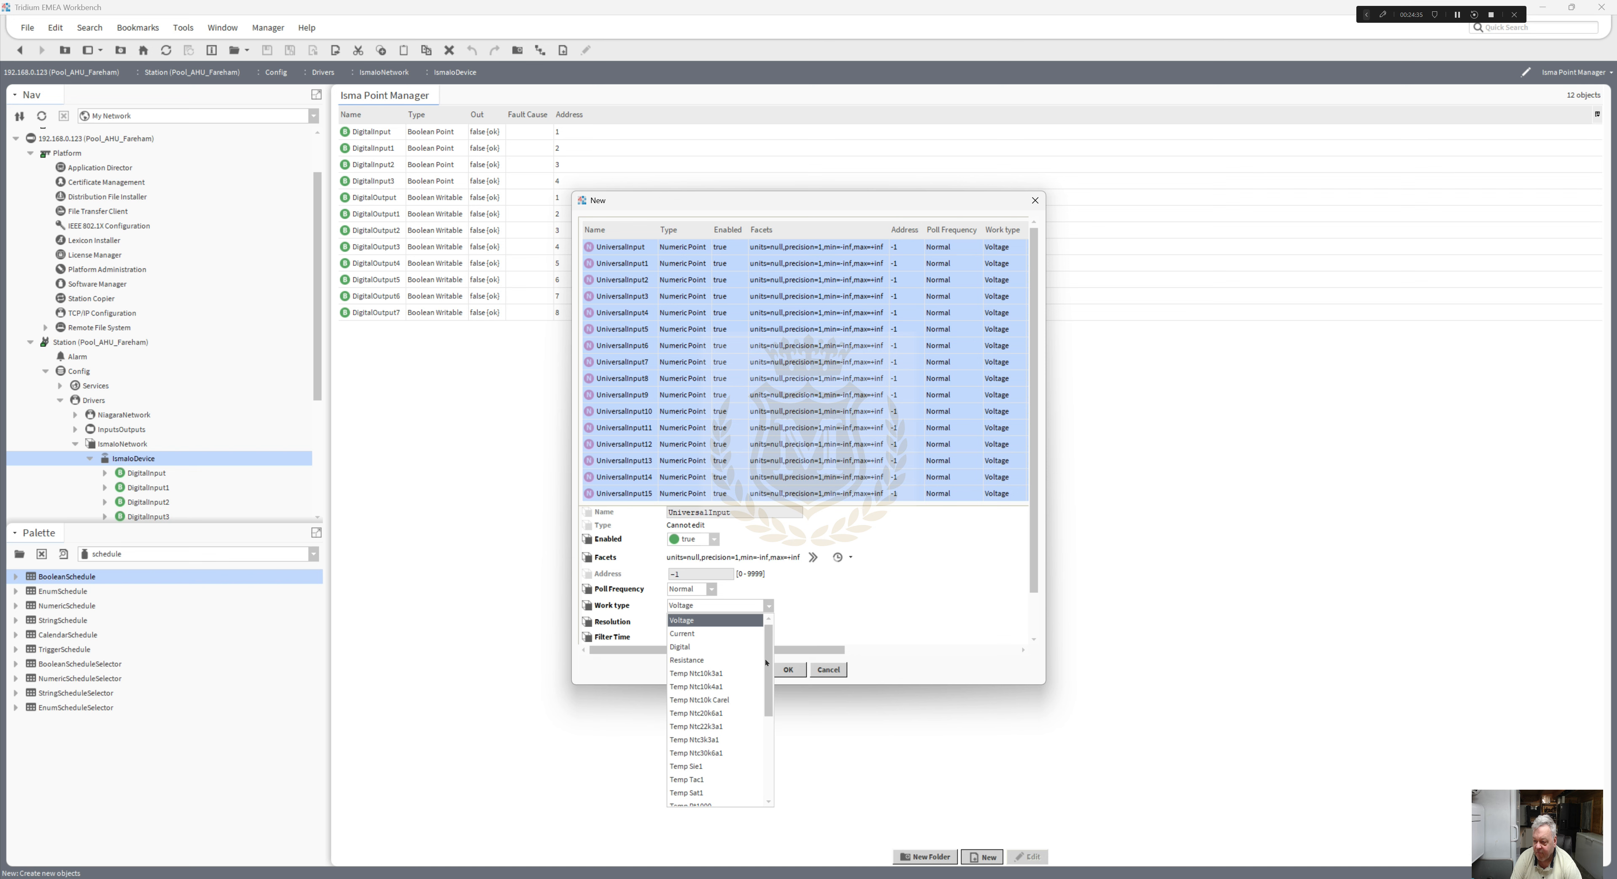
click(699, 673)
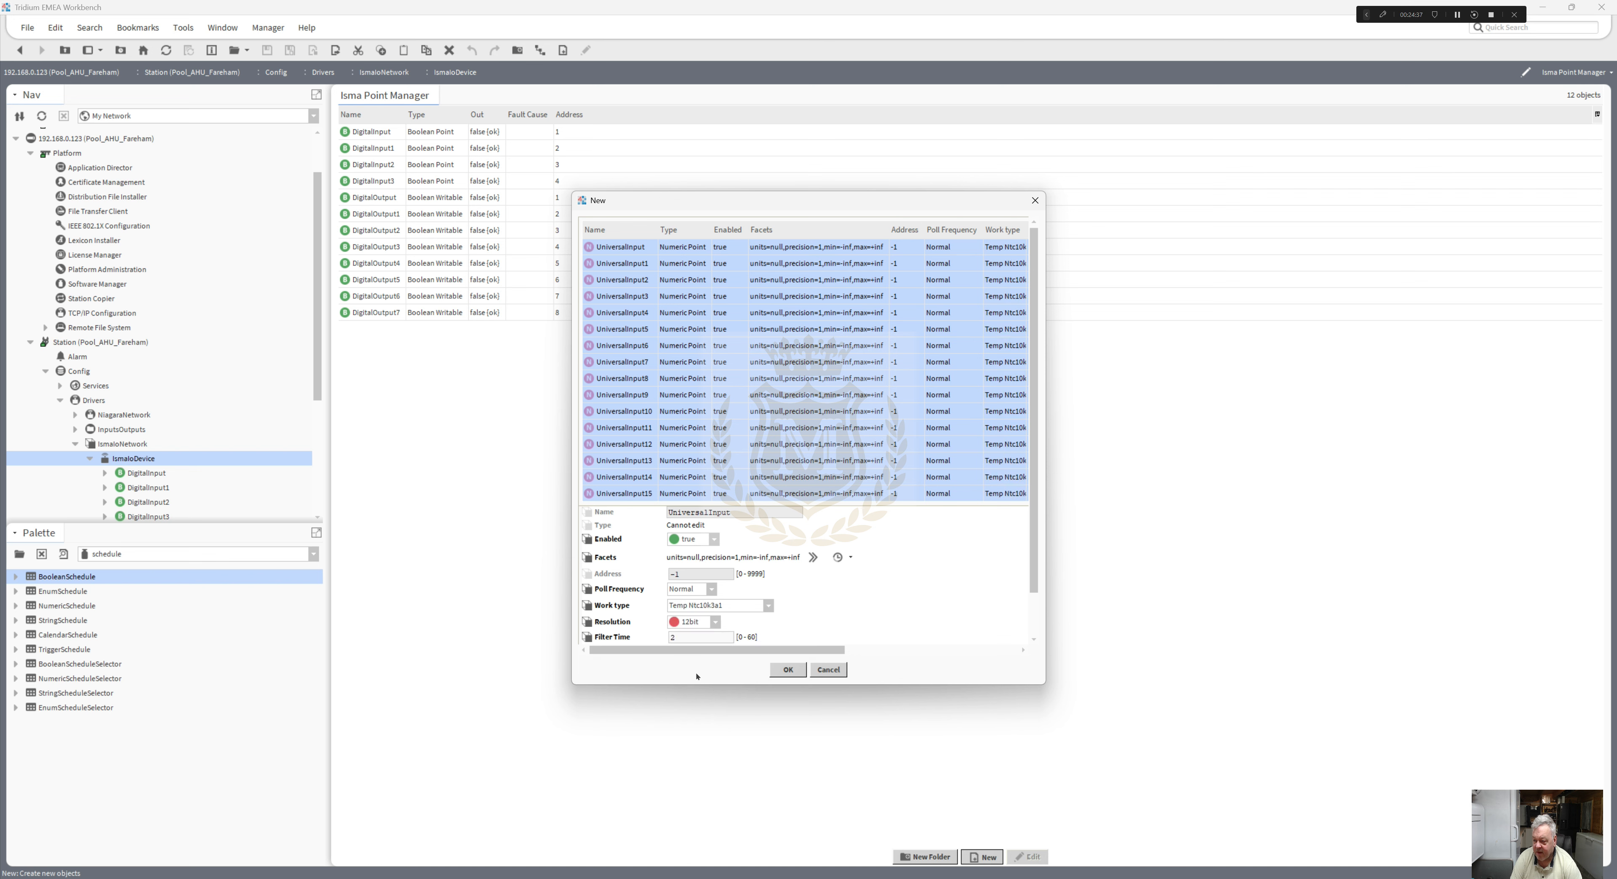
click(789, 669)
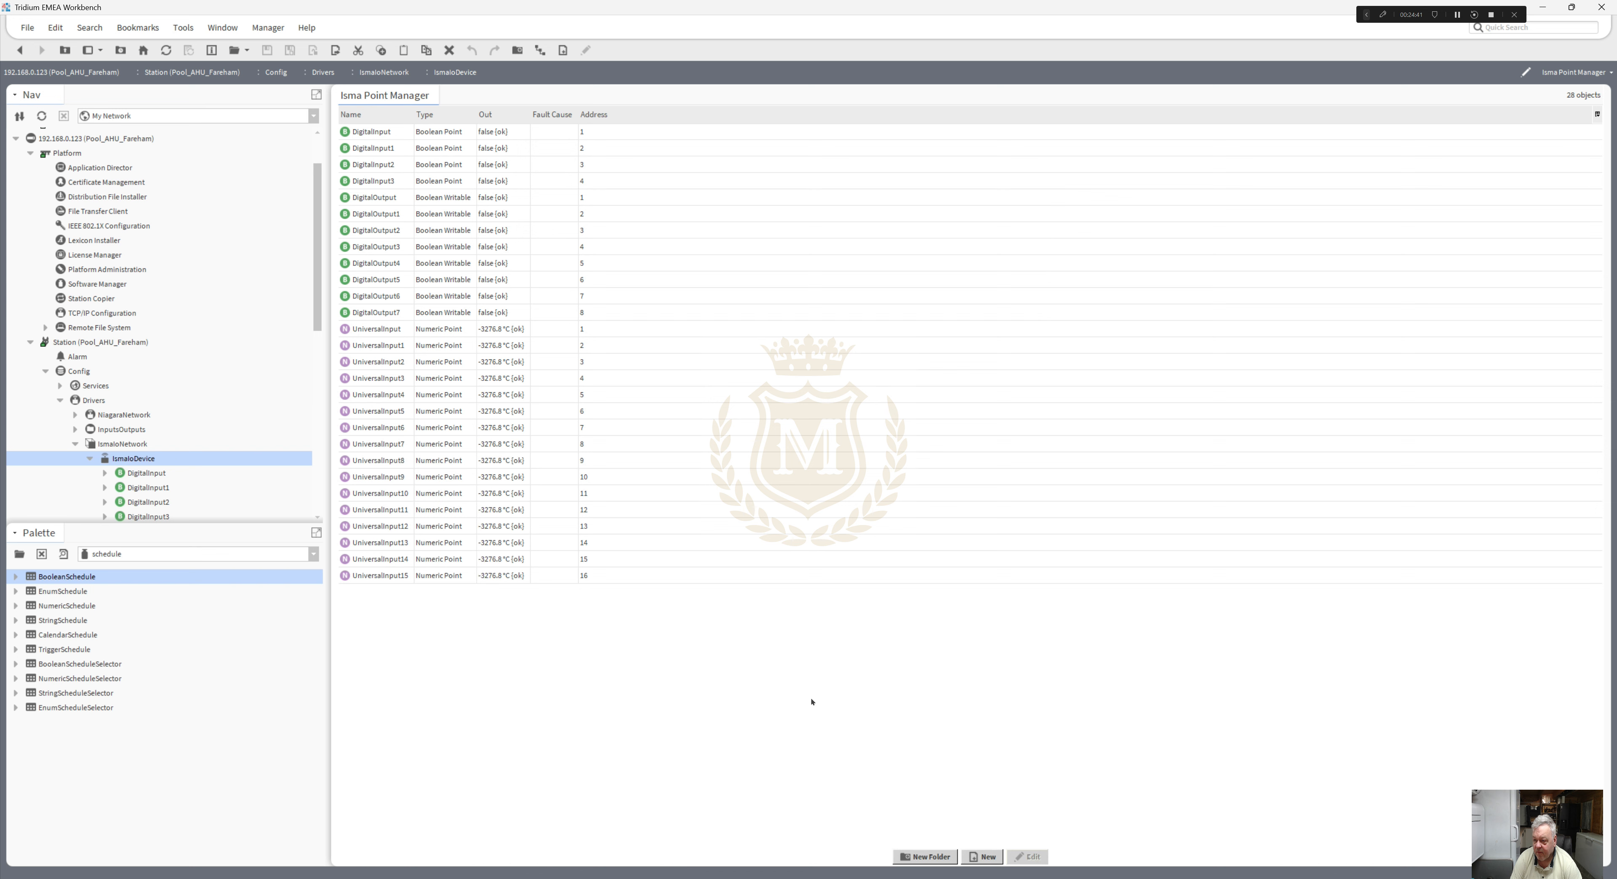
- Add eight AnalogOutput points with default settings to IsmaIoDevice
click(929, 857)
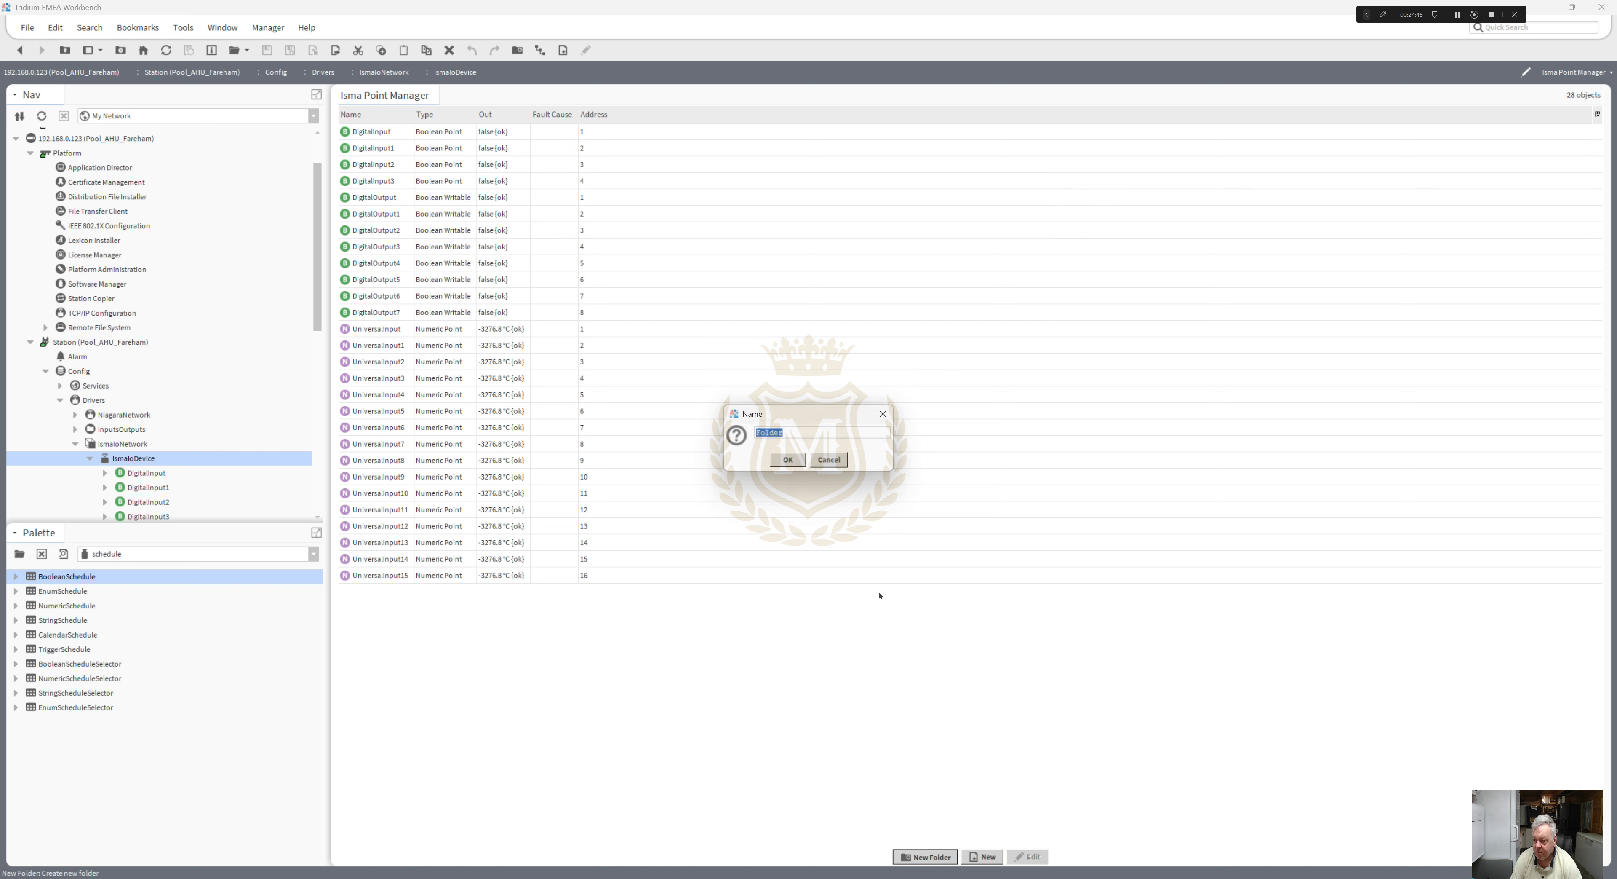
click(813, 459)
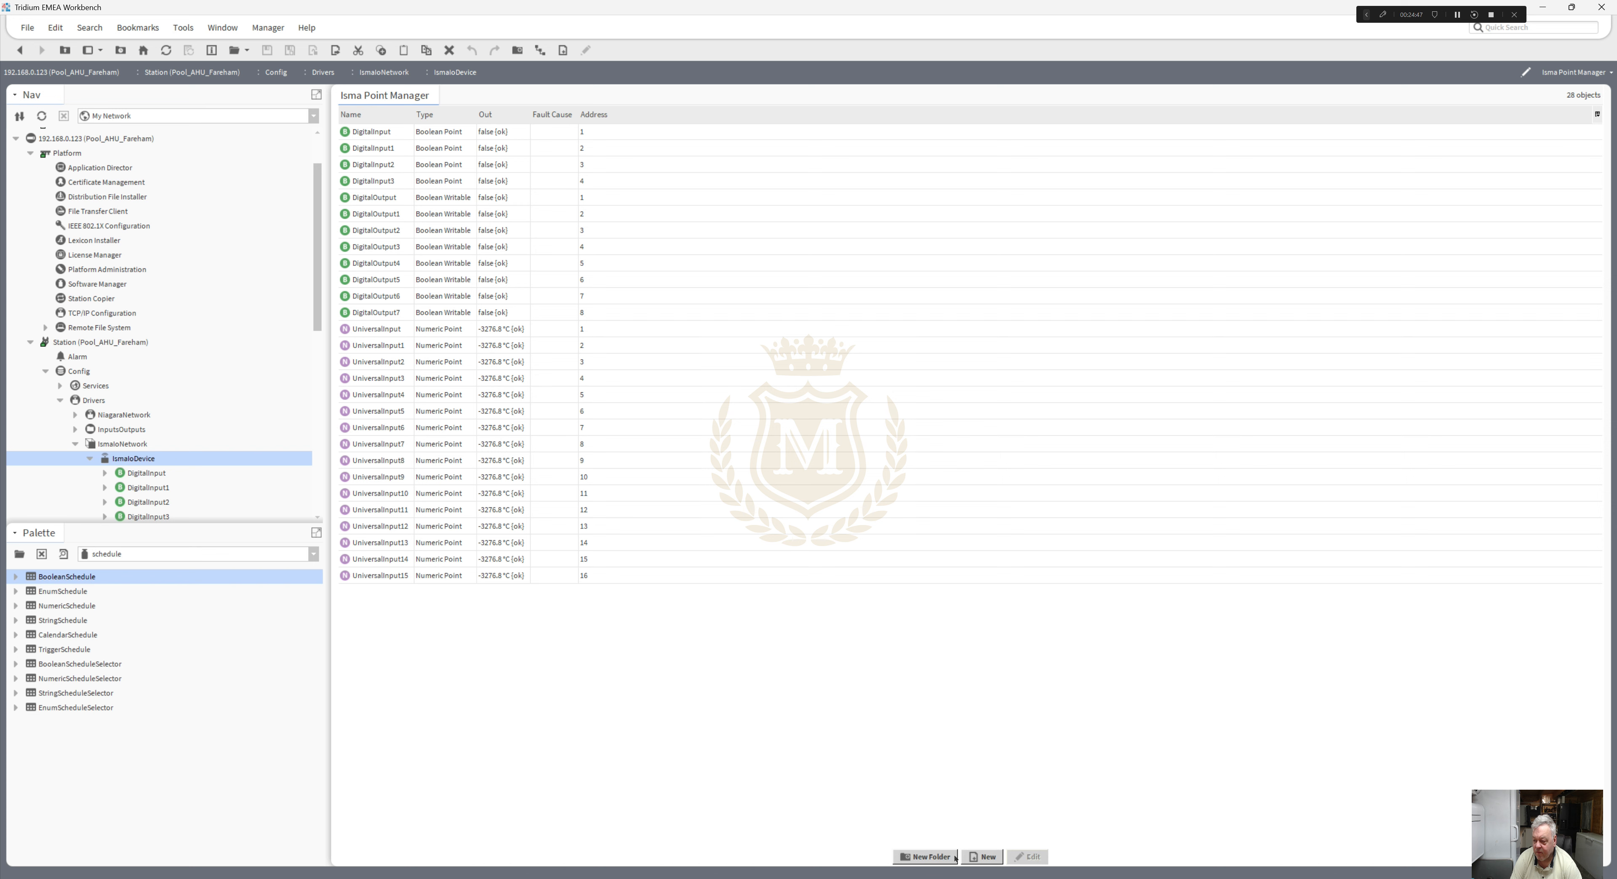
click(977, 857)
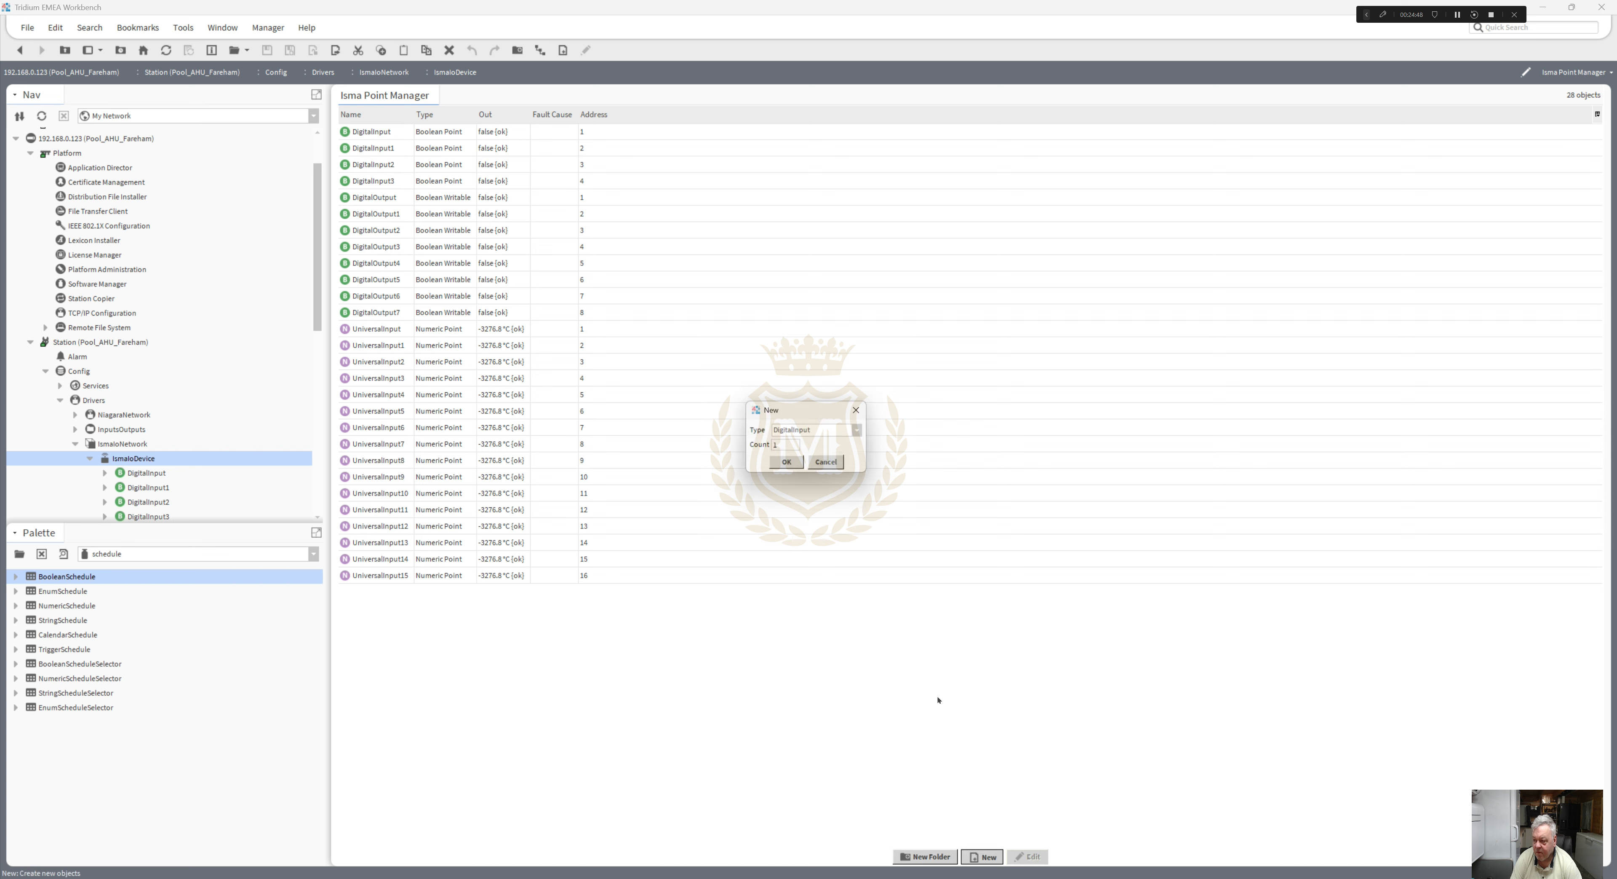
click(864, 432)
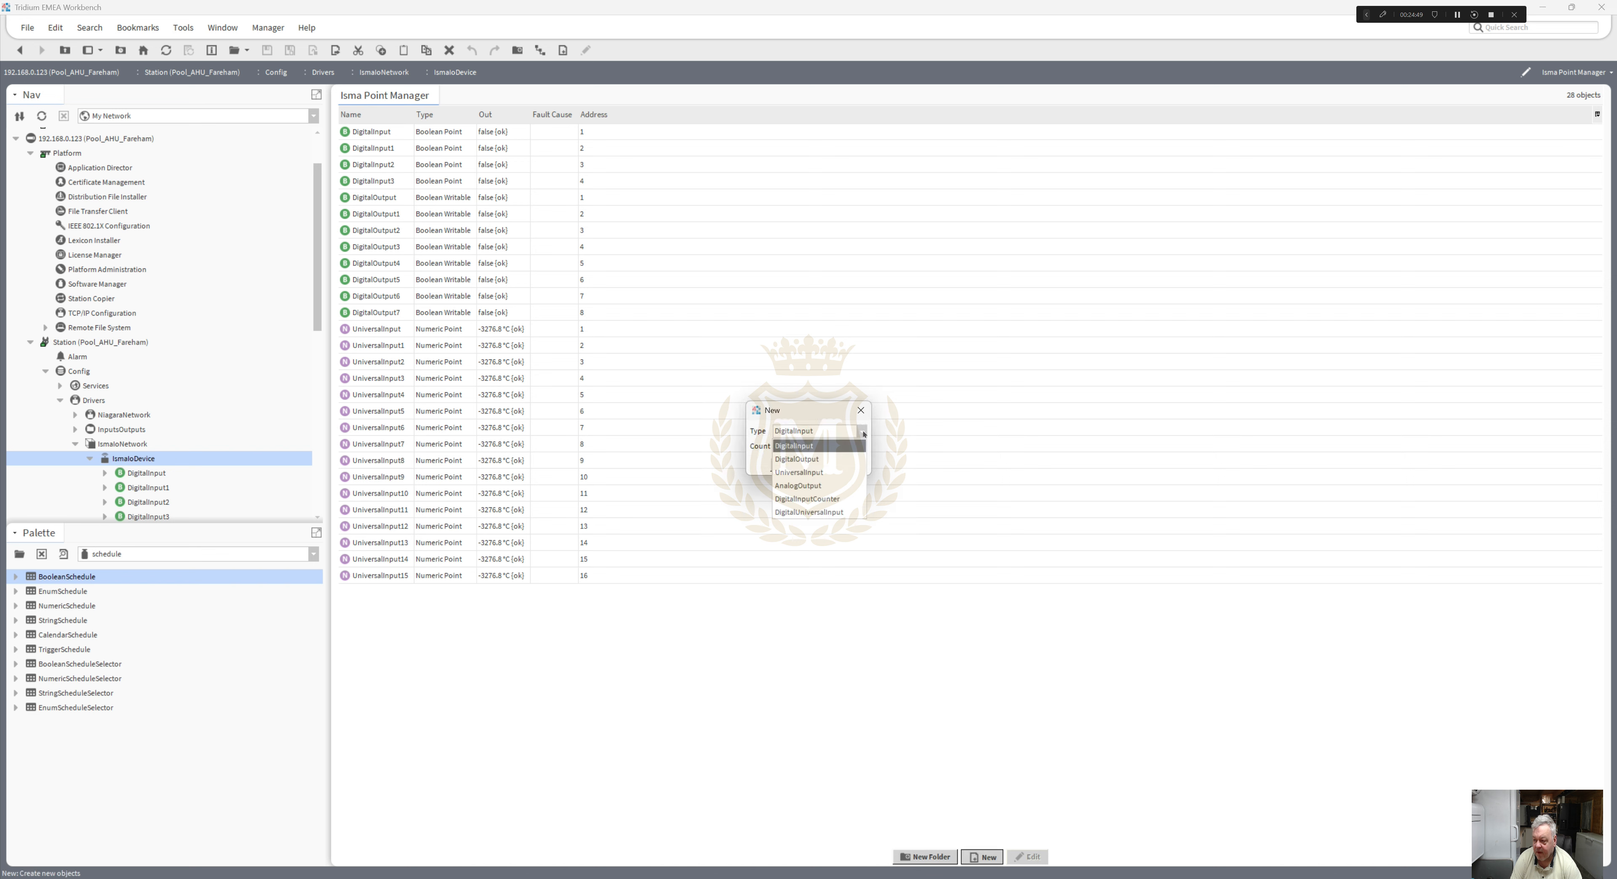
click(843, 487)
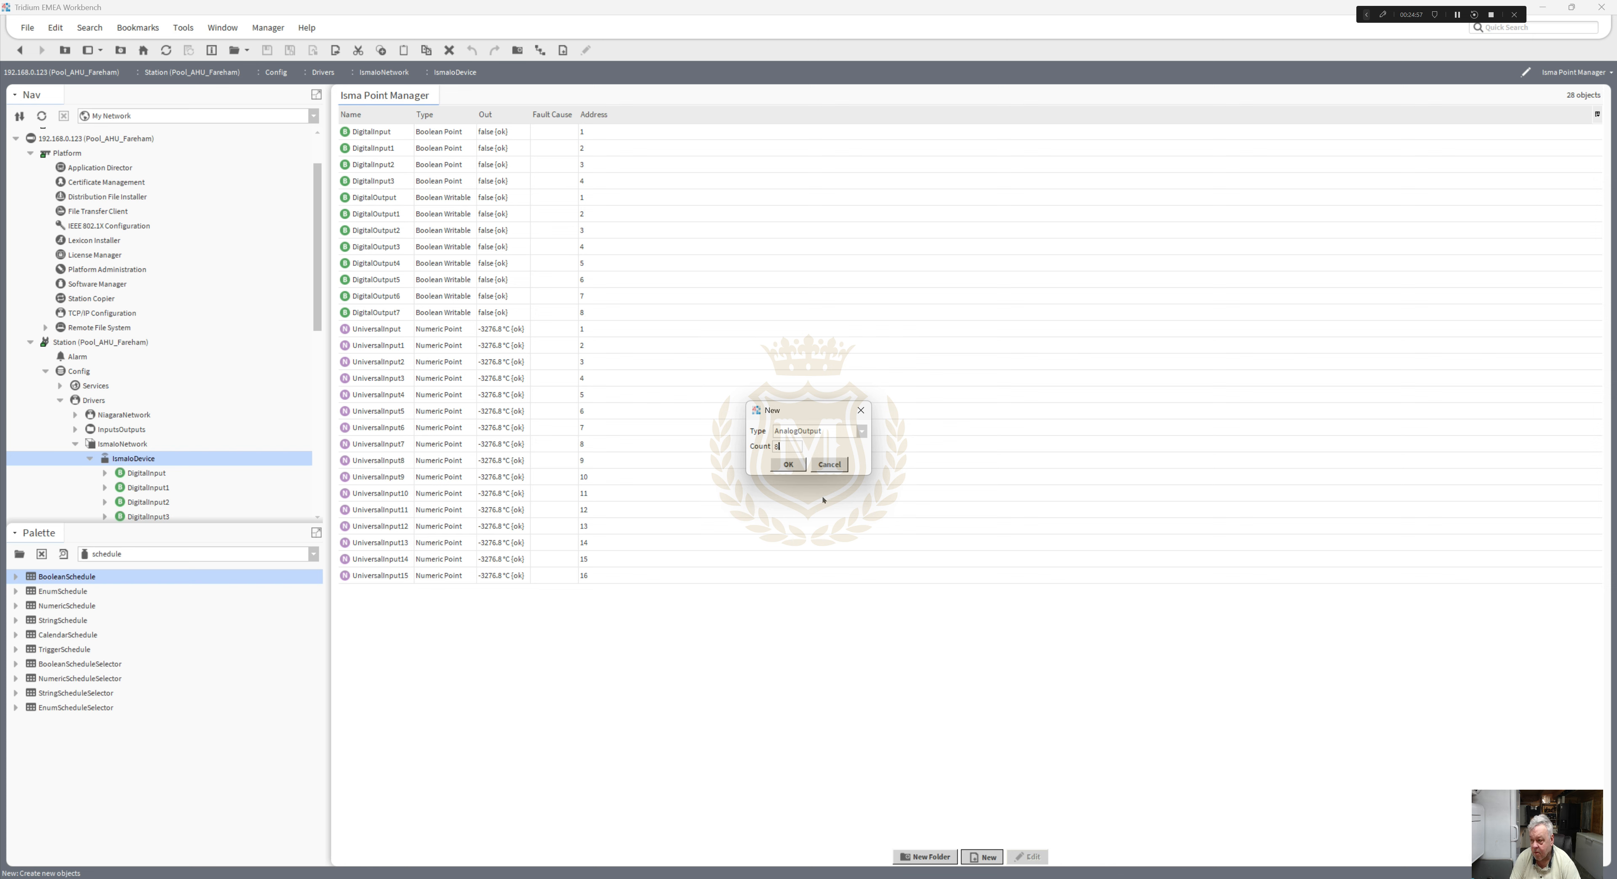
click(789, 464)
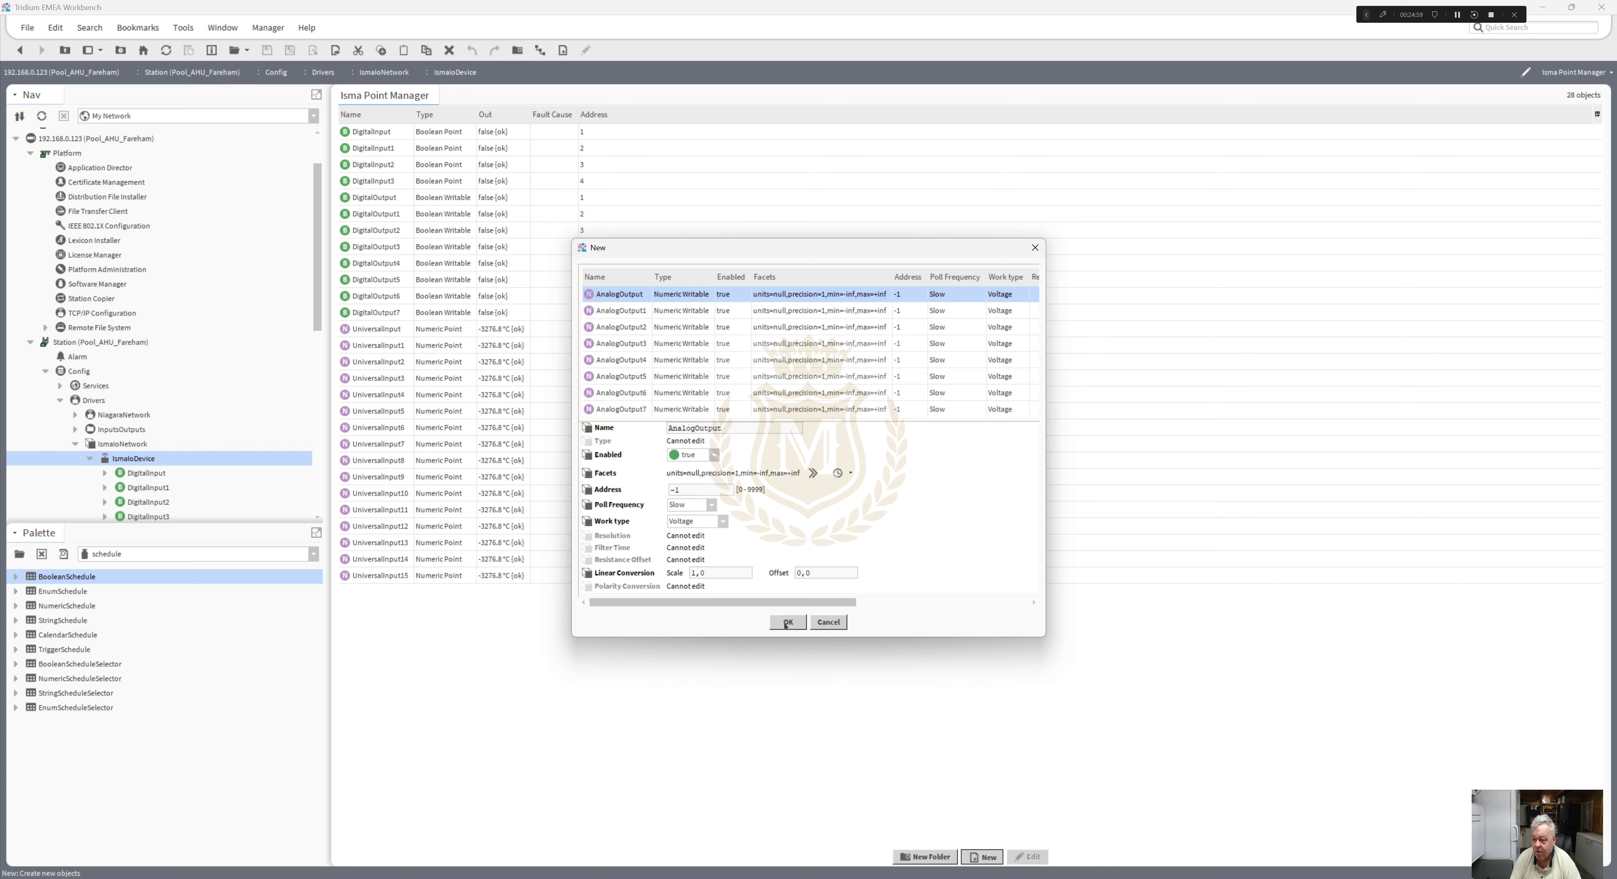
click(787, 623)
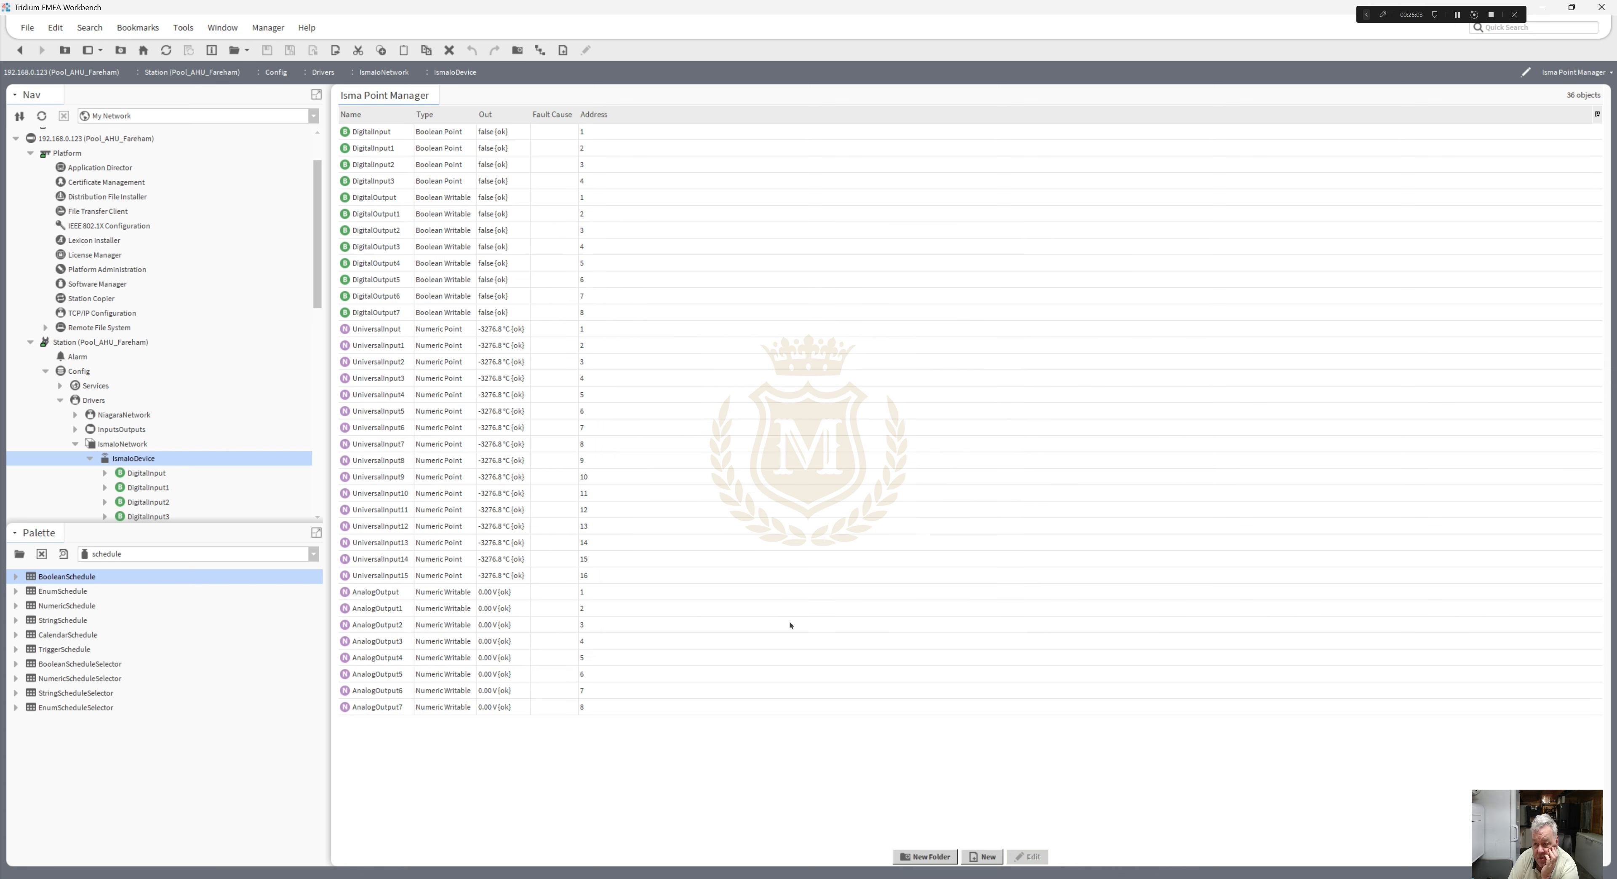
- Rename the DigitalOutput7 point at address 8 as DigitalOutput8
click(389, 314)
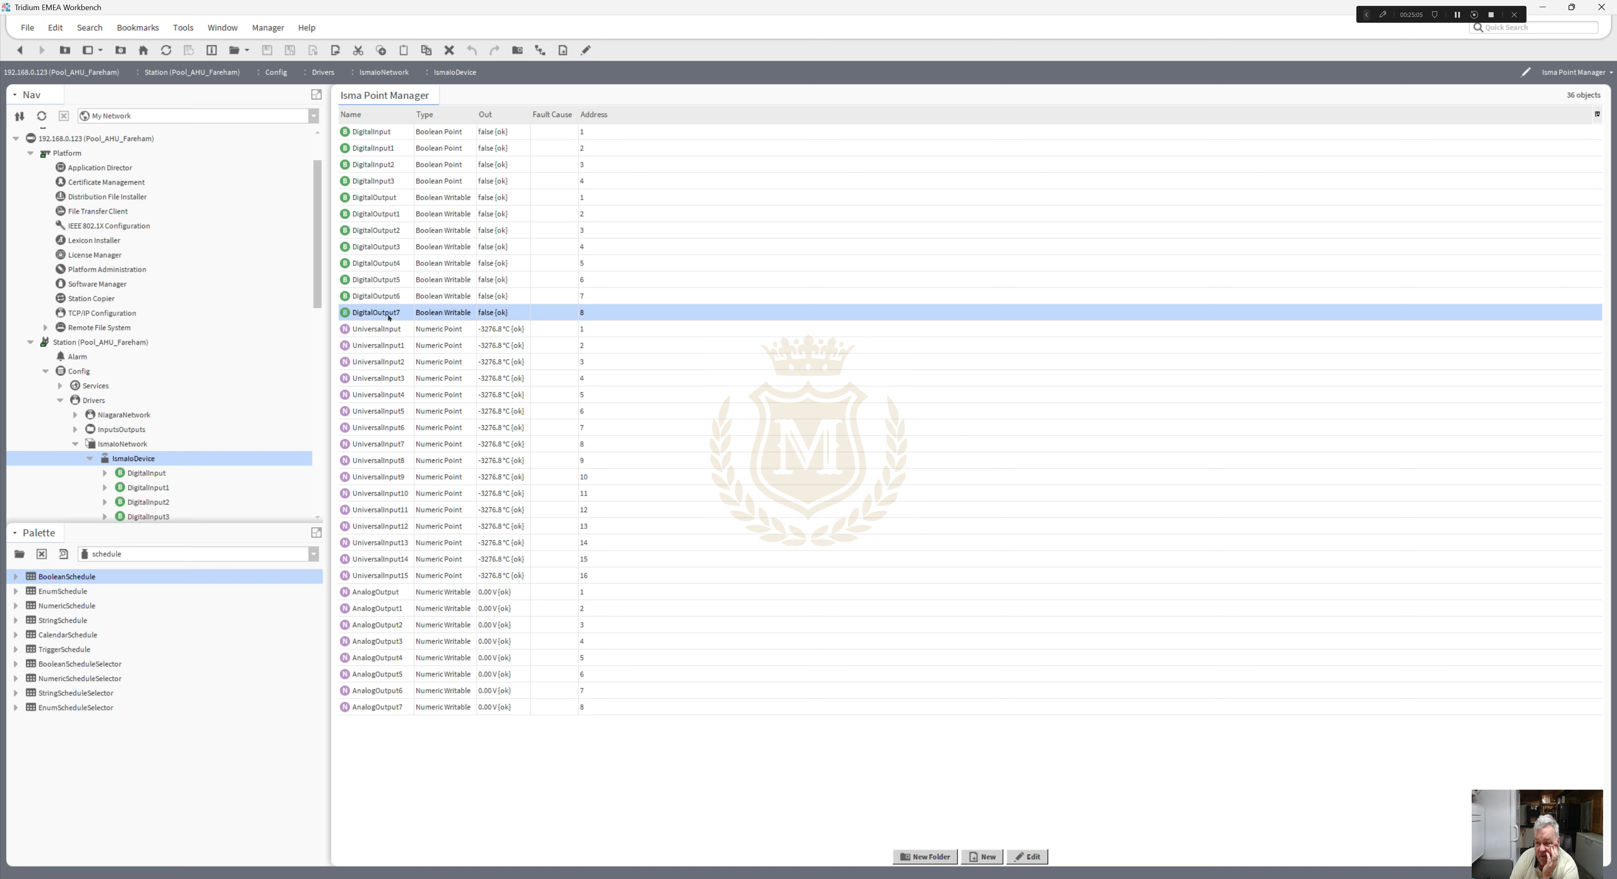
right_click(389, 317)
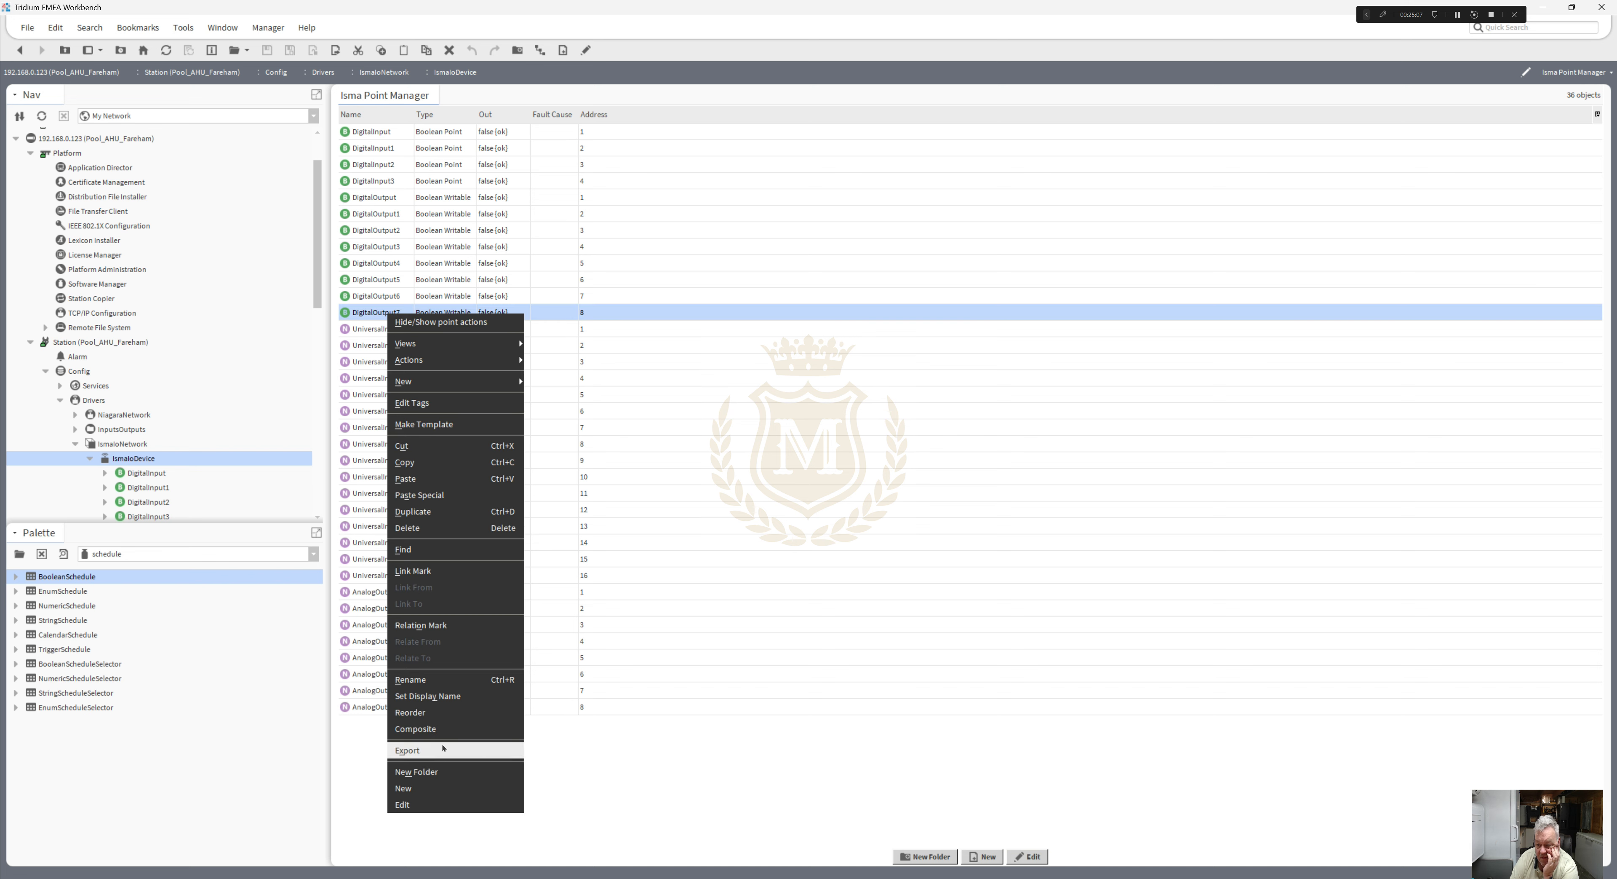
click(441, 682)
click(804, 436)
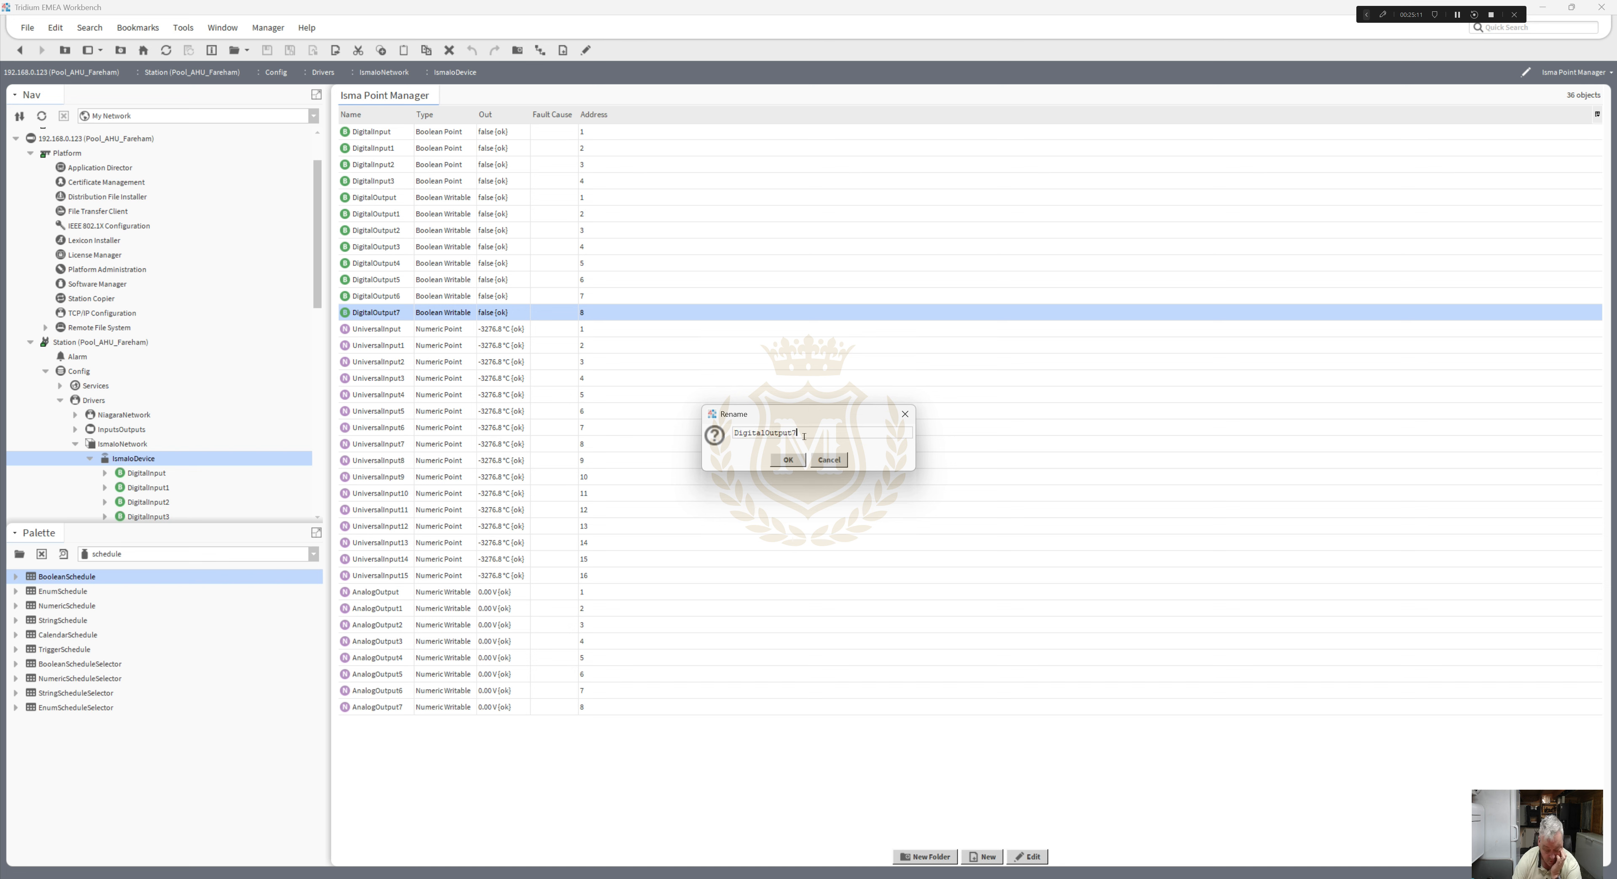
text(8)
click(801, 459)
- Rename the DigitalOutput6 point at address 7 as DigitalOutput7
right_click(381, 295)
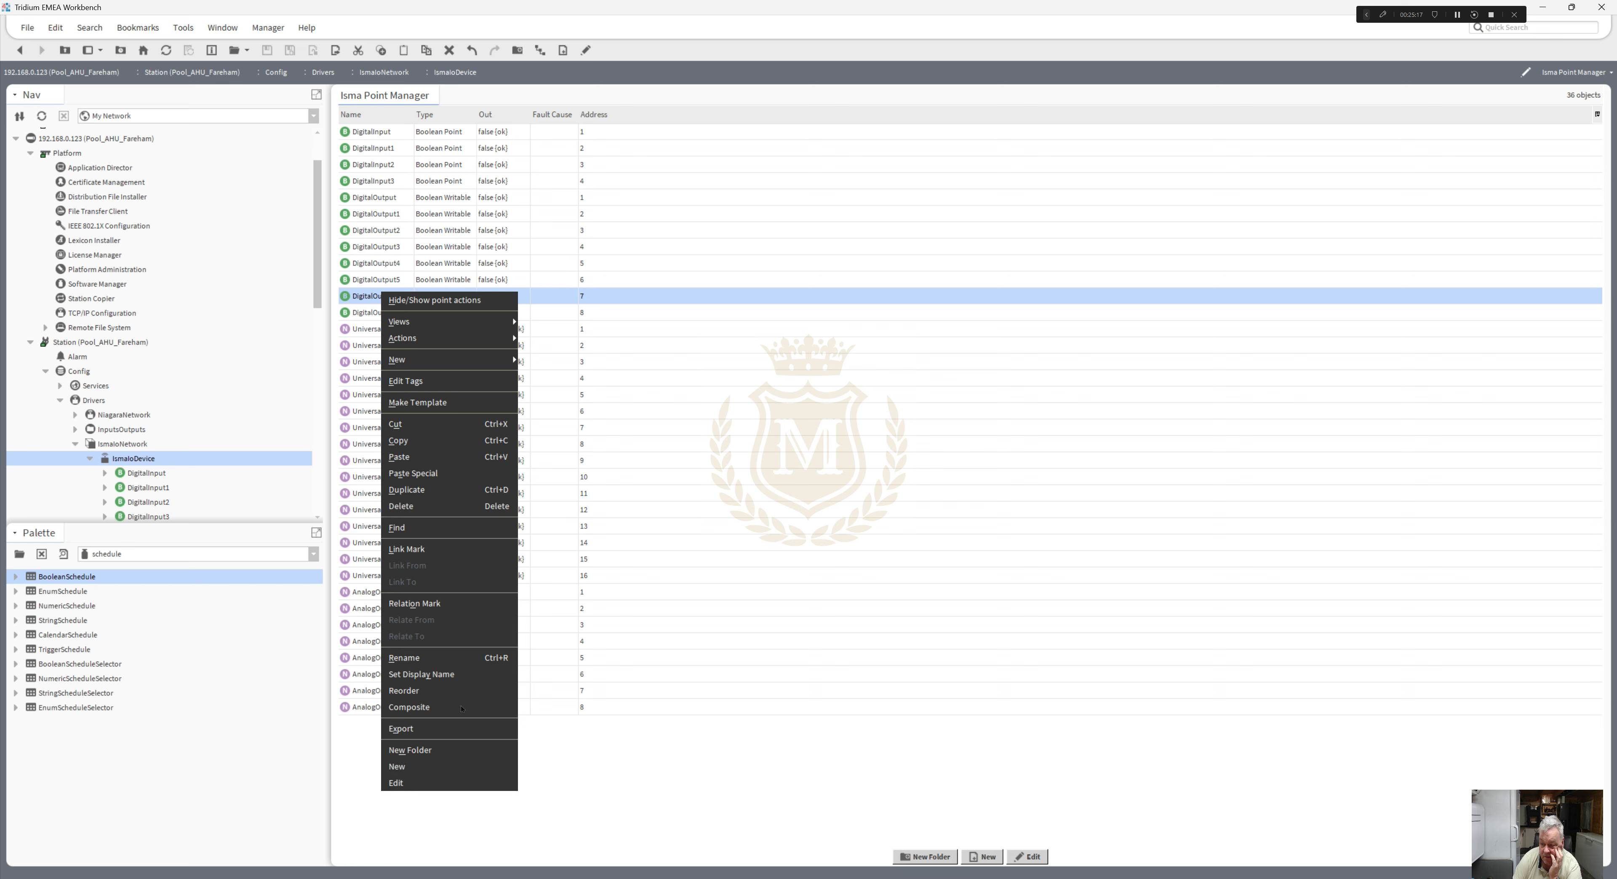
click(458, 657)
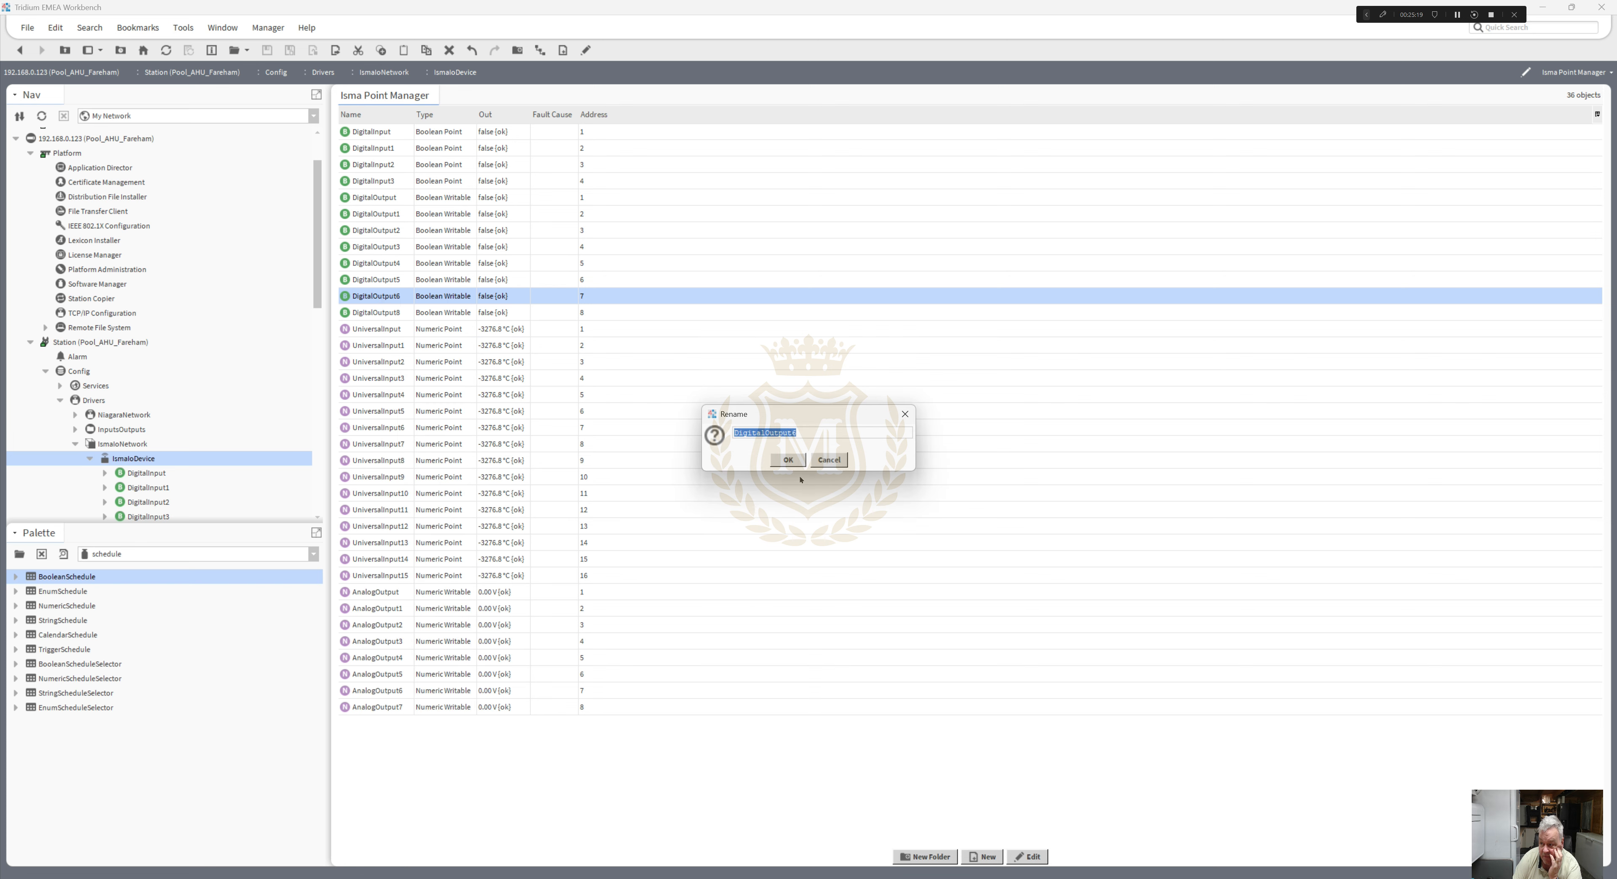
click(801, 433)
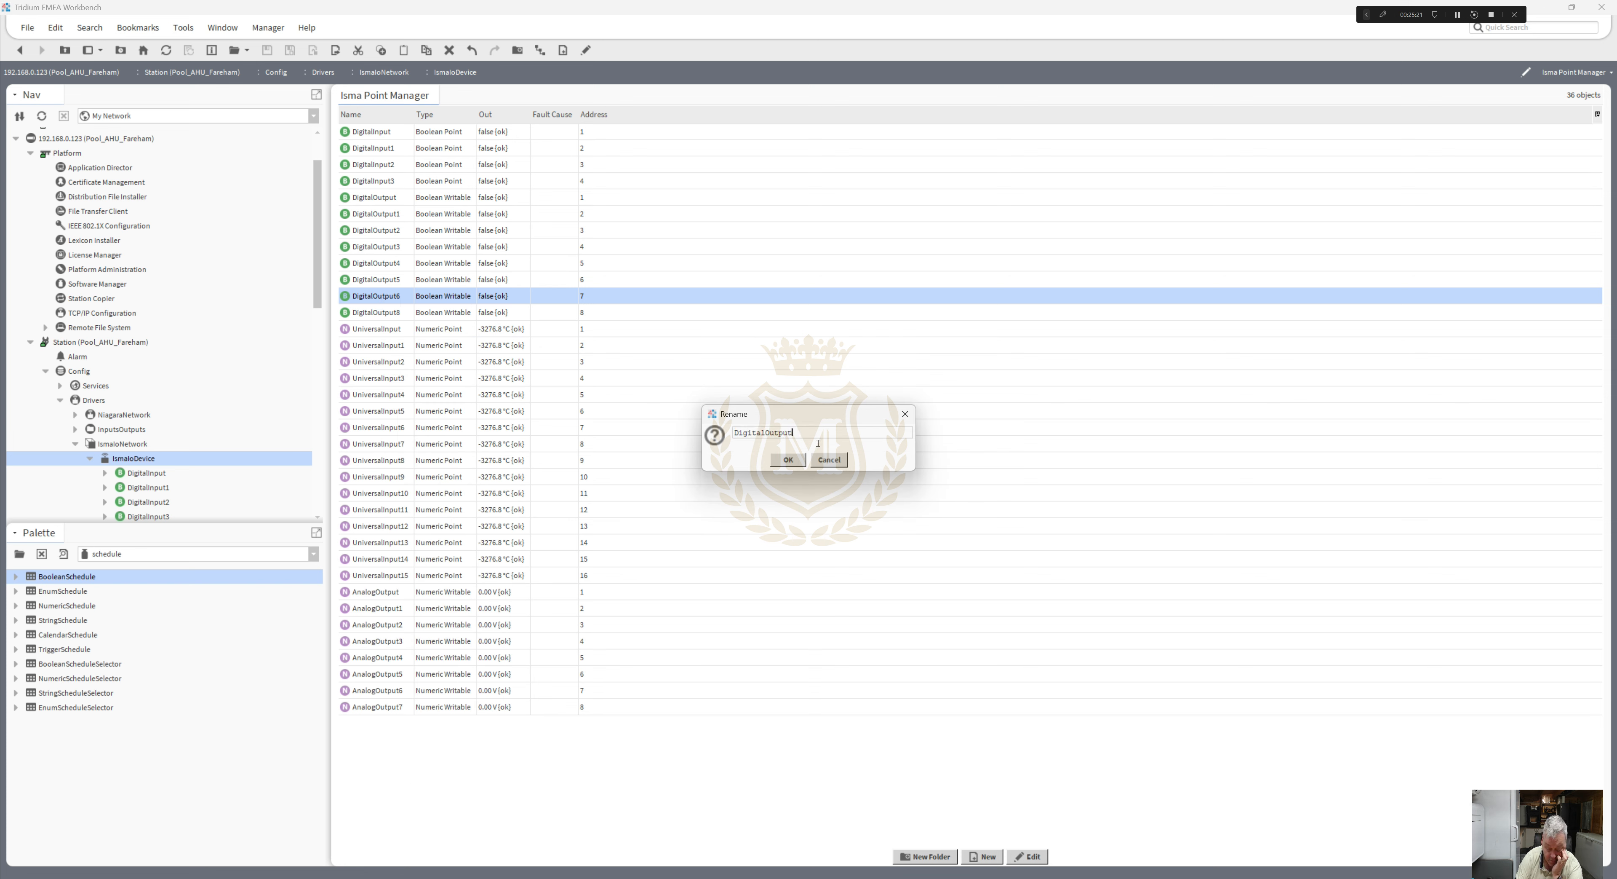
text(7)
click(787, 460)
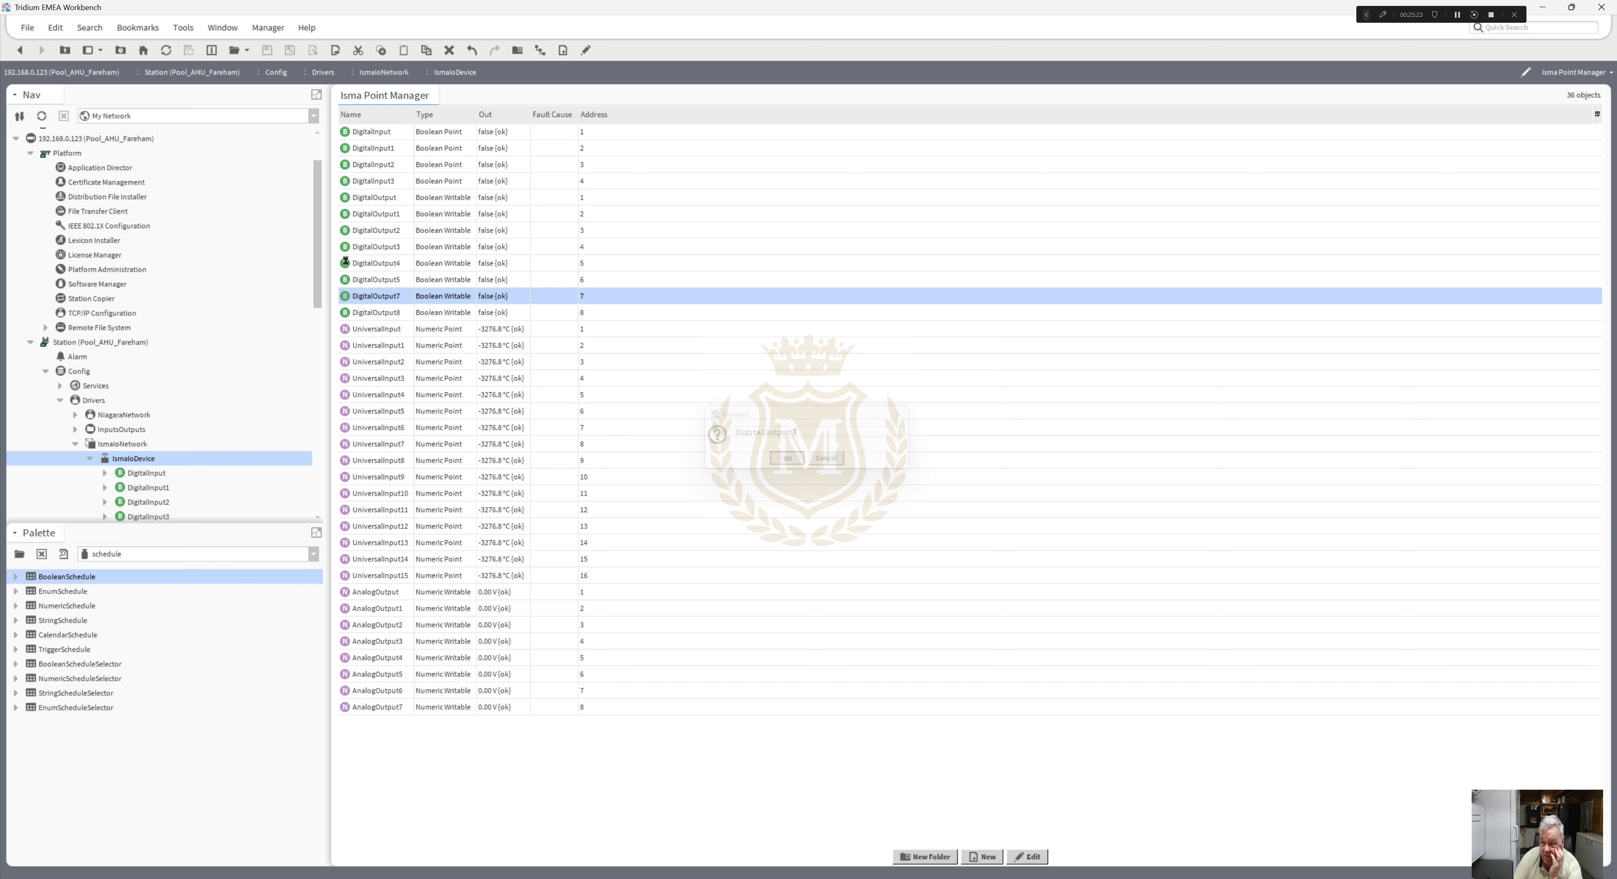
- Rename the DigitalOutput5 point at address 6 as DigitalOutput6
right_click(377, 280)
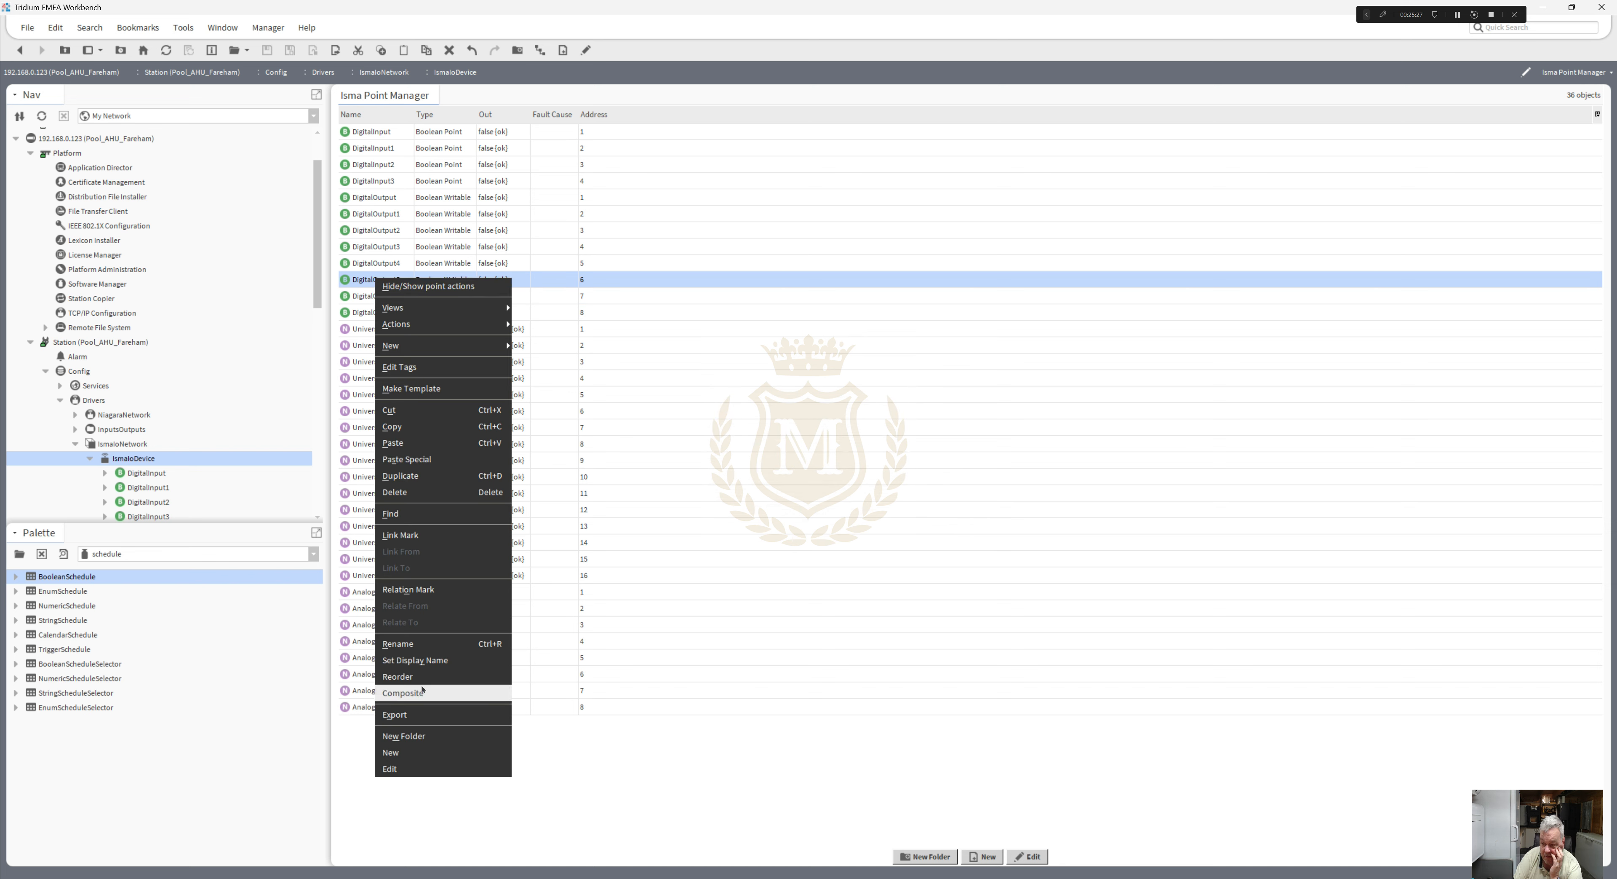
click(419, 643)
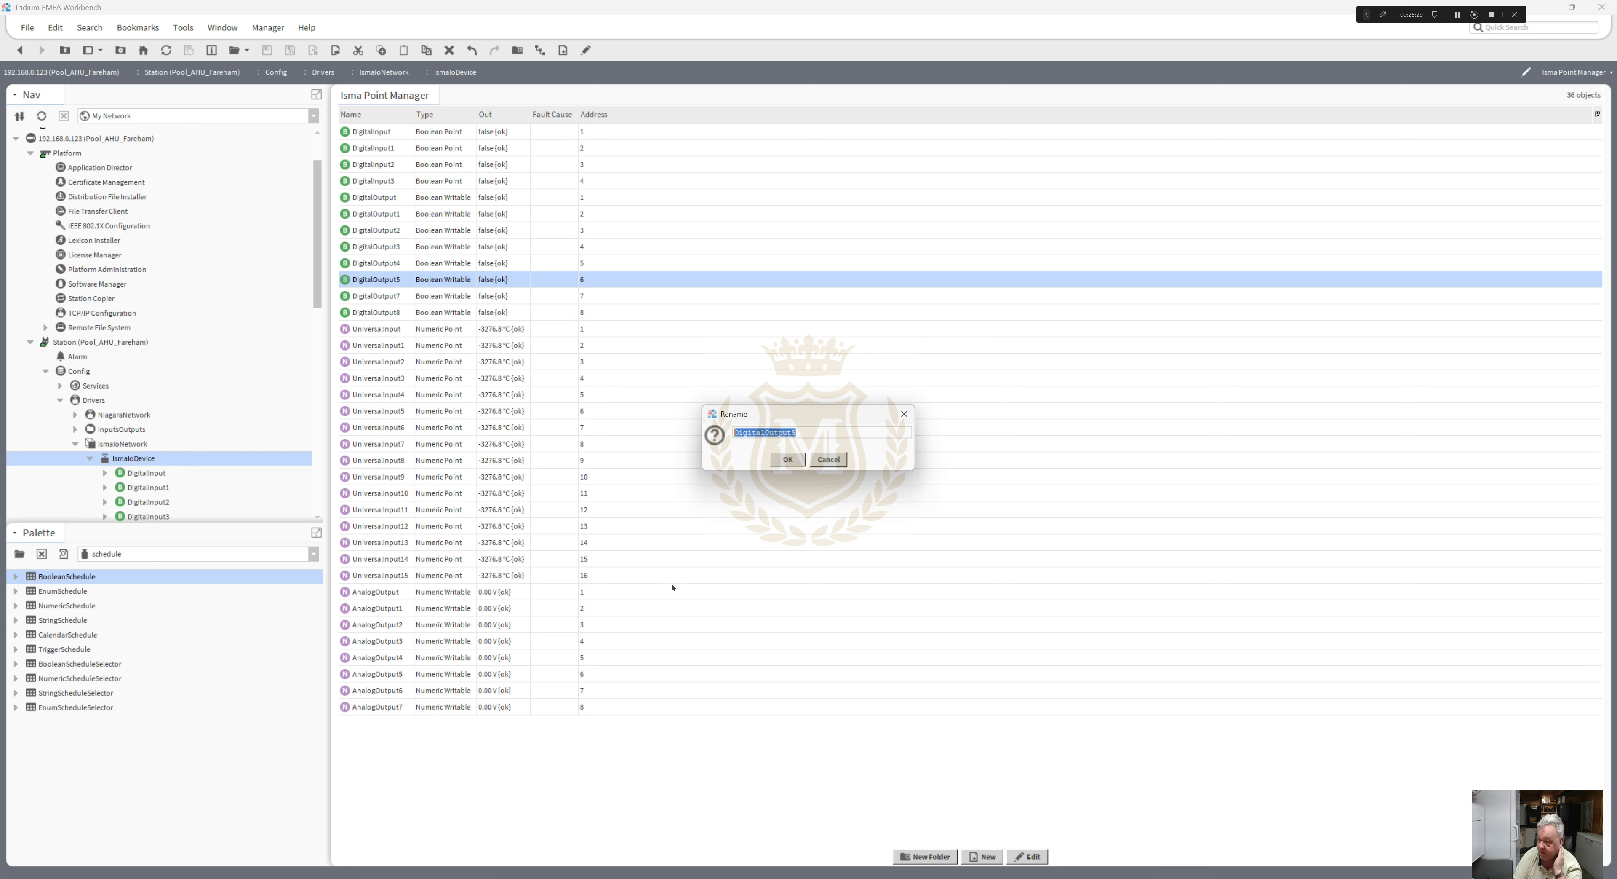
click(808, 429)
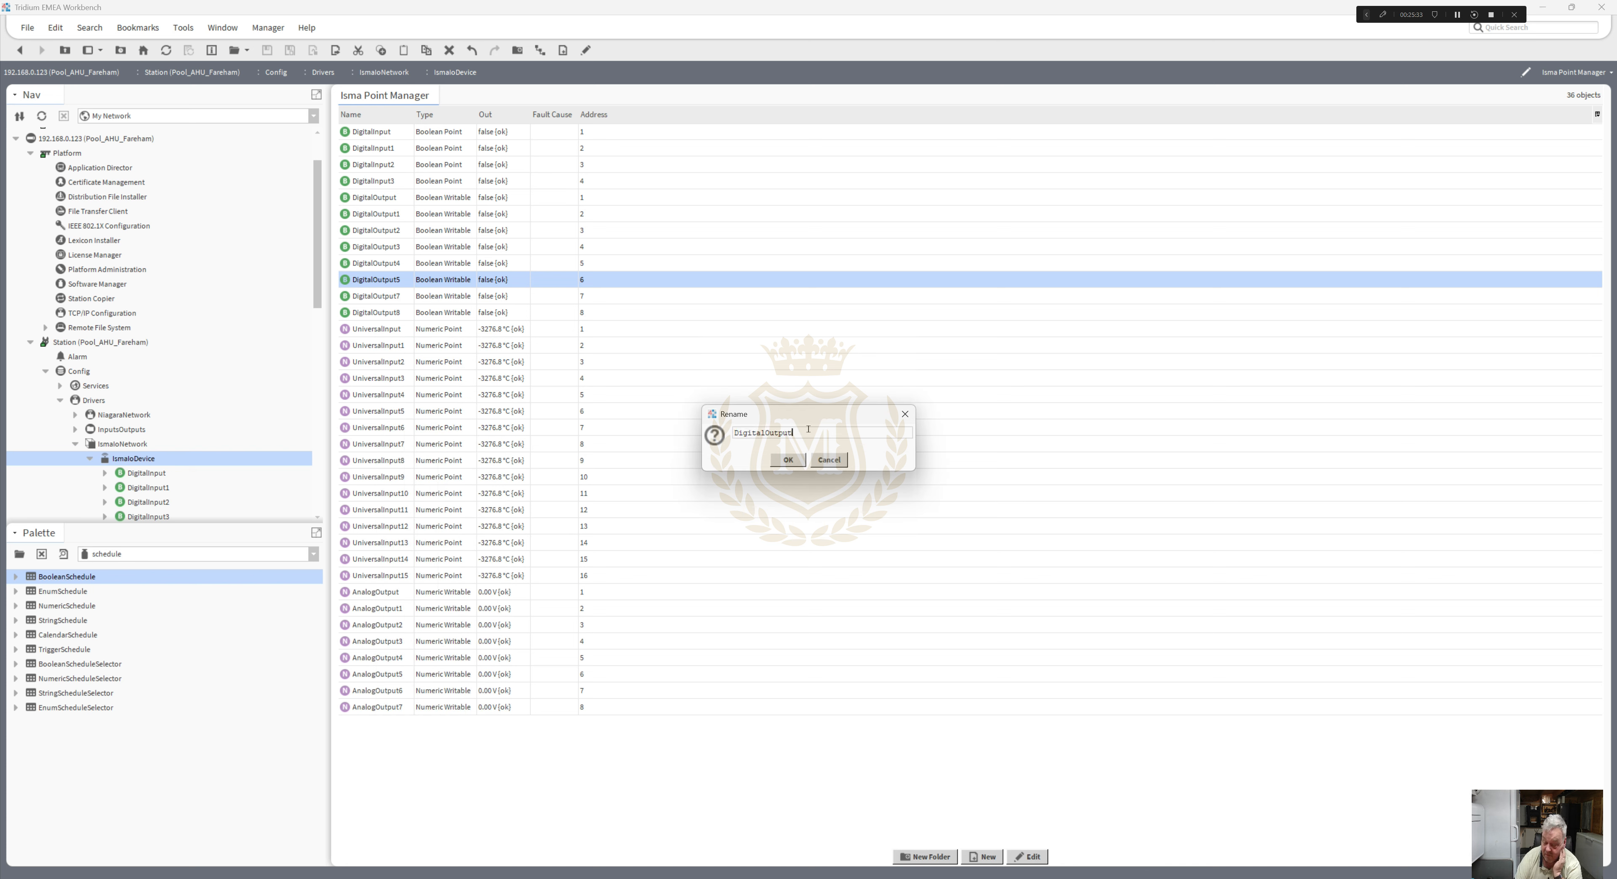
click(788, 458)
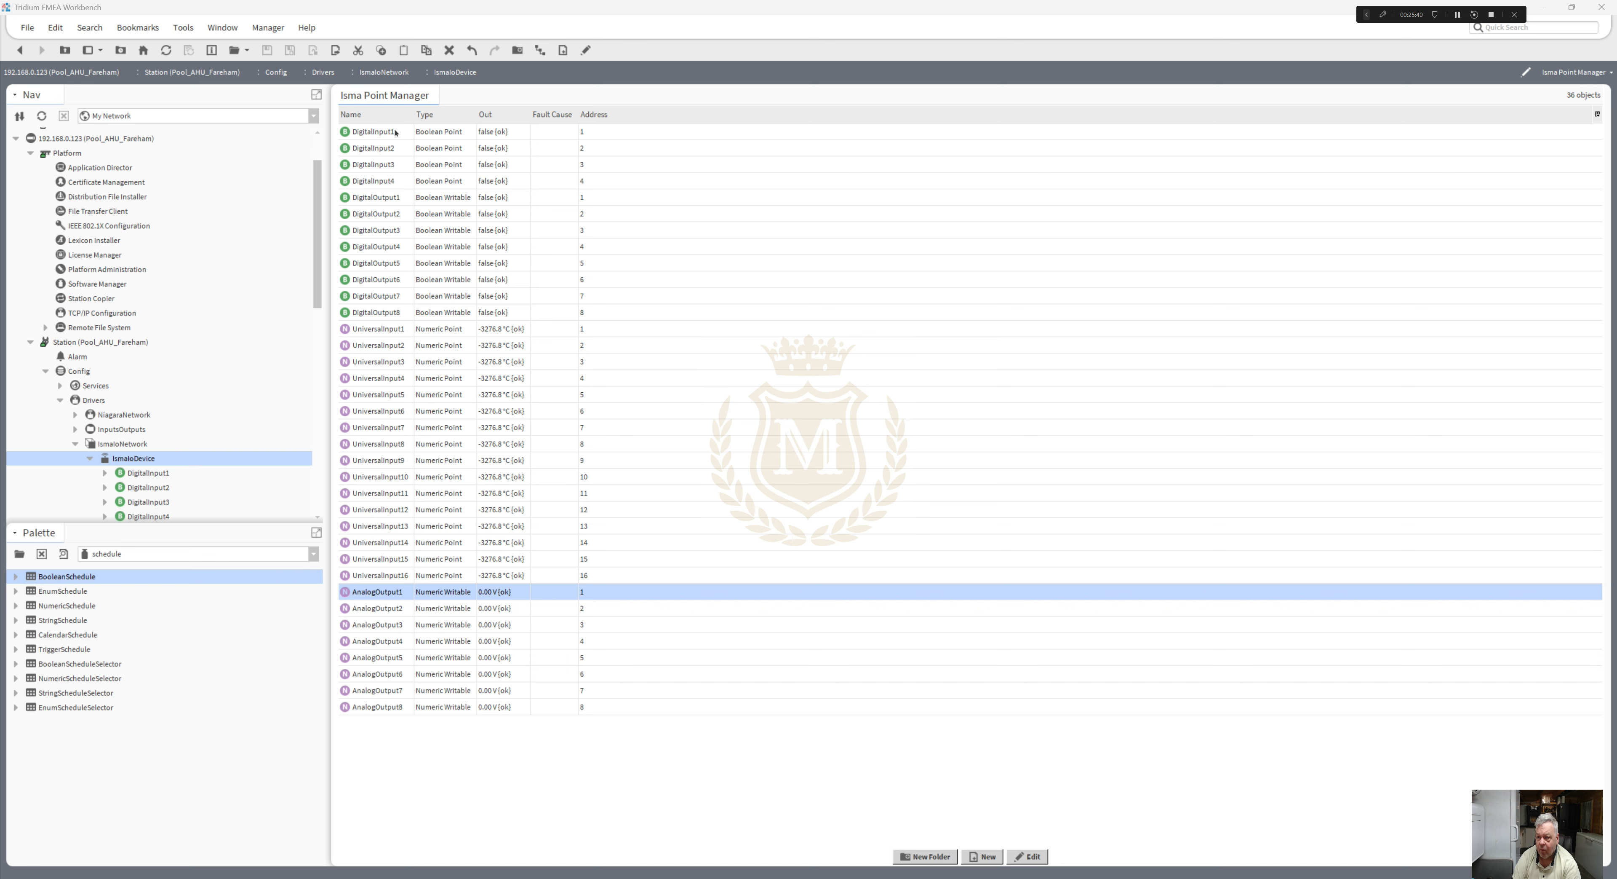
- Check the first and last points of the digital, universal and analog groups against their addresses
click(384, 180)
click(393, 198)
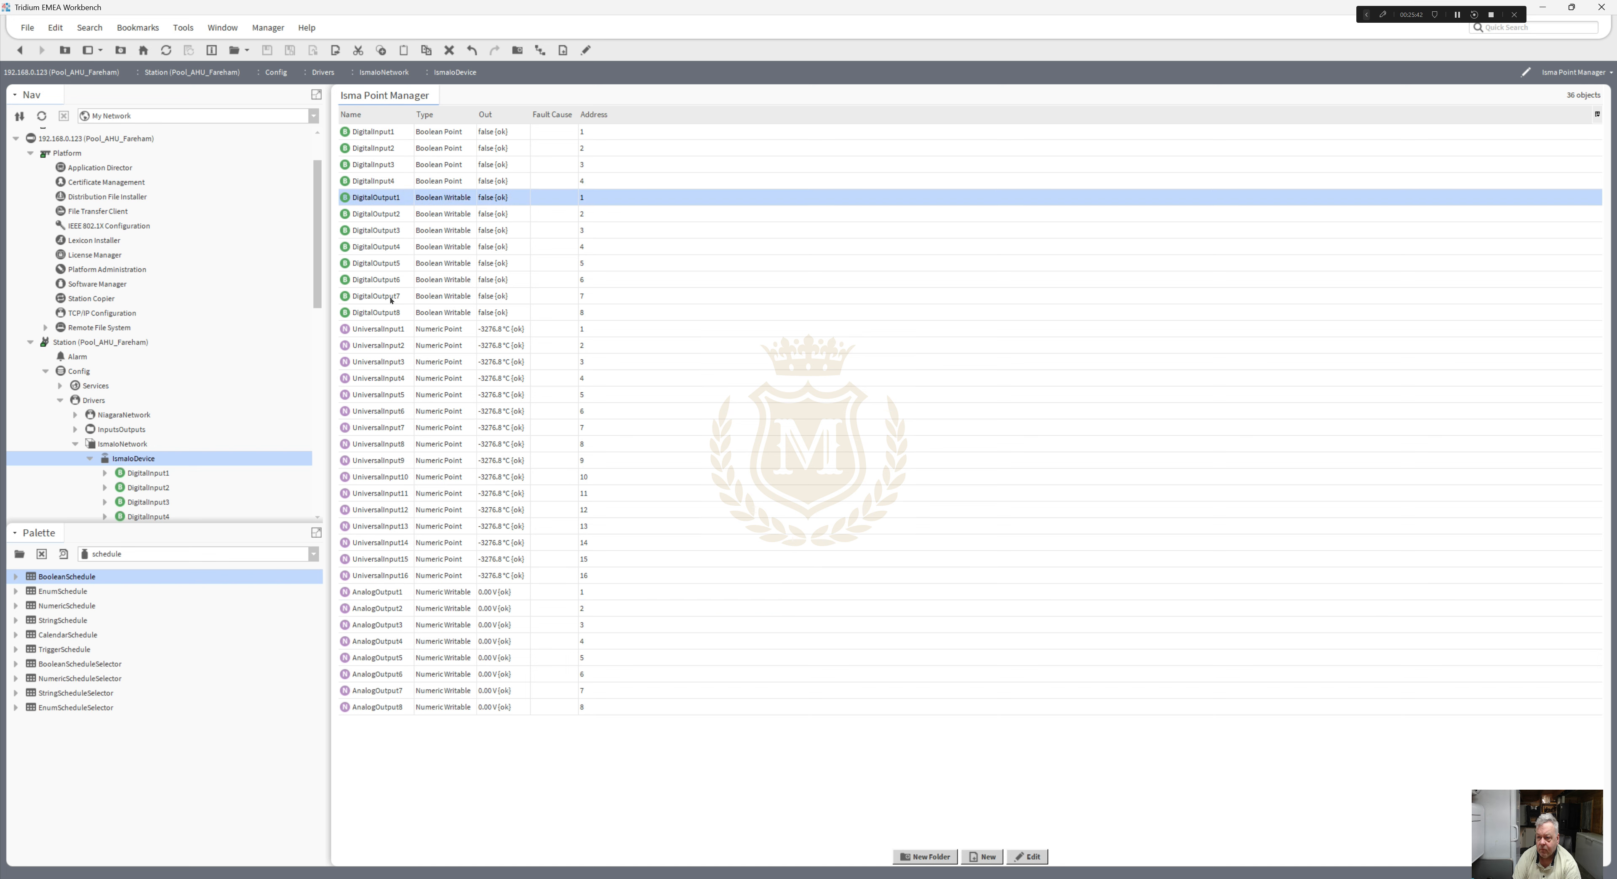
click(389, 312)
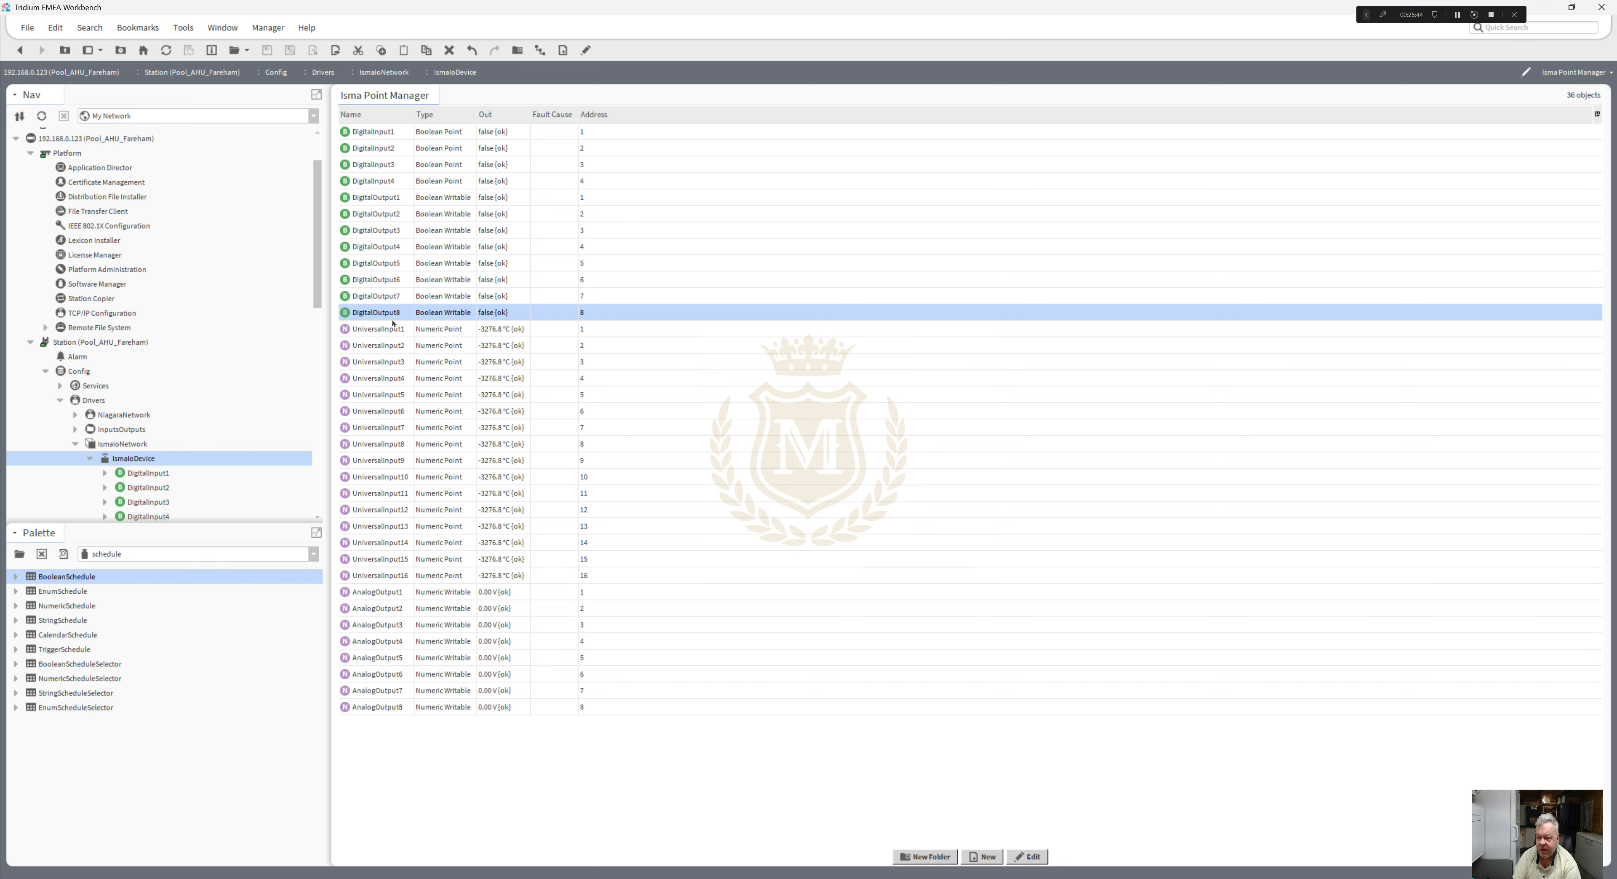
click(391, 331)
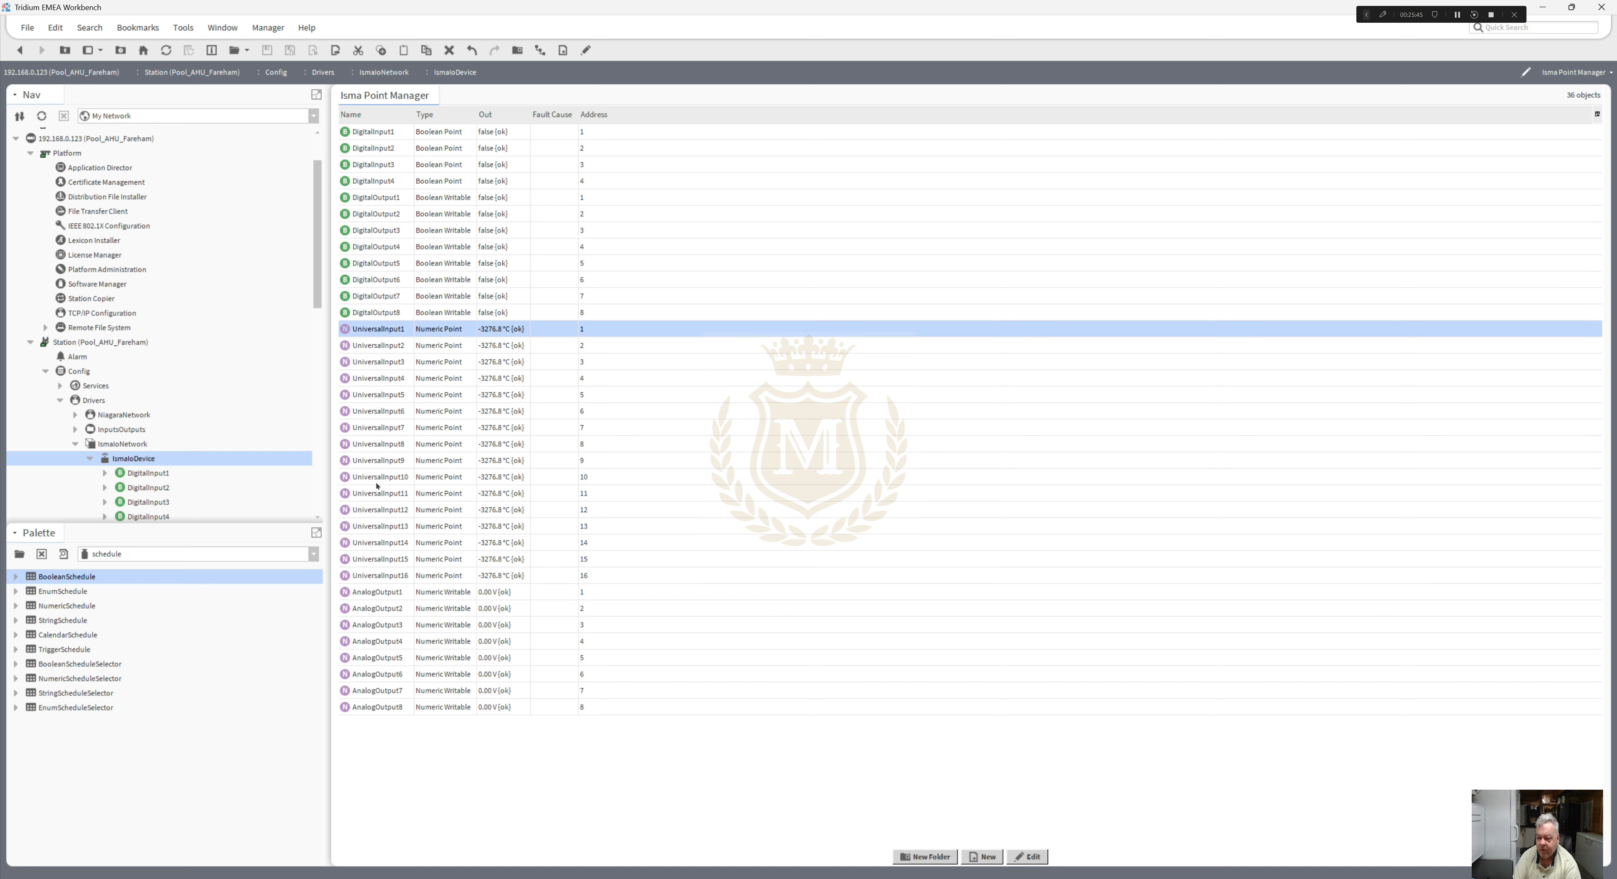
click(383, 575)
click(386, 591)
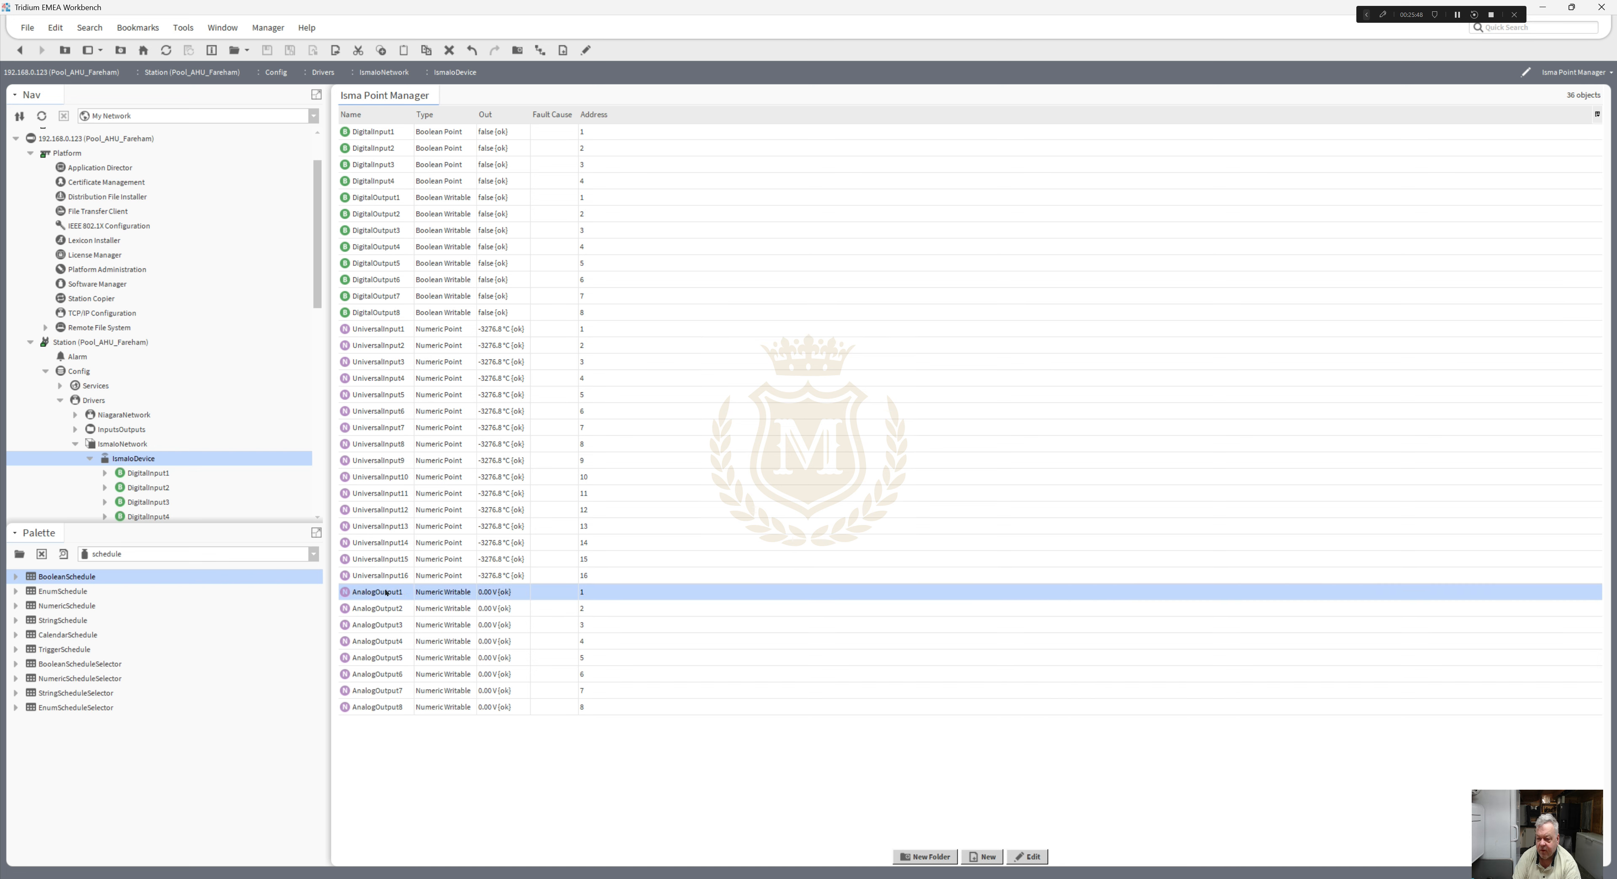
click(393, 708)
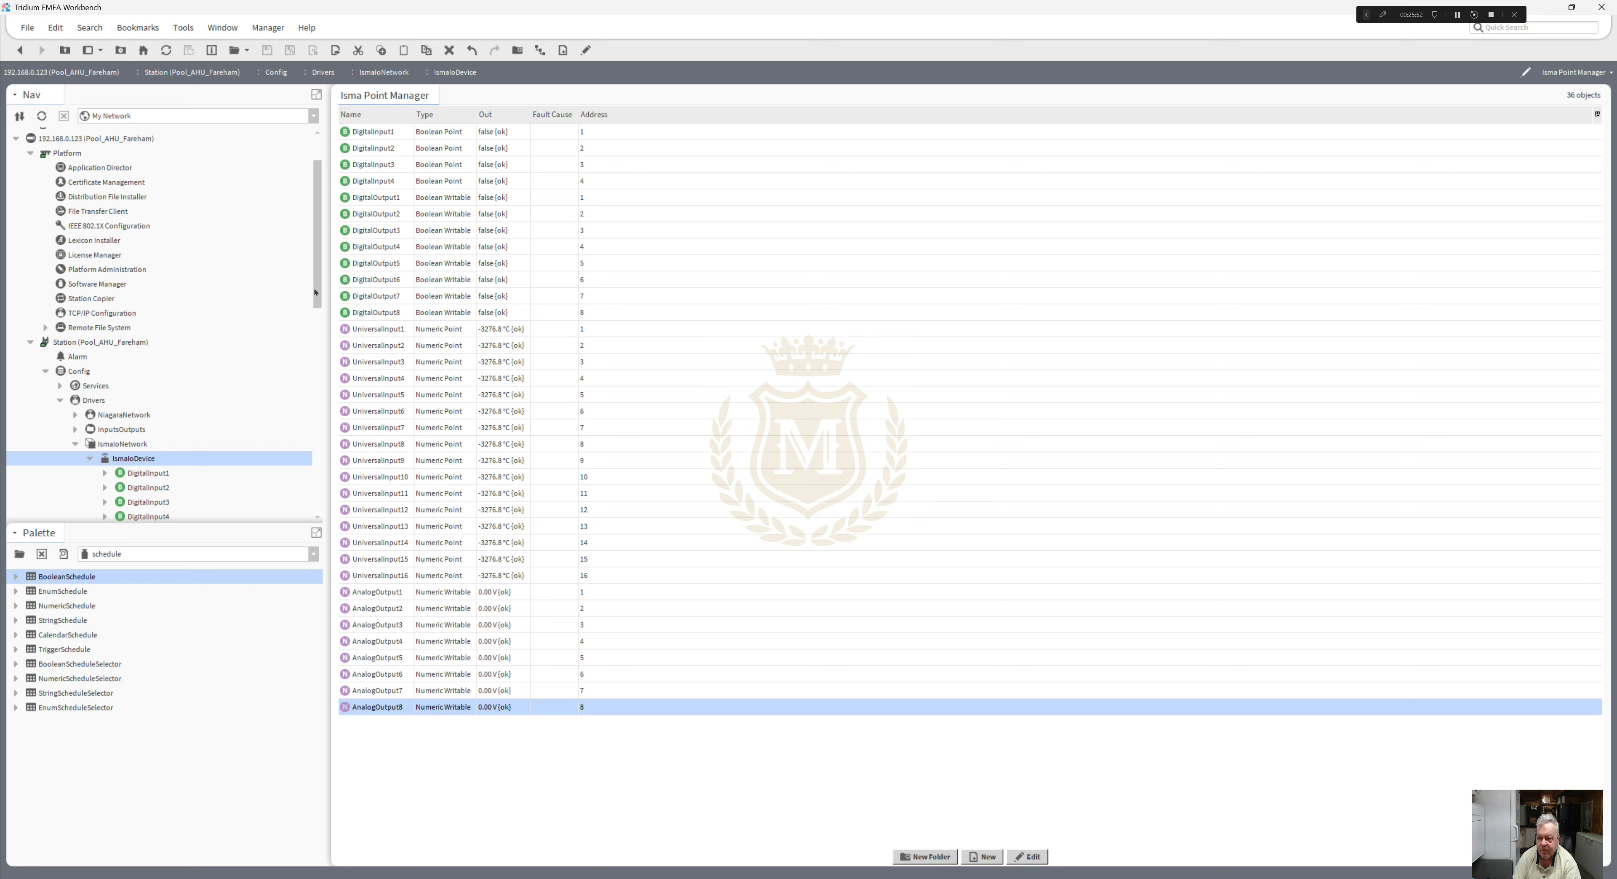
- Move the InputsOutputs folder out of Drivers and place it directly under the station's Config
drag(316, 293, 261, 328)
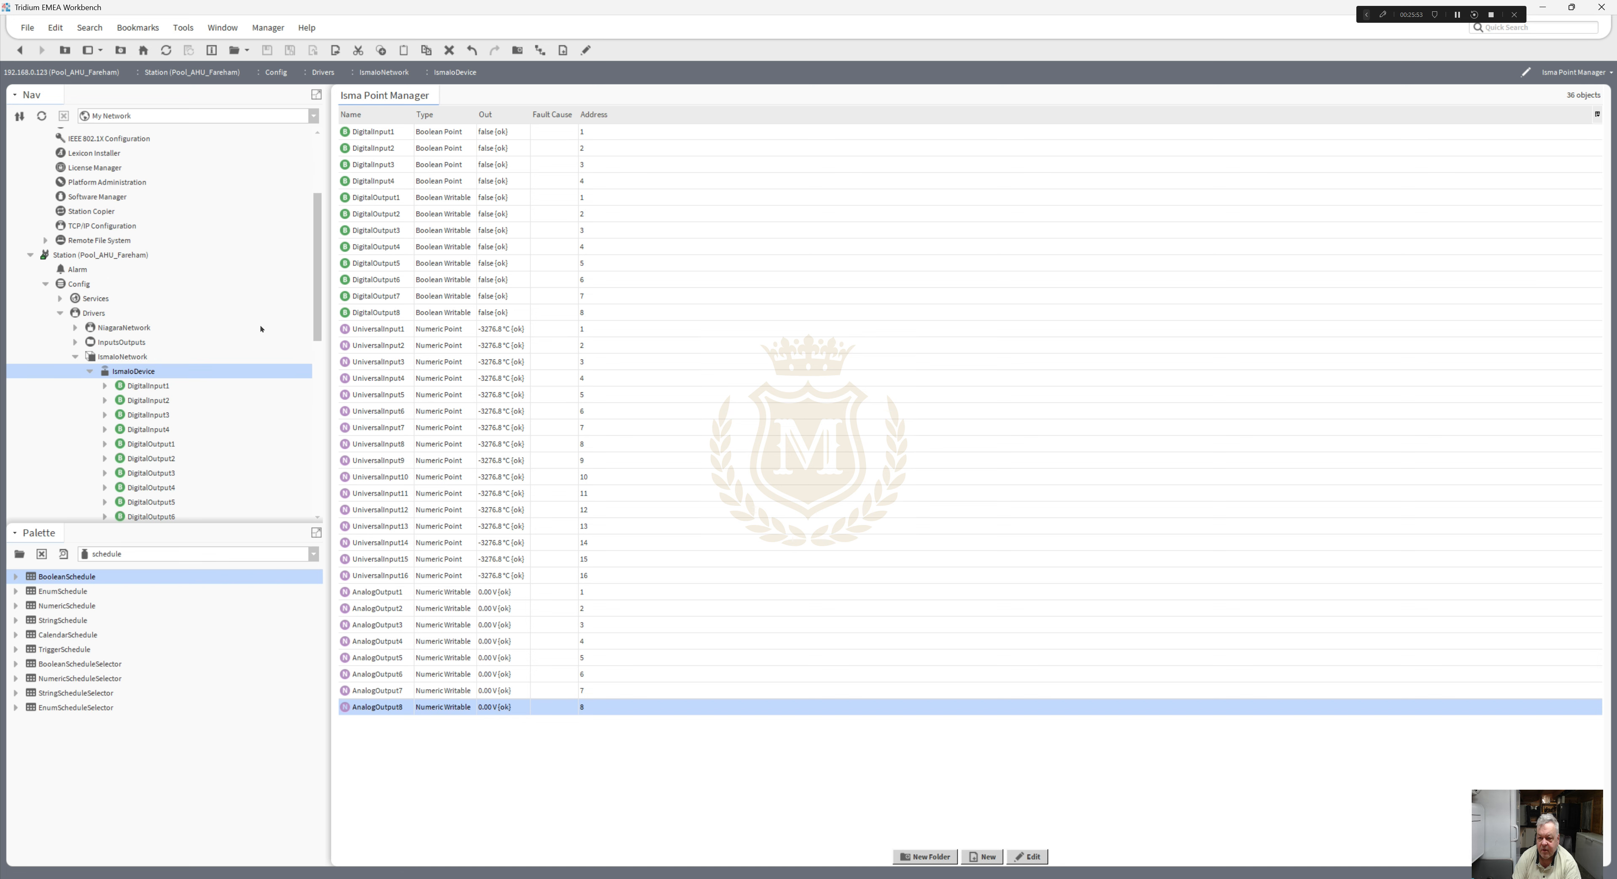
click(89, 372)
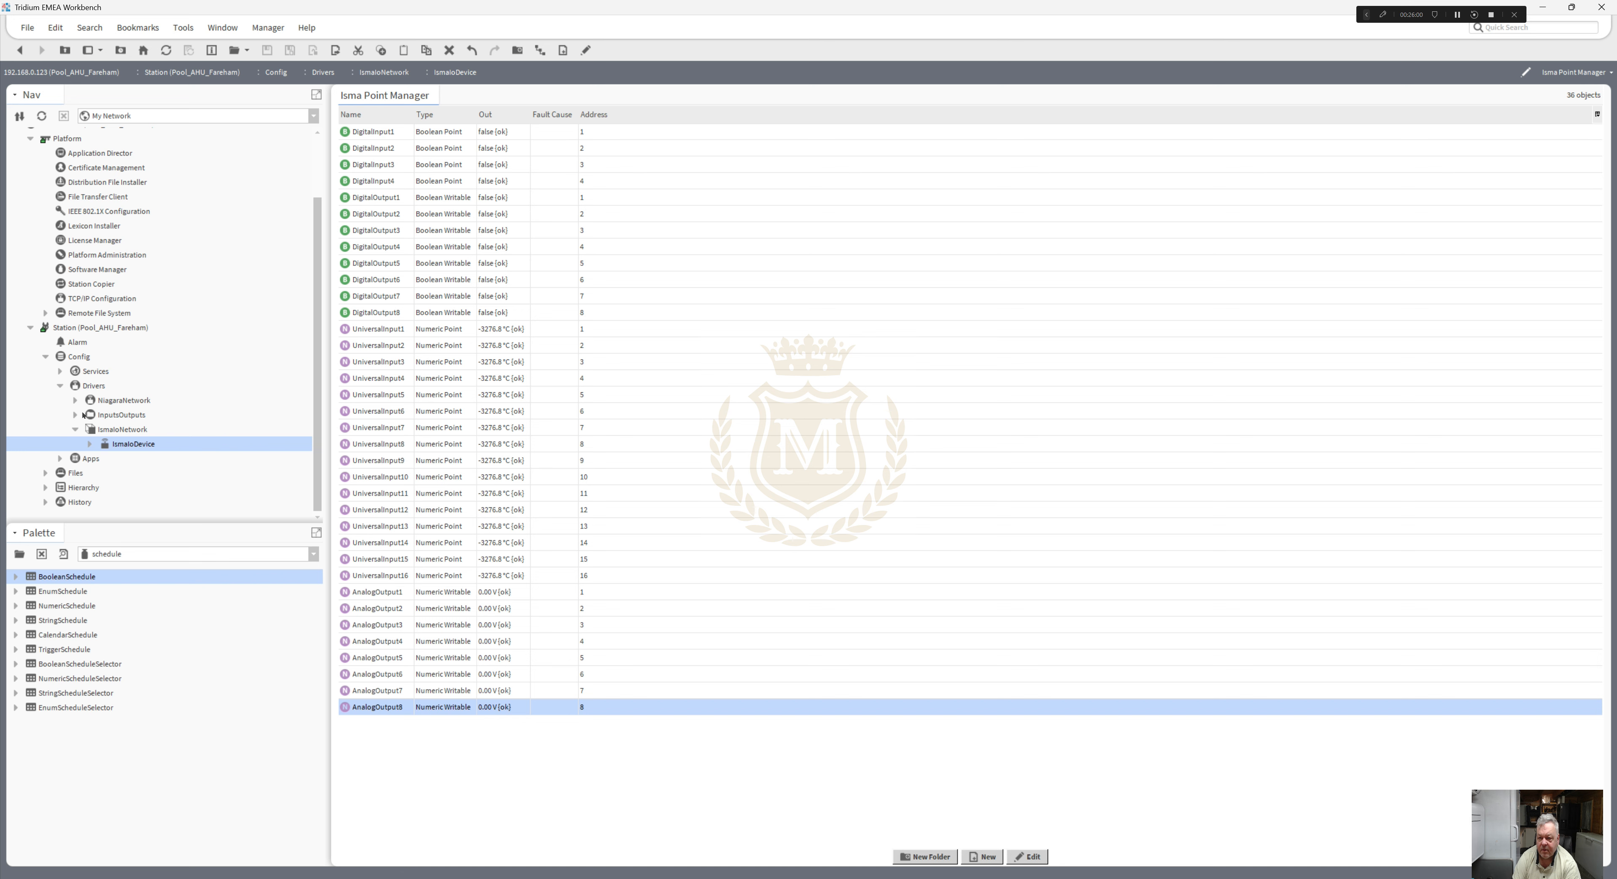
click(110, 415)
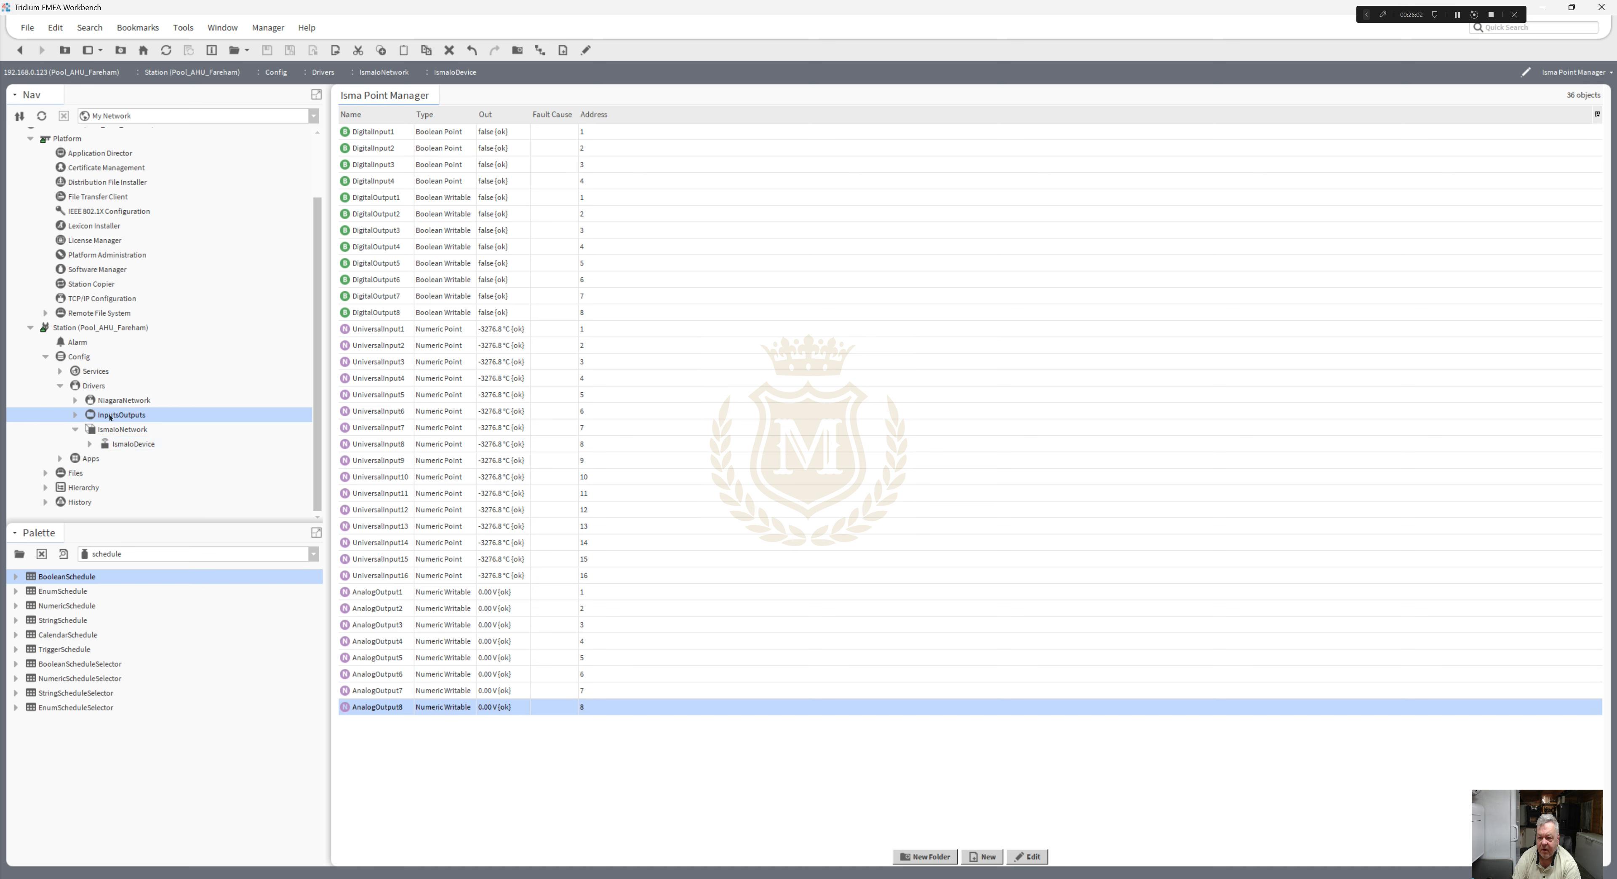
right_click(110, 417)
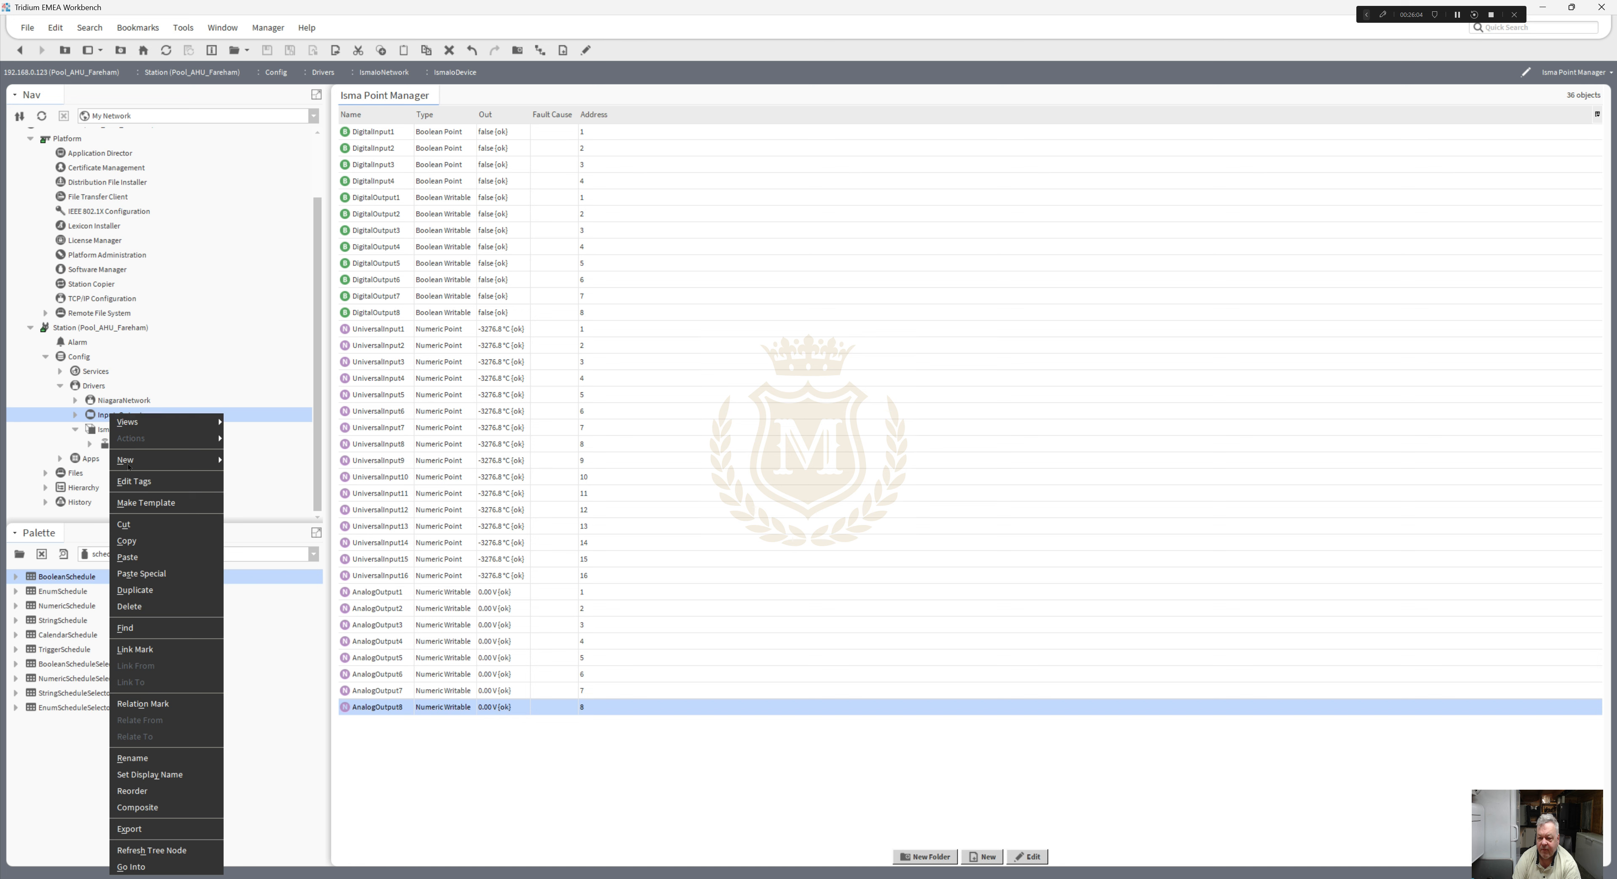
click(133, 523)
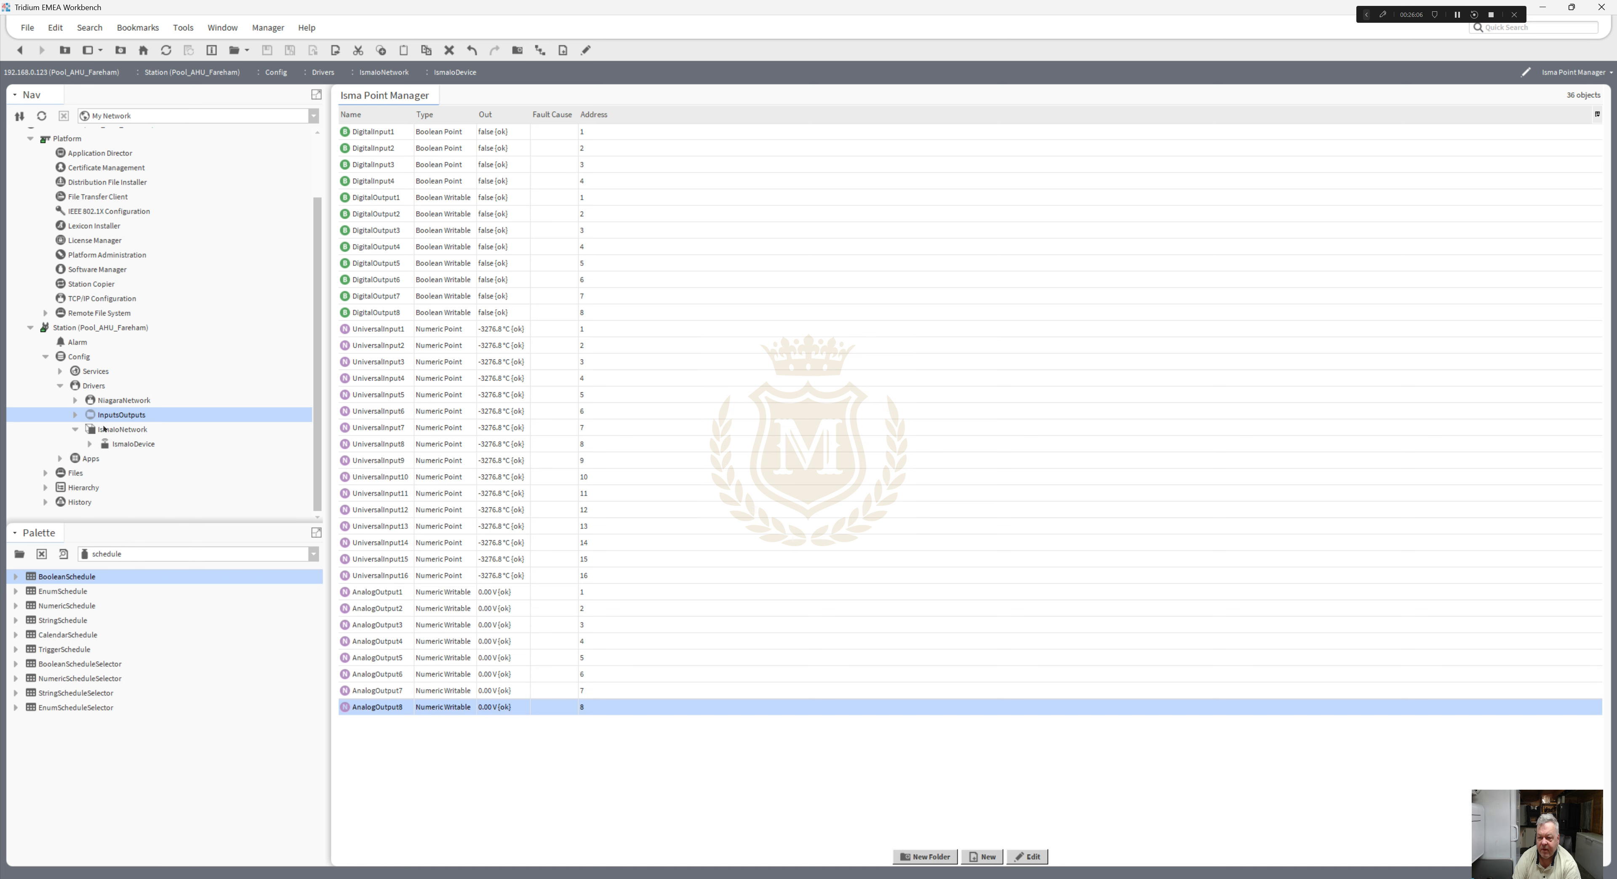
click(81, 357)
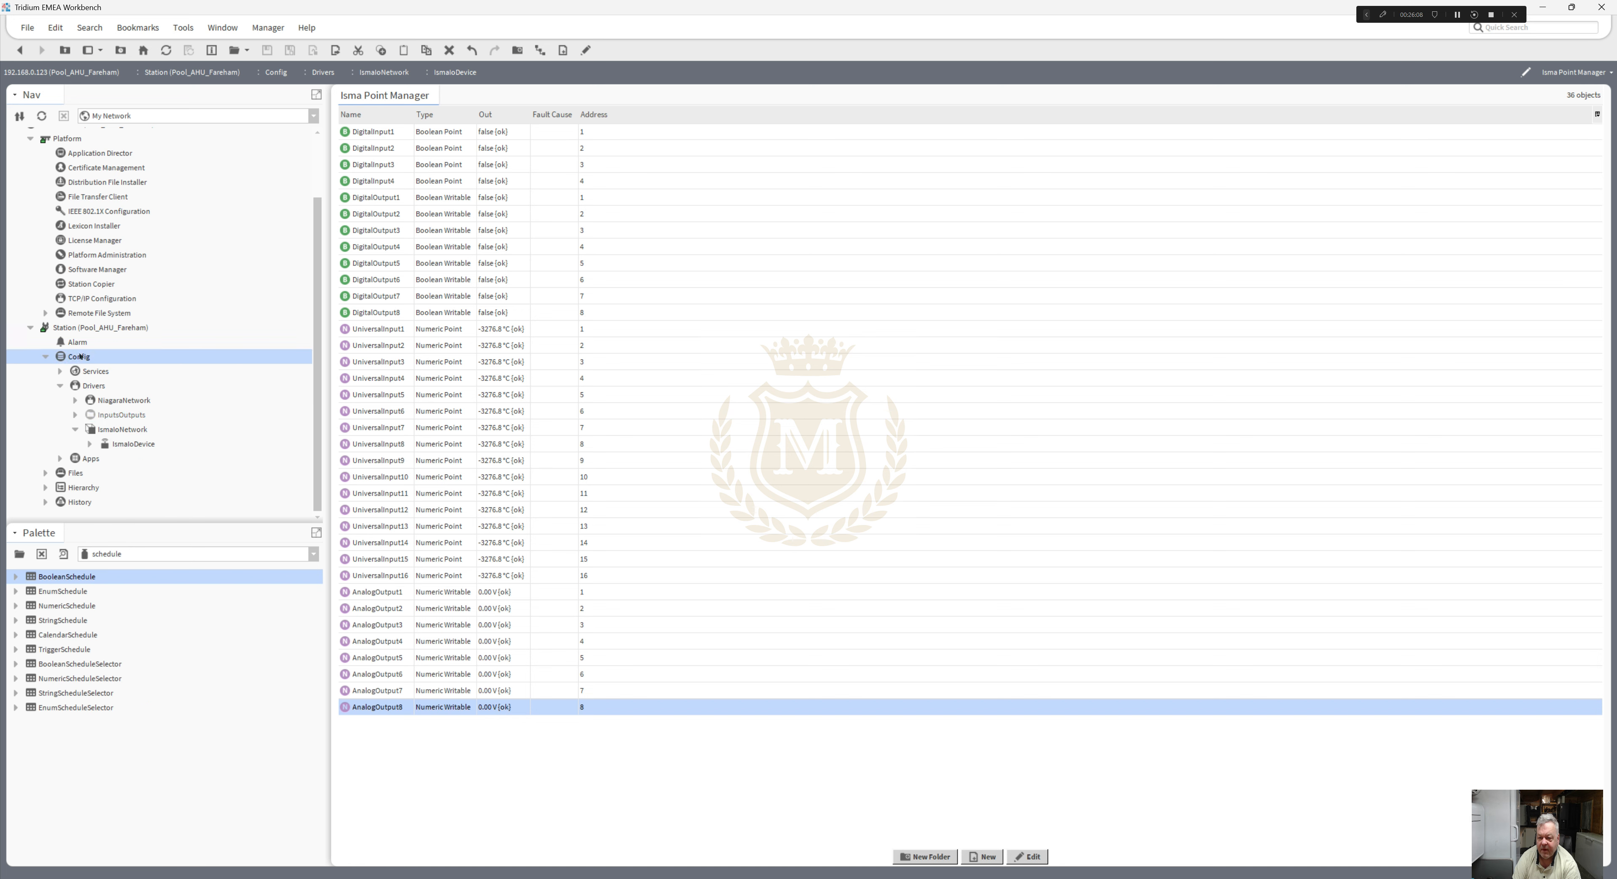
right_click(81, 357)
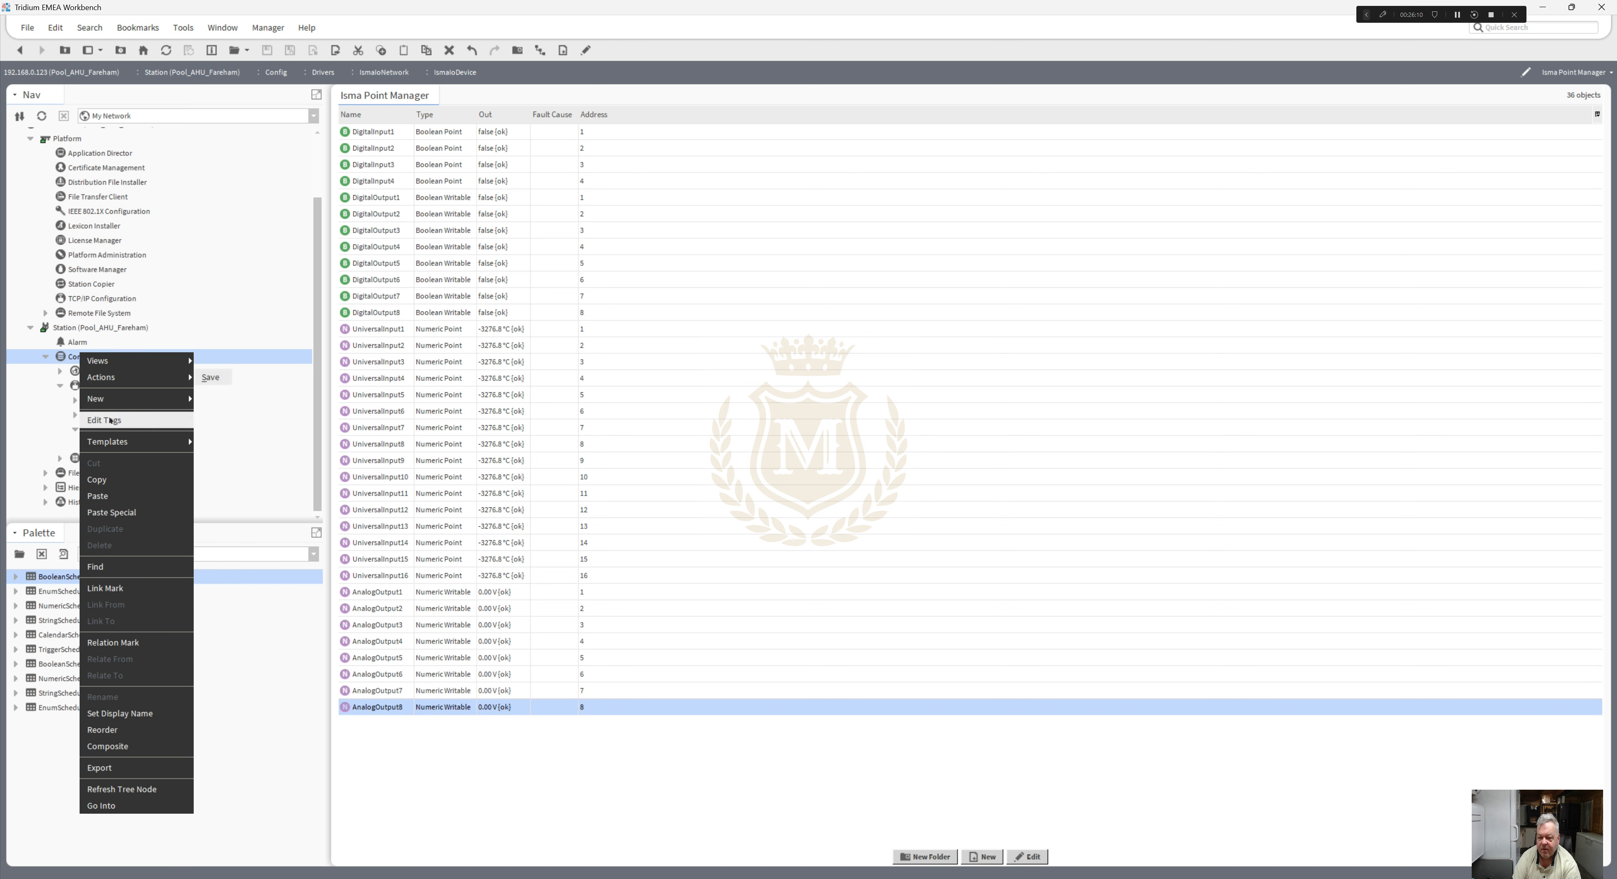
click(107, 494)
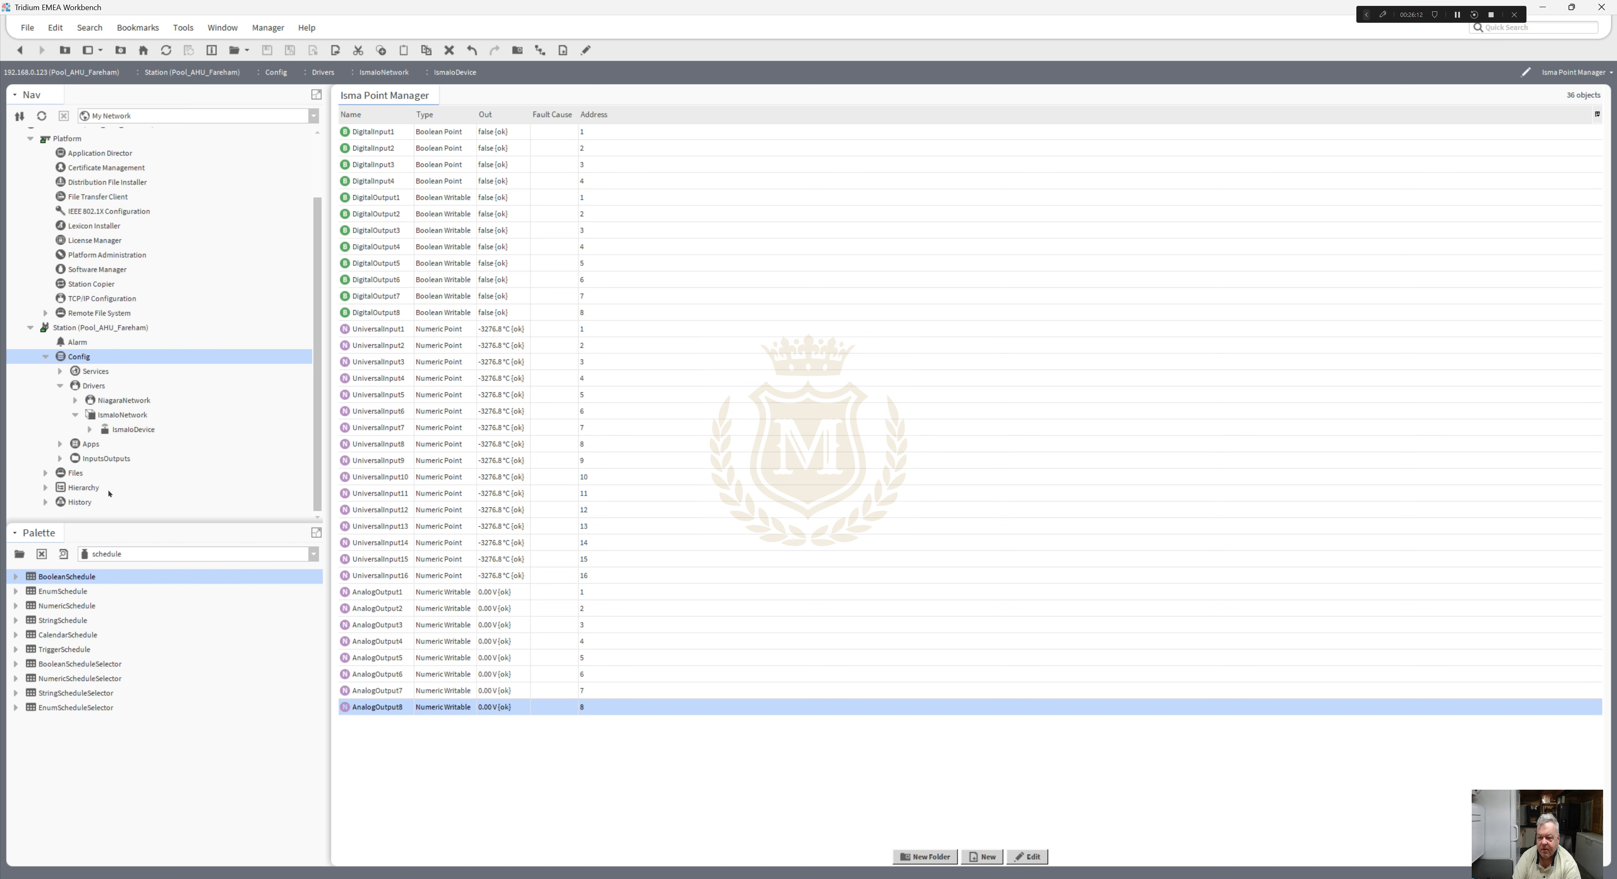
- Open the wire sheet of the InputsOutputs folder and move the AHU_Pool schedule block closer to the sheet's upper-left corner
click(74, 415)
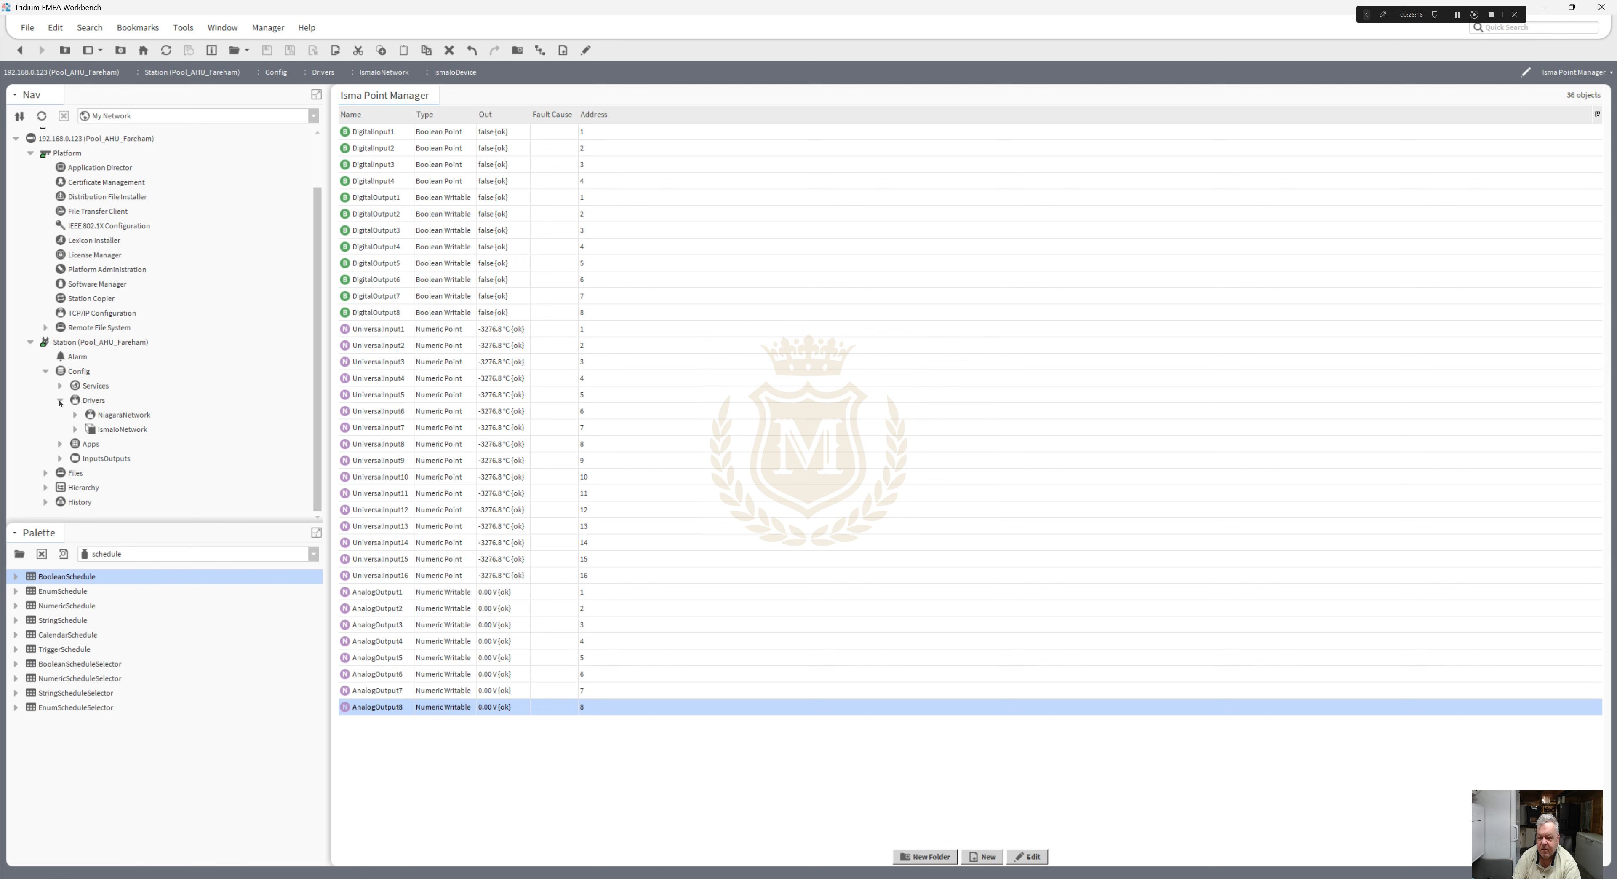
click(60, 402)
click(98, 460)
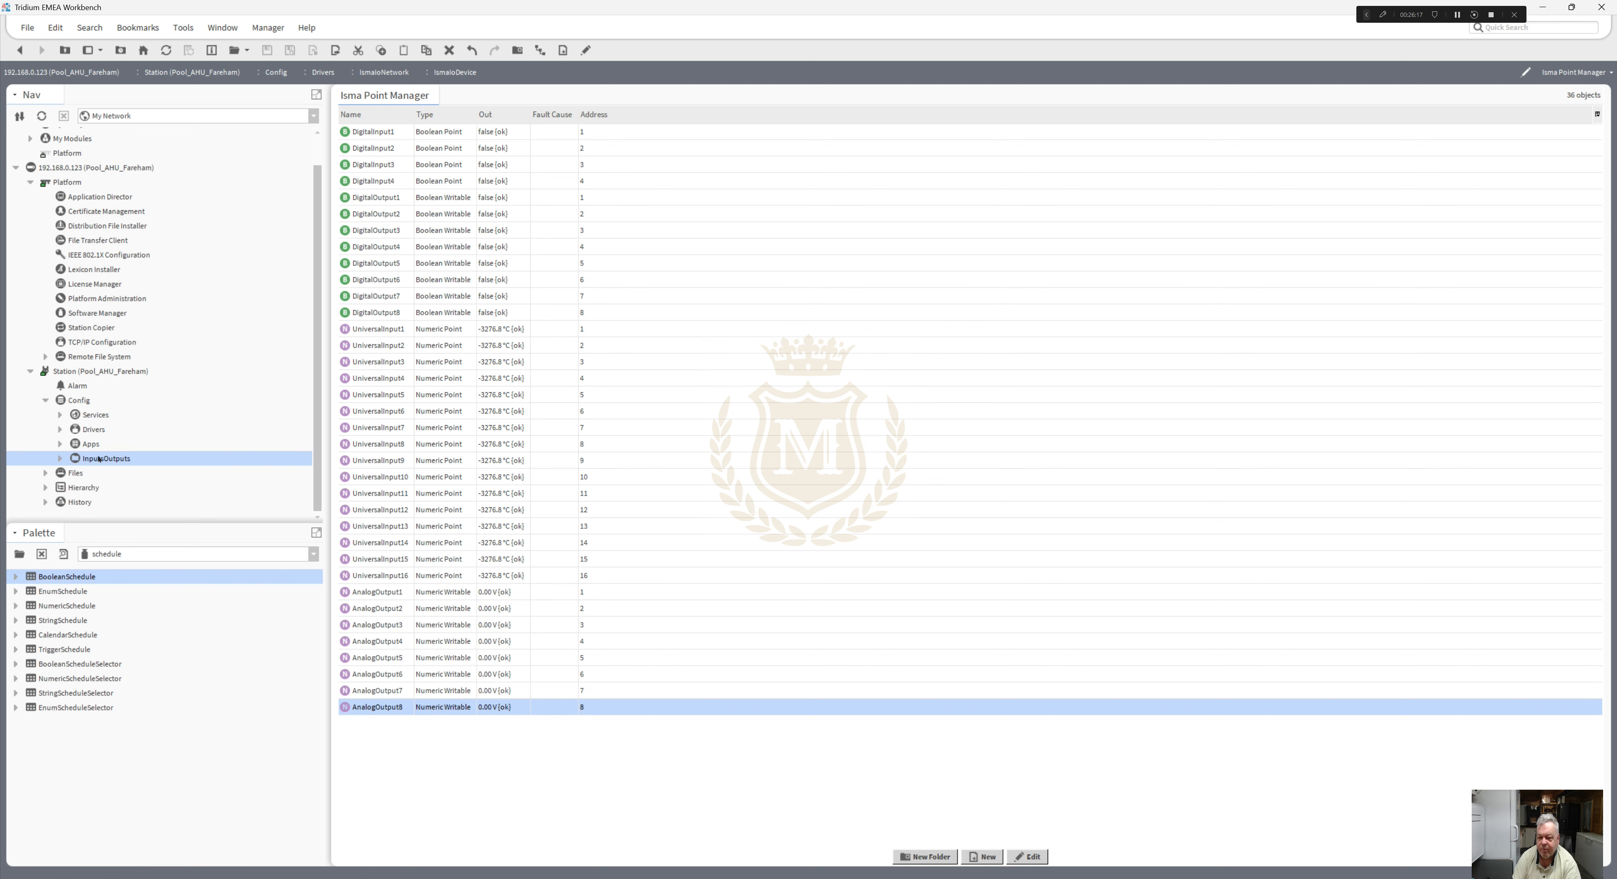
click(60, 459)
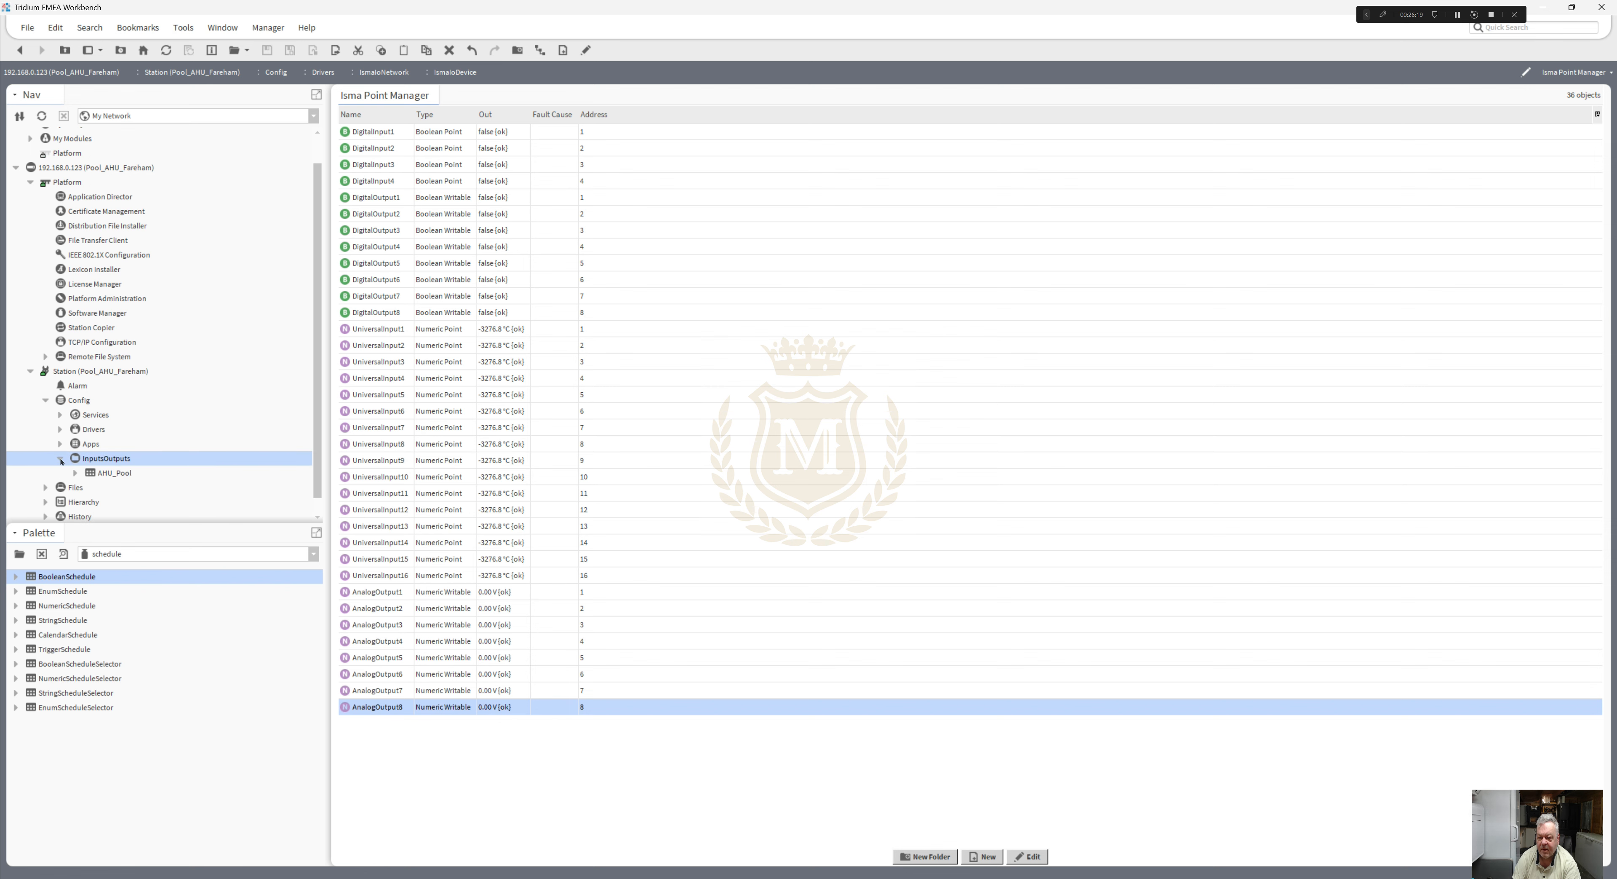
double_click(114, 459)
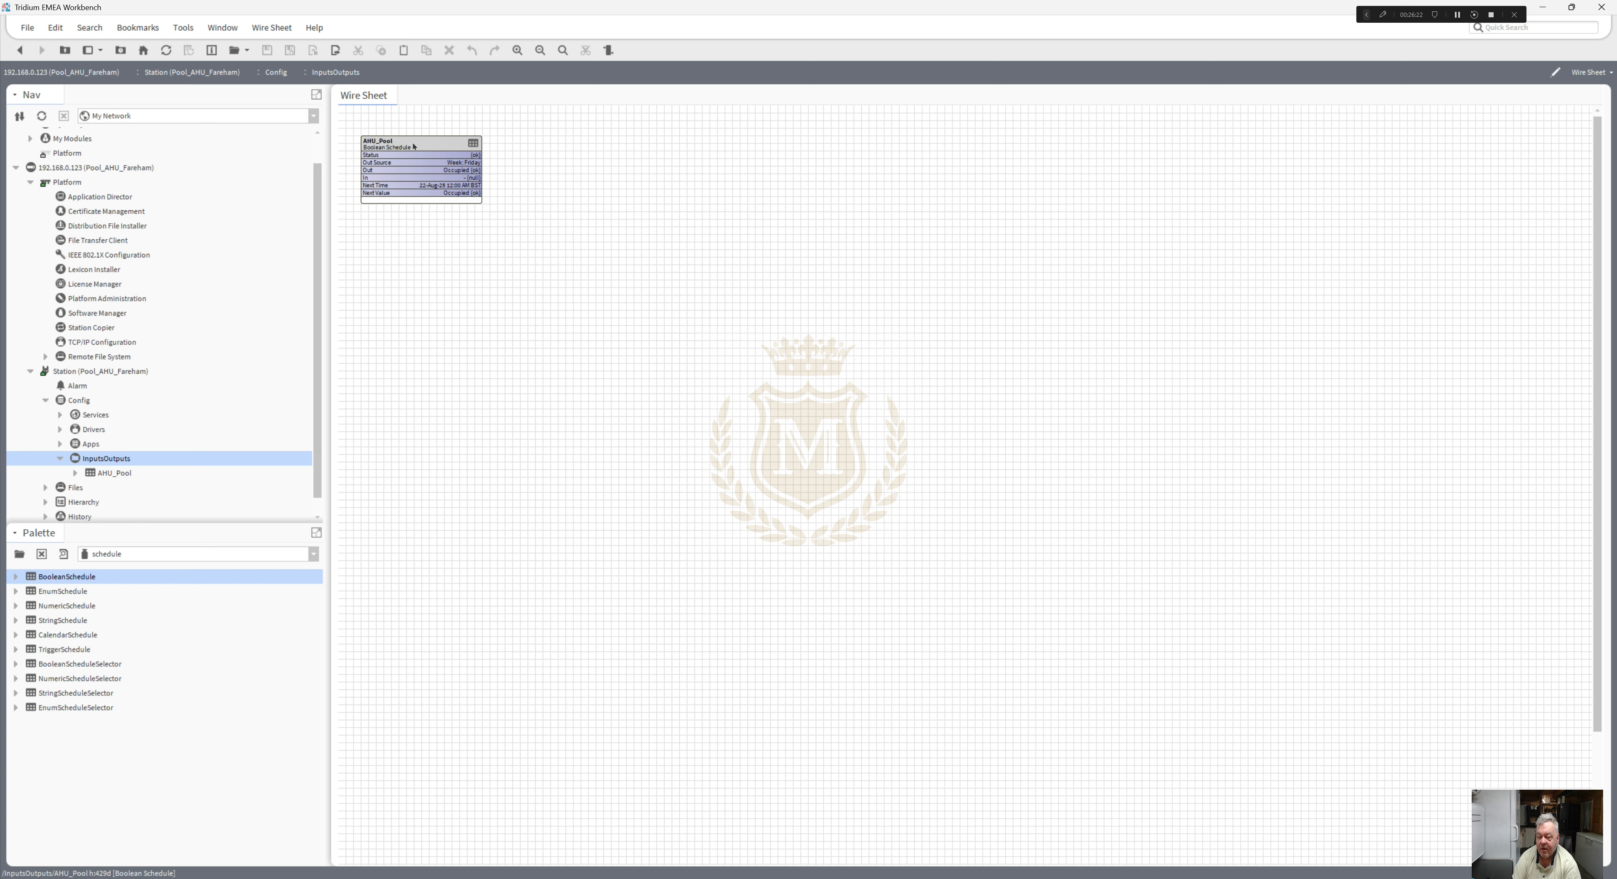
drag(412, 141, 396, 126)
- Add a BooleanWritable point named FireAlarm to the wire sheet beside the AHU_Pool schedule
click(535, 150)
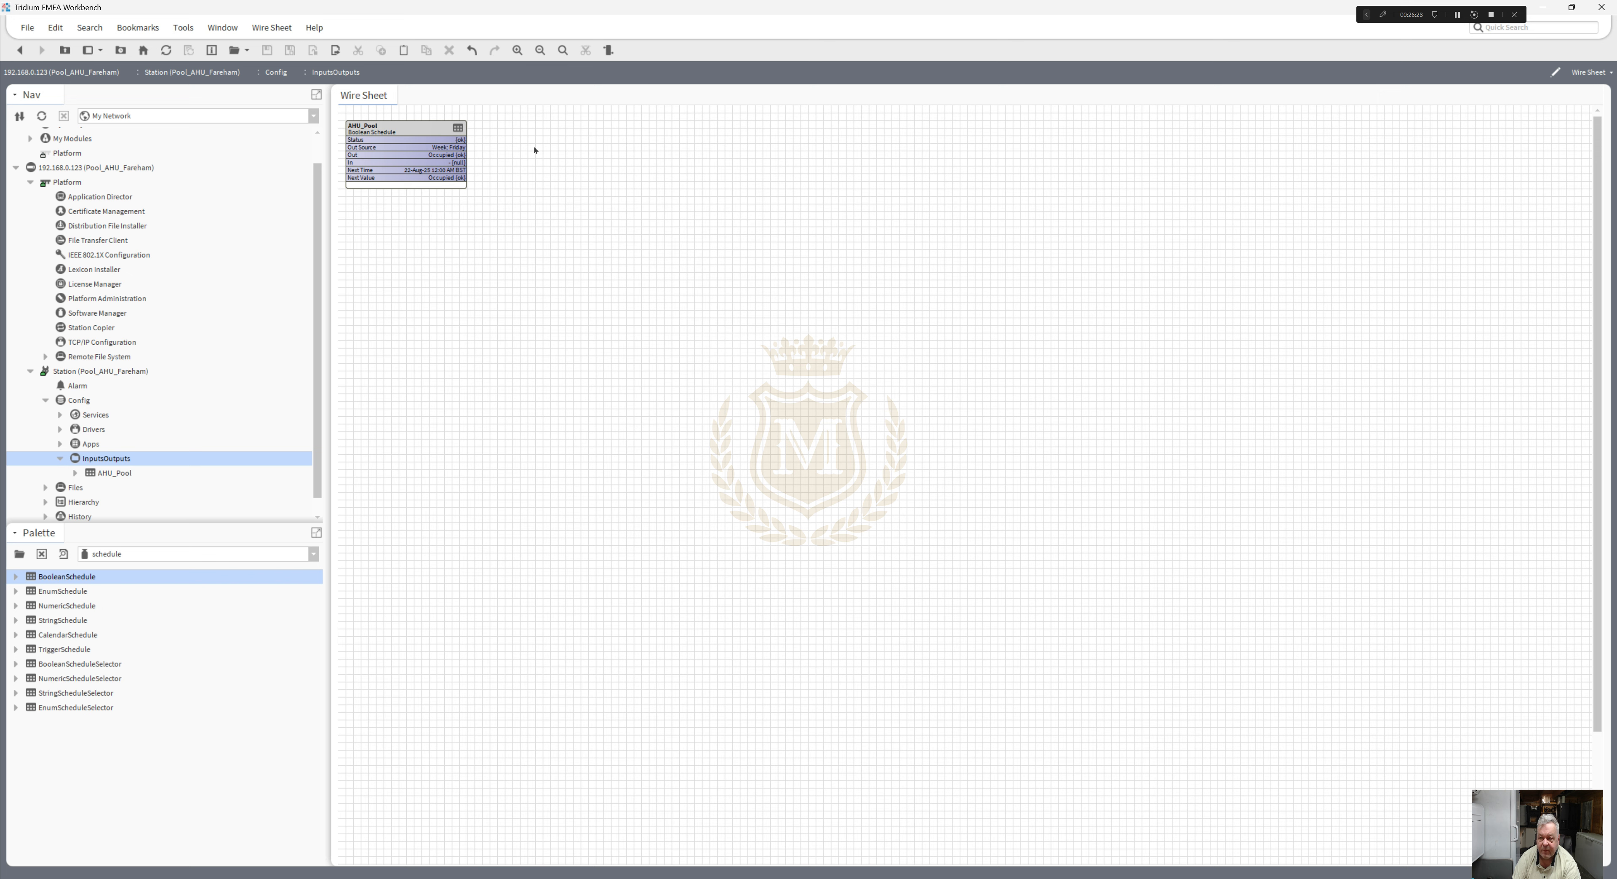
right_click(535, 150)
mouse_move(590, 155)
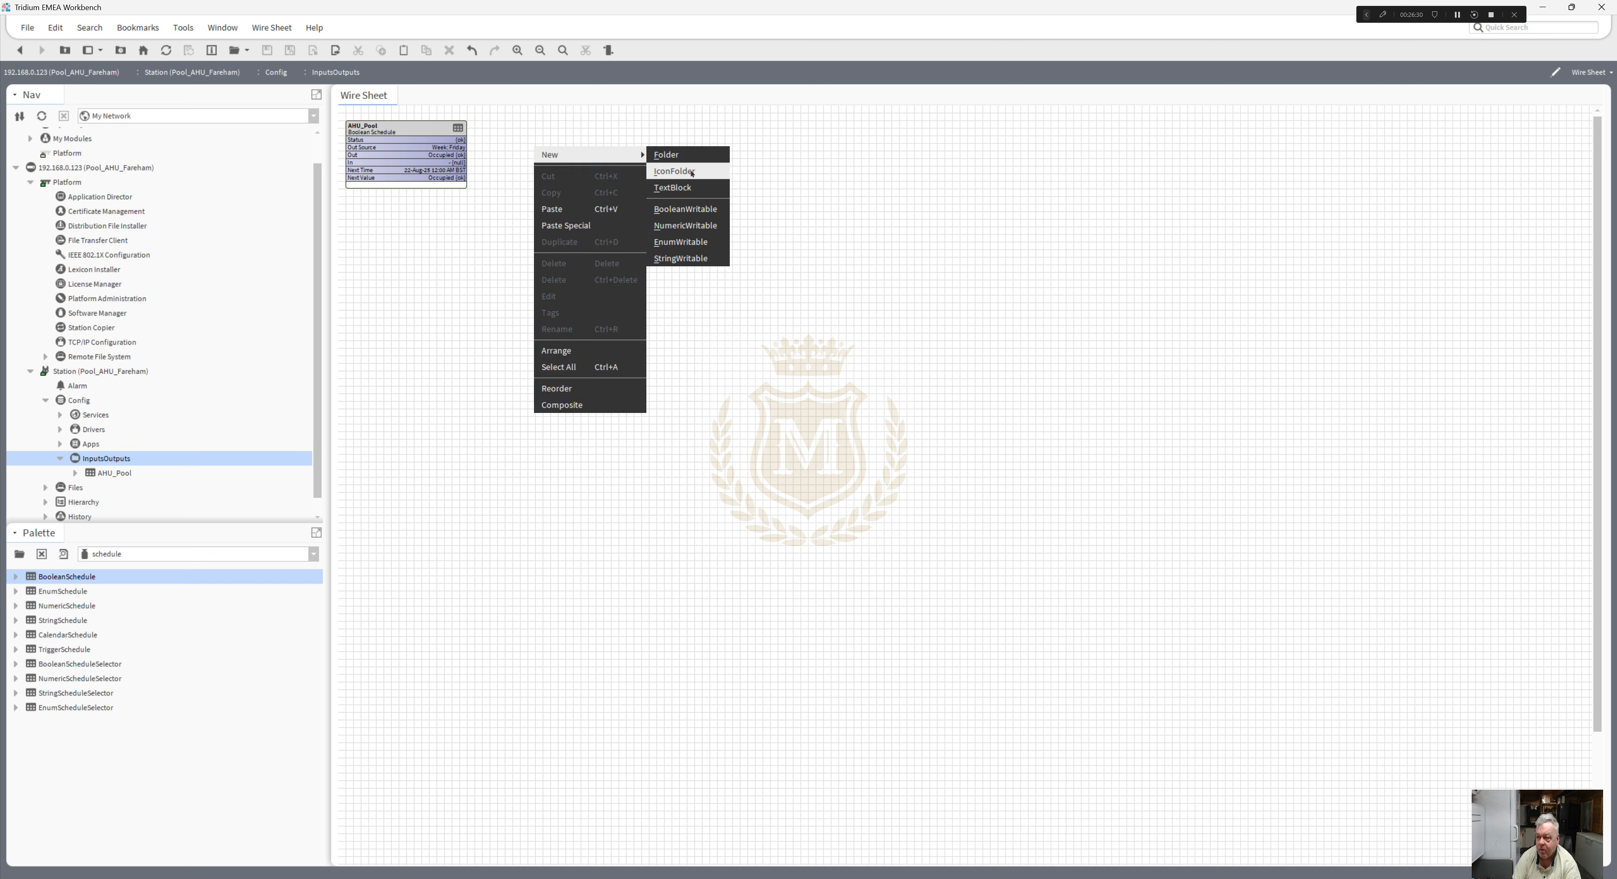
click(694, 213)
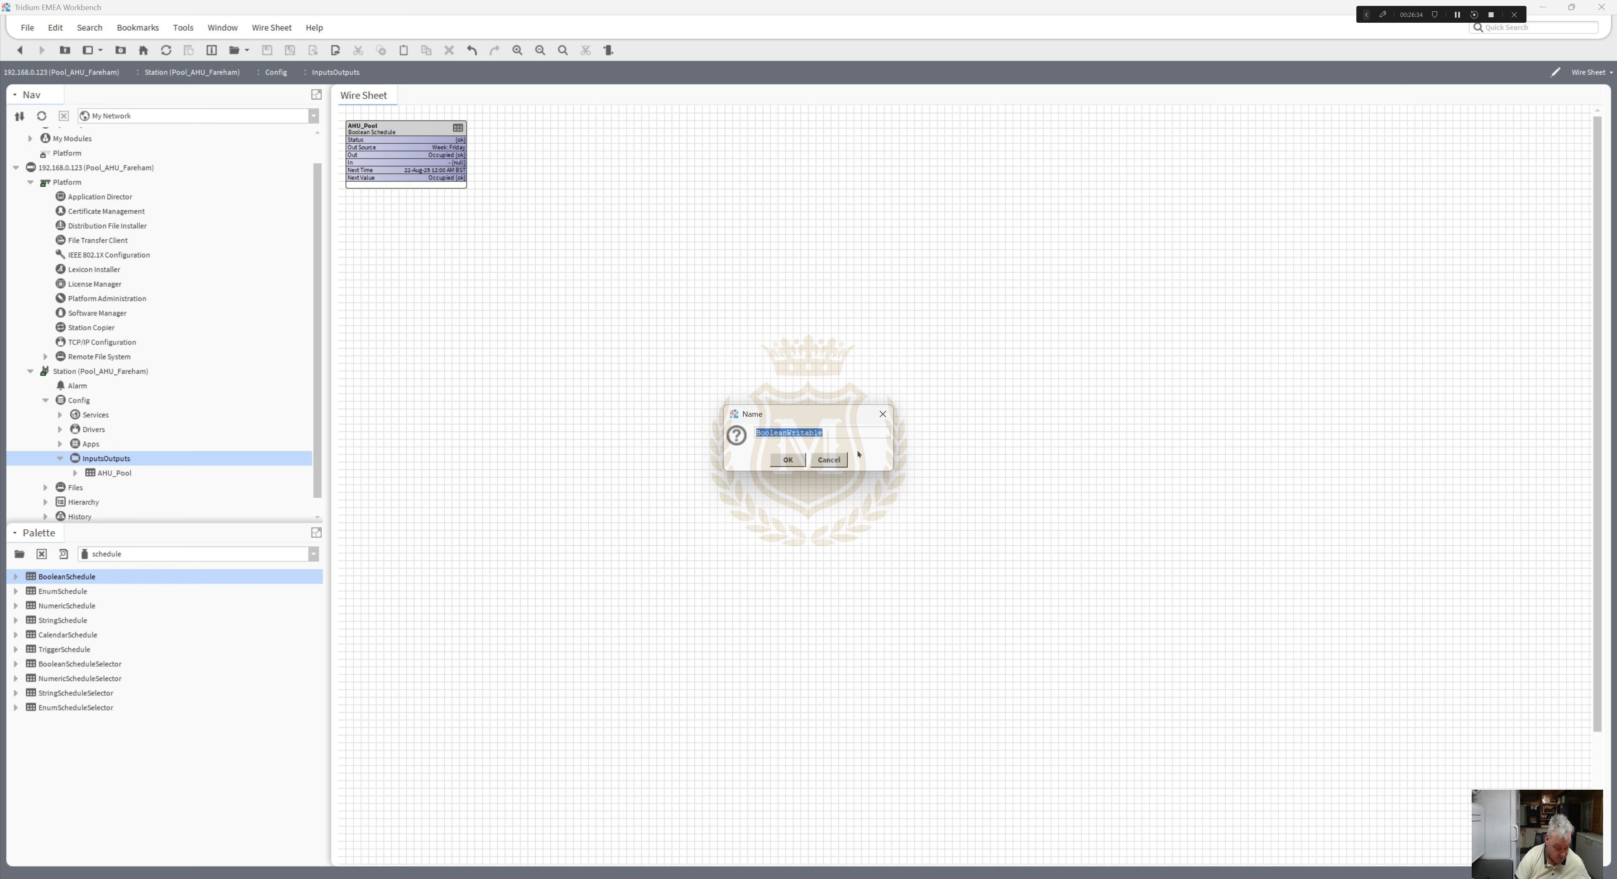
text(Fire)
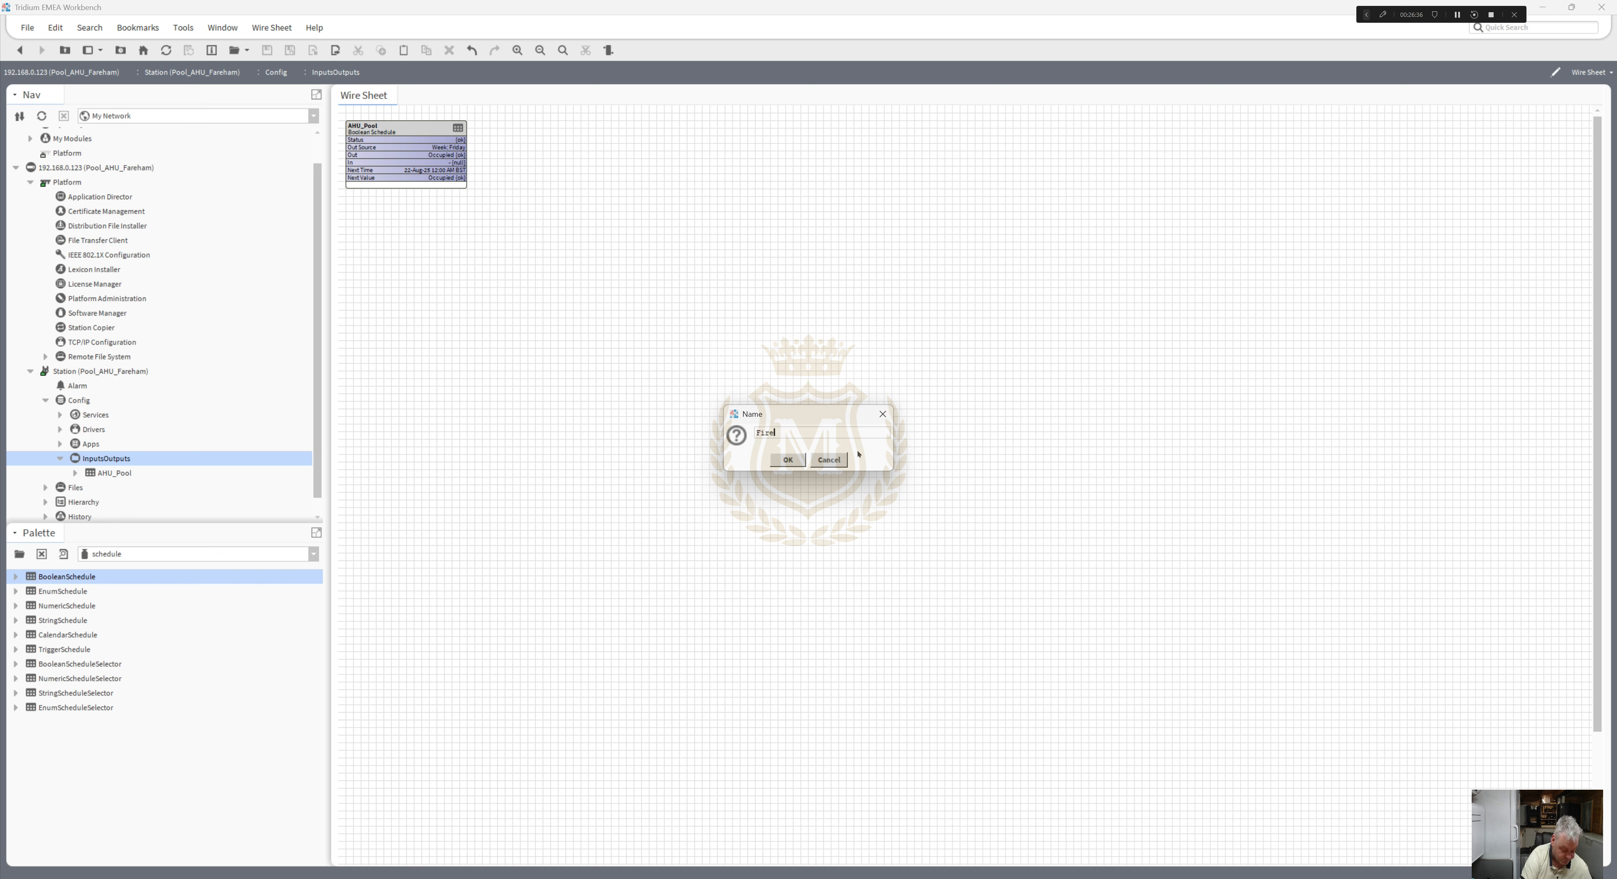
text(Alarm)
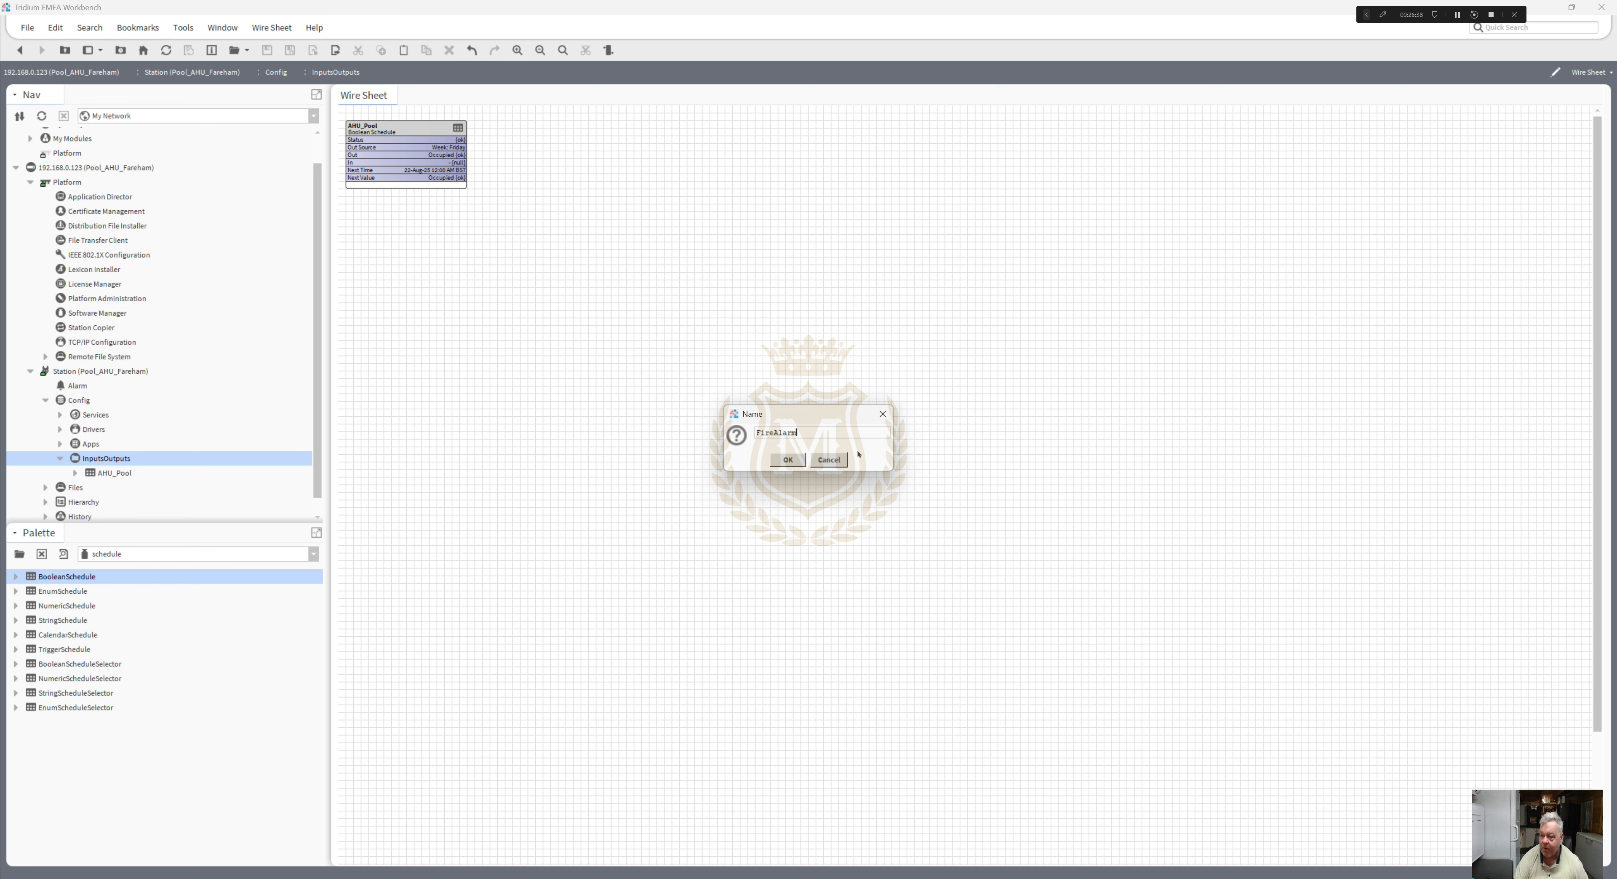
click(788, 460)
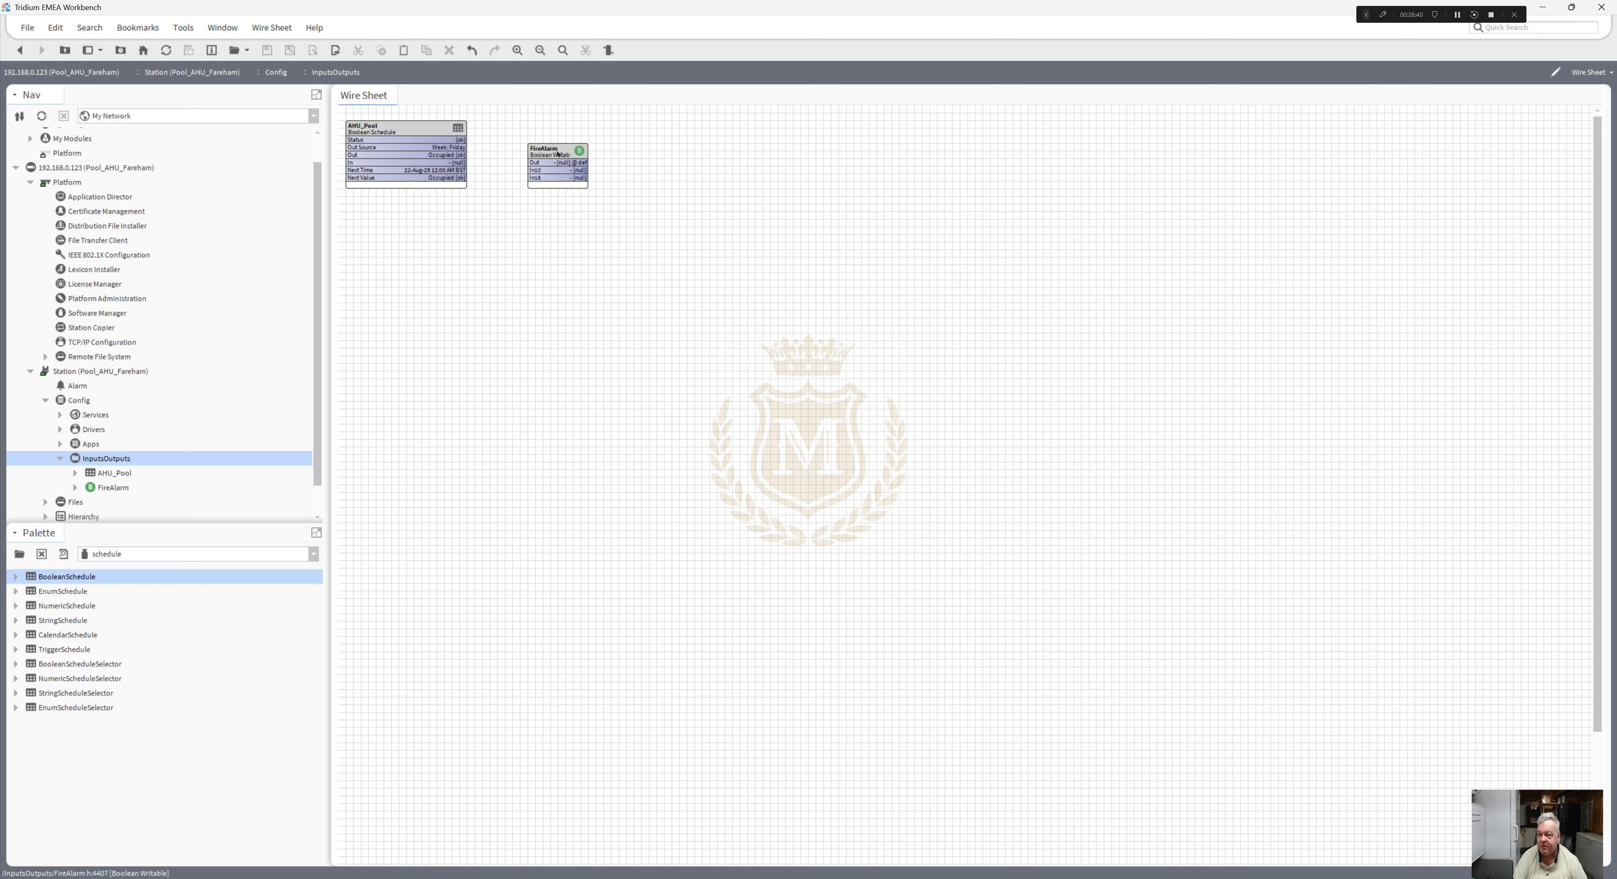
- Reduce the FireAlarm point's pinned slots to Out and a single input
right_click(558, 152)
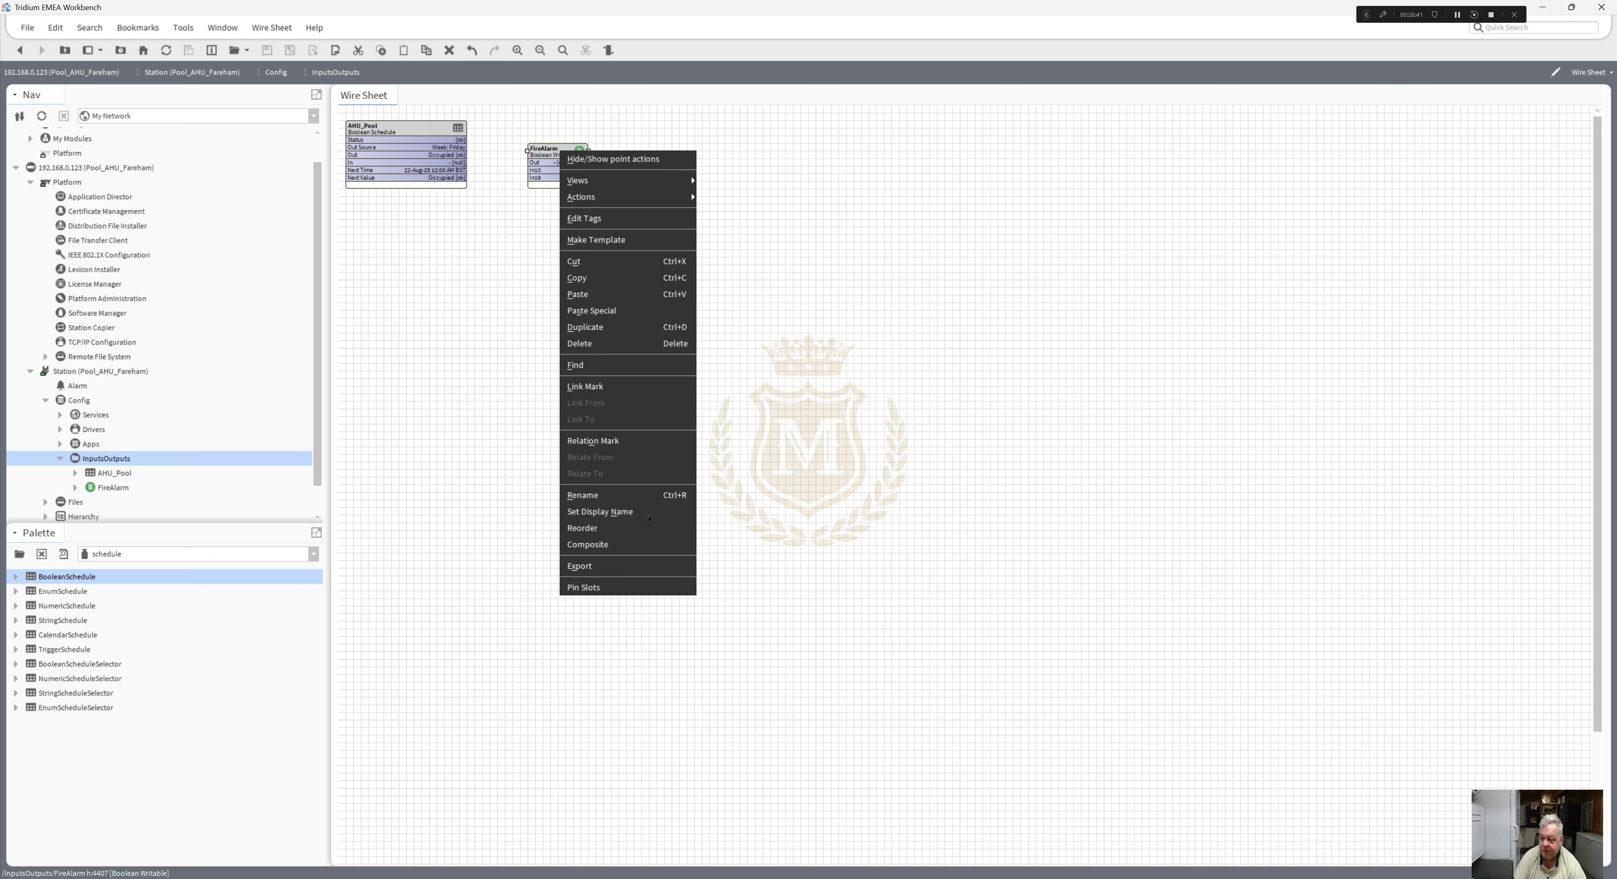
click(634, 587)
drag(882, 408, 881, 442)
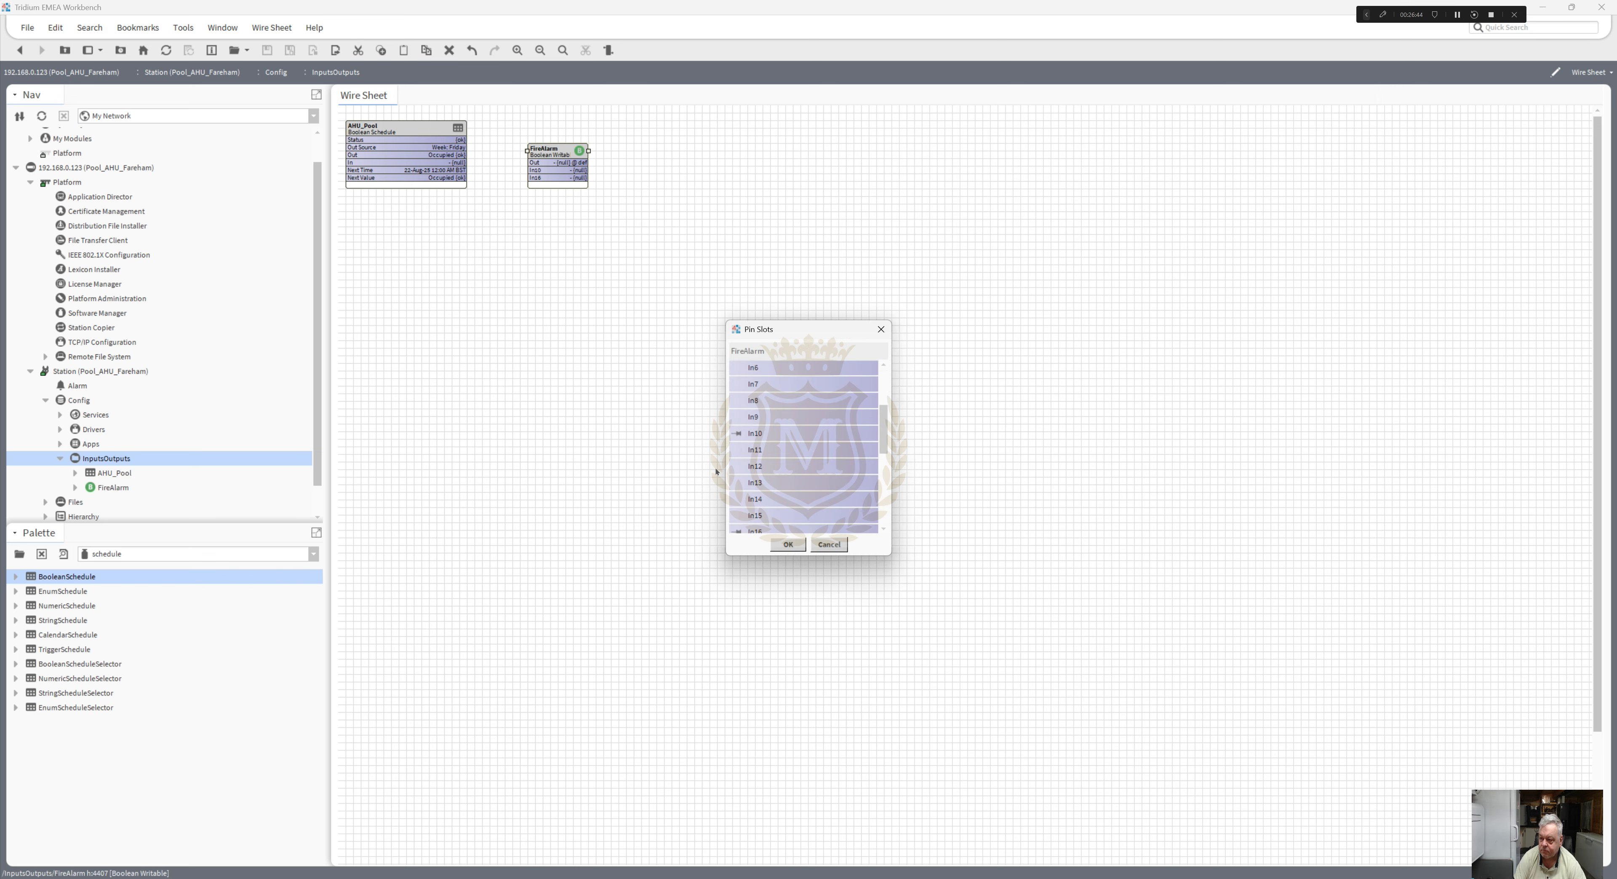
click(790, 544)
- Set the FireAlarm point's default value to false and align its block with the top of the AHU_Pool schedule
right_click(543, 149)
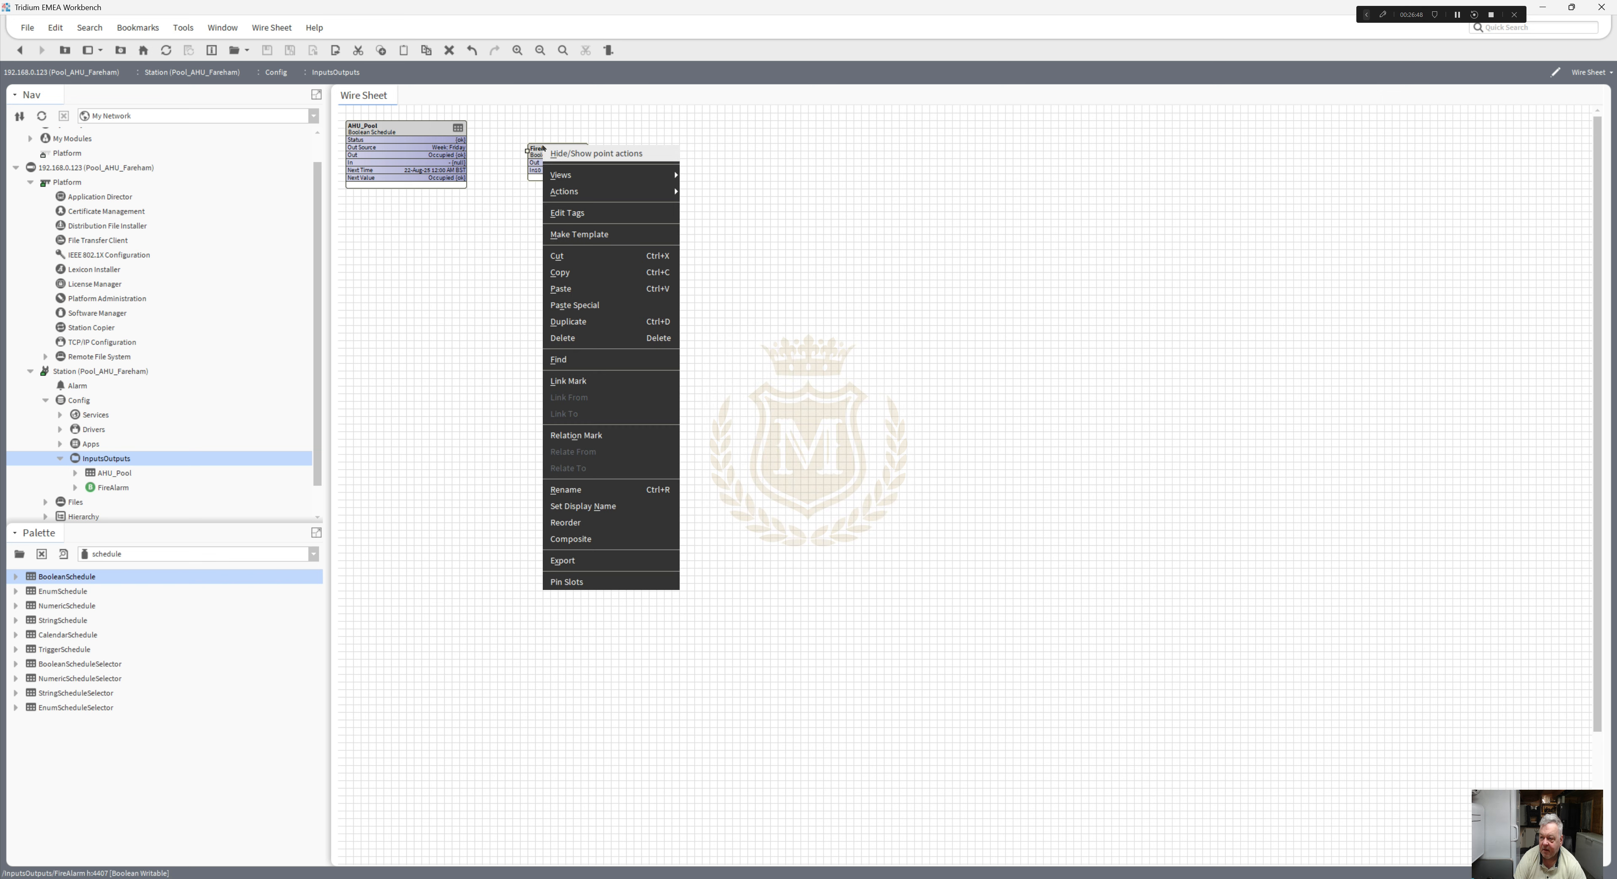
mouse_move(590, 191)
click(712, 286)
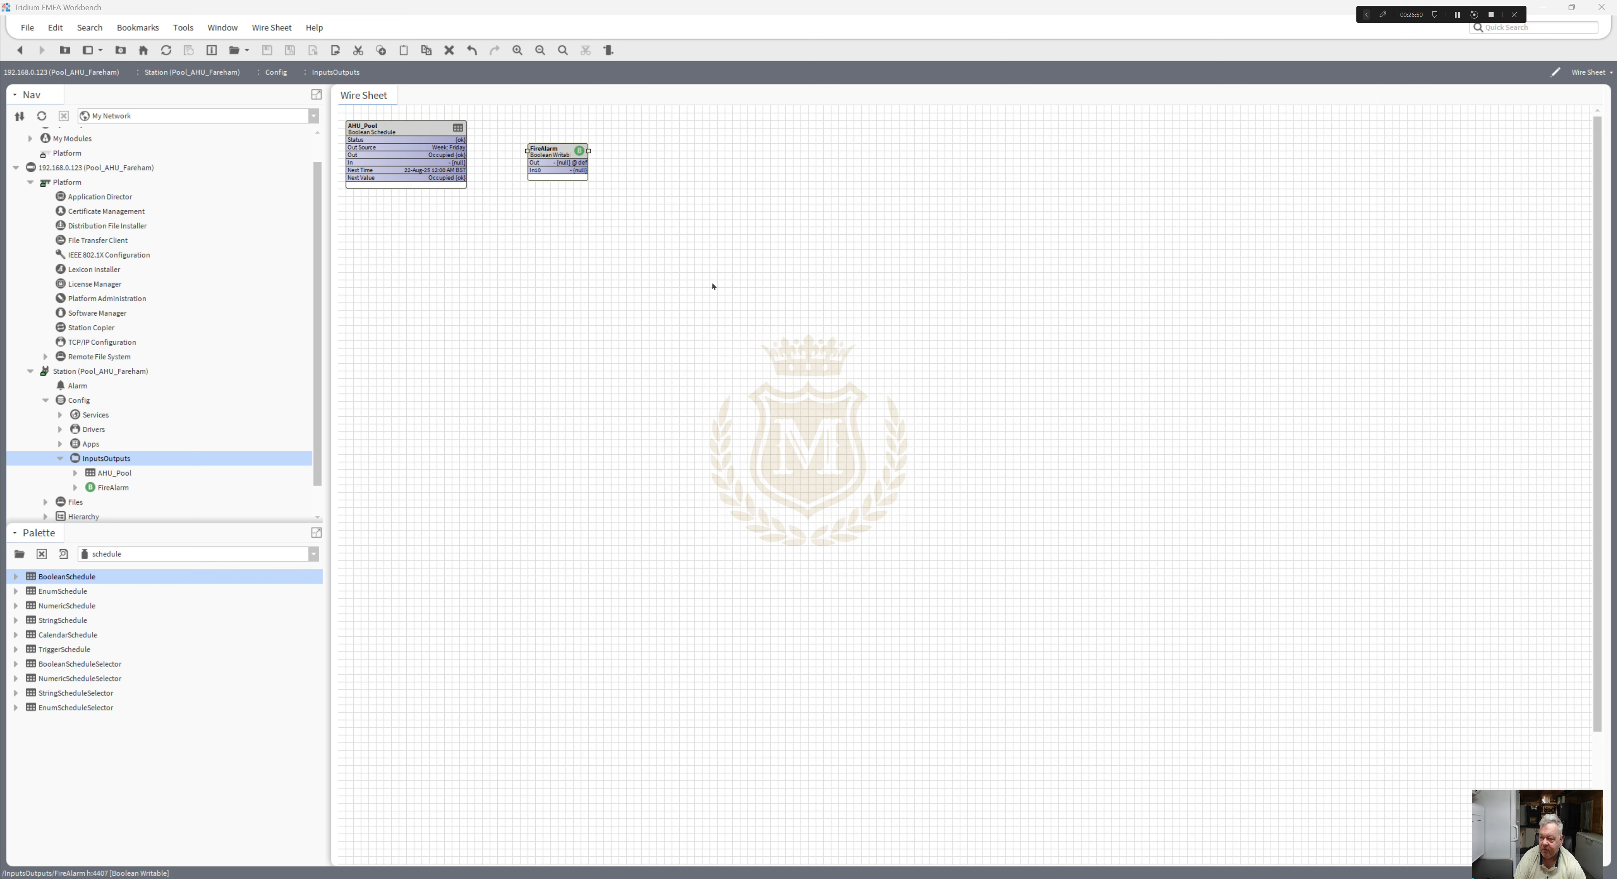
click(774, 459)
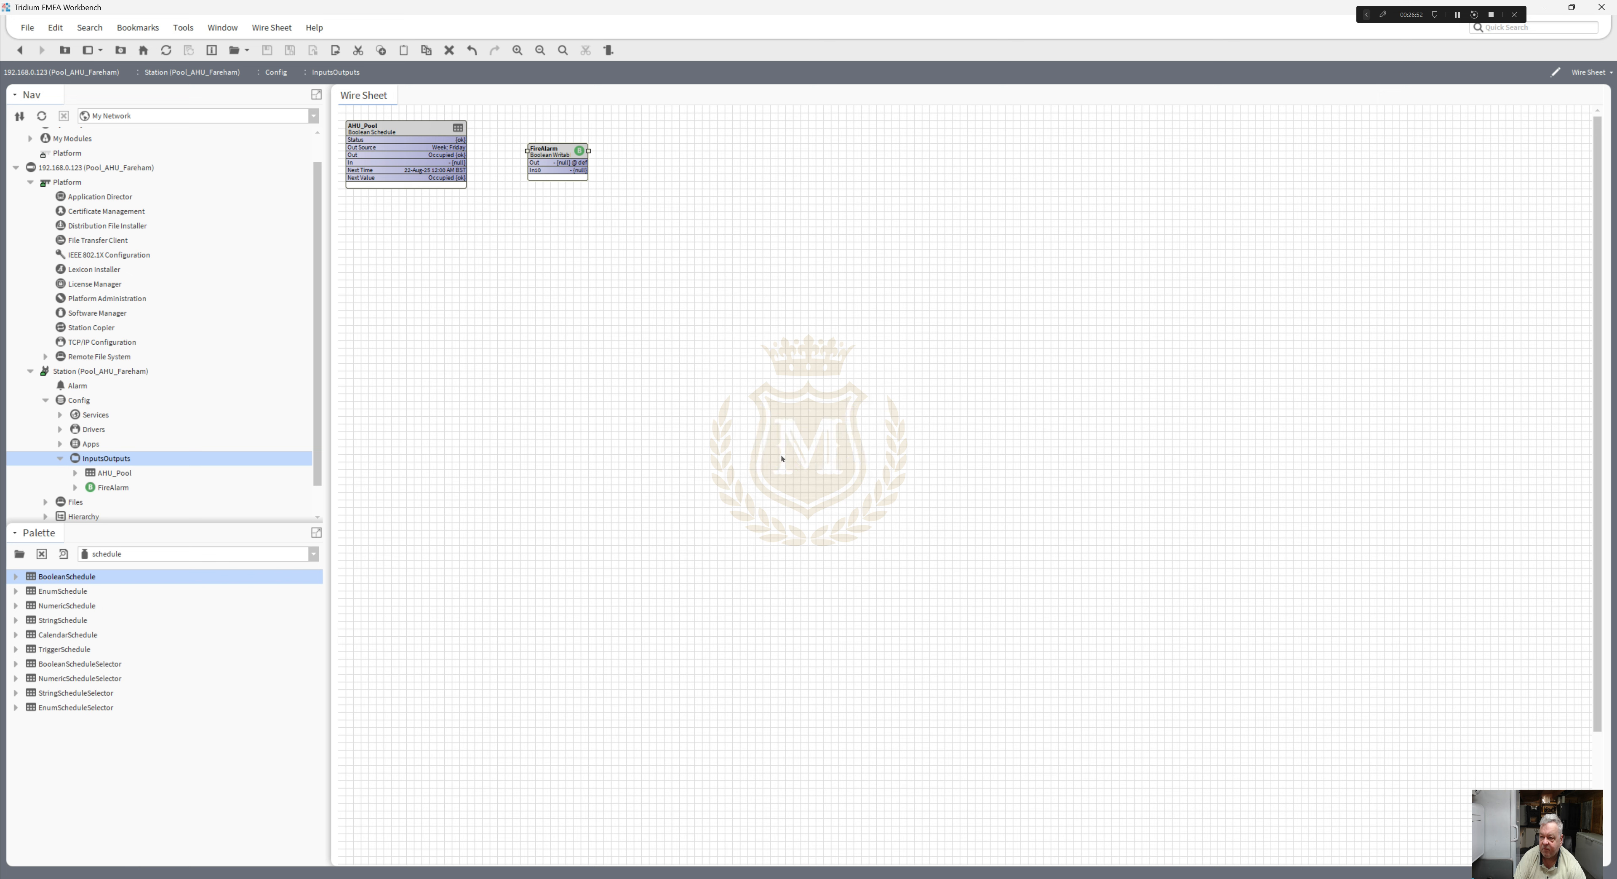
mouse_move(586, 151)
mouse_down()
mouse_move(618, 151)
mouse_move(581, 139)
mouse_up()
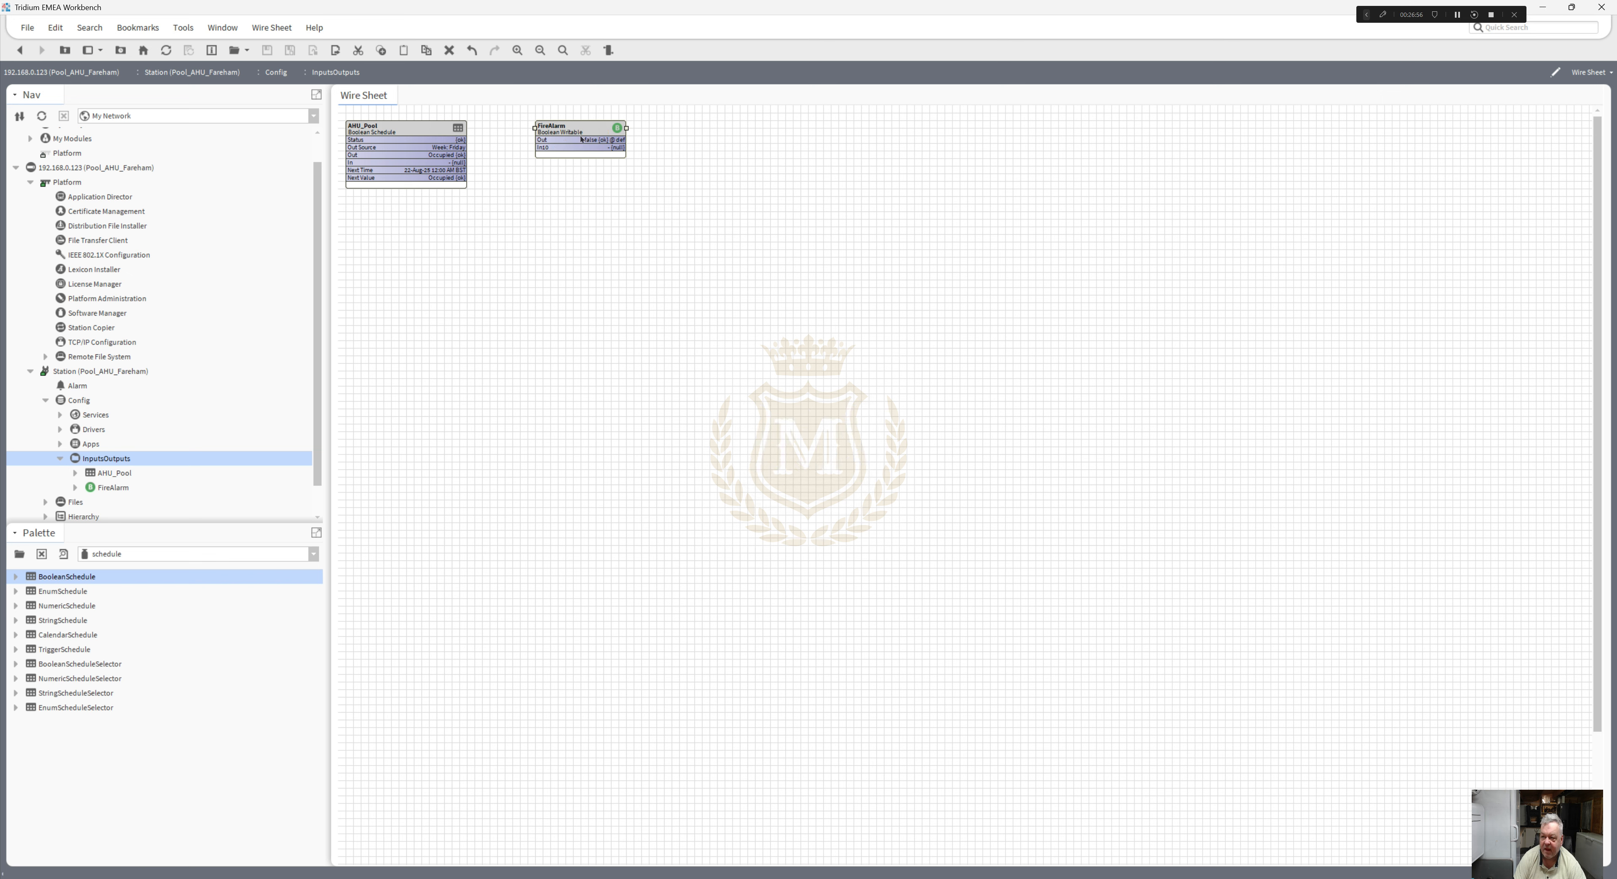
- Duplicate the FireAlarm point as UI2_SafetyCircuit and place the copy directly below the original
right_click(581, 139)
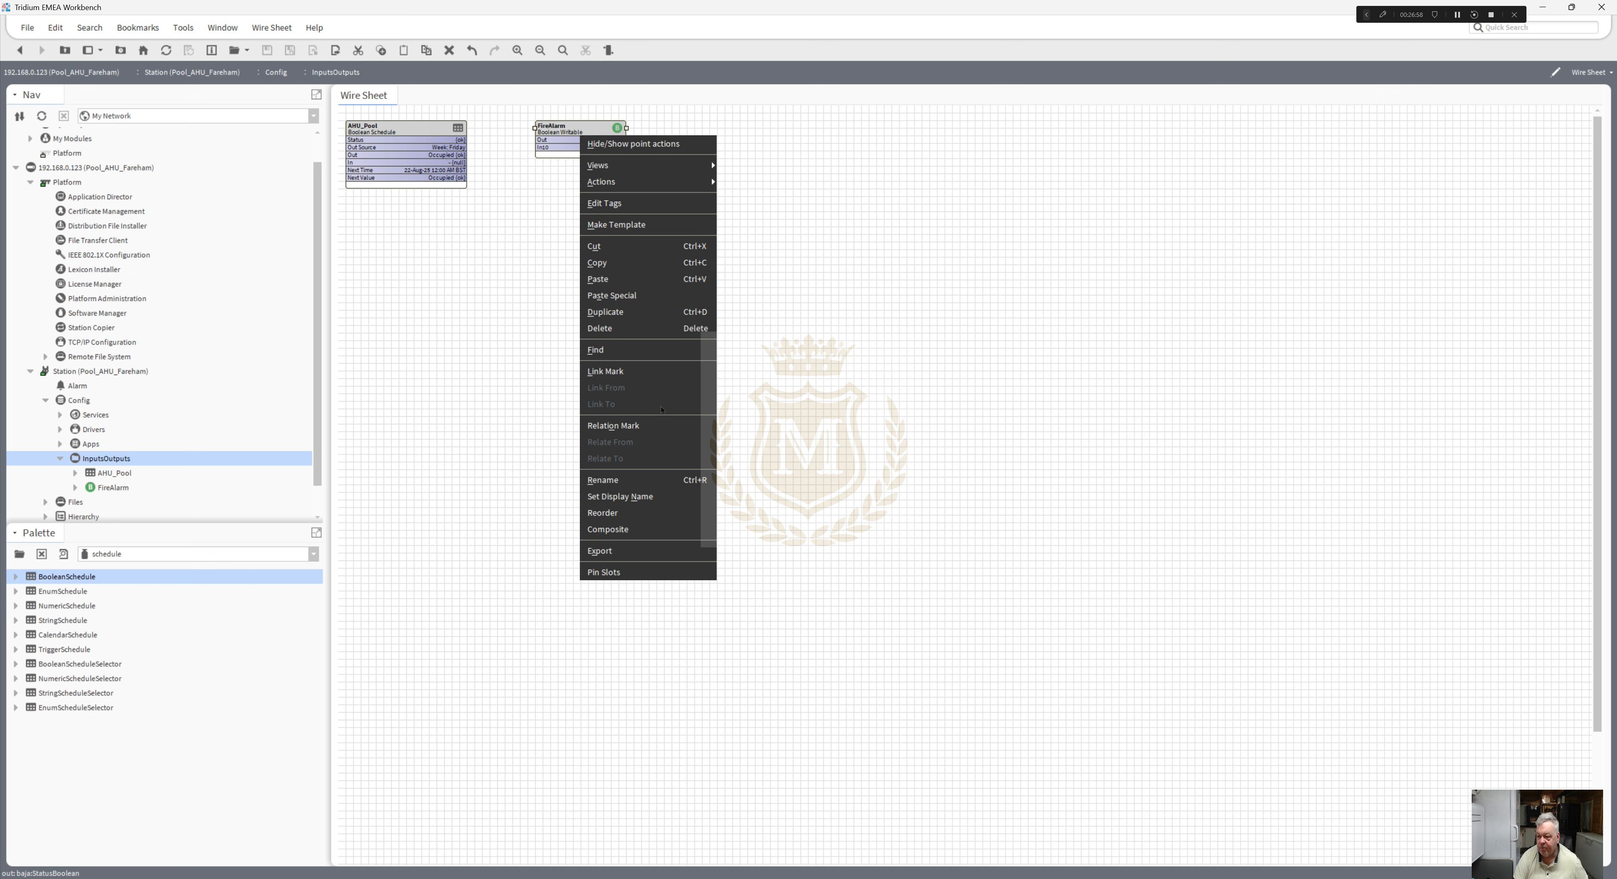
click(635, 312)
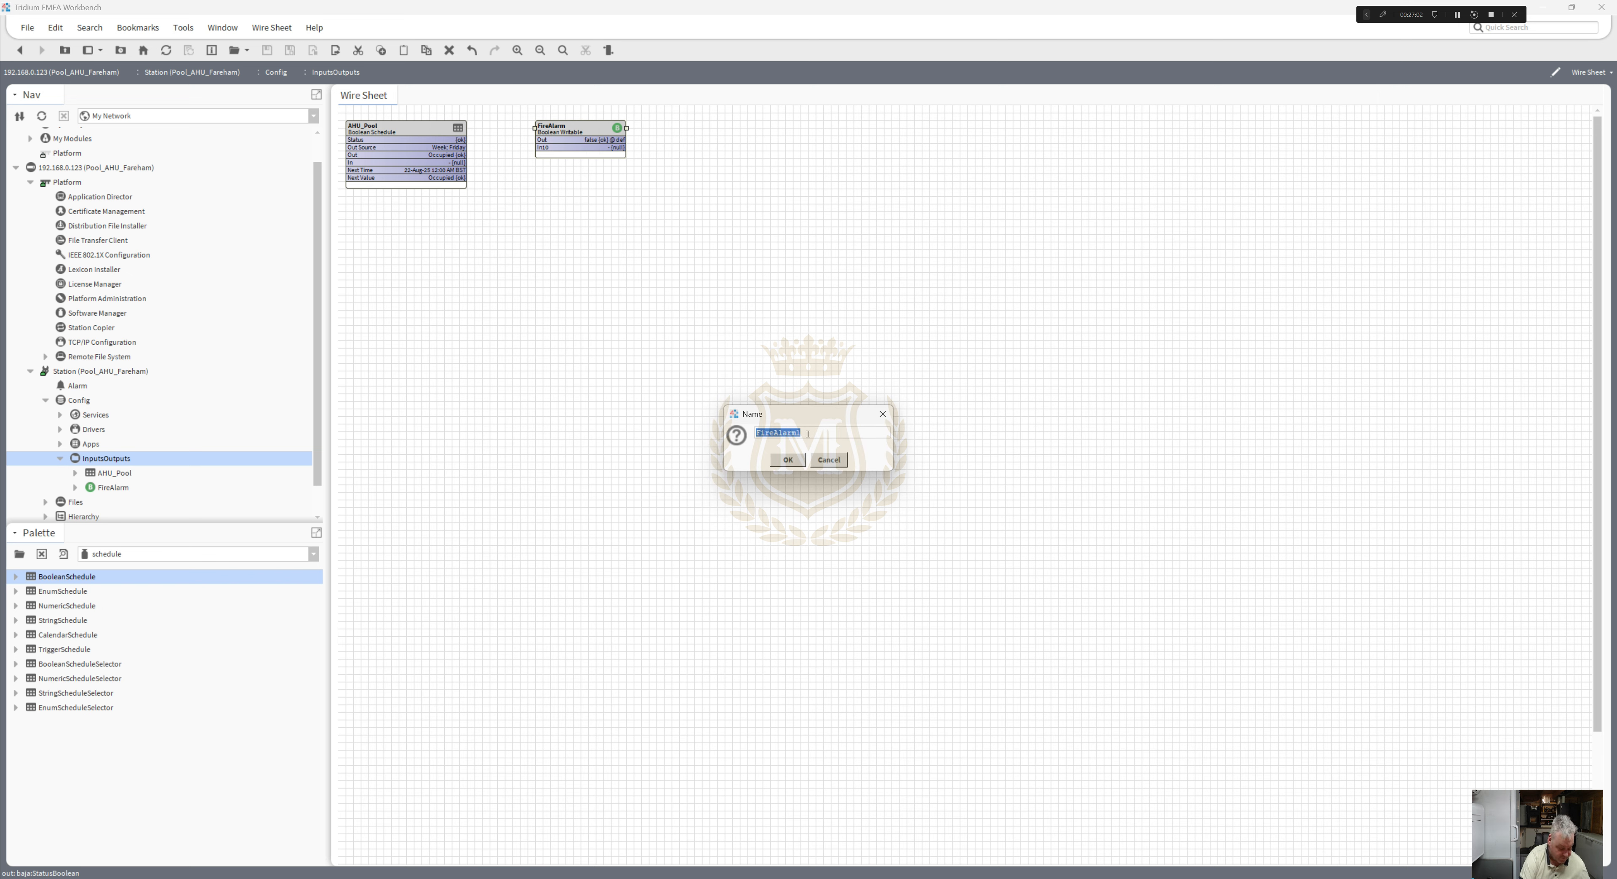
text(UI)
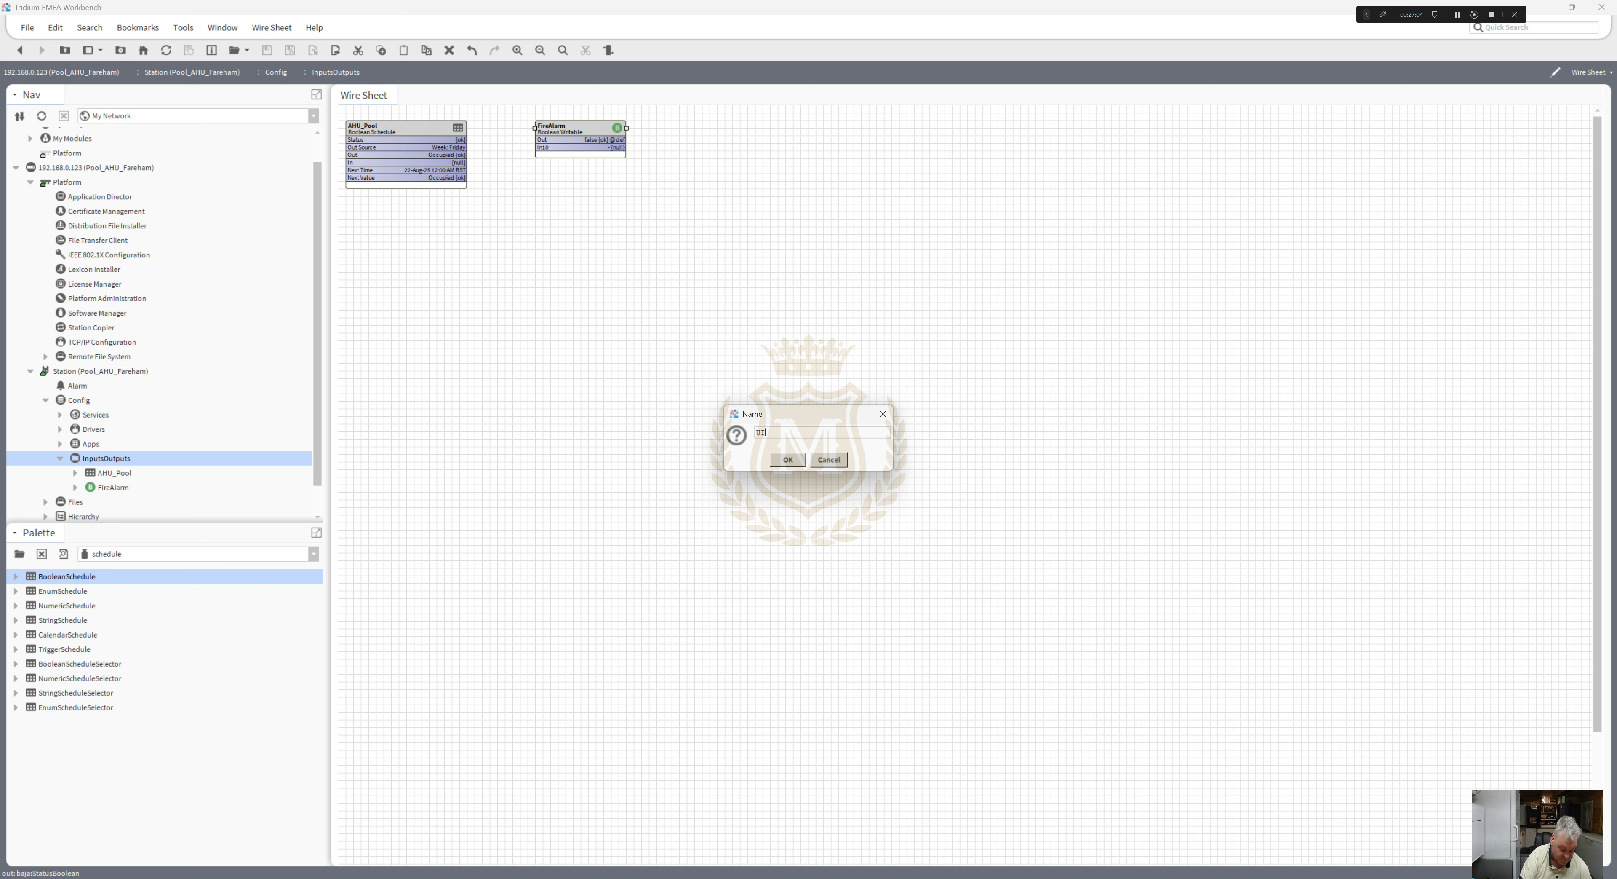
text(2_Safety)
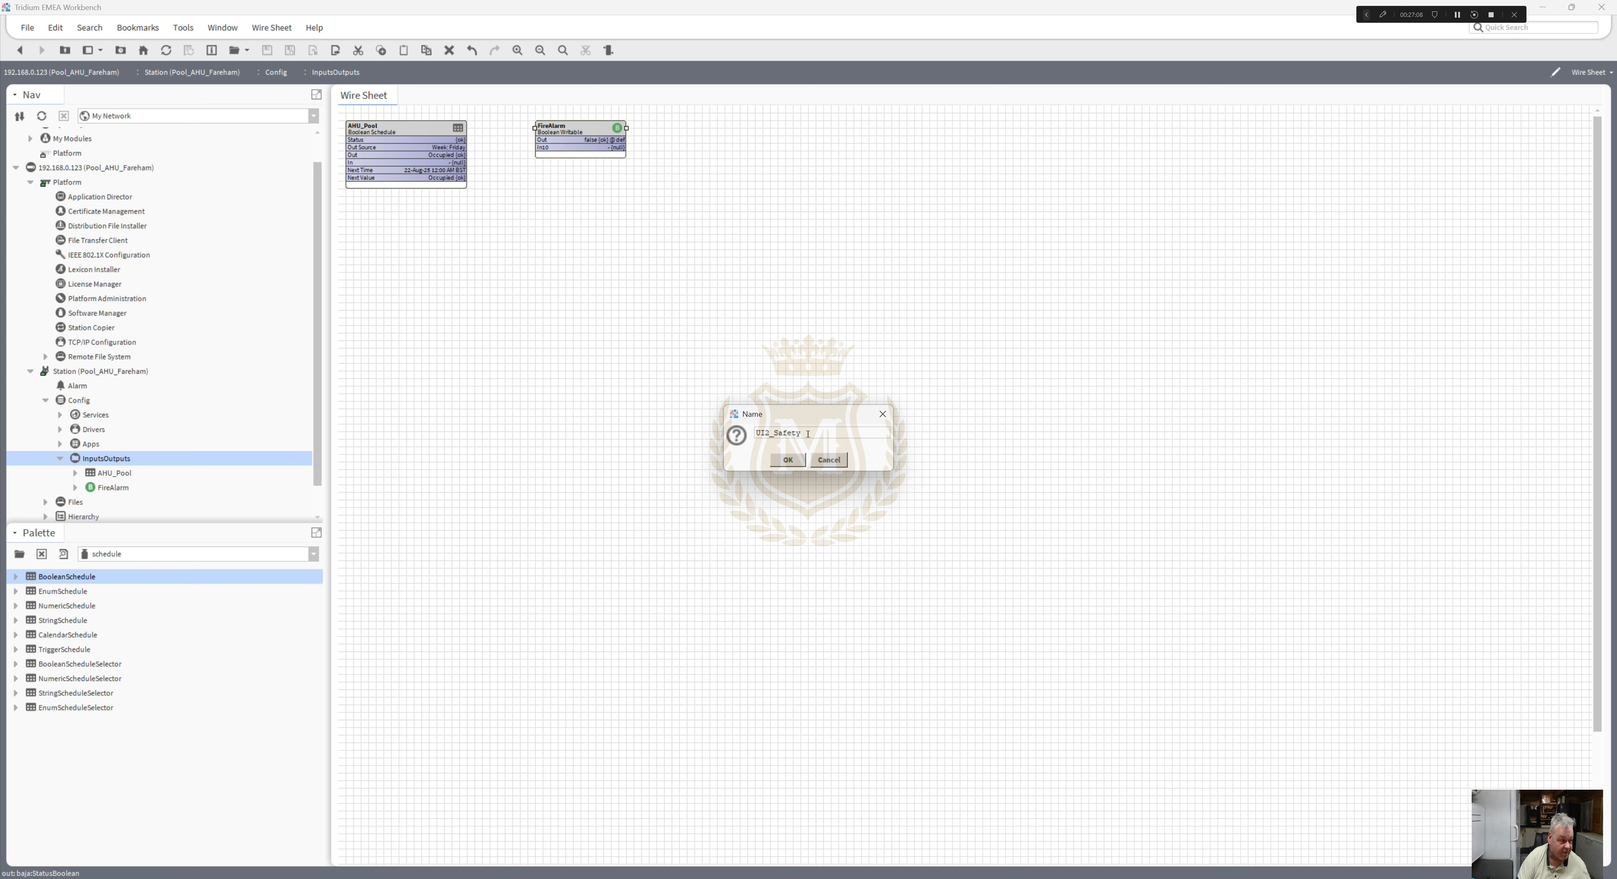
text(Cir)
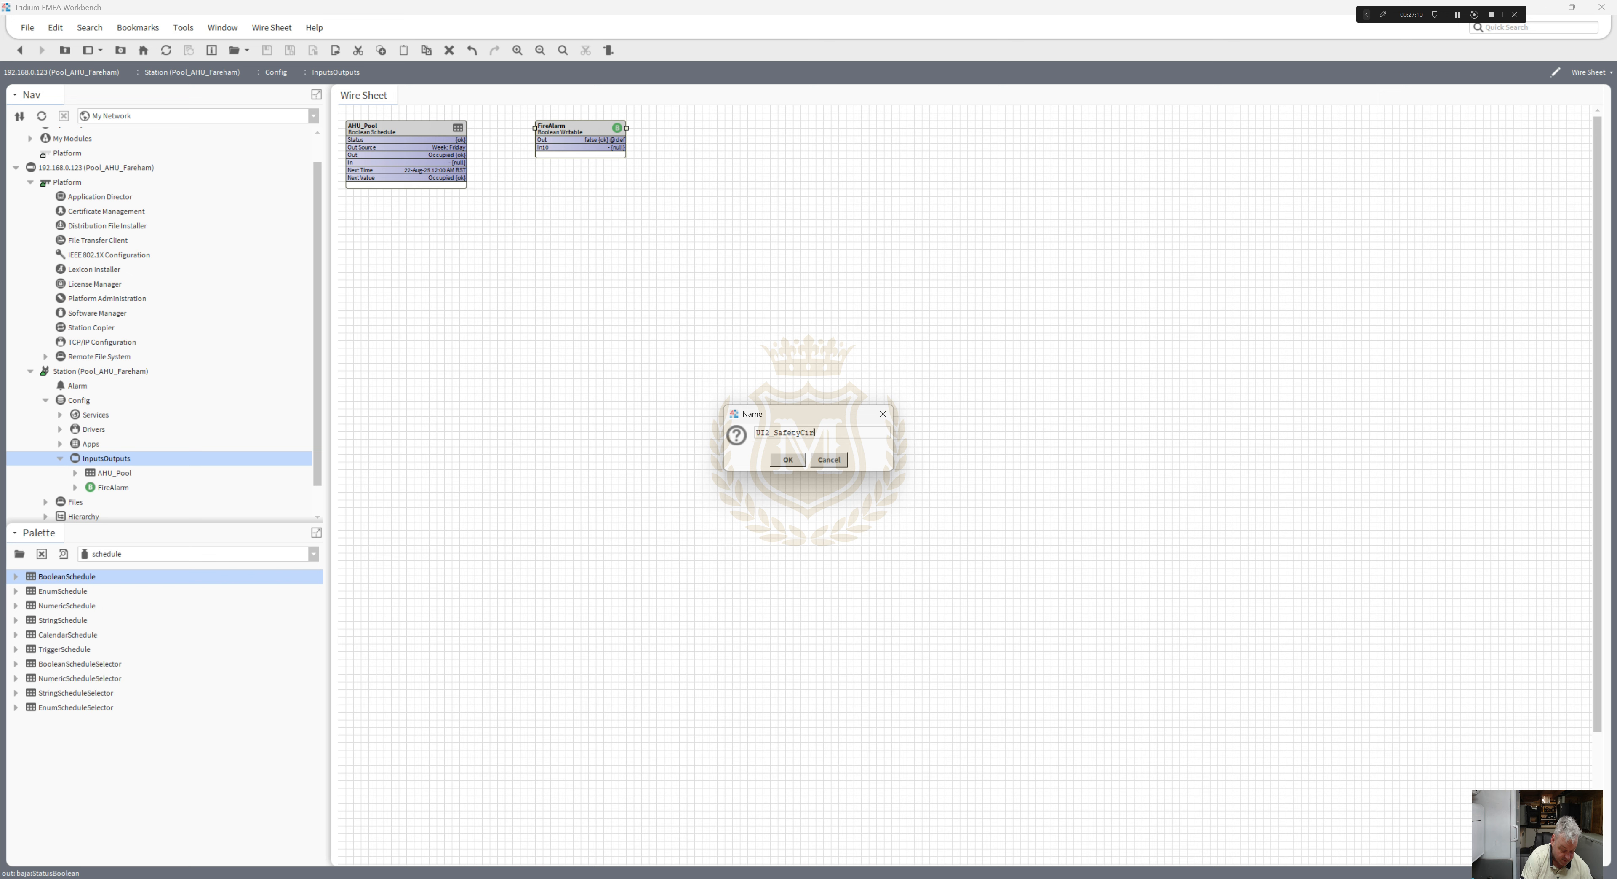
text(cuit)
click(788, 461)
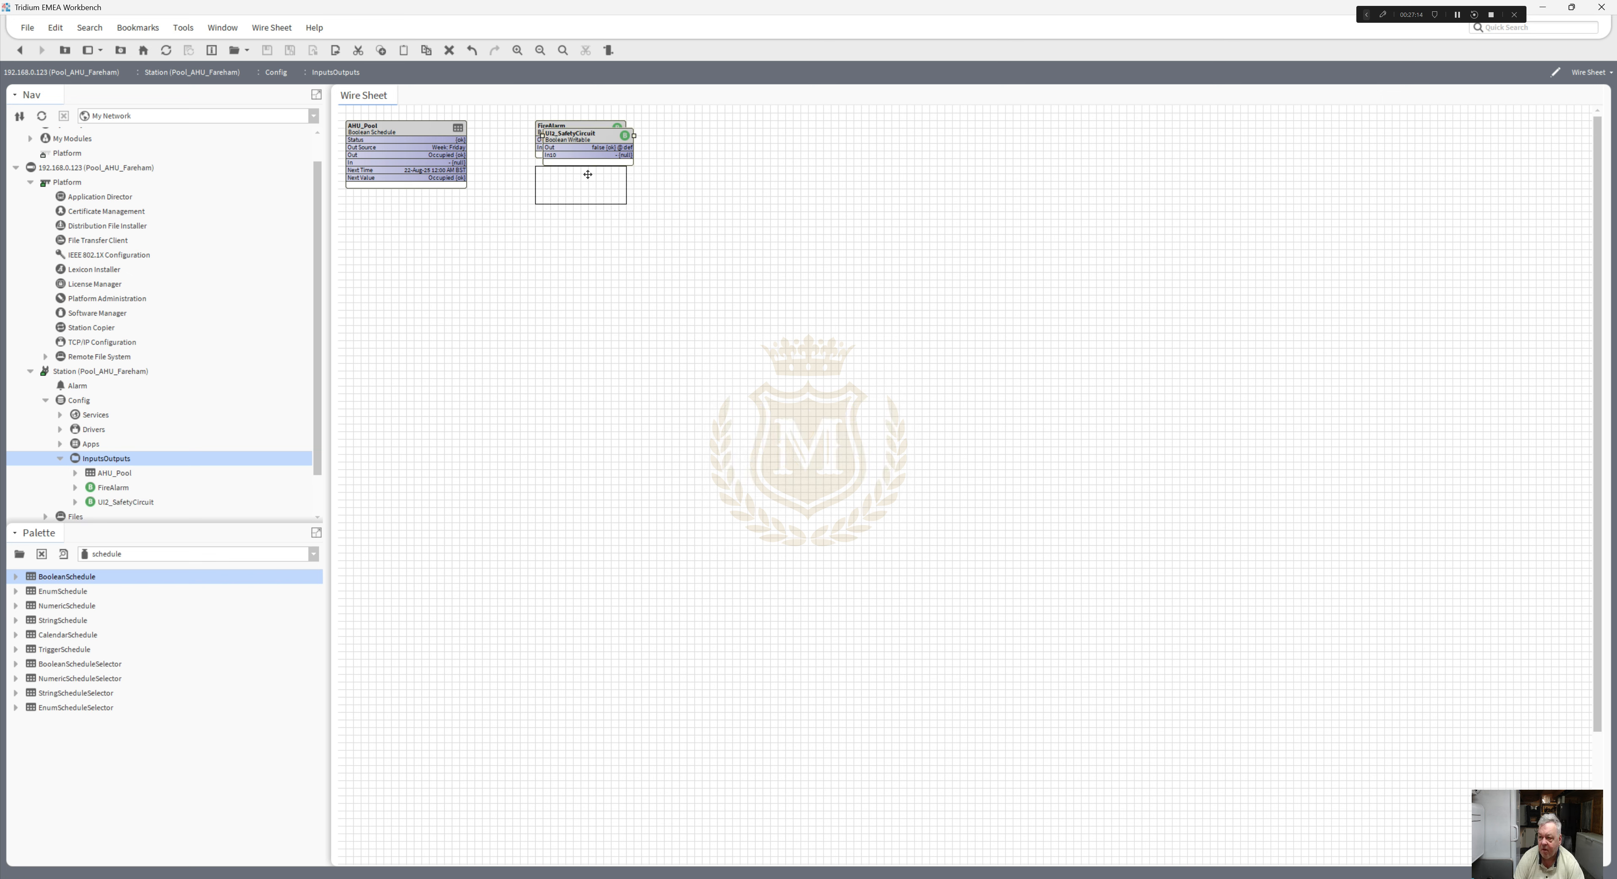
click(590, 179)
- Rename the FireAlarm point on the wire sheet as UI01_FireAlarm
right_click(559, 128)
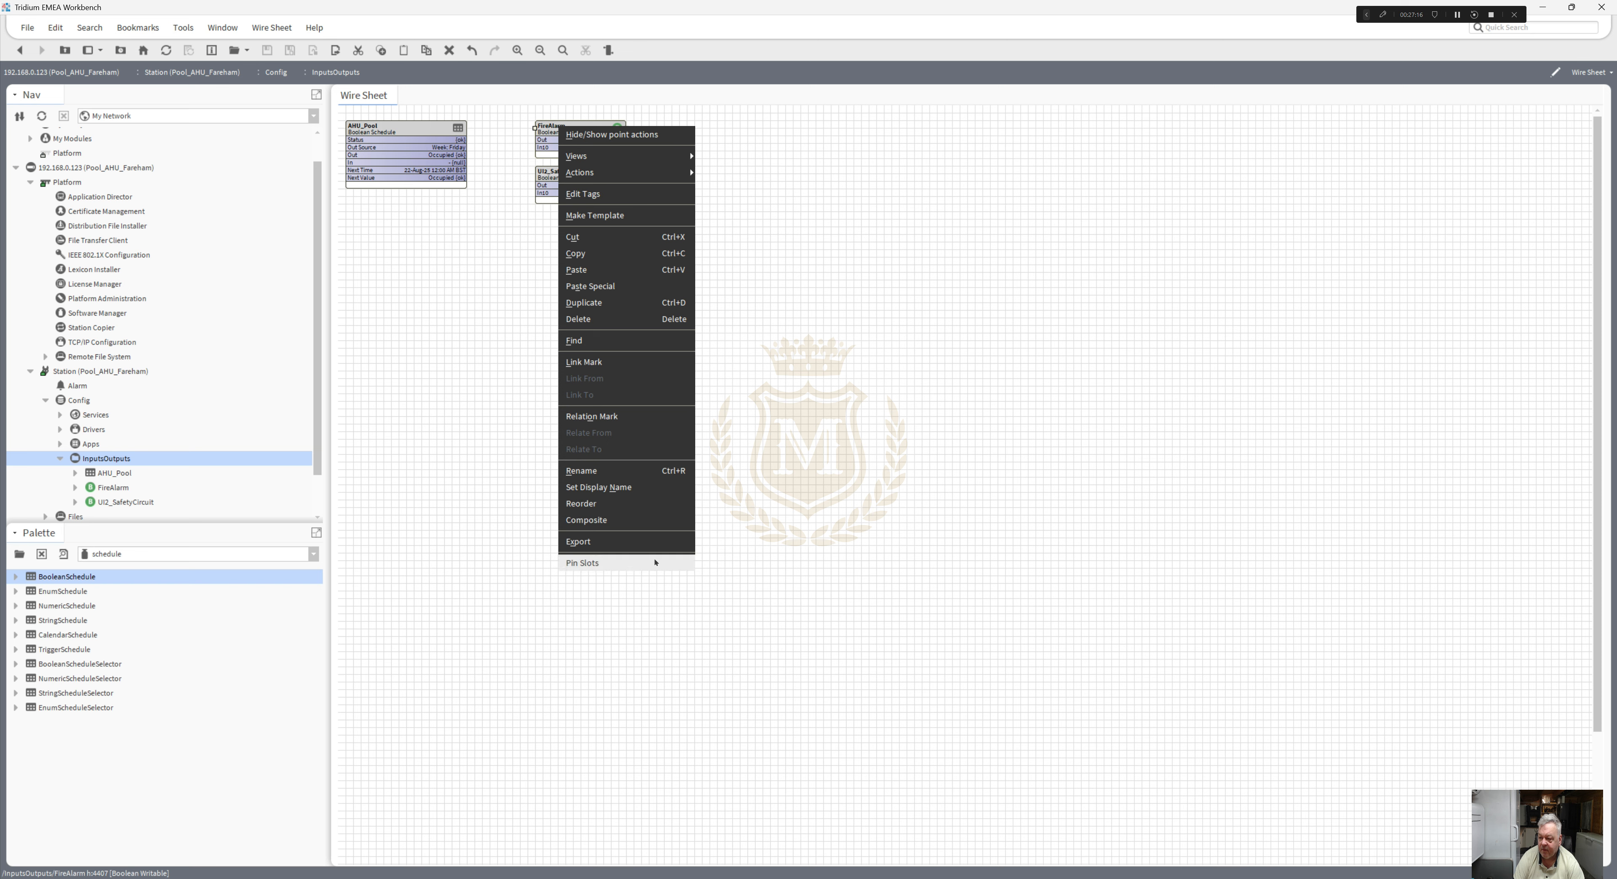
click(640, 471)
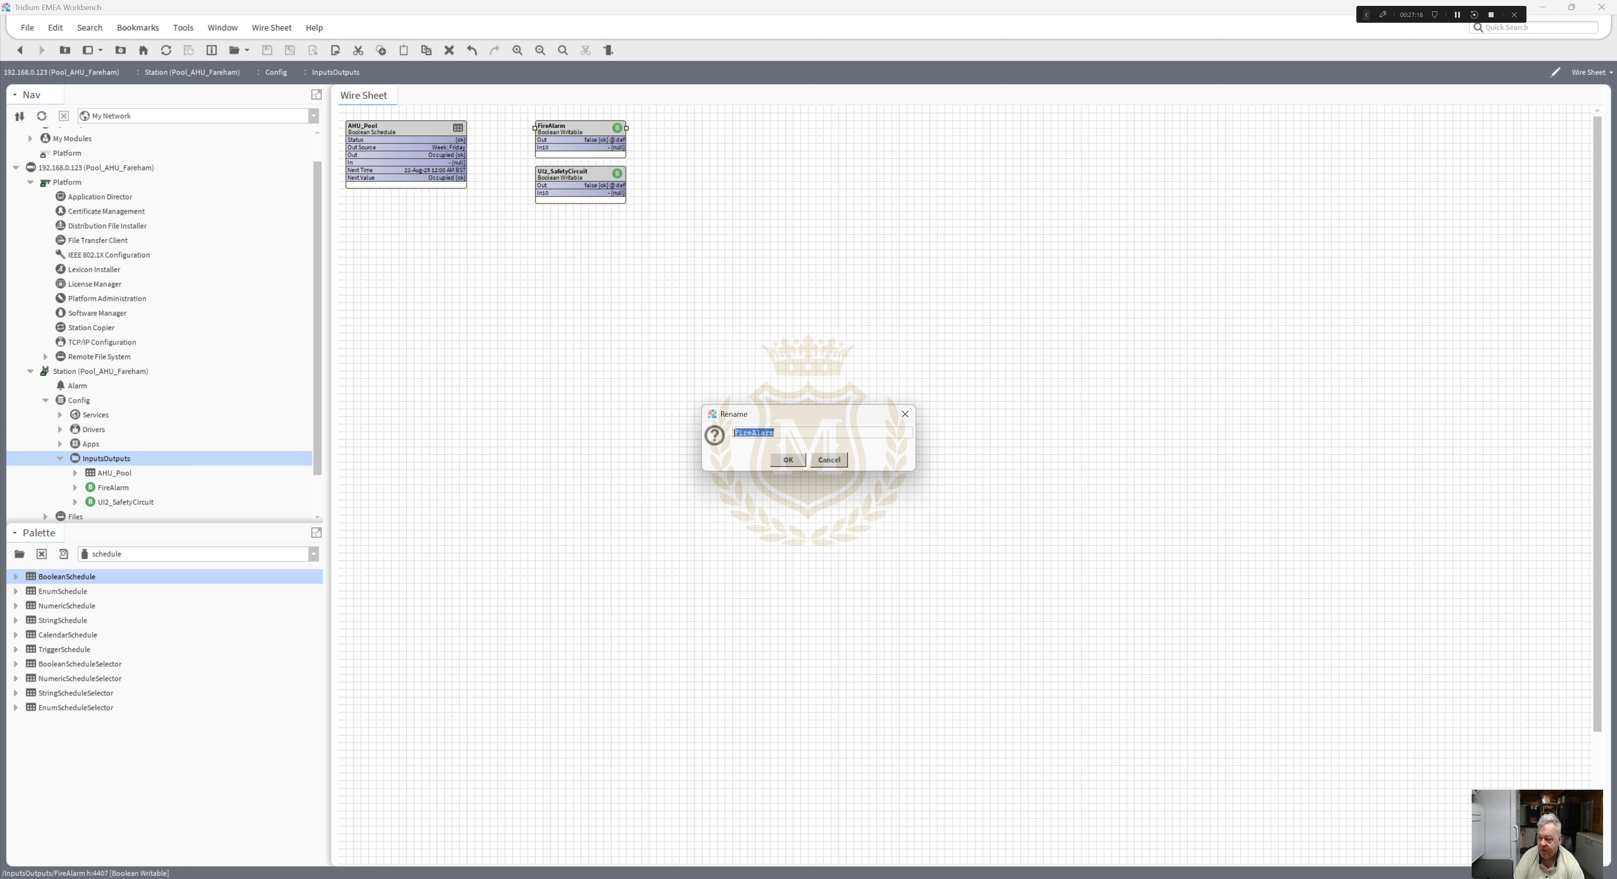
click(735, 433)
text(UIU1_)
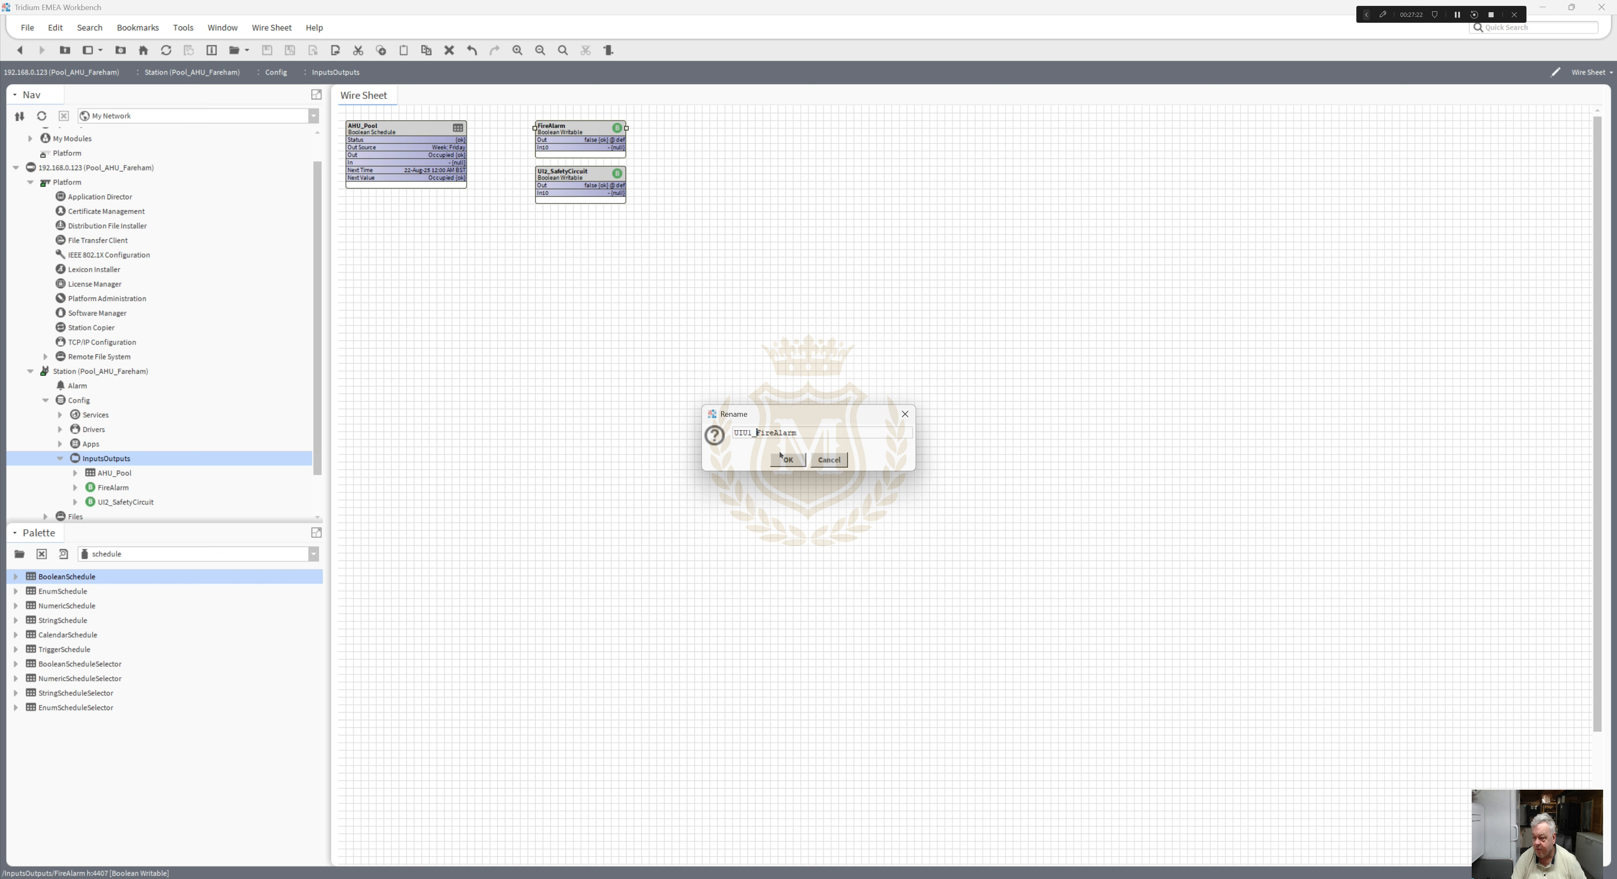
click(747, 432)
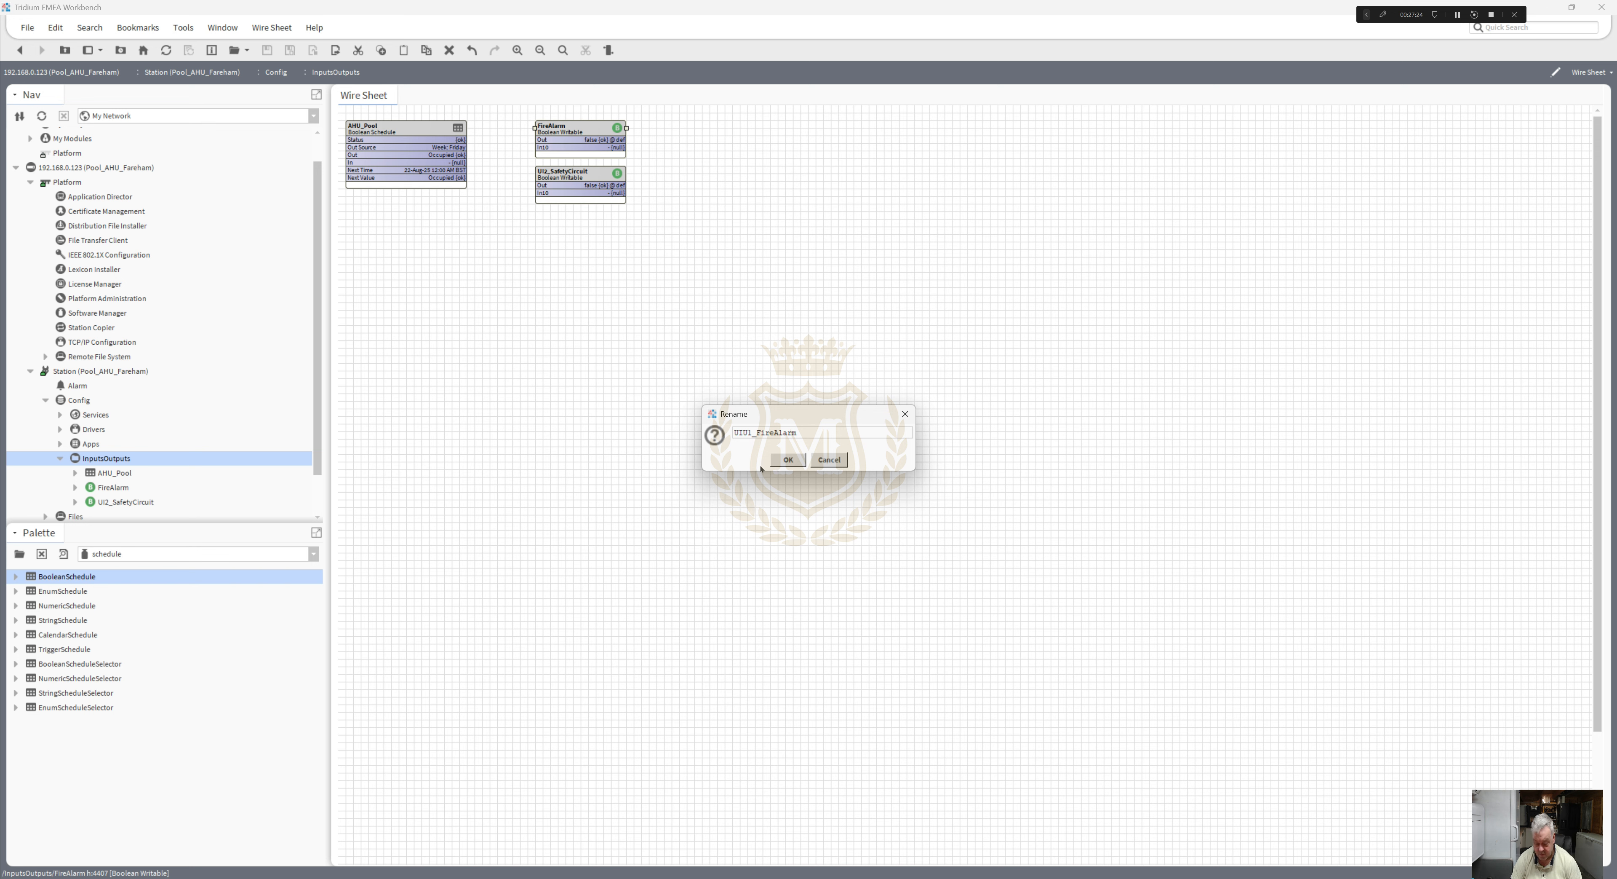
key(BackSpace)
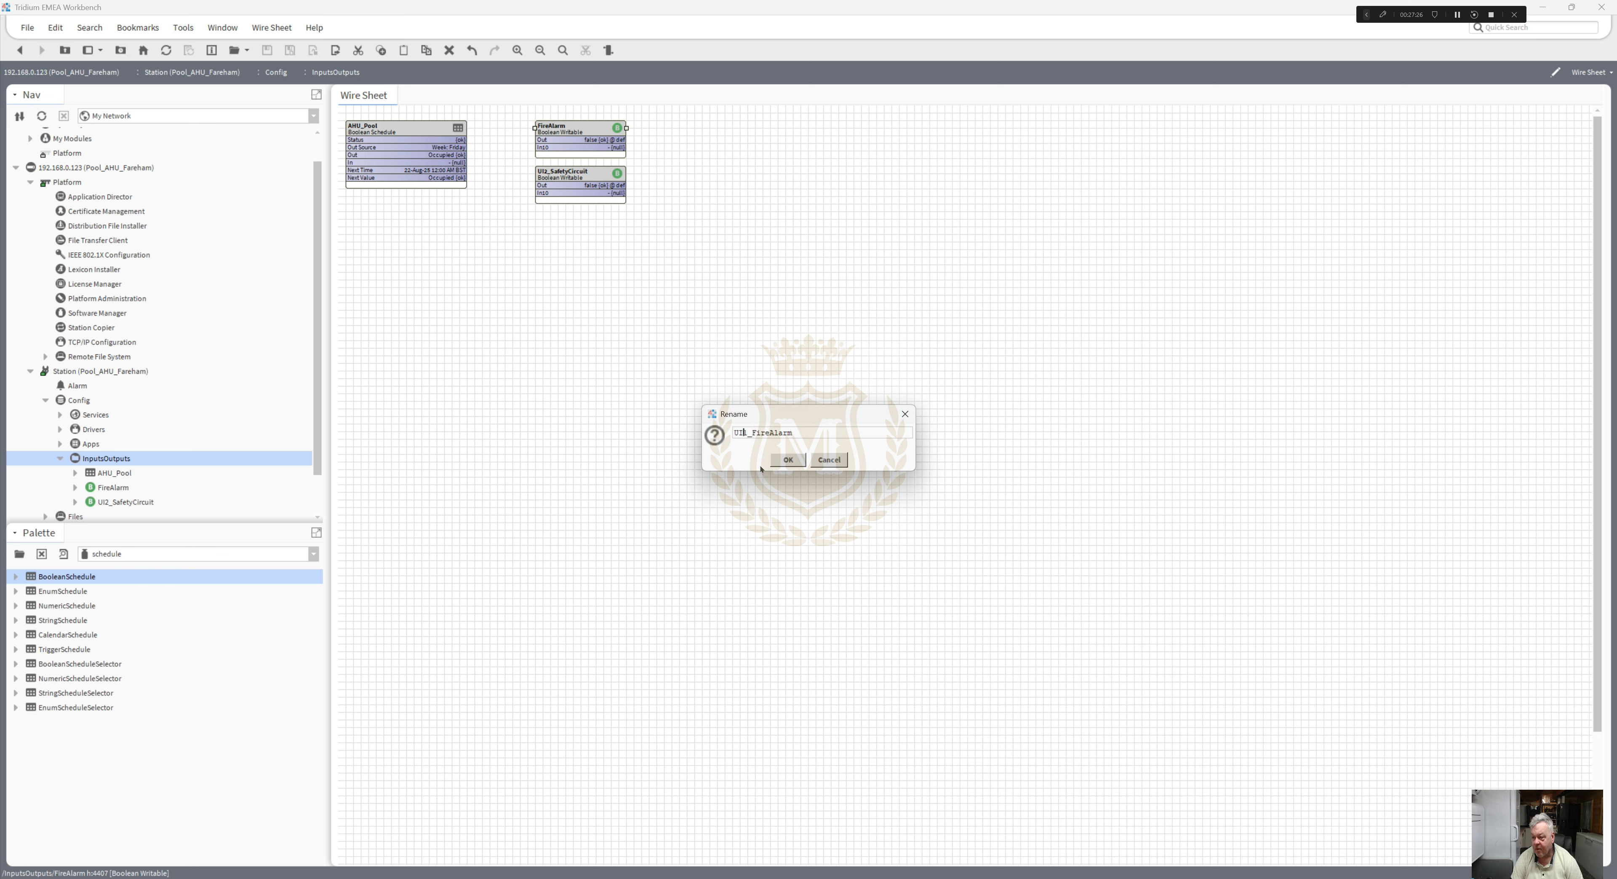
text(0)
click(788, 461)
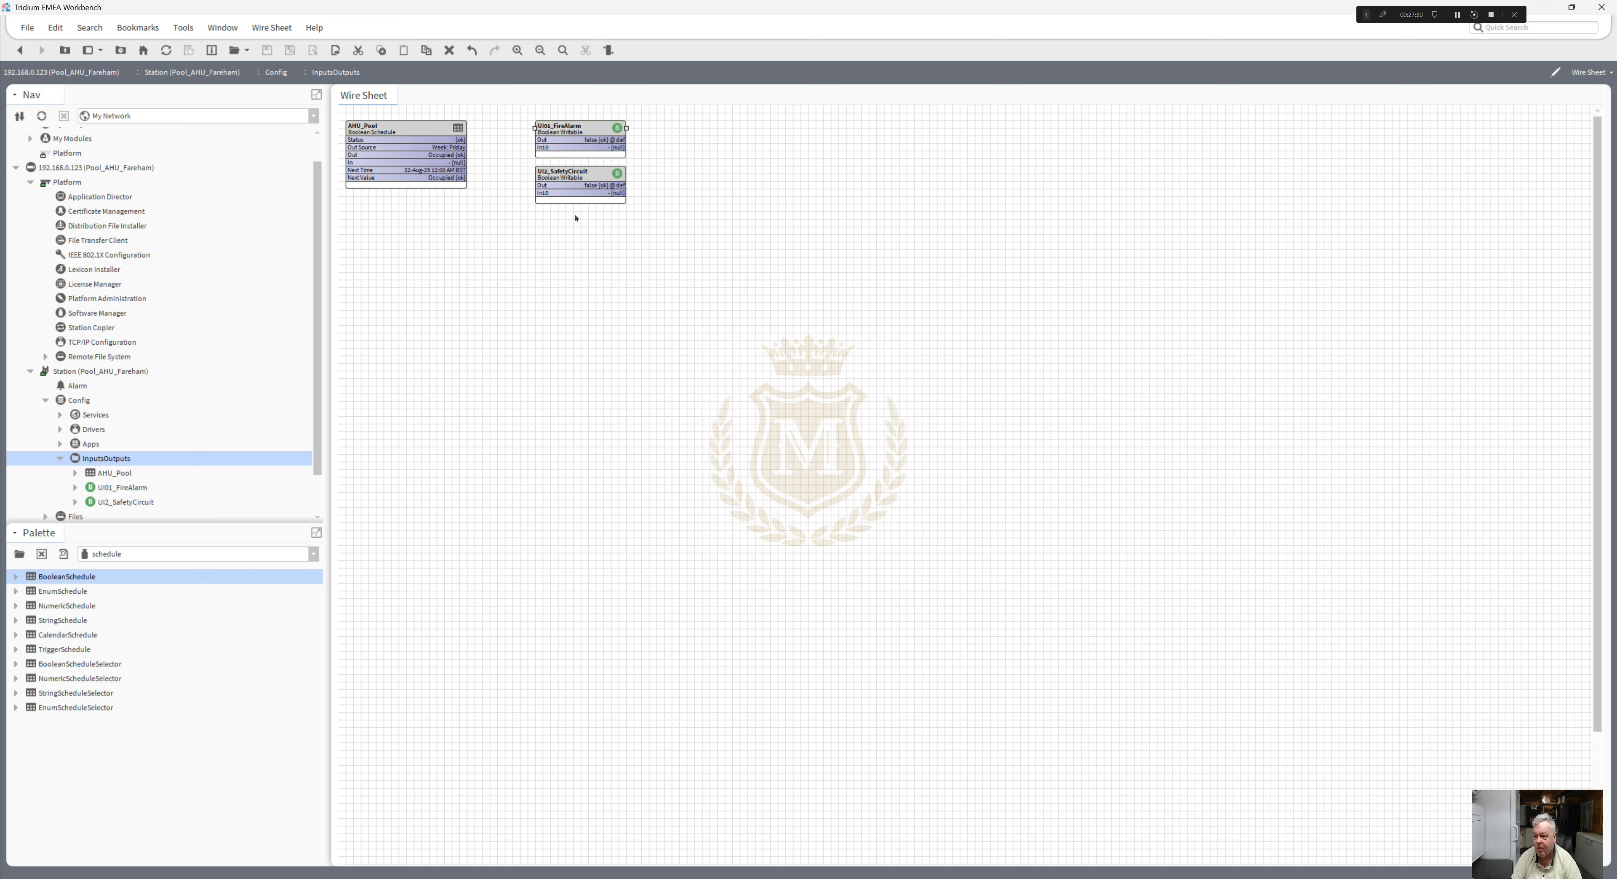
- Rename the UI2_SafetyCircuit point as UI02_SafetyCircuit
right_click(552, 179)
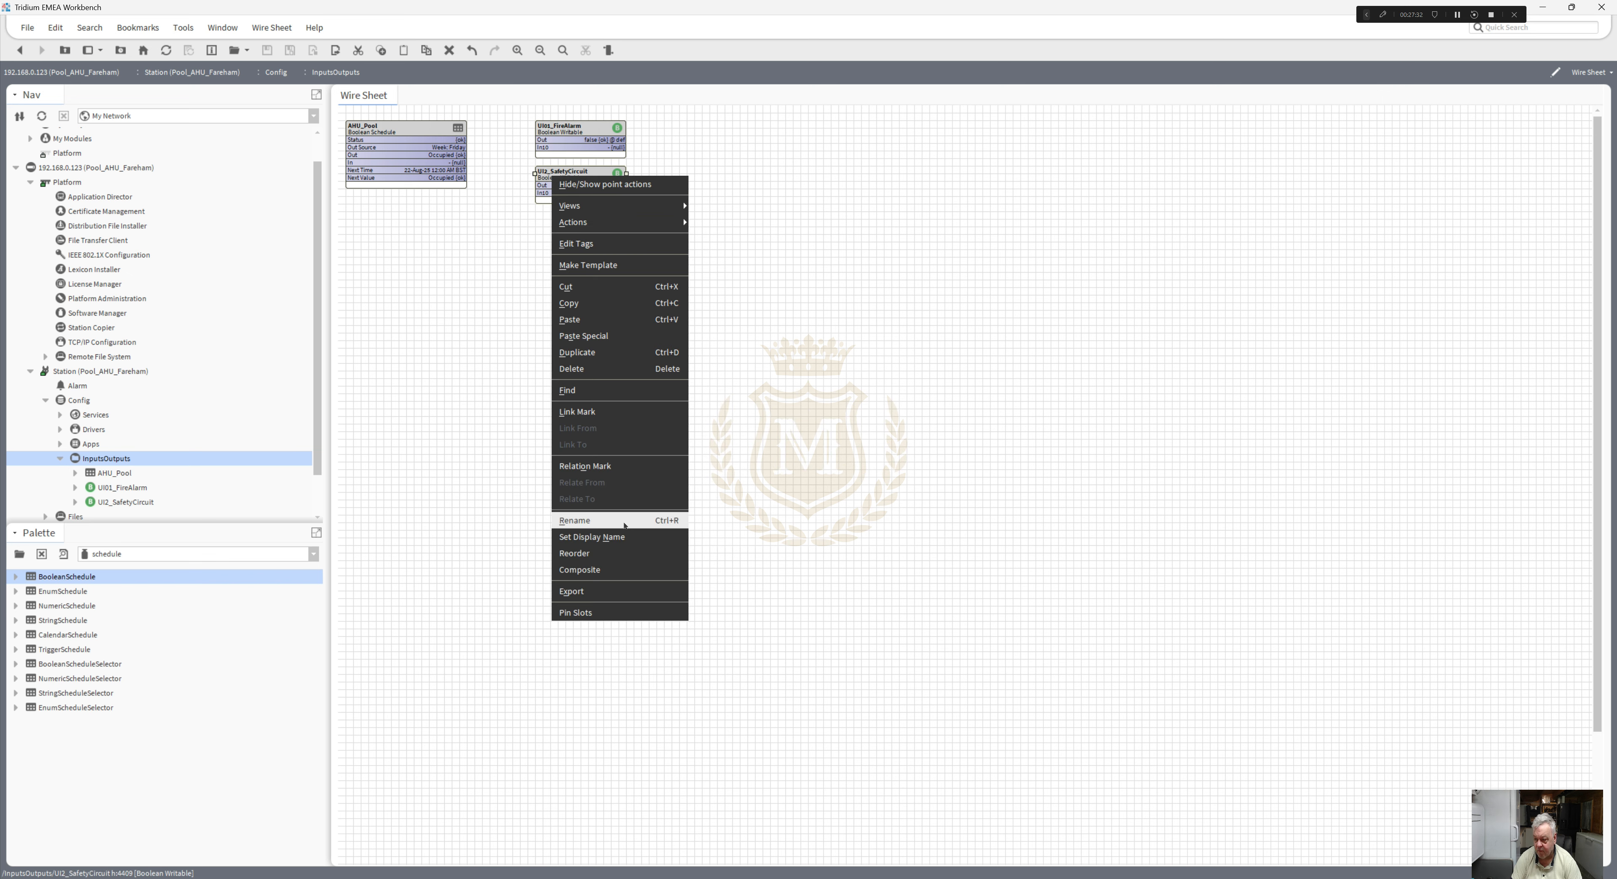
click(590, 520)
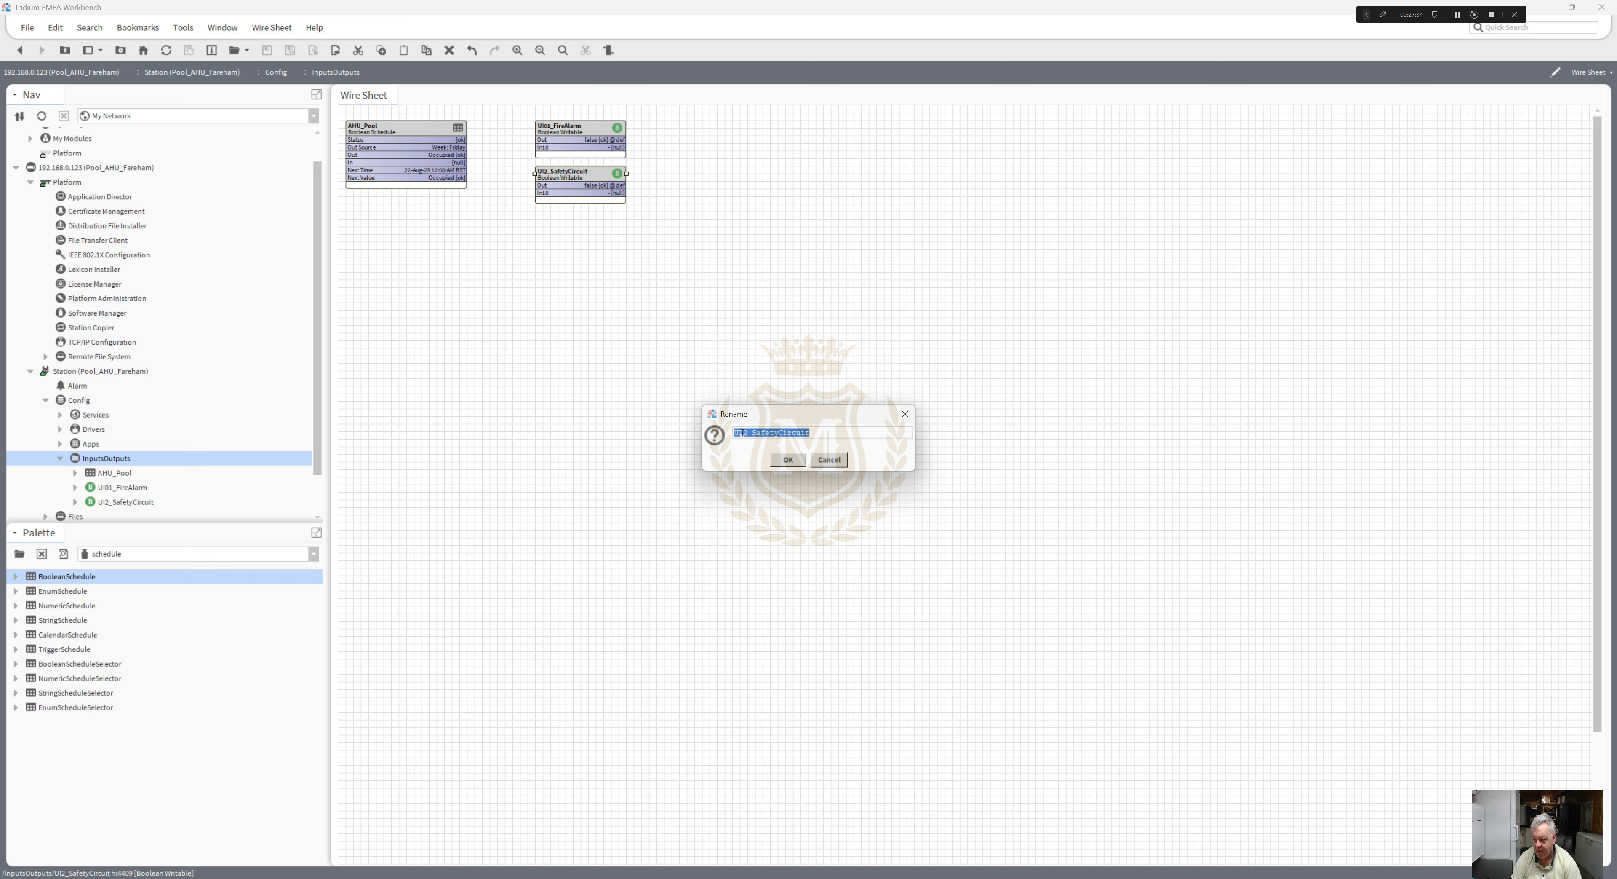
click(743, 432)
text(0)
click(788, 460)
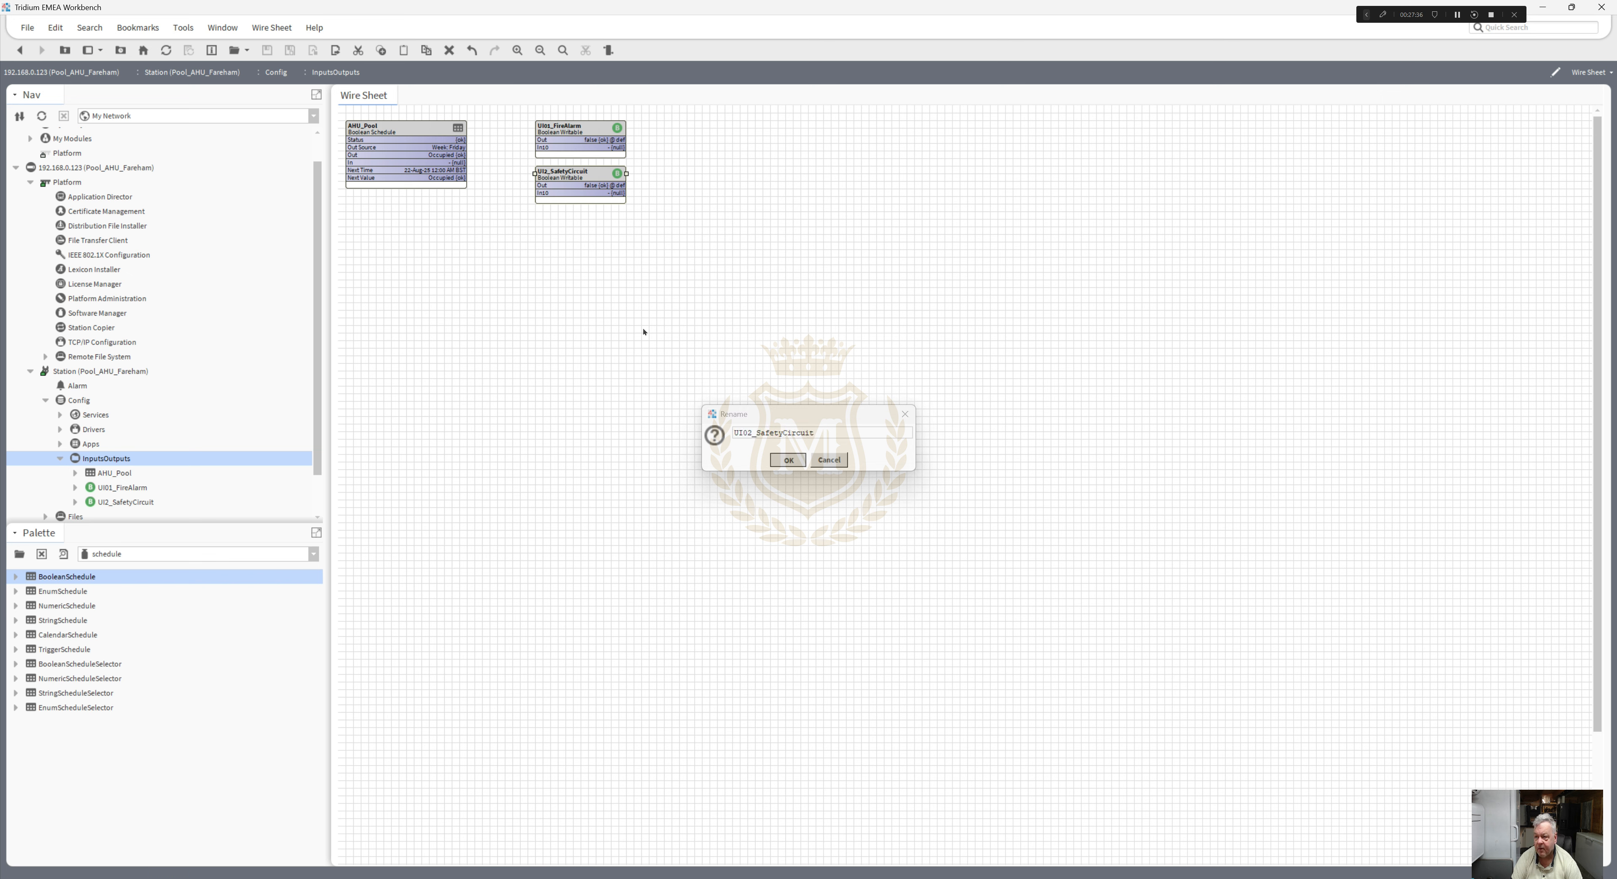
- Duplicate the UI02_SafetyCircuit point as UI03_Spare and place the copy directly below it
right_click(566, 179)
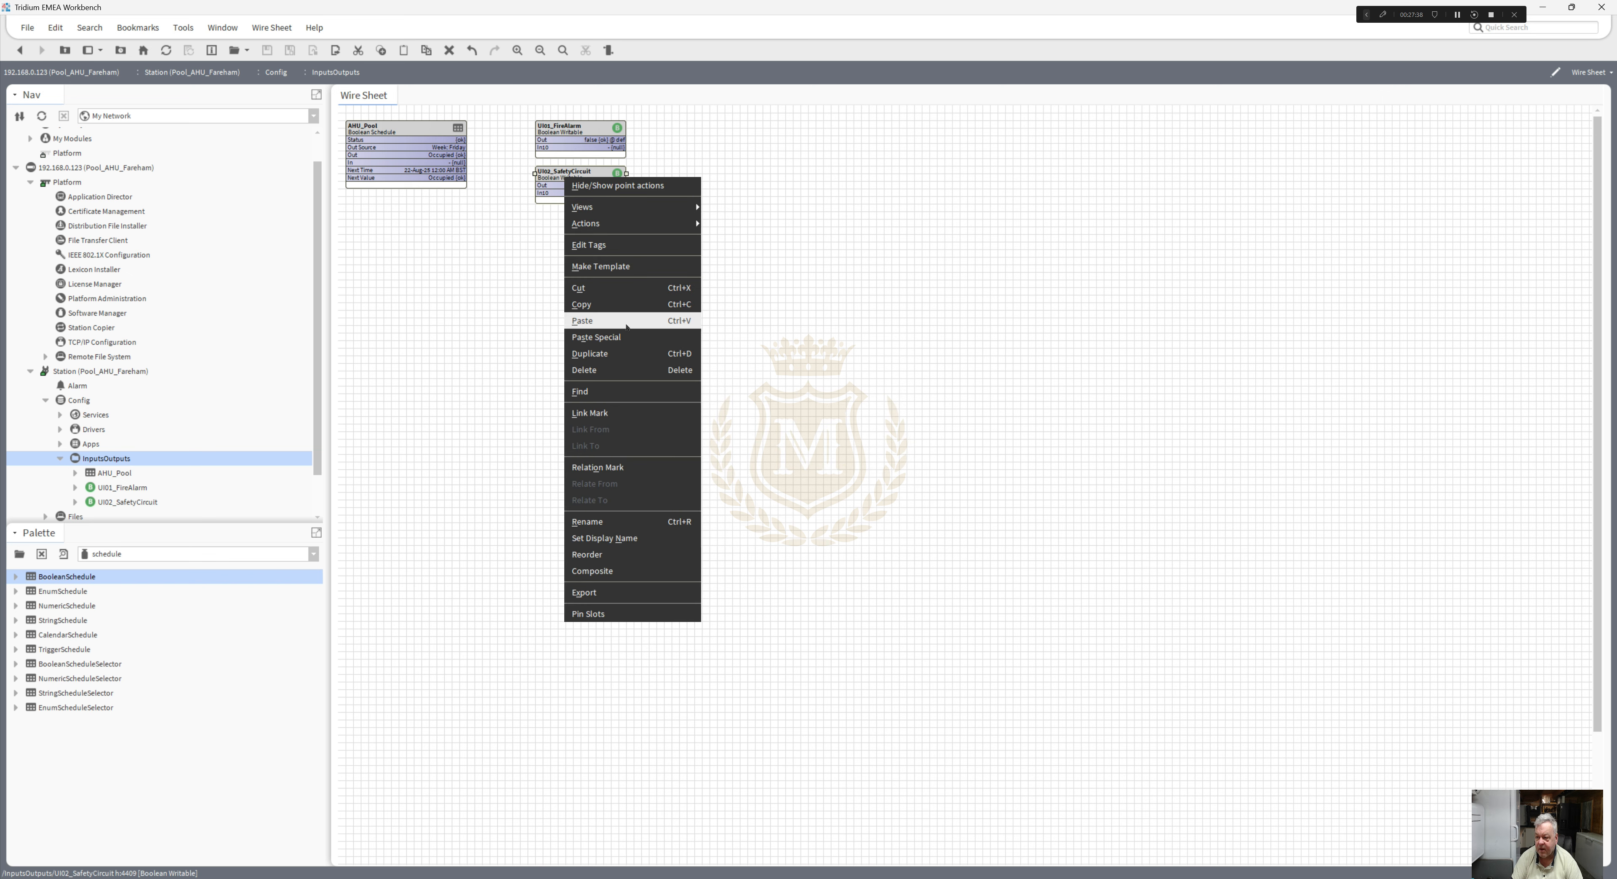
click(628, 354)
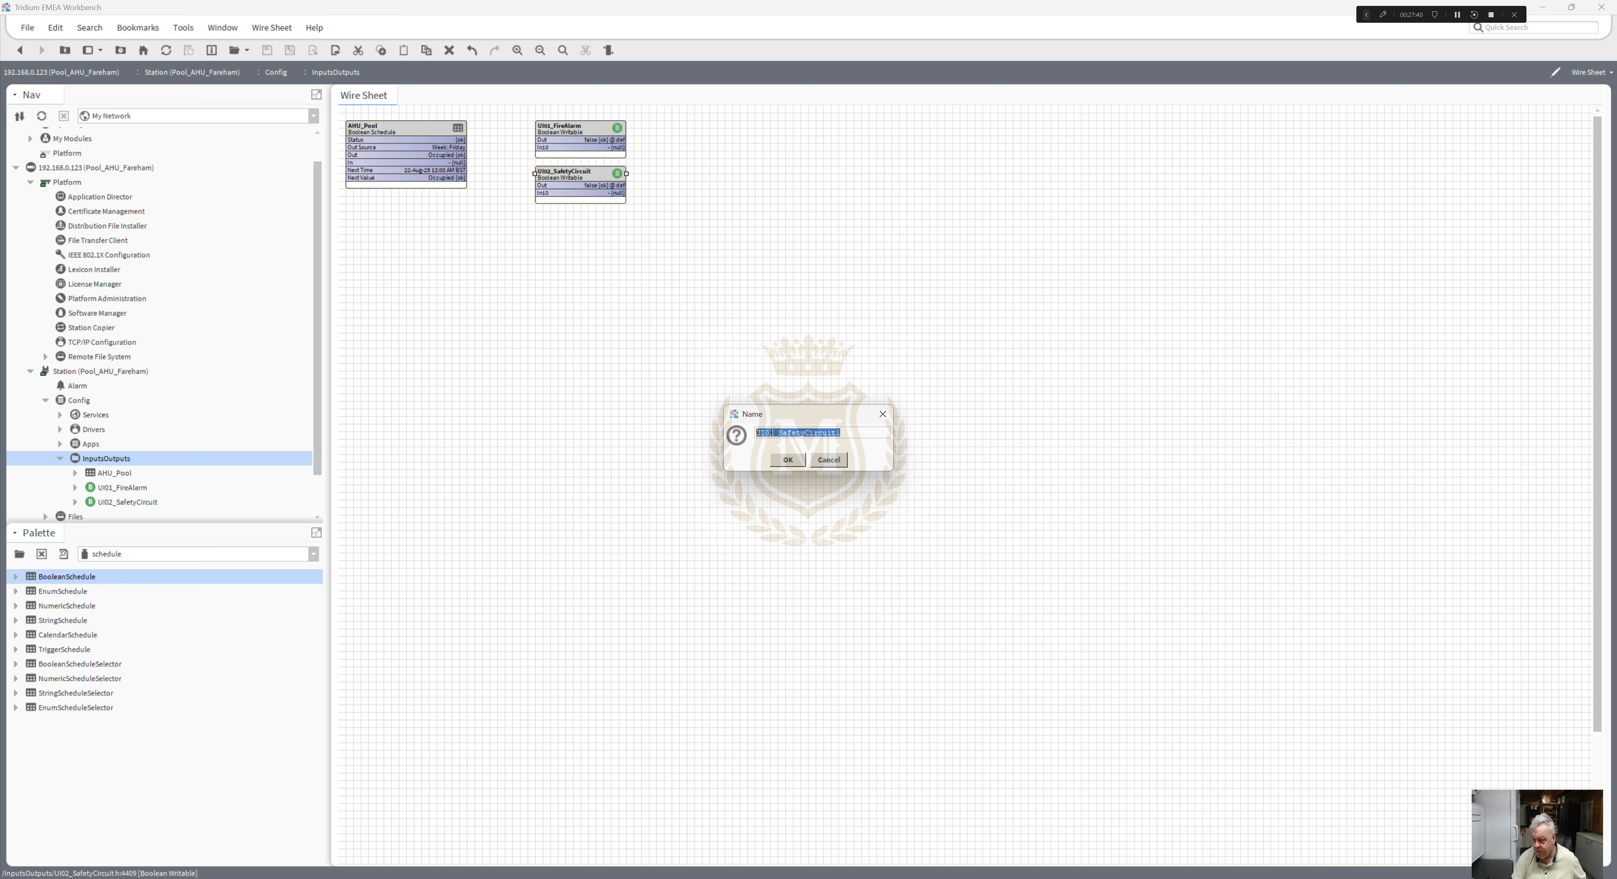
drag(771, 433, 983, 428)
text(3)
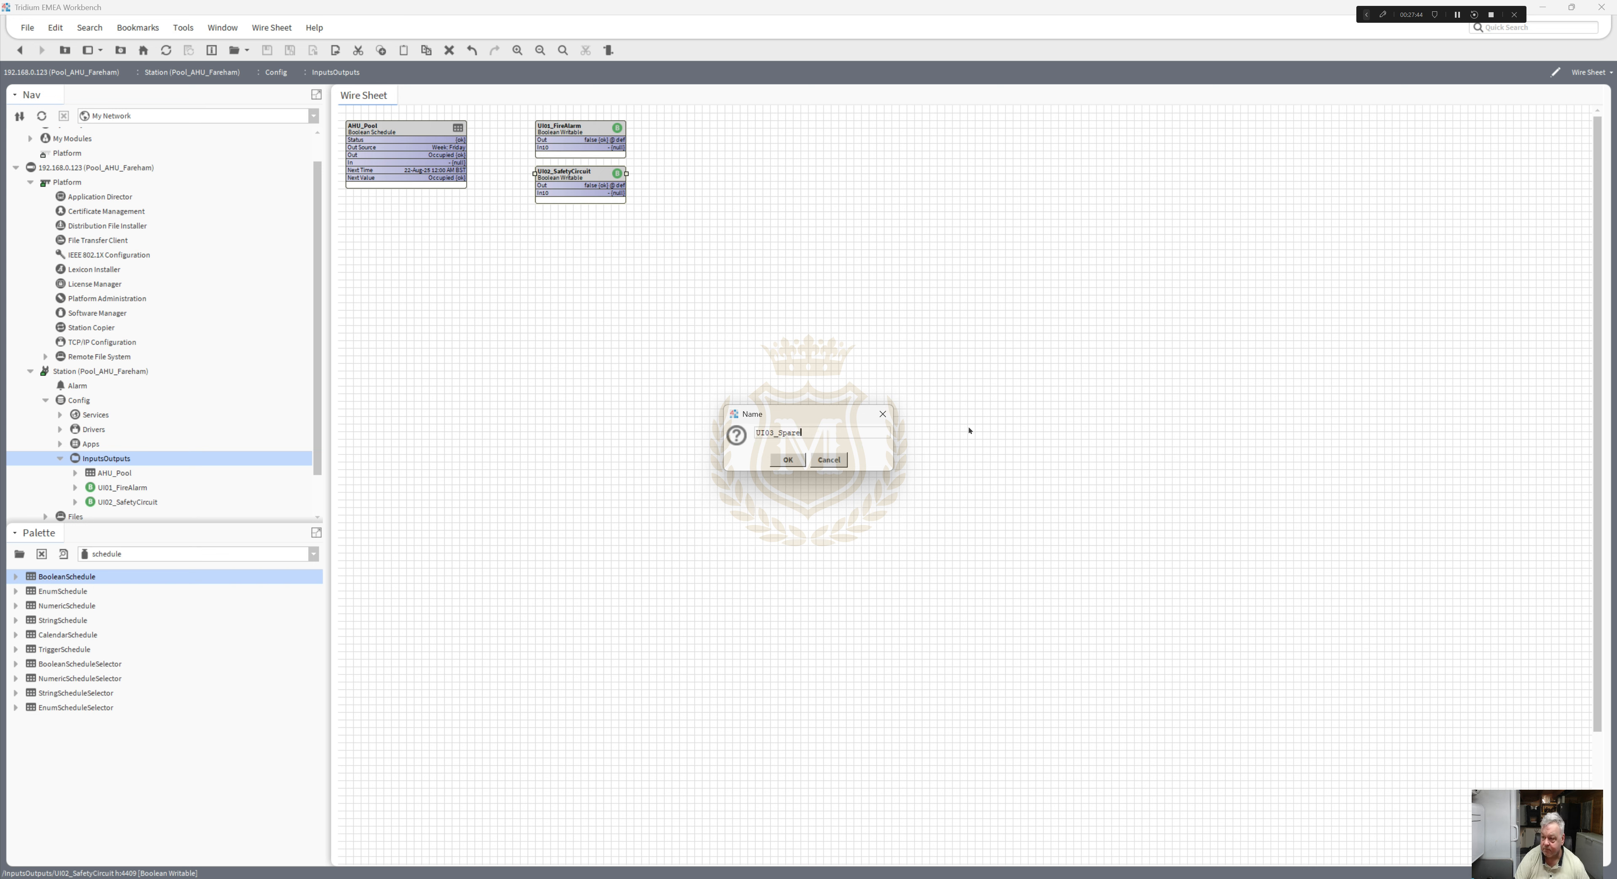
text(_Spare)
click(800, 461)
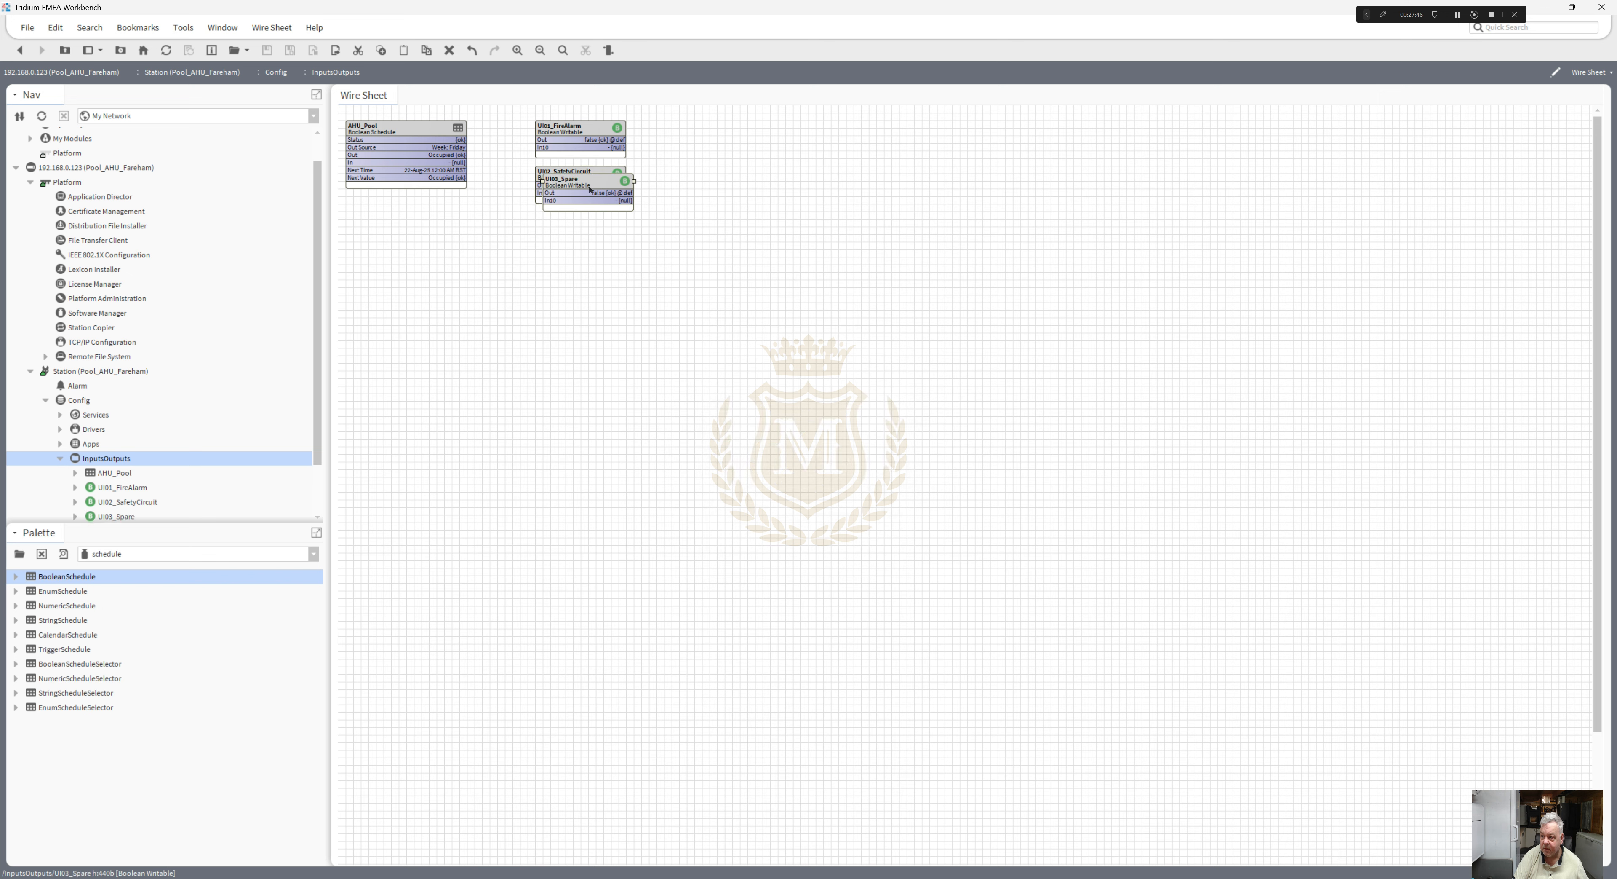
drag(579, 220, 573, 221)
- Duplicate the UI03_Spare point as UI04_Spare and place the copy at the foot of the column of points
right_click(575, 220)
click(614, 397)
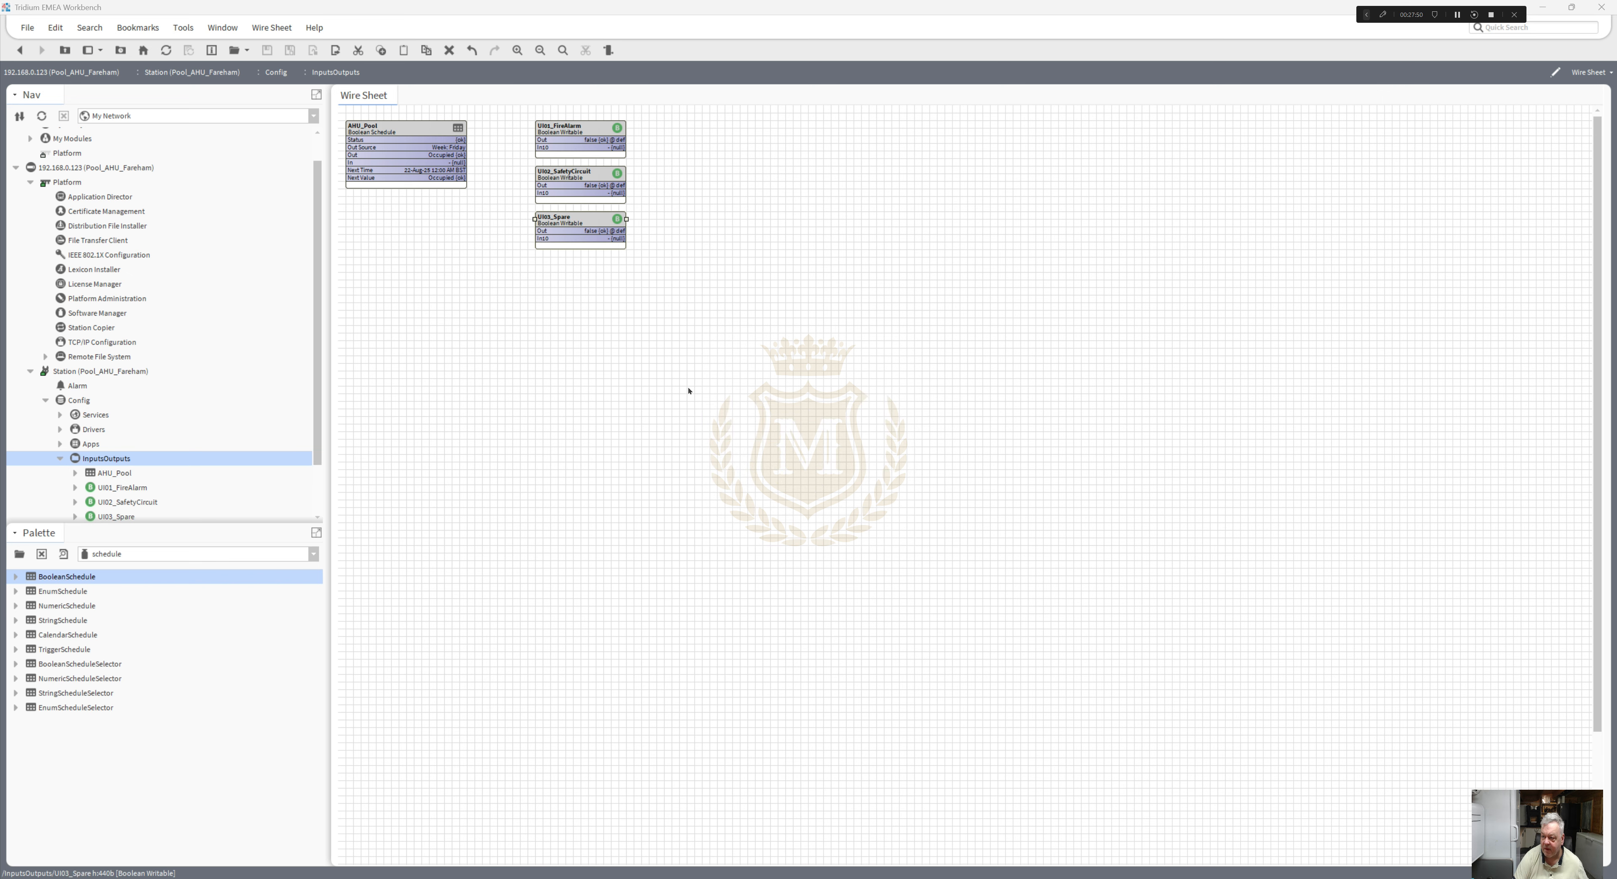
drag(771, 433, 775, 433)
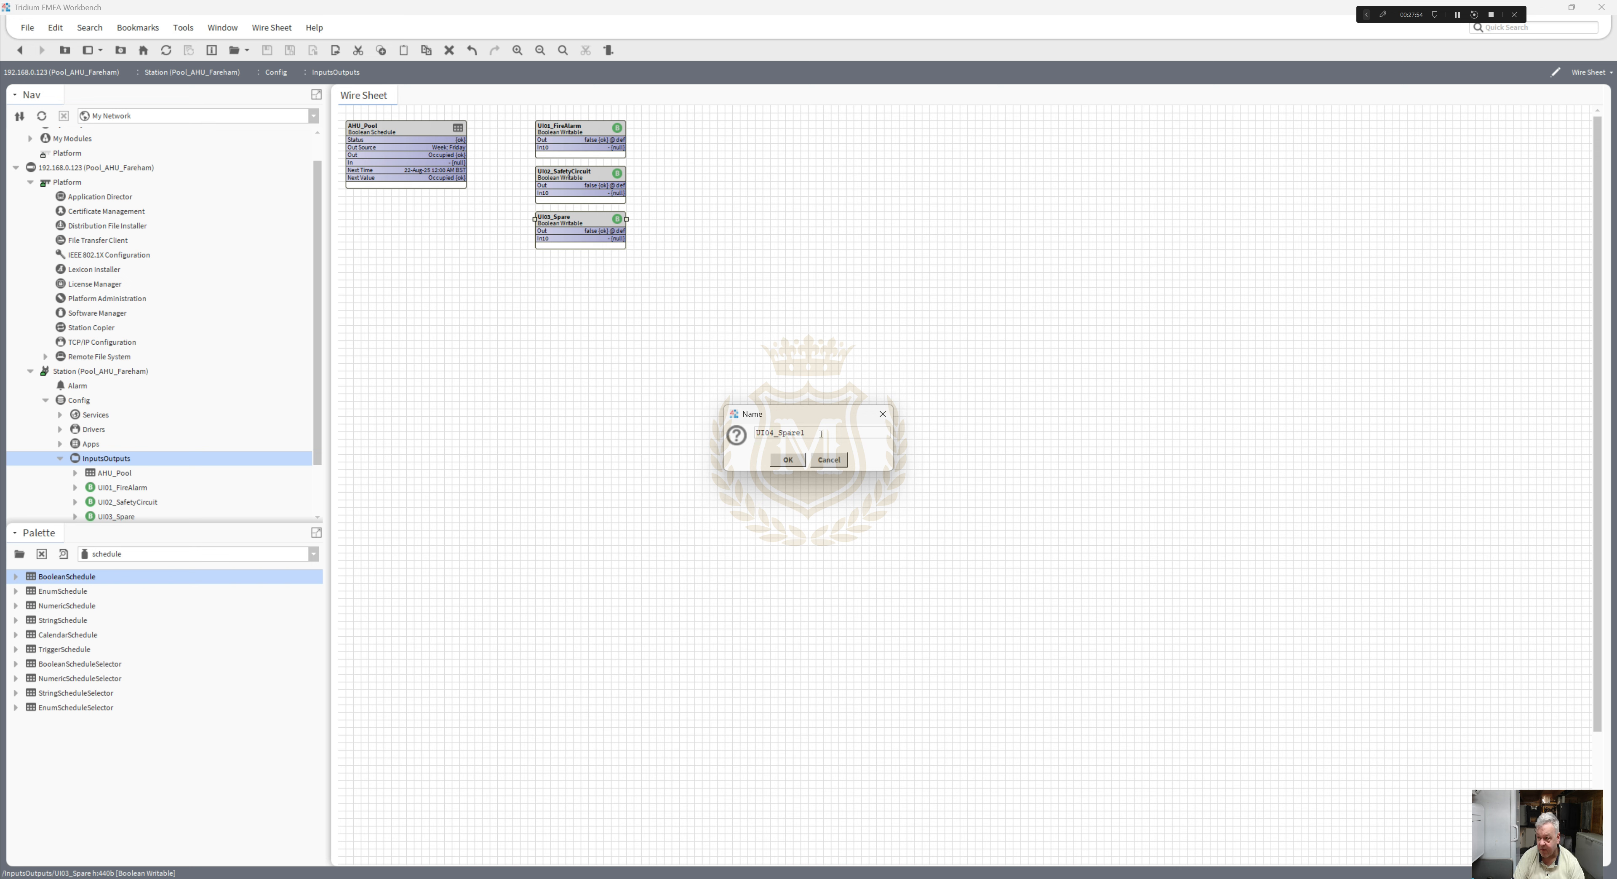
click(803, 459)
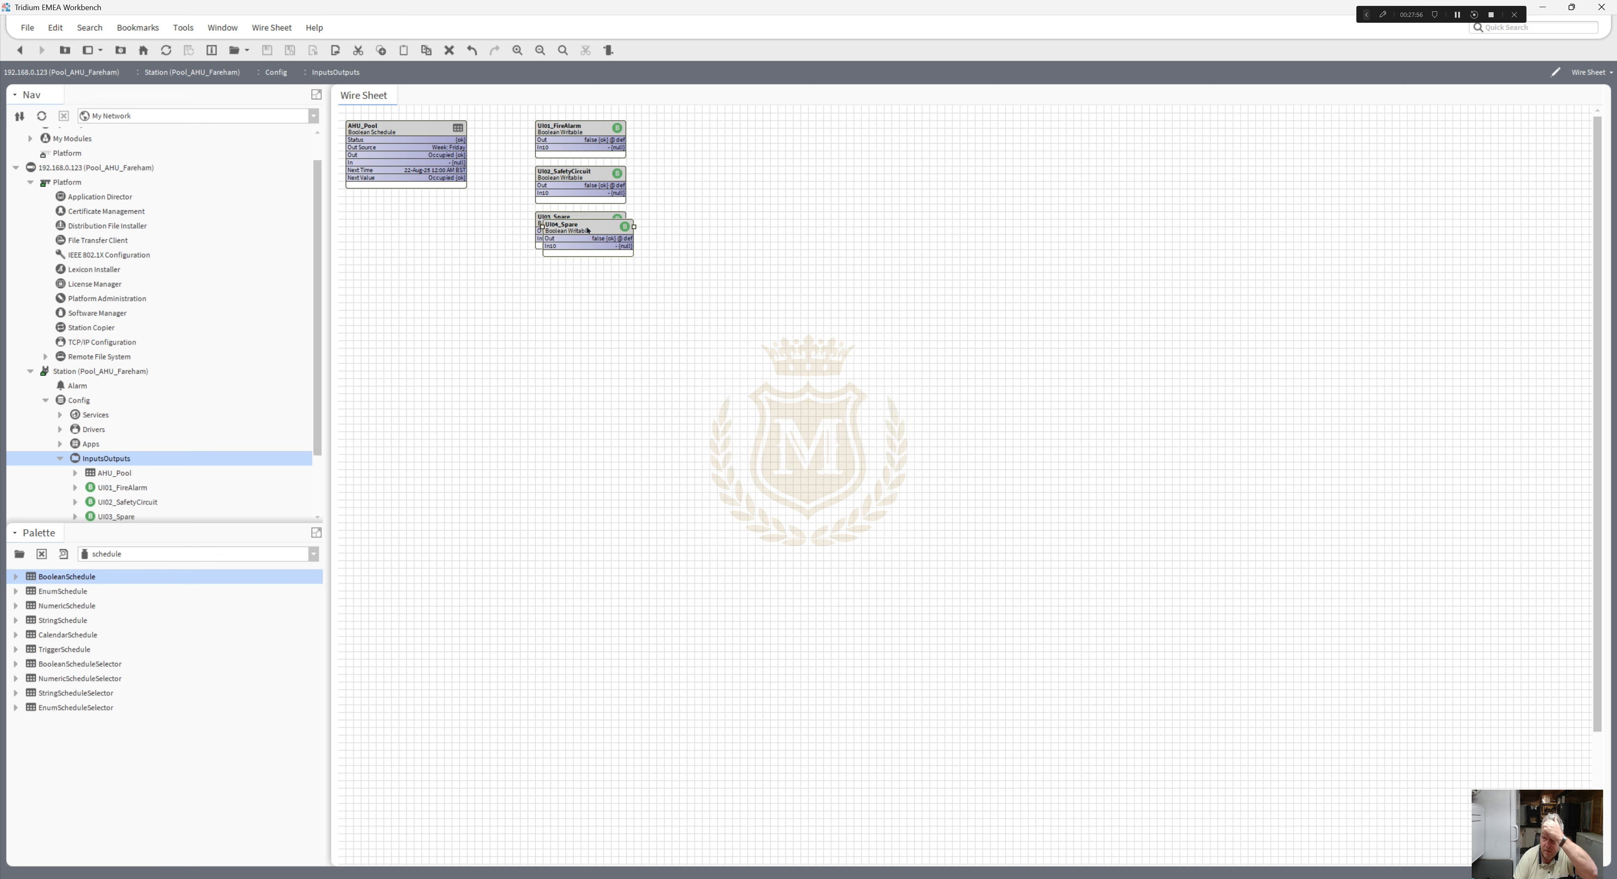
drag(587, 231, 581, 264)
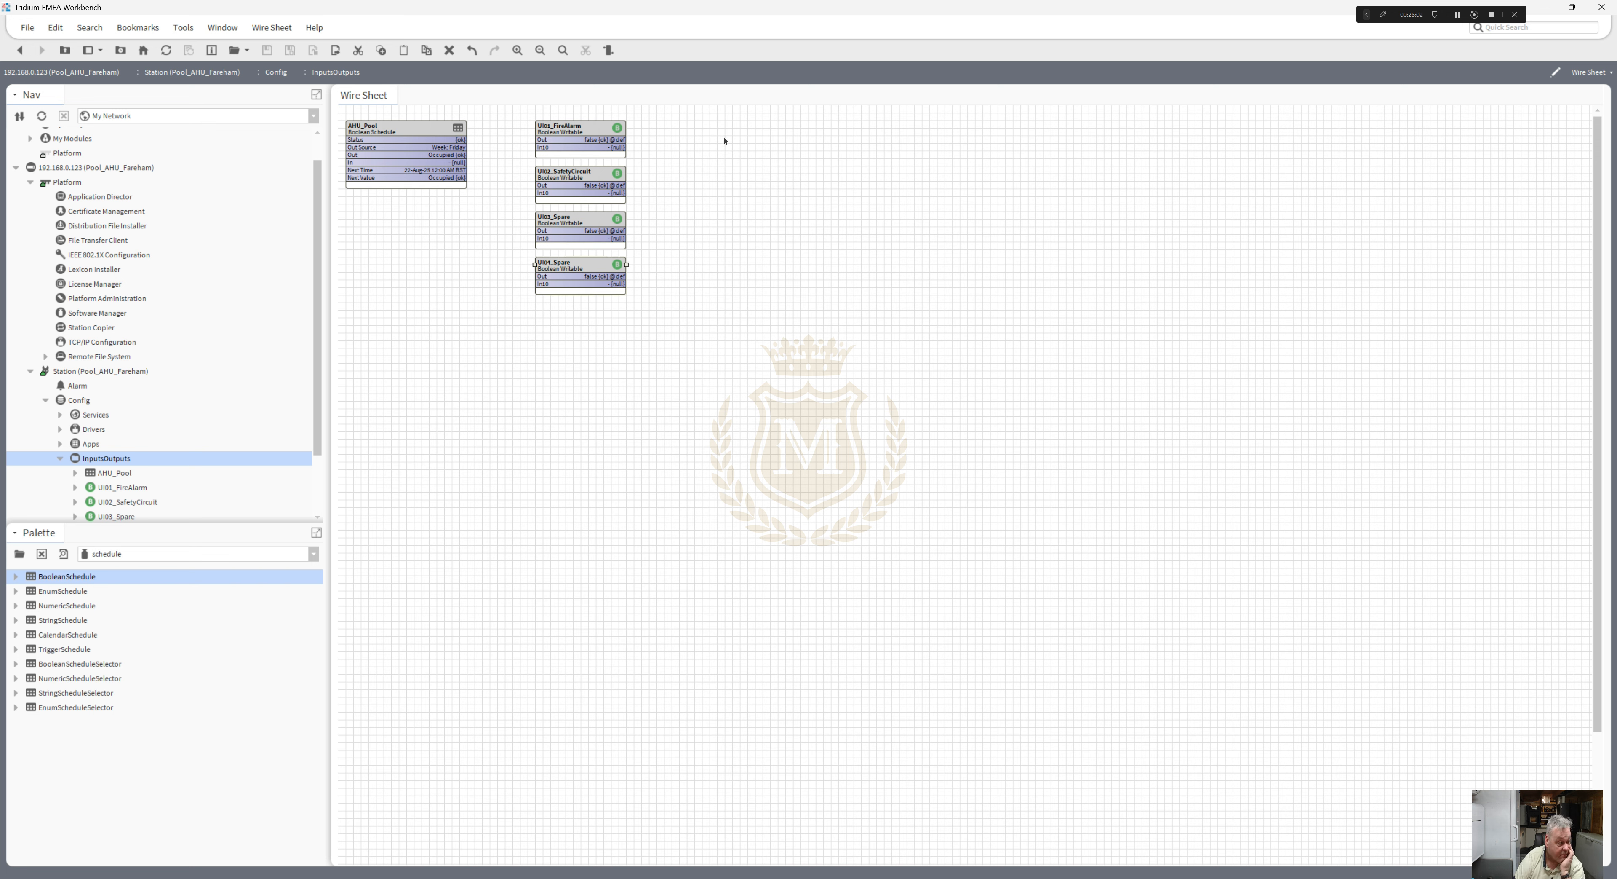
- Add a NumericWritable point named UI01_MainPoolExtractTemp to the wire sheet, beside the column of Boolean points
right_click(676, 118)
mouse_move(722, 122)
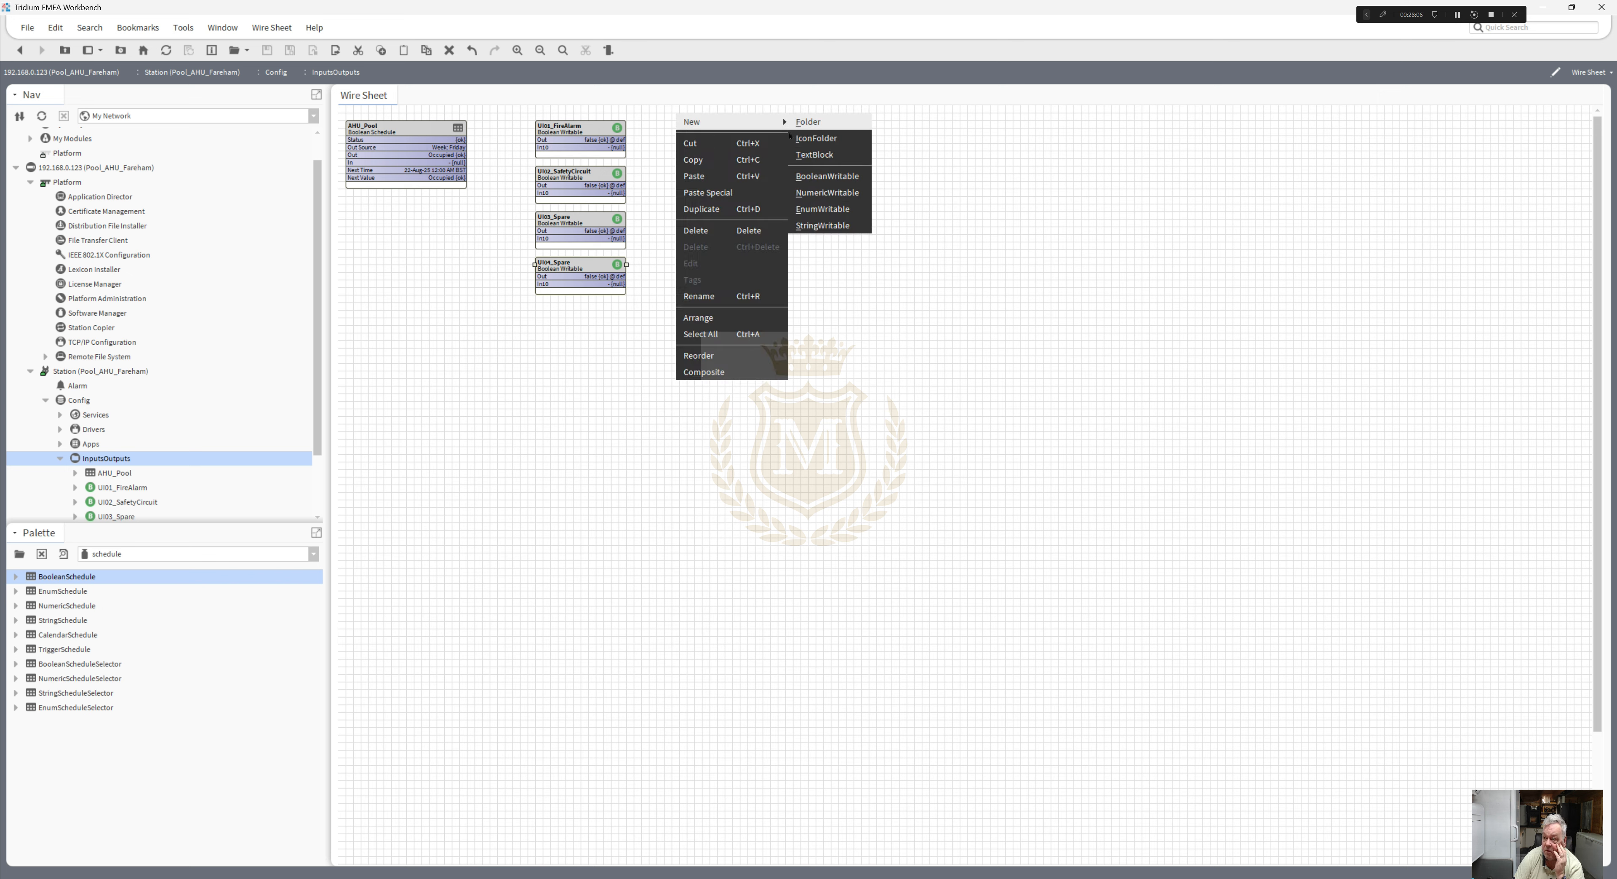
click(831, 192)
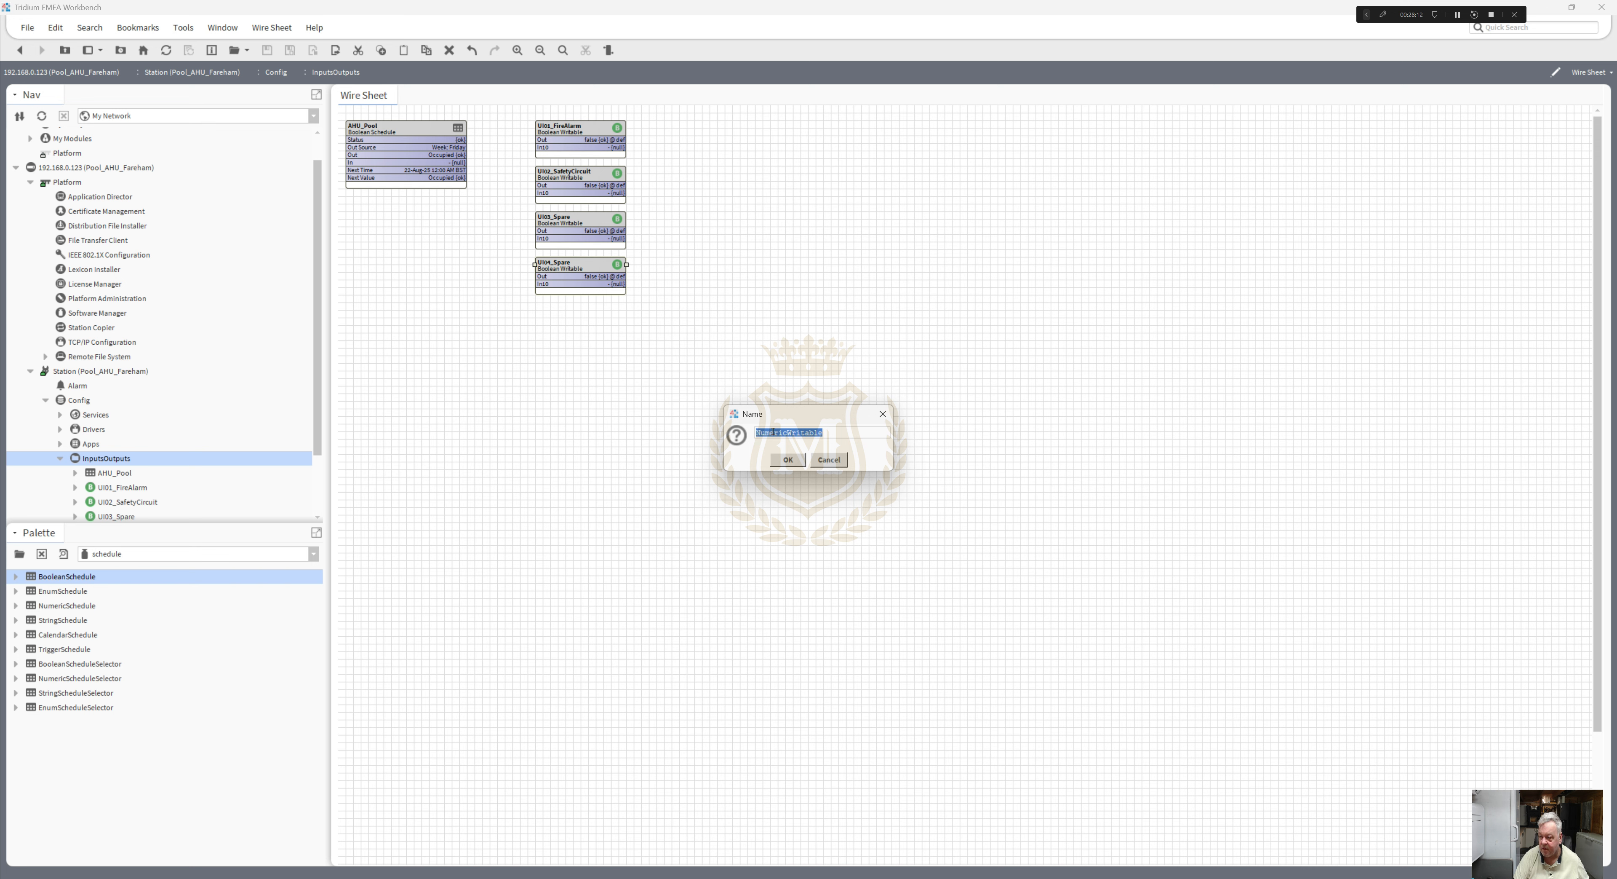
text(UI01_)
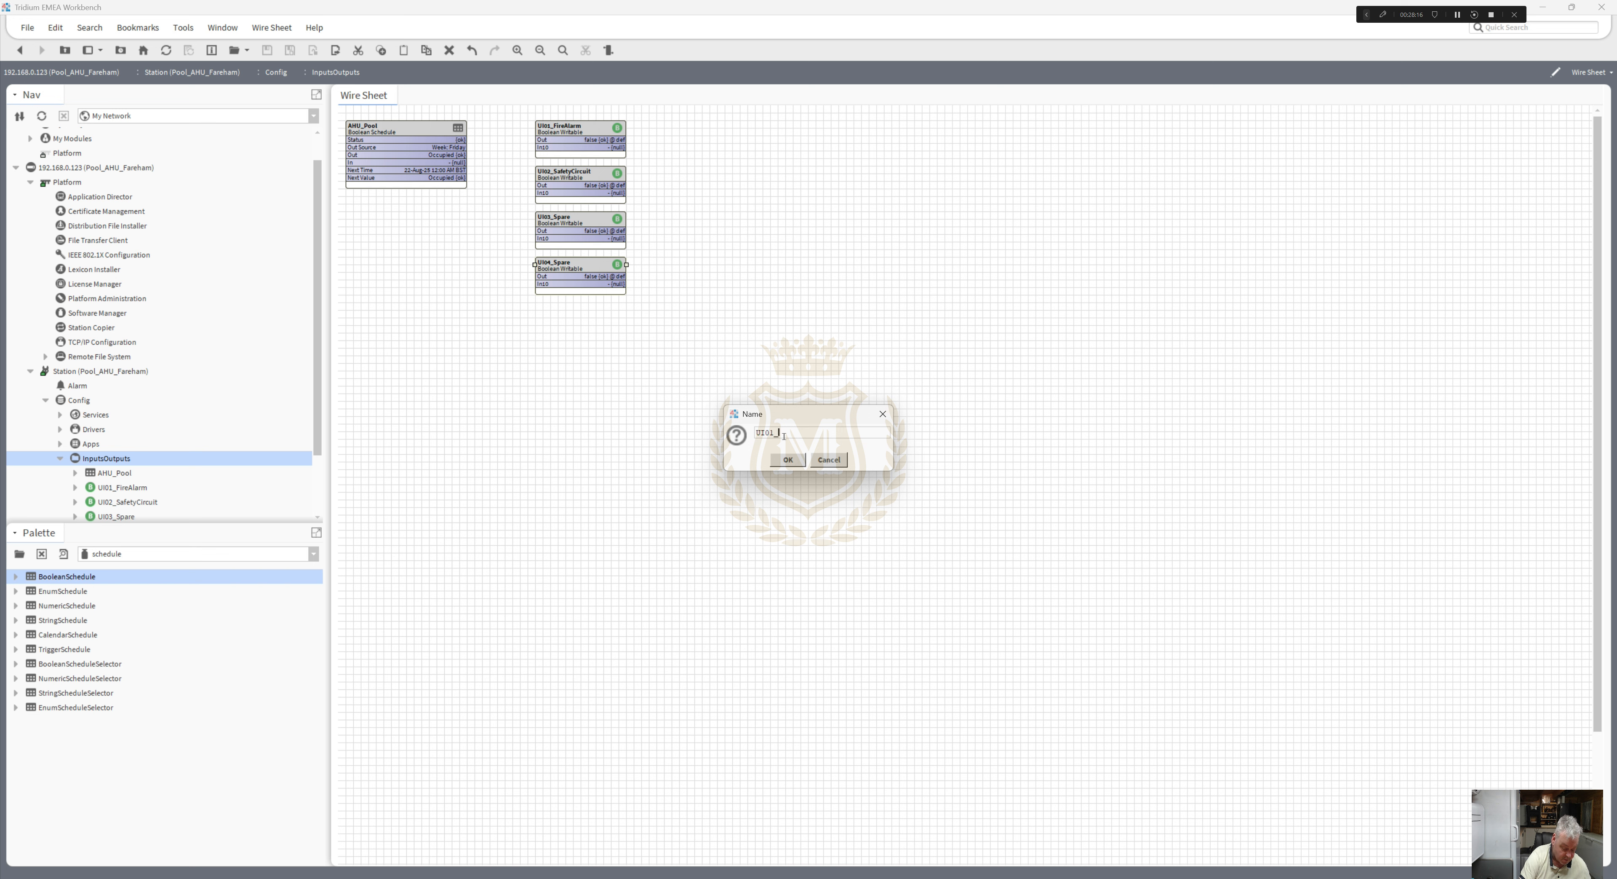
text(MainPool)
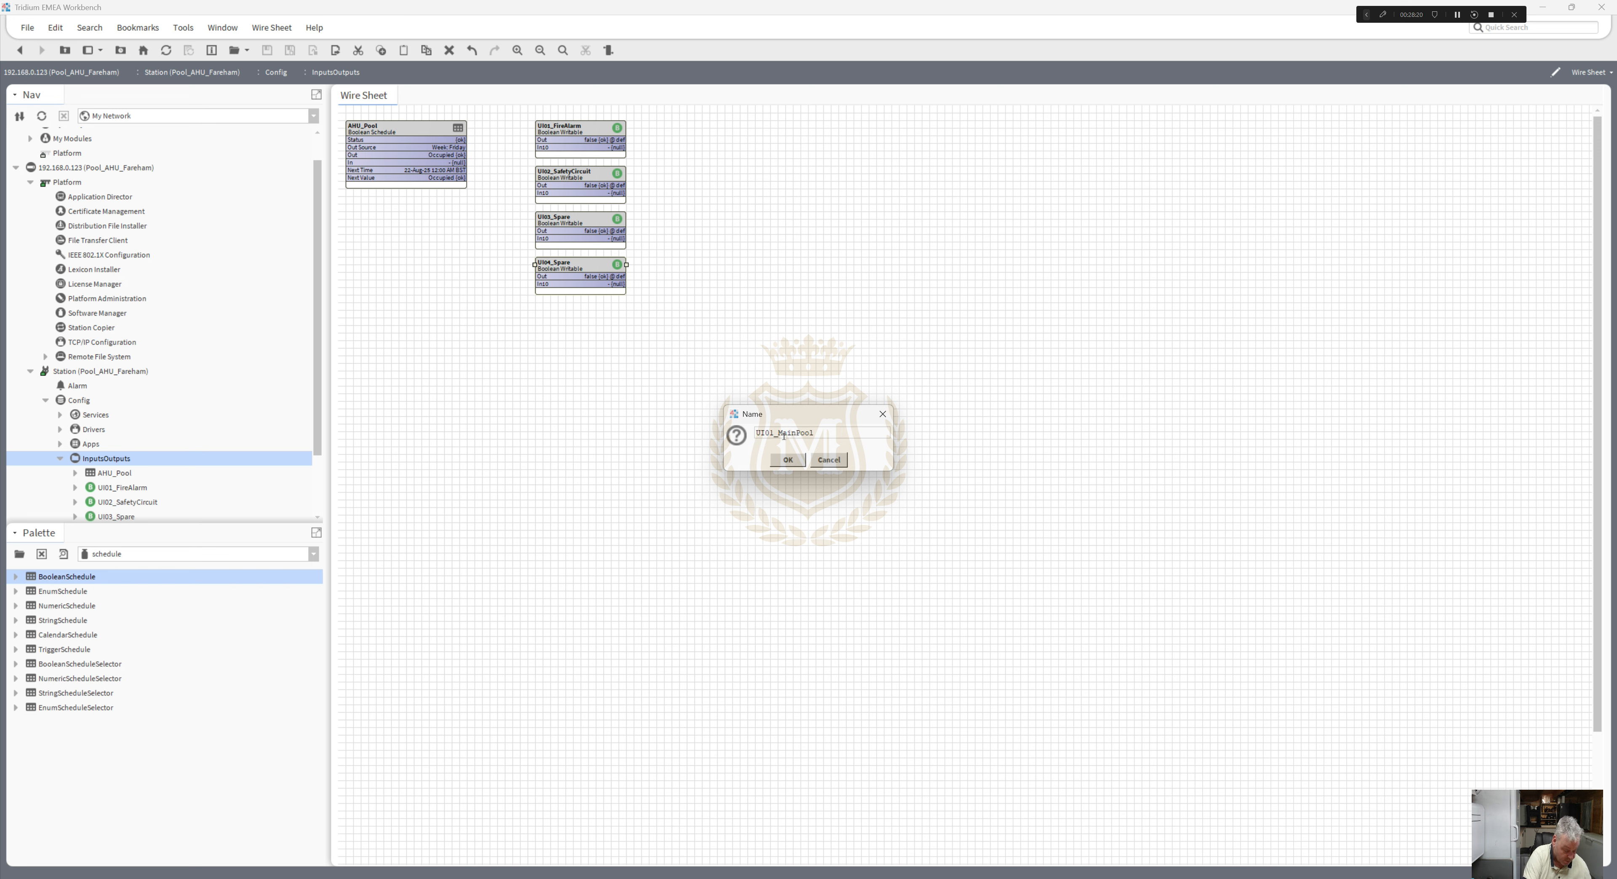
text(ExtractTemp)
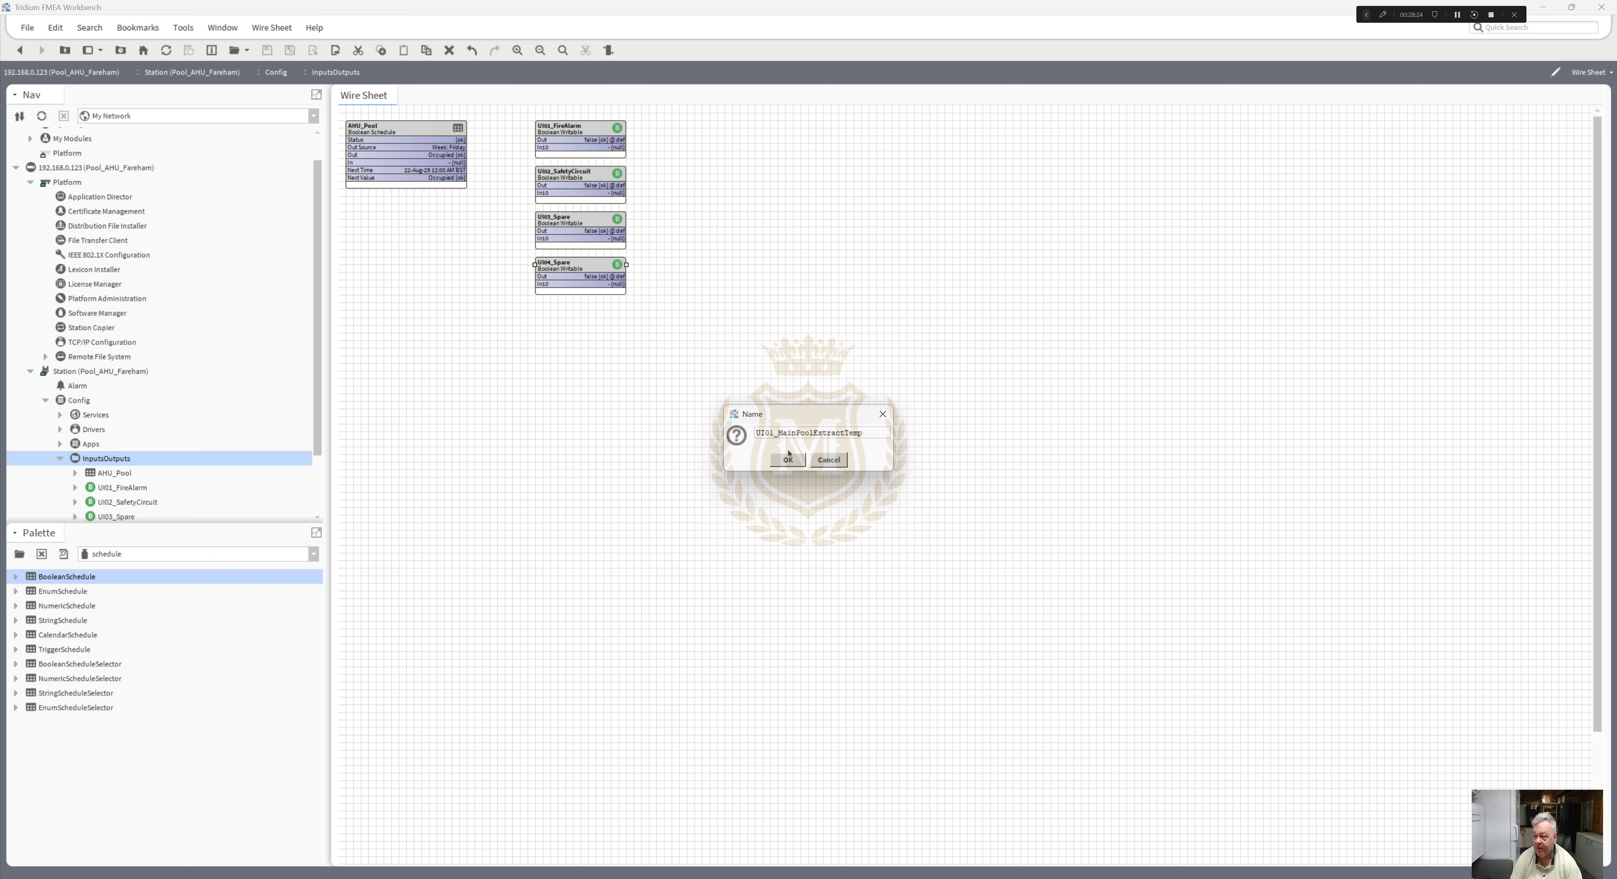
click(787, 460)
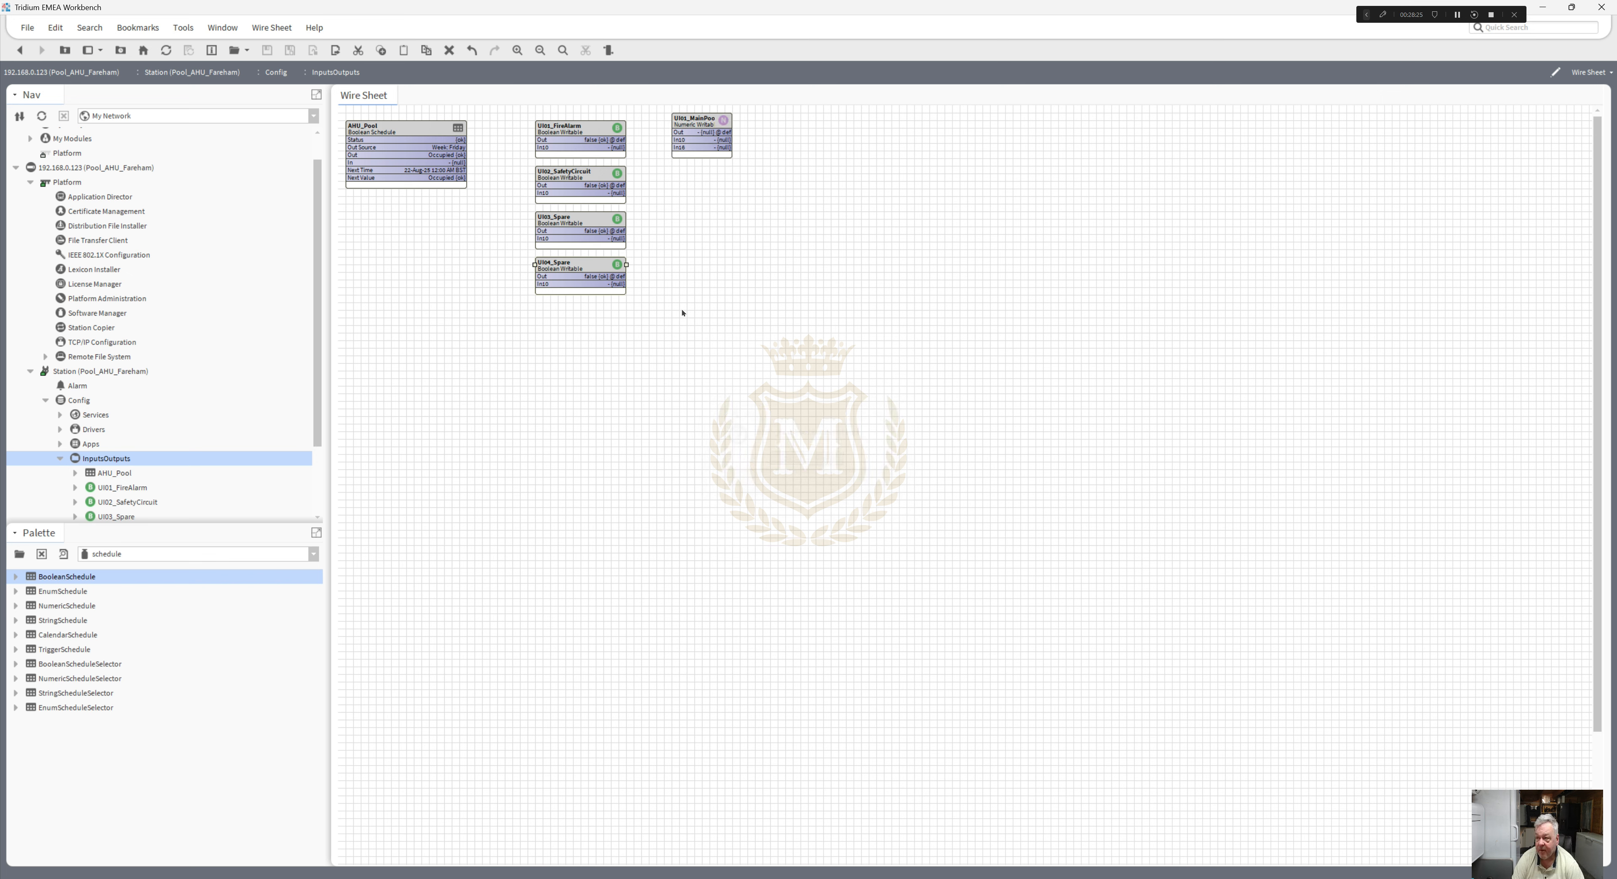
- Reduce the UI01_MainPoolExtractTemp point's pinned slots to Out and a single input
right_click(699, 126)
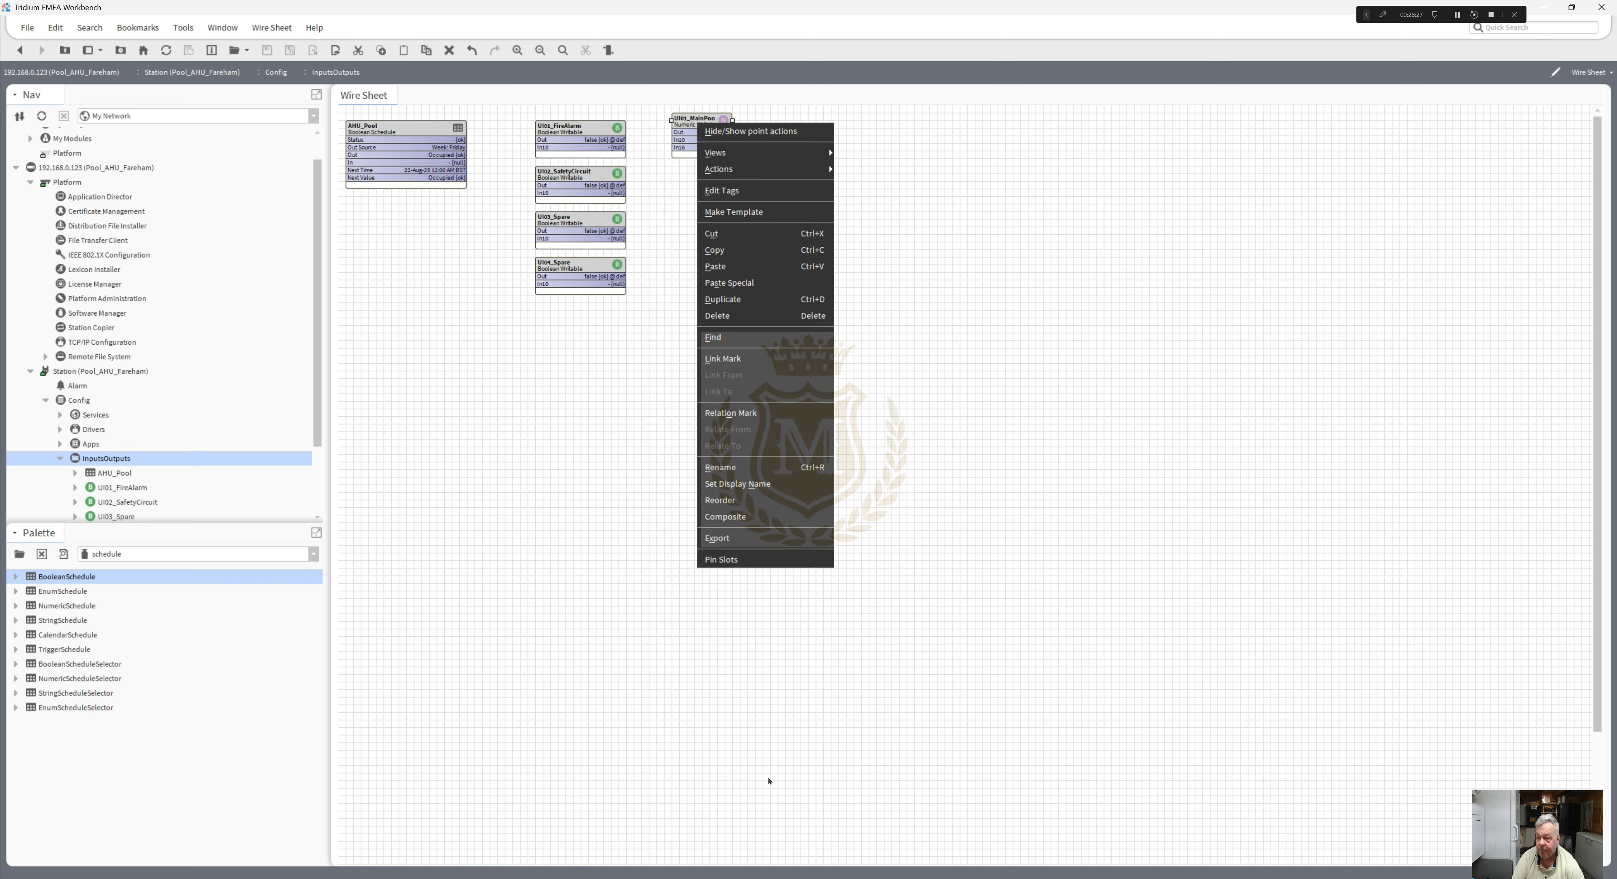
click(741, 563)
drag(883, 412, 890, 468)
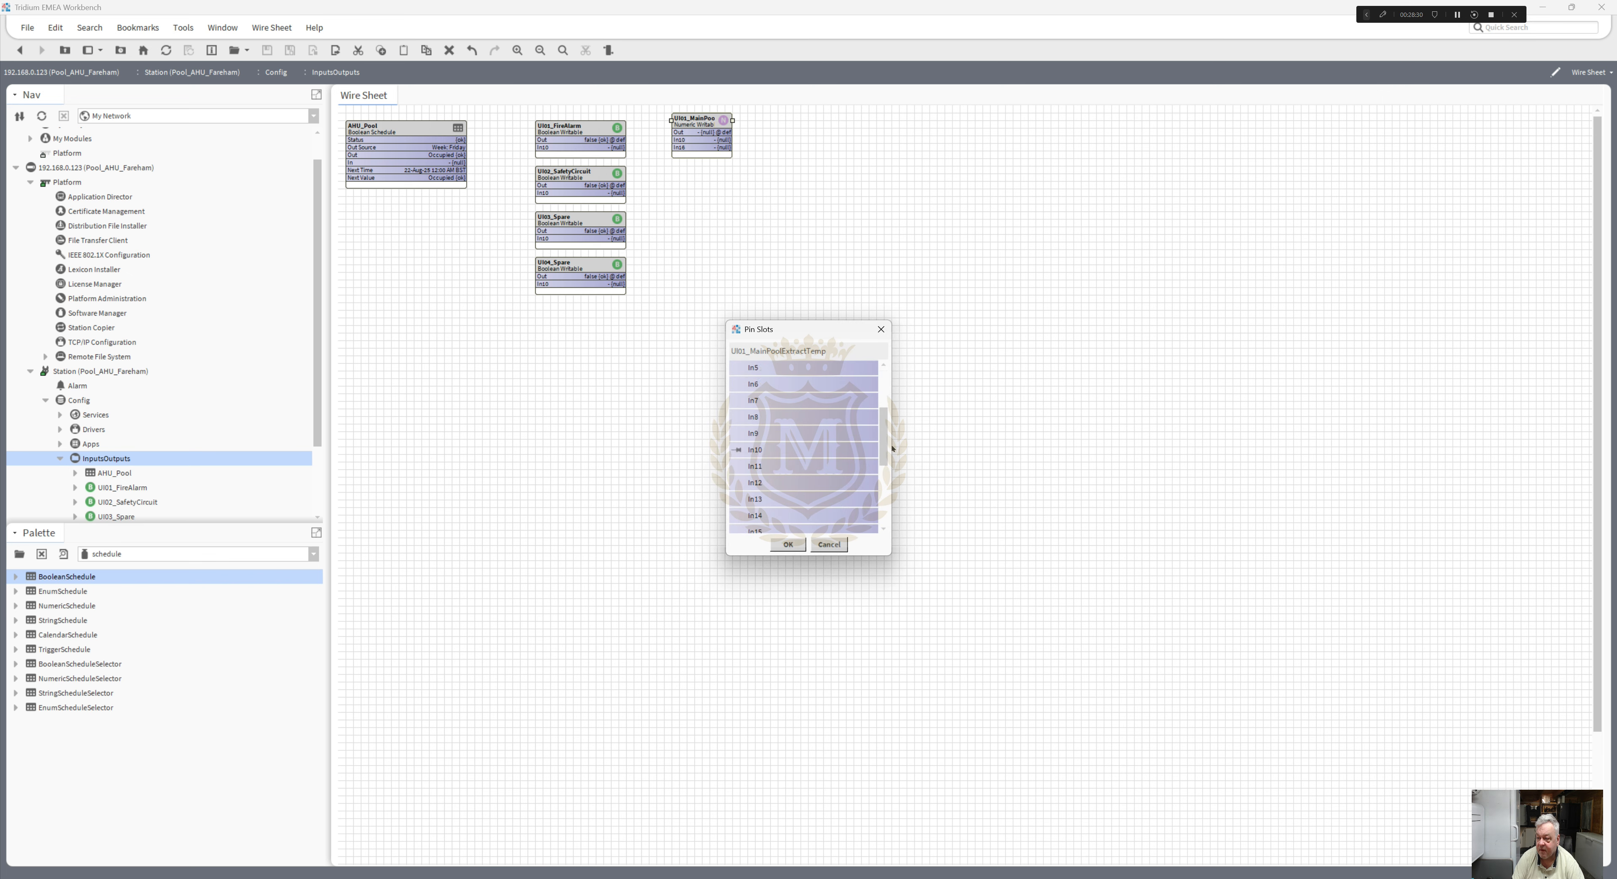
click(788, 544)
- Set the UI01_MainPoolExtractTemp point's default value to 0.0 and widen its block on the wire sheet
right_click(699, 123)
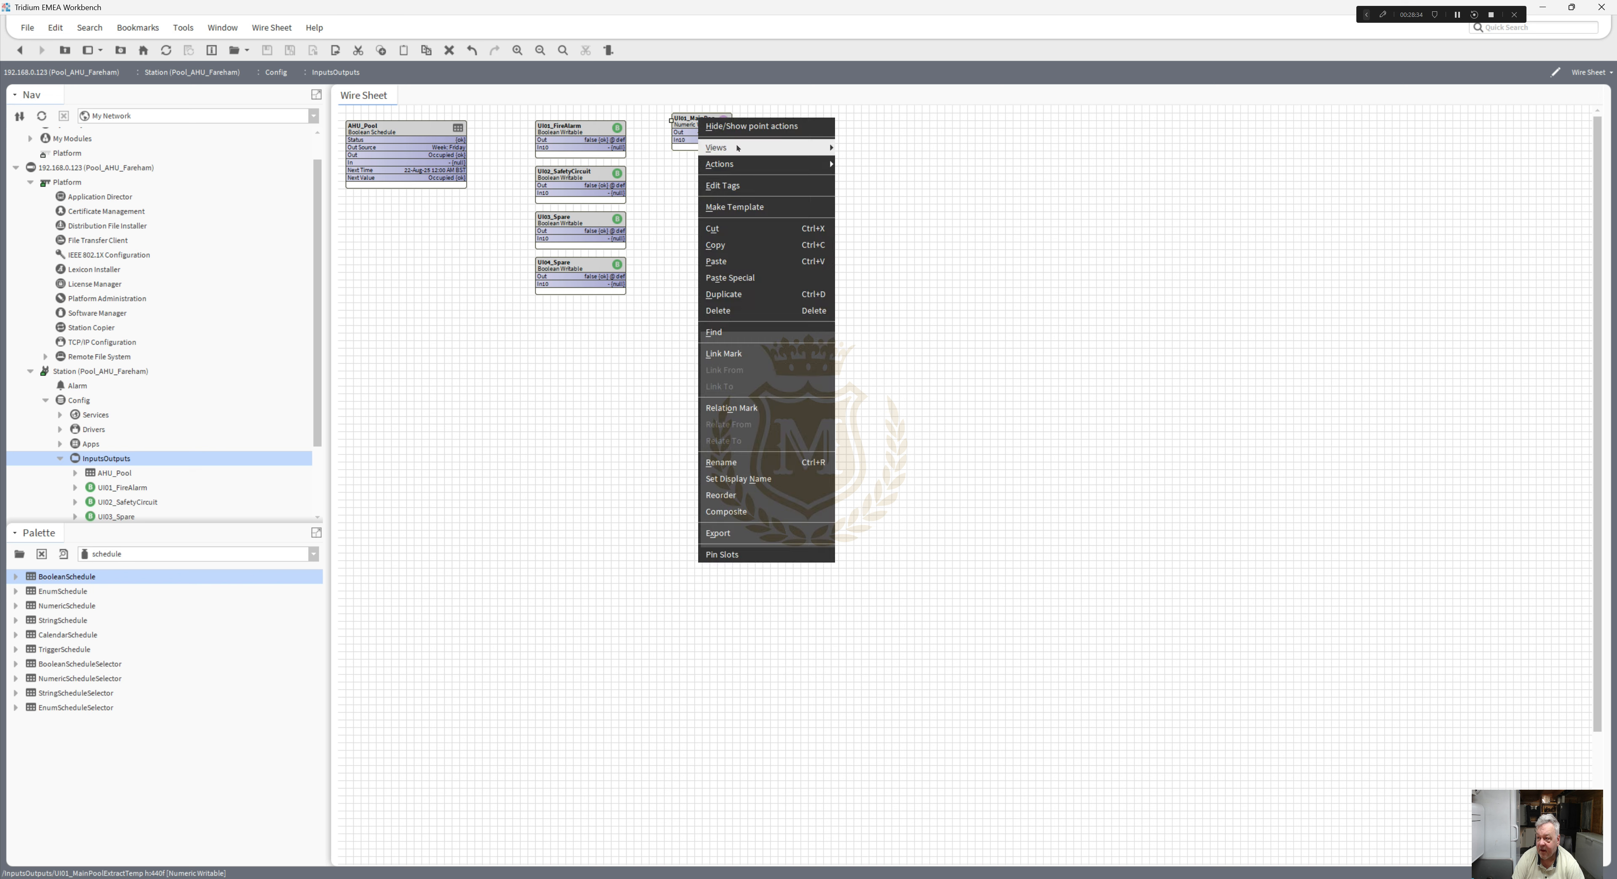
mouse_move(753, 164)
click(864, 230)
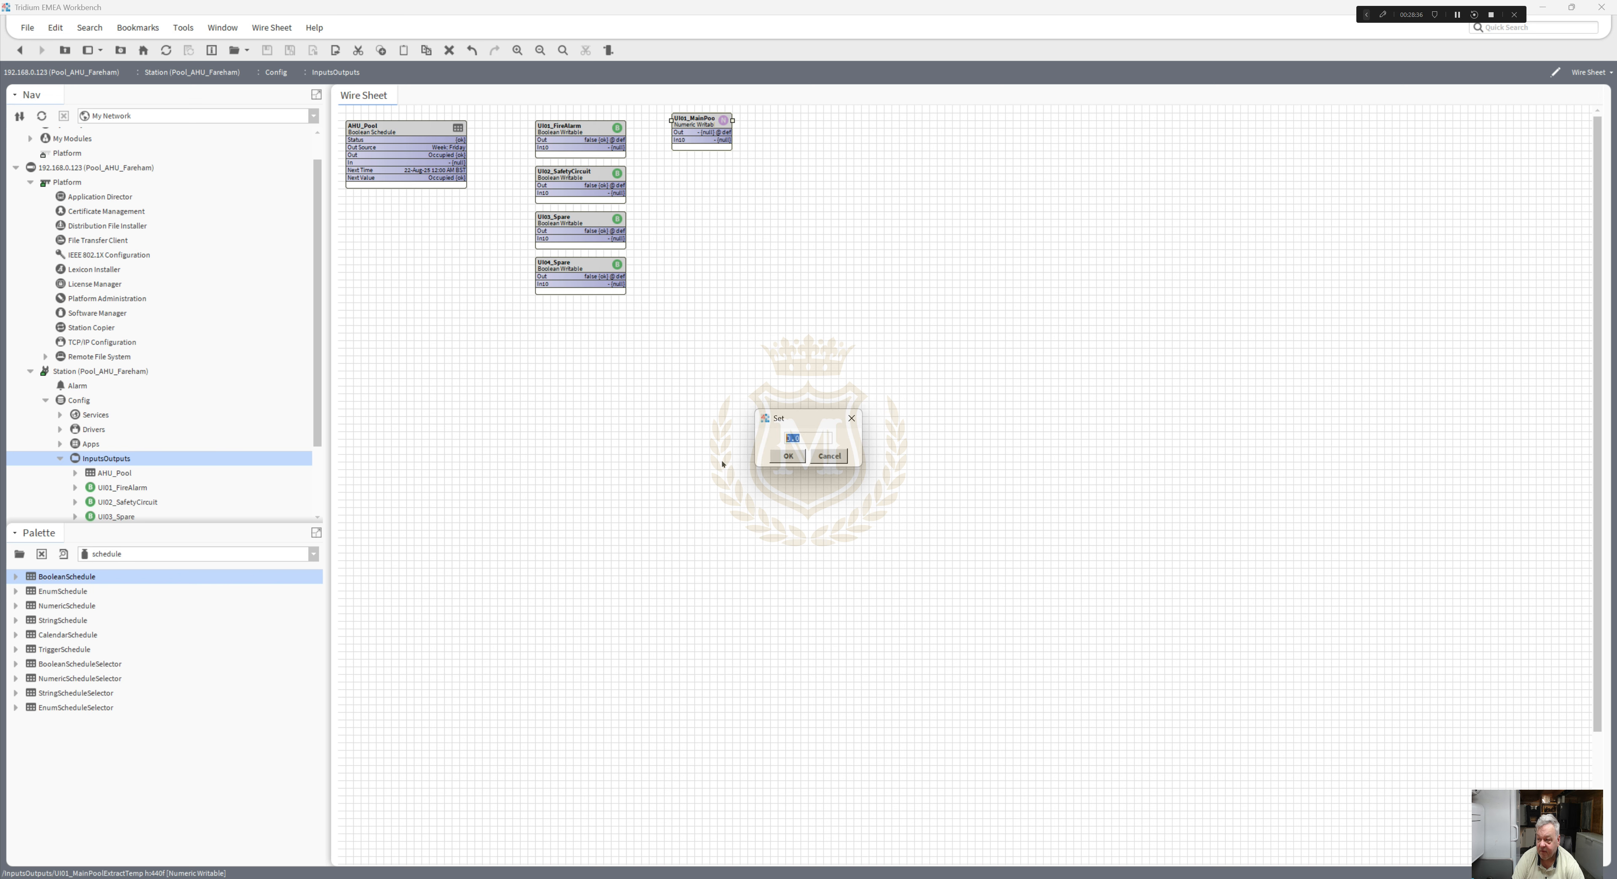
click(792, 458)
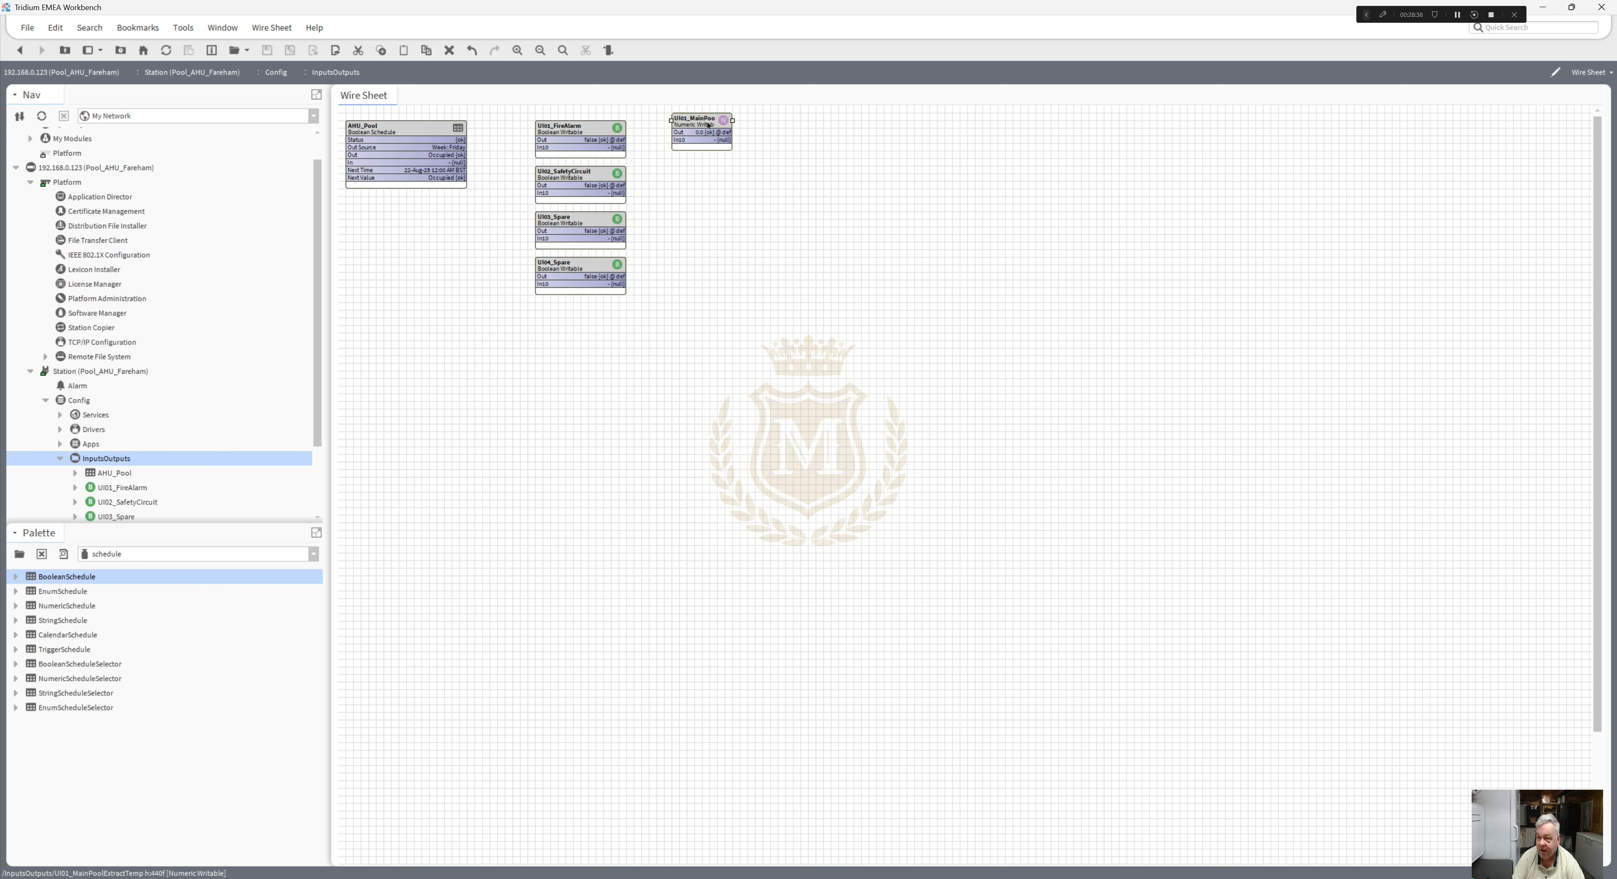
drag(707, 130, 793, 131)
- Set the units facet of the UI01_MainPoolExtractTemp point to temperature in °C
double_click(742, 133)
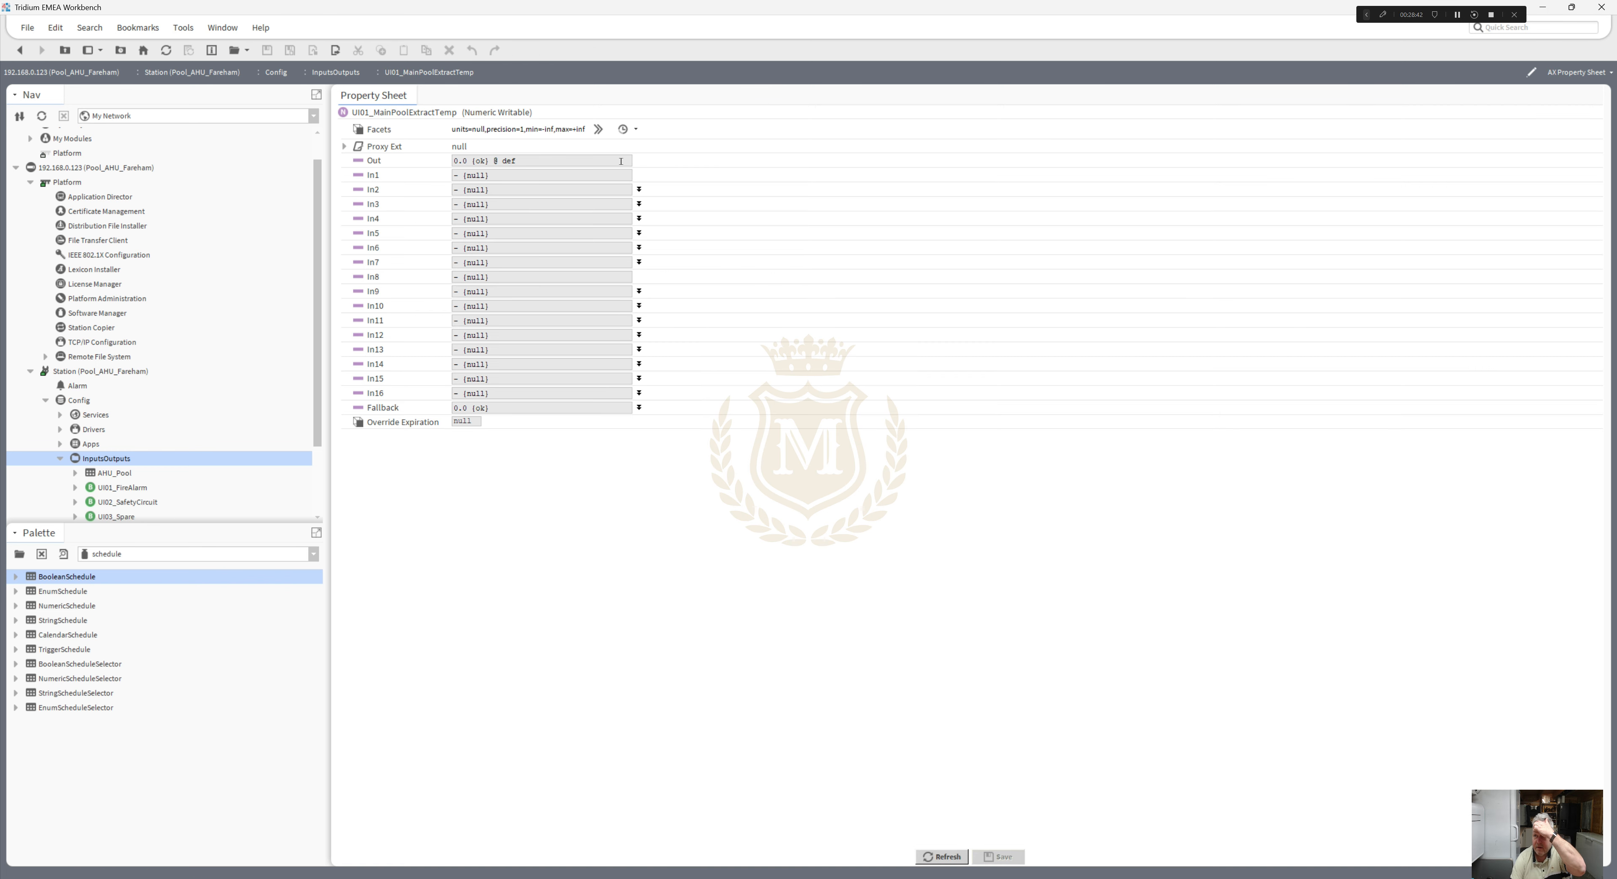
click(598, 128)
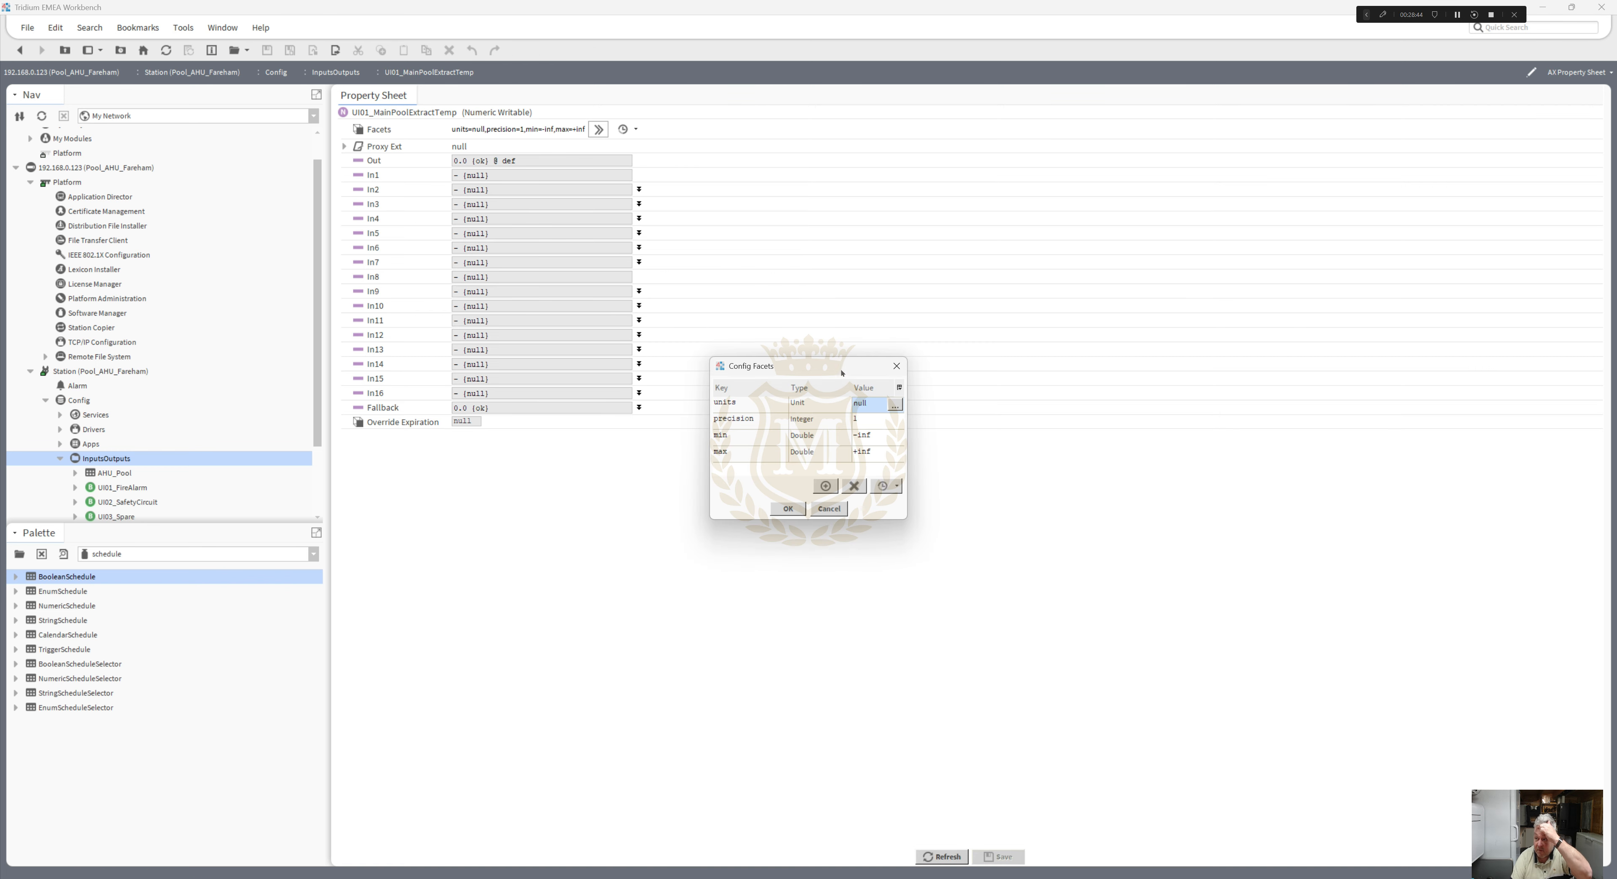
click(895, 405)
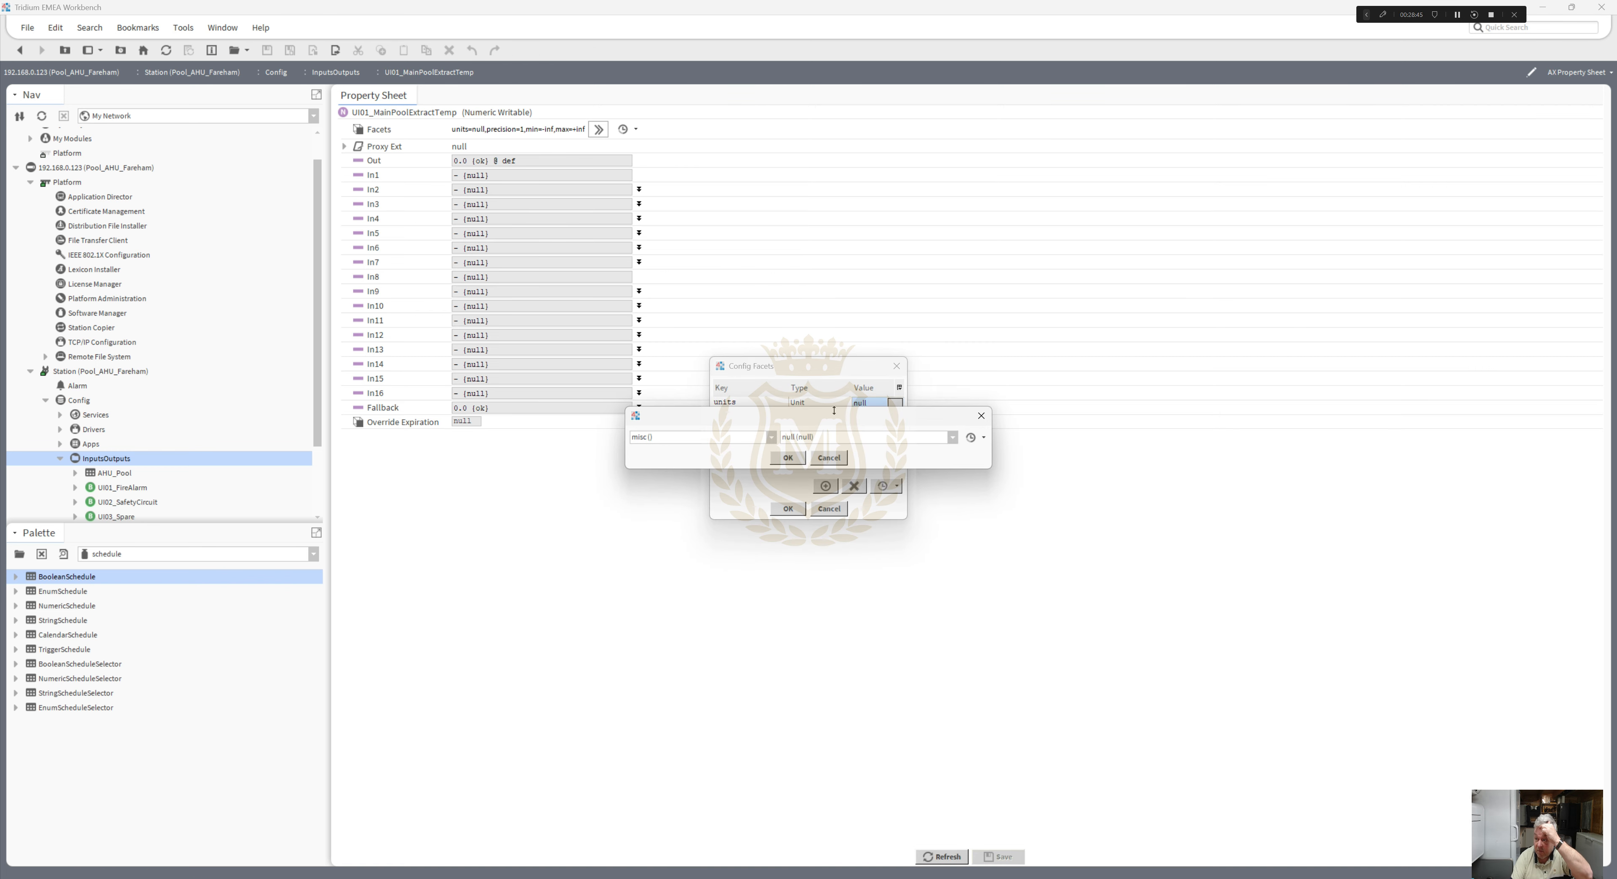
click(773, 439)
drag(772, 469, 779, 609)
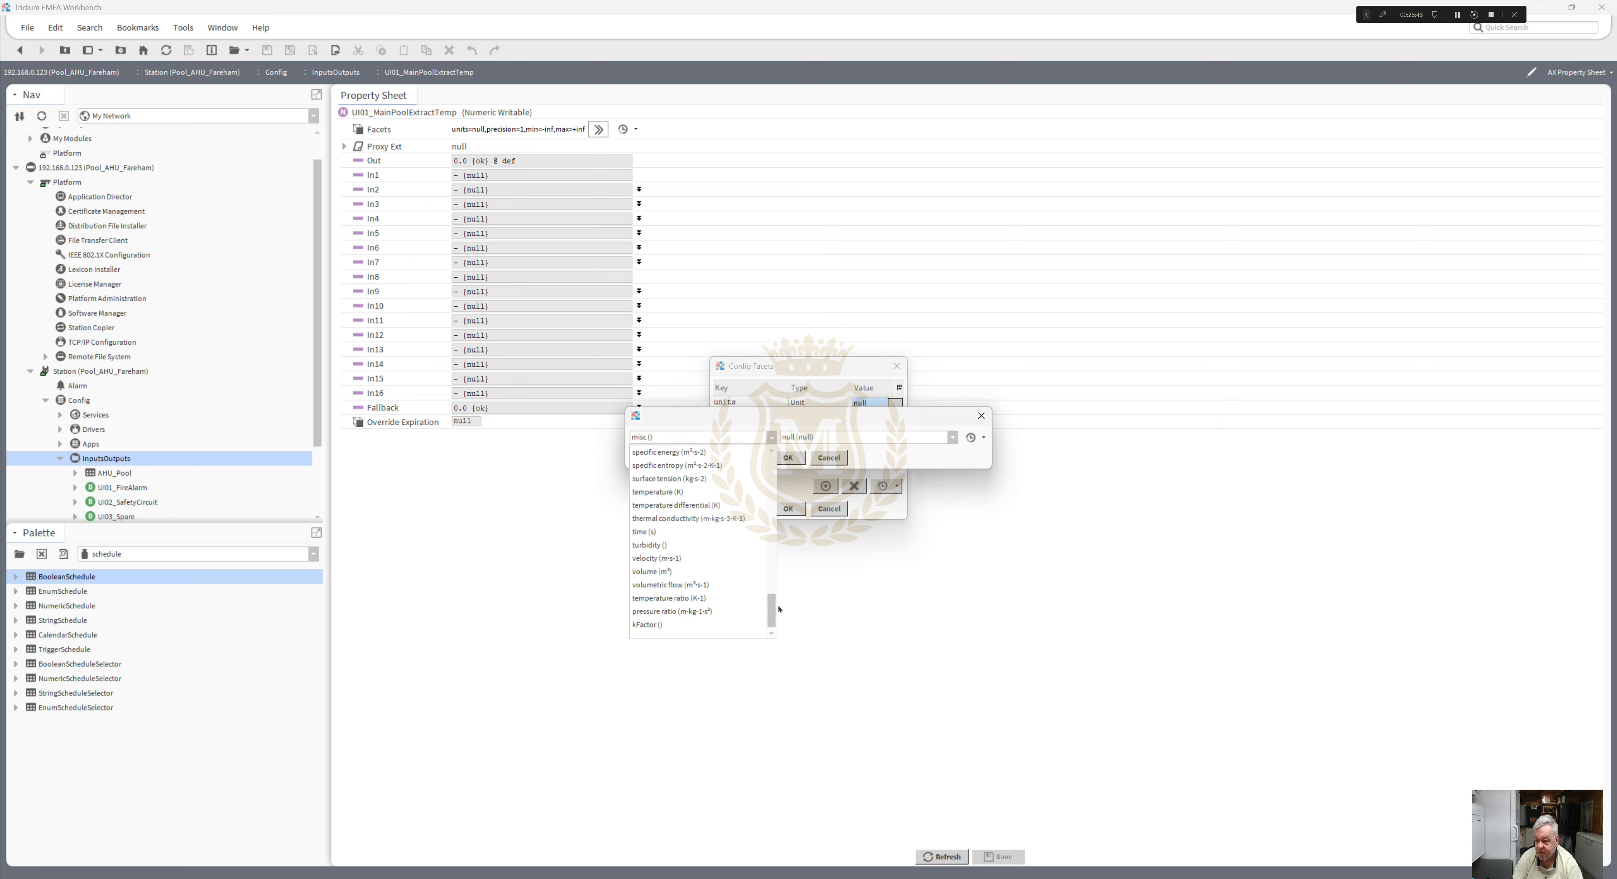
click(703, 492)
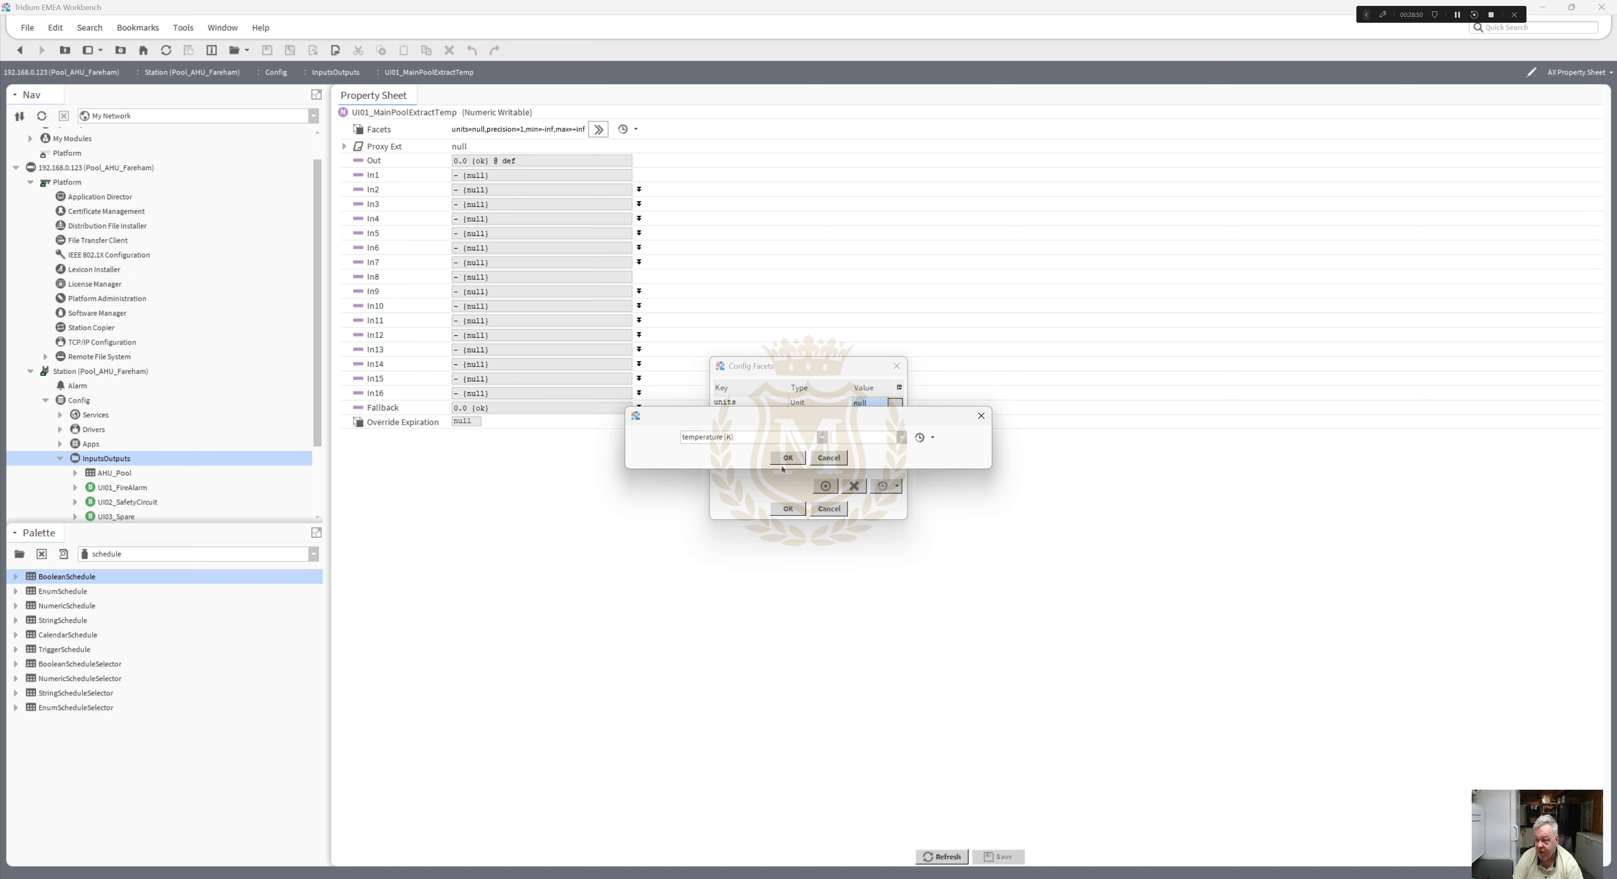
click(858, 437)
click(852, 466)
click(788, 457)
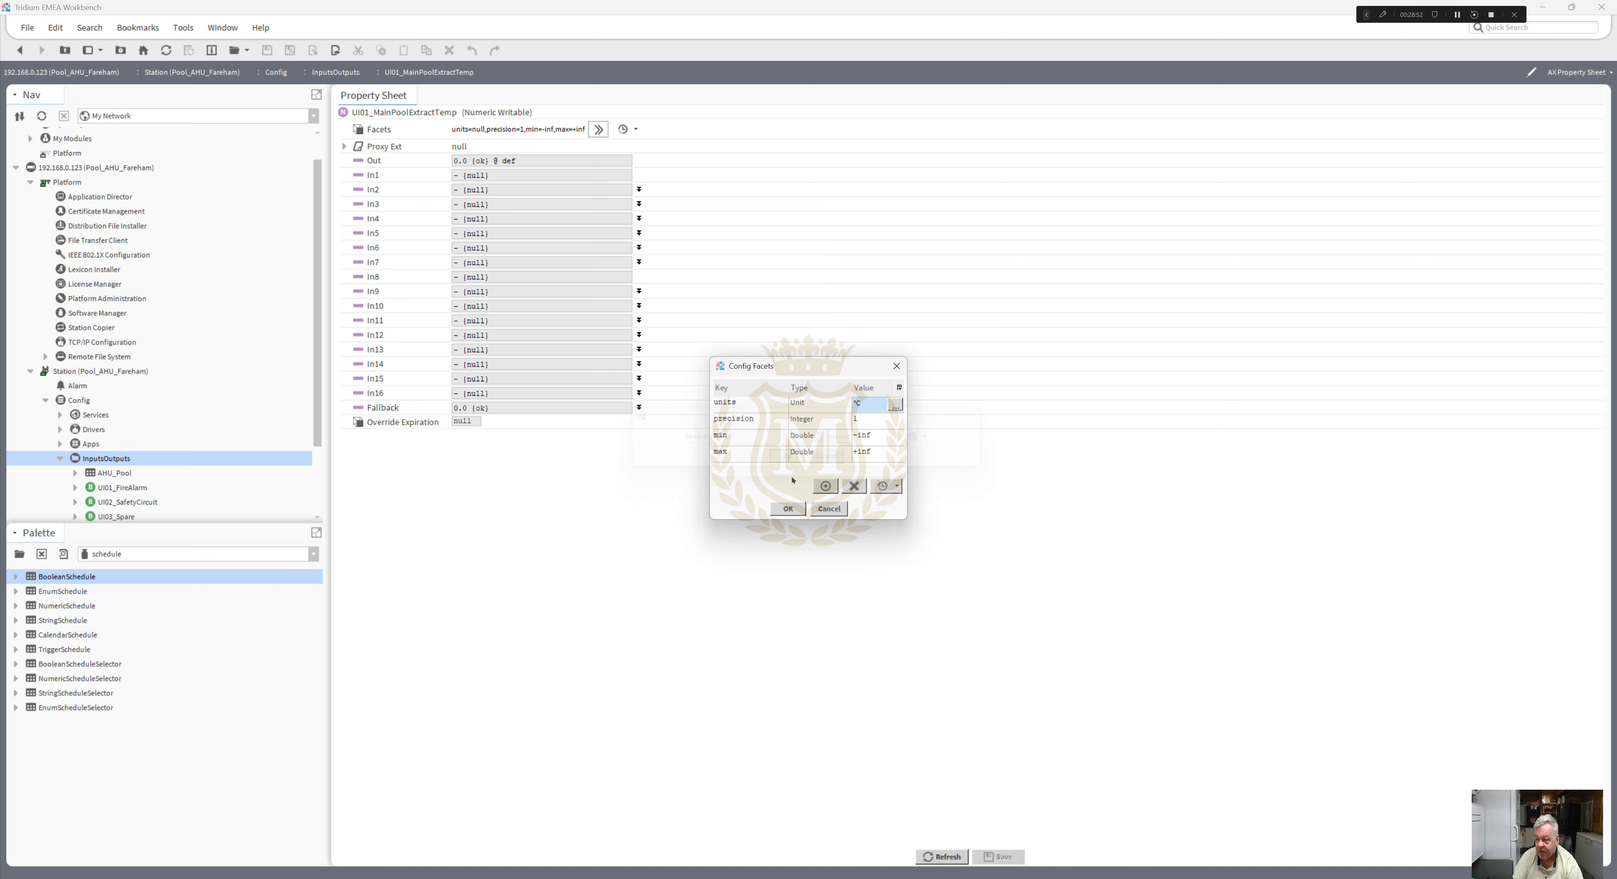
click(787, 509)
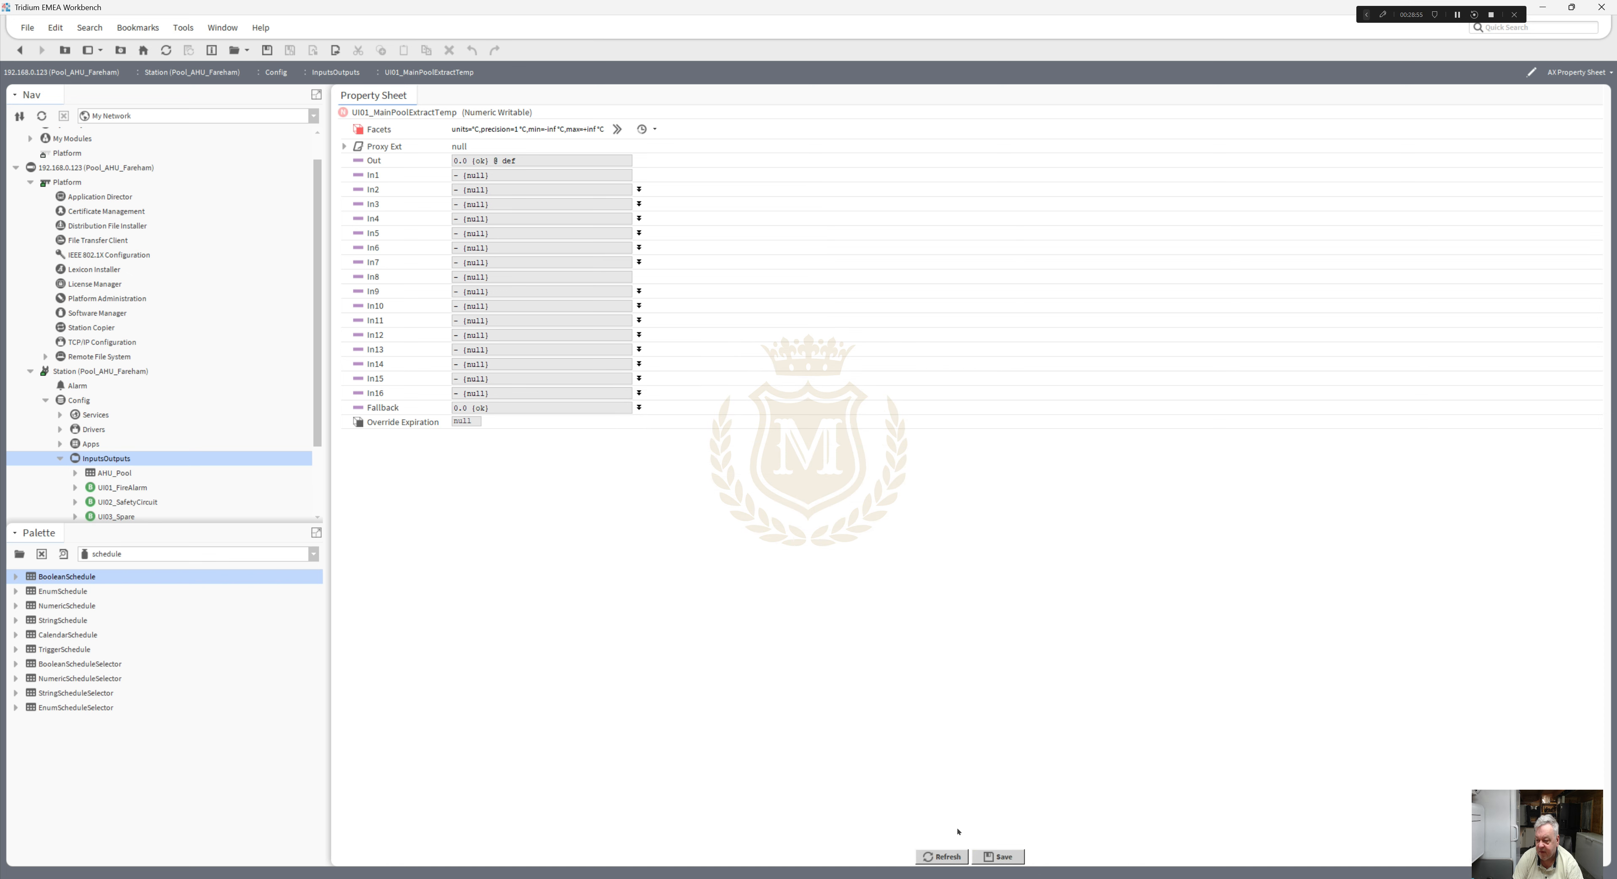
- Save the UI01_MainPoolExtractTemp point's property changes and rename the UI01_FireAlarm point on the wire sheet to DI01_FireAlarm
click(998, 856)
click(19, 49)
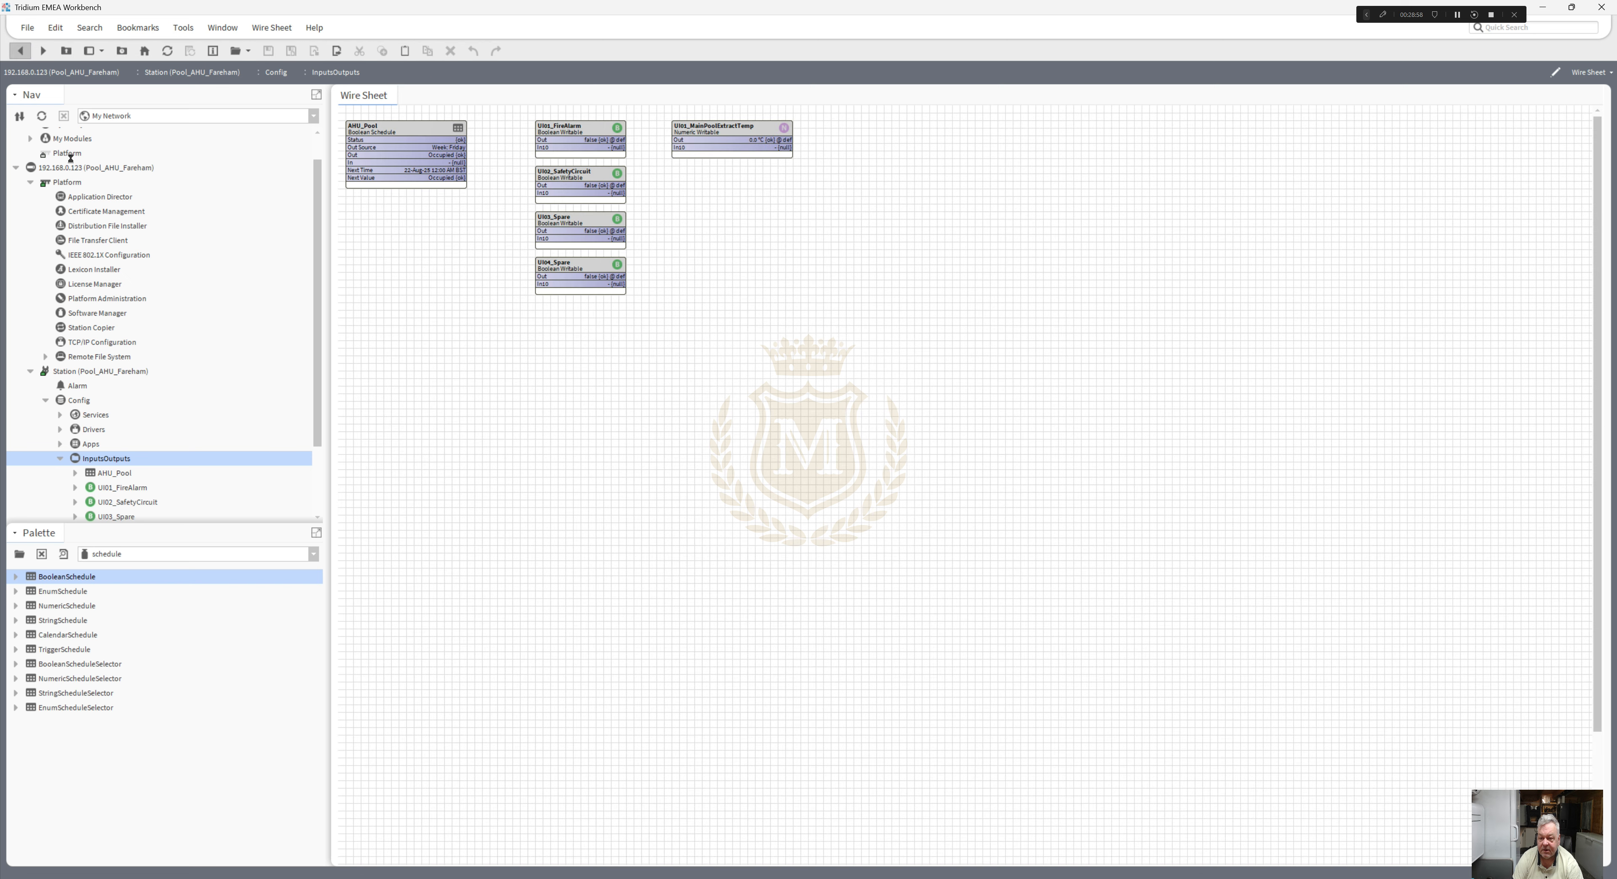
right_click(554, 129)
click(600, 473)
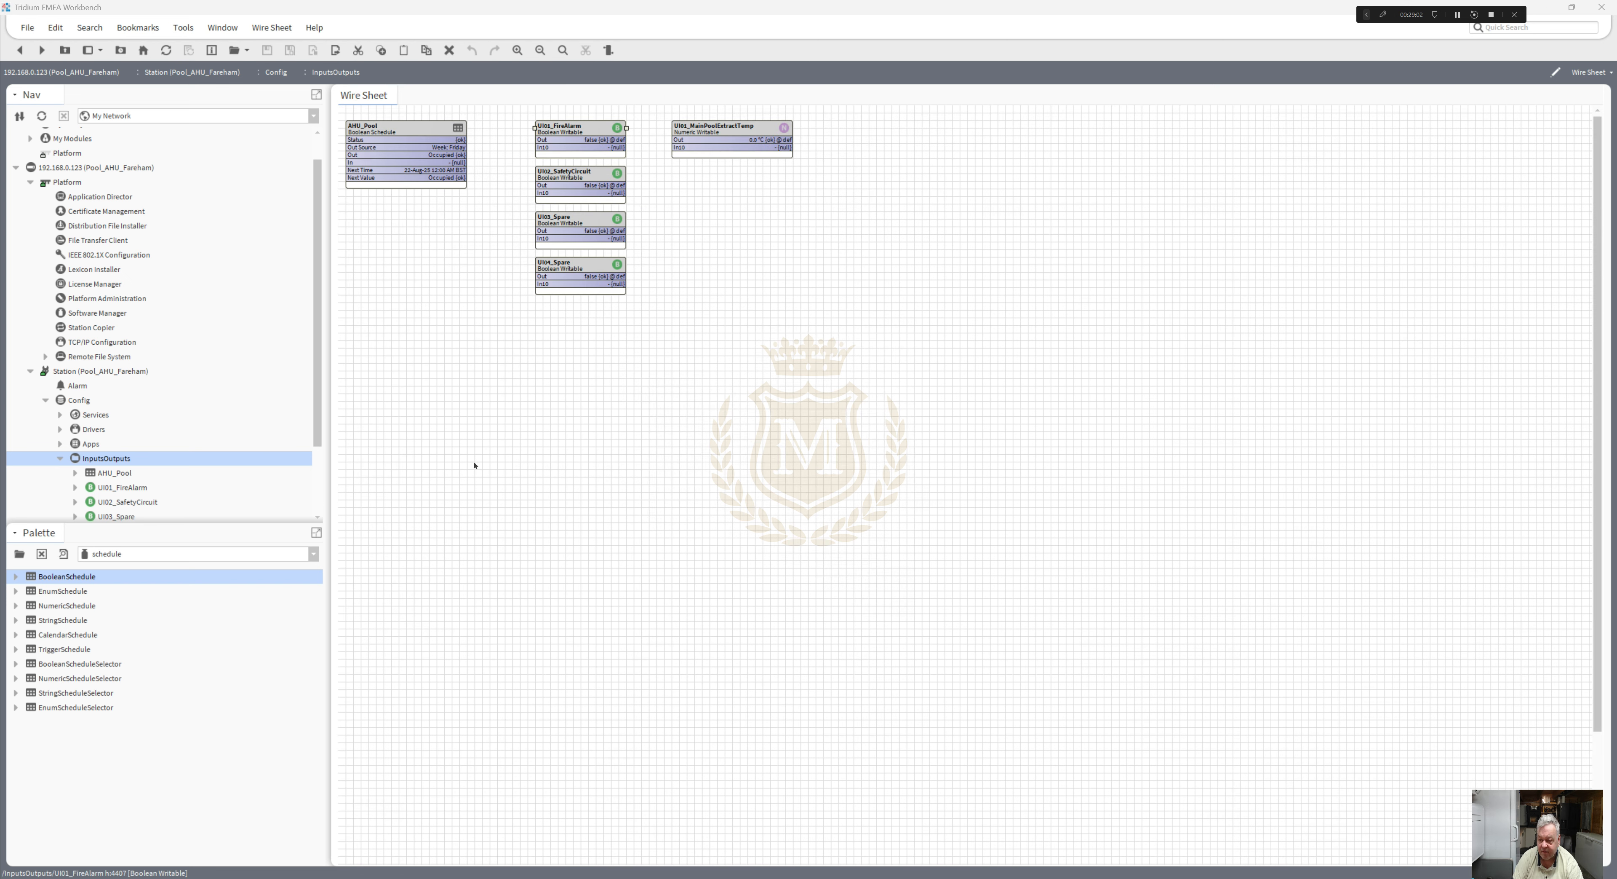
click(736, 432)
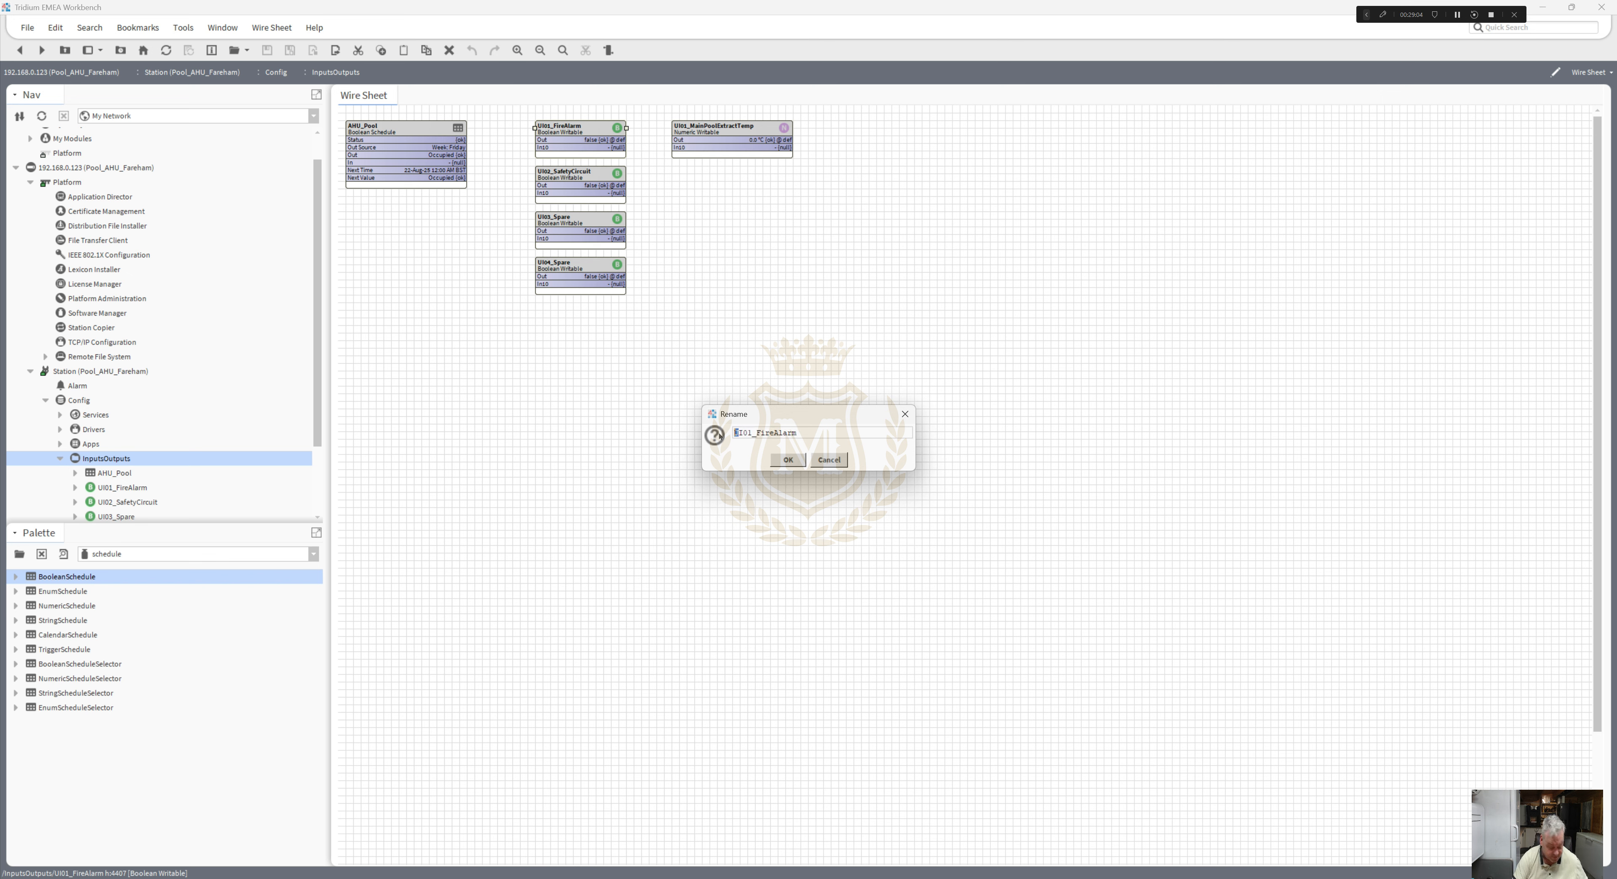
click(788, 458)
- Rename the UI02_SafetyCircuit point on the wire sheet to DI02_SafetyCircuit
right_click(557, 184)
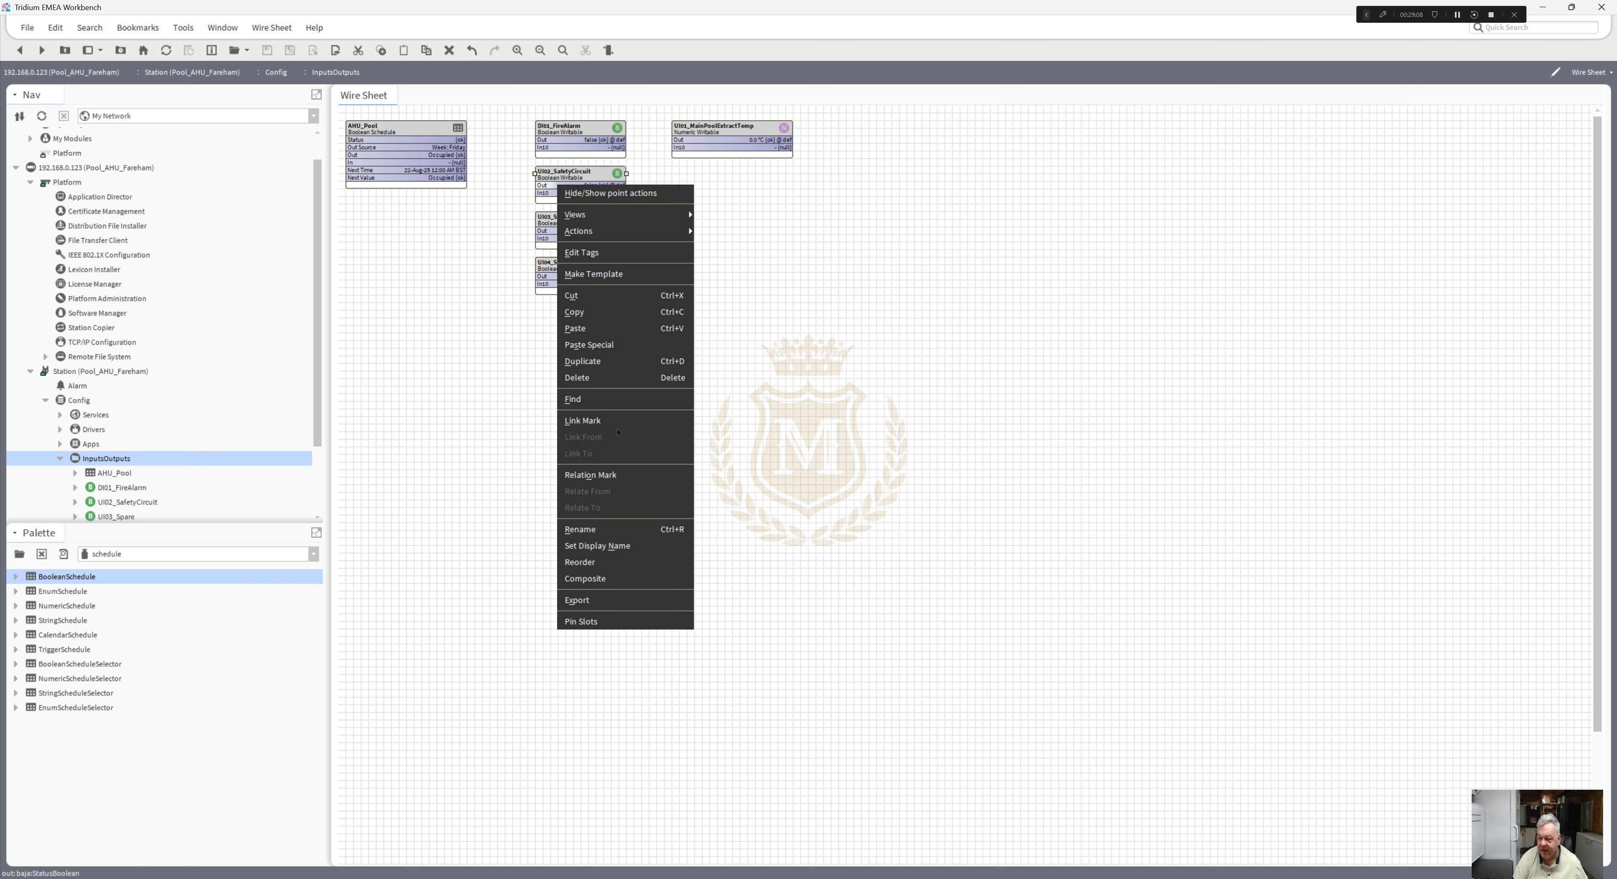
click(600, 529)
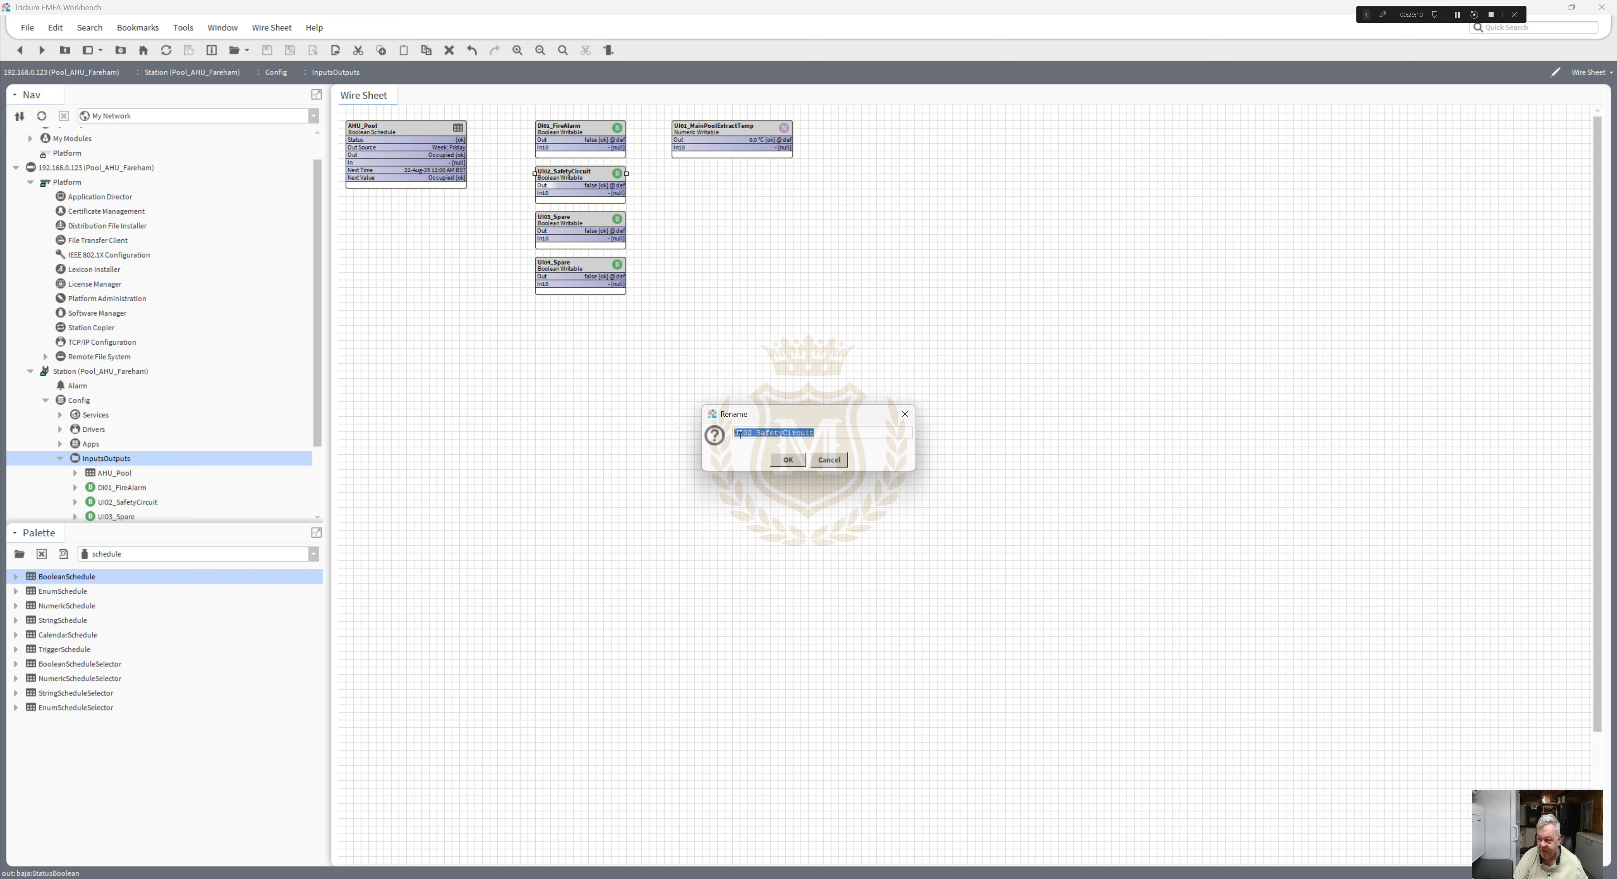
click(736, 433)
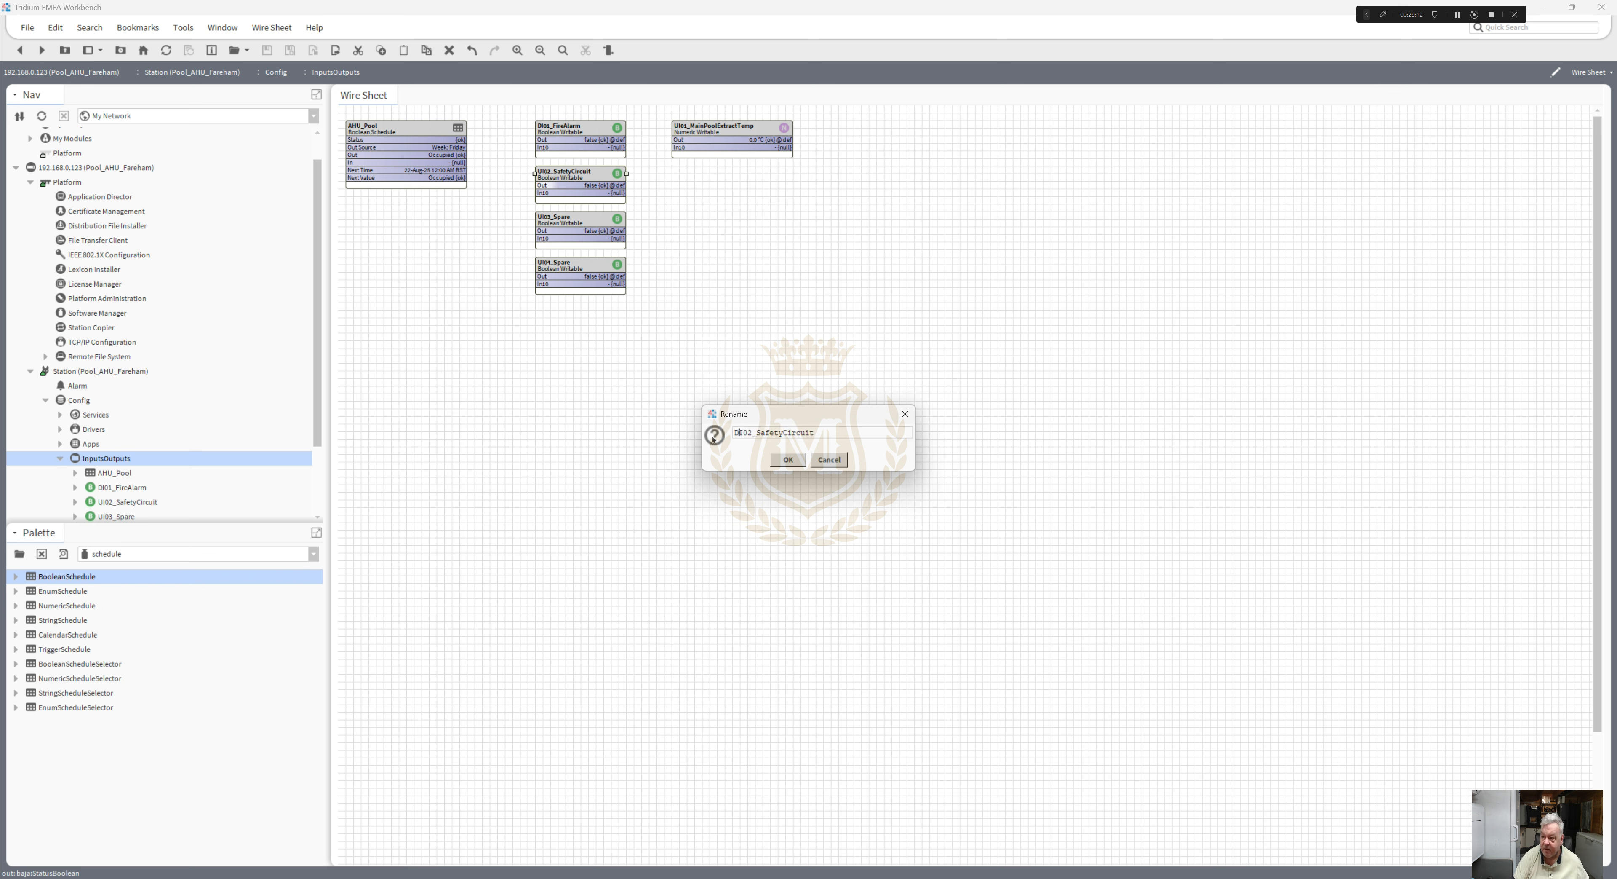
click(800, 460)
- Rename the two spare Boolean points, UI03_Spare and UI04_Spare, to DI03_Spare and DI04_Spare
right_click(549, 225)
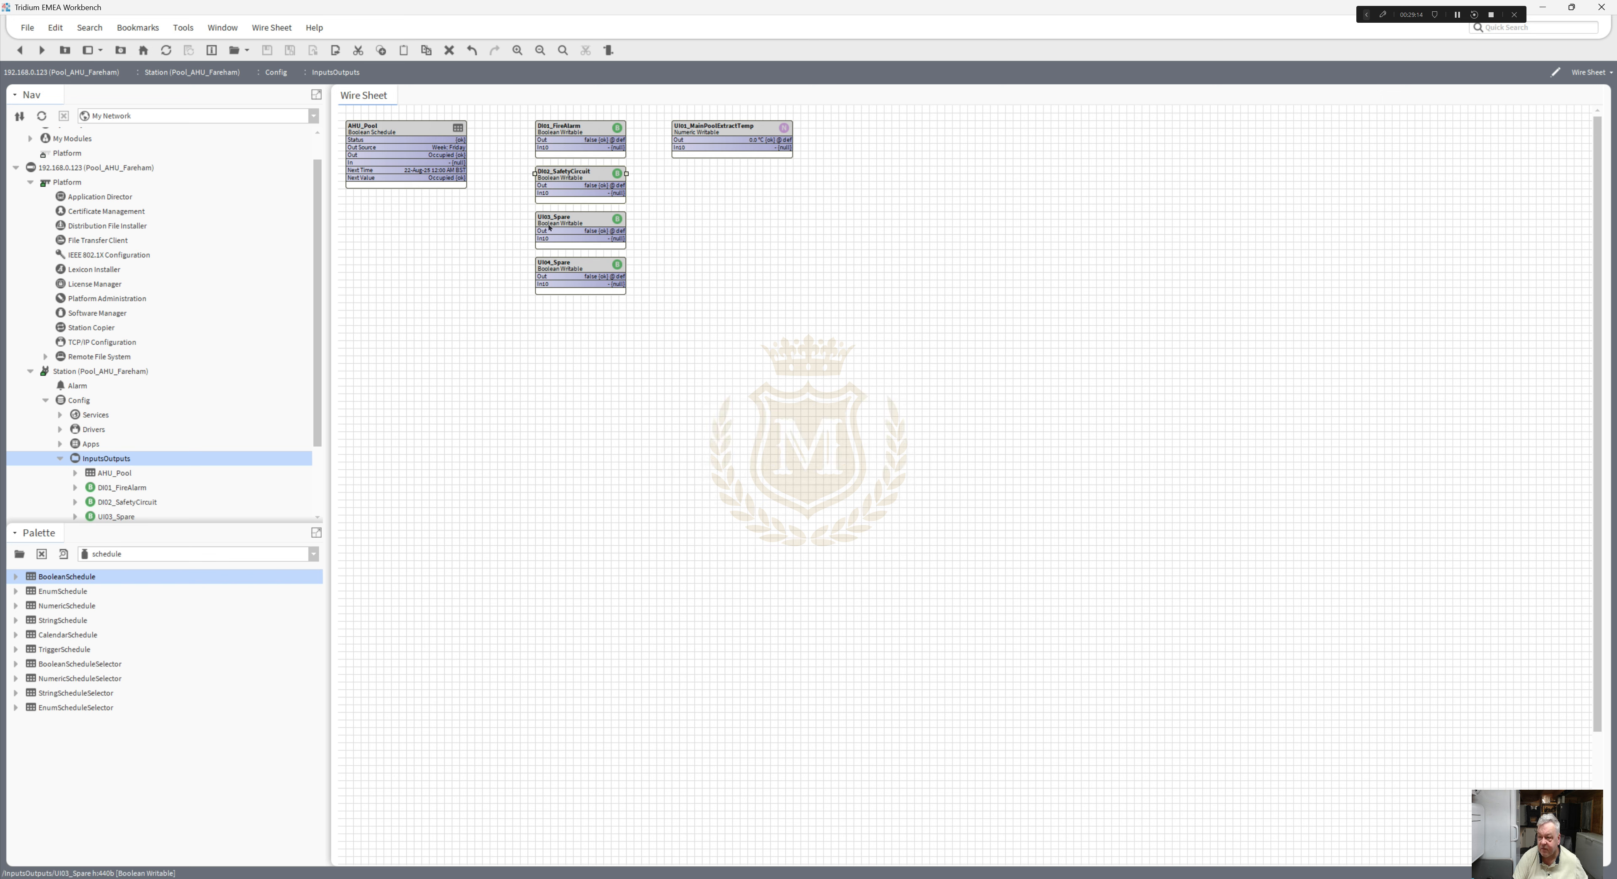
click(612, 565)
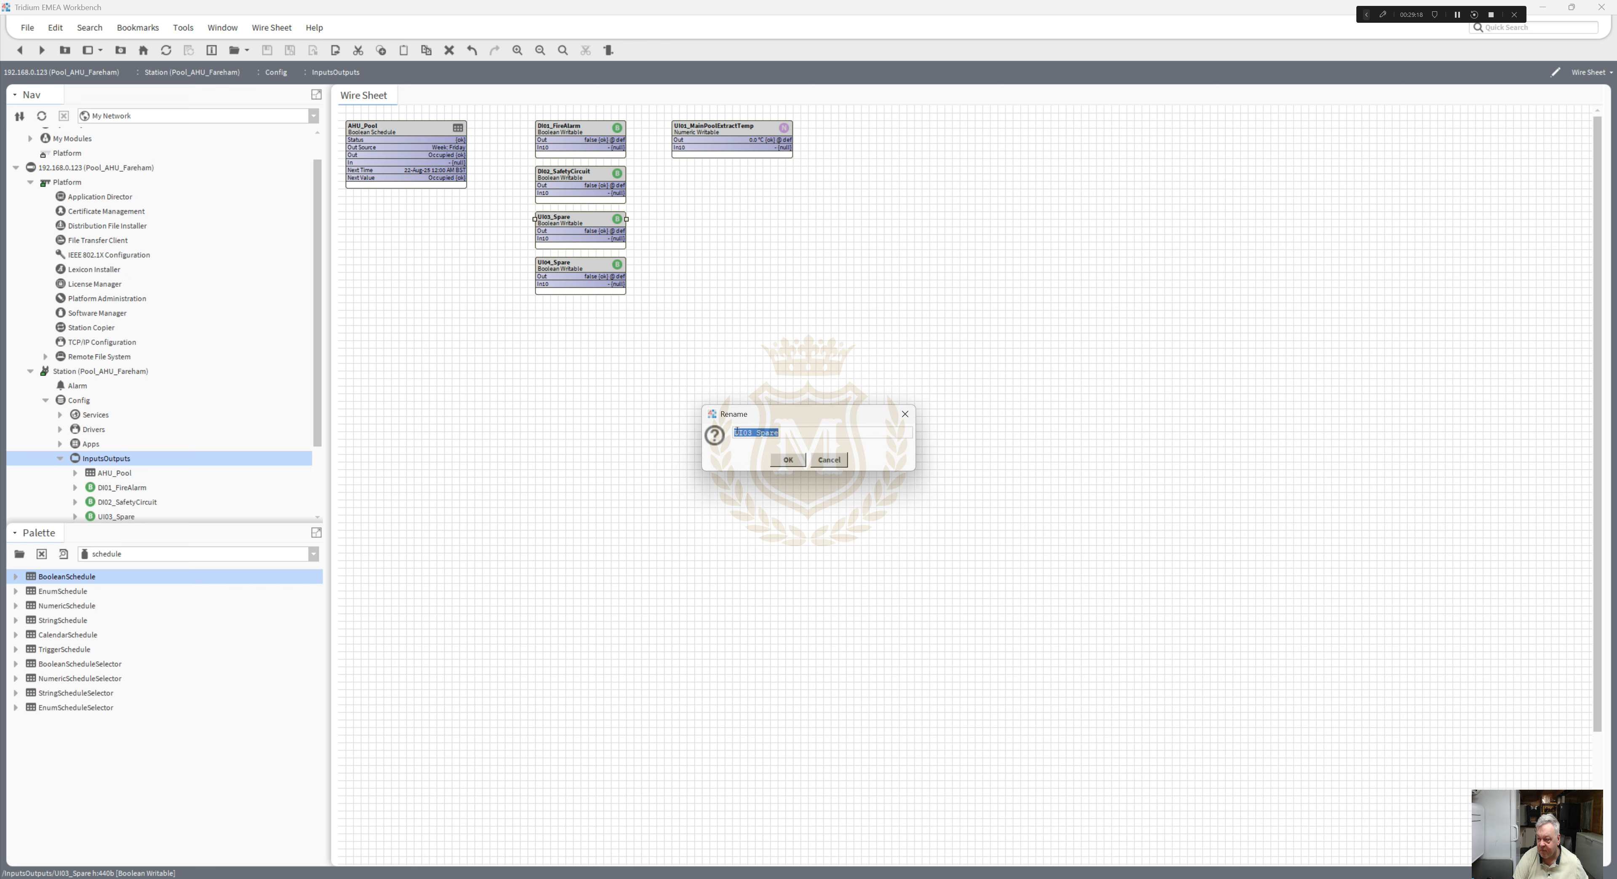
click(737, 432)
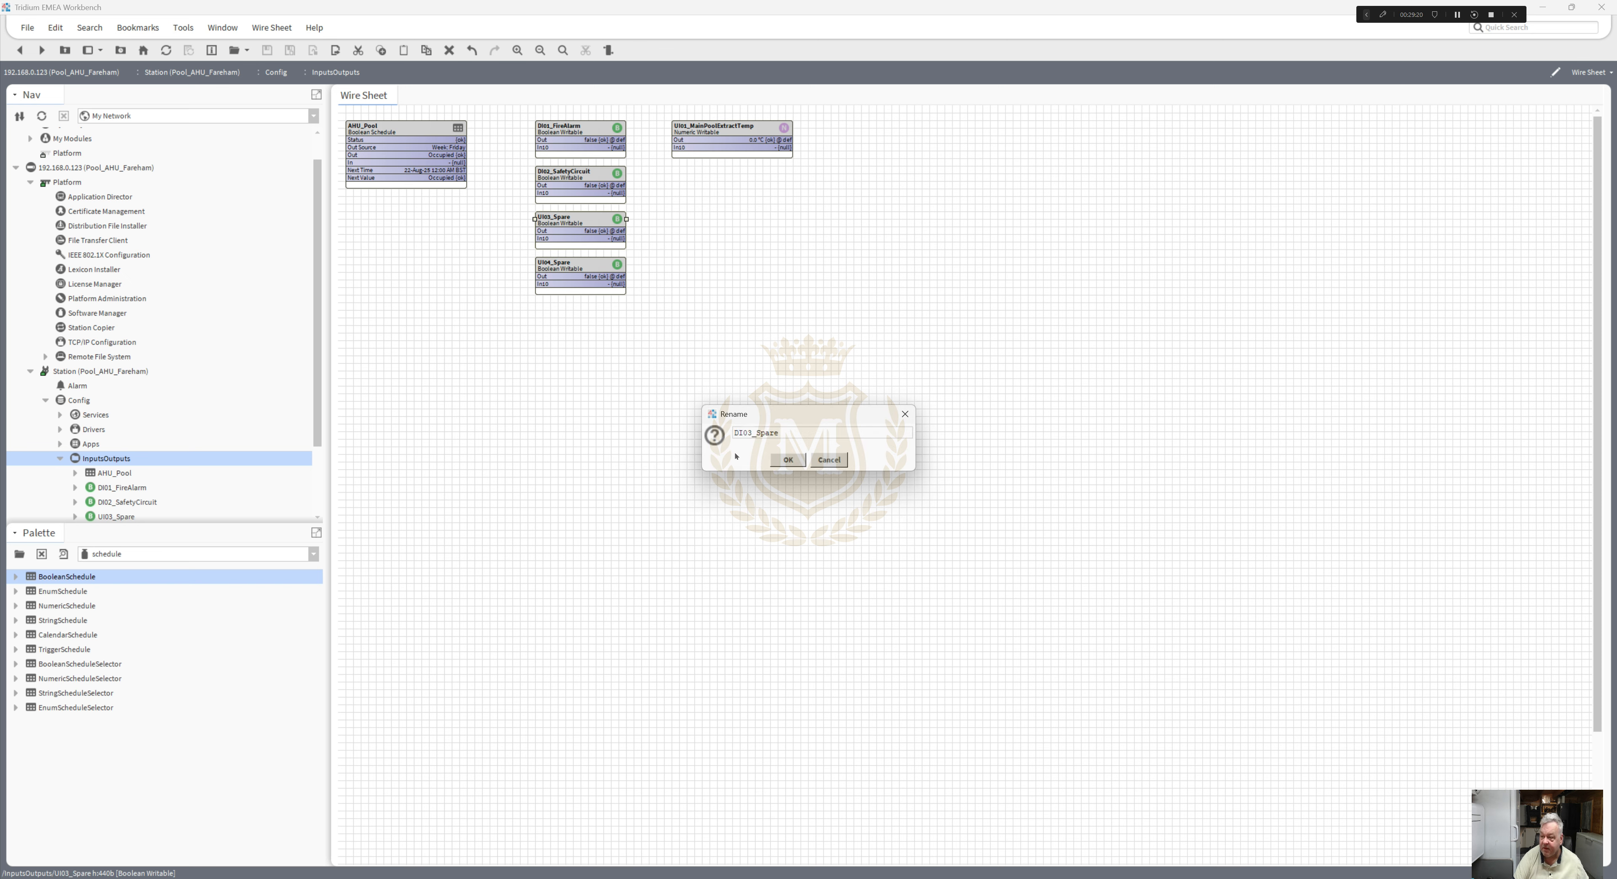
click(787, 460)
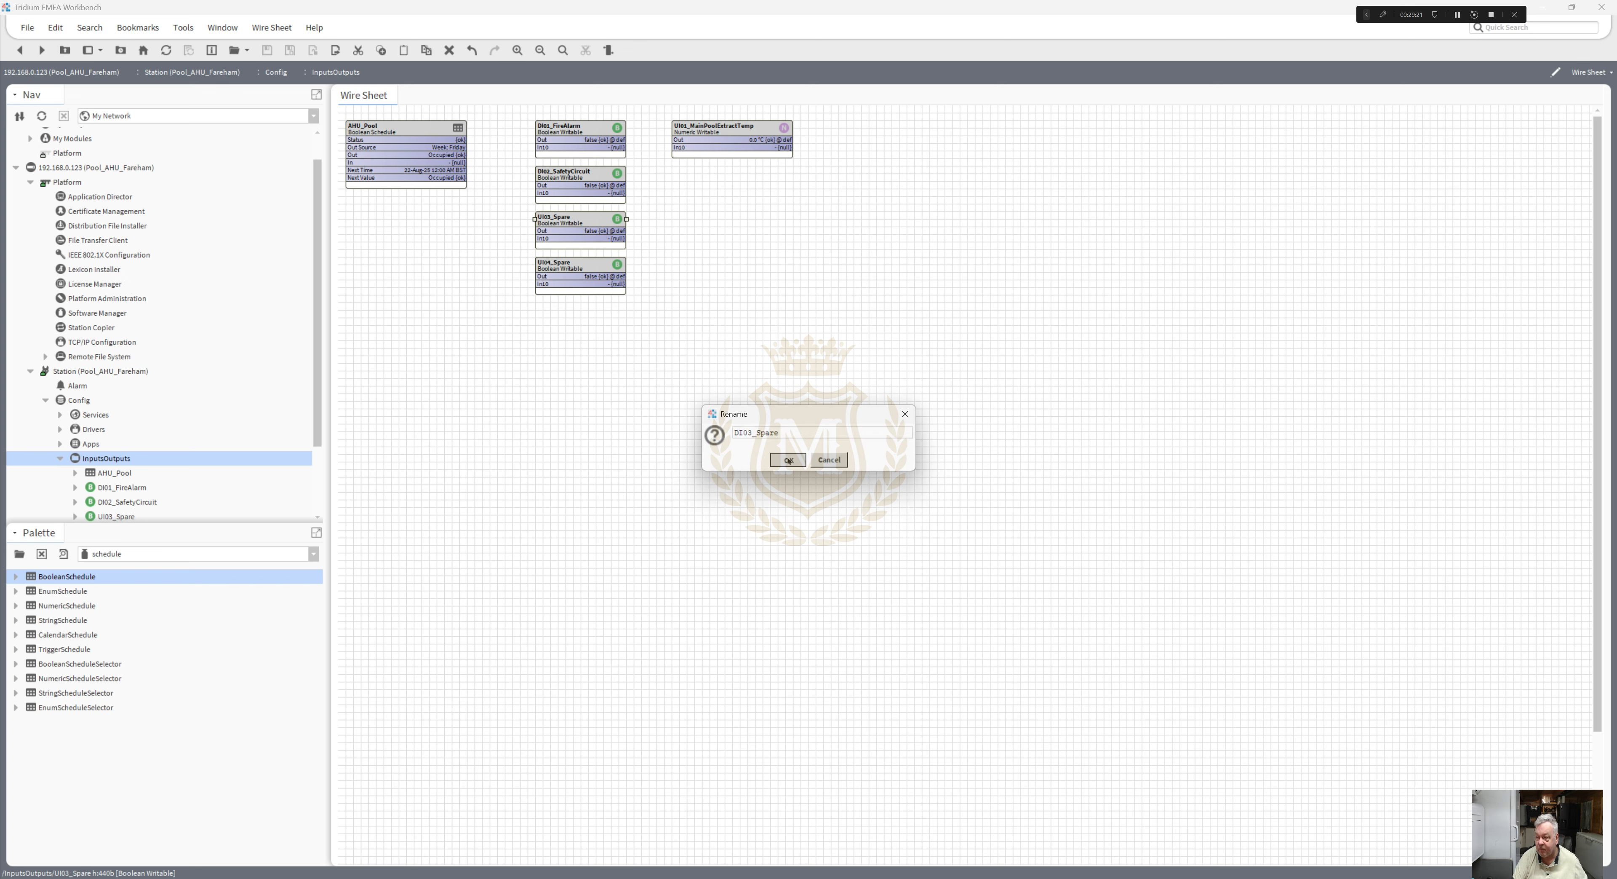
right_click(563, 273)
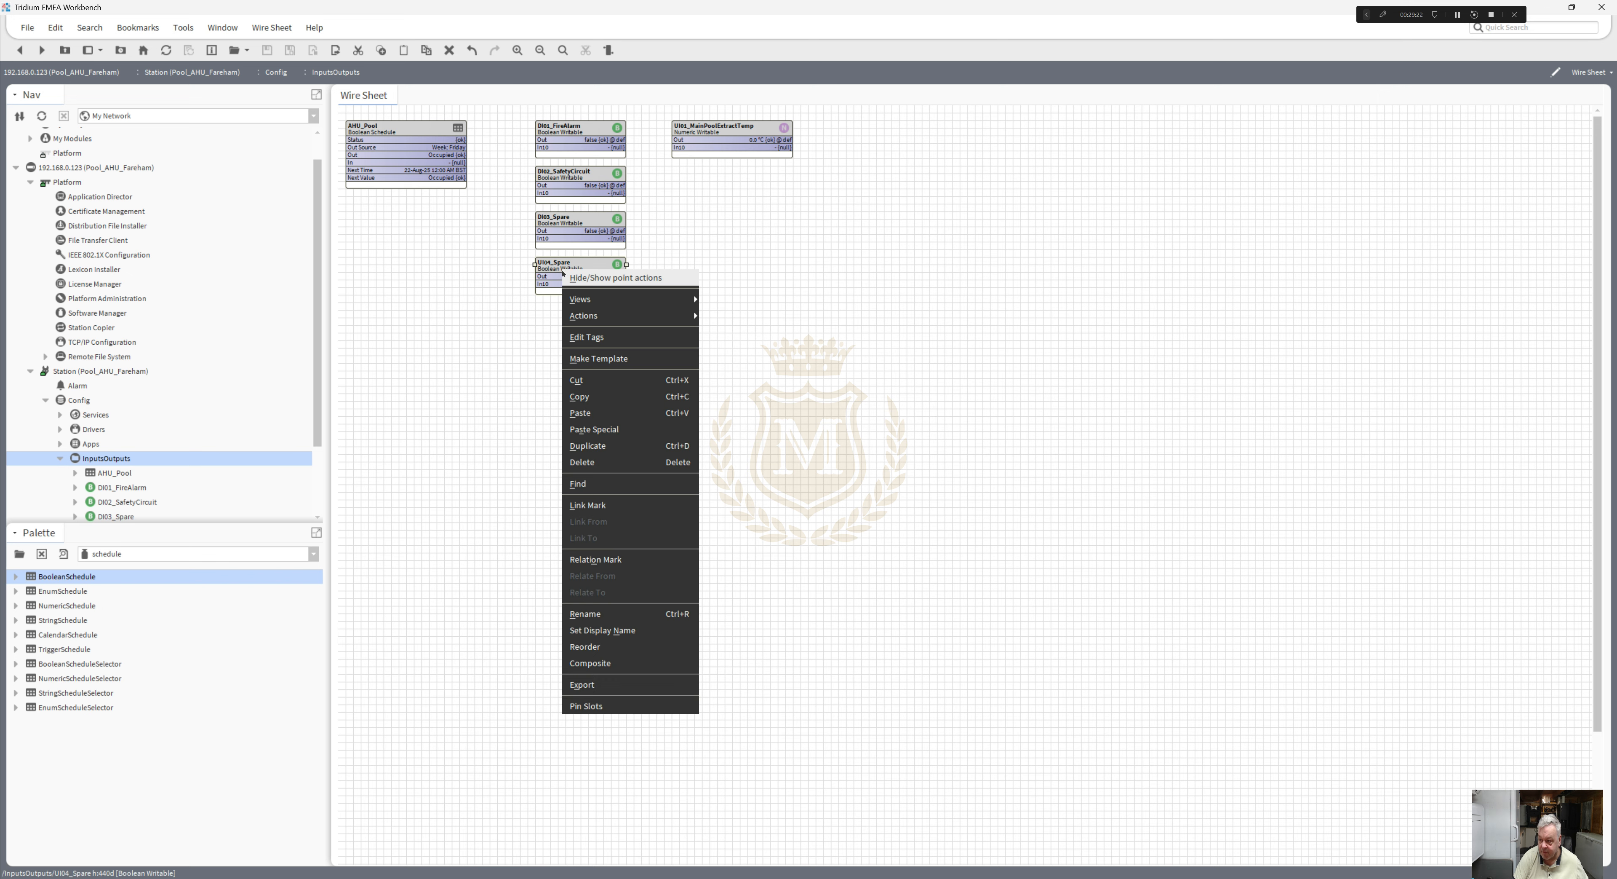
click(628, 614)
click(736, 433)
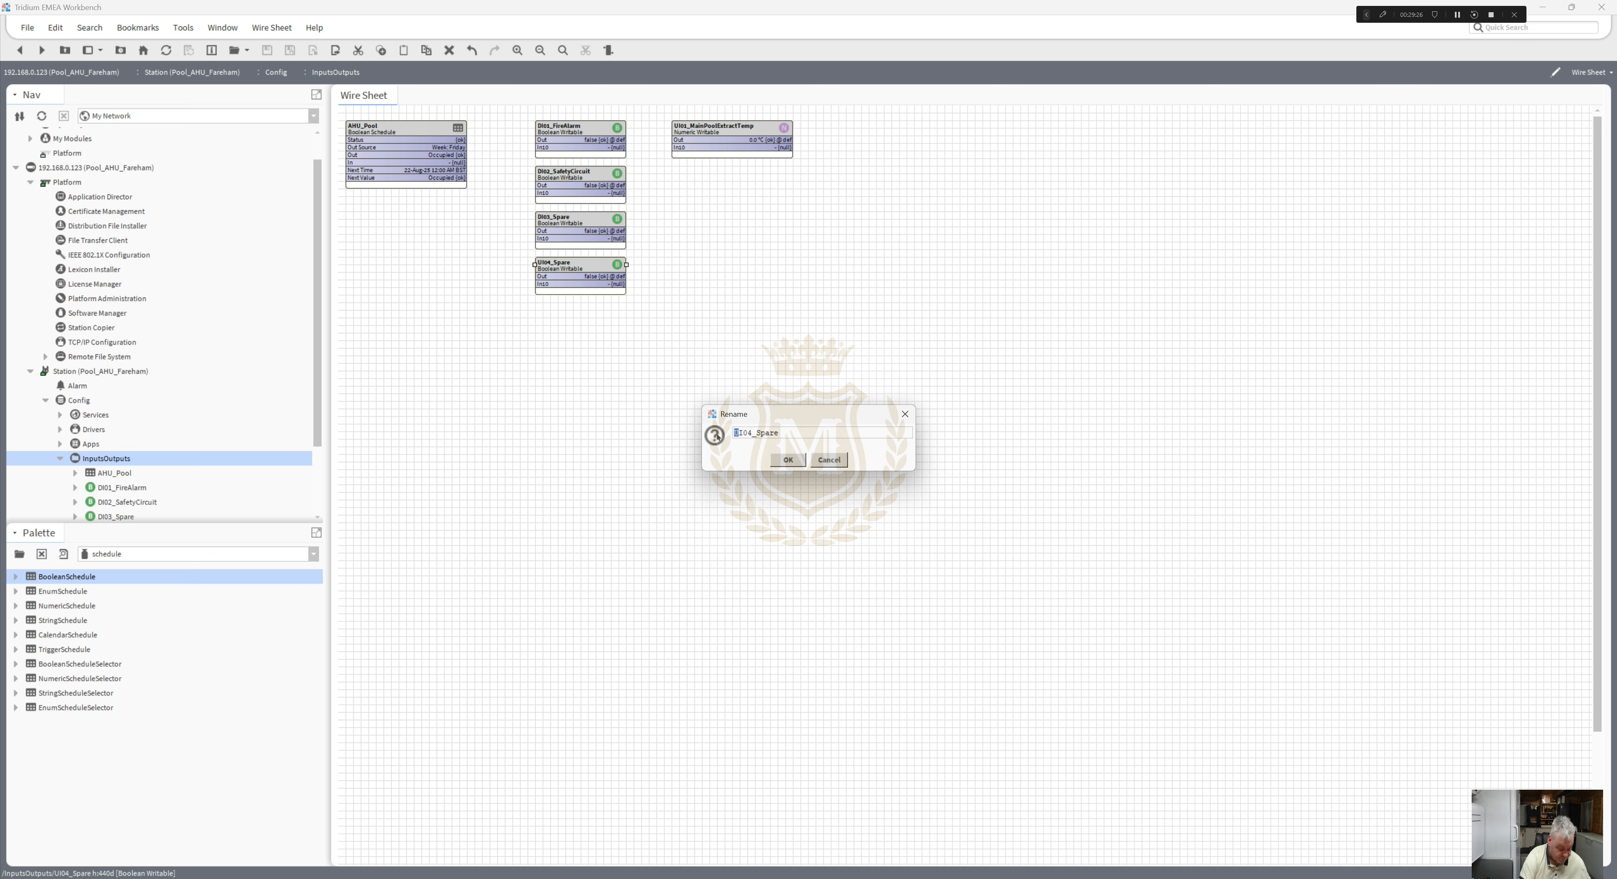
click(783, 458)
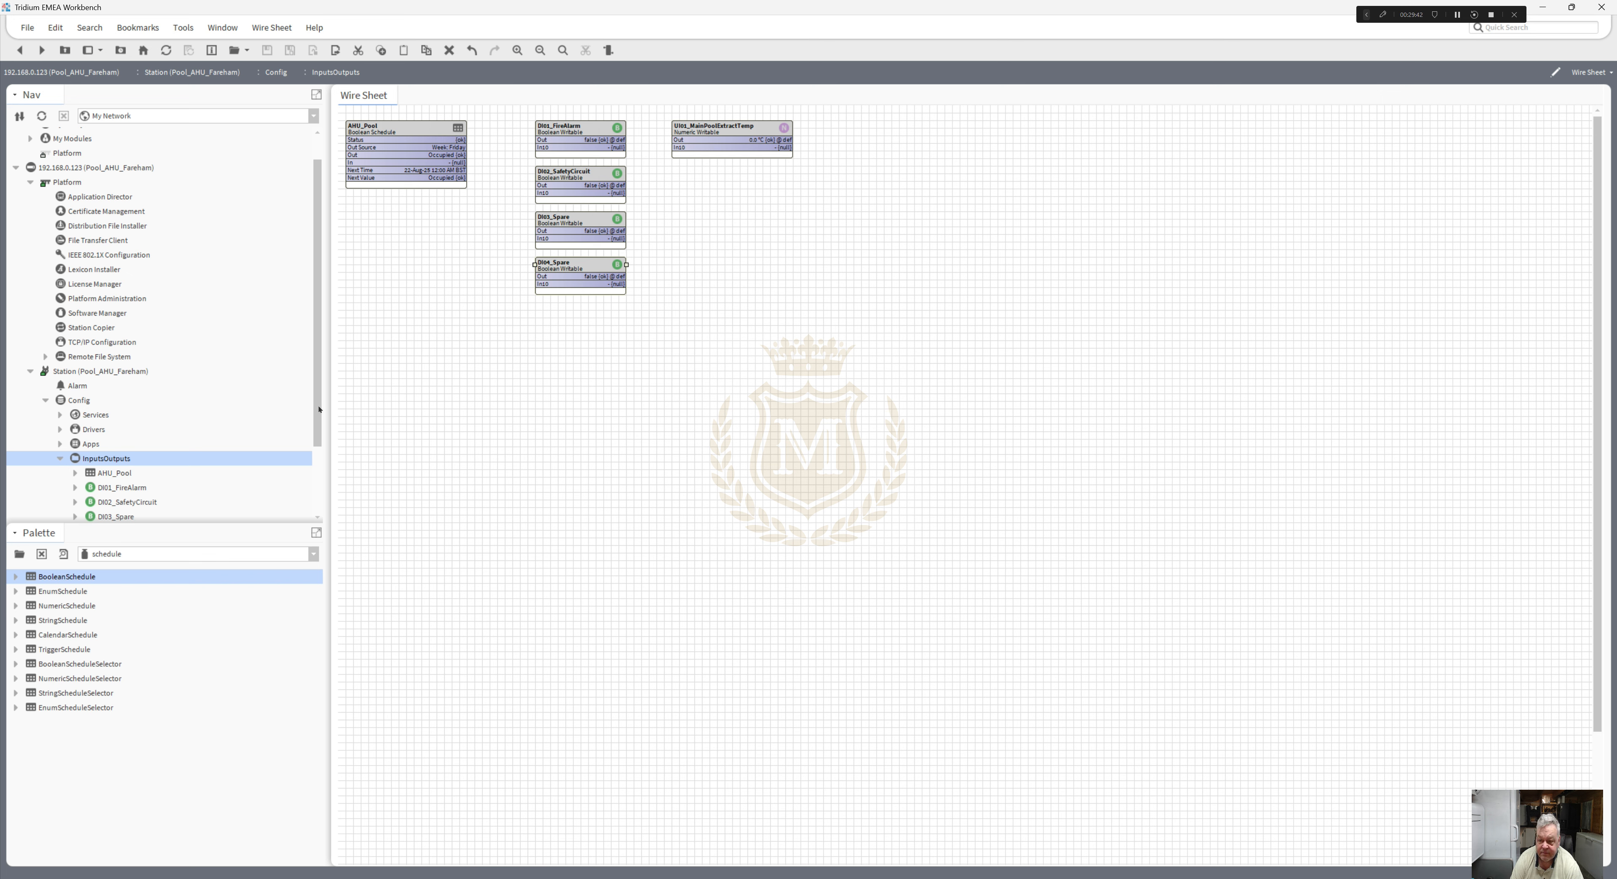
- Add a NumericCov extension from the history palette to the UI01_MainPoolExtractTemp point in the station tree, keeping its default name
drag(319, 409, 323, 465)
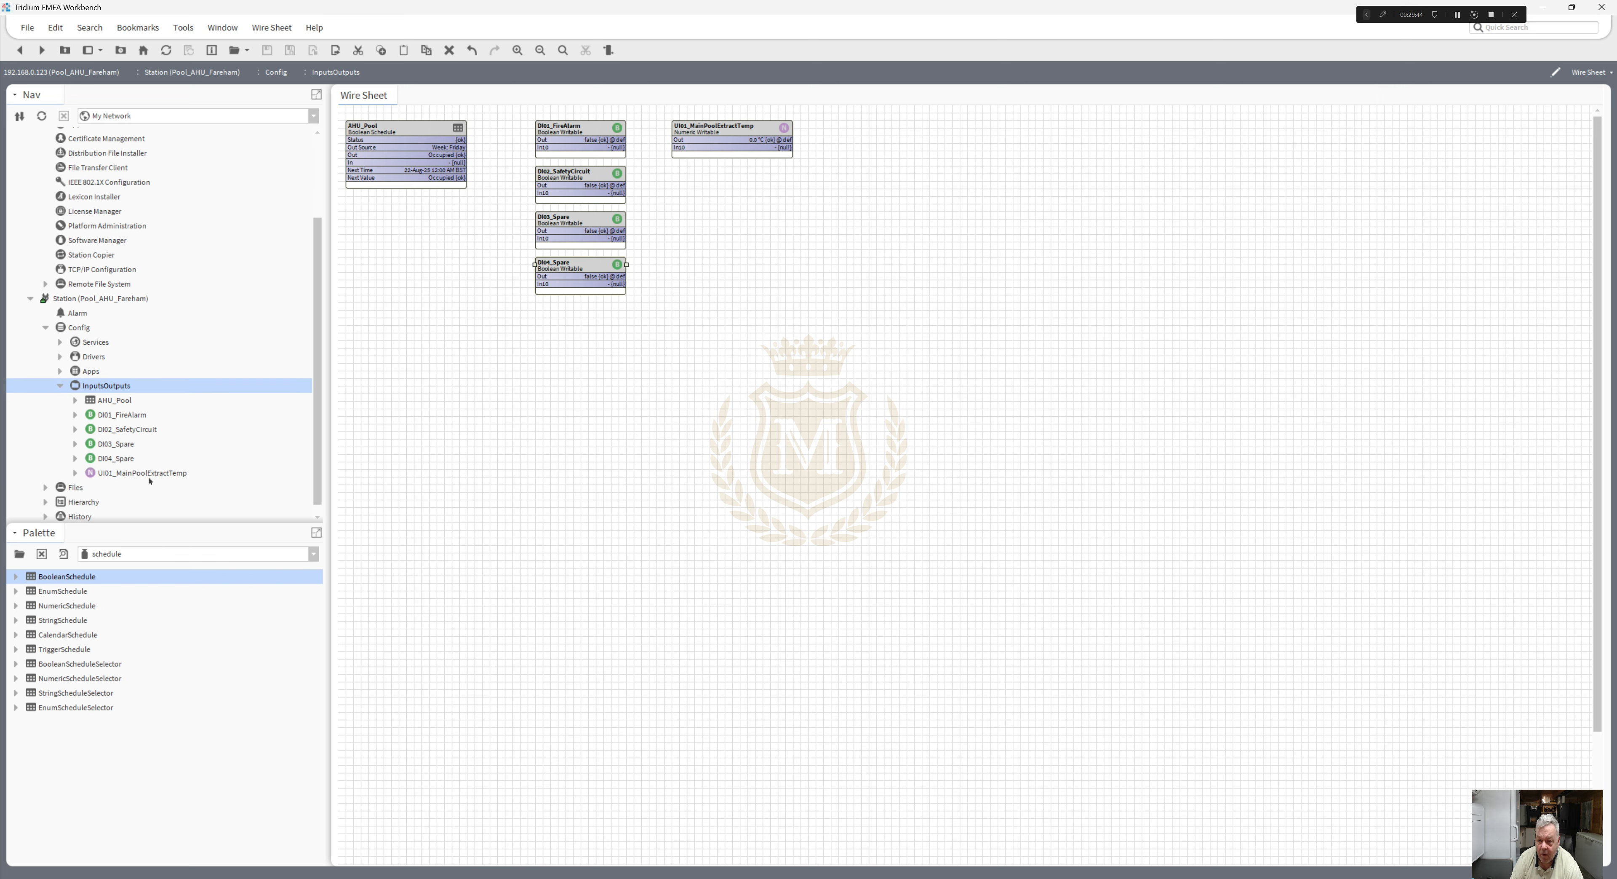
click(75, 473)
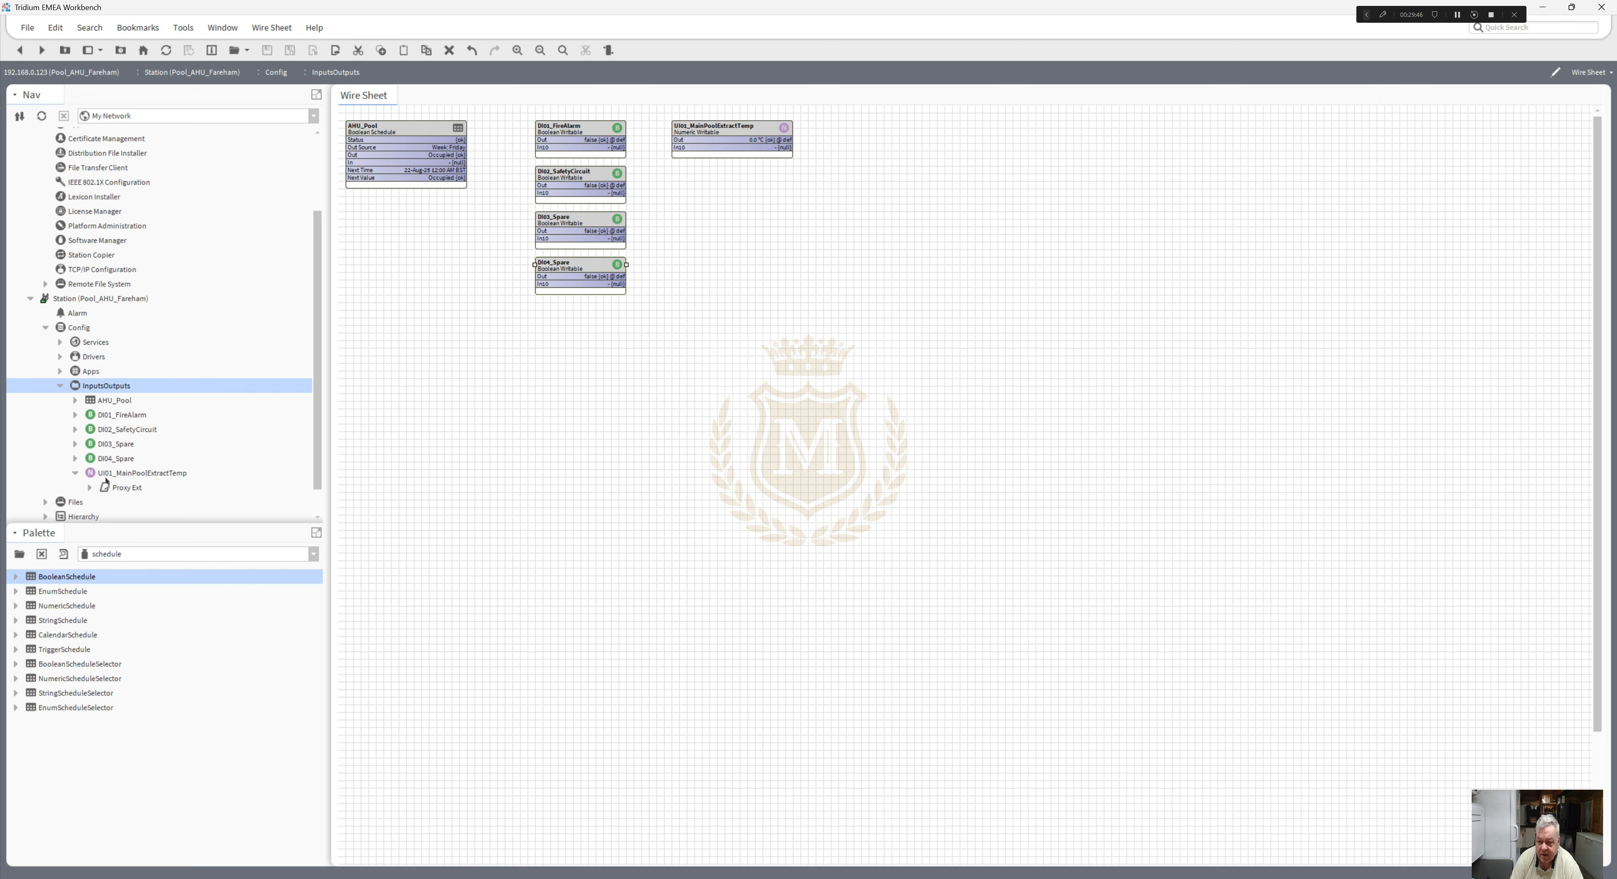
drag(315, 452, 329, 486)
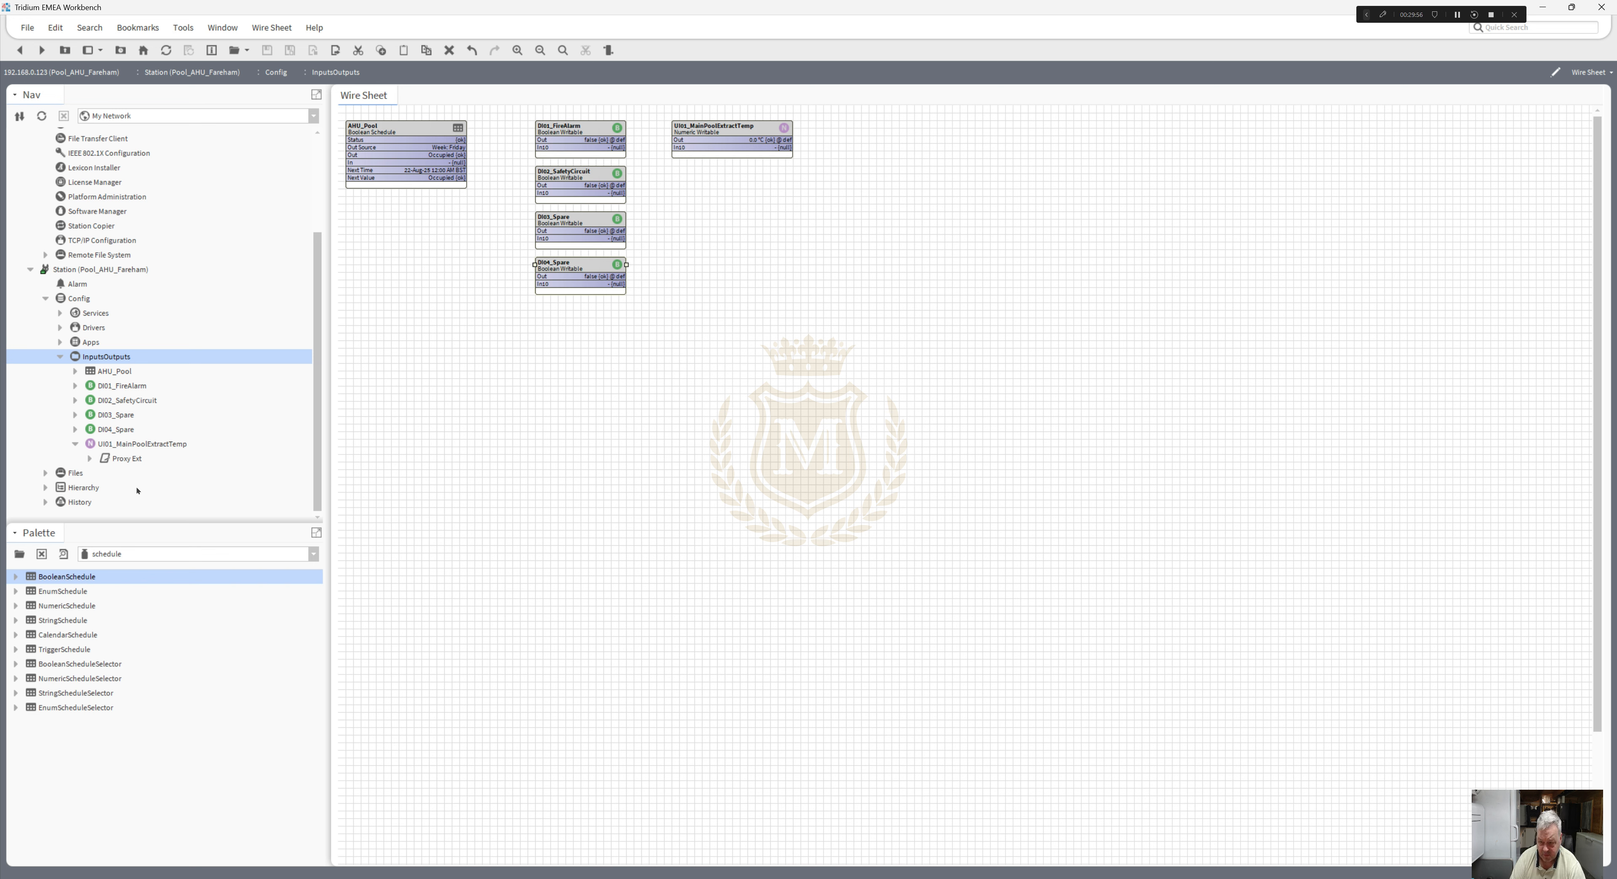
click(313, 553)
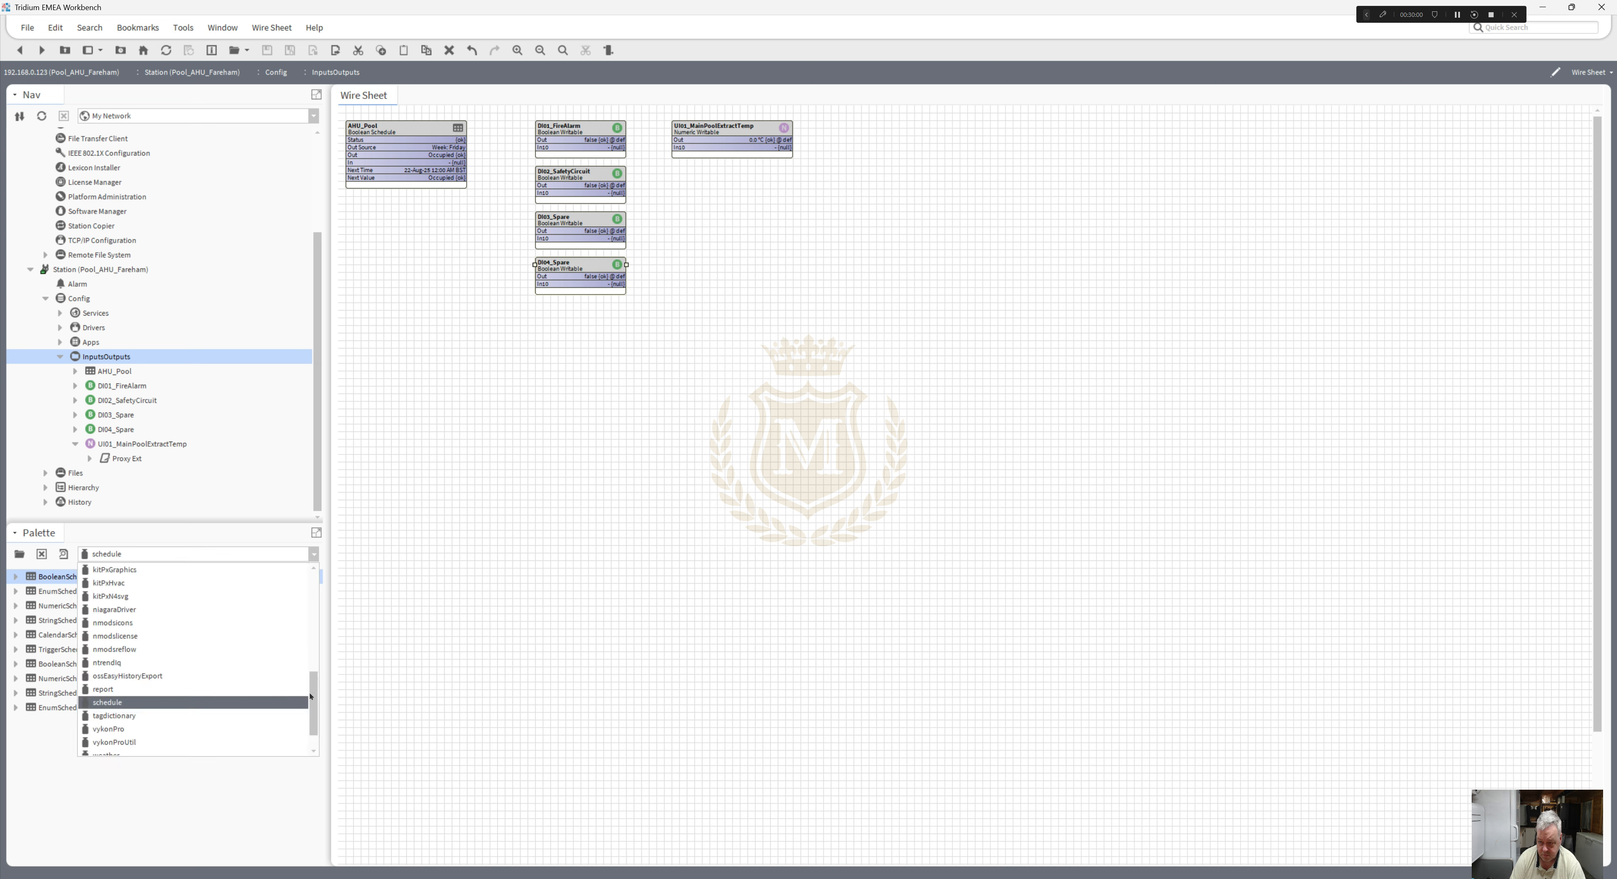
drag(311, 695, 313, 628)
click(161, 650)
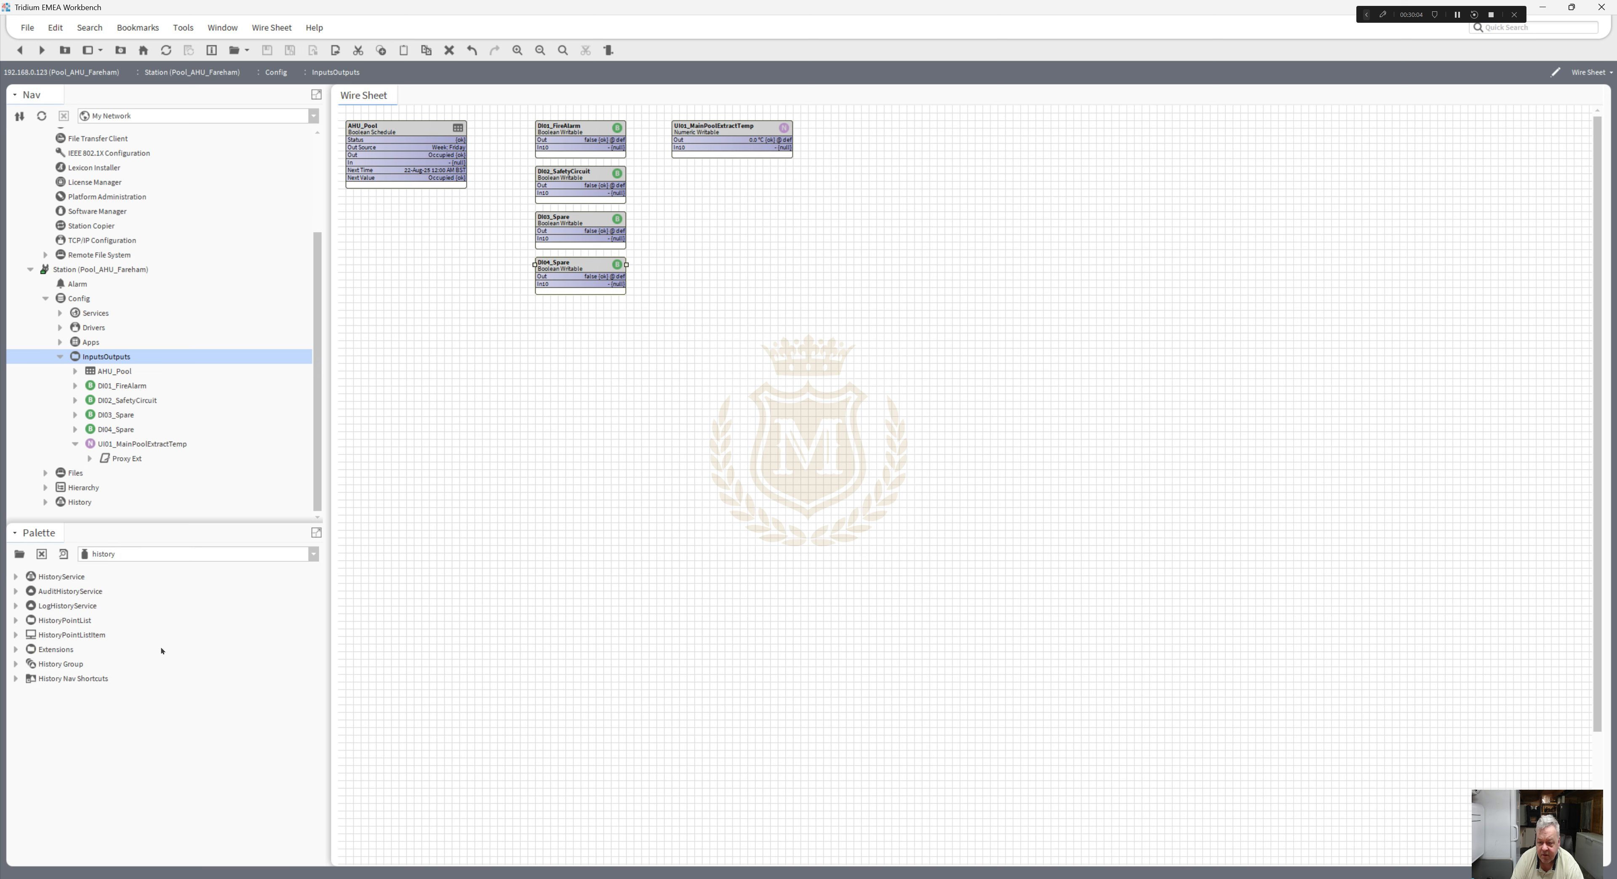
click(17, 650)
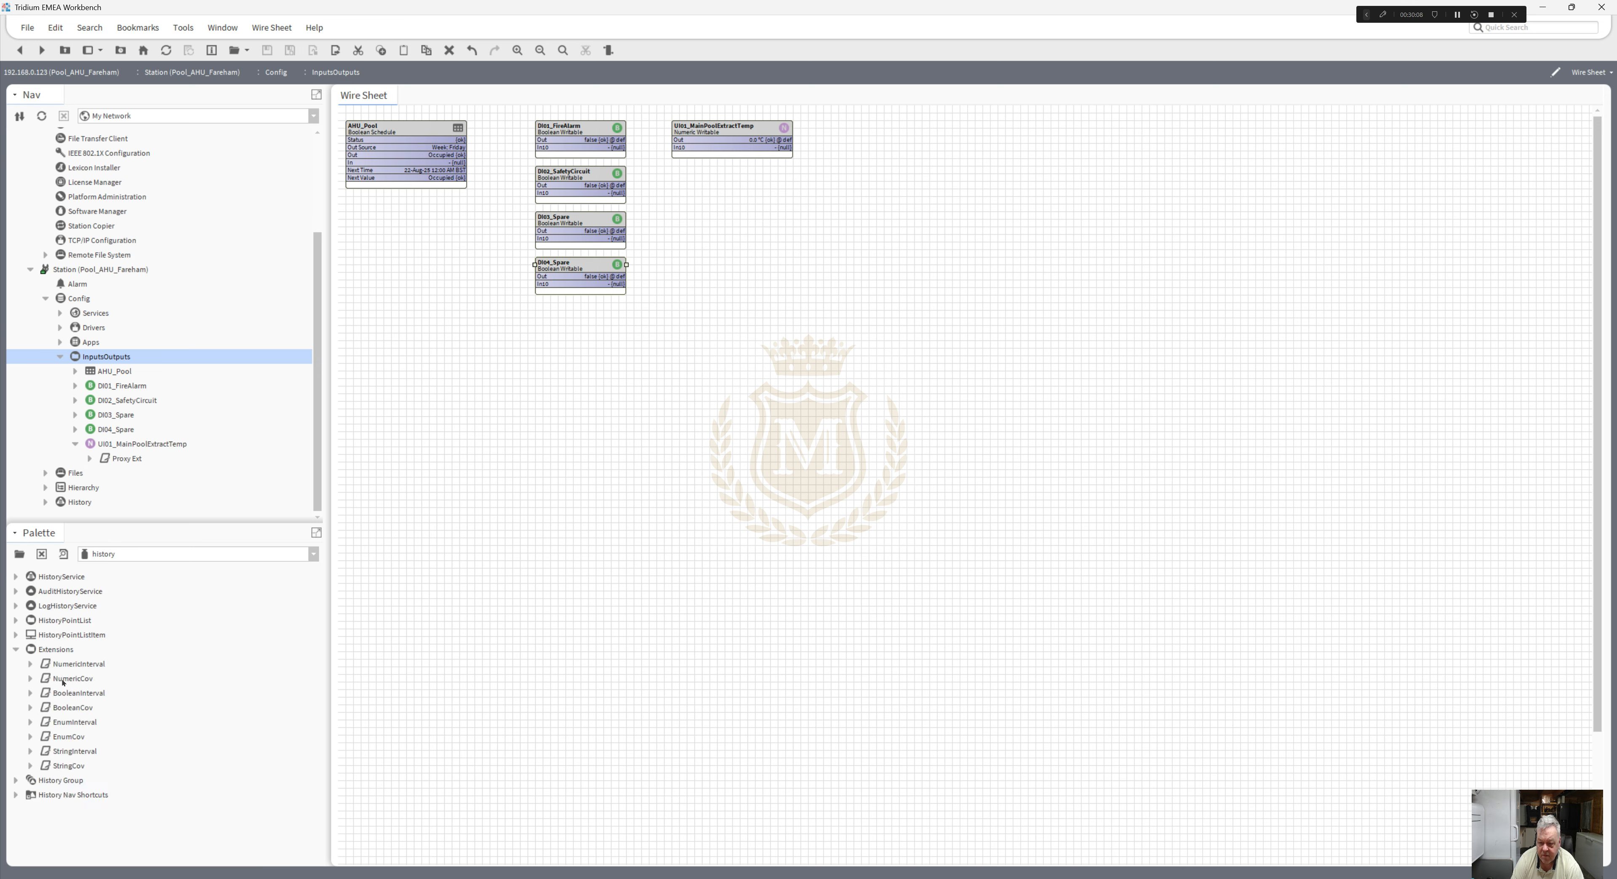
drag(65, 680, 146, 446)
click(789, 459)
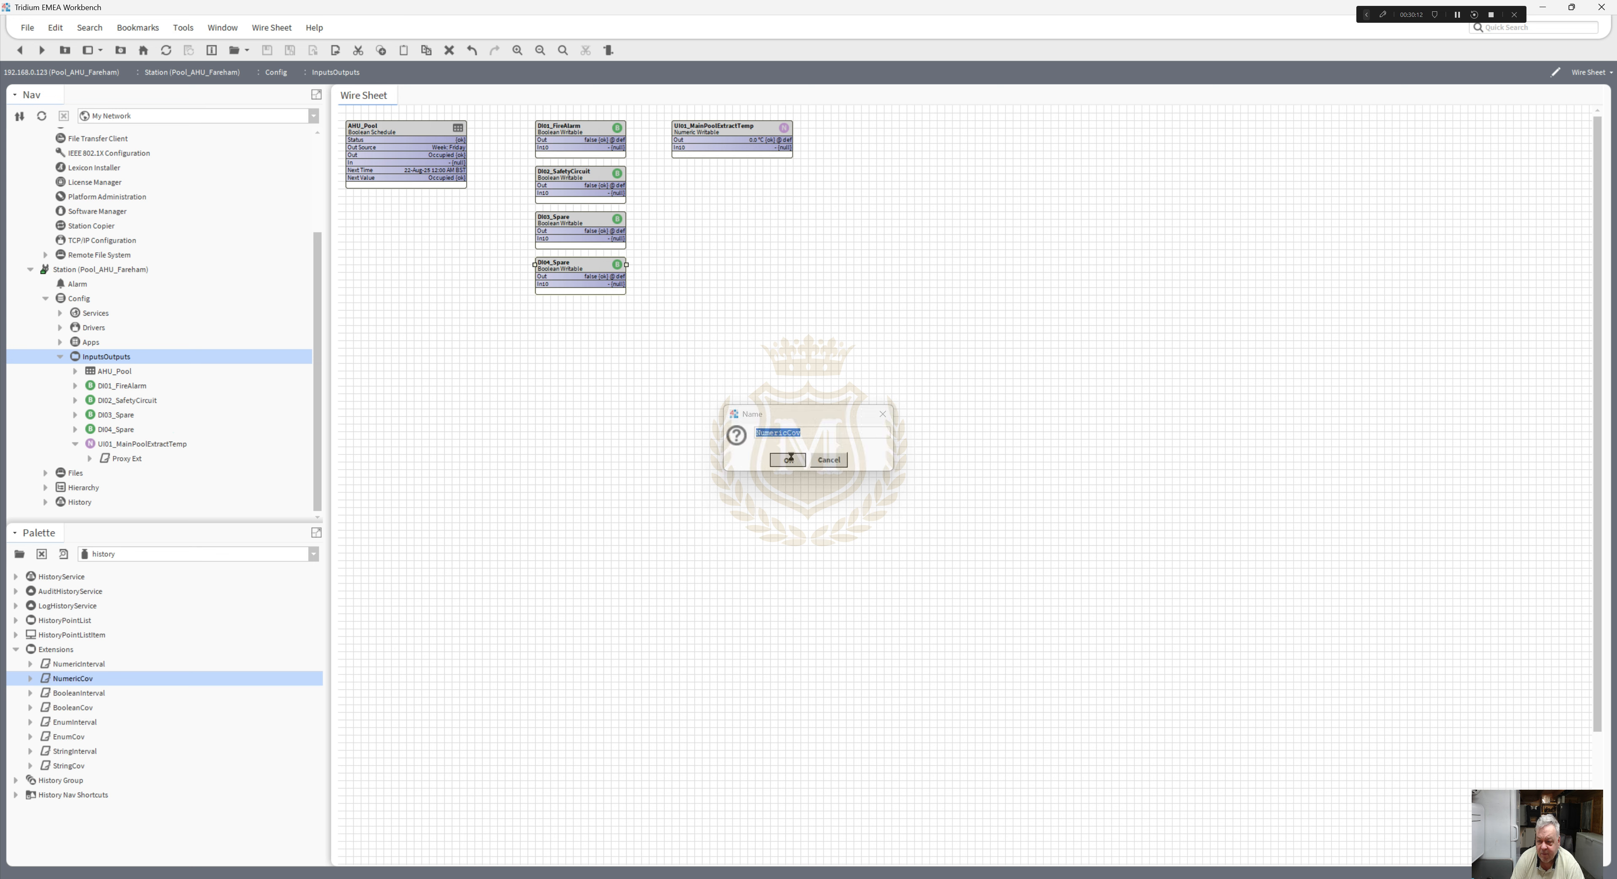
drag(116, 447, 134, 448)
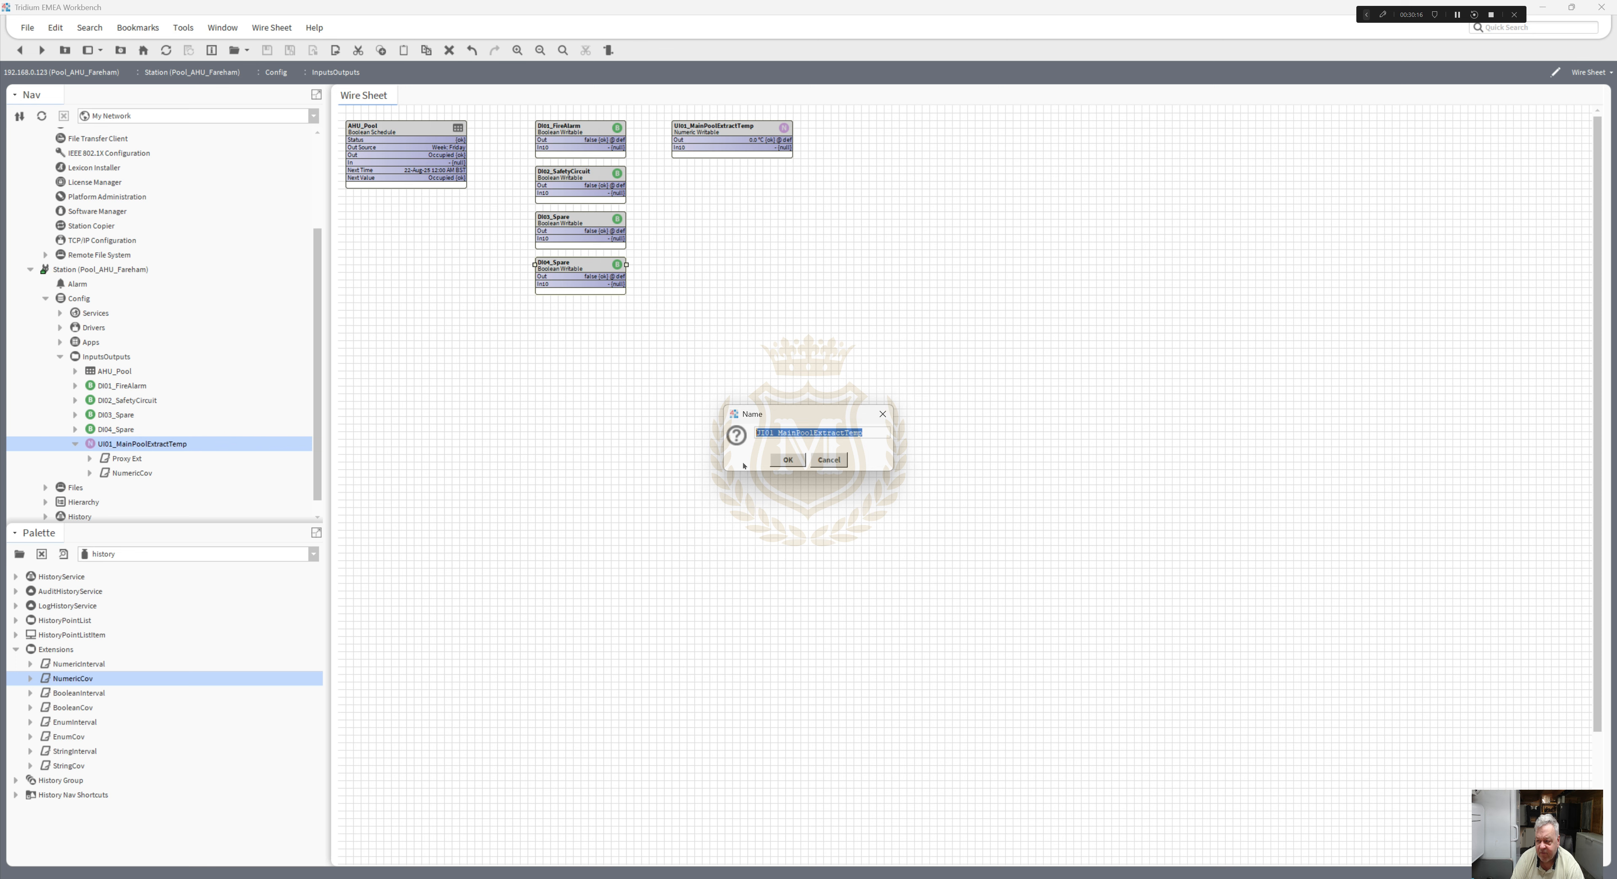
click(829, 459)
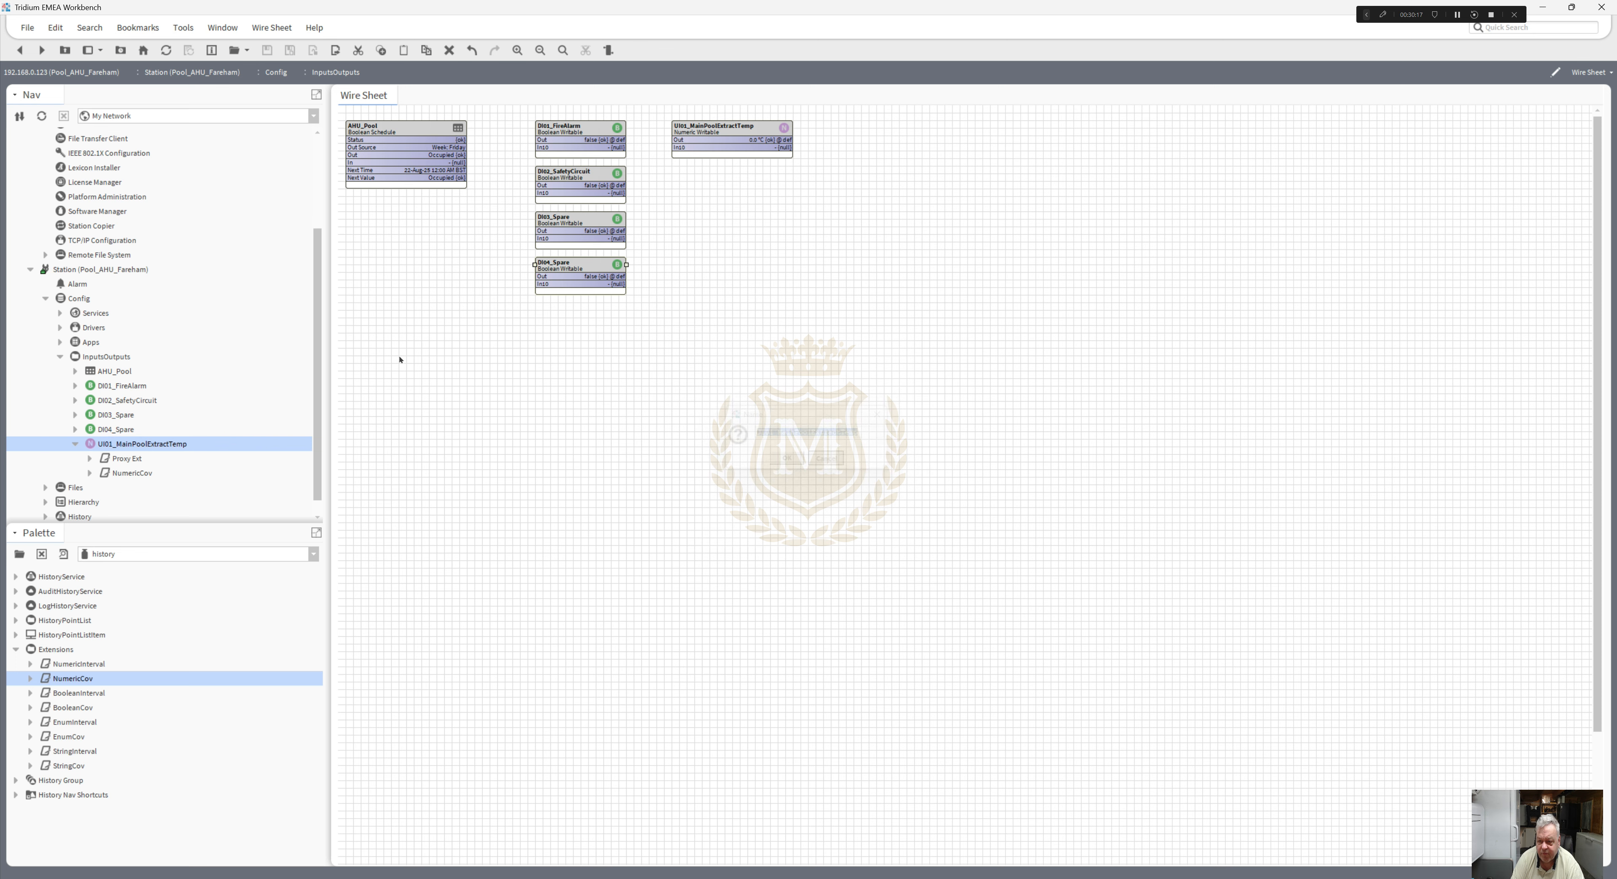
- Set the change tolerance of UI01_MainPoolExtractTemp's NumericCov history extension to 1 °C and save the extension
double_click(137, 473)
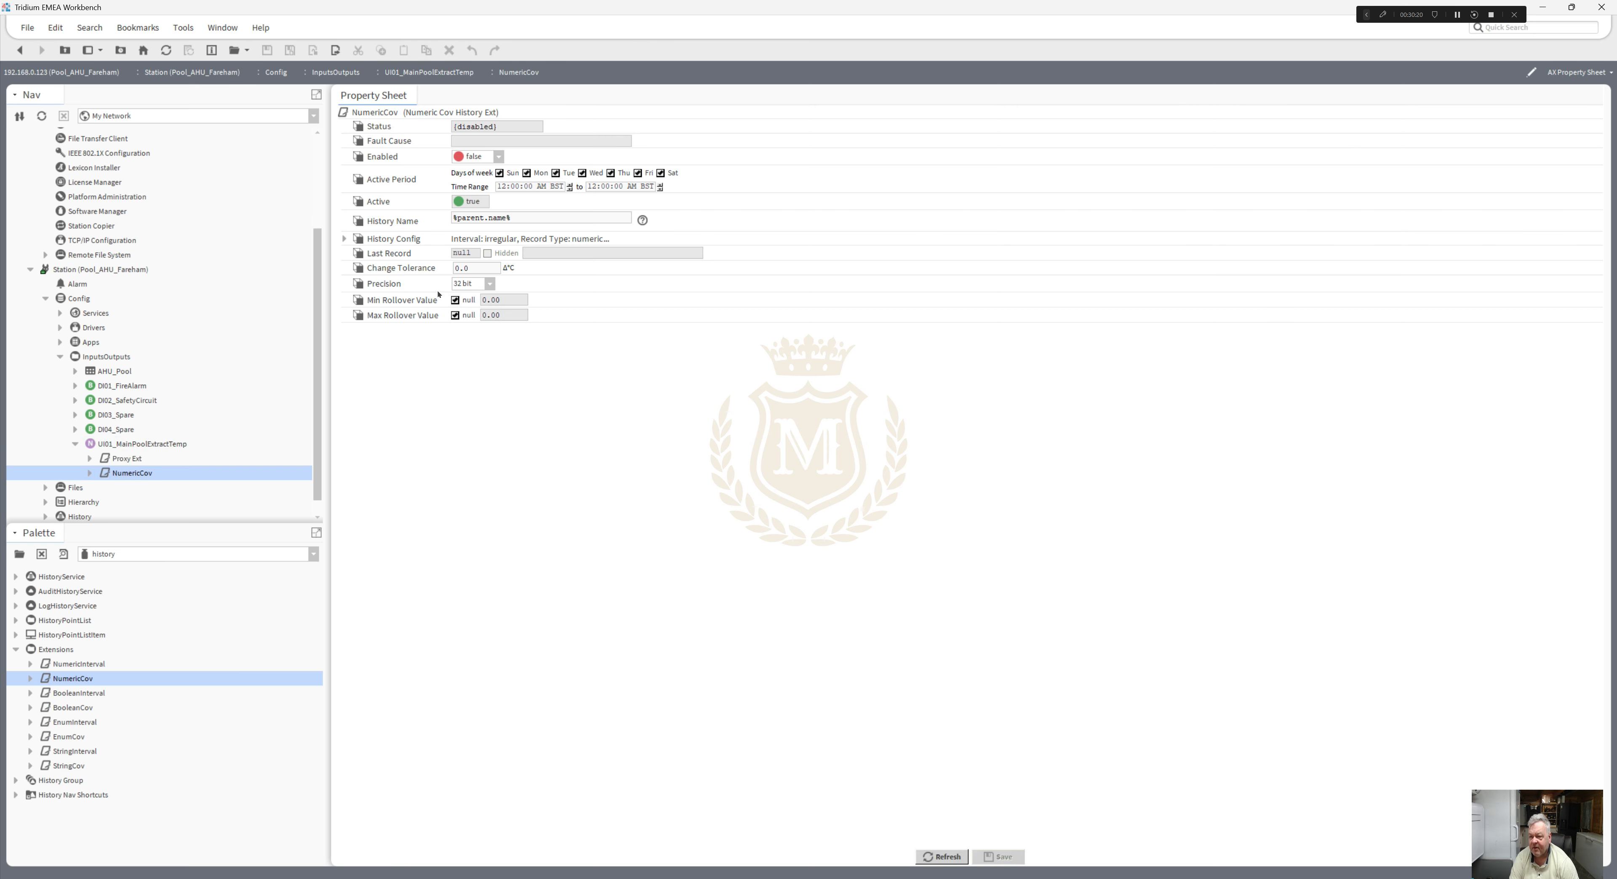
click(344, 239)
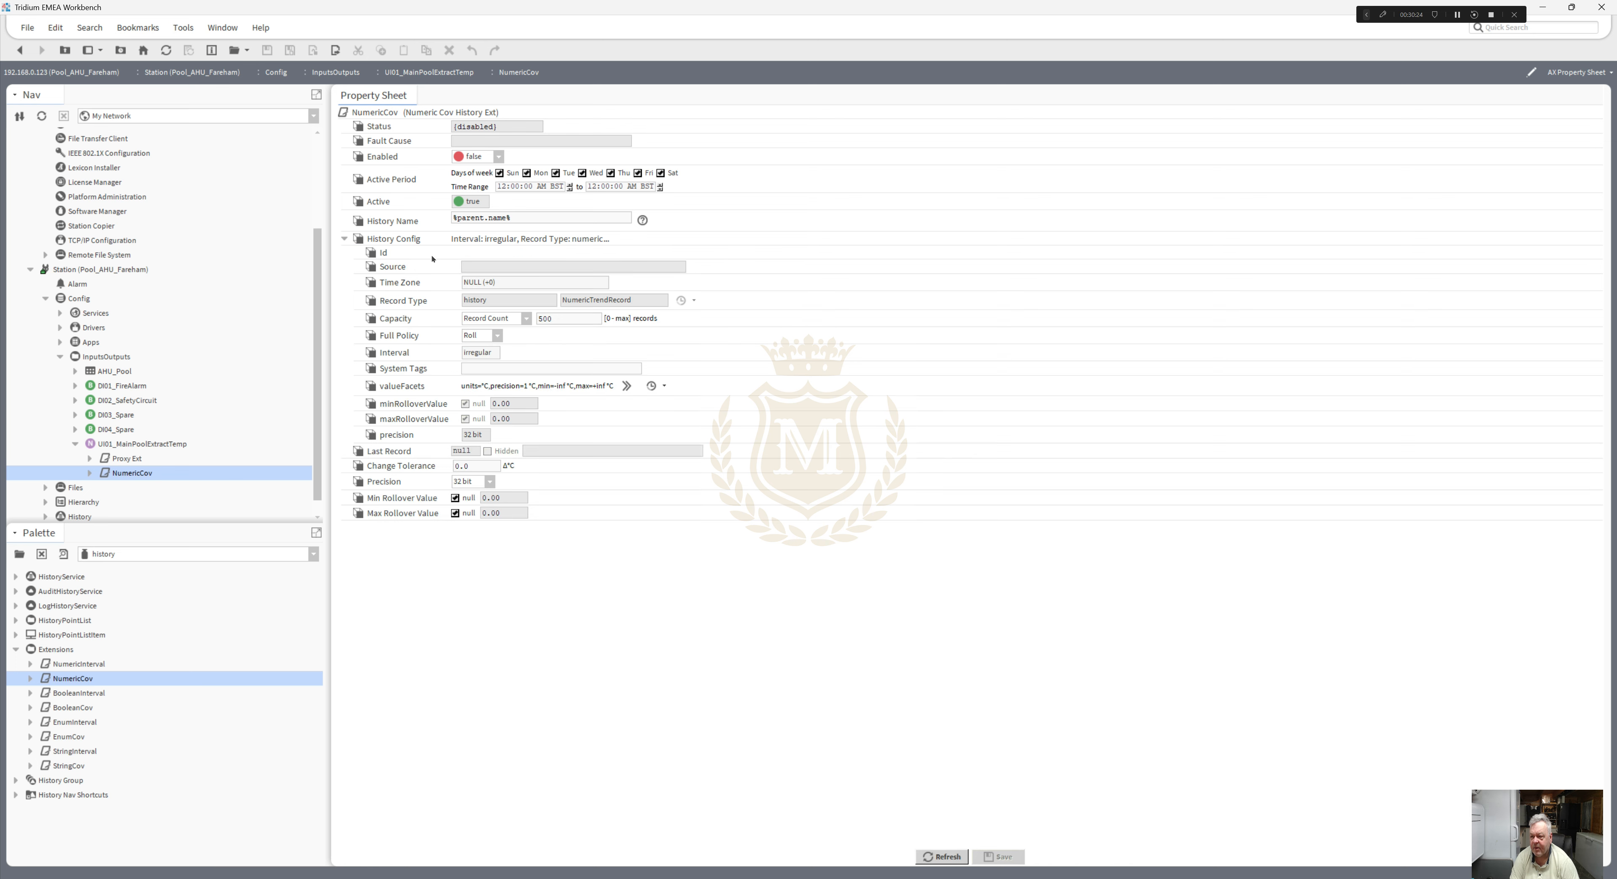
drag(557, 318, 480, 316)
drag(491, 466, 455, 466)
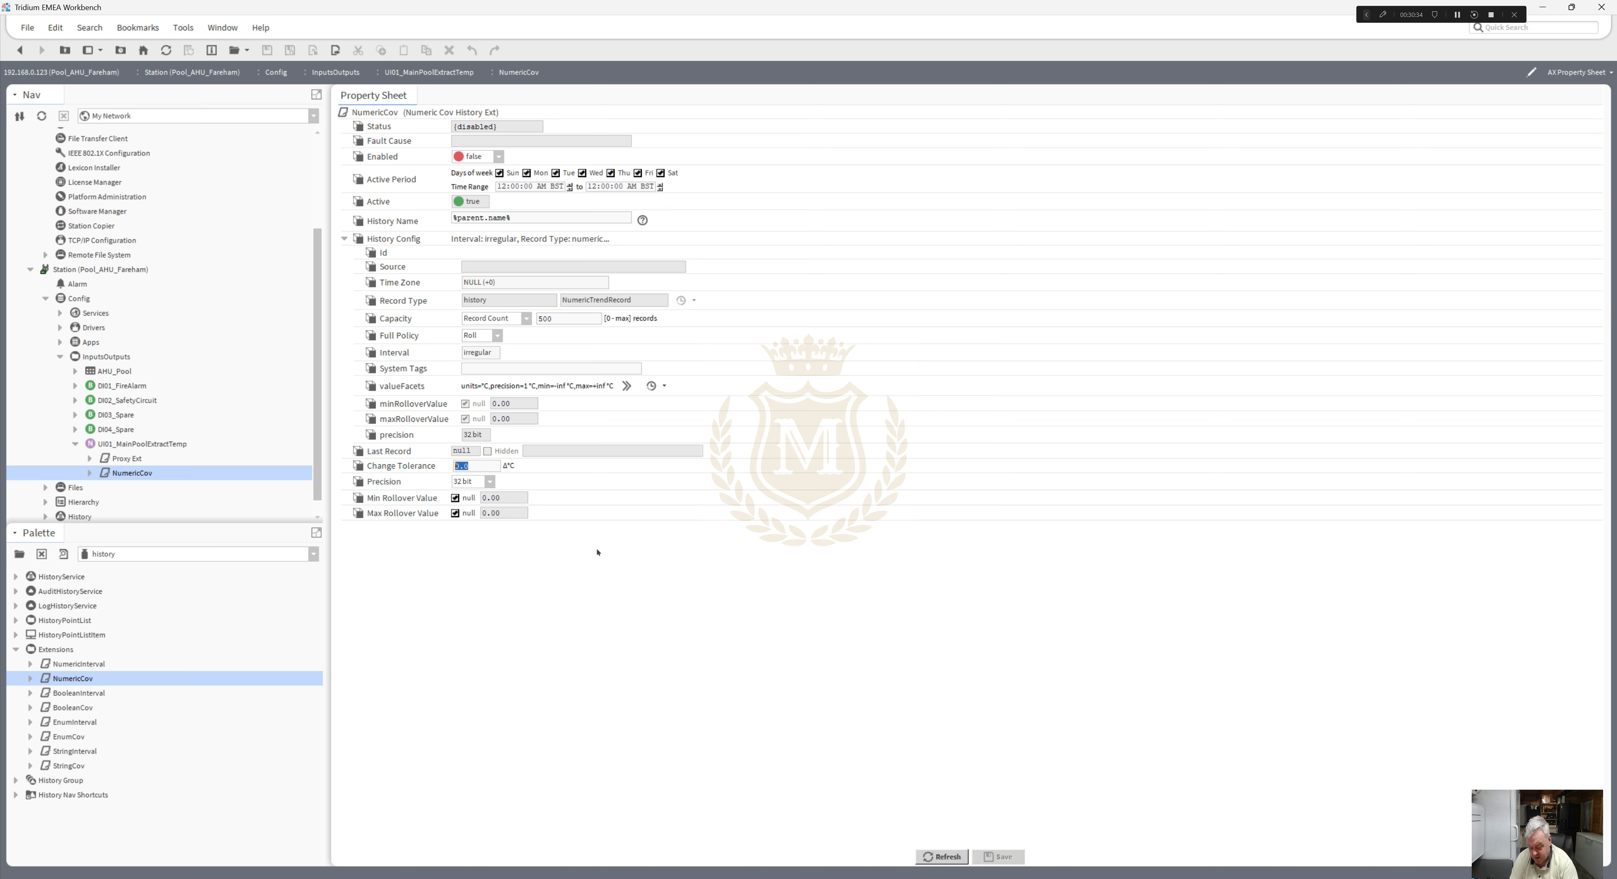
text(1)
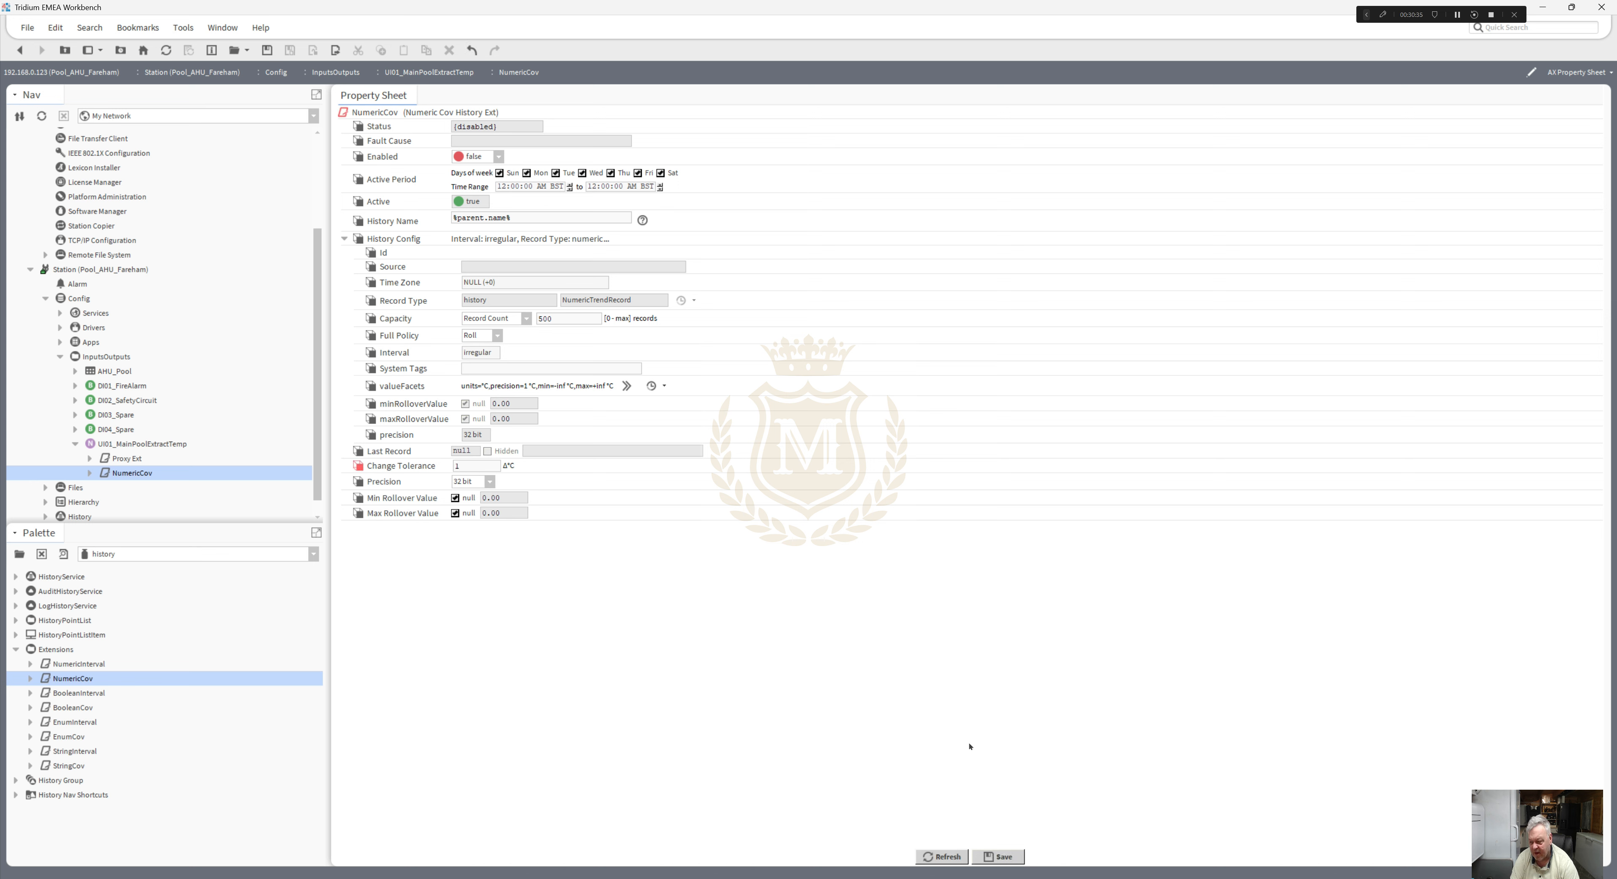
click(998, 856)
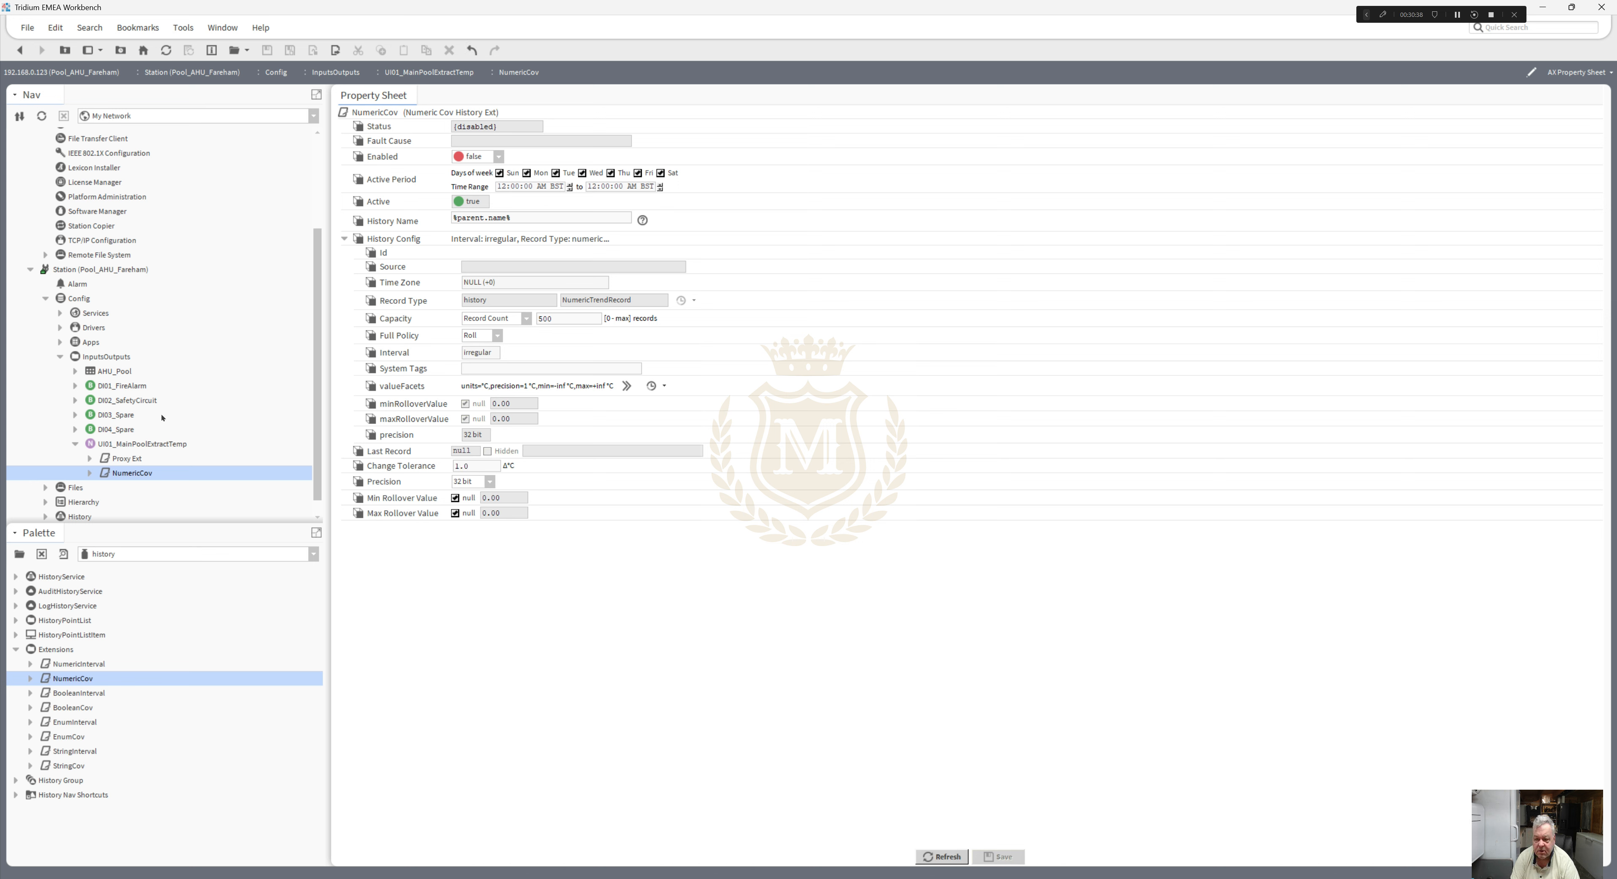
- Add an OutOfRangeAlarmExt extension from the alarm palette to the UI01_MainPoolExtractTemp point, keeping its default name
click(74, 443)
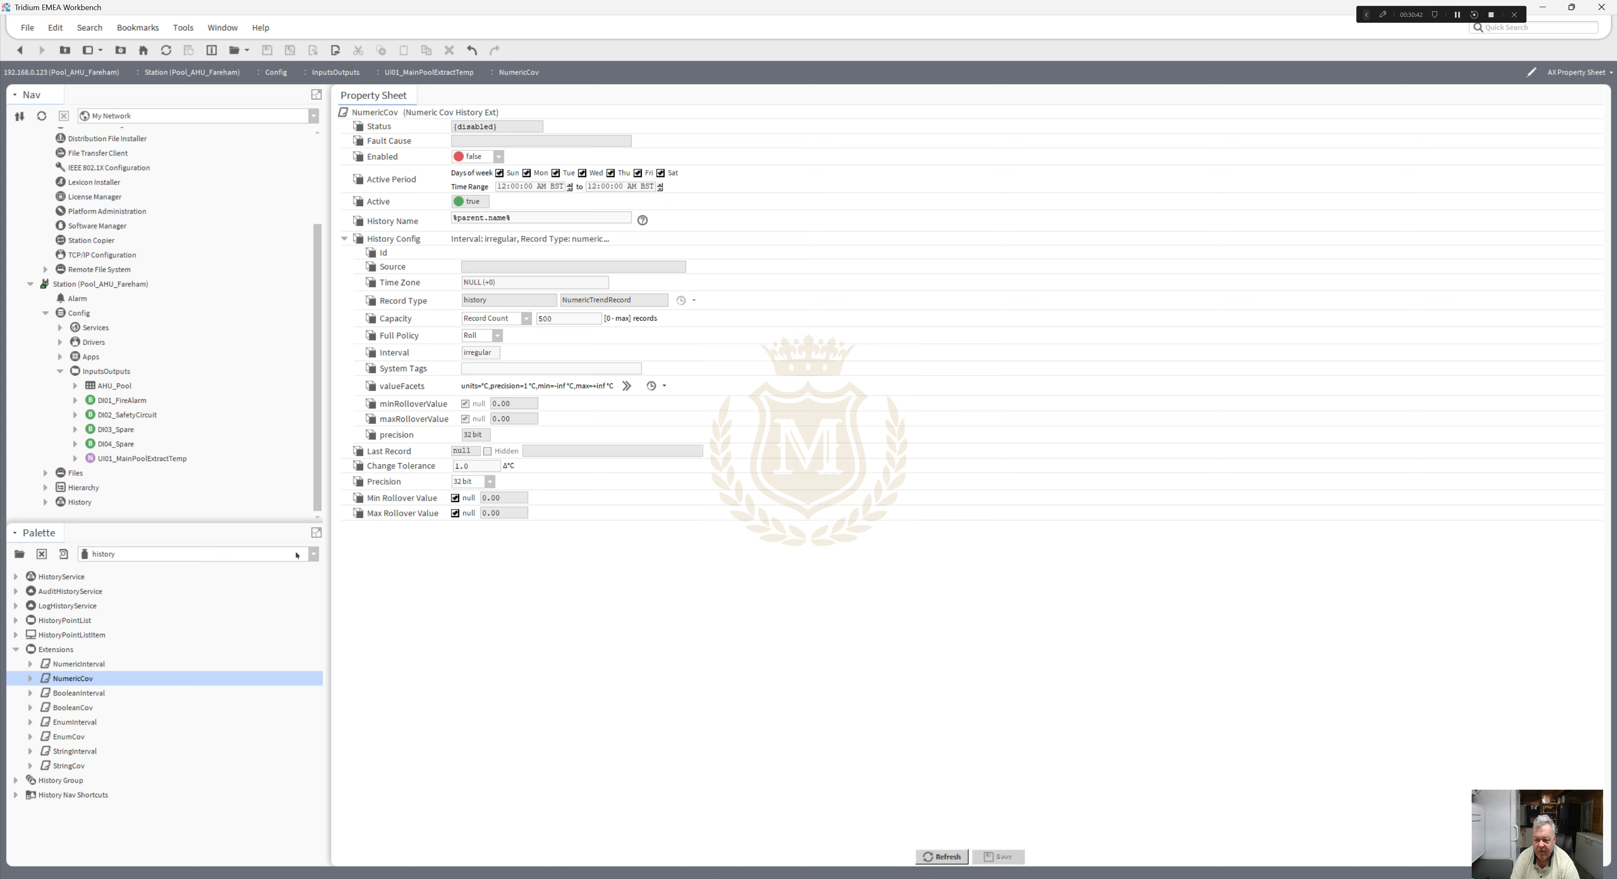
click(314, 554)
drag(313, 639, 308, 562)
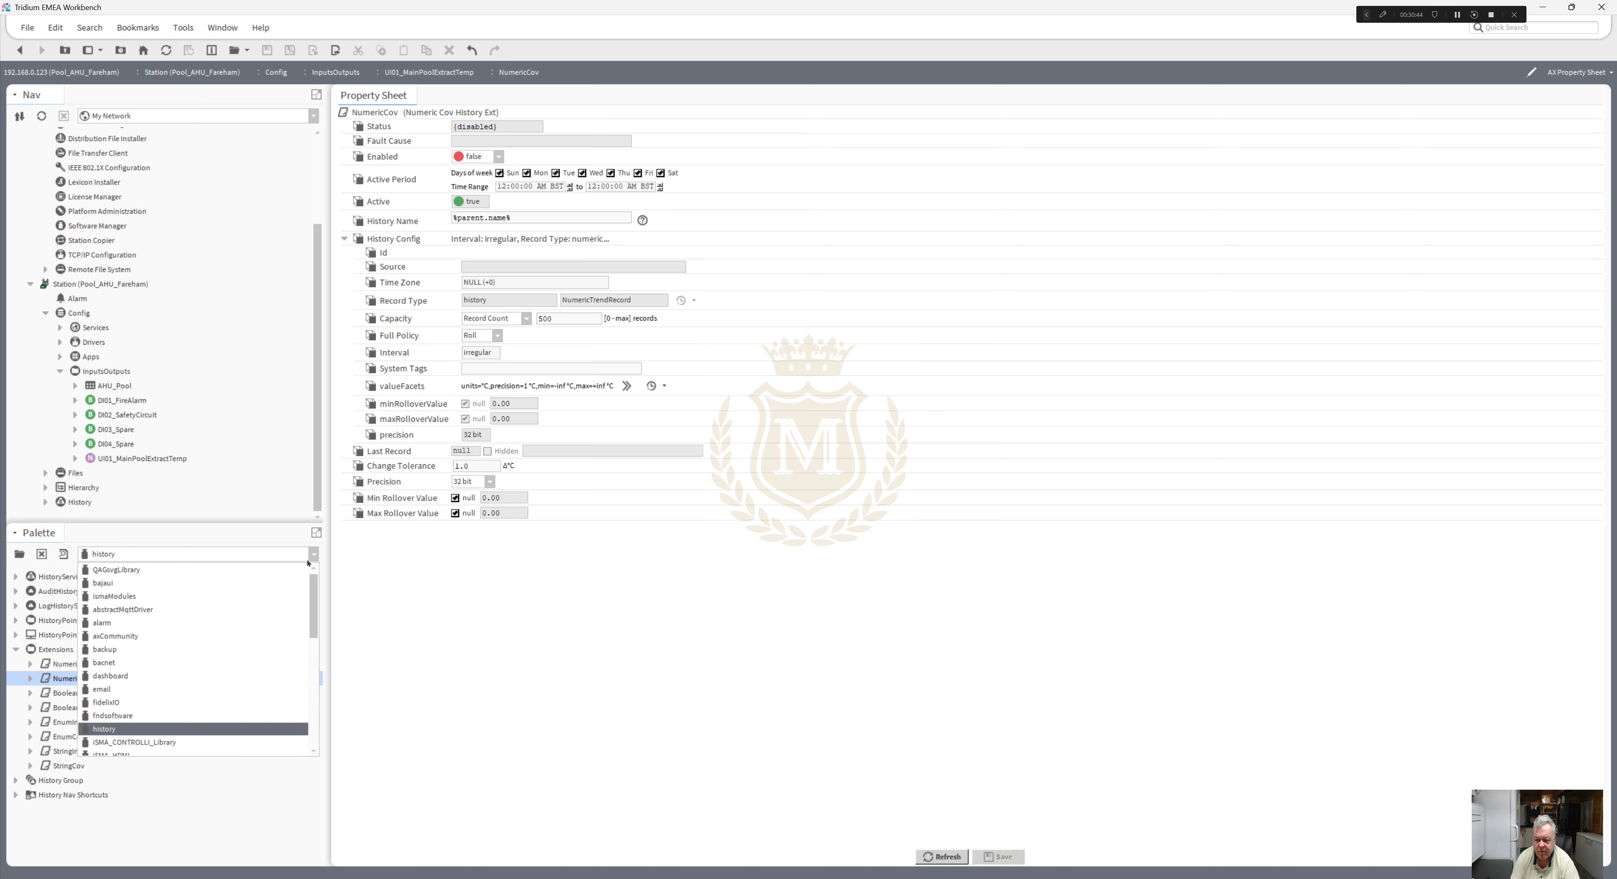
click(150, 624)
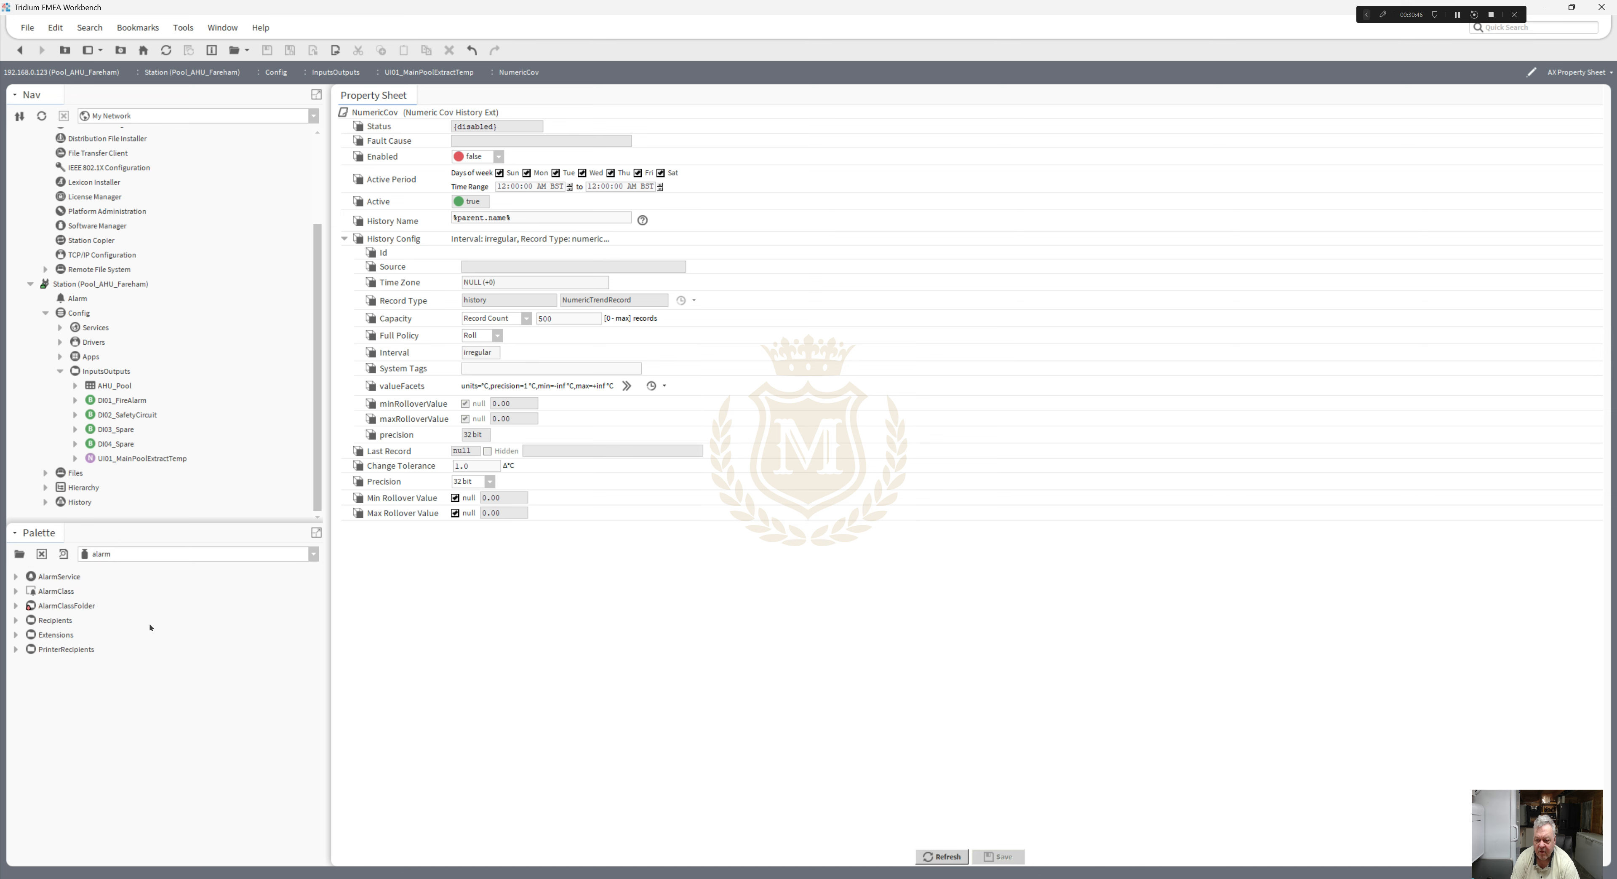
click(15, 635)
drag(77, 649, 138, 459)
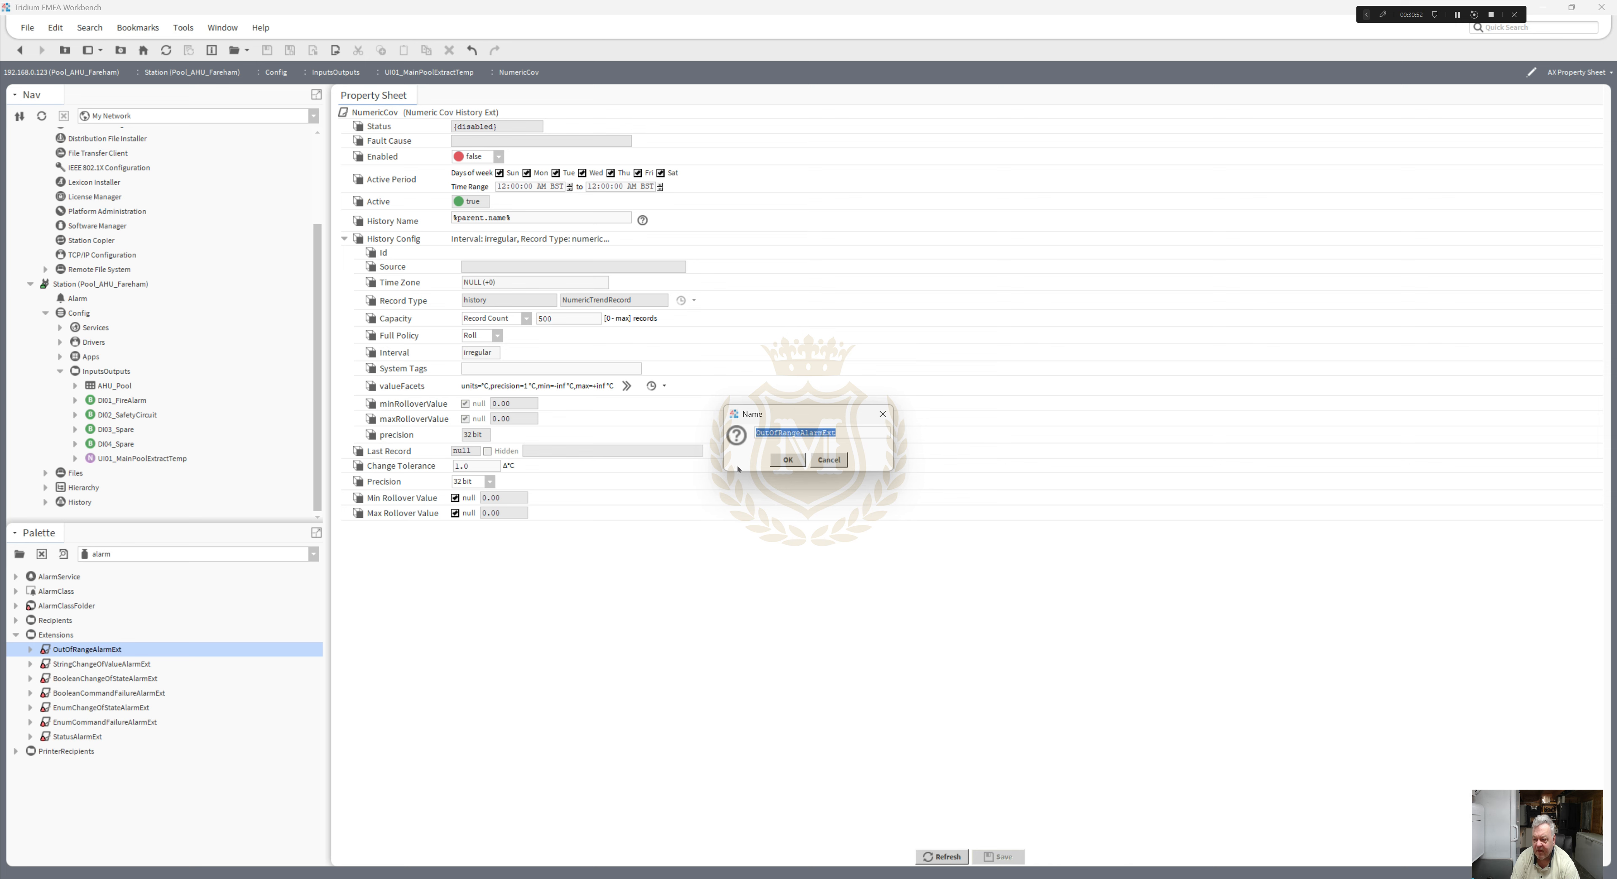
click(786, 459)
- Set the offnormal algorithm of UI01_MainPoolExtractTemp's OutOfRangeAlarmExt to a high limit of 100 °C, low limit of 0 °C and deadband of 1 °C
click(75, 458)
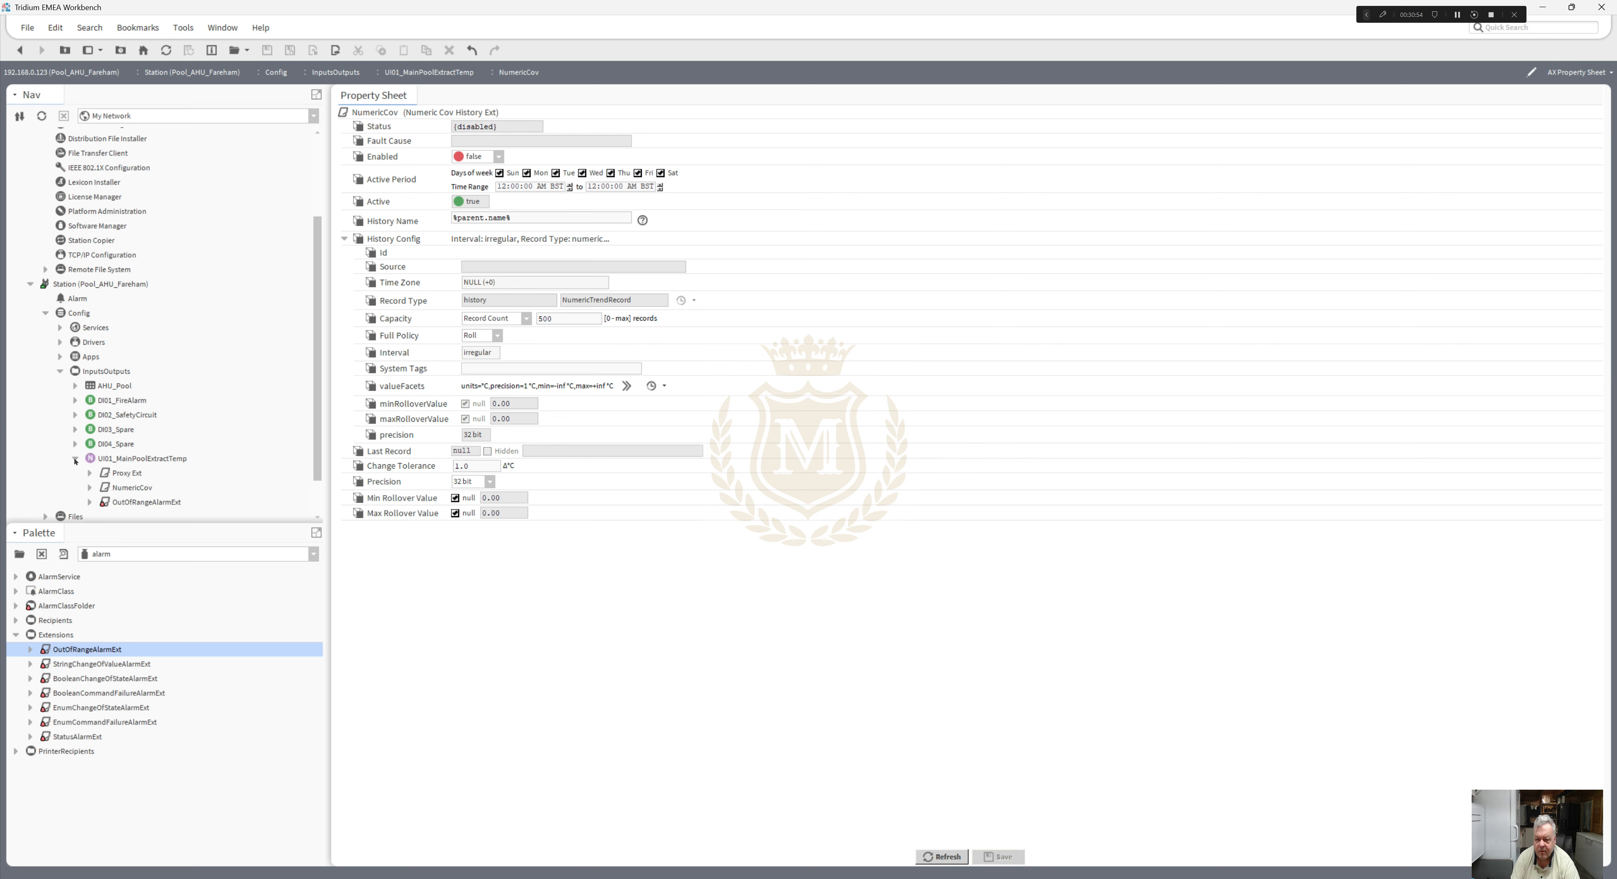
double_click(126, 501)
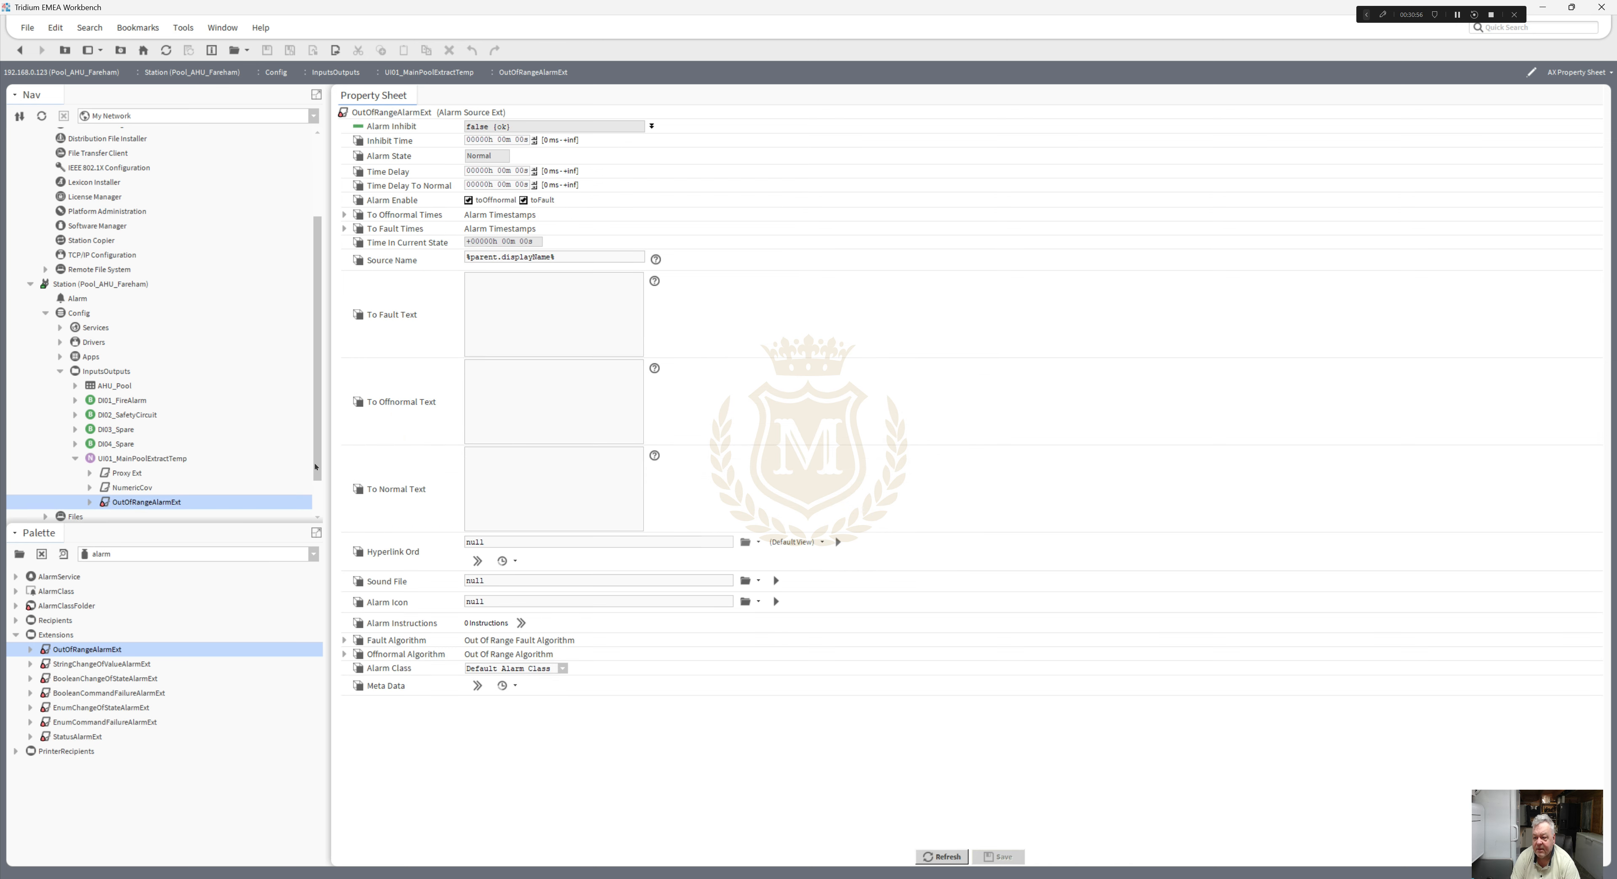
click(344, 654)
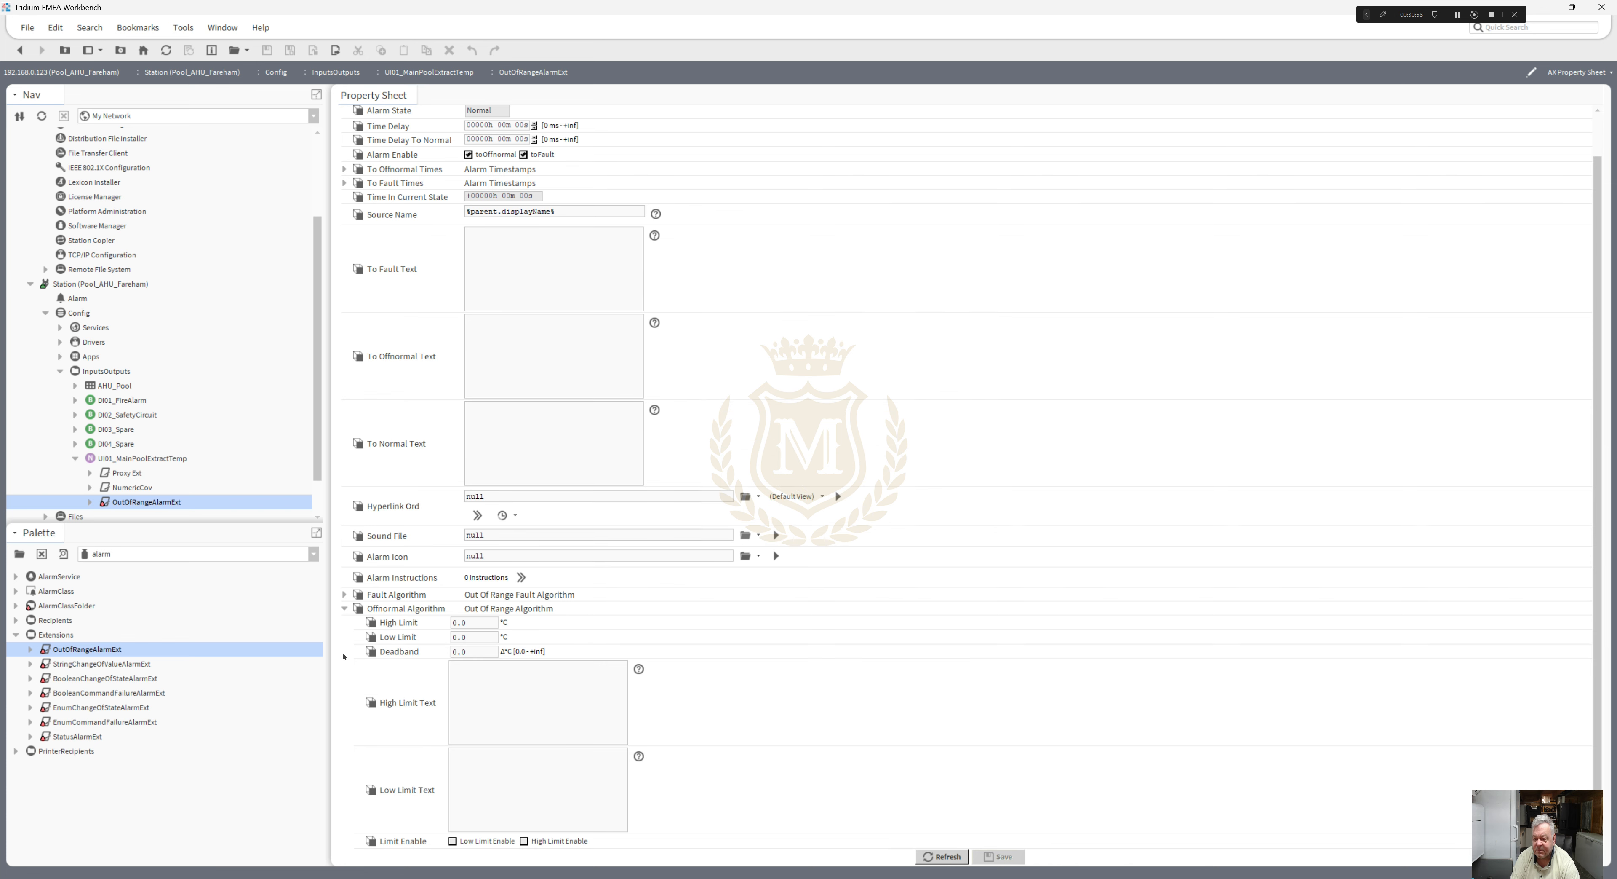
double_click(472, 621)
text(100)
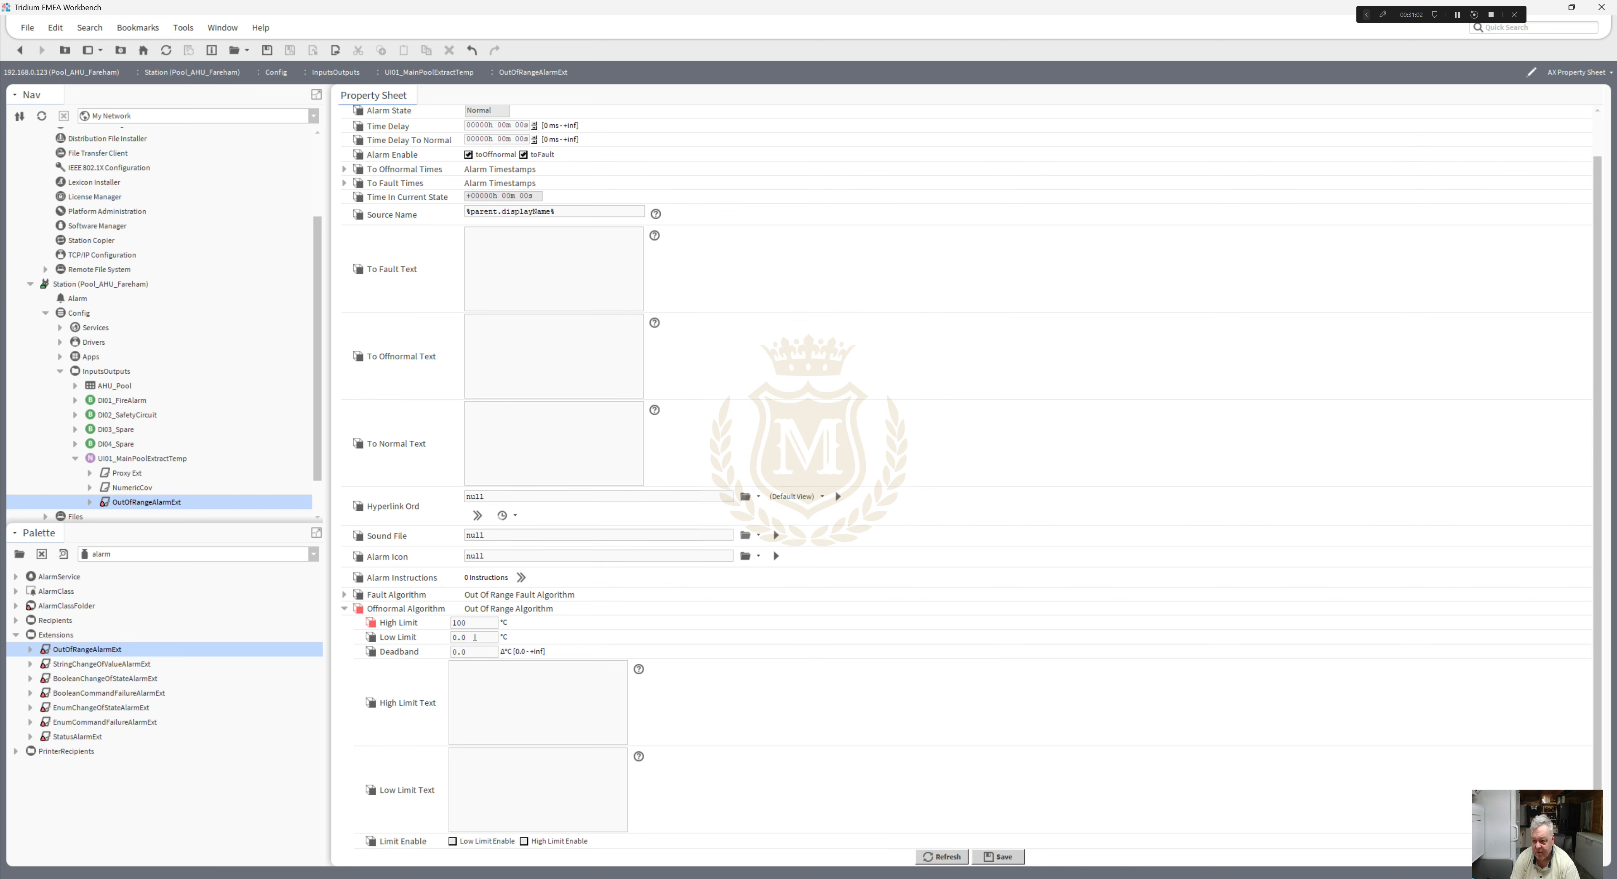
double_click(475, 636)
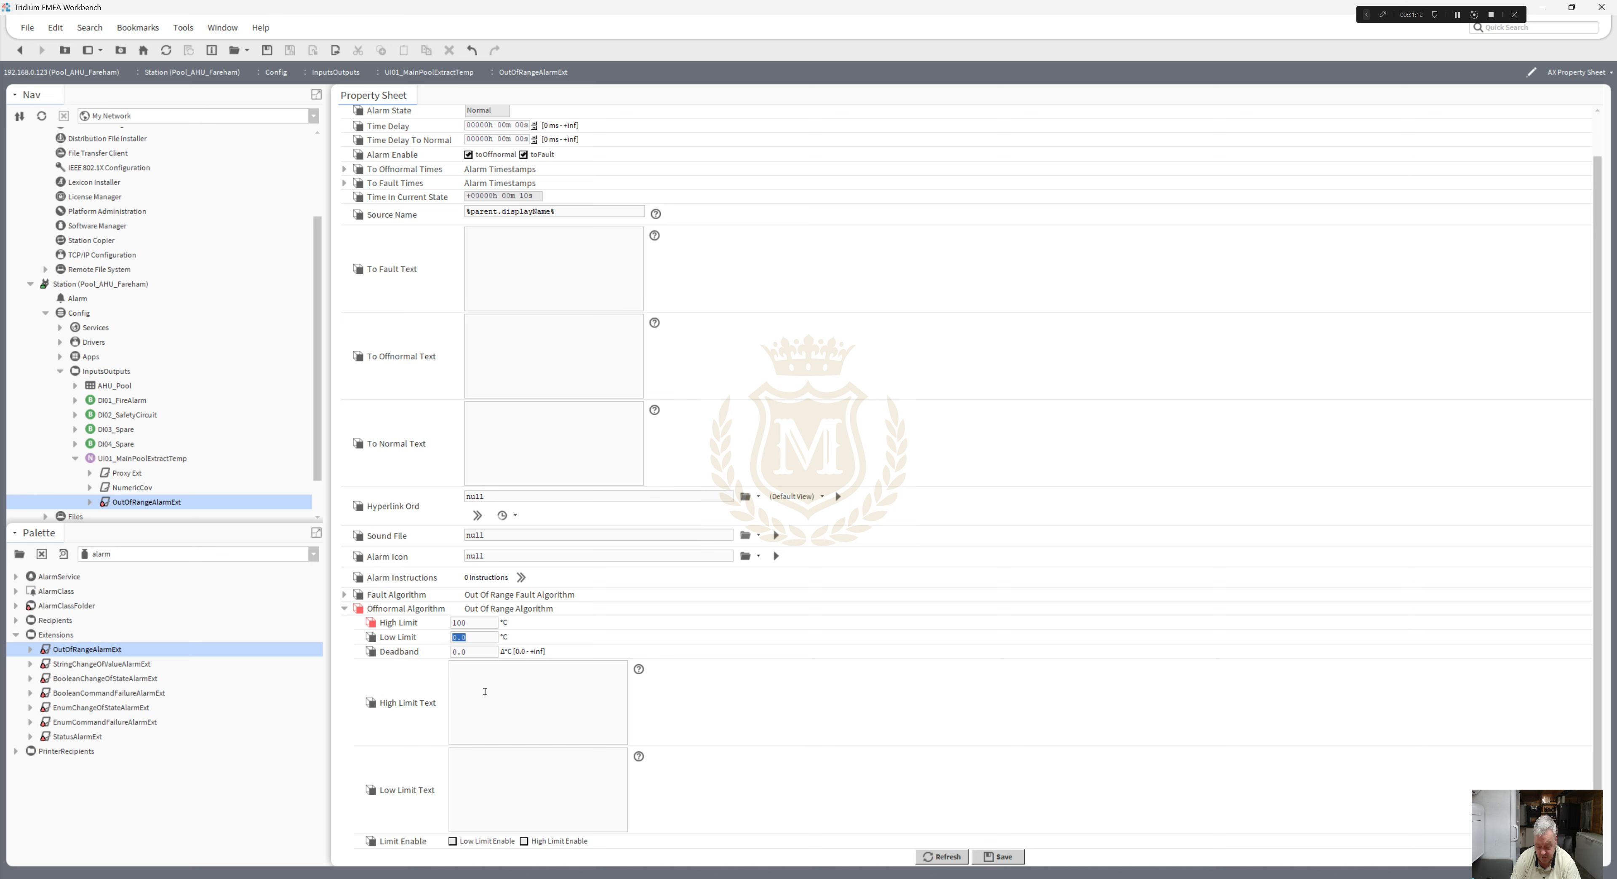
text(0)
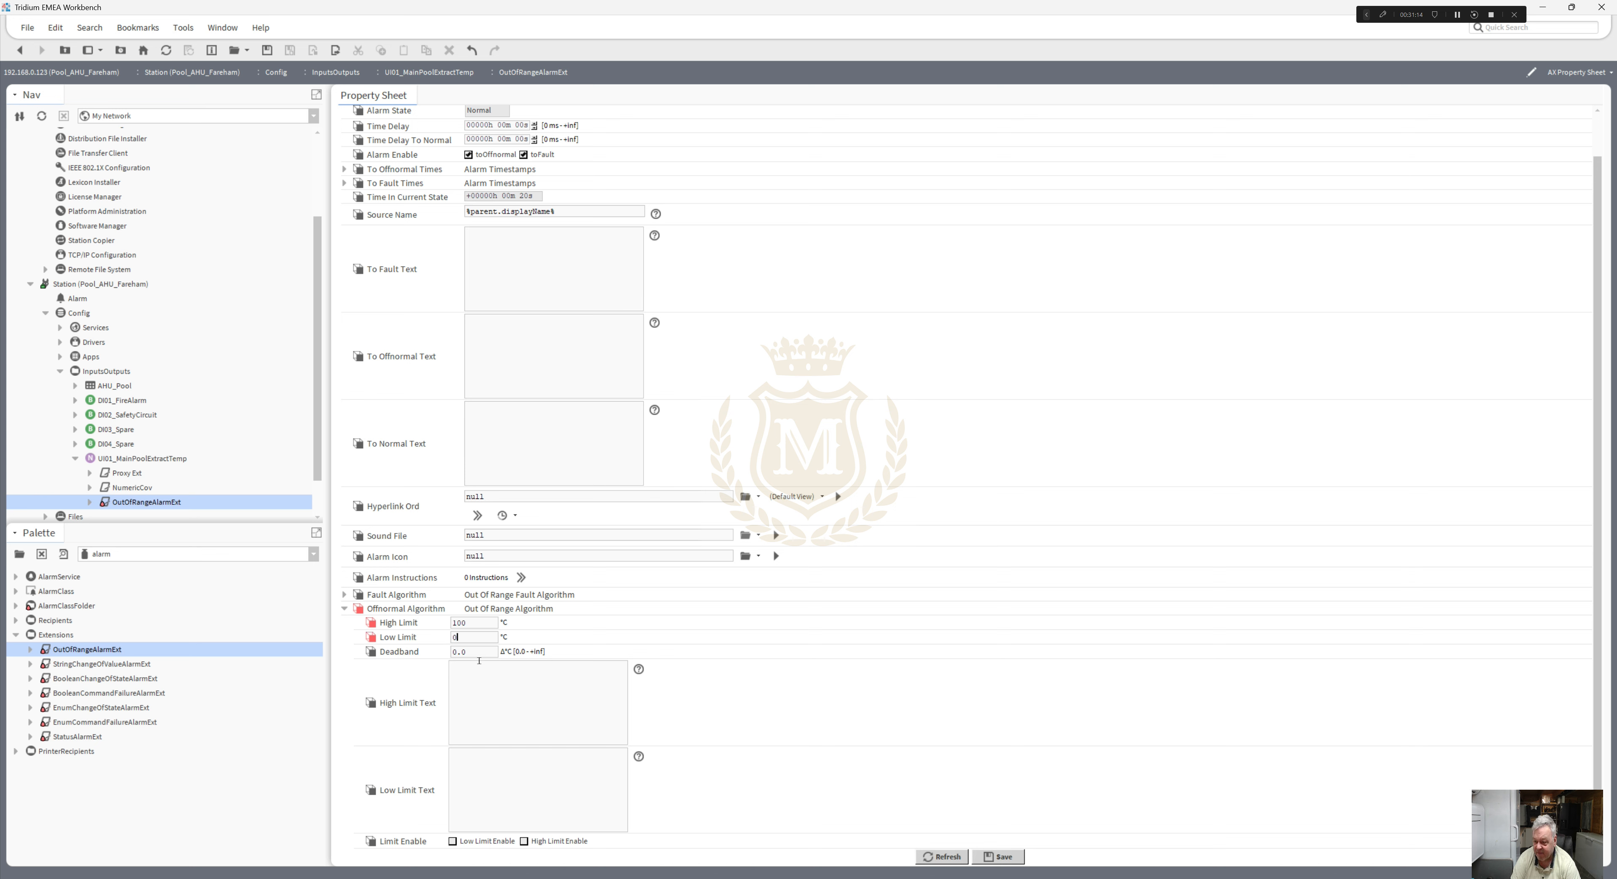
drag(468, 652, 436, 647)
text(1)
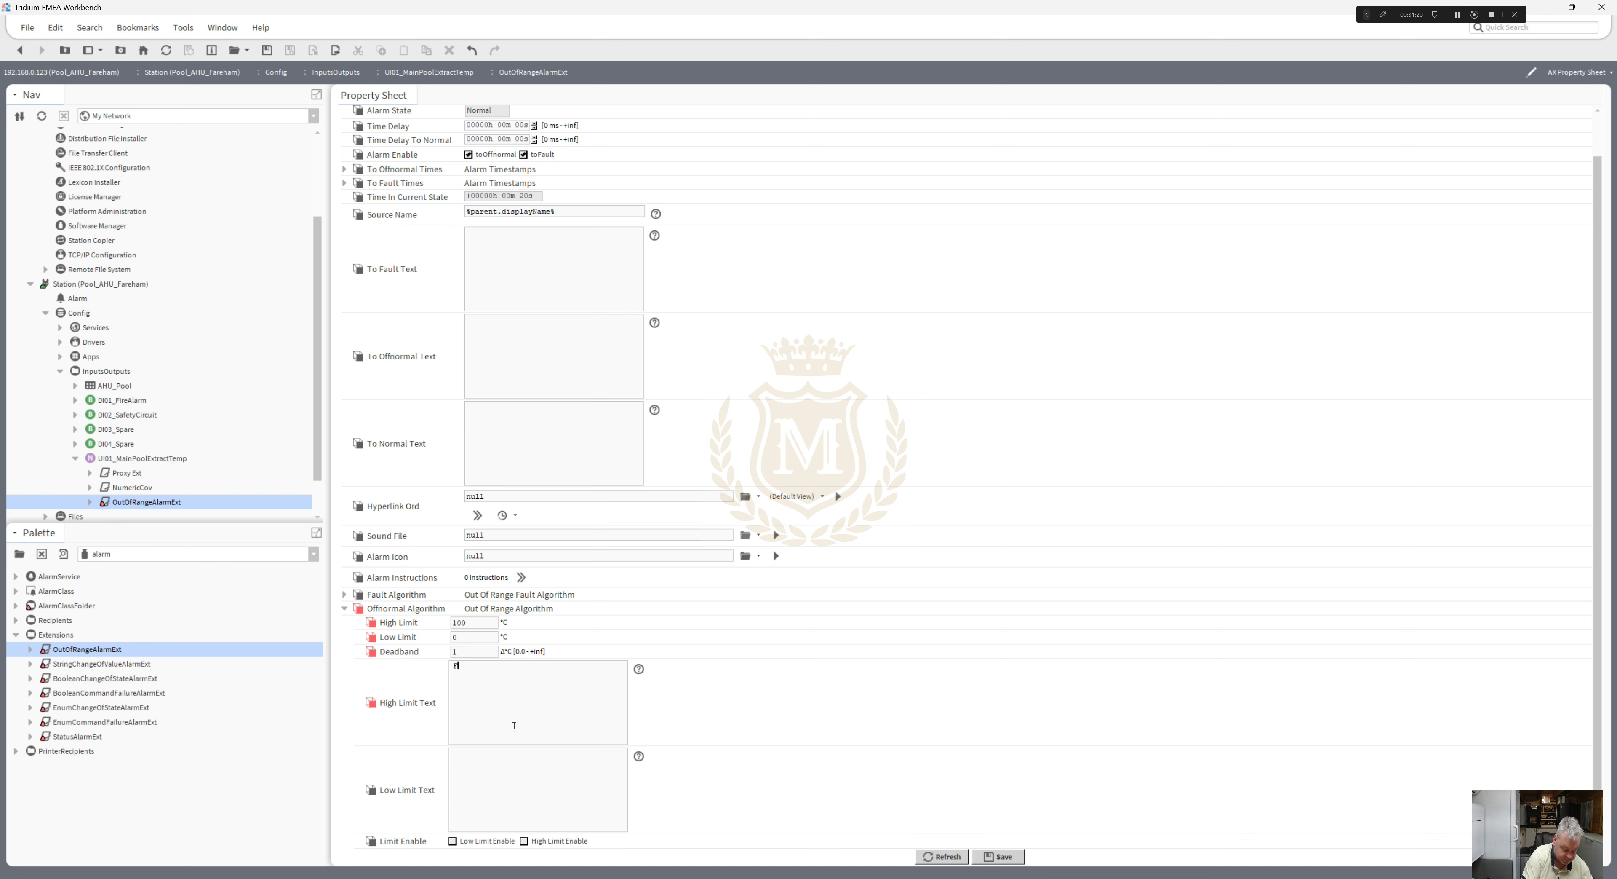
- Enter "Faulty Sensor" as both the high limit text and the low limit text, and enable the low and high limits
text(aulkt)
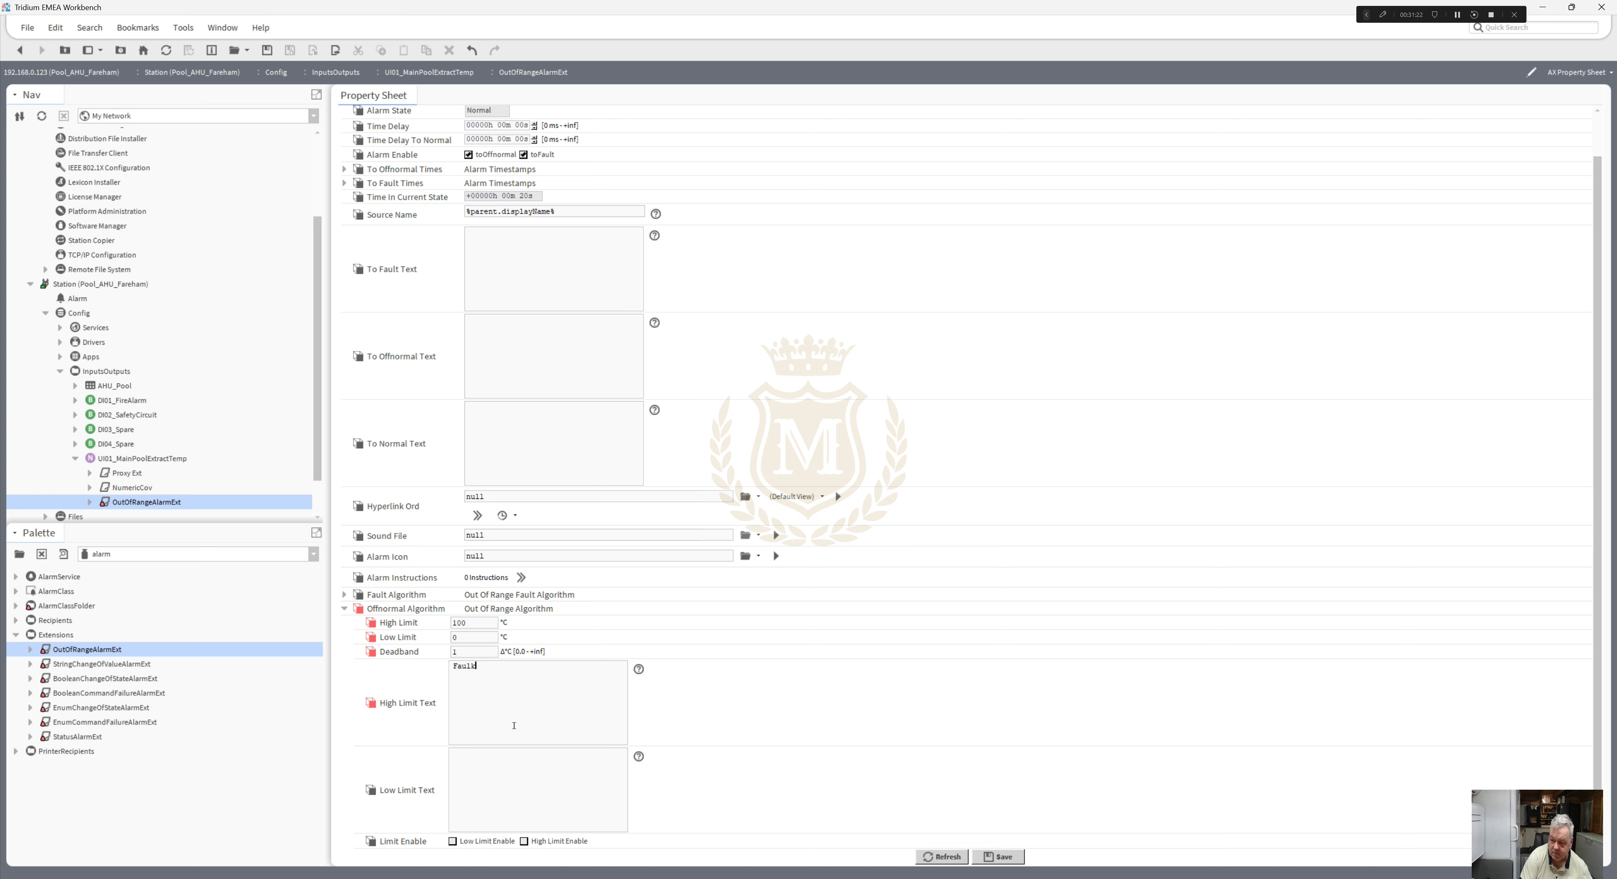
text(ty )
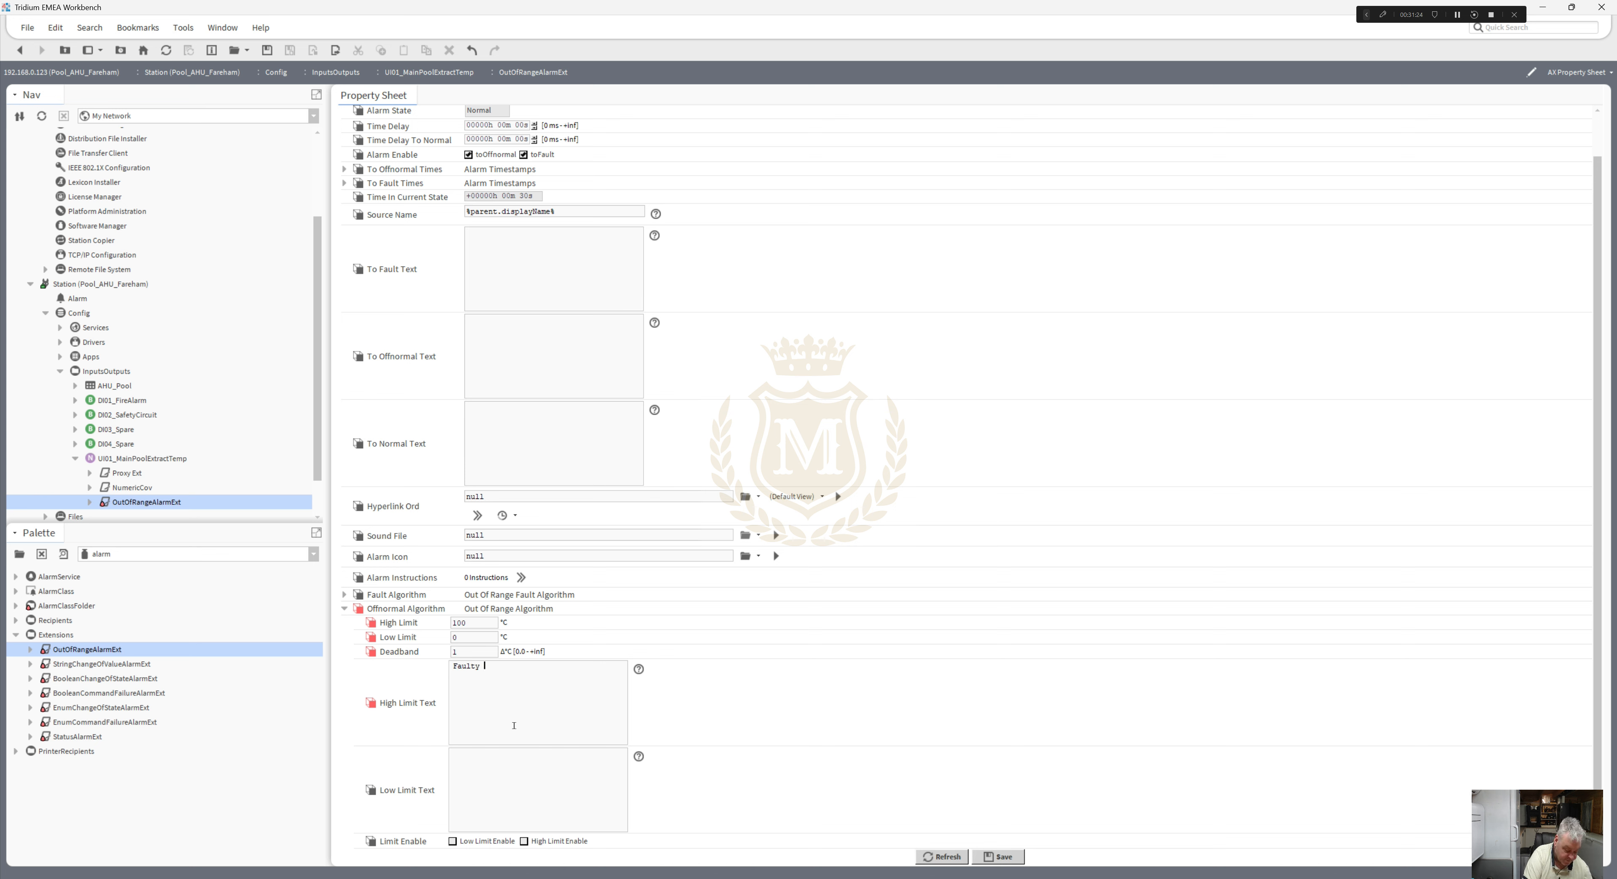
text(Sensor)
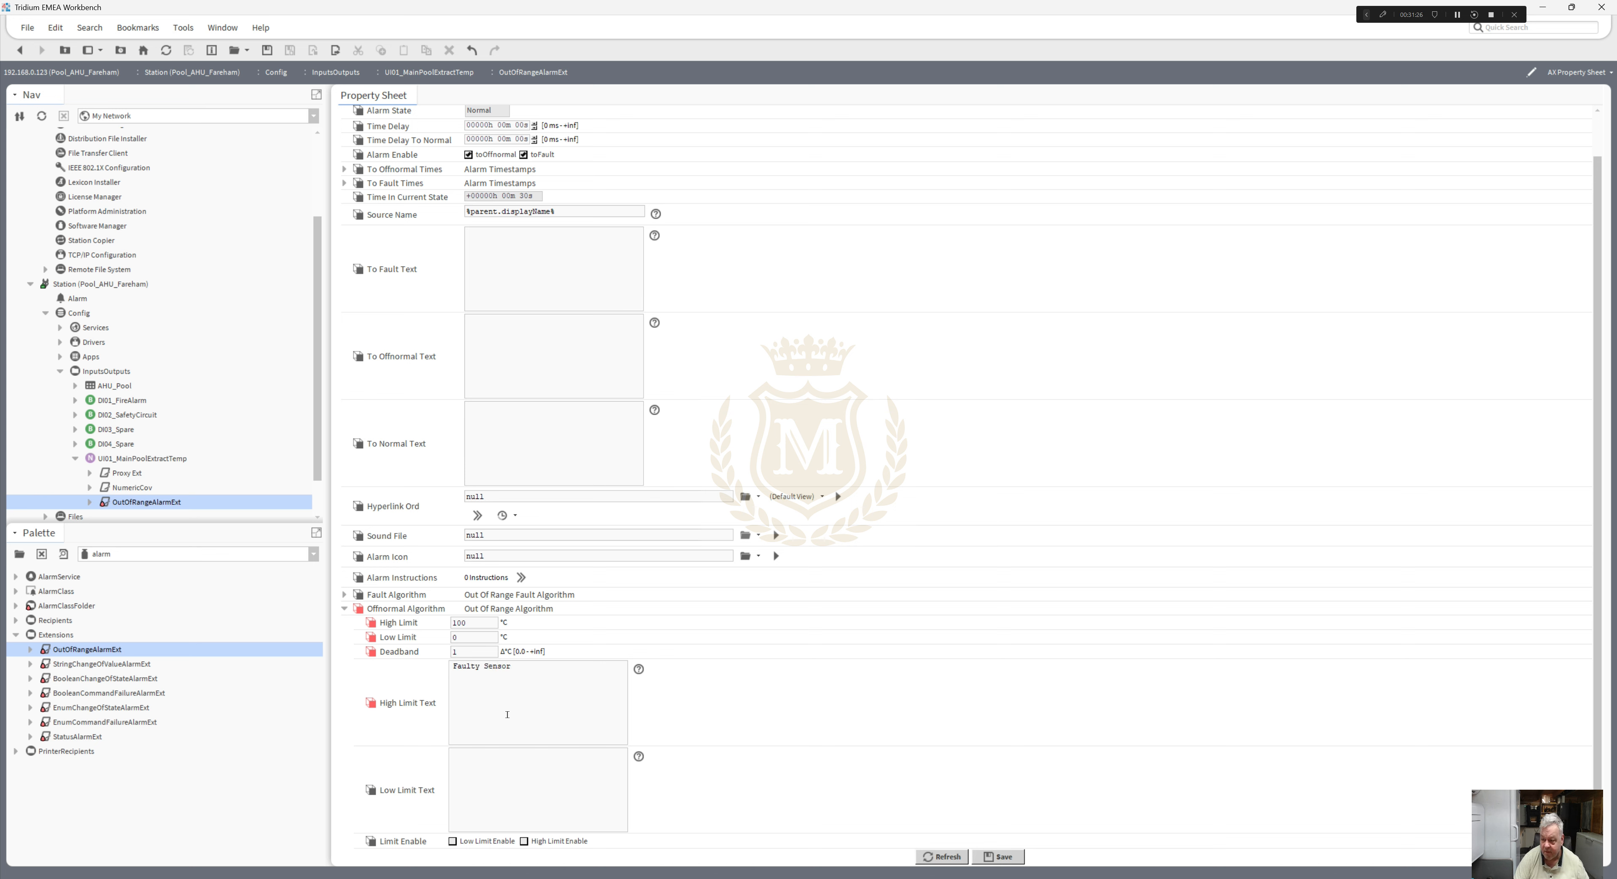
key(ctrl+a)
key(ctrl+c)
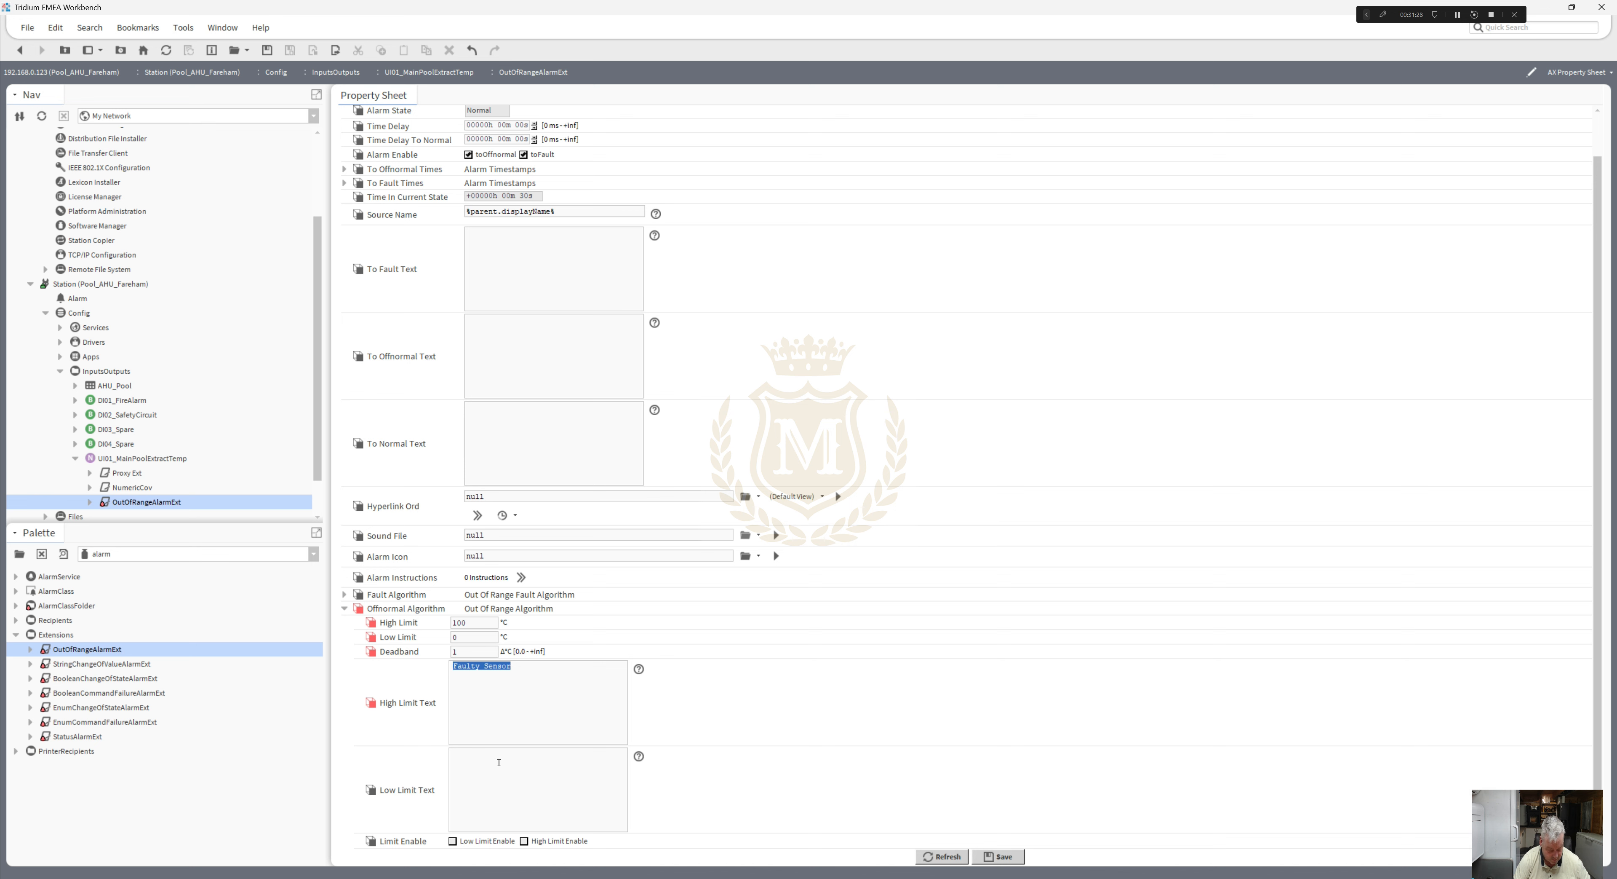
click(466, 771)
key(ctrl+v)
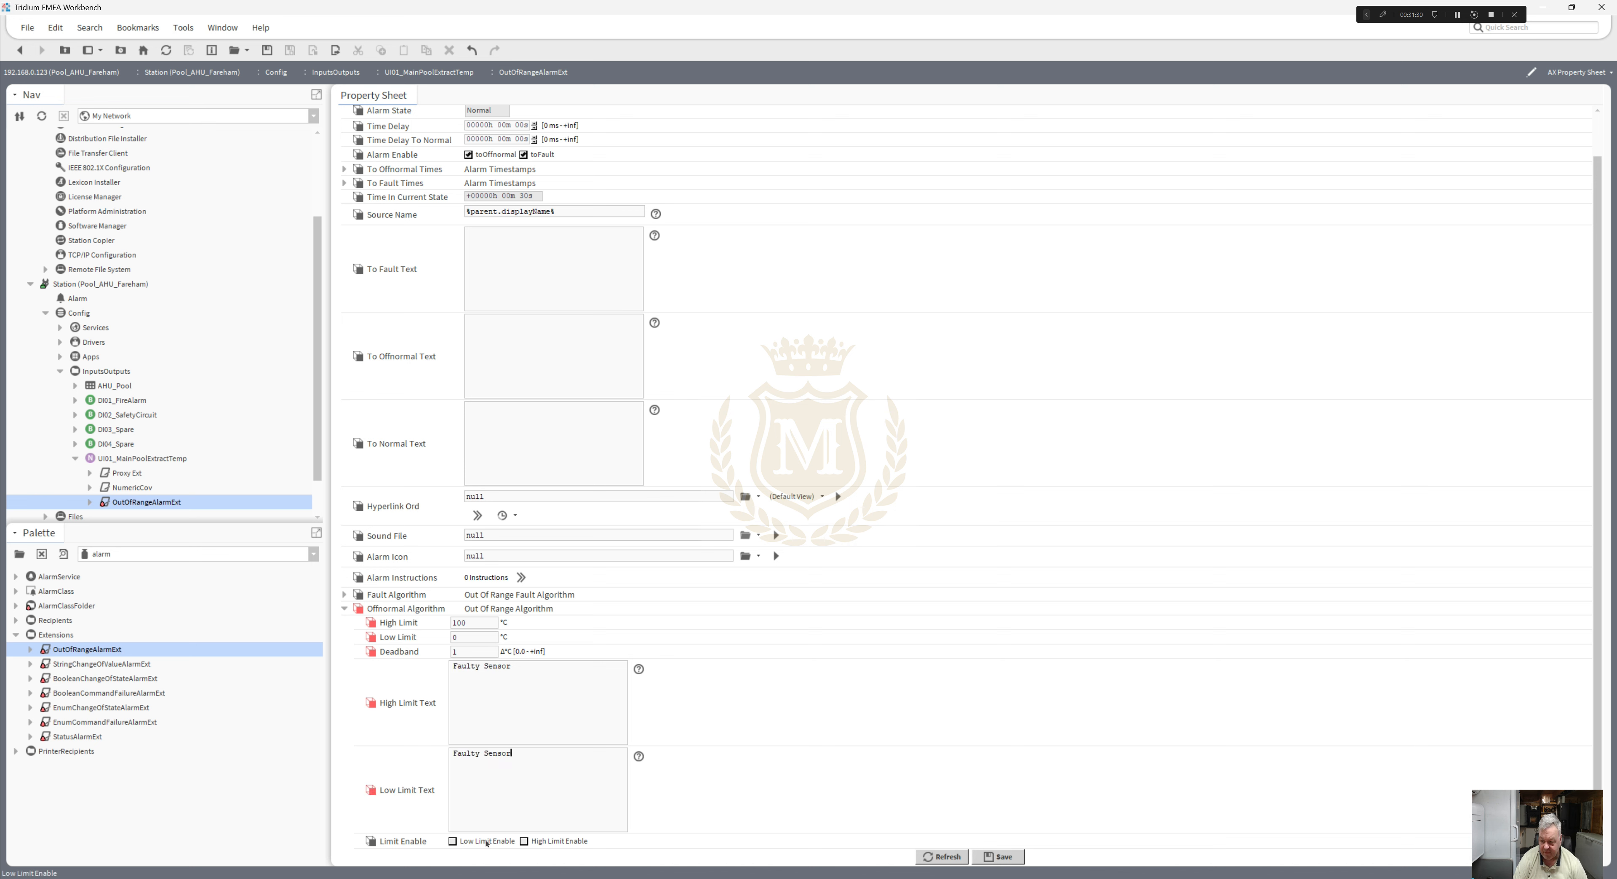
click(453, 841)
click(525, 841)
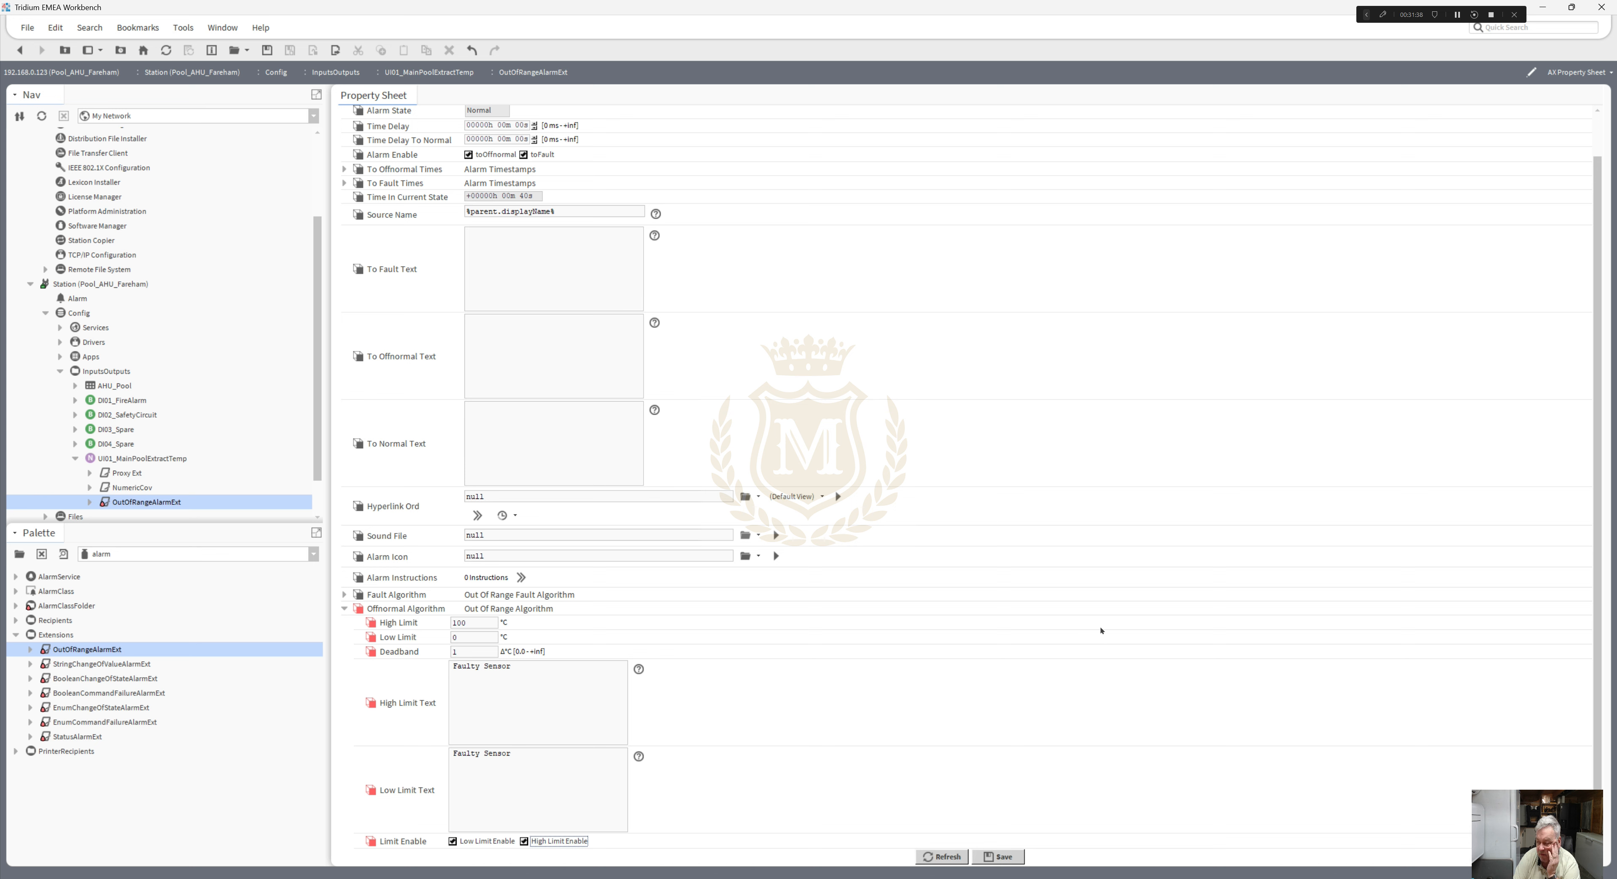
- Set the alarm's normal text to "Healthy", offnormal text to "ISSUE!" and fault text to "FAULT!", and save the extension
scroll(1599, 560, down, 1)
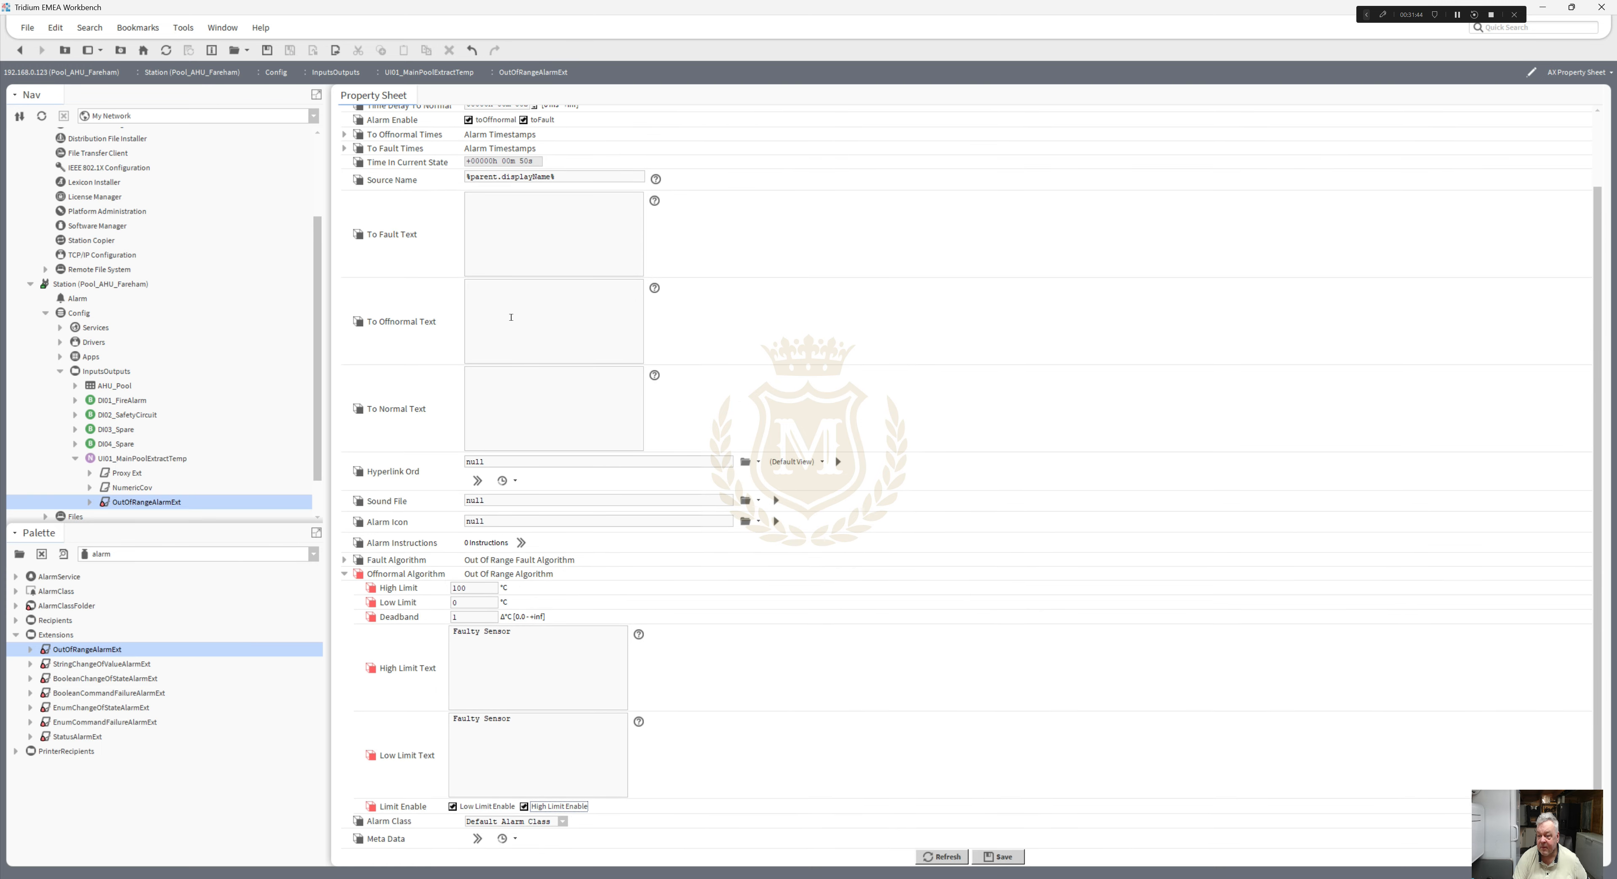
click(504, 401)
text(He)
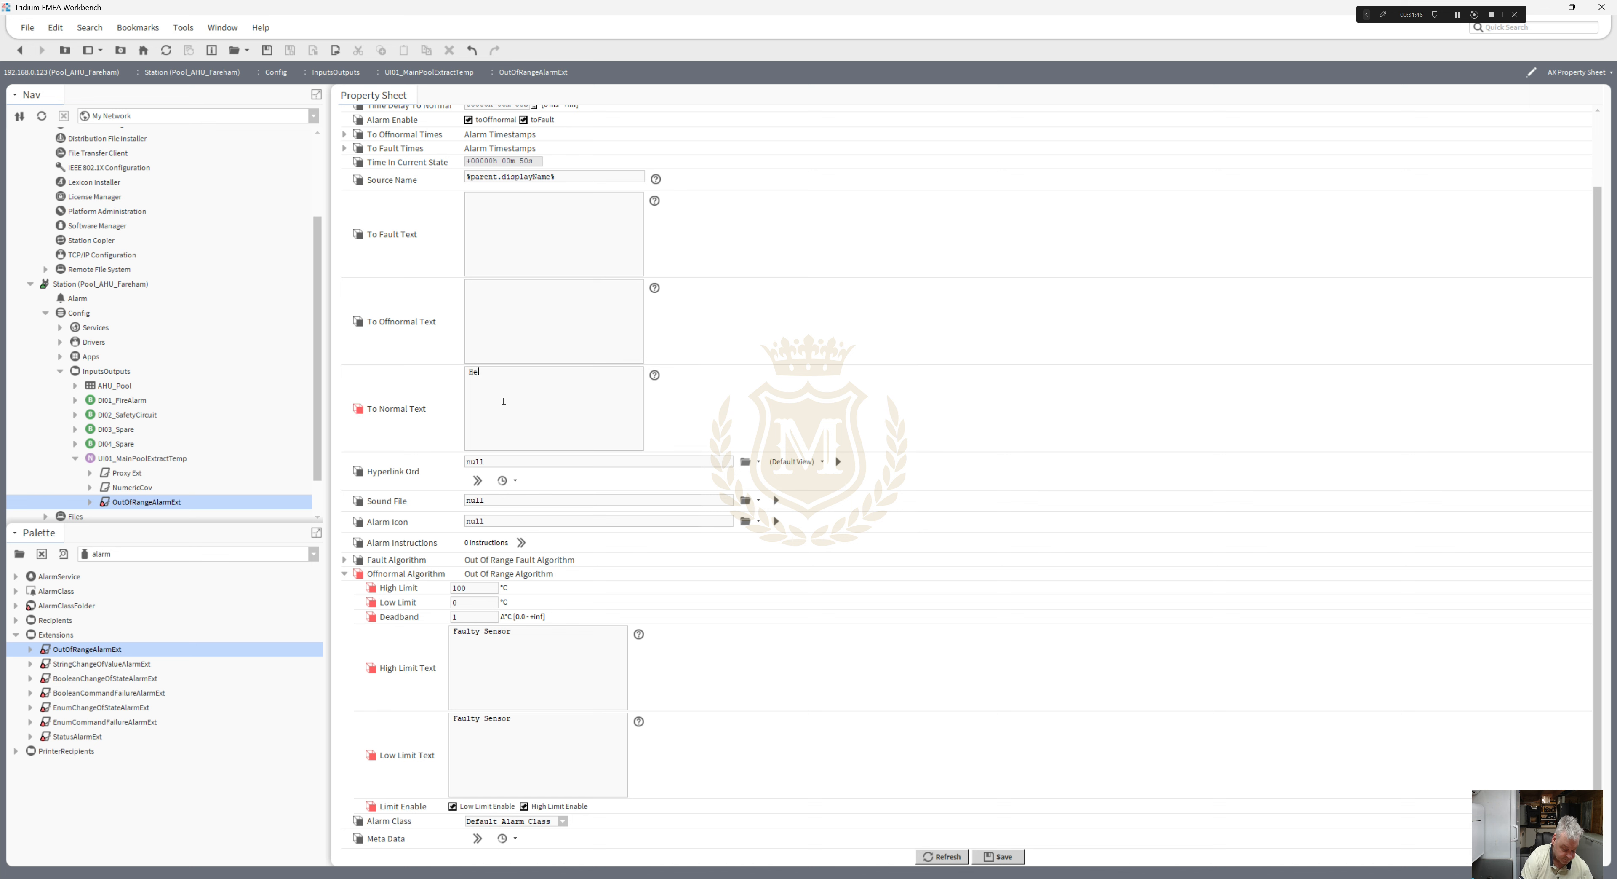
text(althy)
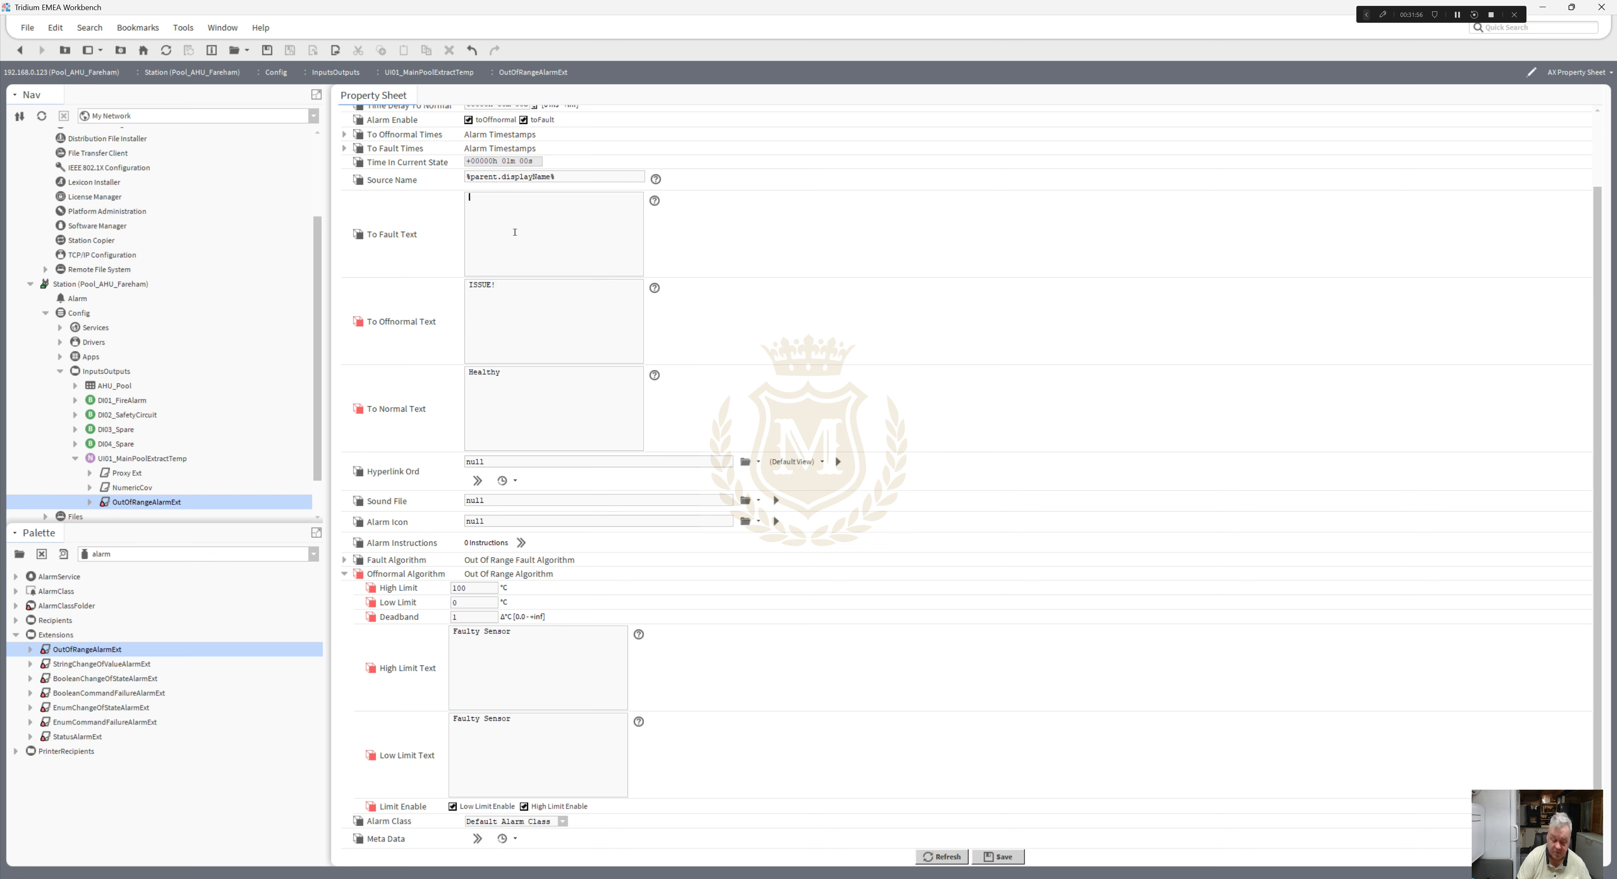
text(FAULT!)
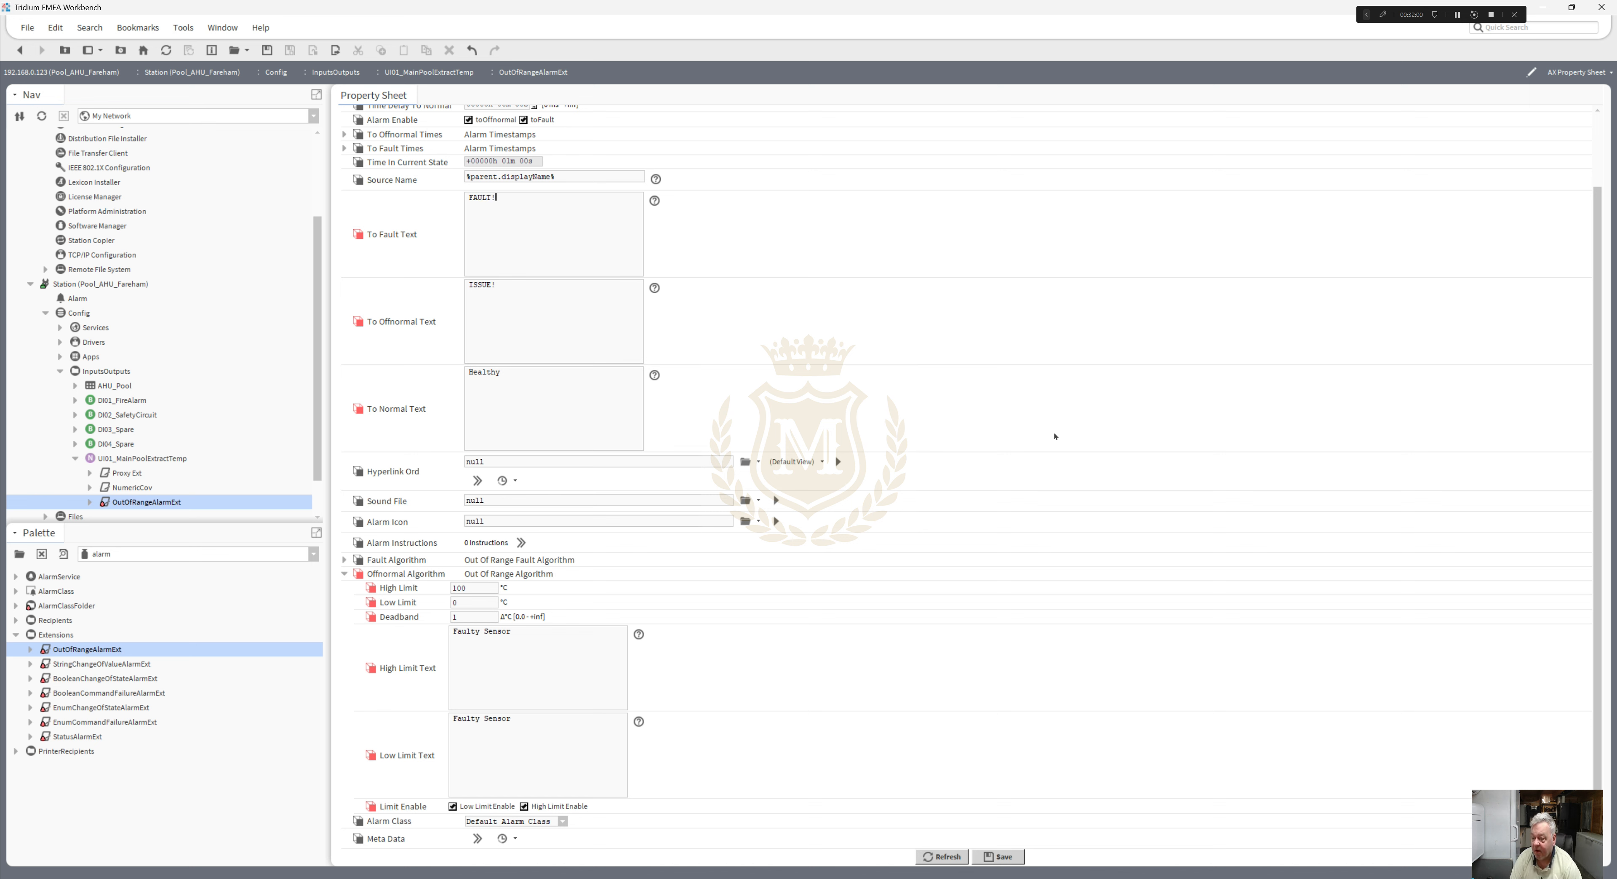
click(1000, 856)
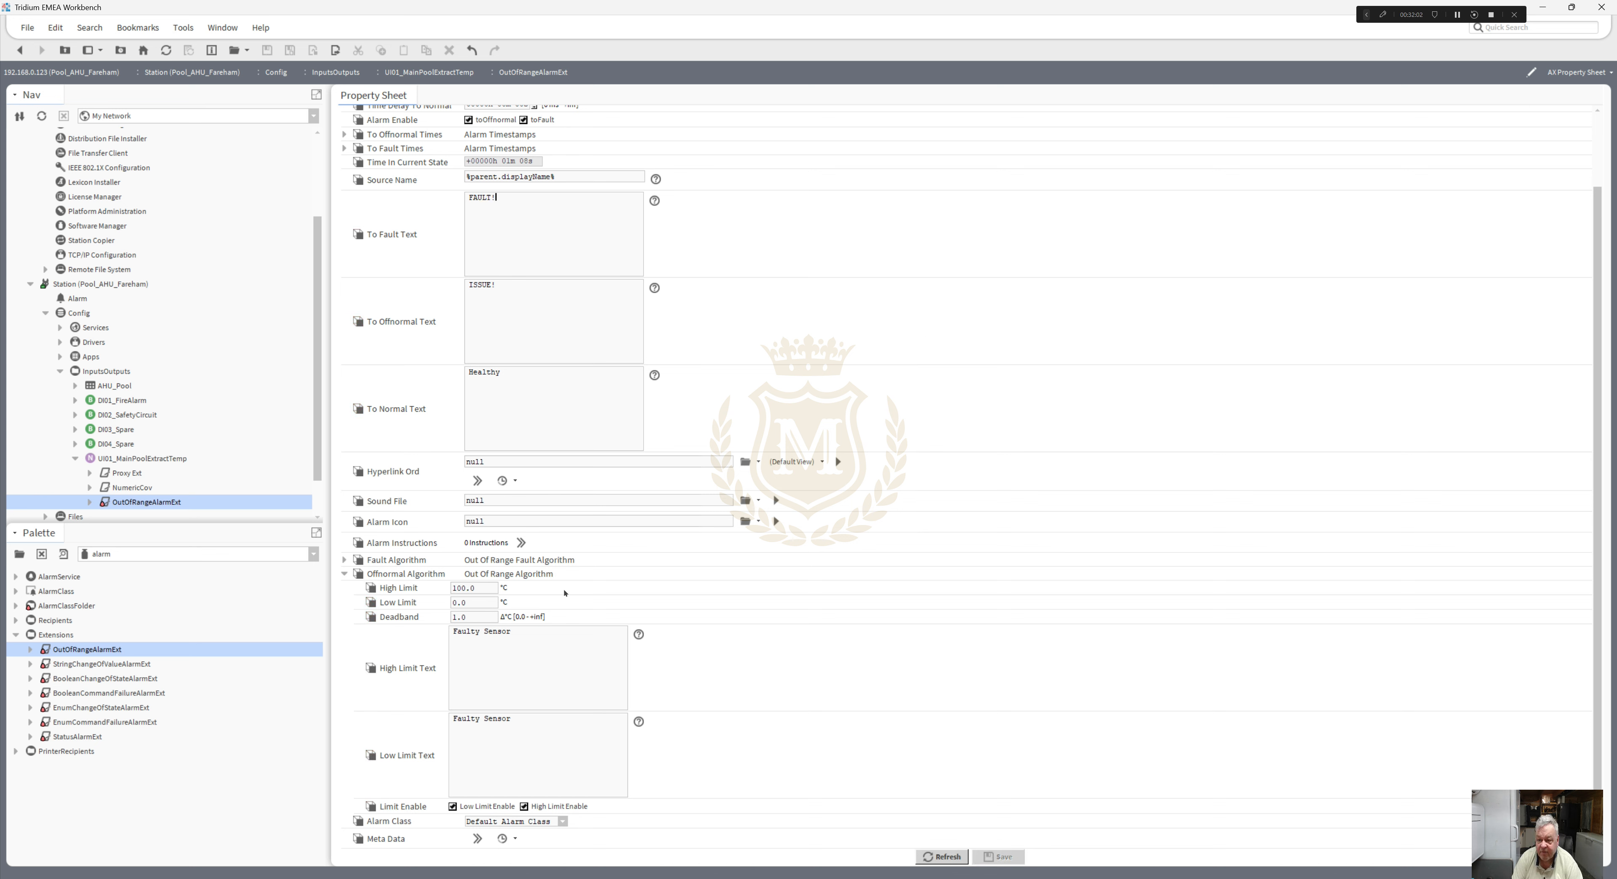
- Collapse UI01_MainPoolExtractTemp in the station tree and open the wire sheet of the InputsOutputs folder
click(75, 459)
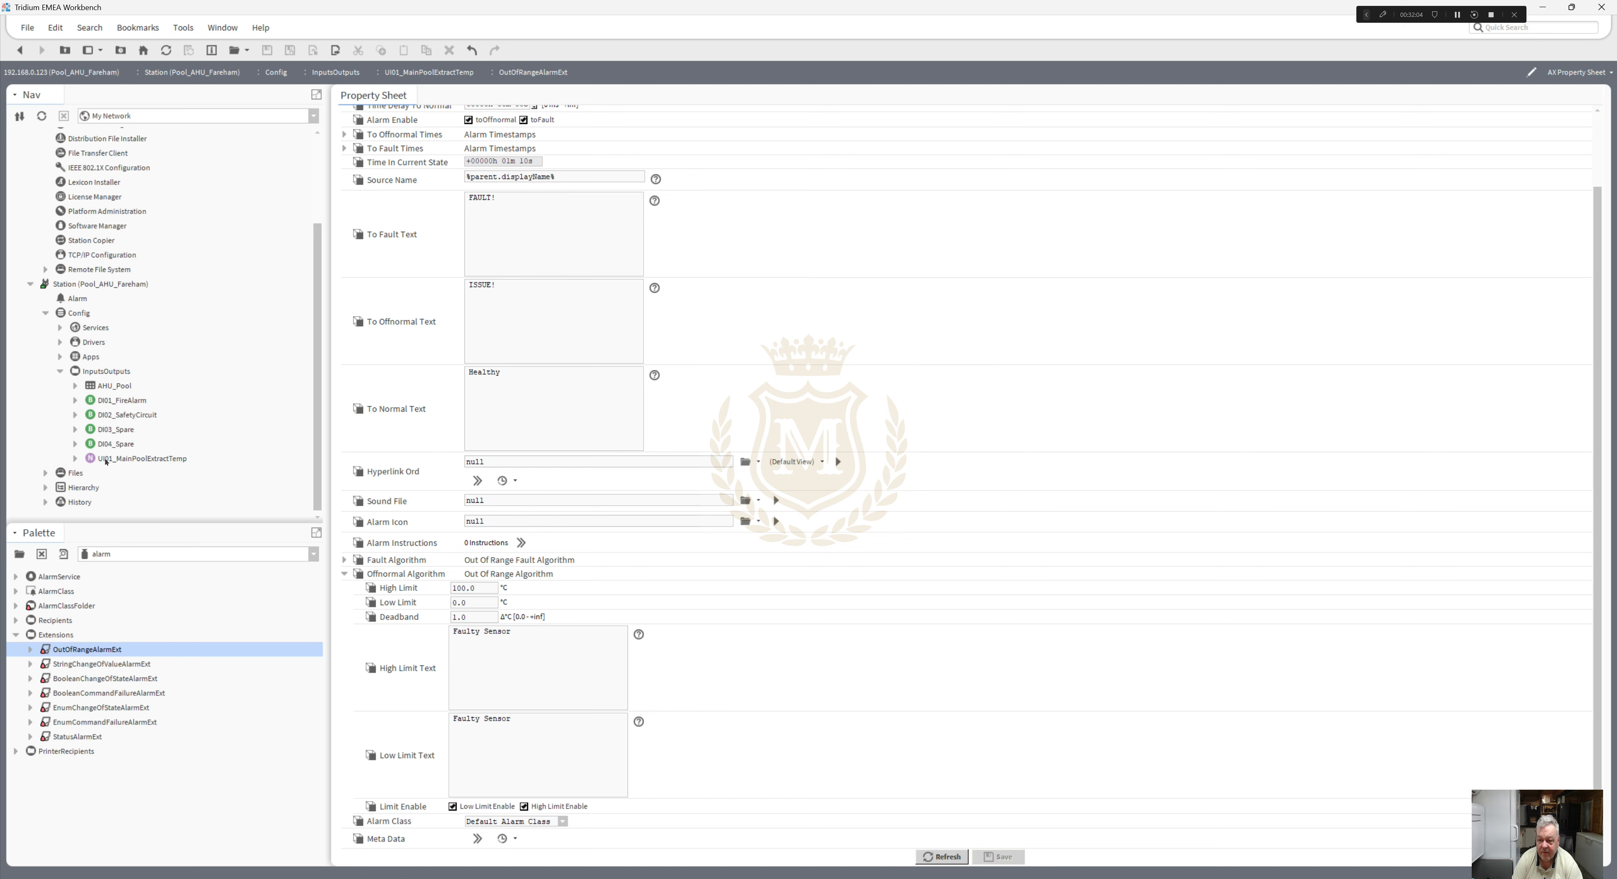
click(108, 459)
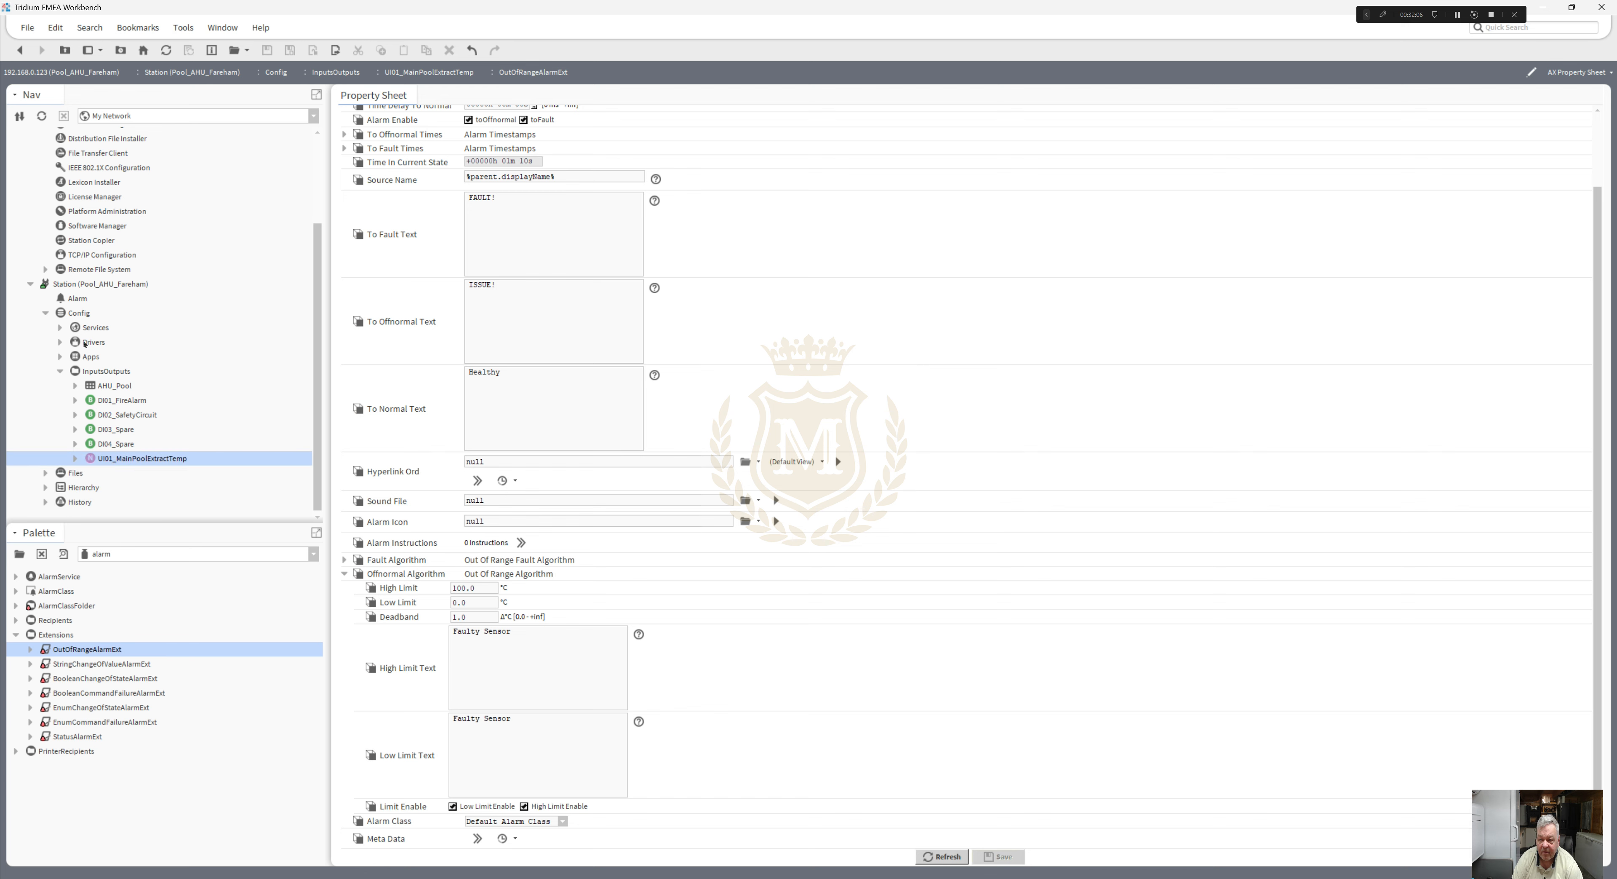
right_click(91, 375)
mouse_move(119, 379)
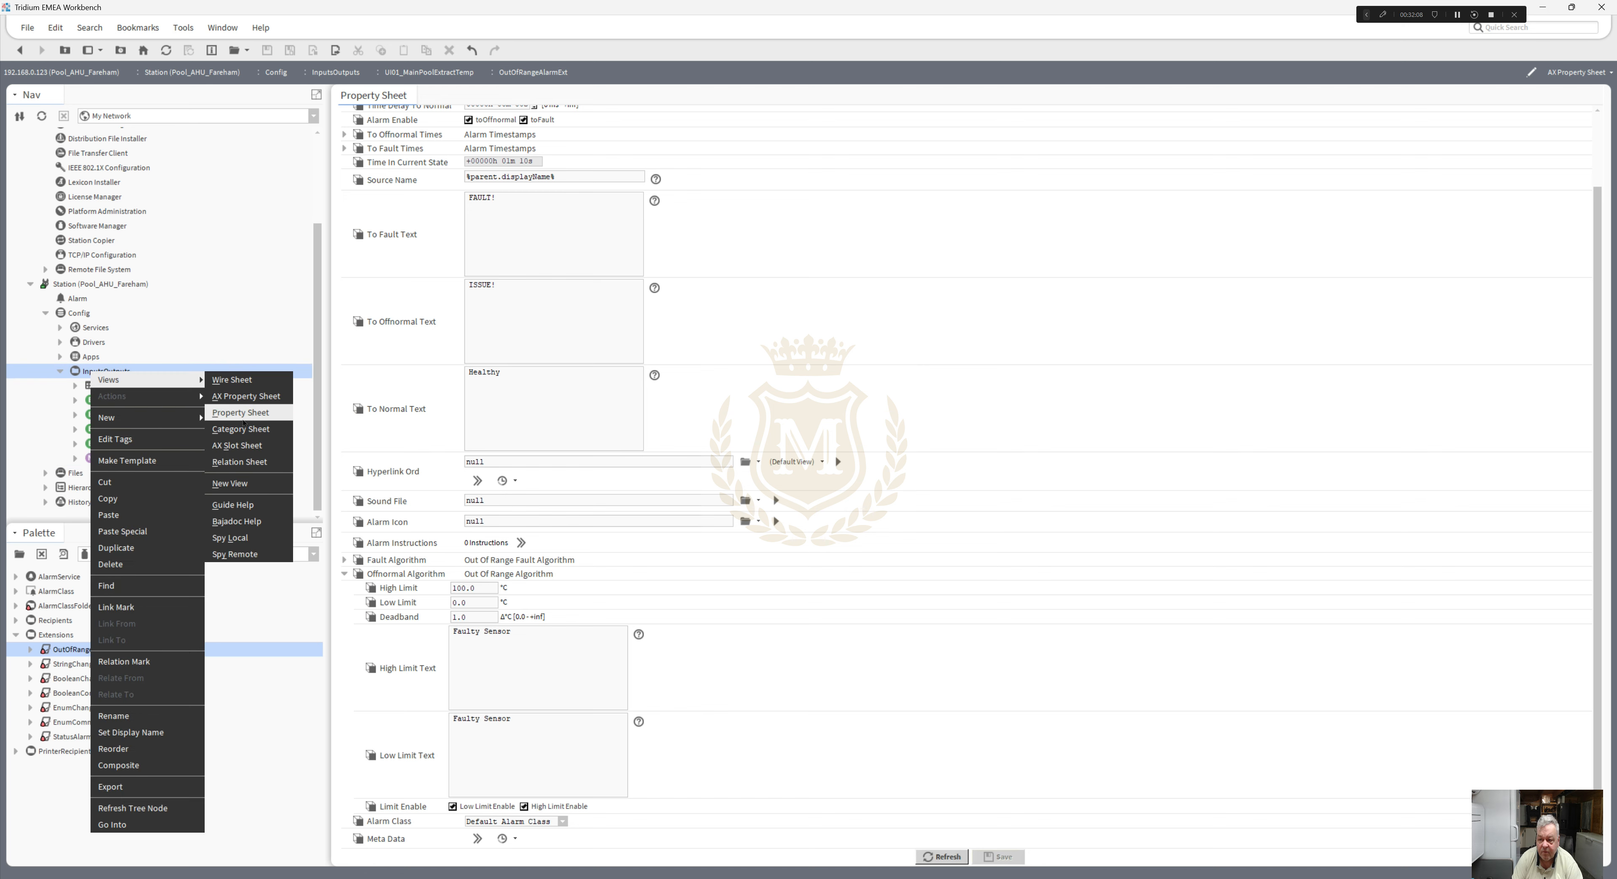
click(247, 381)
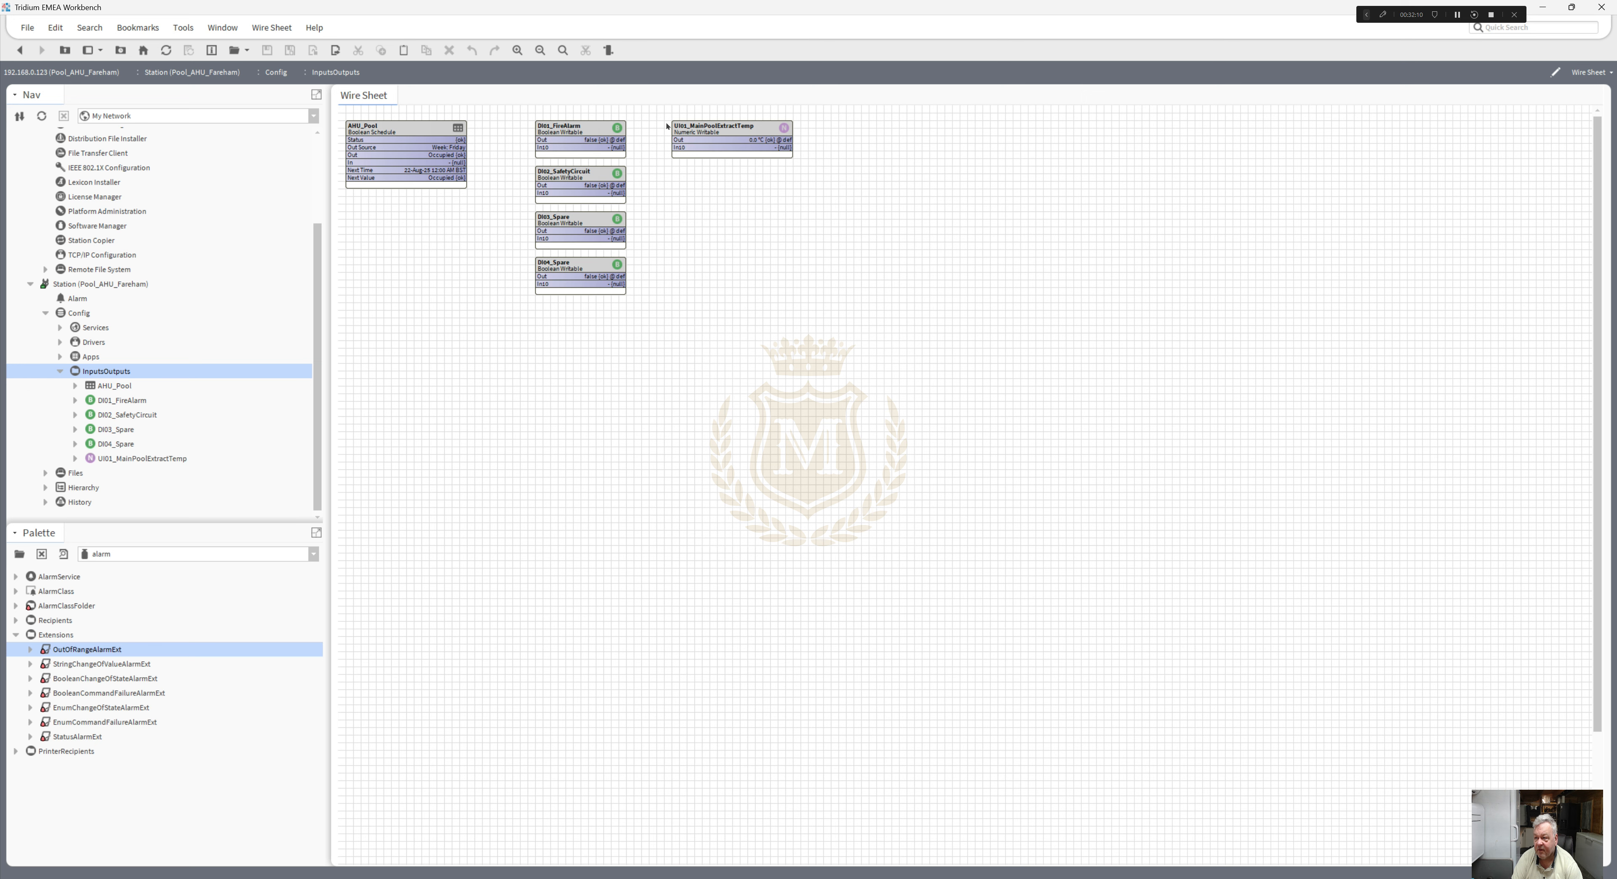
- Duplicate UI01_MainPoolExtractTemp as UI02_MainPoolExtractHumidity and place the copy directly beneath the original on the wire sheet
right_click(708, 133)
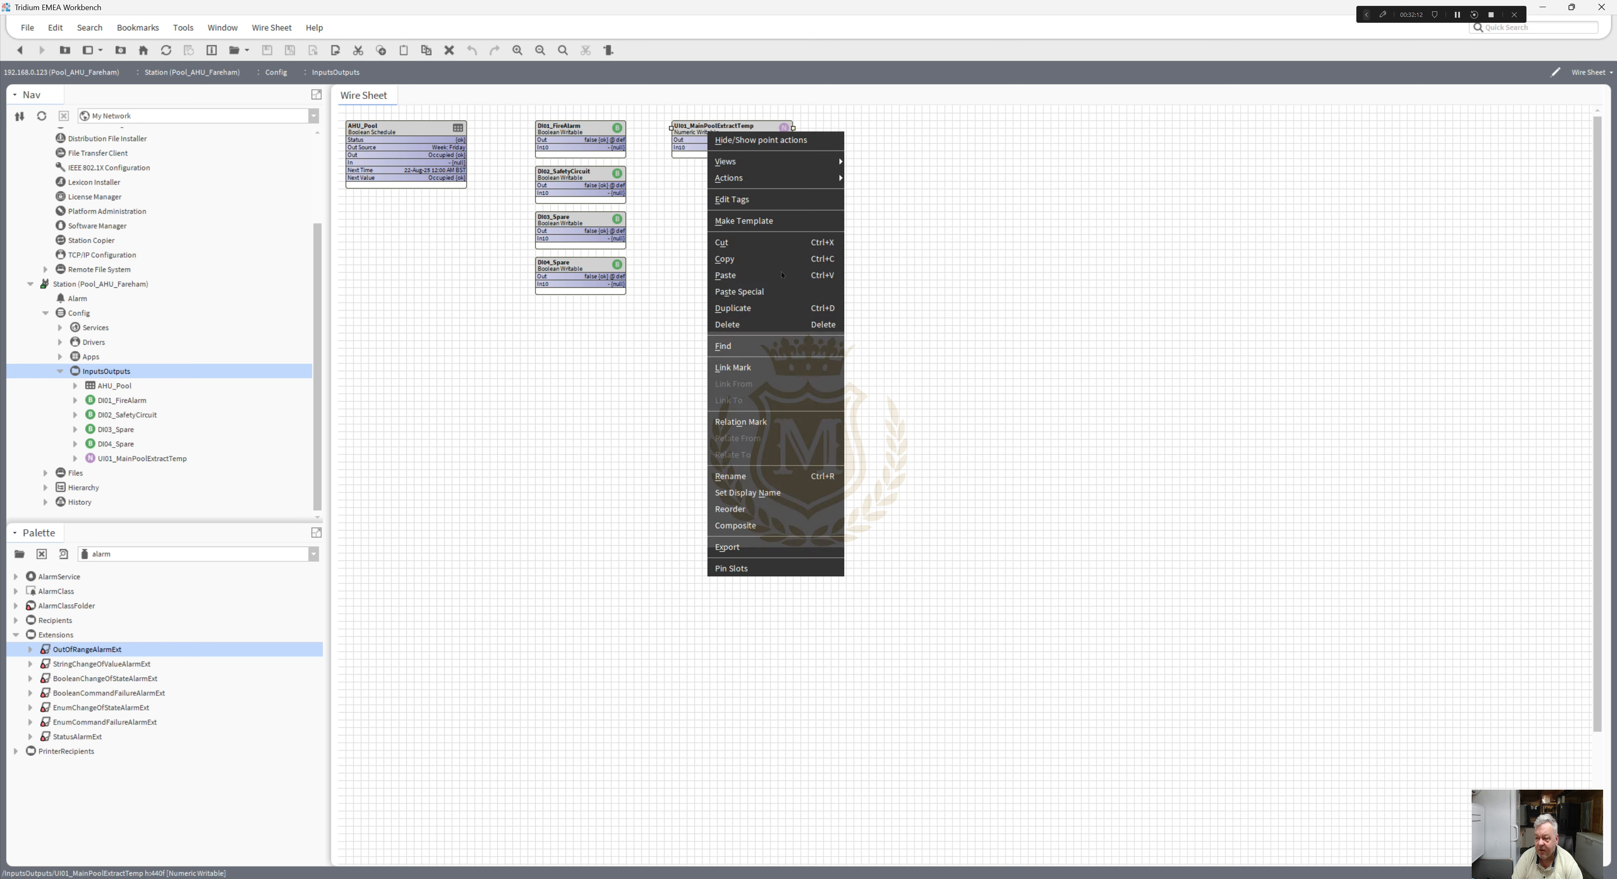
click(775, 307)
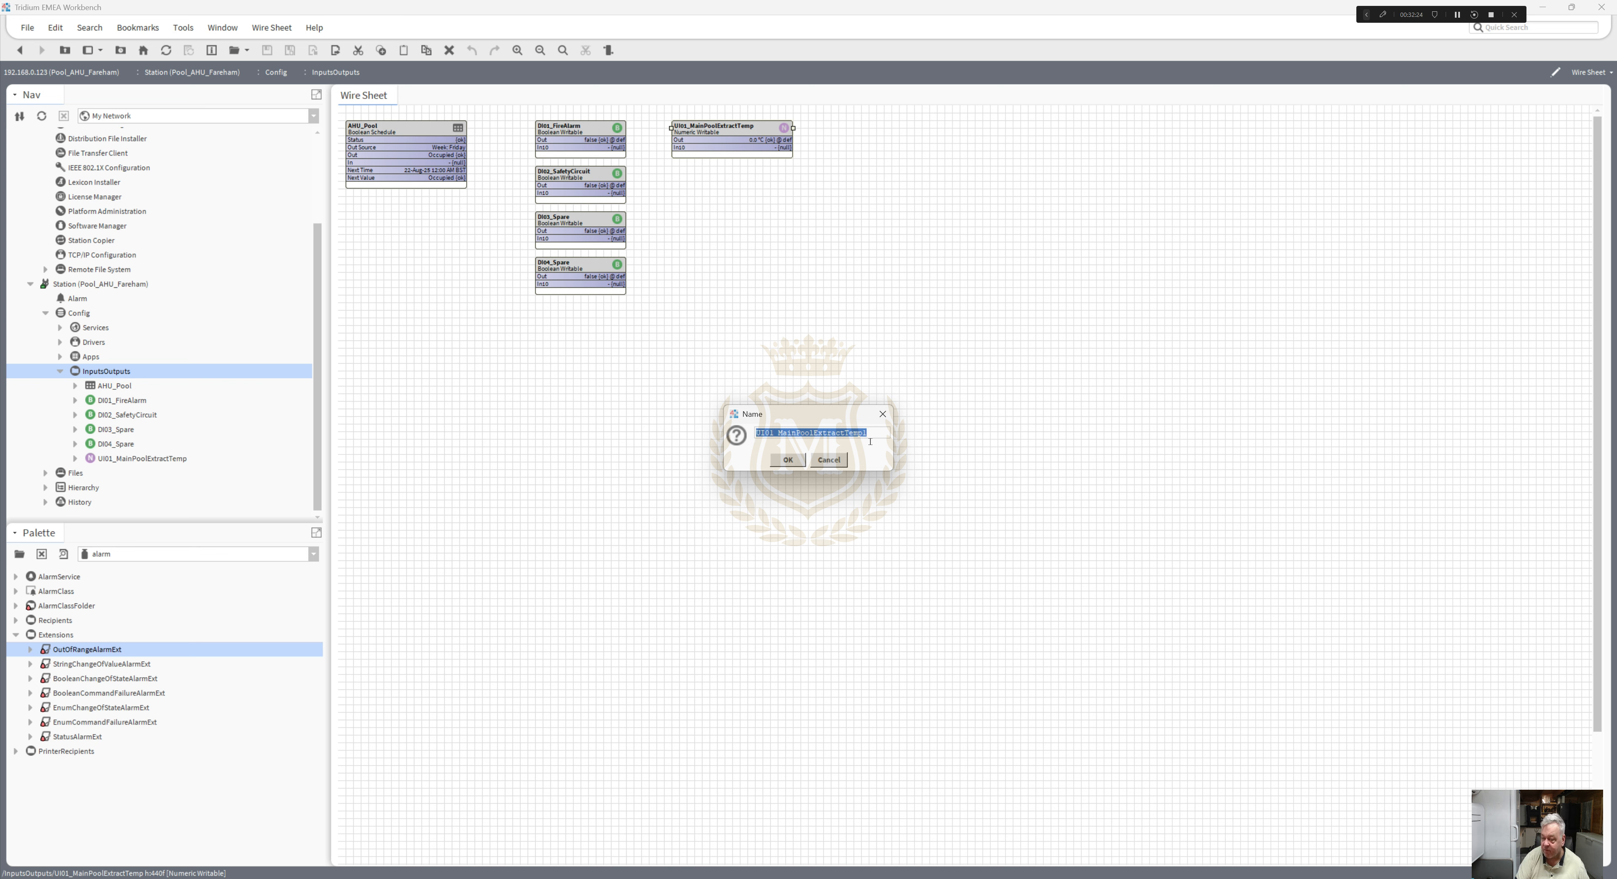
click(769, 434)
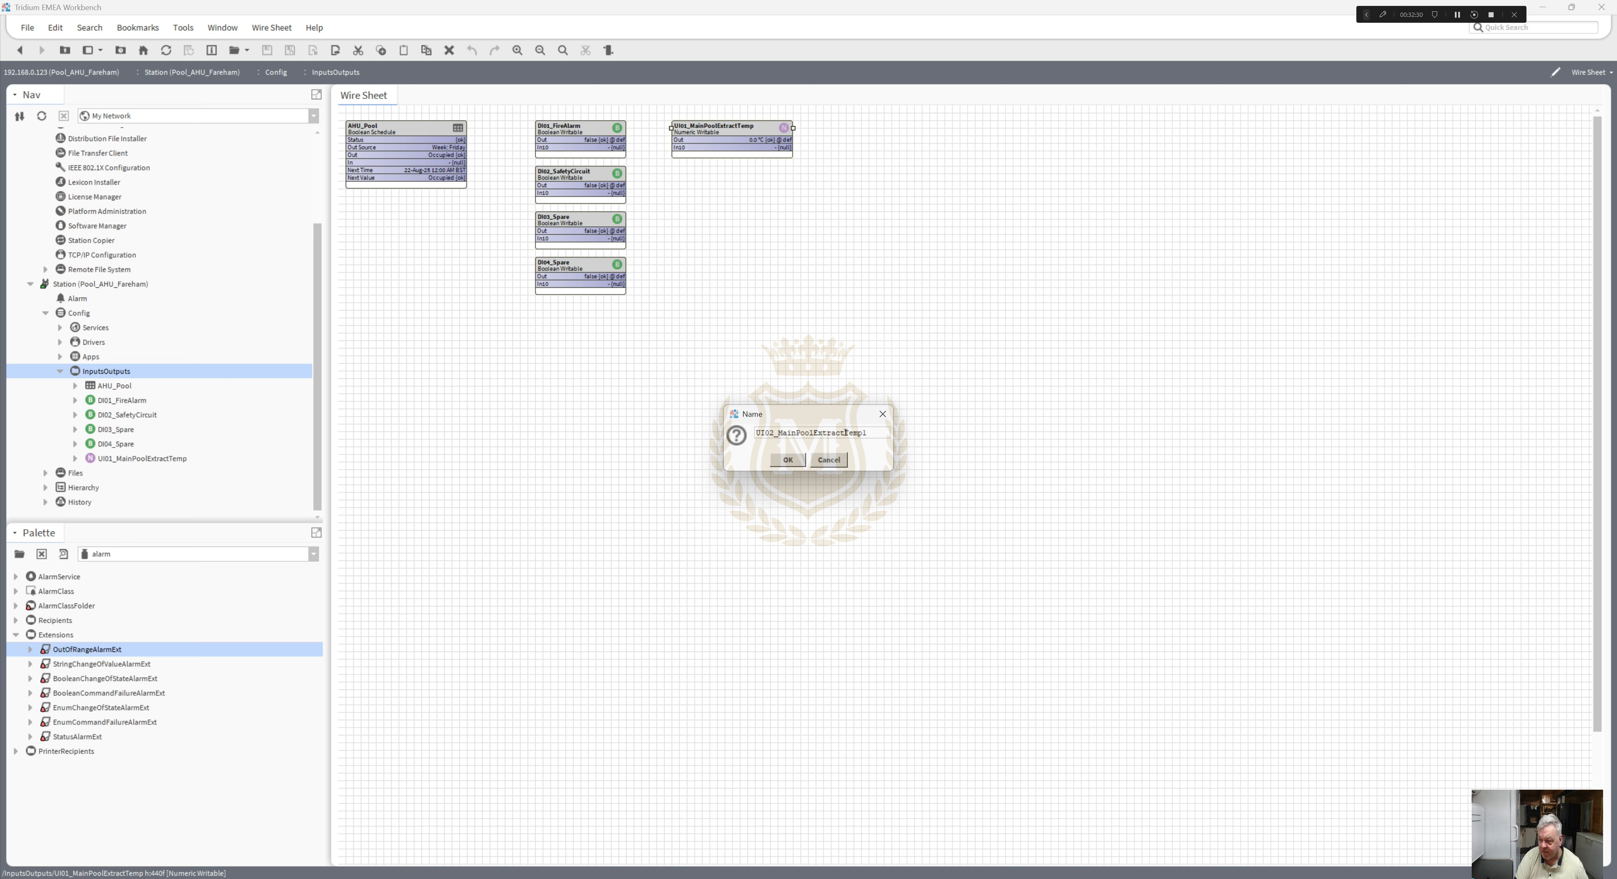
drag(845, 433, 925, 438)
text(Hu)
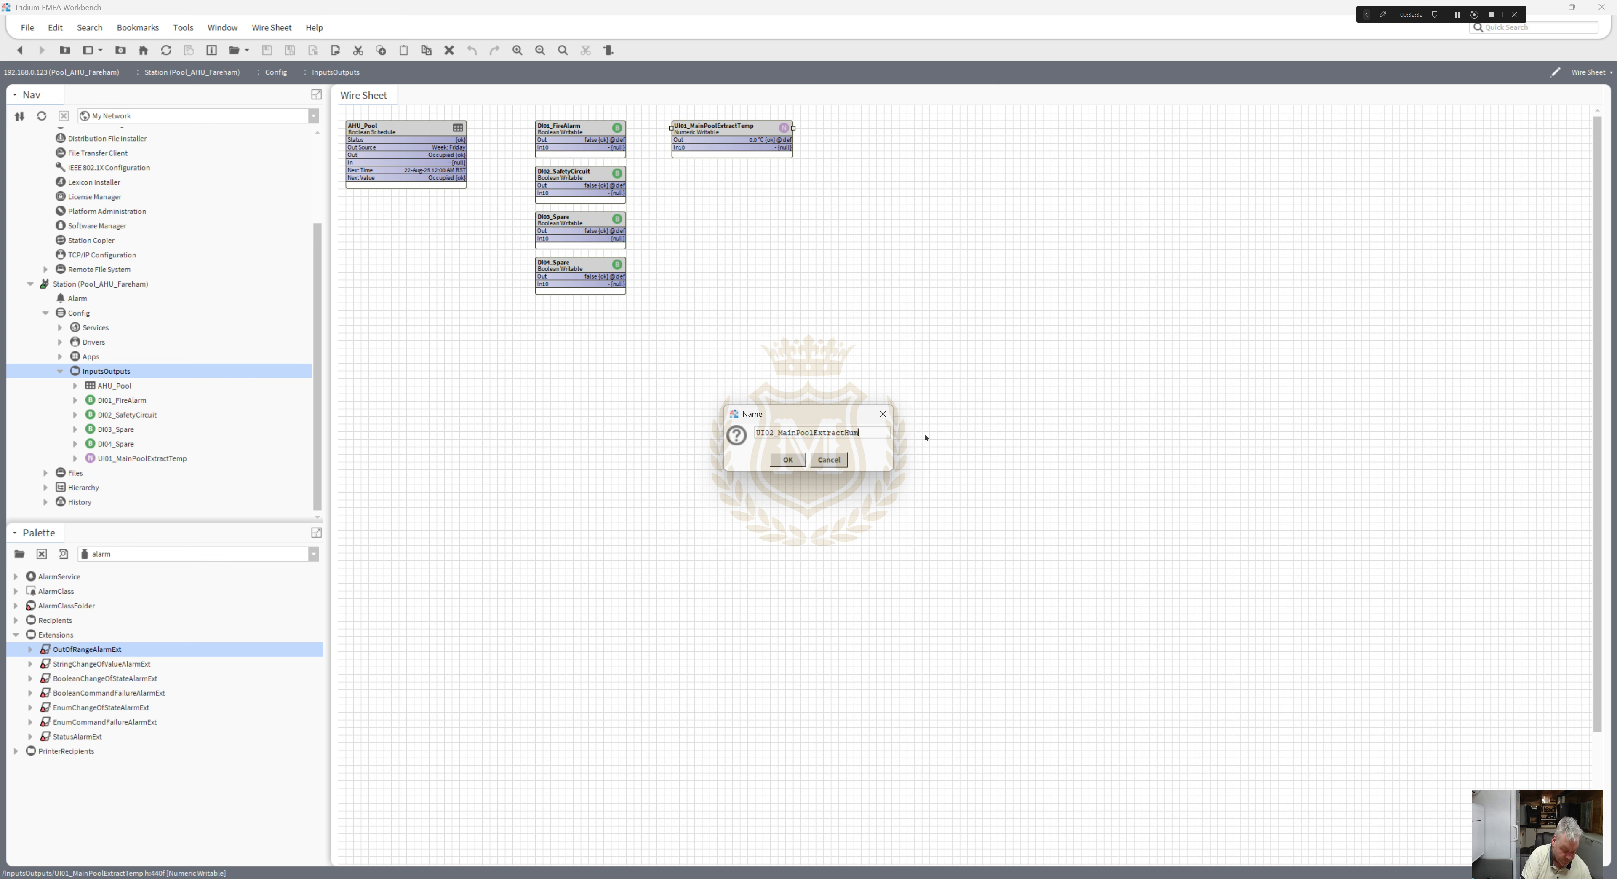
text(midity)
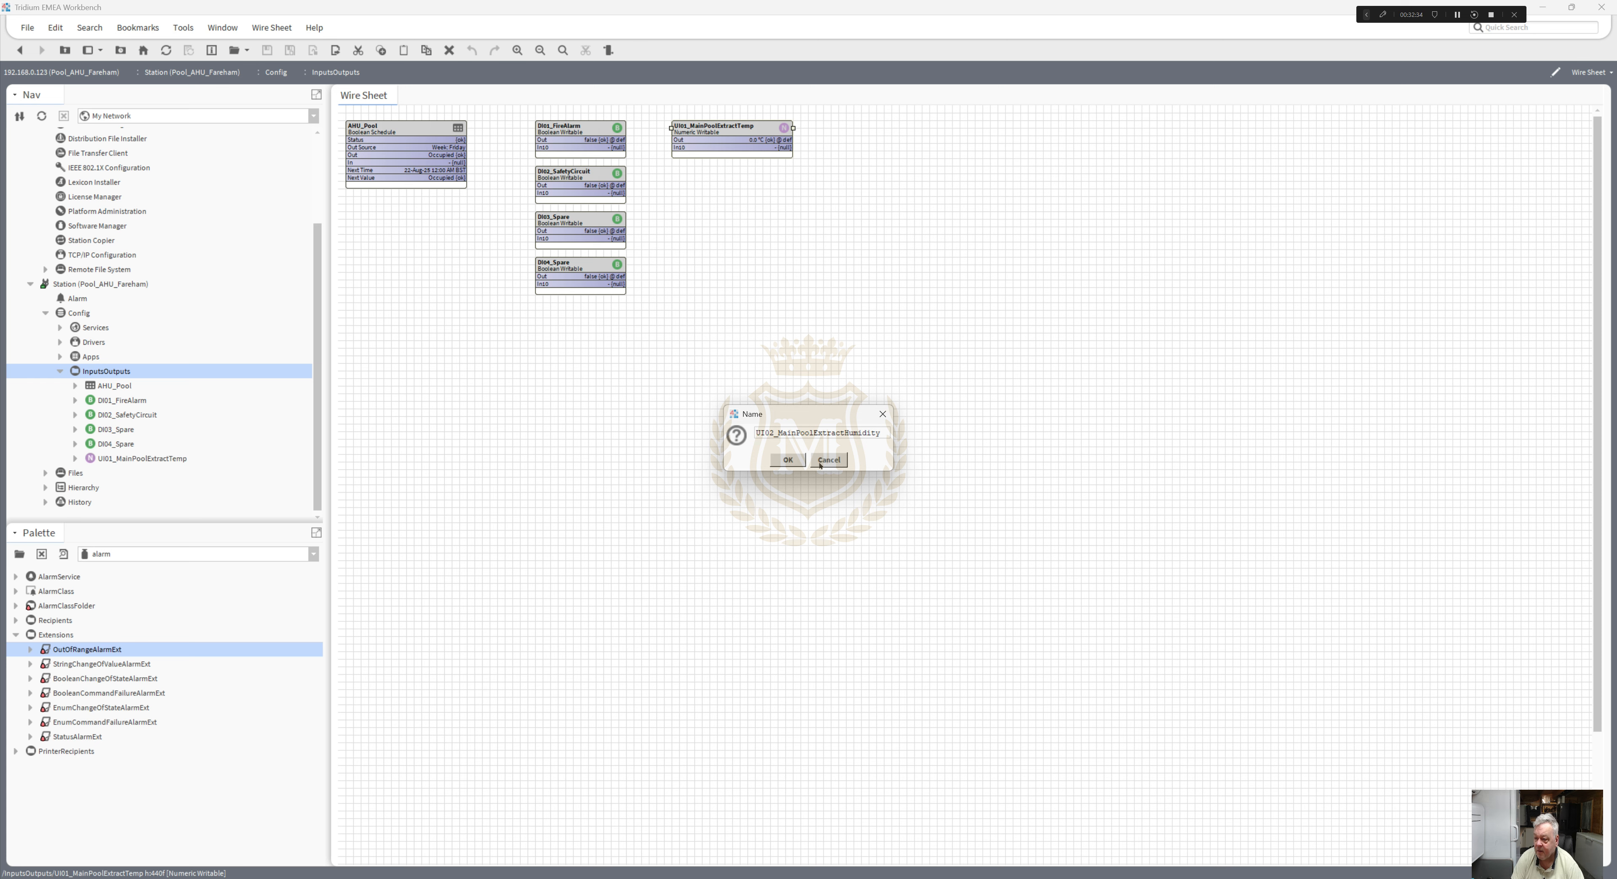
key(Return)
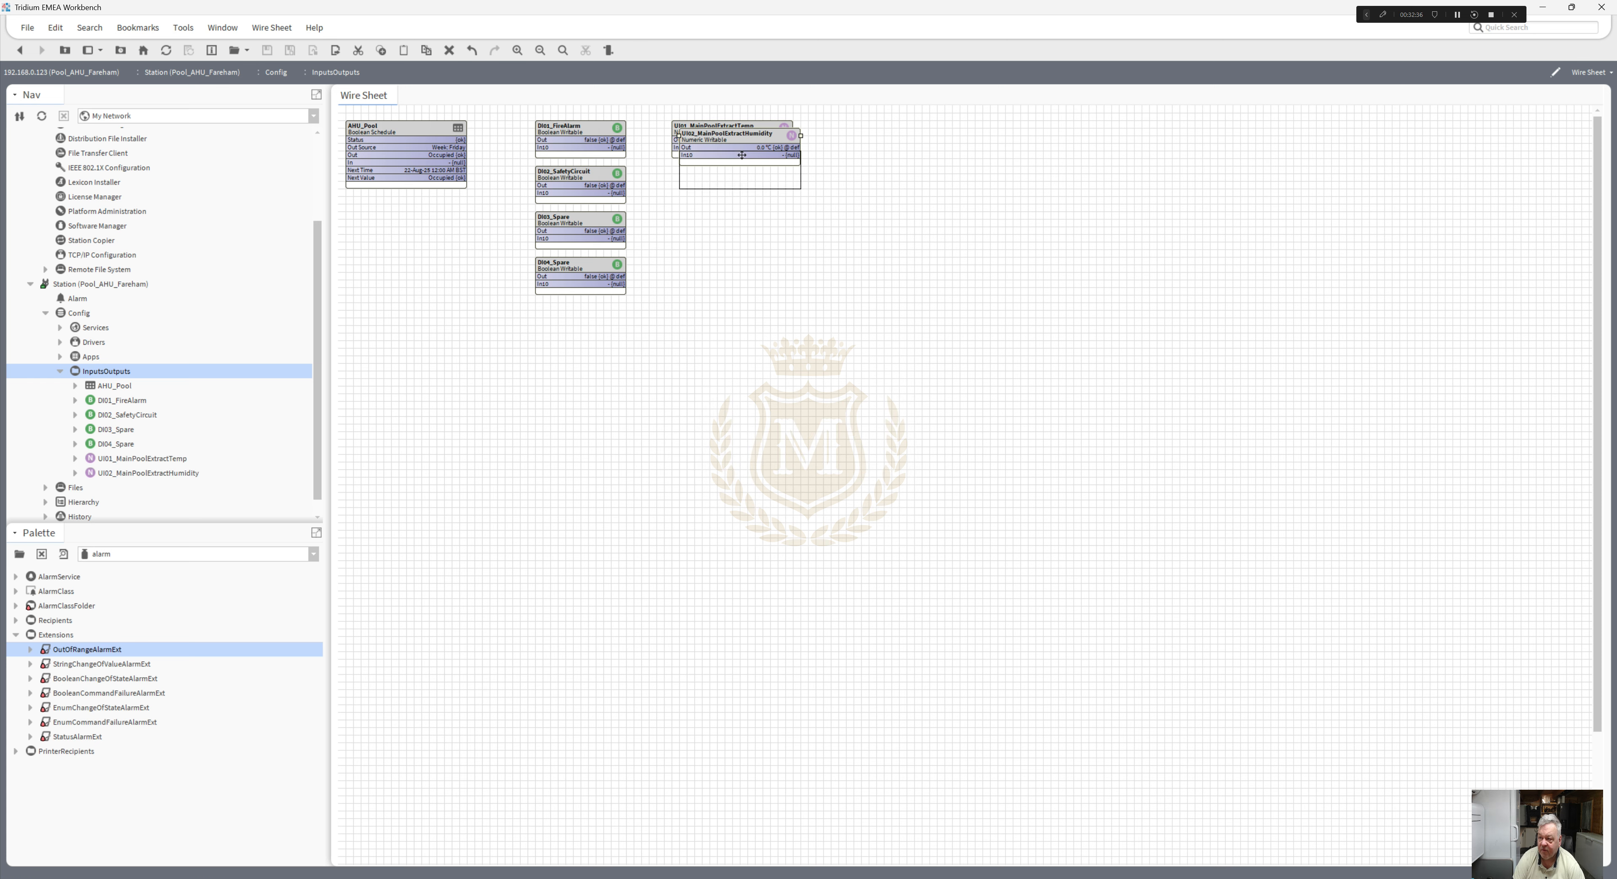
click(742, 178)
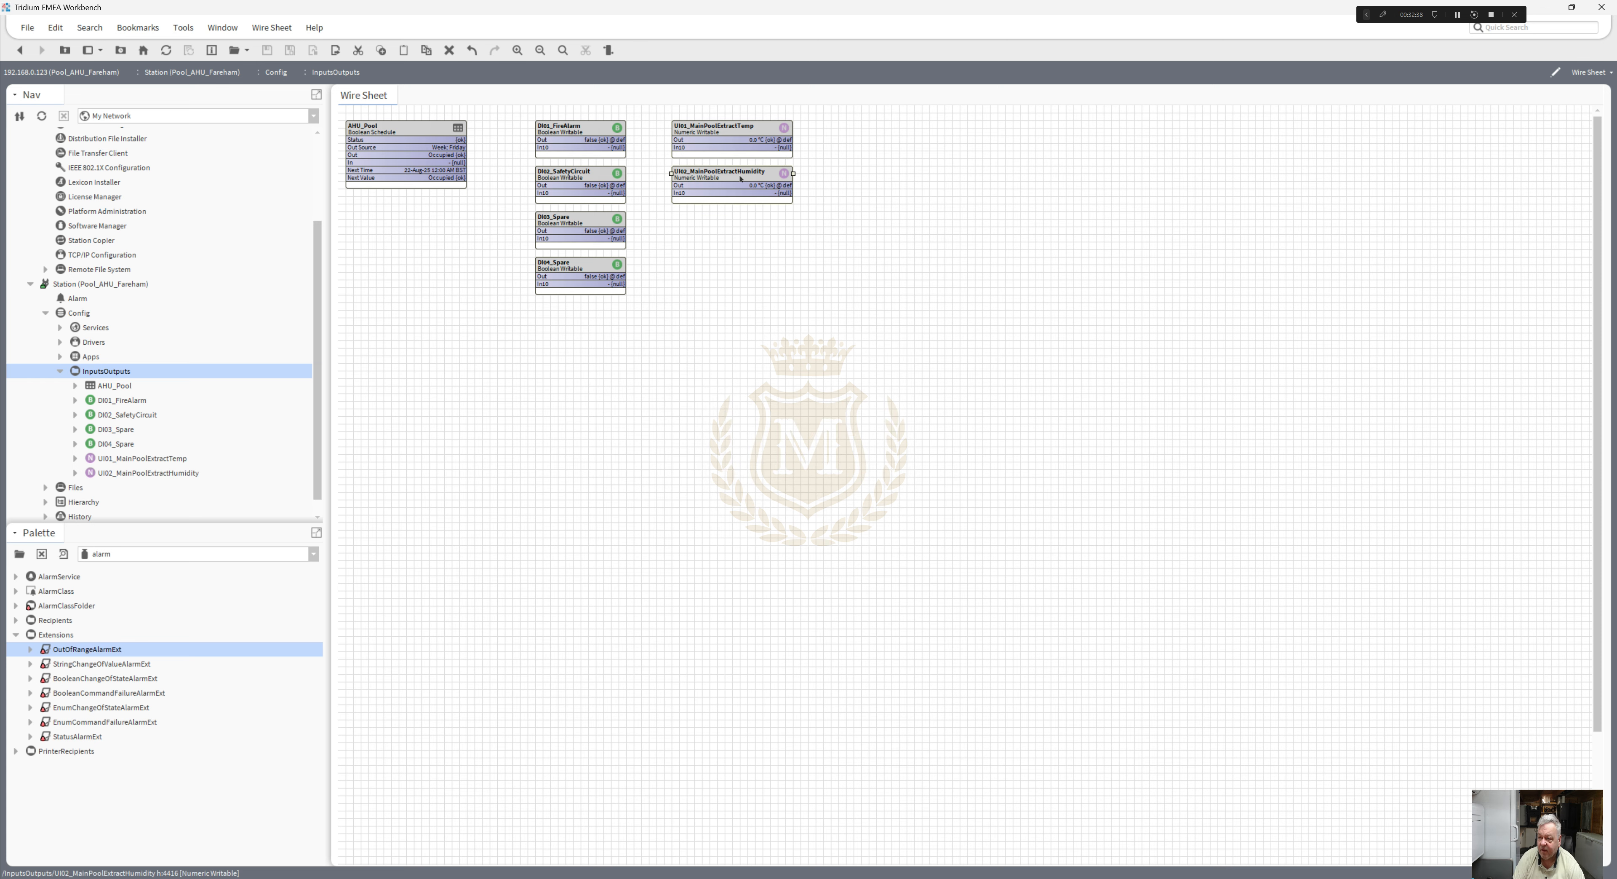
- Open UI02_MainPoolExtractHumidity and set its units facet to percent relative humidity (%RH) from the misc unit category
double_click(741, 179)
click(626, 129)
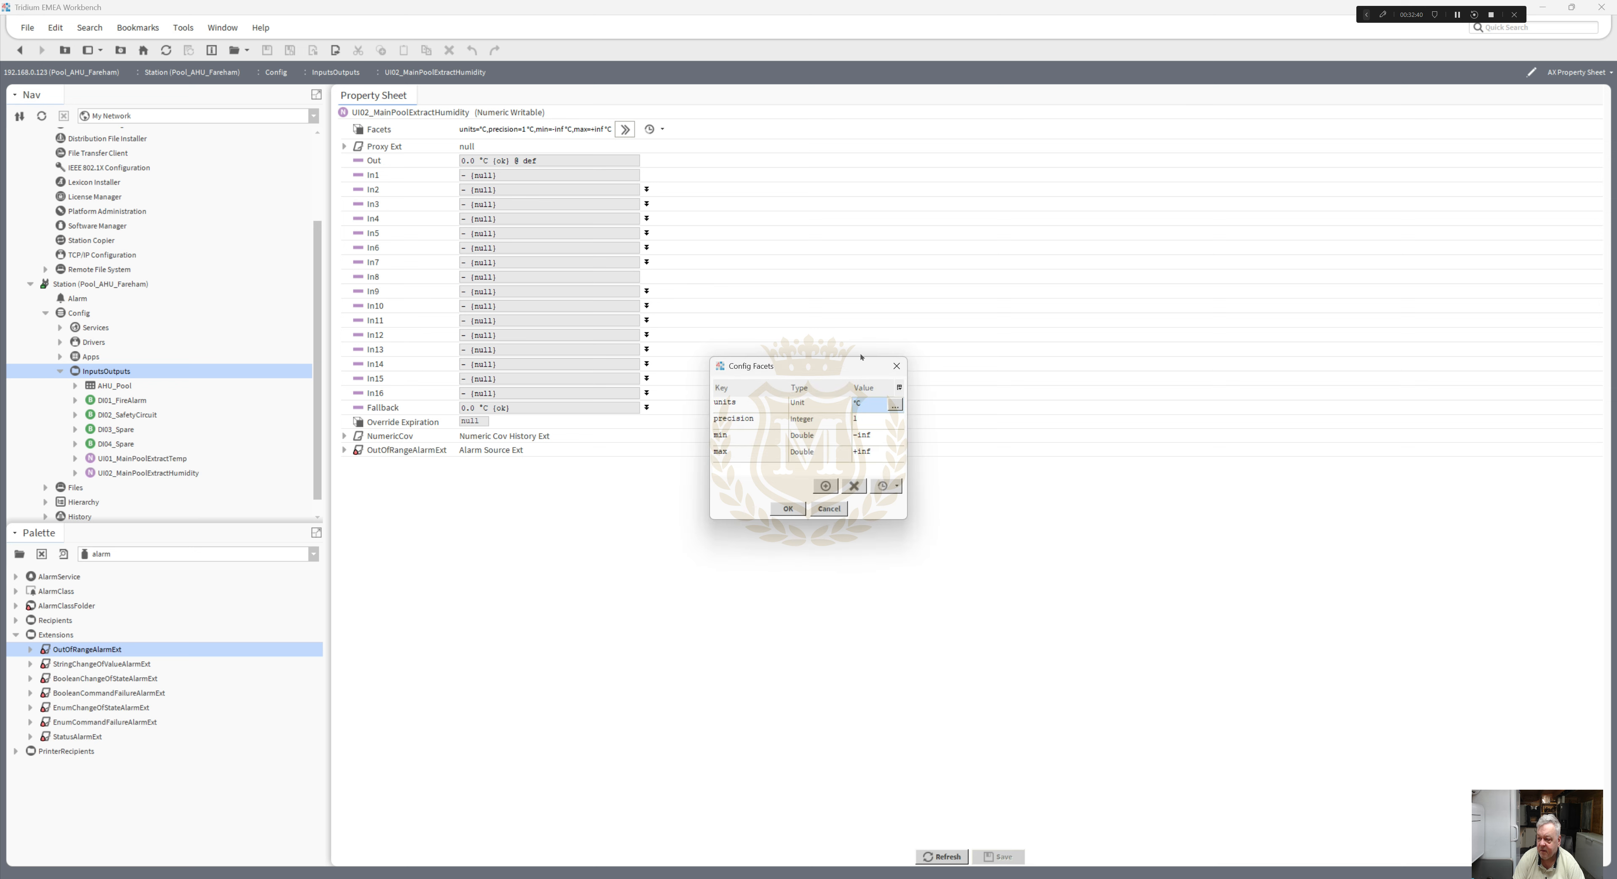
click(894, 406)
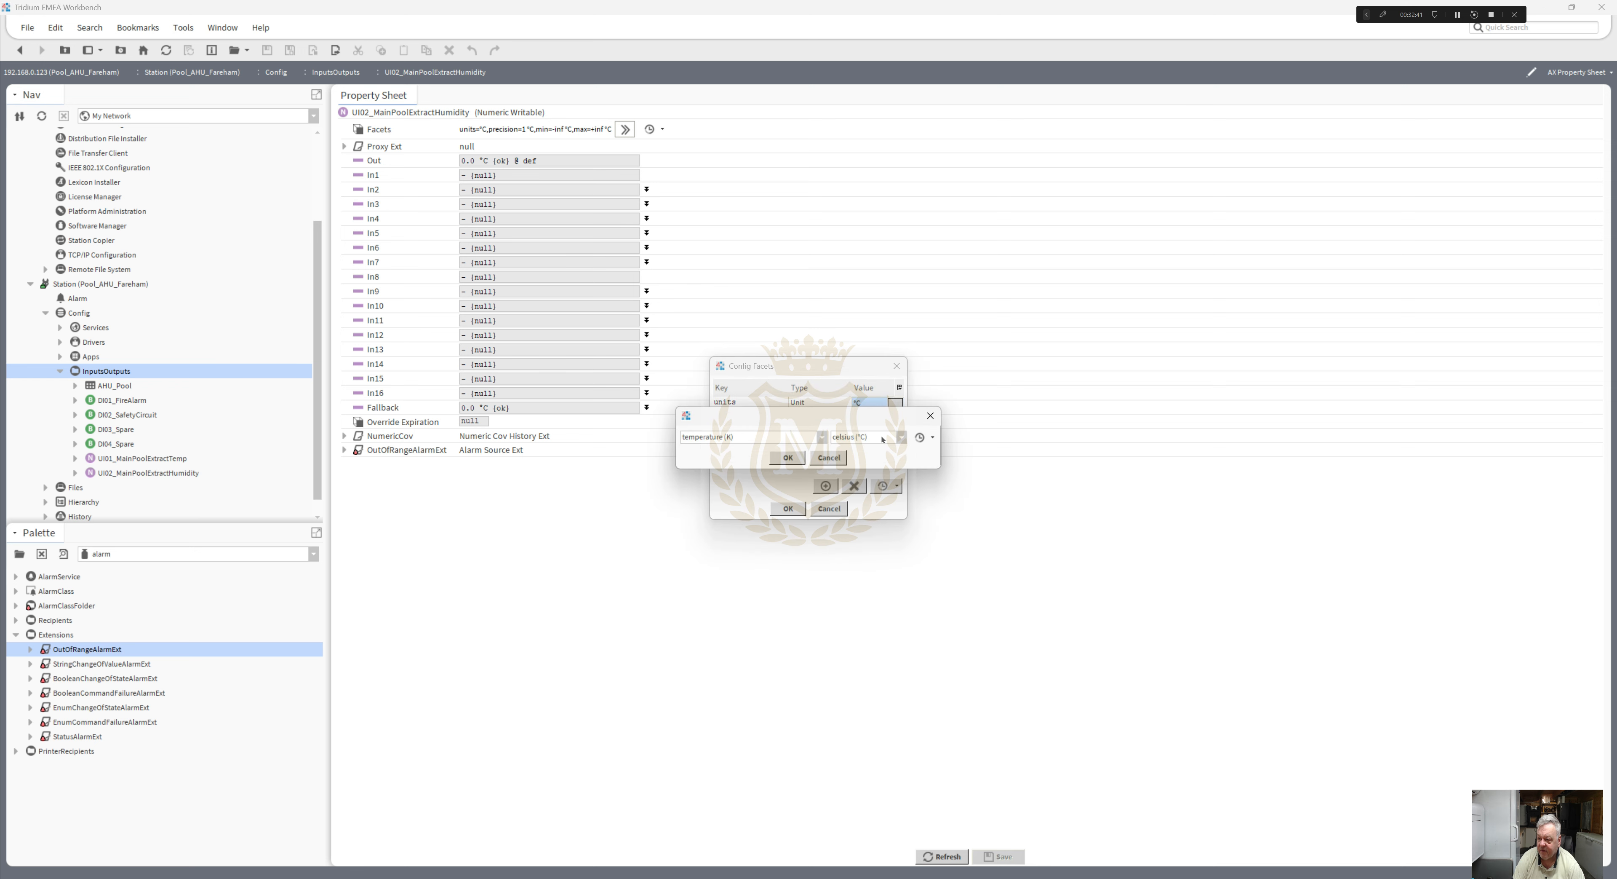
click(827, 438)
drag(821, 579, 813, 454)
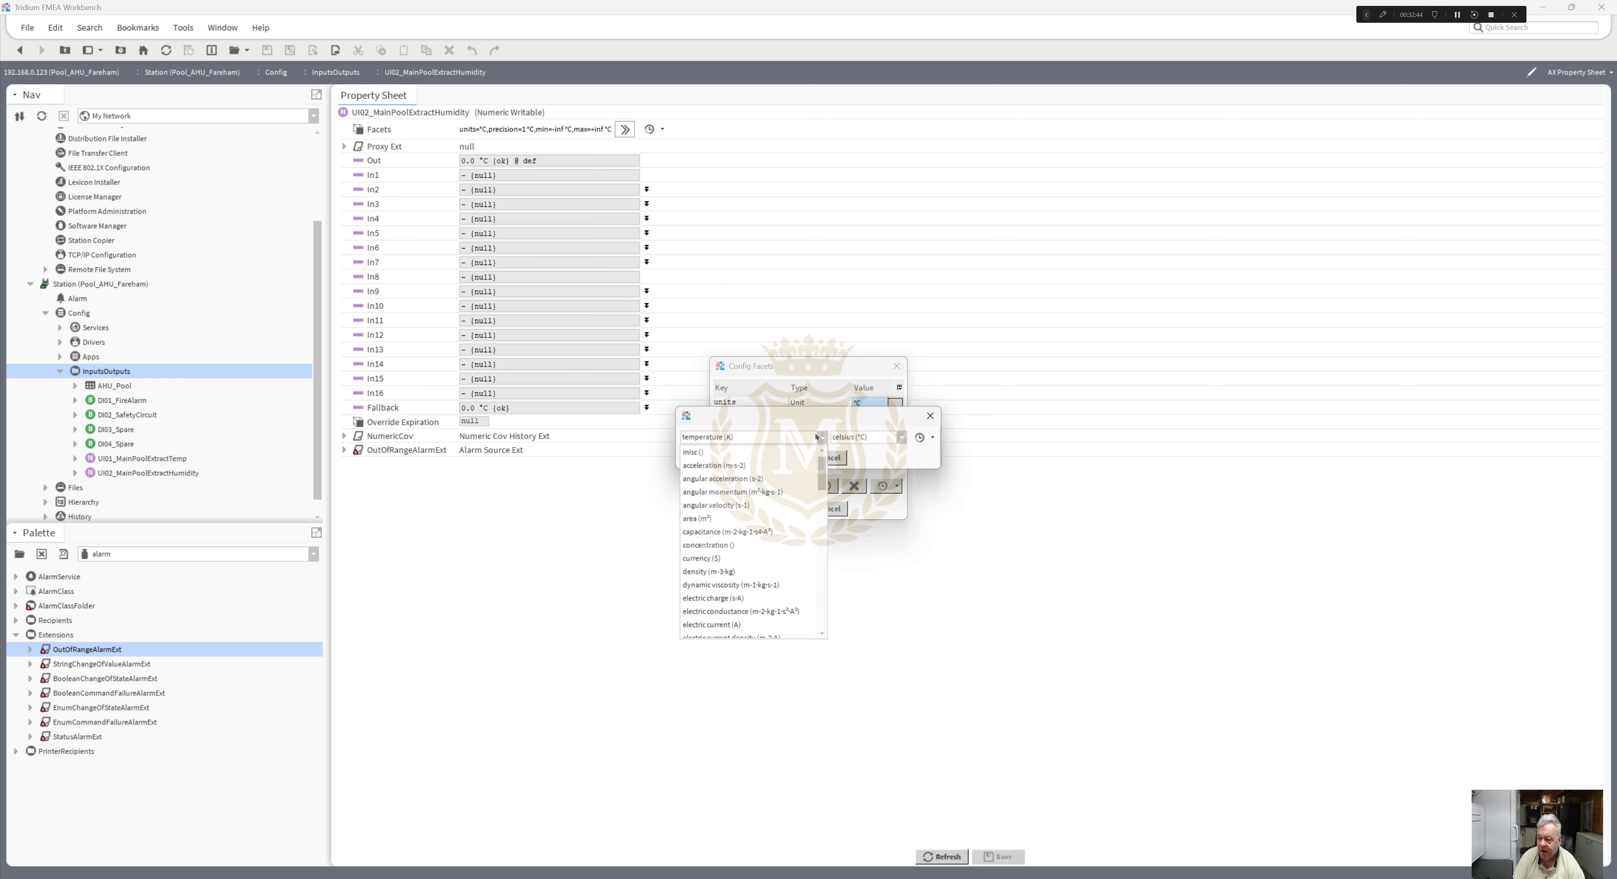
click(754, 452)
click(900, 437)
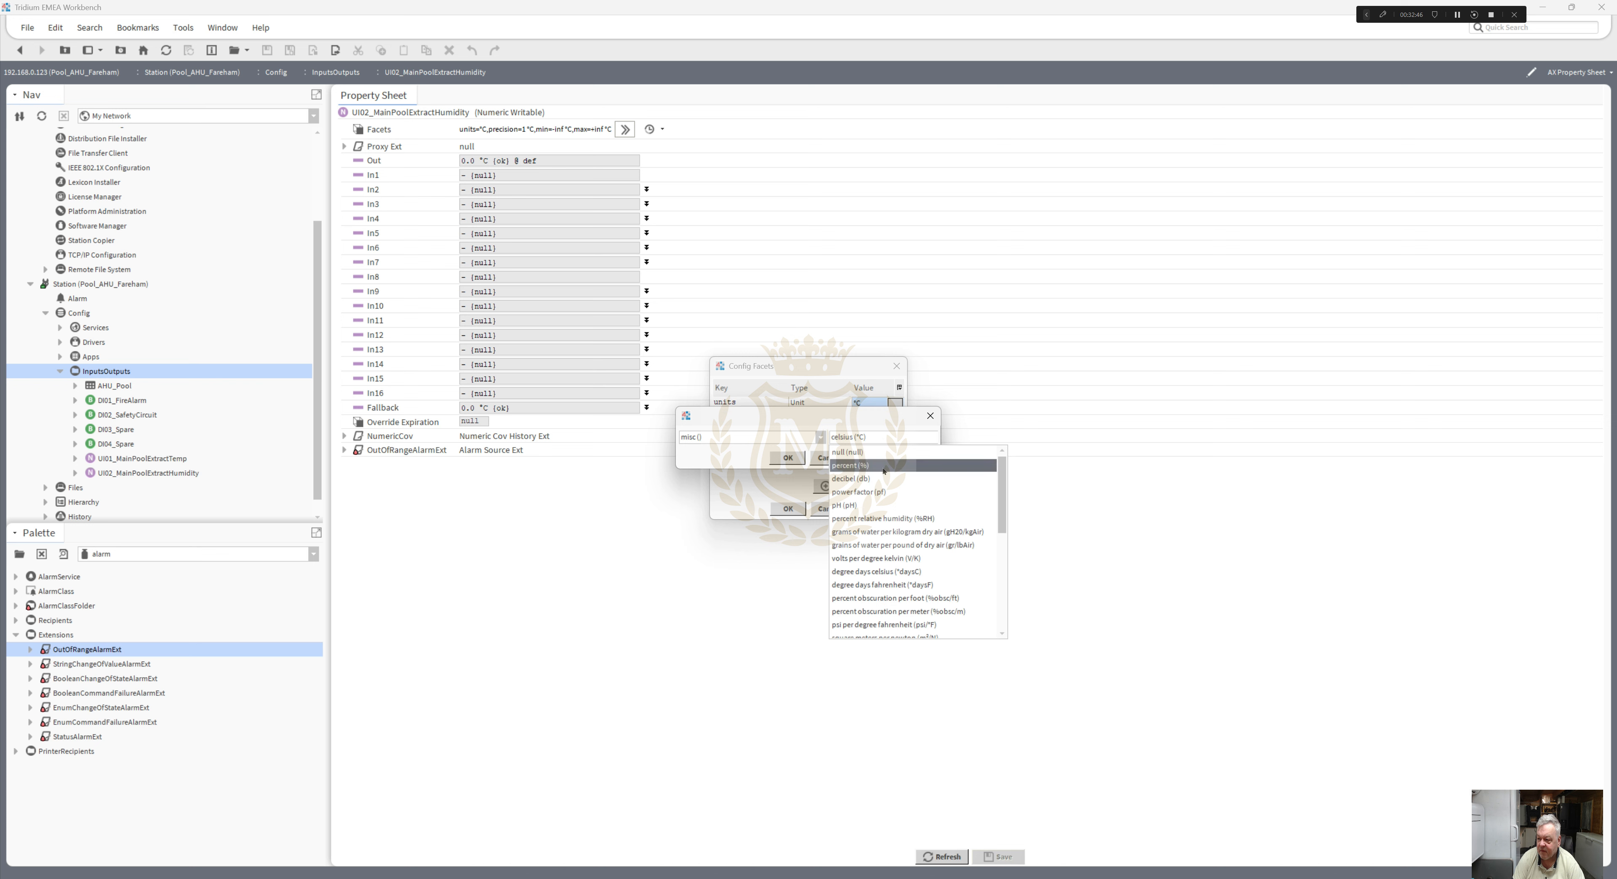
click(892, 518)
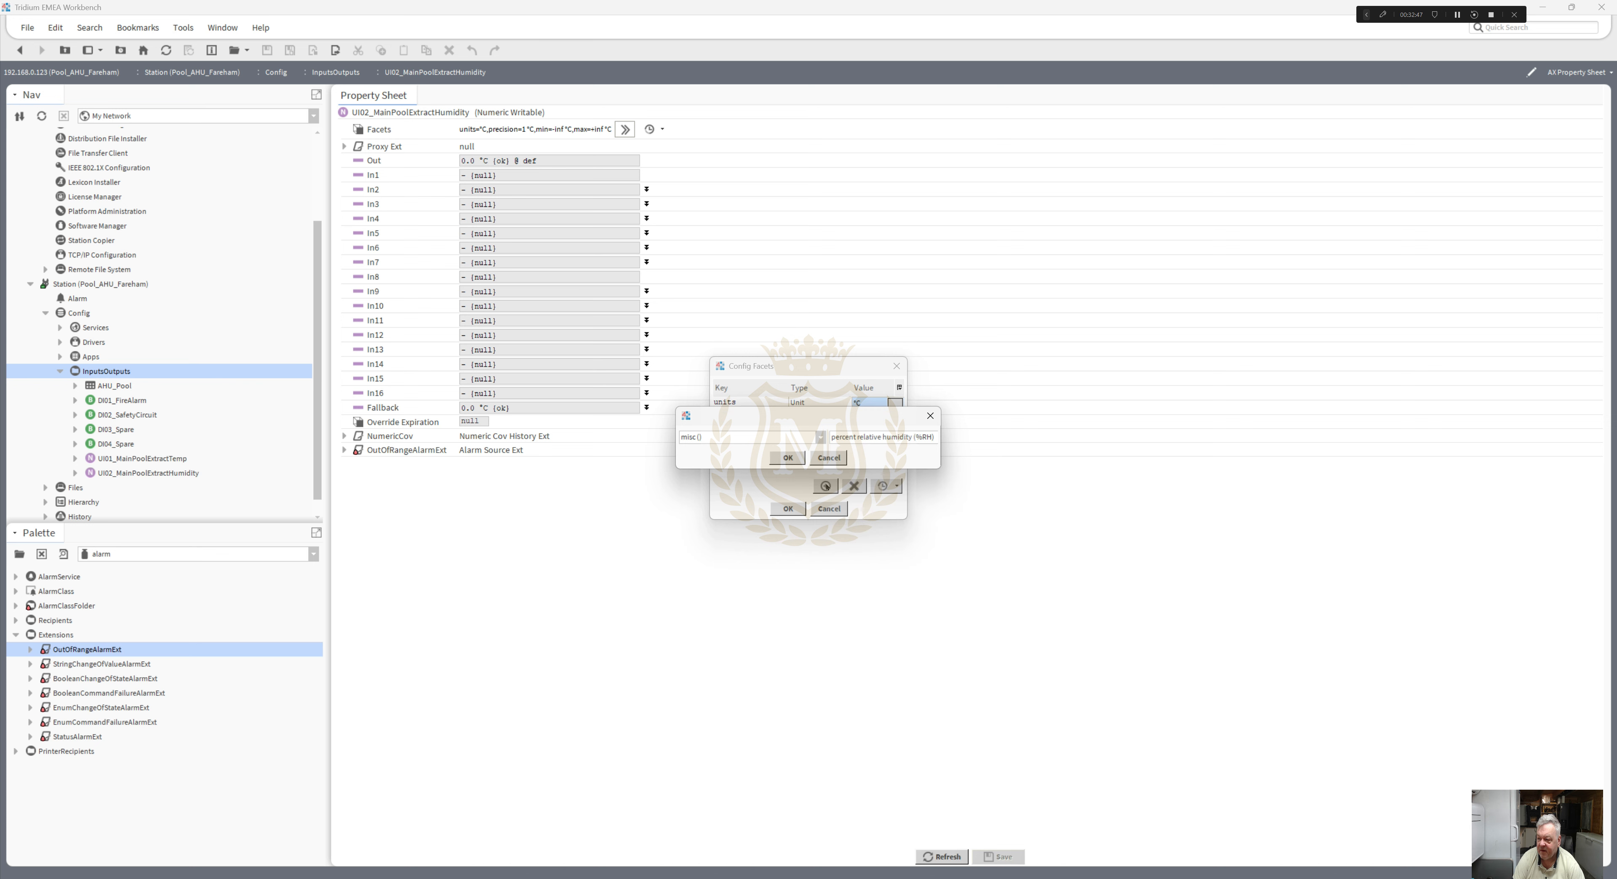
click(787, 460)
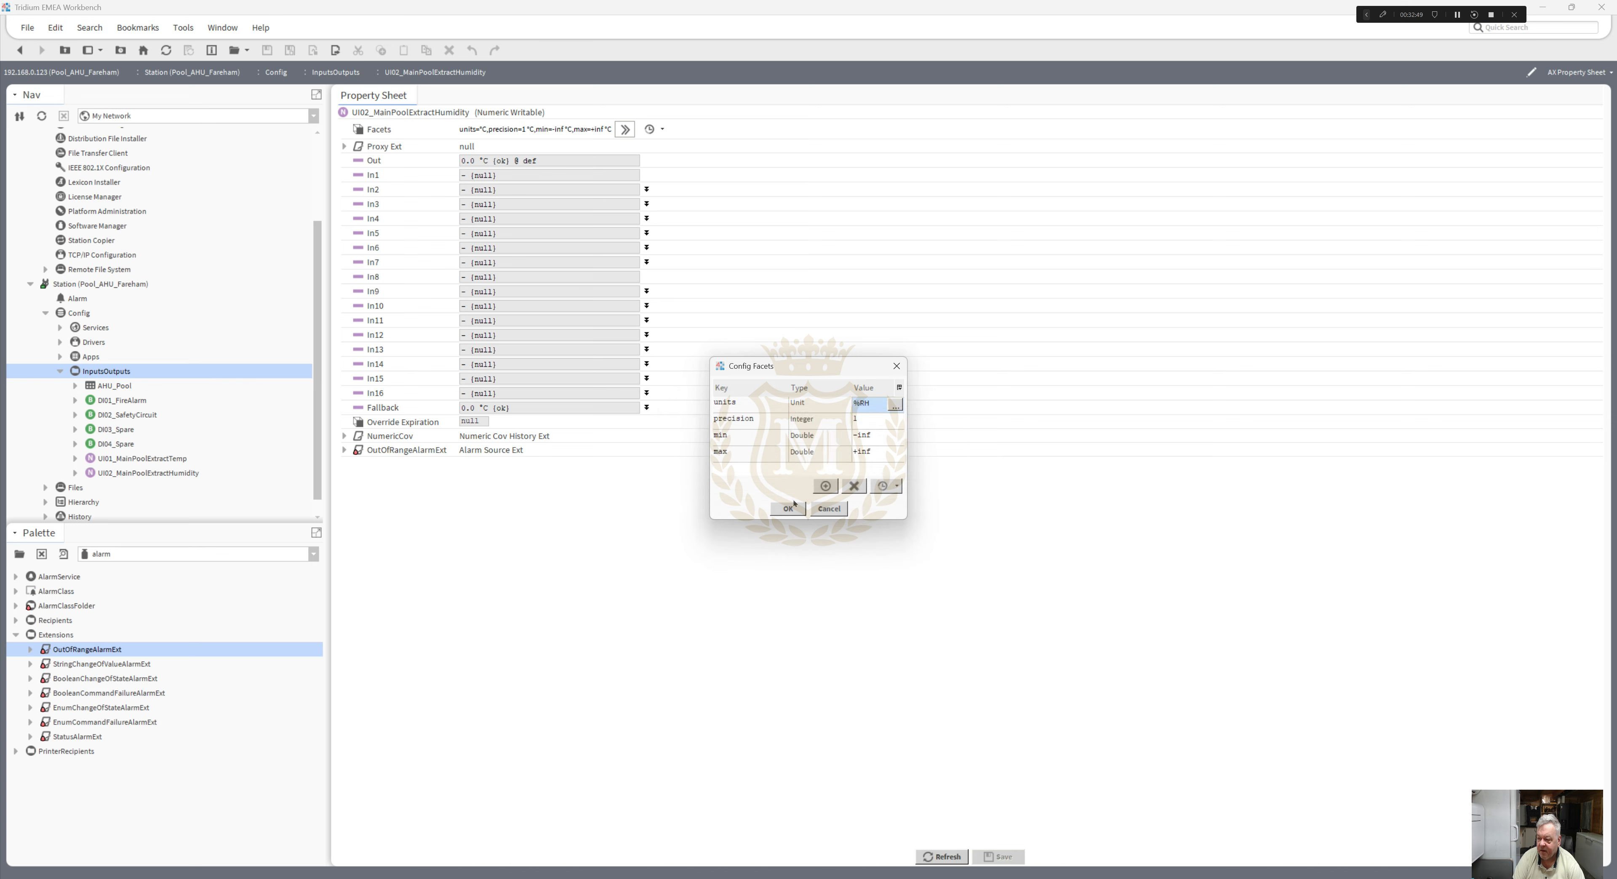
- Set the precision facet to 0, apply the facets and return to the InputsOutputs wire sheet
click(866, 421)
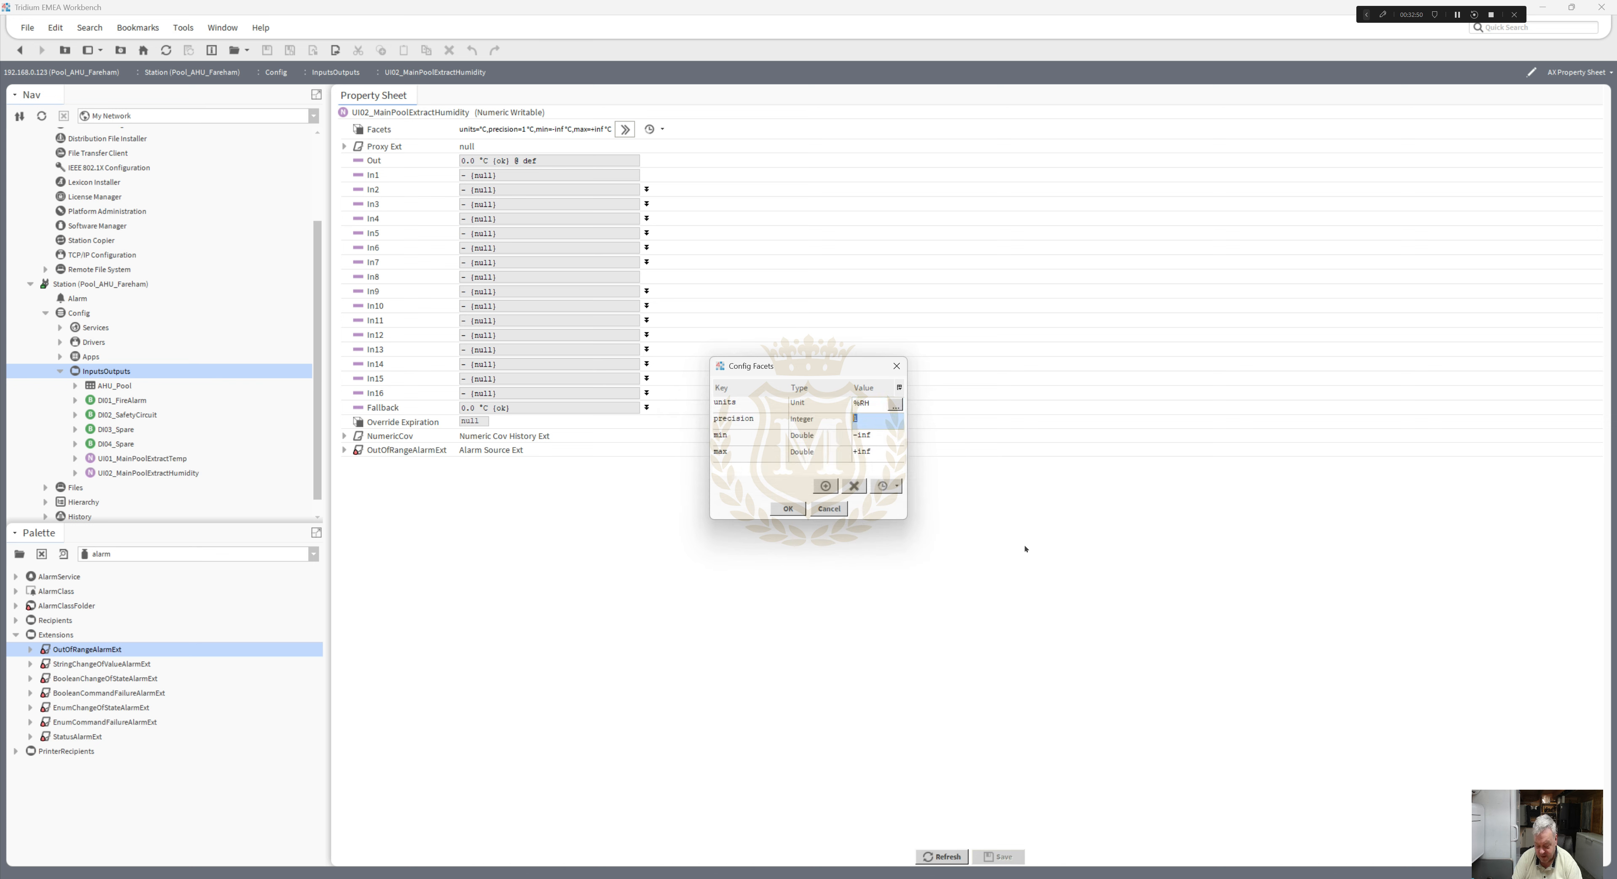
click(788, 508)
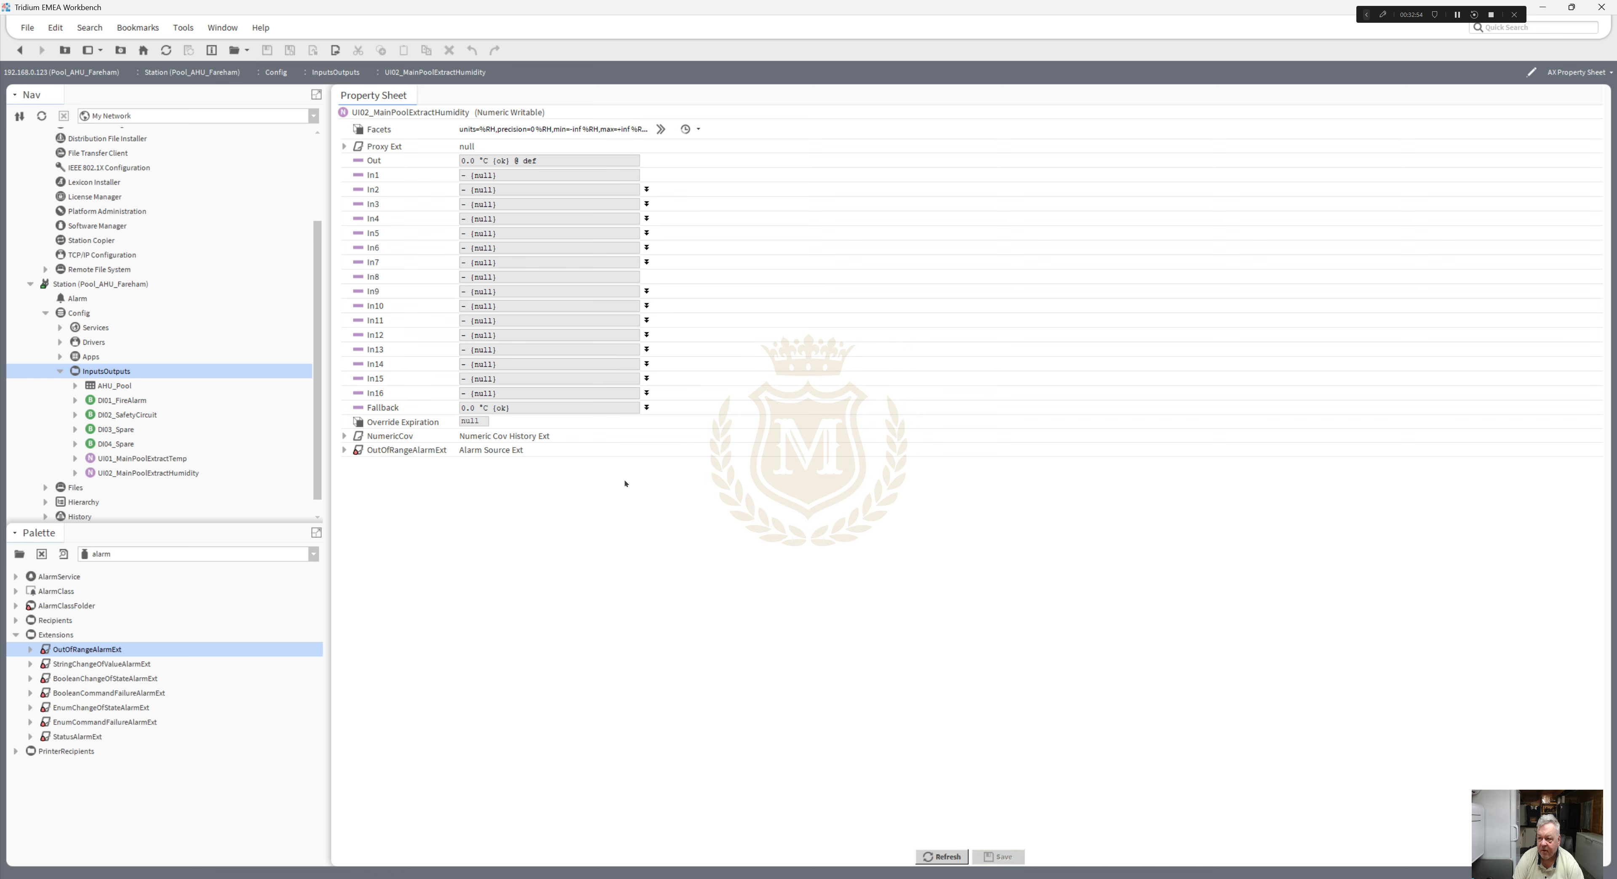
click(20, 51)
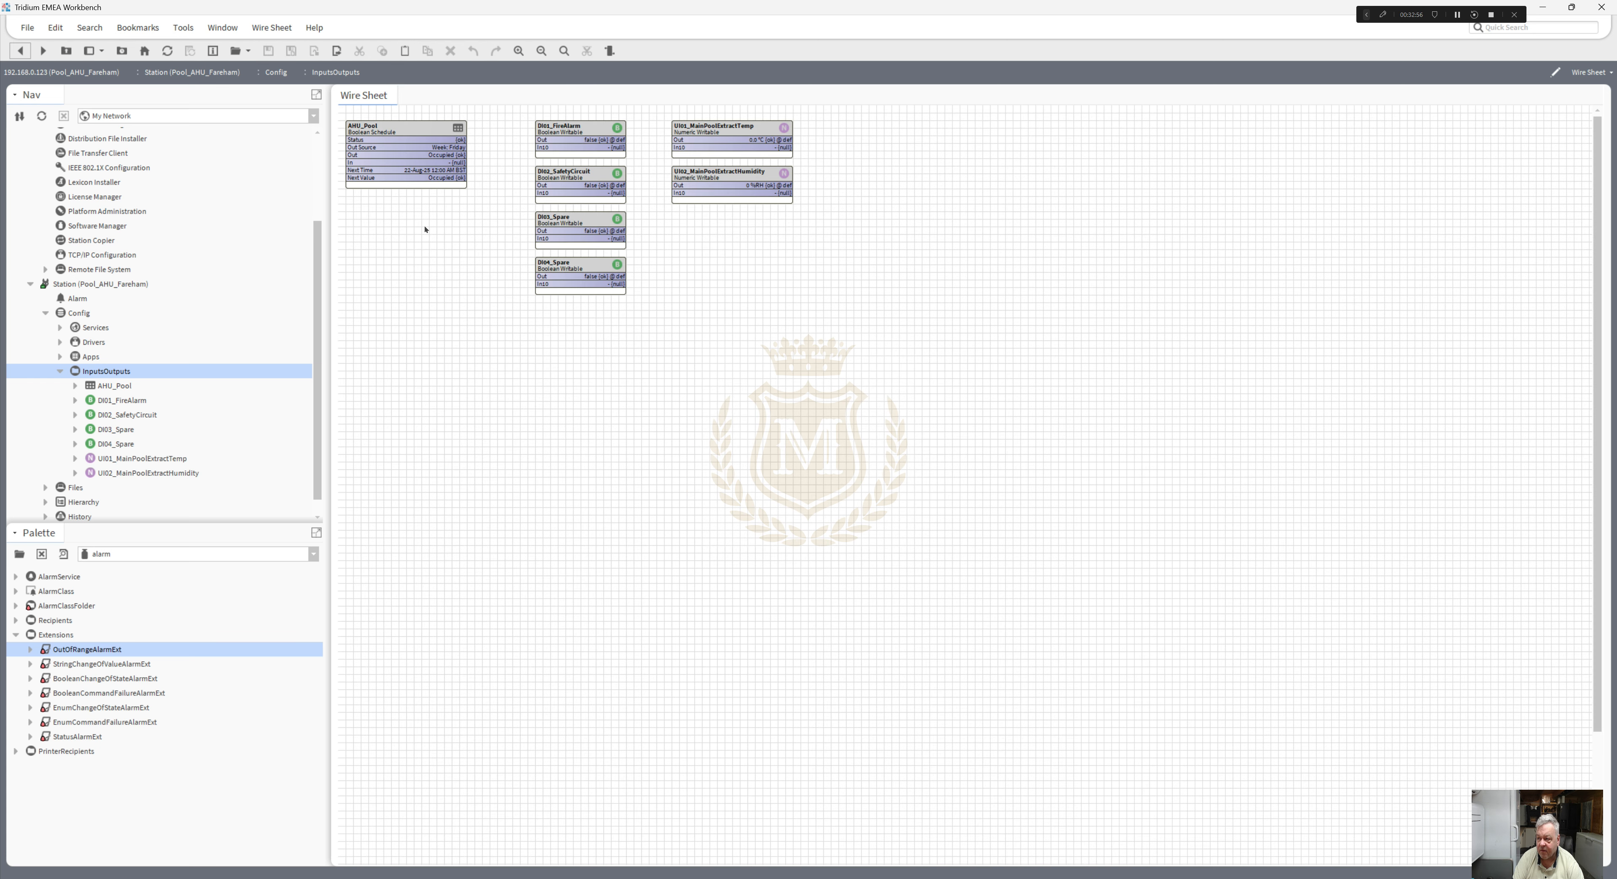
- Duplicate UI01_MainPoolExtractTemp as UI03_LearnerPoolExtractTemp and place the copy directly beneath UI02_MainPoolExtractHumidity
click(719, 137)
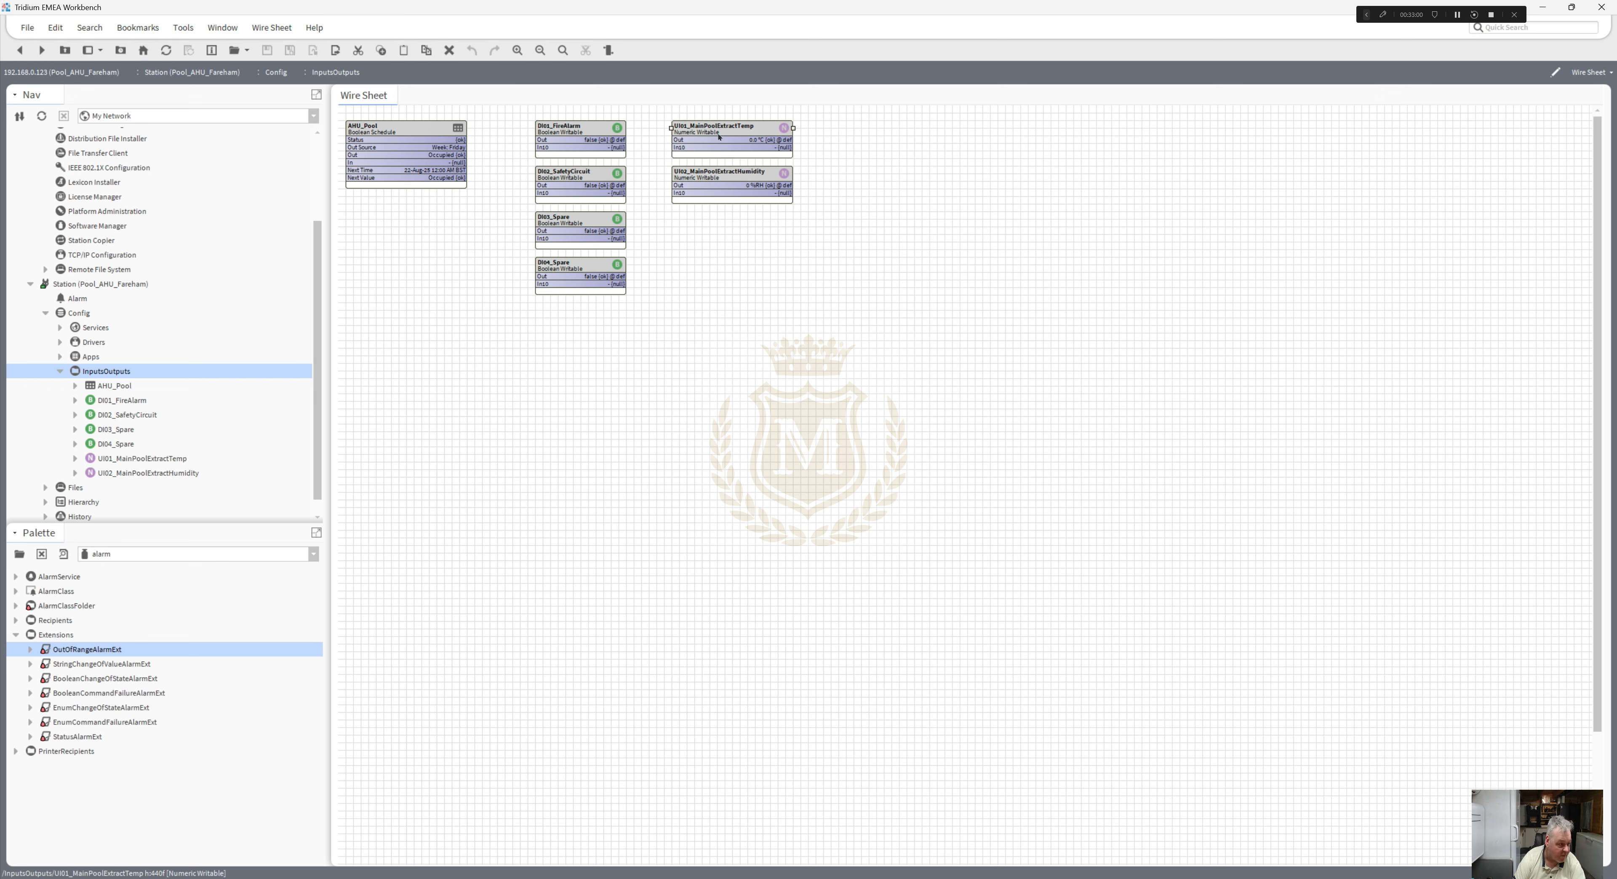
right_click(719, 137)
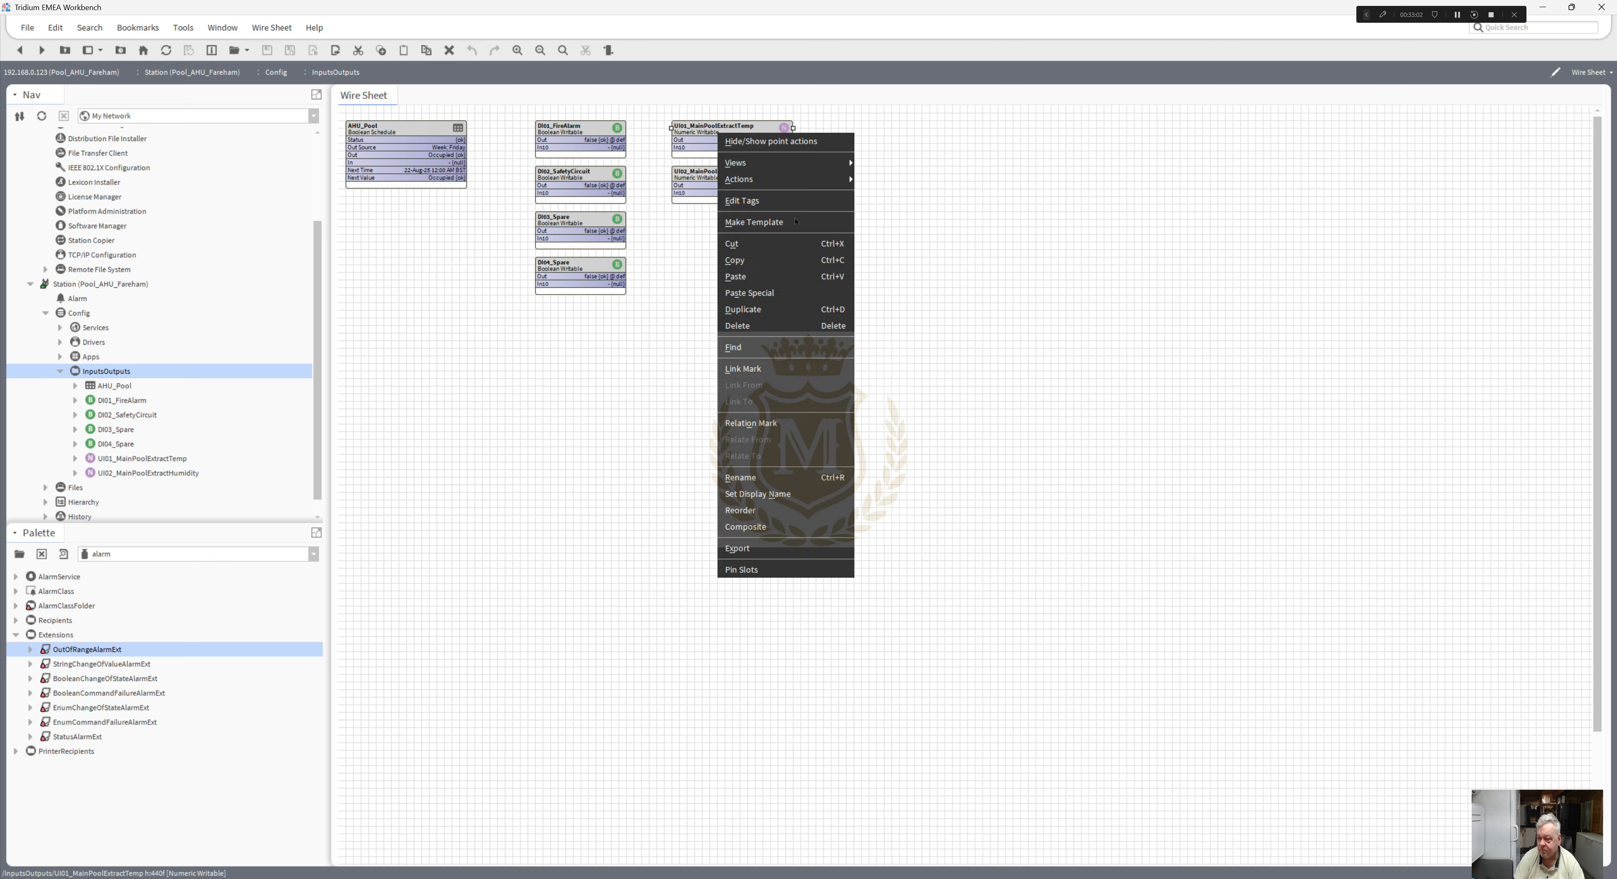
click(795, 315)
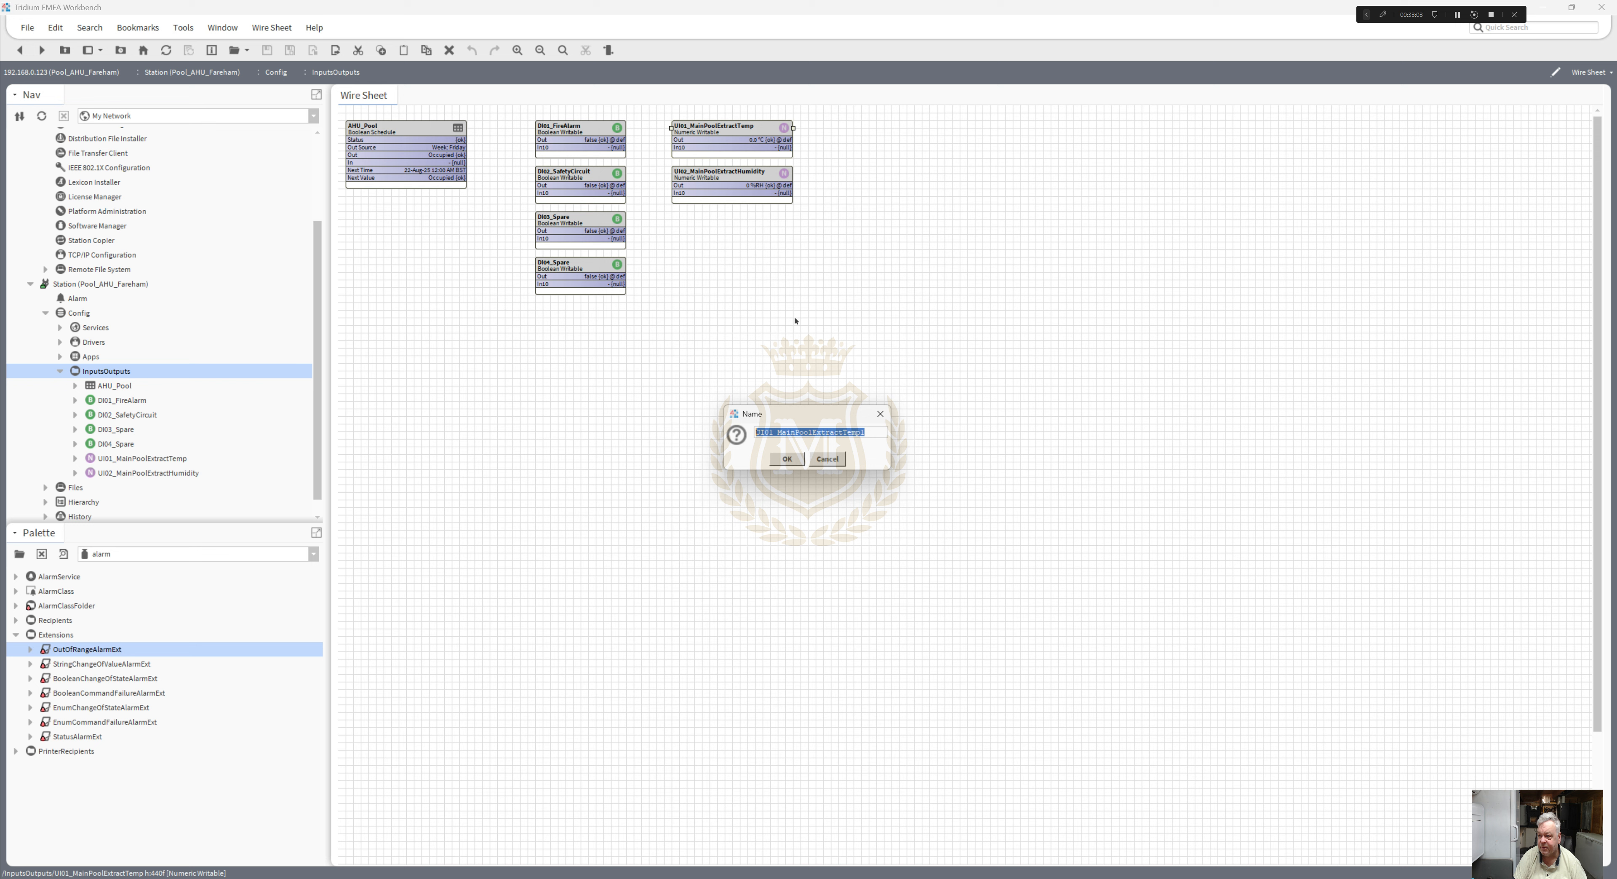
click(772, 434)
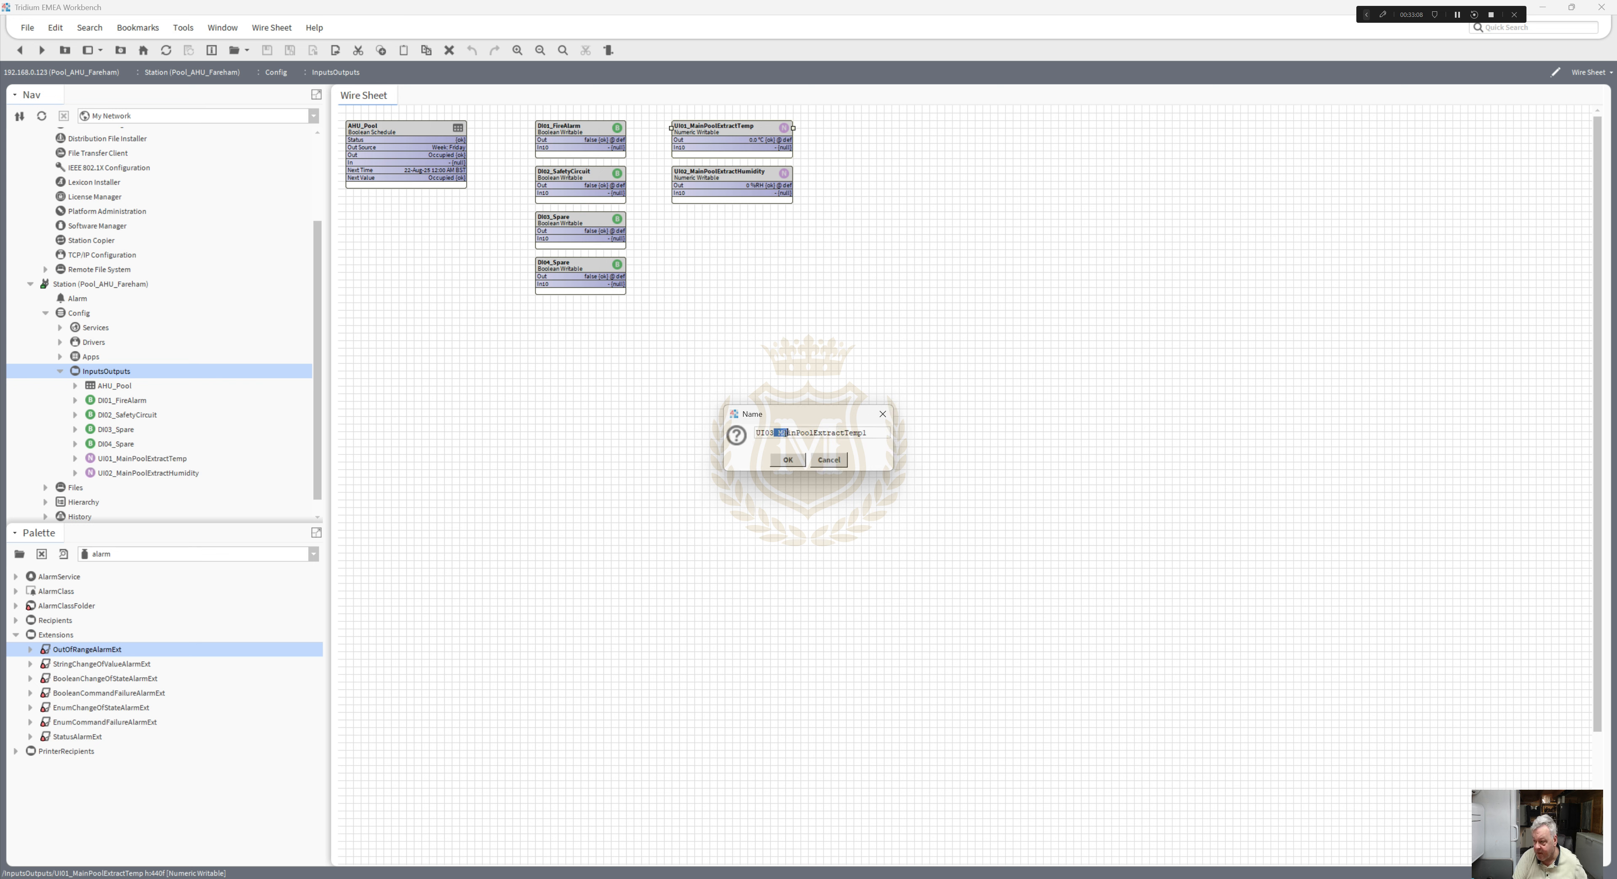
drag(777, 432, 797, 433)
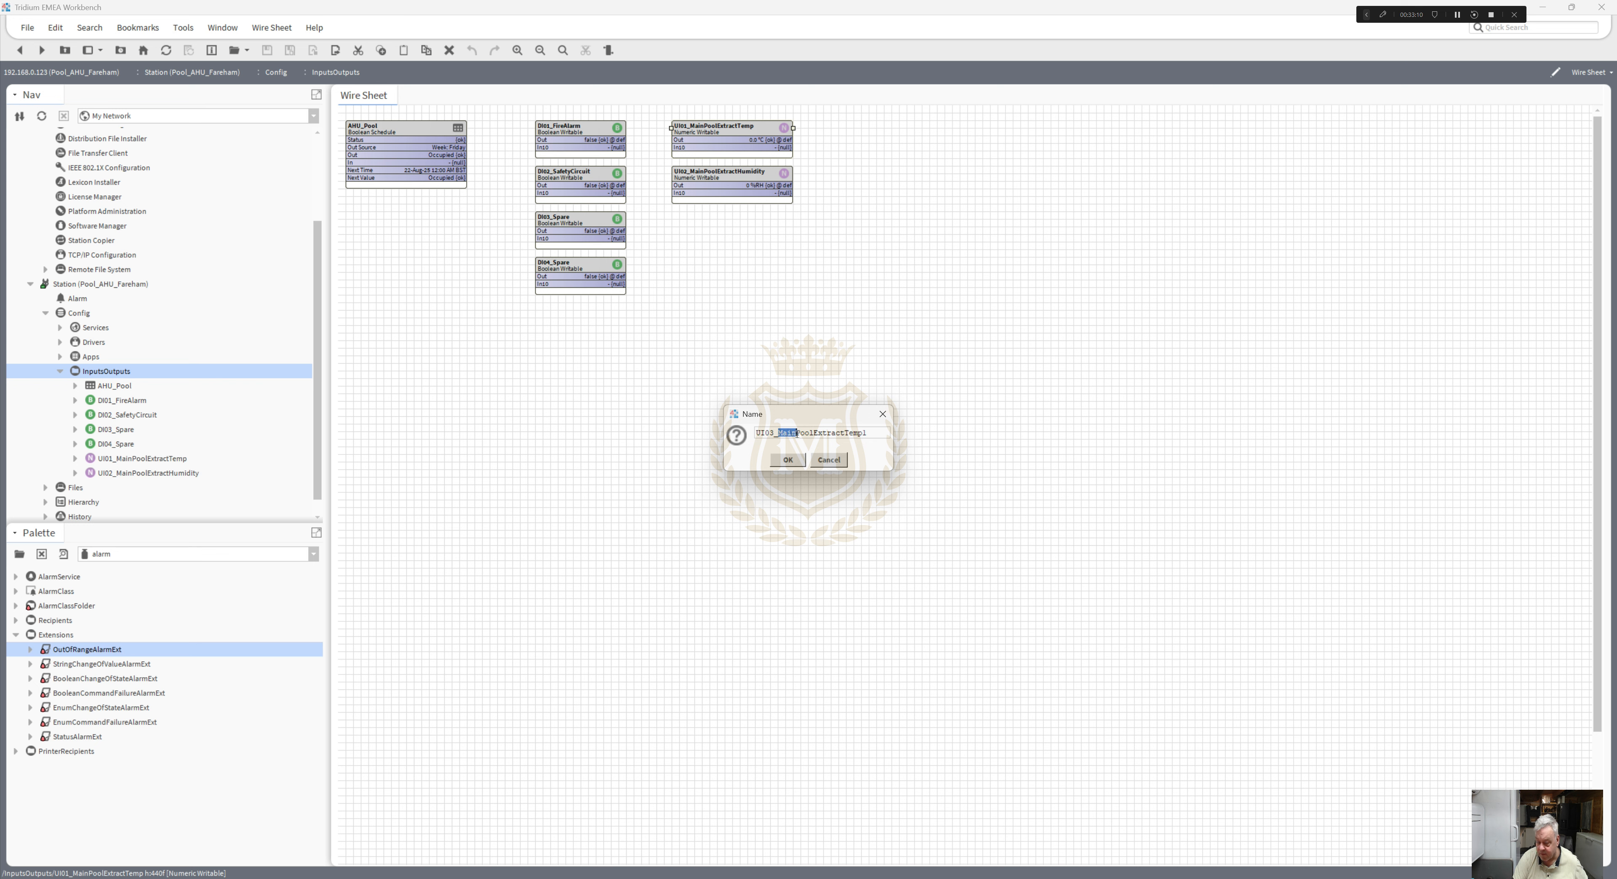
text(Learner)
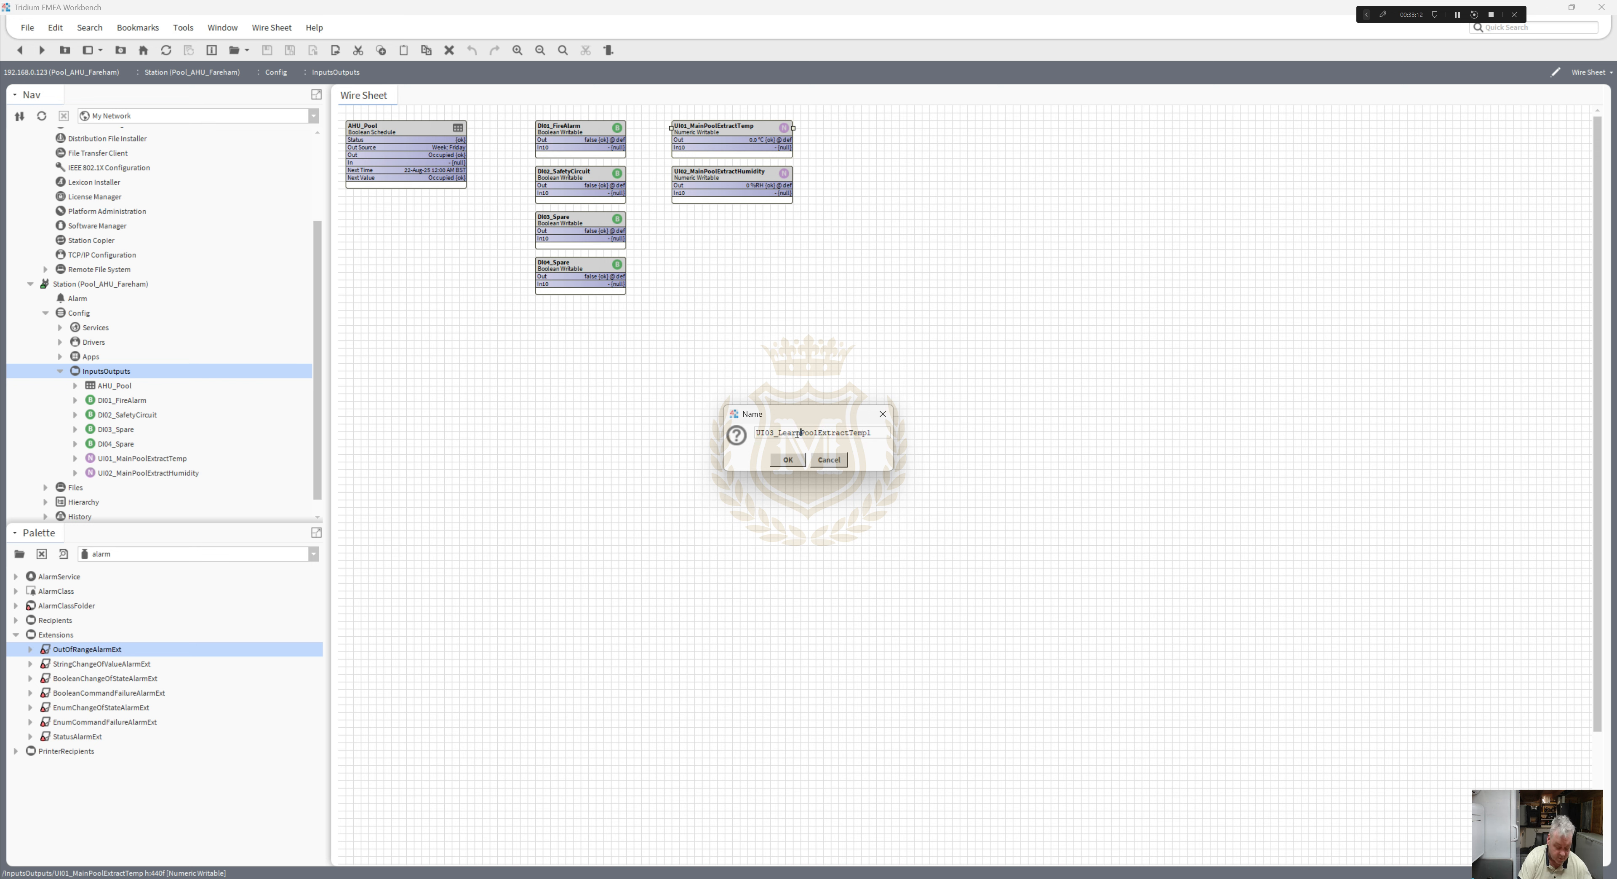
click(878, 432)
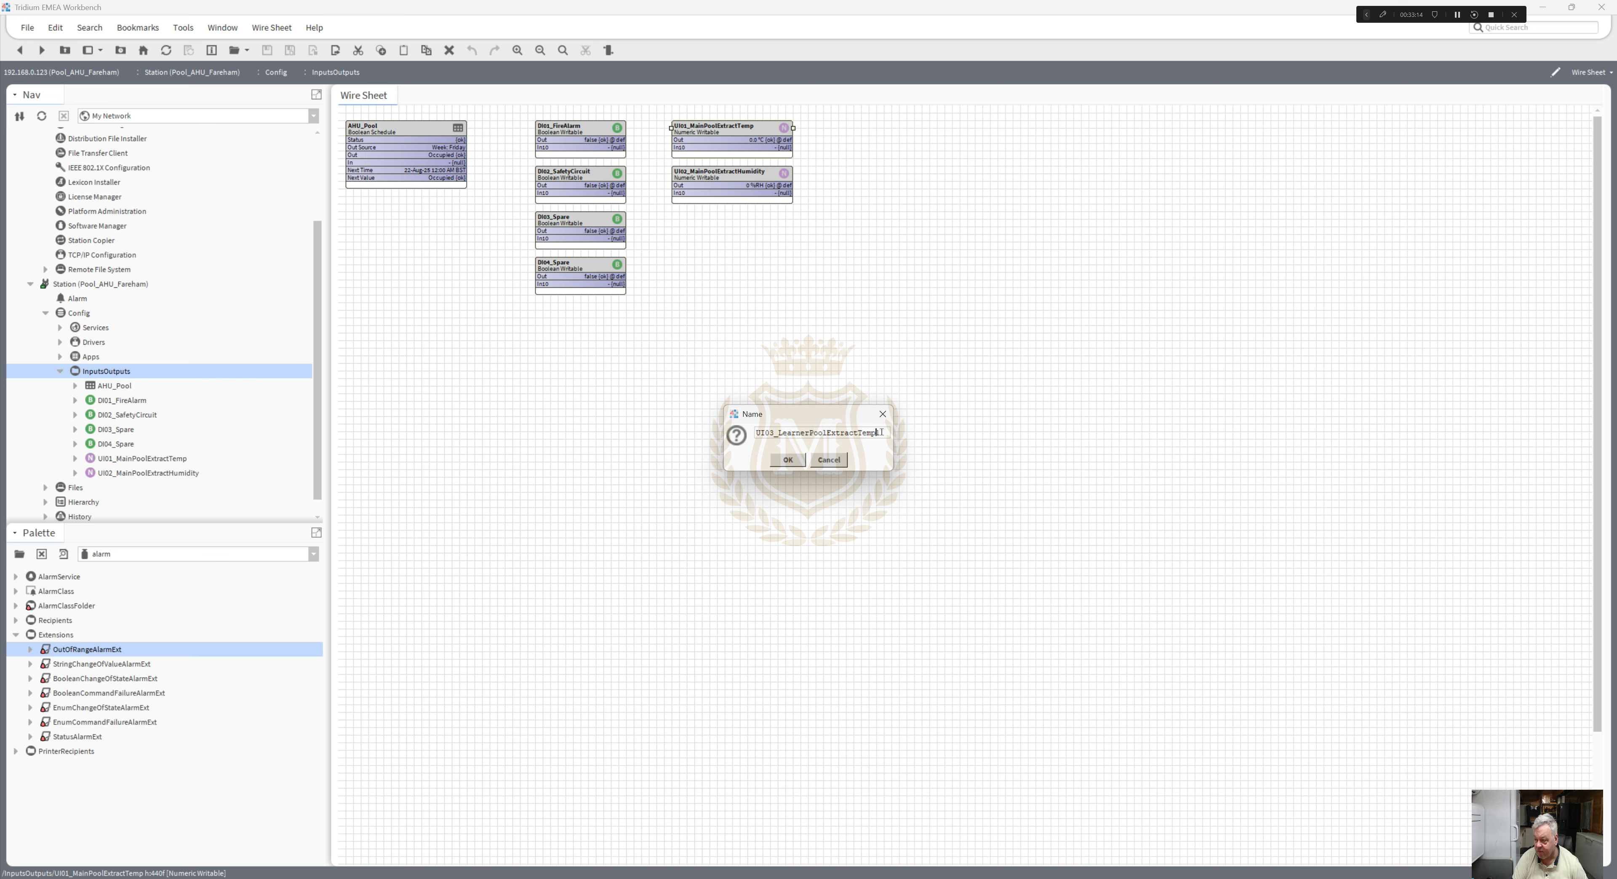
key(BackSpace)
click(788, 460)
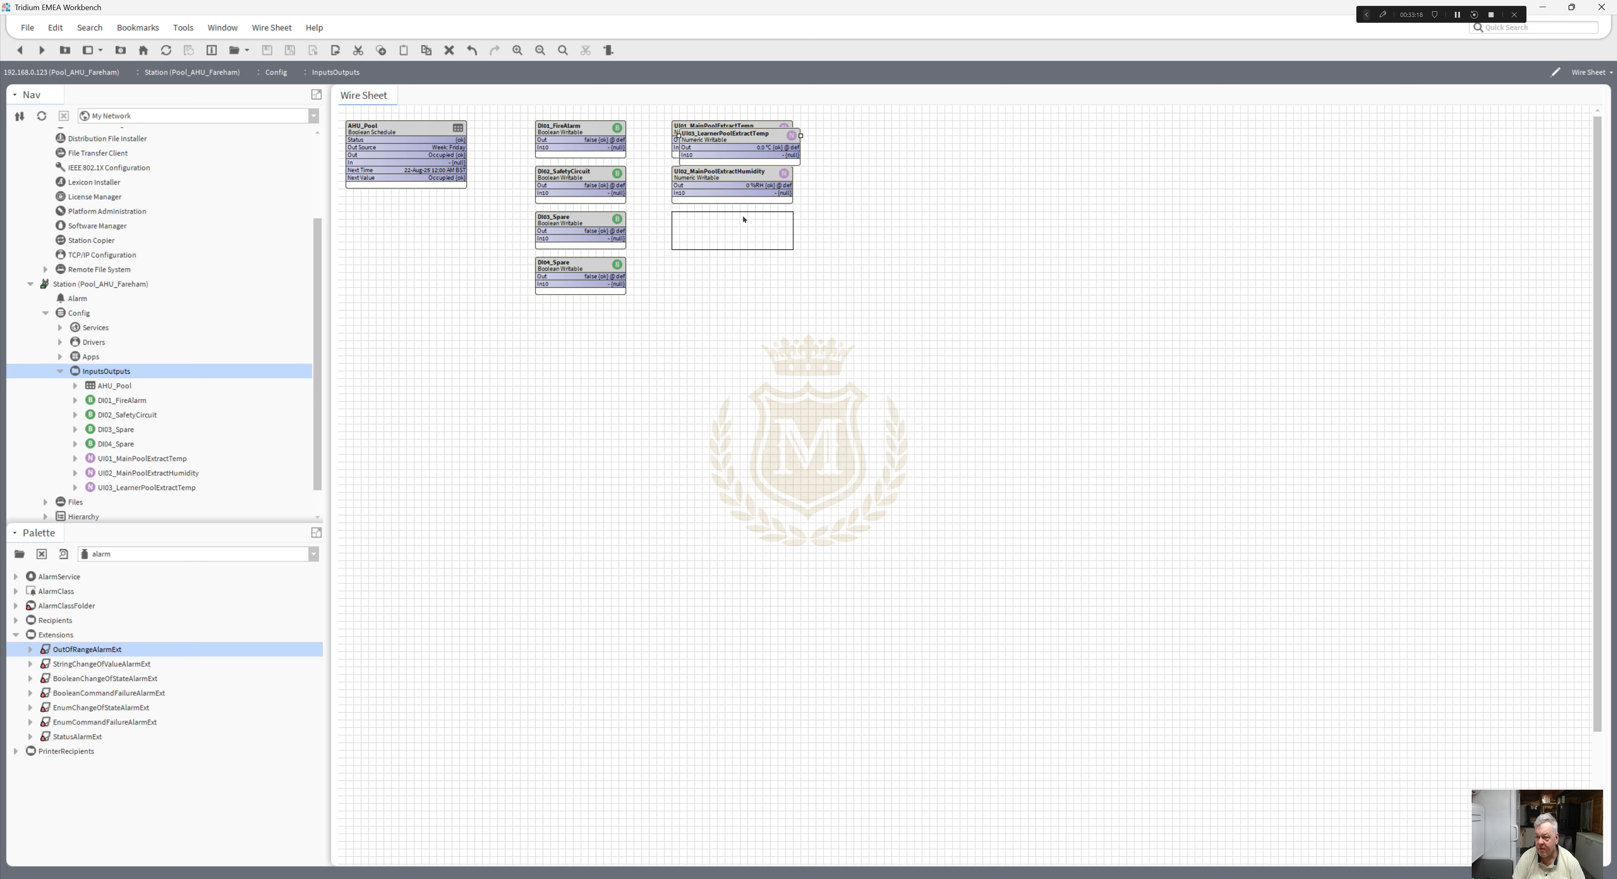
click(742, 215)
- Duplicate UI02_MainPoolExtractHumidity as UI04_LearnerPoolExtractHumidity and place the copy directly beneath UI03_LearnerPoolExtractTemp
right_click(719, 175)
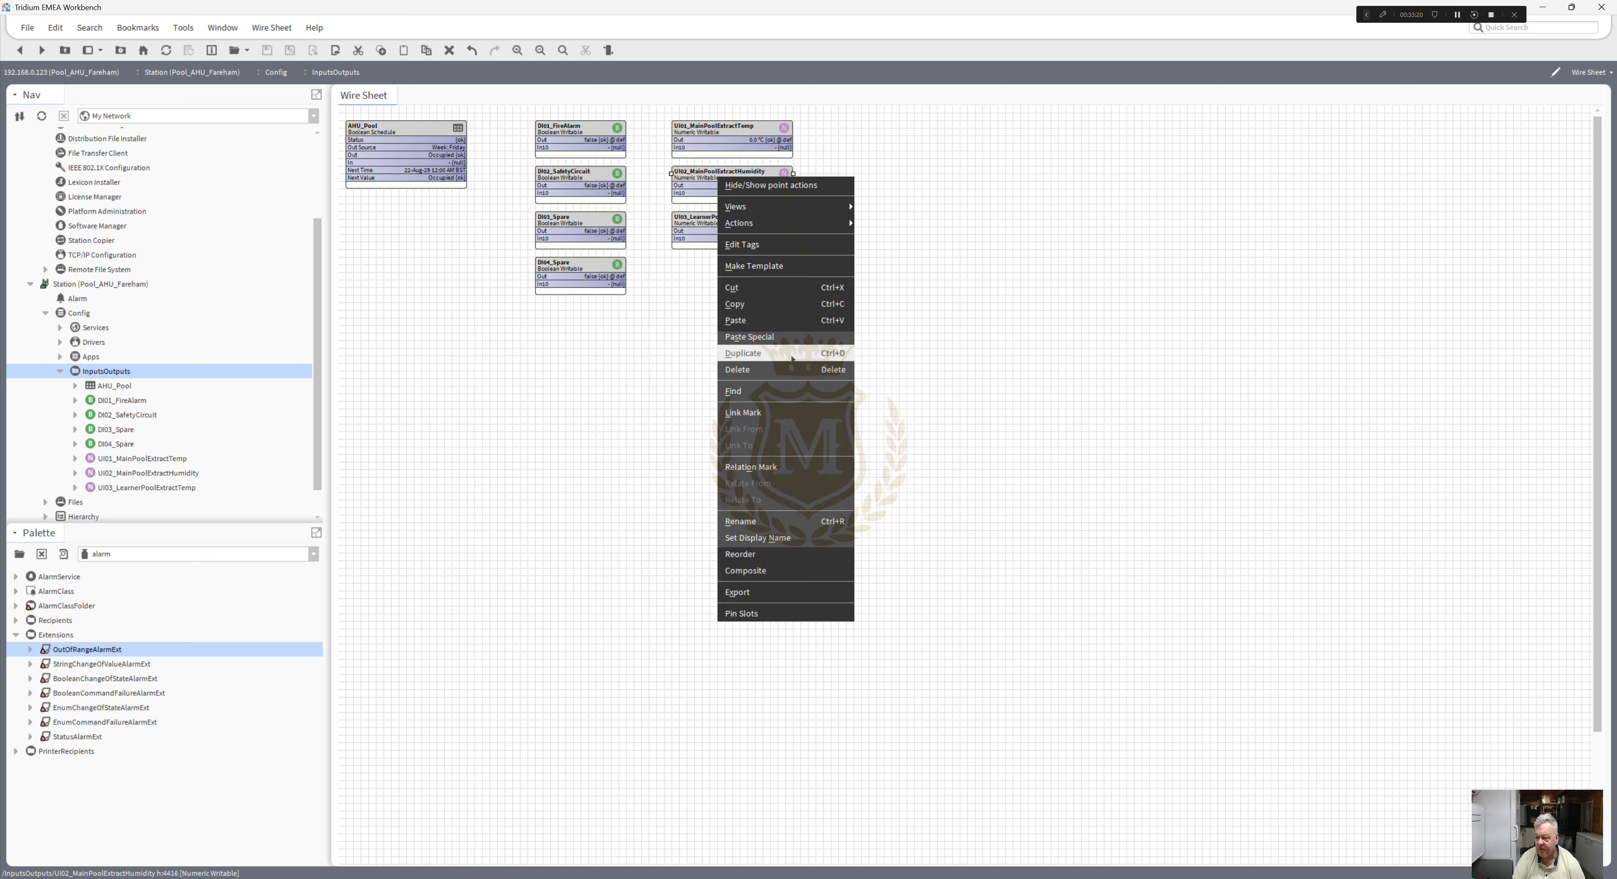
click(760, 352)
click(769, 433)
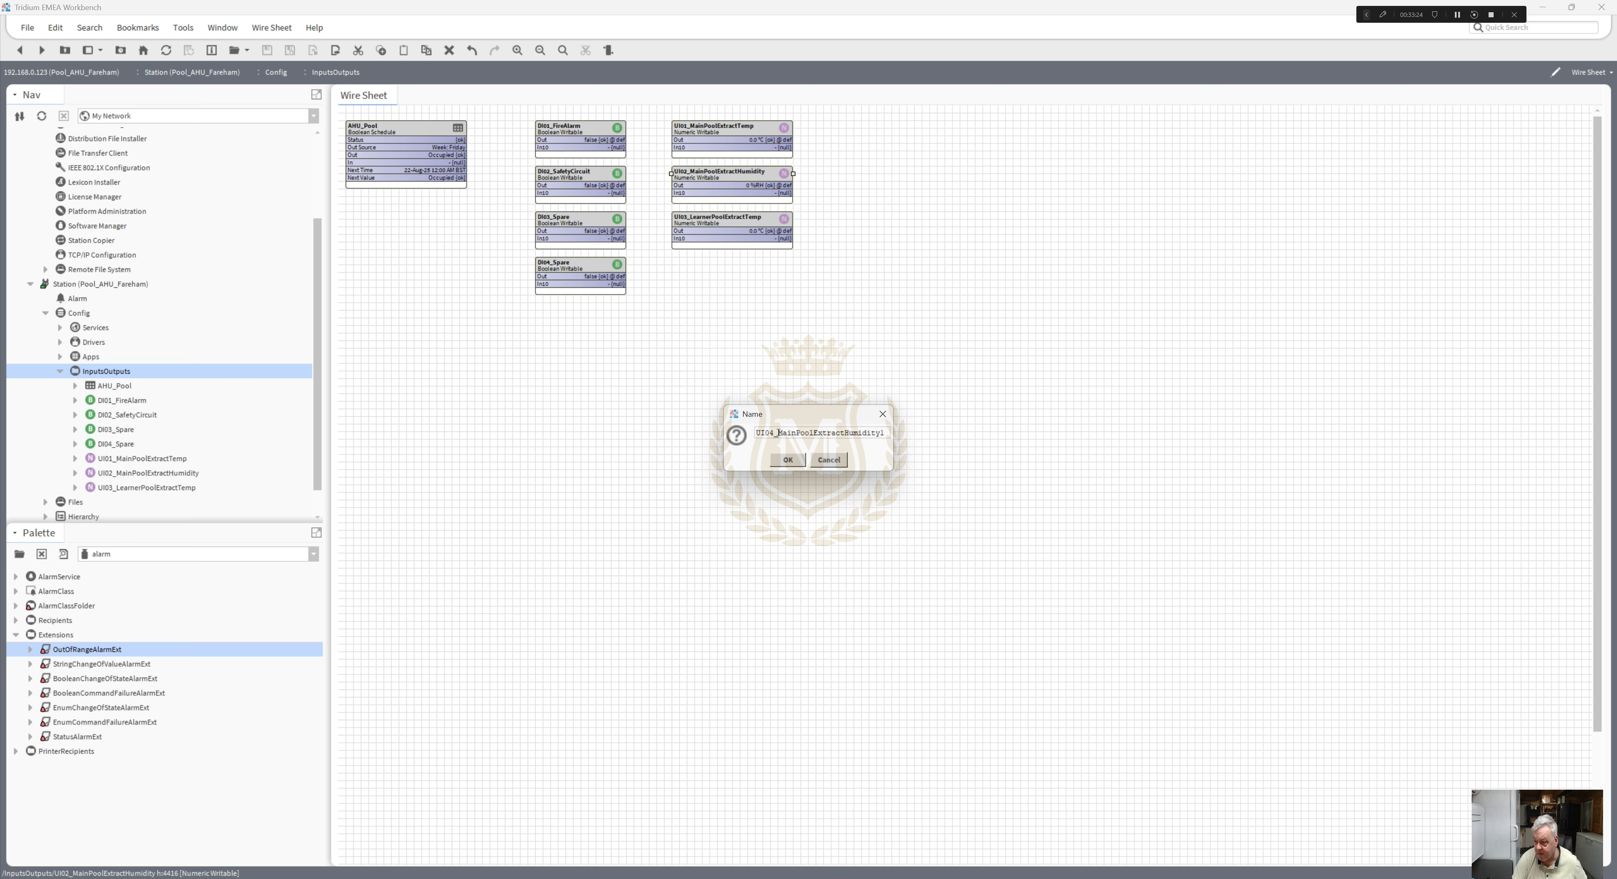
drag(778, 432, 796, 433)
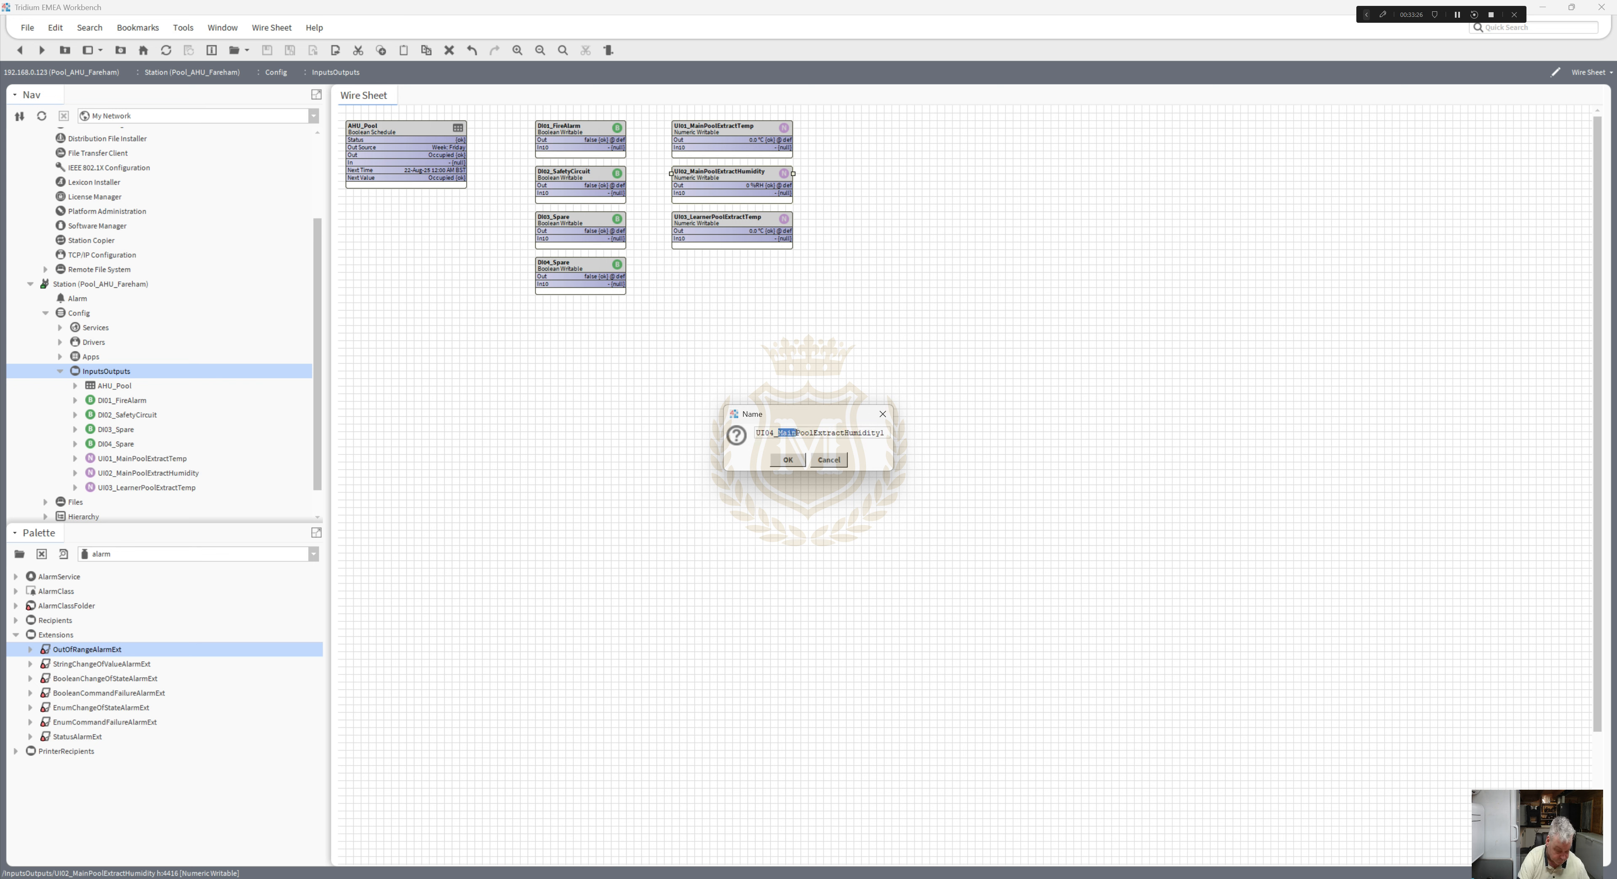
text(Learner)
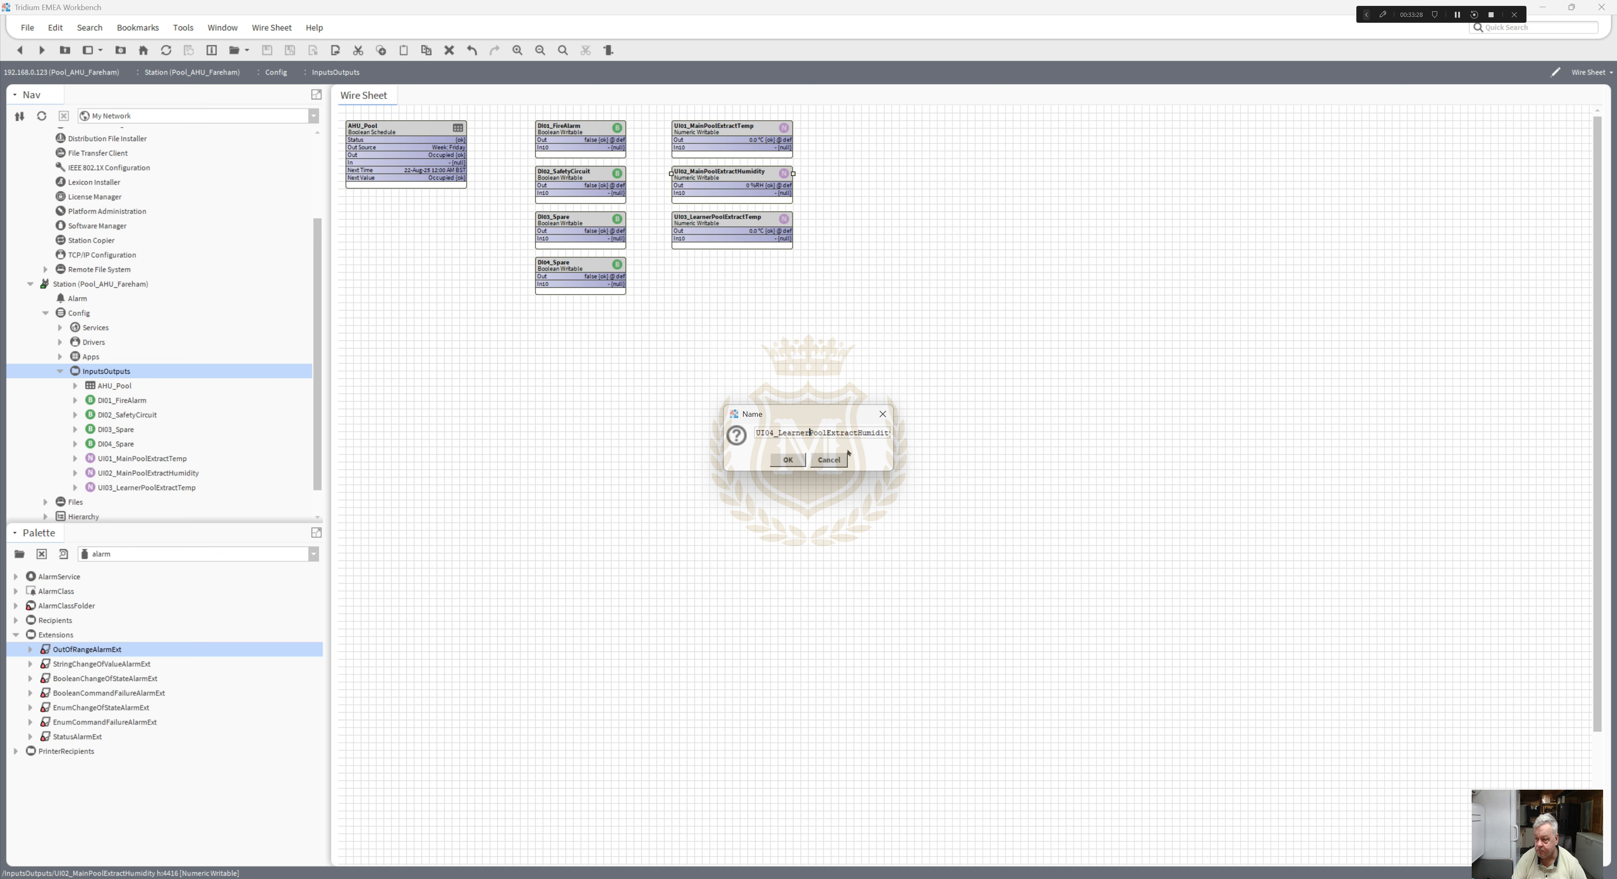
drag(850, 432, 940, 444)
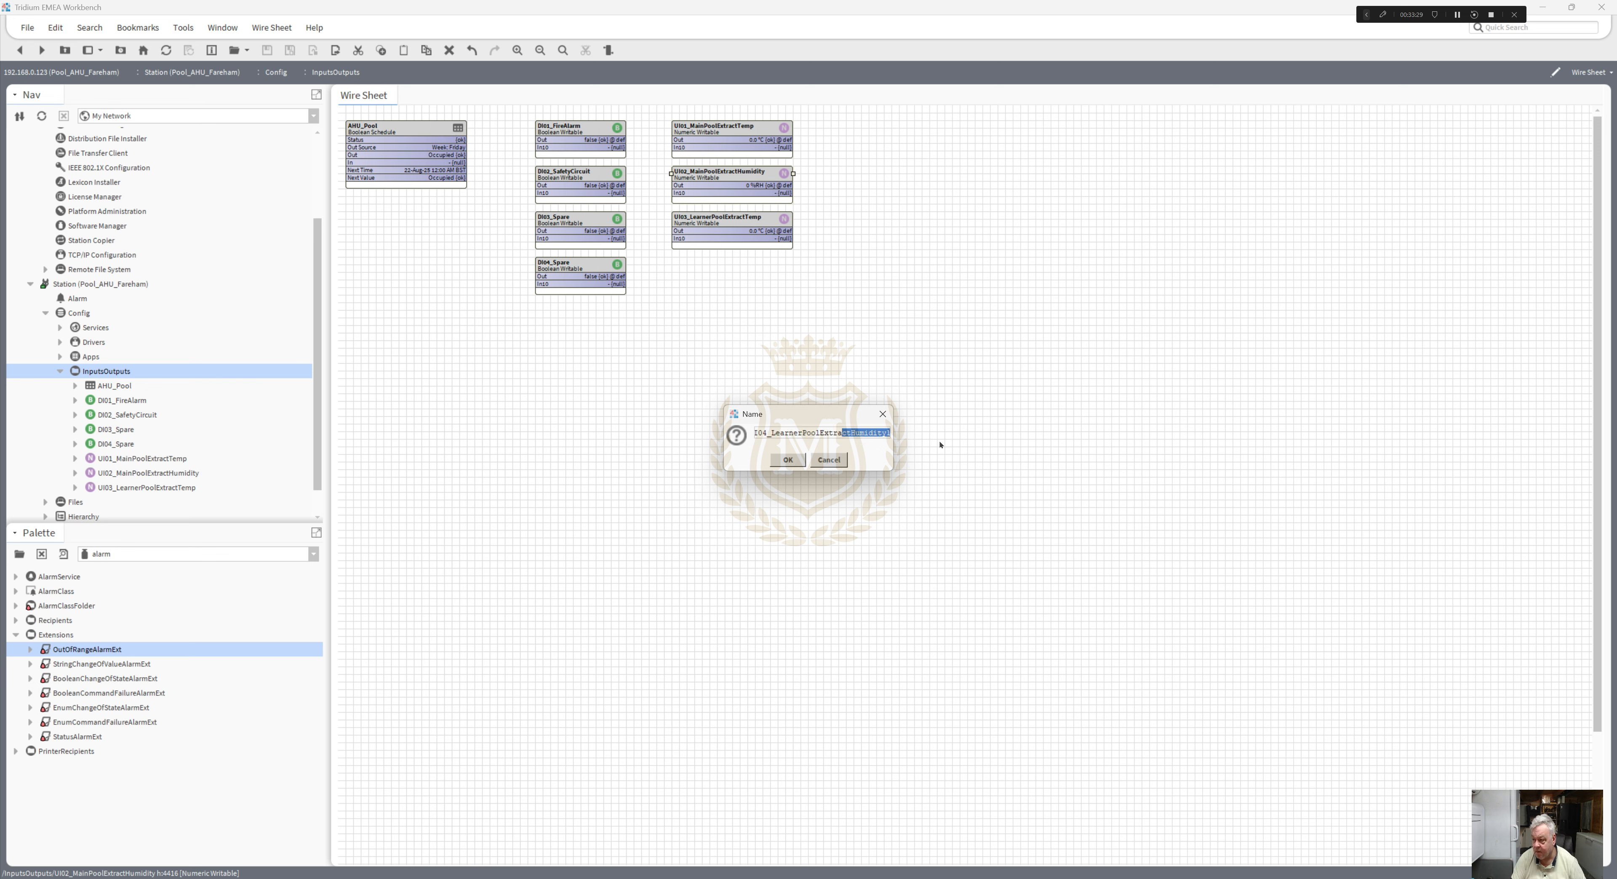
click(887, 432)
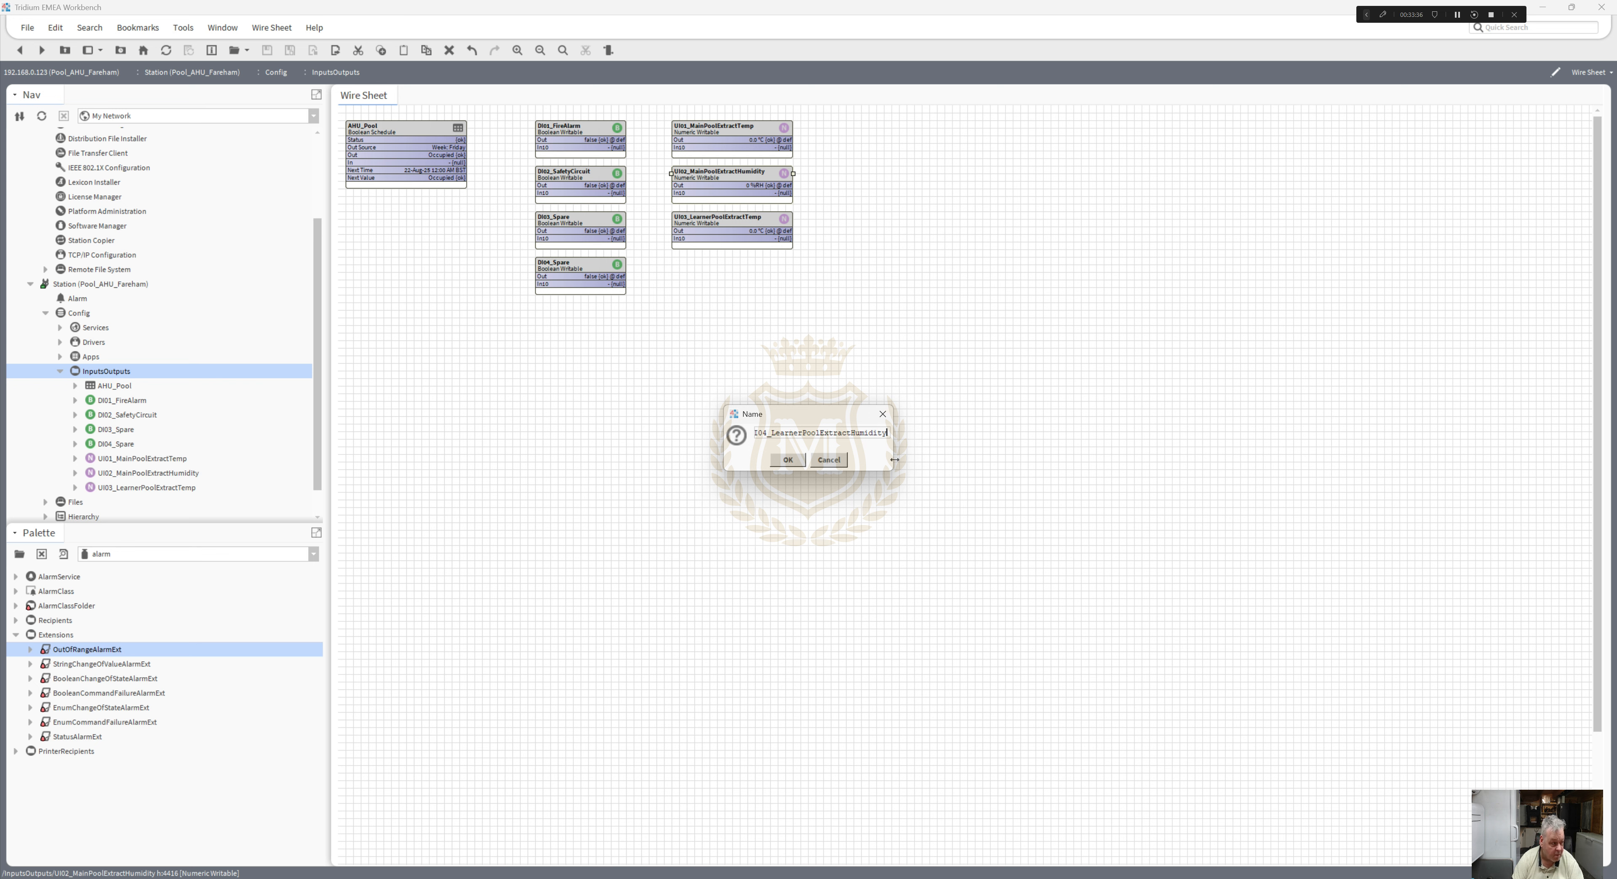
click(789, 459)
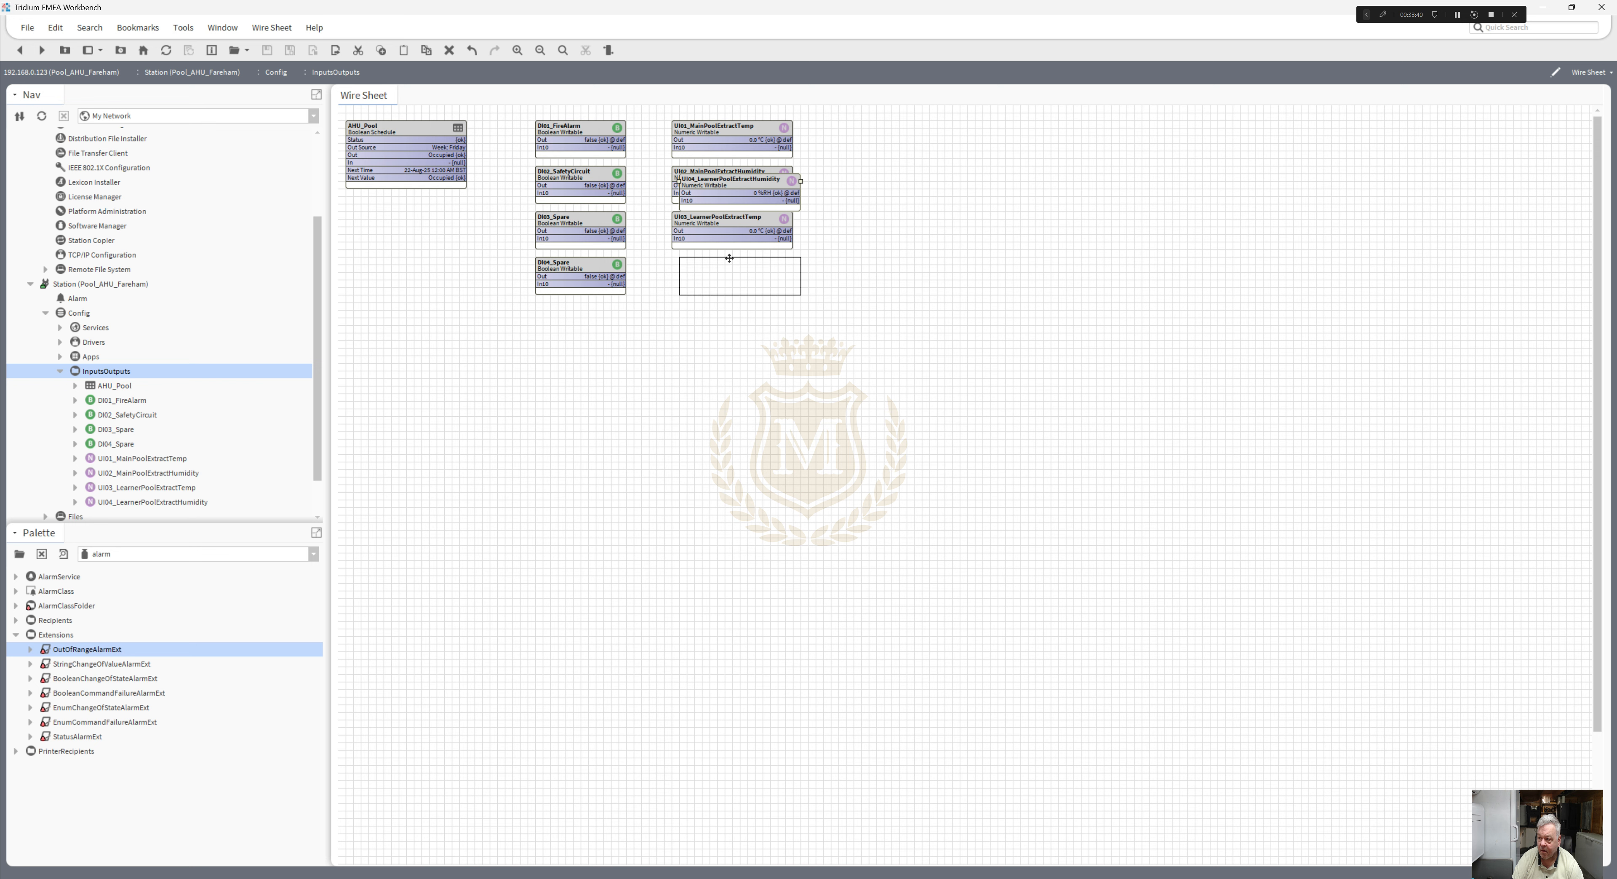
click(724, 258)
click(760, 373)
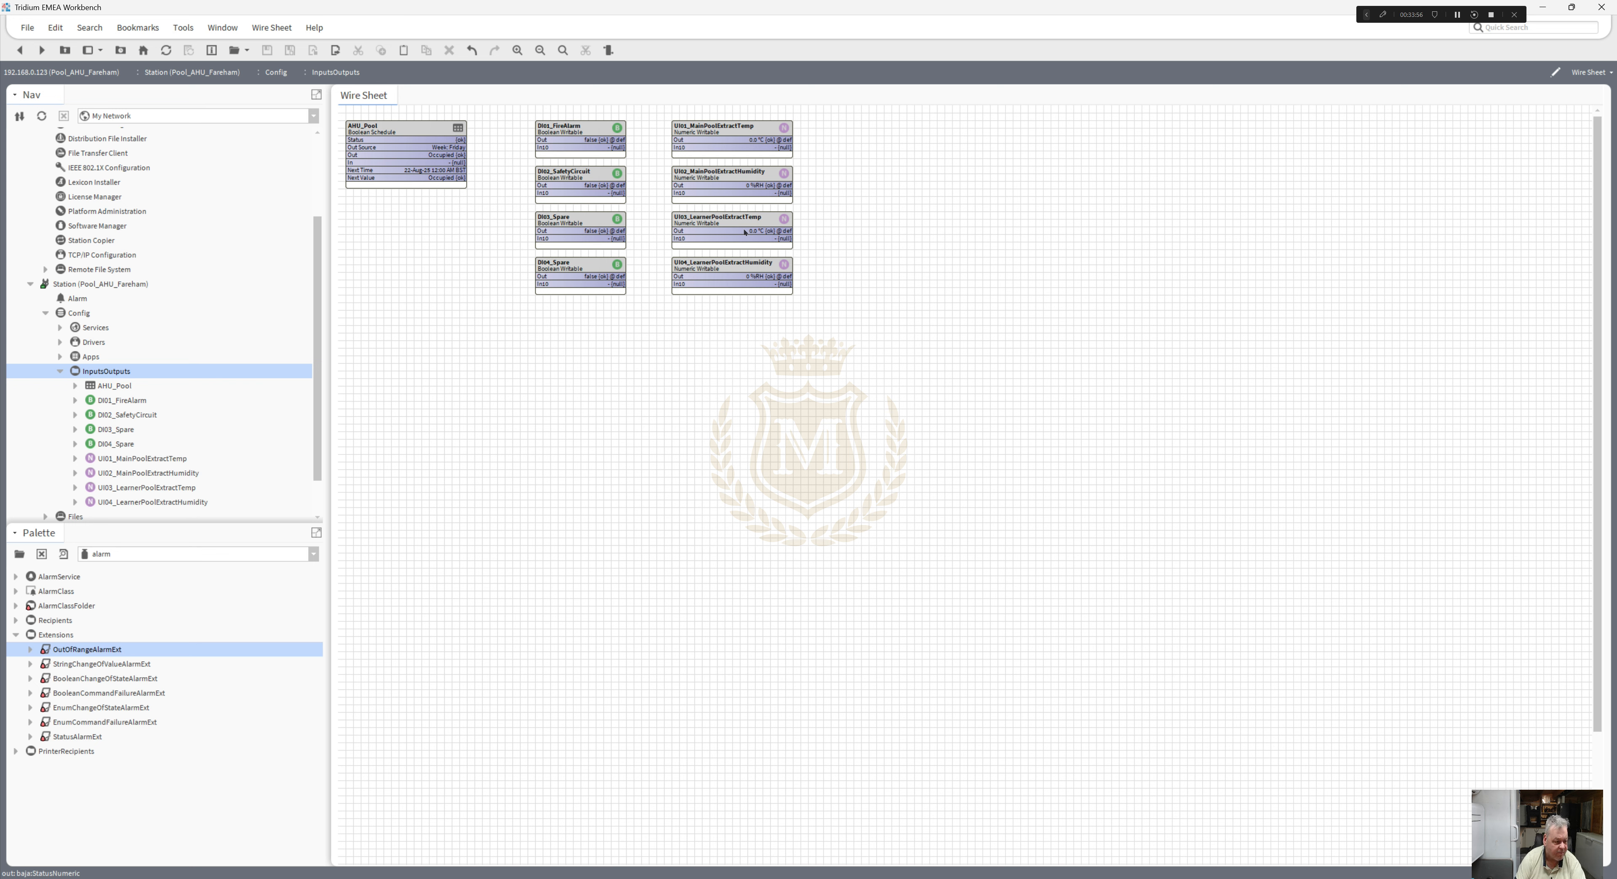
- Start a duplicate of UI03_LearnerPoolExtractTemp and enter UI05_SupplyTemperature as the name of the copy
right_click(715, 221)
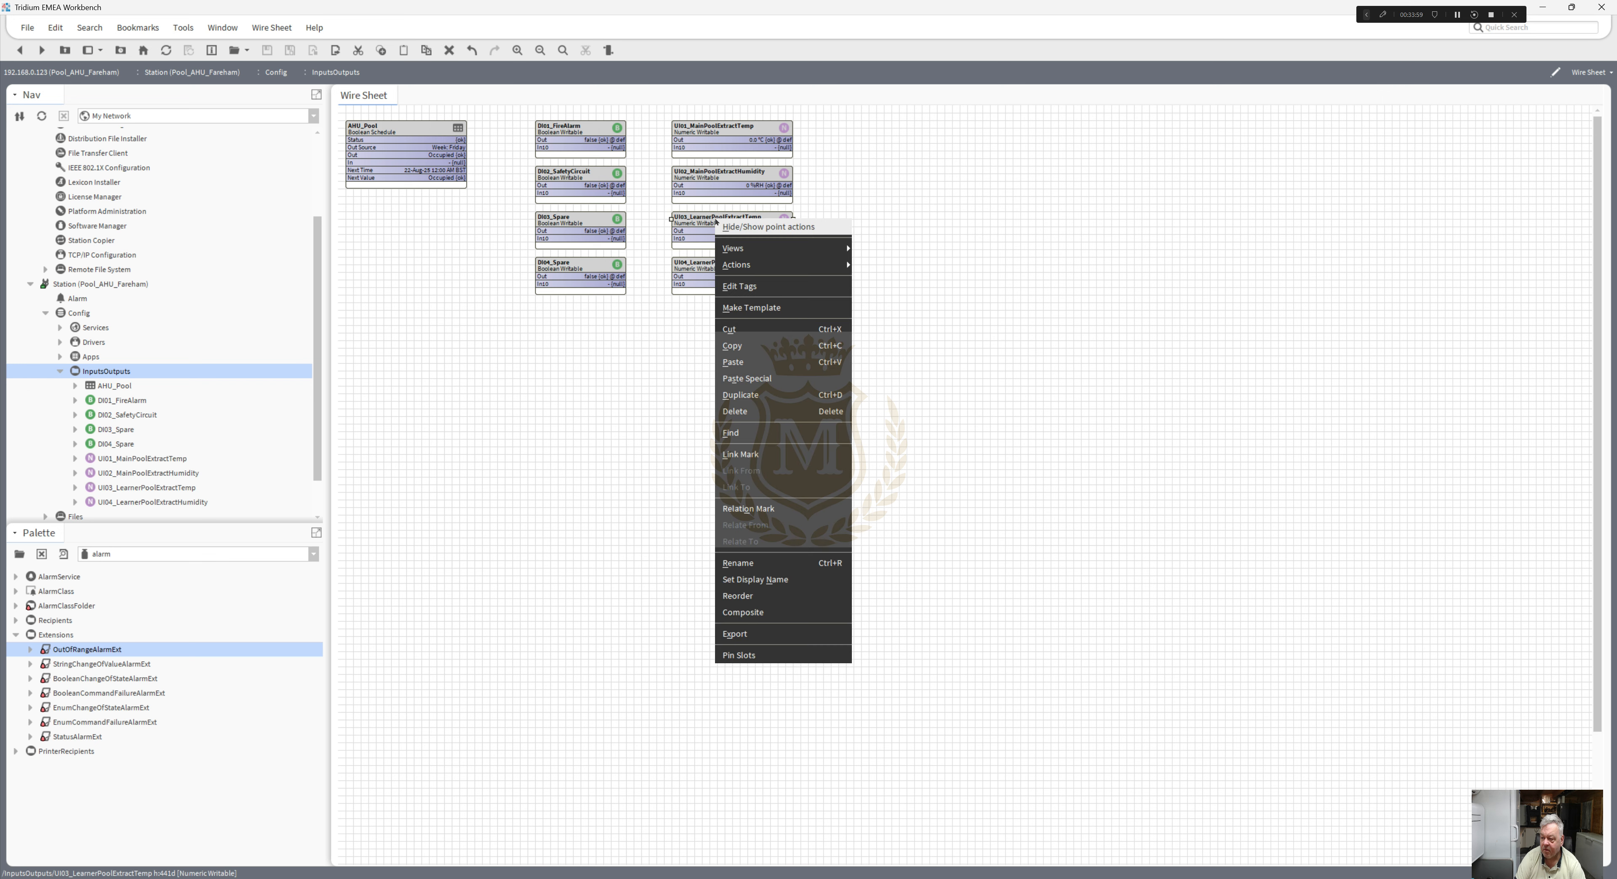
click(769, 394)
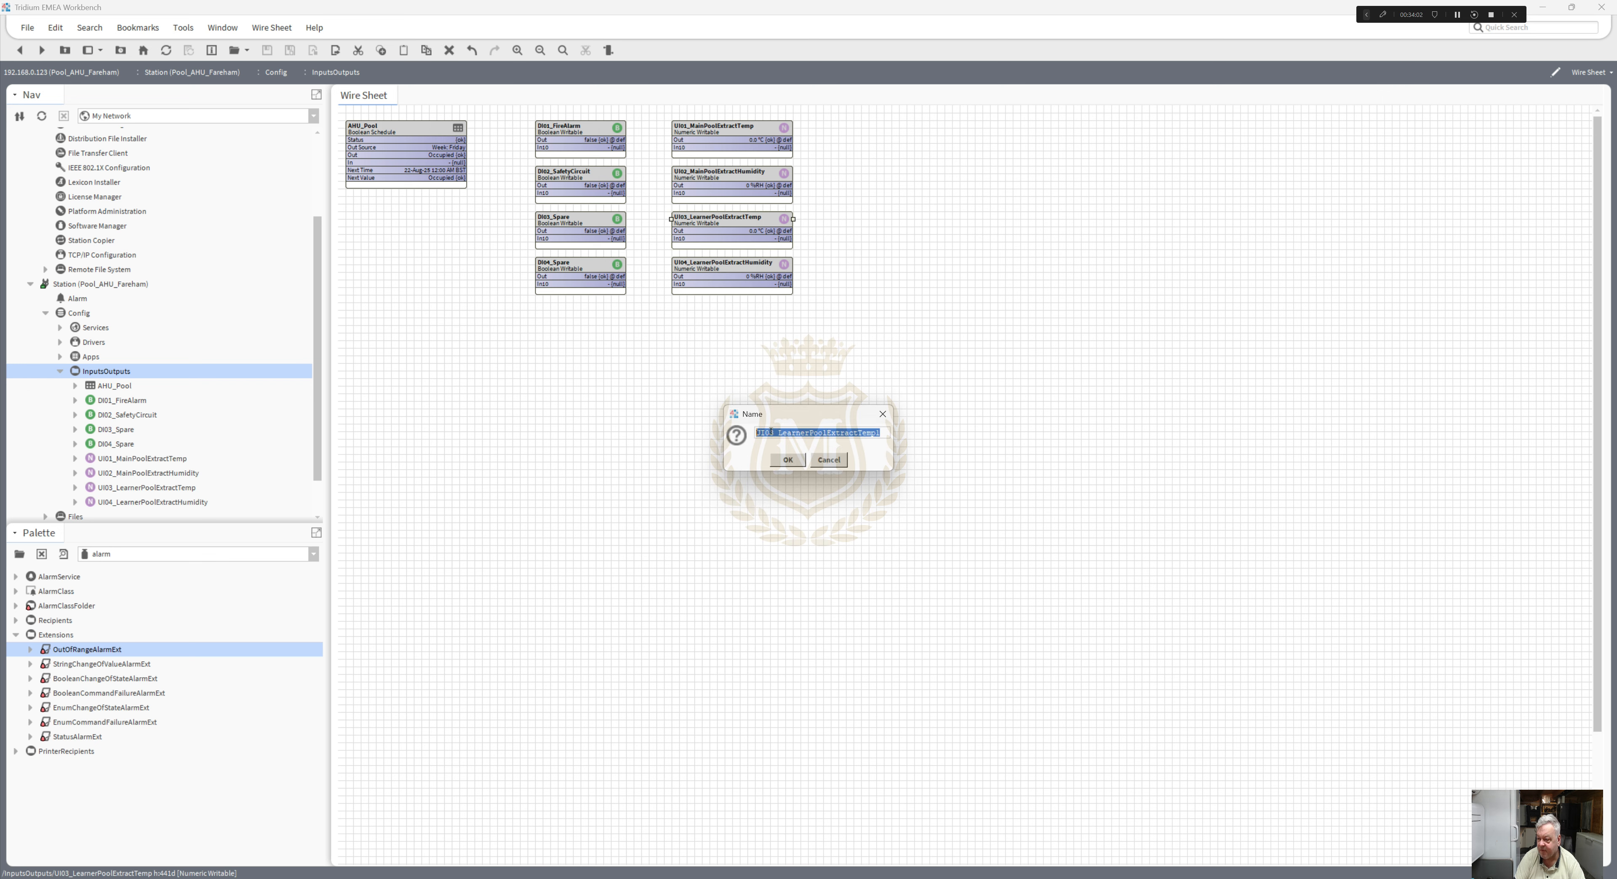
drag(771, 432, 774, 433)
text(56)
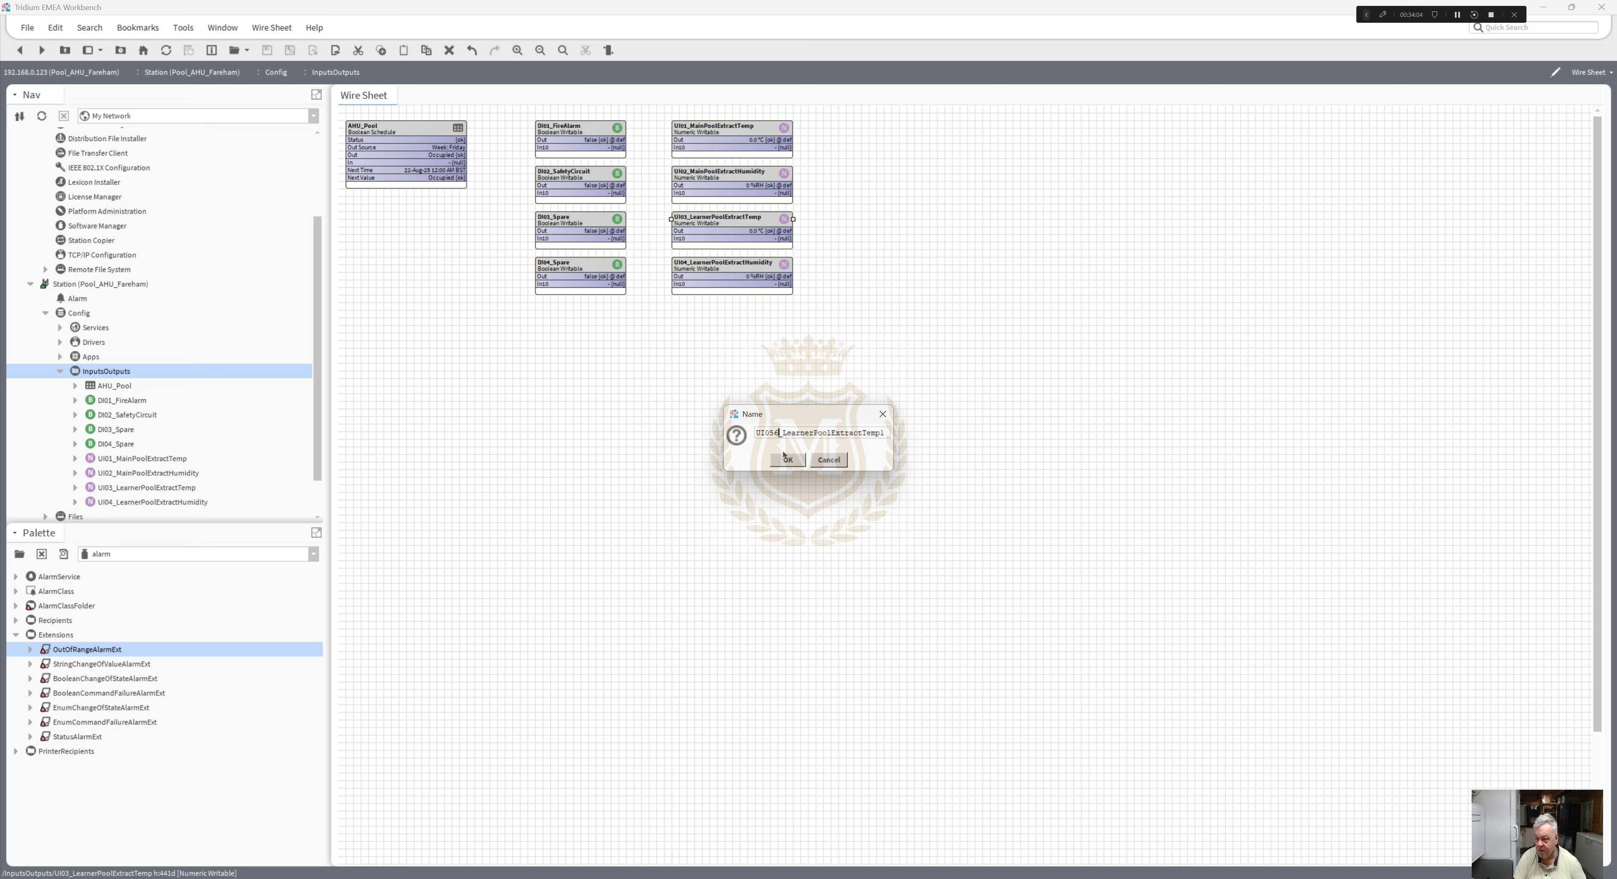
key(BackSpace)
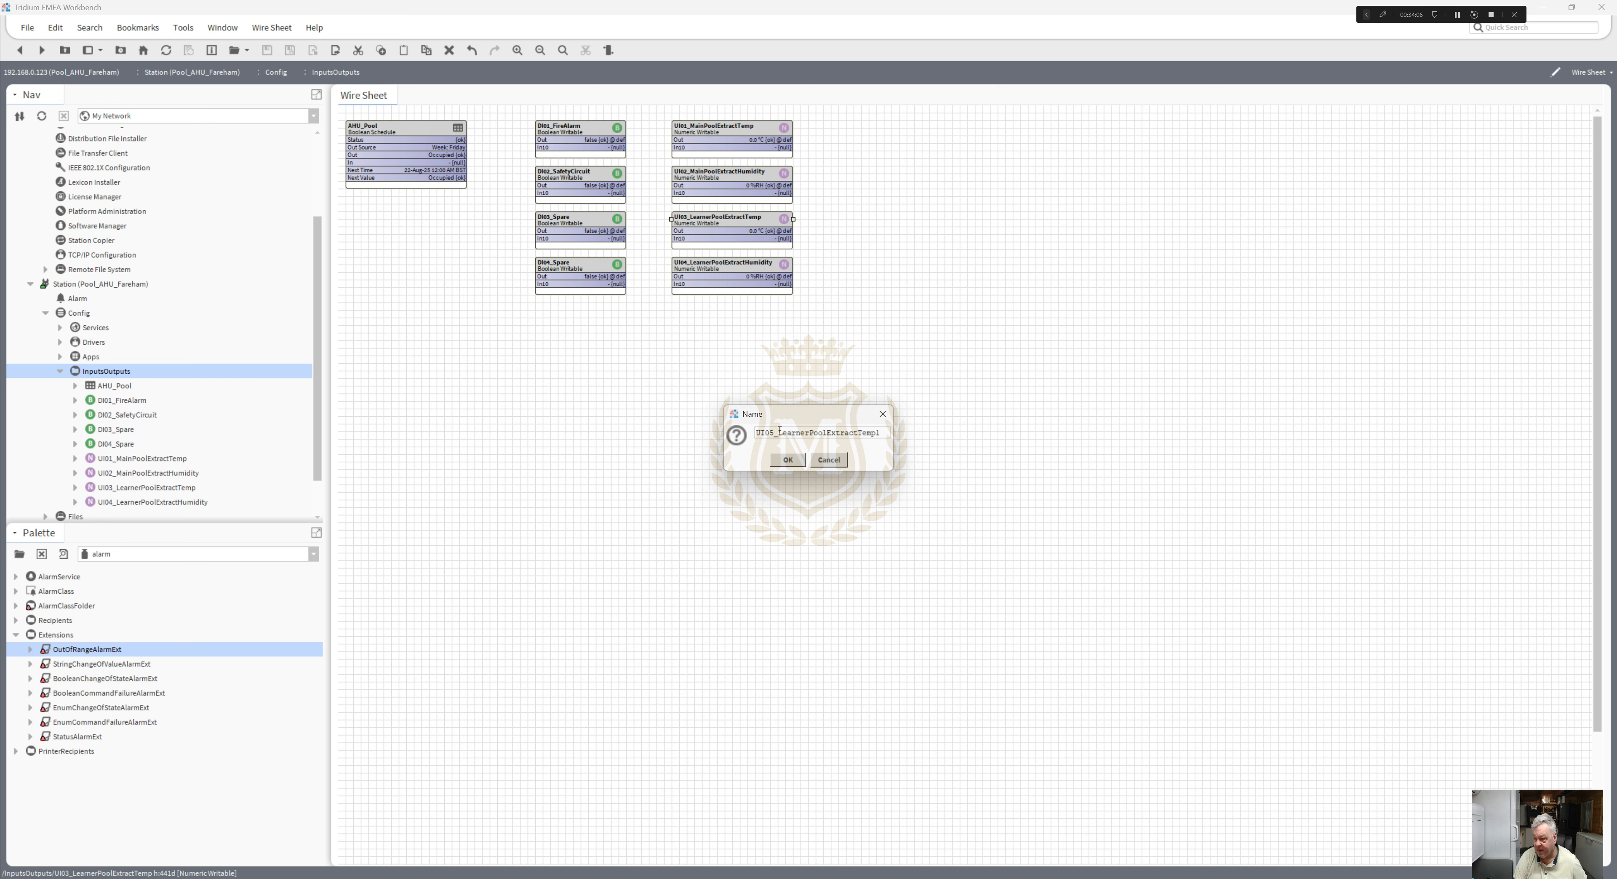
drag(779, 432, 937, 439)
text(S)
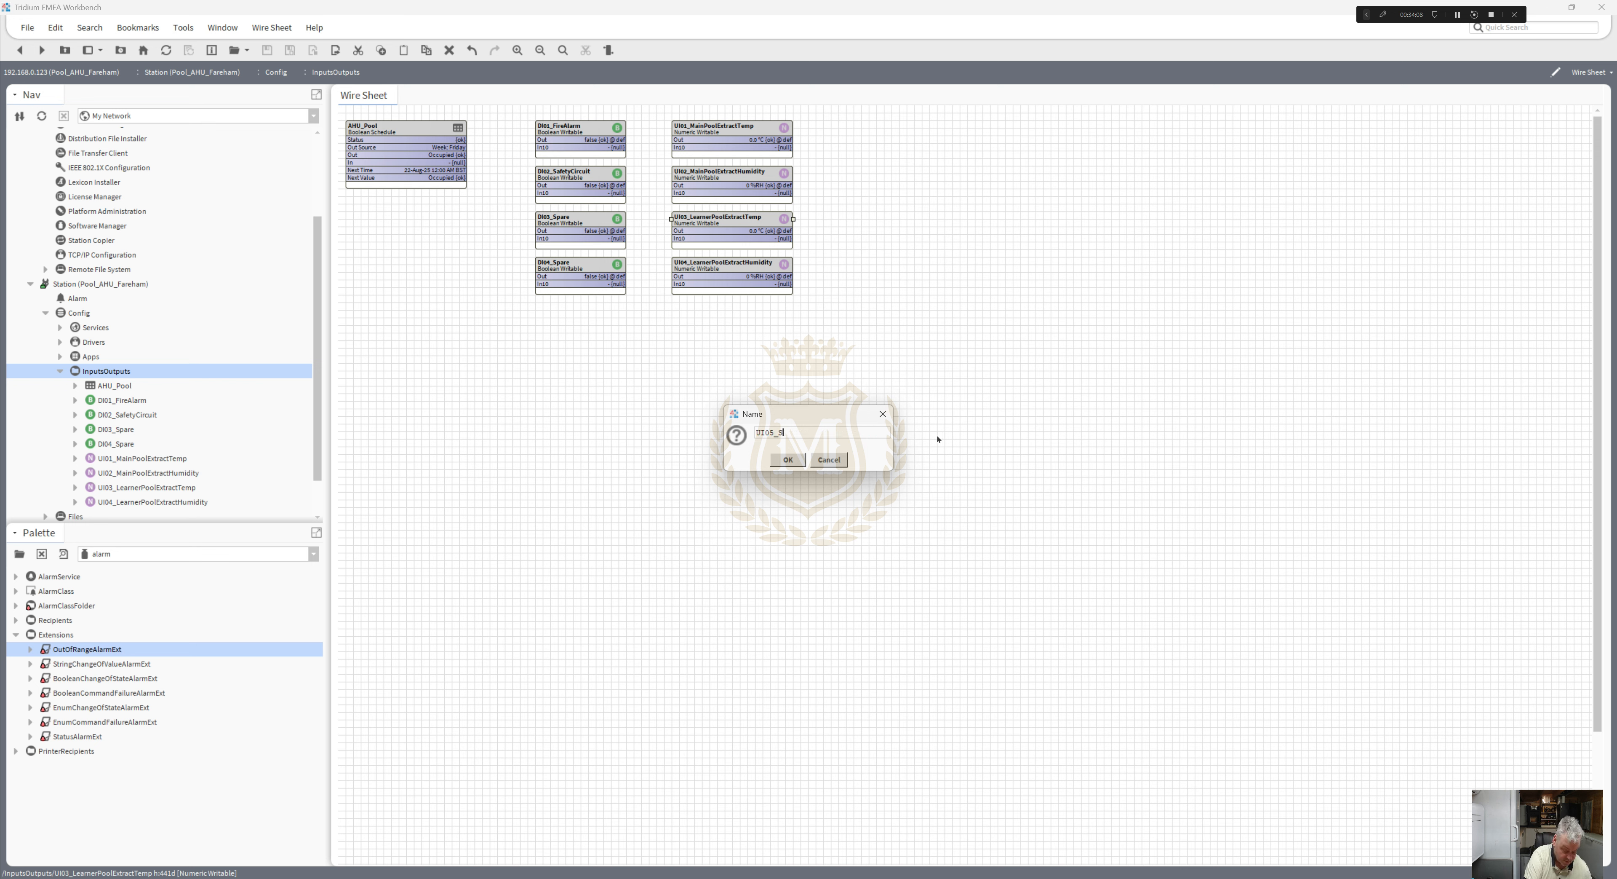
text(upplyTemperature)
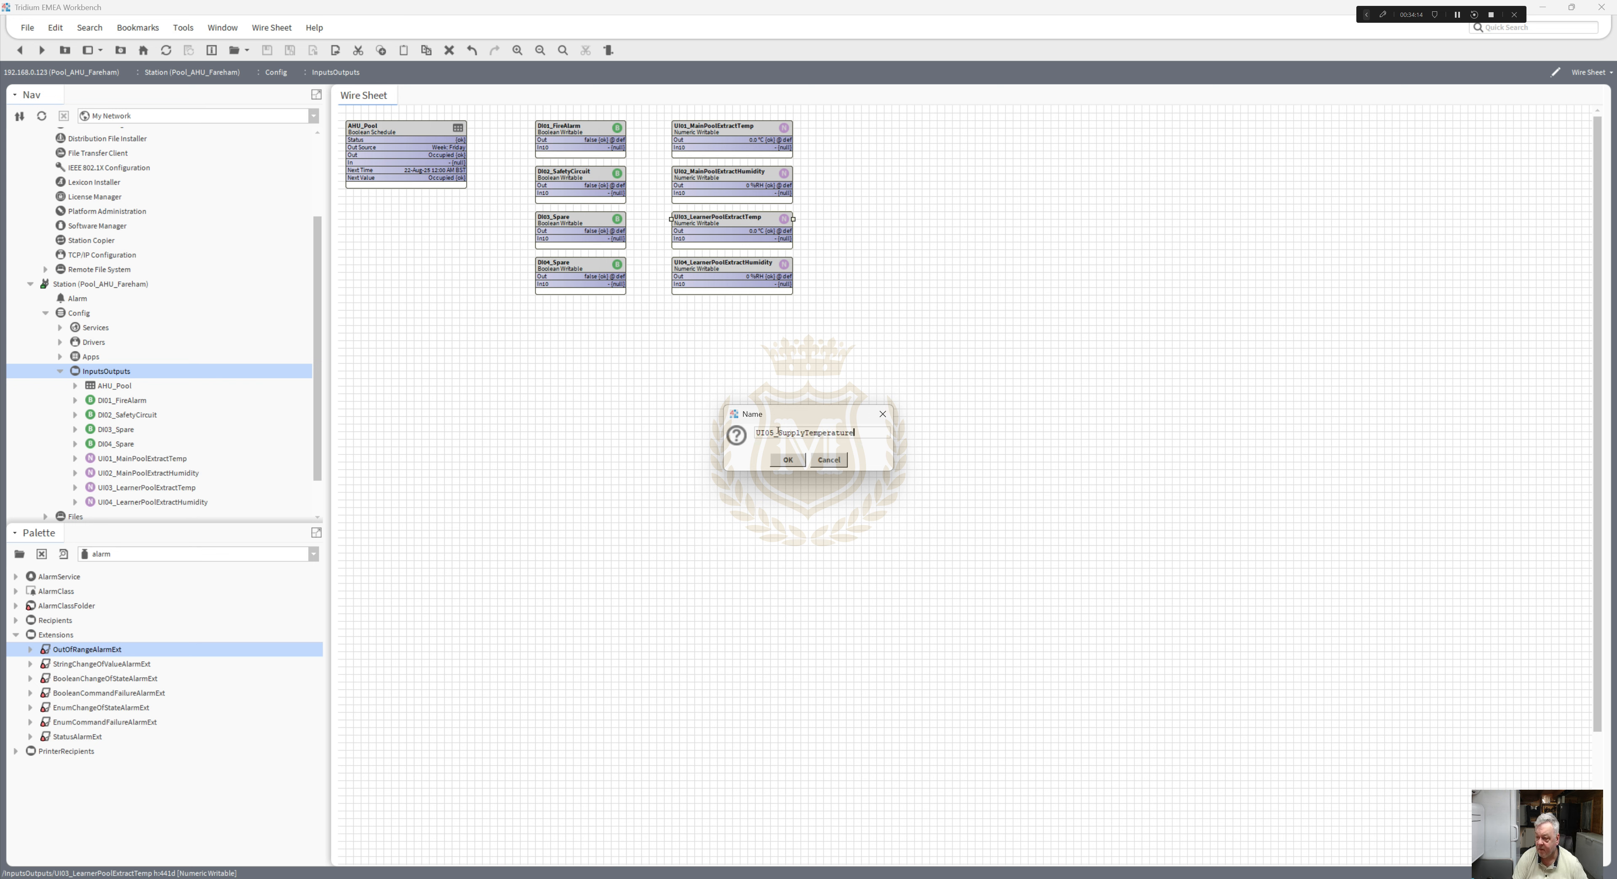
- Extend the copy's name to UI05_AHU_SupplyTemperature, create it and place it directly beneath UI04_LearnerPoolExtractHumidity
key(Home)
key(Right)
key(Right)
key(Right)
key(Right)
key(Right)
text(AHU)
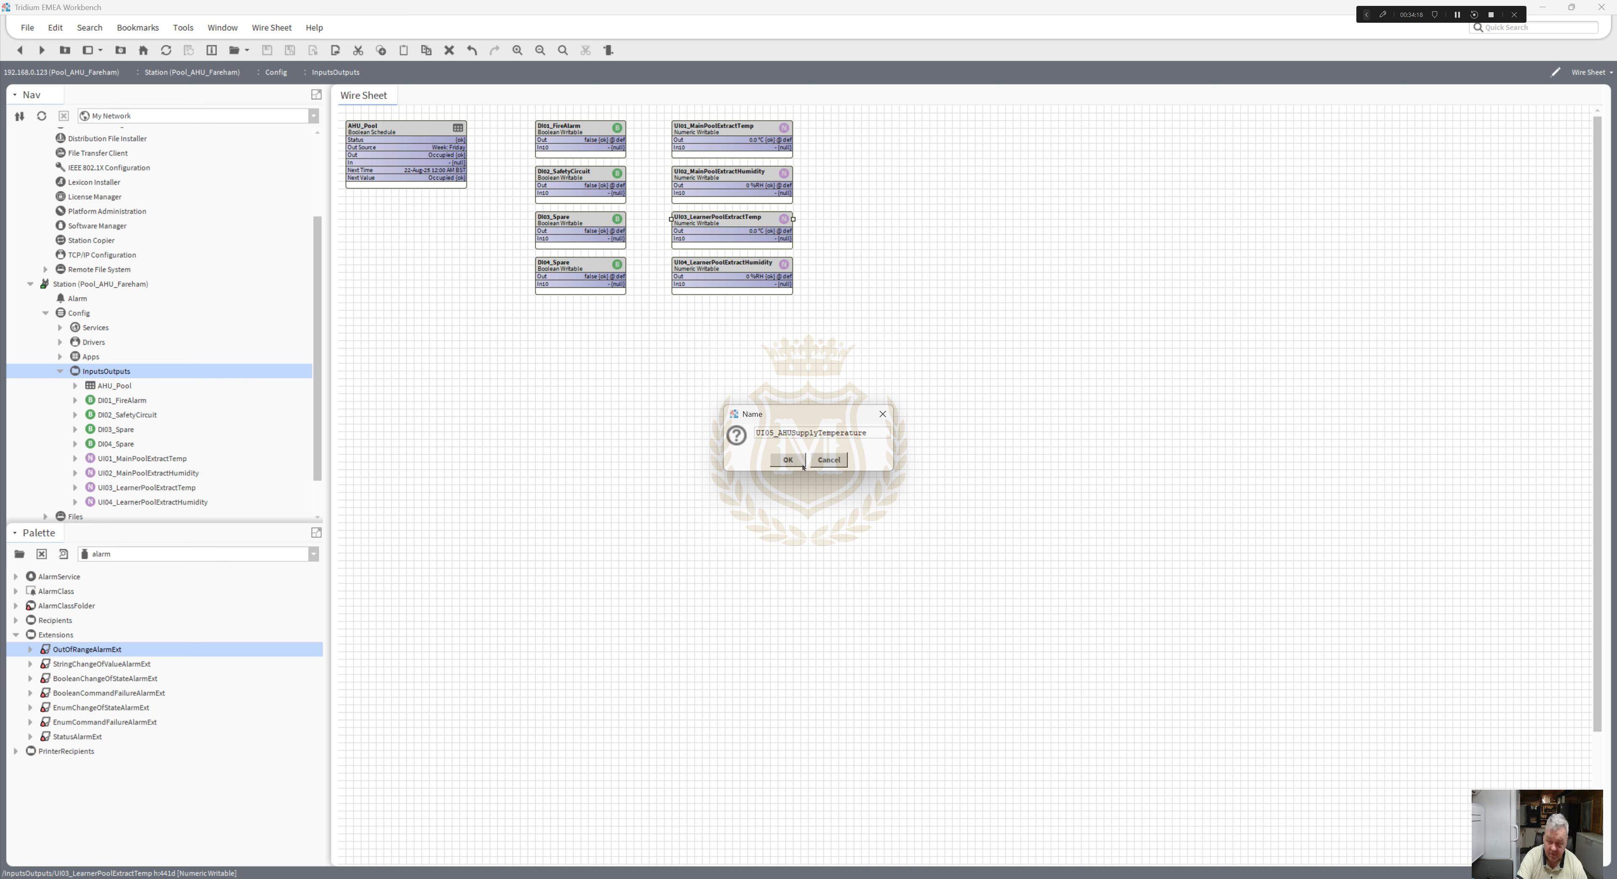
text(_)
click(780, 460)
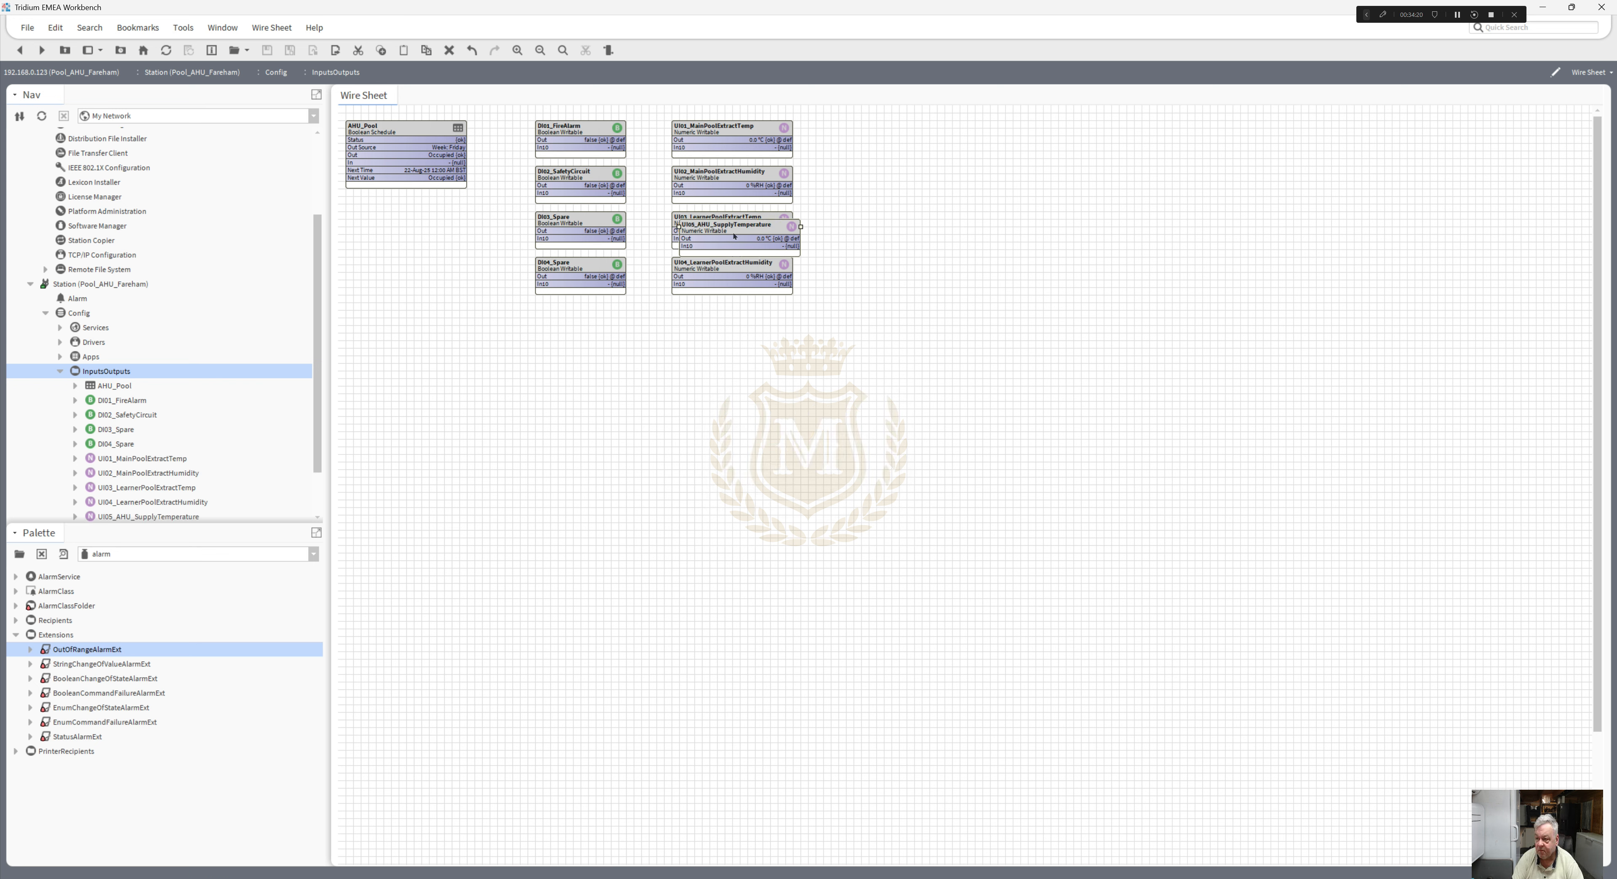
click(727, 313)
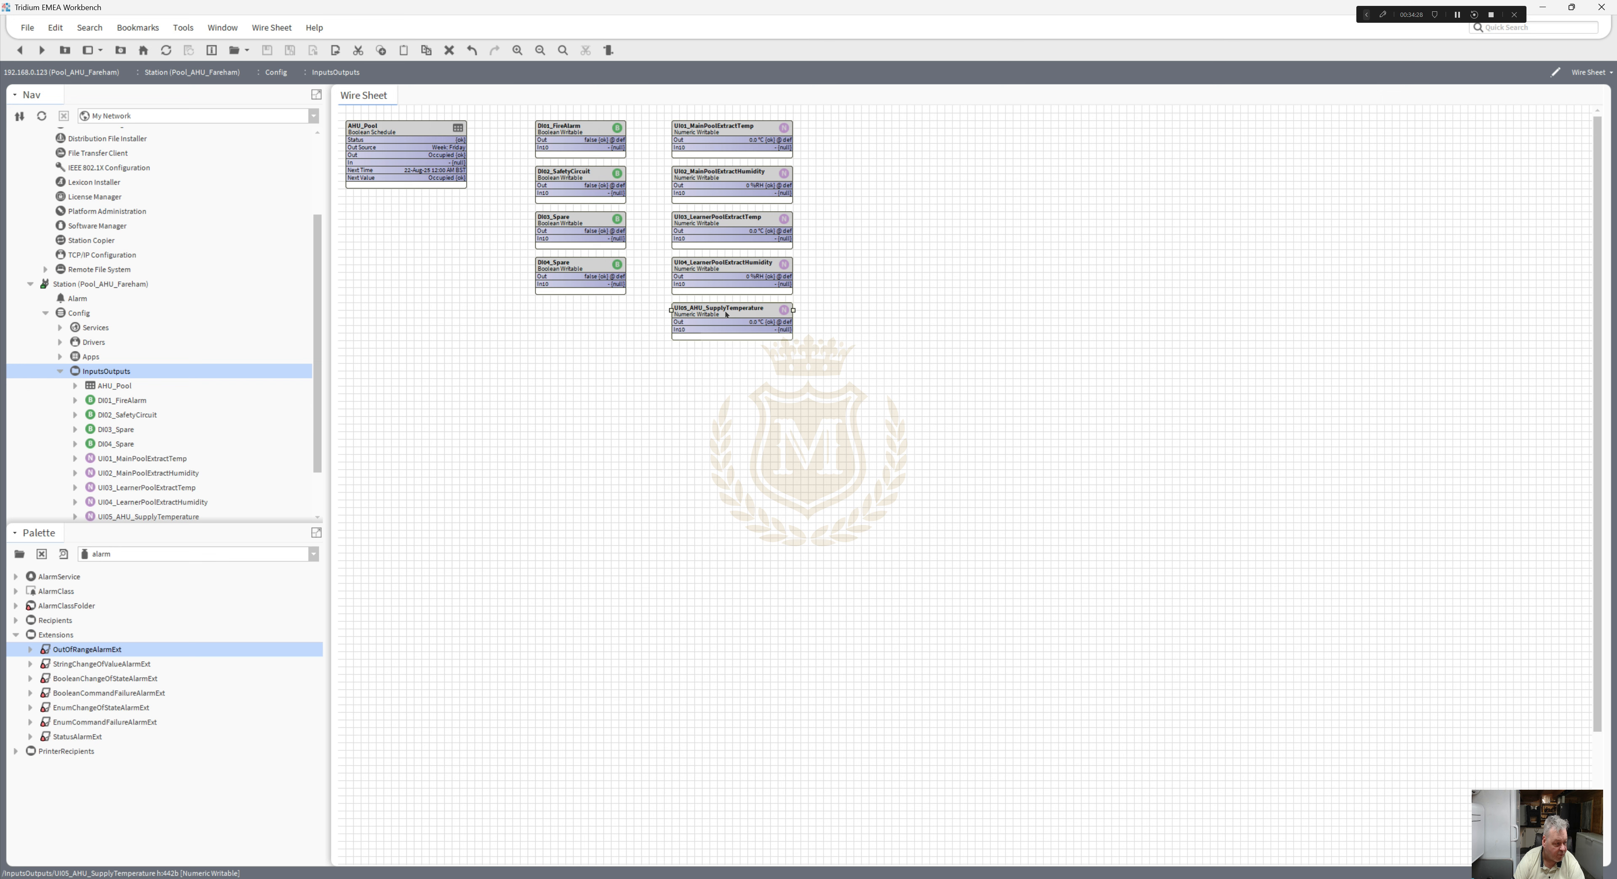
- Create a BooleanWritable point named UI06_AHU_Pool_Supply_Fan_Flow and place it directly beneath UI05_AHU_SupplyTemperature
right_click(704, 369)
mouse_move(709, 373)
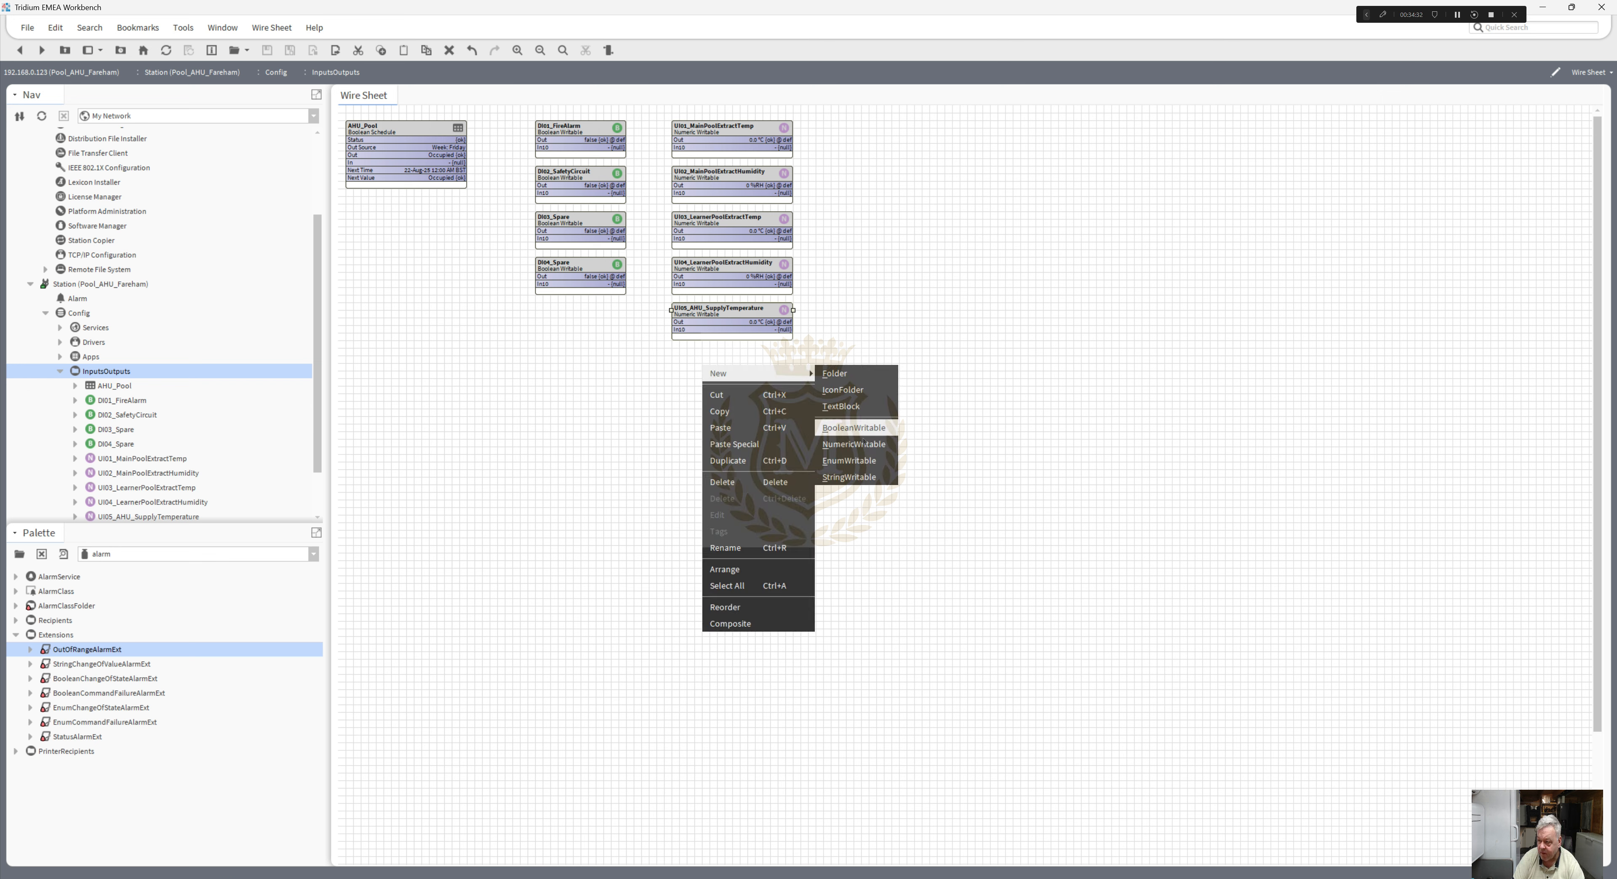
click(855, 429)
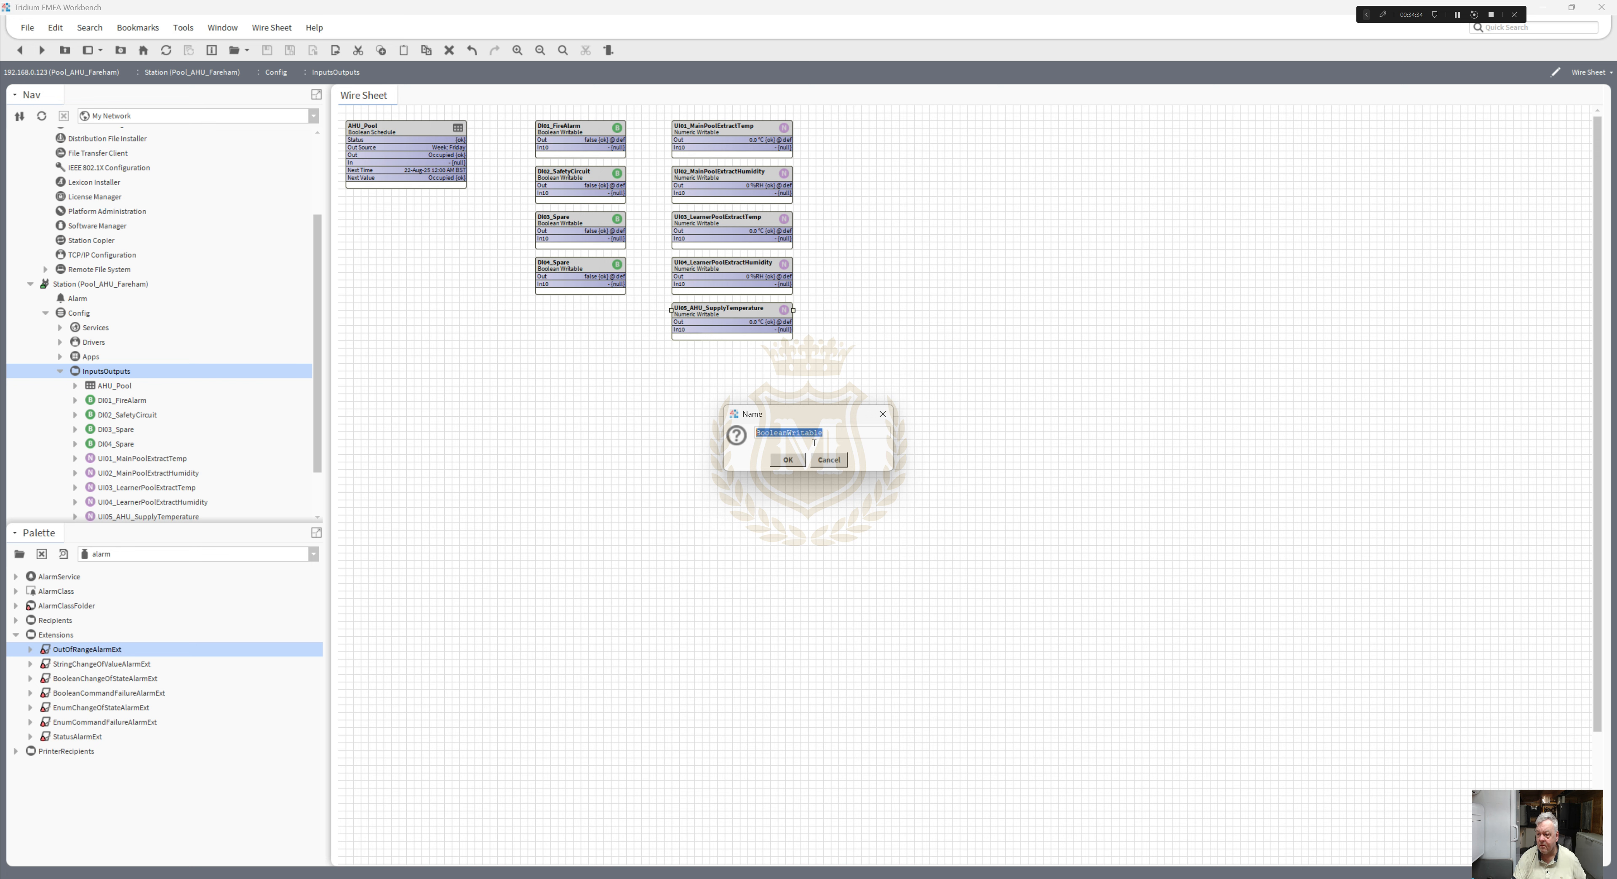
text(D)
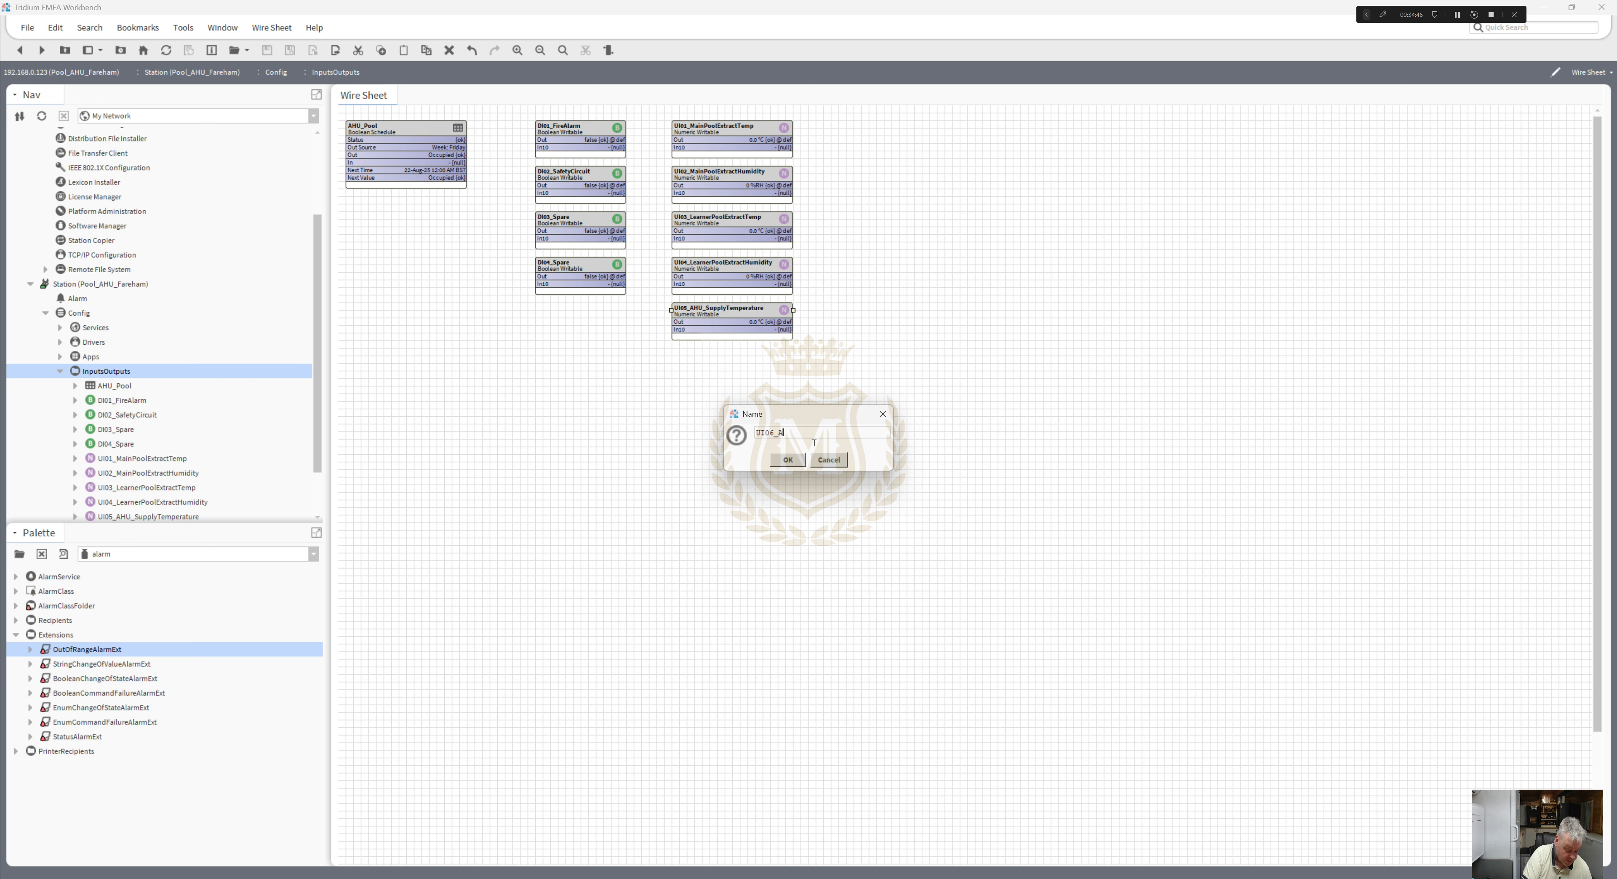
text(HU_Pool)
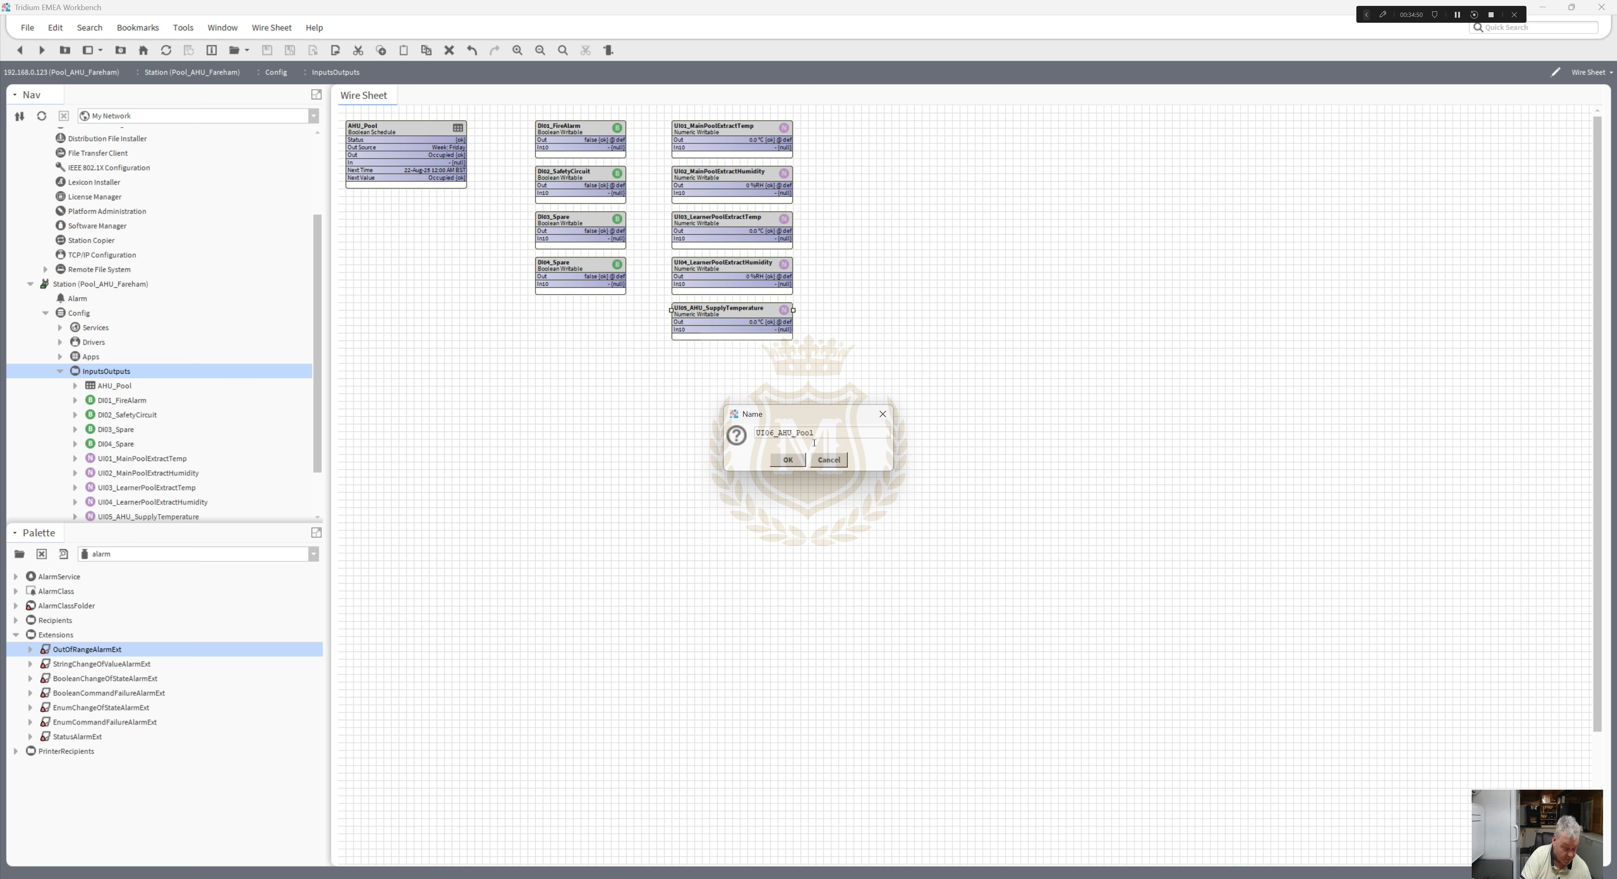
text(_Supply_Fan_Flow)
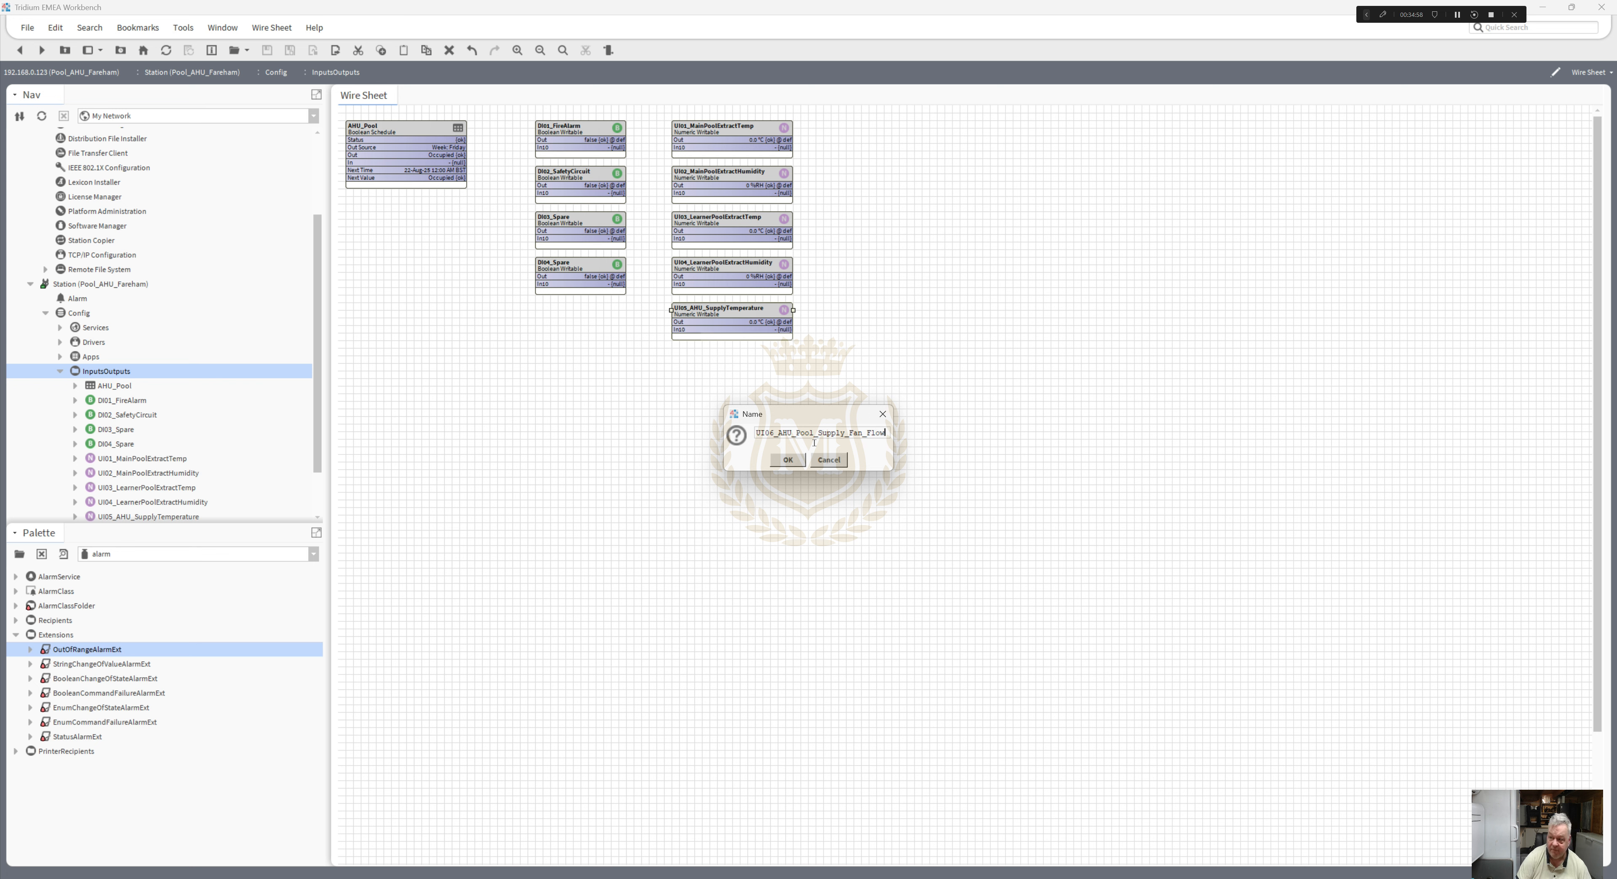
click(788, 460)
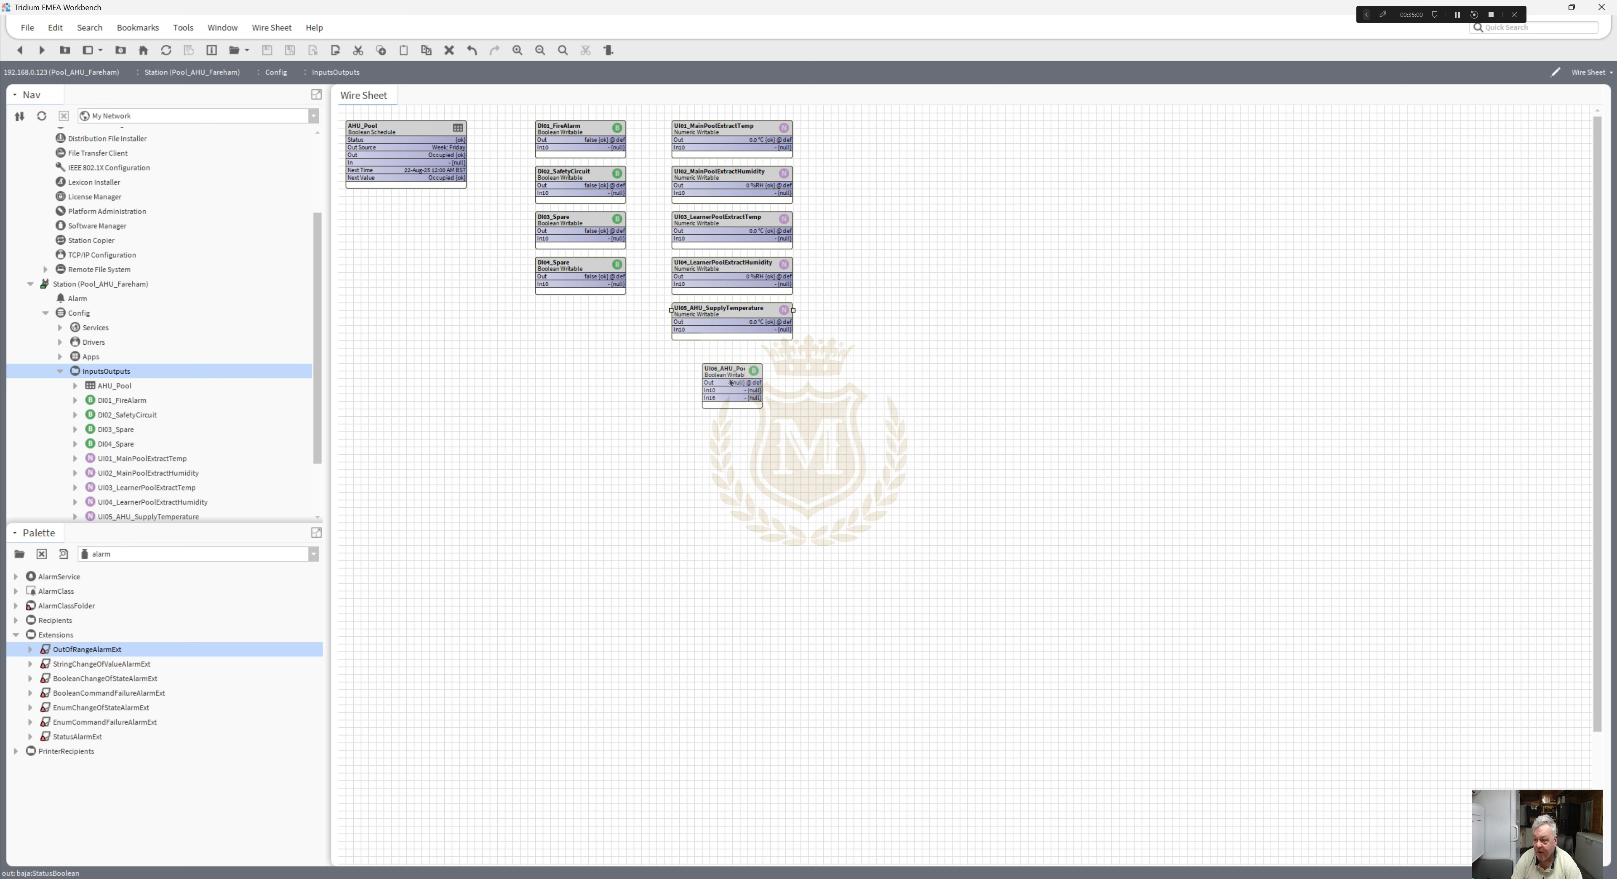
drag(724, 370, 772, 357)
- Unpin the In16 slot of UI06_AHU_Pool_Supply_Fan_Flow and set the point's value to false
right_click(773, 357)
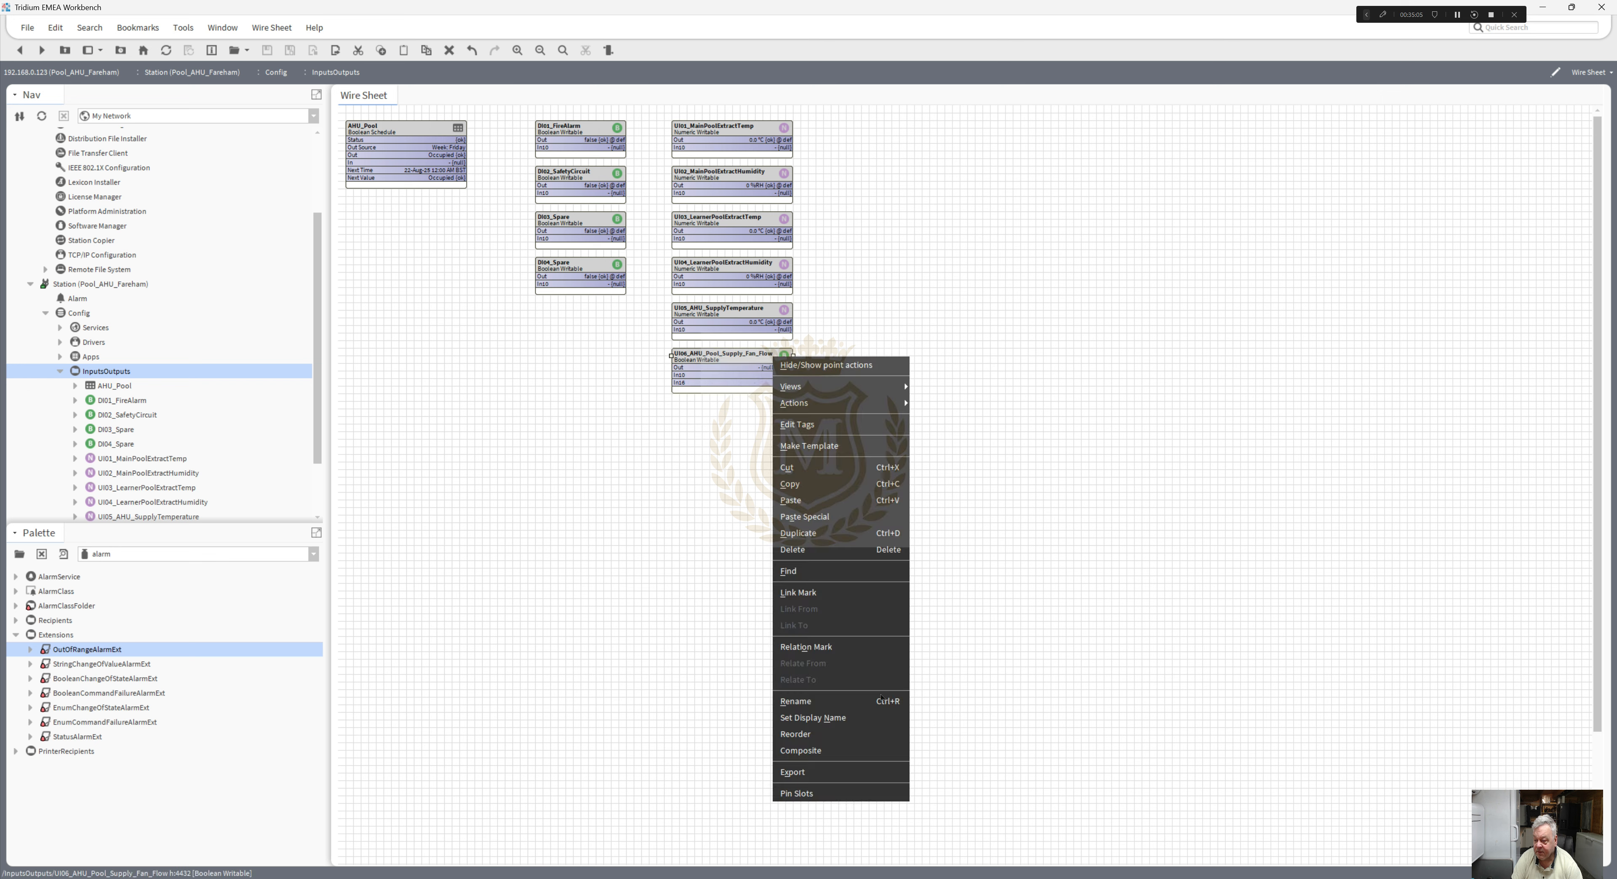
click(857, 795)
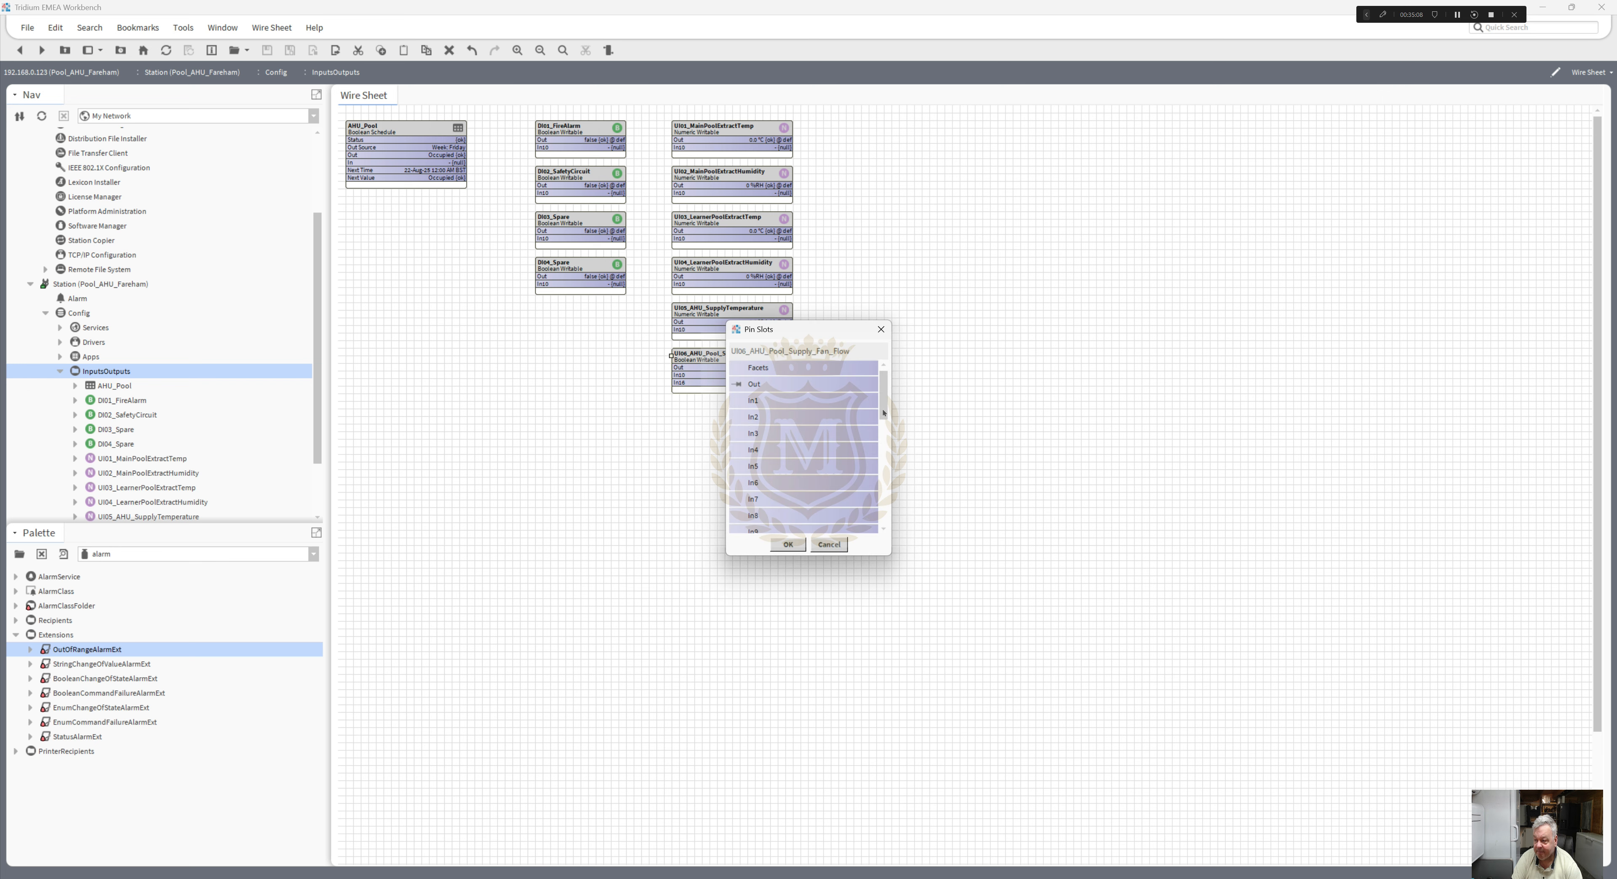
click(884, 413)
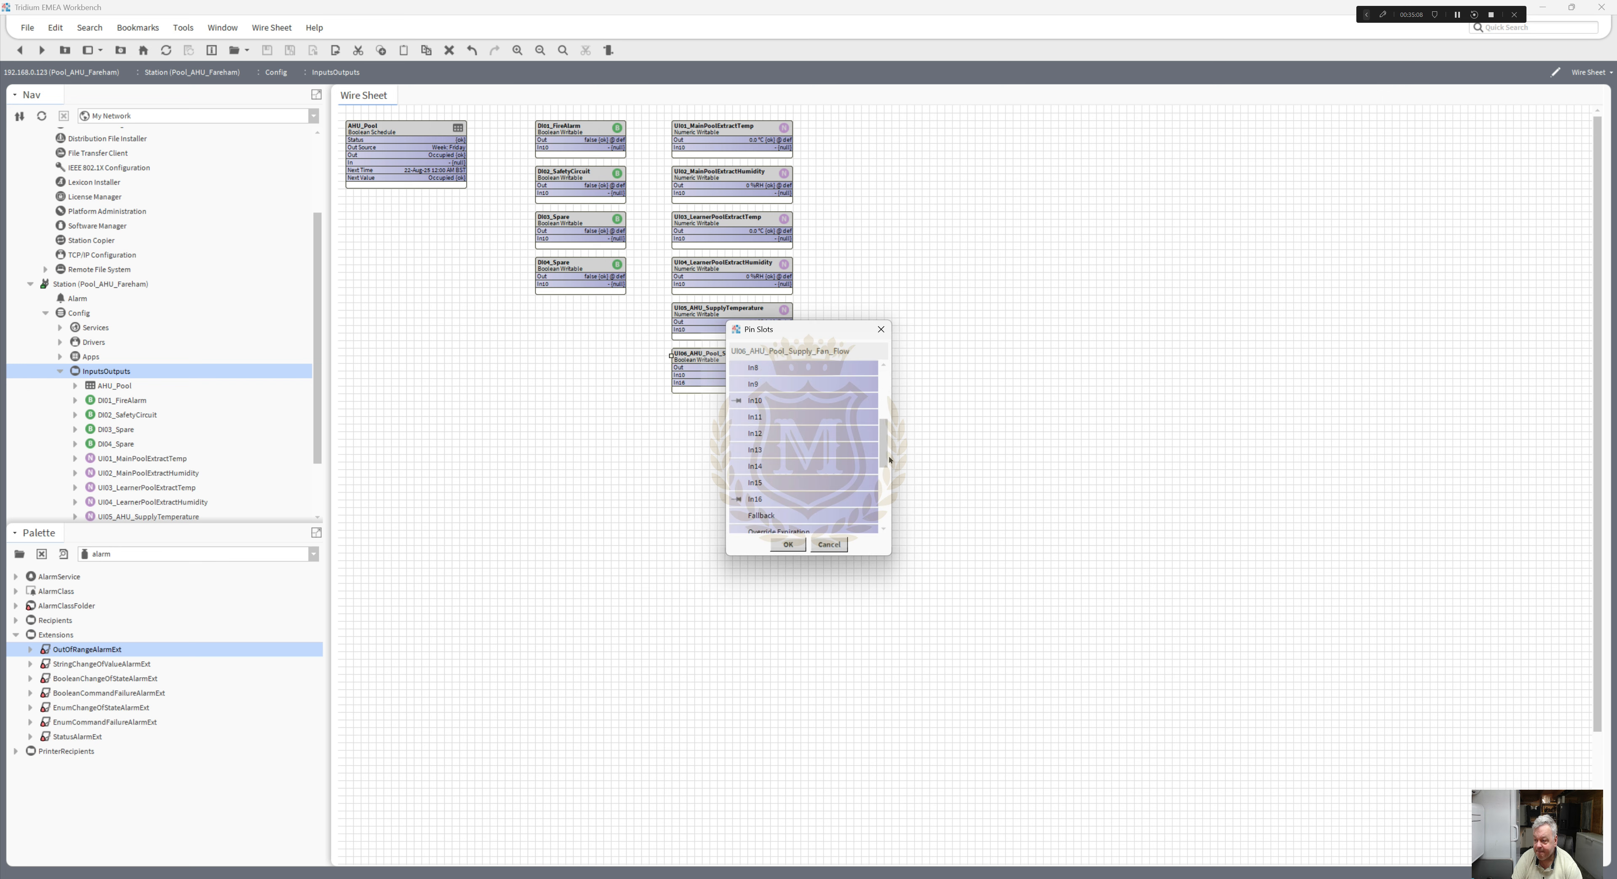
click(790, 544)
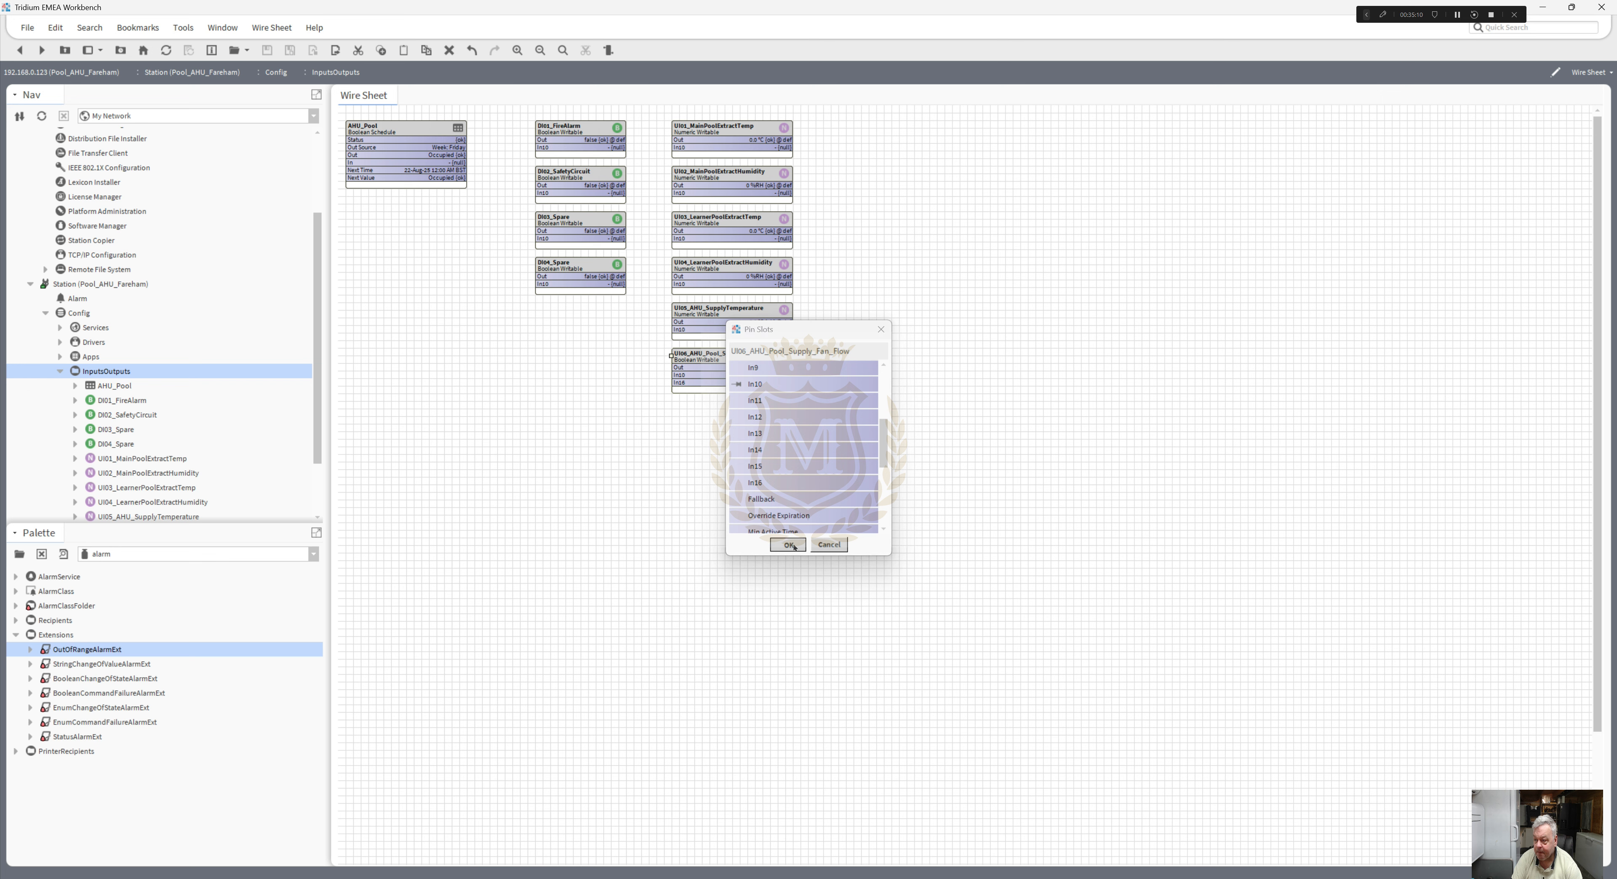
right_click(705, 371)
mouse_move(816, 405)
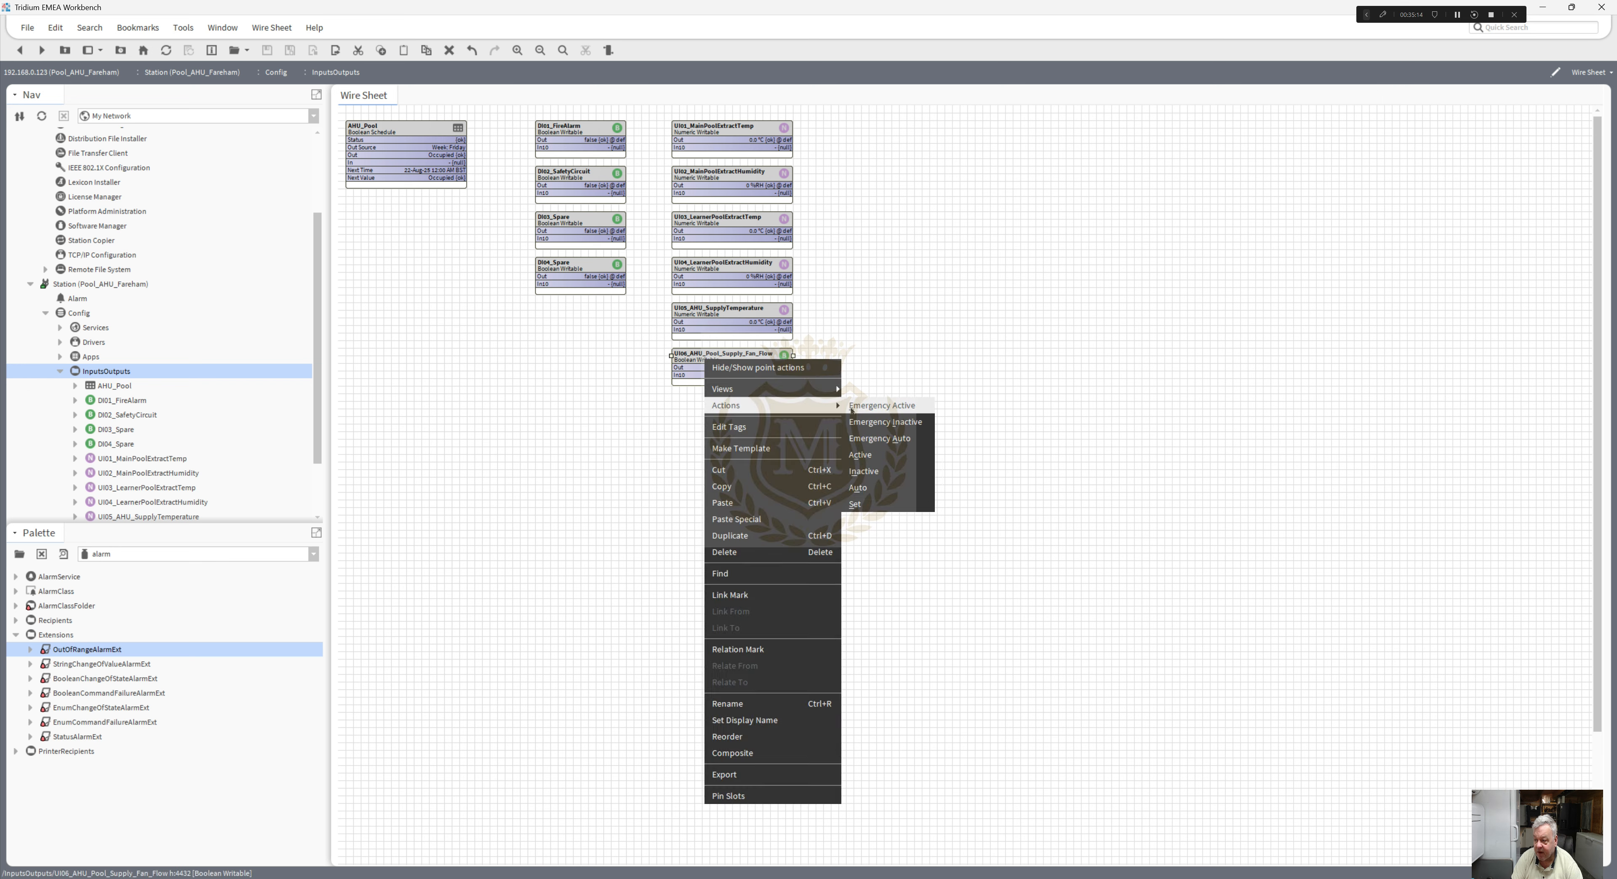
click(856, 504)
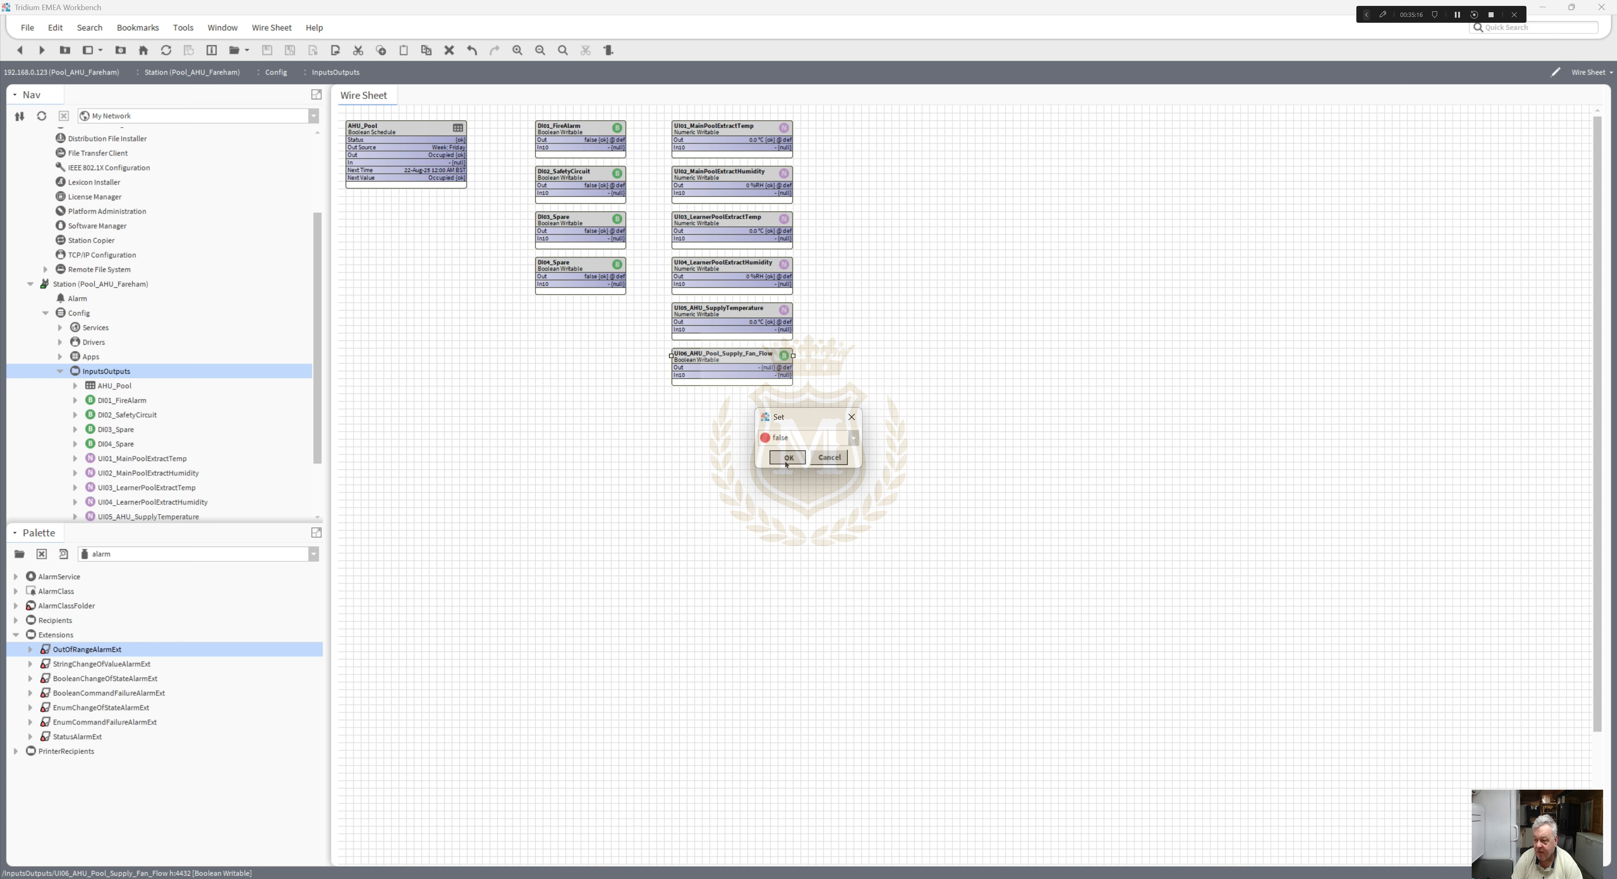
click(787, 460)
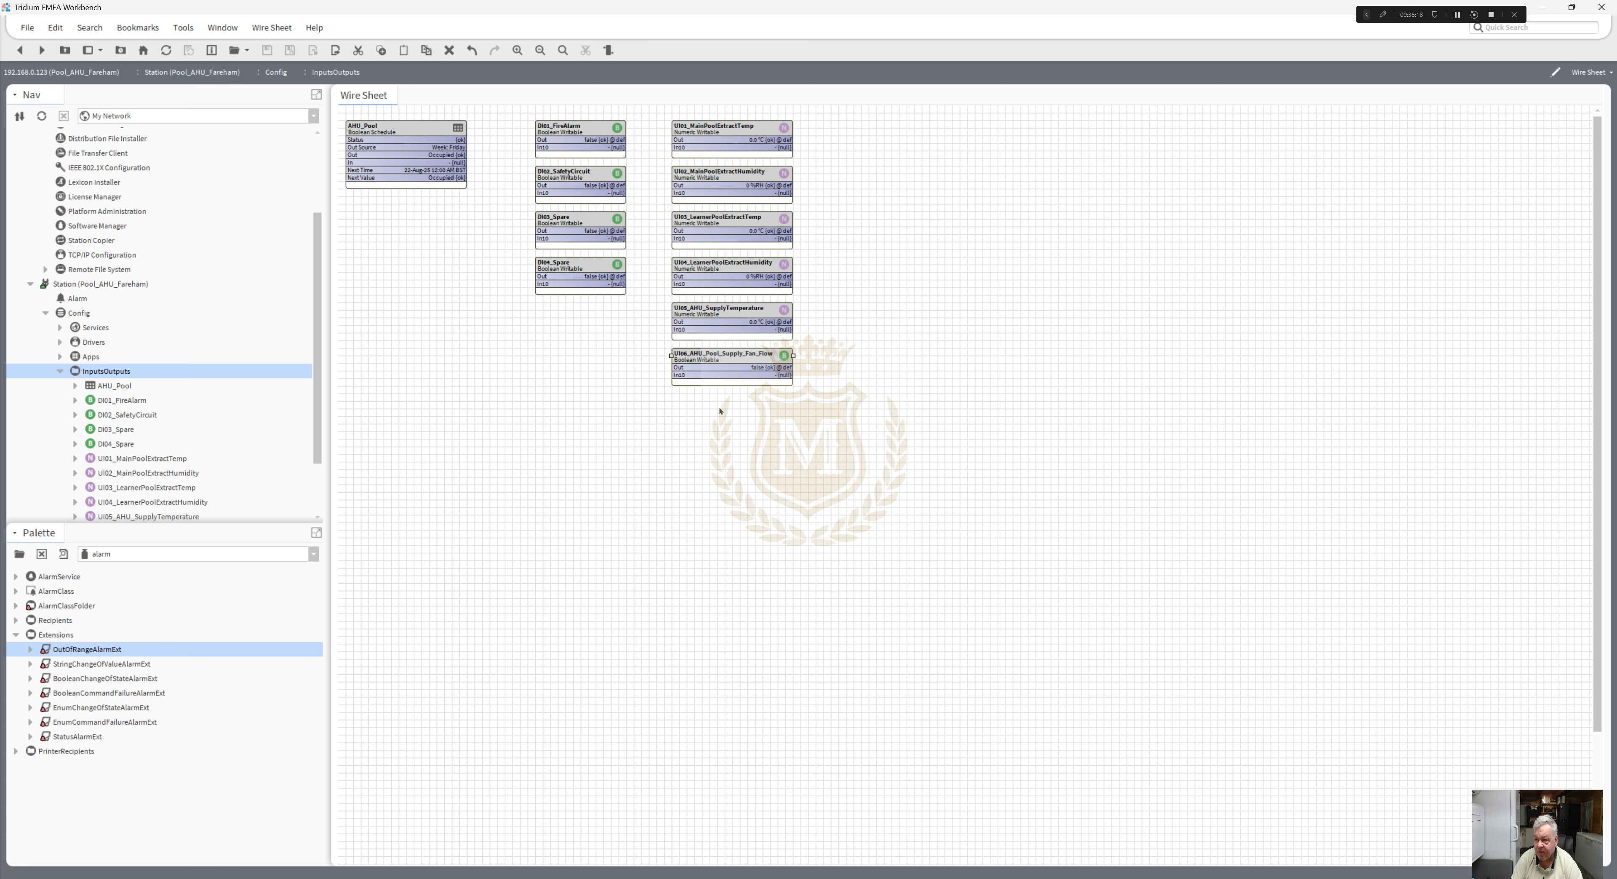
- Set the facets of DI01_FireAlarm to trueText Healthy and falseText FIRE!, and return to the wire sheet
double_click(573, 132)
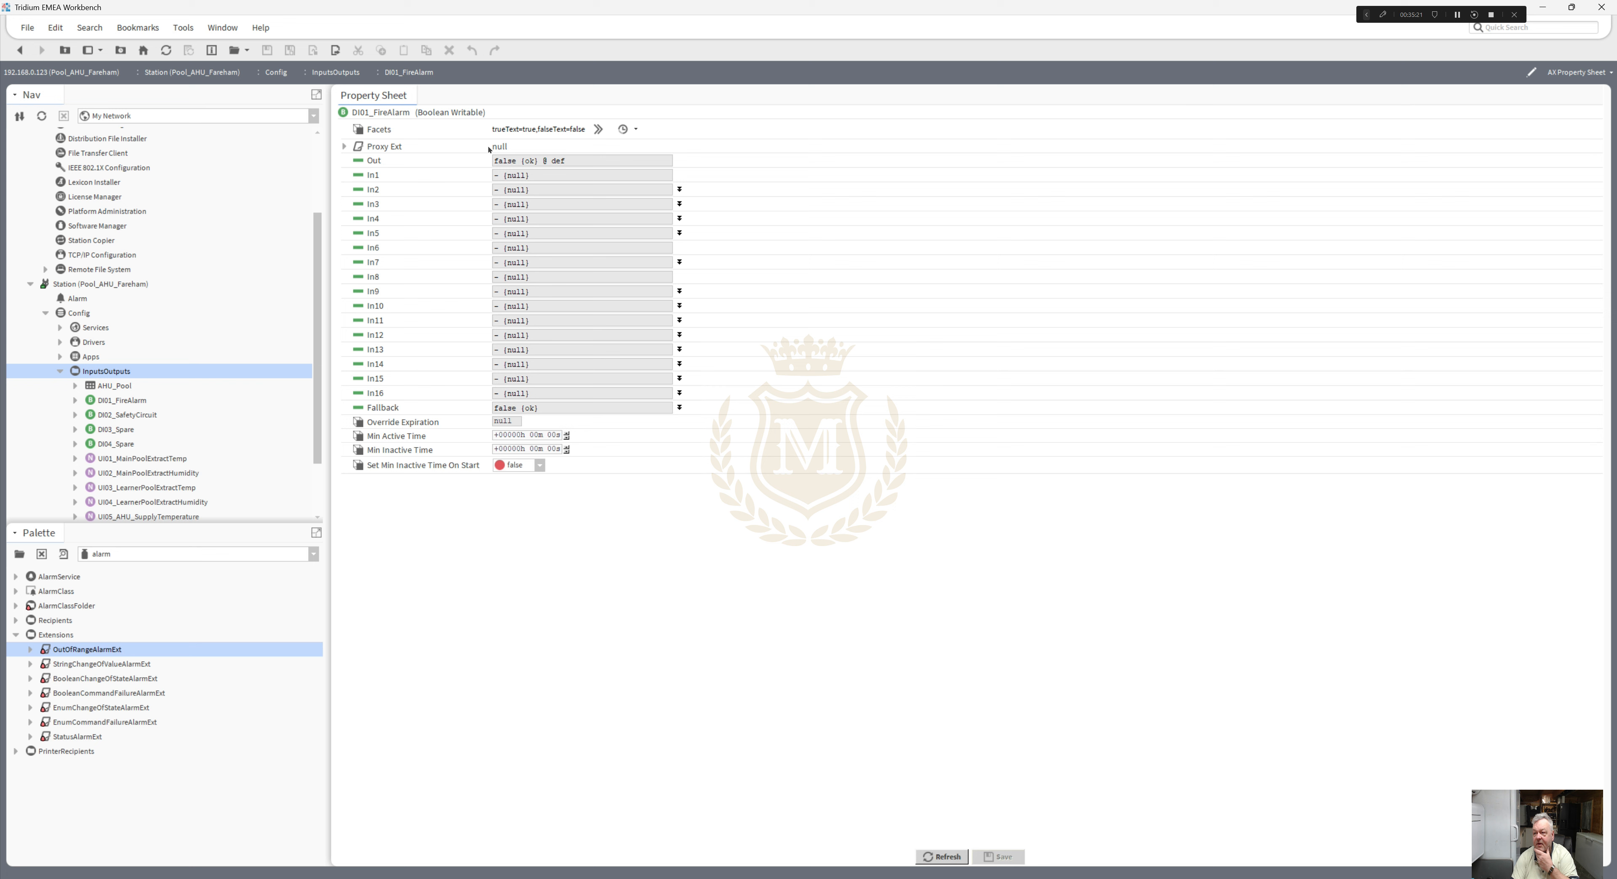
click(599, 129)
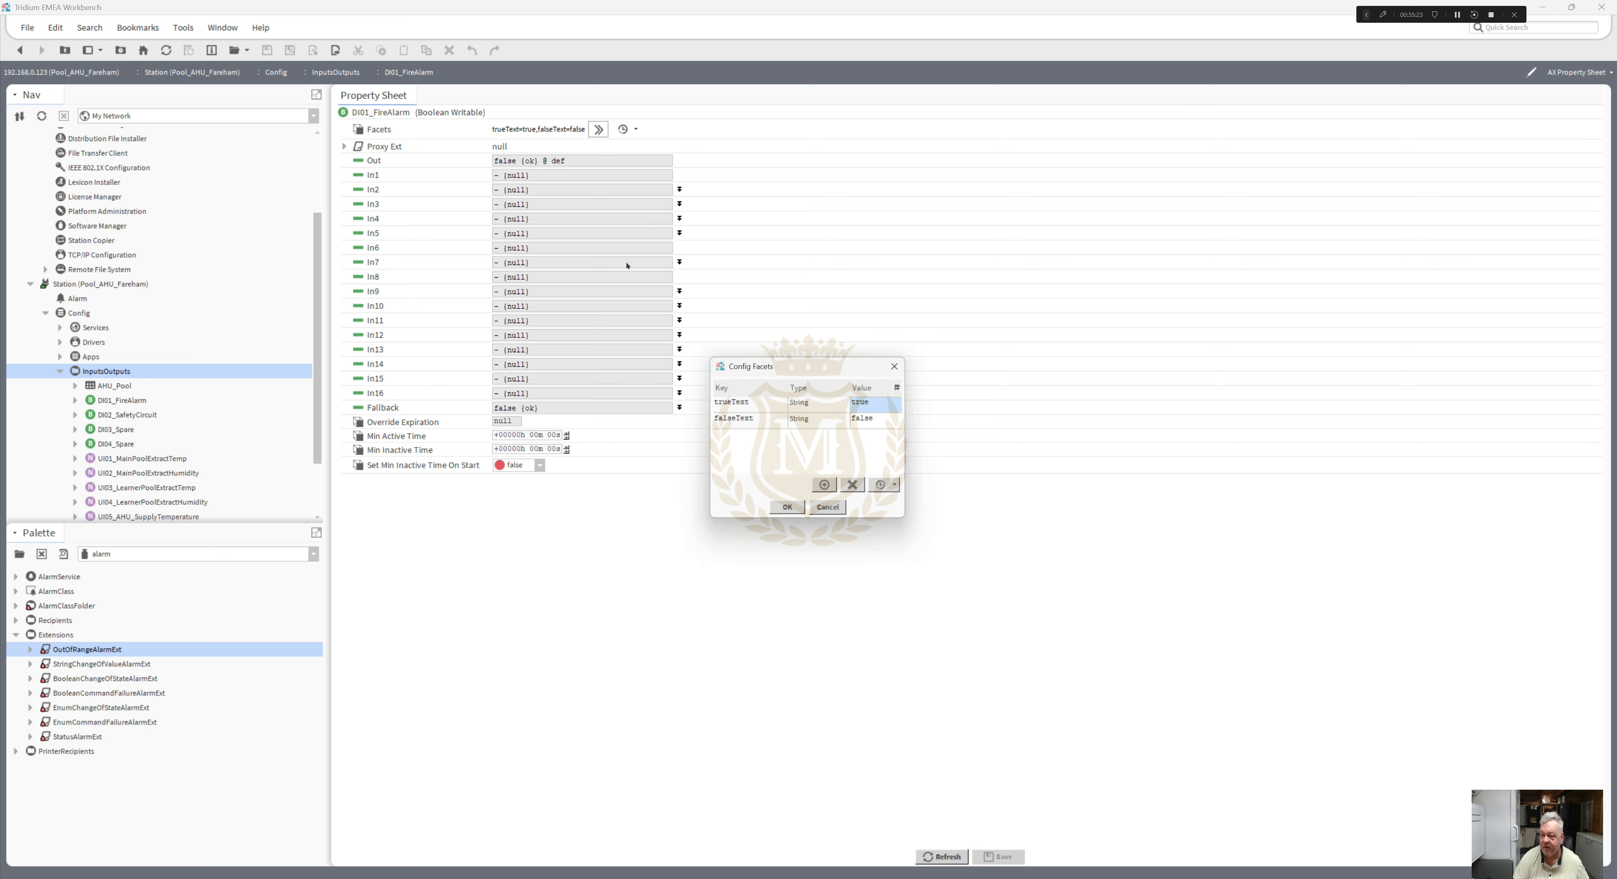
double_click(882, 406)
text(Heat)
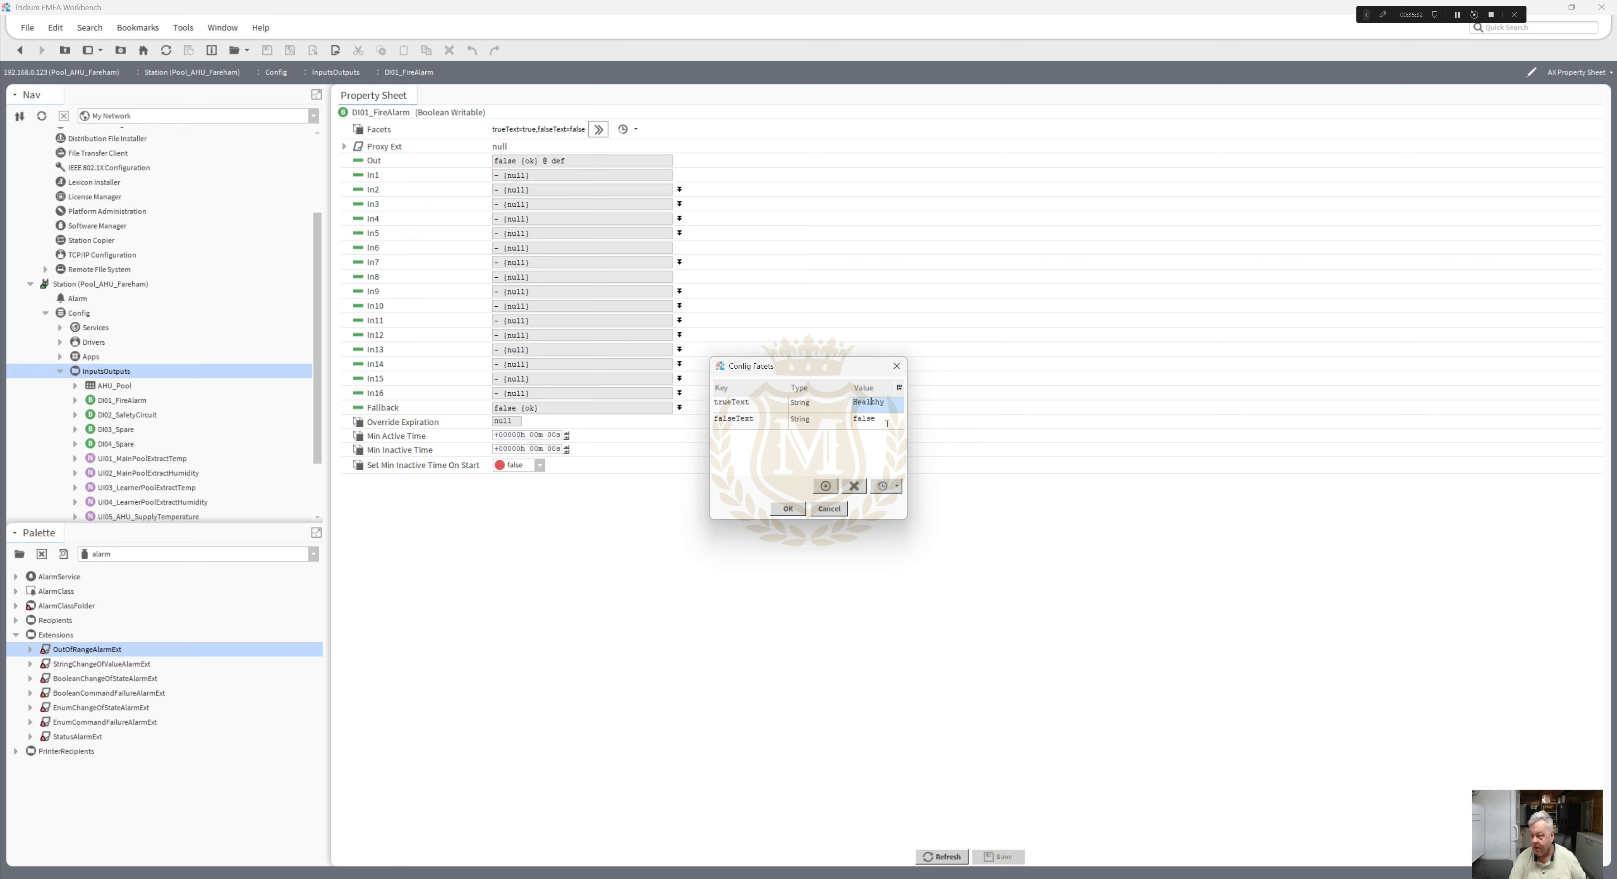
double_click(887, 424)
text(FI)
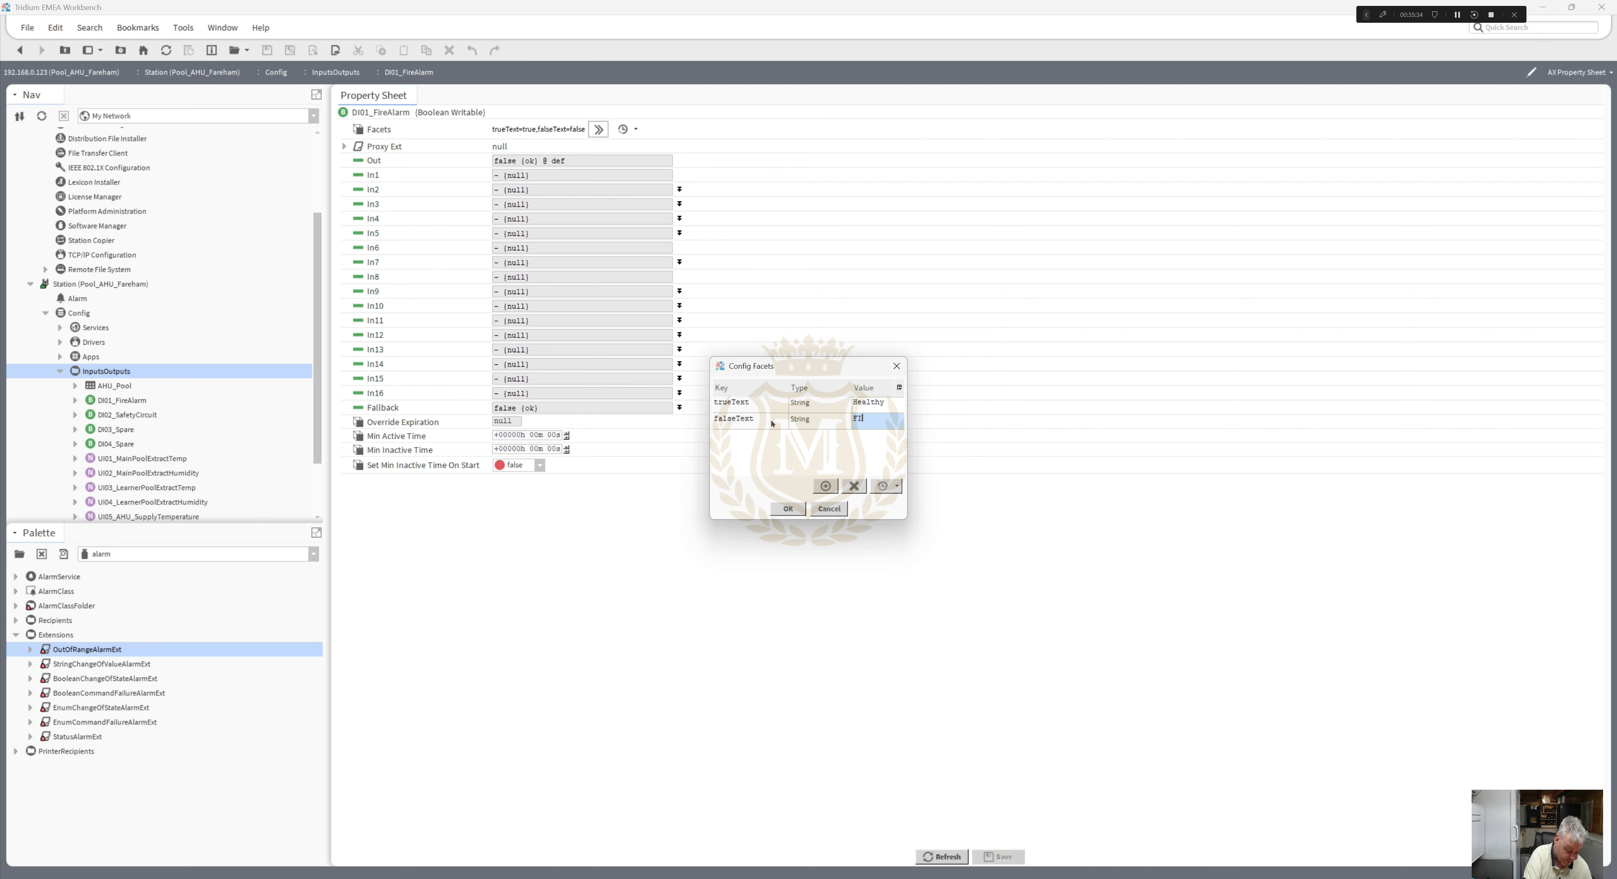
text(RE!)
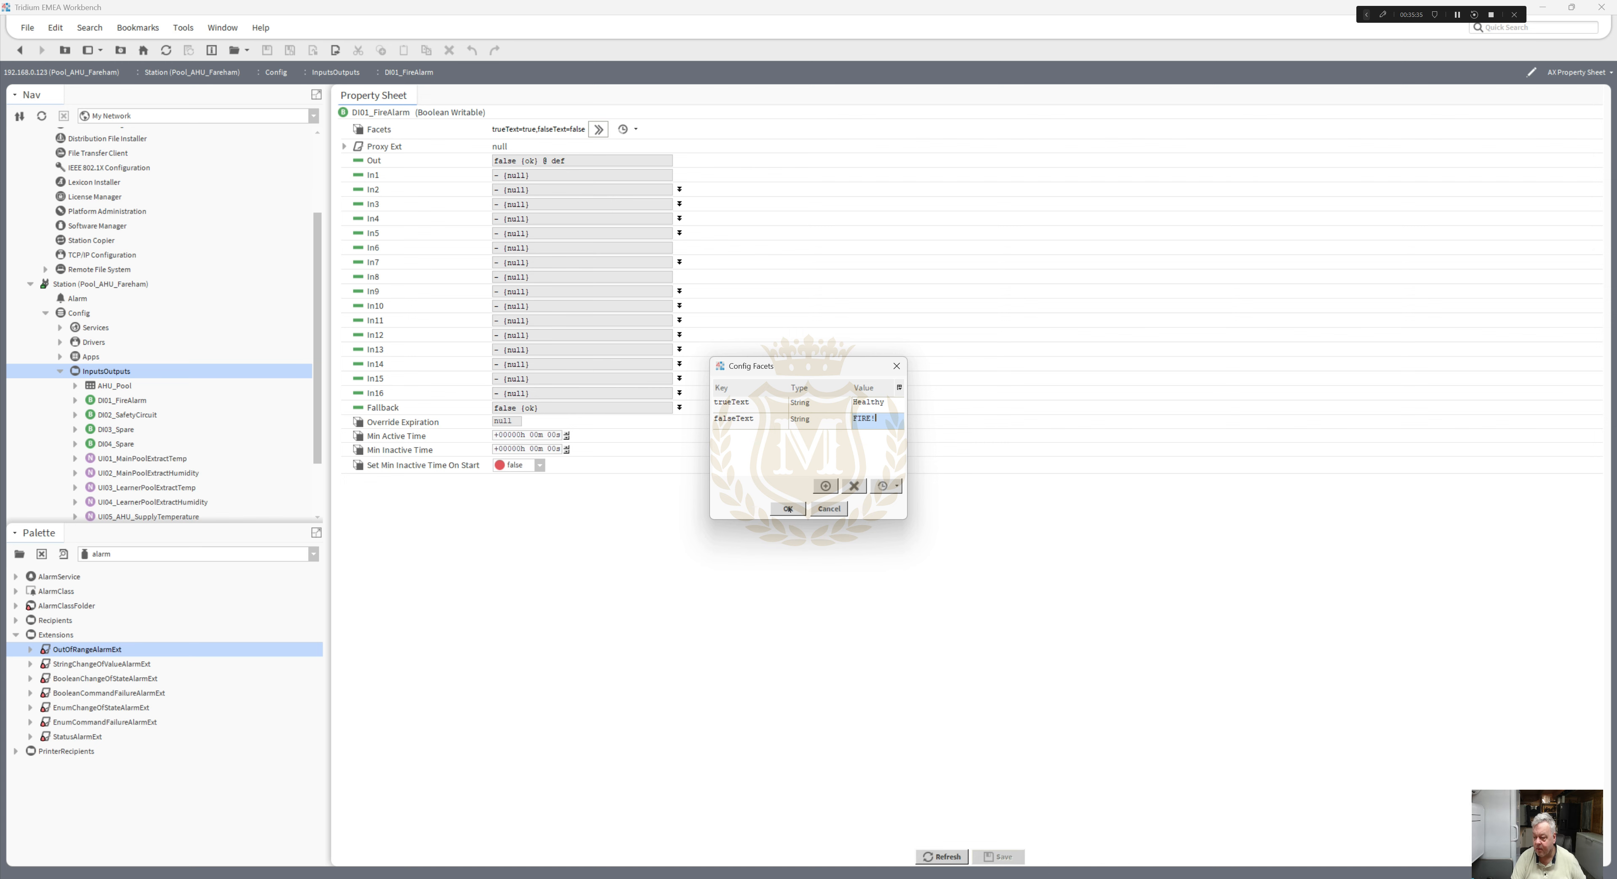
click(788, 509)
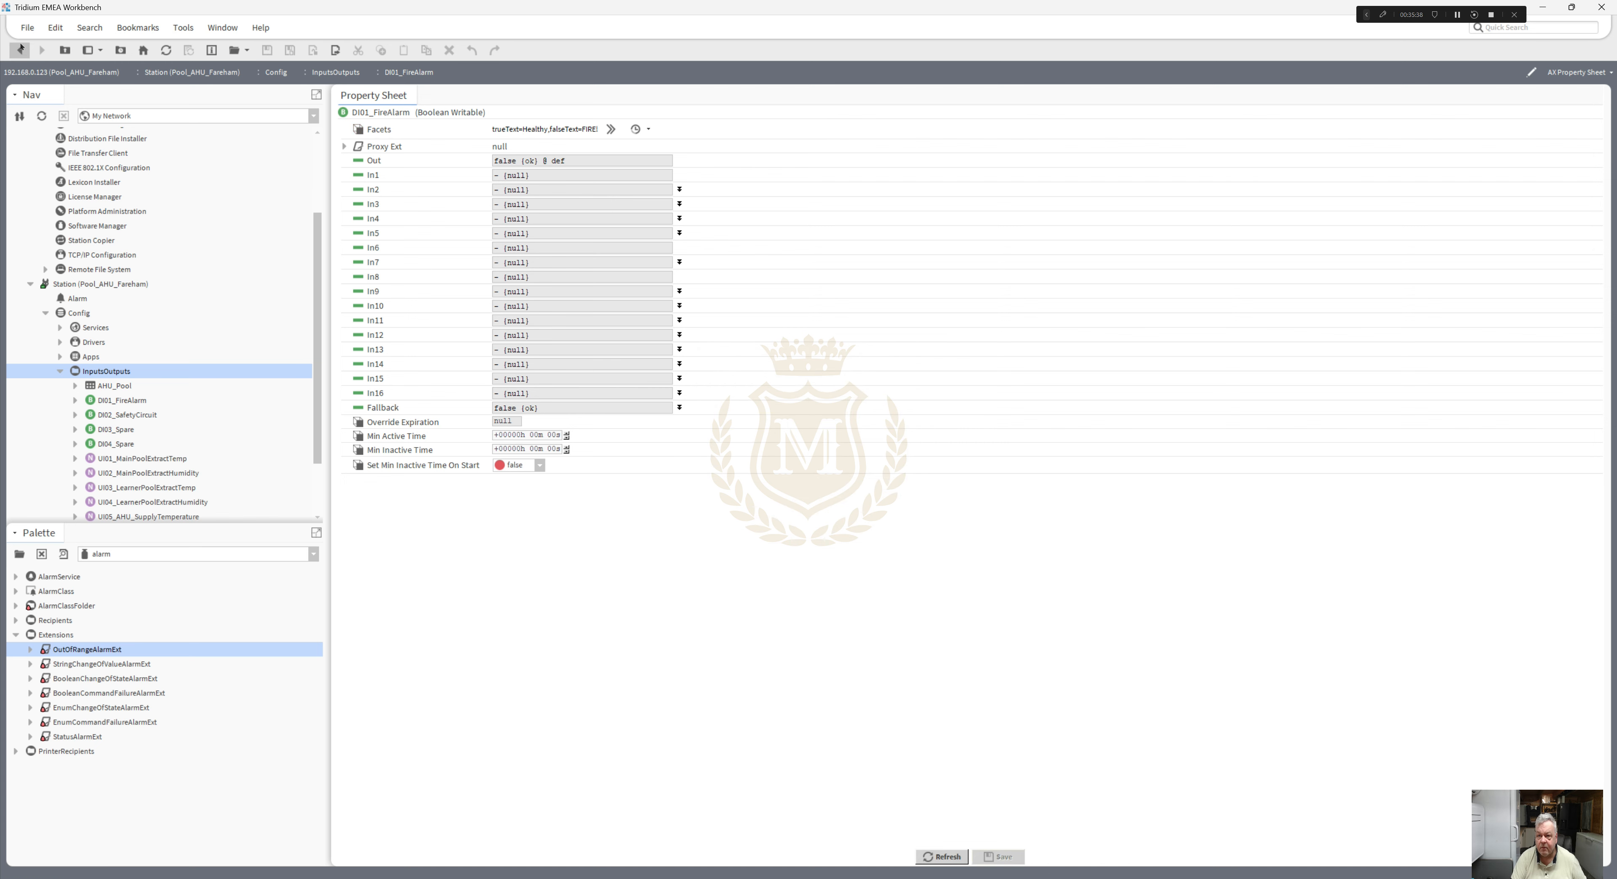
click(21, 47)
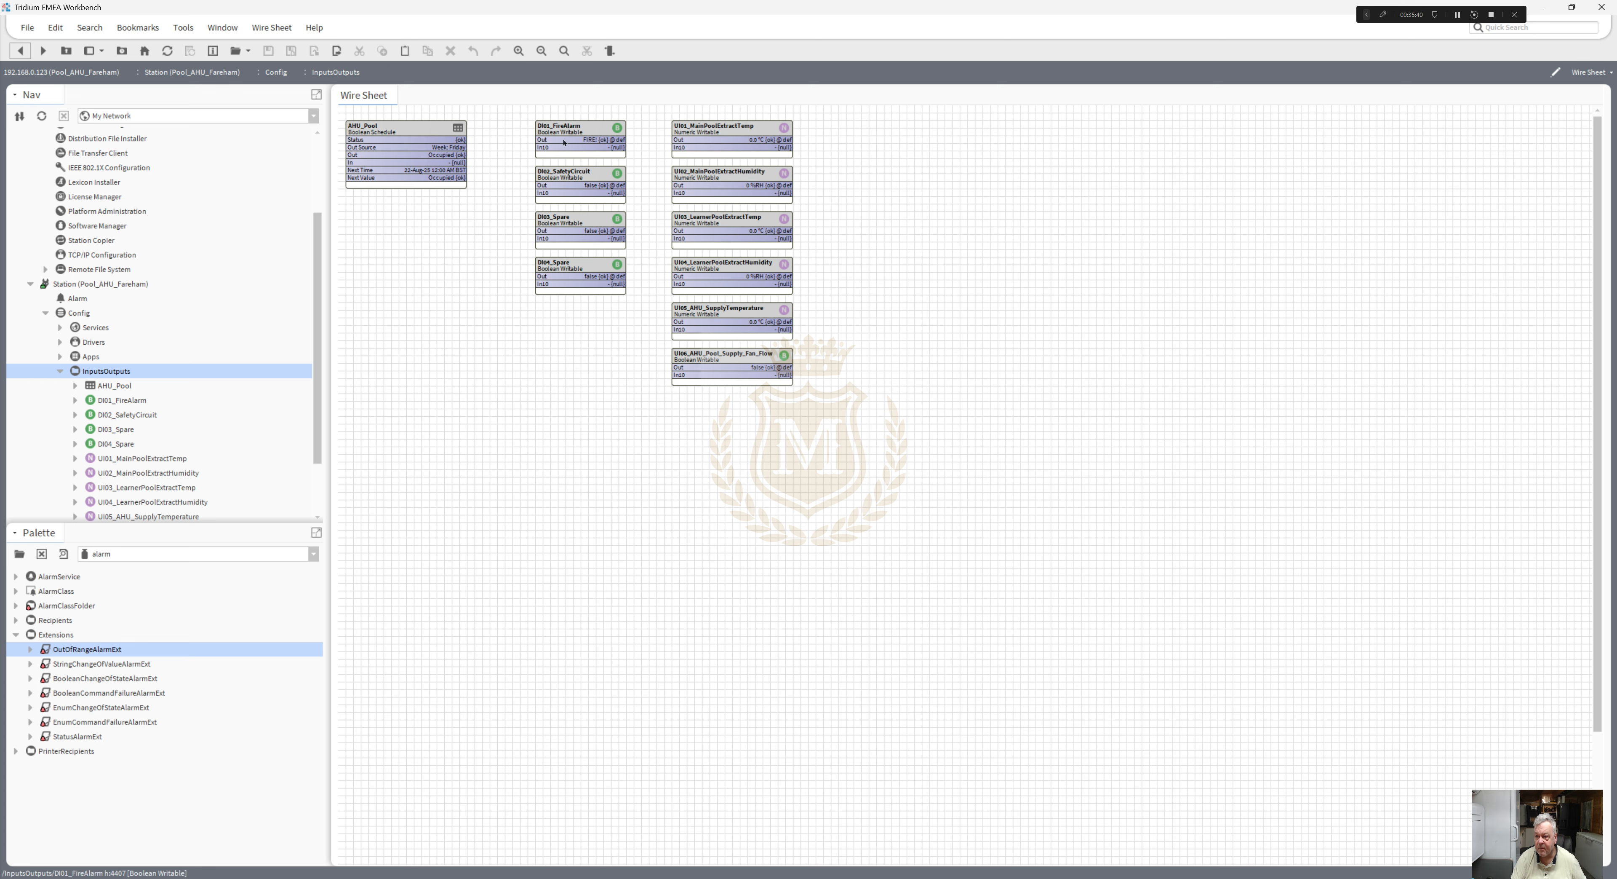
- Set the facets of DI02_SafetyCircuit to trueText Healthy and falseText SAFETY!, and return to the wire sheet
double_click(567, 177)
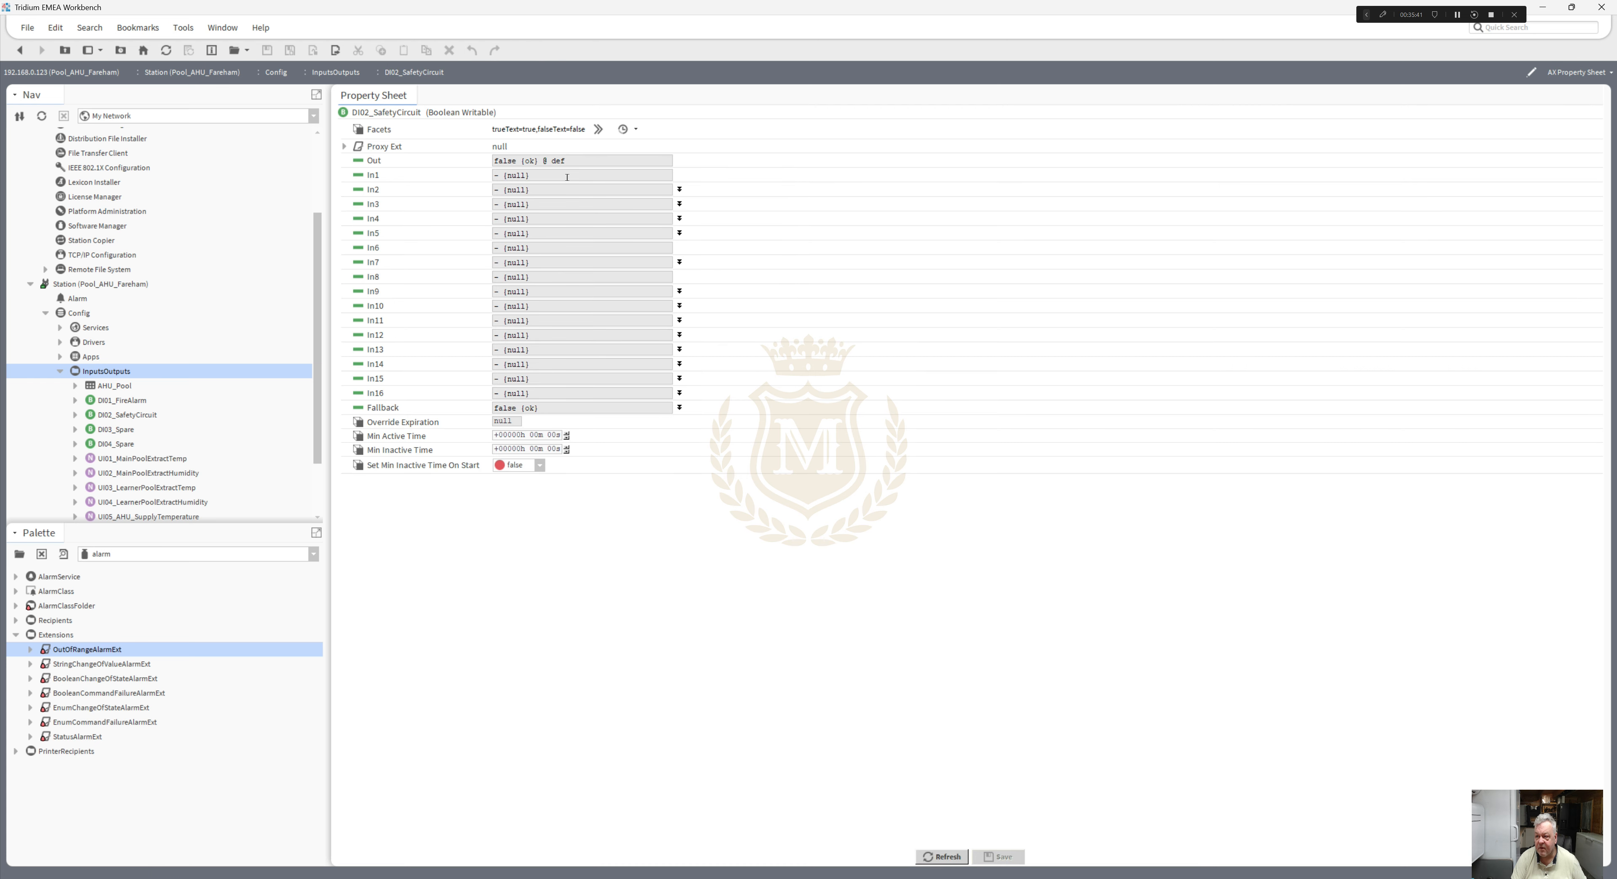
click(599, 128)
double_click(881, 405)
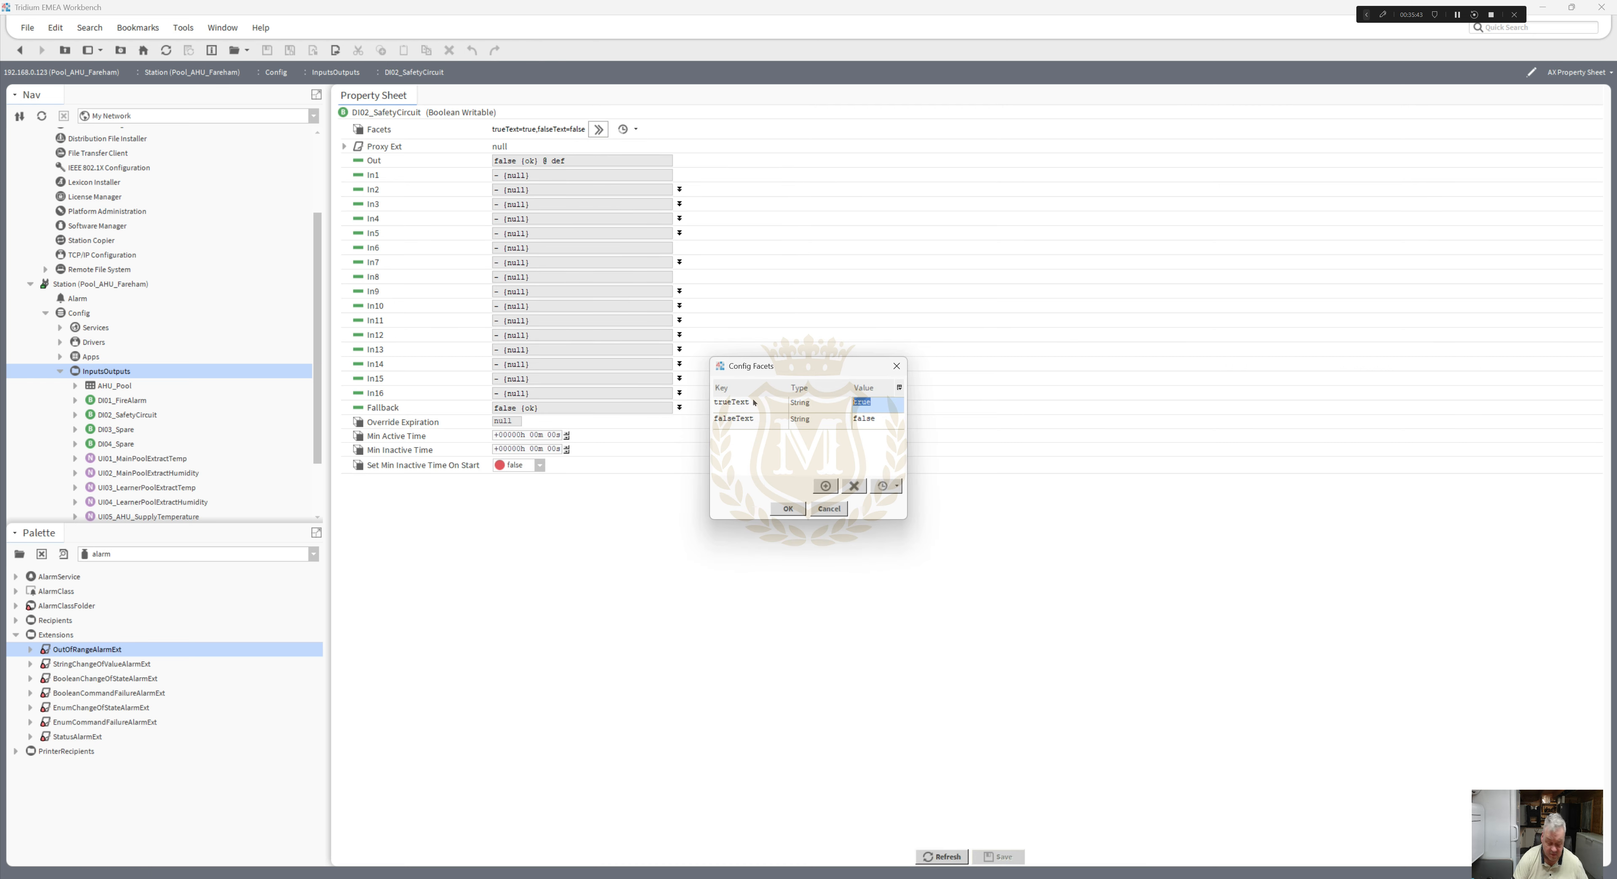
text(E)
text(eal)
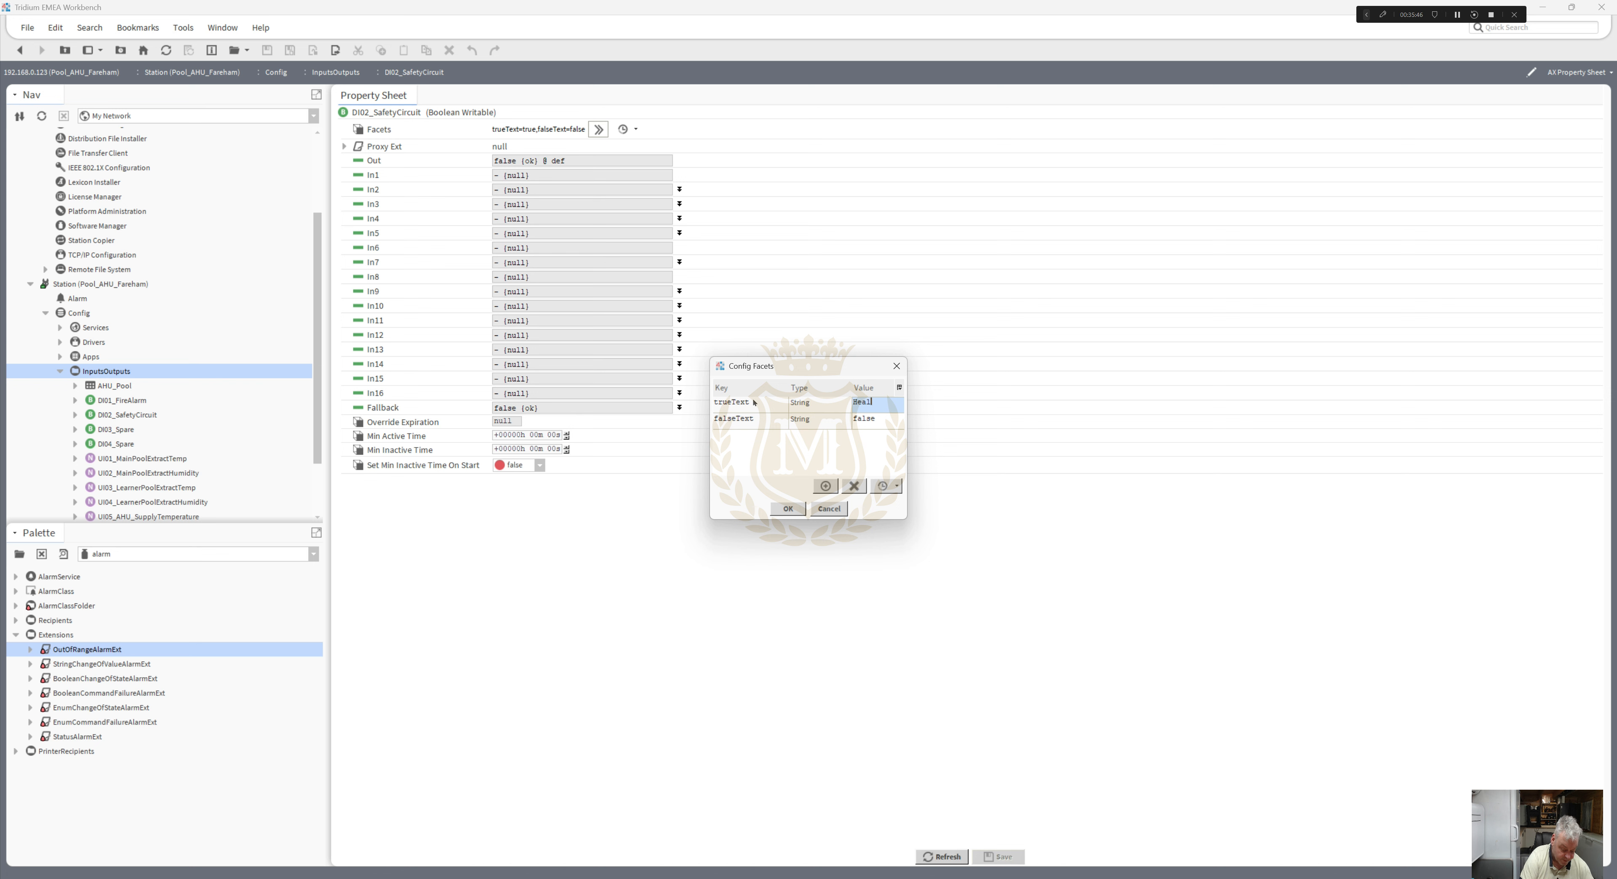
text(thy)
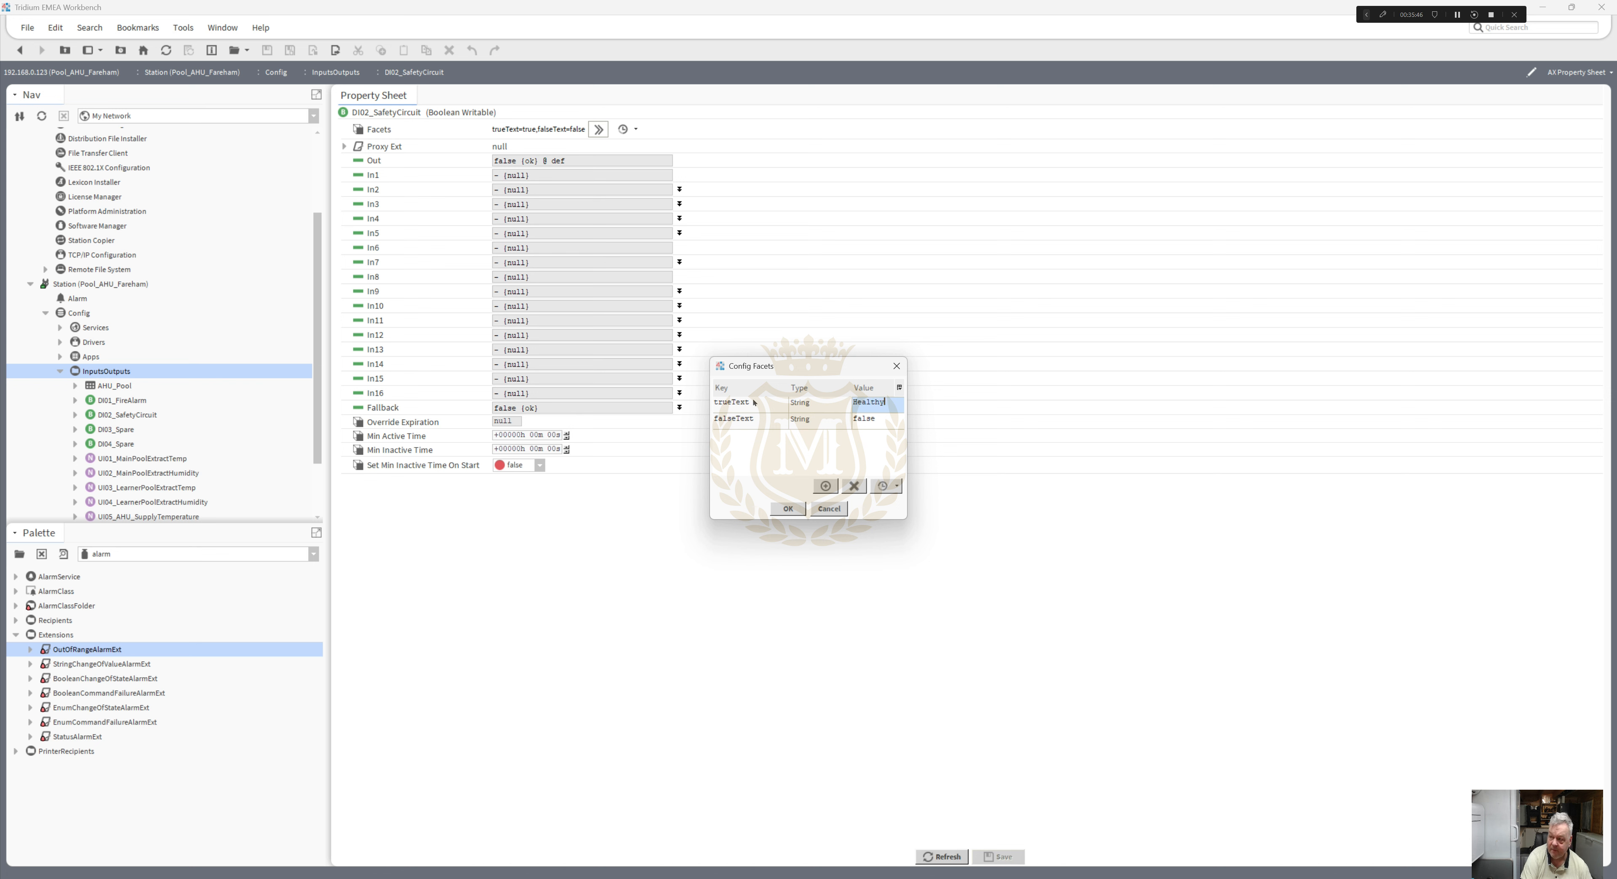
double_click(882, 419)
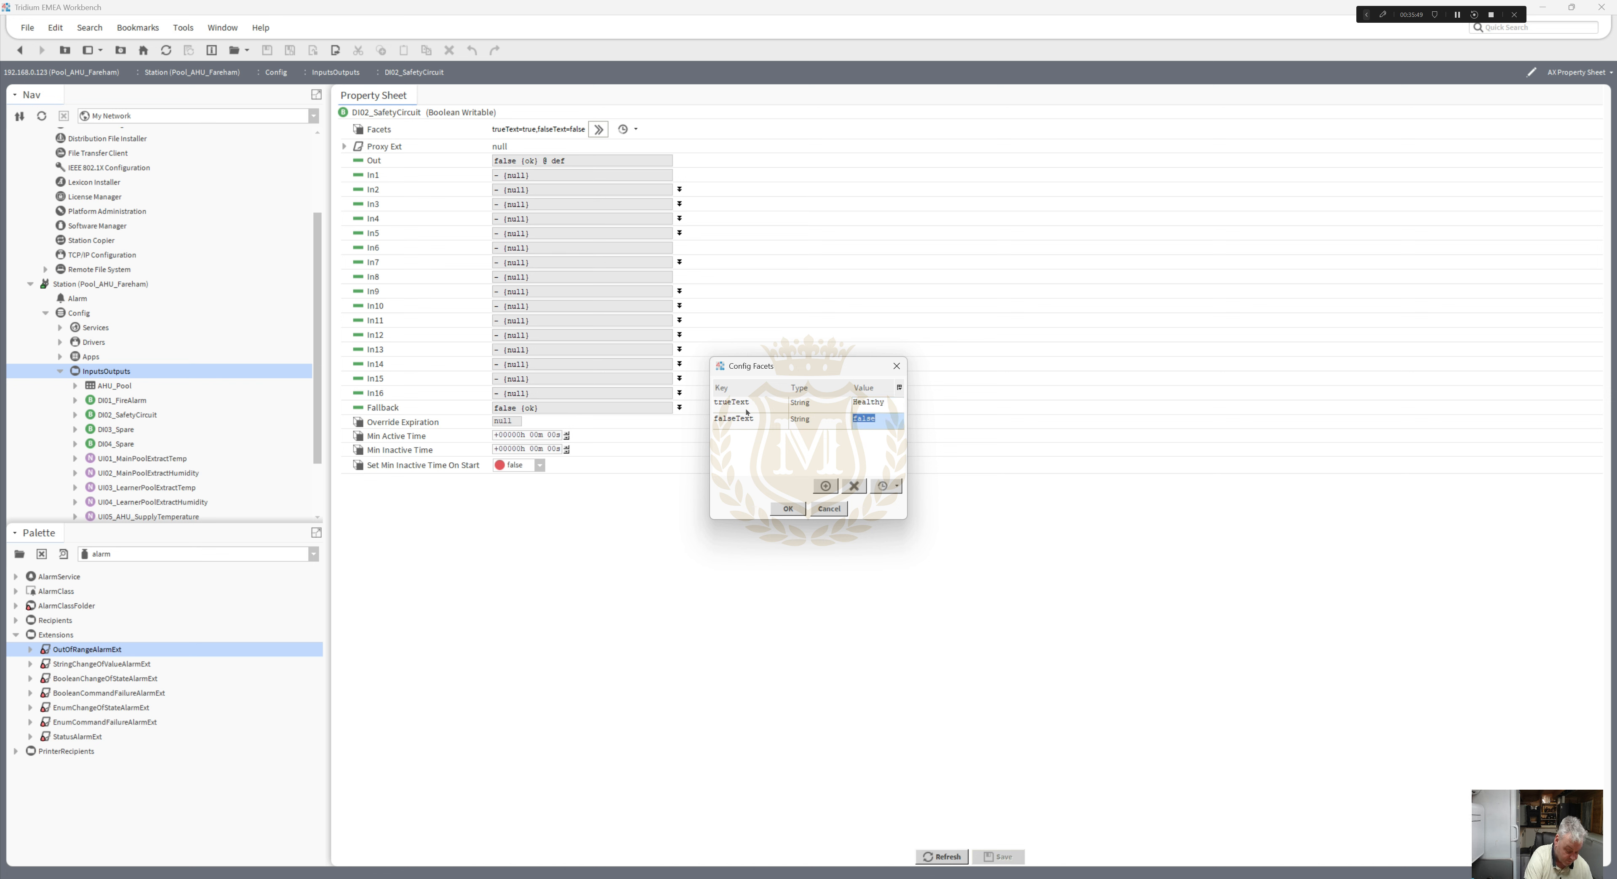
text(SAFETY!)
click(782, 507)
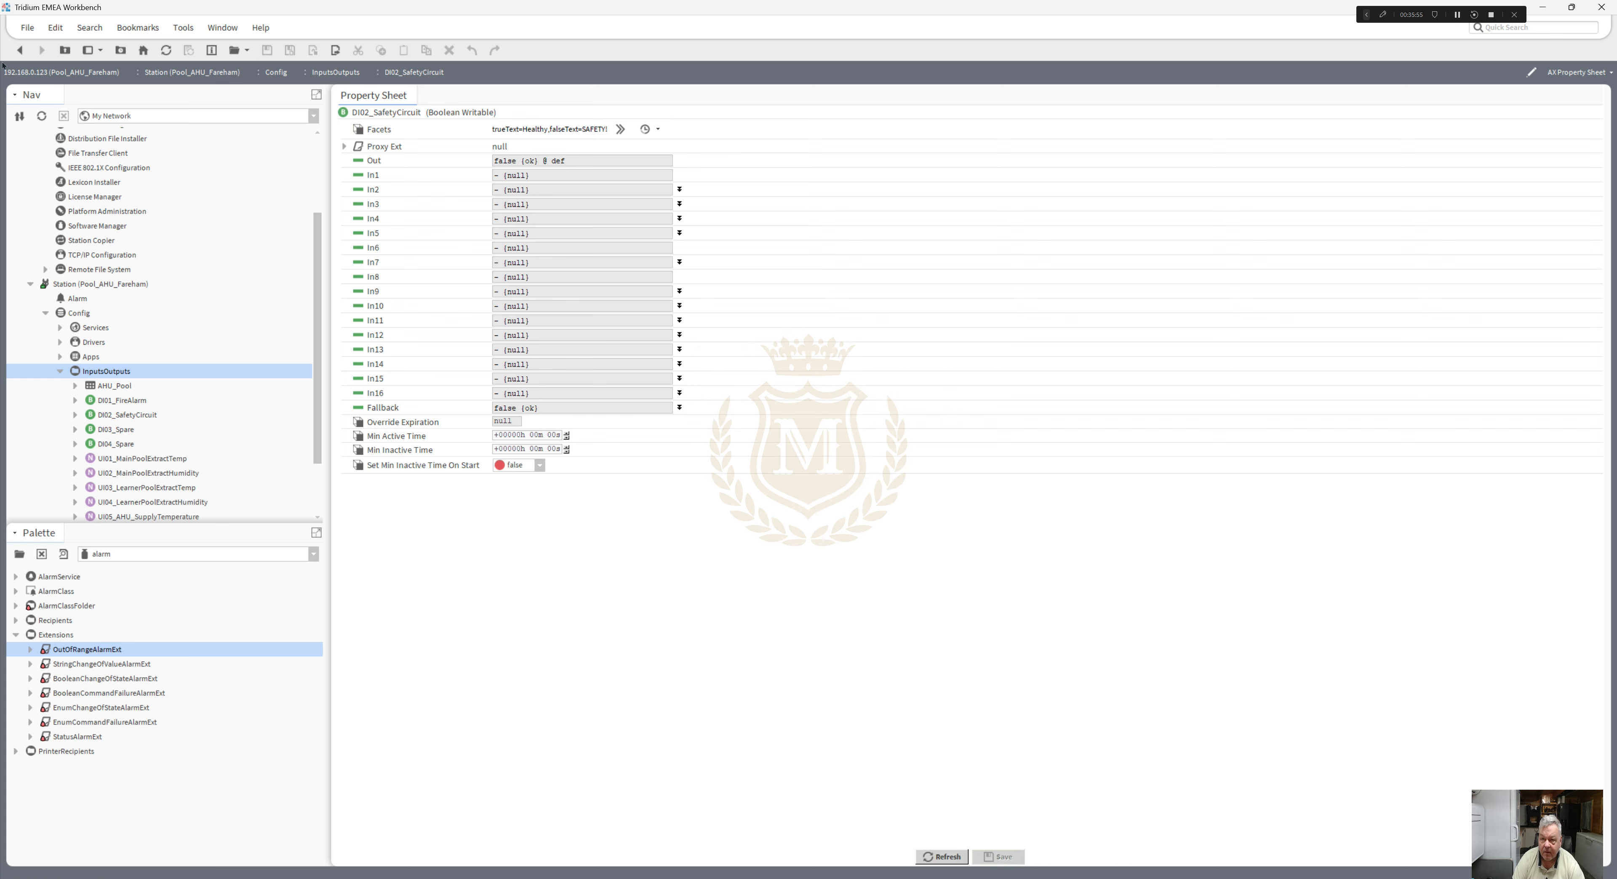
click(19, 50)
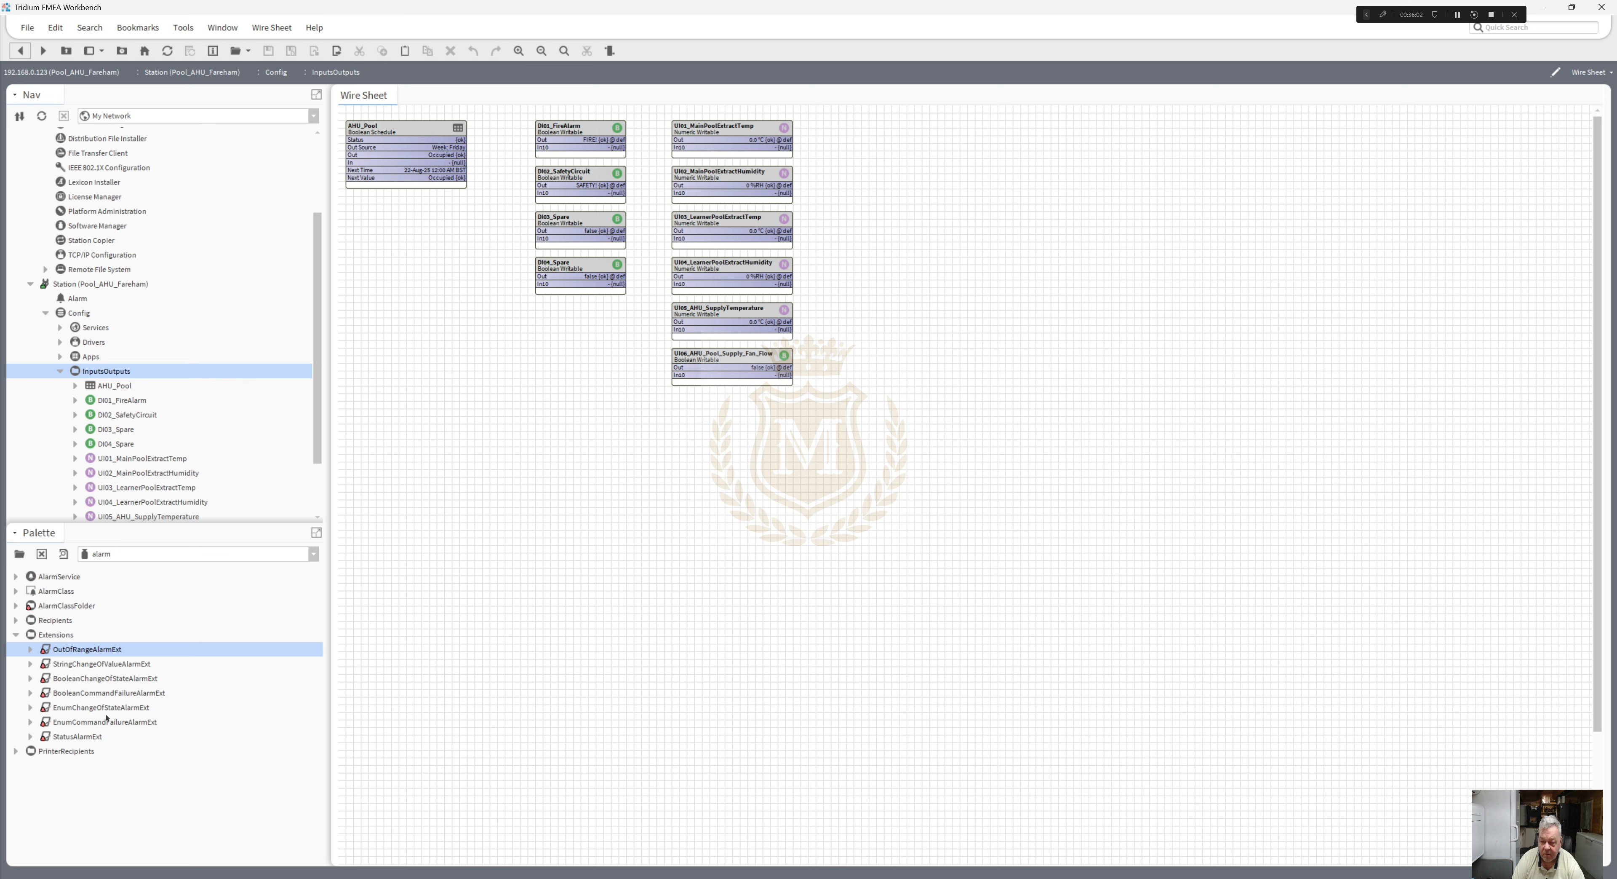
- Add a BooleanChangeOfStateAlarmExt with its default name to DI01_FireAlarm and open the extension's properties
drag(94, 679, 267, 427)
click(788, 460)
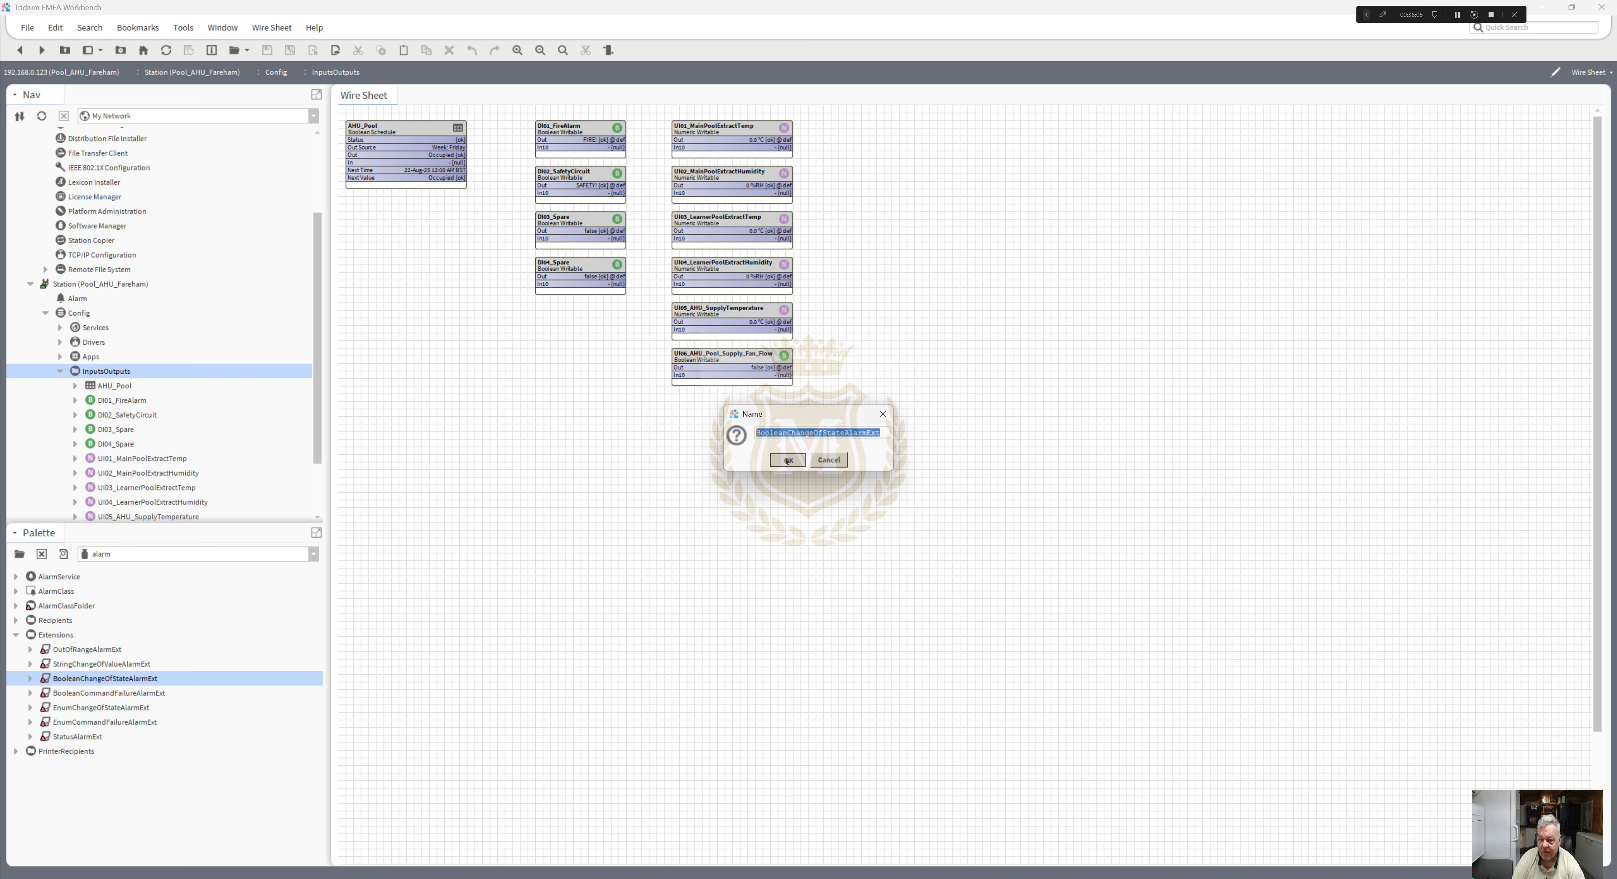
click(74, 401)
double_click(133, 429)
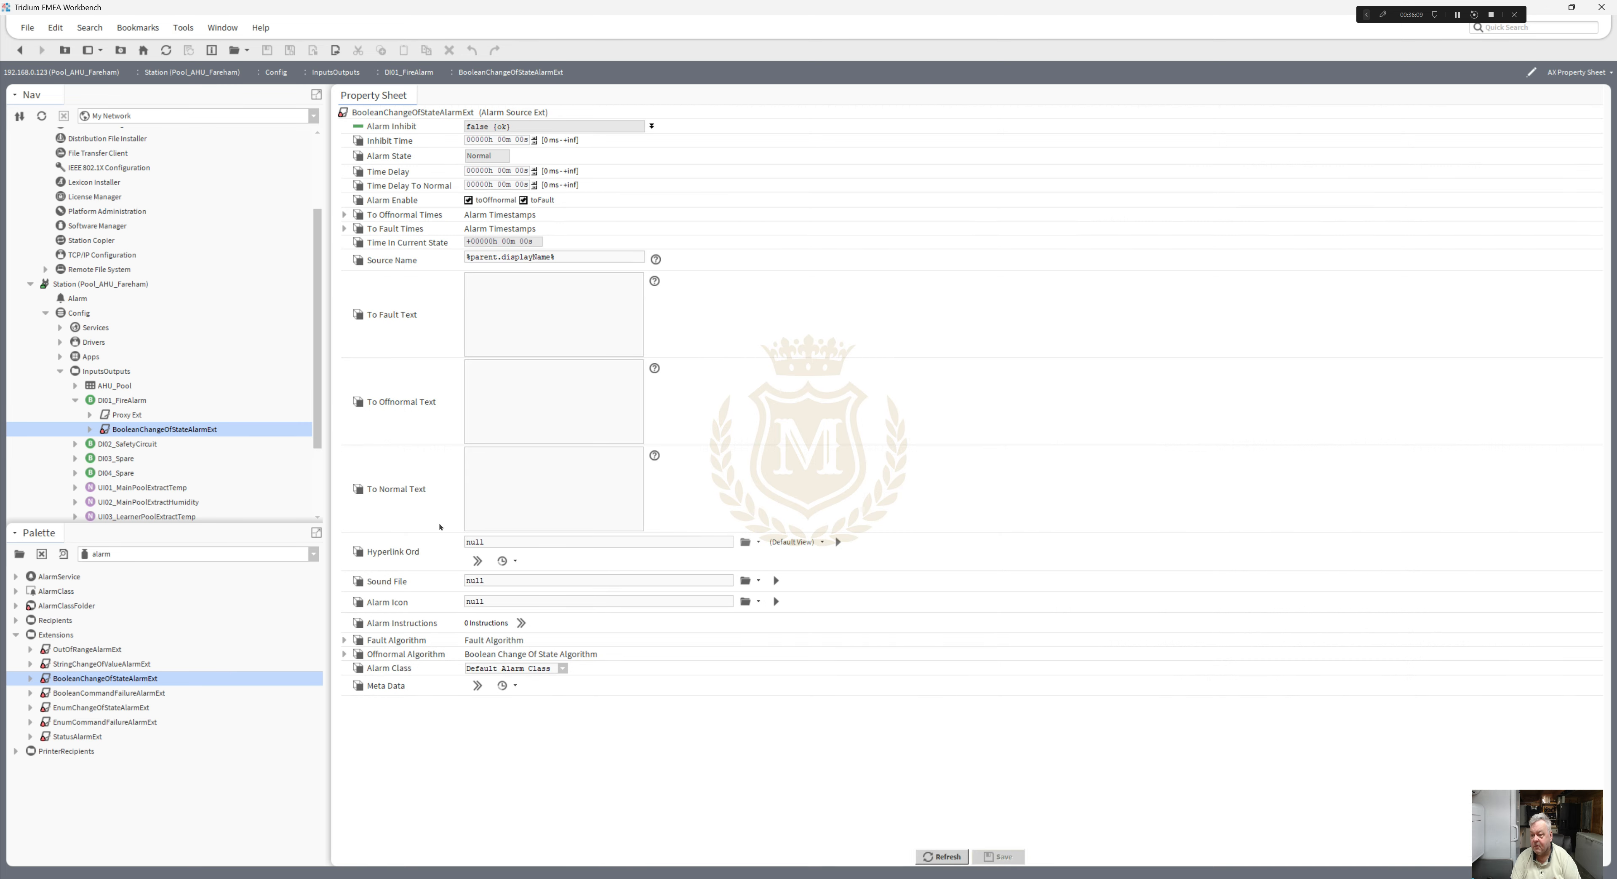
- Set the alarm value in the fire alarm extension's offnormal algorithm to FIRE! and save the change
click(344, 654)
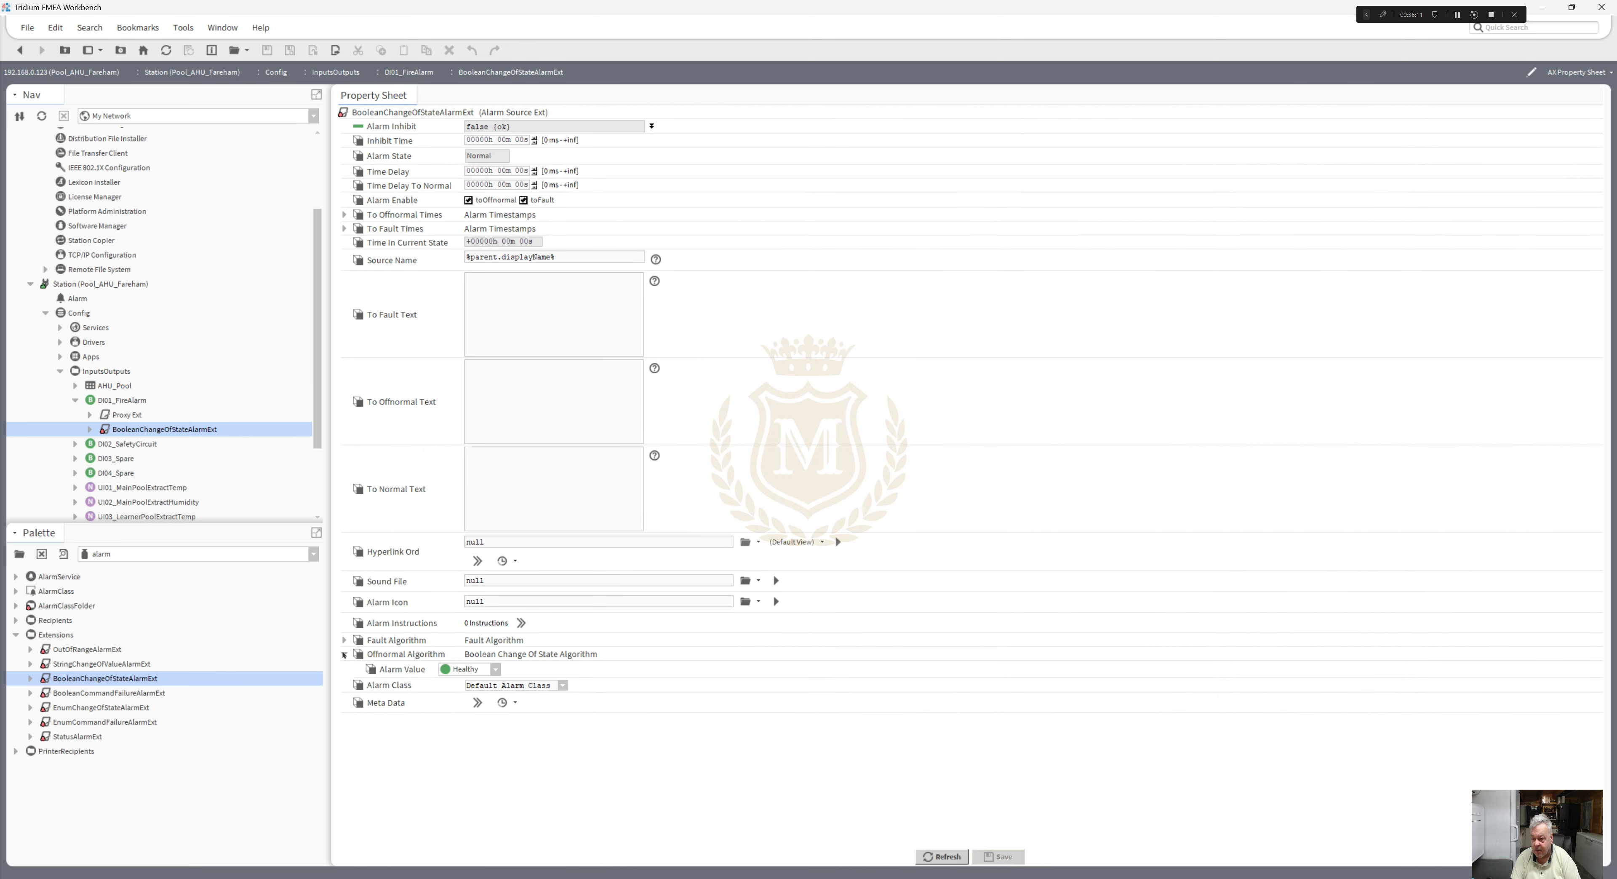
click(496, 669)
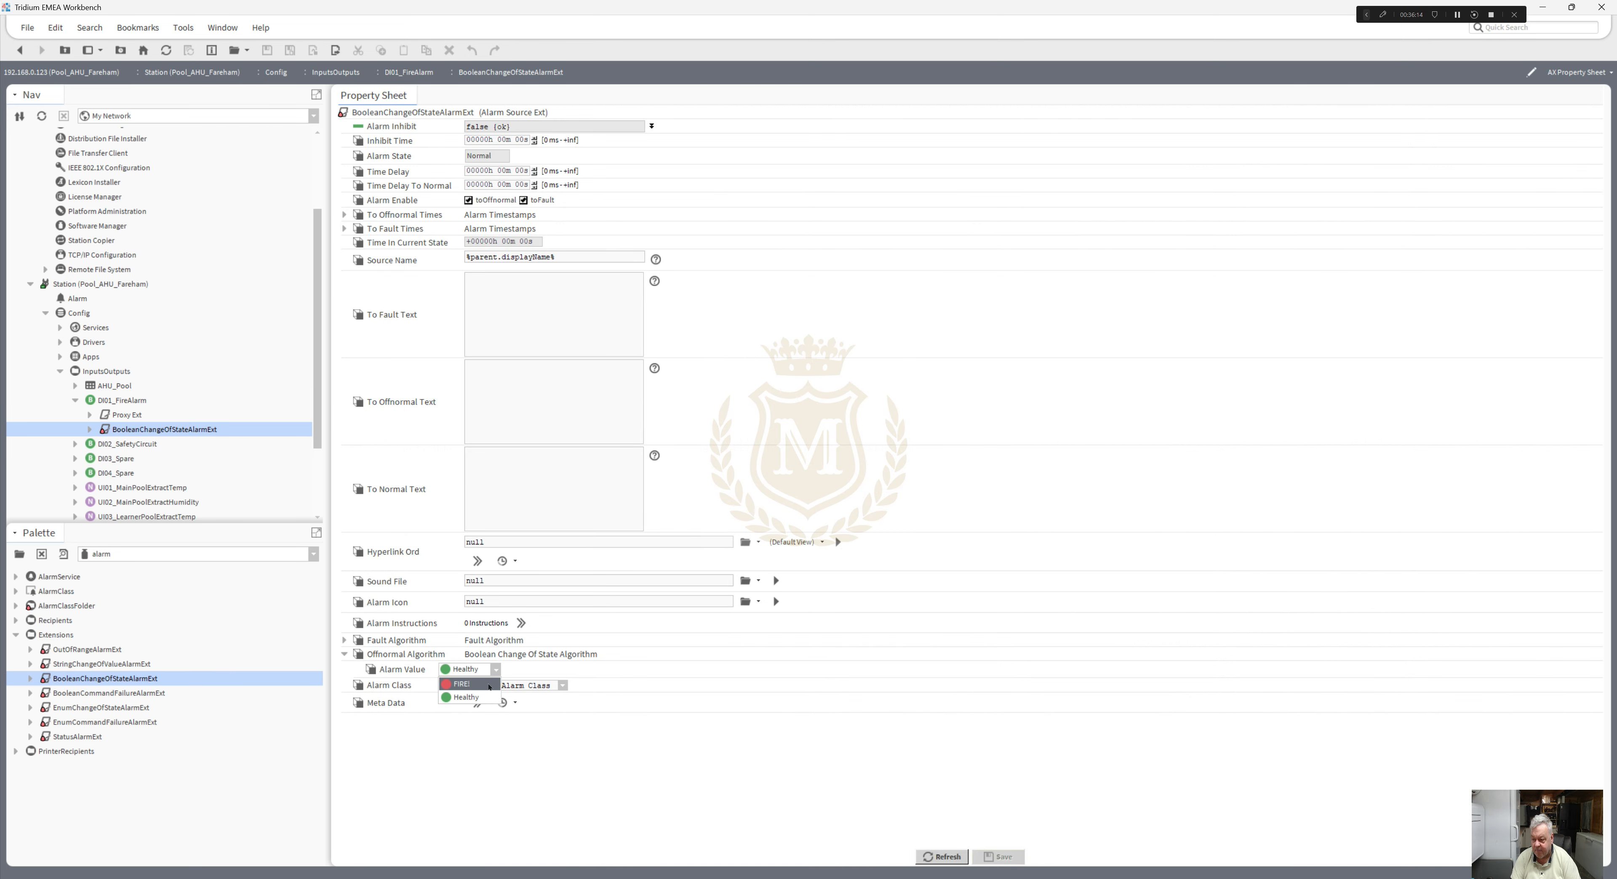
click(468, 697)
click(974, 857)
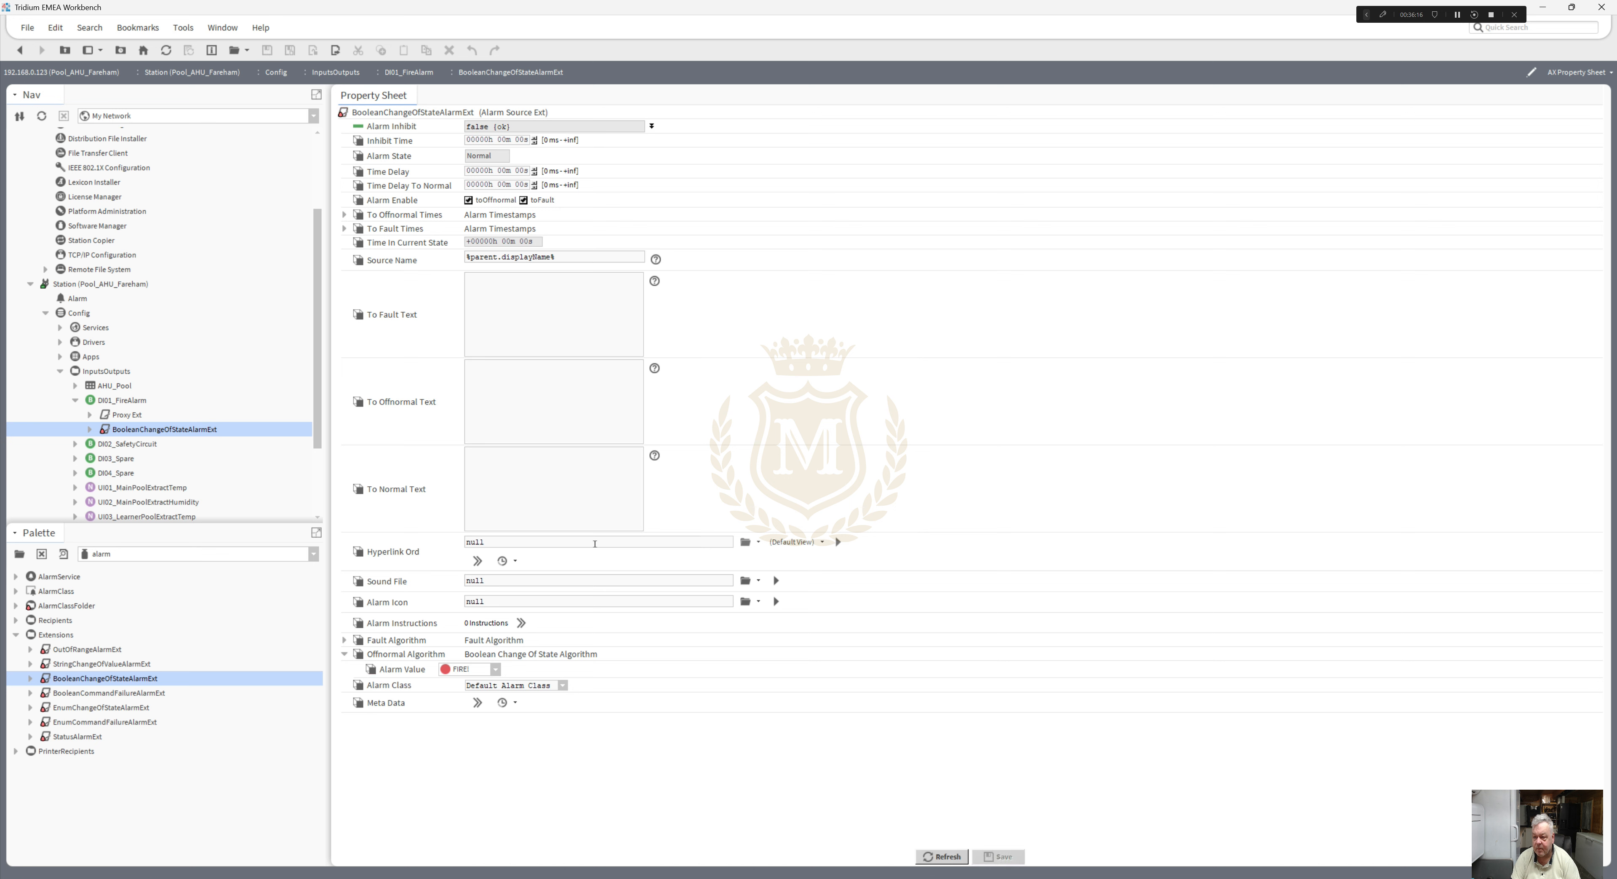
- Set the fire alarm extension's offnormal text to FIRE ALARM!, normal text to Healthy and fault text to FAULT!, and save
click(502, 407)
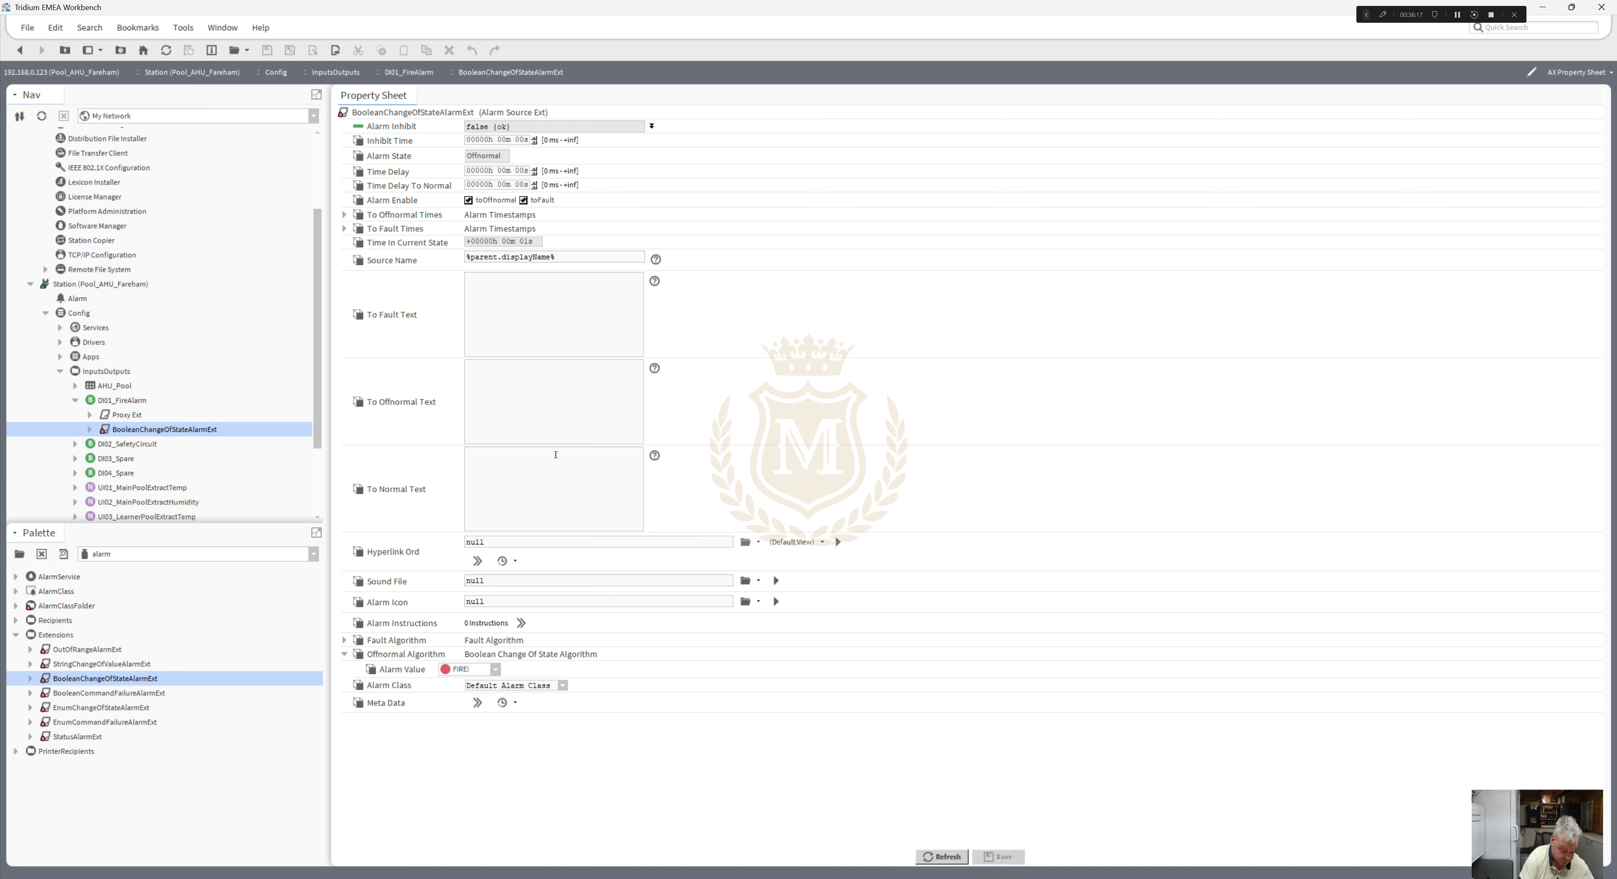
text(FIRE )
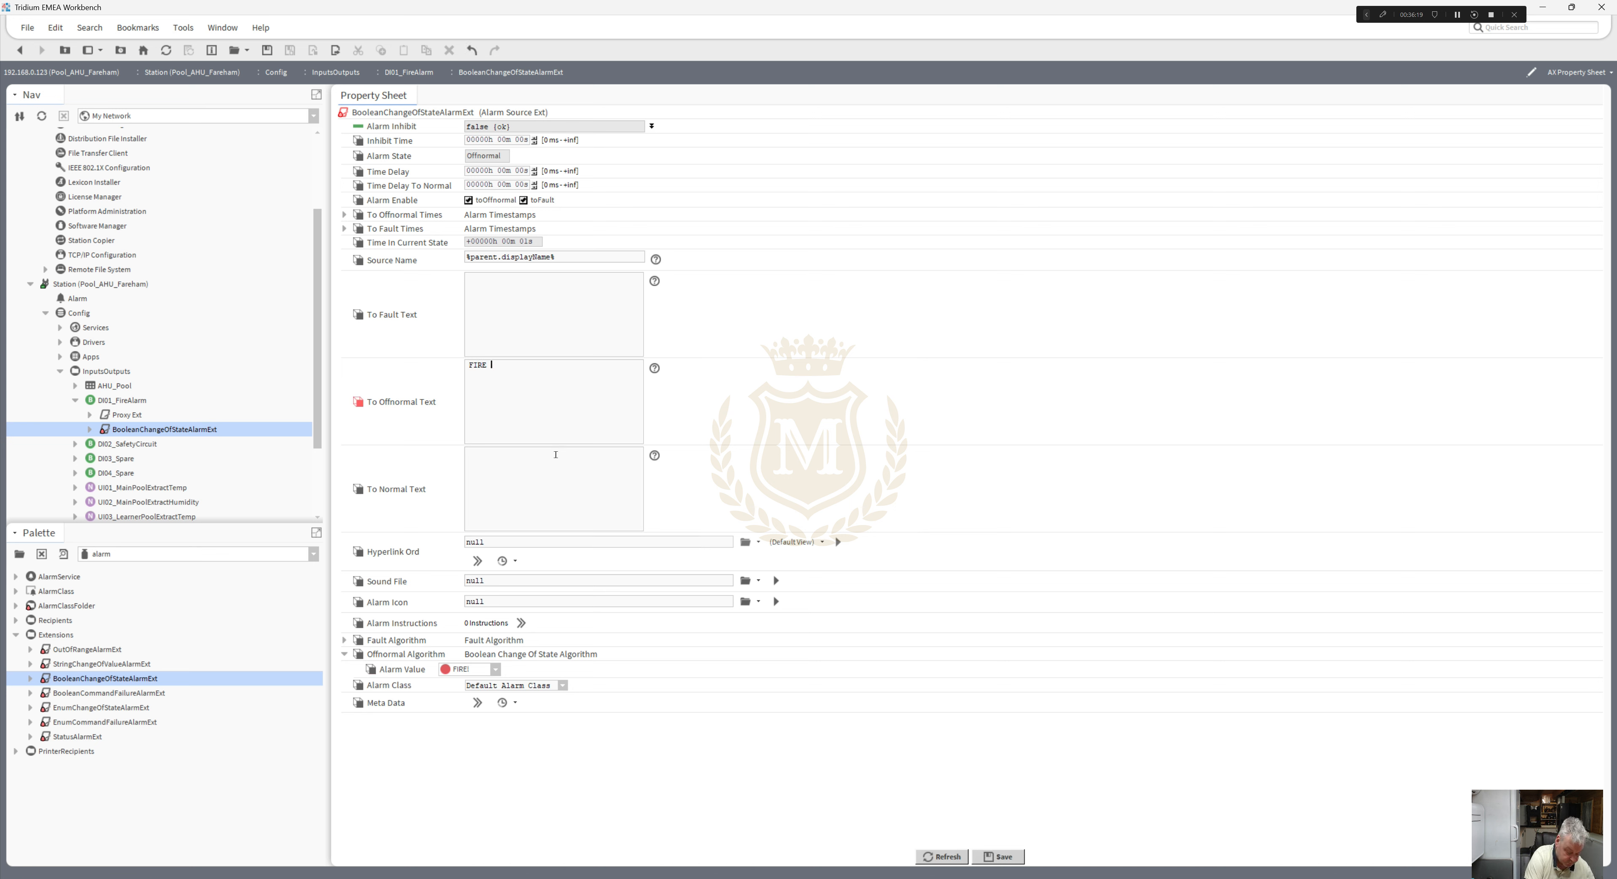
text(ALARM!)
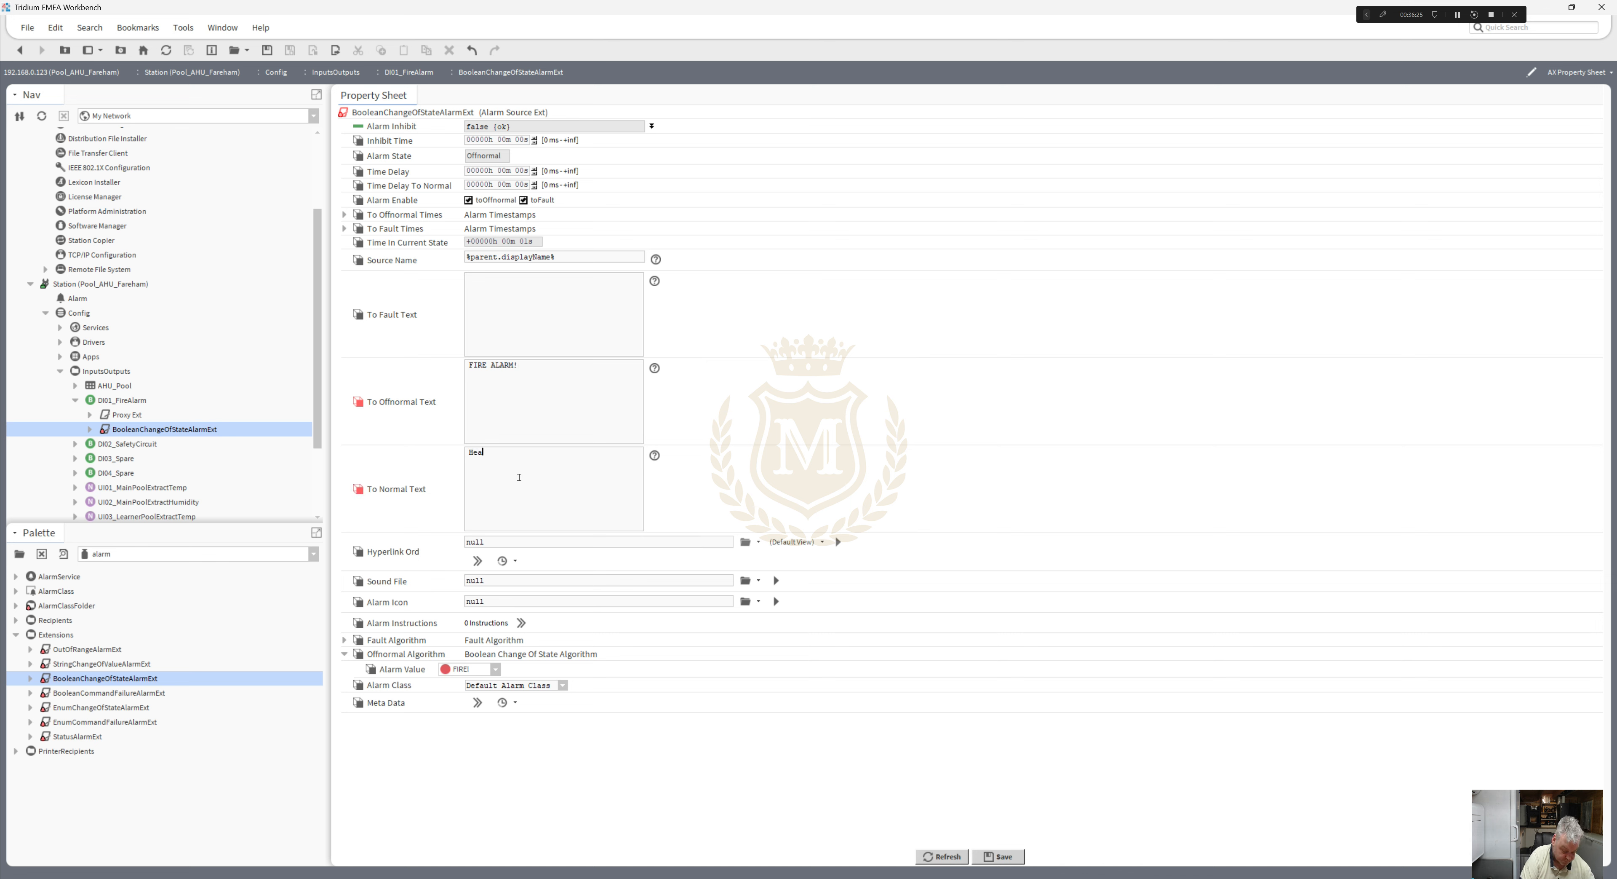
text(lthy)
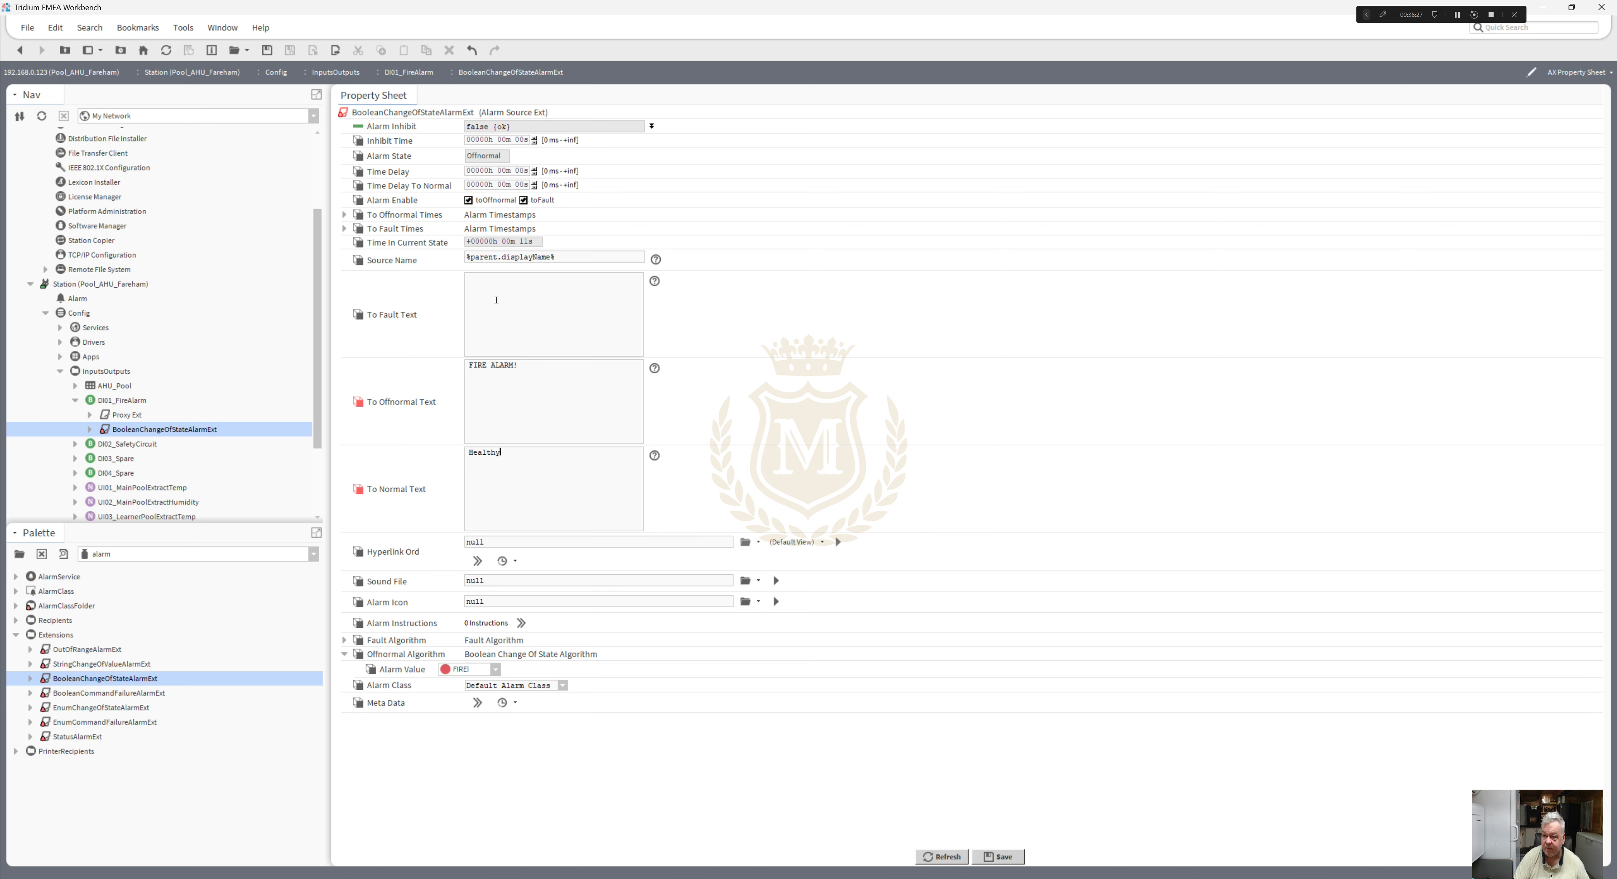
click(516, 316)
text(FAU)
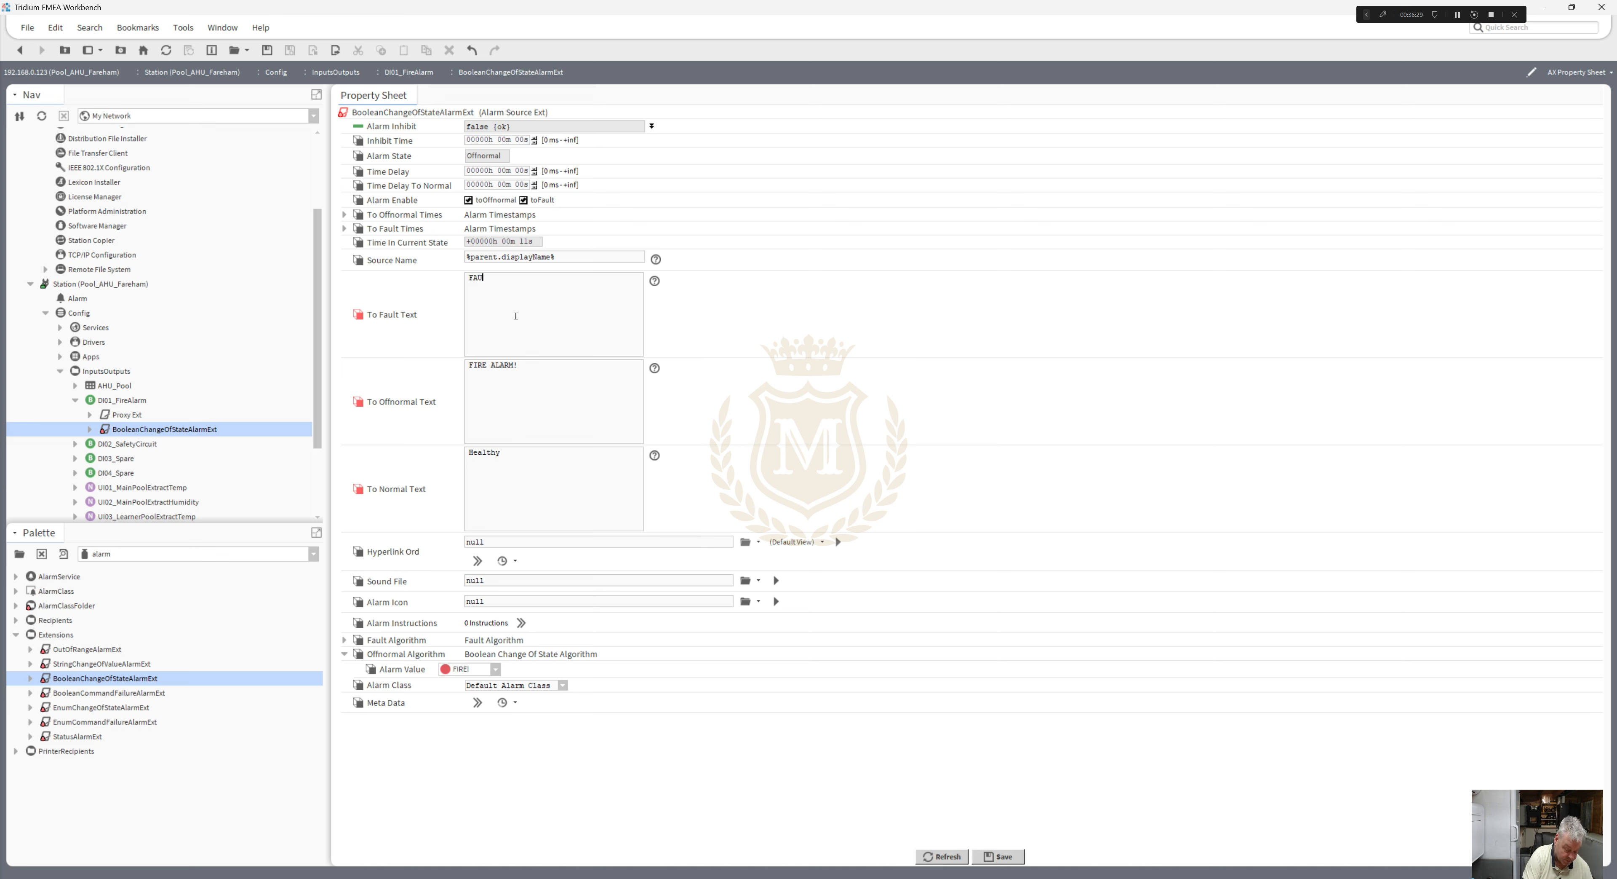
text(LT!)
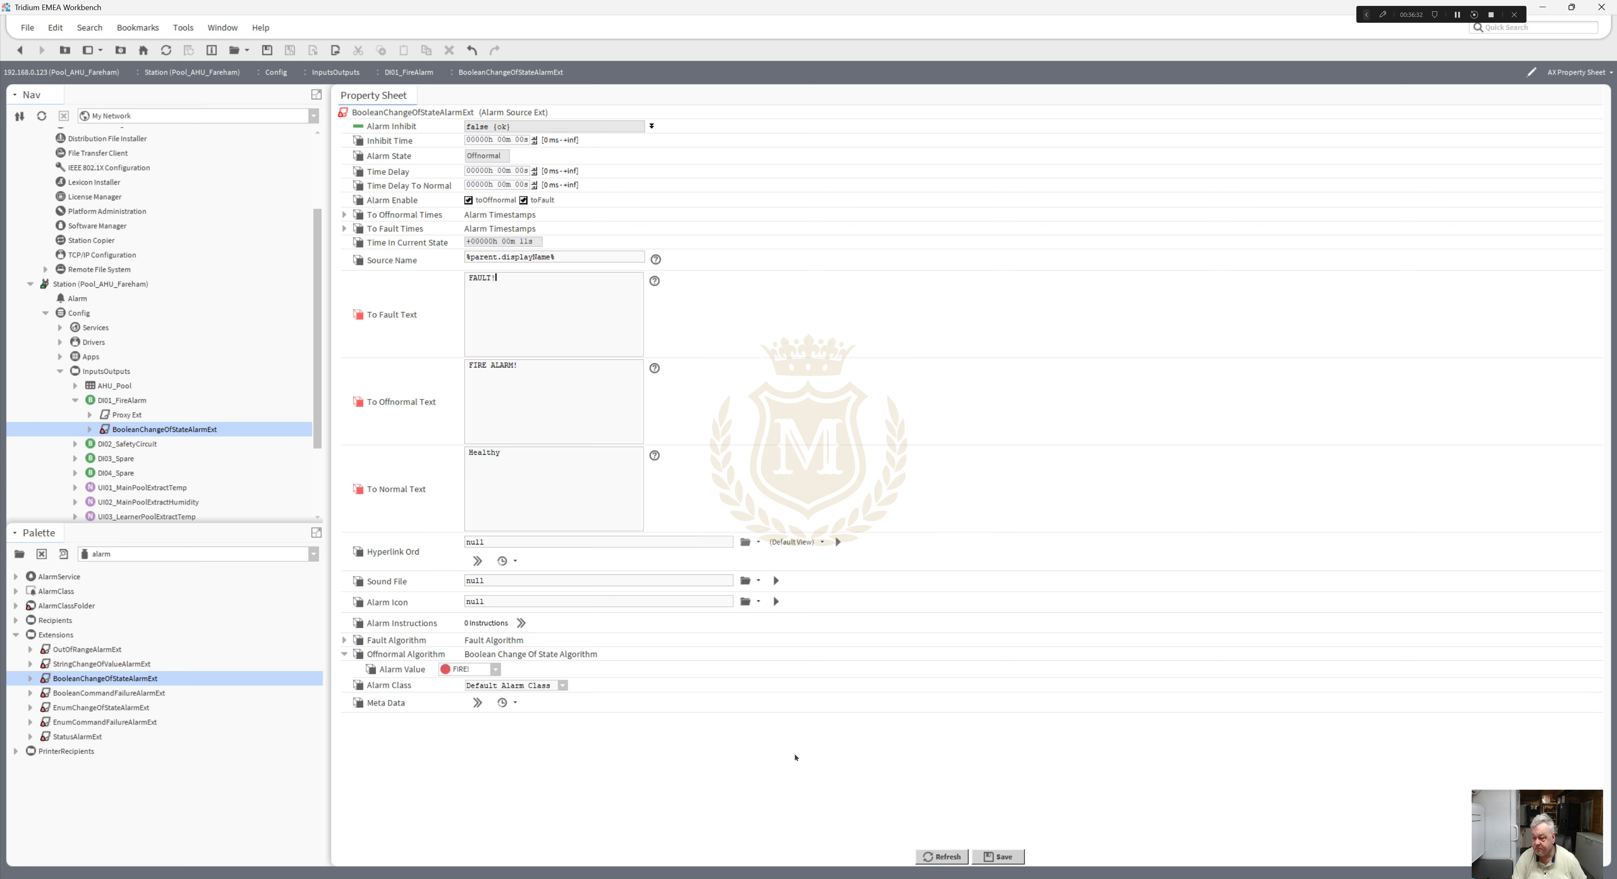
key(ctrl+s)
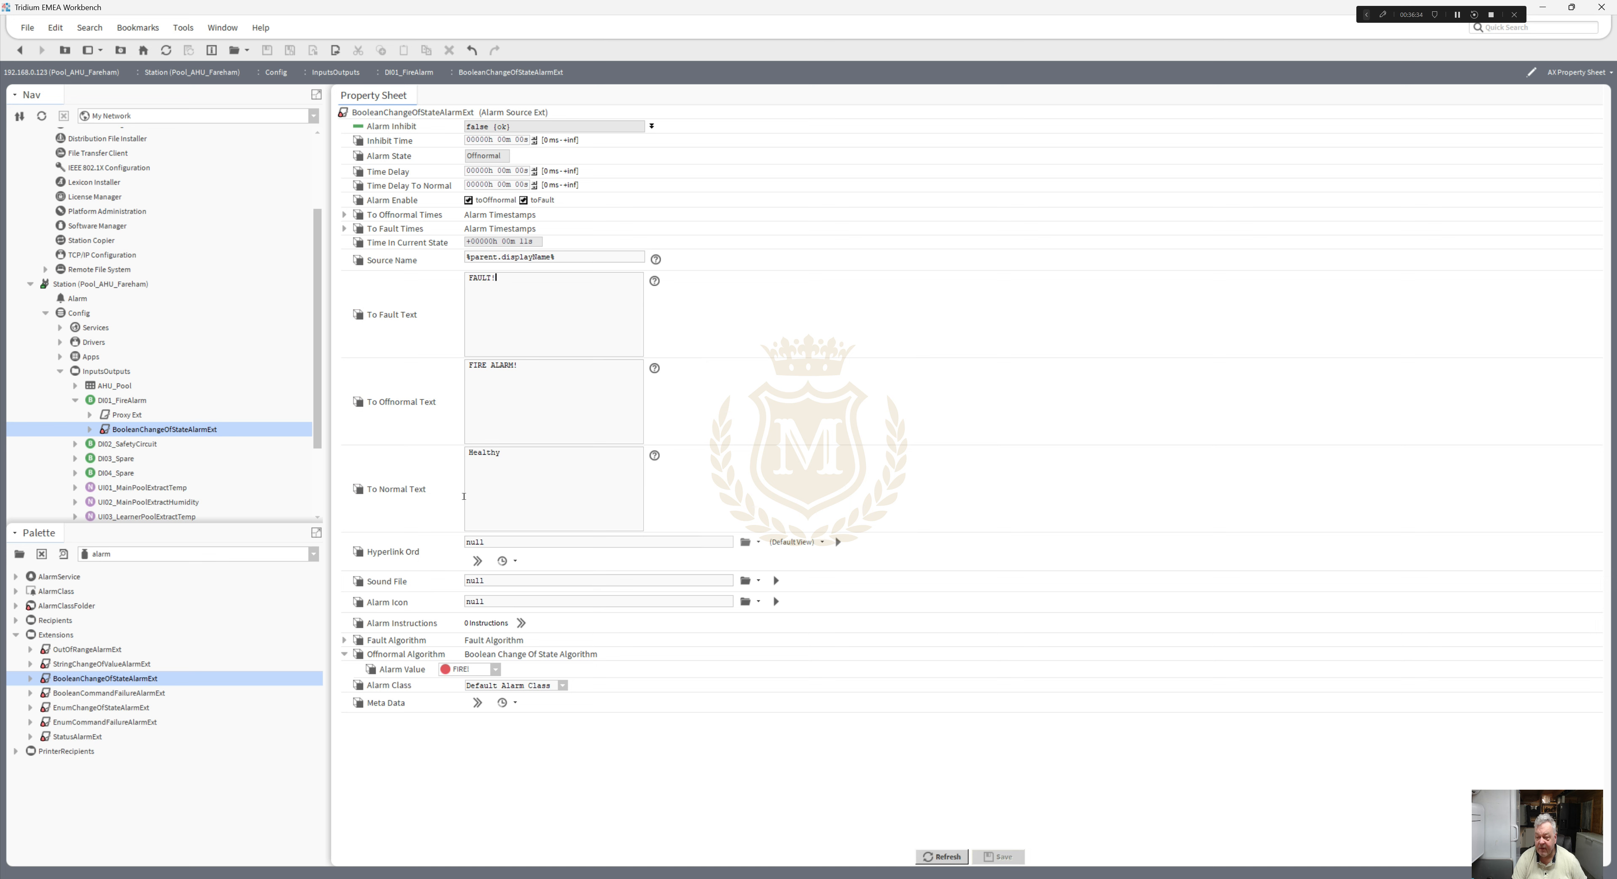
- Copy the BooleanChangeOfStateAlarmExt from DI01_FireAlarm to DI02_SafetyCircuit, keeping its default name
right_click(131, 433)
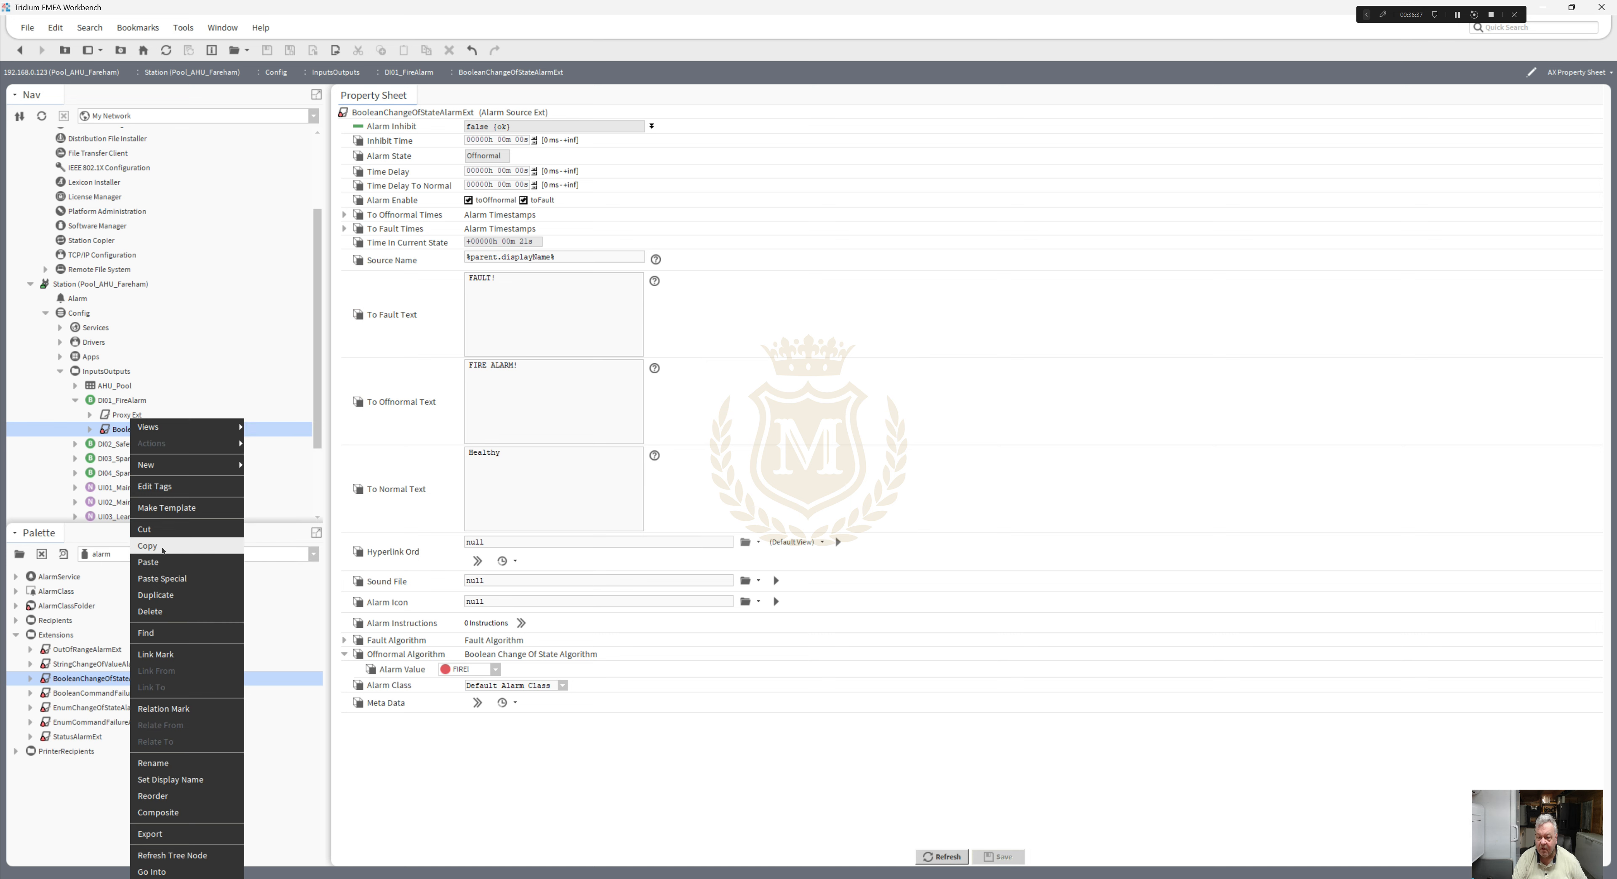
key(Escape)
right_click(141, 445)
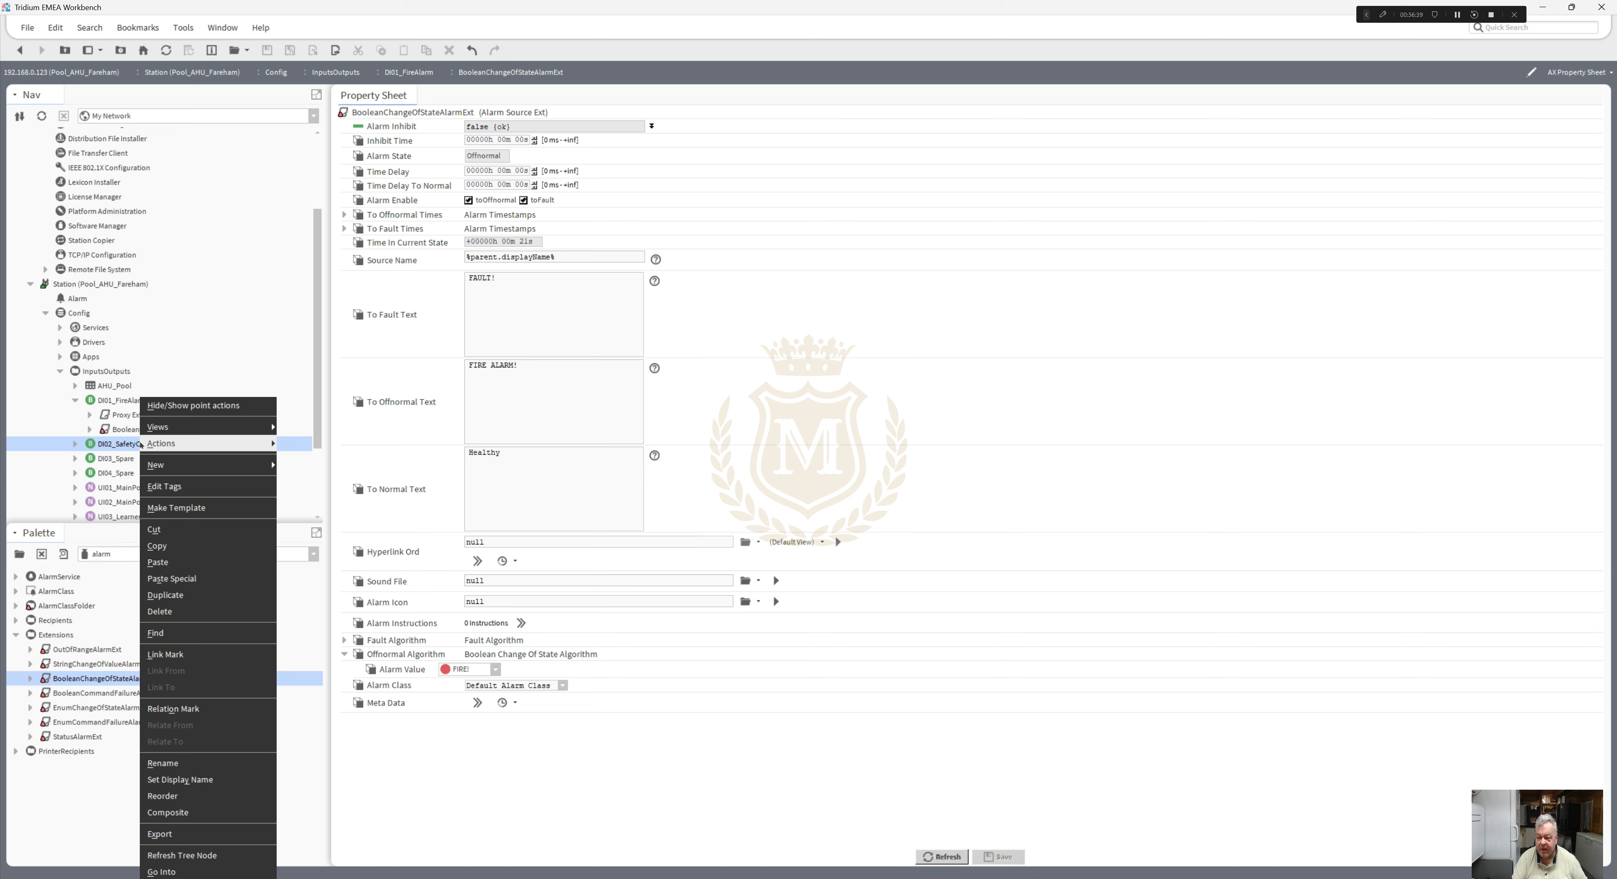
click(169, 552)
click(787, 460)
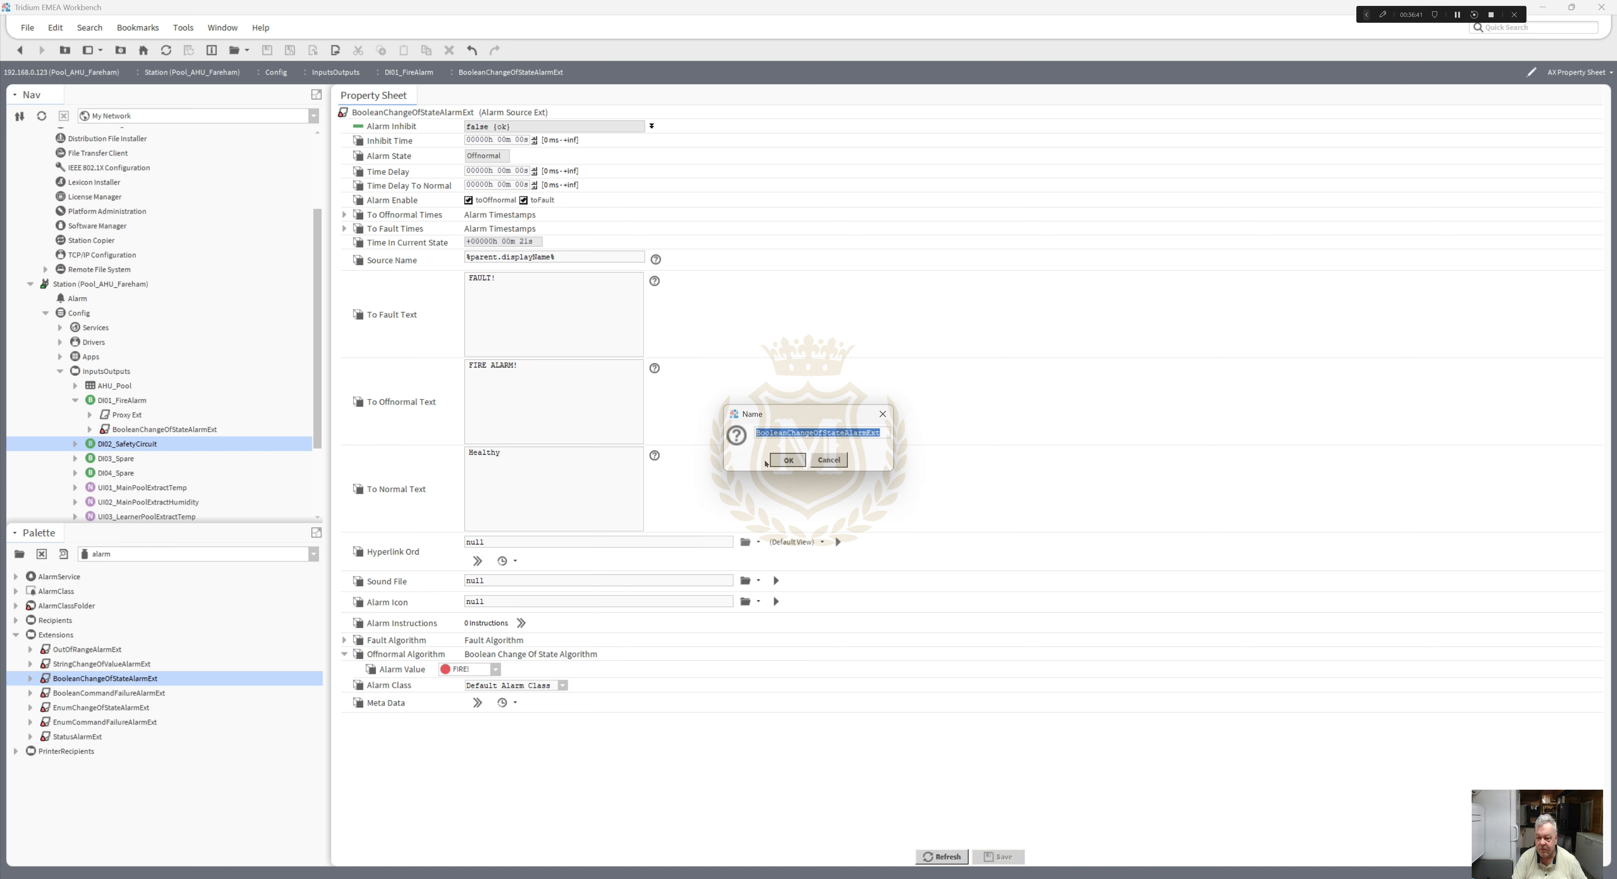
- Set the offnormal text of the alarm extension under DI02_SafetyCircuit to SAFETY ALARM! and save the change
click(76, 444)
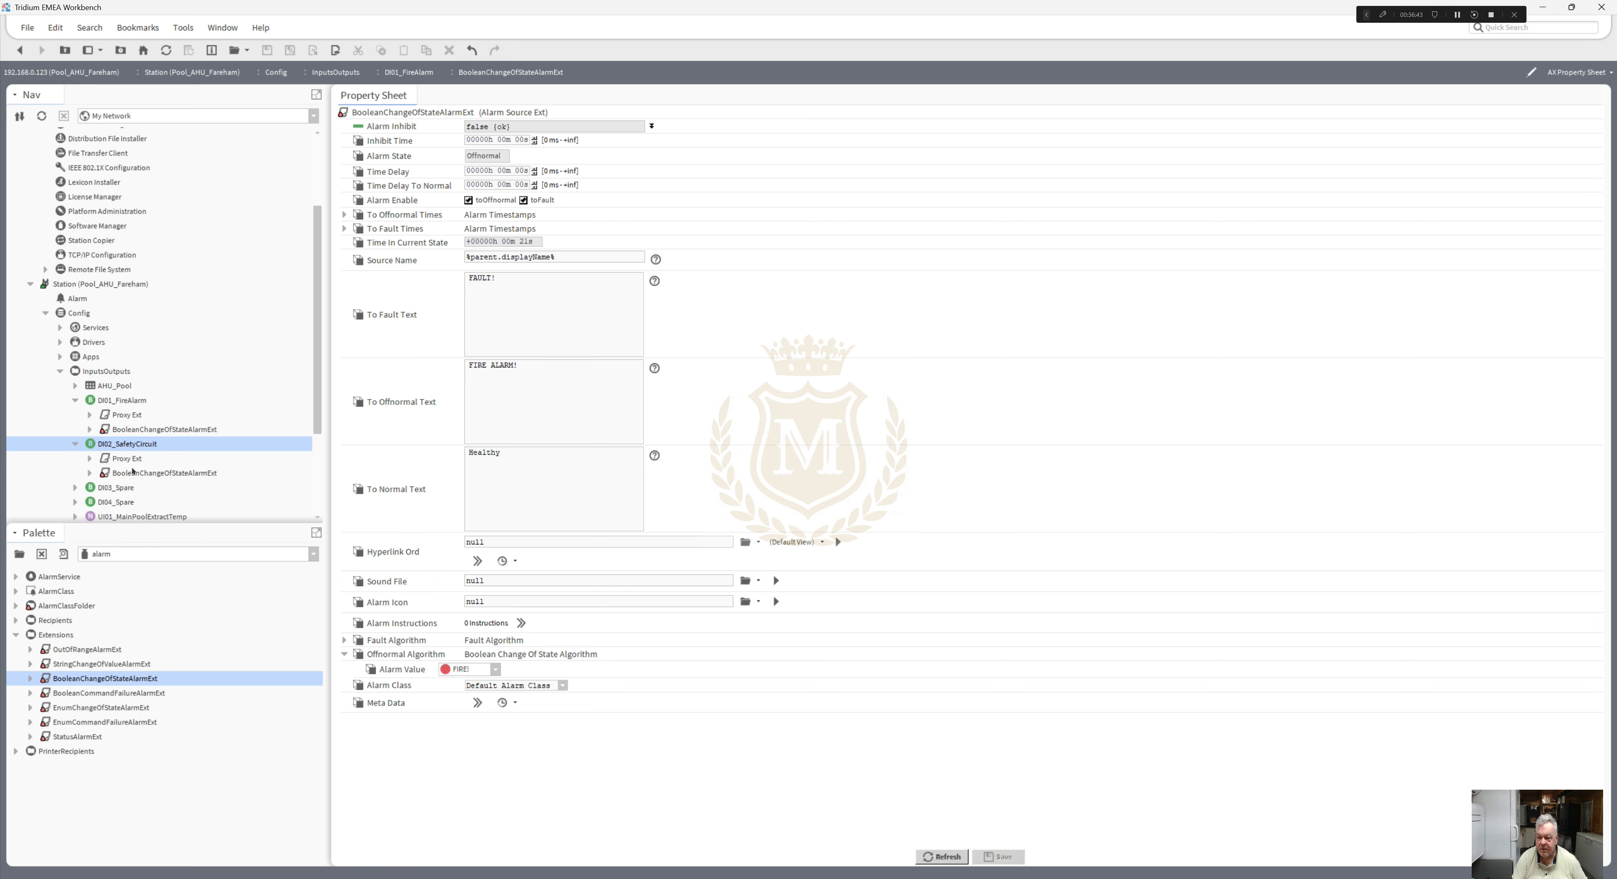
double_click(309, 473)
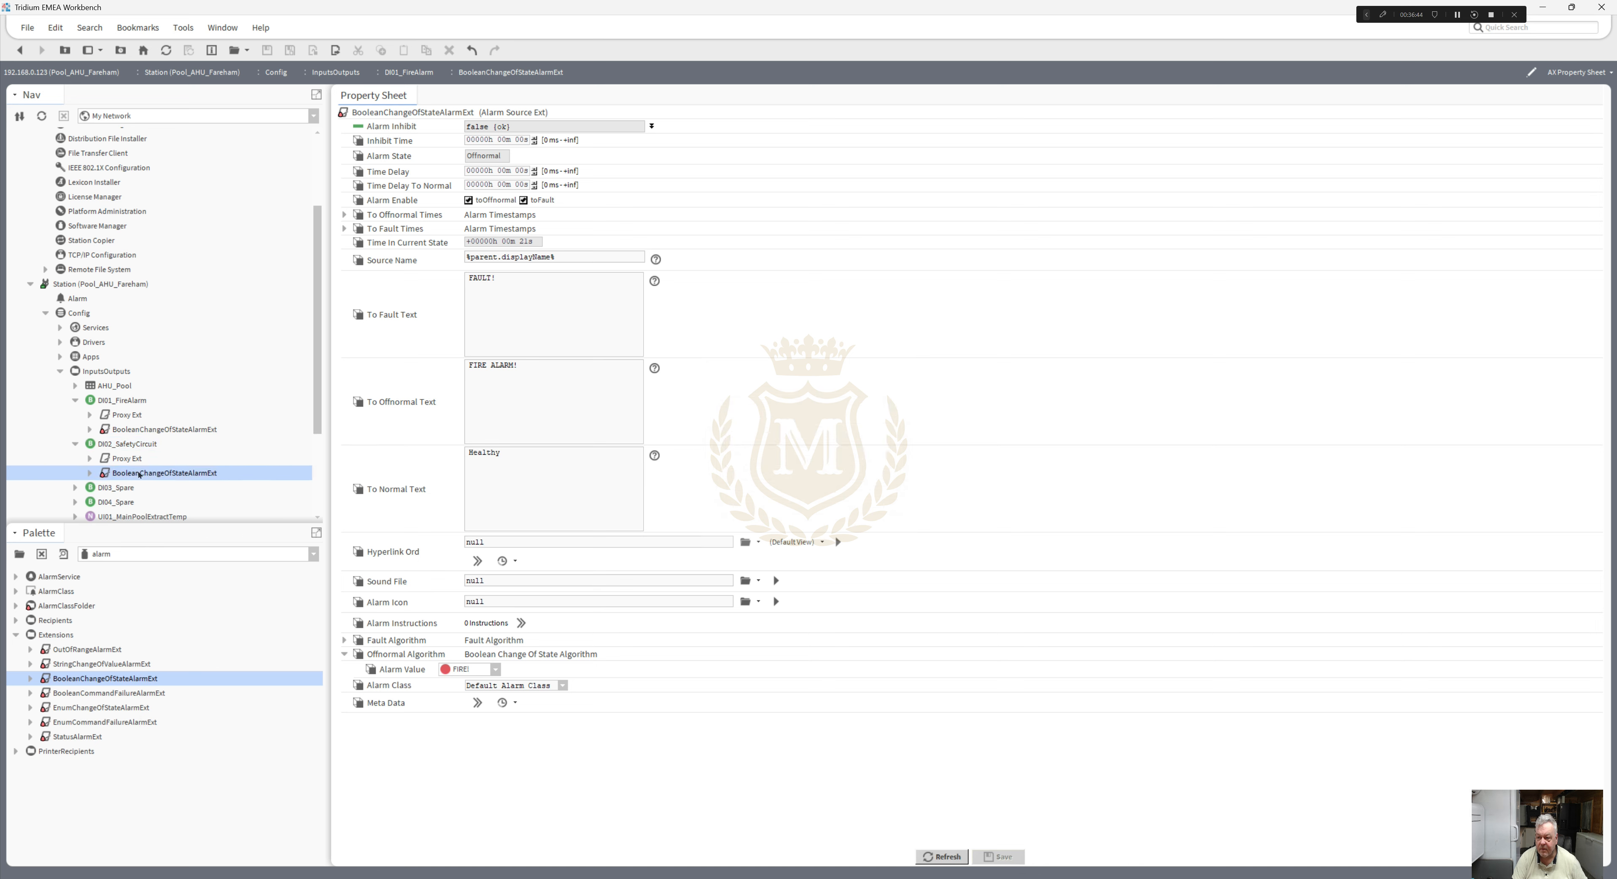
double_click(488, 365)
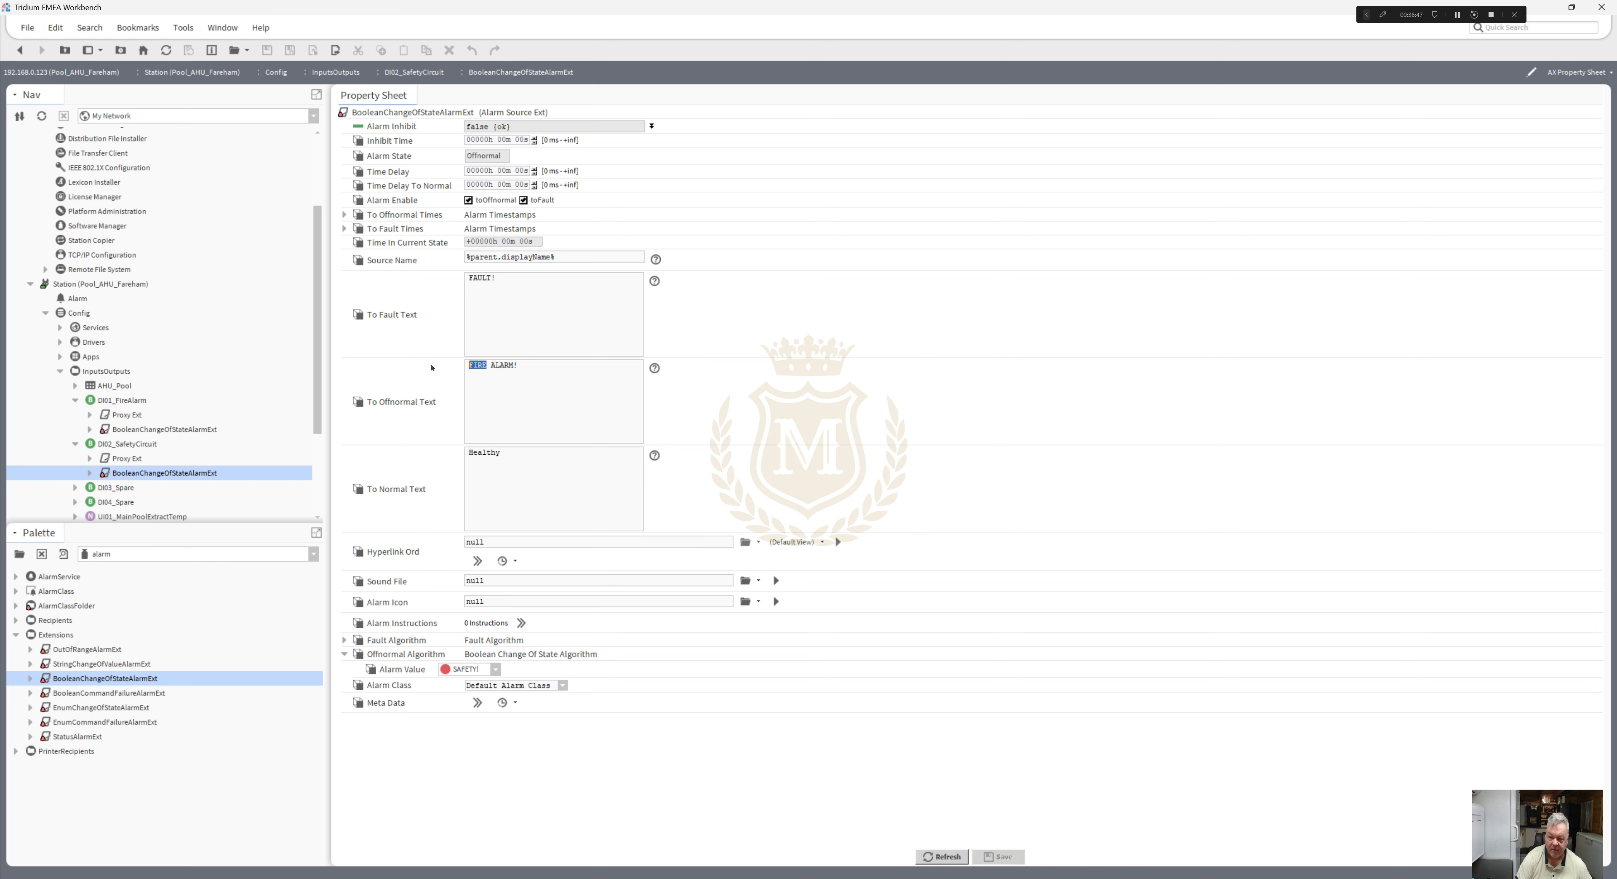
text(SAFETY)
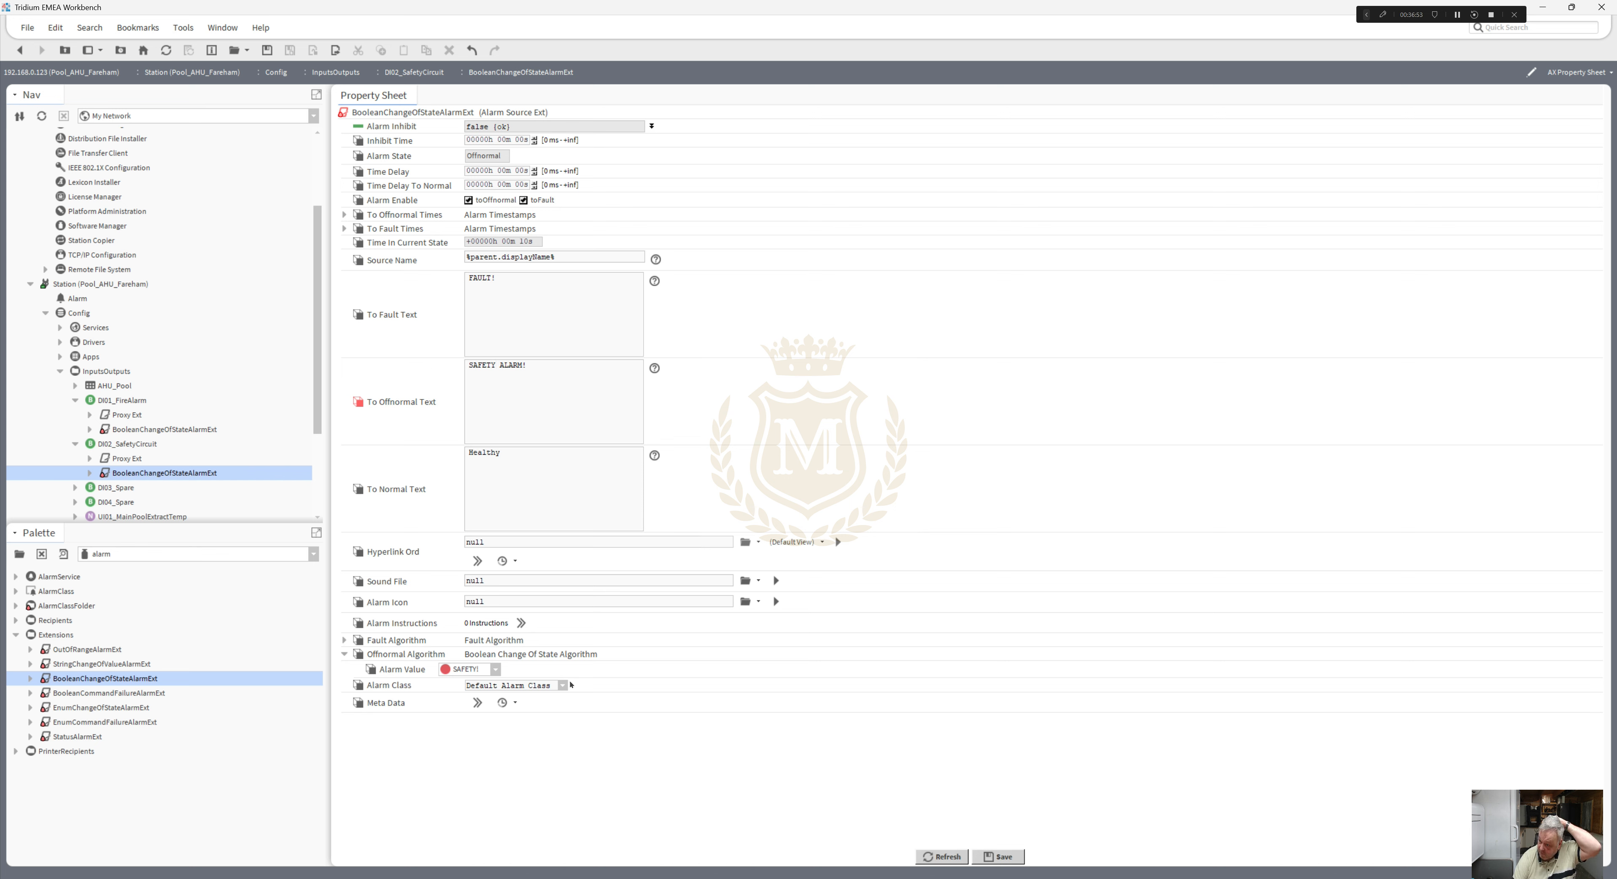
click(998, 857)
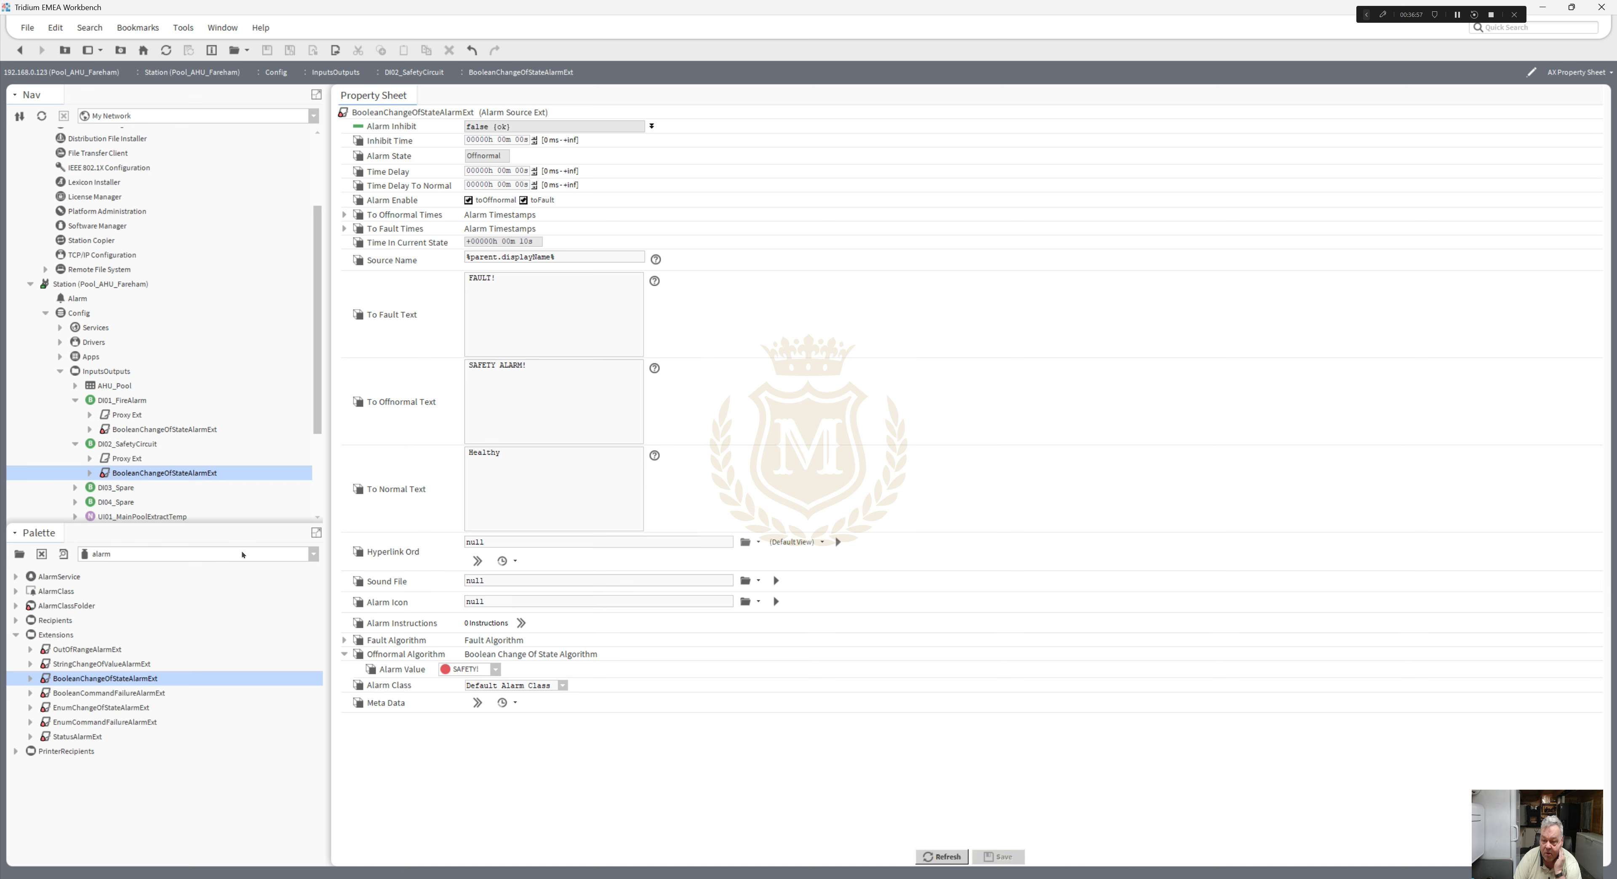
- Add a BooleanCov extension from the history palette to DI01_FireAlarm with its default name, and open its history configuration
click(313, 555)
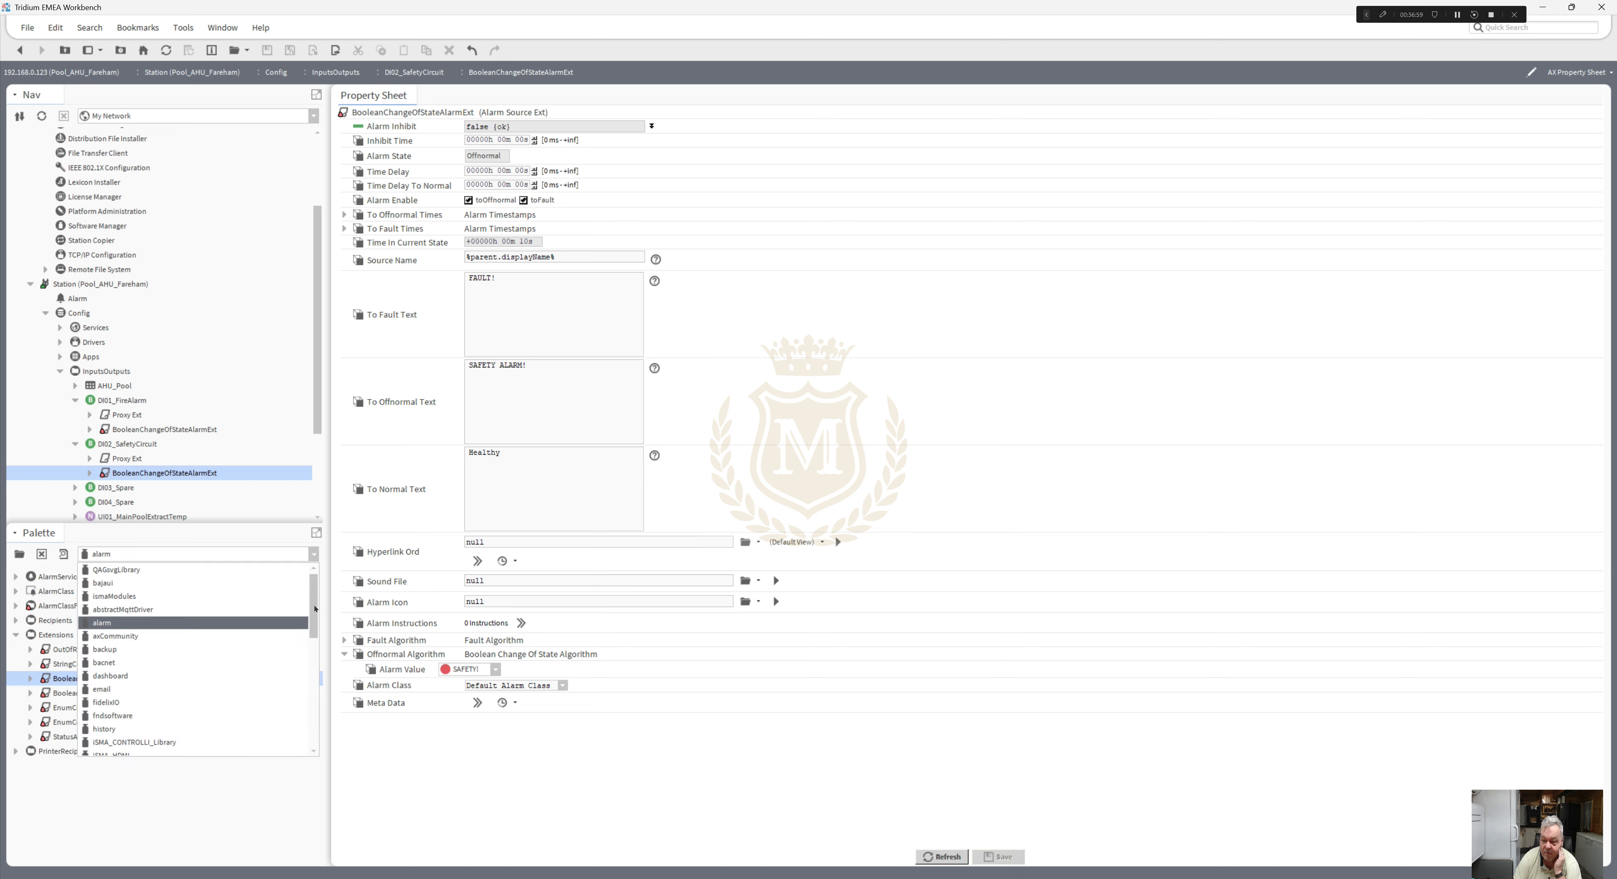
drag(316, 609, 315, 628)
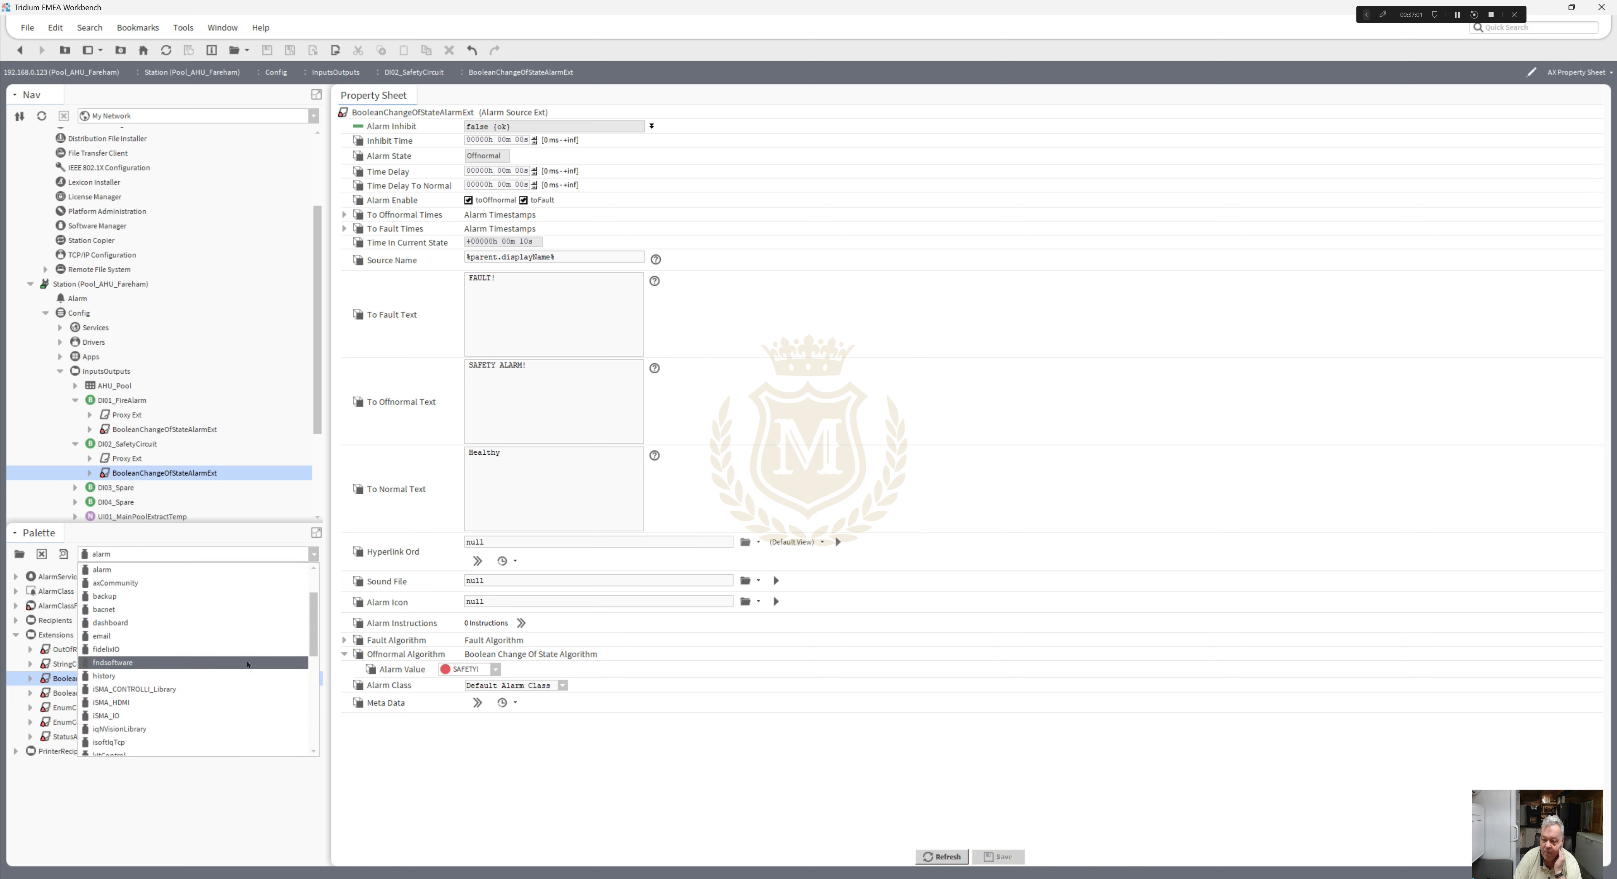
click(243, 676)
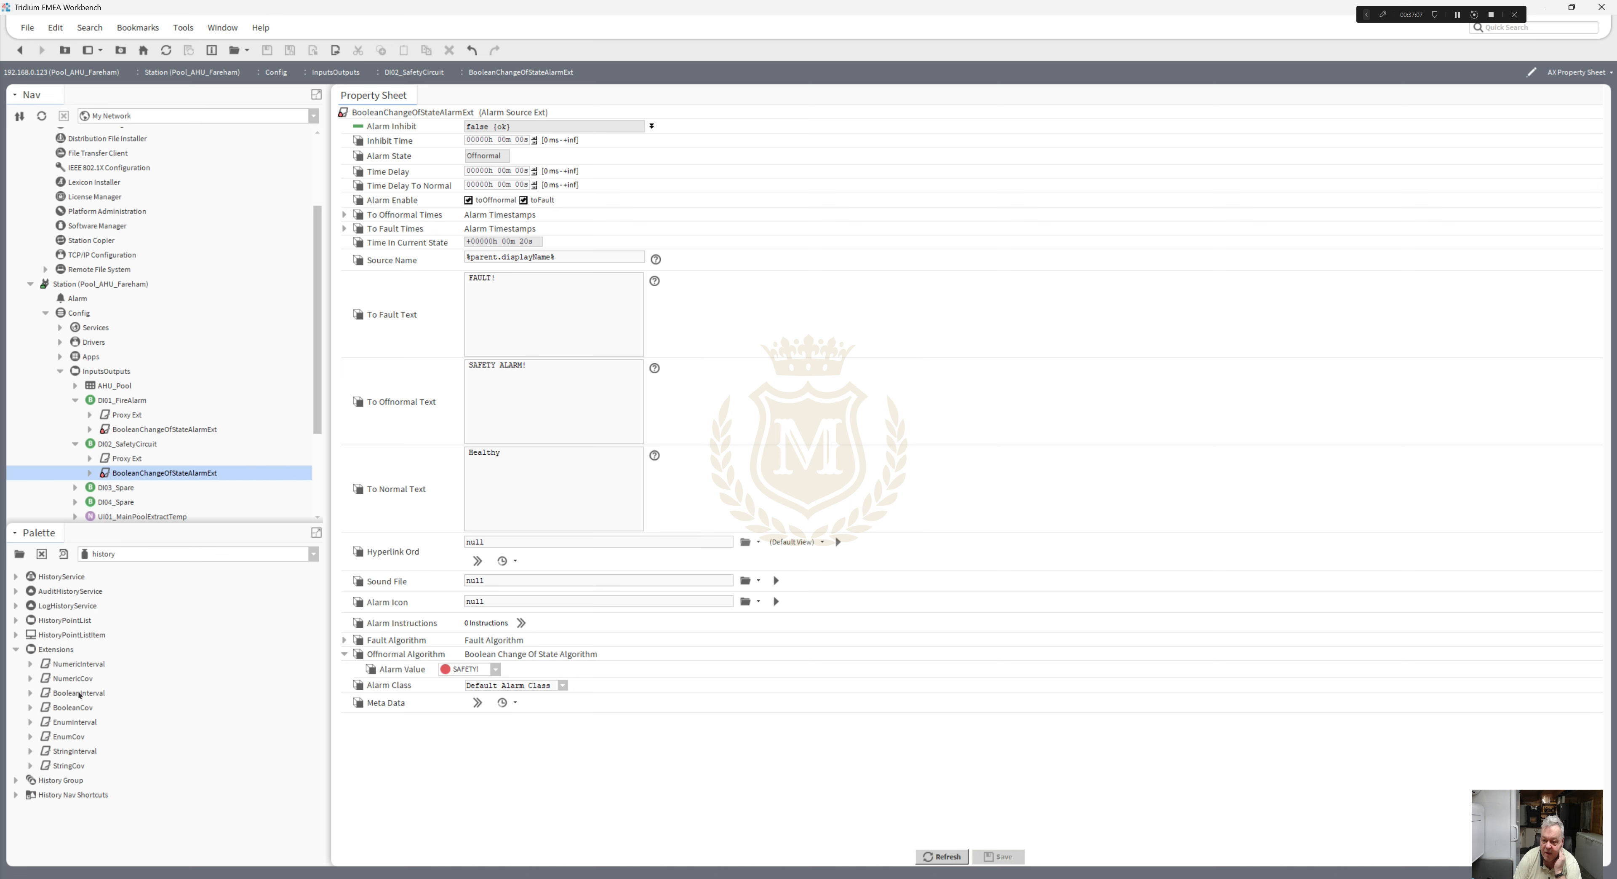
drag(73, 707, 136, 405)
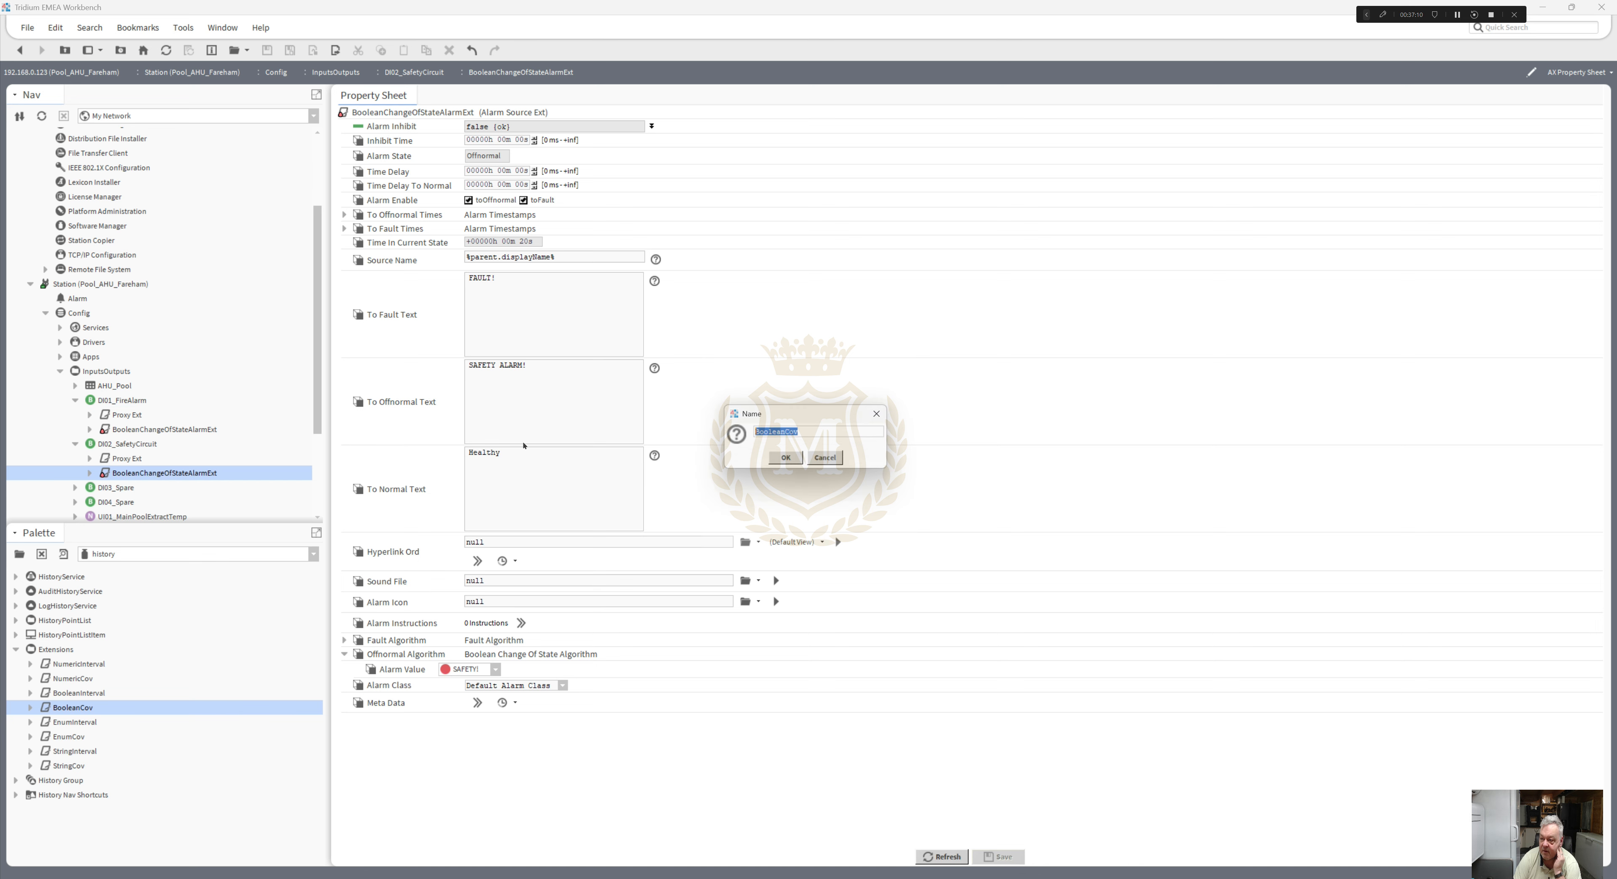
click(788, 460)
double_click(123, 444)
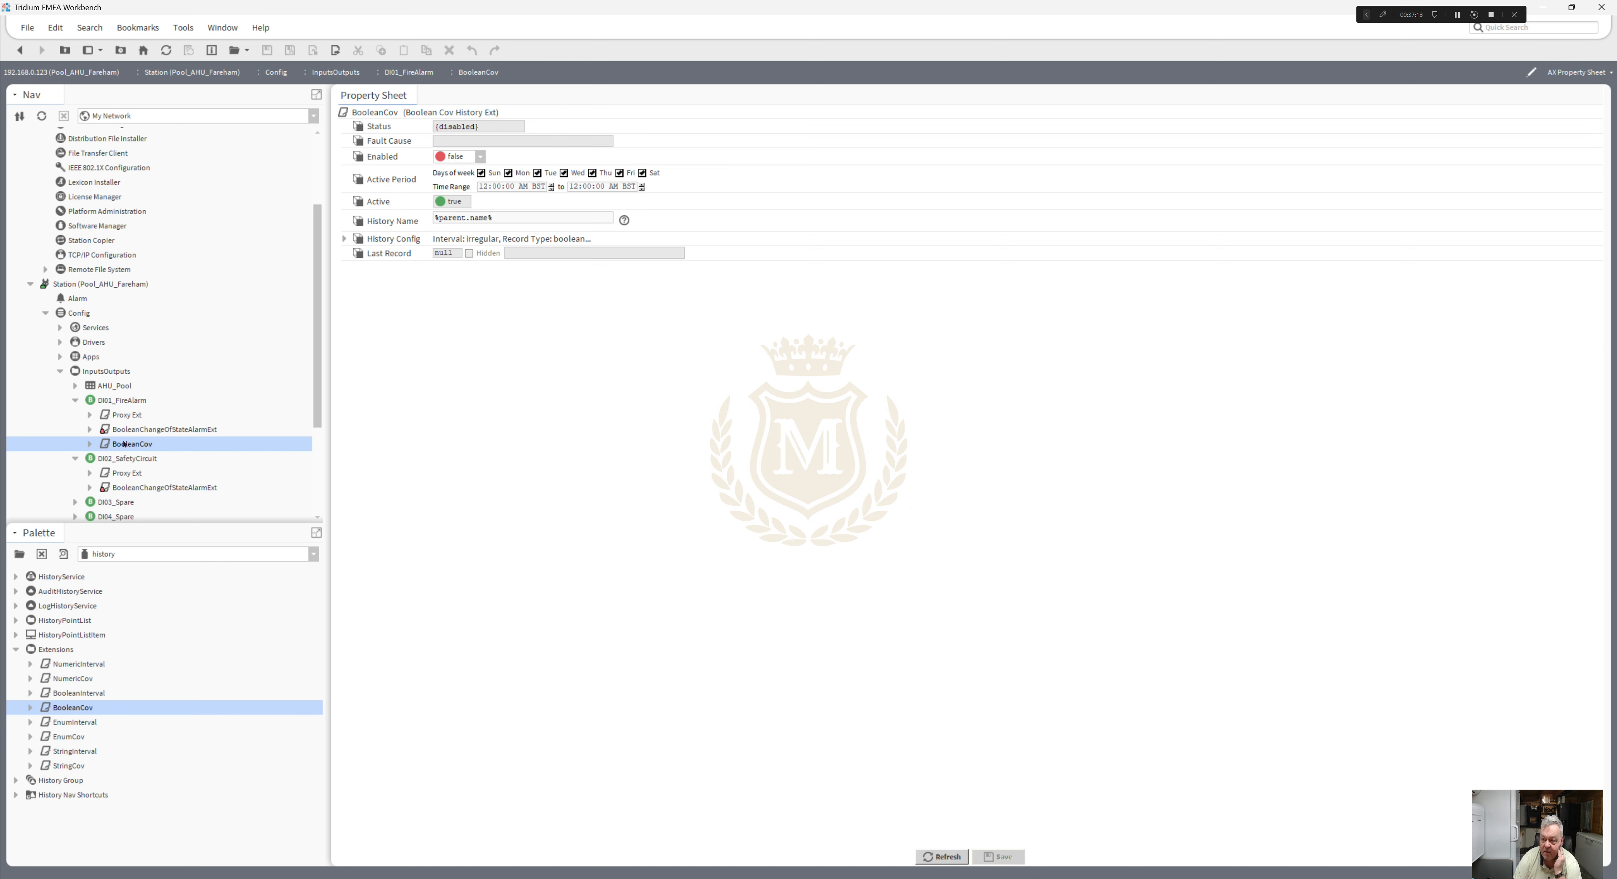
click(344, 238)
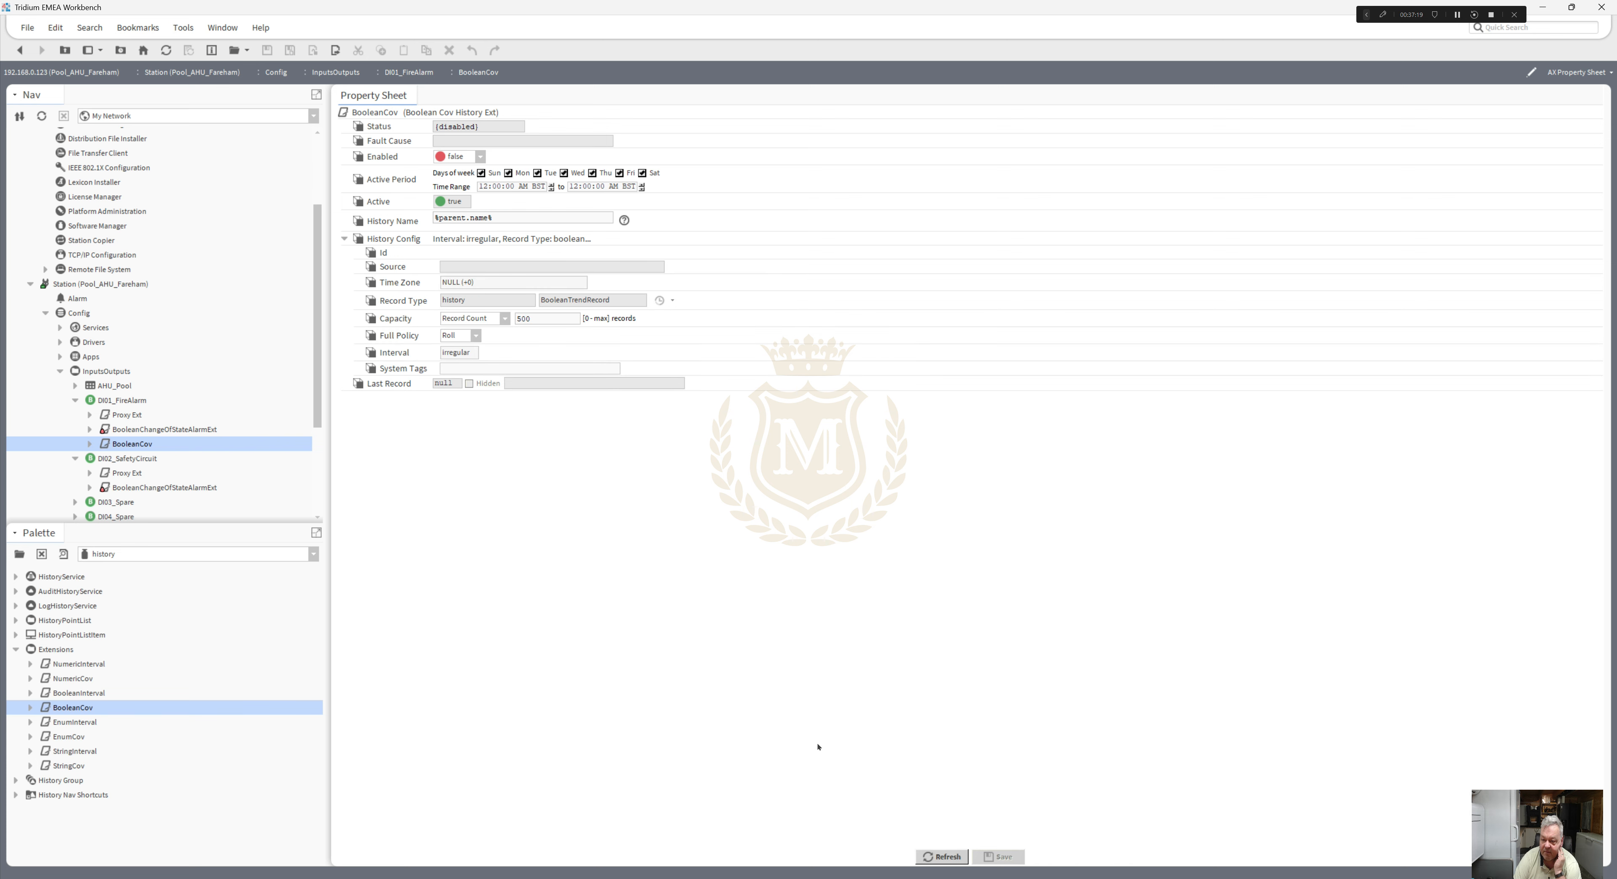
- Copy the BooleanCov history extension from DI01_FireAlarm to DI02_SafetyCircuit, keeping its default name
right_click(134, 444)
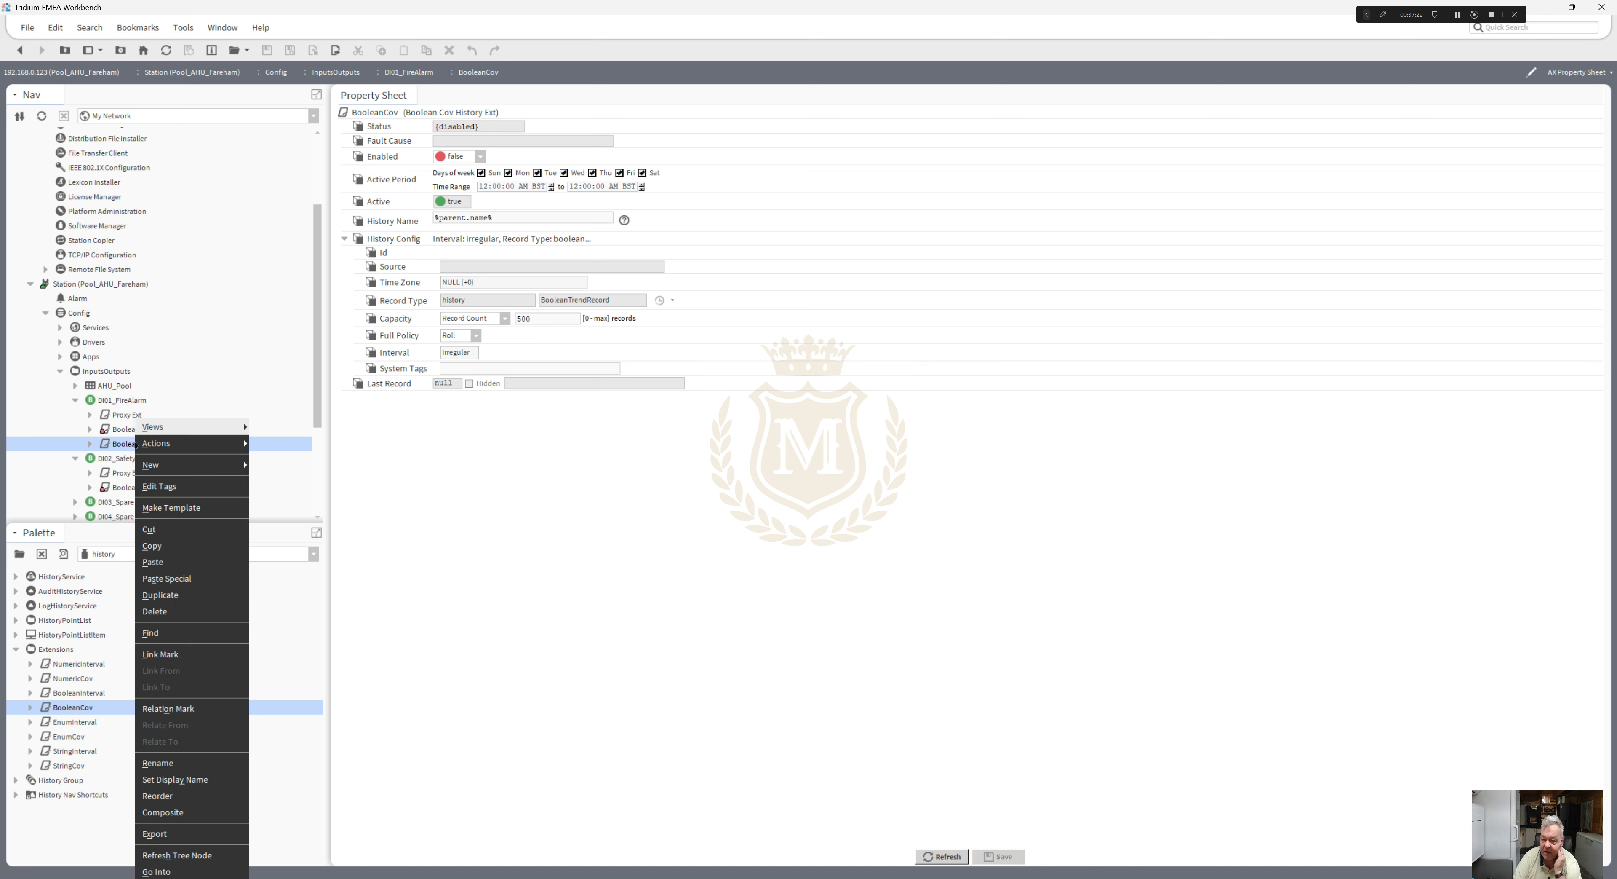
click(181, 545)
right_click(131, 460)
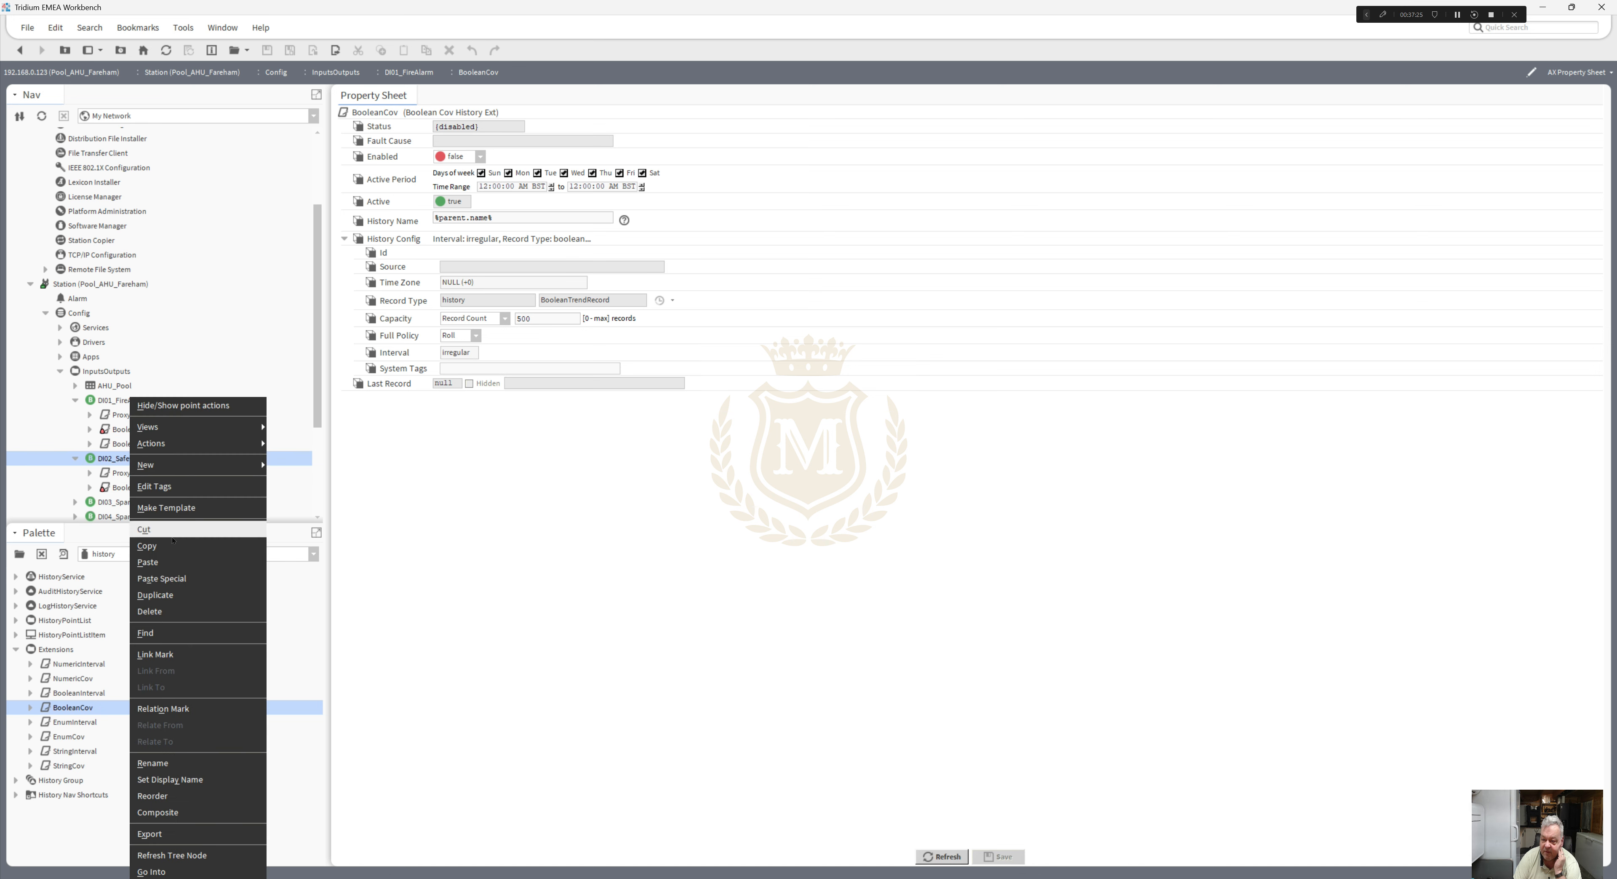
click(174, 559)
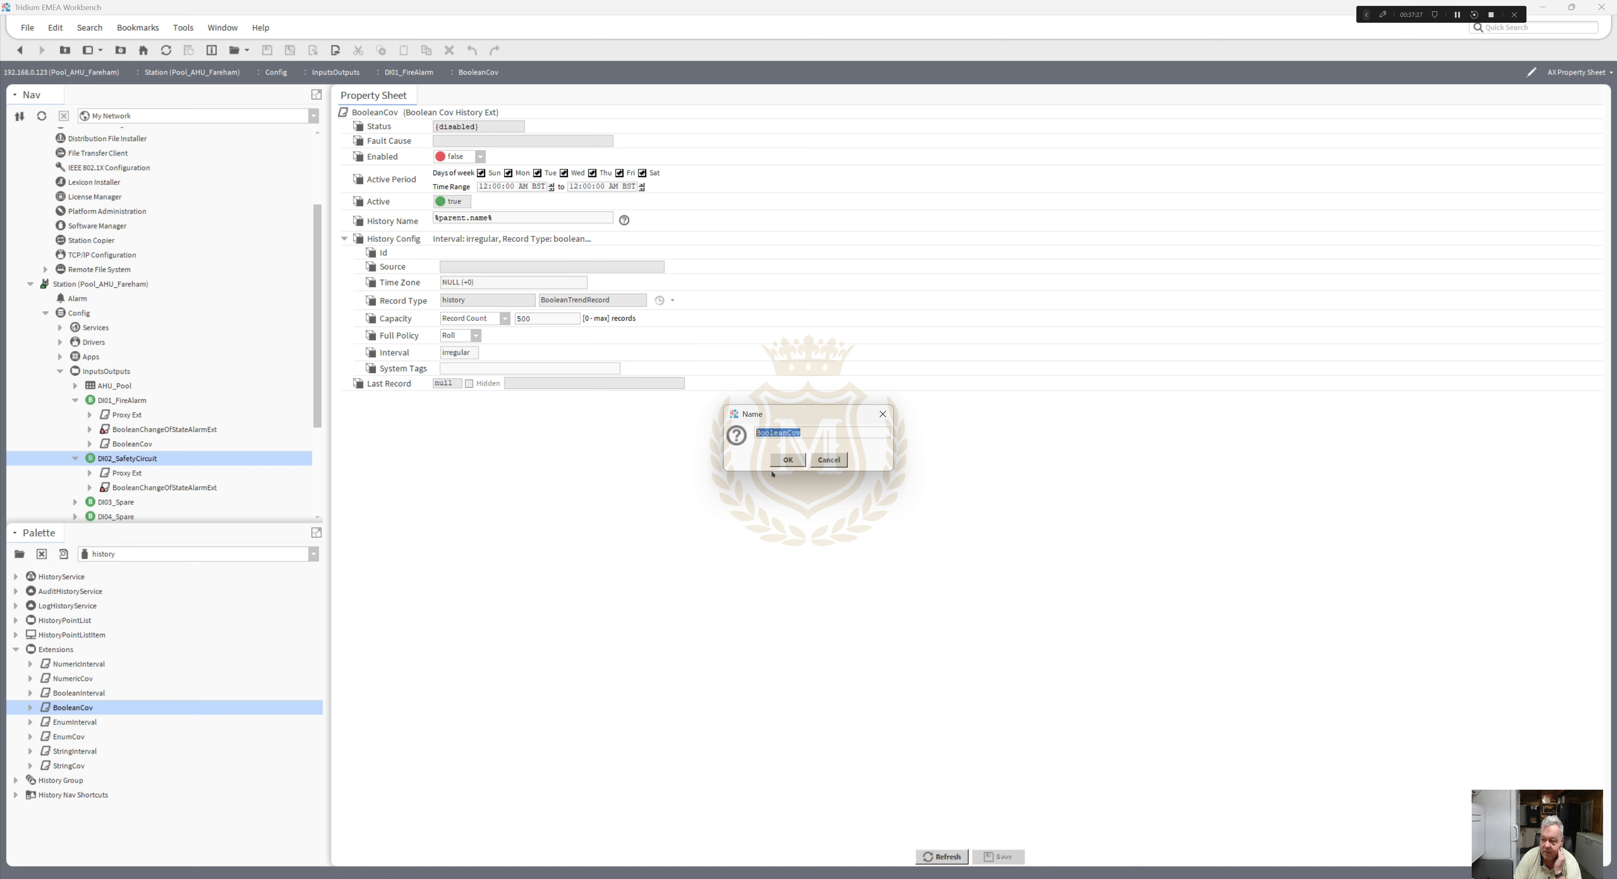
click(788, 460)
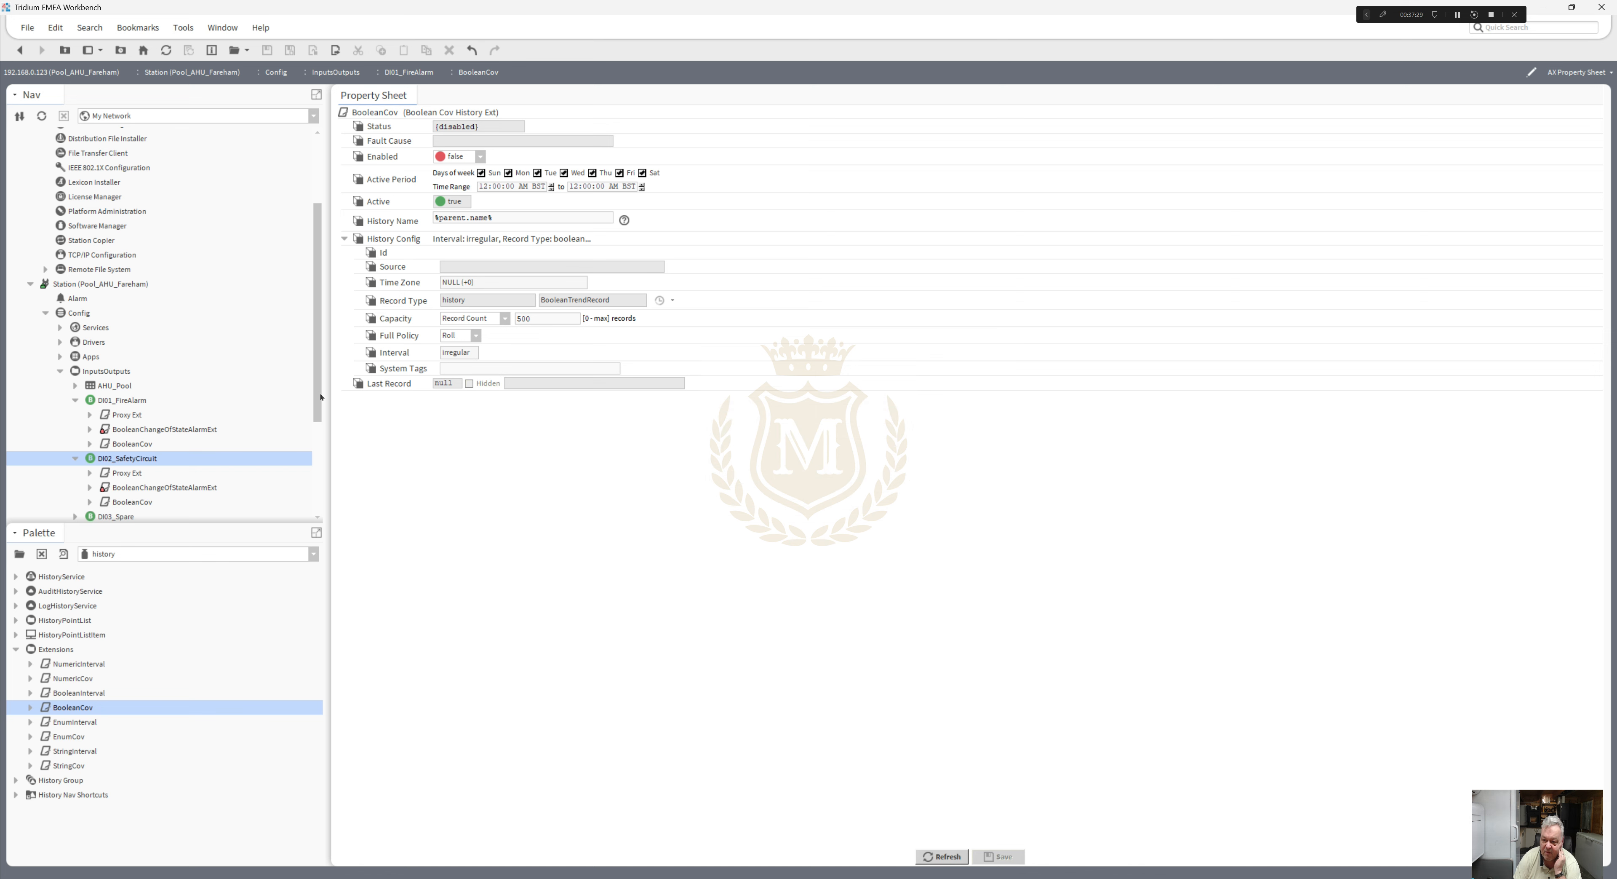
- Paste the copied BooleanCov history extension into UI06_AHU_Pool_Supply_Fan_Flow with its default name
drag(320, 397, 328, 486)
click(74, 459)
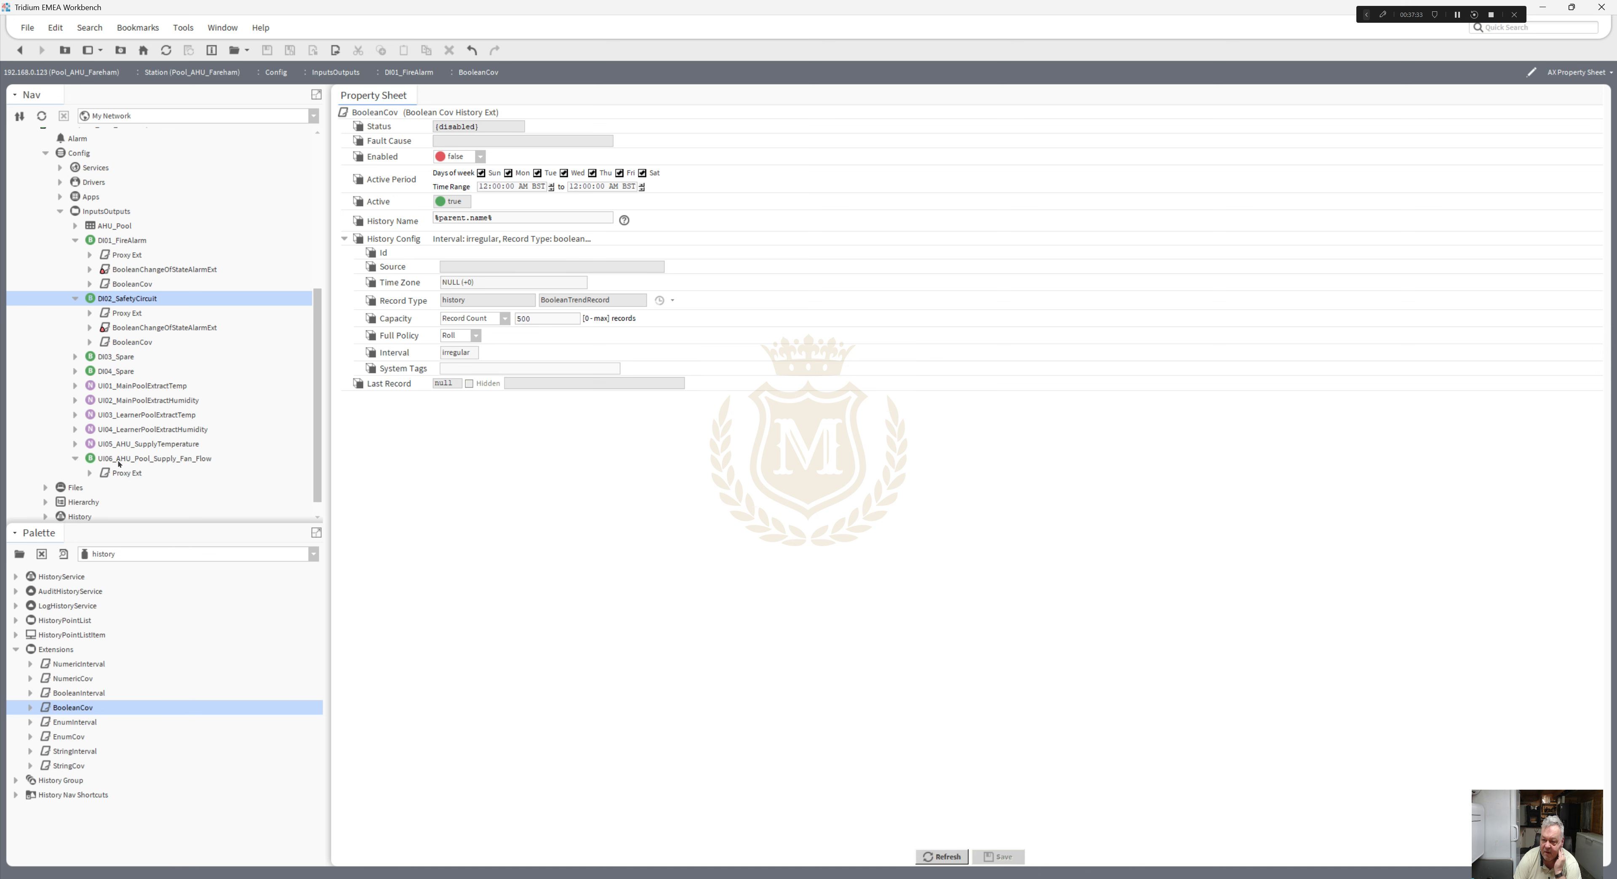
click(123, 458)
right_click(123, 458)
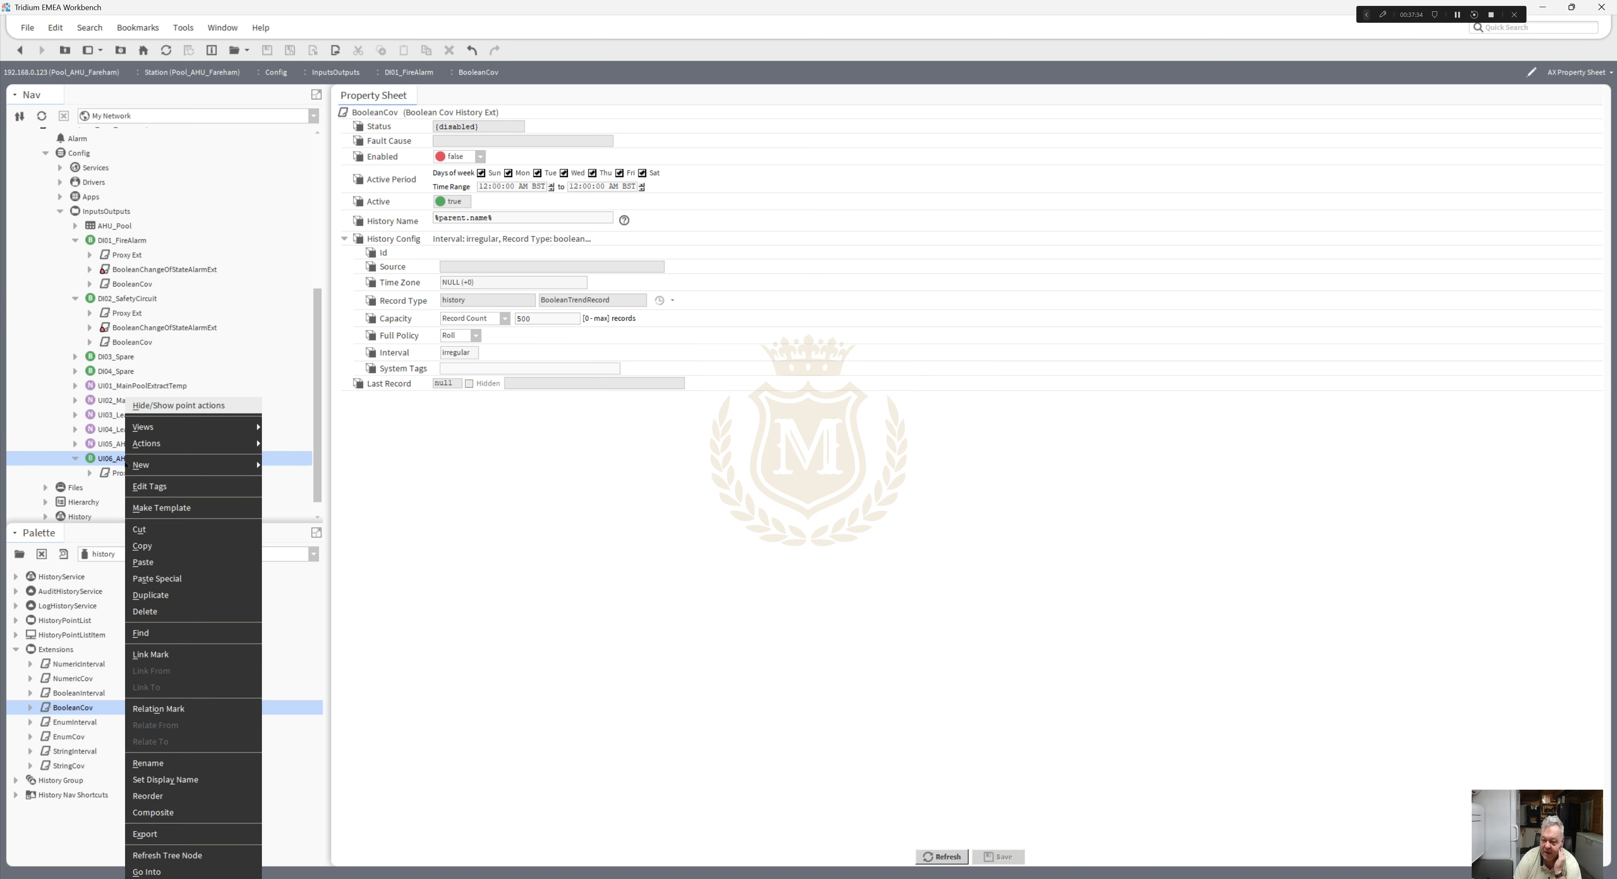
click(168, 563)
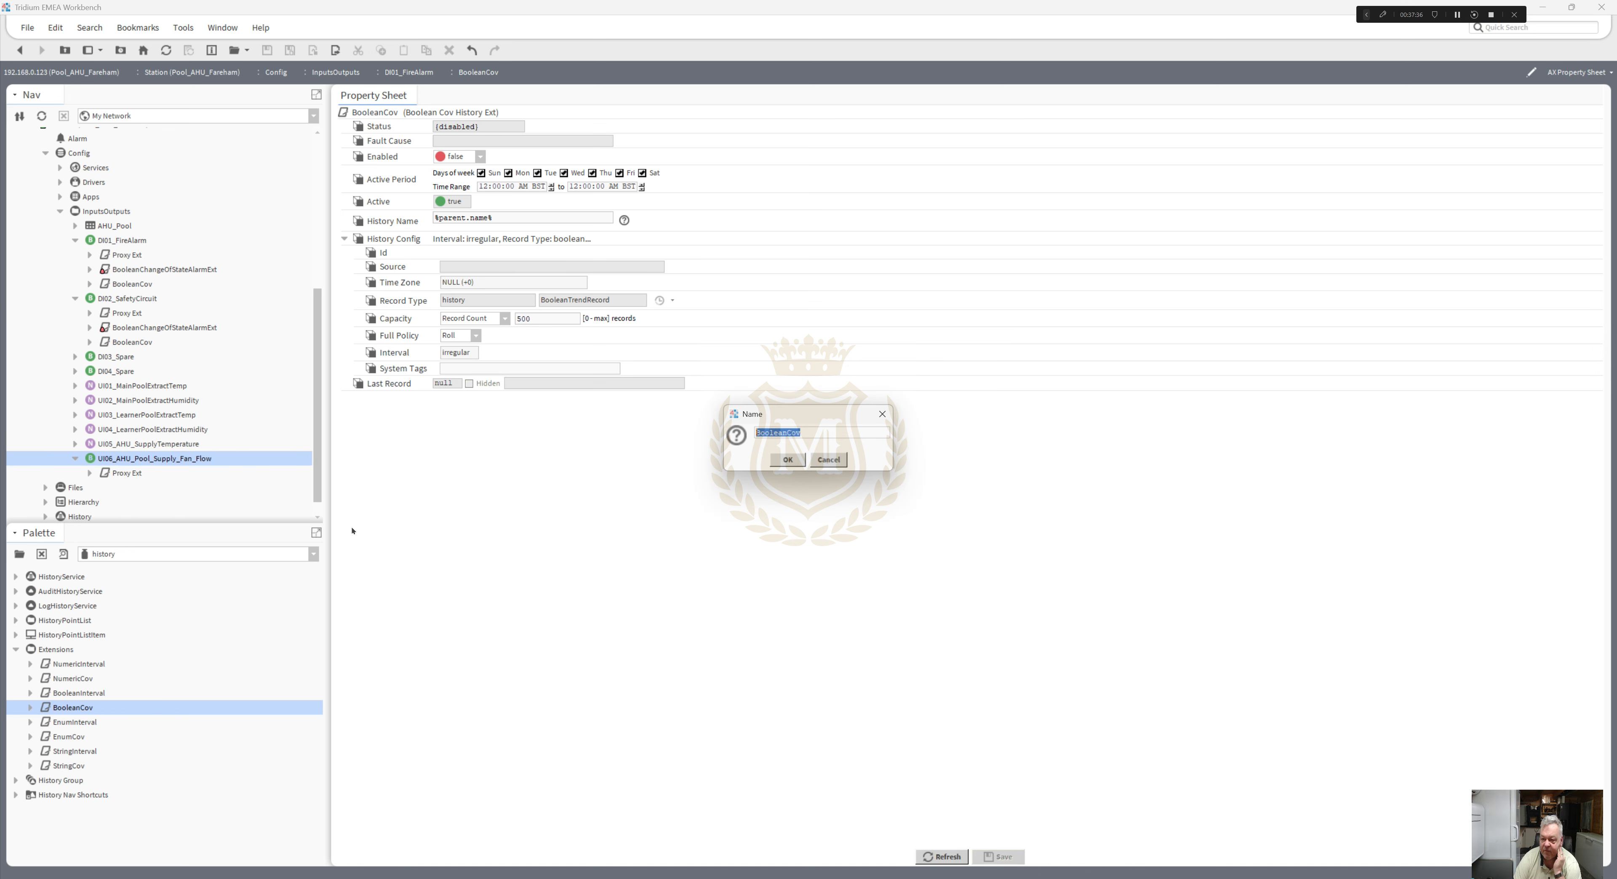
click(788, 460)
- Duplicate UI06_AHU_Pool_Supply_Fan_Flow on the InputsOutputs wire sheet and name the copy UI06_AHU_Pool_Supply_Fan_Fault
scroll(320, 479, down, 1)
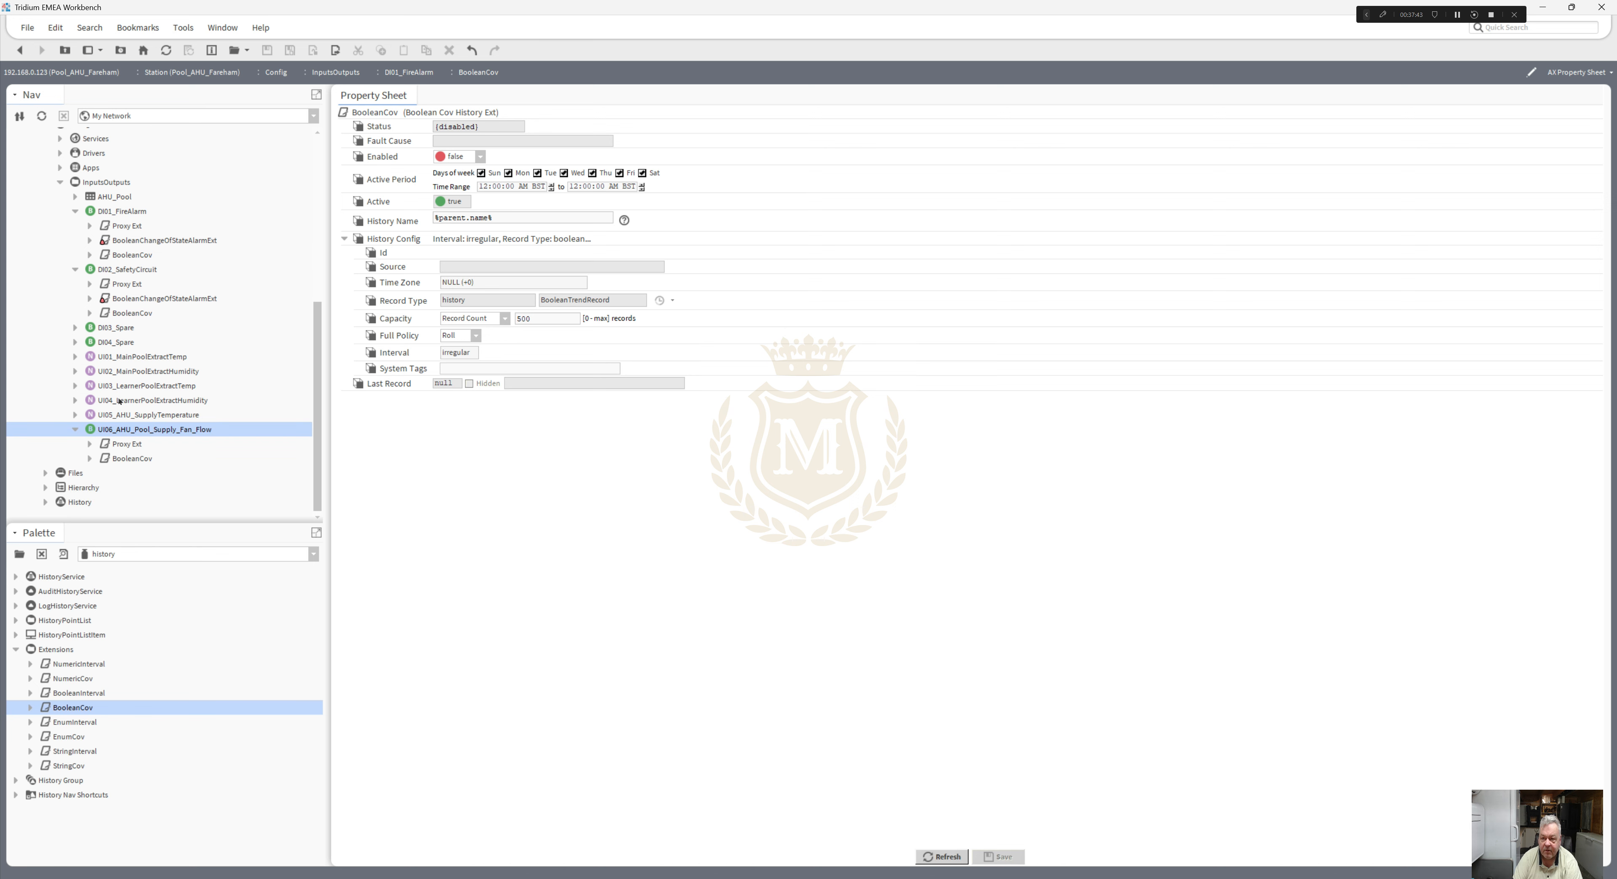
double_click(105, 183)
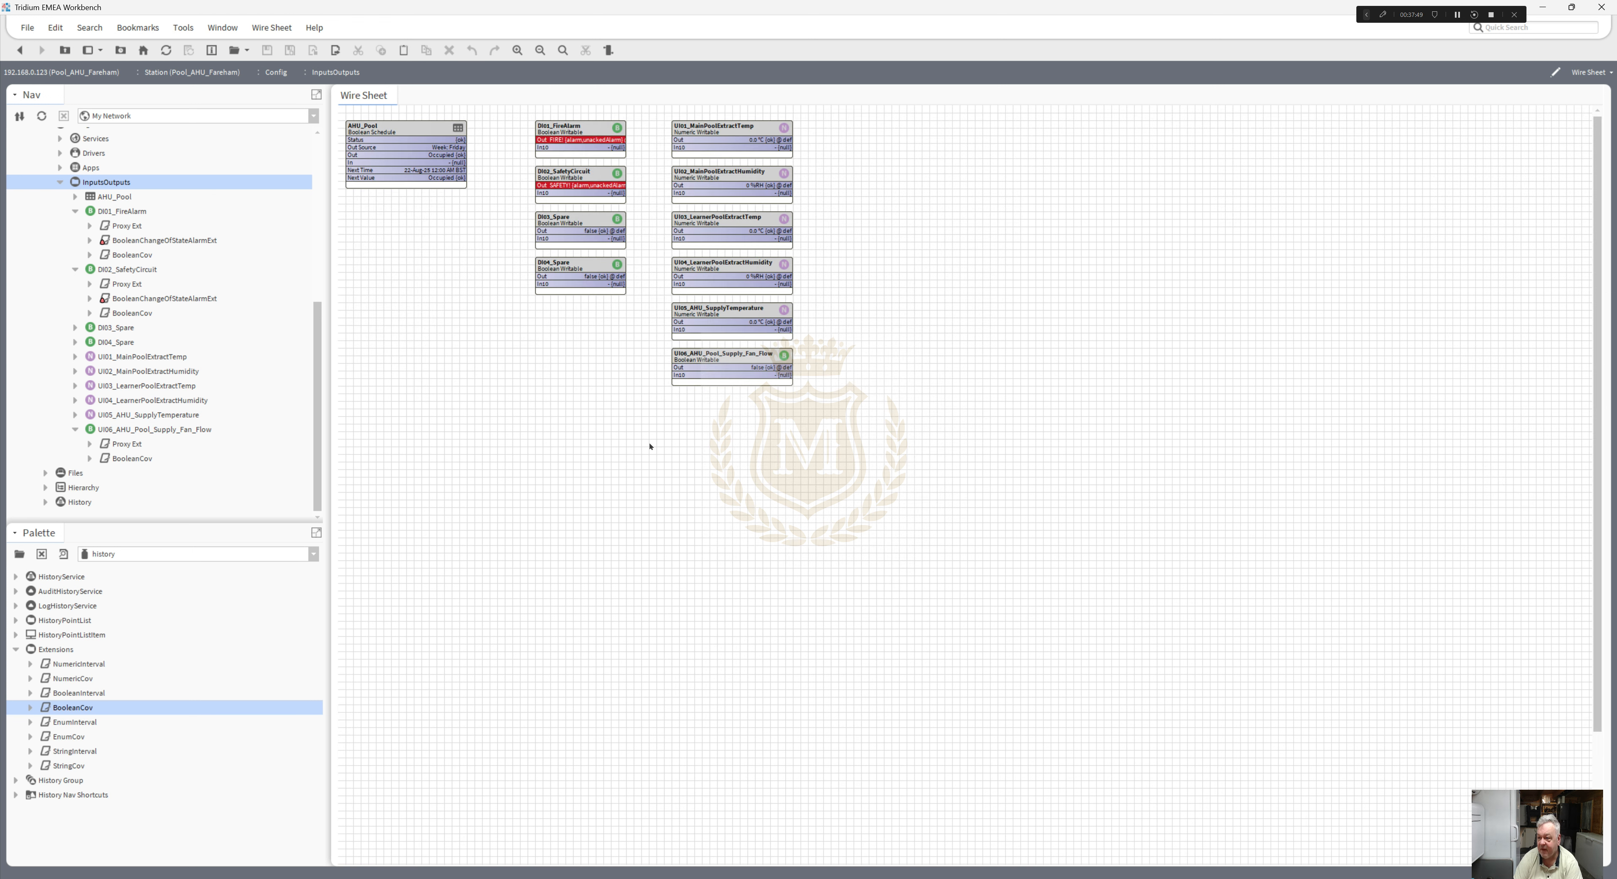
right_click(703, 357)
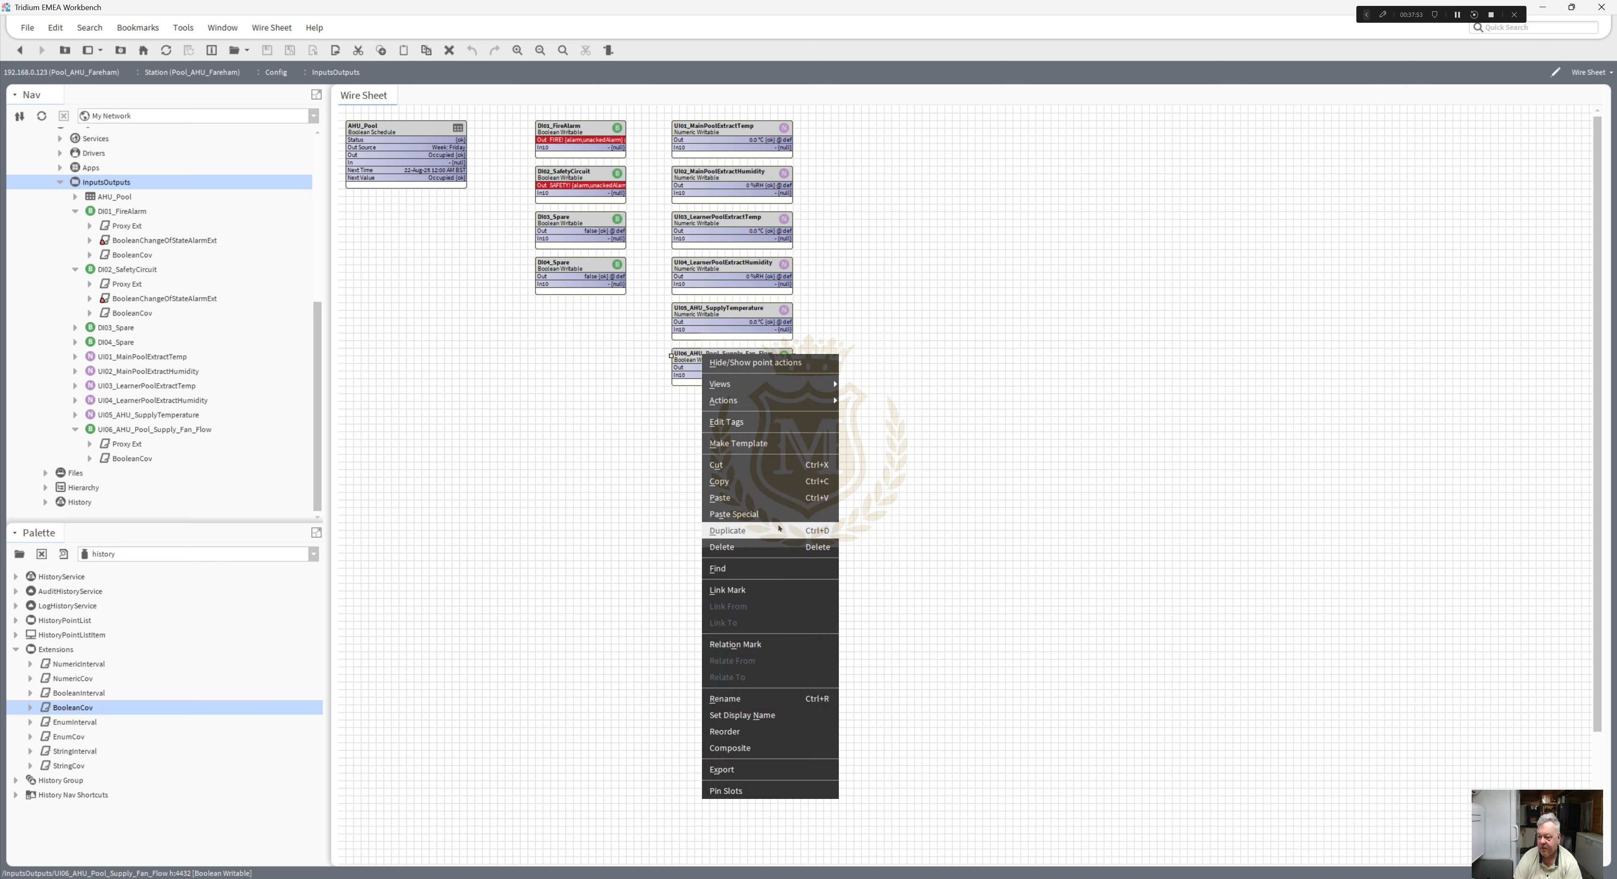
key(ctrl+r)
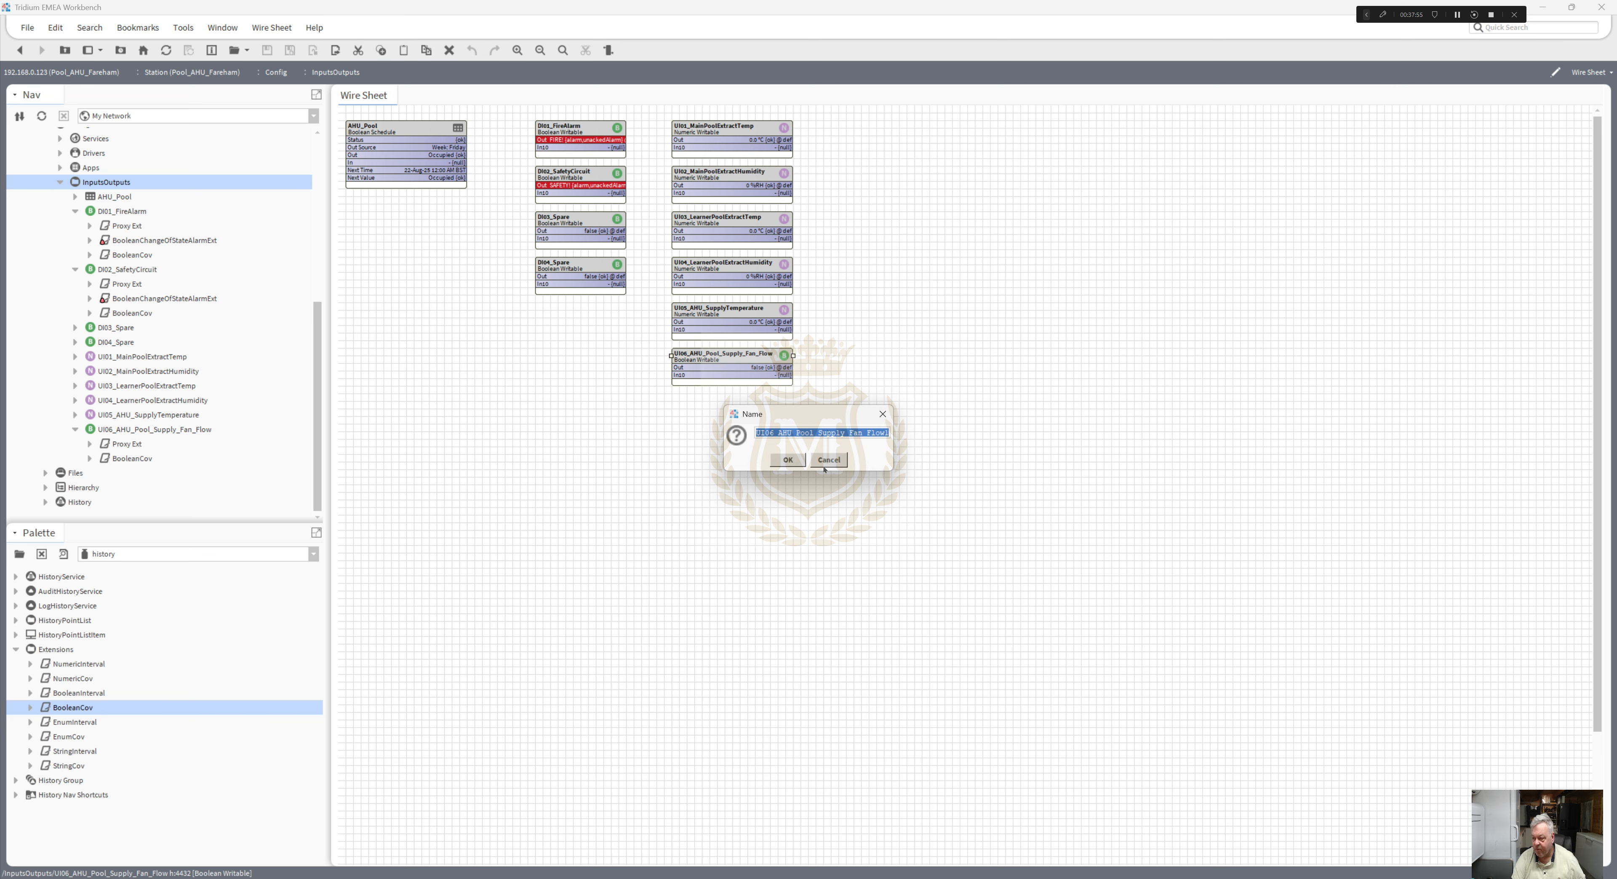
drag(869, 432, 952, 439)
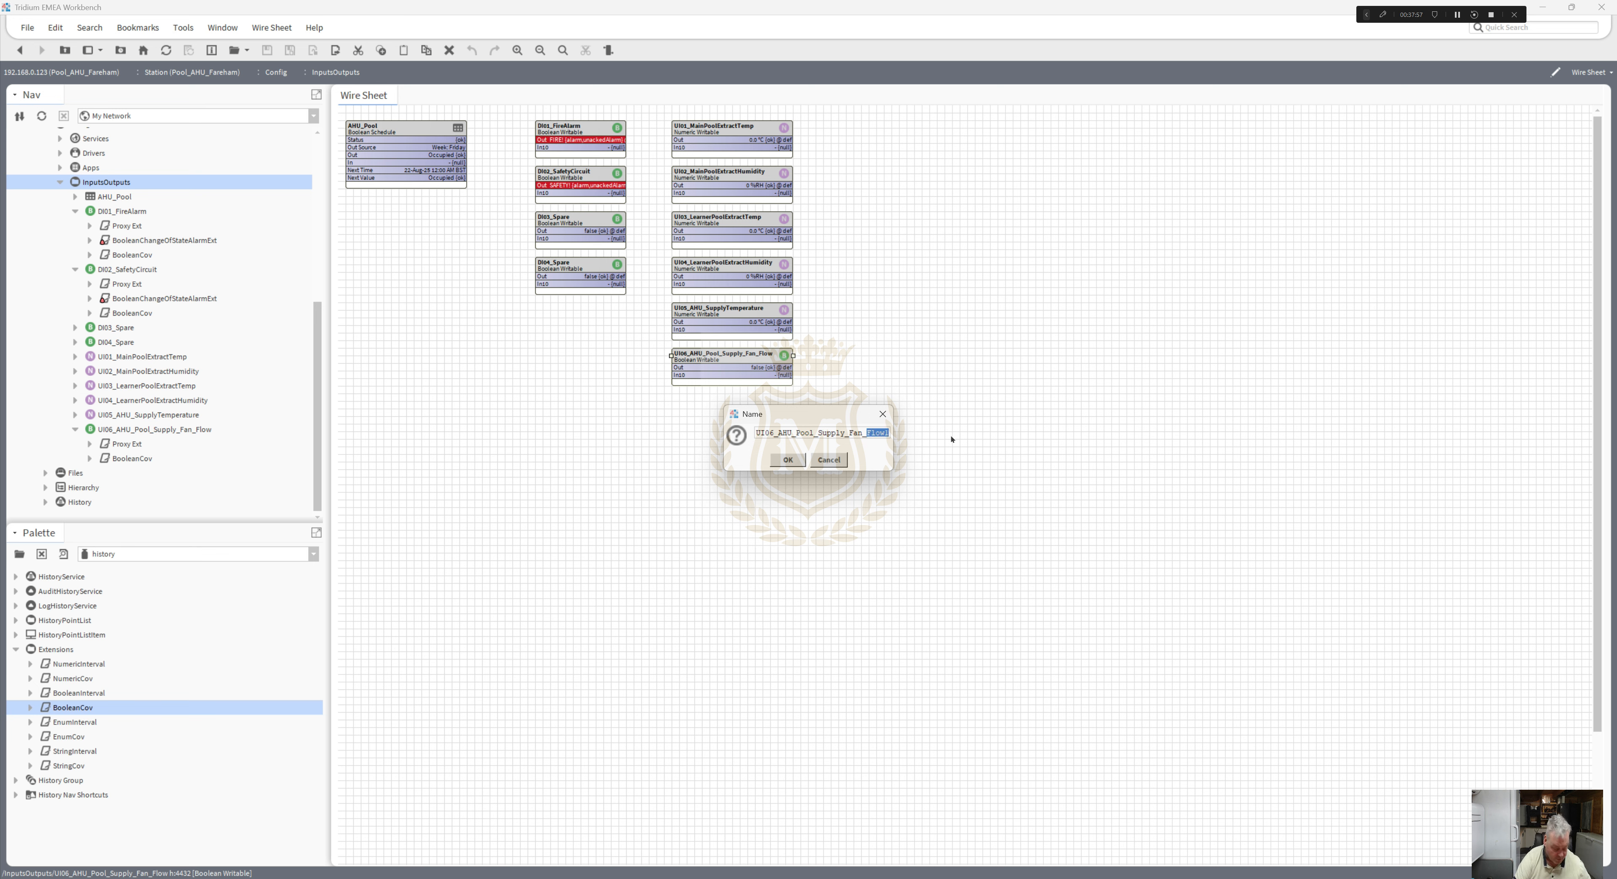
text(FA)
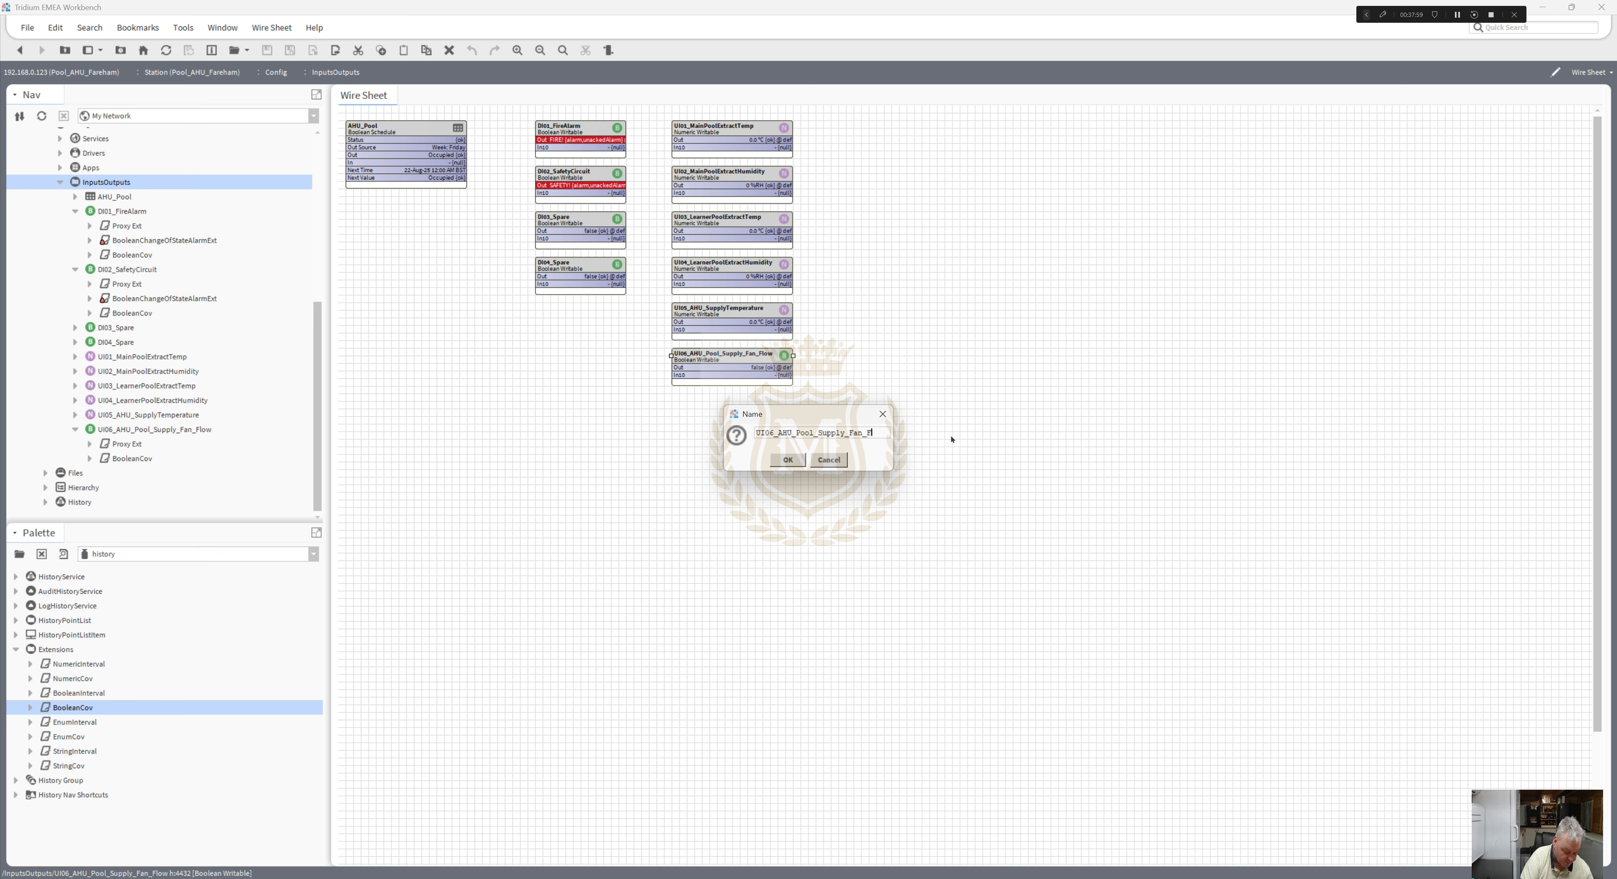
click(786, 459)
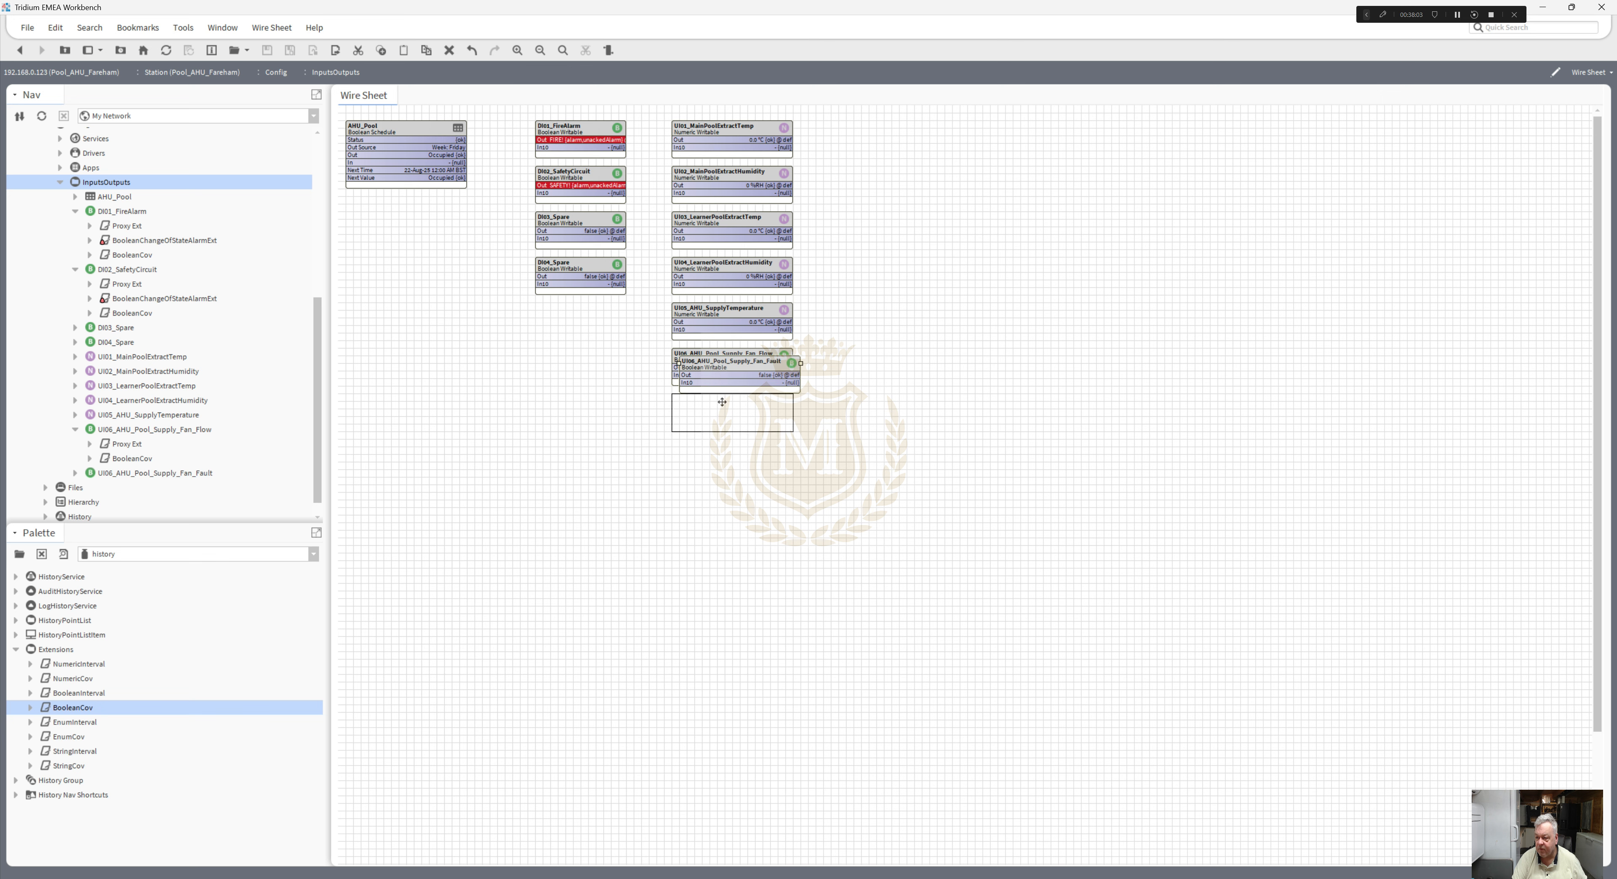
- Place the duplicated fan fault point directly below UI06_AHU_Pool_Supply_Fan_Flow and rename it UI07_AHU_Pool_Supply_Fan_Fault
click(722, 402)
right_click(721, 400)
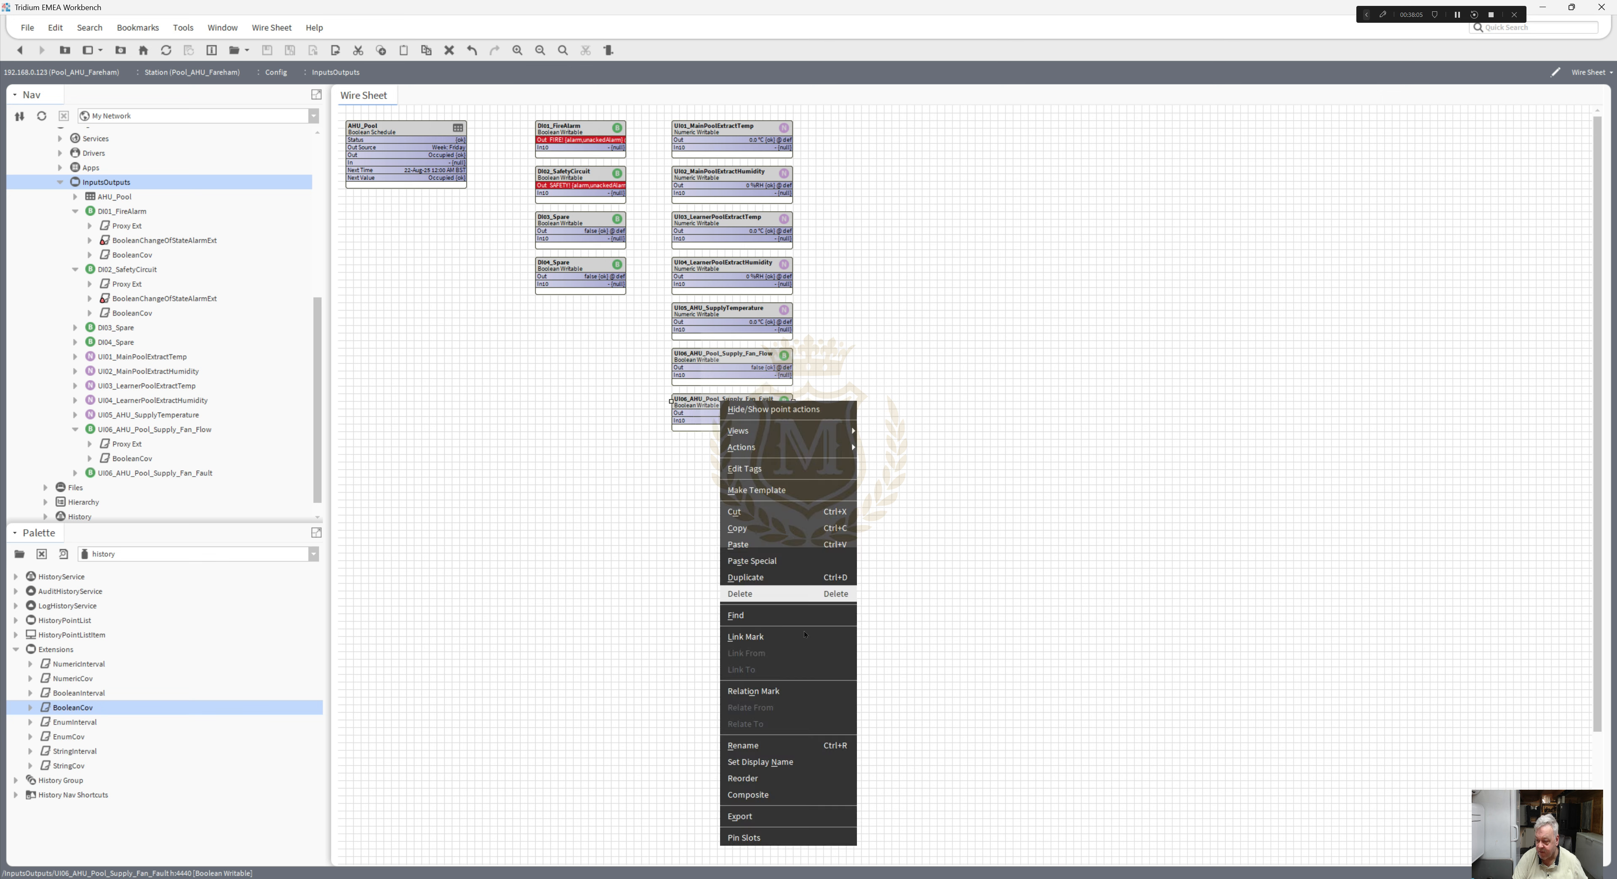
click(785, 746)
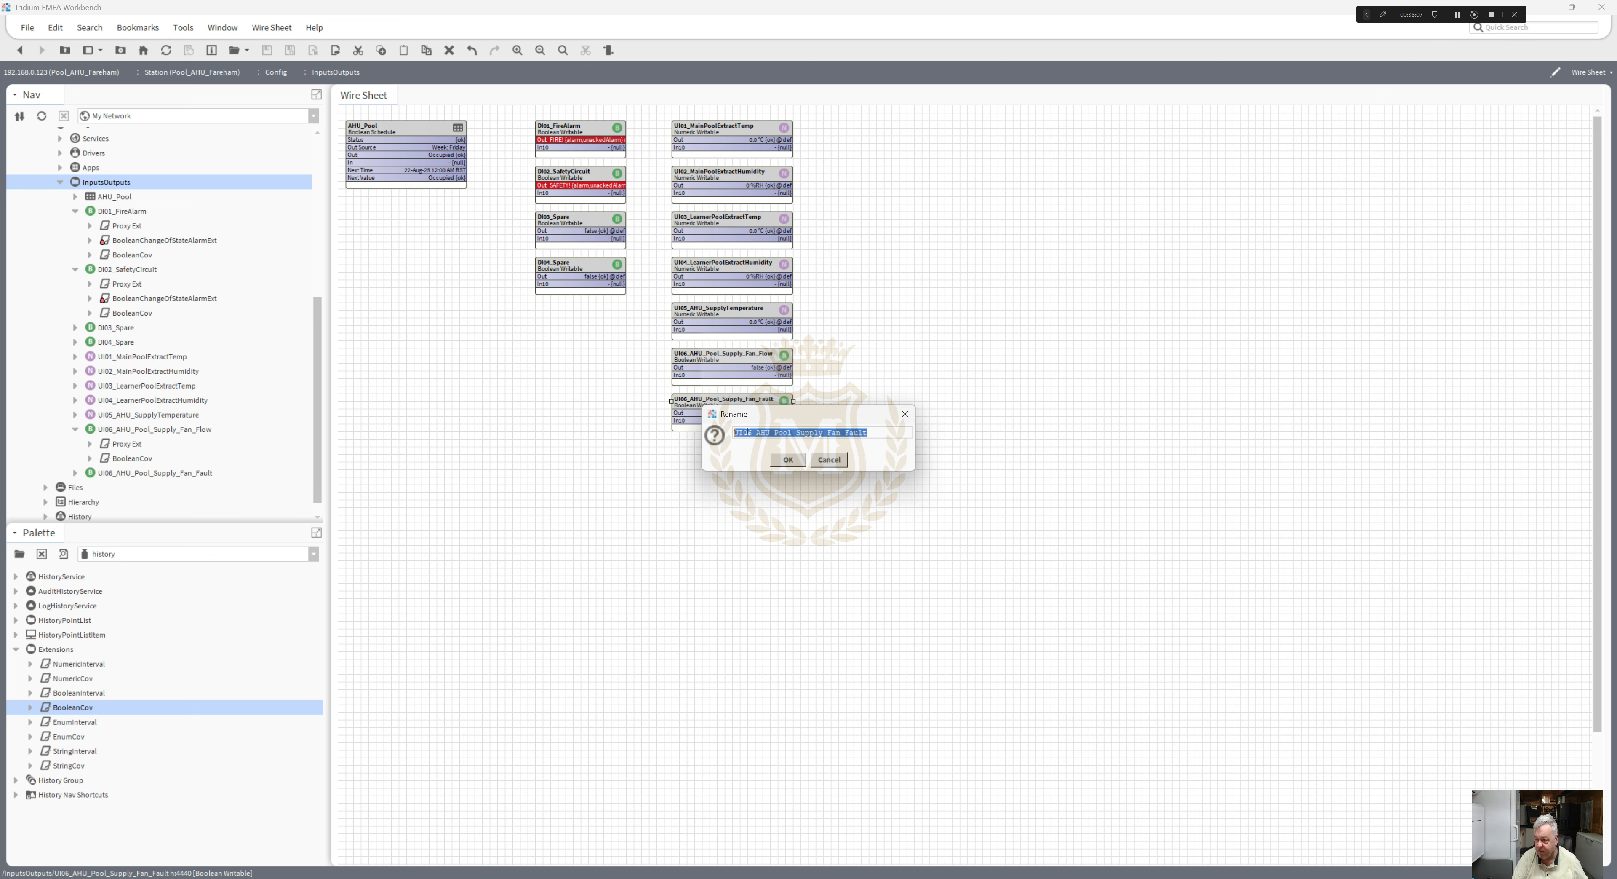
drag(747, 432, 752, 432)
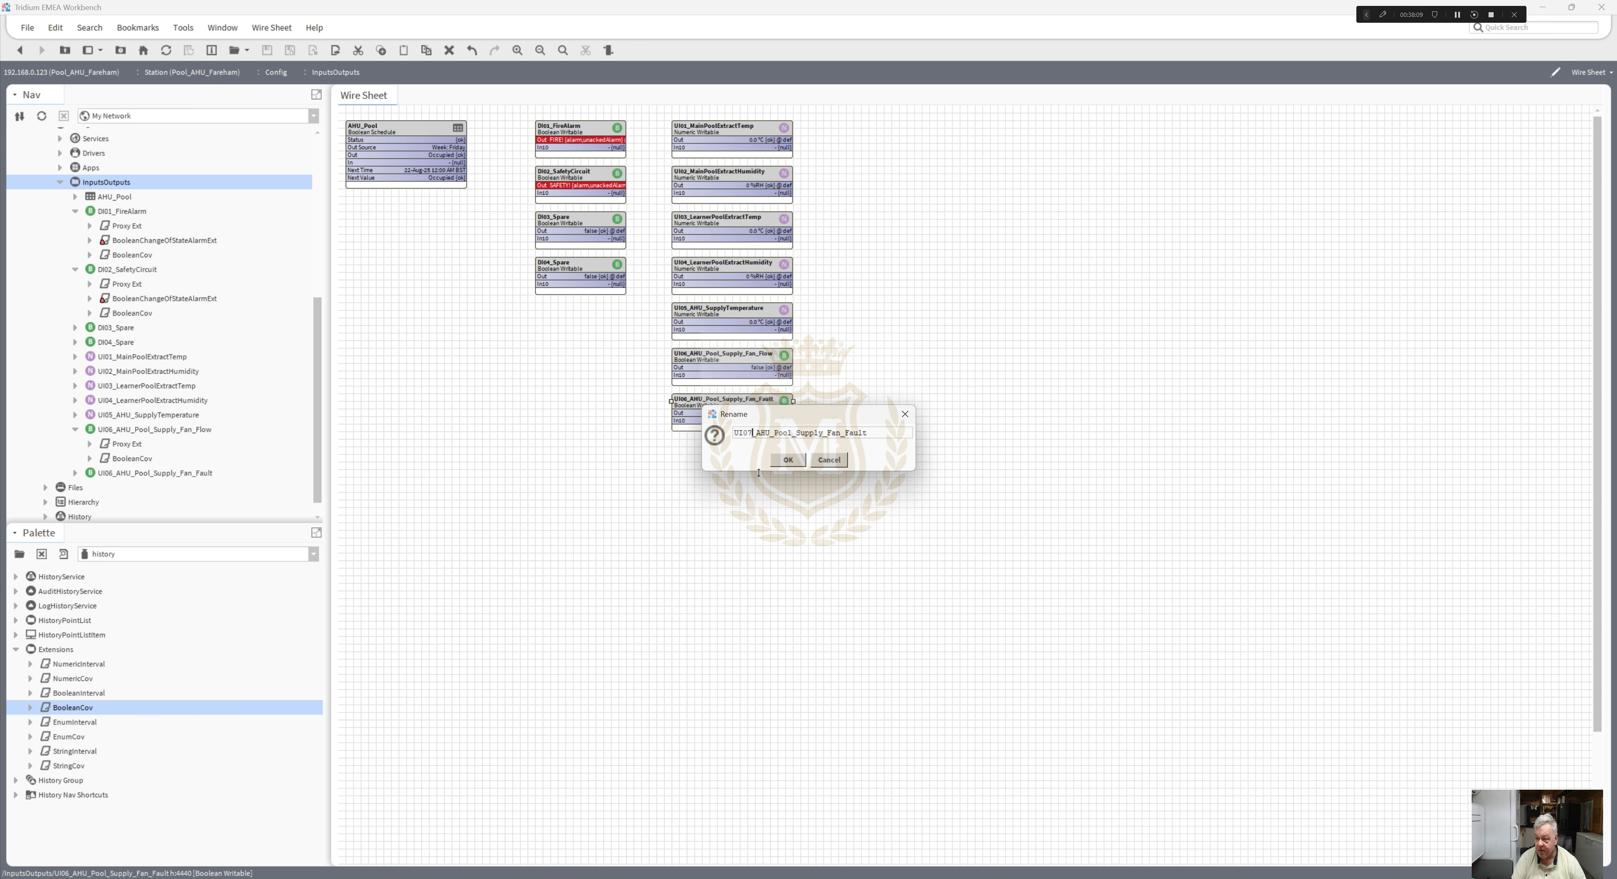
click(788, 459)
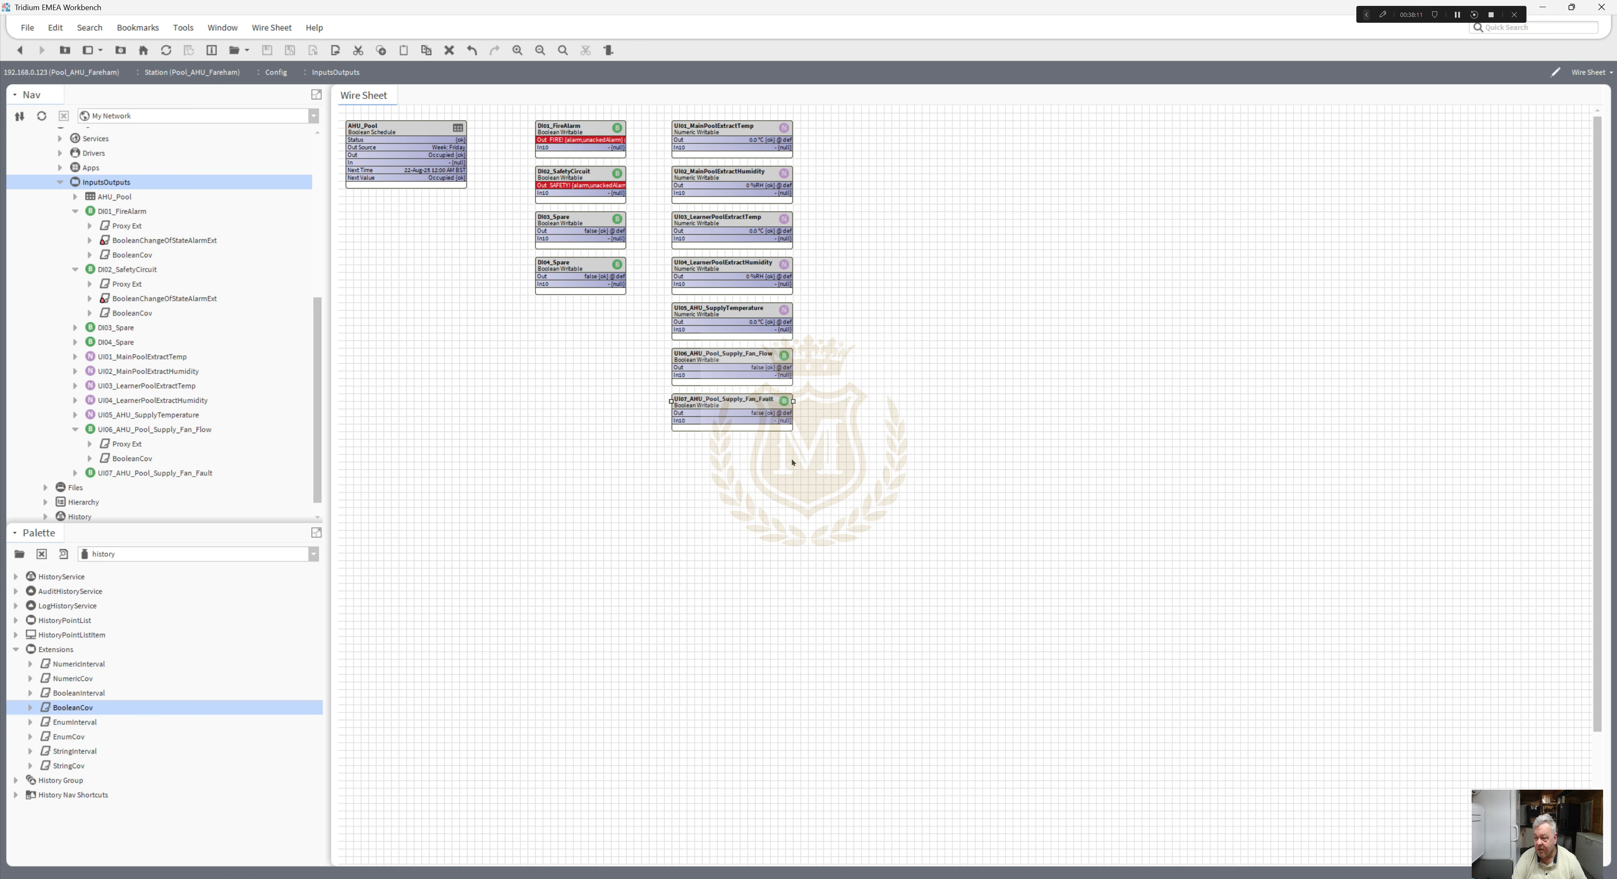
- Set the facets of UI07_AHU_Pool_Supply_Fan_Fault to trueText FAULT! and falseText Healthy, save, and return to the wire sheet
double_click(724, 409)
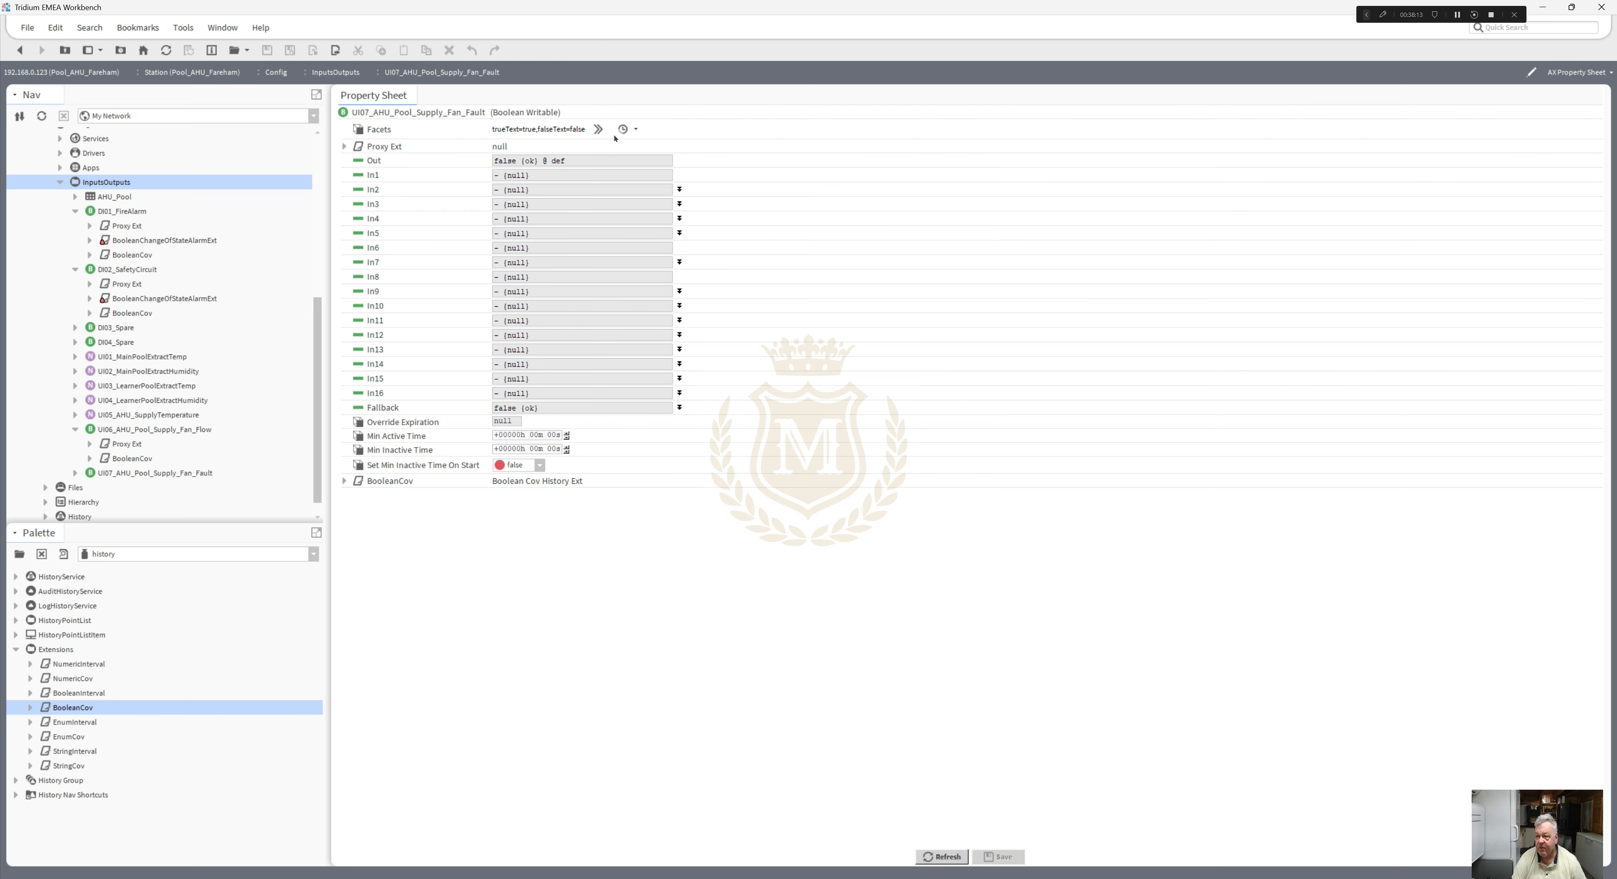
click(598, 129)
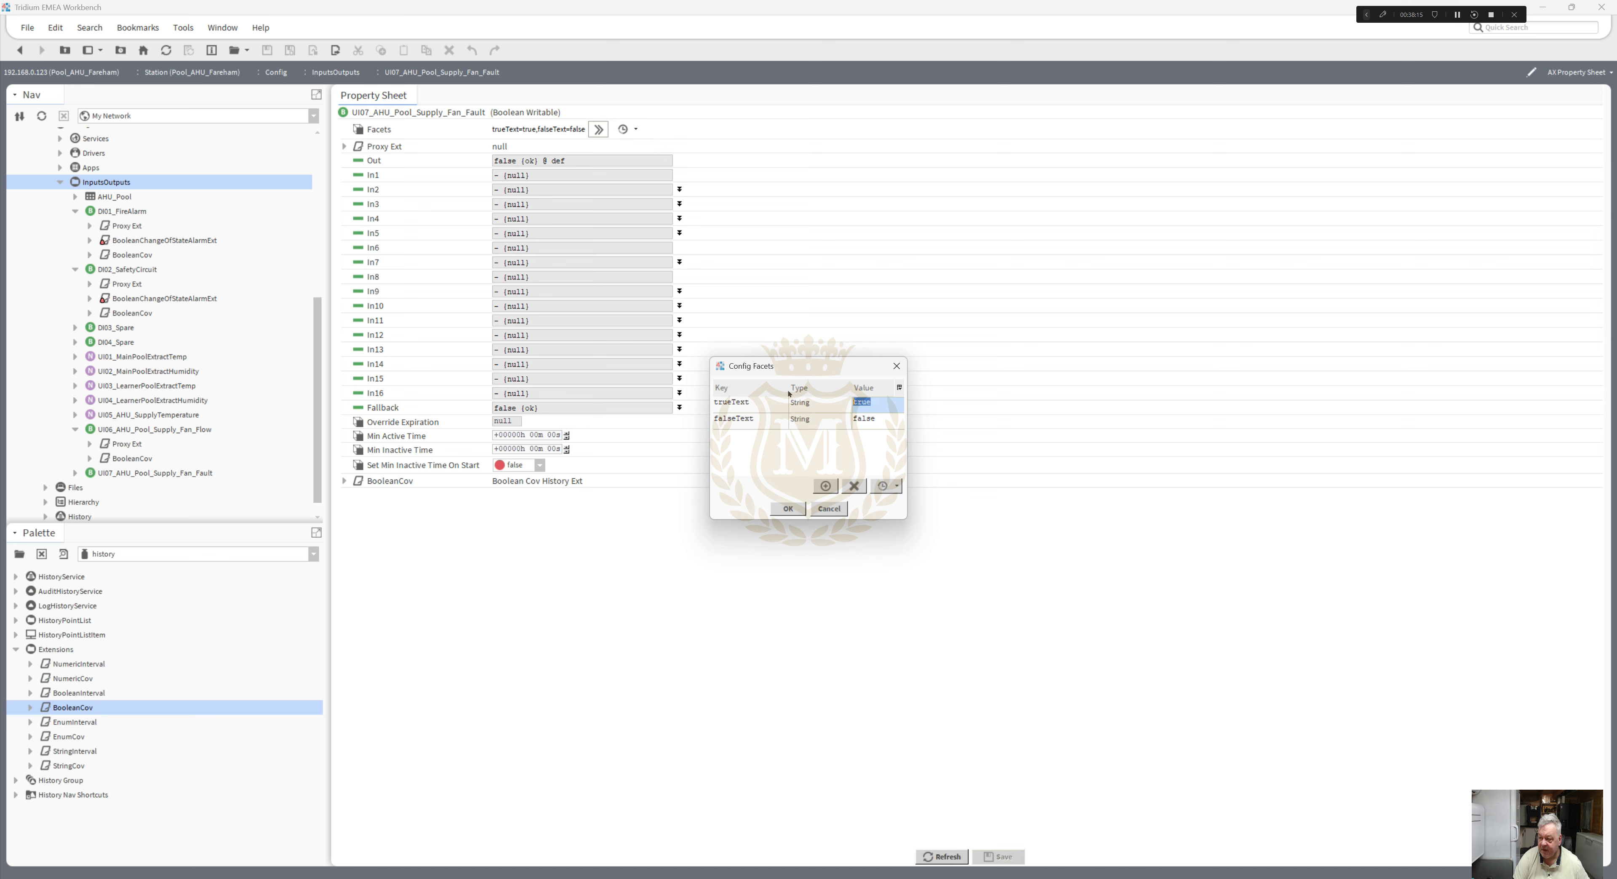
text(FA)
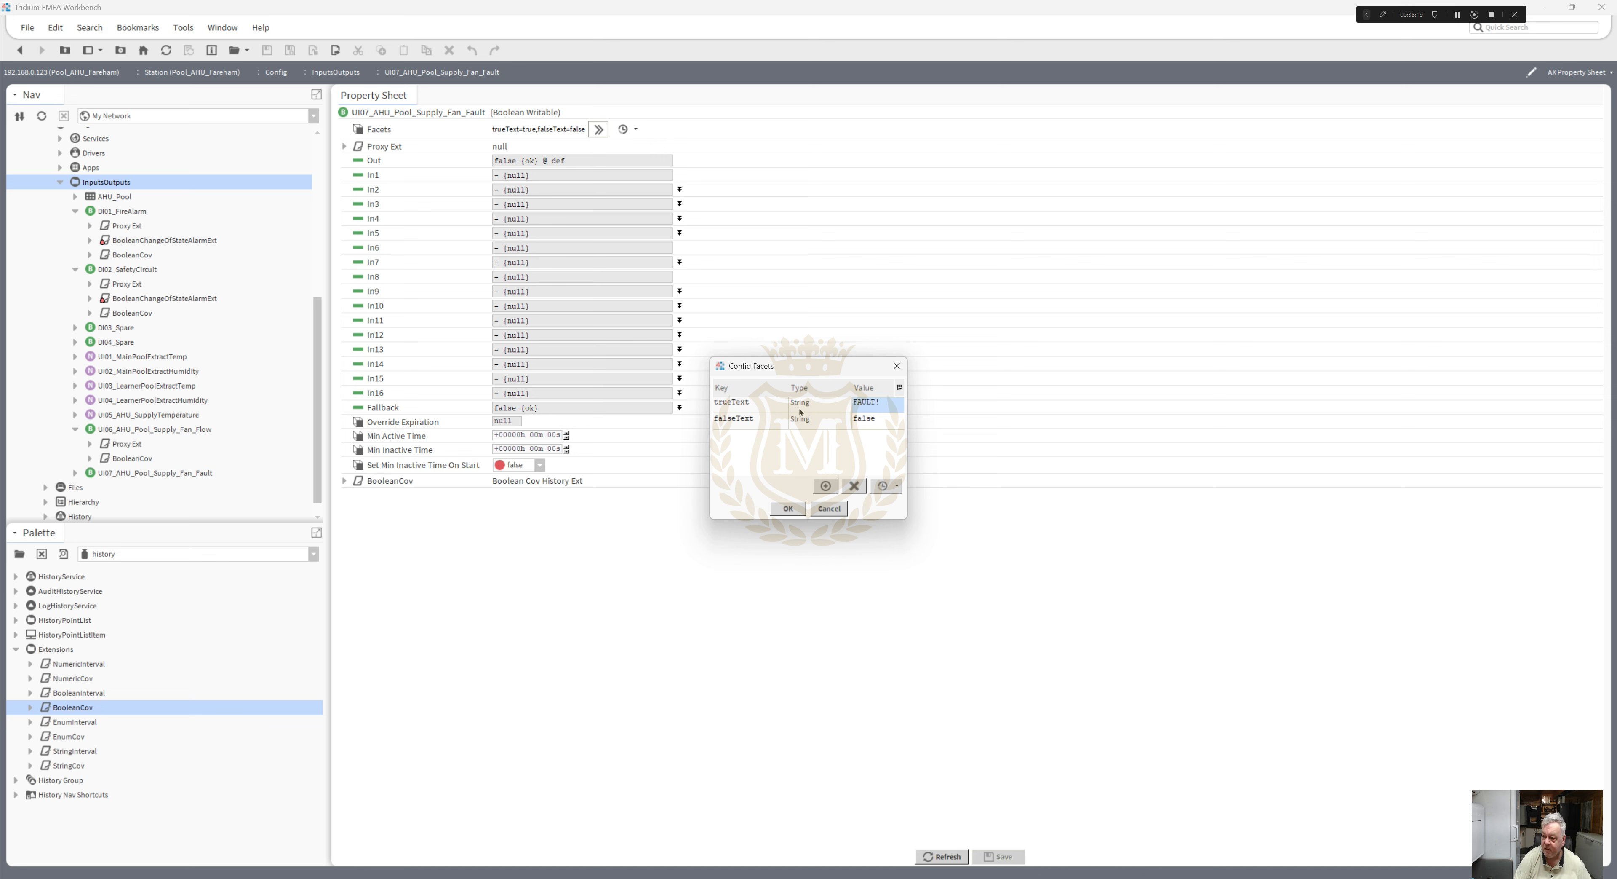
text(ULT!)
click(891, 417)
text(H)
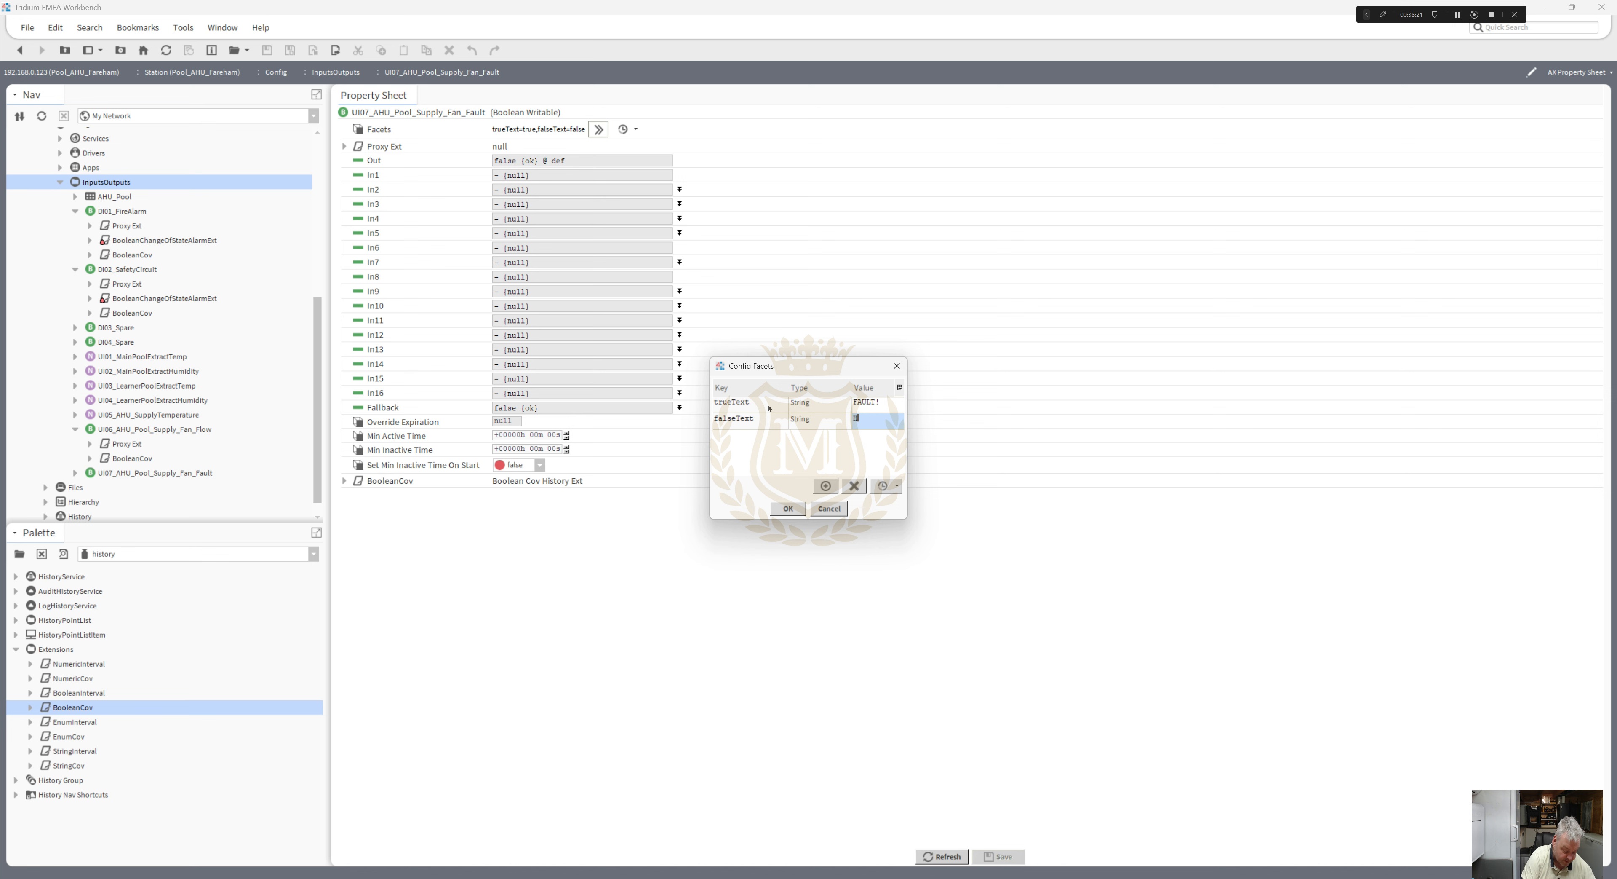
text(ealthy)
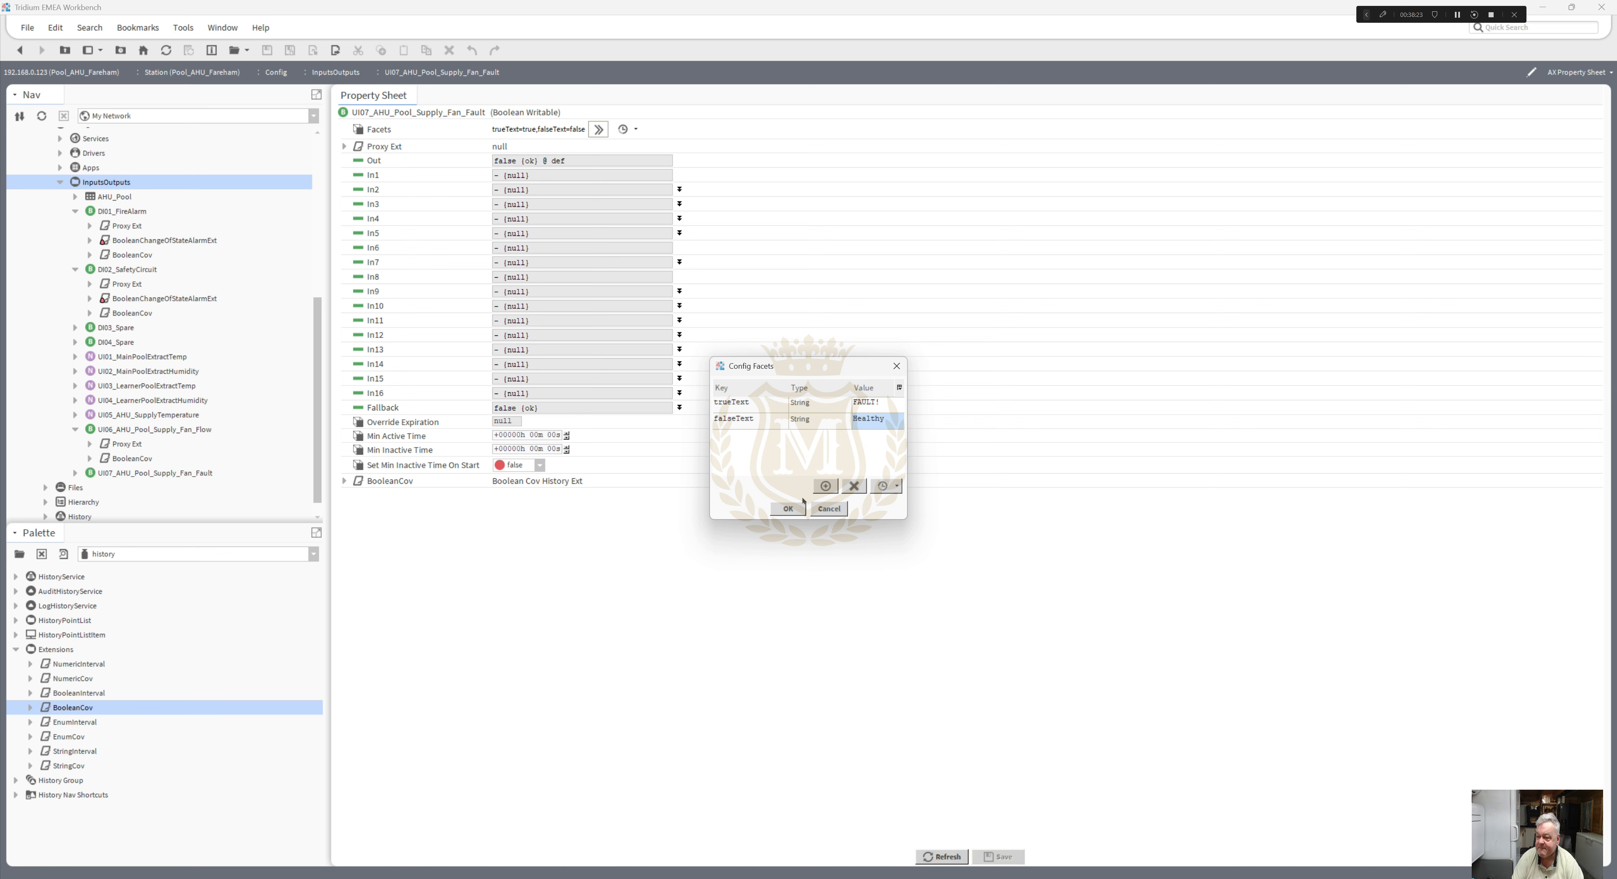
click(789, 508)
click(1003, 856)
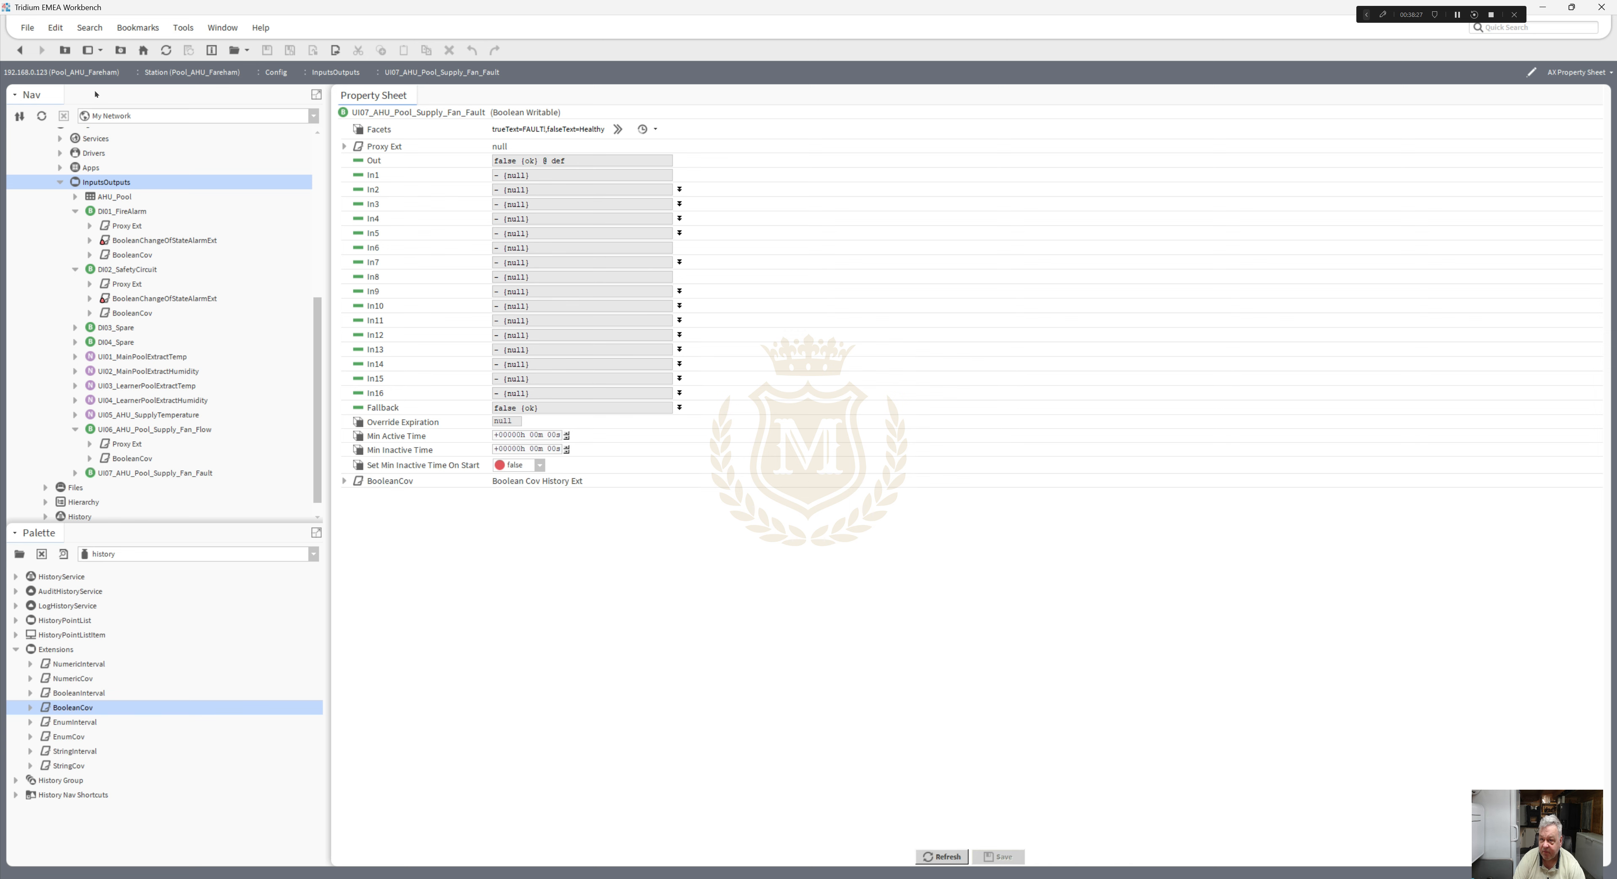
click(32, 52)
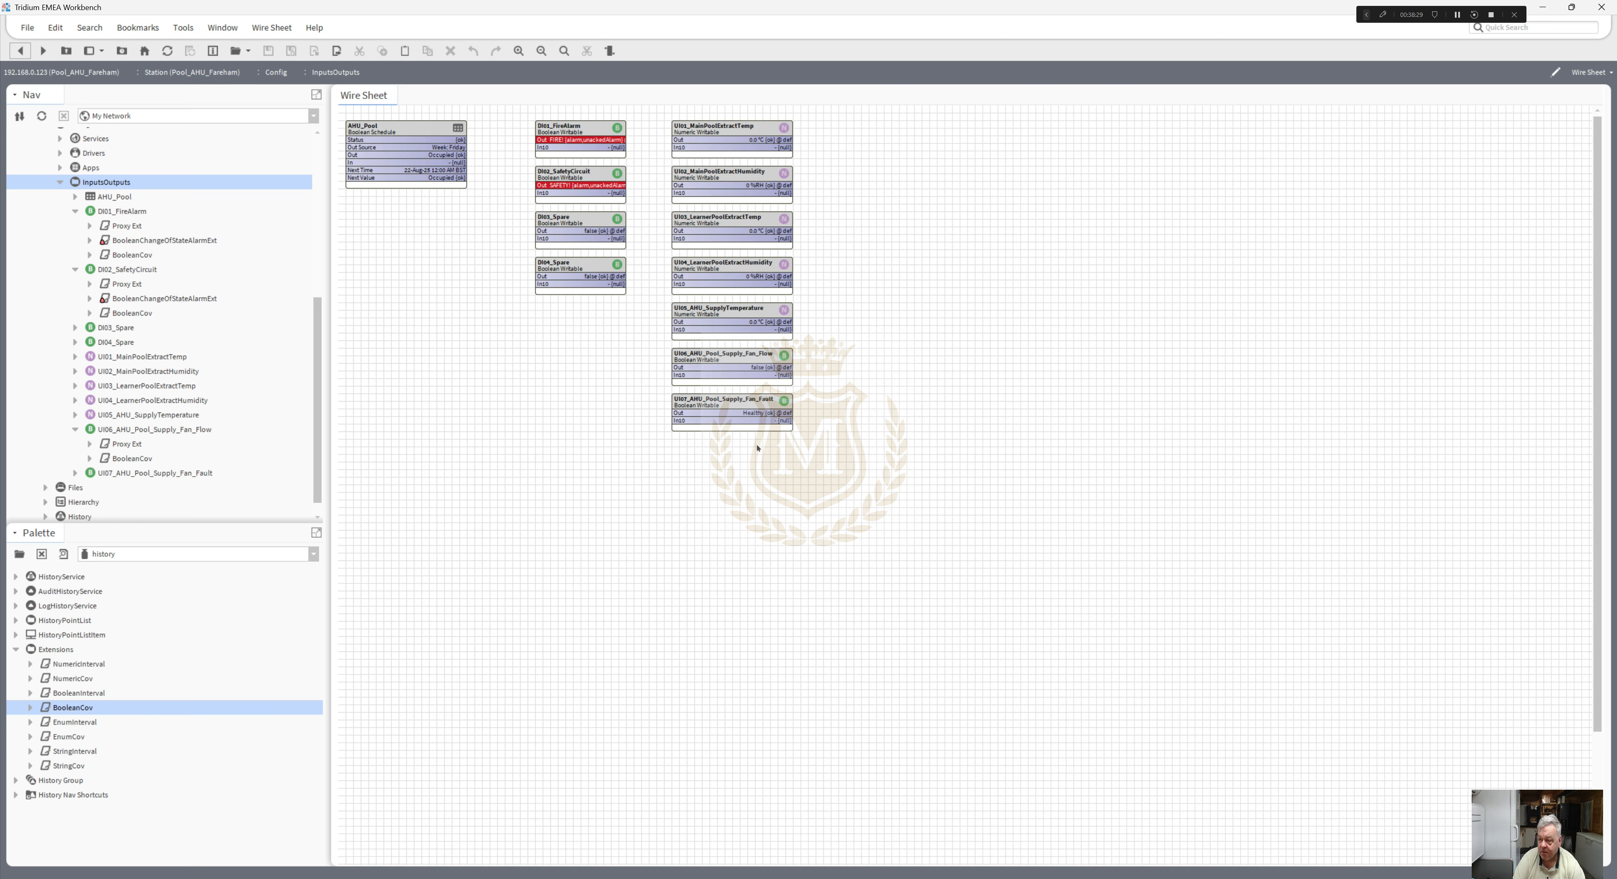
- Set the facets of UI06_AHU_Pool_Supply_Fan_Flow to trueText Flow and falseText No Flow, save, and return to the wire sheet
click(749, 403)
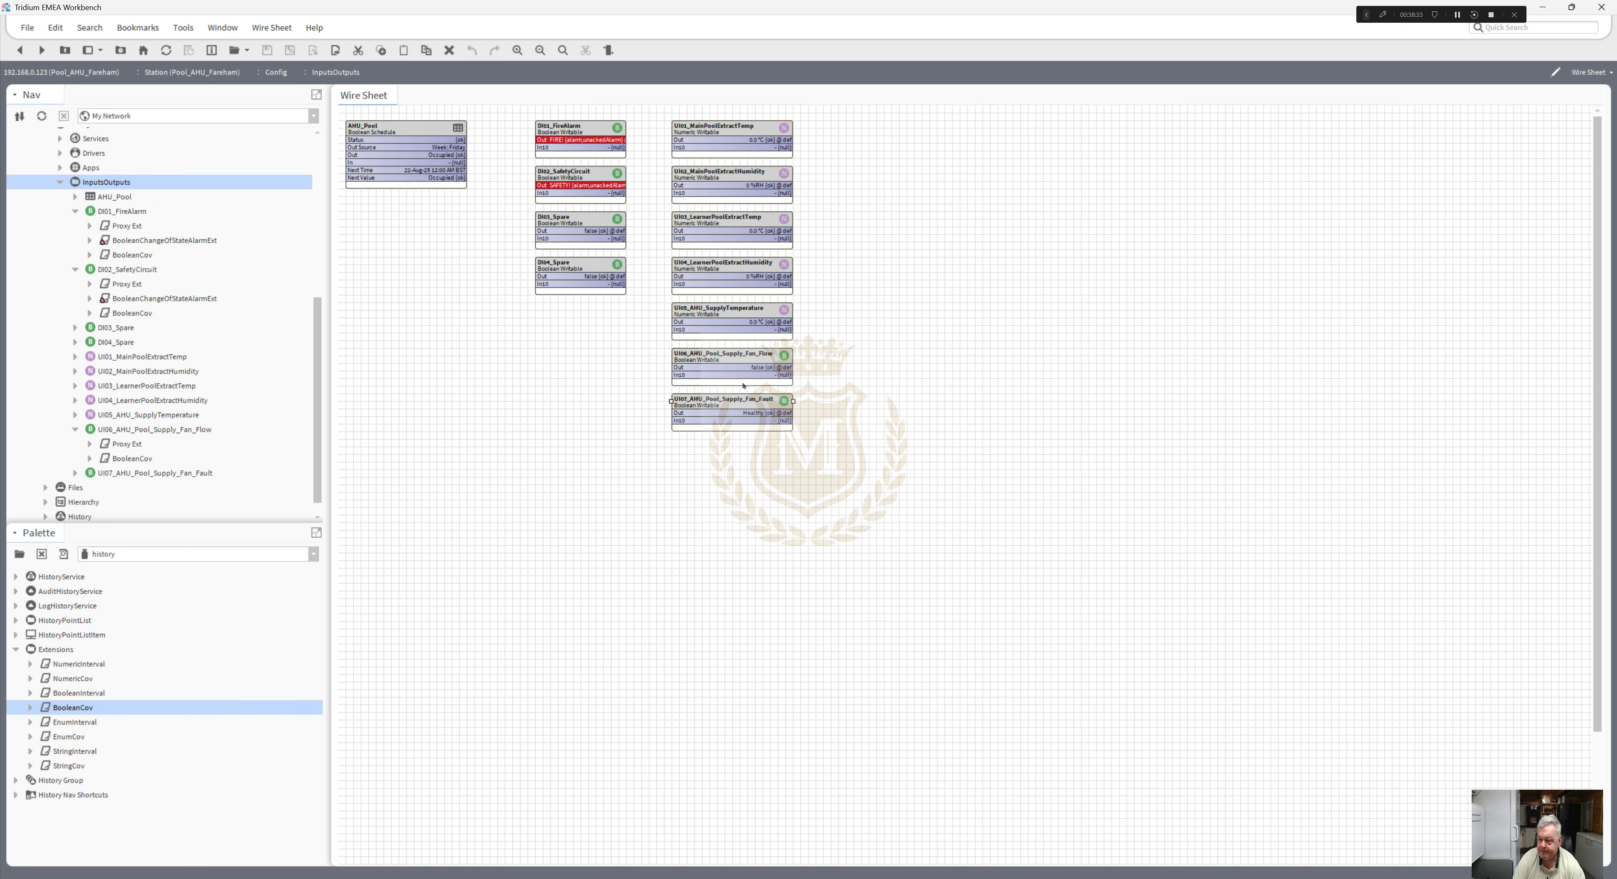
double_click(739, 370)
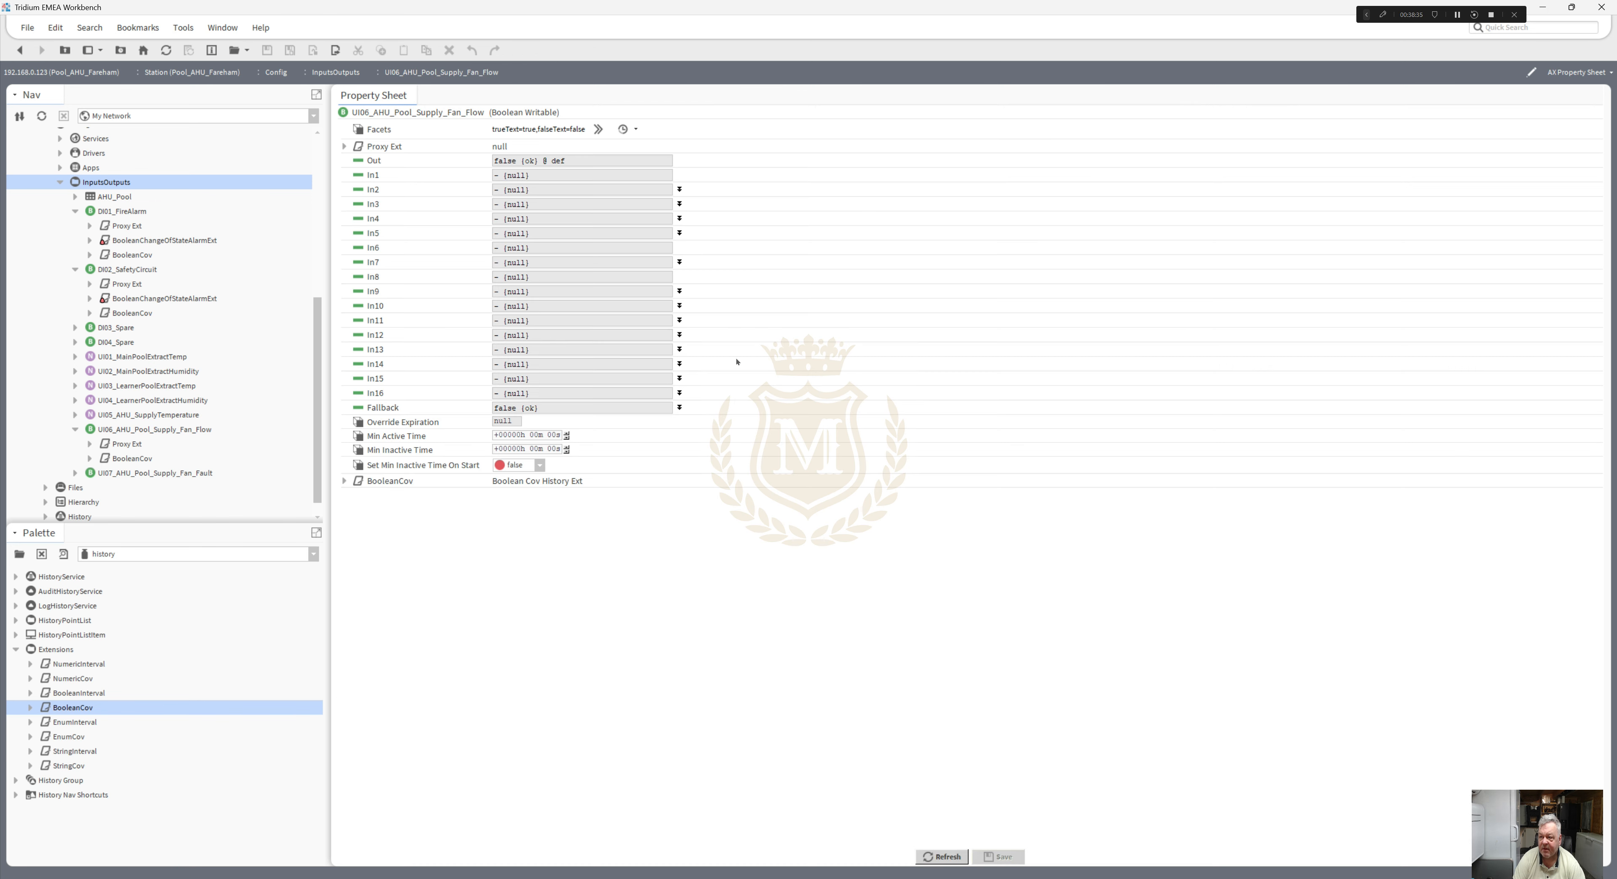
click(599, 128)
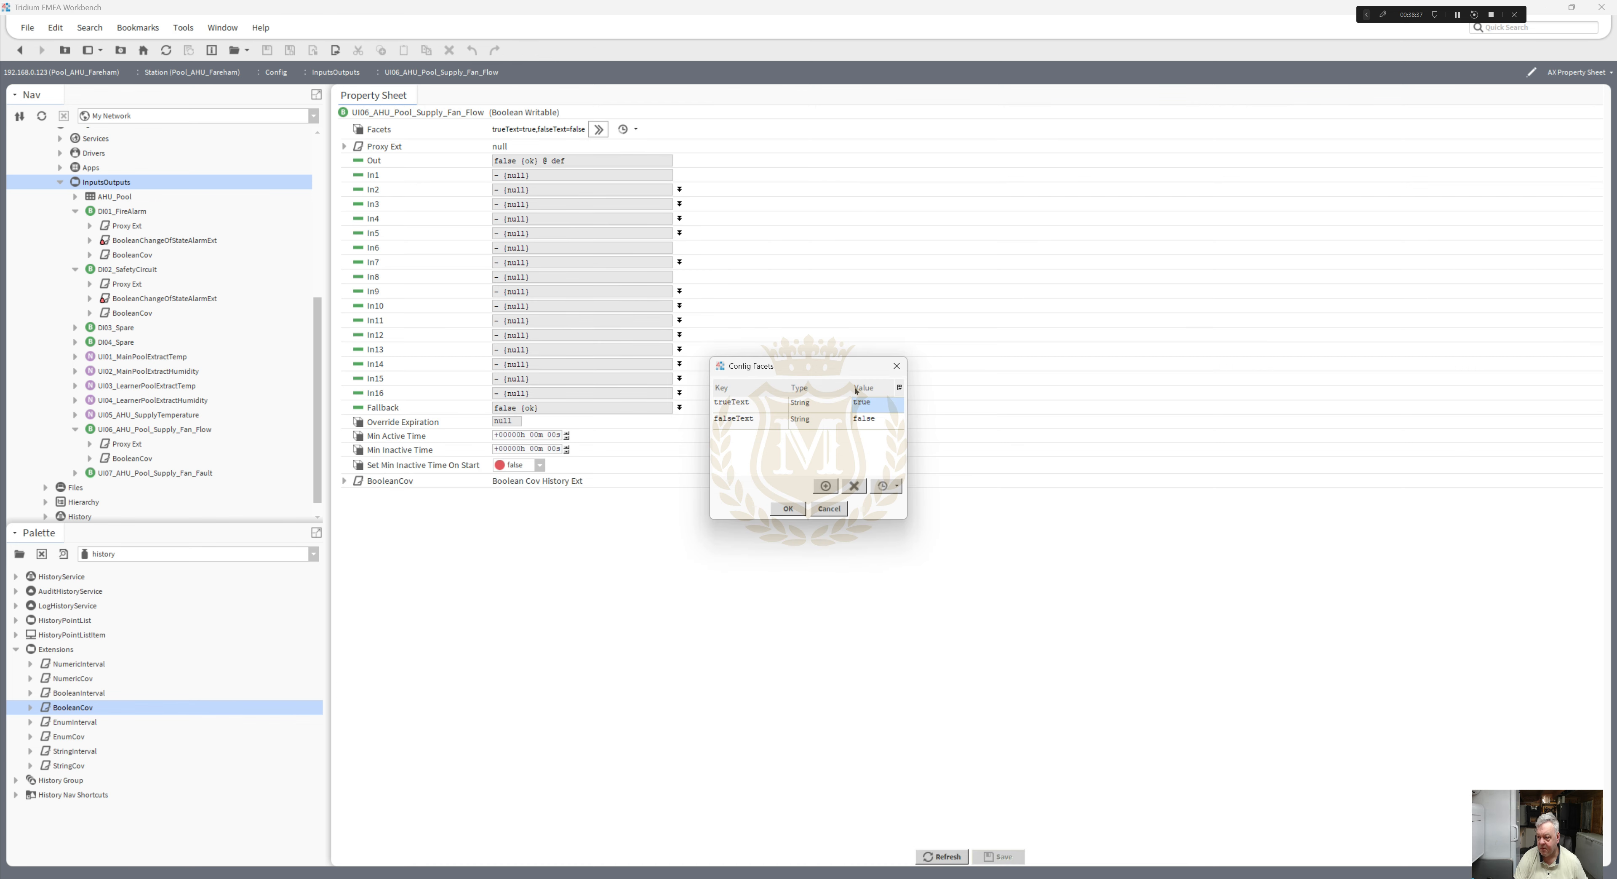
double_click(879, 400)
text(F)
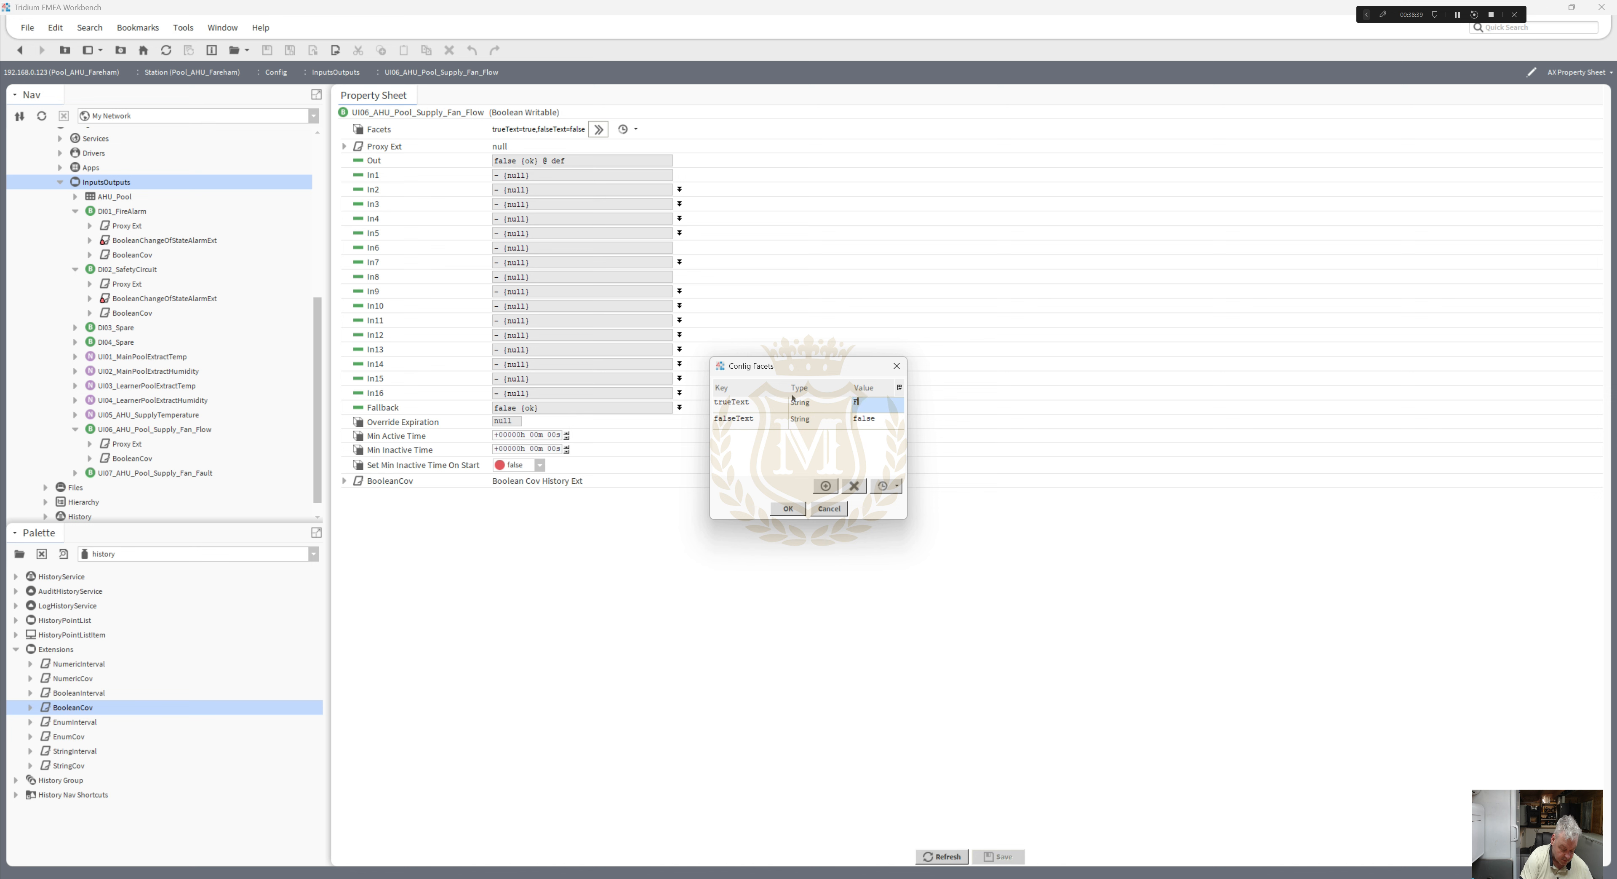
text(low)
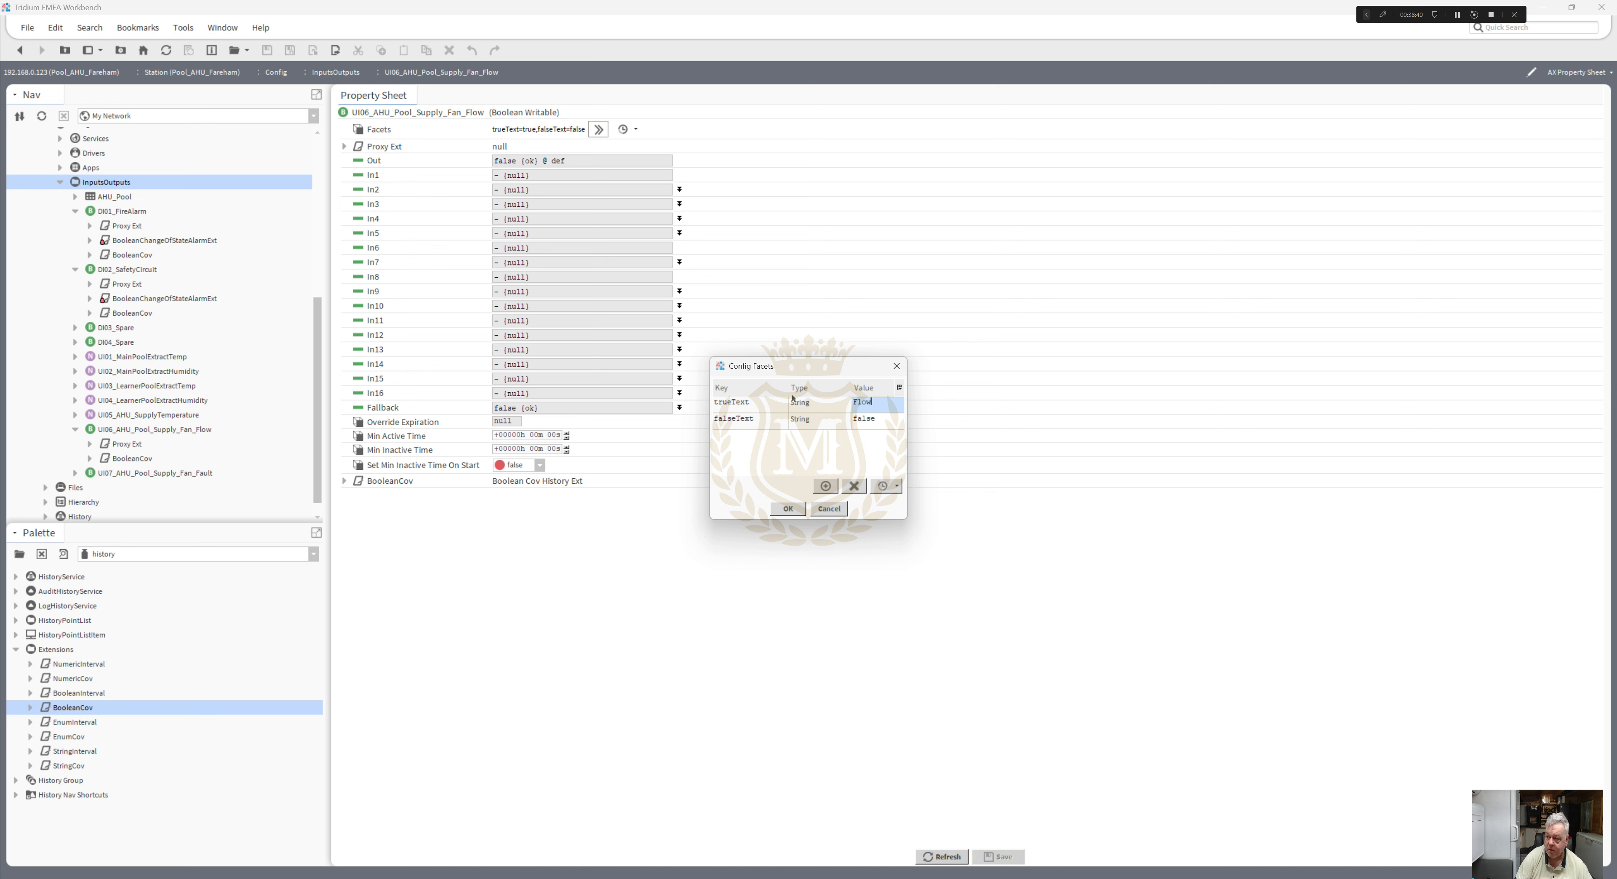
double_click(881, 418)
text(No Flow)
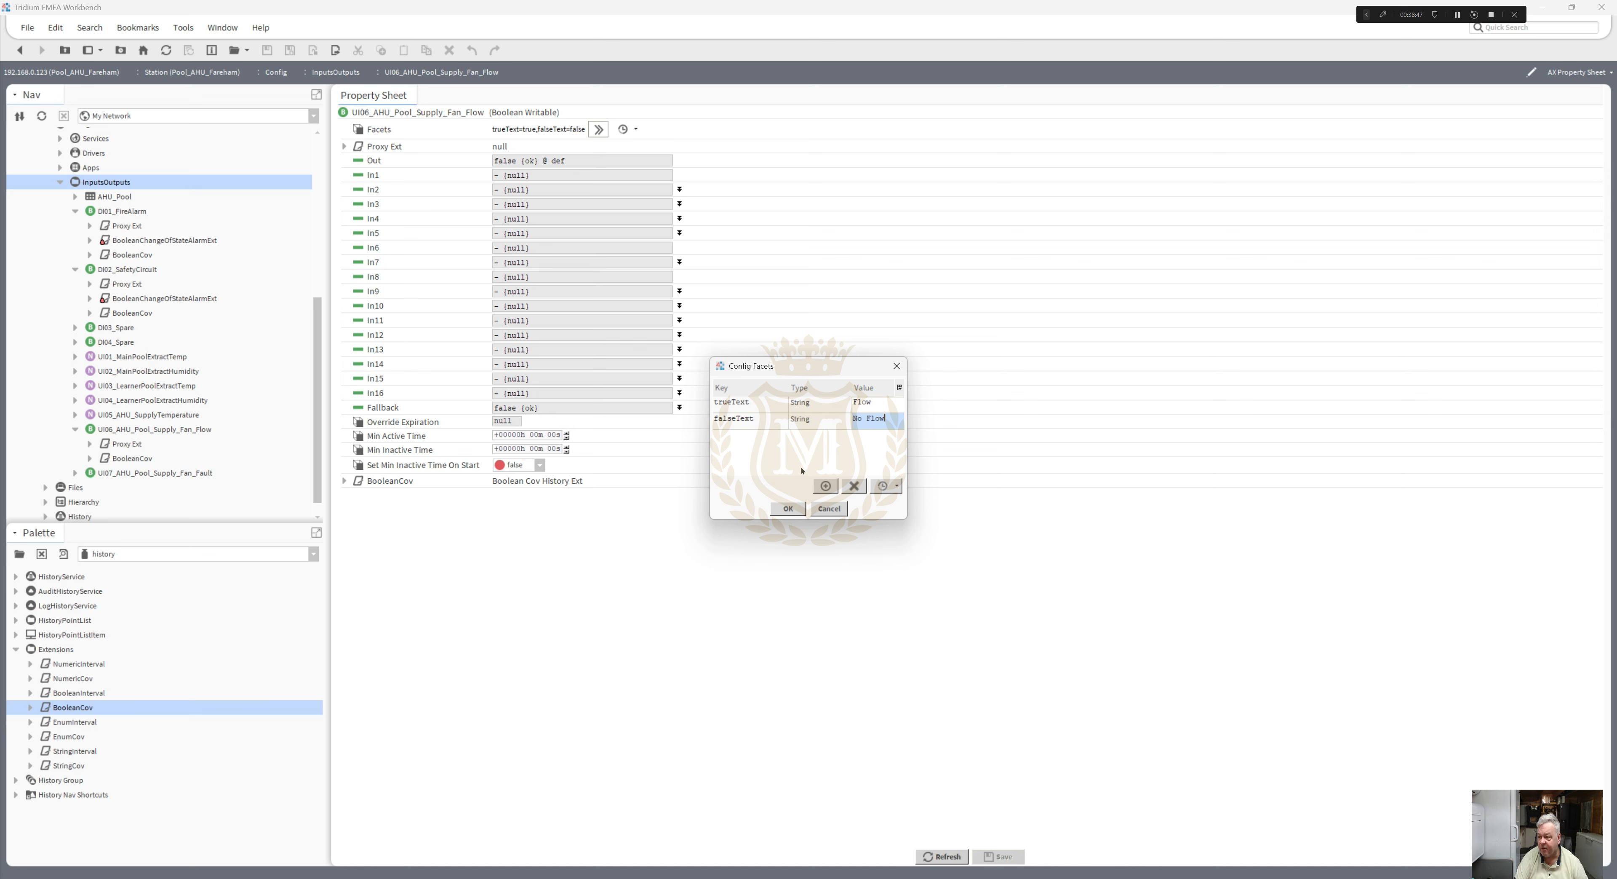
click(804, 507)
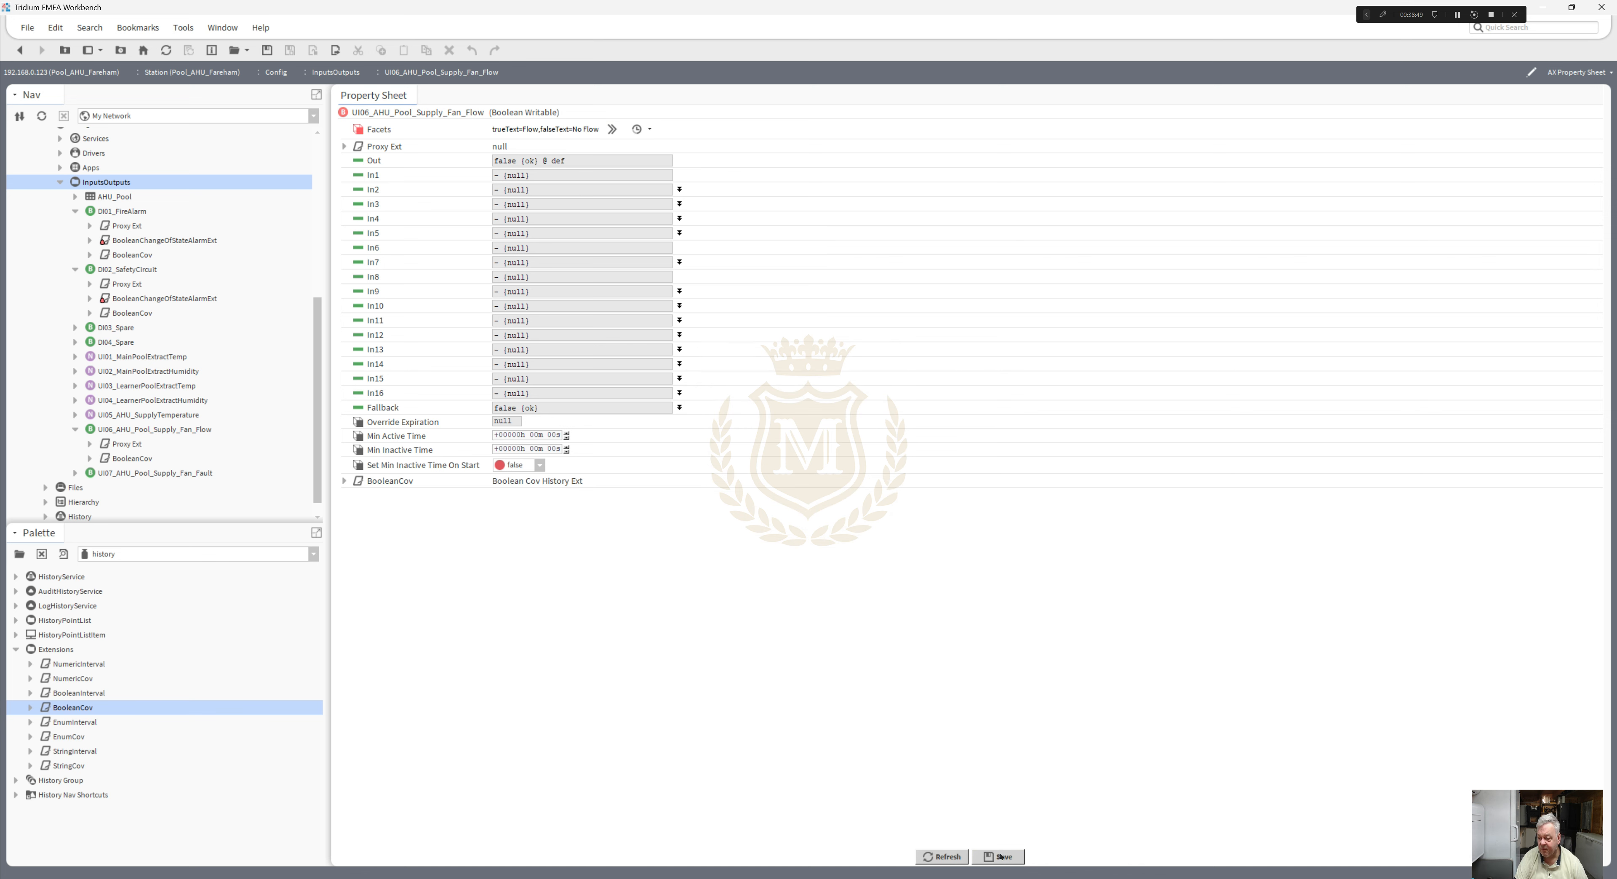
click(1002, 856)
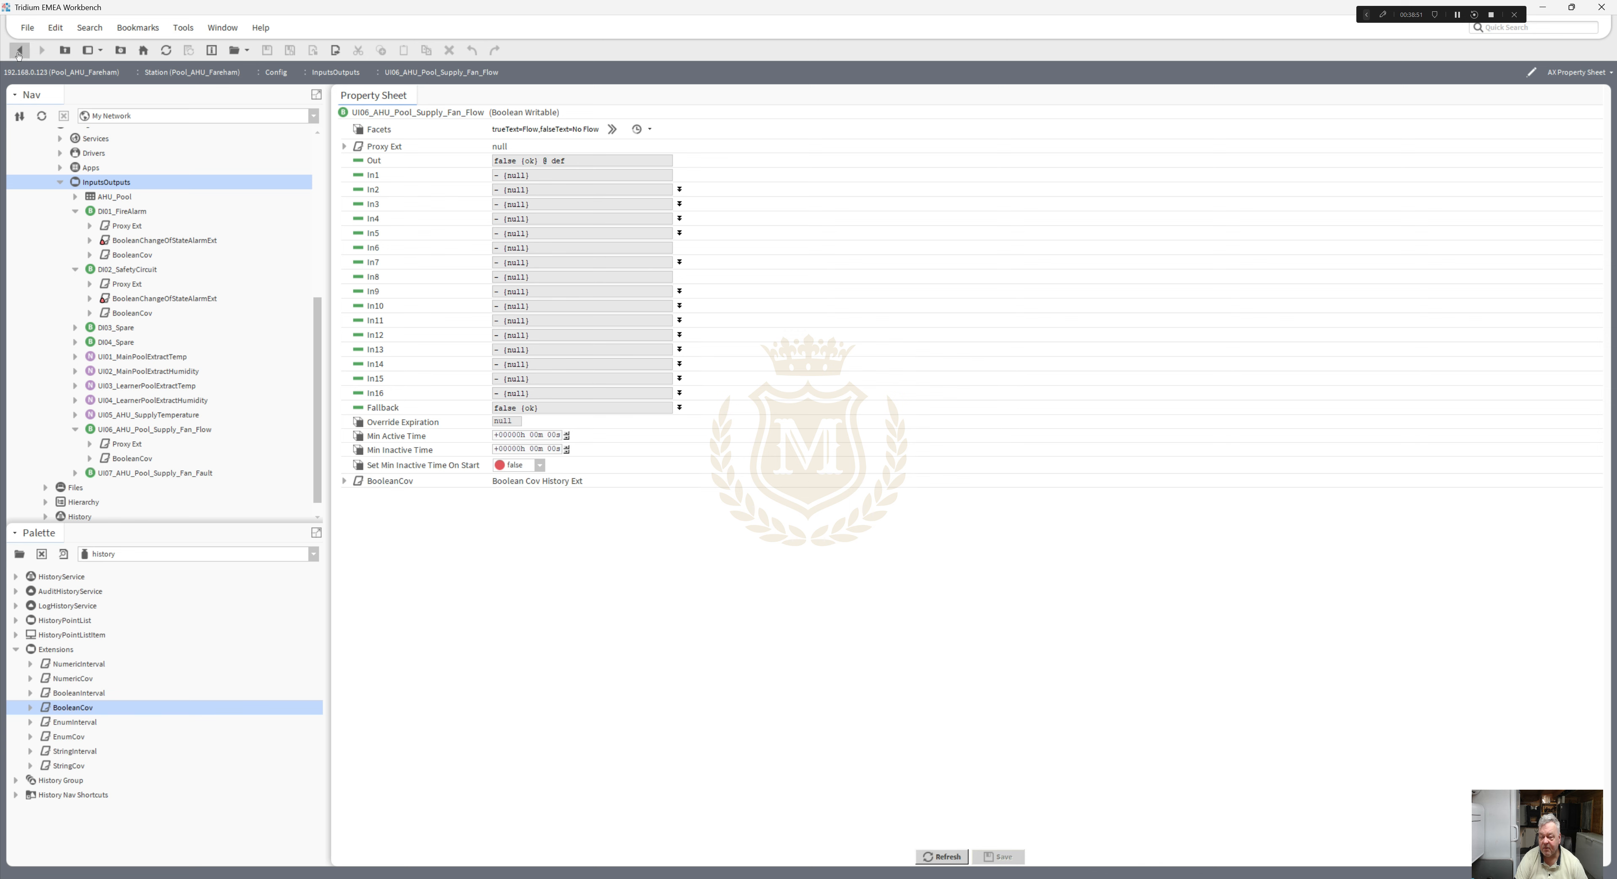
click(20, 50)
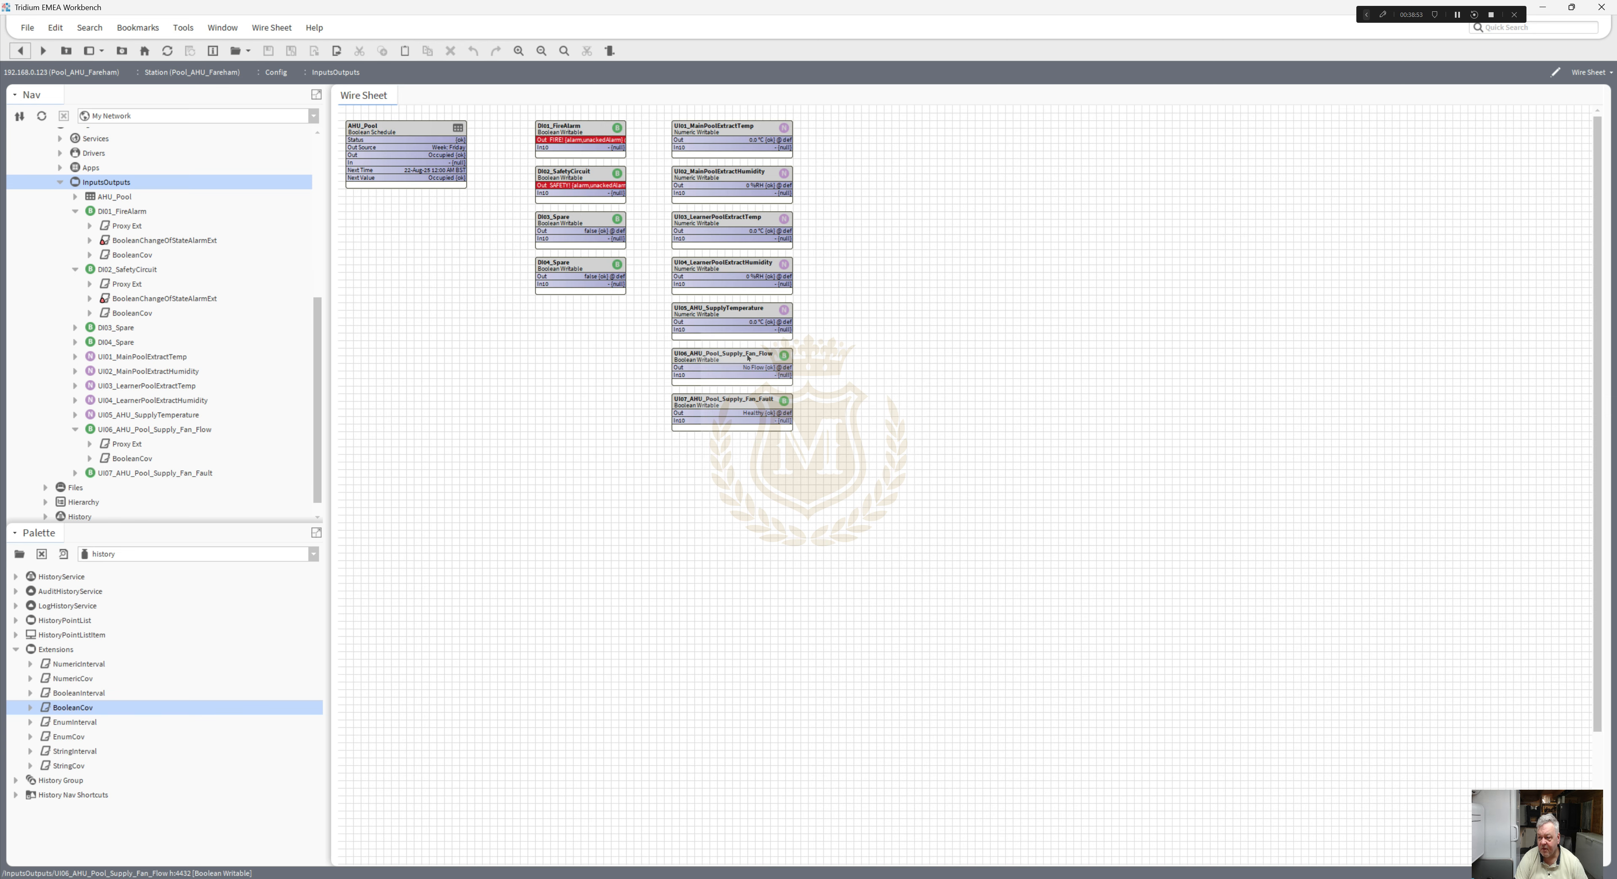
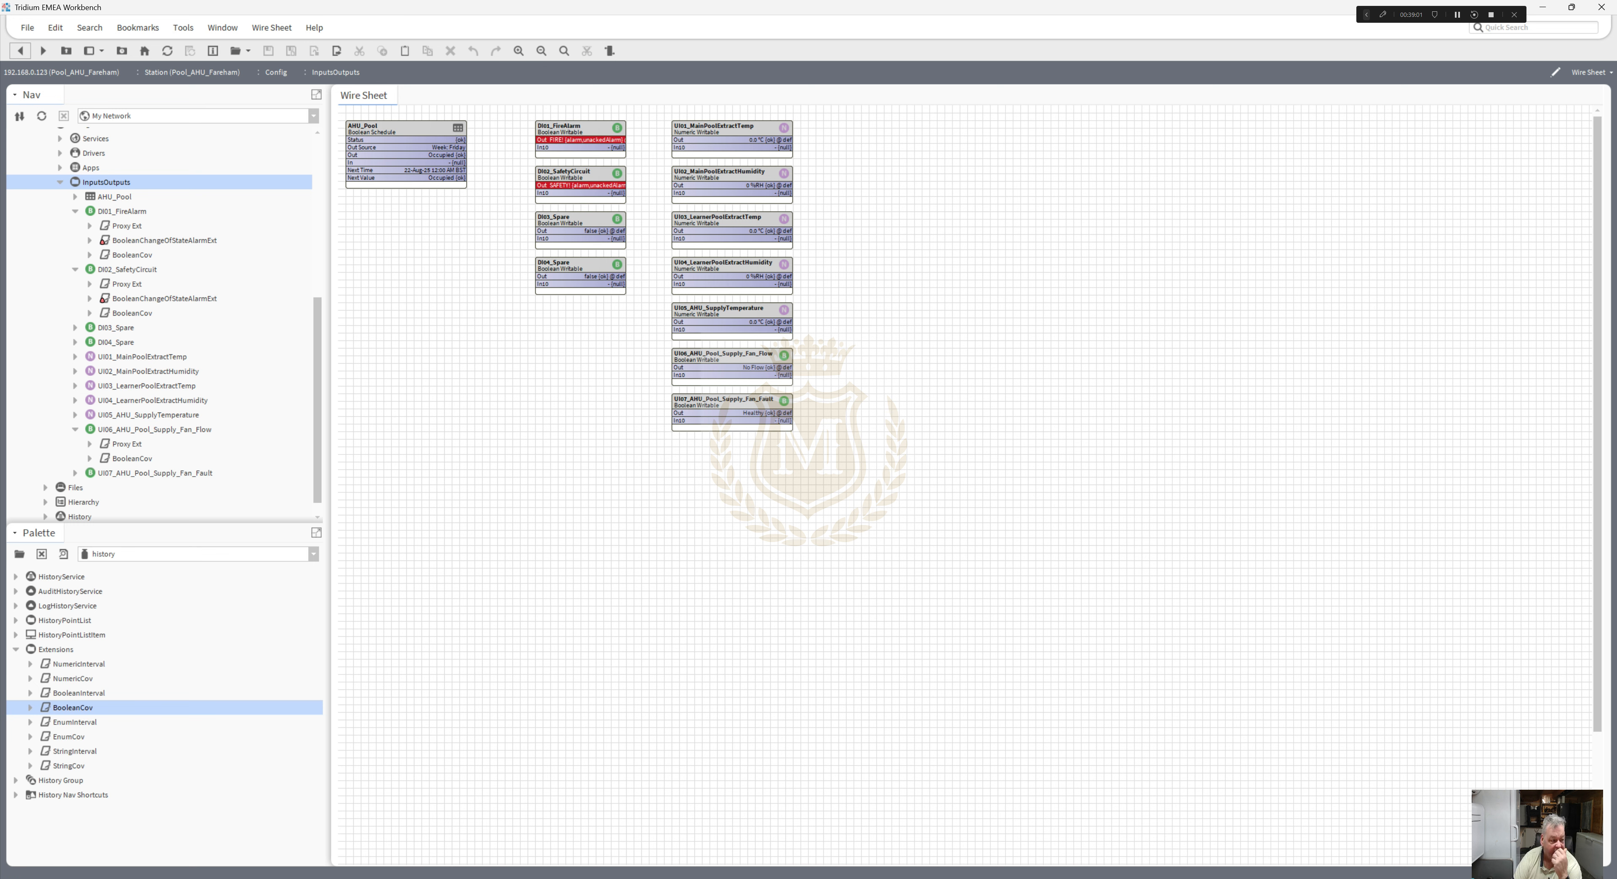
- Duplicate UI07_AHU_Pool_Supply_Fan_Fault as UI08_AHU_Pool_Supply_Fan_Filter and place the copy directly below it on the wire sheet
right_click(715, 403)
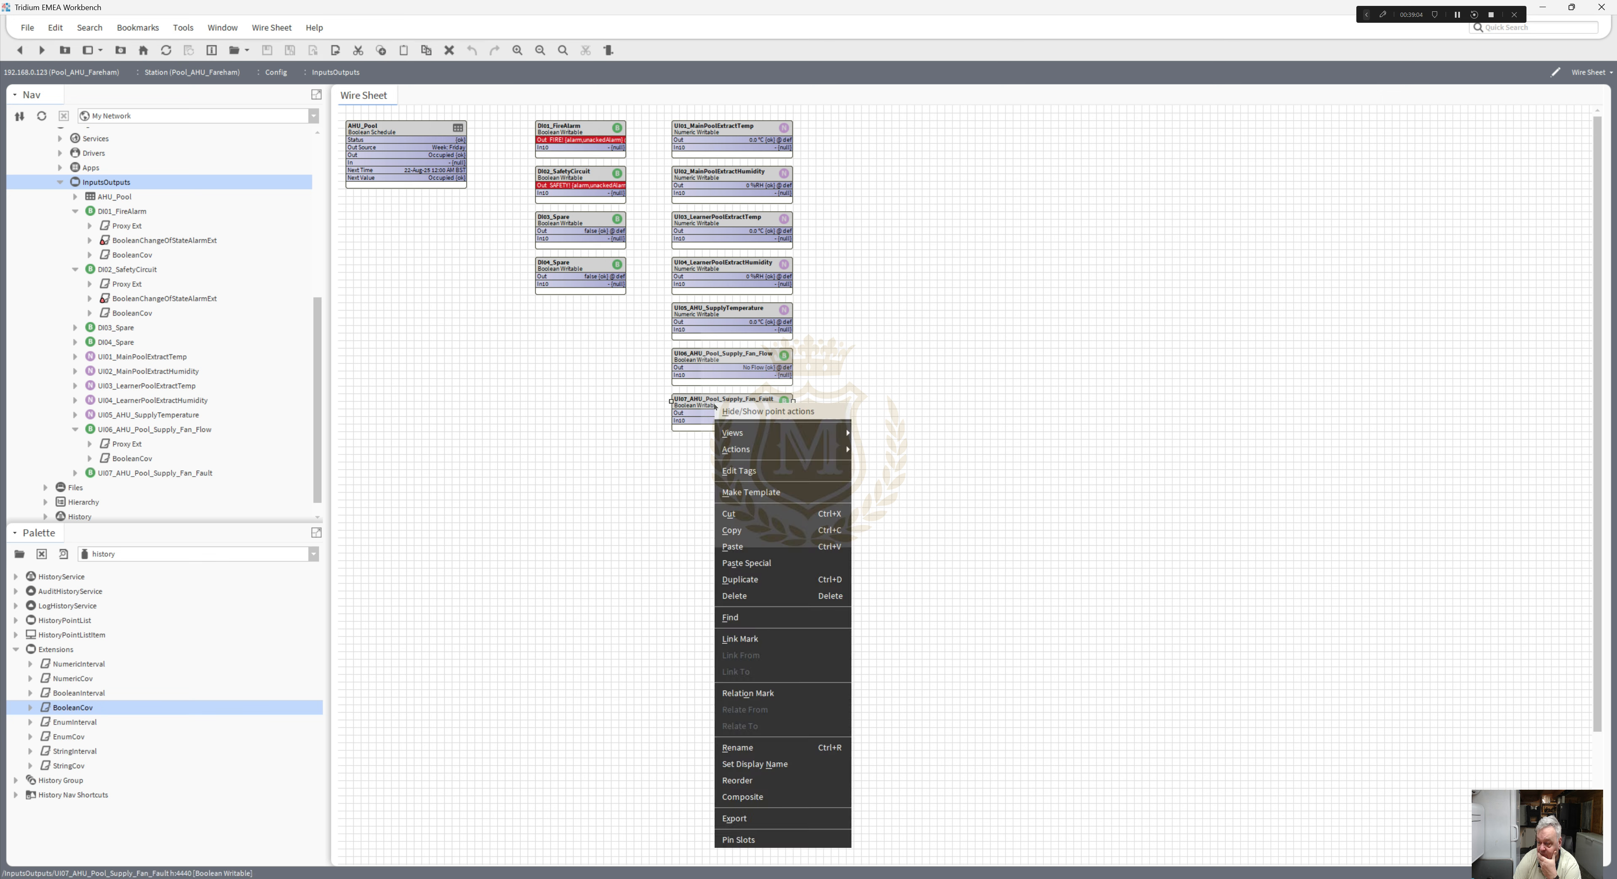
click(741, 578)
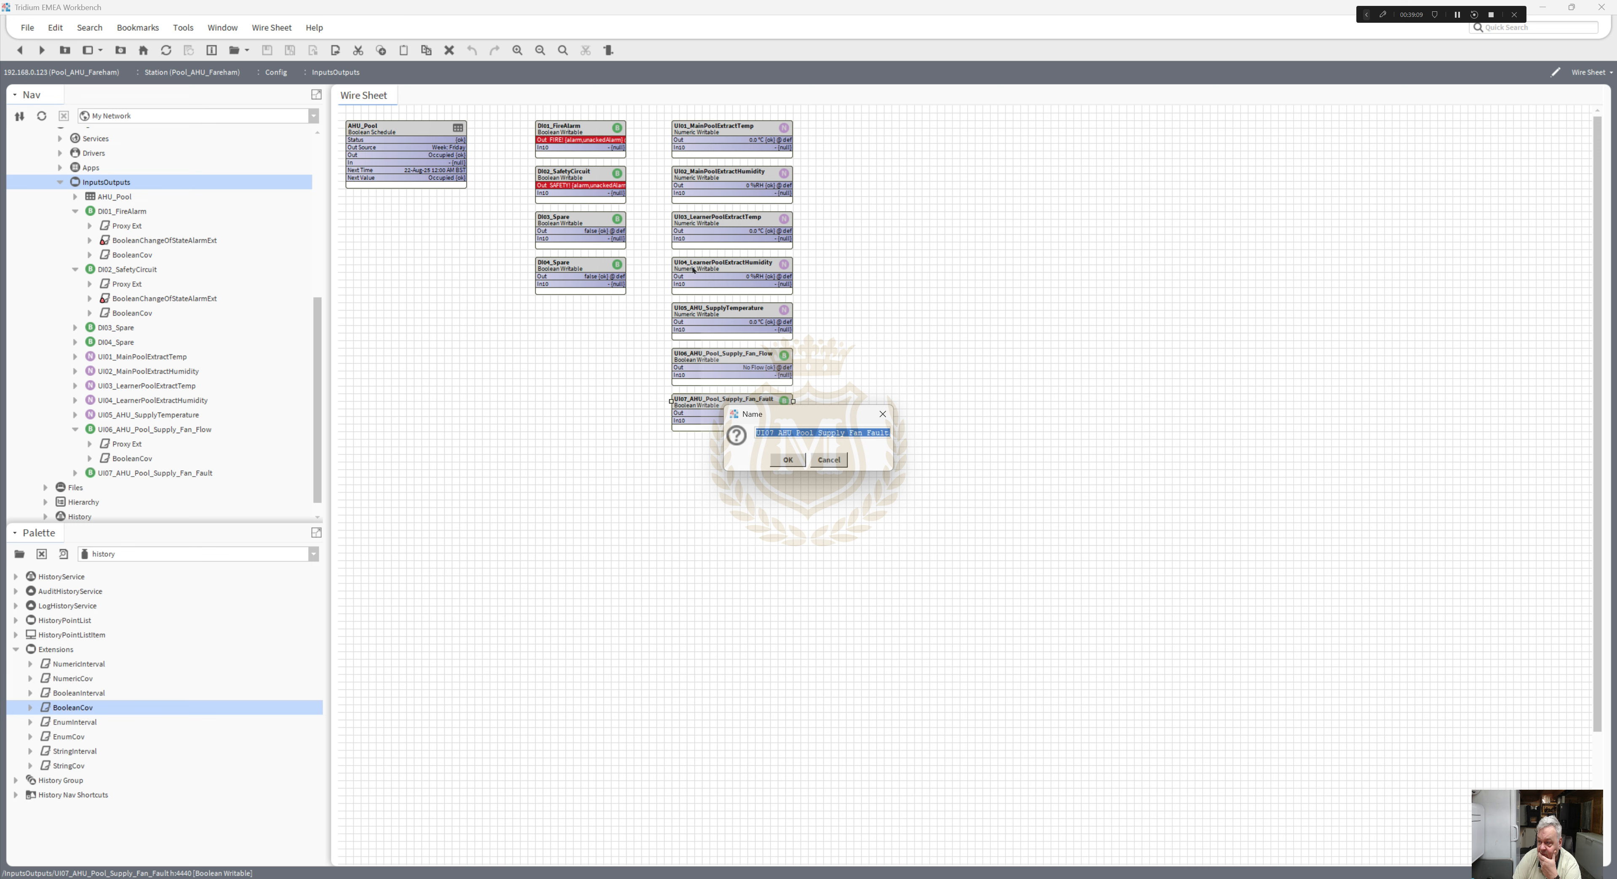
click(774, 432)
text(8)
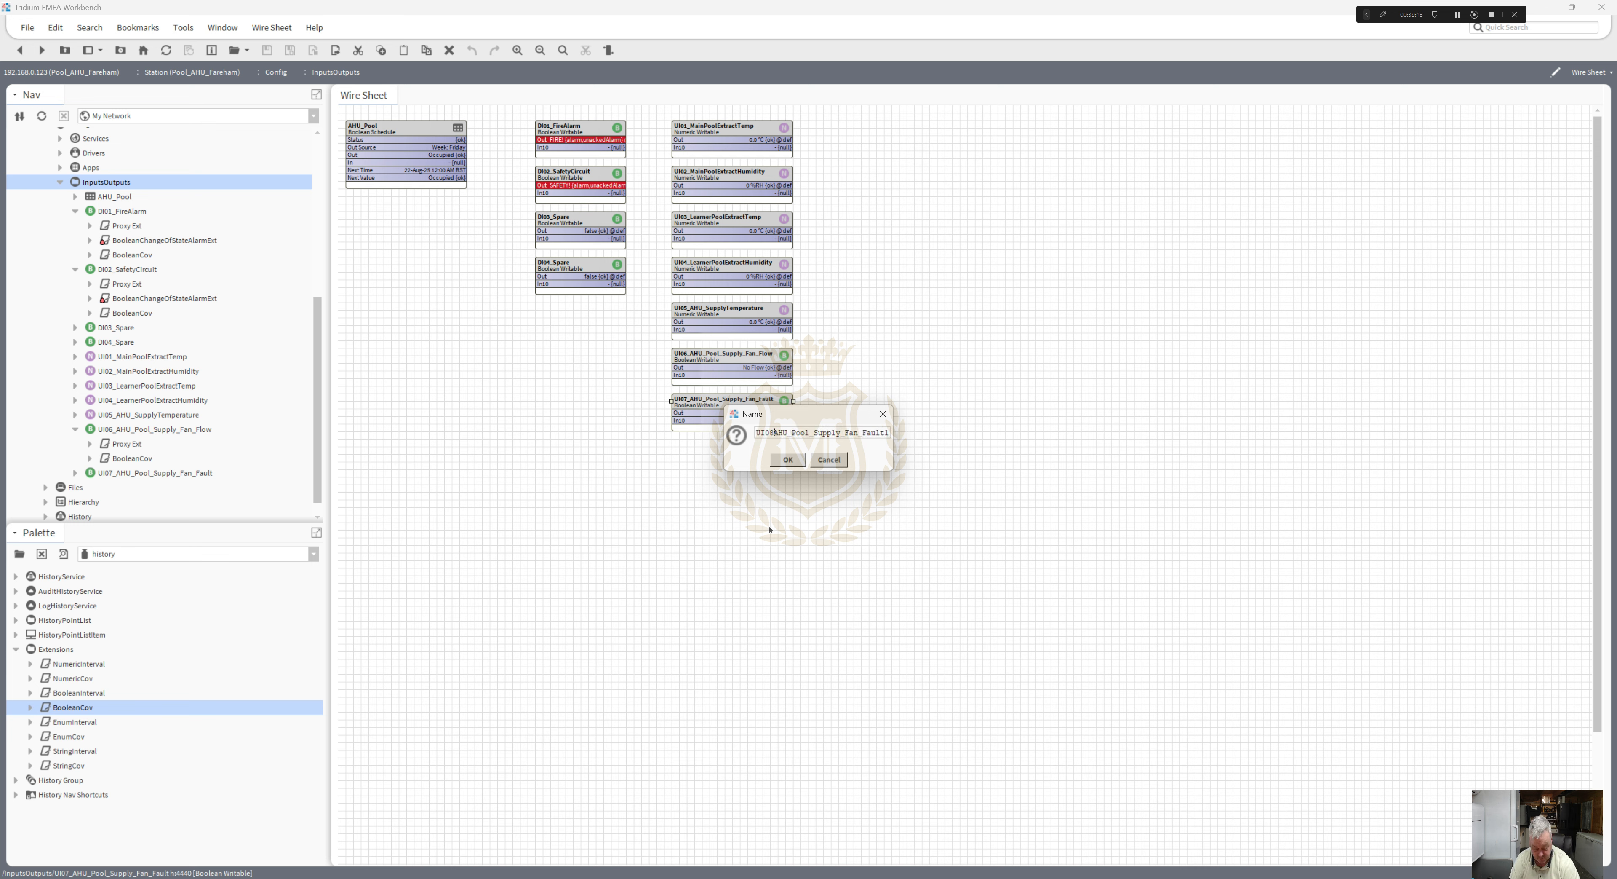
text(_)
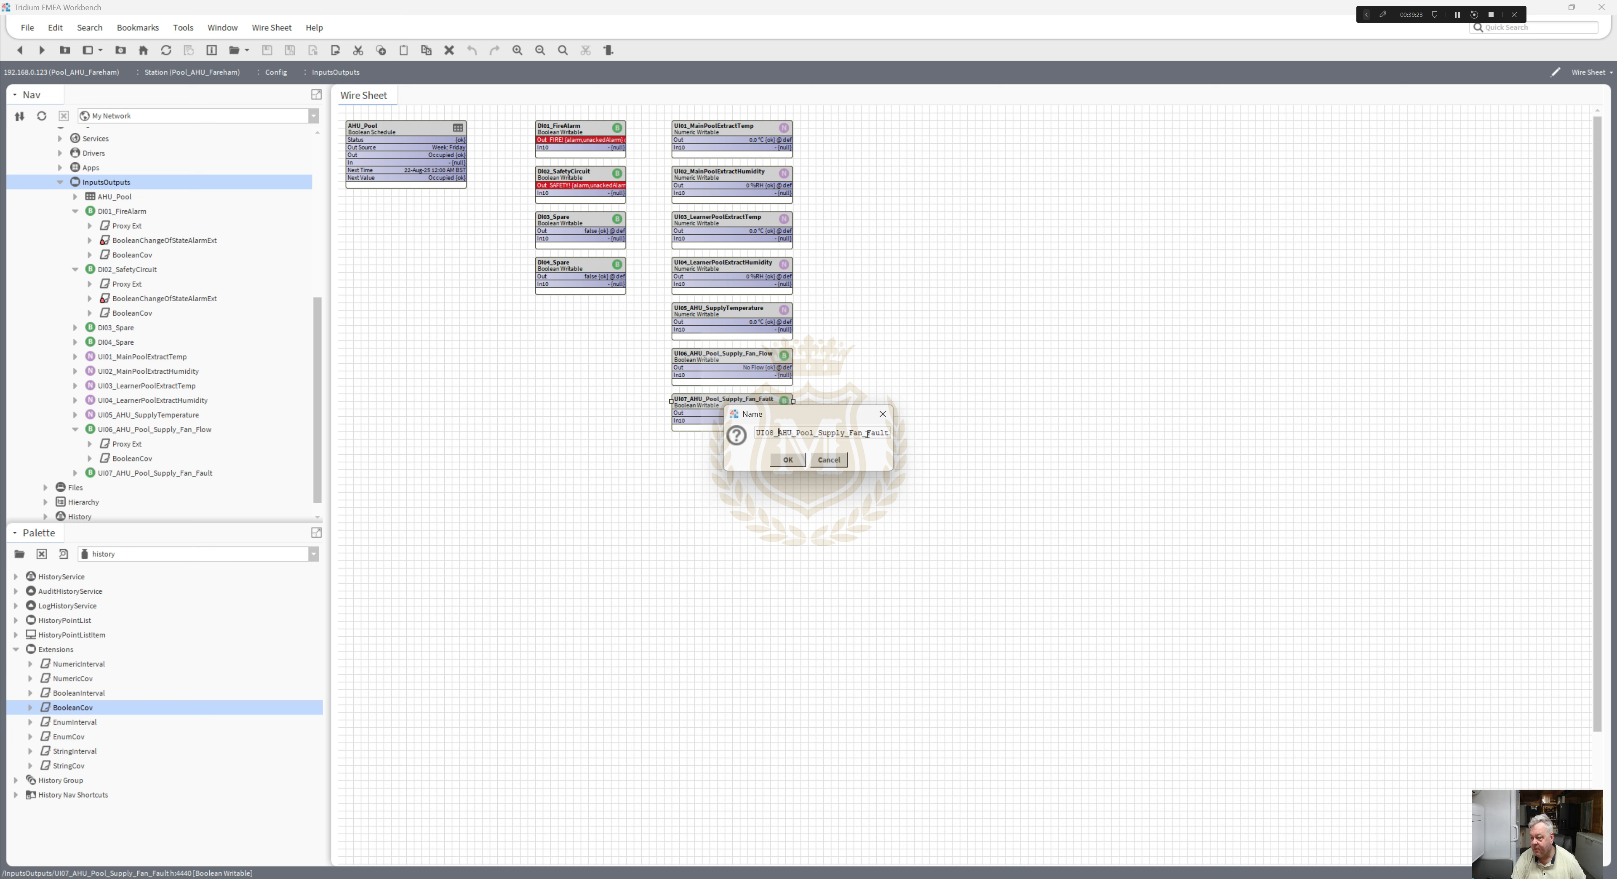
drag(865, 433, 990, 450)
text(F)
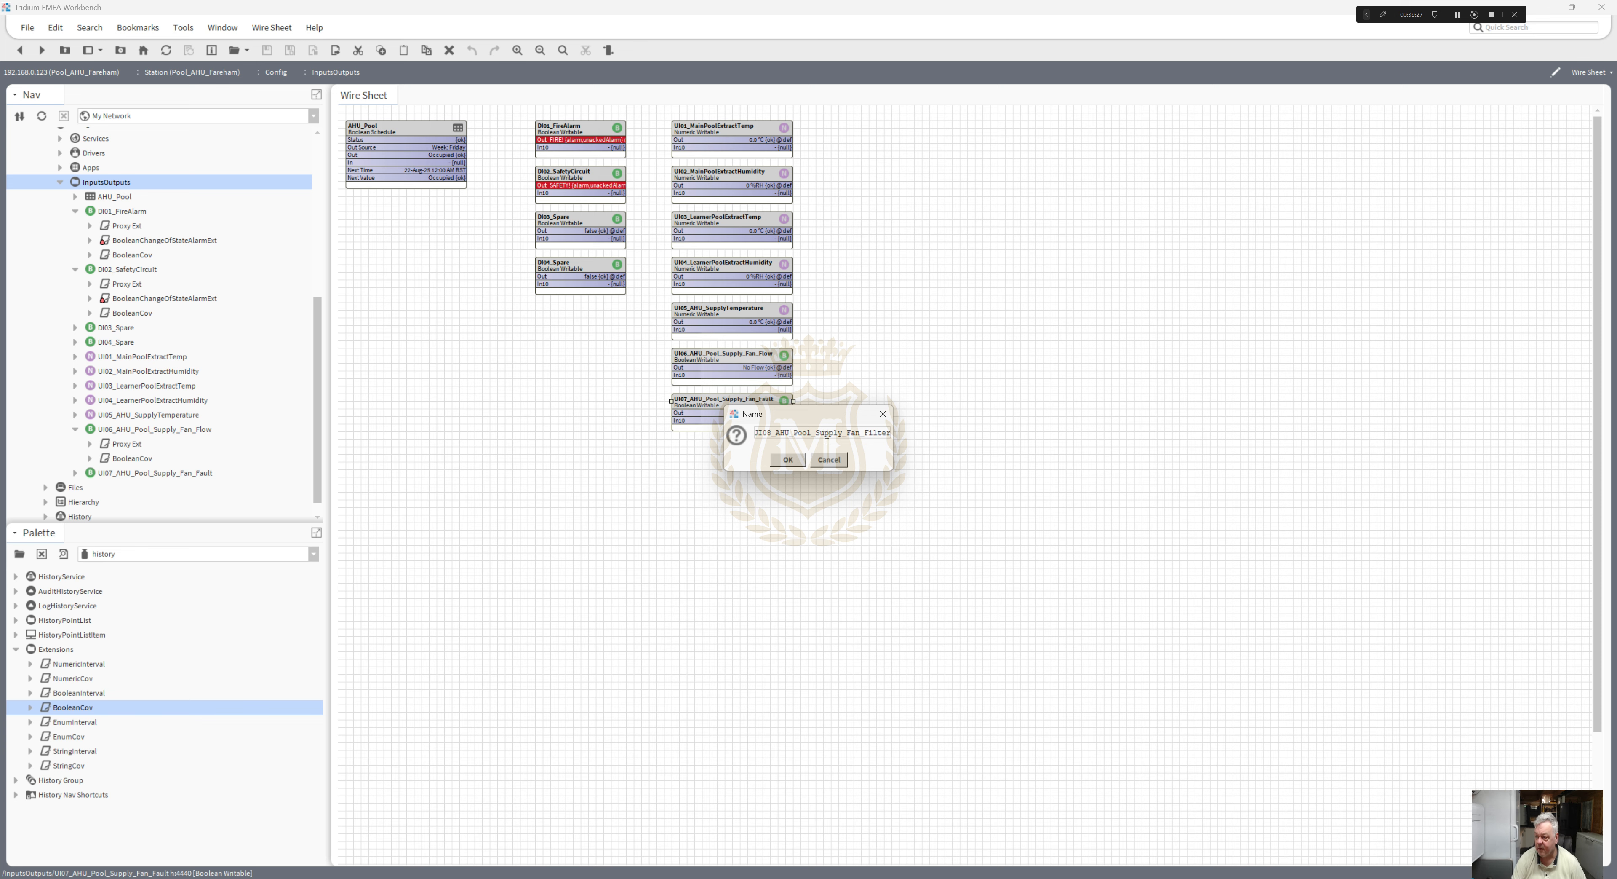
click(789, 460)
drag(744, 415, 738, 452)
- Set the facets of UI08_AHU_Pool_Supply_Fan_Filter to trueText DIRTY! and falseText Clean, save, and return to the wire sheet
double_click(738, 455)
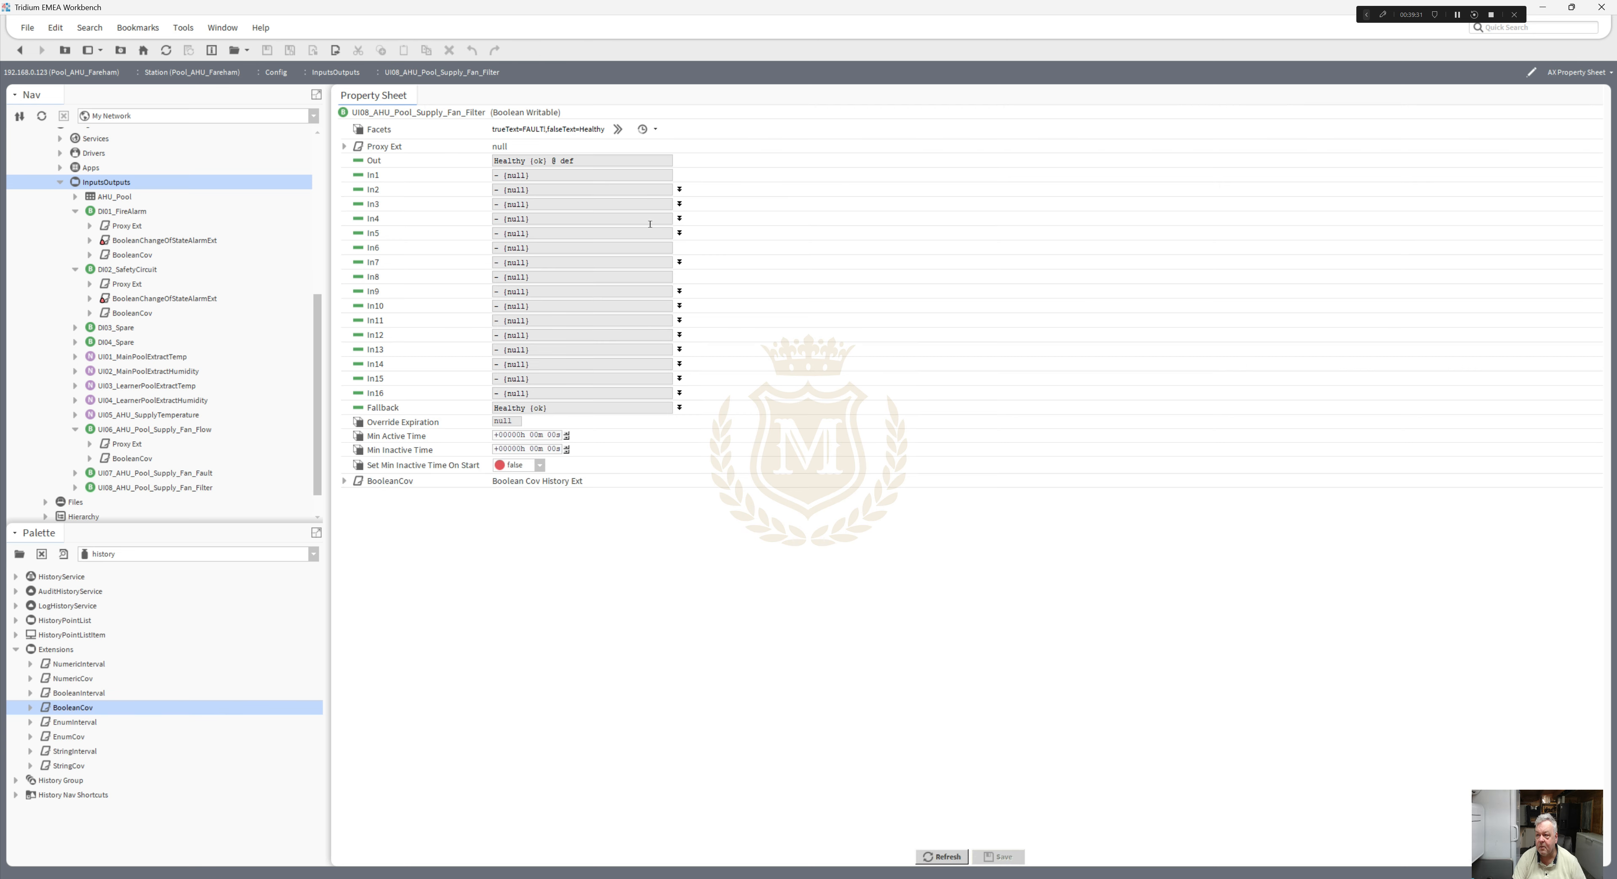
click(619, 129)
click(857, 401)
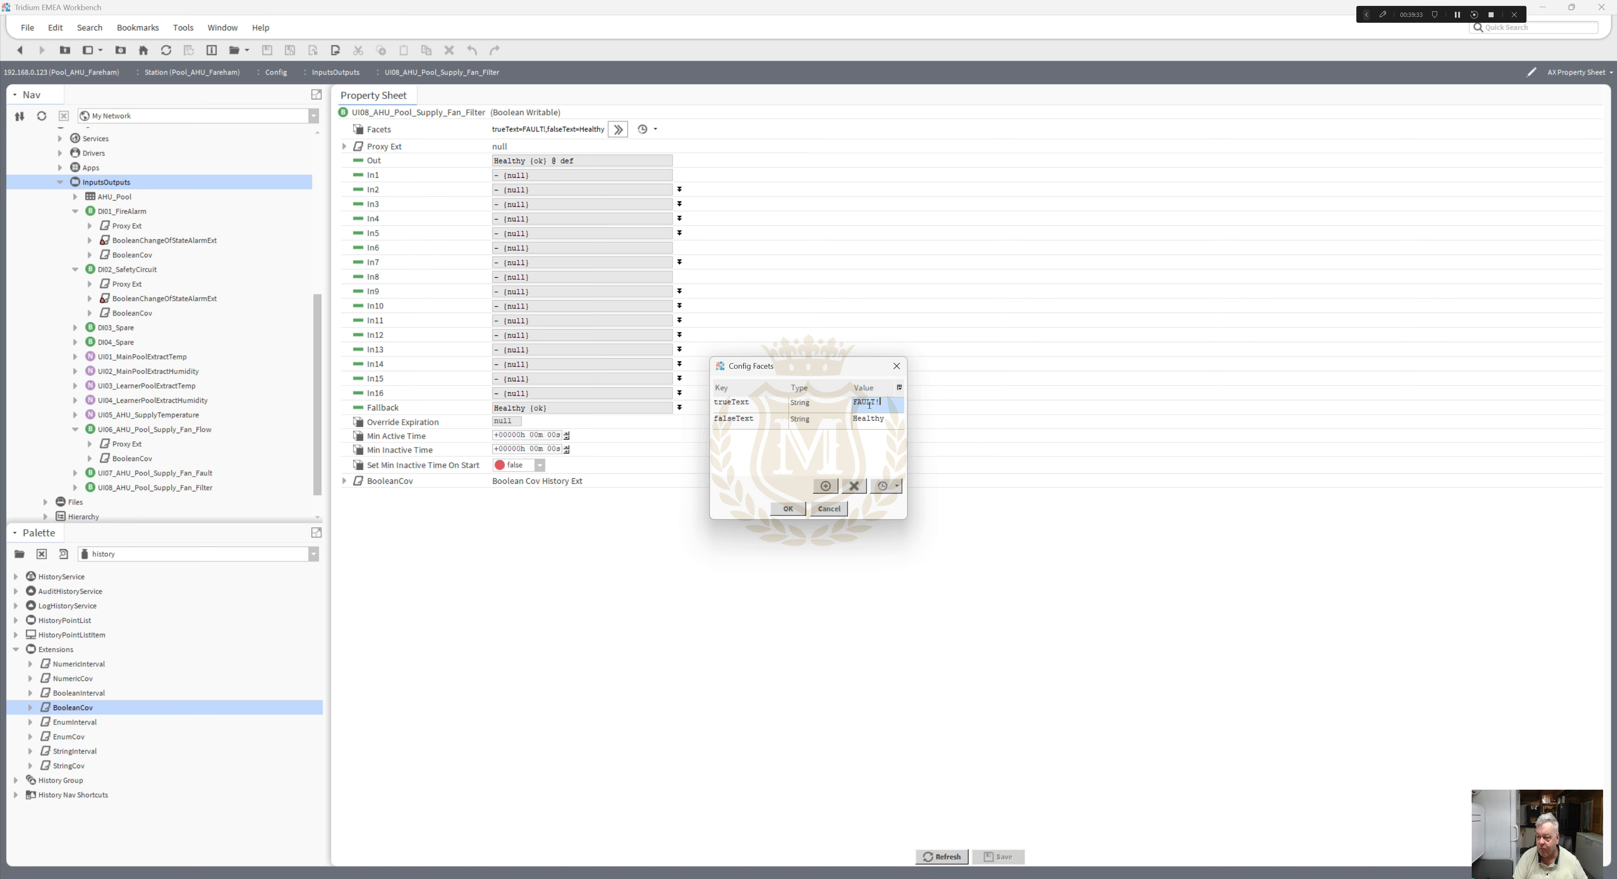
drag(870, 405, 780, 407)
text(DIRTY!)
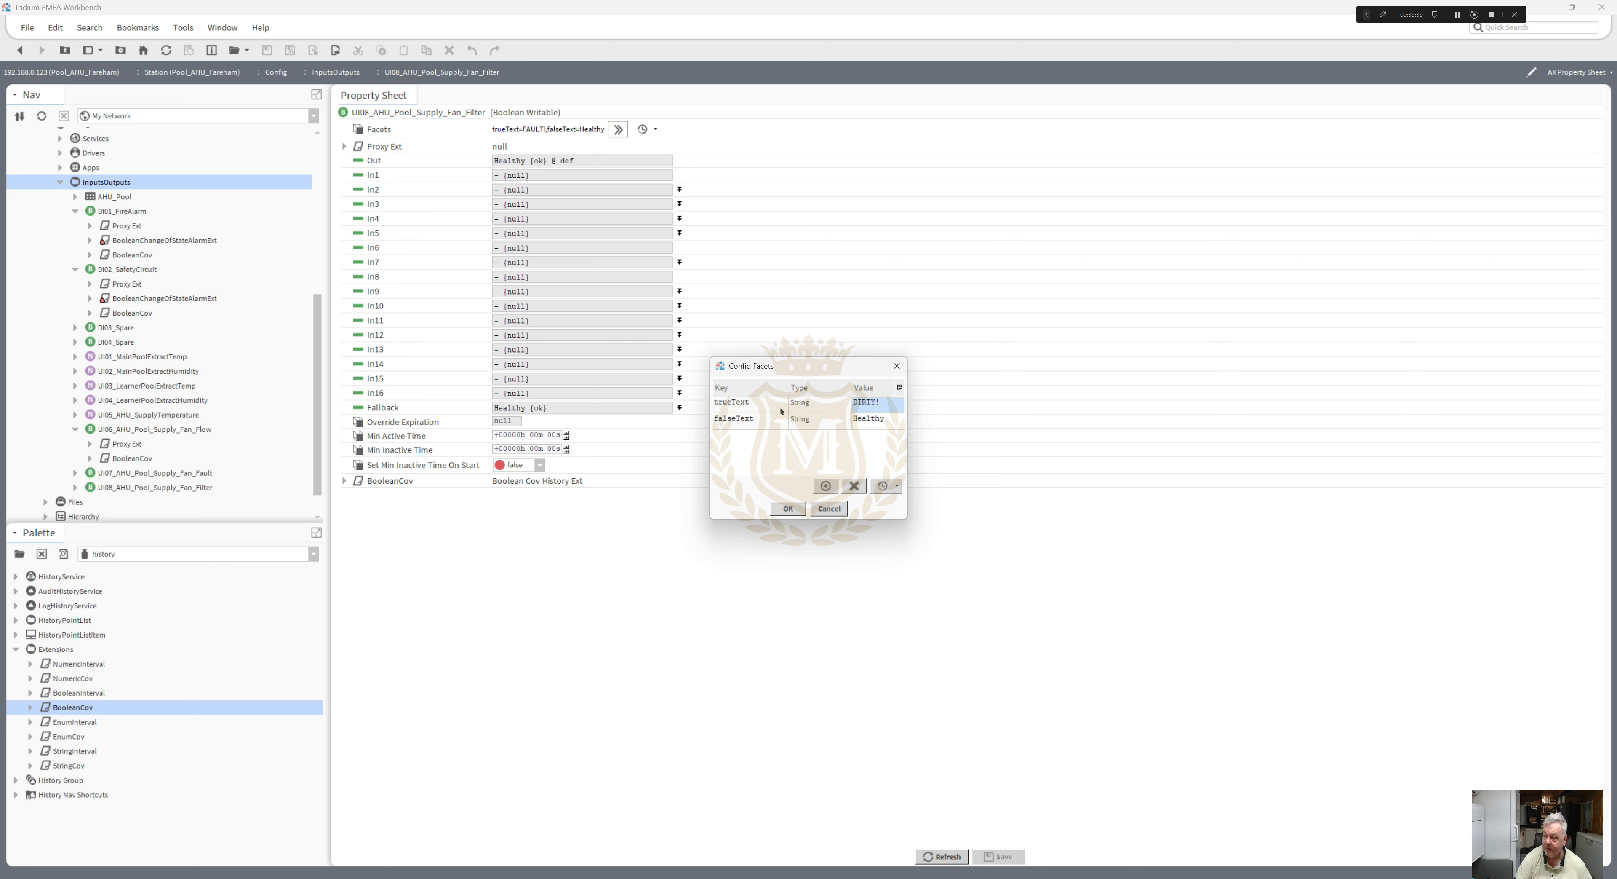
drag(901, 418, 769, 418)
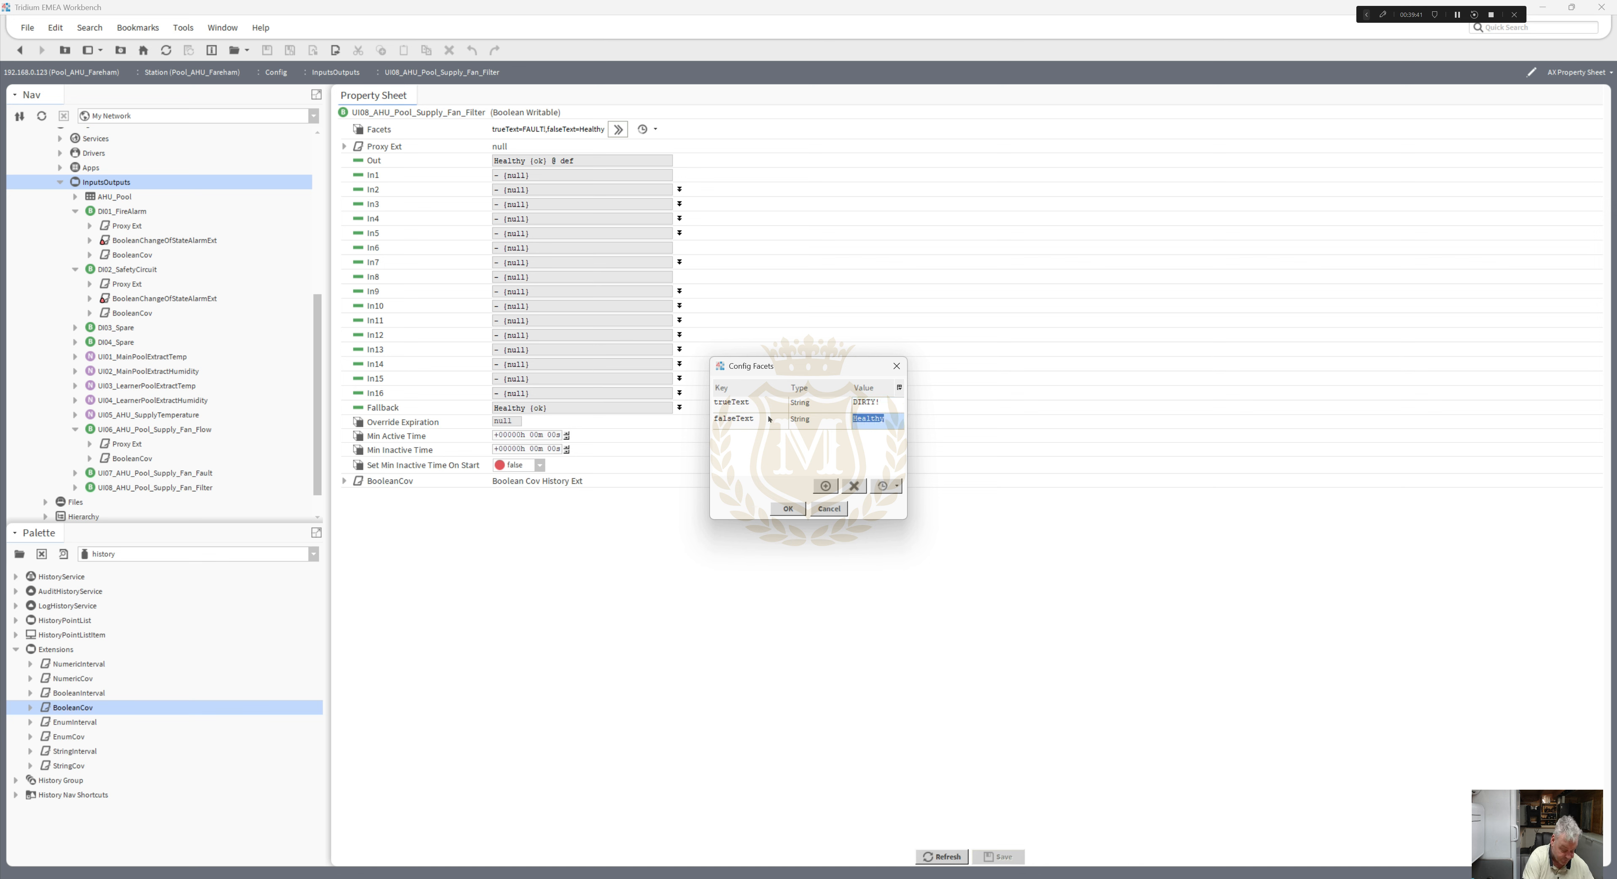
text(Clean)
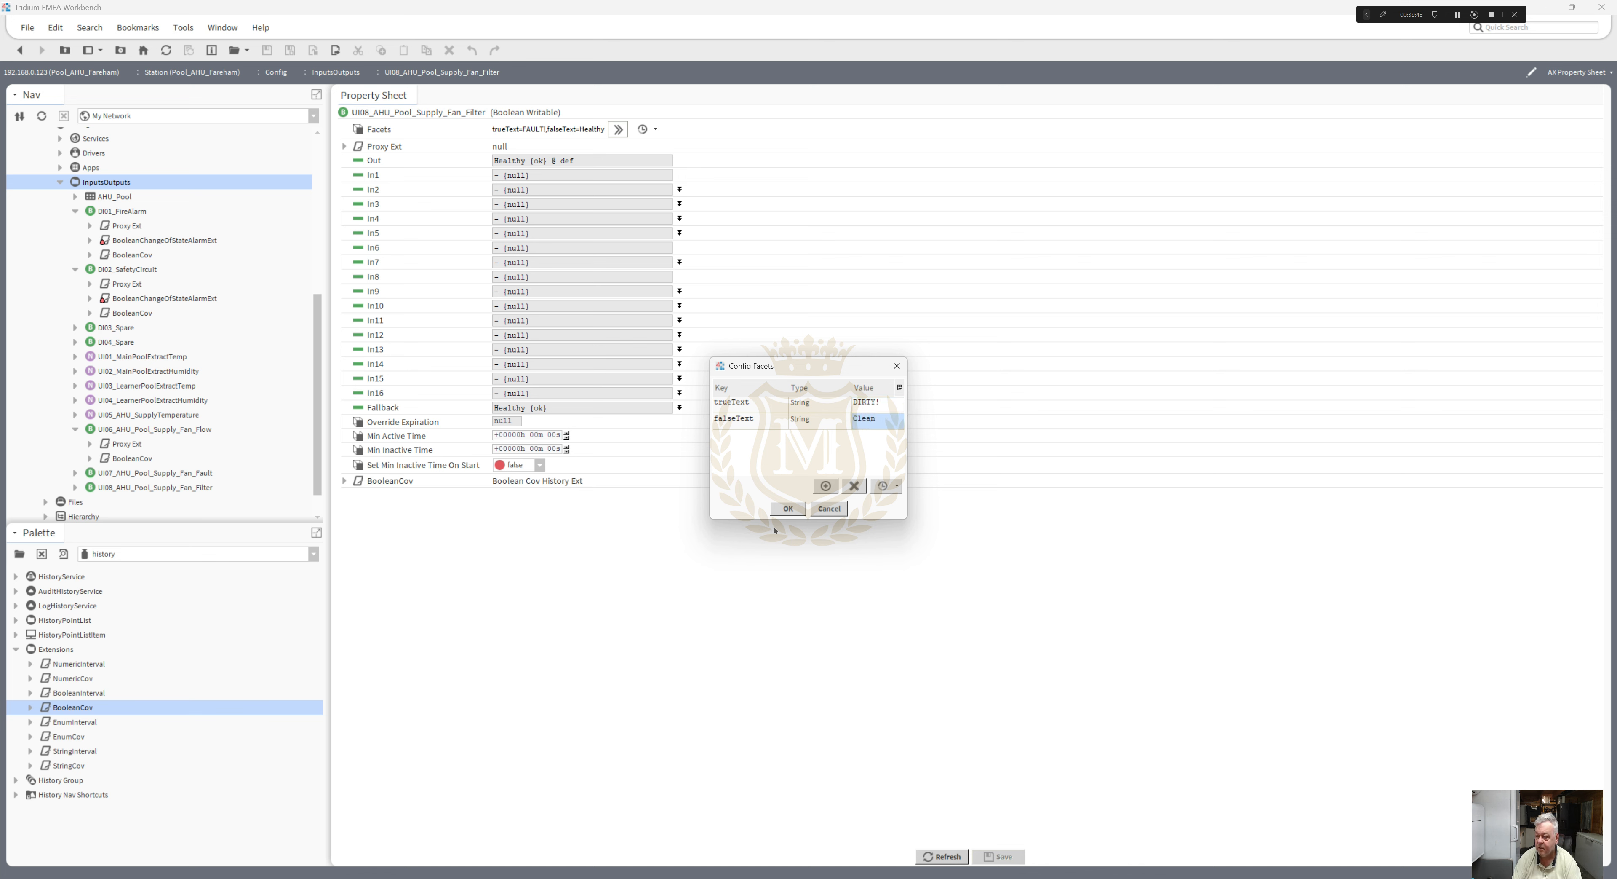
click(787, 509)
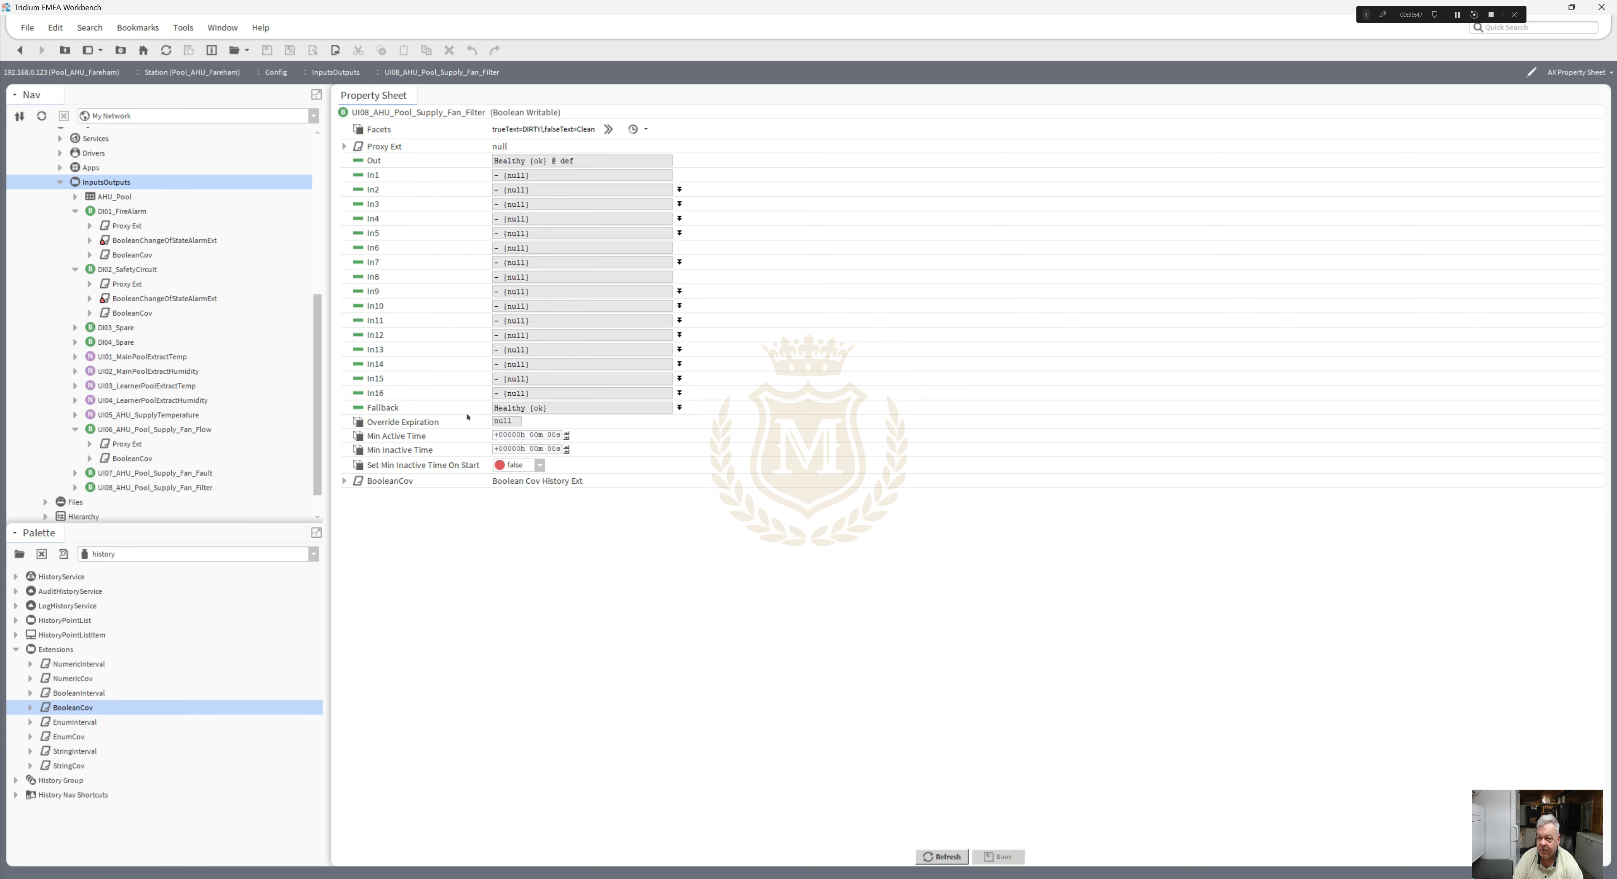
click(20, 50)
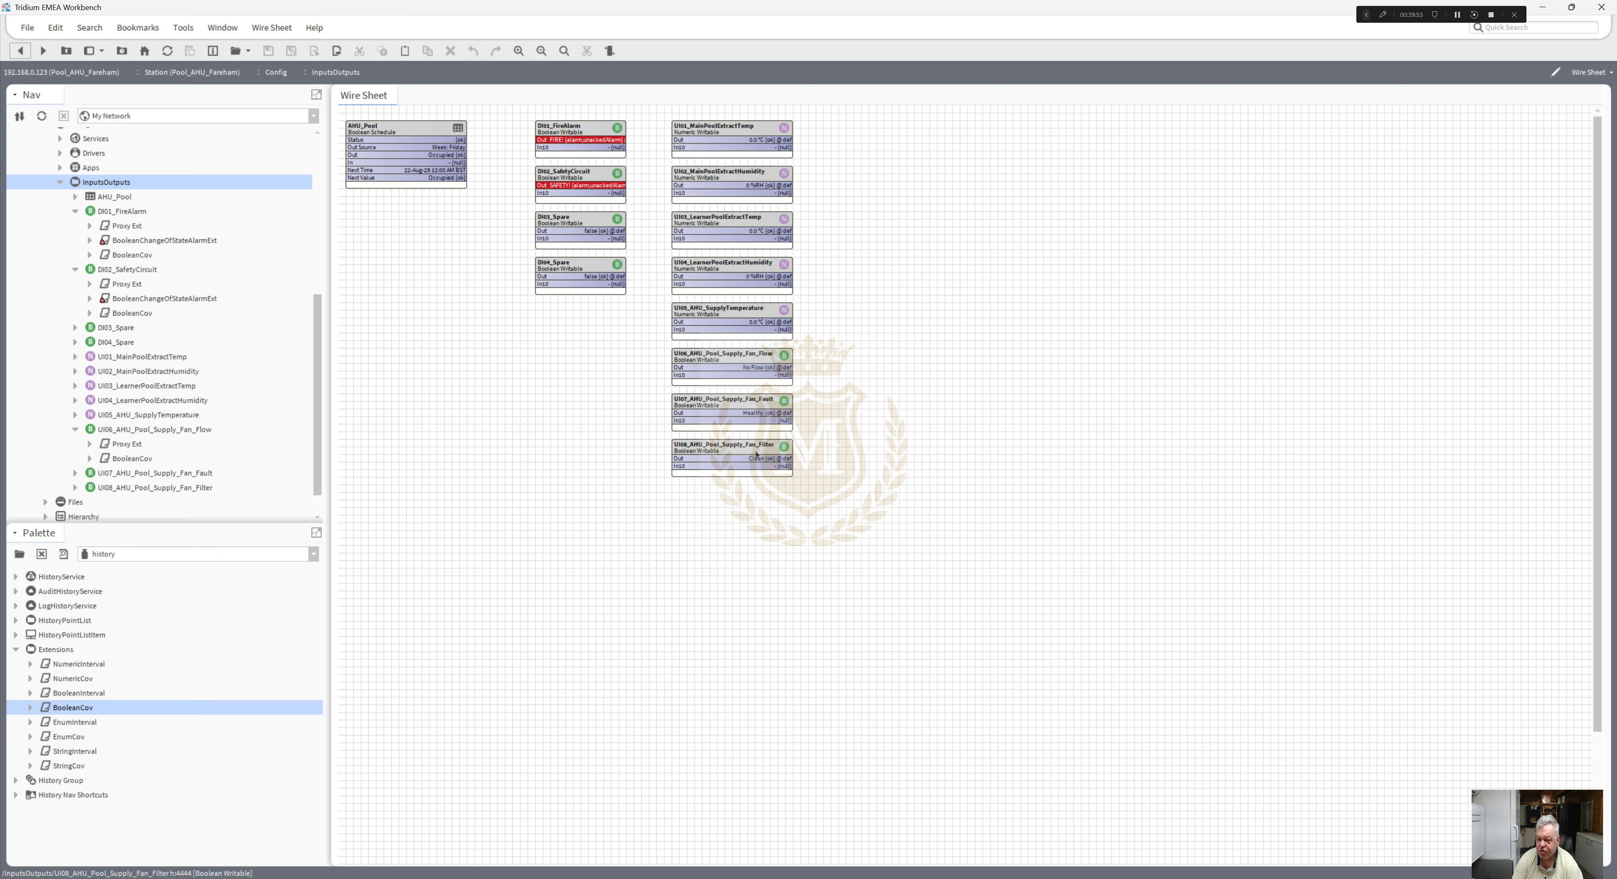
- Expand the UI07 fan fault and UI08 fan filter points in the station tree and load the alarm palette
click(74, 471)
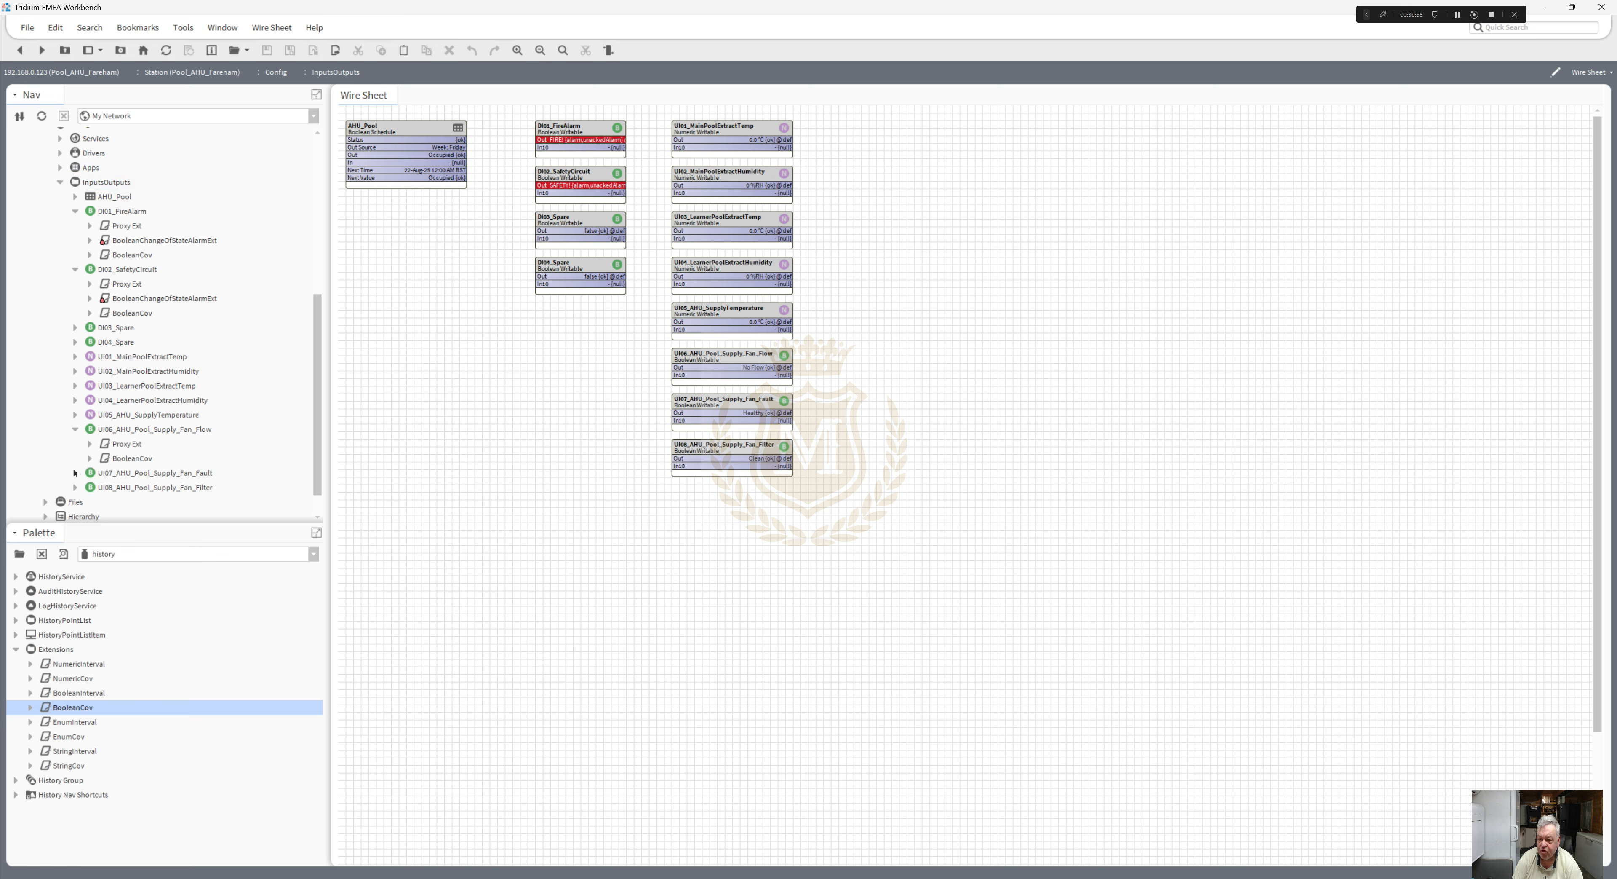
click(75, 474)
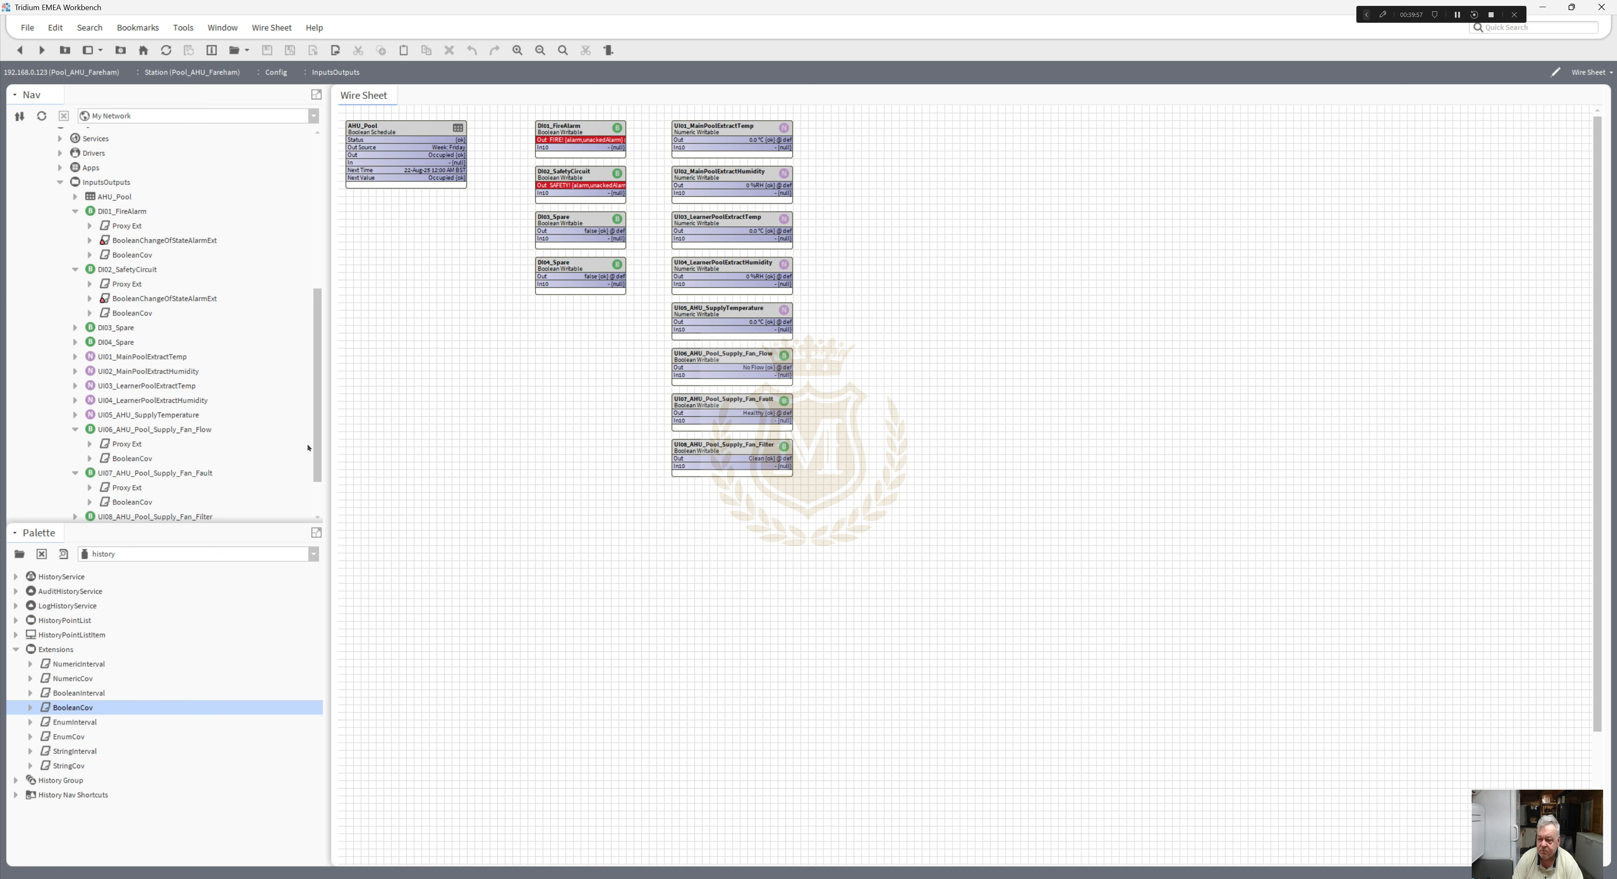
scroll(308, 447, down, 2)
click(75, 458)
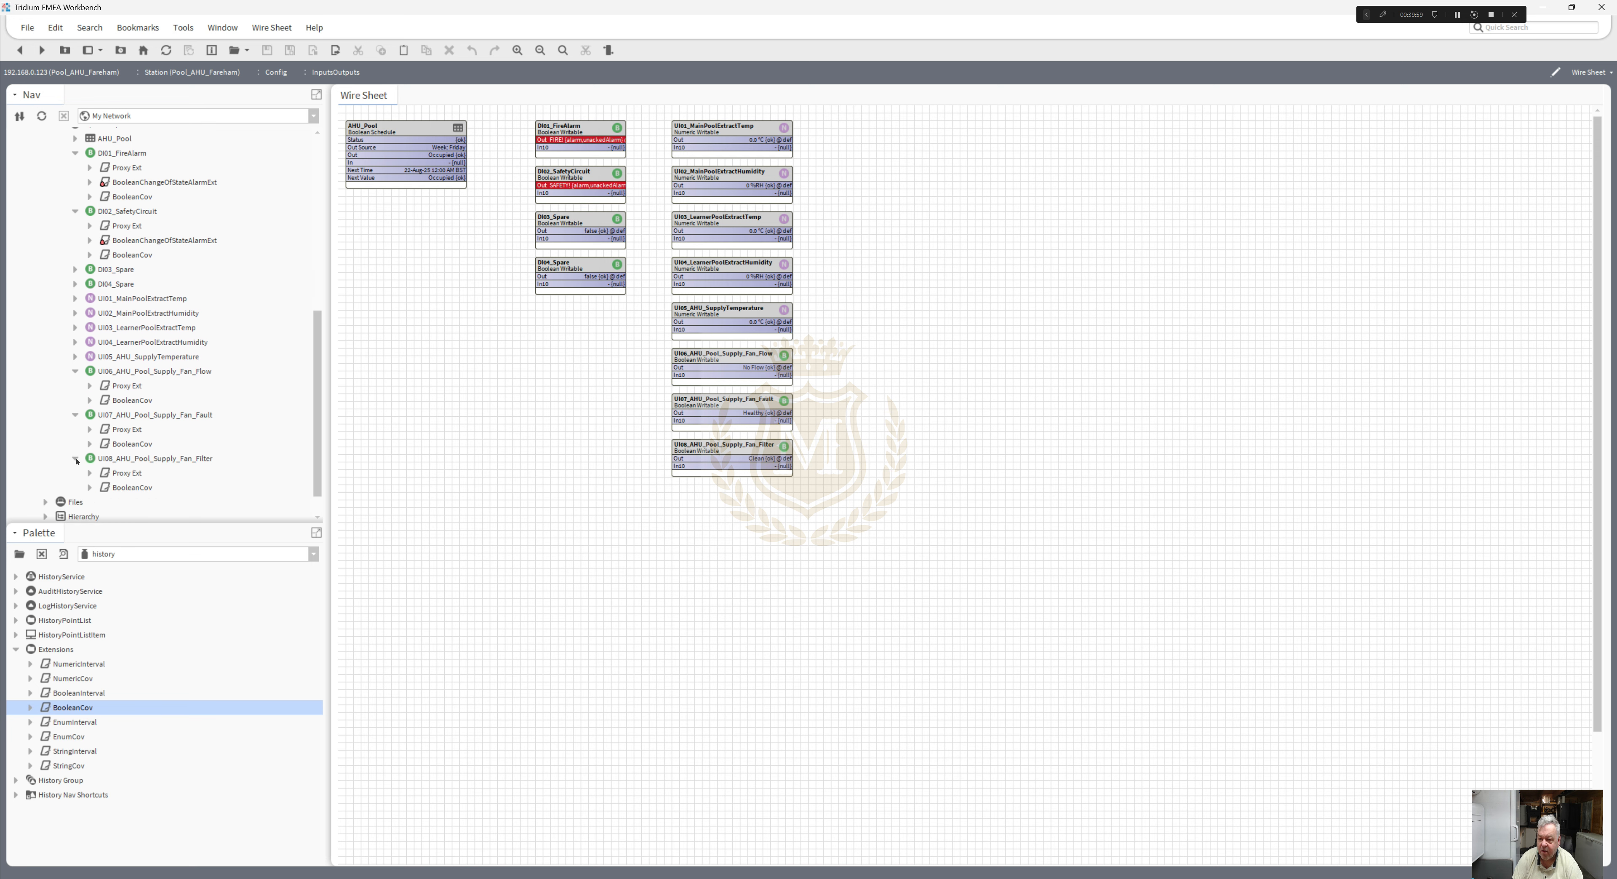
click(303, 554)
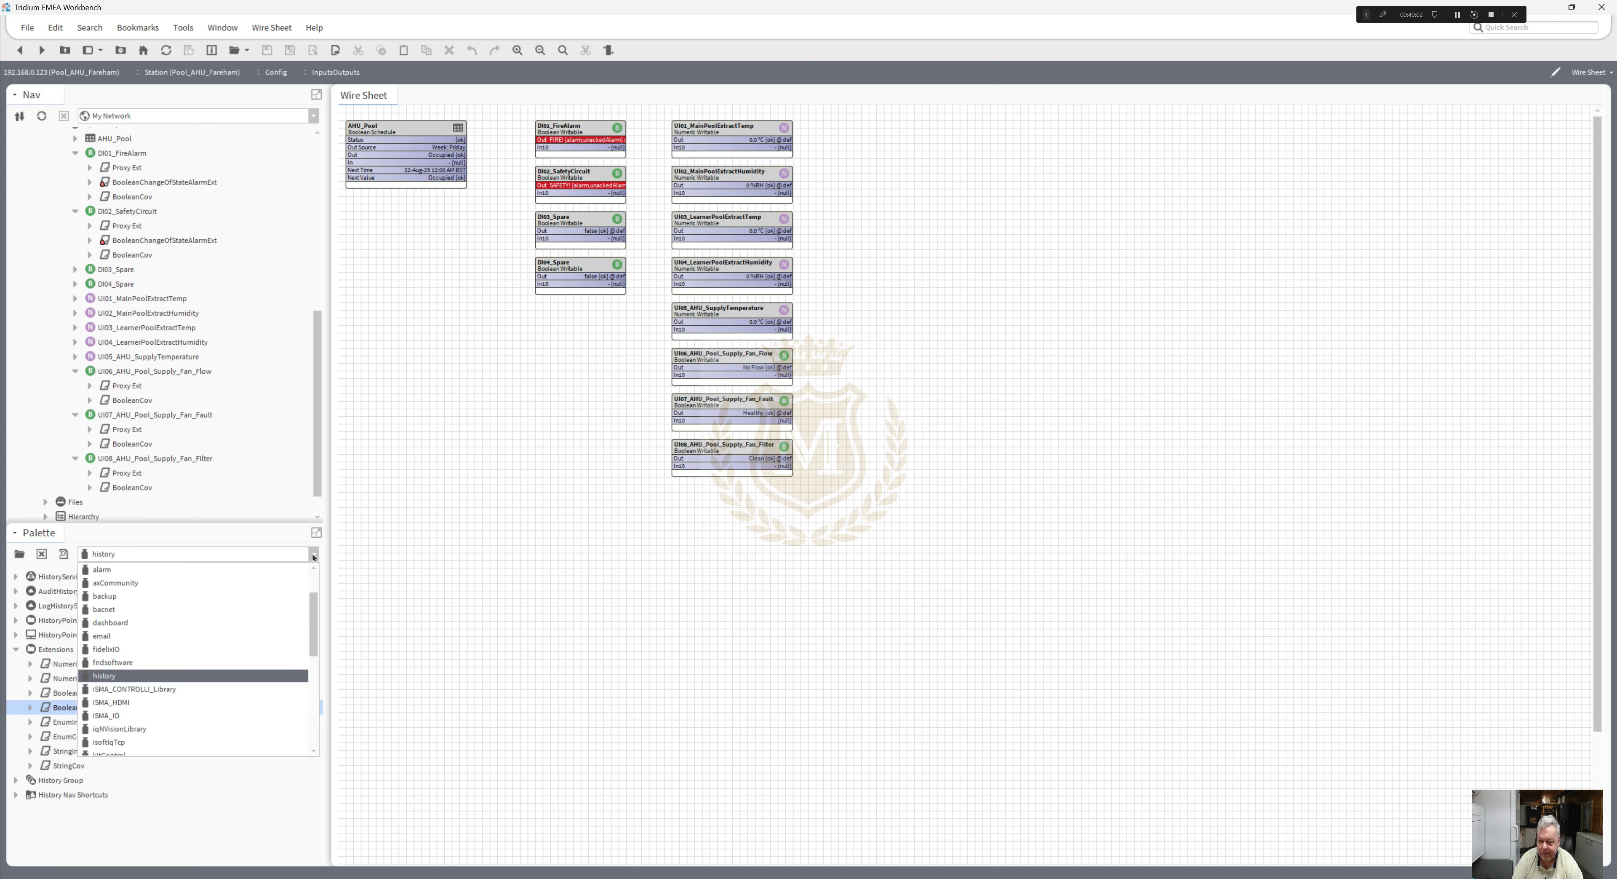
click(233, 570)
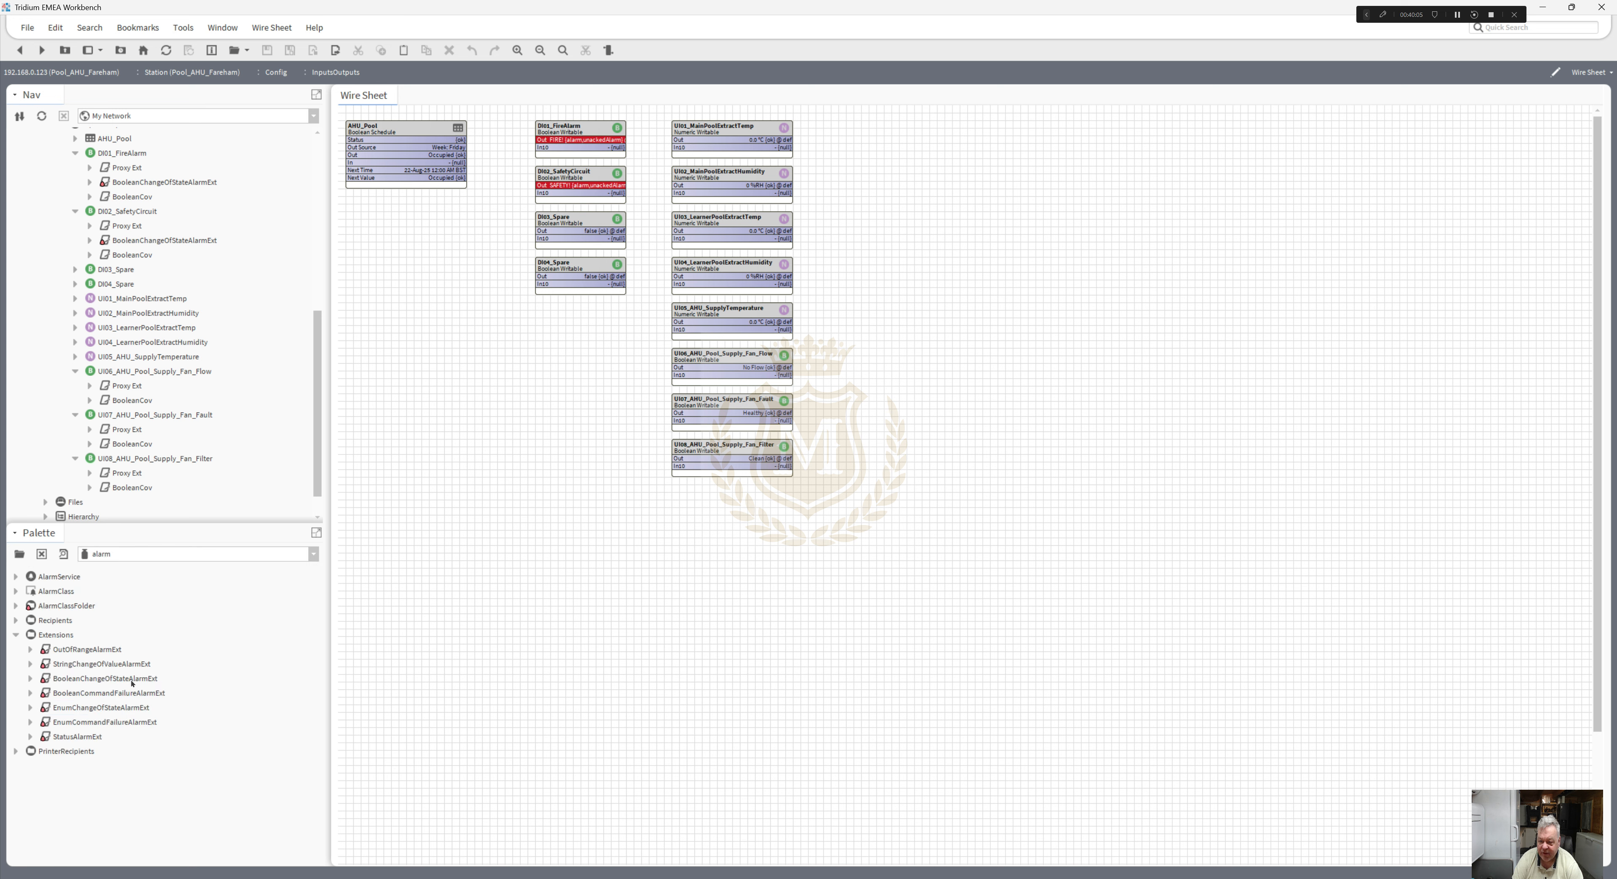
- Add a BooleanChangeOfStateAlarmExt with its default name to UI07_AHU_Pool_Supply_Fan_Fault and open its properties
drag(125, 679, 155, 415)
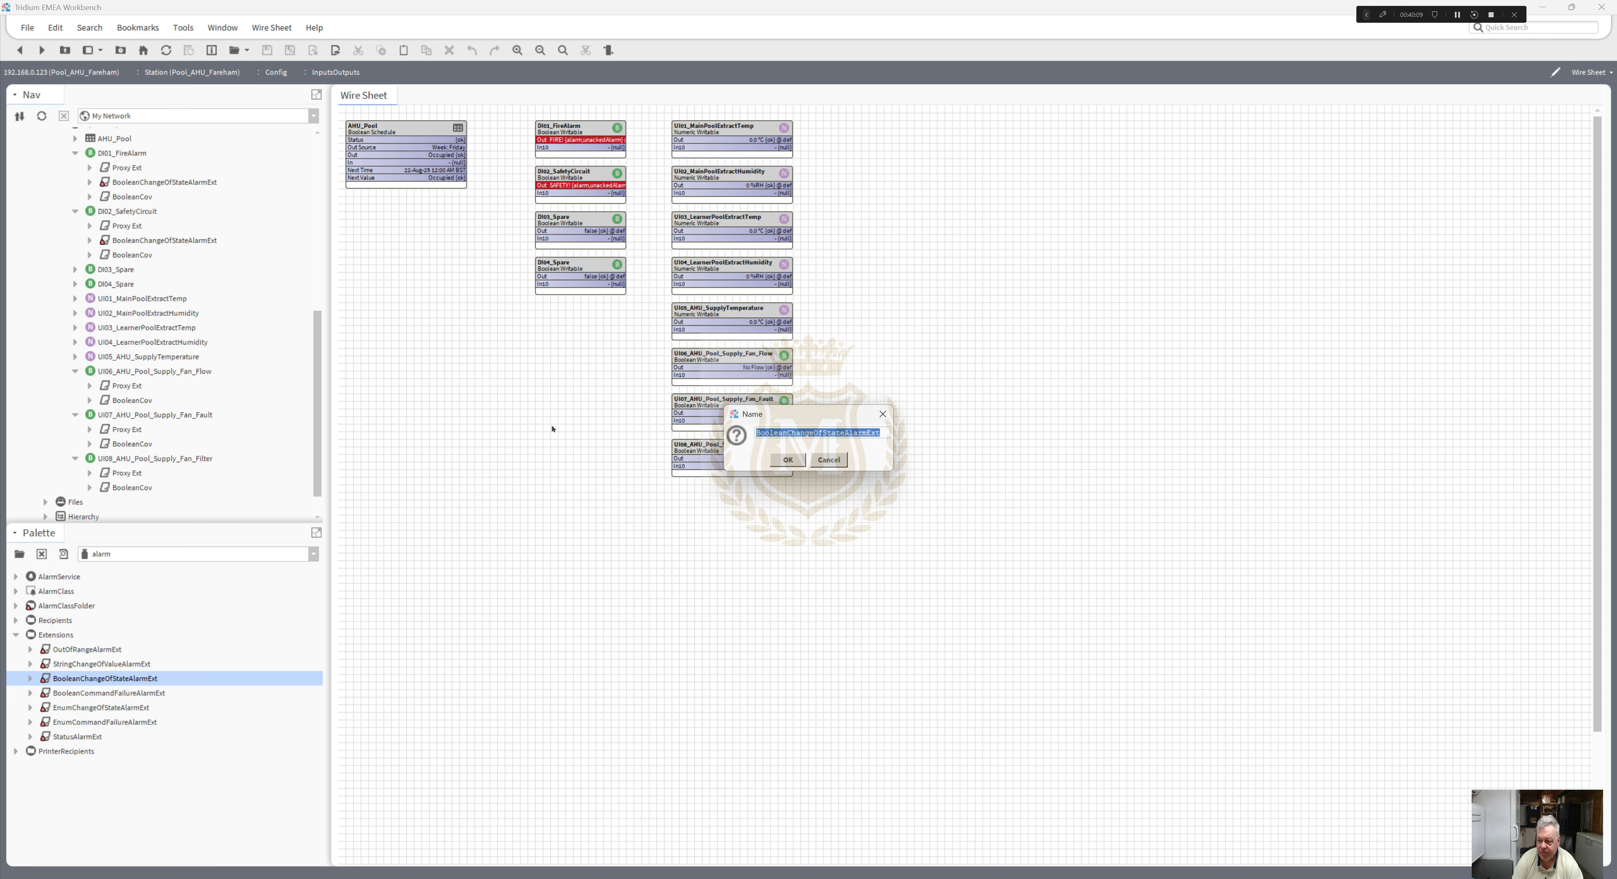
click(784, 460)
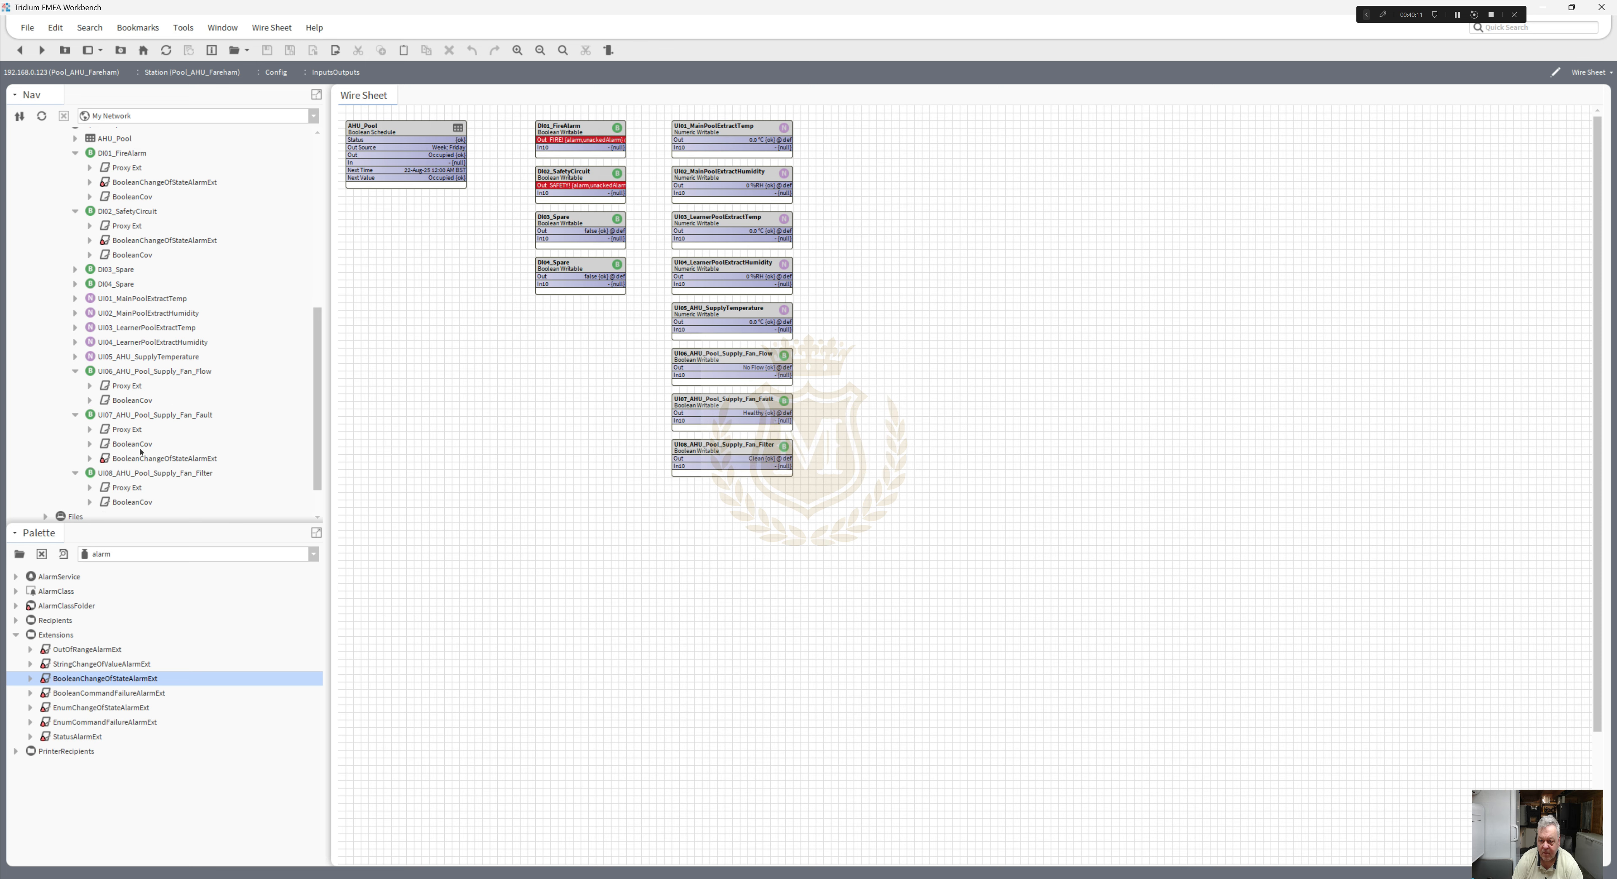
double_click(126, 458)
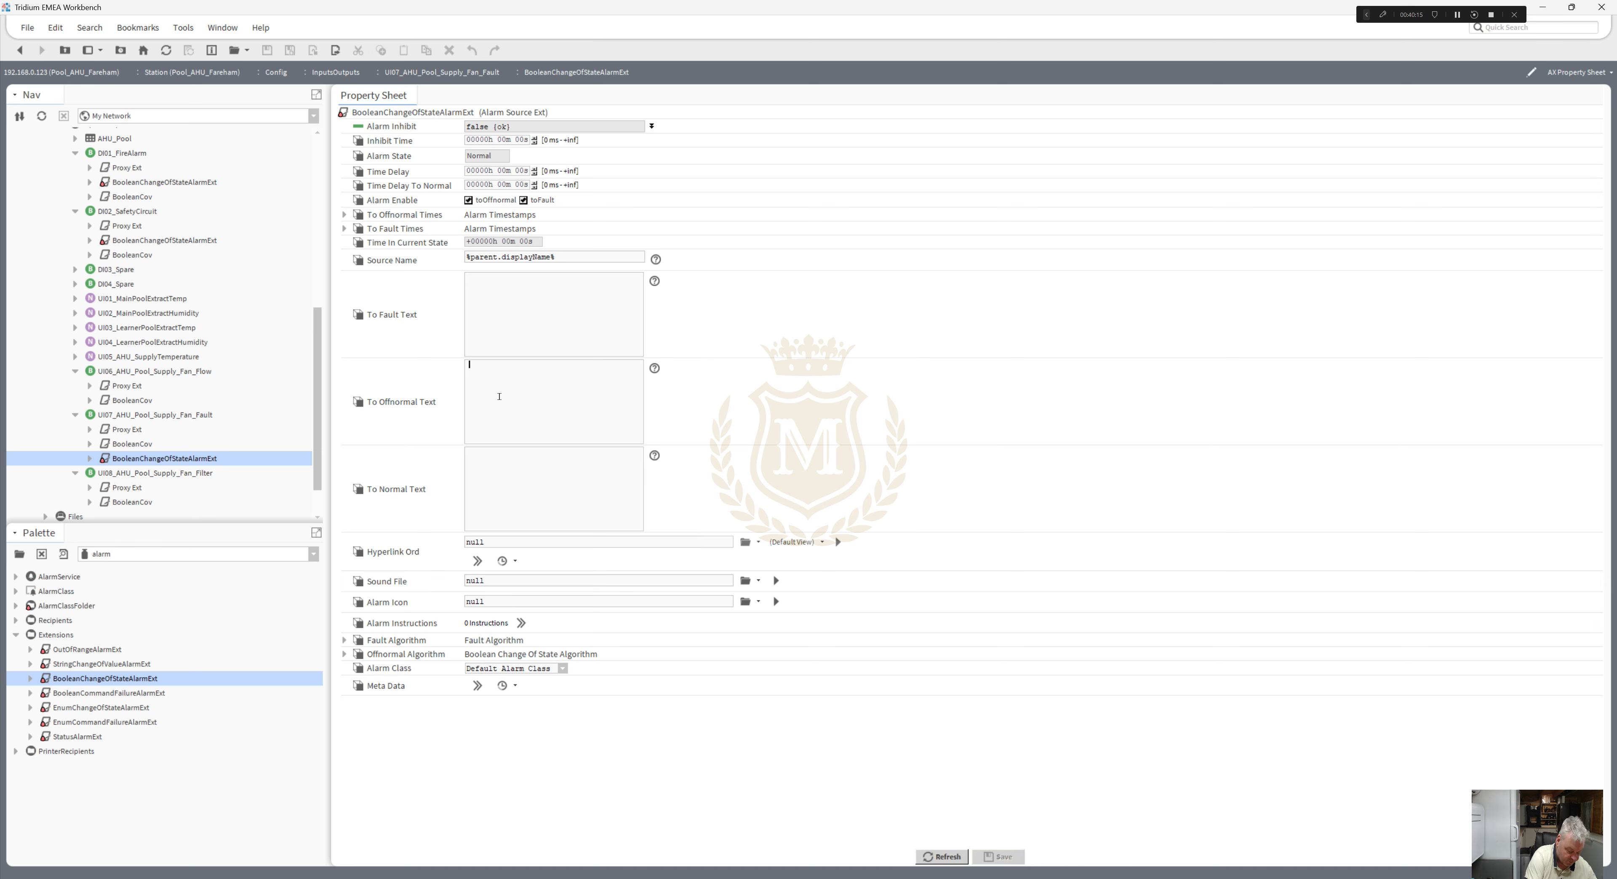
- Set the alarm extension's offnormal text to "FAN FAULT!", normal text to "Fan Healthy" and fault text to "FAULT!", and save
text(FA)
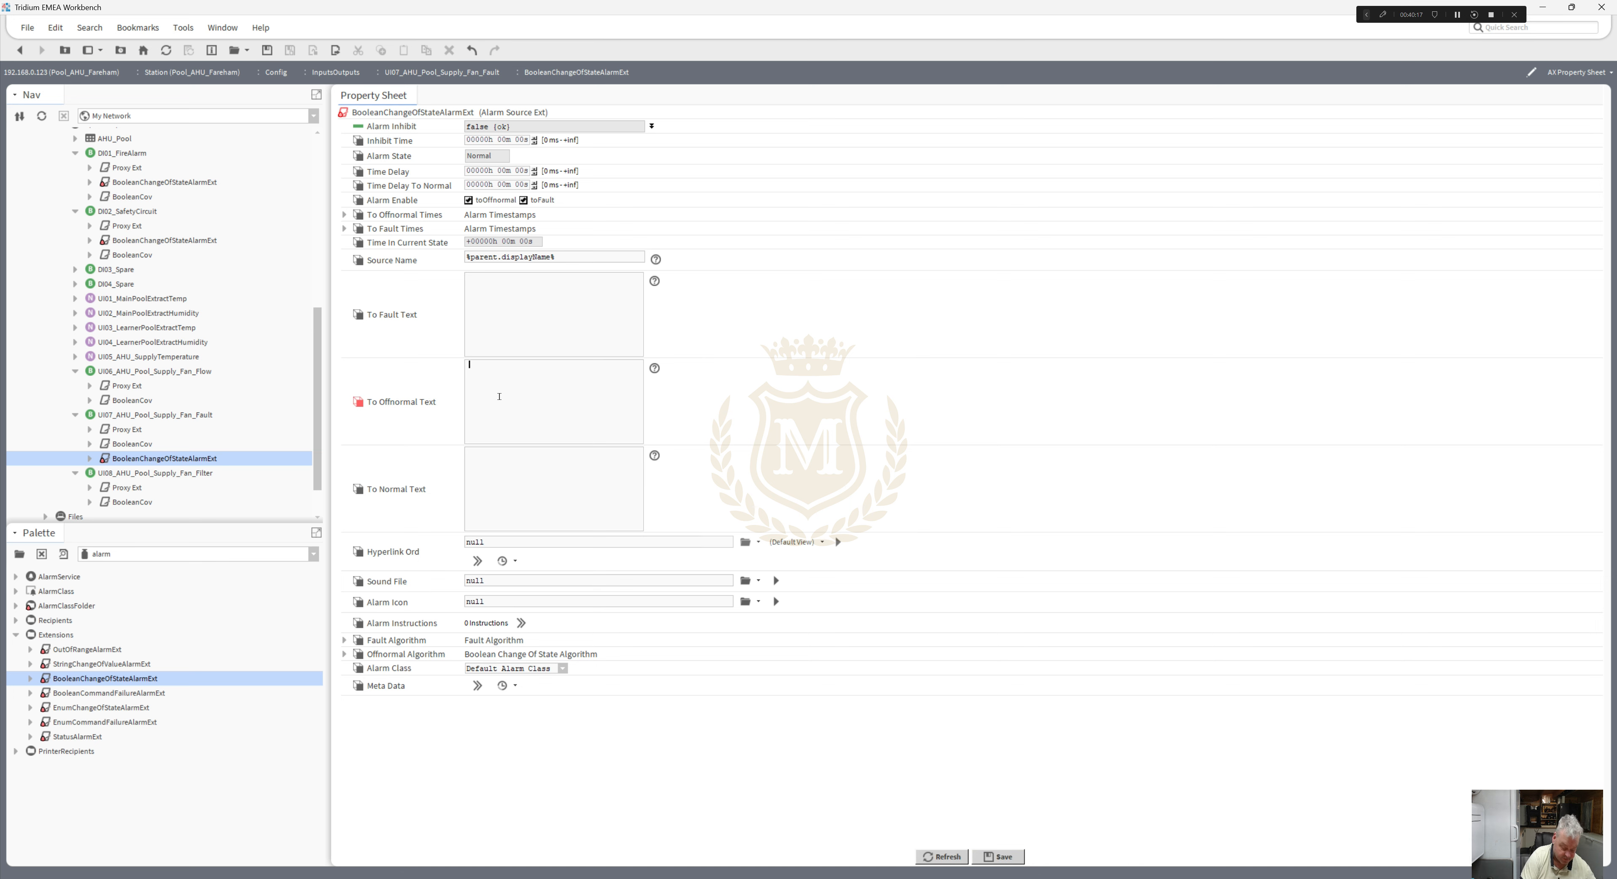
text(N )
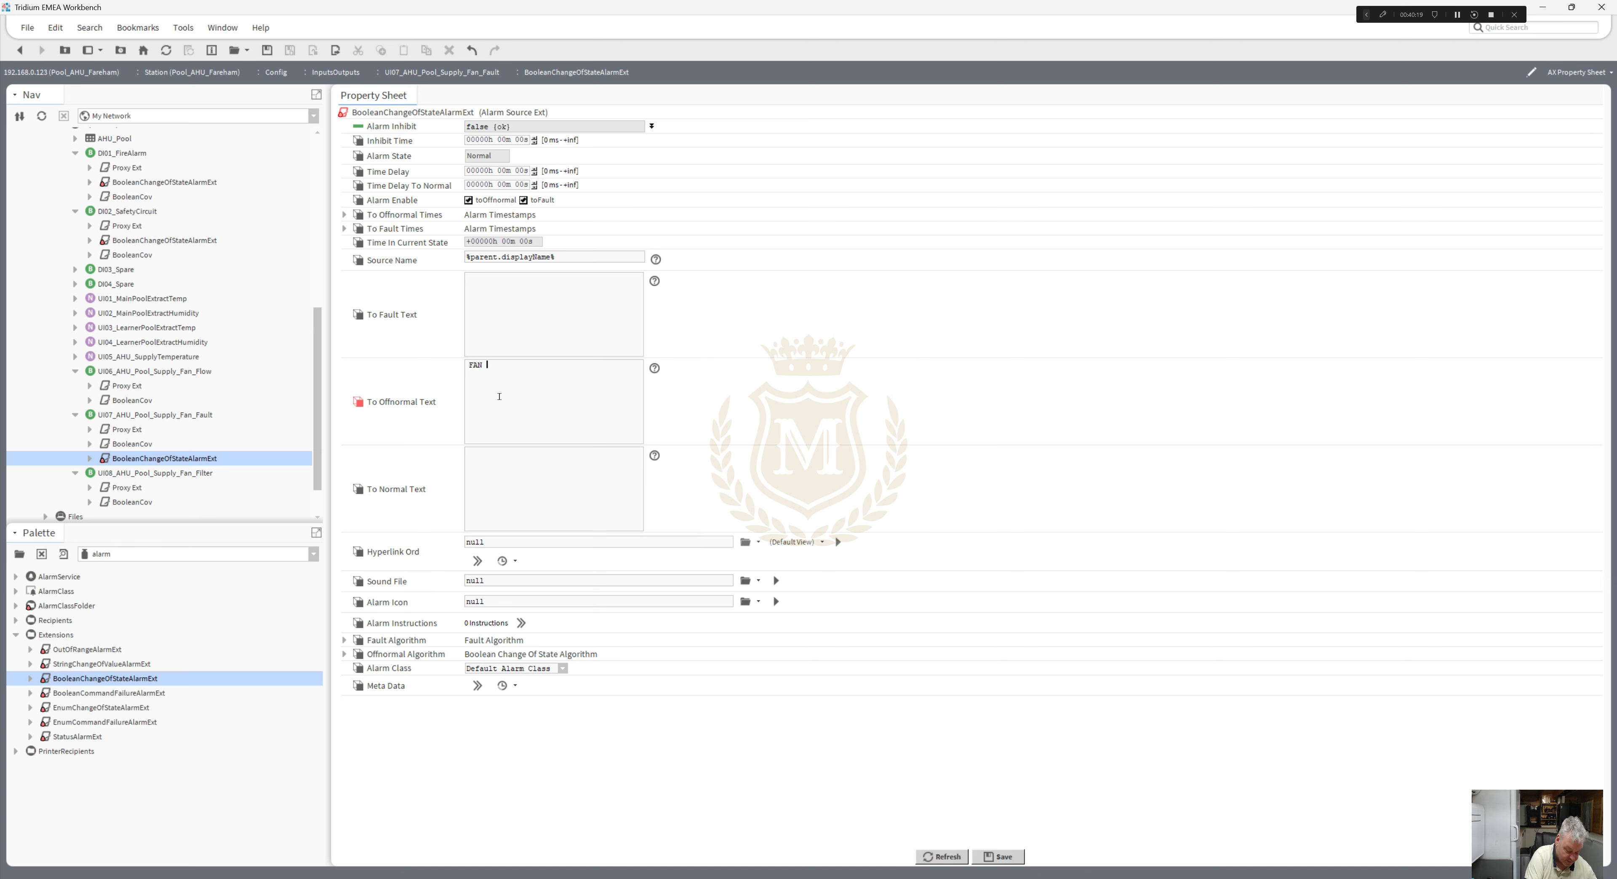
text(FAULT!)
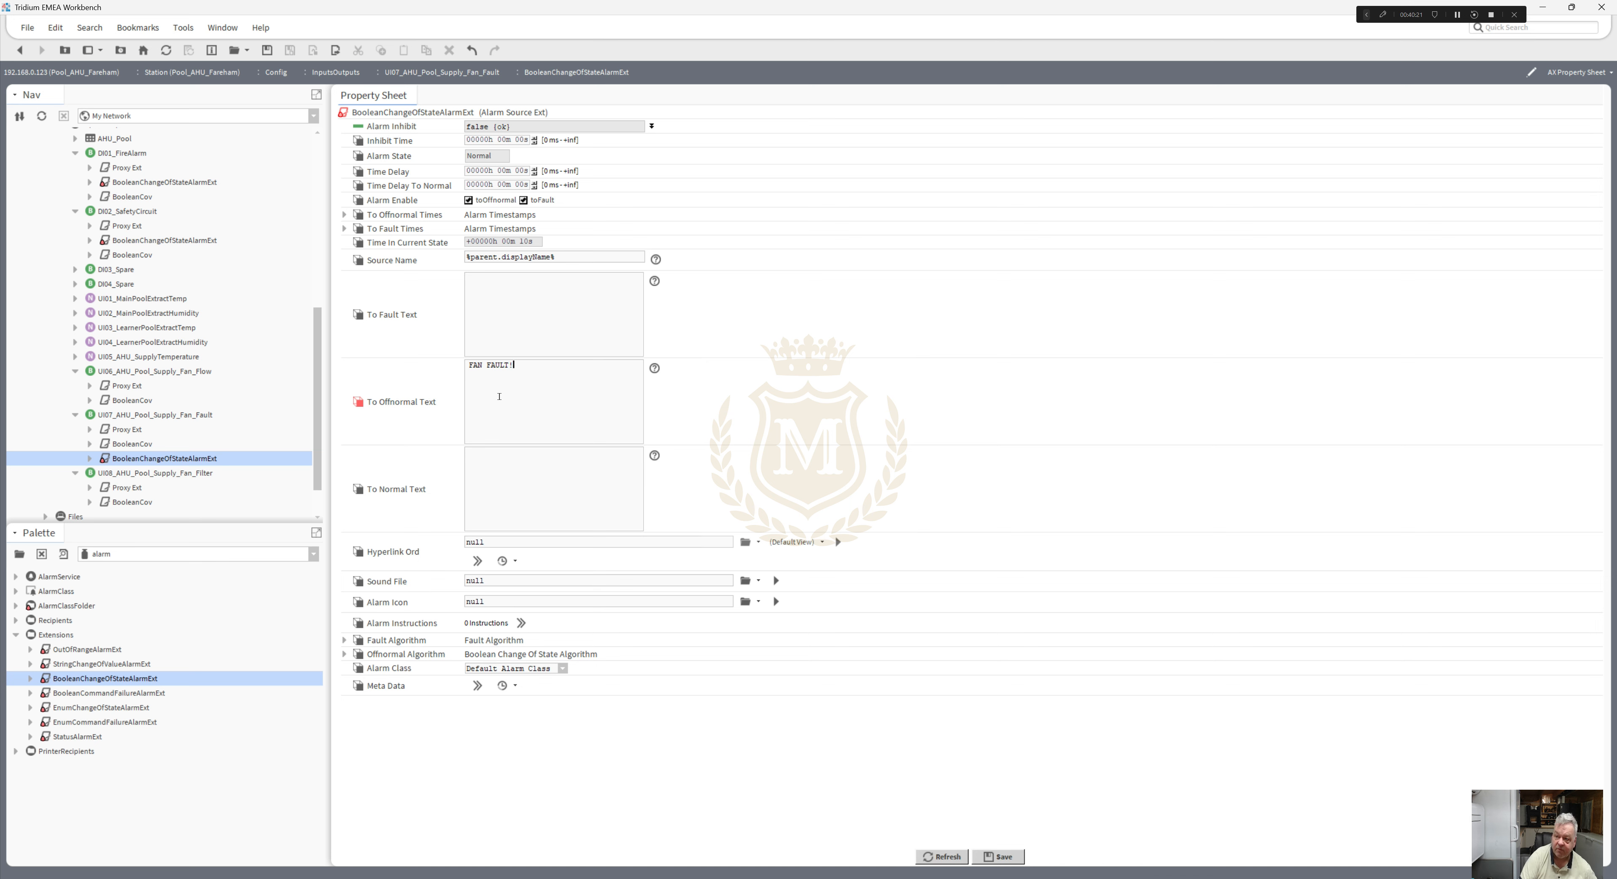
click(484, 474)
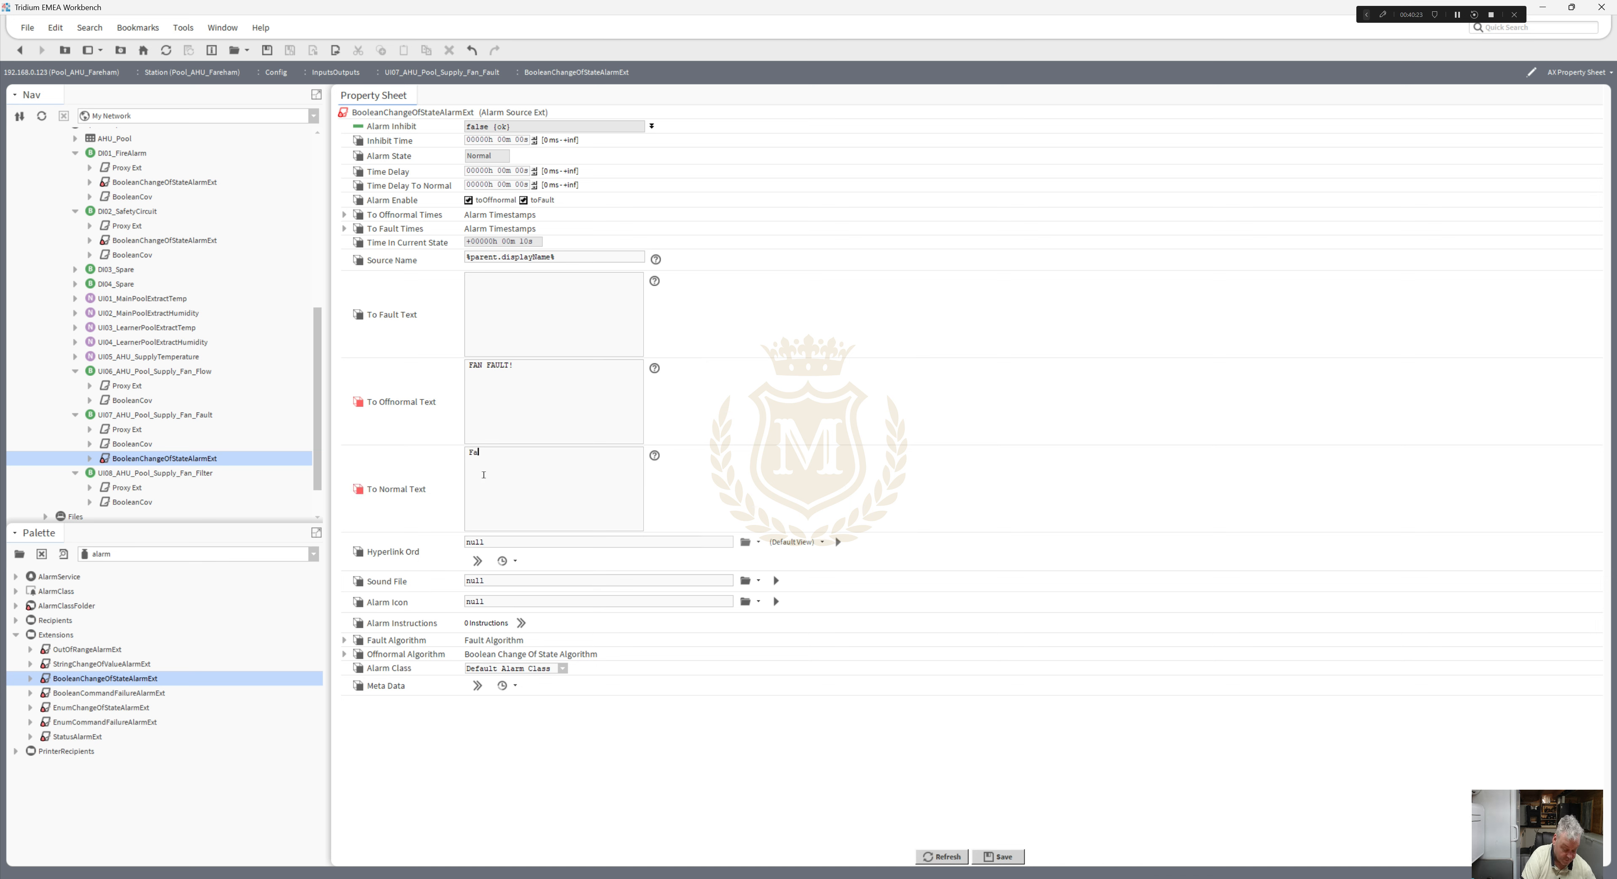
text(Fan Healthy)
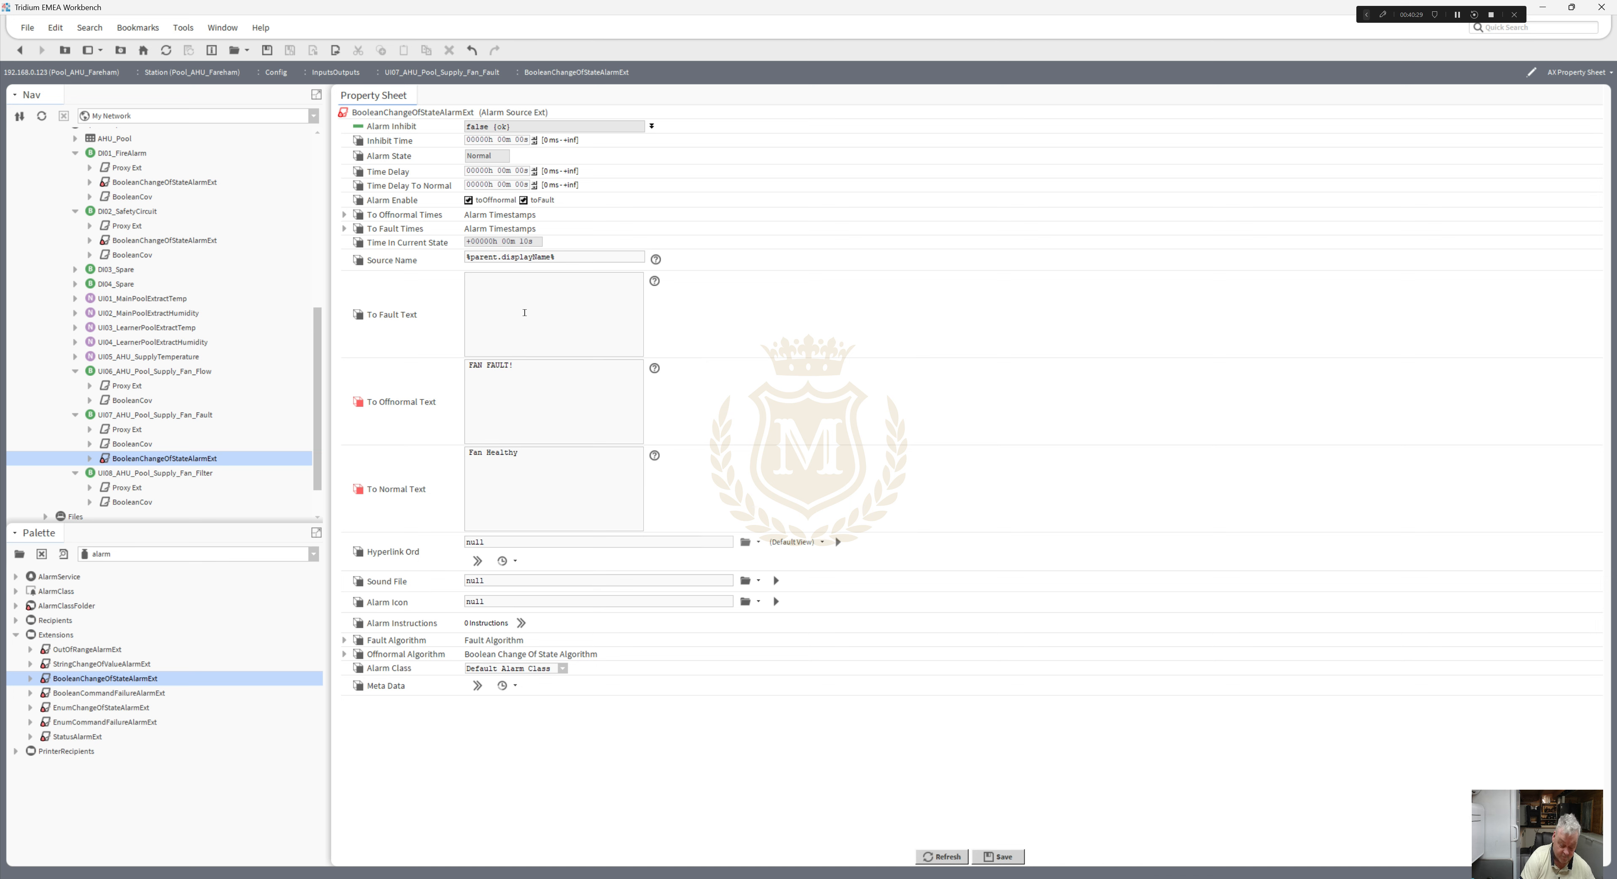
text(LT!)
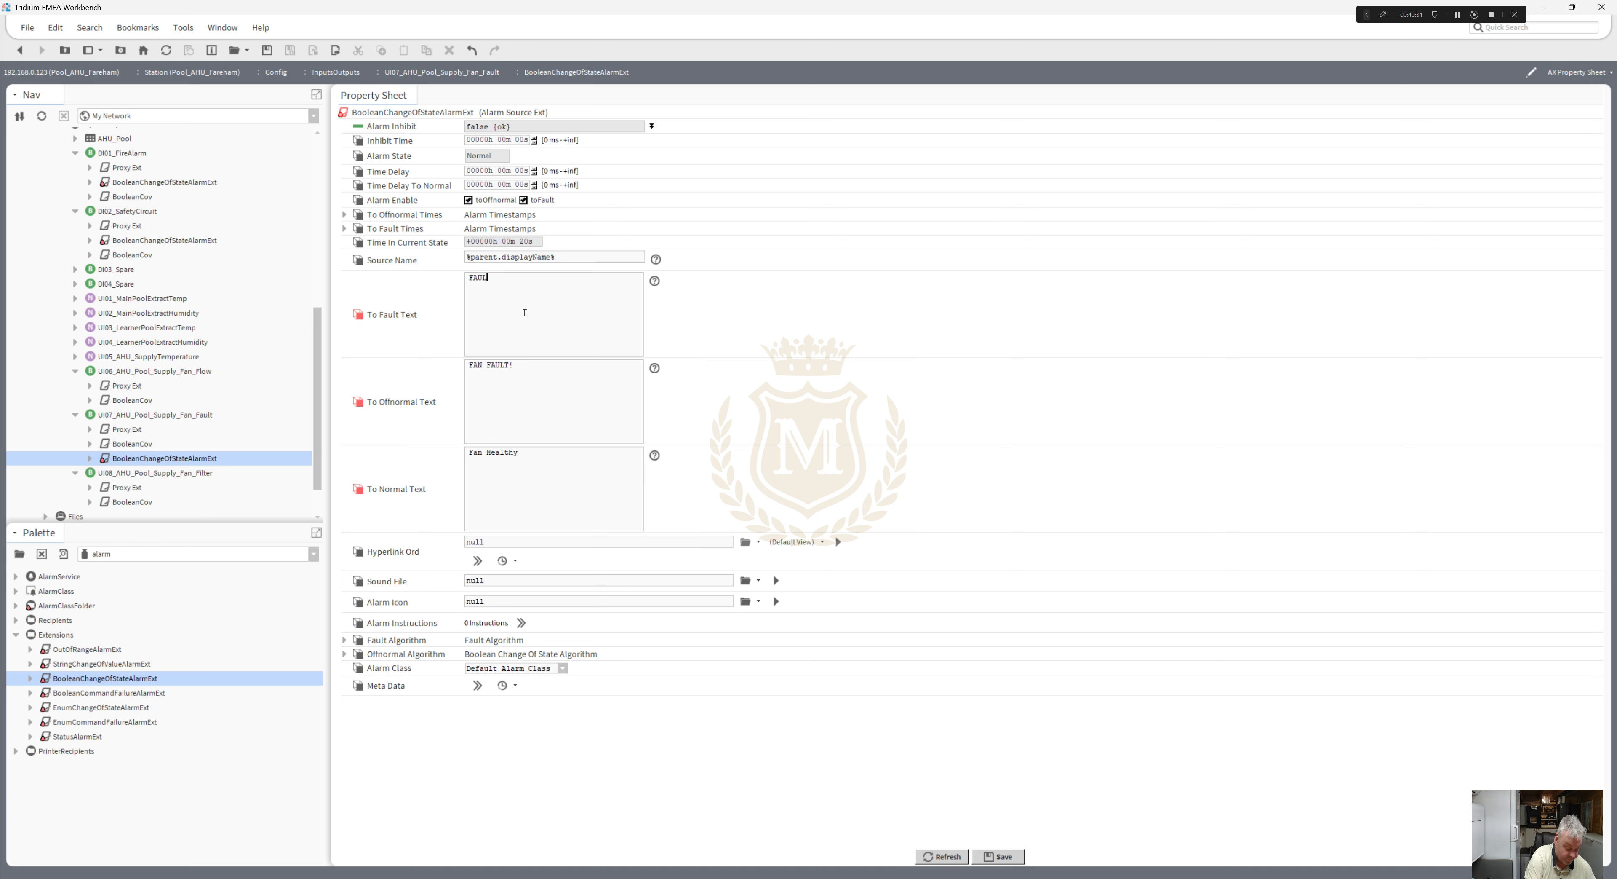
click(344, 654)
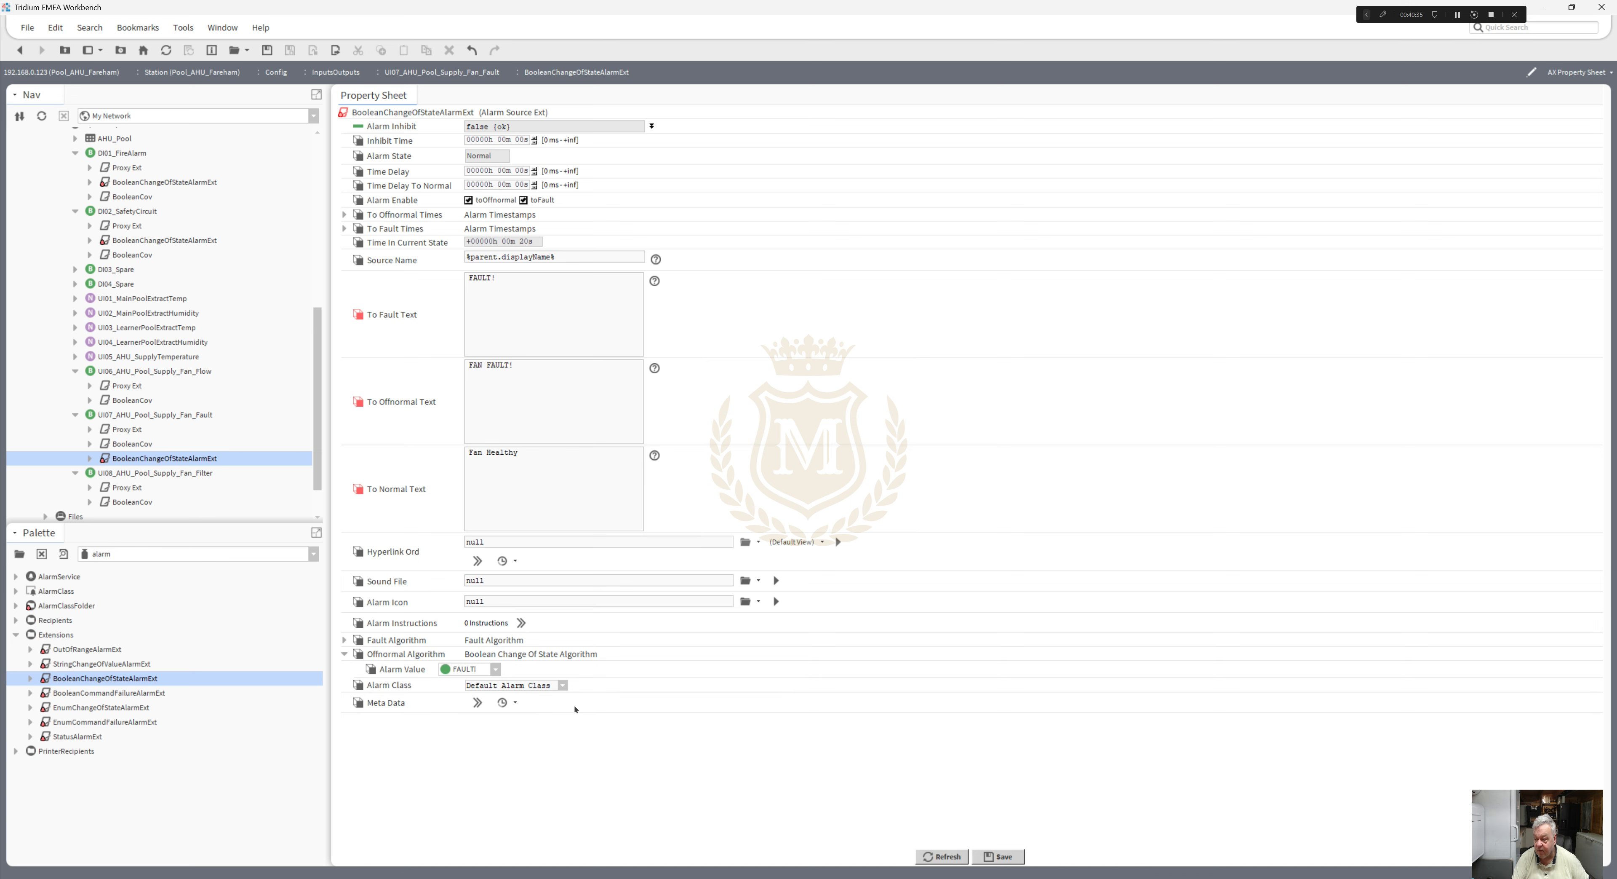
click(1003, 856)
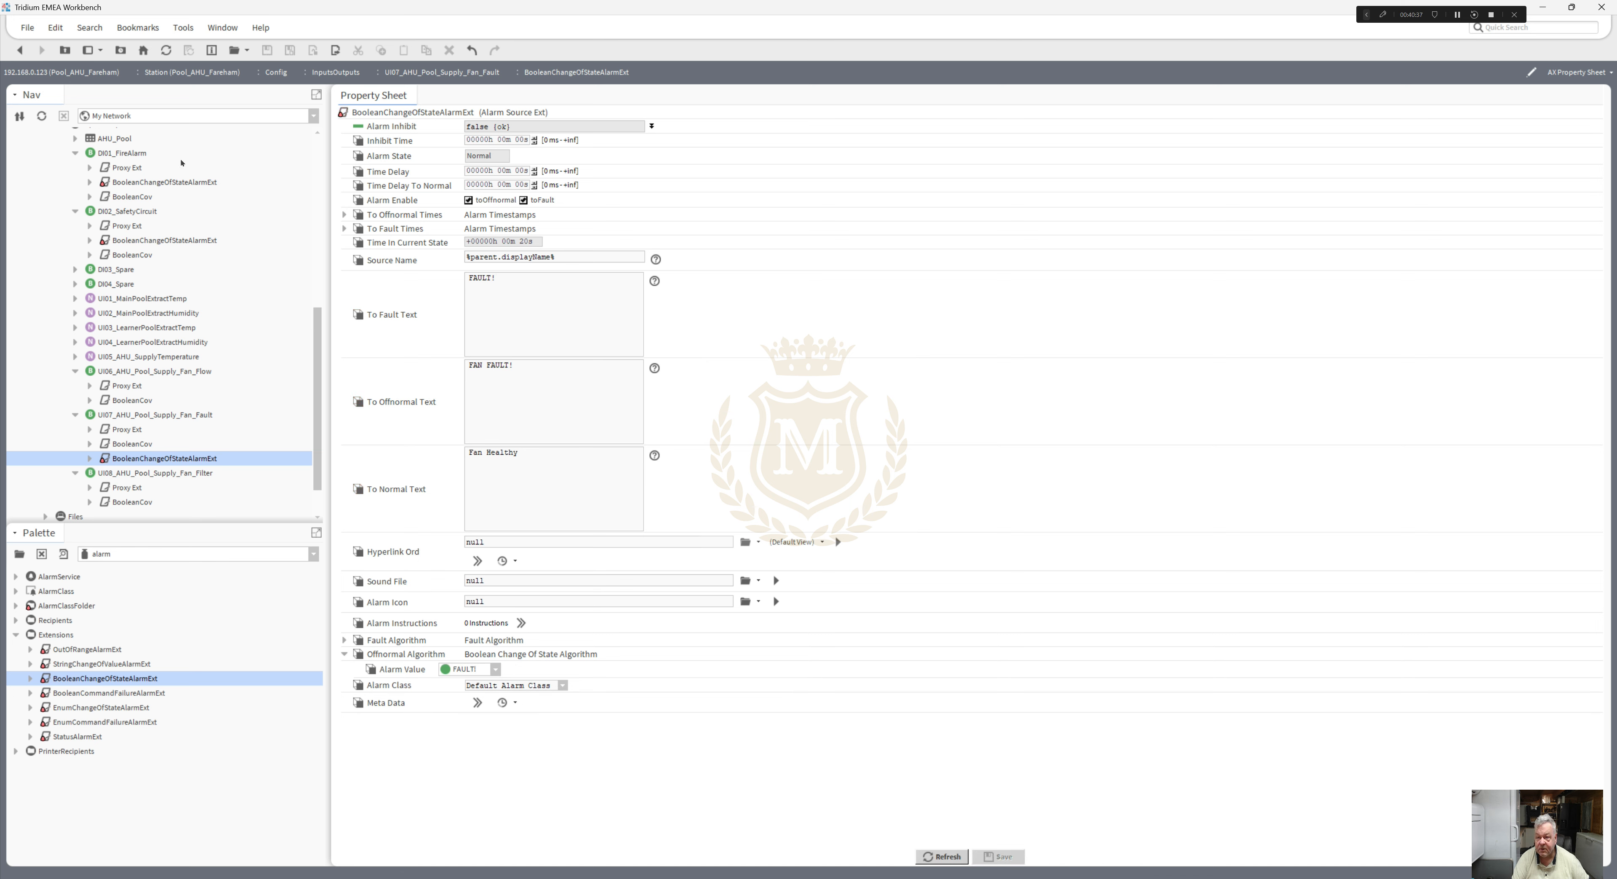
- Copy the supply fan fault point's alarm extension into UI08_AHU_Pool_Supply_Fan_Filter, keeping its name
right_click(145, 460)
click(159, 521)
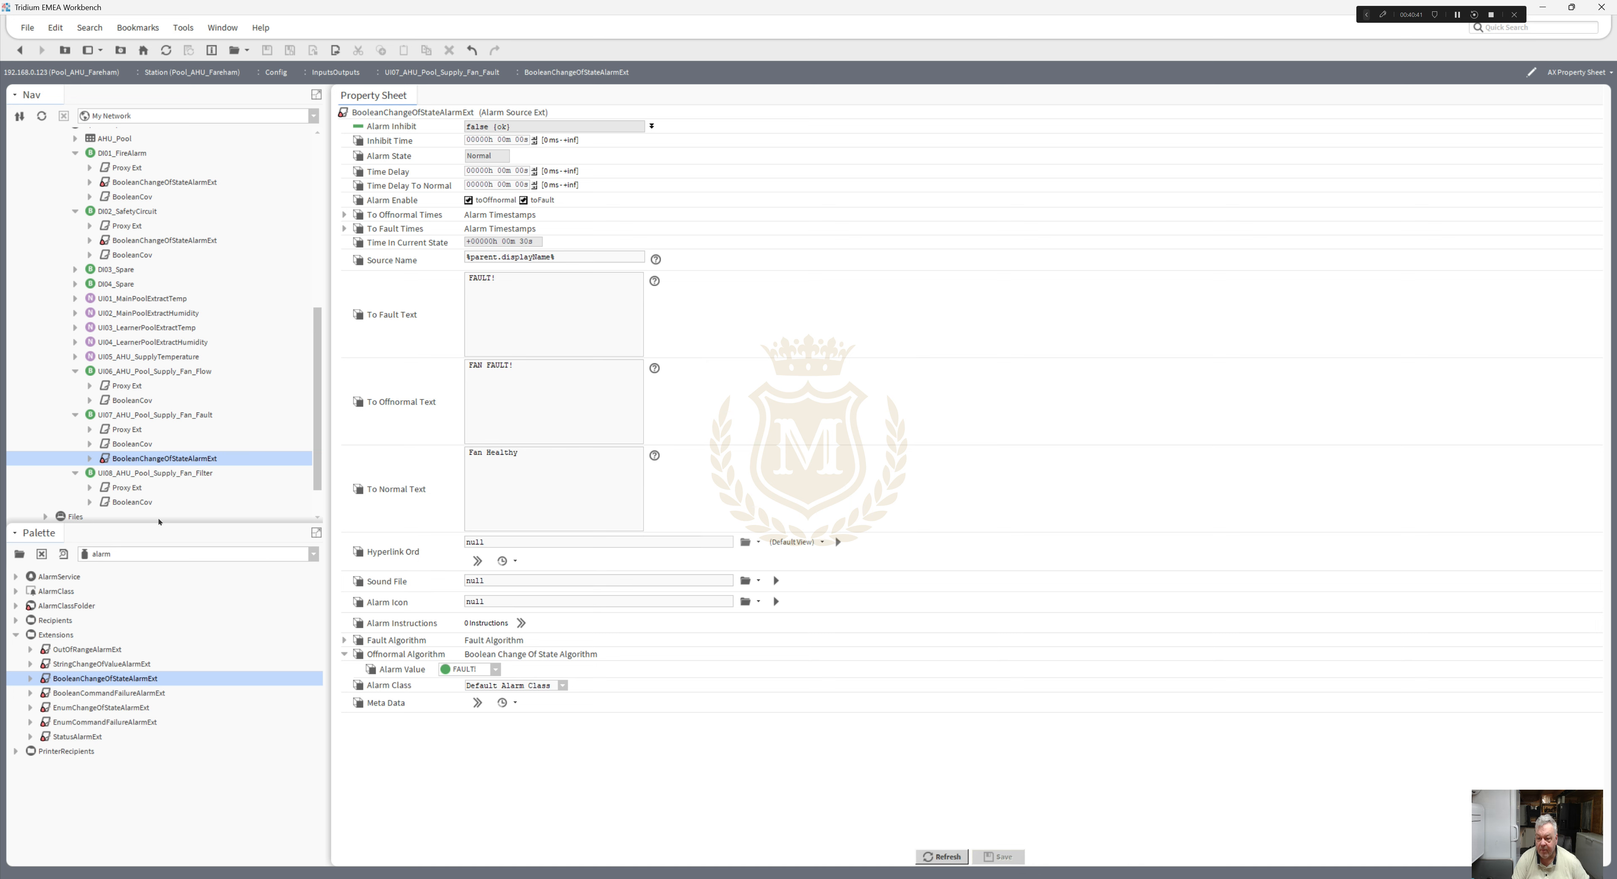
right_click(143, 474)
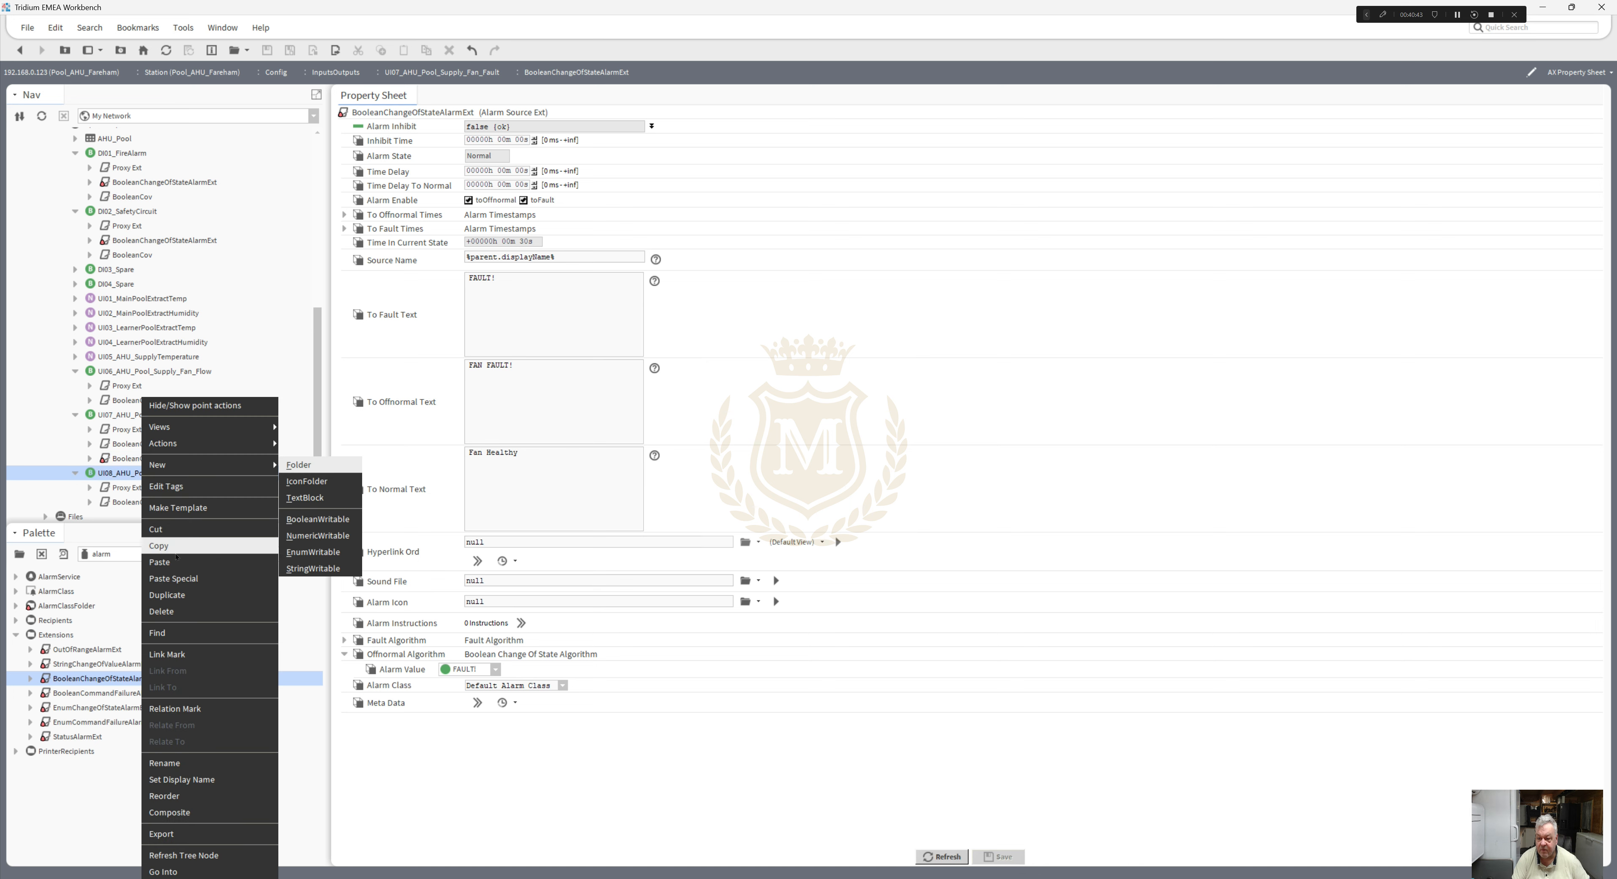
click(175, 560)
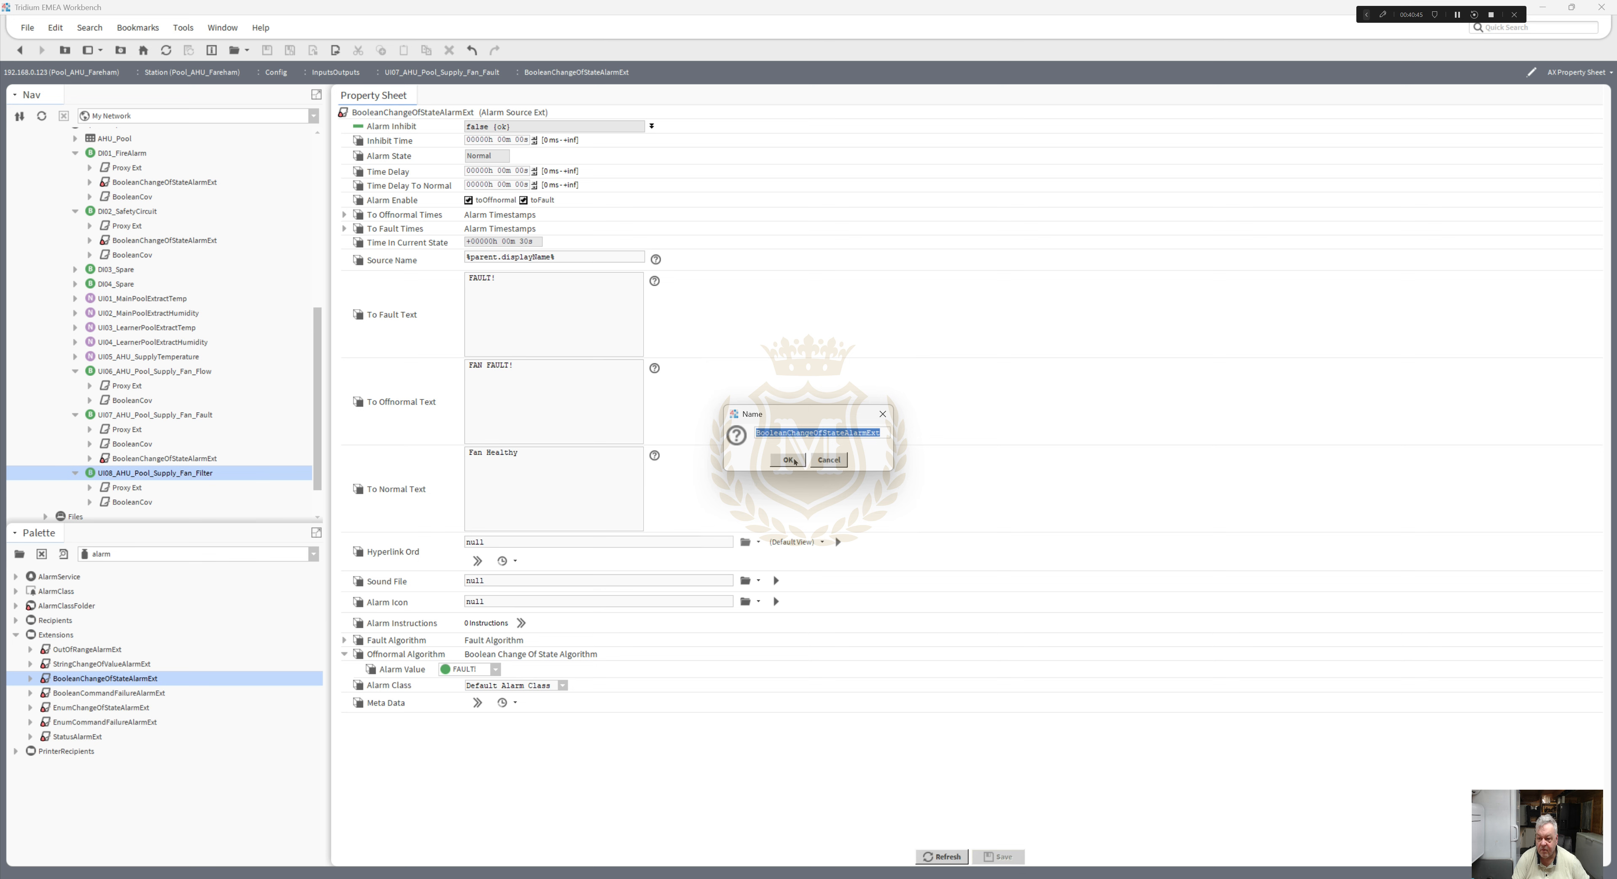
click(789, 459)
- Change the supply fan filter's alarm extension to offnormal text "DIRTY!" and normal text "Clean", and save it
double_click(197, 516)
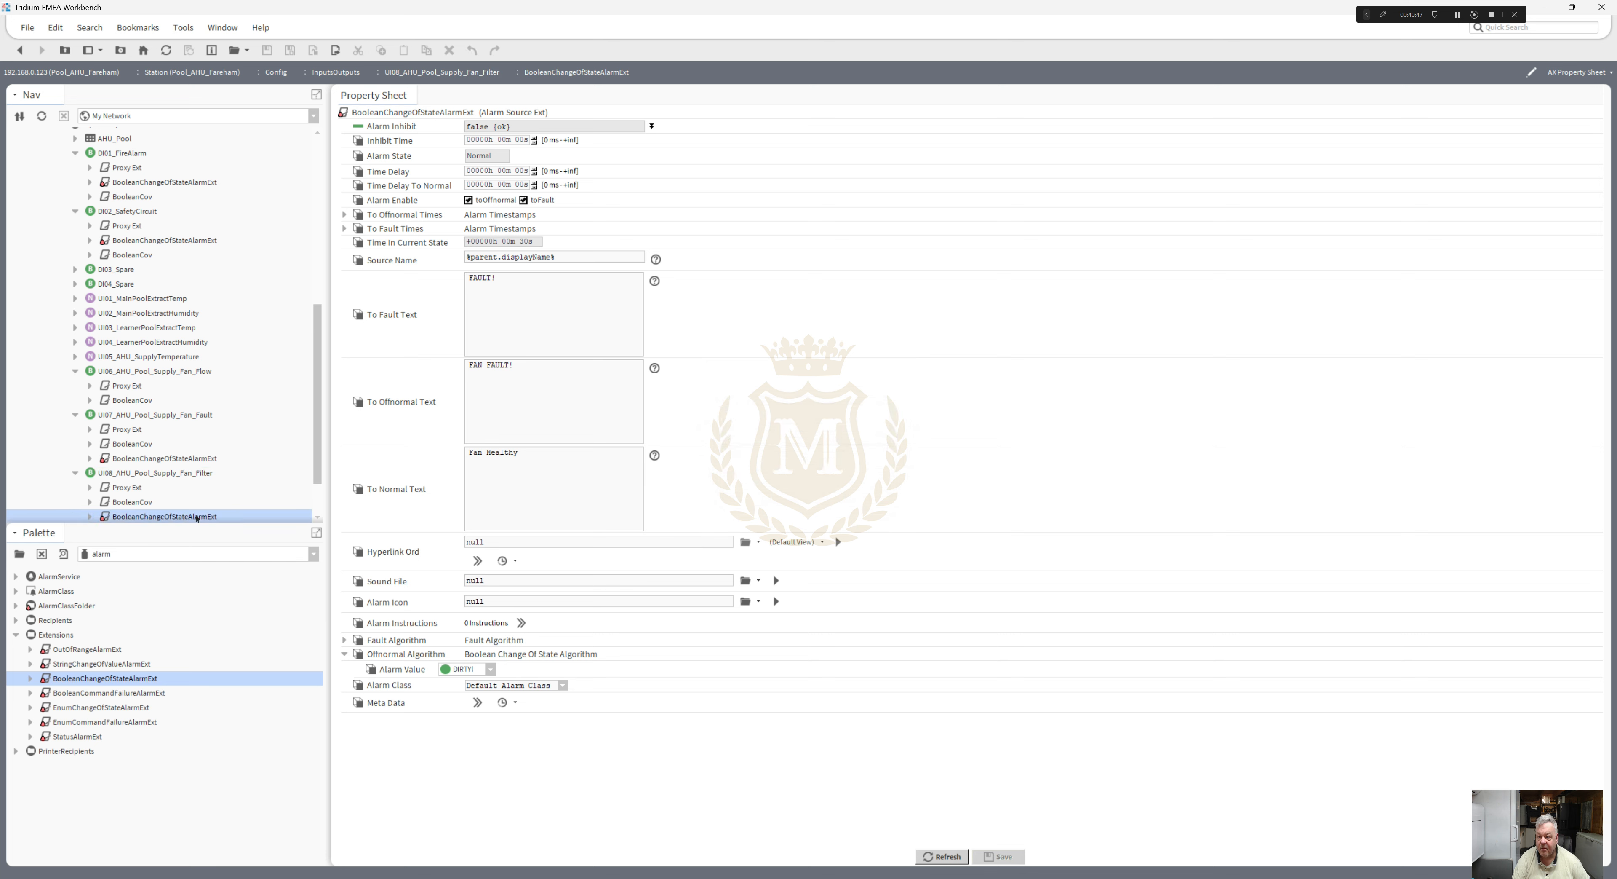
drag(530, 370, 395, 372)
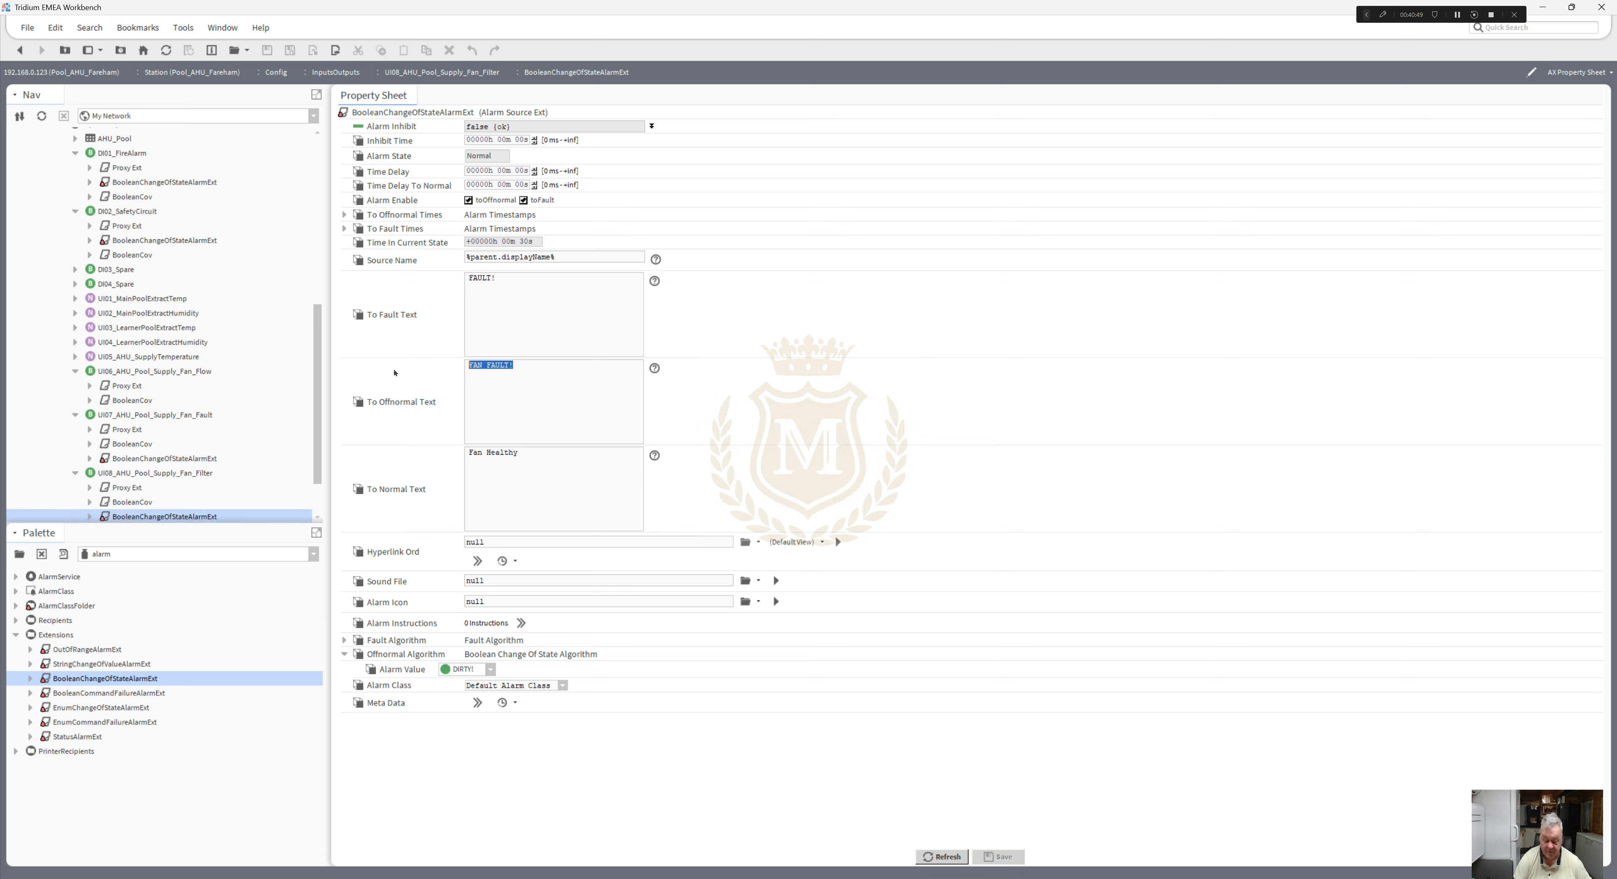
text(DIR)
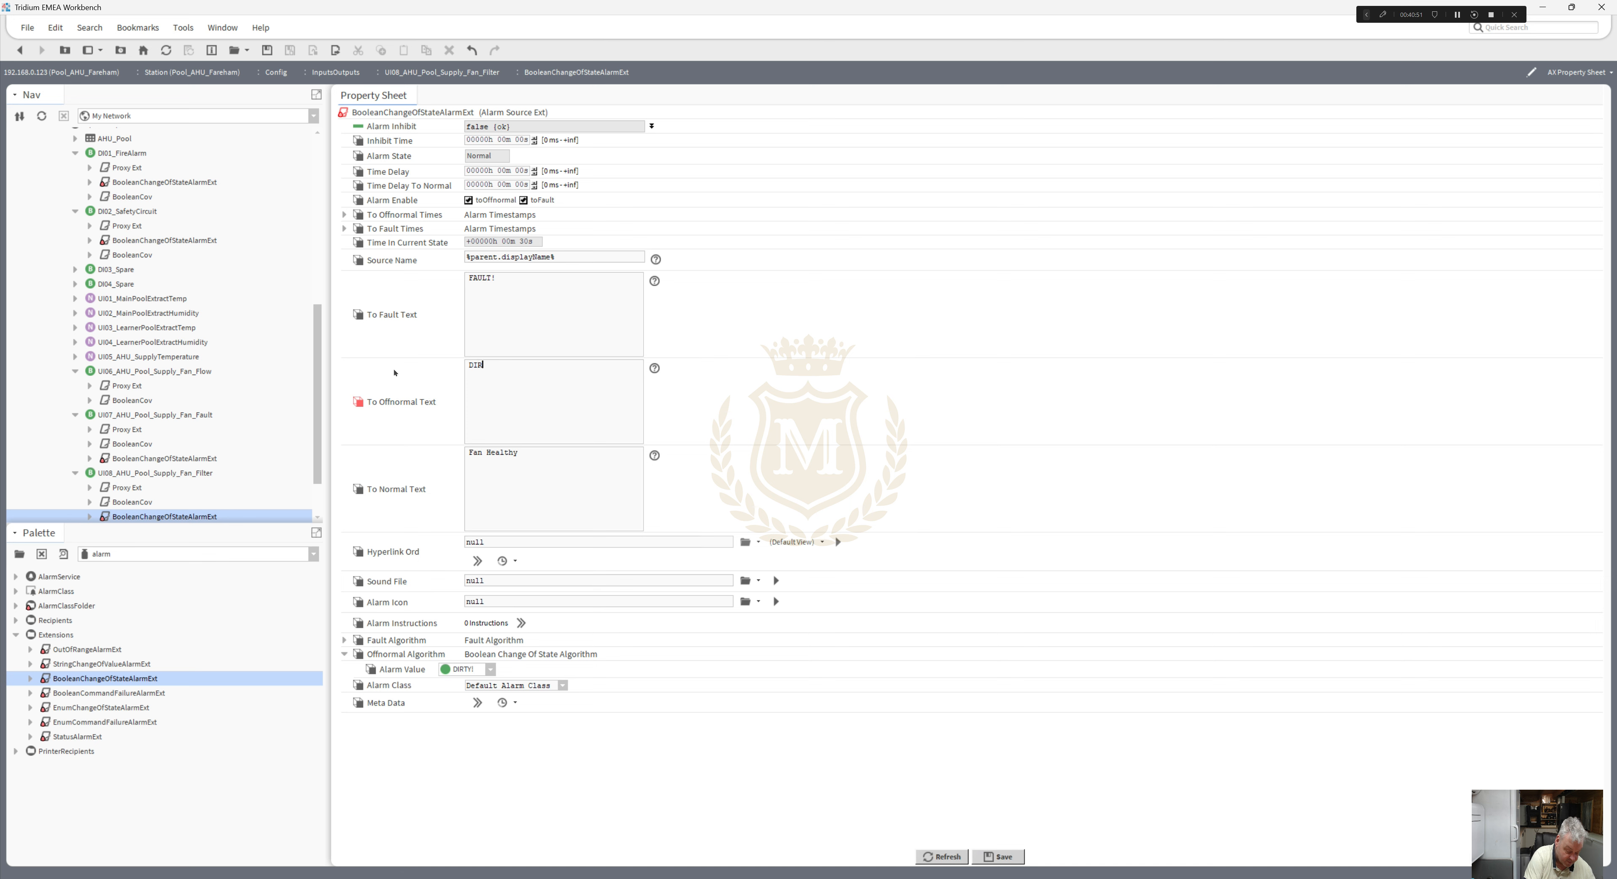
text(TY!)
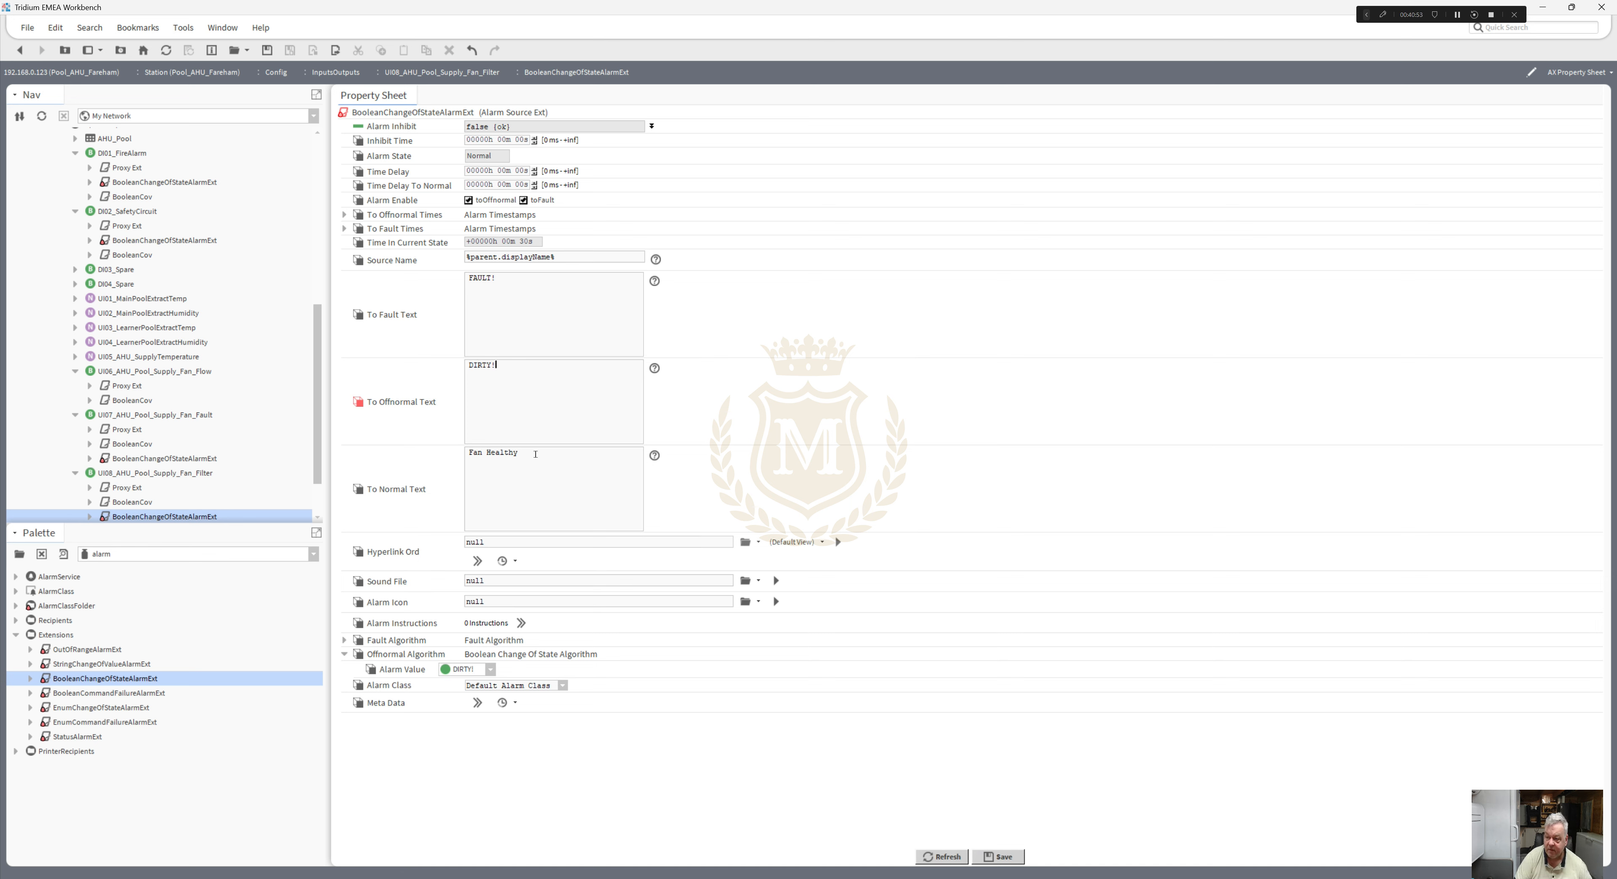
drag(536, 453, 368, 441)
text(Clean)
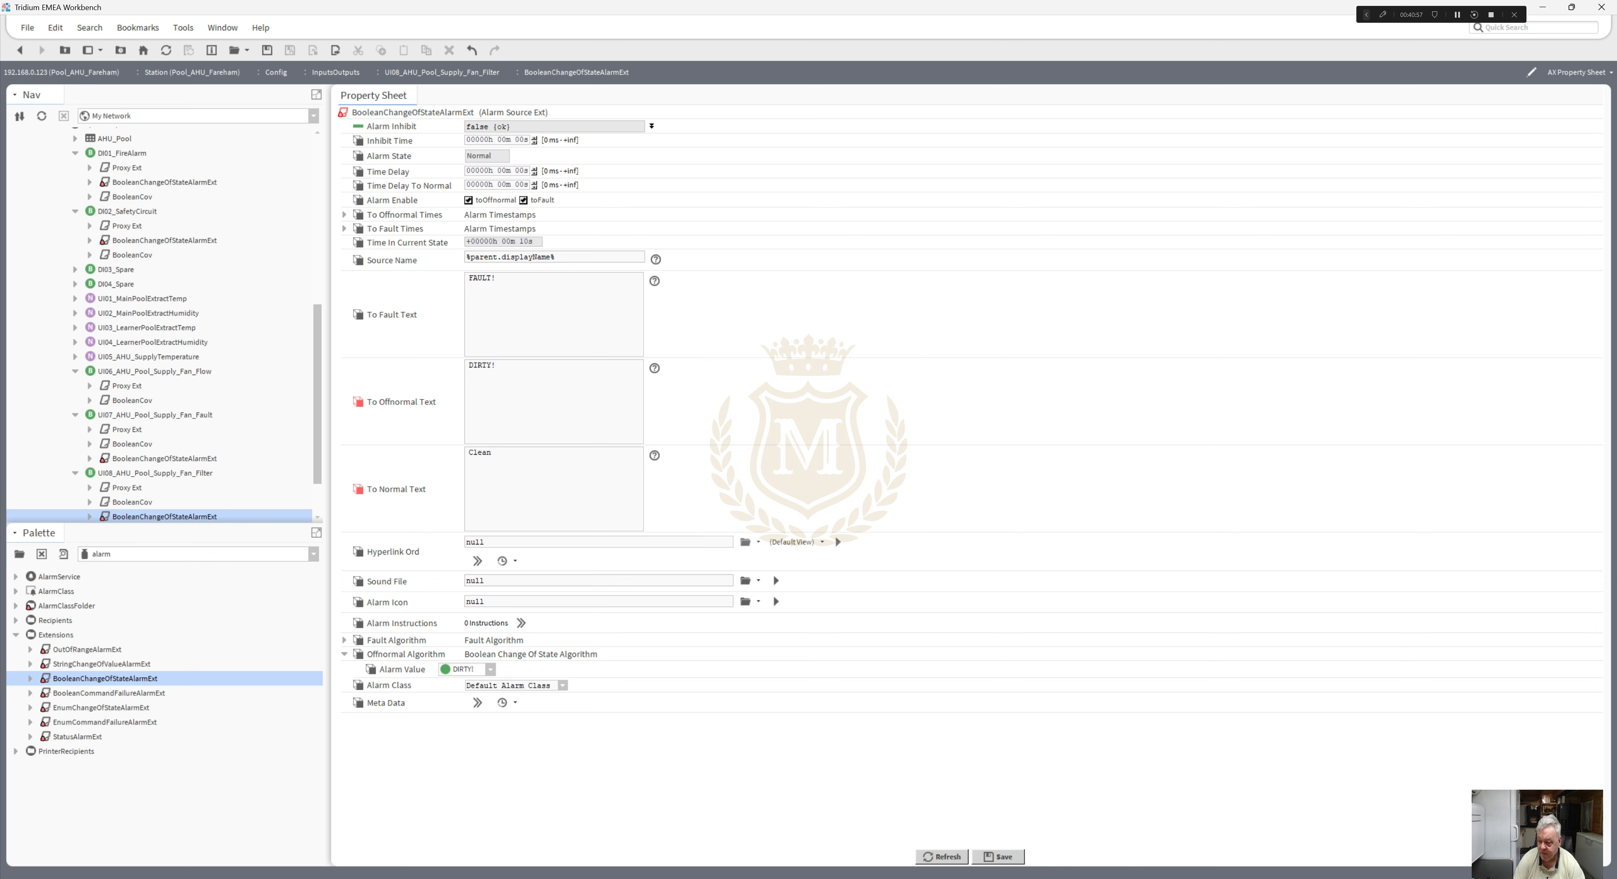
click(998, 856)
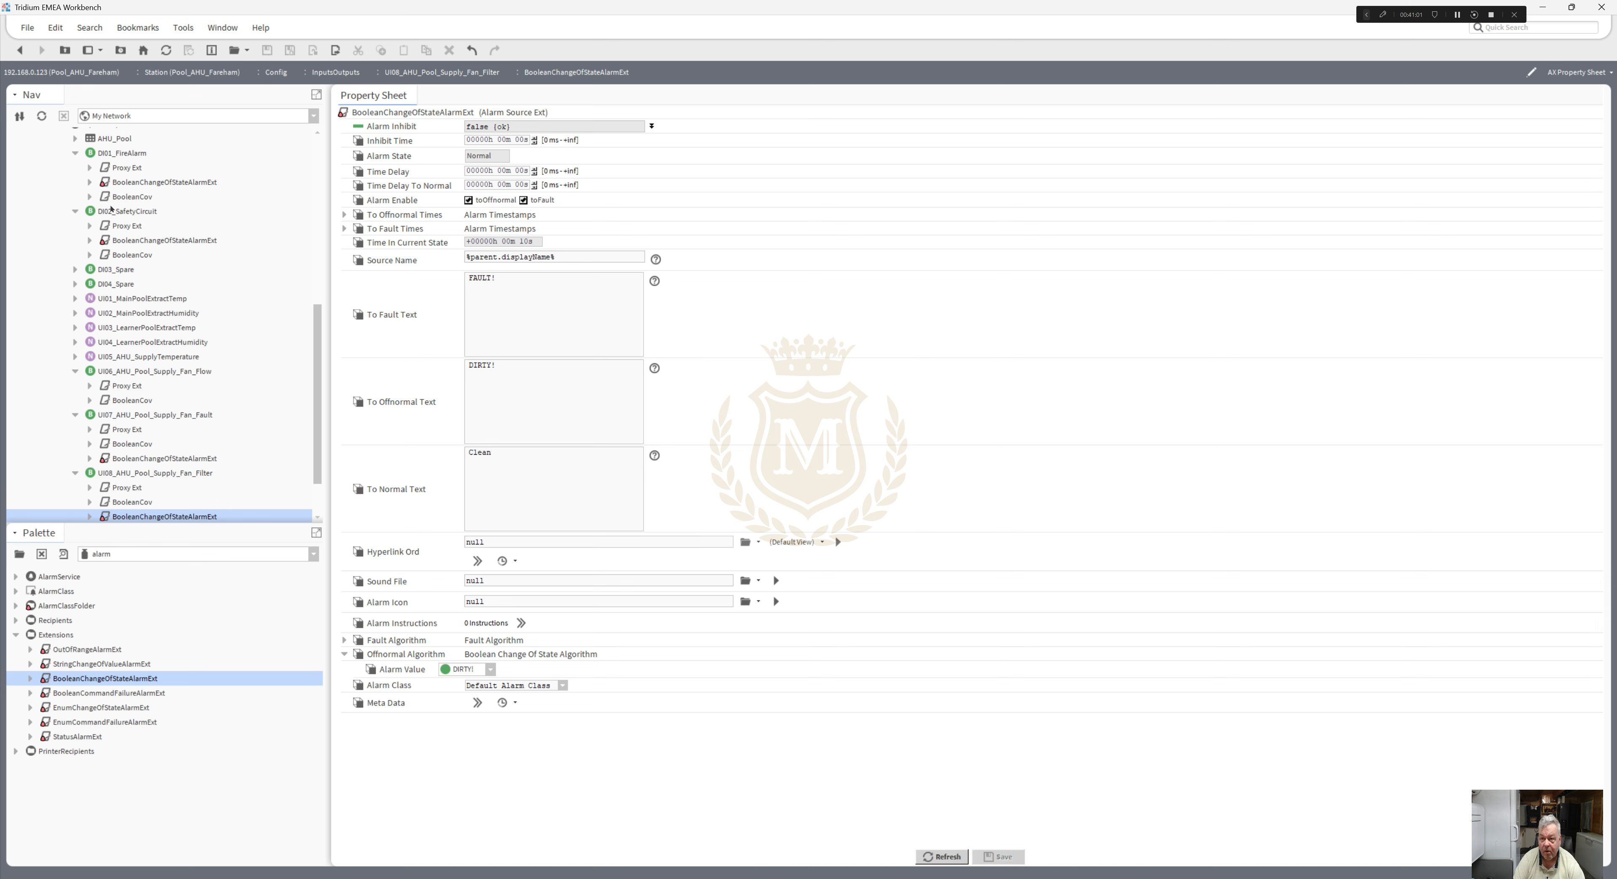
- Open the wire sheet of the InputsOutputs folder
drag(318, 345, 320, 274)
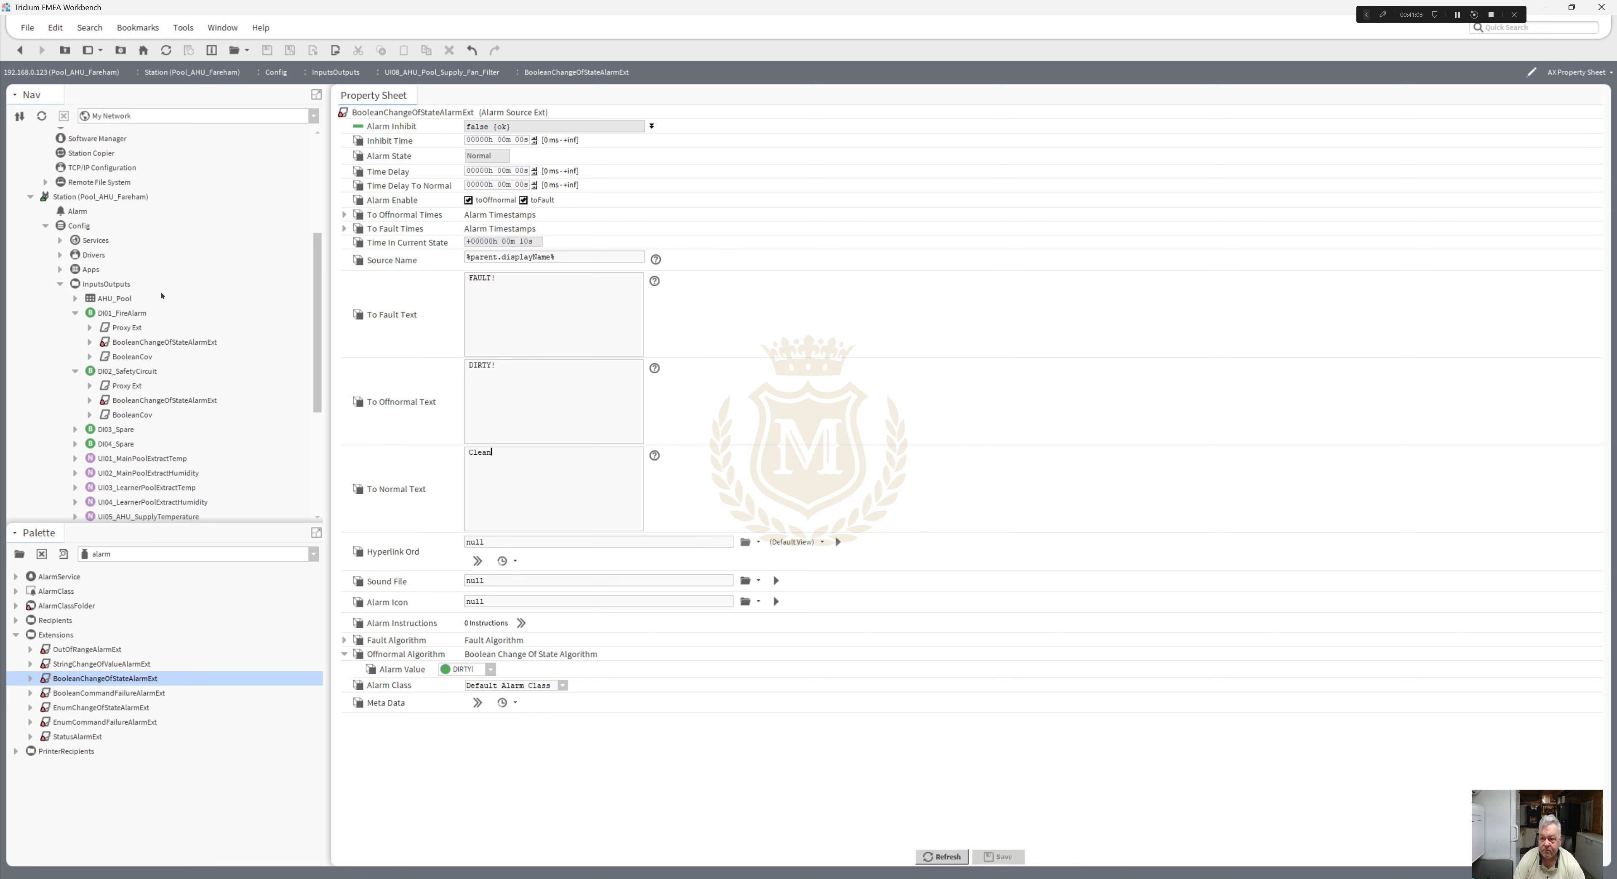
right_click(97, 284)
mouse_move(188, 291)
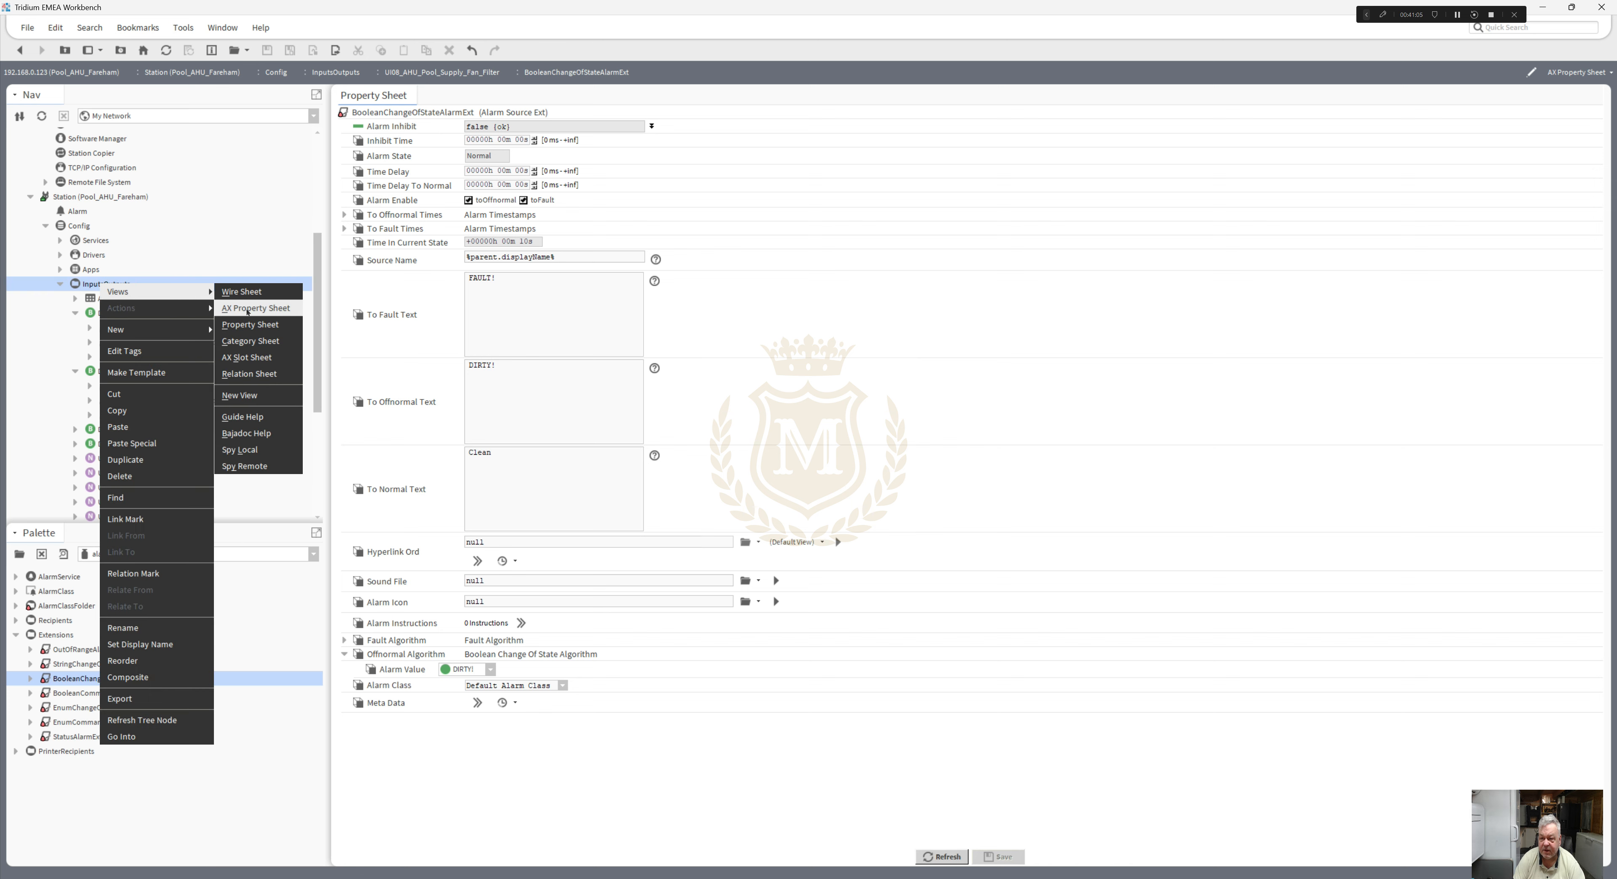
click(246, 295)
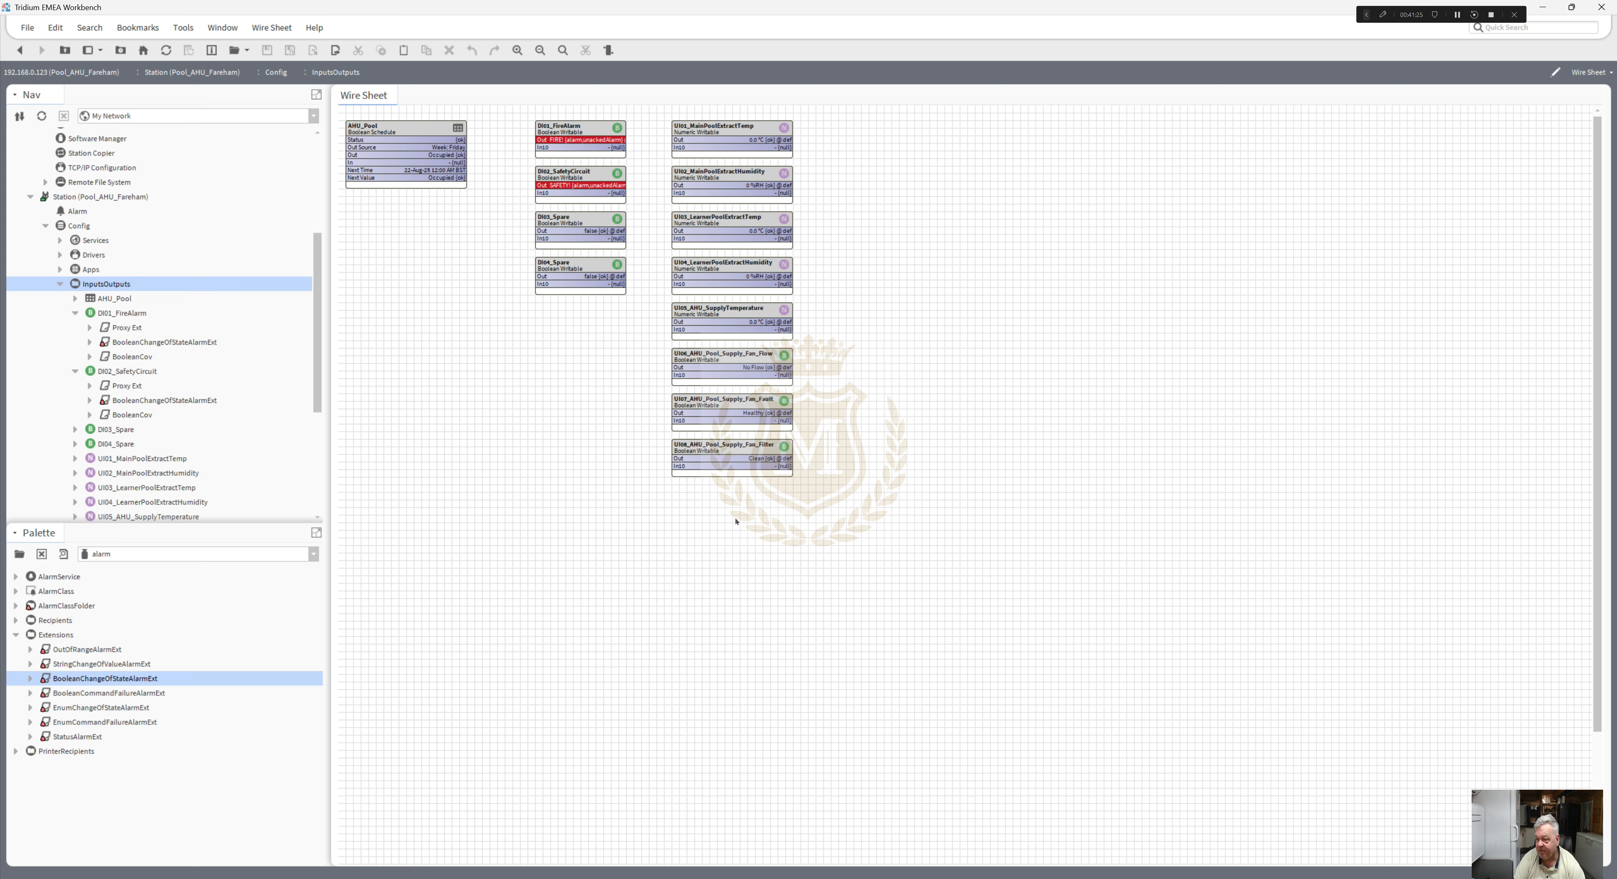
- Duplicate the supply fan flow point as UI09_AHU_Pool_Extract_Fan_Flow and place its block directly below the supply fan filter
click(718, 357)
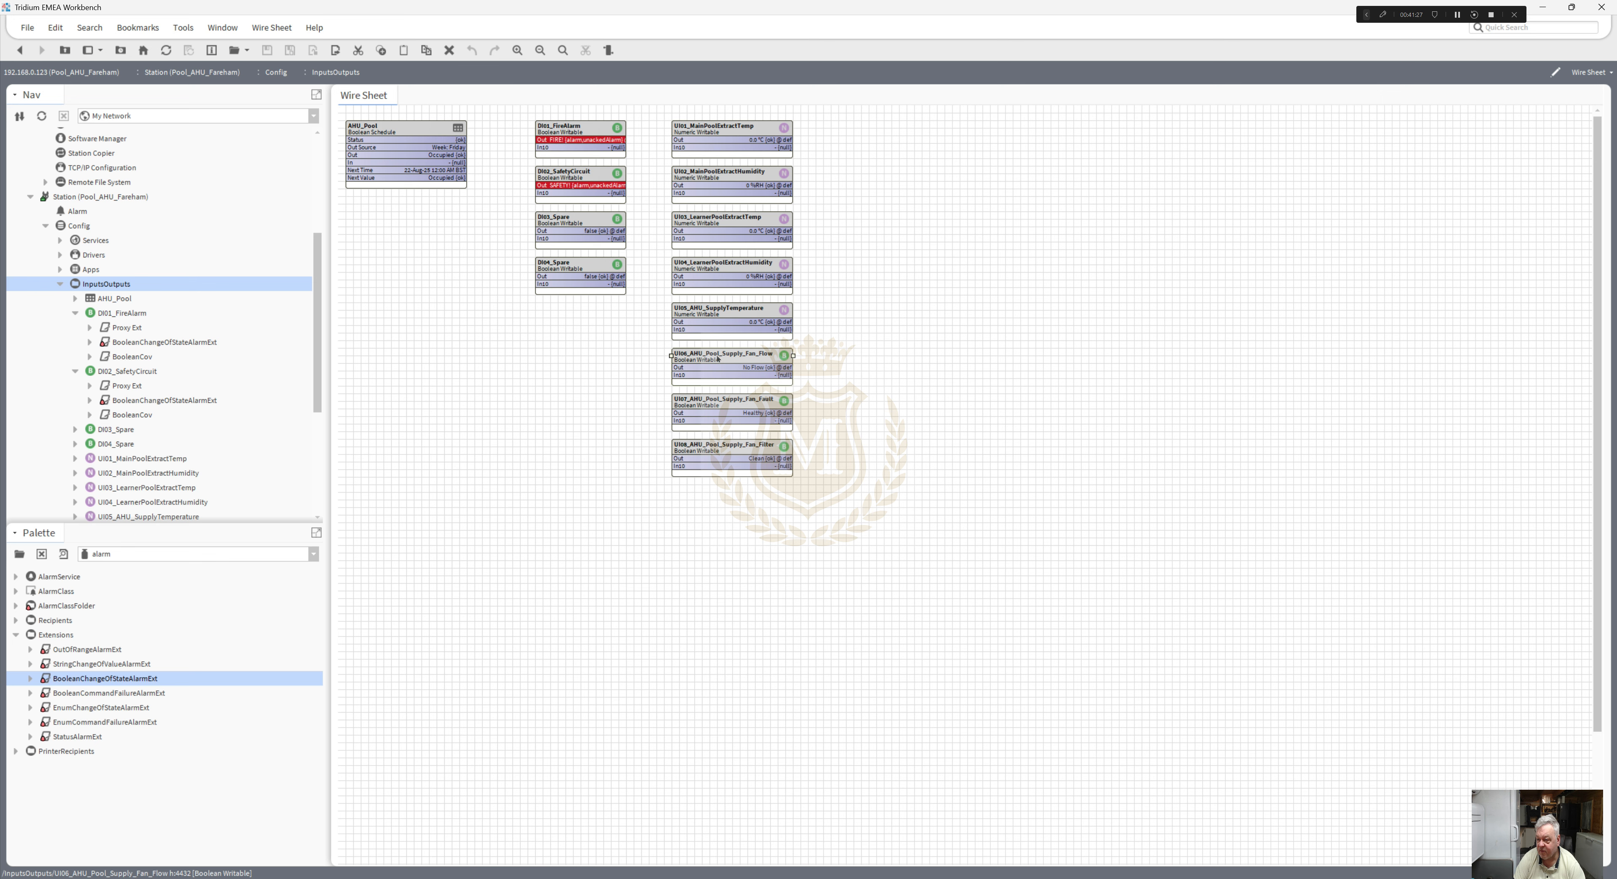
right_click(718, 357)
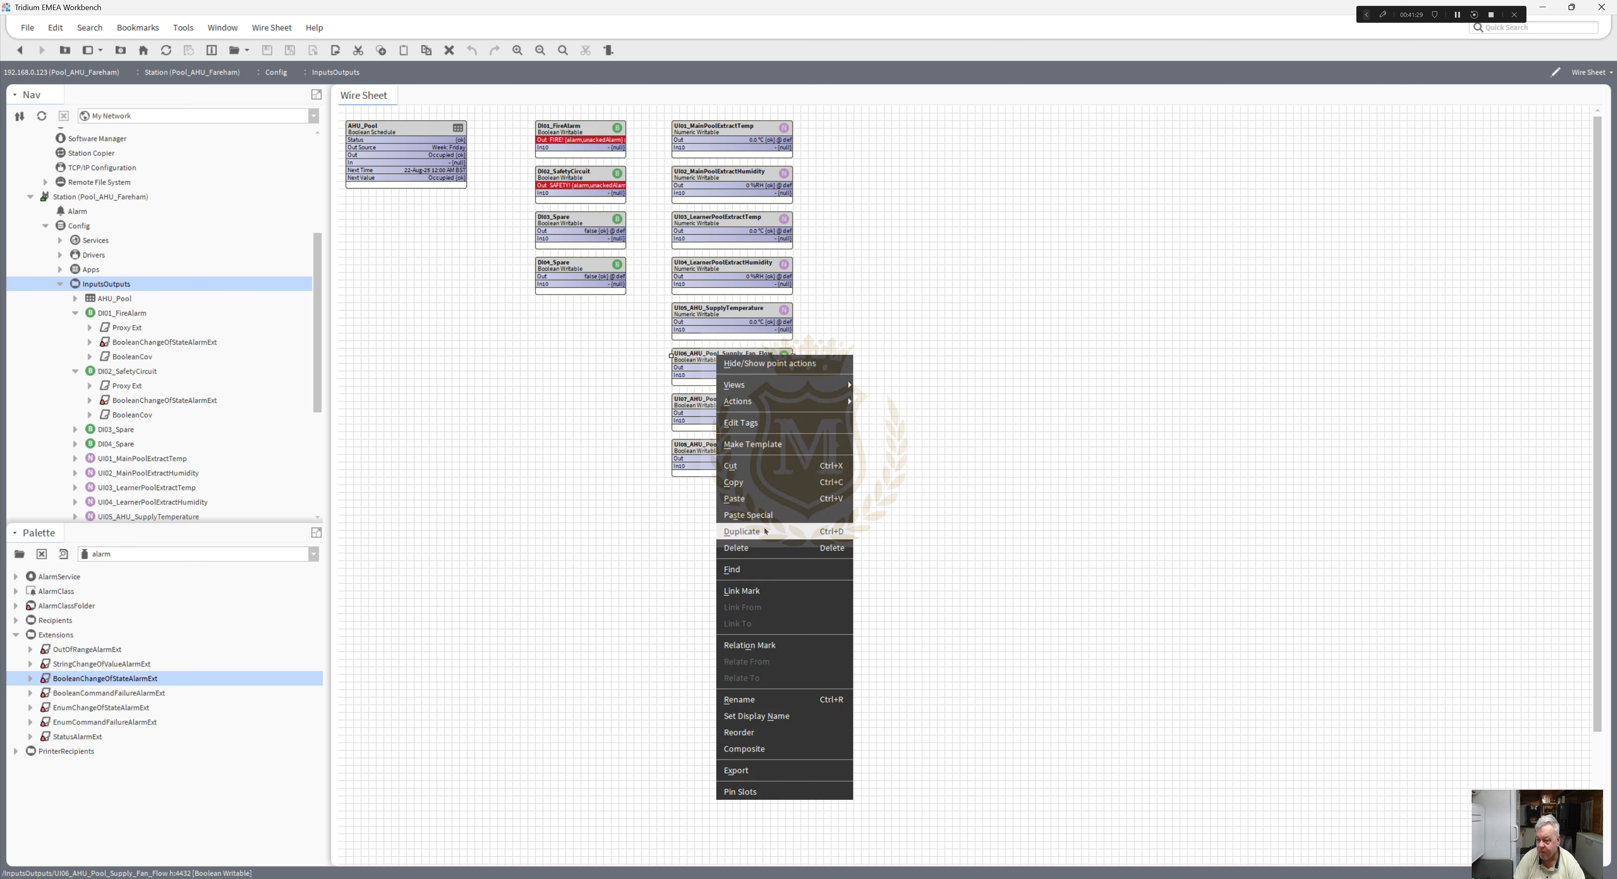
click(743, 531)
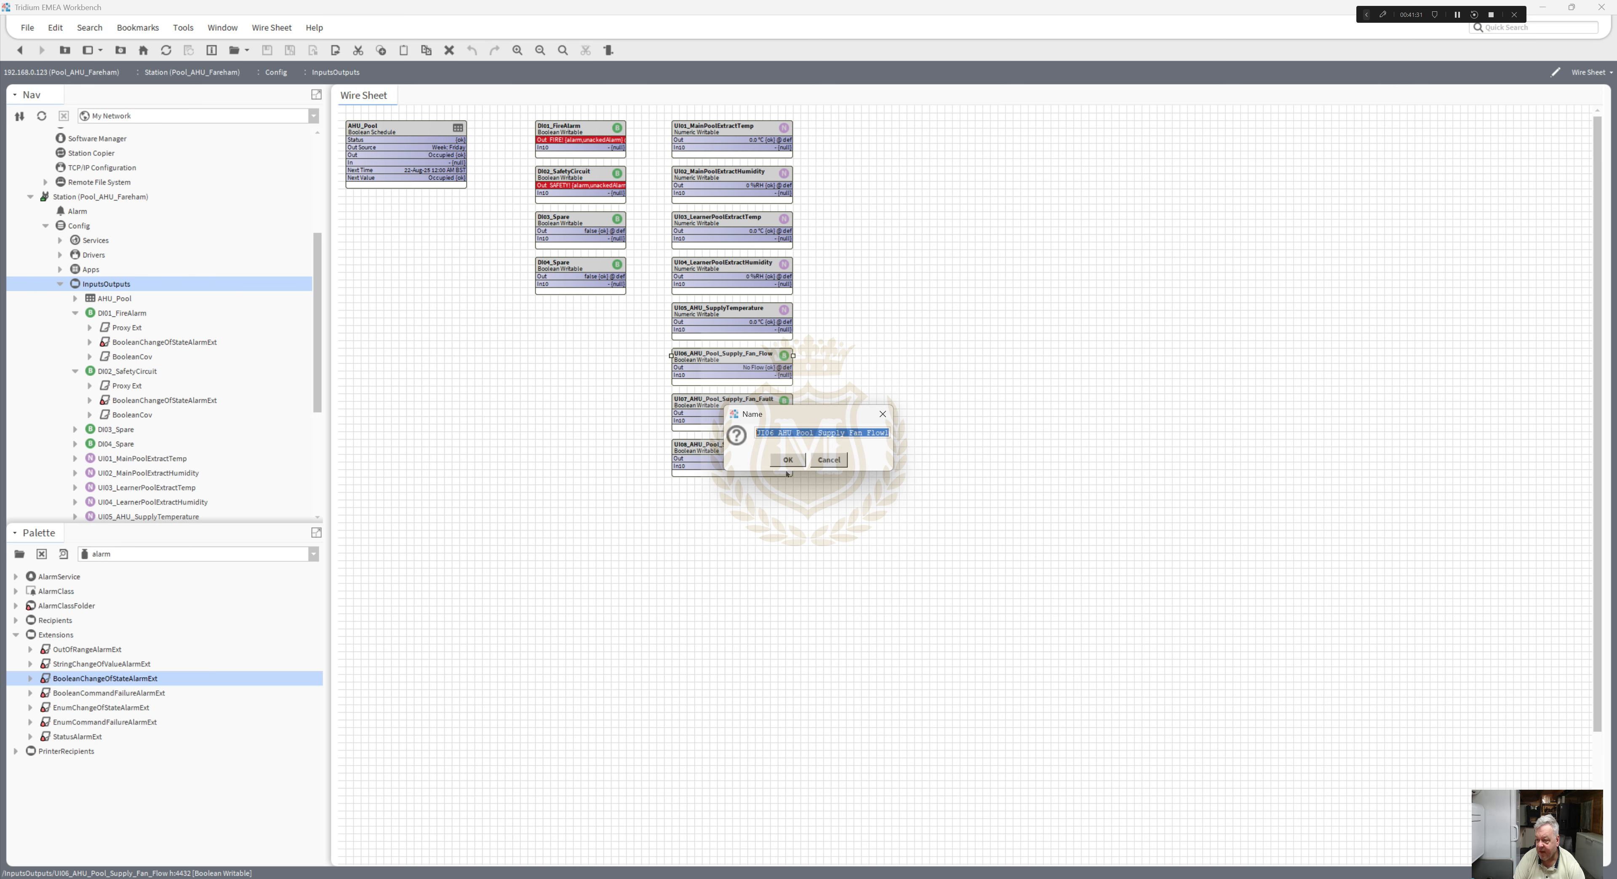
drag(769, 433, 773, 433)
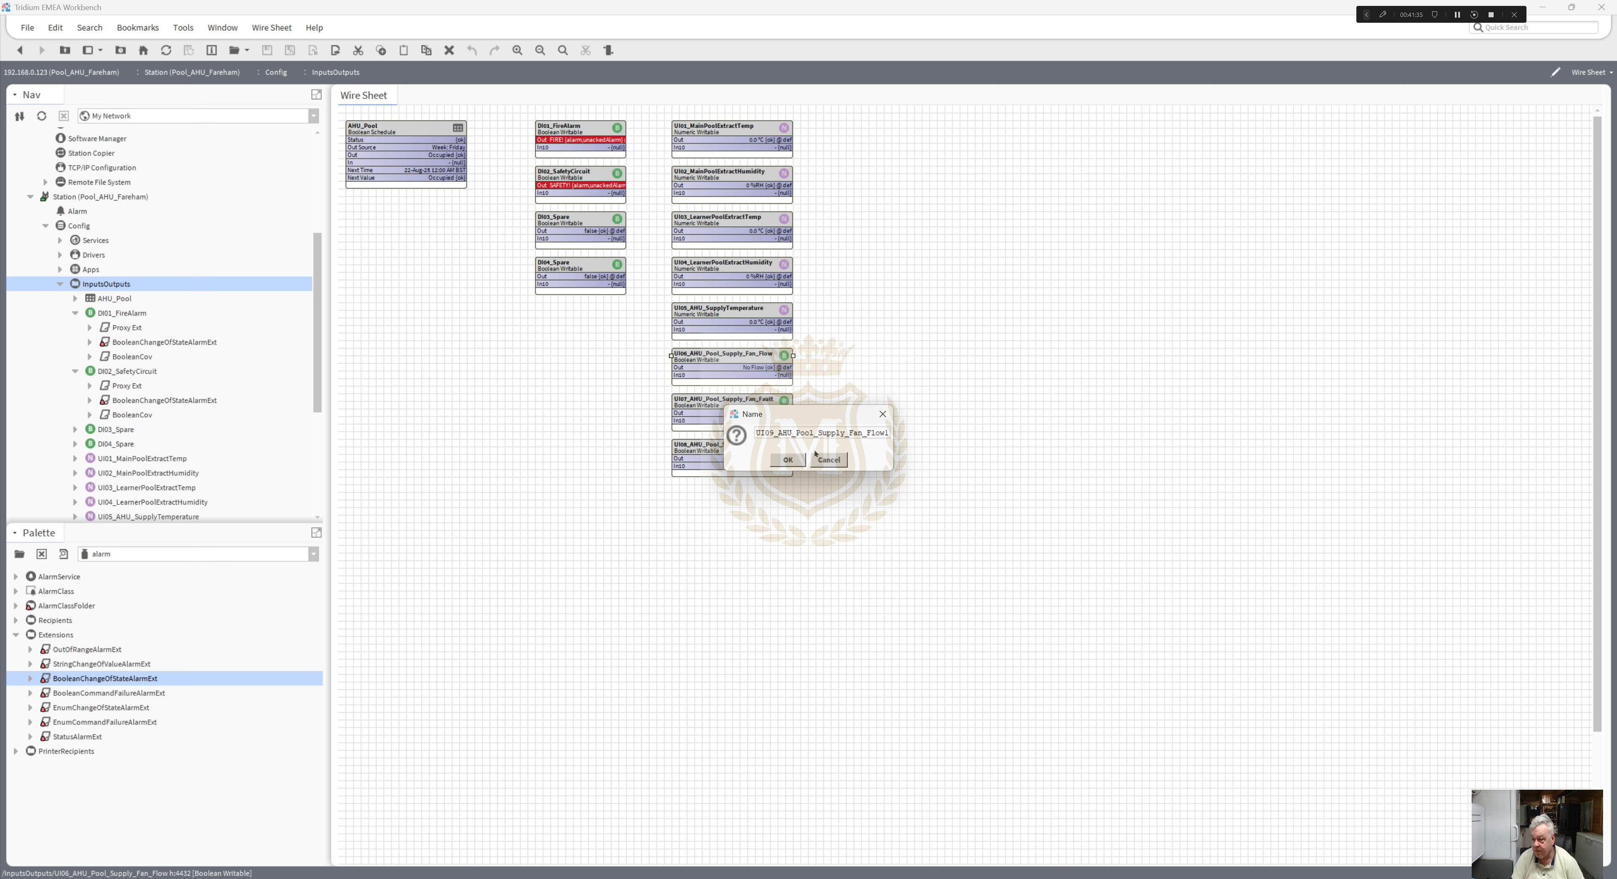
drag(819, 433, 845, 433)
text(Extract)
drag(888, 430, 915, 435)
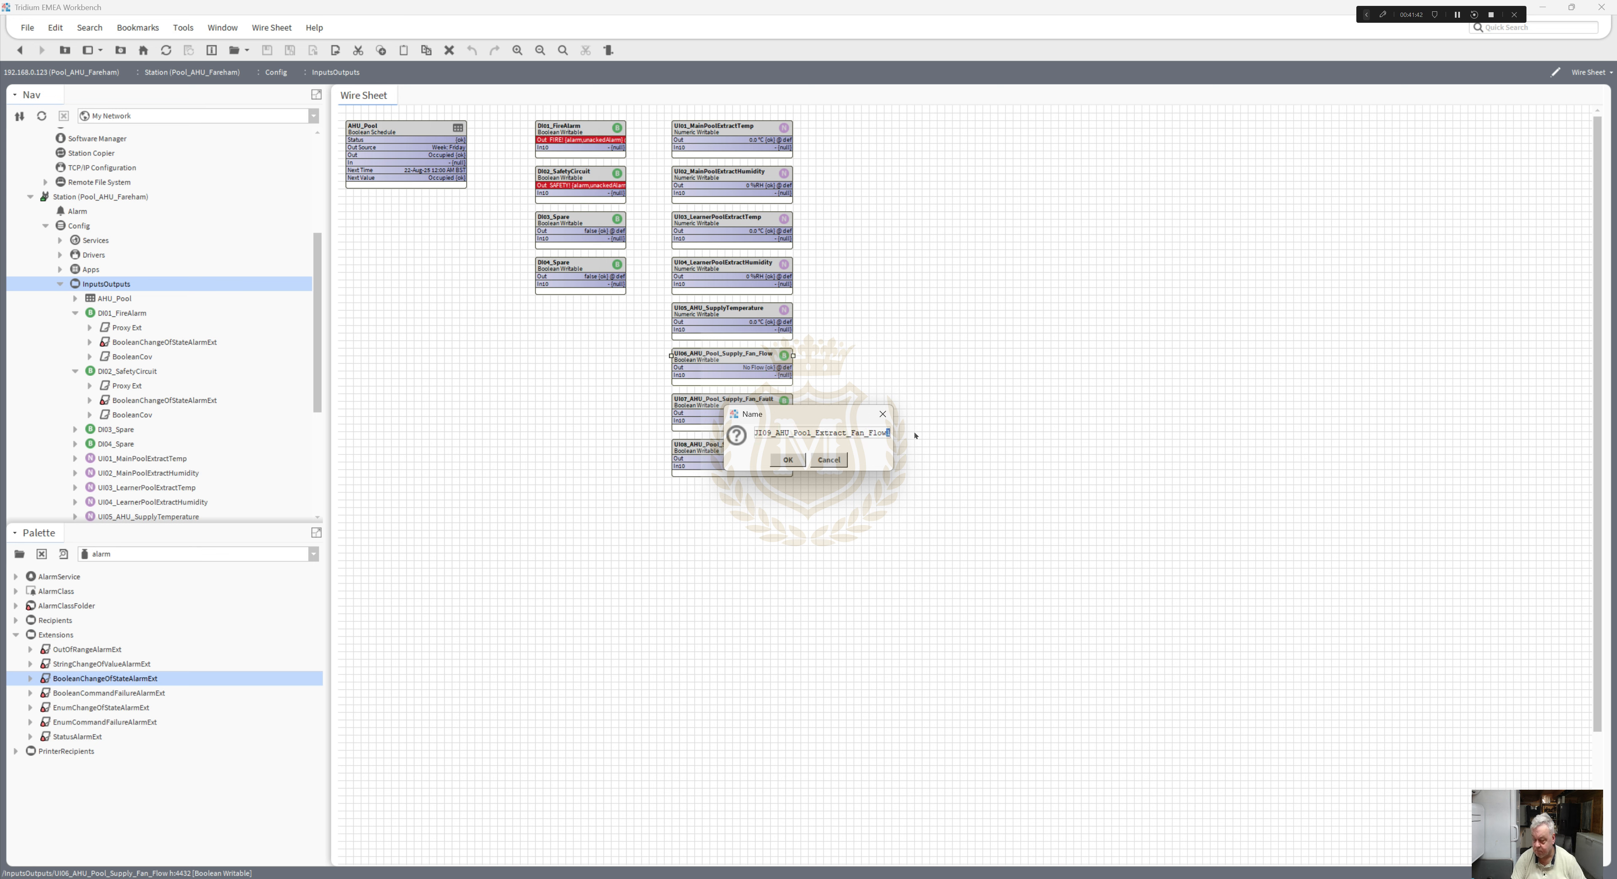
click(788, 460)
drag(727, 365, 718, 492)
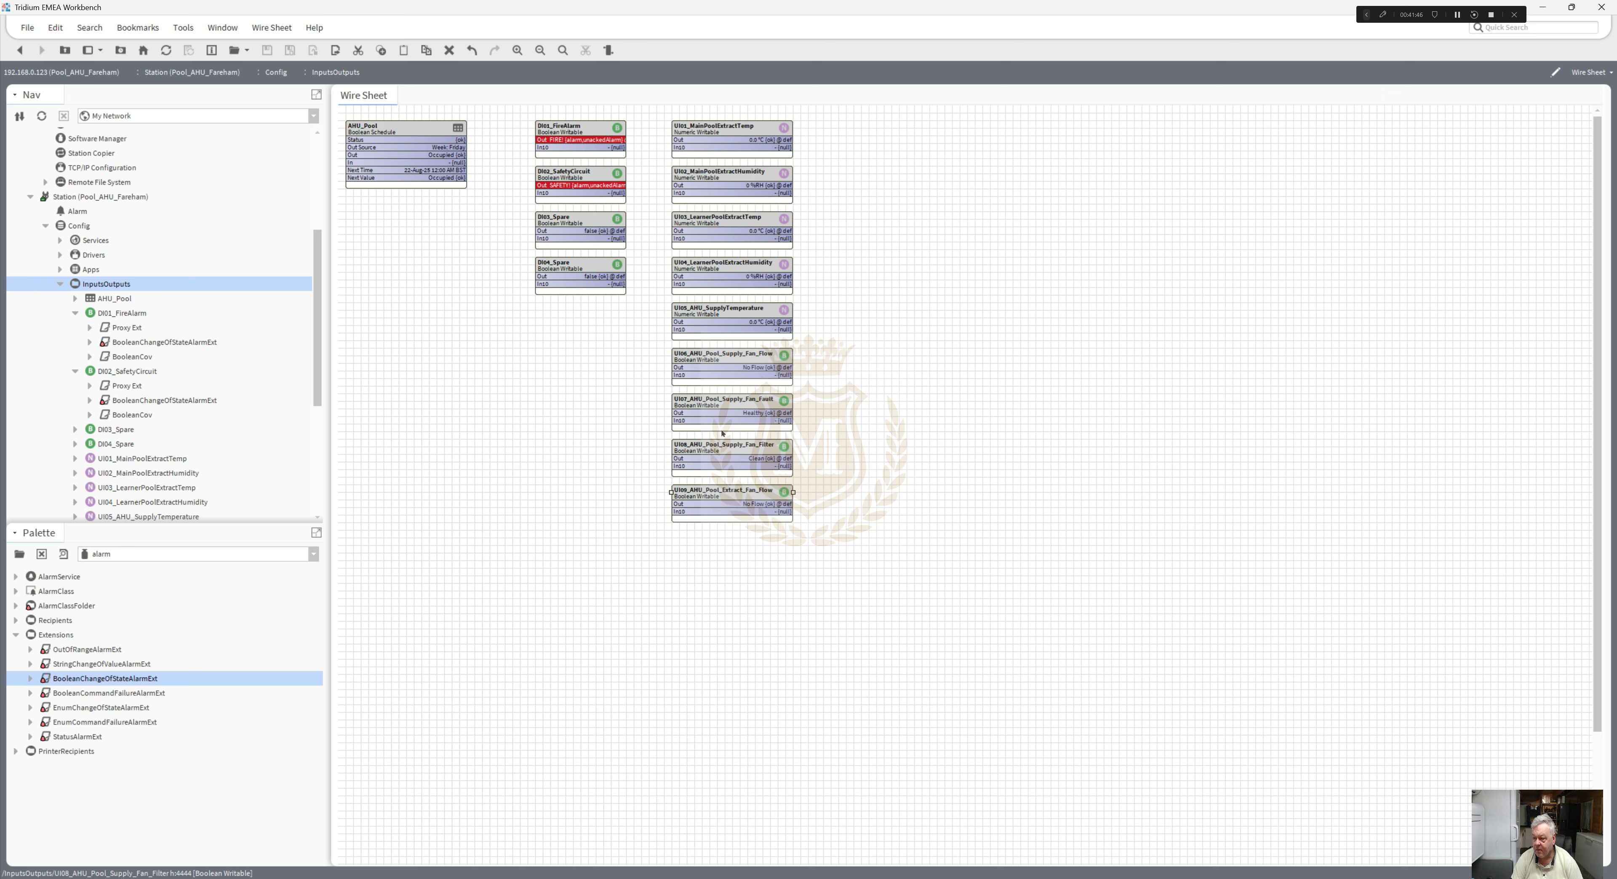
- Duplicate the supply fan fault point as UI10_AHU_Pool_Extract_Fan_Fault and place its block directly below the extract fan flow
right_click(722, 399)
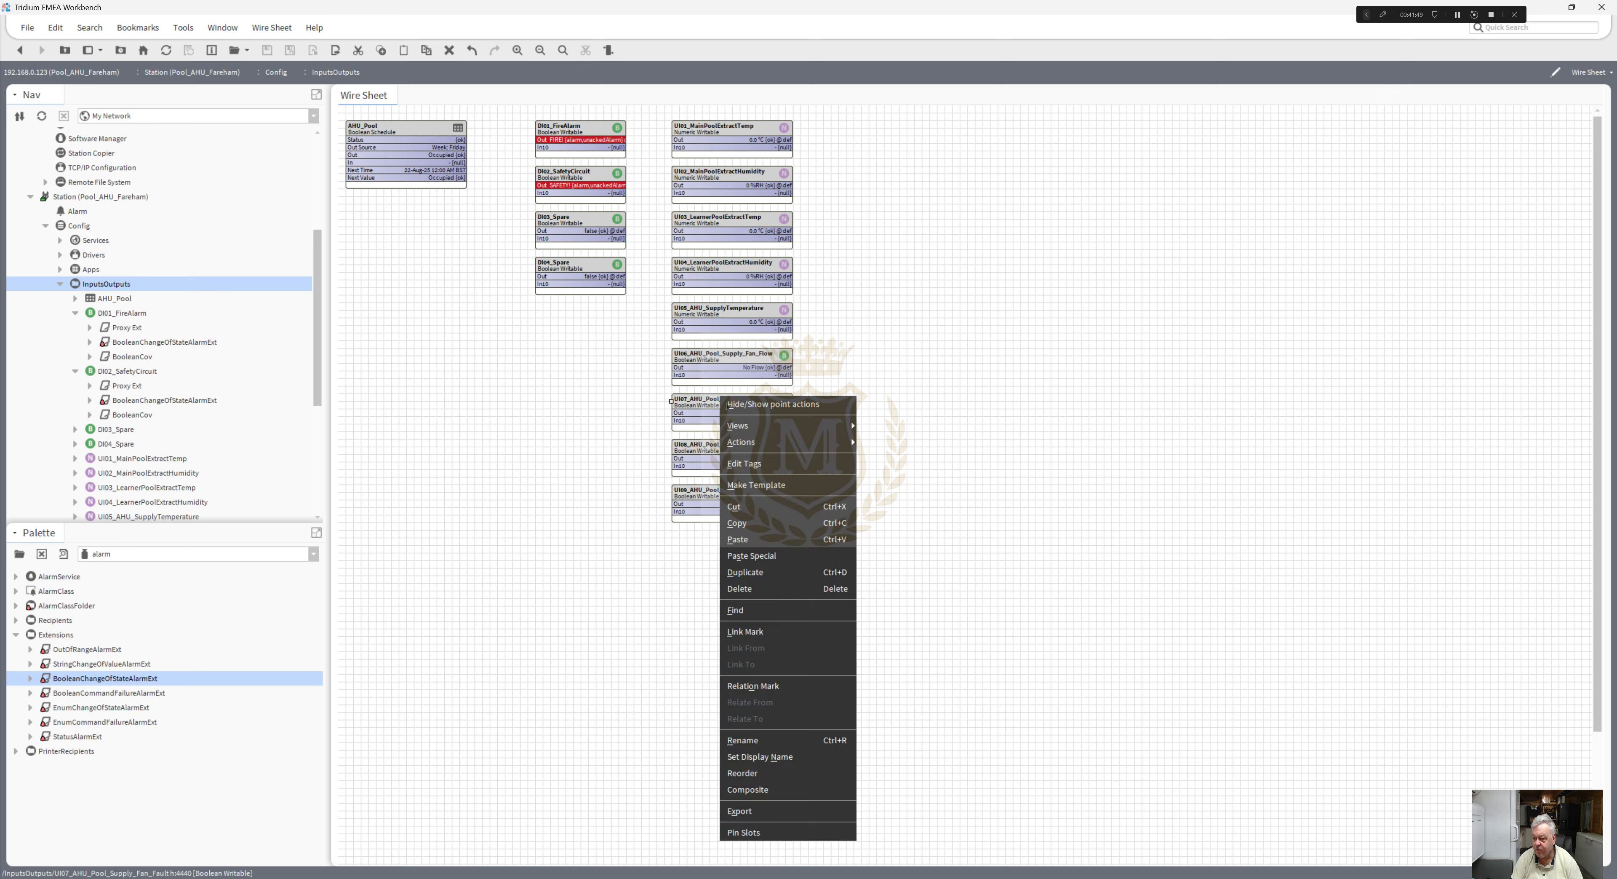
click(760, 518)
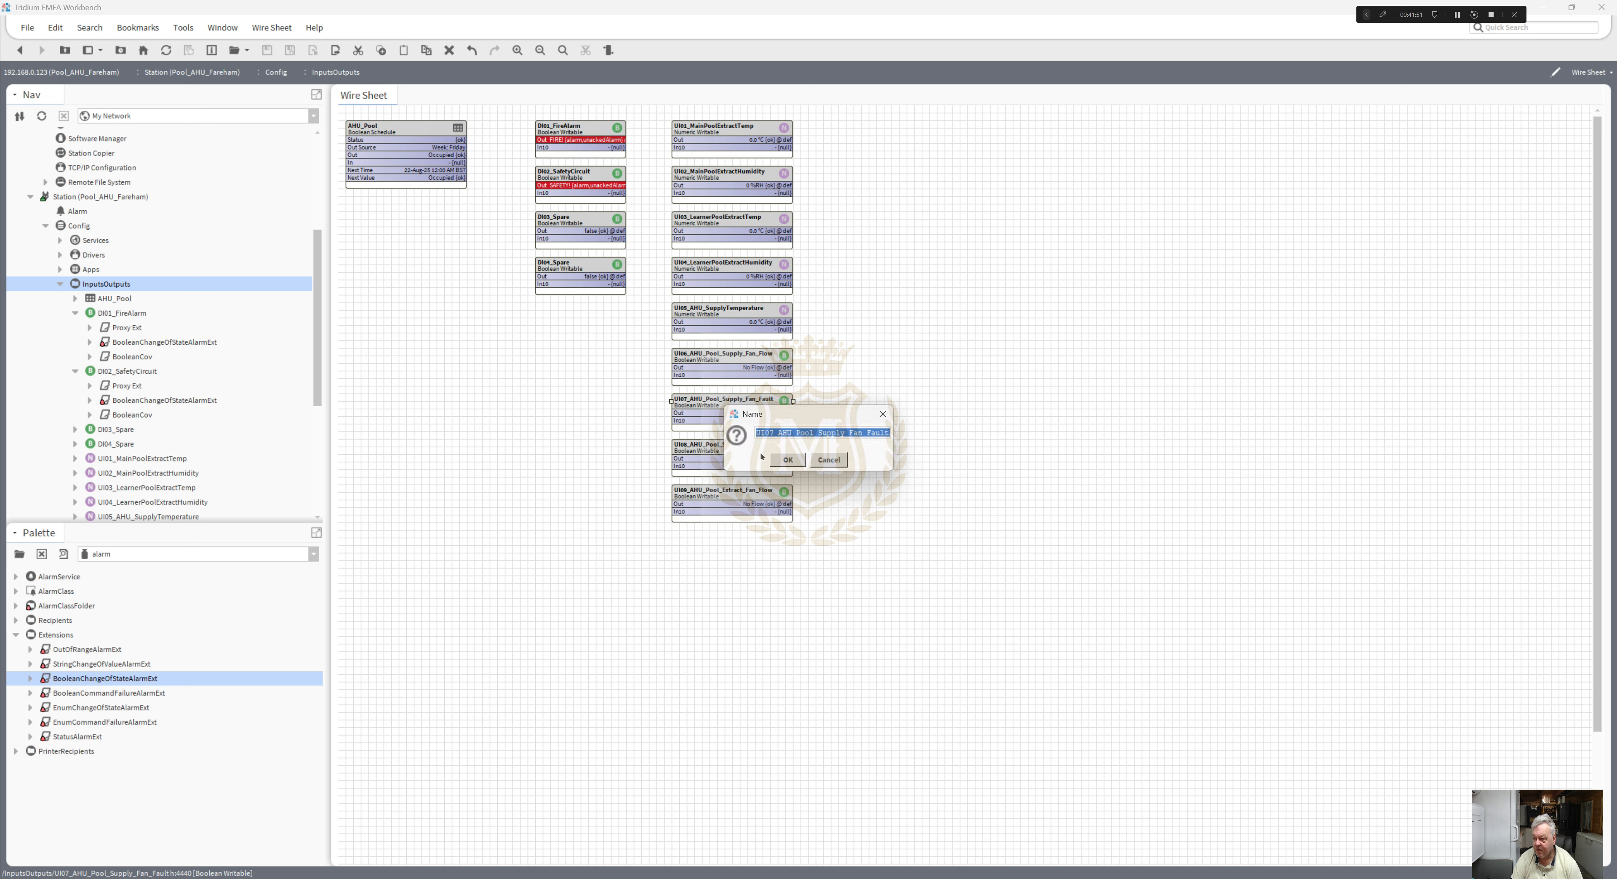
drag(765, 432, 845, 432)
text(10)
text(E)
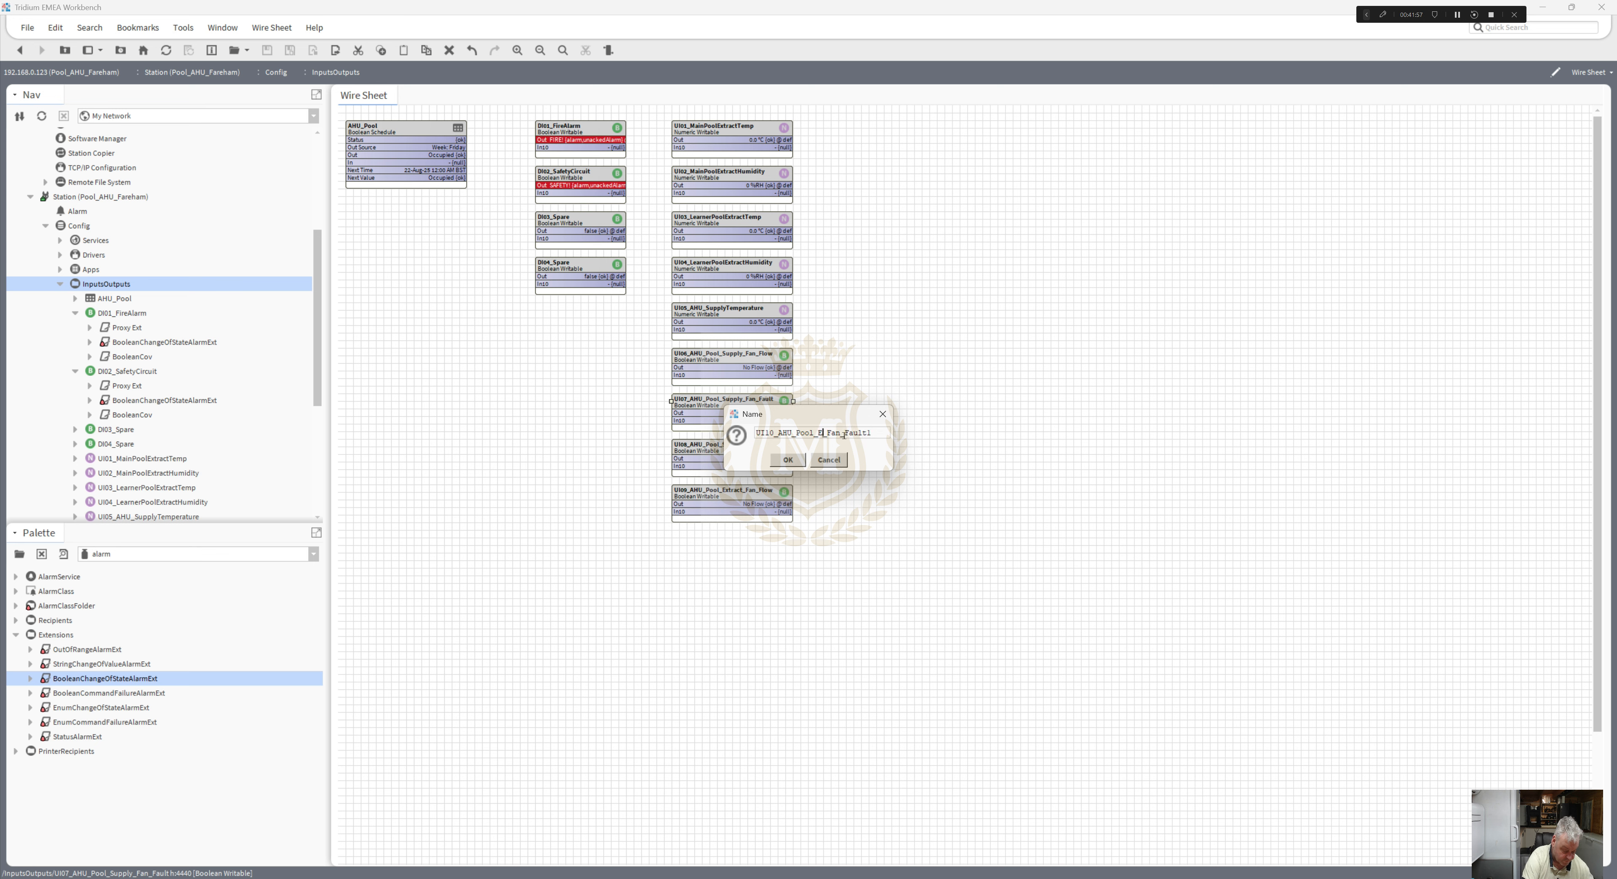
text(xtract)
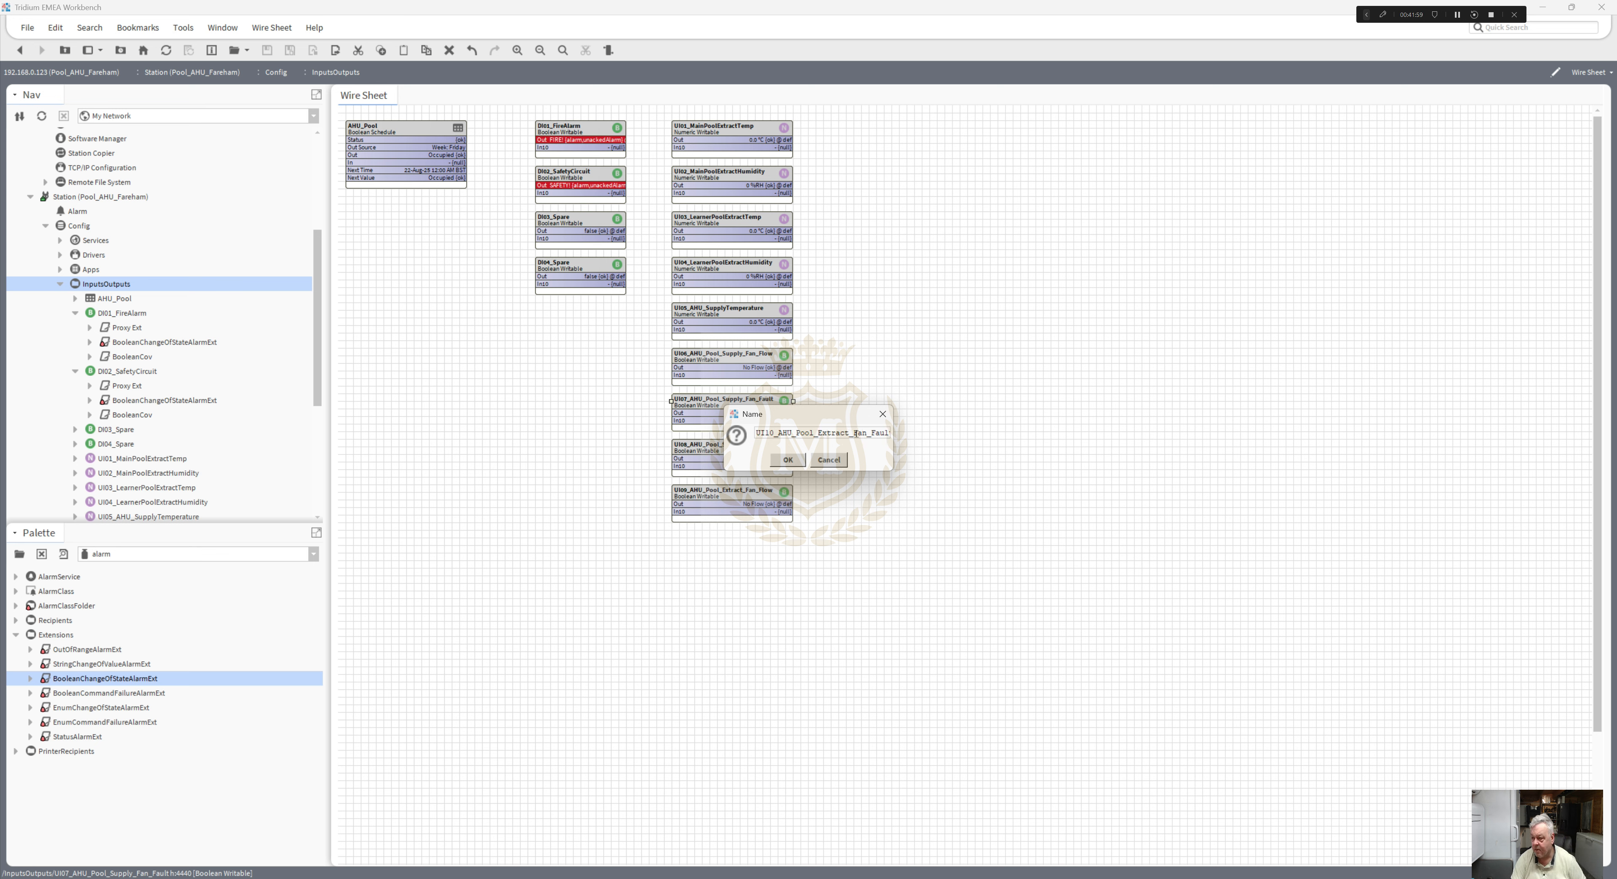
drag(855, 432, 936, 437)
click(887, 430)
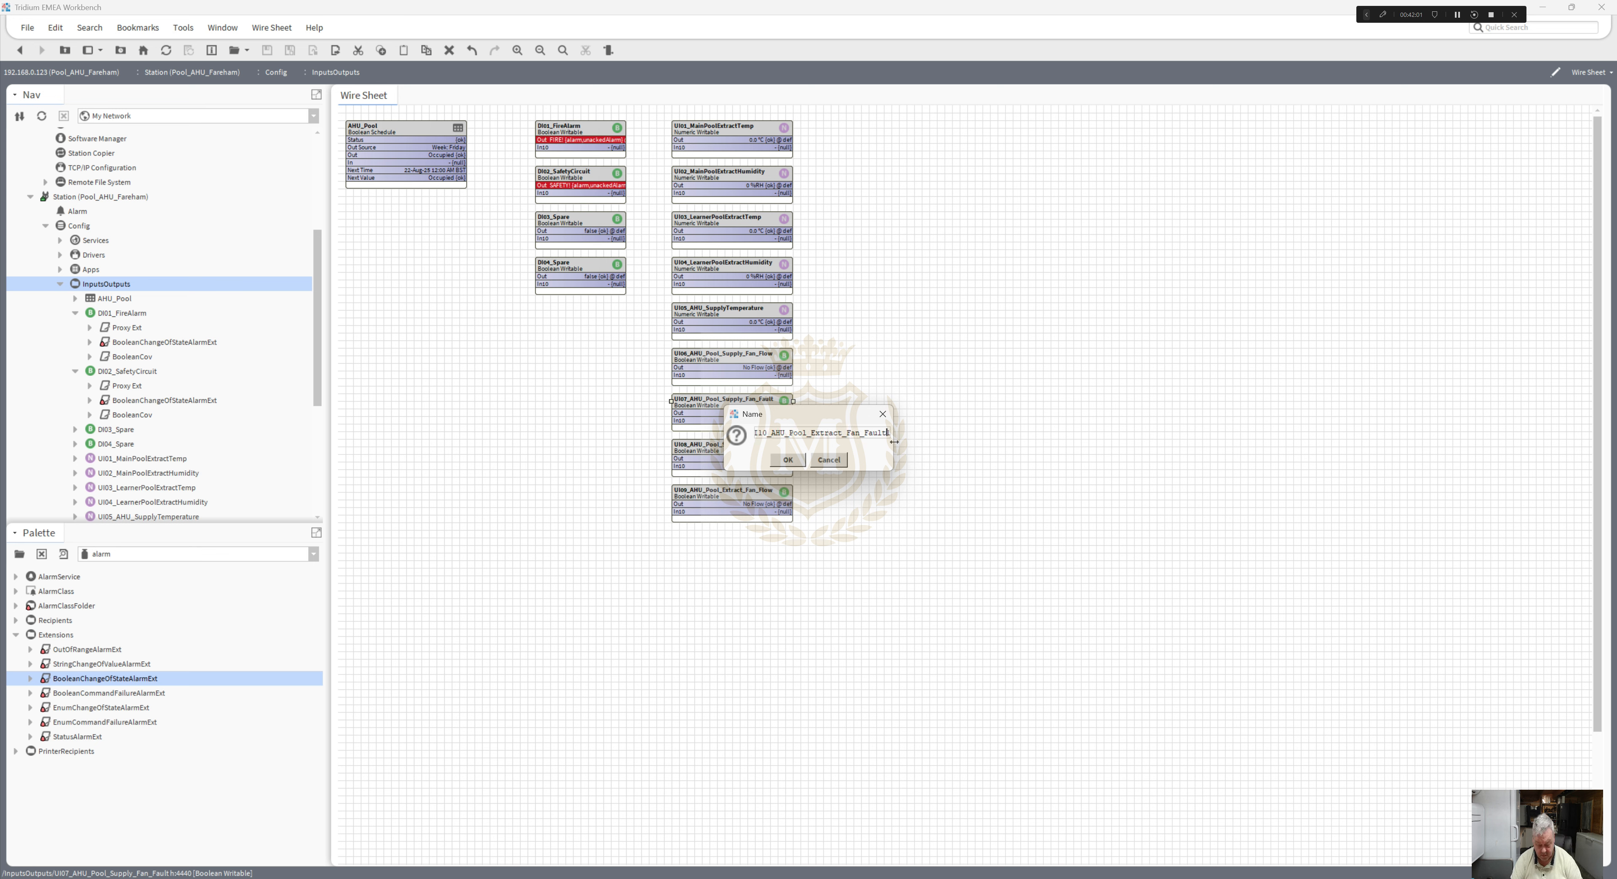
click(792, 465)
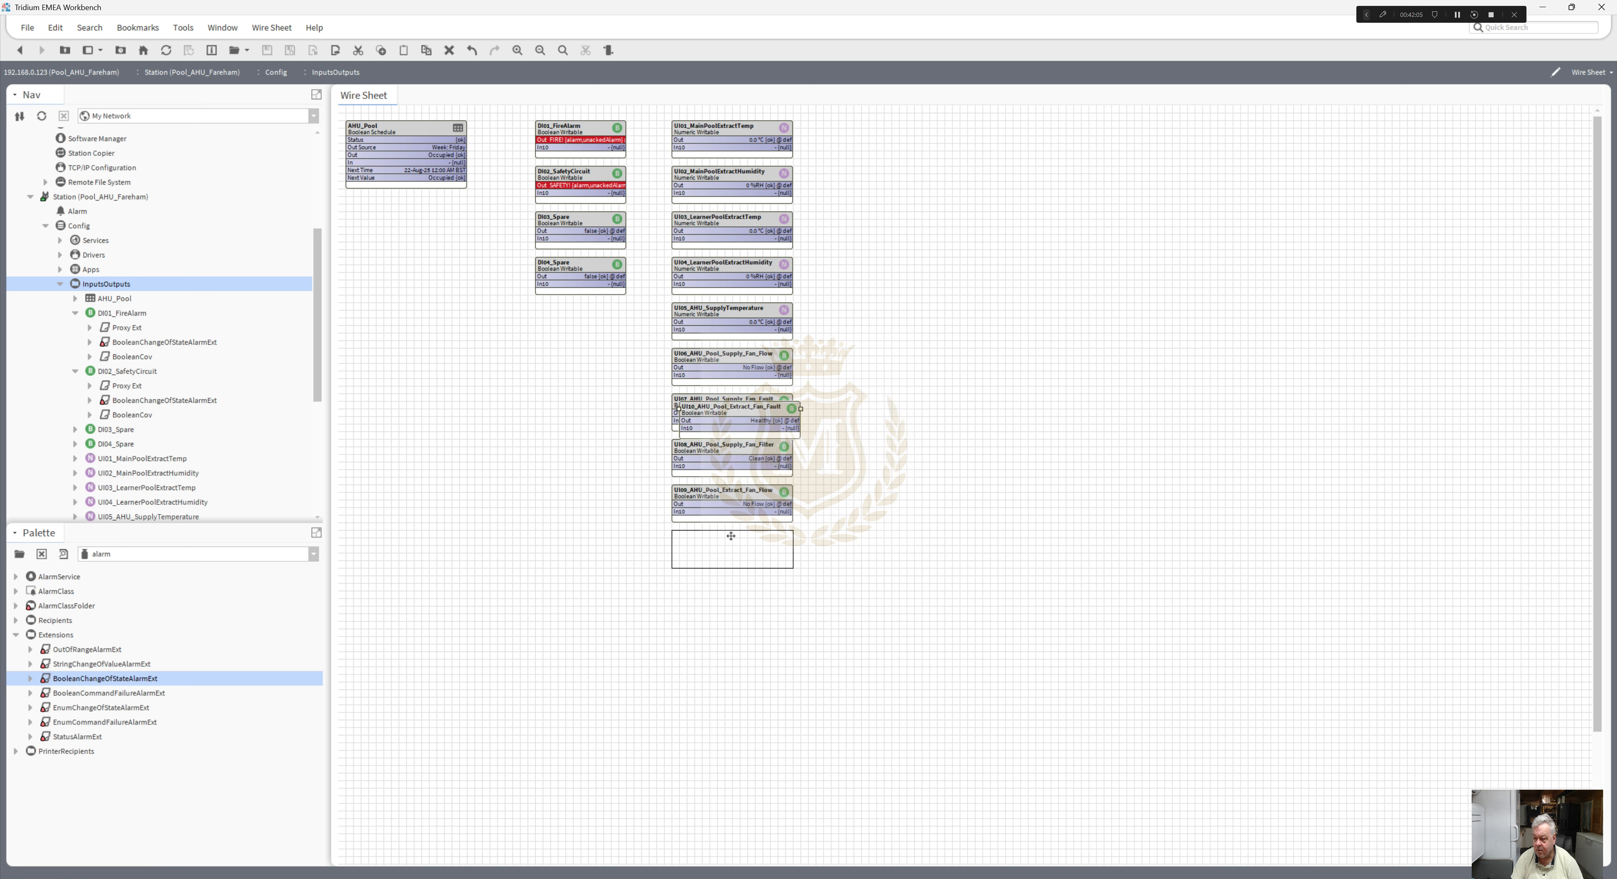
click(732, 539)
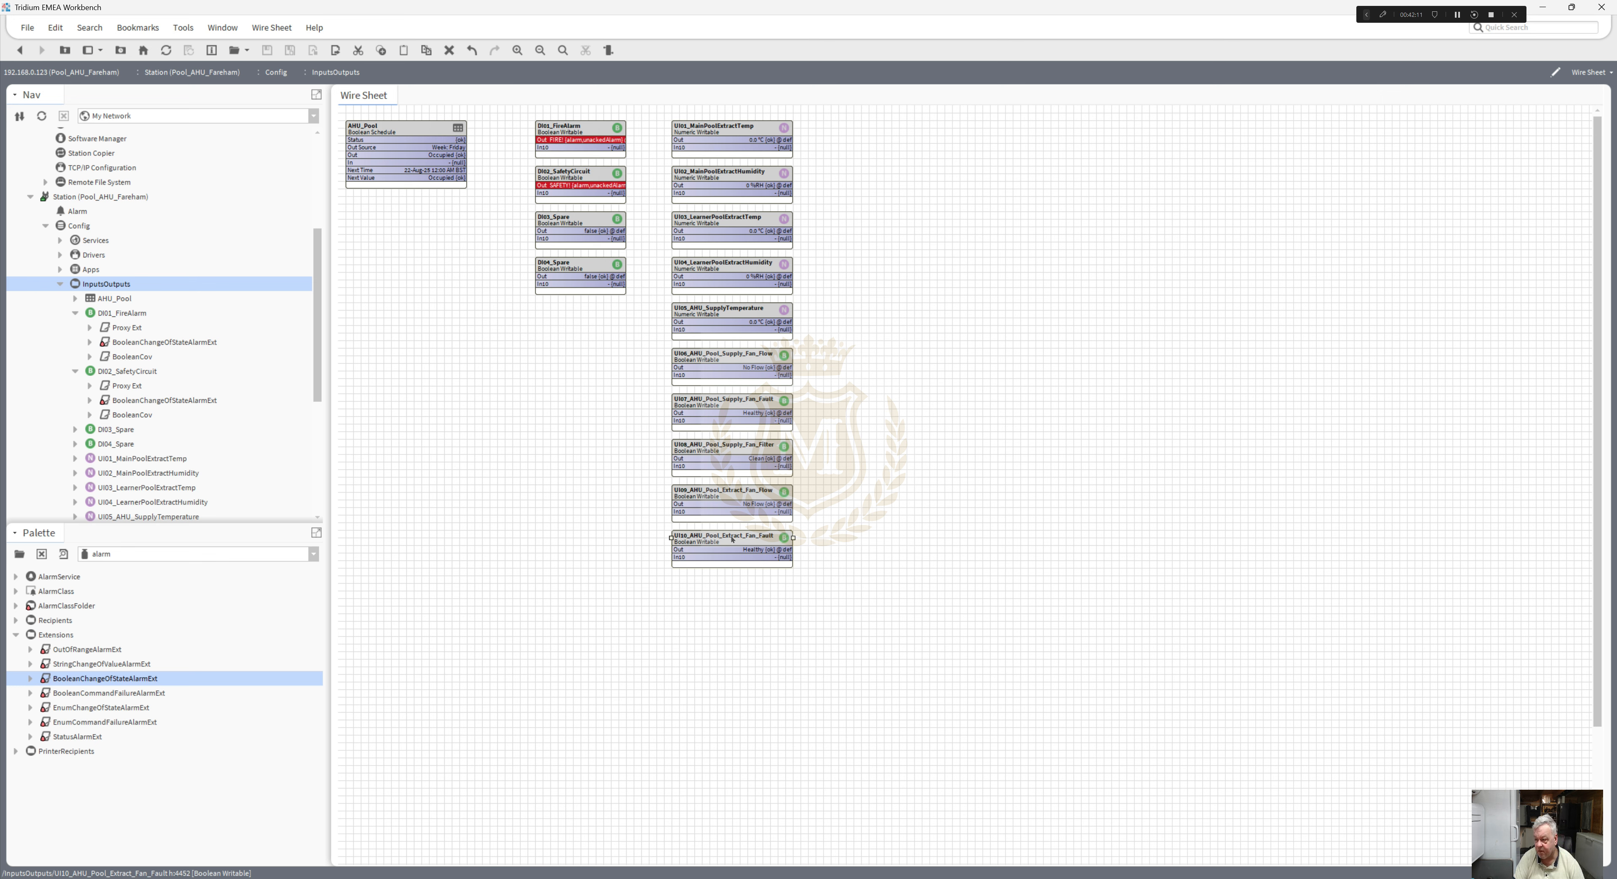
- Duplicate the supply fan filter point as UI11_AHU_Pool_Extract_Fan_Filter and place its block directly below the extract fan fault
right_click(715, 444)
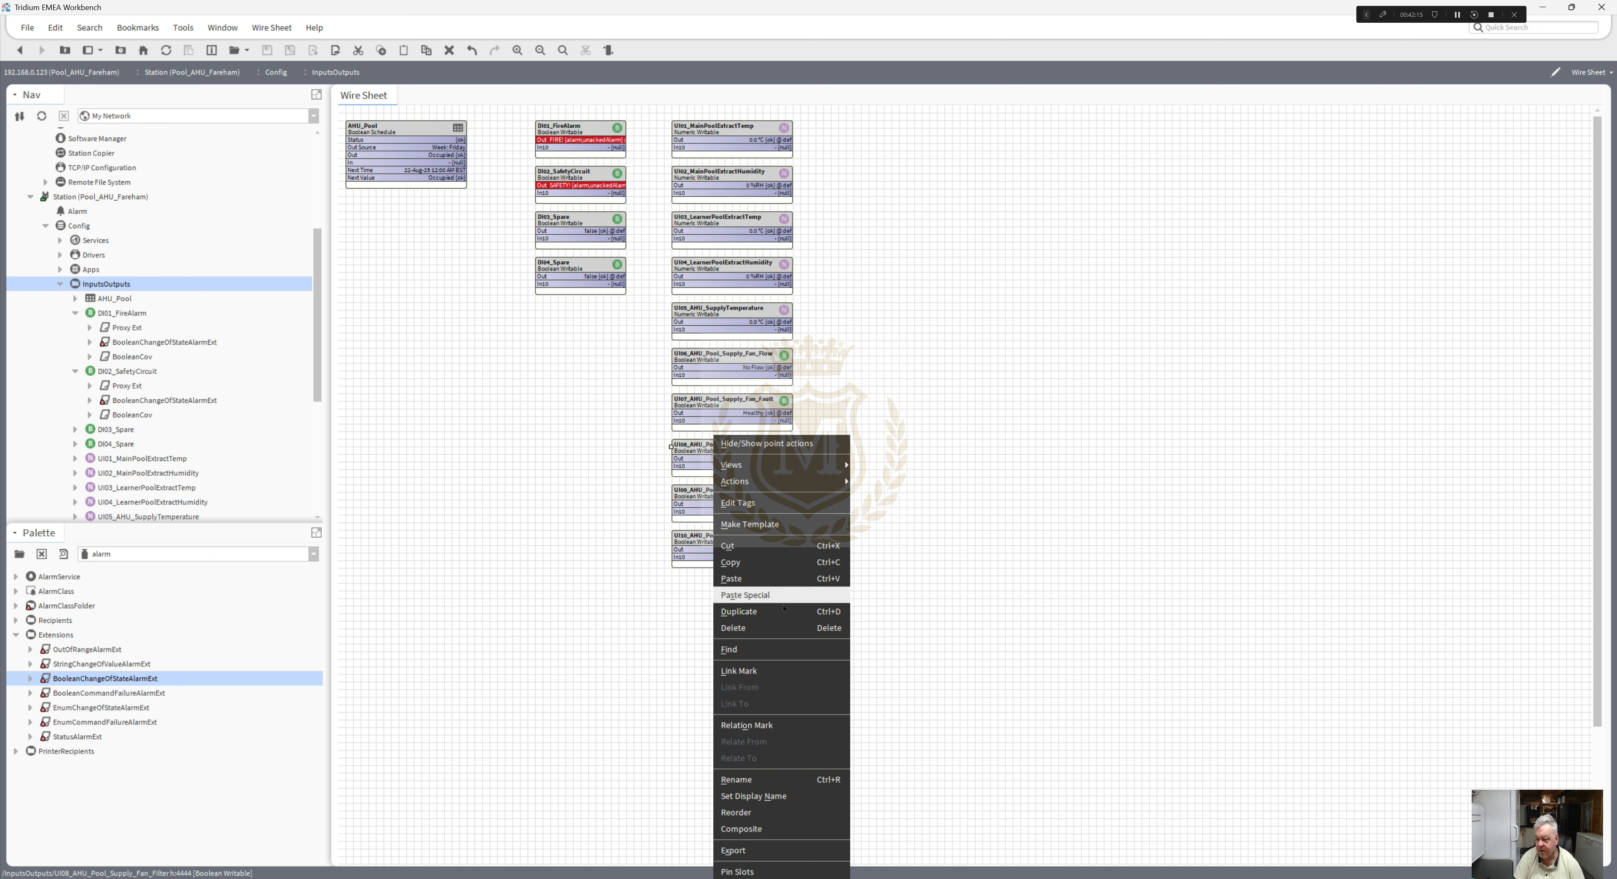
click(741, 612)
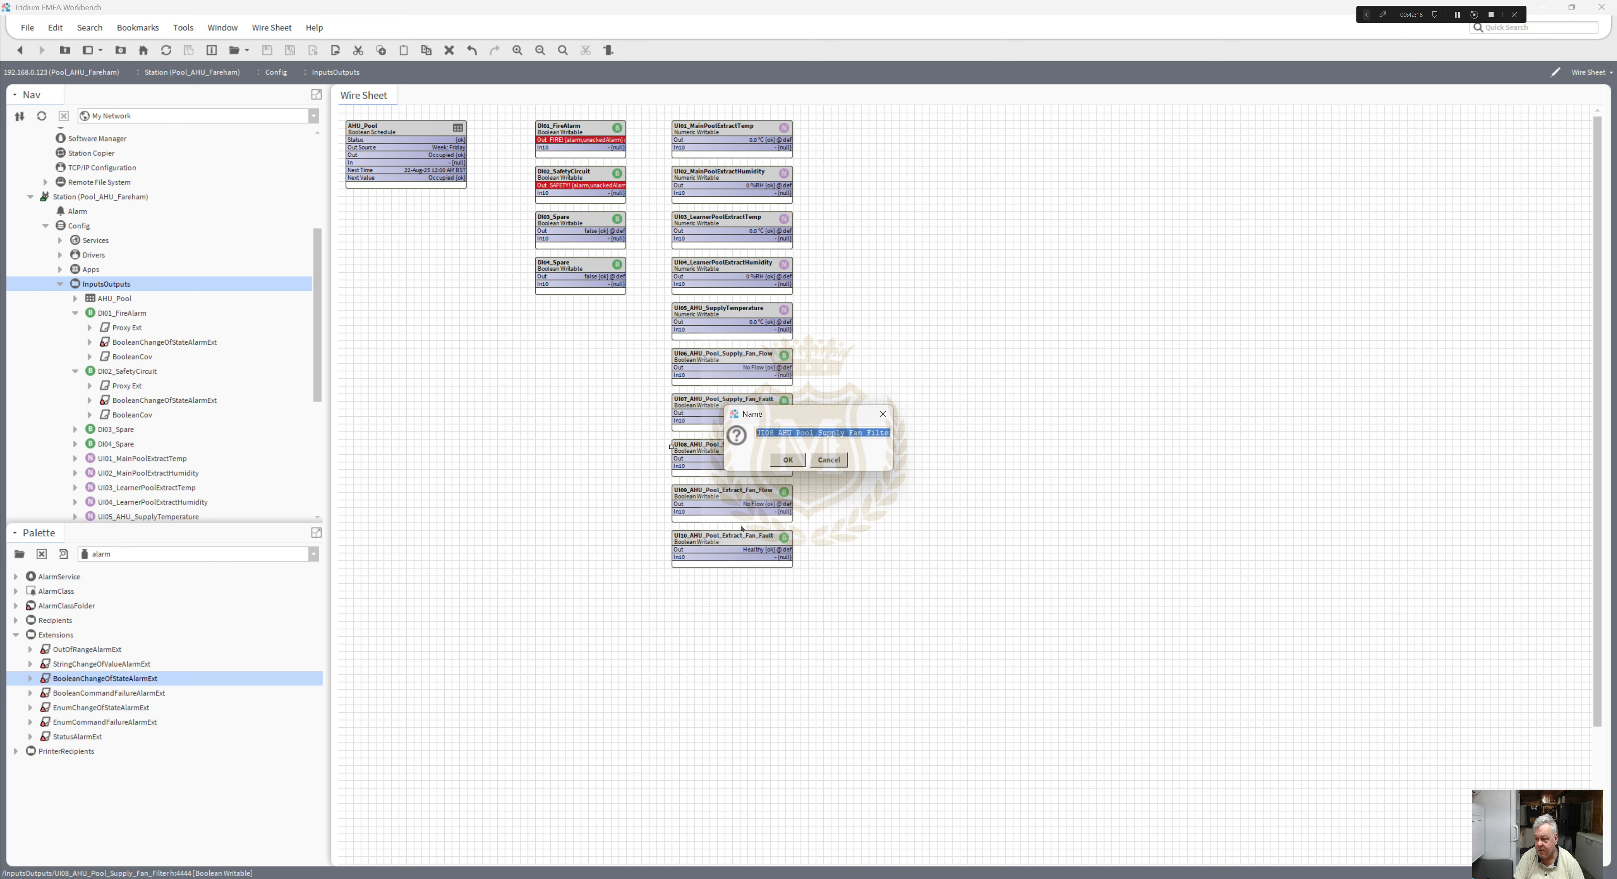
click(770, 433)
drag(765, 433, 771, 433)
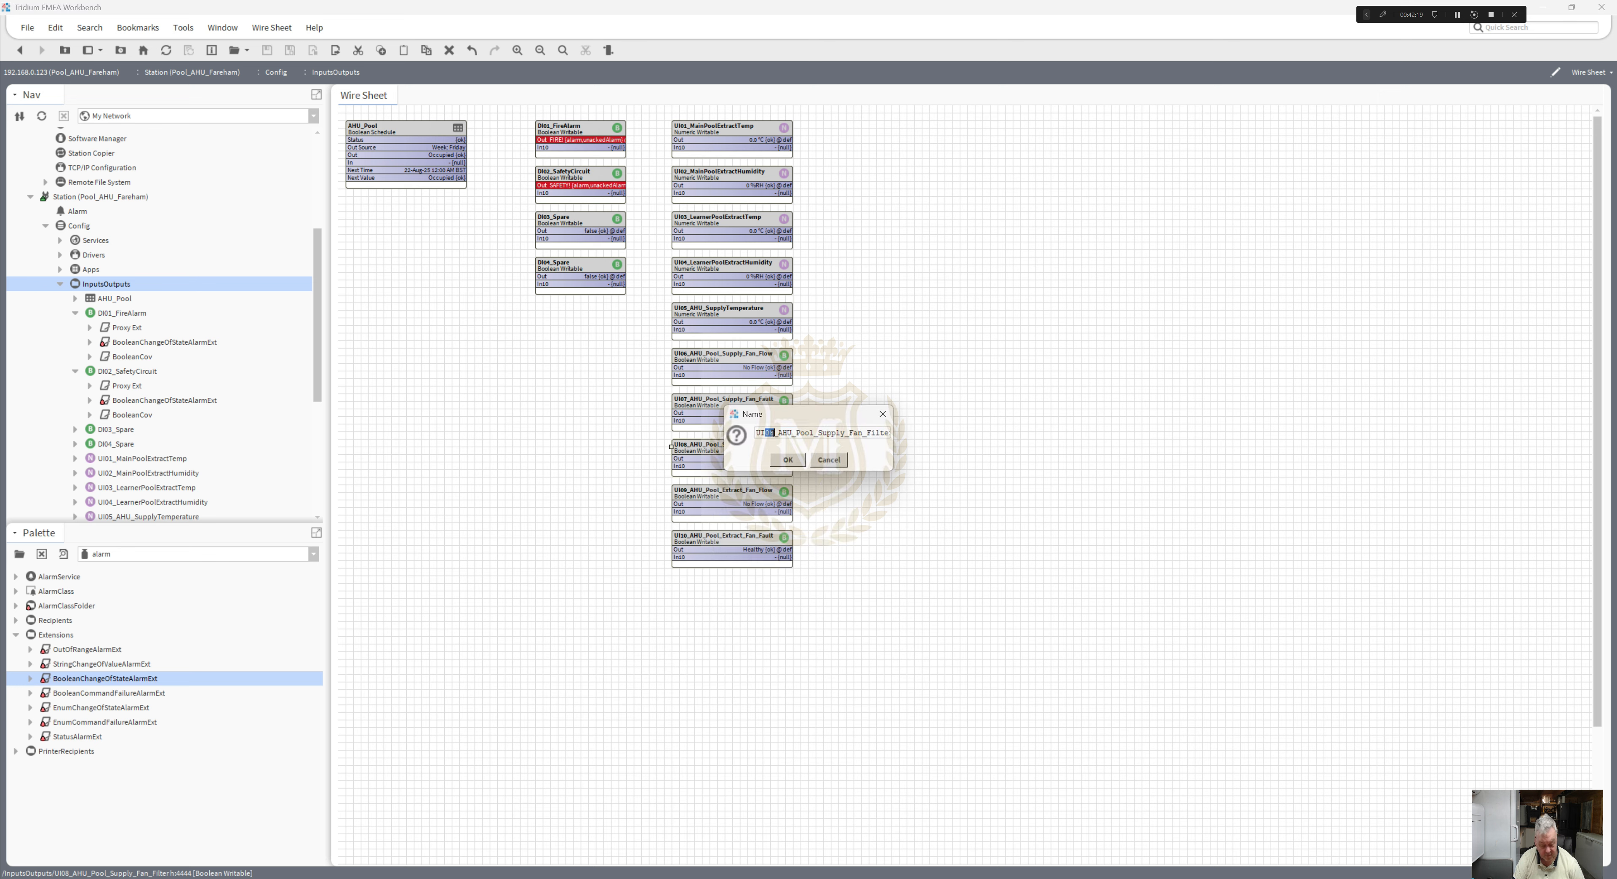
text(11)
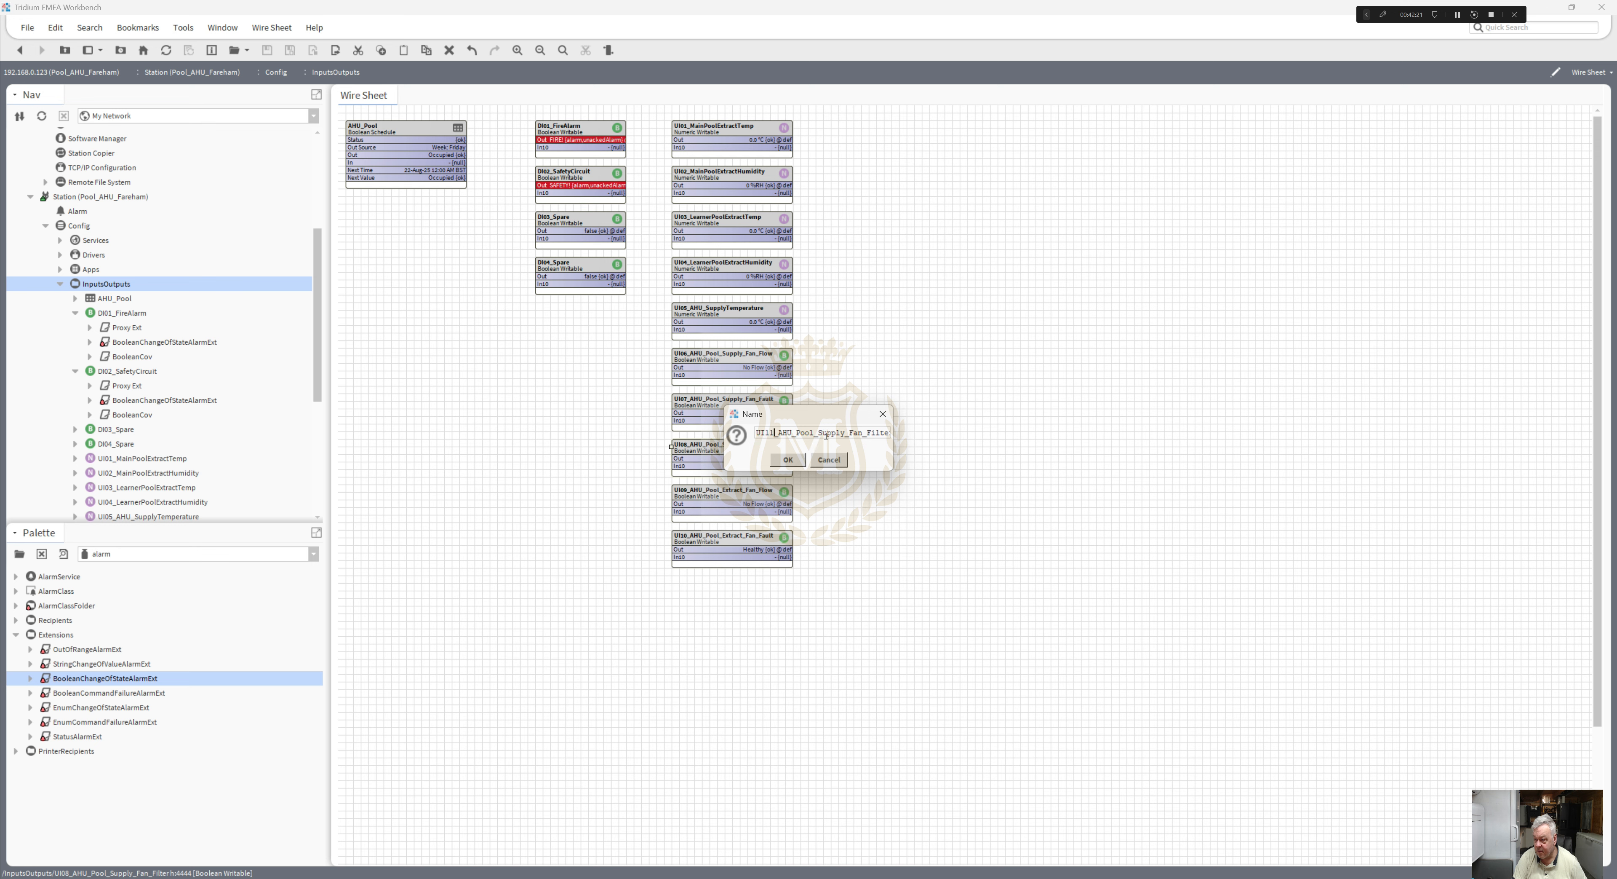
drag(869, 433, 829, 432)
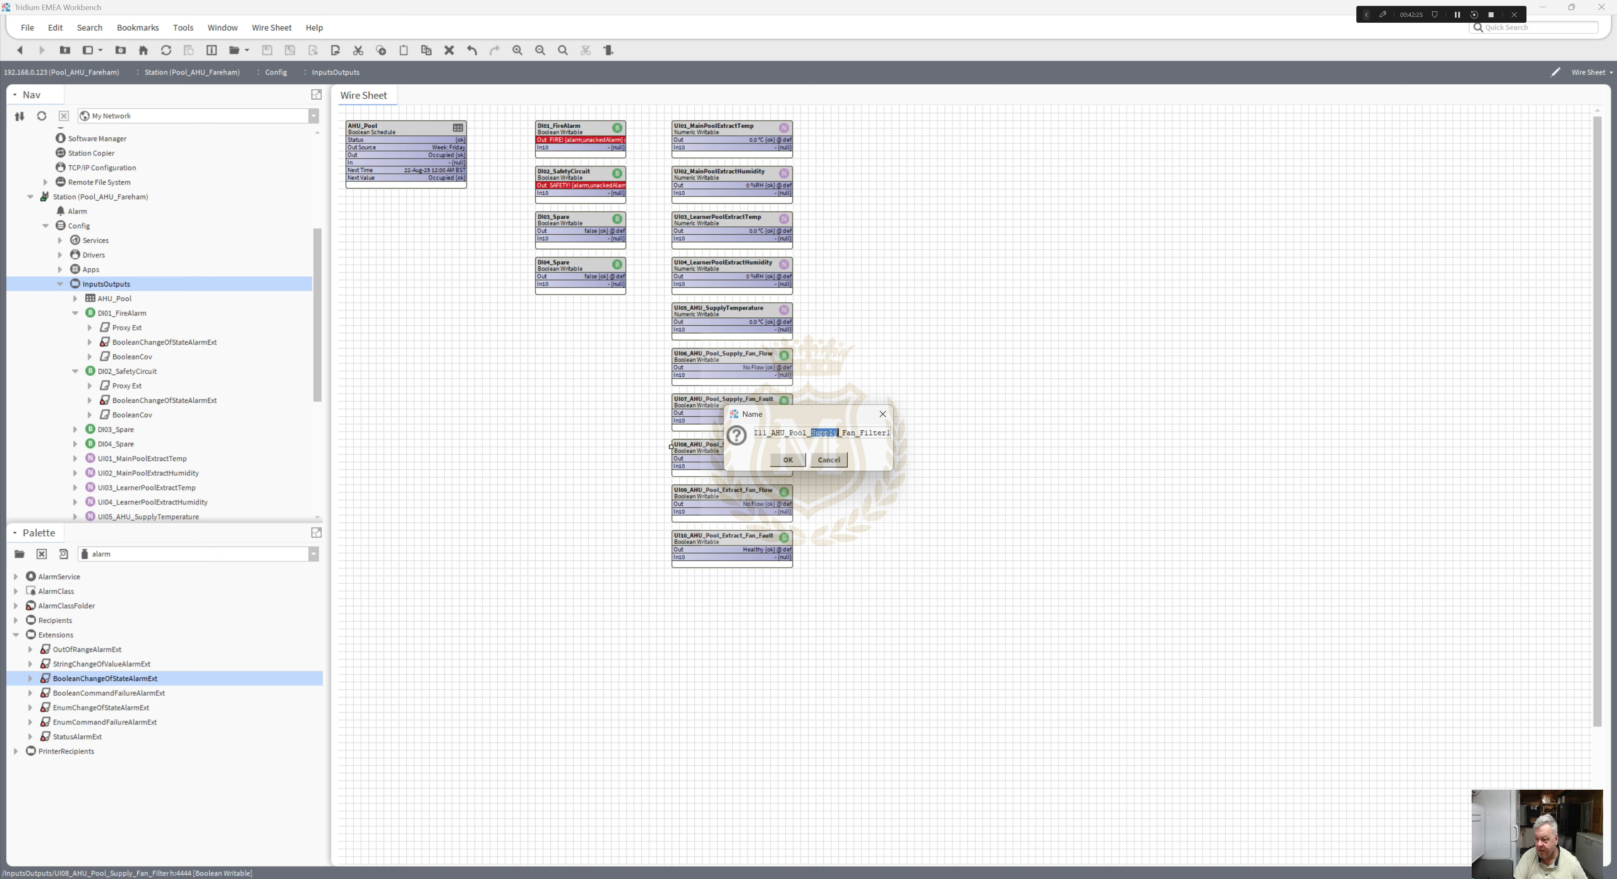
text(Esxtract)
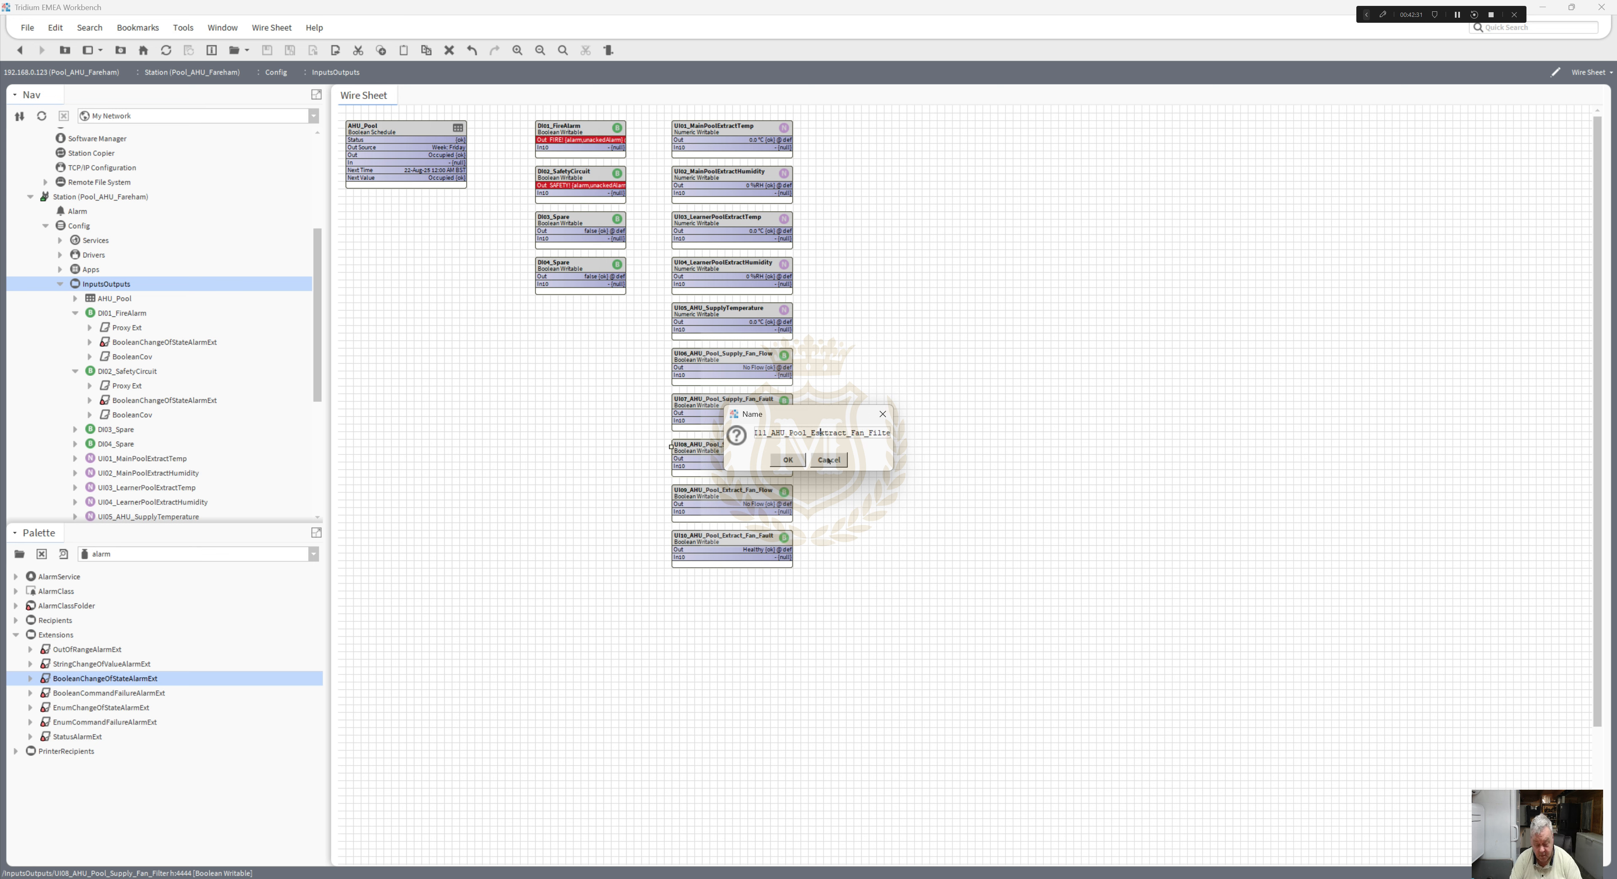
key(BackSpace)
drag(885, 433, 924, 437)
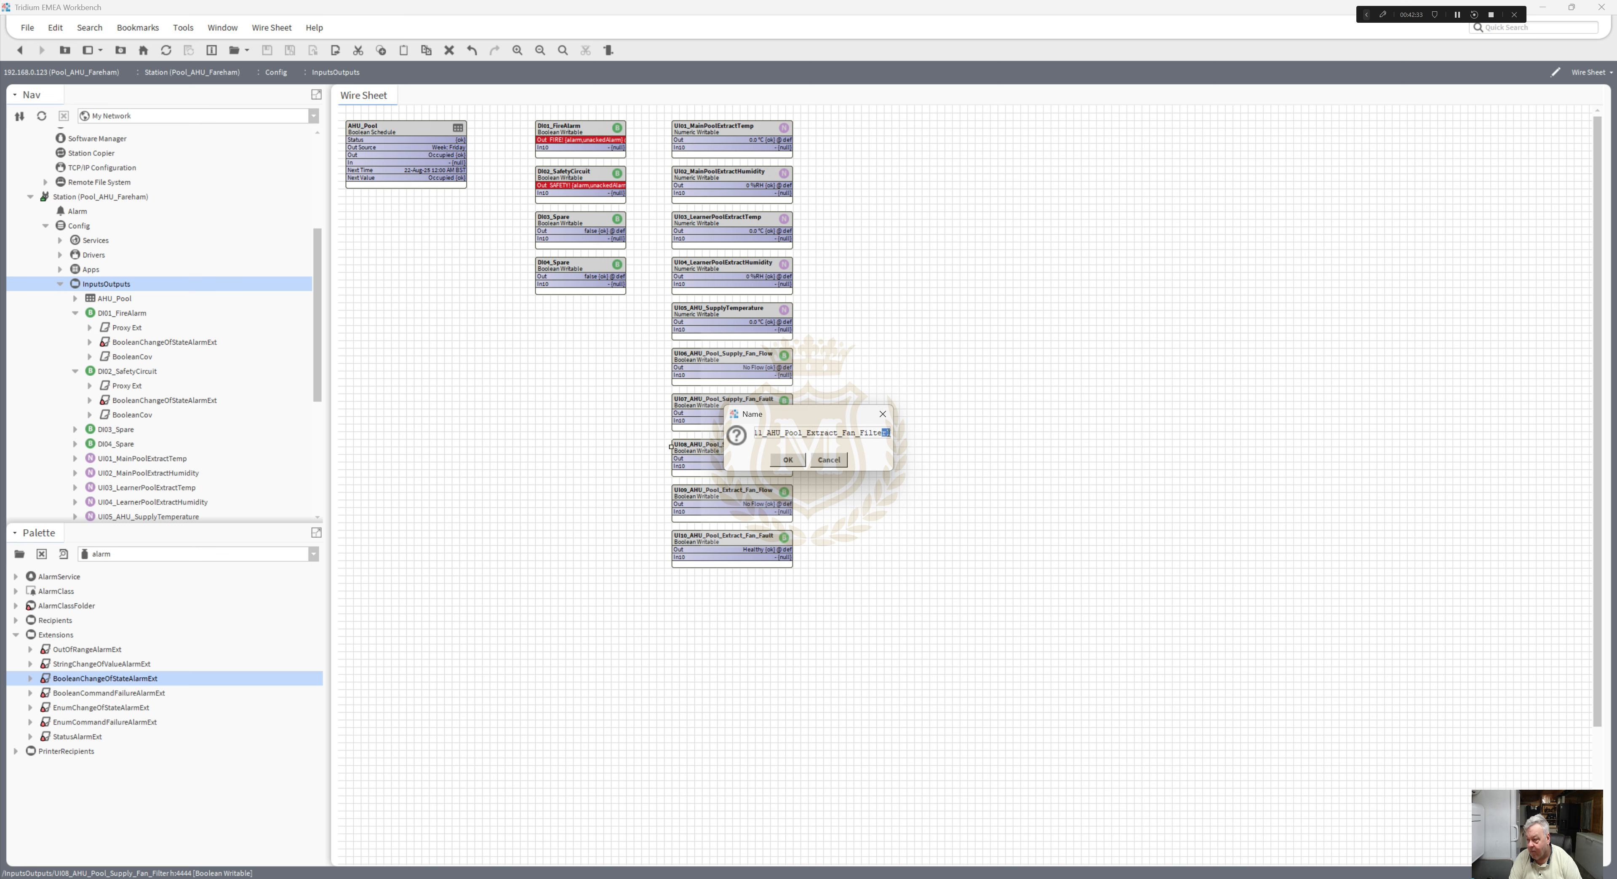
click(788, 460)
drag(753, 452, 751, 573)
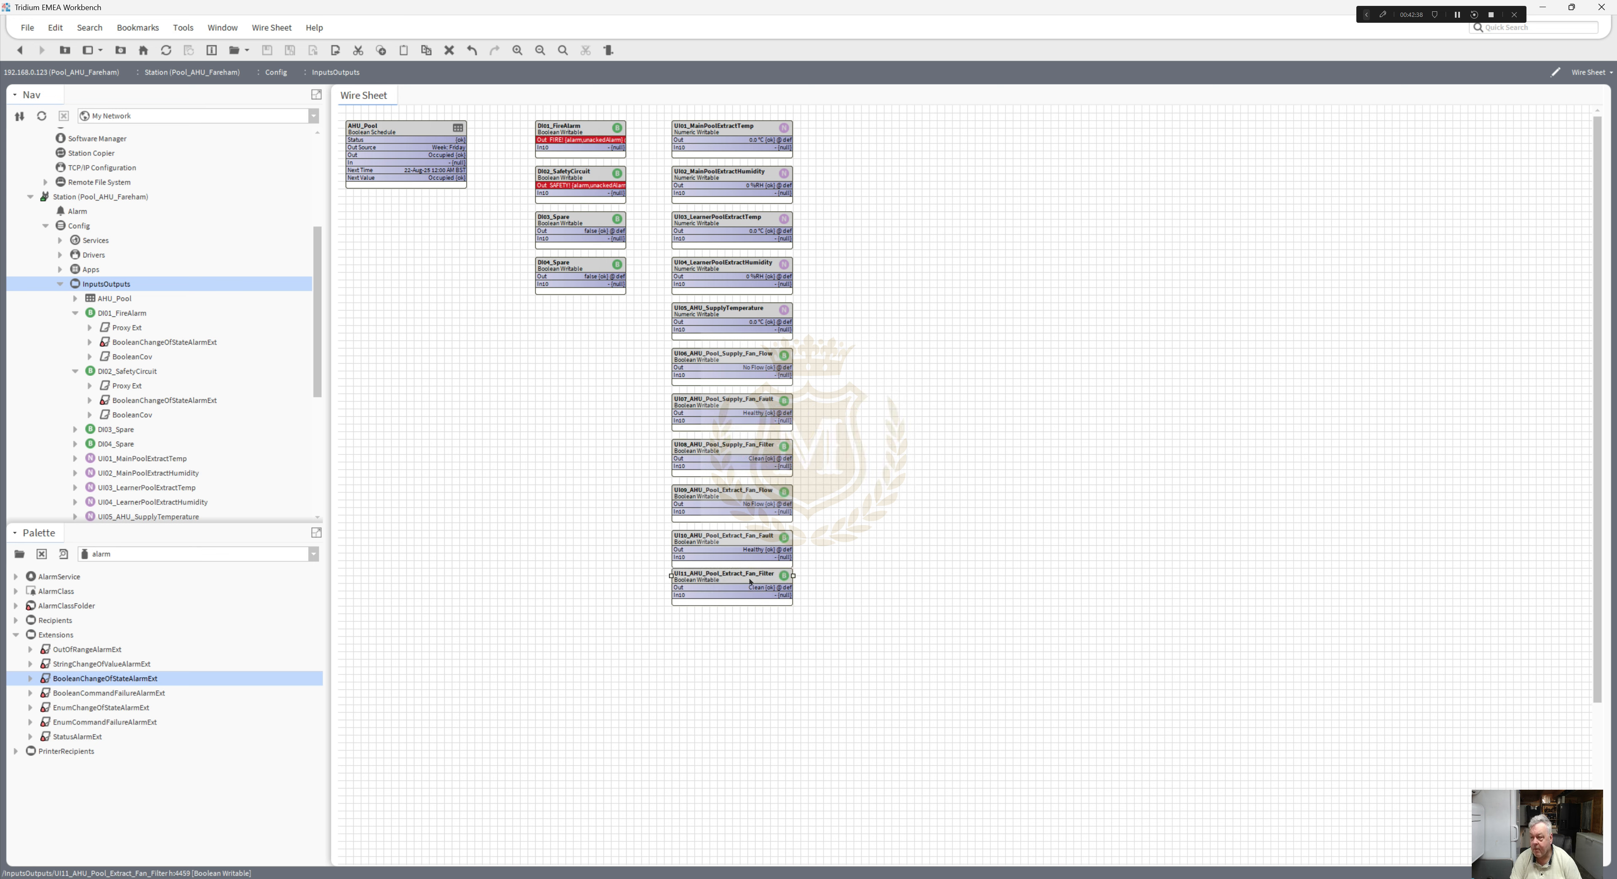
- Move the UI point blocks from UI02 to UI11 up so the column is tightly stacked beneath UI01_MainPoolExtractTemp
click(707, 170)
drag(707, 171, 708, 163)
drag(715, 218, 716, 203)
drag(719, 271, 717, 248)
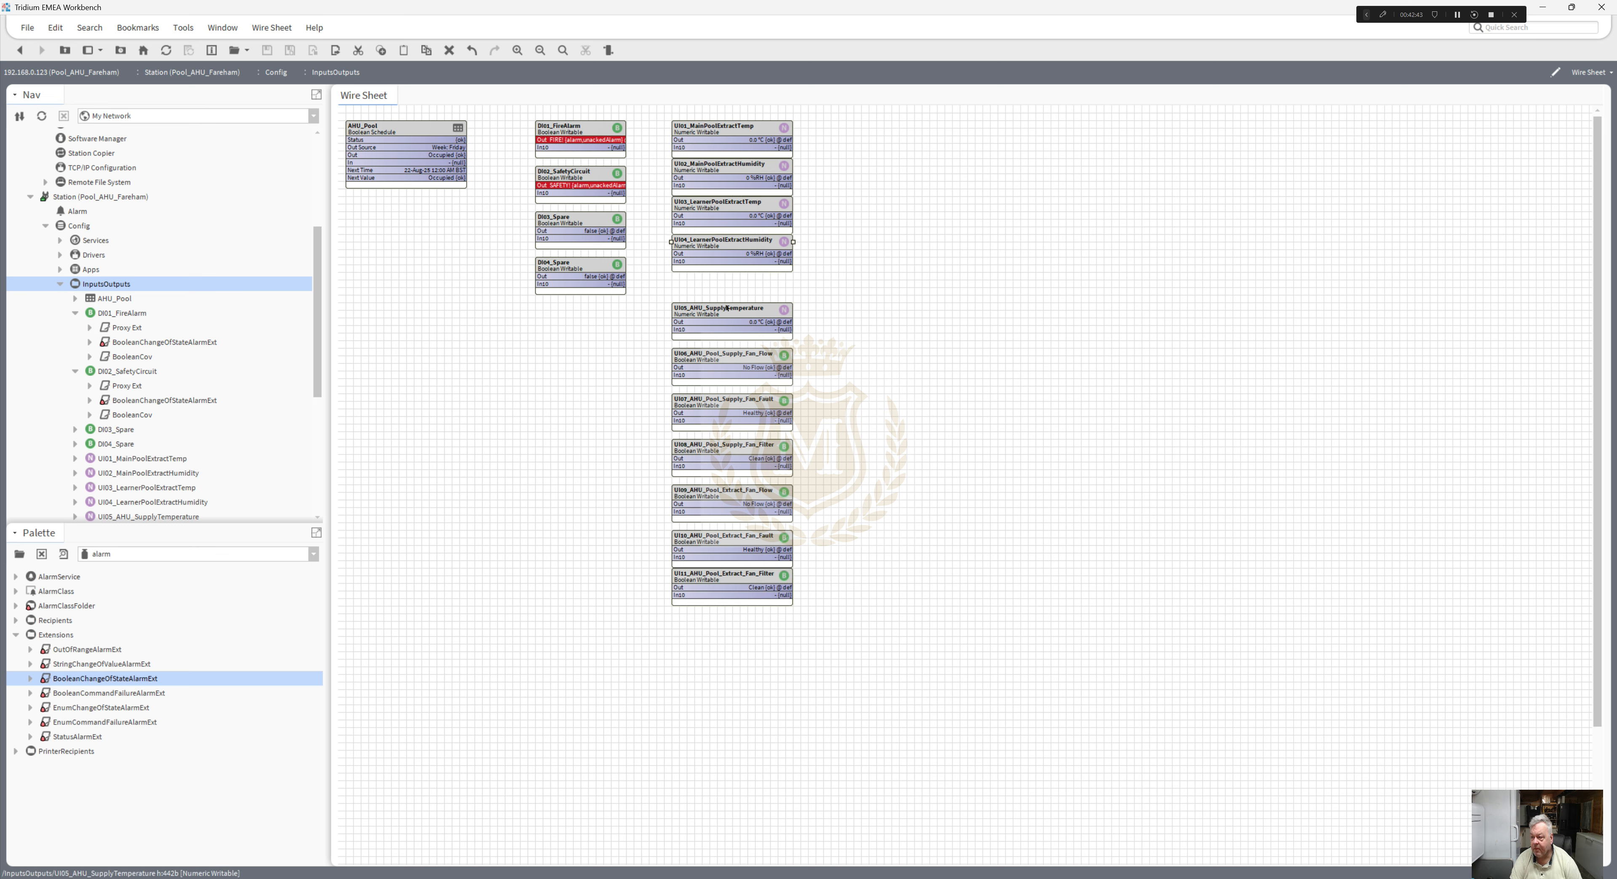
drag(725, 321, 726, 289)
drag(733, 356, 725, 315)
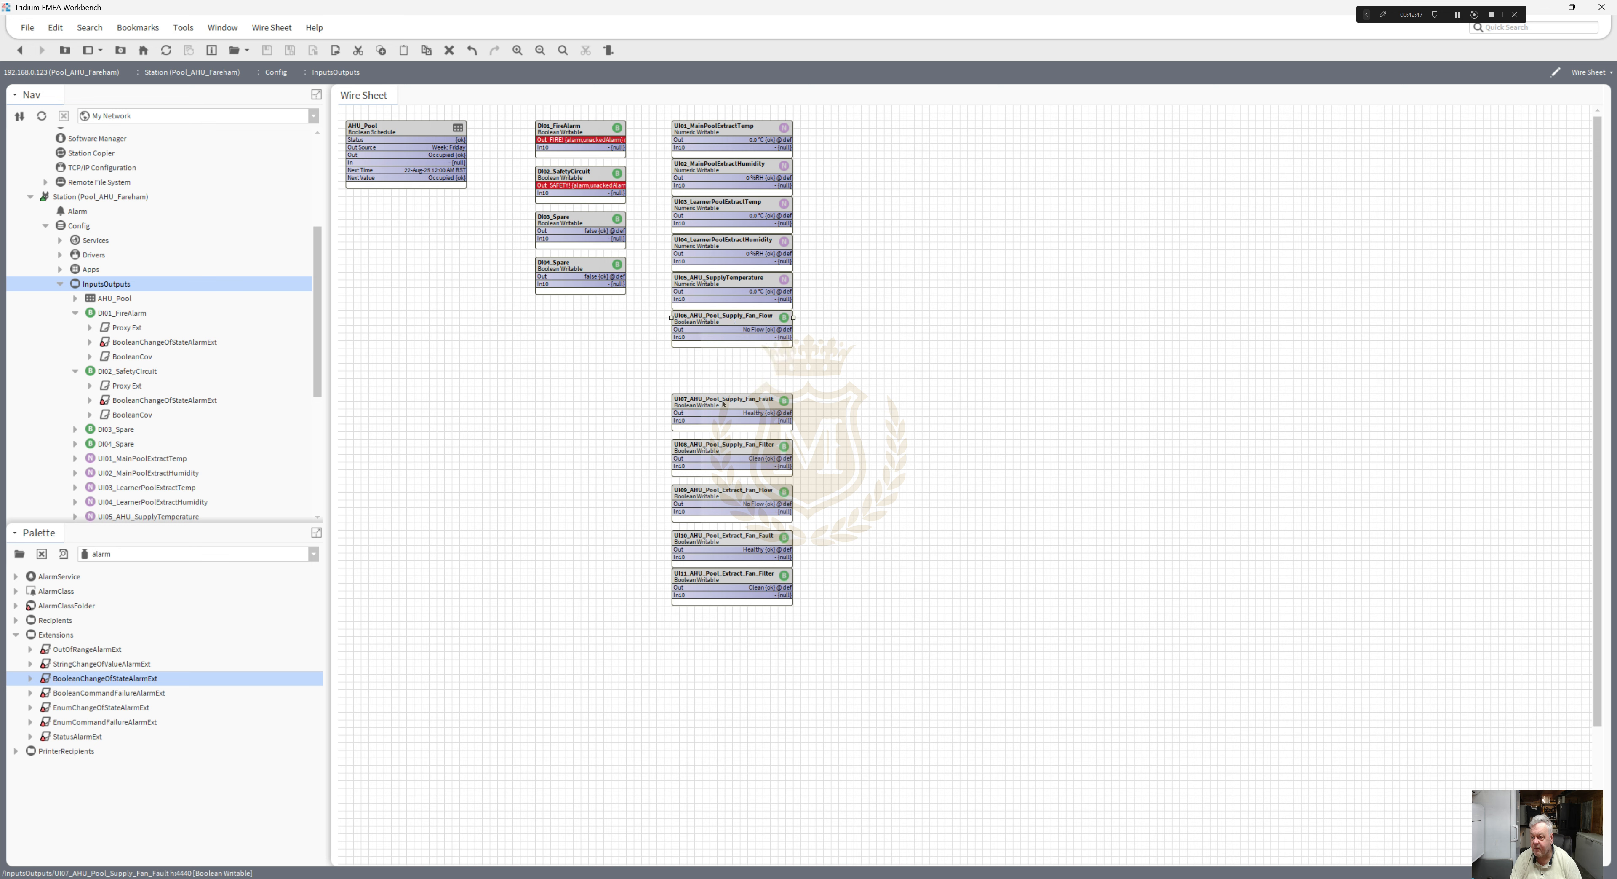
drag(723, 403, 722, 366)
drag(719, 447, 718, 384)
drag(725, 493, 725, 431)
drag(724, 539, 723, 471)
drag(739, 579, 740, 509)
- Widen all the UI point blocks in the column together so they have room for their full names
drag(817, 563, 644, 104)
drag(794, 130, 820, 130)
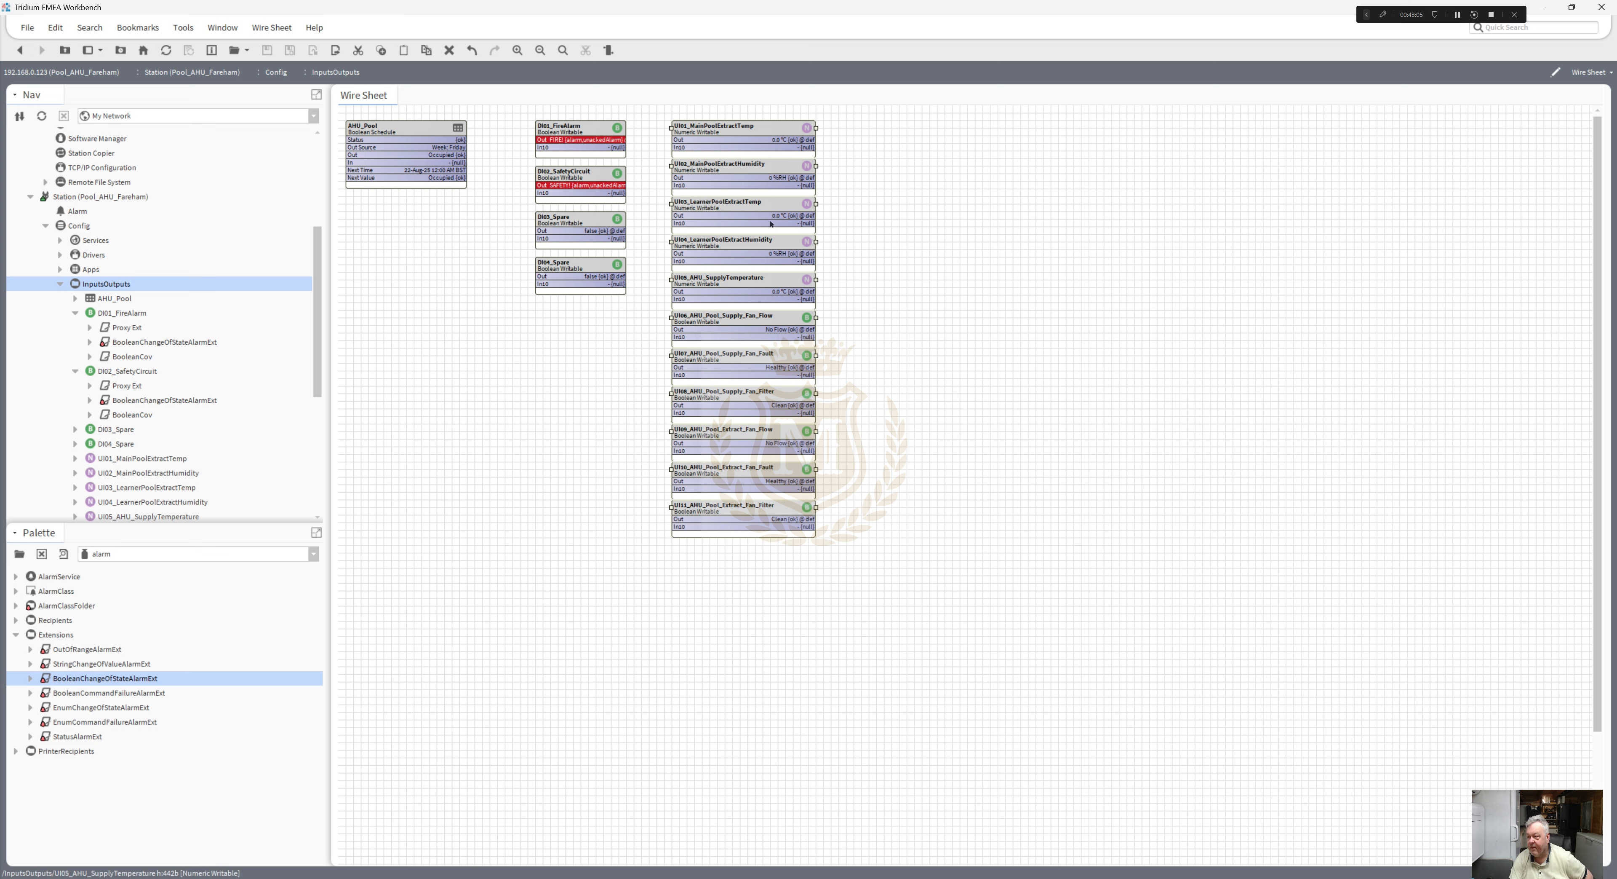
click(855, 206)
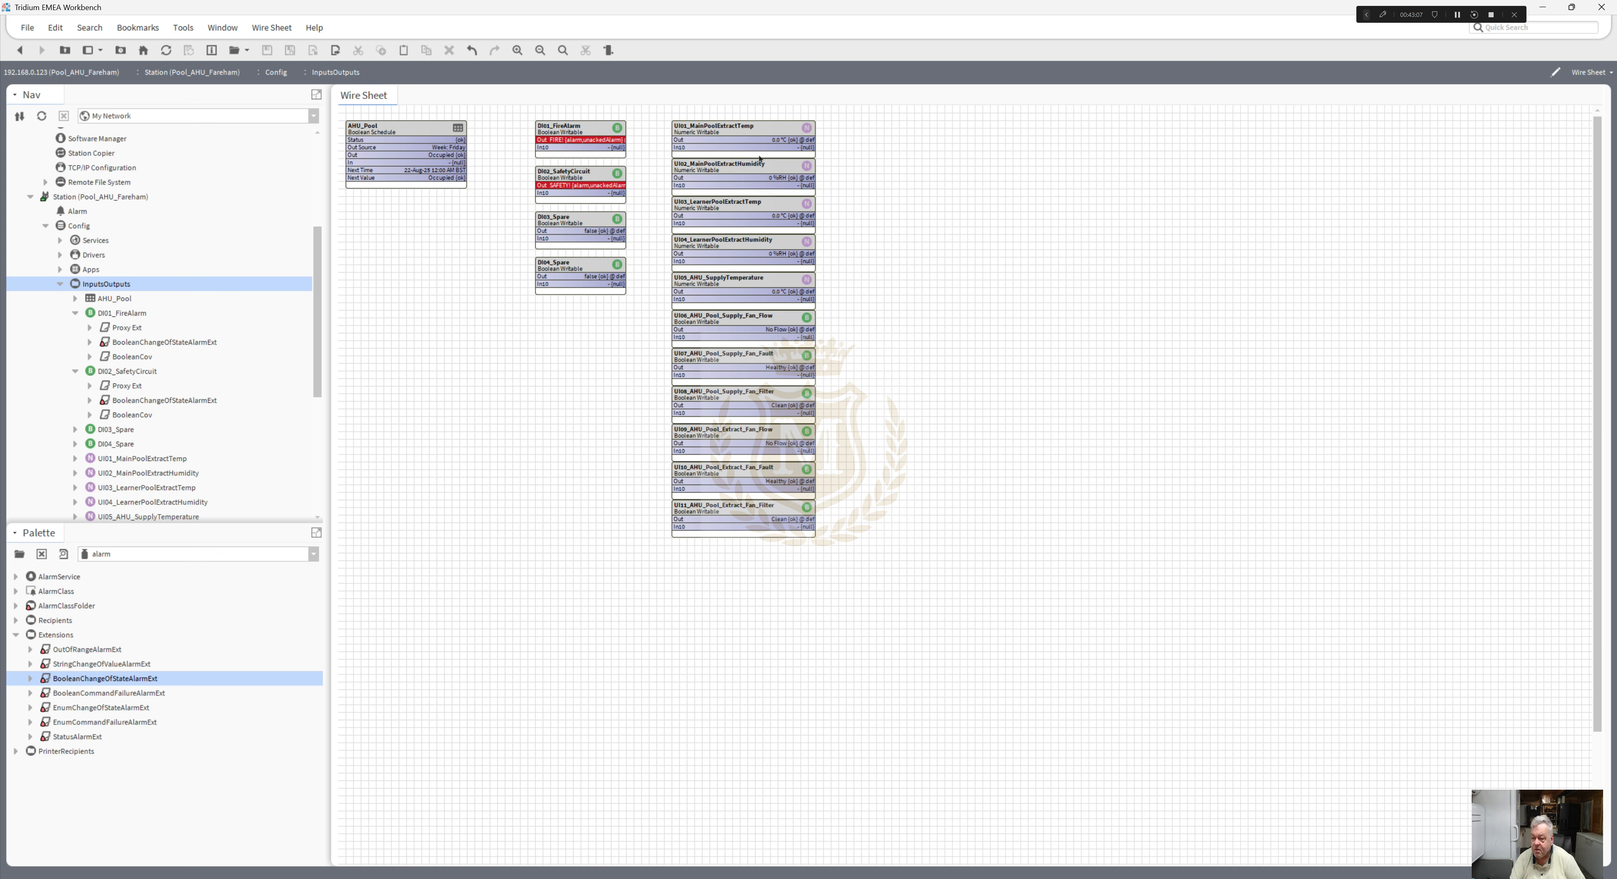
- Duplicate the extract fan fault point as UI12_AHU_Pool_Frost_Thermostat and place its block directly below the extract fan filter
right_click(730, 511)
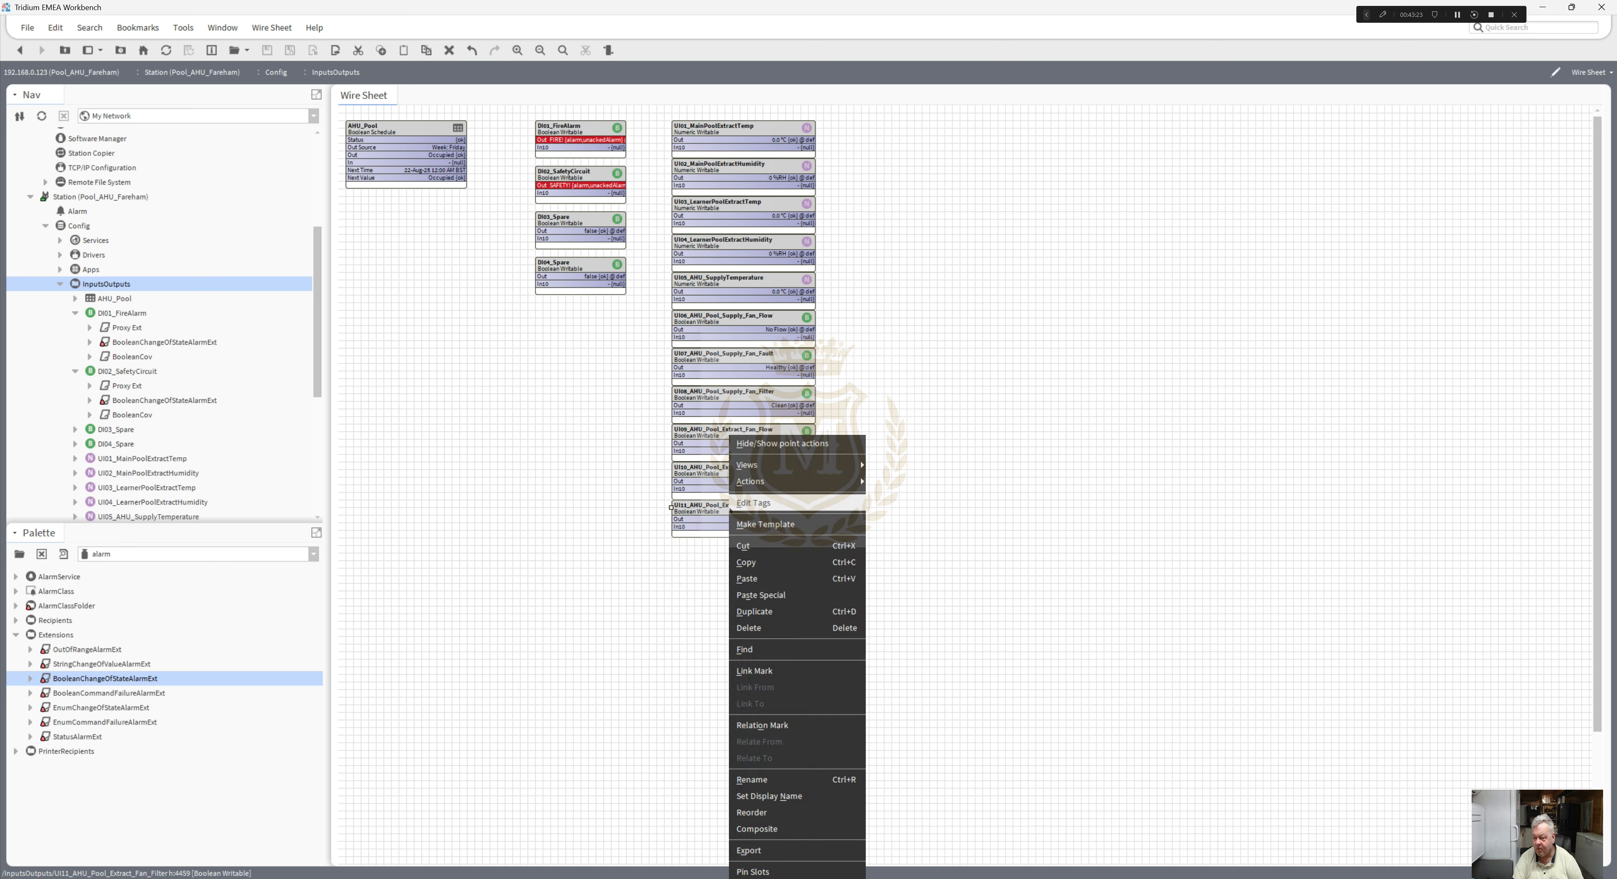
click(688, 580)
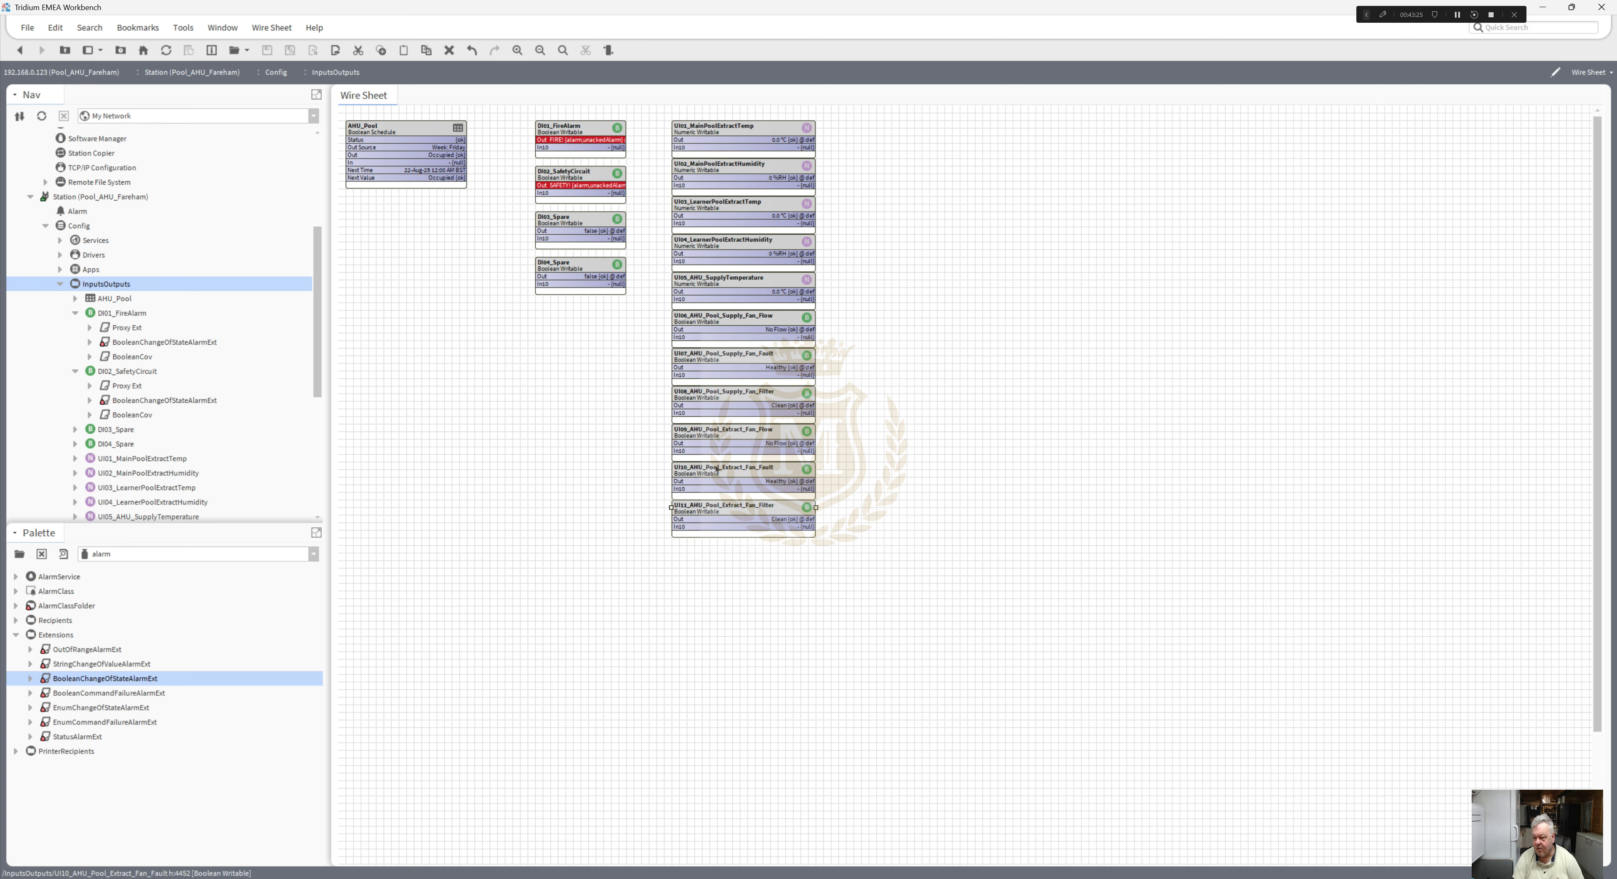
right_click(713, 481)
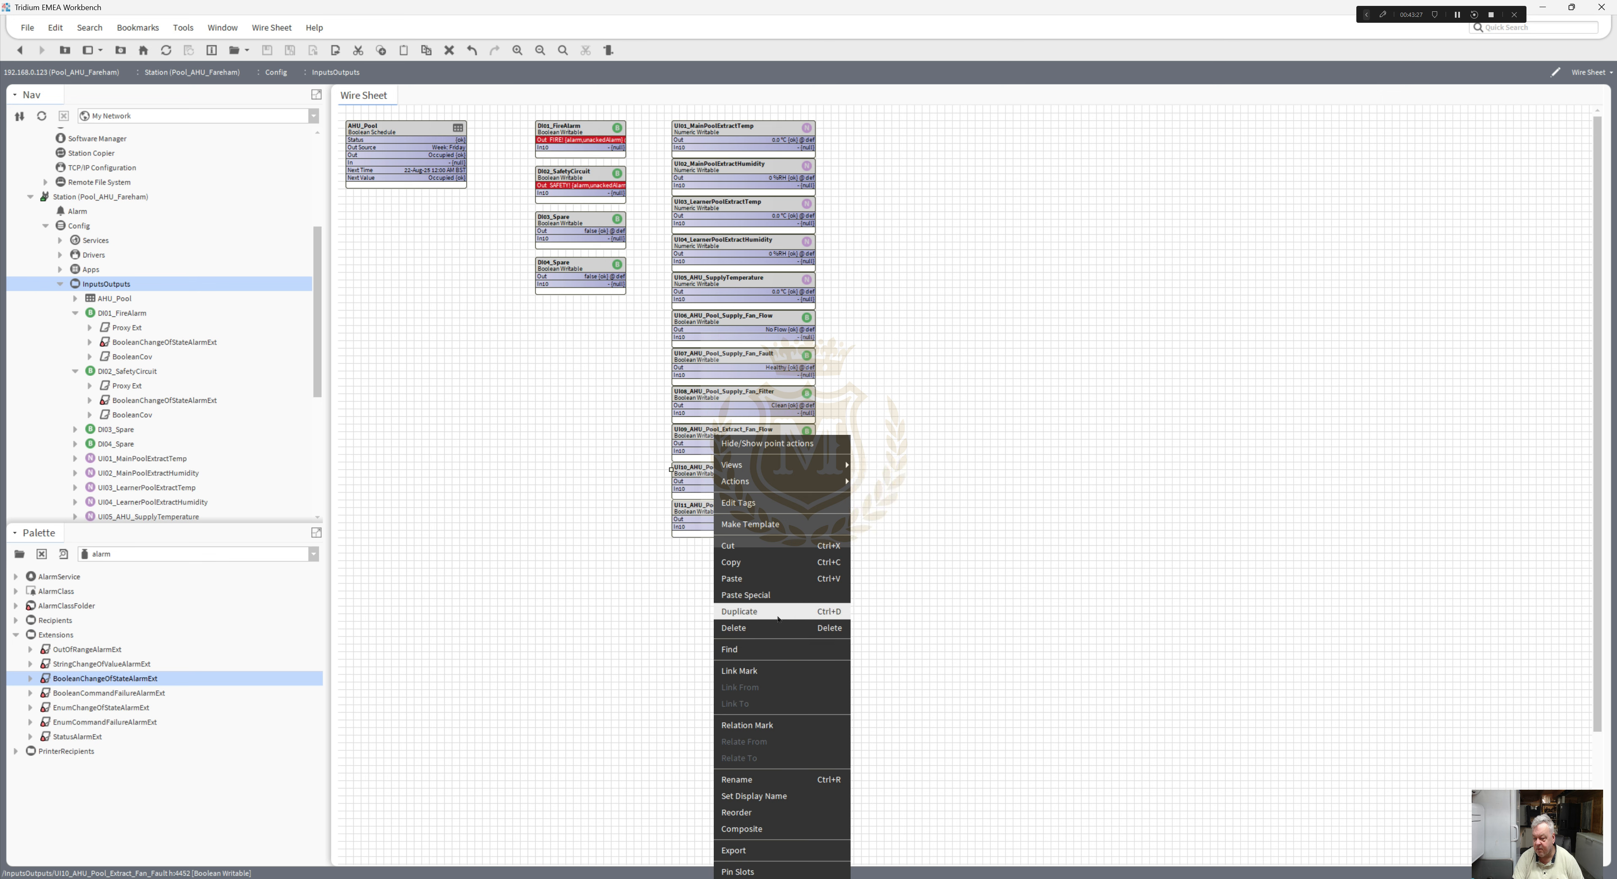
key(ctrl+r)
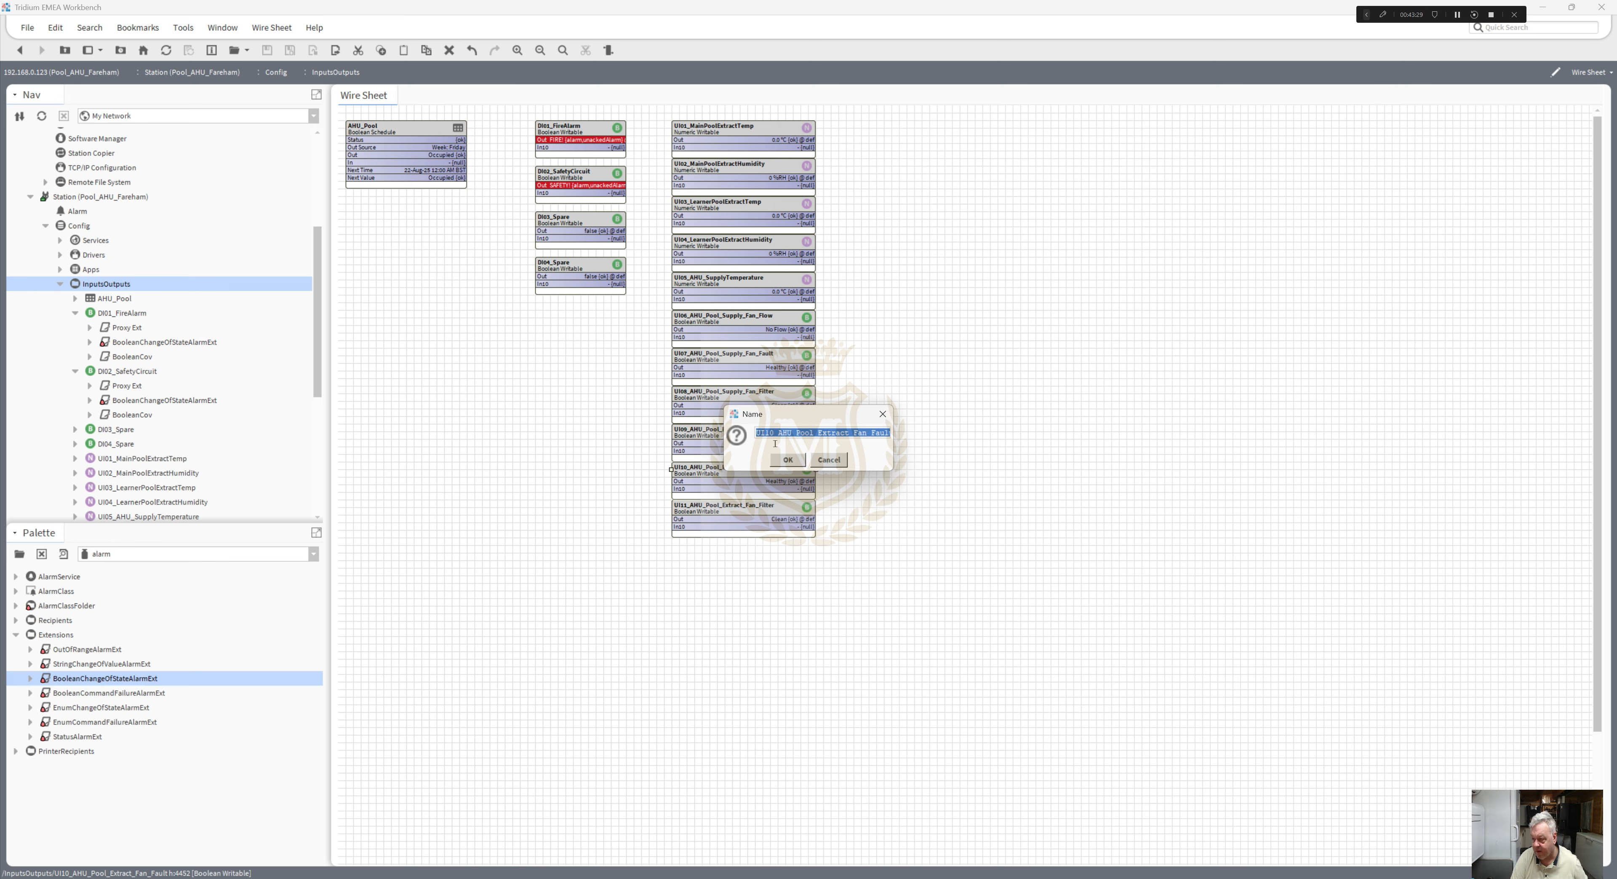
click(773, 433)
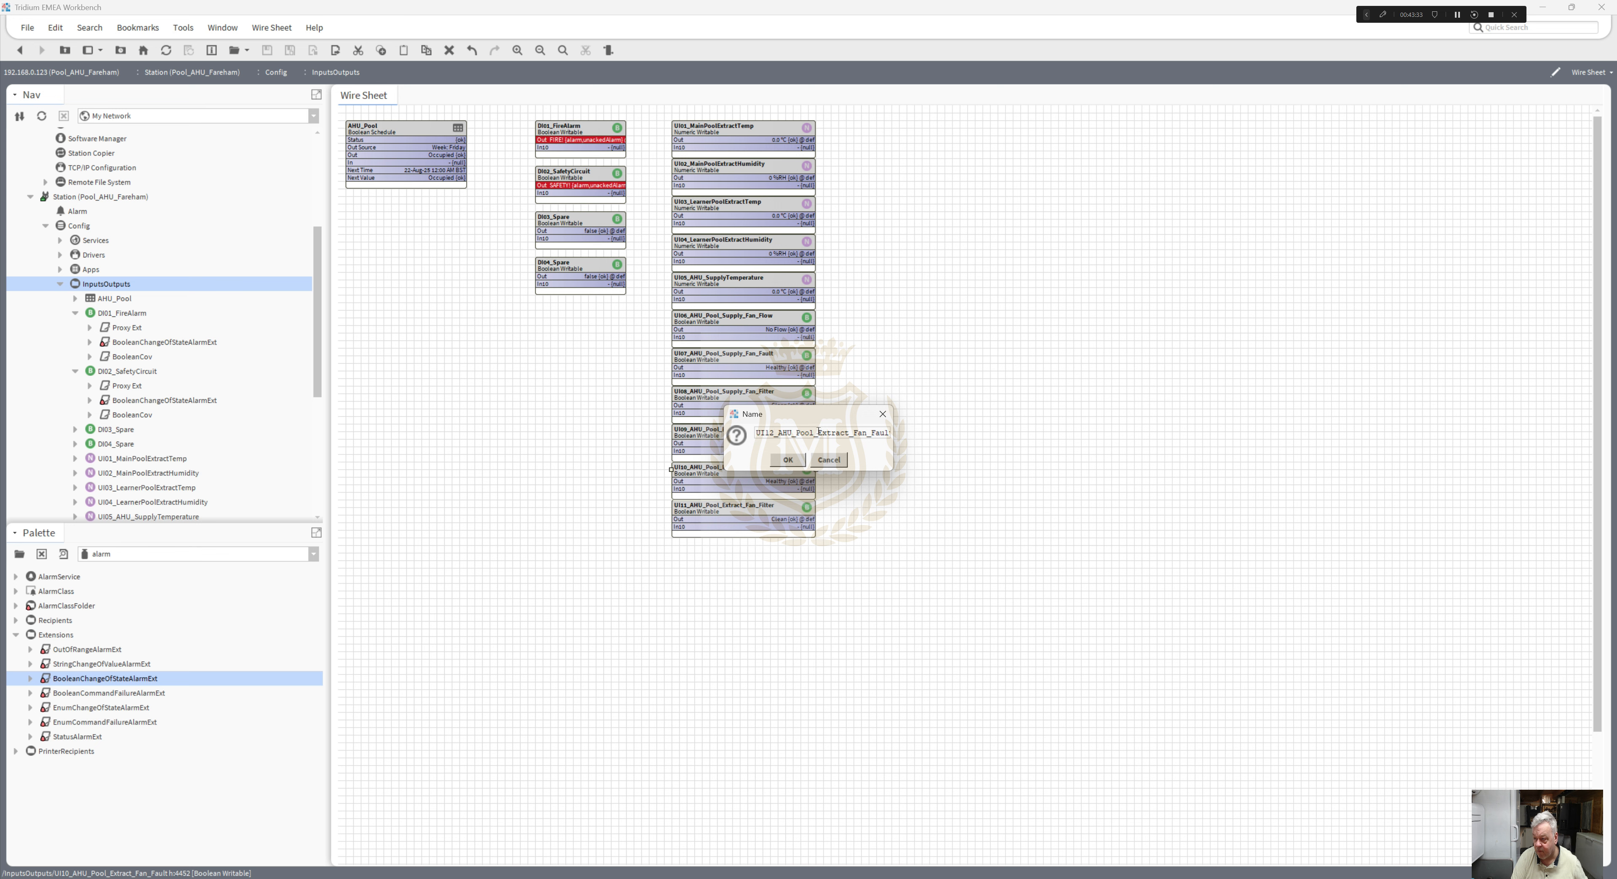
drag(819, 433, 976, 437)
text(F)
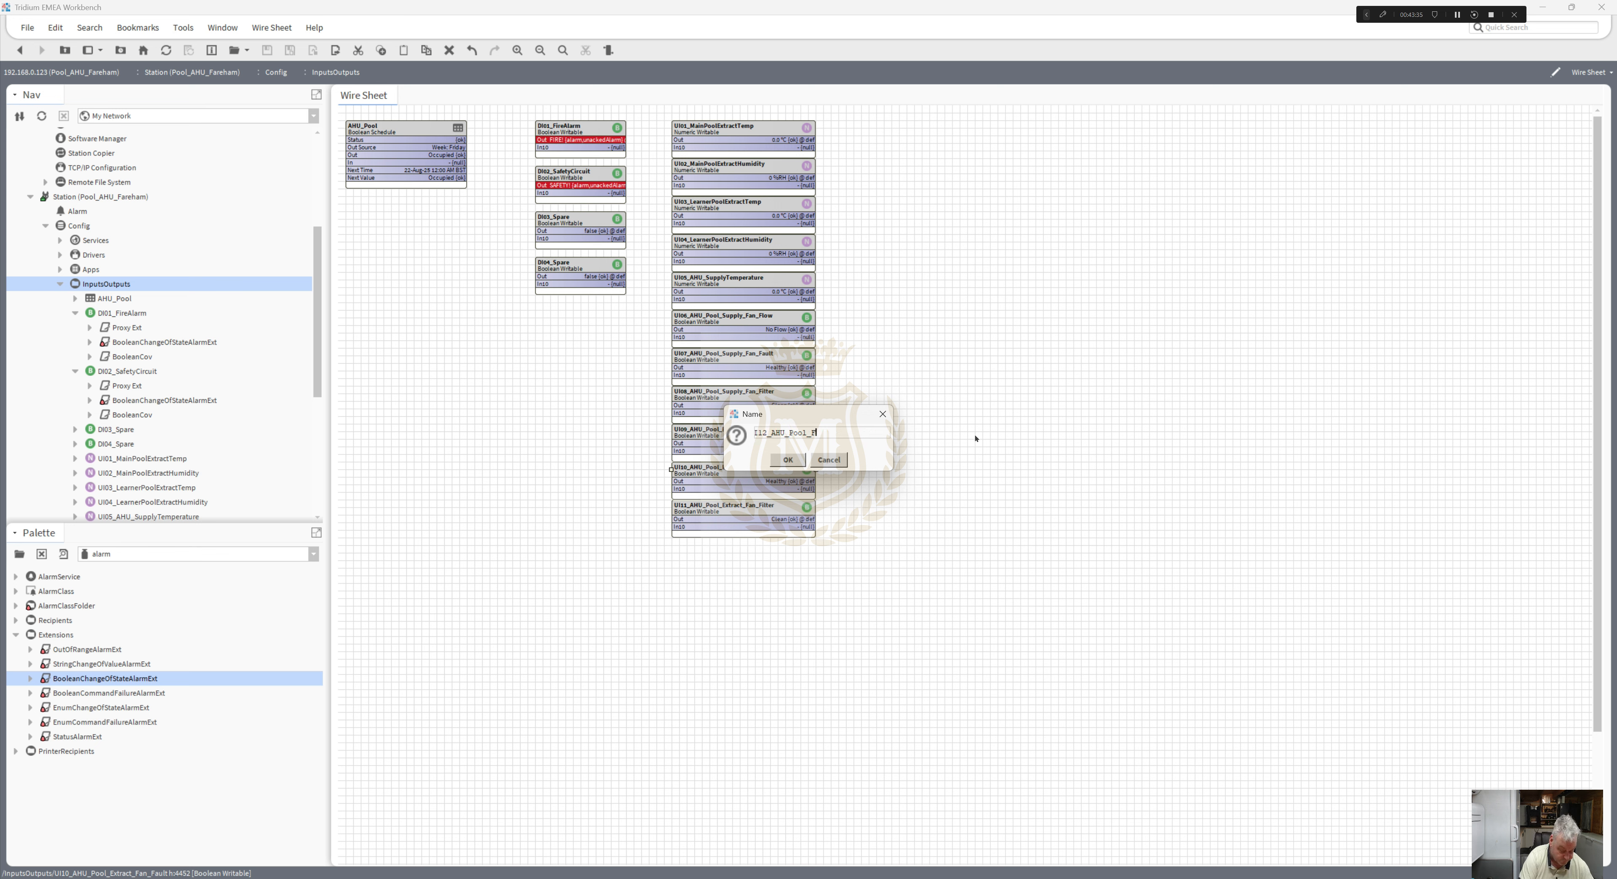
text(rost)
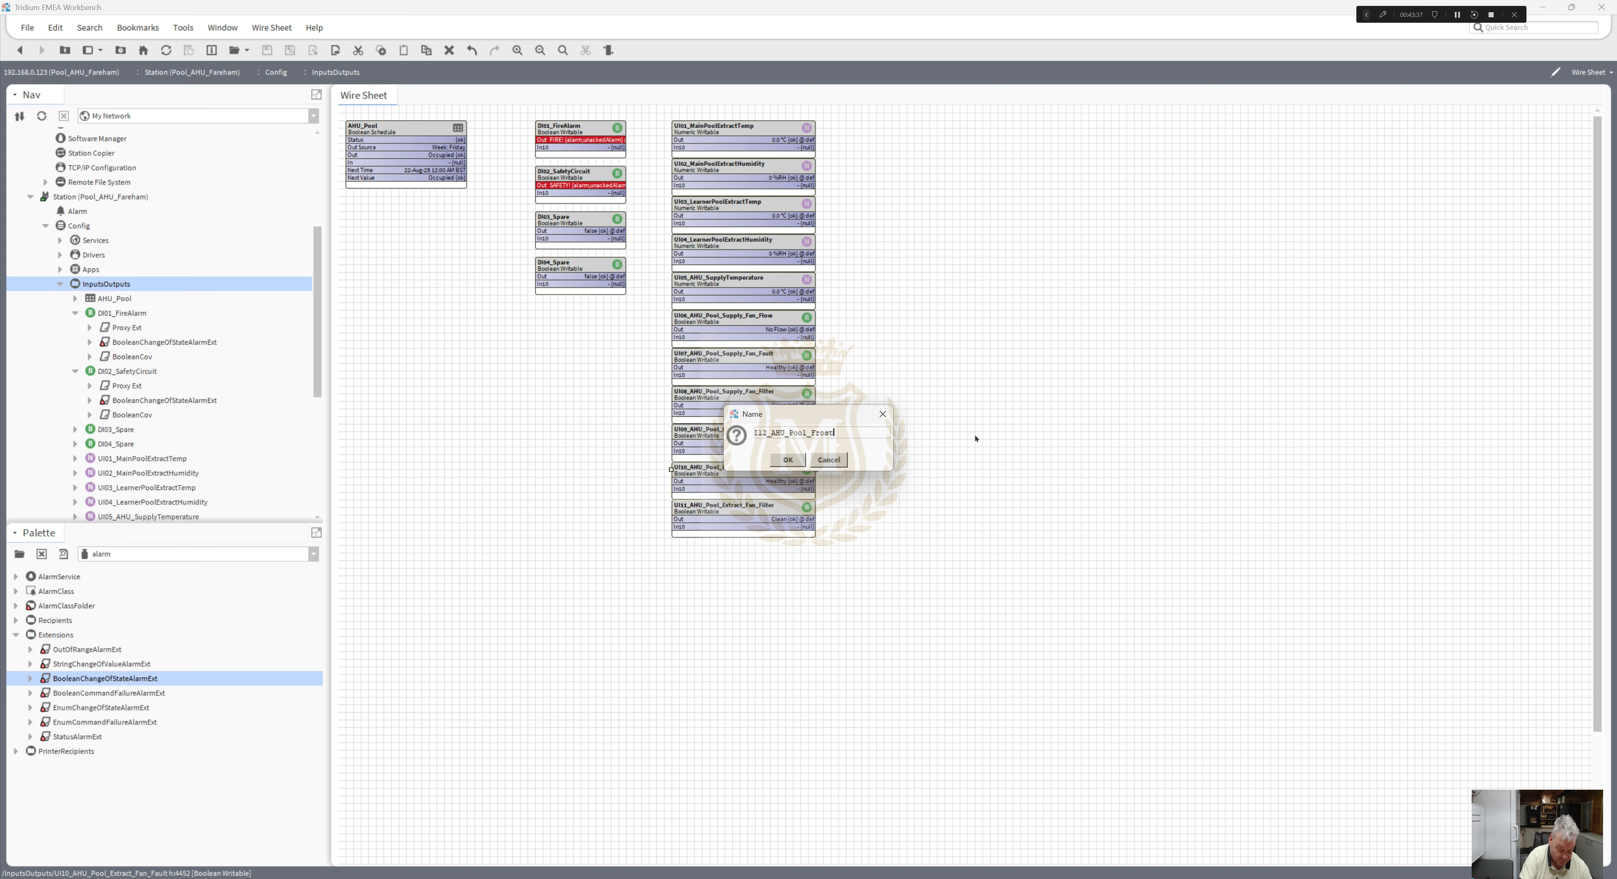
text(_Thermo)
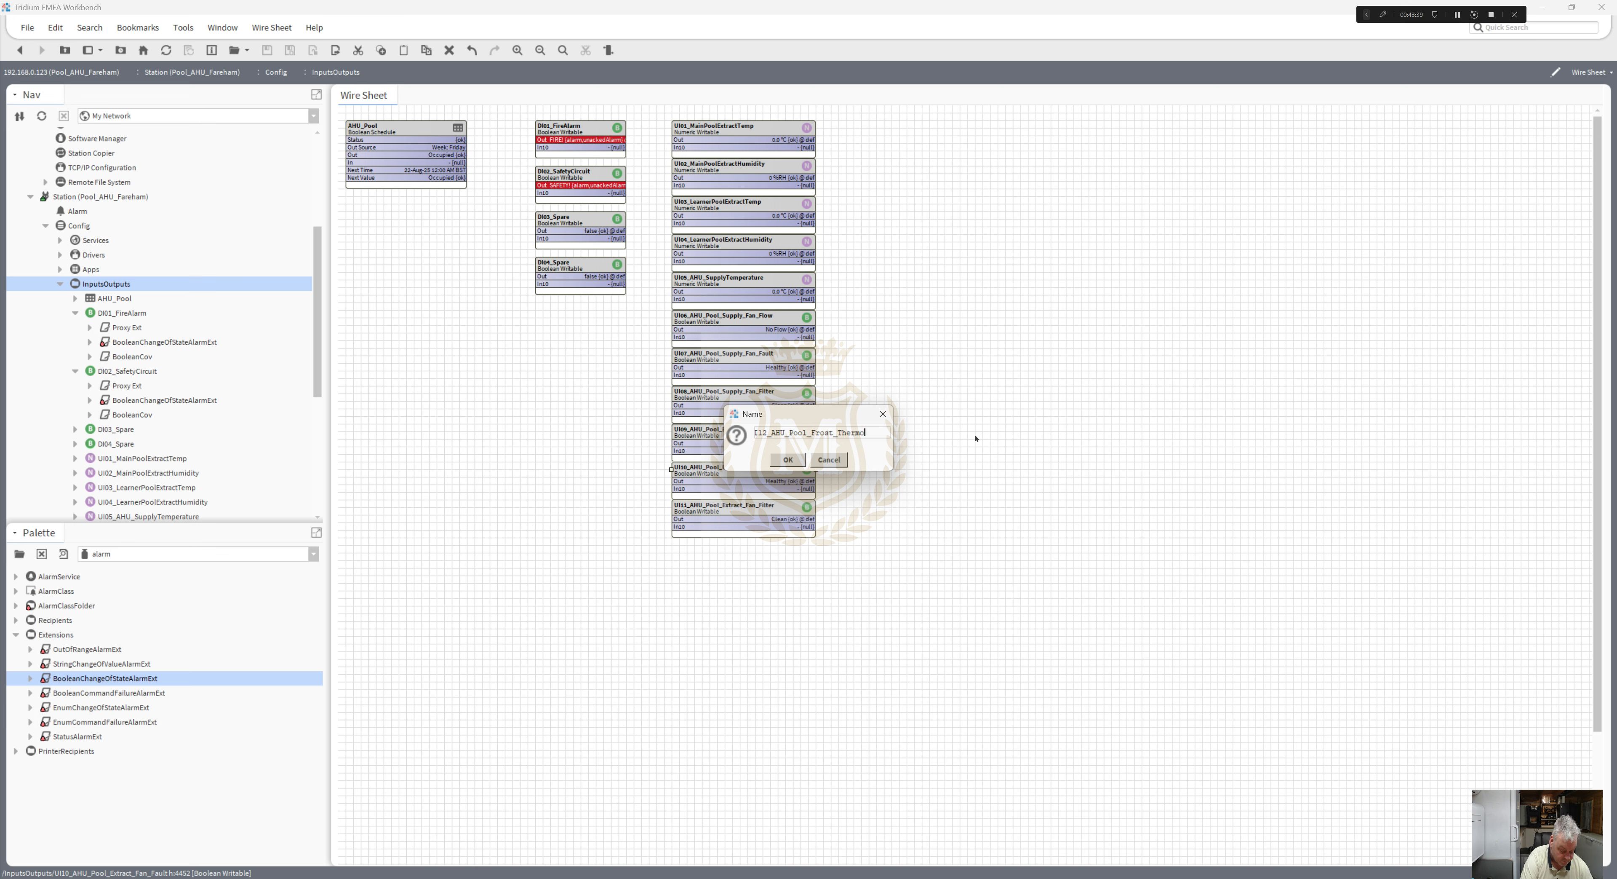
text(stat)
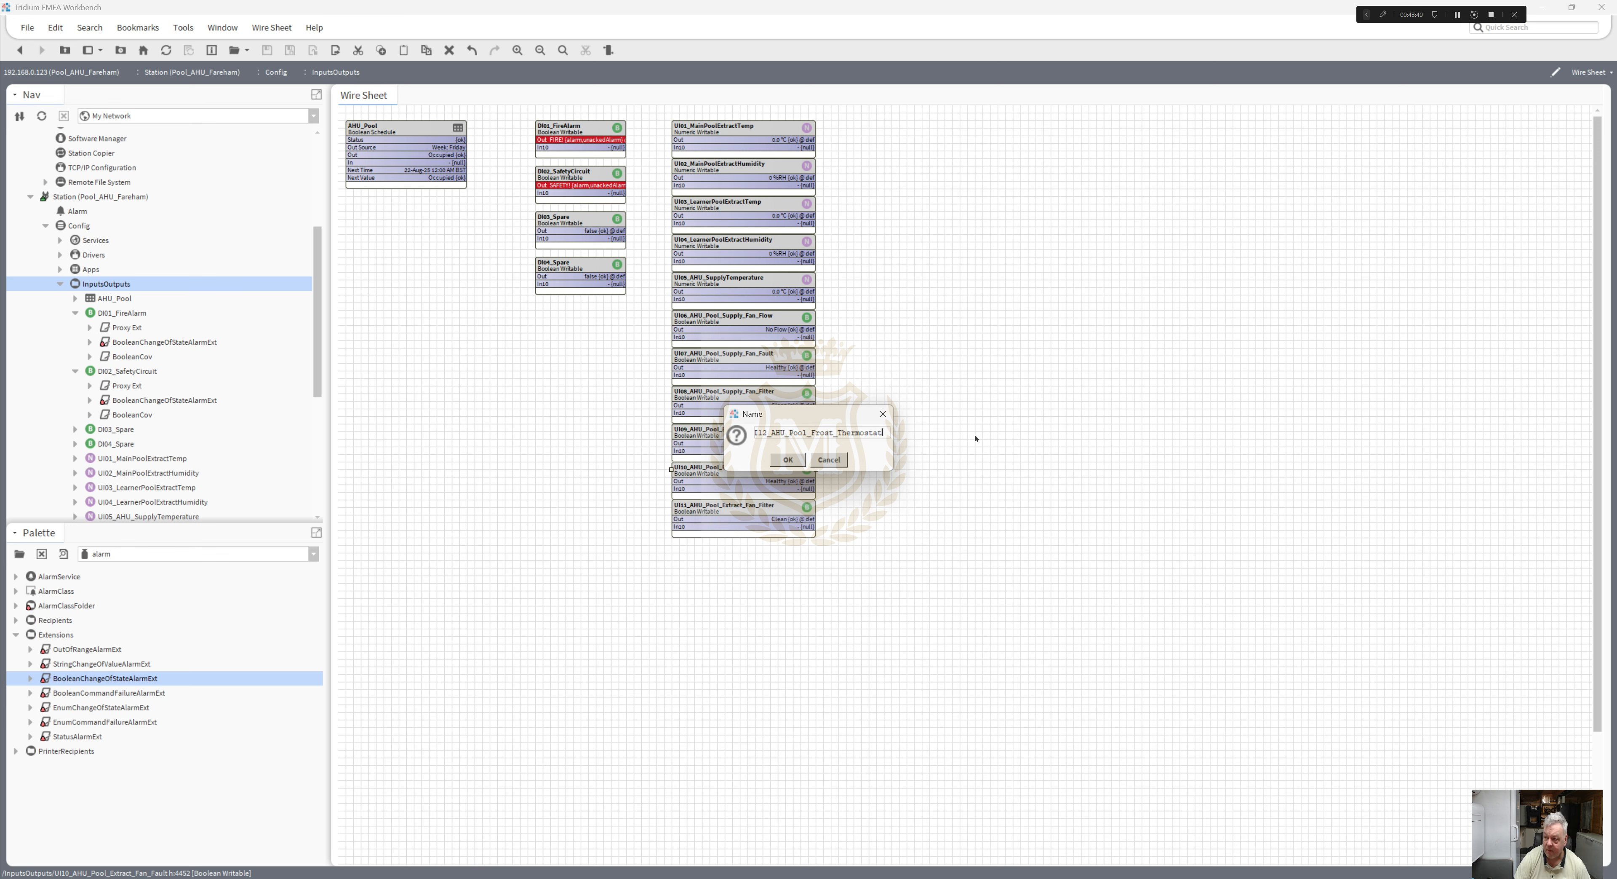
click(802, 458)
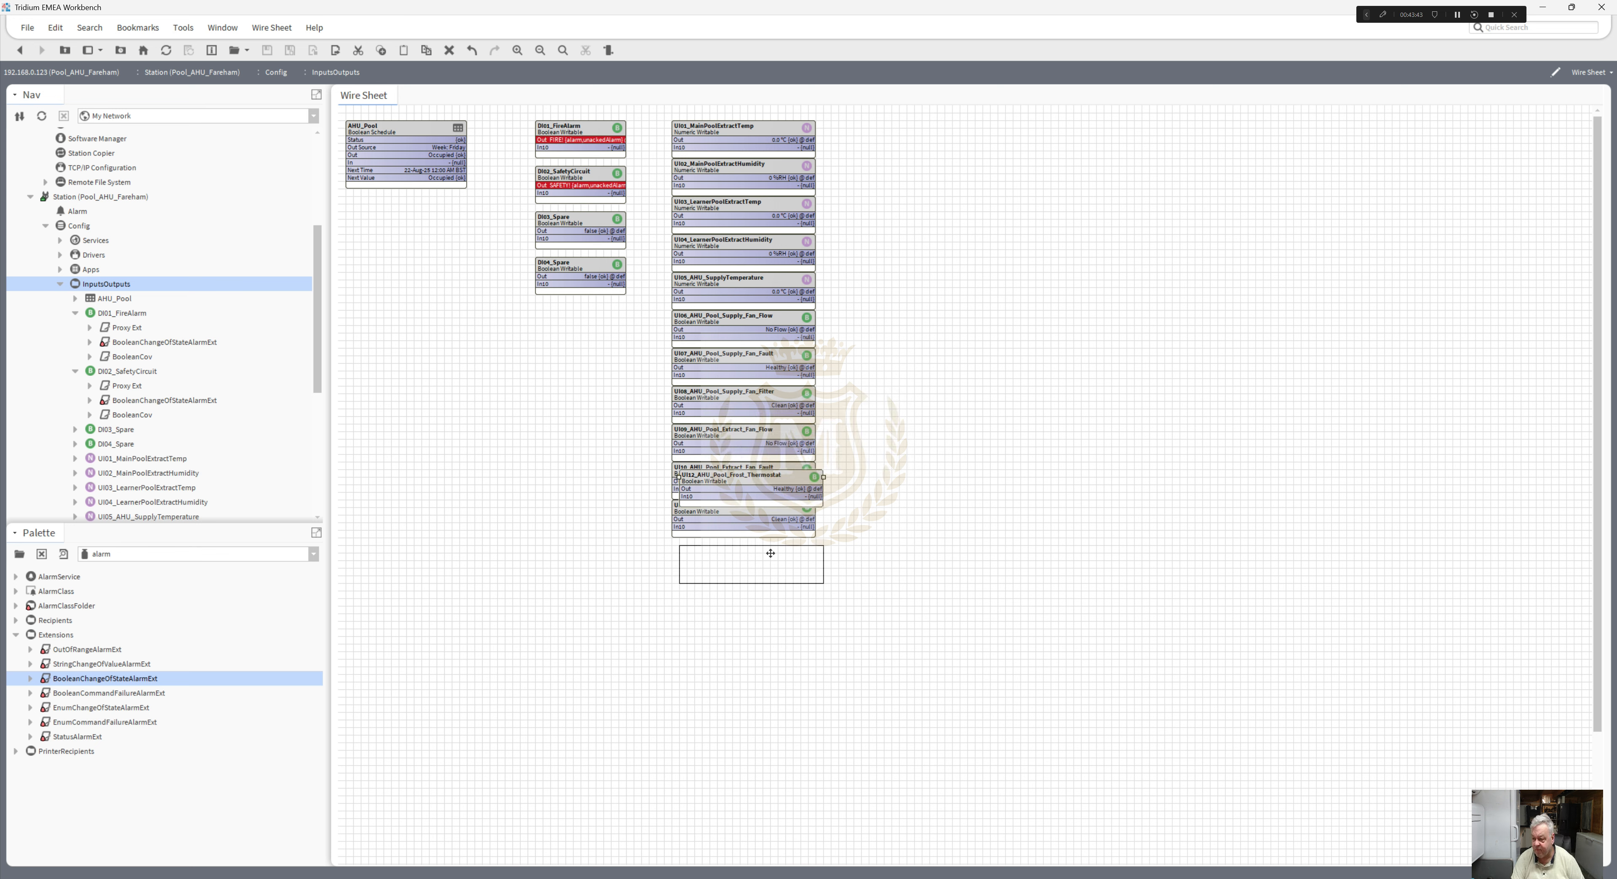
drag(771, 552, 761, 551)
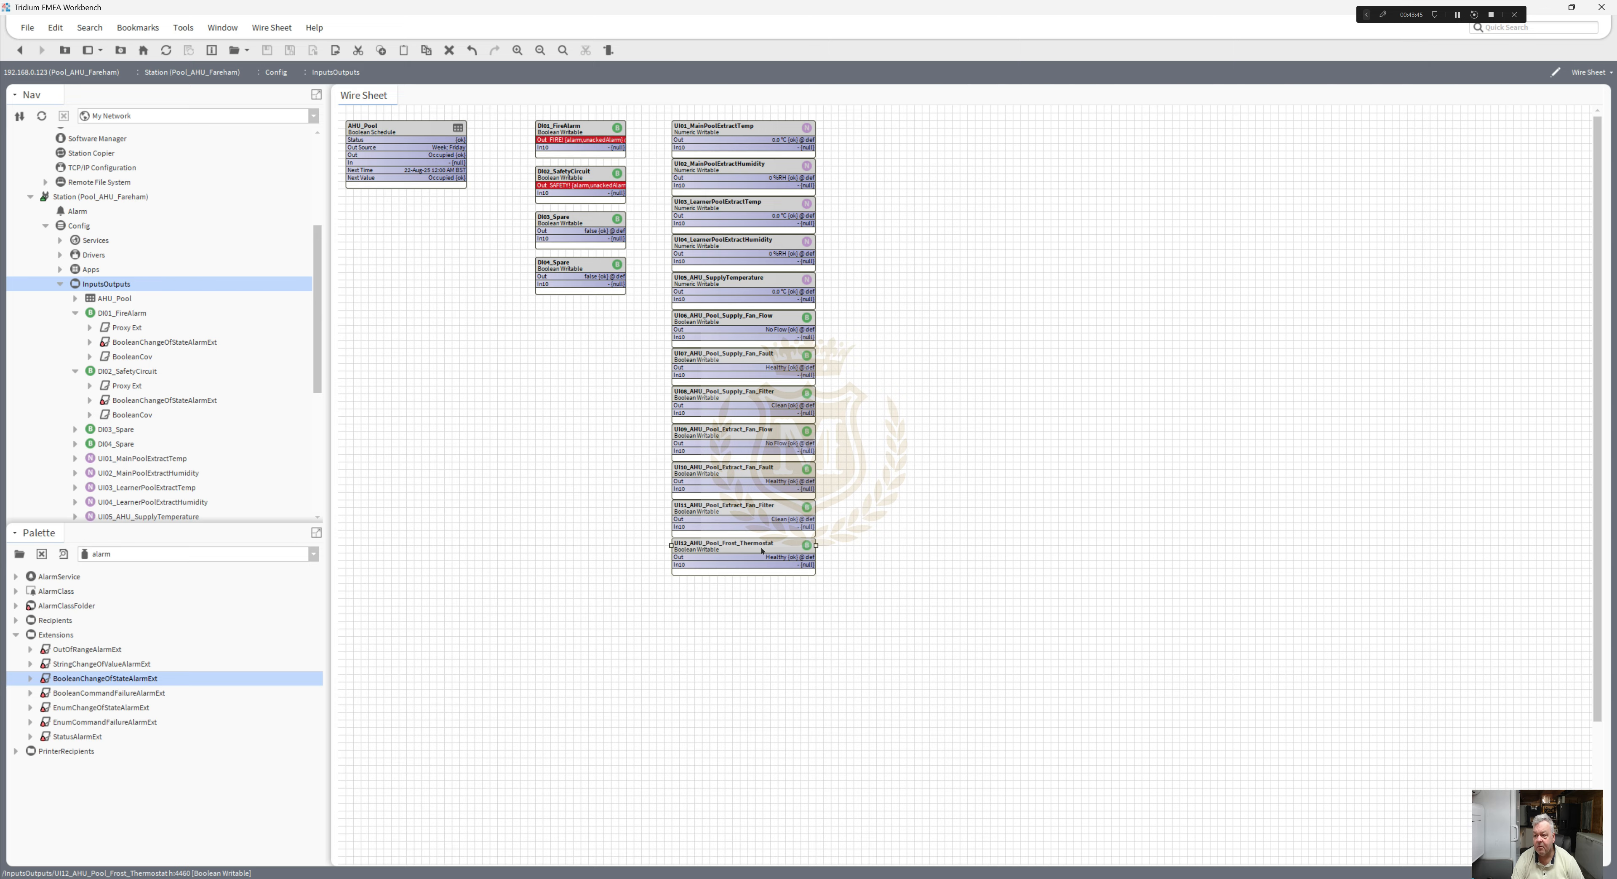
- Set the trueText facet of UI12_AHU_Pool_Frost_Thermostat to "FROST!" and save the point
double_click(761, 550)
click(627, 129)
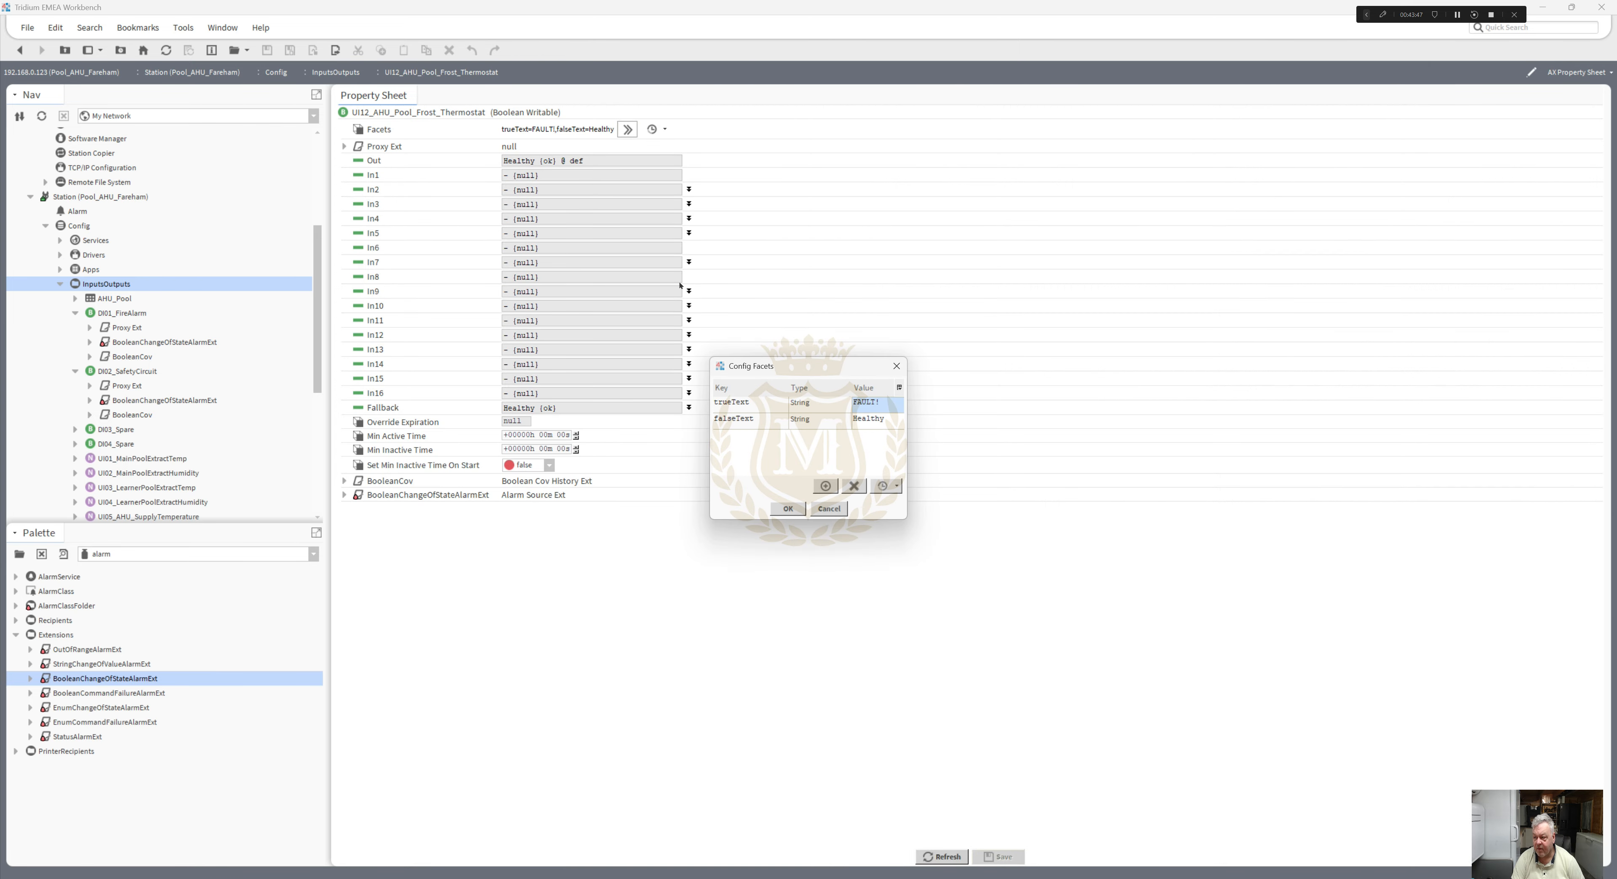
double_click(886, 403)
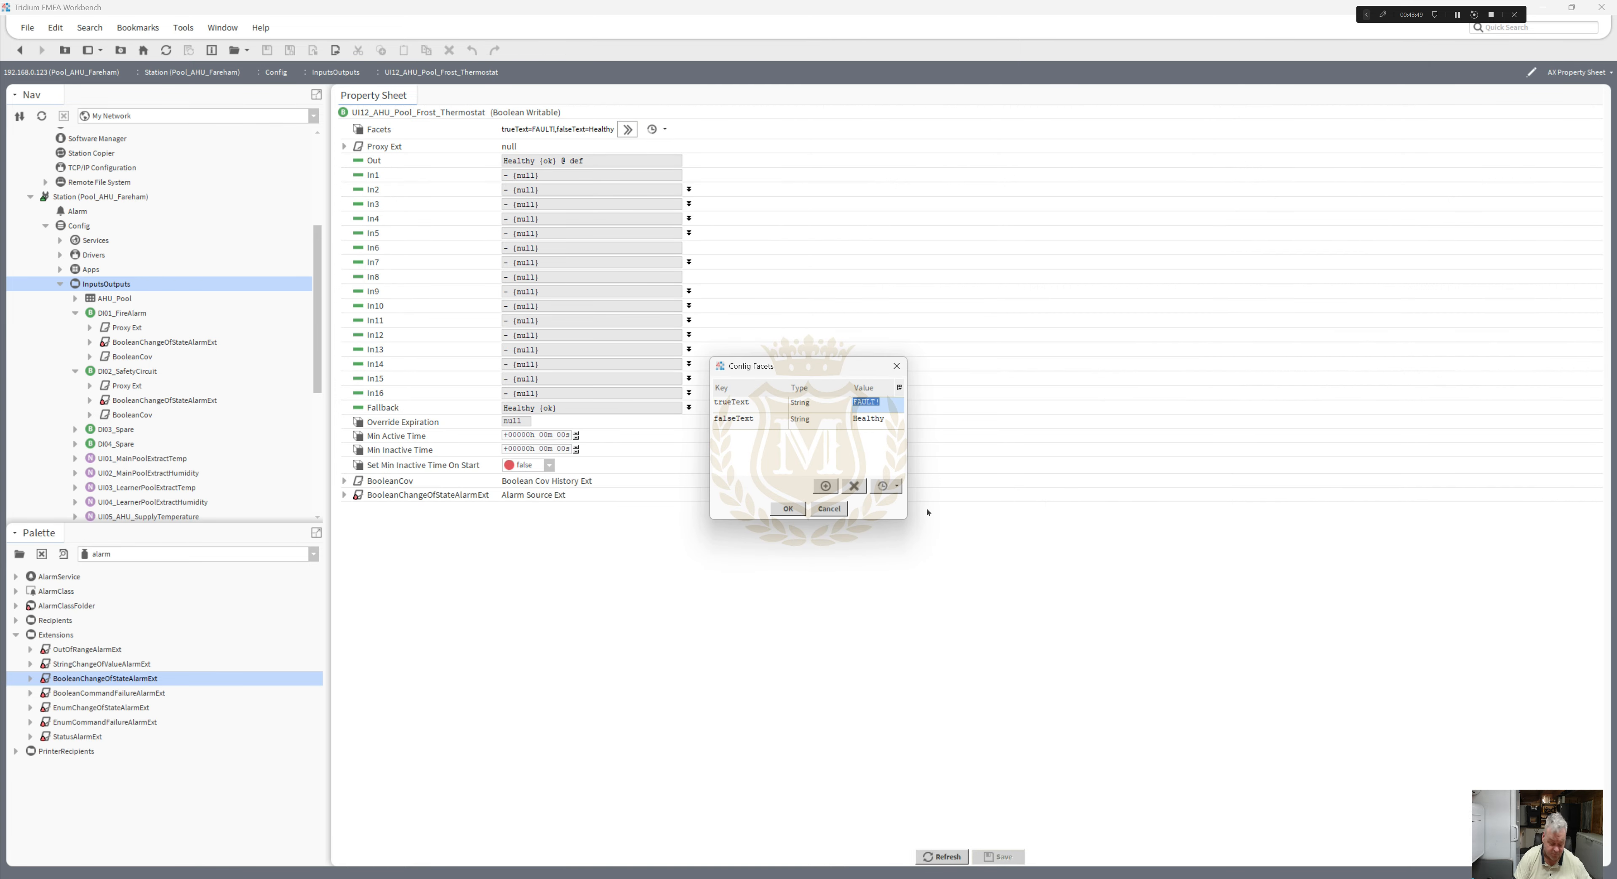
text(FROS)
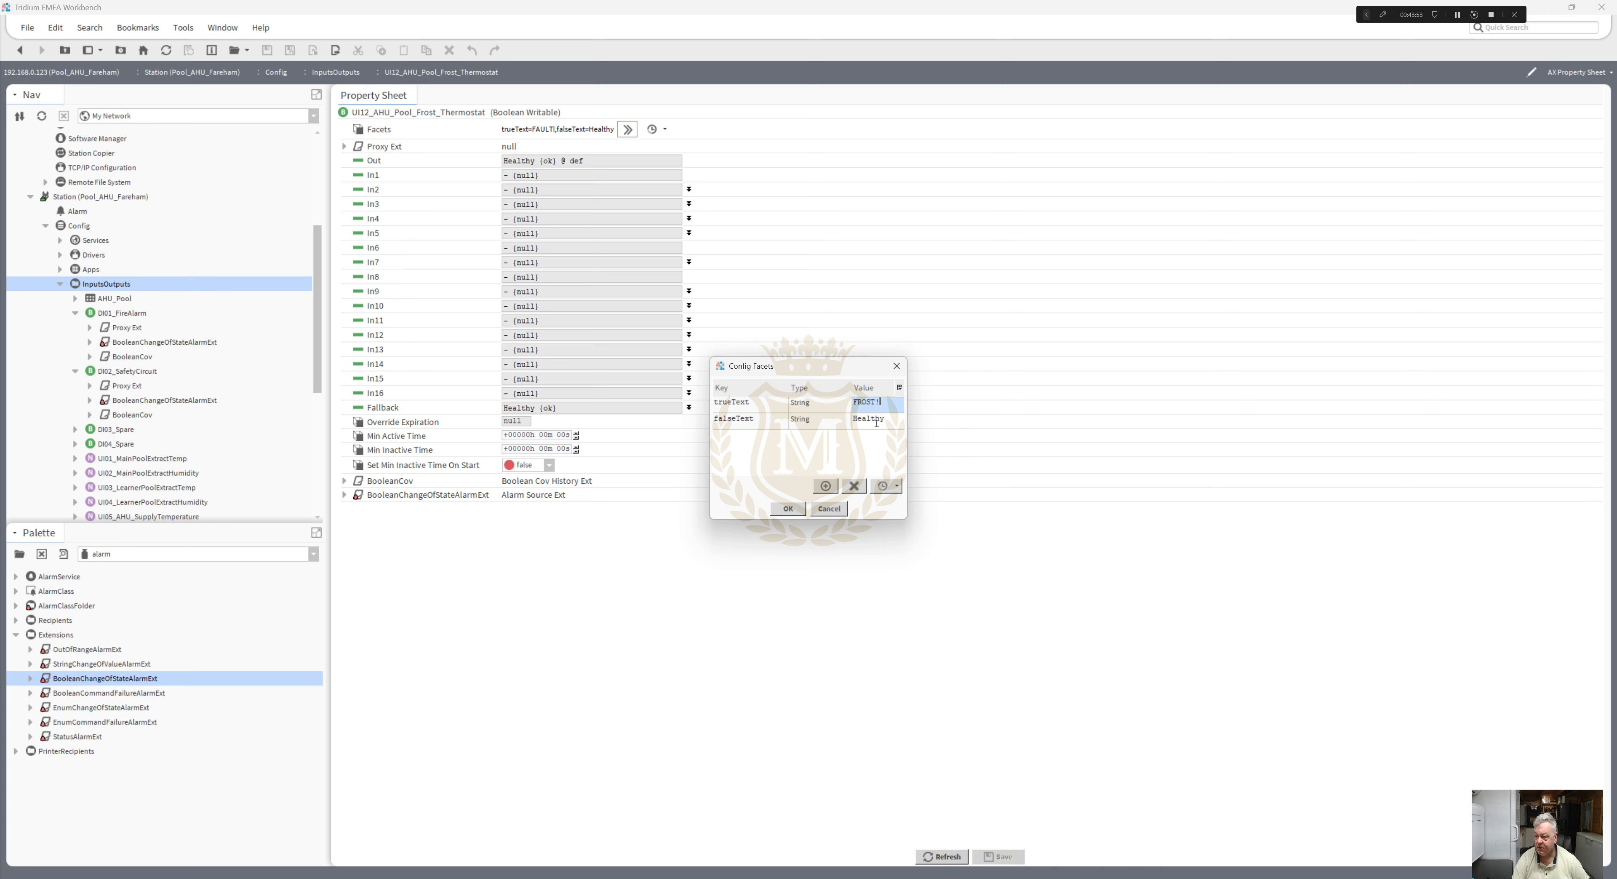
click(789, 509)
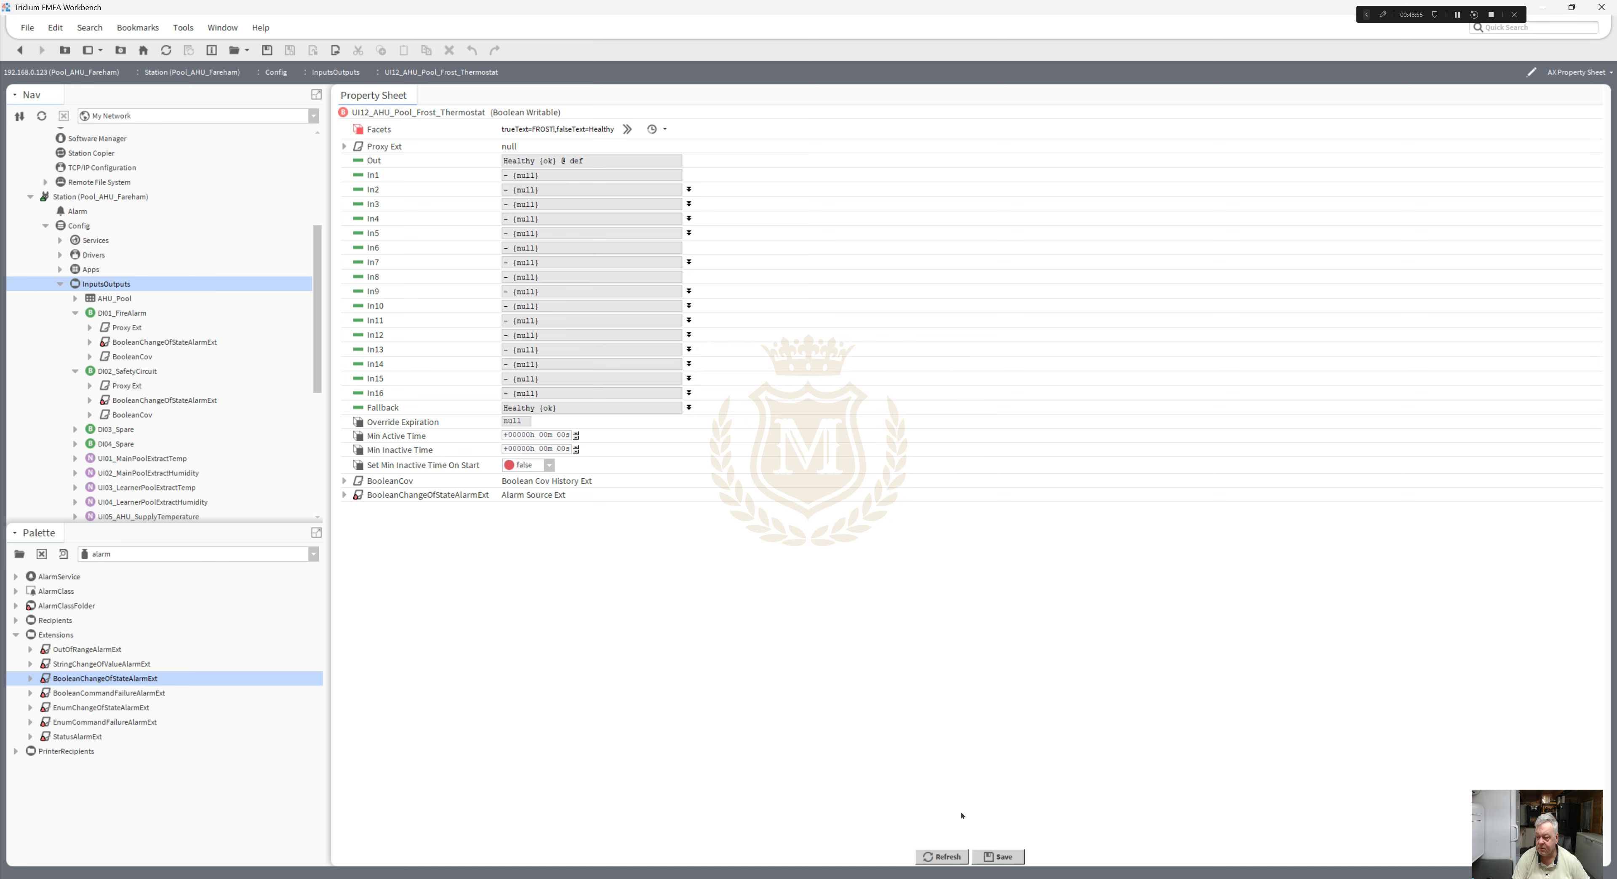
click(1007, 858)
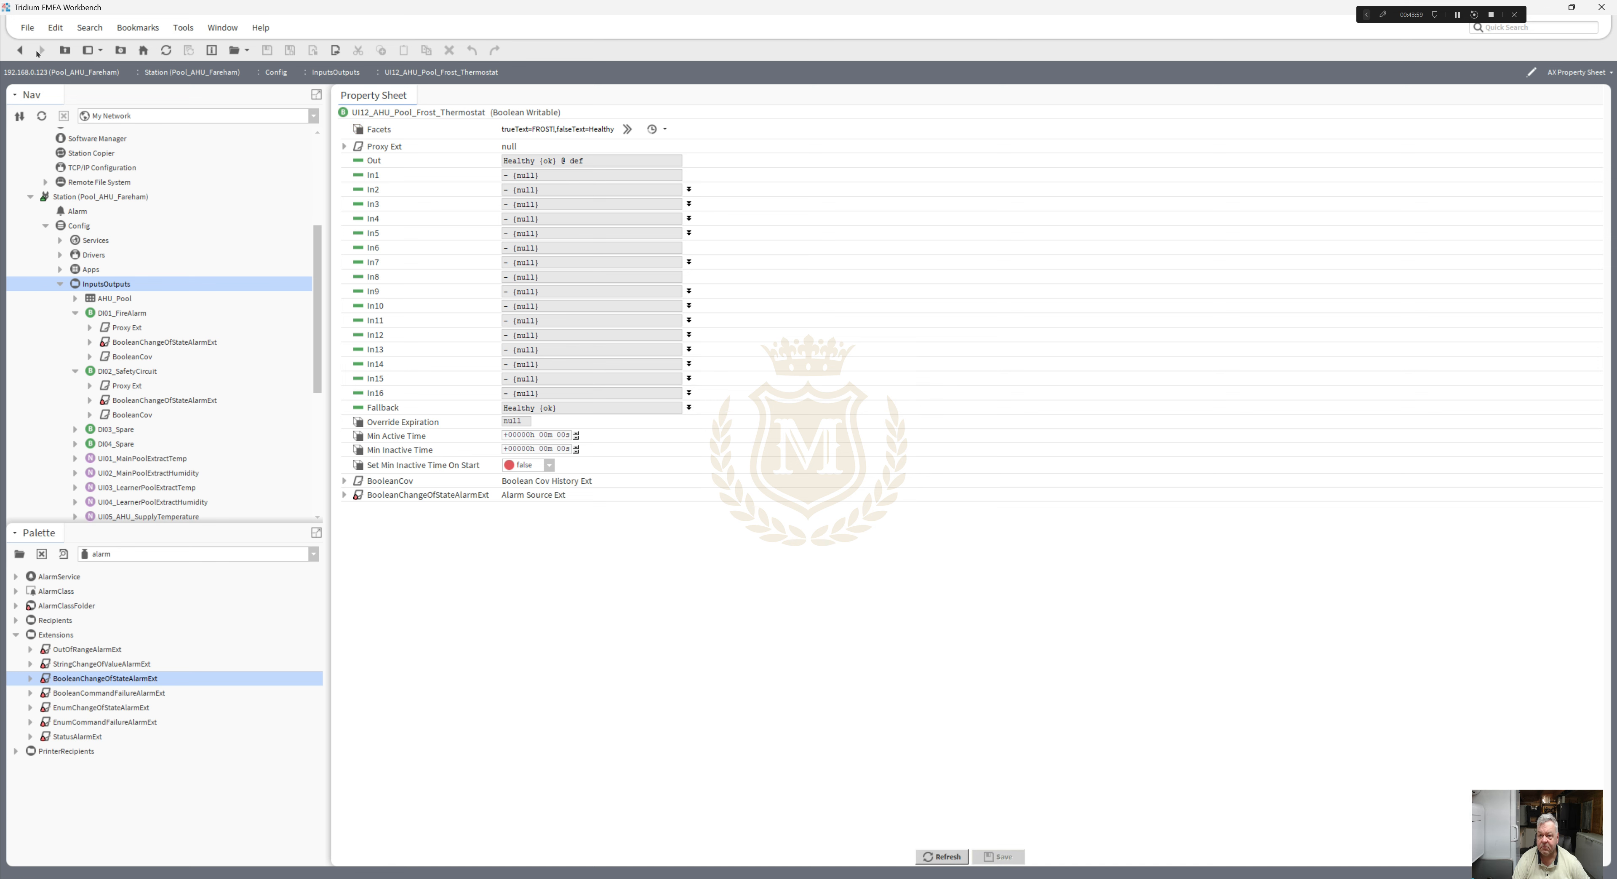
- Set the To Offnormal Text of UI12_AHU_Pool_Frost_Thermostat's alarm extension to "FROST!" and save it
click(379, 494)
drag(529, 365, 359, 369)
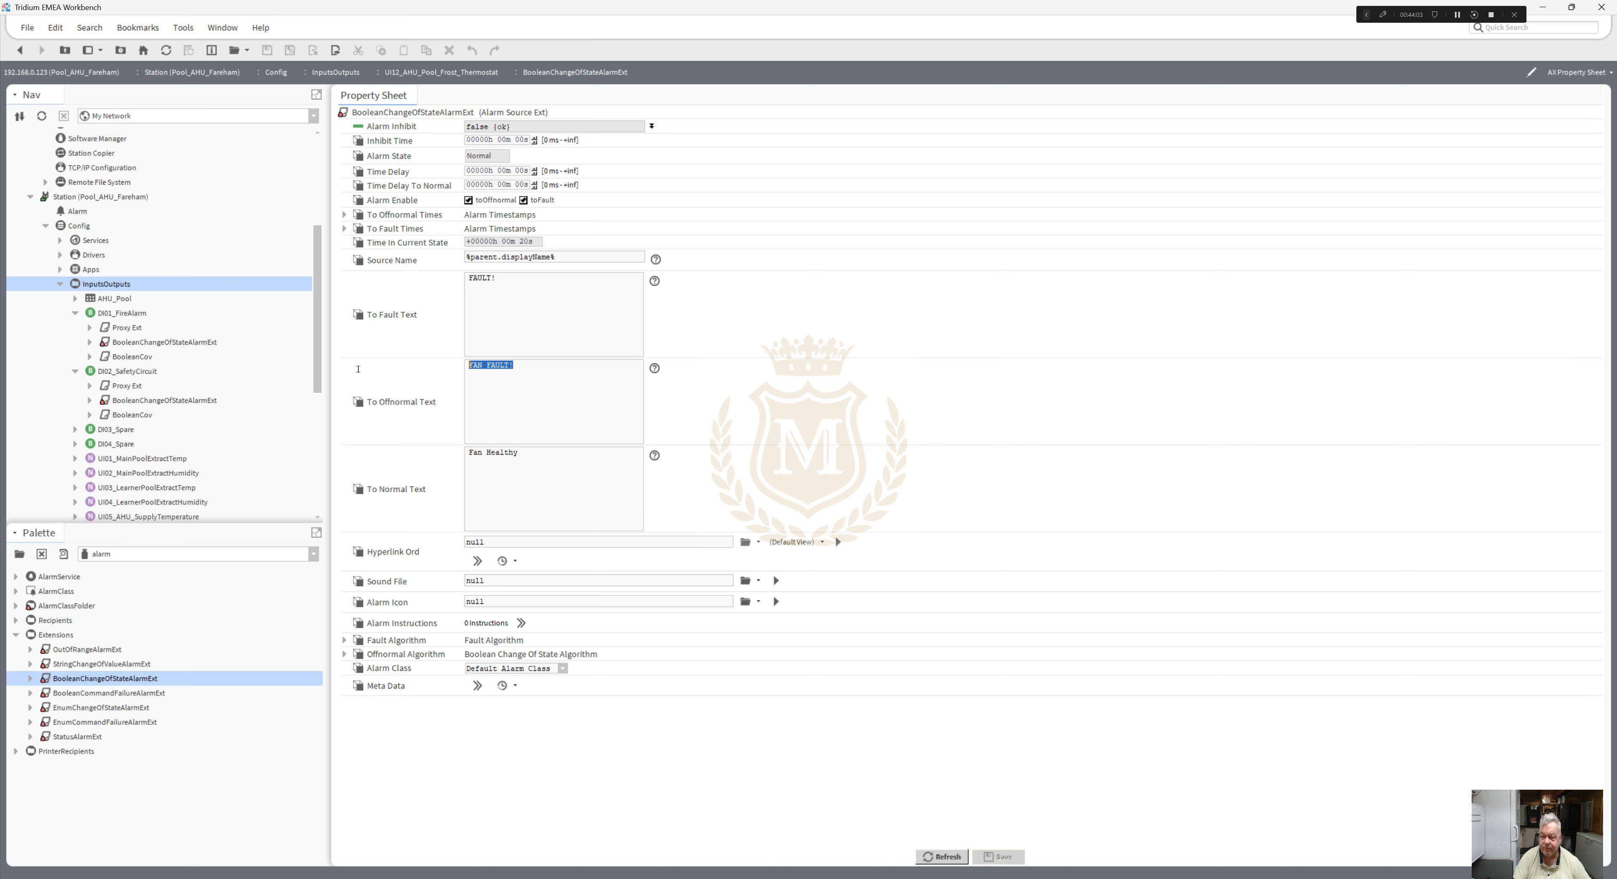
text(FROS)
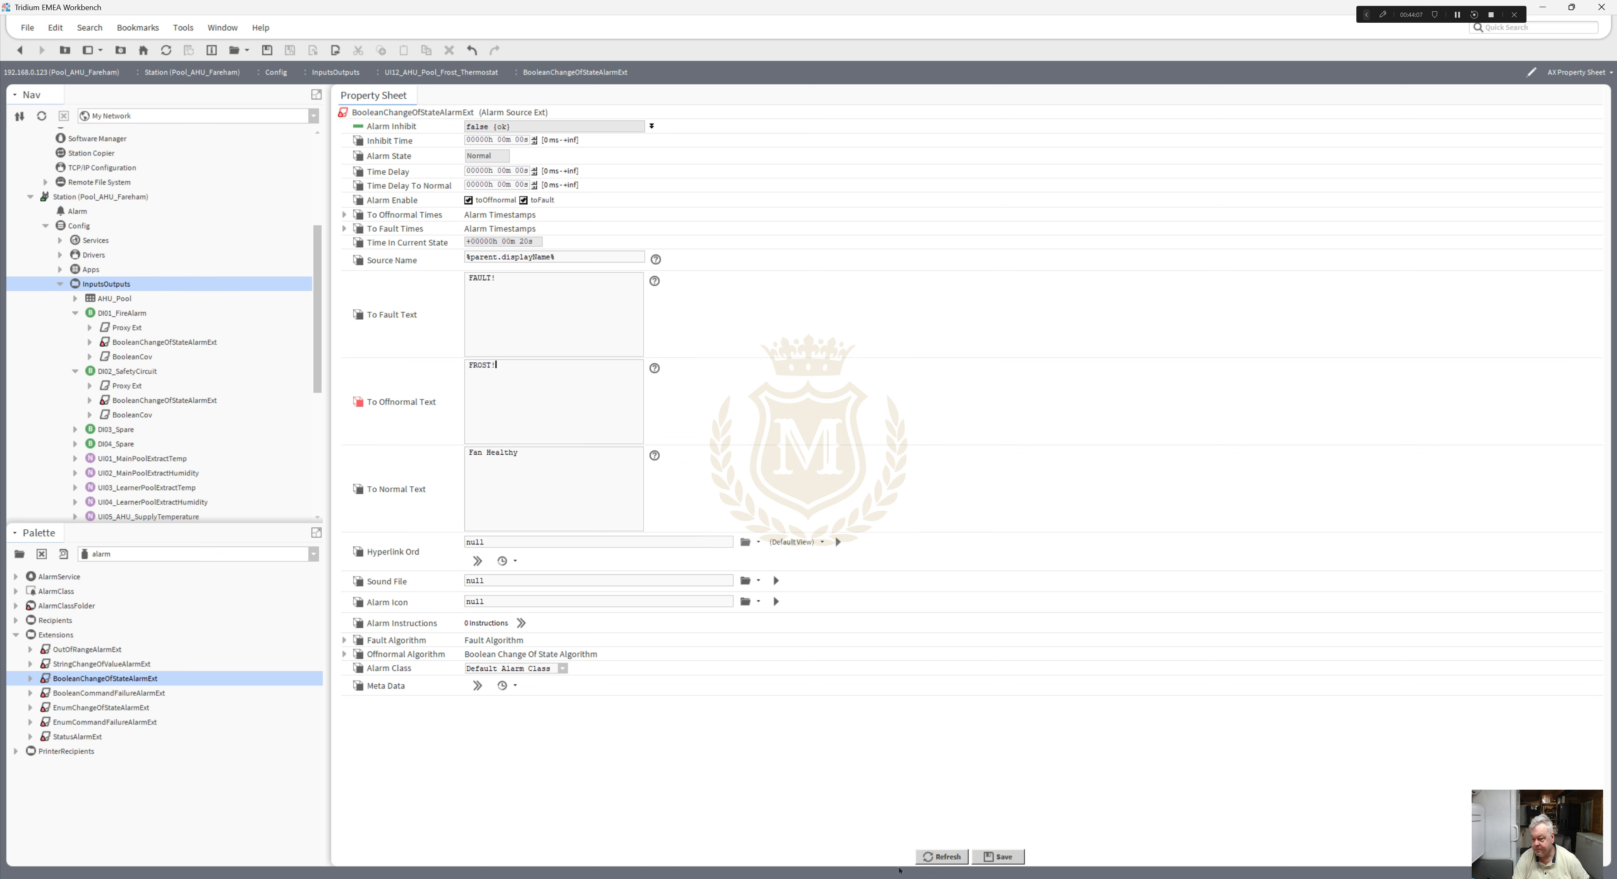
click(998, 856)
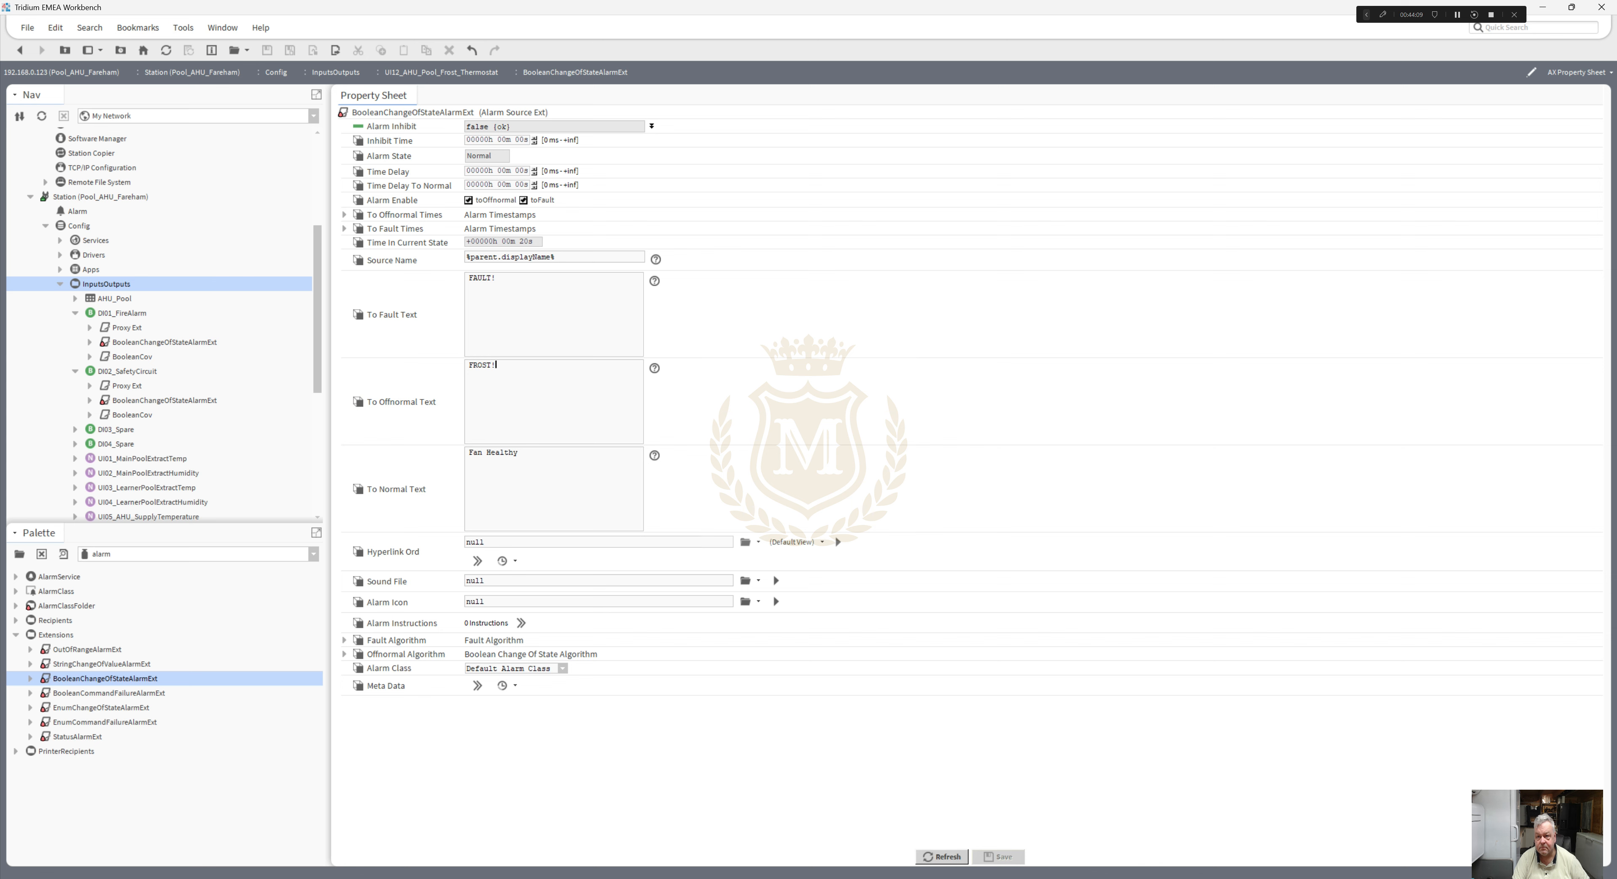
click(20, 50)
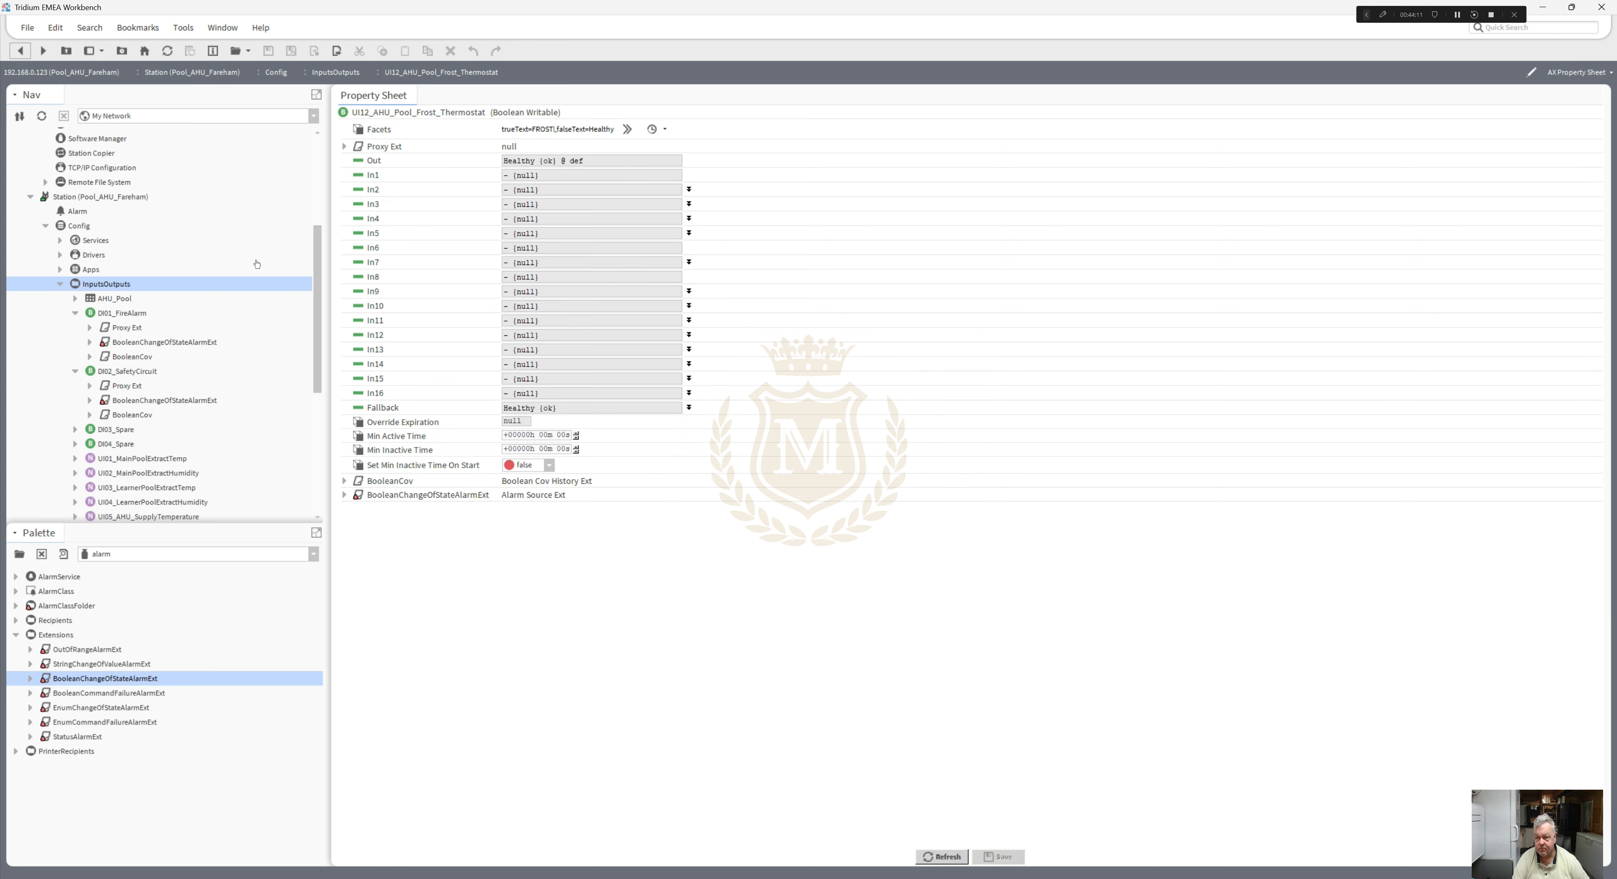
- Set the To Normal Text of the frost thermostat's alarm extension to "No Frost", save it and return to the InputsOutputs wire sheet
click(417, 496)
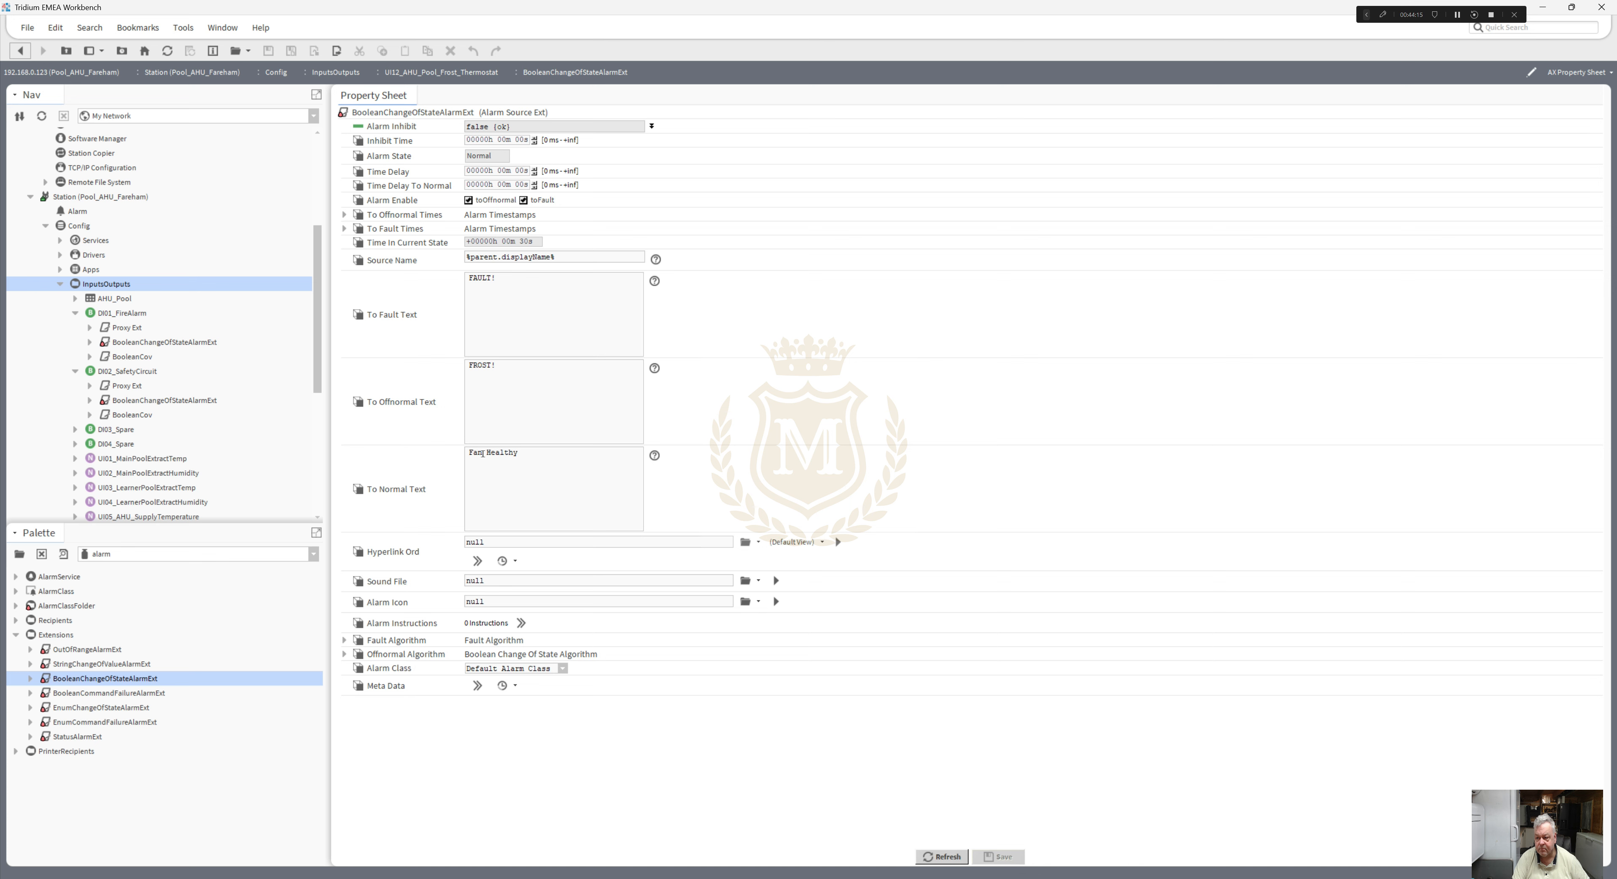
drag(482, 453, 379, 451)
text(No Fr)
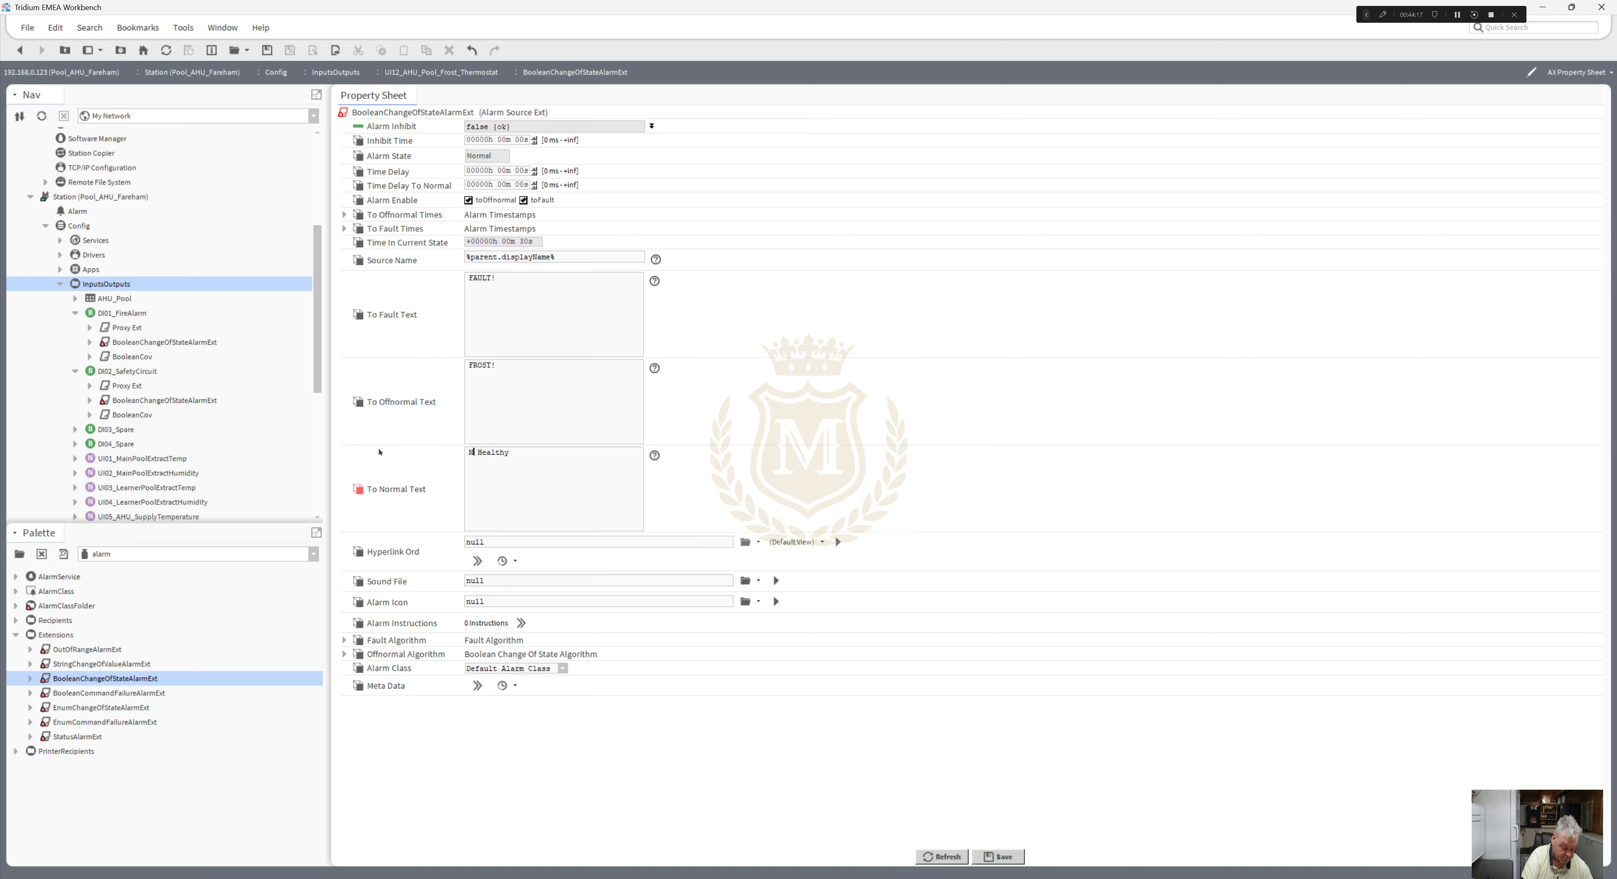
text(ost)
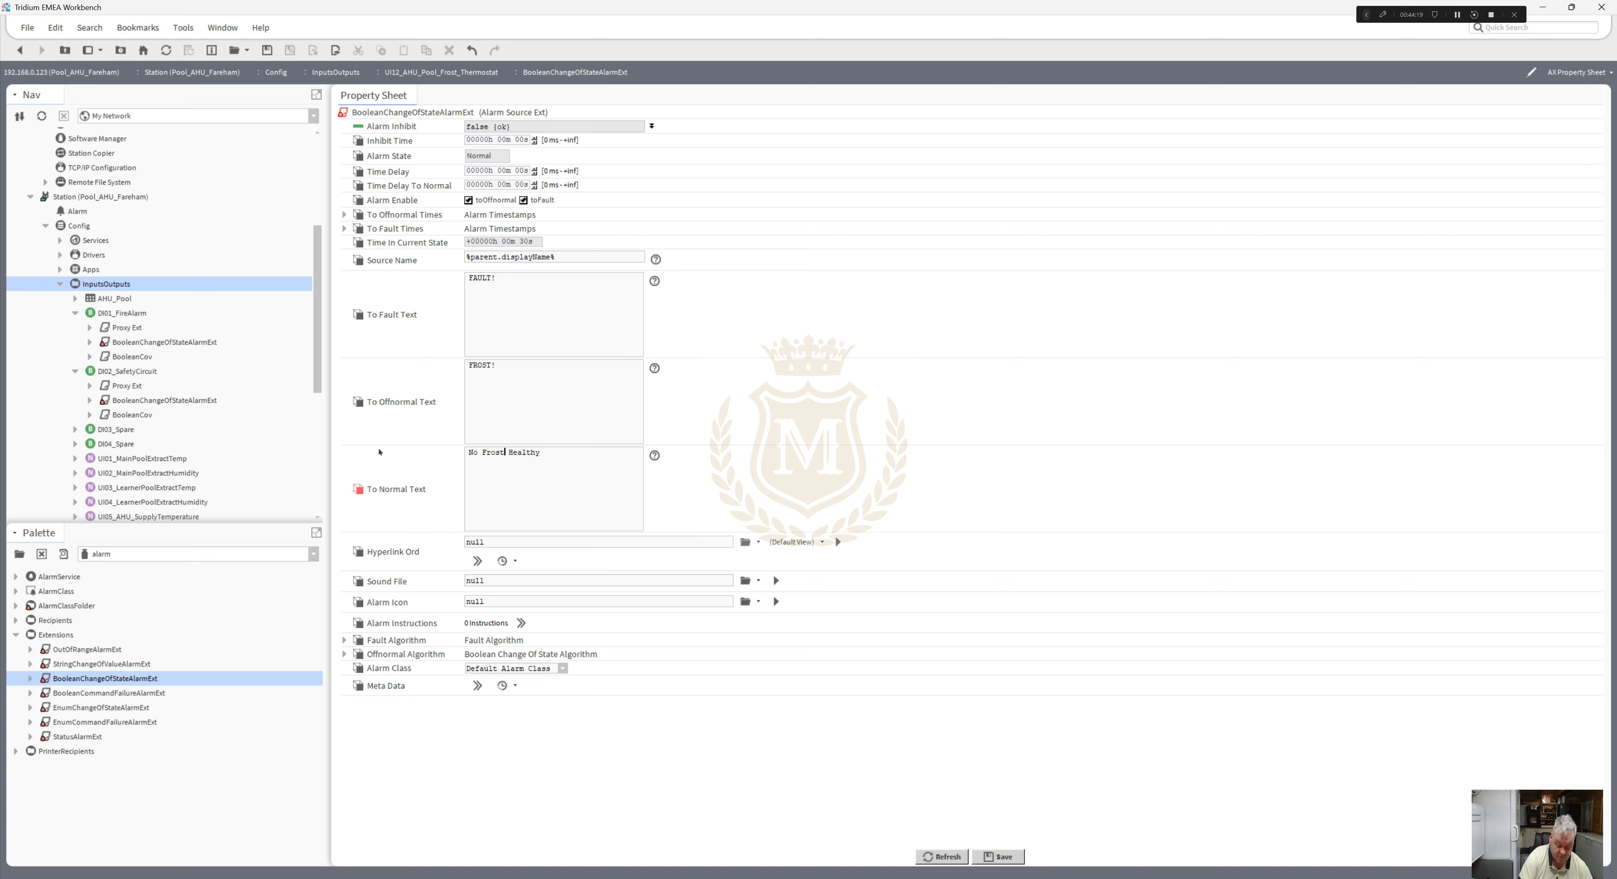
key(Delete)
key(Delete)
key(Delete)
key(Delete)
key(Delete)
key(Delete)
key(Delete)
key(Delete)
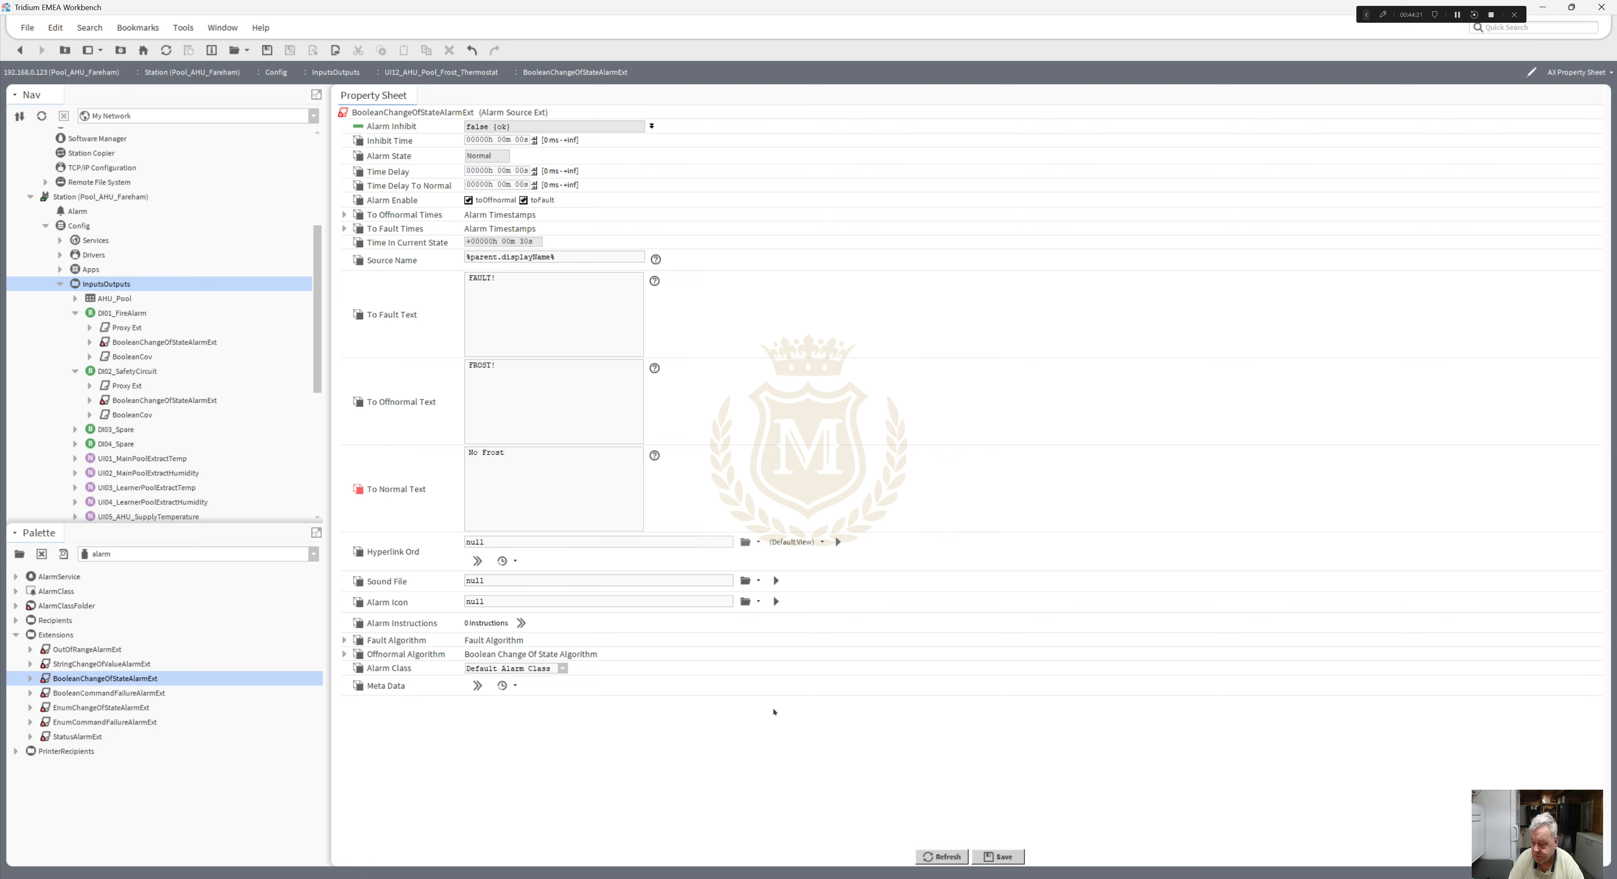
click(1003, 856)
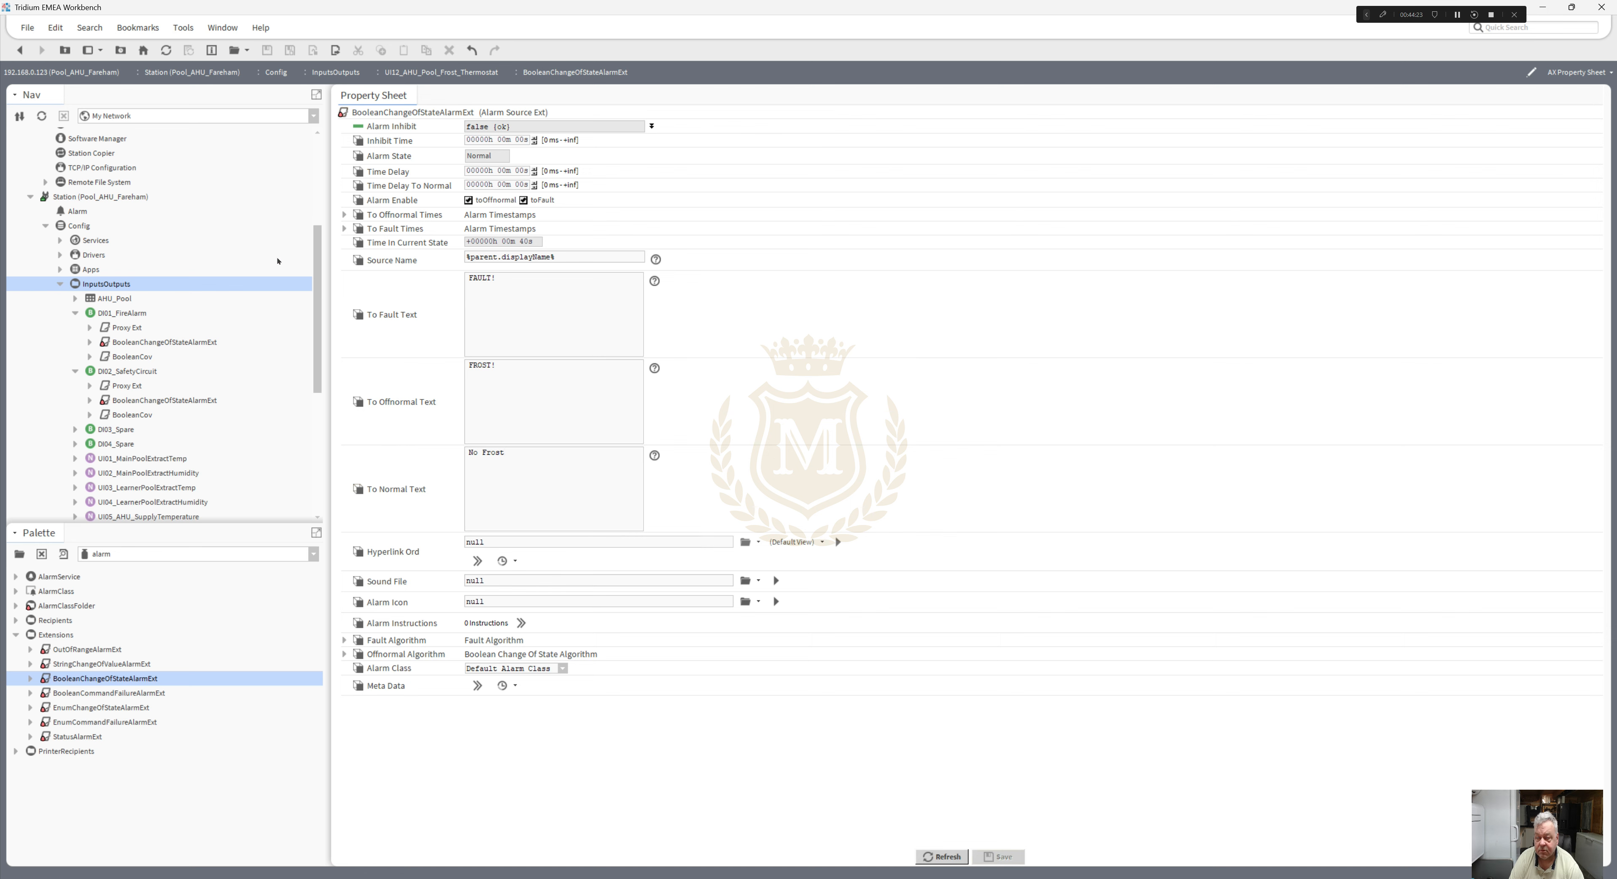
click(19, 50)
click(19, 50)
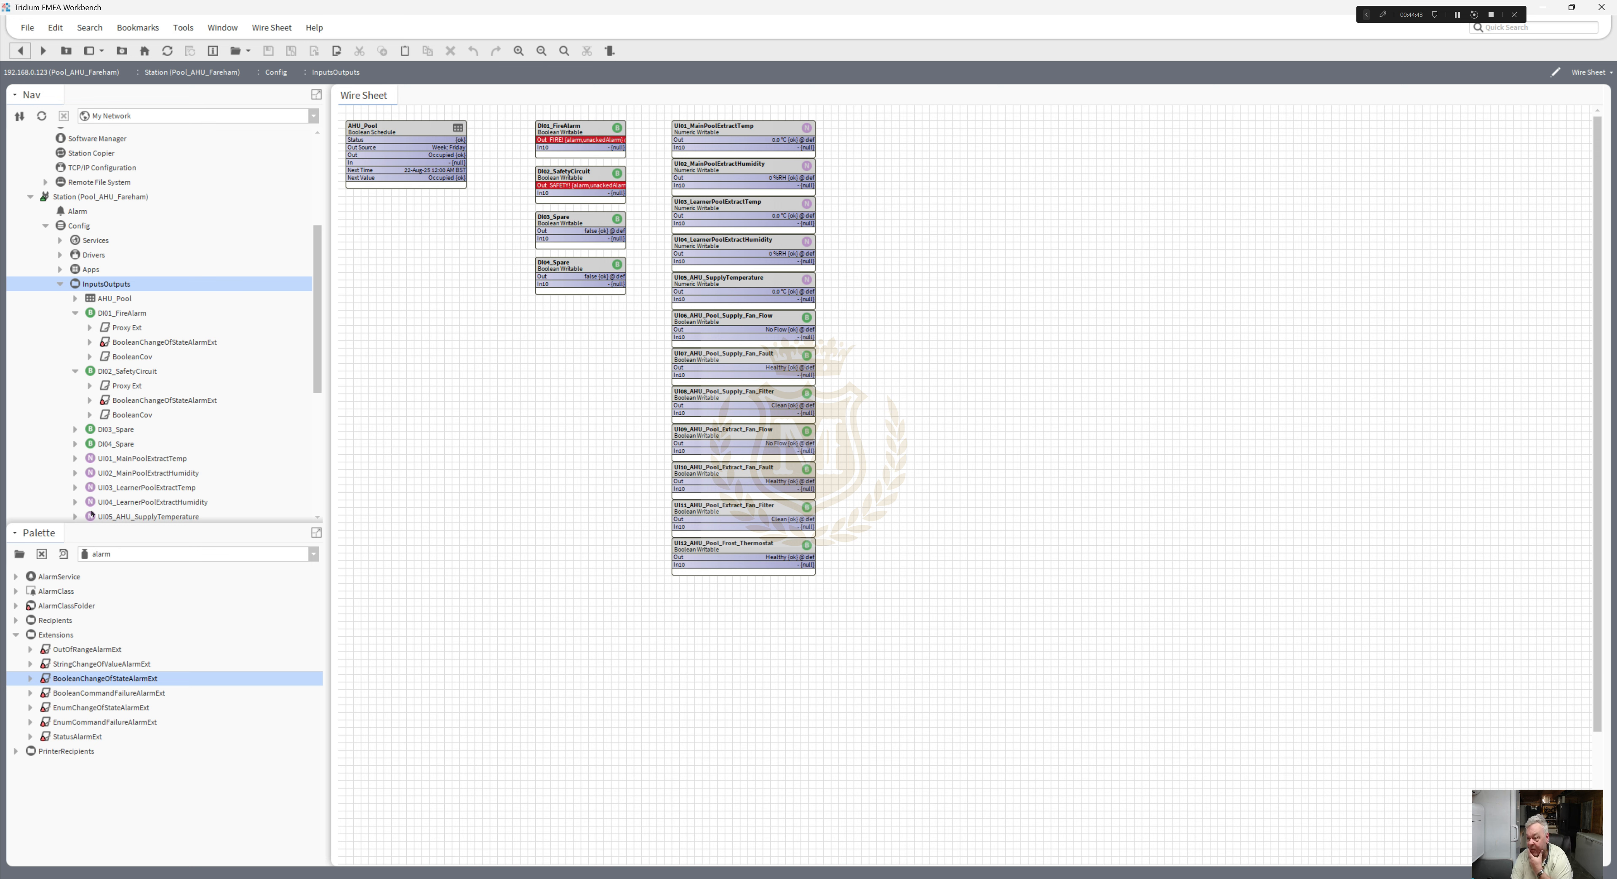
- Duplicate the extract fan flow point as UI13_SPA_Fan_Flow and place its block directly below the frost thermostat
right_click(718, 432)
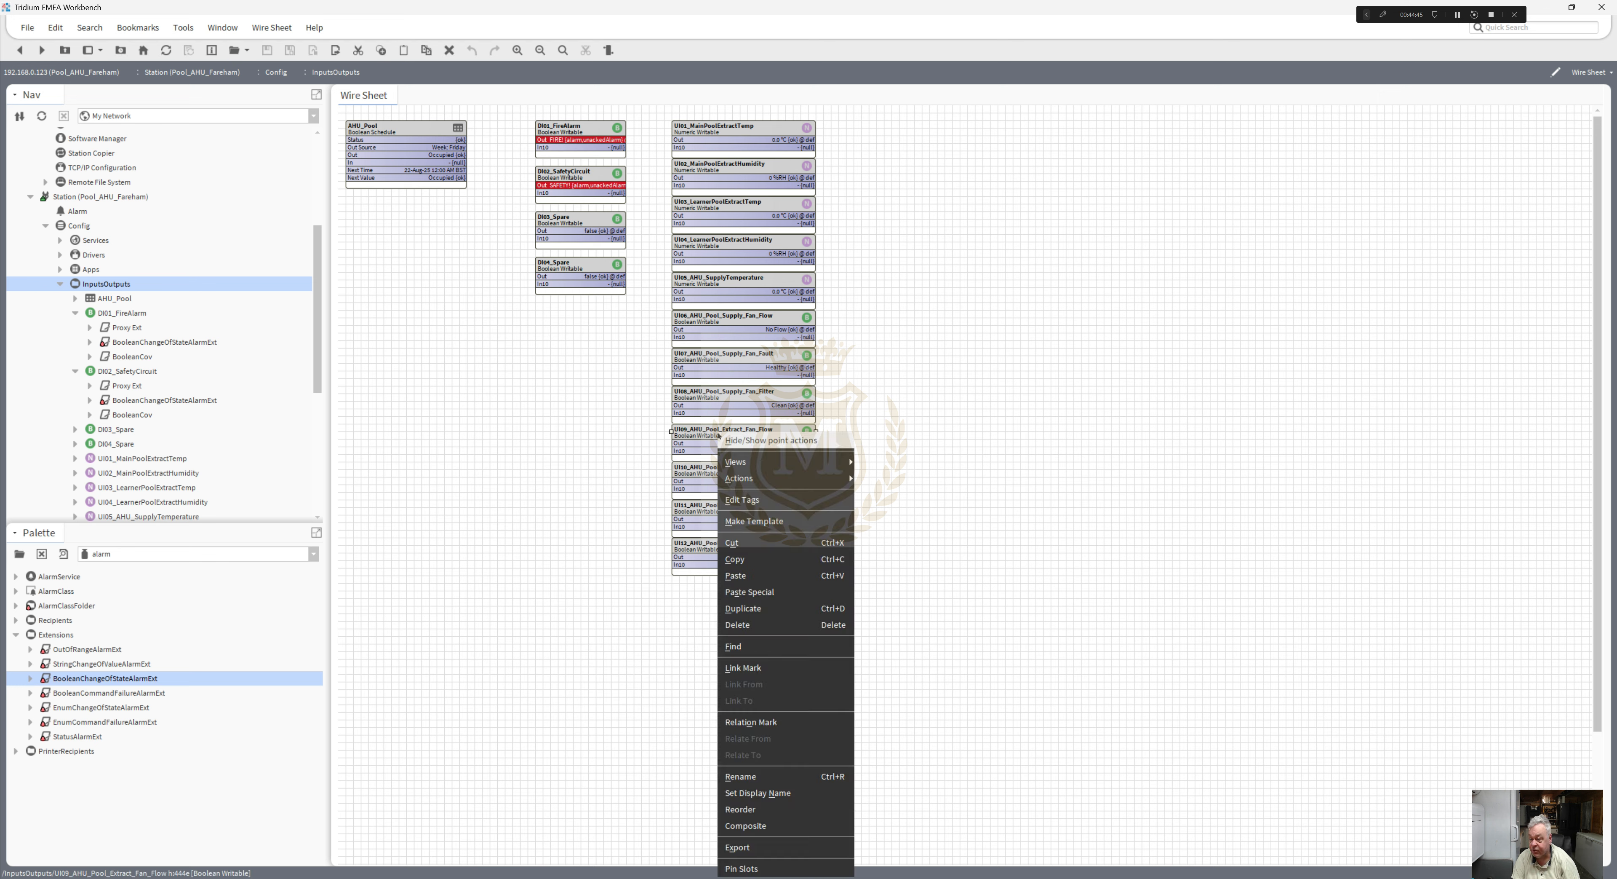
click(751, 609)
drag(764, 432, 774, 433)
text(13_AHU_Pool_Extract_Fan_Flow)
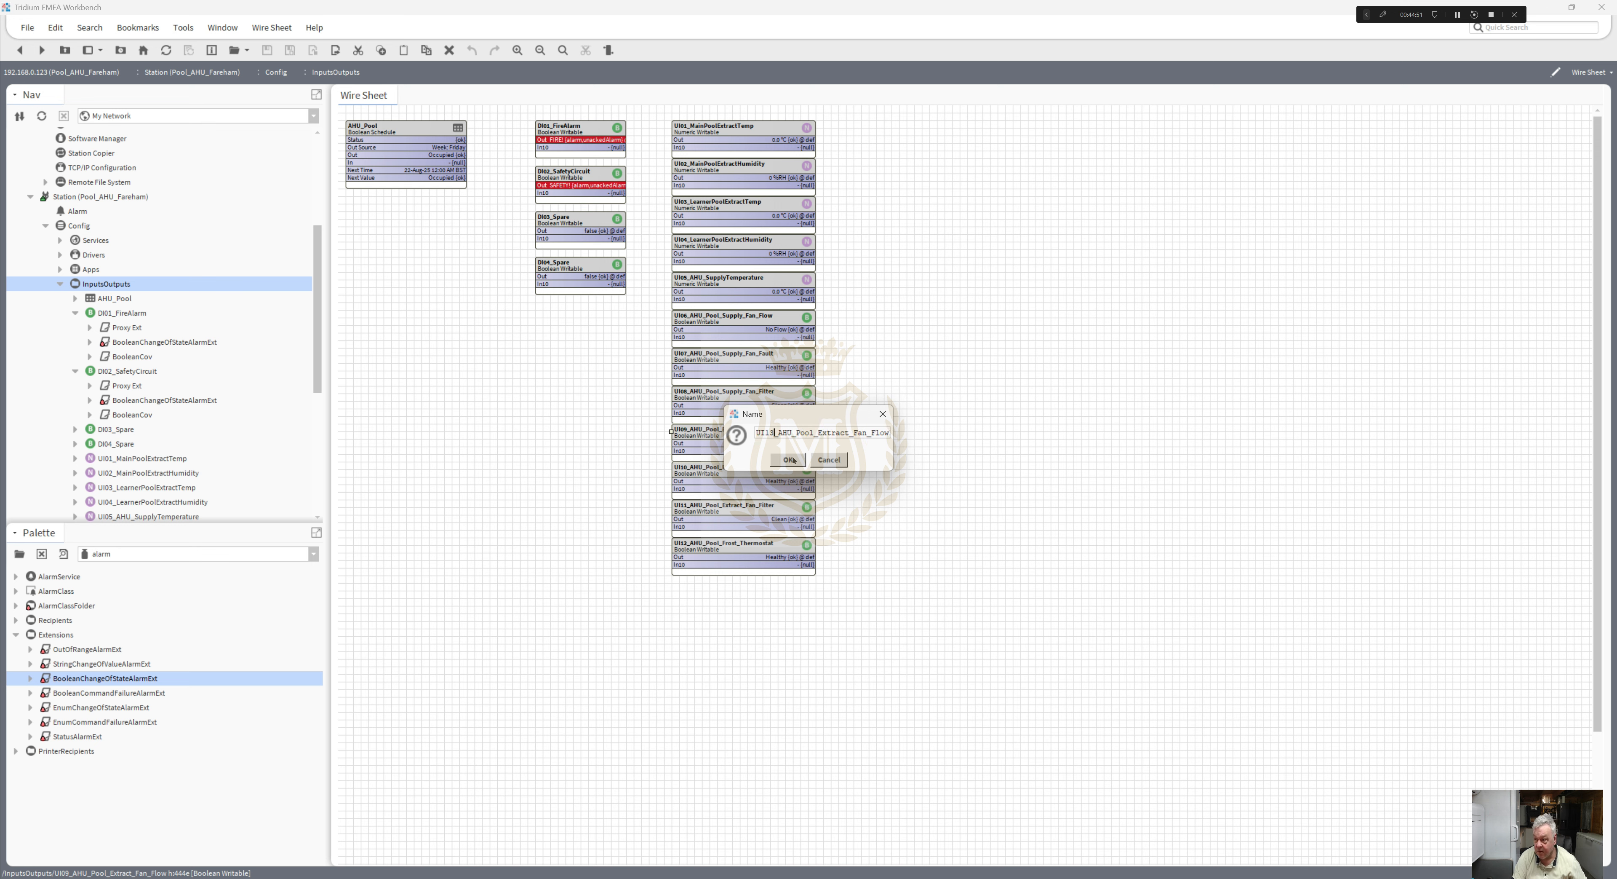
drag(778, 432, 843, 445)
text(SPA)
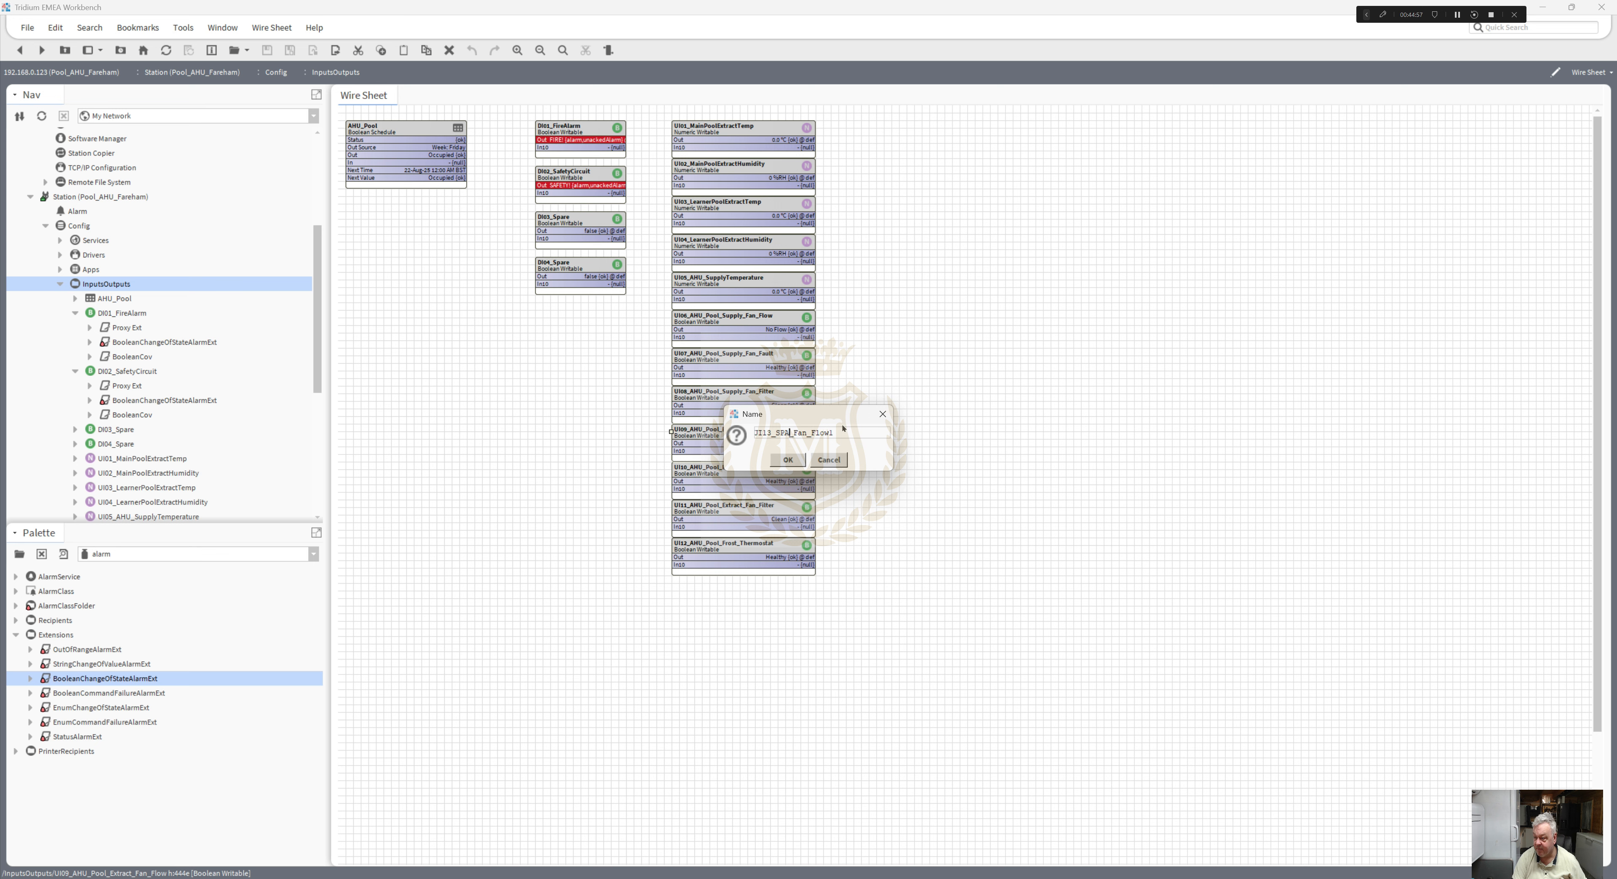
click(843, 428)
key(BackSpace)
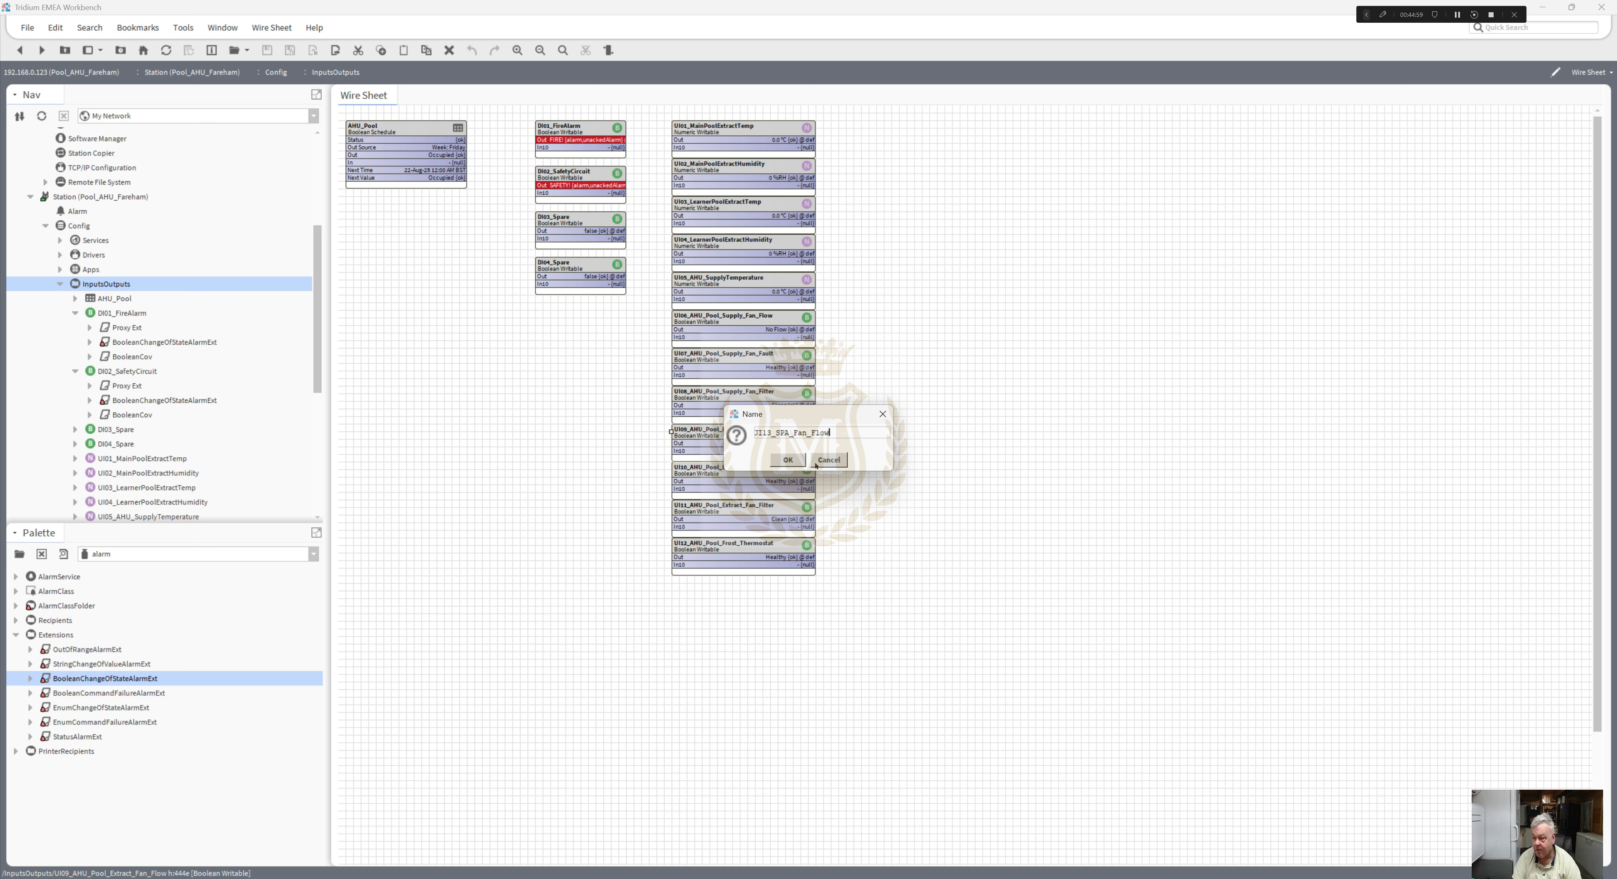
click(788, 459)
drag(757, 438, 750, 584)
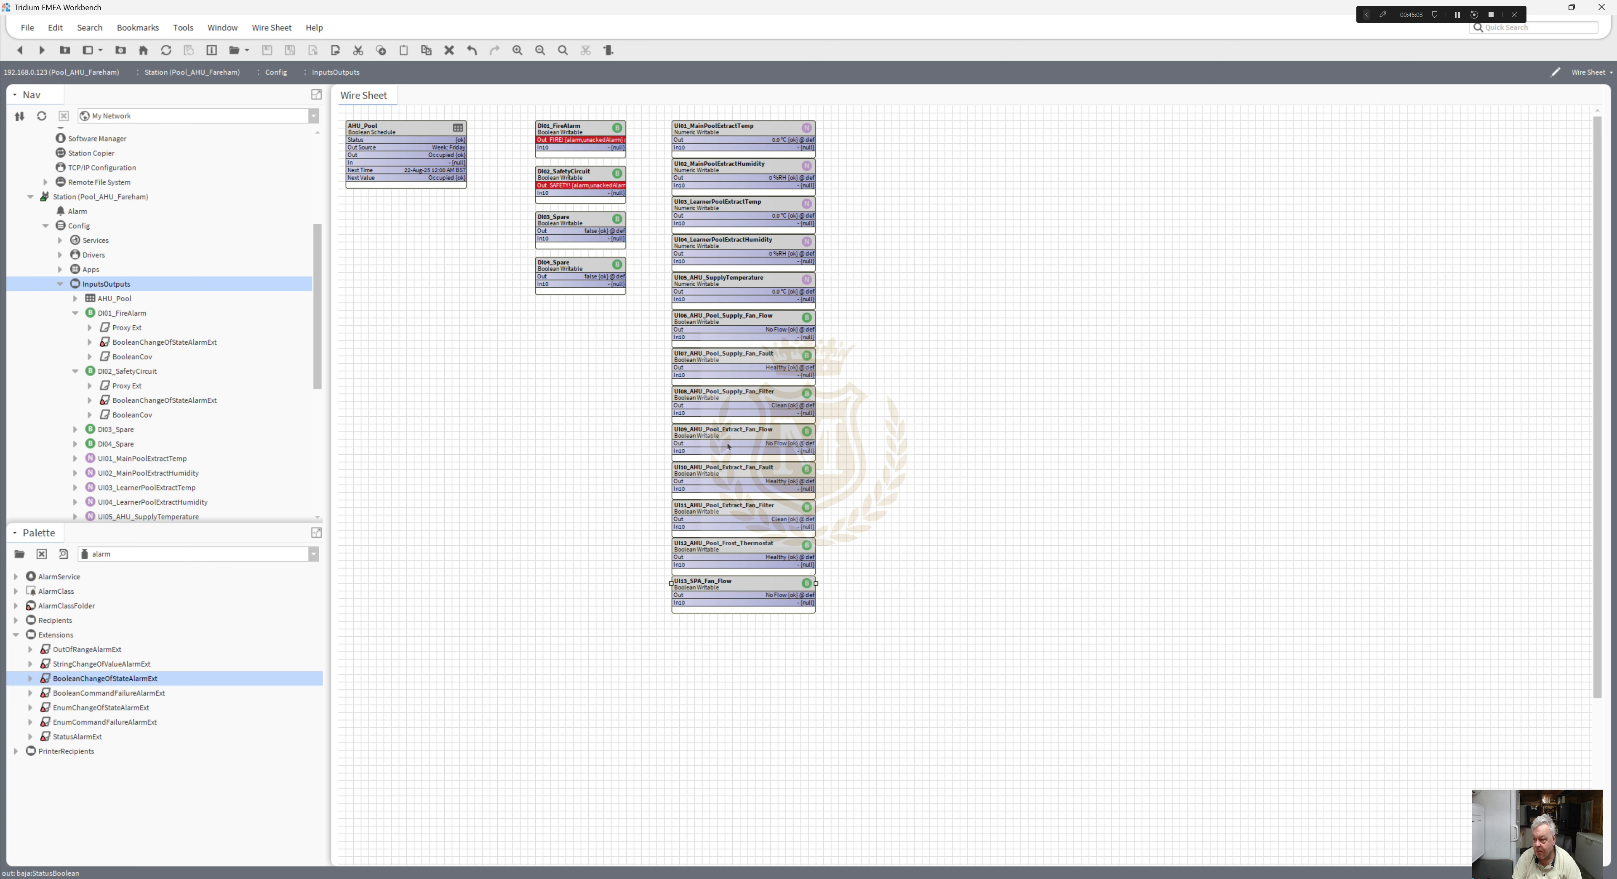
- Duplicate the supply fan fault point as UI14_SPA_Fan_Fault directly below UI13_SPA_Fan_Flow, and expand the new point in the station tree
right_click(730, 354)
click(782, 530)
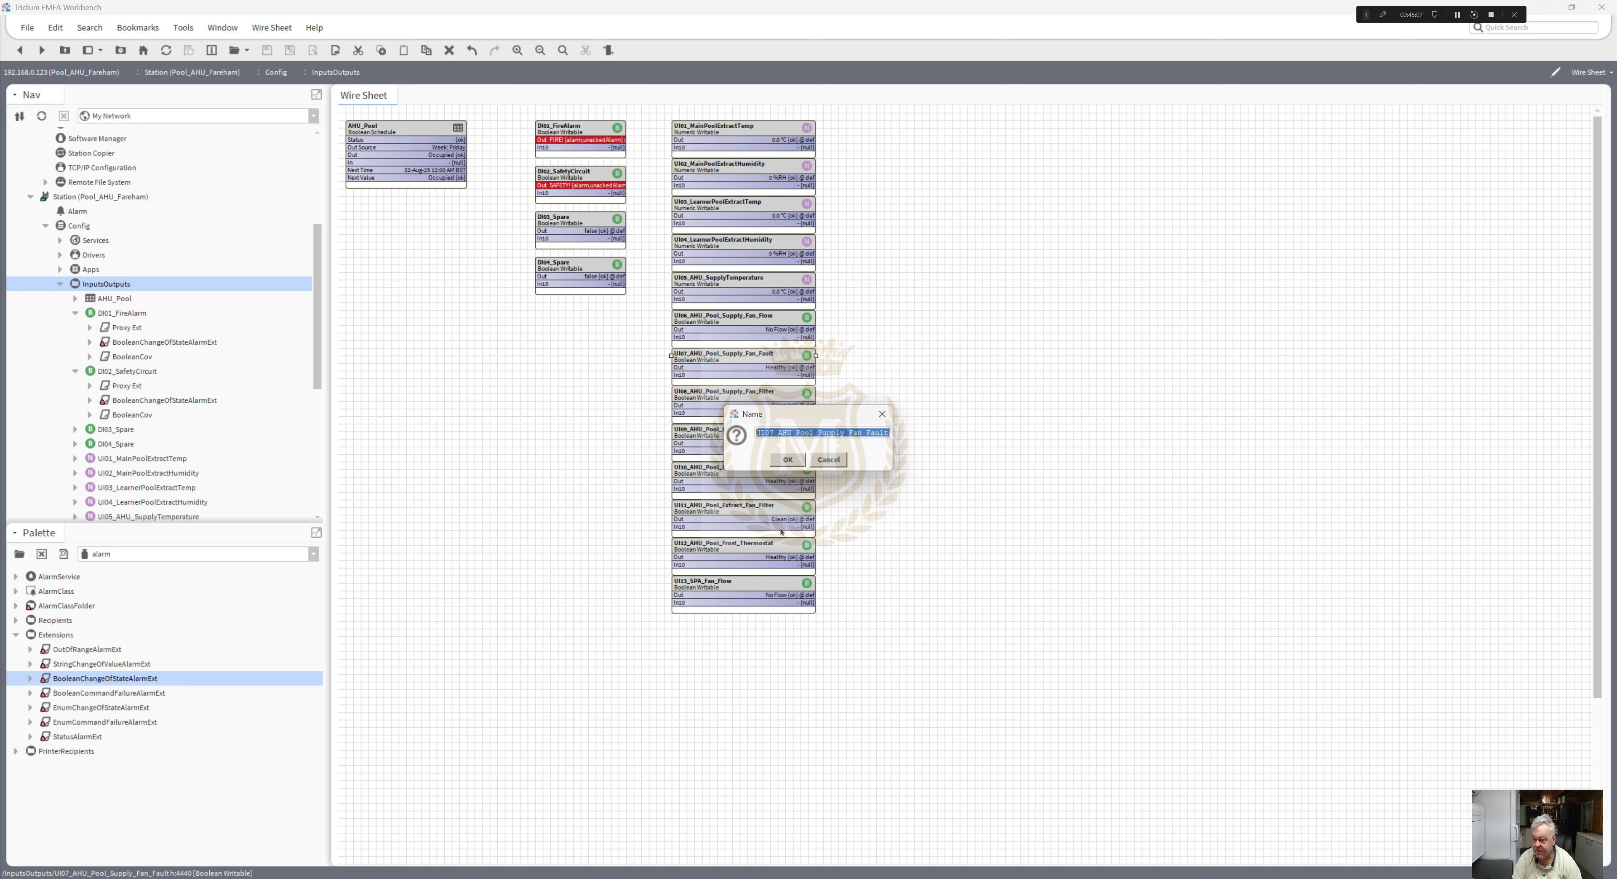
drag(765, 432, 774, 434)
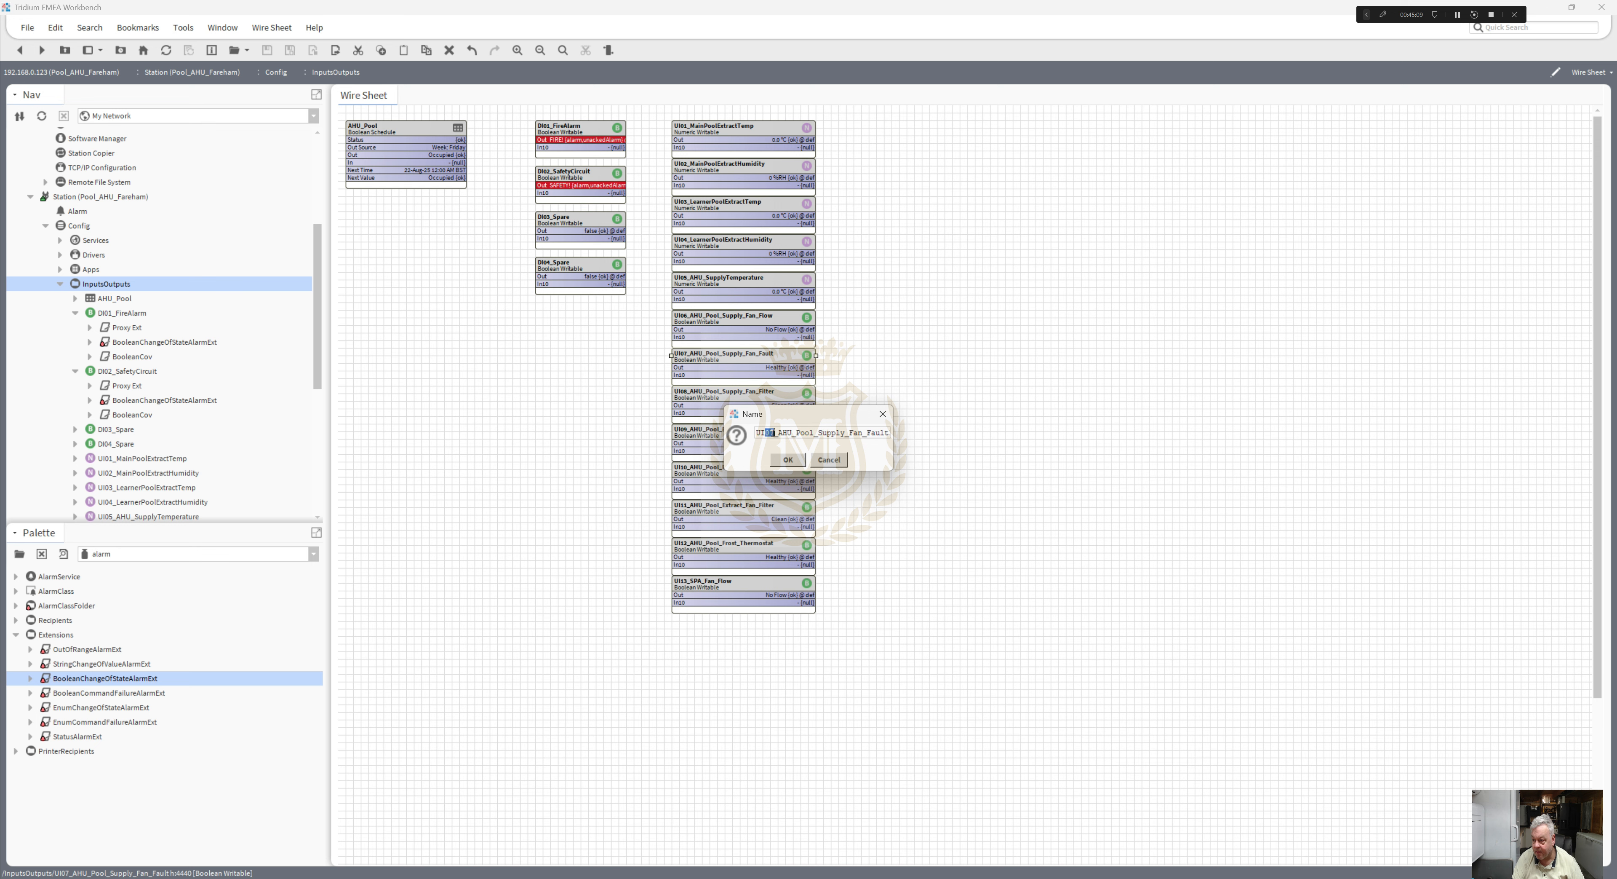
text(14)
drag(779, 432, 844, 437)
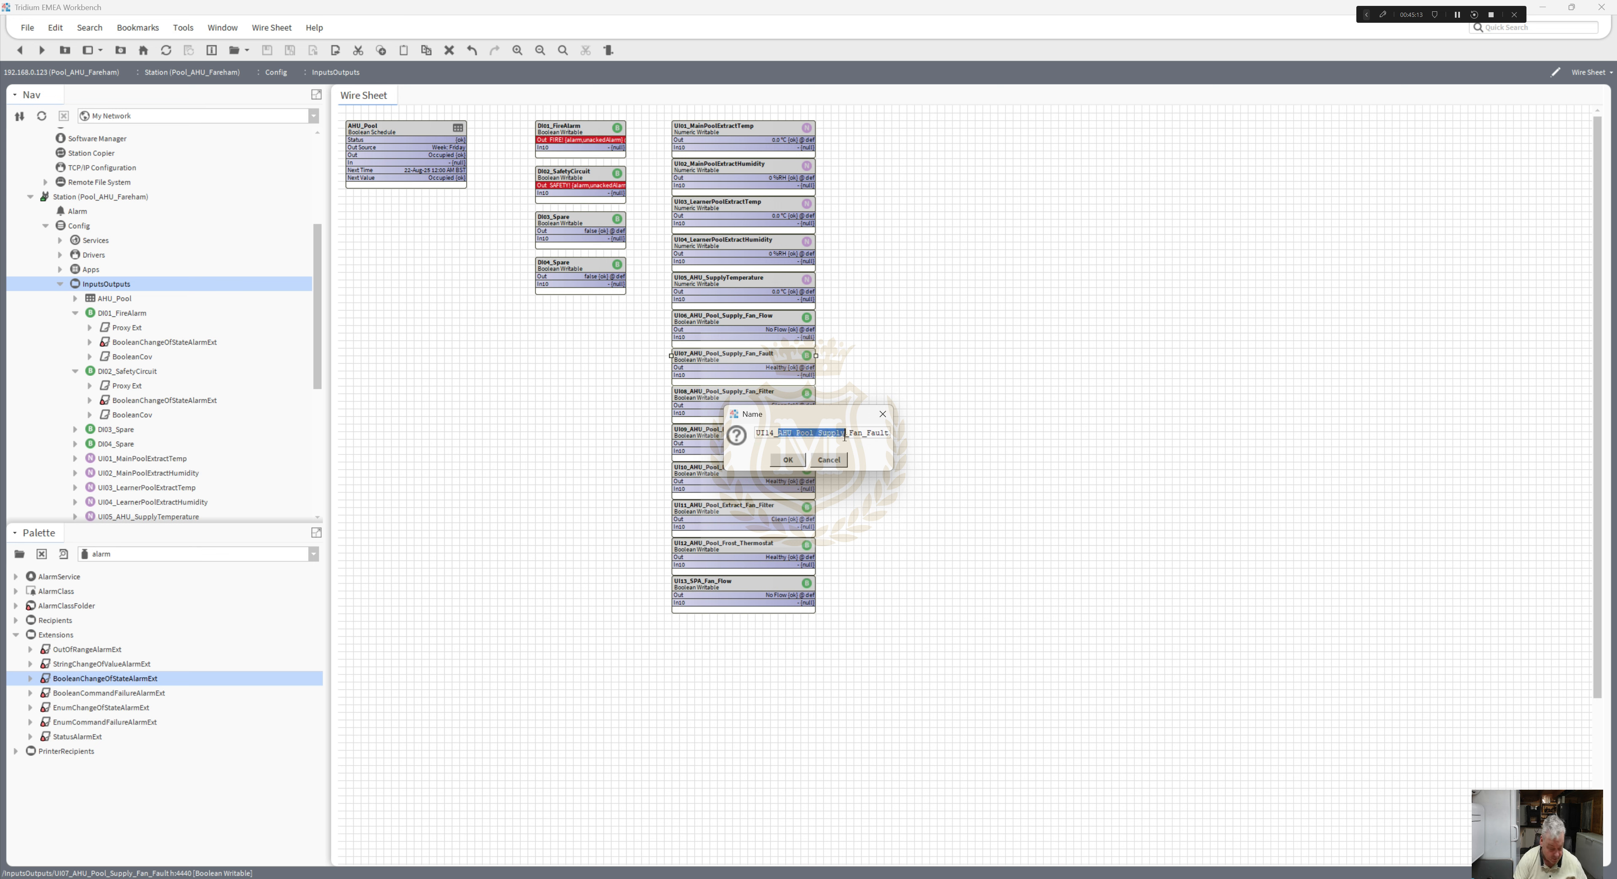
text(SPA)
click(853, 430)
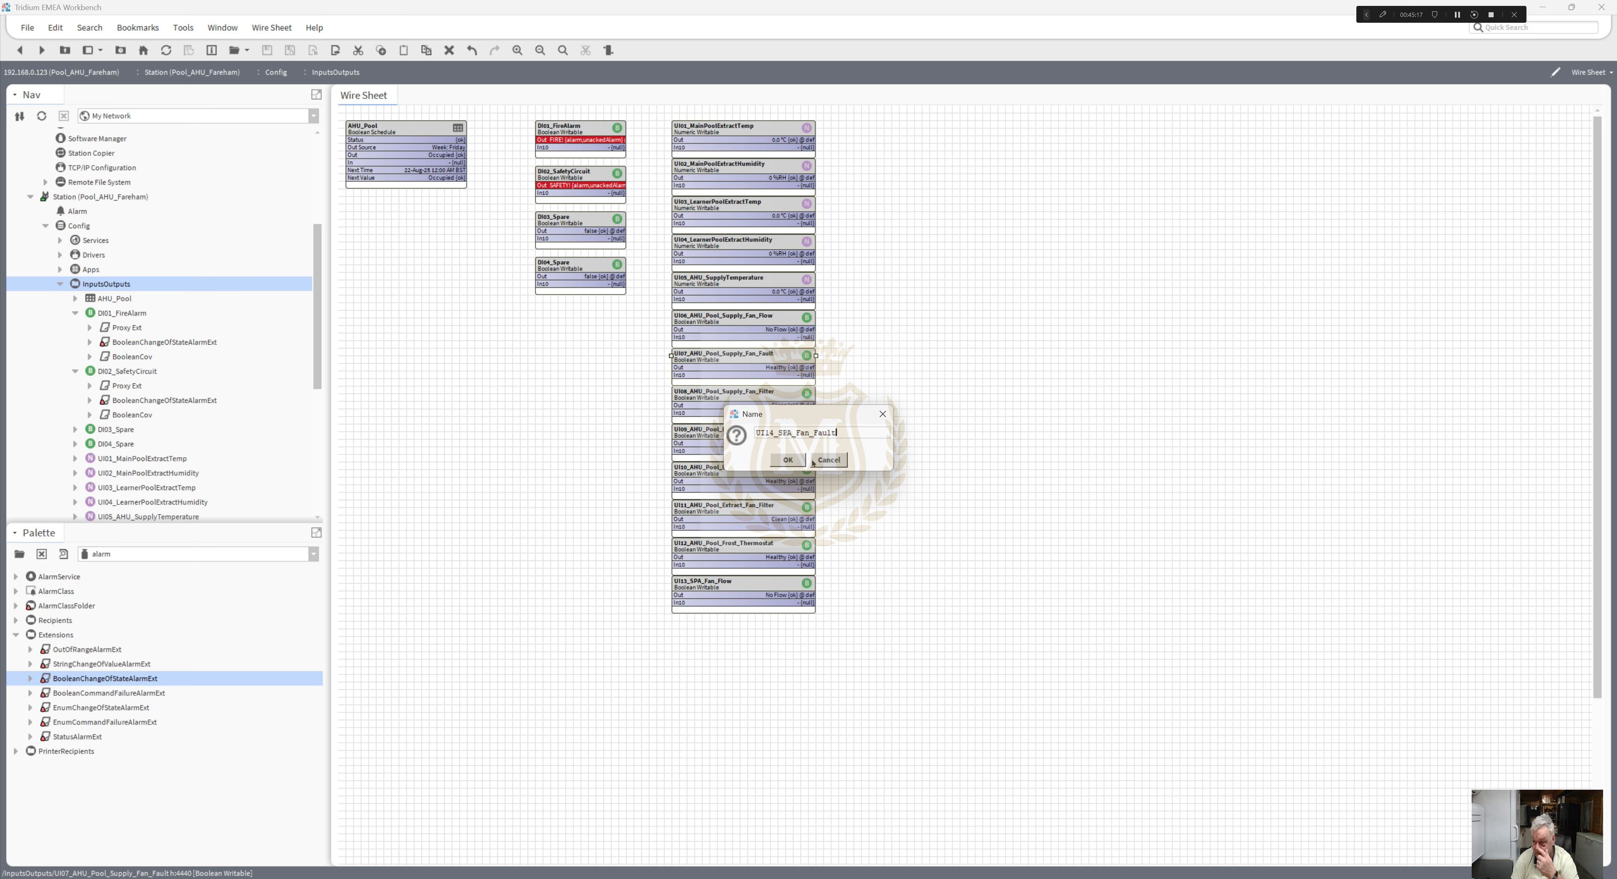
click(788, 459)
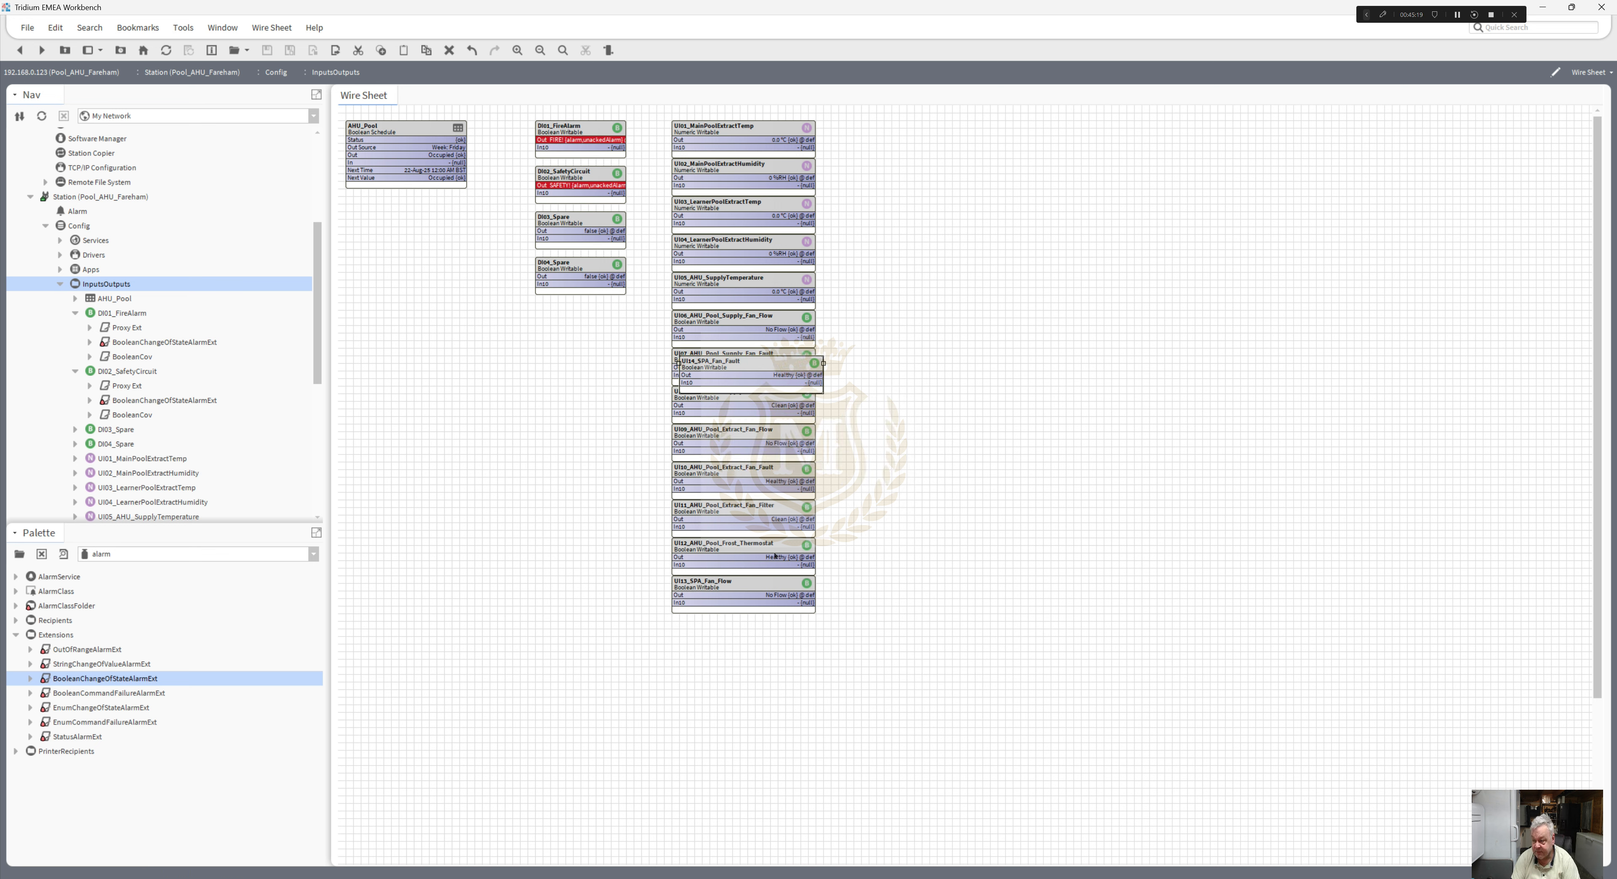
click(751, 622)
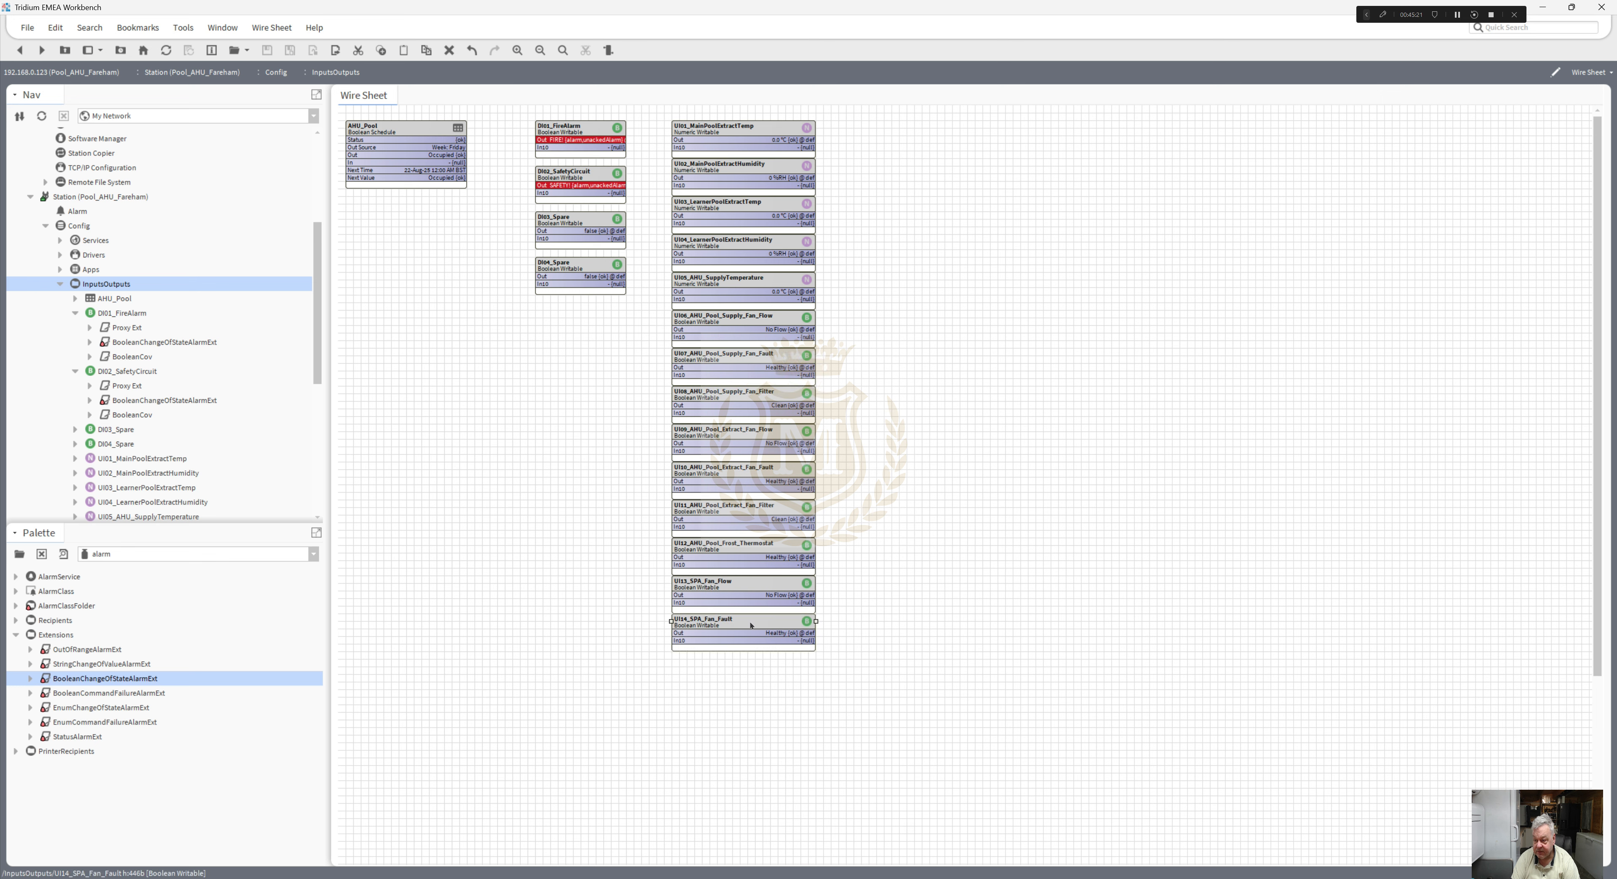
drag(317, 342, 318, 468)
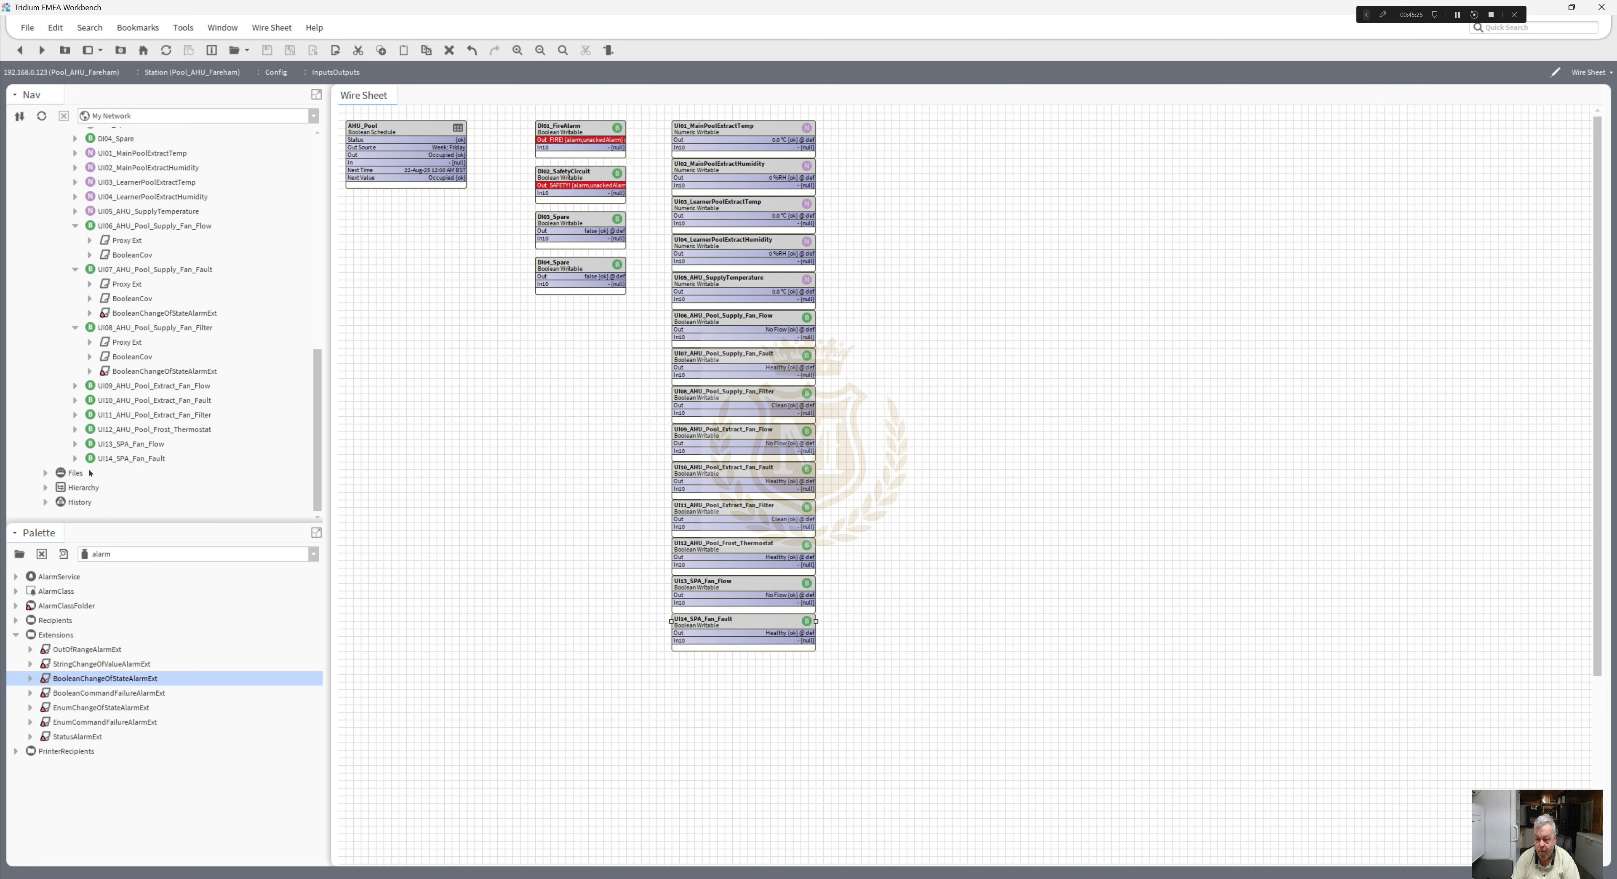
click(76, 459)
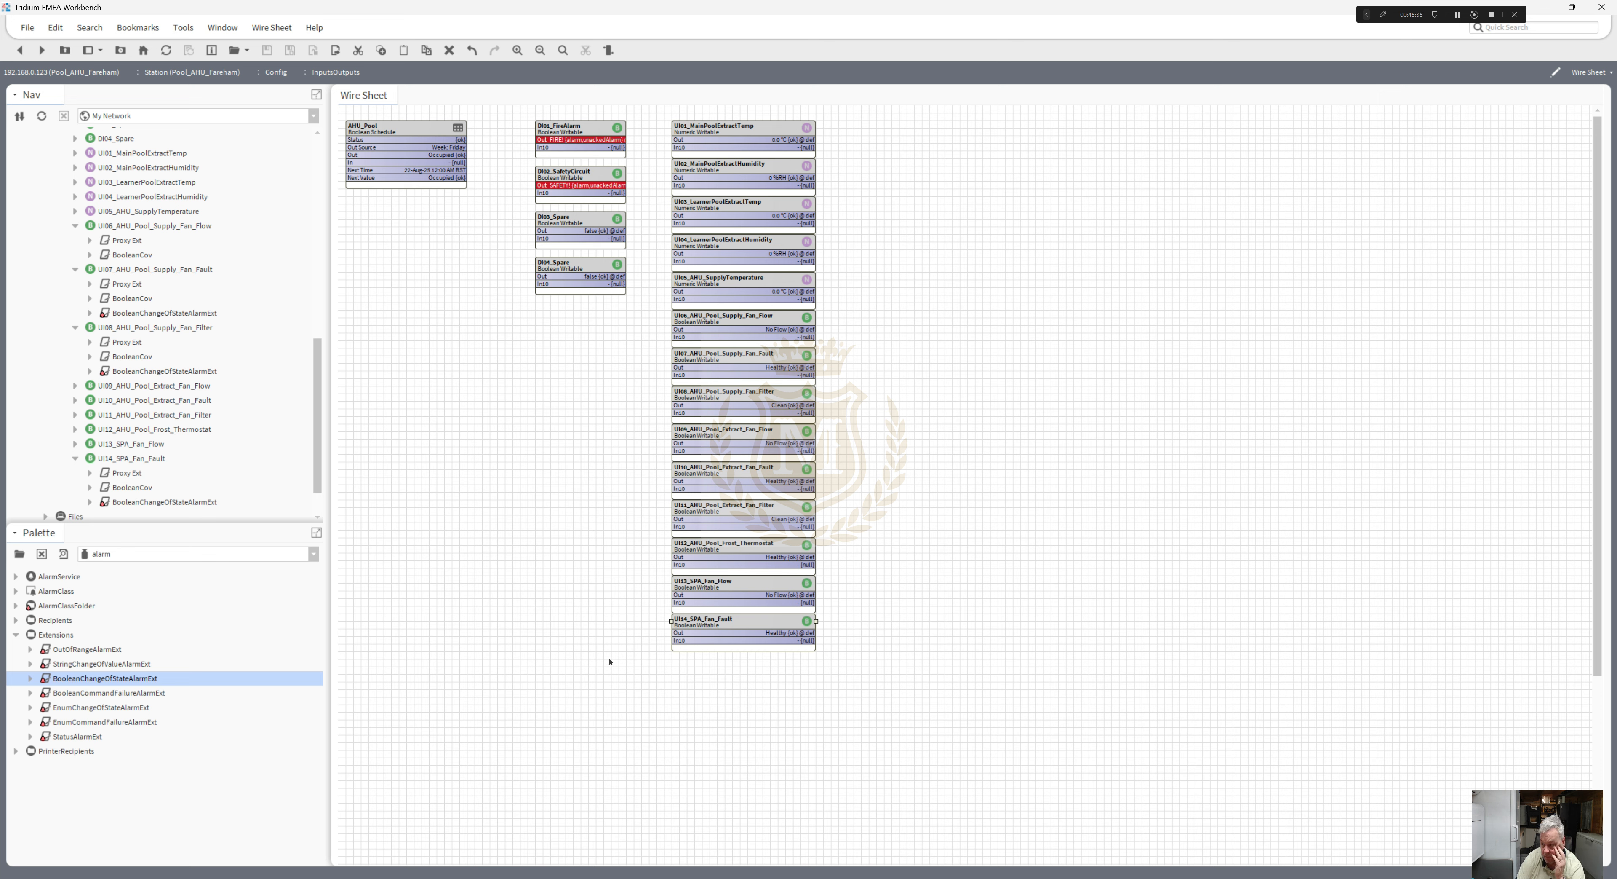
- Duplicate UI14_SPA_Fan_Fault as UI15_Common_Fault and place its block directly below the original
right_click(720, 625)
click(731, 610)
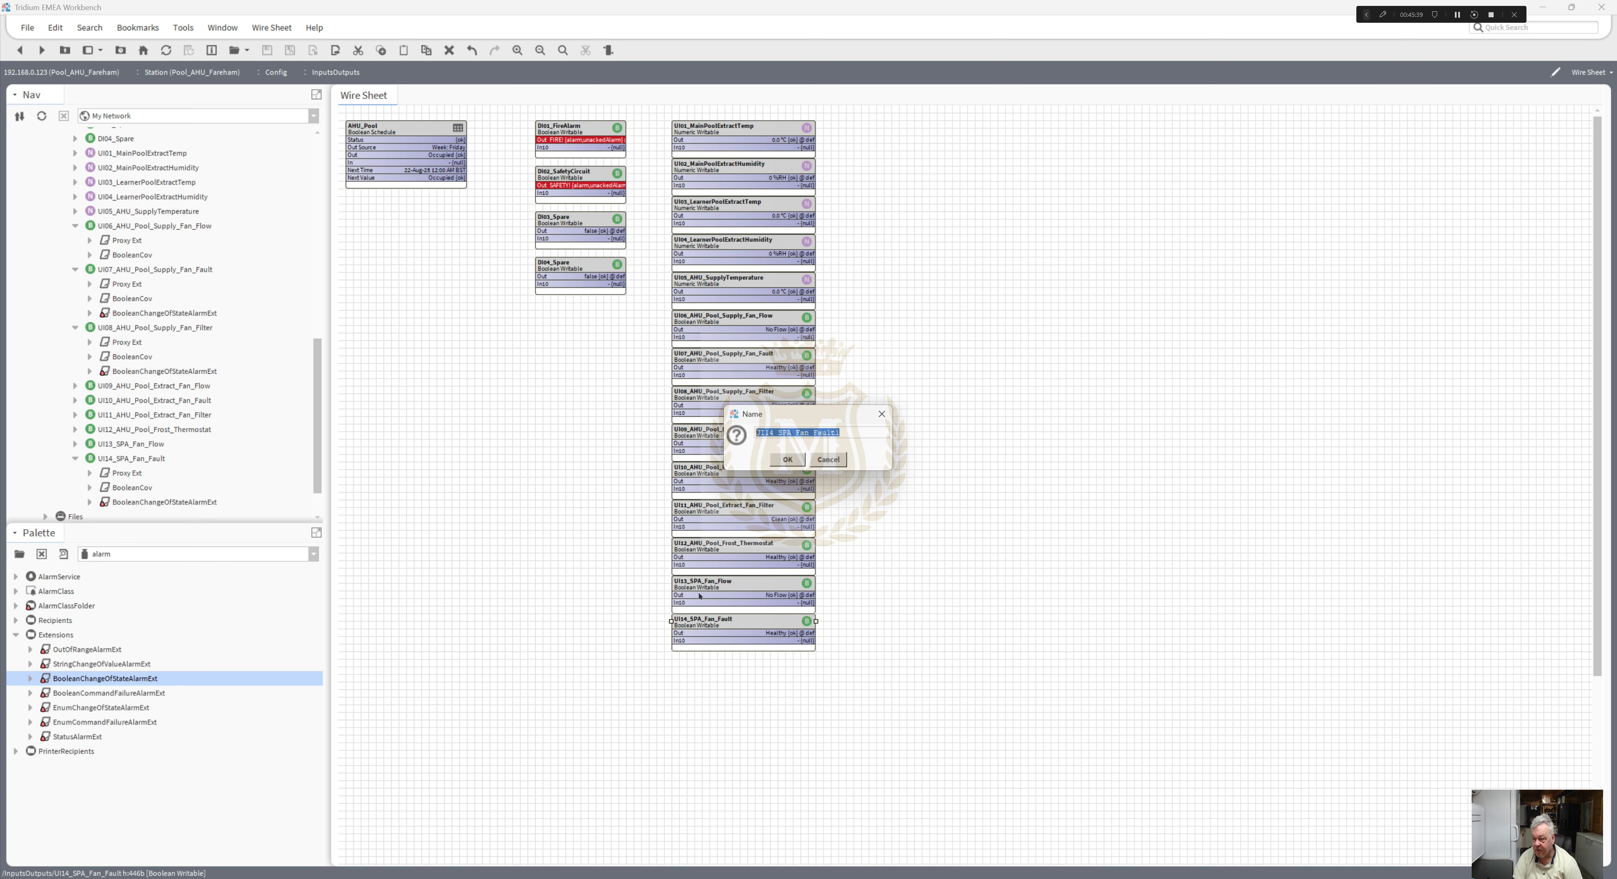
click(773, 432)
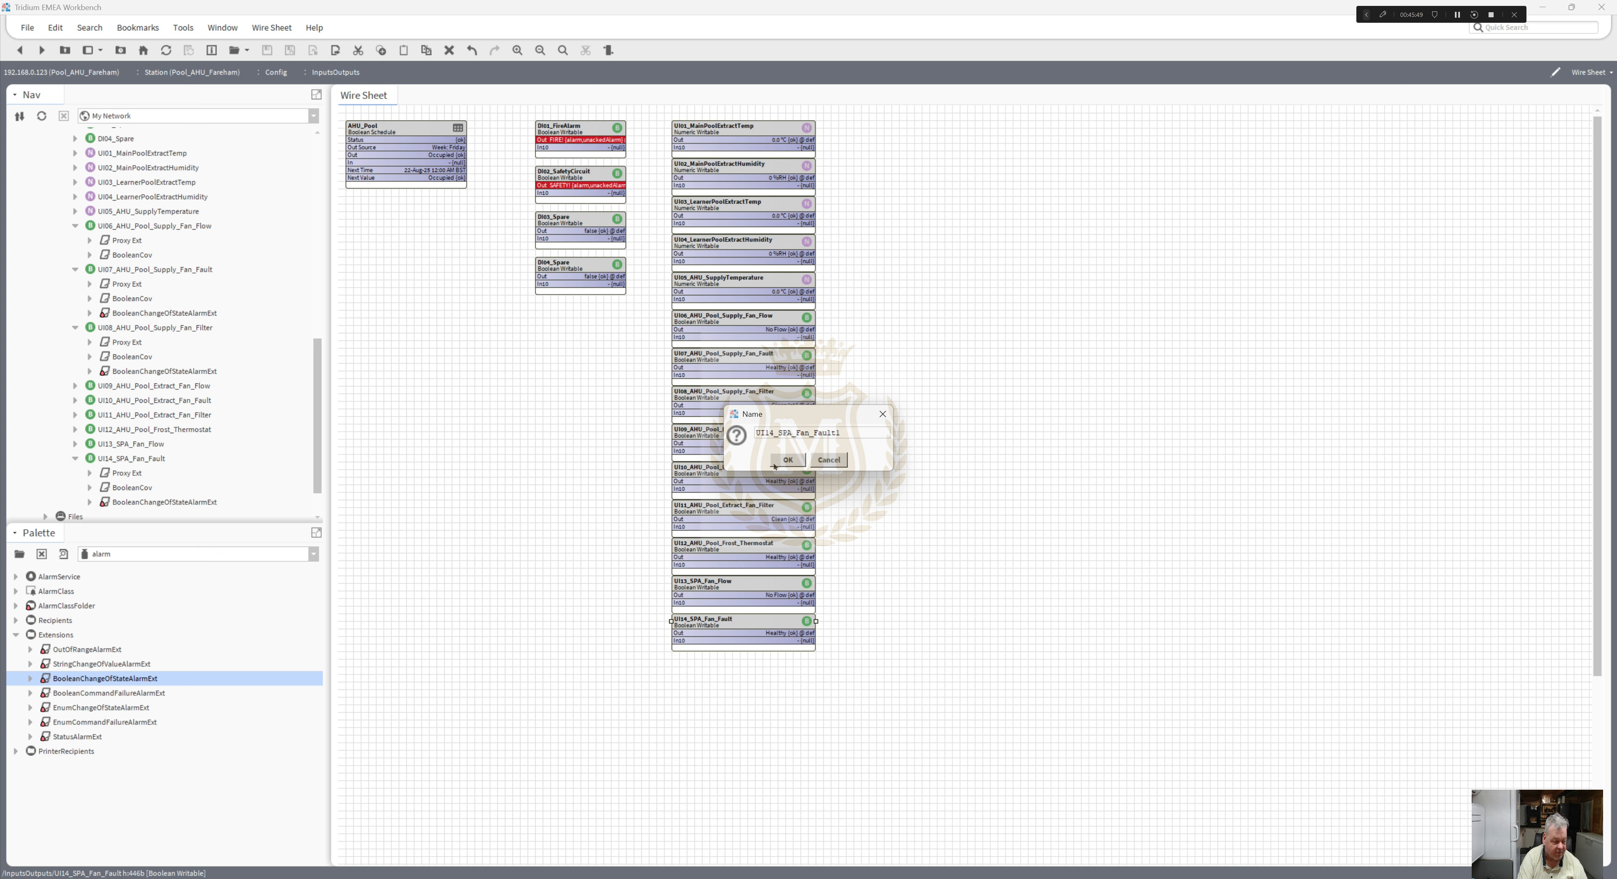
key(BackSpace)
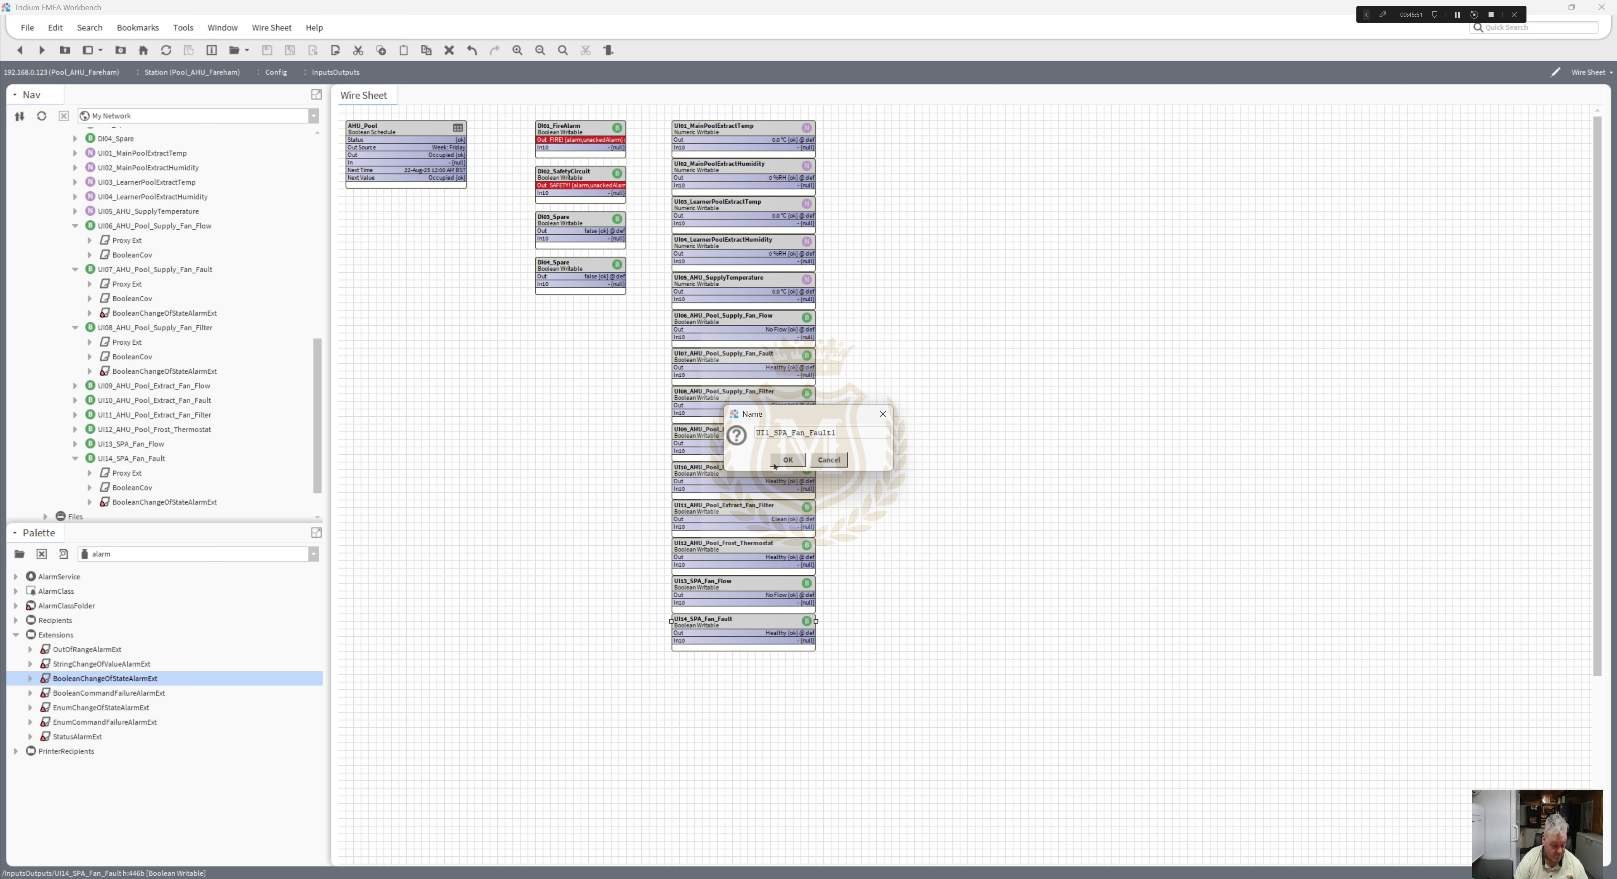
text(5)
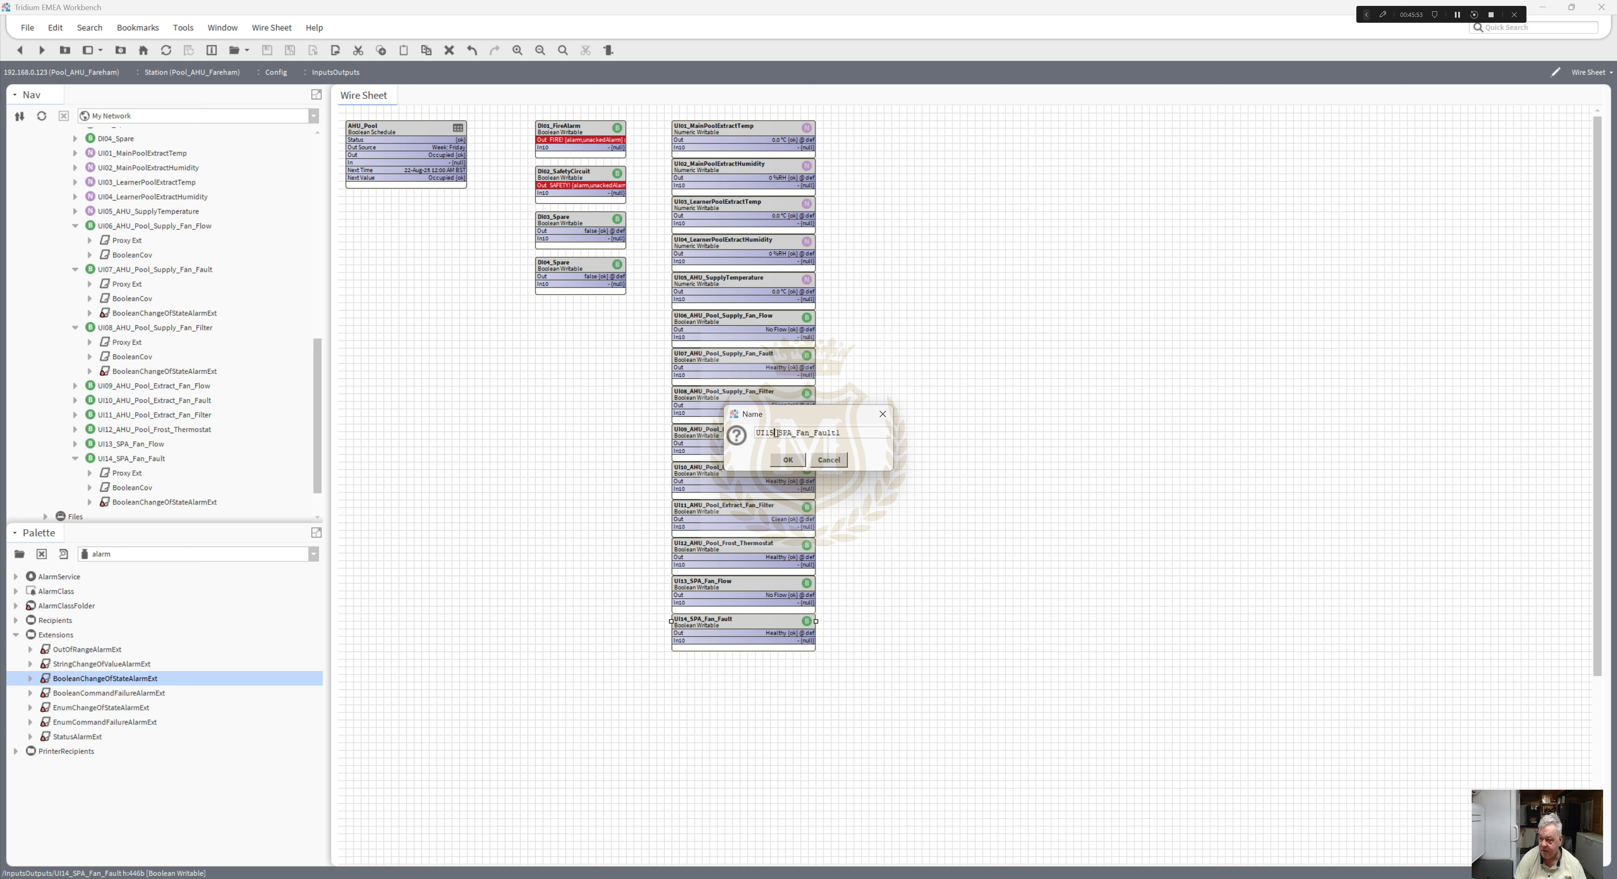
drag(779, 433, 811, 434)
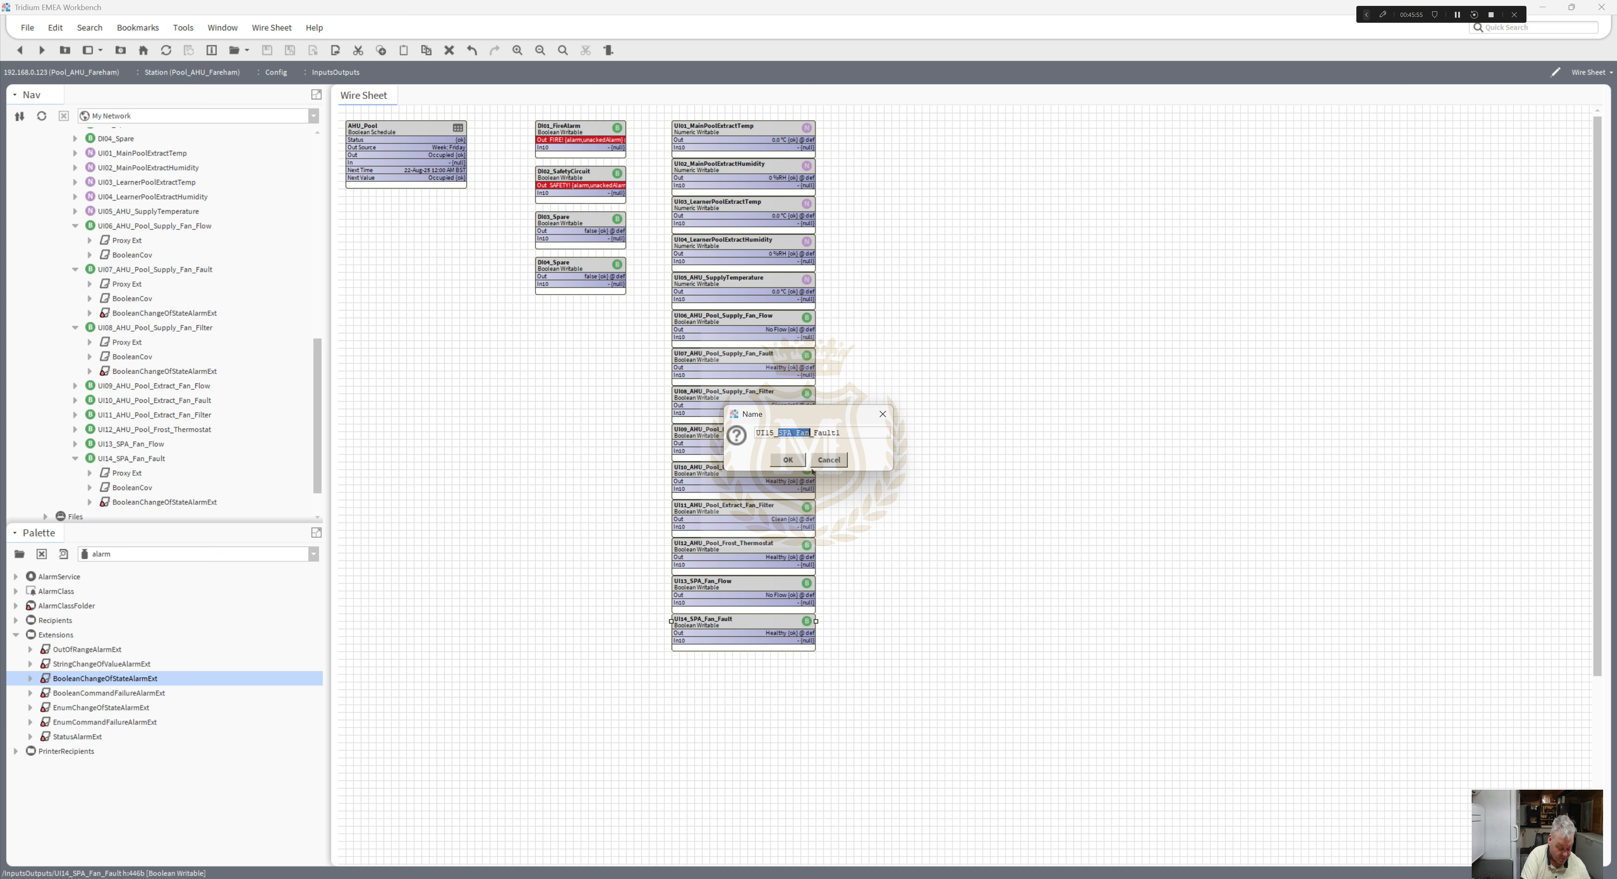
text(Common)
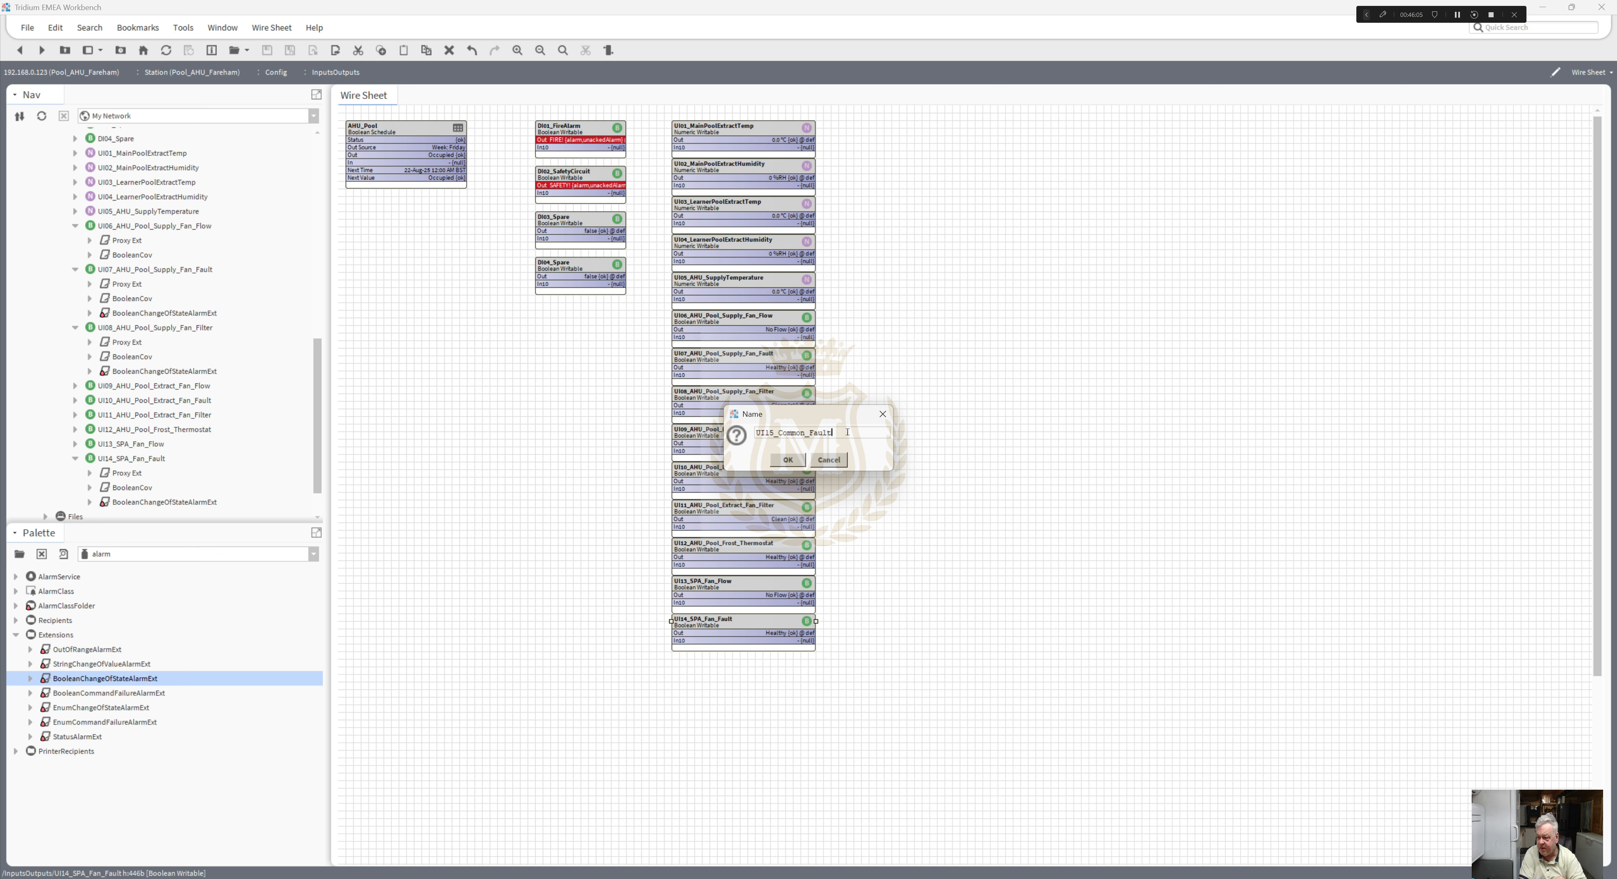
click(788, 460)
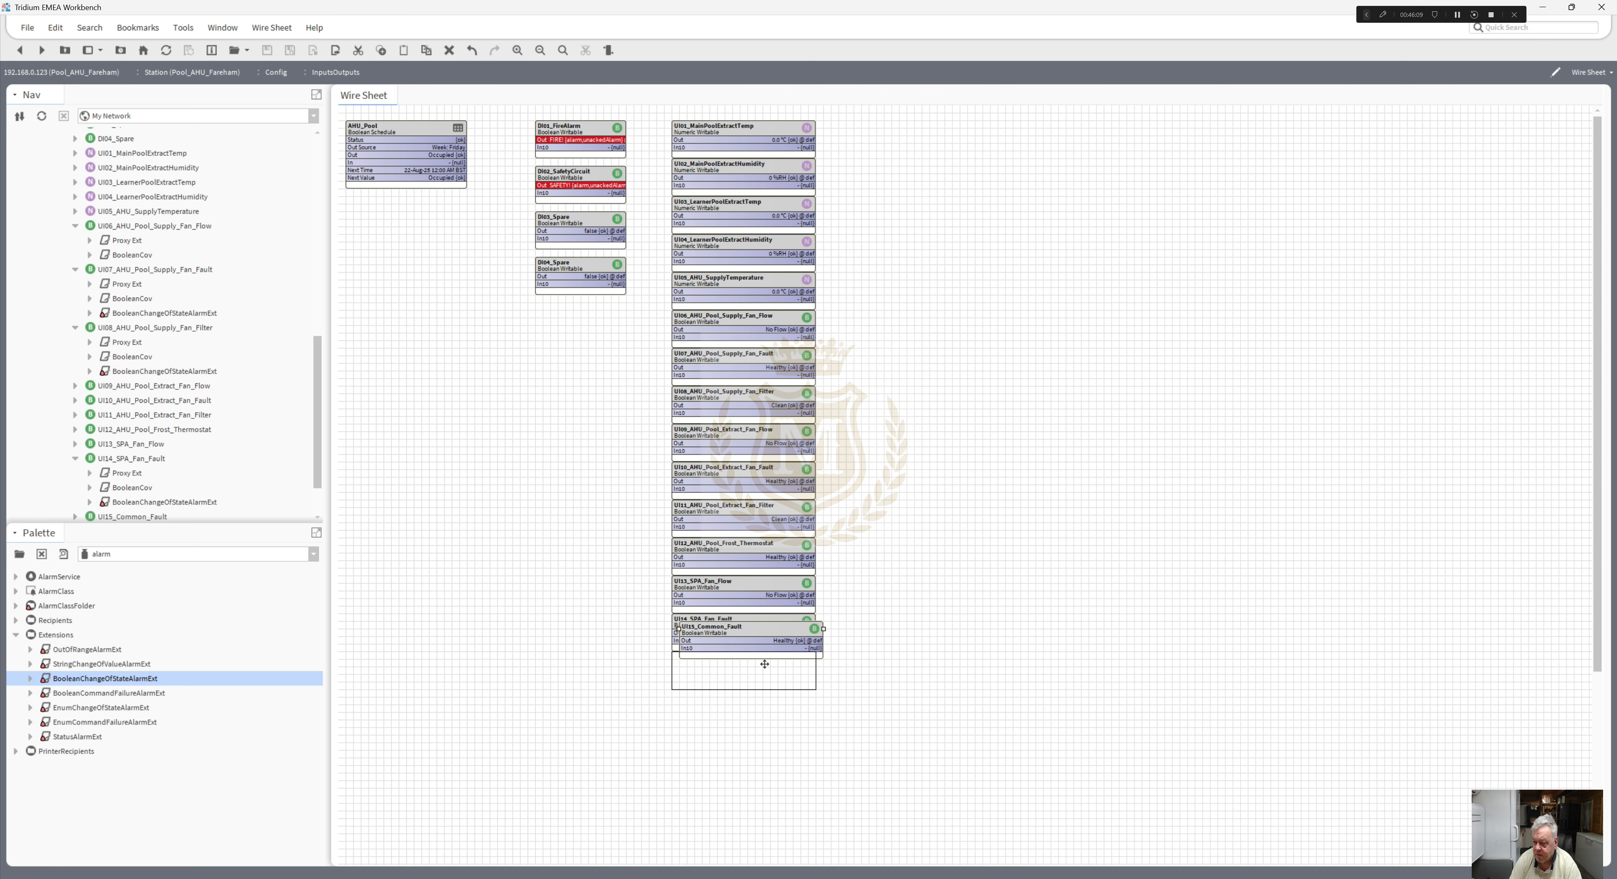
click(765, 667)
- Change UI15_Common_Fault's To Offnormal Text to "FAULT!" and To Normal Text to "Healthy", save, and return to the InputsOutputs wire sheet
double_click(765, 667)
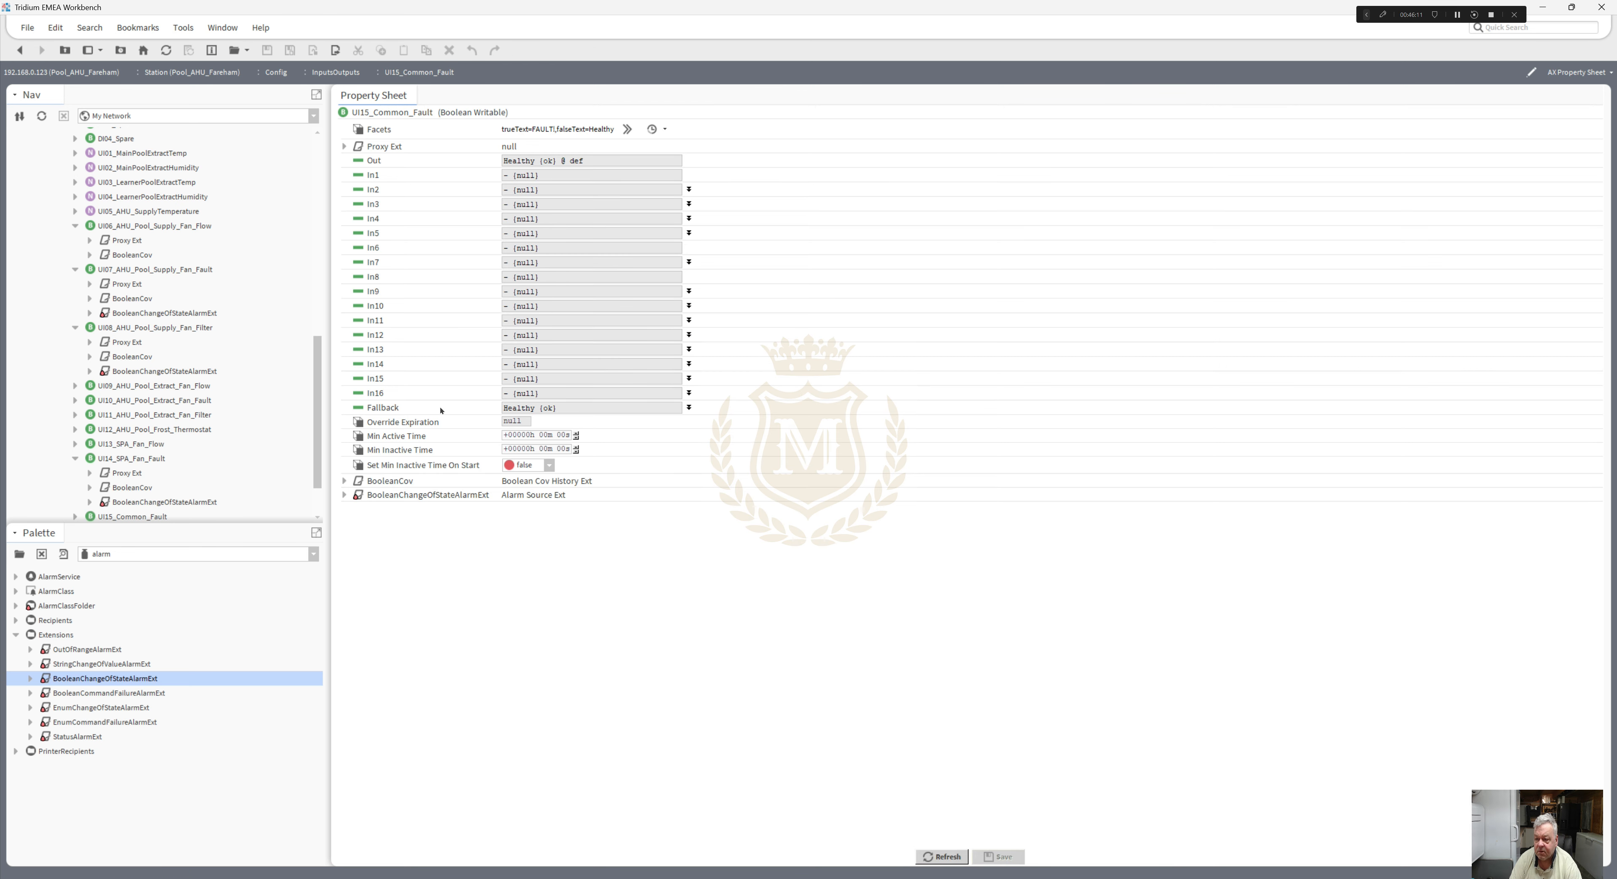
click(345, 495)
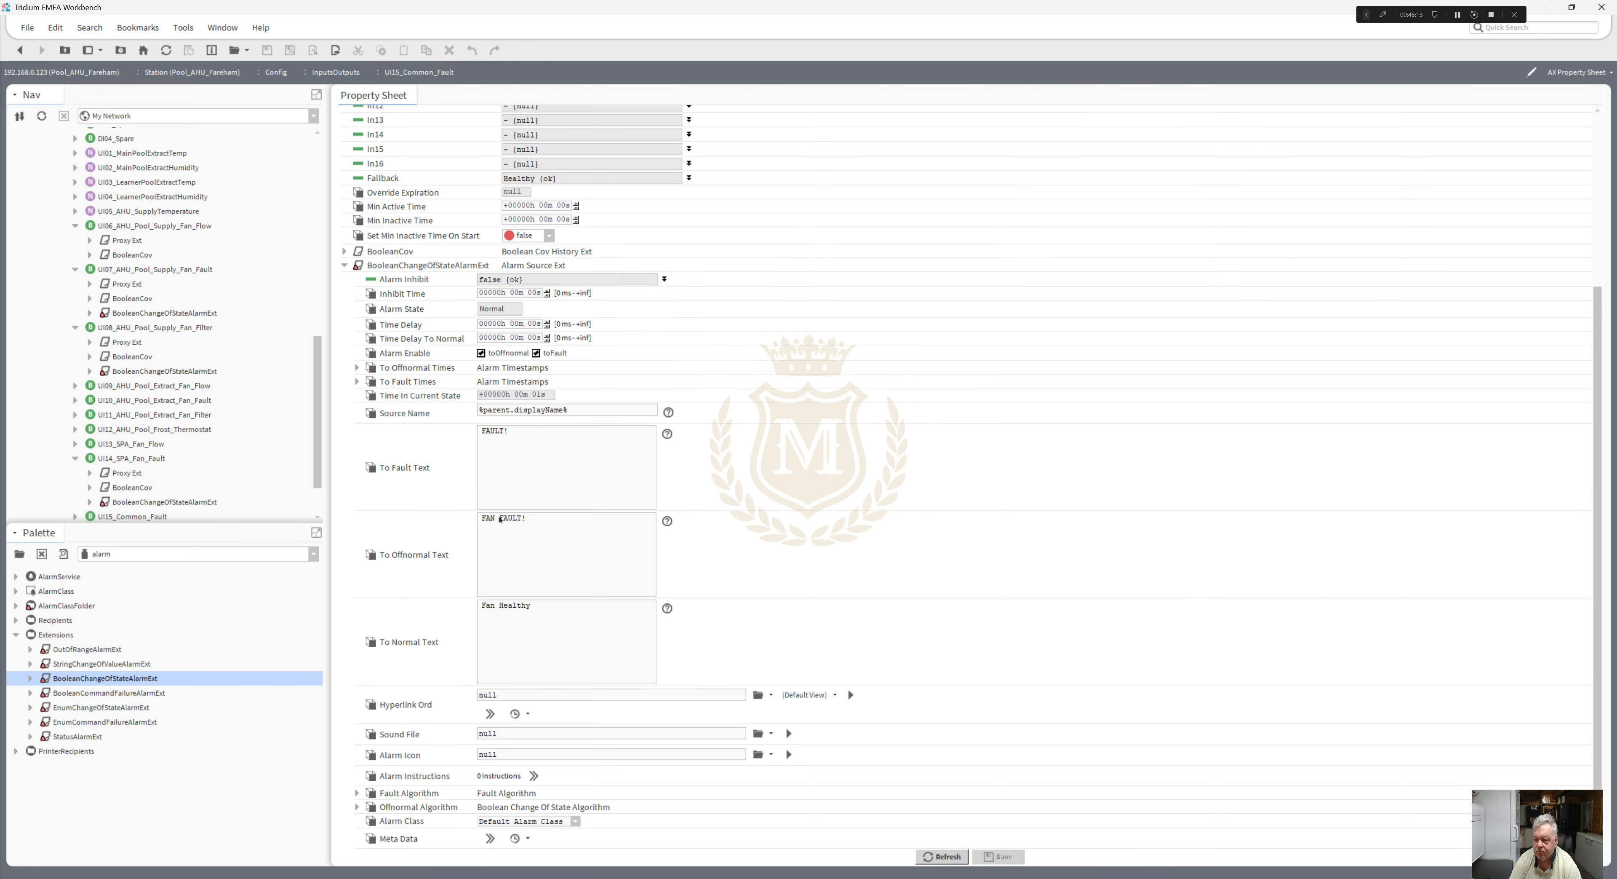
drag(500, 516, 411, 520)
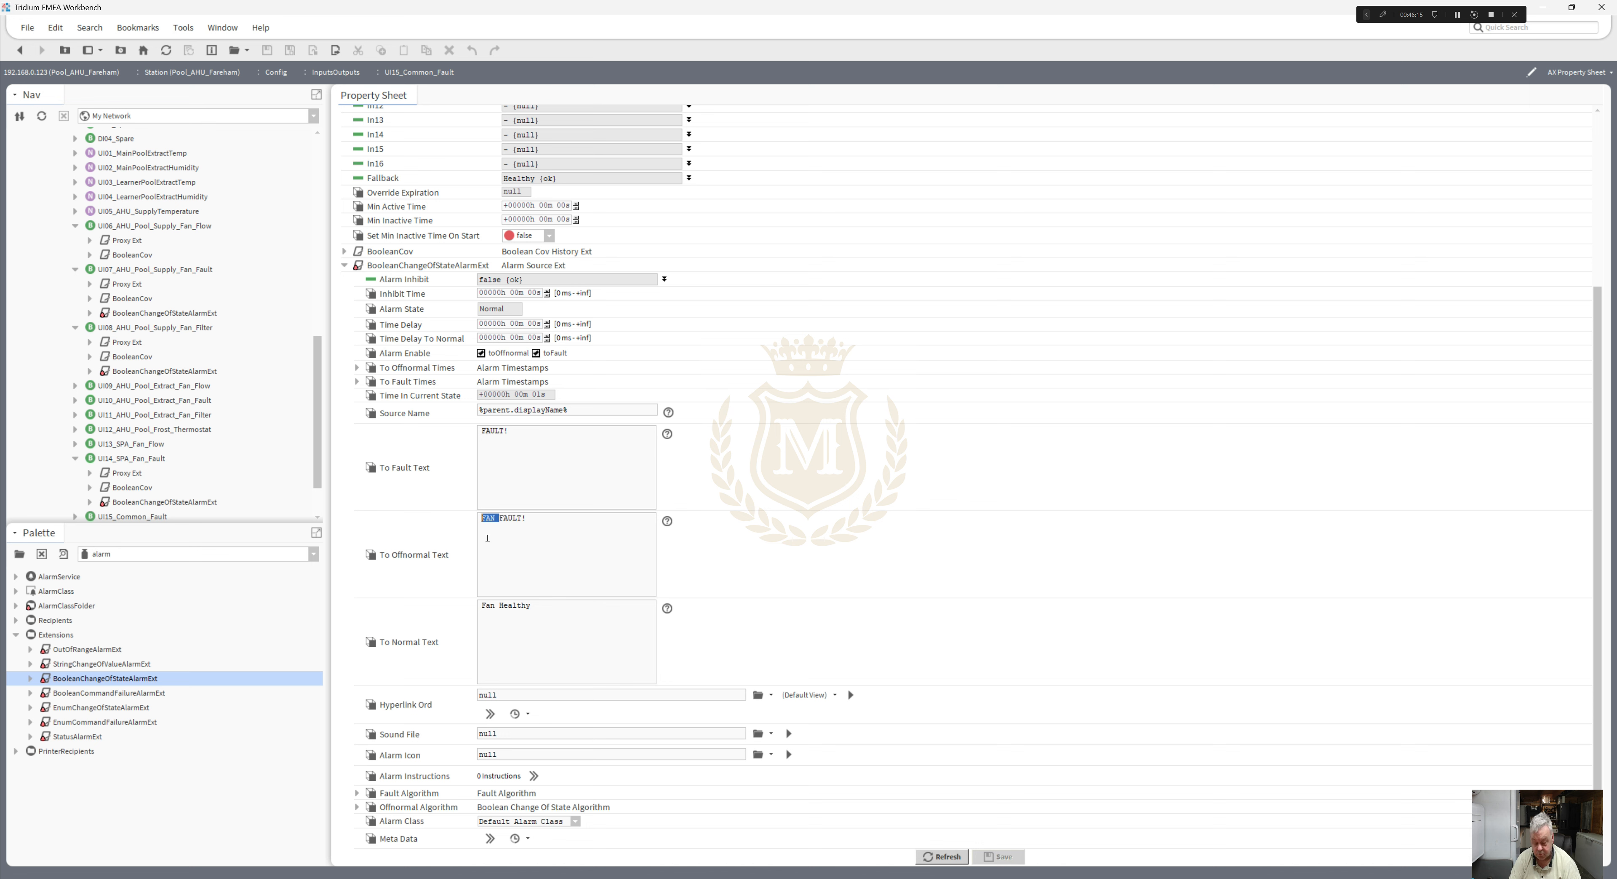
key(BackSpace)
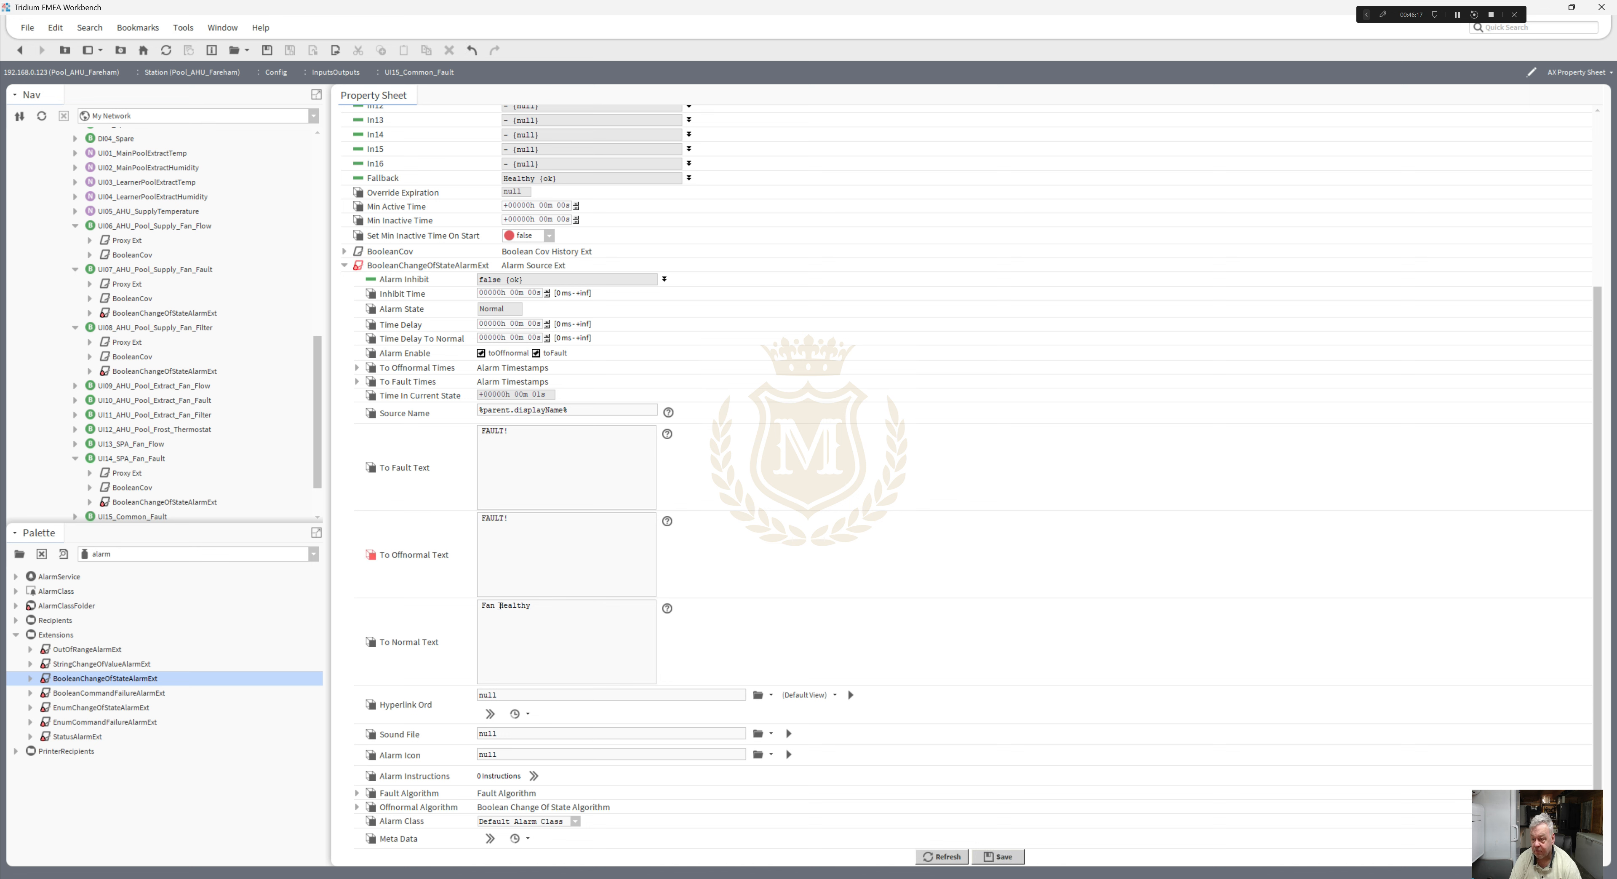
drag(501, 605, 479, 606)
key(BackSpace)
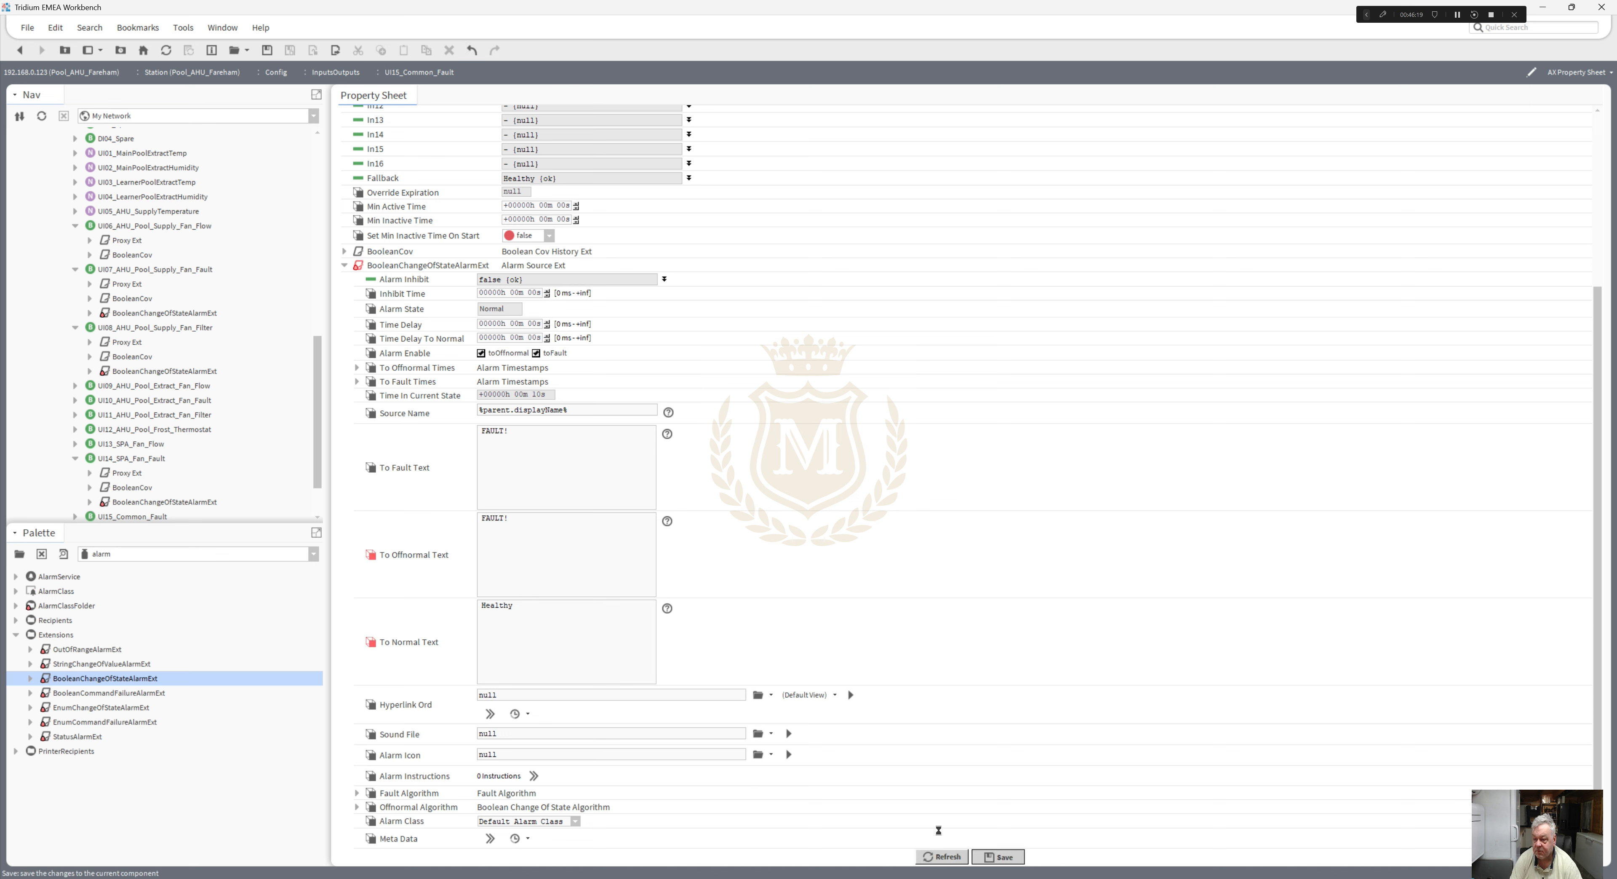
click(15, 49)
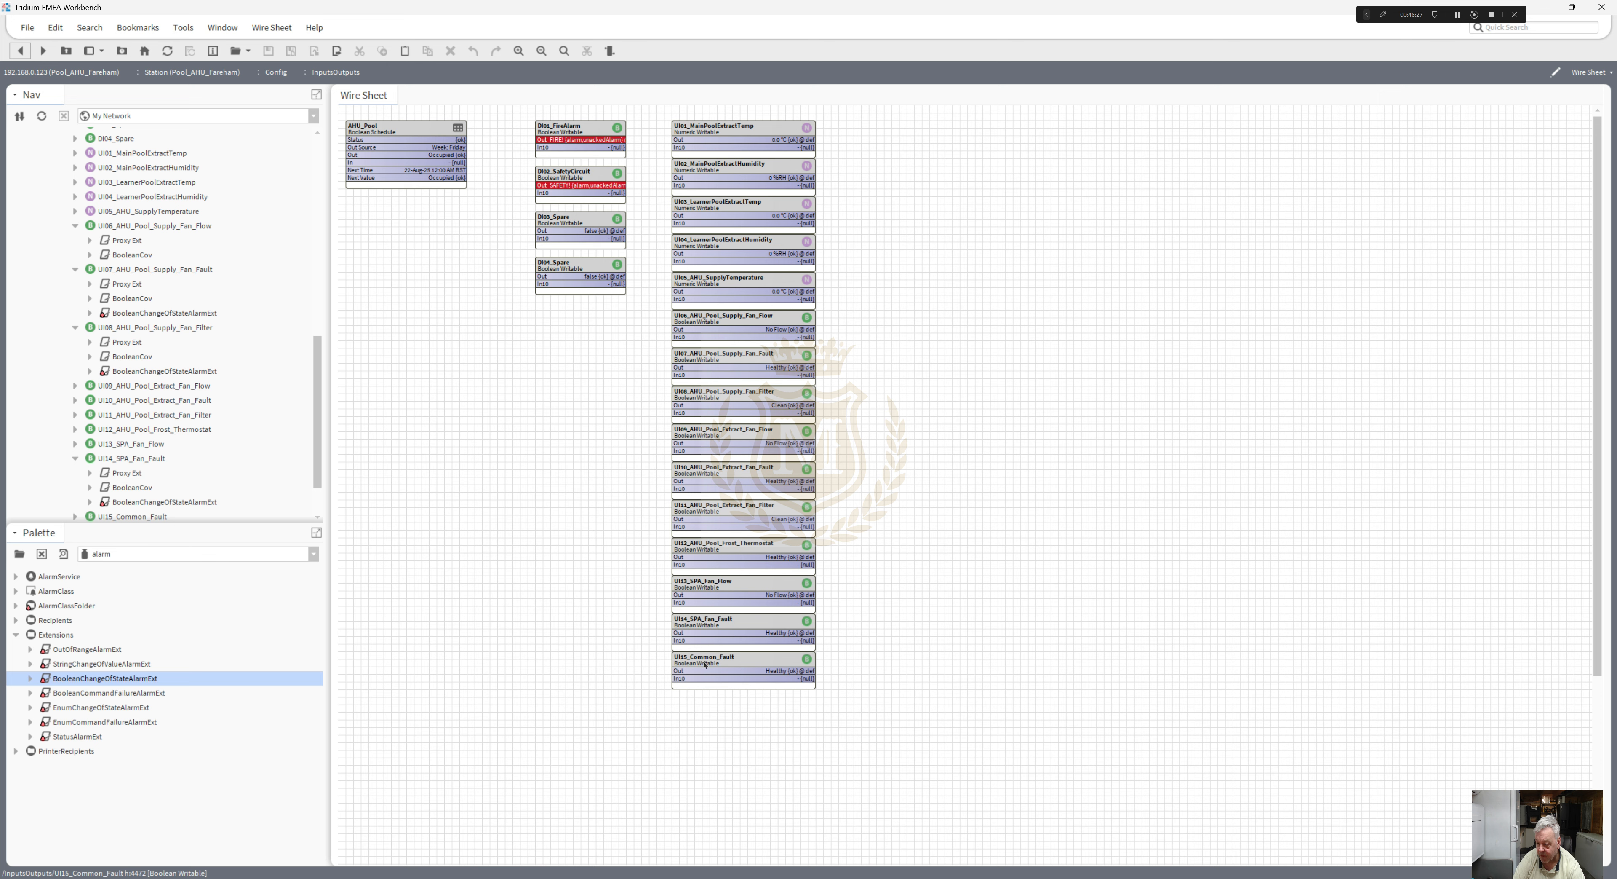
- Add a new BooleanWritable point named UI16_Spare below the UI15_Common_Fault block
right_click(702, 692)
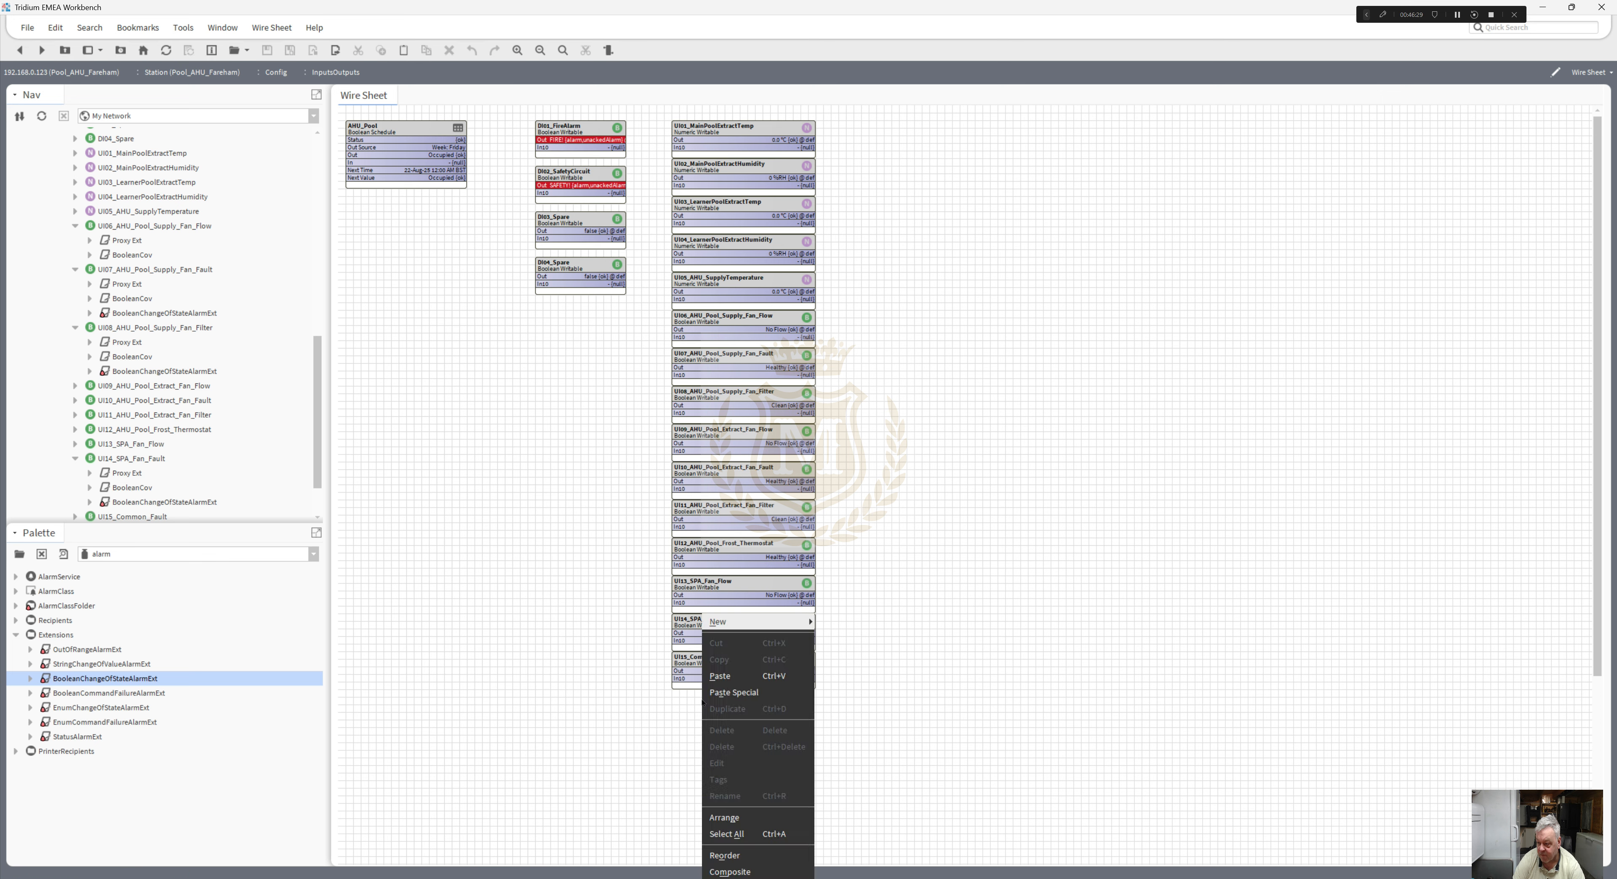
mouse_move(754, 628)
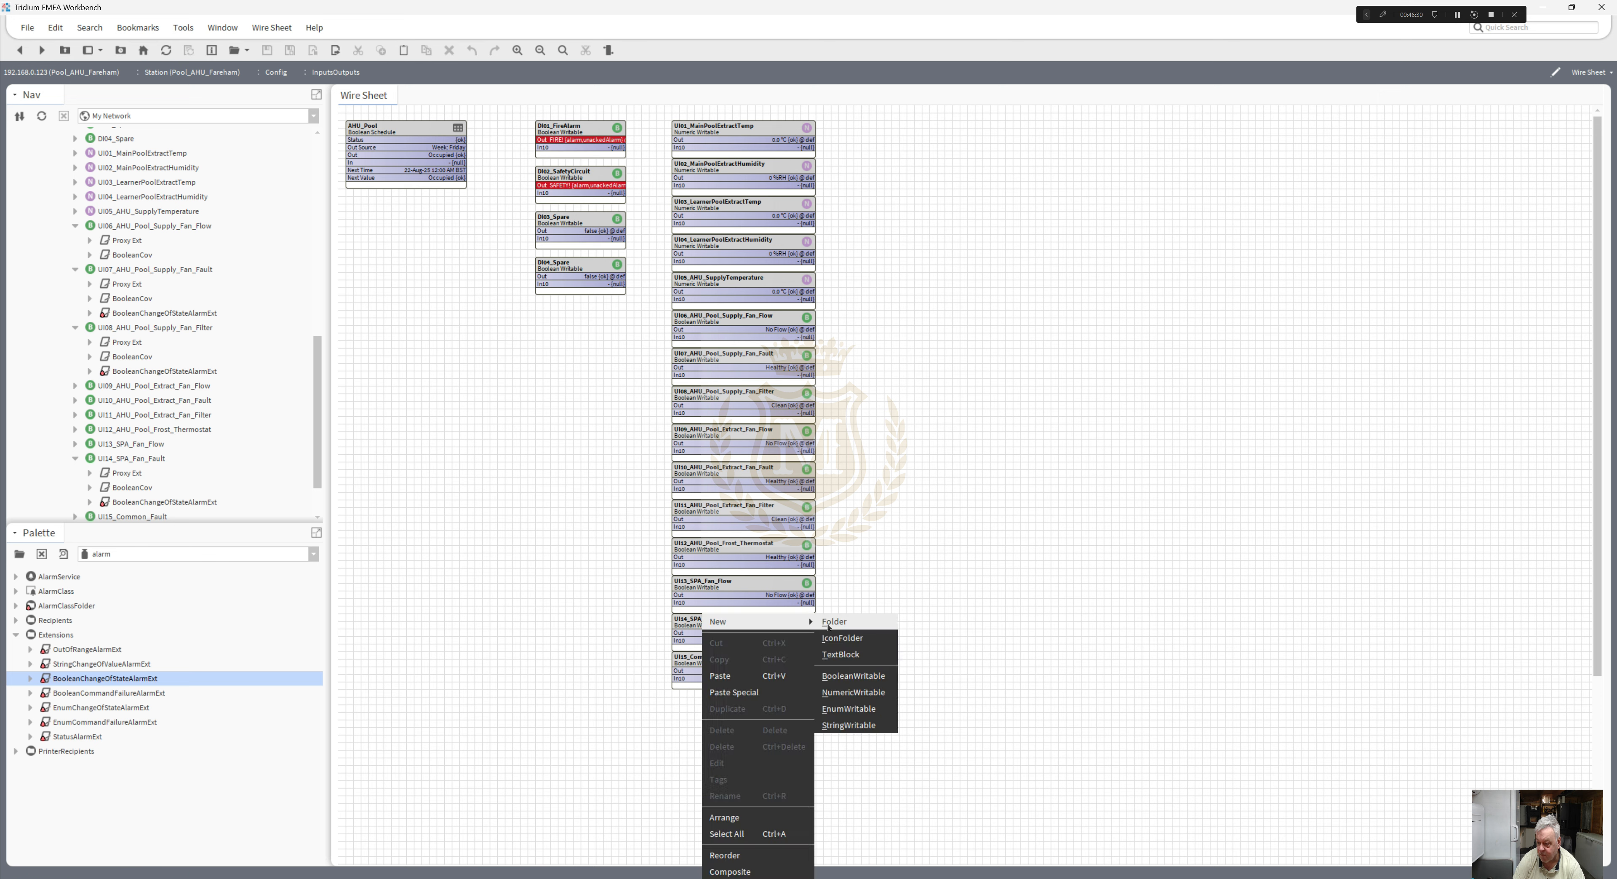
click(850, 680)
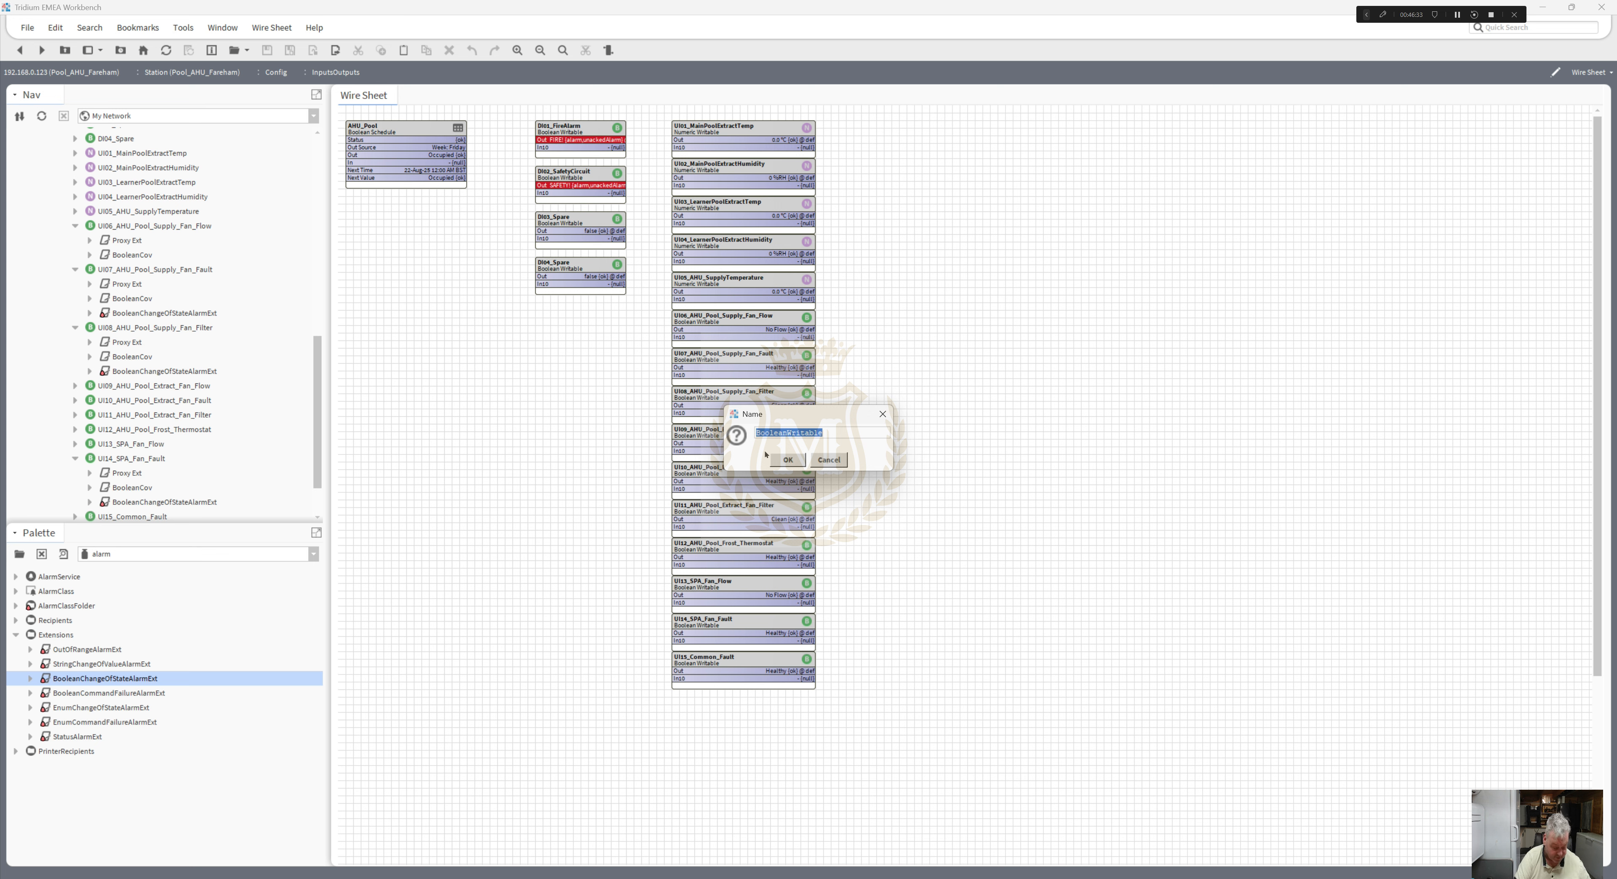
text(UI16)
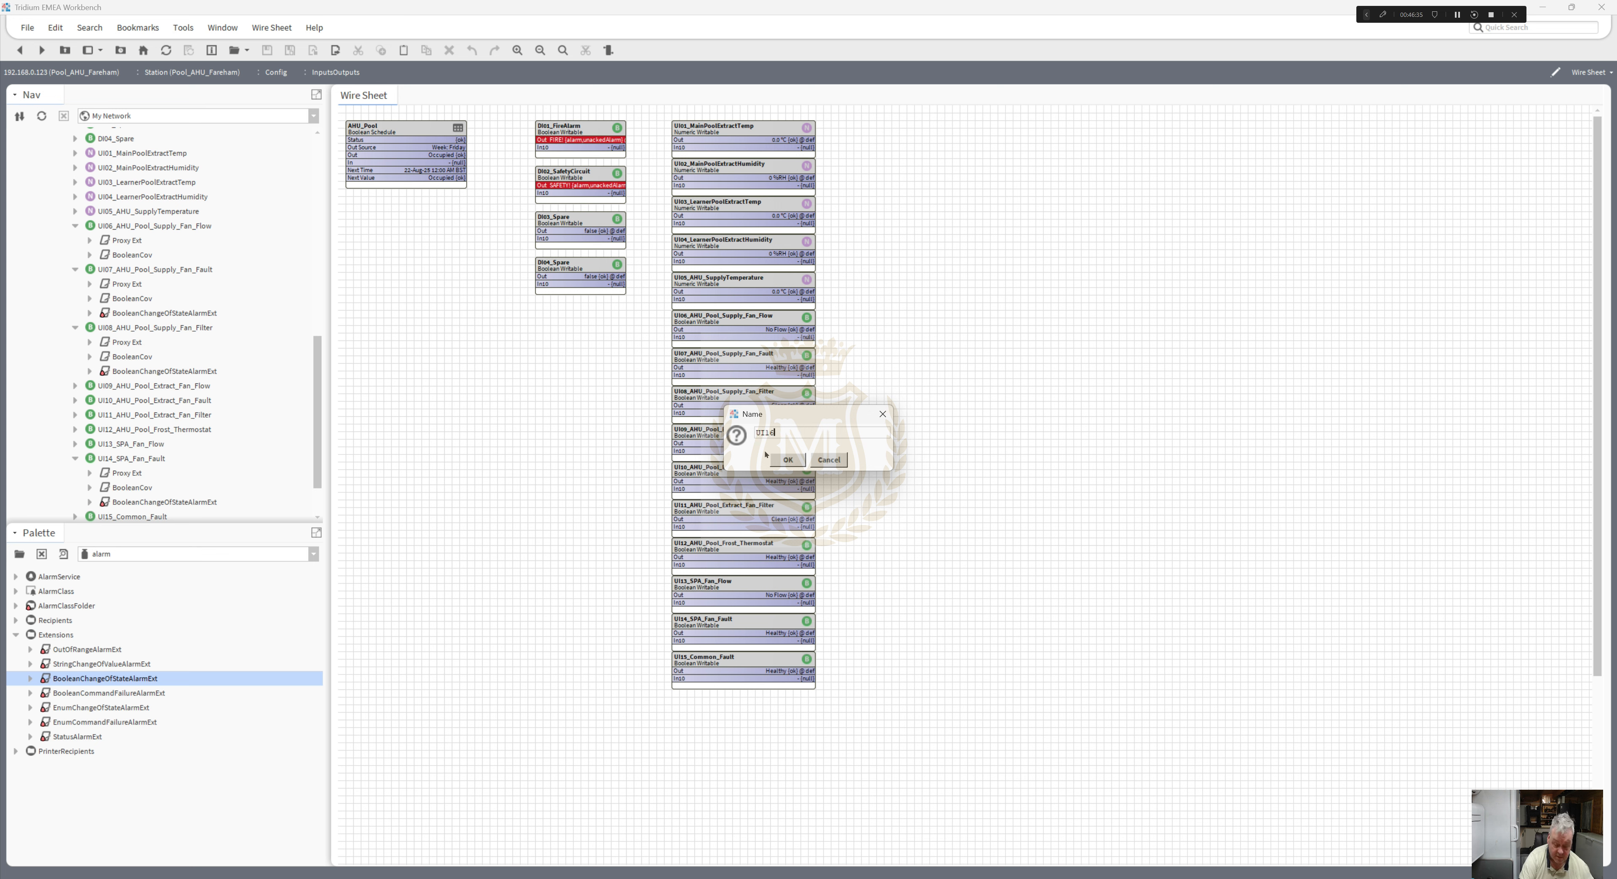
text(_Spo)
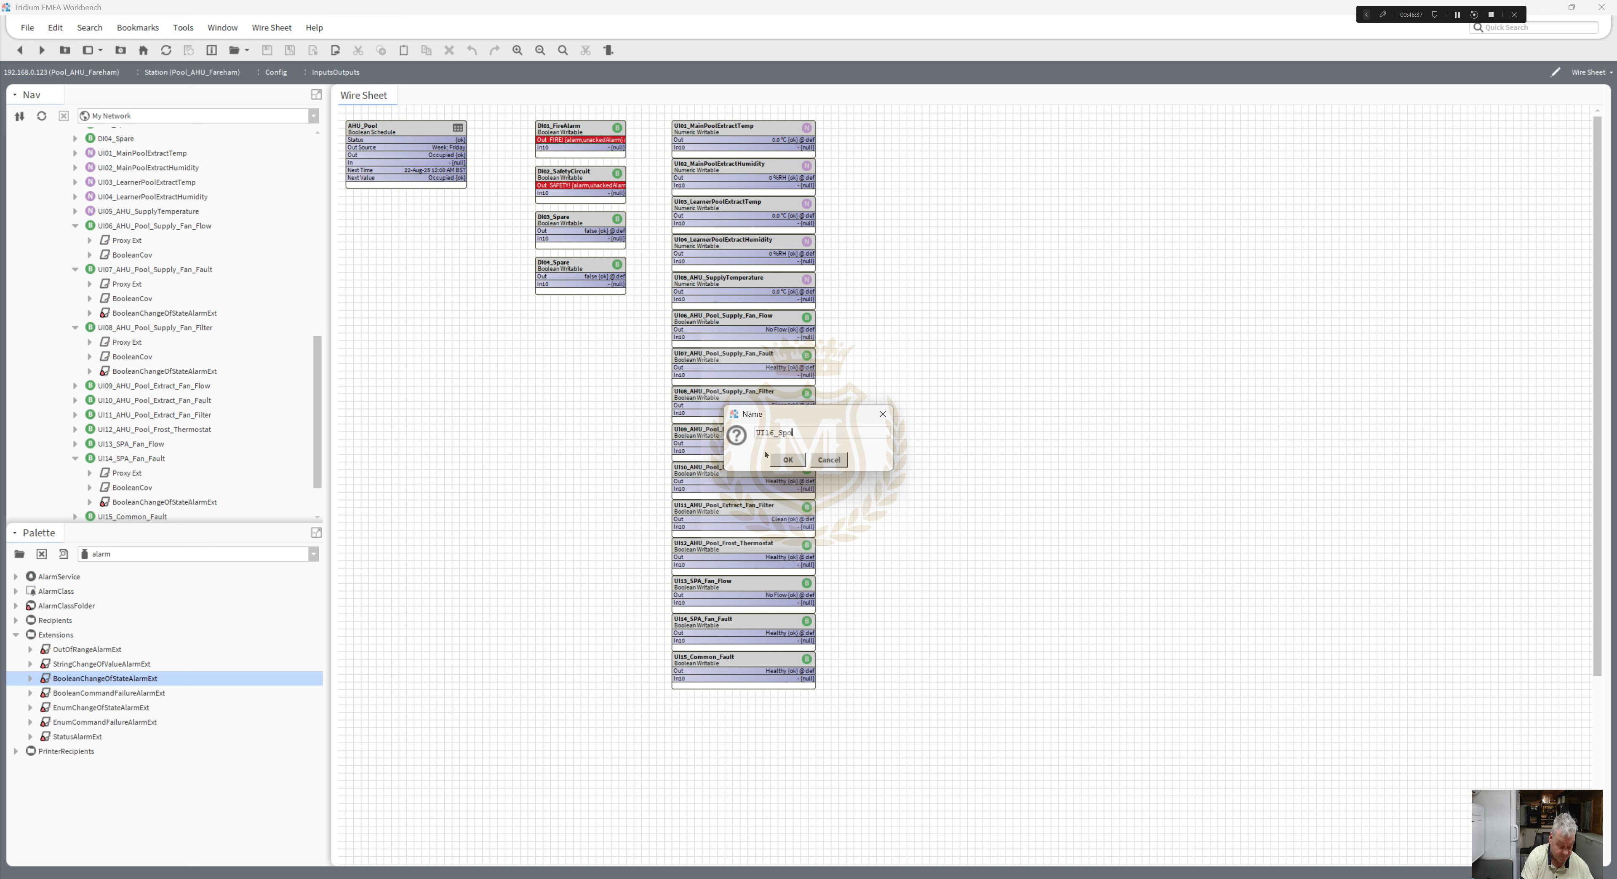
text(are)
key(BackSpace)
key(BackSpace)
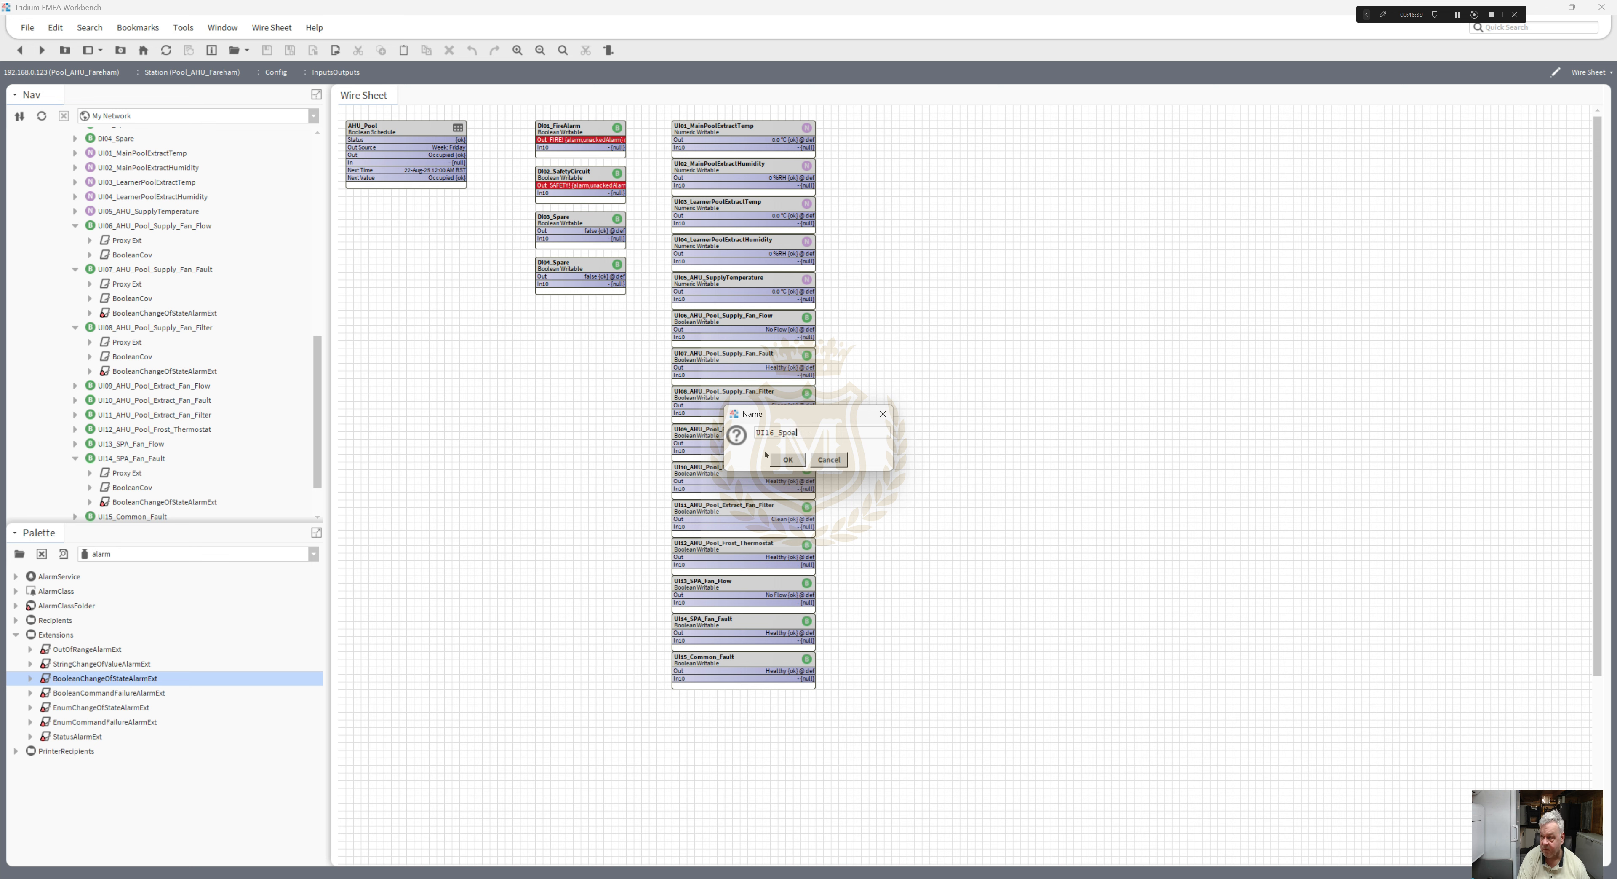
key(BackSpace)
text(are)
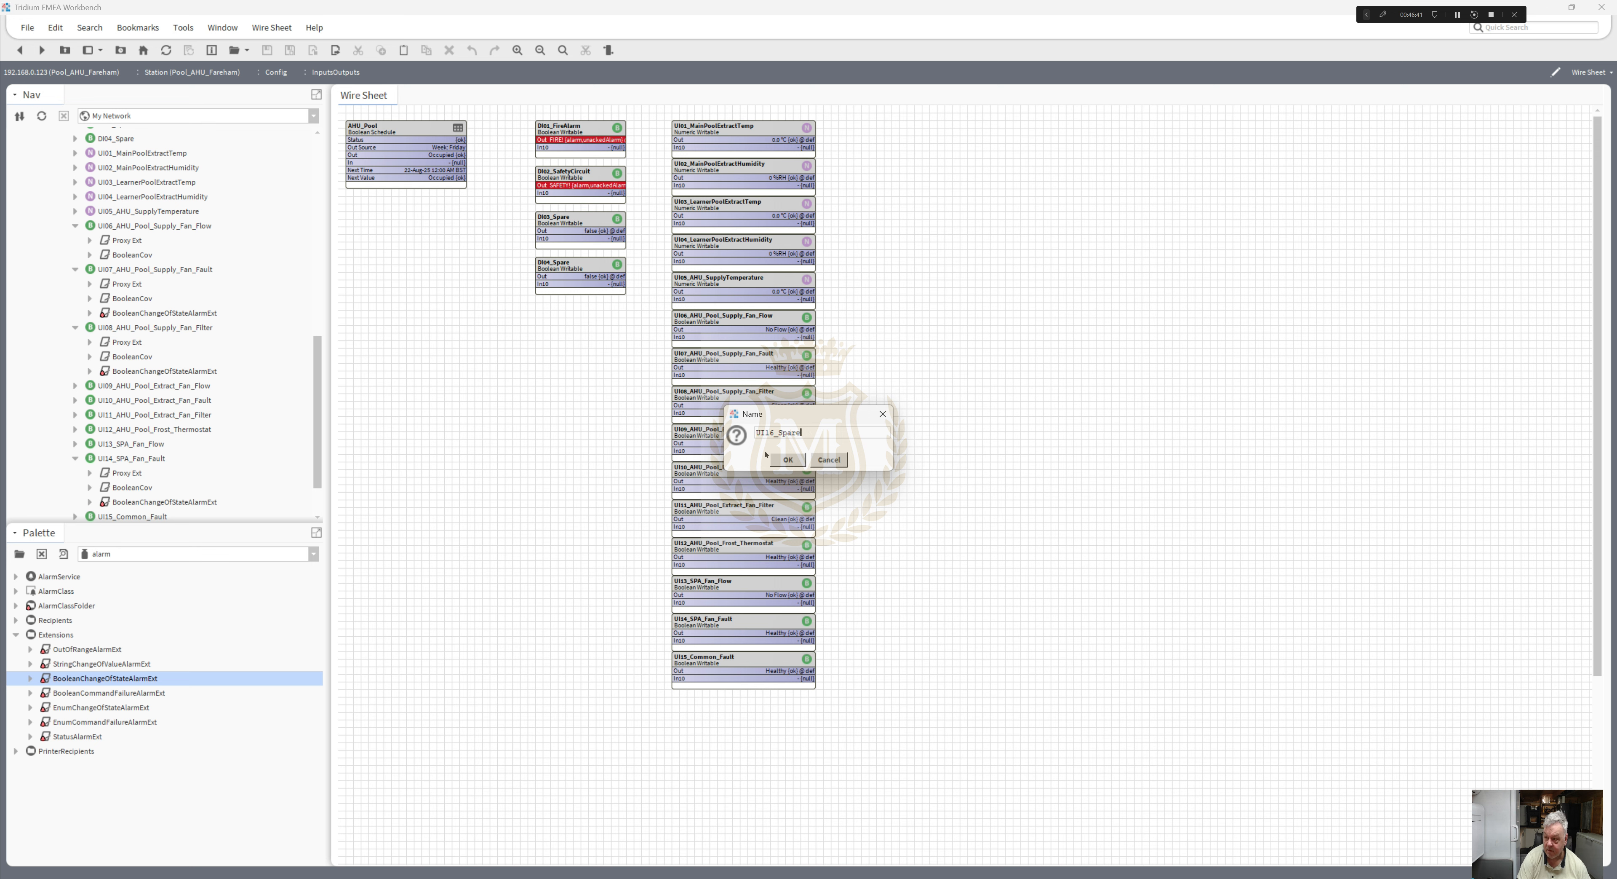
click(788, 460)
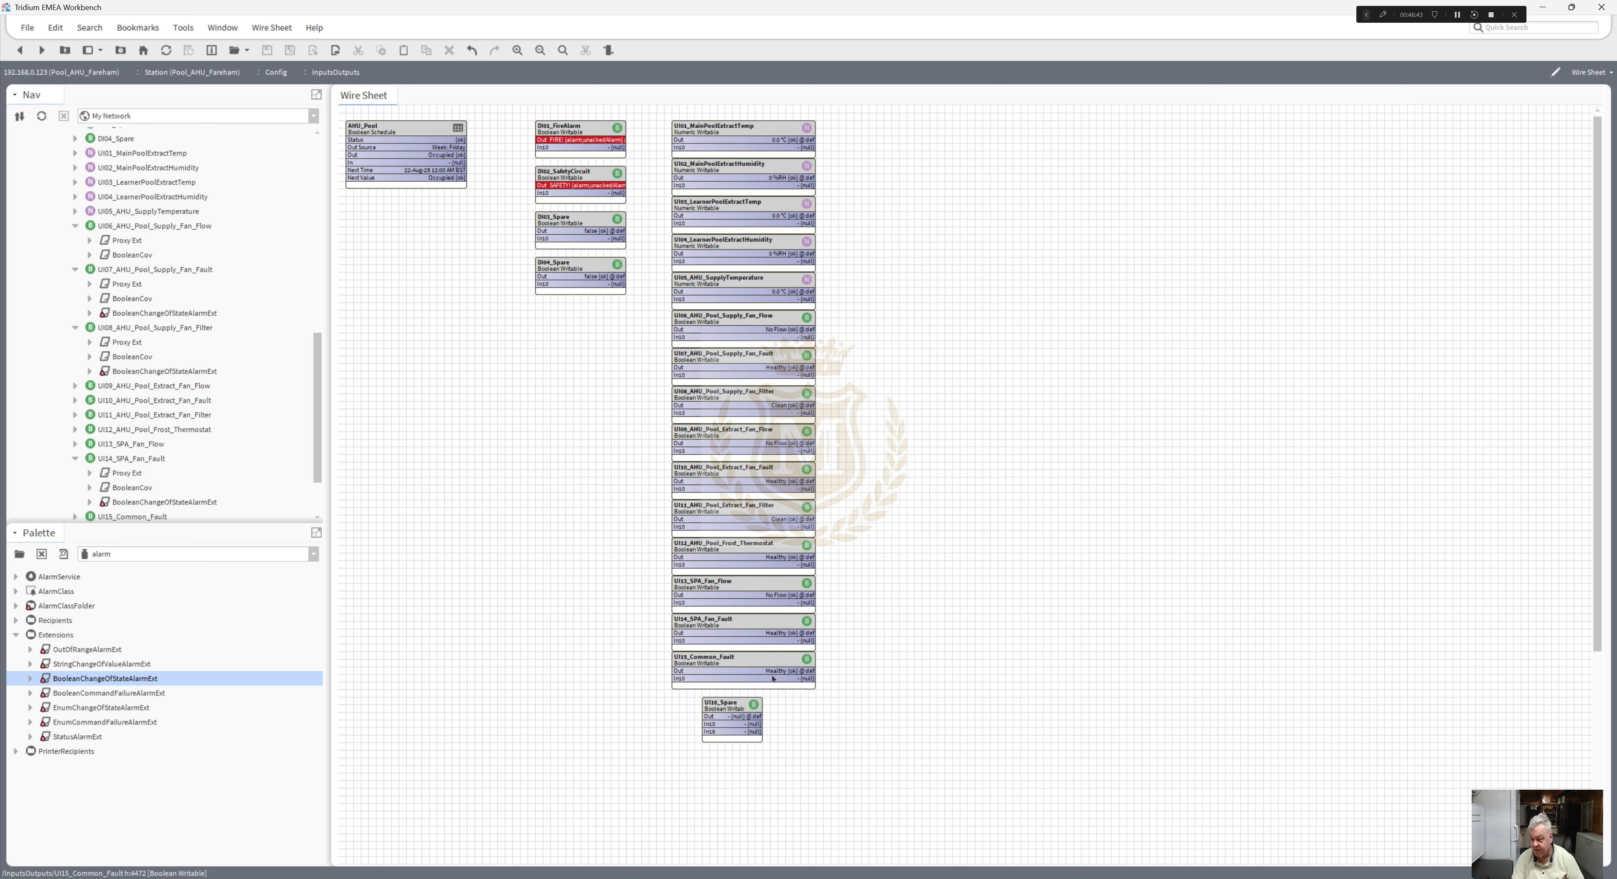
- Unpin the In16 slot from the UI16_Spare block
right_click(739, 710)
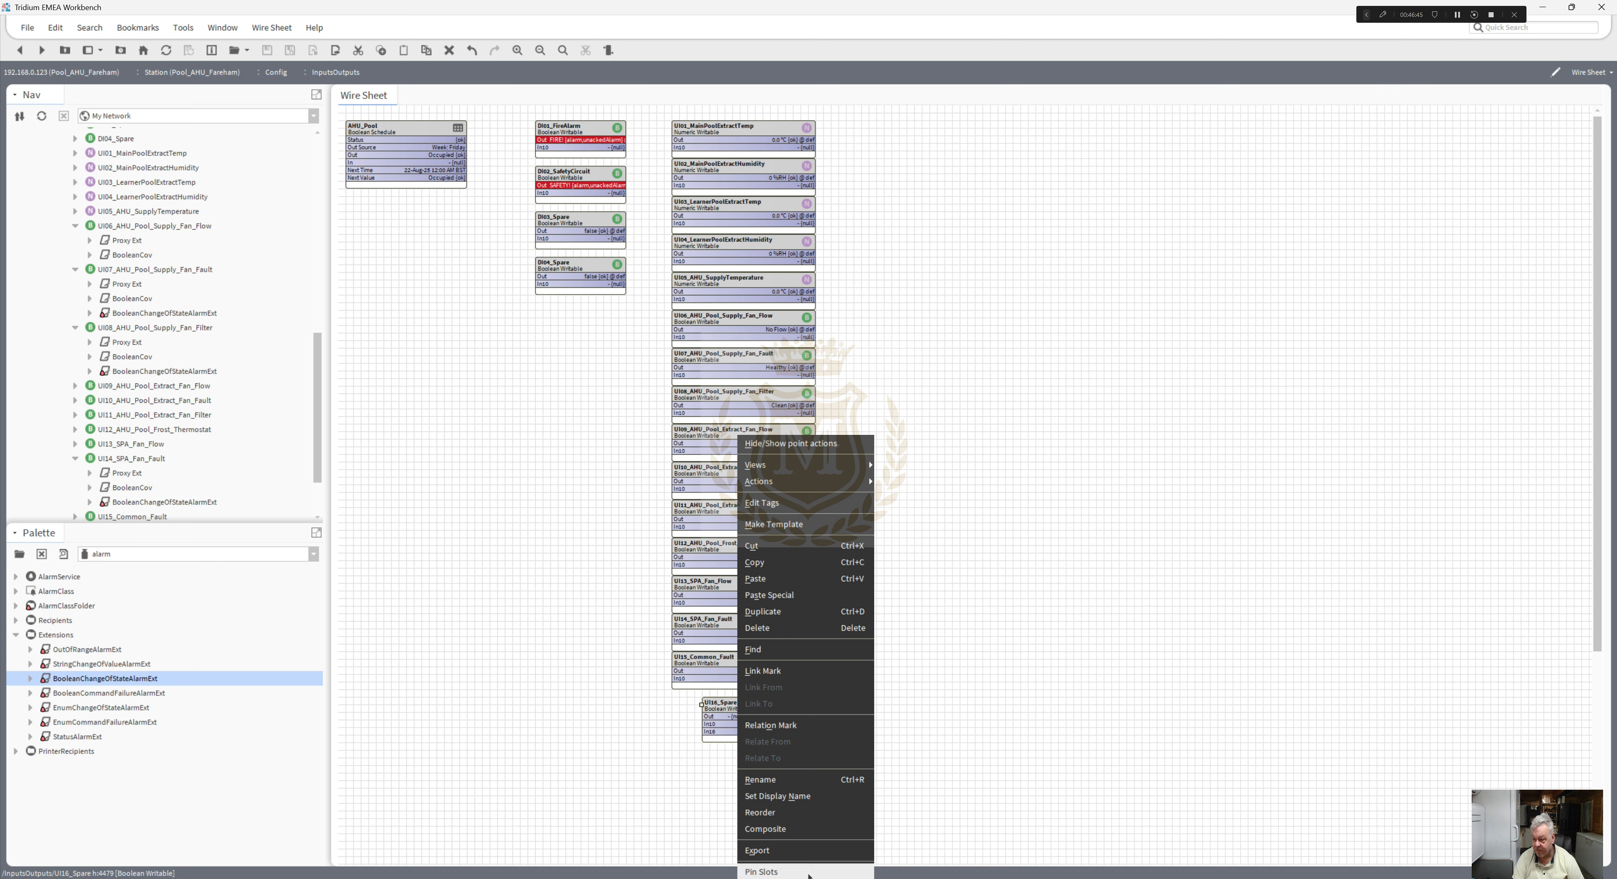
click(811, 871)
scroll(747, 471, down, 4)
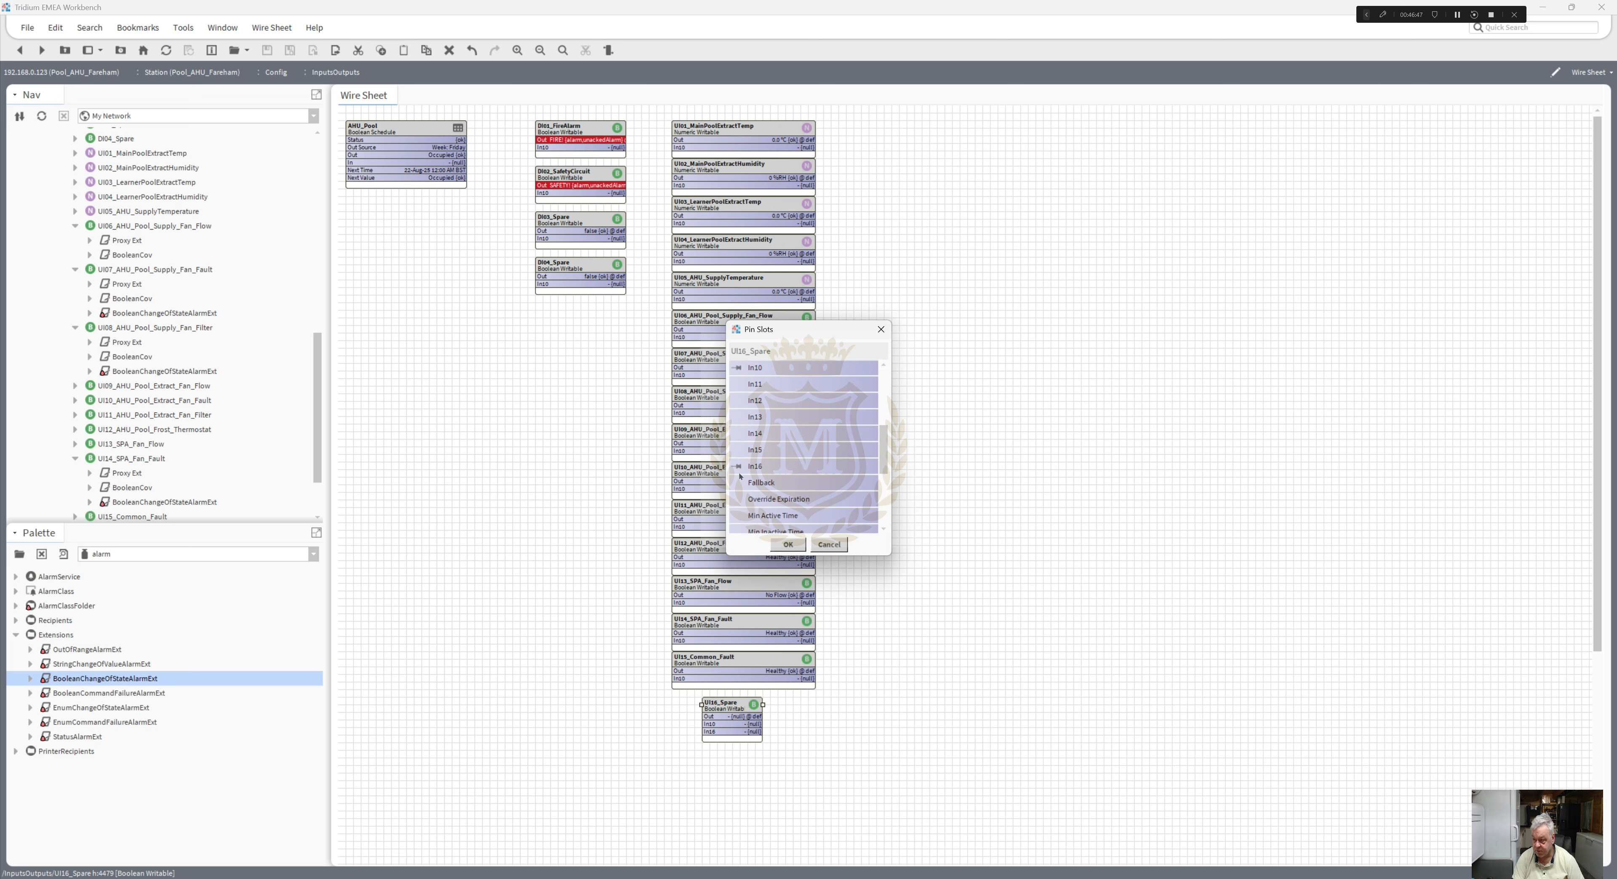
click(790, 544)
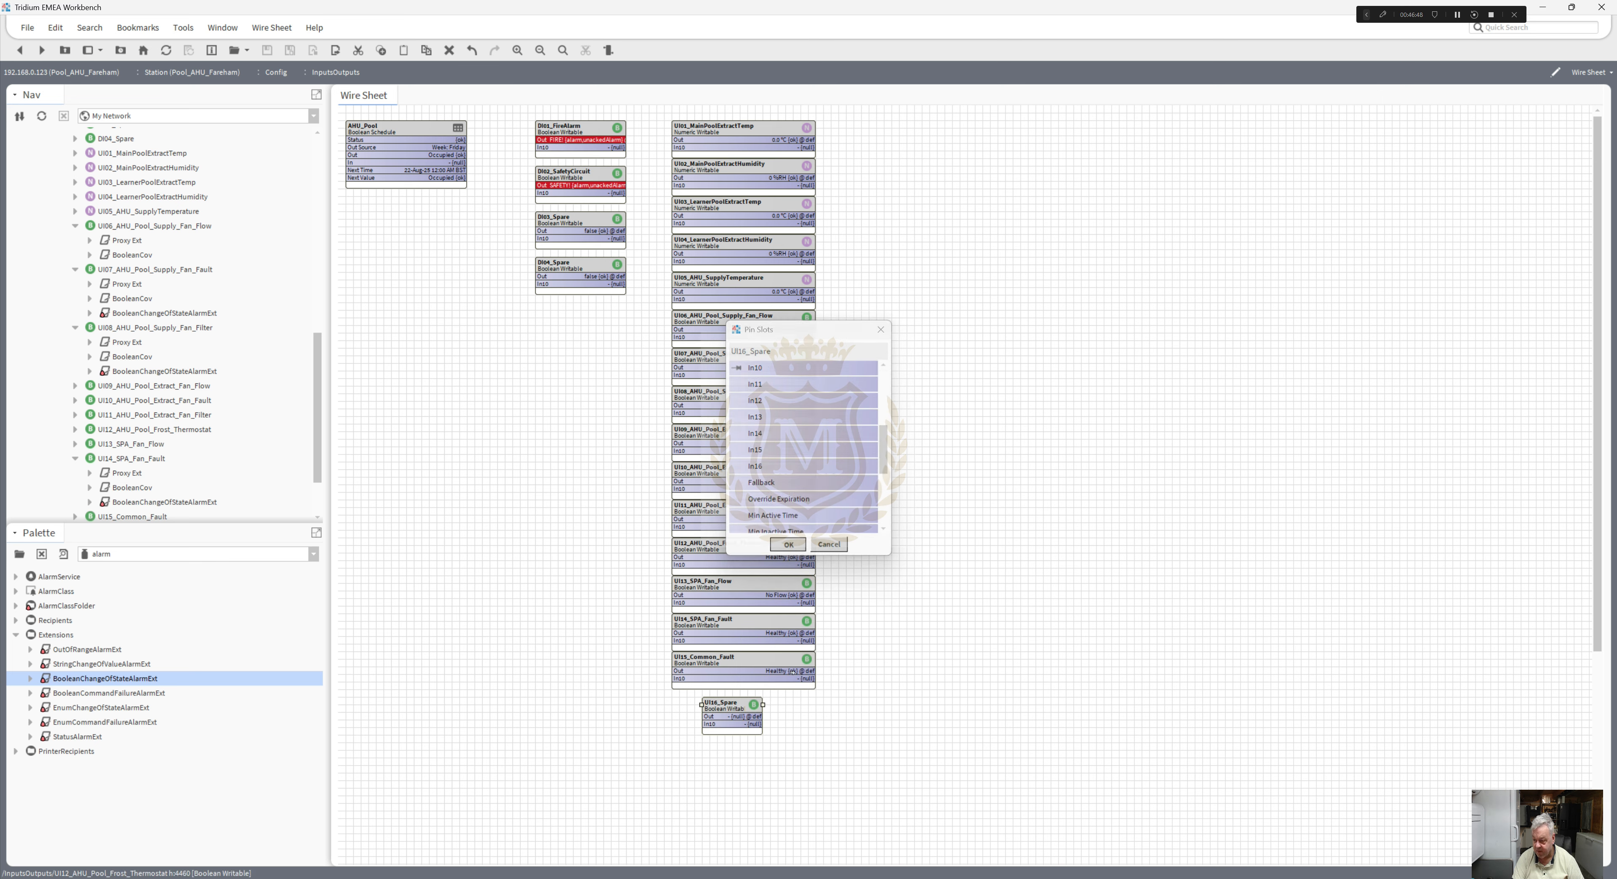
- Set UI16_Spare to false and place its block directly below UI15_Common_Fault, widened to match the column
right_click(740, 713)
mouse_move(817, 481)
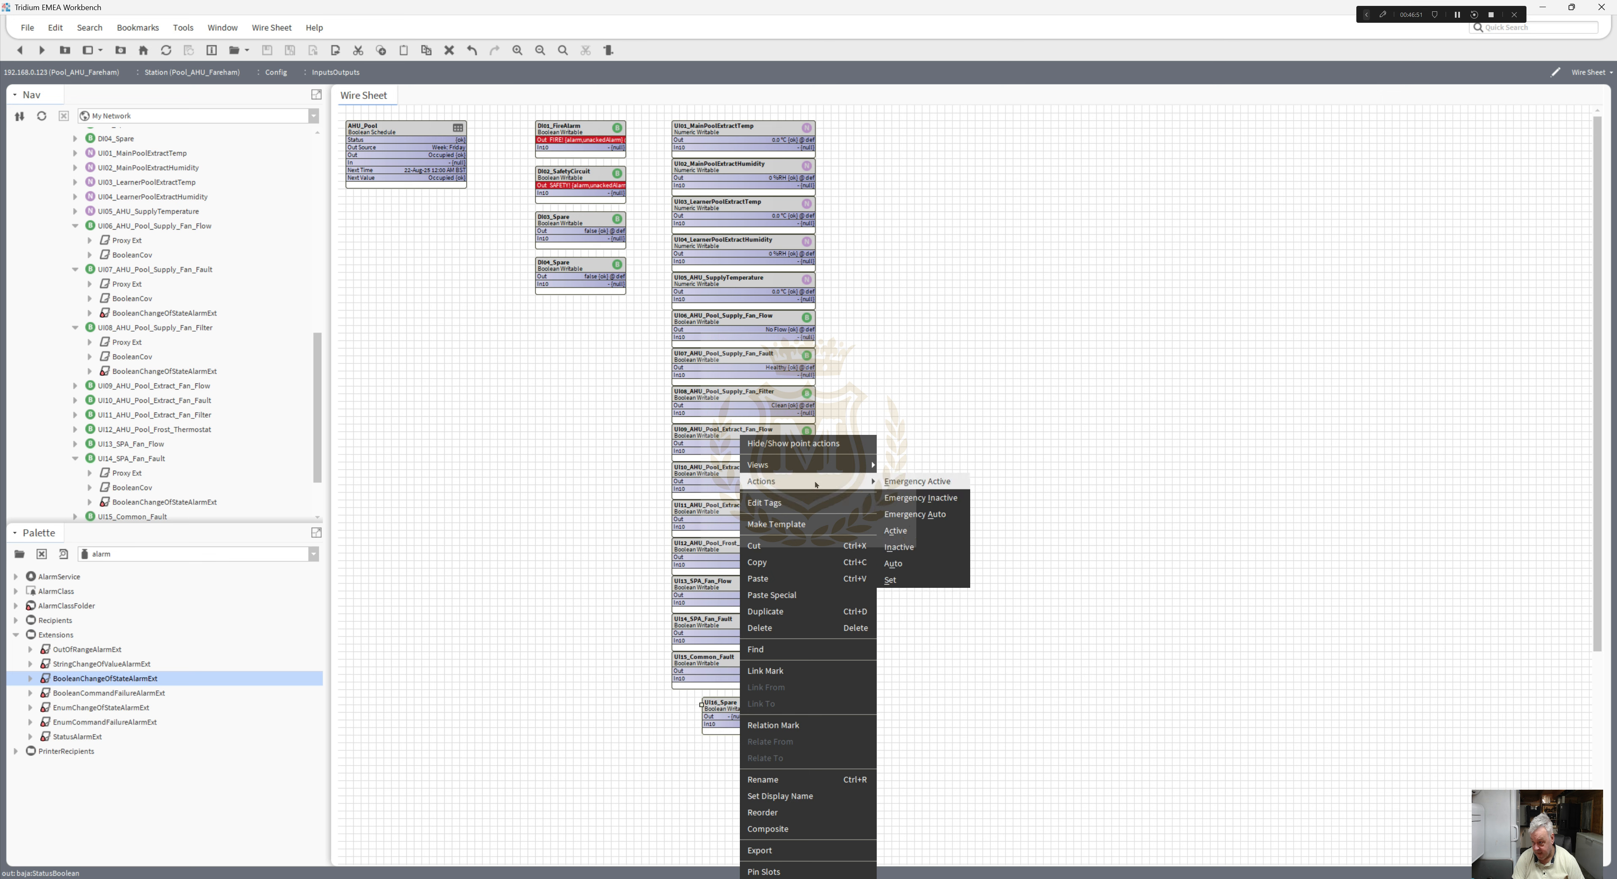
click(892, 579)
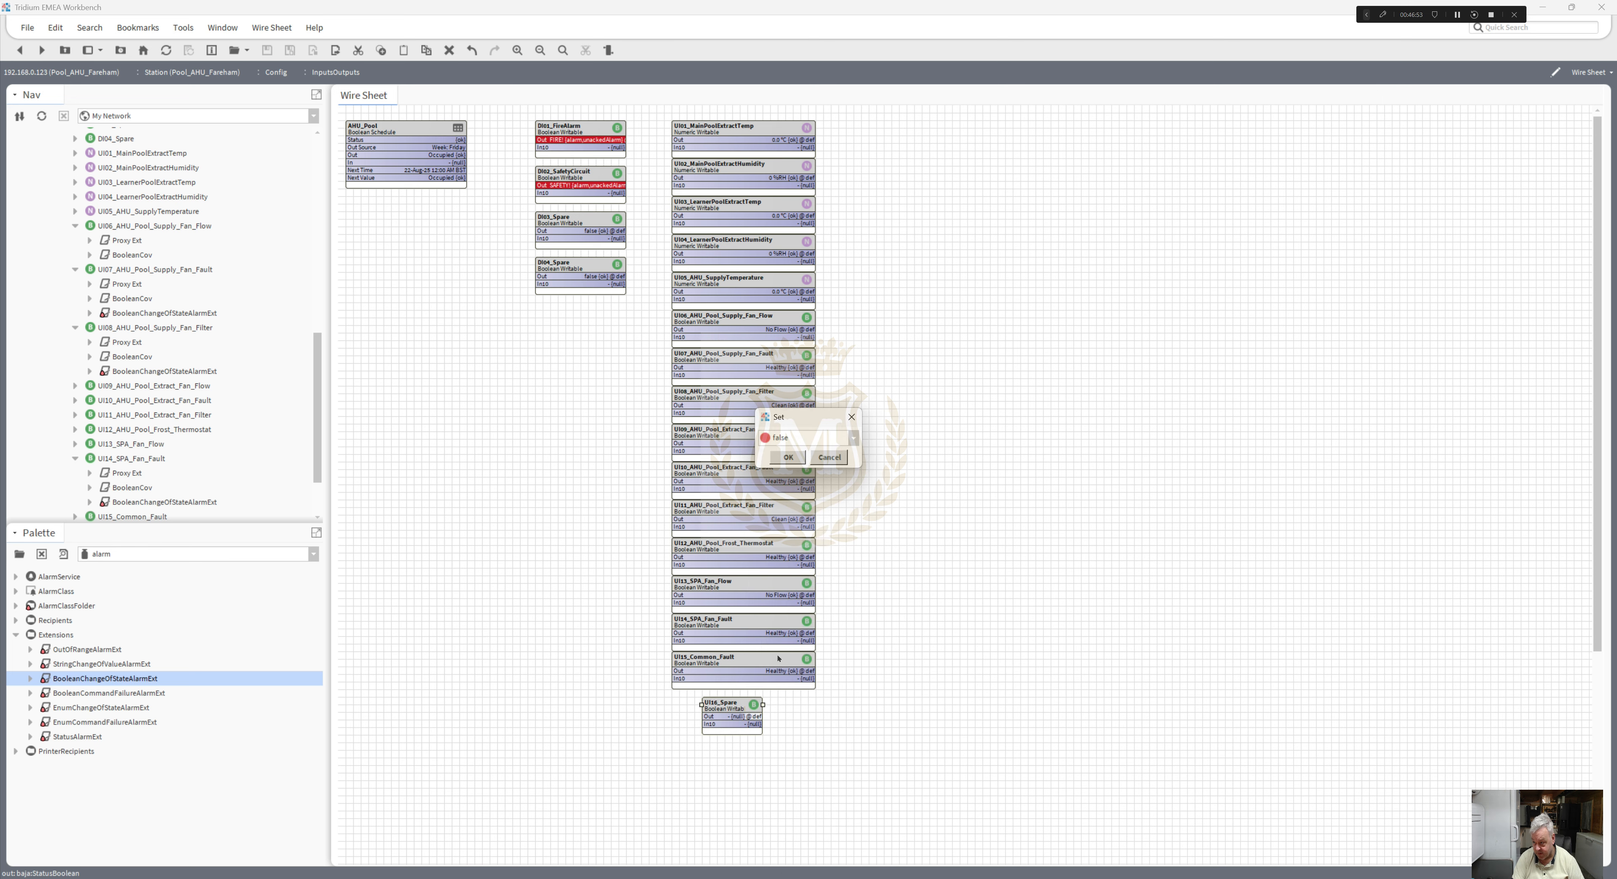
click(788, 457)
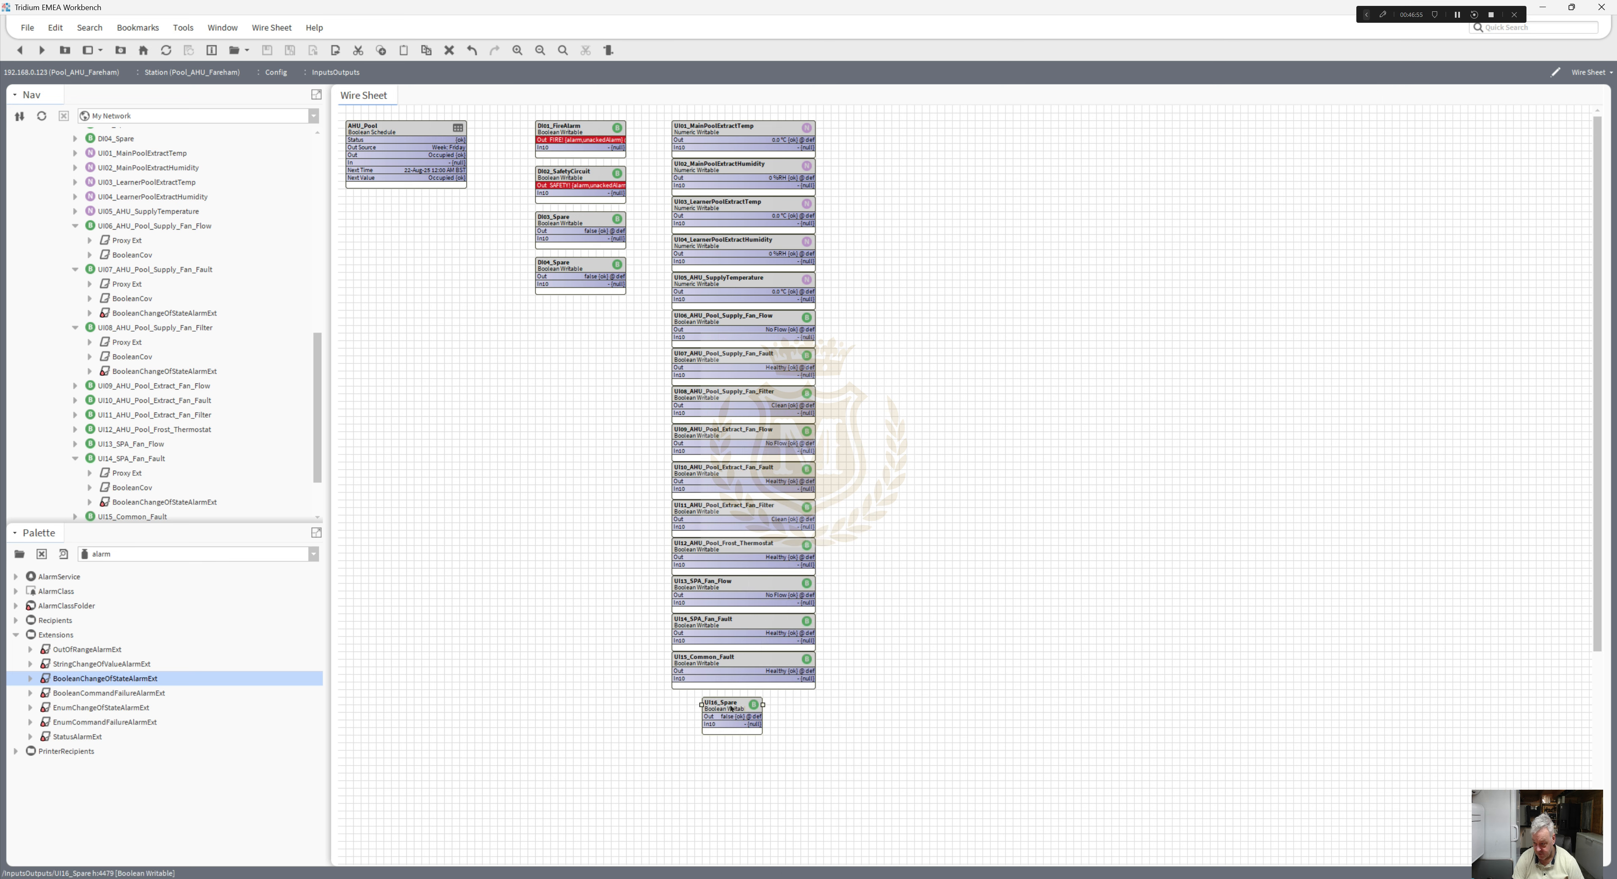
drag(731, 707, 816, 697)
click(887, 702)
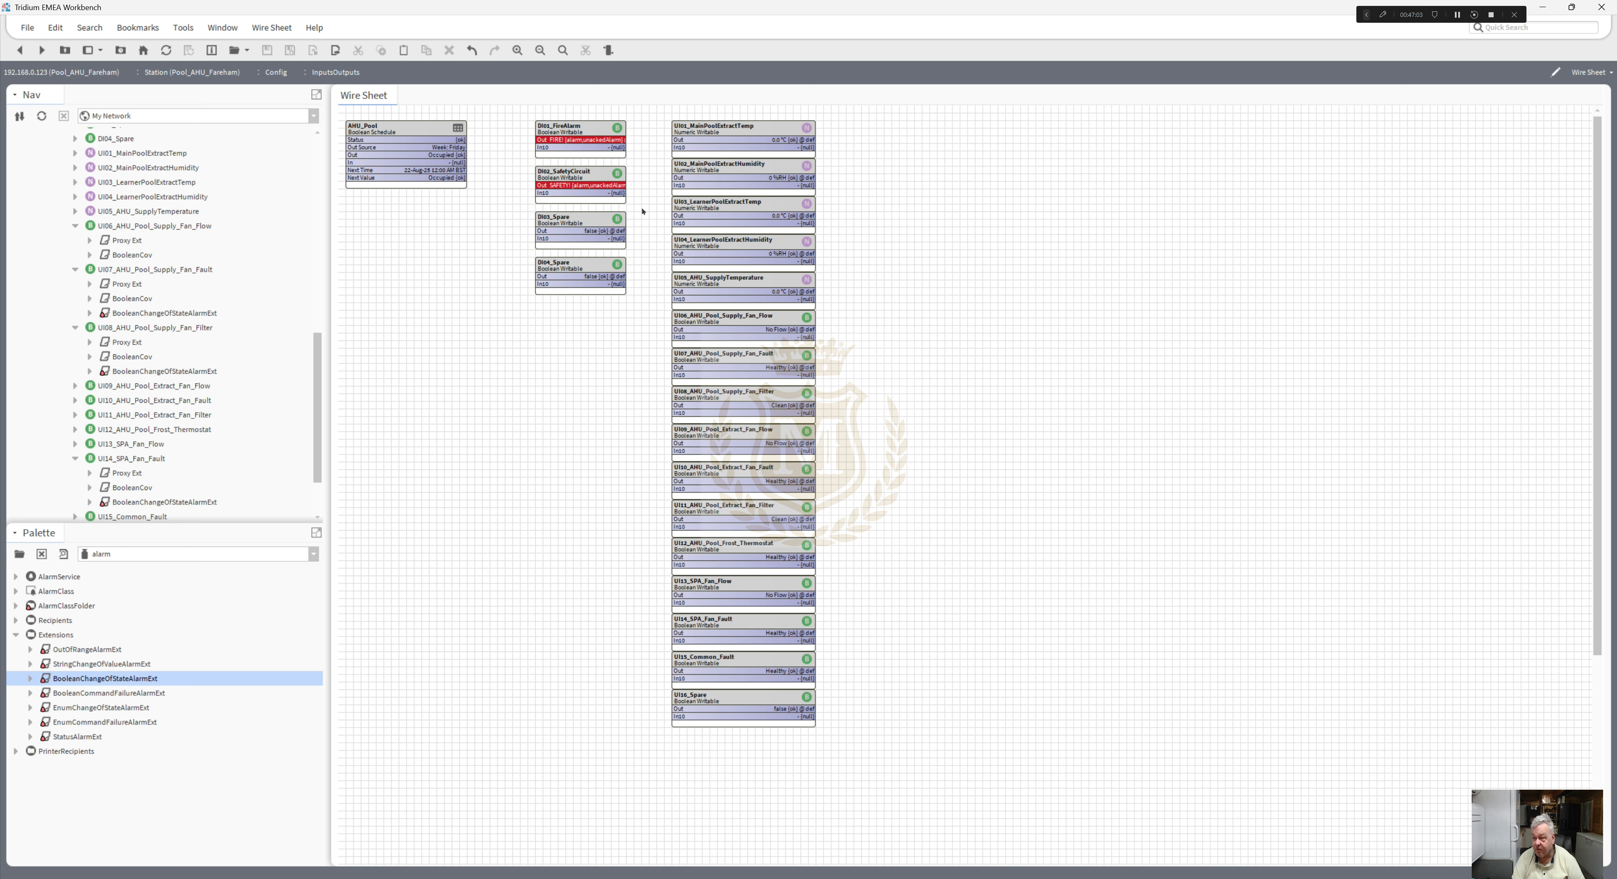
- Open the point manager of the IsmaIoDevice under the station's drivers and check its universal inputs against the InputsOutputs wire sheet
click(714, 321)
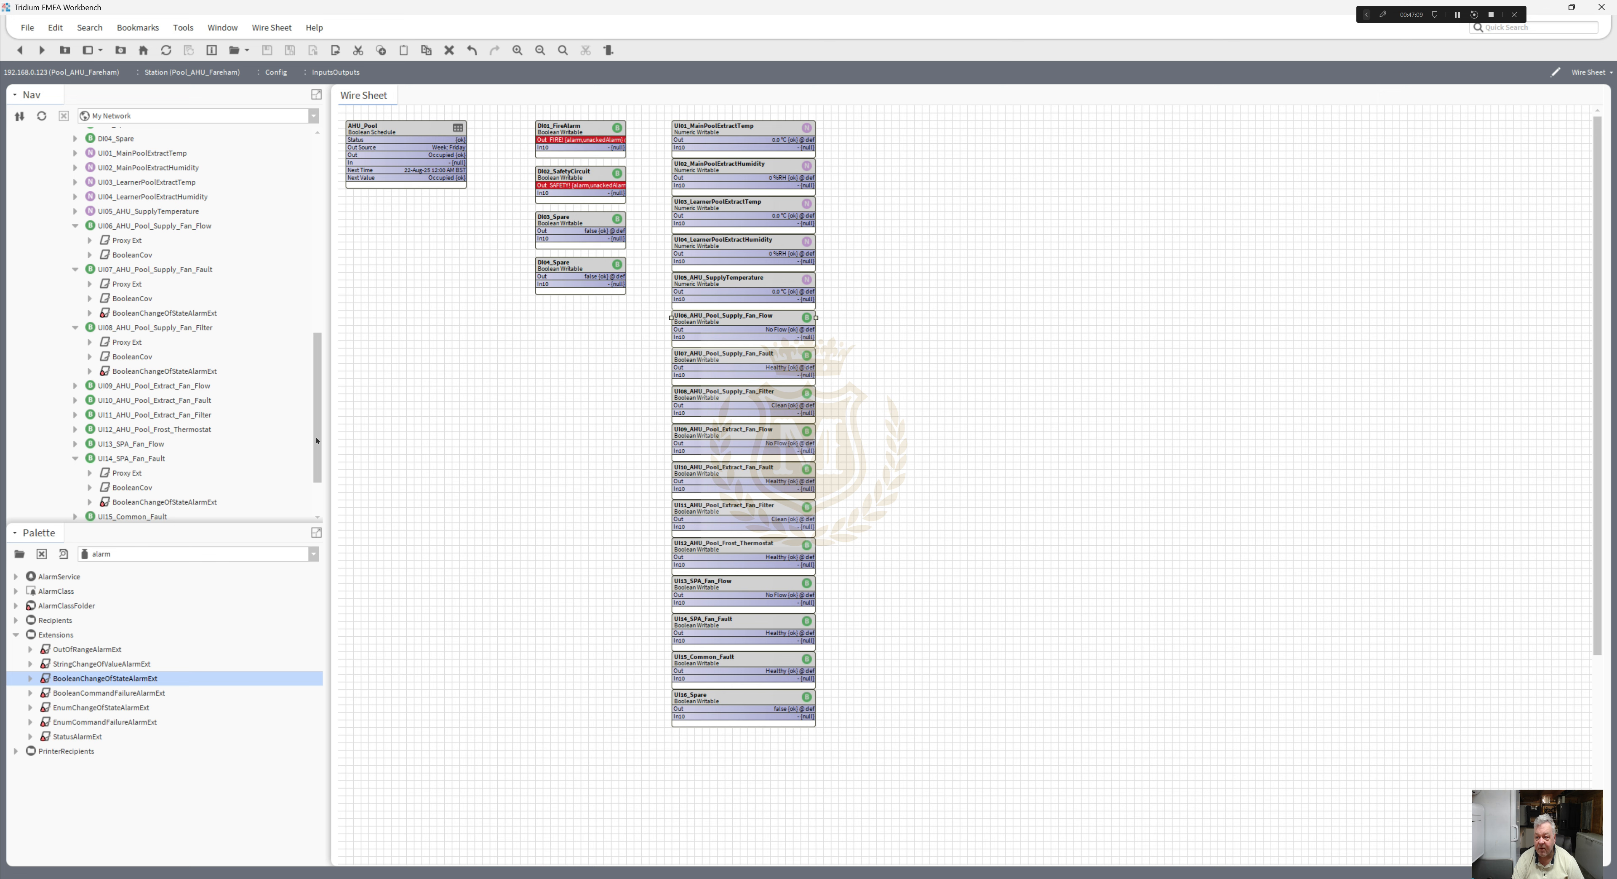
drag(317, 440, 317, 297)
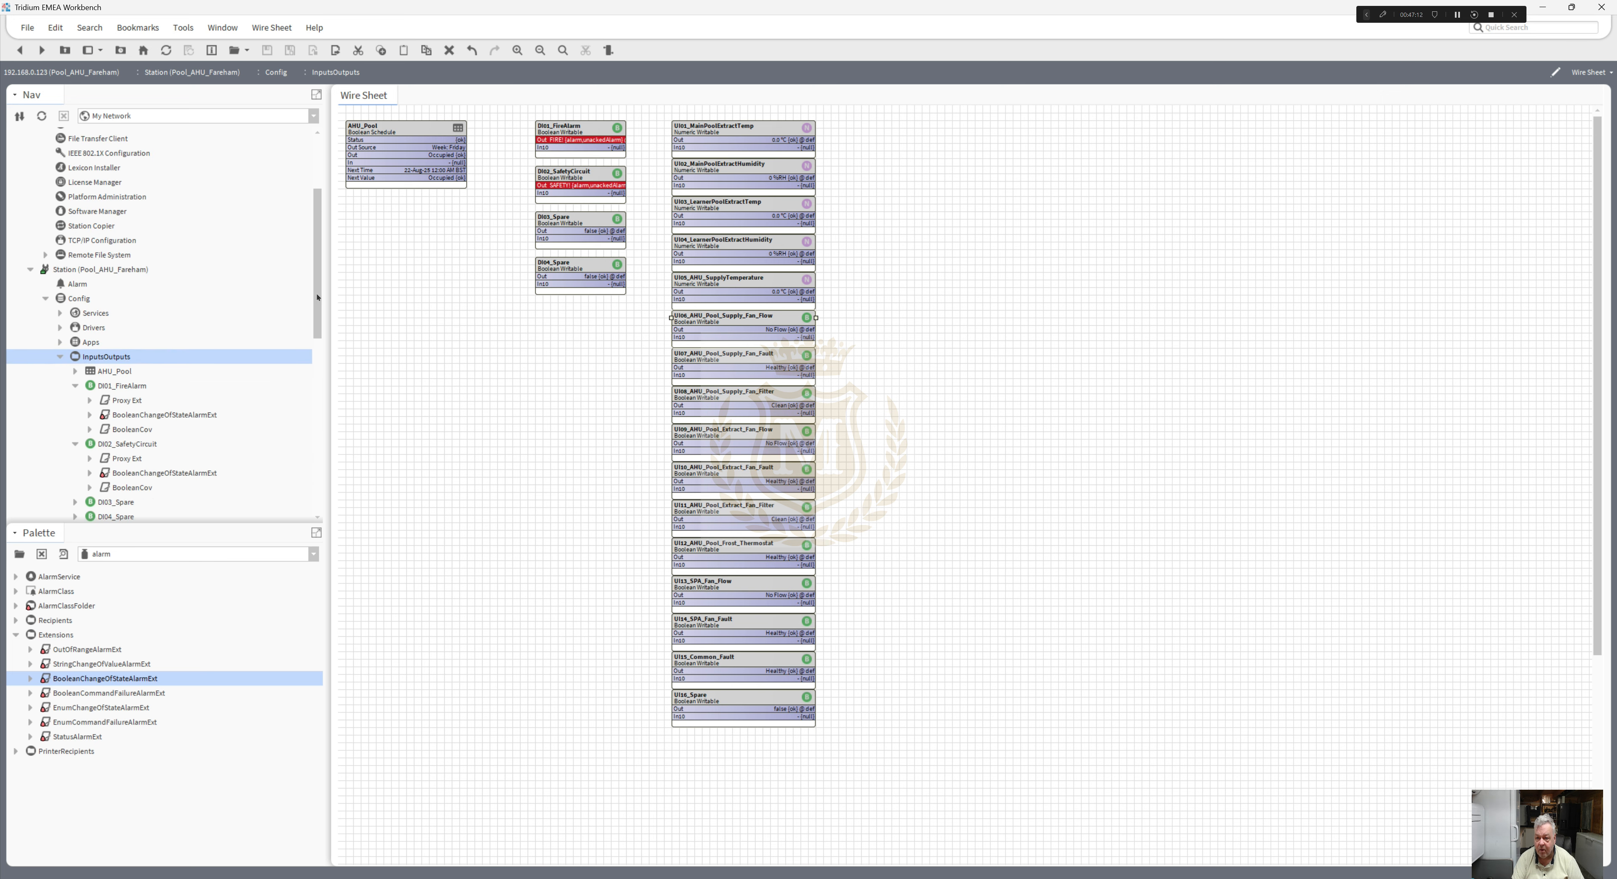
click(60, 327)
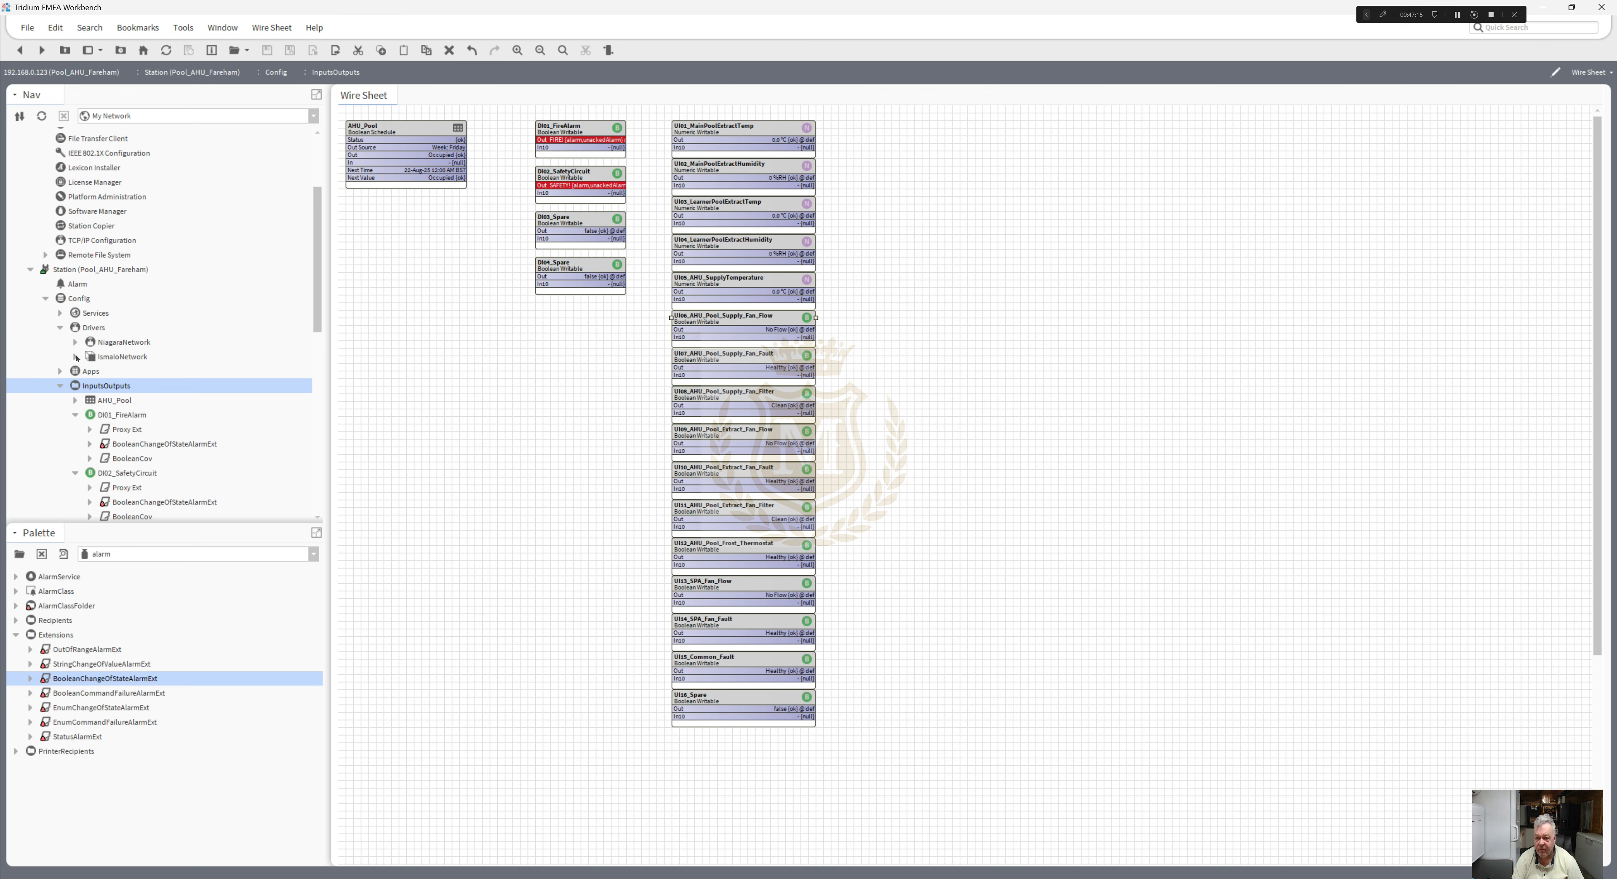
click(76, 357)
click(90, 371)
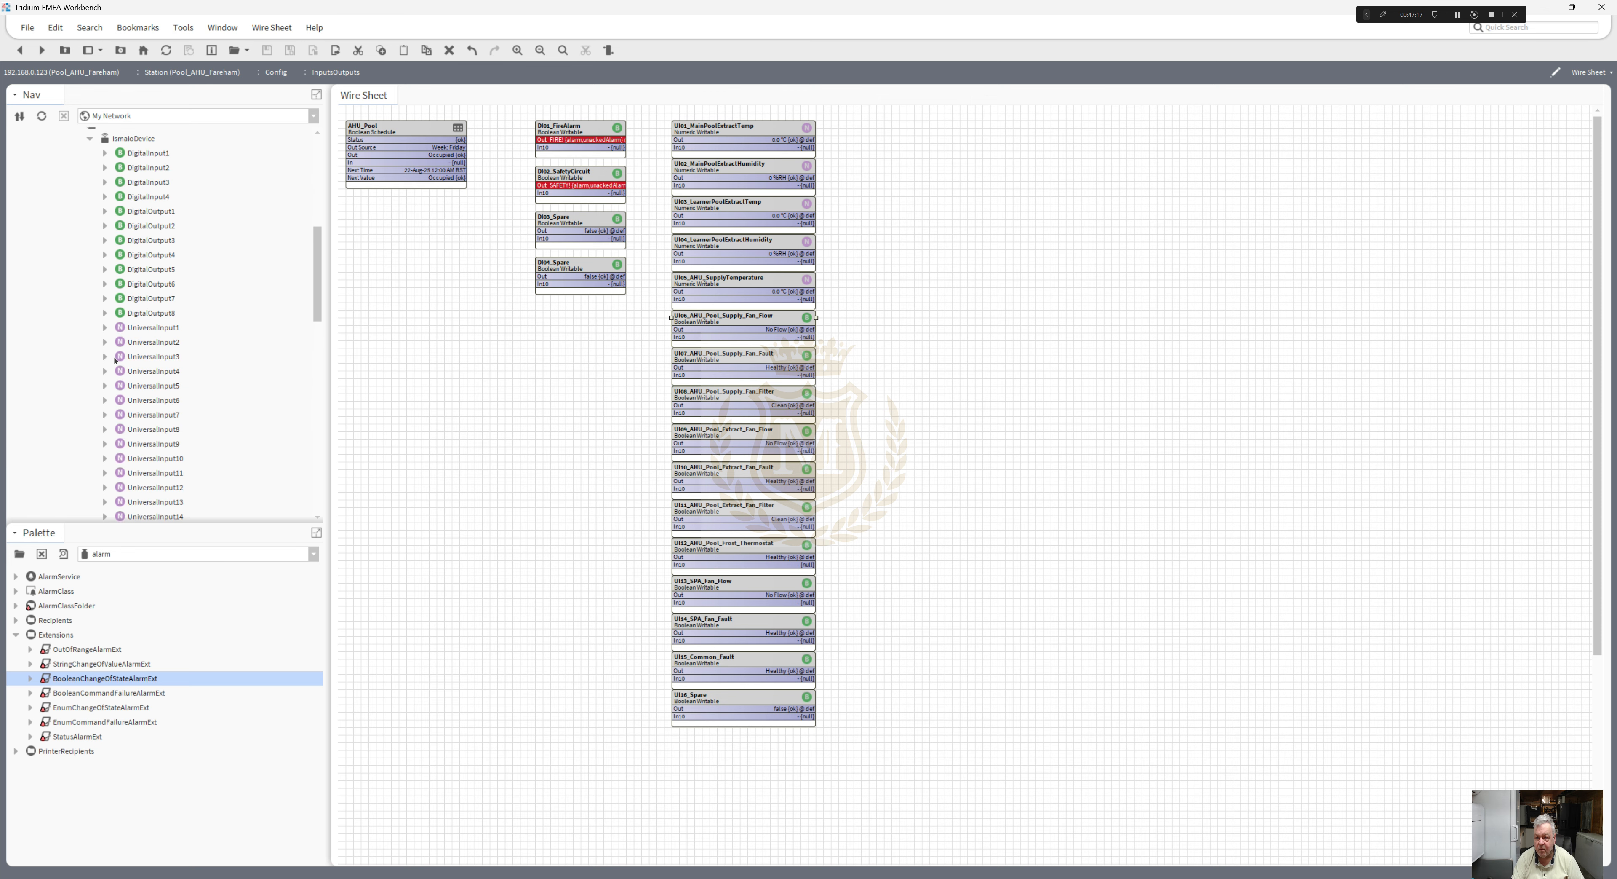
double_click(133, 138)
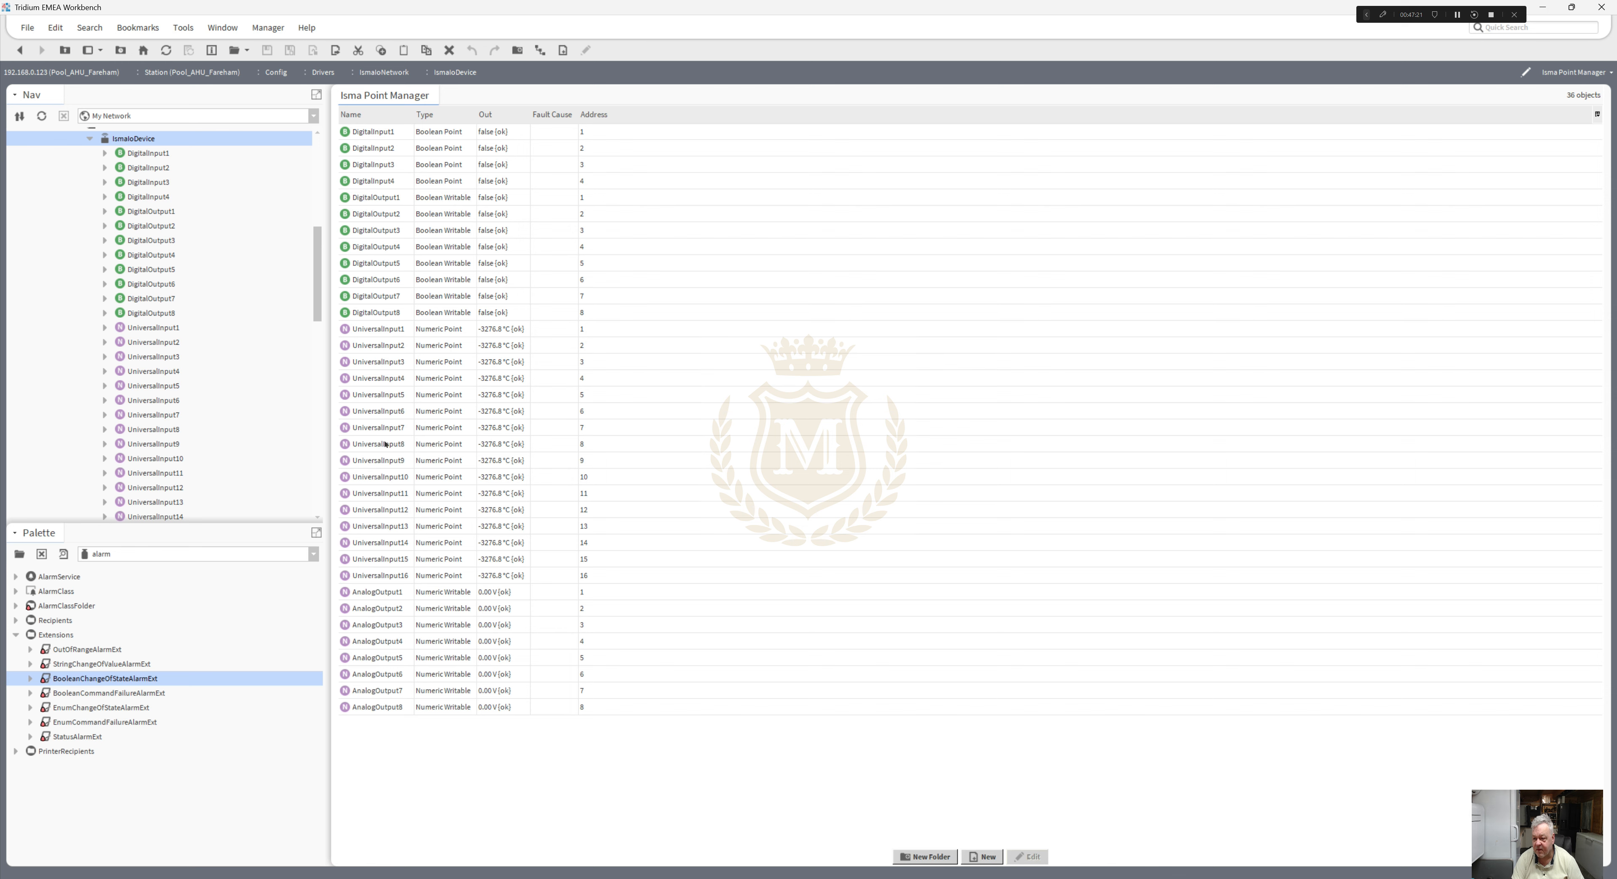
click(20, 50)
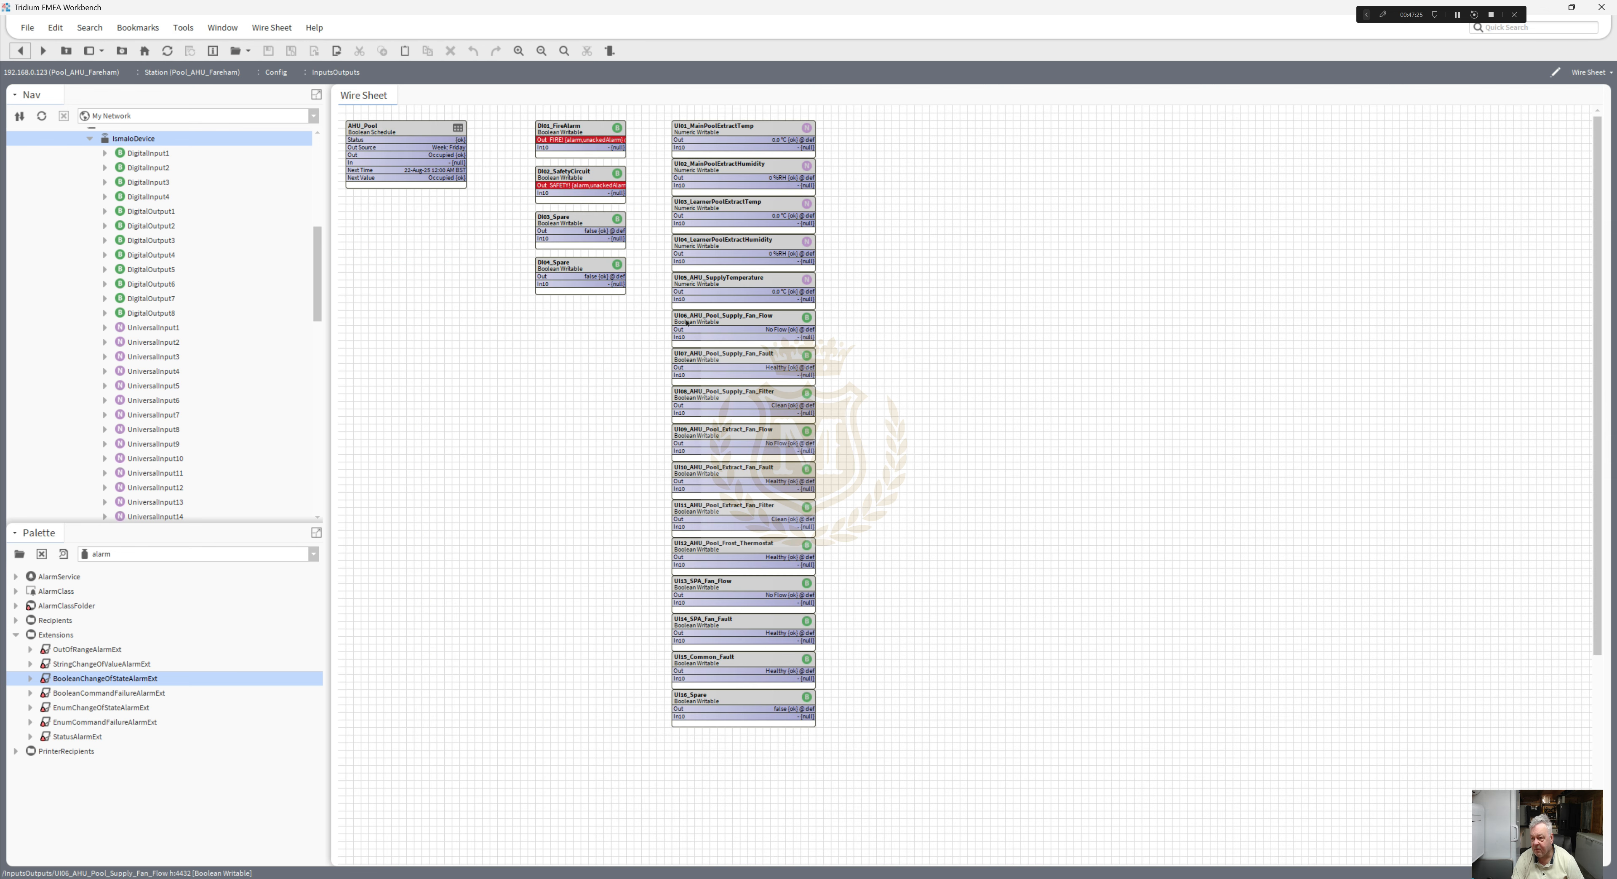
click(43, 51)
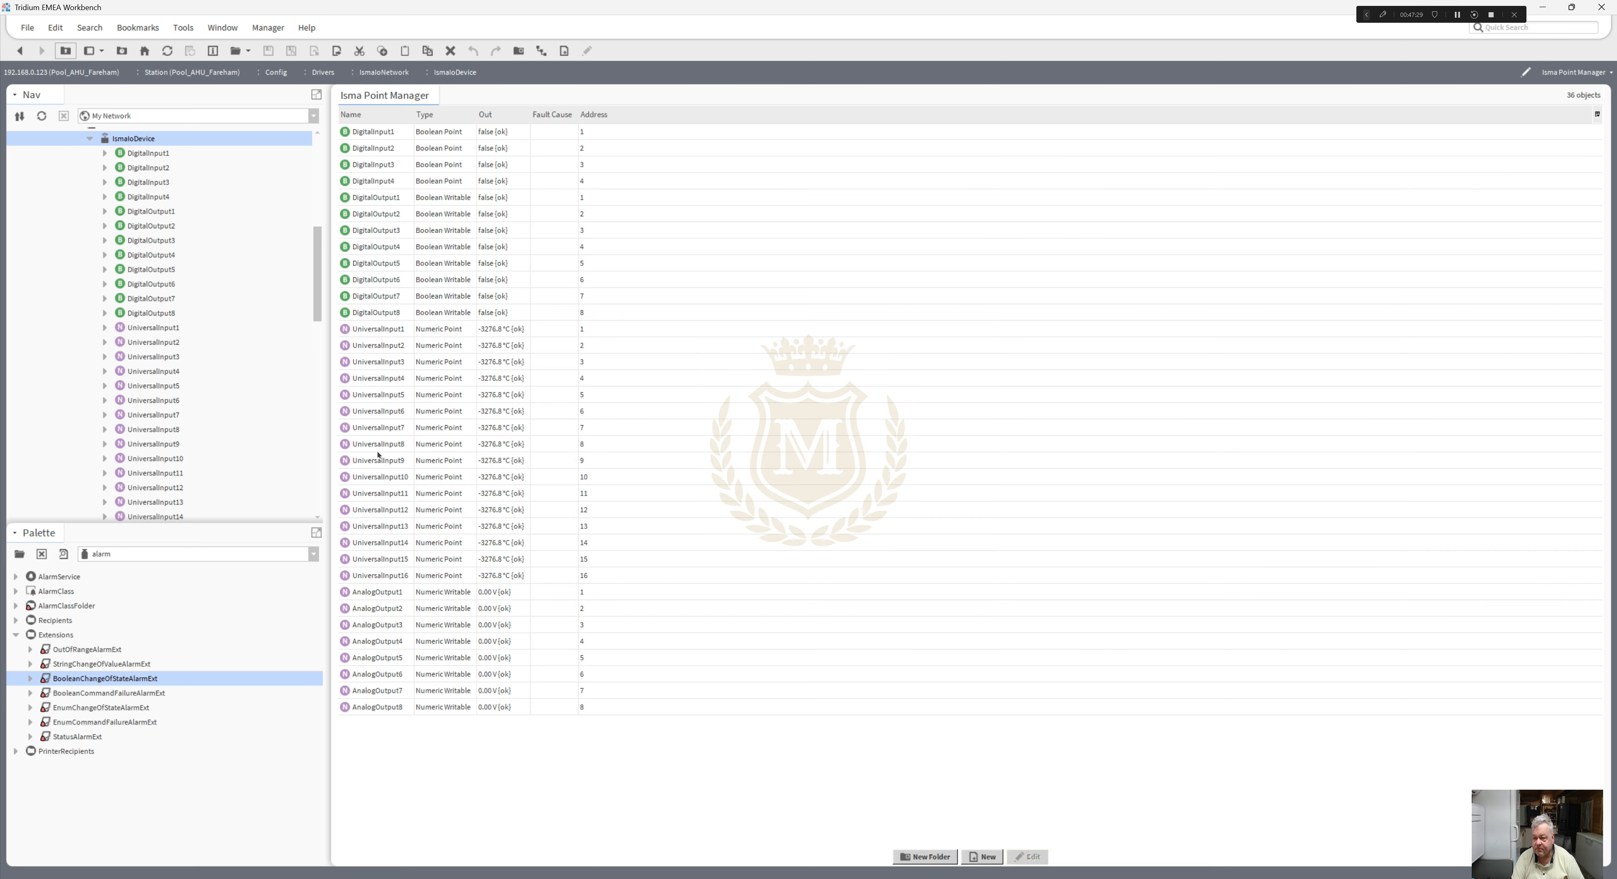
- Set the work type of UniversalInput6 through UniversalInput16 to Digital
click(381, 412)
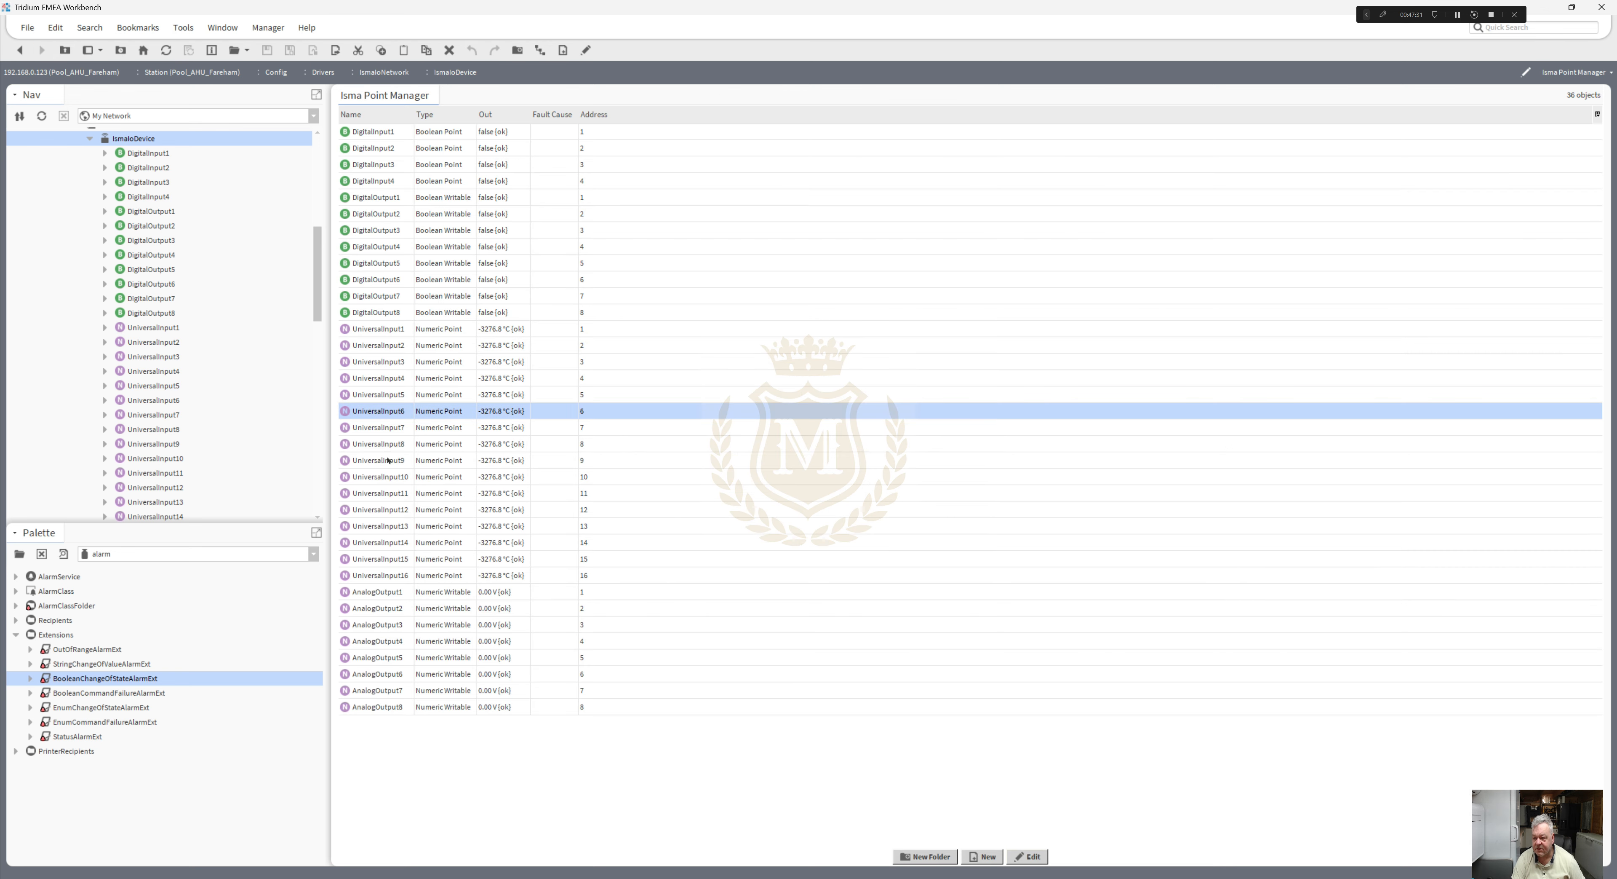
shift+click(386, 576)
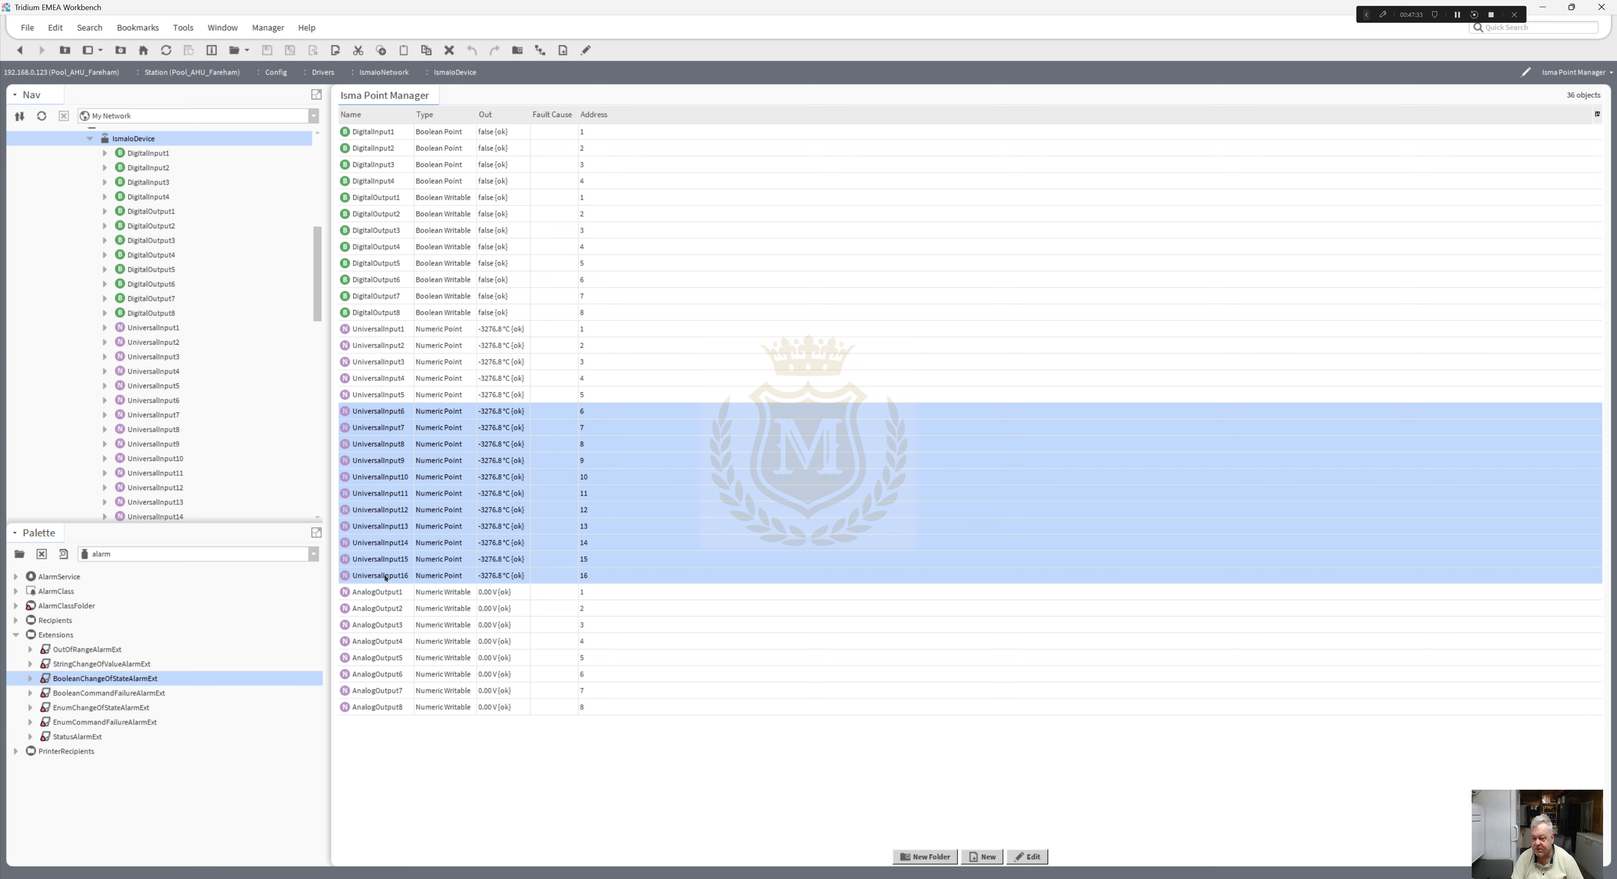
right_click(385, 575)
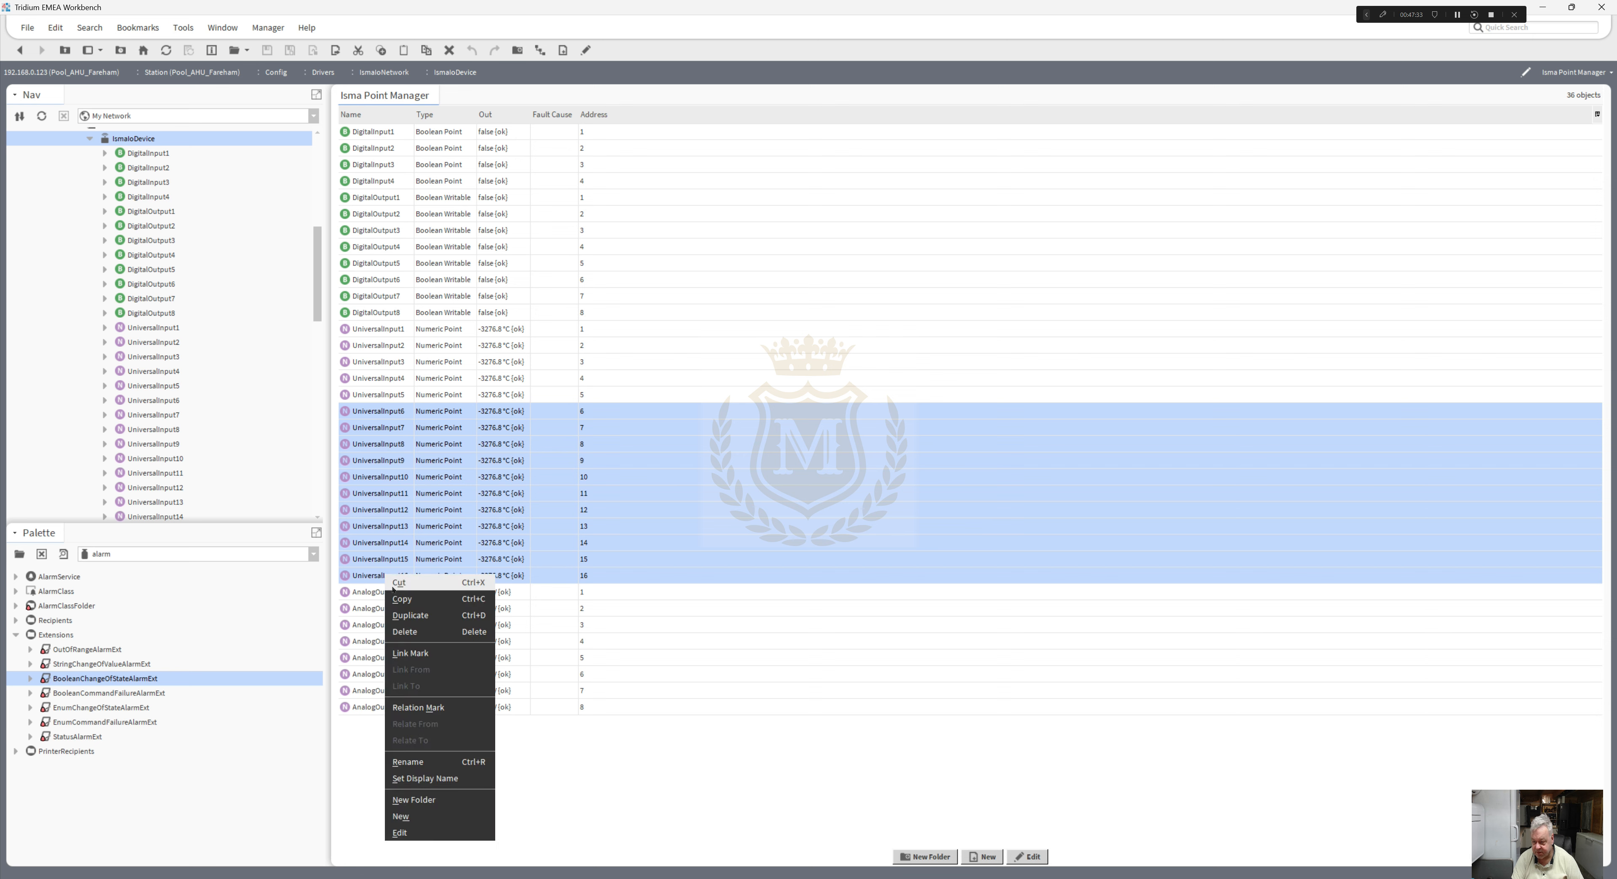
click(433, 833)
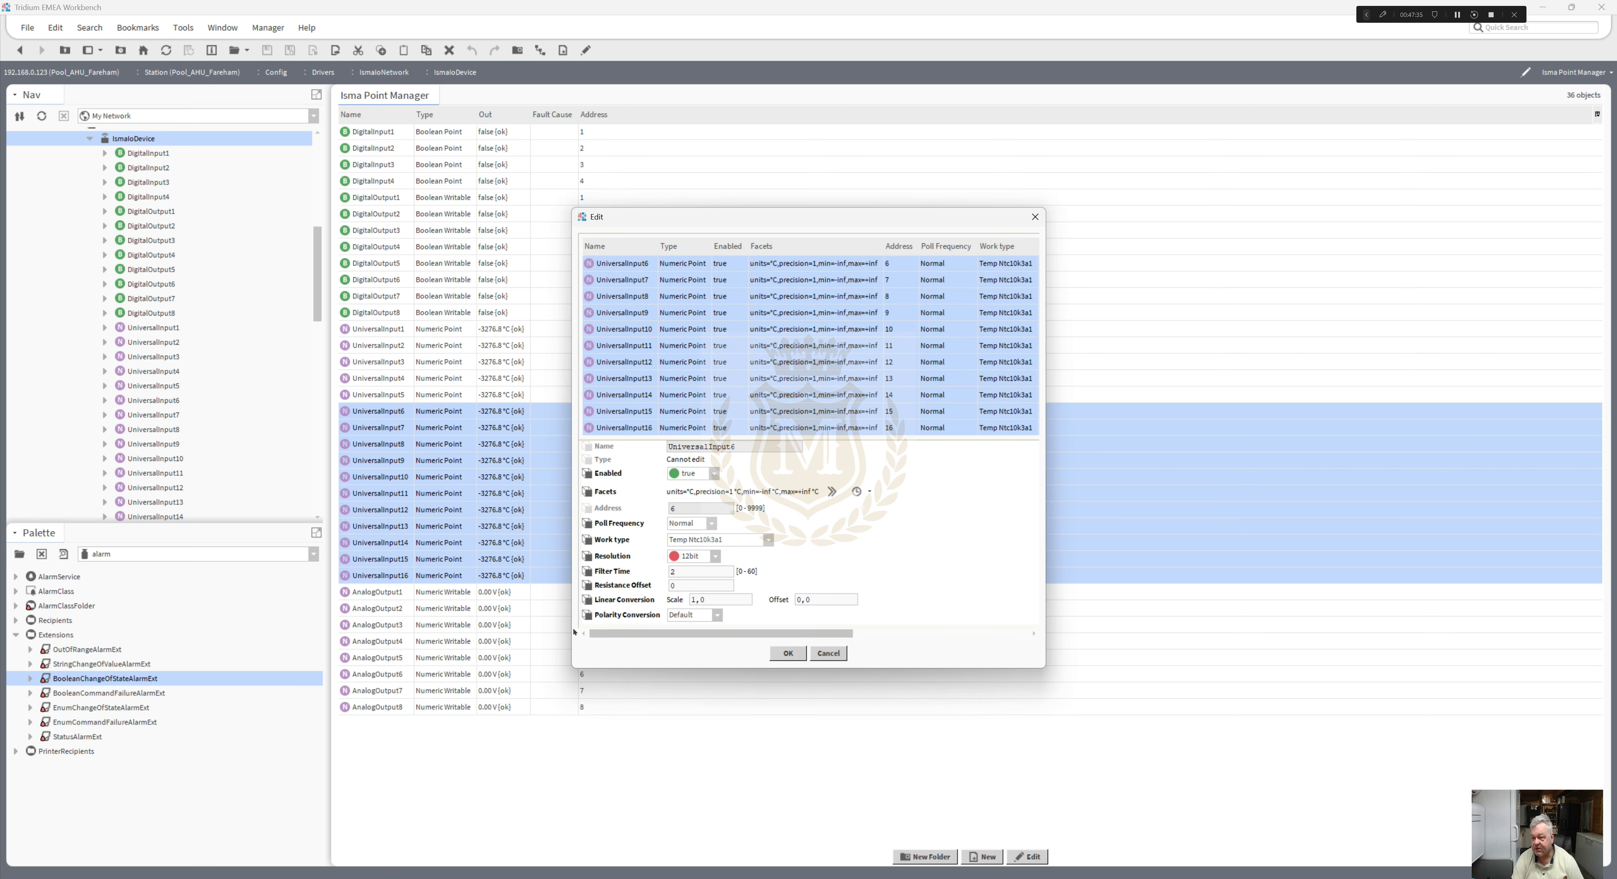
click(771, 542)
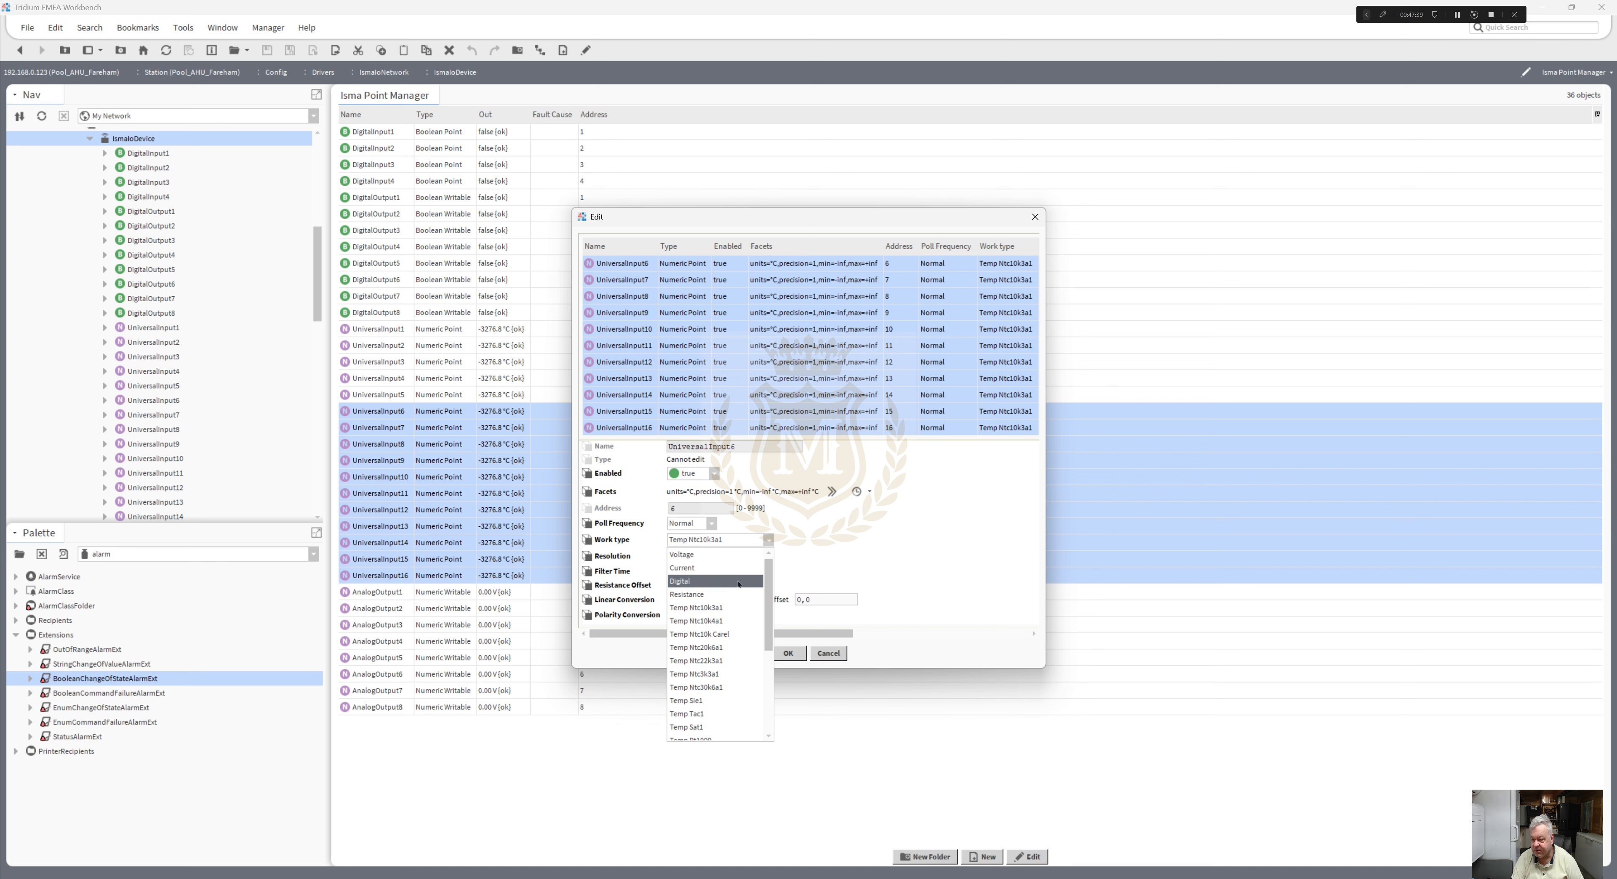
click(748, 592)
click(790, 653)
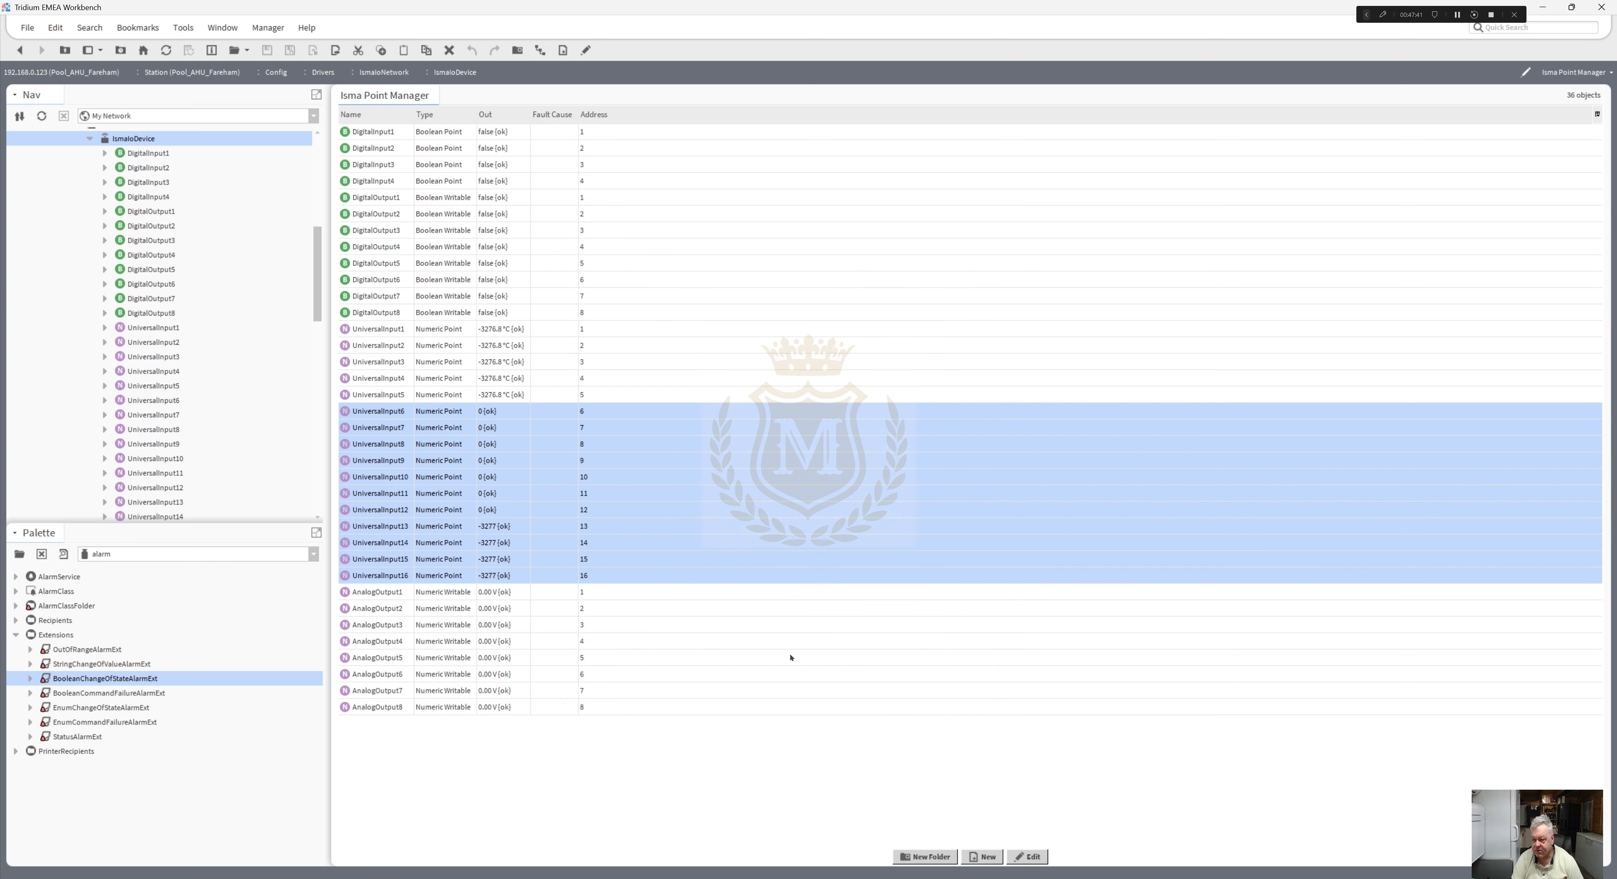
click(468, 411)
click(444, 396)
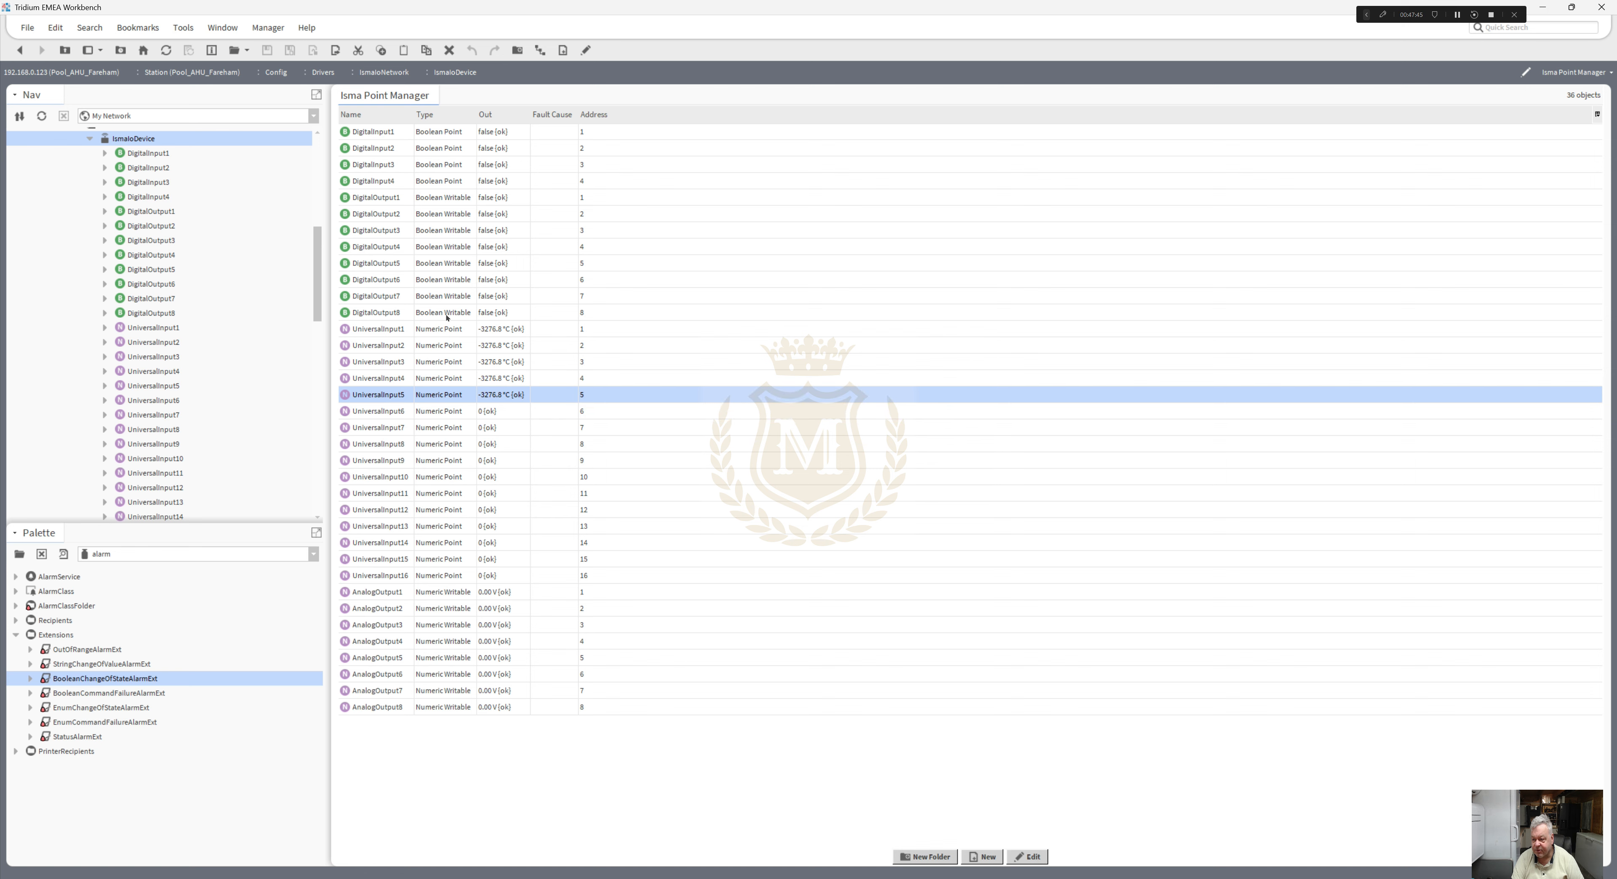
- Add a Numeric Writable named AO01_AHU_Pool_Supply_Fan_Speed to the InputsOutputs wire sheet, beside the universal input column, and widen its block
click(462, 592)
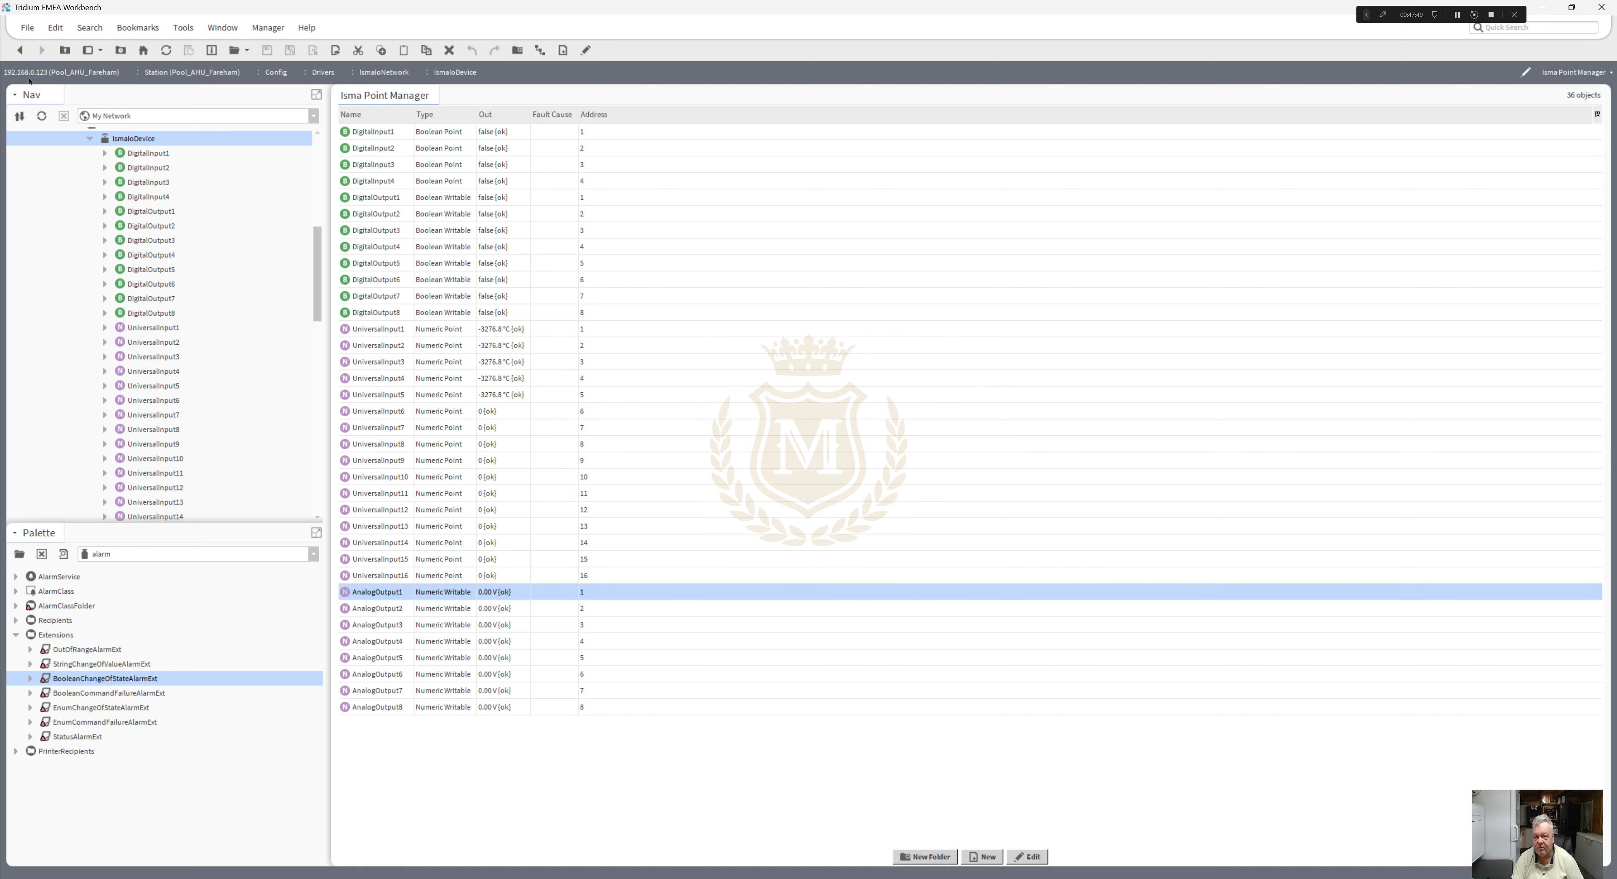
click(19, 51)
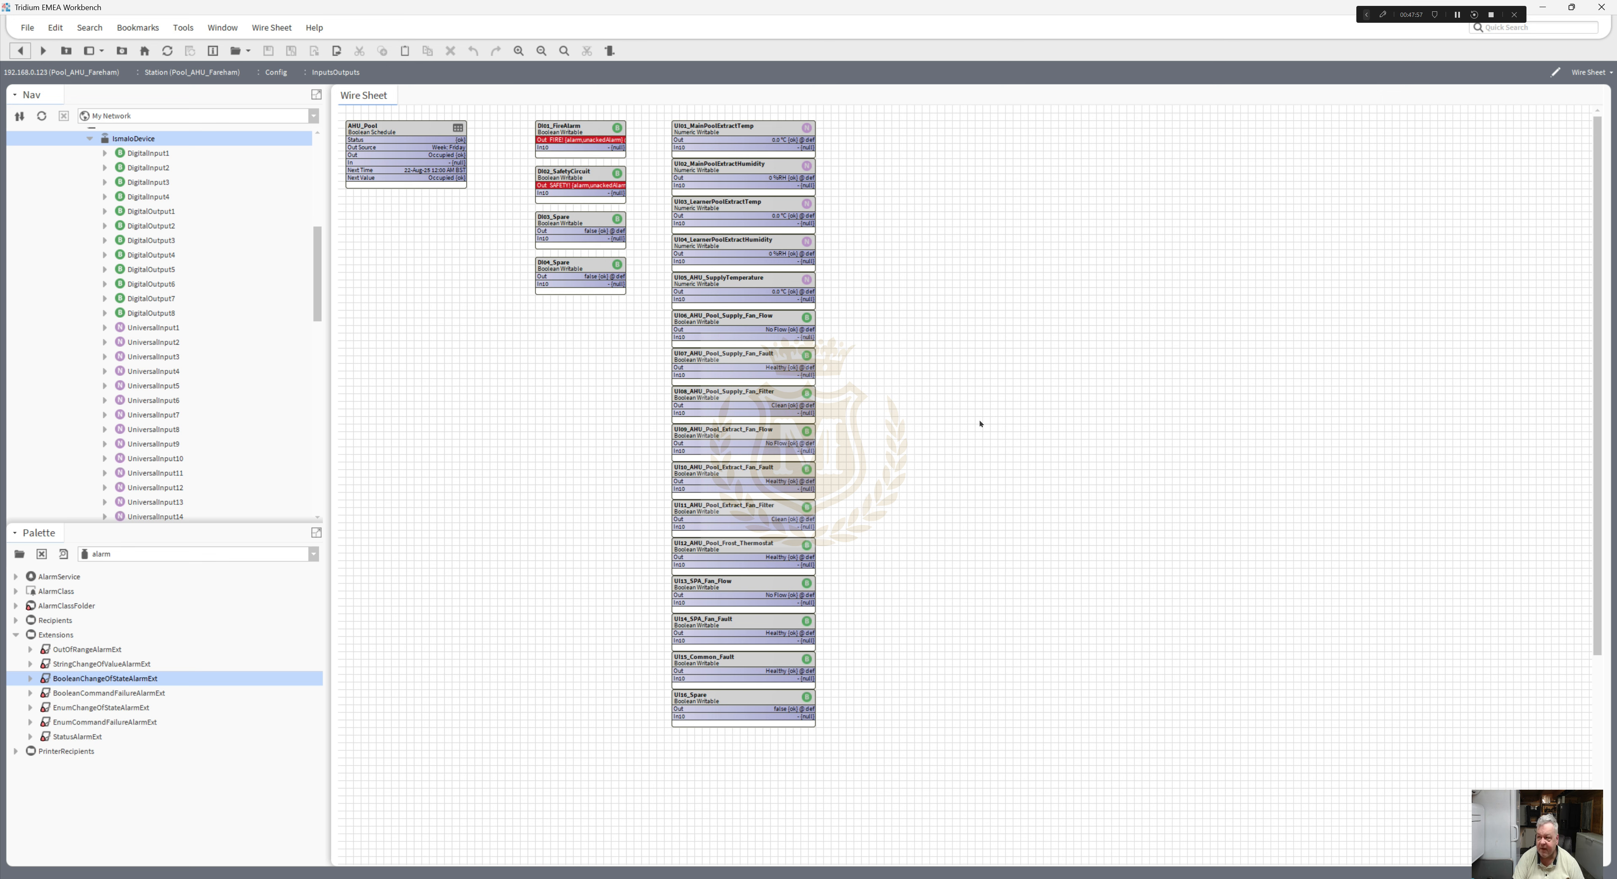
right_click(925, 137)
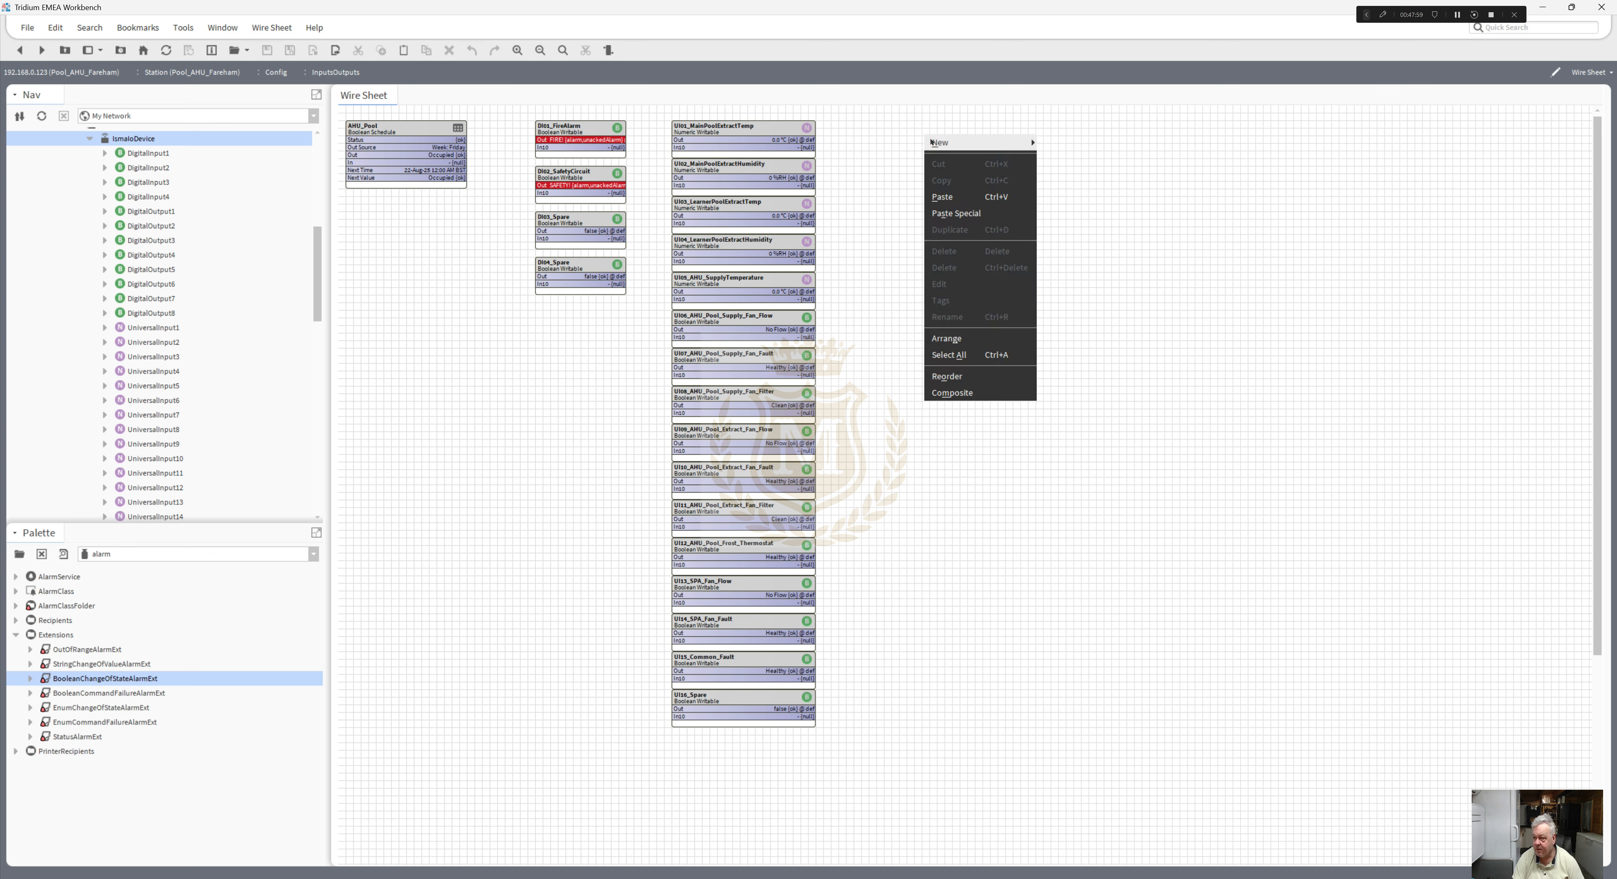
mouse_move(980, 142)
click(1076, 212)
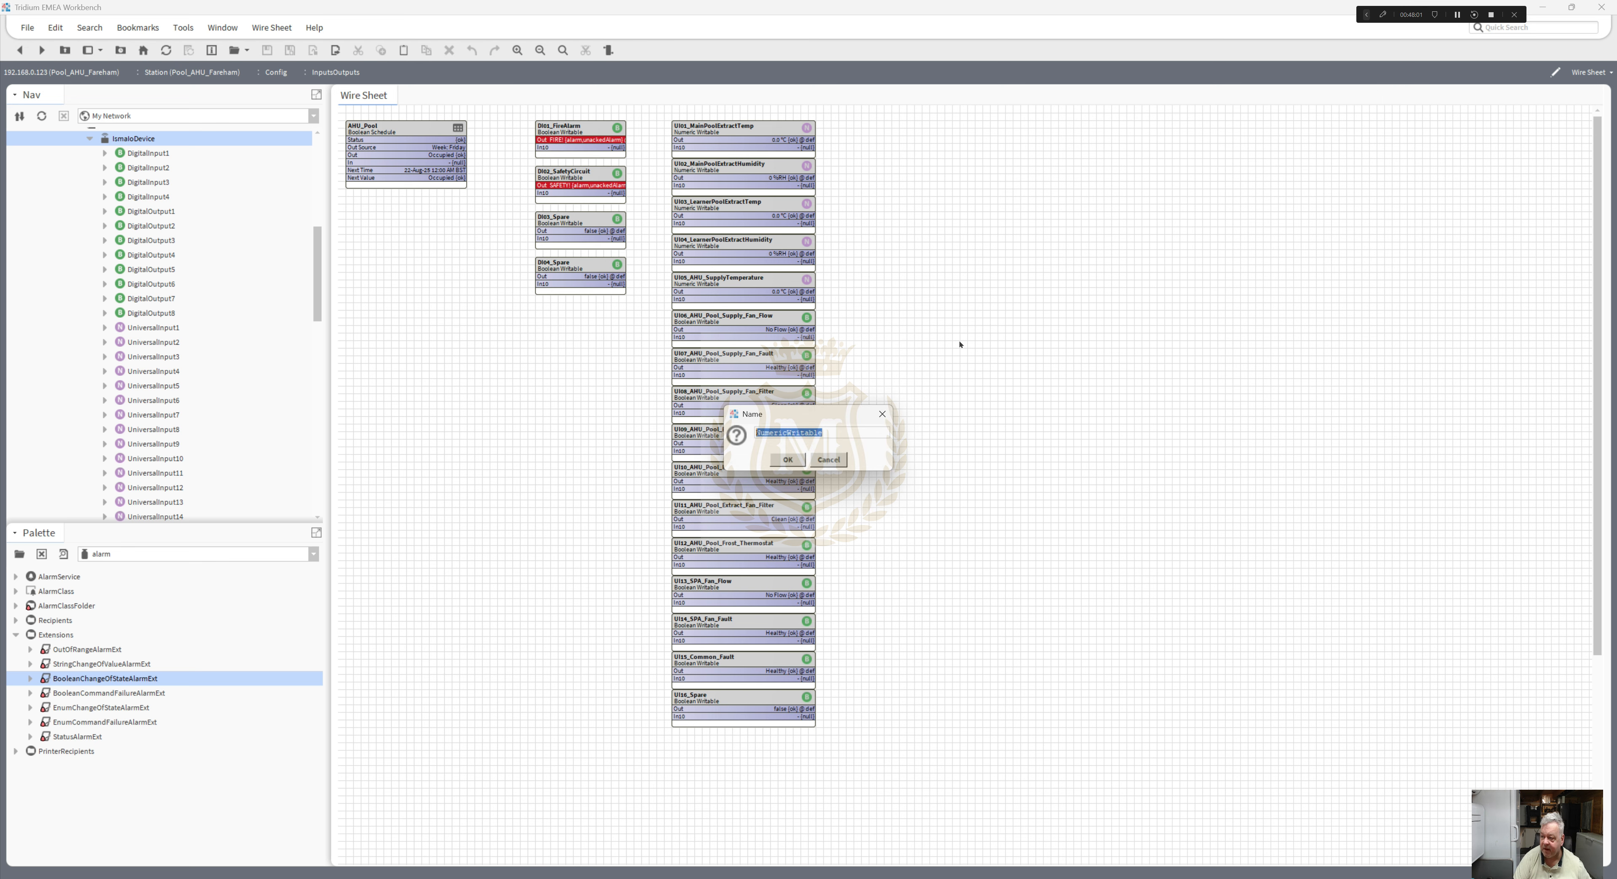
text(AO01_AHU)
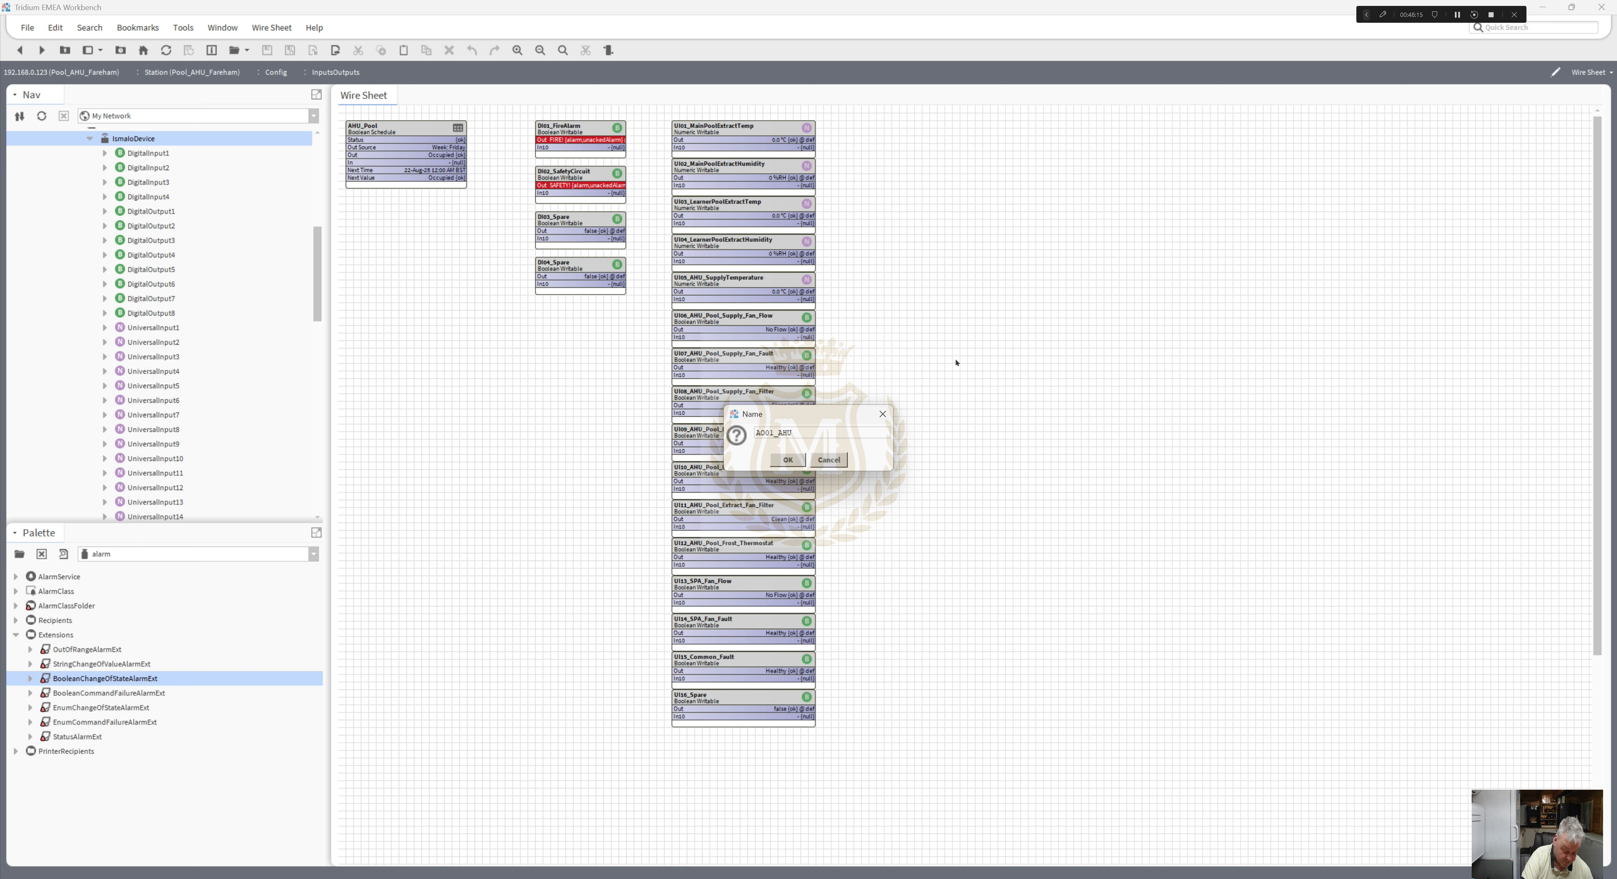
text(_Pool)
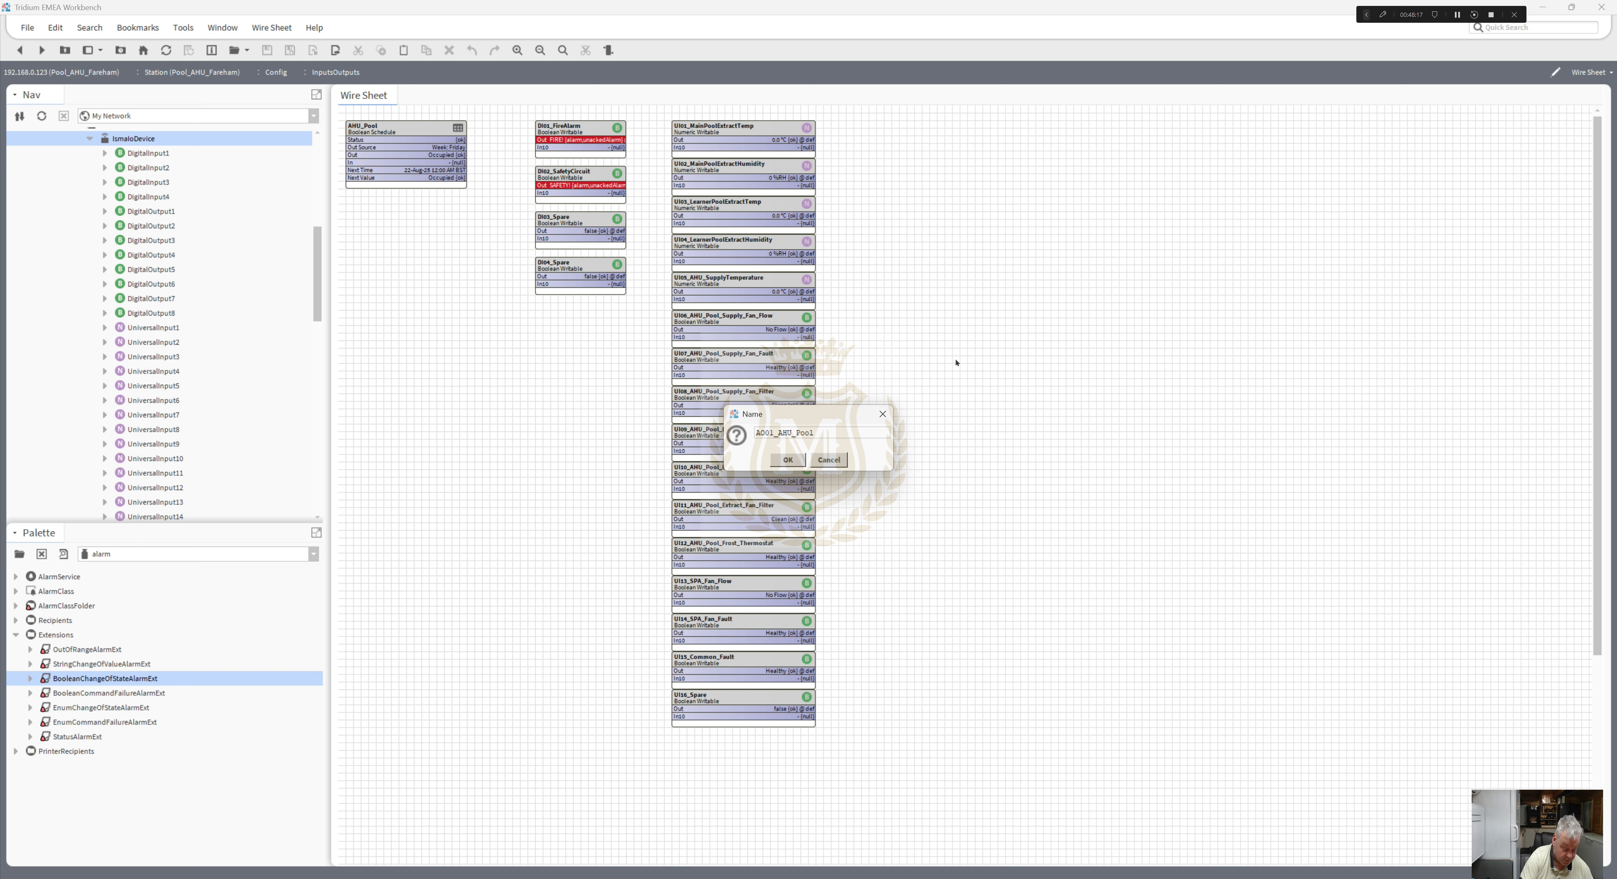
text(_Supply)
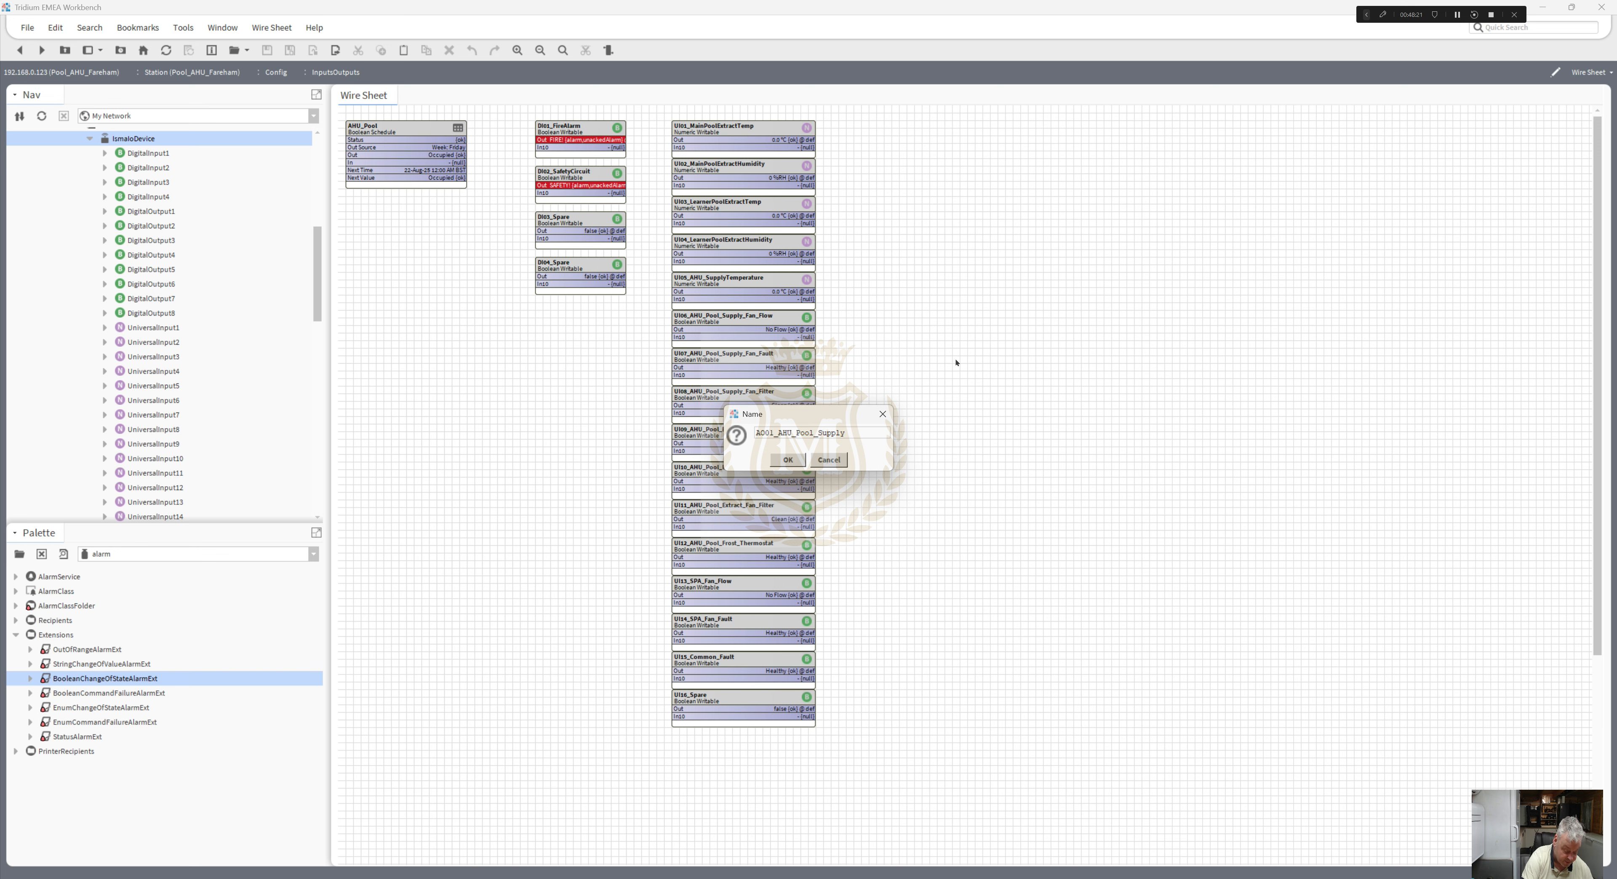
text(_Fan_Speed)
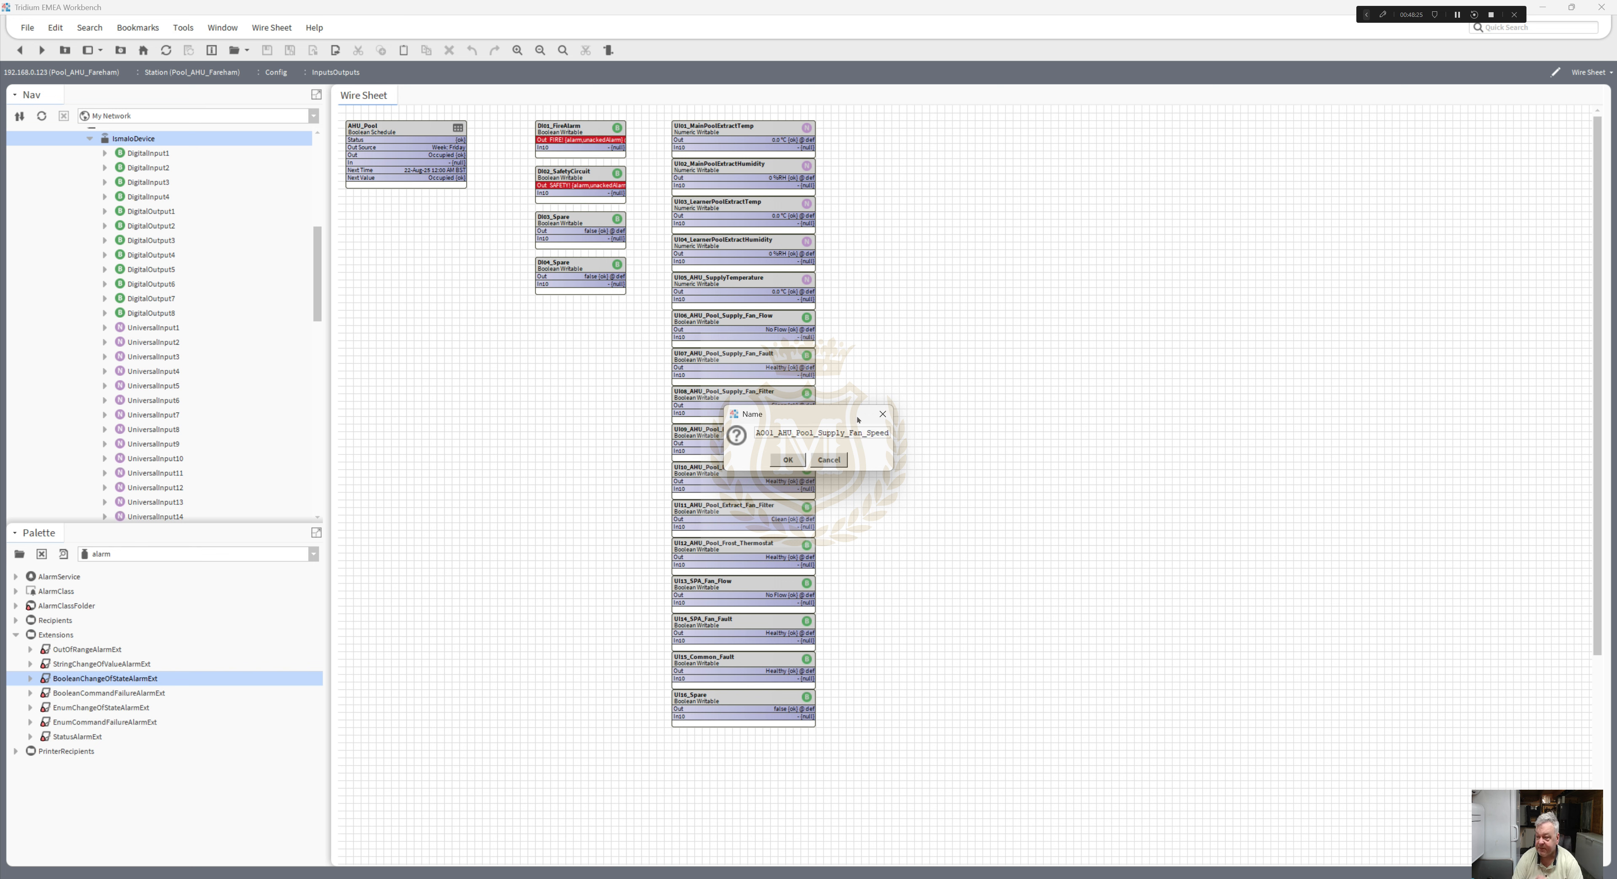
key(Return)
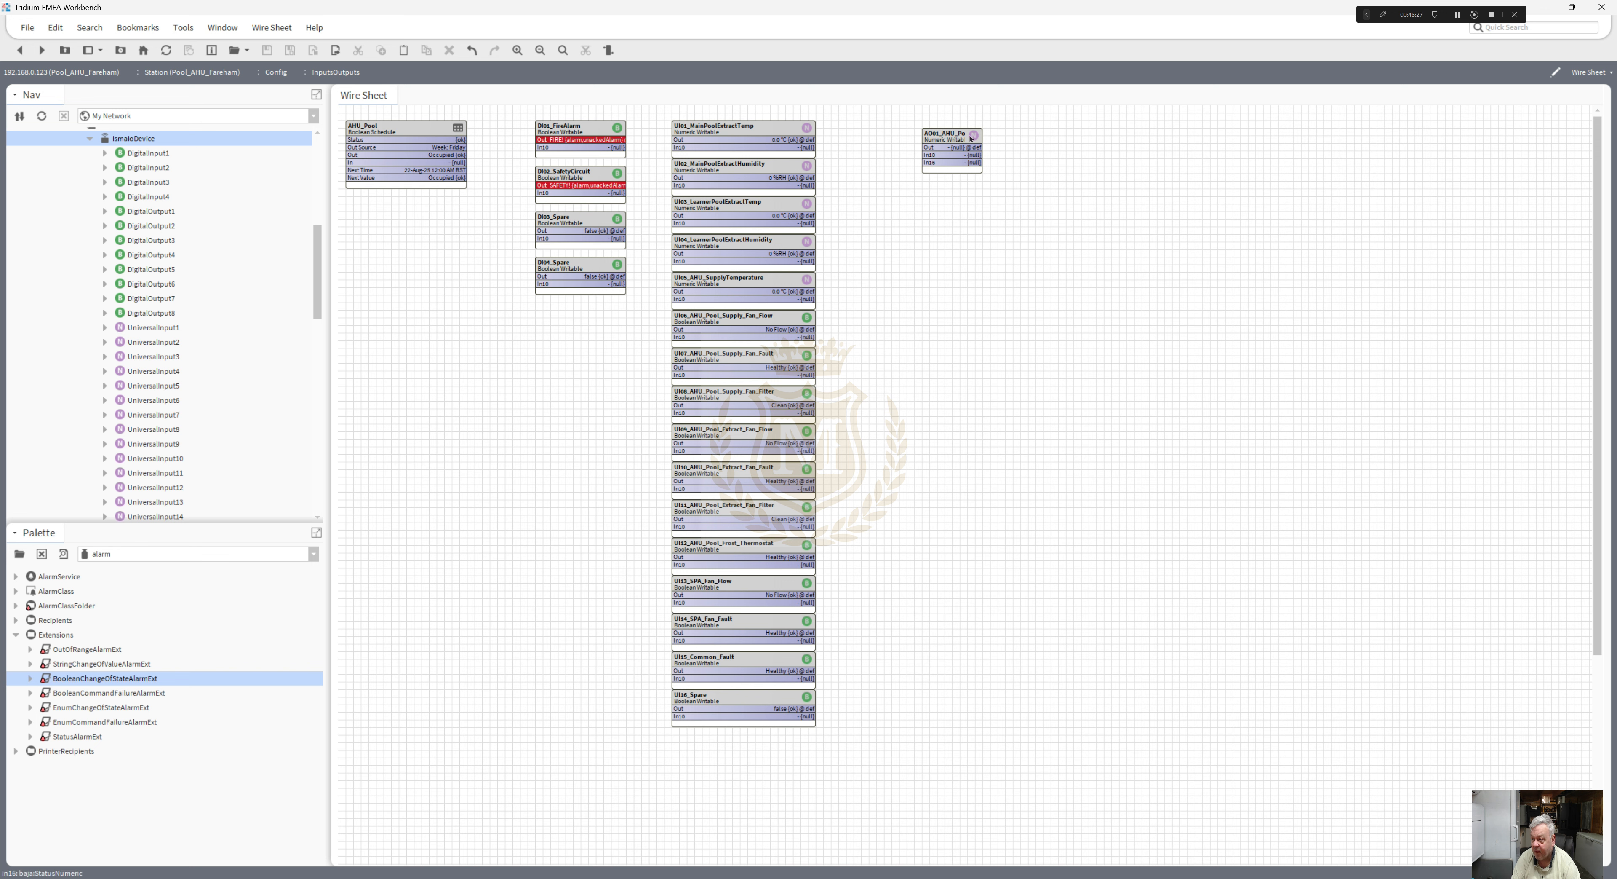
click(983, 135)
drag(983, 135, 1044, 135)
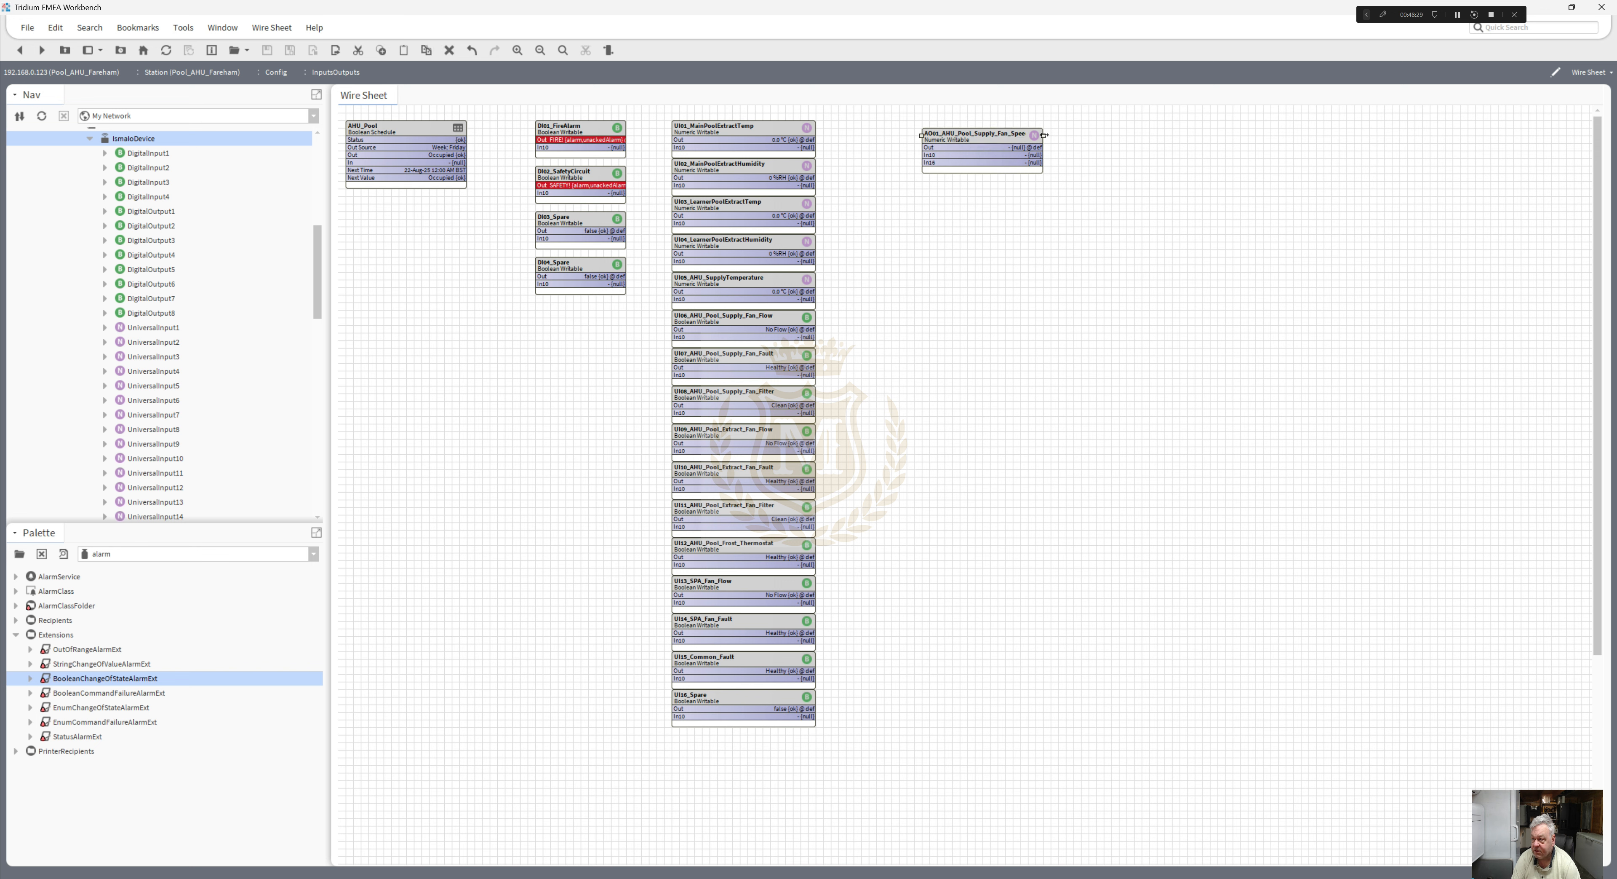
- Set the facets of AO01_AHU_Pool_Supply_Fan_Speed to % units with precision 0, save, and return to the wire sheet
double_click(995, 140)
click(599, 129)
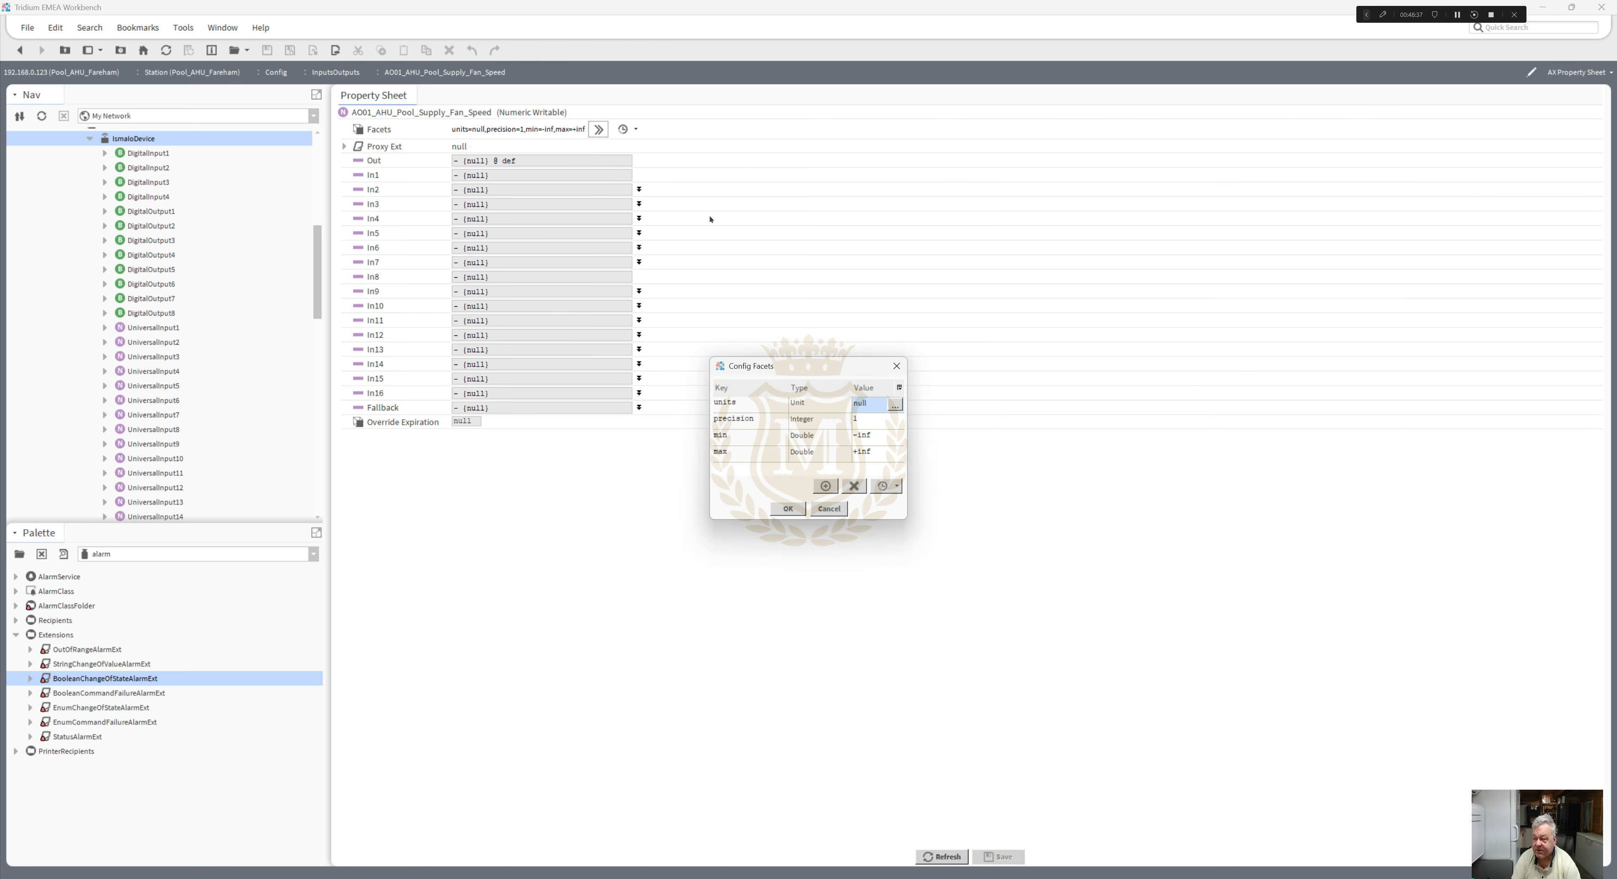
click(895, 405)
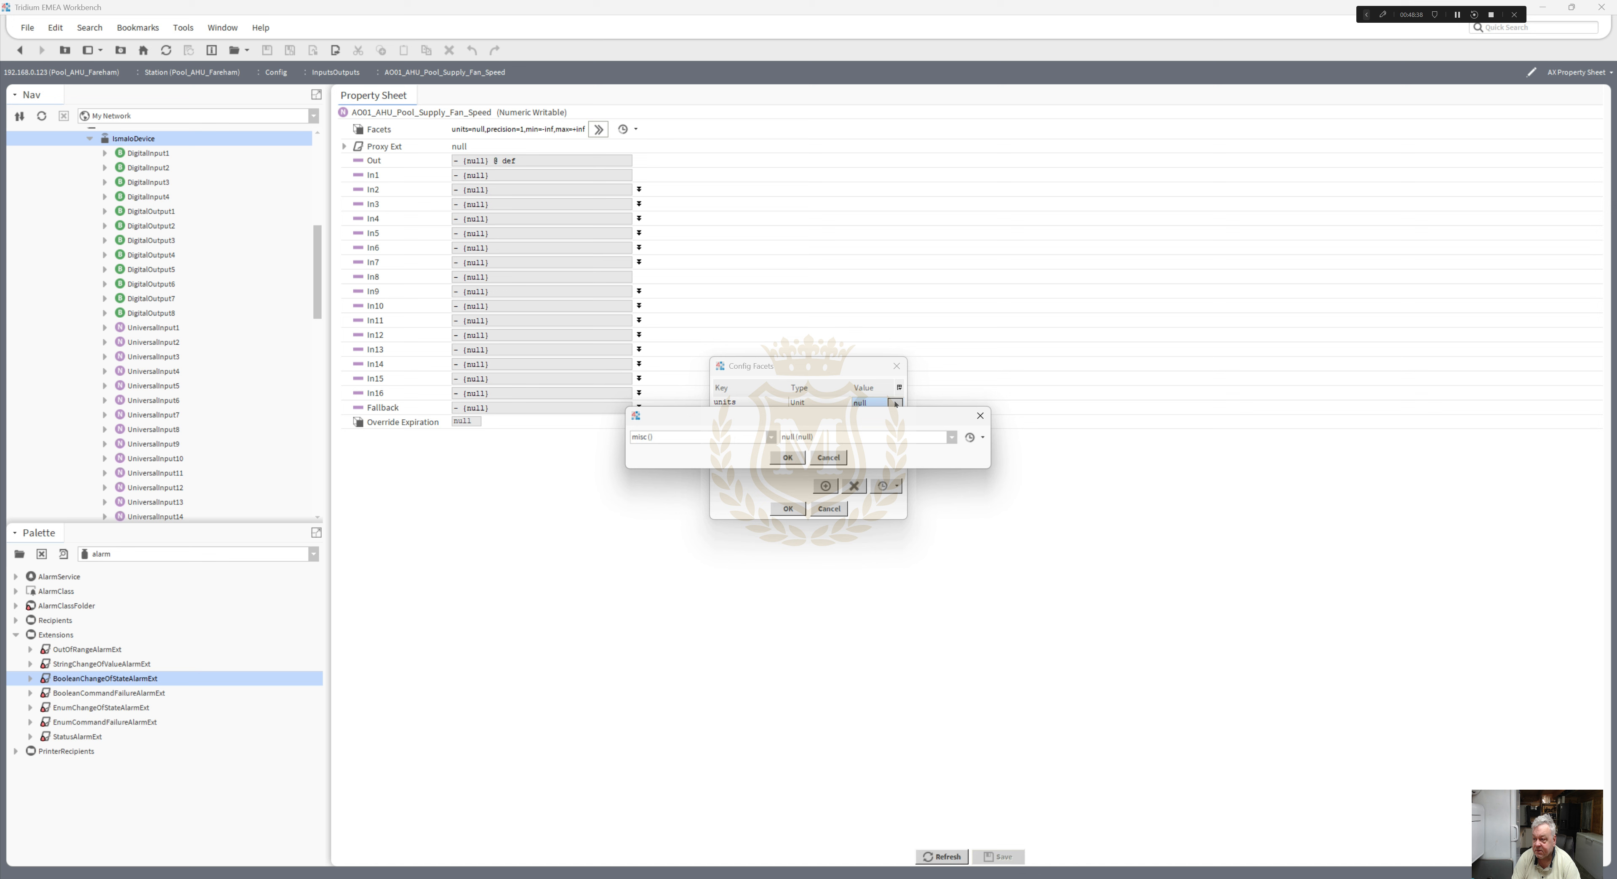
click(952, 438)
click(909, 466)
click(788, 457)
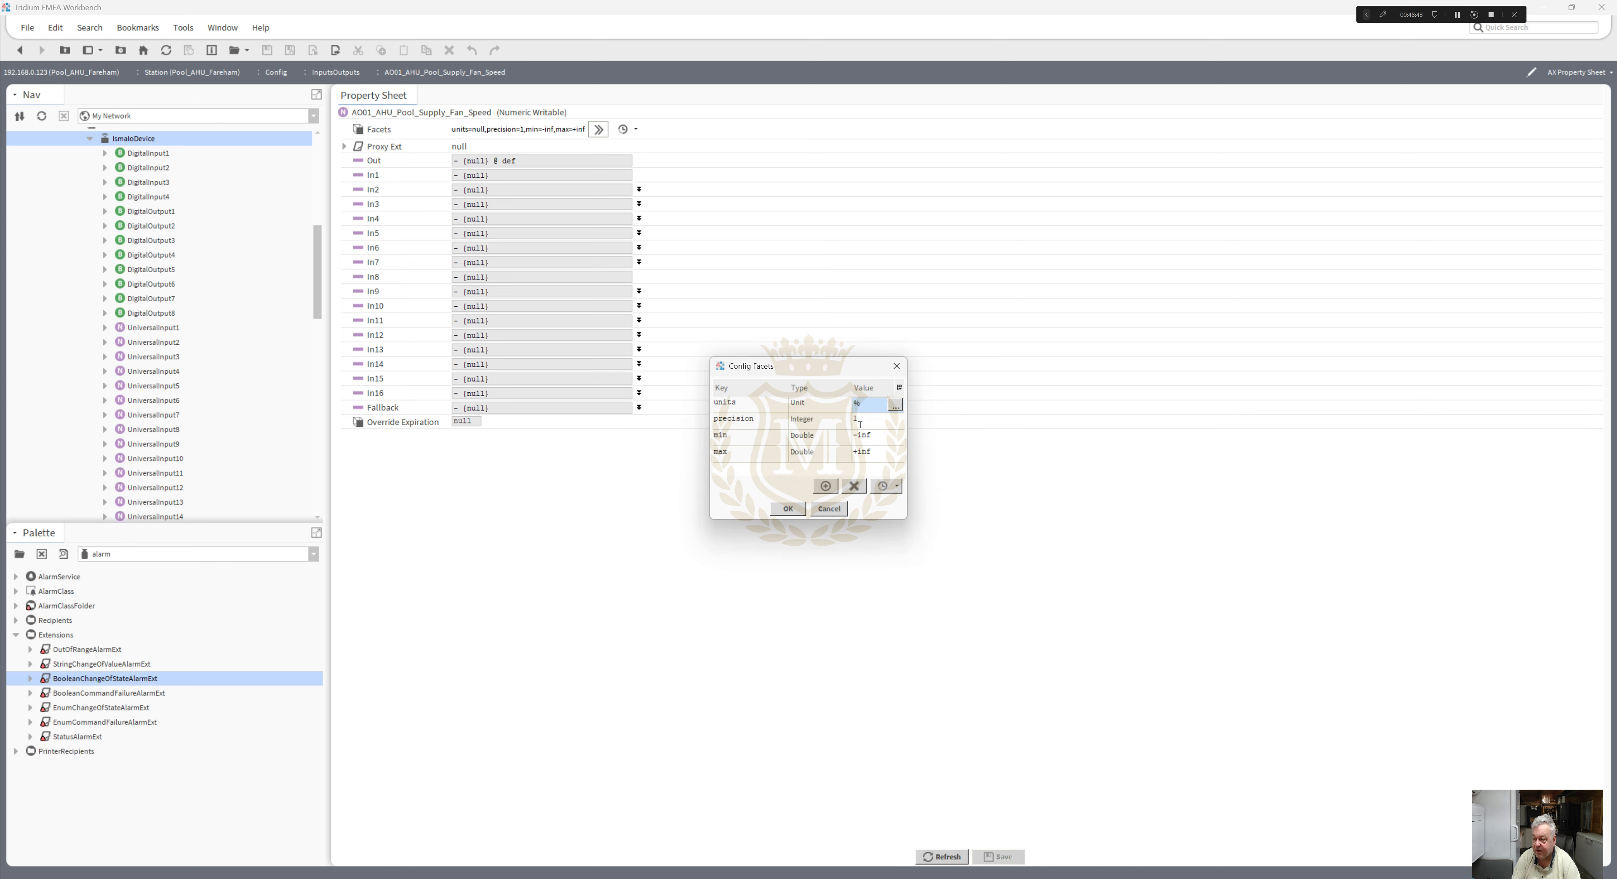
click(860, 420)
text(0)
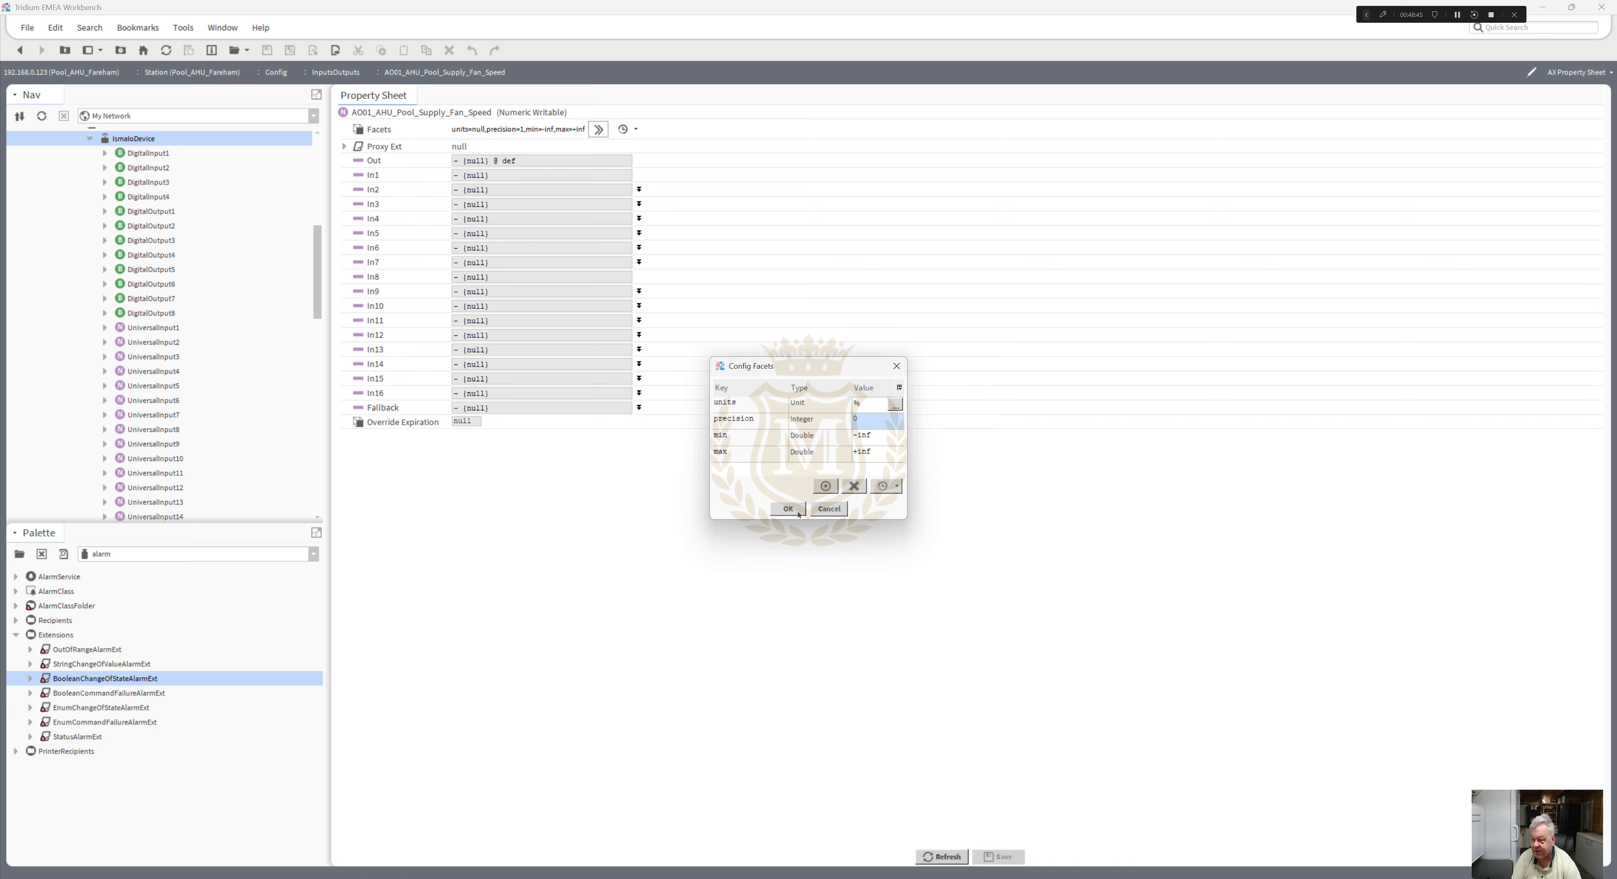
key(Return)
click(998, 855)
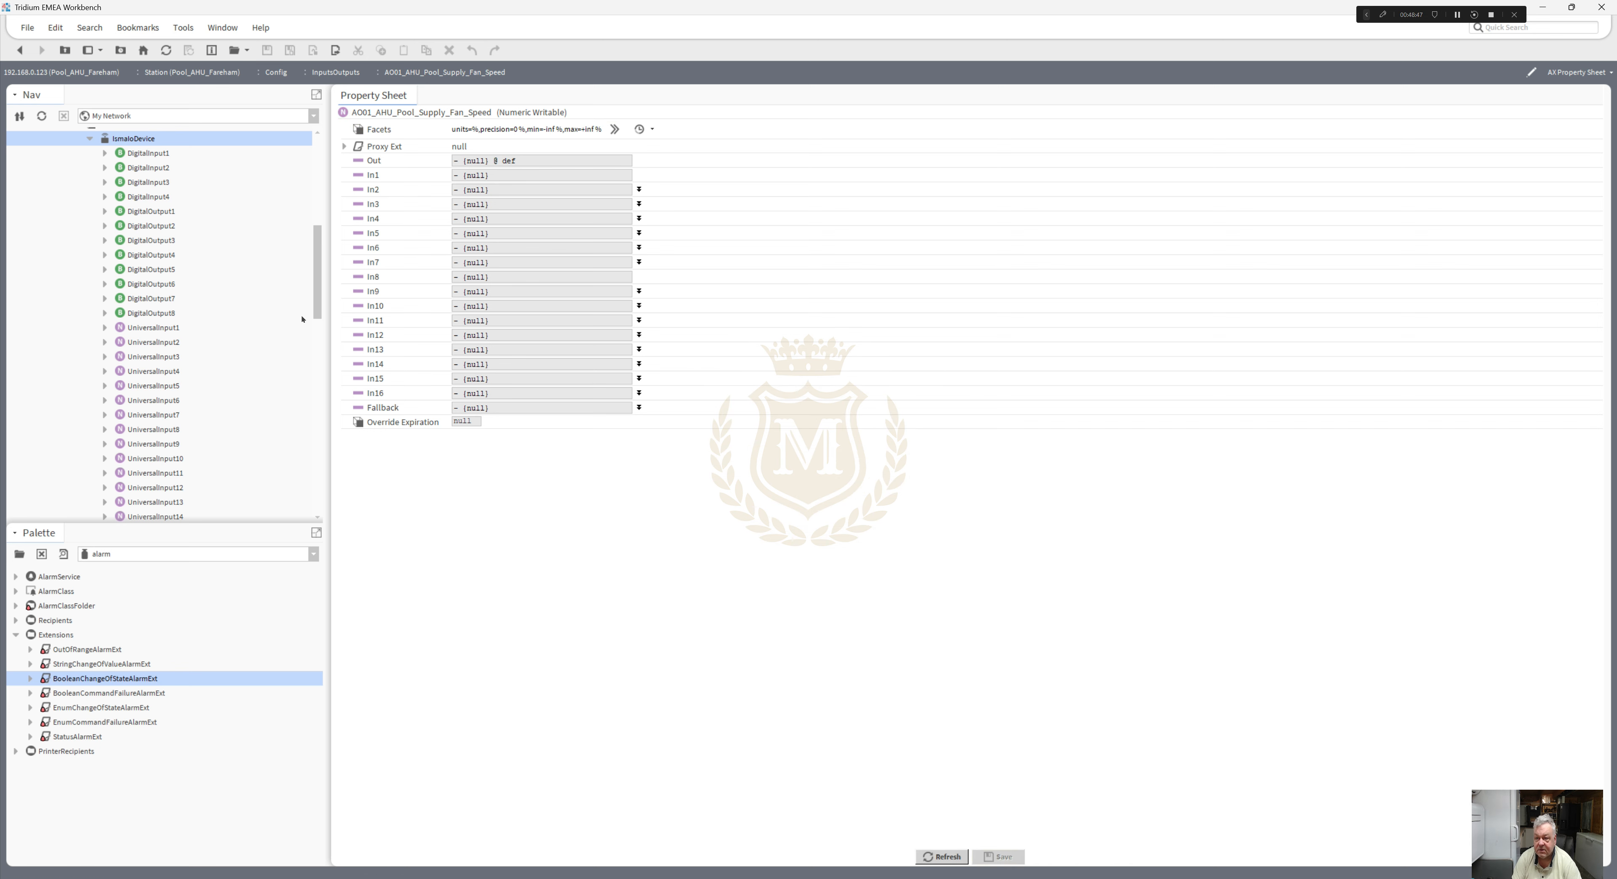
click(20, 54)
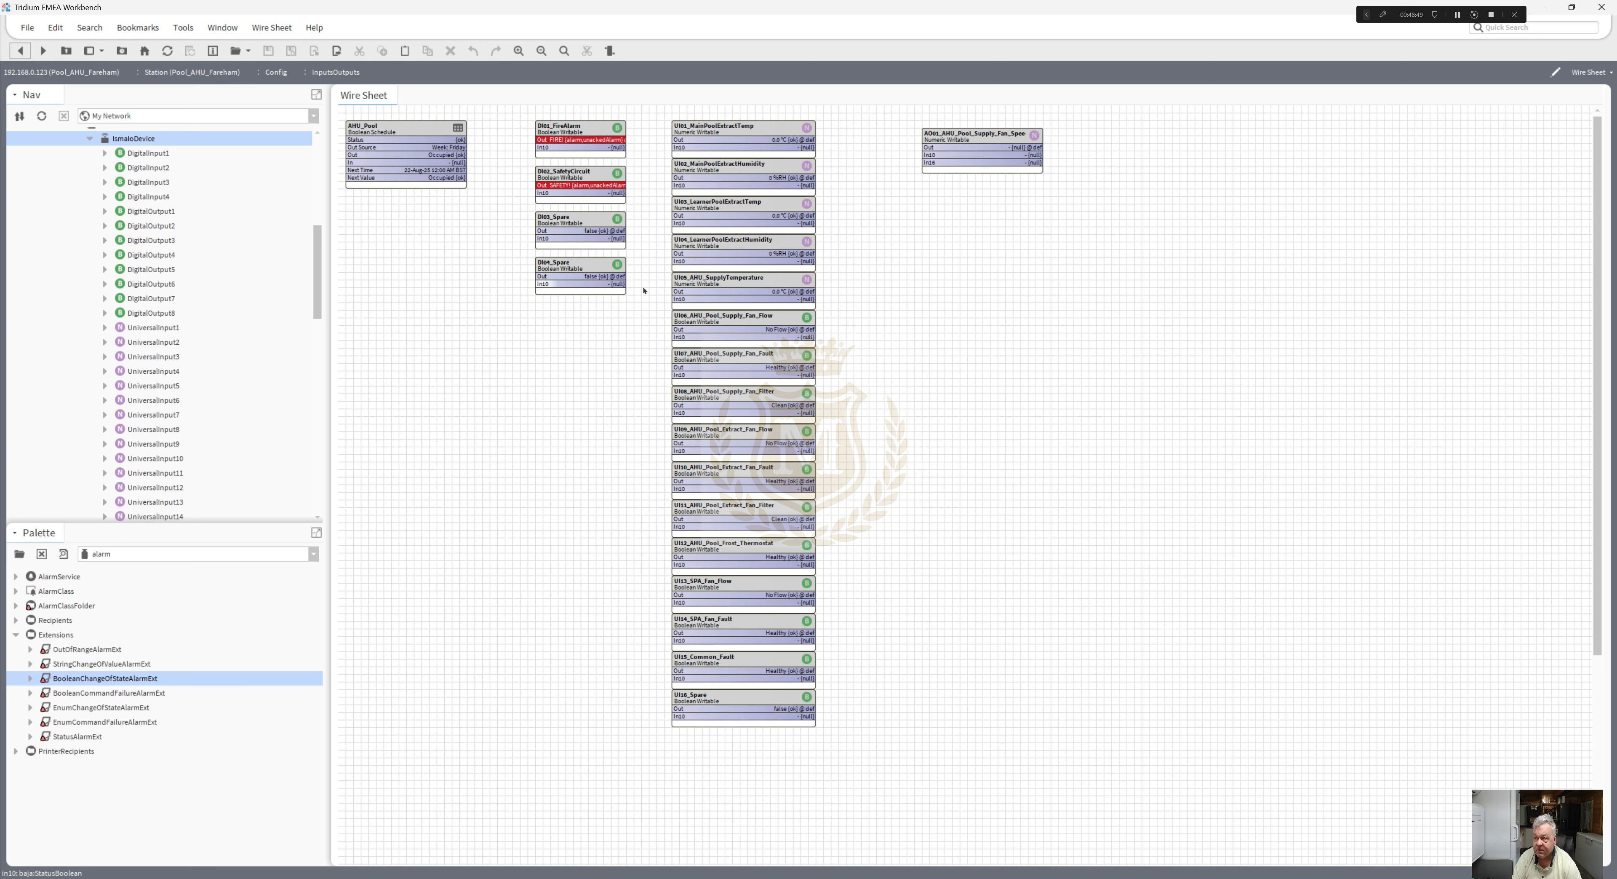
- Set AO01_AHU_Pool_Supply_Fan_Speed to 0 % and widen its block to fit the full name
right_click(956, 150)
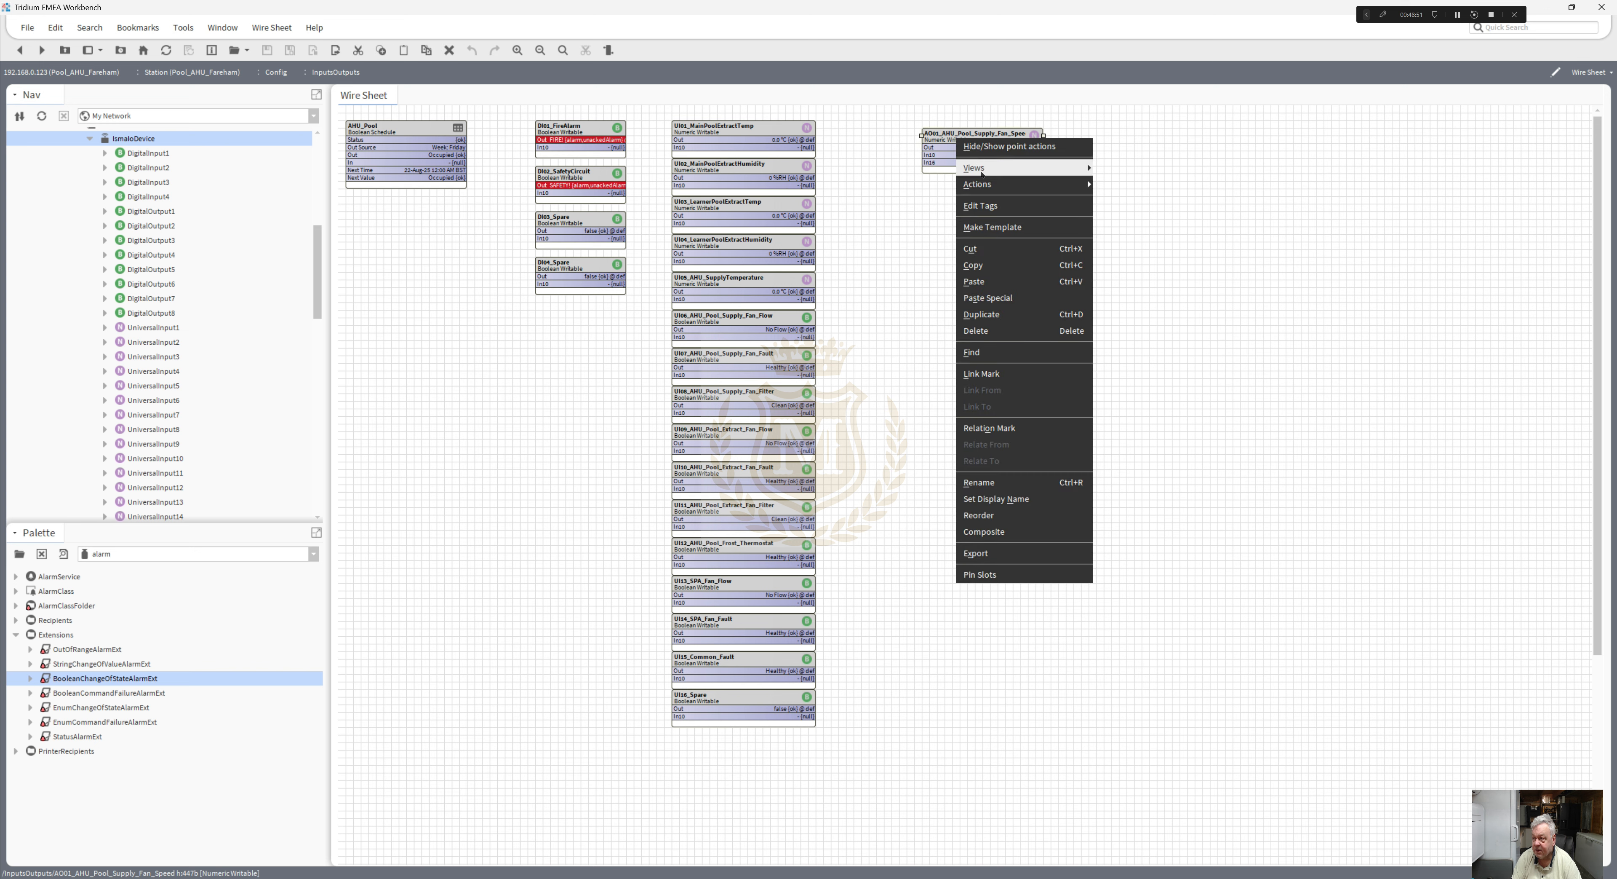
mouse_move(1030, 184)
click(1122, 250)
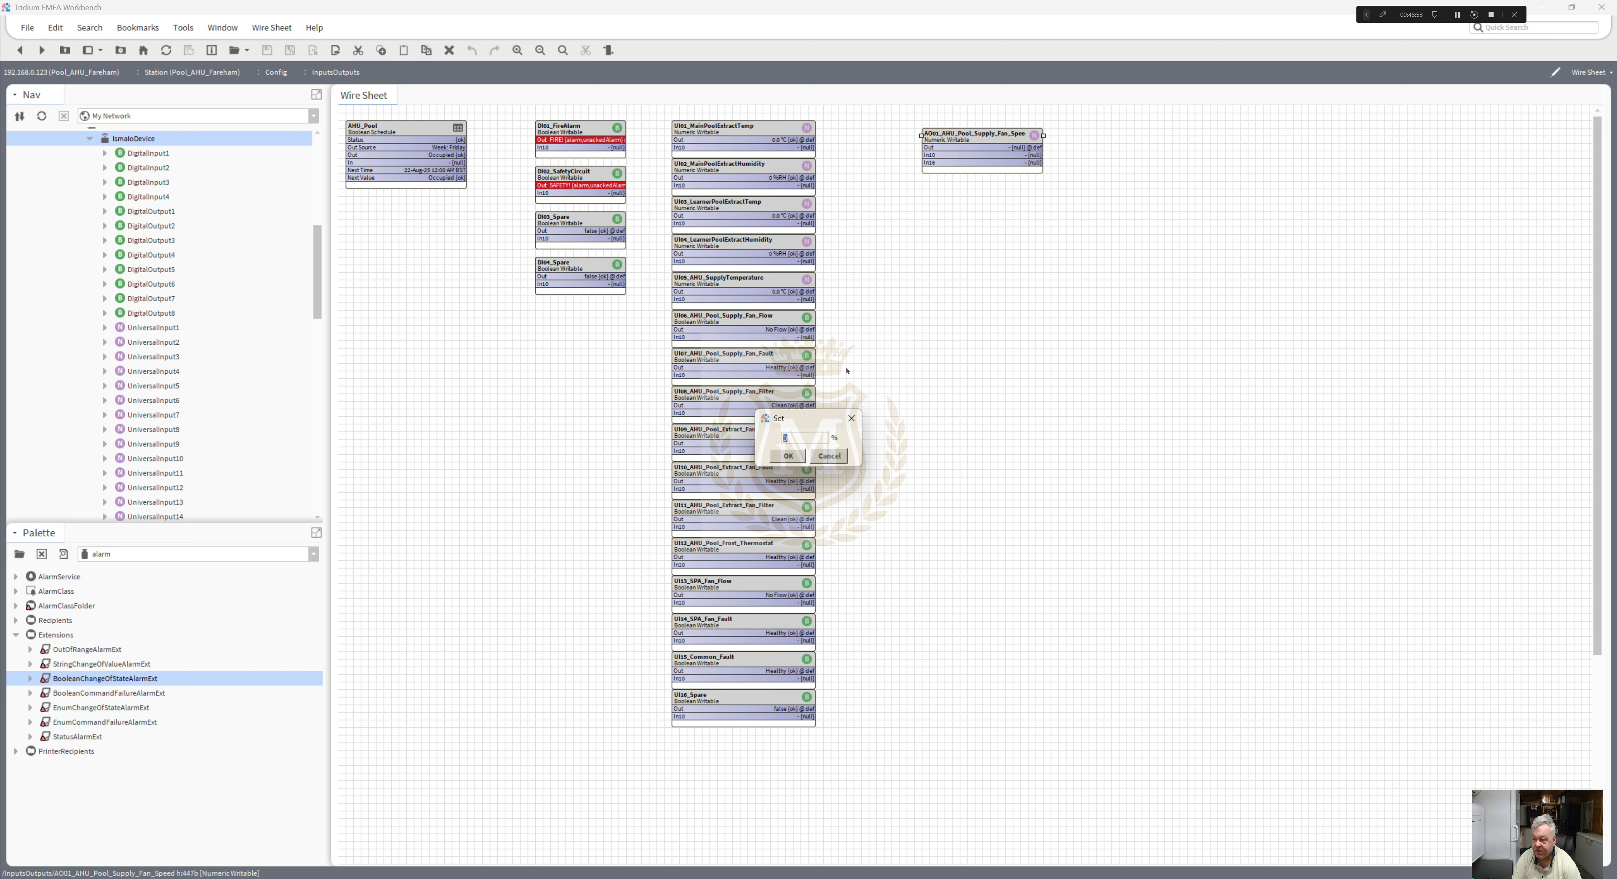
key(Return)
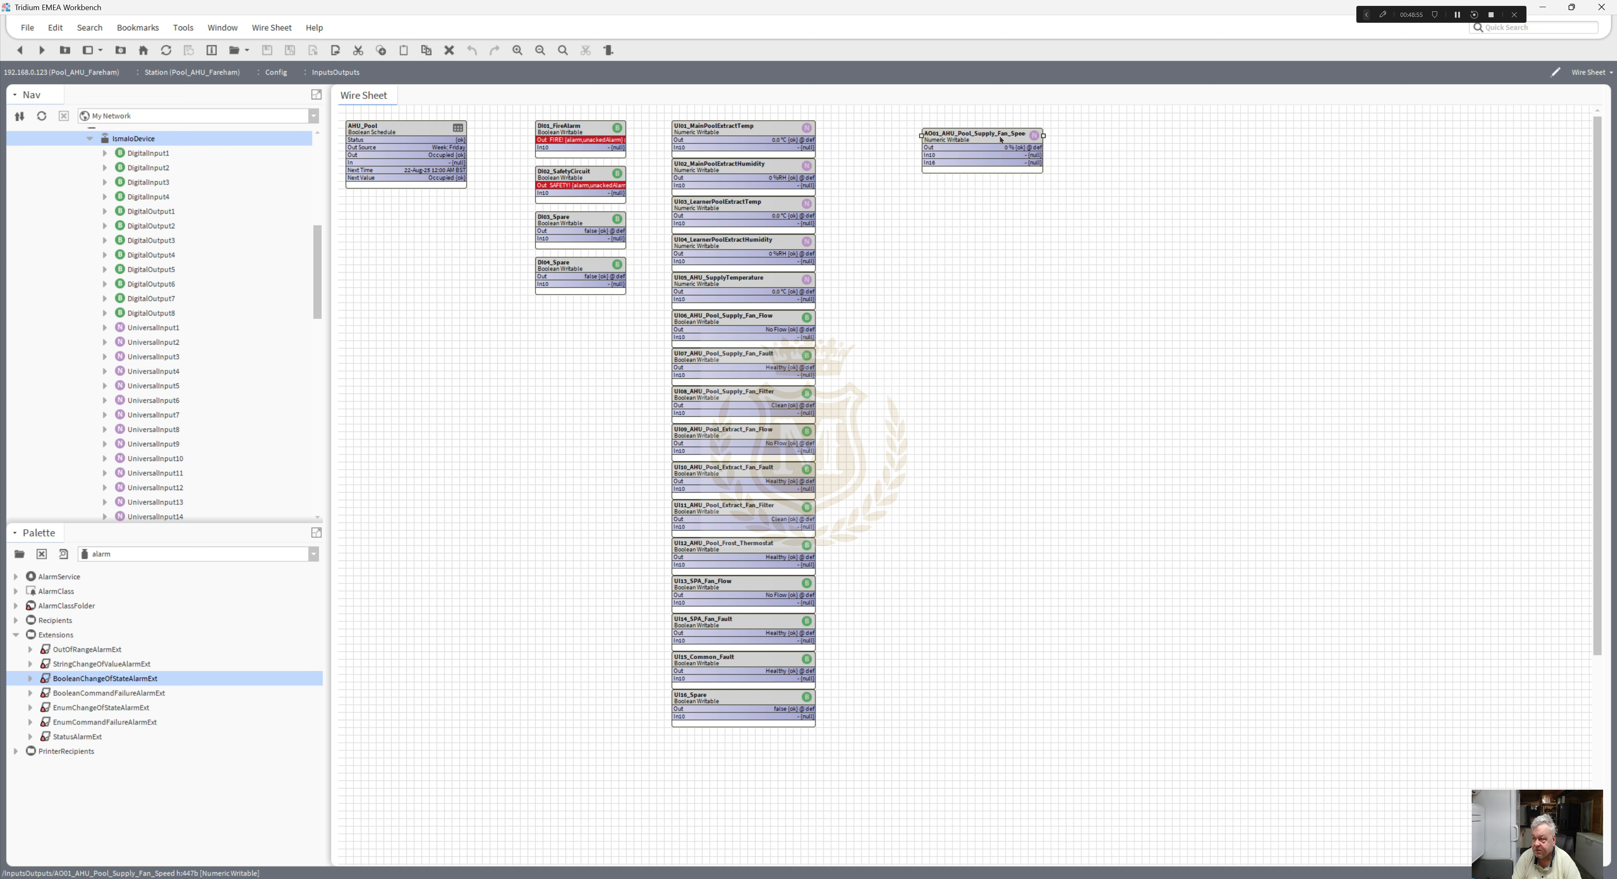
drag(1043, 135, 1066, 135)
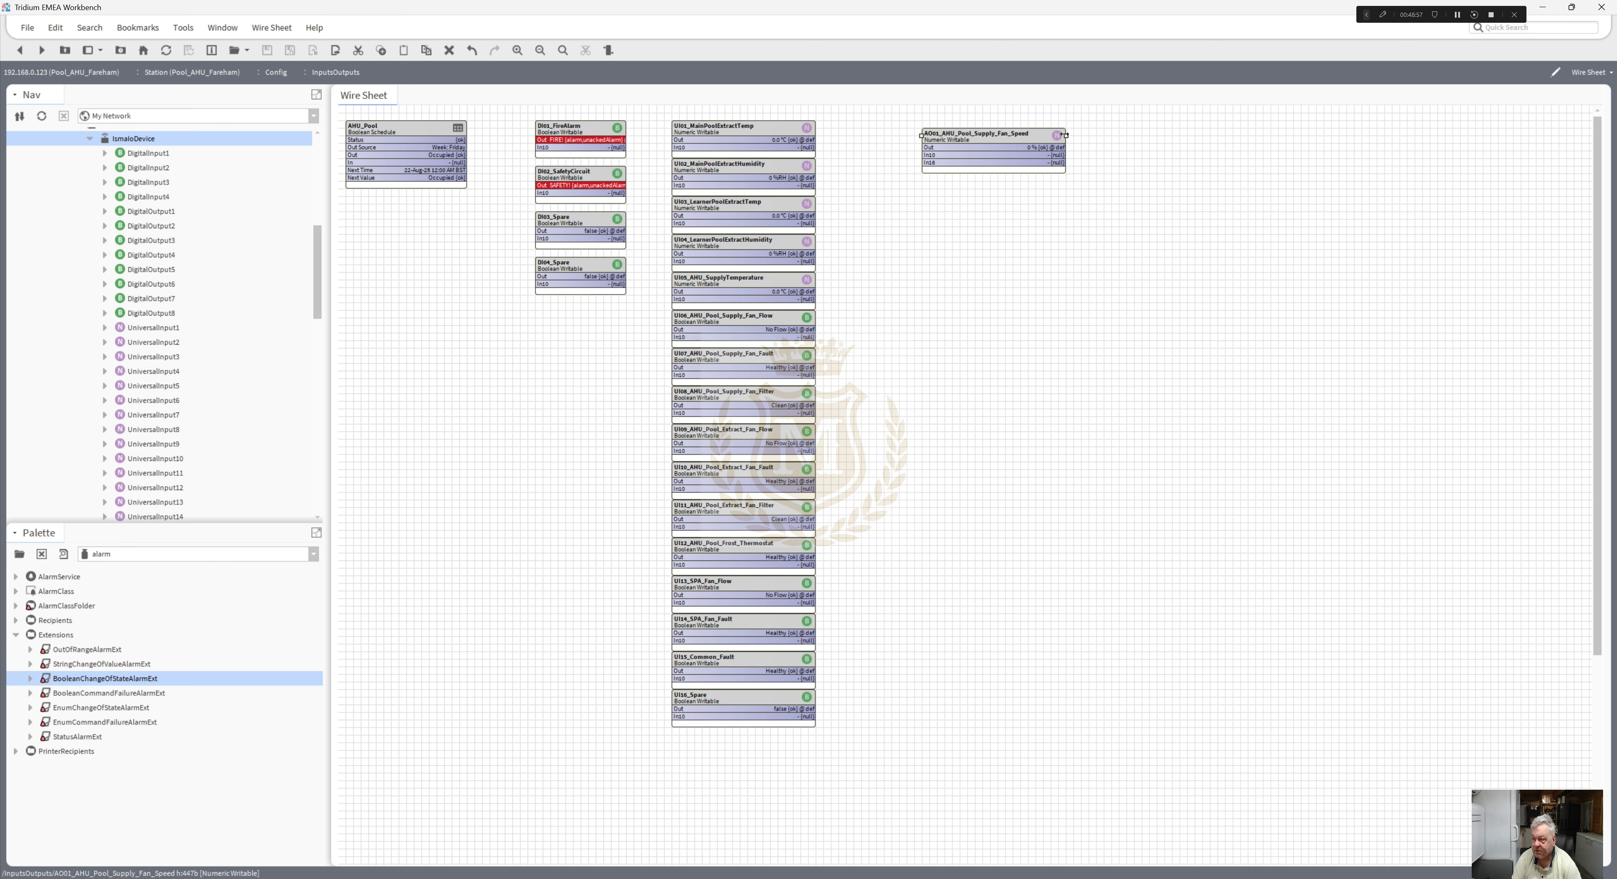
- Unpin the In16 slot from the AO01_AHU_Pool_Supply_Fan_Speed block
right_click(984, 134)
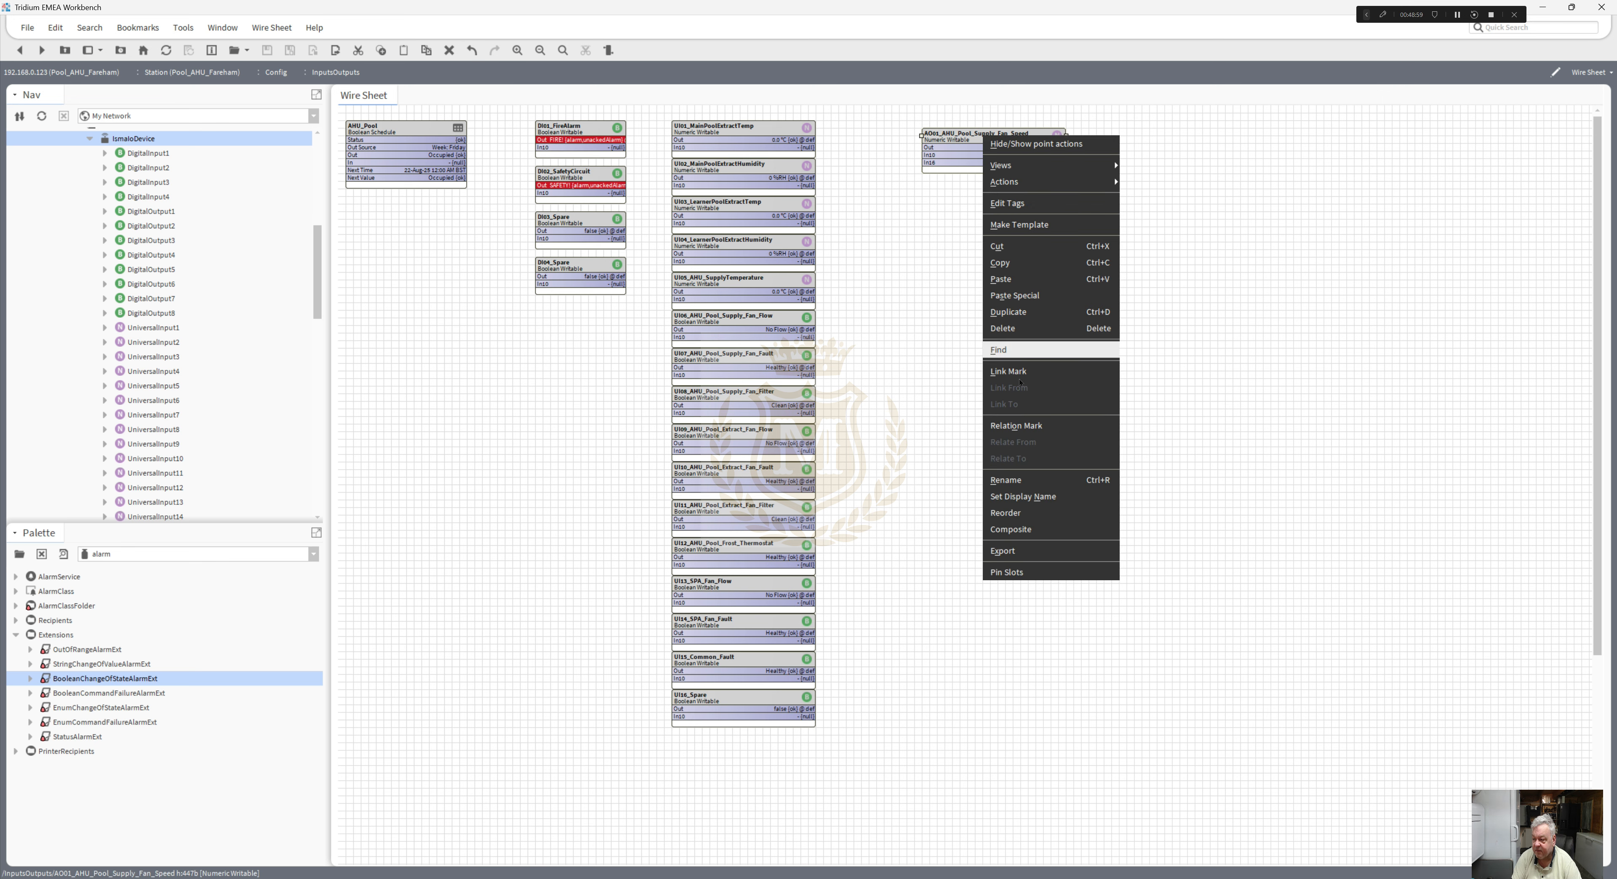
click(1004, 571)
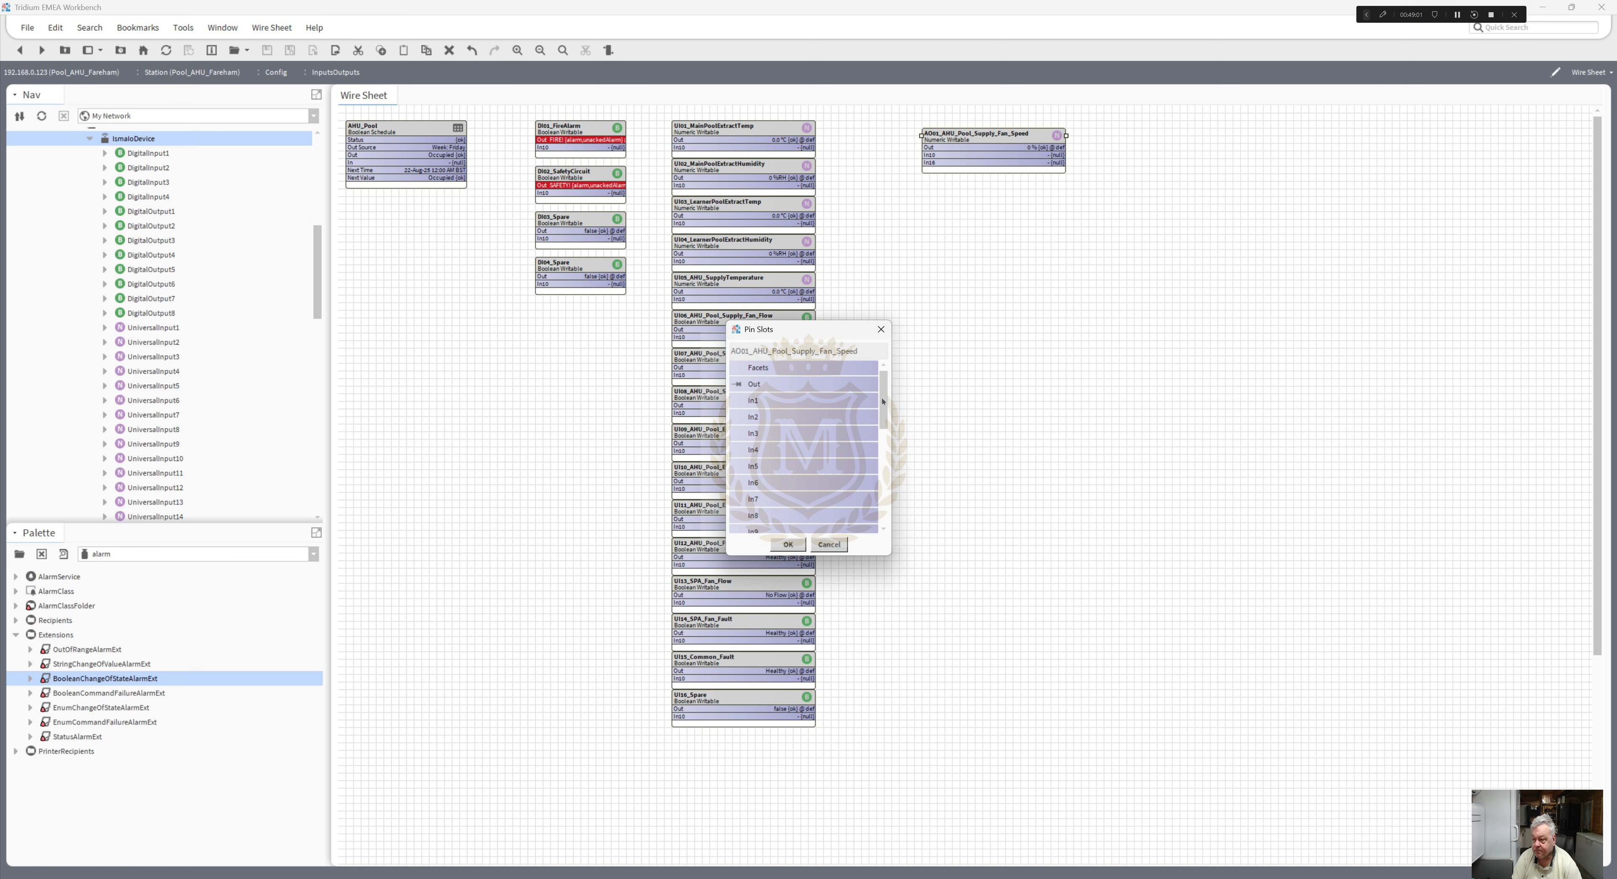
scroll(886, 464, down, 1)
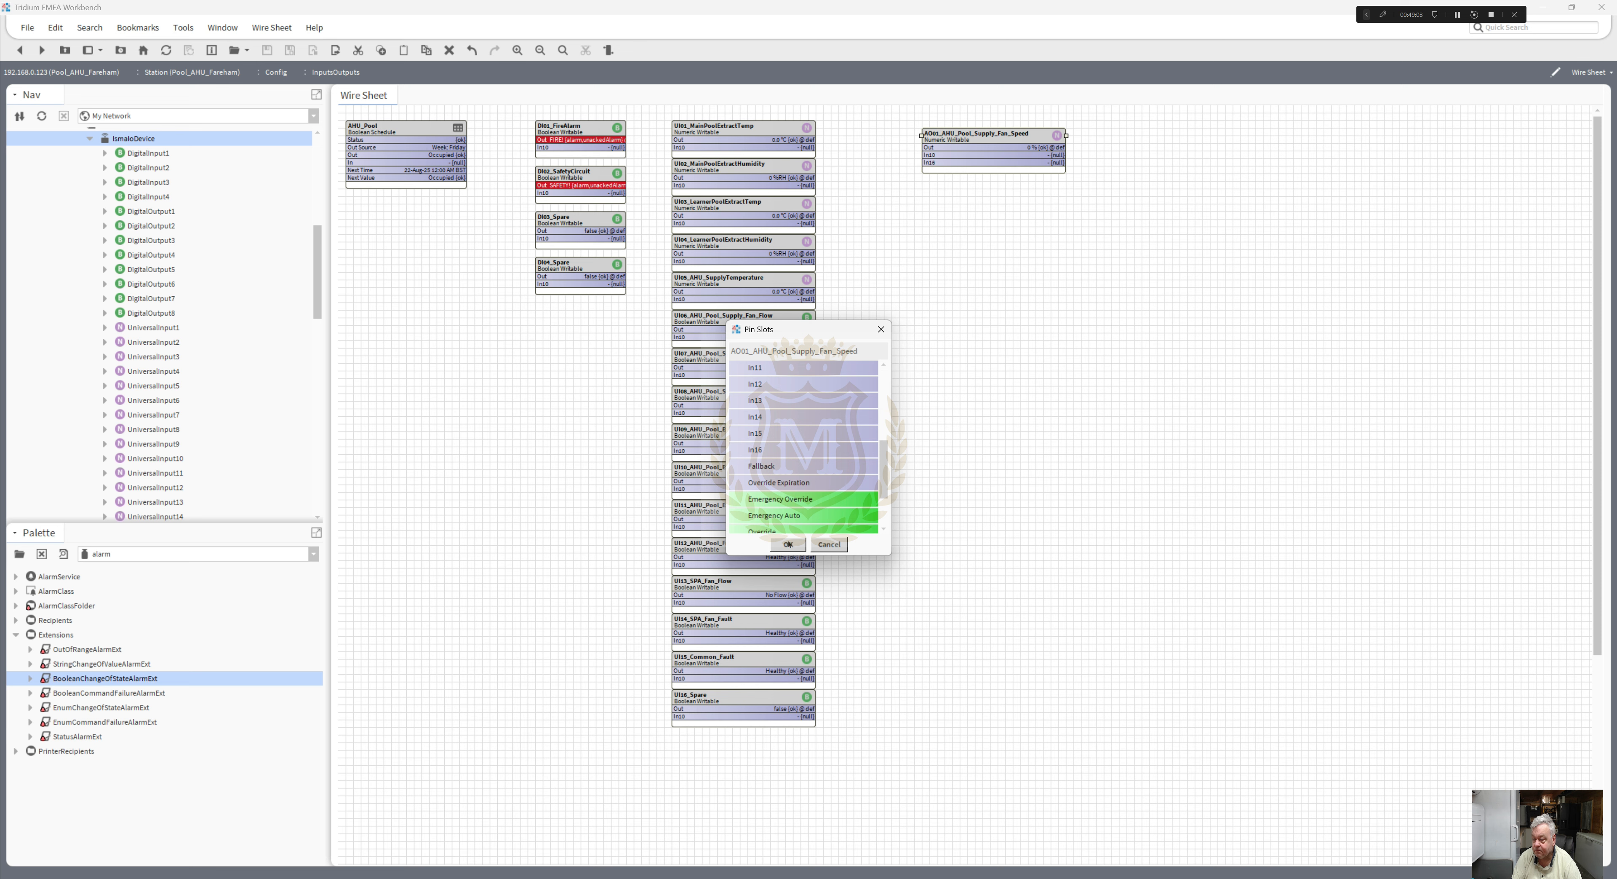
click(755, 449)
click(788, 544)
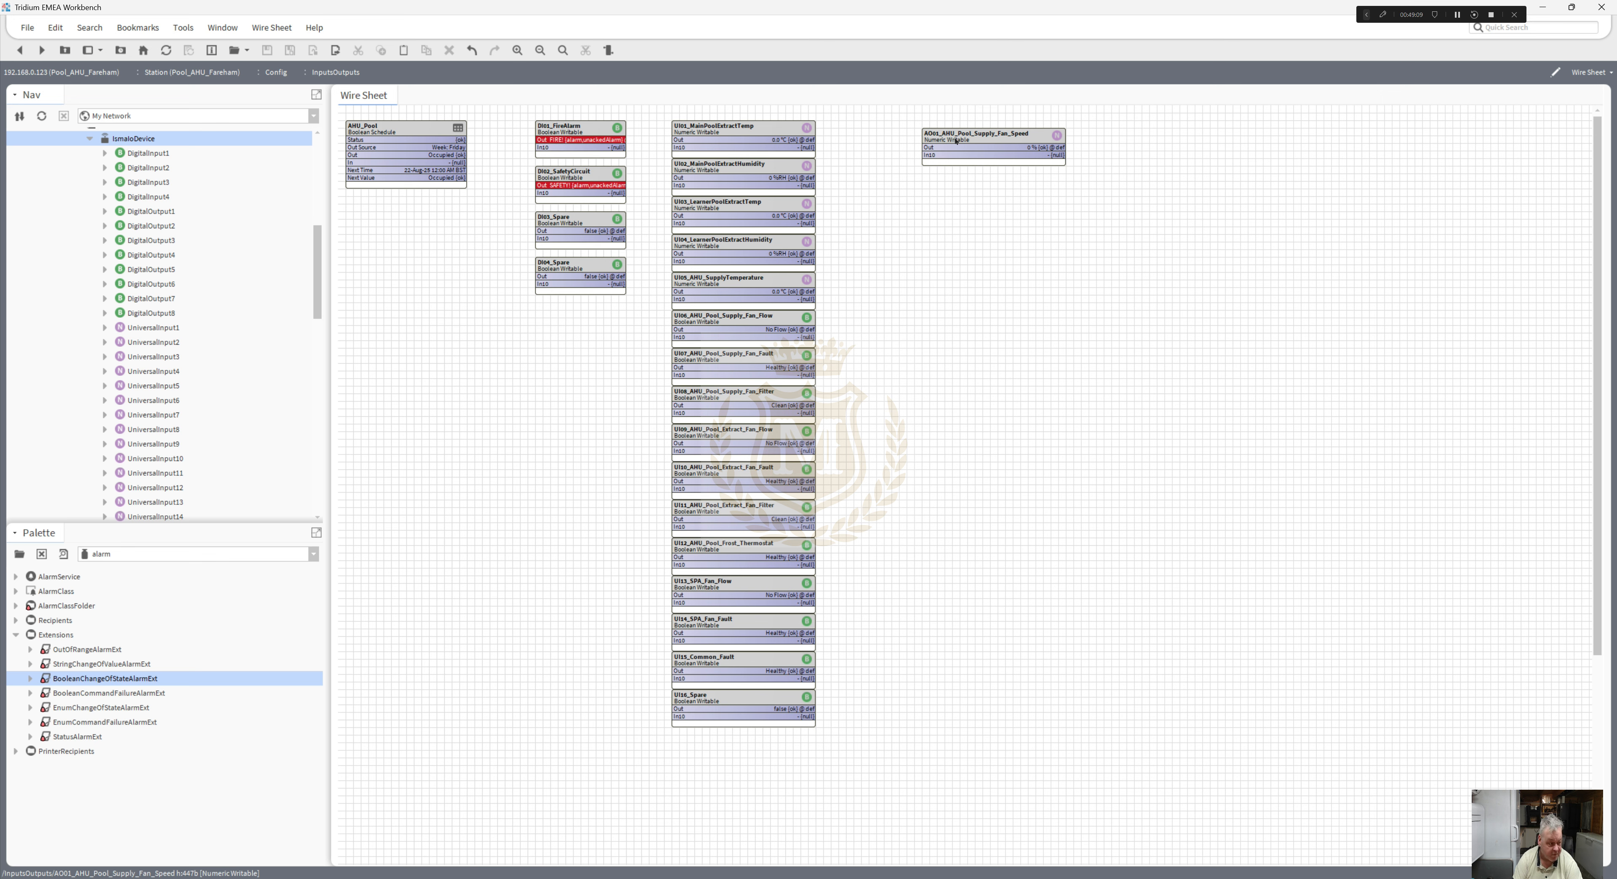
- Duplicate the AO01 supply fan speed point as AO02_AHU_Pool_Extract_Fan_Speed
right_click(956, 141)
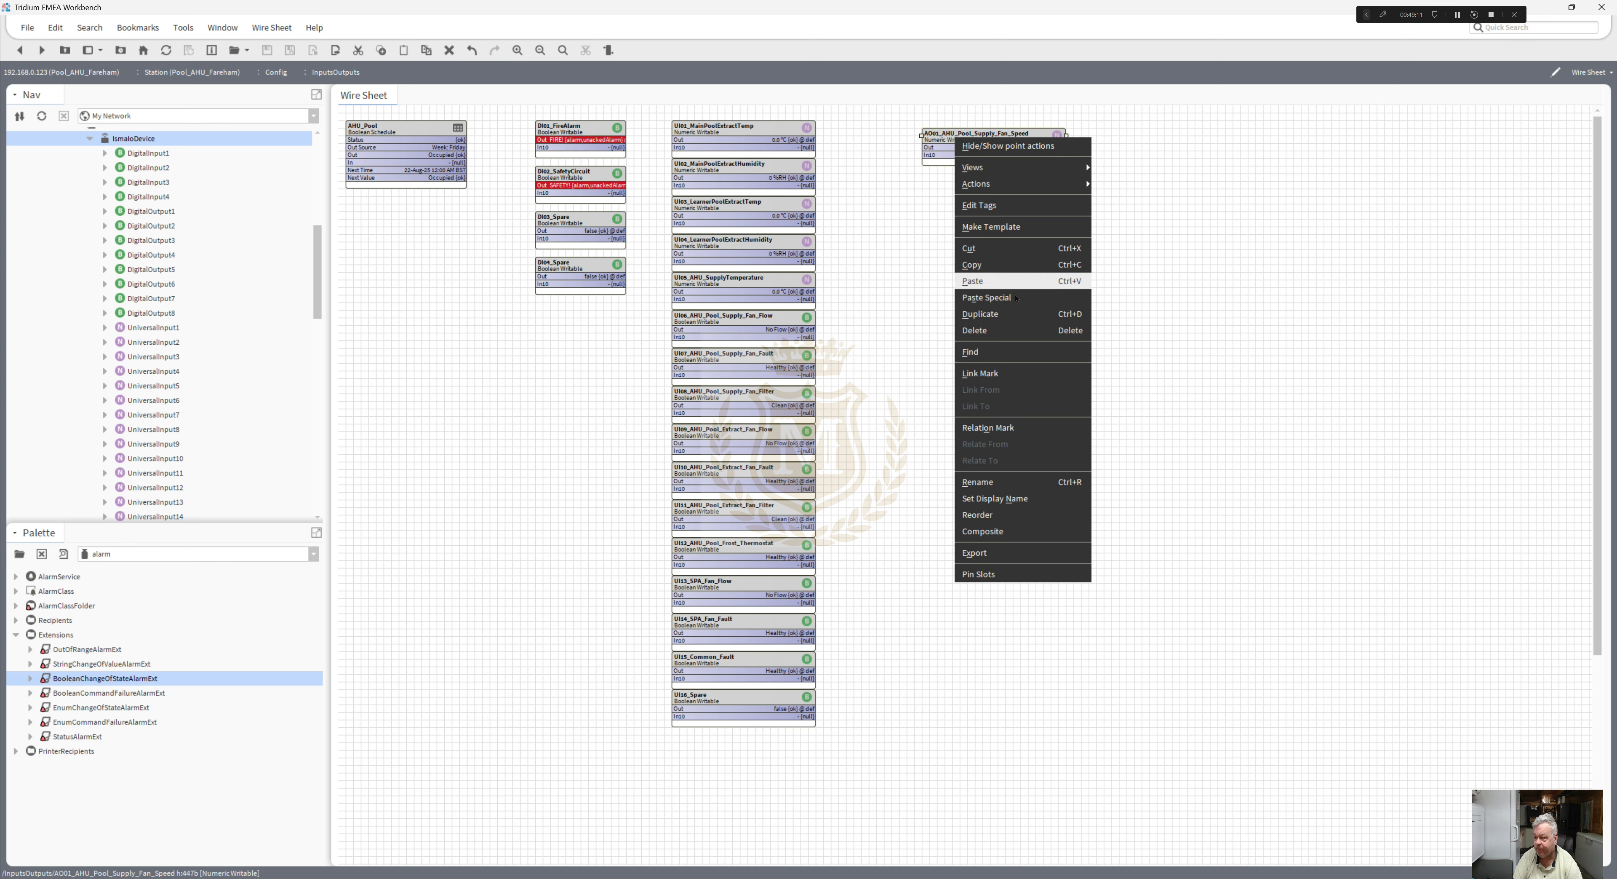
click(1013, 312)
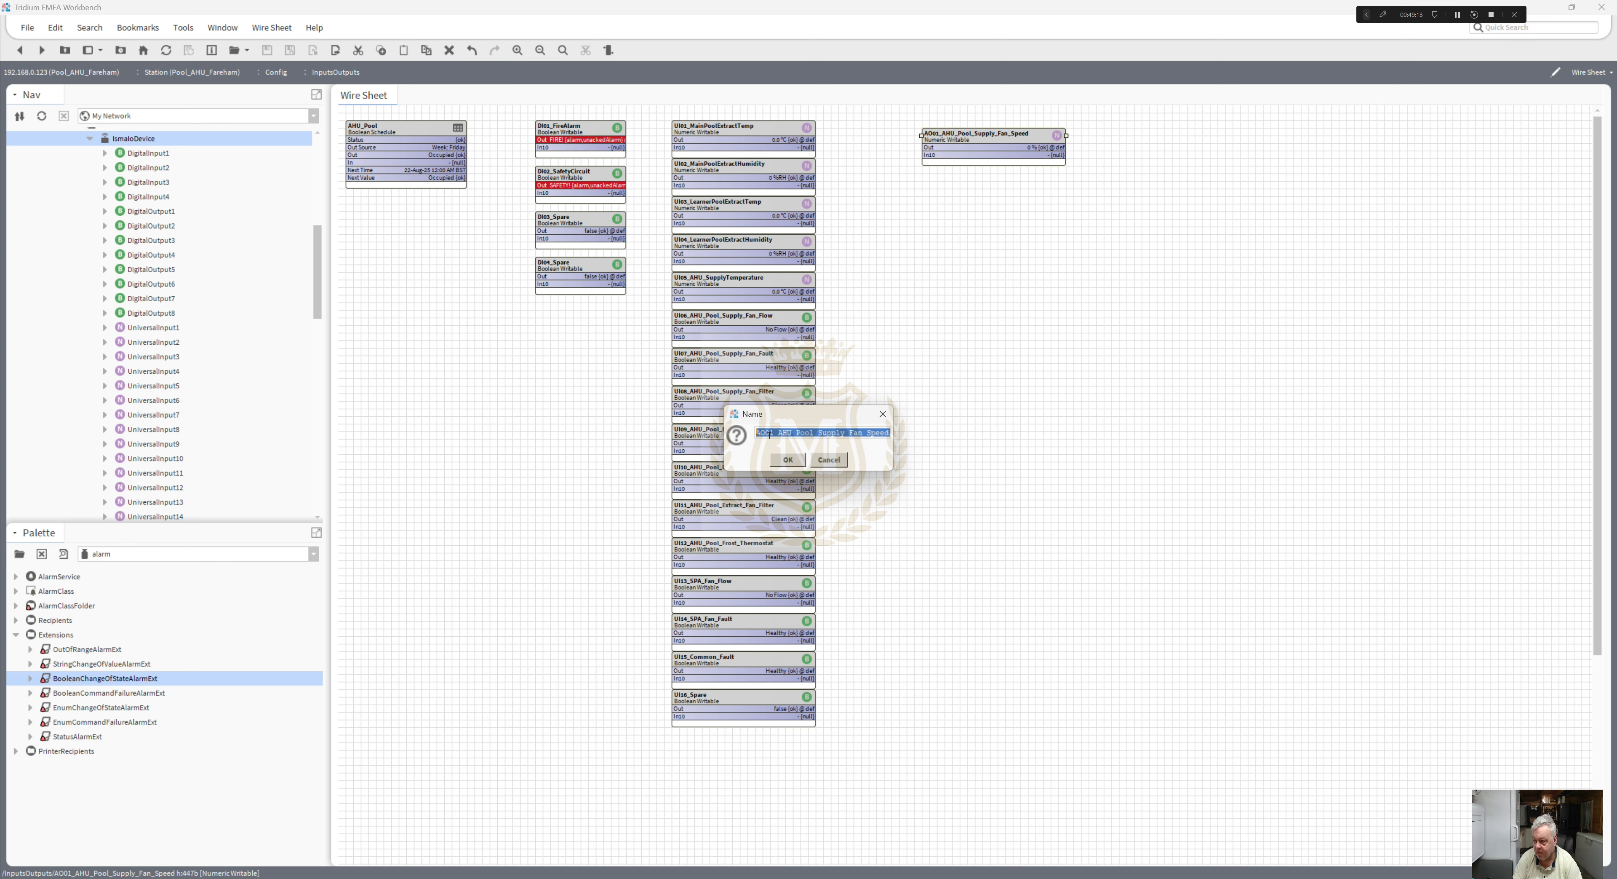
drag(769, 435, 773, 433)
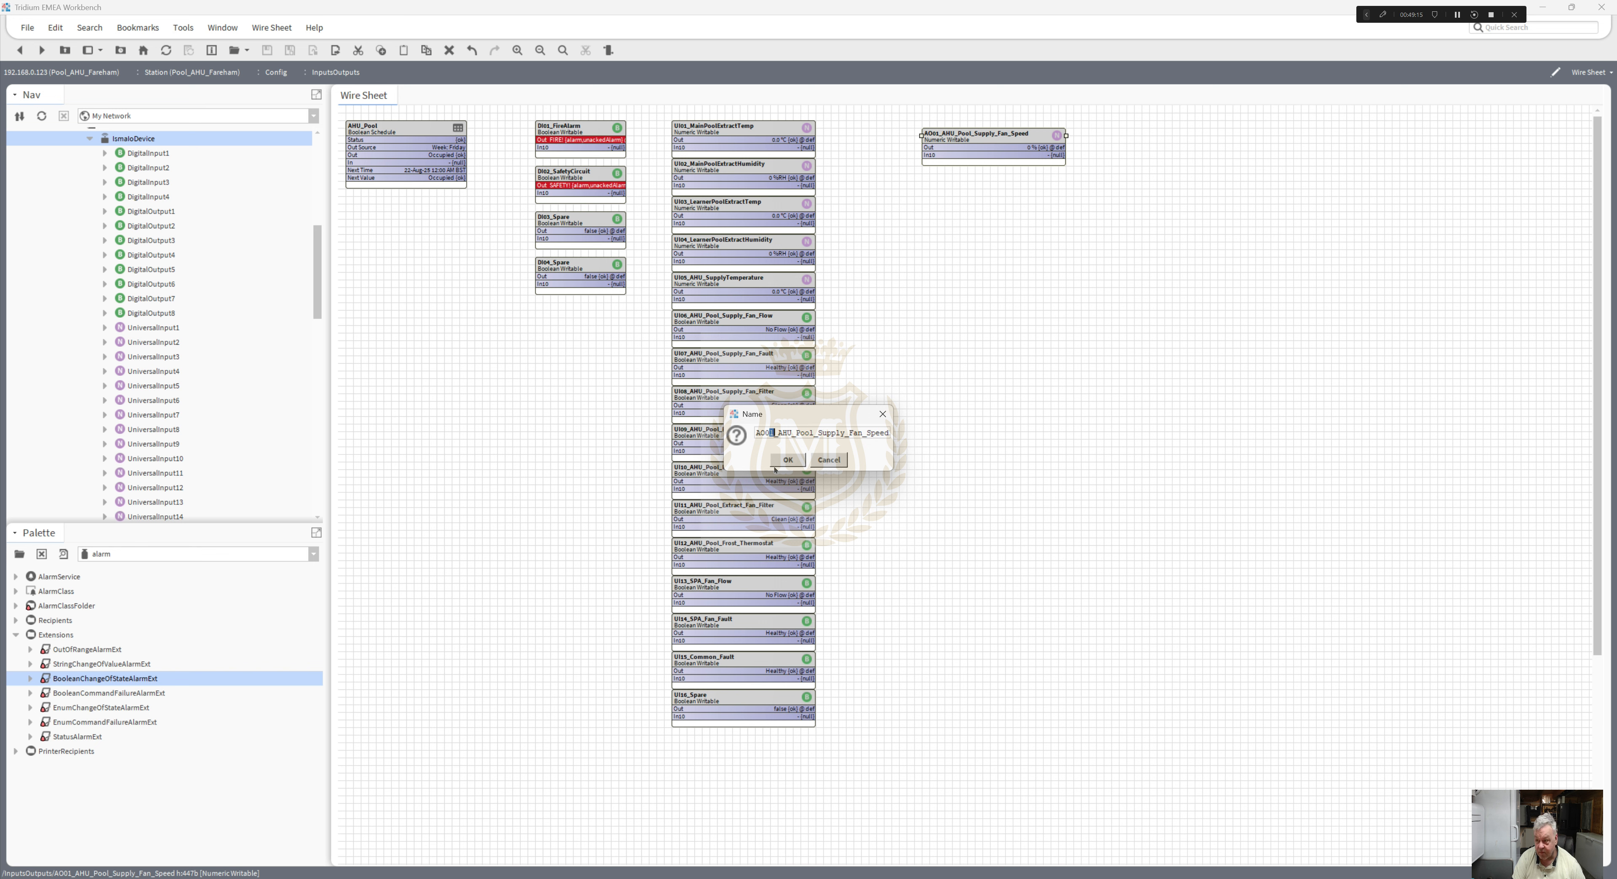
text(2)
drag(819, 433, 846, 433)
text(Extract)
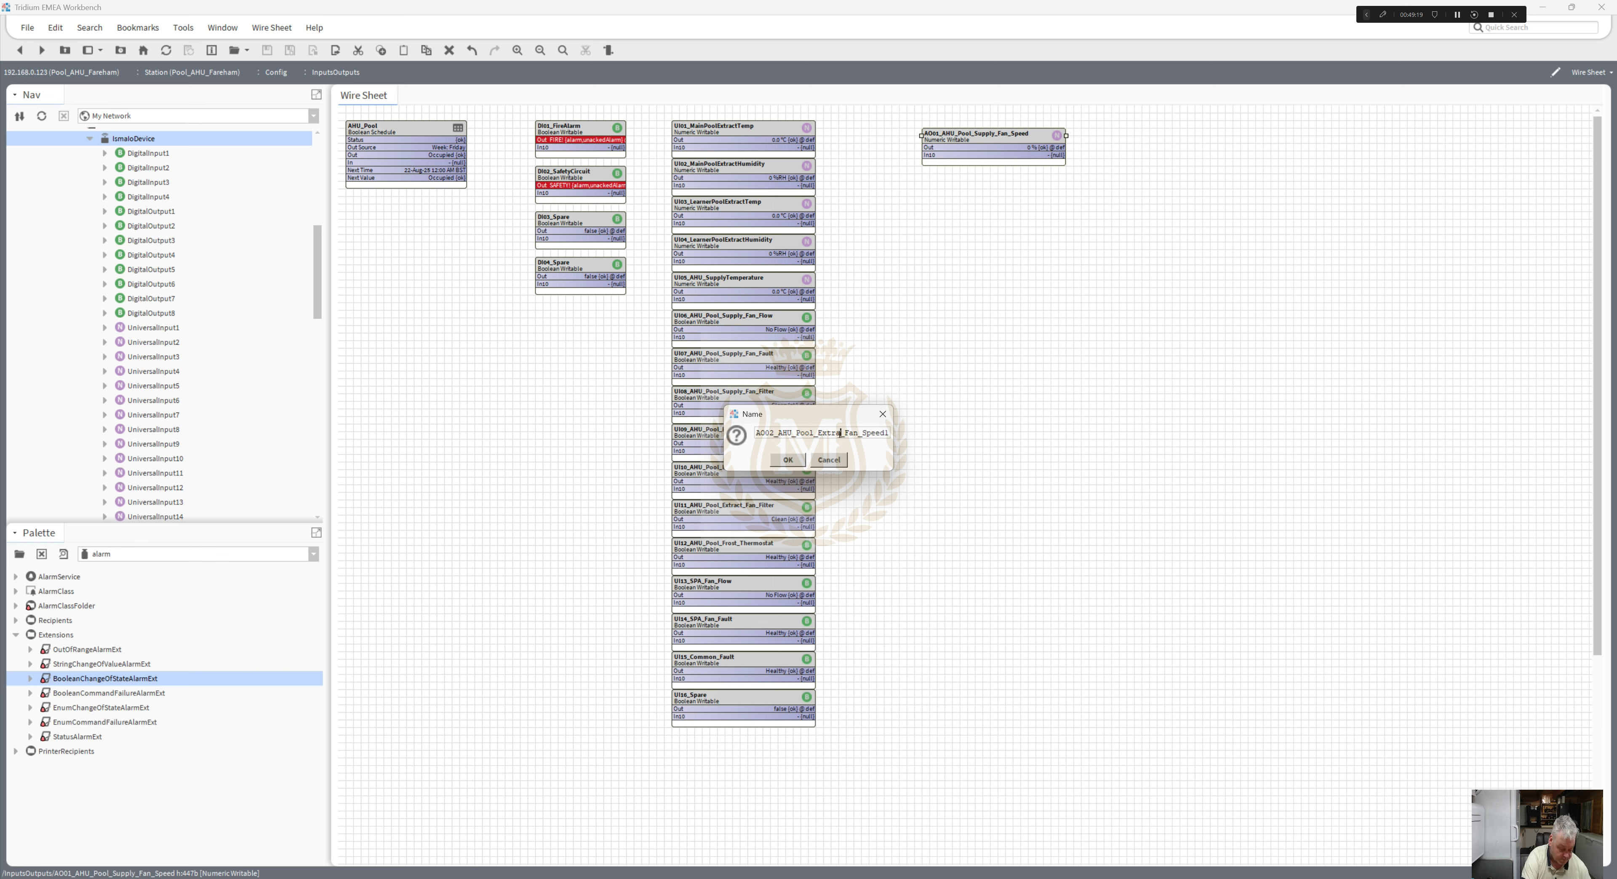
drag(839, 434, 894, 443)
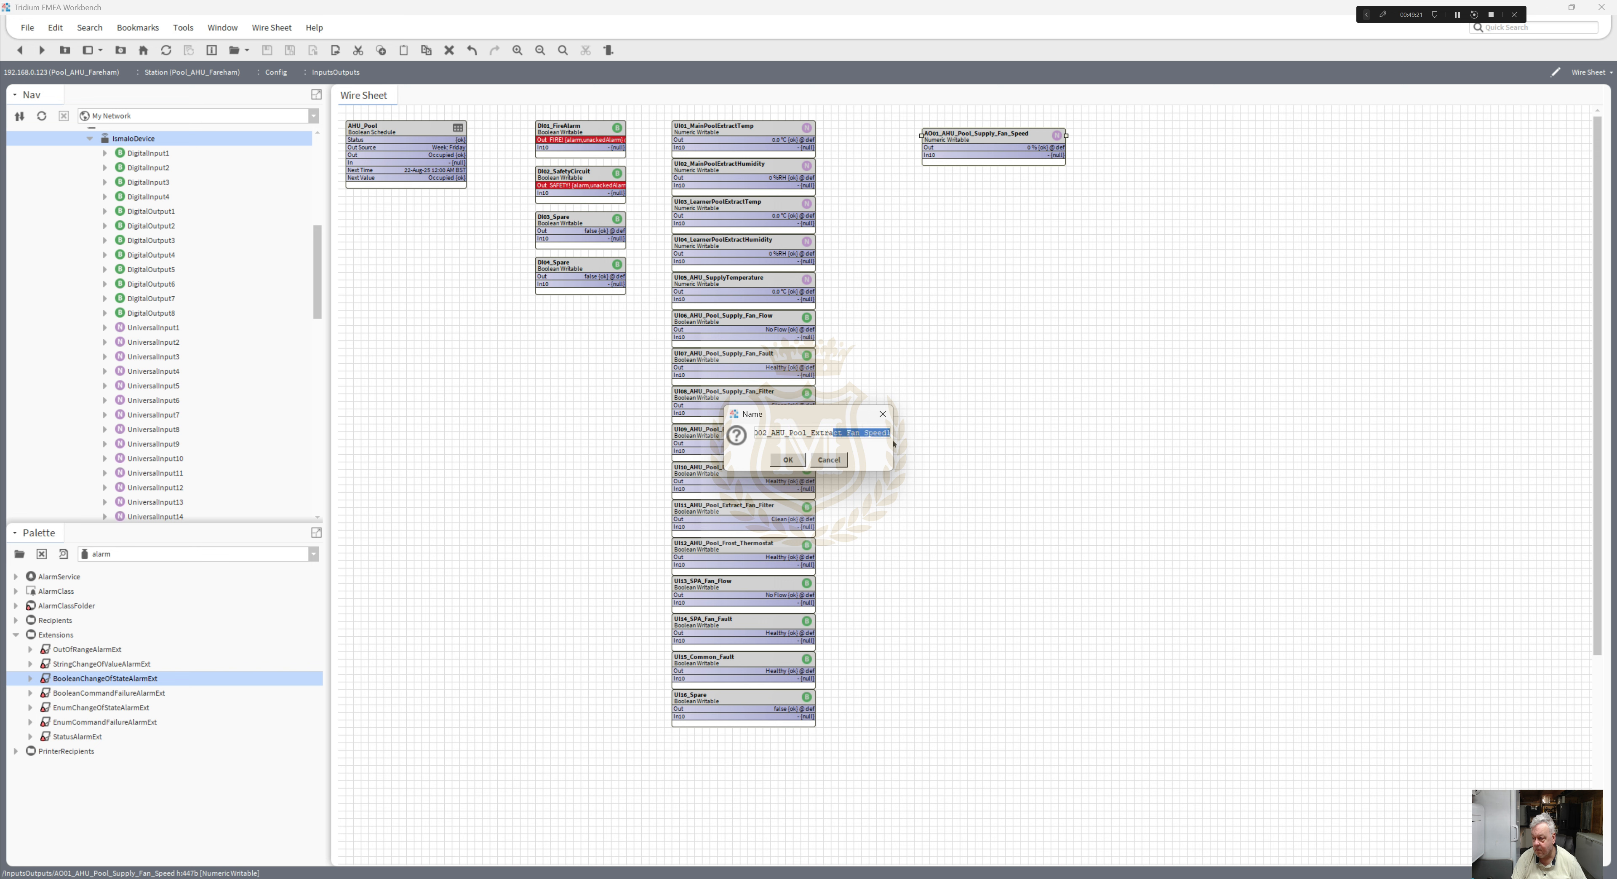
click(889, 433)
key(BackSpace)
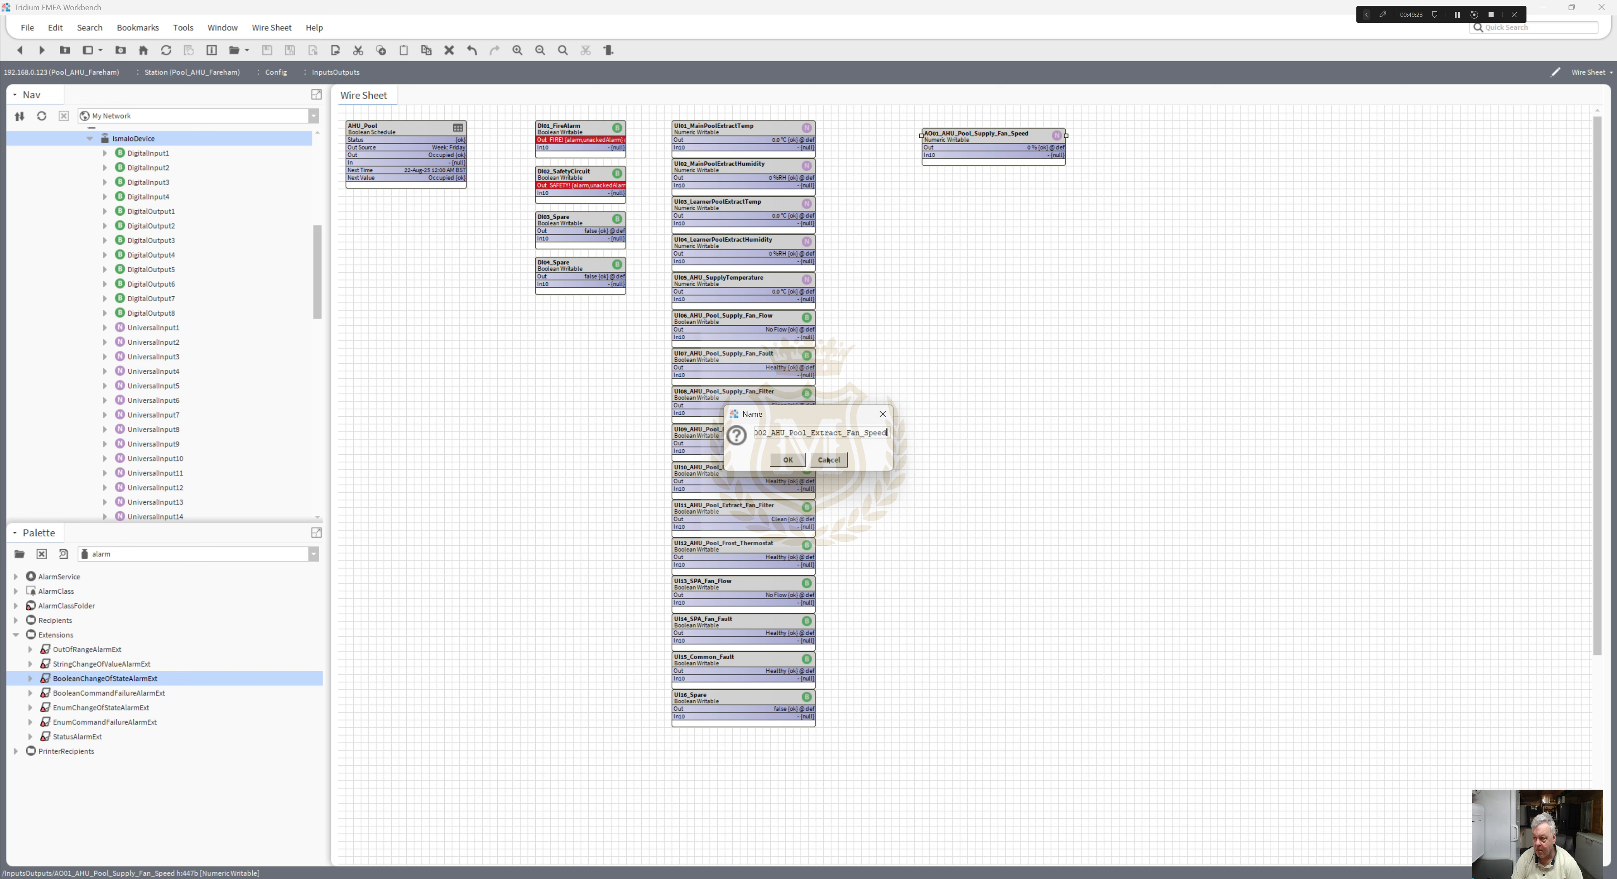
click(790, 460)
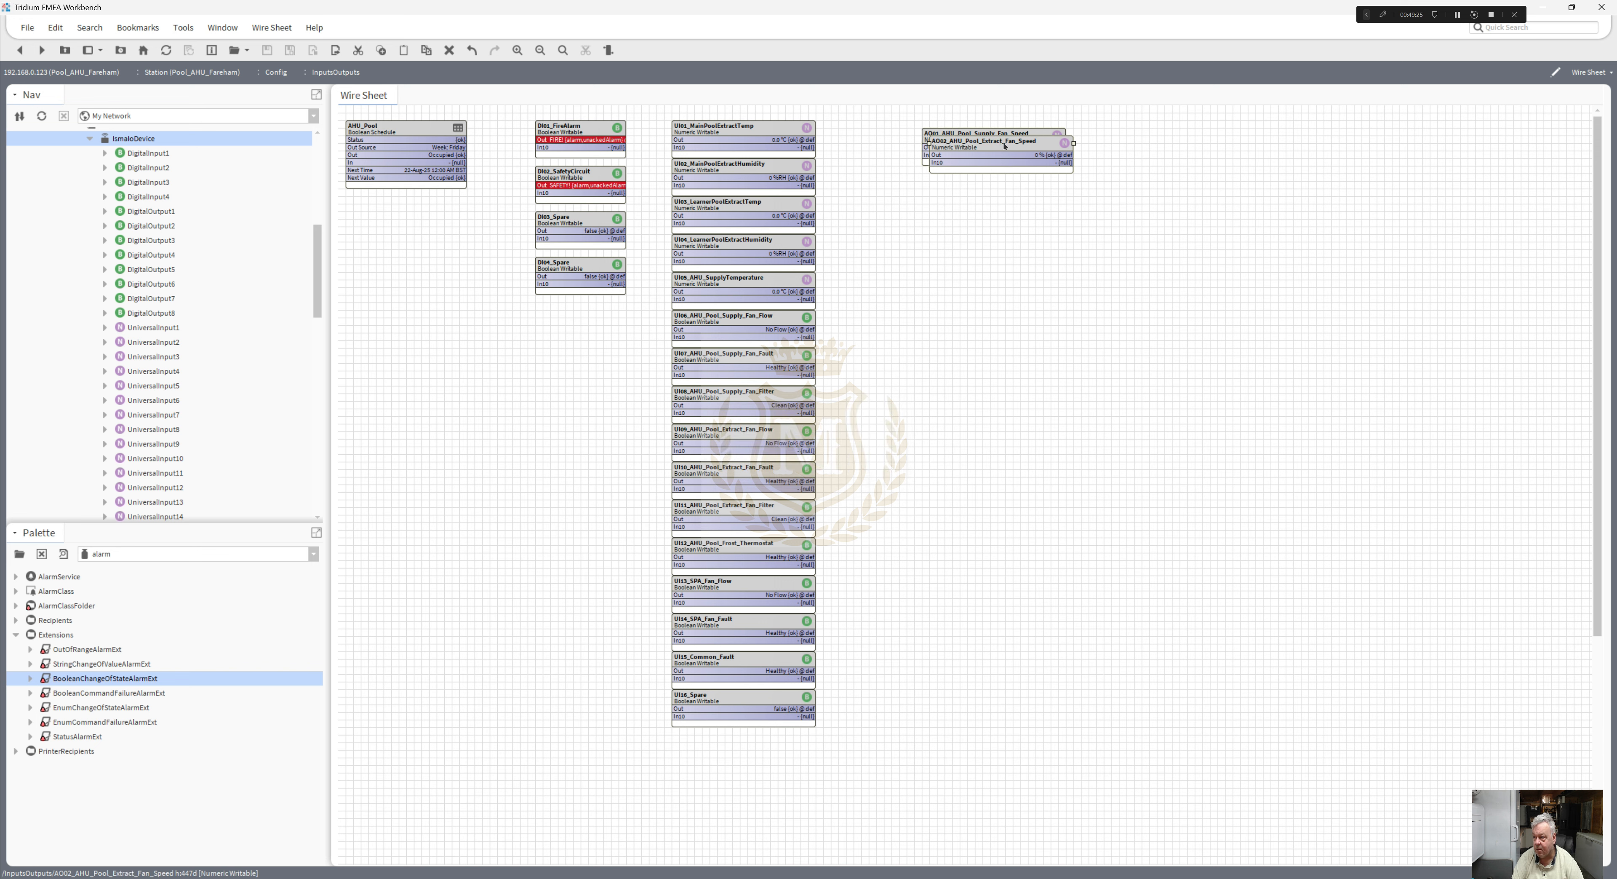
- Place the AO02 block directly below AO01 and move both next to the universal input column, level with its upper end
click(997, 182)
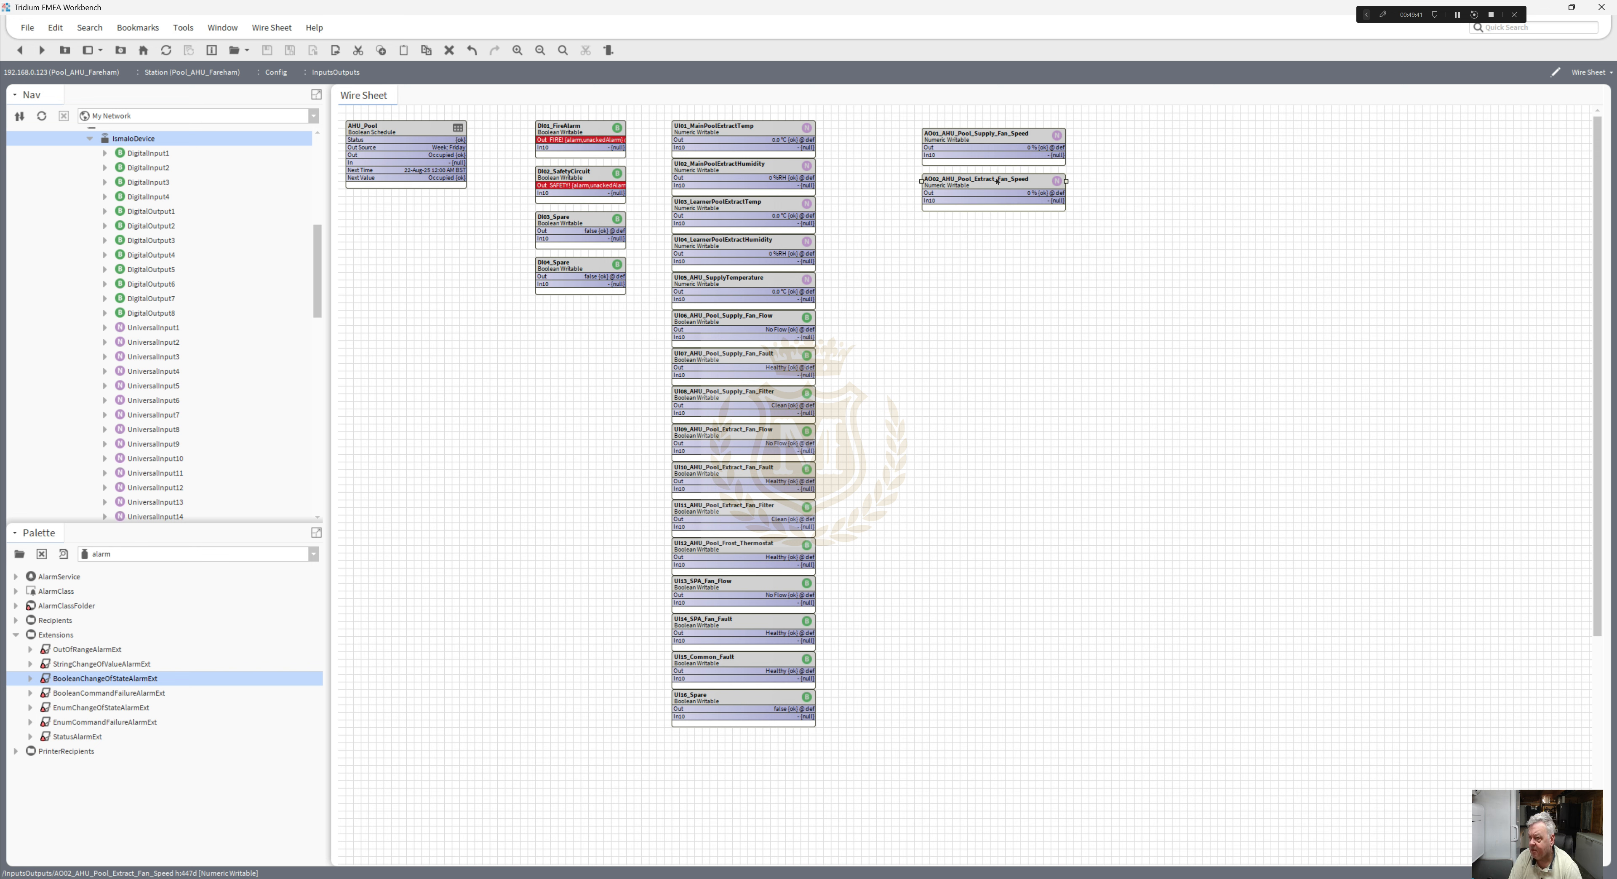
drag(996, 180, 997, 174)
drag(1100, 232, 897, 136)
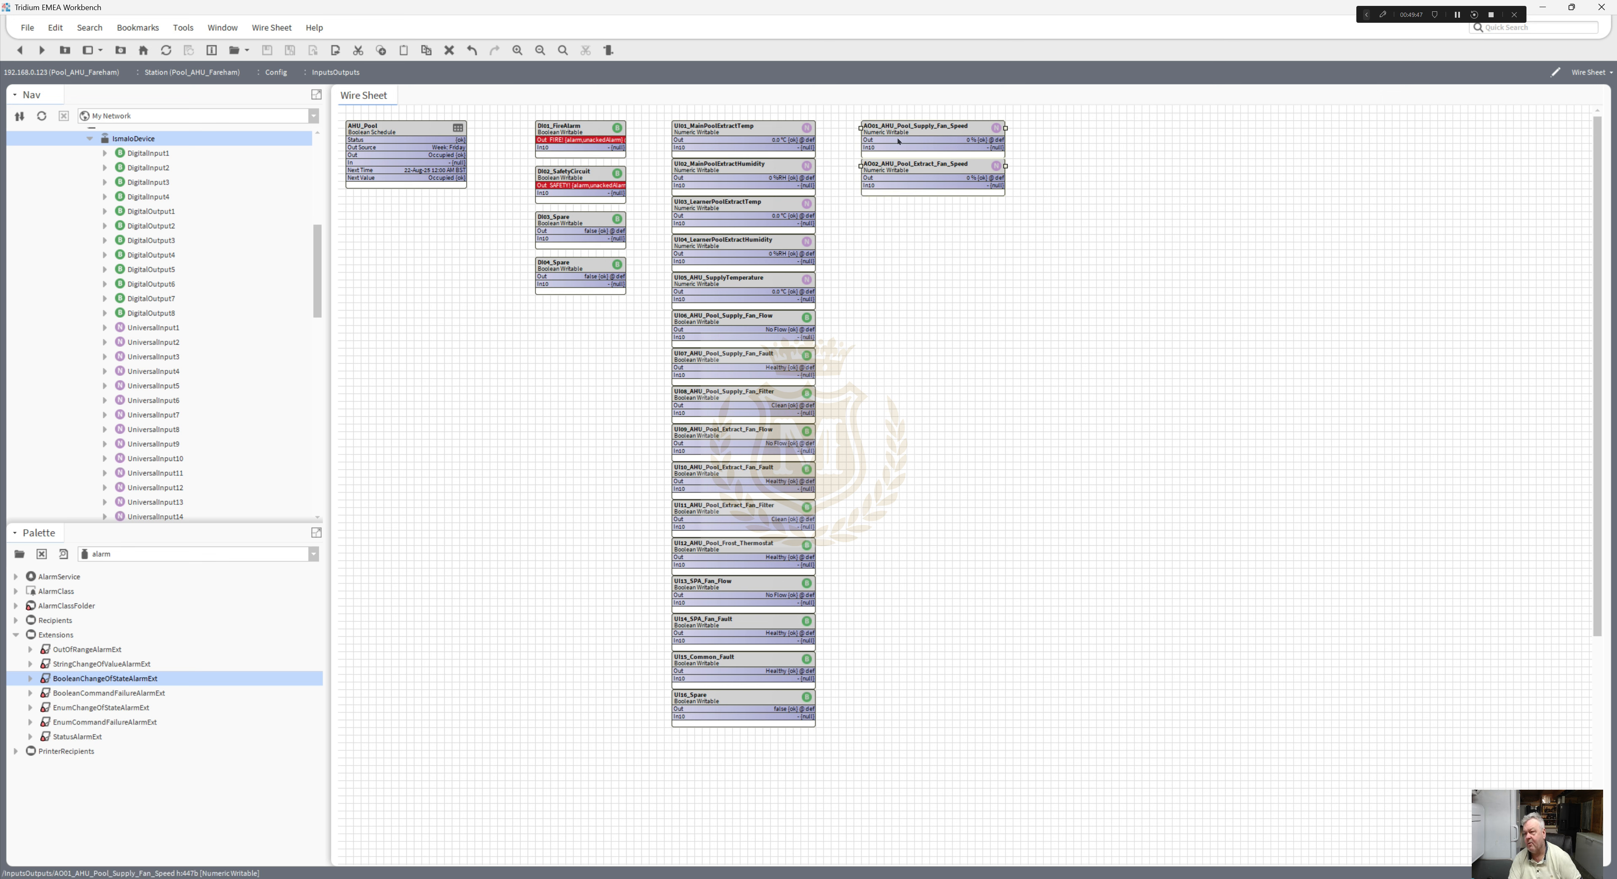
click(964, 249)
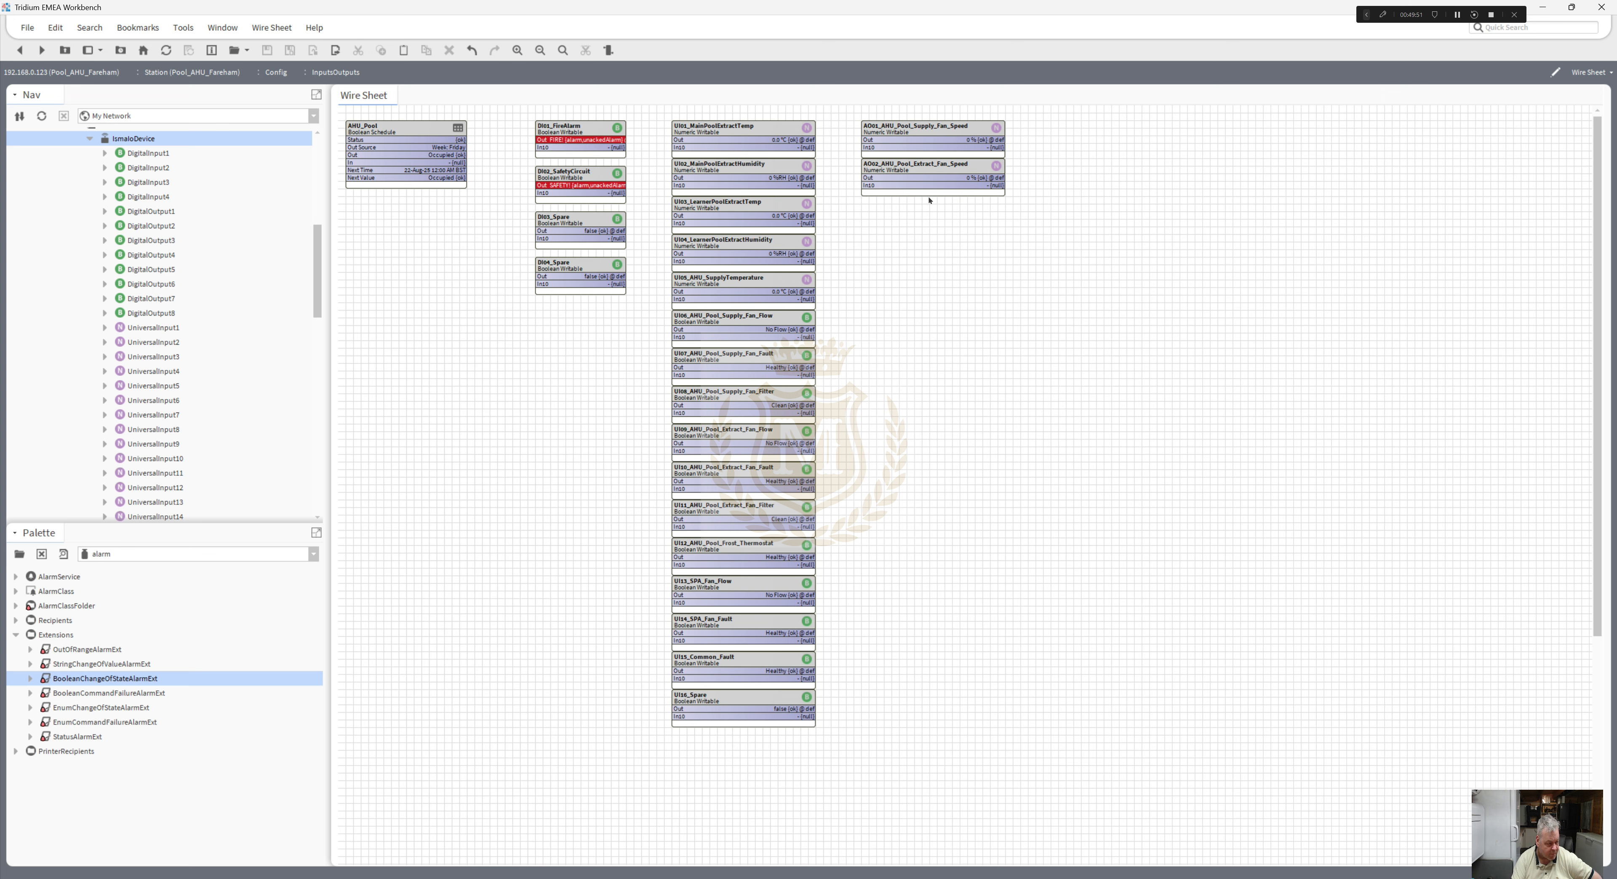
- Duplicate the AO02 extract fan speed point as AO03_AHU_Heating_Valve and place the new block directly below AO02
right_click(910, 163)
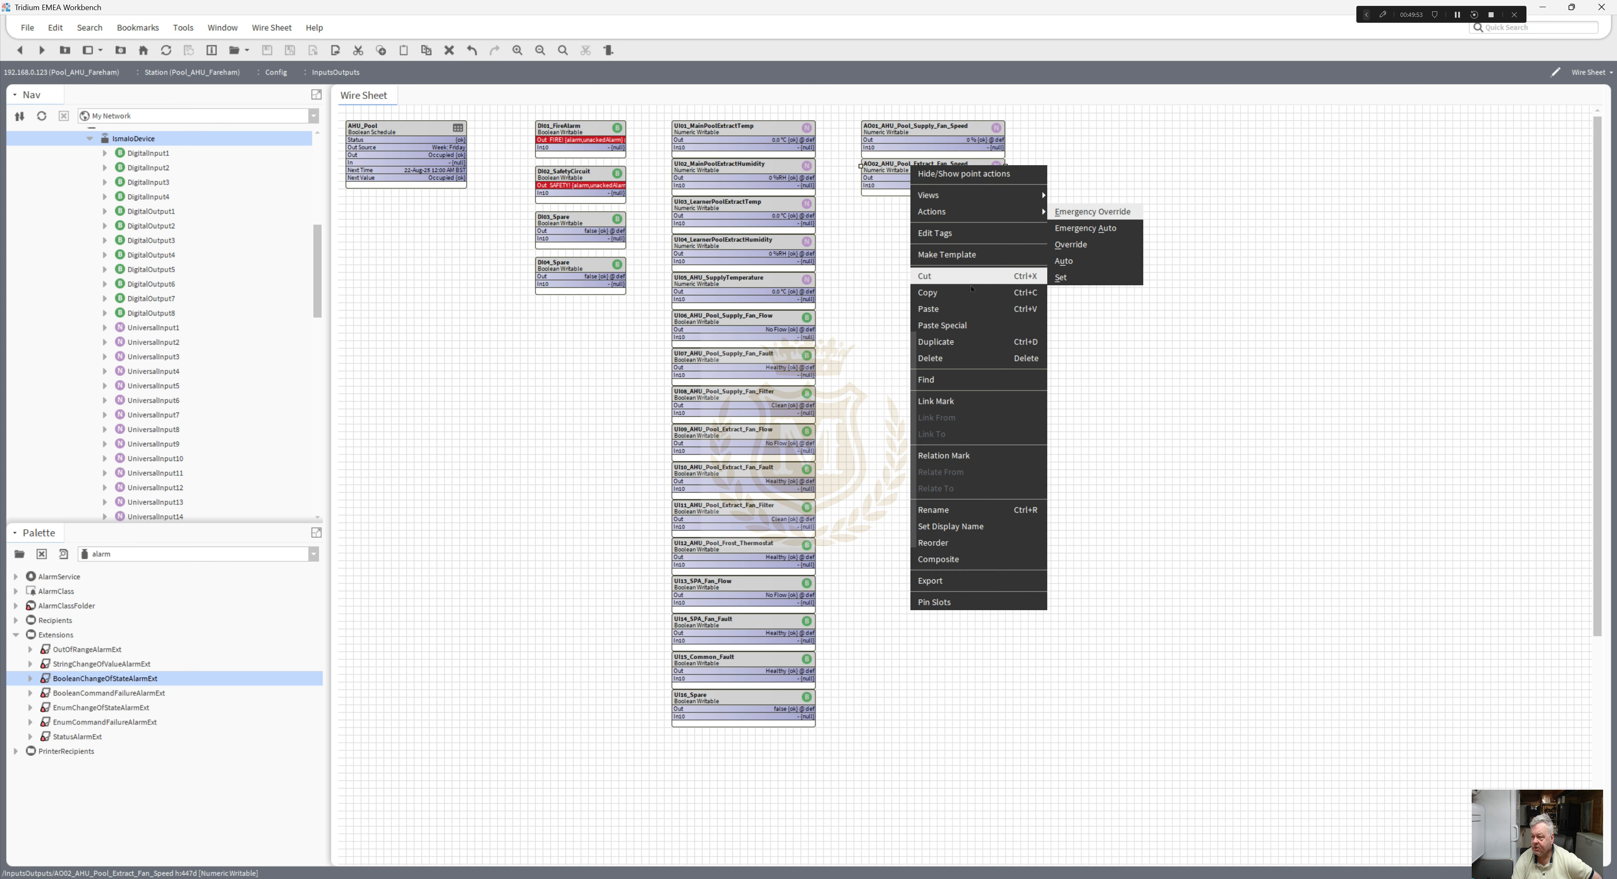
click(976, 341)
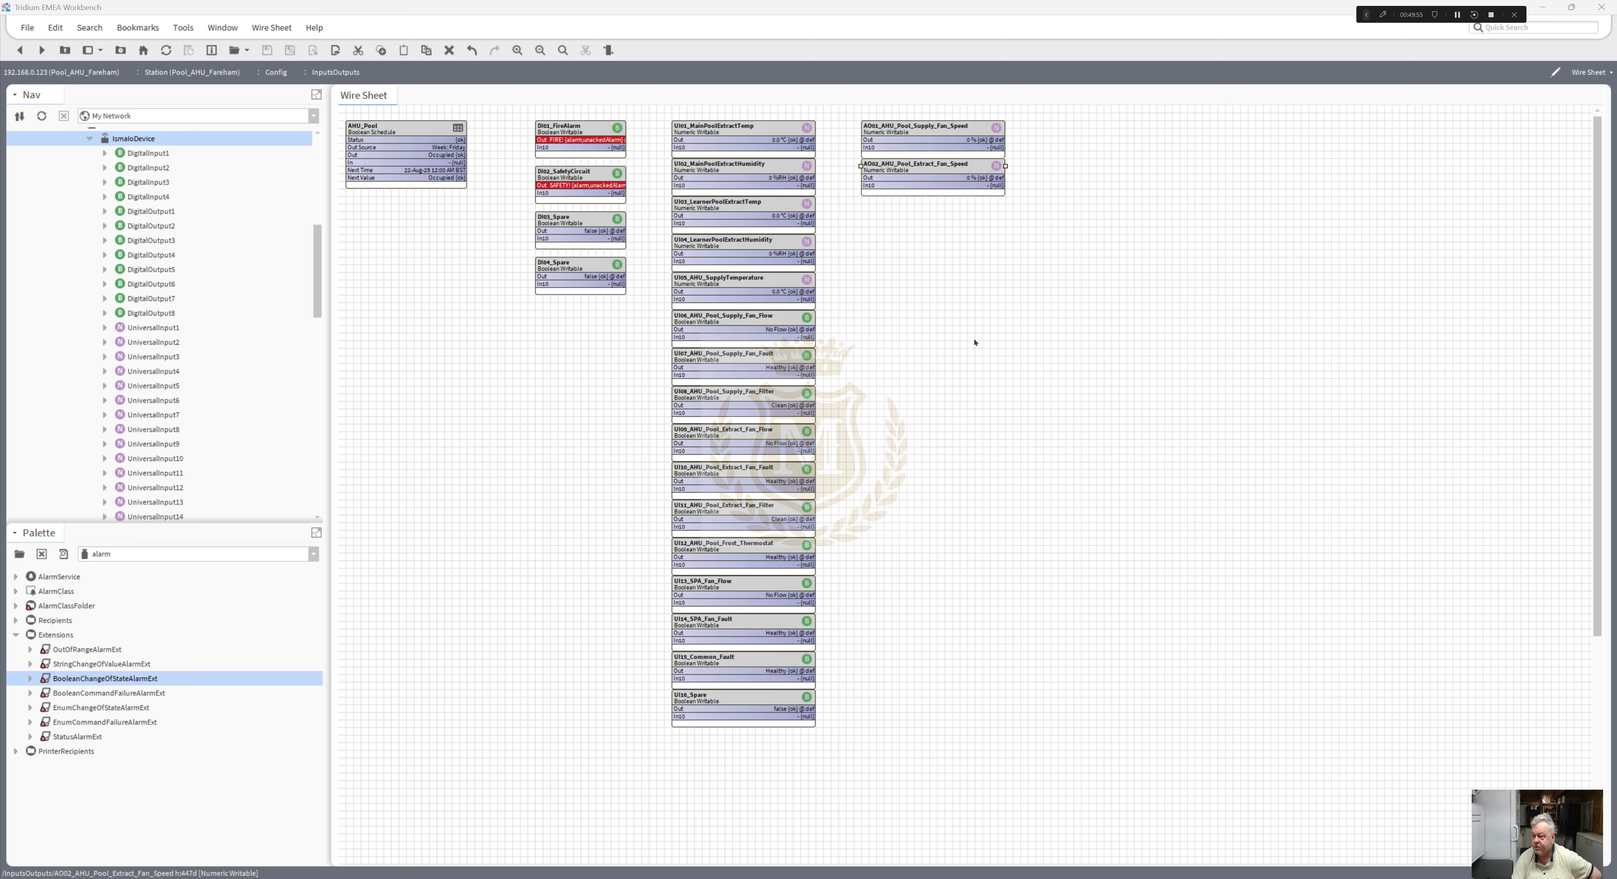
drag(770, 433, 955, 439)
text(3)
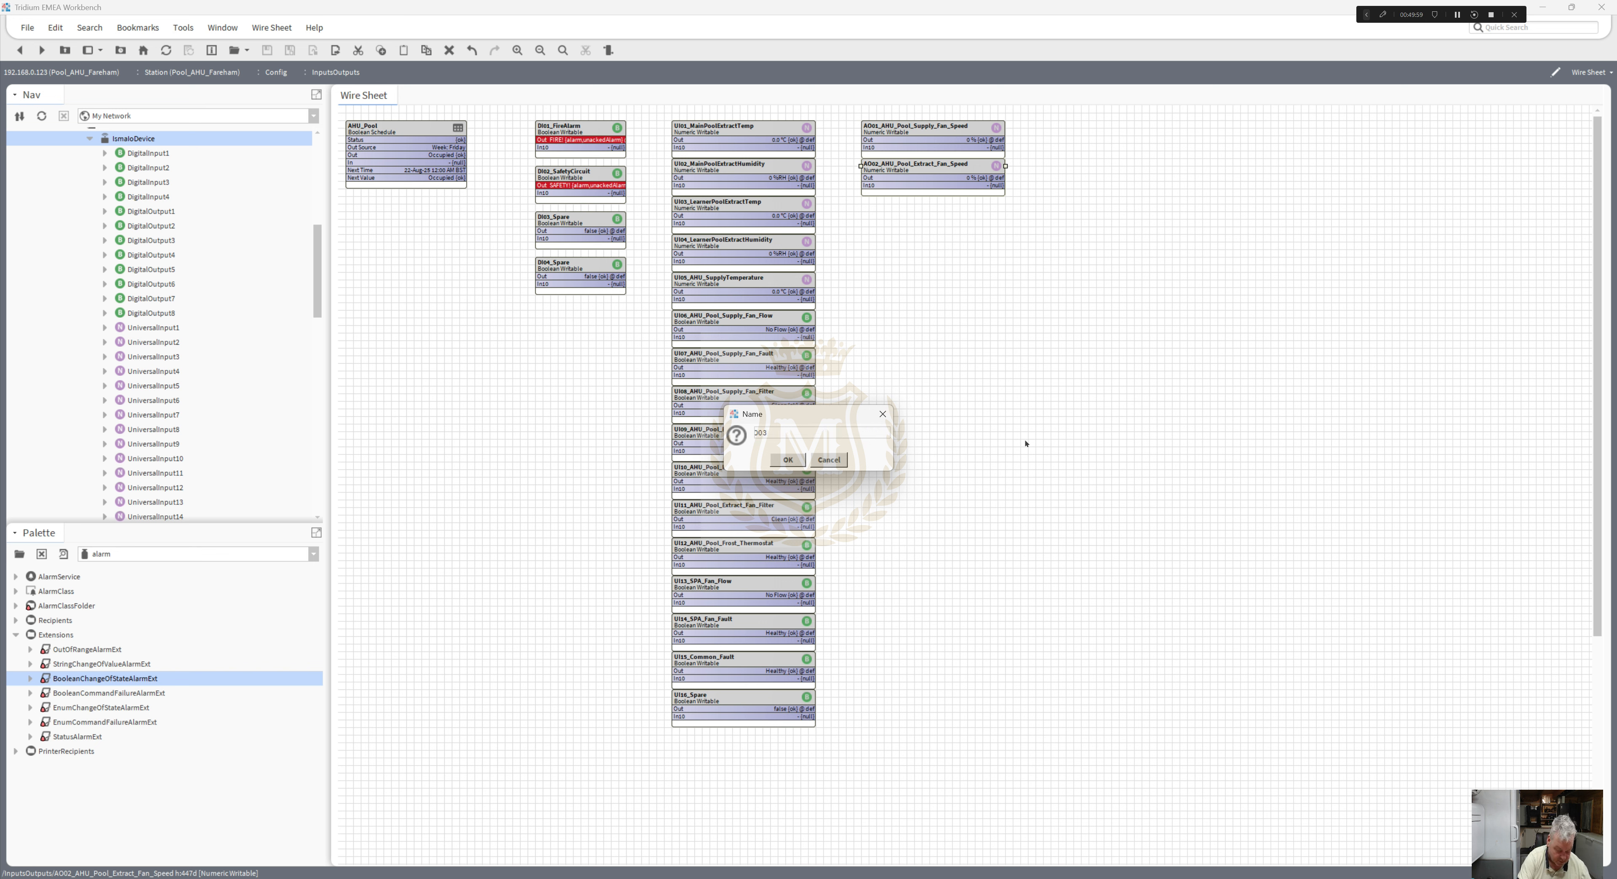
text(_He)
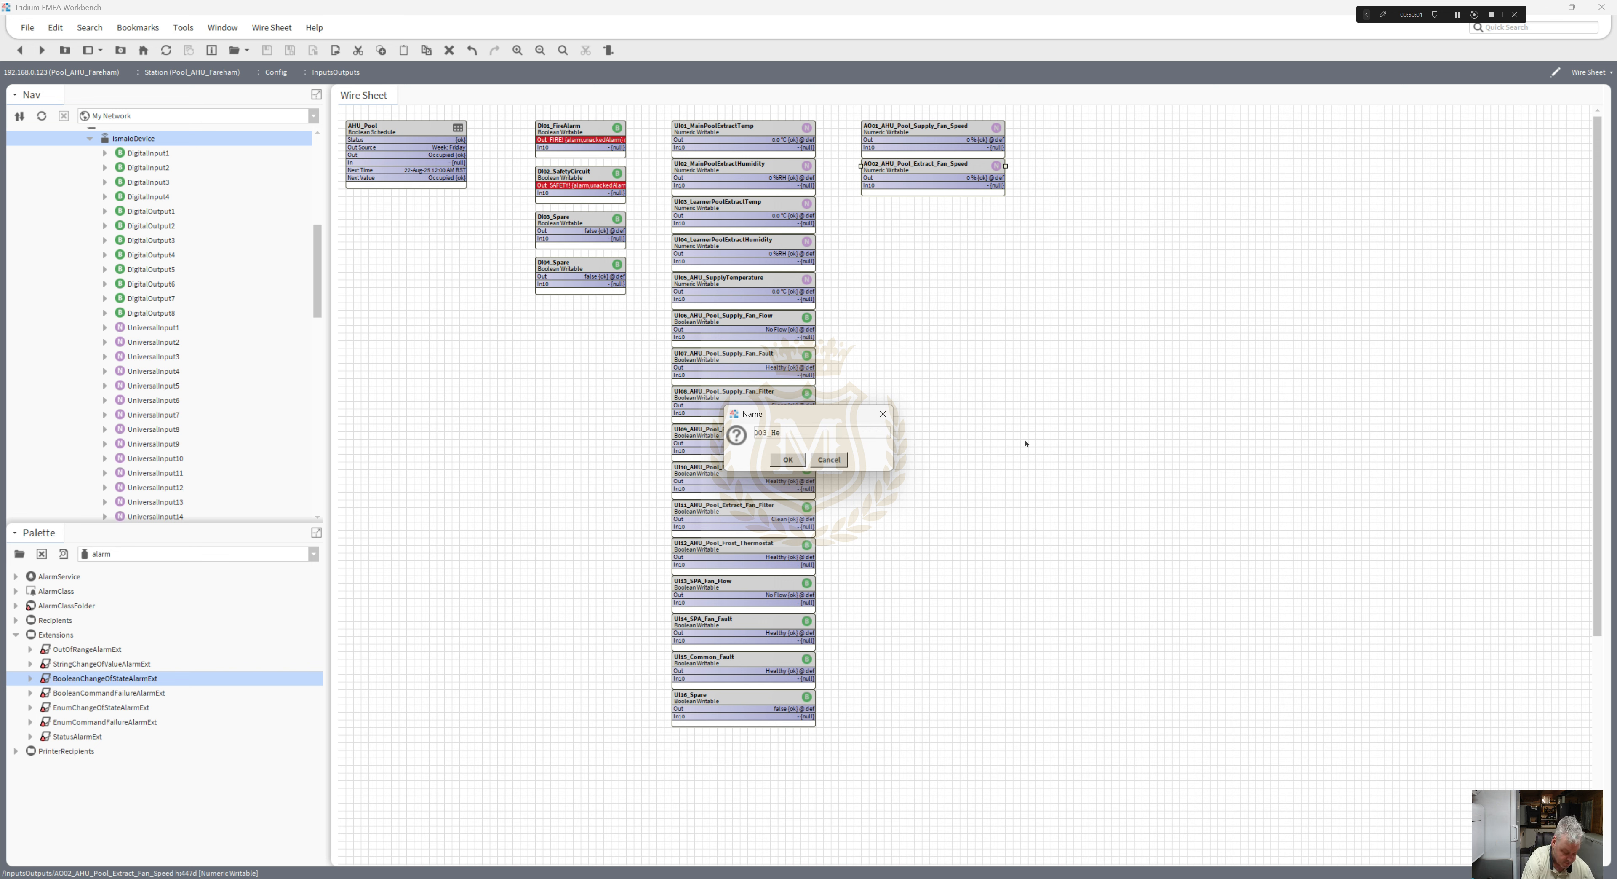
text(ati)
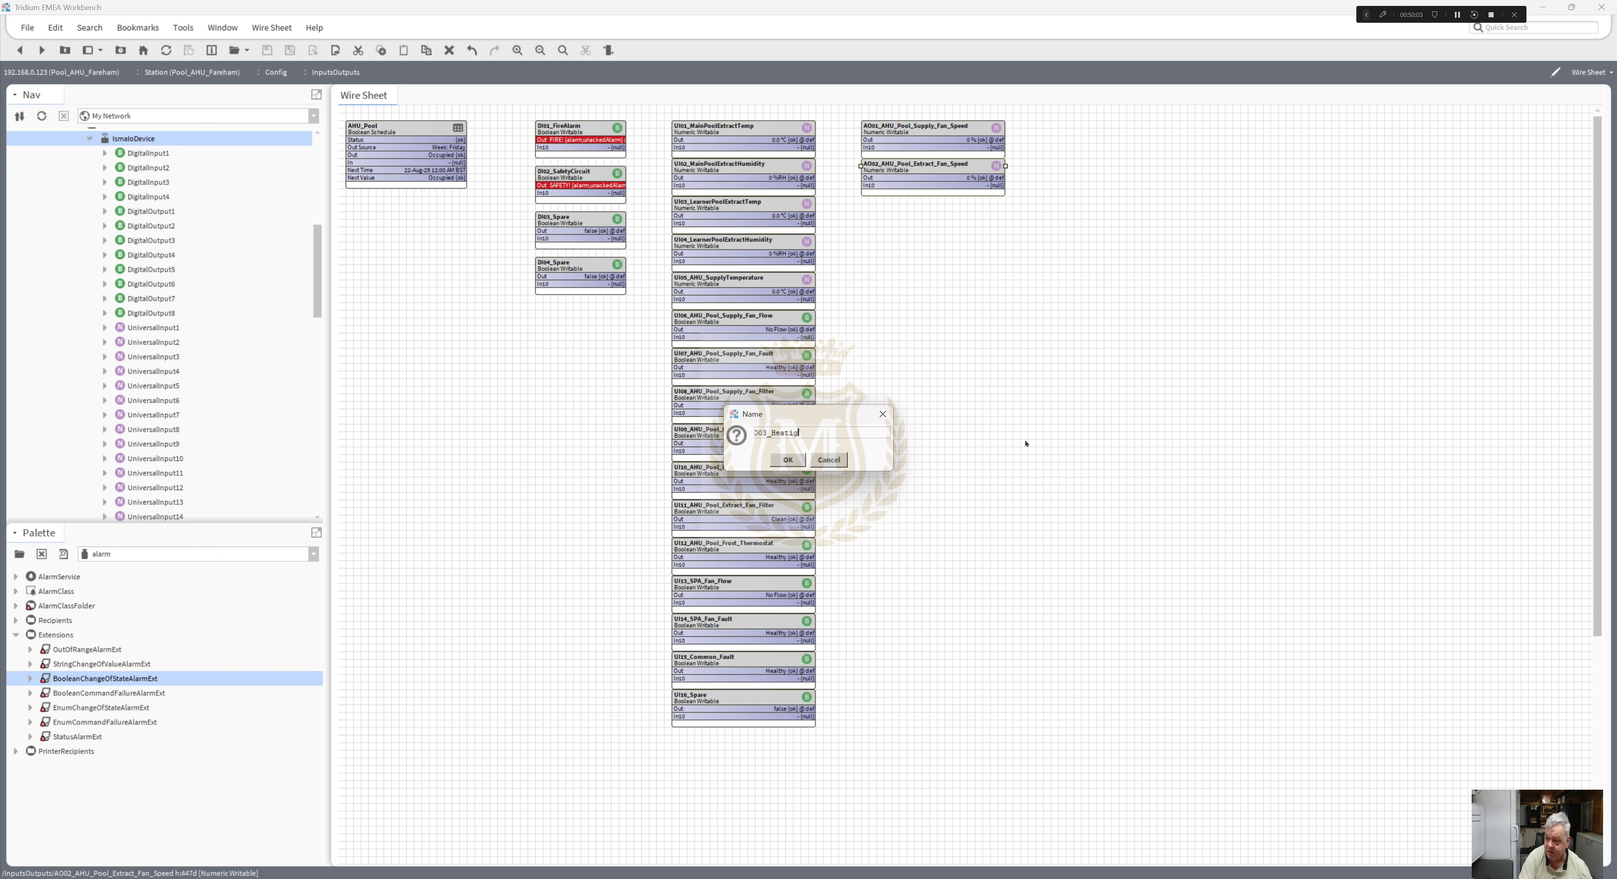
key(BackSpace)
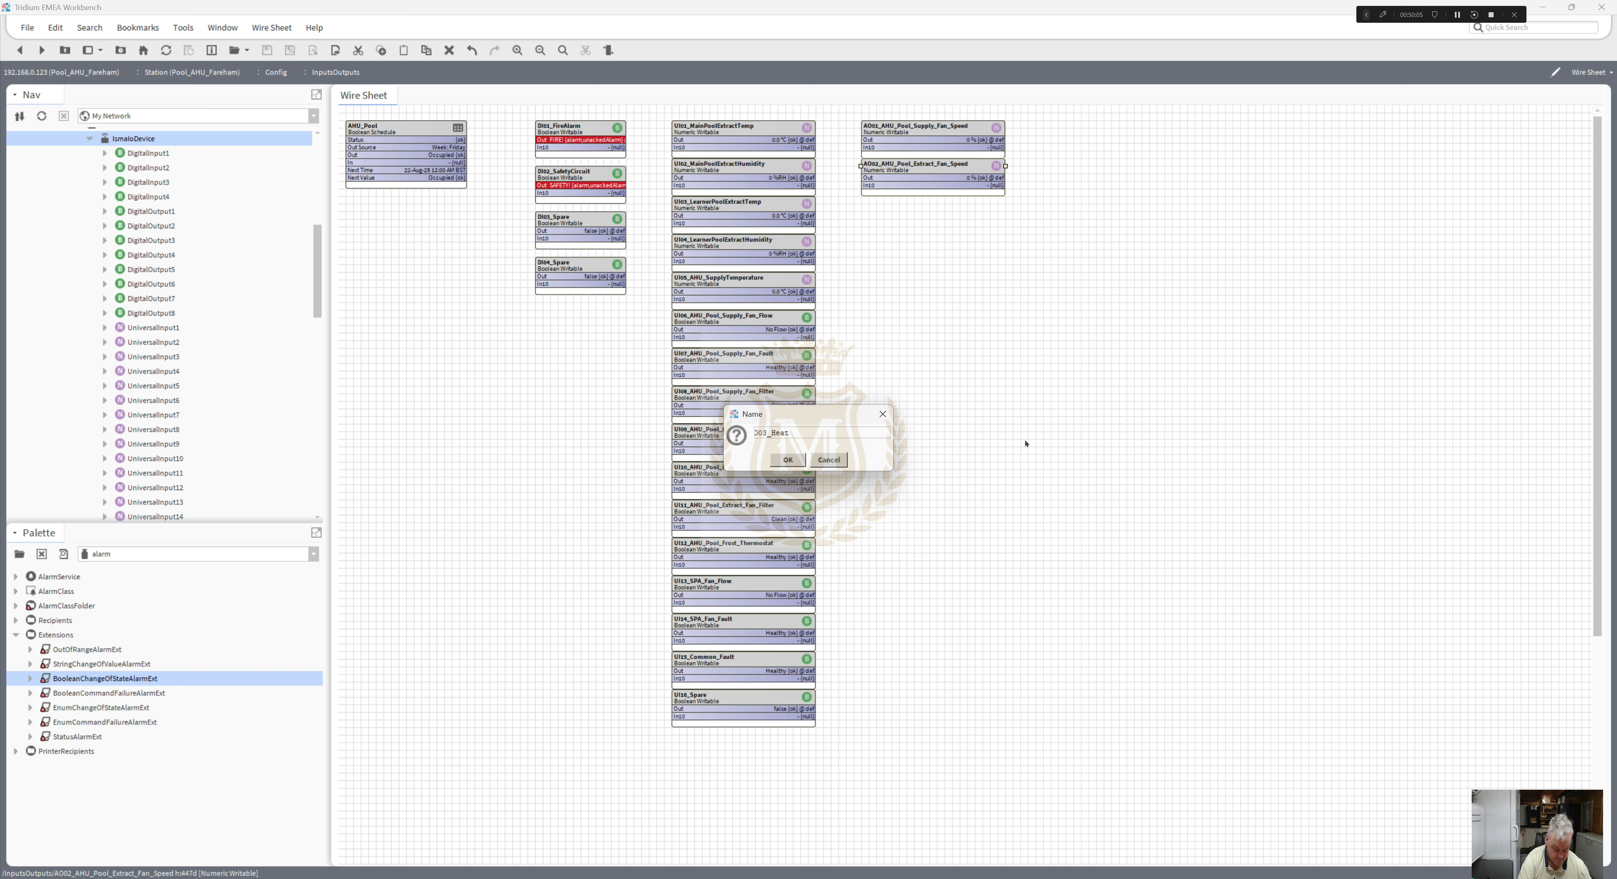
text(ing)
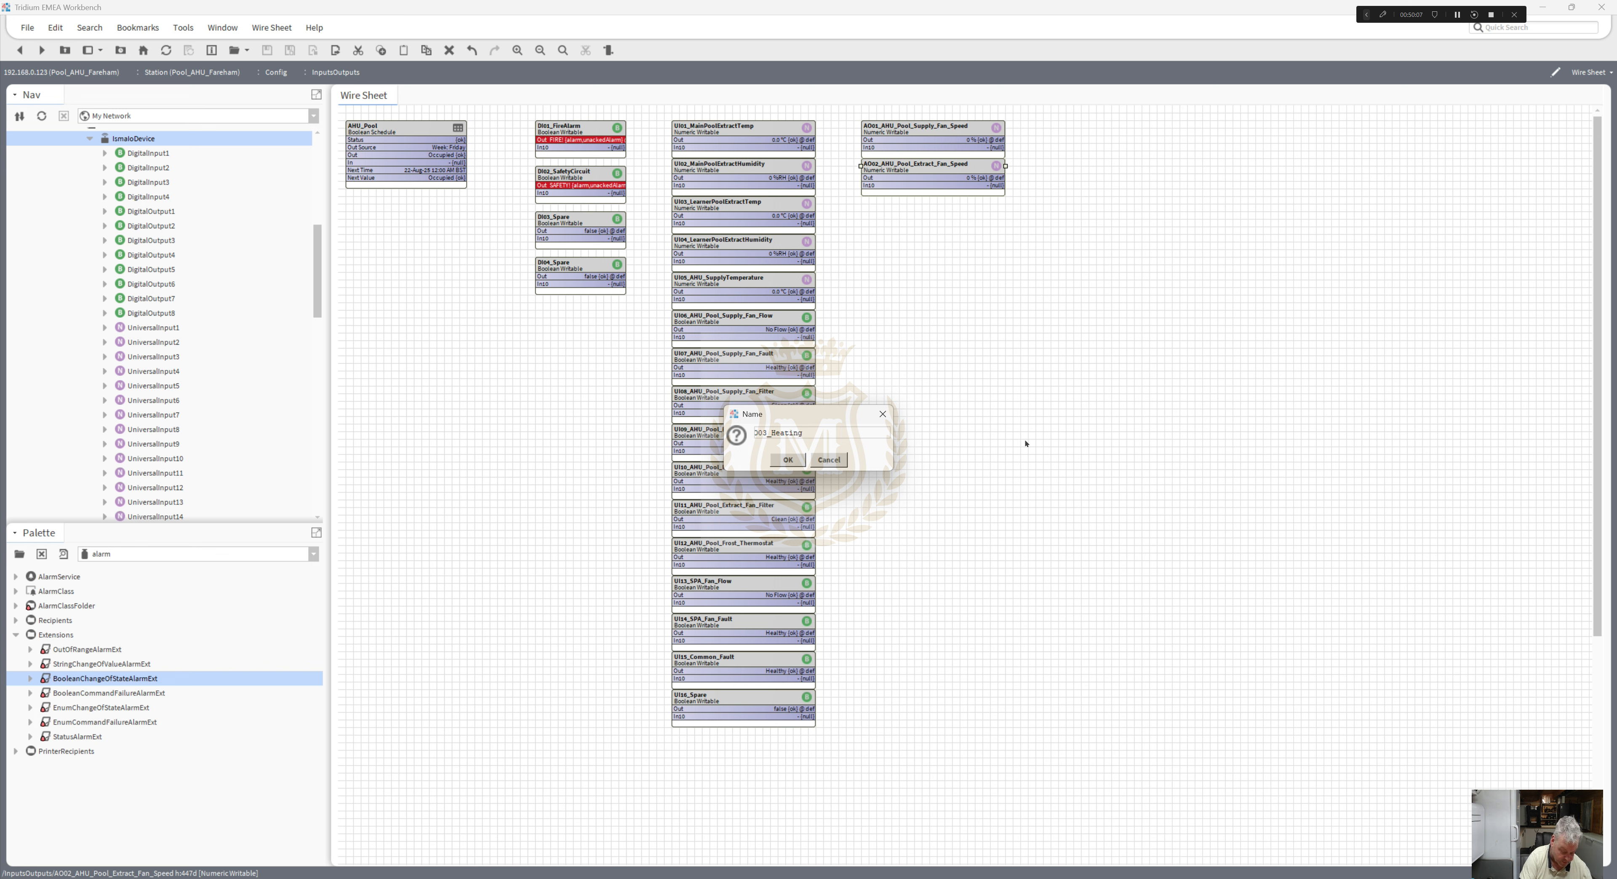
text(Valve)
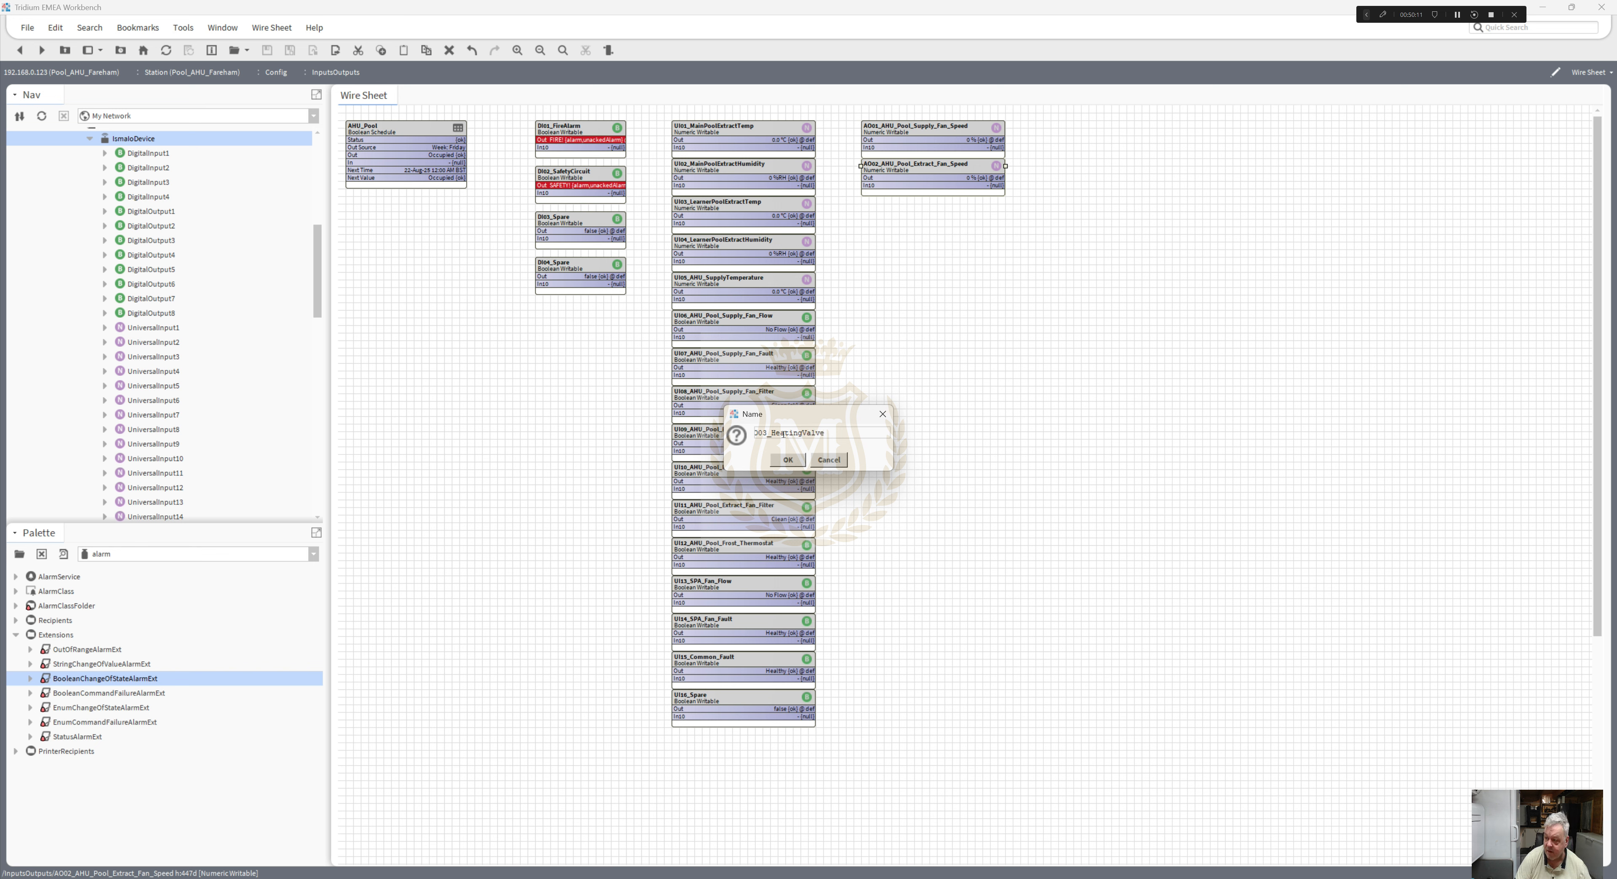
text(AHU)
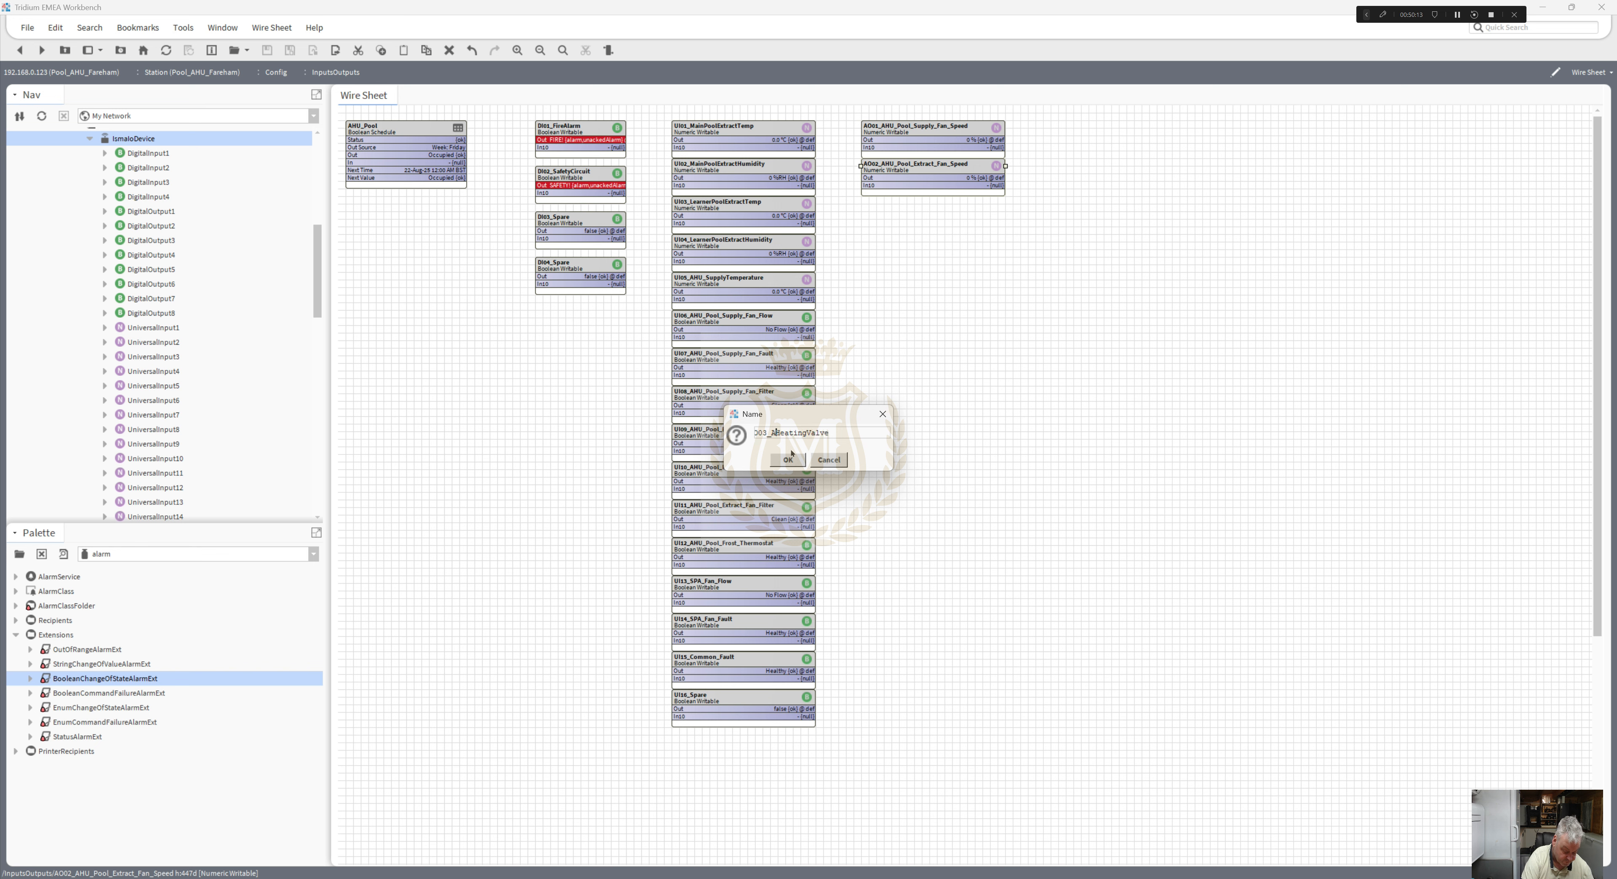
text(_)
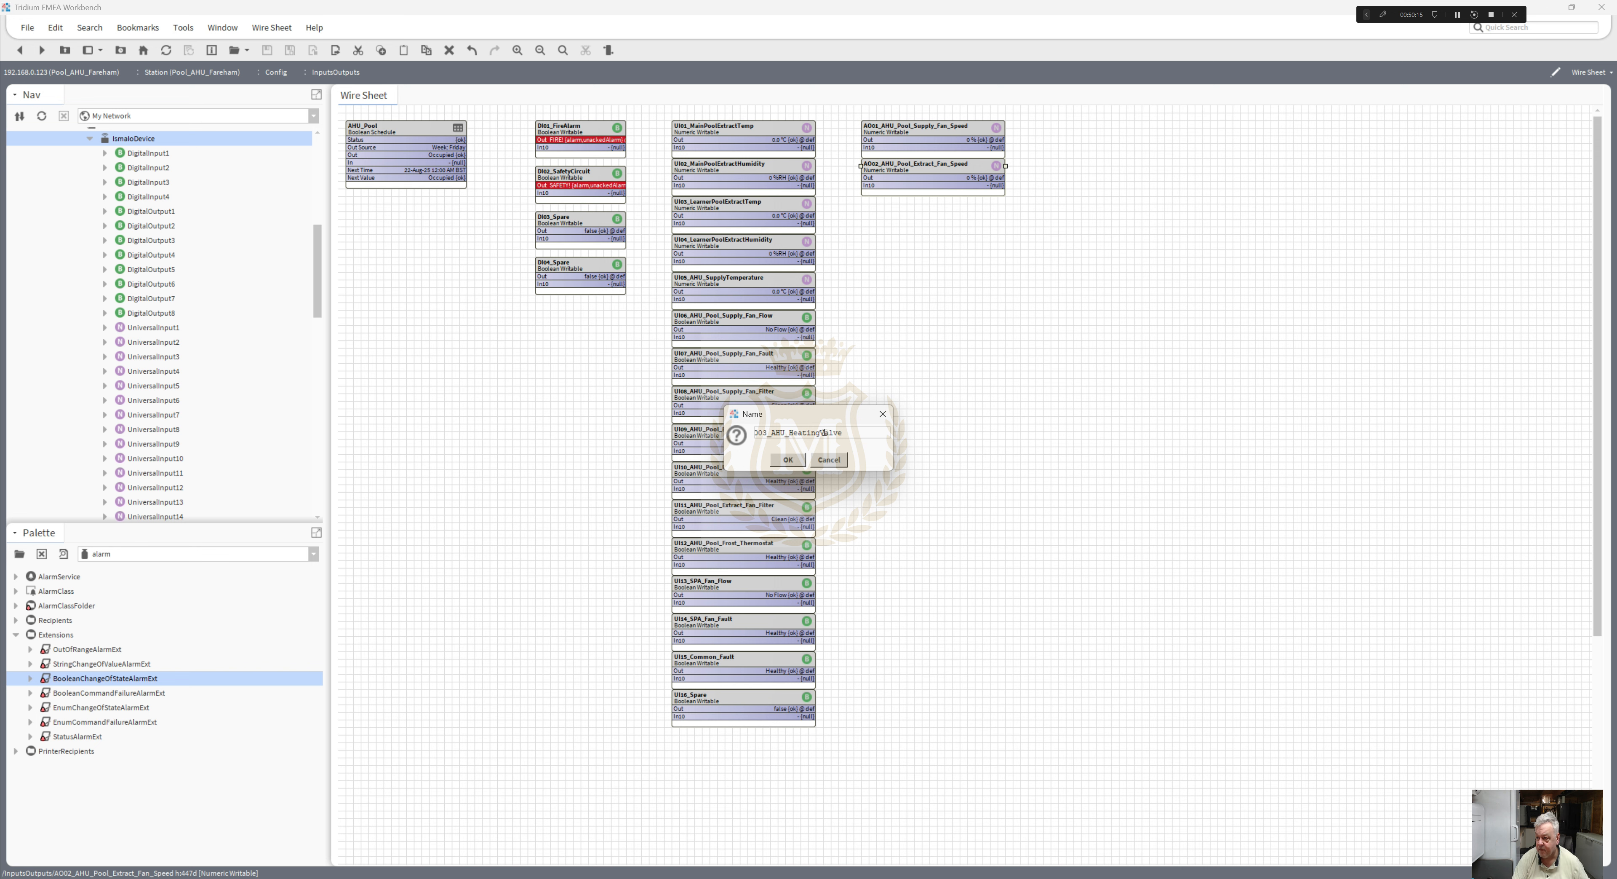
text(_)
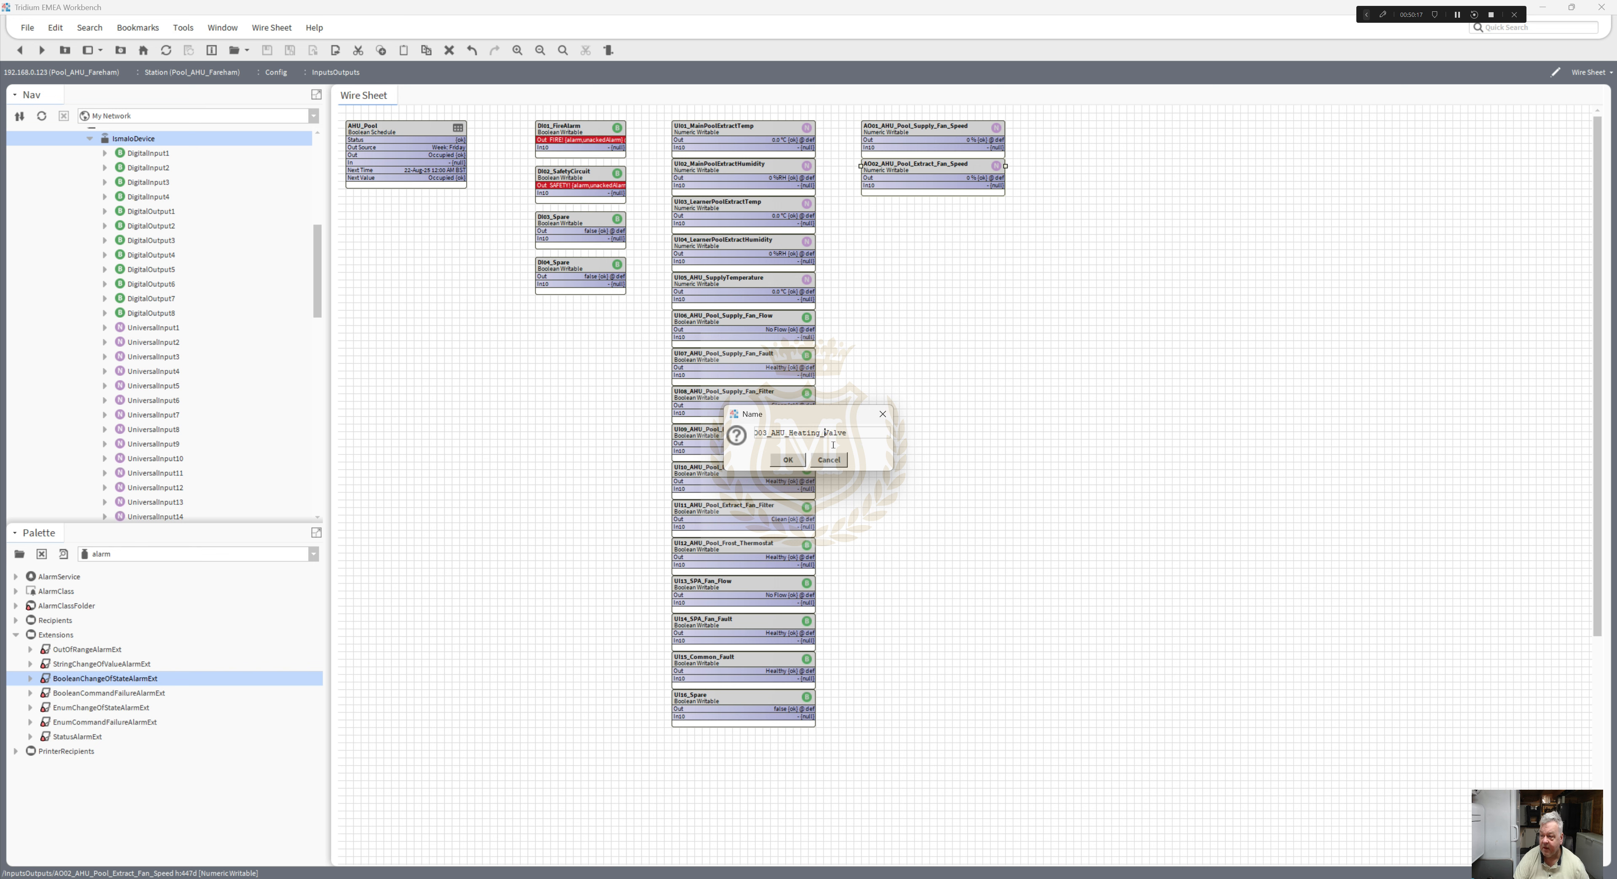
click(789, 460)
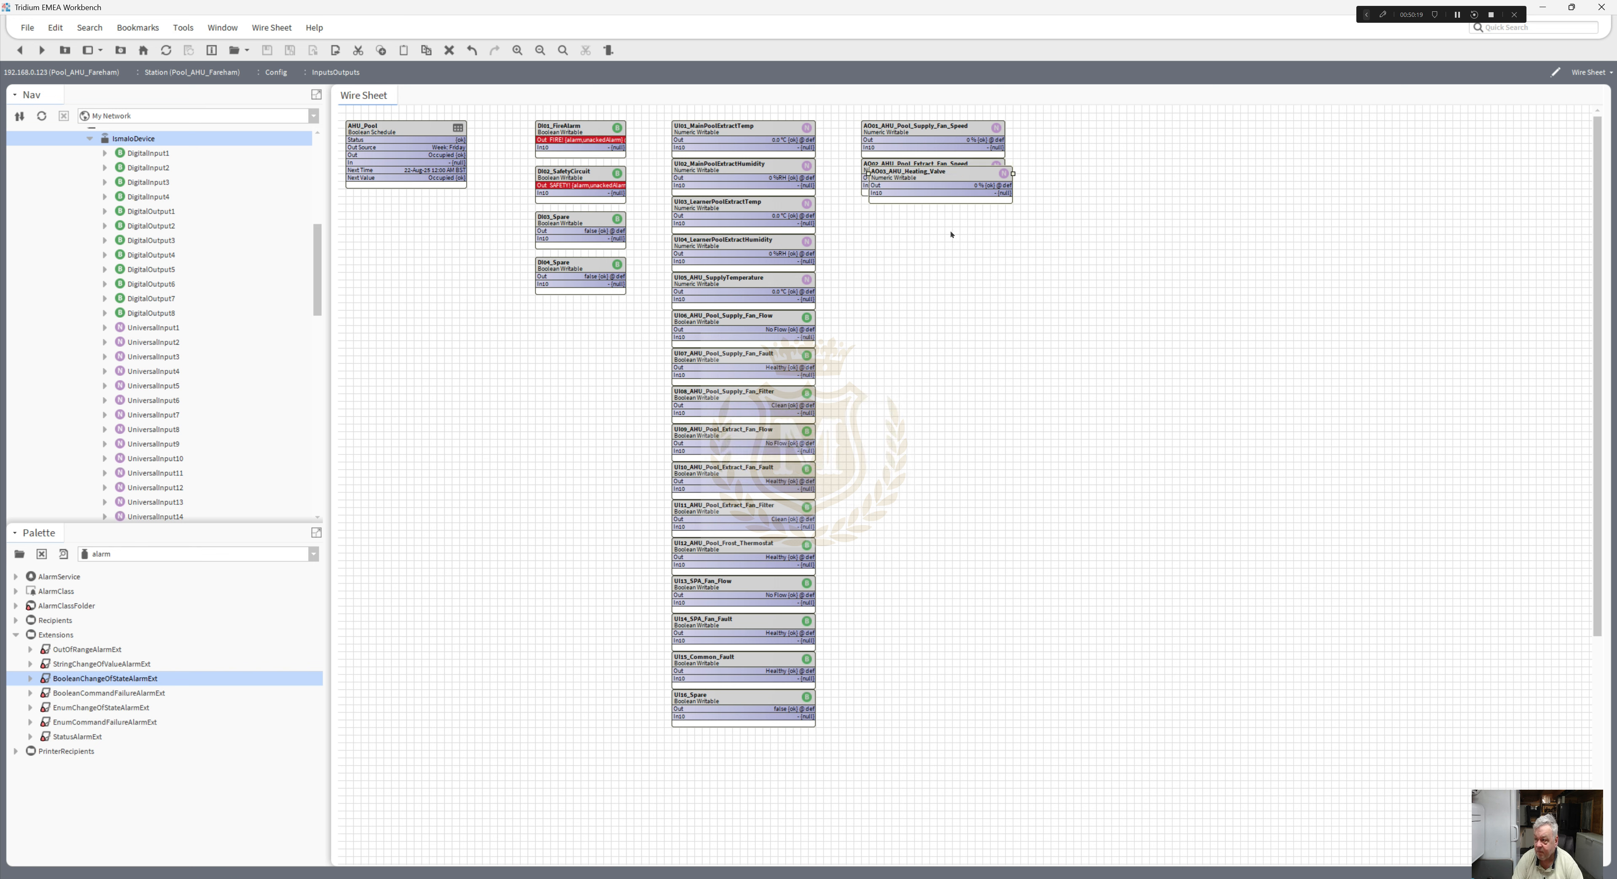
click(928, 205)
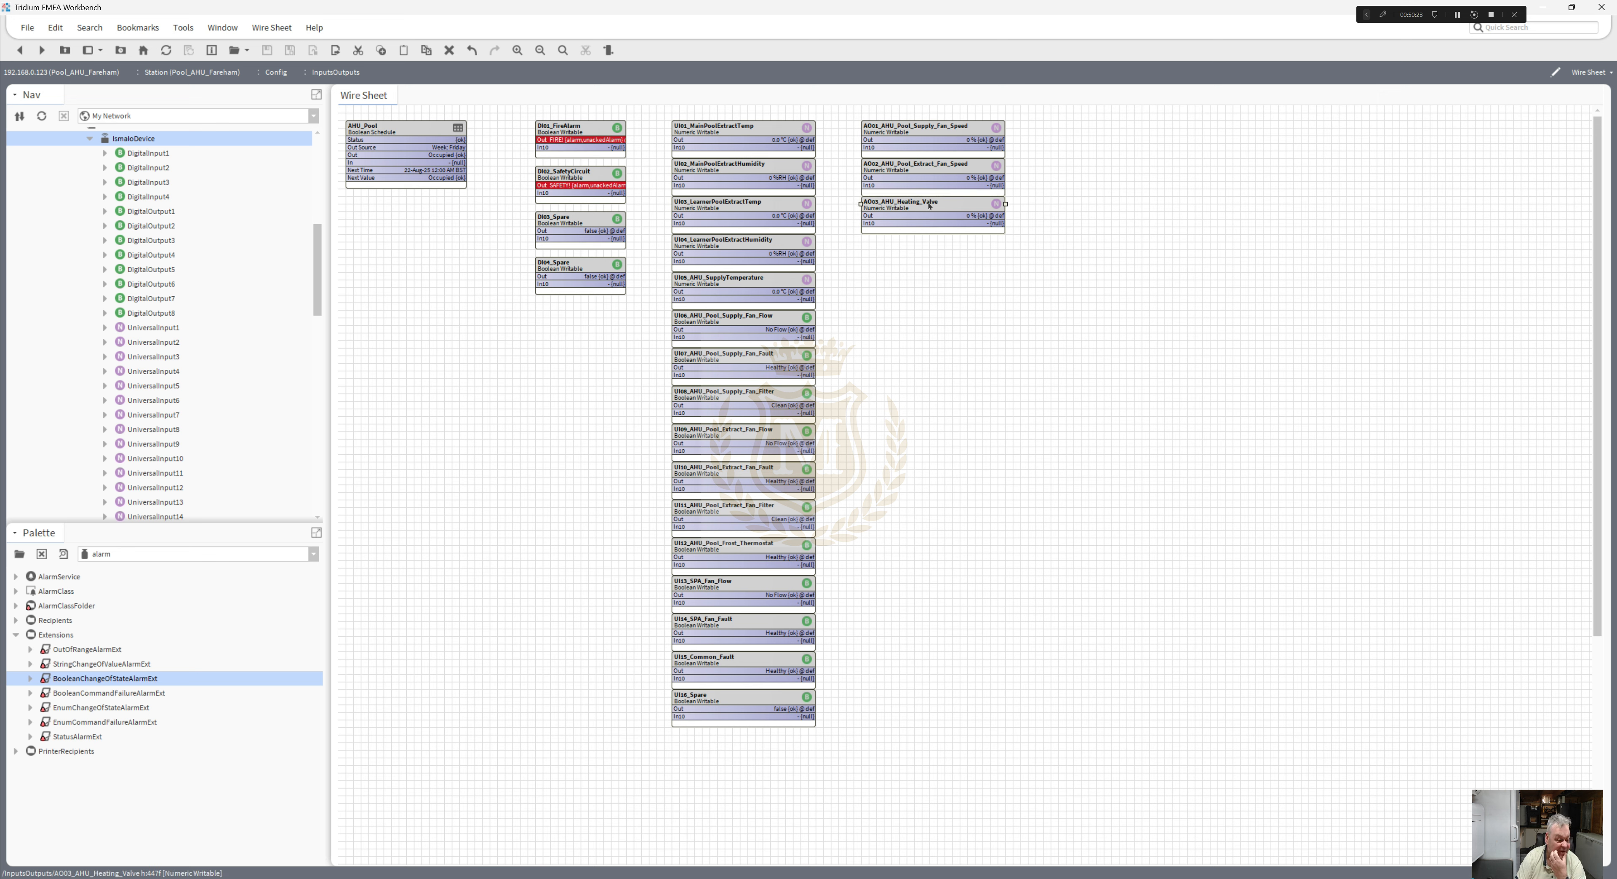
- Duplicate the AO03 heating valve point as AO04_Spare and place it directly below AO03
right_click(913, 207)
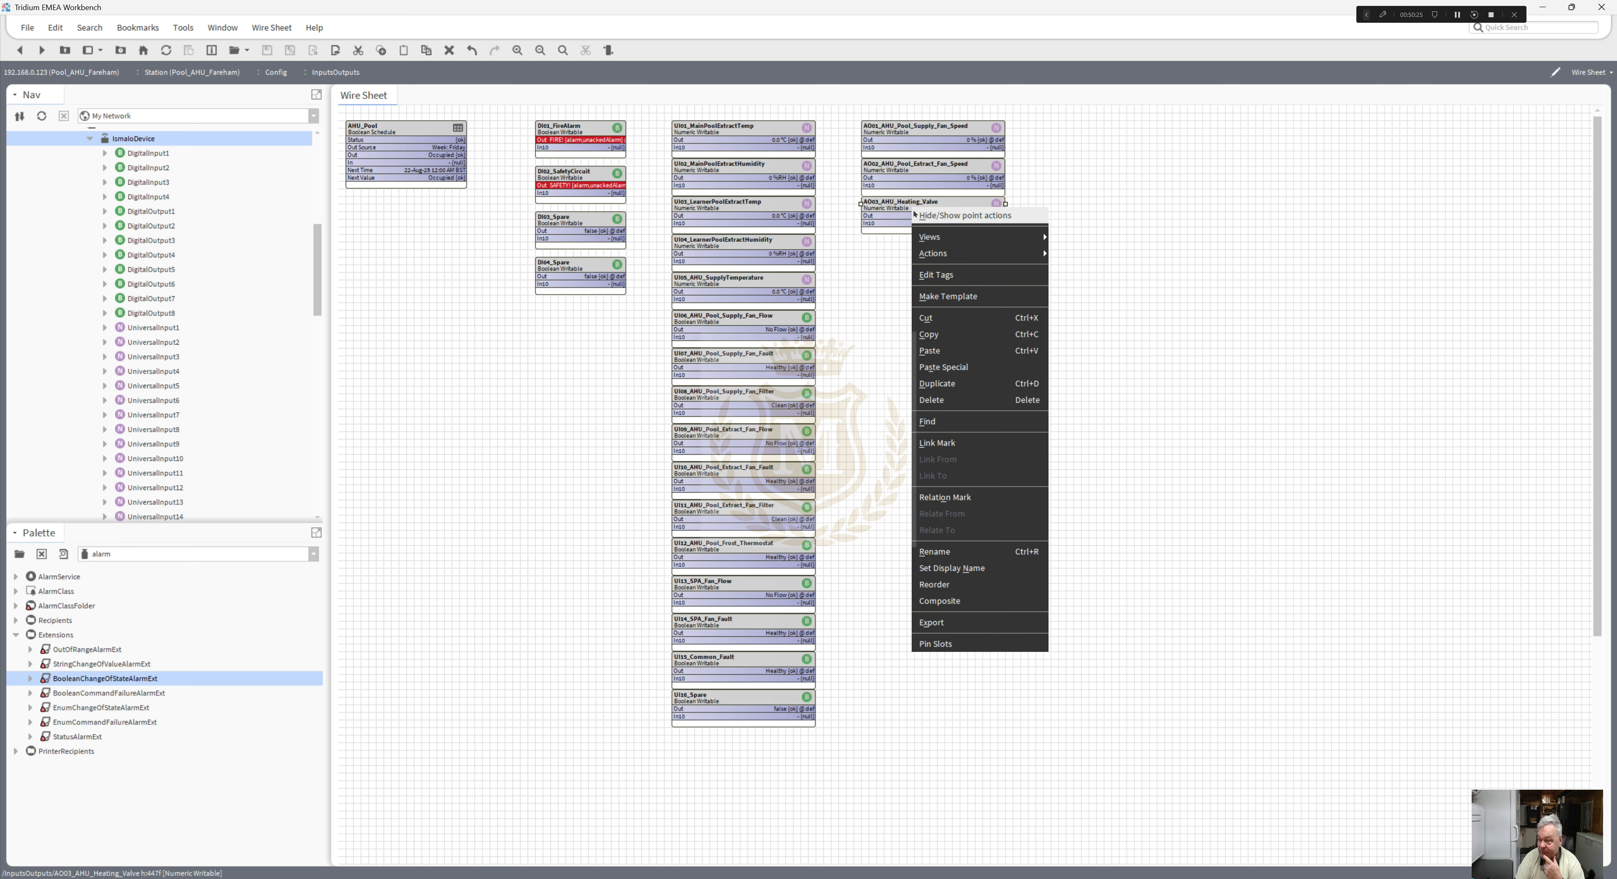
click(955, 383)
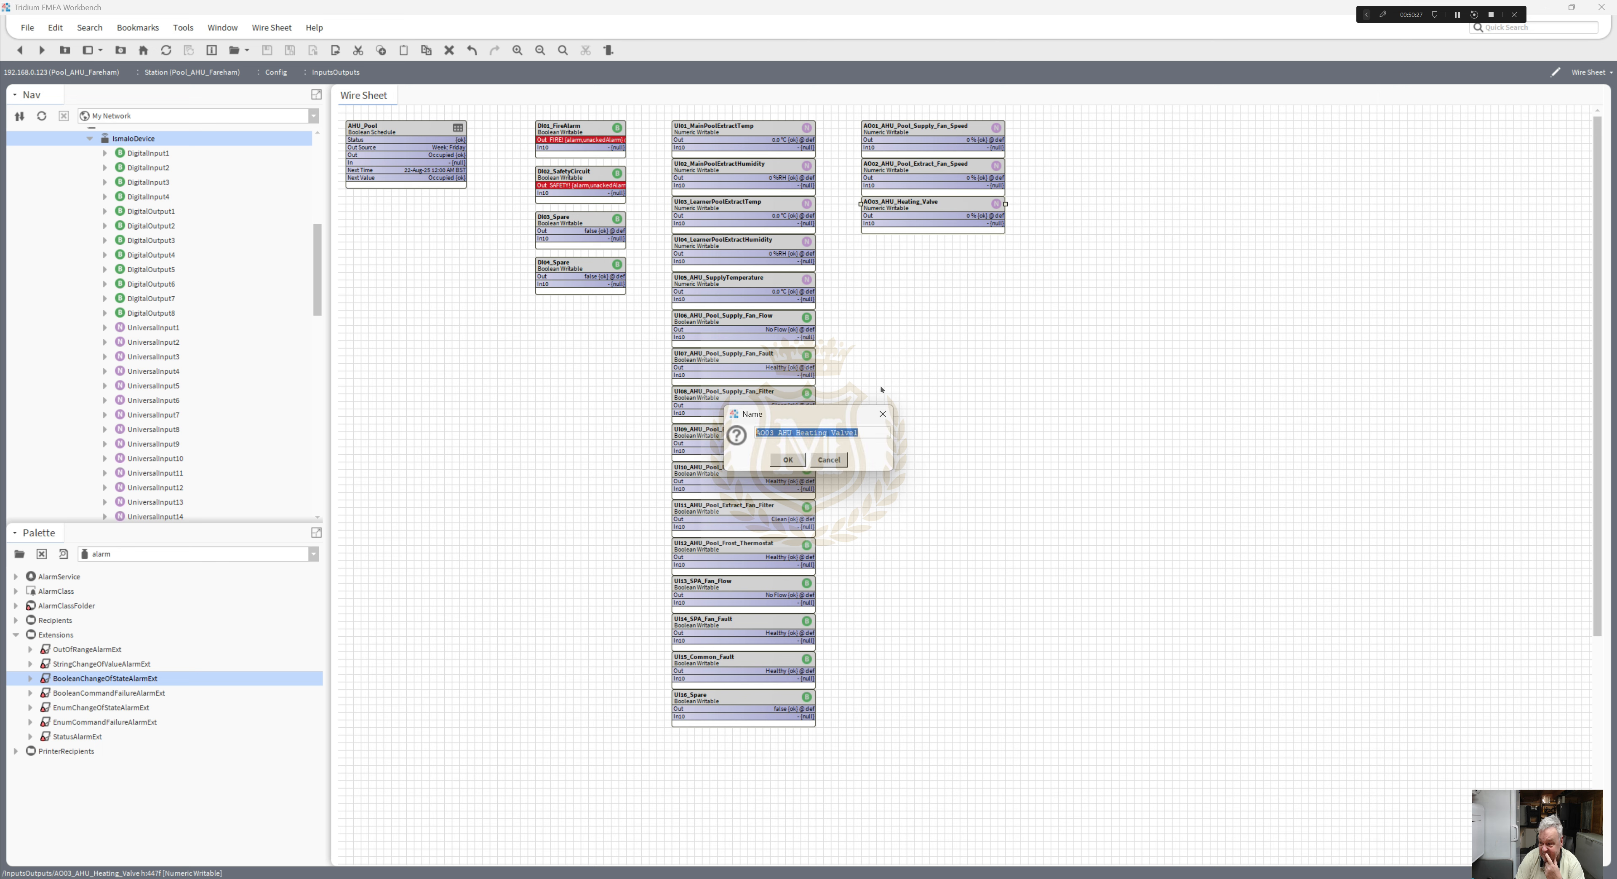
drag(769, 432, 945, 428)
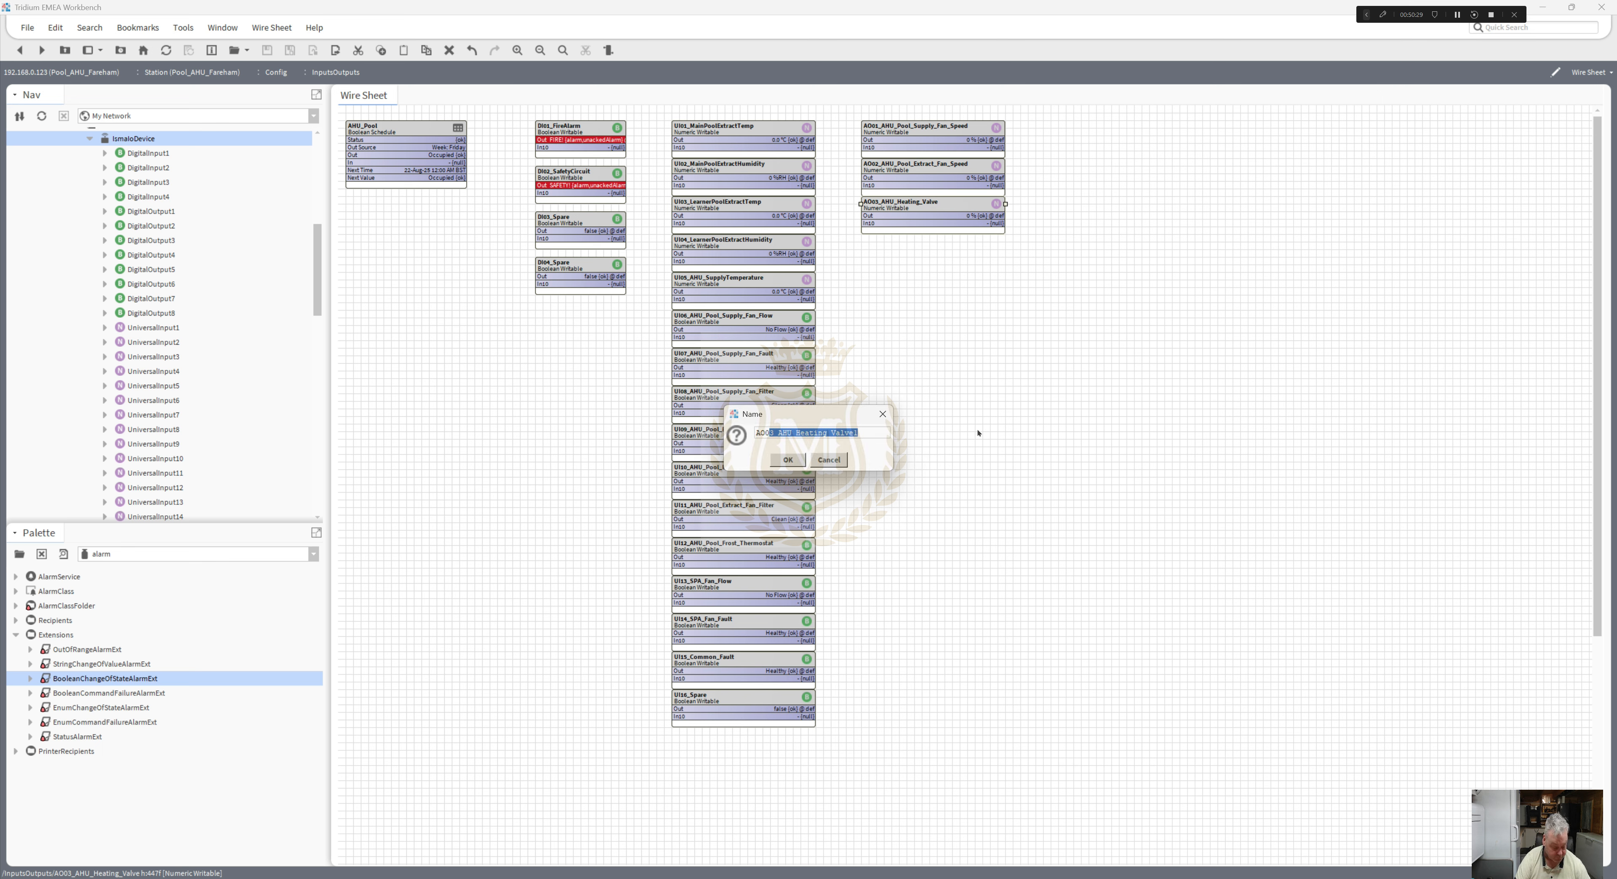
text(4_Spare)
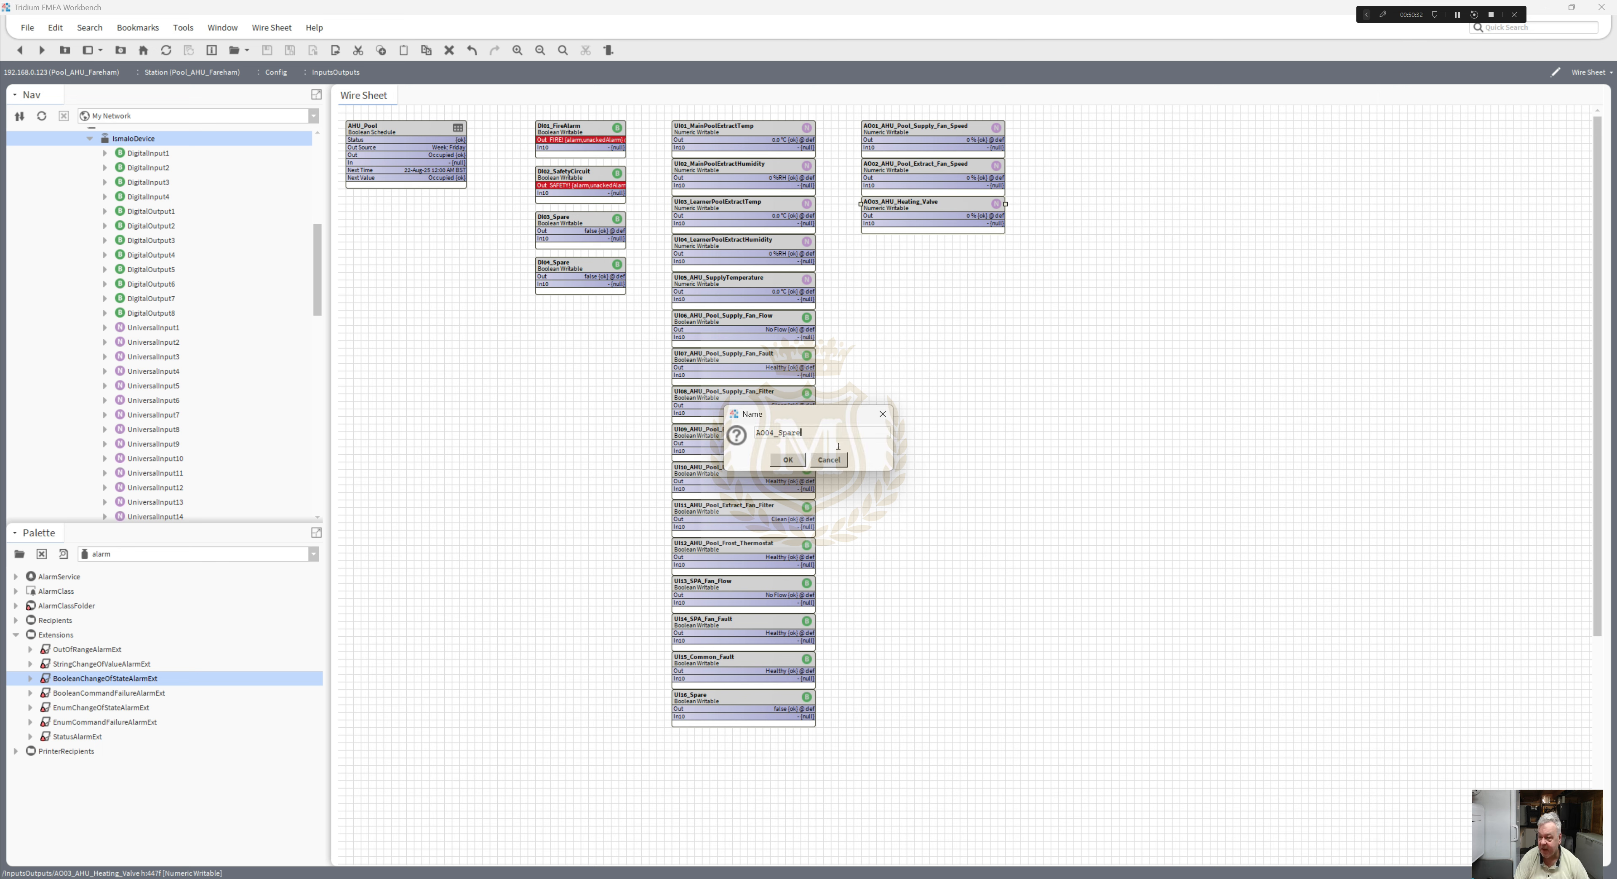
click(788, 459)
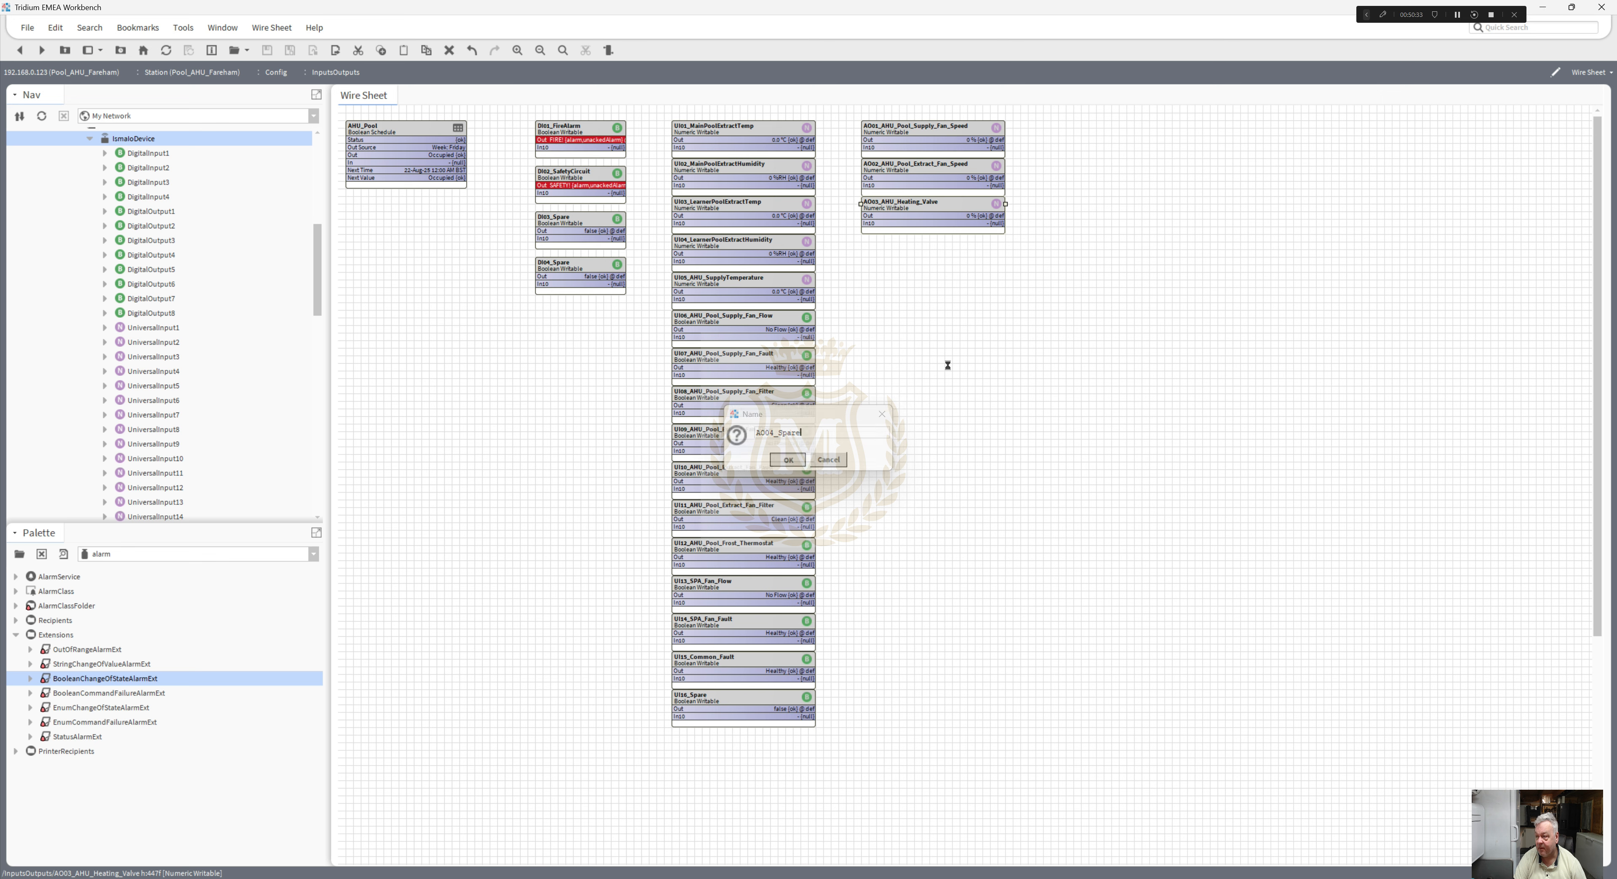
click(935, 246)
- Duplicate AO04_Spare as AO05_Spare and line the copy up directly below AO04
right_click(937, 245)
click(962, 421)
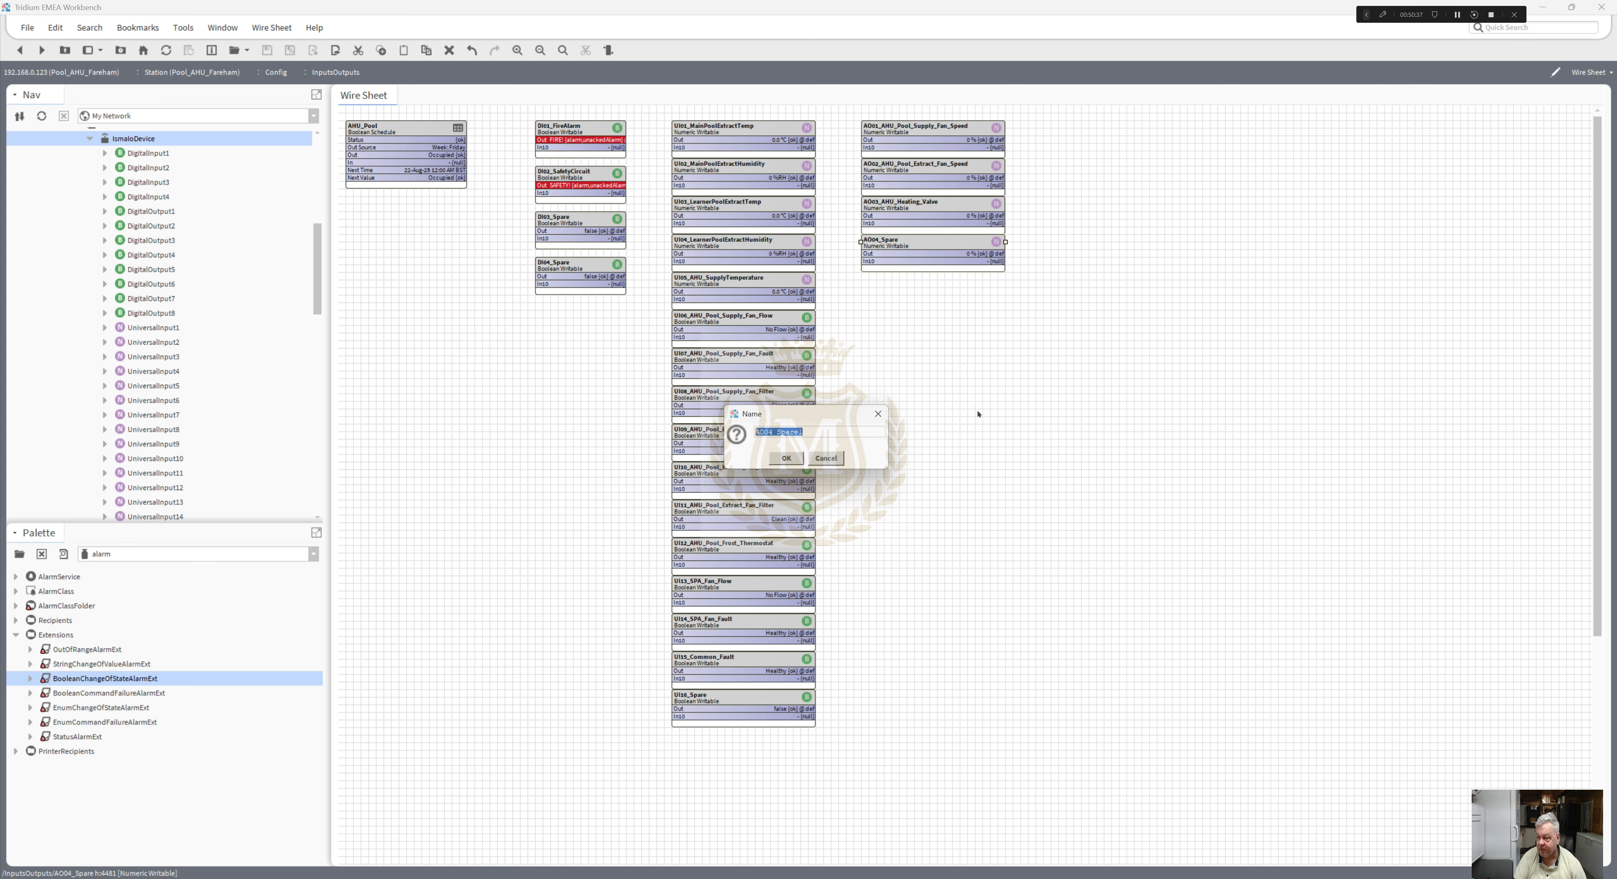
click(772, 433)
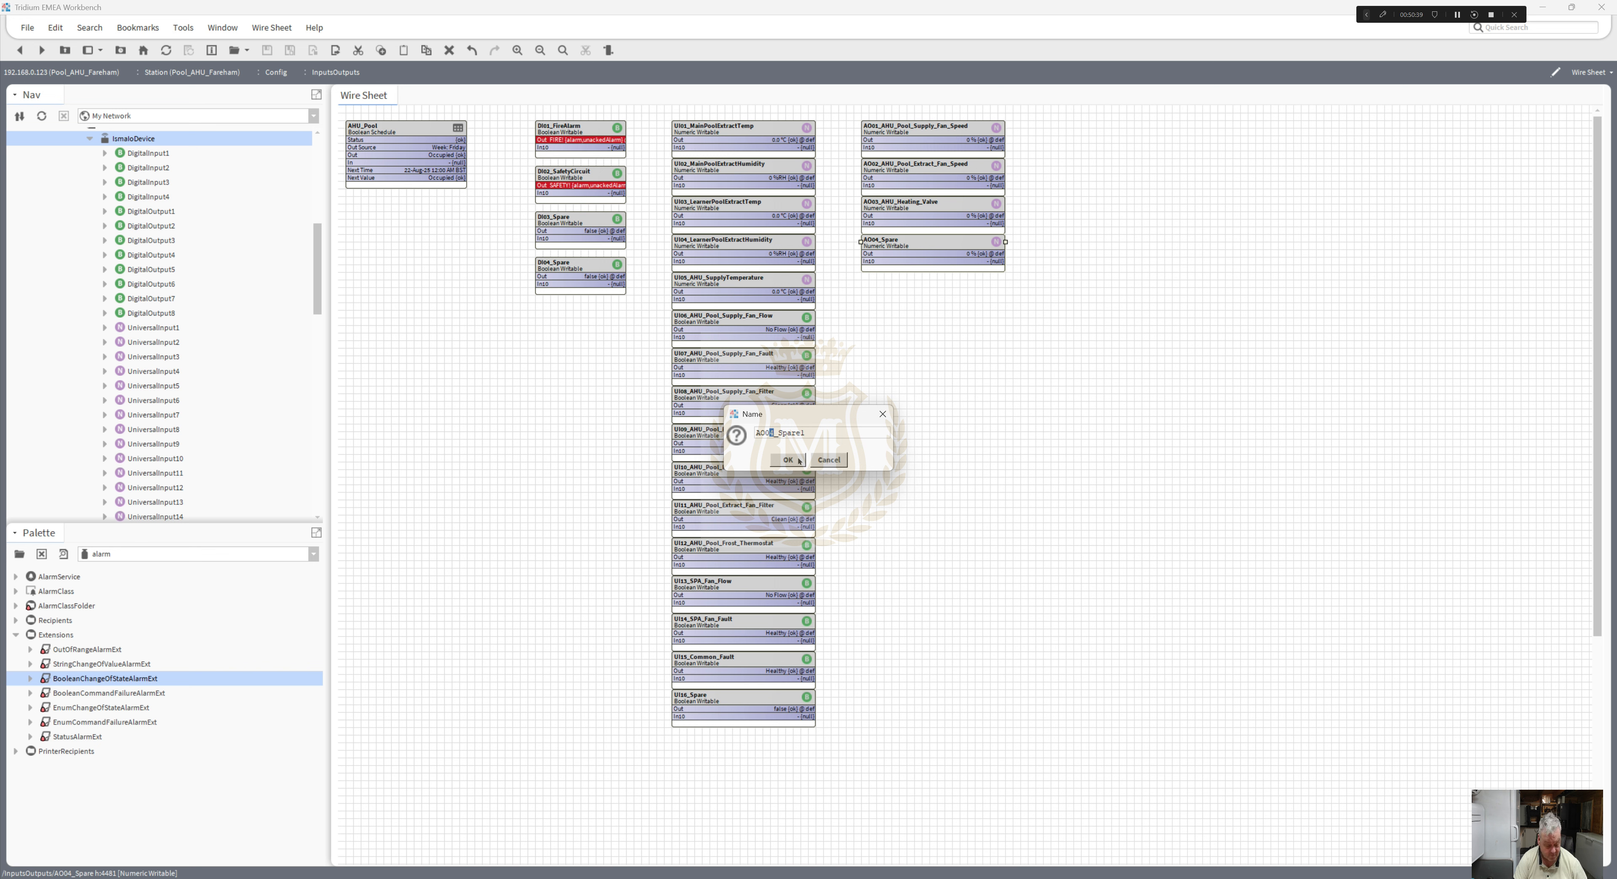
click(828, 433)
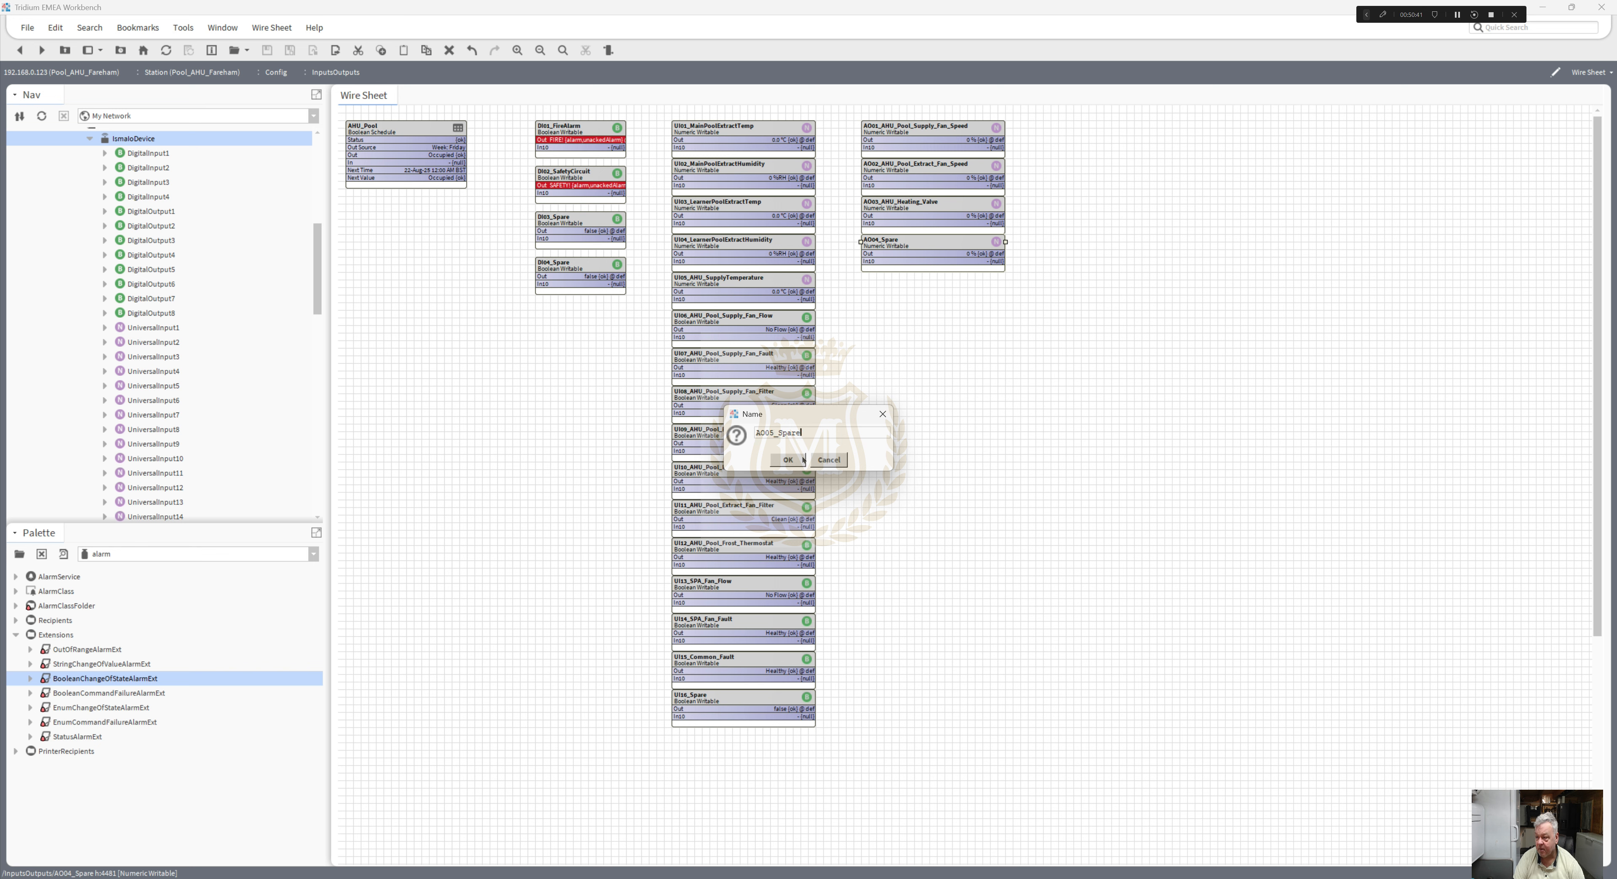
click(789, 460)
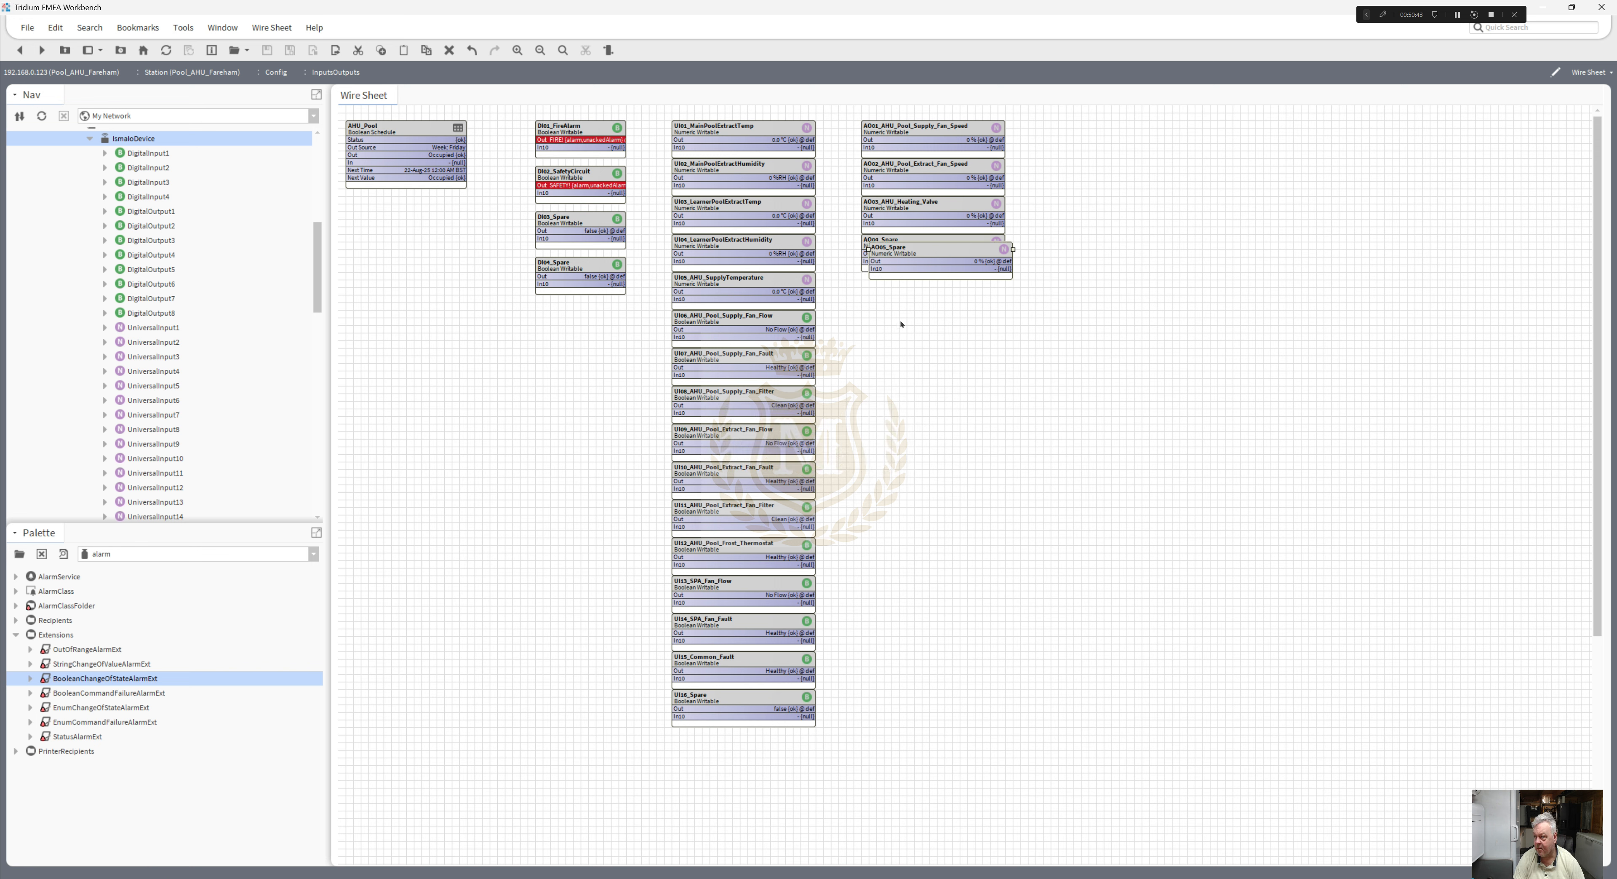
drag(907, 251, 900, 282)
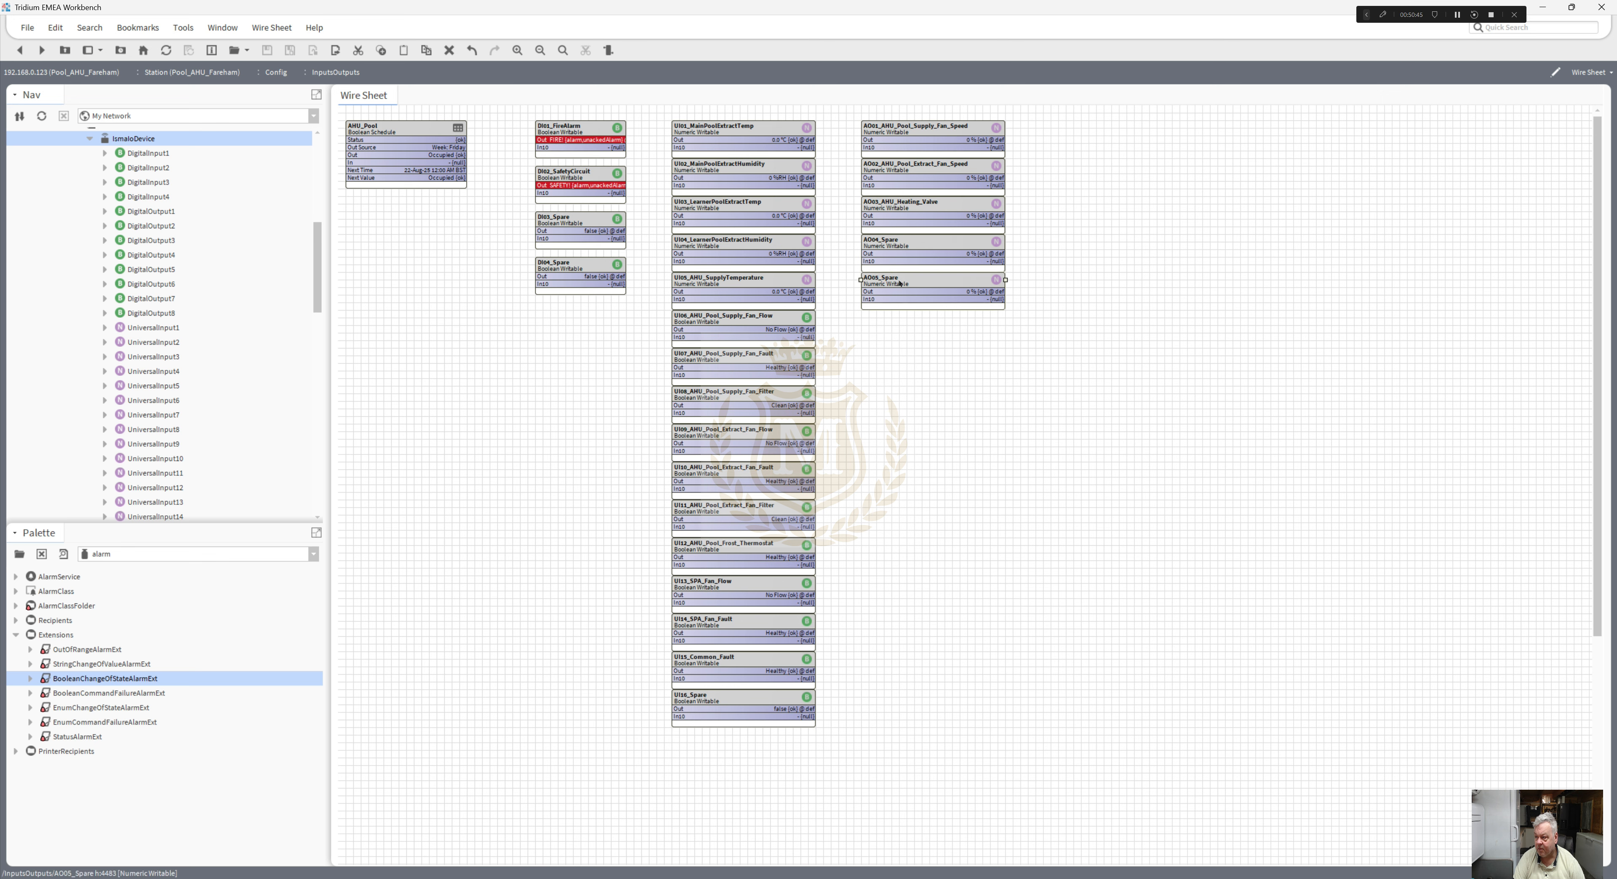
- Duplicate AO05_Spare as AO06_Spare and position the copy directly below AO05
right_click(899, 282)
click(921, 623)
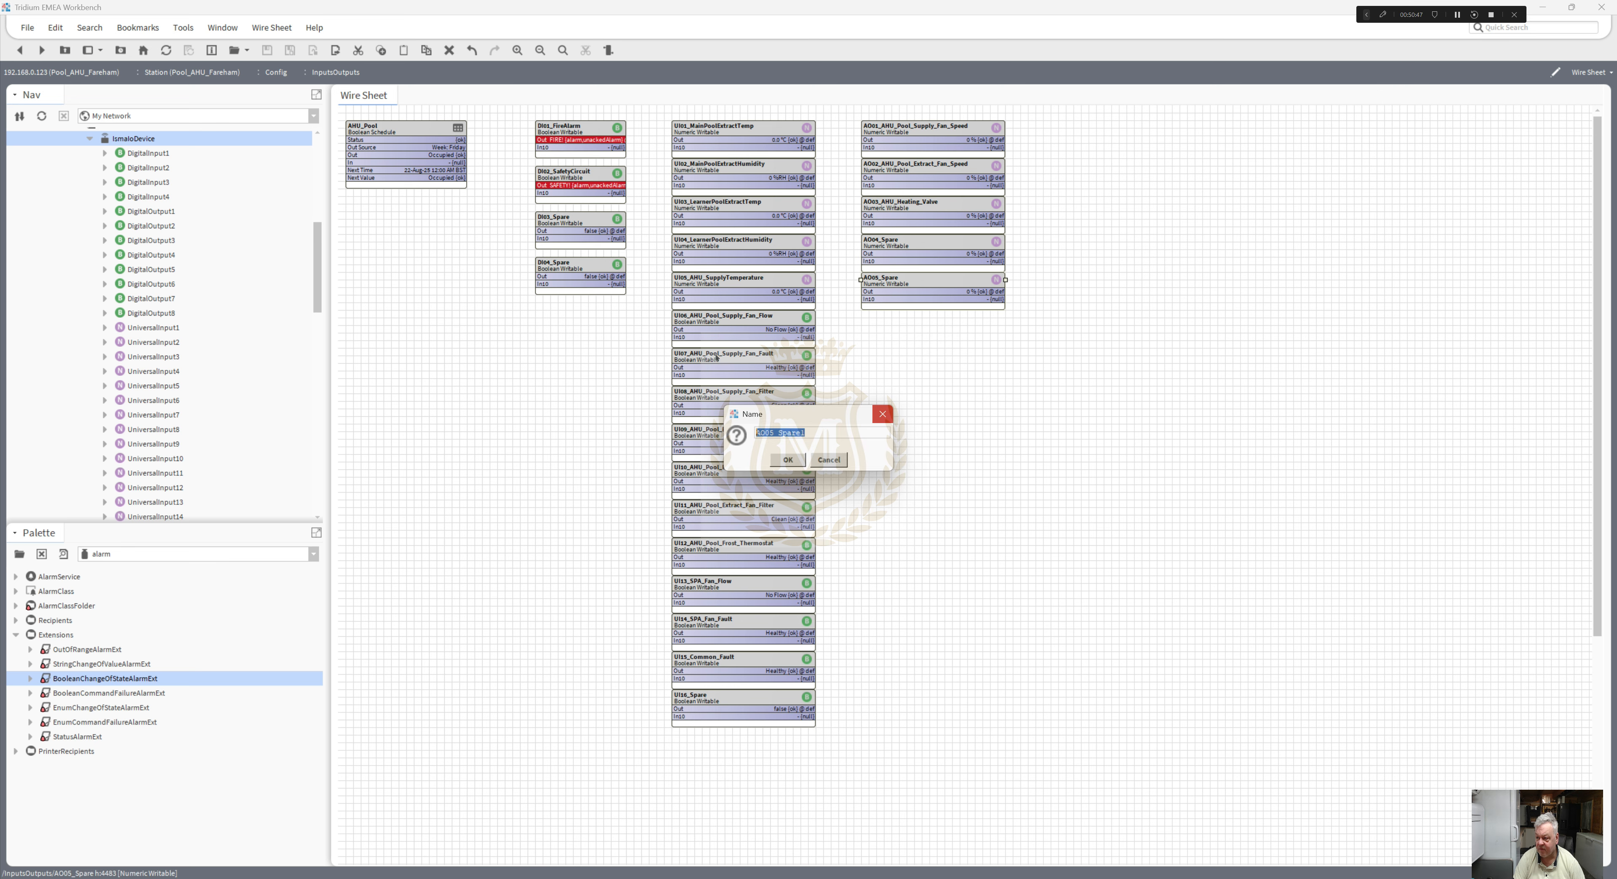
drag(769, 432, 774, 433)
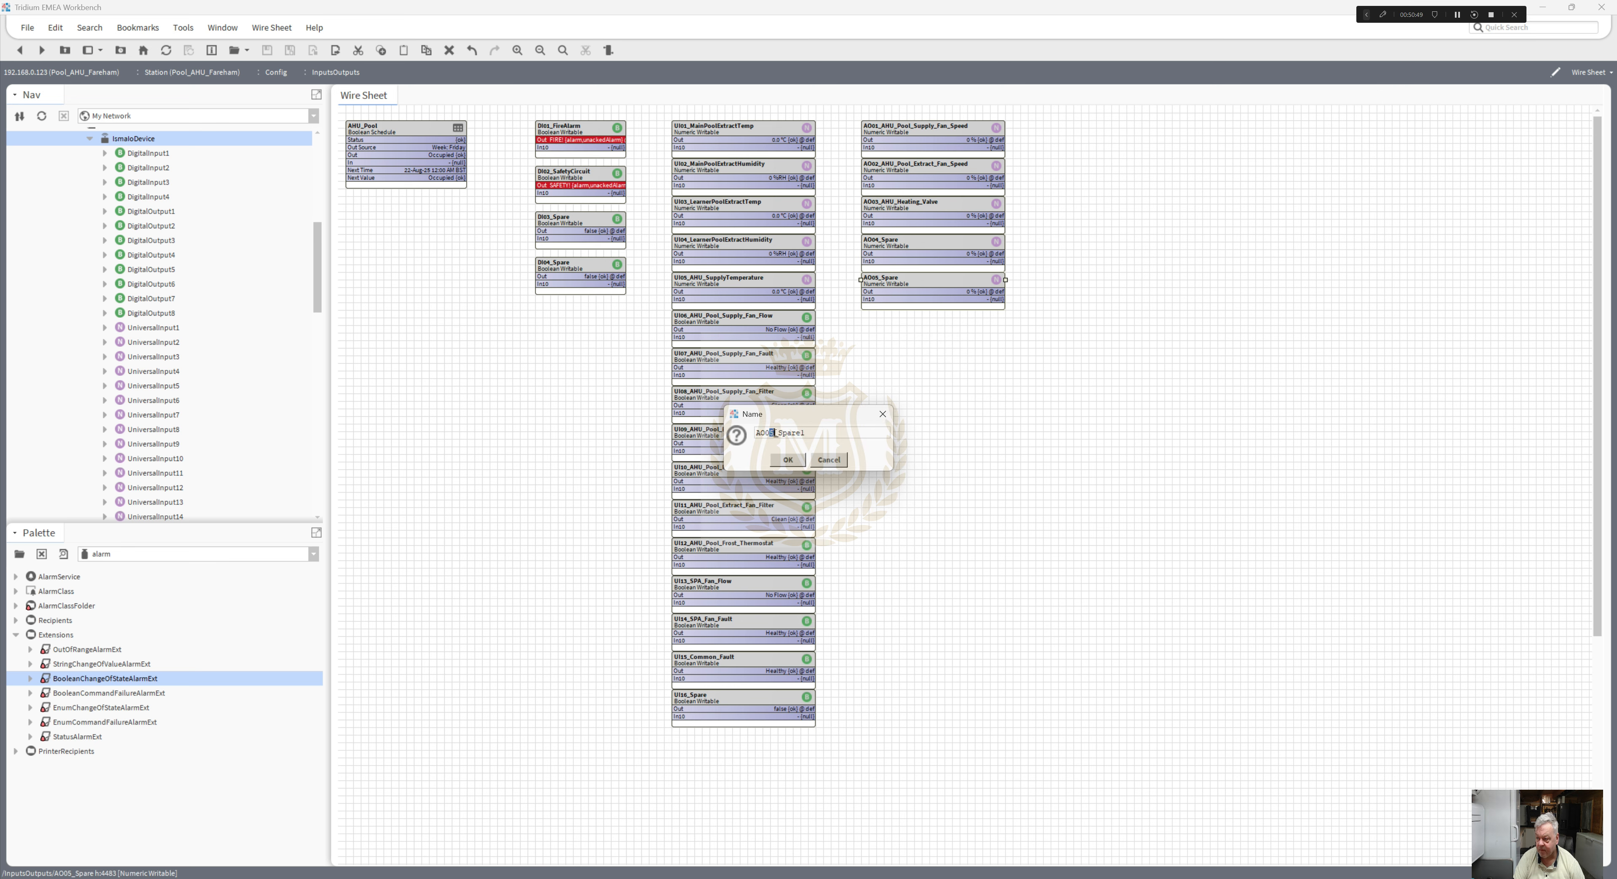
text(6)
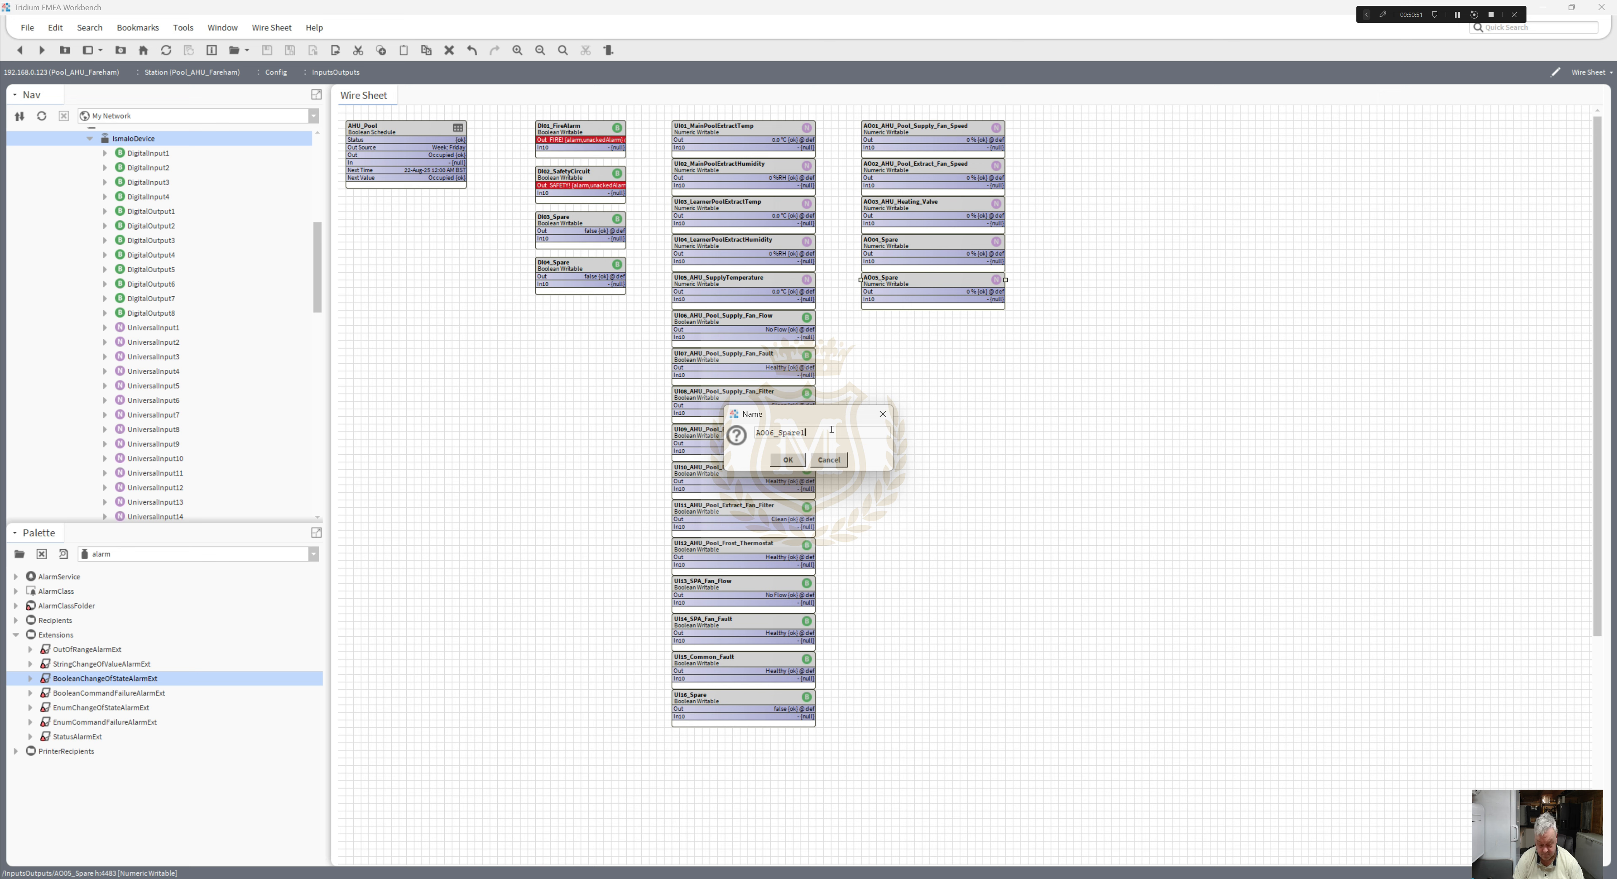
key(End)
key(BackSpace)
key(Return)
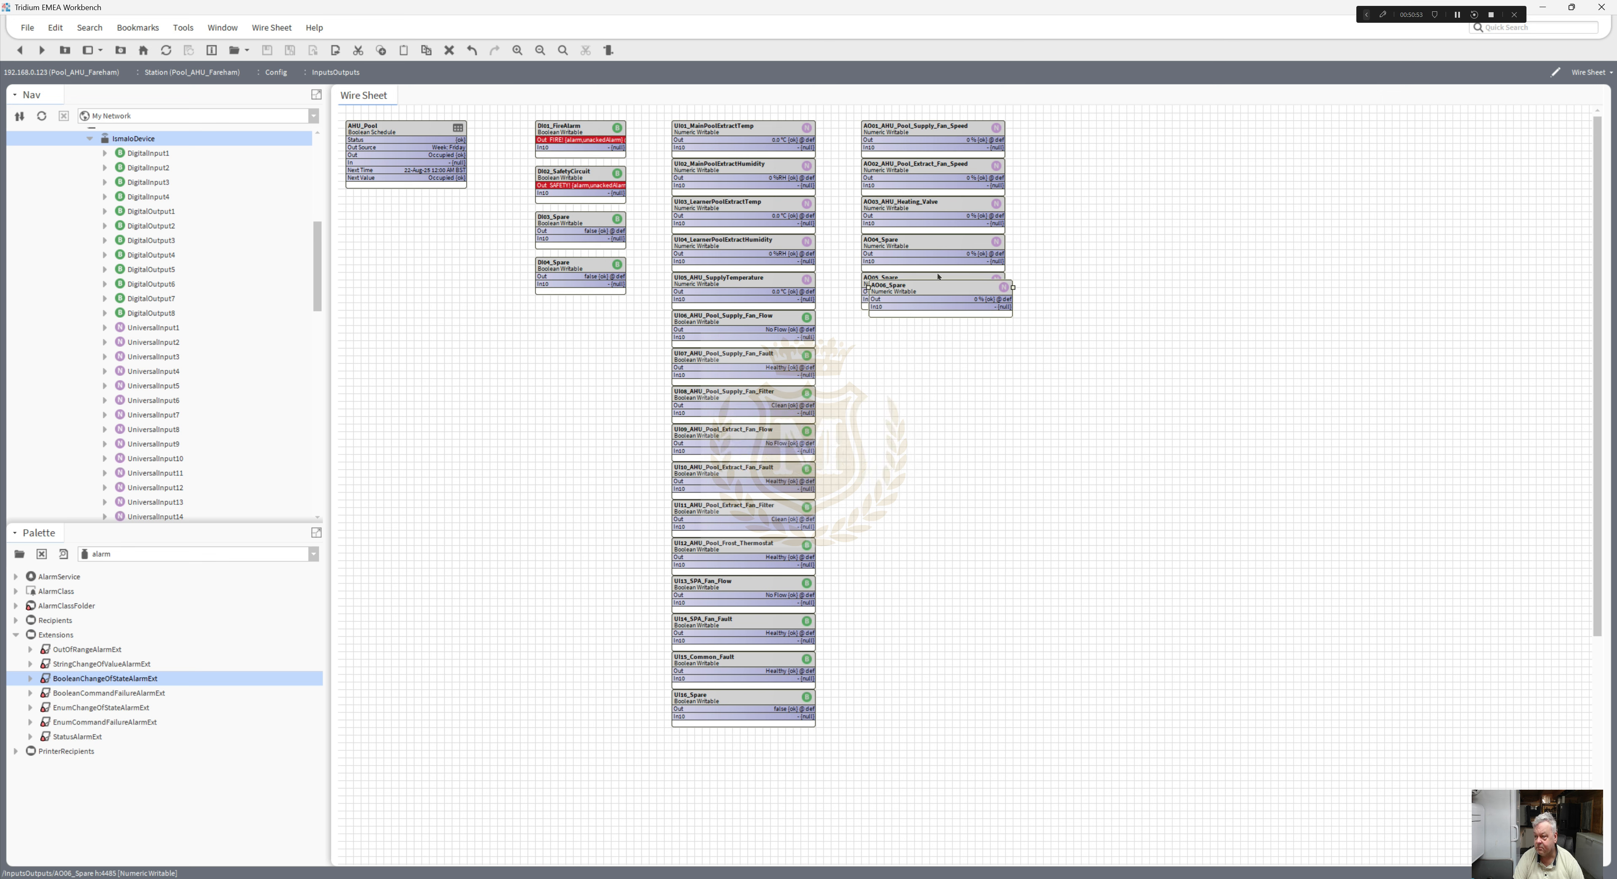
- Duplicate AO06_Spare as AO07_Spare and place the copy directly below AO06
right_click(925, 320)
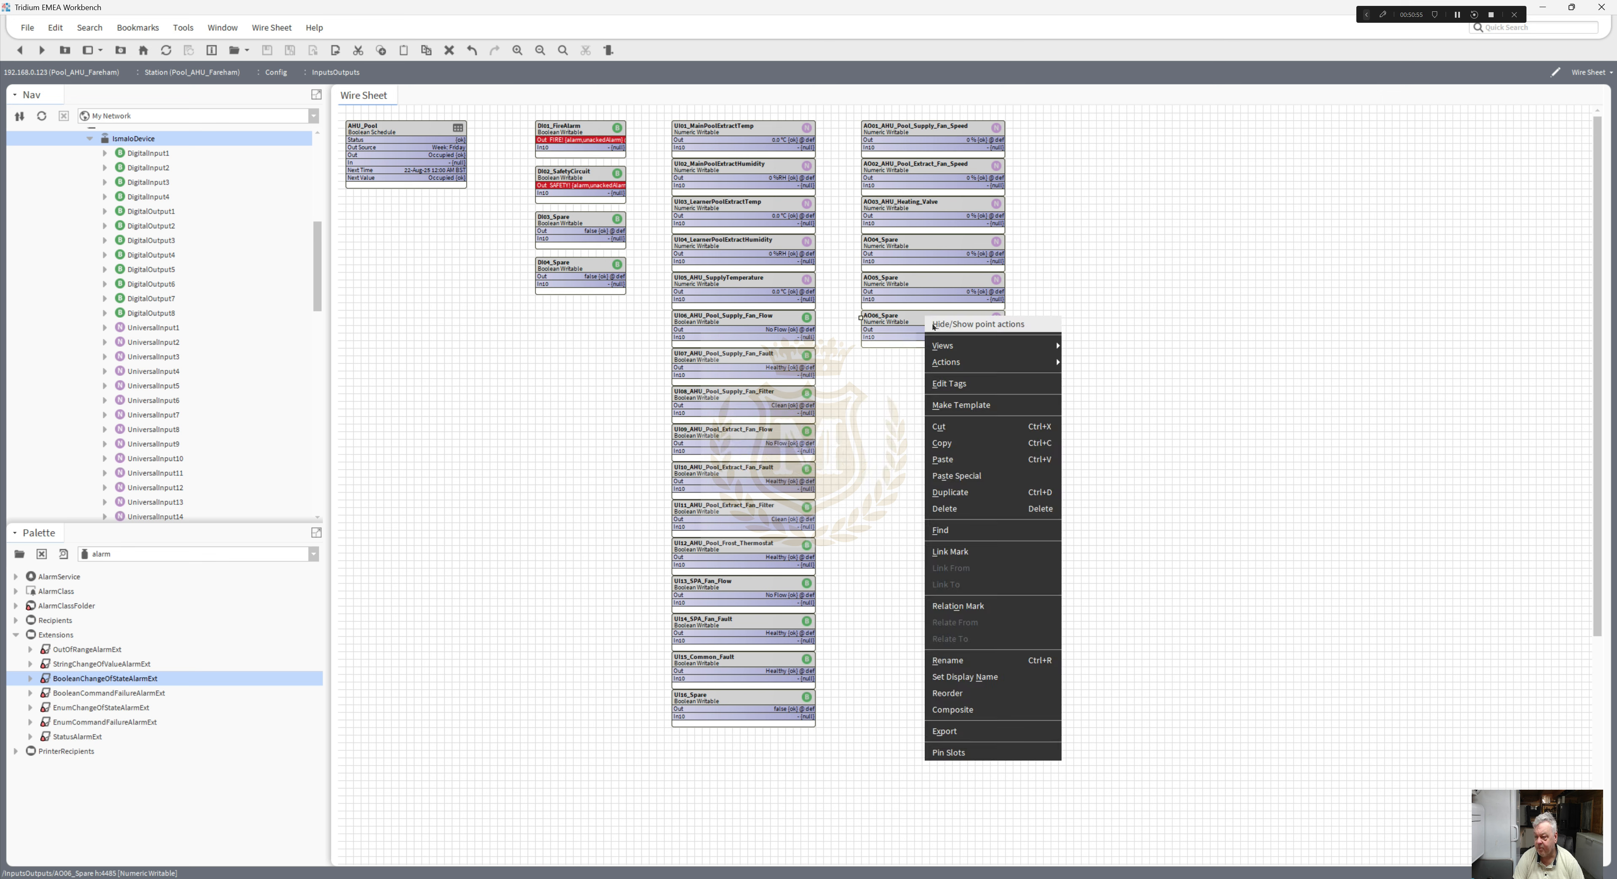
click(983, 493)
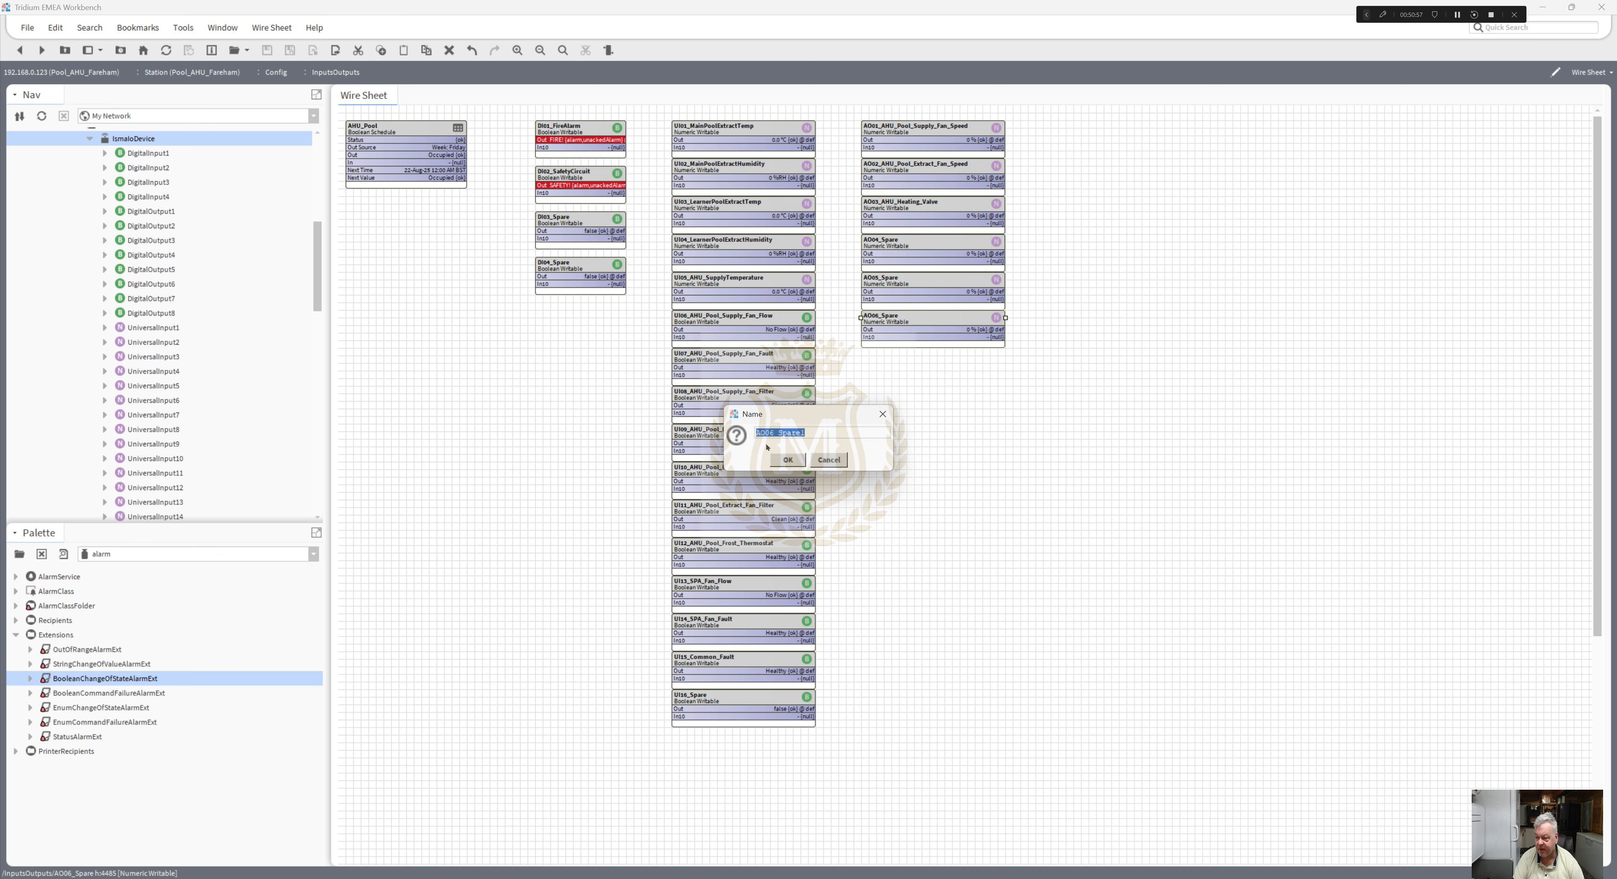
click(772, 431)
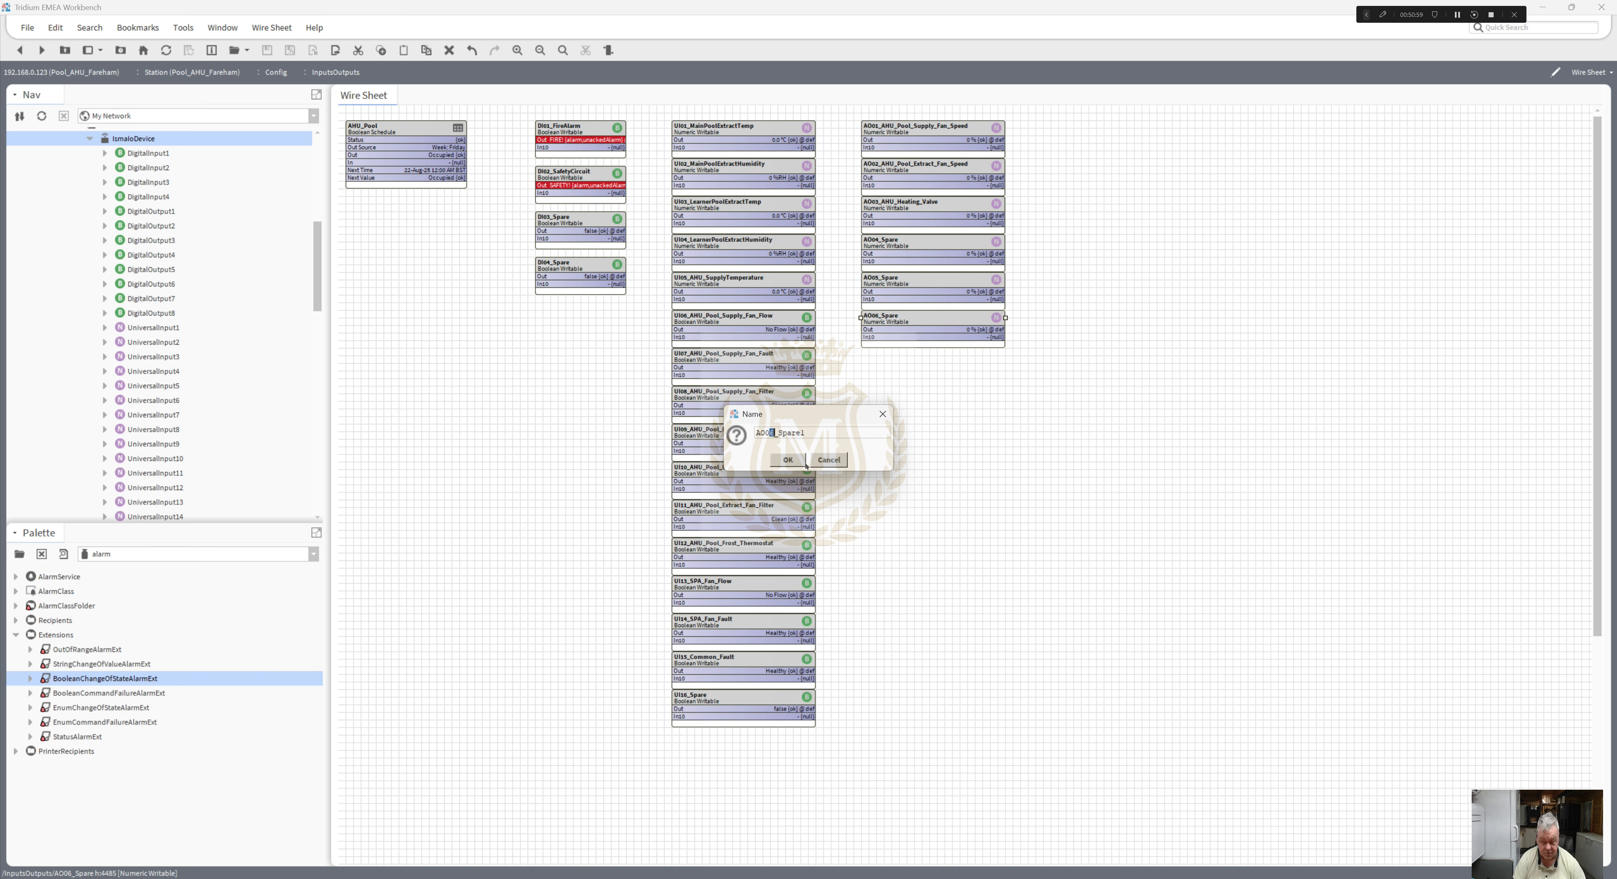
text(7)
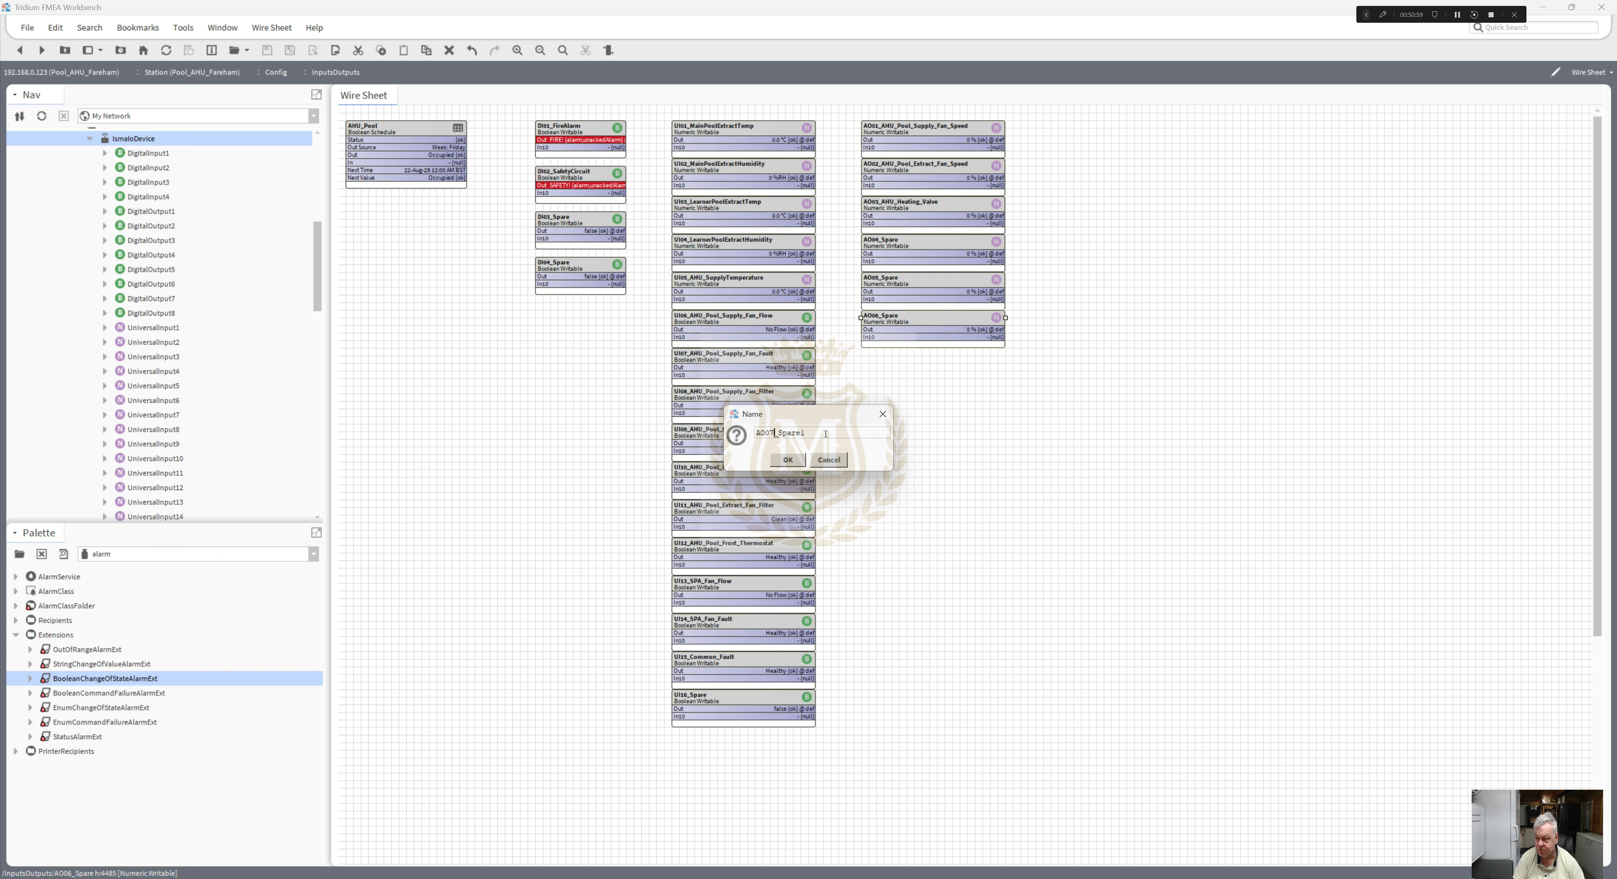
click(788, 459)
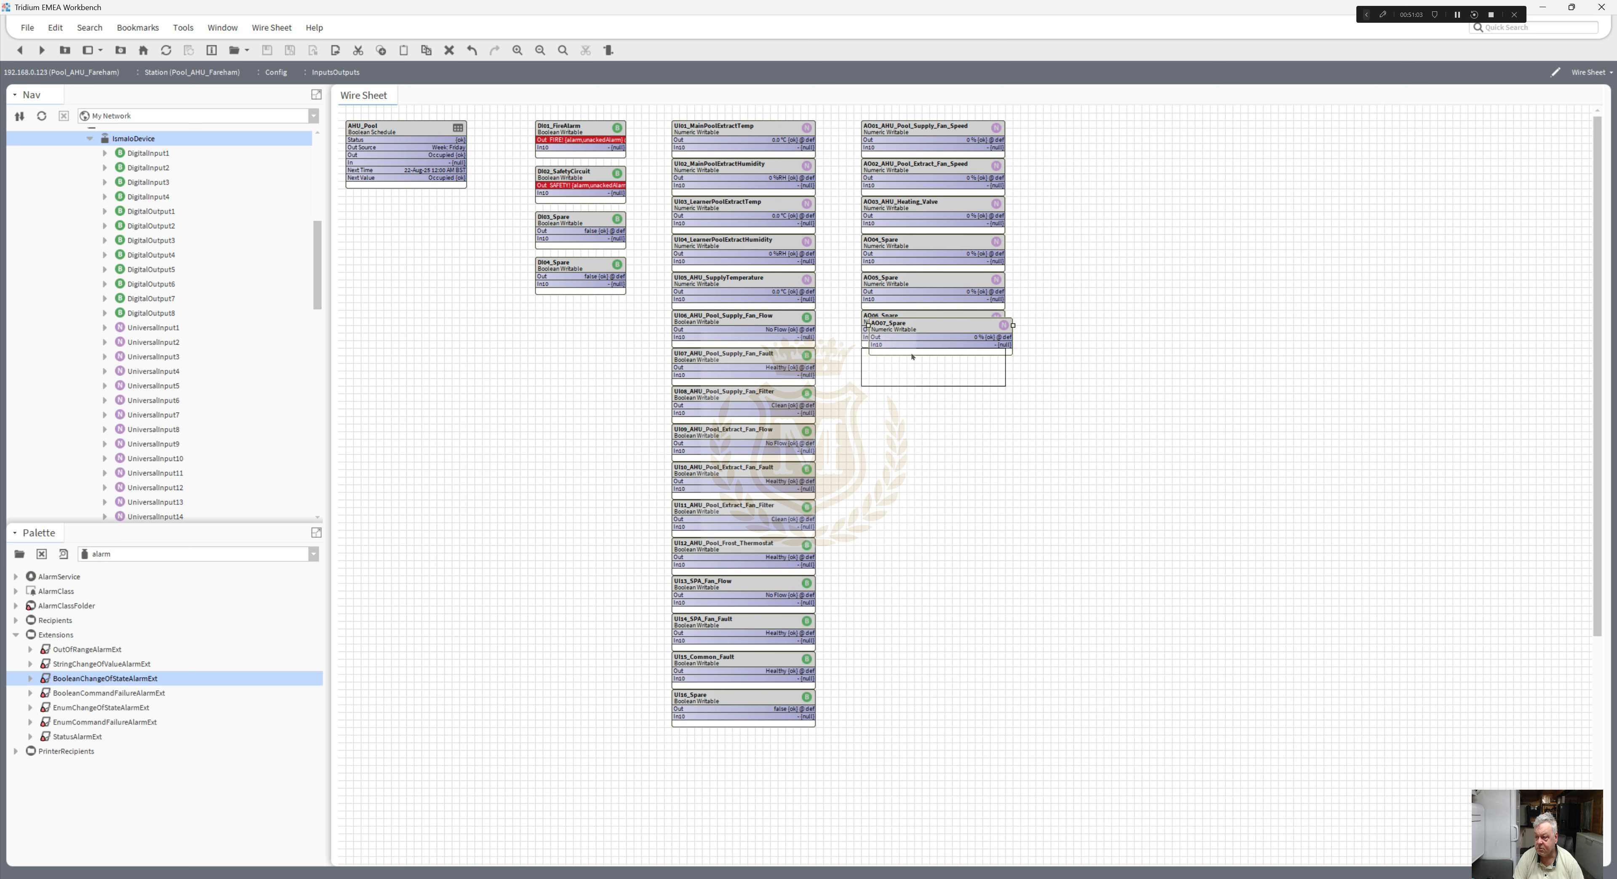
click(912, 353)
- Duplicate AO07_Spare as AO08_Spare and place the copy directly below AO07 at the end of the analog output column
right_click(911, 352)
click(953, 529)
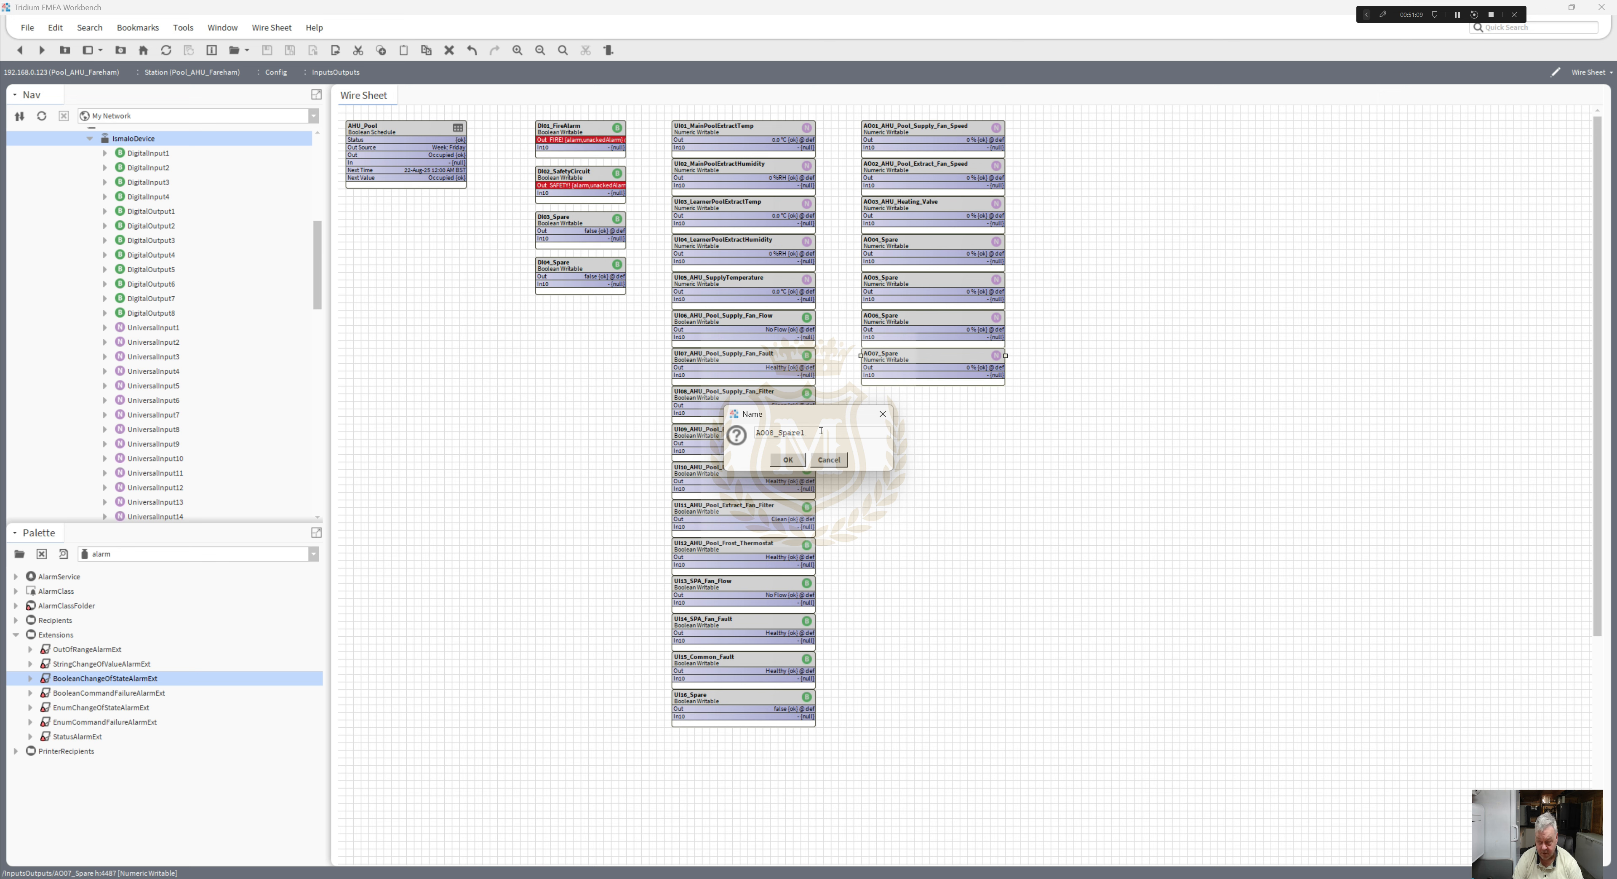
click(806, 457)
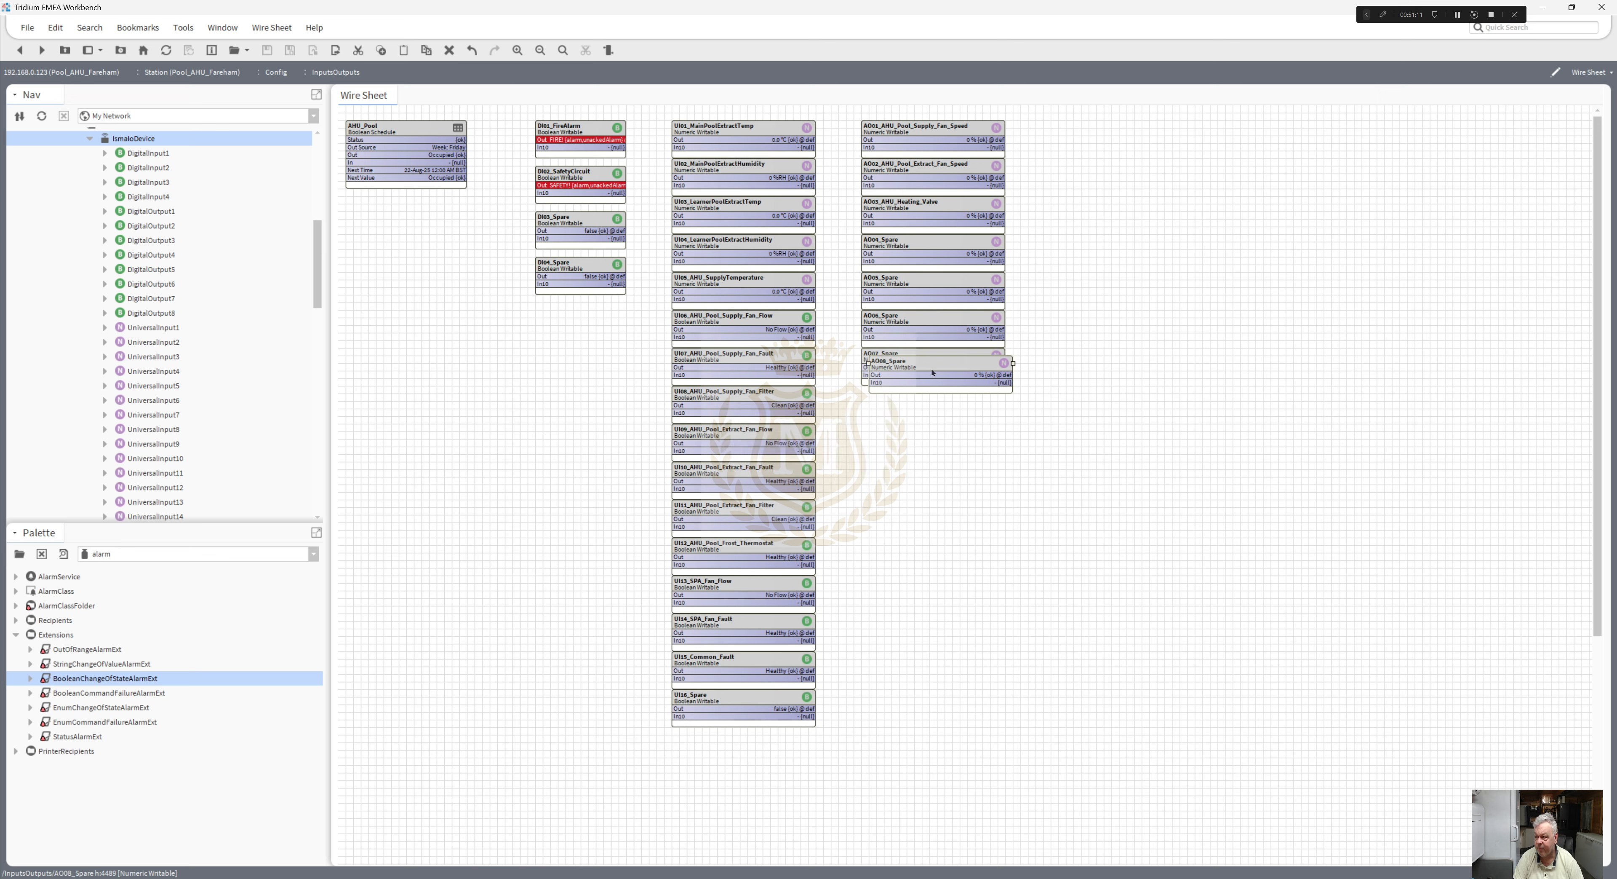
drag(928, 392, 921, 397)
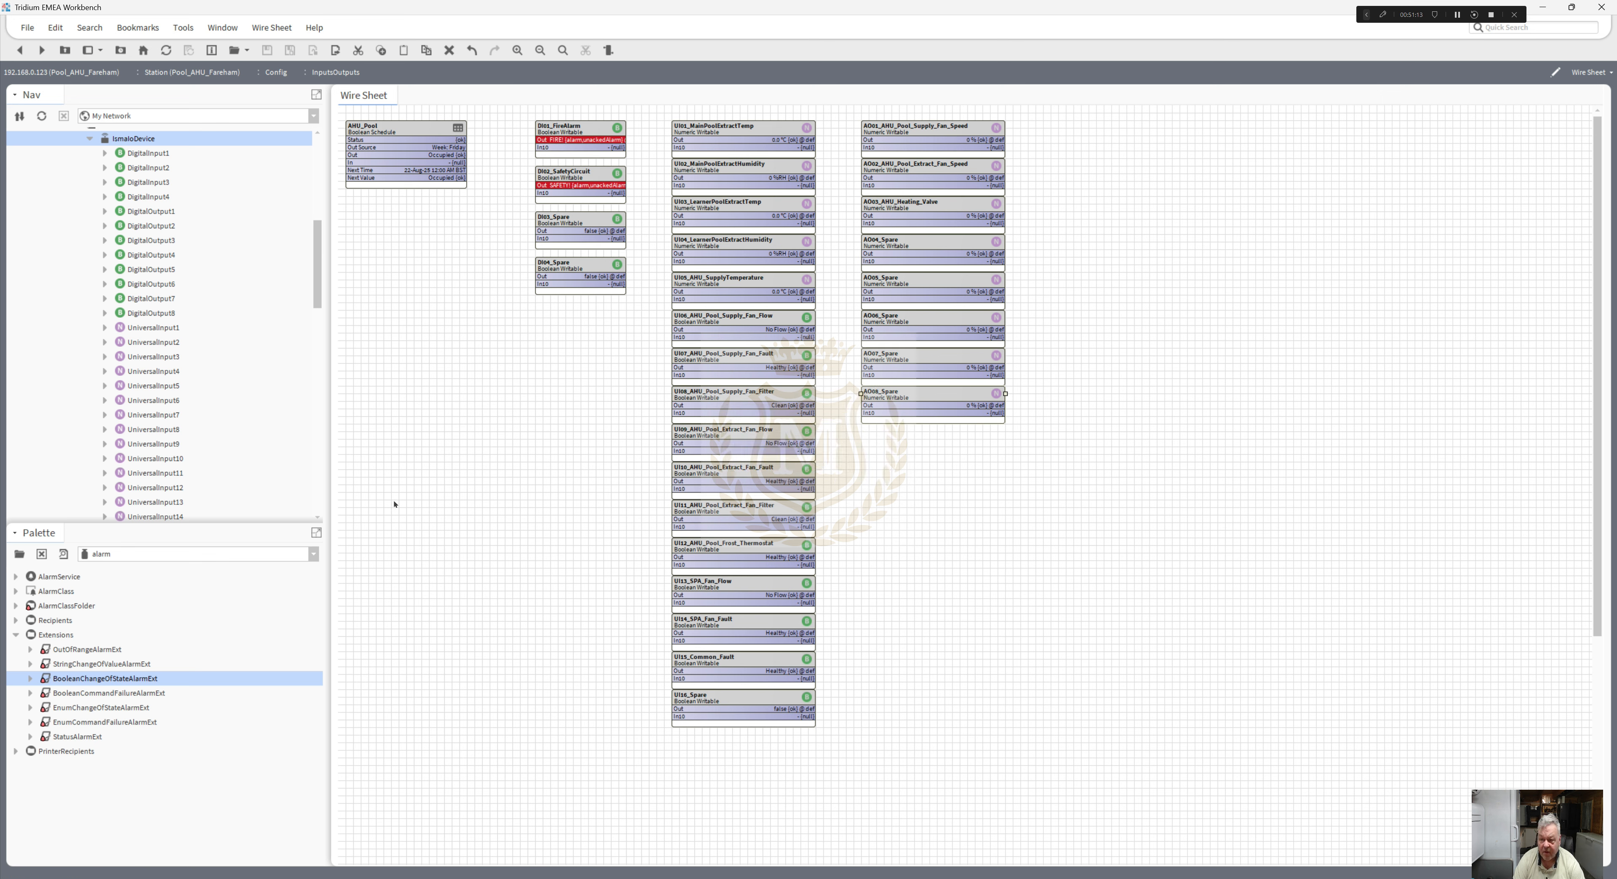
- Copy the NumericCov history extension from UI03_LearnerPoolExtractTemp and paste it into AO01_AHU_Pool_Supply_Fan_Speed with its default name
drag(317, 292, 343, 498)
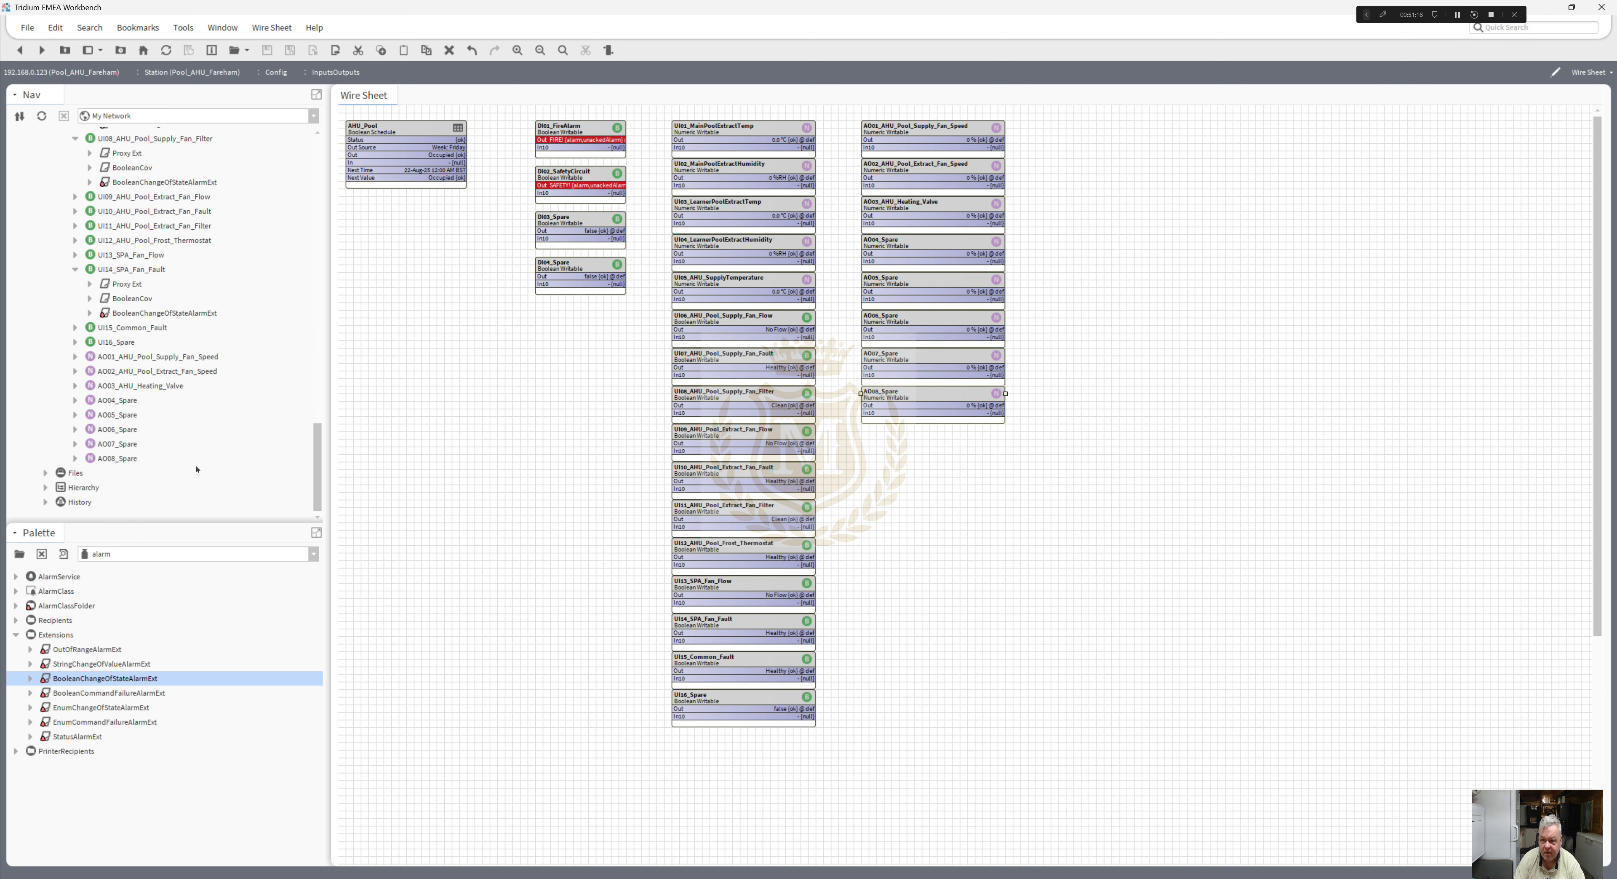
drag(317, 462, 319, 415)
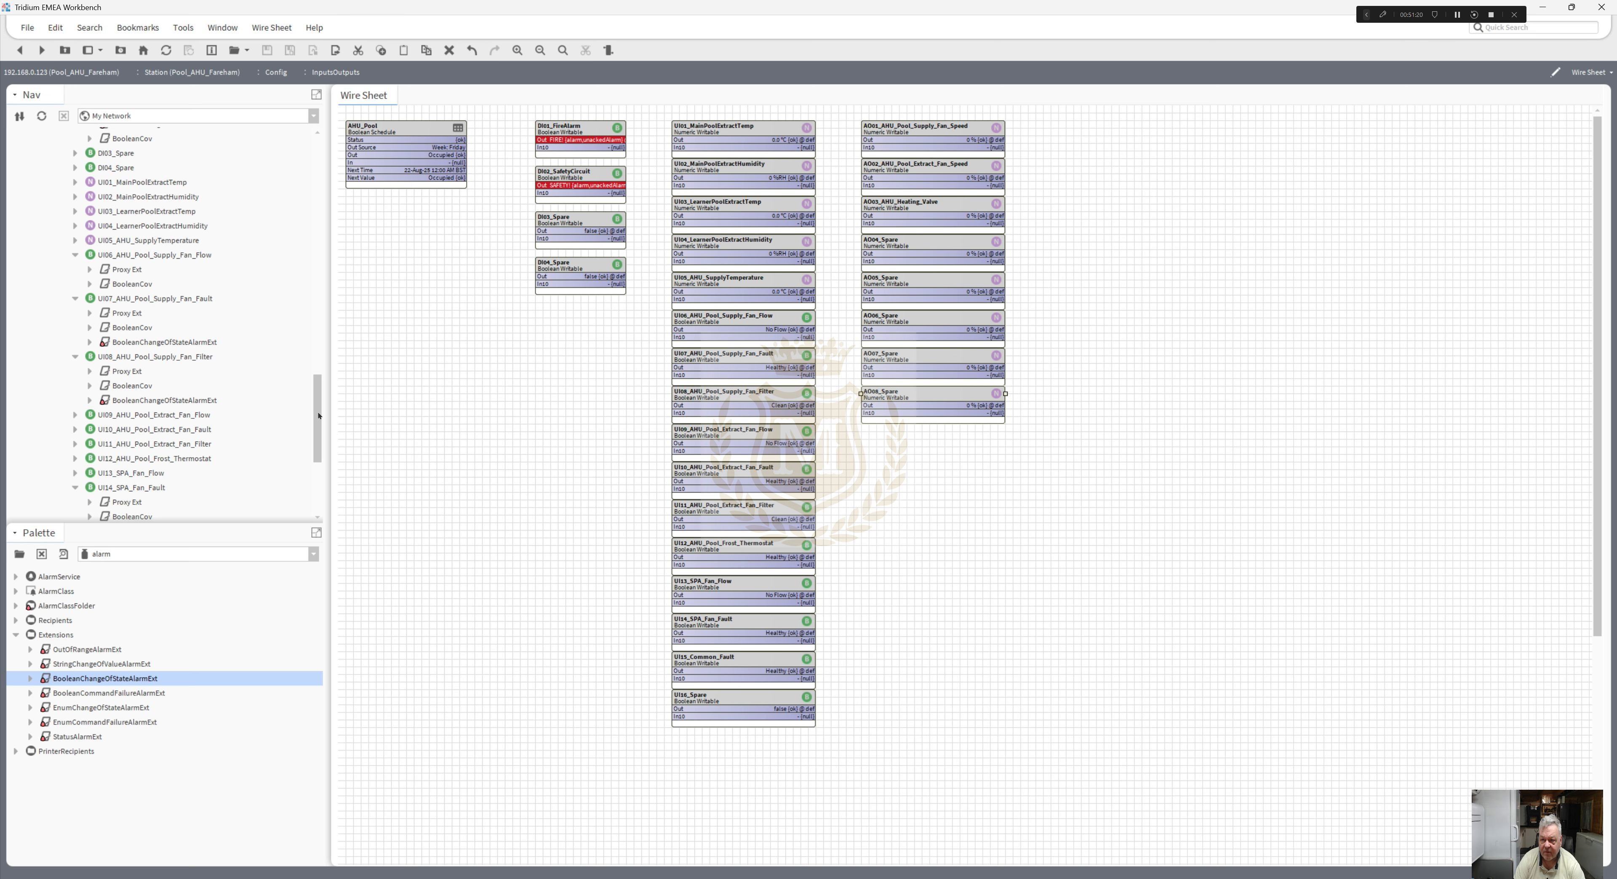
click(75, 212)
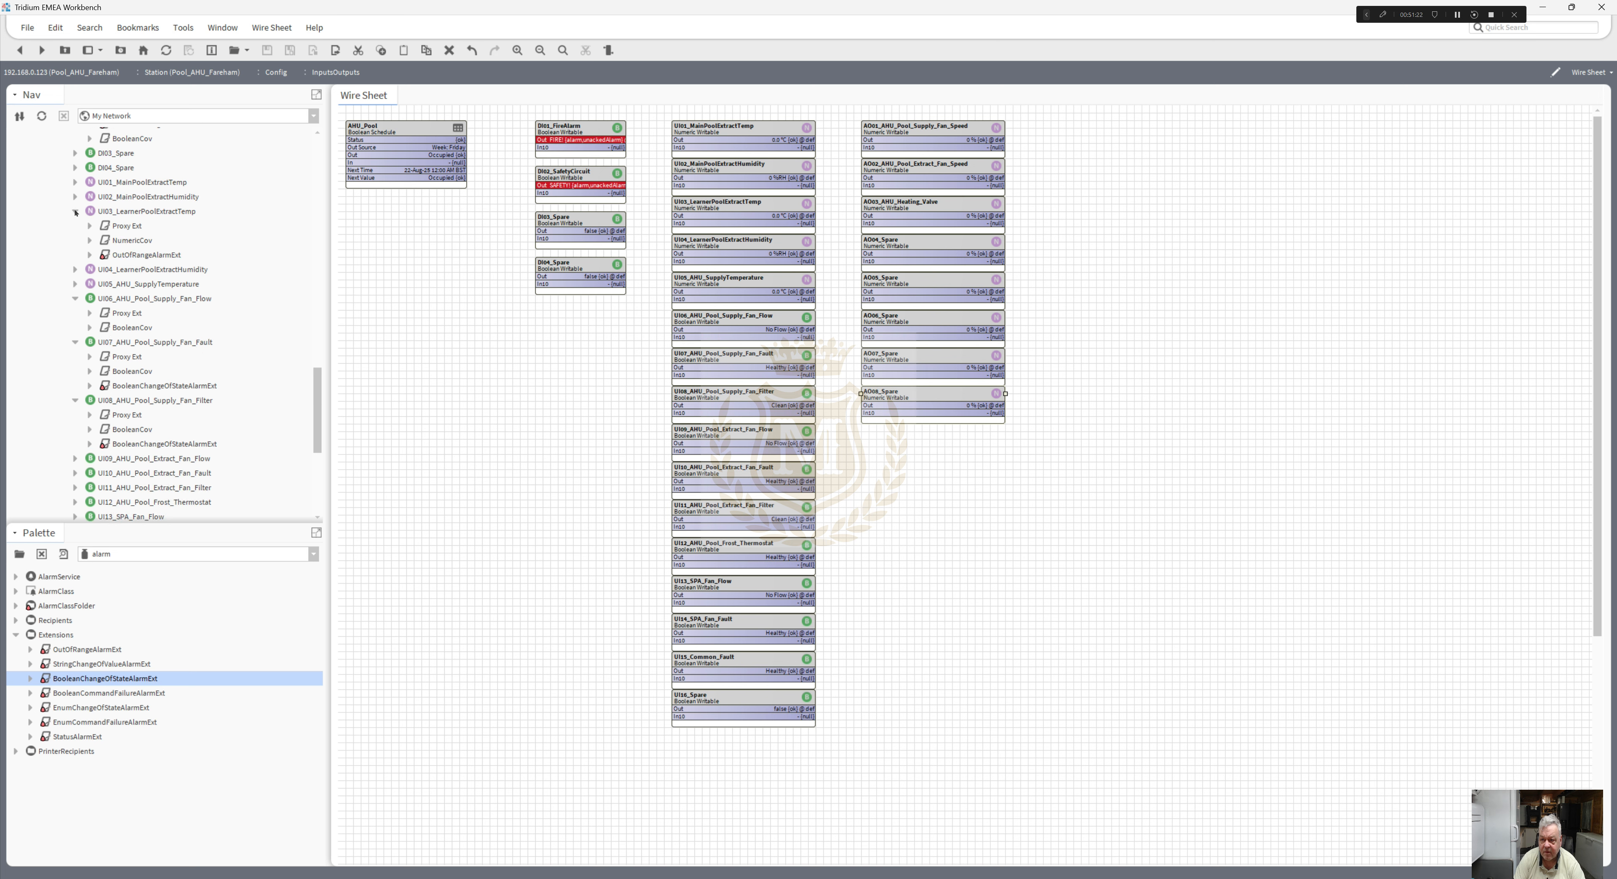
right_click(123, 240)
click(219, 394)
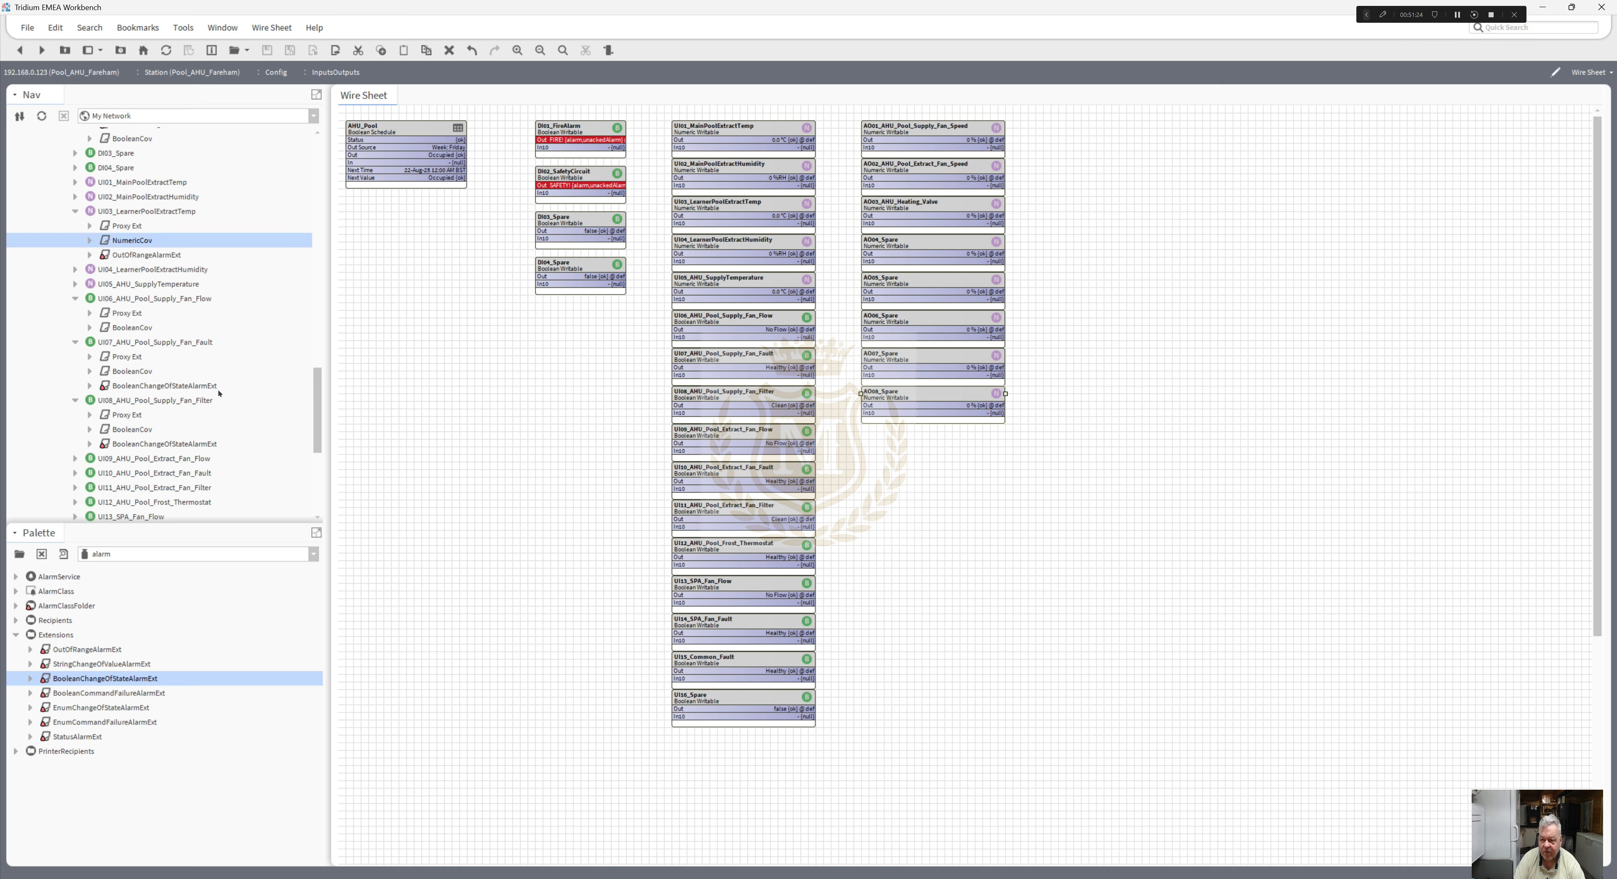
drag(320, 438, 330, 481)
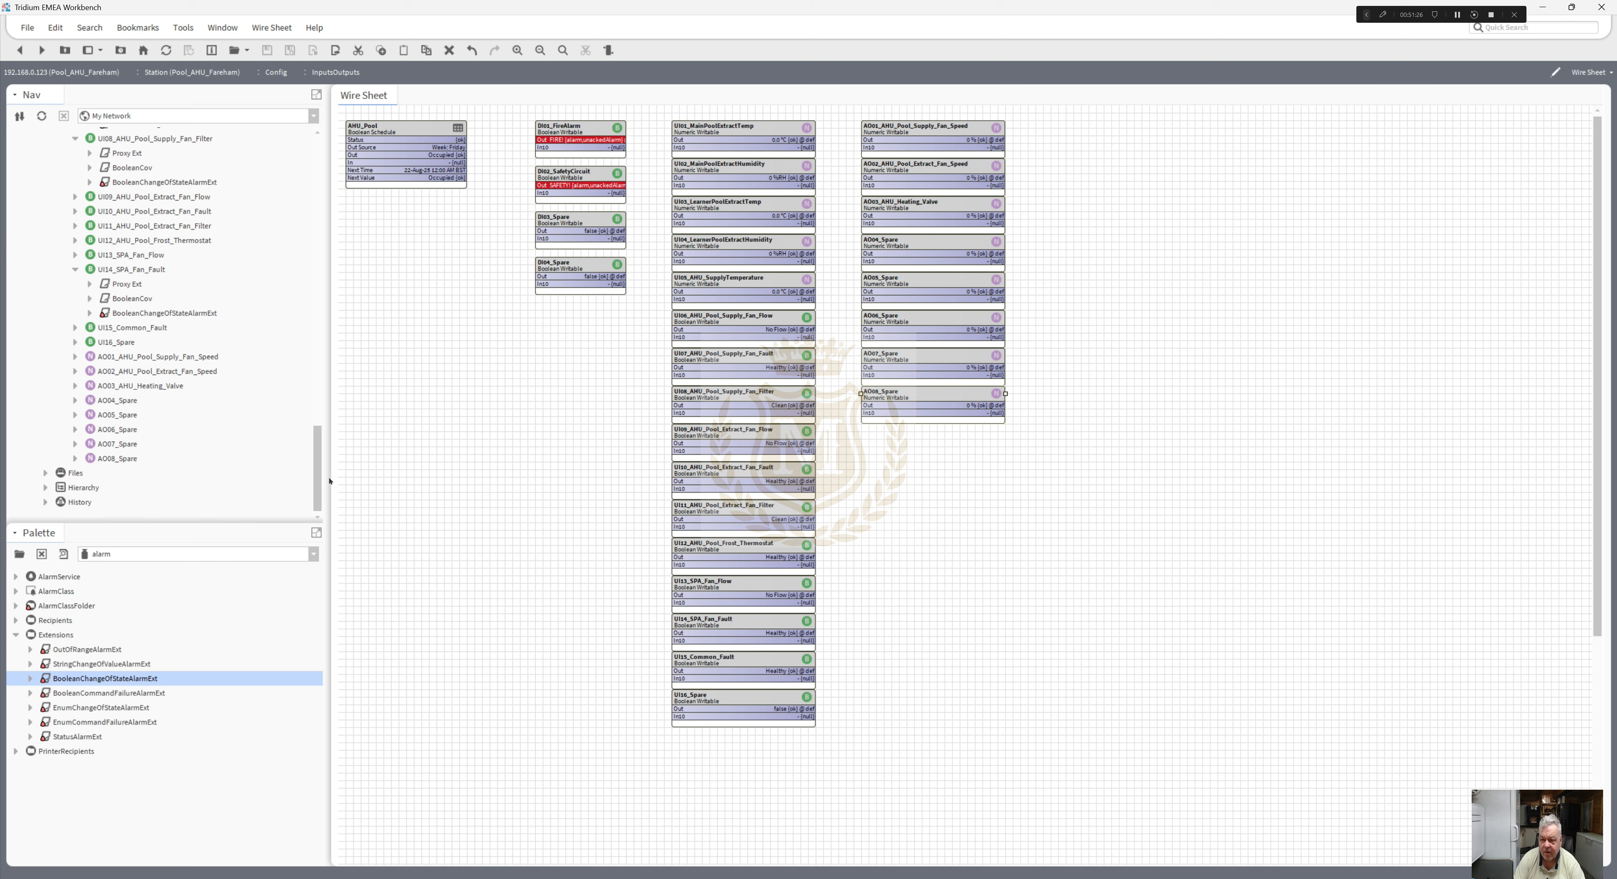
right_click(159, 357)
click(216, 522)
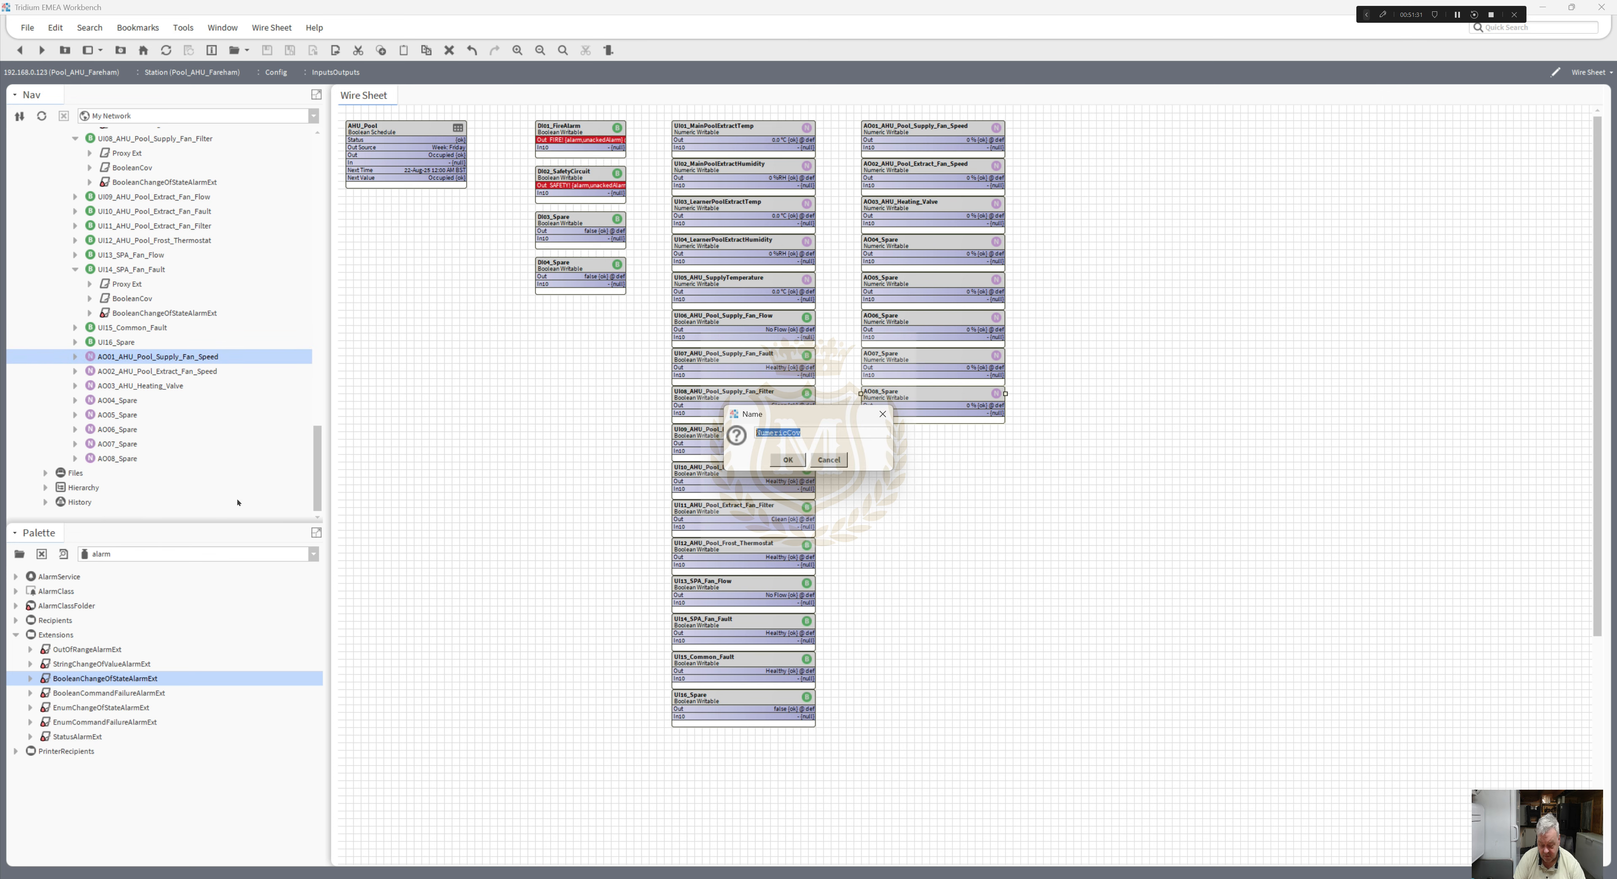
key(Return)
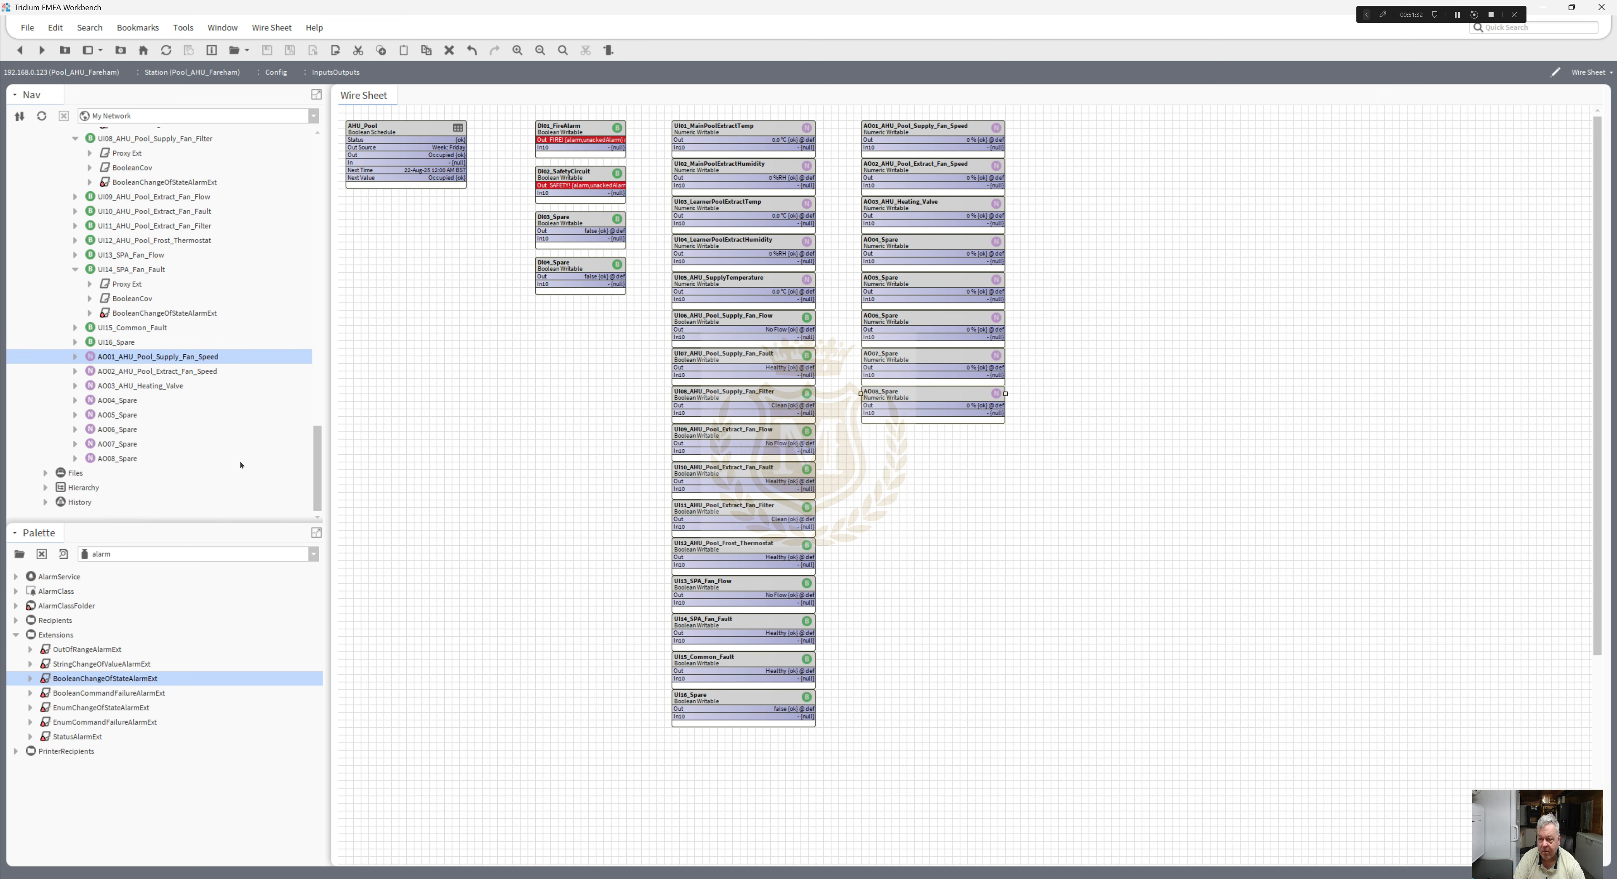
- Open AO01's NumericCov history extension and copy it to AO02_AHU_Pool_Extract_Fan_Speed and AO03_AHU_Heating_Valve
click(76, 357)
double_click(129, 386)
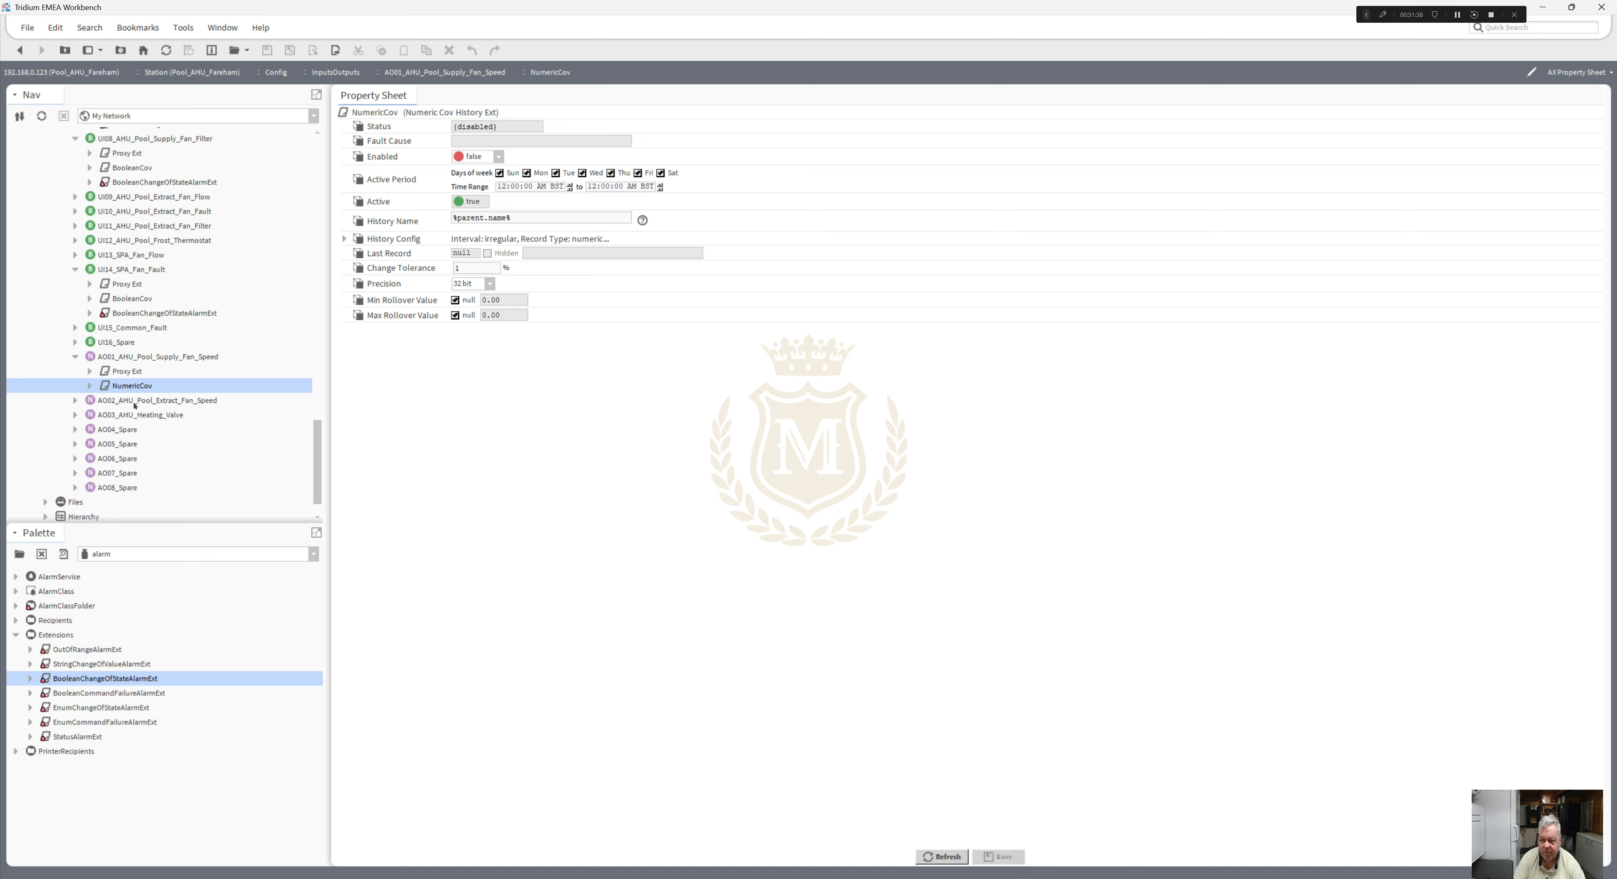
right_click(131, 386)
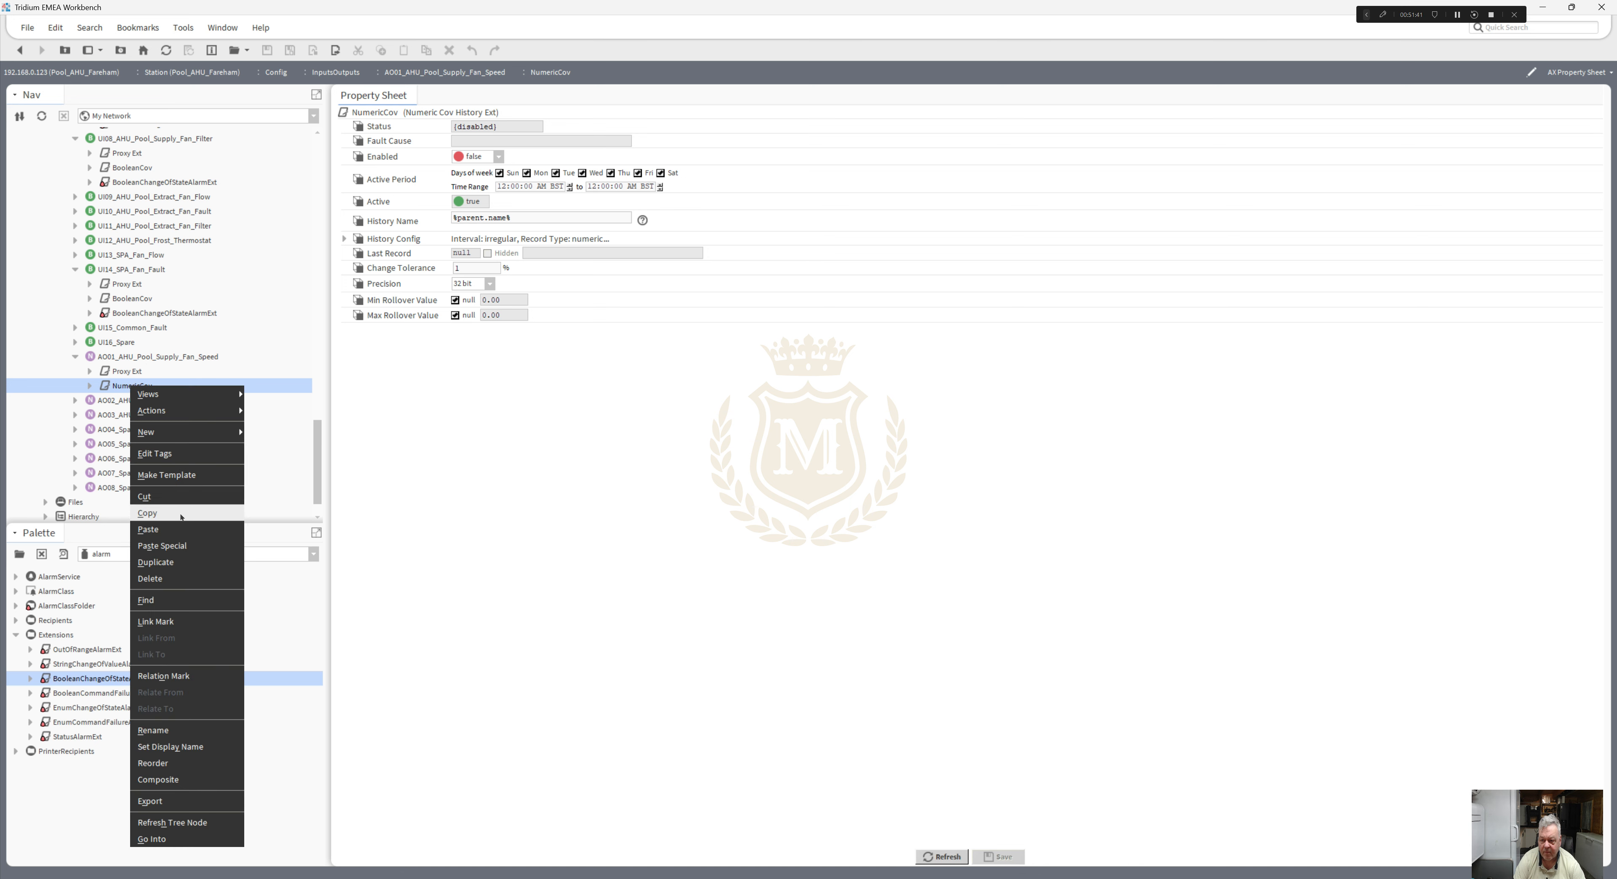
click(148, 513)
right_click(124, 404)
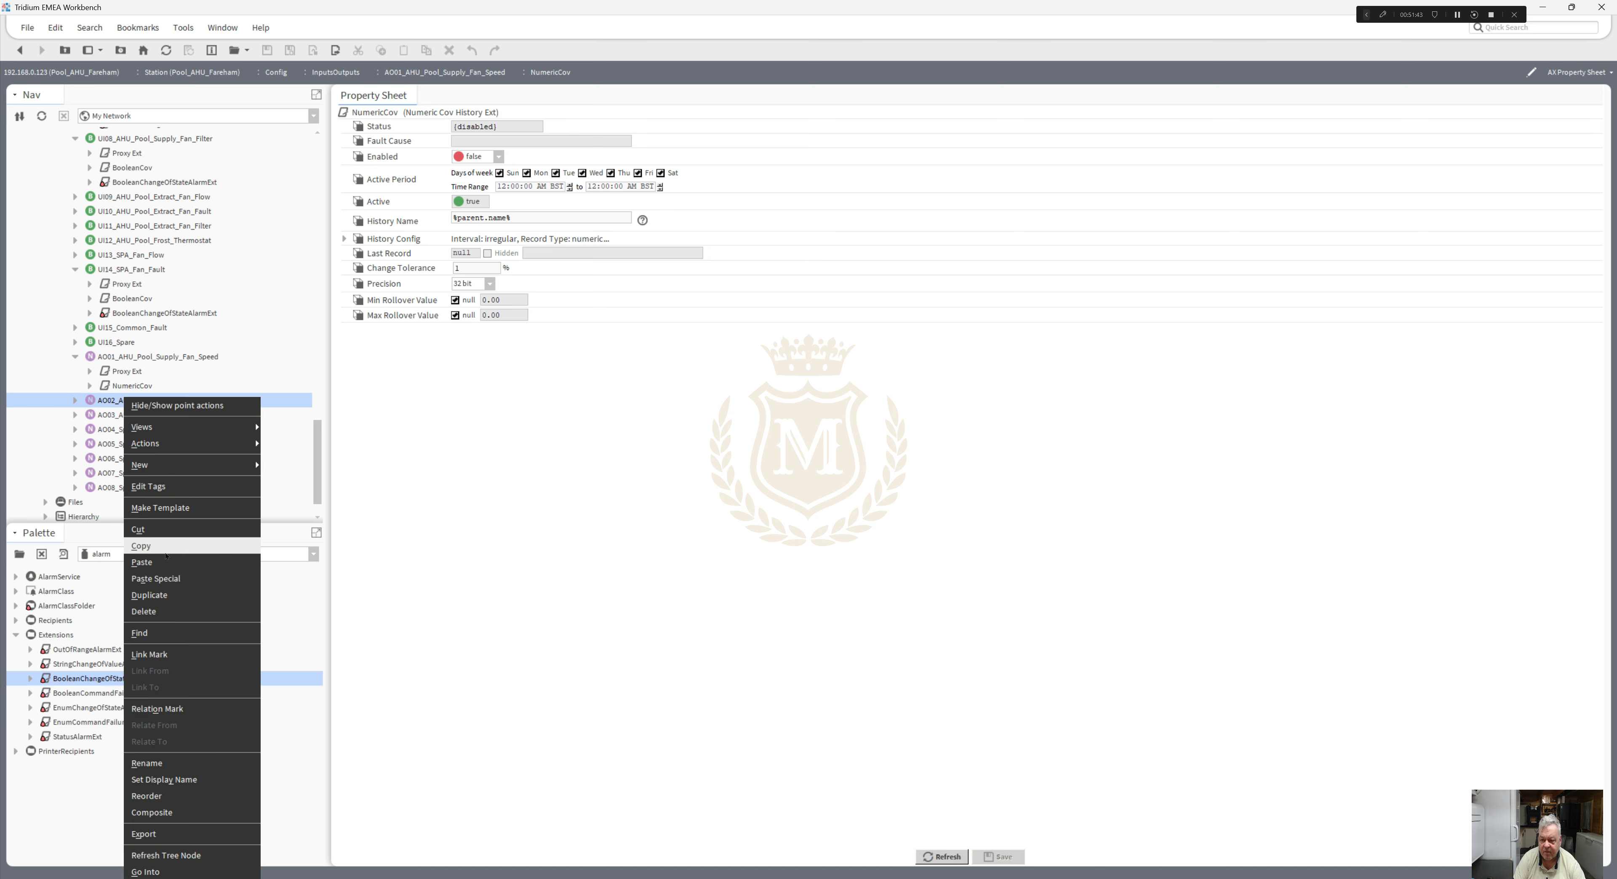
click(140, 561)
key(Return)
right_click(131, 414)
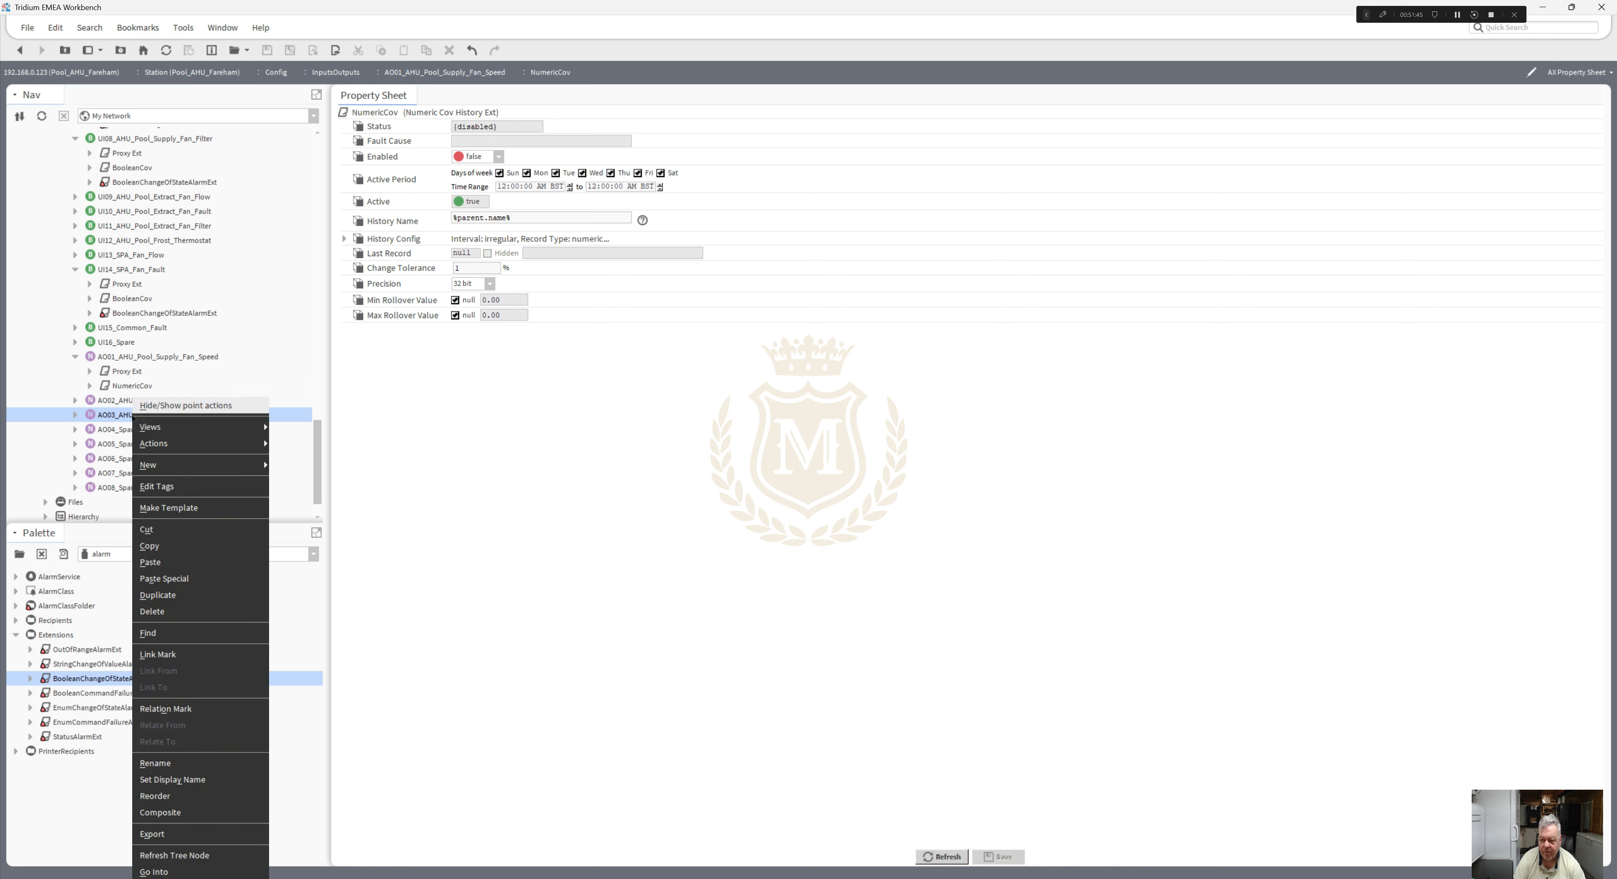
click(151, 562)
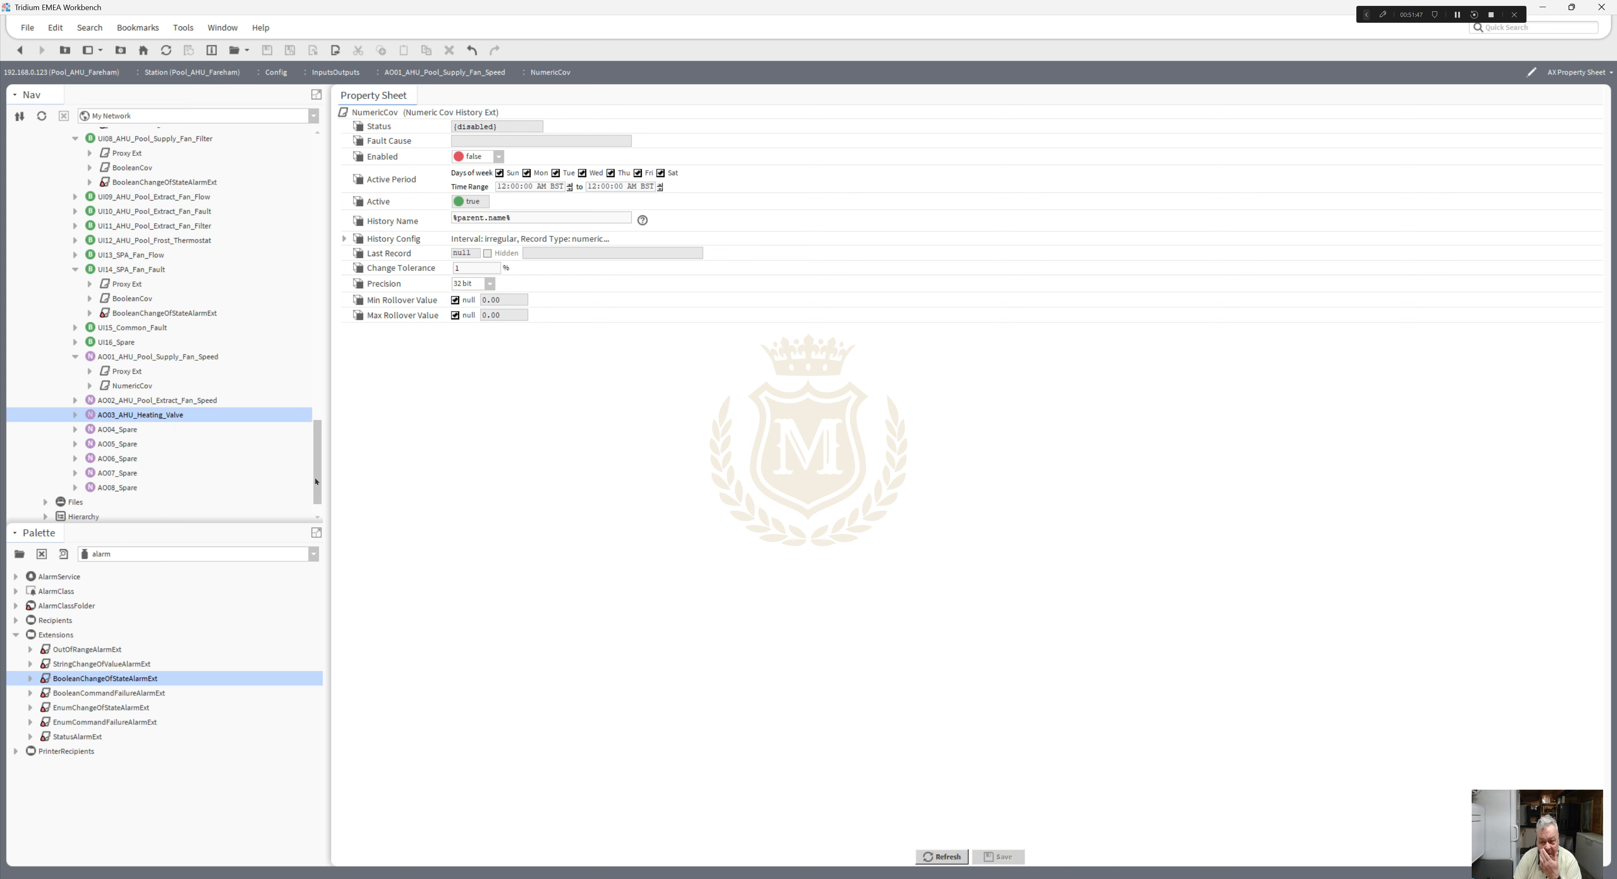
- Reopen the InputsOutputs wire sheet and move the four digital input blocks together closer to the AHU_Pool schedule
scroll(318, 495, down, 1)
drag(320, 502, 193, 334)
double_click(112, 345)
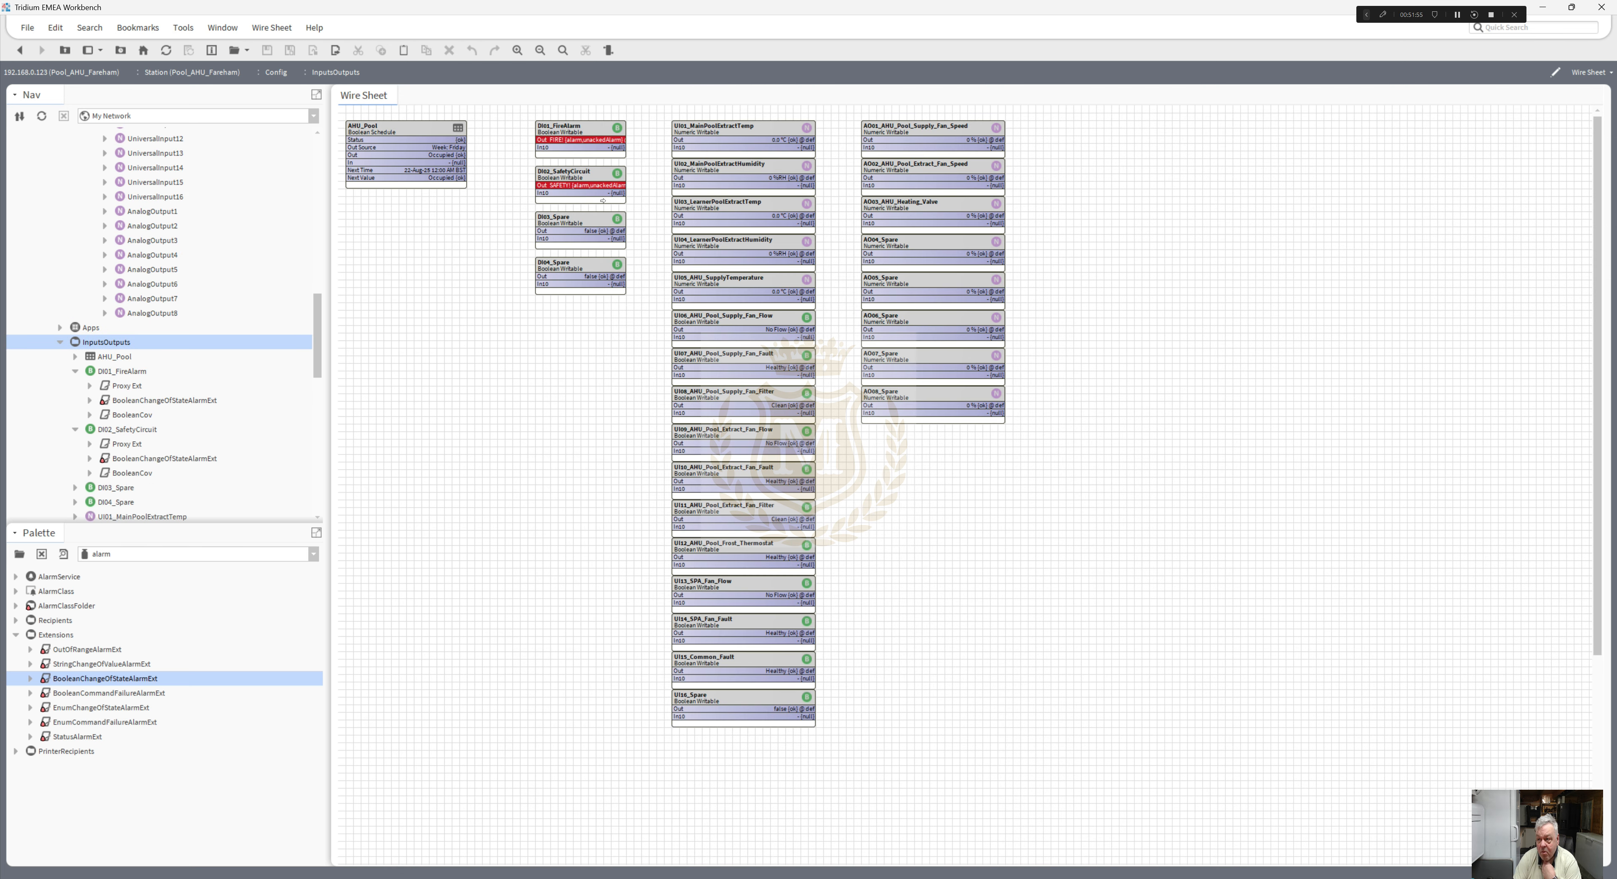
drag(642, 217, 505, 101)
drag(641, 326, 513, 129)
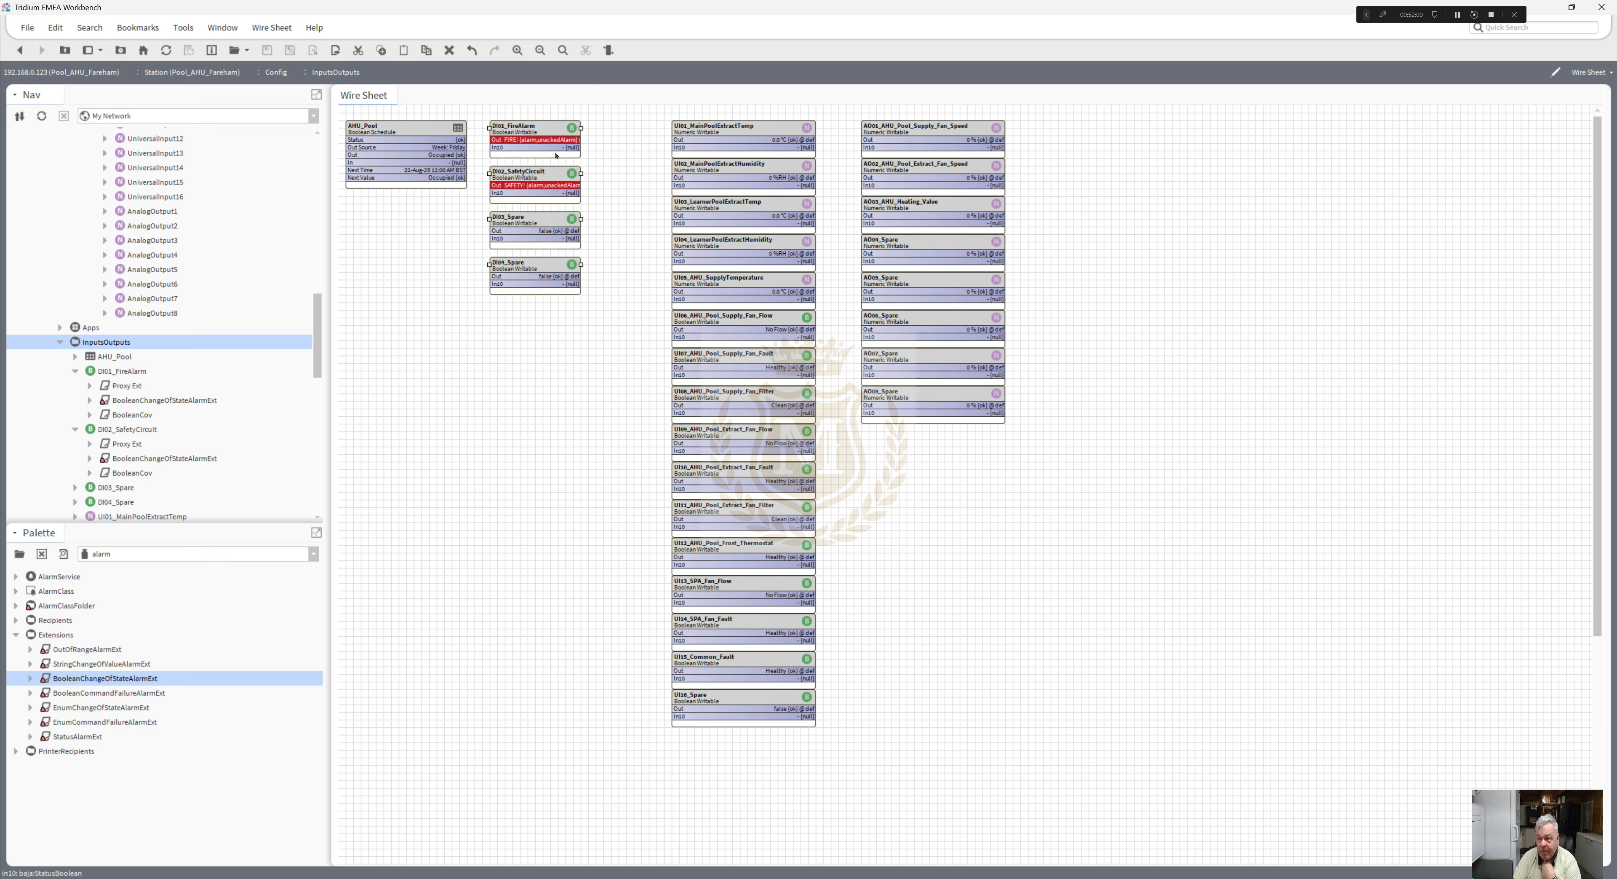
click(602, 199)
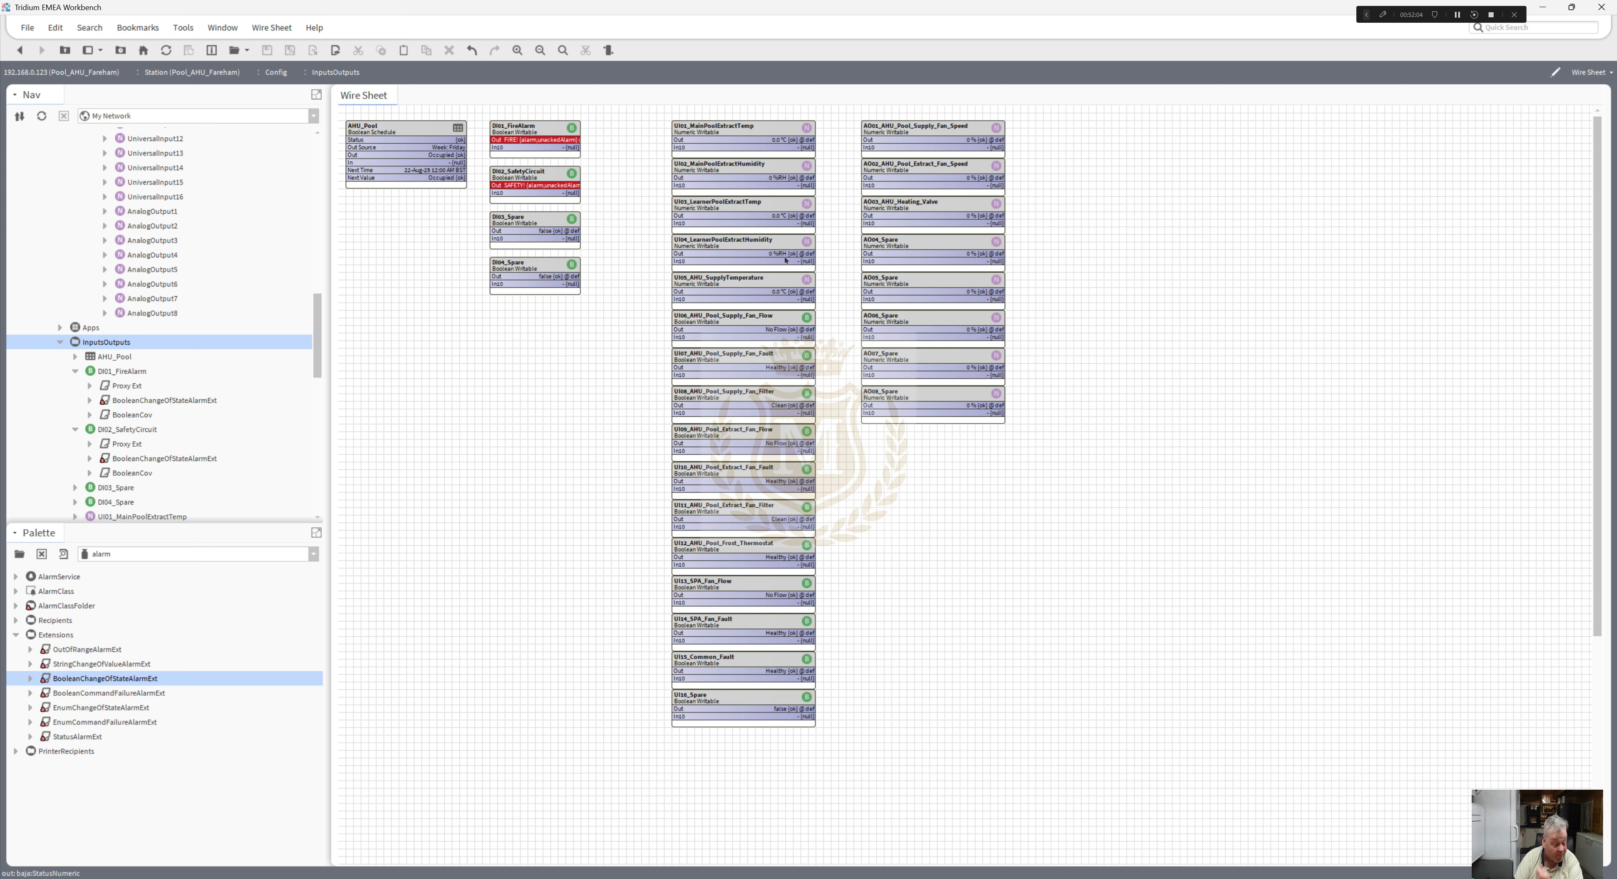
- Add a BooleanWritable point named DO01_AHU_Pool_Supply_Fan_Enable beside the analog output column on the wire sheet
right_click(1068, 166)
mouse_move(1073, 170)
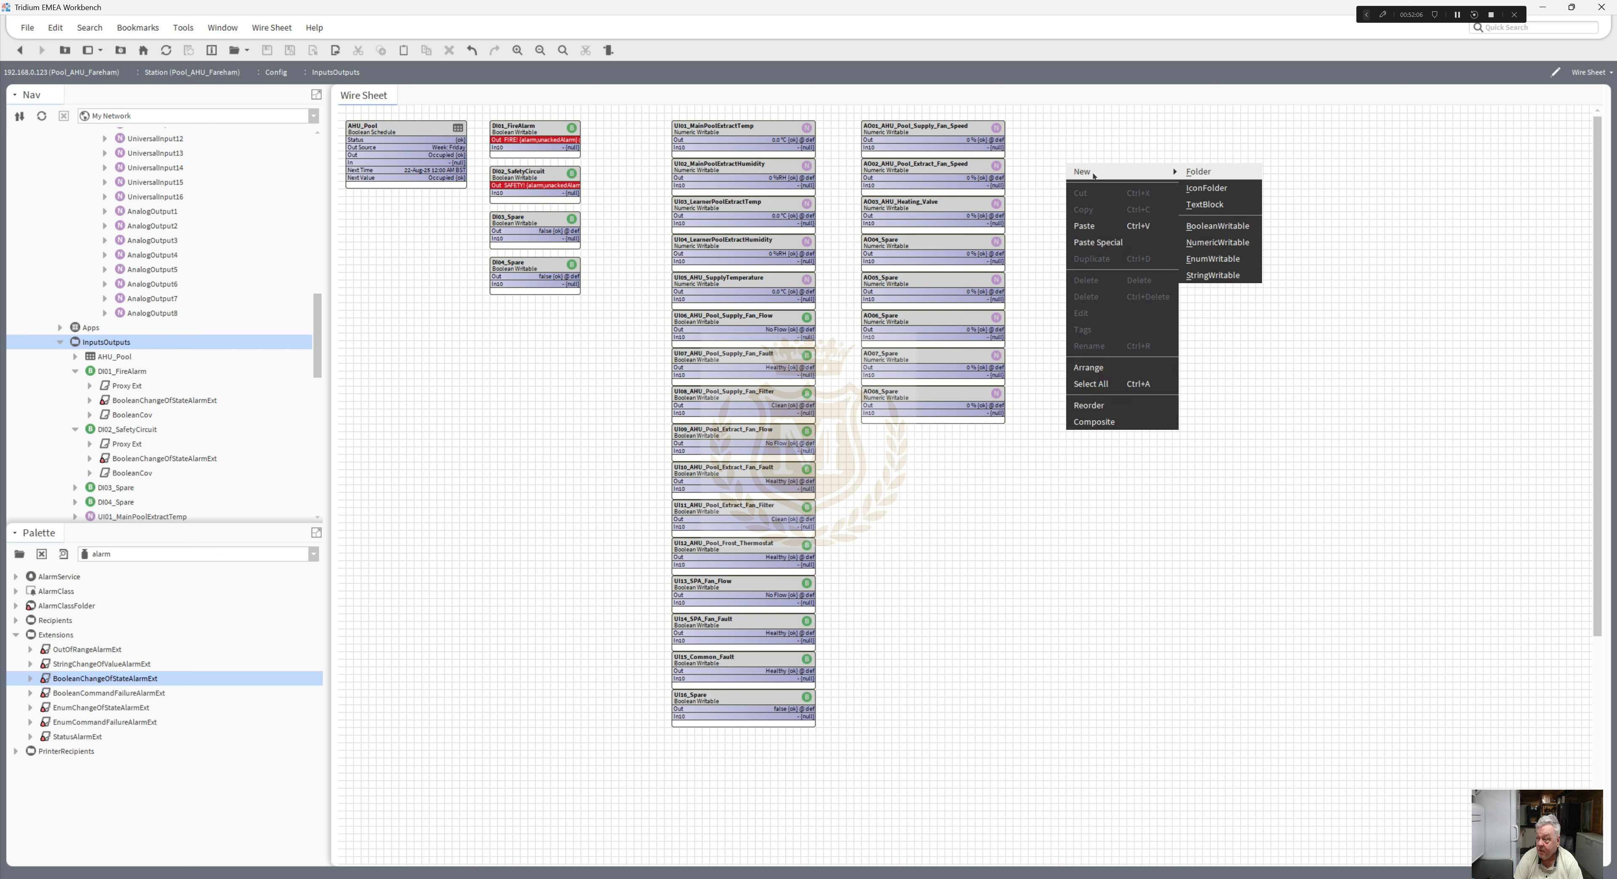
click(1218, 226)
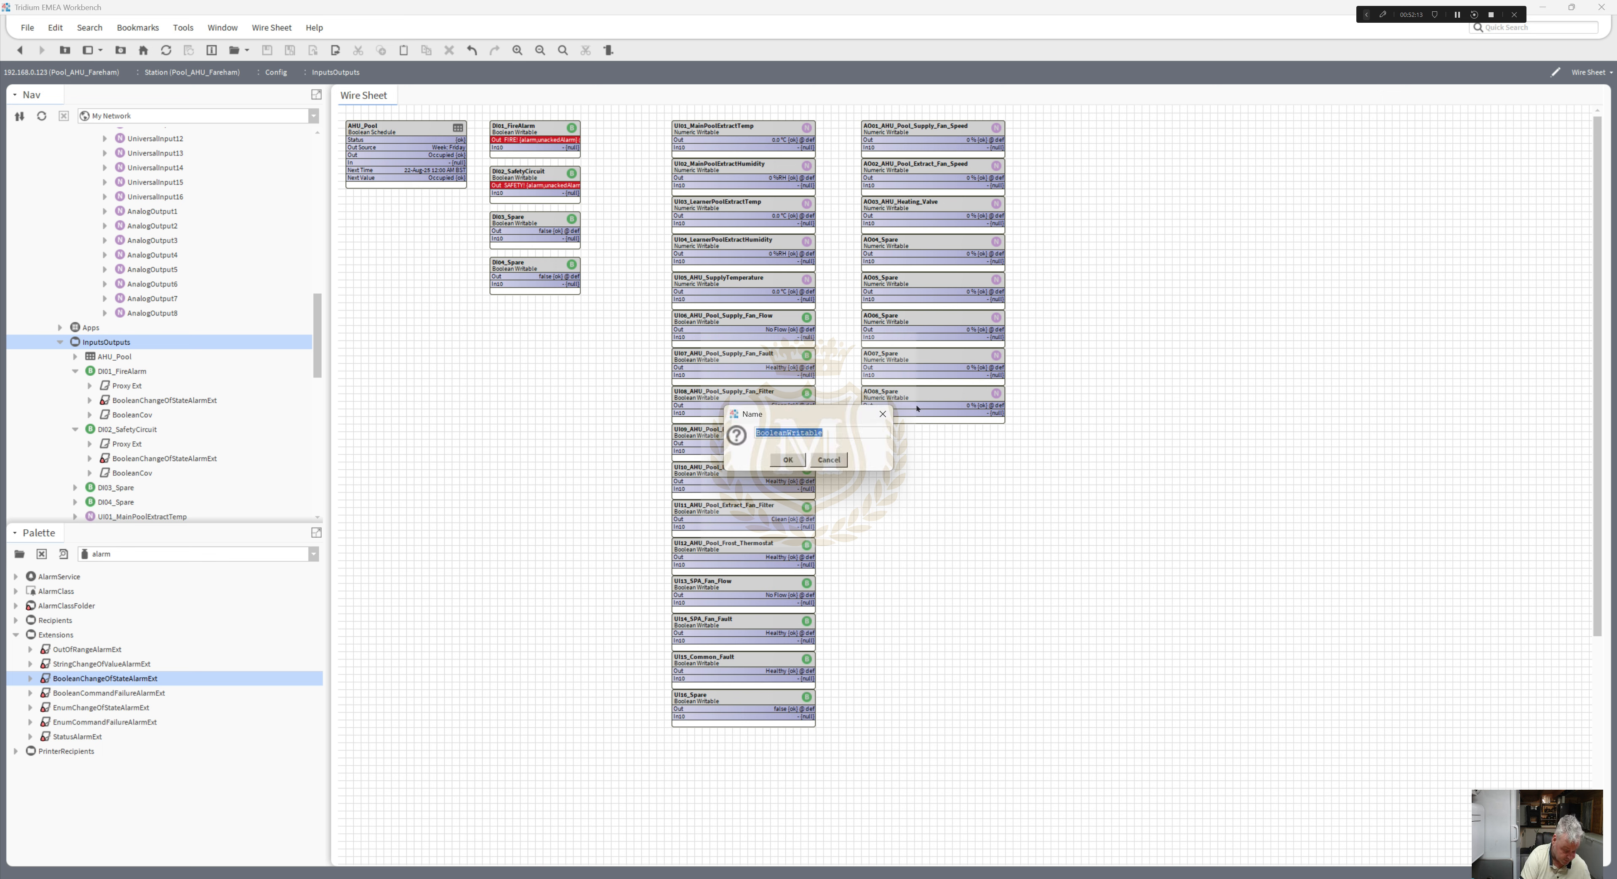
text(DO01)
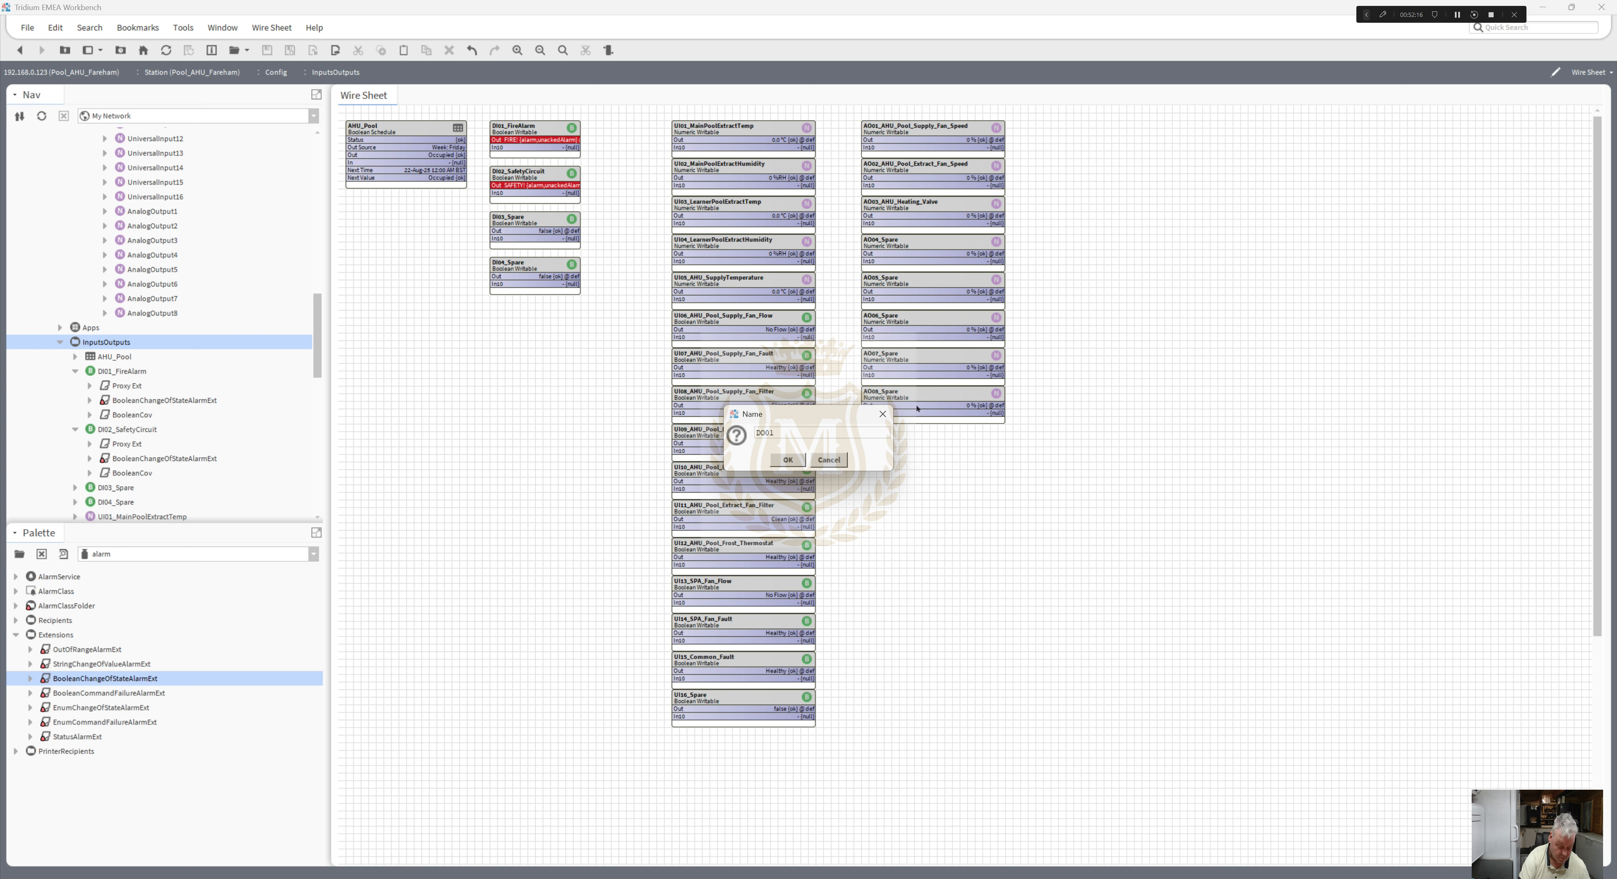
text(_AHU)
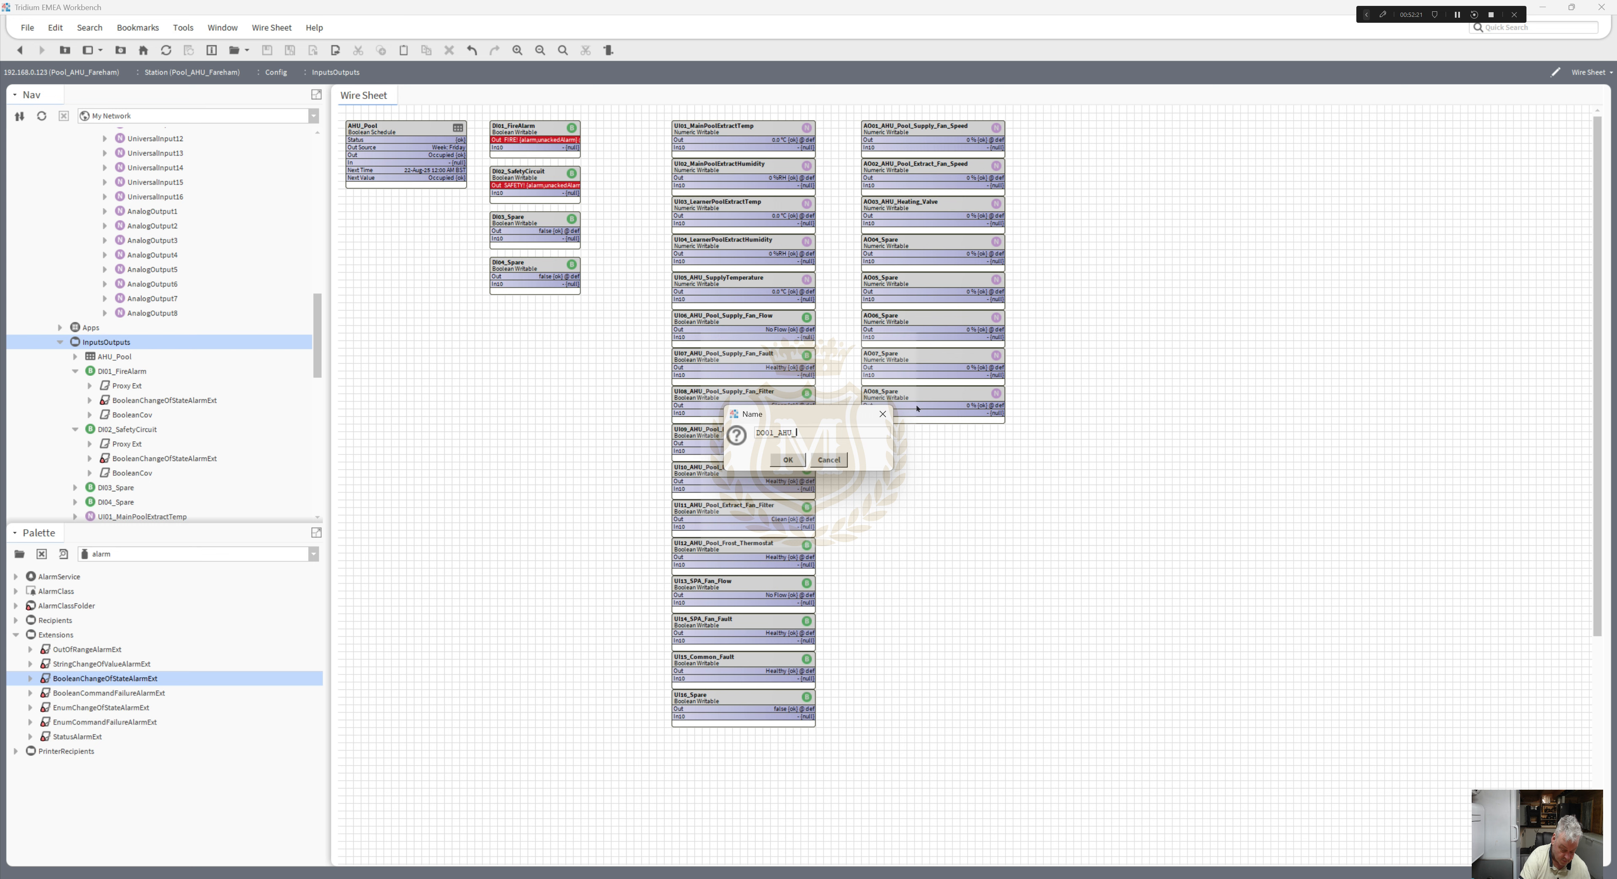
text(_Pool_Supply)
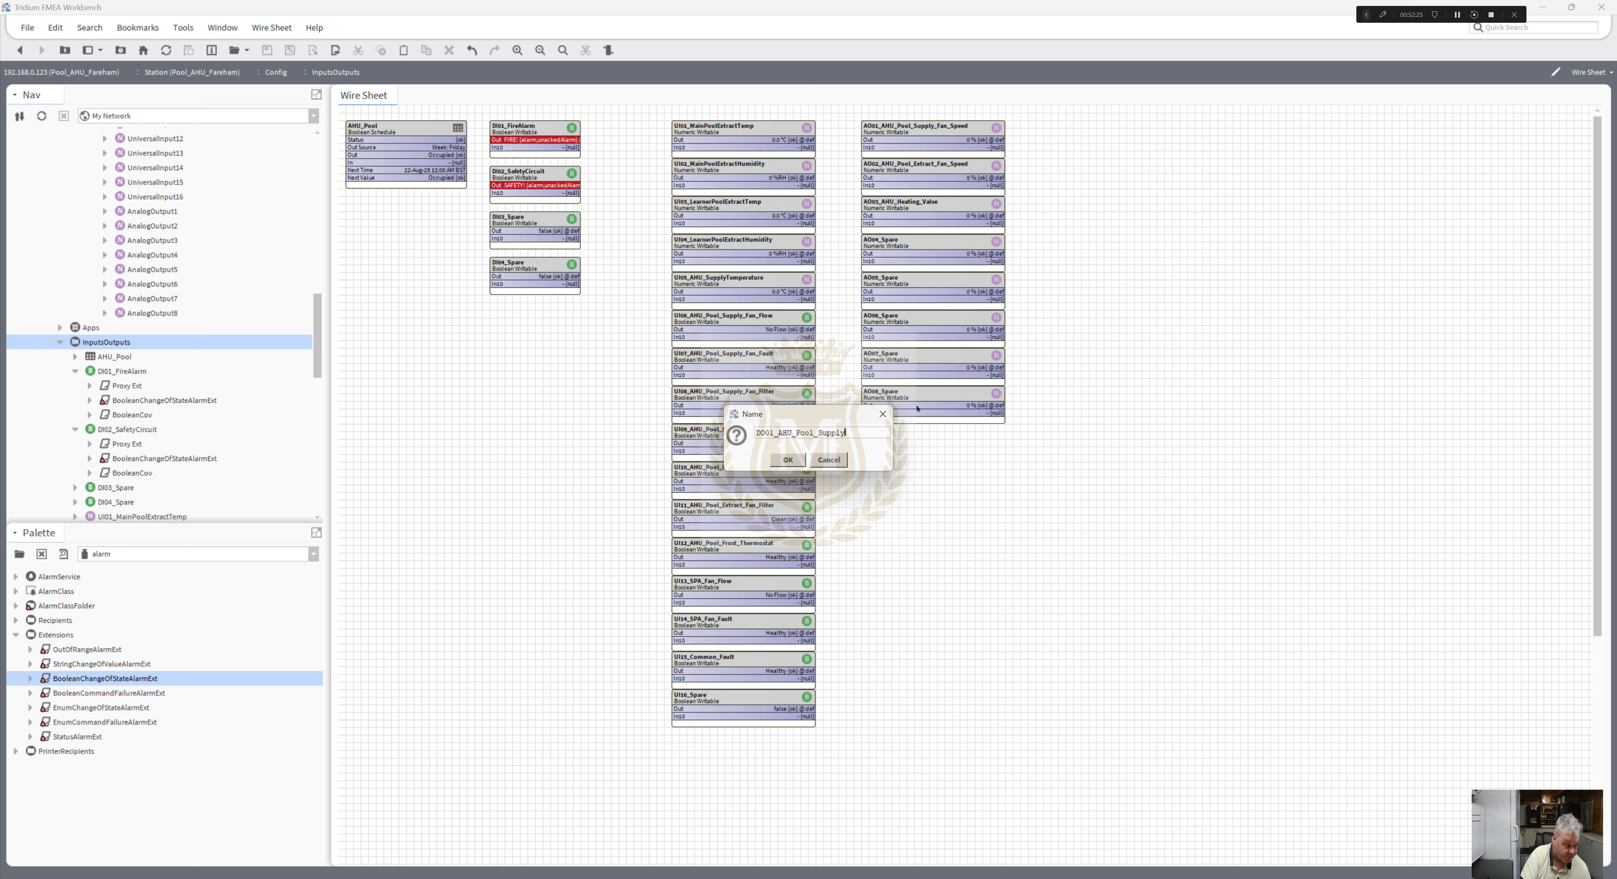
text(_F)
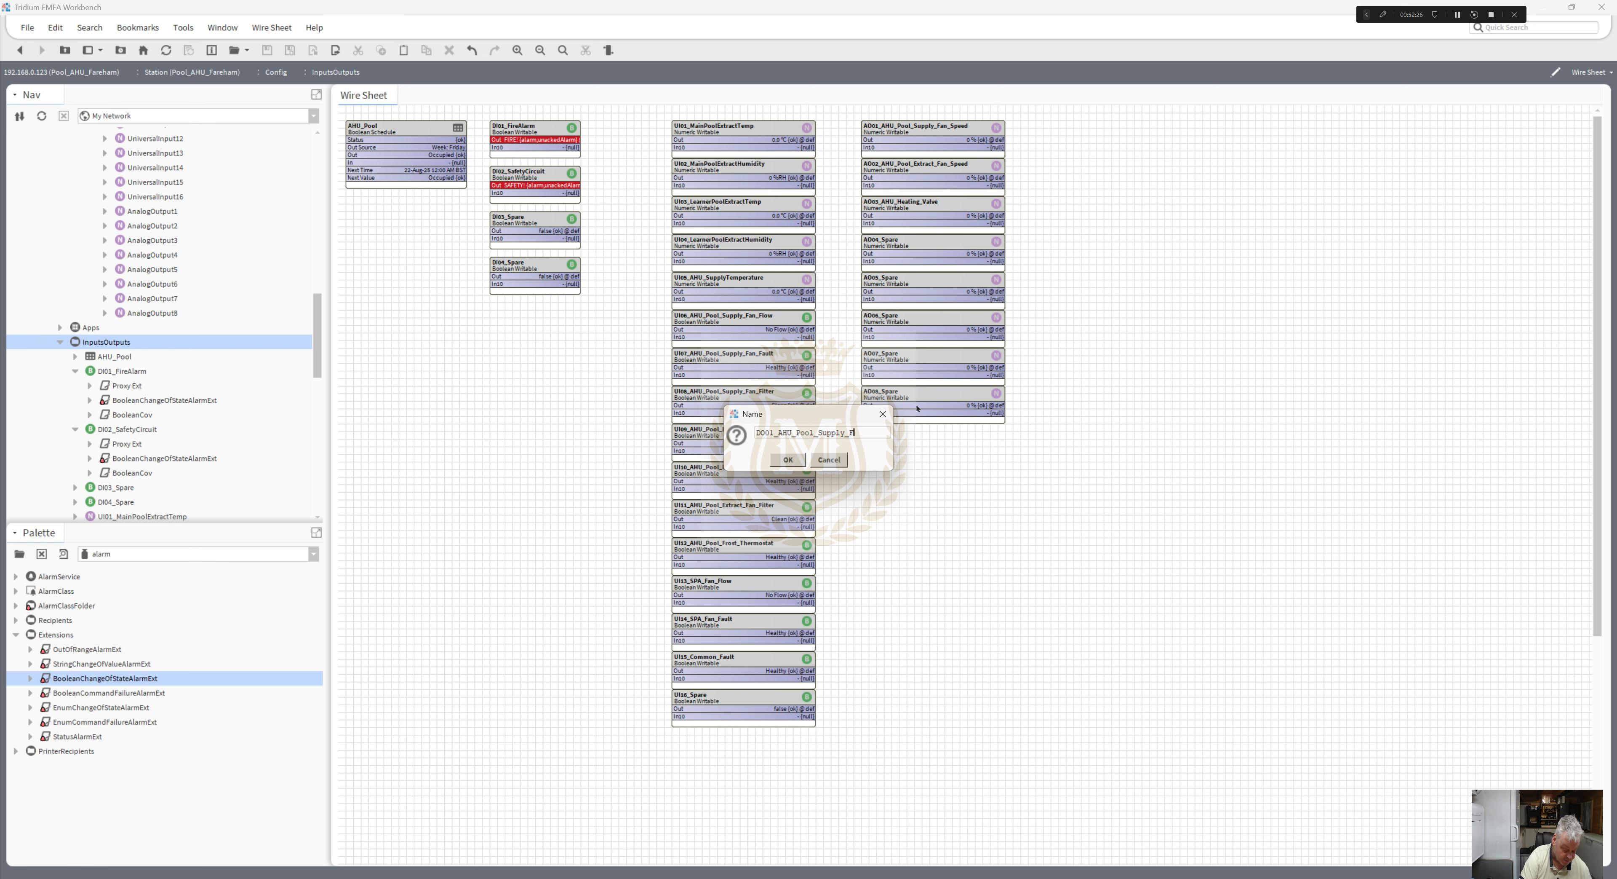
text(an_Enable)
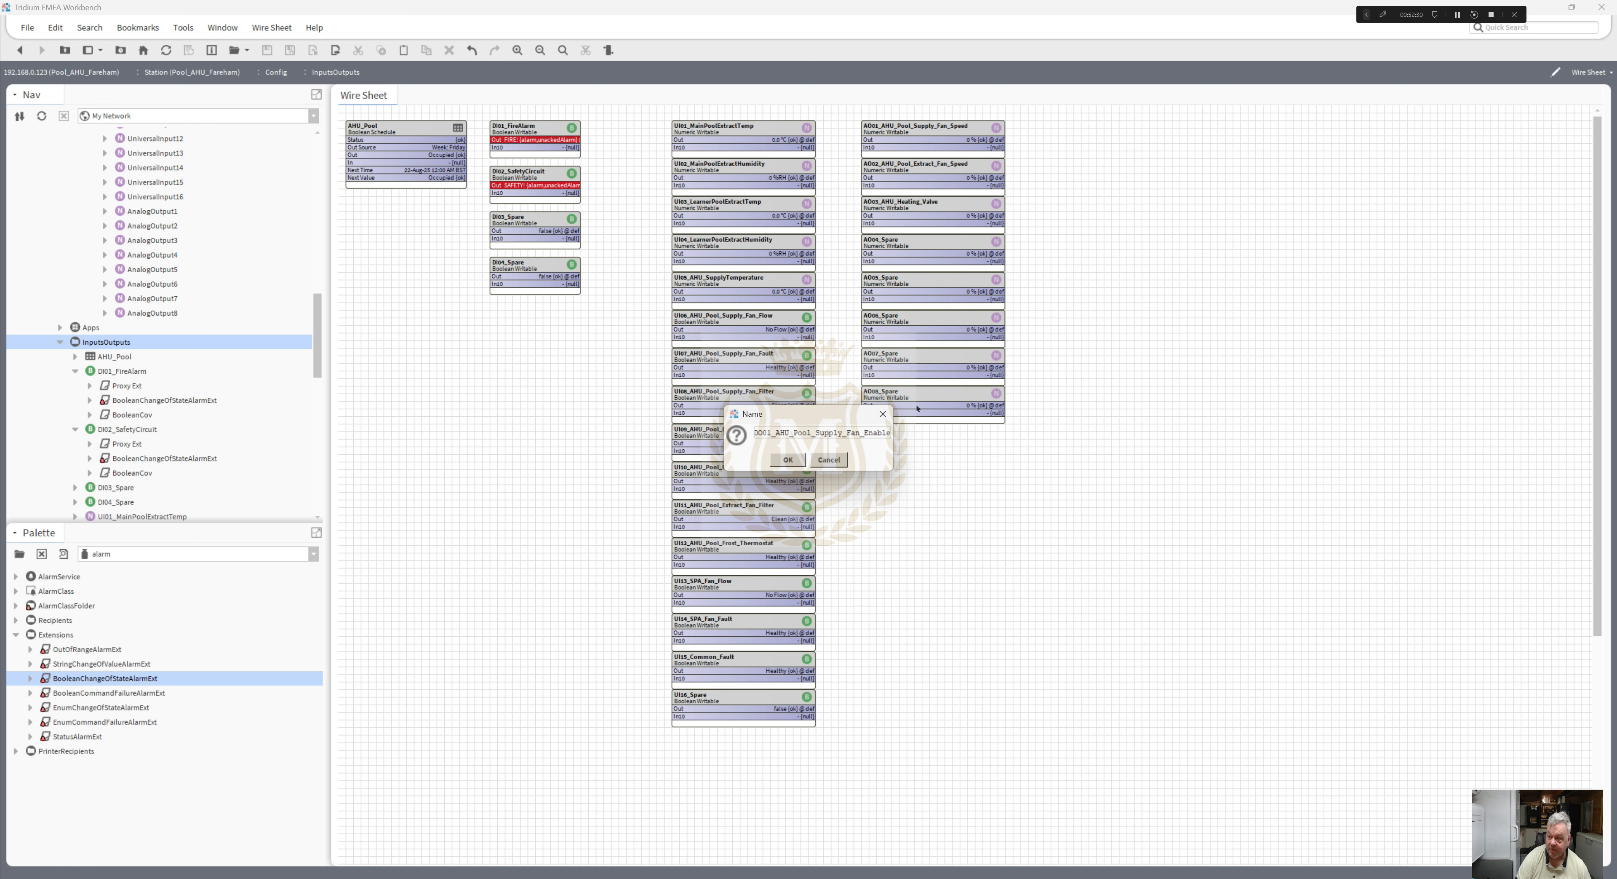
click(785, 460)
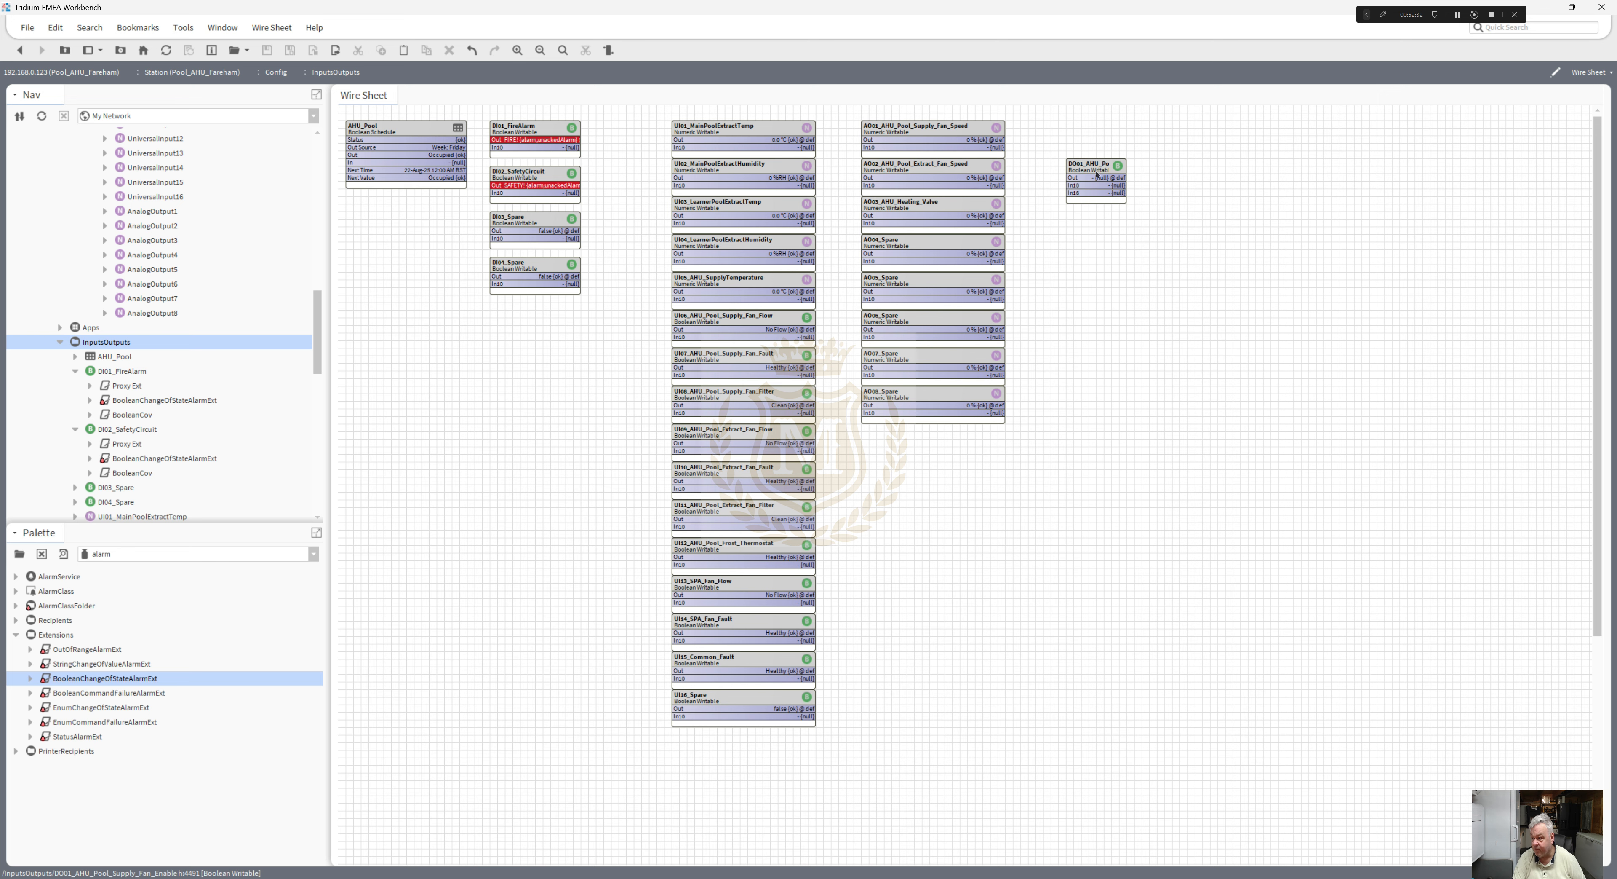
- Unpin the In16 slot from the DO01_AHU_Pool_Supply_Fan_Enable block
right_click(1097, 176)
click(1214, 609)
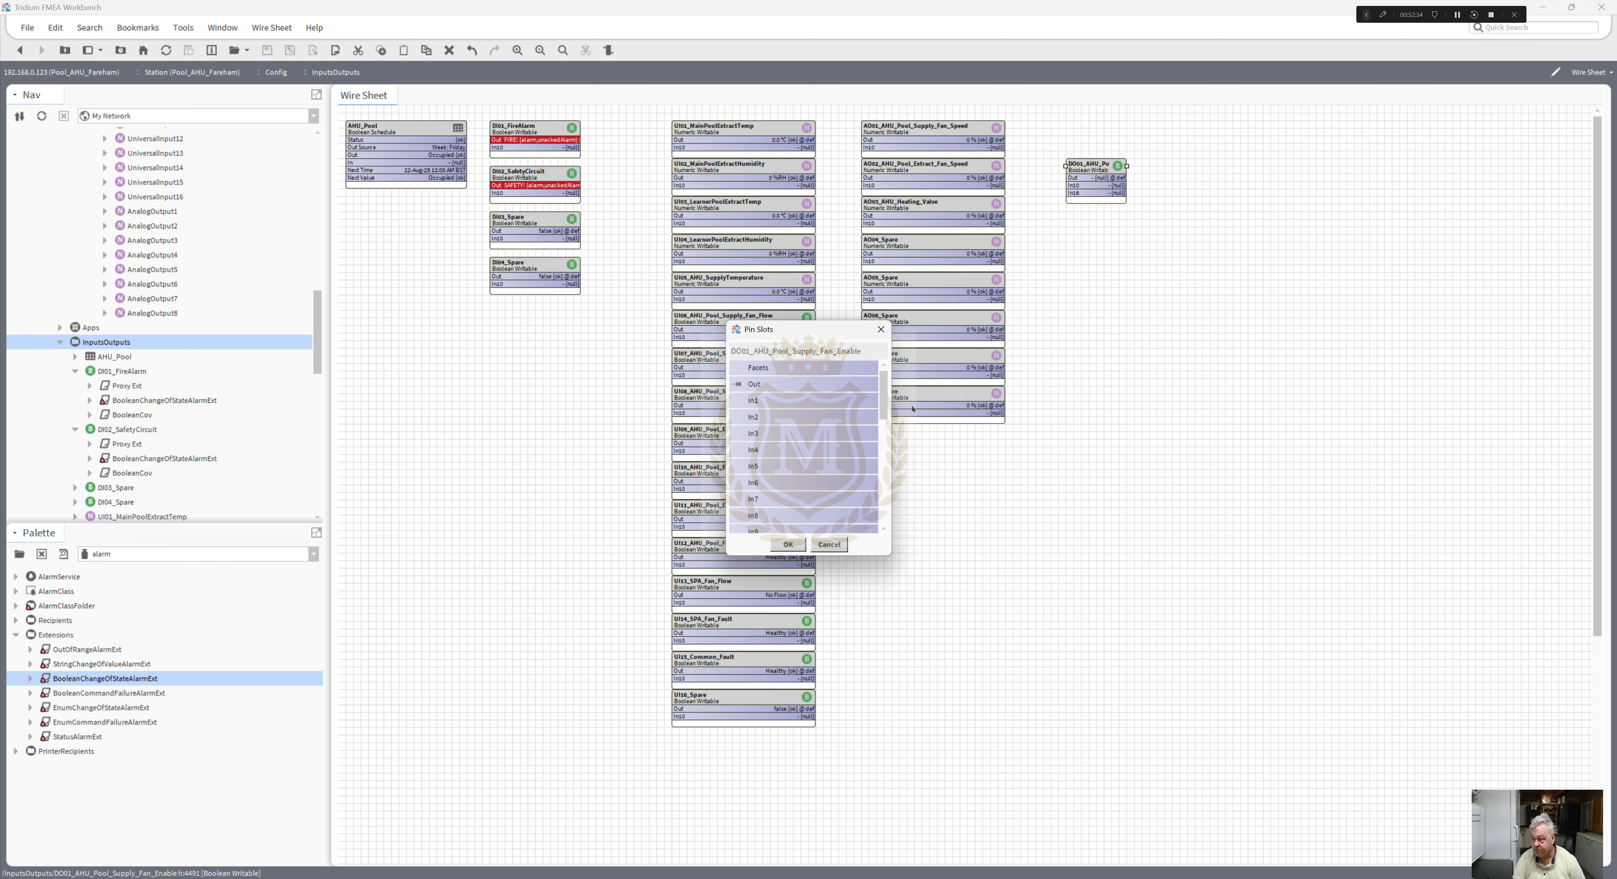
drag(887, 408, 888, 466)
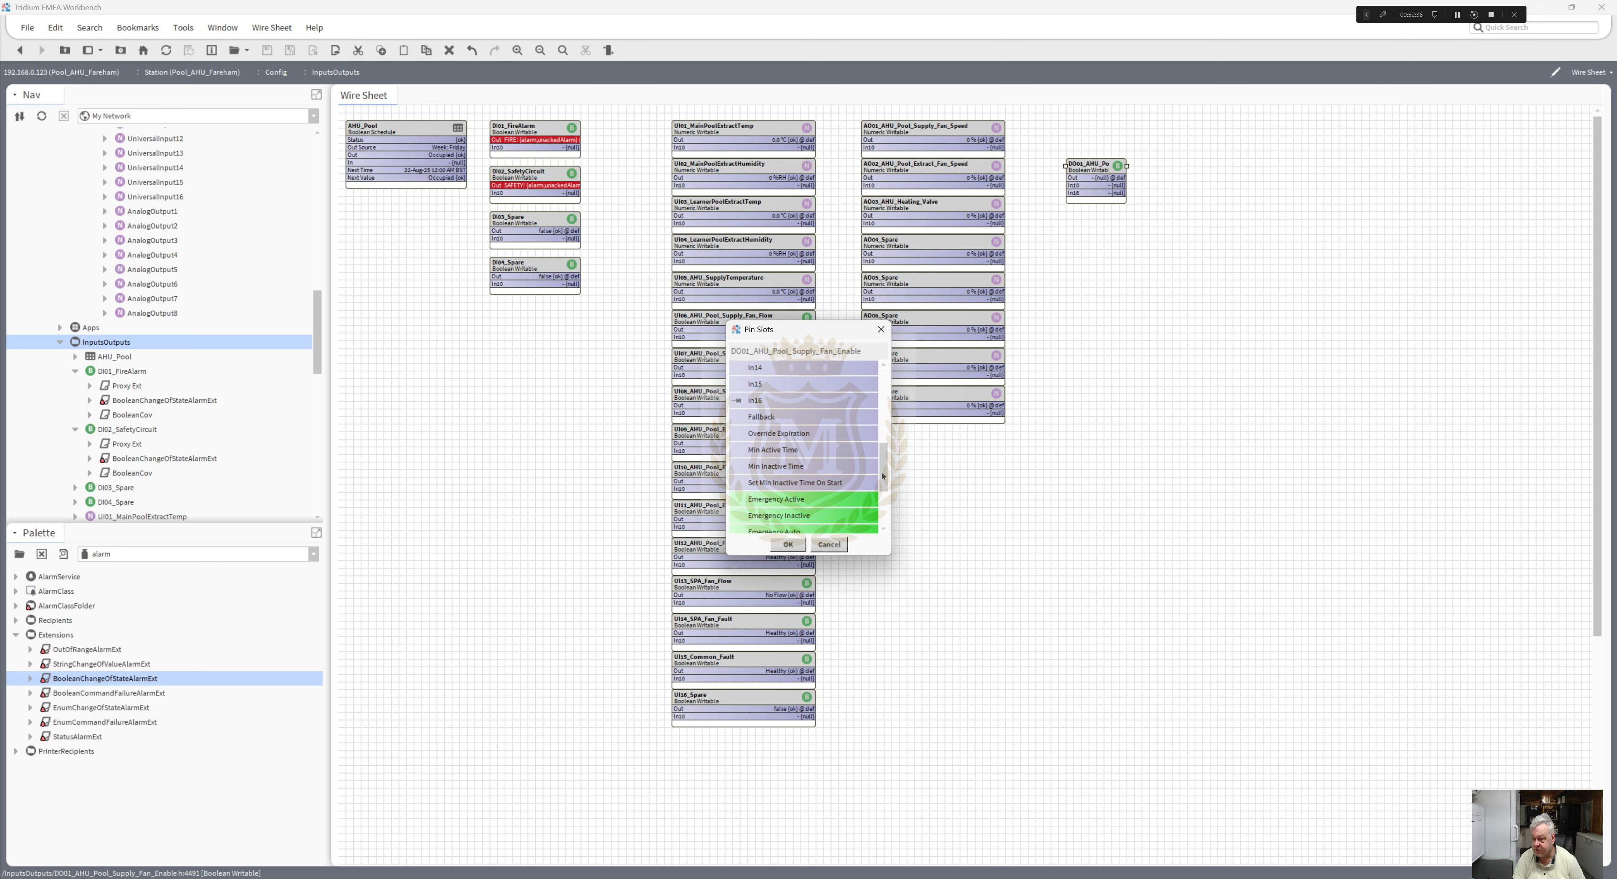
click(788, 544)
- Set DO01's facets to trueText Enable and falseText Disable, save them, and return to the wire sheet
double_click(1089, 175)
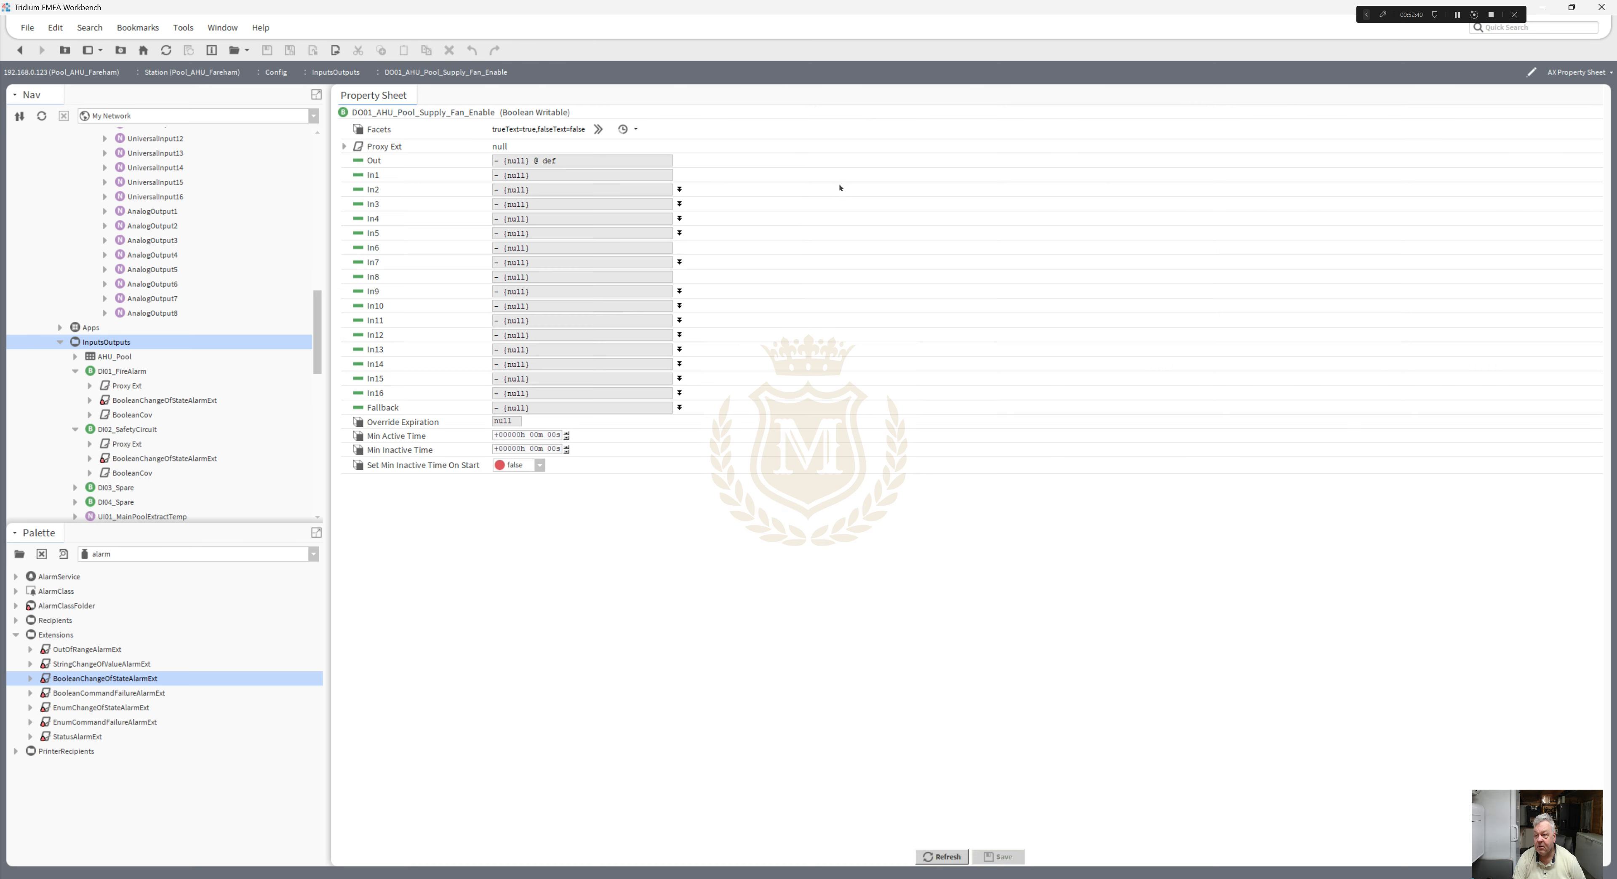
click(599, 129)
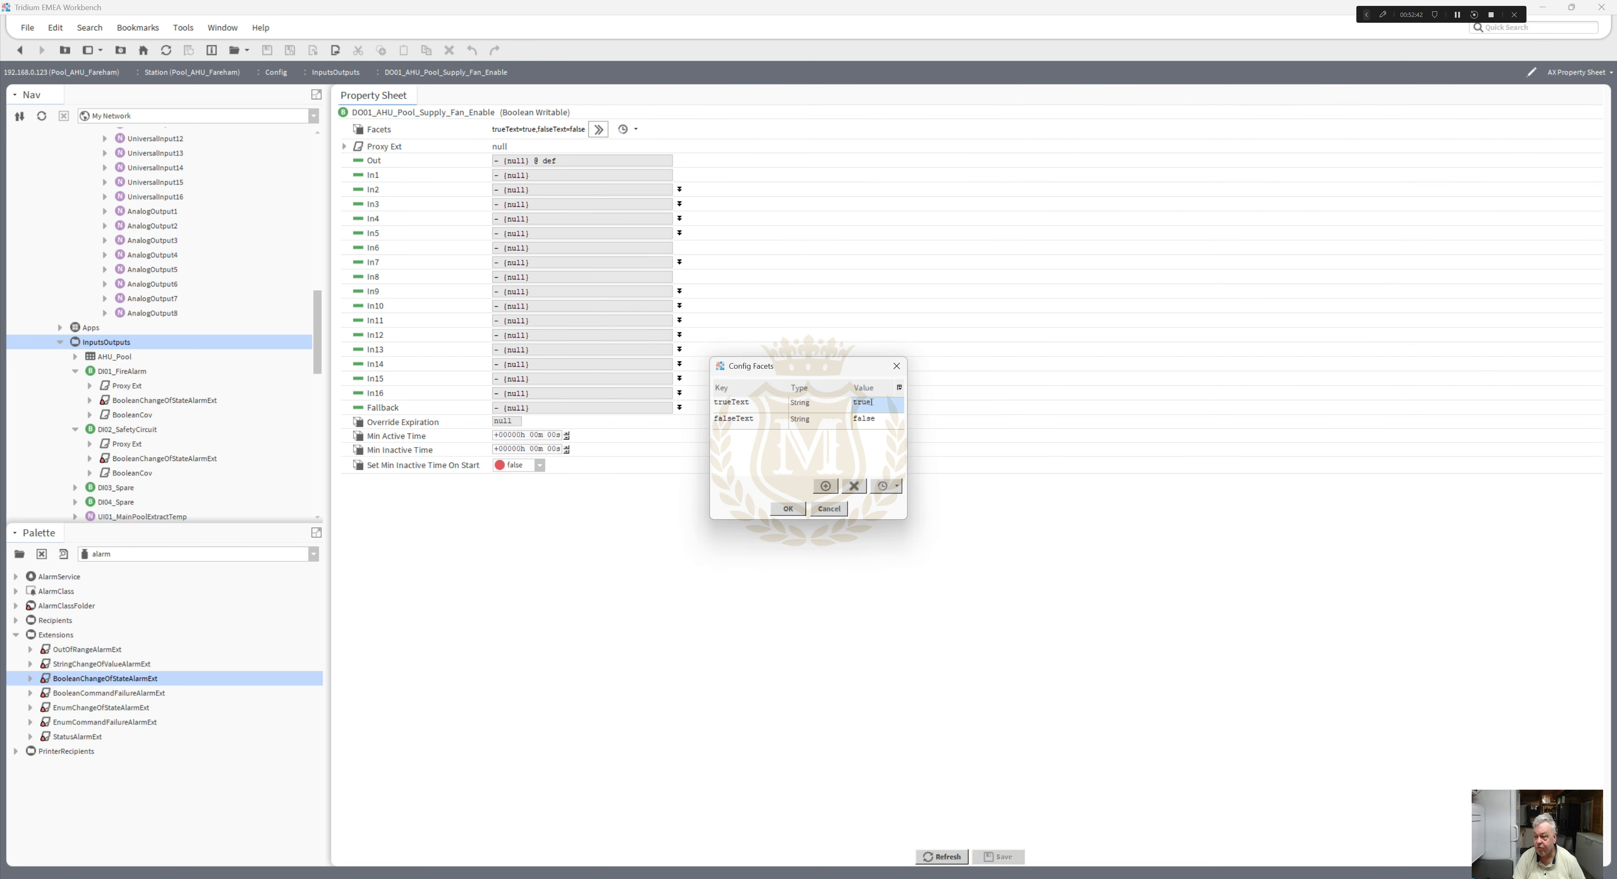
text(Ena)
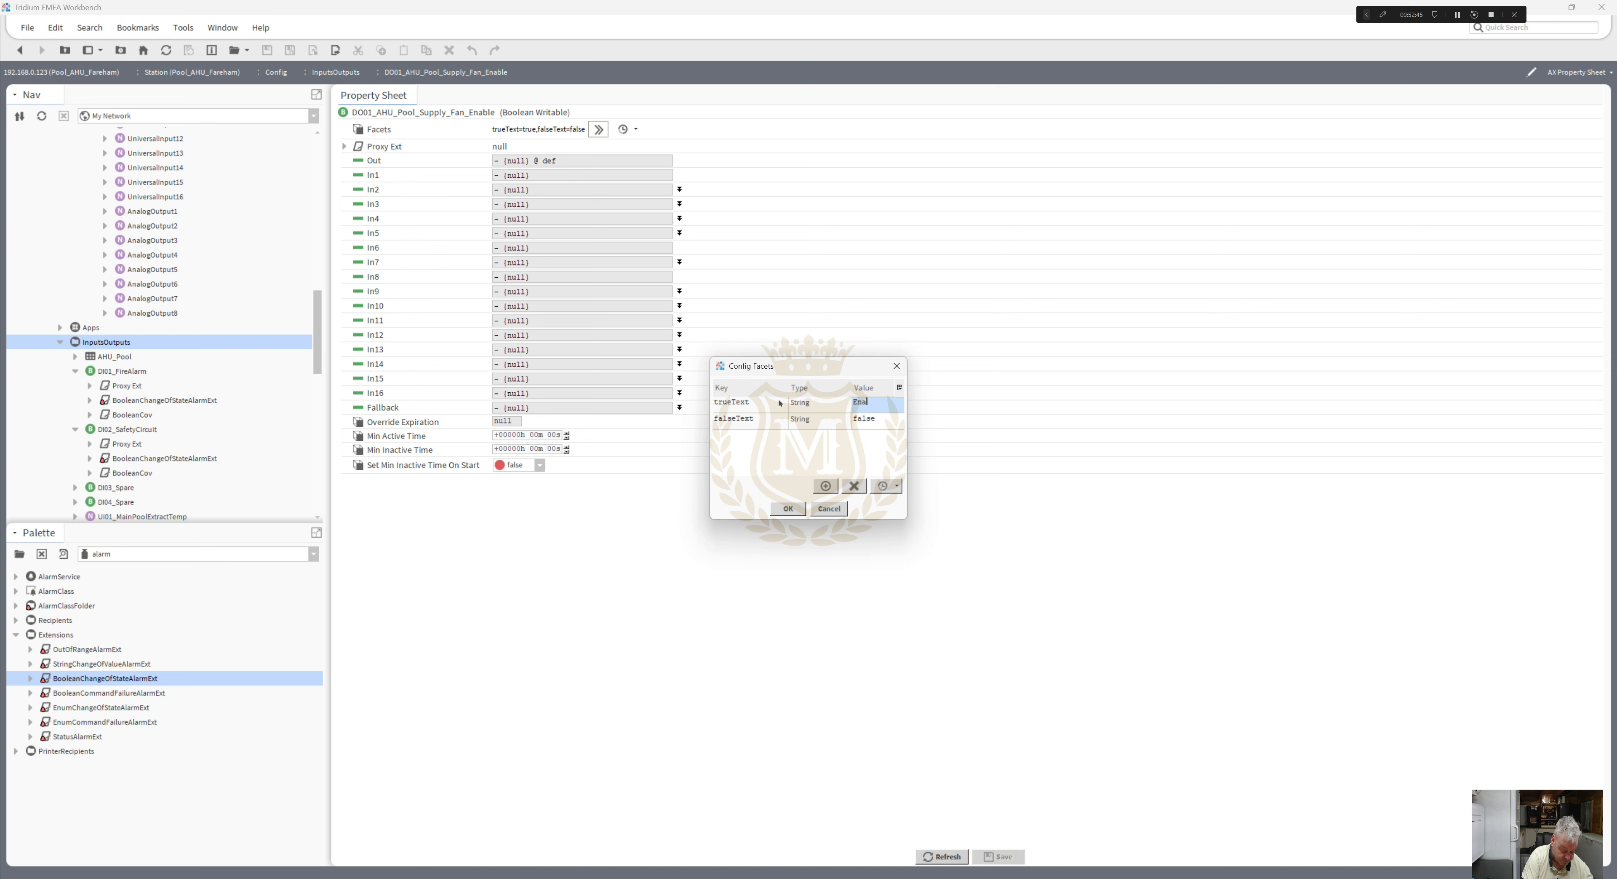
text(ble)
click(867, 419)
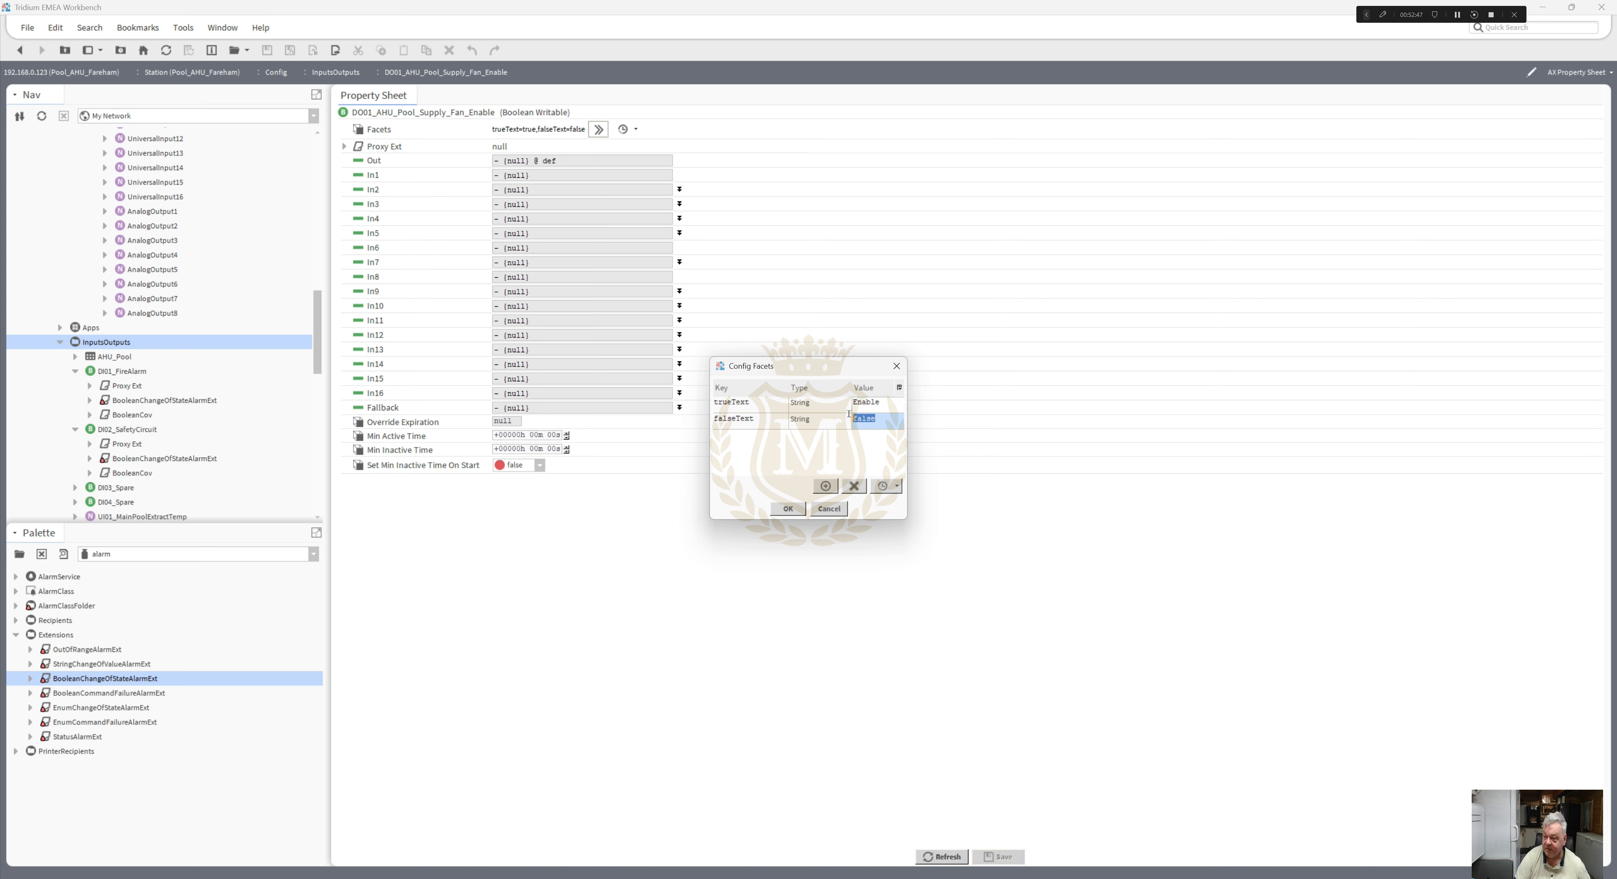
text(Disable)
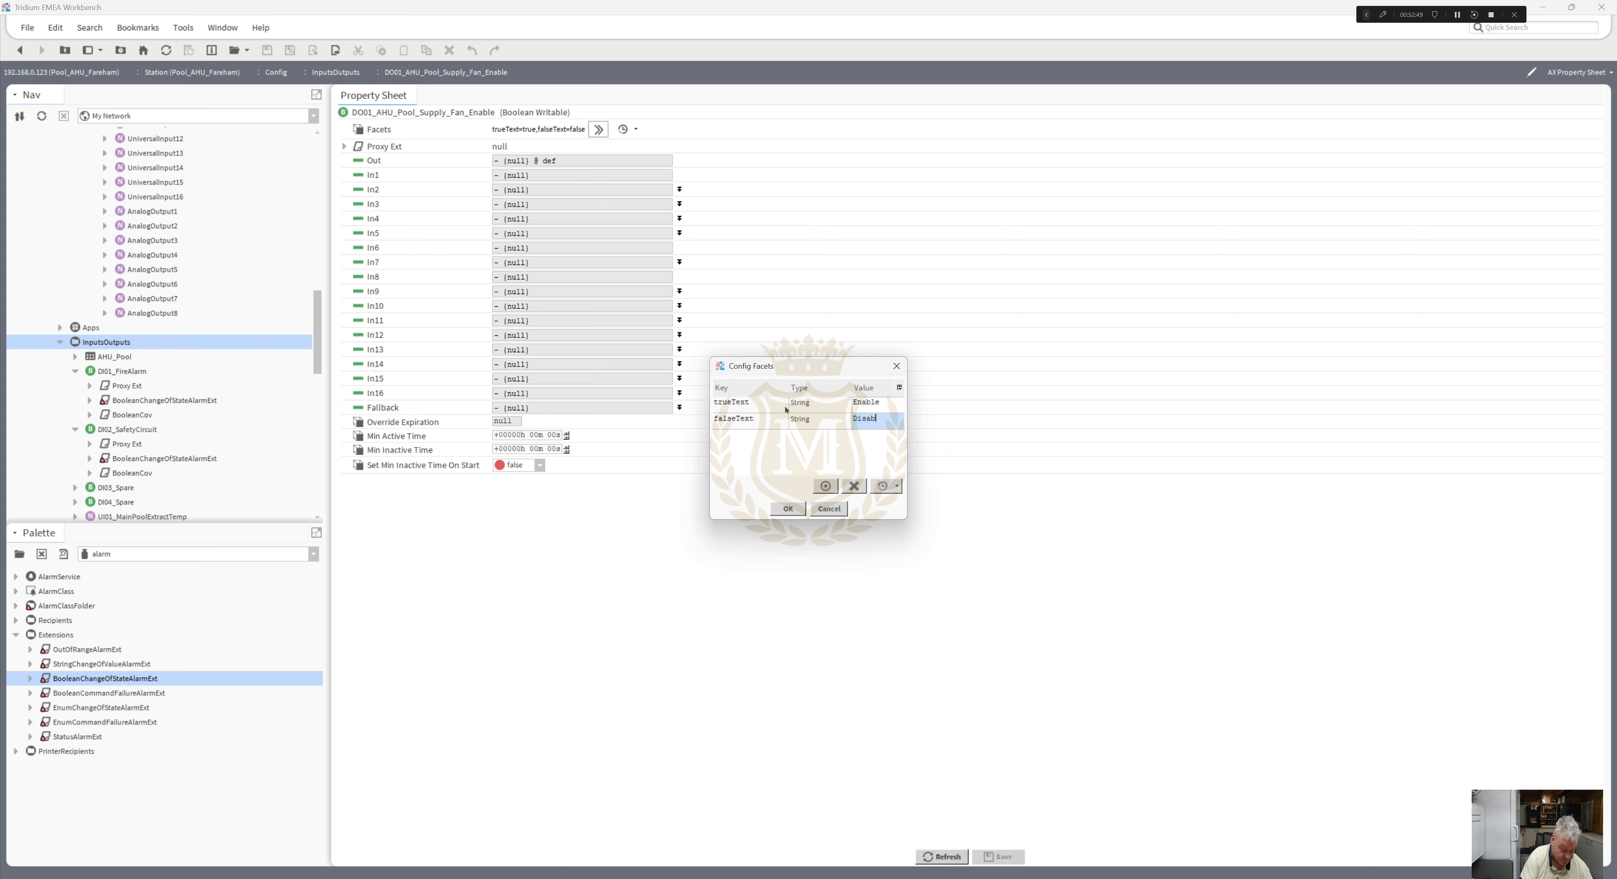
click(785, 508)
click(998, 857)
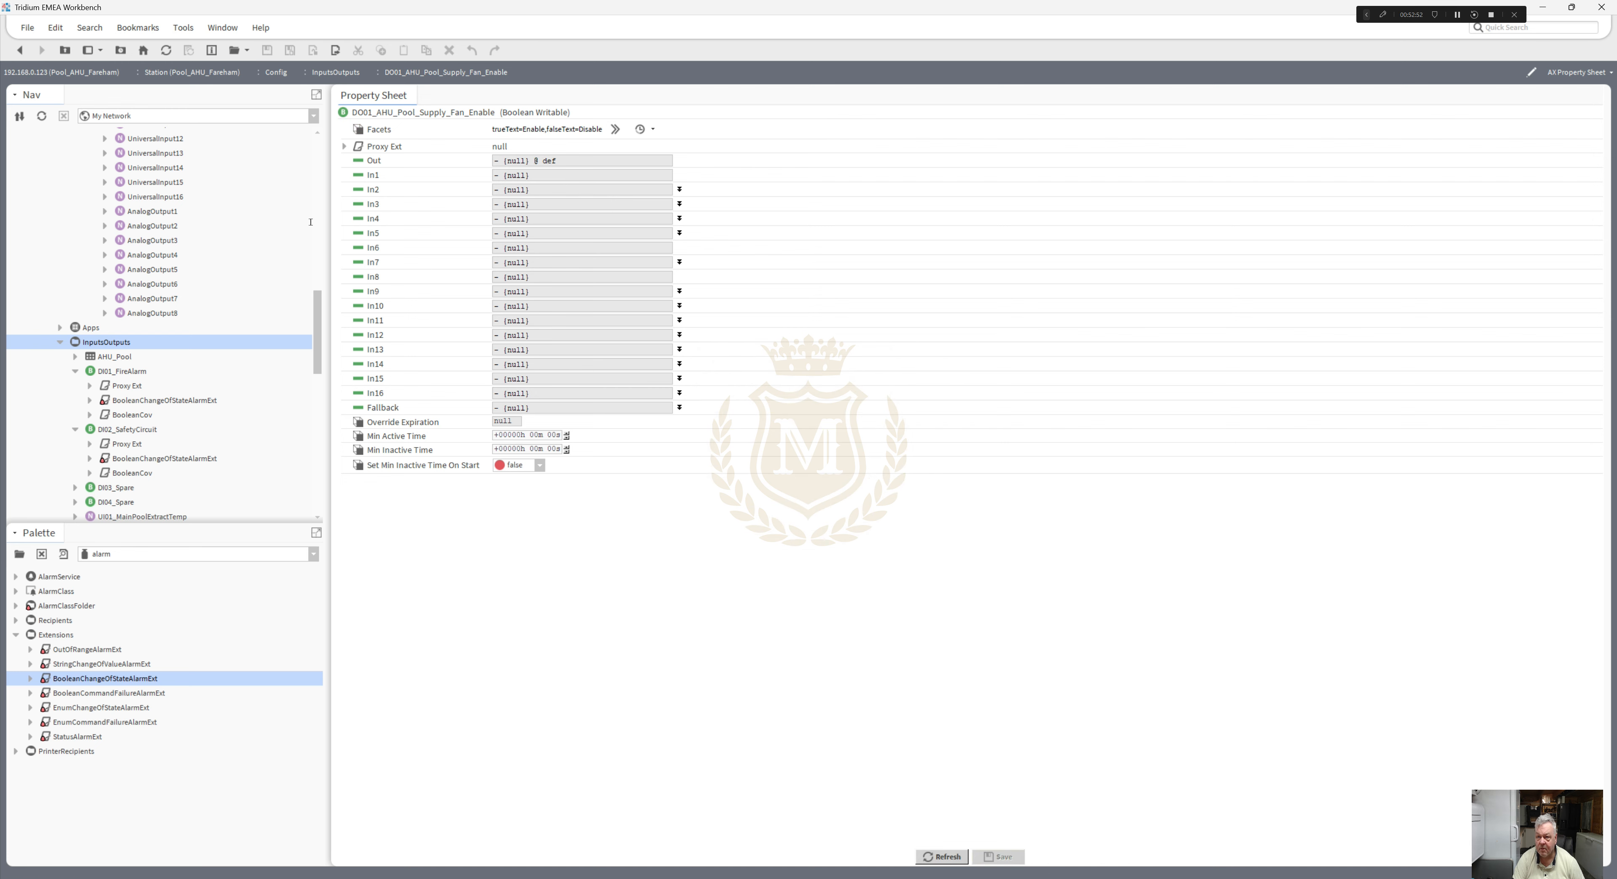
click(19, 50)
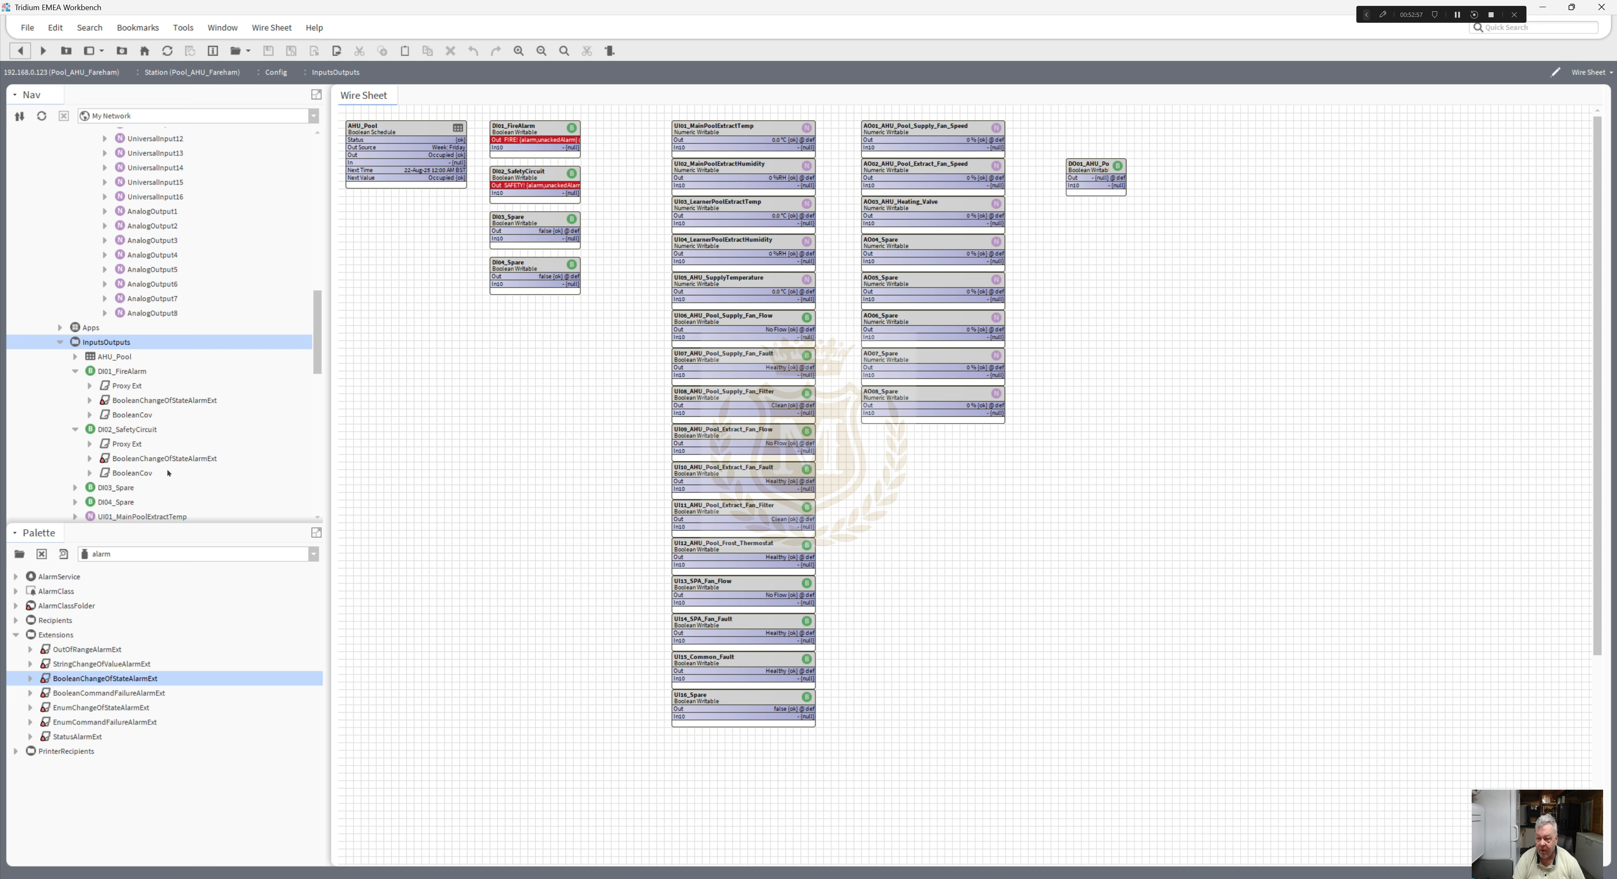
- Copy the BooleanCov history extension from DI02_SafetyCircuit into DO01_AHU_Pool_Supply_Fan_Enable, check its history configuration, and return to the wire sheet
click(130, 472)
right_click(131, 472)
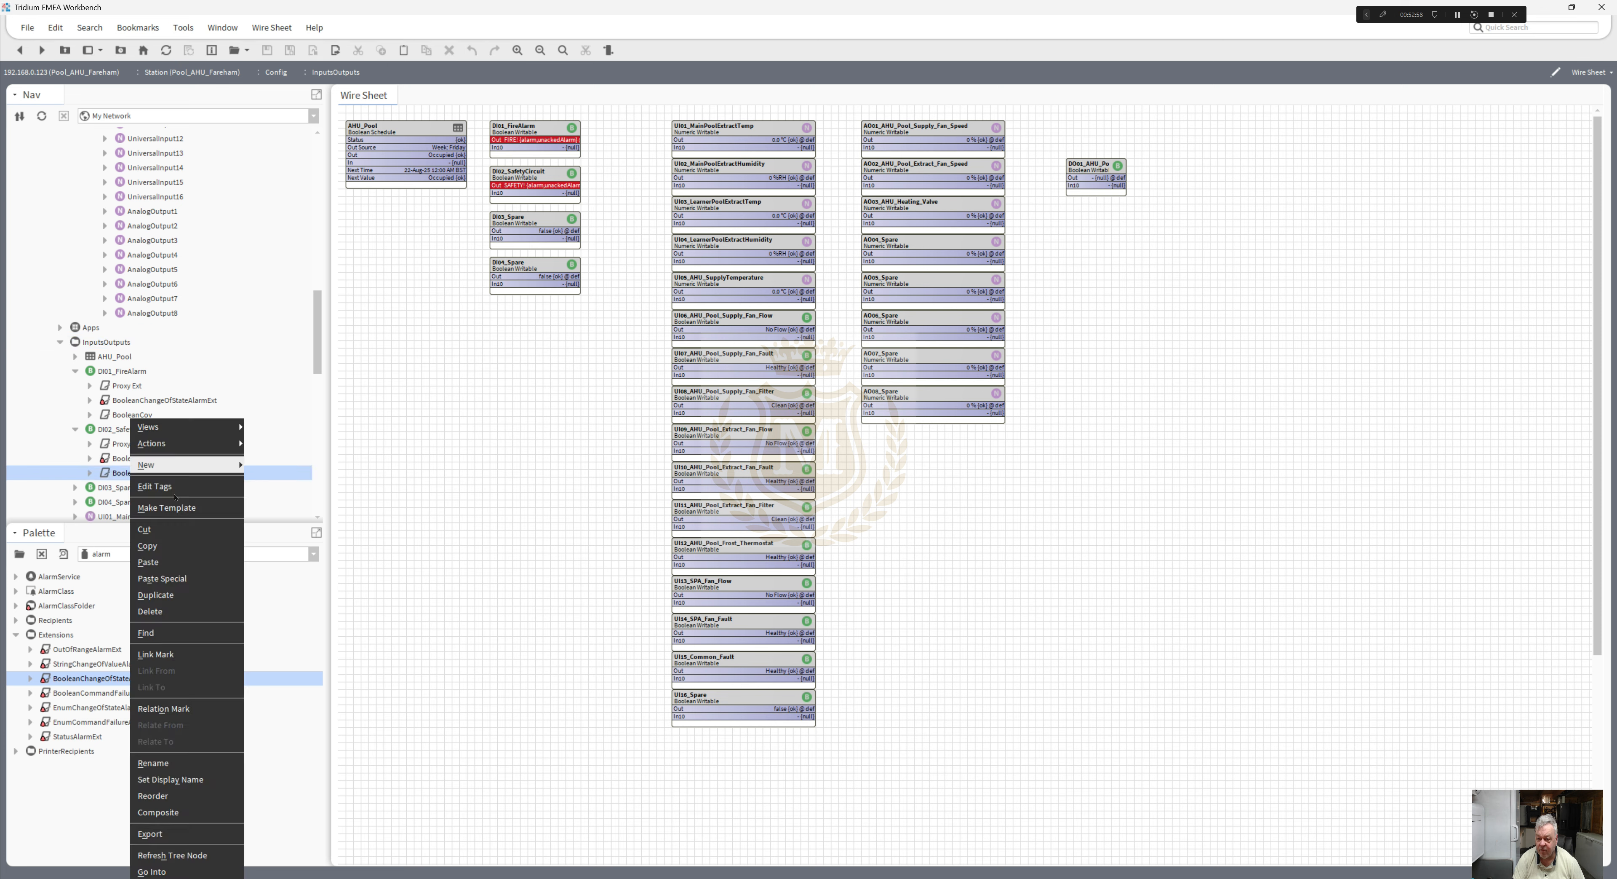
click(181, 545)
drag(320, 350, 325, 499)
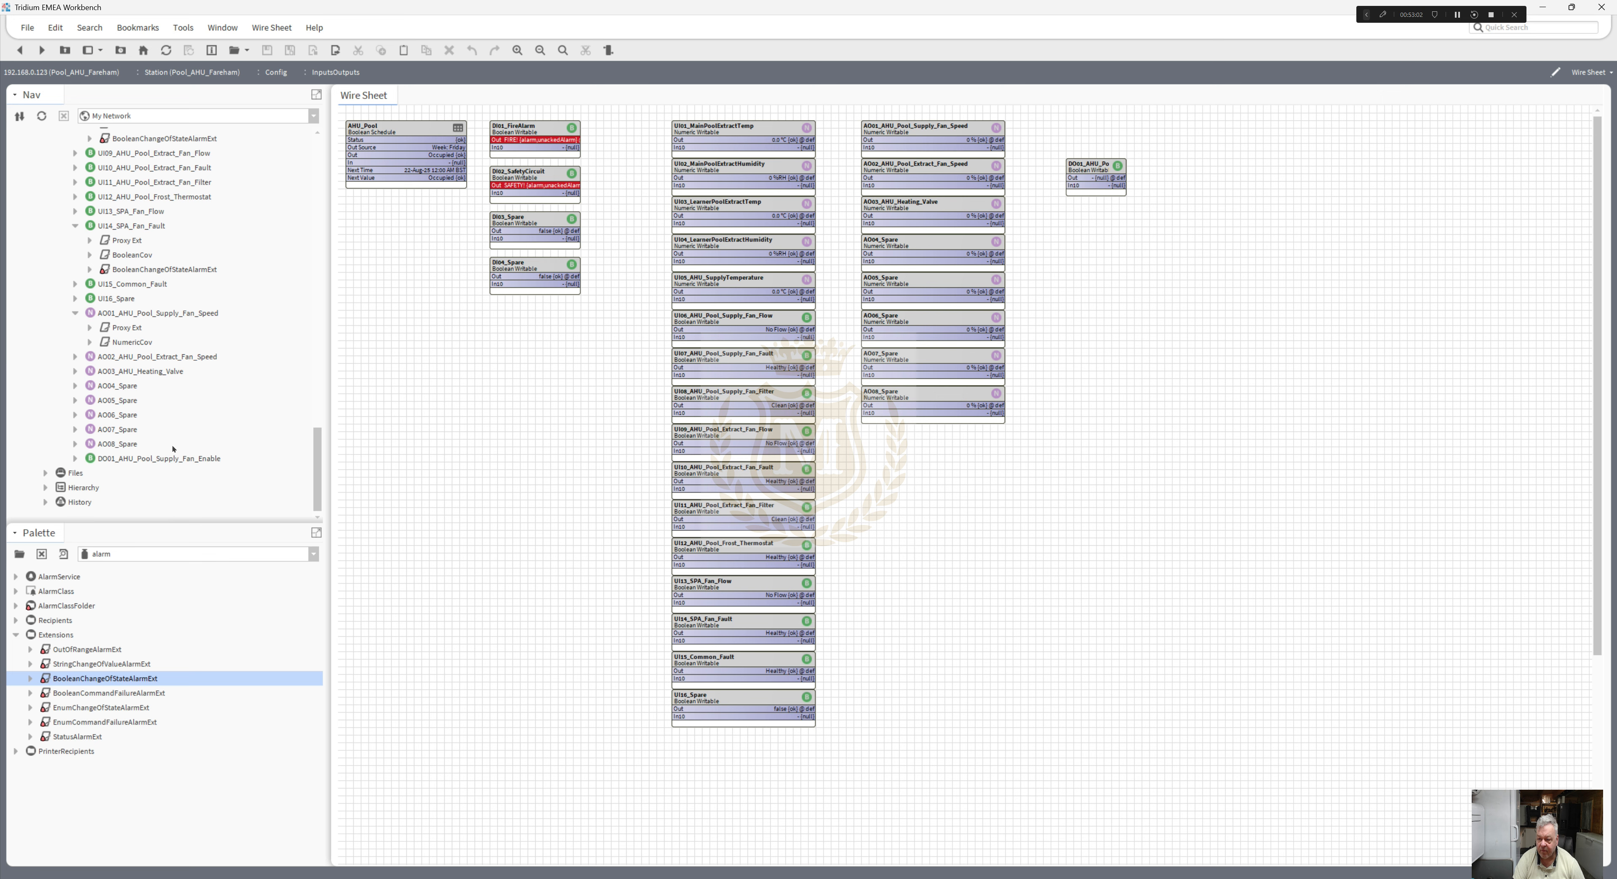
right_click(169, 460)
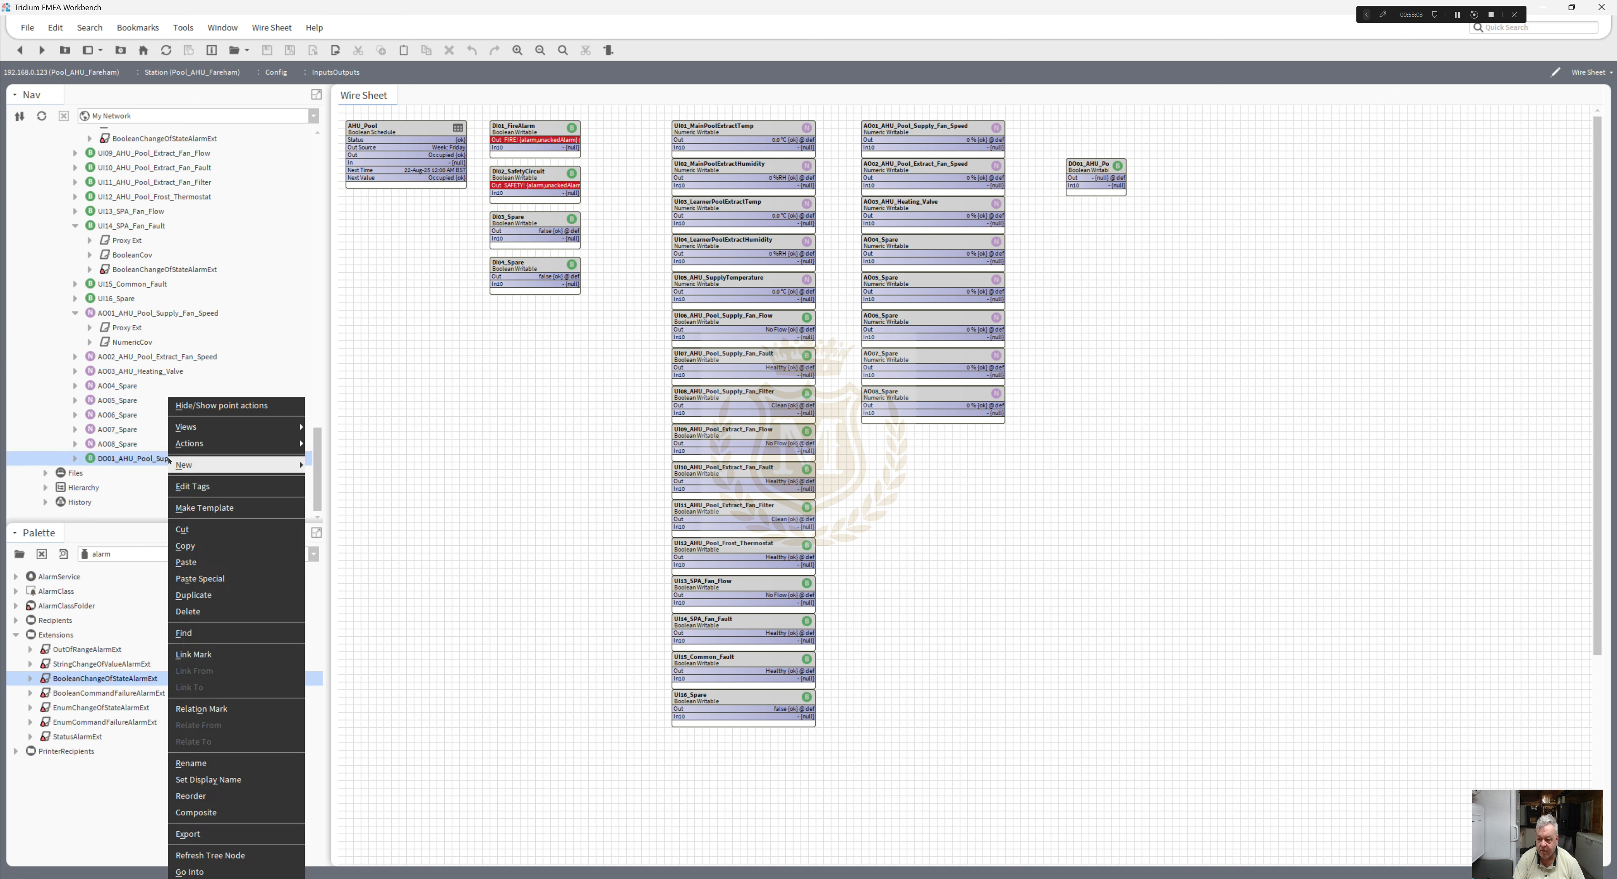
click(191, 559)
key(Return)
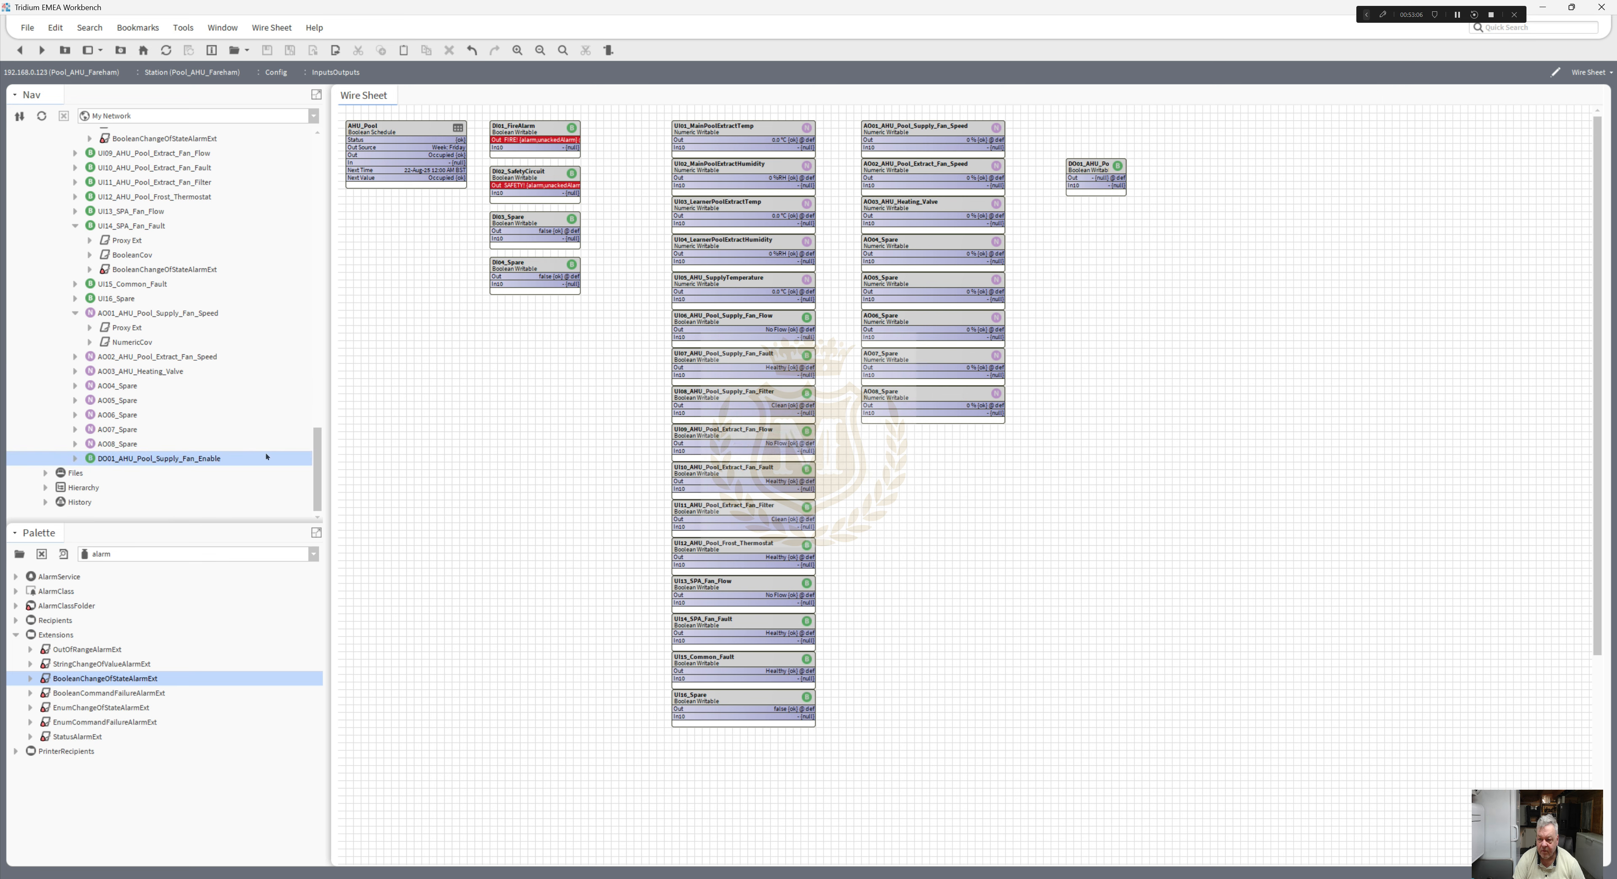
click(75, 460)
double_click(132, 487)
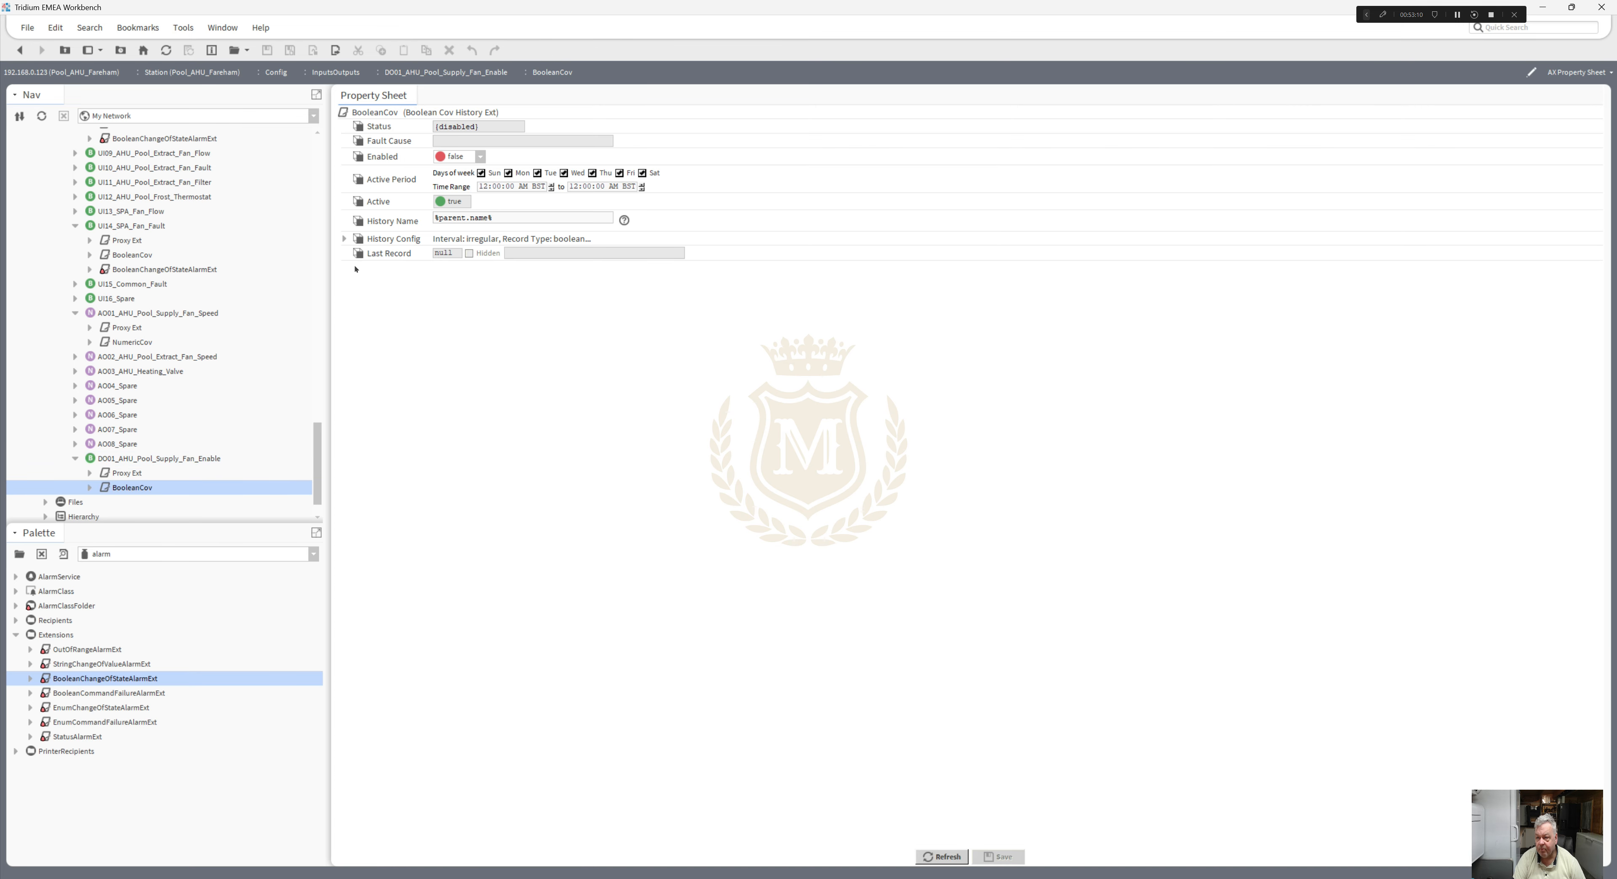
click(345, 239)
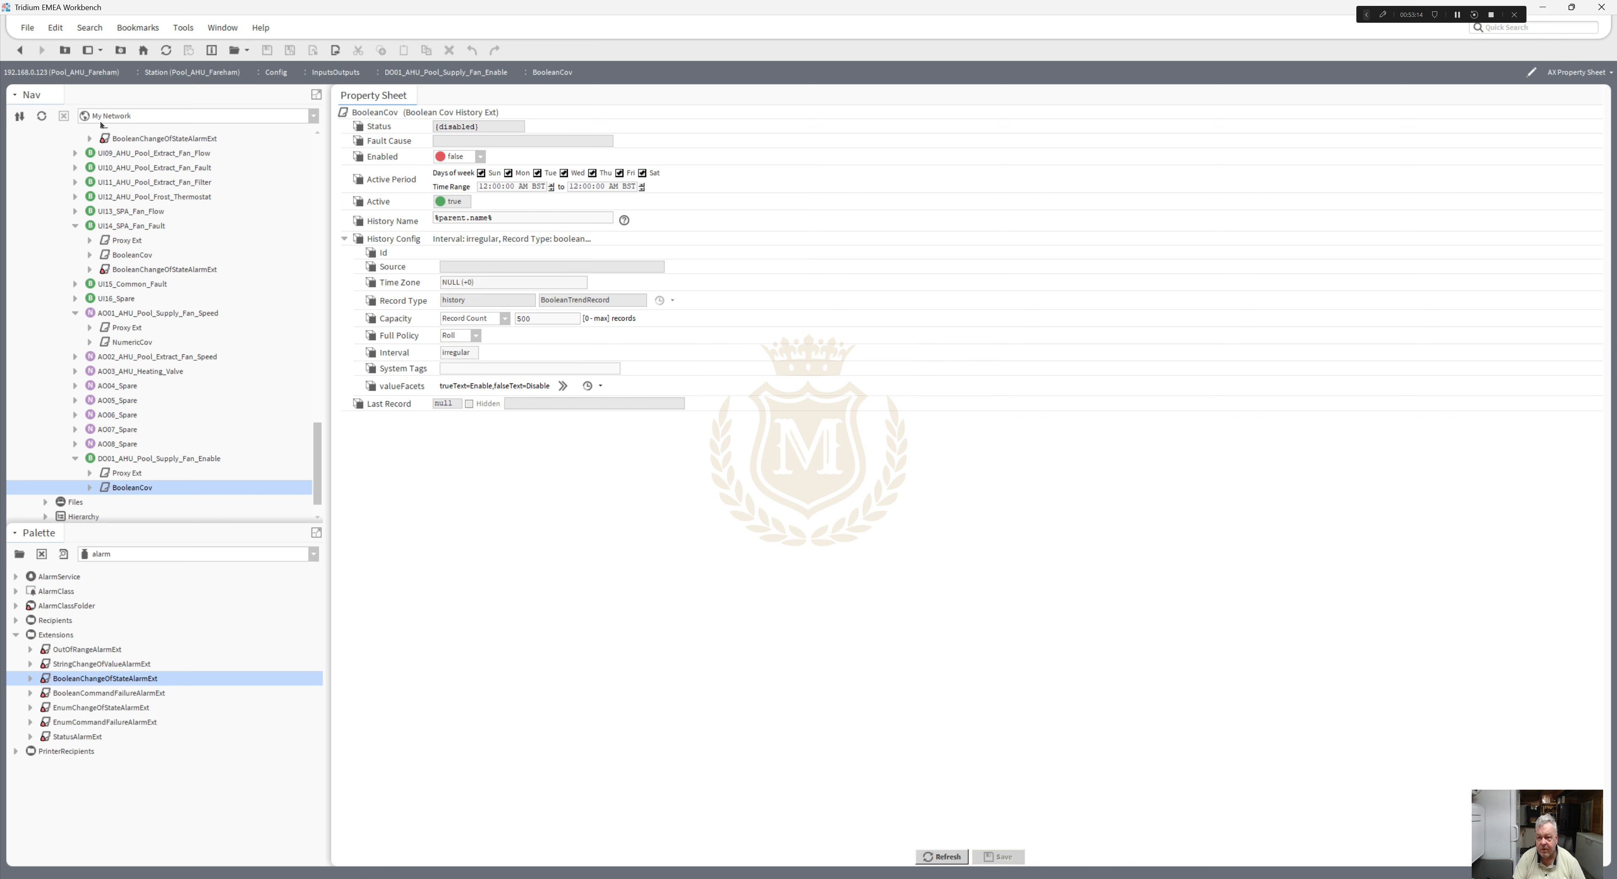
click(20, 50)
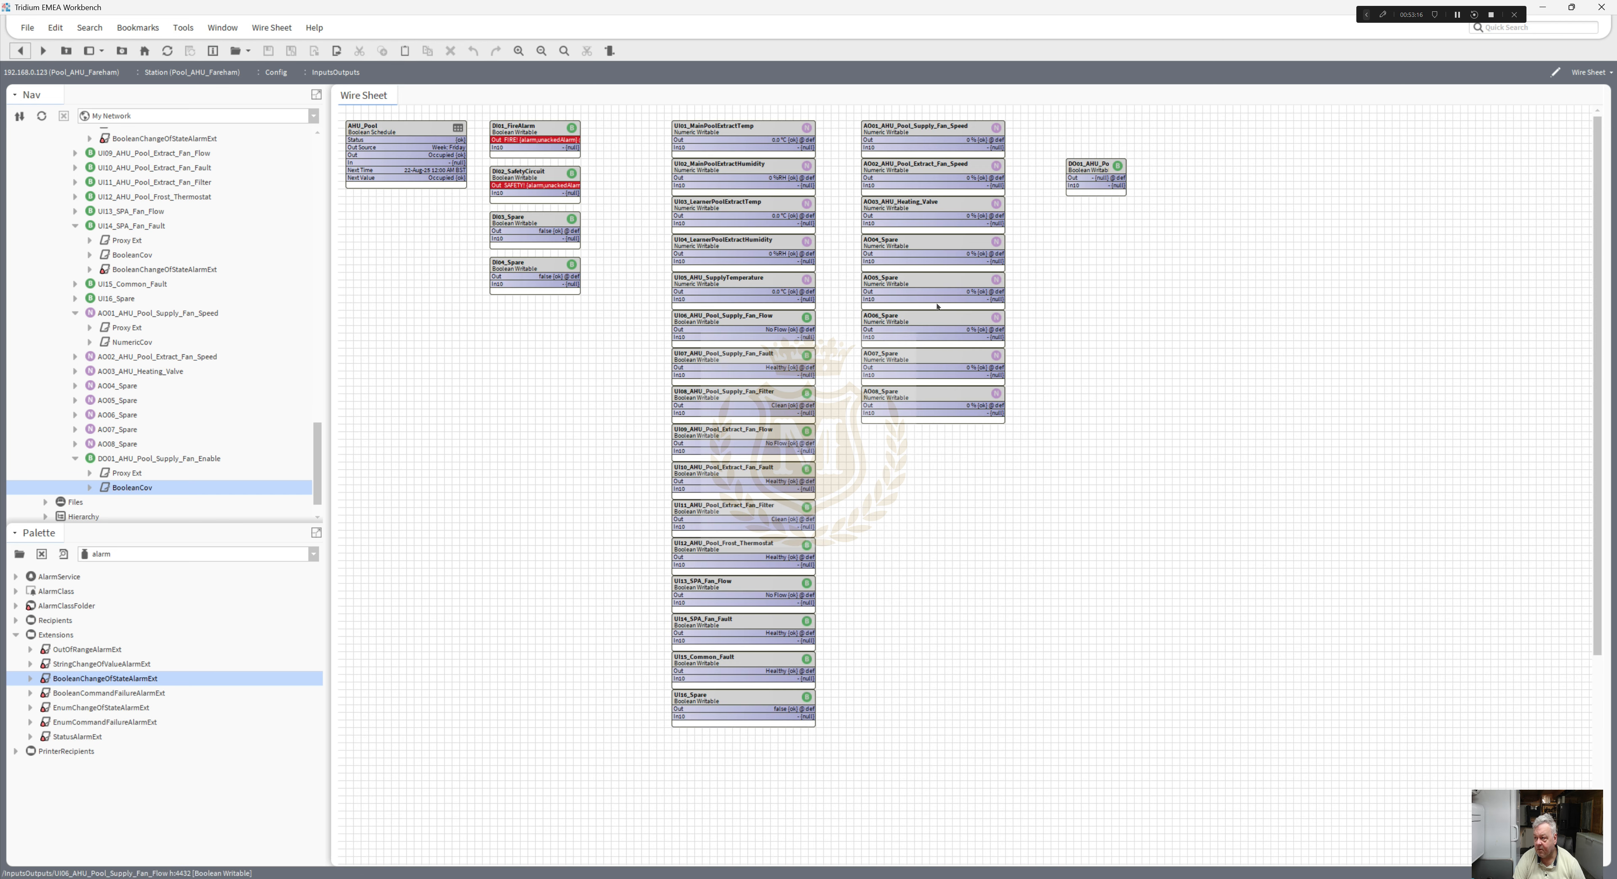
- Widen the DO01 block to show its full name, align it with the AO01 row, and set its value to Disable
drag(1096, 168, 1201, 128)
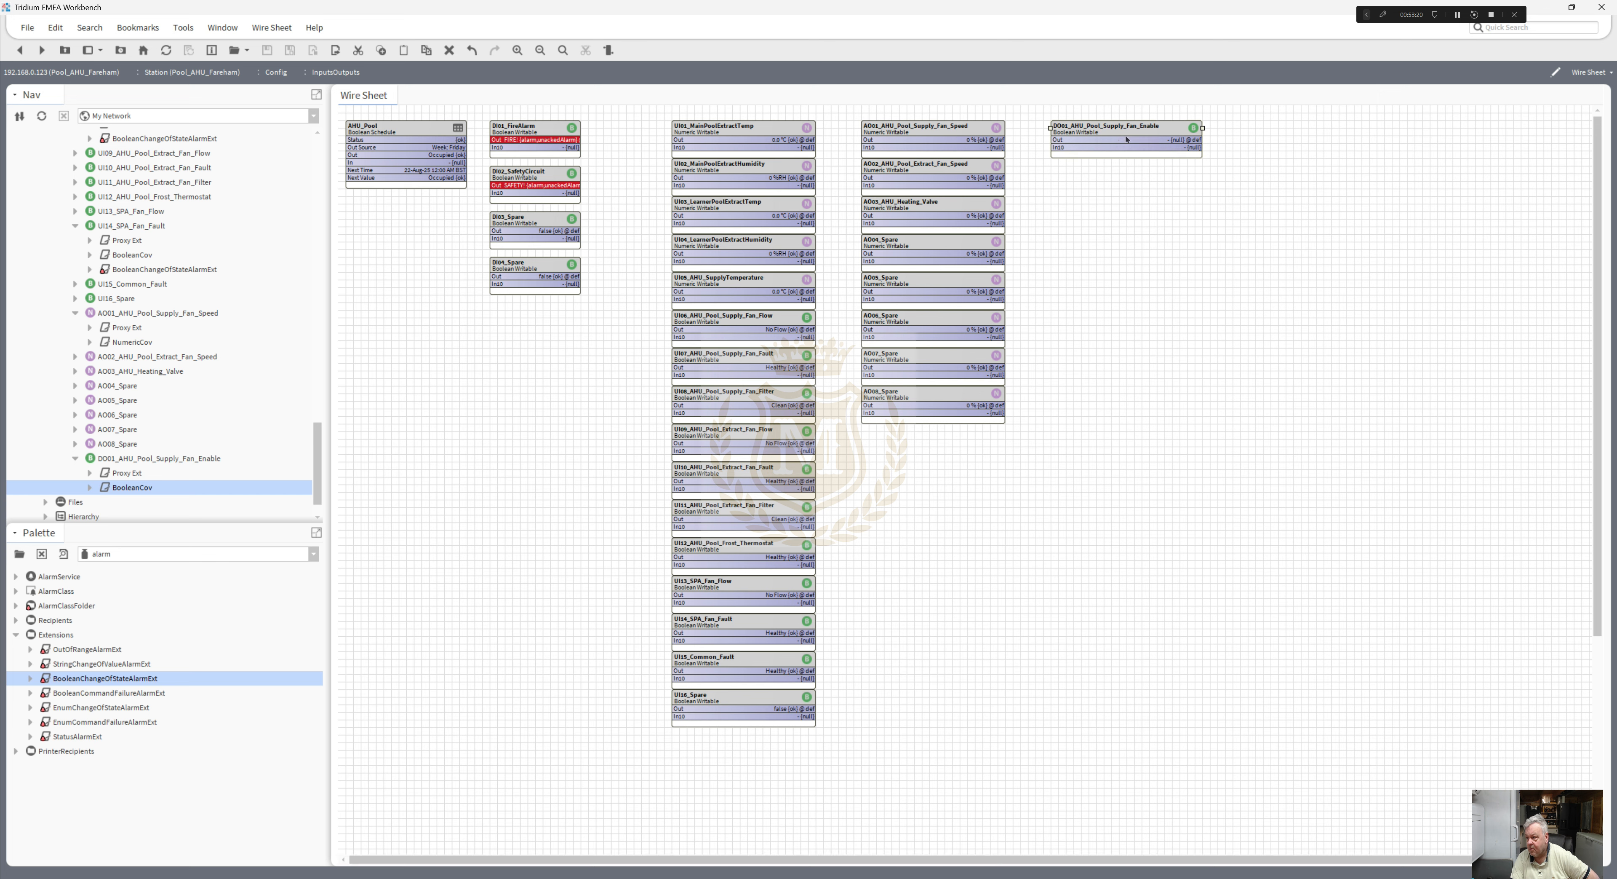
right_click(1119, 133)
mouse_move(1180, 177)
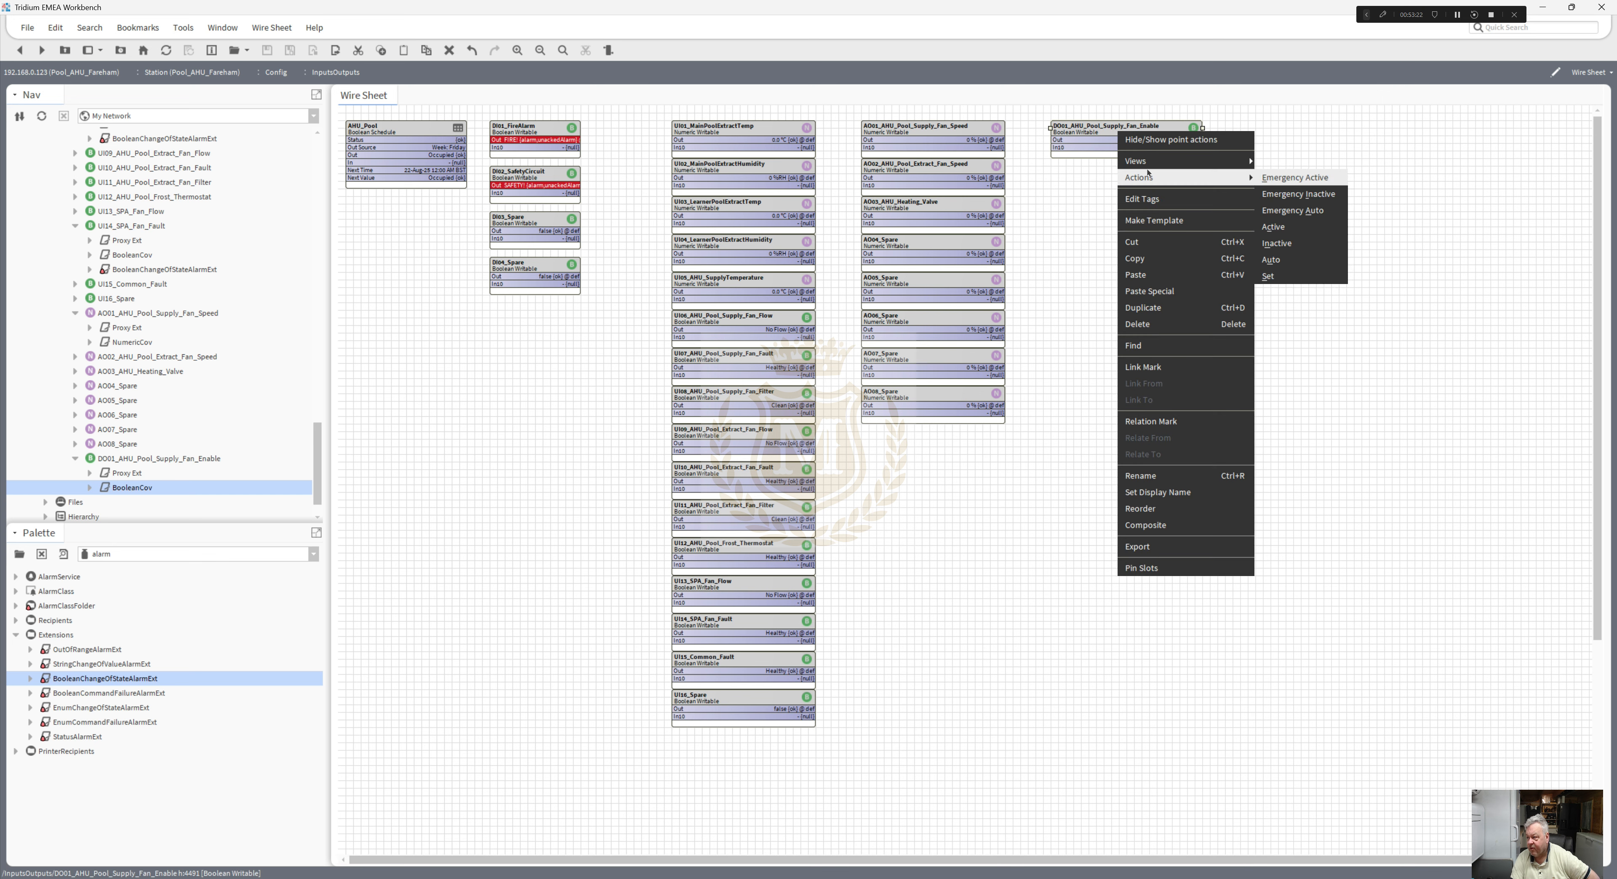
click(1289, 273)
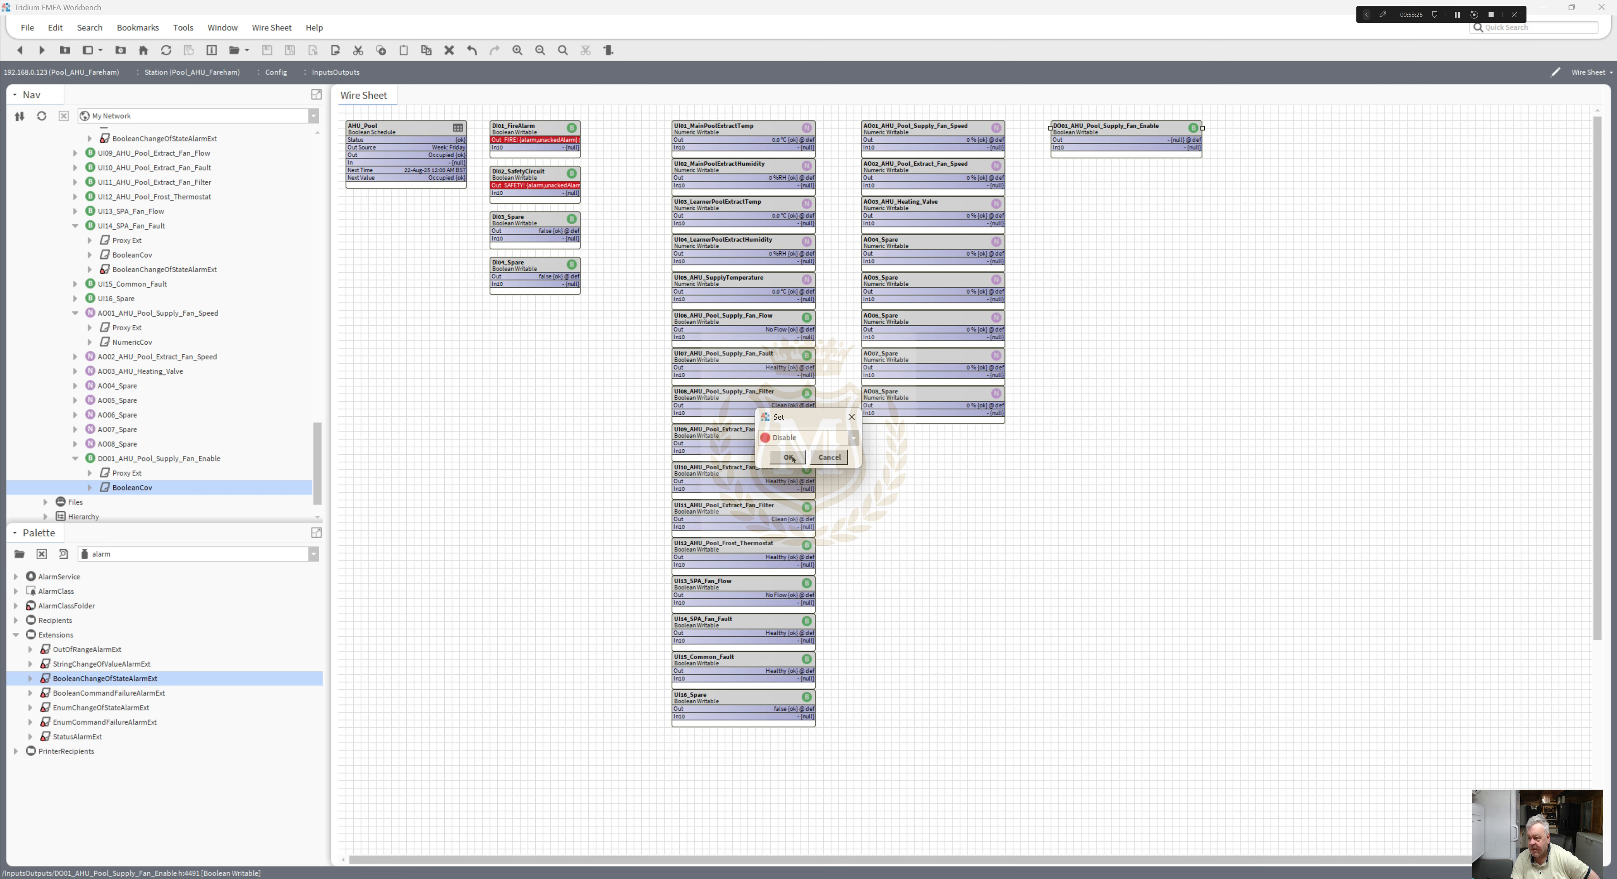
click(790, 457)
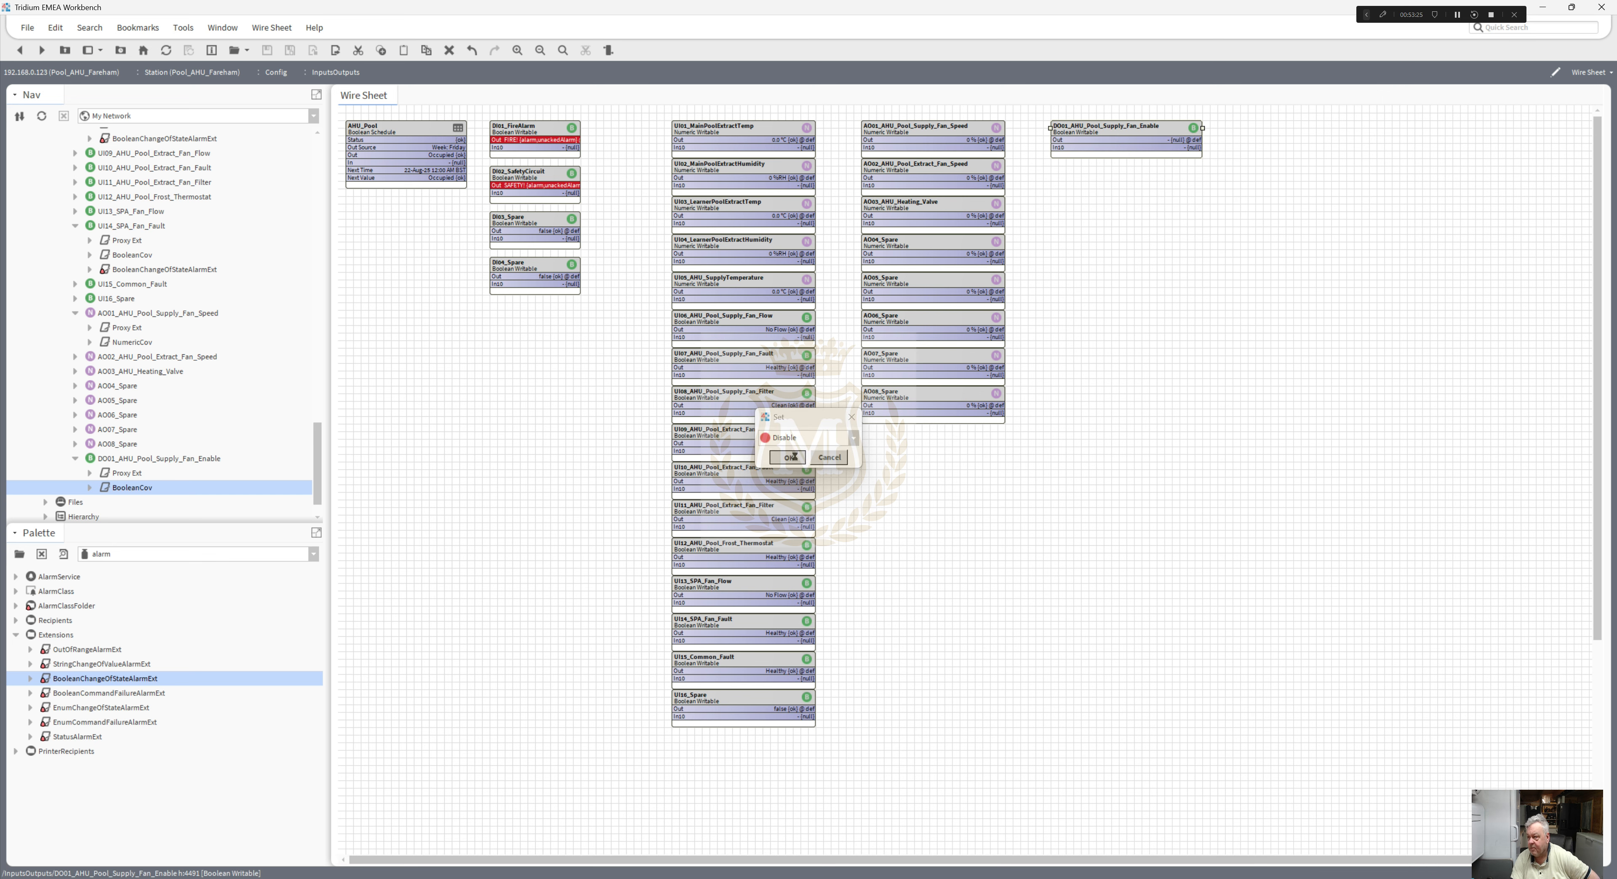
- Duplicate the DO01 block as DO02_AHU_Pool_Extract_Fan_Enable and place the copy directly beneath it
right_click(1090, 129)
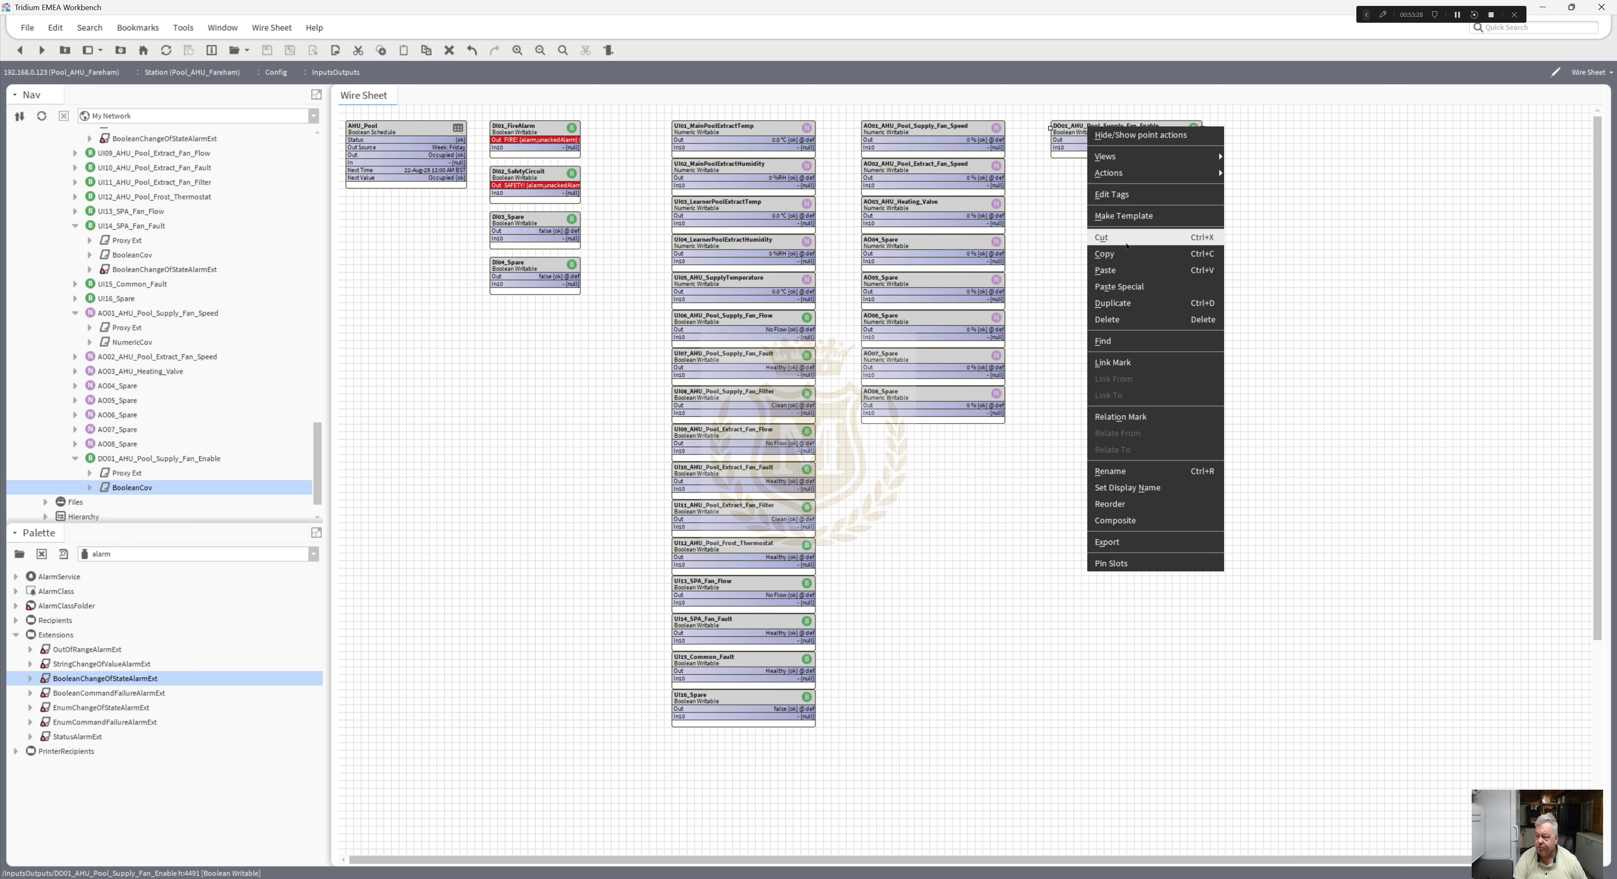
click(1128, 301)
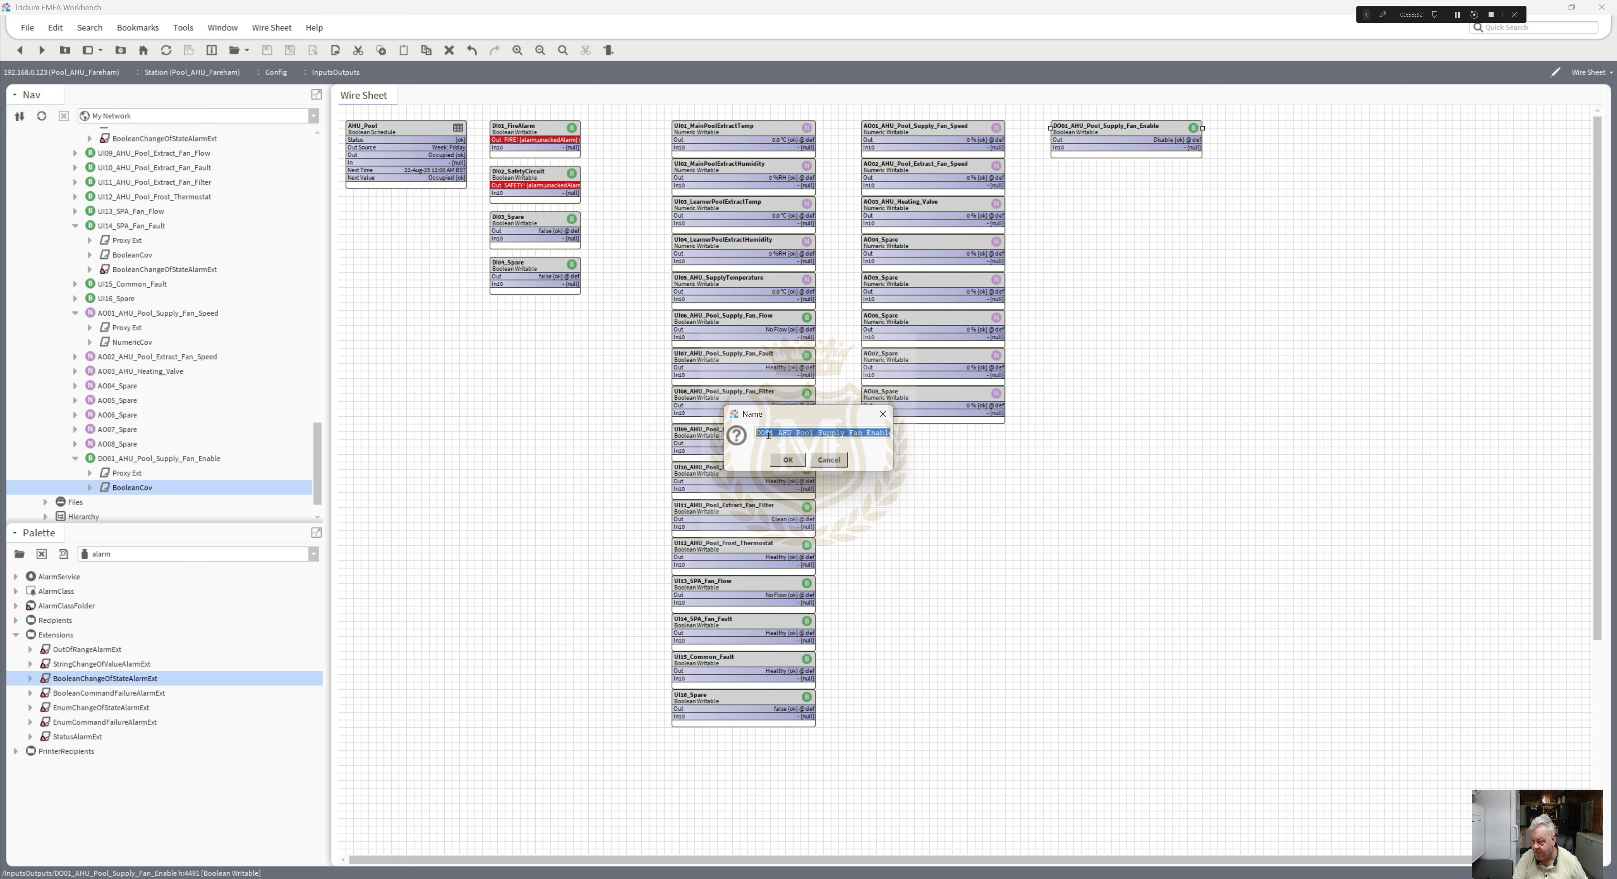
drag(769, 434, 776, 434)
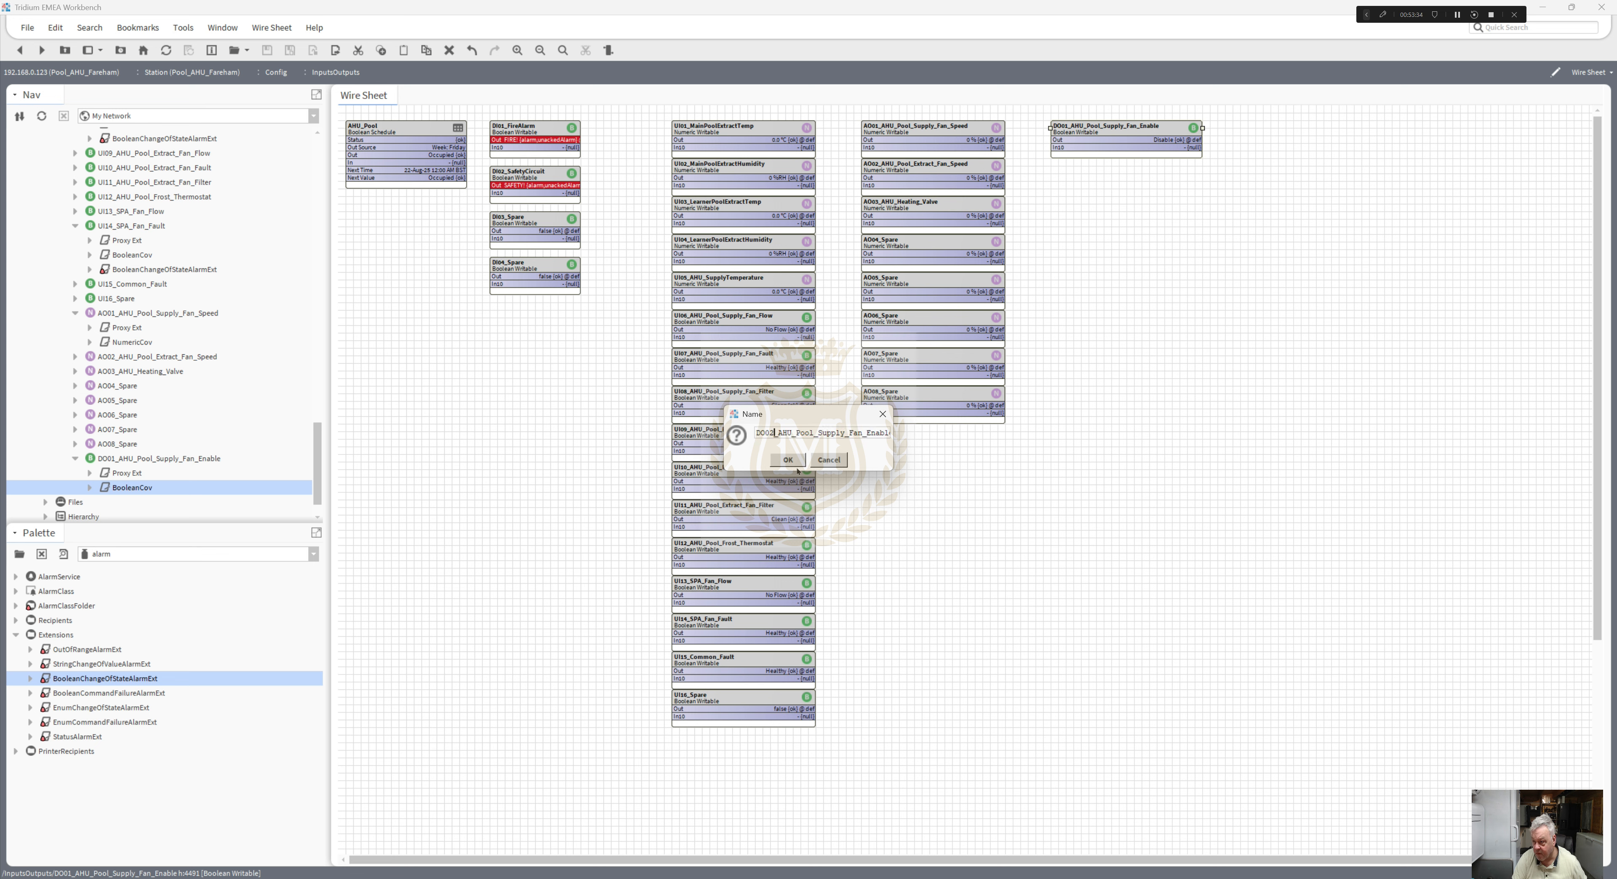
drag(818, 433, 844, 434)
text(Extrac)
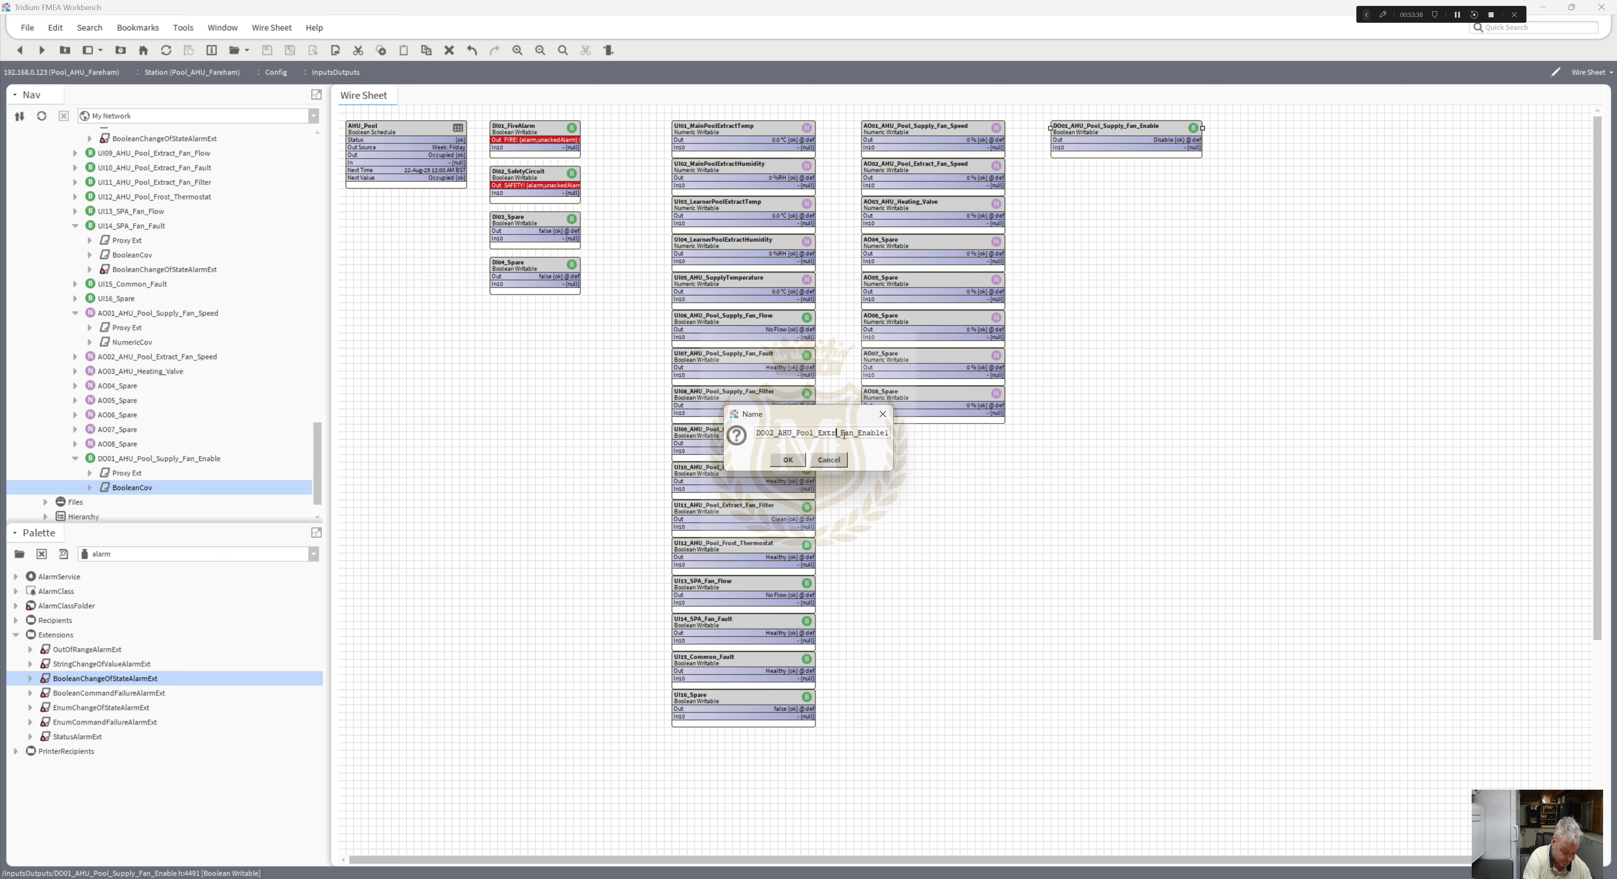
text(t)
drag(847, 441, 891, 446)
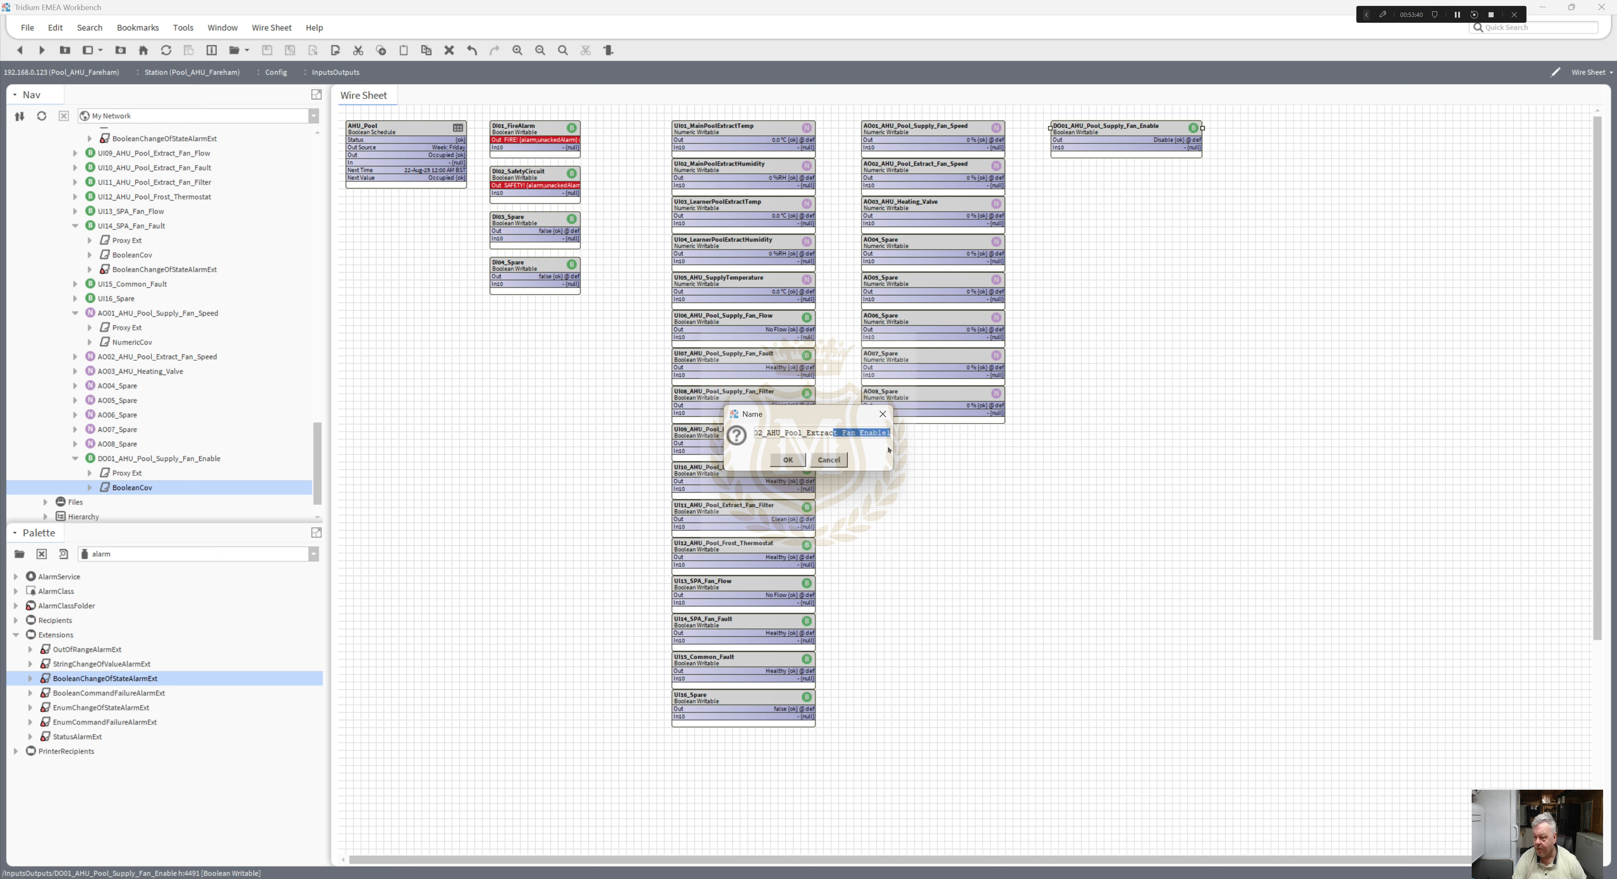
key(Left)
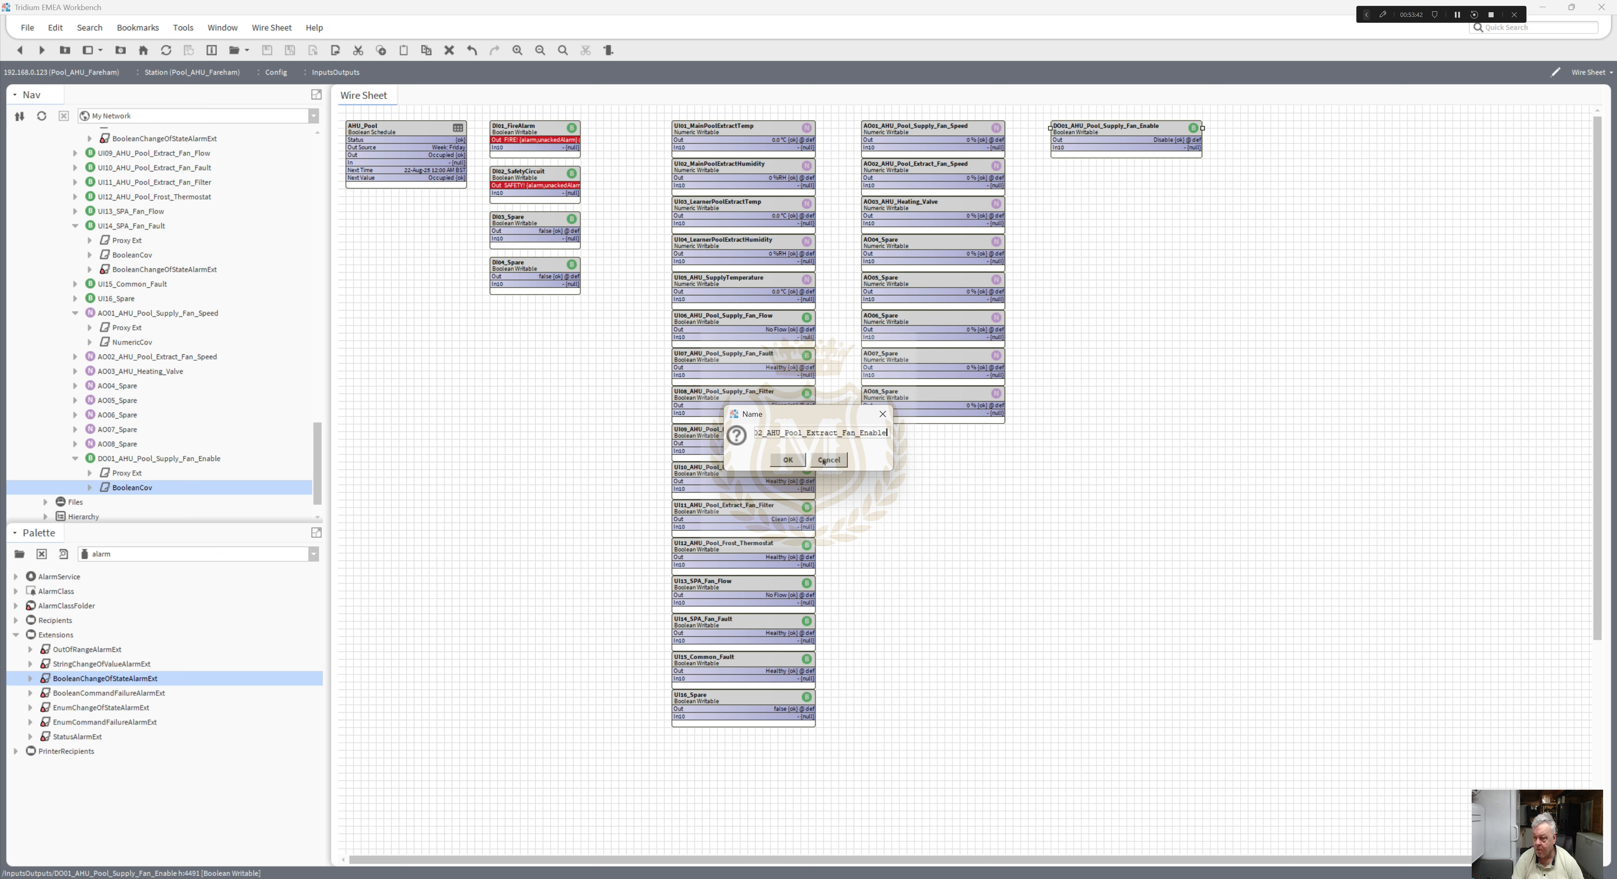
click(788, 460)
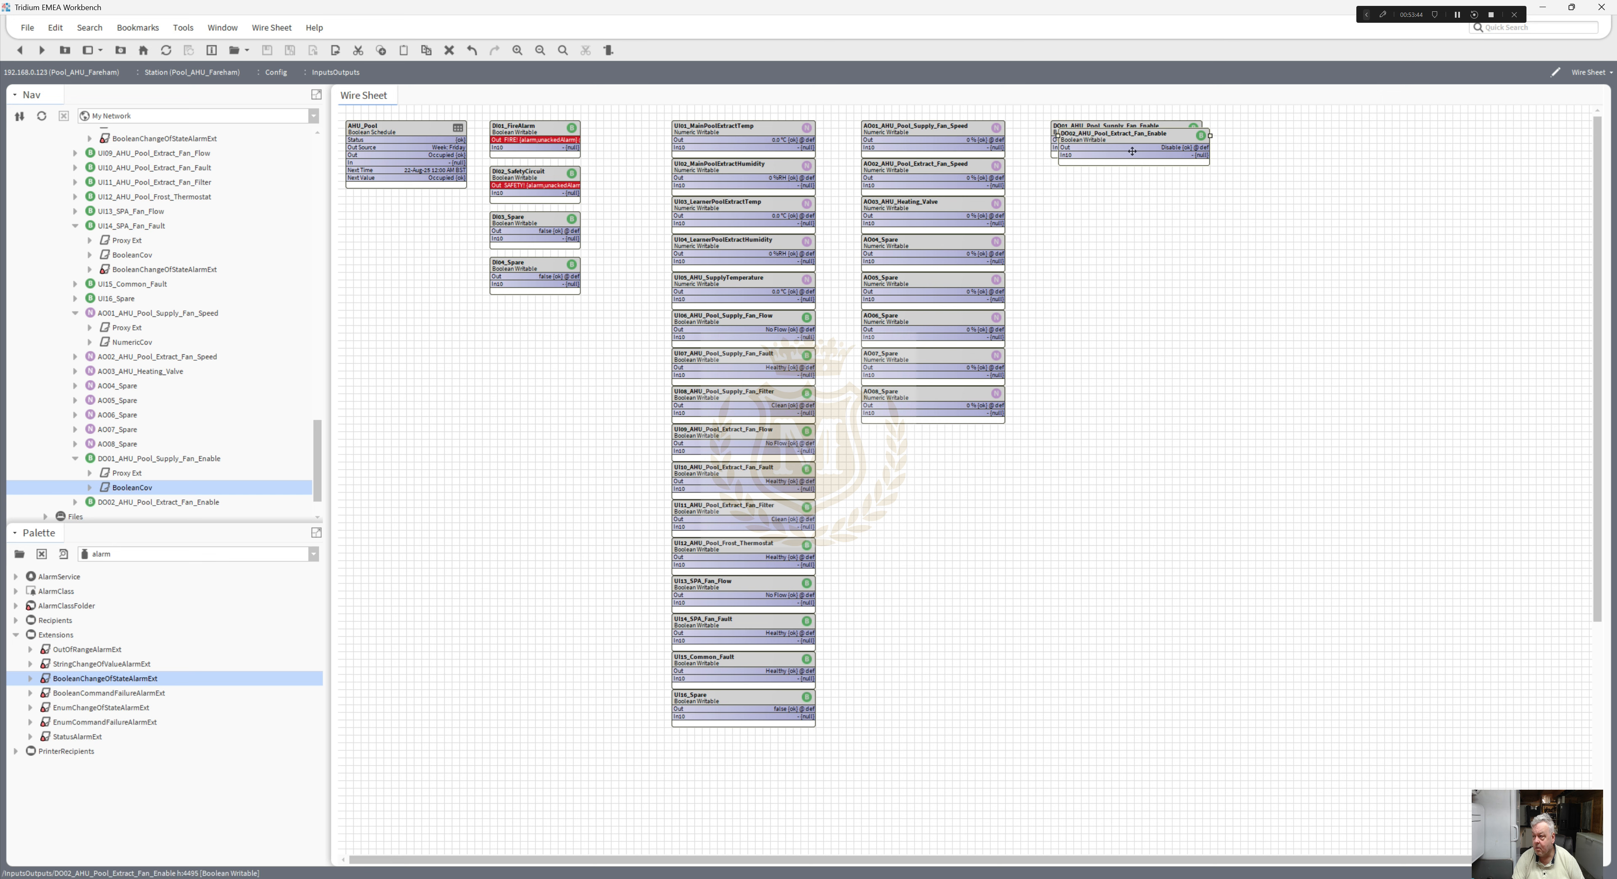
drag(1132, 152, 1132, 165)
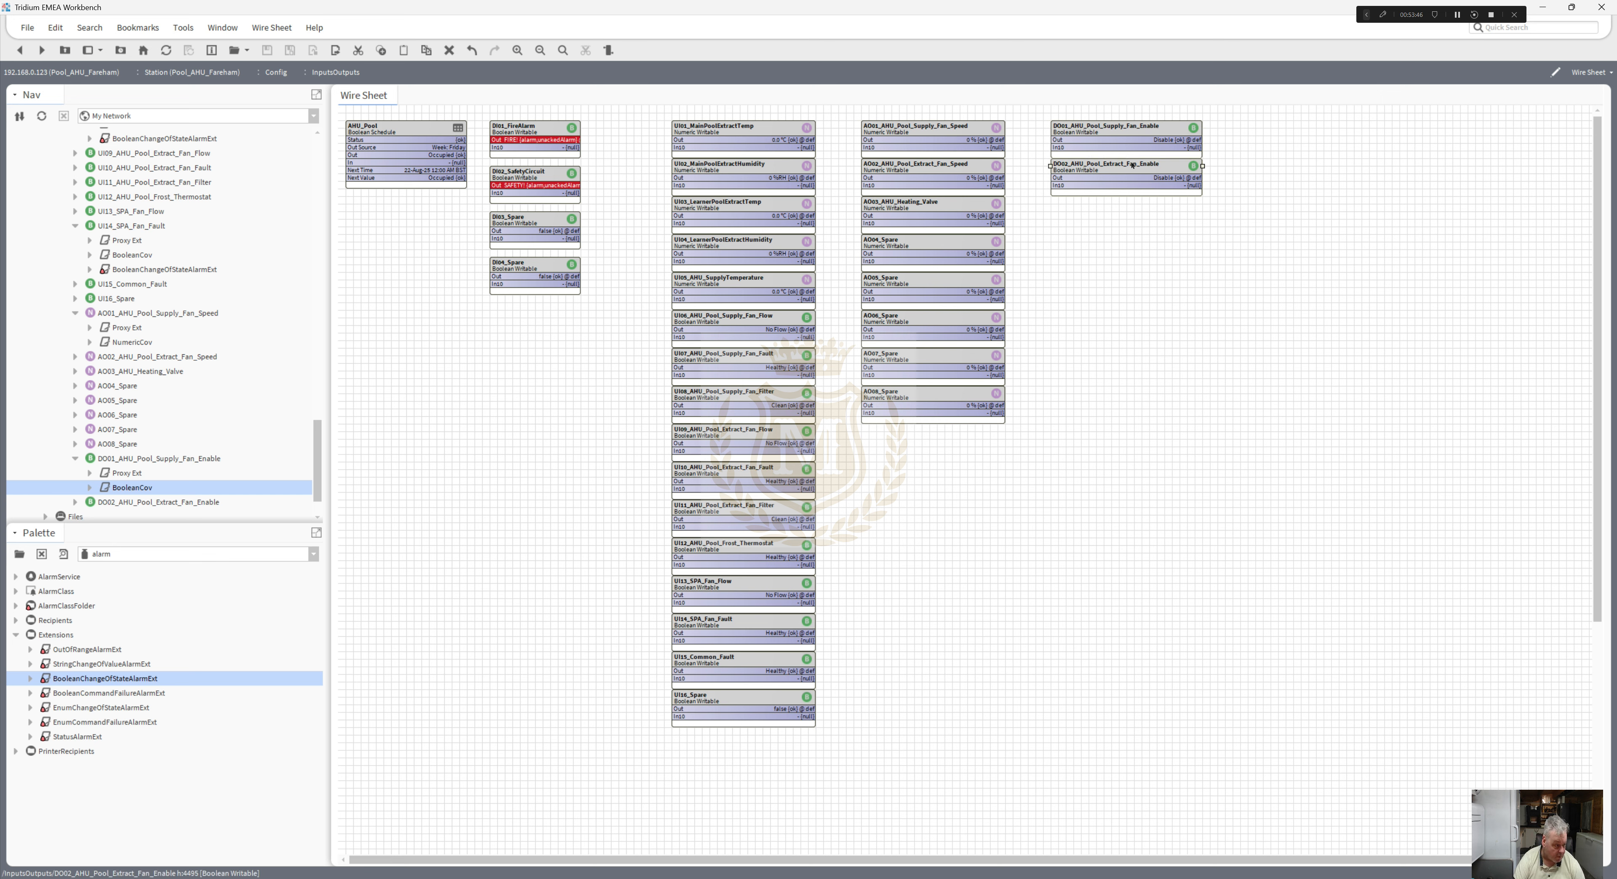
- Duplicate the DO02 block as DO03_SPA_Fan_Enable and place the copy directly beneath it
right_click(1132, 166)
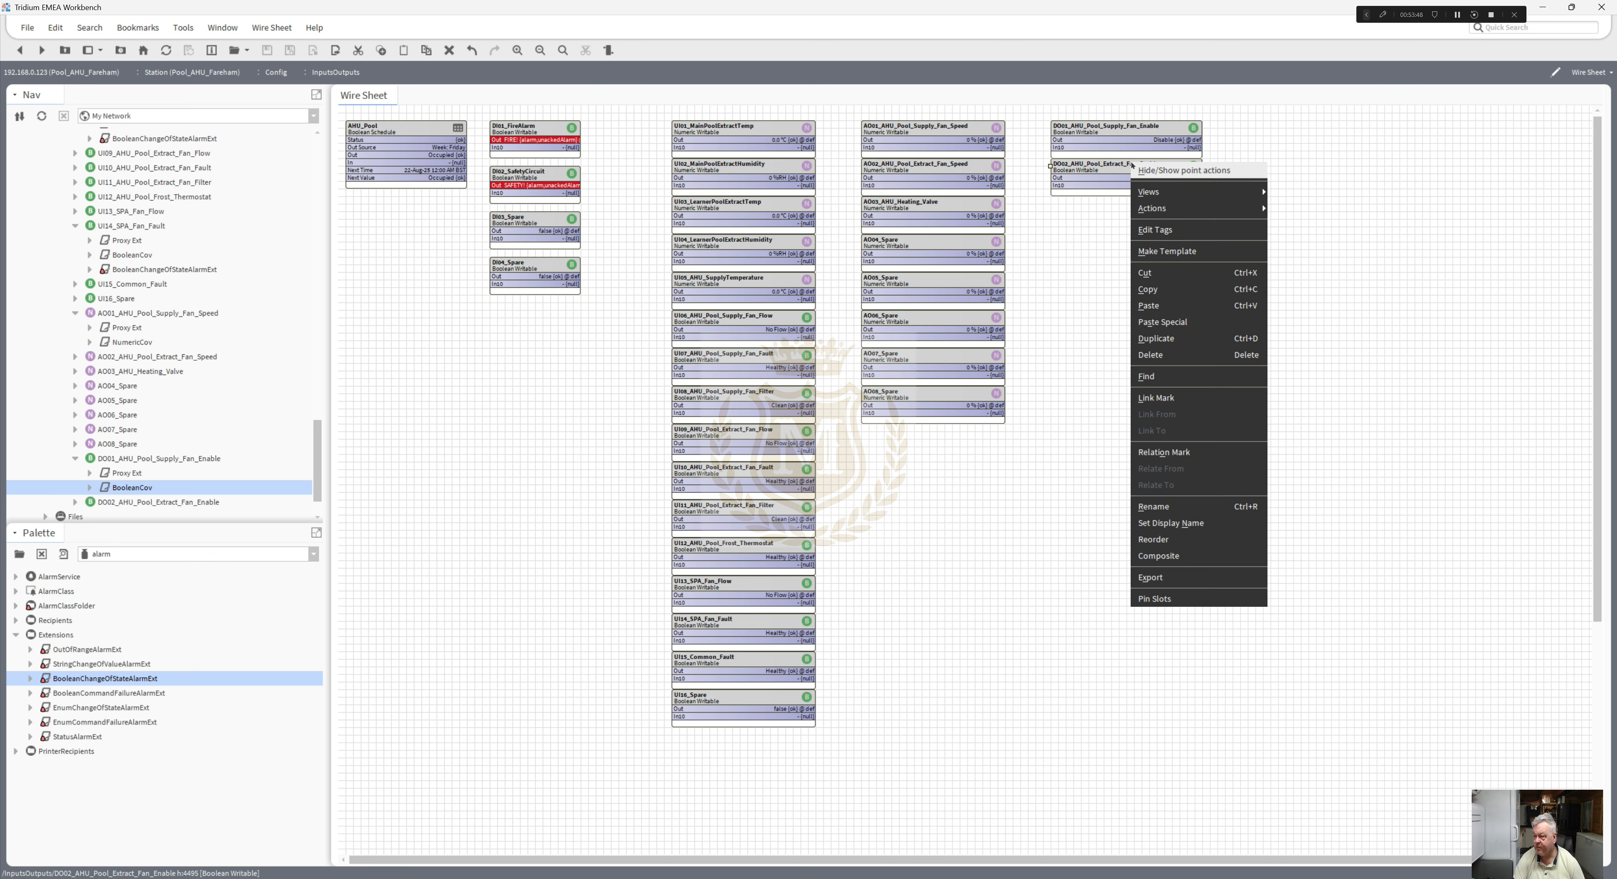
click(1189, 338)
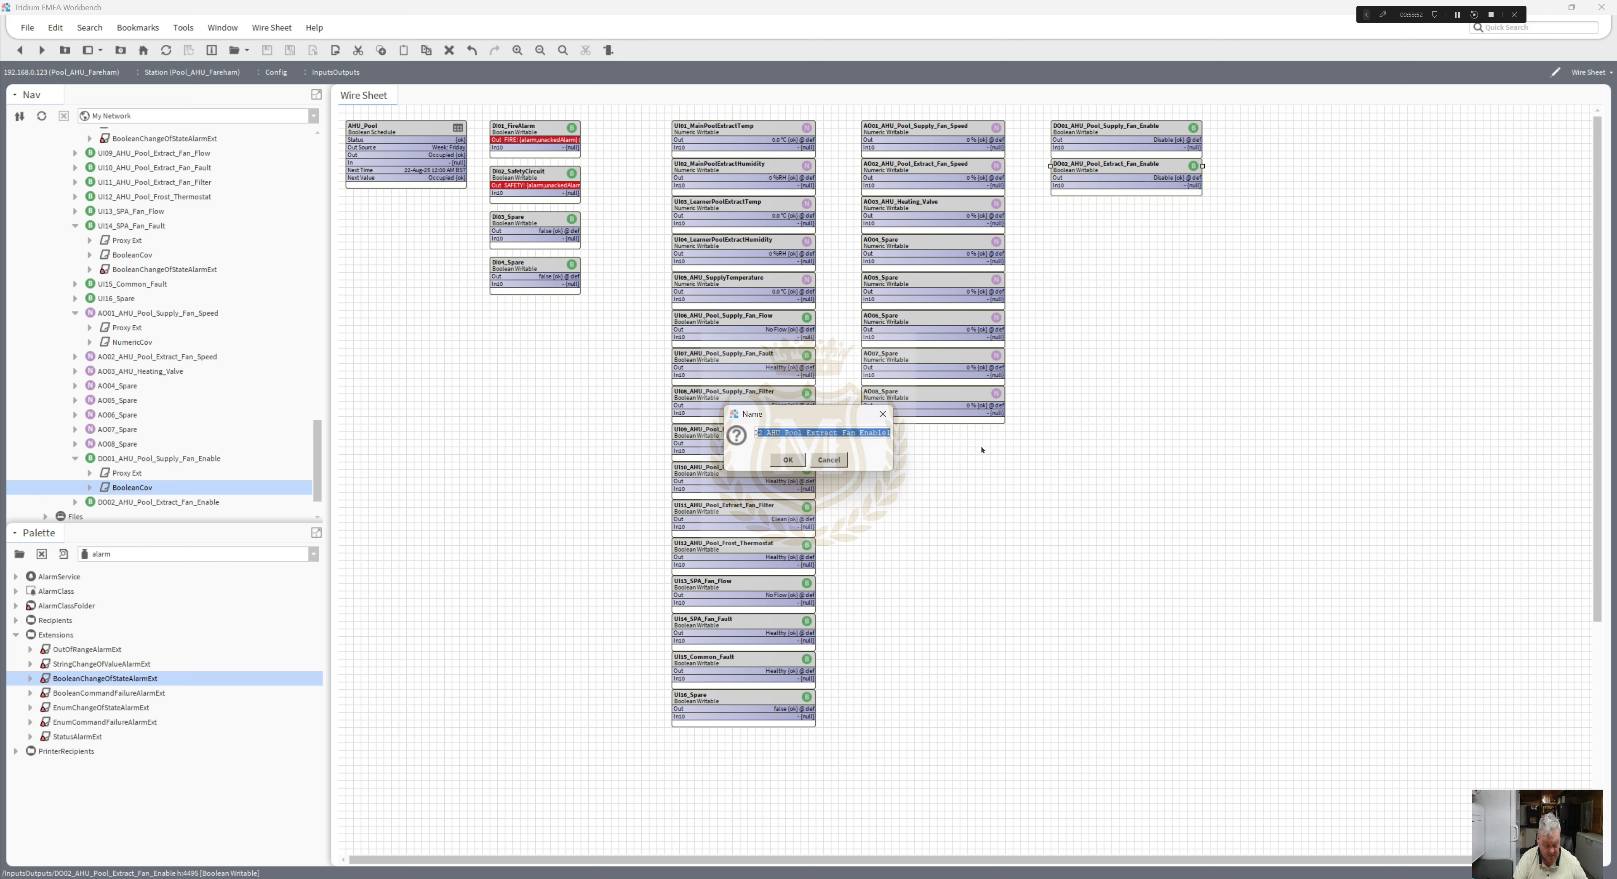
text(DO03_S)
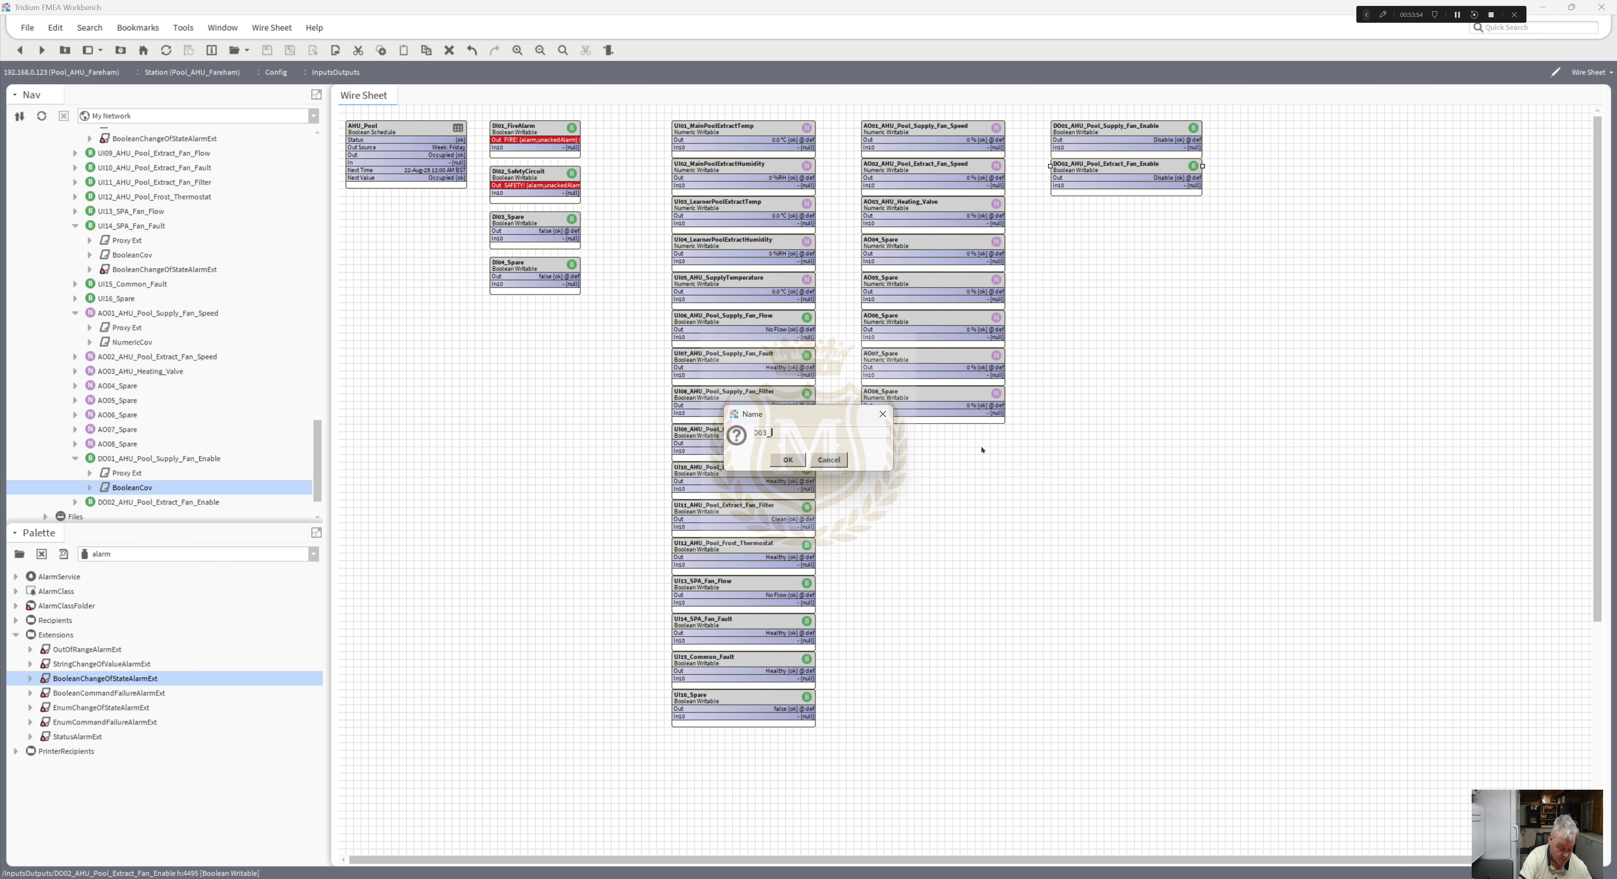
text(PA)
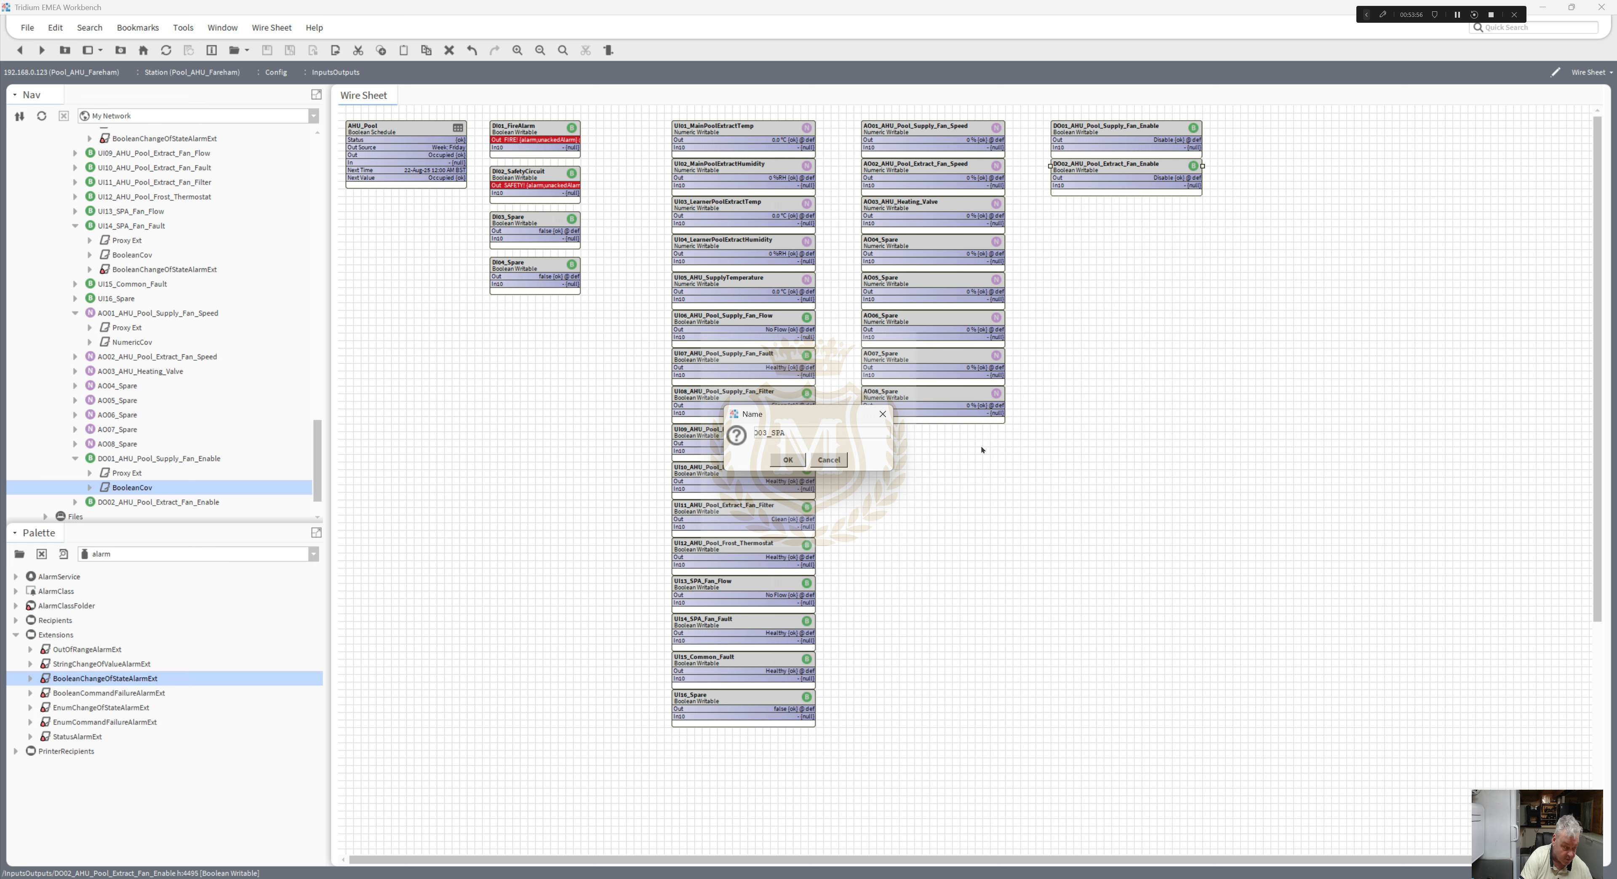
text(_)
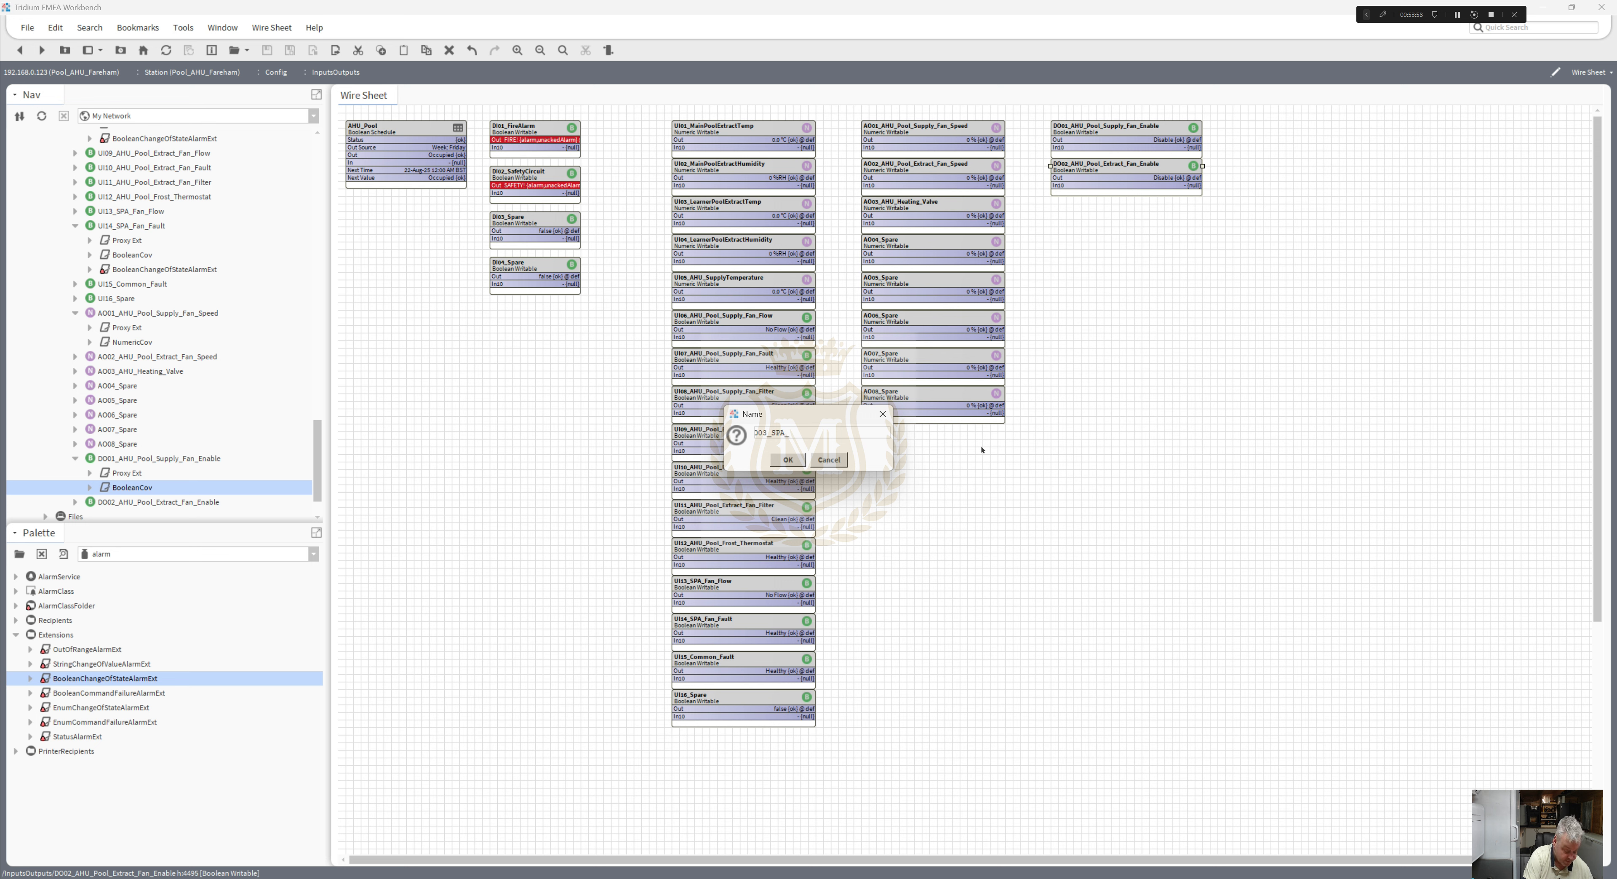
text(Fan_E)
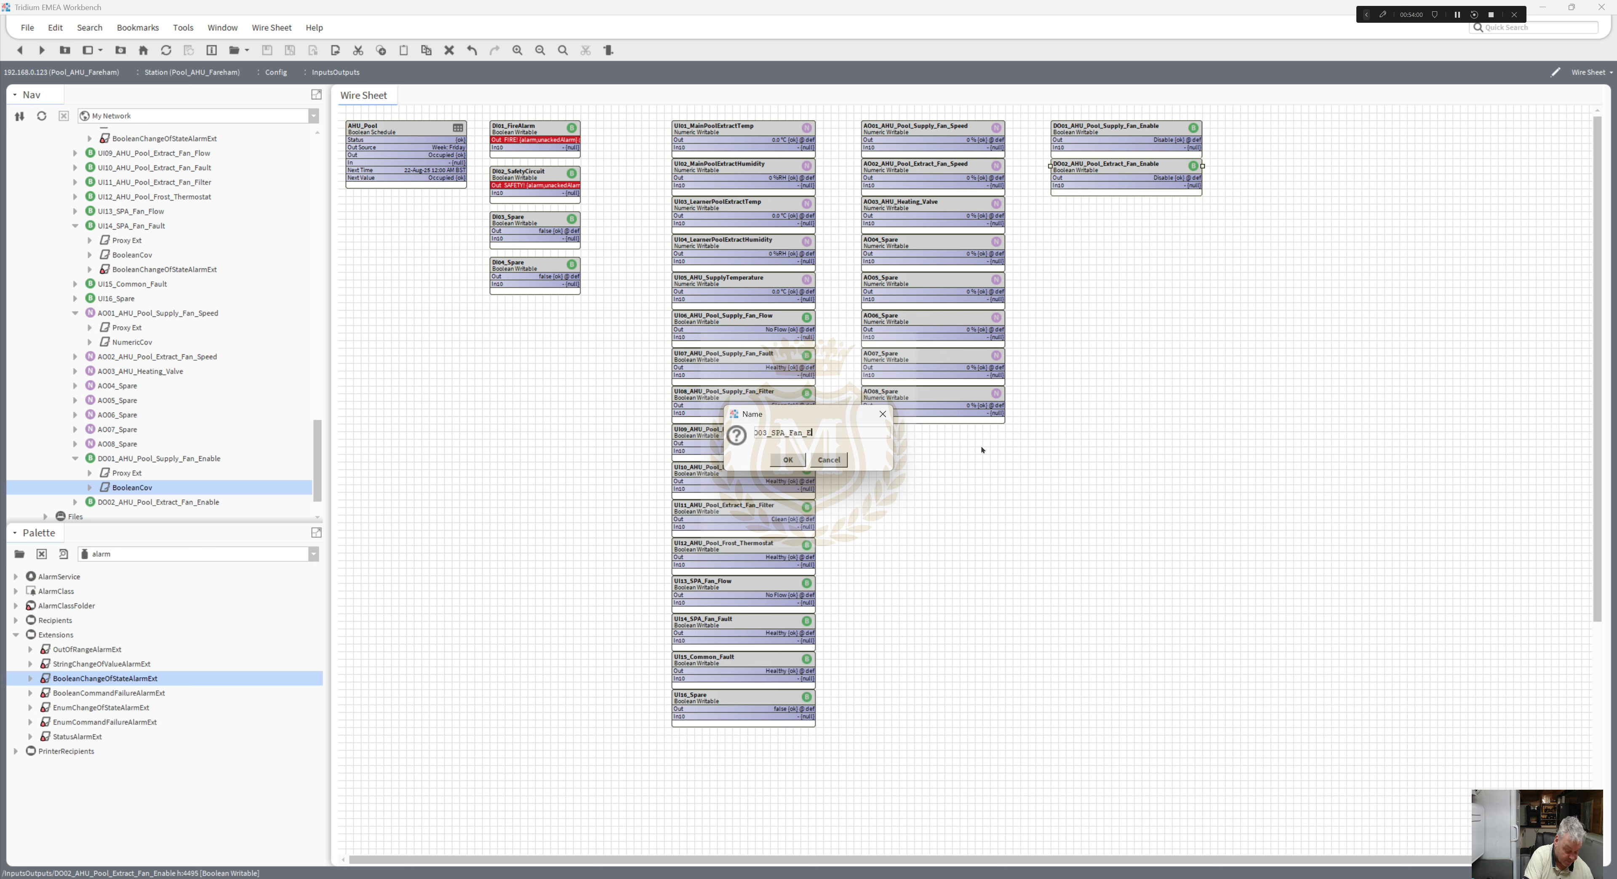
text(nable)
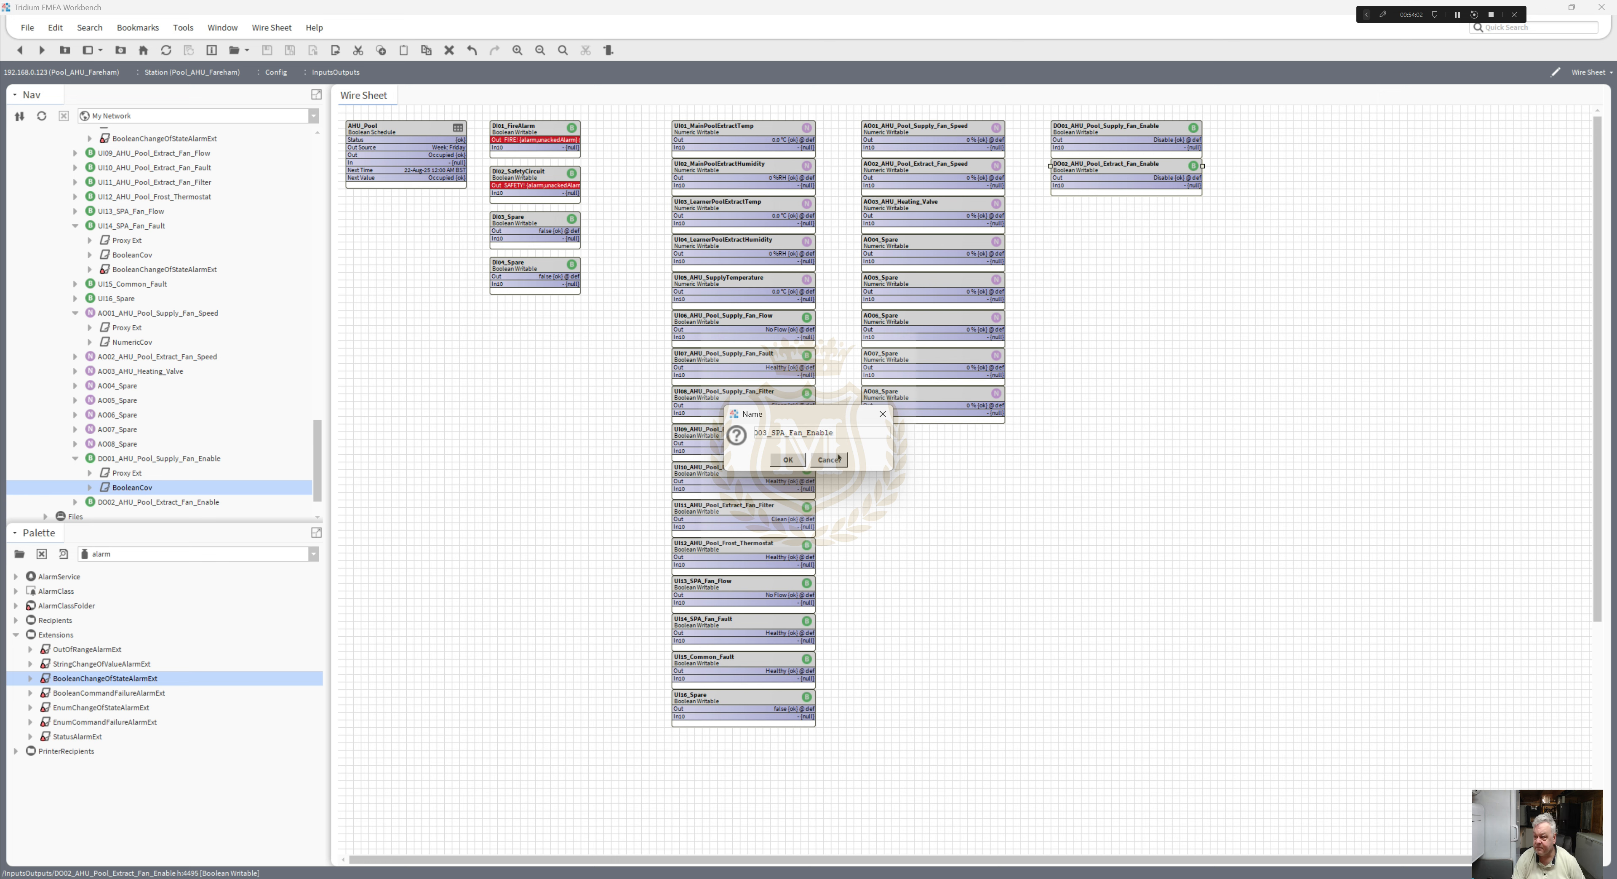
key(Return)
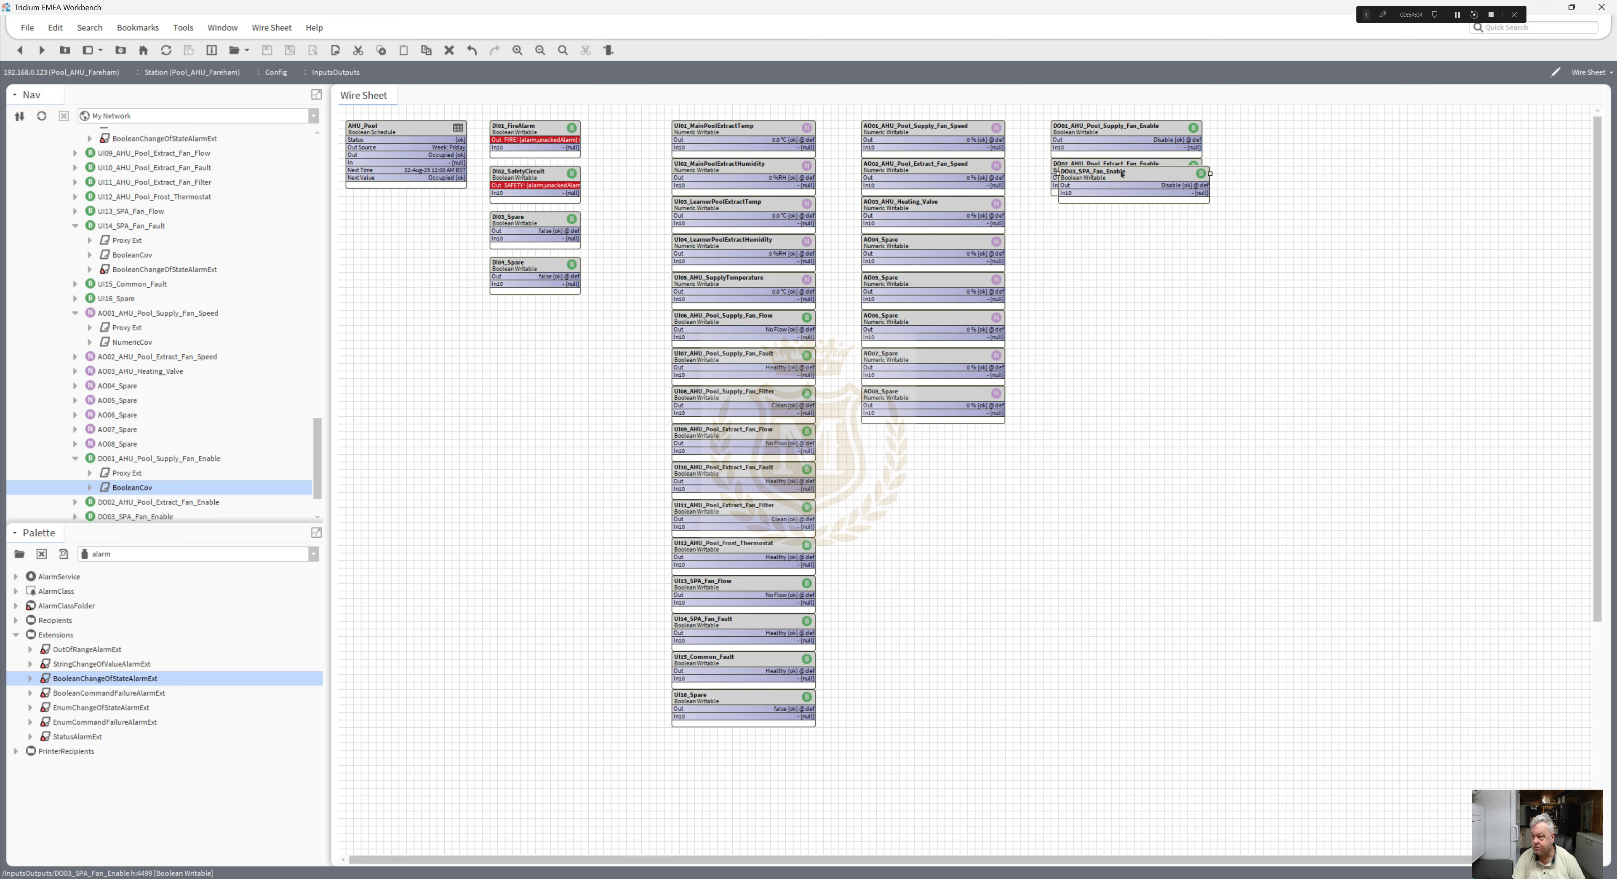
click(1115, 204)
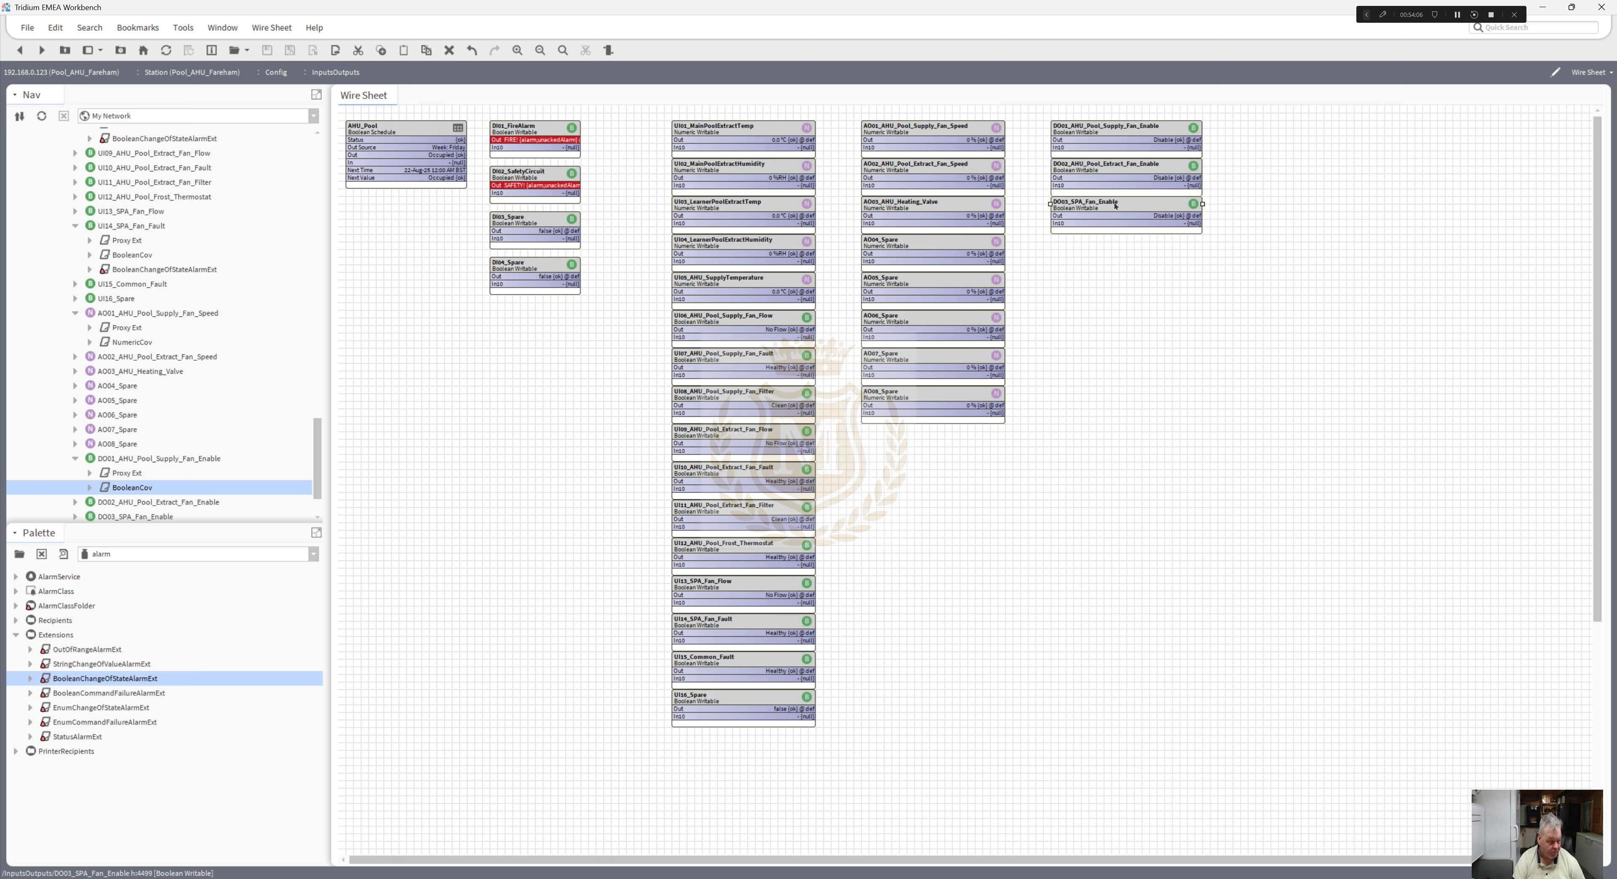
- Duplicate the DO03_SPA_Fan_Enable block as DO04_Unit_Enable and place the copy directly beneath it
right_click(1115, 205)
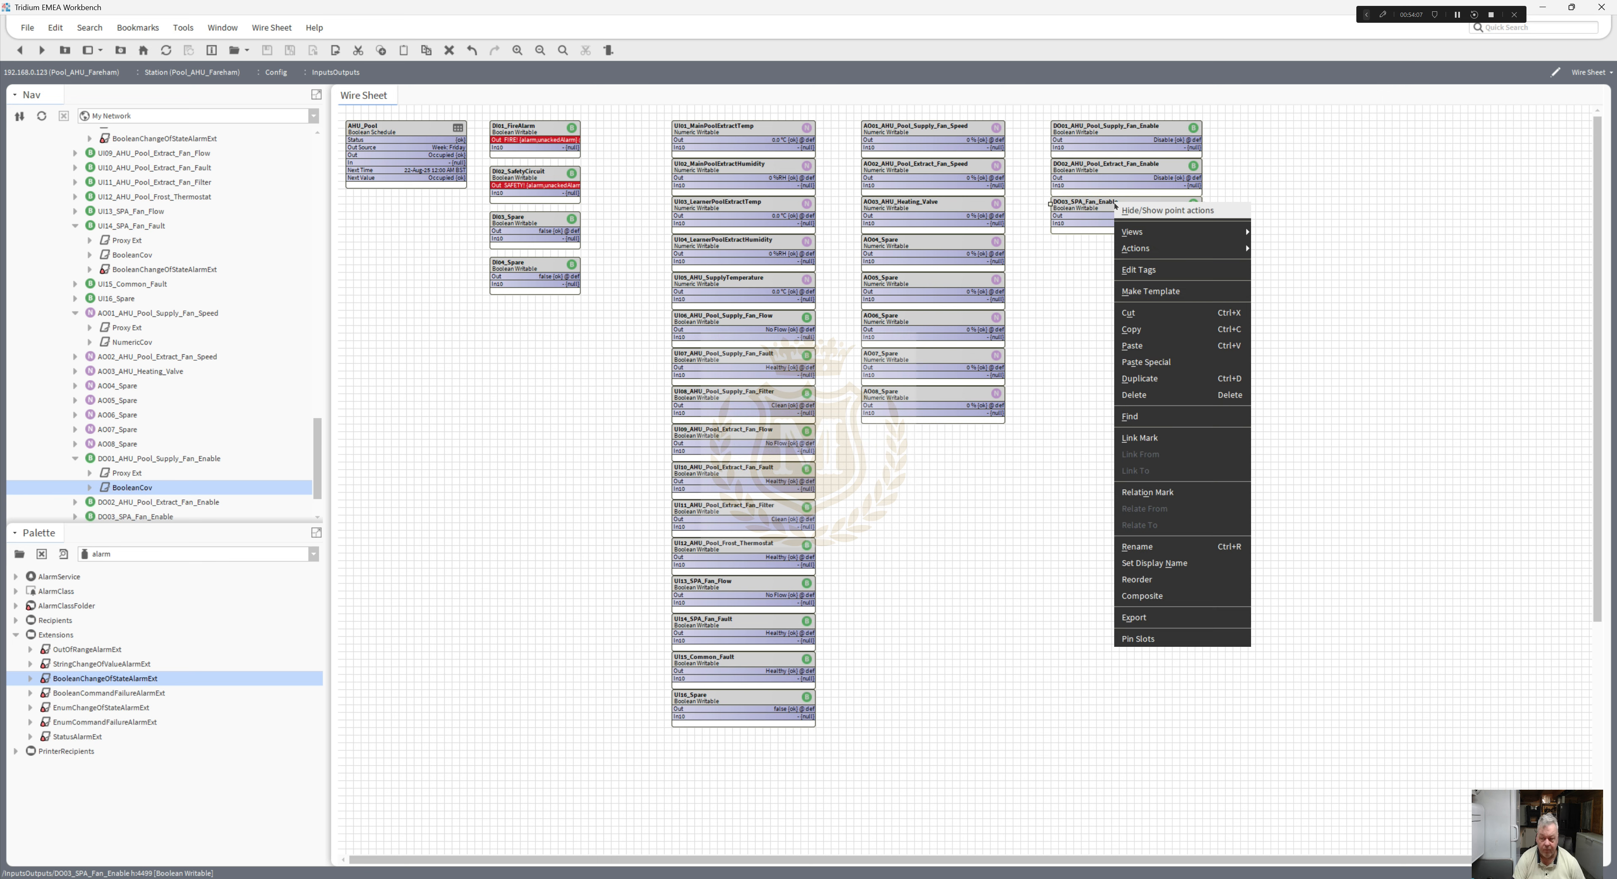
click(1169, 378)
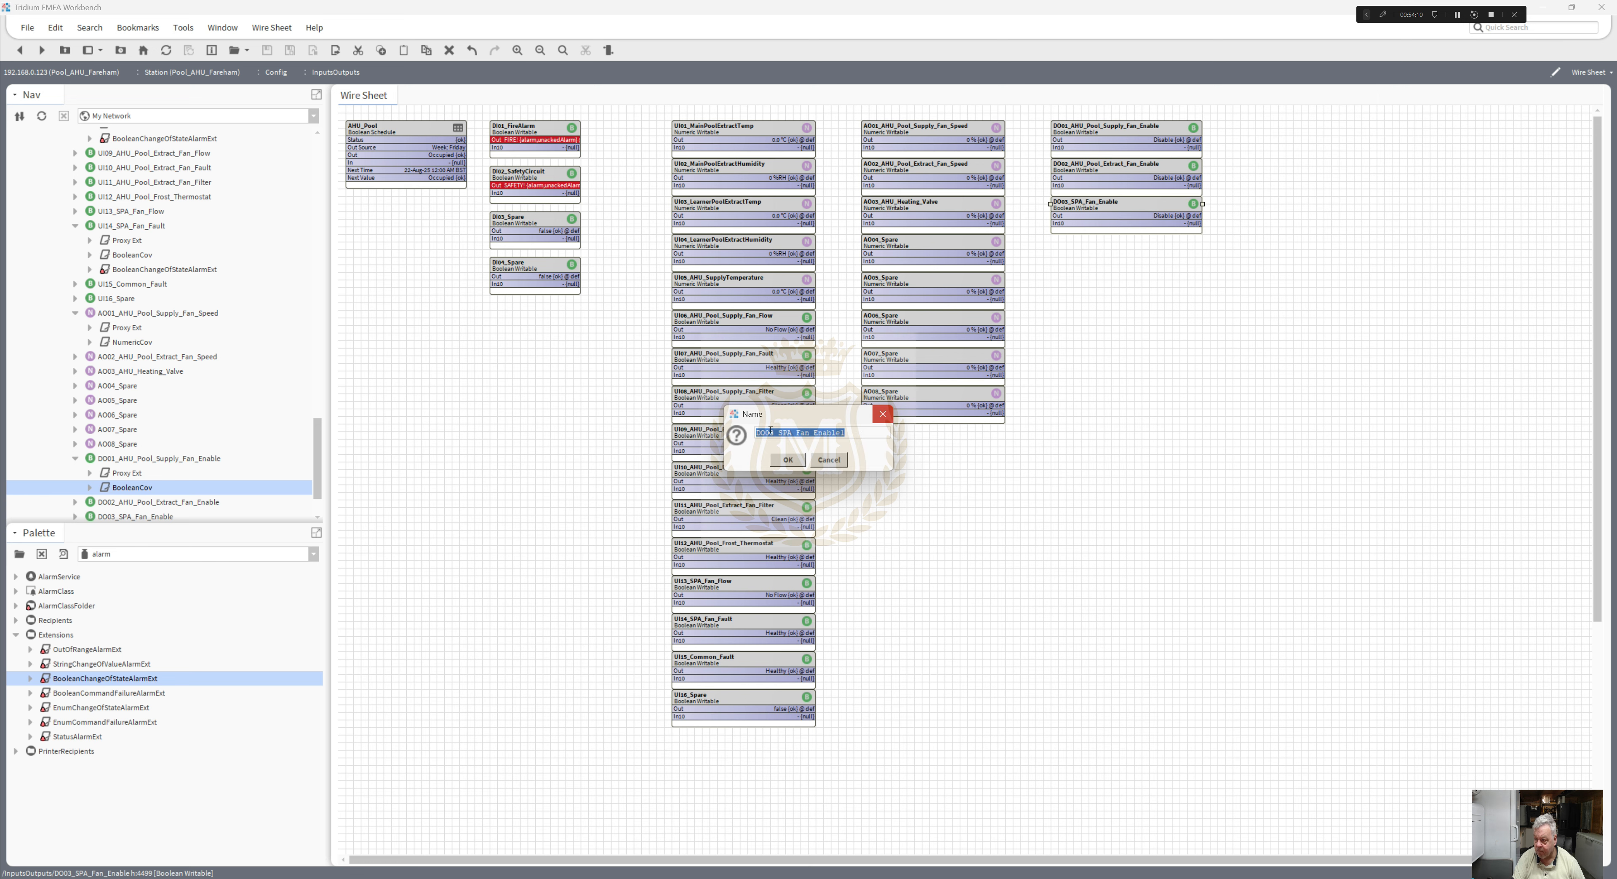
drag(770, 430, 973, 450)
text(4_Unit)
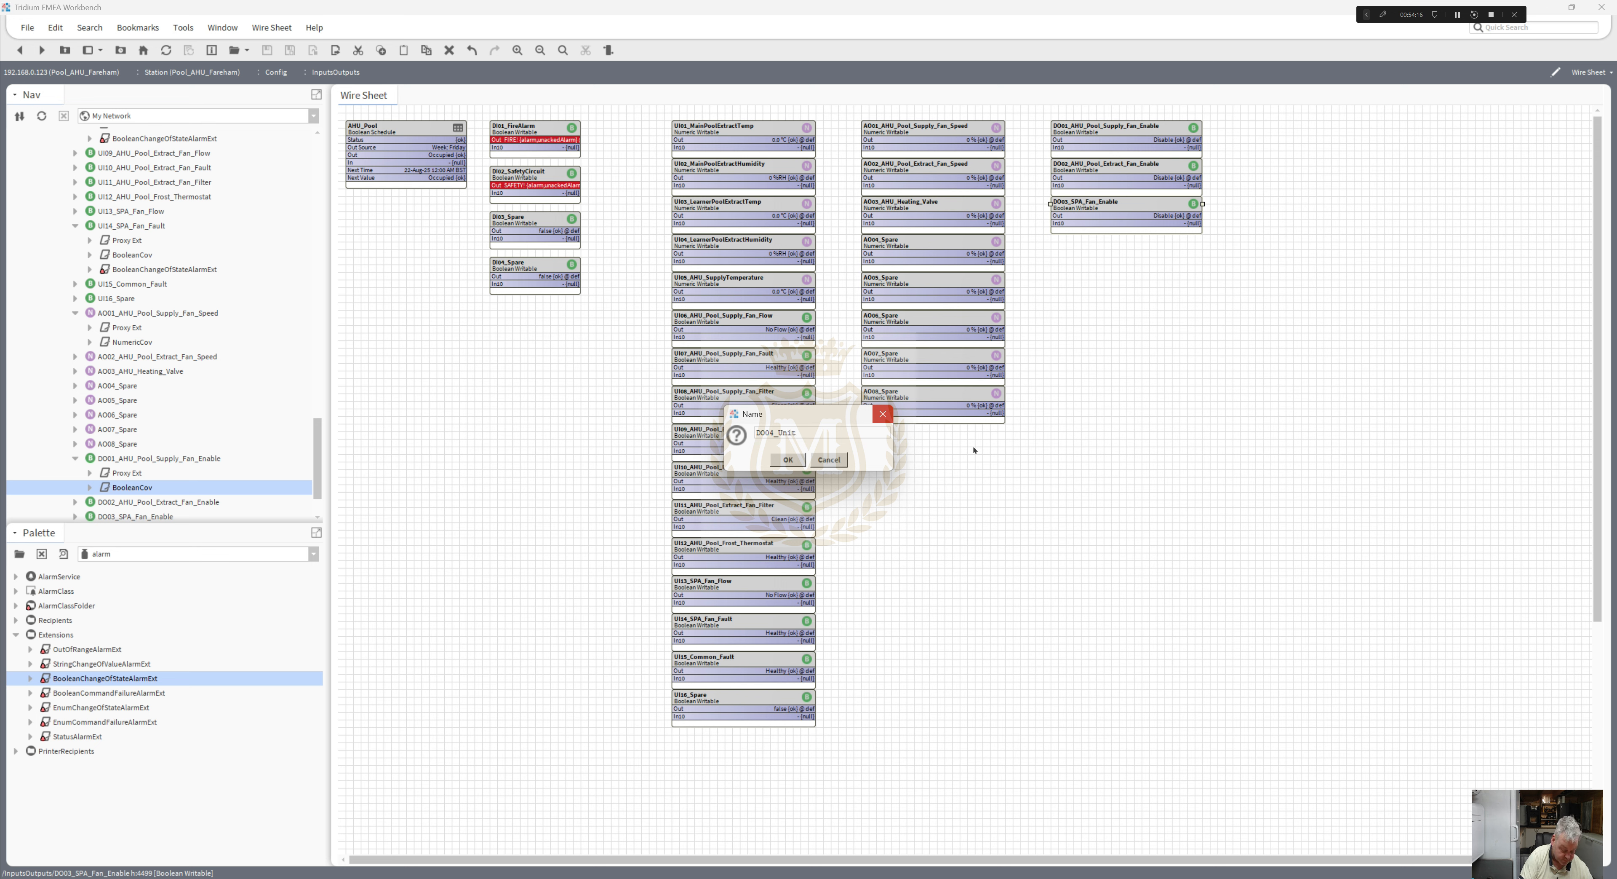
text(_)
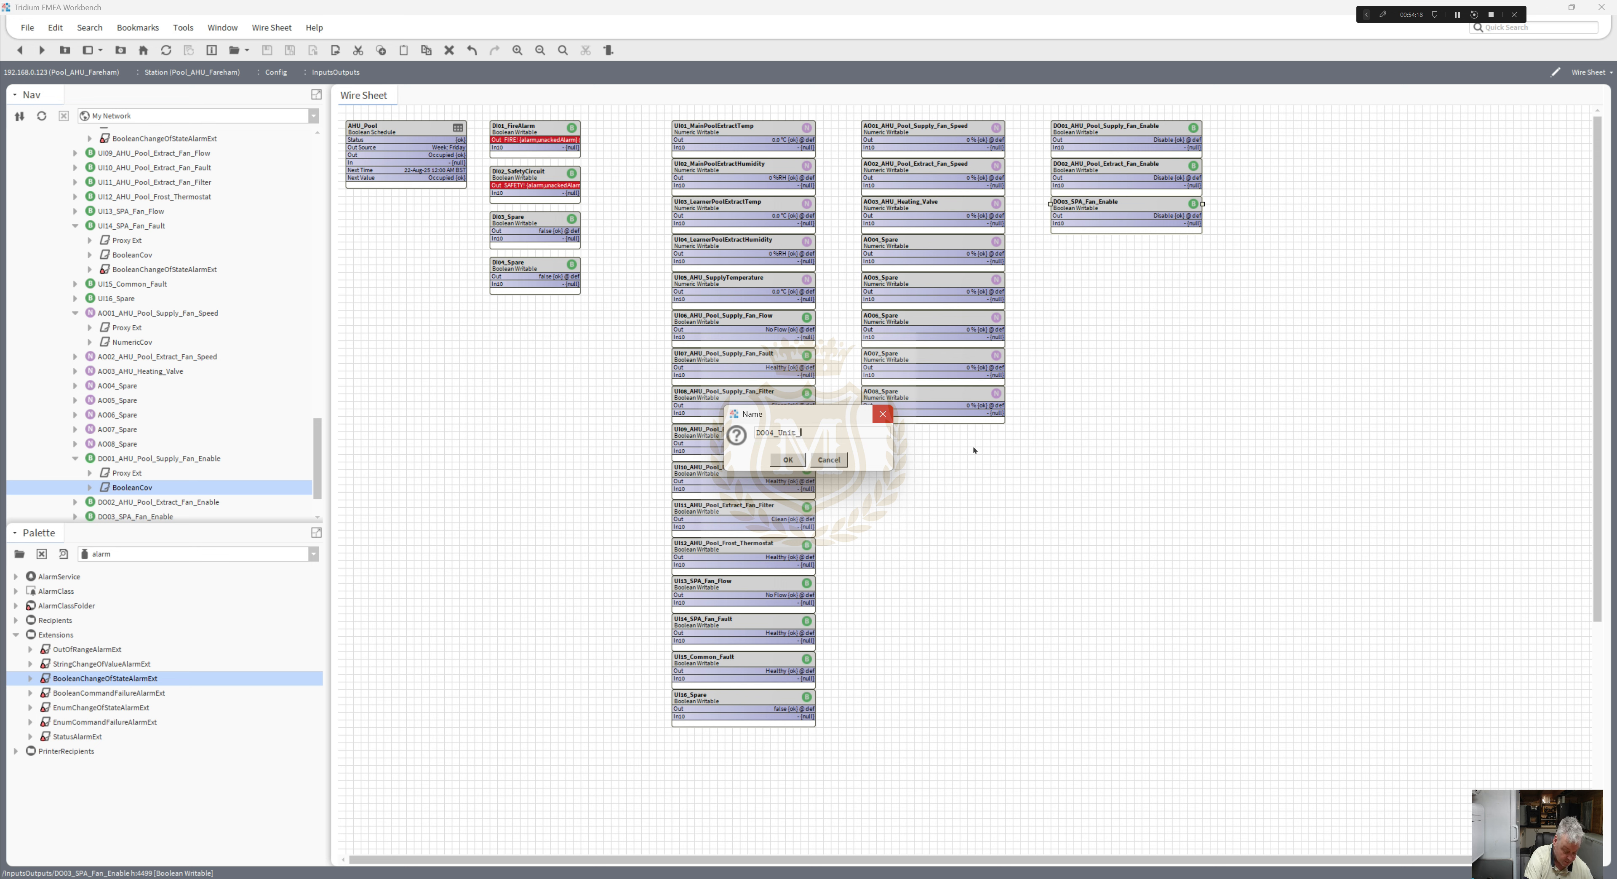
text(Enable)
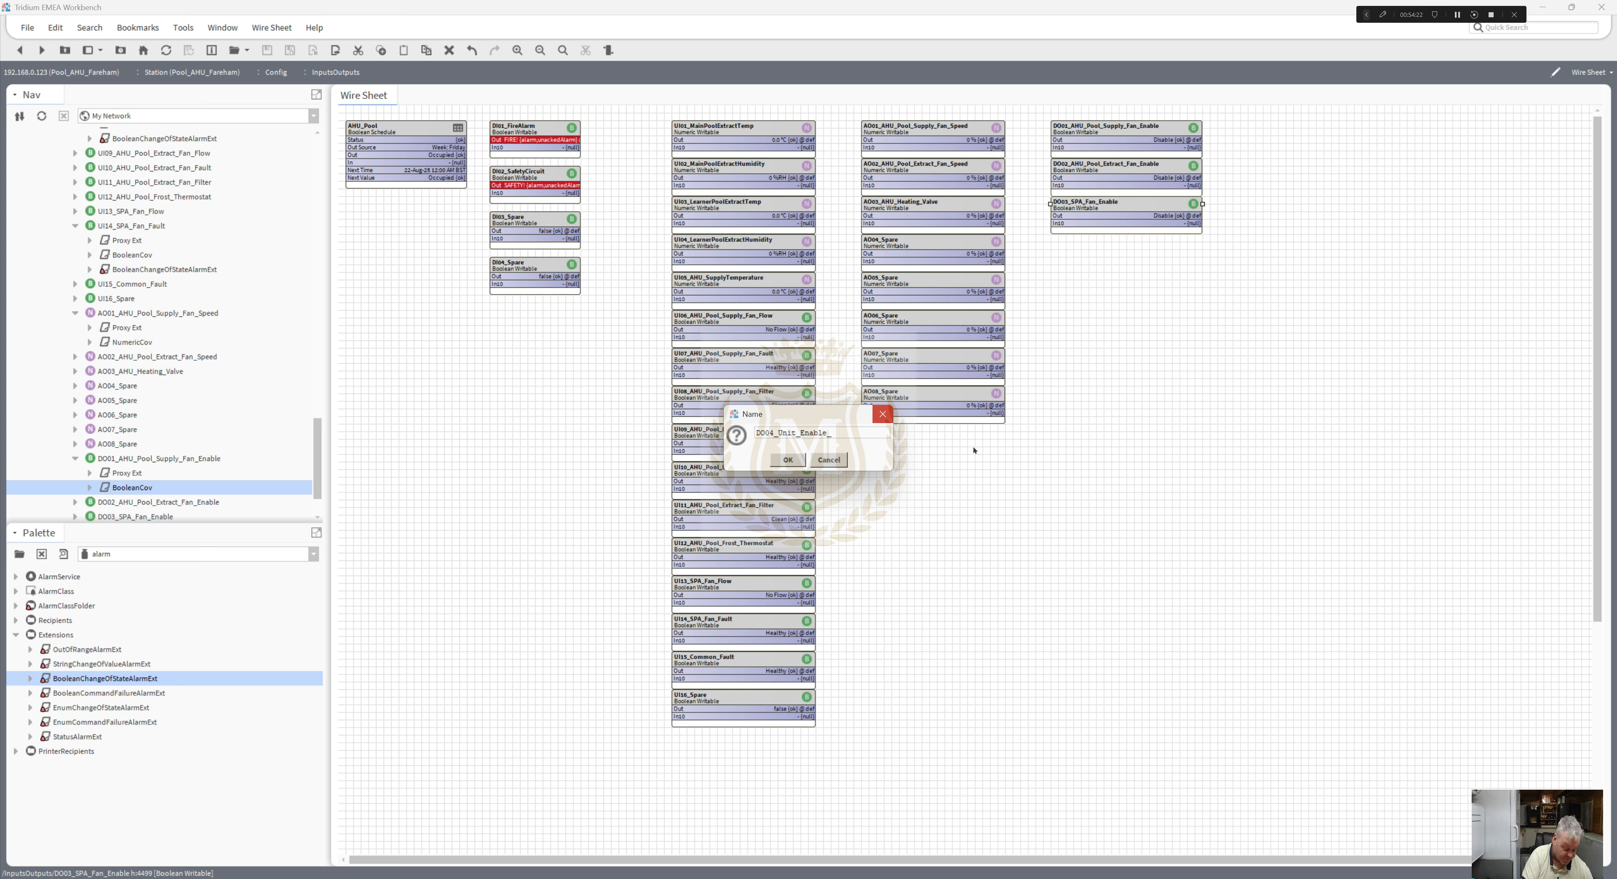
text(_SounderS)
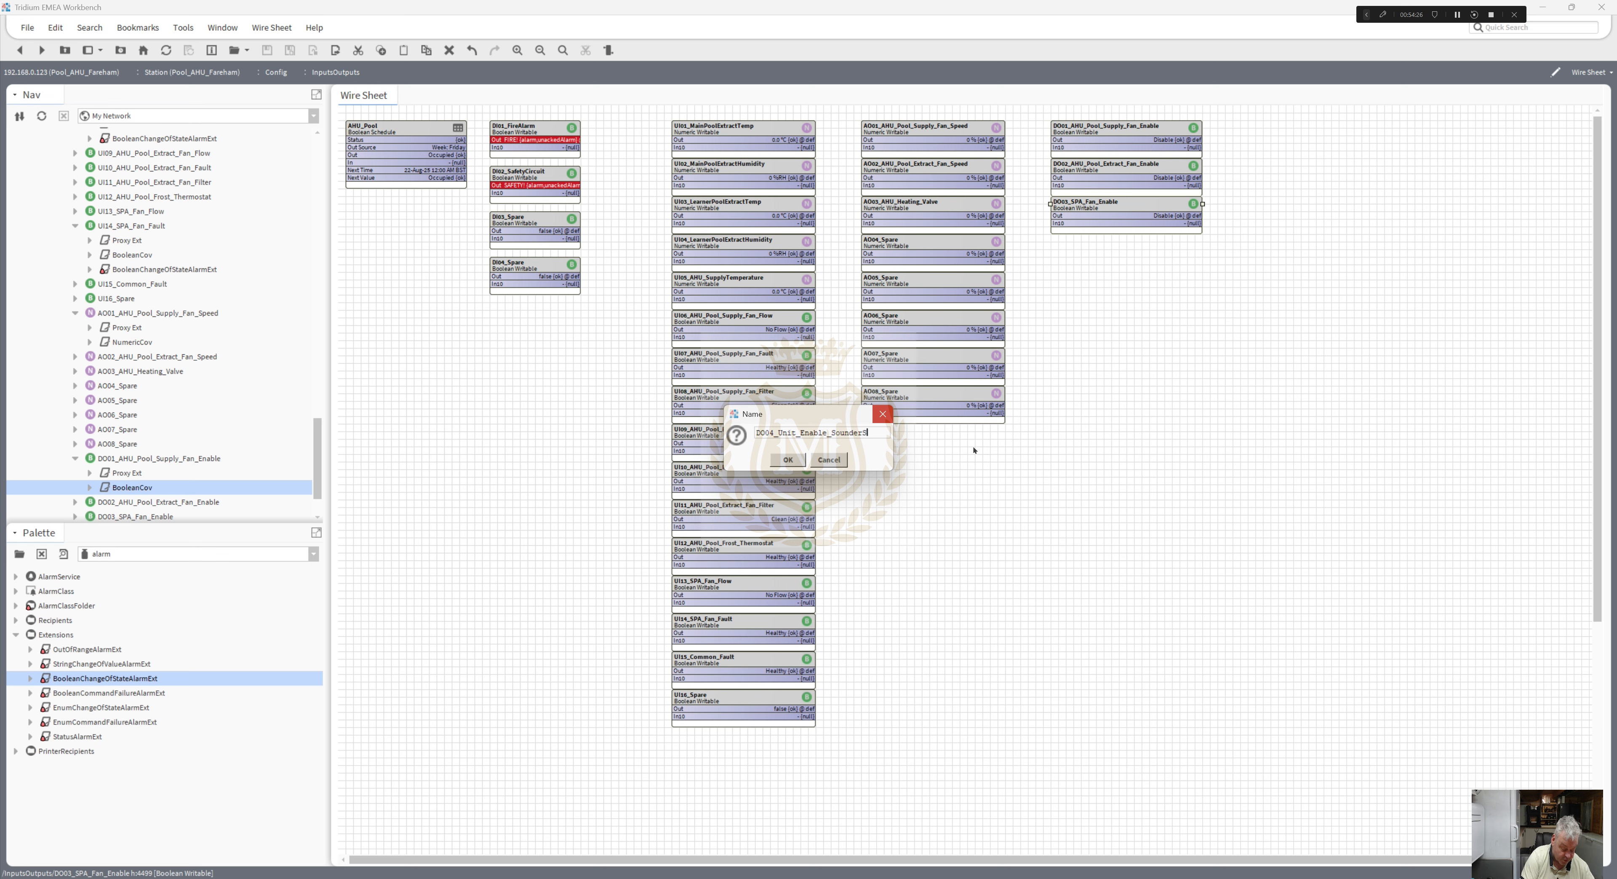
text(trobe)
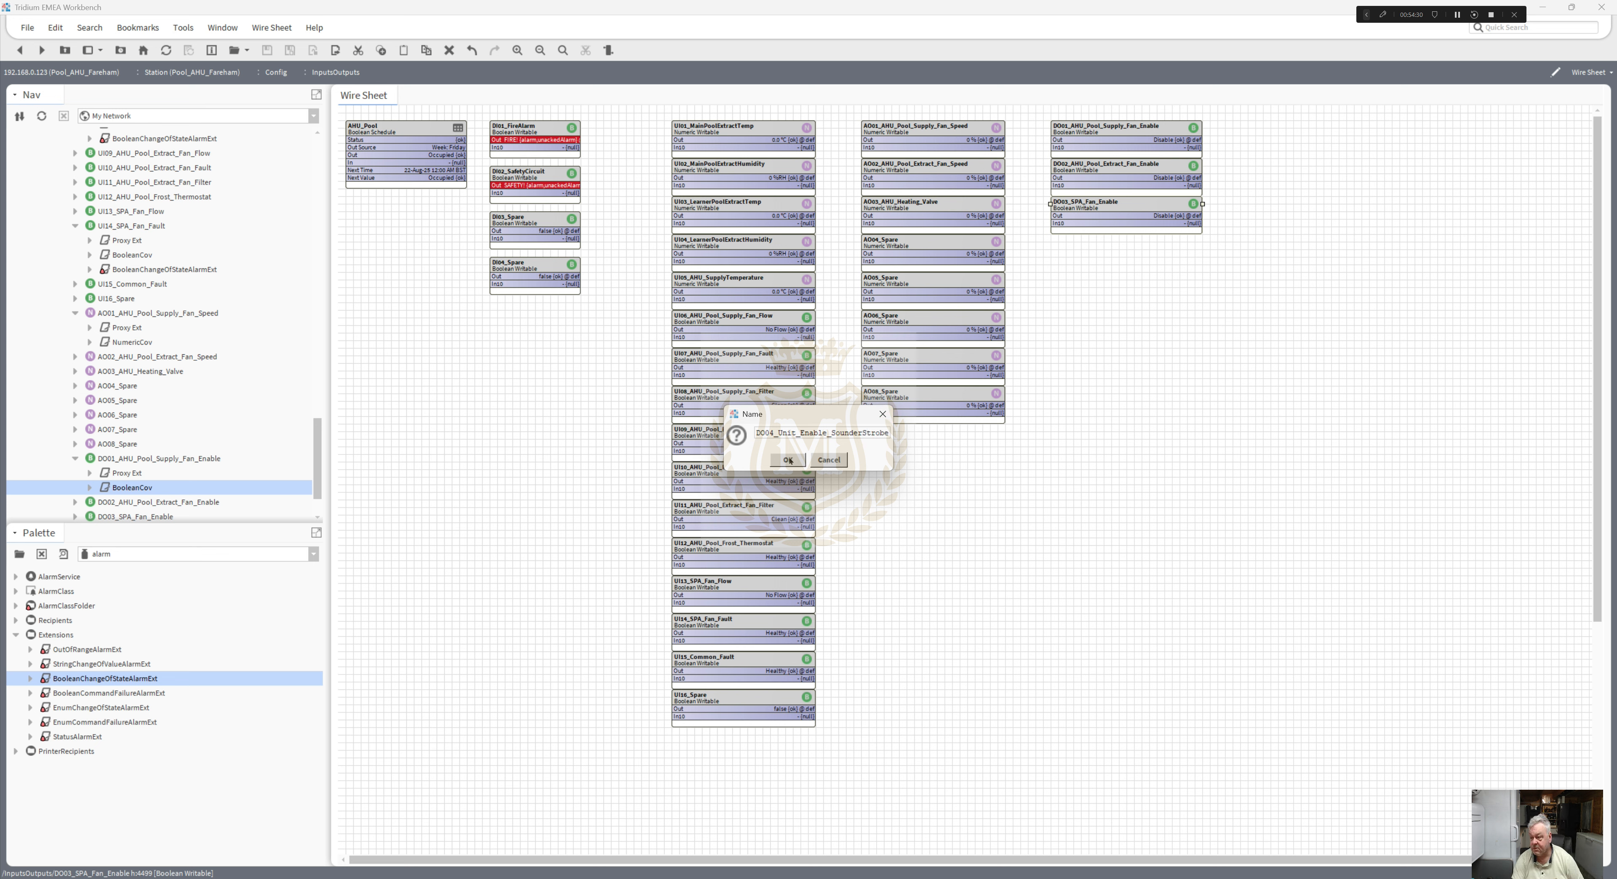
drag(827, 432, 986, 439)
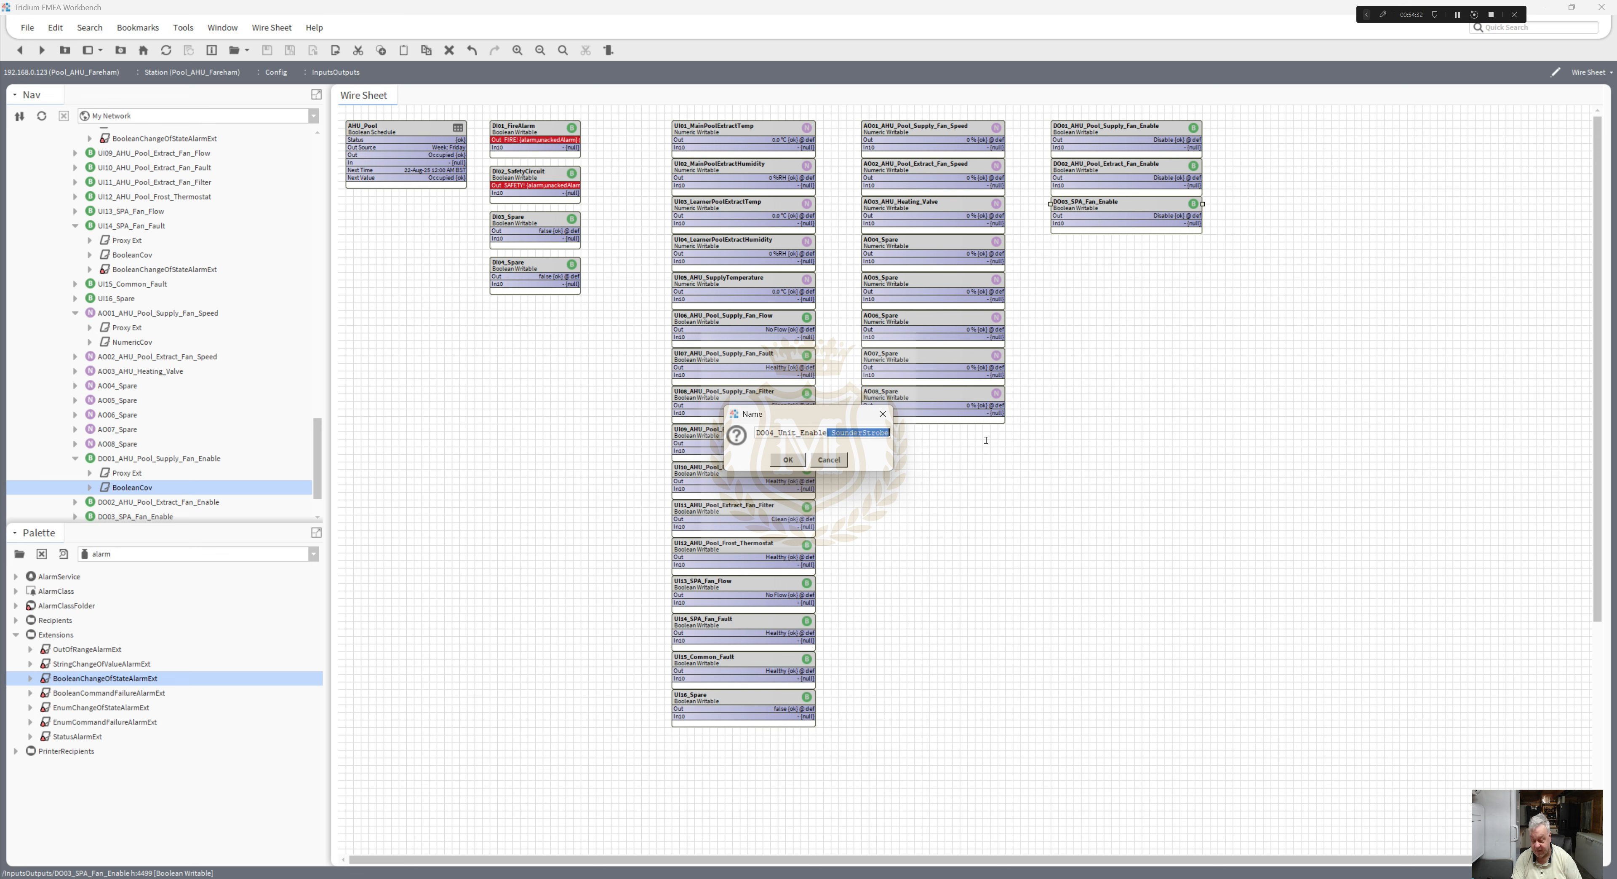
key(BackSpace)
click(788, 460)
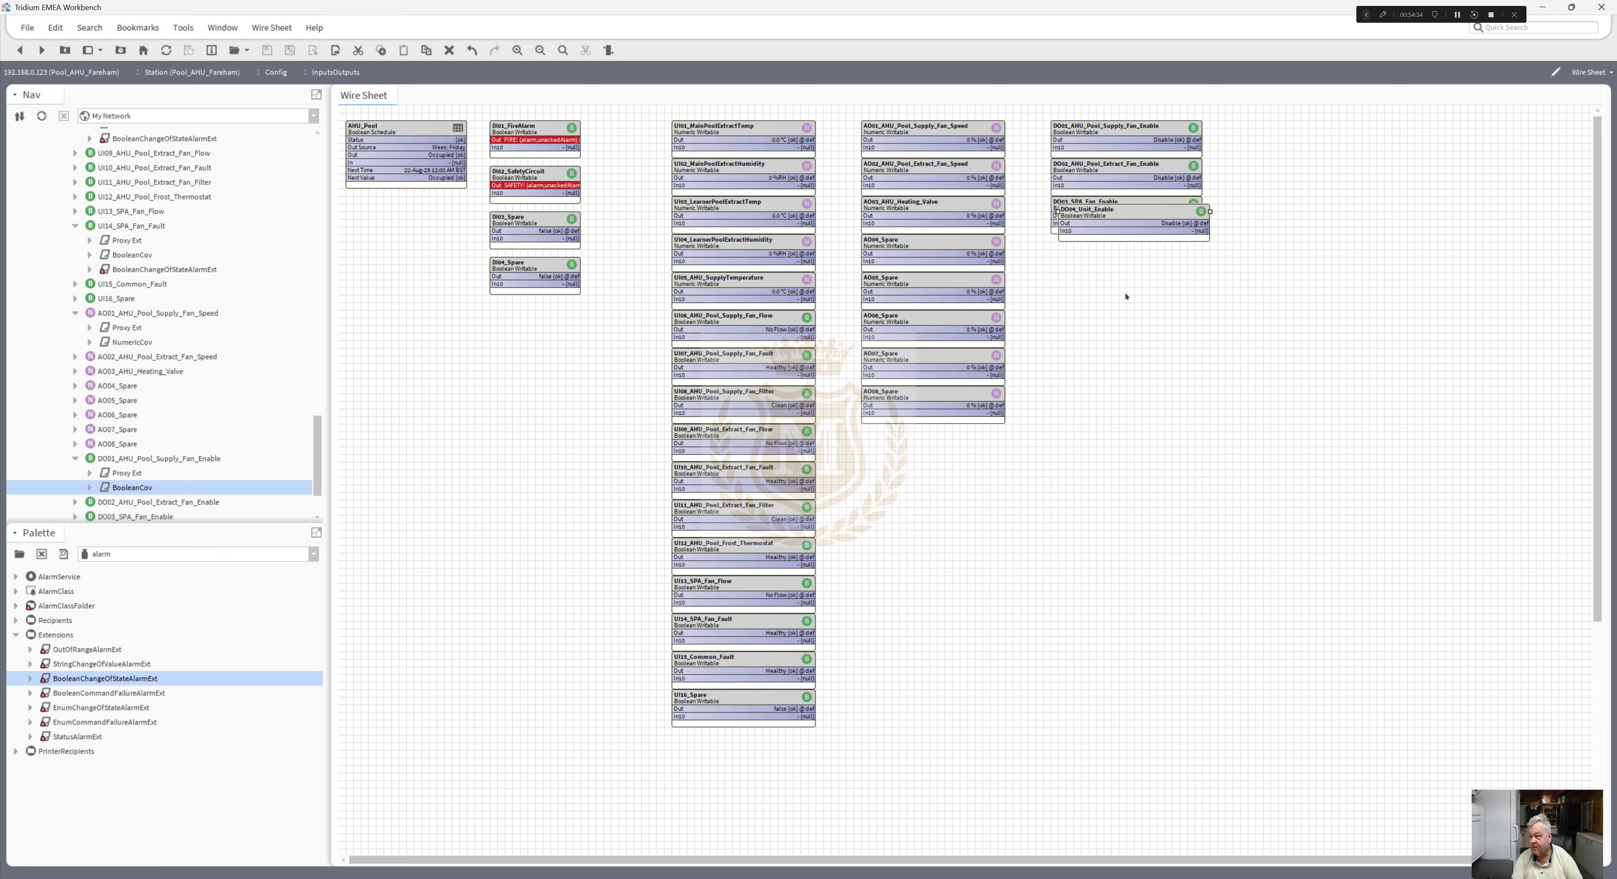
drag(1133, 217, 1126, 244)
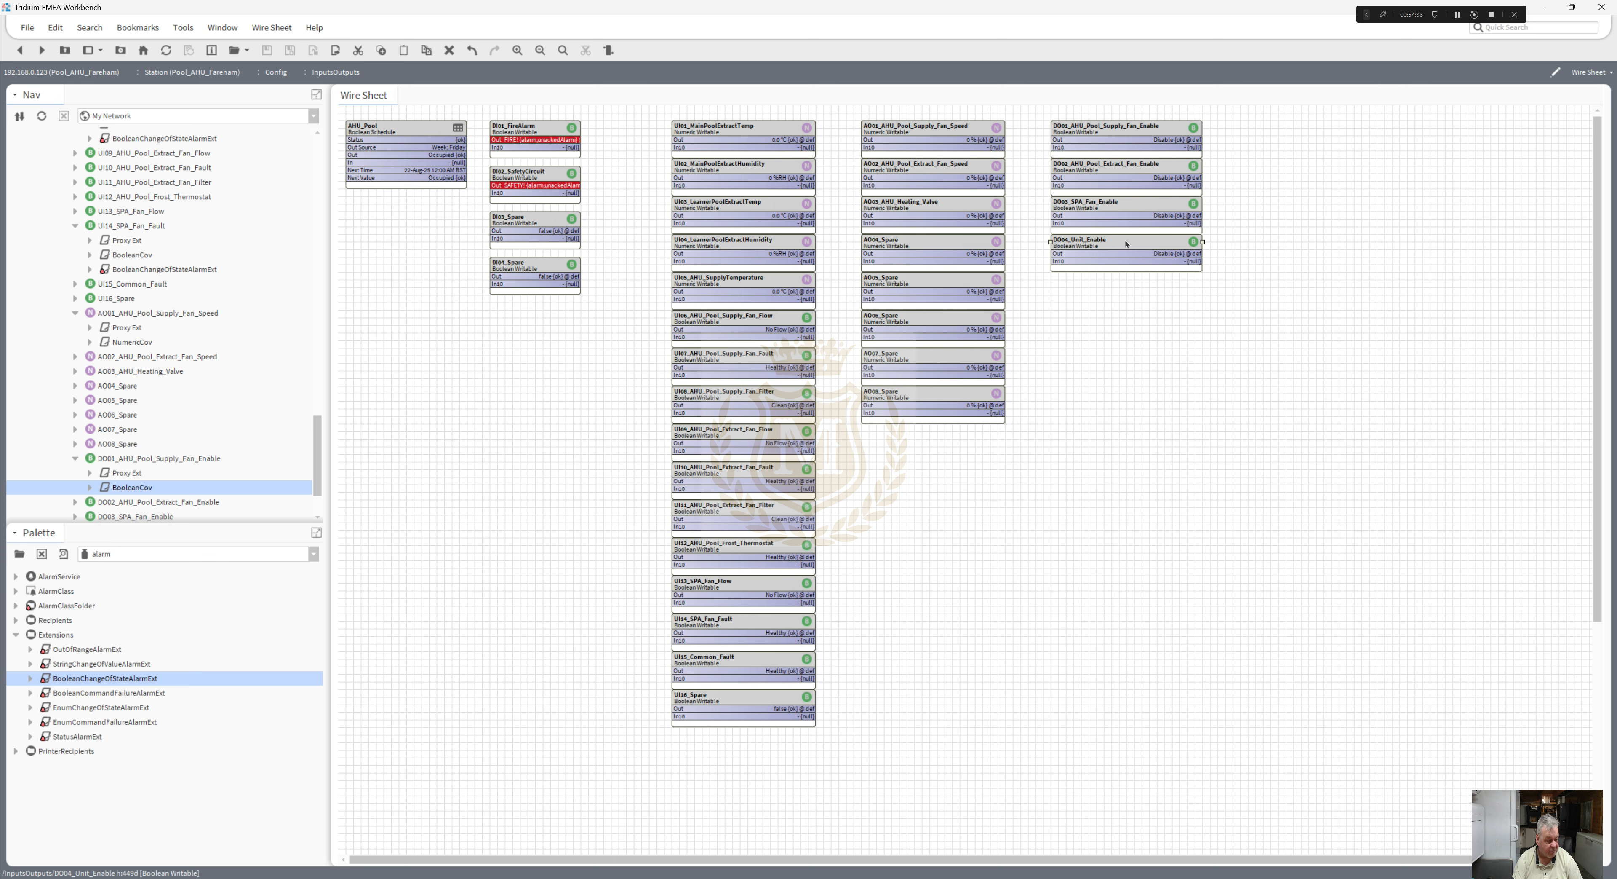
- Add a new BooleanWritable point named DO05_Spare in the empty area below the DO04_Unit_Enable block
right_click(1126, 245)
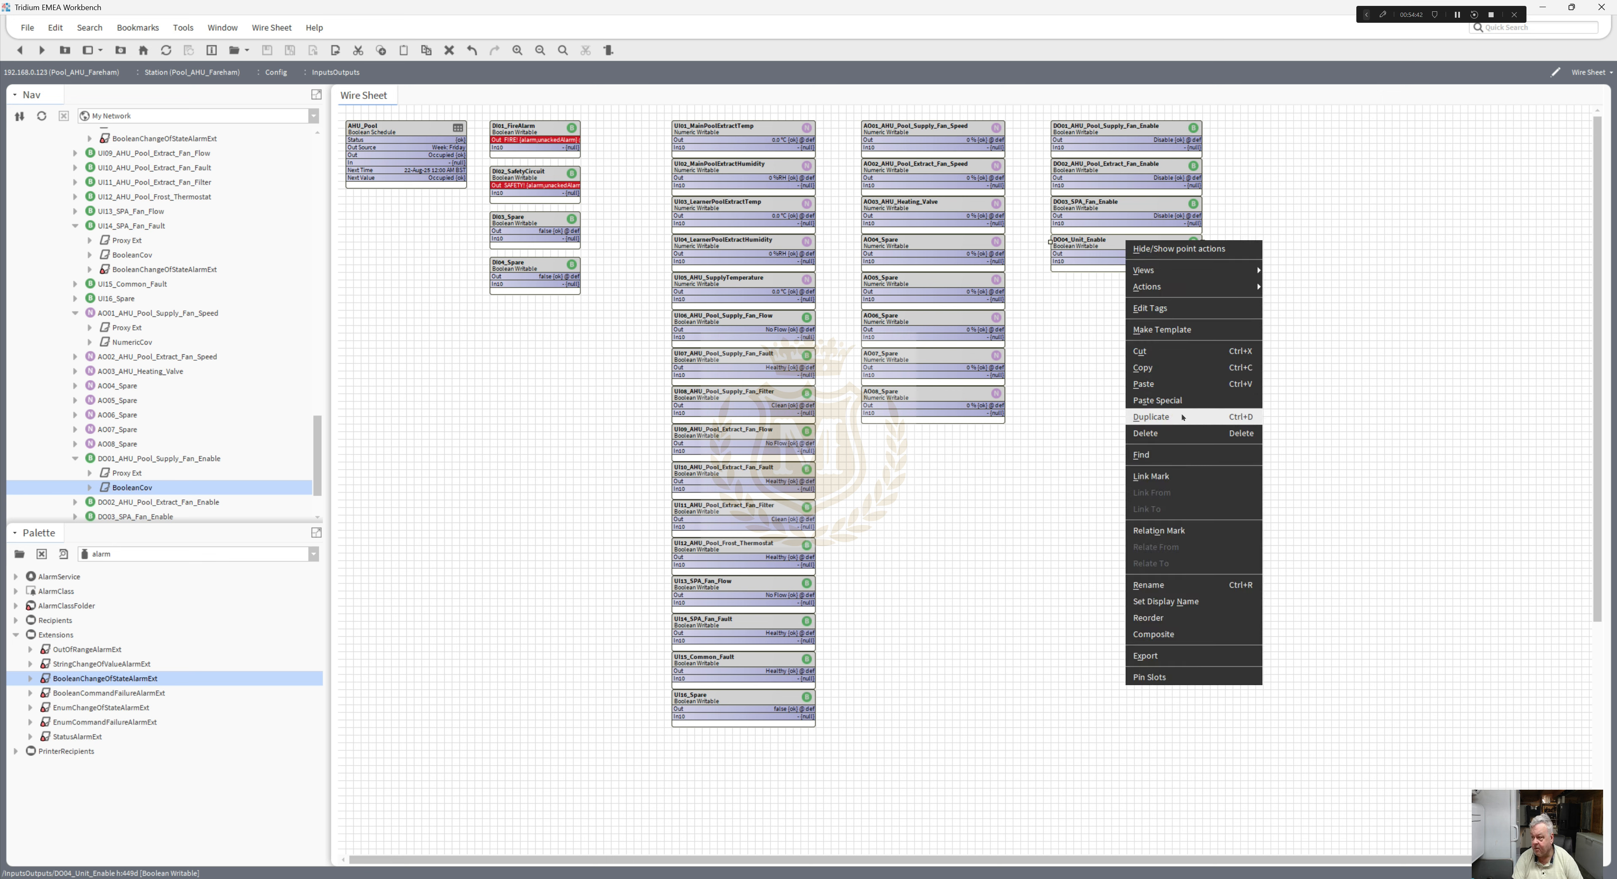
click(1084, 370)
right_click(1092, 326)
mouse_move(1187, 334)
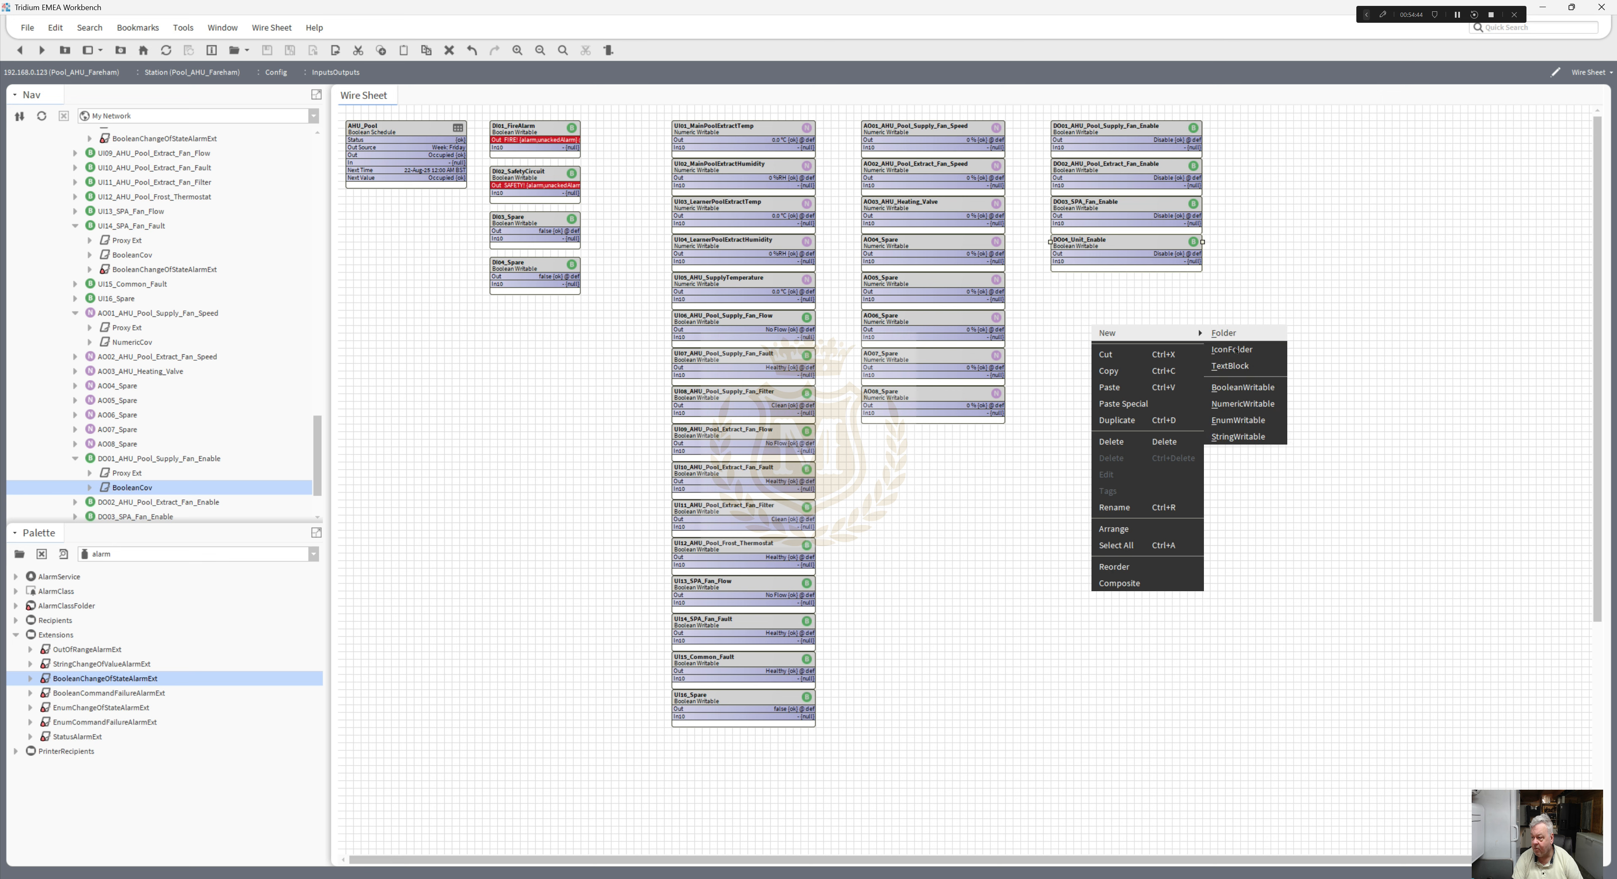
click(1240, 387)
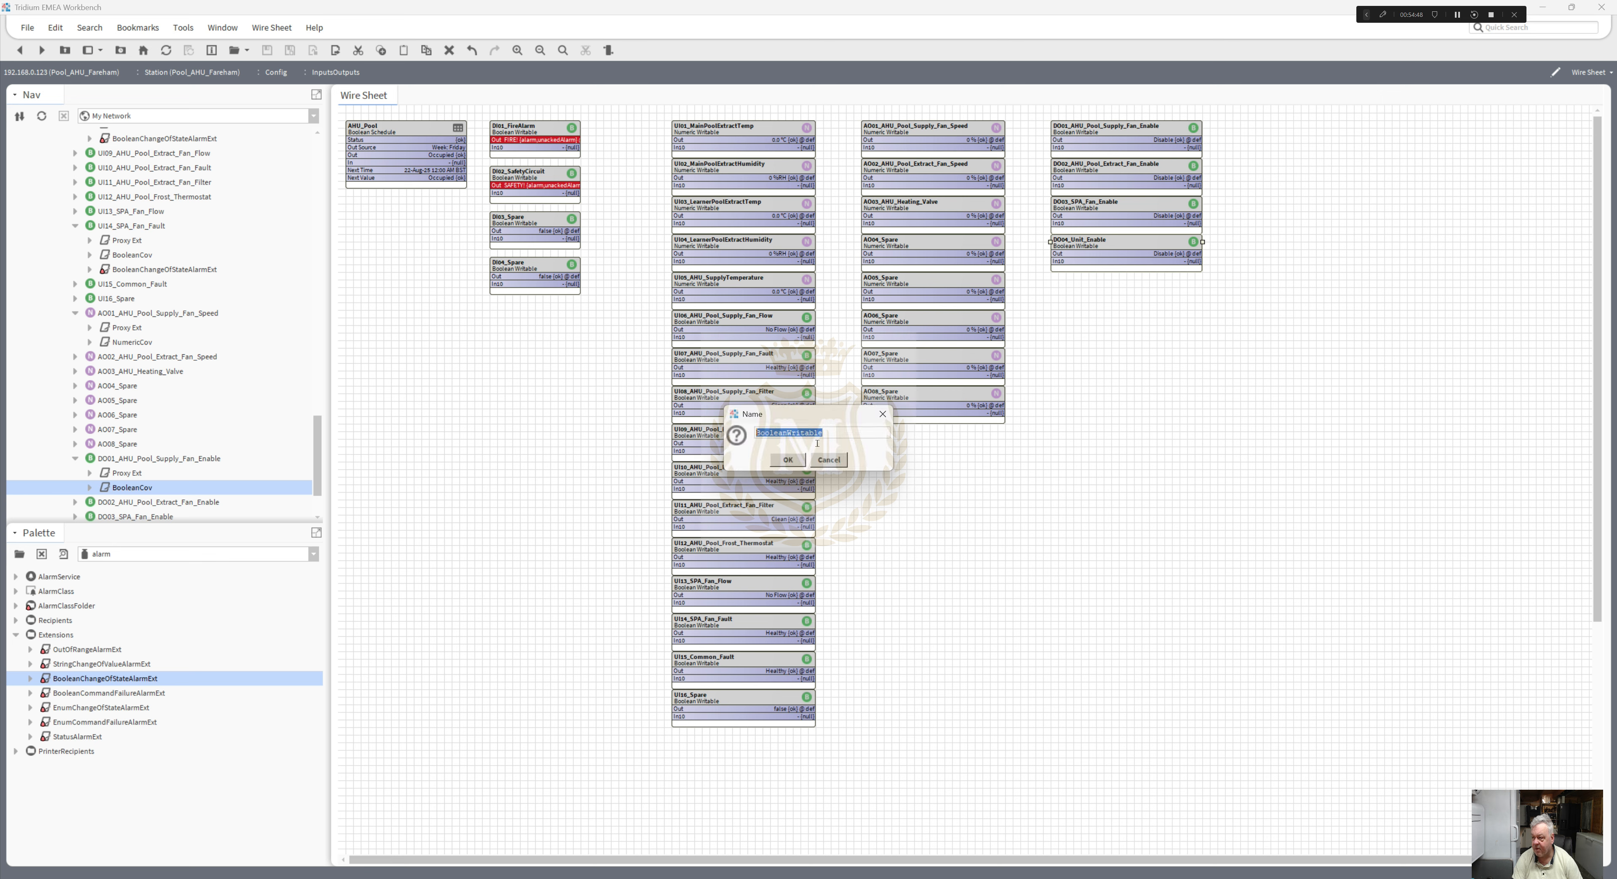
text(D)
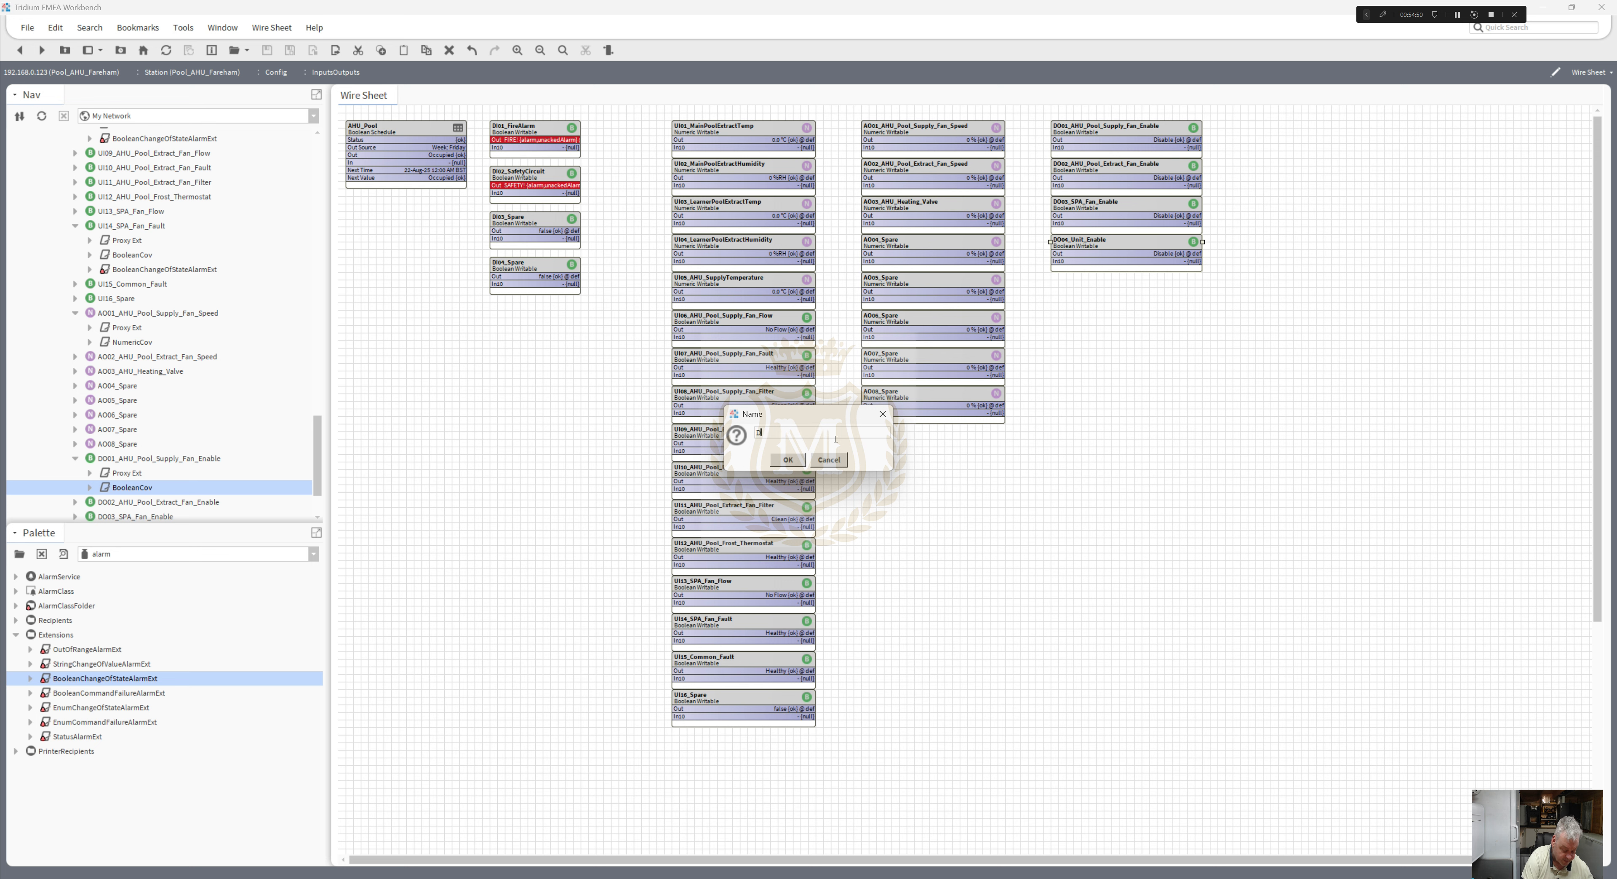
text(O0)
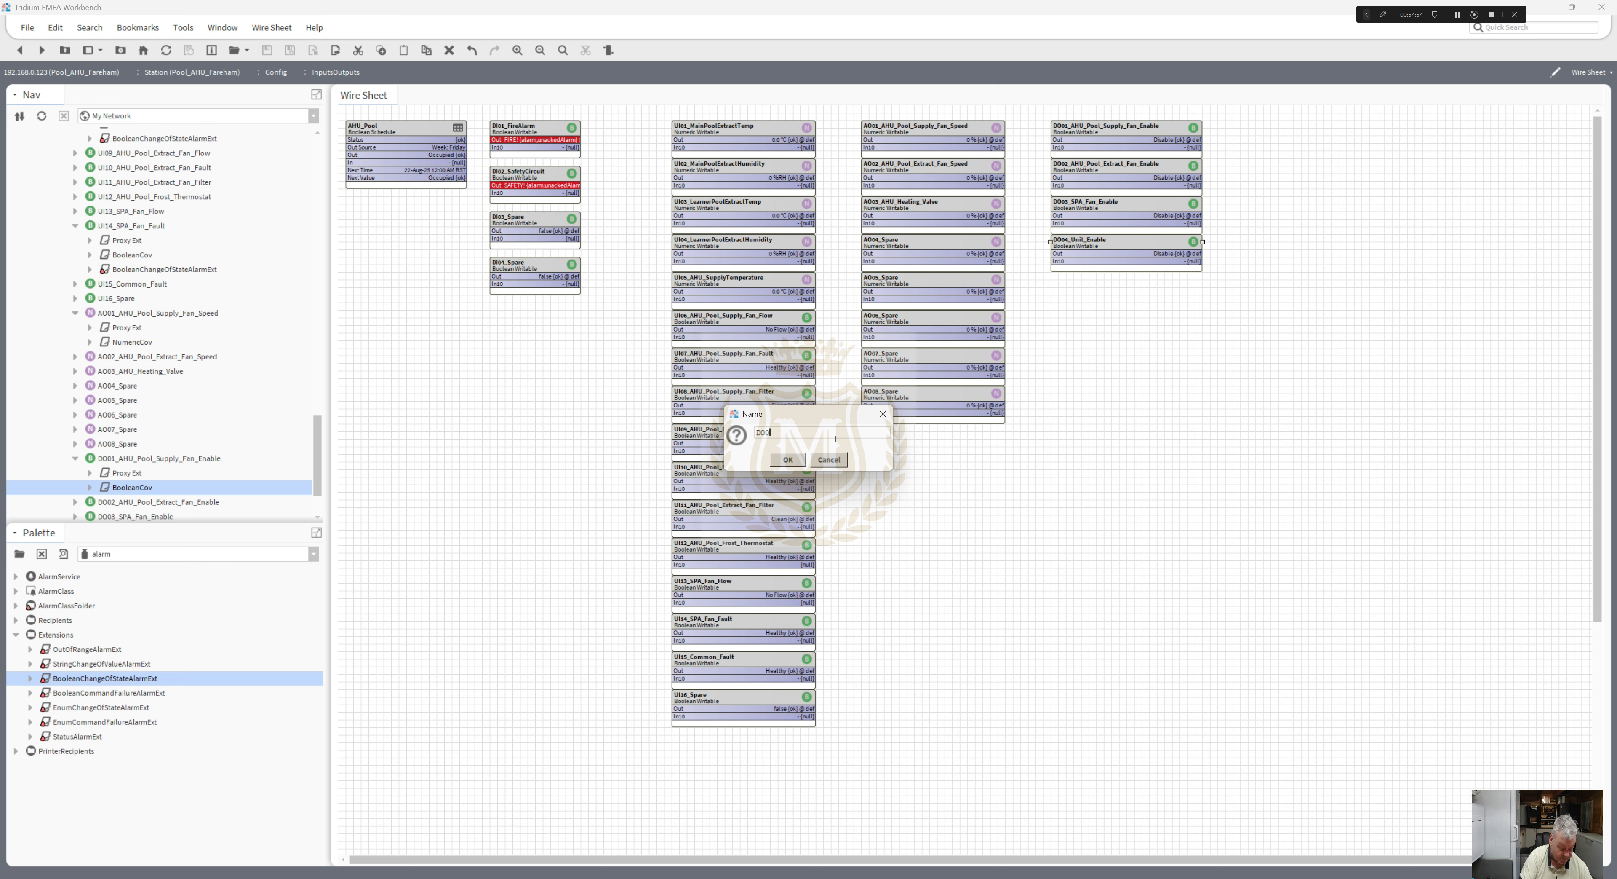
text(5_Spare)
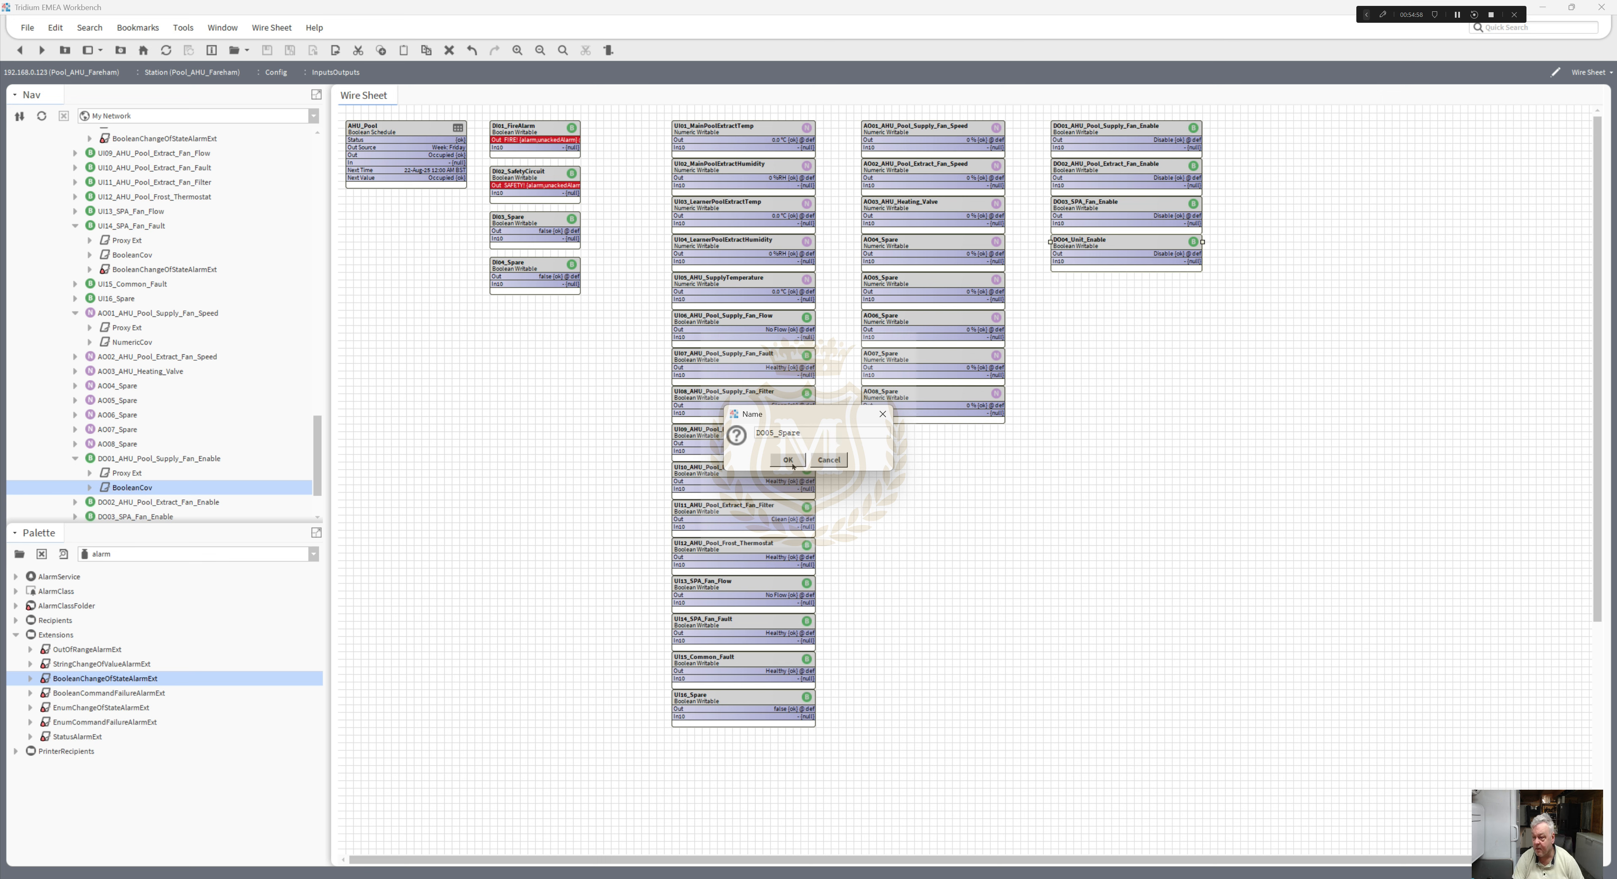
click(788, 460)
- Unpin the In16 slot from the DO05_Spare block
right_click(1108, 326)
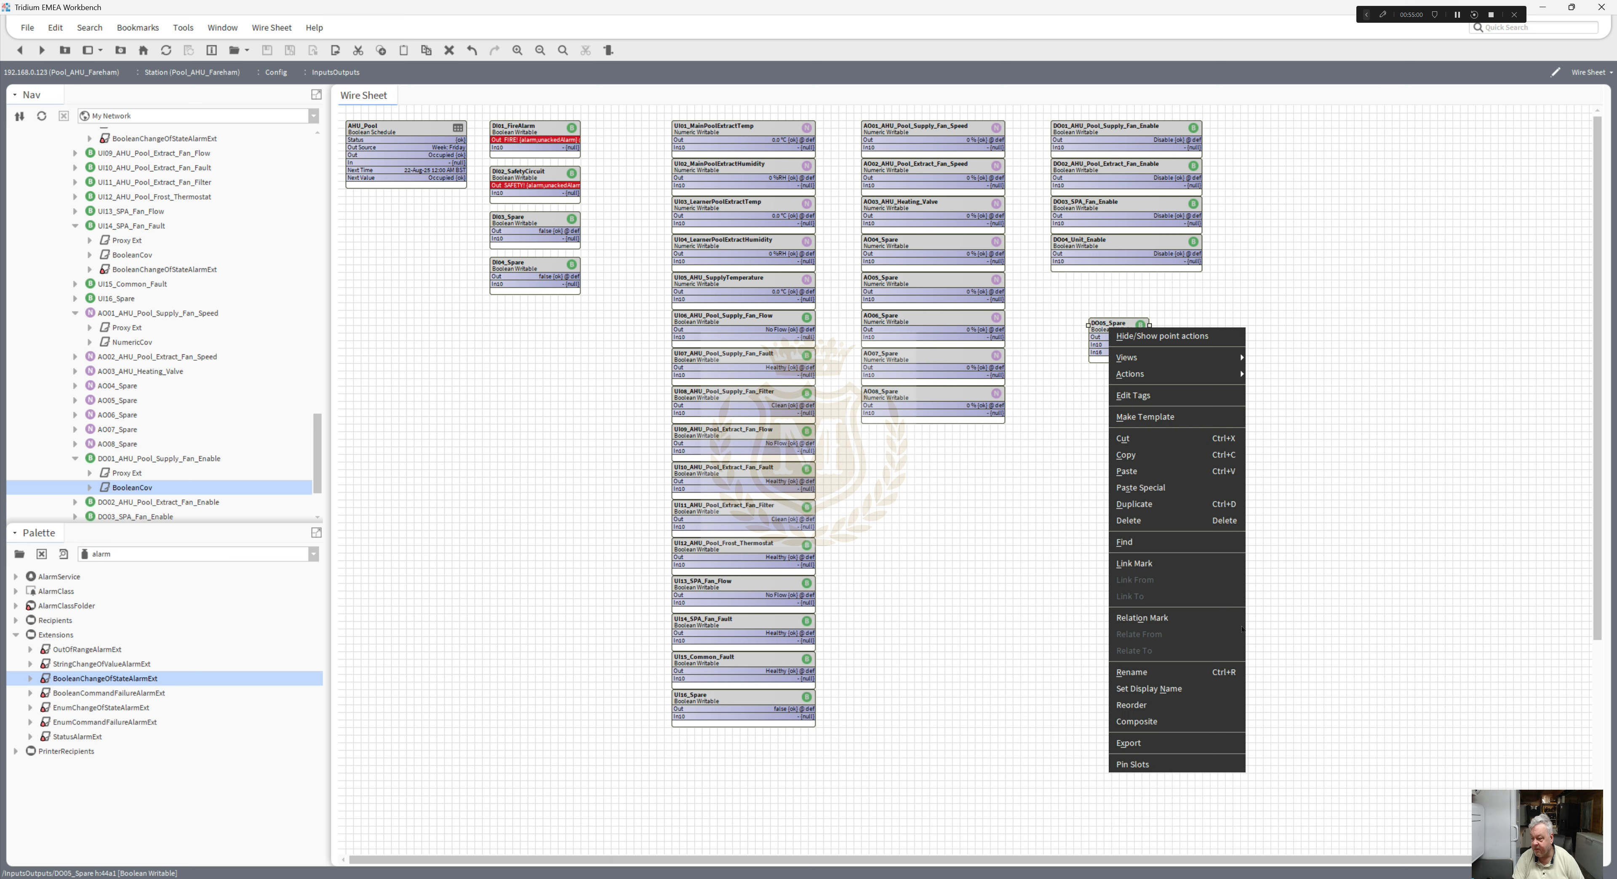
click(1133, 763)
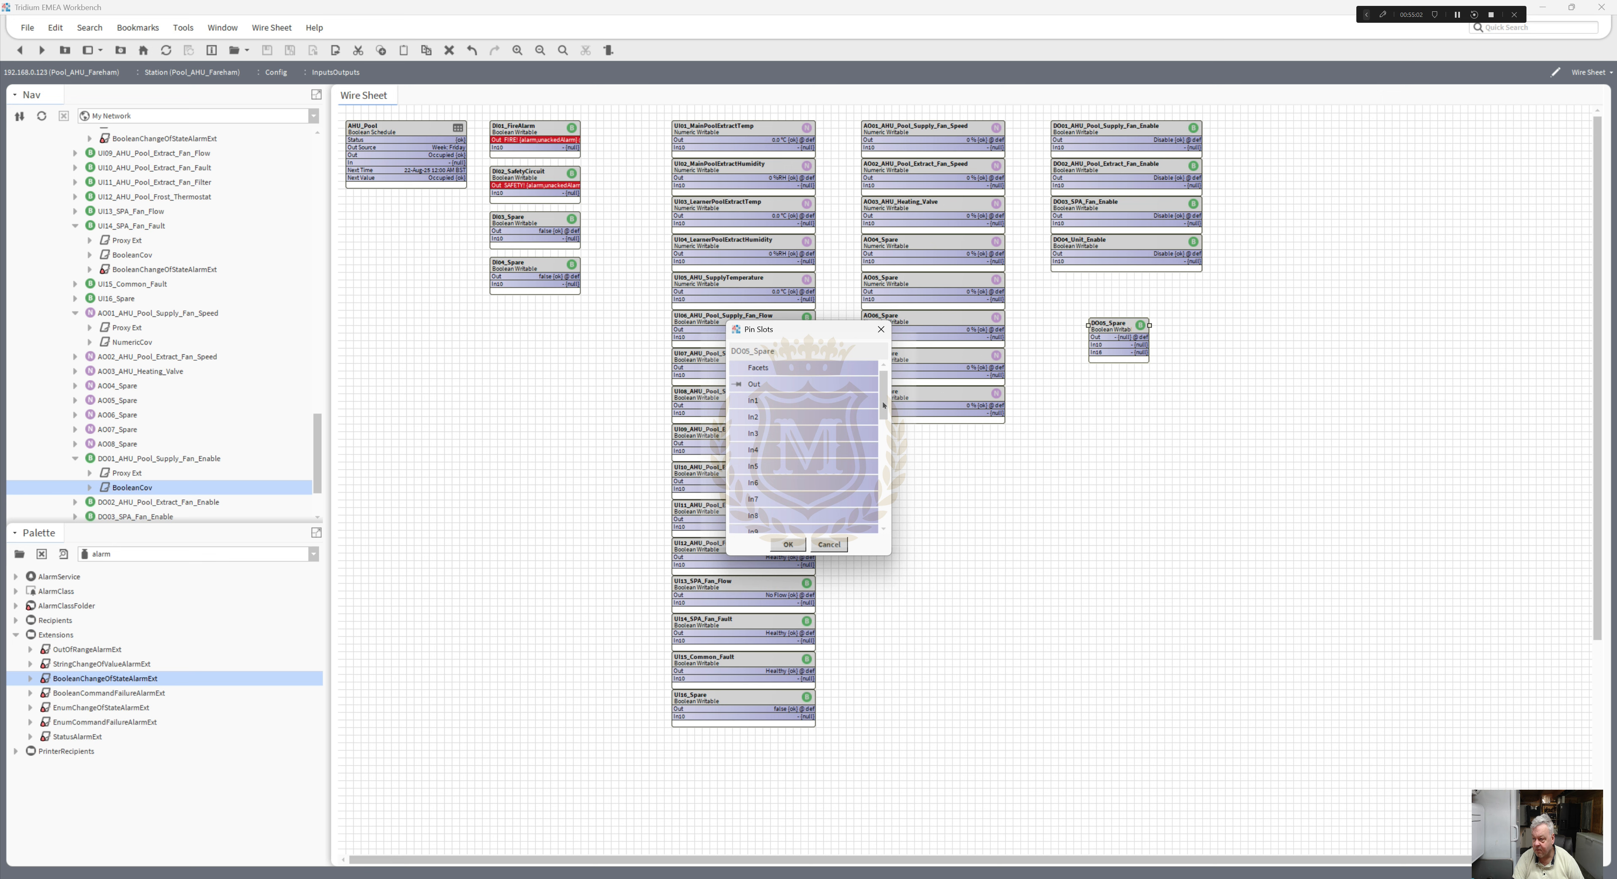
drag(885, 405, 897, 463)
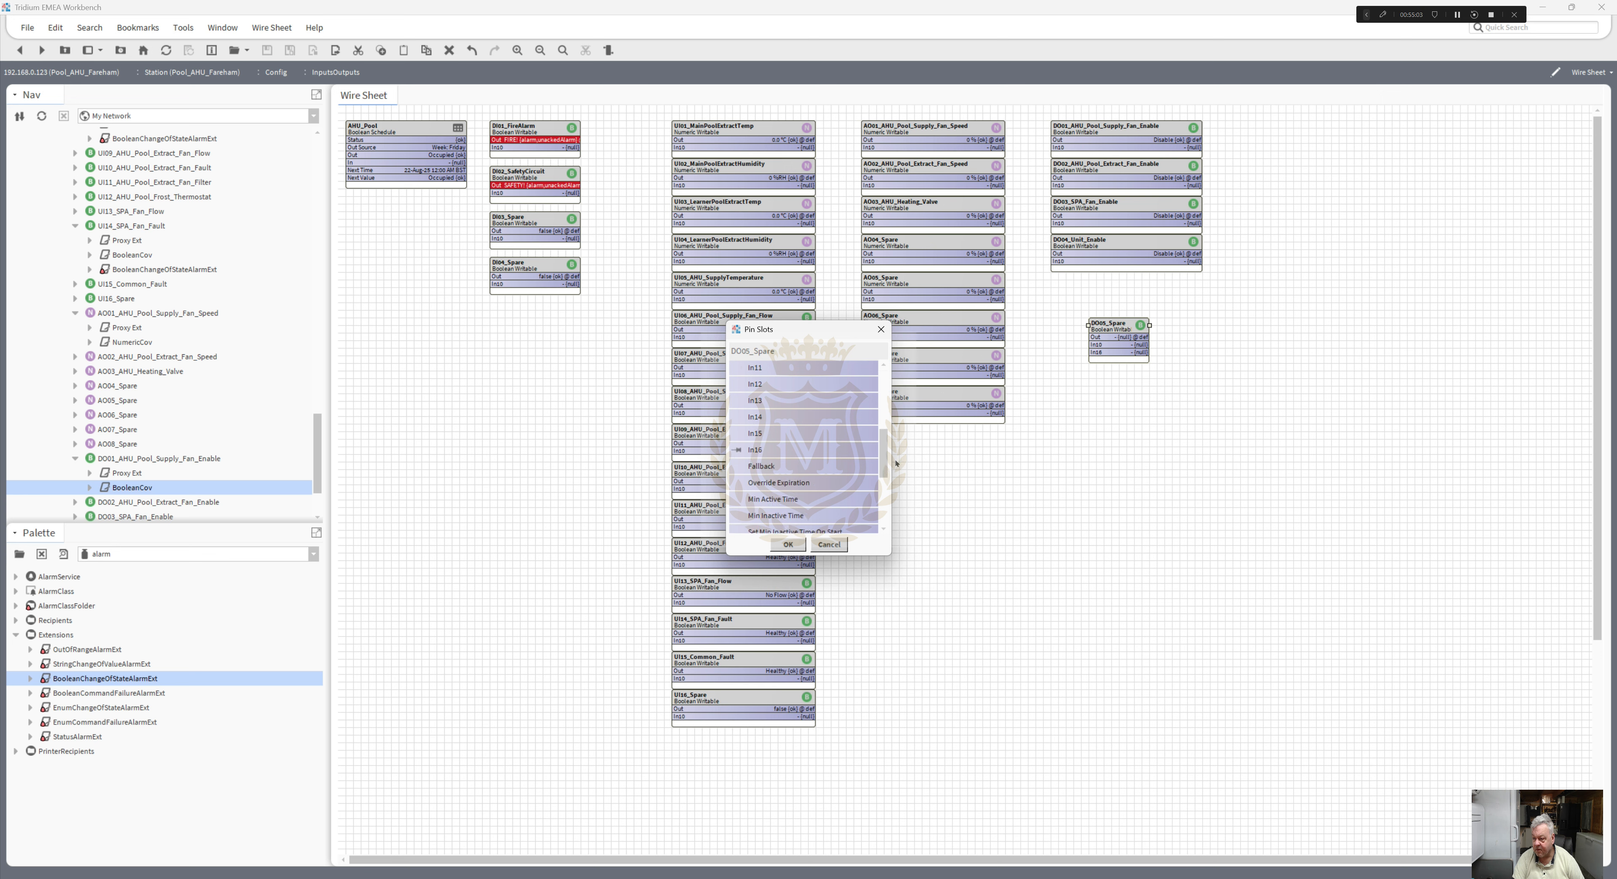
click(788, 544)
- Set DO05_Spare to false and fit its block directly beneath DO04_Unit_Enable at the same width
right_click(1118, 327)
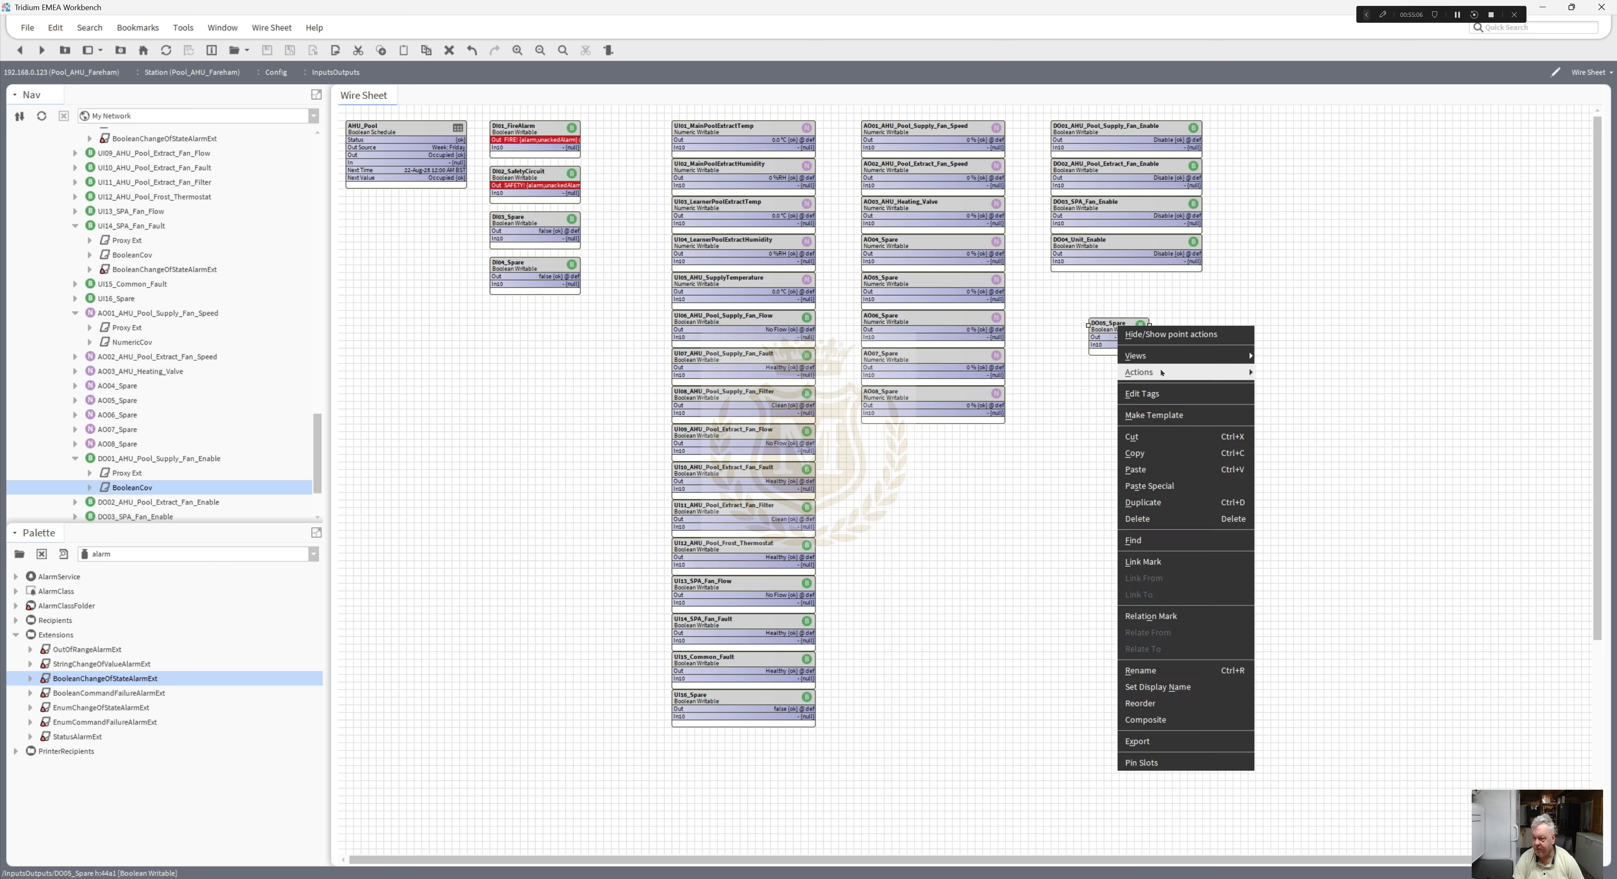
mouse_move(1161, 373)
click(1261, 472)
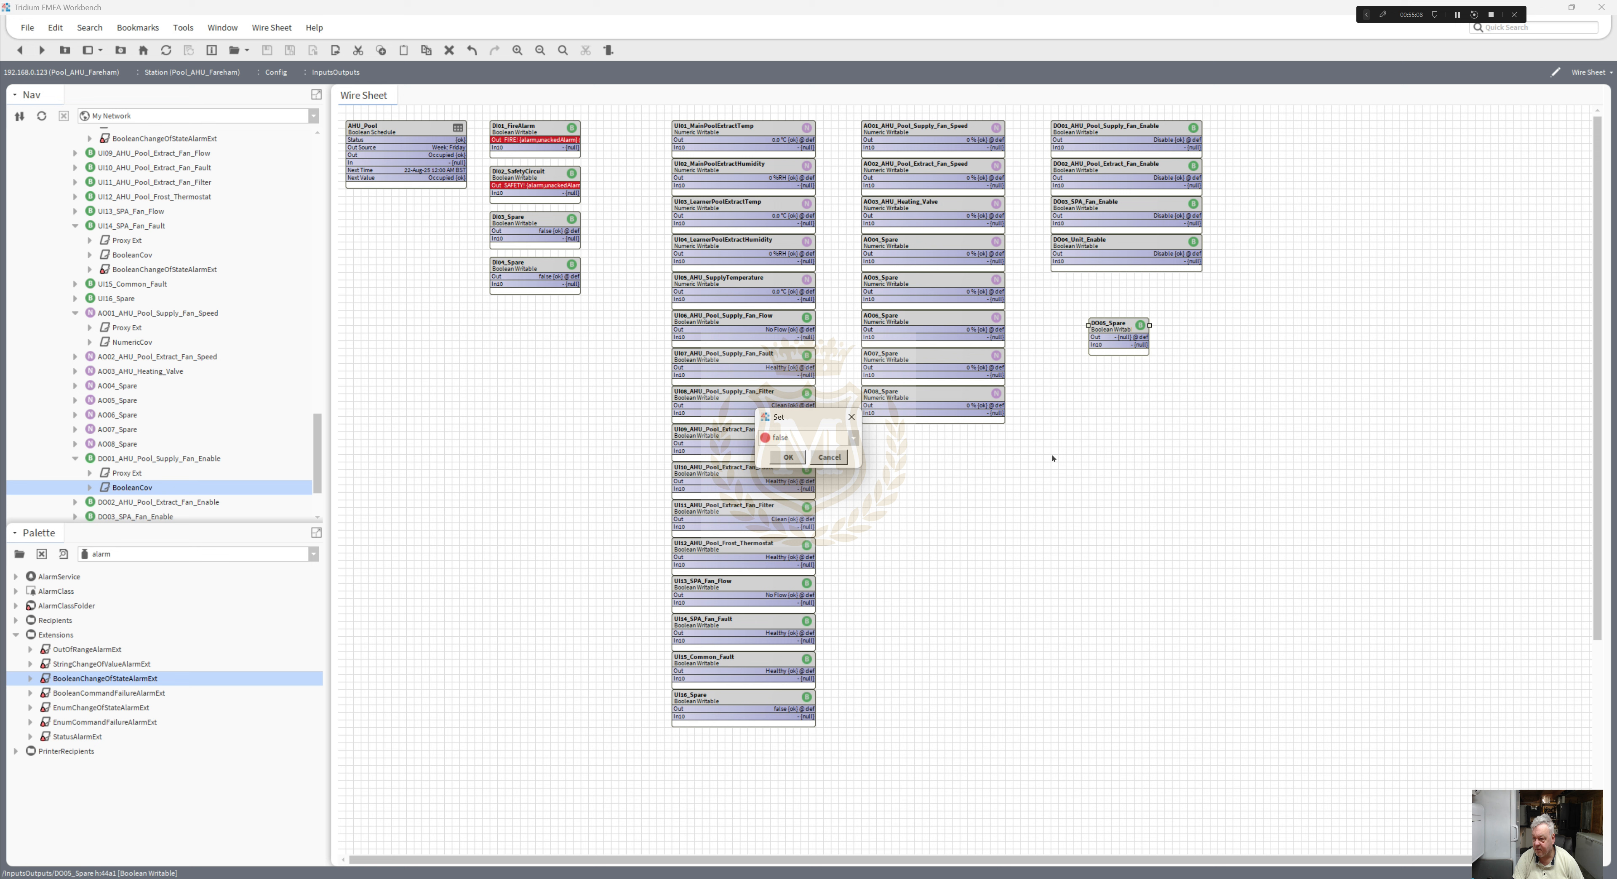
click(788, 458)
drag(1108, 326, 1069, 279)
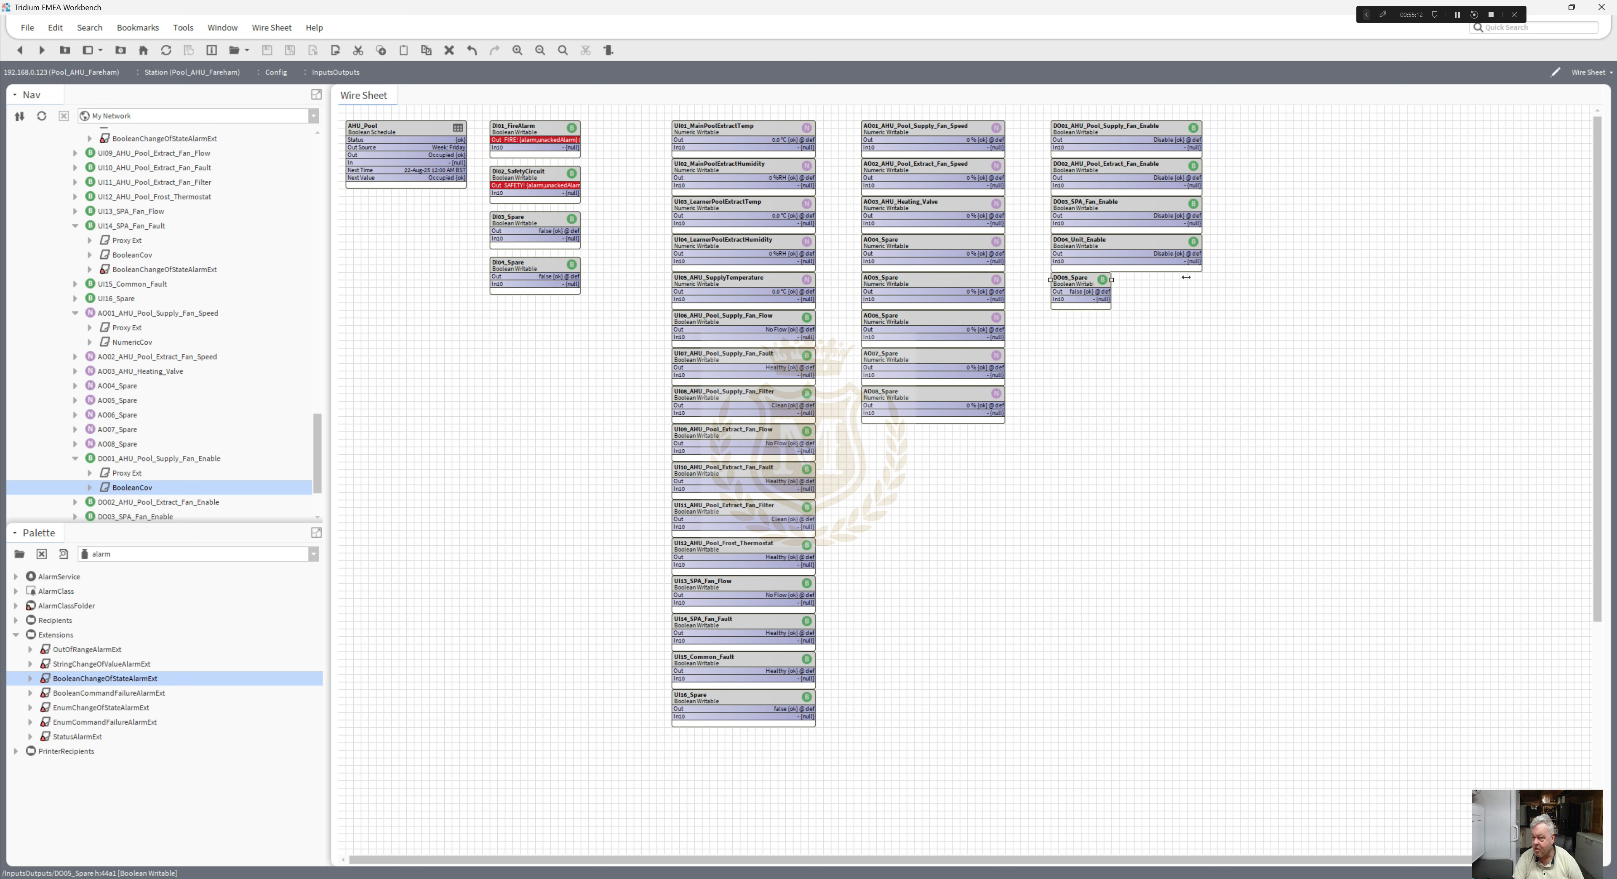
drag(1186, 277, 1203, 279)
- Duplicate the DO05_Spare block as DO06_Spare and place the copy directly beneath it
right_click(1139, 289)
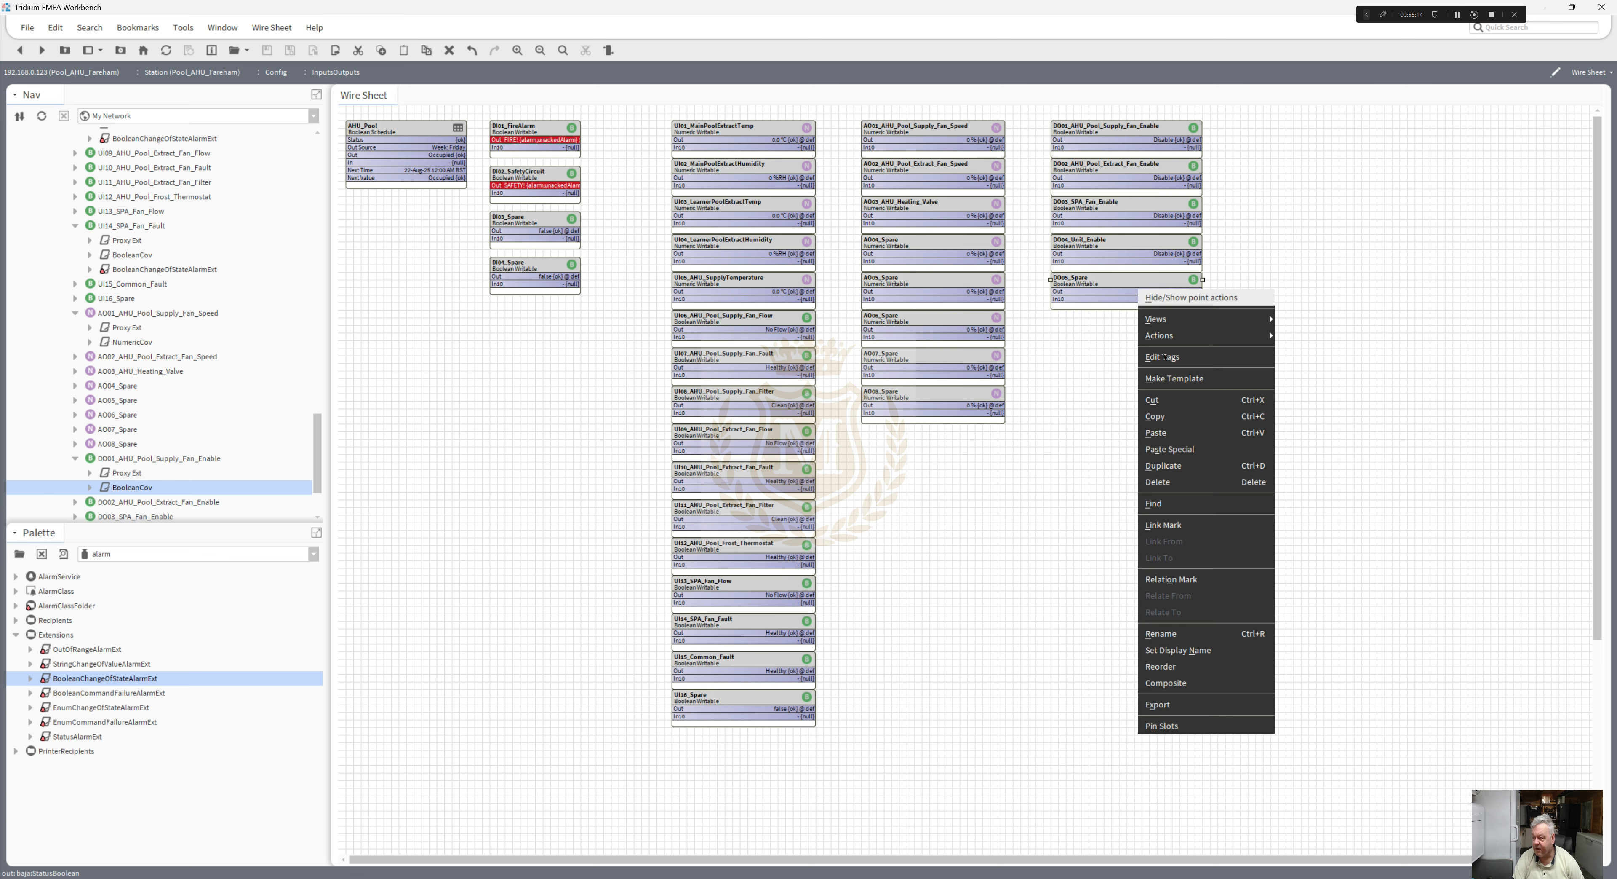
click(1163, 465)
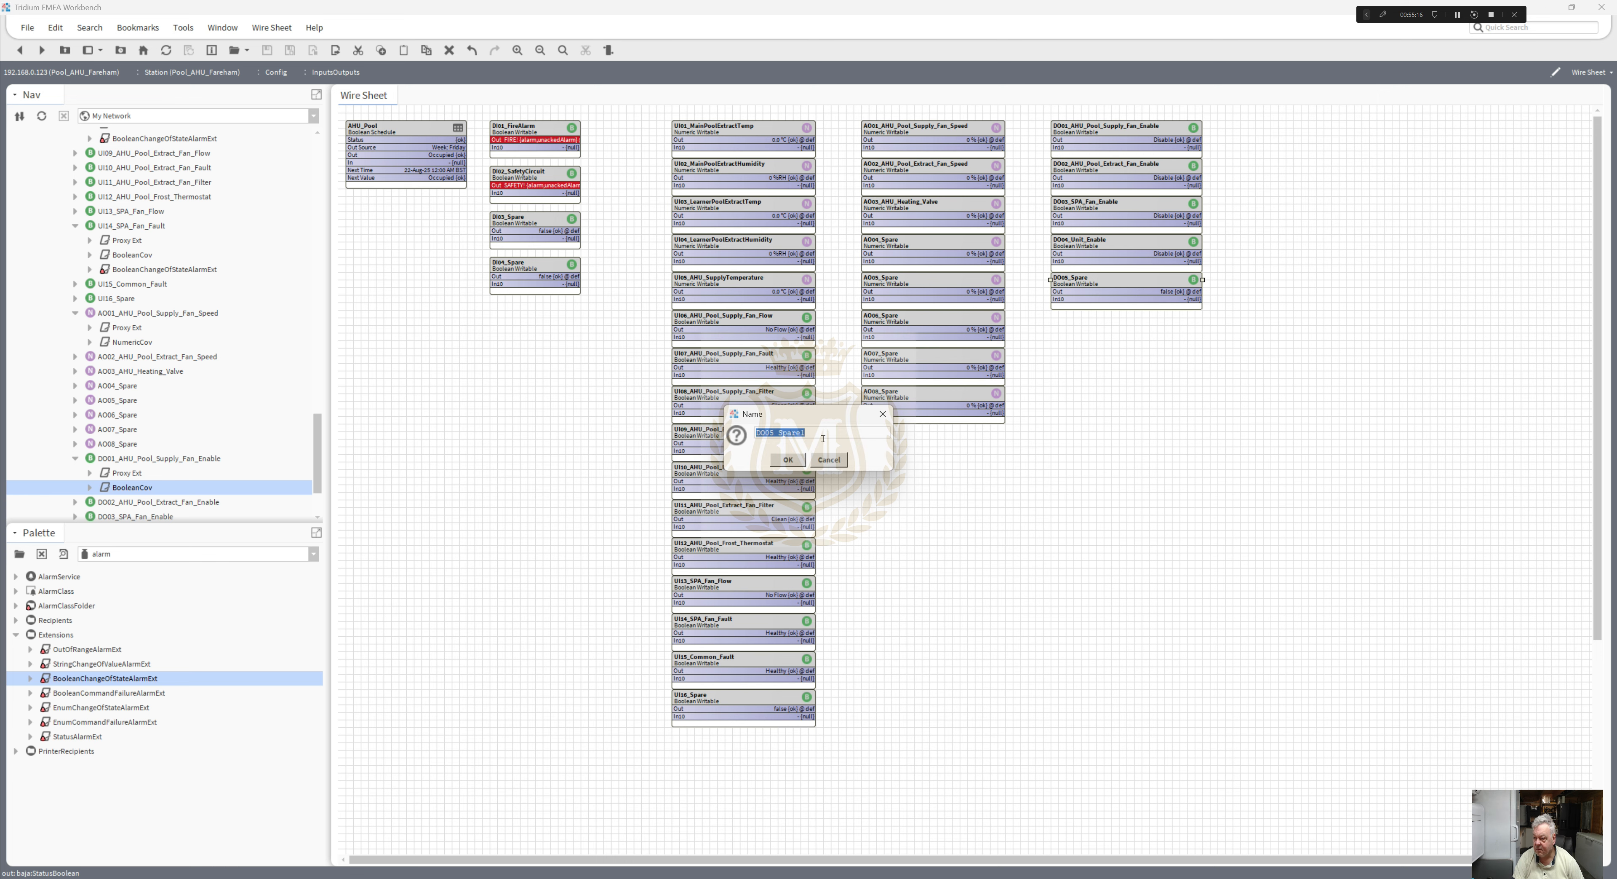
click(770, 431)
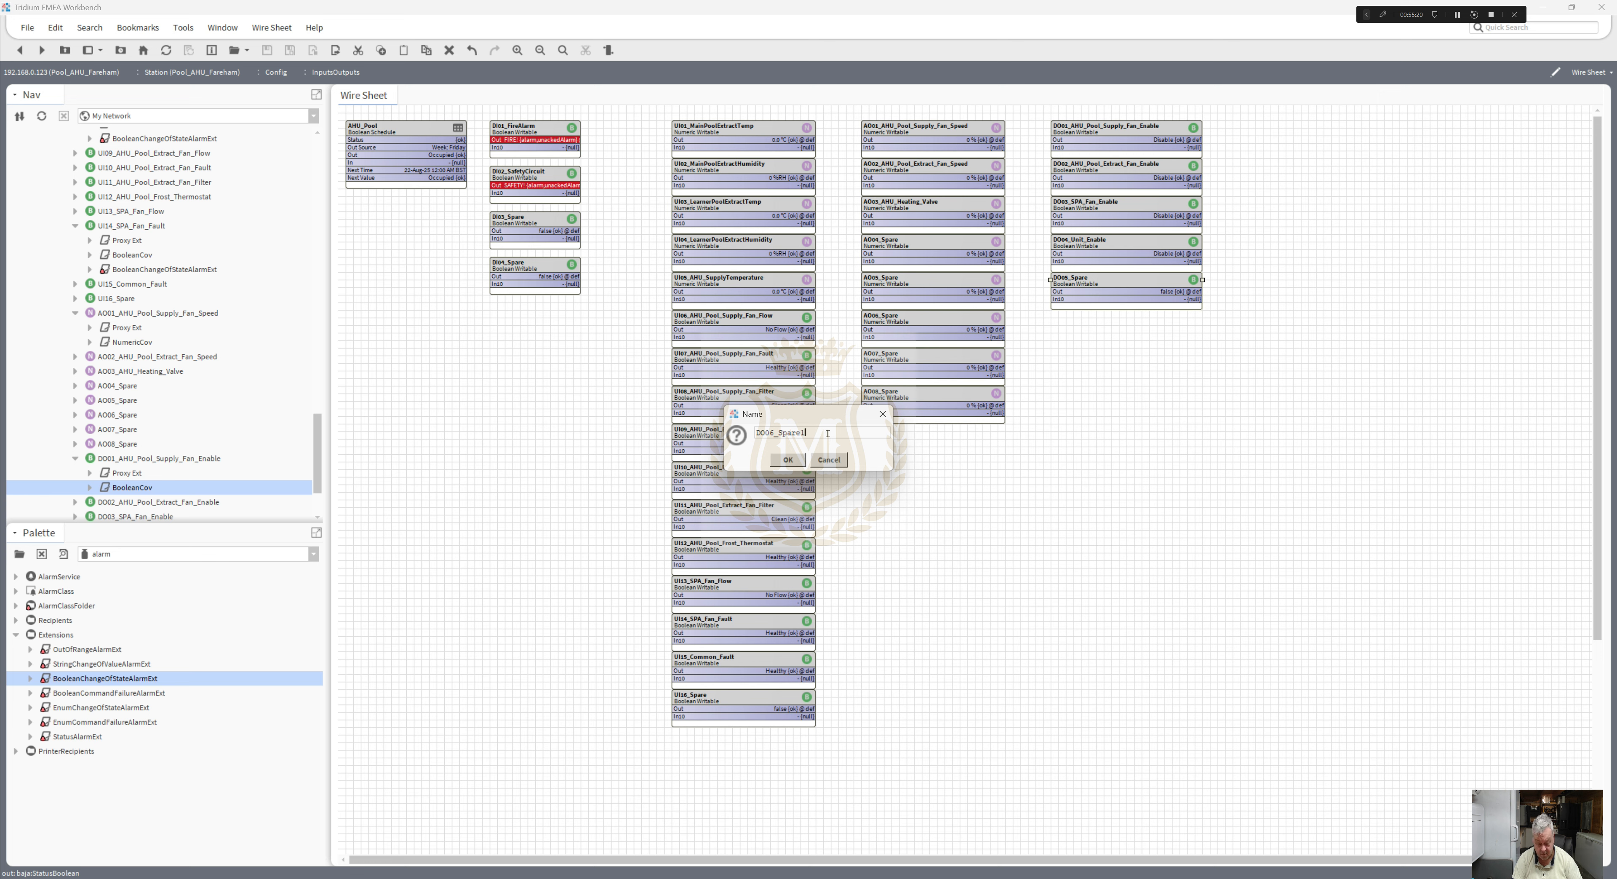
click(789, 459)
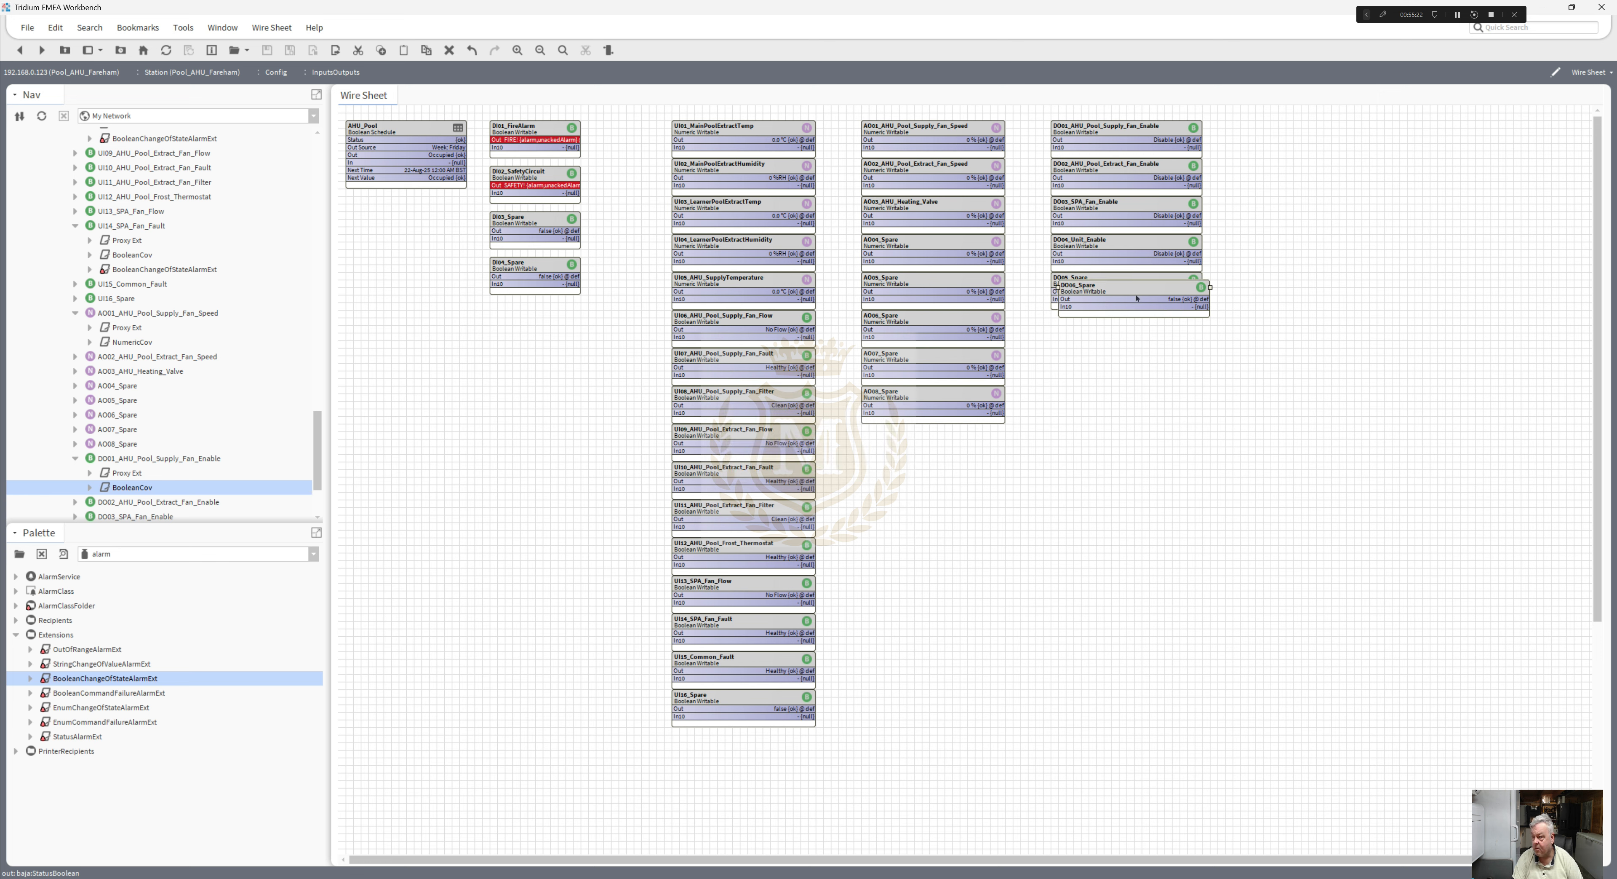
click(1126, 326)
- Duplicate the DO06_Spare block as DO07_Spare and place the copy directly beneath it
right_click(1127, 327)
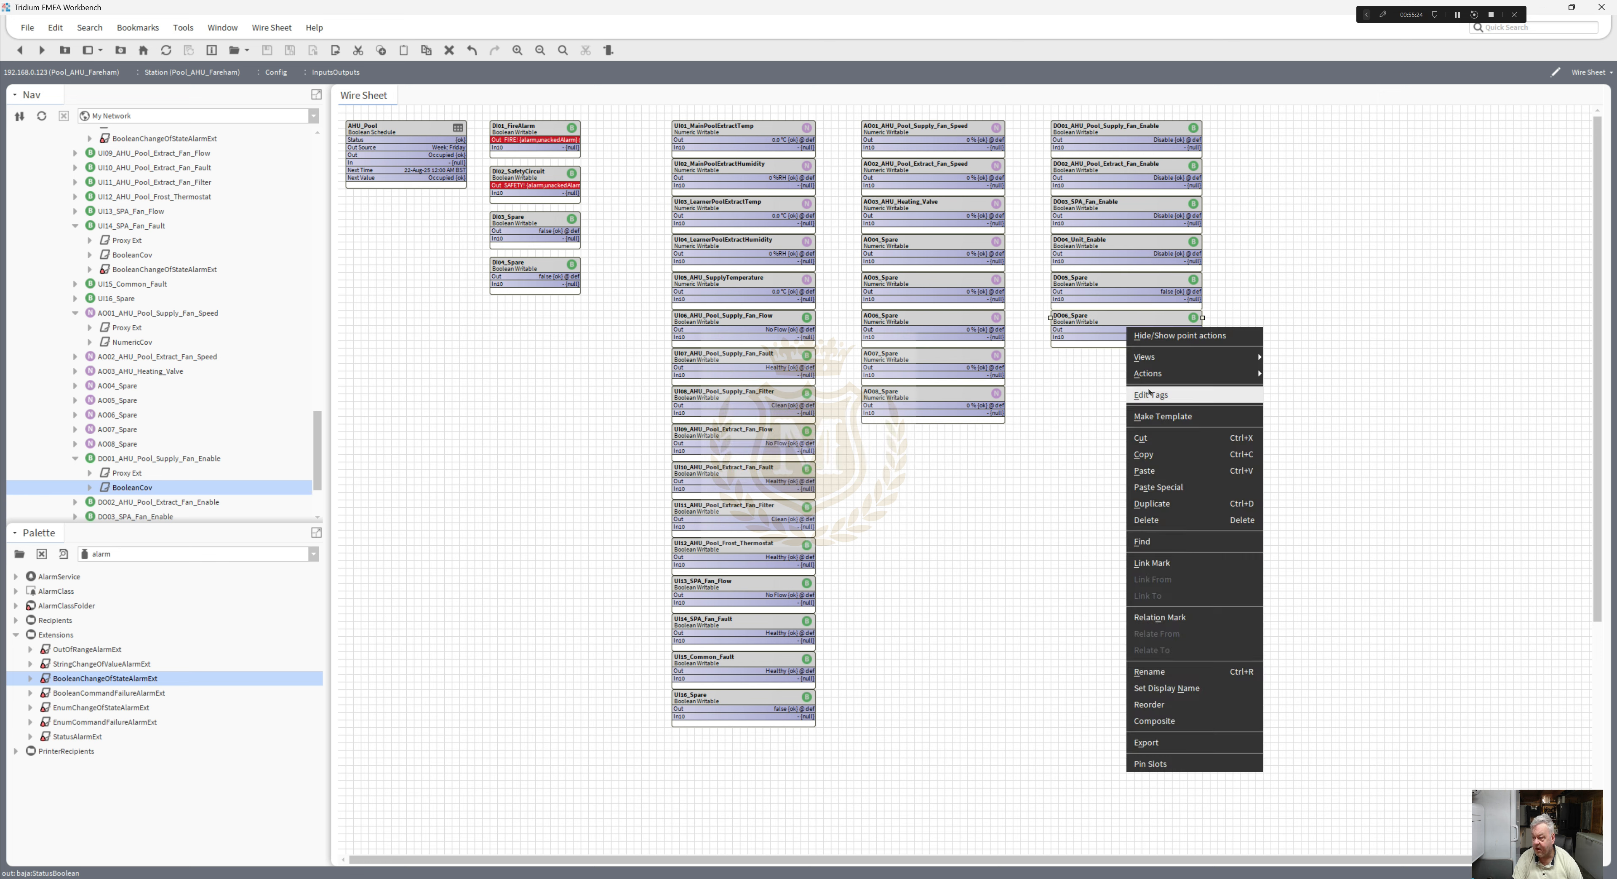
click(1161, 503)
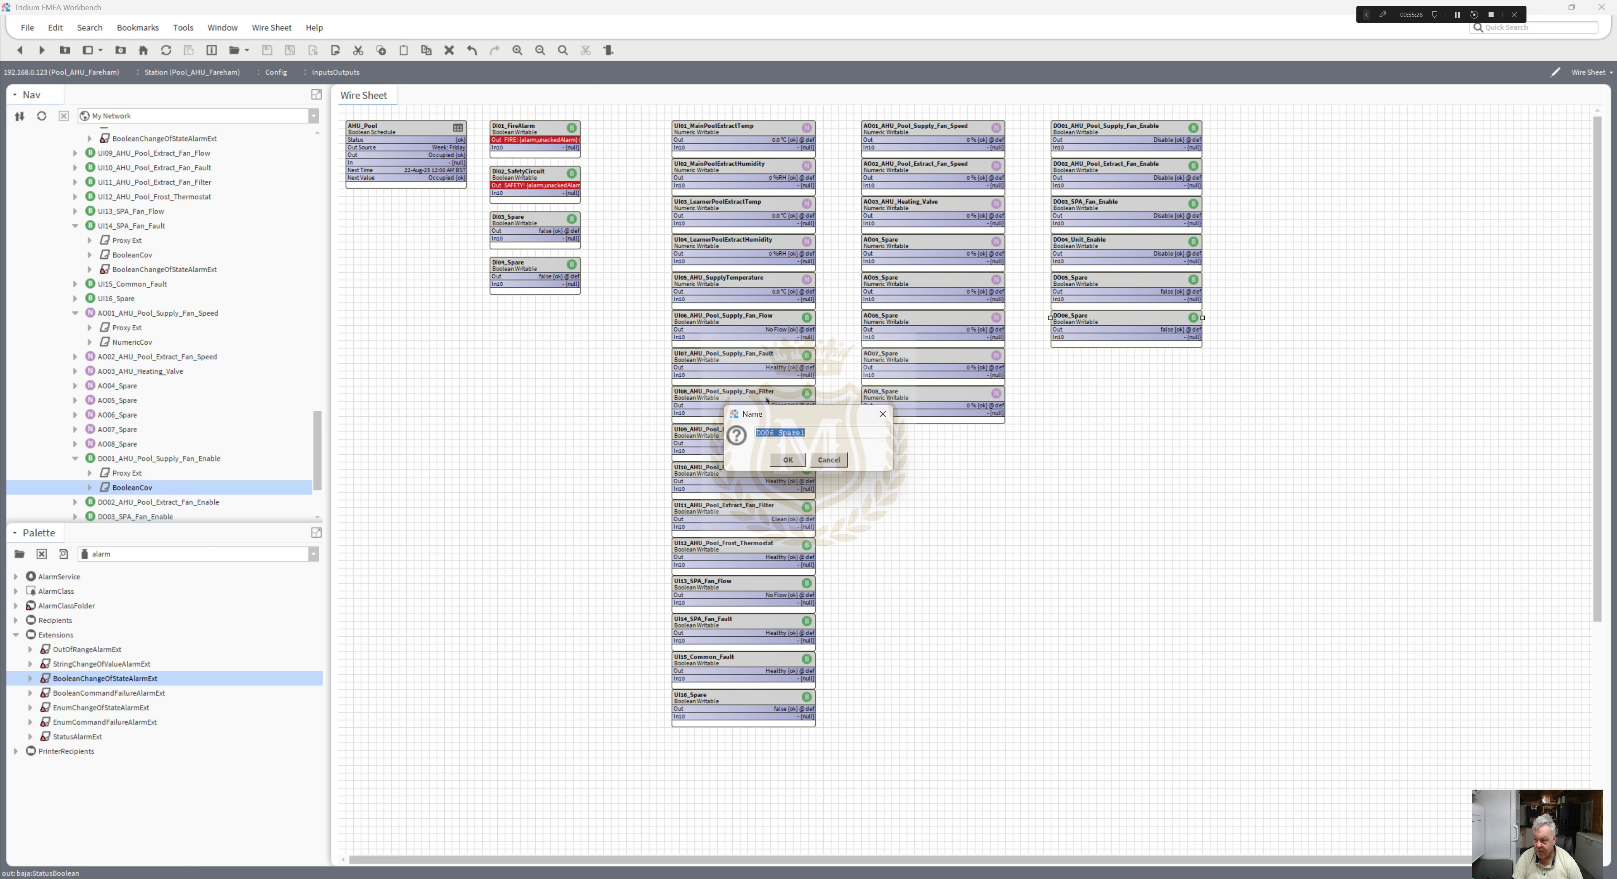
drag(770, 431, 773, 432)
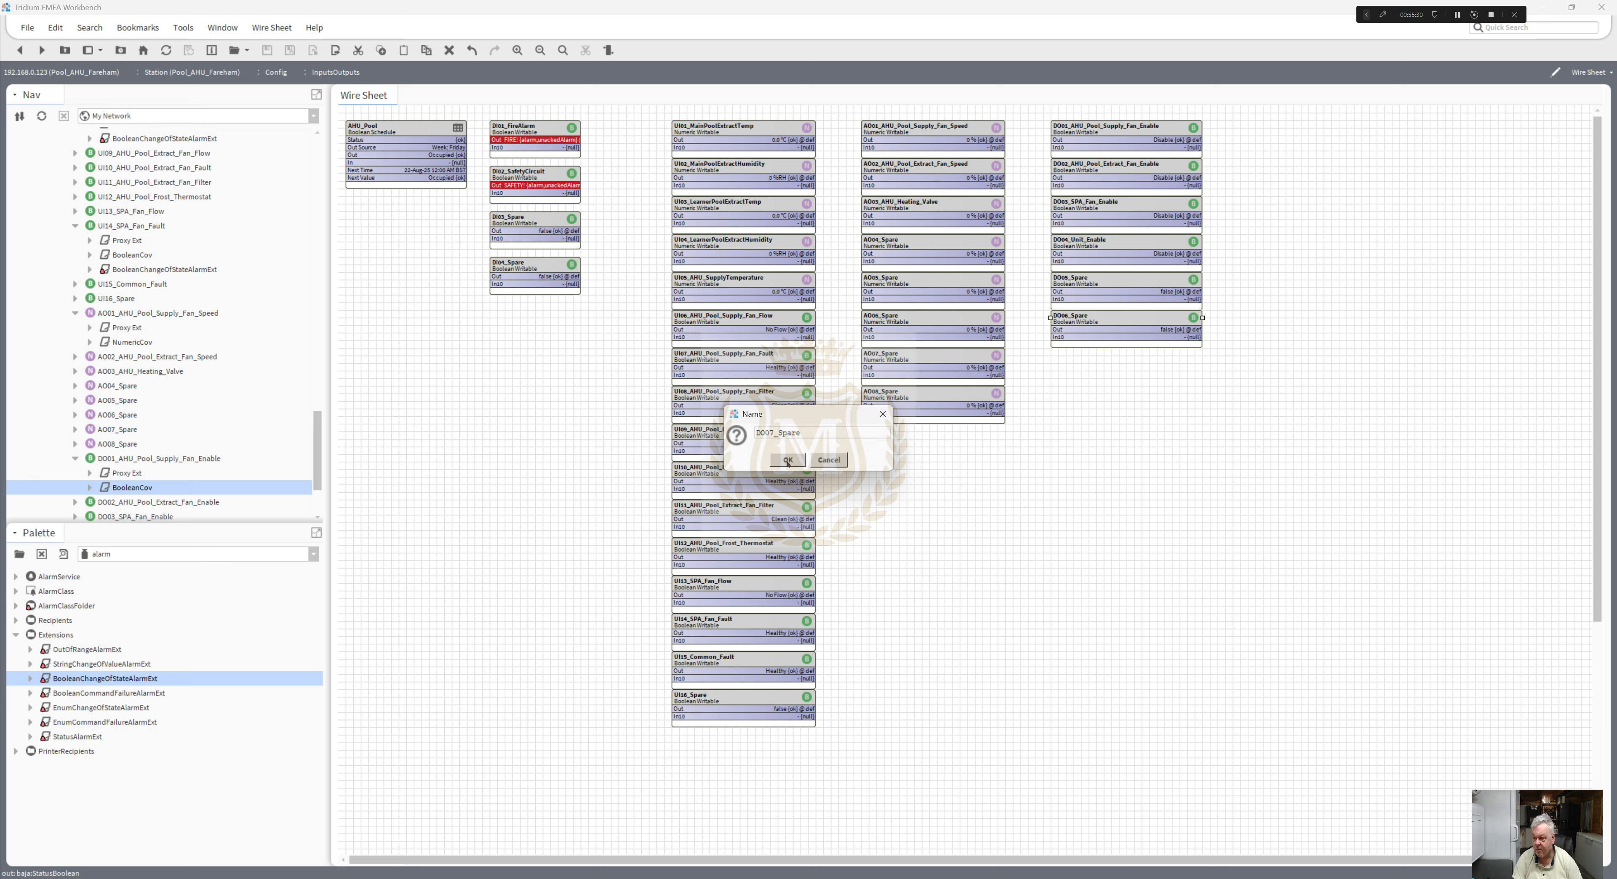
click(788, 459)
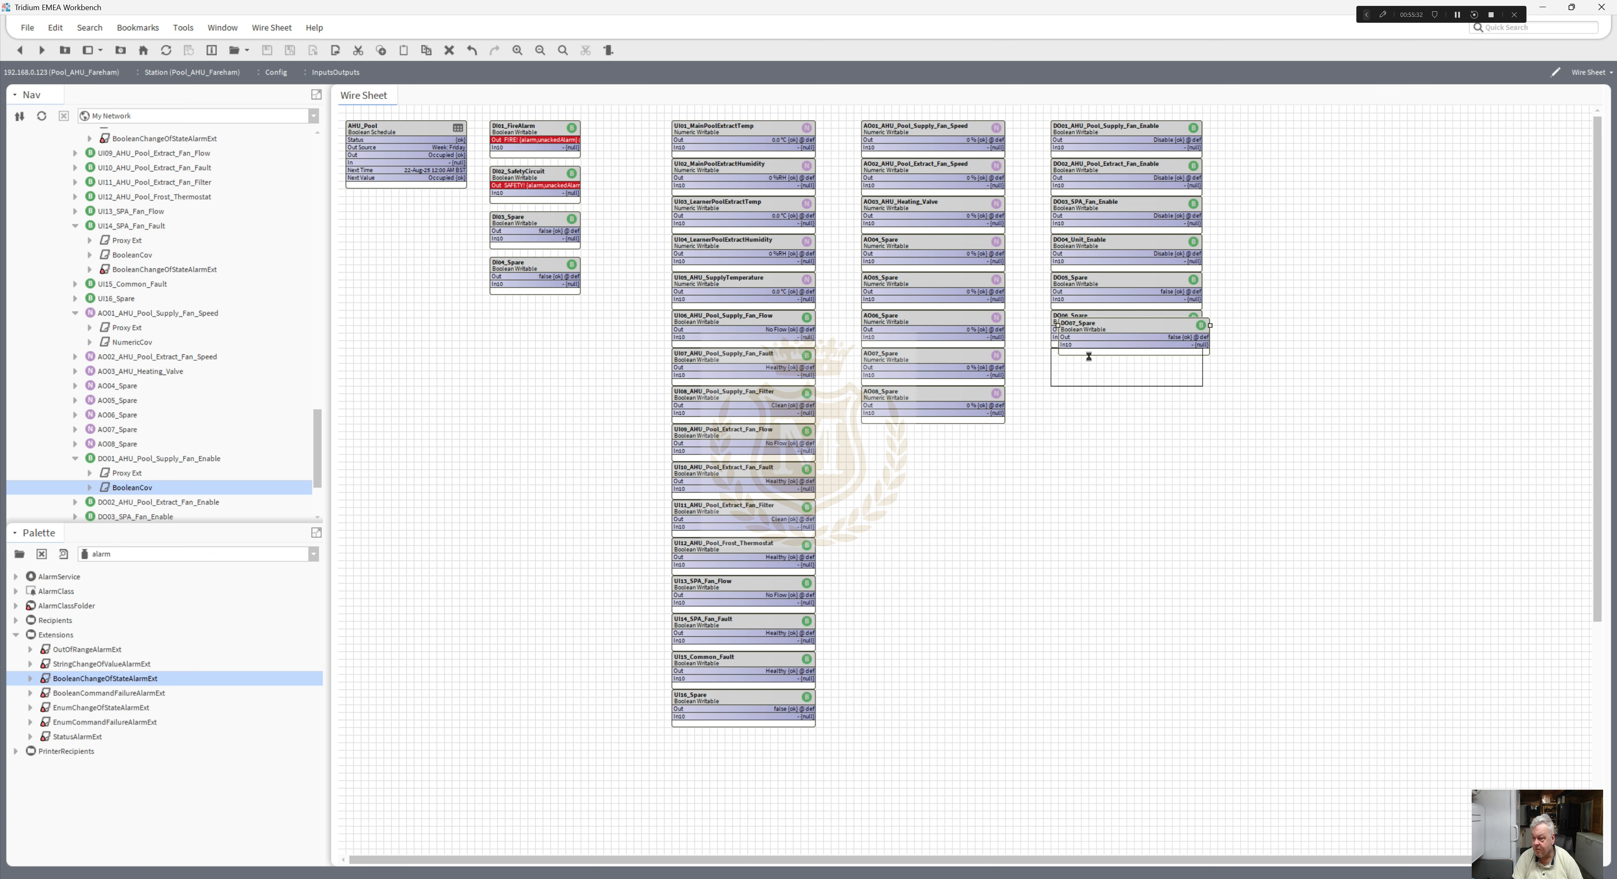
click(1089, 356)
- Duplicate the DO07_Spare block as DO08_Spare and place the copy directly beneath it
right_click(1089, 356)
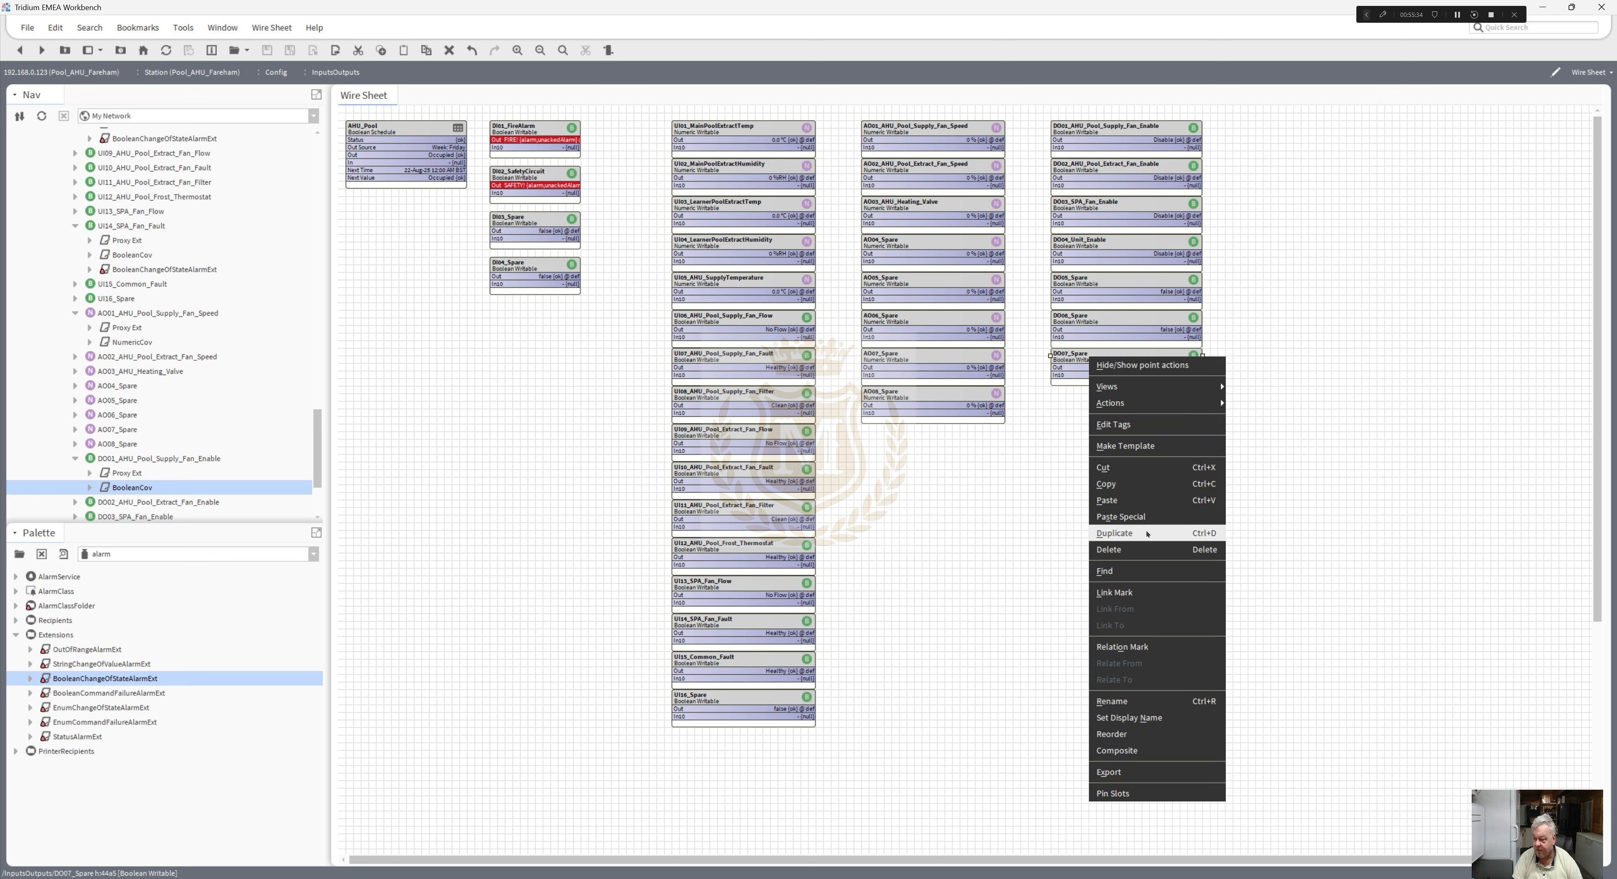
click(1115, 533)
drag(771, 433, 775, 450)
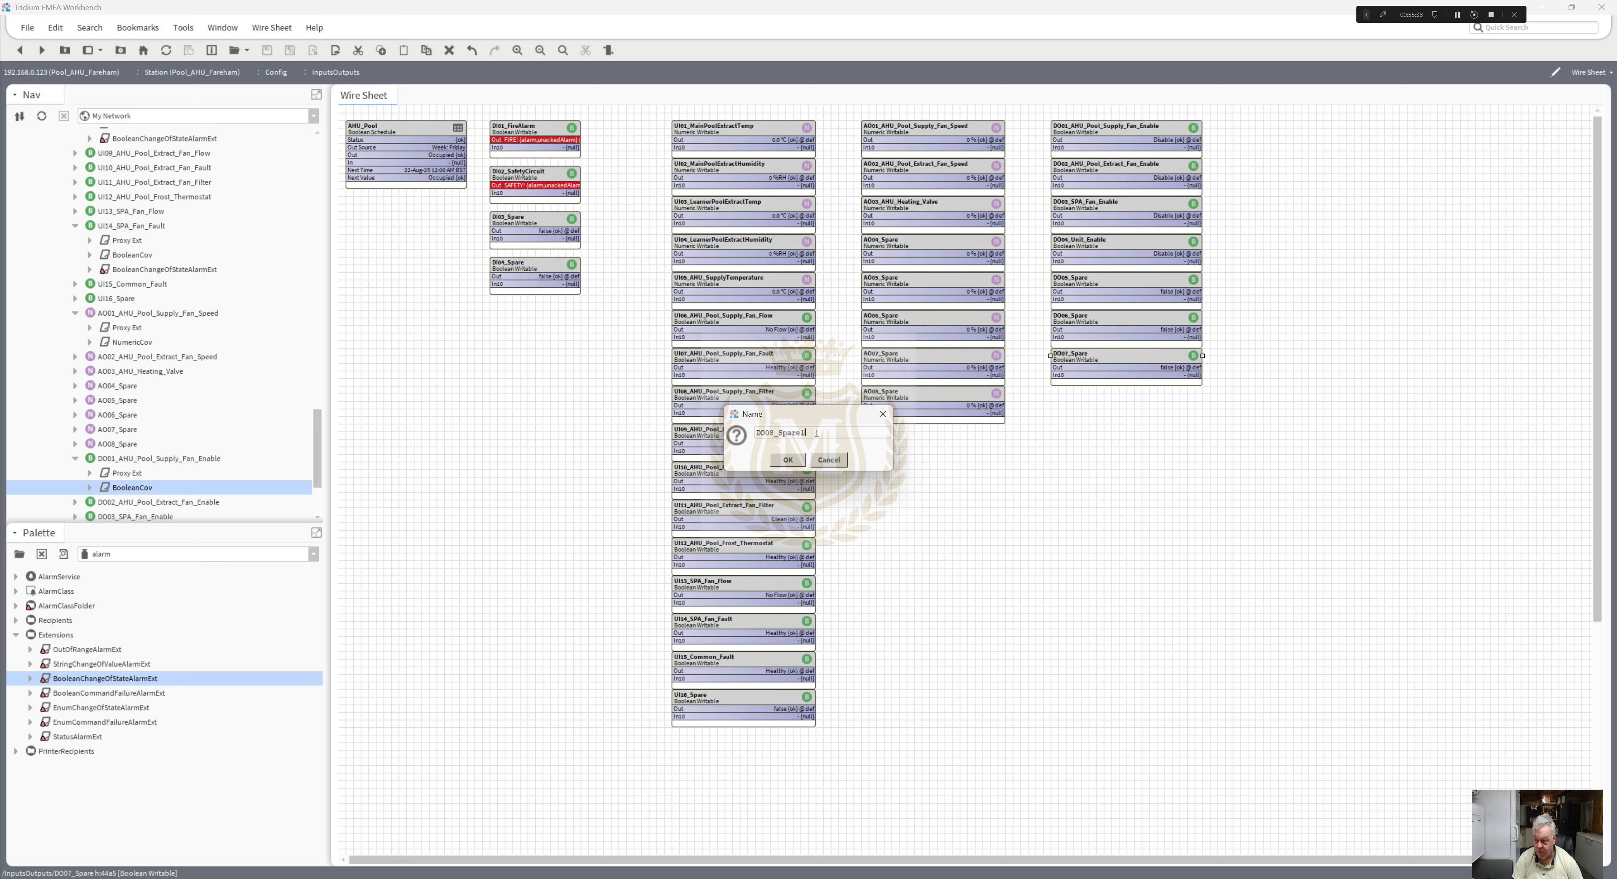
click(789, 459)
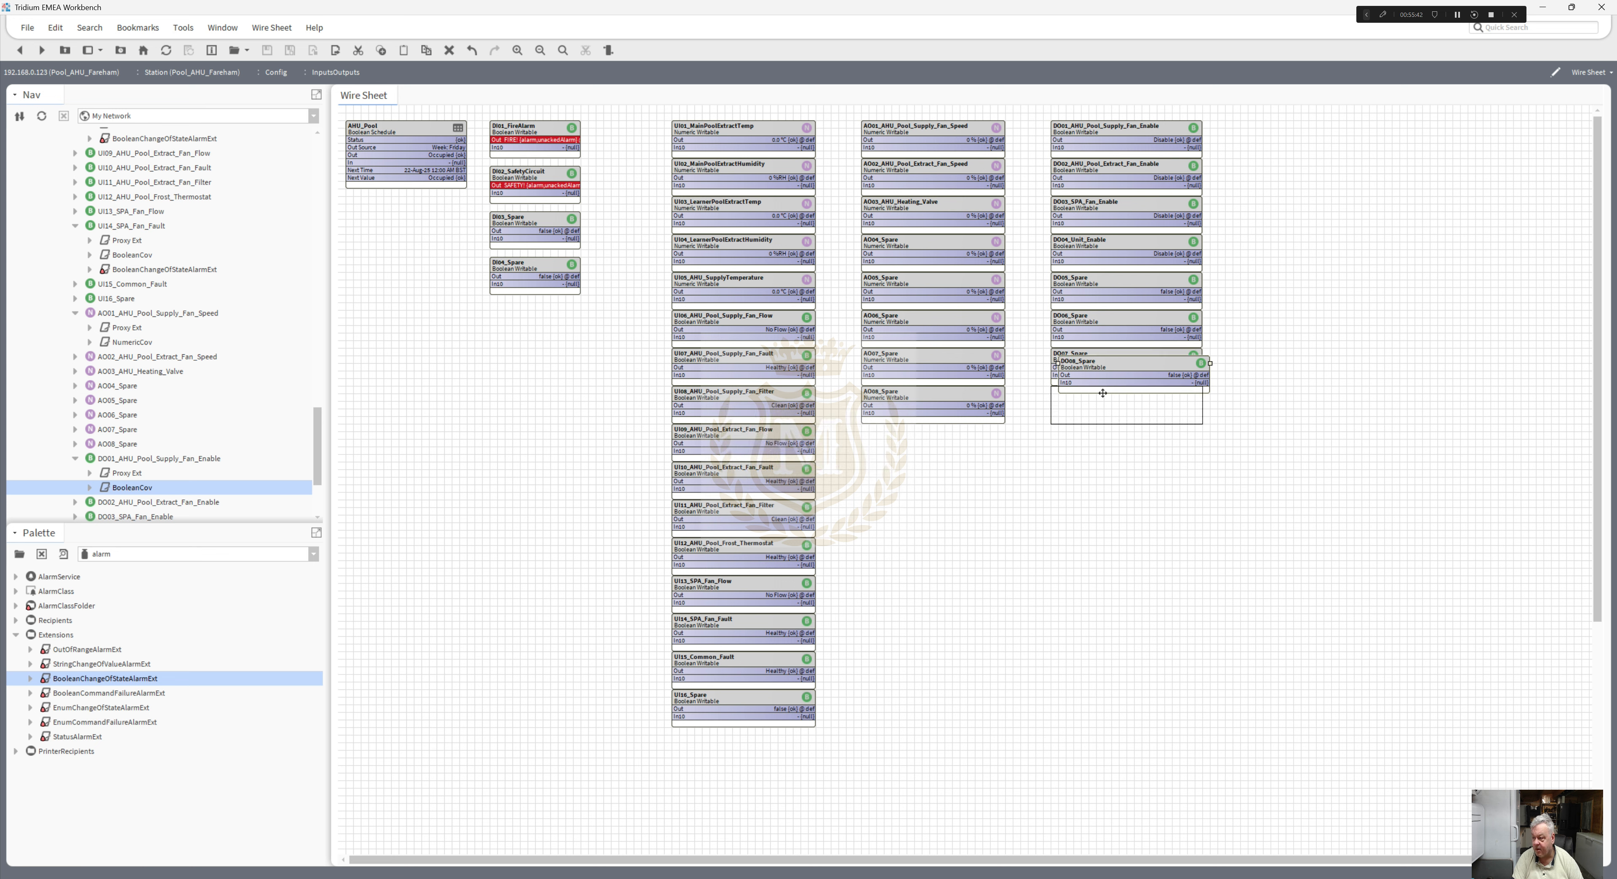
click(1105, 397)
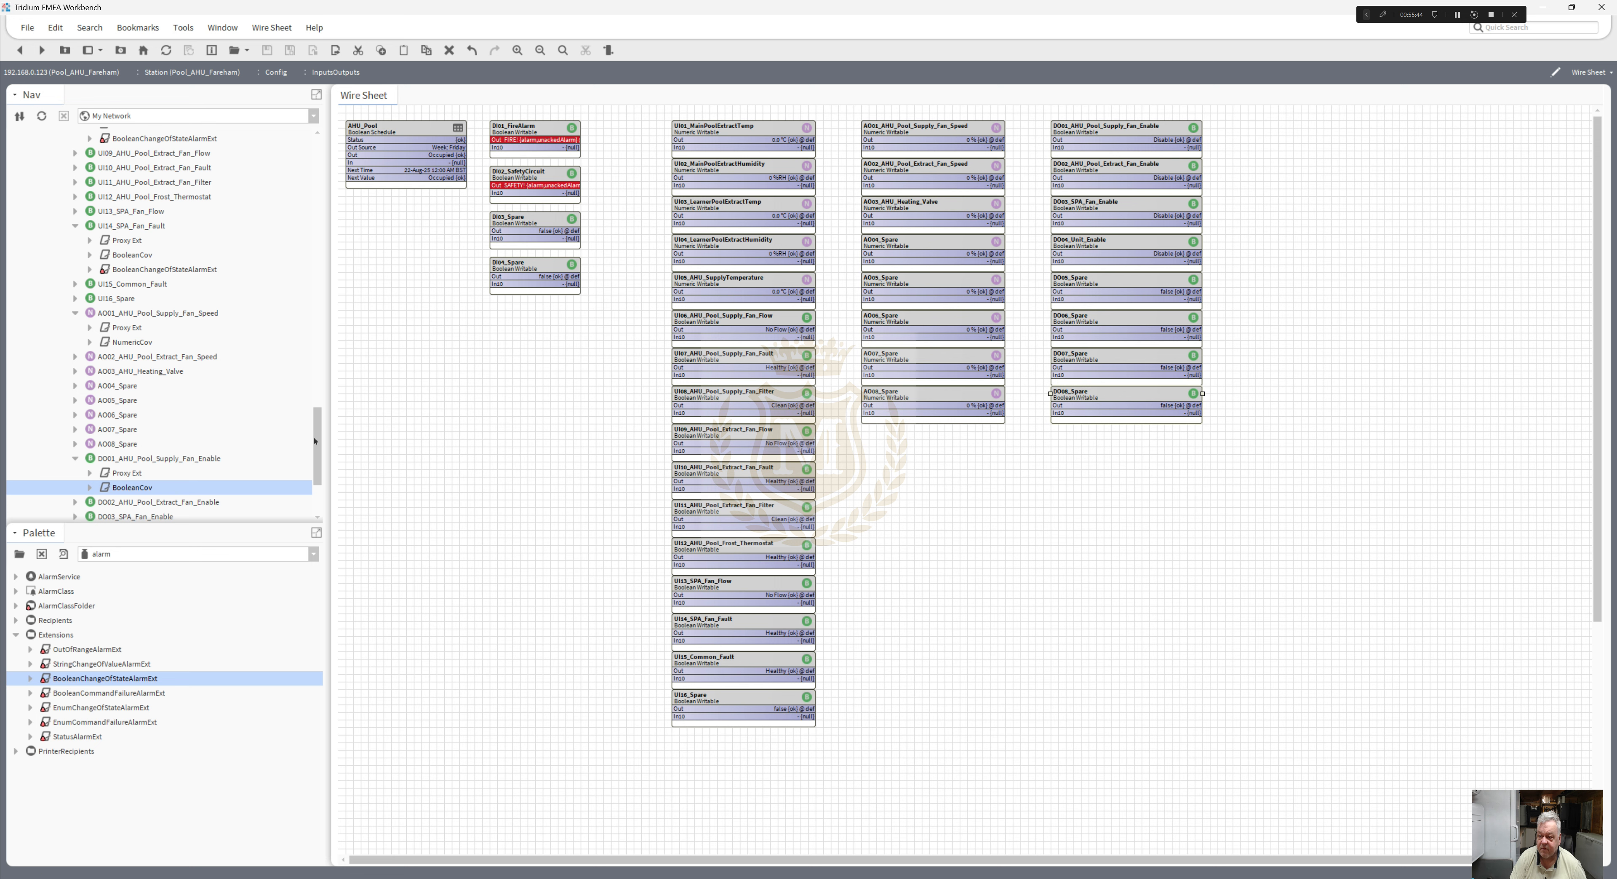
- Link the Out slot of the IsmaDevice point DigitalInput1 to In10 of DI01_FireAlarm
scroll(311, 386, up, 20)
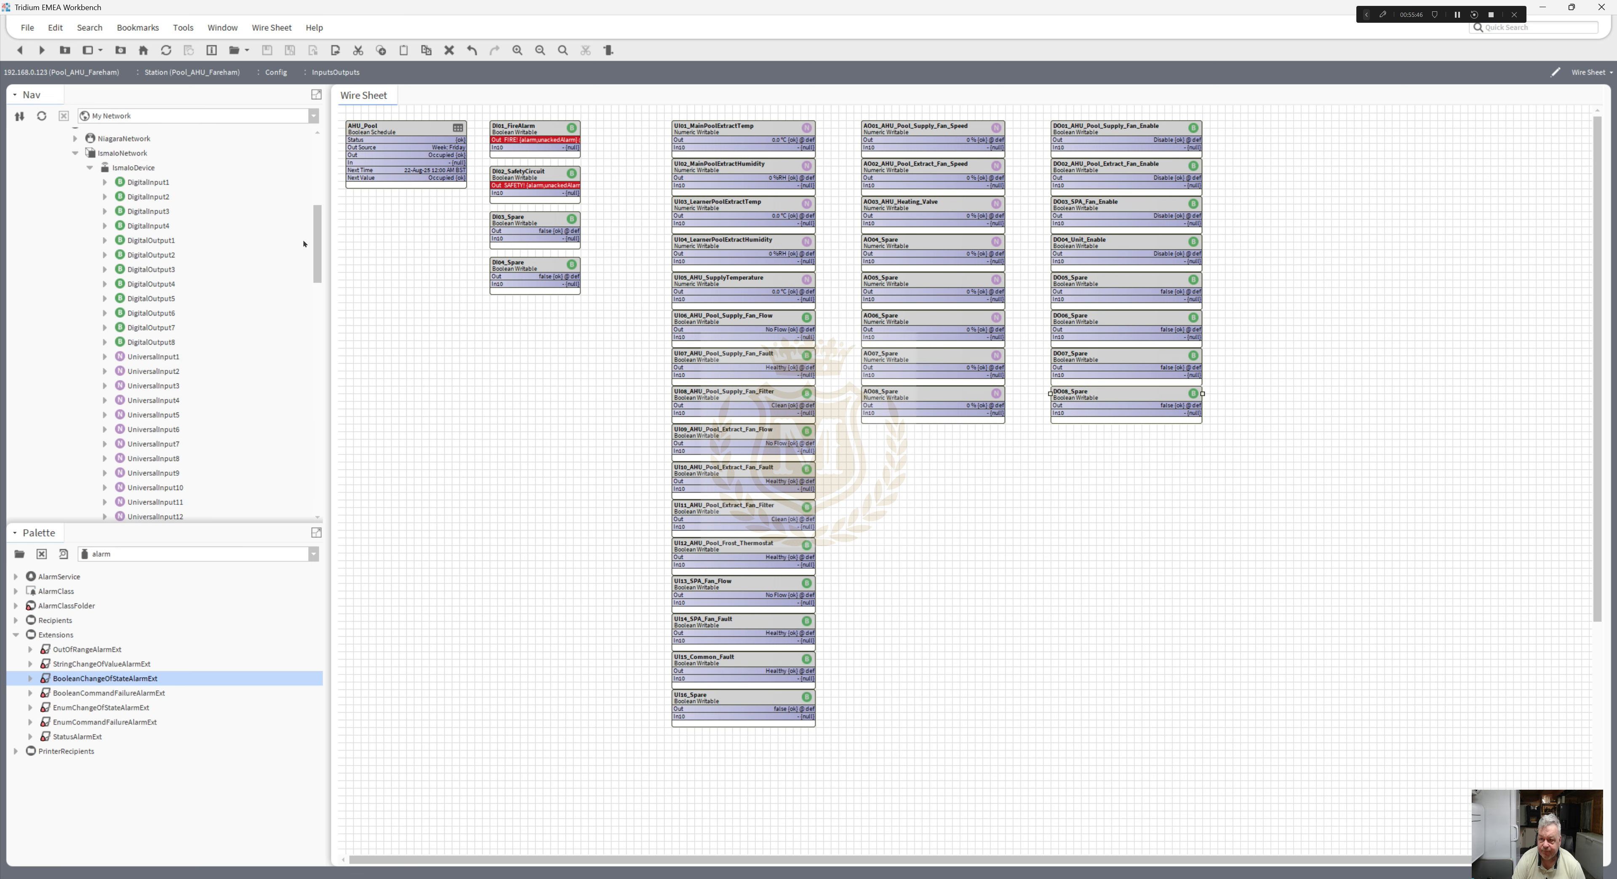
click(143, 215)
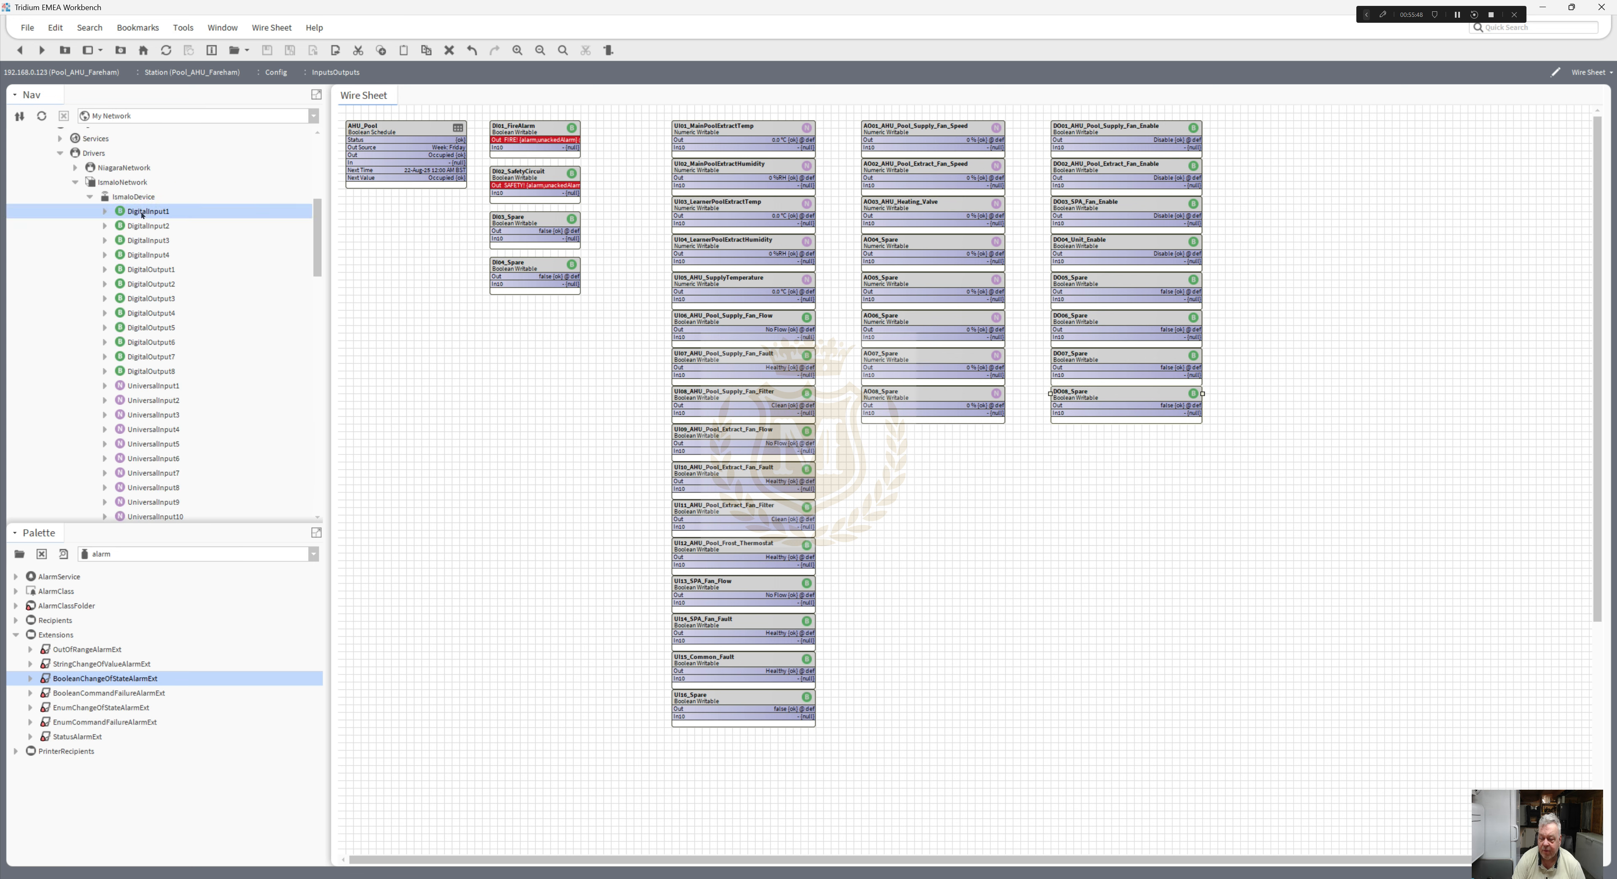
right_click(143, 215)
click(167, 446)
right_click(520, 133)
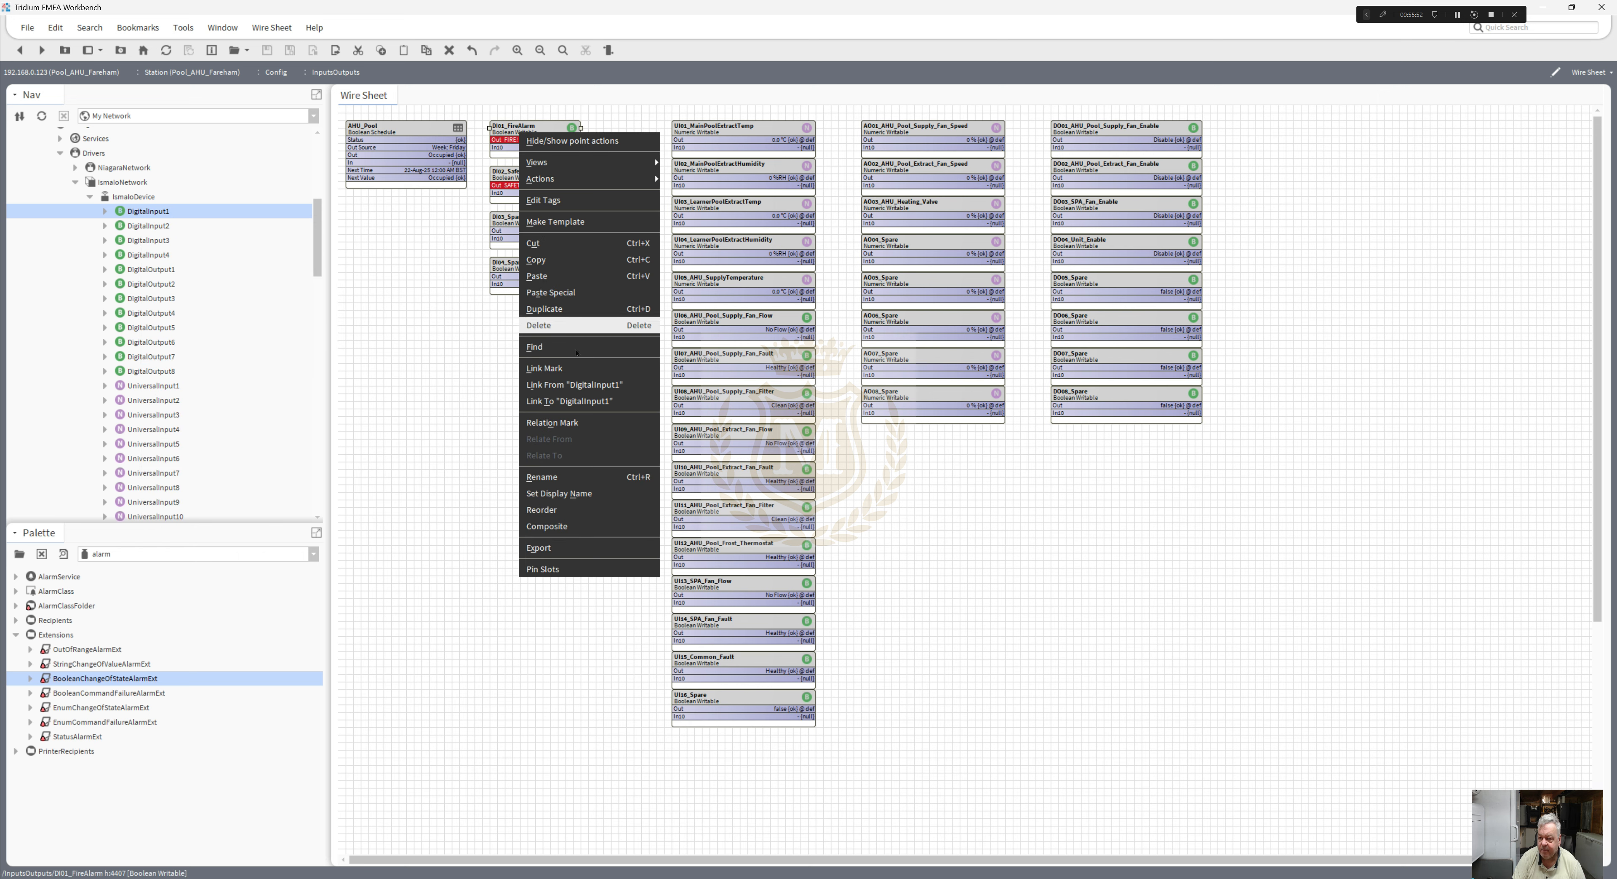
click(574, 384)
click(684, 355)
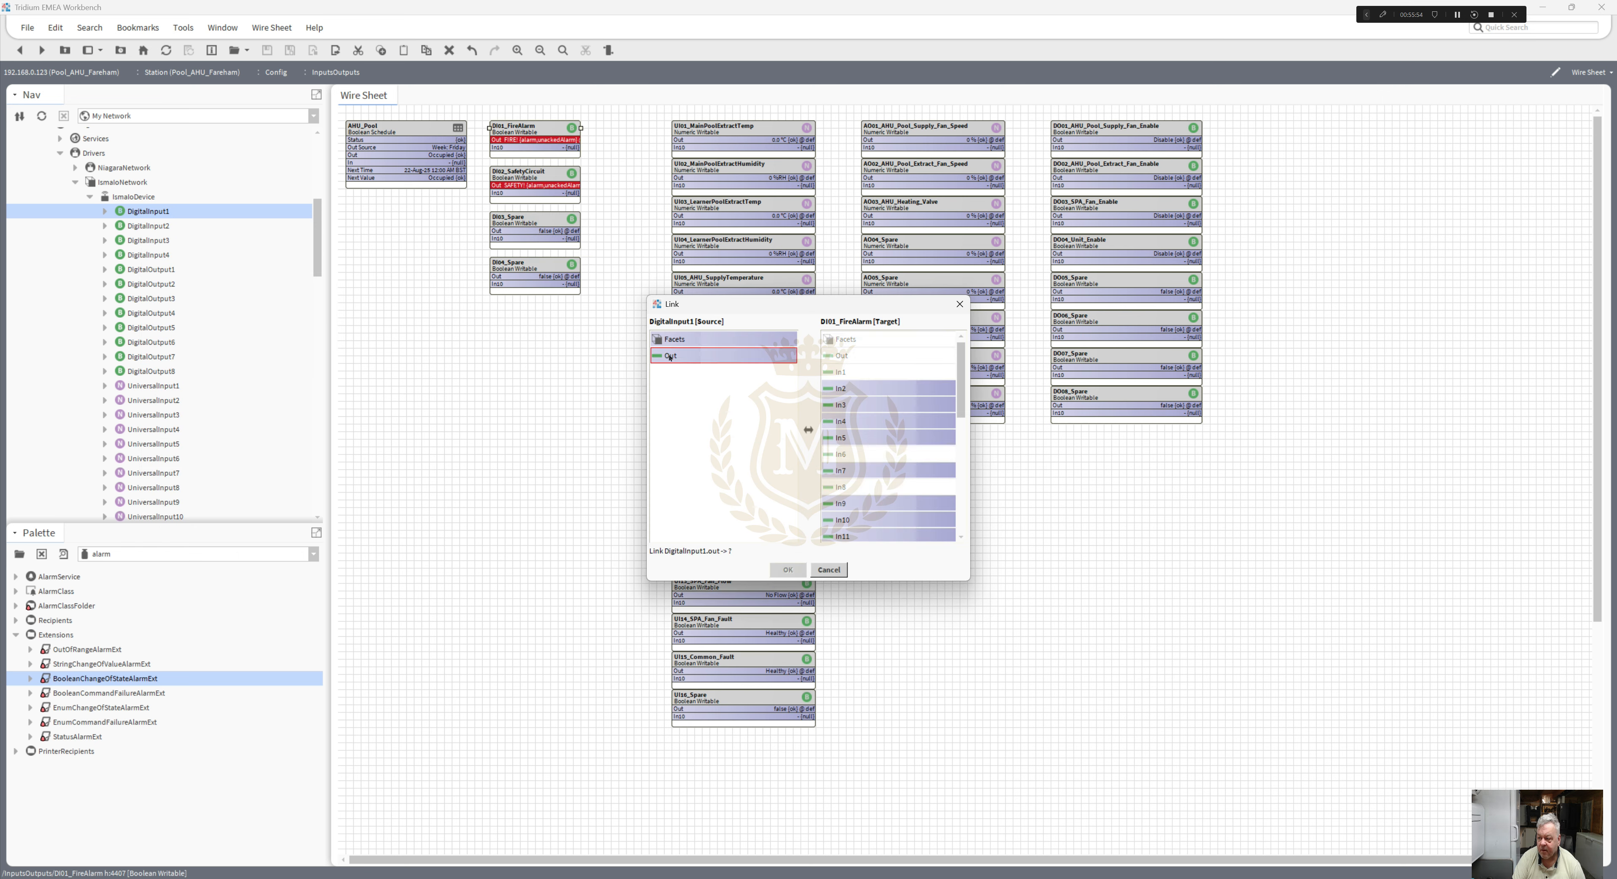
click(867, 519)
click(787, 568)
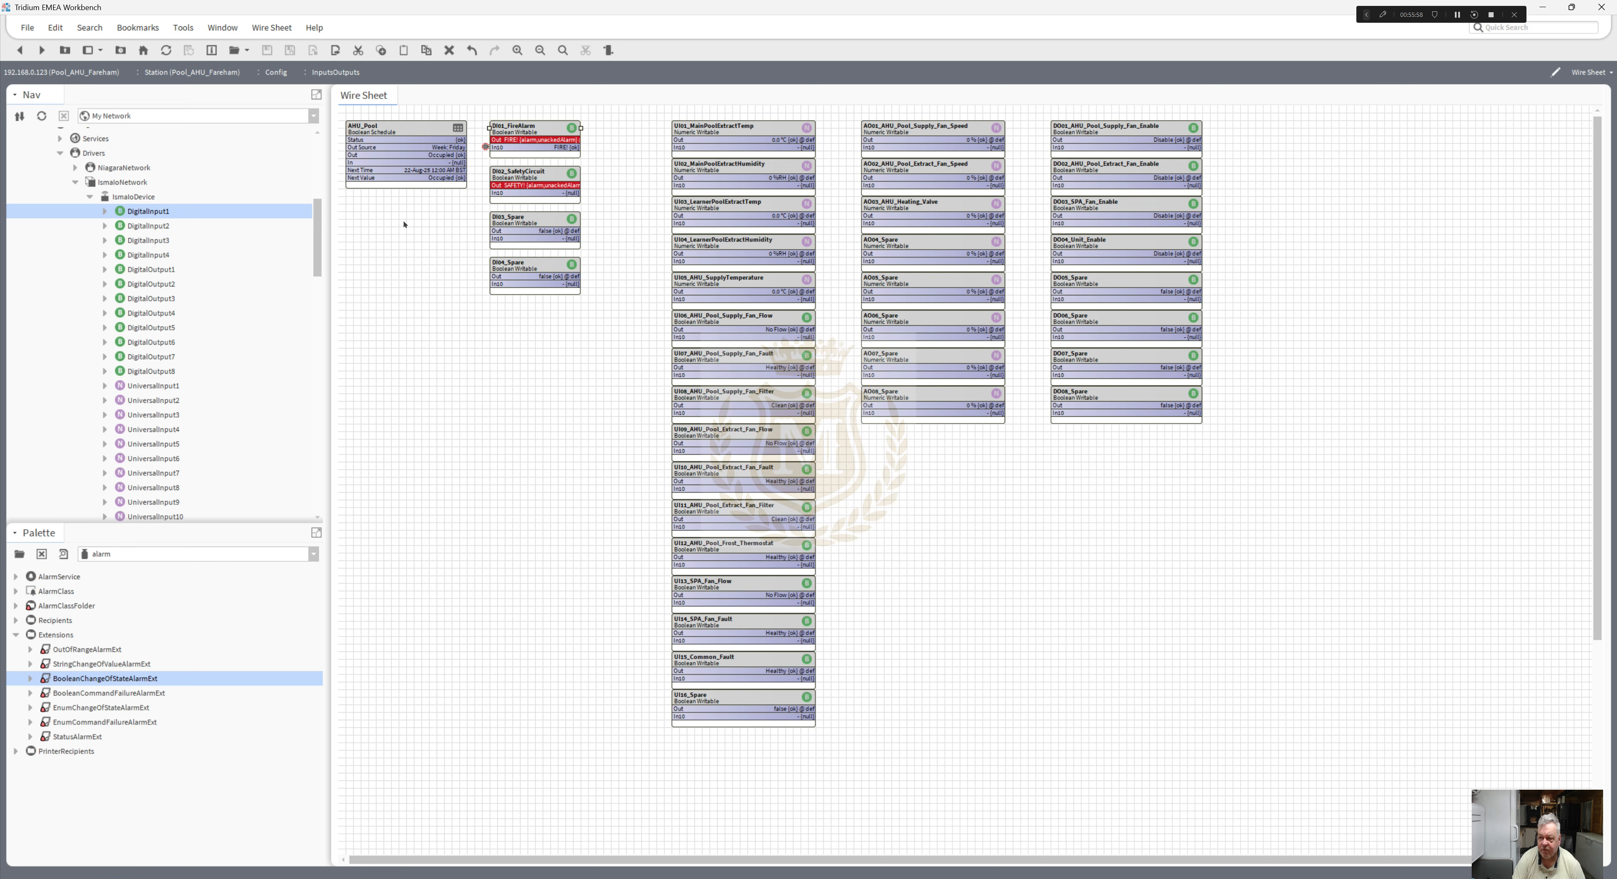
right_click(516, 172)
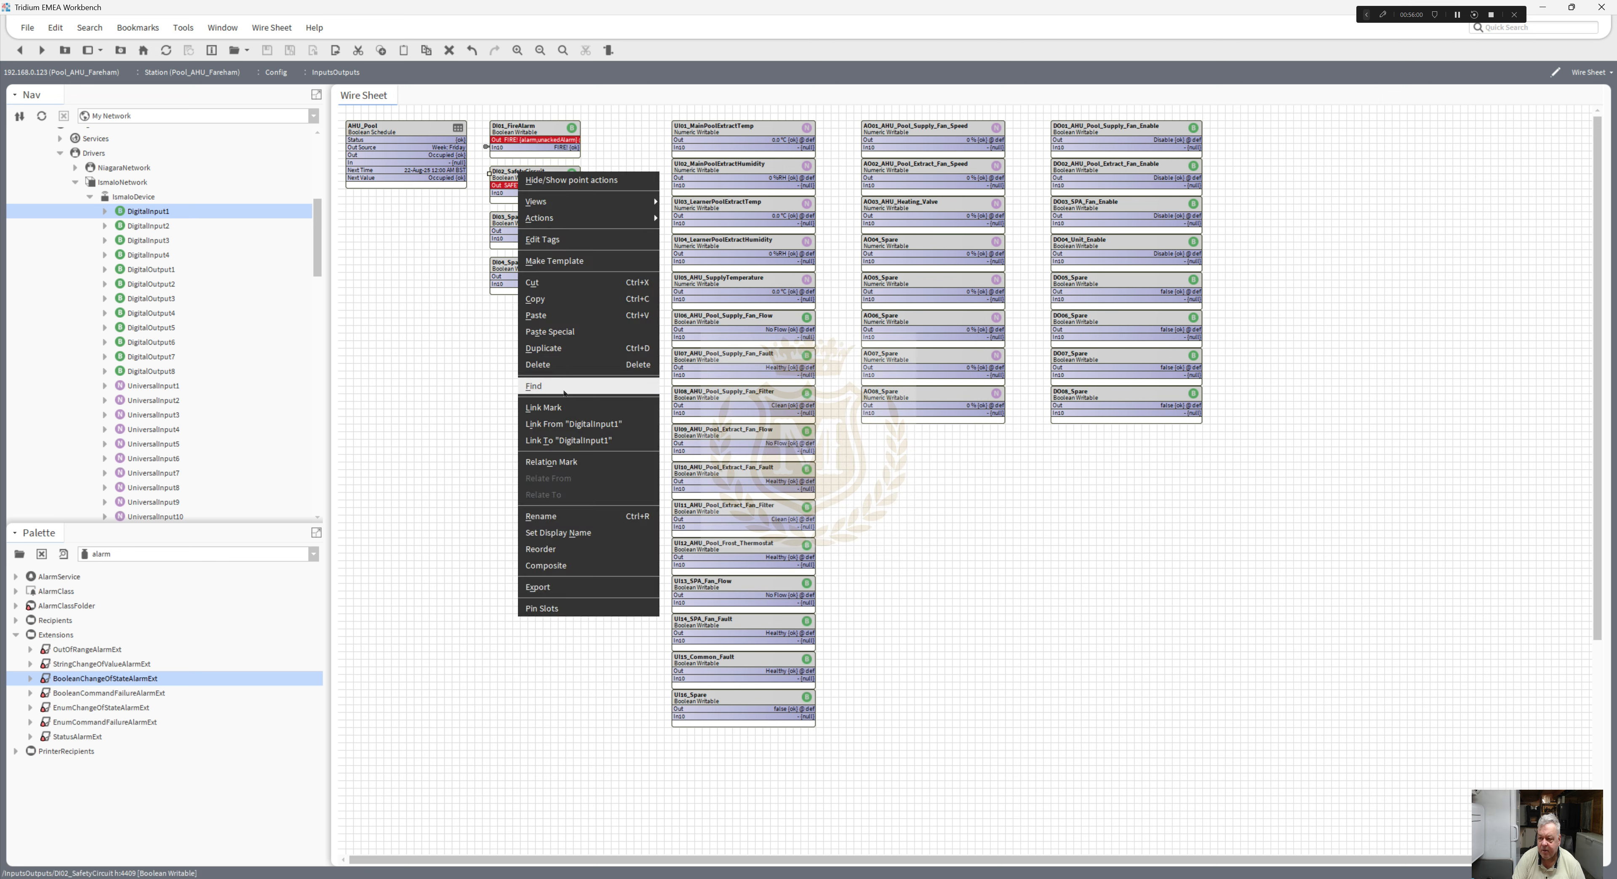
click(565, 407)
right_click(153, 228)
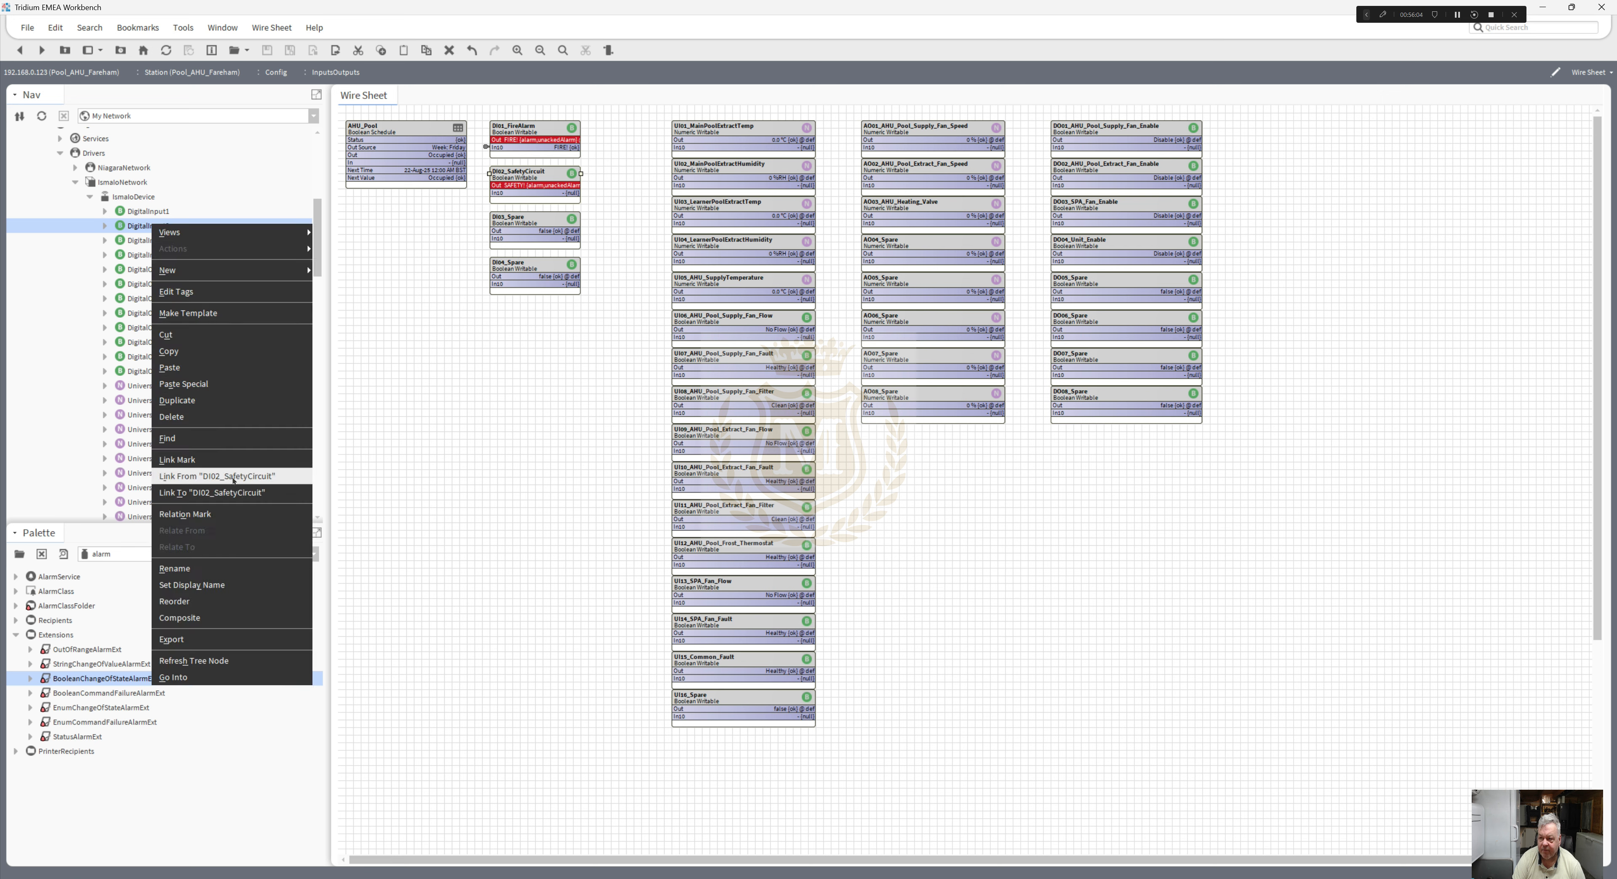
click(233, 477)
click(669, 356)
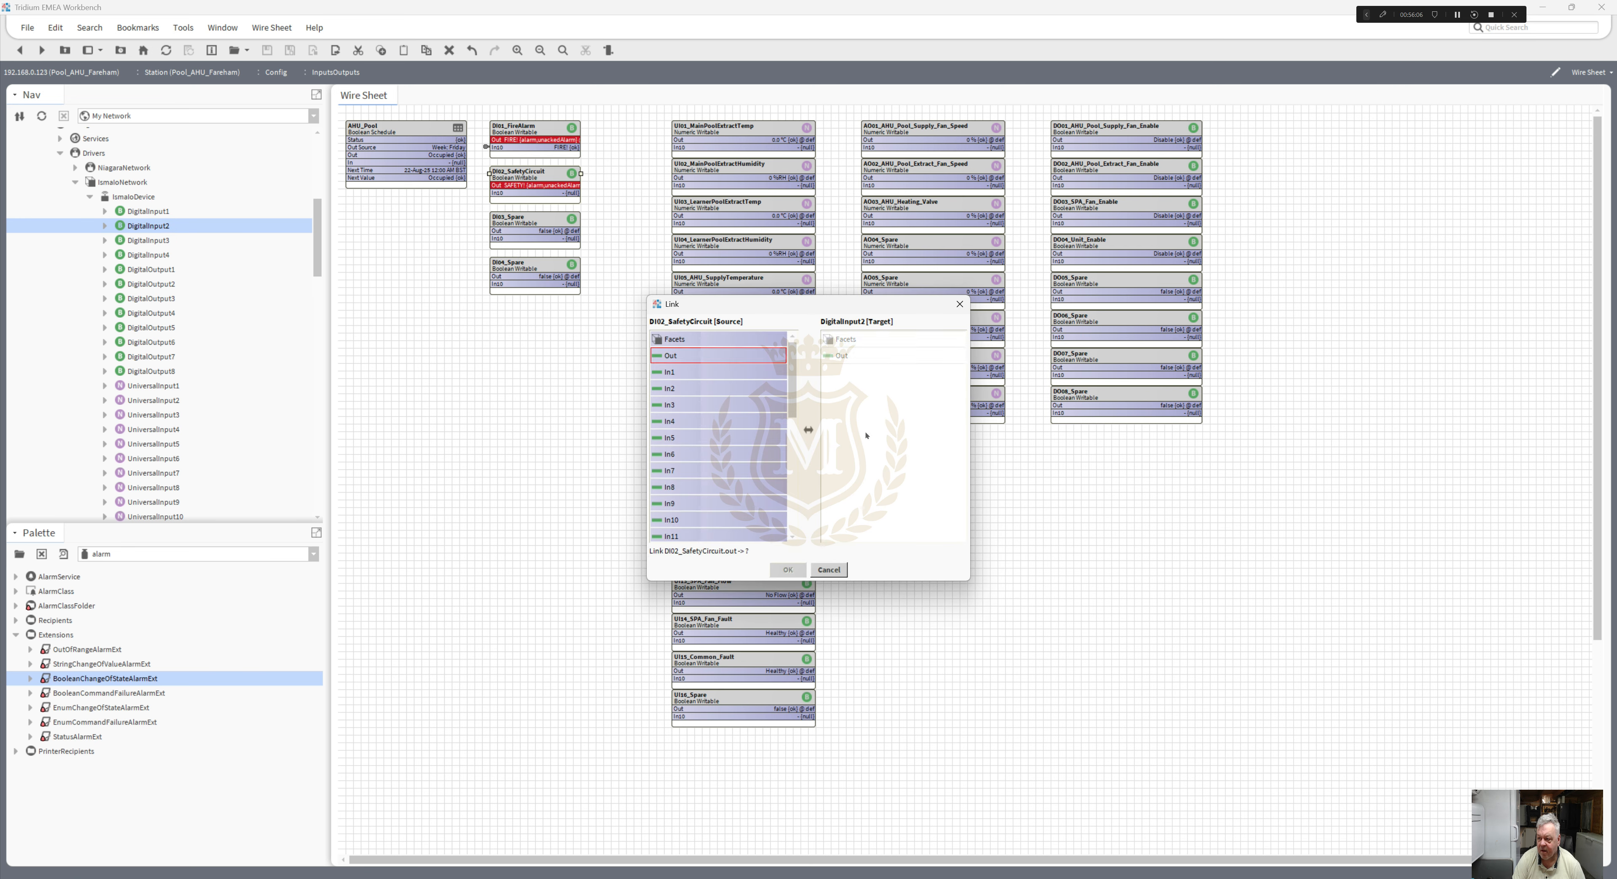
click(827, 570)
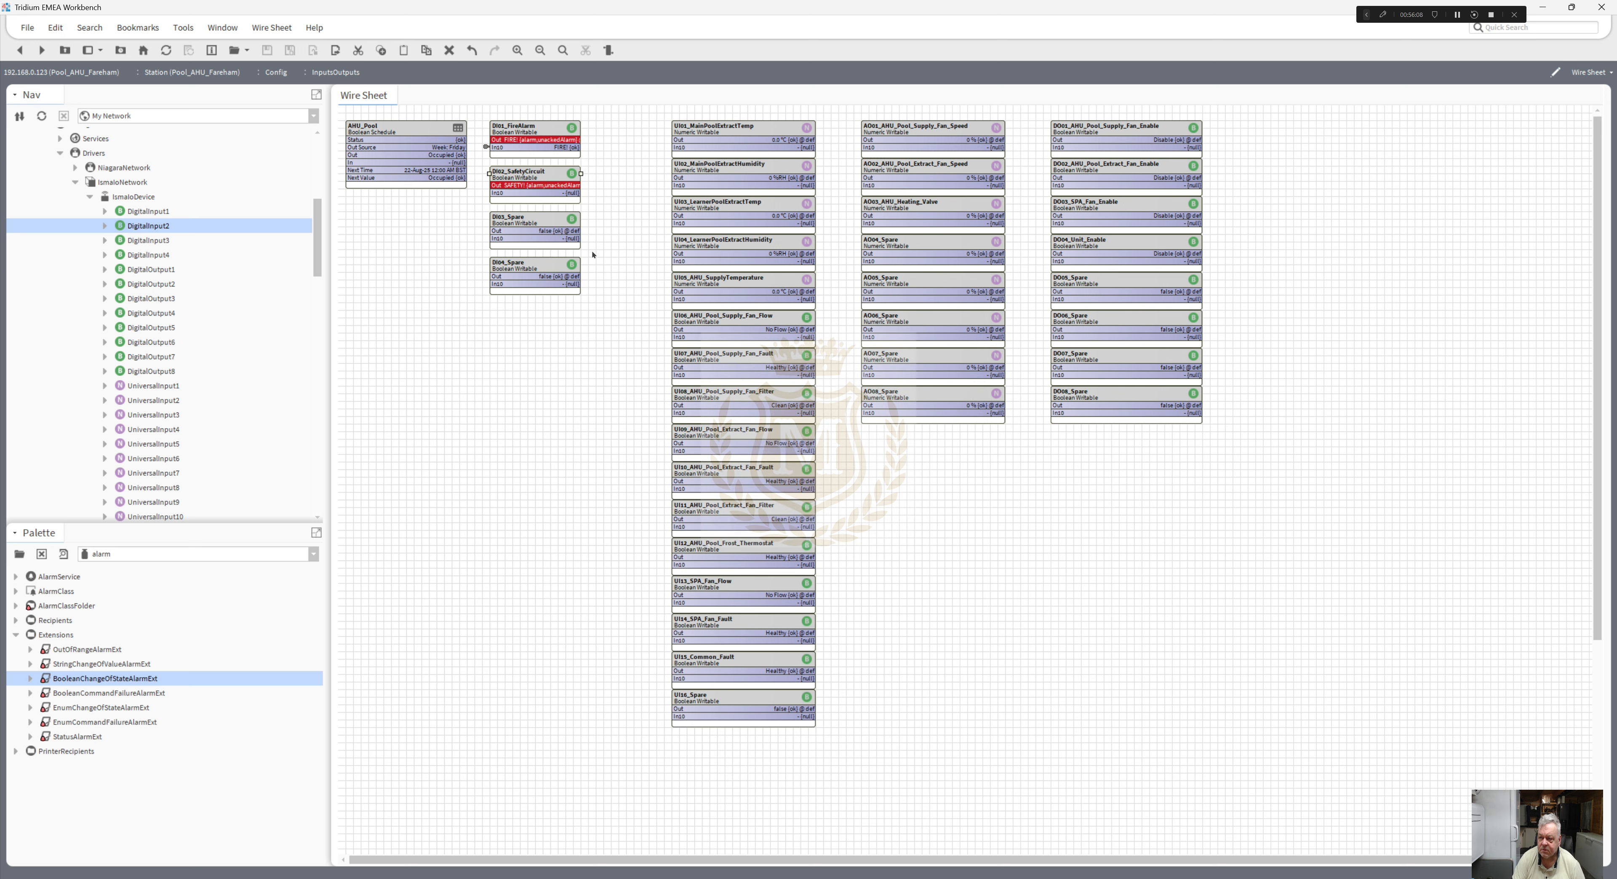
- Link the Out slot of DigitalInput2 as source to In10 of DI02_SafetyCircuit
right_click(526, 194)
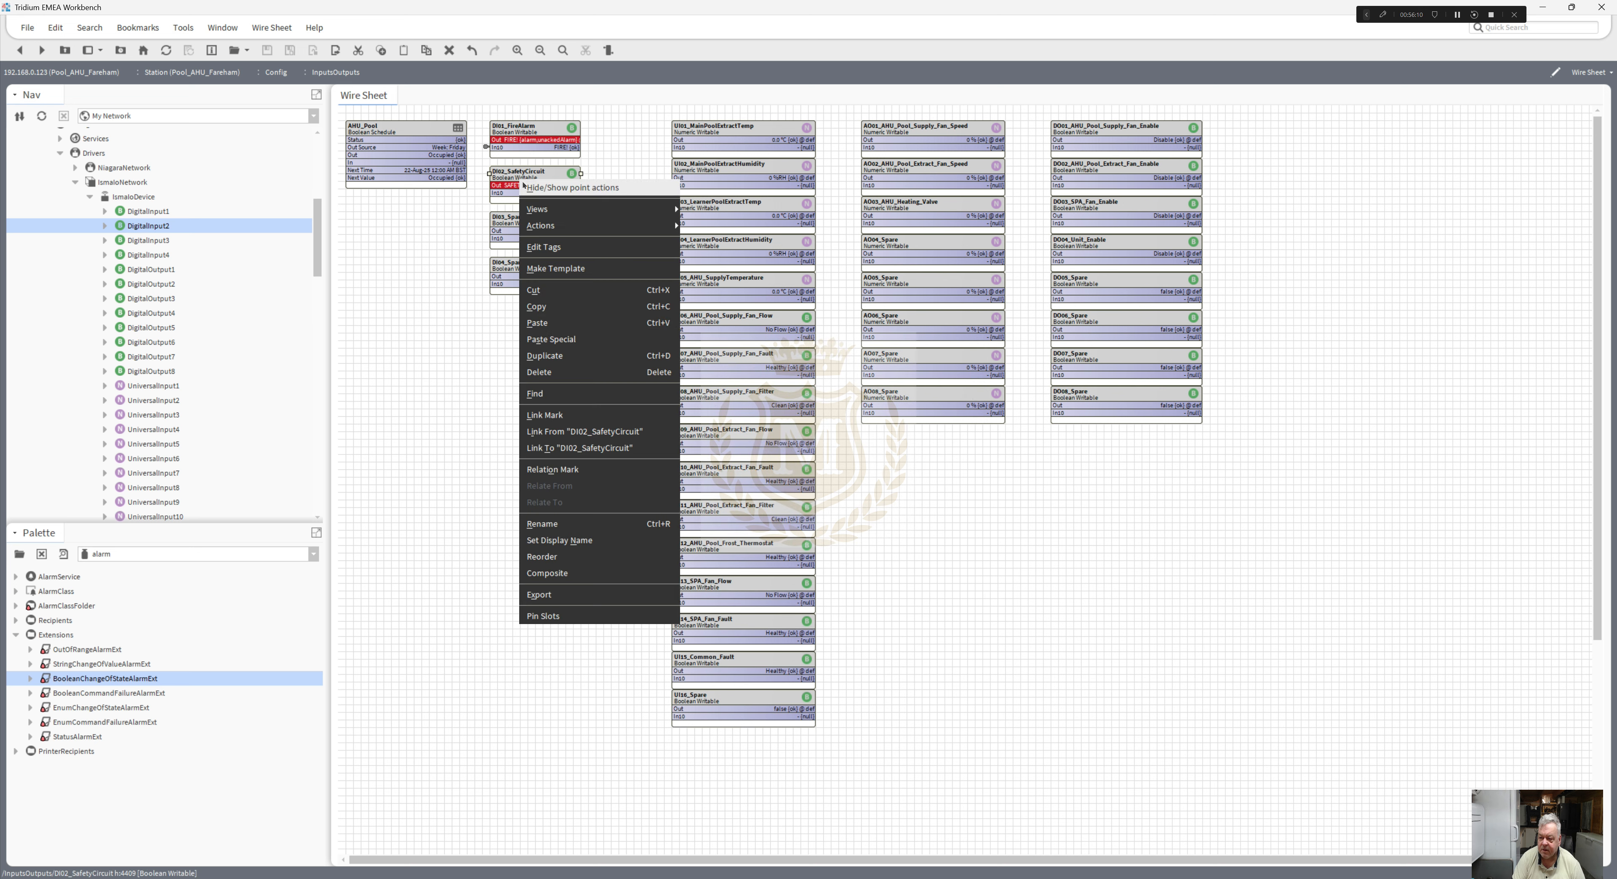
click(564, 415)
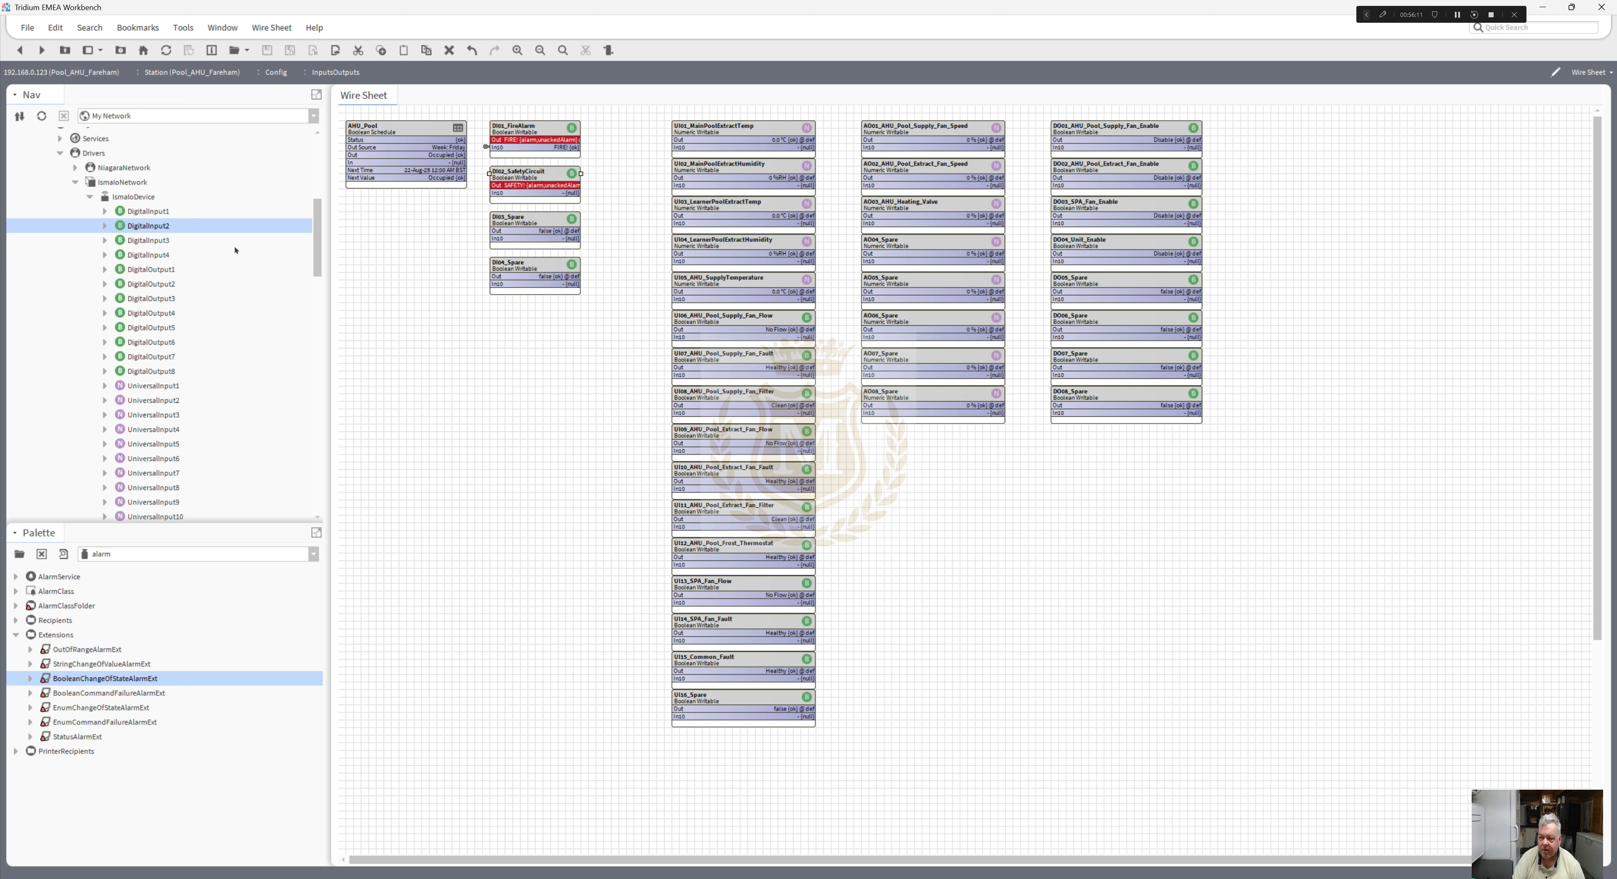
right_click(157, 227)
click(213, 486)
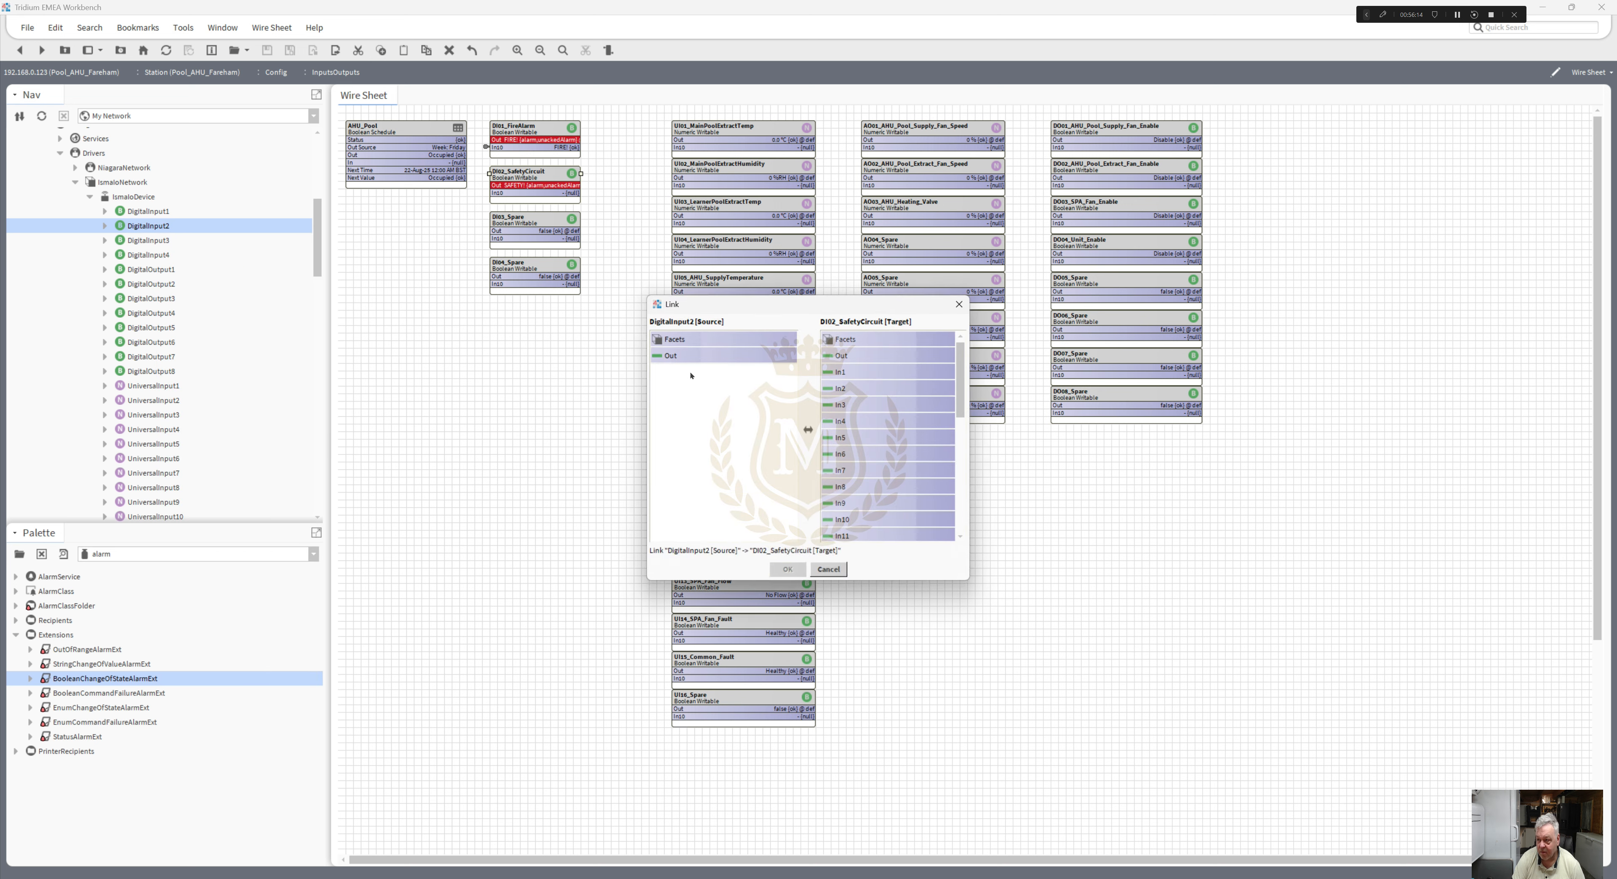
click(668, 355)
click(860, 528)
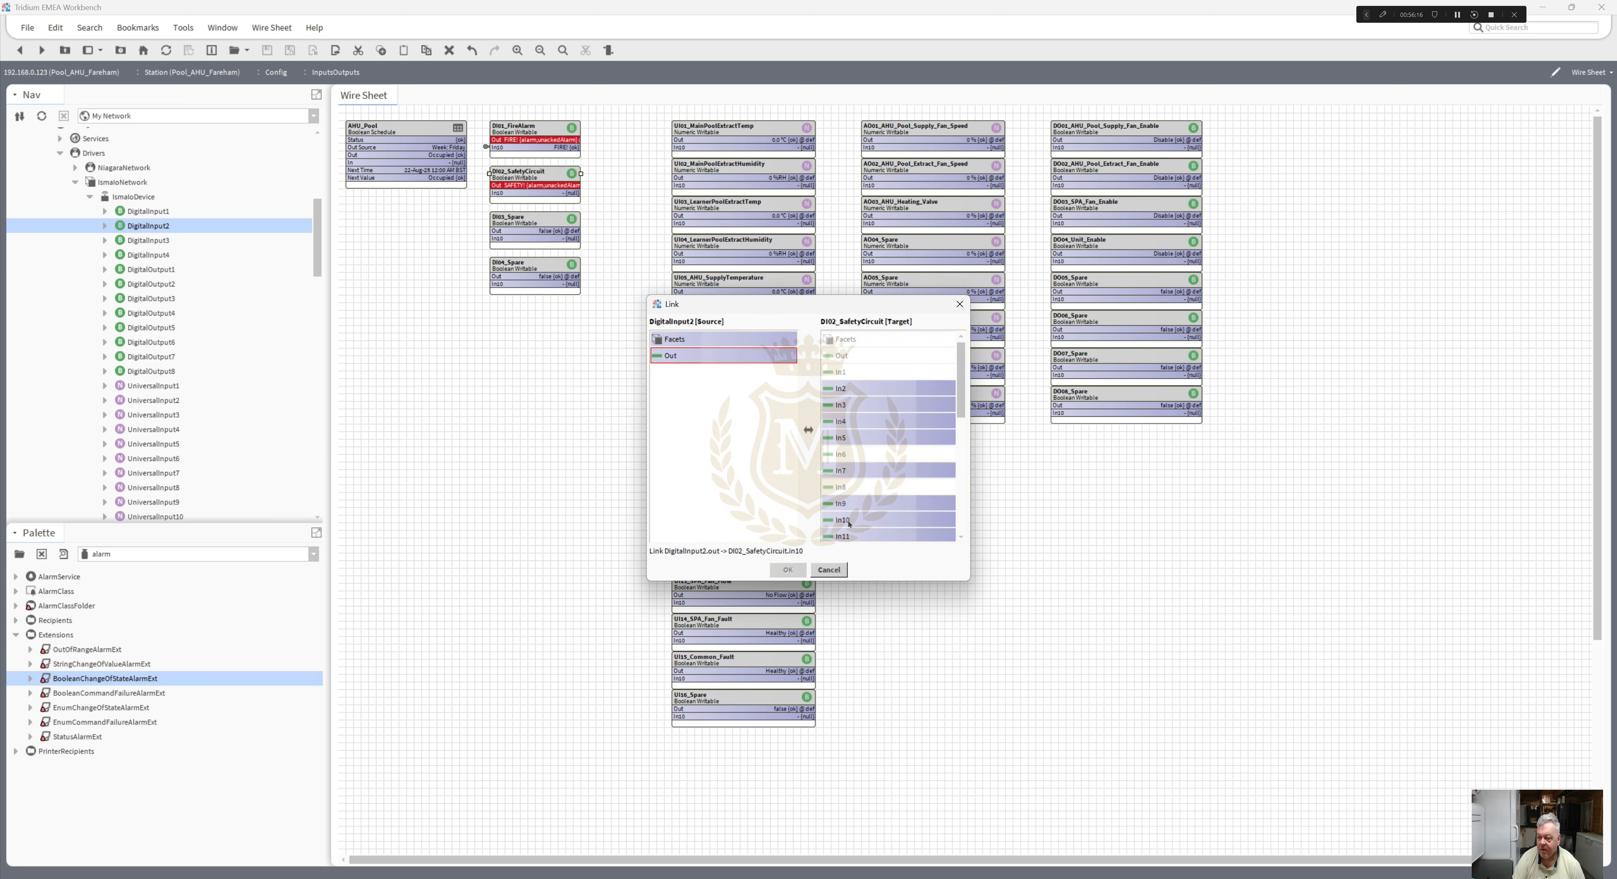
click(788, 569)
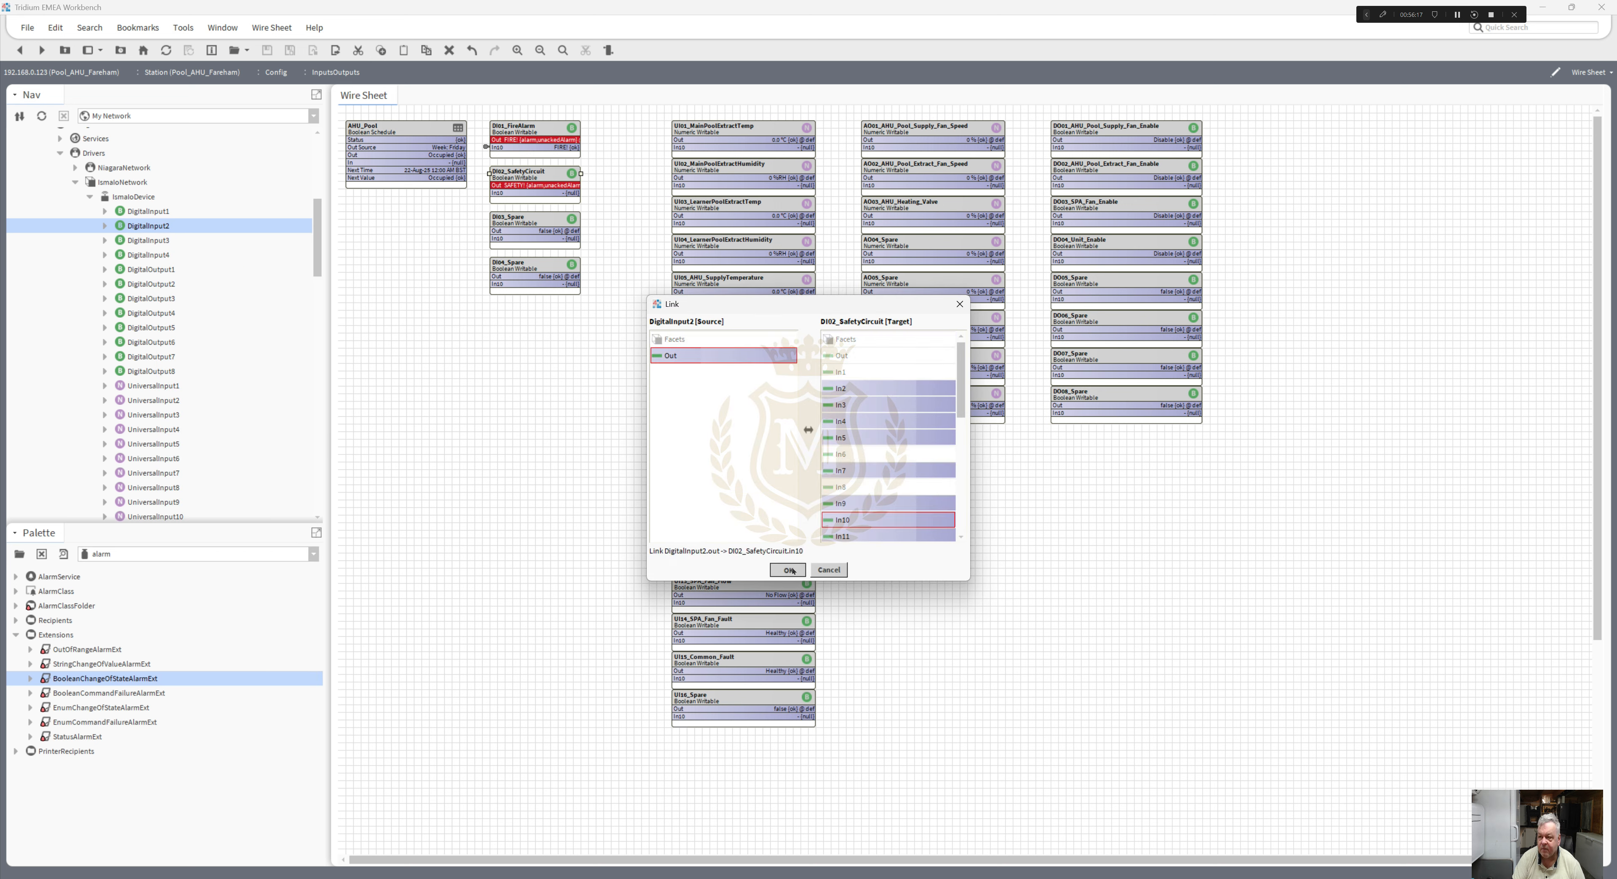
- Link the Out slot of DigitalInput3 as source to In10 of DI03_Spare
right_click(506, 225)
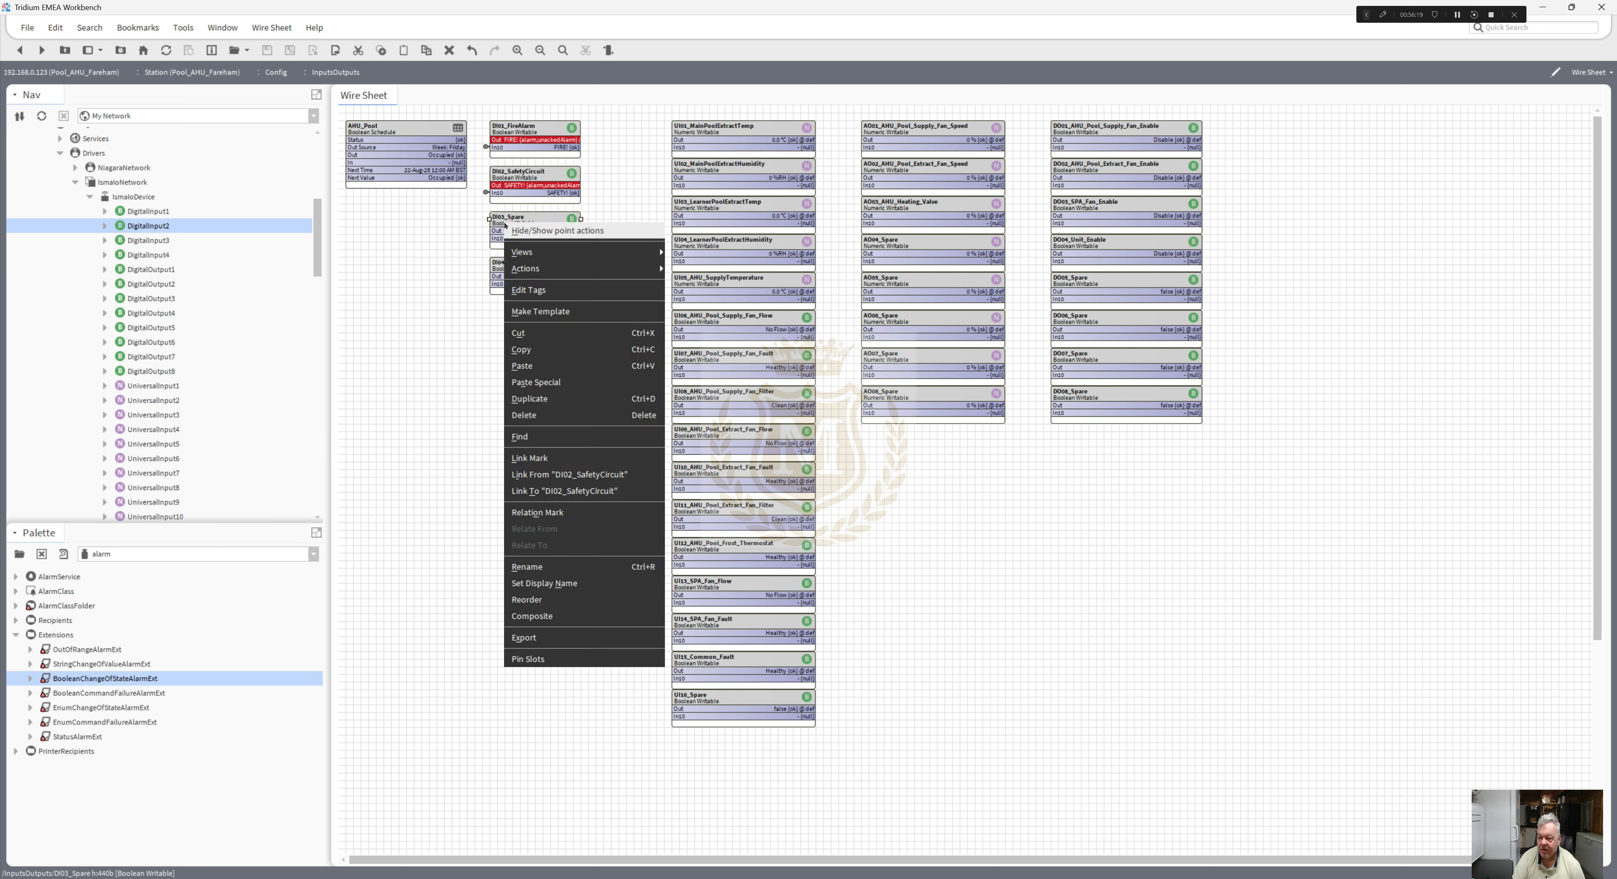
click(550, 457)
right_click(140, 240)
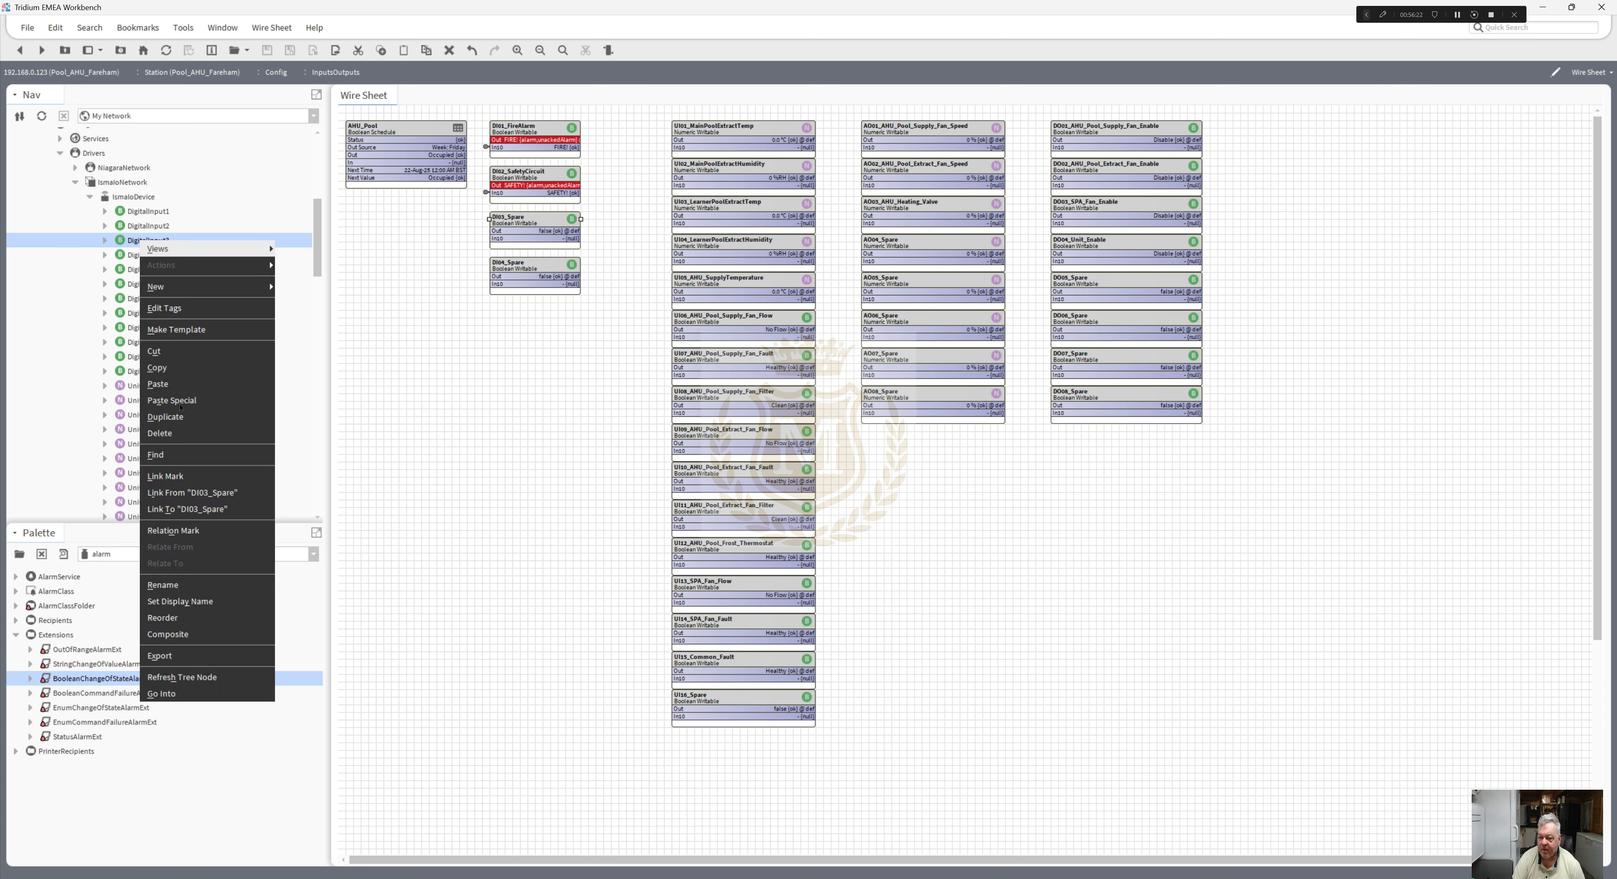
click(190, 507)
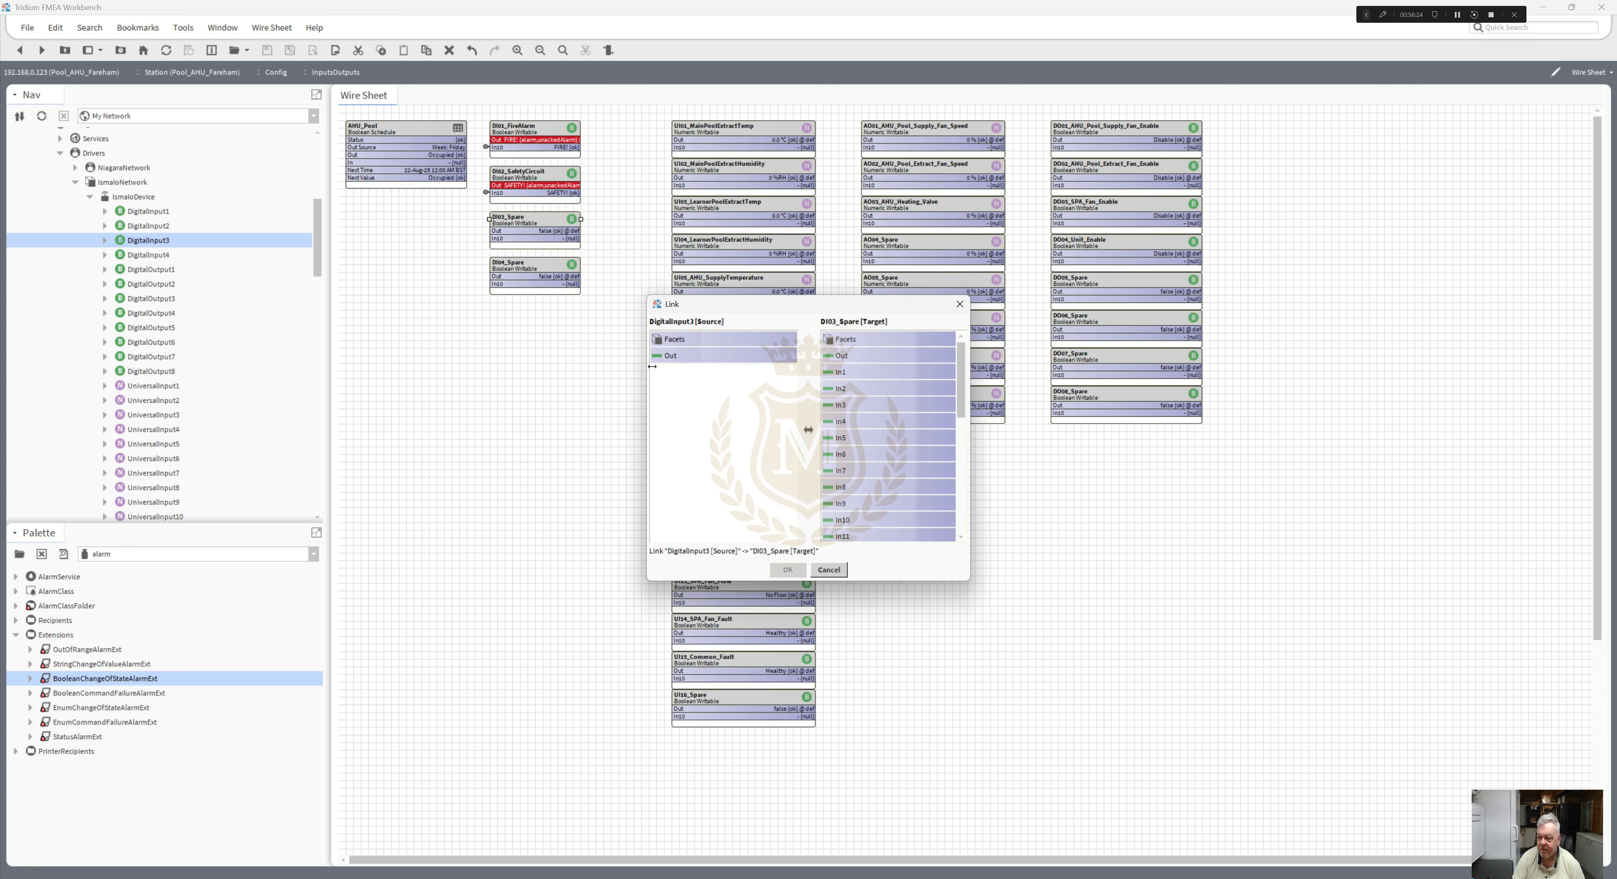
click(667, 355)
click(842, 519)
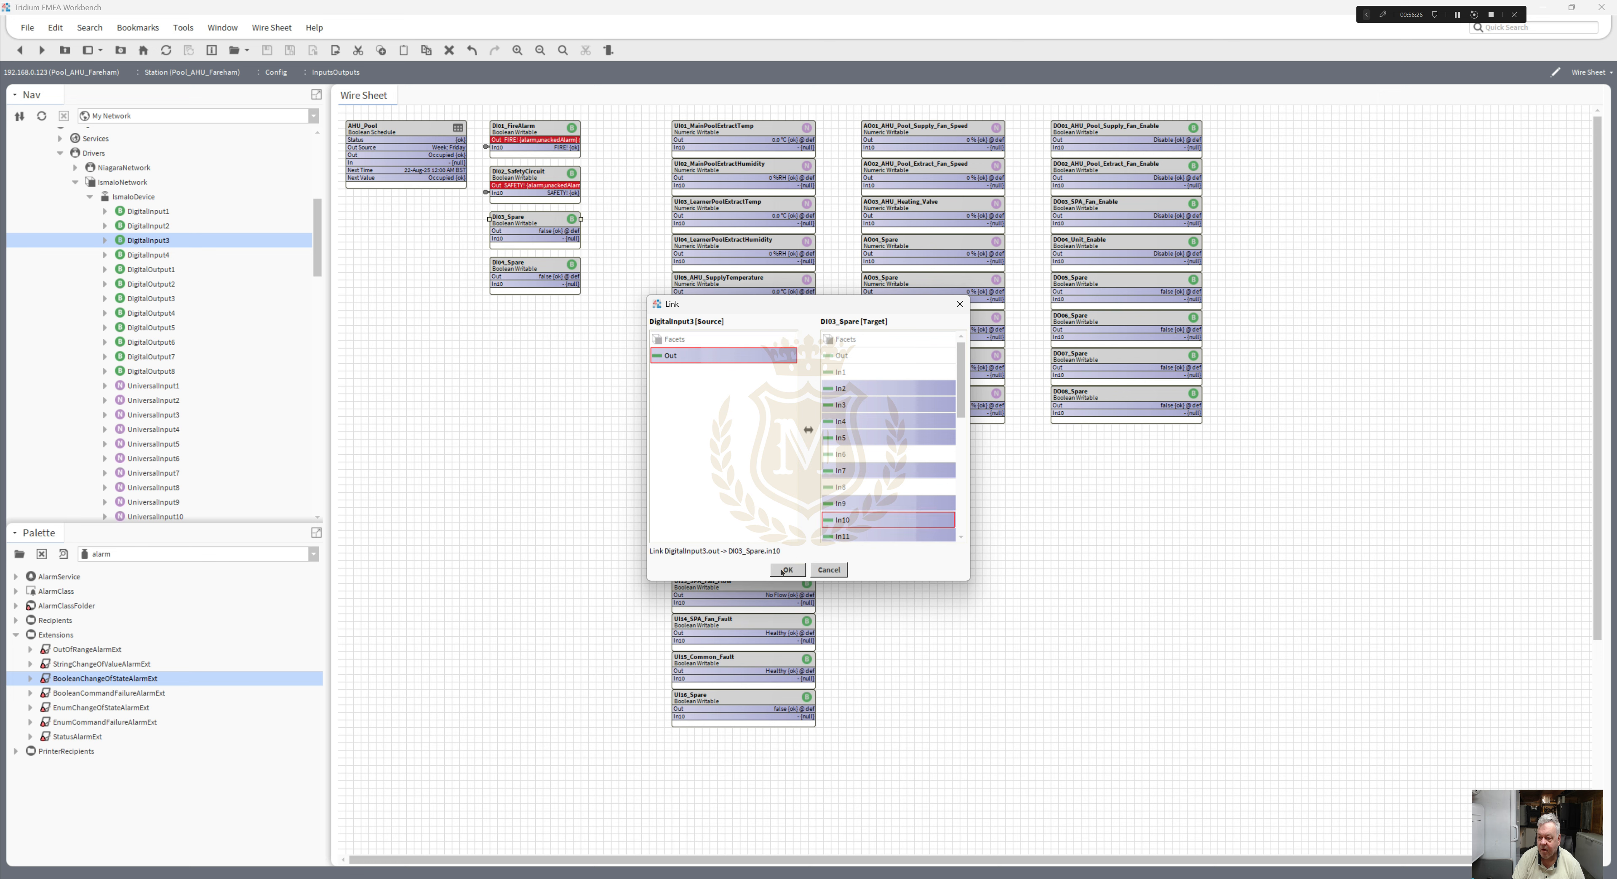
click(787, 569)
- Link the Out slot of DigitalInput4 as source to In10 of DI04_Spare
right_click(523, 268)
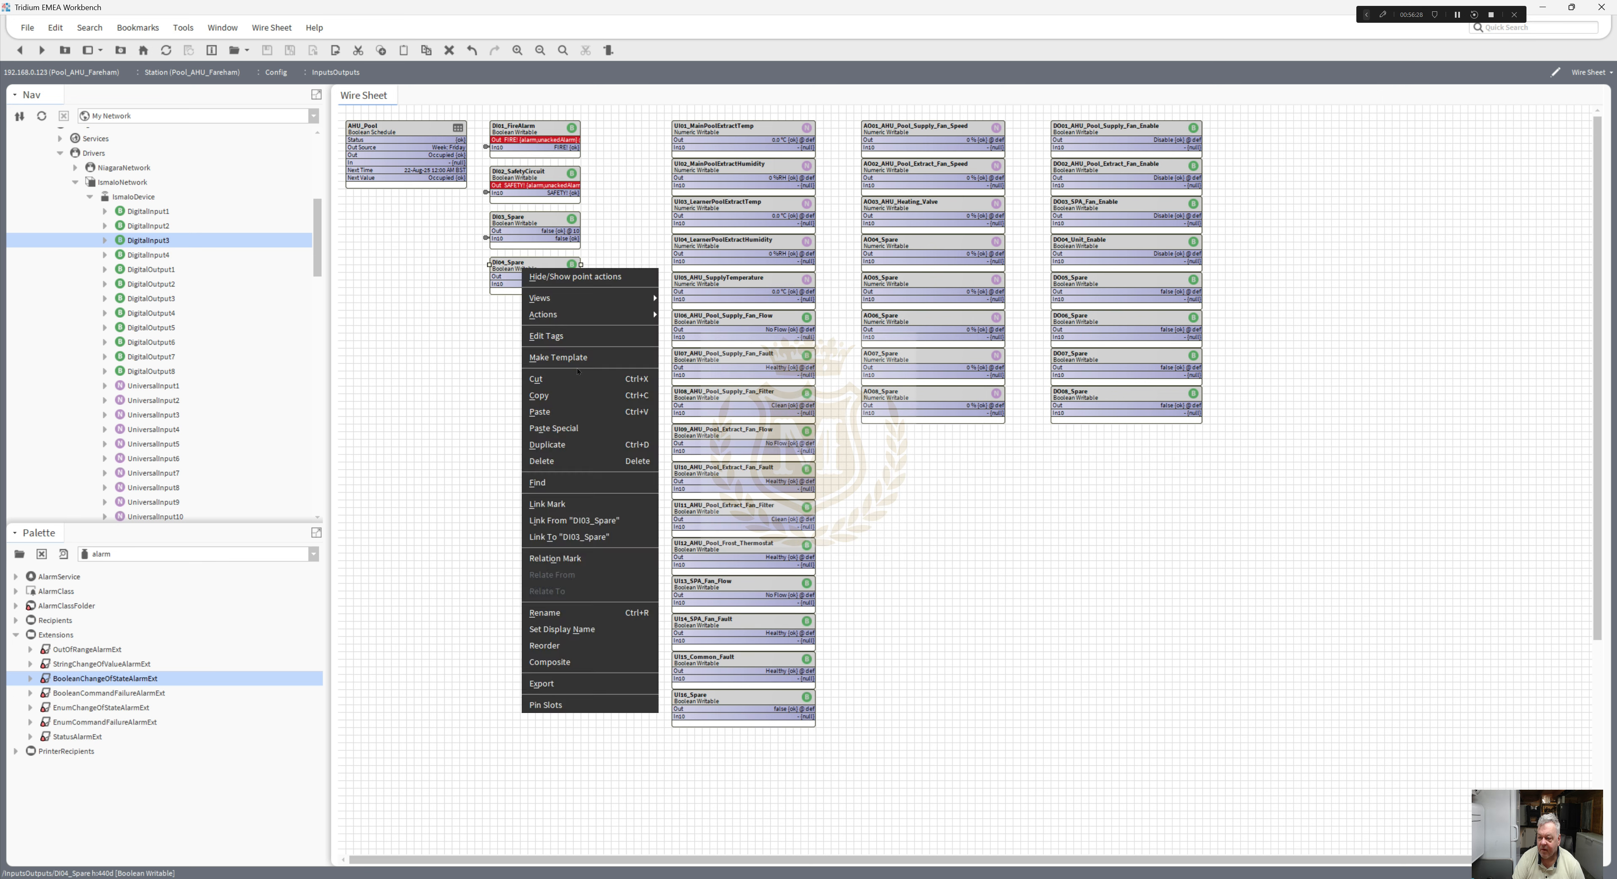
click(593, 502)
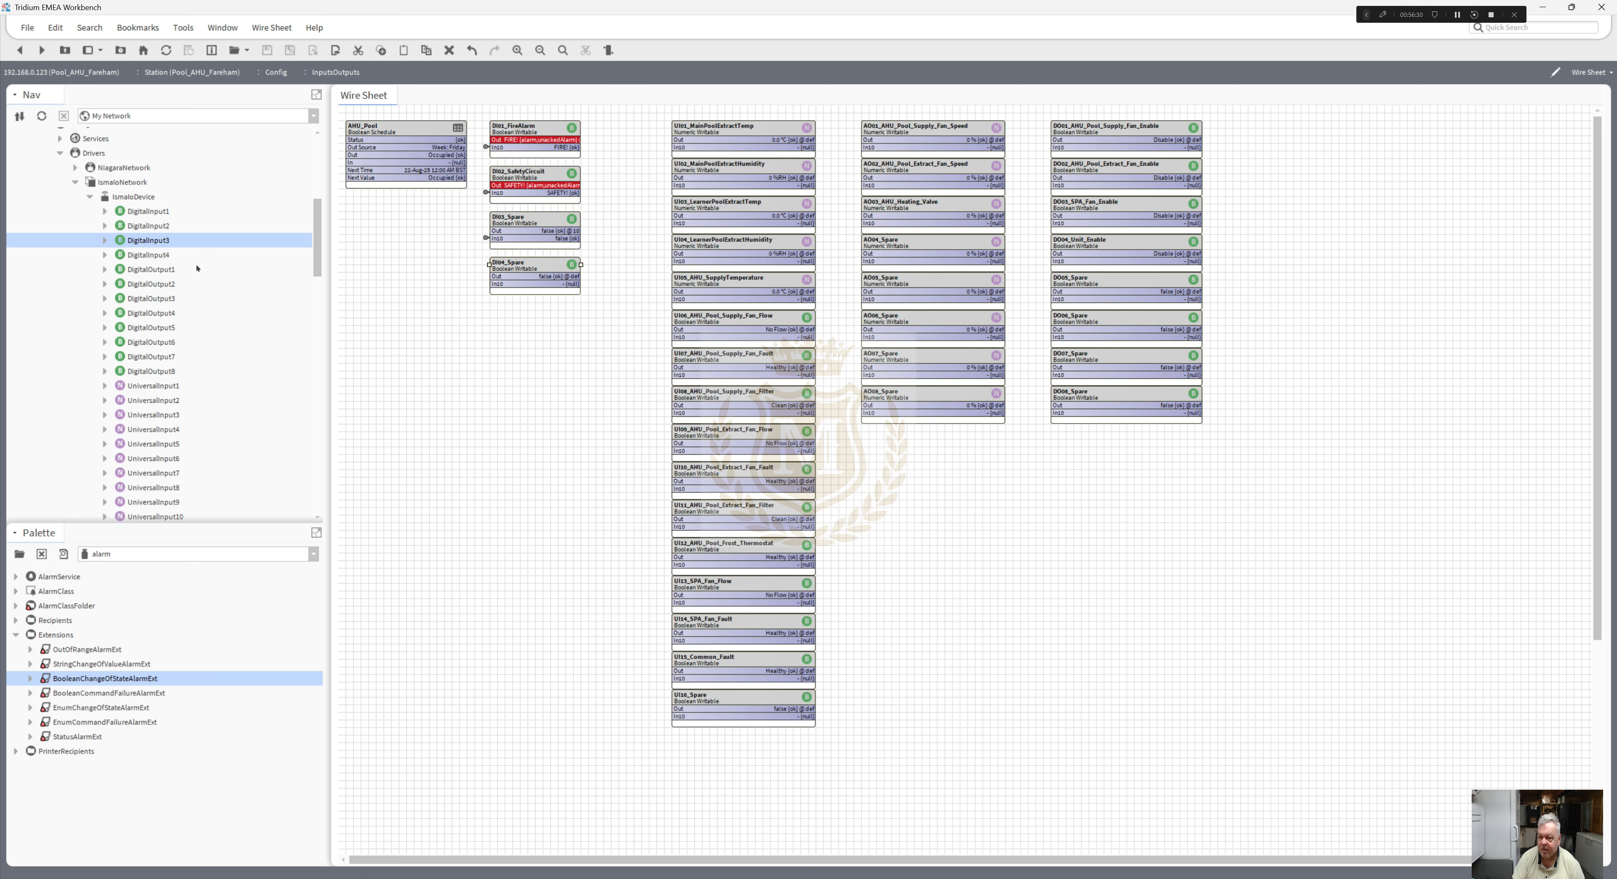
right_click(161, 254)
click(238, 523)
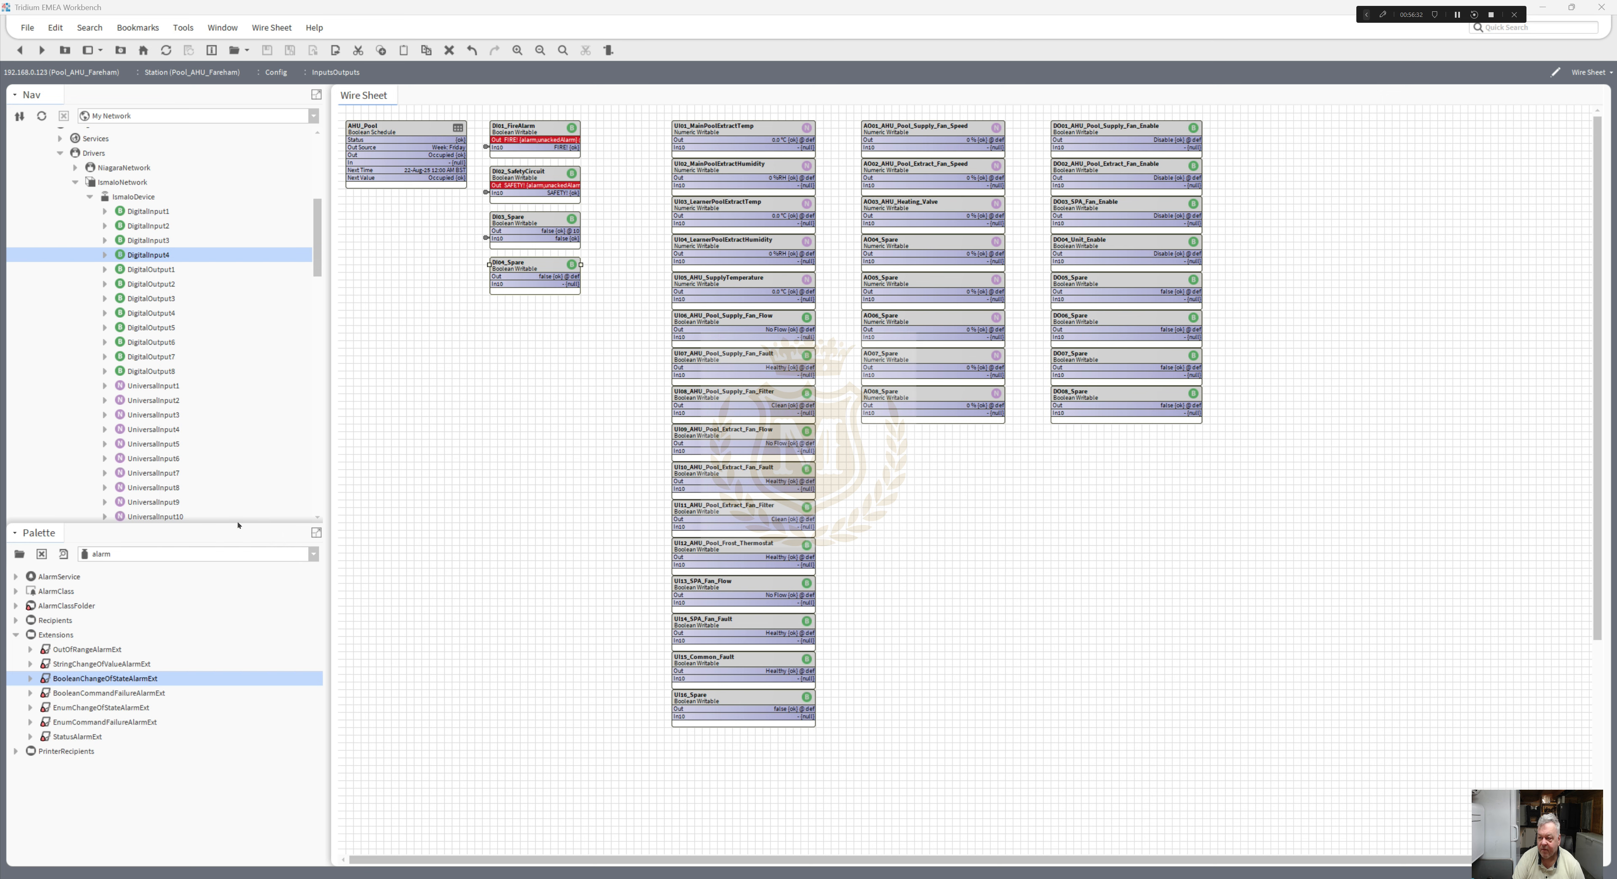
click(675, 356)
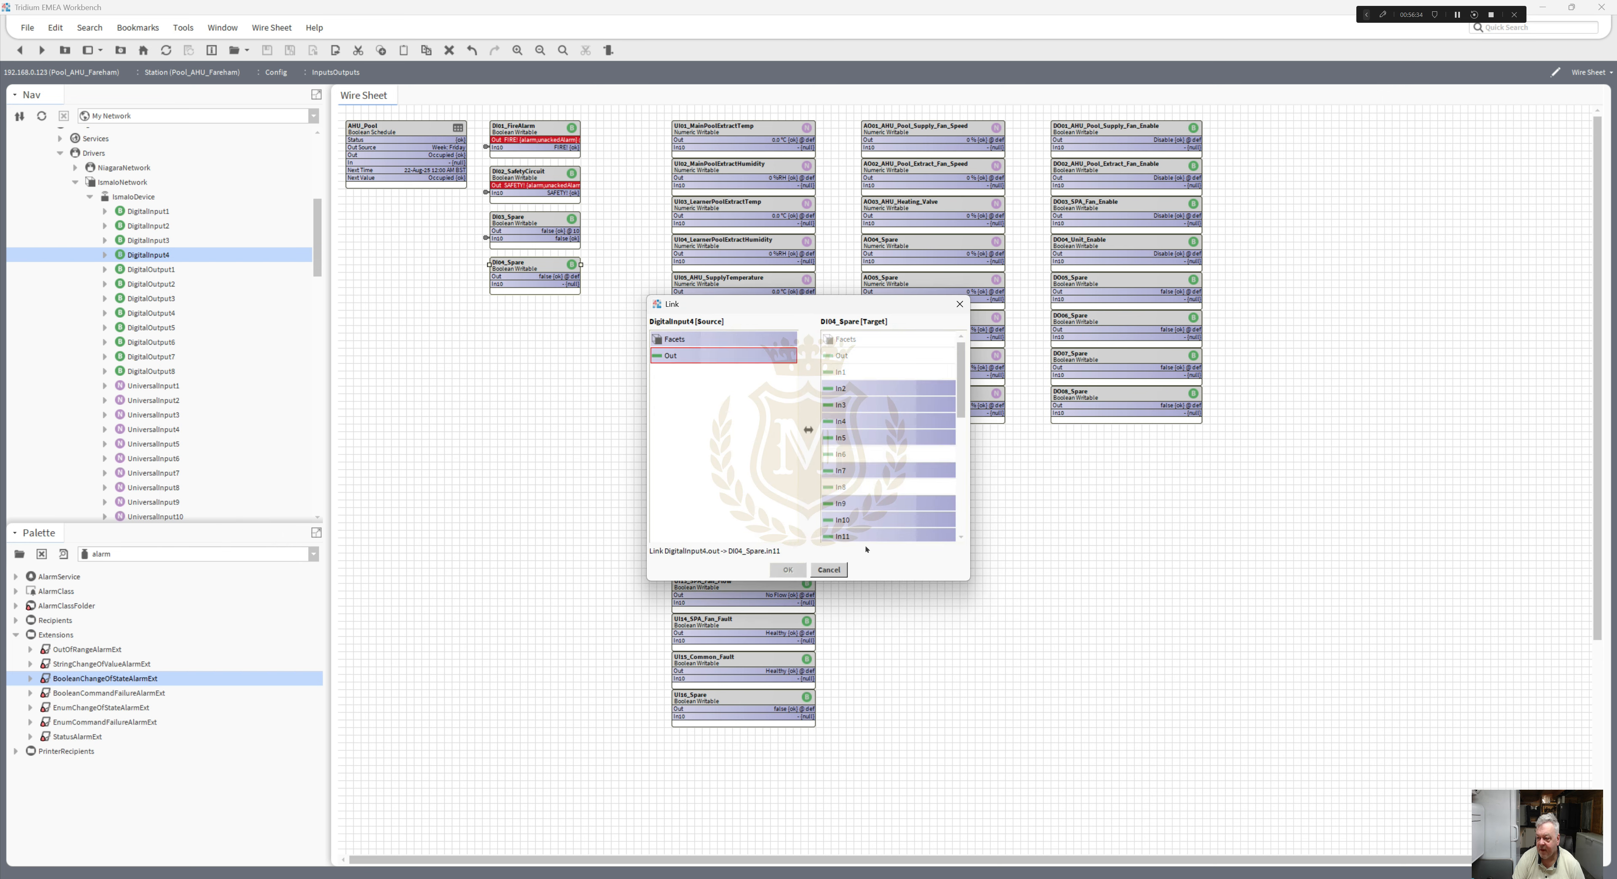
click(838, 520)
click(789, 569)
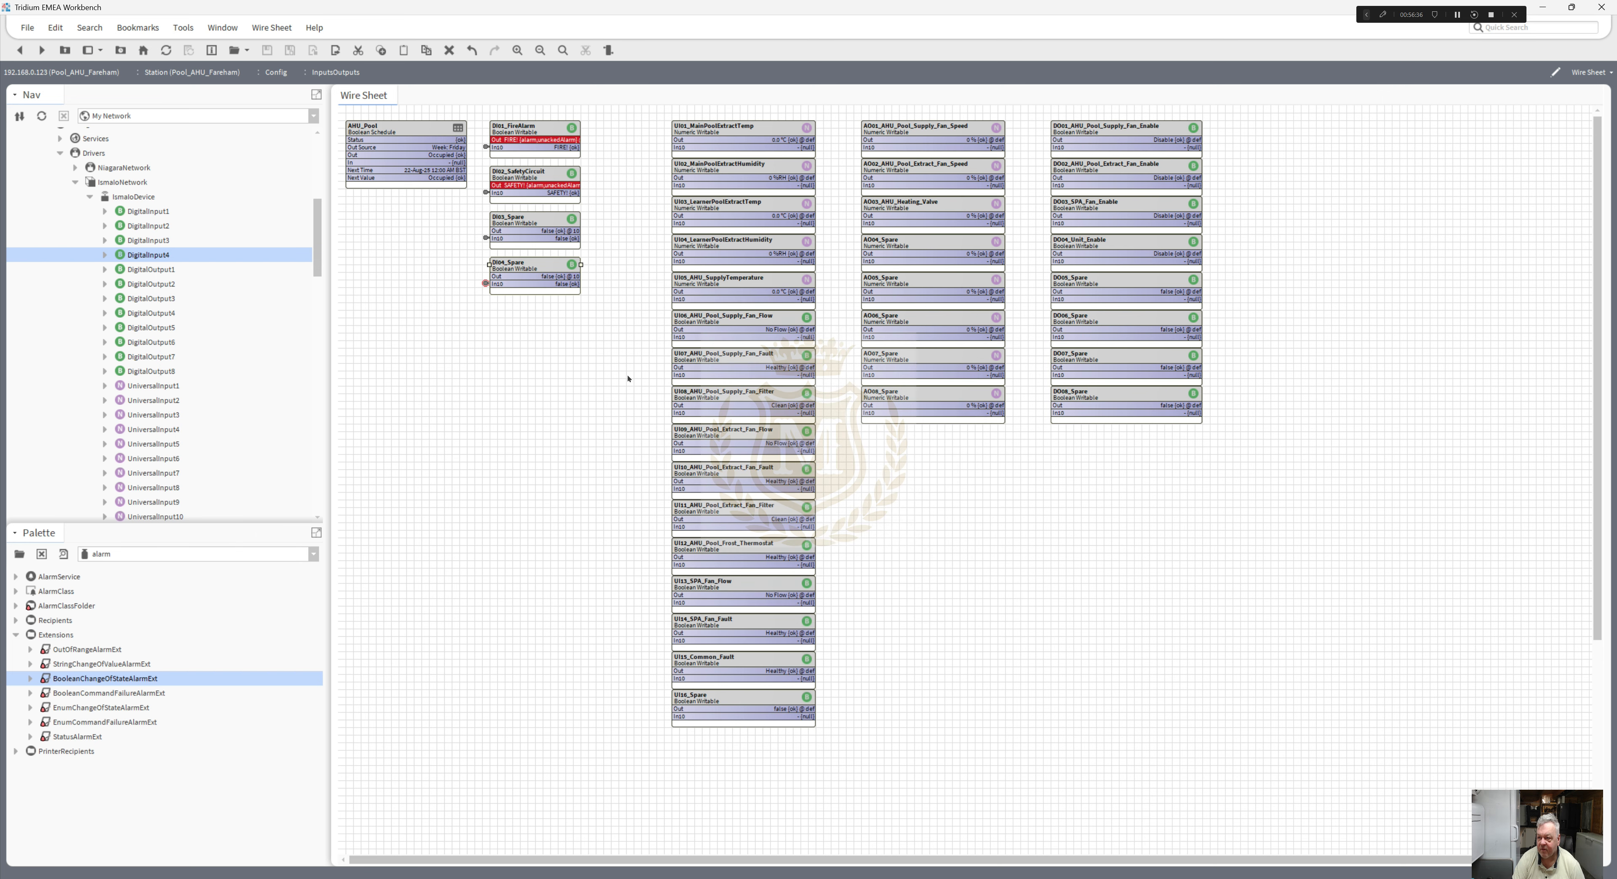
- Link the Out slot of UniversalInput1 as source to In10 of UI01_MainPoolExtractTemp
right_click(700, 125)
click(745, 360)
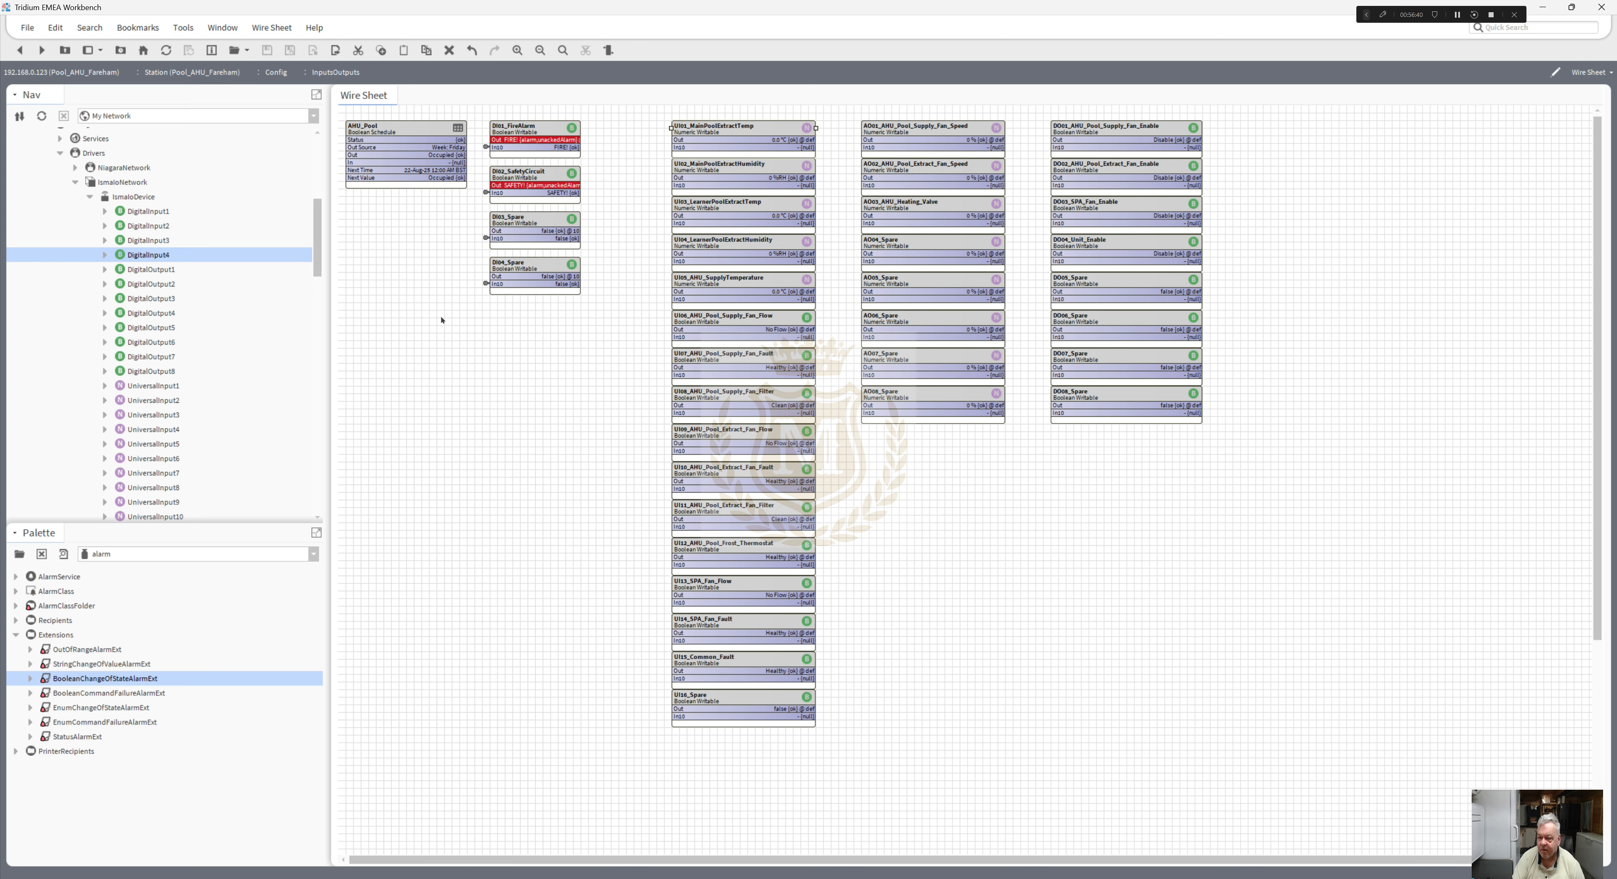
right_click(162, 386)
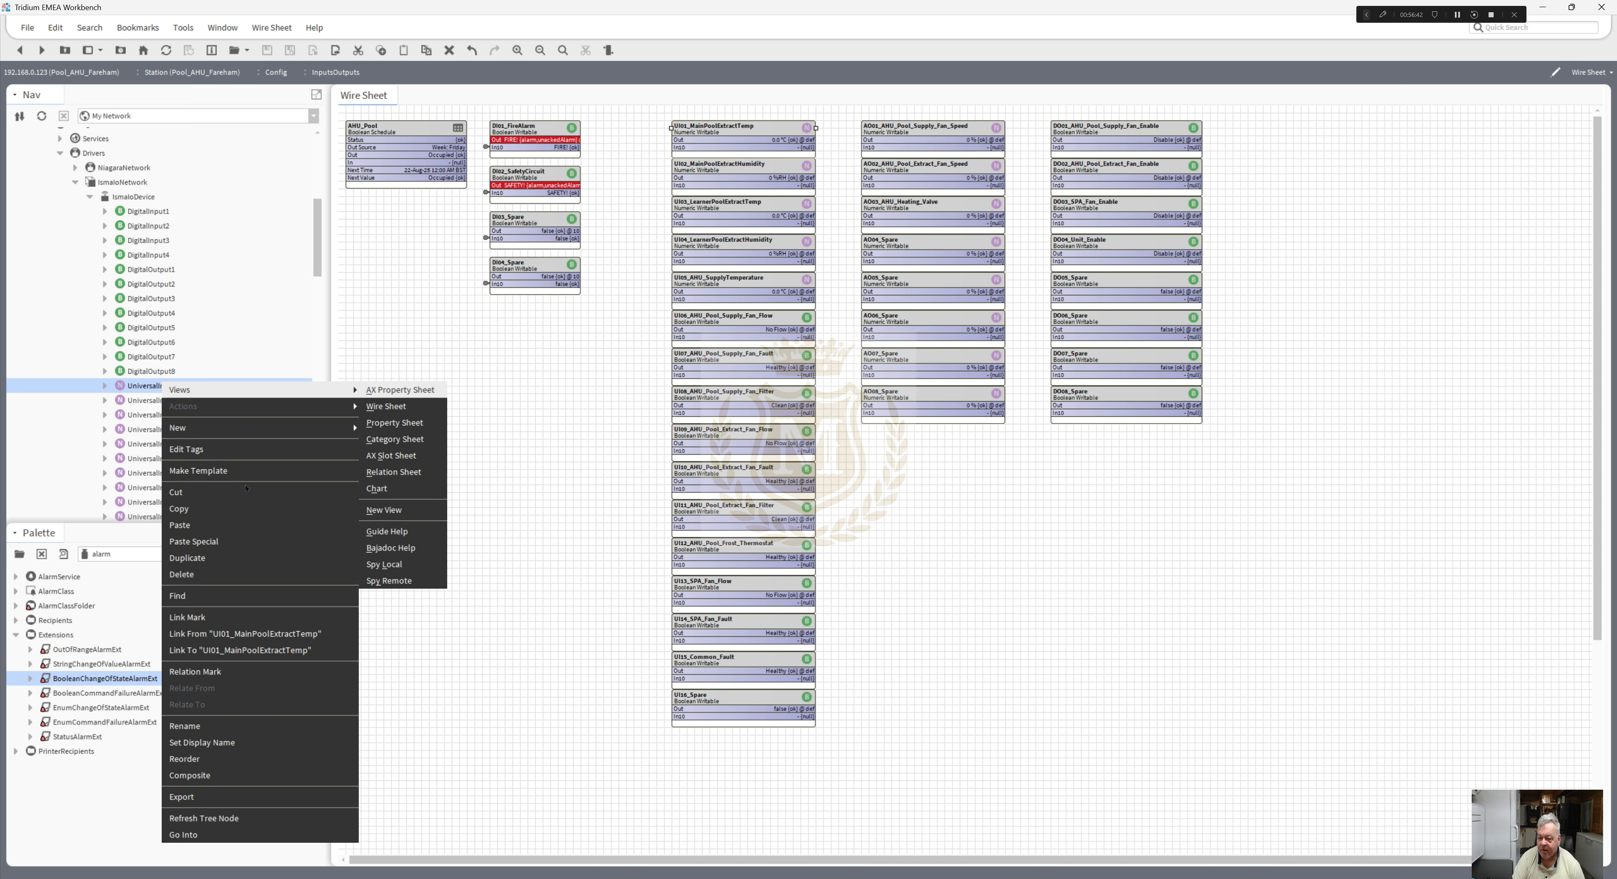
click(307, 649)
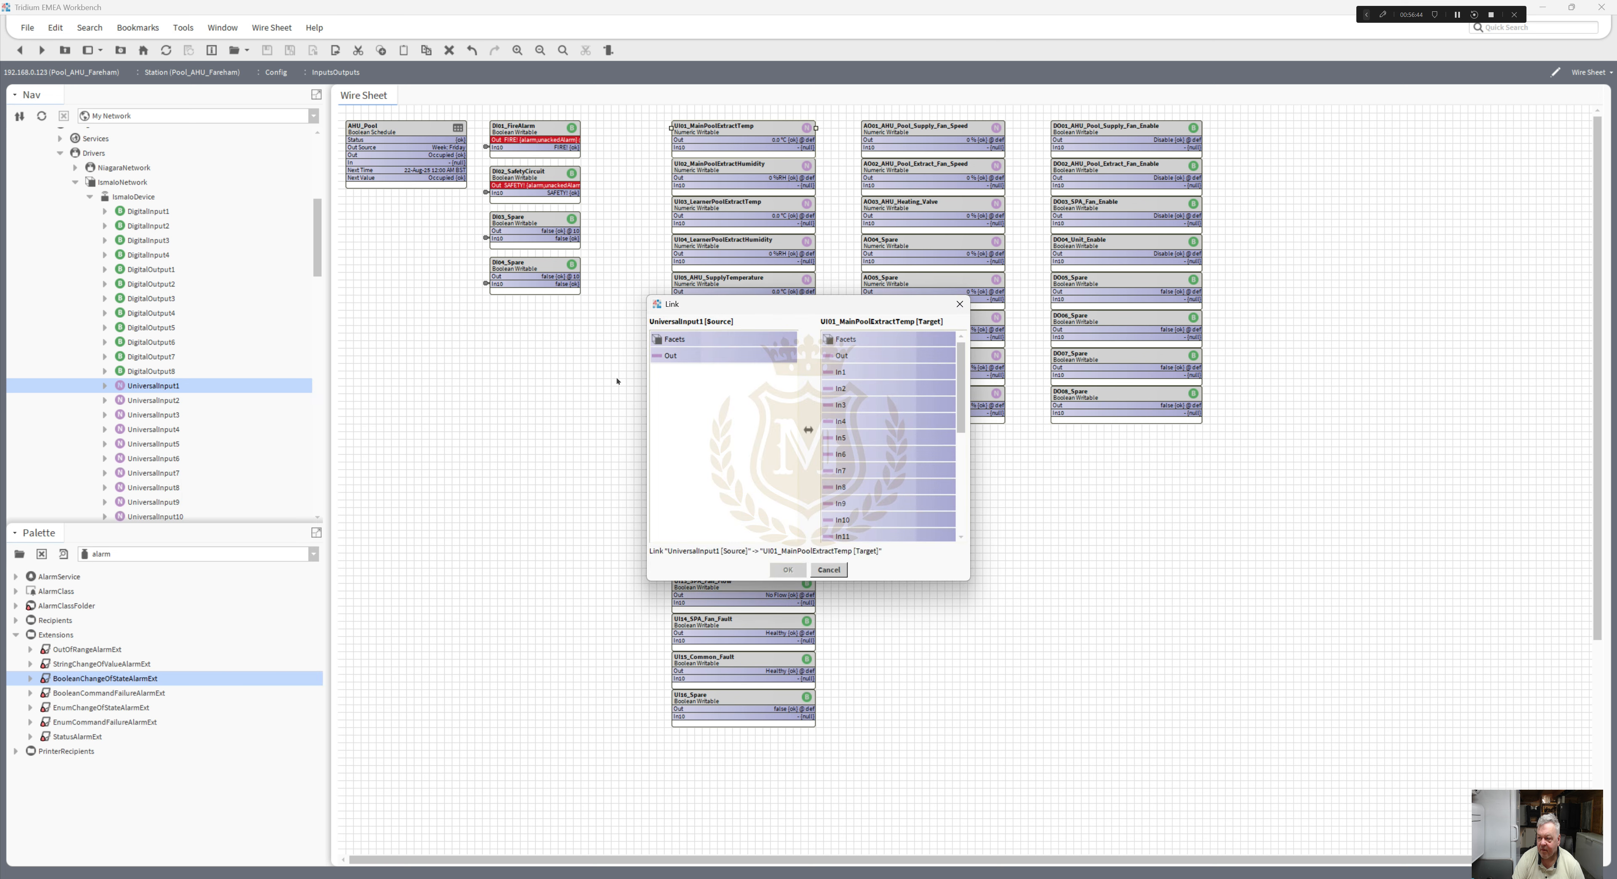
click(845, 520)
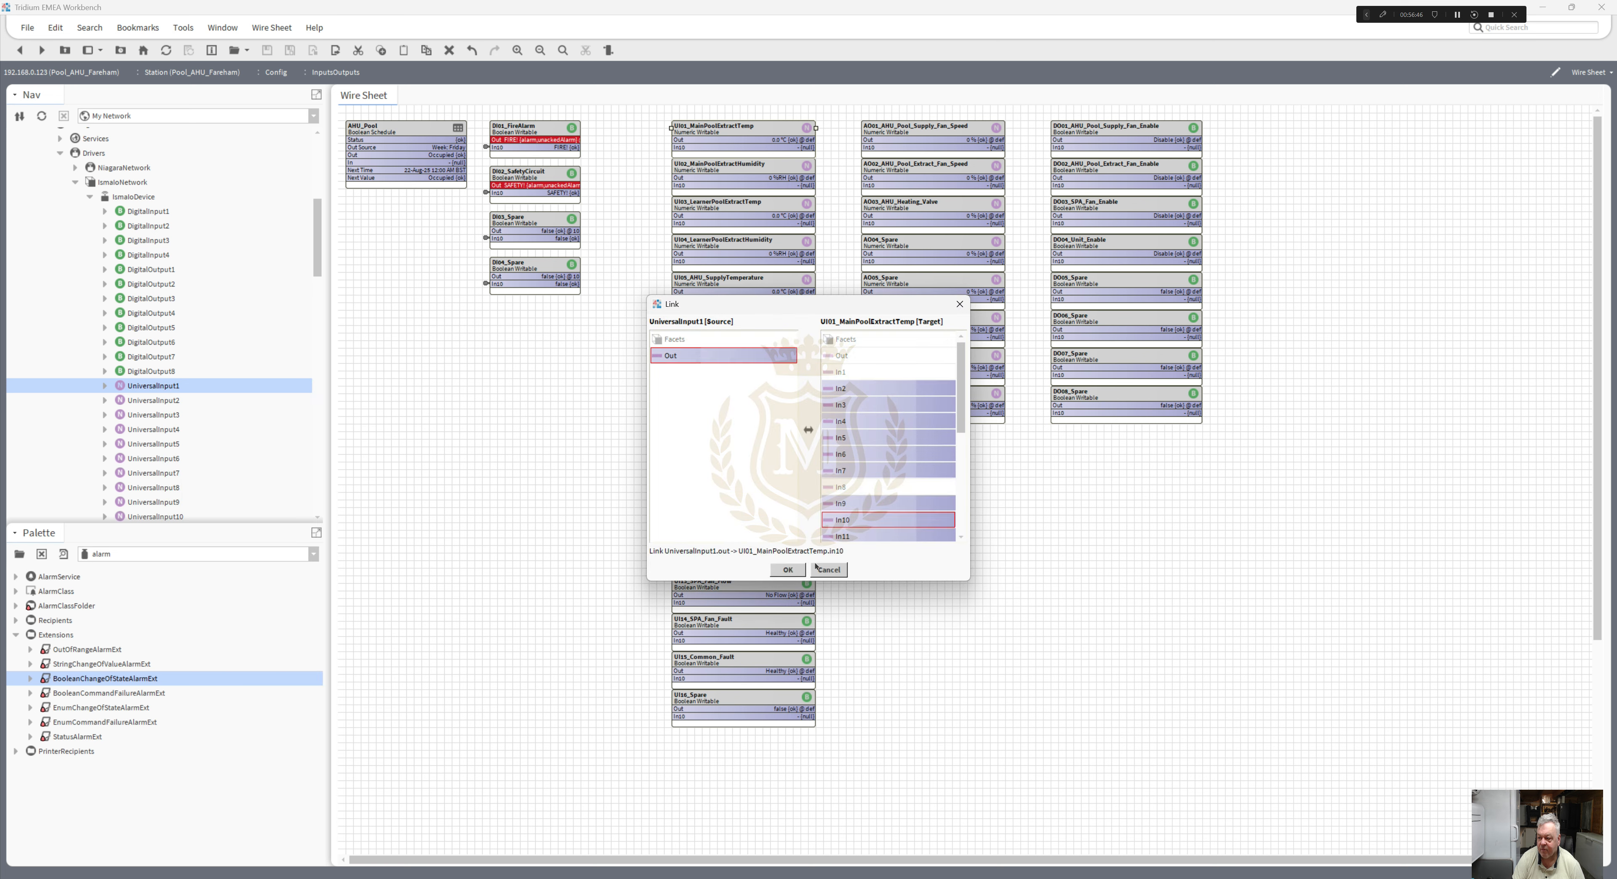
click(789, 569)
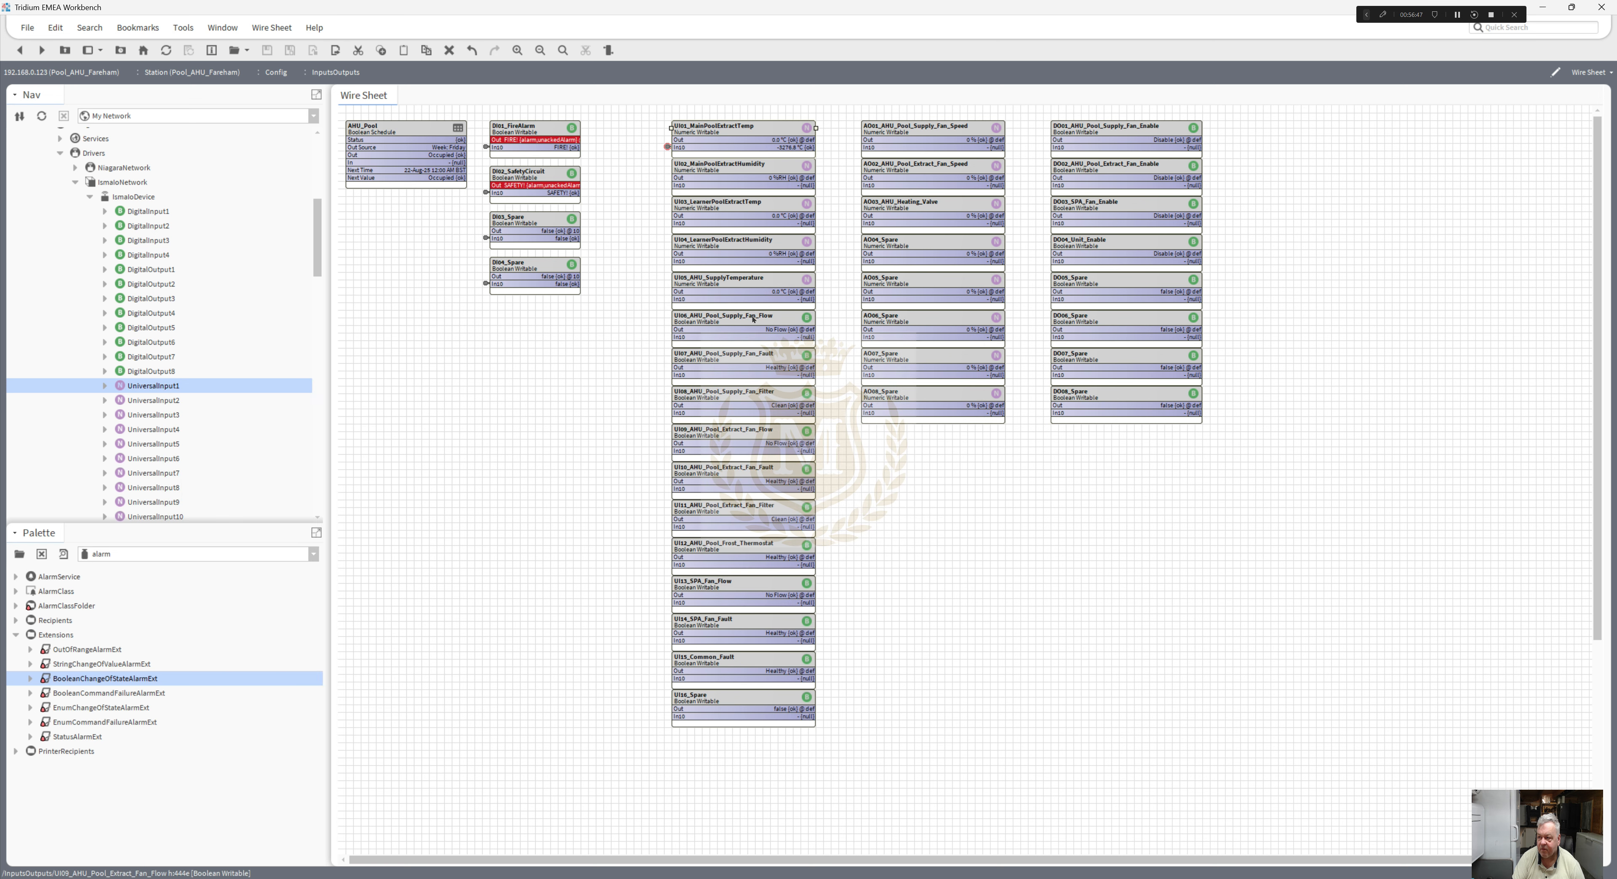
- Link the Out slot of UniversalInput2 as source to In10 of UI02_MainPoolExtractHumidity
right_click(724, 165)
click(748, 401)
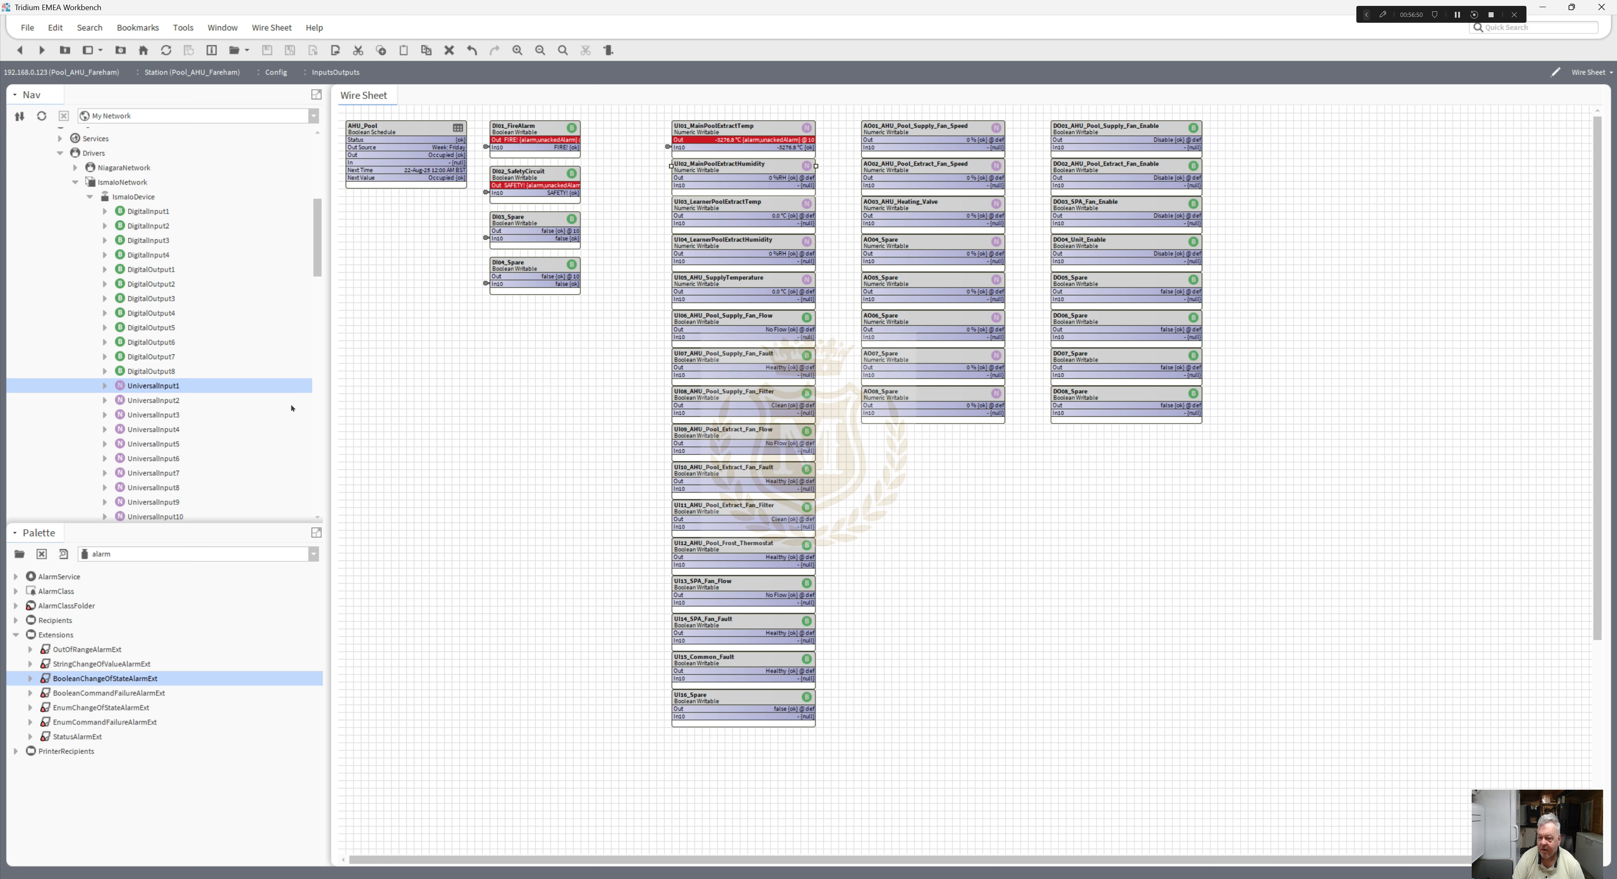
click(134, 402)
right_click(134, 402)
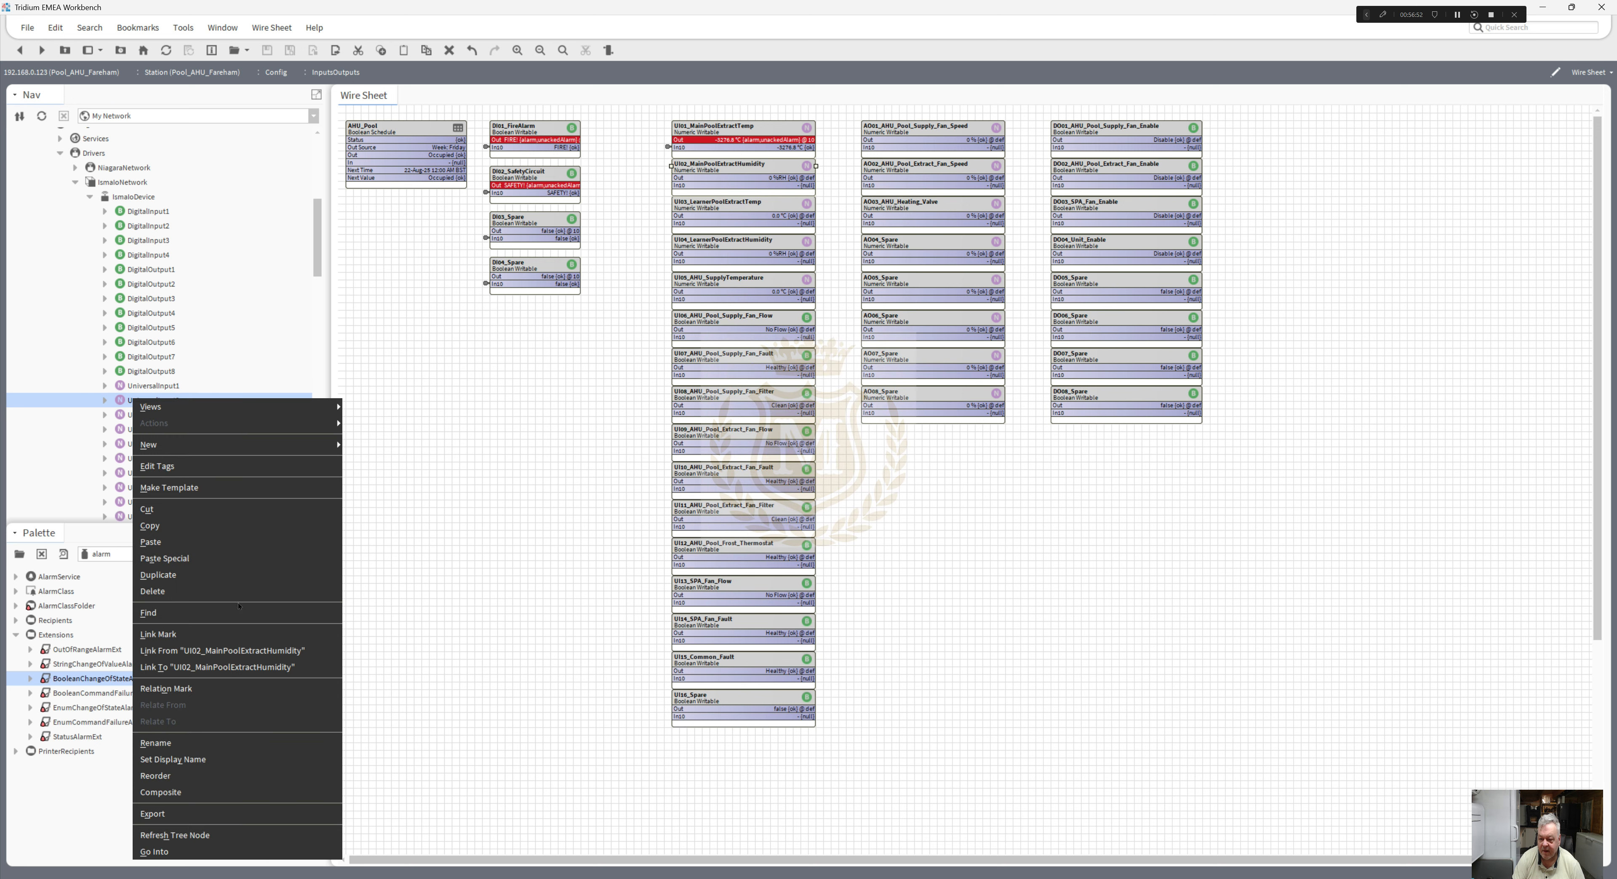
click(235, 660)
click(691, 355)
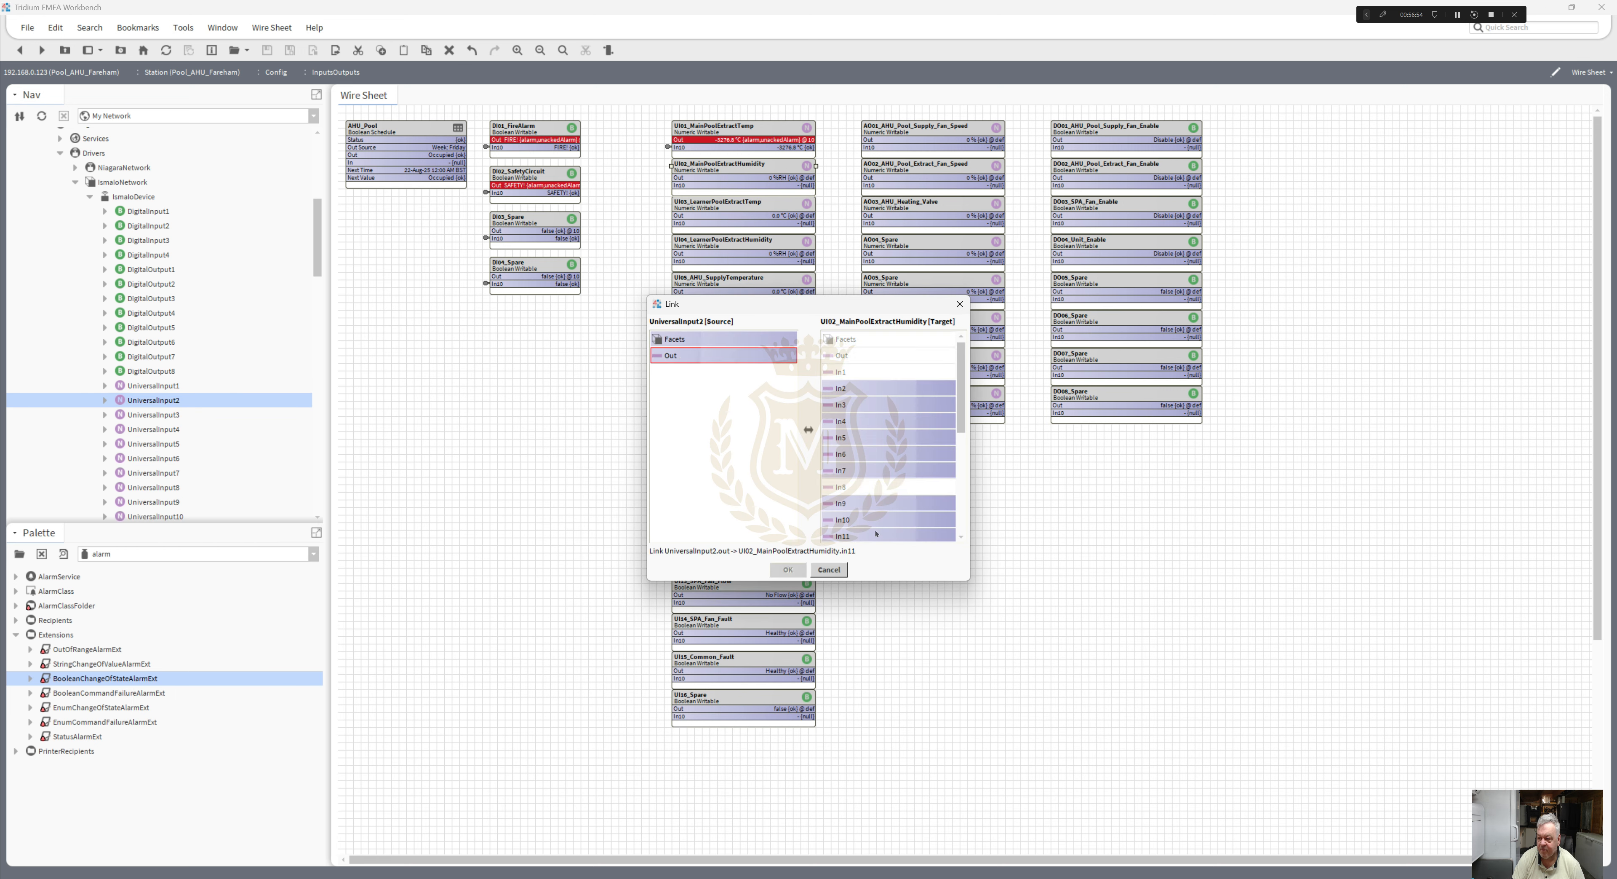
click(851, 520)
click(797, 569)
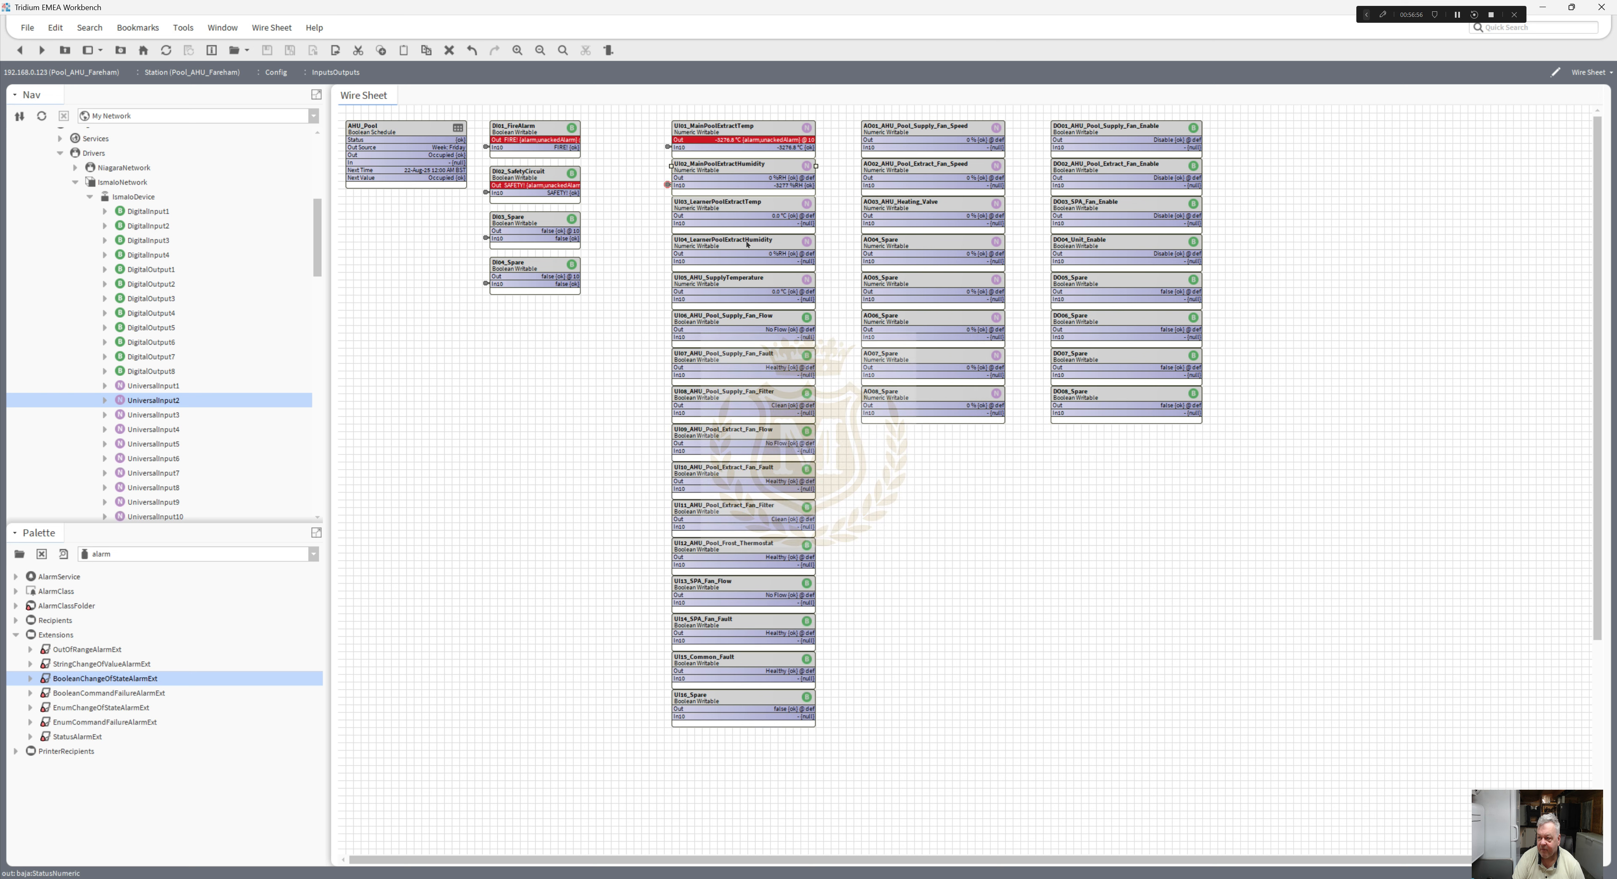
- Link the Out slot of UniversalInput3 as source to In10 of UI03_LearnerPoolExtractTemp
right_click(734, 212)
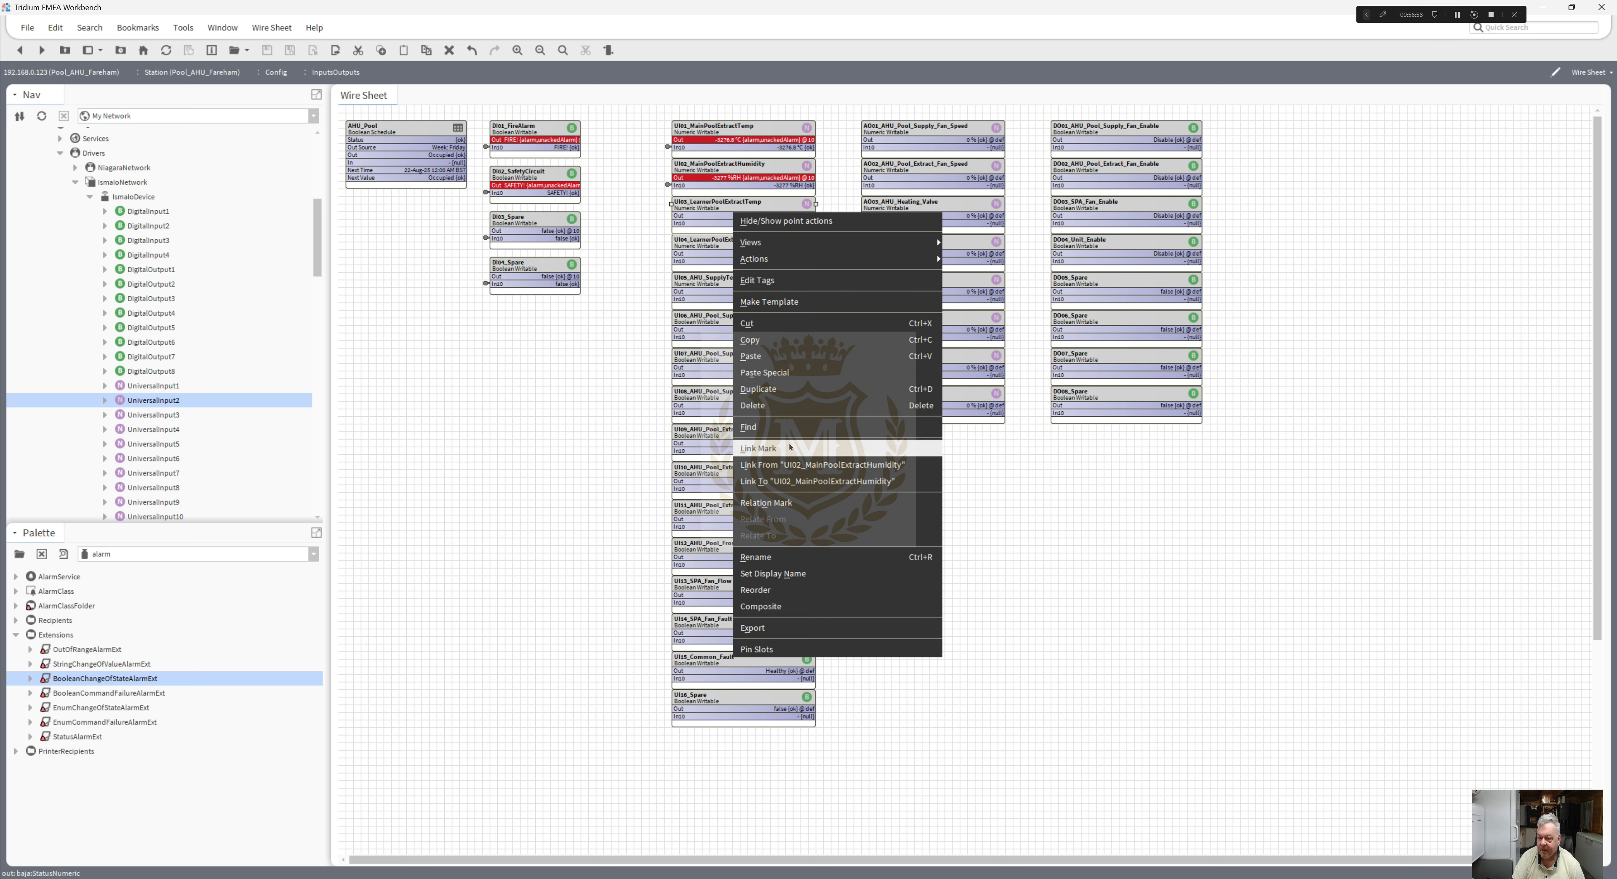
click(808, 450)
right_click(165, 416)
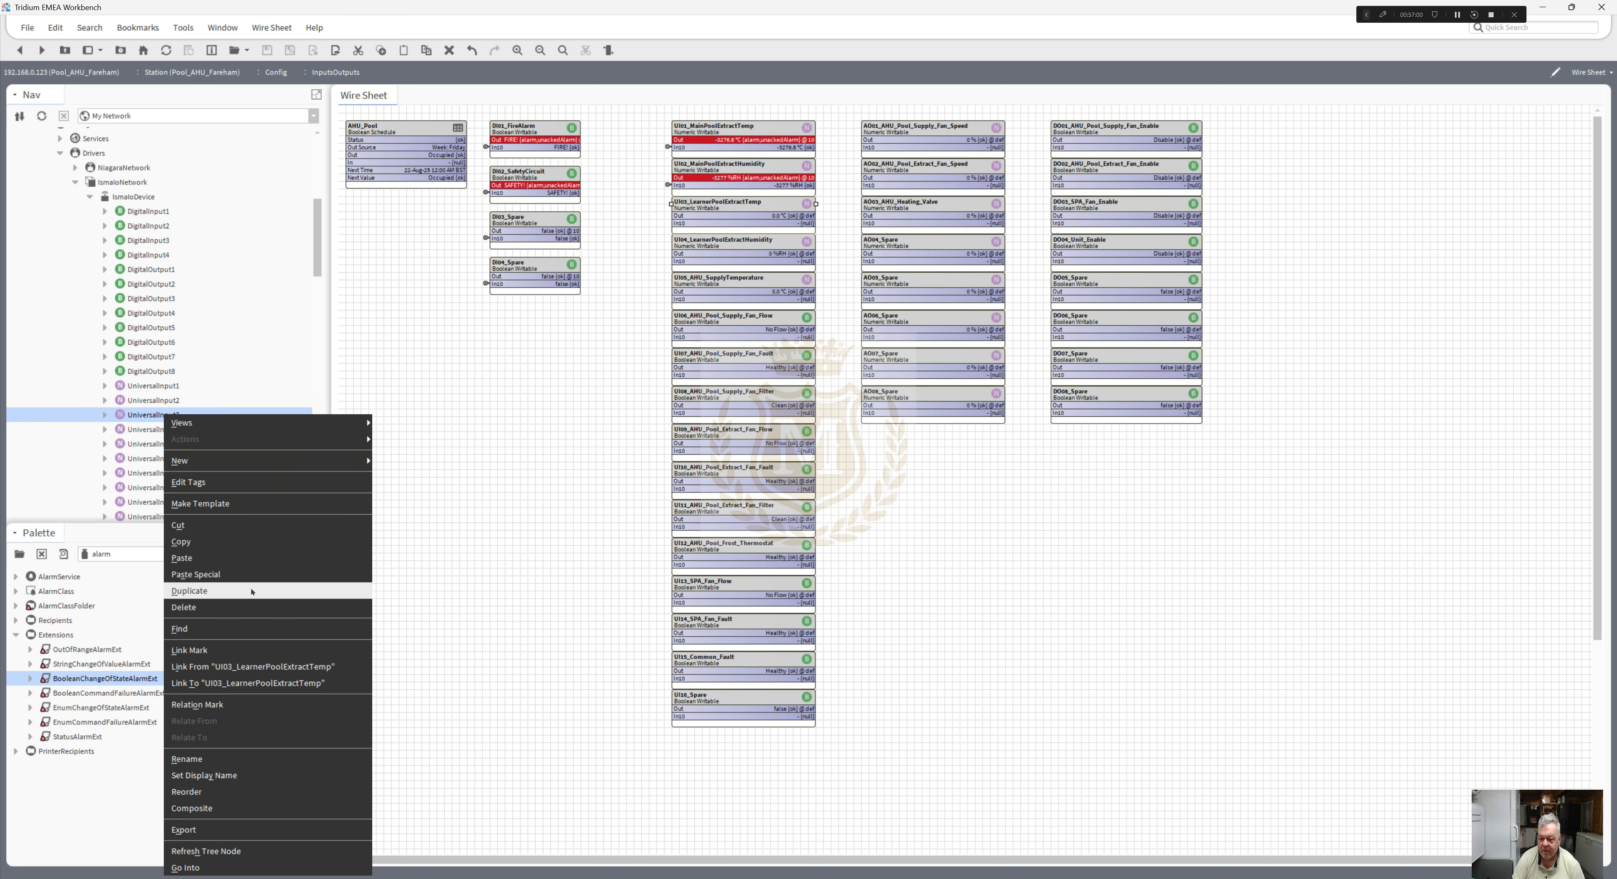
click(265, 679)
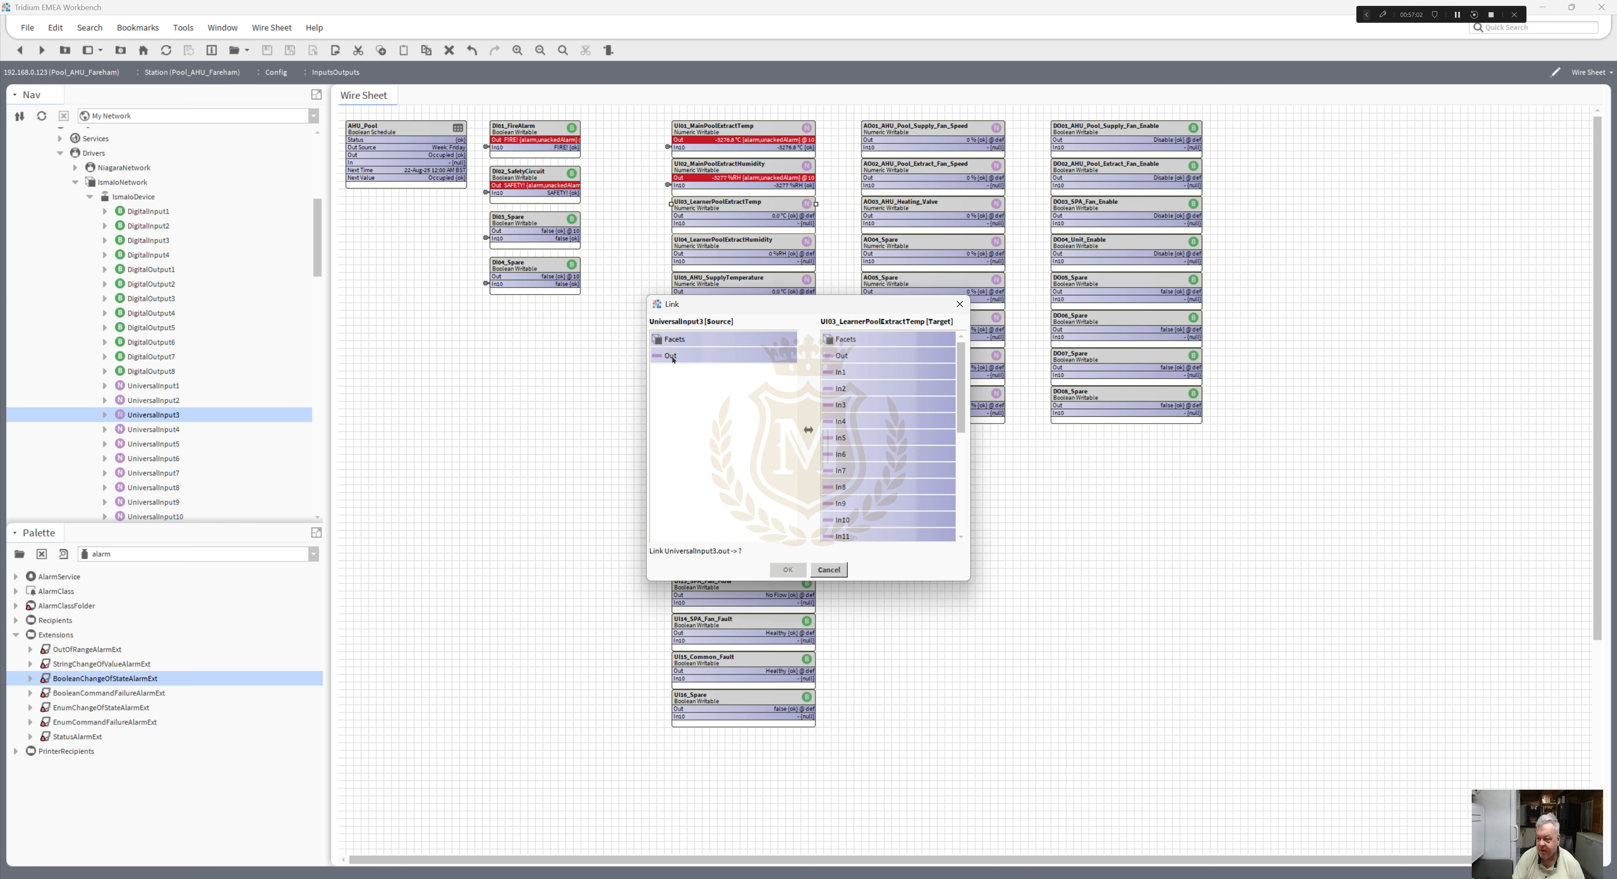
click(849, 521)
click(787, 569)
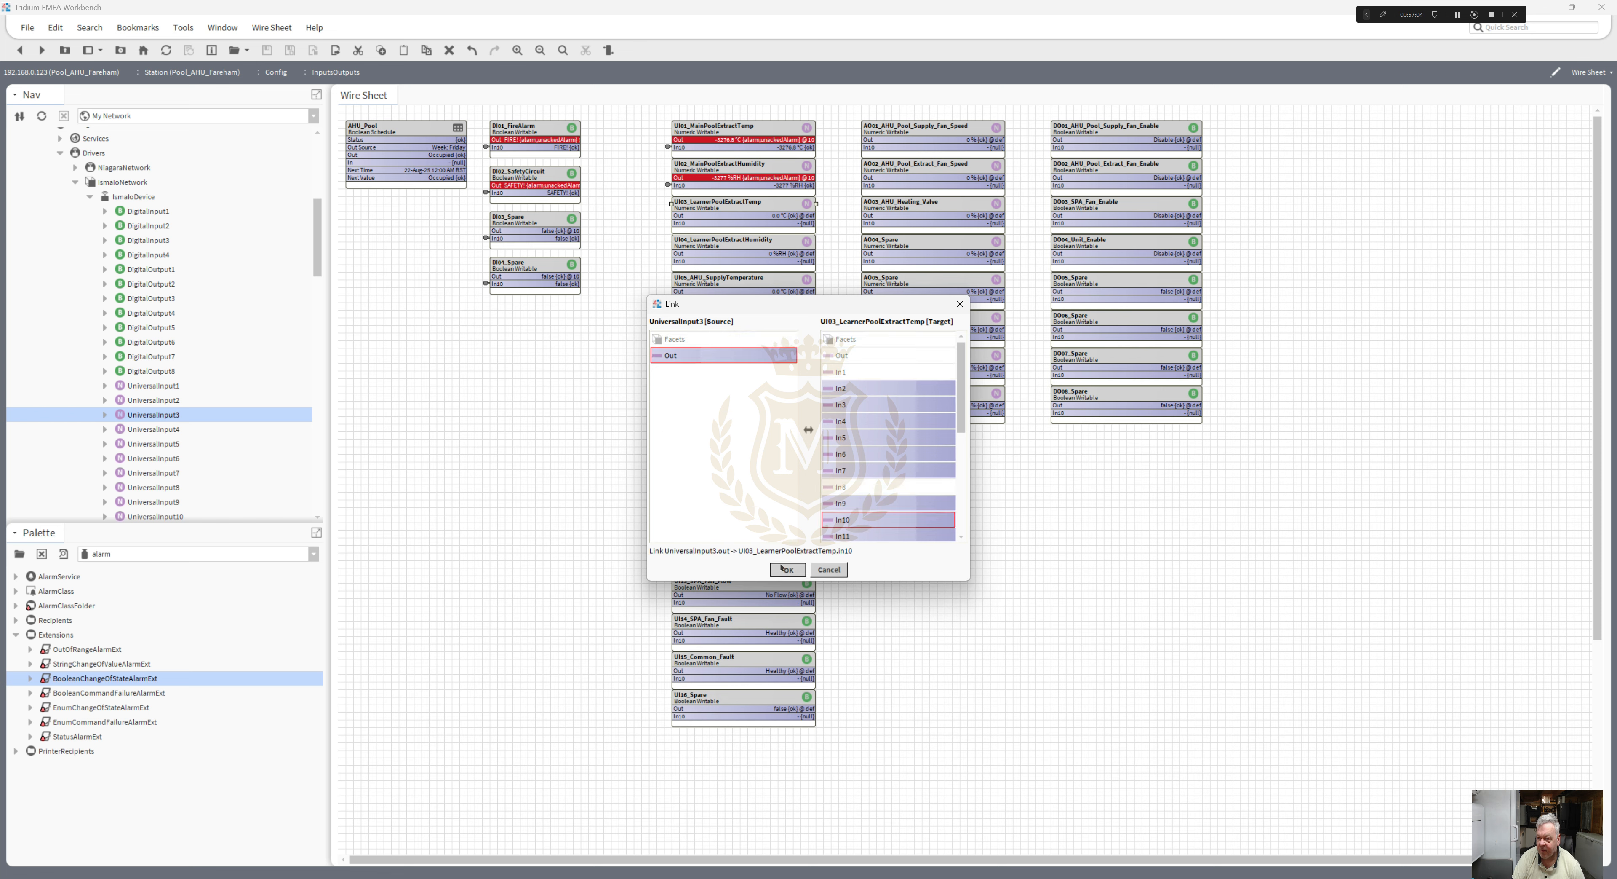
- Link the Out slot of UniversalInput4 as source to In10 of UI04_LearnerPoolExtractHumidity
right_click(705, 250)
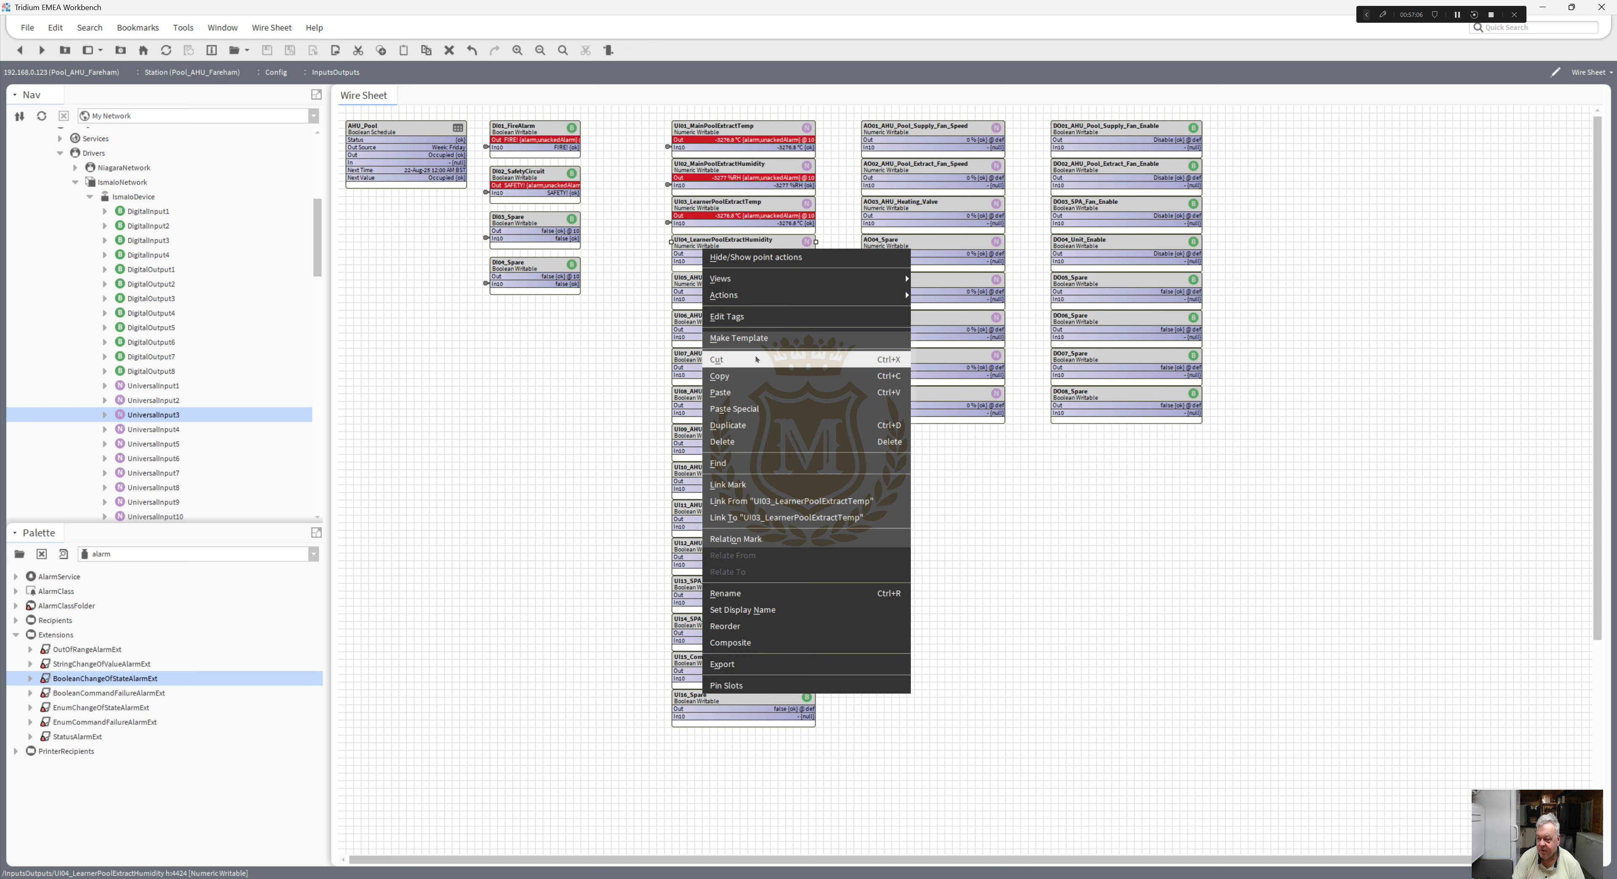
click(776, 485)
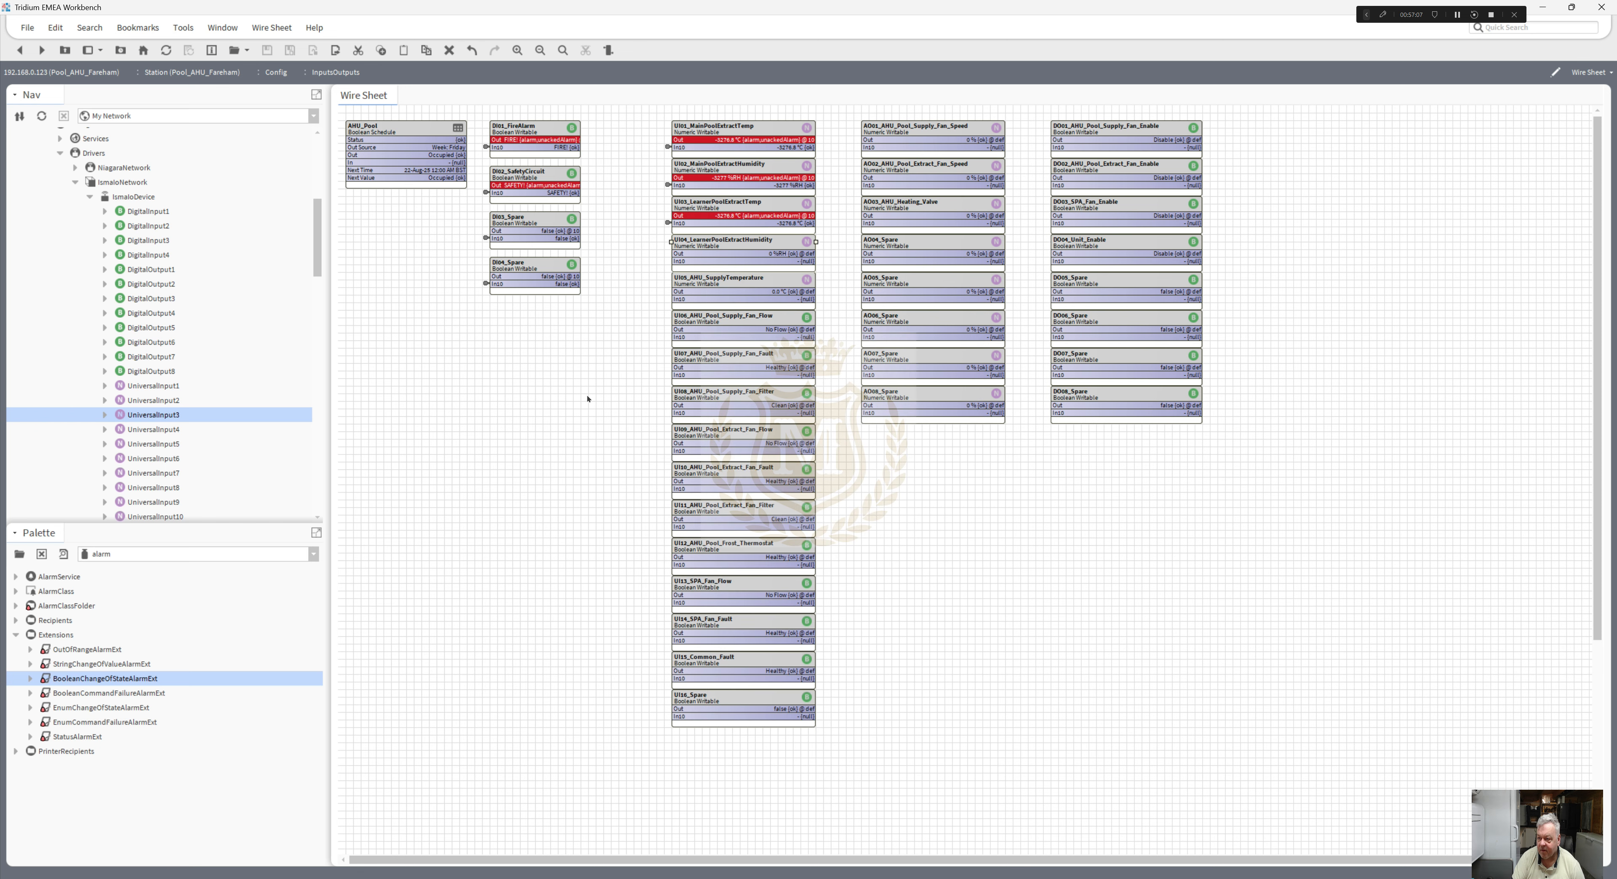
right_click(159, 430)
click(267, 687)
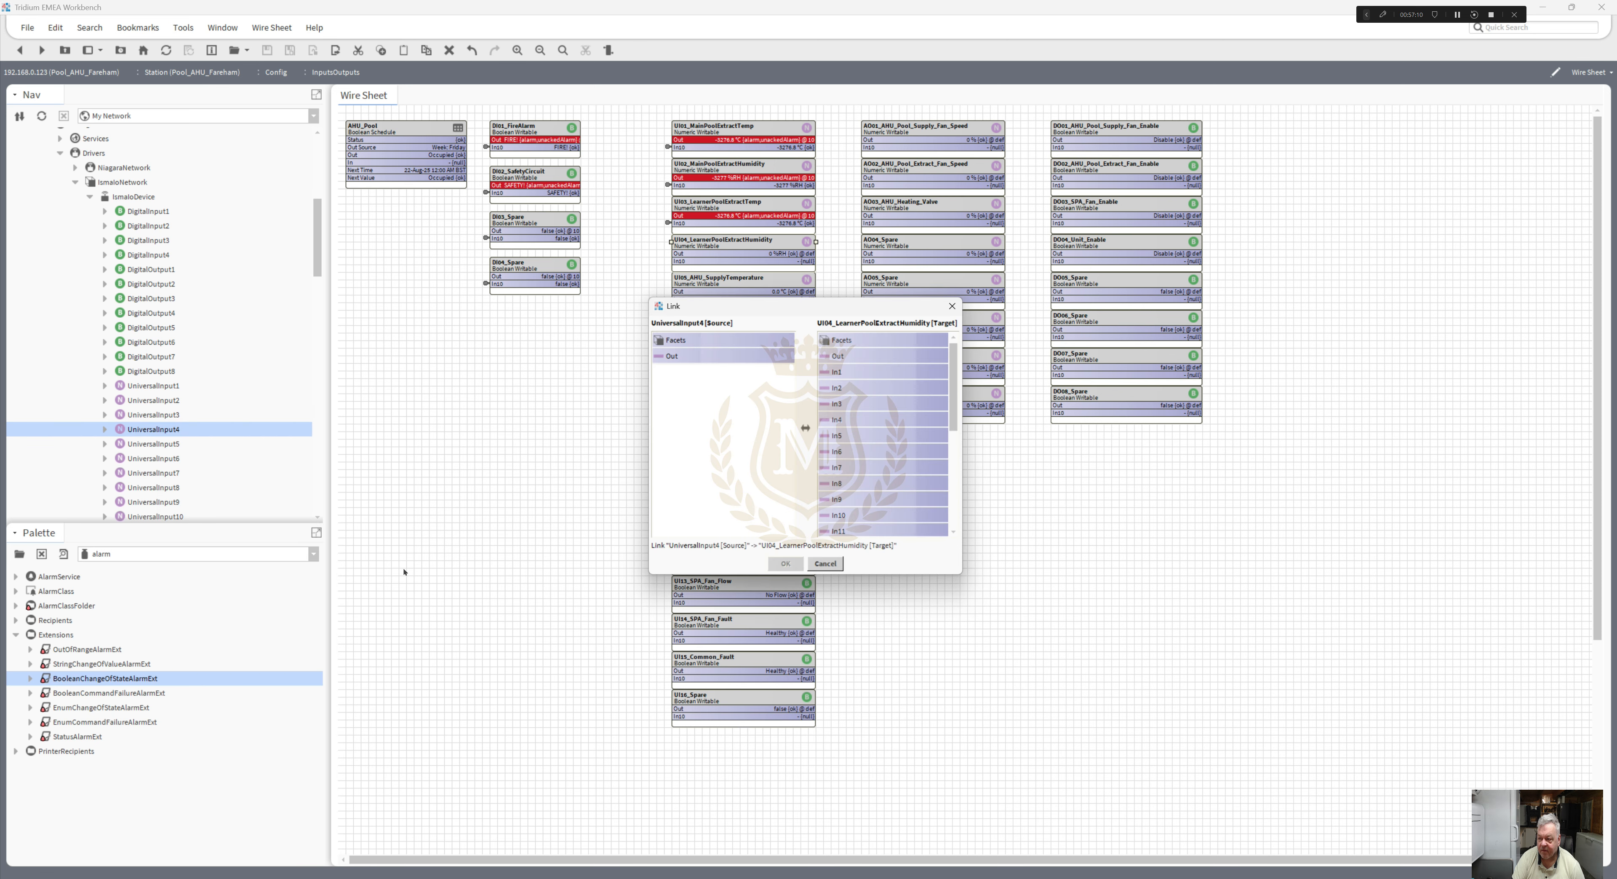
click(671, 355)
click(861, 504)
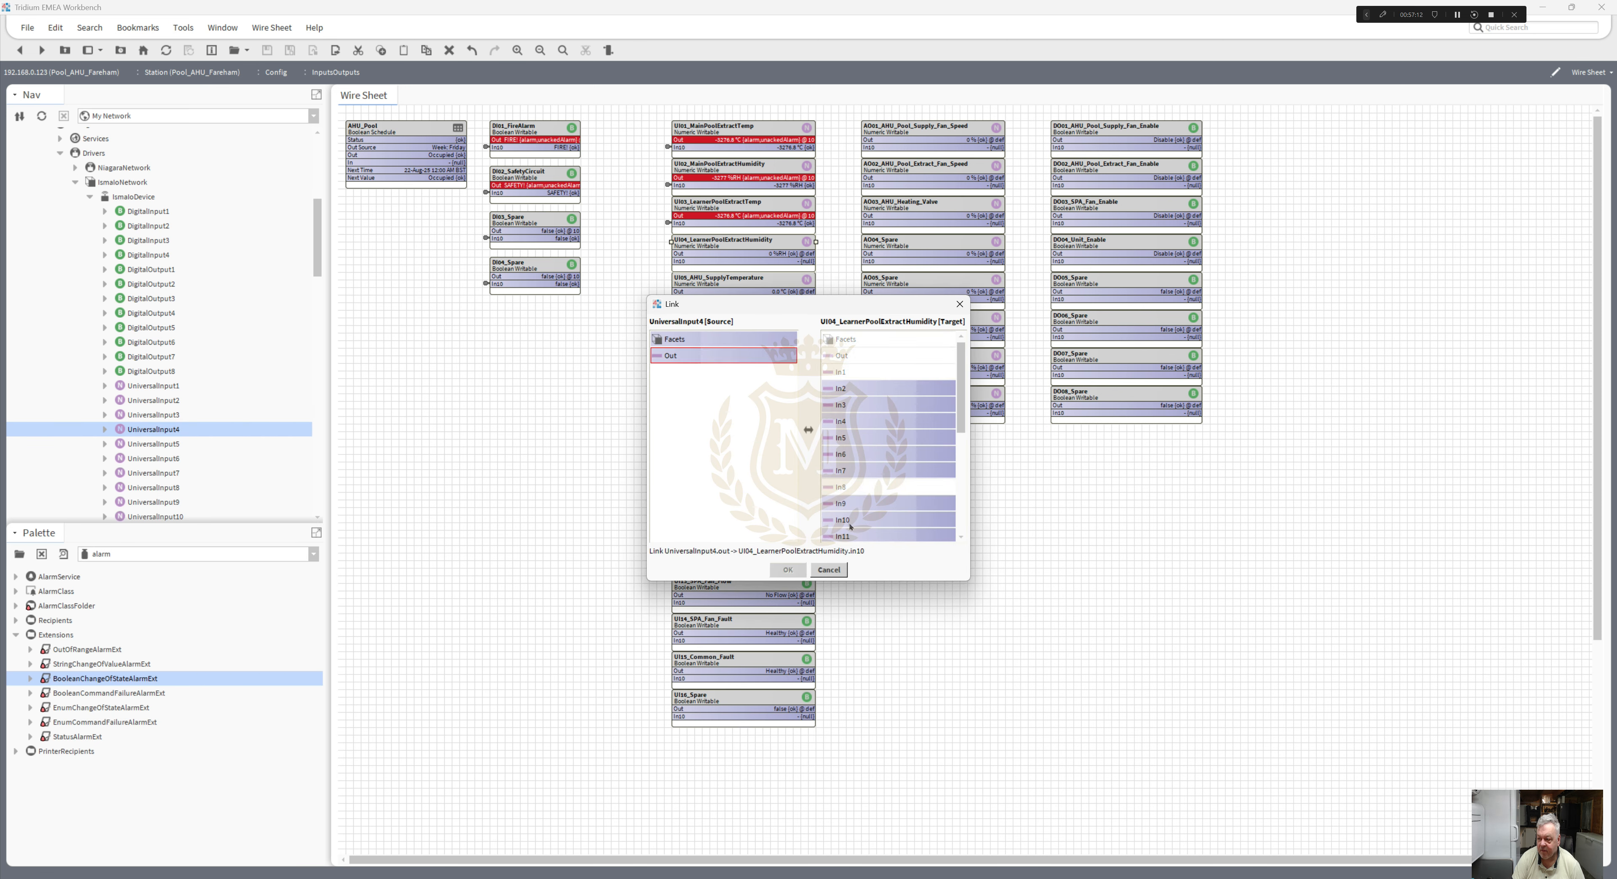
click(788, 569)
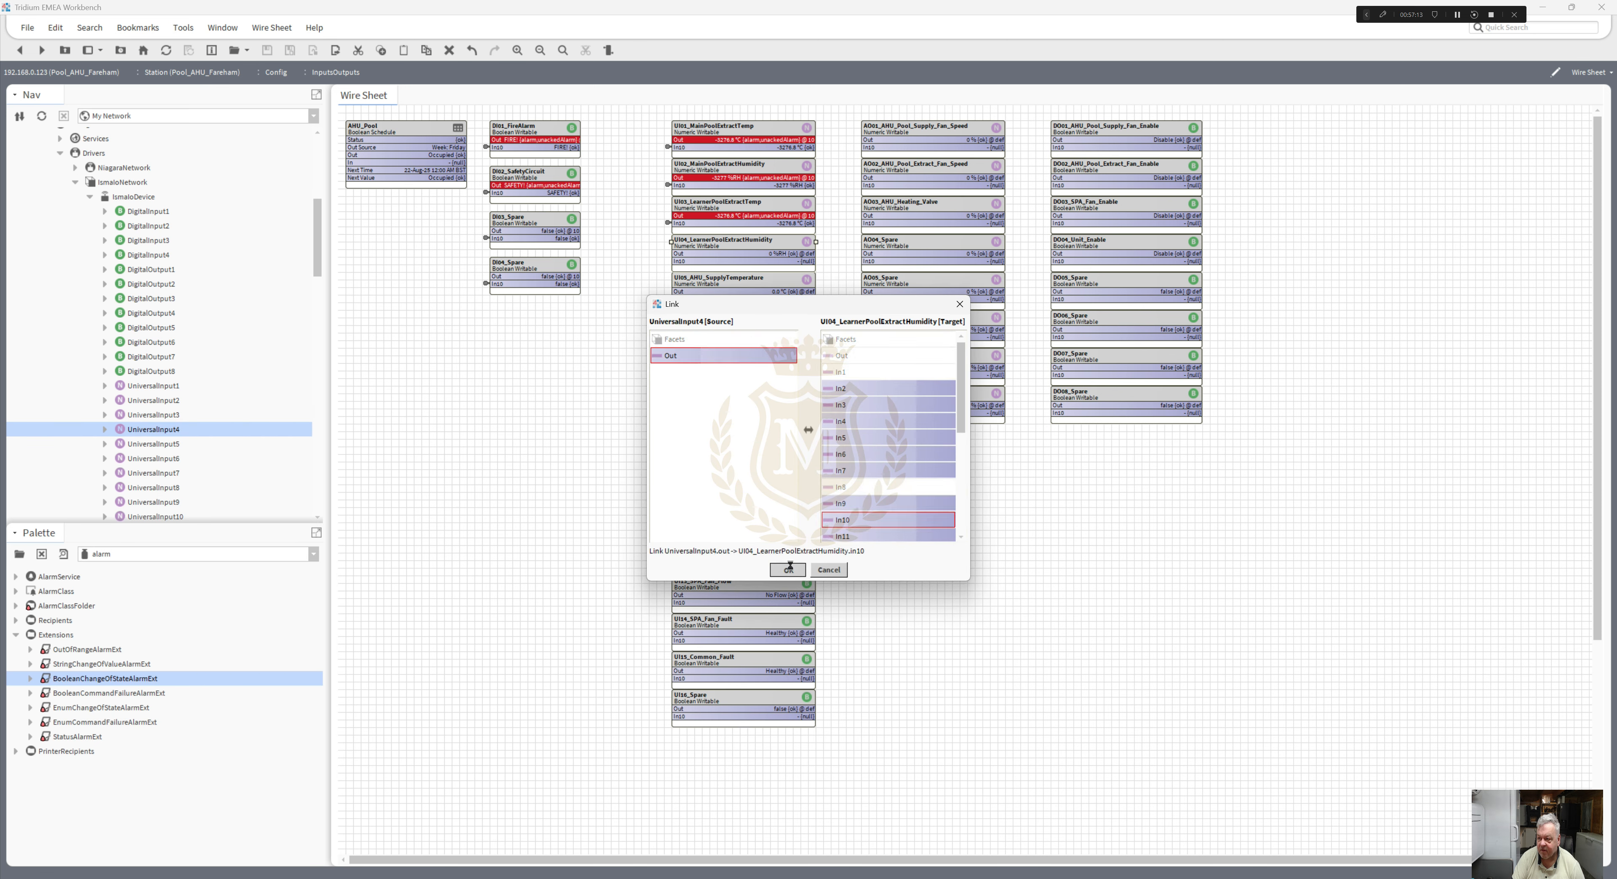
- Link the Out slot of UniversalInput5 as source to In10 of UI05_AHU_SupplyTemperature
right_click(714, 289)
click(753, 522)
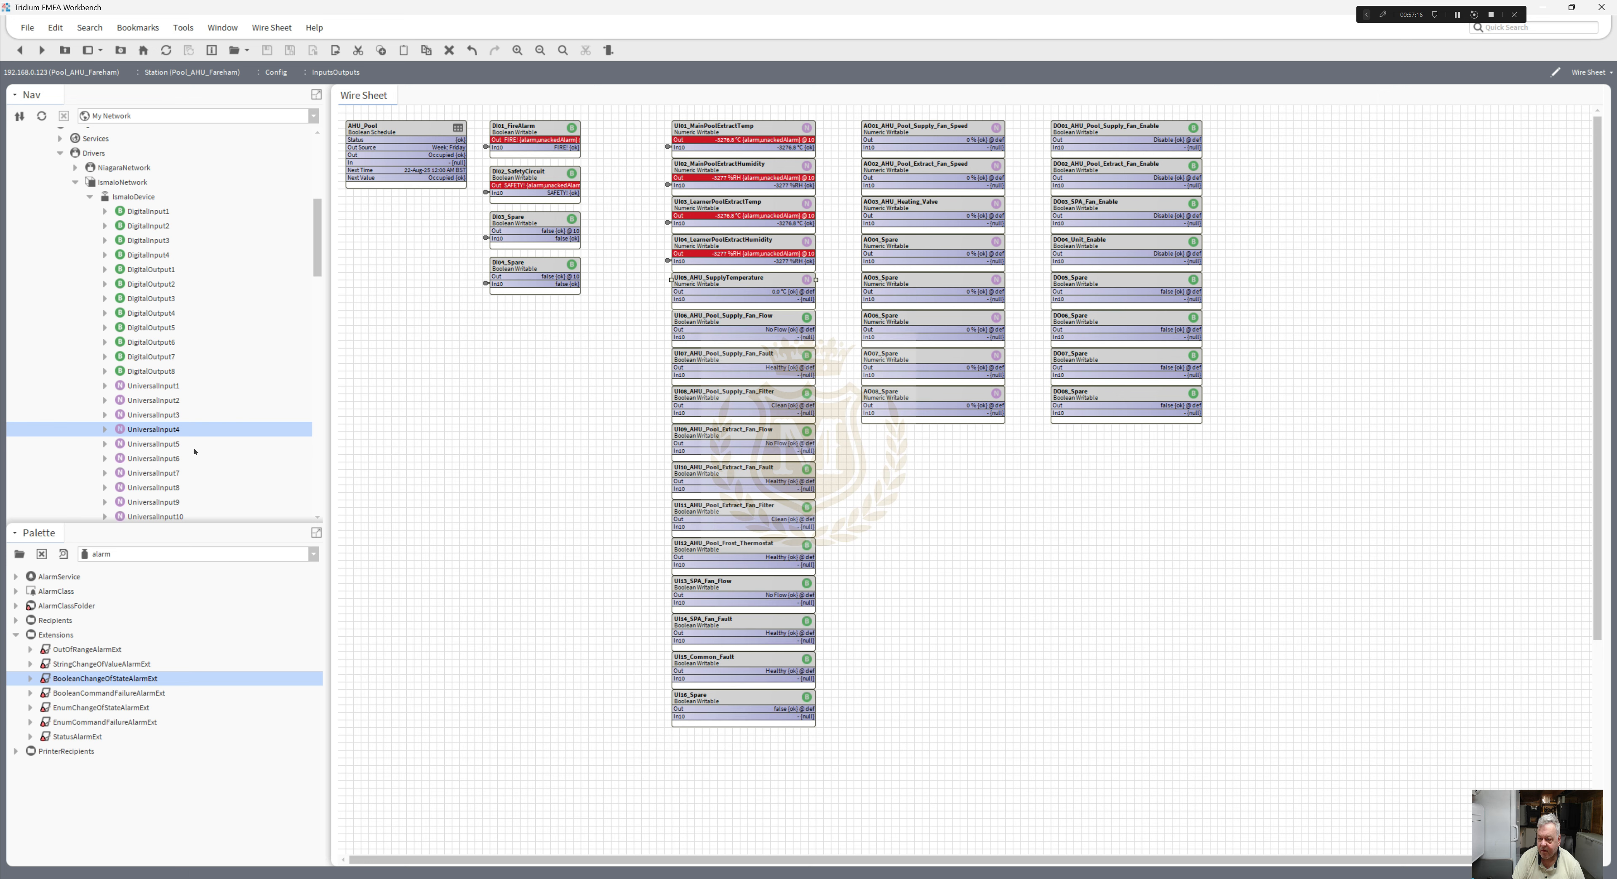
right_click(170, 446)
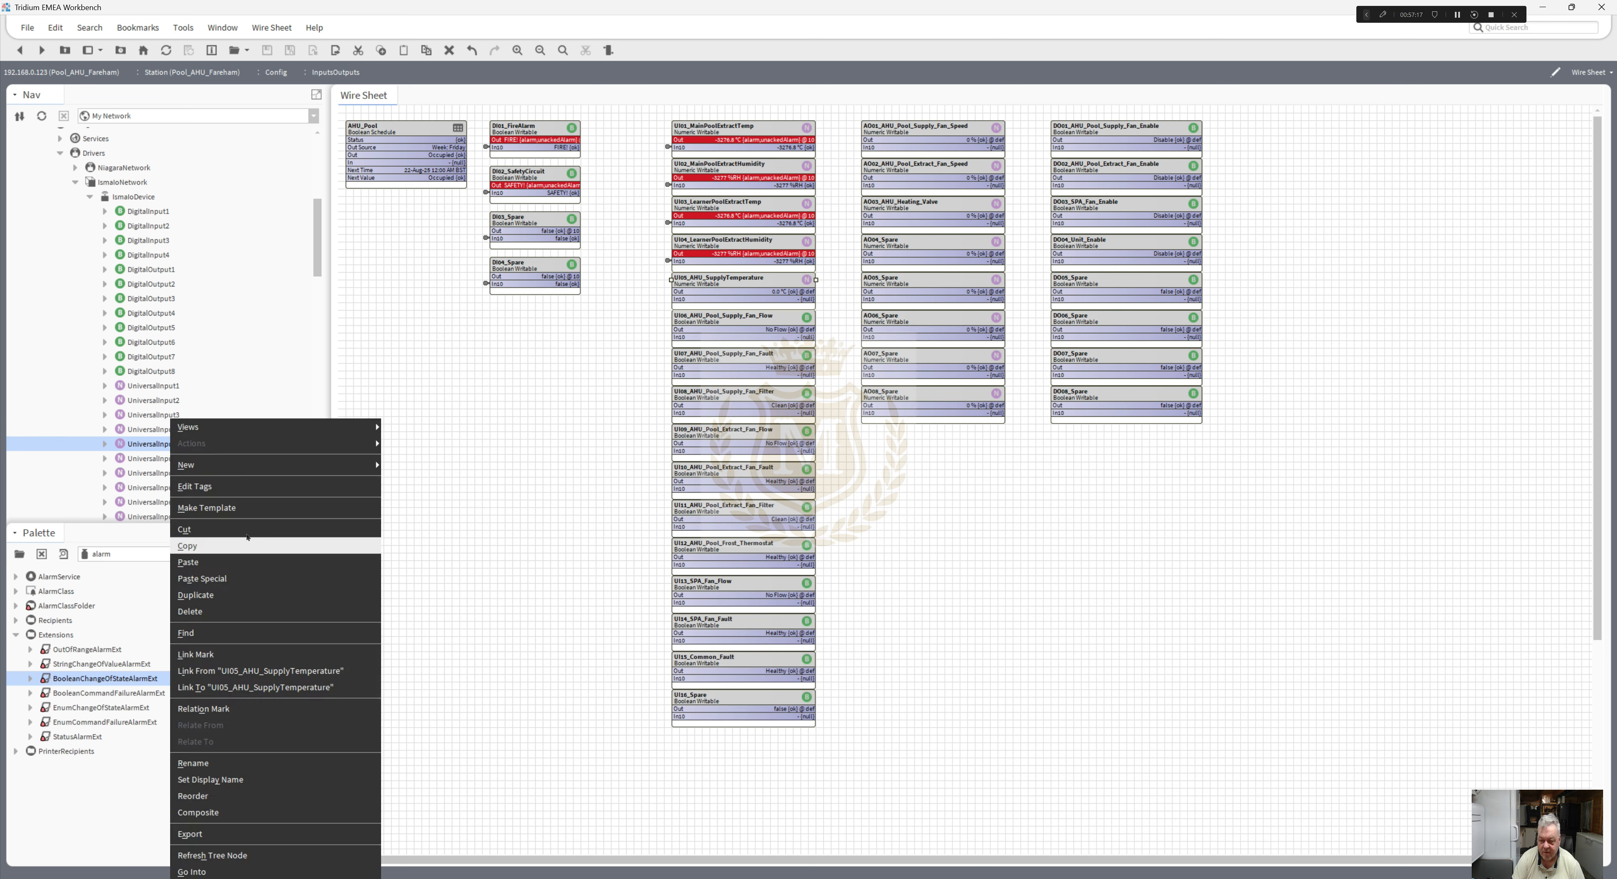
click(274, 685)
click(721, 355)
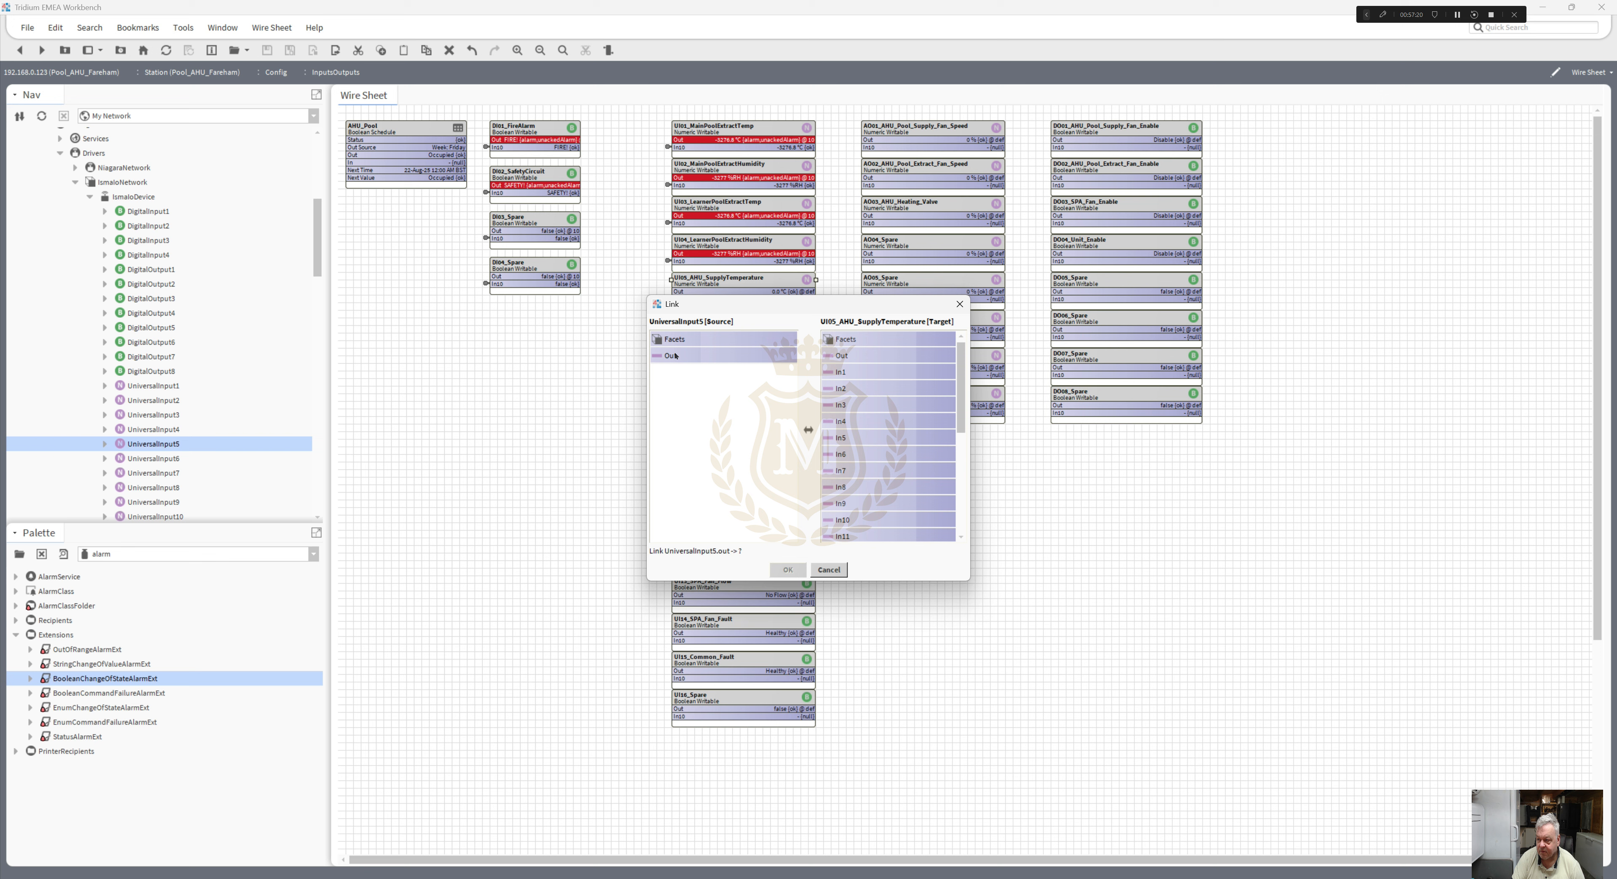
click(844, 521)
click(788, 569)
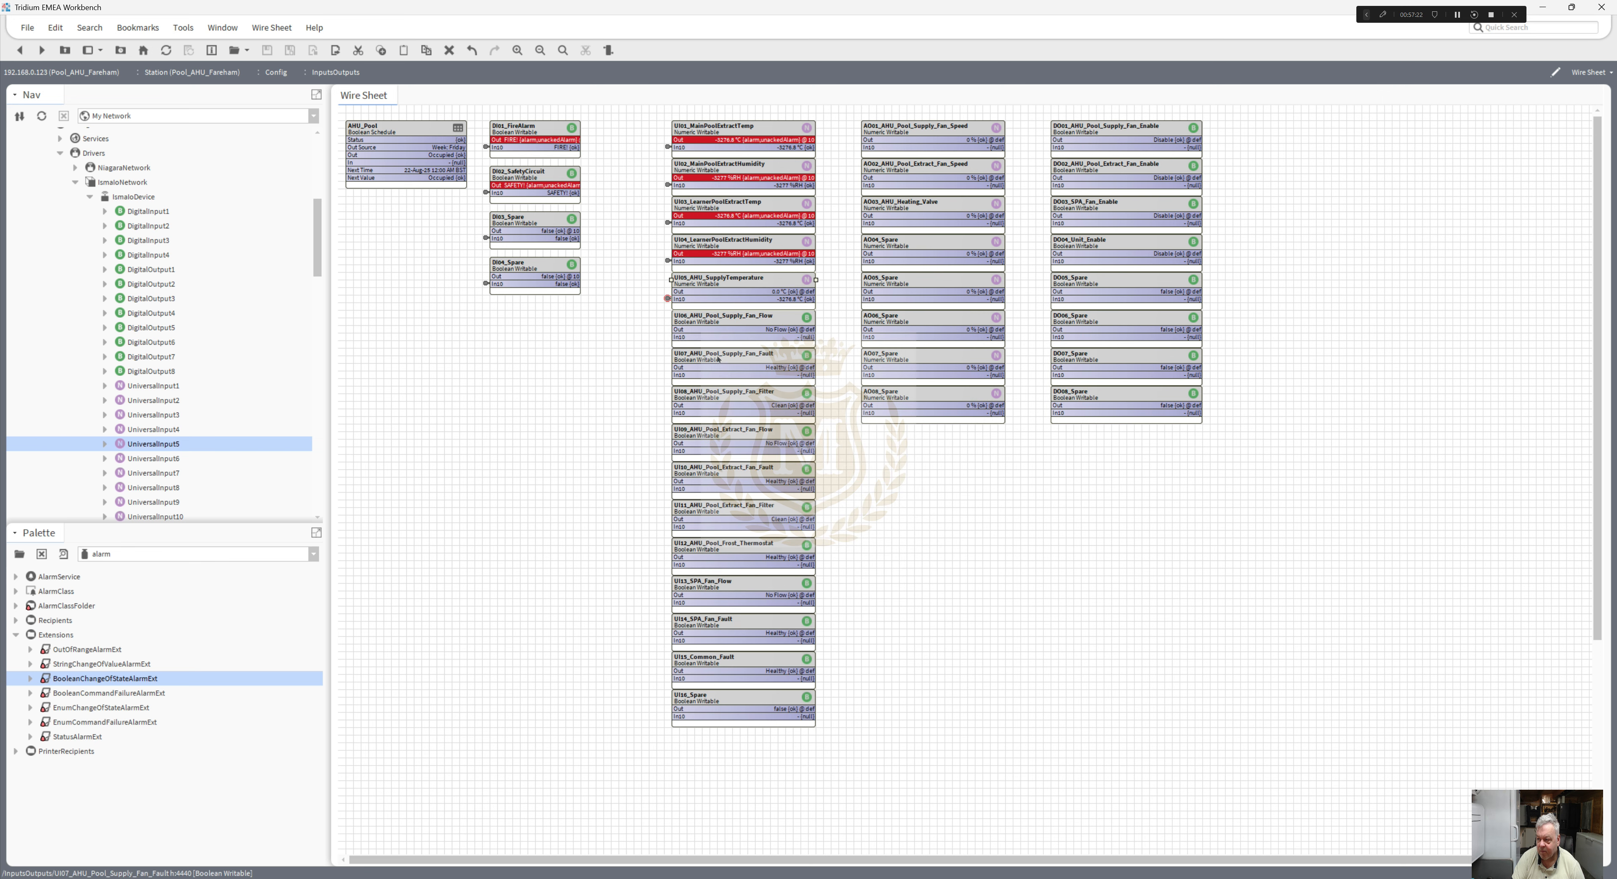
- Link the Out slot of UniversalInput6 as source to In10 of UI06_AHU_Pool_Supply_Fan_Flow
right_click(704, 325)
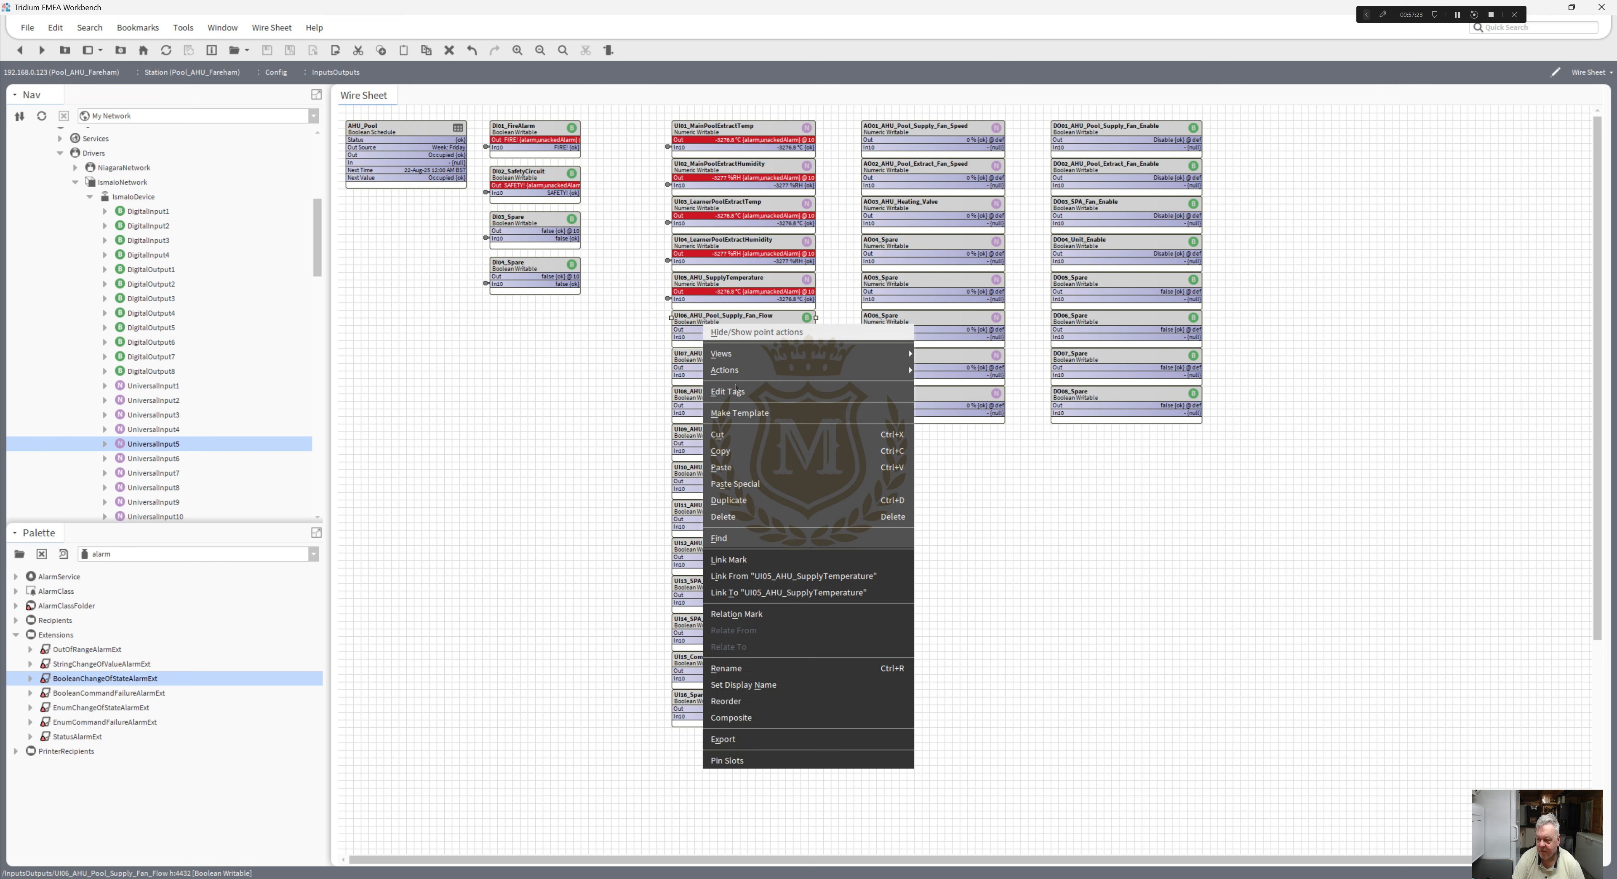
click(758, 559)
right_click(151, 459)
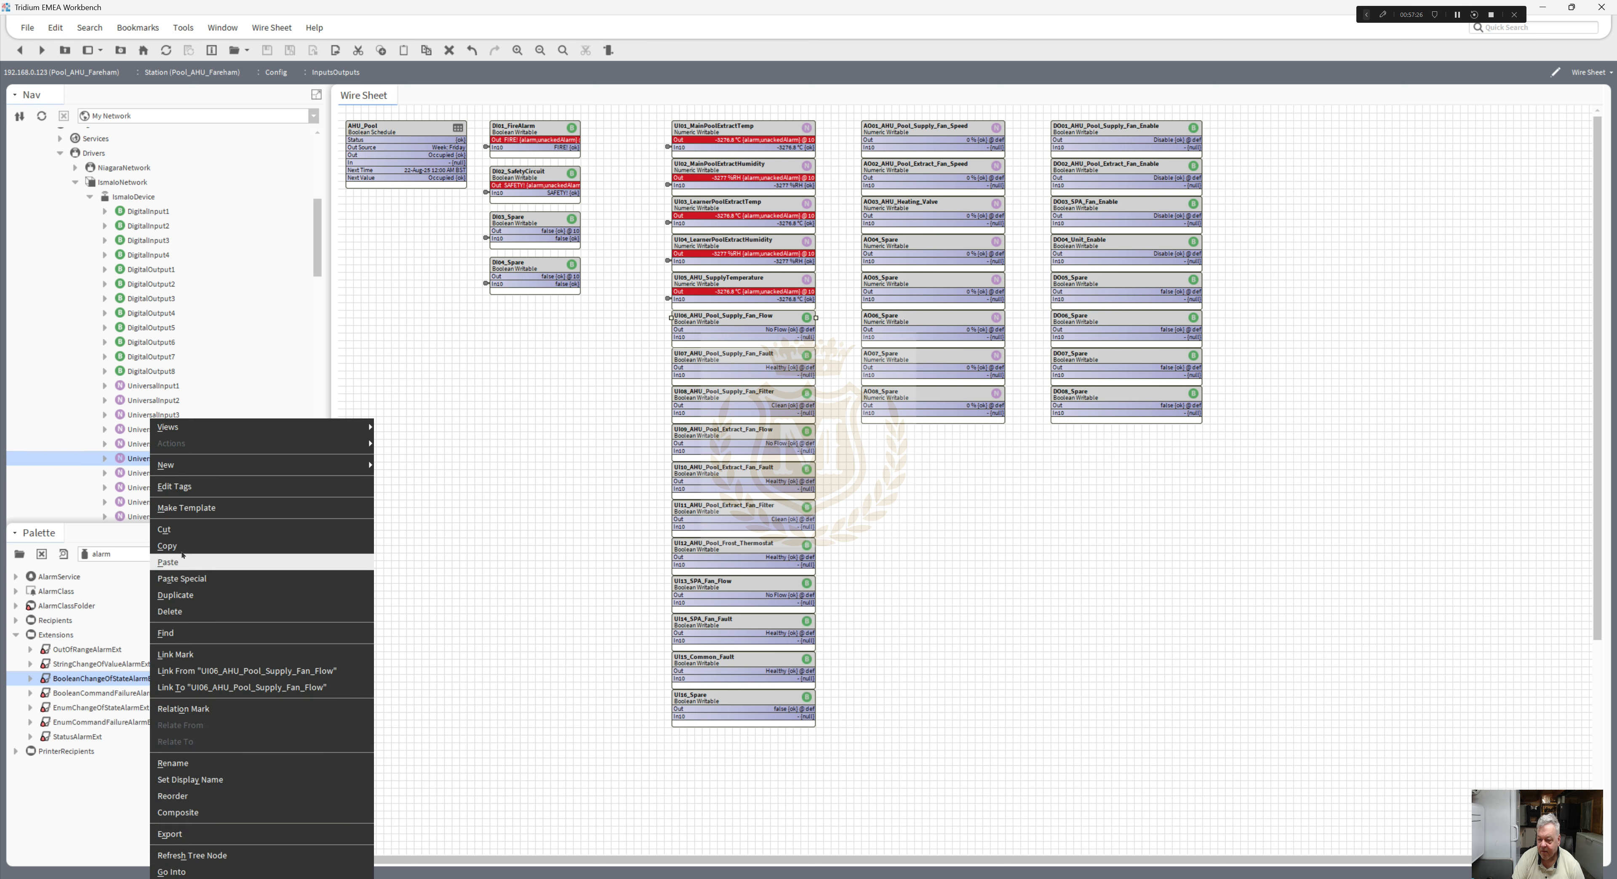
click(201, 688)
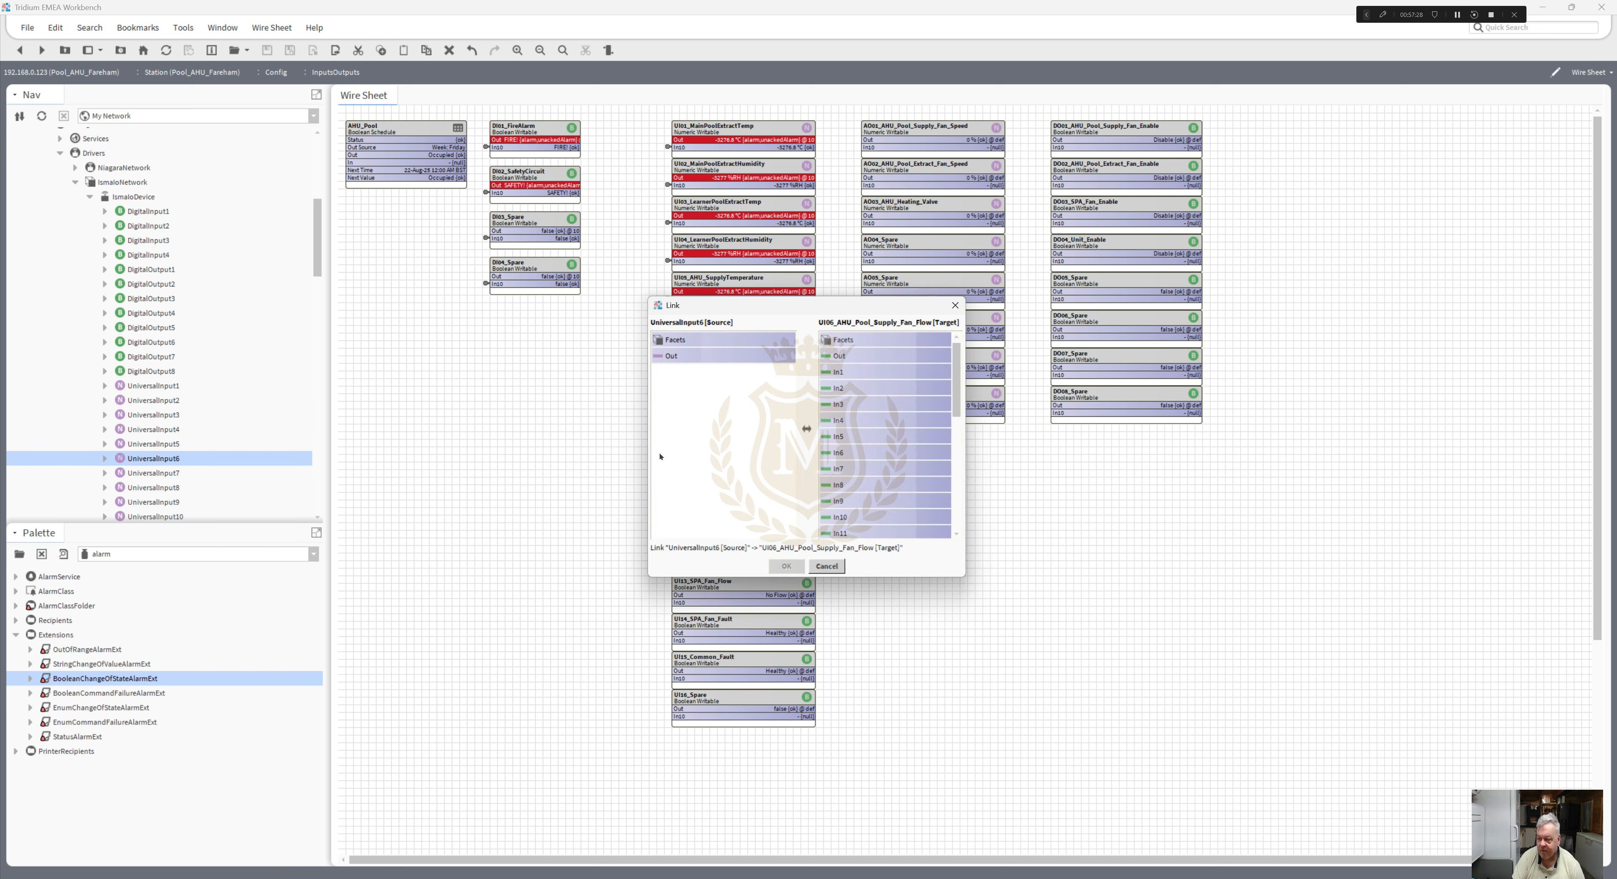
click(671, 355)
click(840, 517)
click(789, 569)
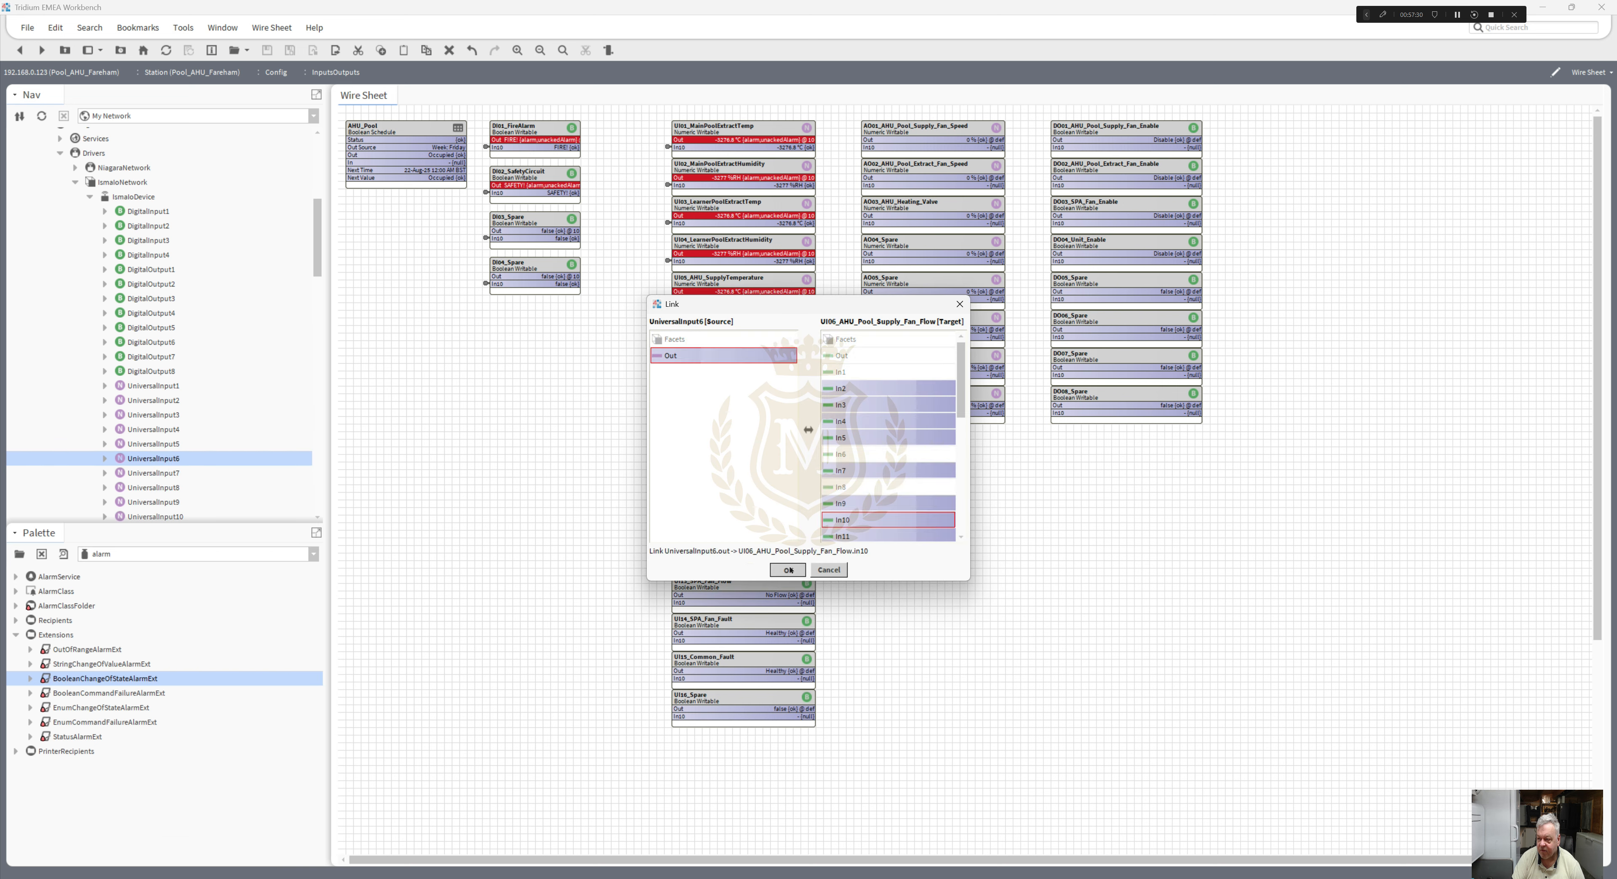
- Link the Out slot of UniversalInput7 as source to In10 of UI07_AHU_Pool_Supply_Fan_Fault
right_click(709, 357)
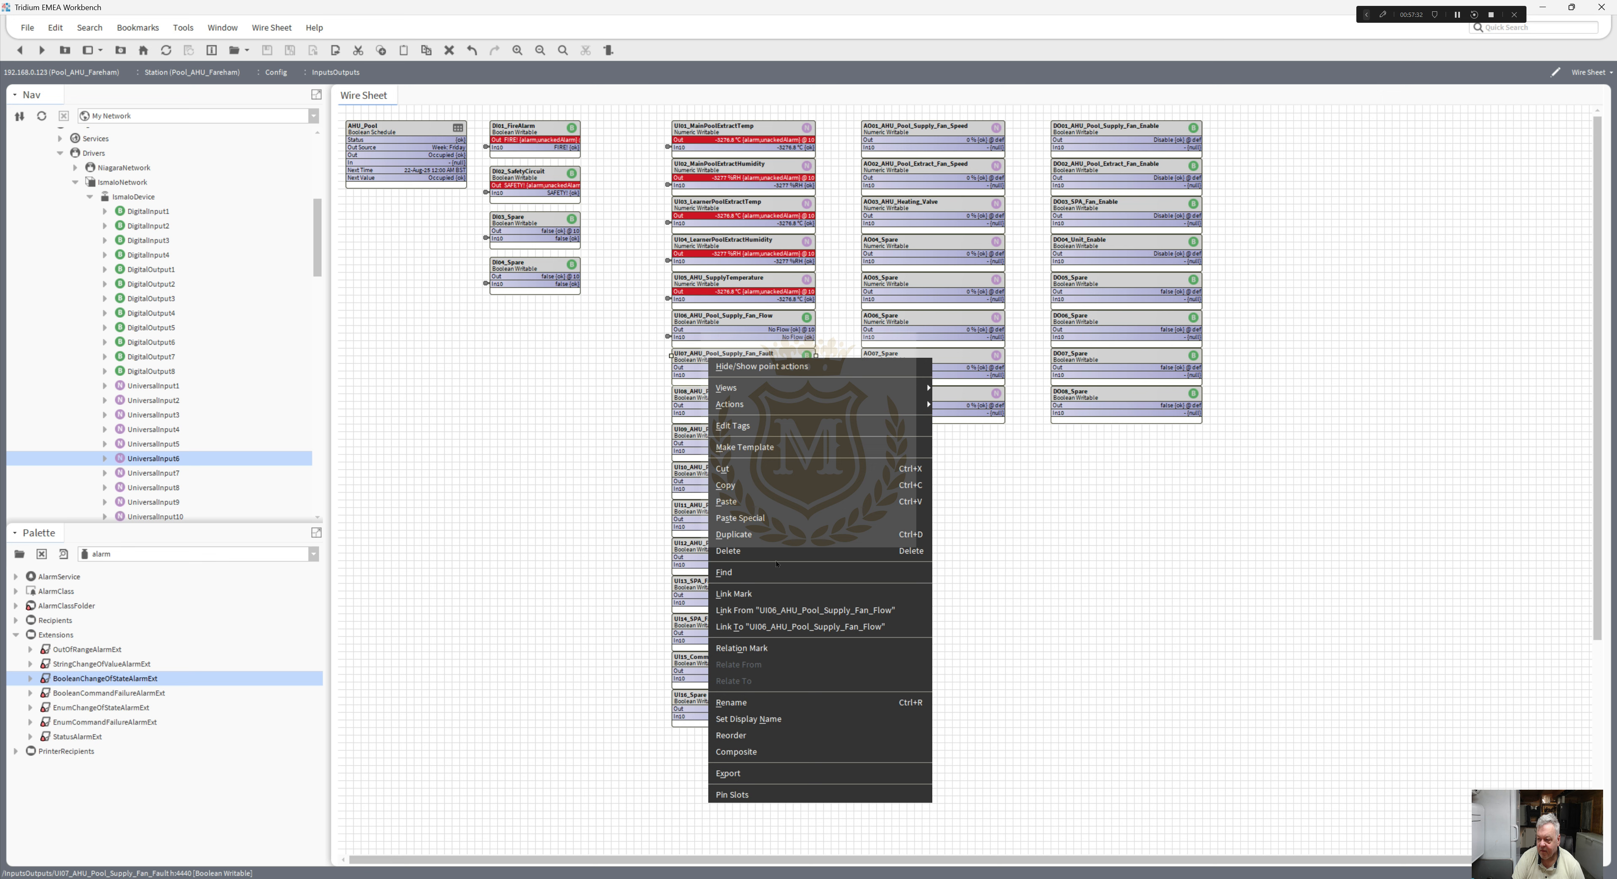
click(747, 593)
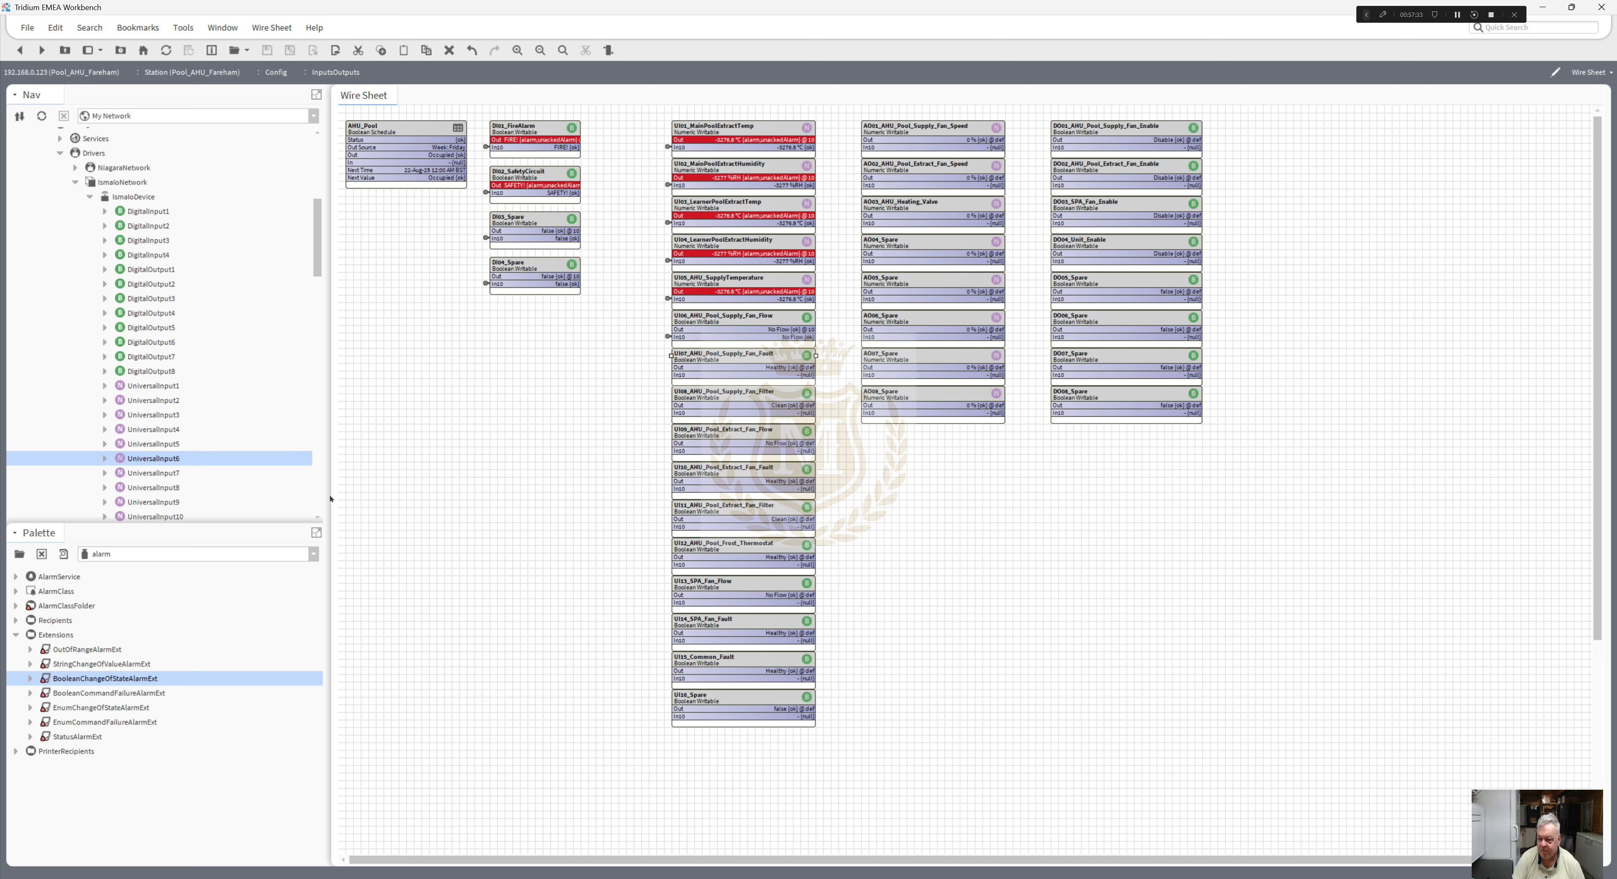
right_click(170, 478)
click(208, 688)
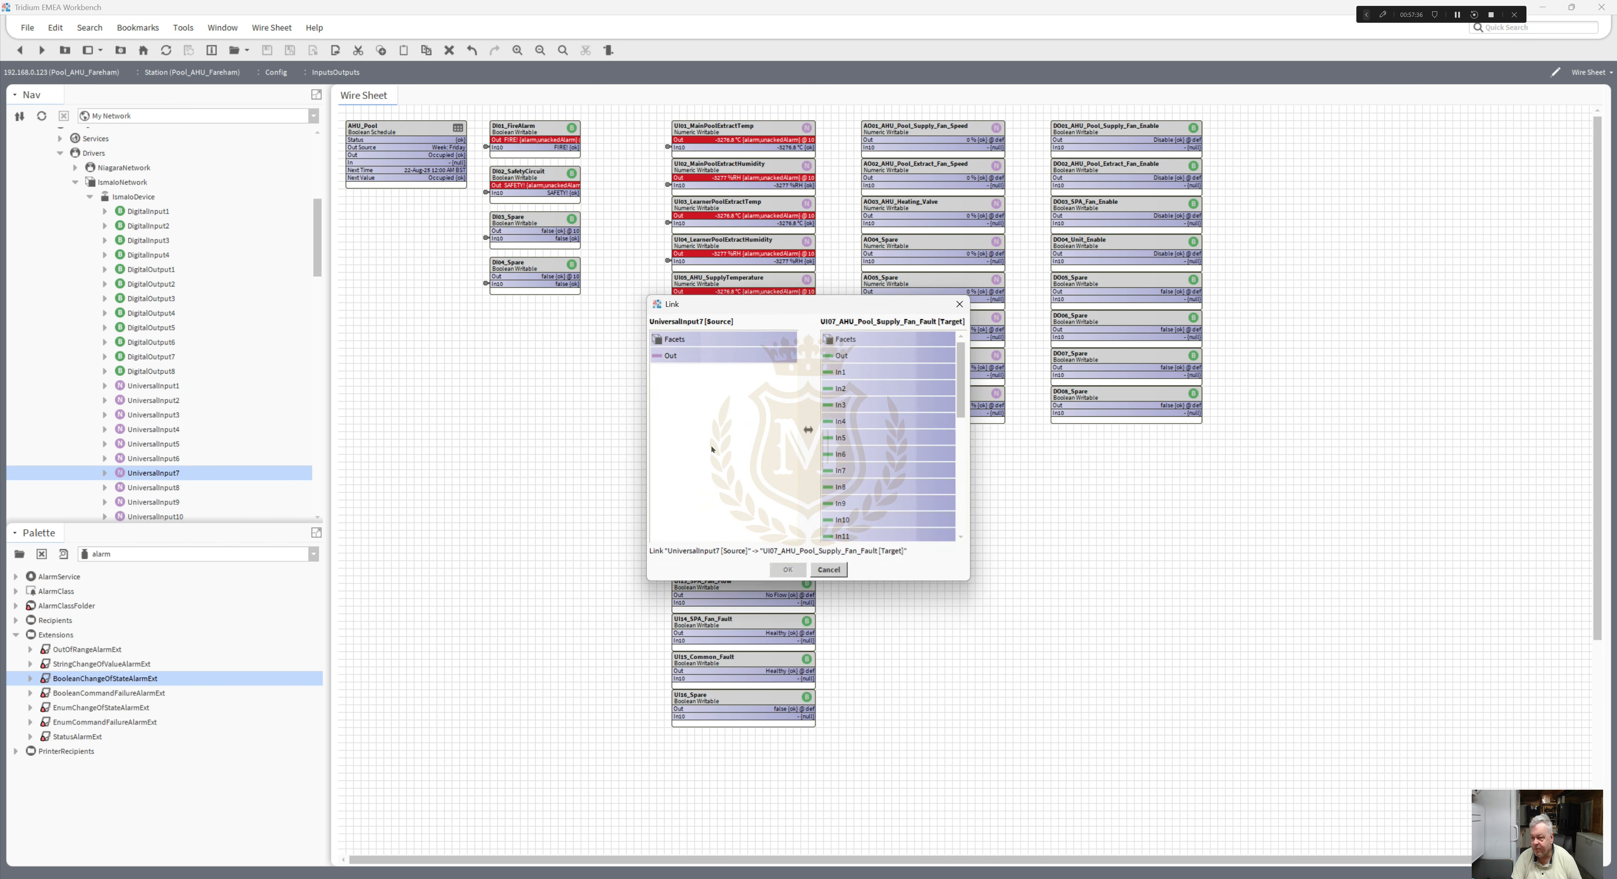
click(671, 355)
click(844, 520)
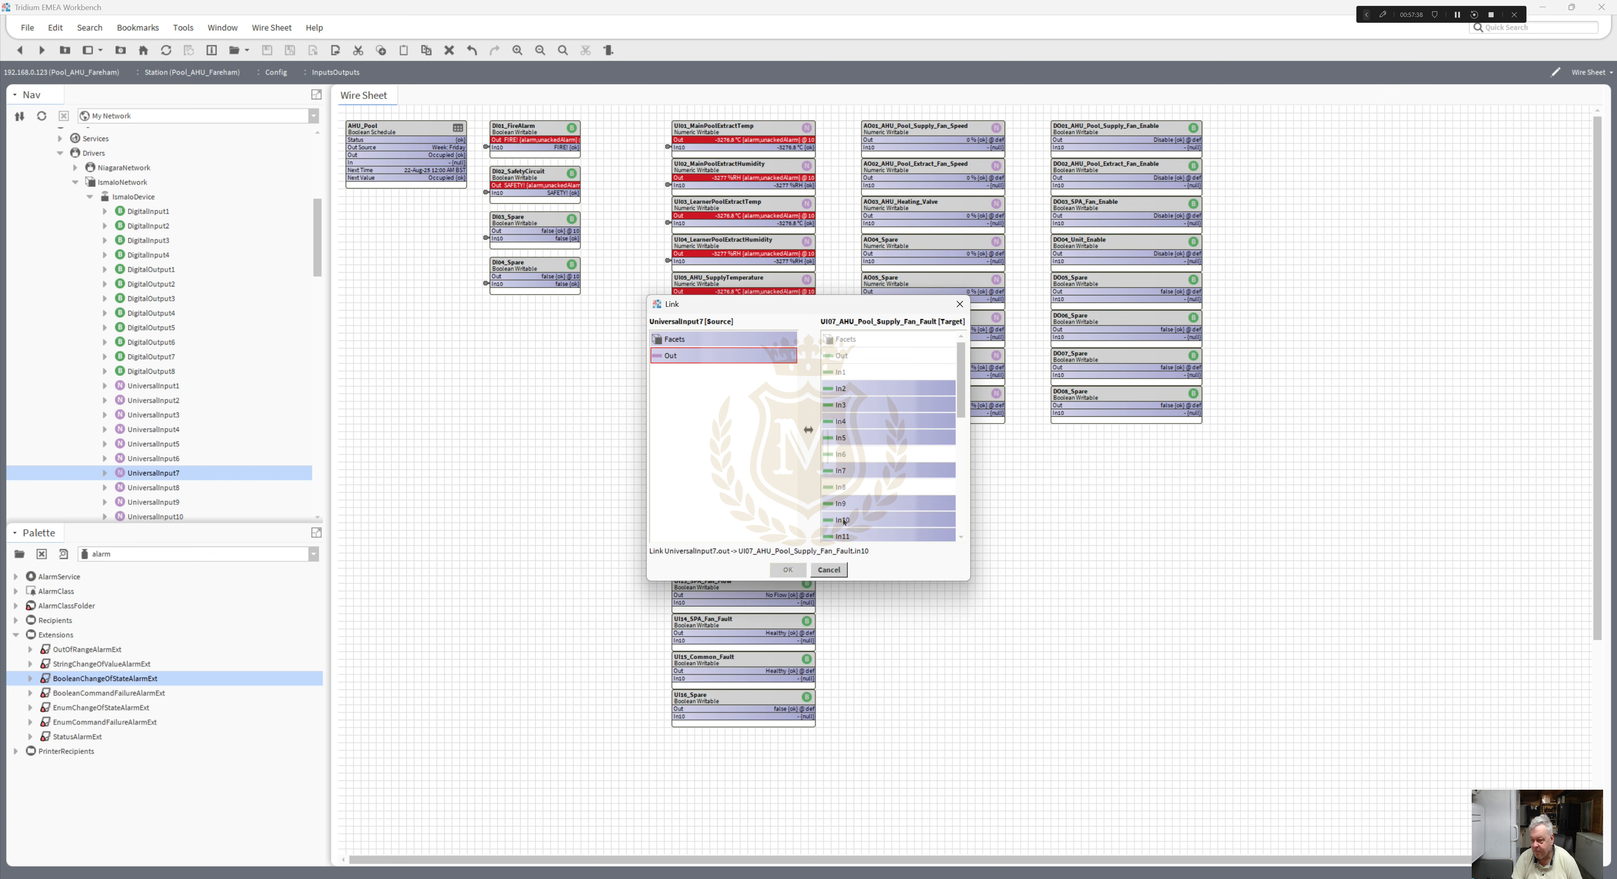
click(790, 569)
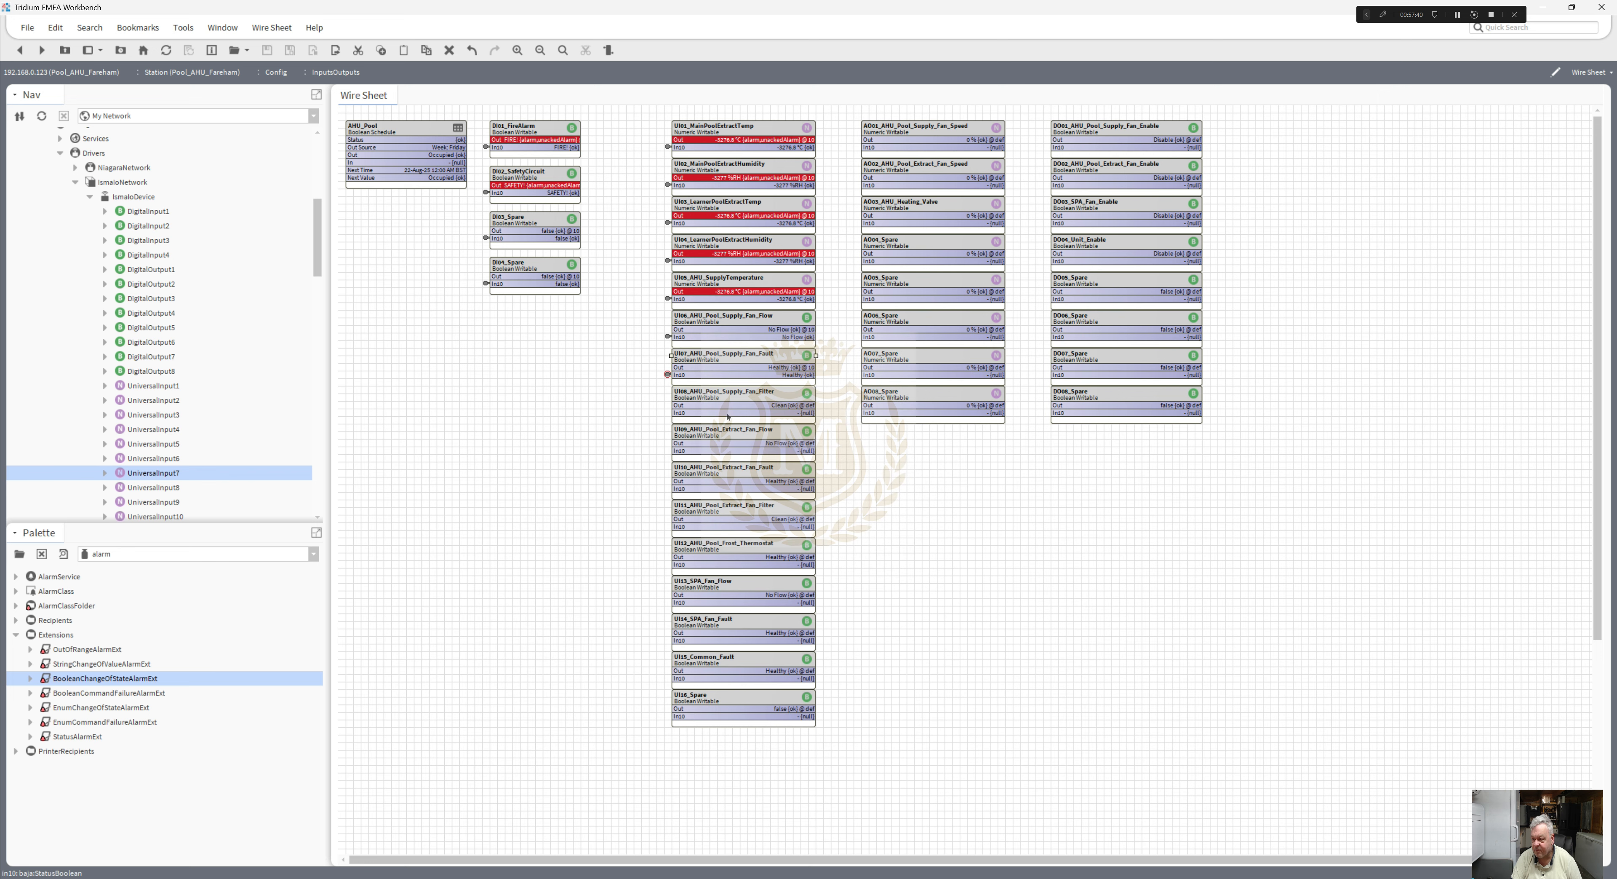
- Link the Out slot of UniversalInput8 as source to In10 of UI08_AHU_Pool_Supply_Fan_Filter
right_click(701, 396)
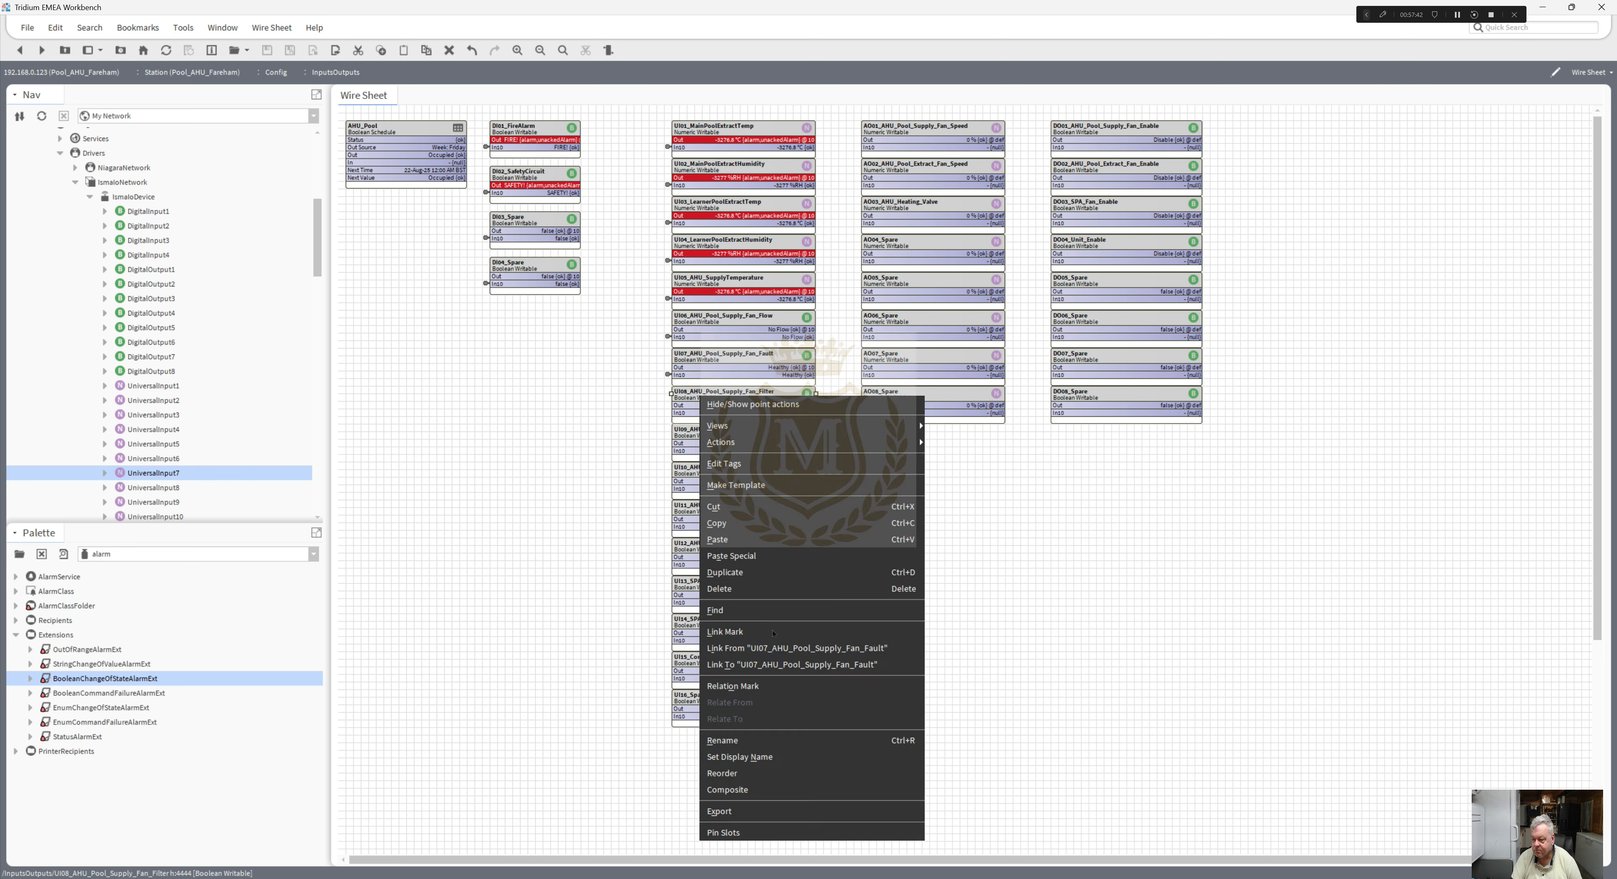
click(751, 632)
right_click(164, 489)
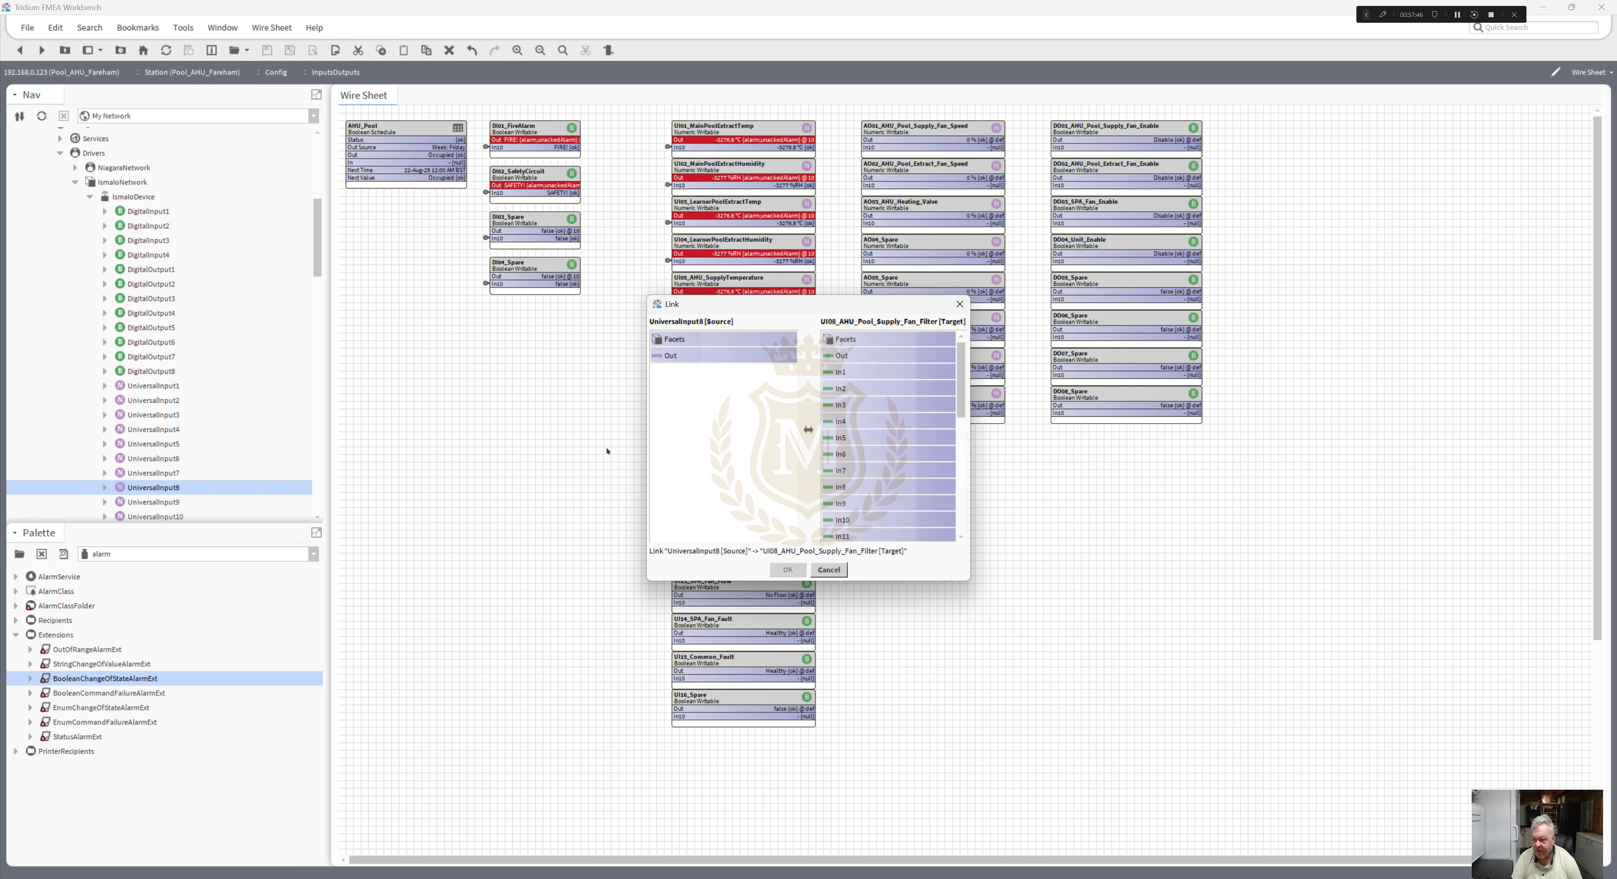
click(664, 356)
click(844, 519)
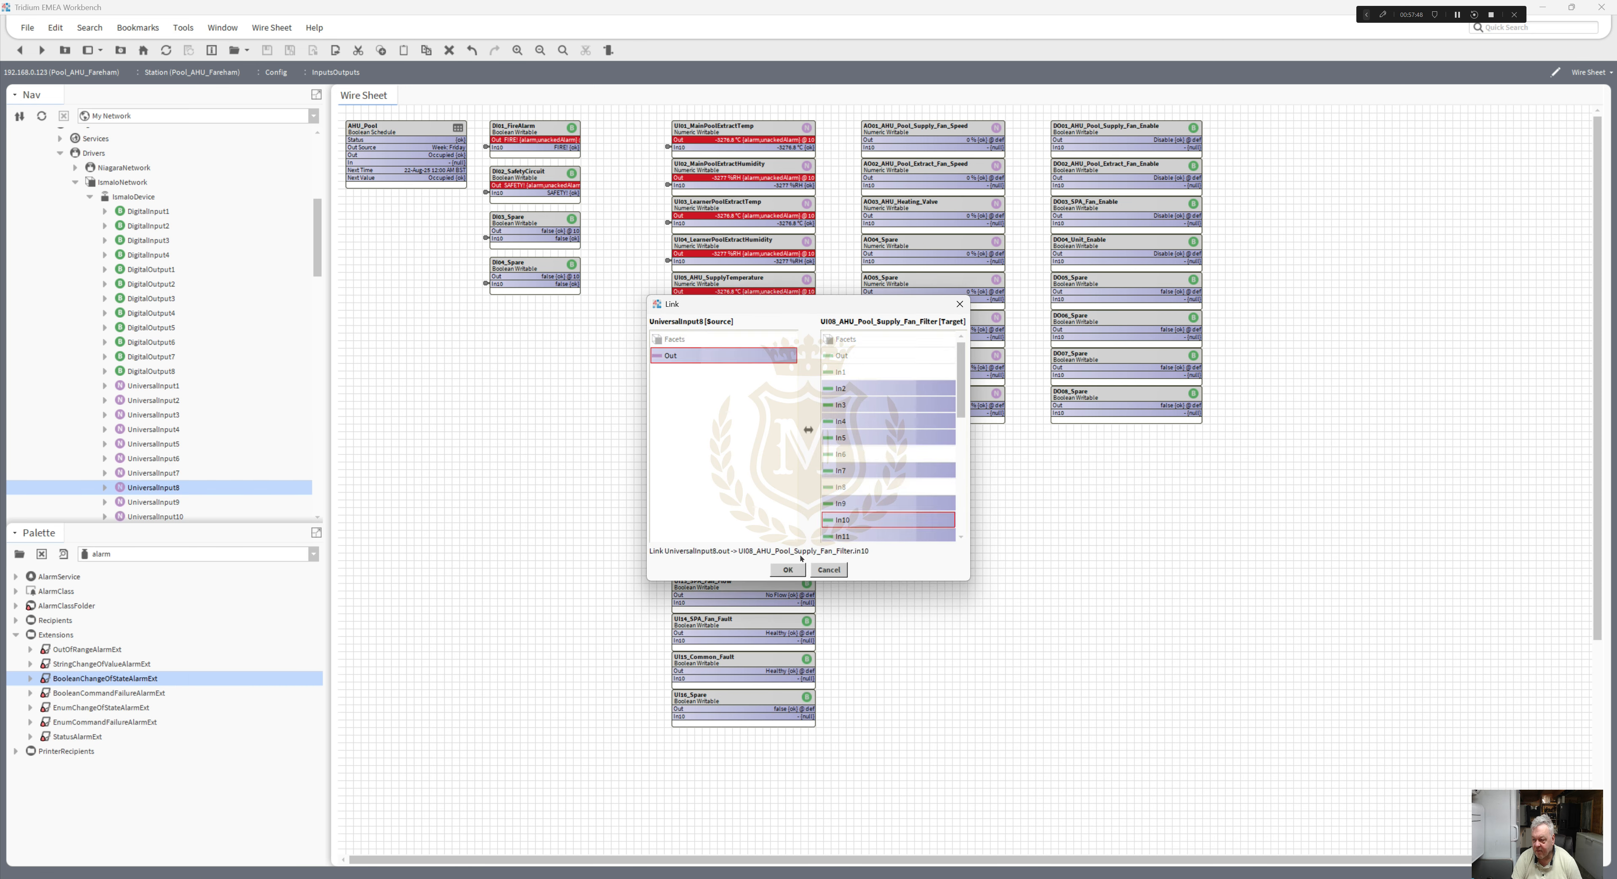
click(788, 570)
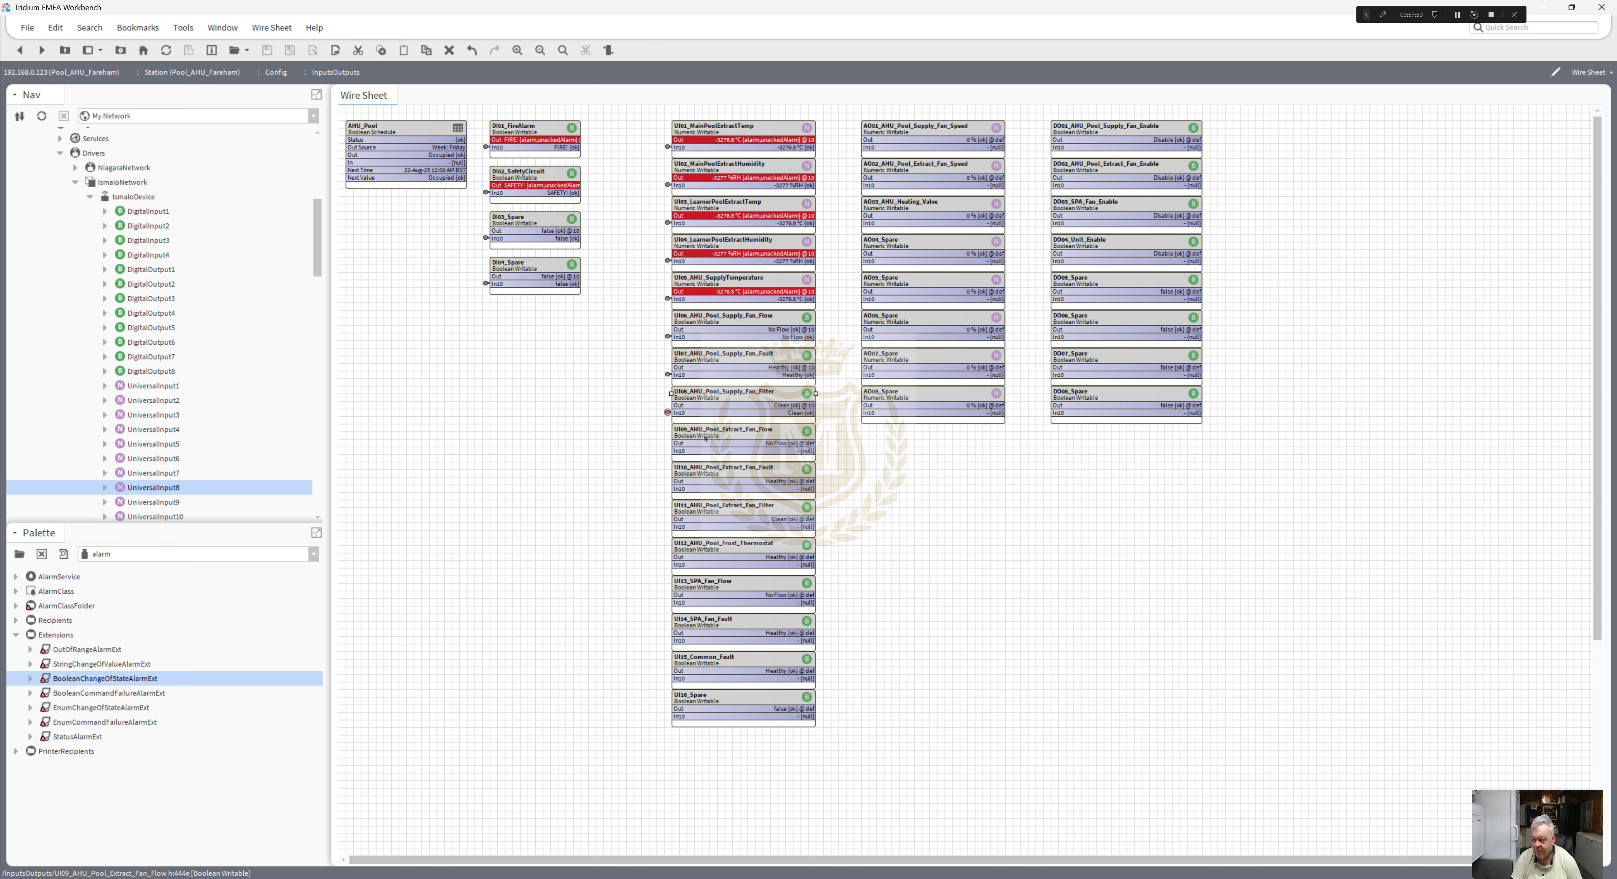
- Try linking the Out slot of UniversalInput9 to In9 of UI09_AHU_Pool_Extract_Fan_Flow and delete that link
right_click(705, 437)
click(783, 669)
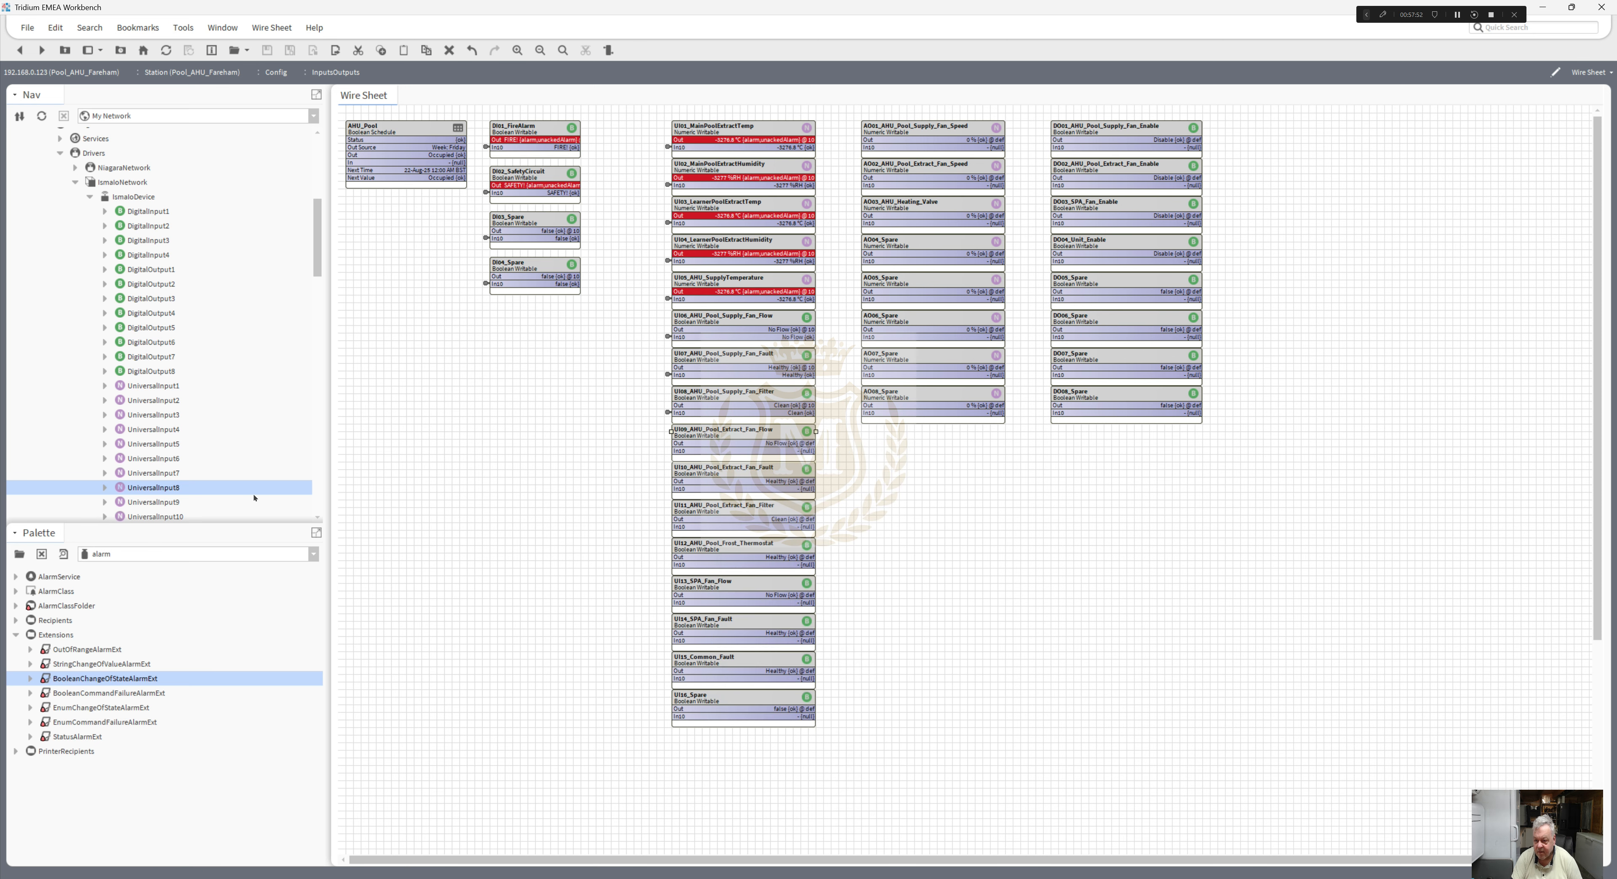
right_click(172, 504)
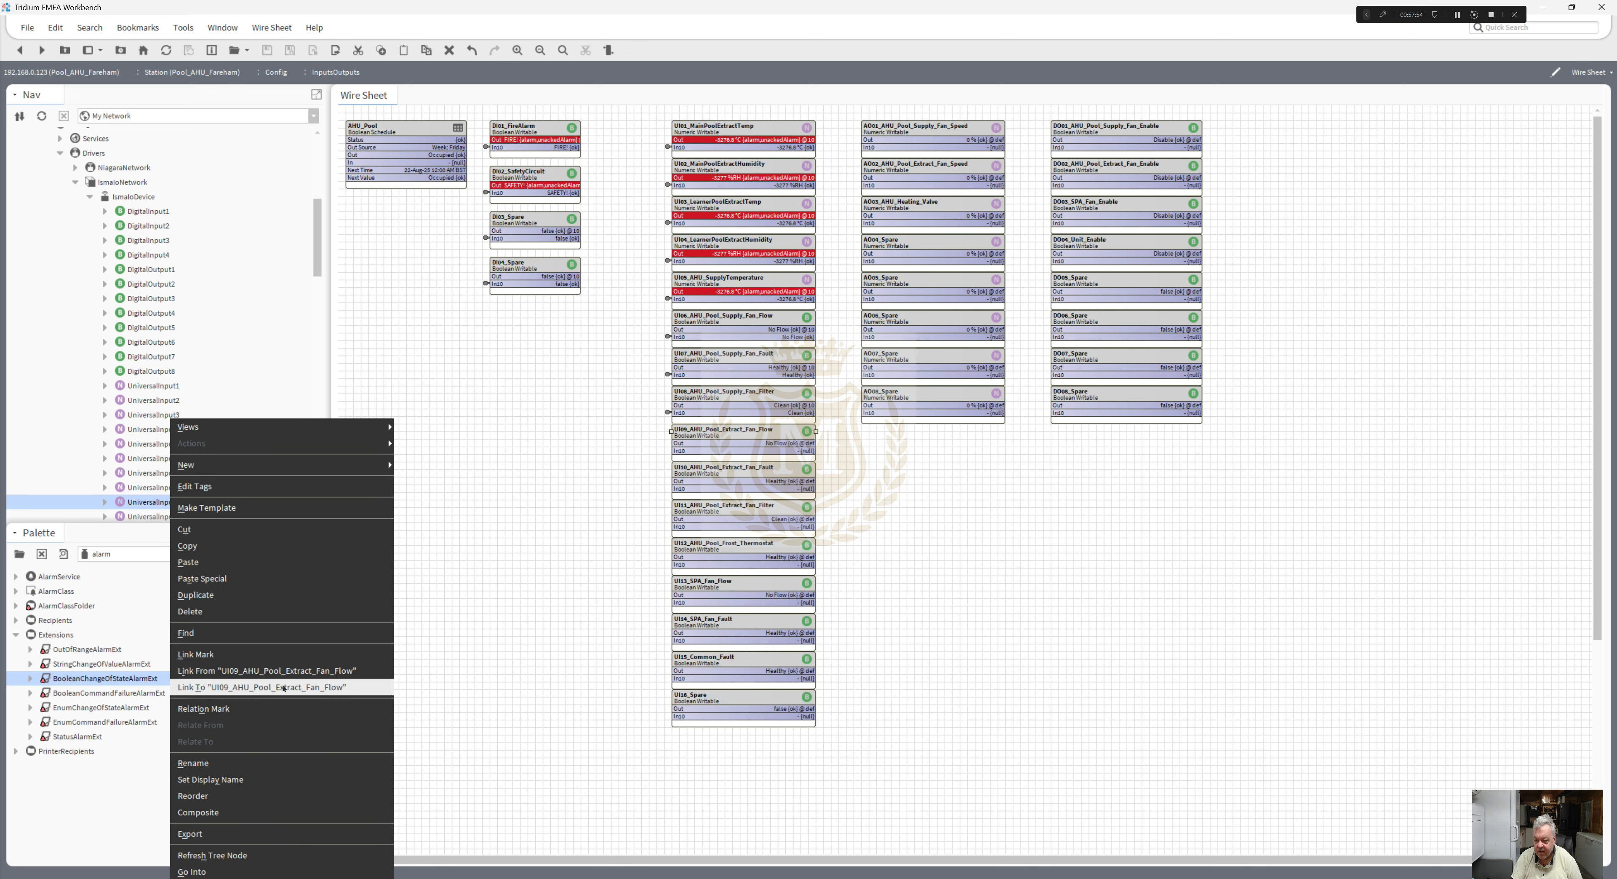
click(282, 687)
click(698, 355)
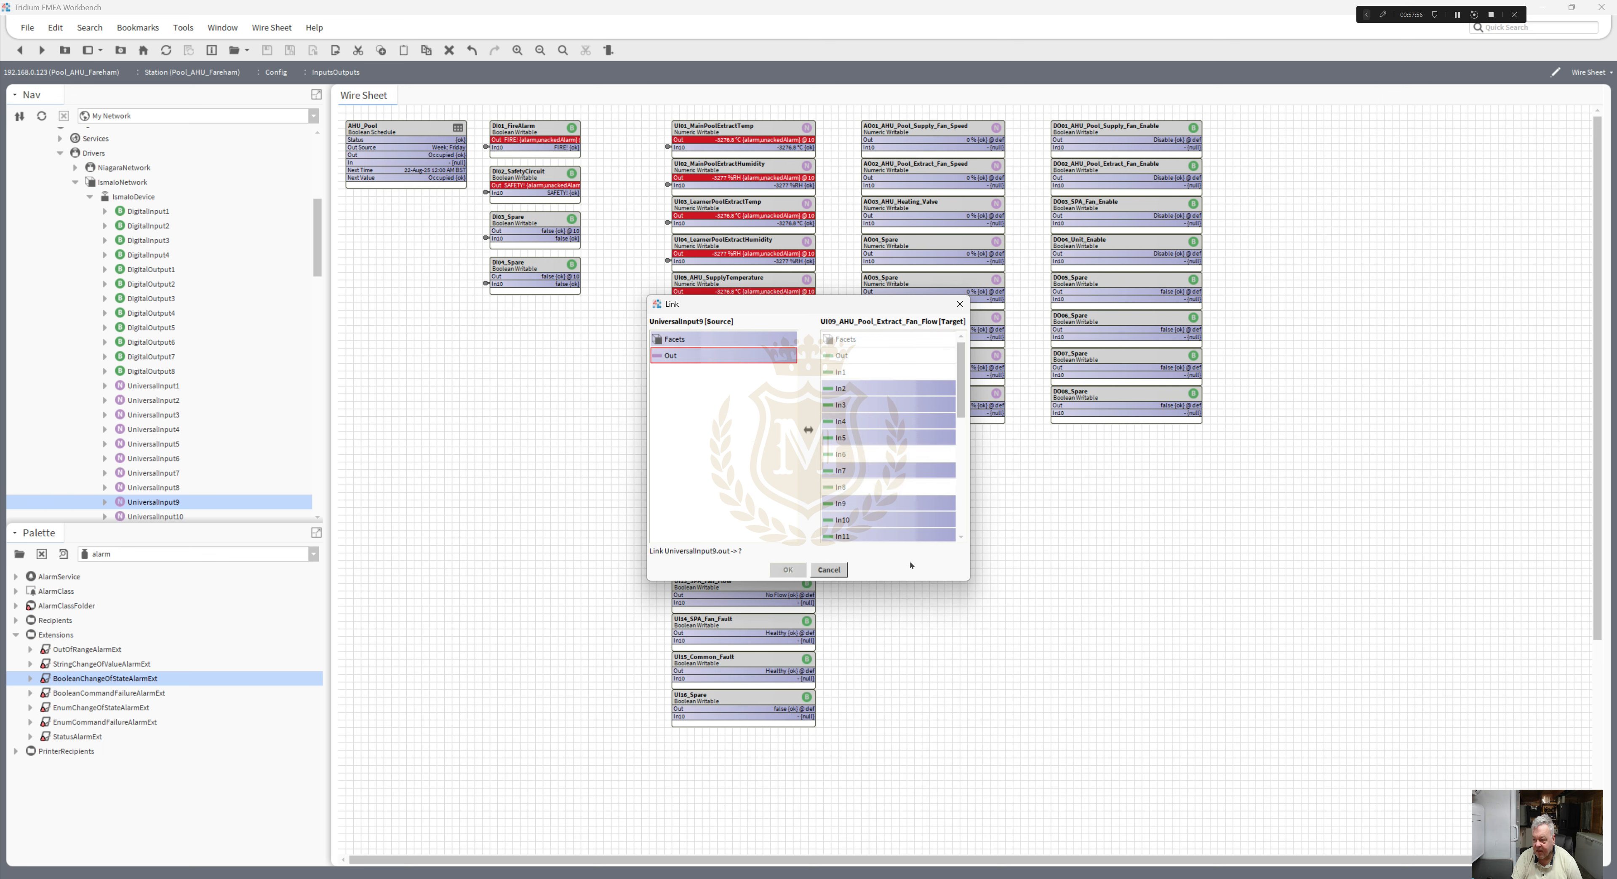
click(845, 504)
click(789, 570)
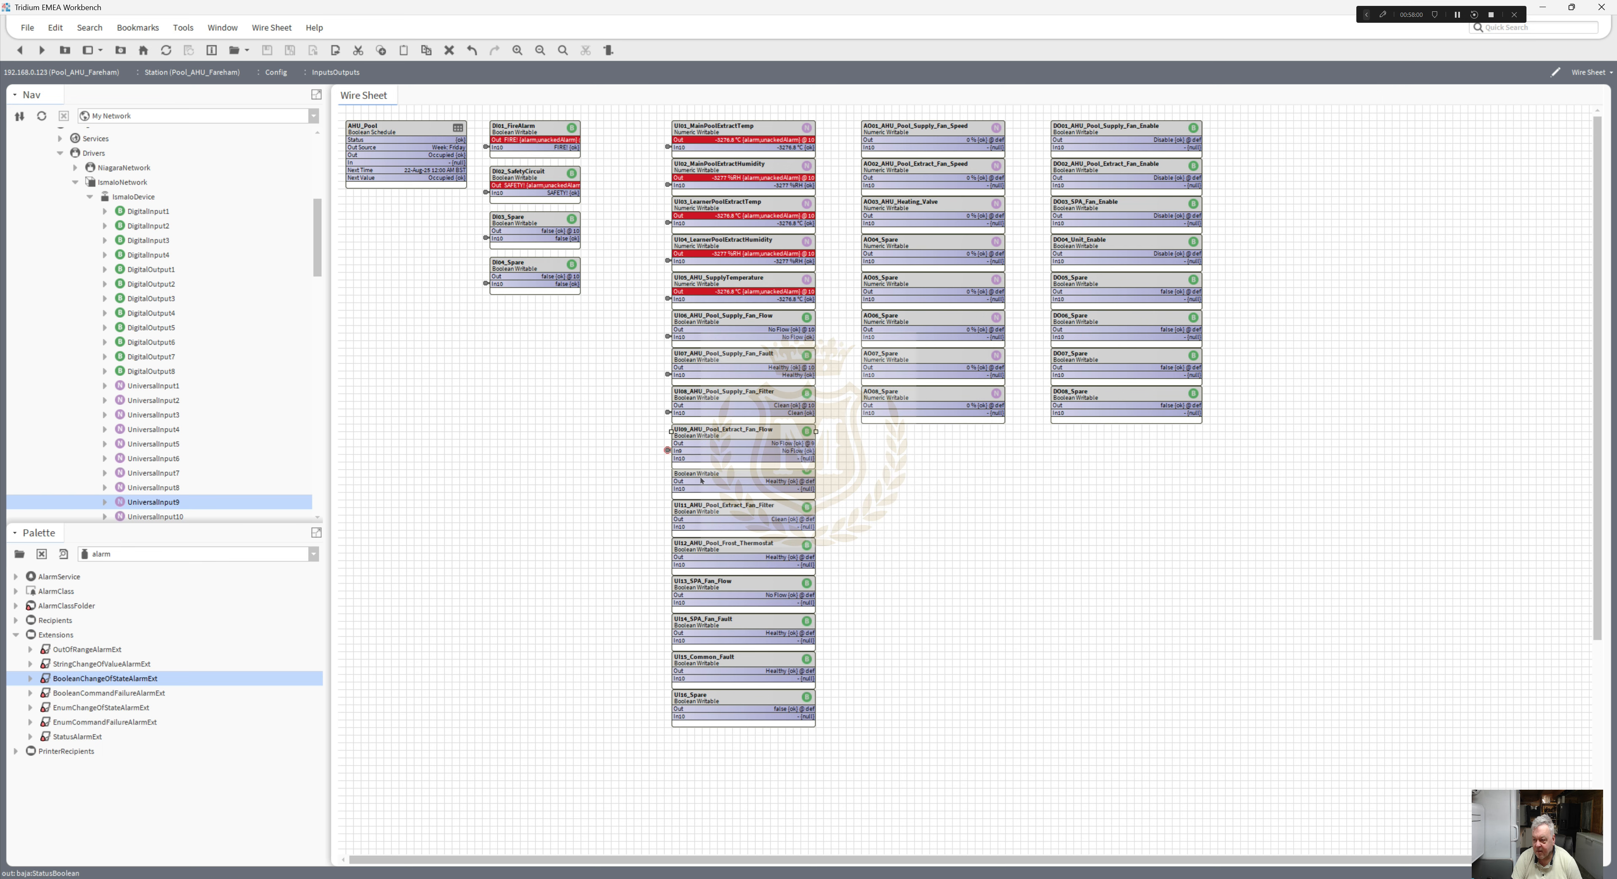
click(666, 349)
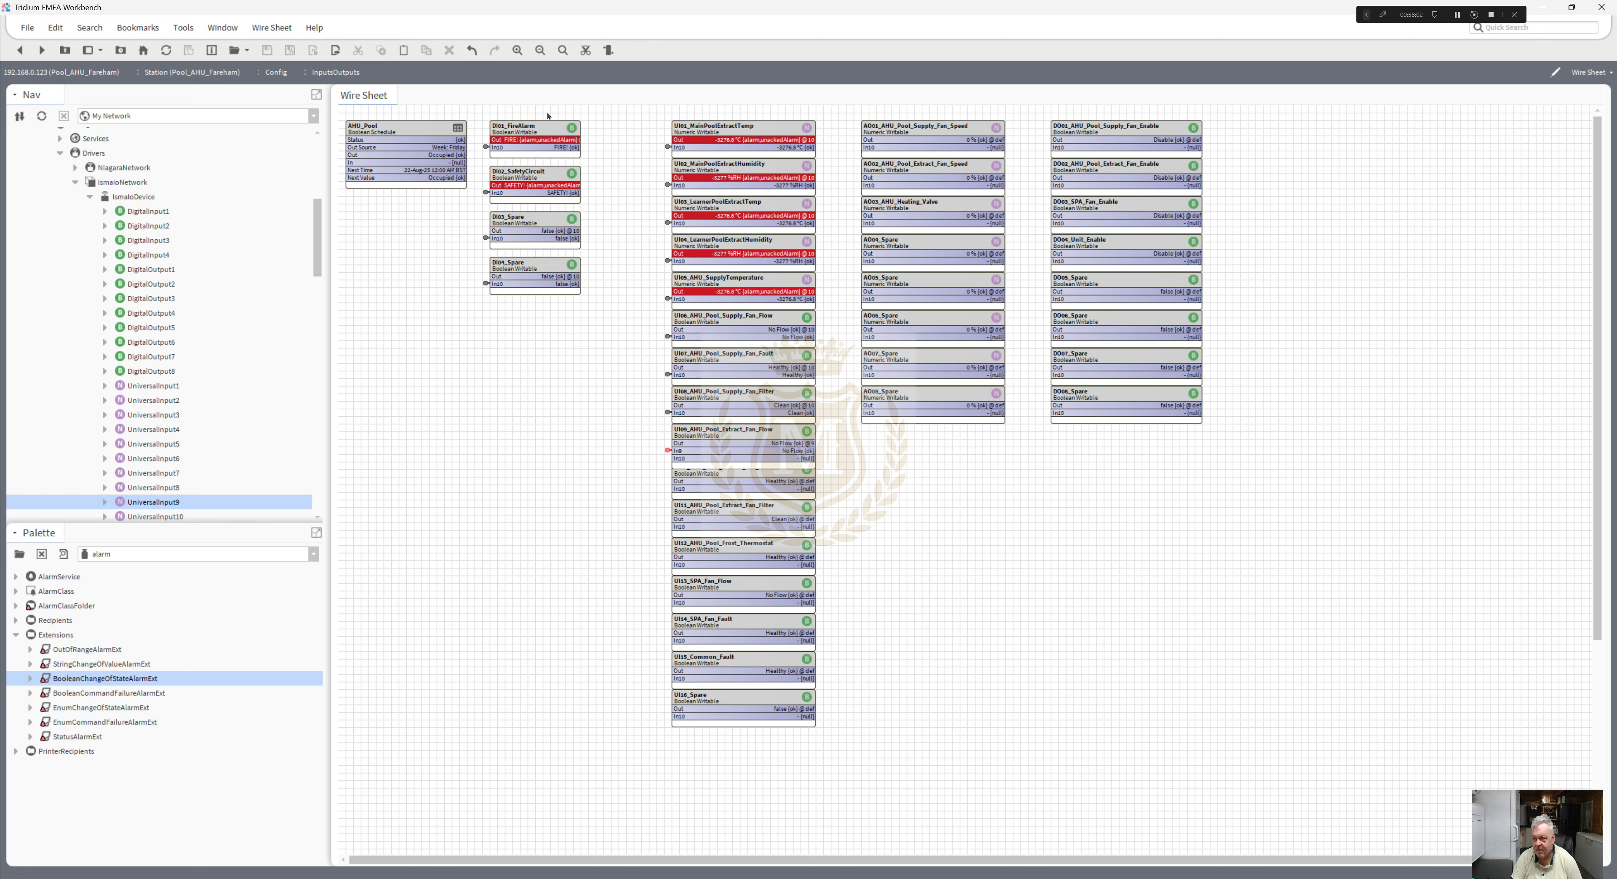
click(586, 50)
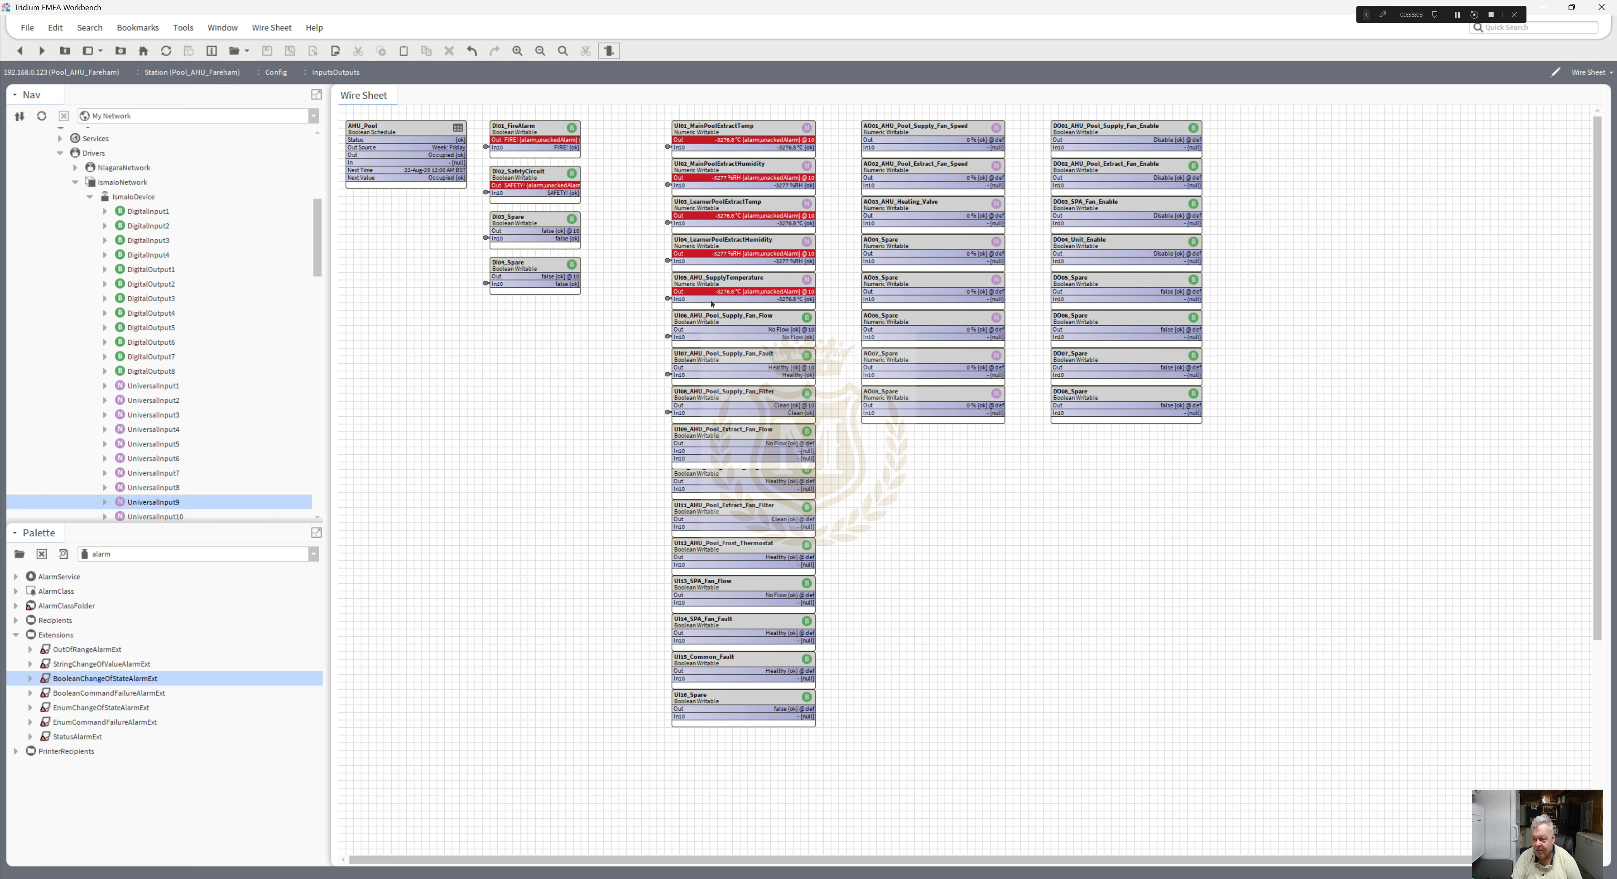
- Link the Out slot of UI09_AHU_Pool_Extract_Fan_Flow as source to In10 of the same block
right_click(718, 441)
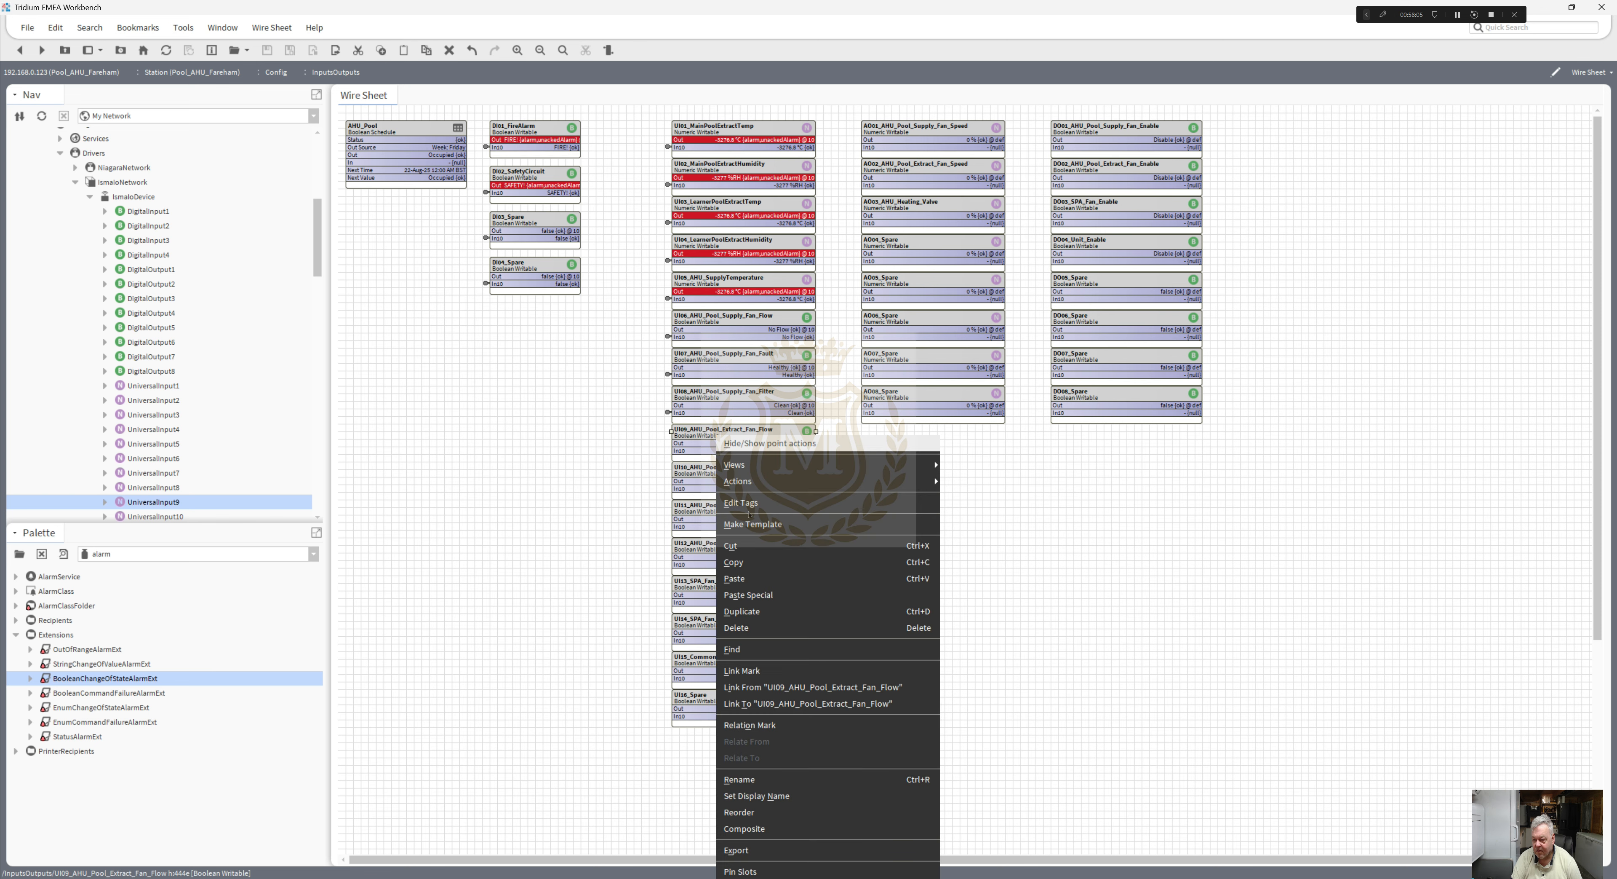
click(794, 685)
click(690, 355)
click(837, 505)
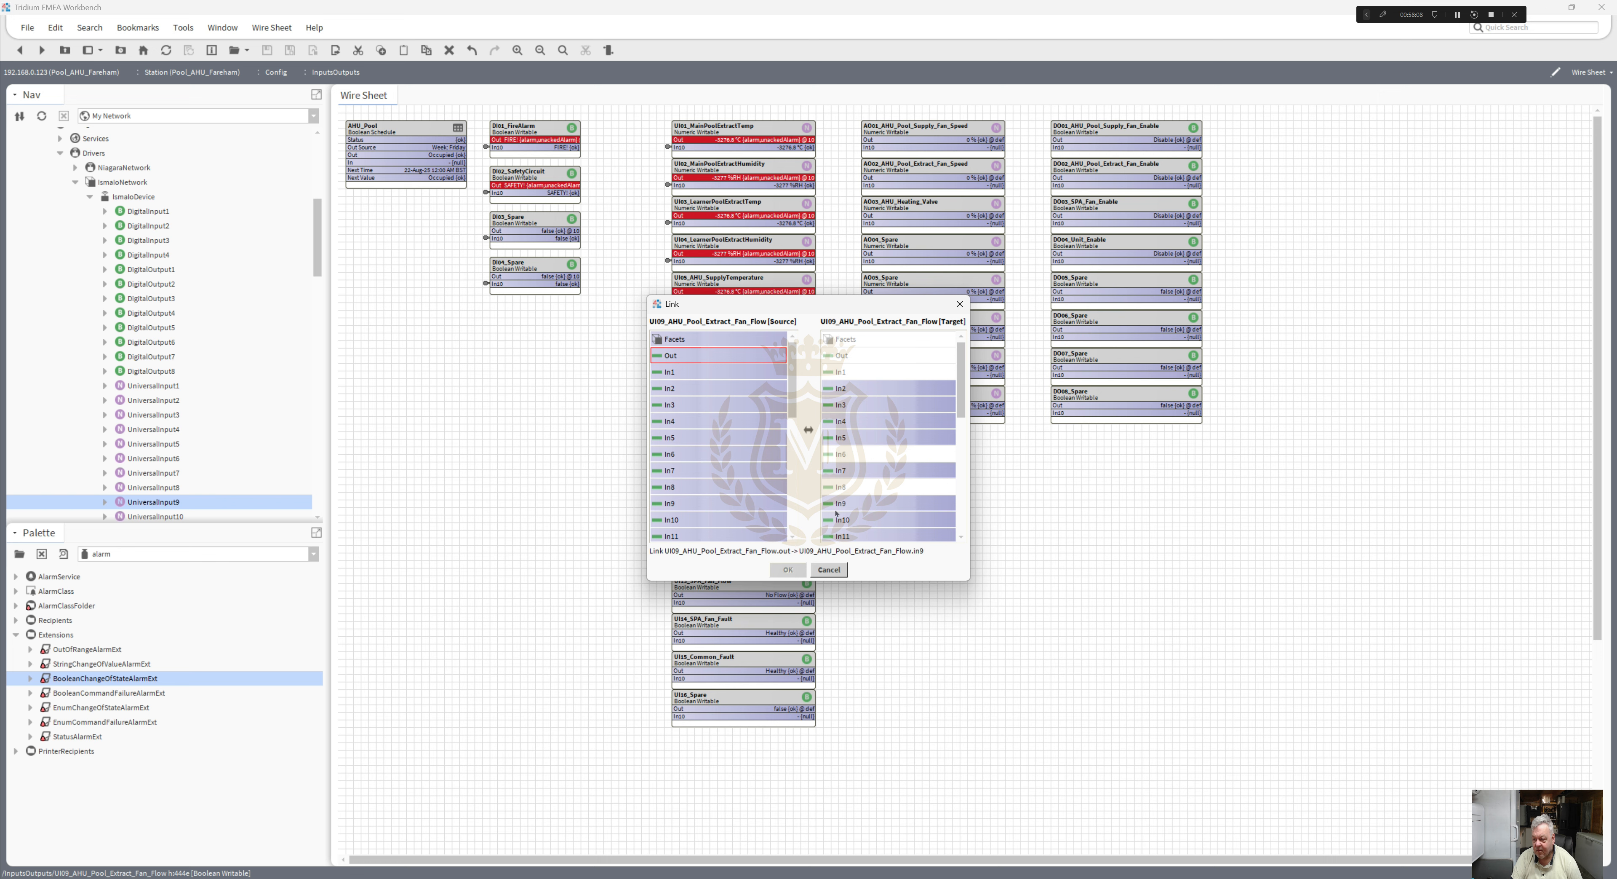
click(841, 520)
click(788, 569)
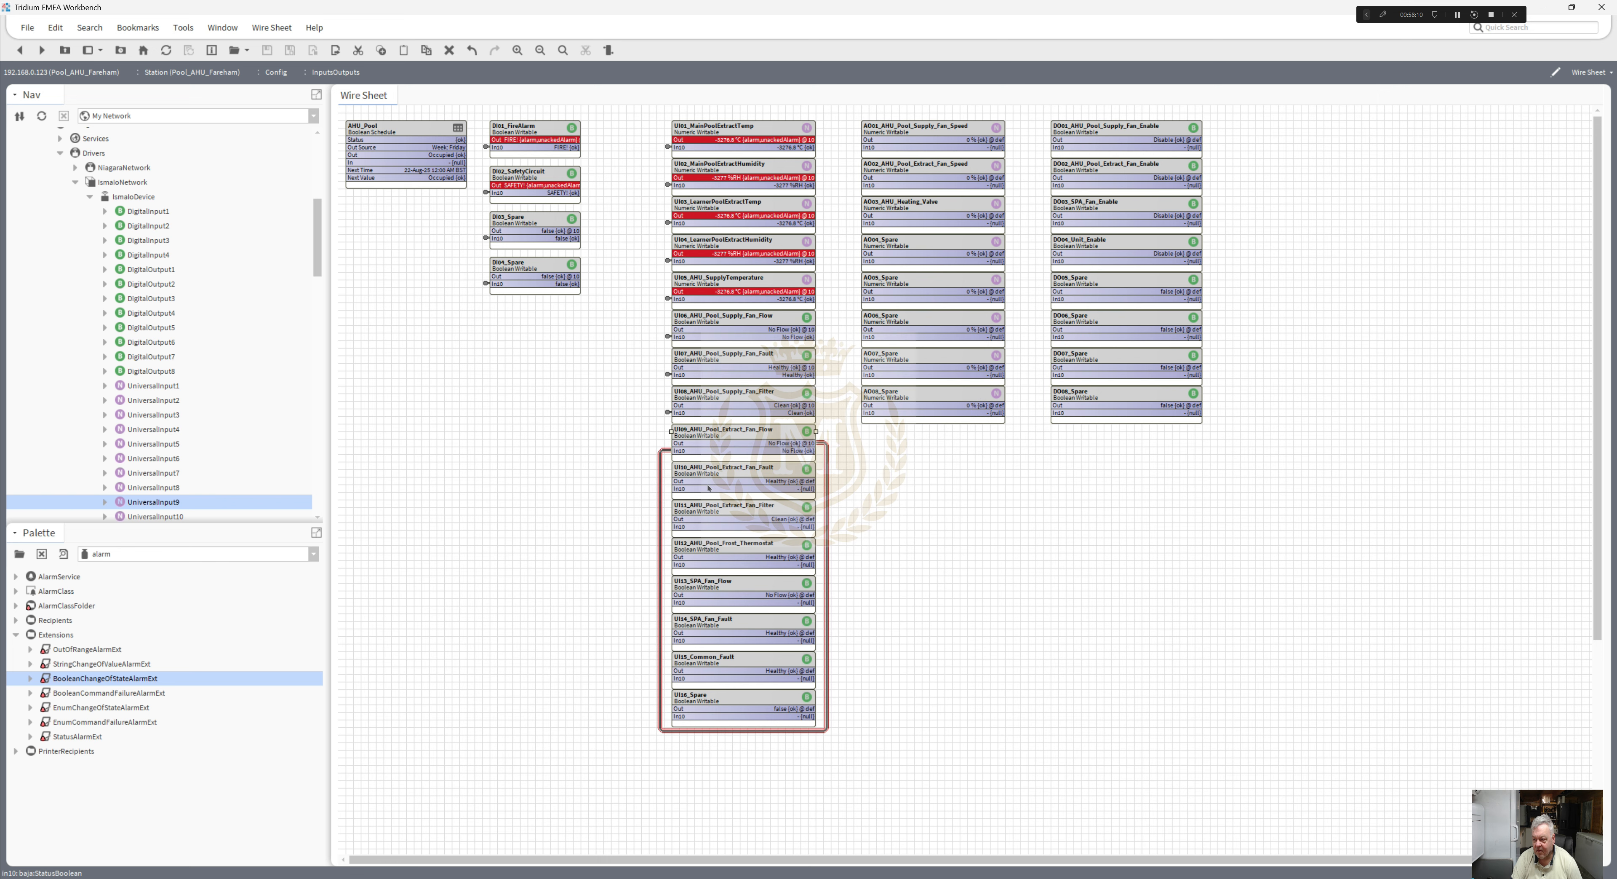
- Delete the link that feeds the Out slot of UI09_AHU_Pool_Extract_Fan_Flow back into its own In10
click(828, 464)
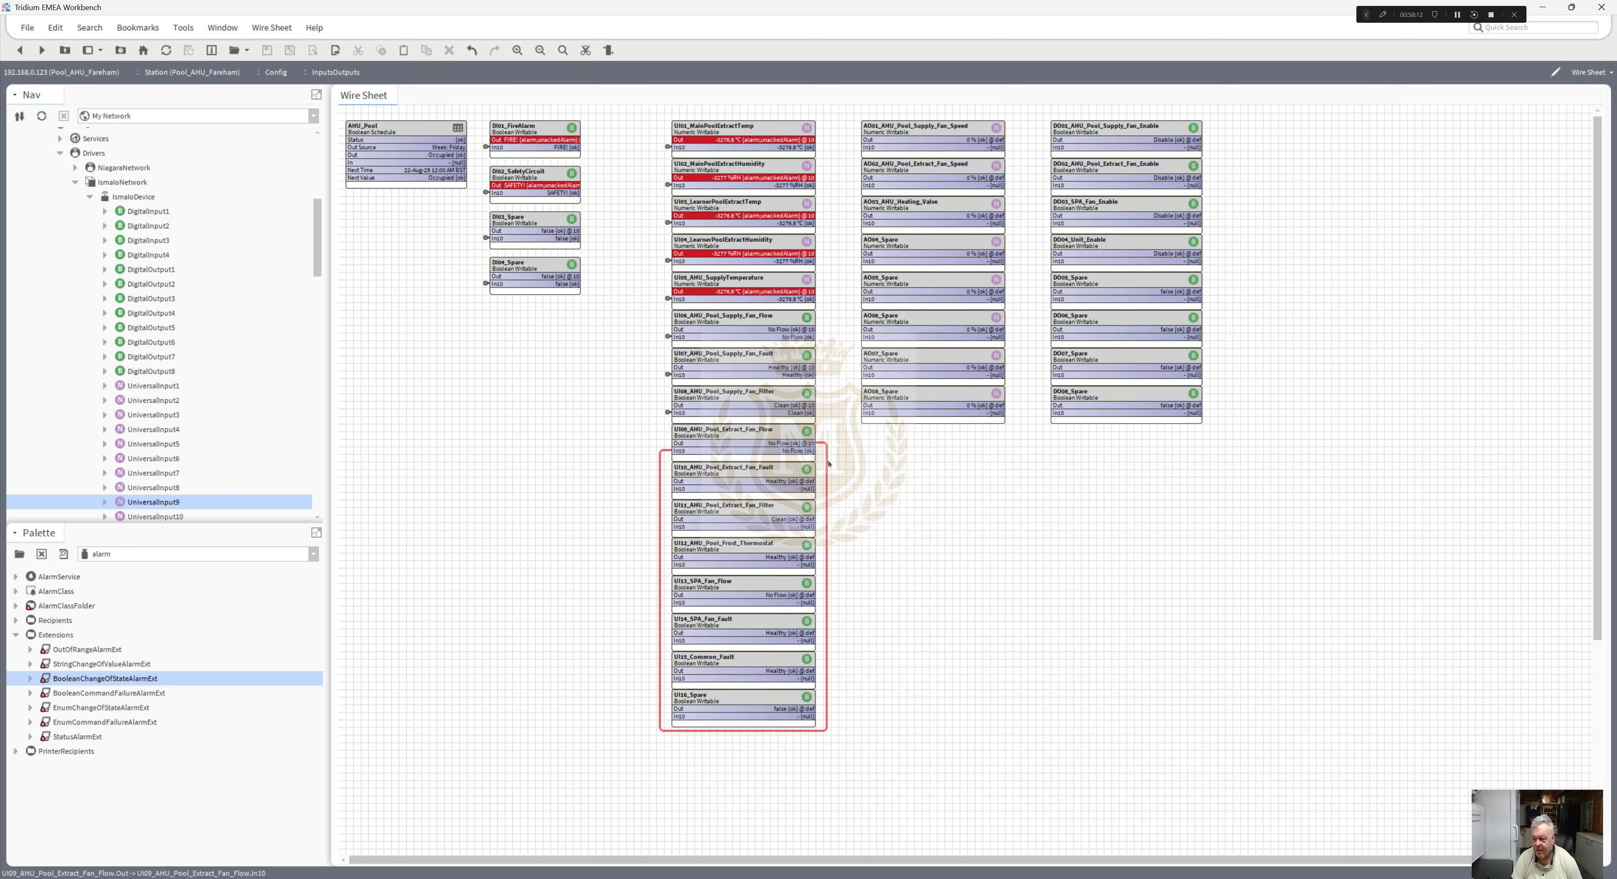
right_click(828, 464)
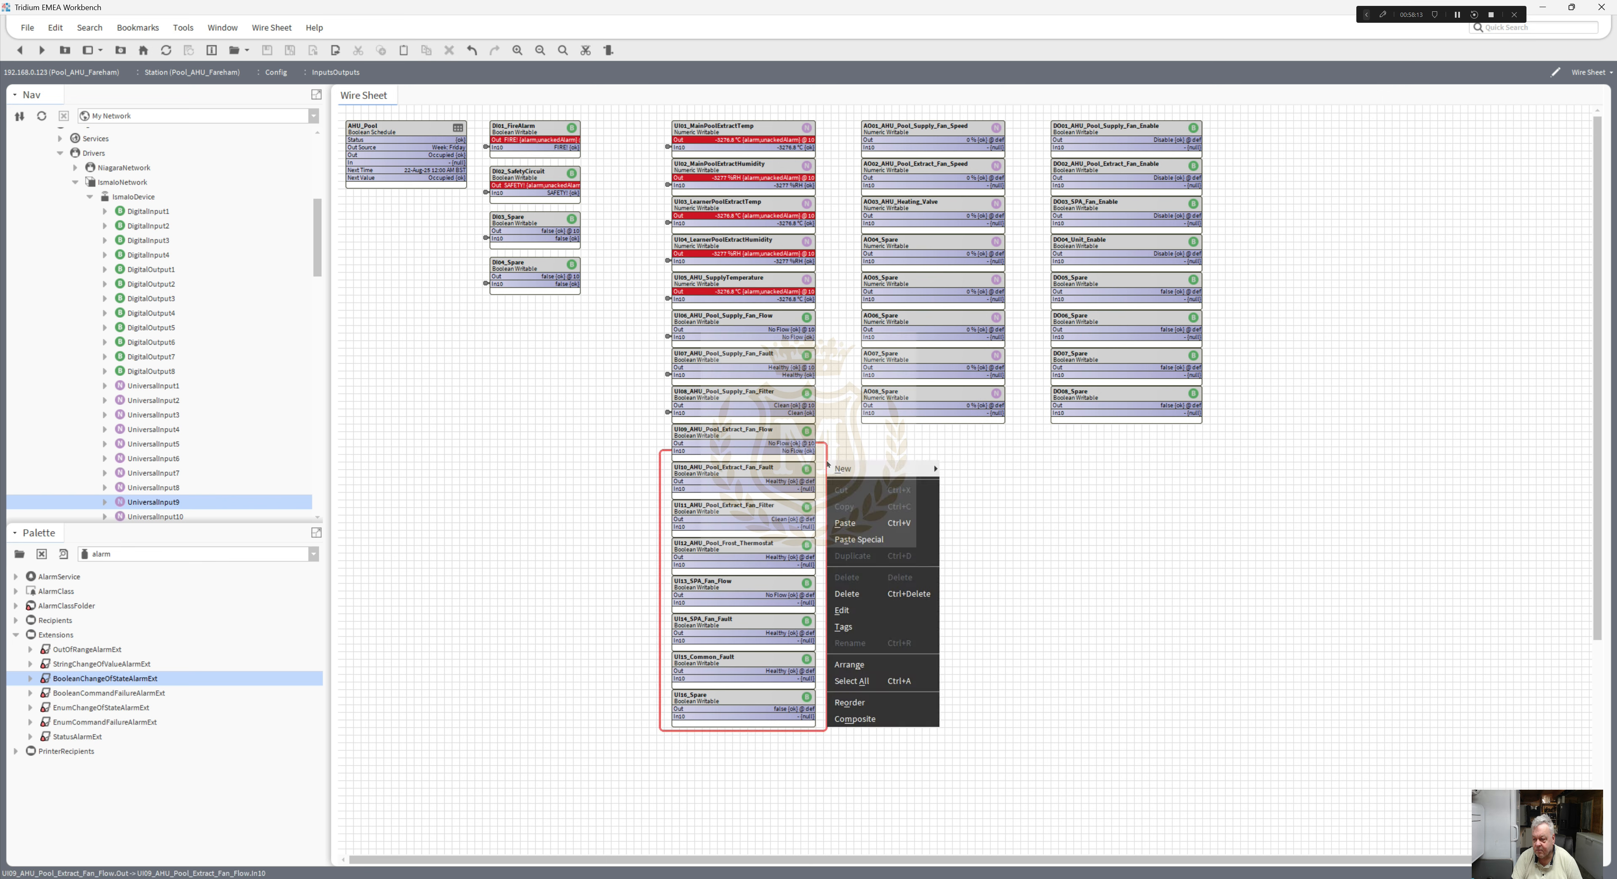
click(889, 593)
- Link the Out slot of UniversalInput9 as source to In10 of UI09_AHU_Pool_Extract_Fan_Flow
right_click(732, 431)
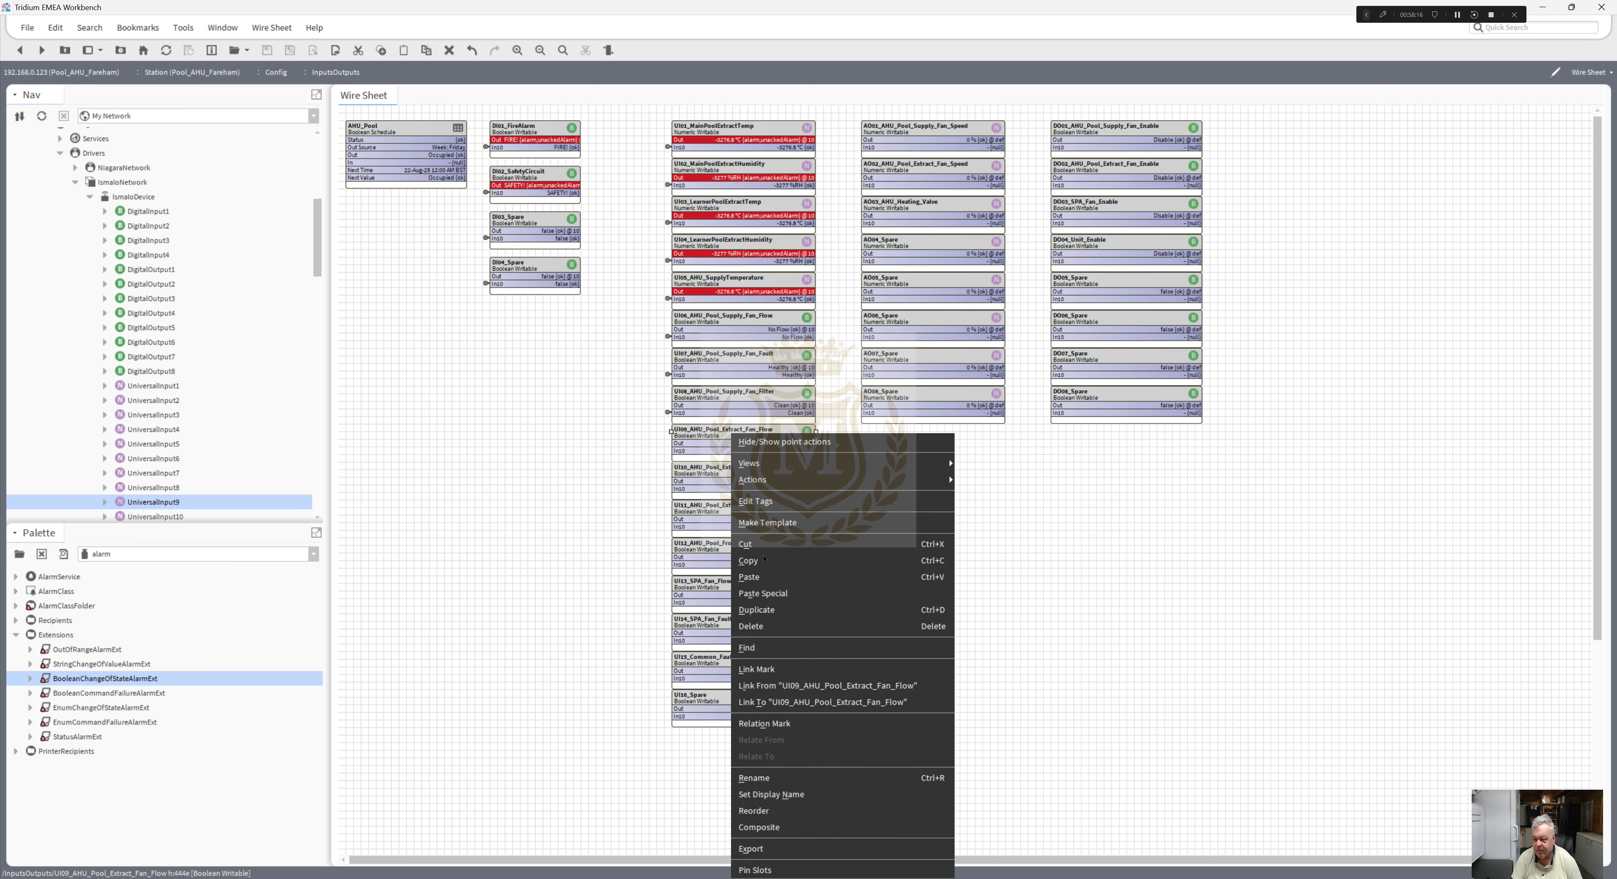
click(757, 669)
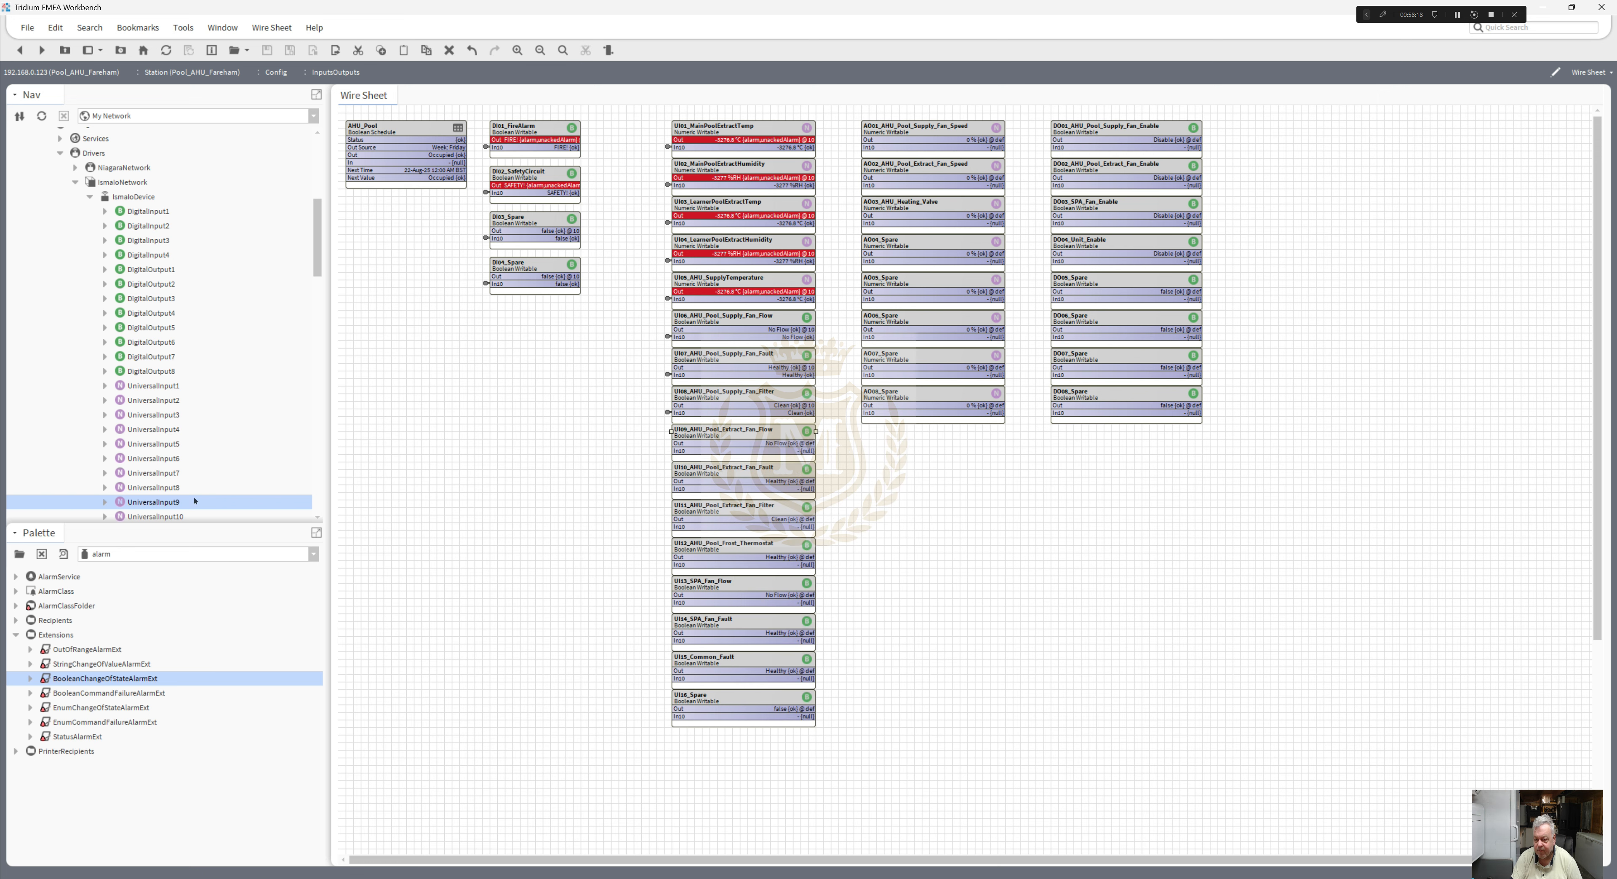
right_click(174, 504)
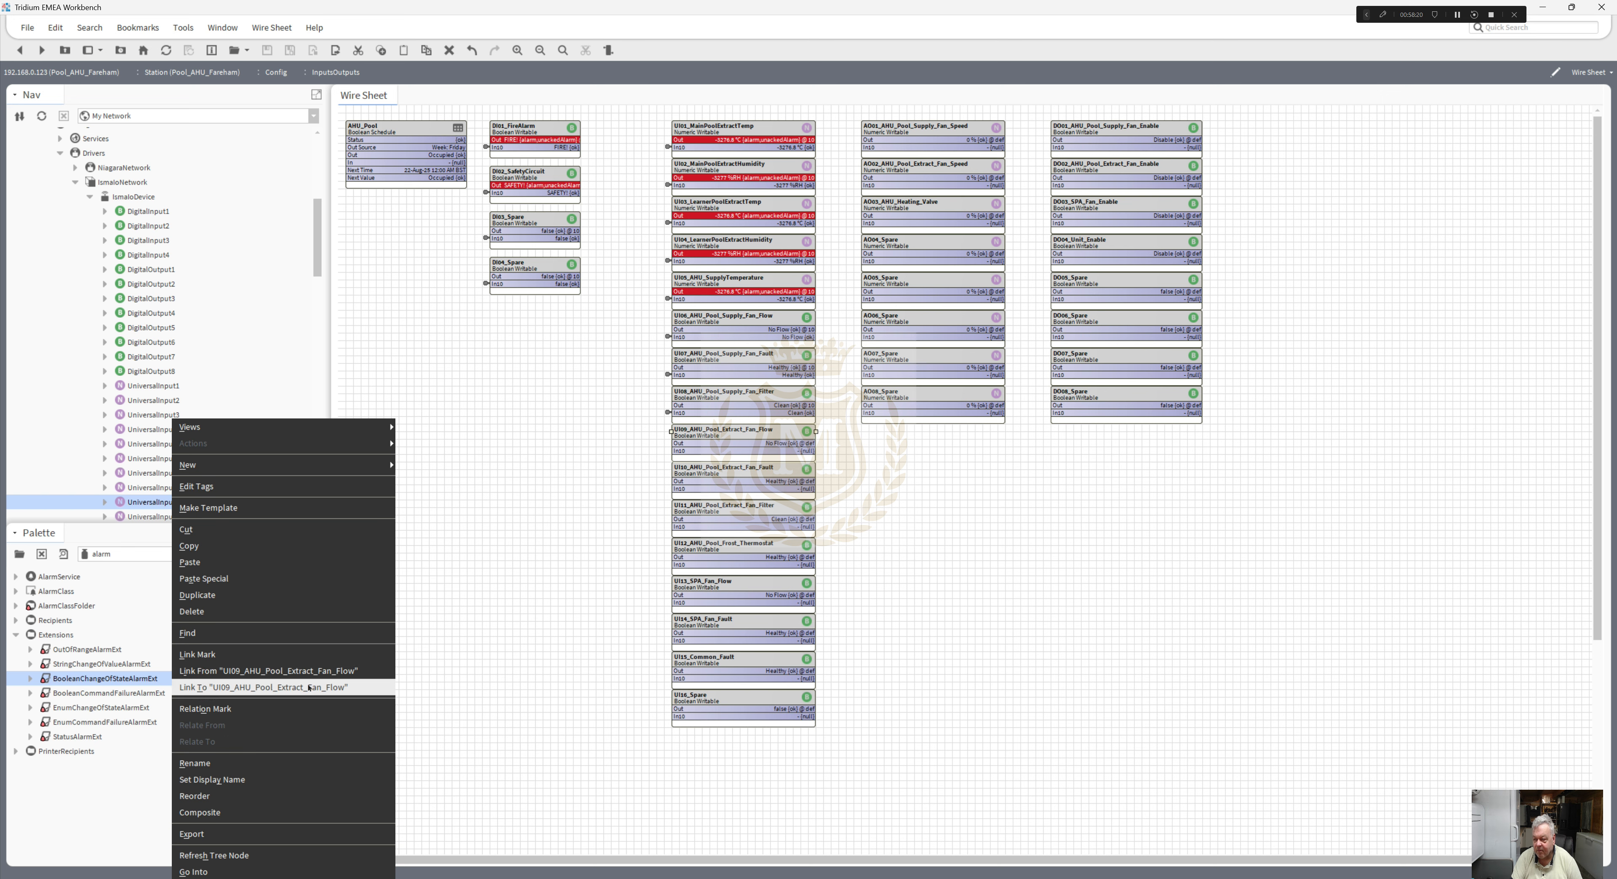
click(214, 677)
click(670, 355)
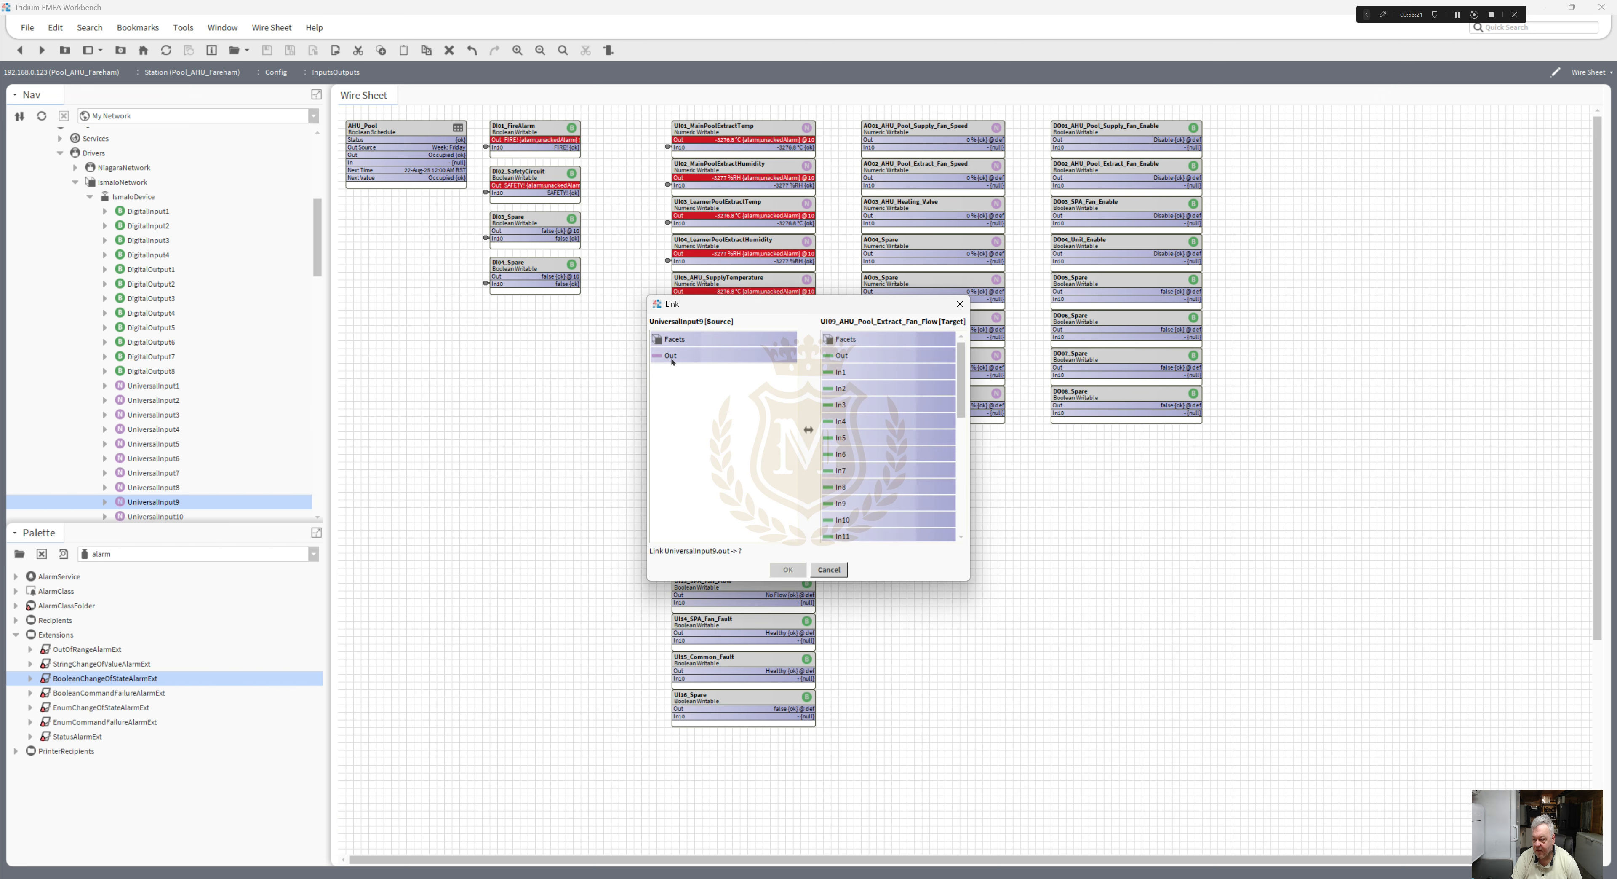
click(842, 520)
click(787, 570)
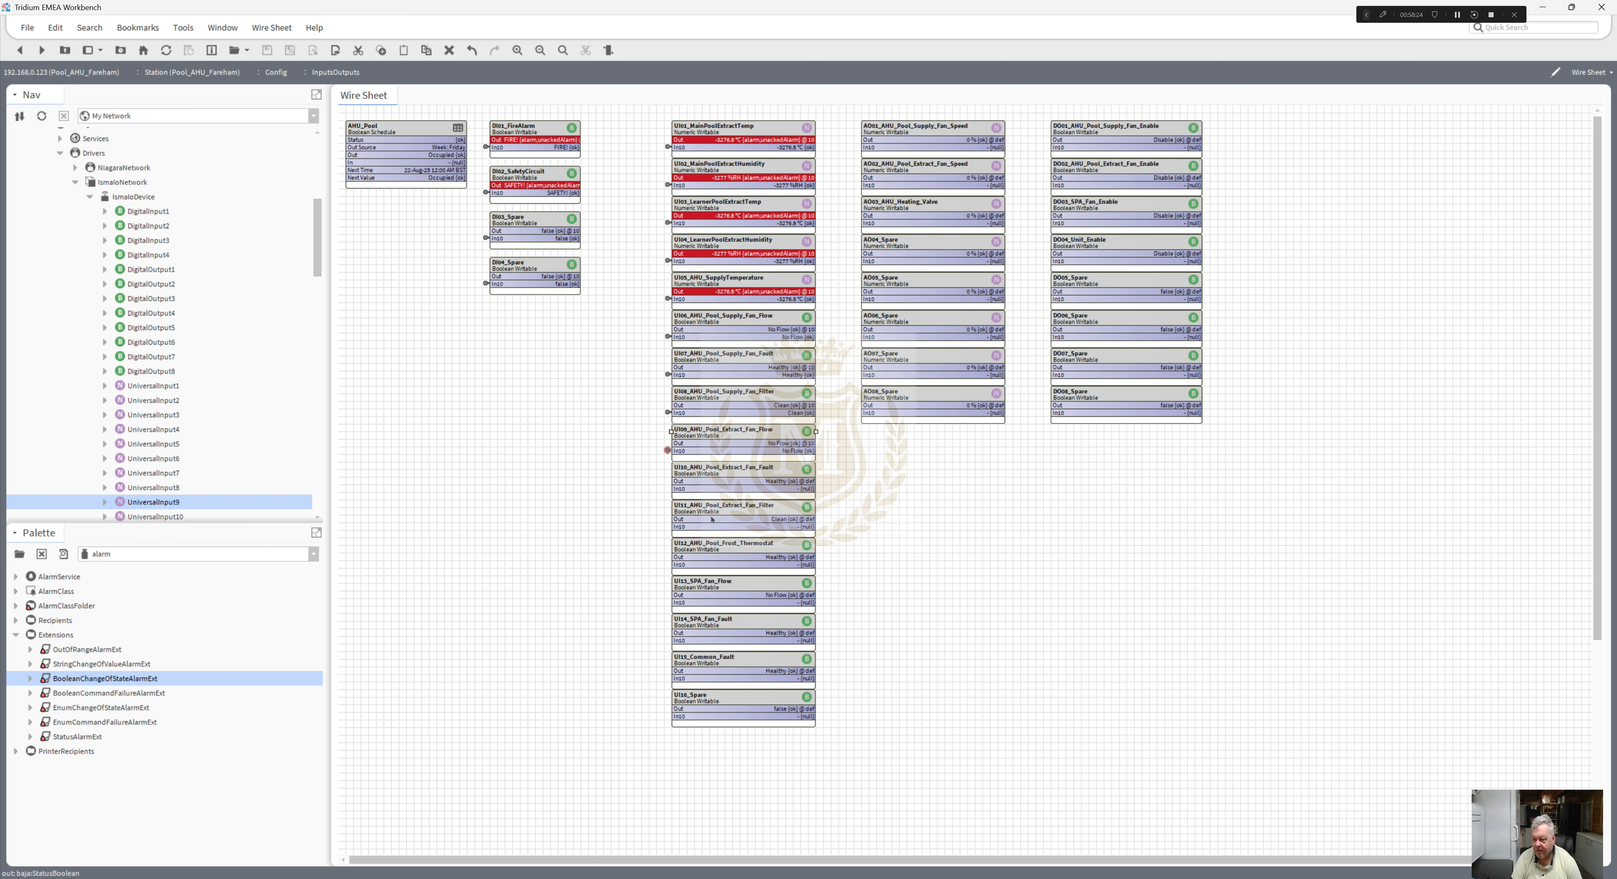
- Link the Out slot of UniversalInput10 as source to In10 of UI10_AHU_Pool_Extract_Fan_Fault
right_click(712, 483)
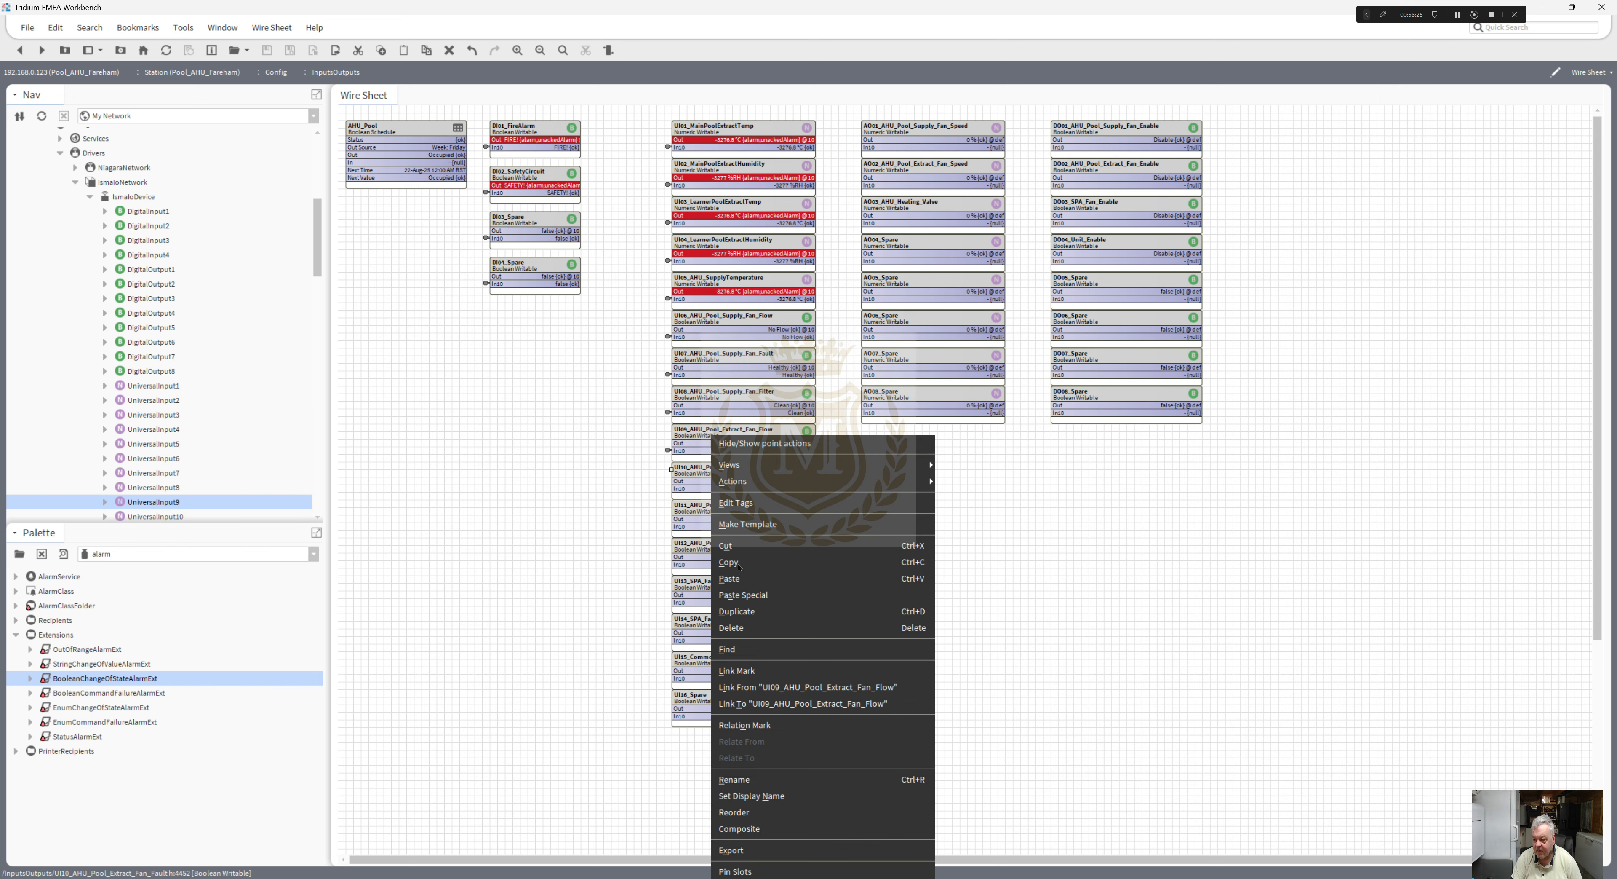
click(760, 669)
right_click(139, 517)
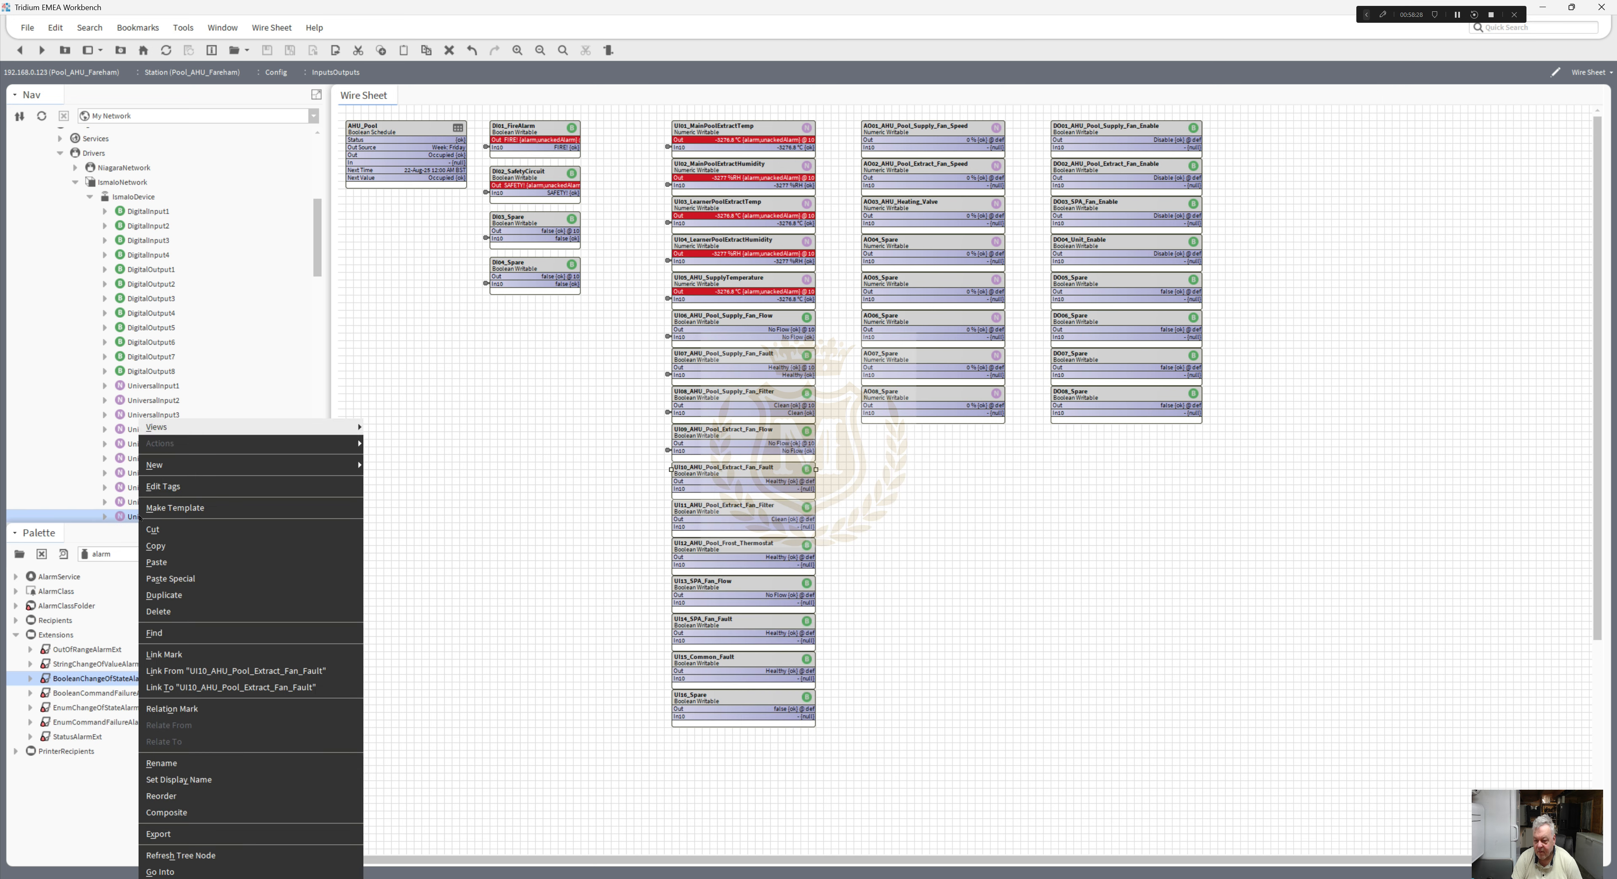
click(188, 685)
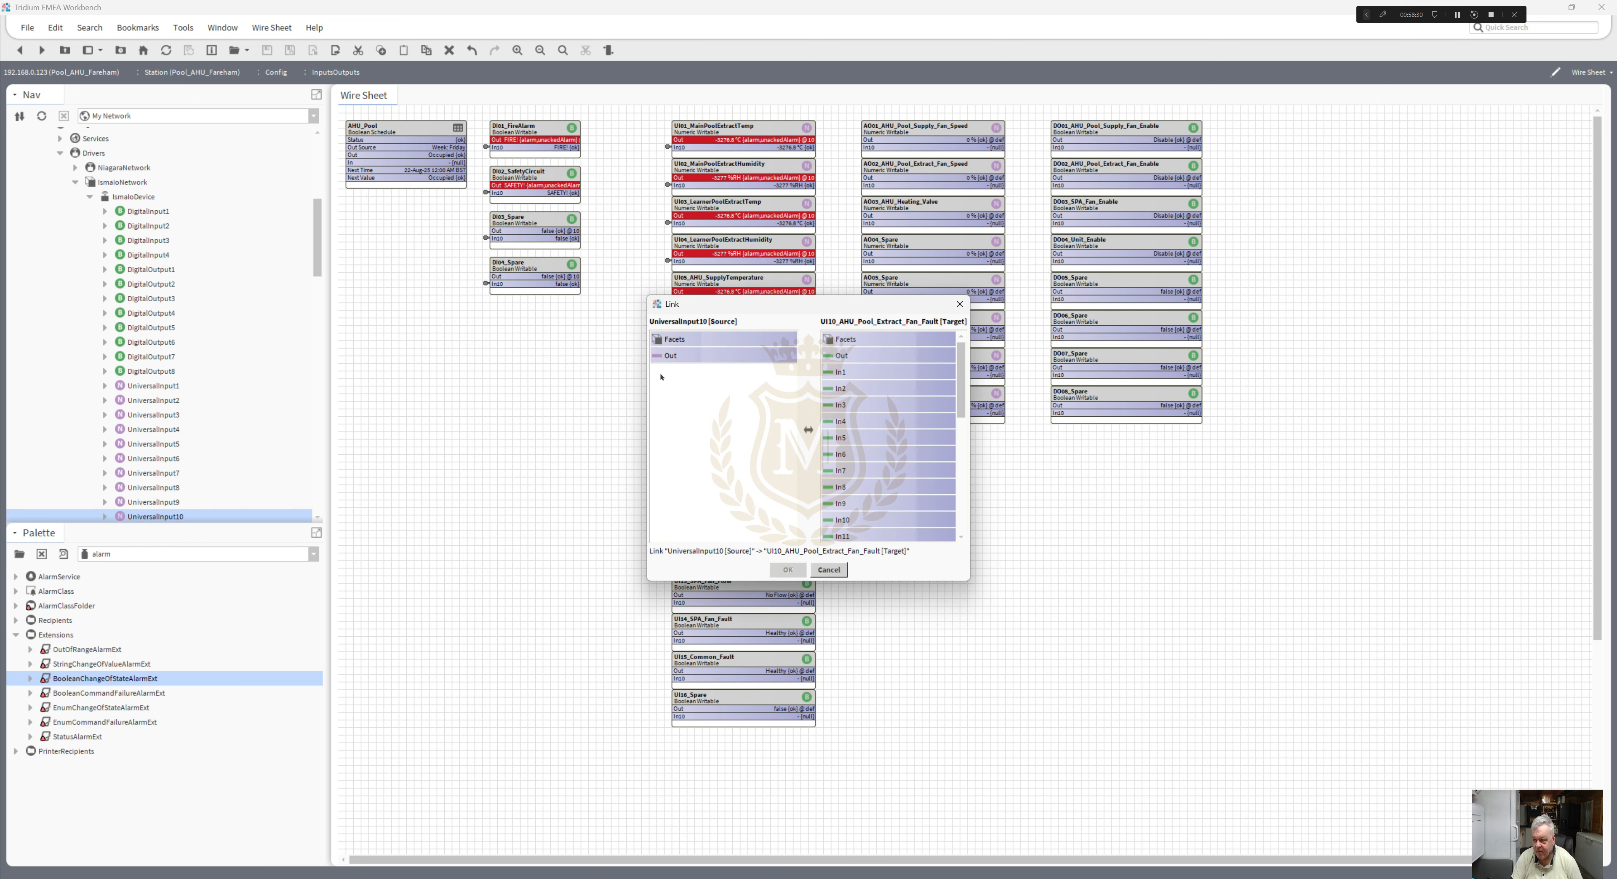
click(670, 355)
click(842, 519)
click(788, 569)
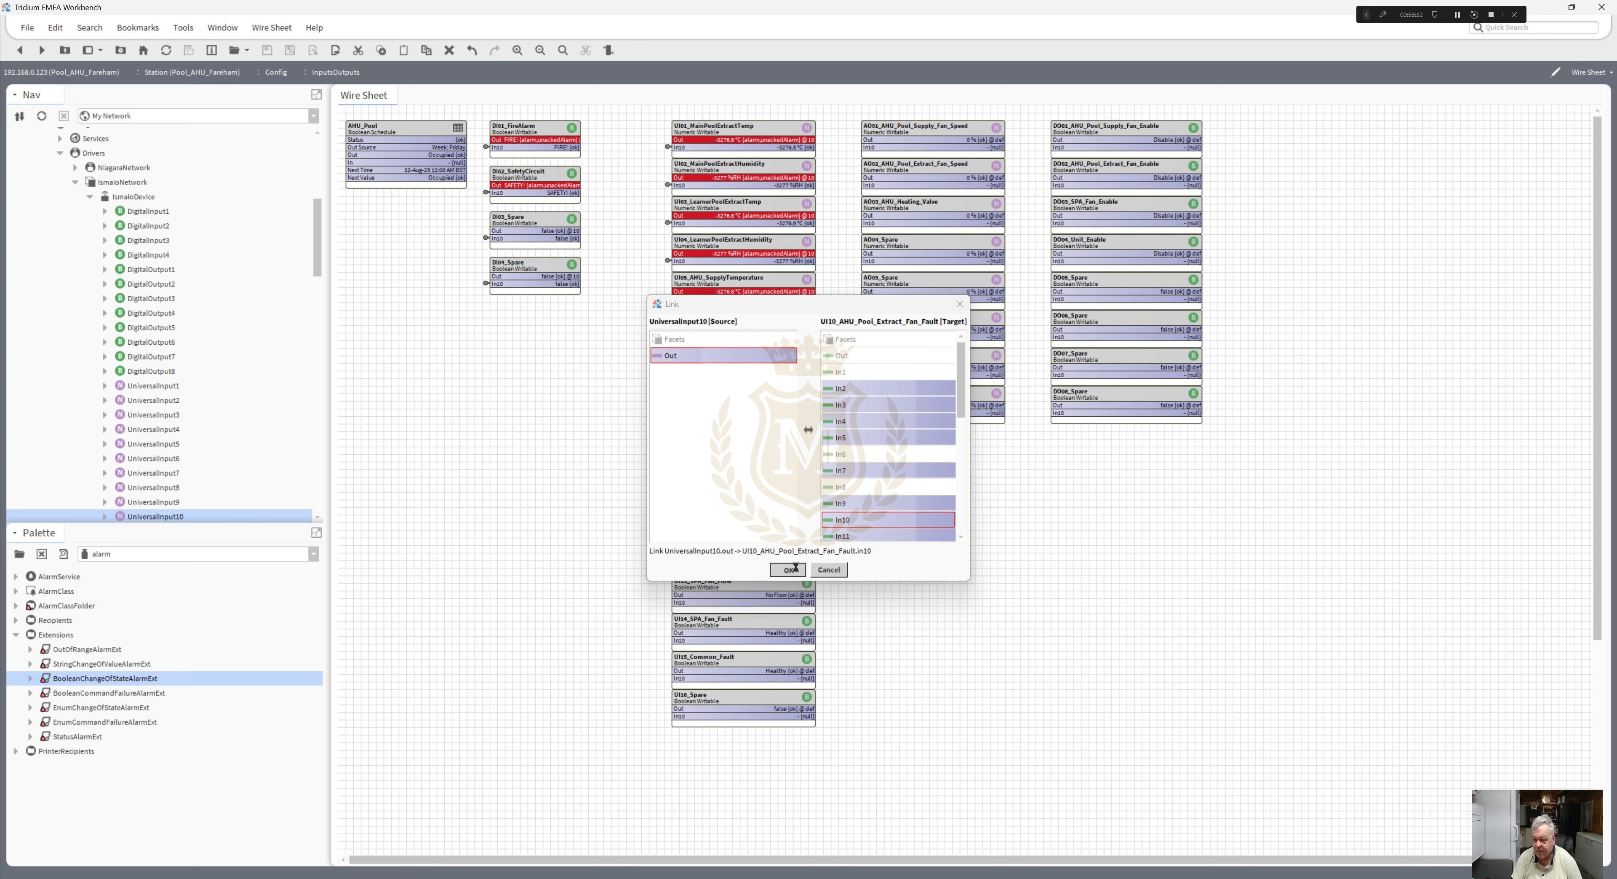
- Link the Out slot of UniversalInput11 as source to In10 of UI11_AHU_Pool_Extract_Fan_Filter
drag(318, 271, 332, 322)
right_click(685, 485)
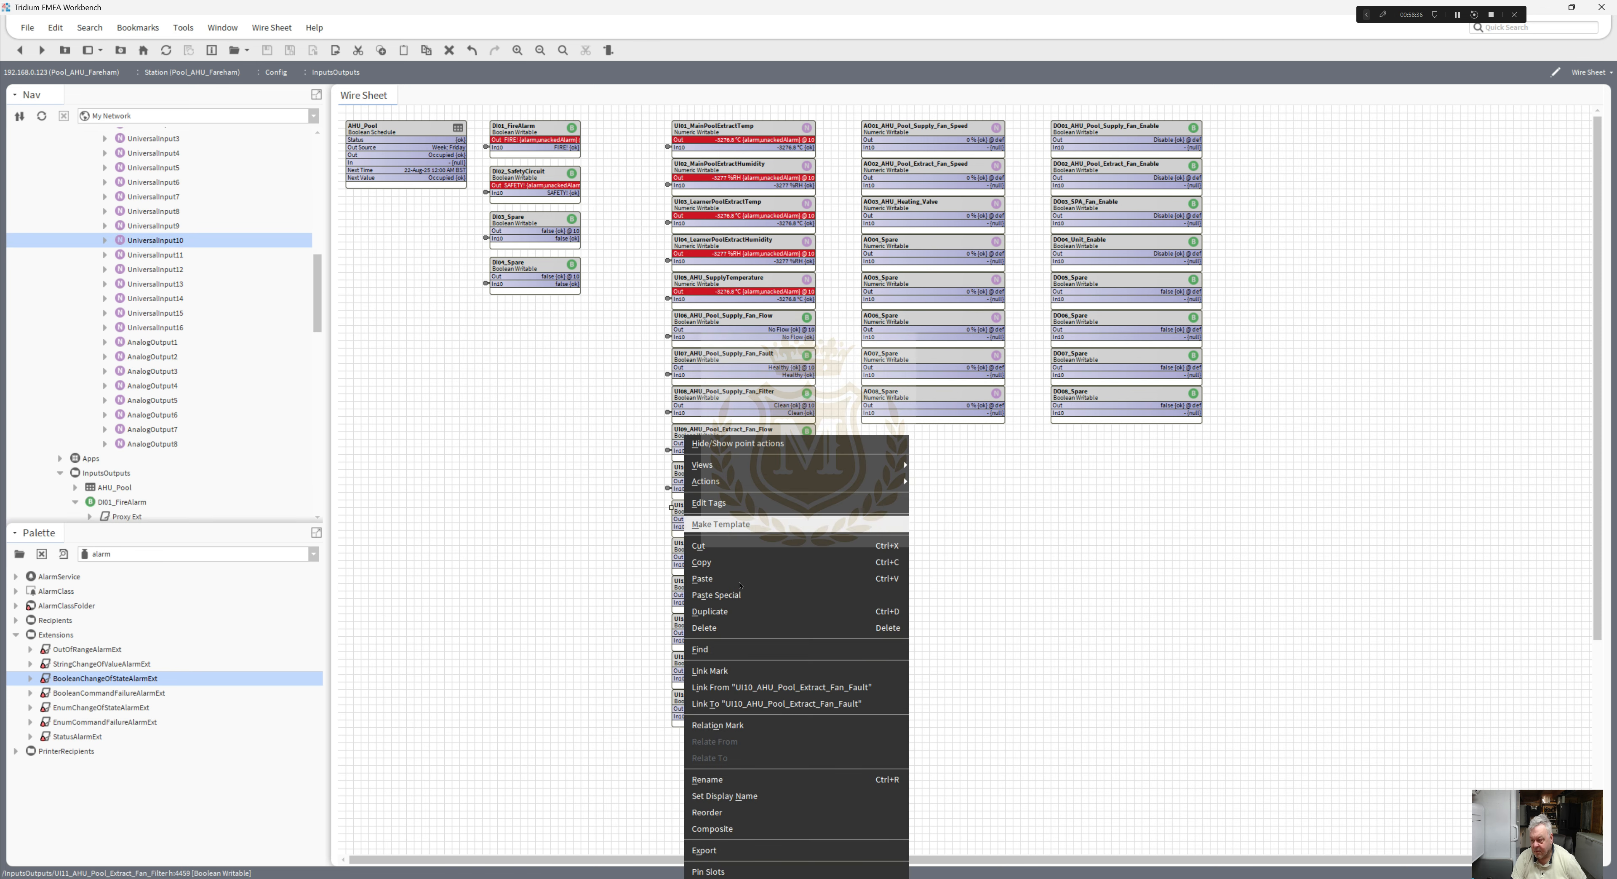
click(747, 671)
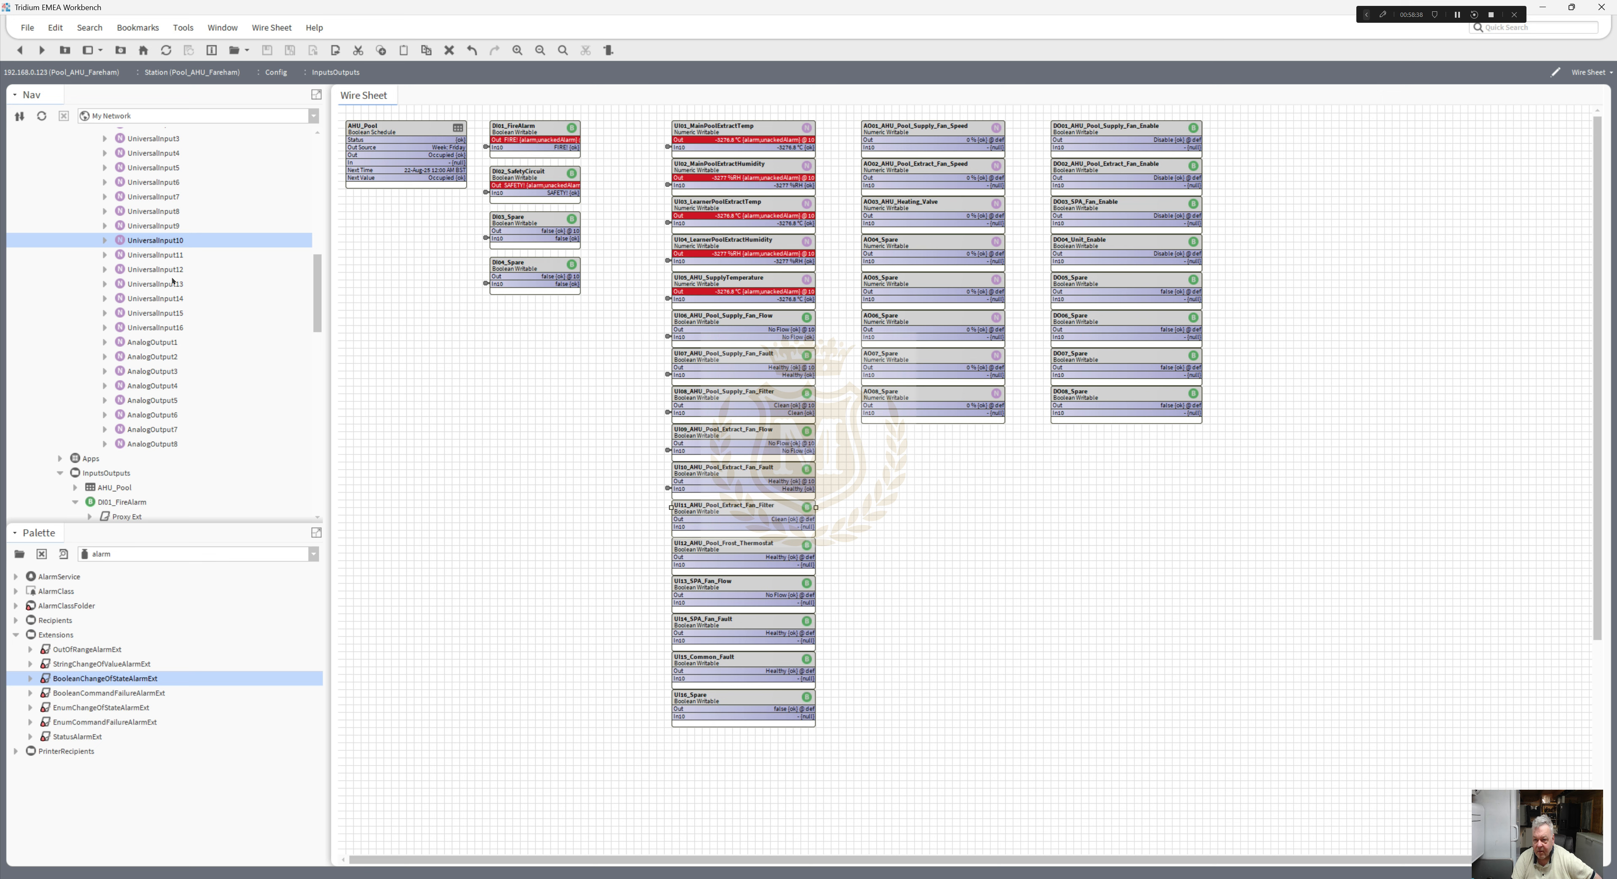
right_click(157, 256)
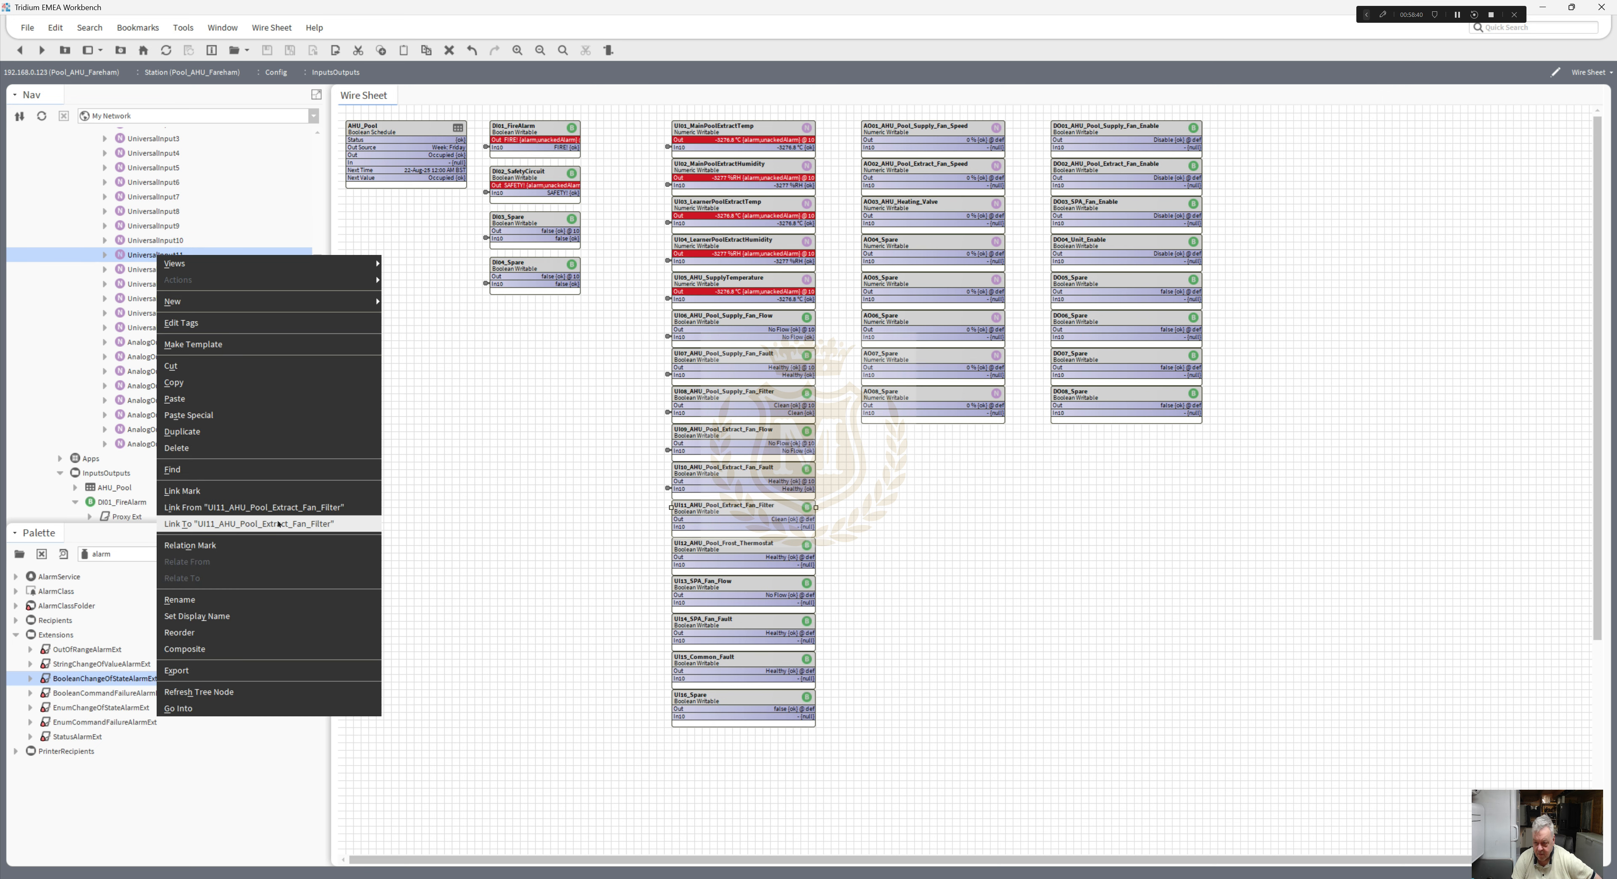
click(279, 523)
click(686, 356)
click(842, 519)
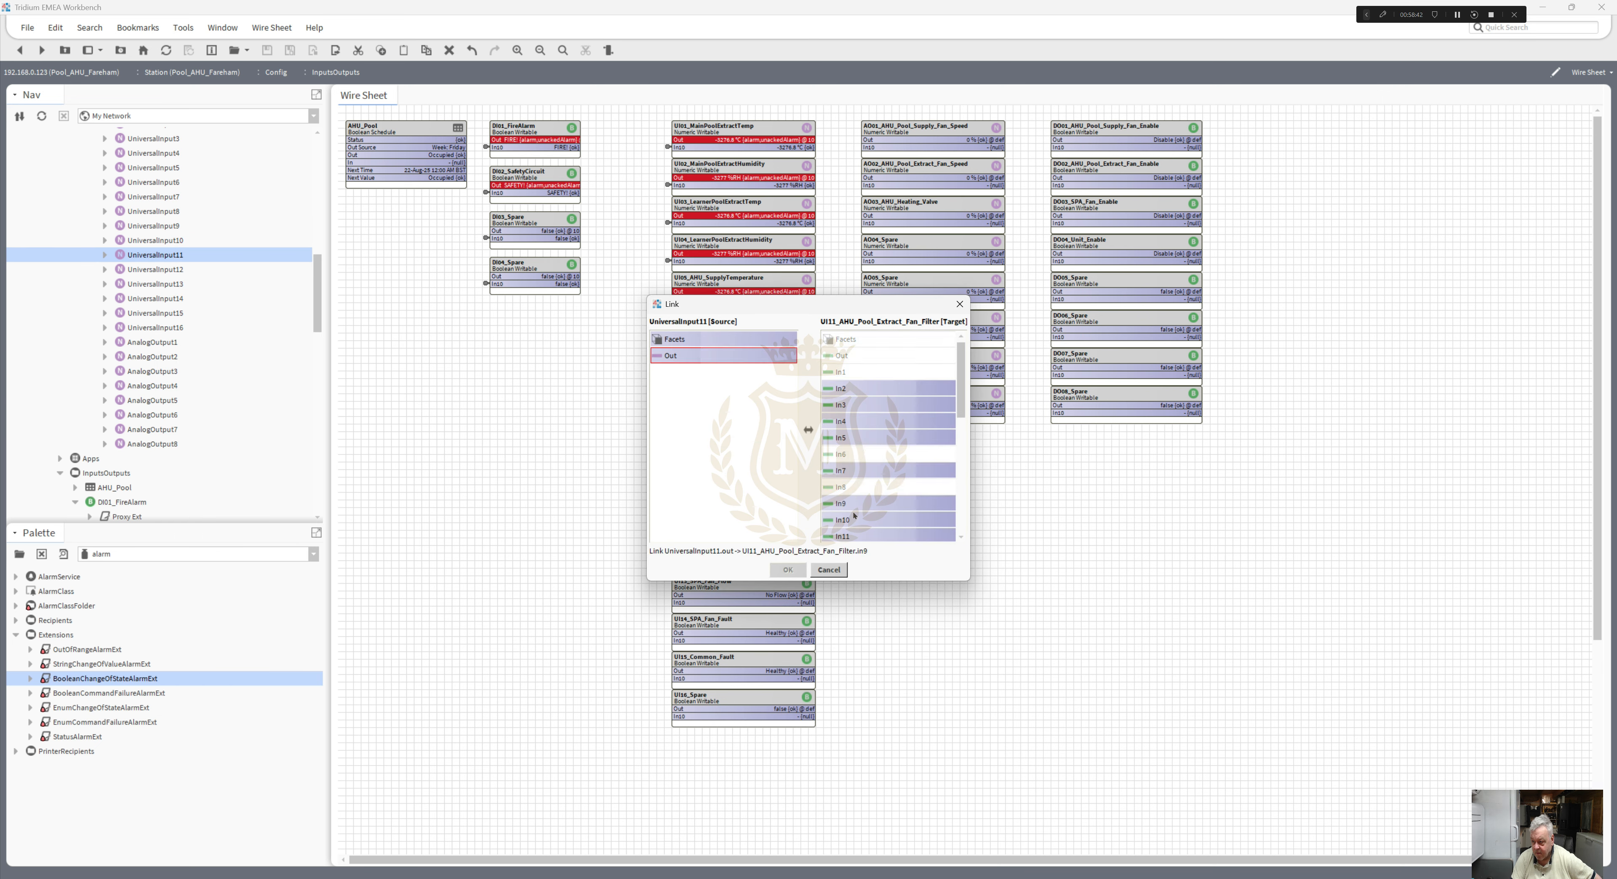
click(789, 569)
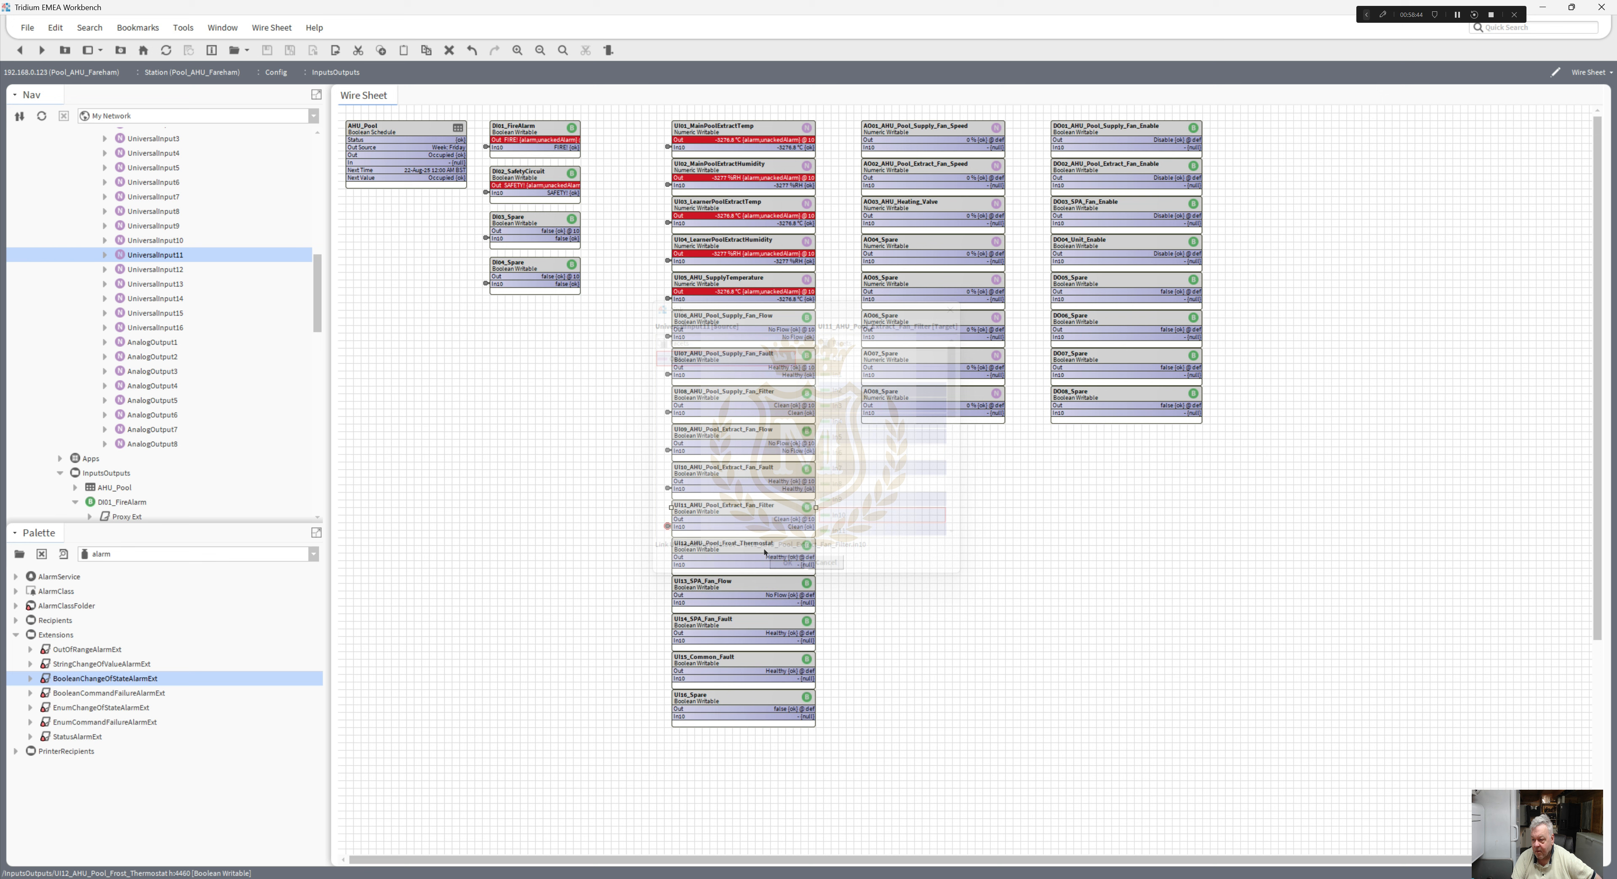
- Link the Out slot of UniversalInput12 as source to In10 of UI12_AHU_Pool_Frost_Thermostat
right_click(728, 552)
click(794, 671)
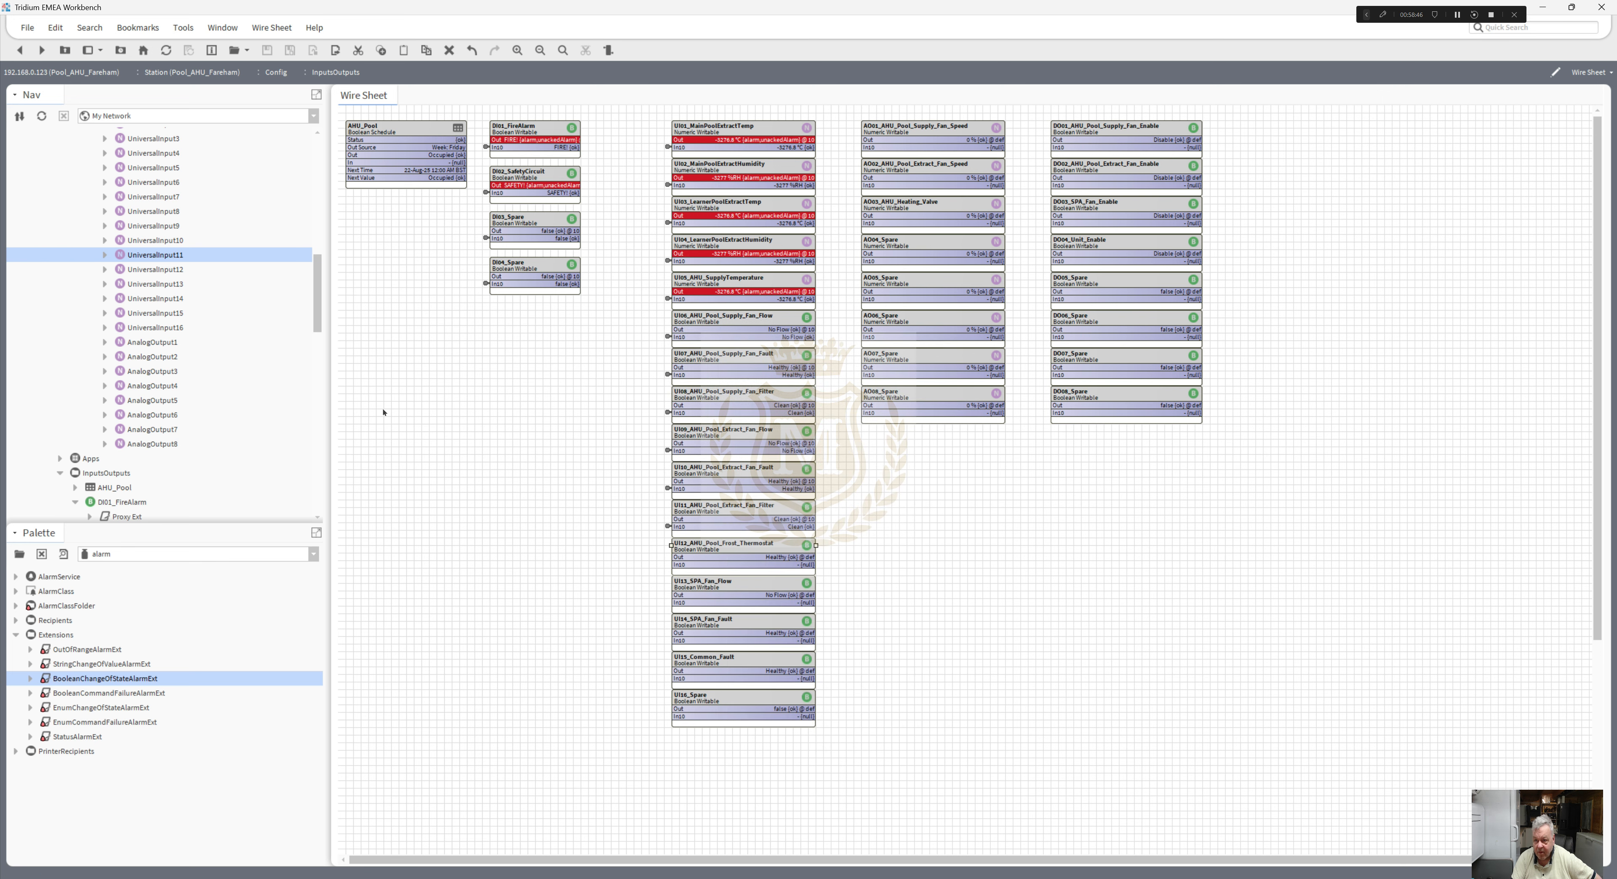
right_click(164, 272)
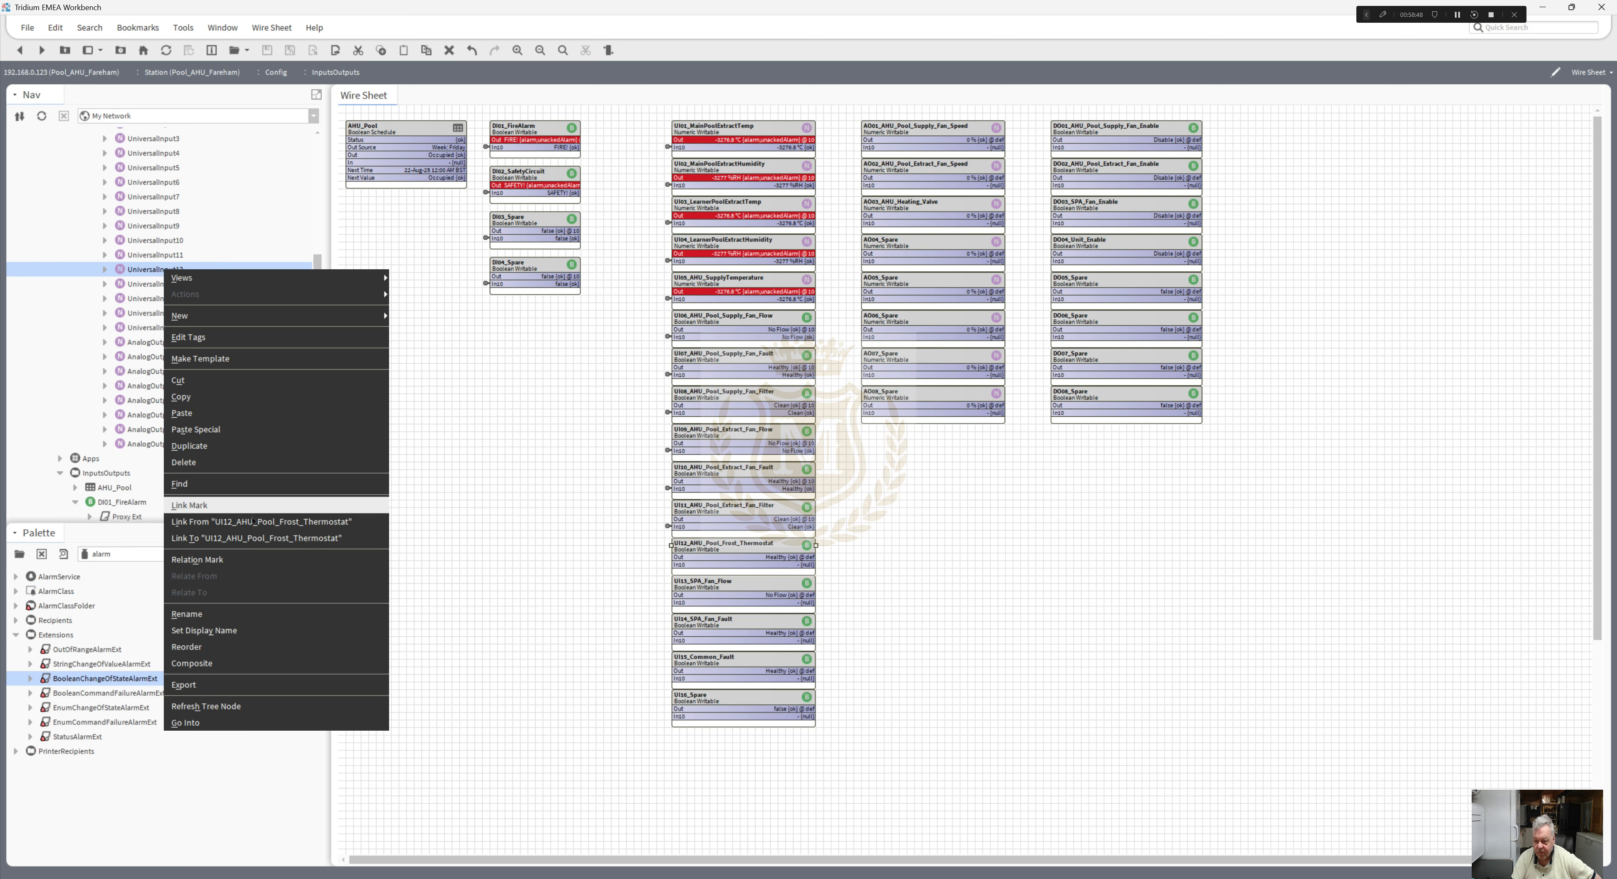
click(214, 538)
click(671, 355)
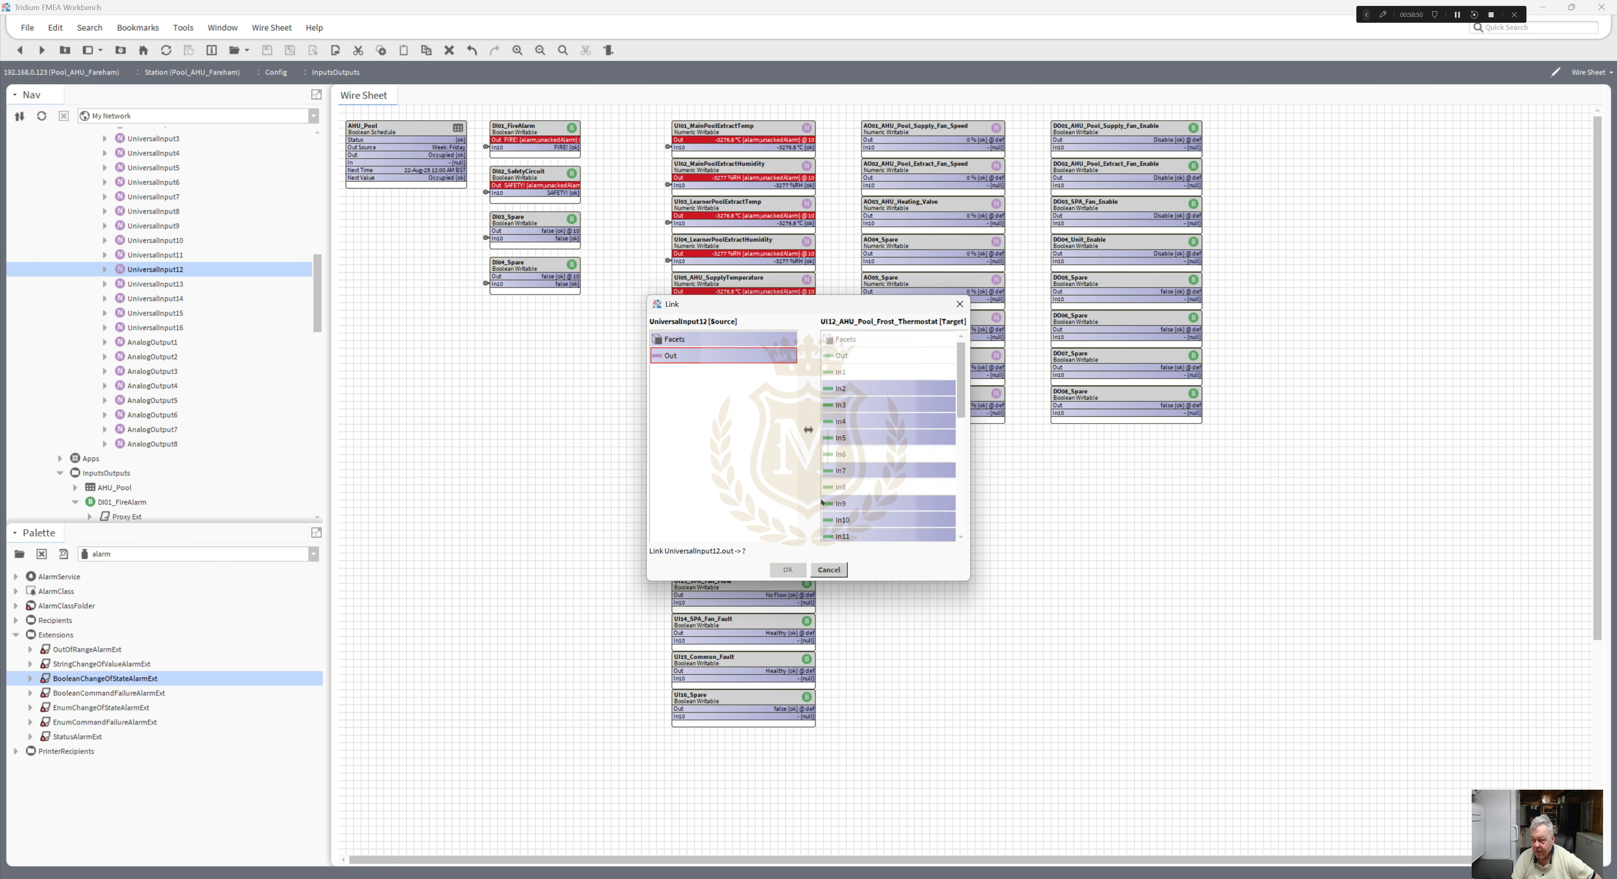
click(840, 521)
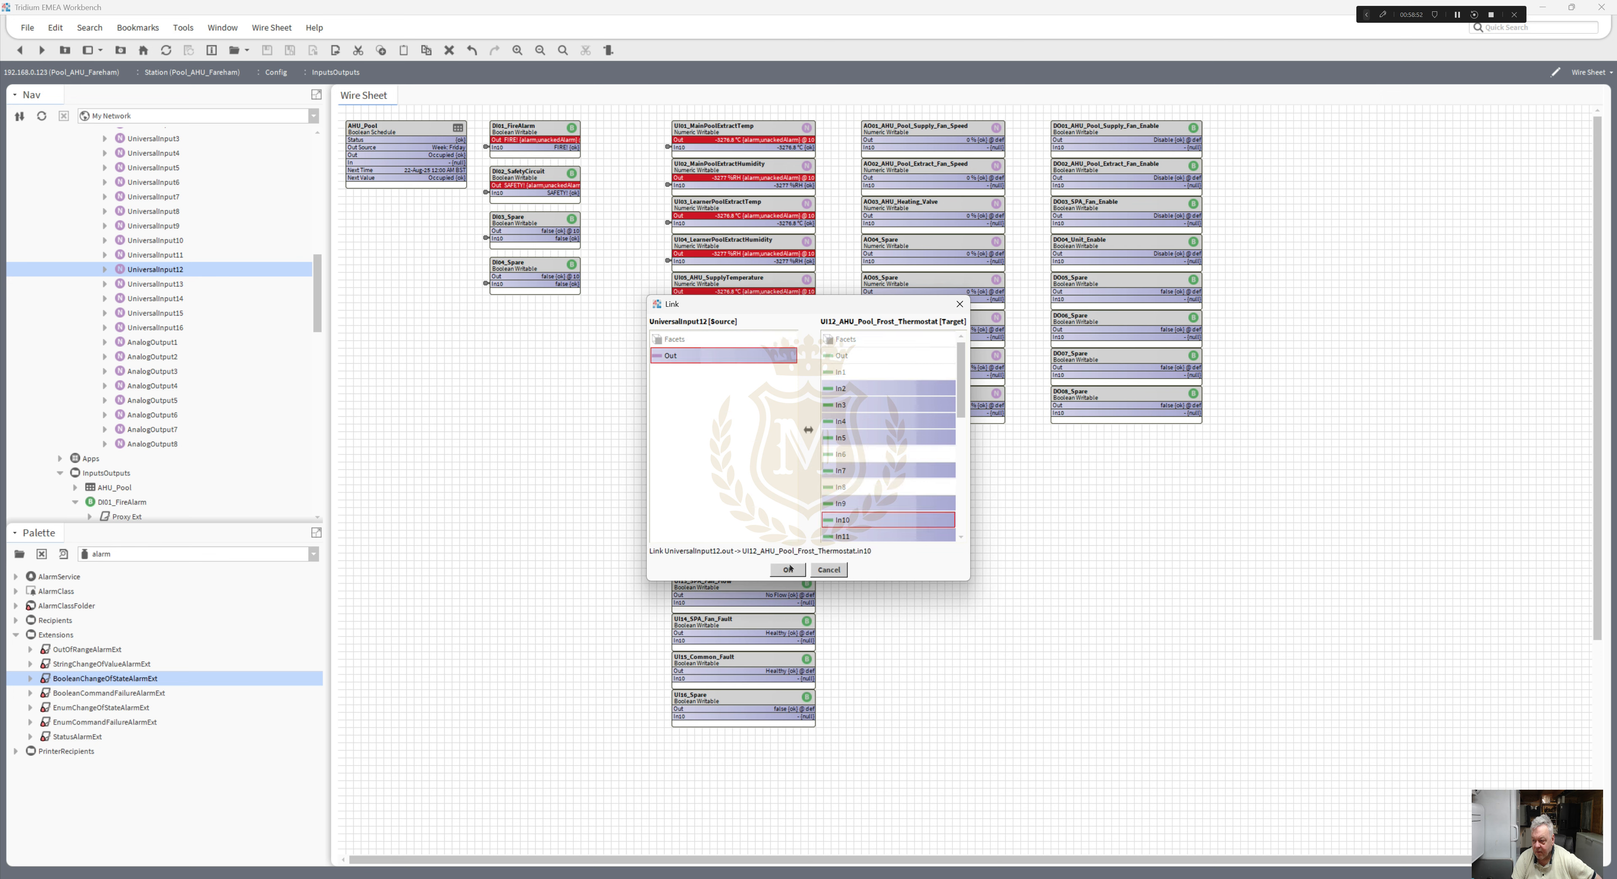
click(789, 568)
- Link the Out slot of UniversalInput13 as source to In10 of UI13_SPA_Fan_Flow
right_click(730, 555)
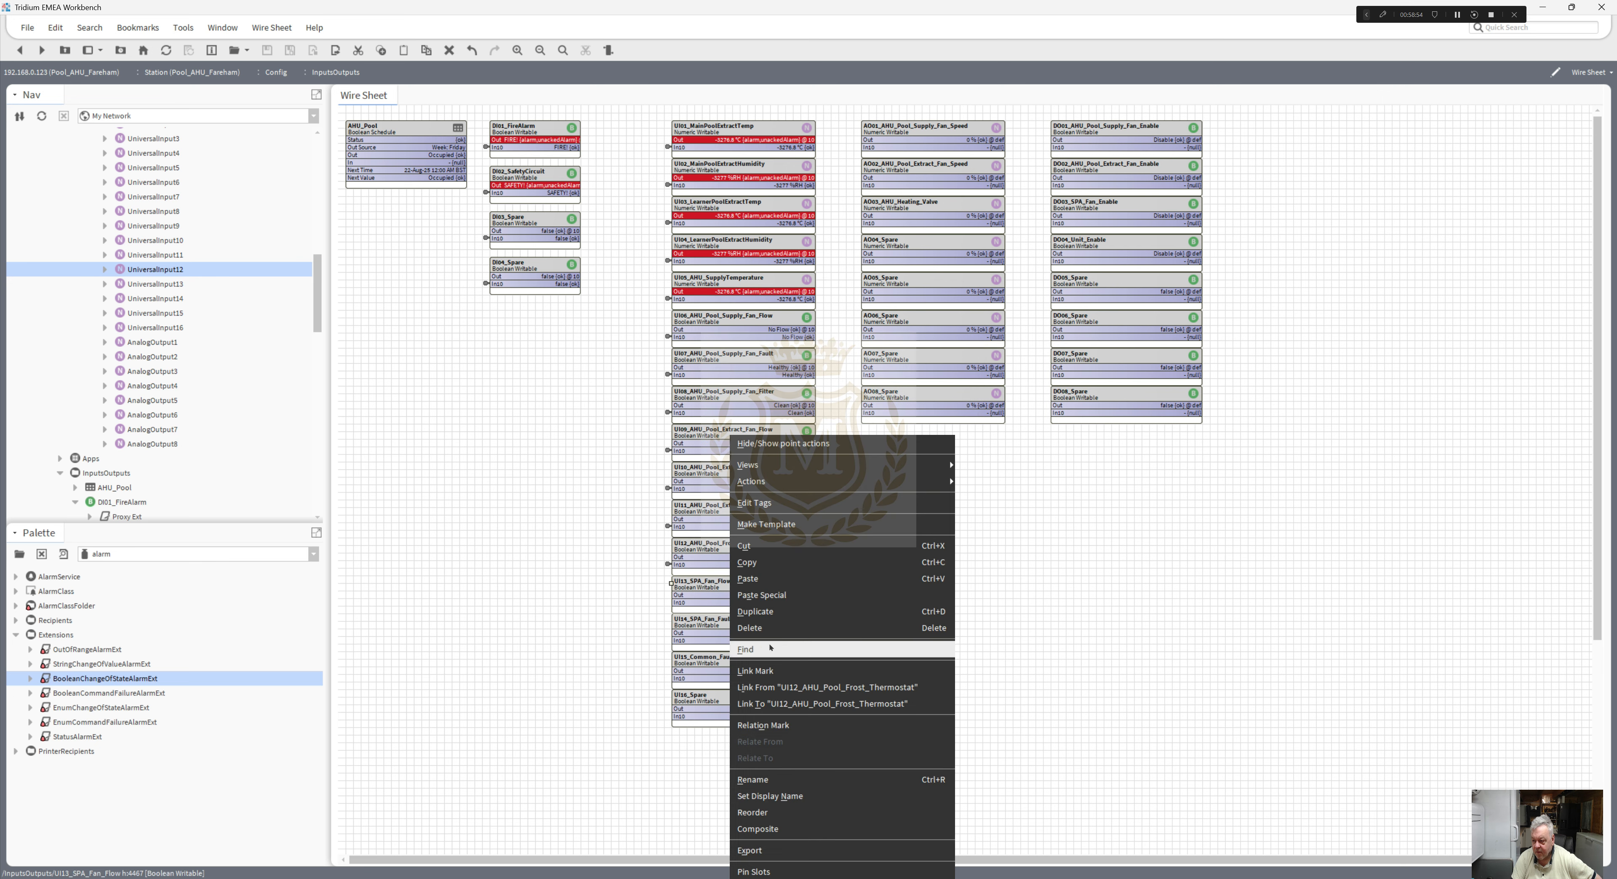
click(770, 669)
right_click(160, 284)
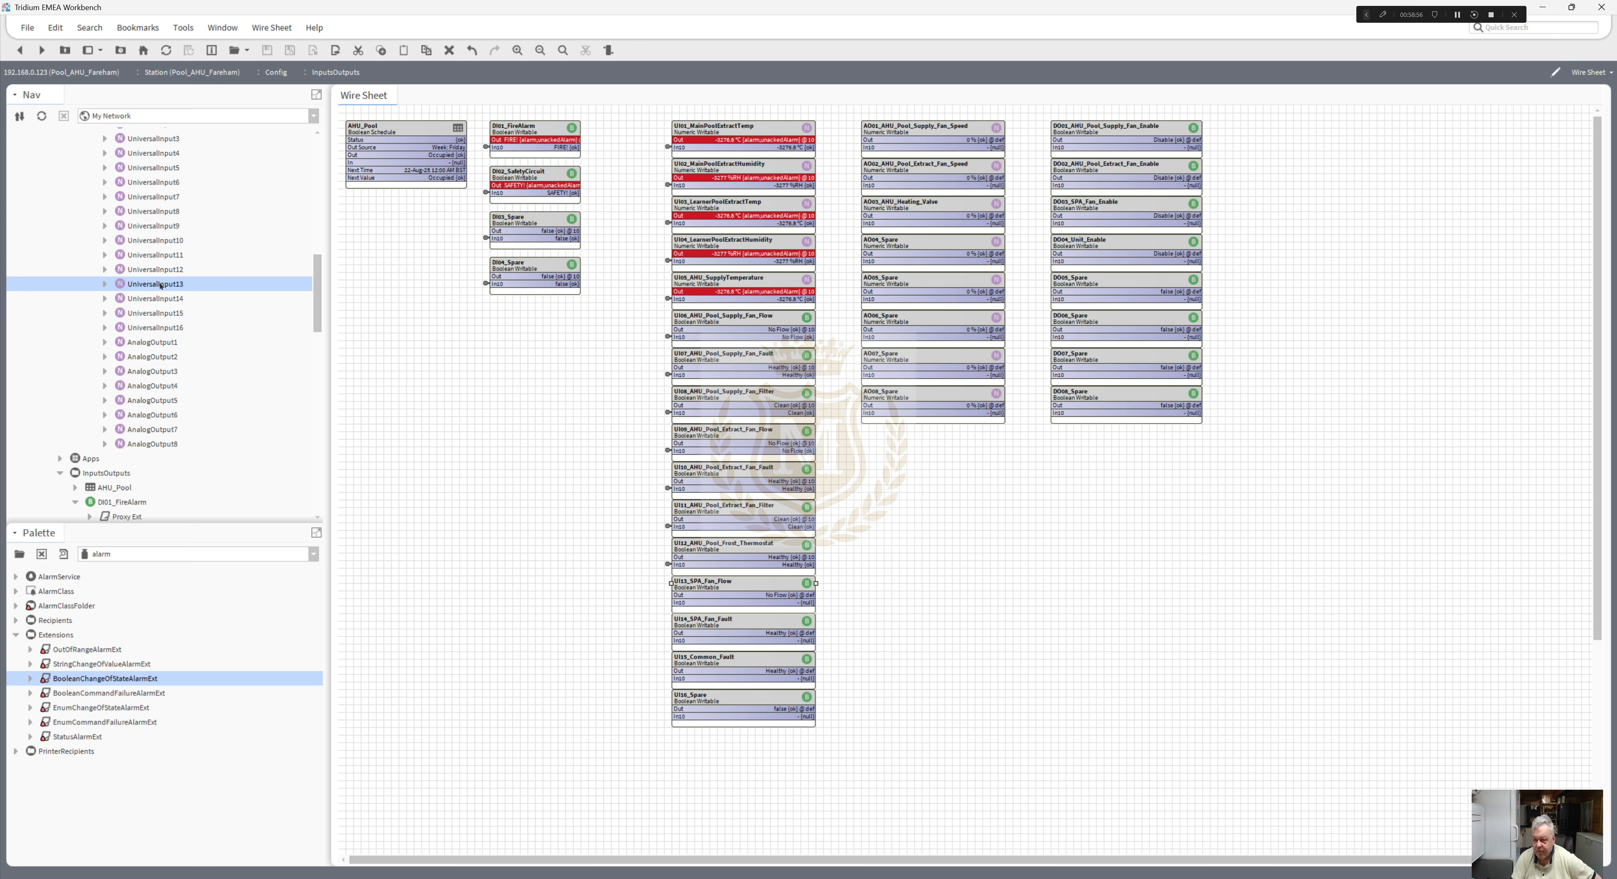
click(242, 551)
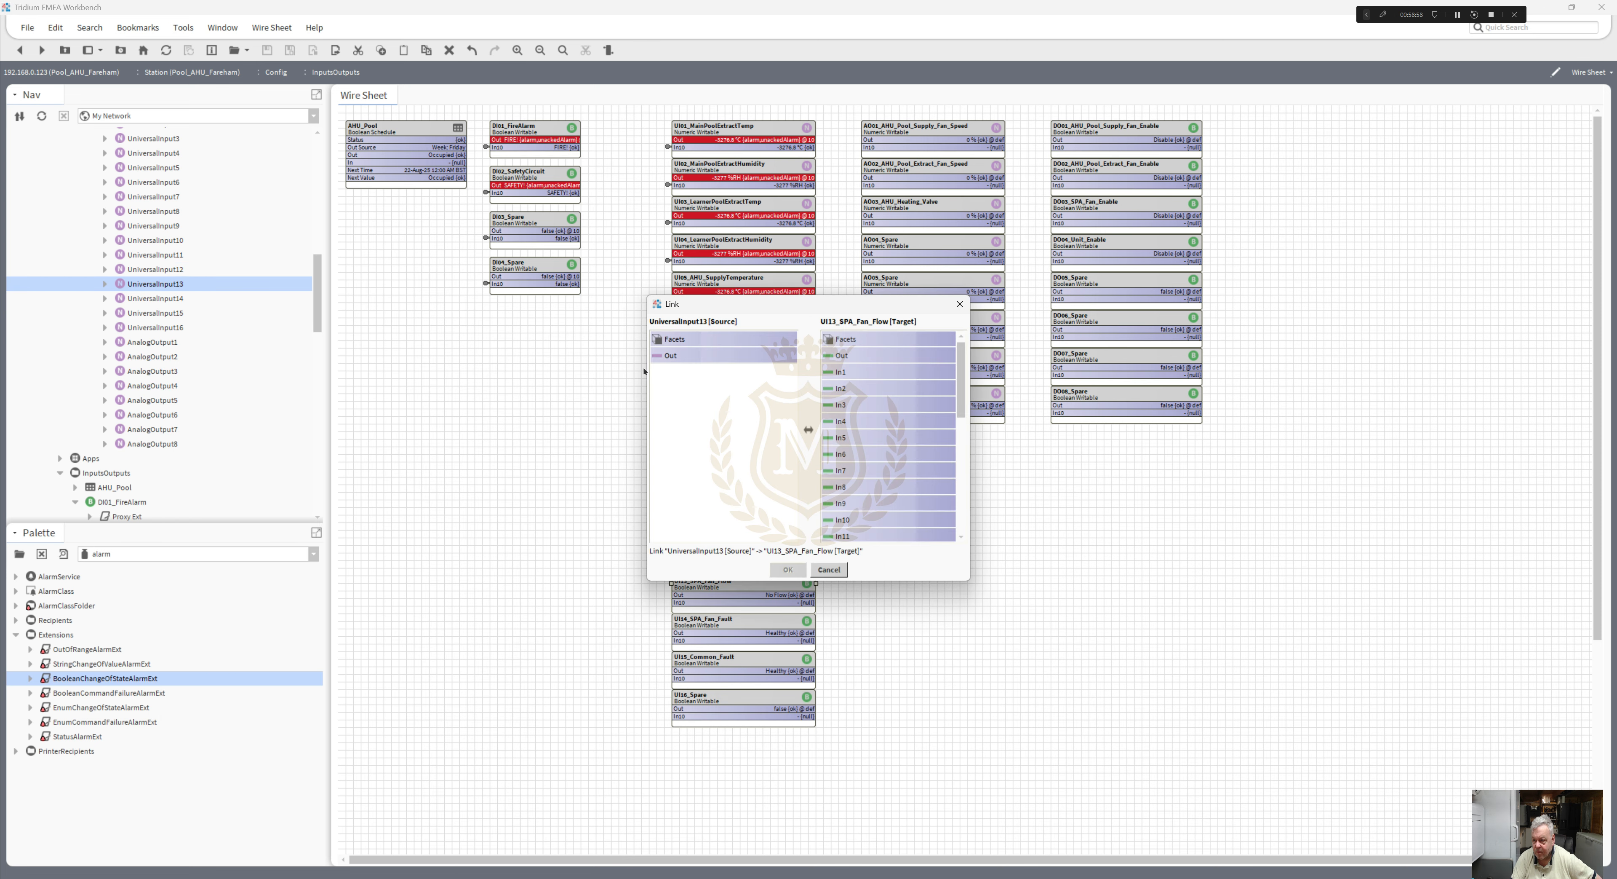
click(722, 355)
click(842, 520)
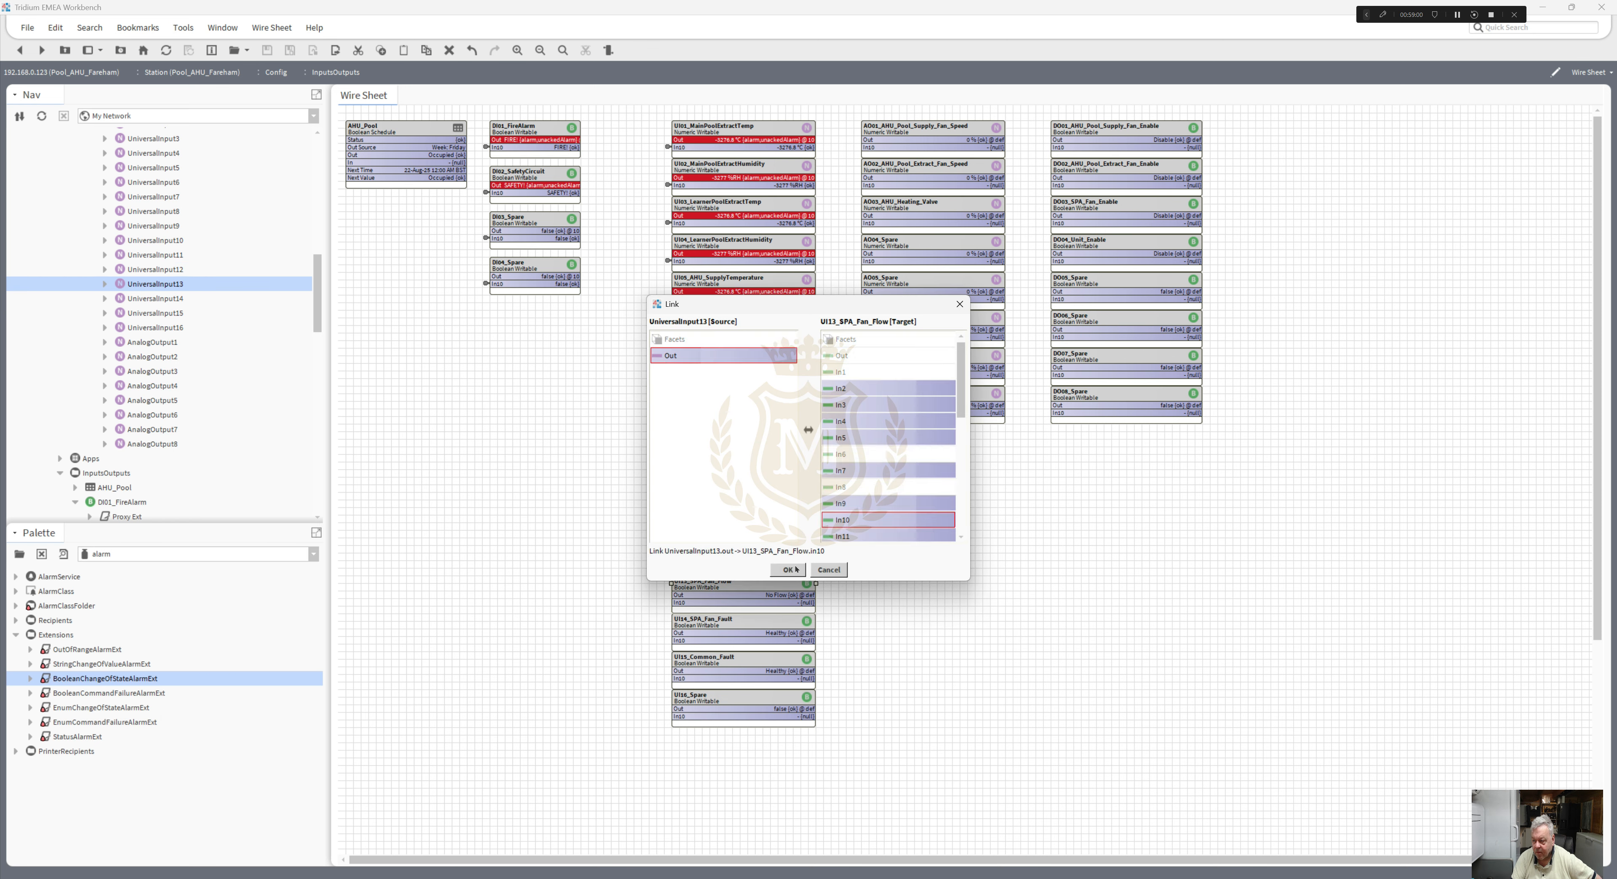
click(789, 569)
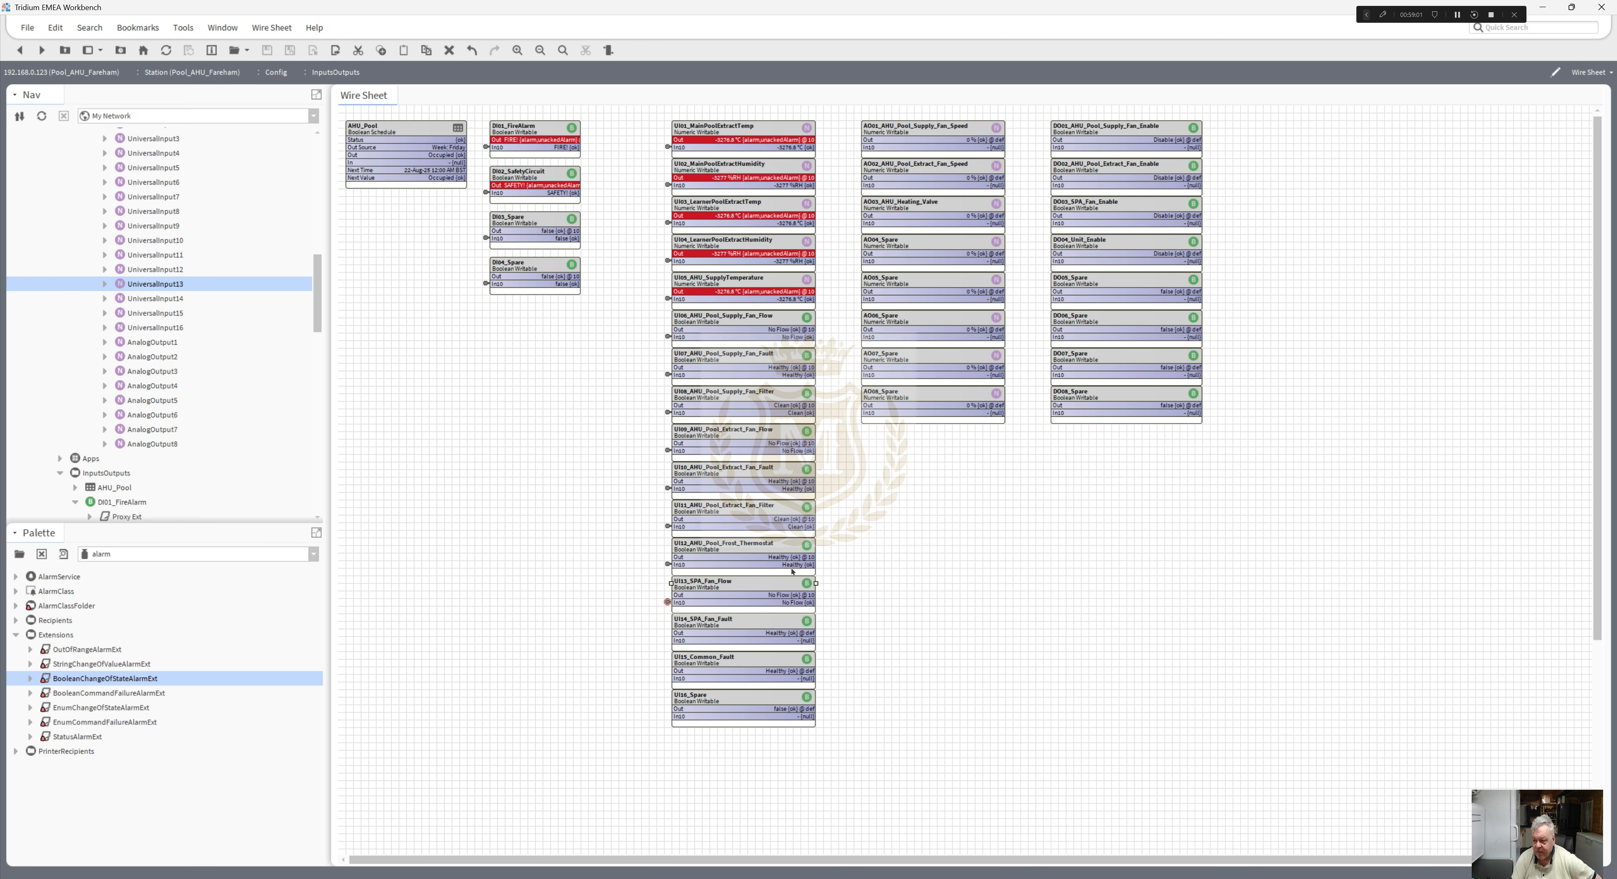
- Link the Out slot of UniversalInput14 as source to In10 of UI14_SPA_Fan_Fault
right_click(733, 625)
click(771, 671)
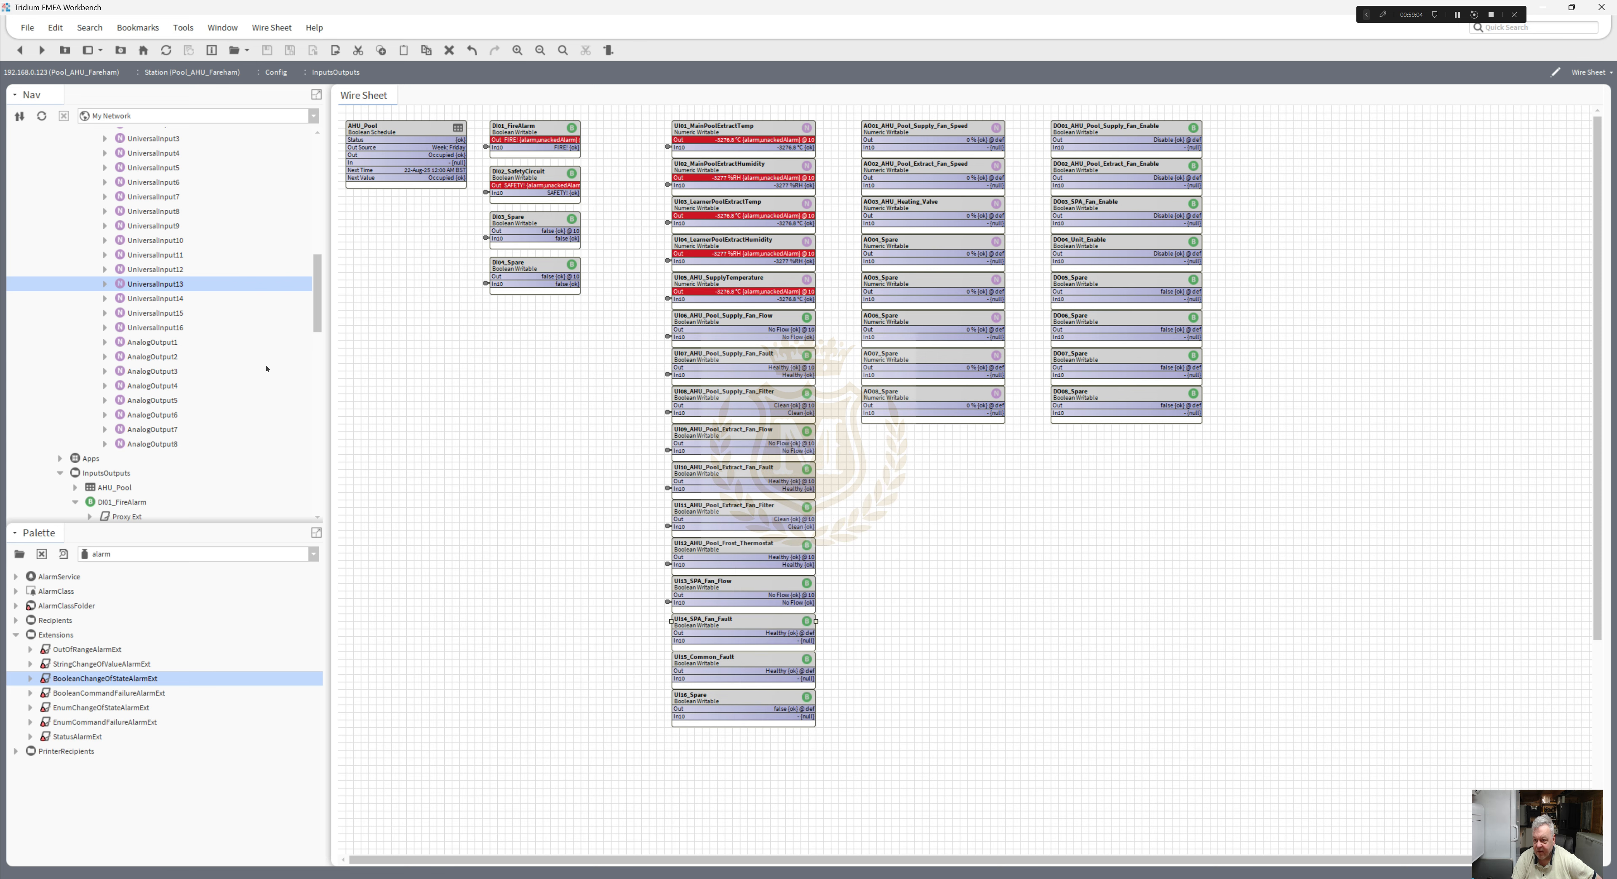
right_click(157, 298)
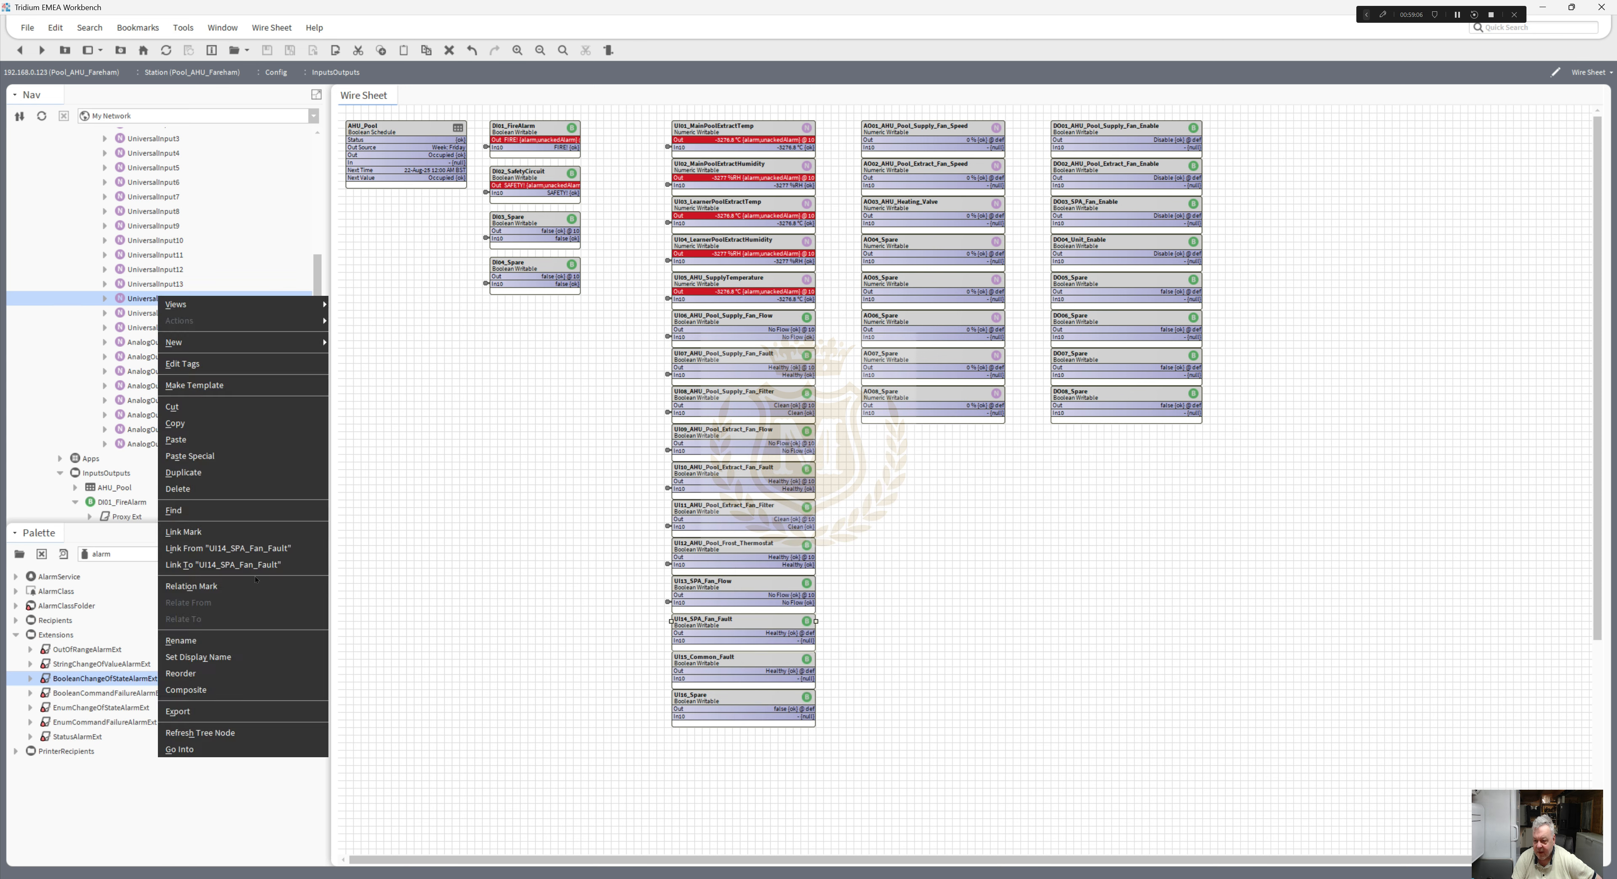
click(223, 564)
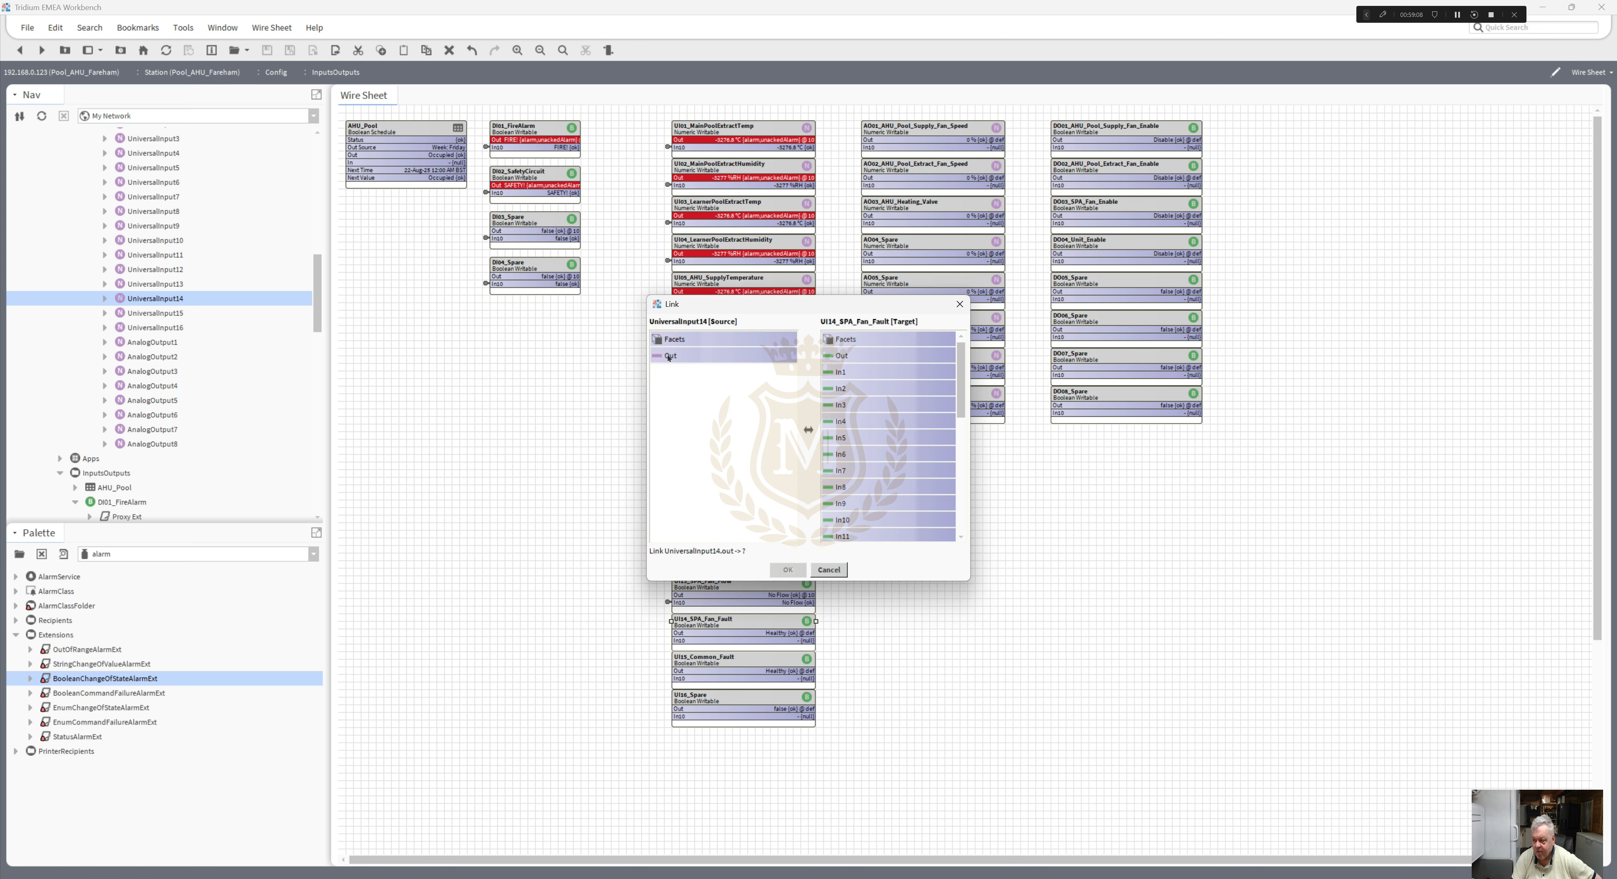
click(836, 520)
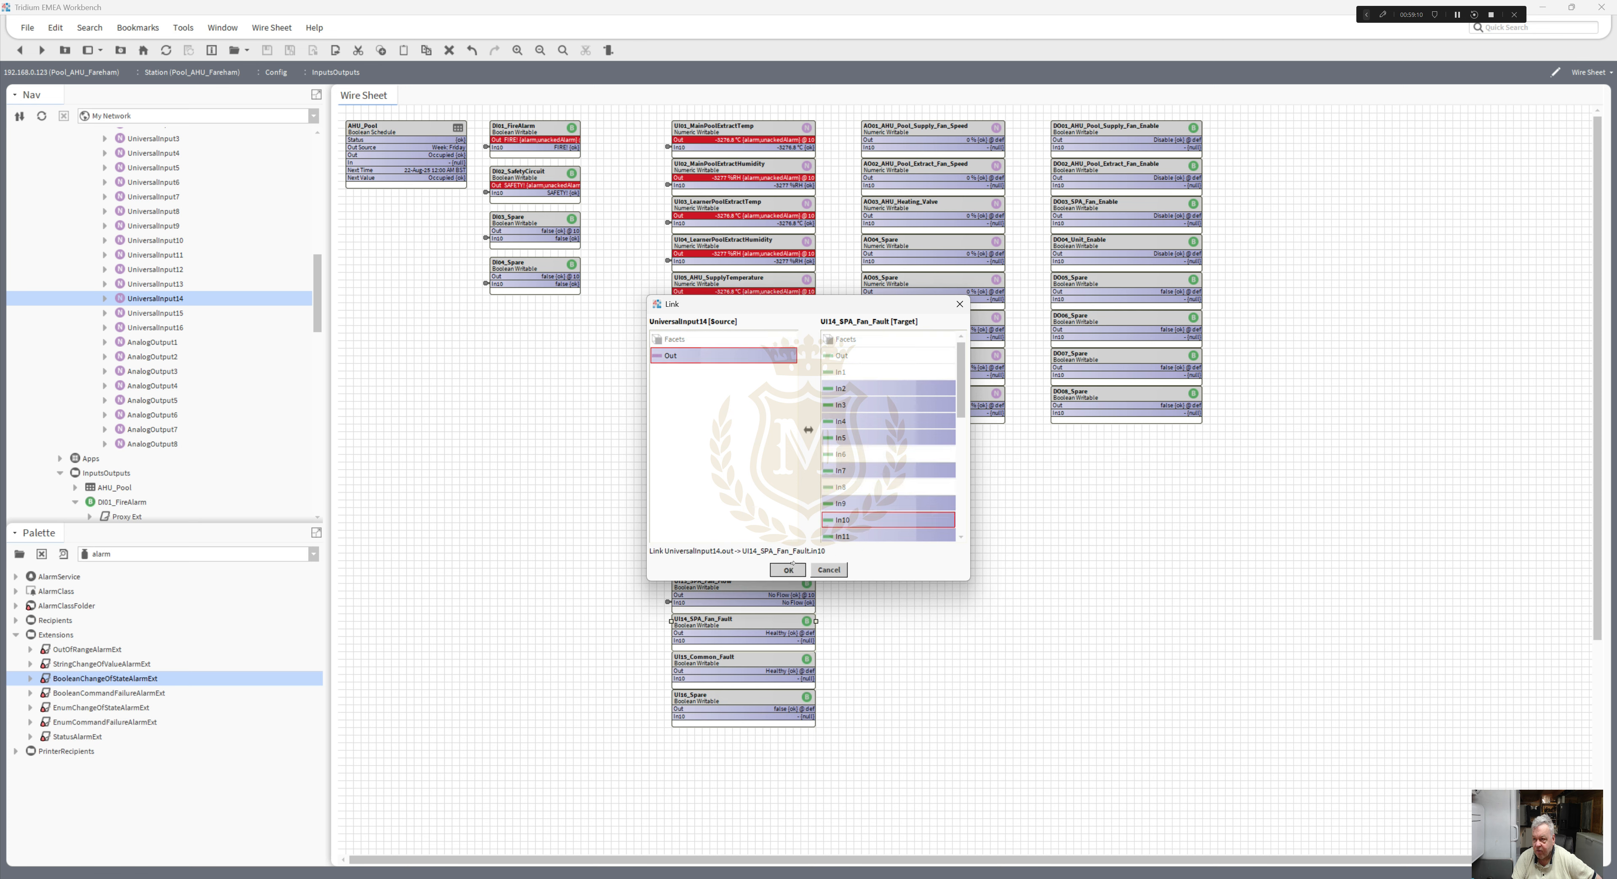
click(789, 568)
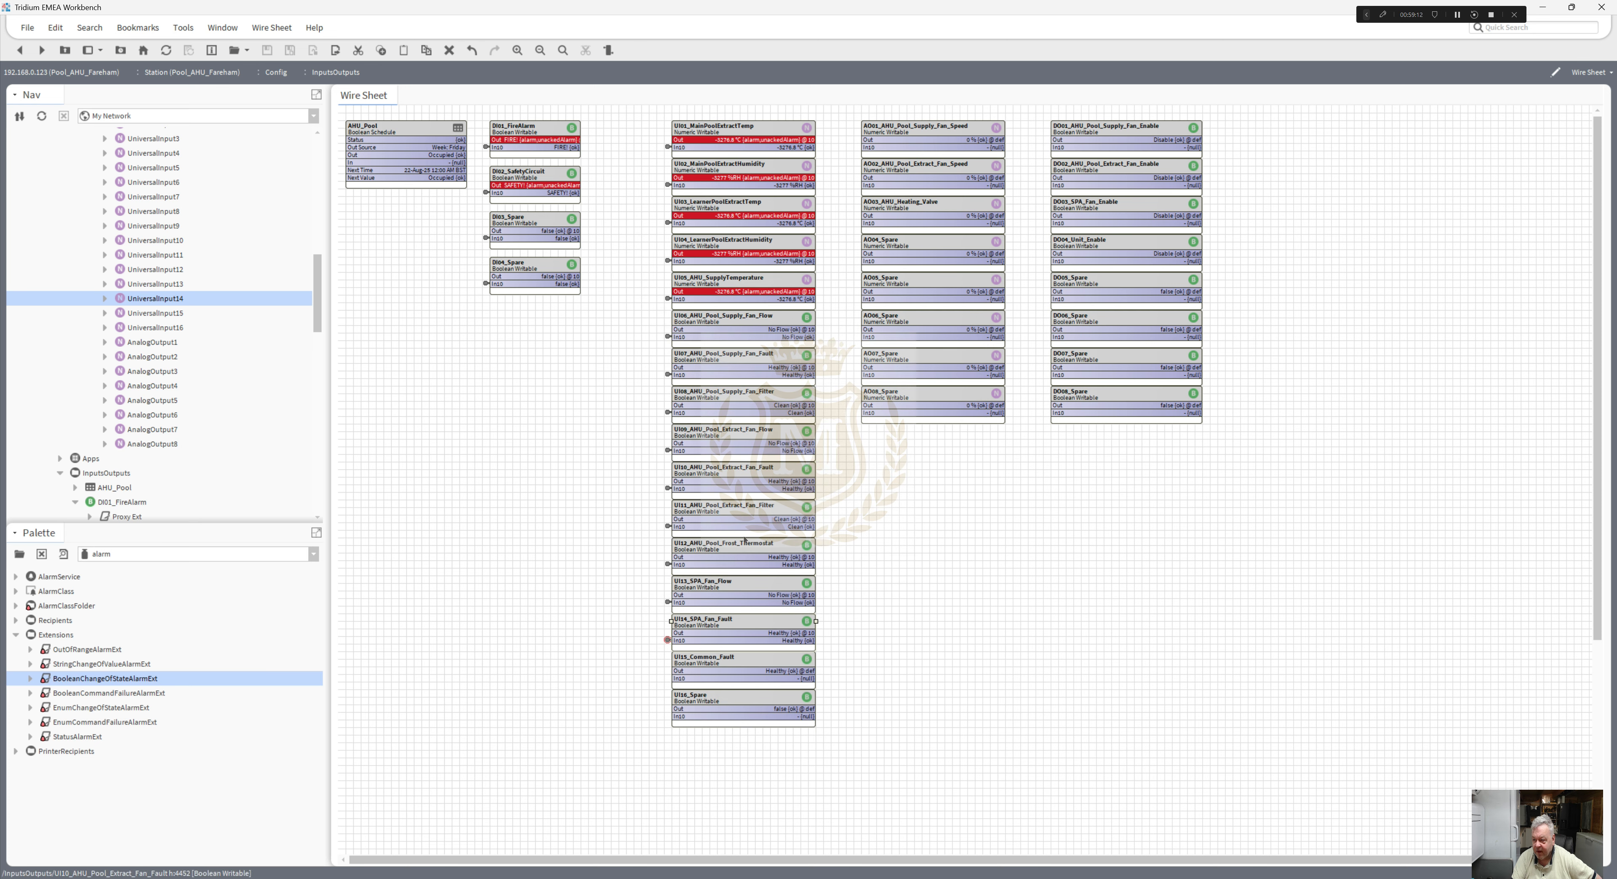
- Mark UI15_Common_Fault for linking and pick UniversalInput15 as the source point
click(738, 660)
right_click(738, 660)
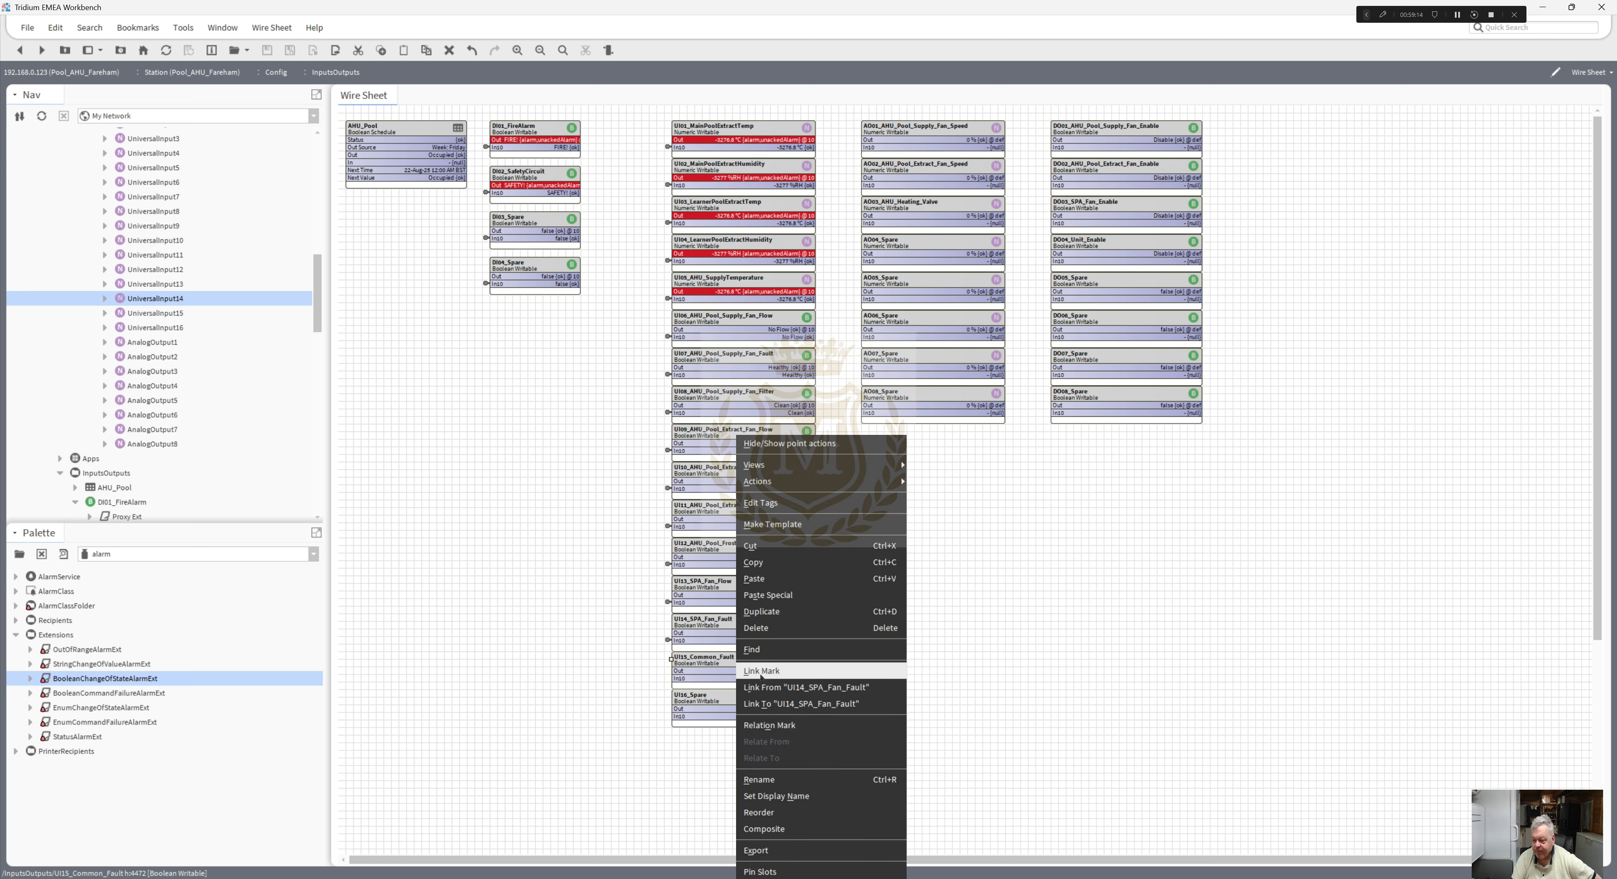
click(763, 671)
right_click(165, 315)
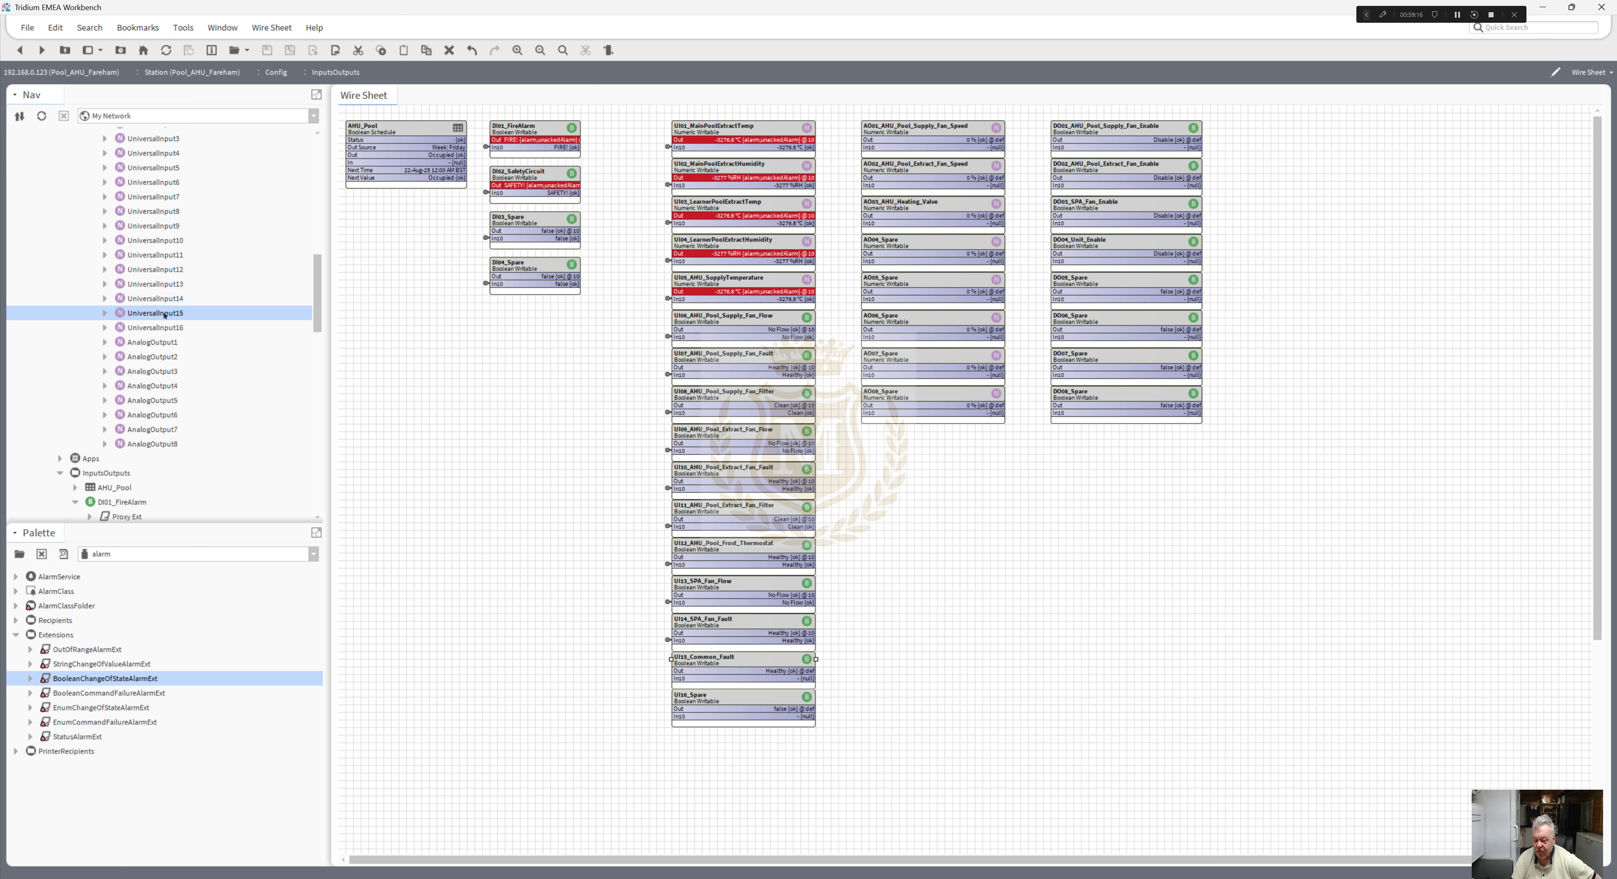
- Link the Out slot of UniversalInput15 to the In10 slot of UI15_Common_Fault
click(264, 578)
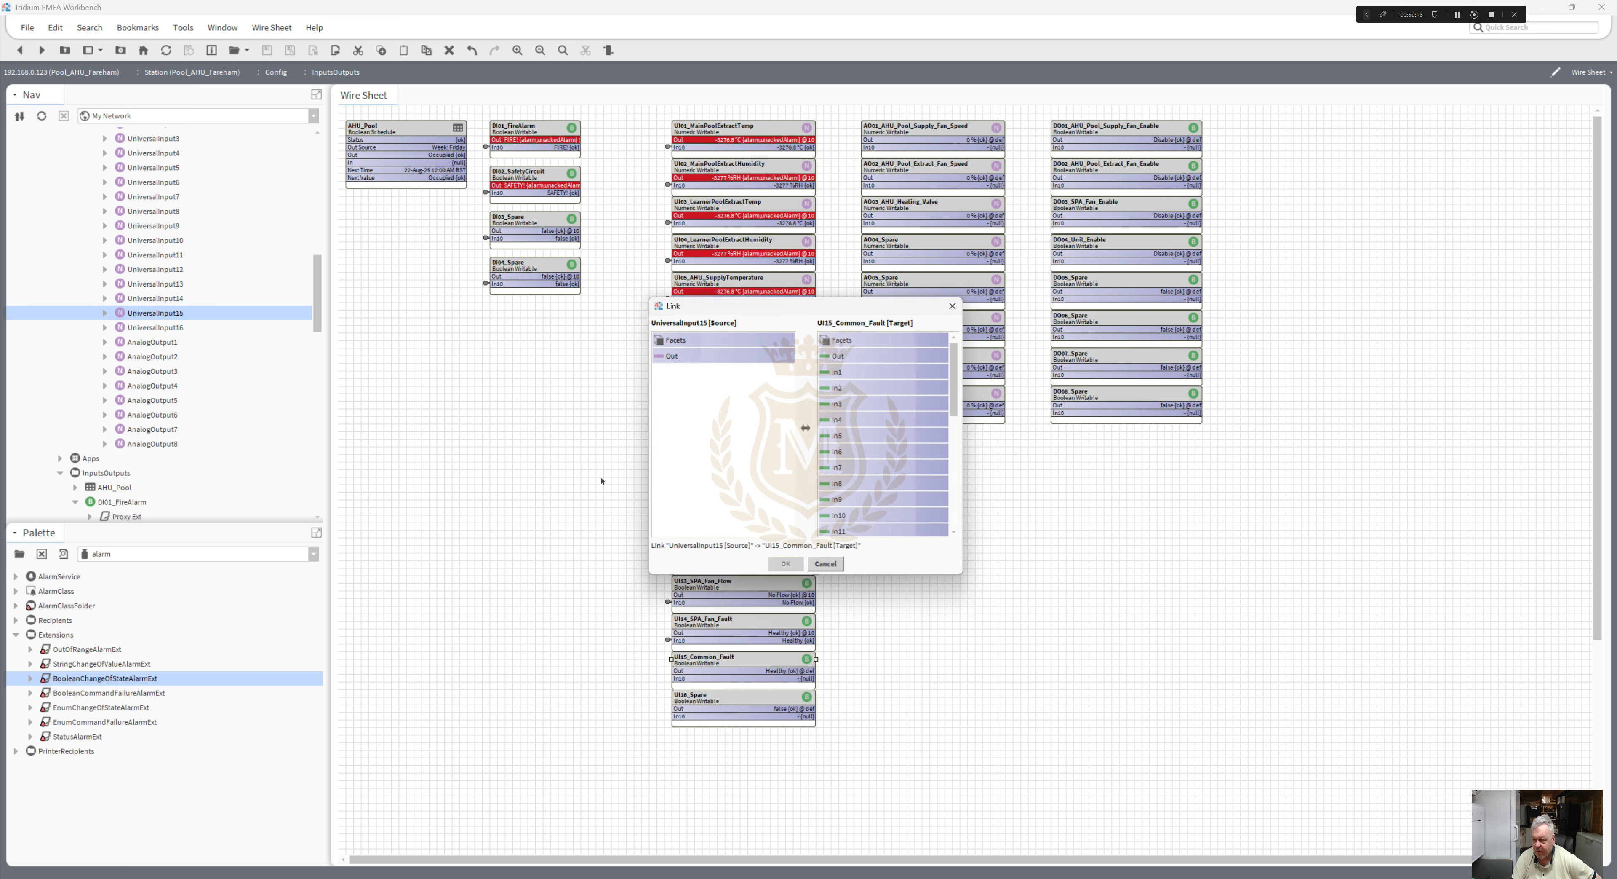
click(843, 520)
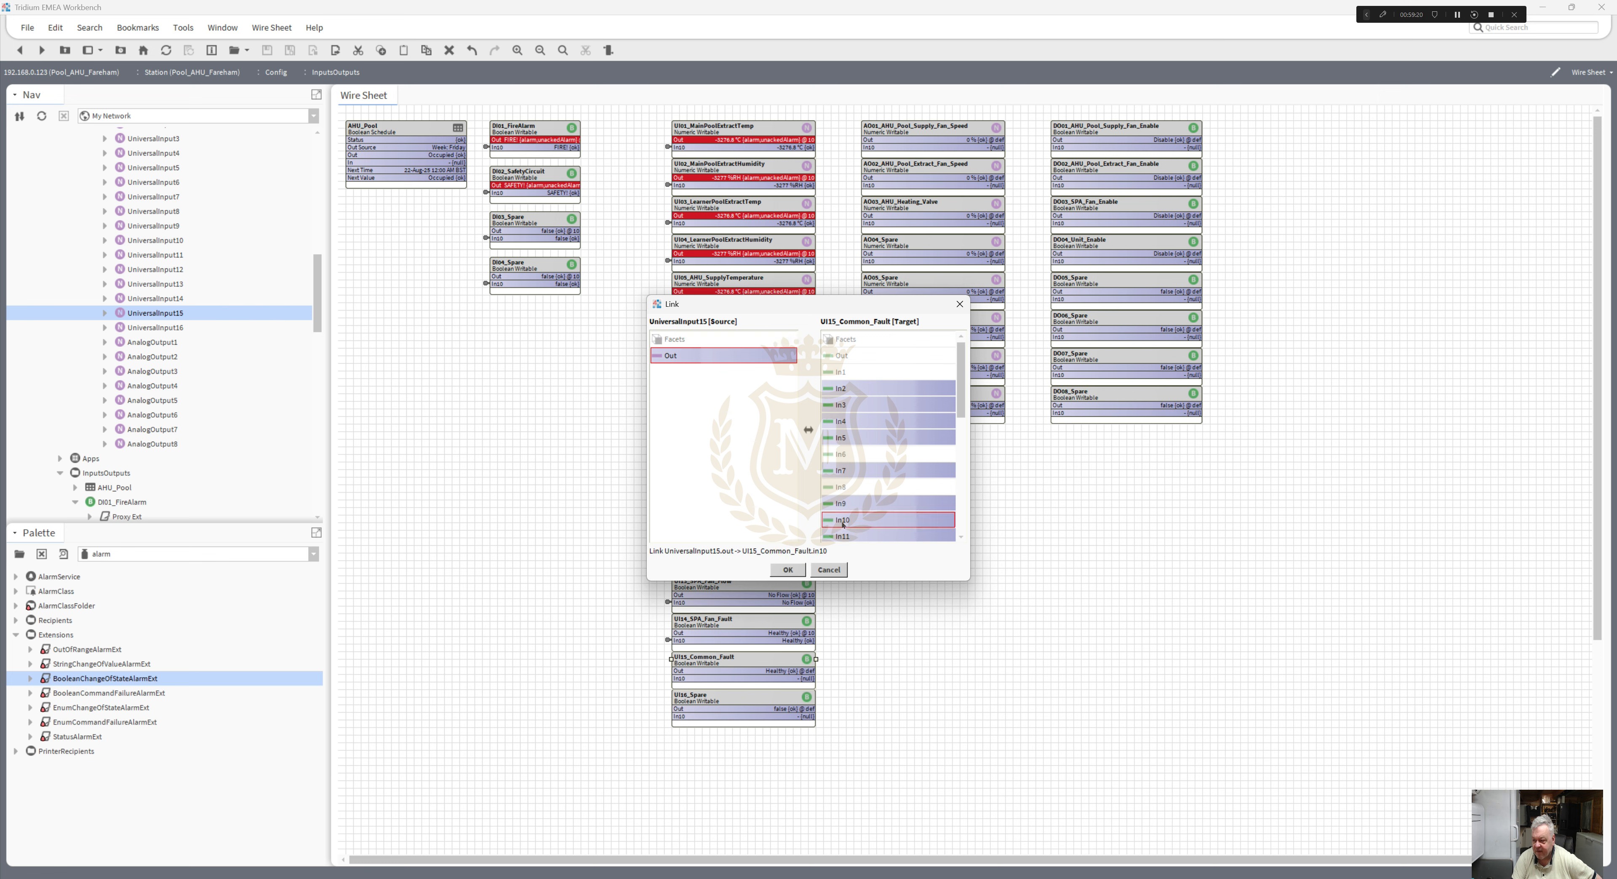
click(802, 569)
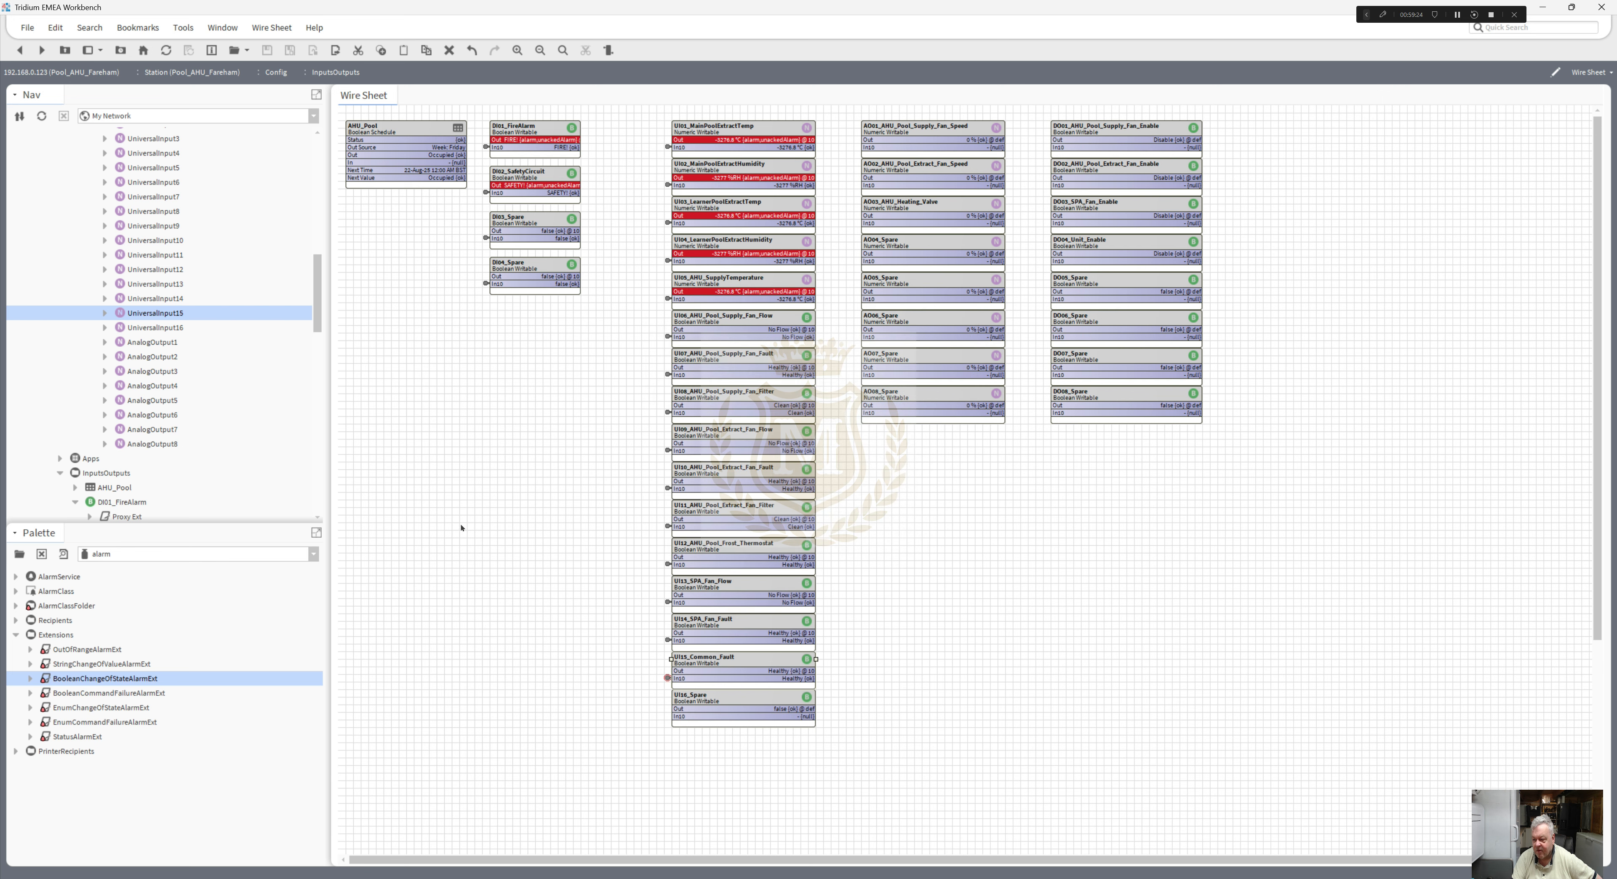
- Mark the UI16_Spare point on the wire sheet for linking
right_click(719, 702)
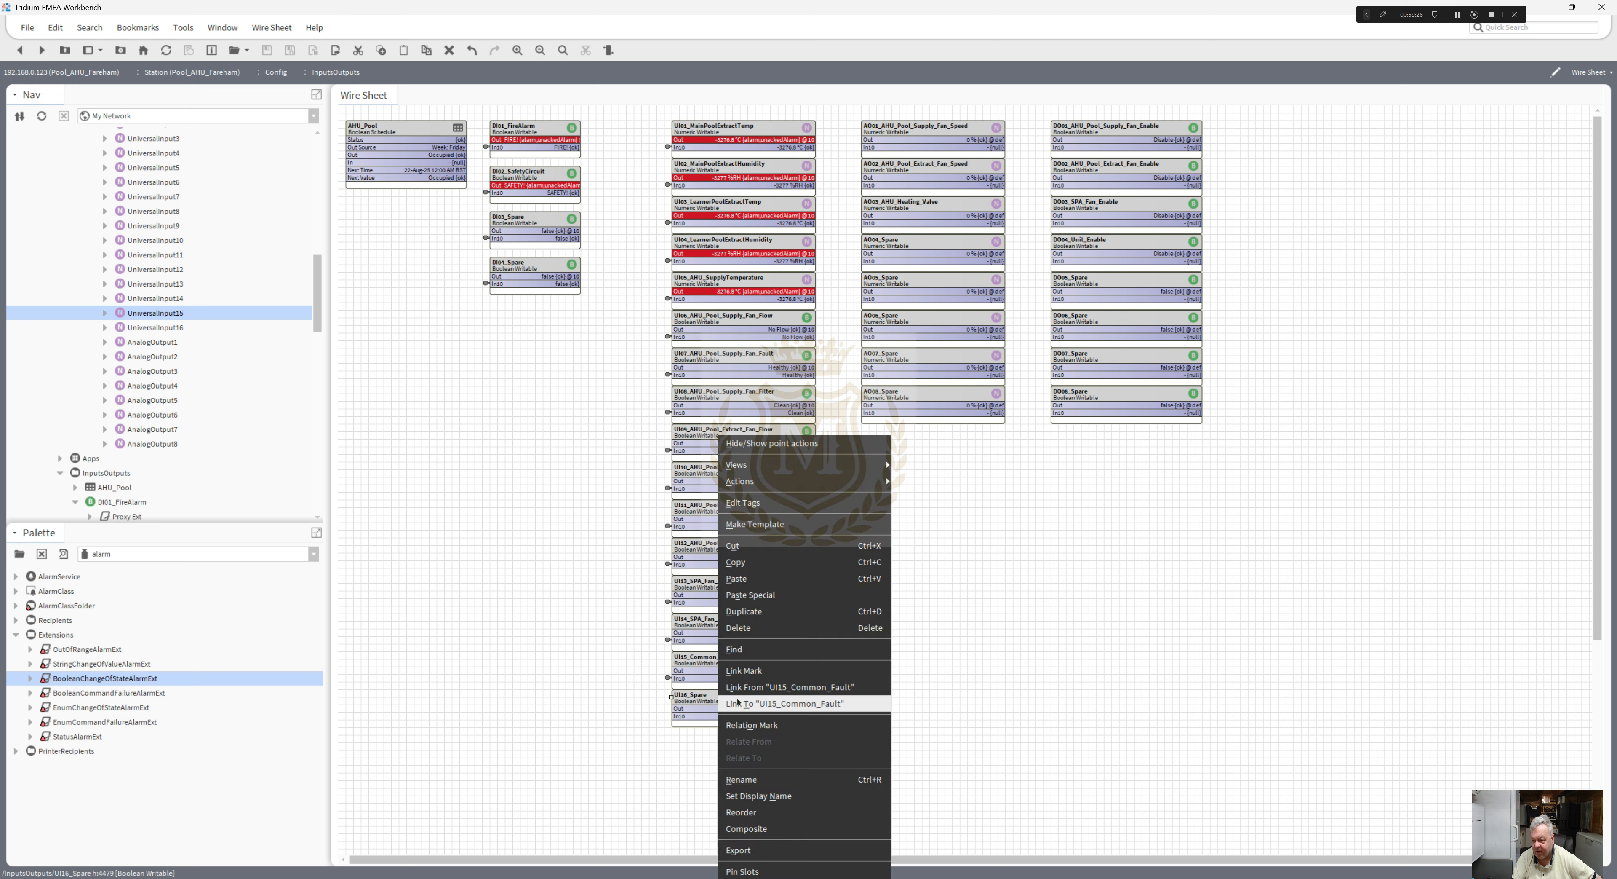
click(742, 671)
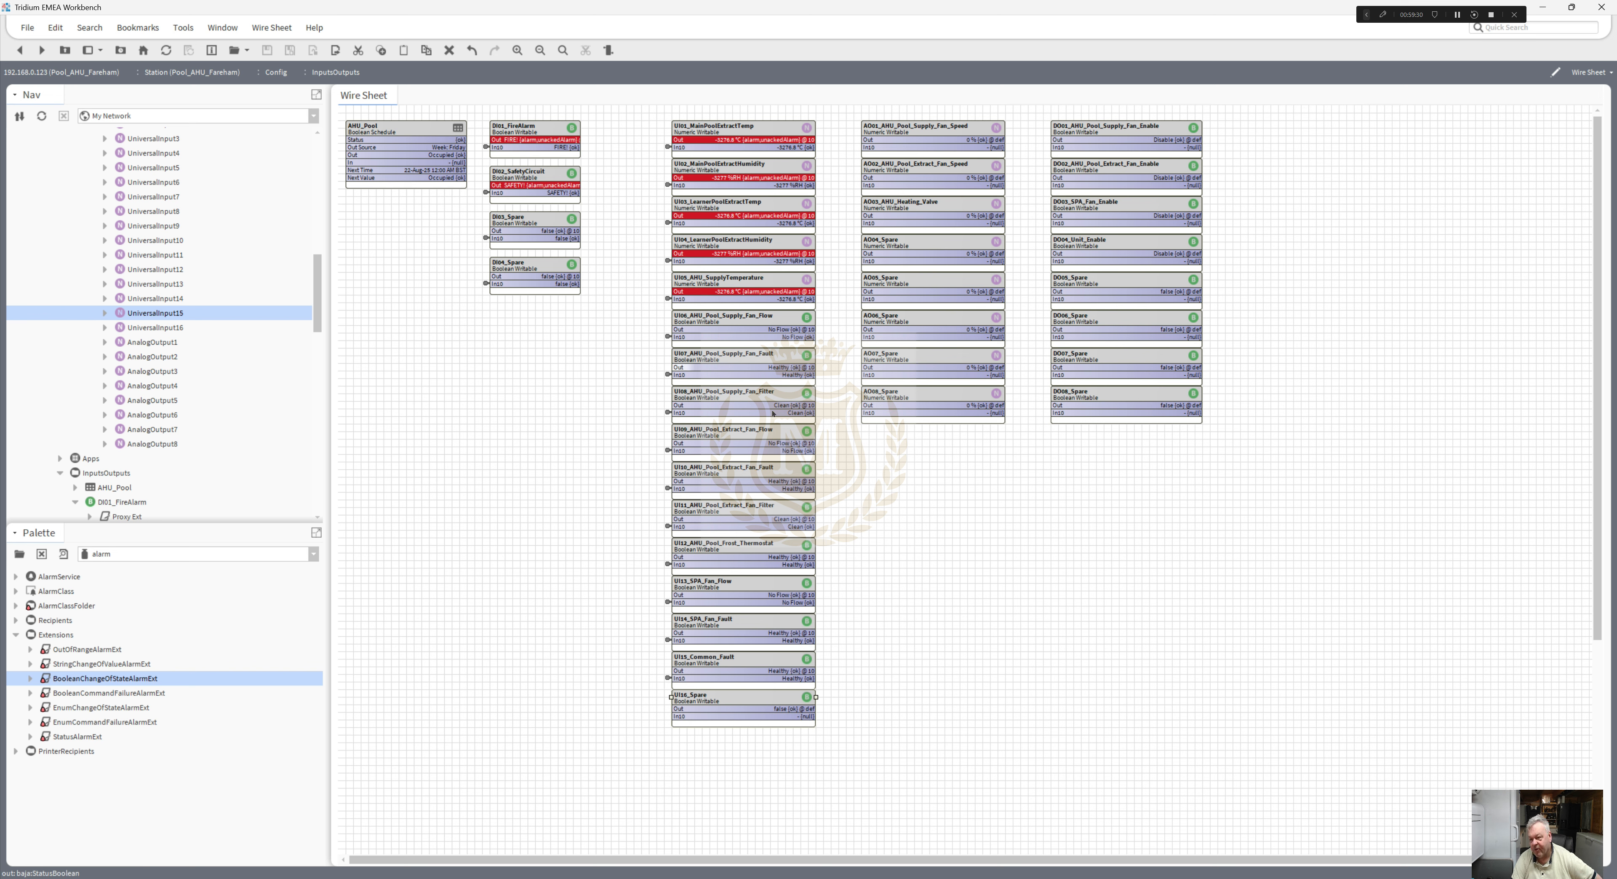
right_click(159, 324)
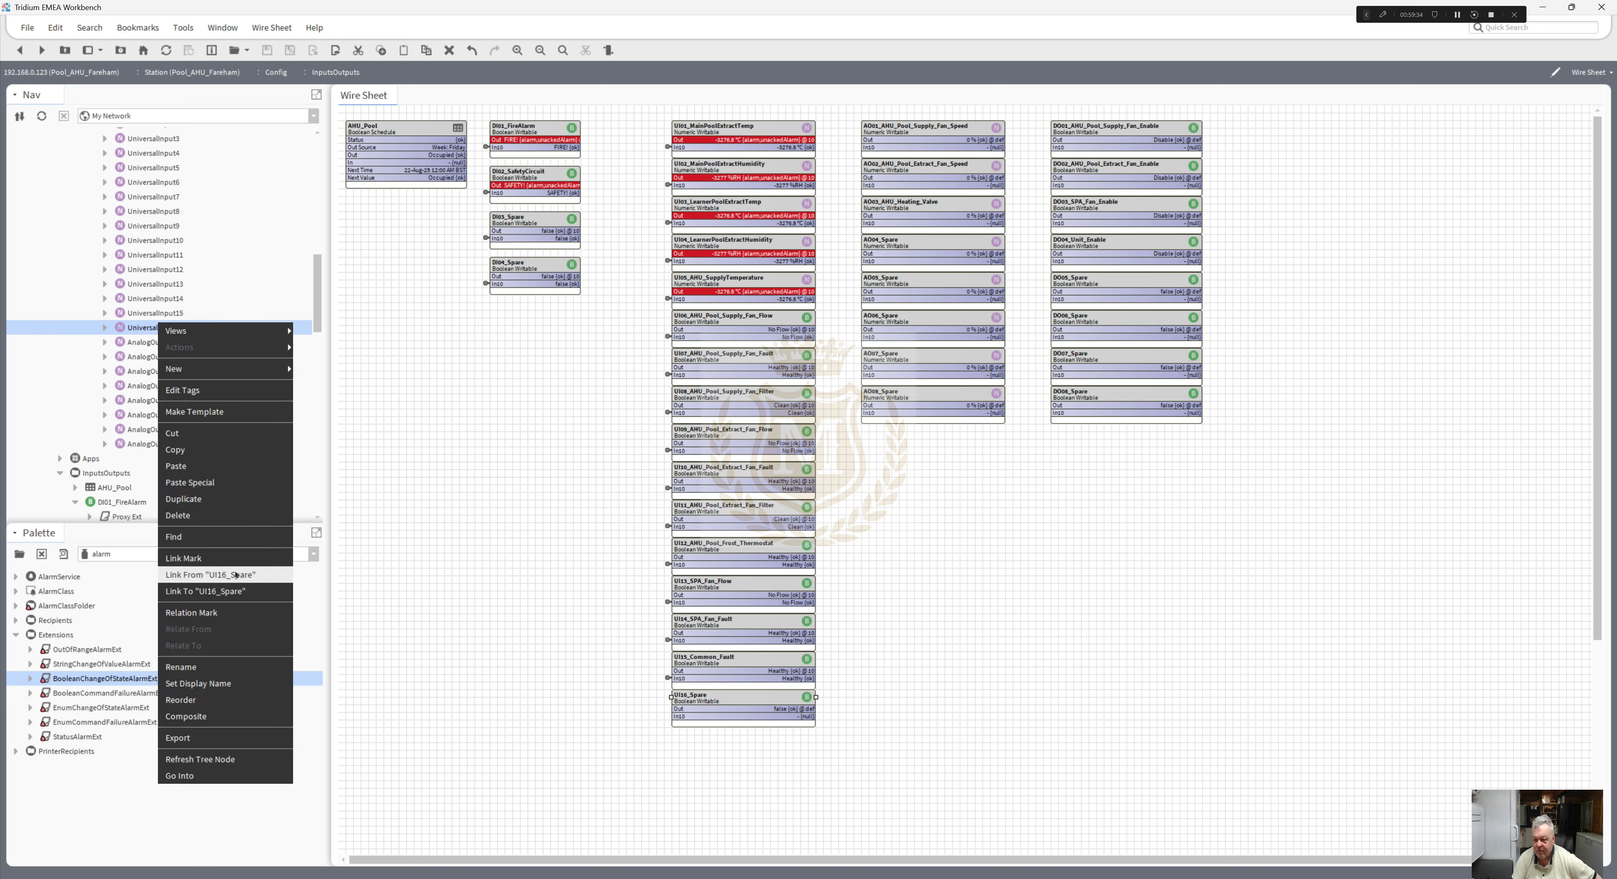
click(235, 574)
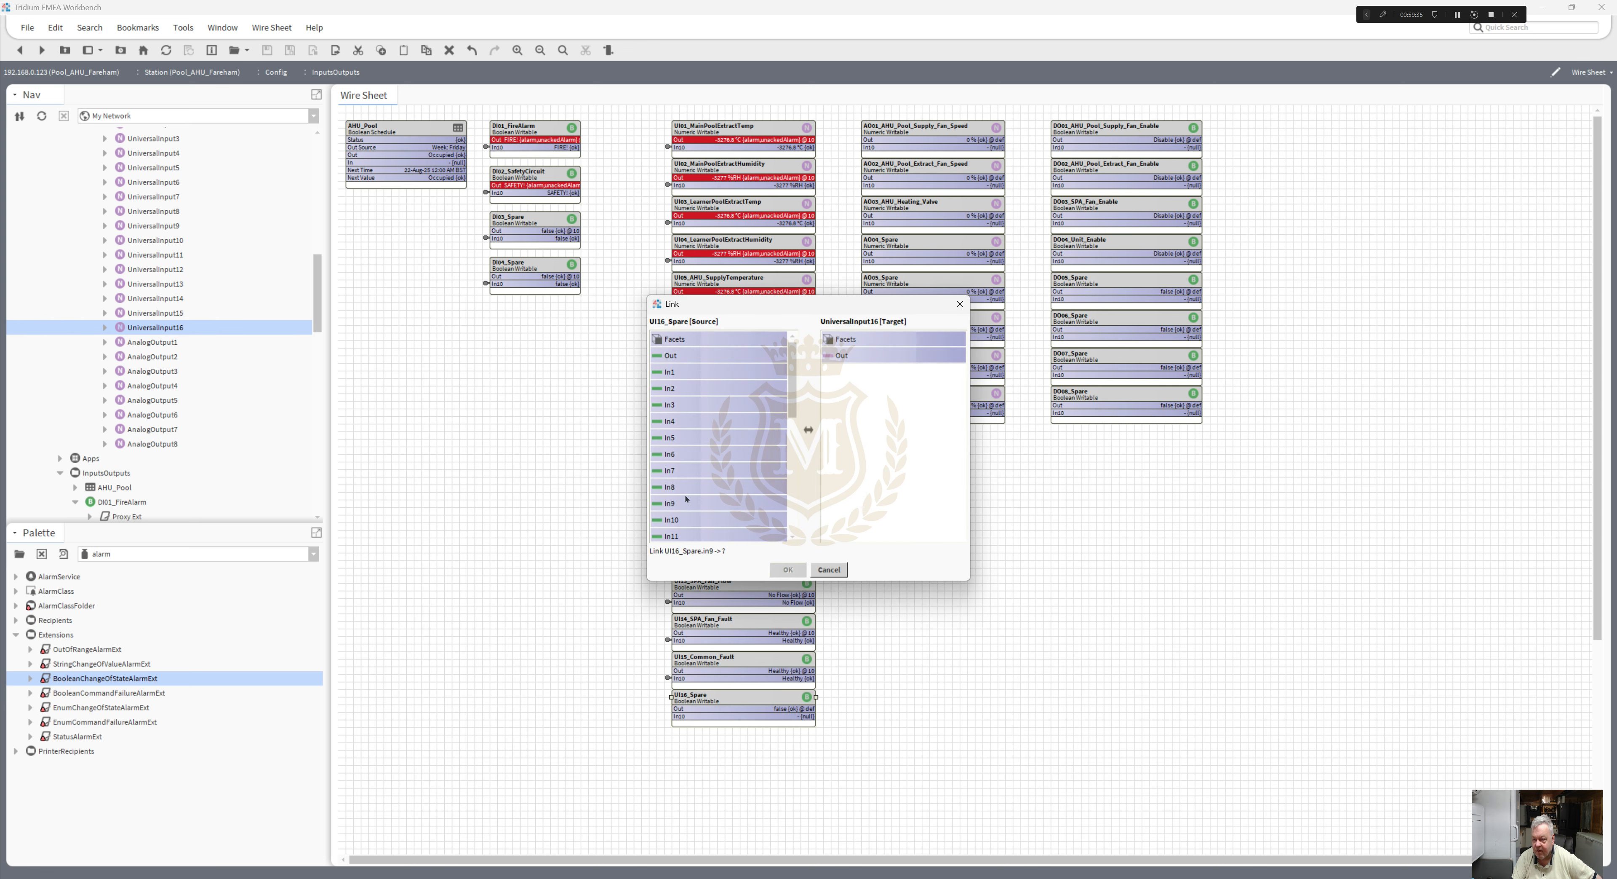
click(829, 569)
right_click(716, 699)
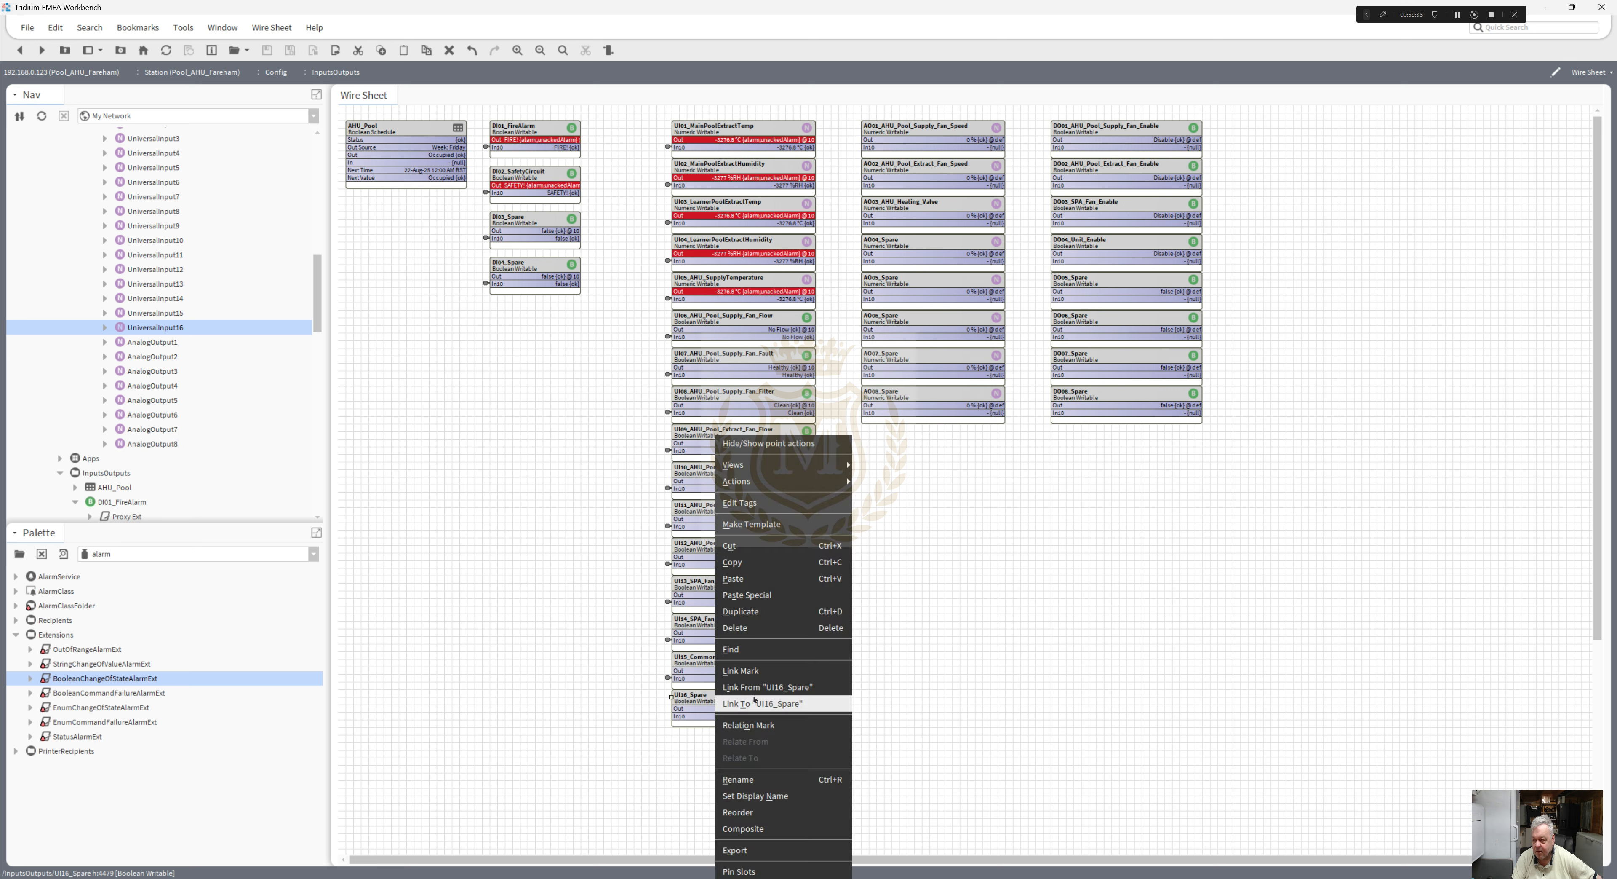
click(443, 536)
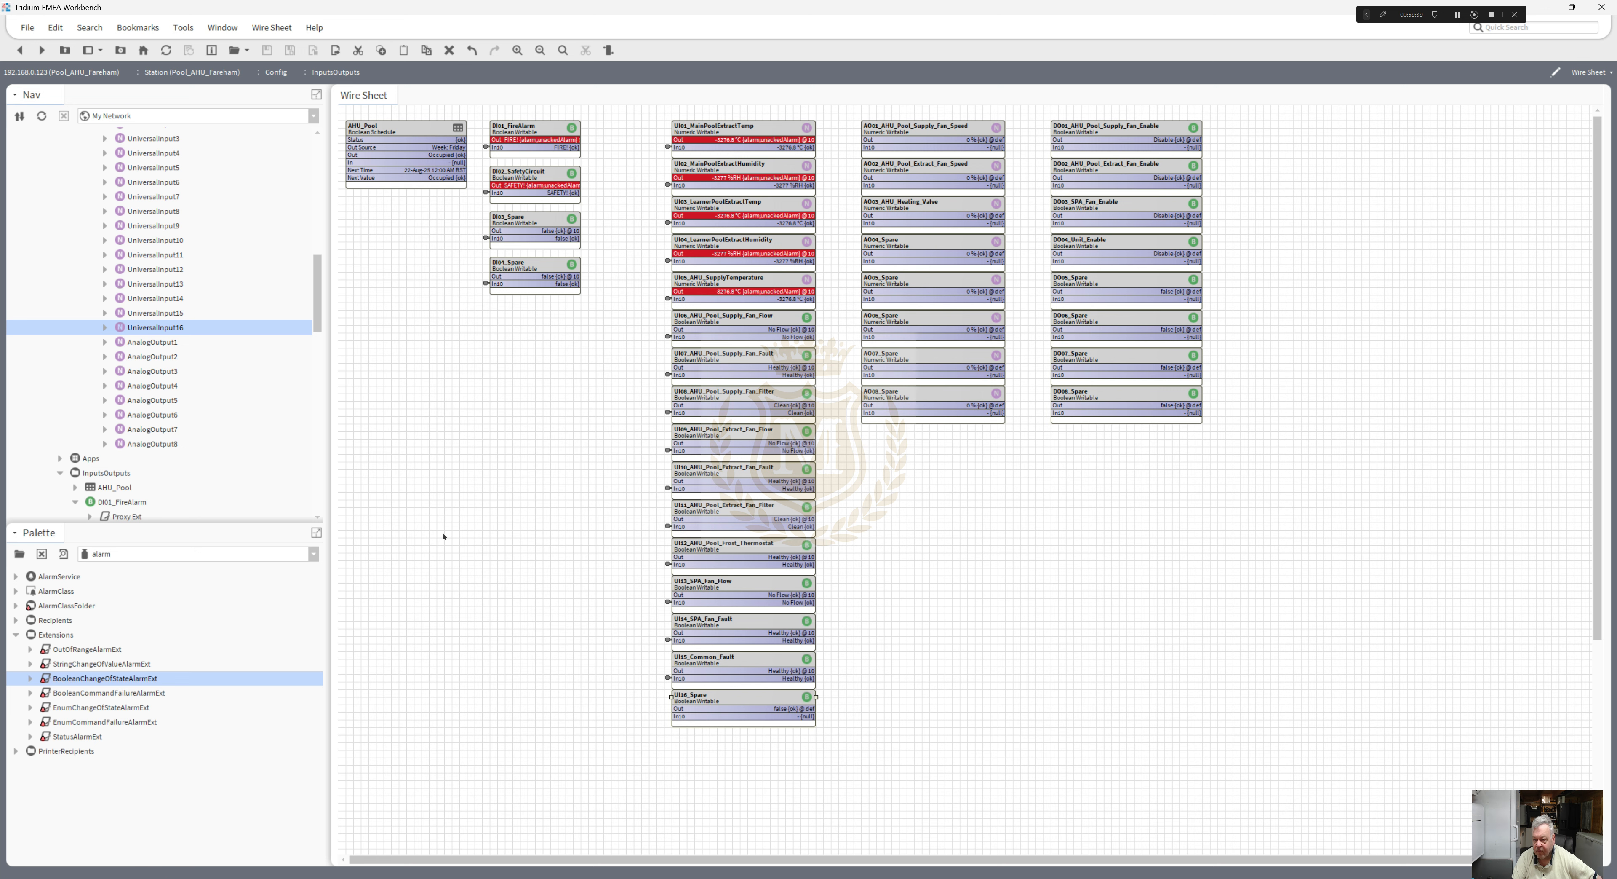
- Link the Out slot of UniversalInput16 to the In10 slot of the marked UI16_Spare point
right_click(178, 326)
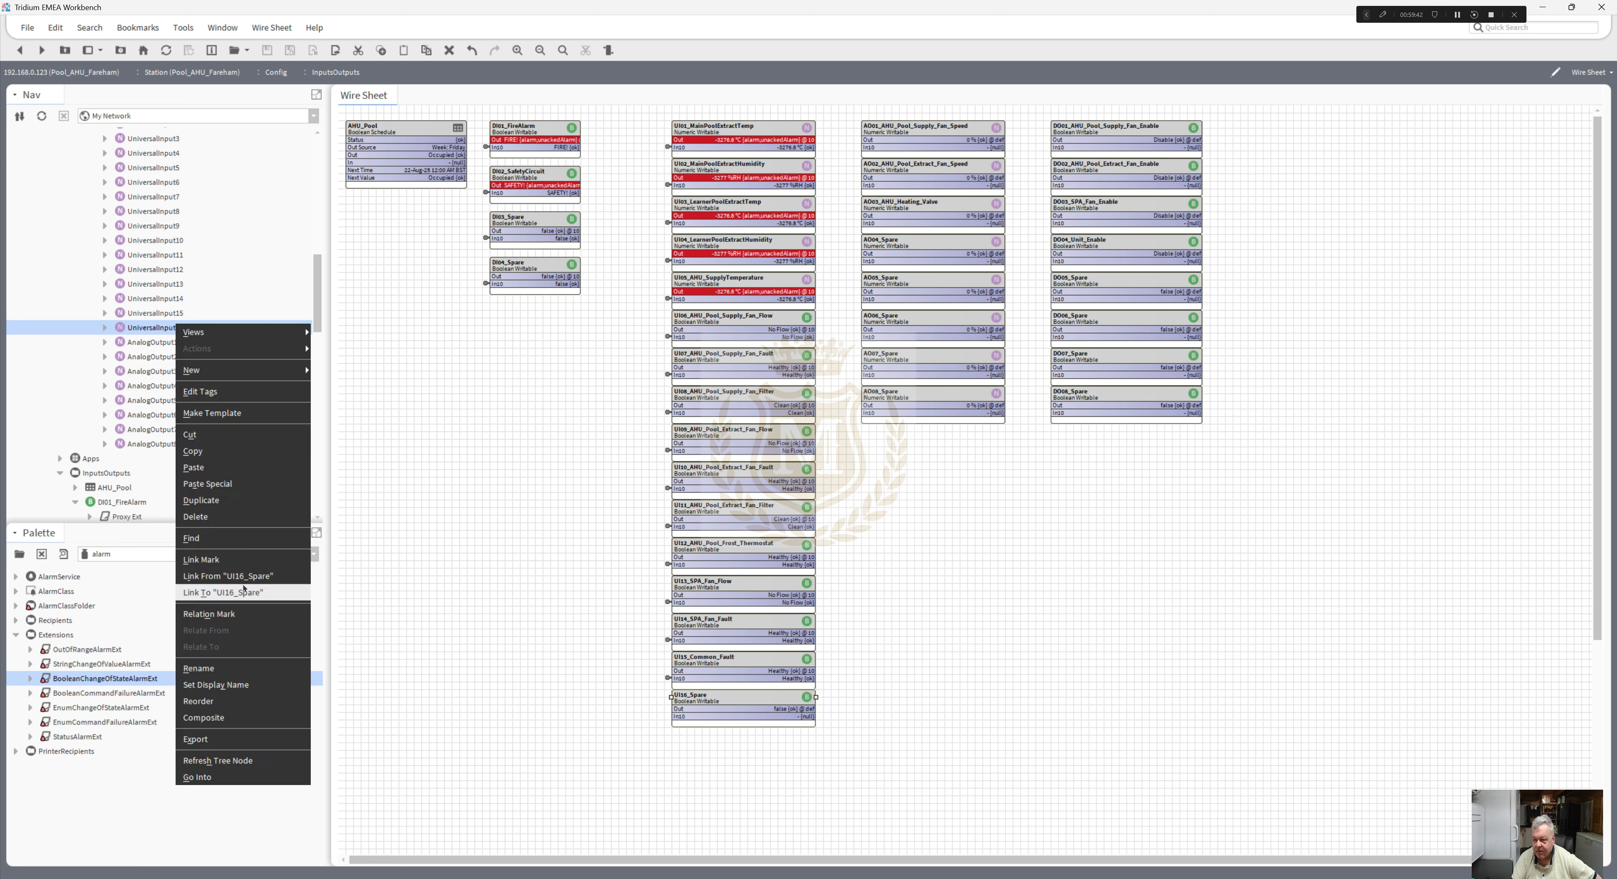
click(223, 592)
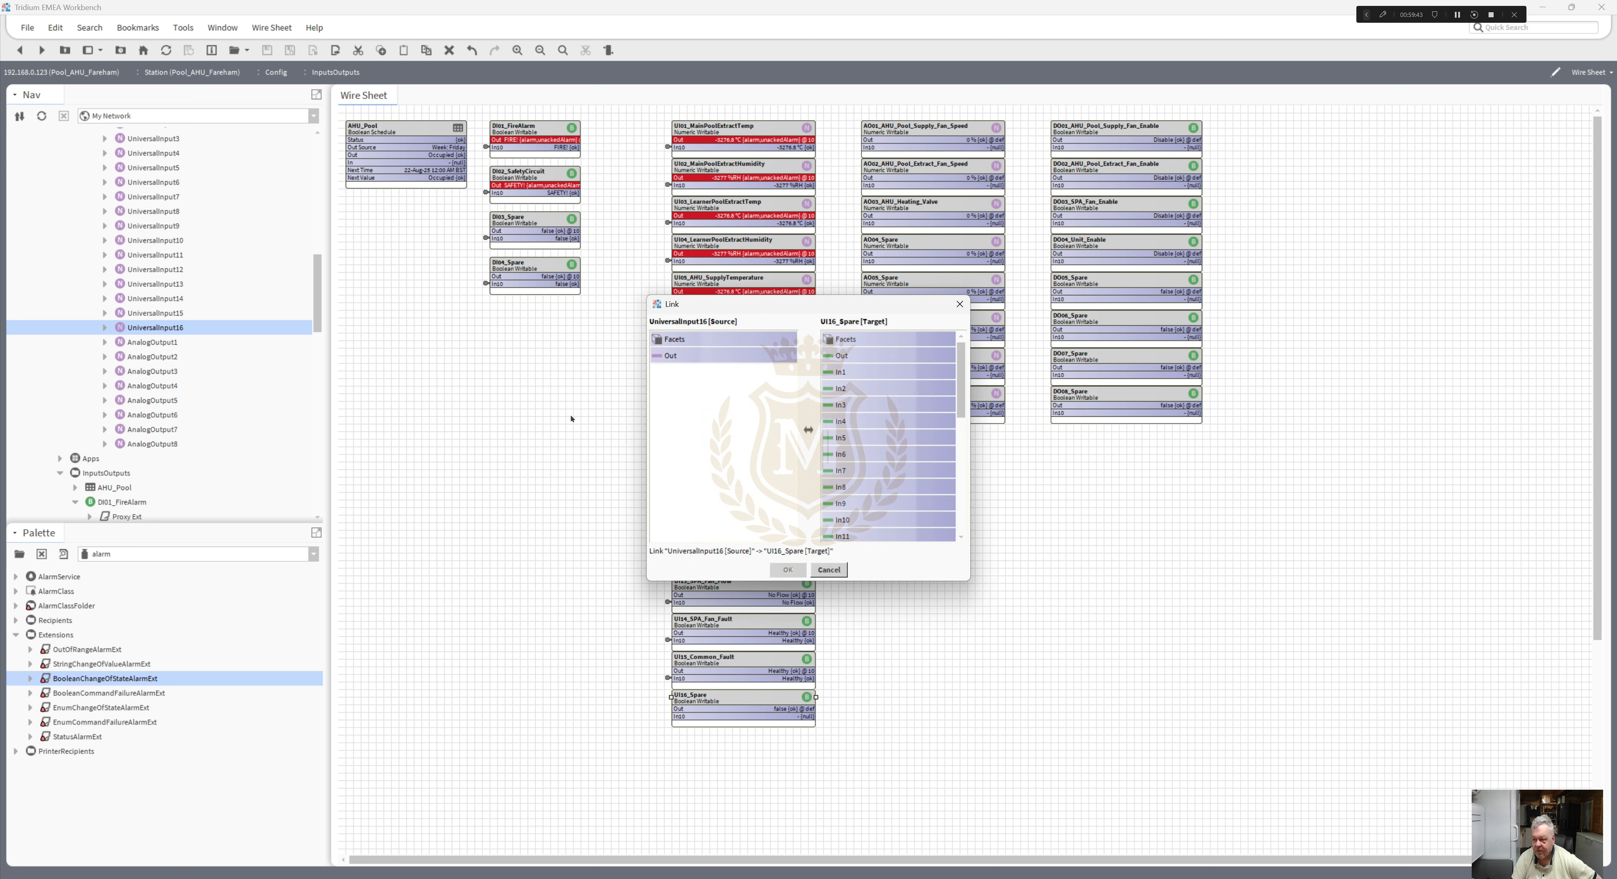
click(842, 521)
click(788, 569)
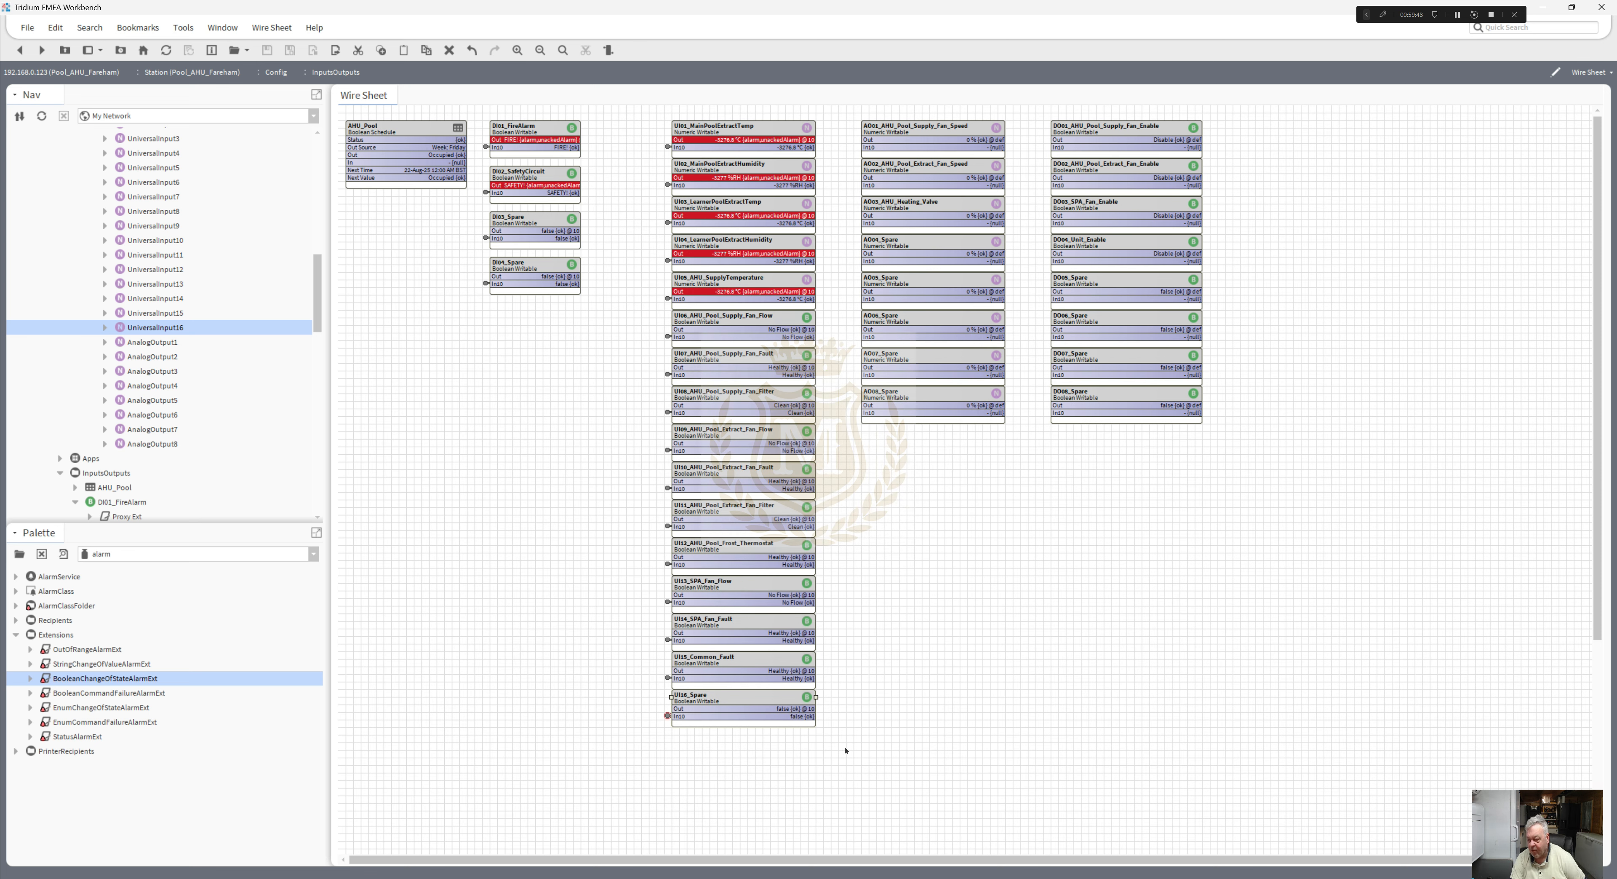
- Select the whole column of UI01 to UI16 points and move it closer to the DI points column
drag(842, 751, 642, 126)
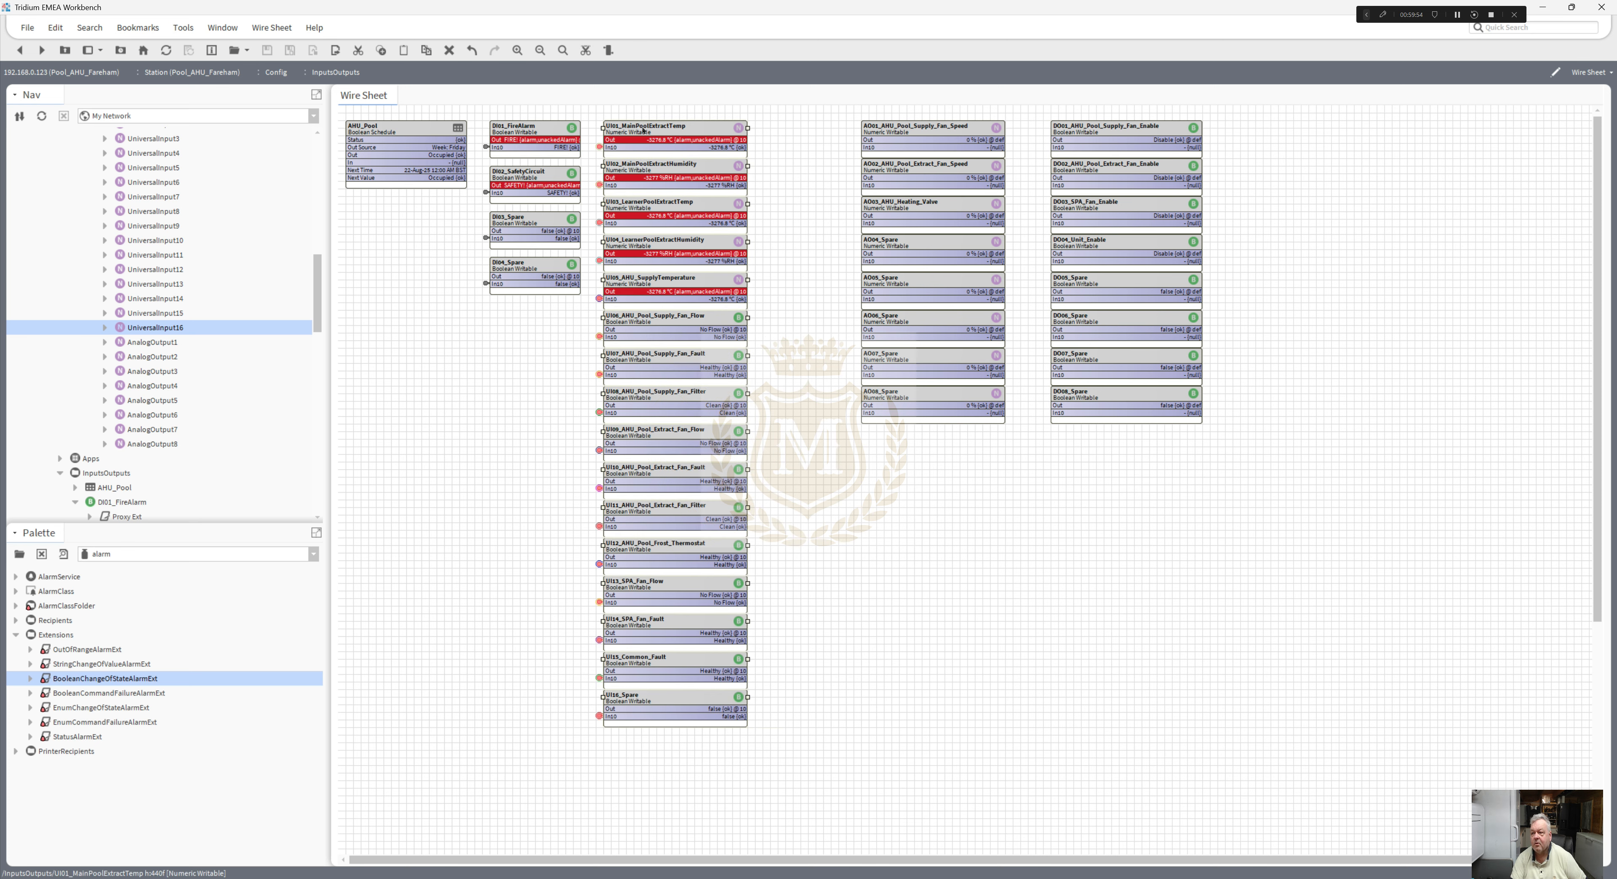
- Link the Out slot of AO01_AHU_Pool_Supply_Fan_Speed to the In10 slot of AnalogOutput1
click(894, 130)
right_click(906, 134)
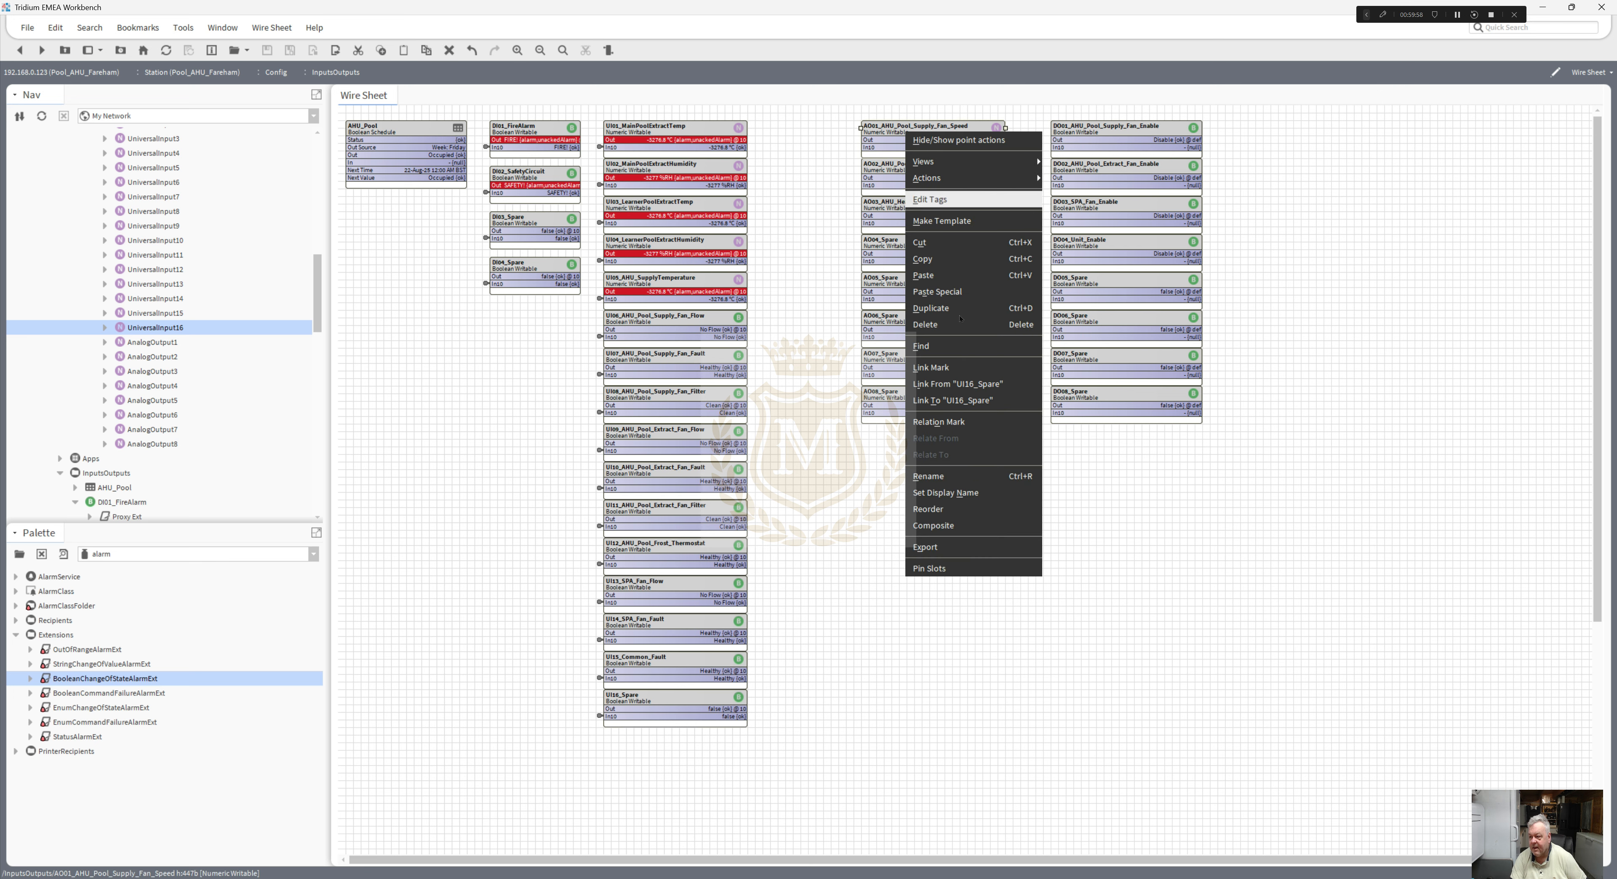
click(955, 366)
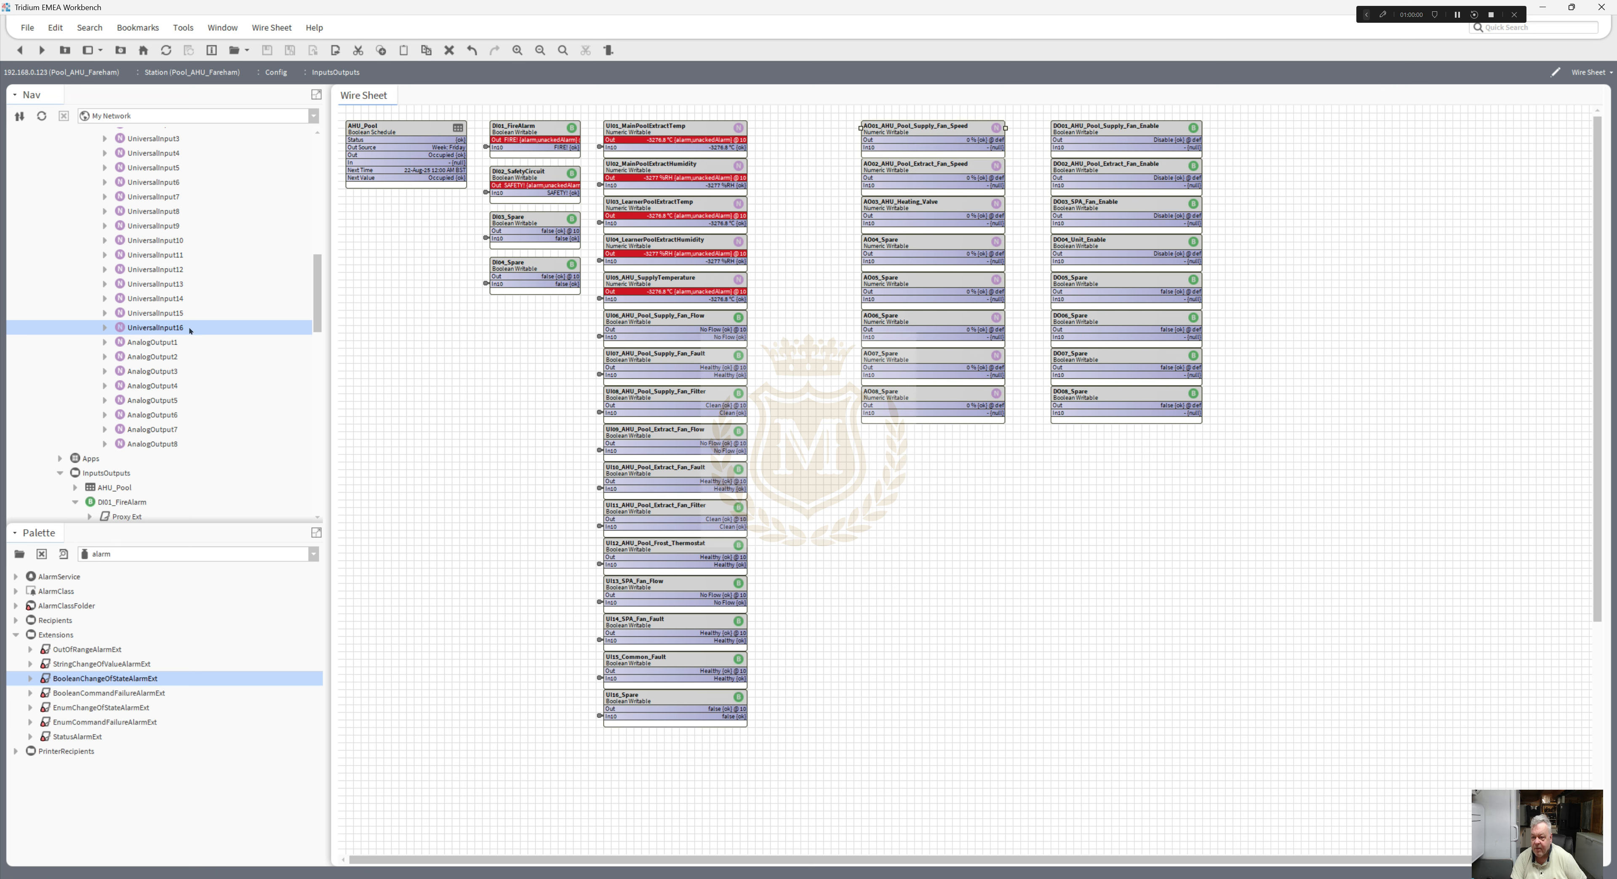
right_click(156, 343)
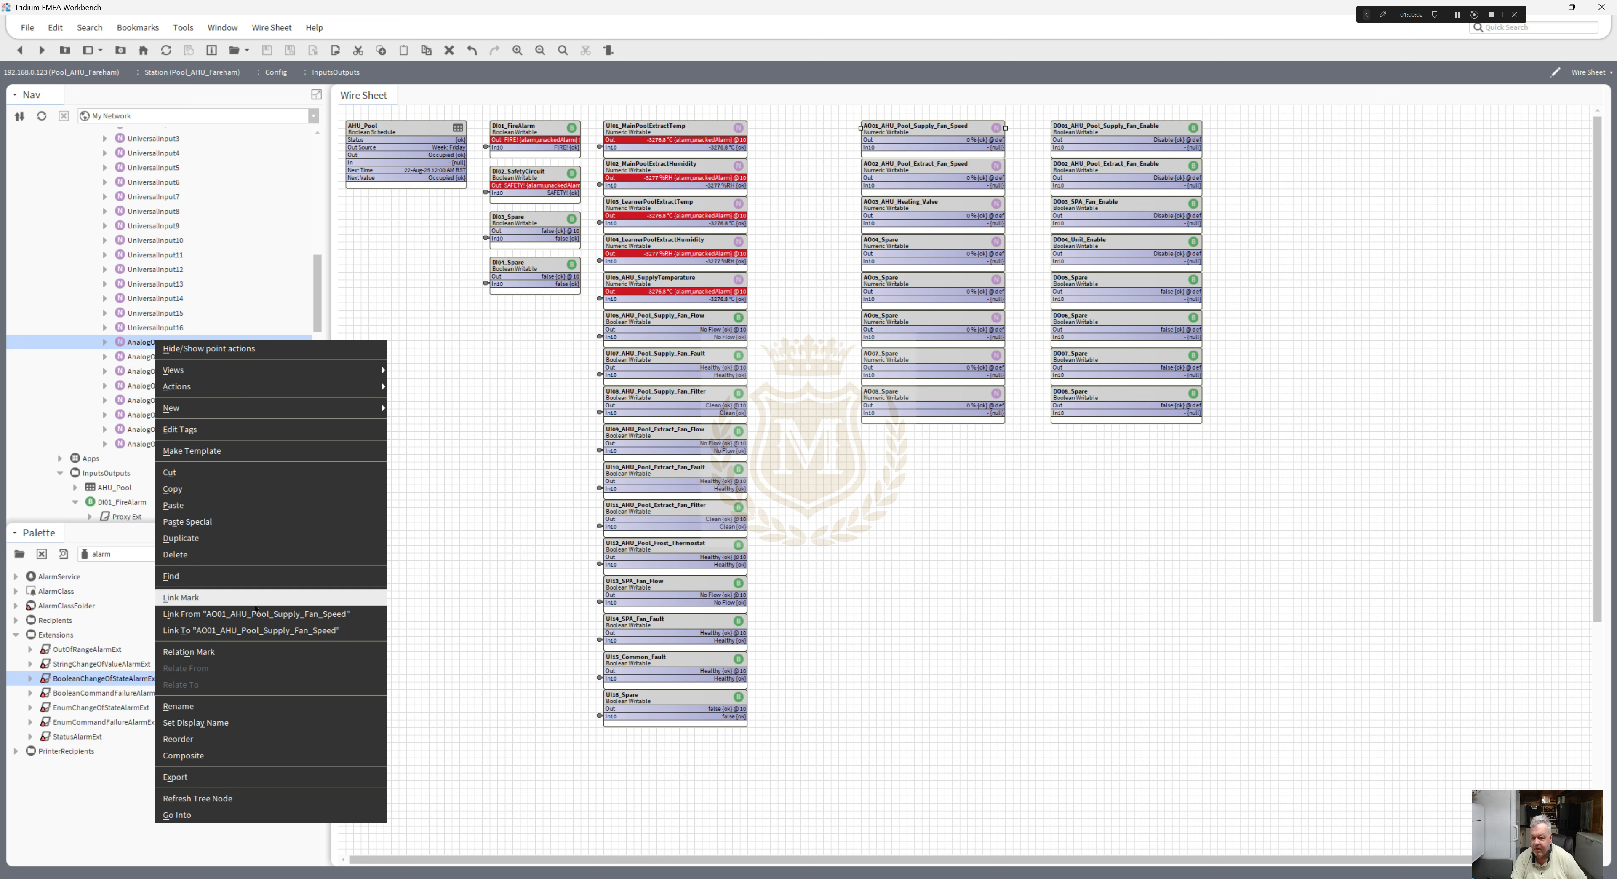
click(256, 614)
click(667, 356)
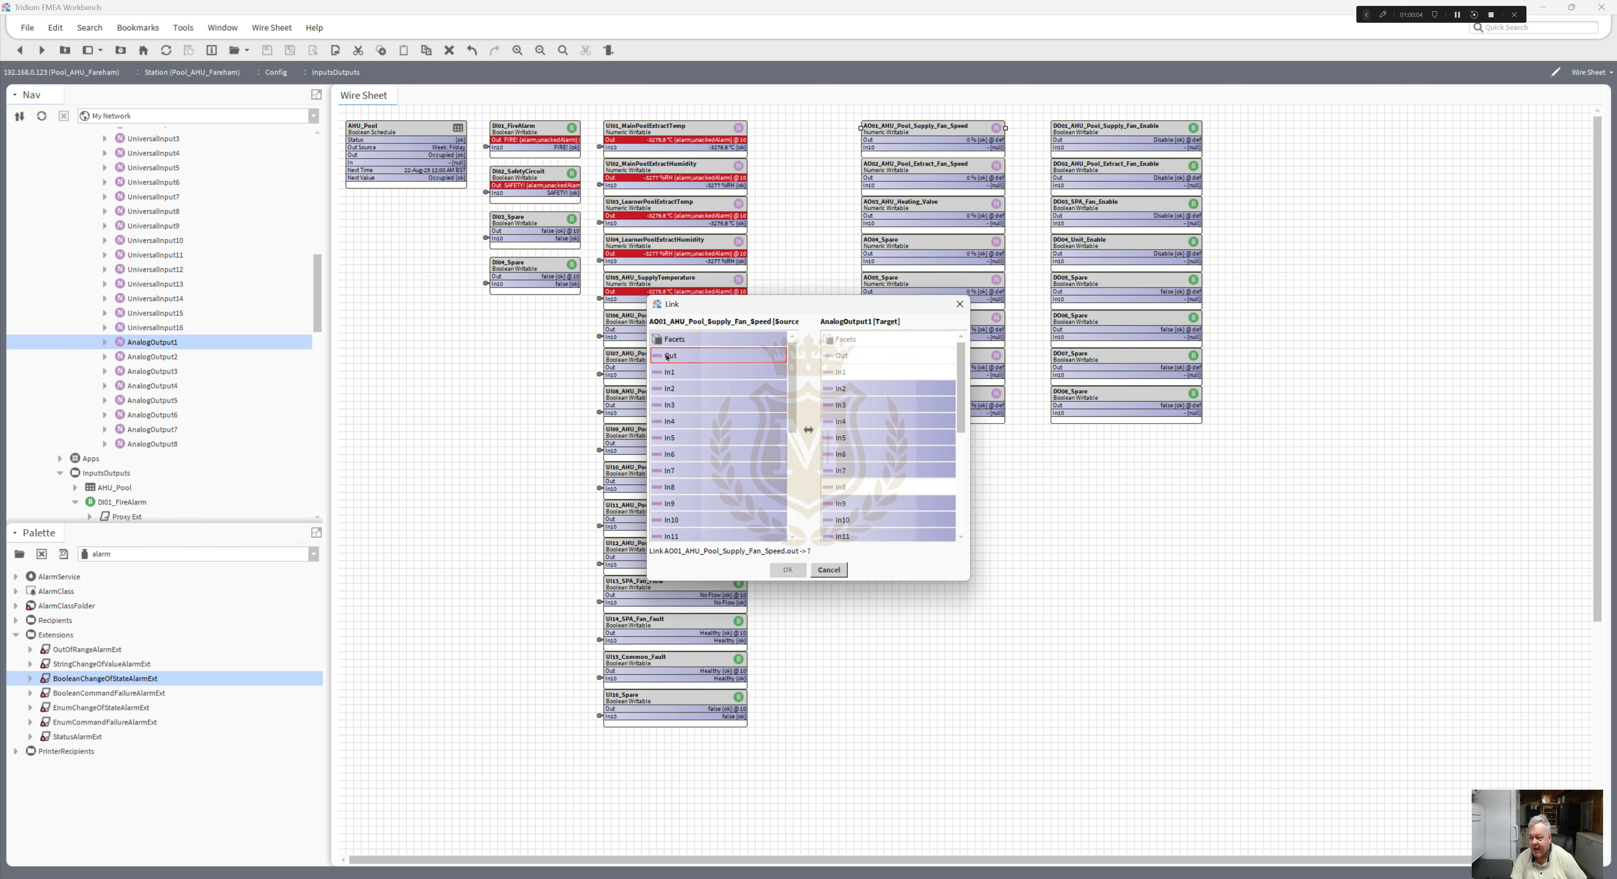
click(841, 520)
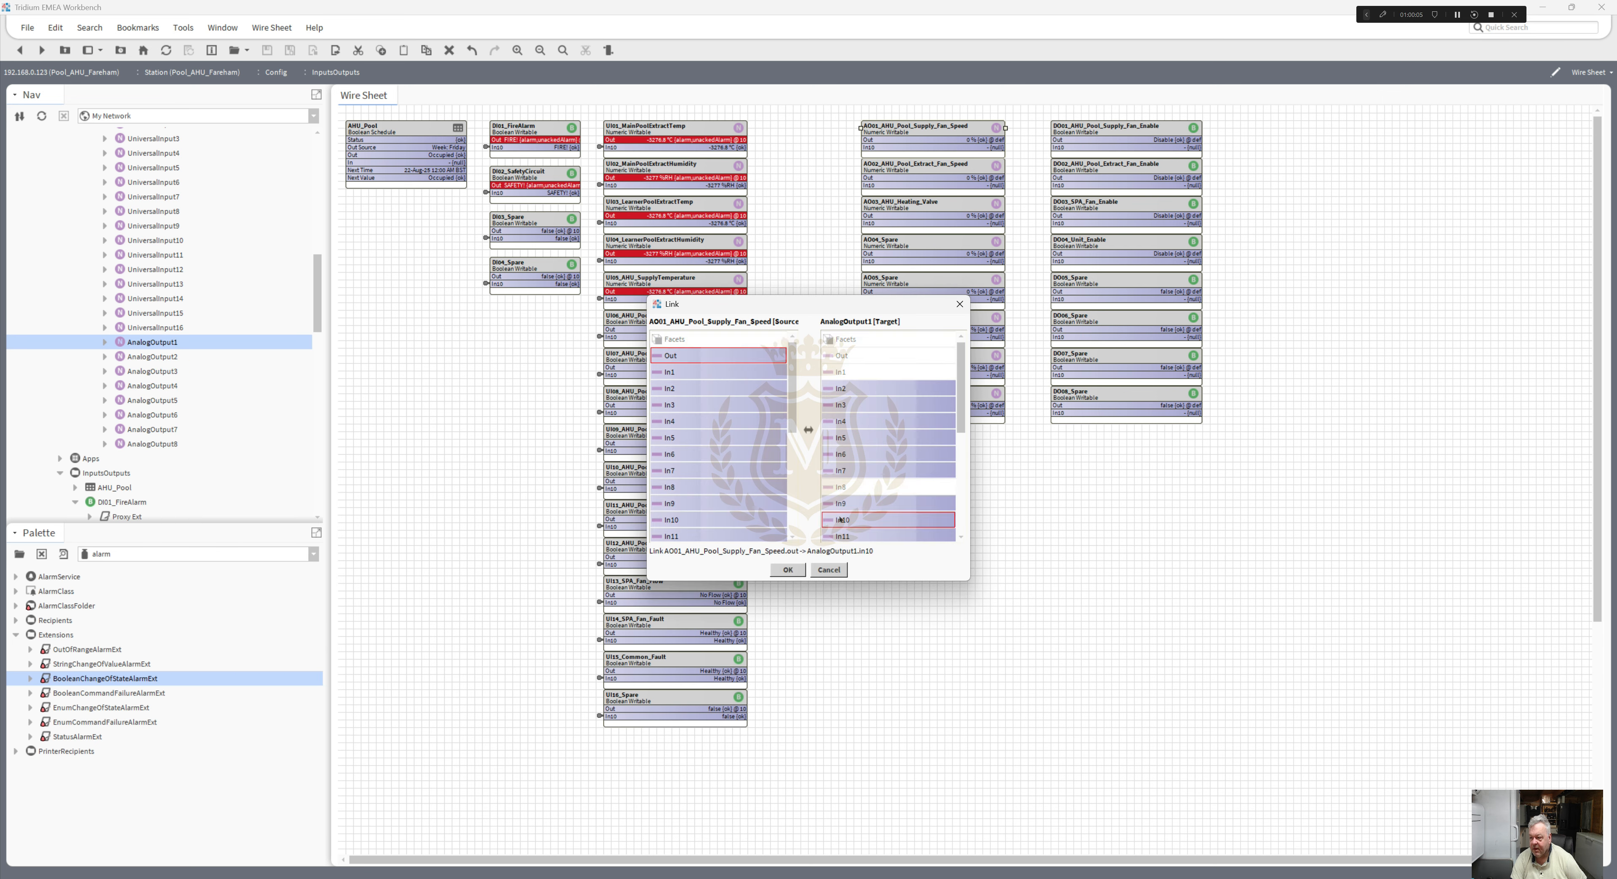
click(788, 568)
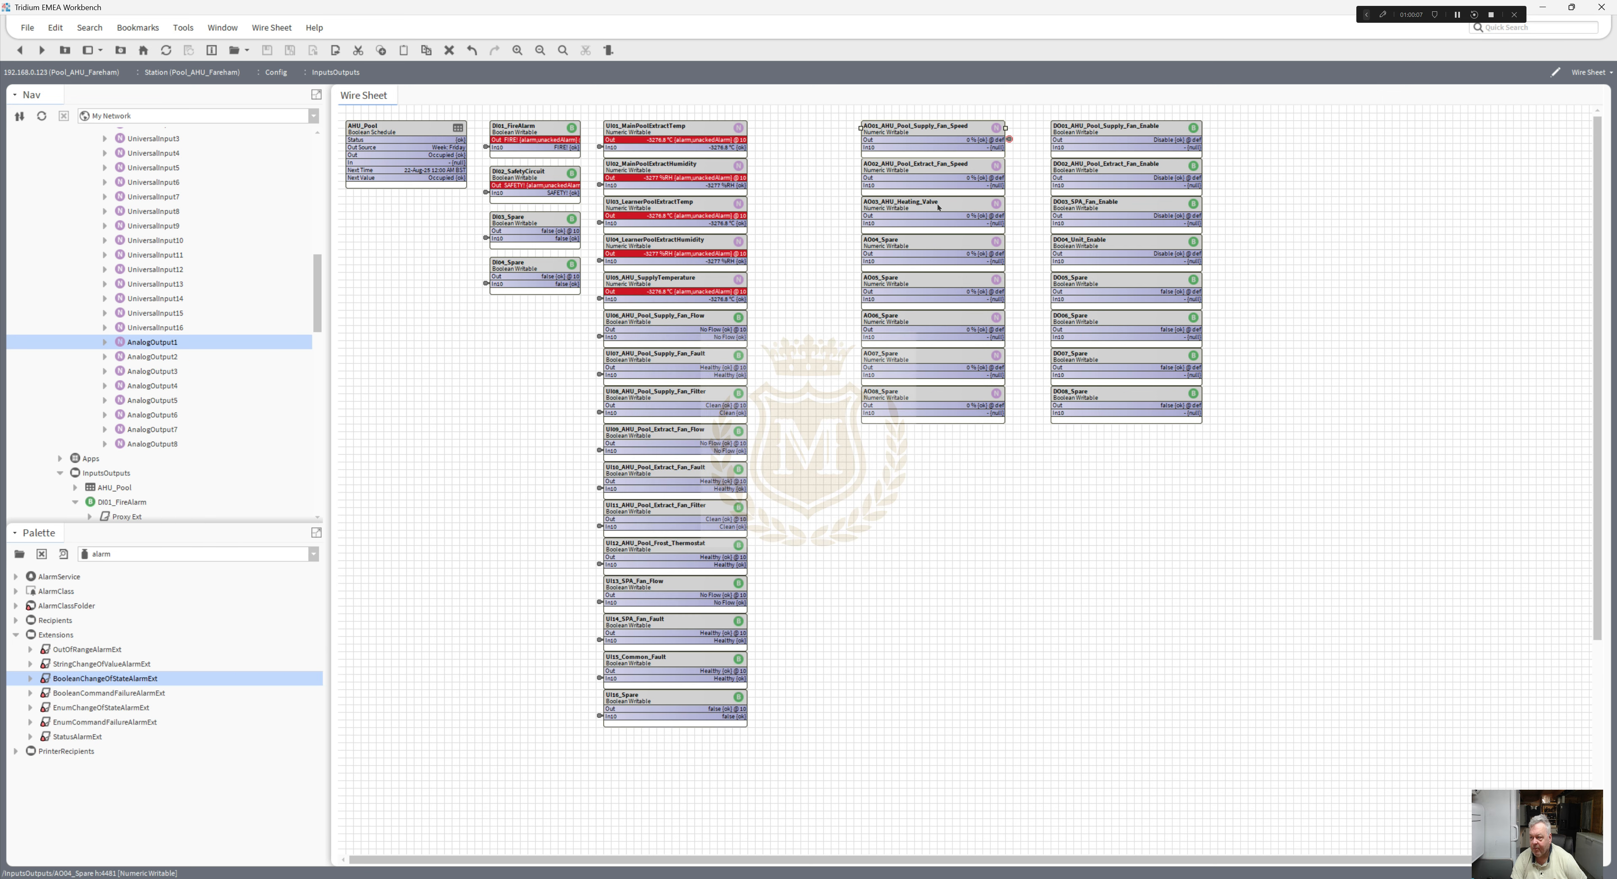
- Link the Out slot of AO02_AHU_Pool_Extract_Fan_Speed to the In10 slot of AnalogOutput2
right_click(926, 171)
click(469, 371)
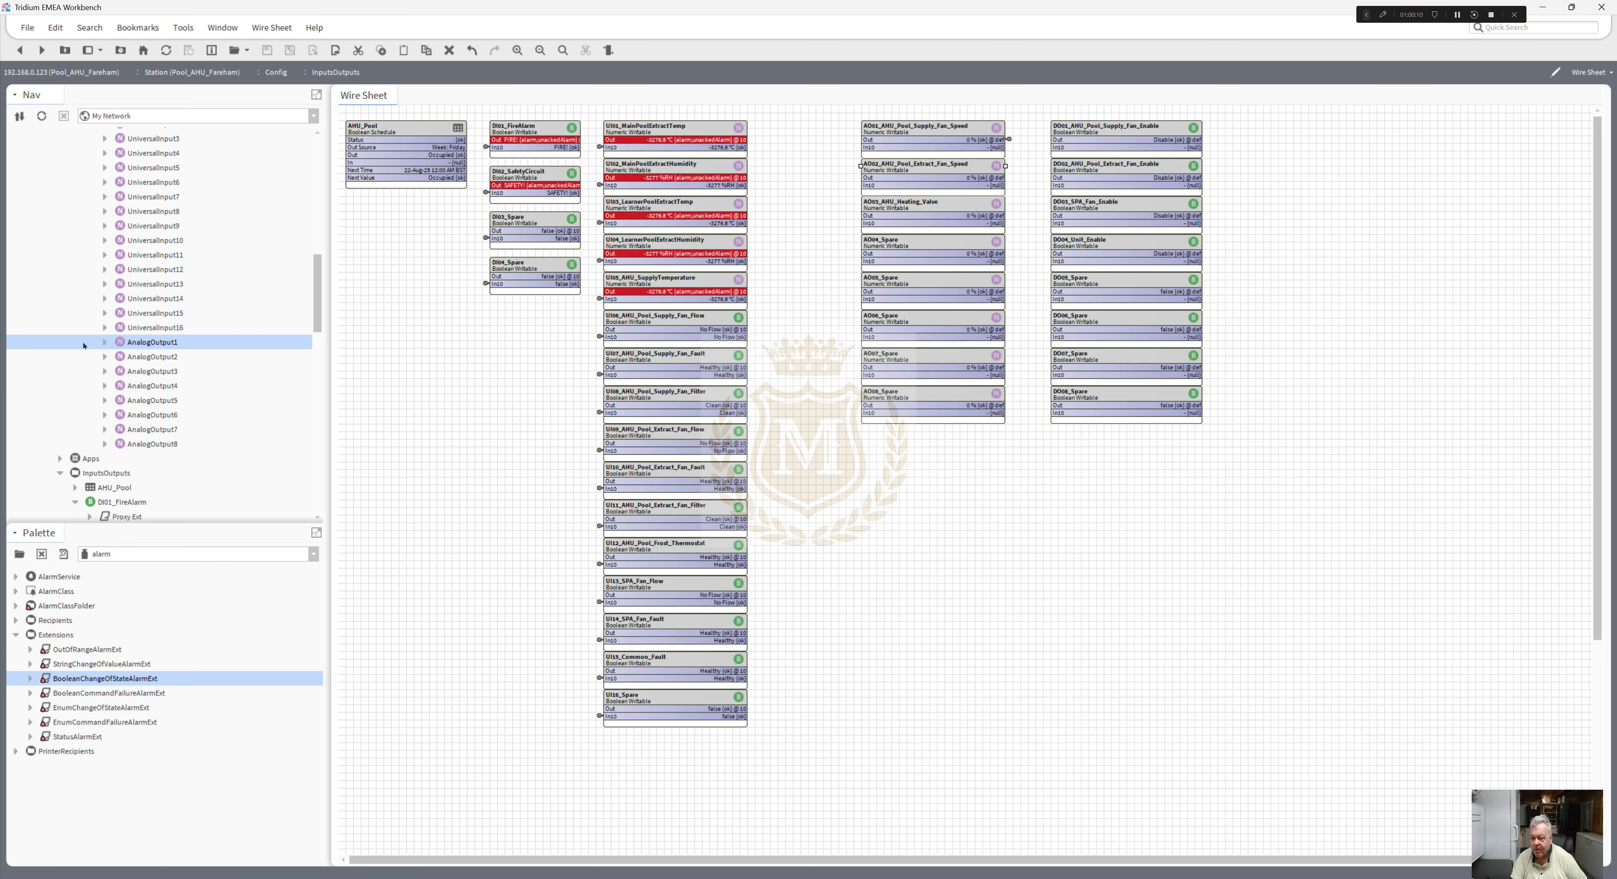
right_click(124, 359)
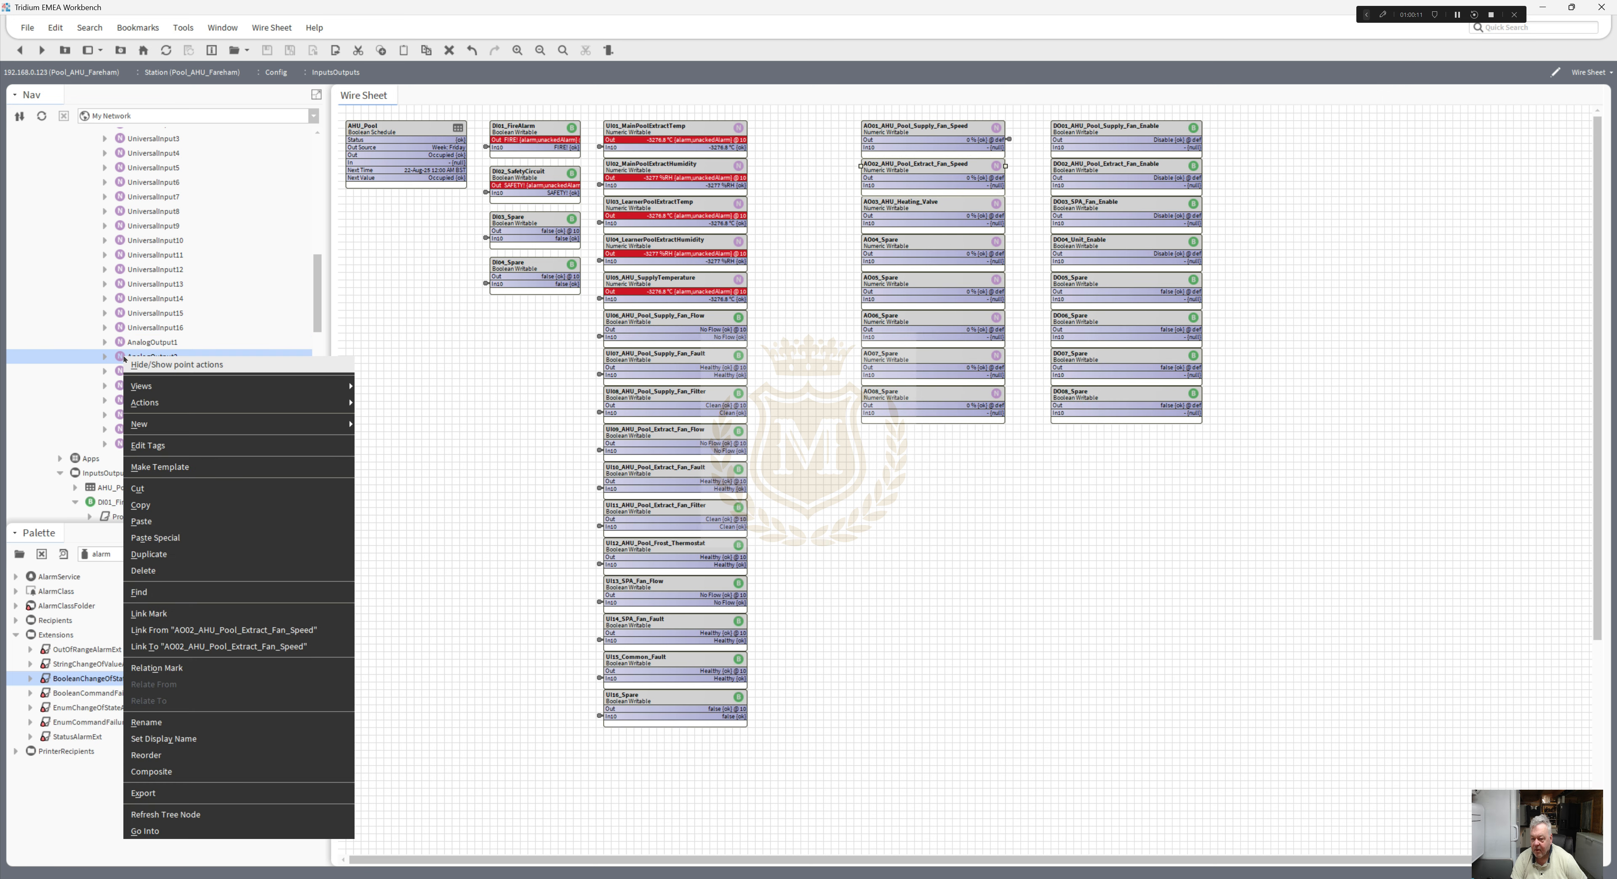
click(254, 628)
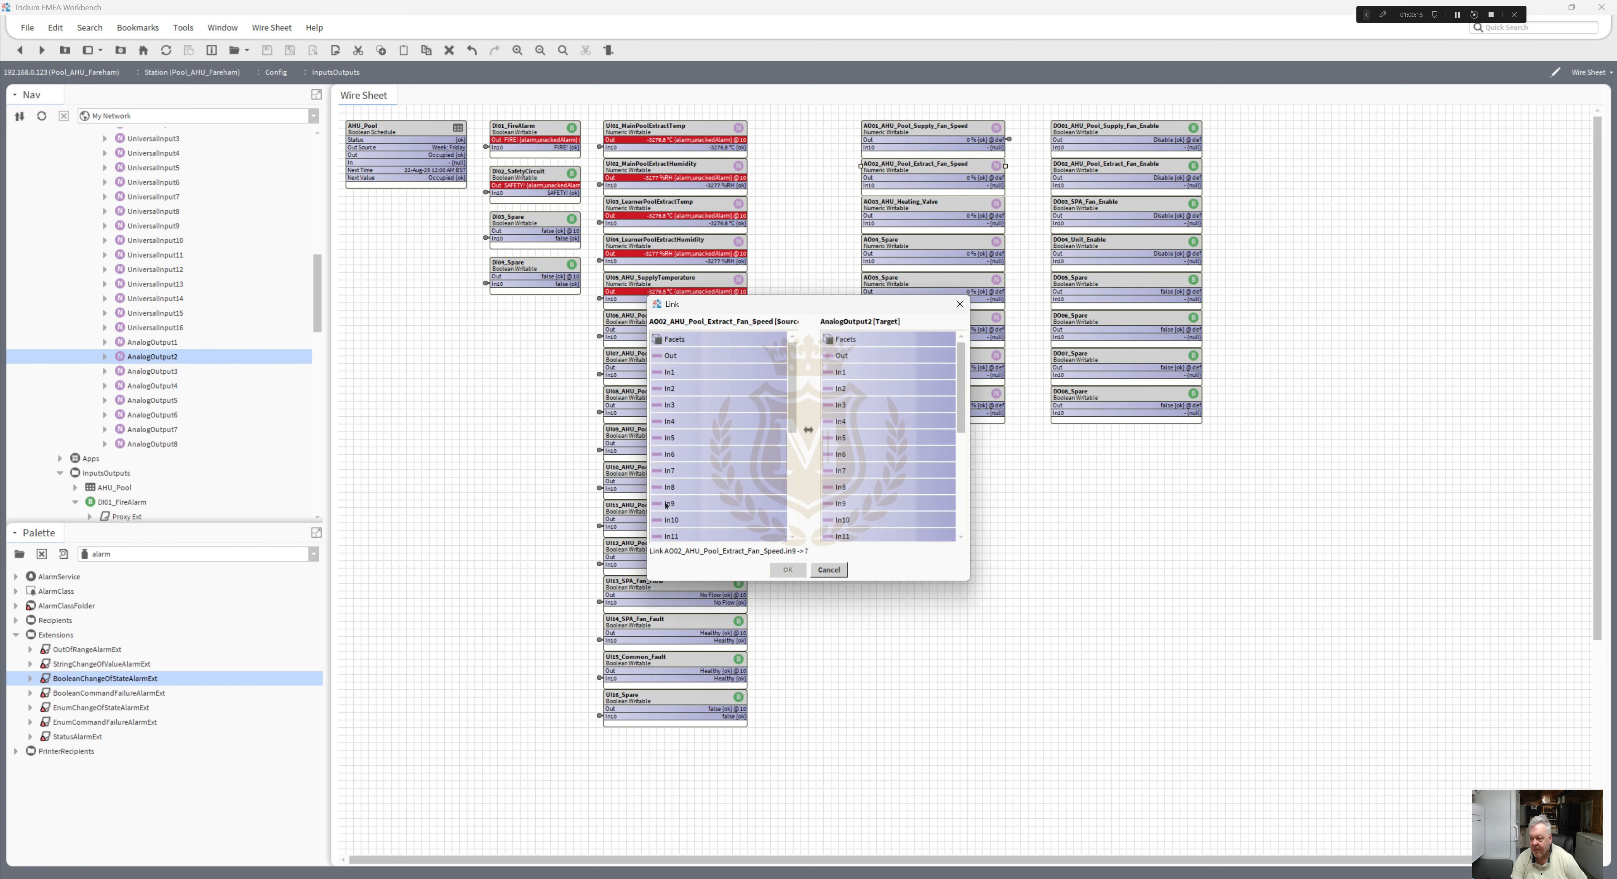
click(670, 355)
click(846, 521)
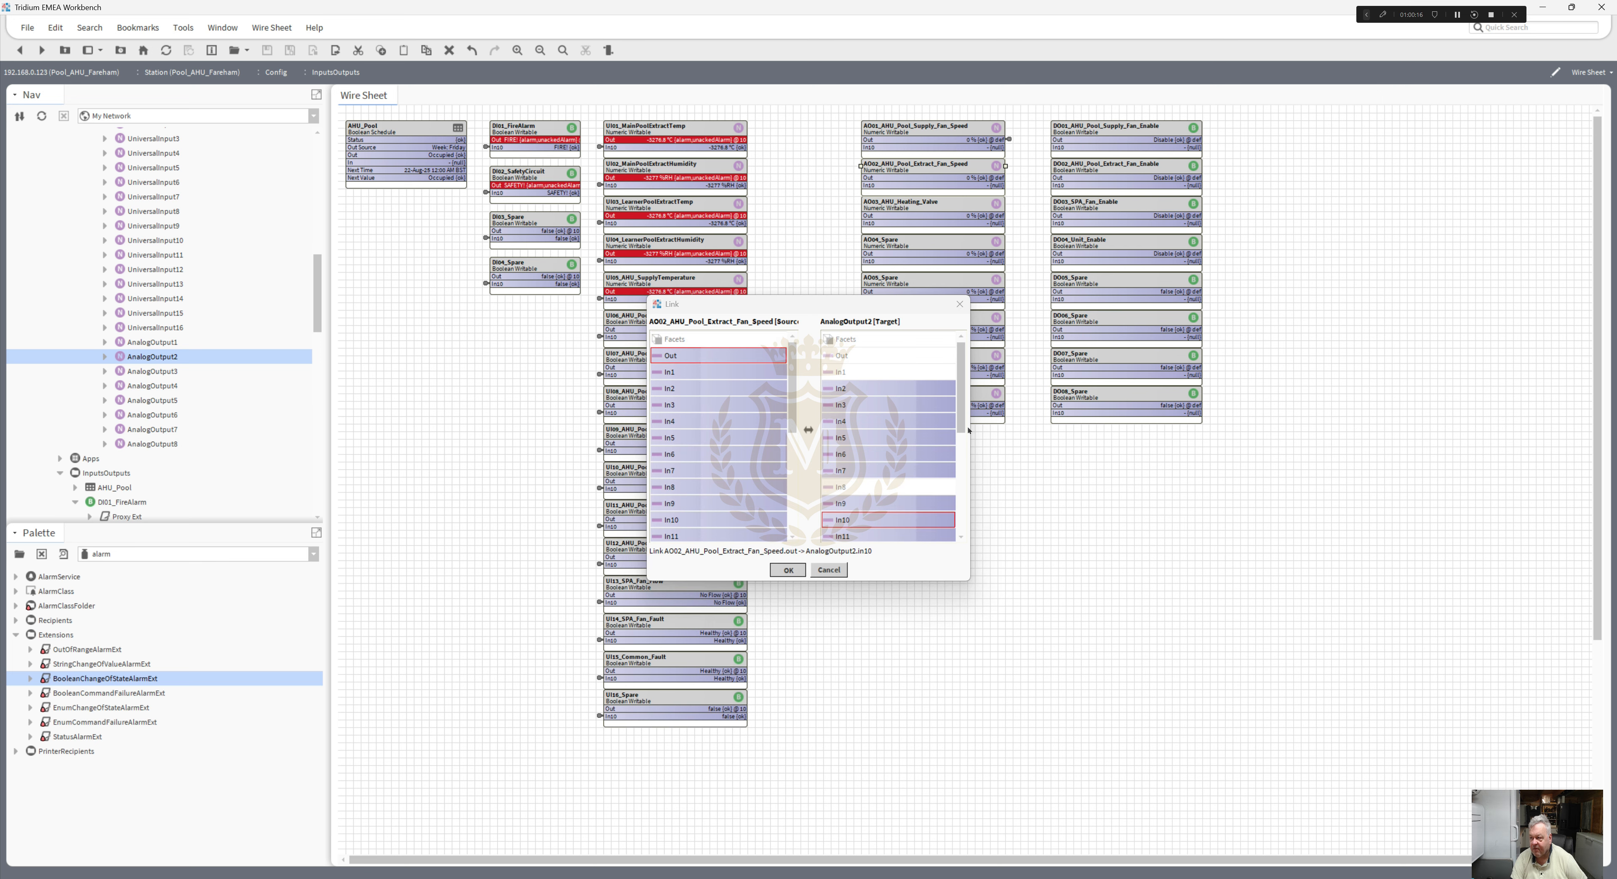
click(795, 567)
- Link the Out slot of AO03_AHU_Heating_Valve to the In10 slot of AnalogOutput3
right_click(915, 215)
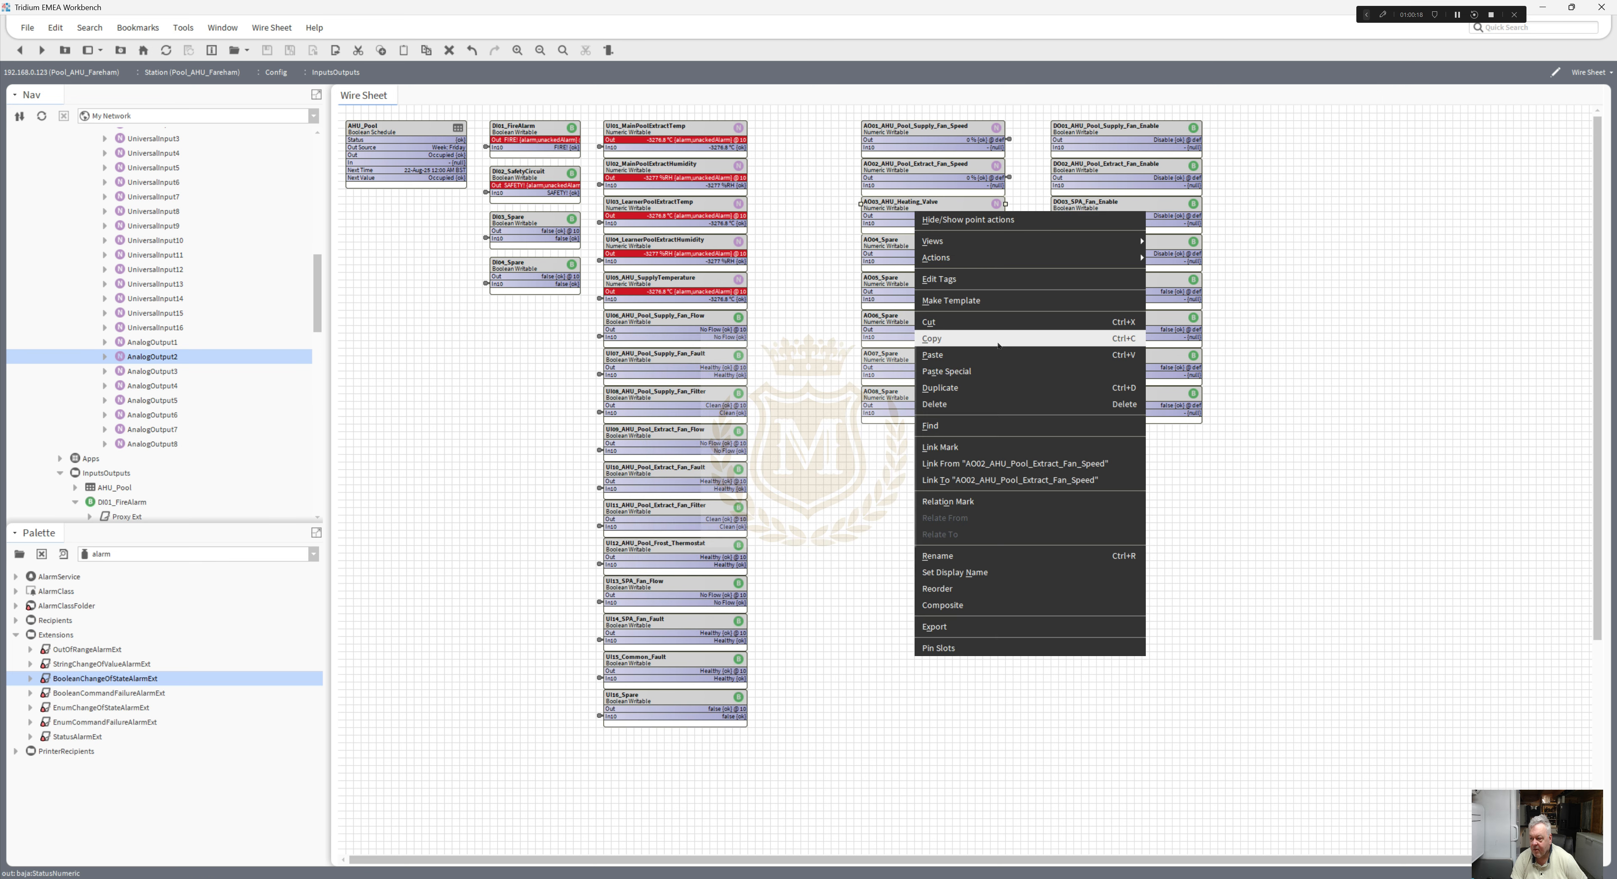
click(1015, 446)
right_click(152, 370)
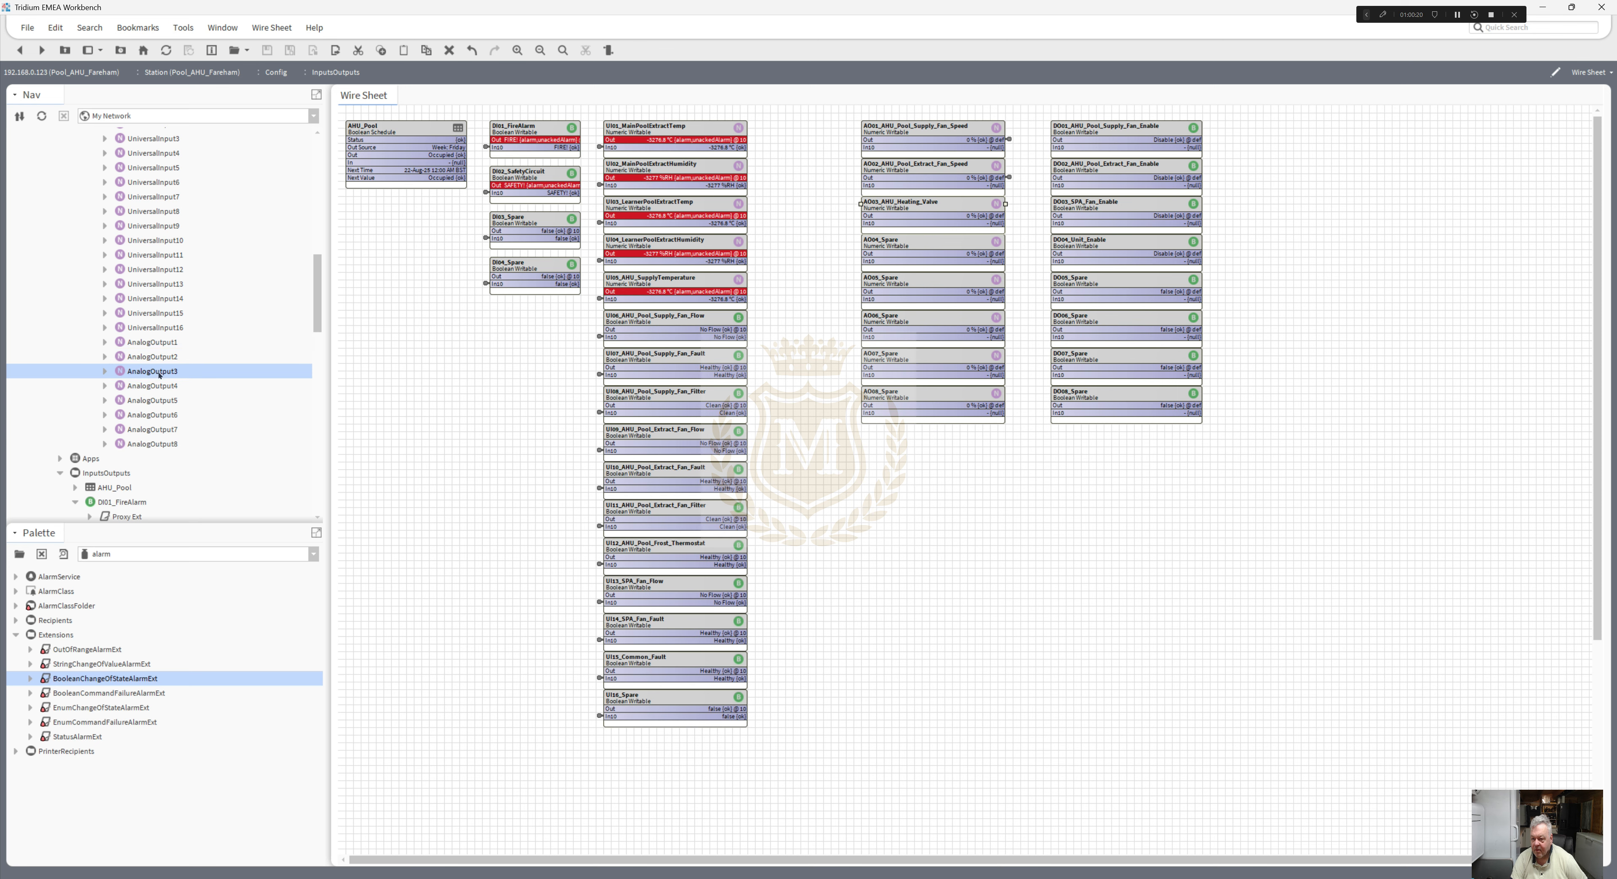
click(280, 644)
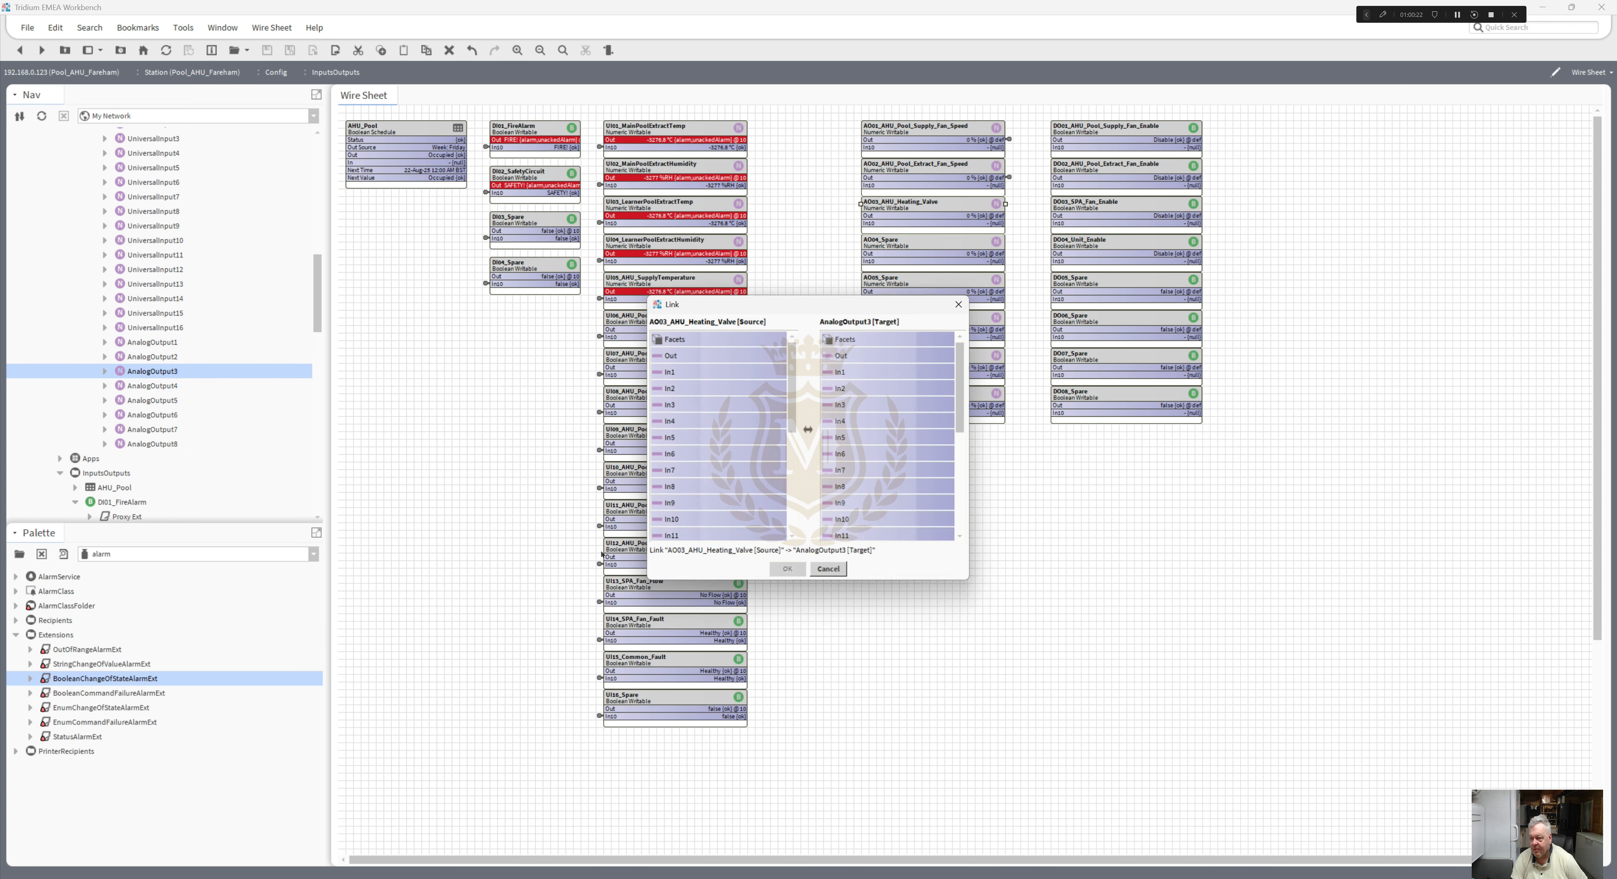
click(854, 521)
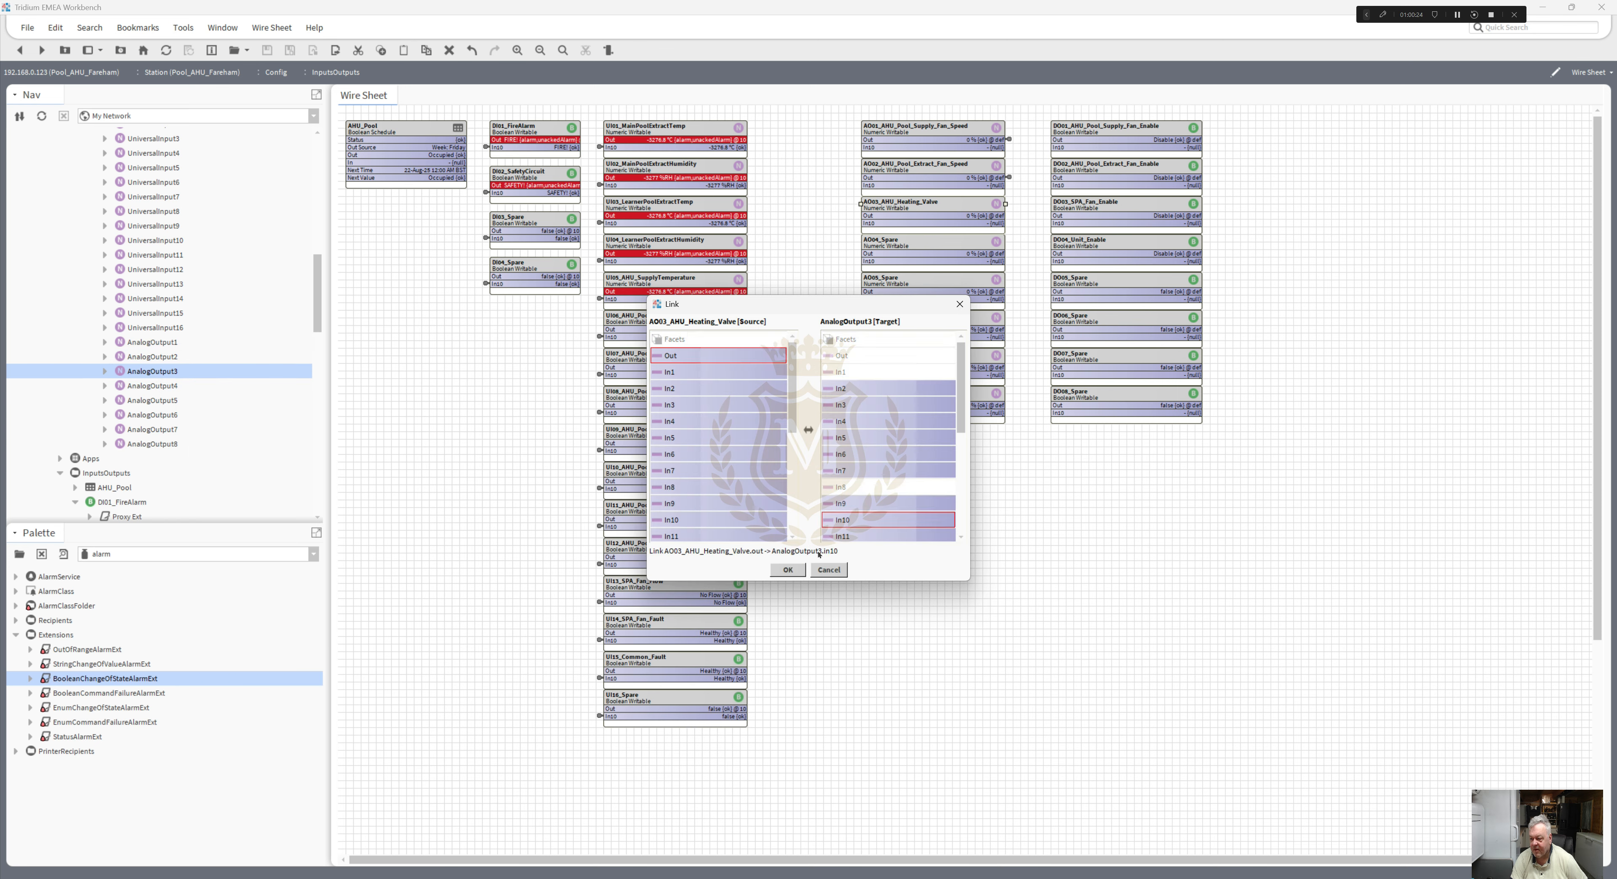
click(789, 569)
- Link the Out slot of AO04_Spare to the In10 slot of AnalogOutput4
right_click(935, 247)
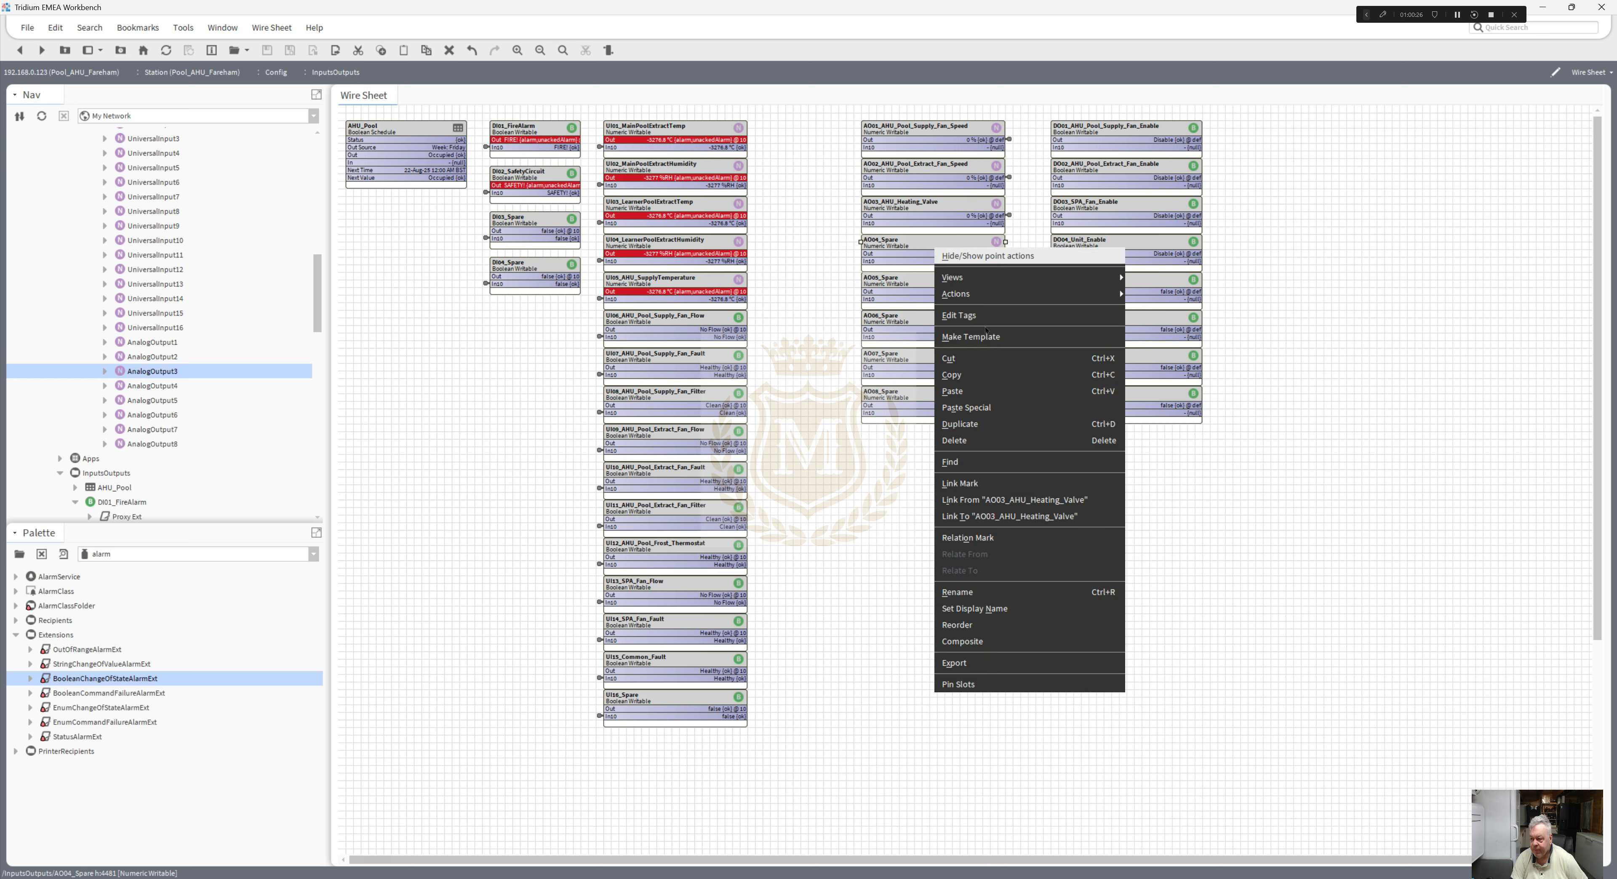
click(1009, 483)
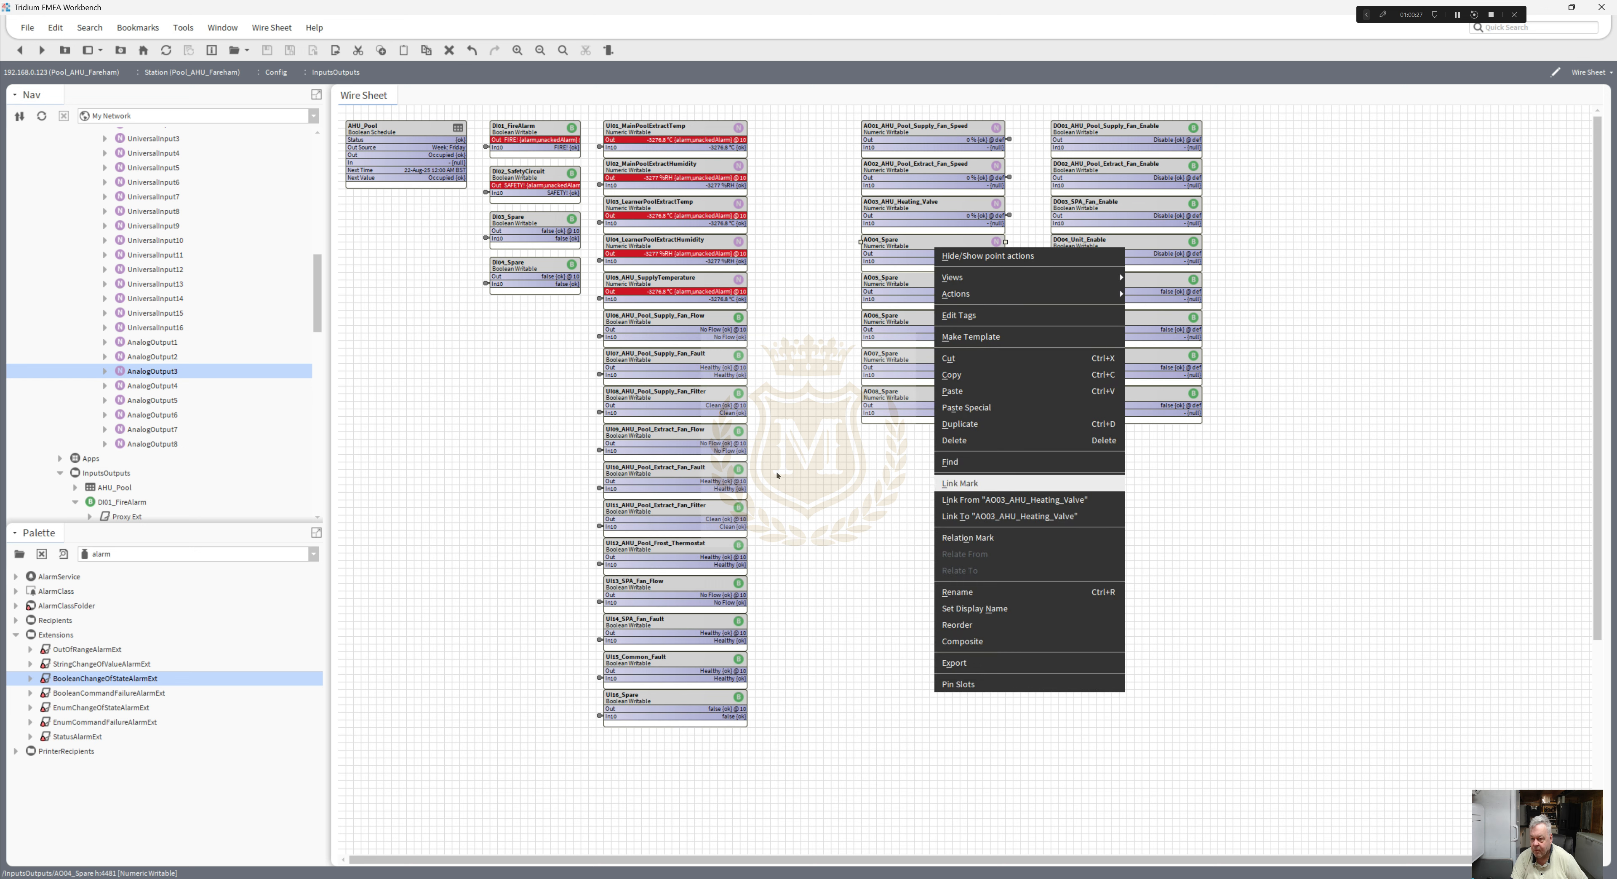
right_click(145, 386)
click(176, 660)
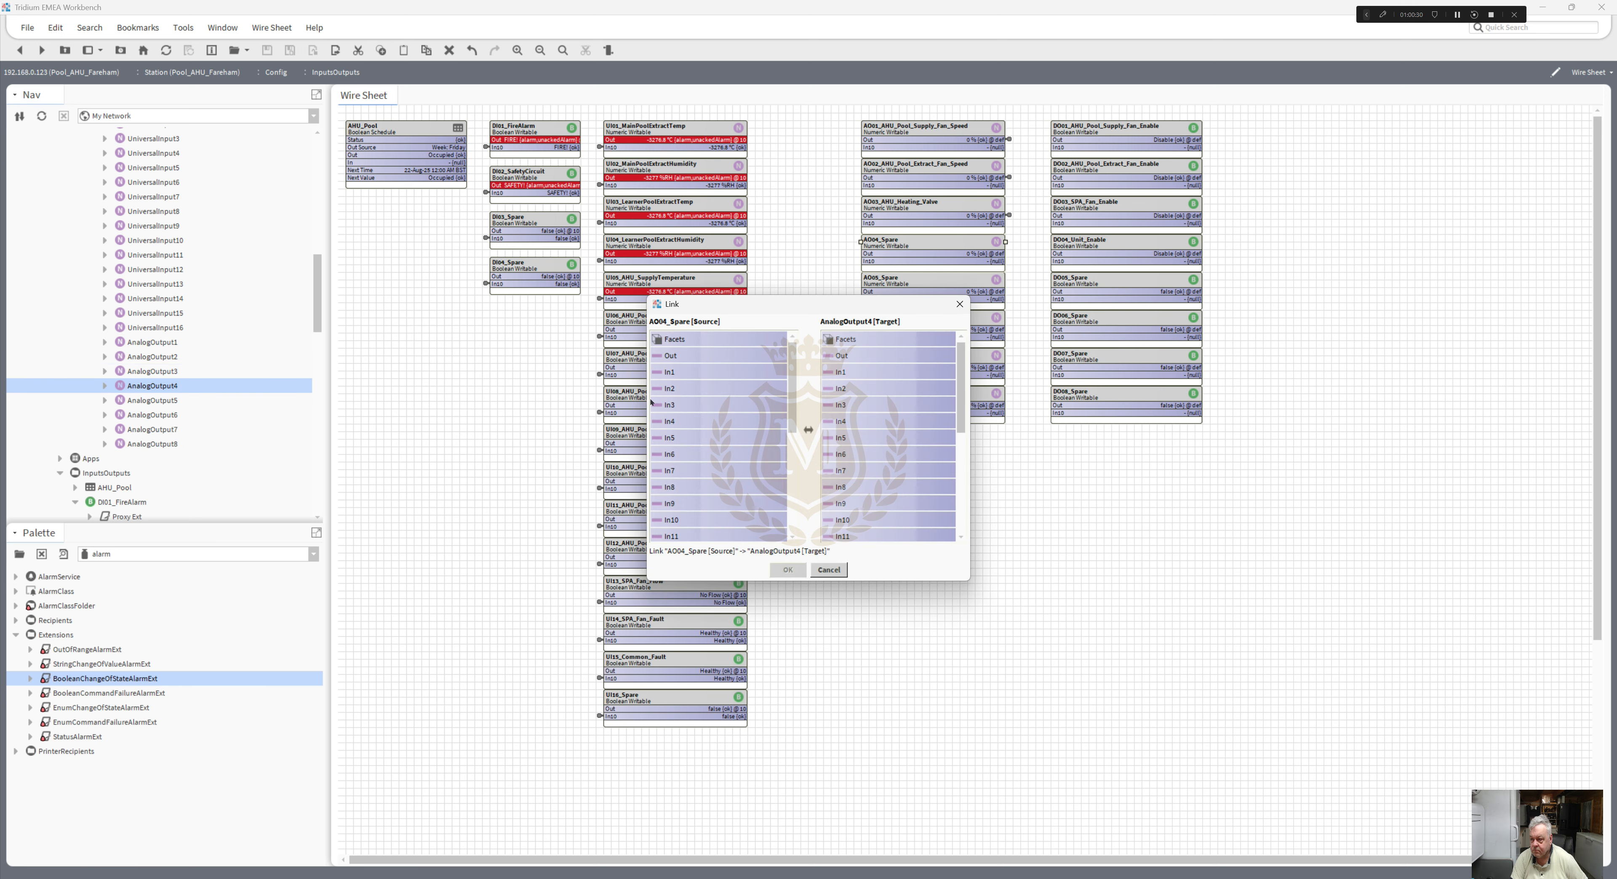
click(671, 355)
click(842, 520)
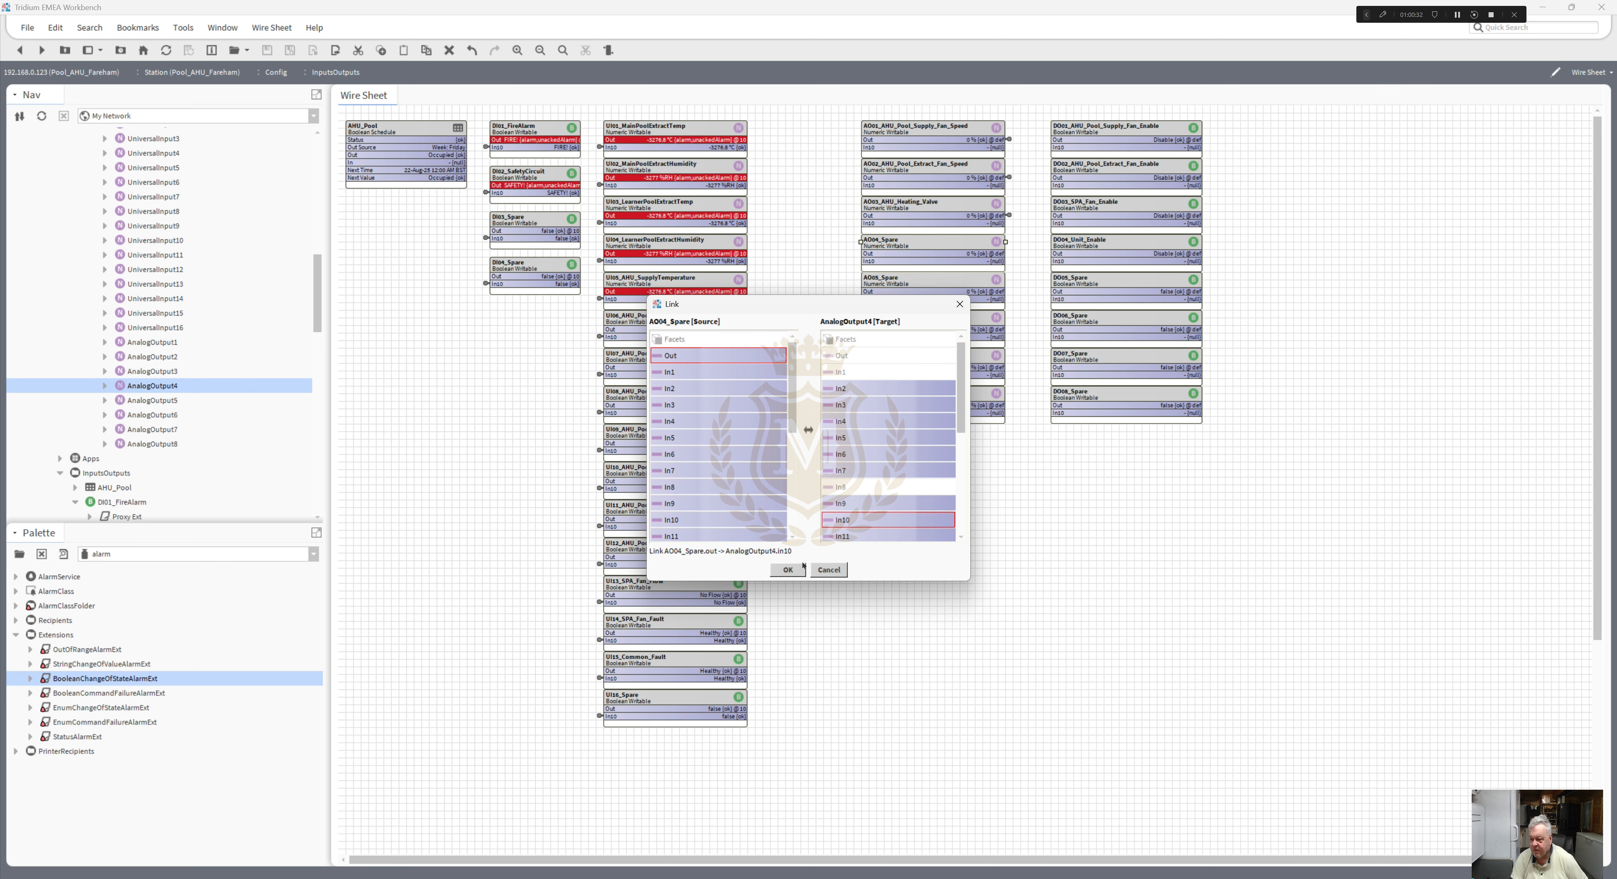
click(789, 569)
- Link the Out slot of AO05_Spare to the In10 slot of AnalogOutput5
right_click(947, 282)
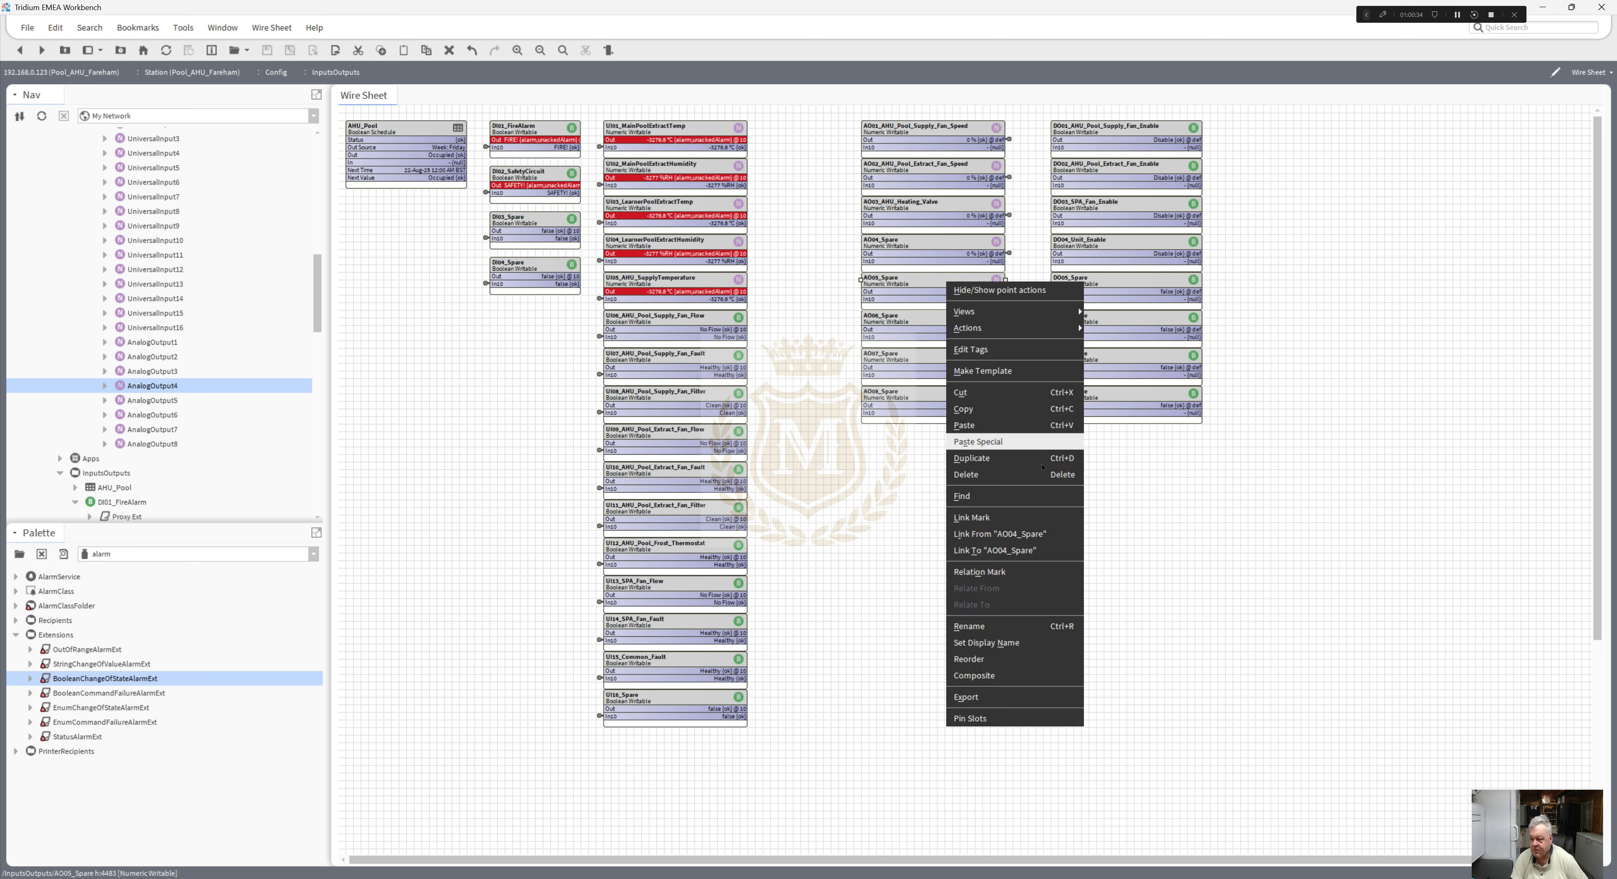
click(1034, 519)
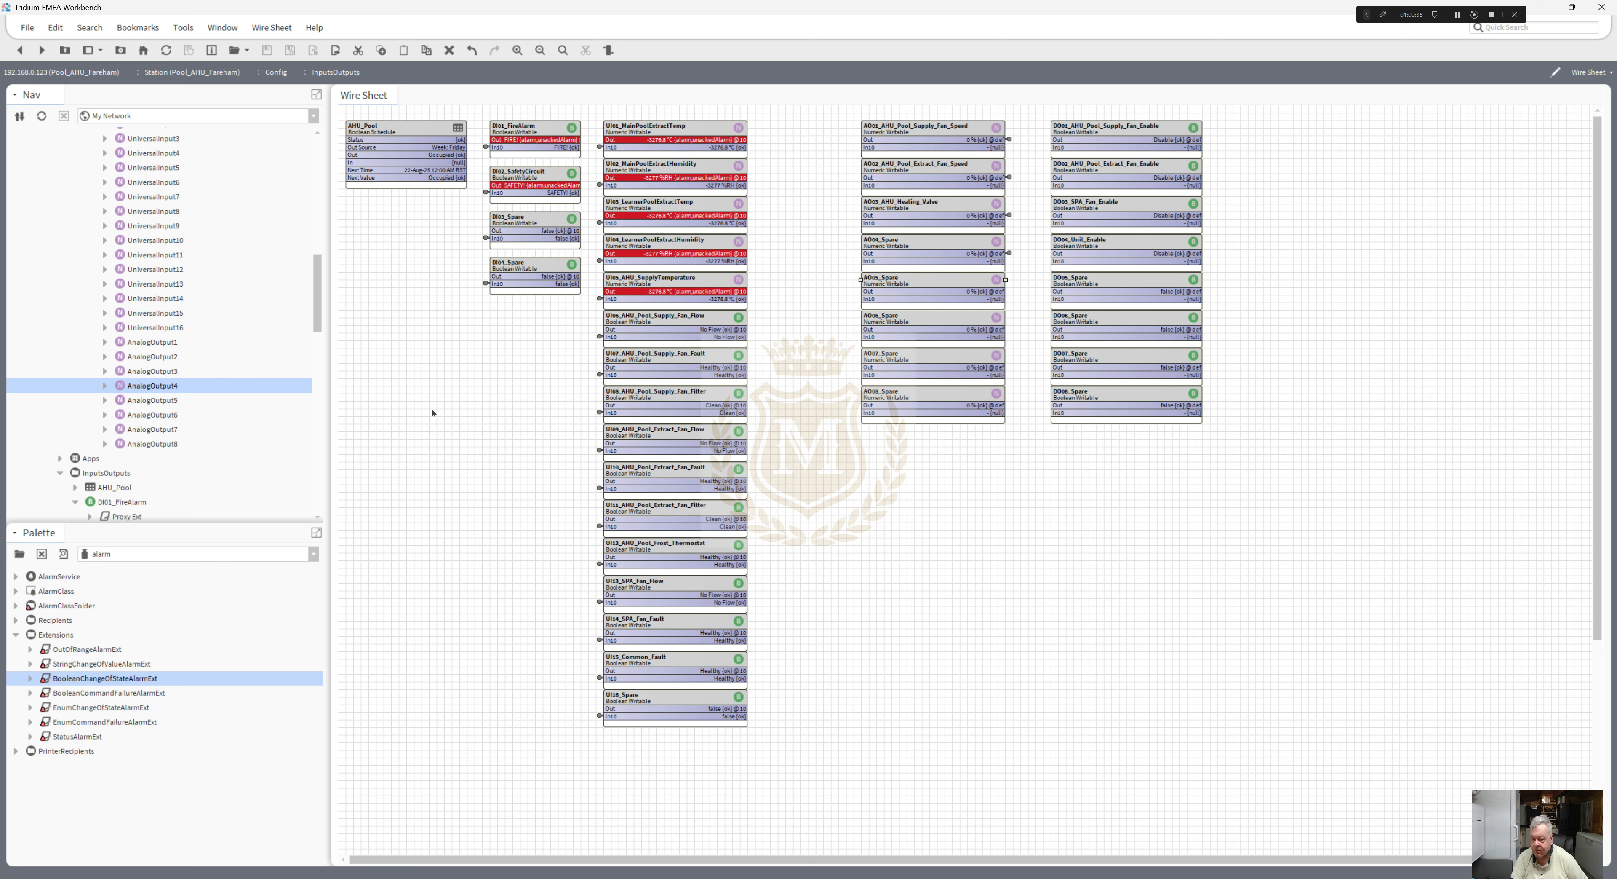
right_click(161, 404)
click(188, 671)
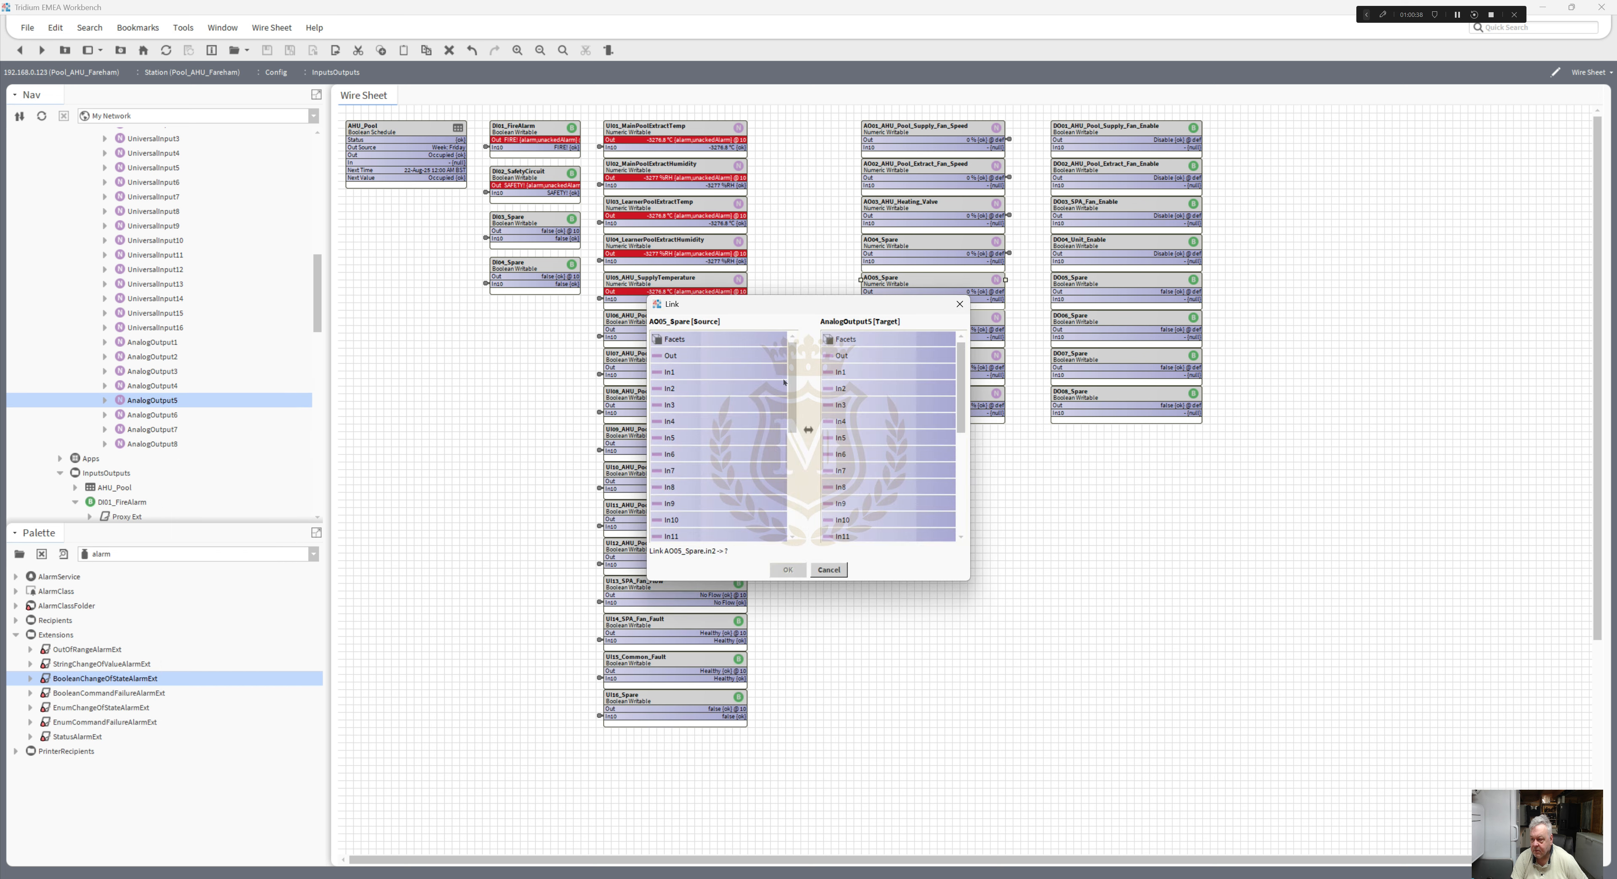
click(677, 356)
click(849, 519)
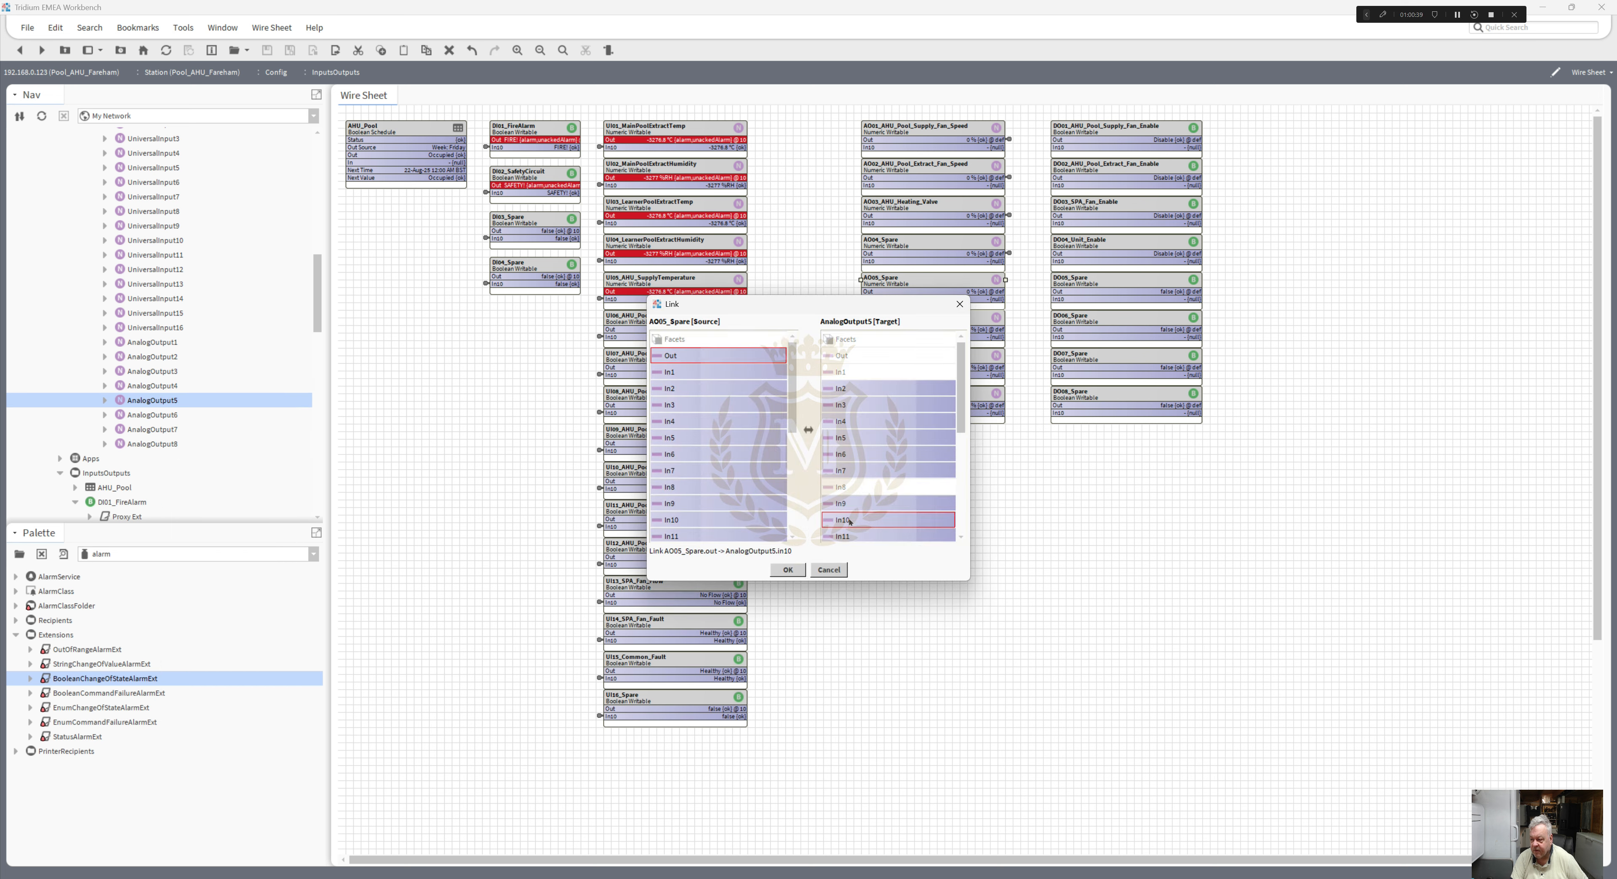
click(788, 570)
- Link the Out slot of AO06_Spare to the In10 slot of AnalogOutput6
right_click(927, 323)
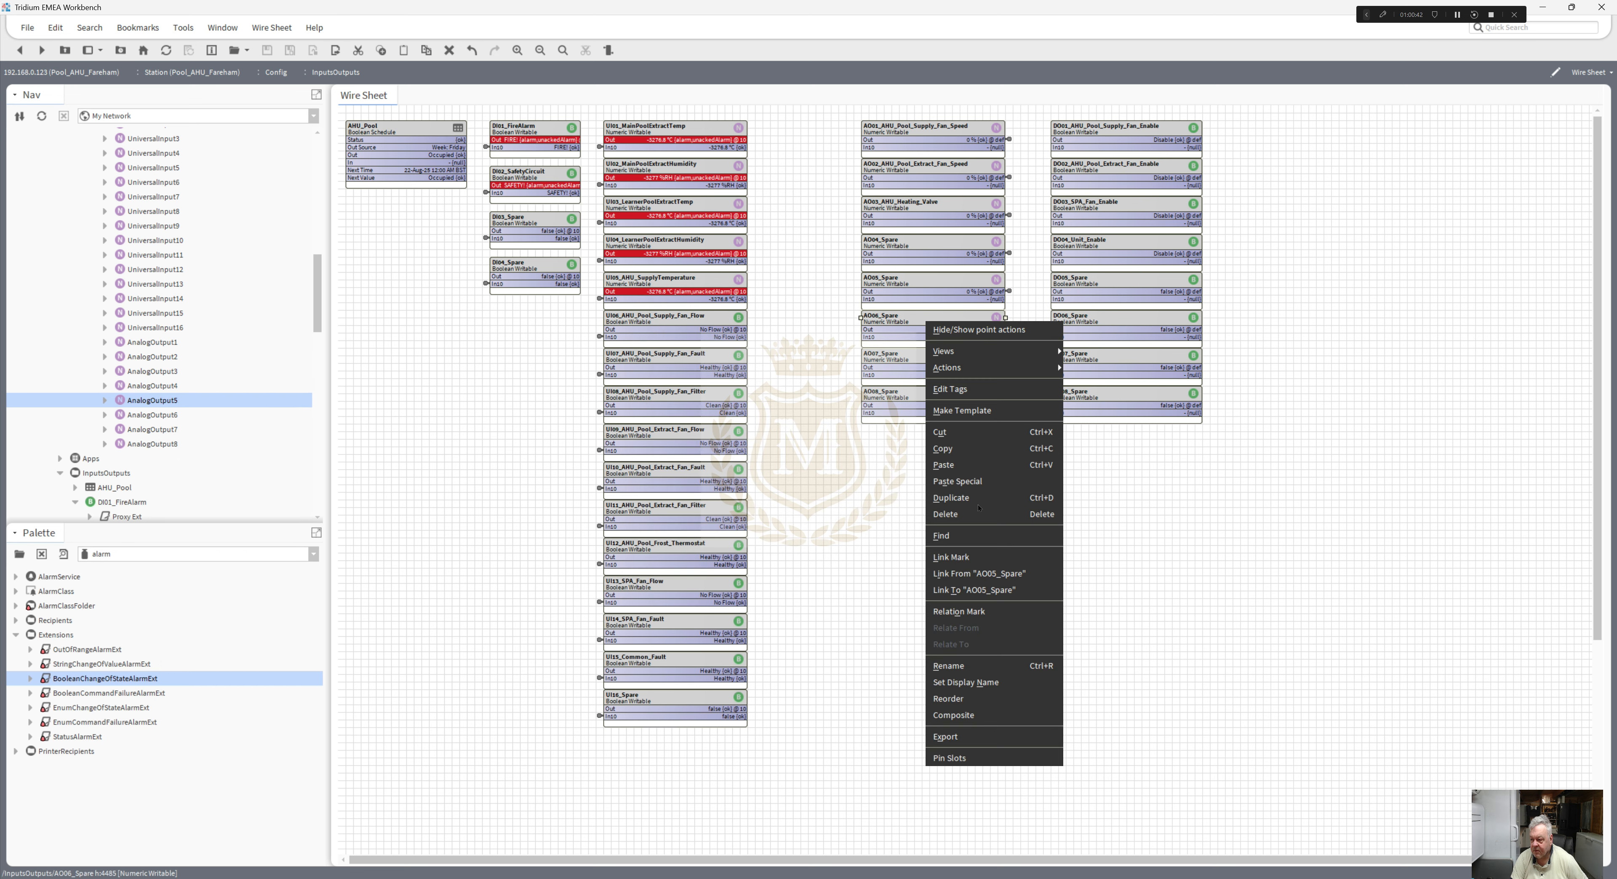
click(979, 556)
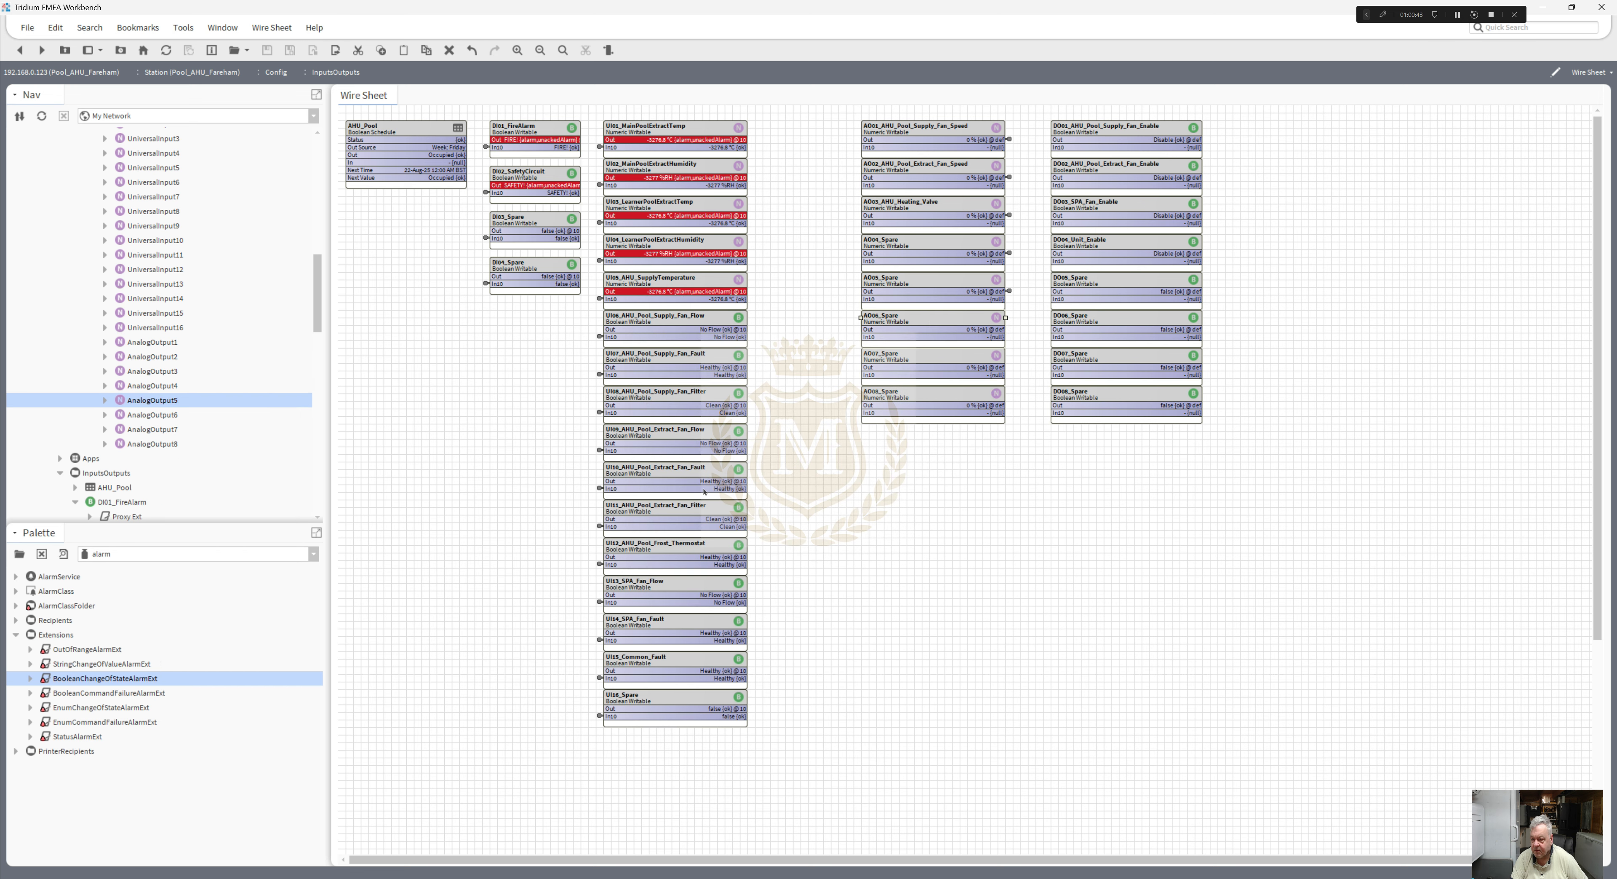
right_click(156, 417)
click(251, 670)
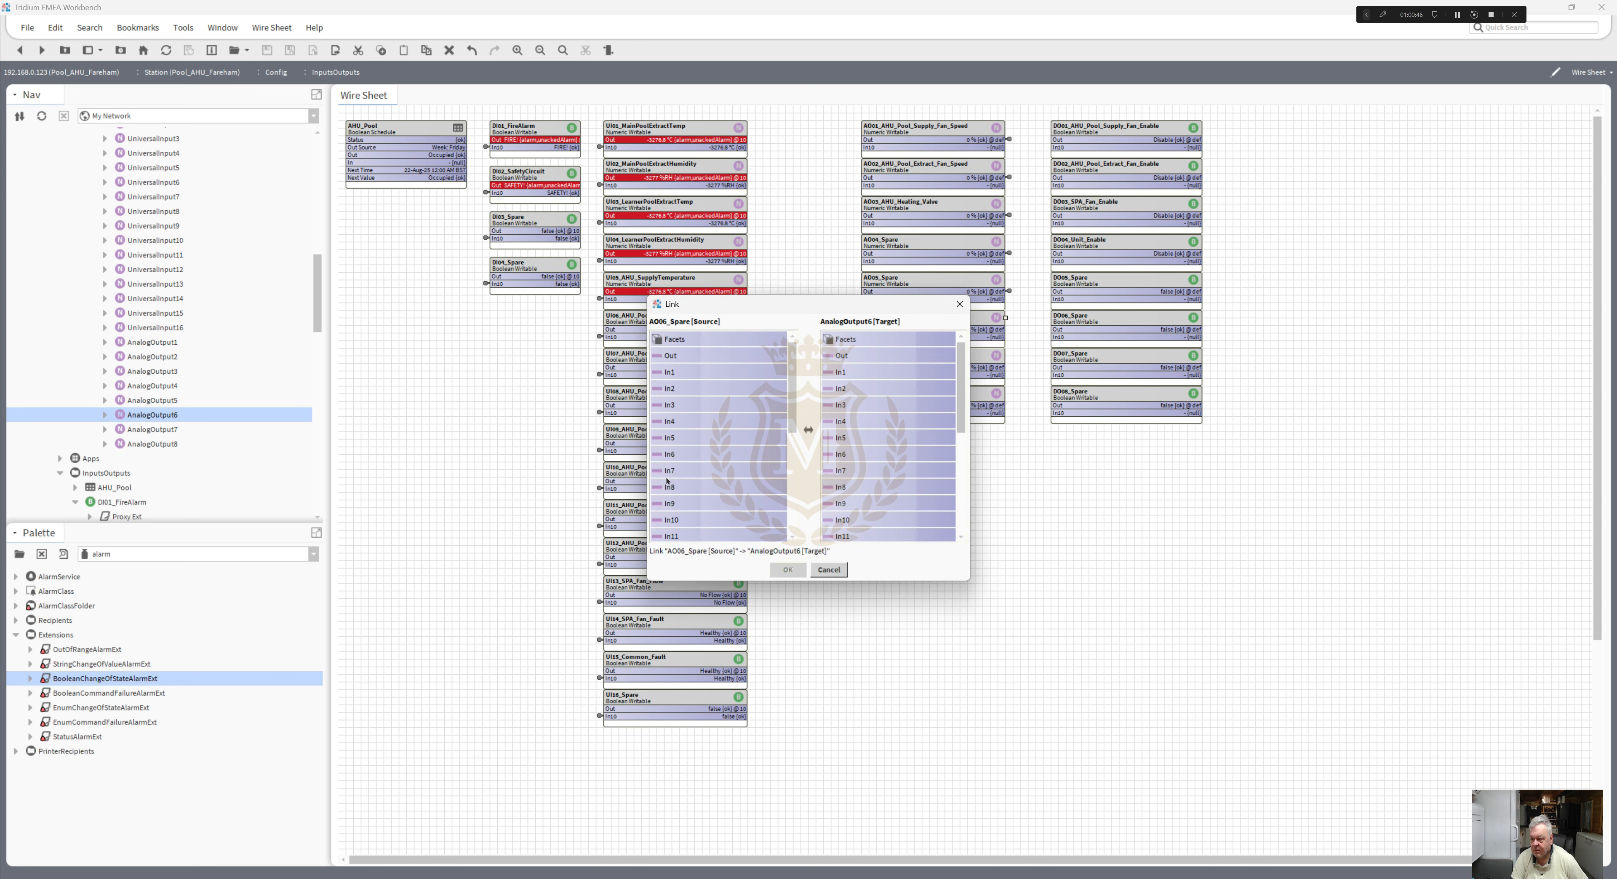
click(671, 355)
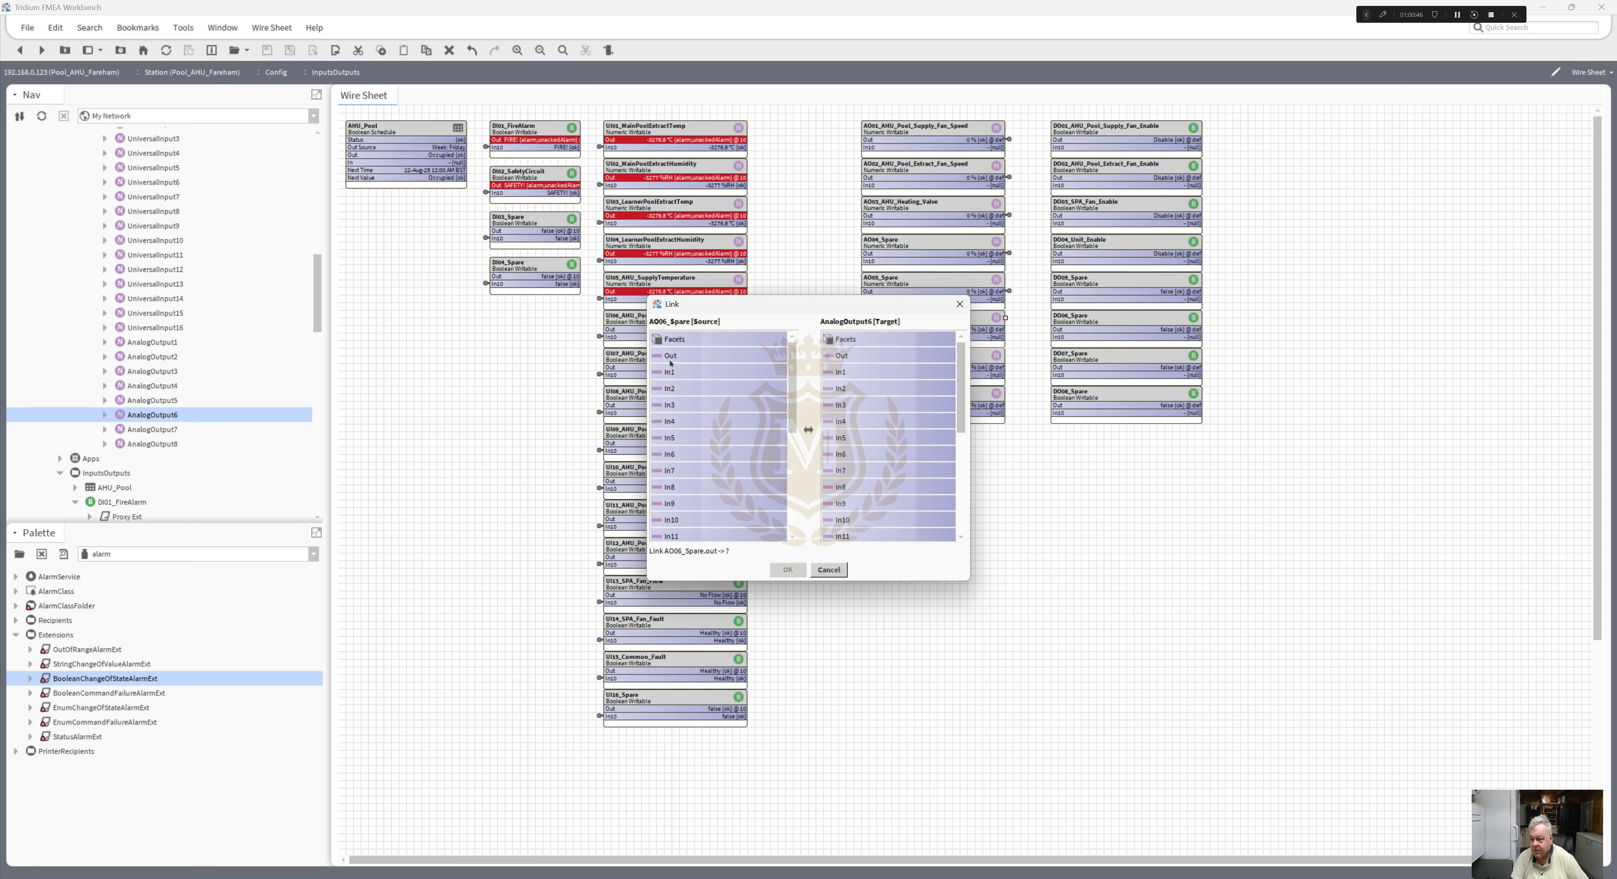
click(854, 519)
click(787, 569)
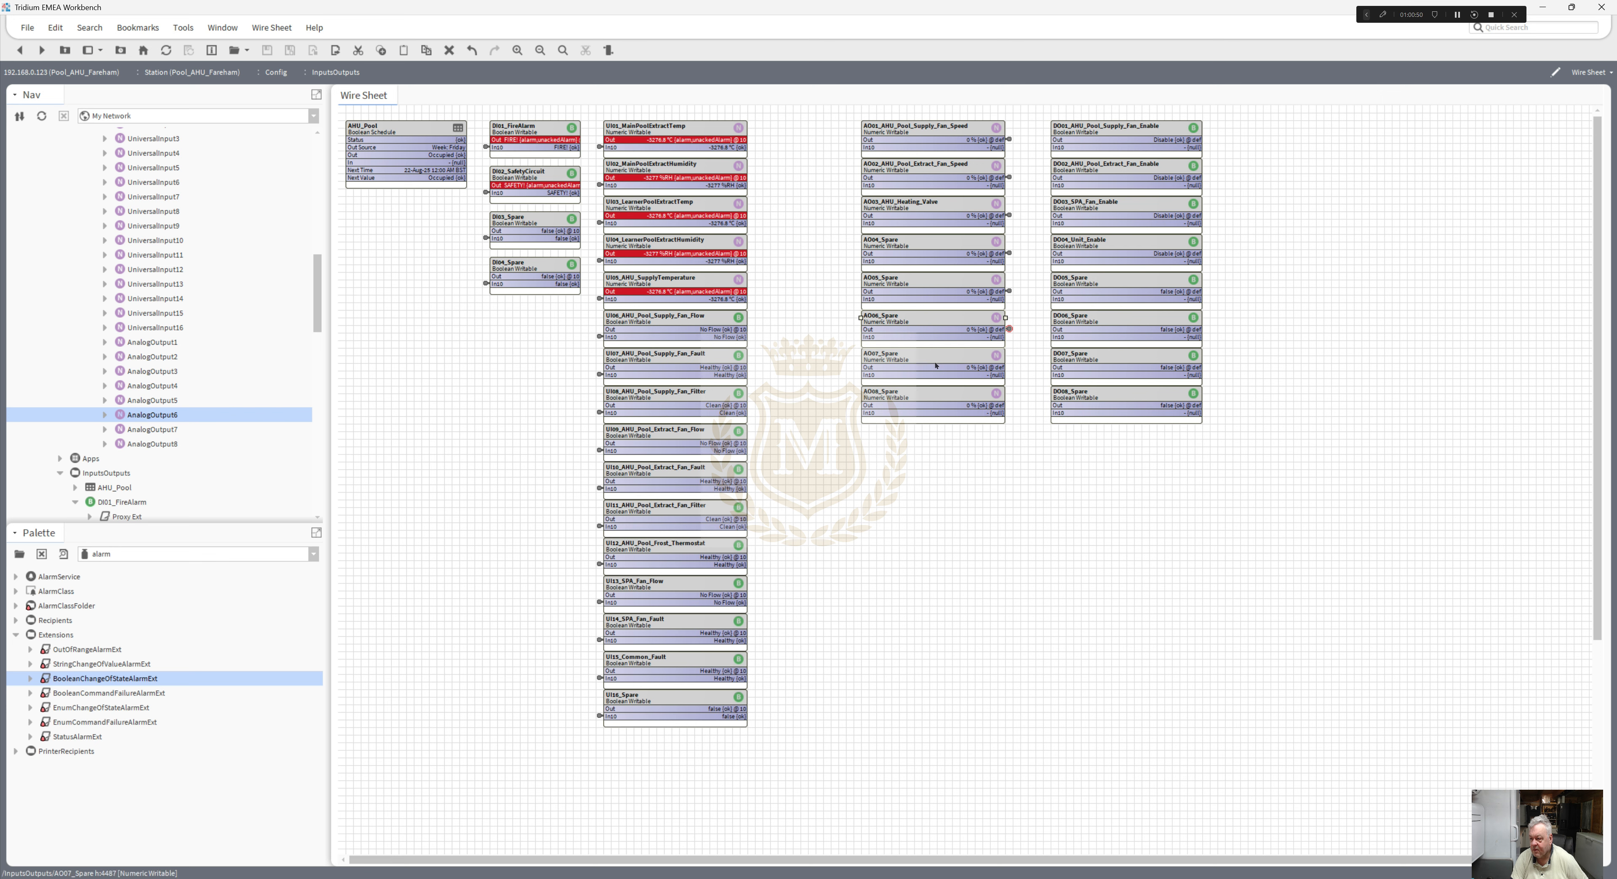
- Link the Out slot of AO07_Spare to the In10 slot of AnalogOutput7
right_click(935, 365)
click(967, 598)
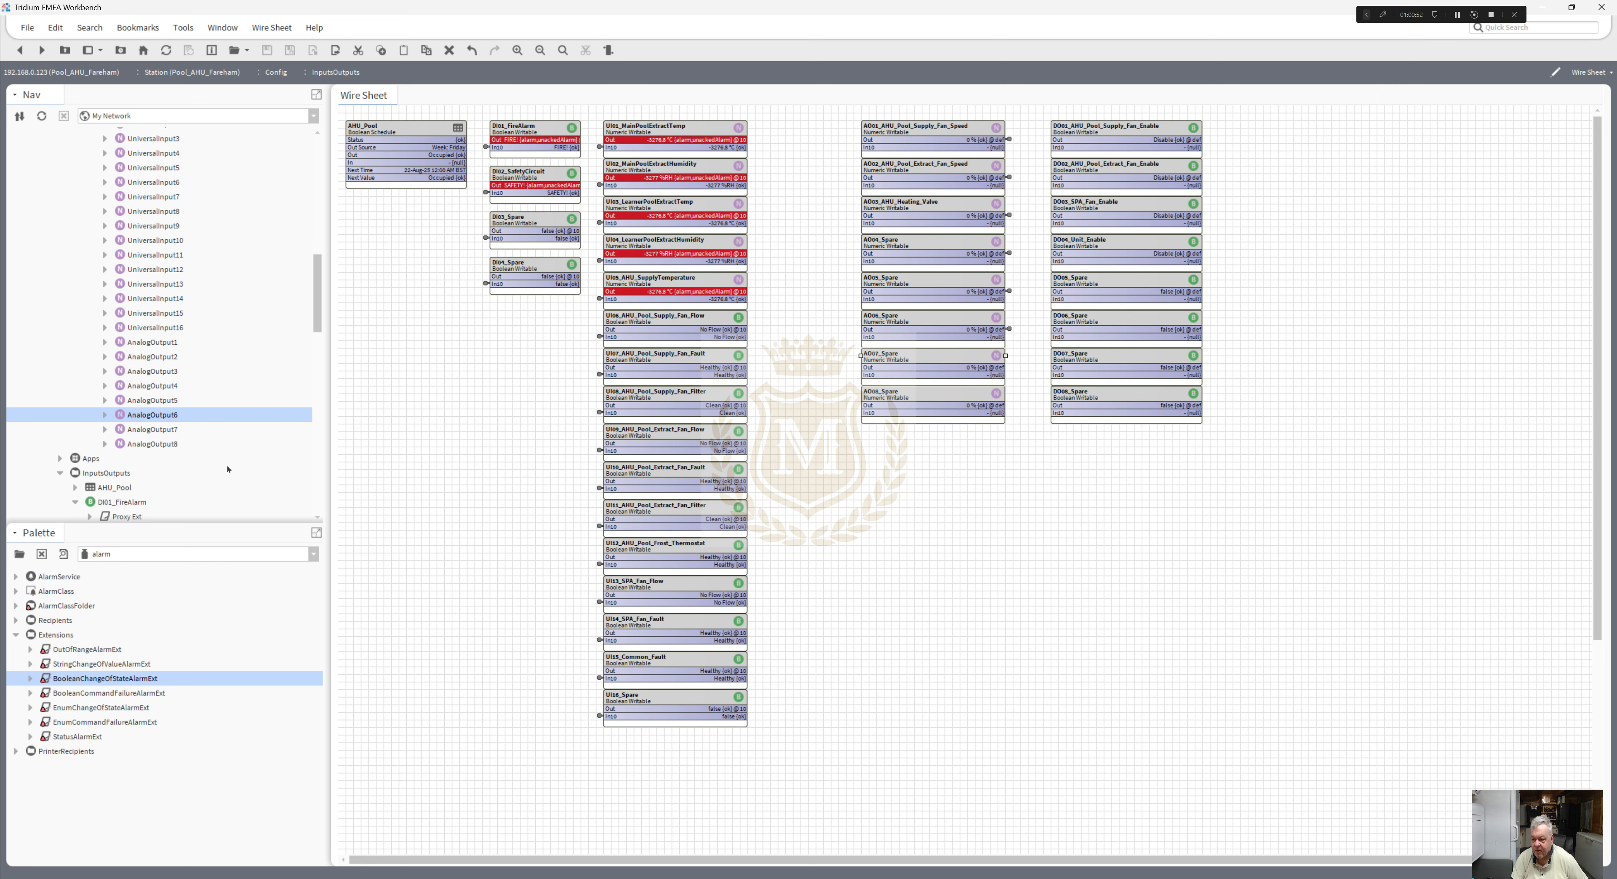
right_click(177, 429)
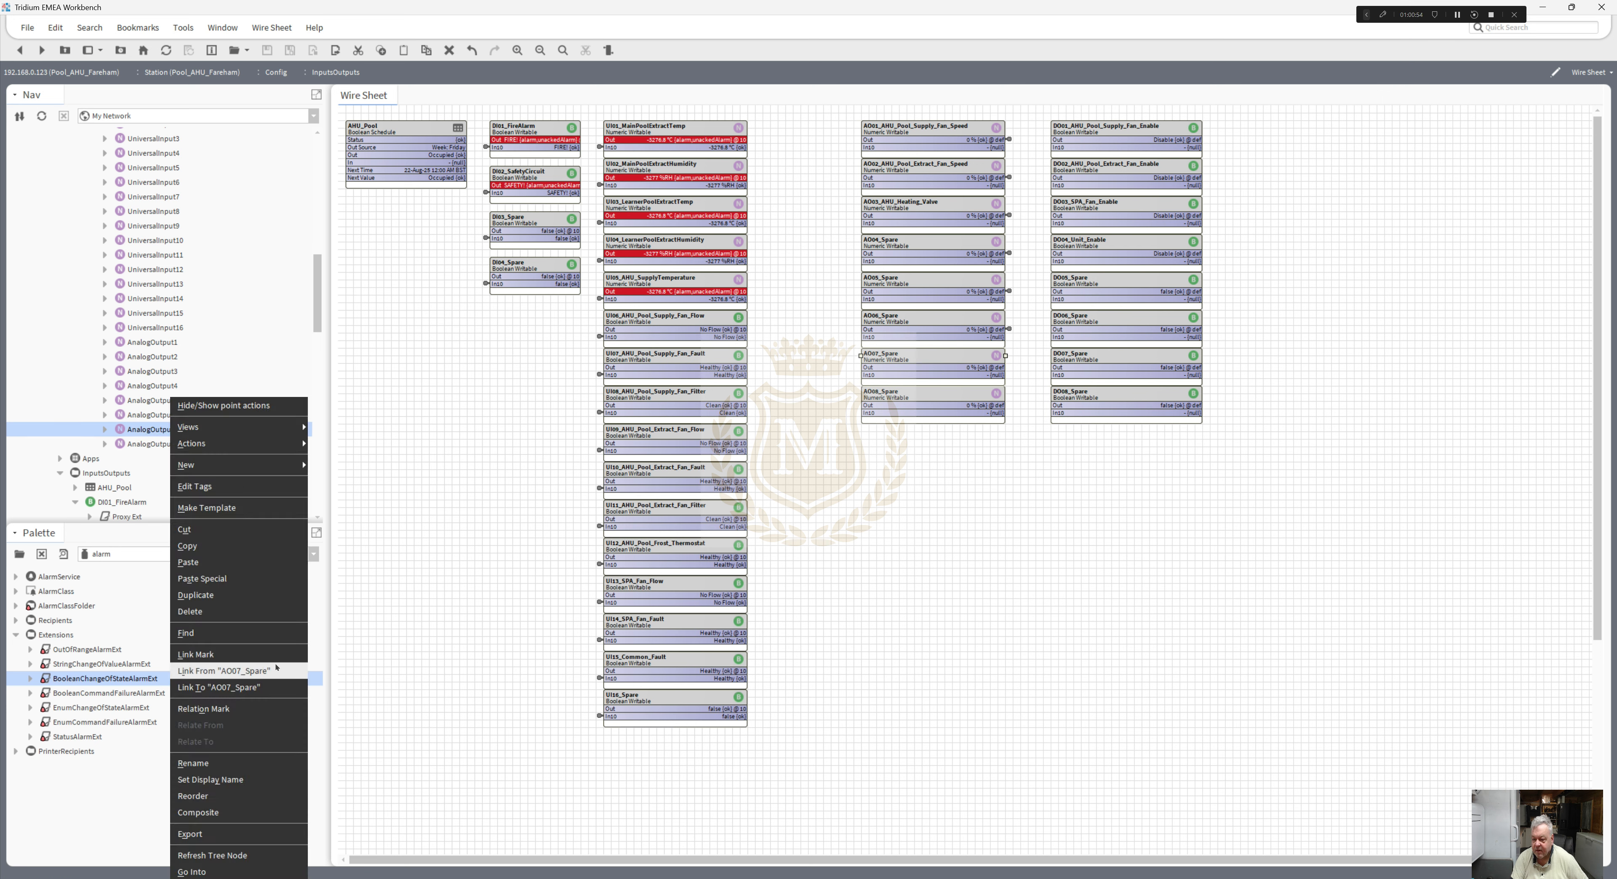
click(239, 669)
click(693, 364)
click(672, 356)
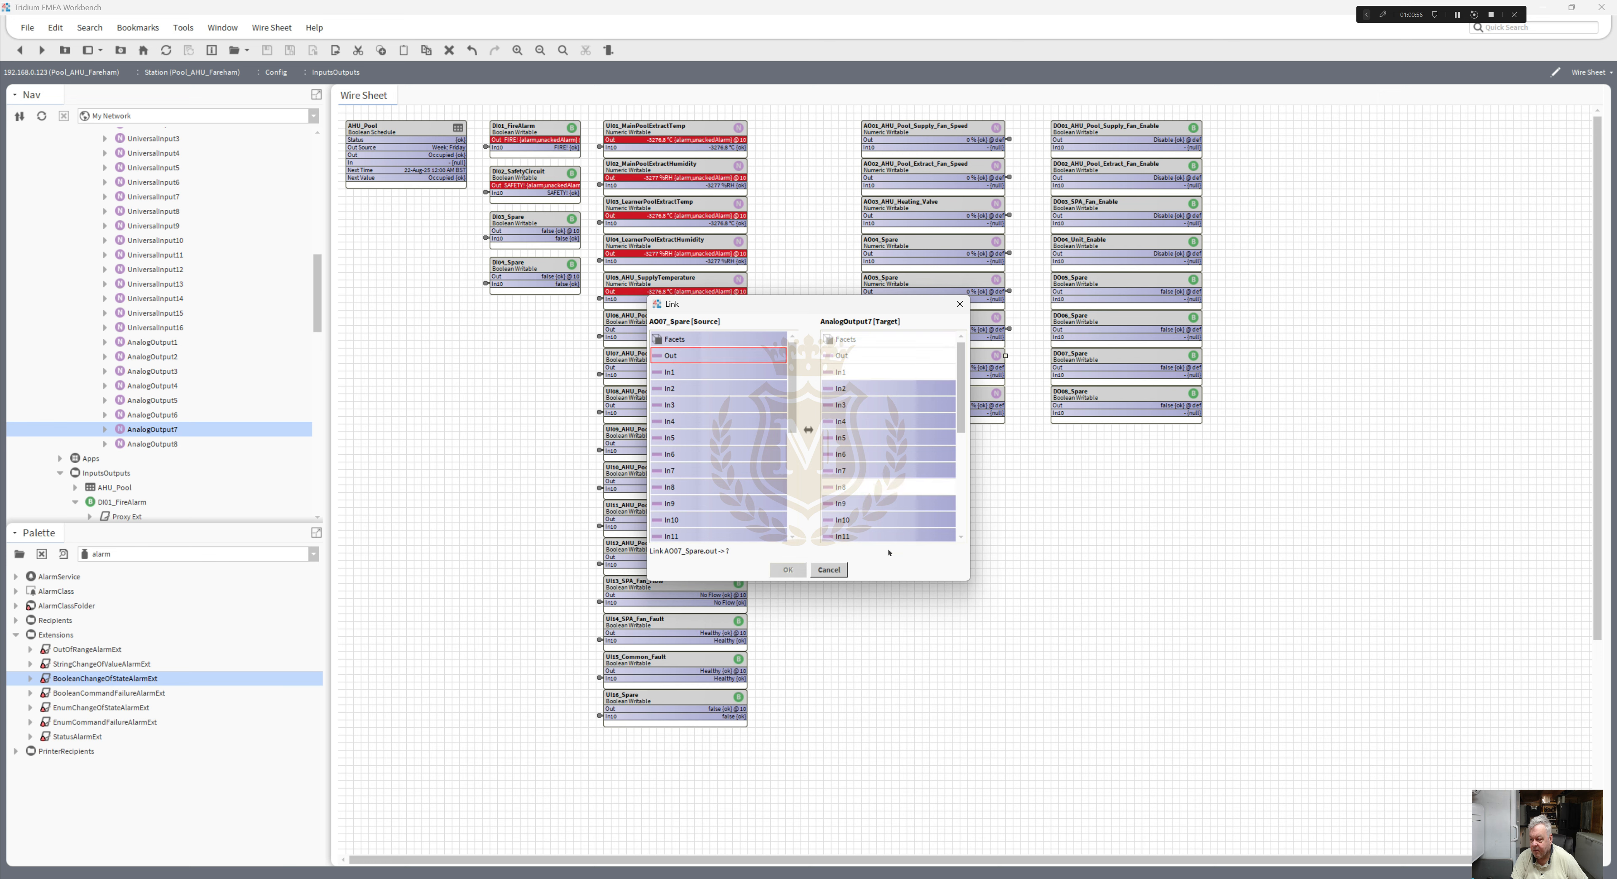
click(838, 520)
click(790, 570)
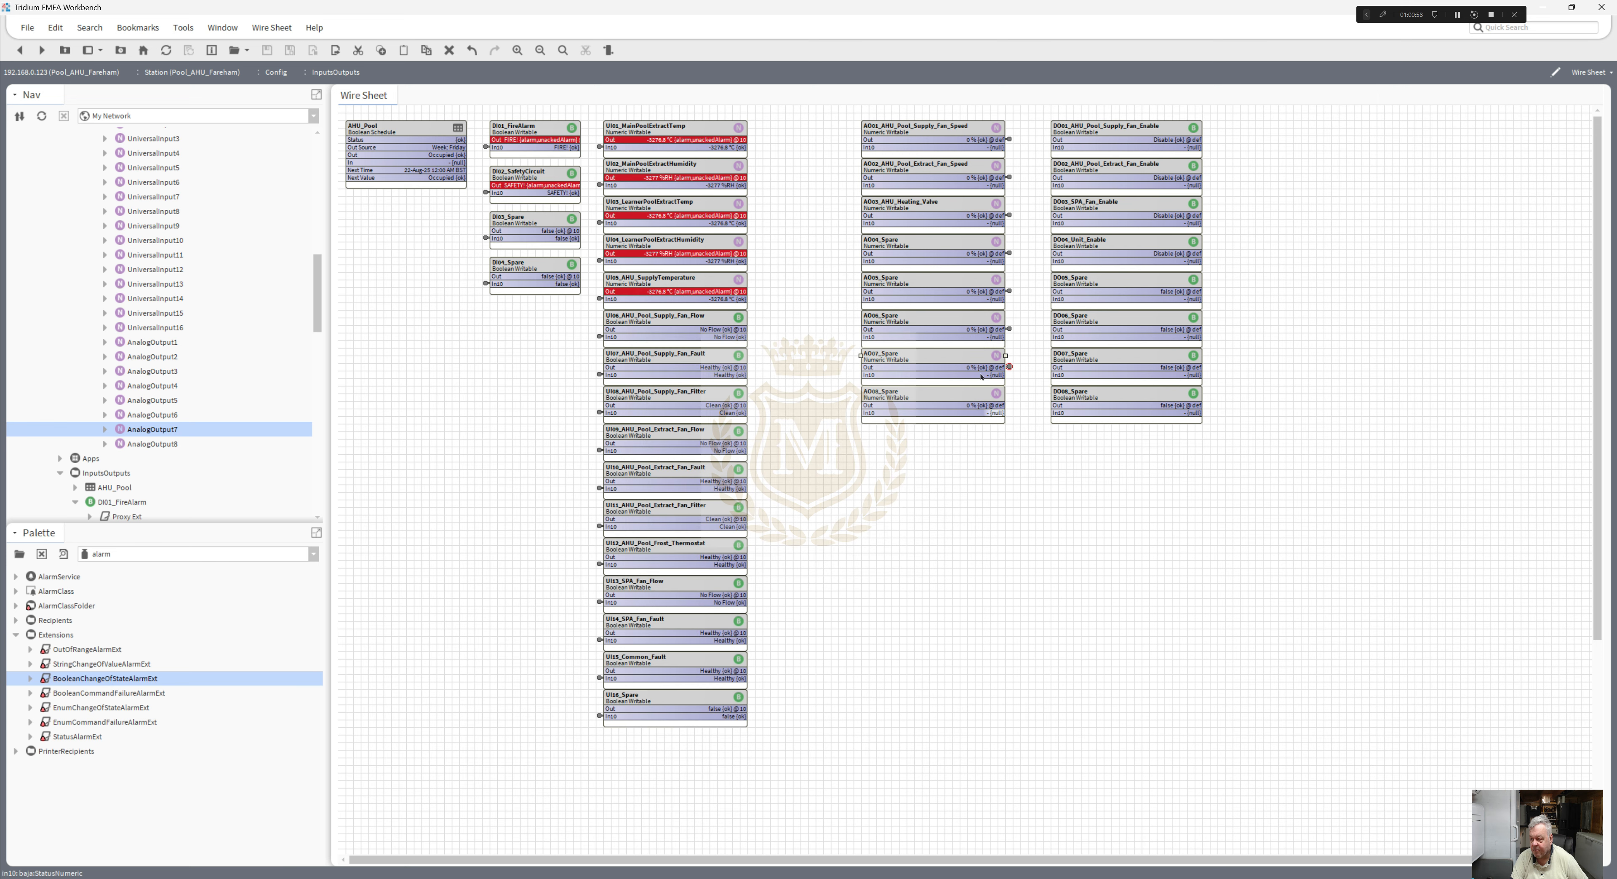
- Link the Out slot of AO08_Spare to the In10 slot of AnalogOutput8
right_click(946, 398)
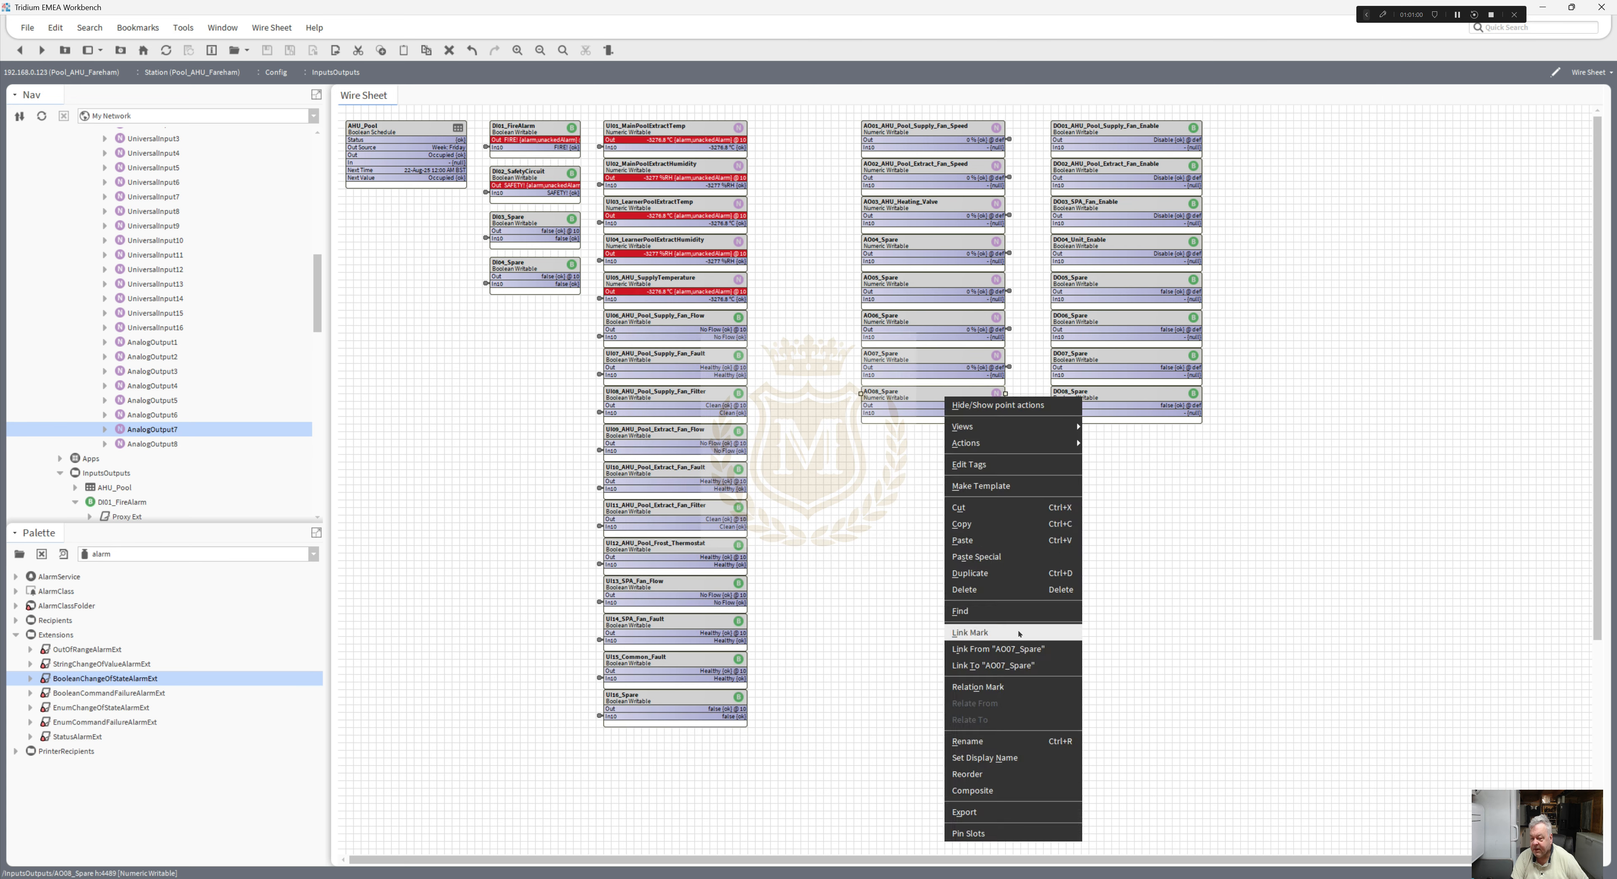
click(979, 632)
right_click(165, 444)
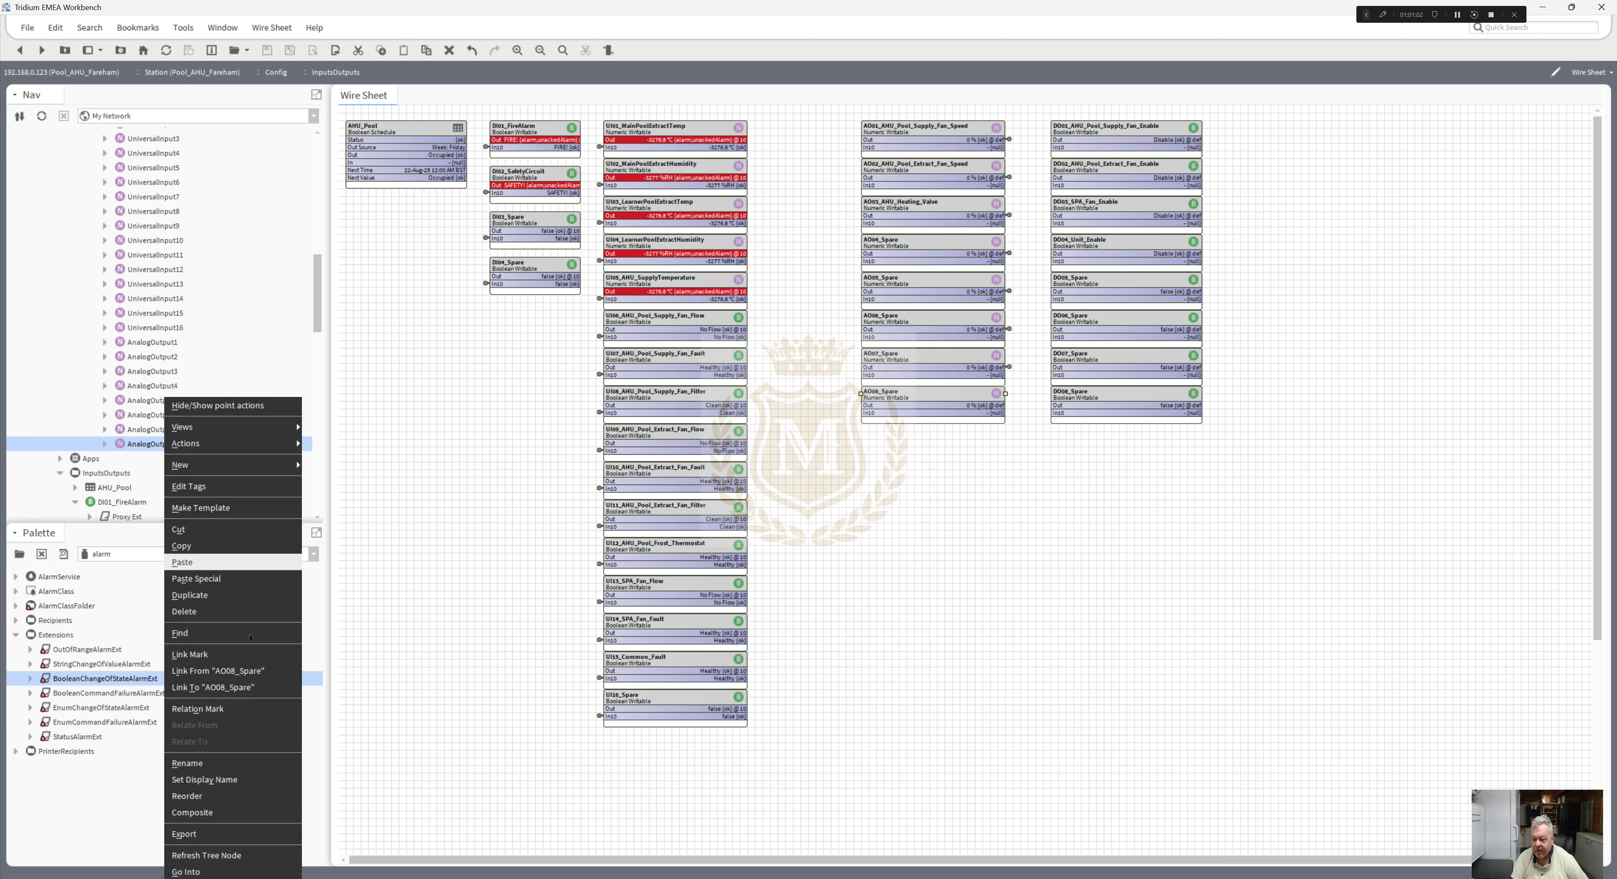
click(214, 671)
click(685, 355)
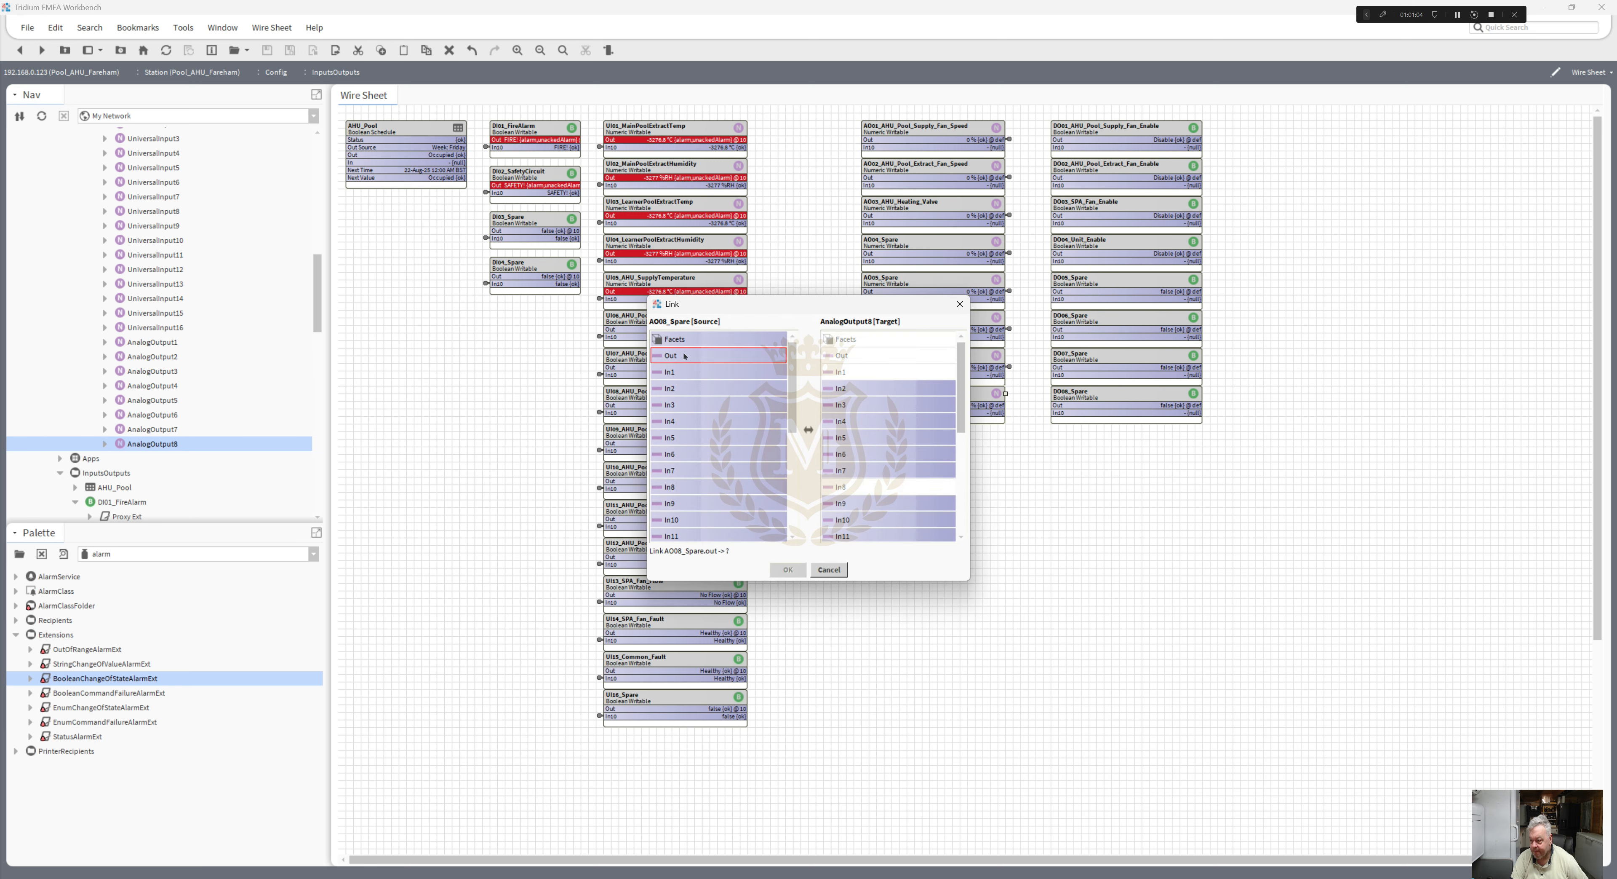
click(829, 514)
click(794, 569)
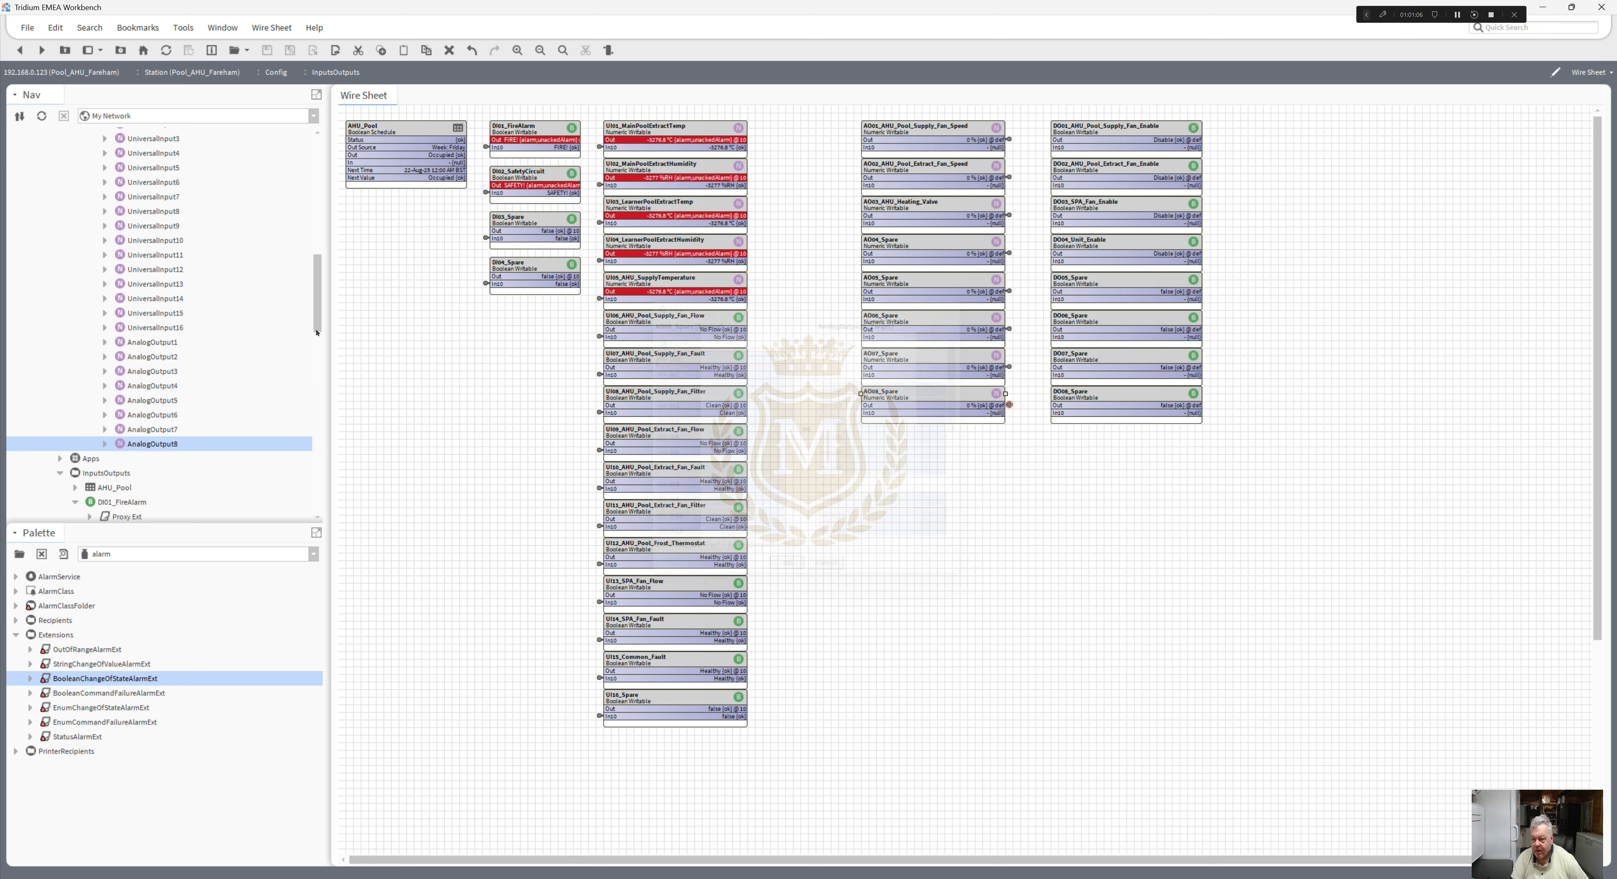
- Link the Out slot of DO01_AHU_Pool_Supply_Fan_Enable to the In10 slot of DigitalOutput1
scroll(320, 277, up, 5)
scroll(320, 277, up, 1)
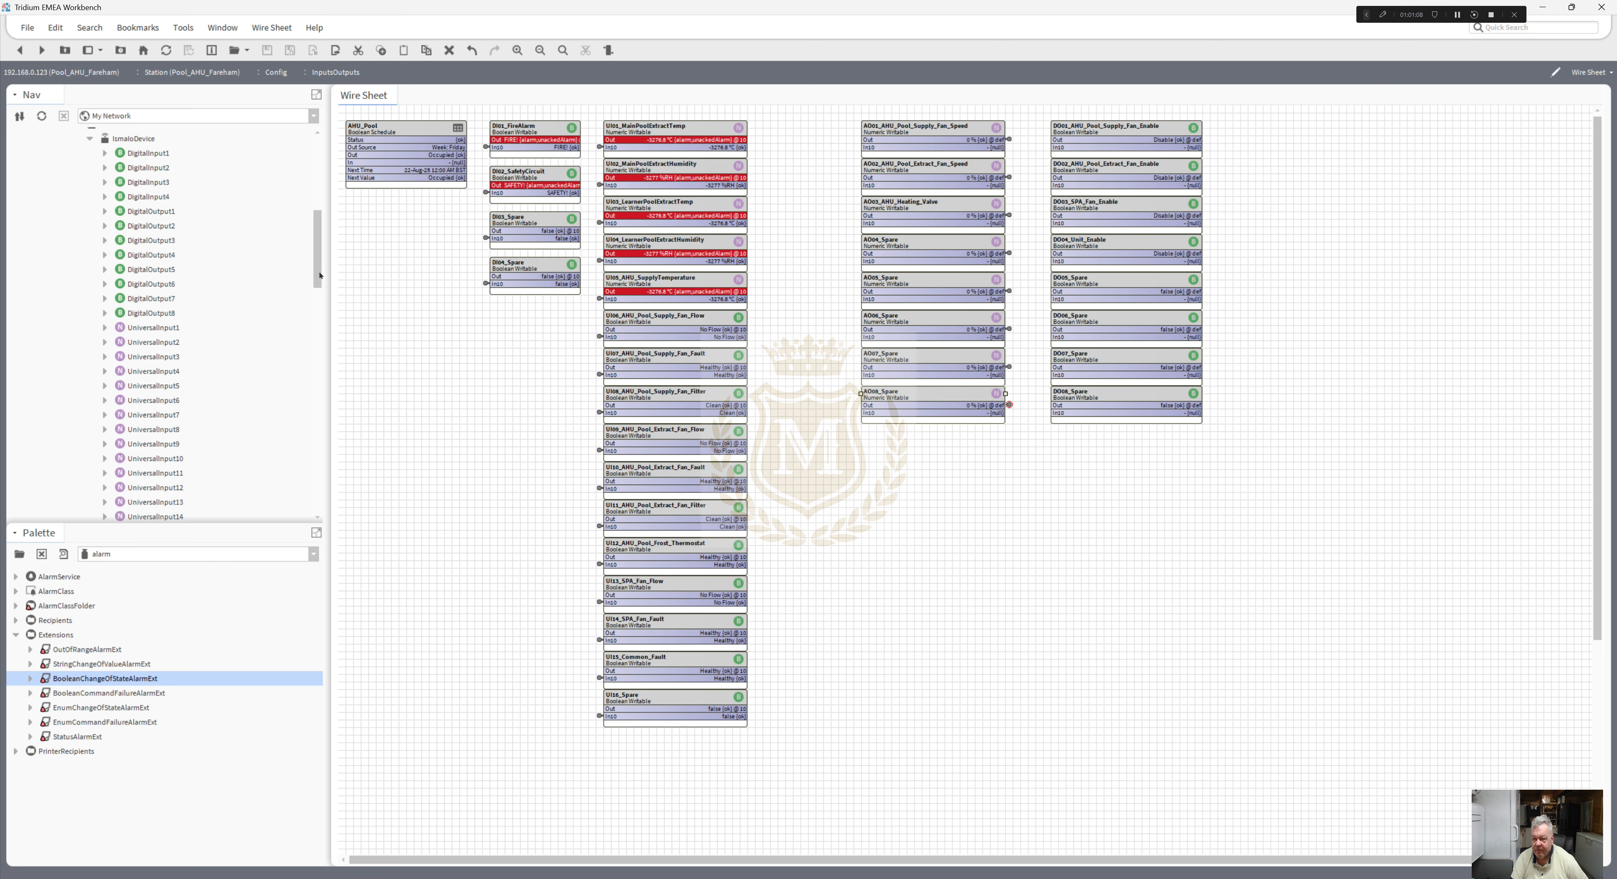
right_click(1131, 145)
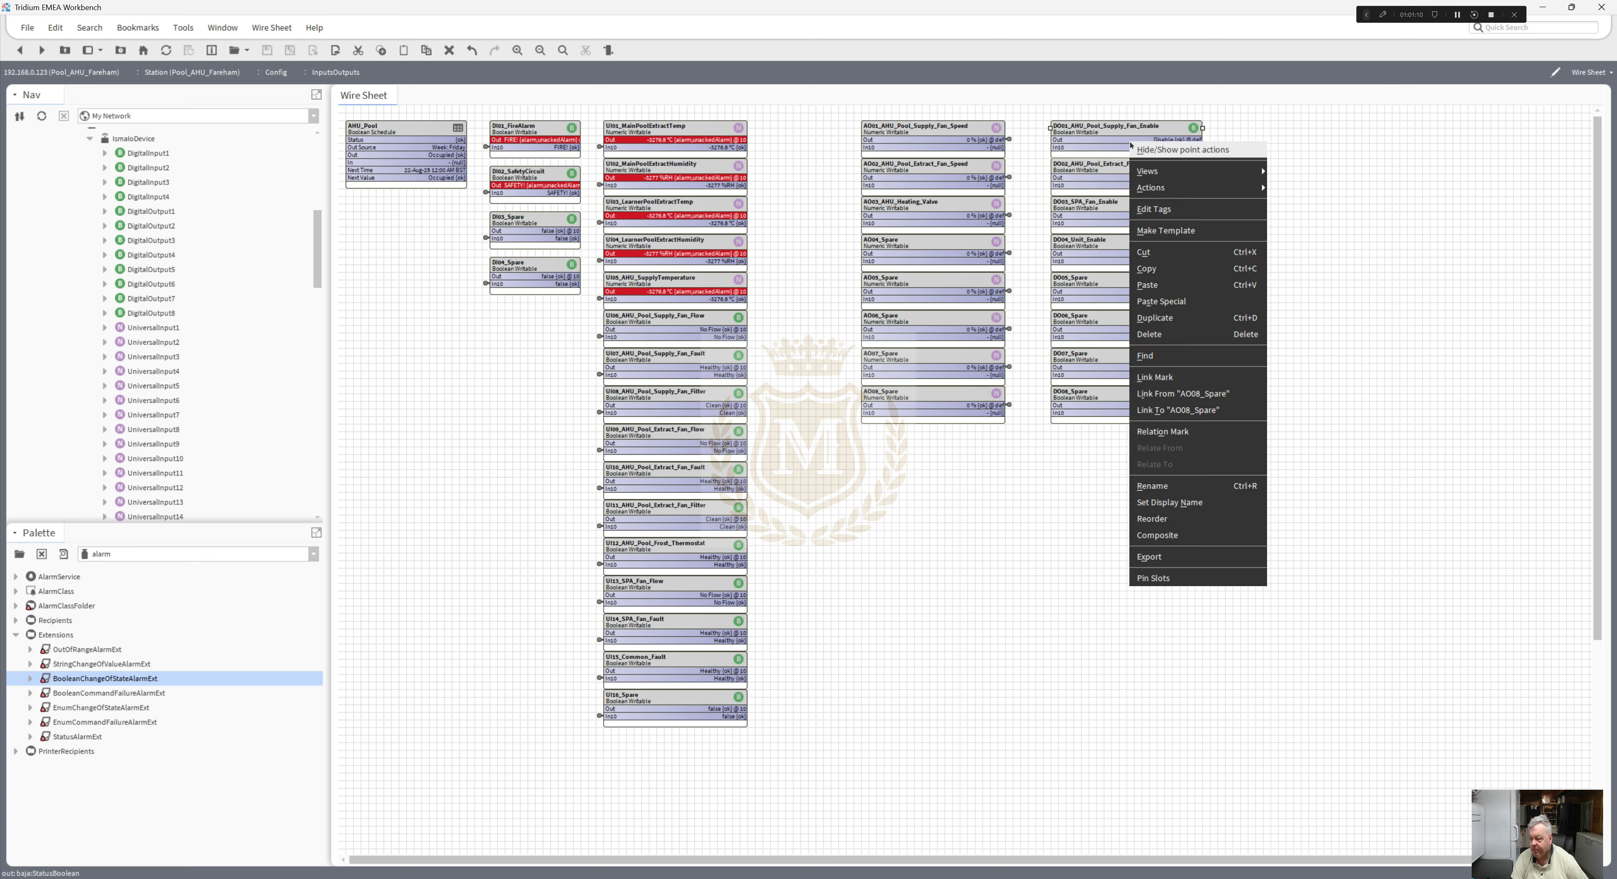
click(1156, 376)
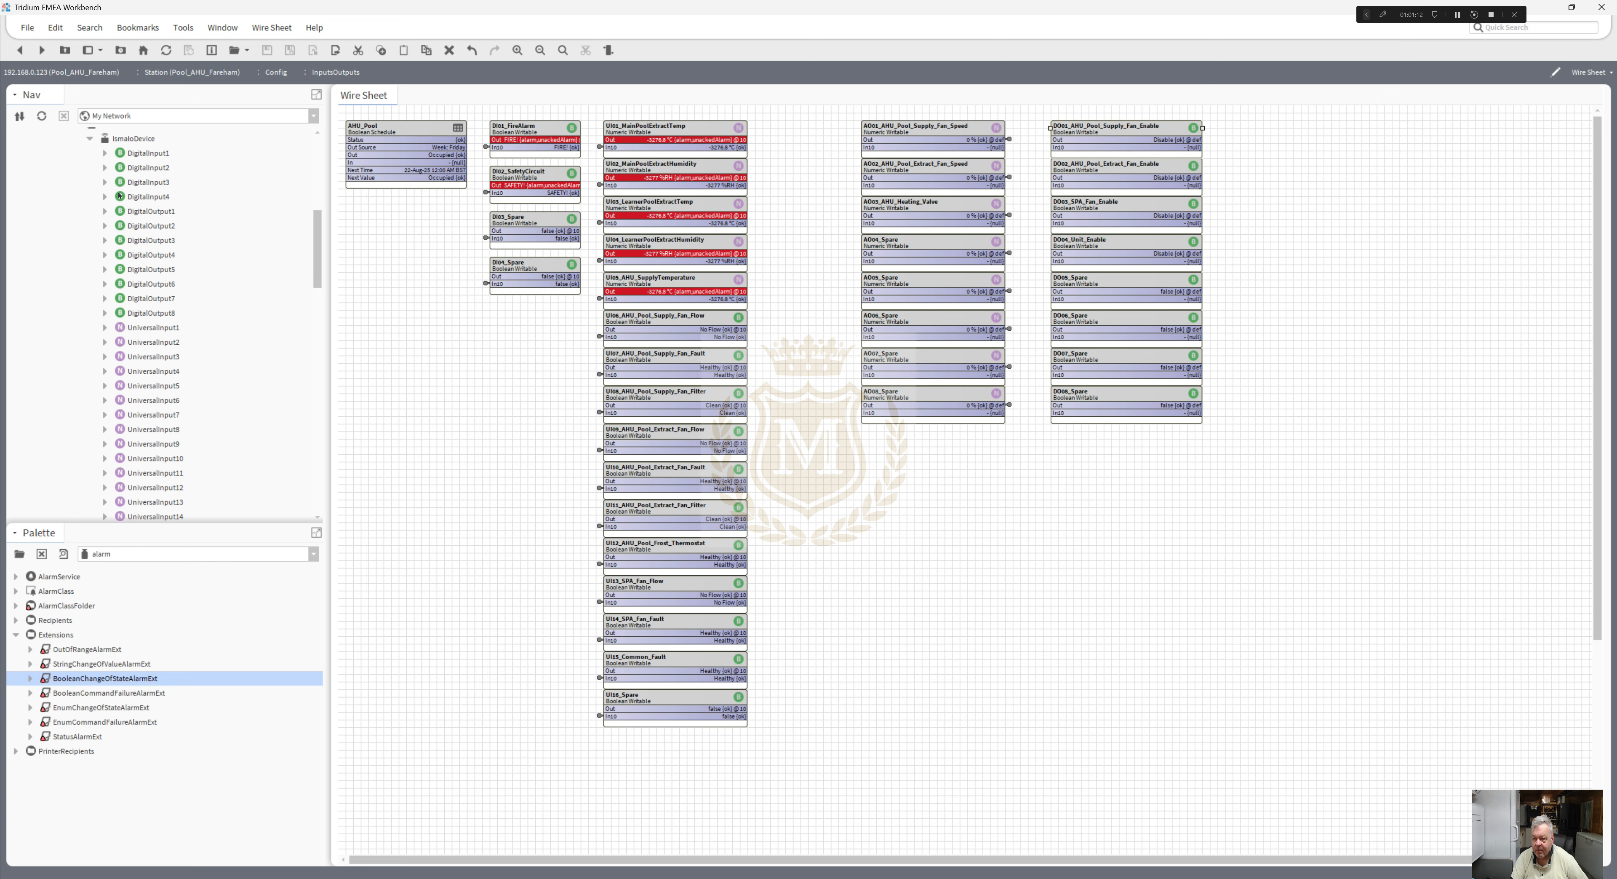
right_click(147, 211)
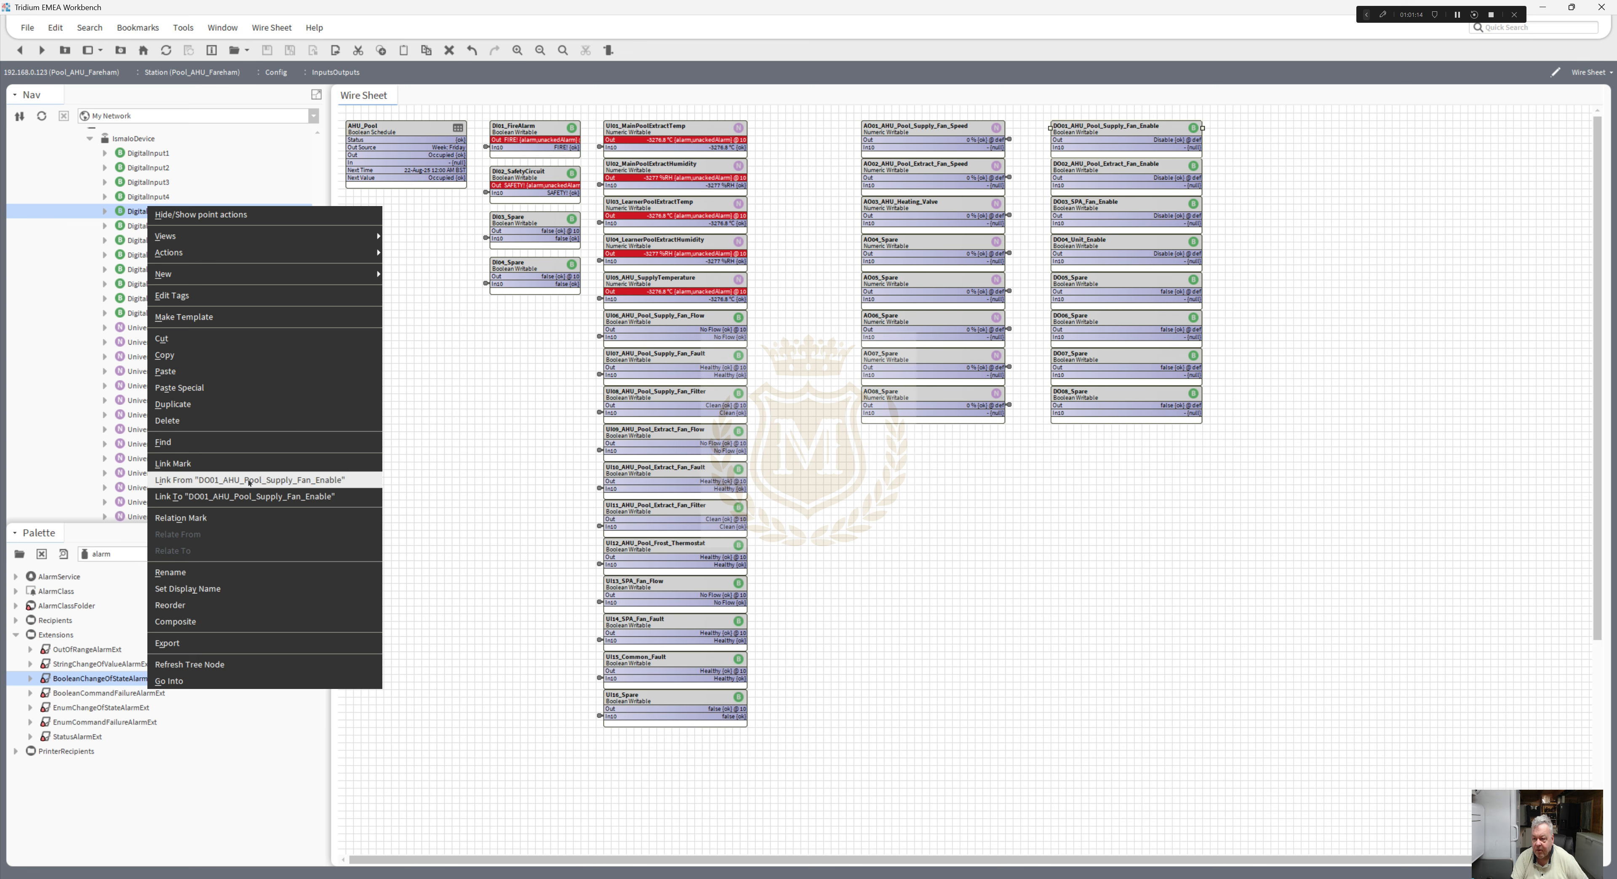
click(201, 480)
click(691, 355)
click(879, 520)
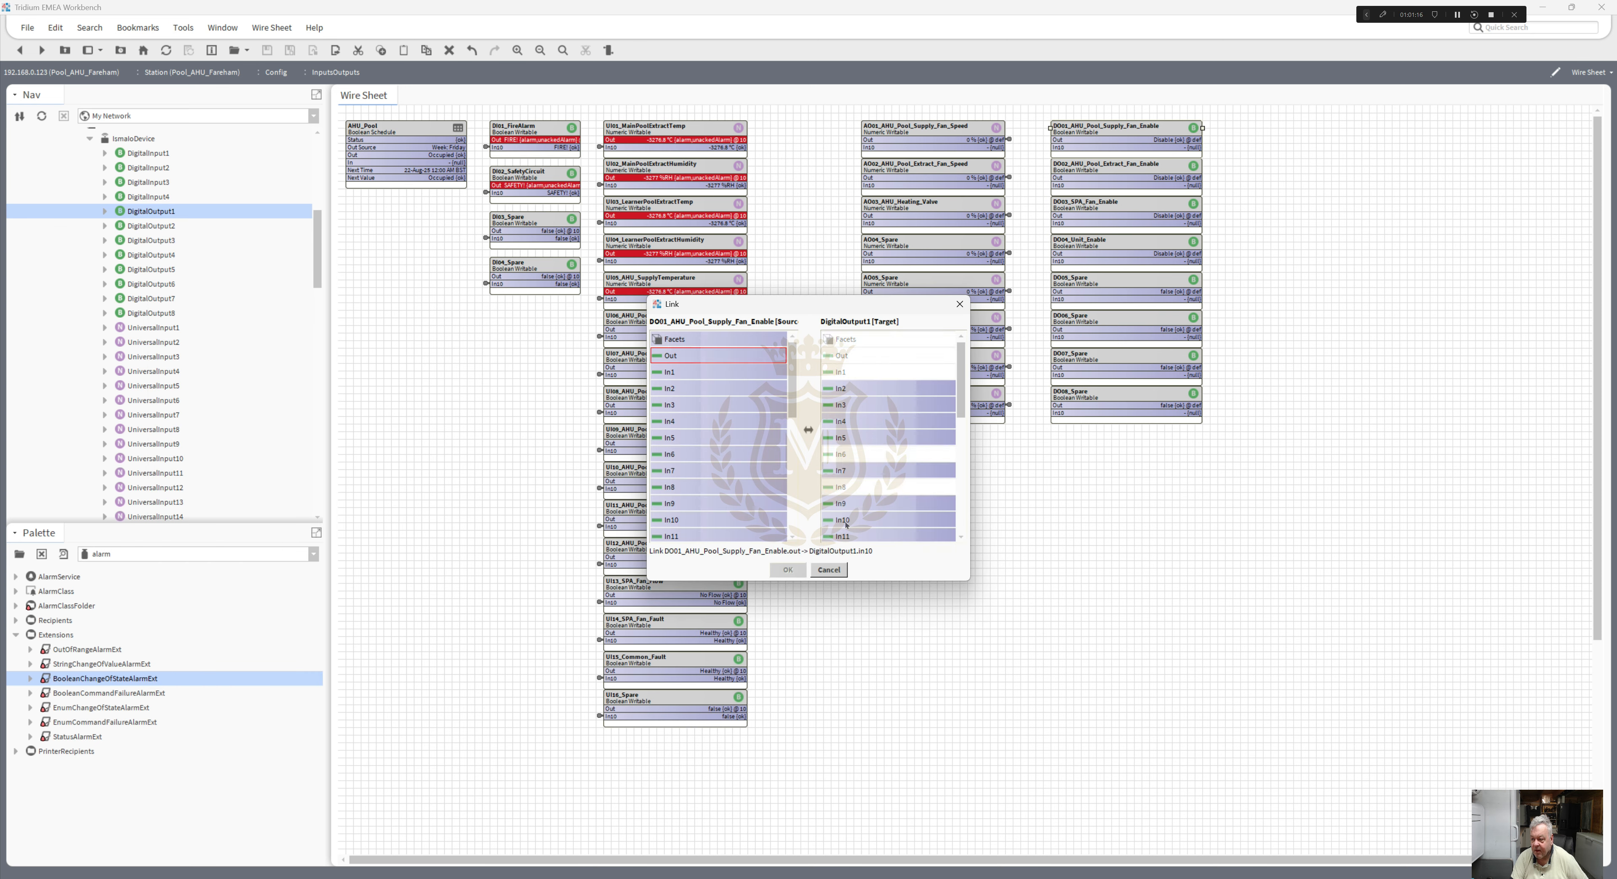
click(796, 570)
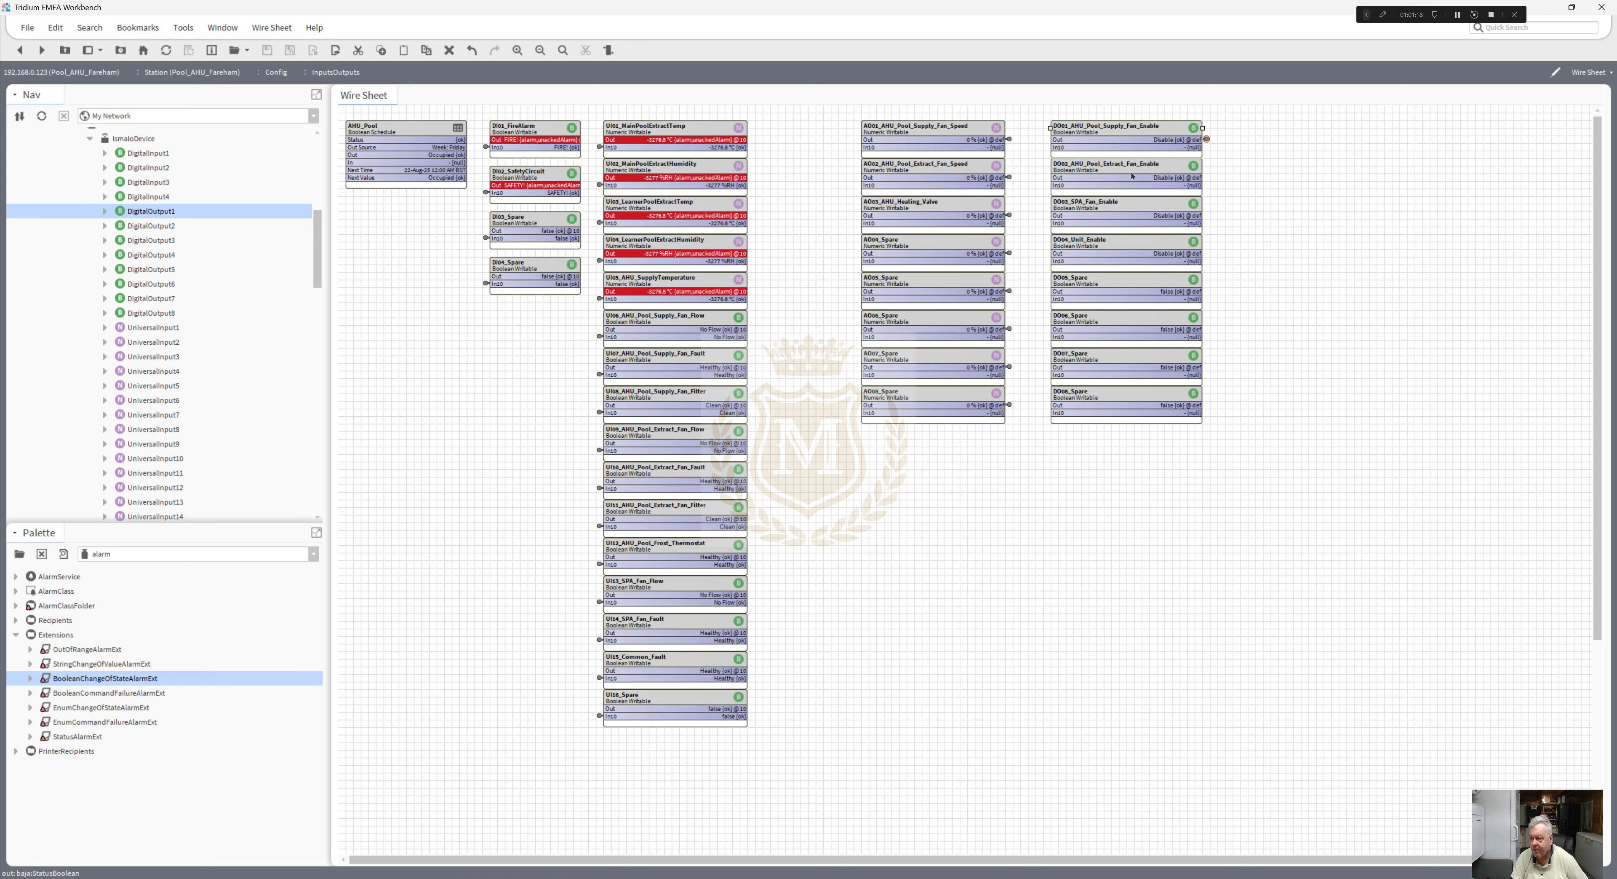
- Link the Out slot of DO02_AHU_Pool_Extract_Fan_Enable to the In10 slot of DigitalOutput2
right_click(1124, 186)
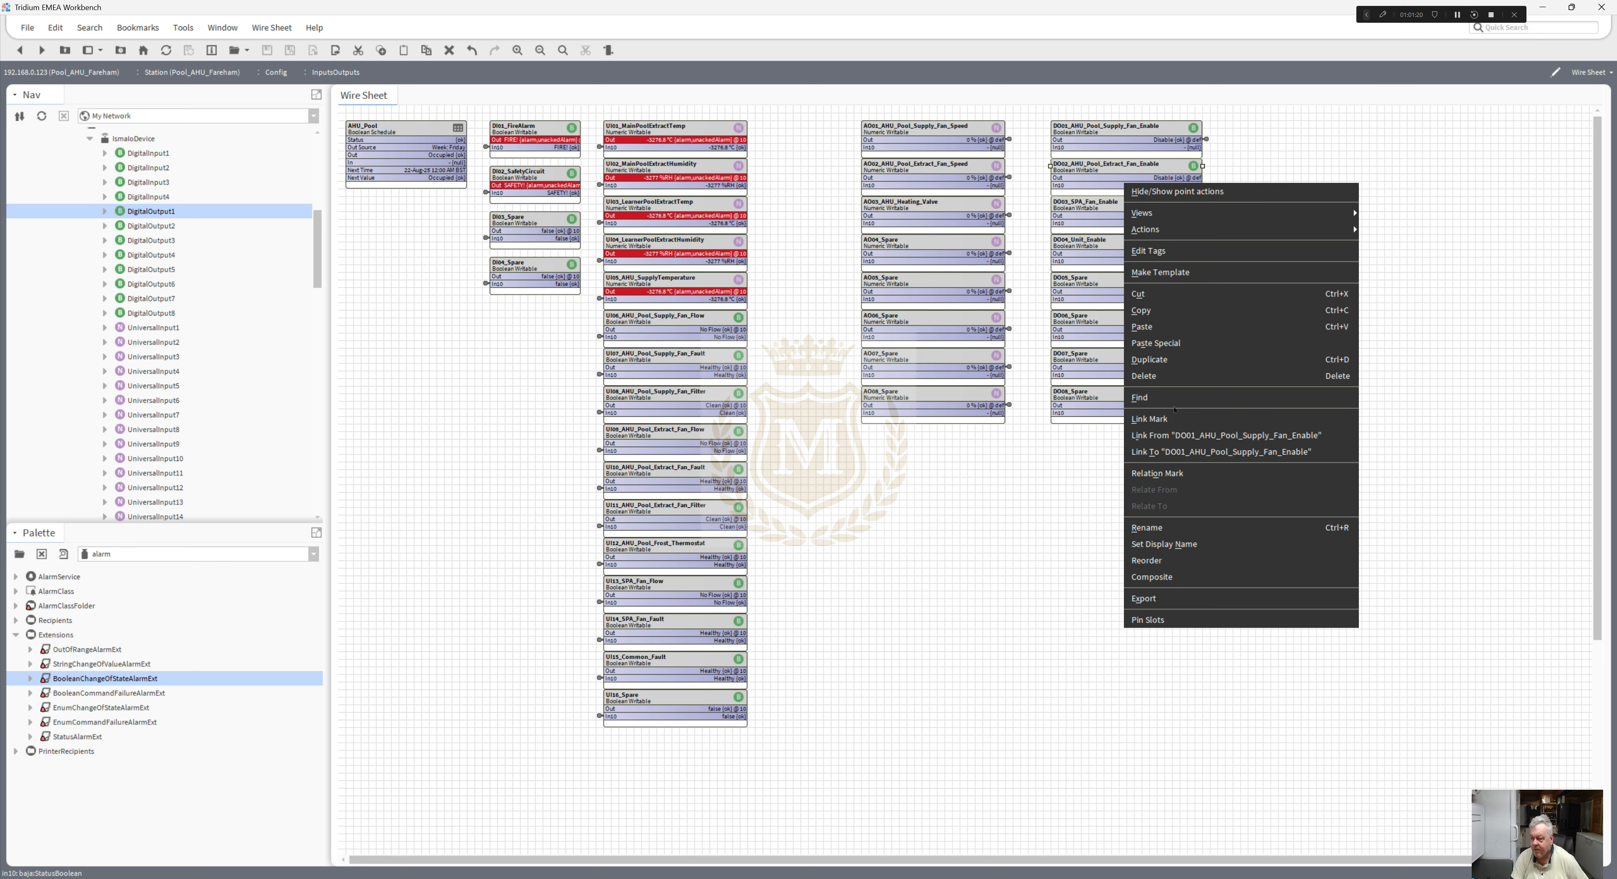
click(1173, 420)
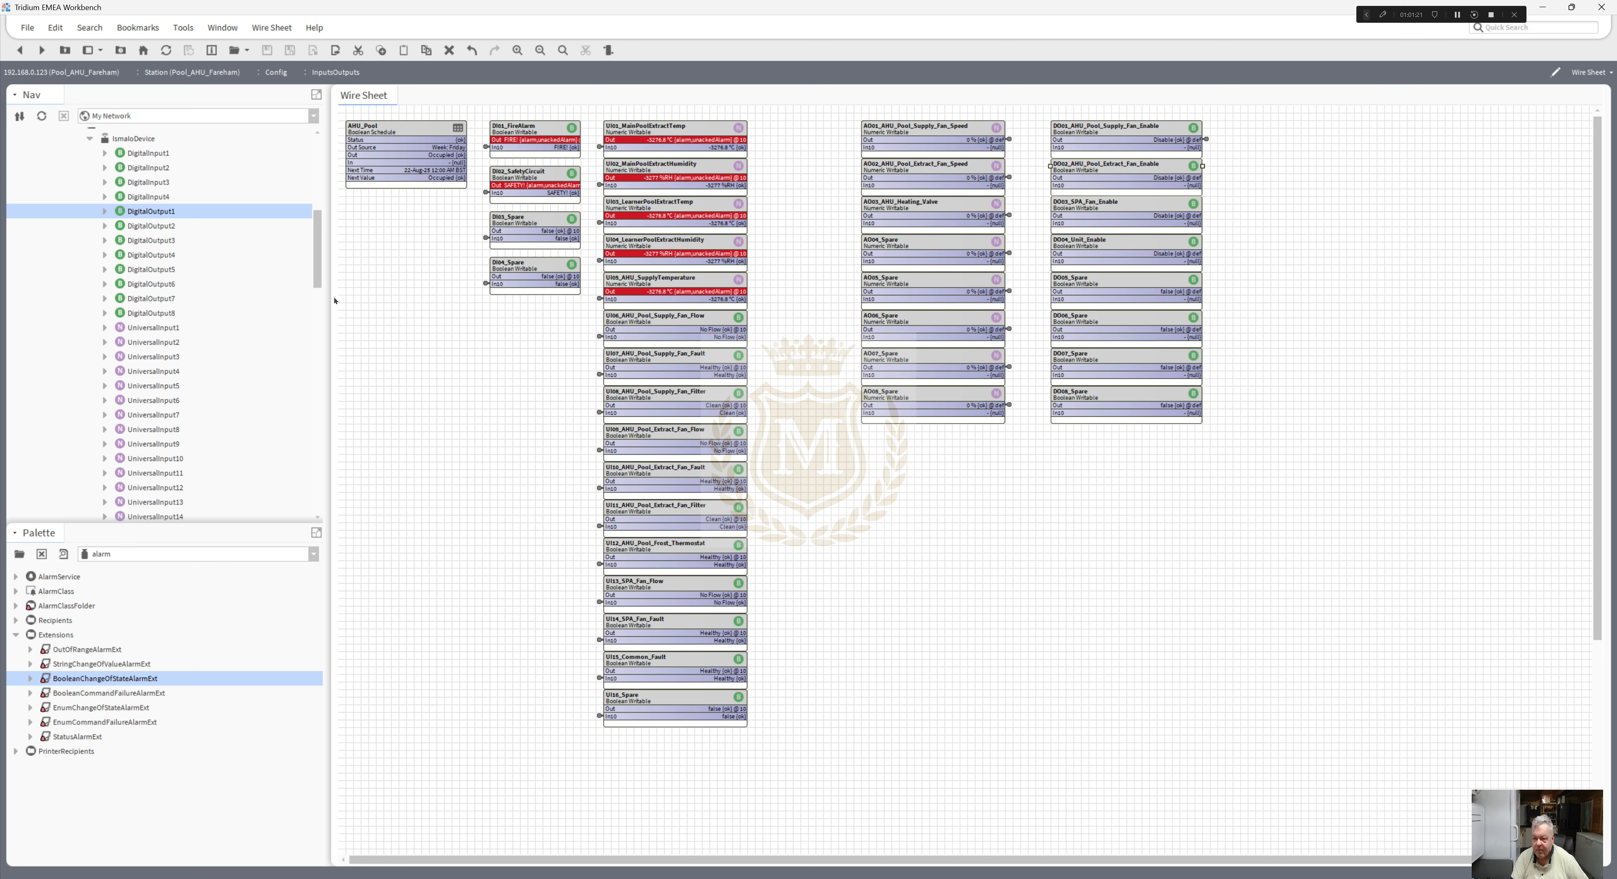
right_click(145, 229)
click(201, 499)
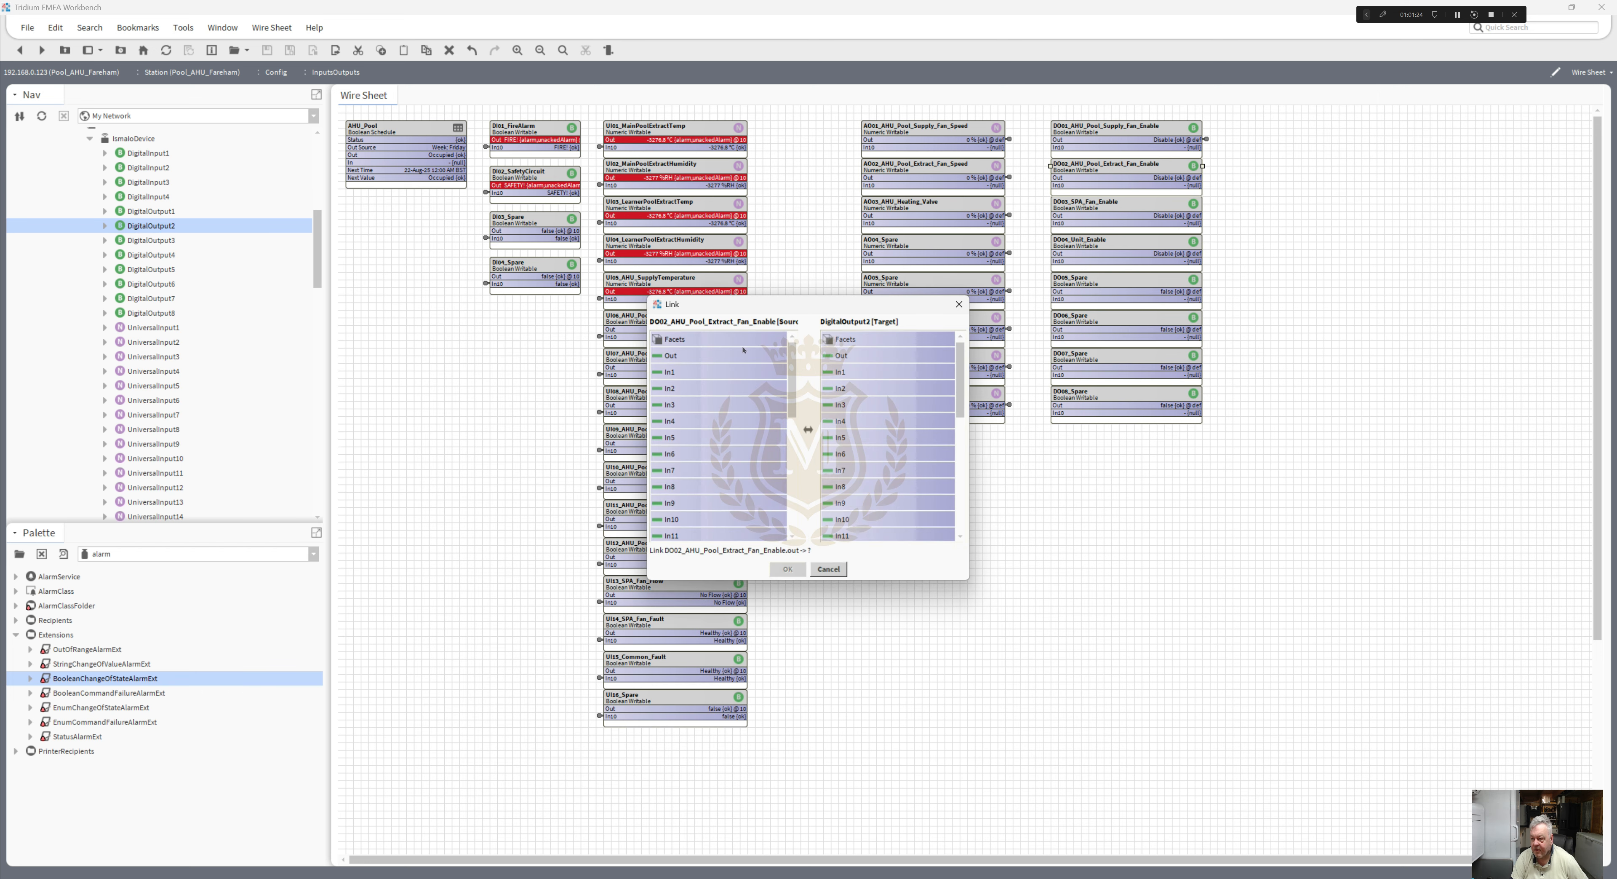
click(684, 356)
click(843, 519)
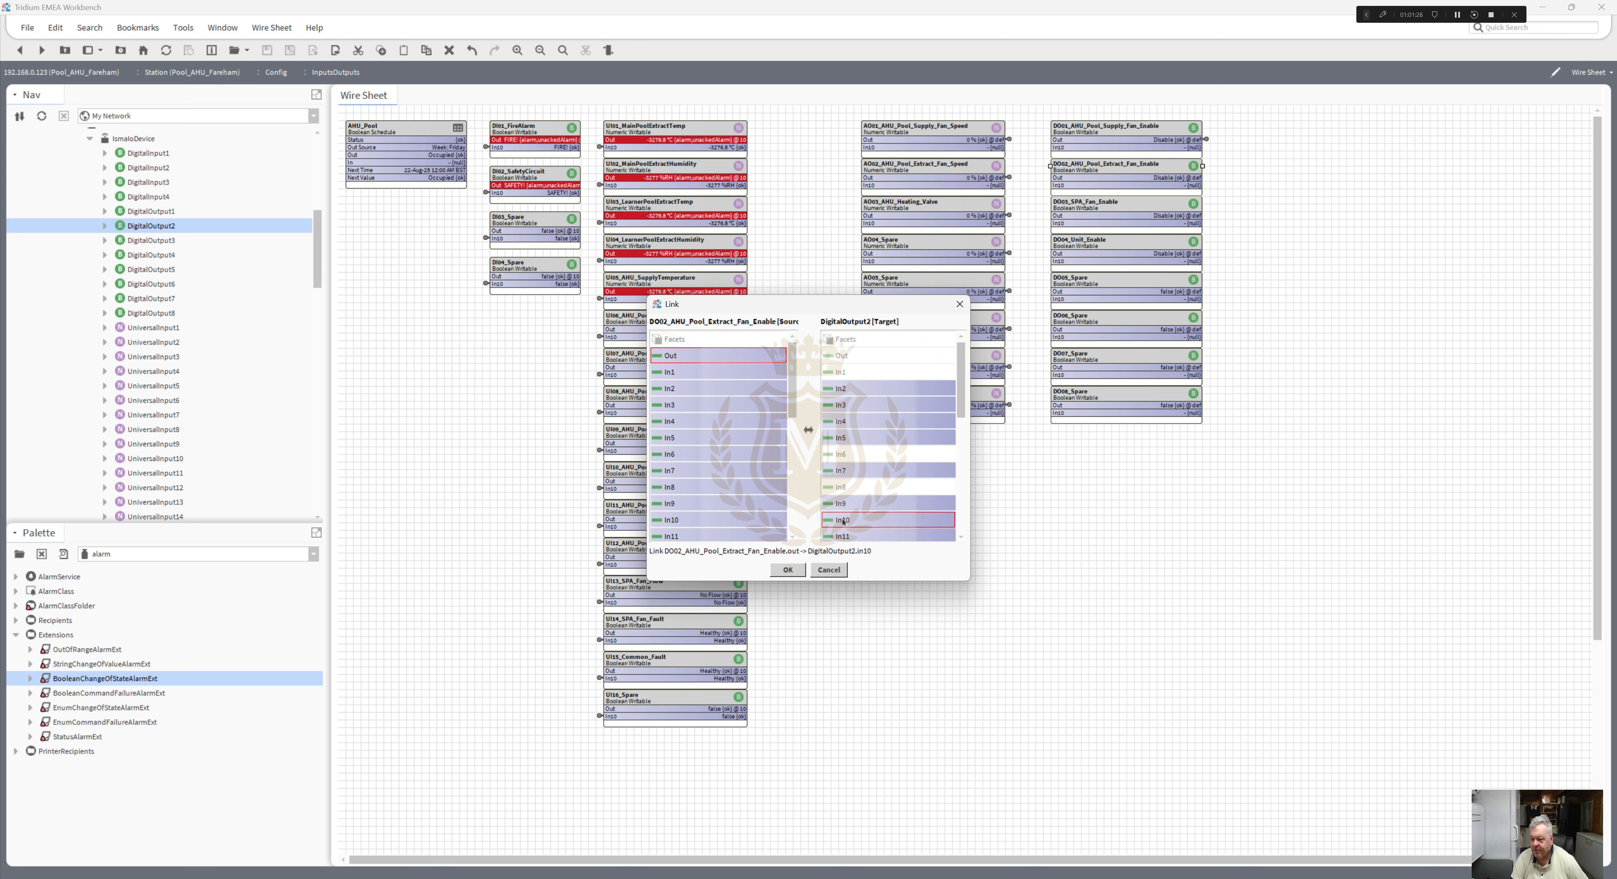
click(790, 569)
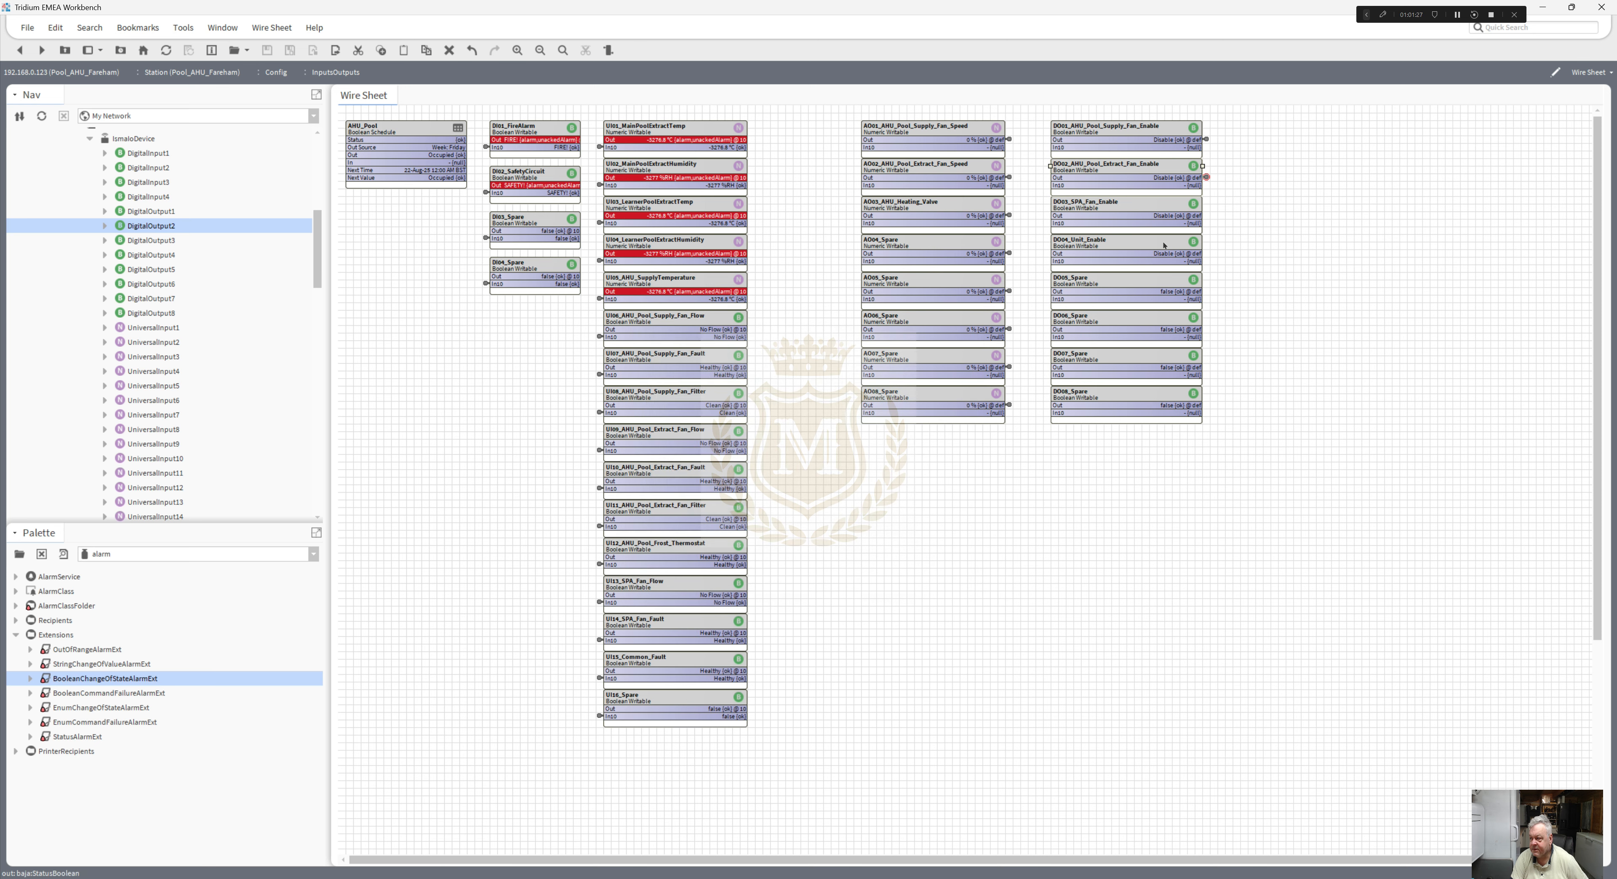
- Link the Out slot of DO03_SPA_Fan_Enable to the In10 slot of DigitalOutput3
right_click(1124, 212)
click(1137, 444)
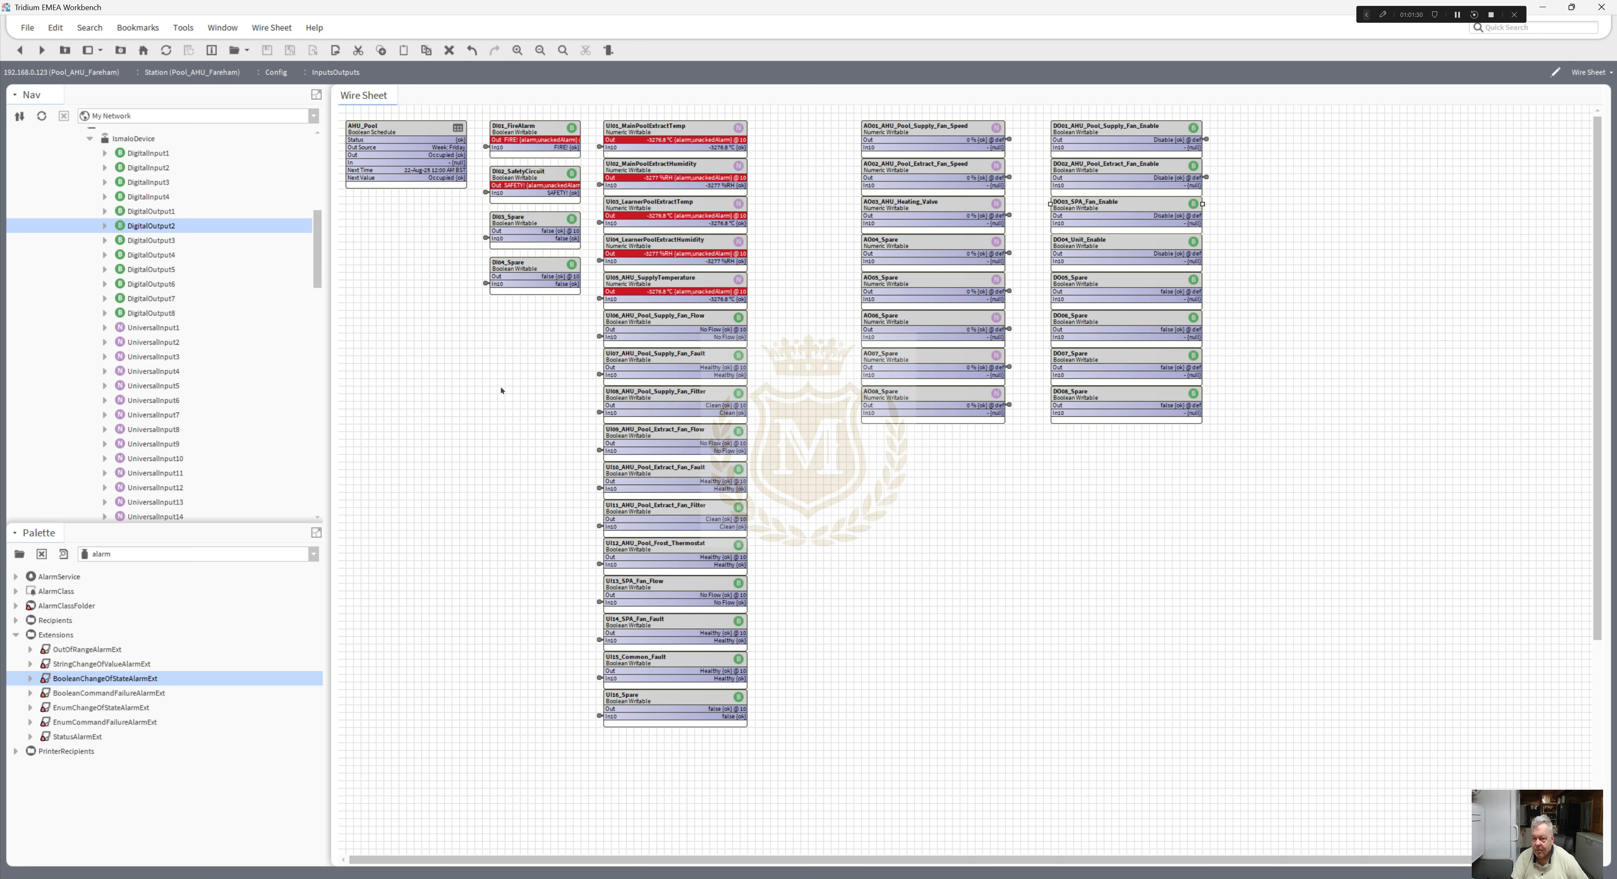
right_click(145, 245)
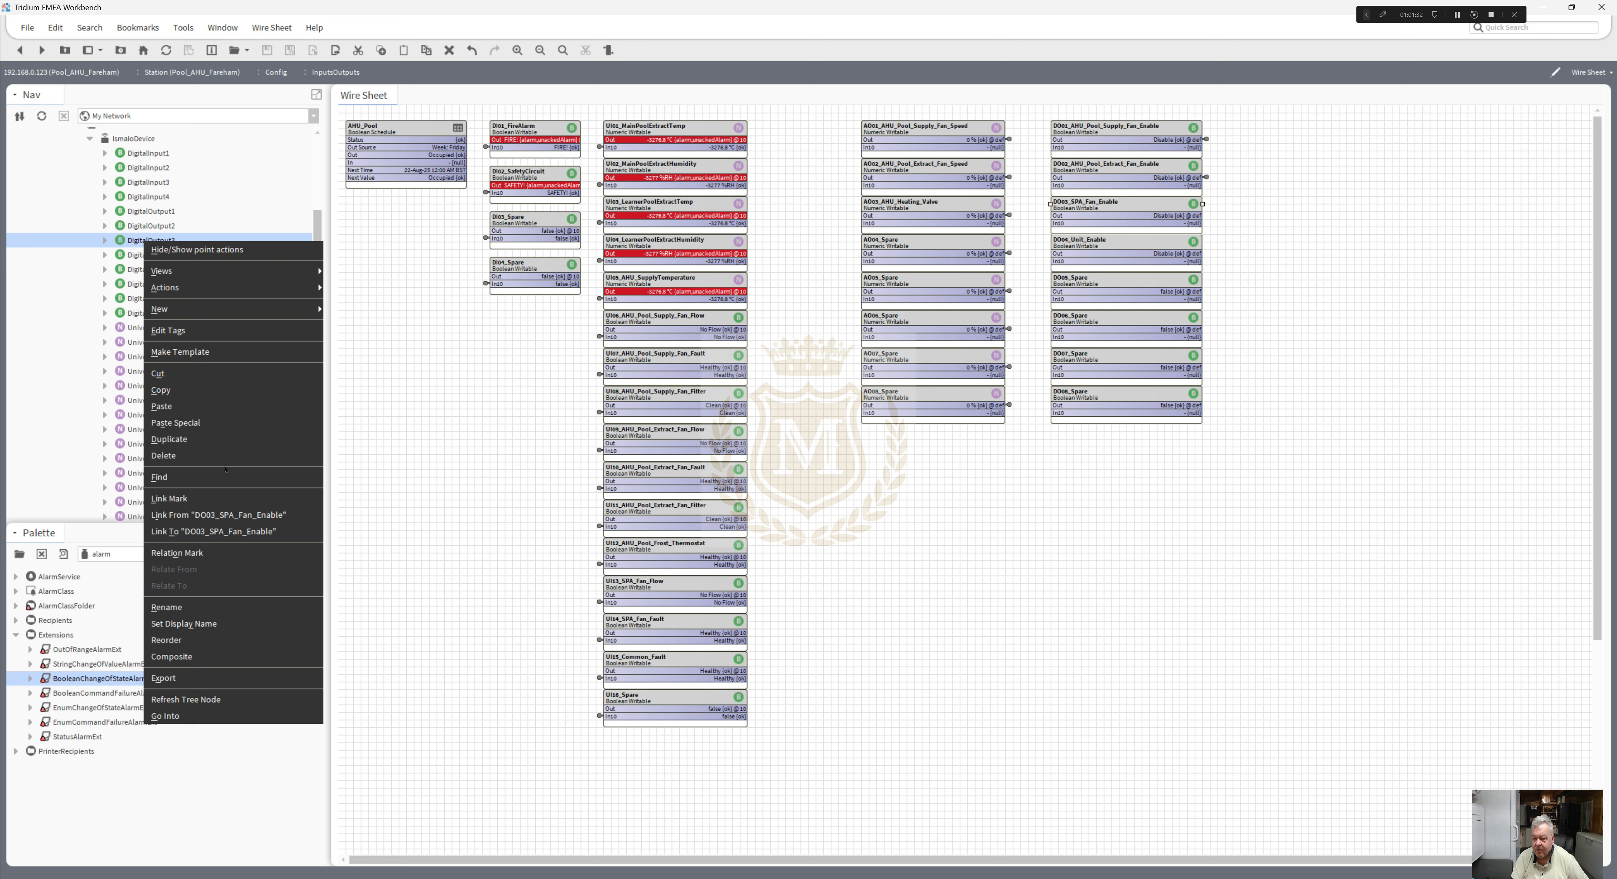
click(237, 515)
click(672, 356)
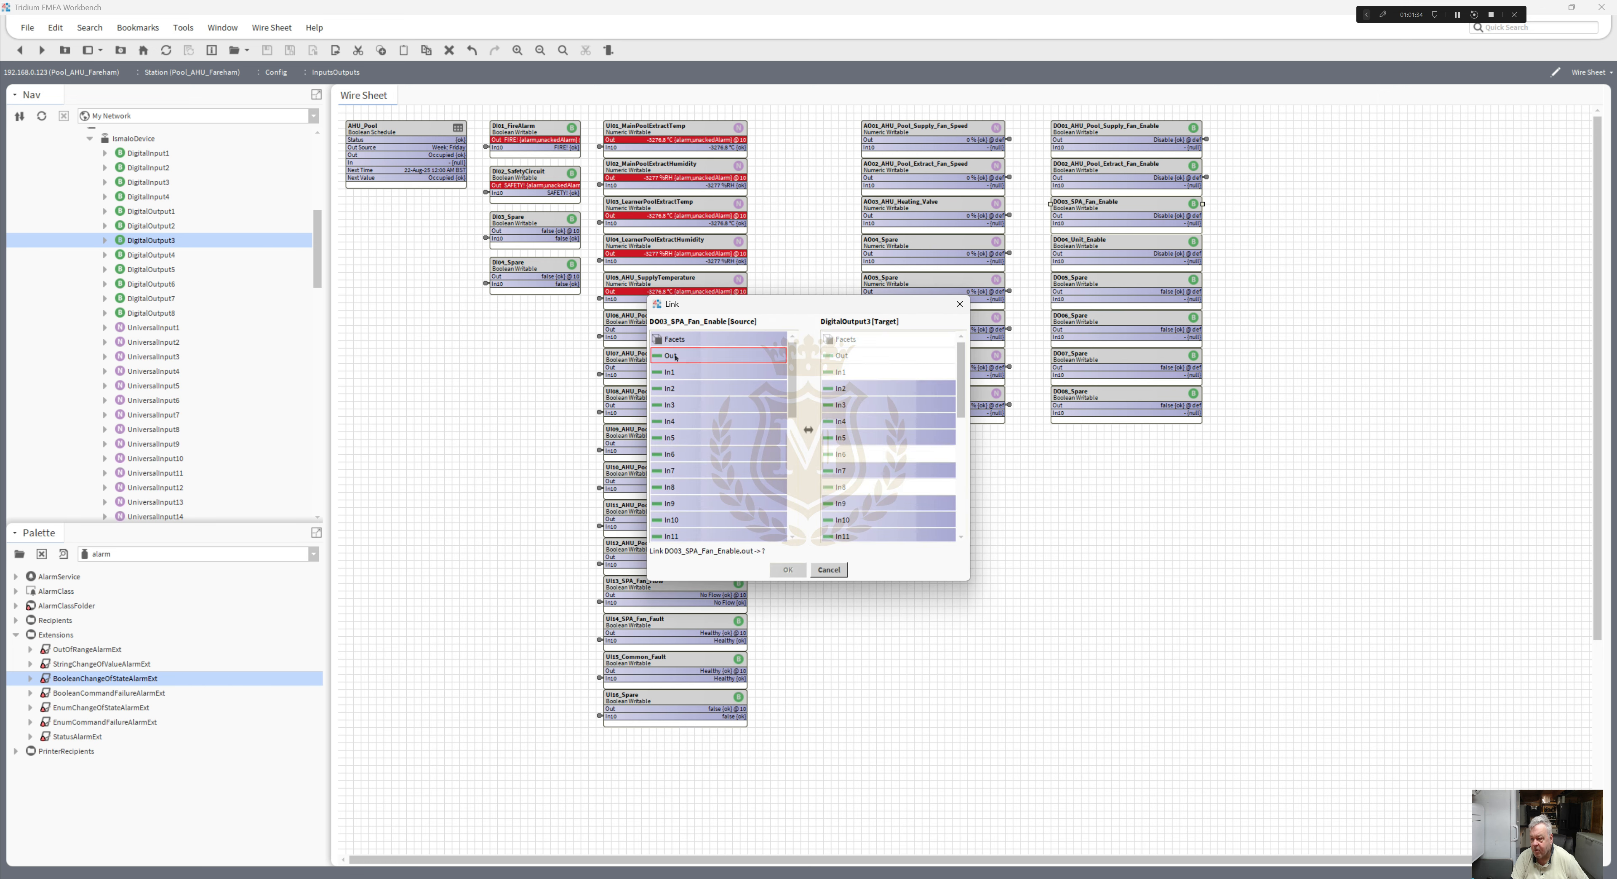
click(839, 521)
click(789, 569)
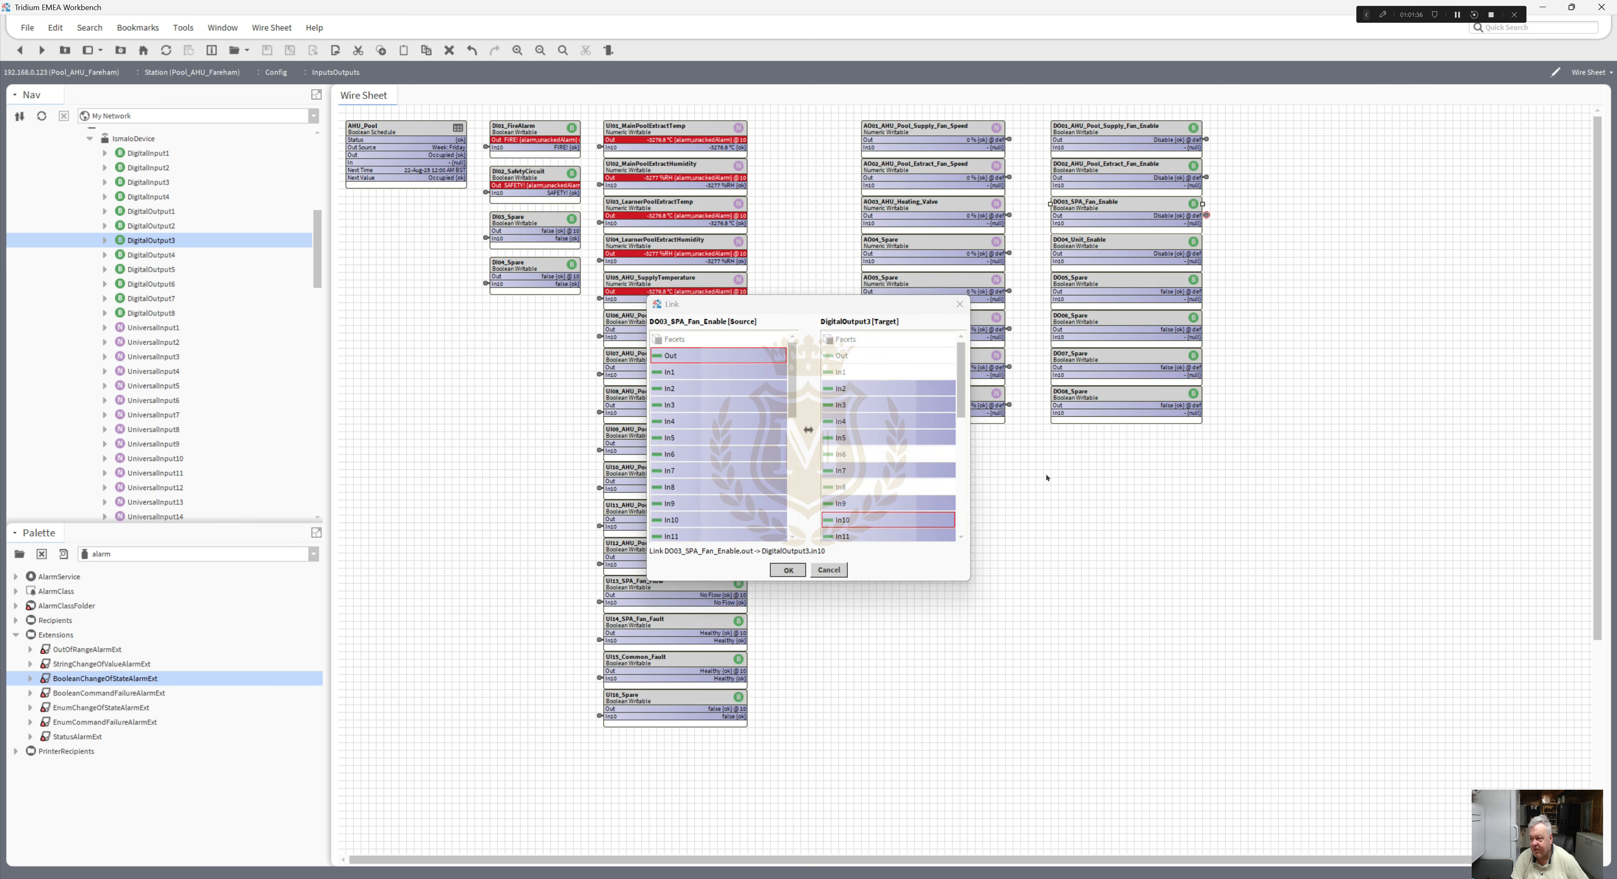
- Link the Out slot of DO04_Unit_Enable to the In10 slot of DigitalOutput4
right_click(1098, 251)
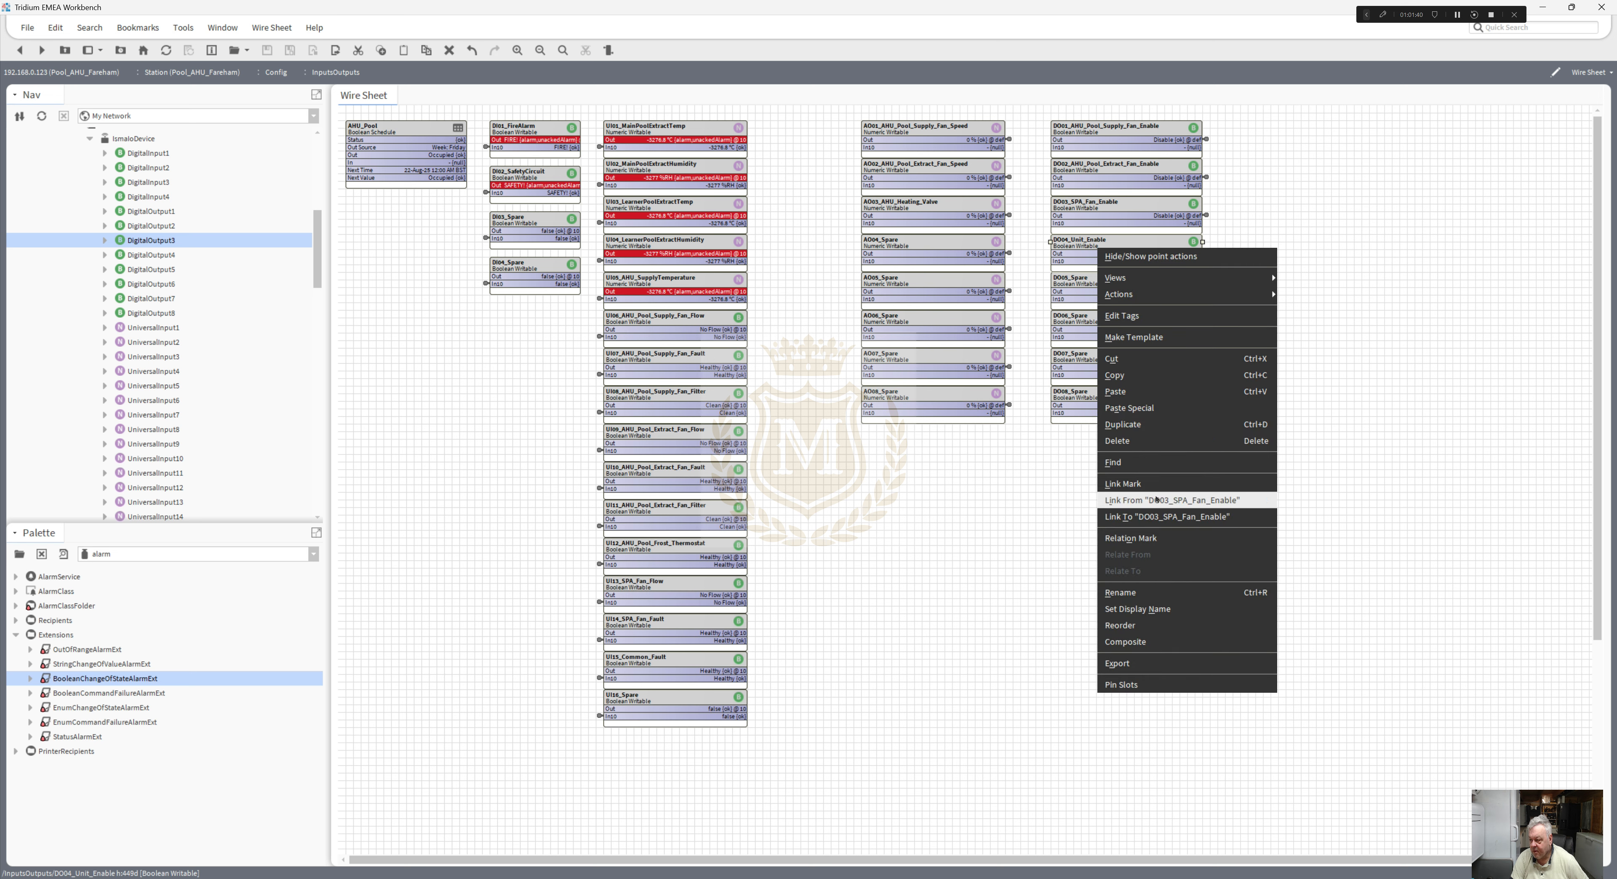
click(1150, 485)
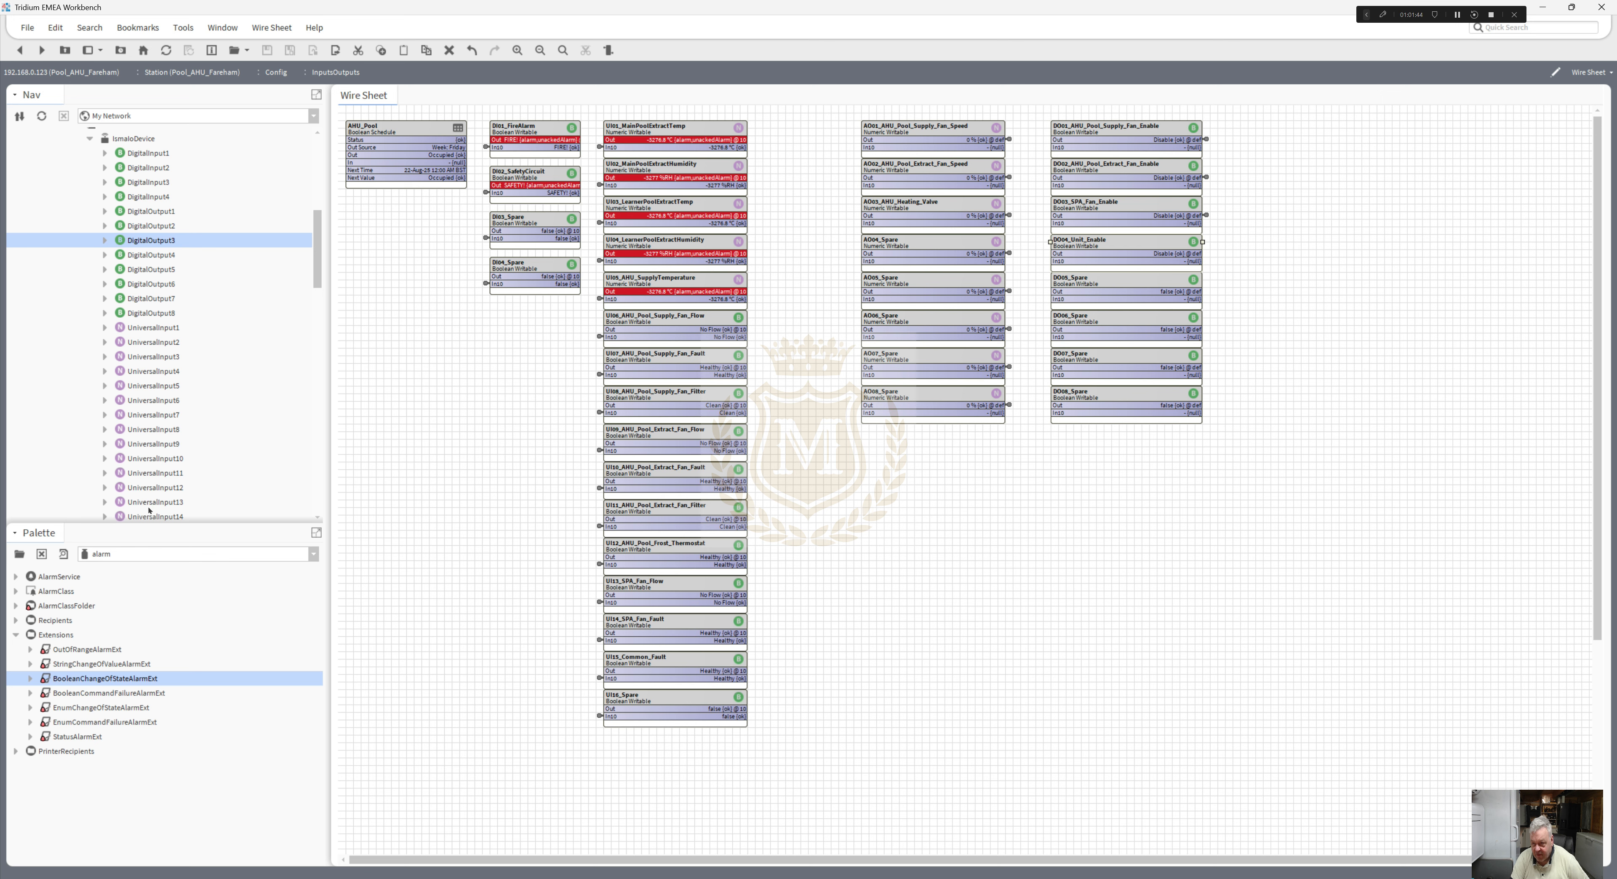
right_click(143, 255)
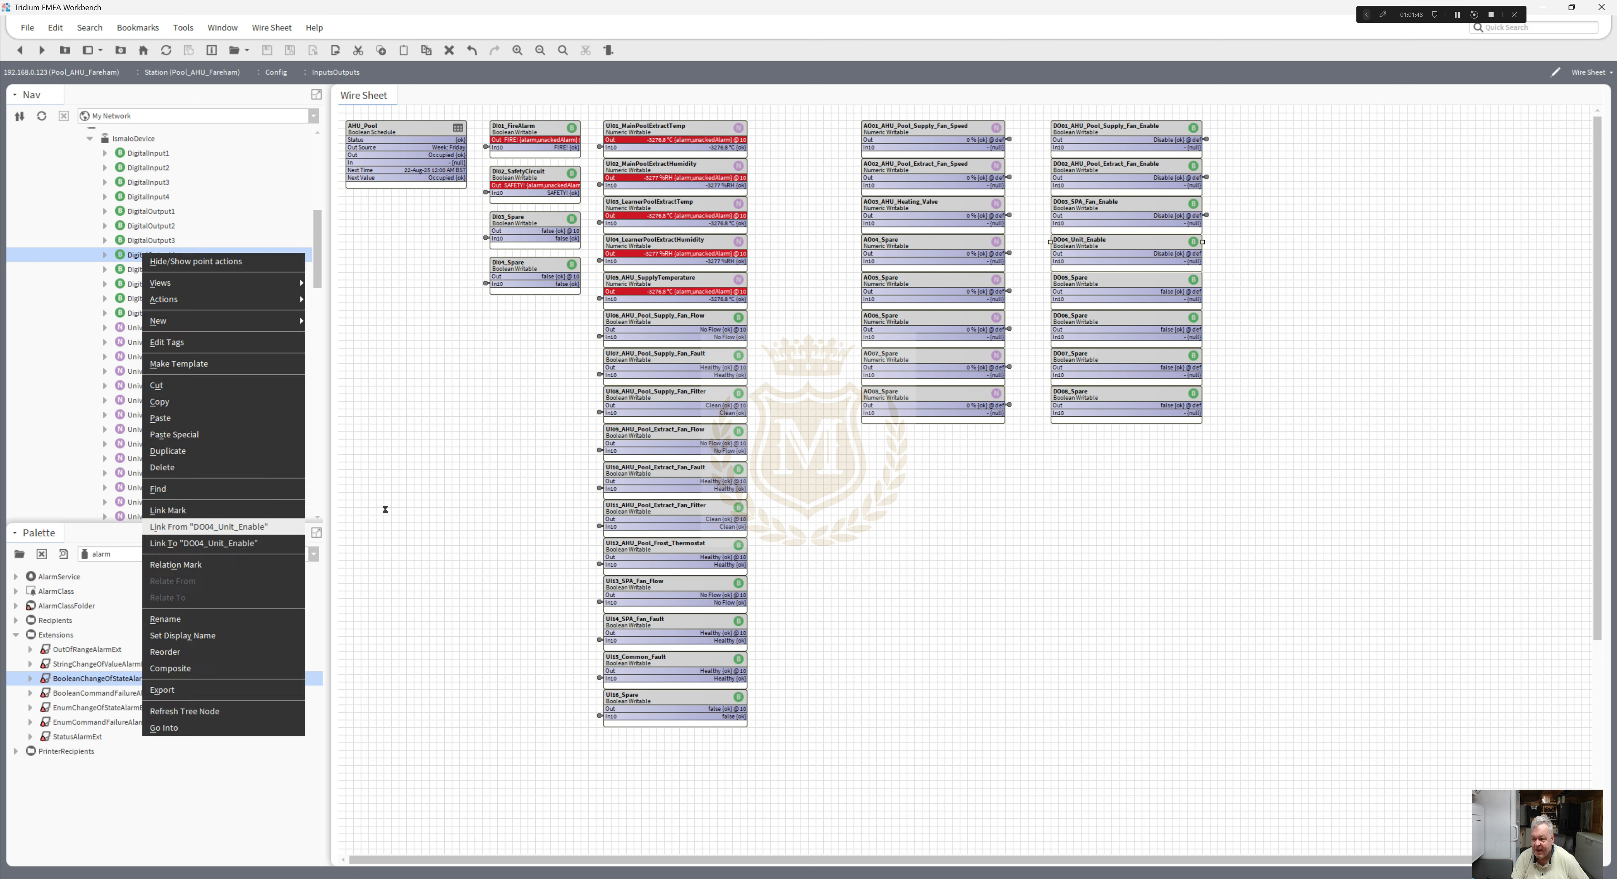
click(665, 356)
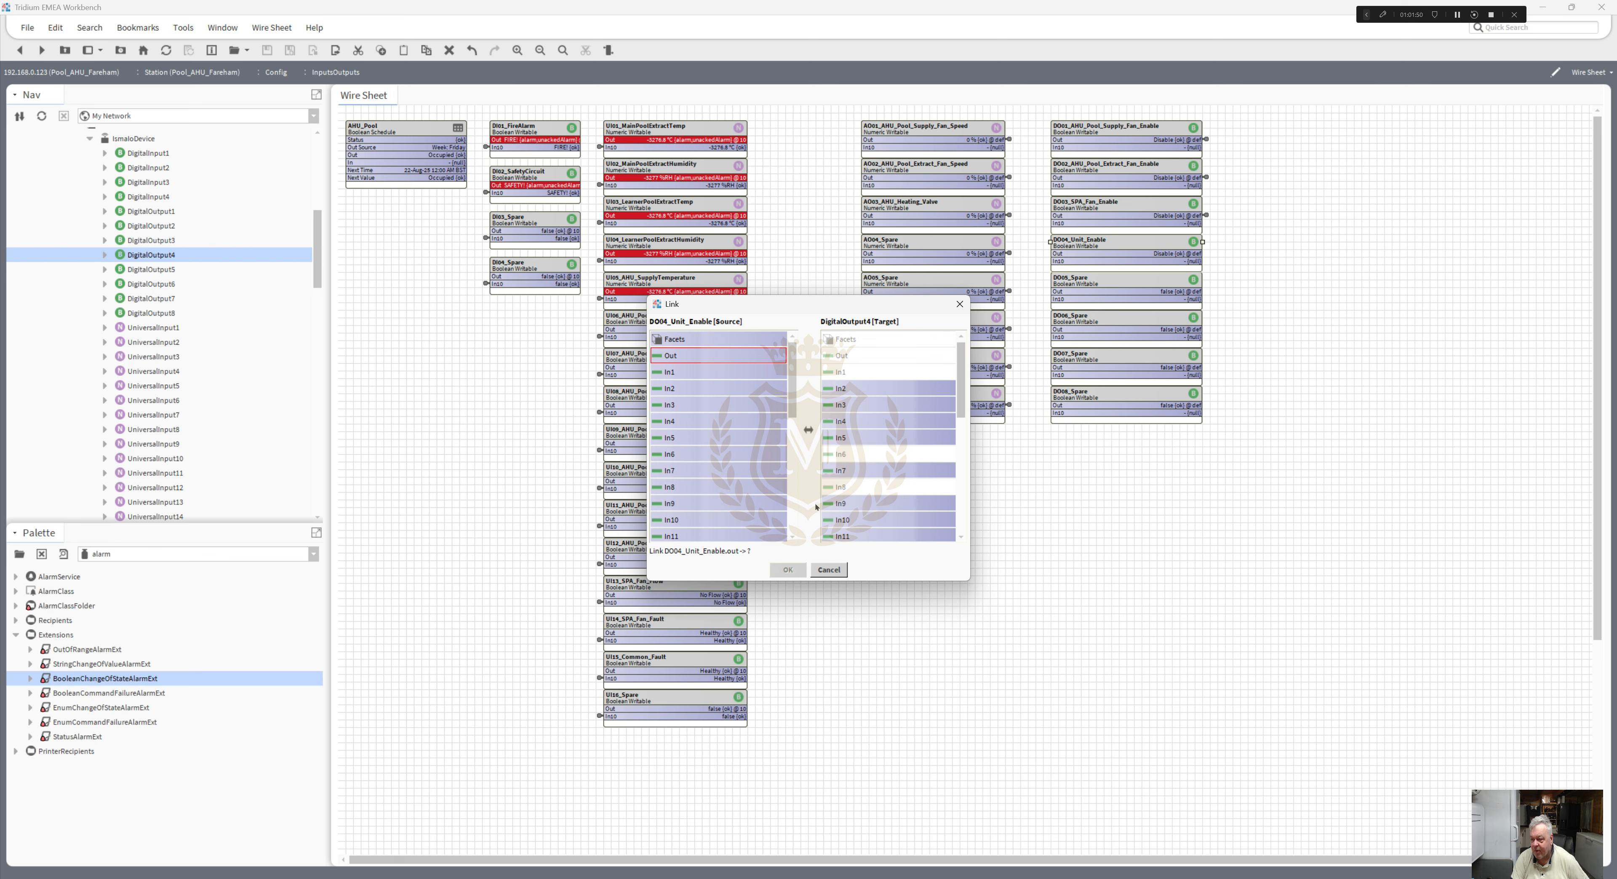
click(842, 520)
click(787, 569)
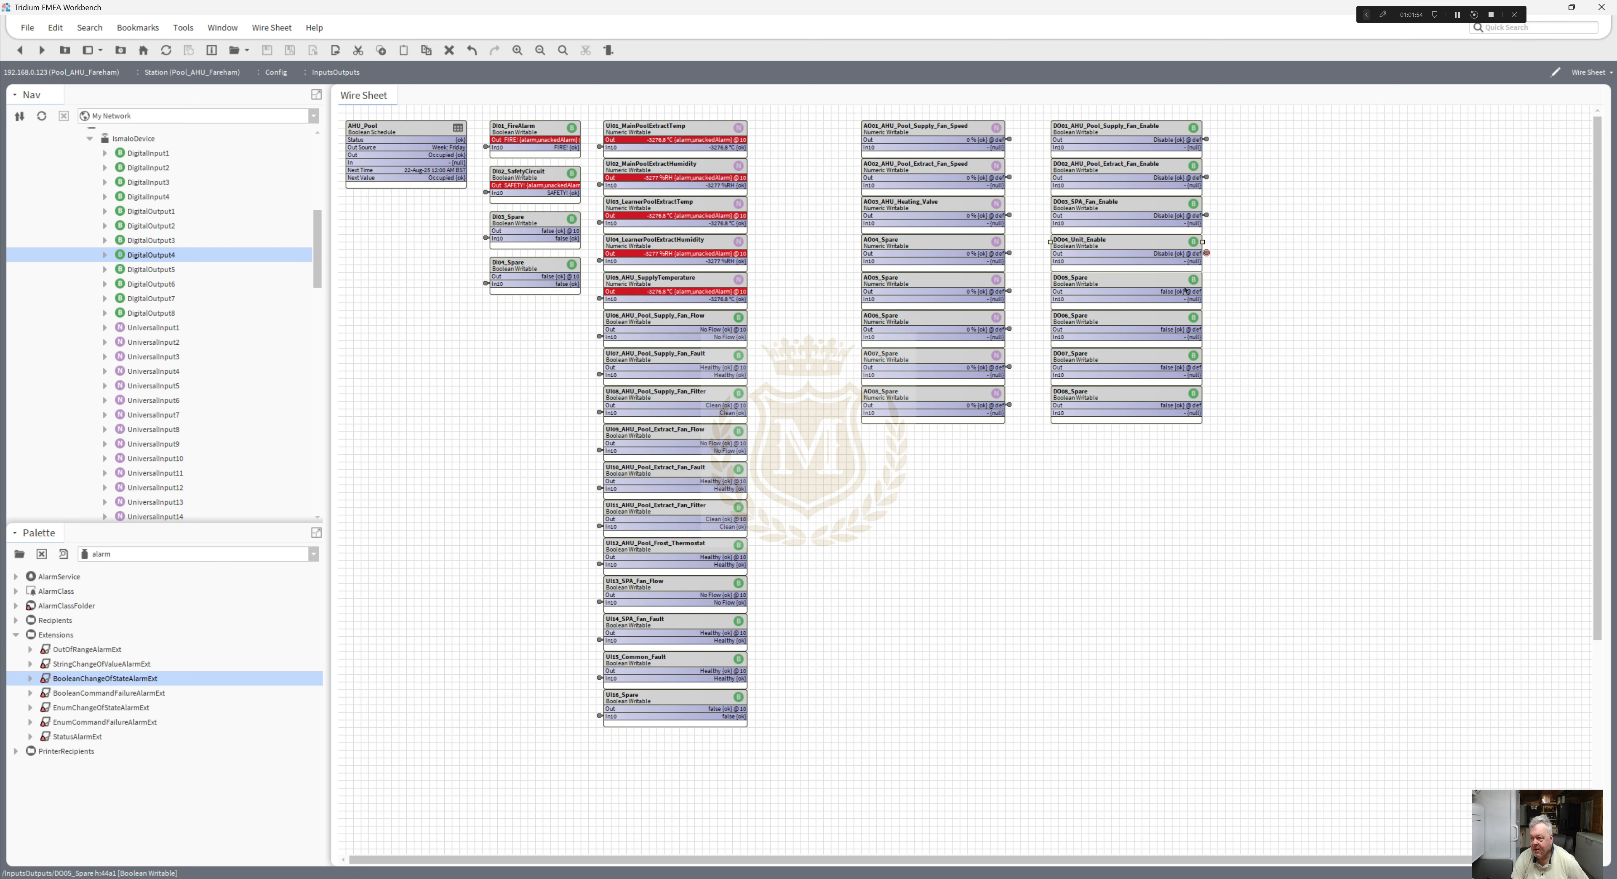
- Link the Out slot of DO05_Spare to the In10 slot of DigitalOutput5
right_click(1126, 288)
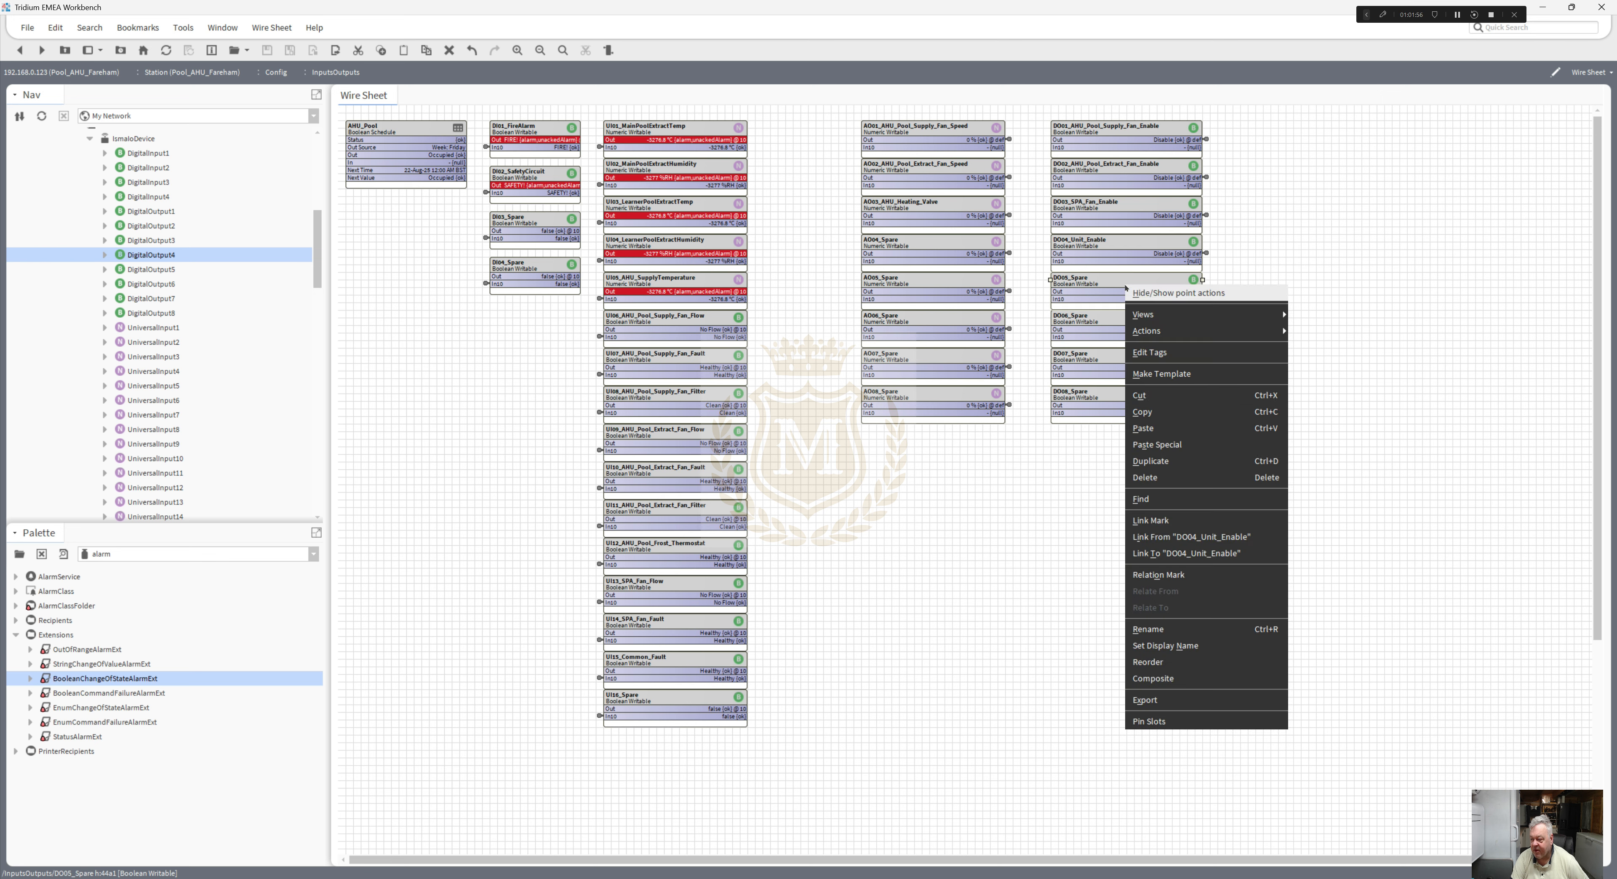
click(1195, 520)
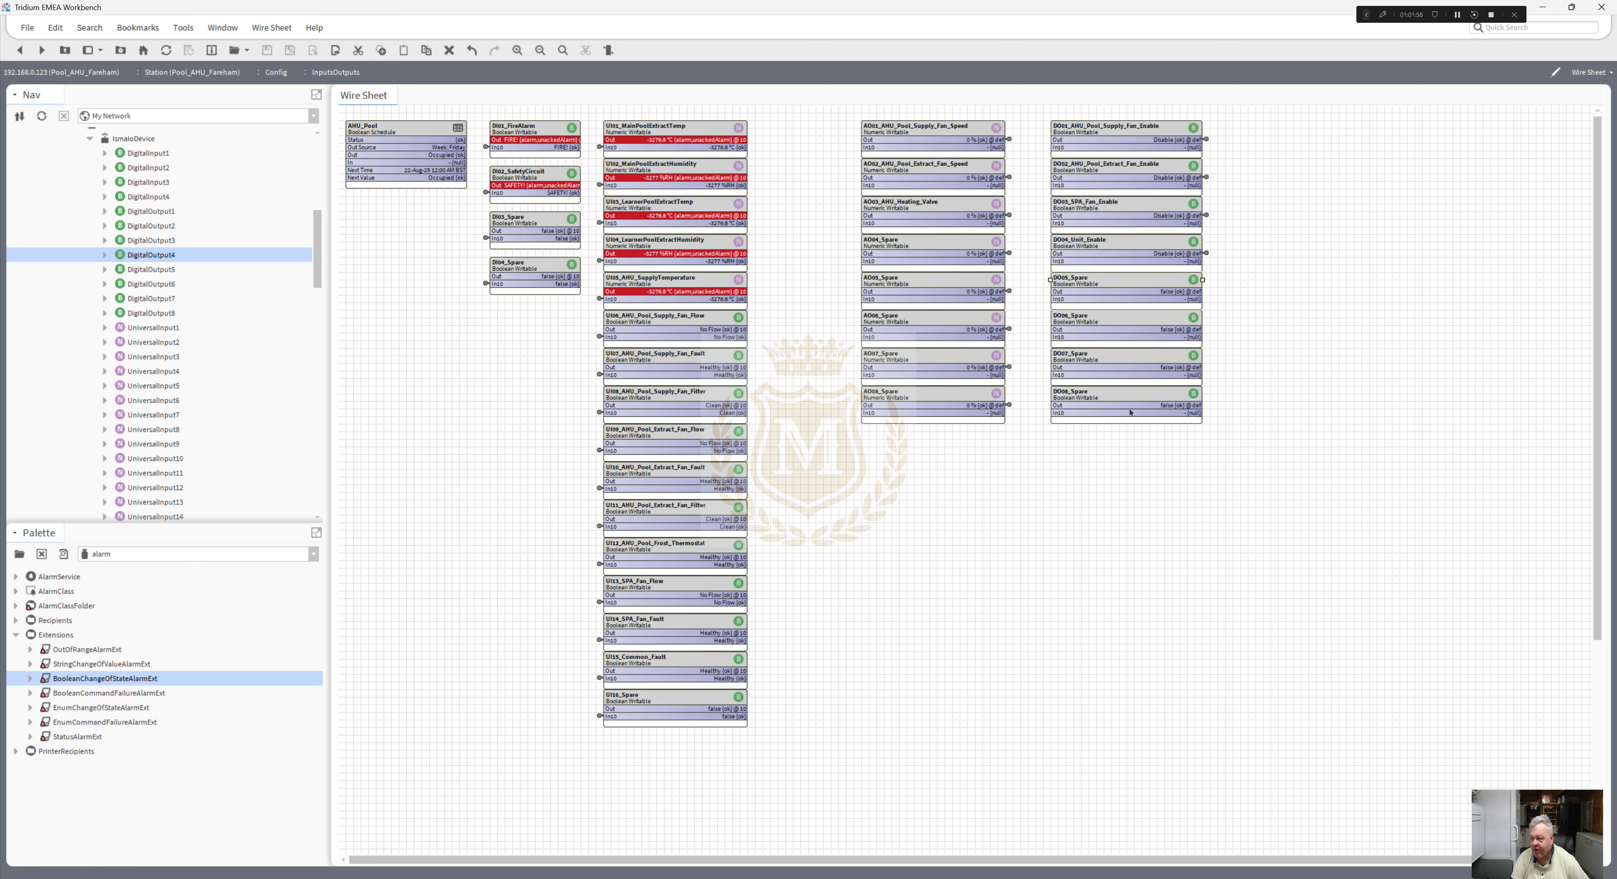
right_click(153, 270)
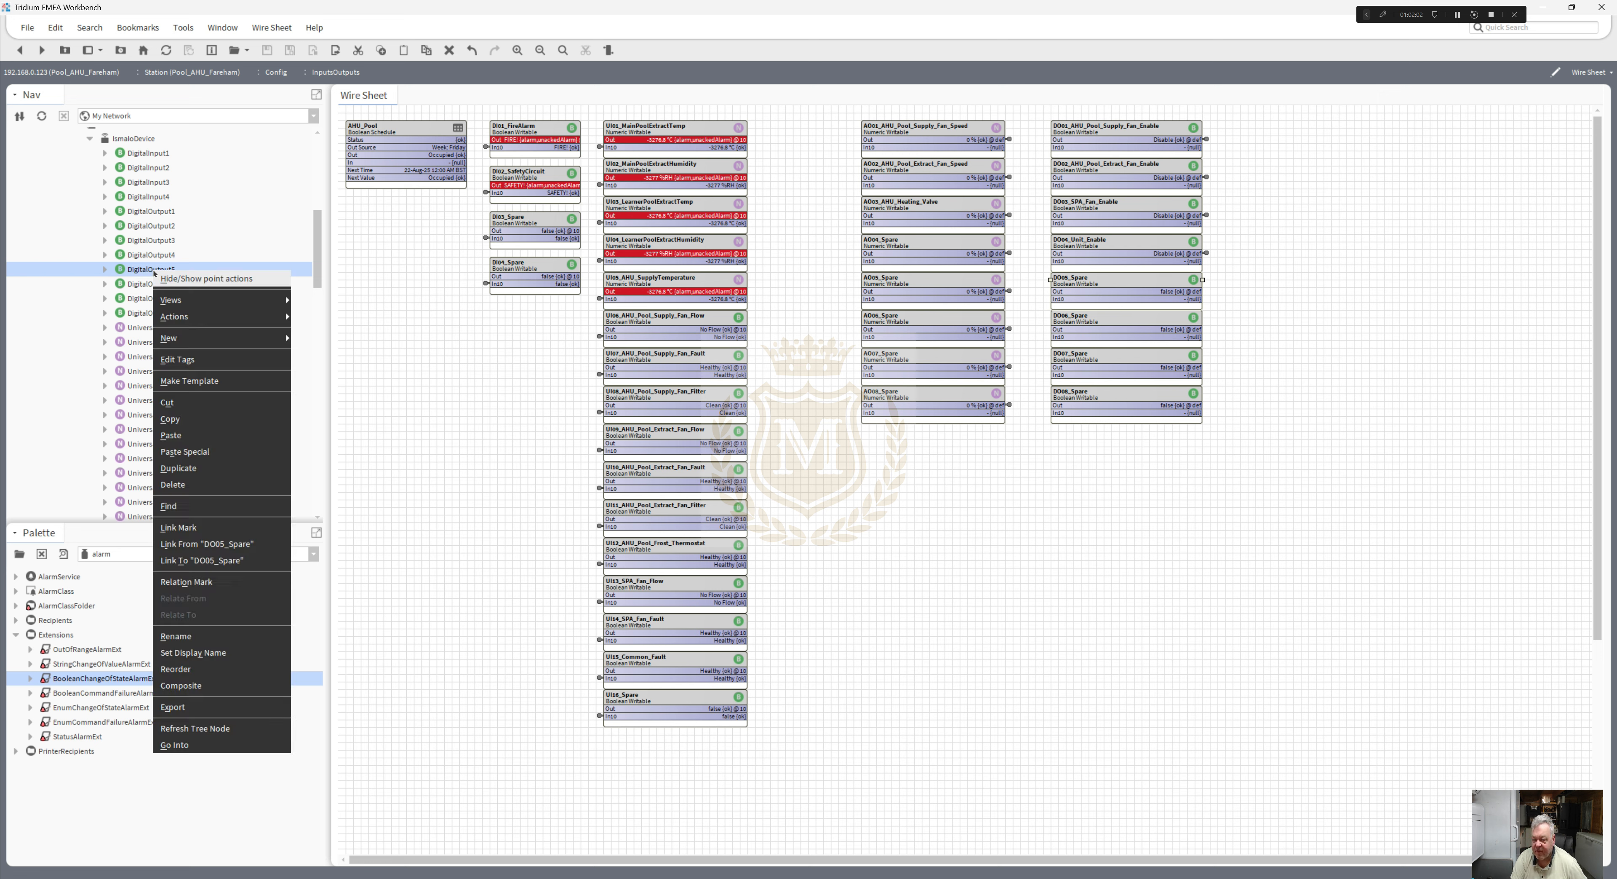
click(244, 543)
click(669, 355)
click(840, 520)
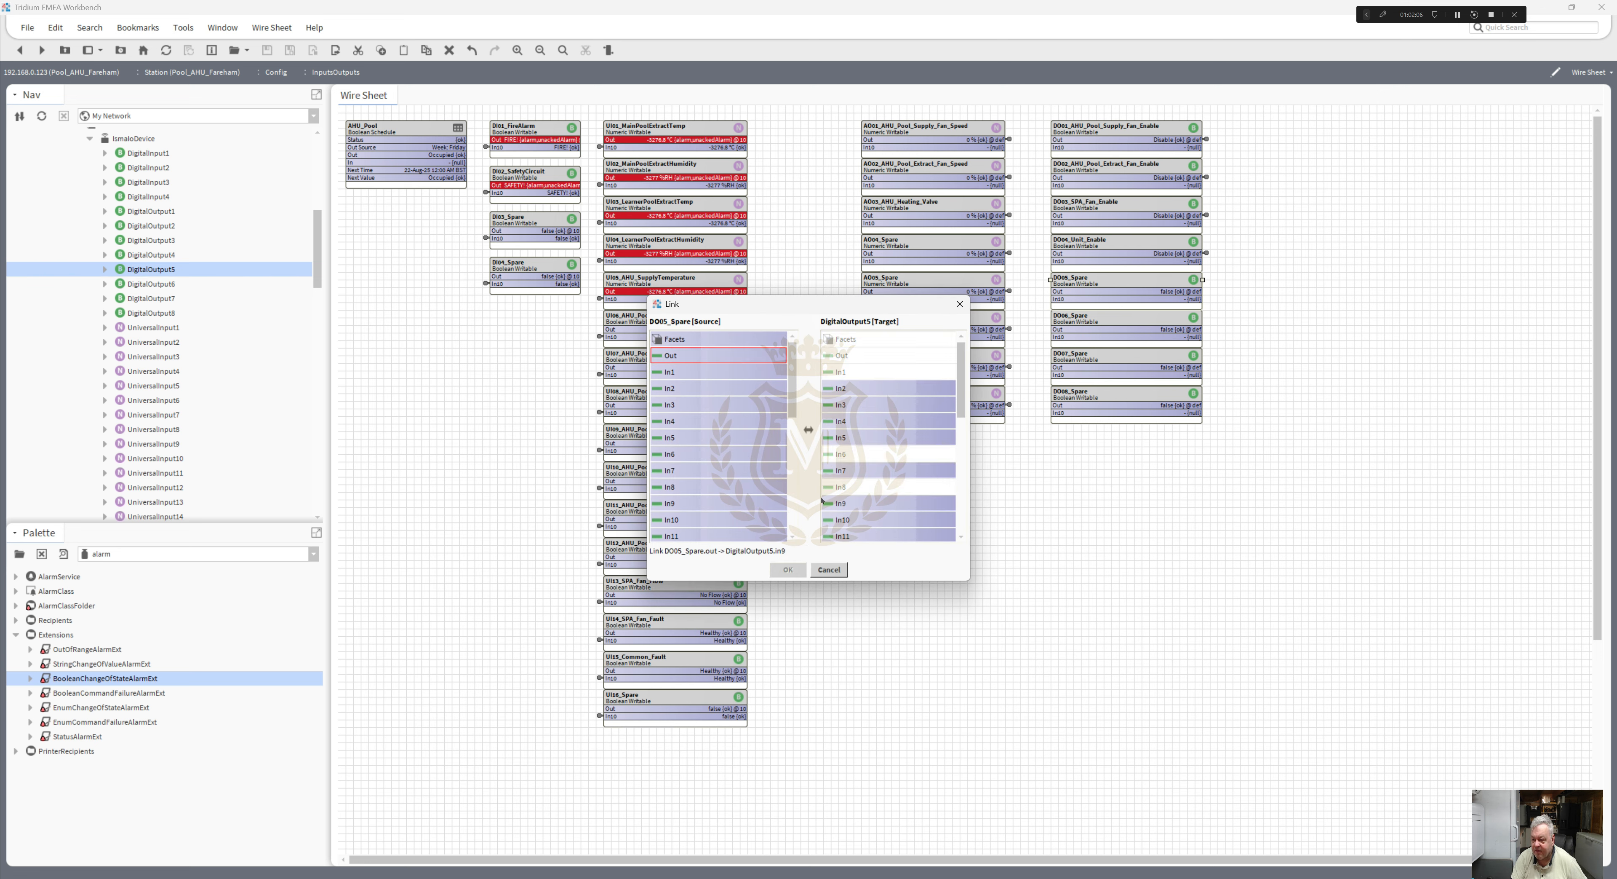
click(801, 571)
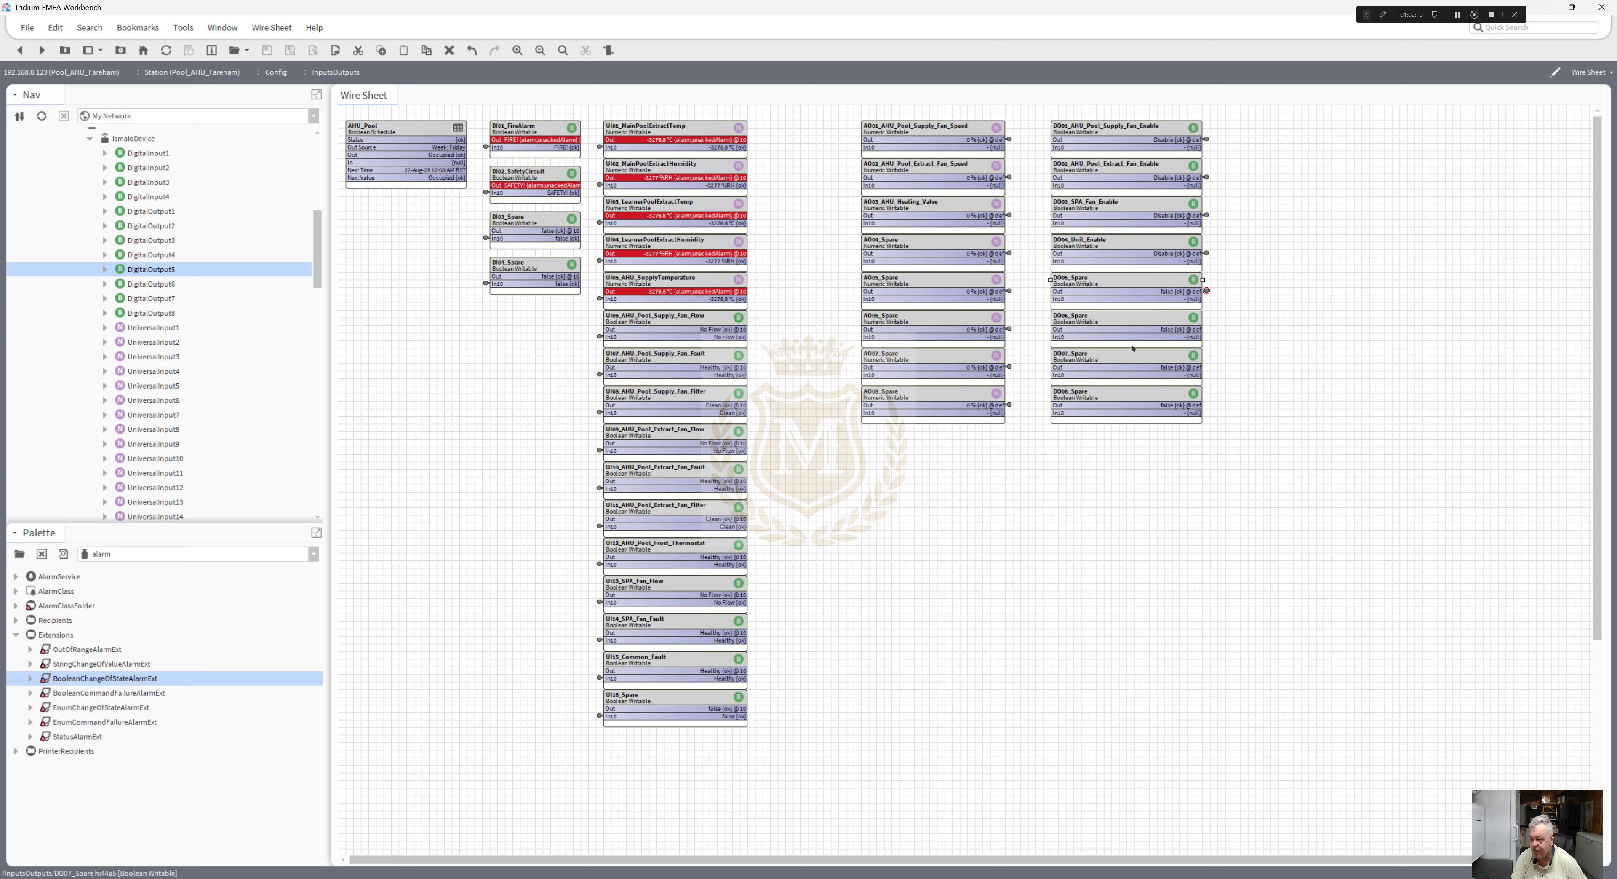
- Link the Out slot of DO06_Spare to the In10 slot of DigitalOutput6
right_click(1113, 322)
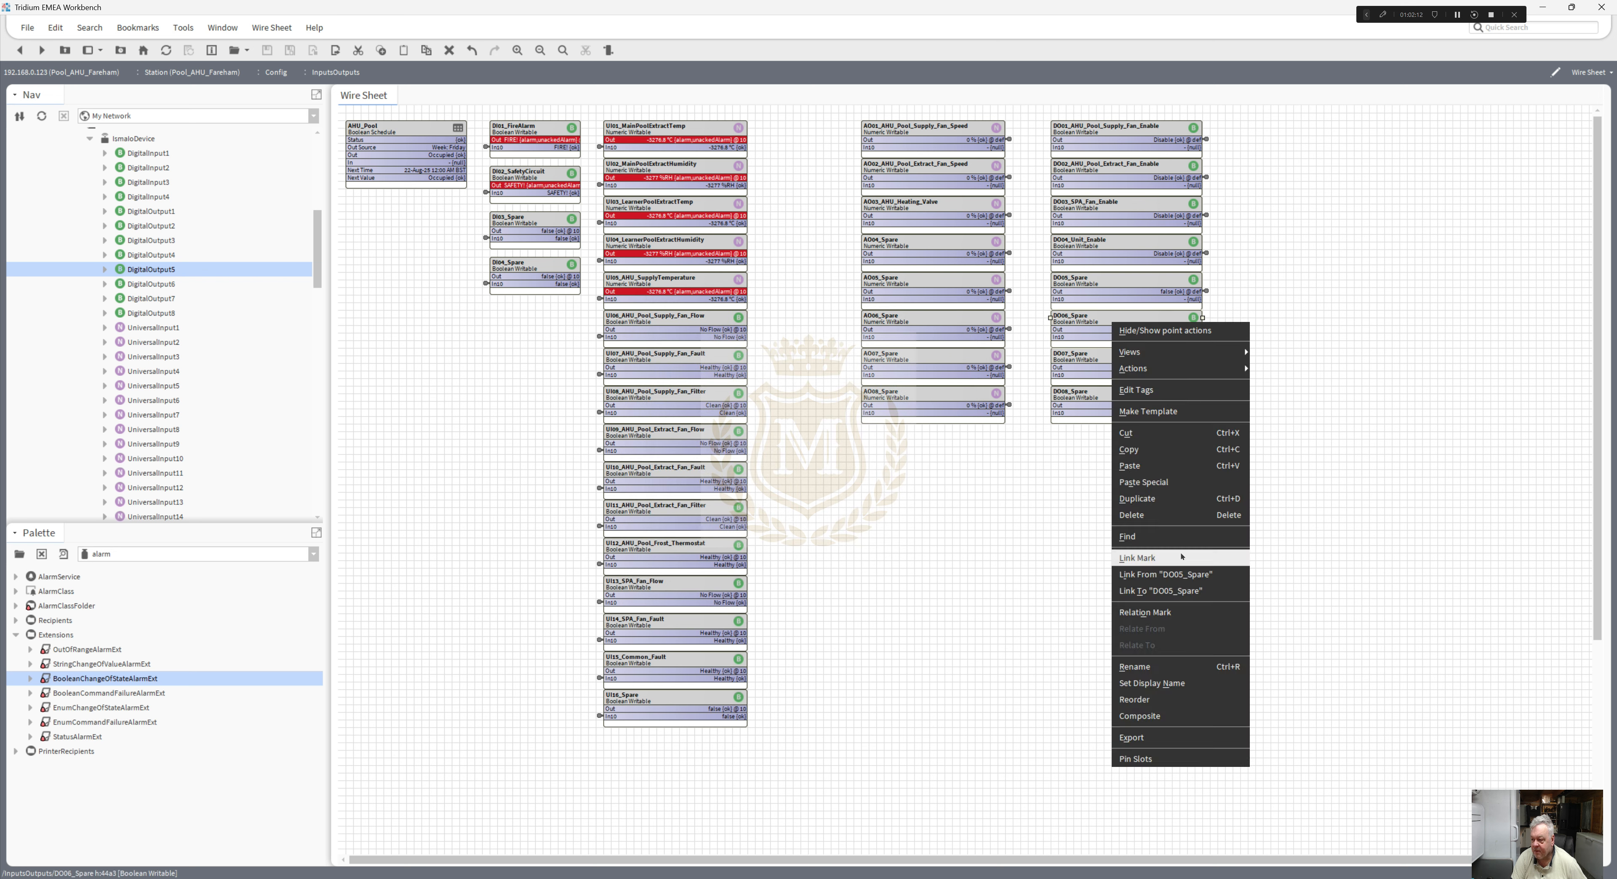
click(1137, 558)
right_click(160, 286)
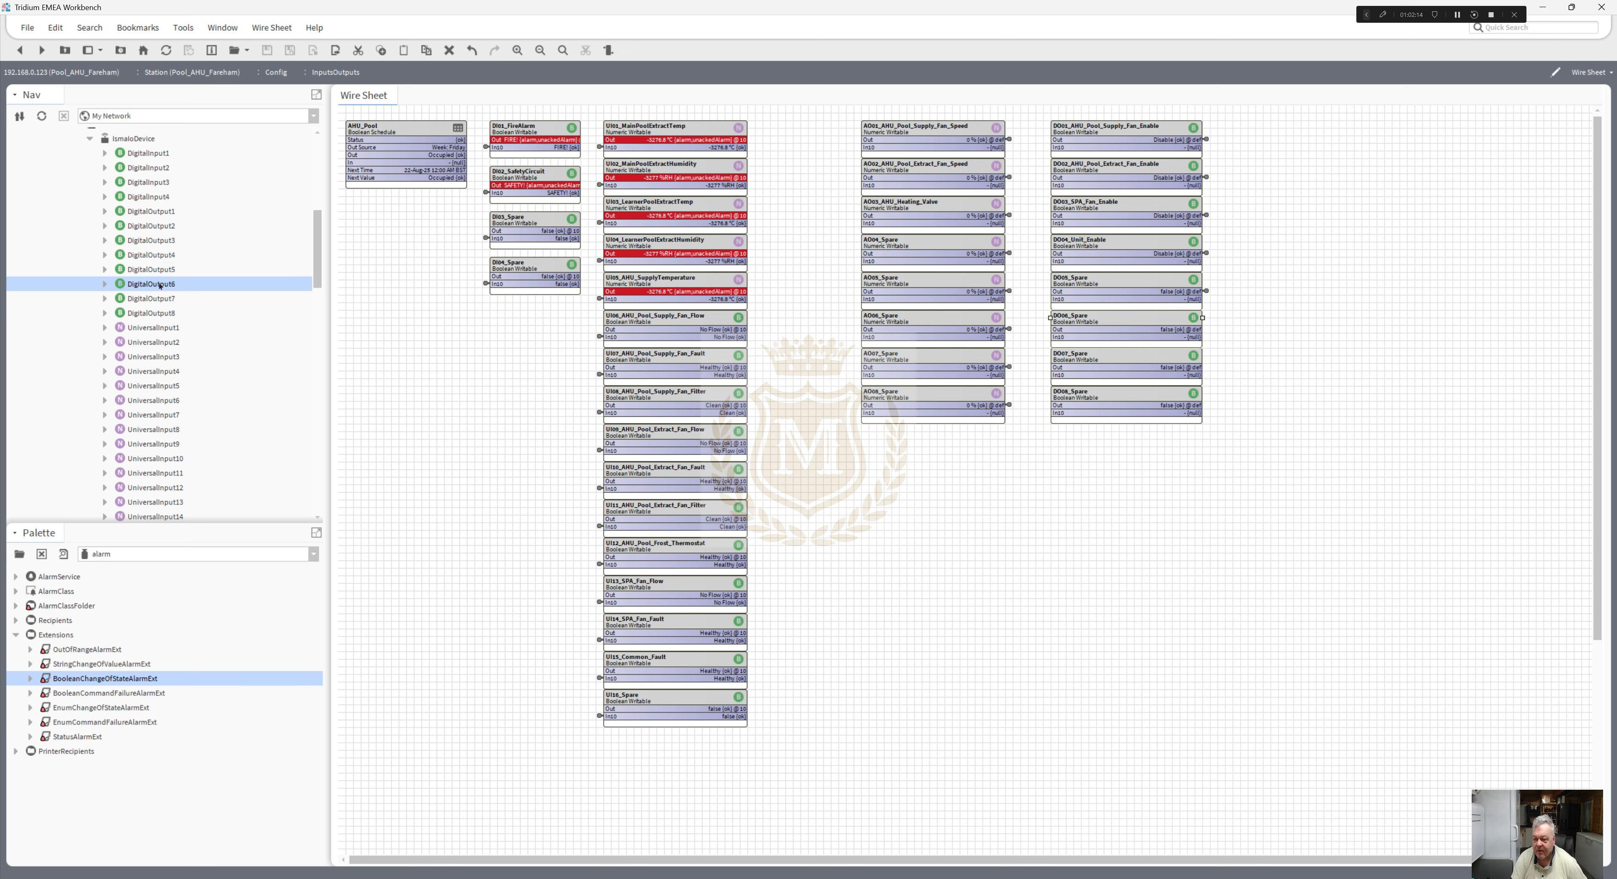
click(213, 556)
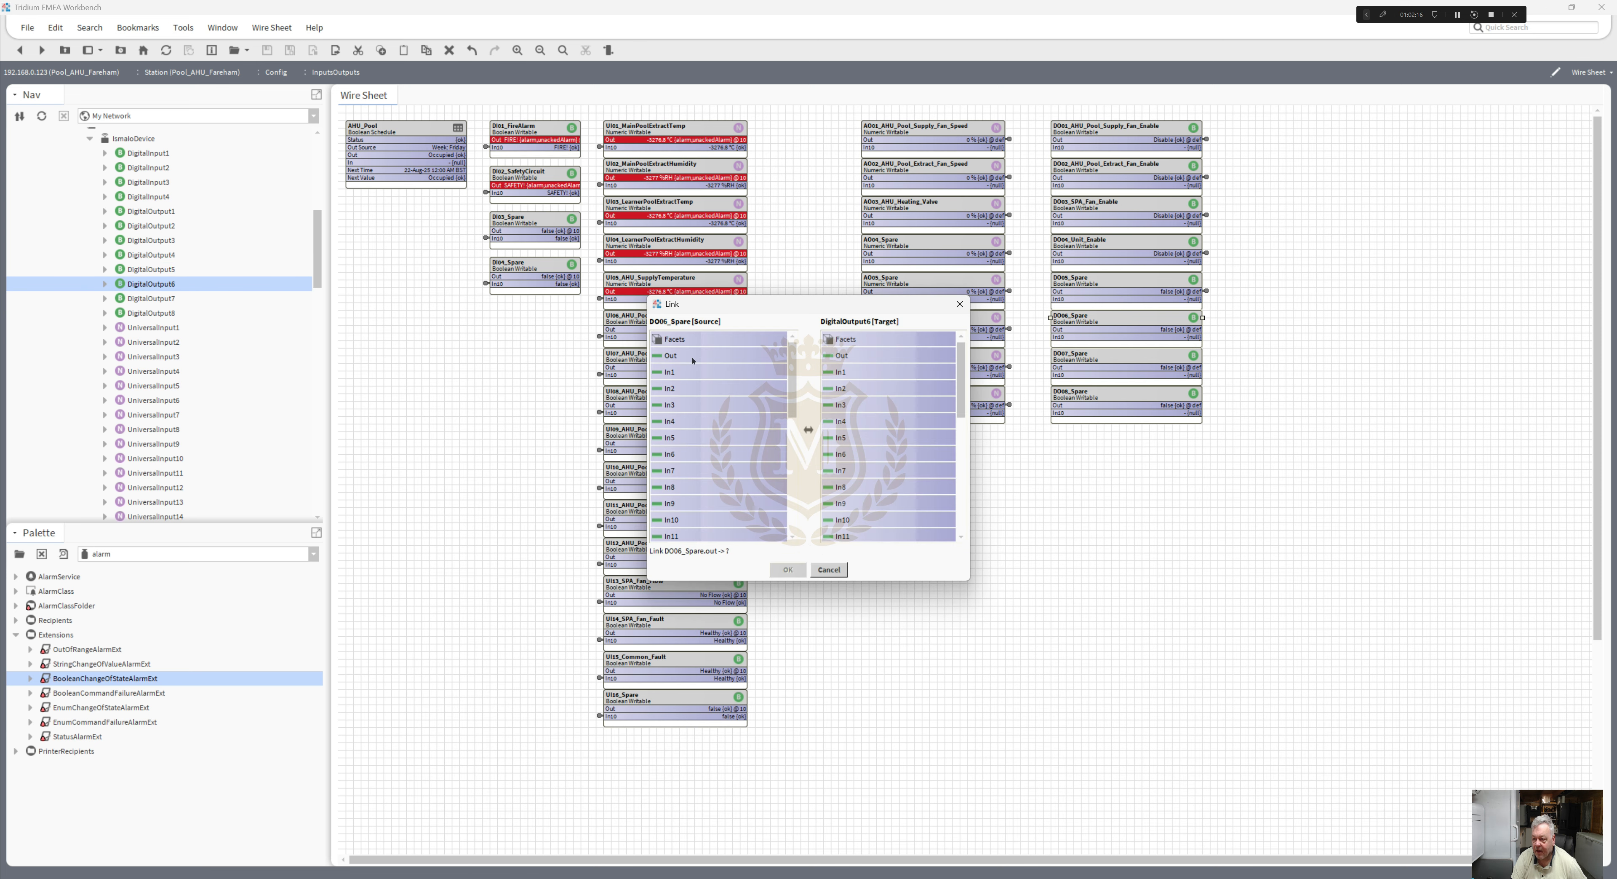
click(694, 357)
click(838, 520)
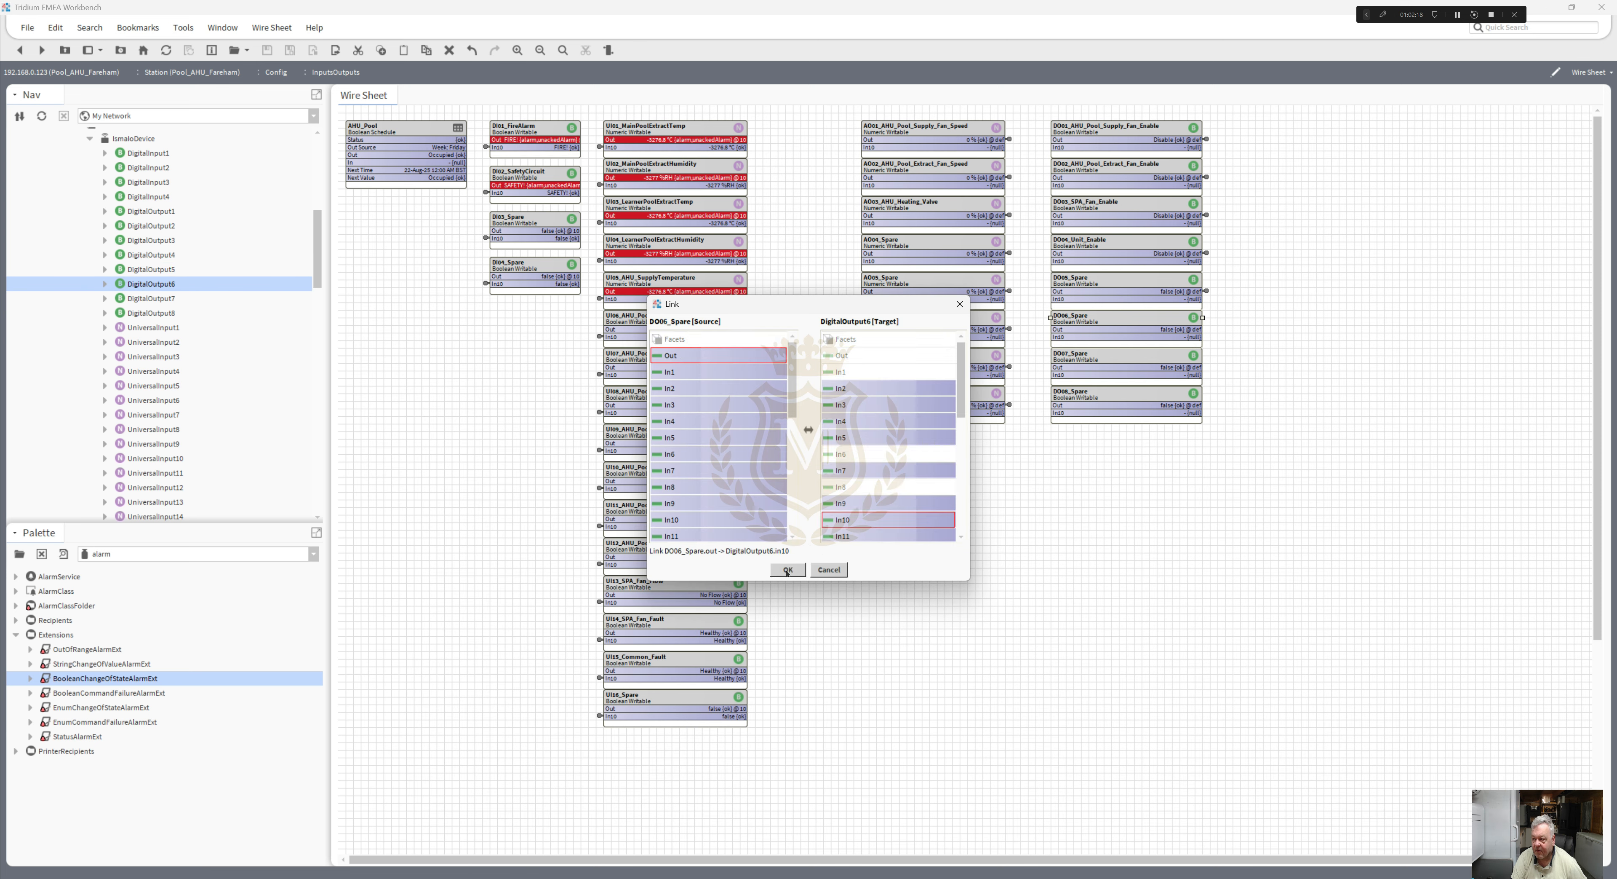
click(787, 569)
- Link the Out slot of DO07_Spare to the In10 slot of DigitalOutput7
right_click(1086, 369)
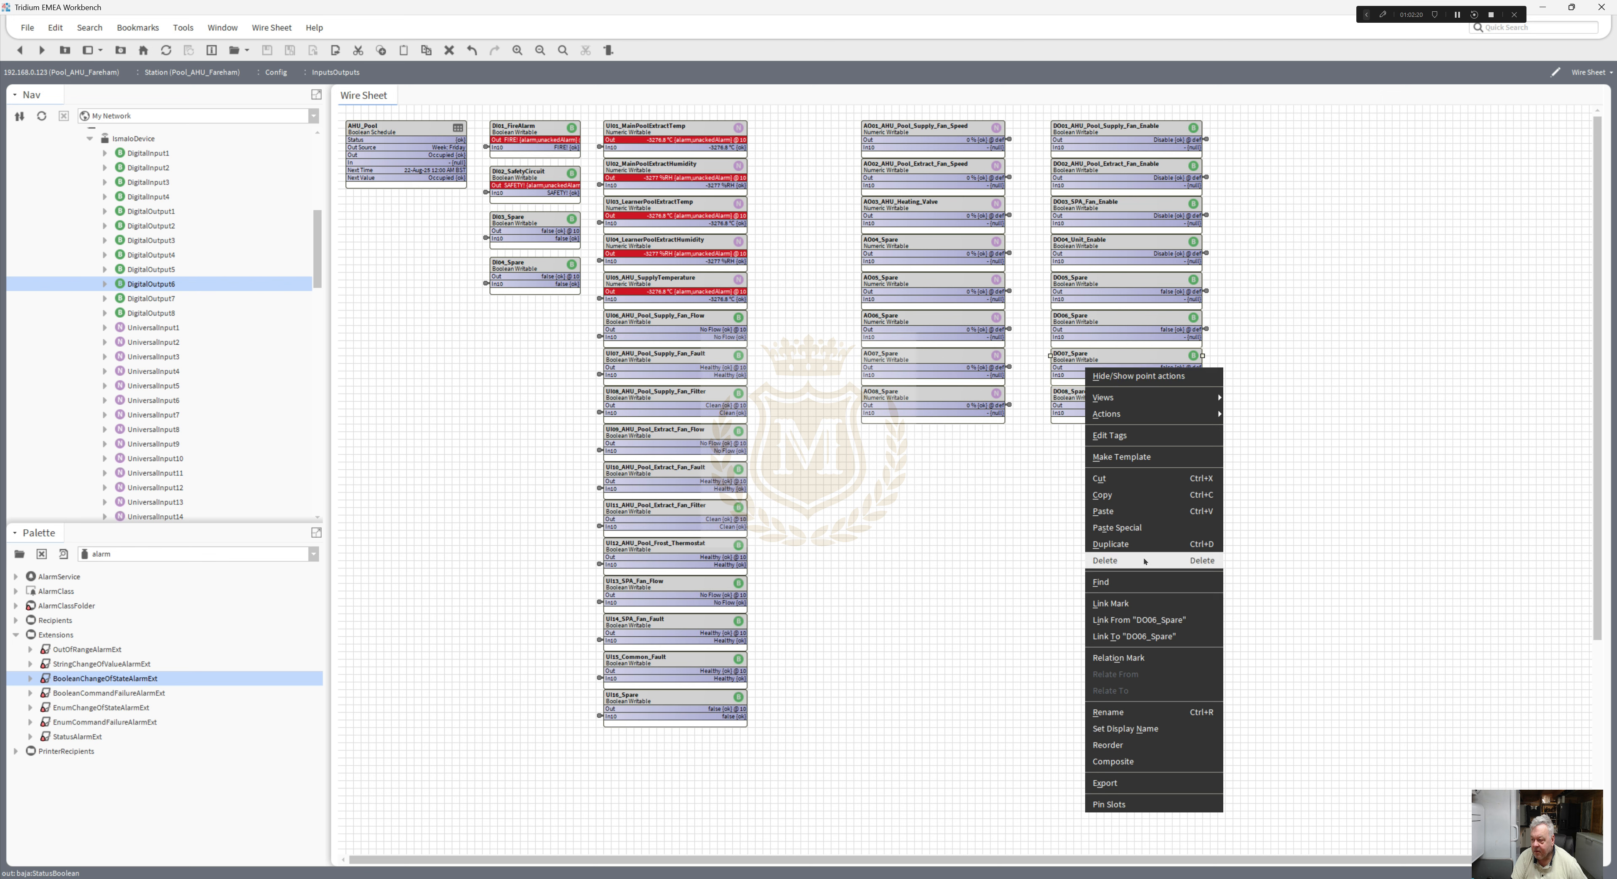
click(1112, 602)
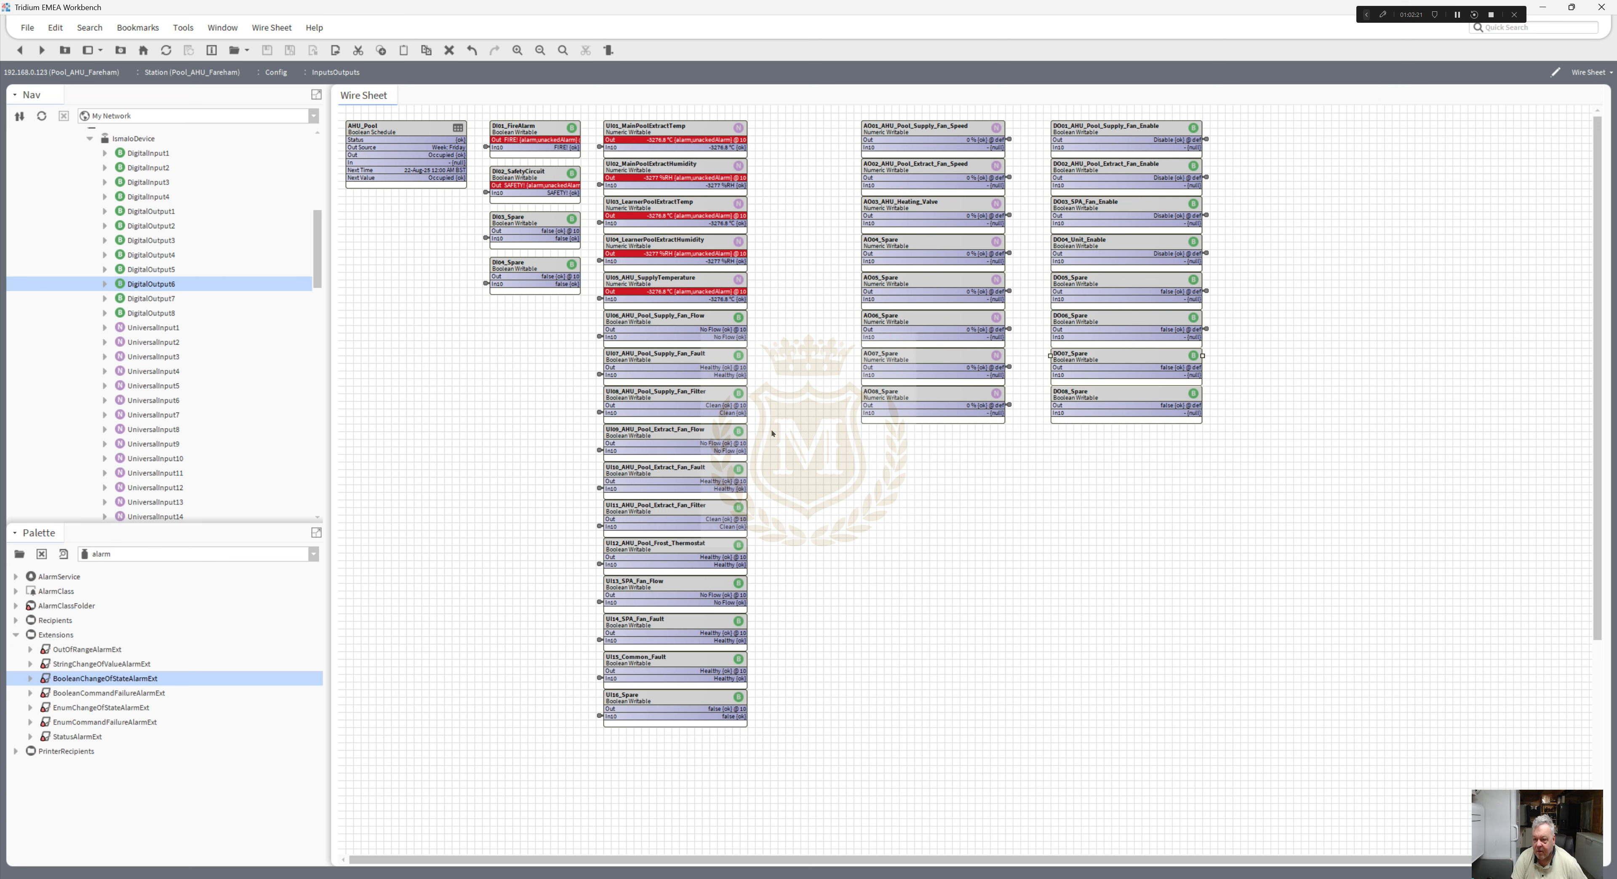
right_click(143, 300)
click(207, 571)
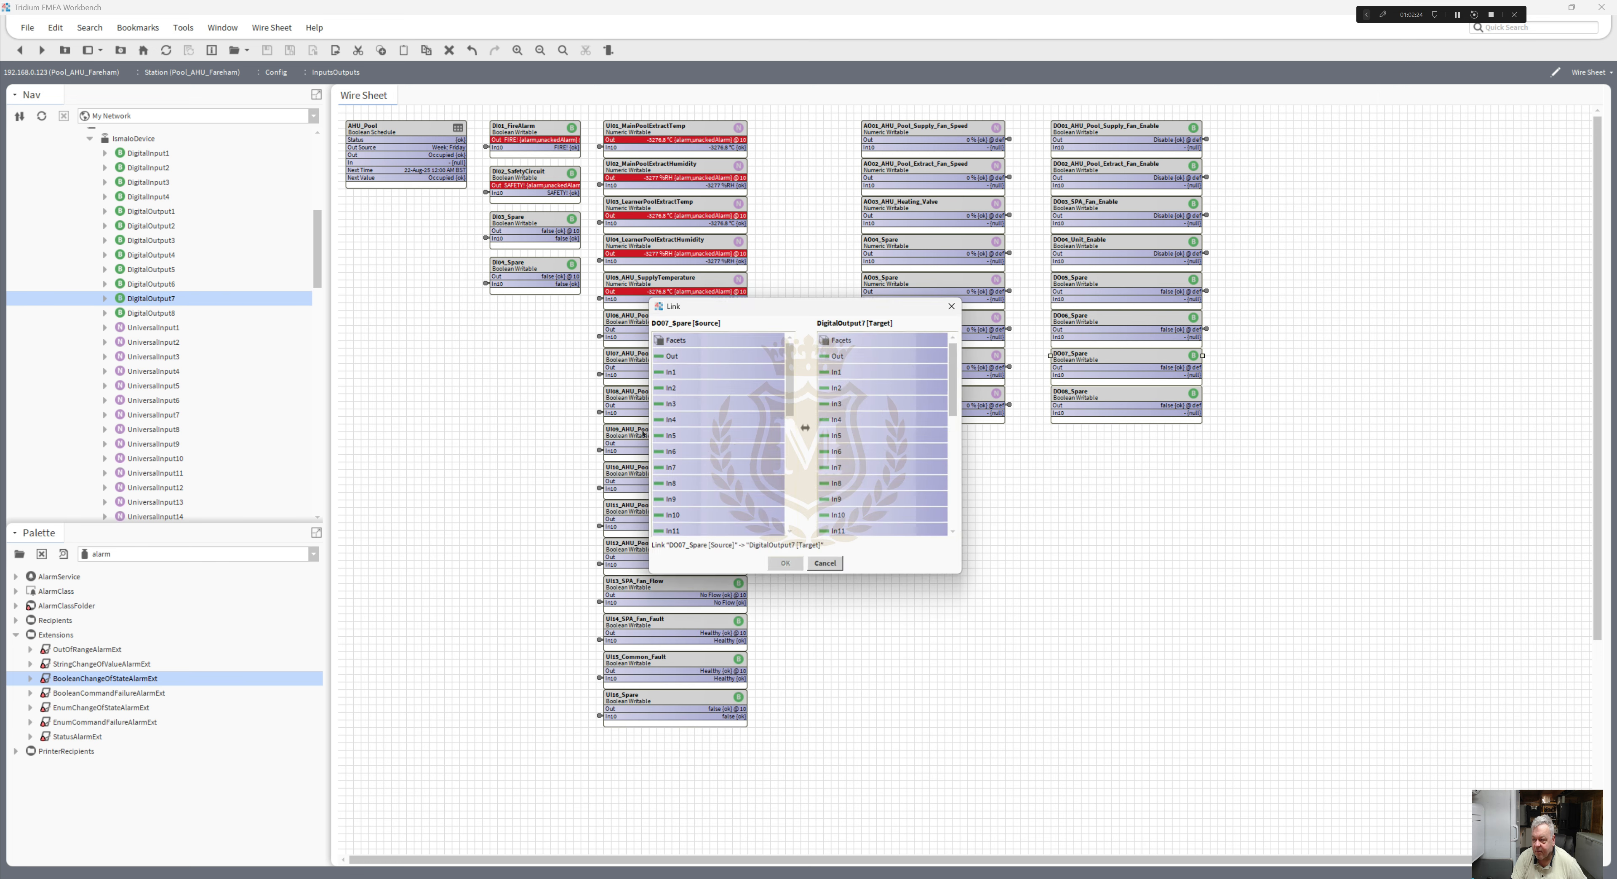
click(670, 355)
click(842, 519)
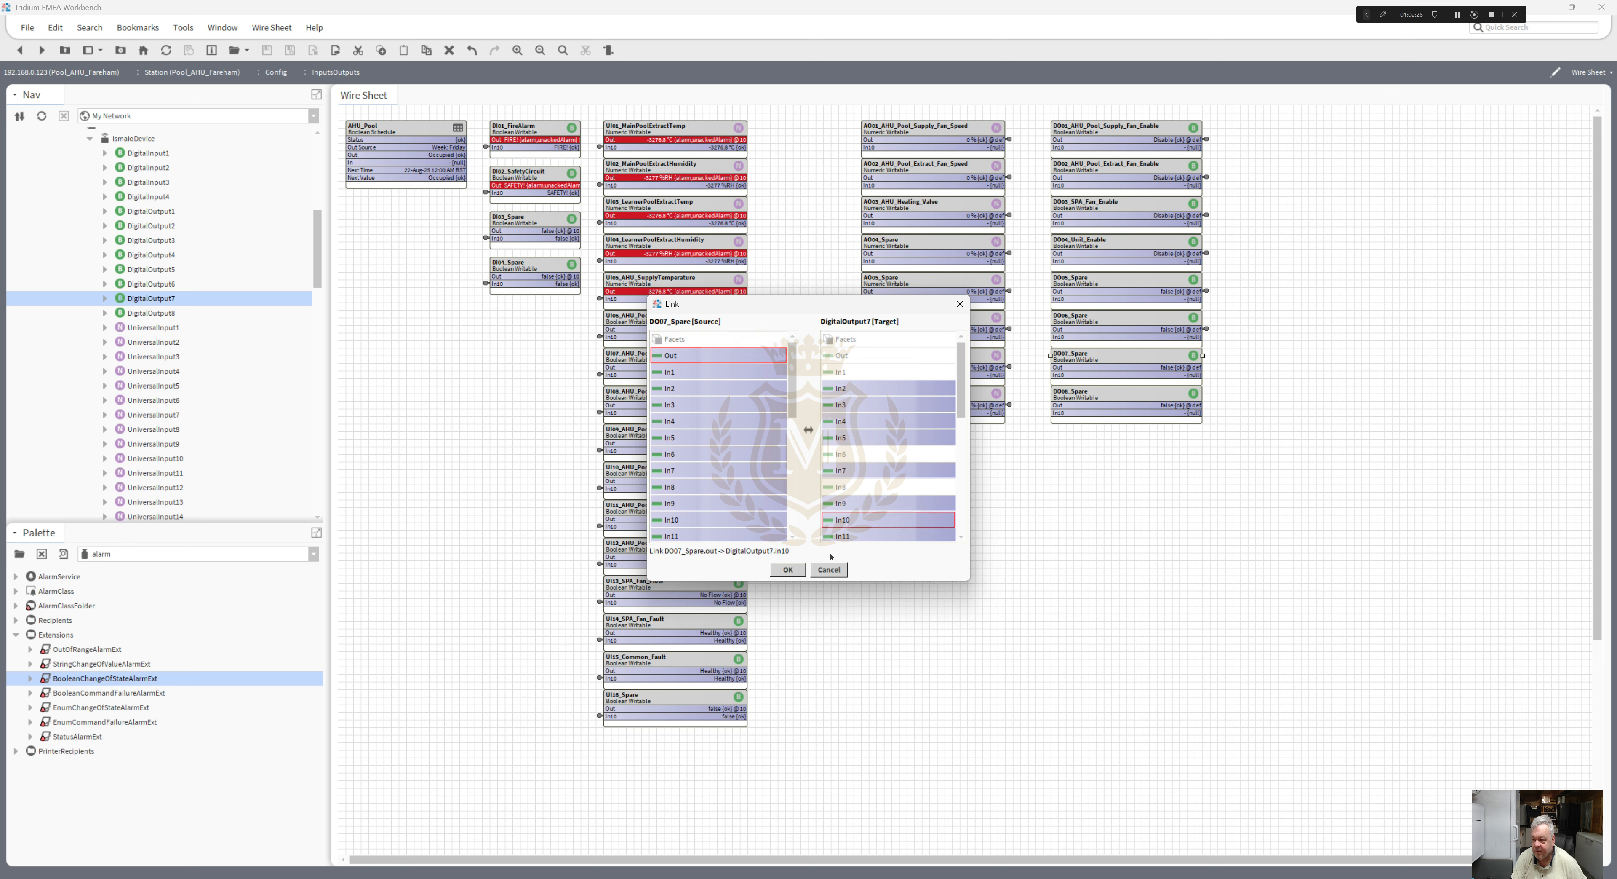
click(789, 569)
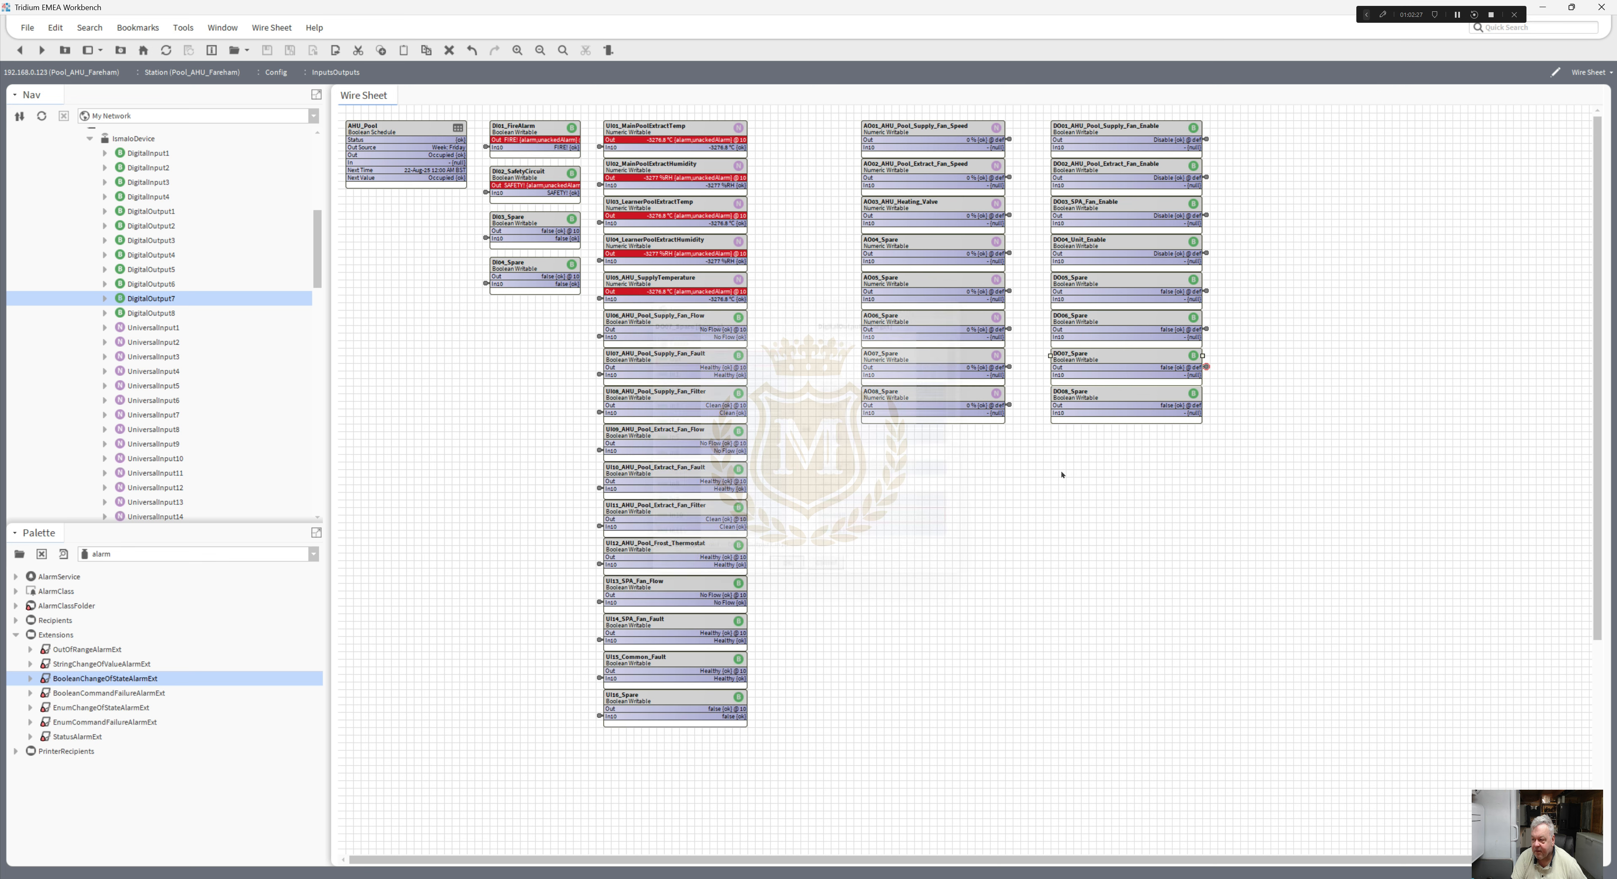
- Link the Out slot of DO08_Spare to the In10 slot of DigitalOutput8
right_click(1106, 403)
click(1130, 637)
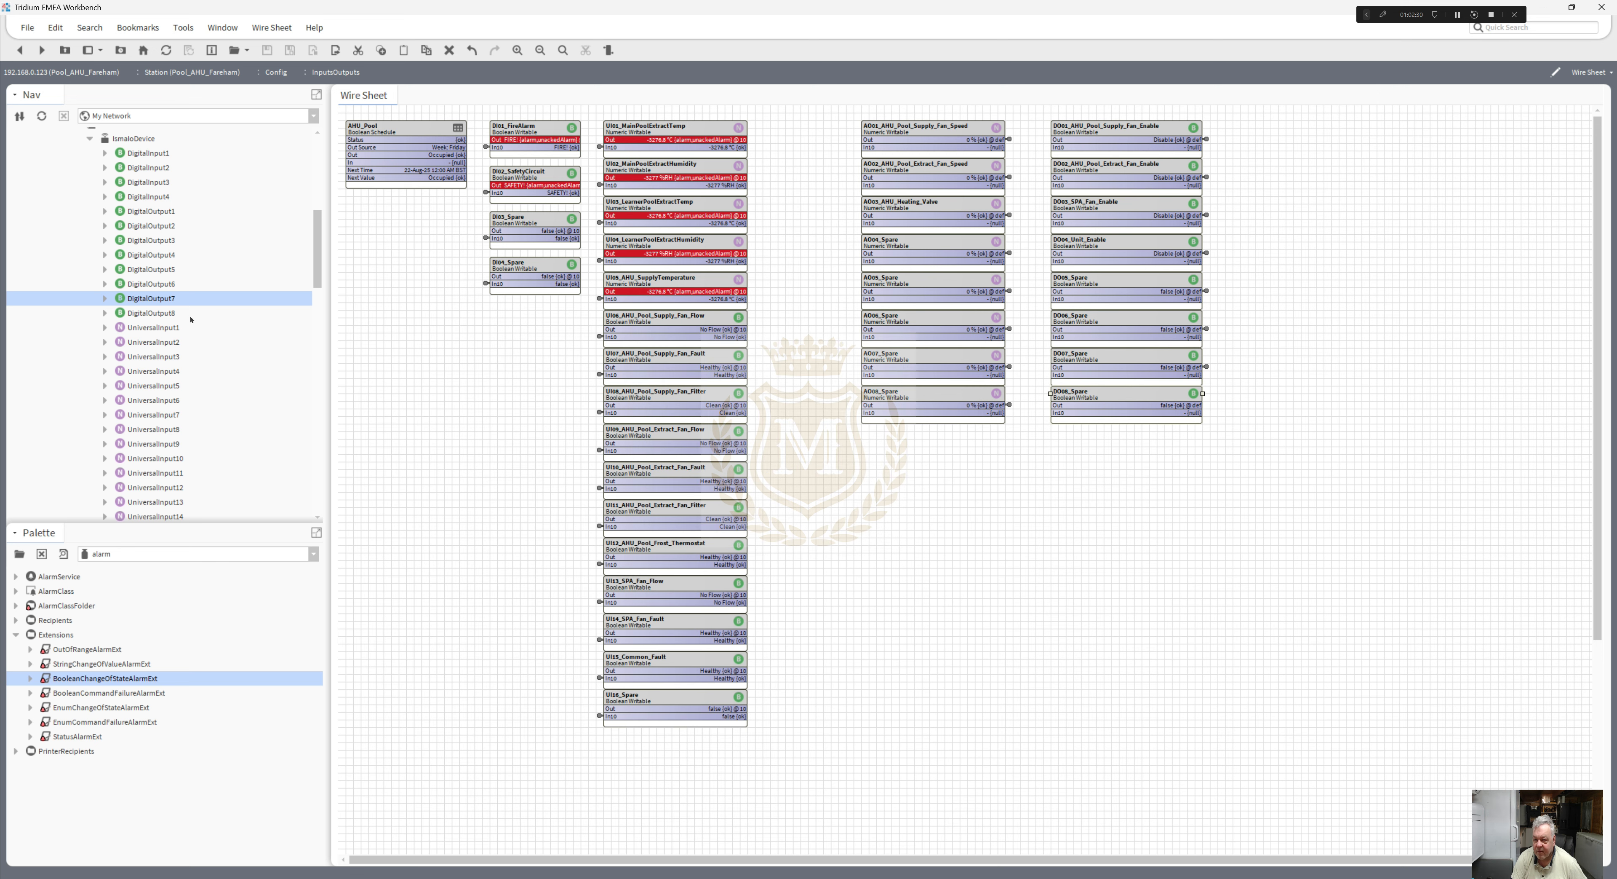
click(161, 313)
right_click(161, 313)
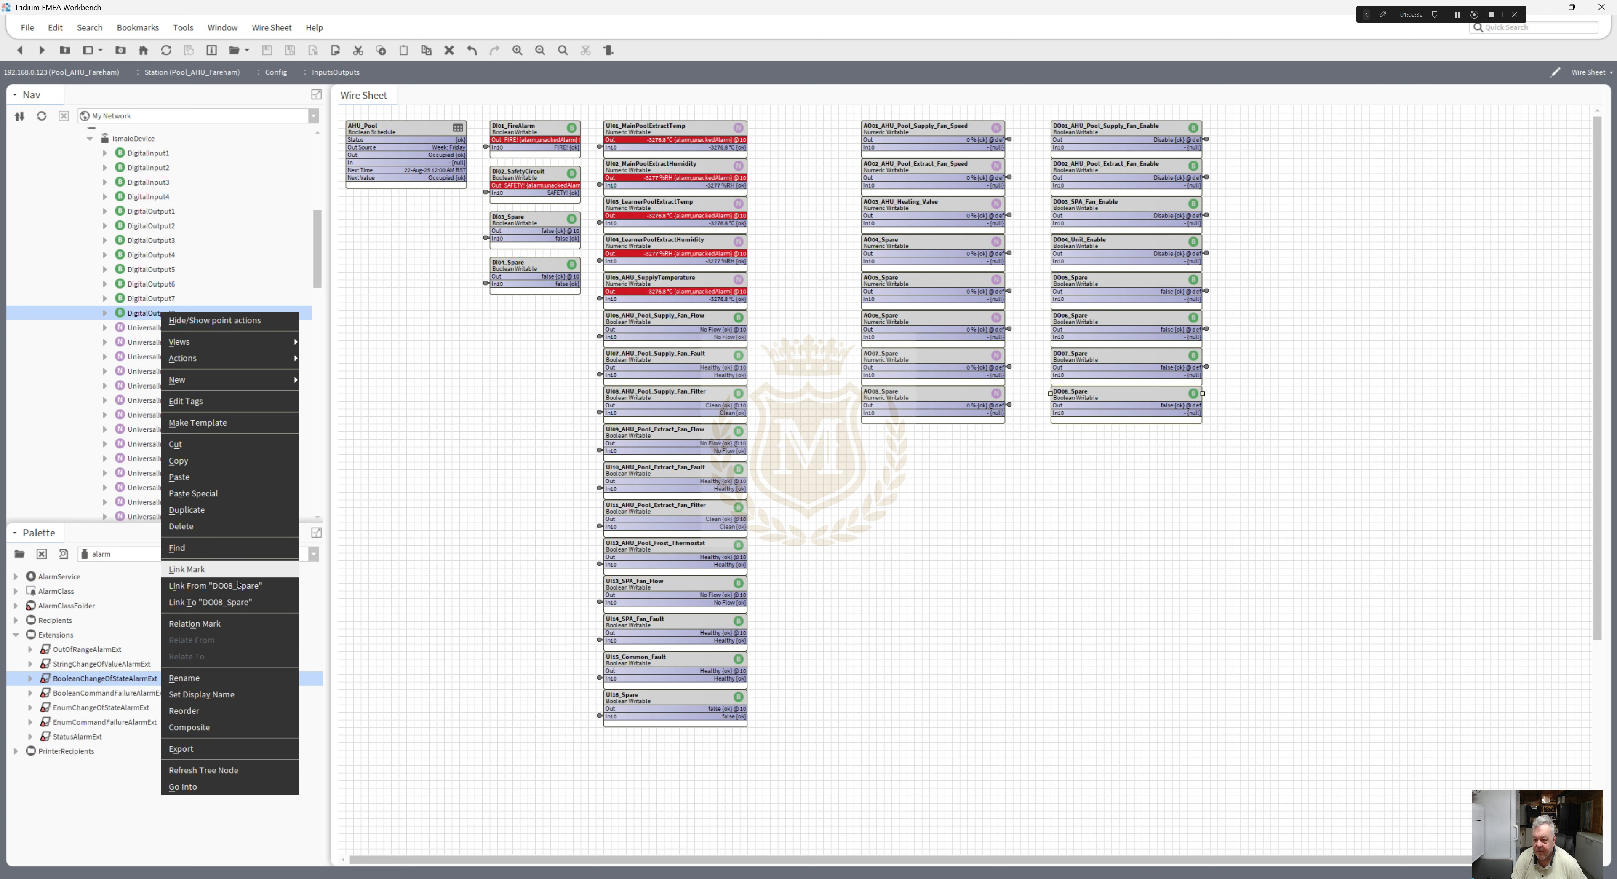
click(289, 585)
click(844, 503)
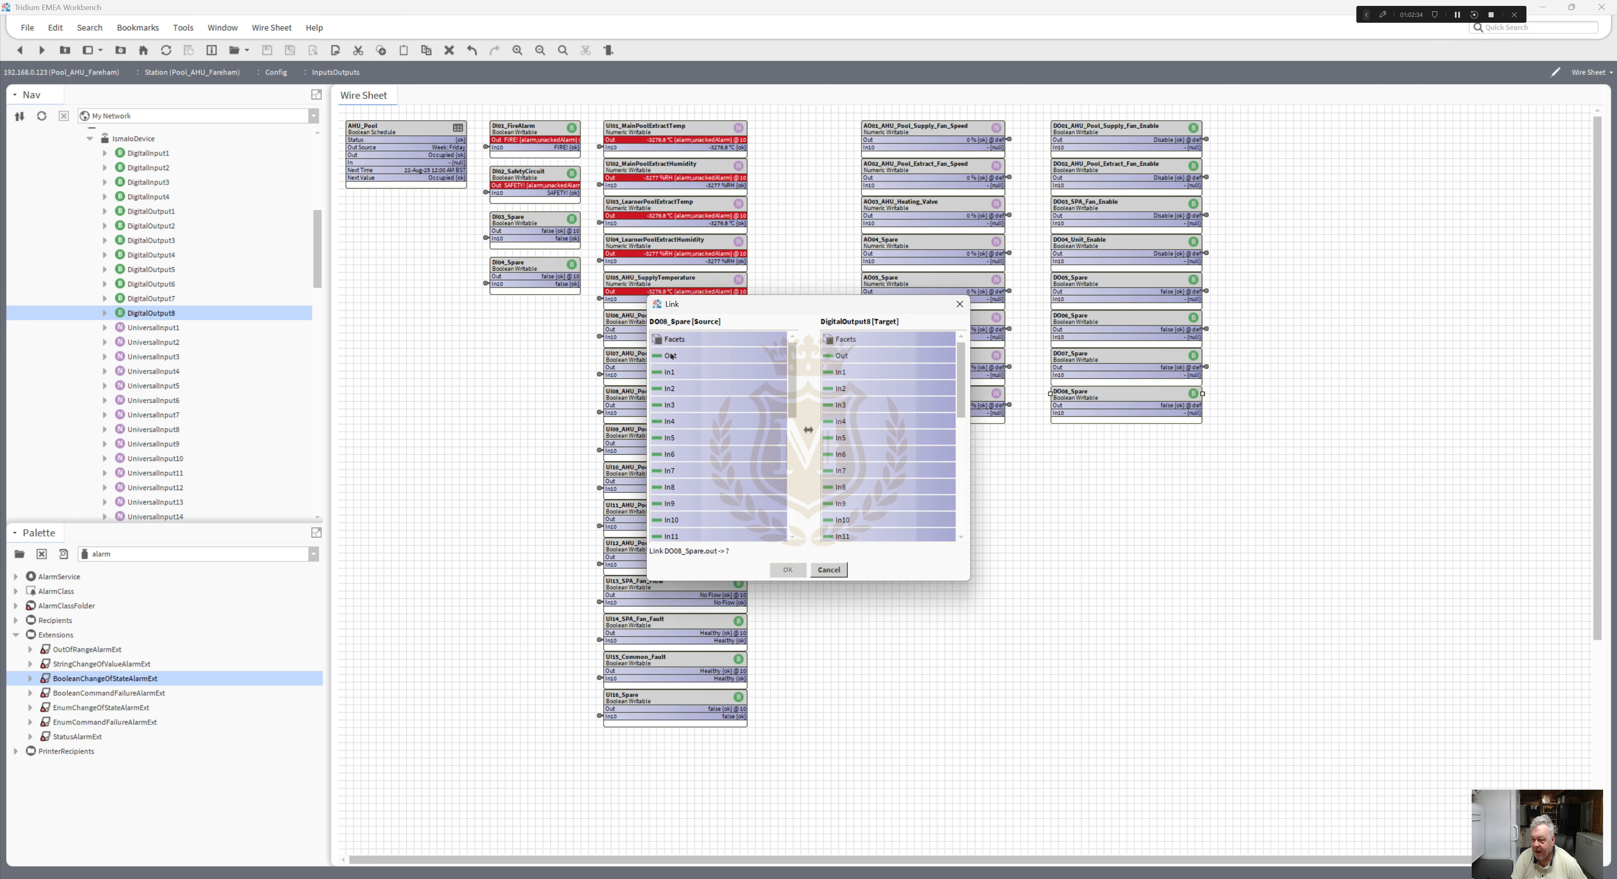
click(845, 520)
click(788, 569)
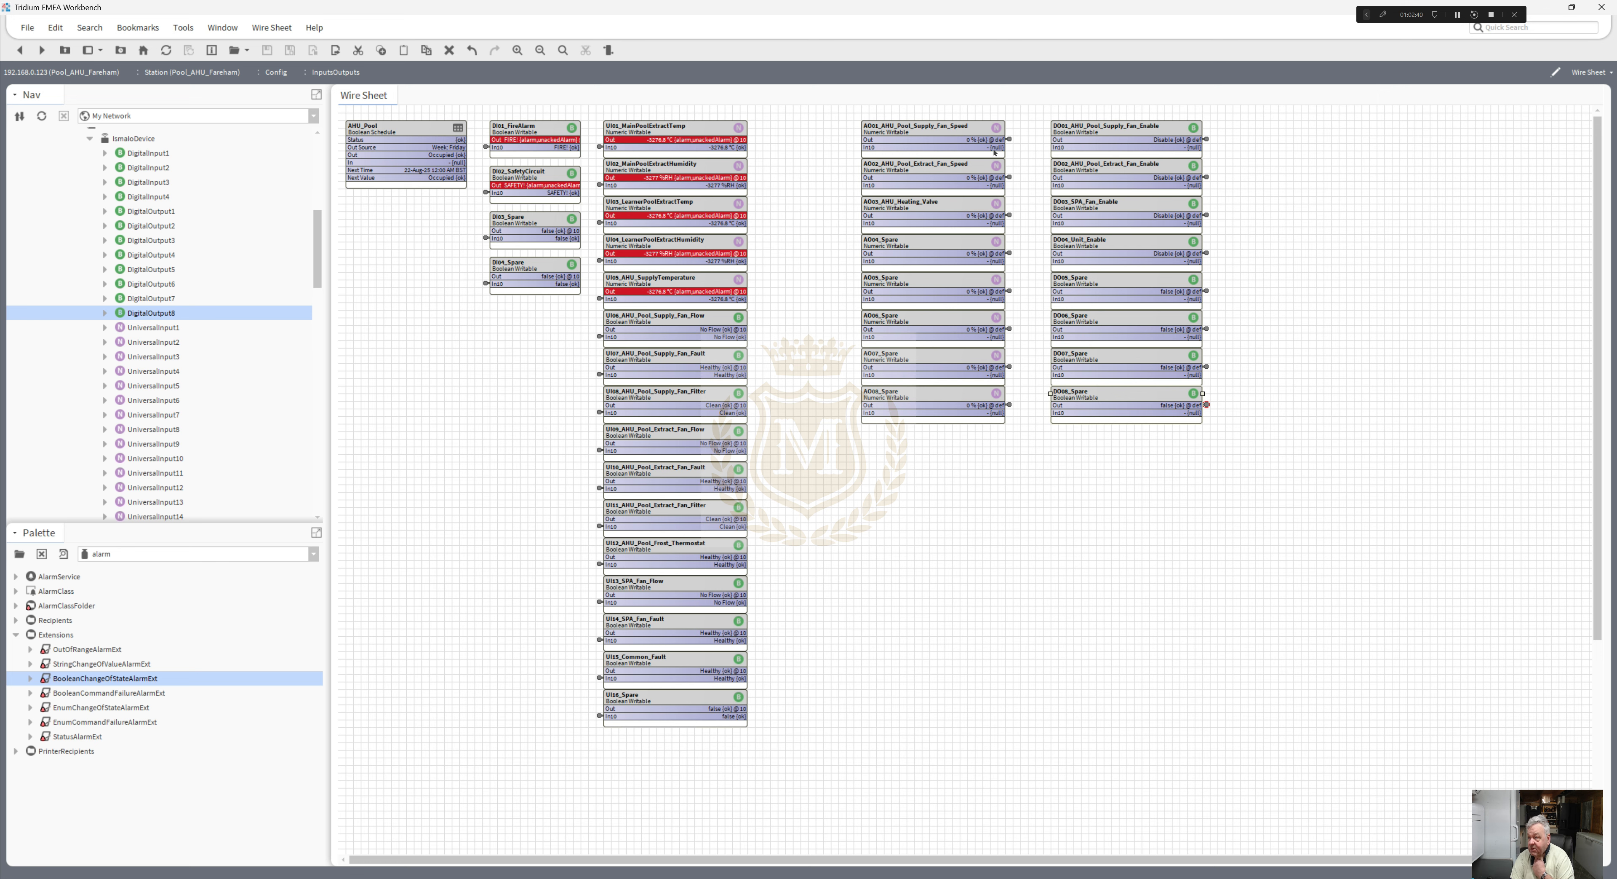
- Follow the first analog output point's link to AnalogOutput1, set its Proxy Ext Linear Conversion scale to .10 and save
click(1011, 141)
double_click(1010, 140)
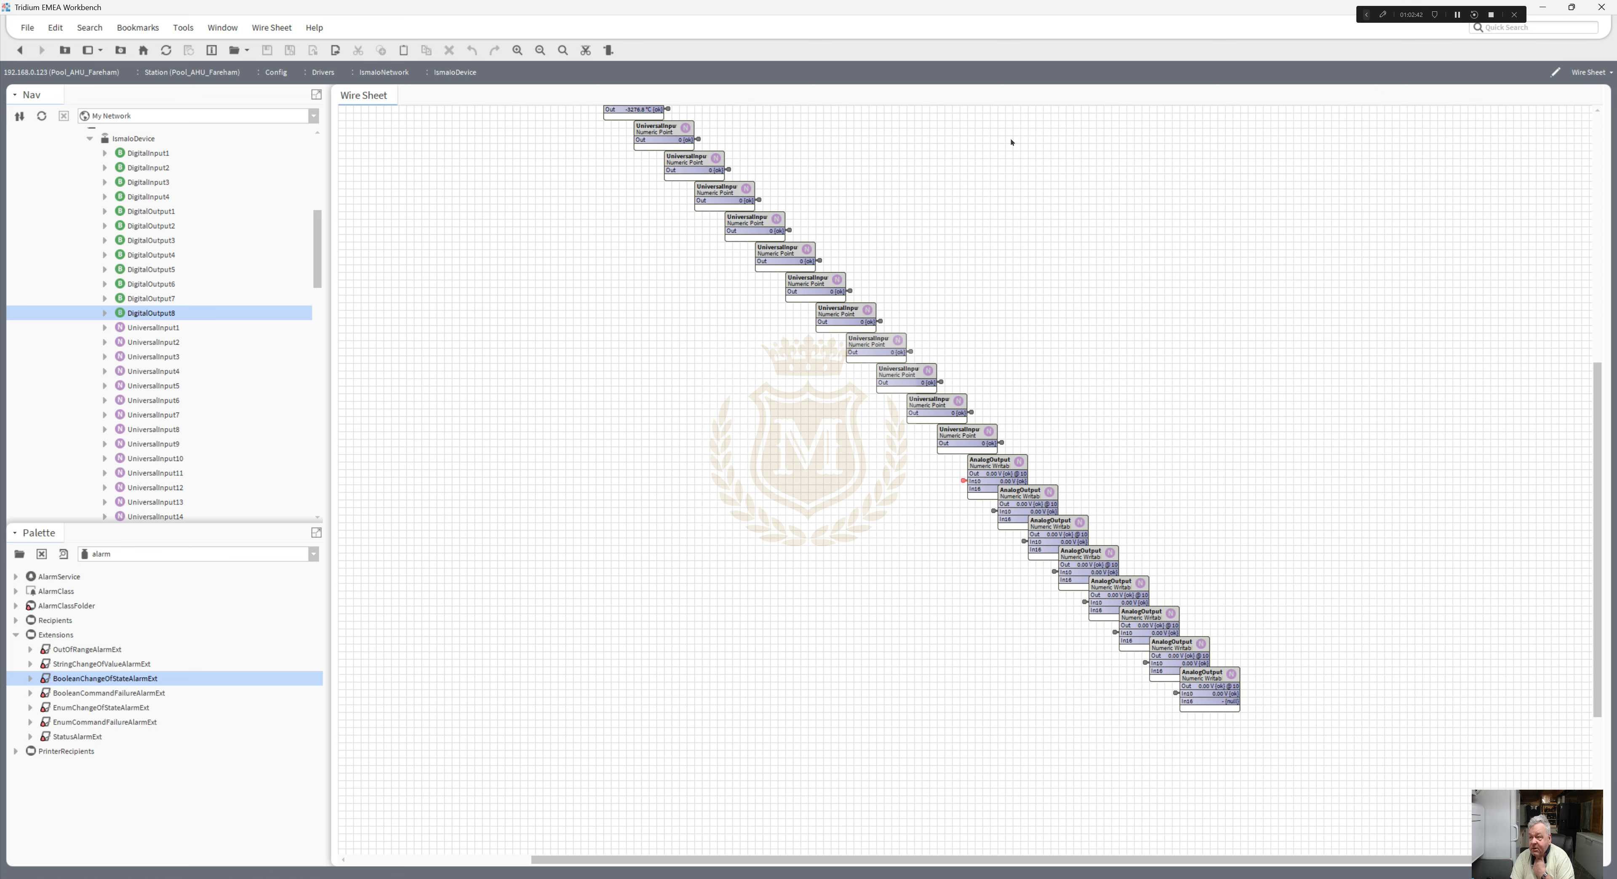
double_click(994, 467)
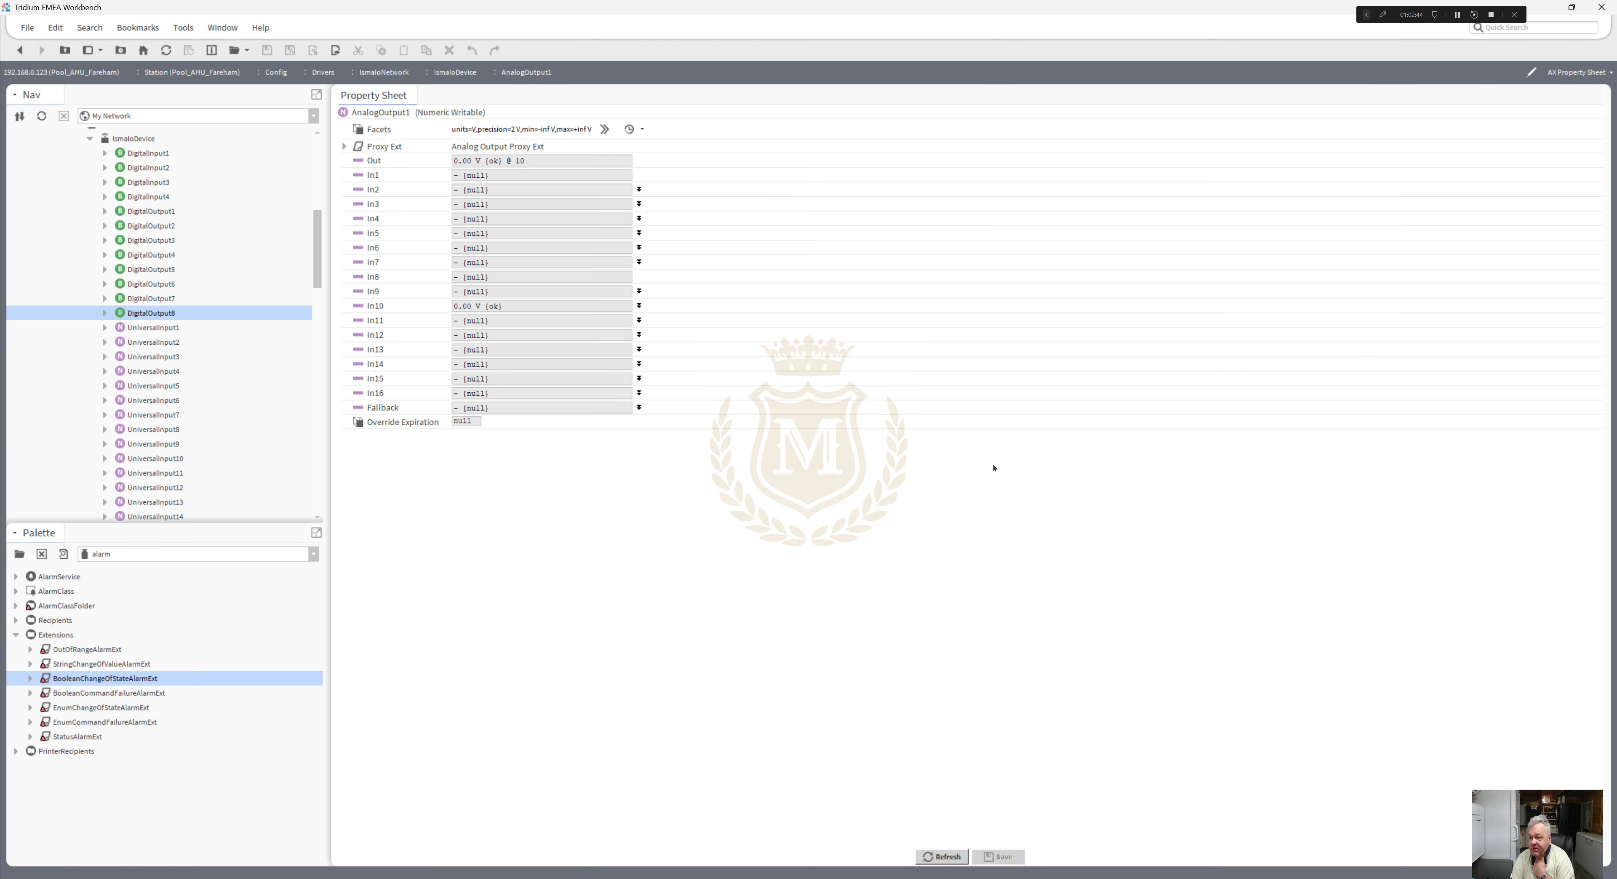
click(345, 147)
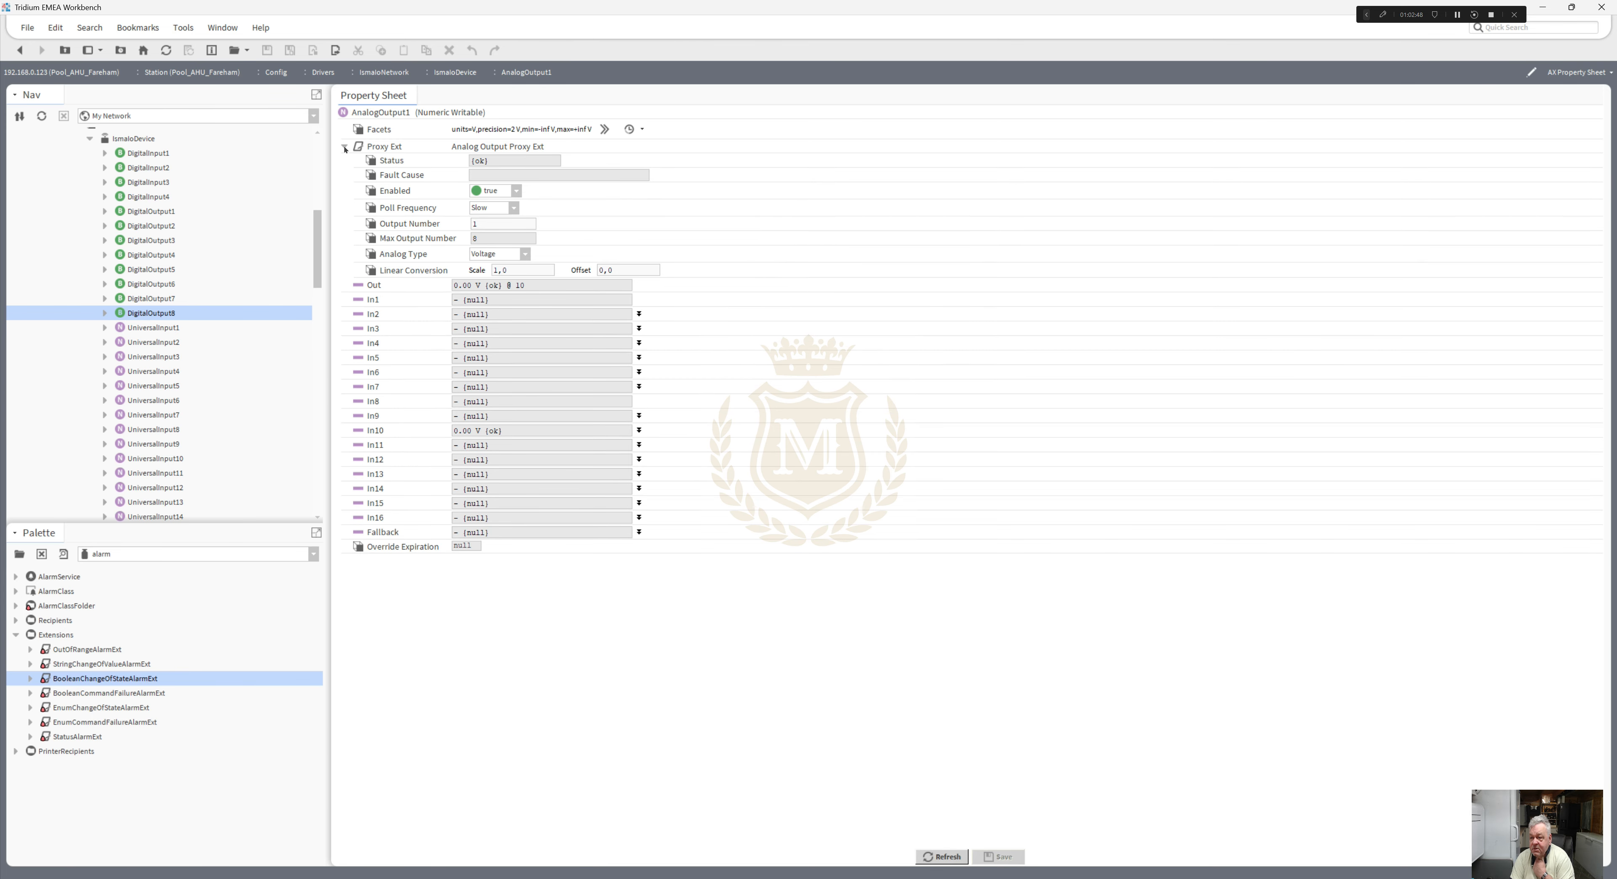
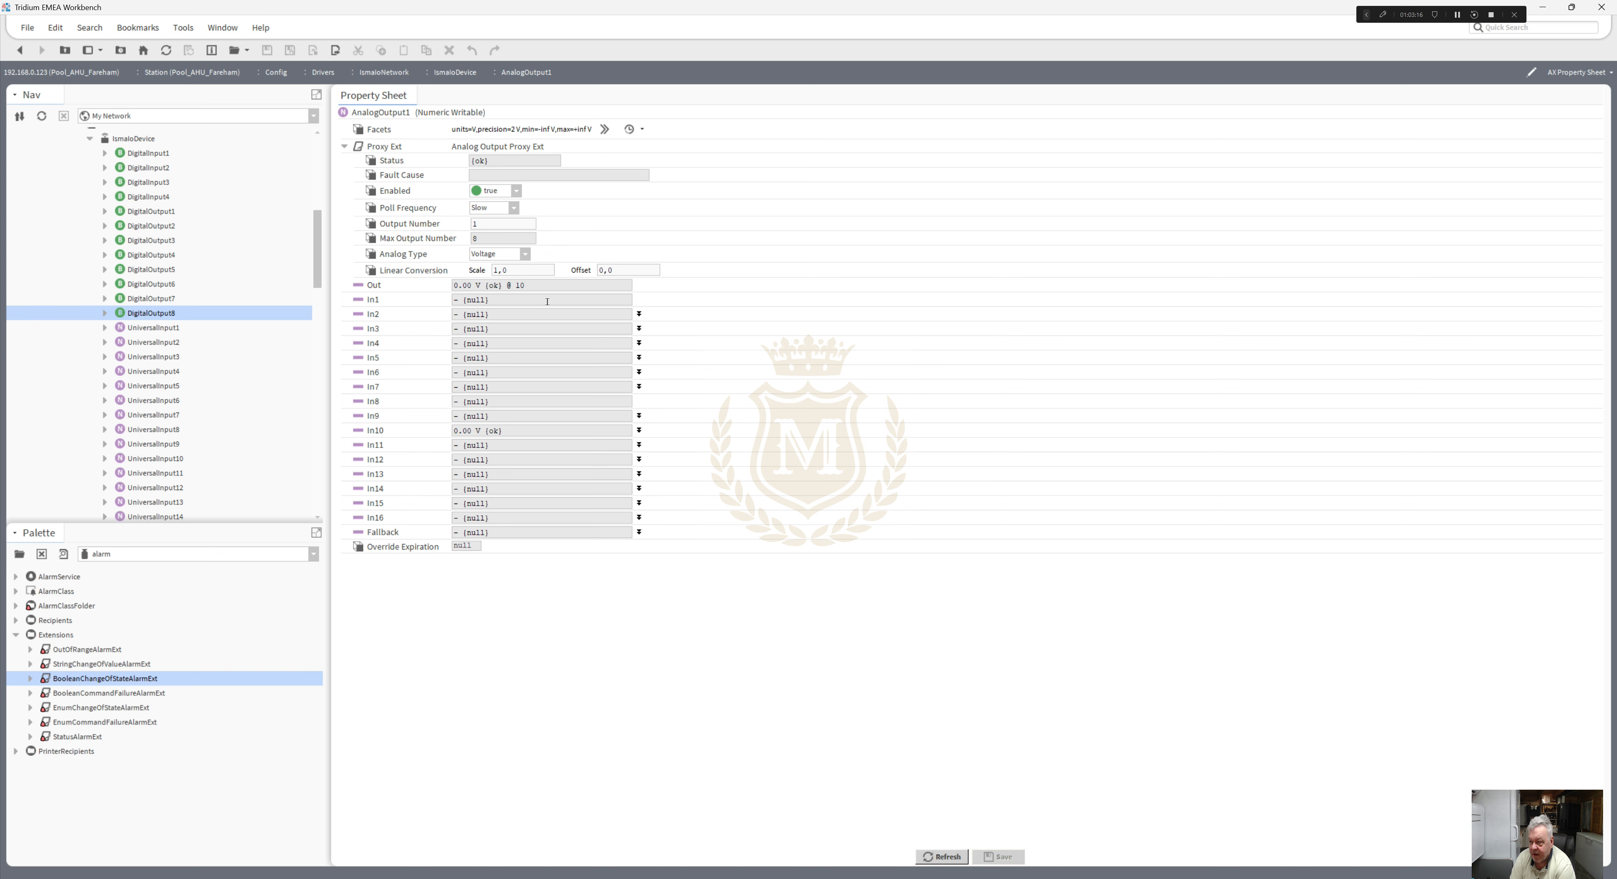
drag(515, 269, 463, 269)
text(.)
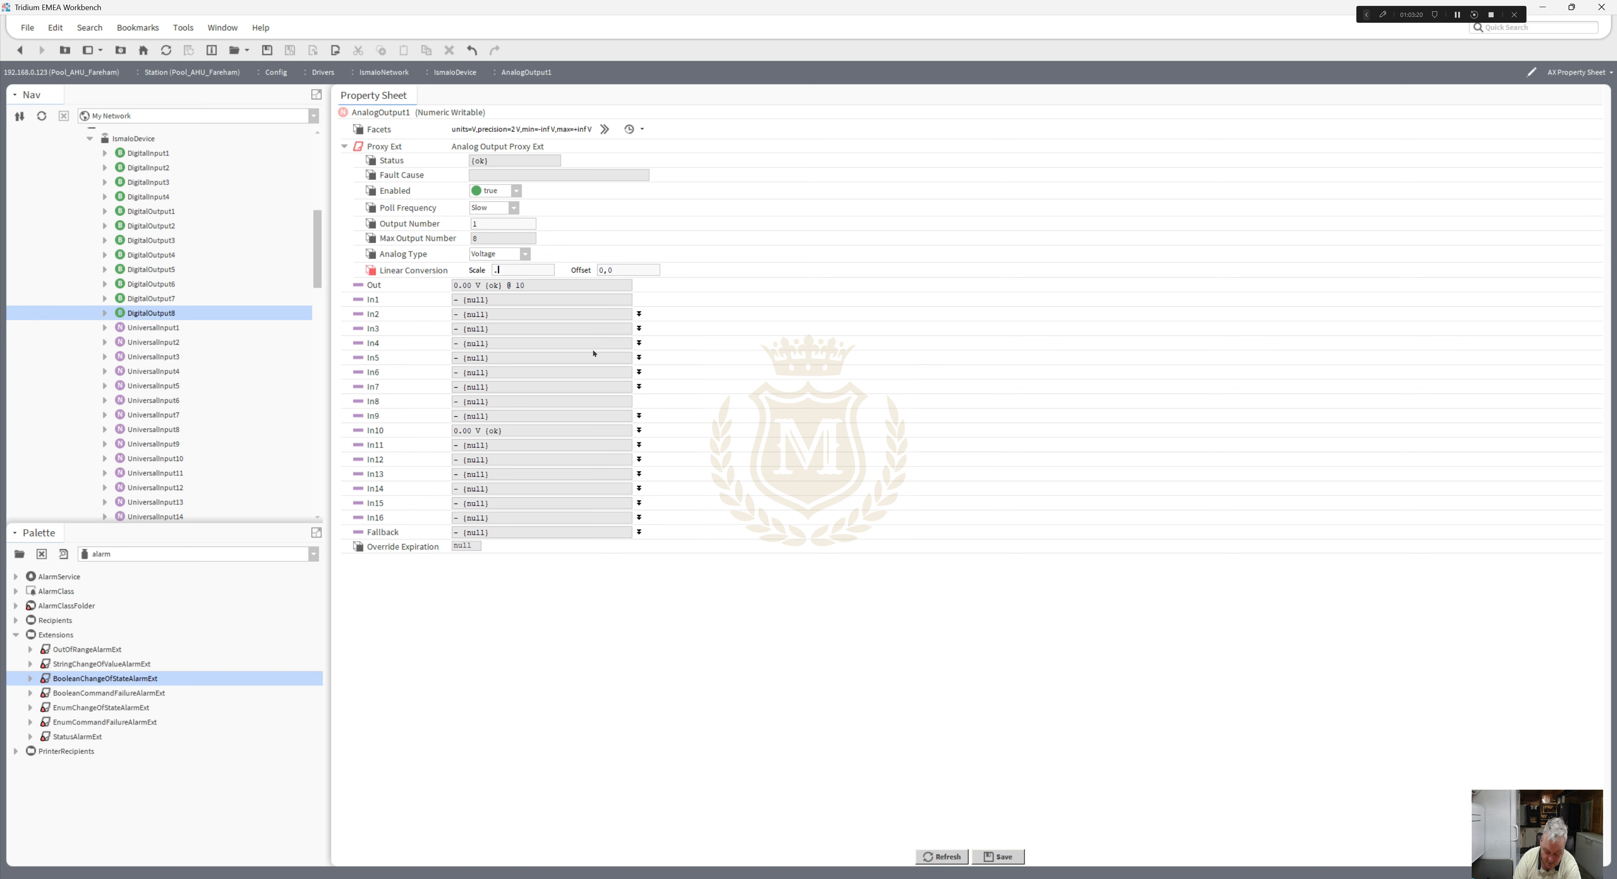
text(10)
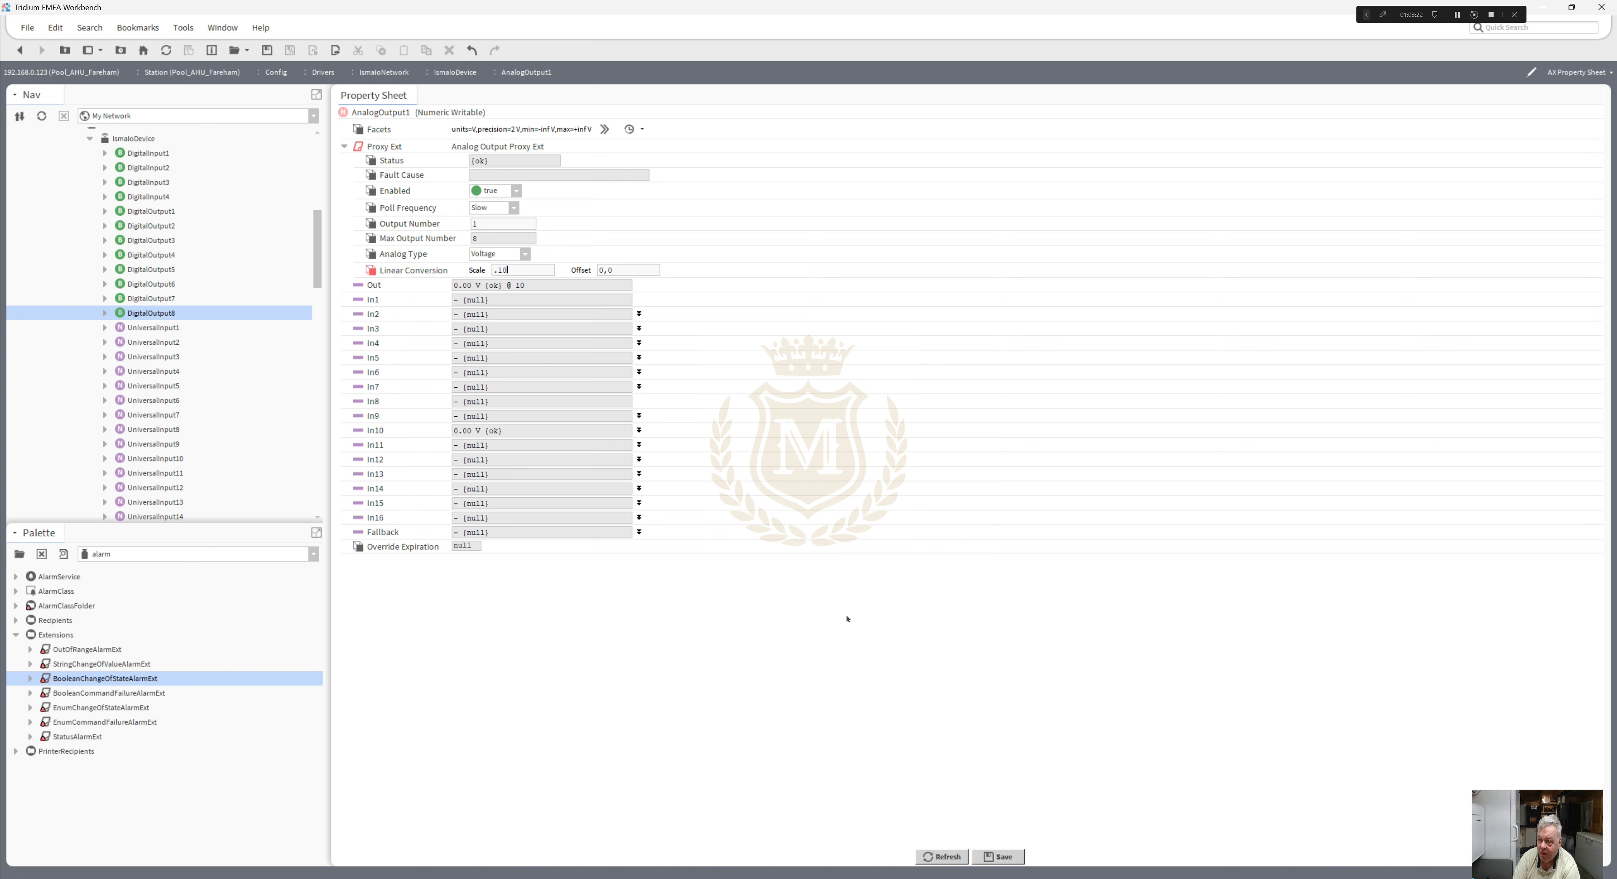
click(999, 856)
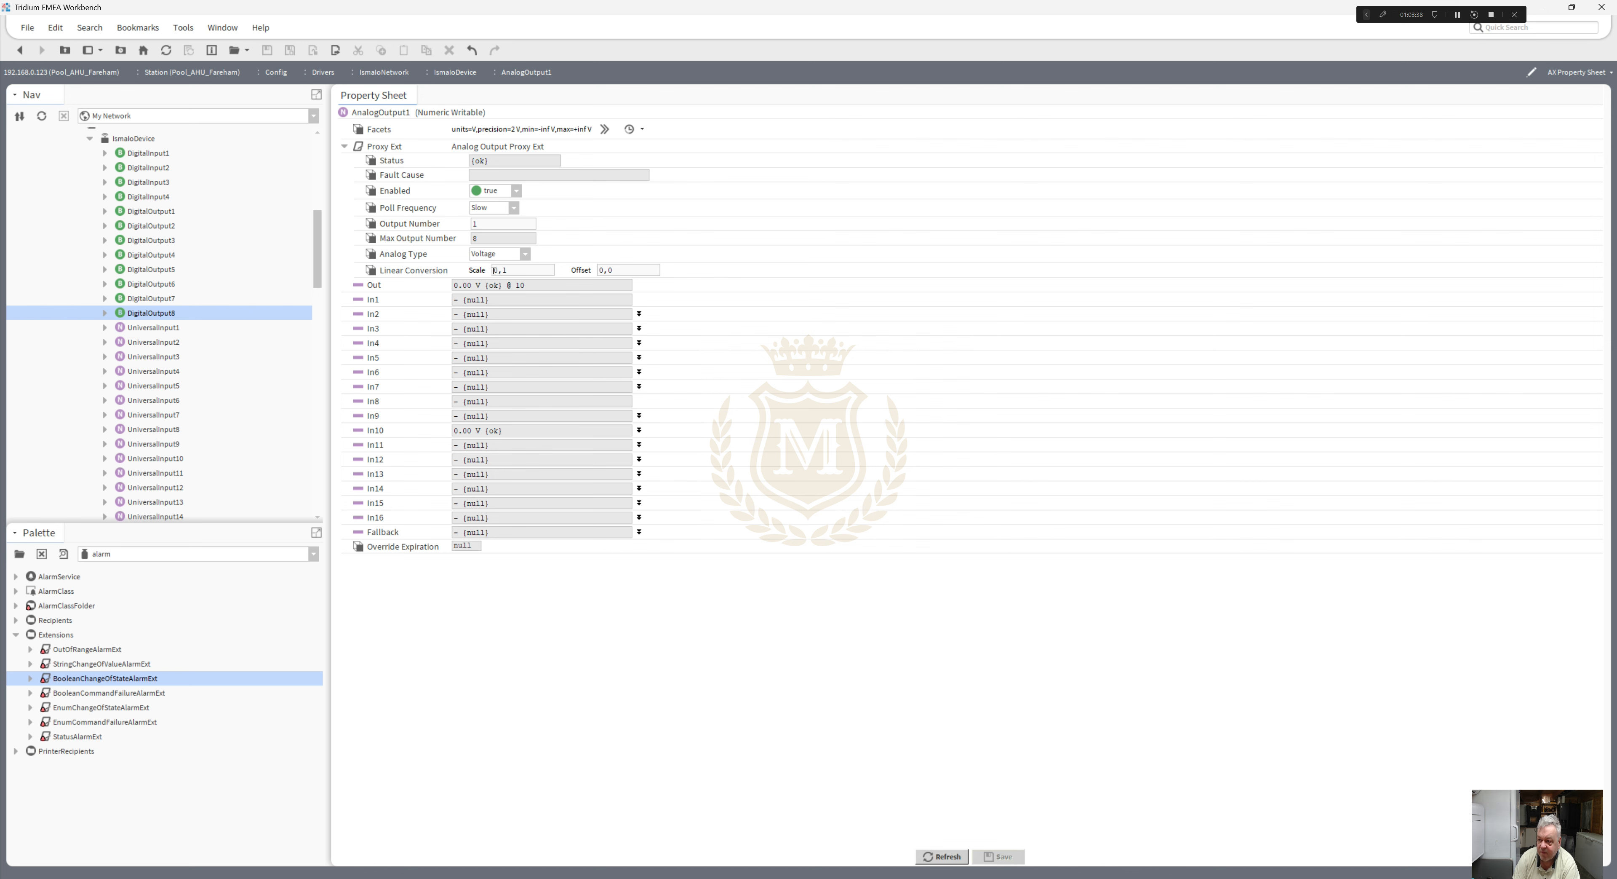
click(16, 51)
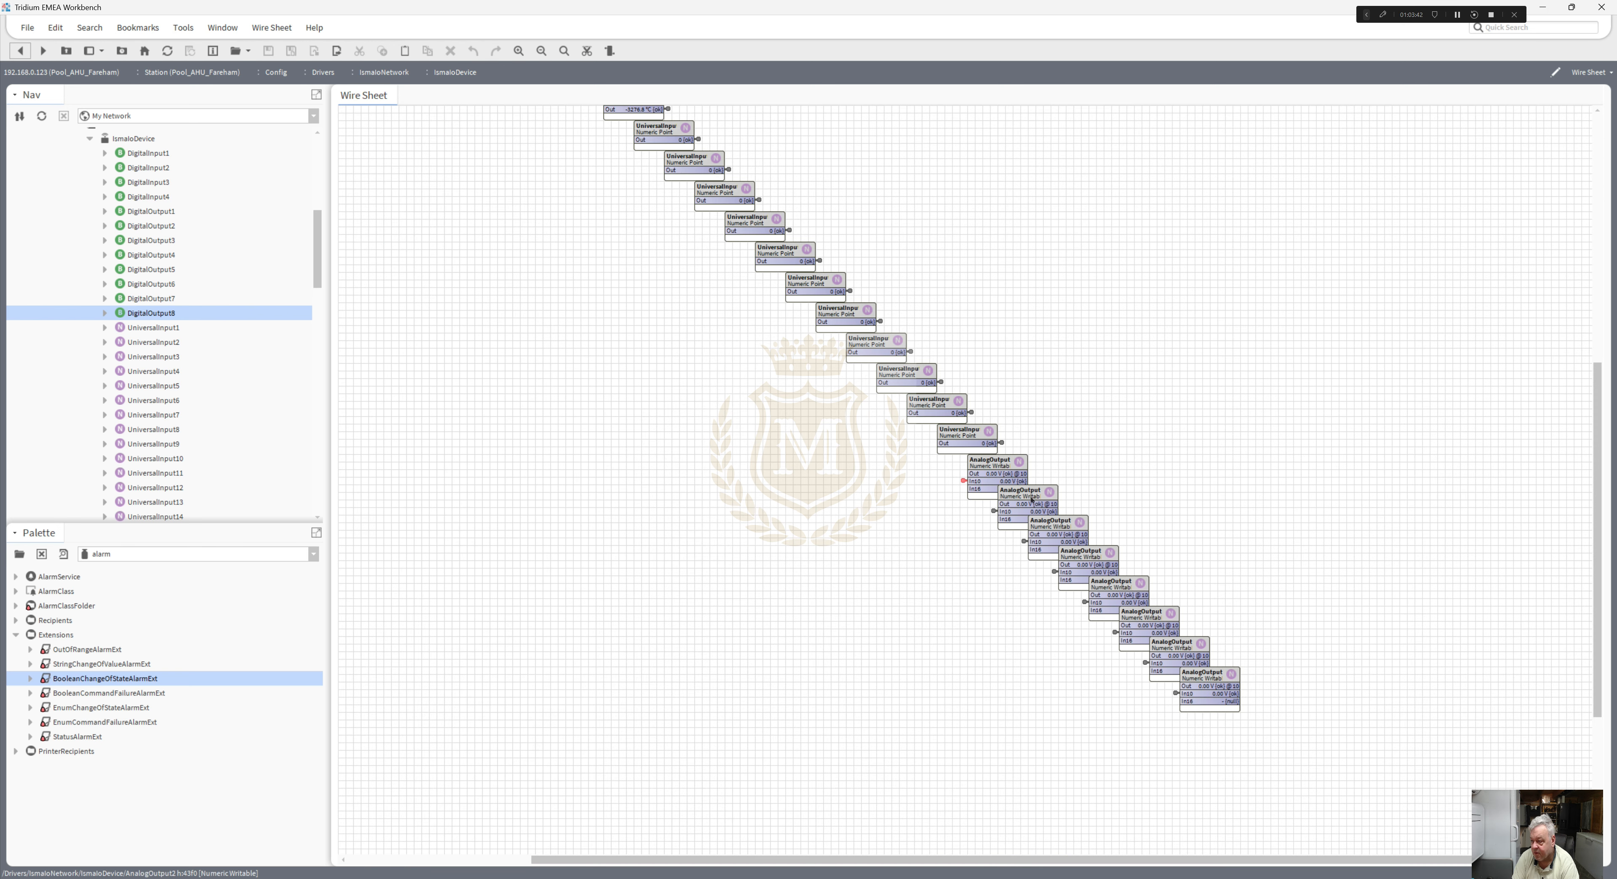
- Set the Proxy Ext Linear Conversion scale of AnalogOutput2 to 0.1, save it and return to the IsmaIoDevice wire sheet
double_click(1032, 496)
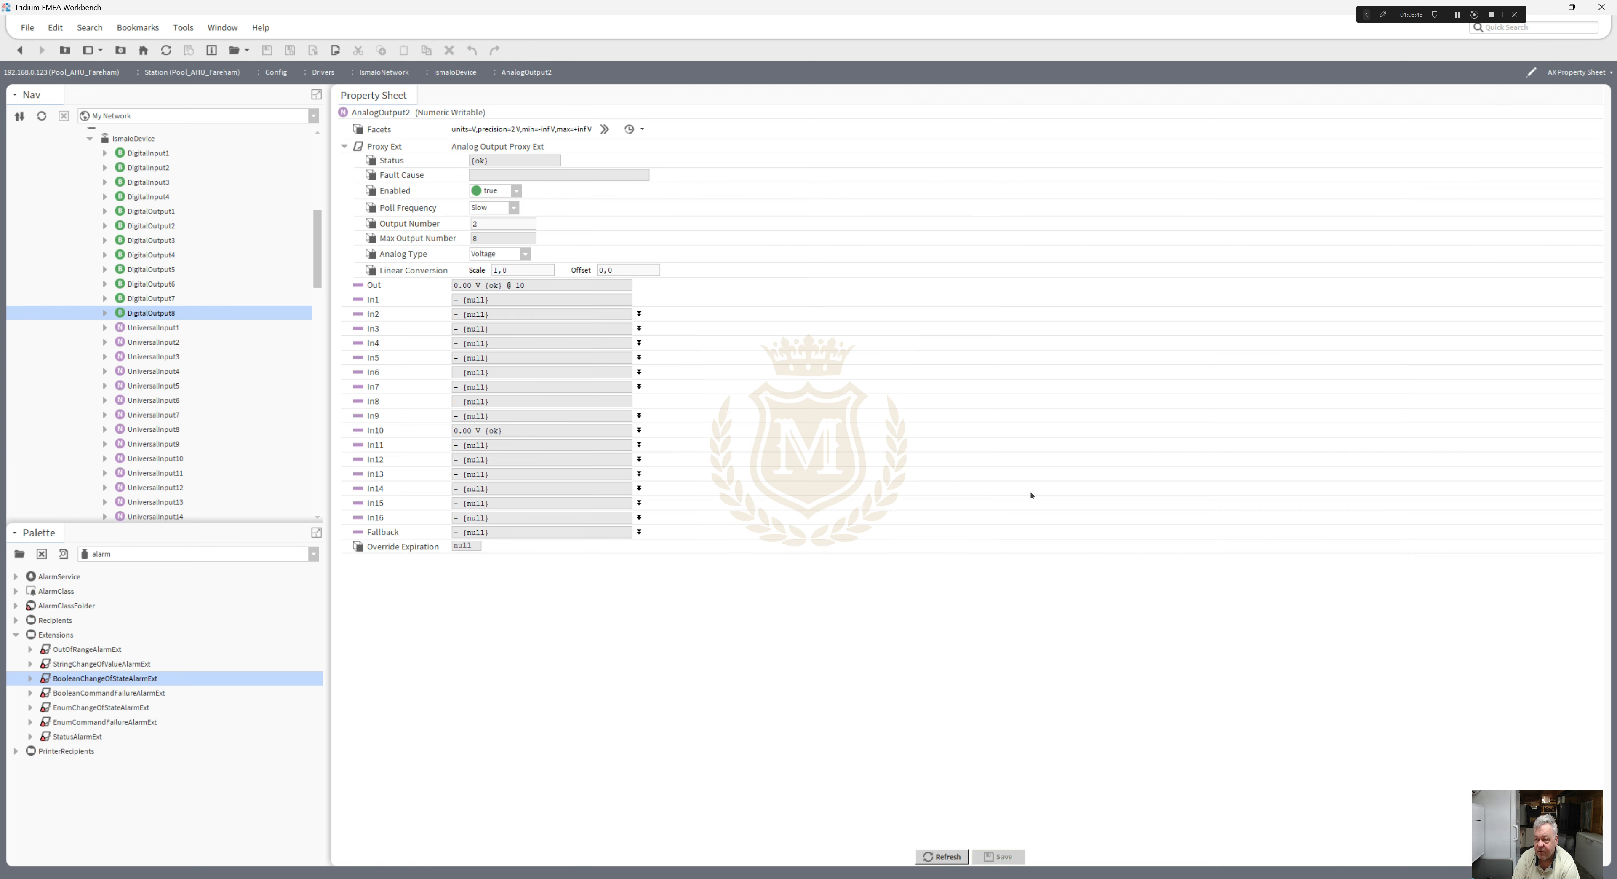
double_click(526, 269)
text(0.1)
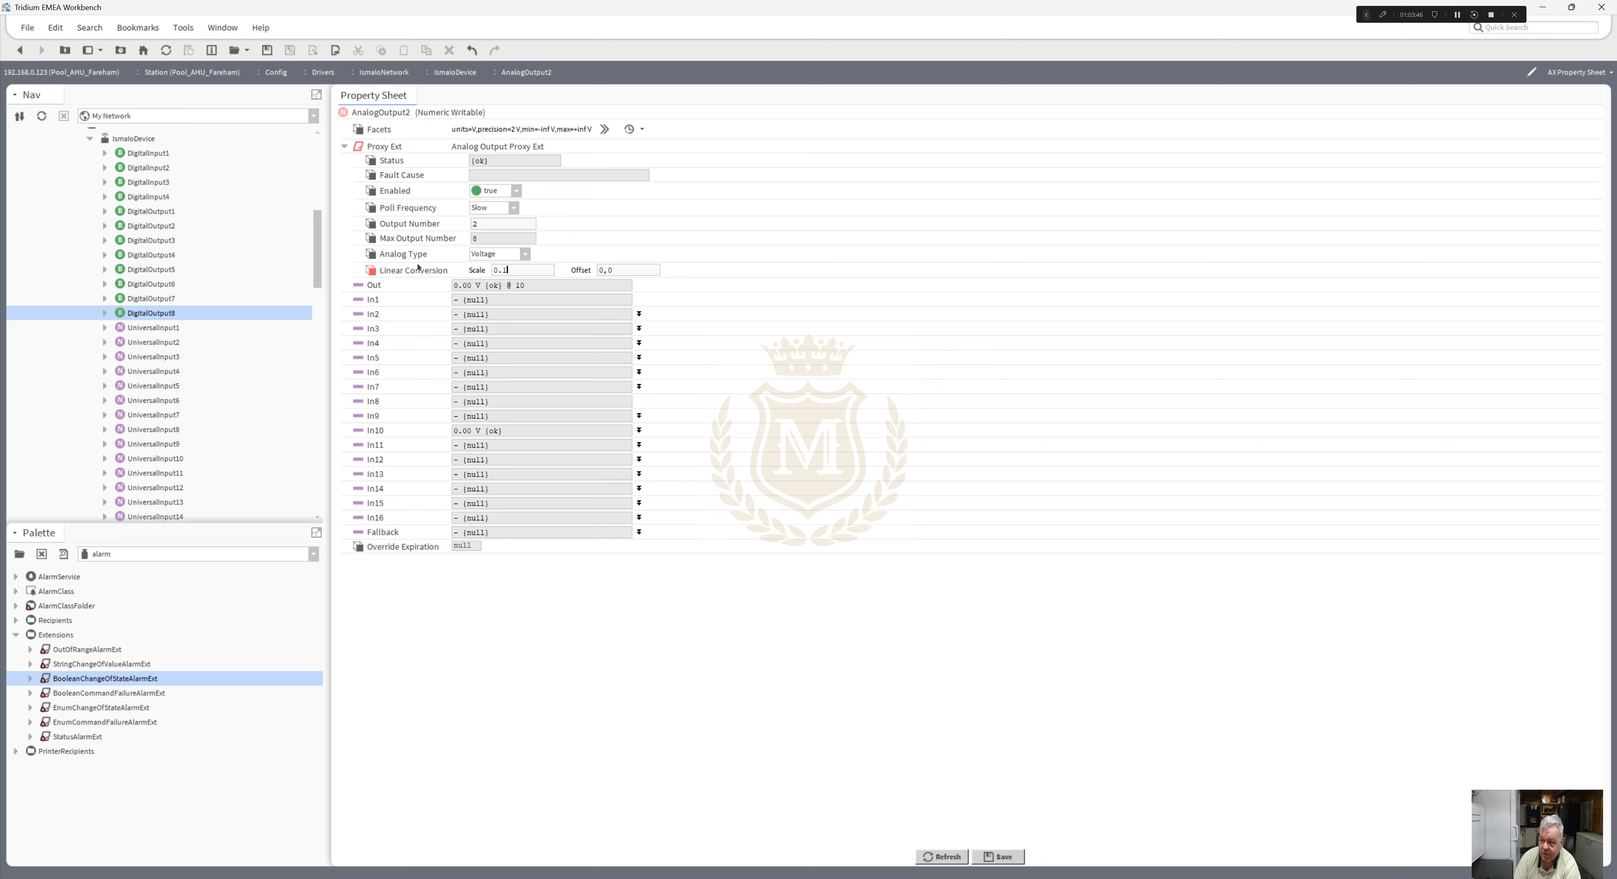
click(1000, 856)
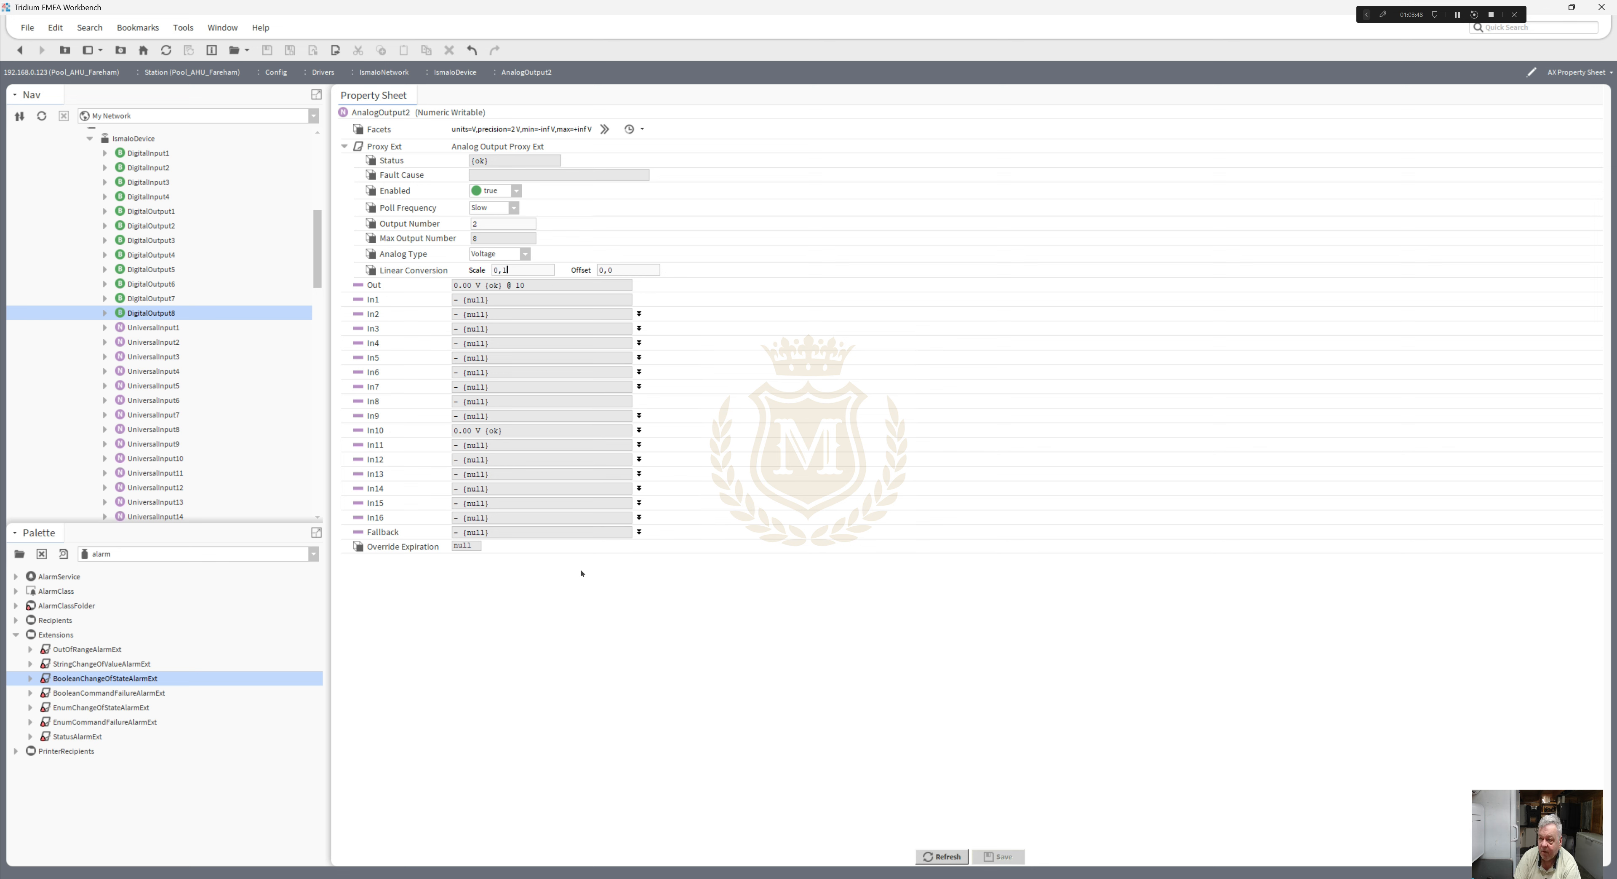
click(19, 50)
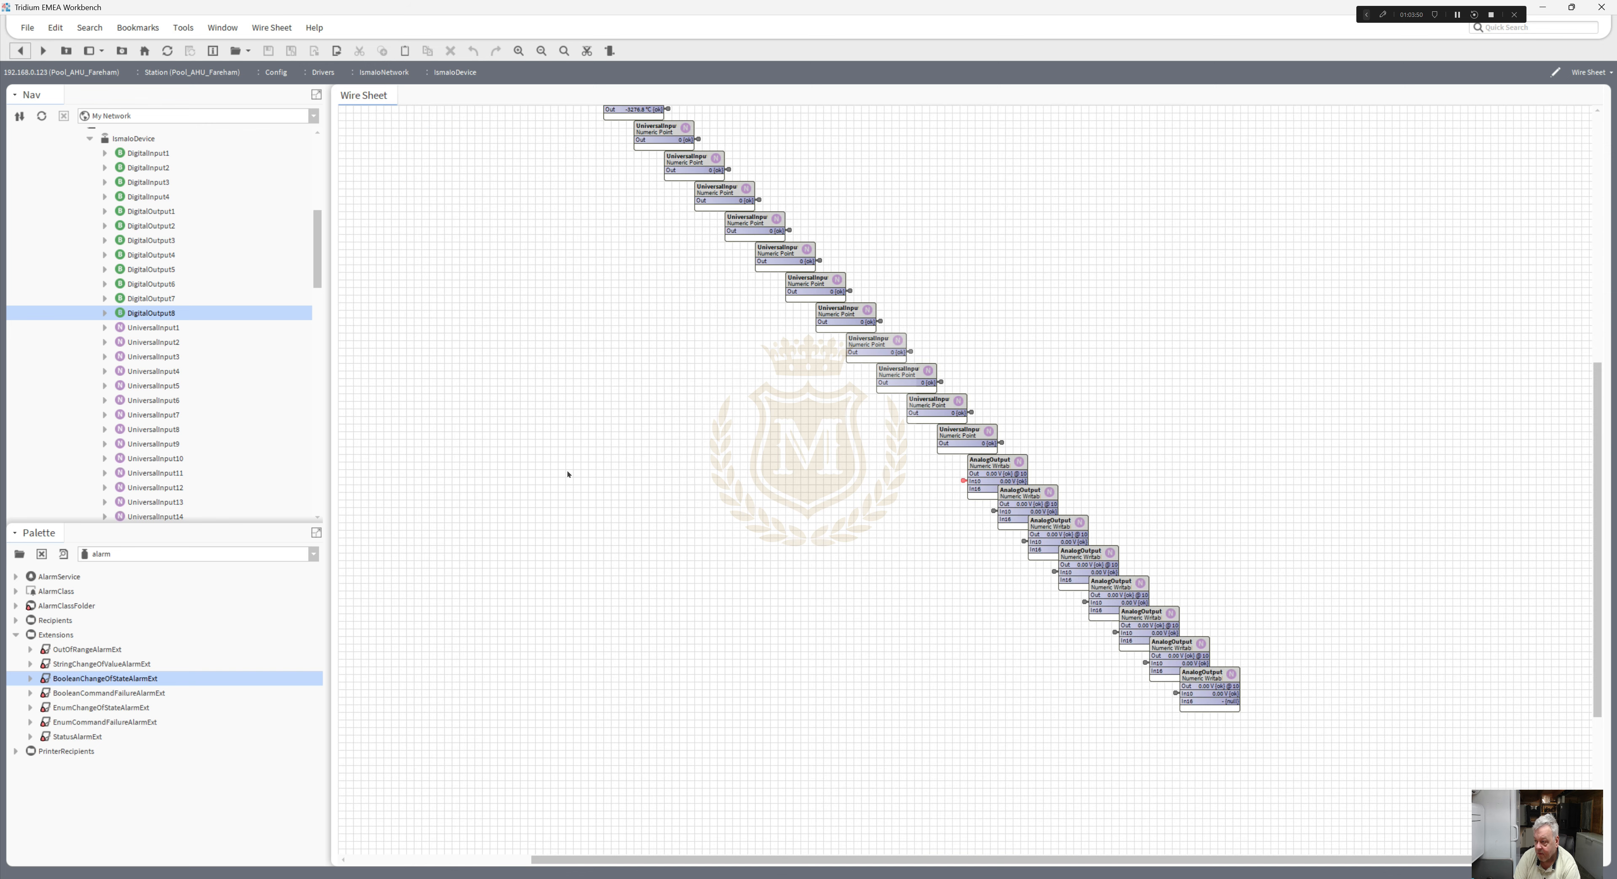
- Set the Proxy Ext Linear Conversion scale of AnalogOutput3 to 0.1, save it and return to the InputsOutputs wire sheet
double_click(1053, 527)
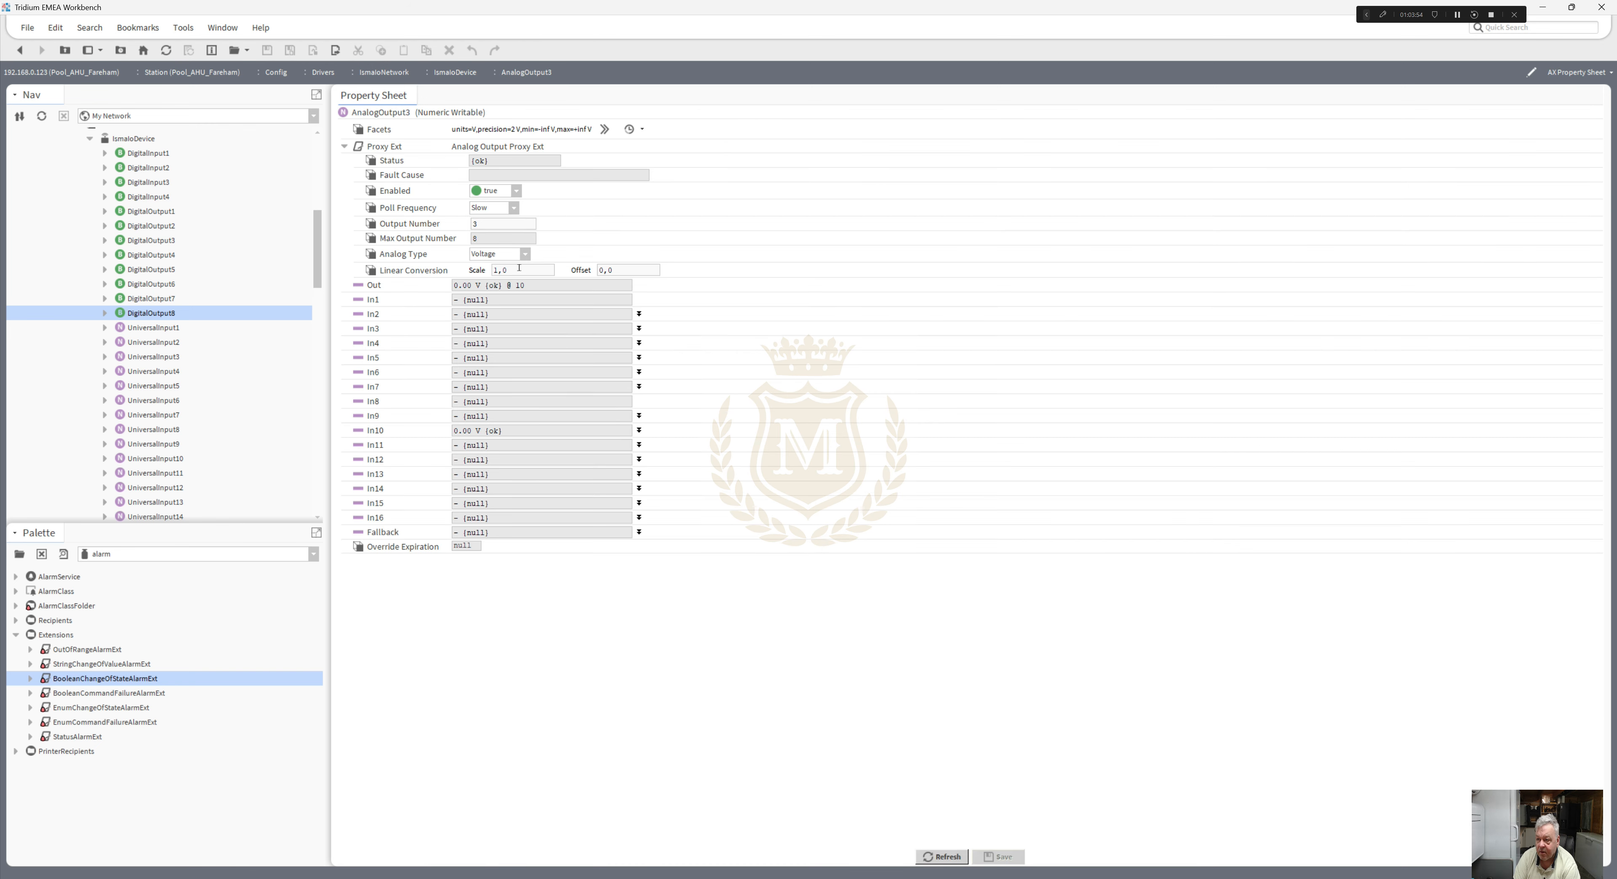
drag(518, 270, 410, 262)
text(0.1)
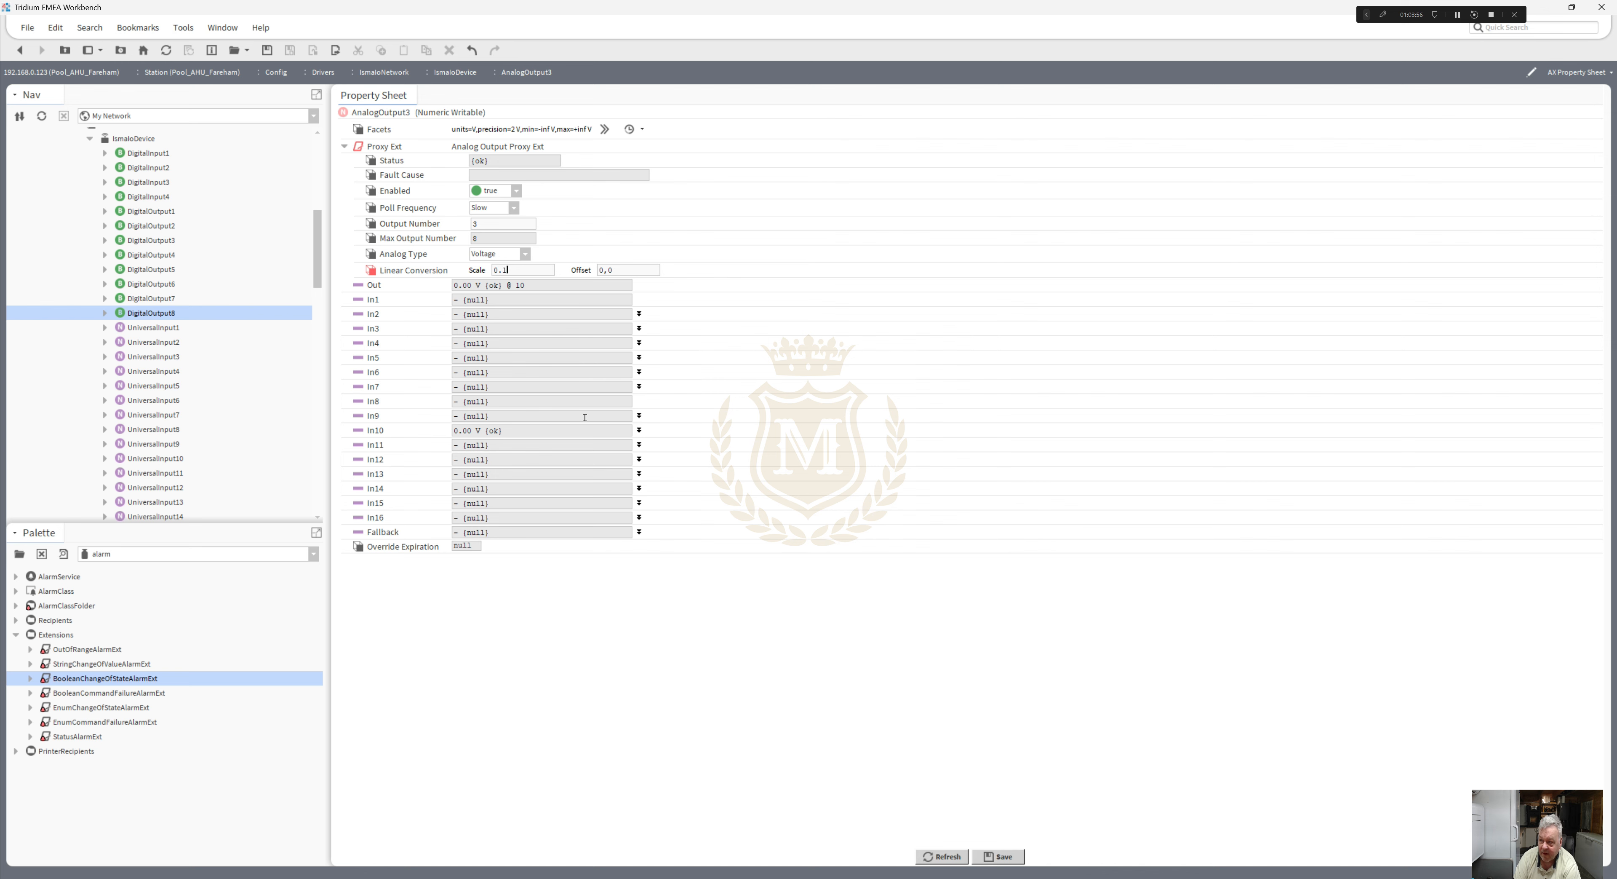
click(1000, 856)
click(19, 50)
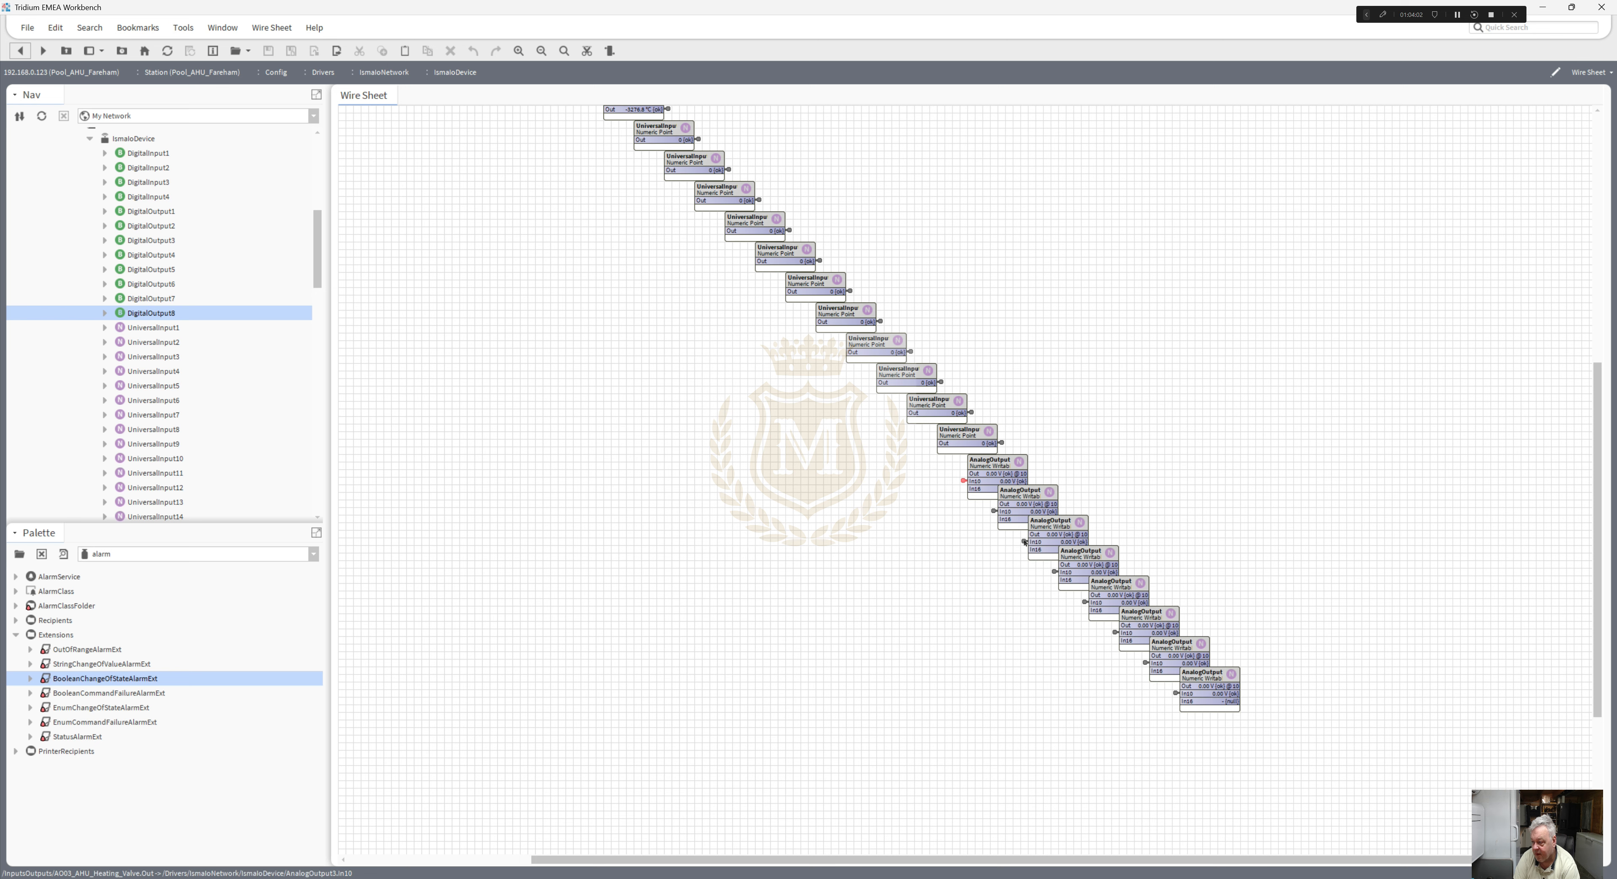
key(alt+Left)
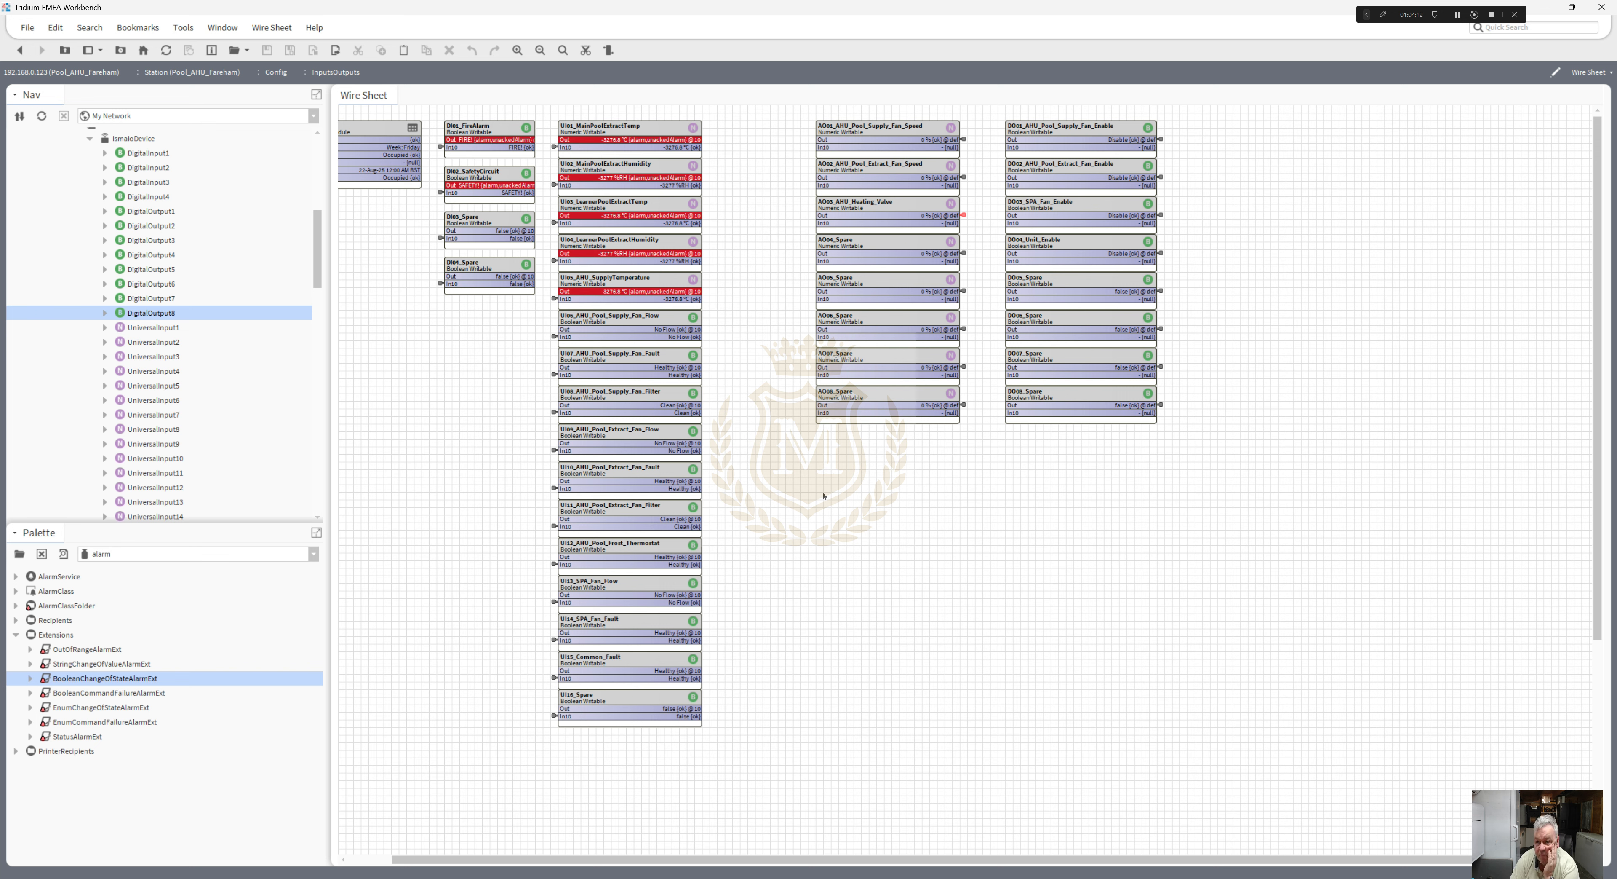
- Collapse the IsmaIoNetwork, Drivers and InputsOutputs branches and create a new folder named Logic under the station's Config
scroll(181, 253, up, 4)
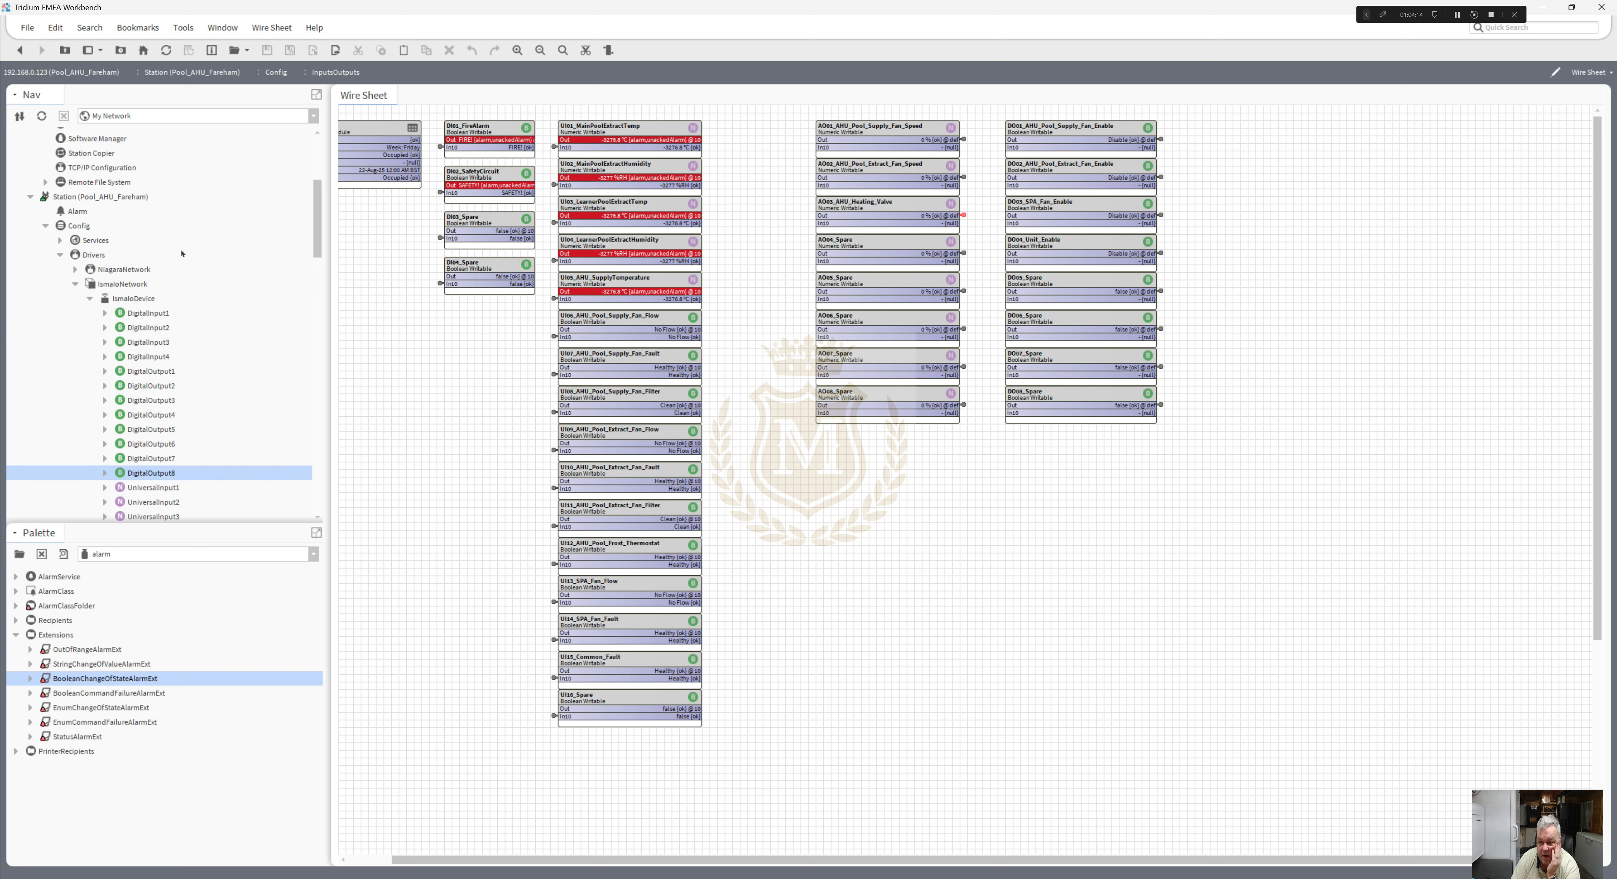
click(76, 283)
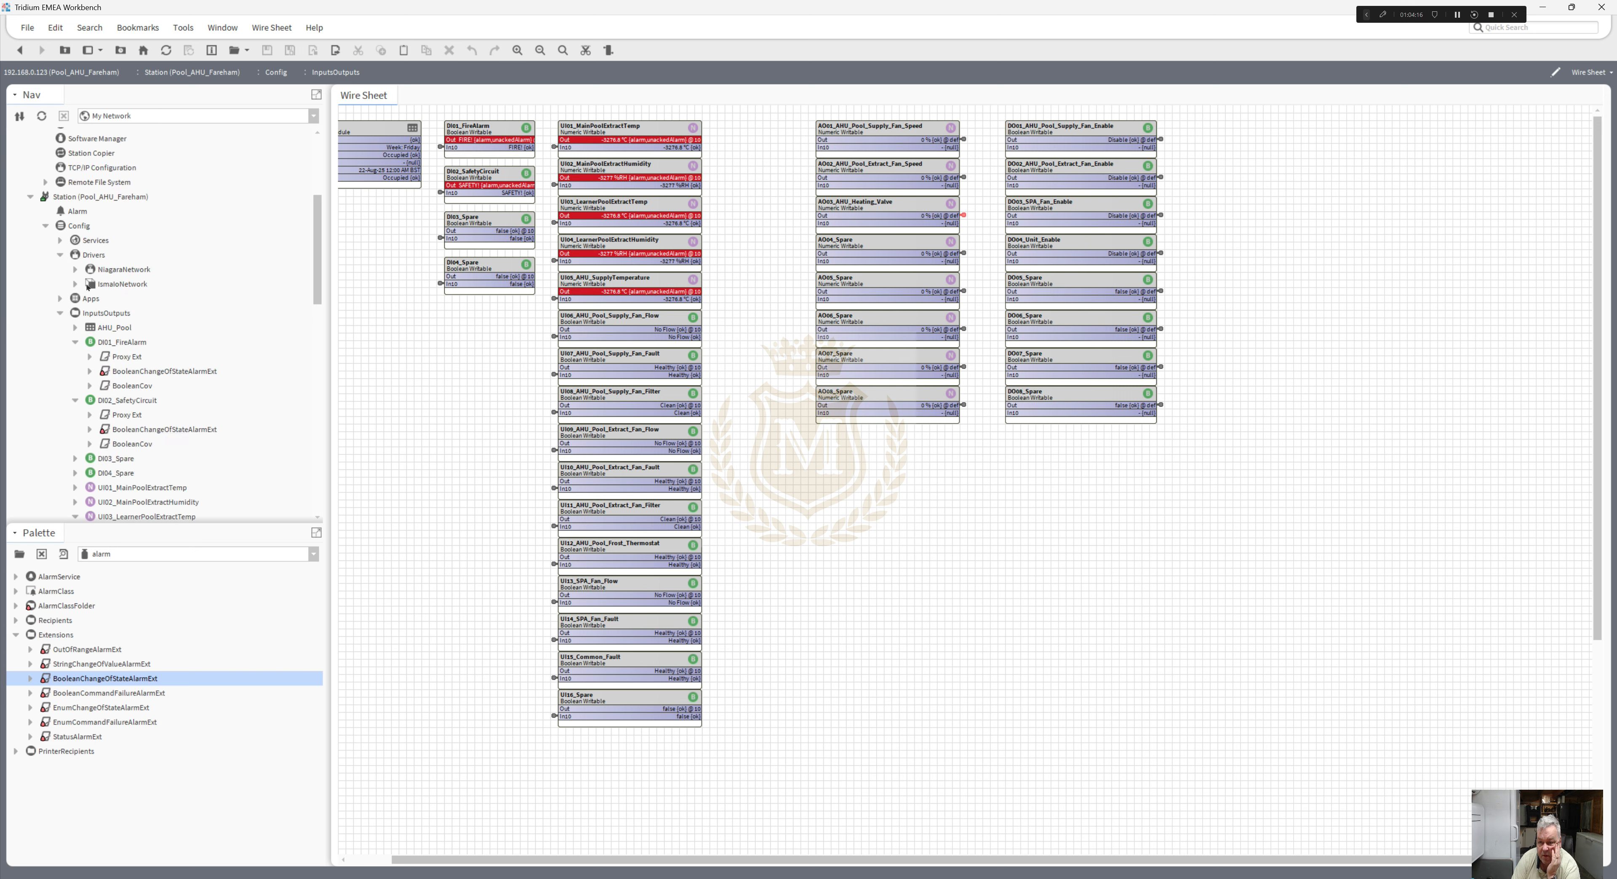
click(60, 255)
click(60, 283)
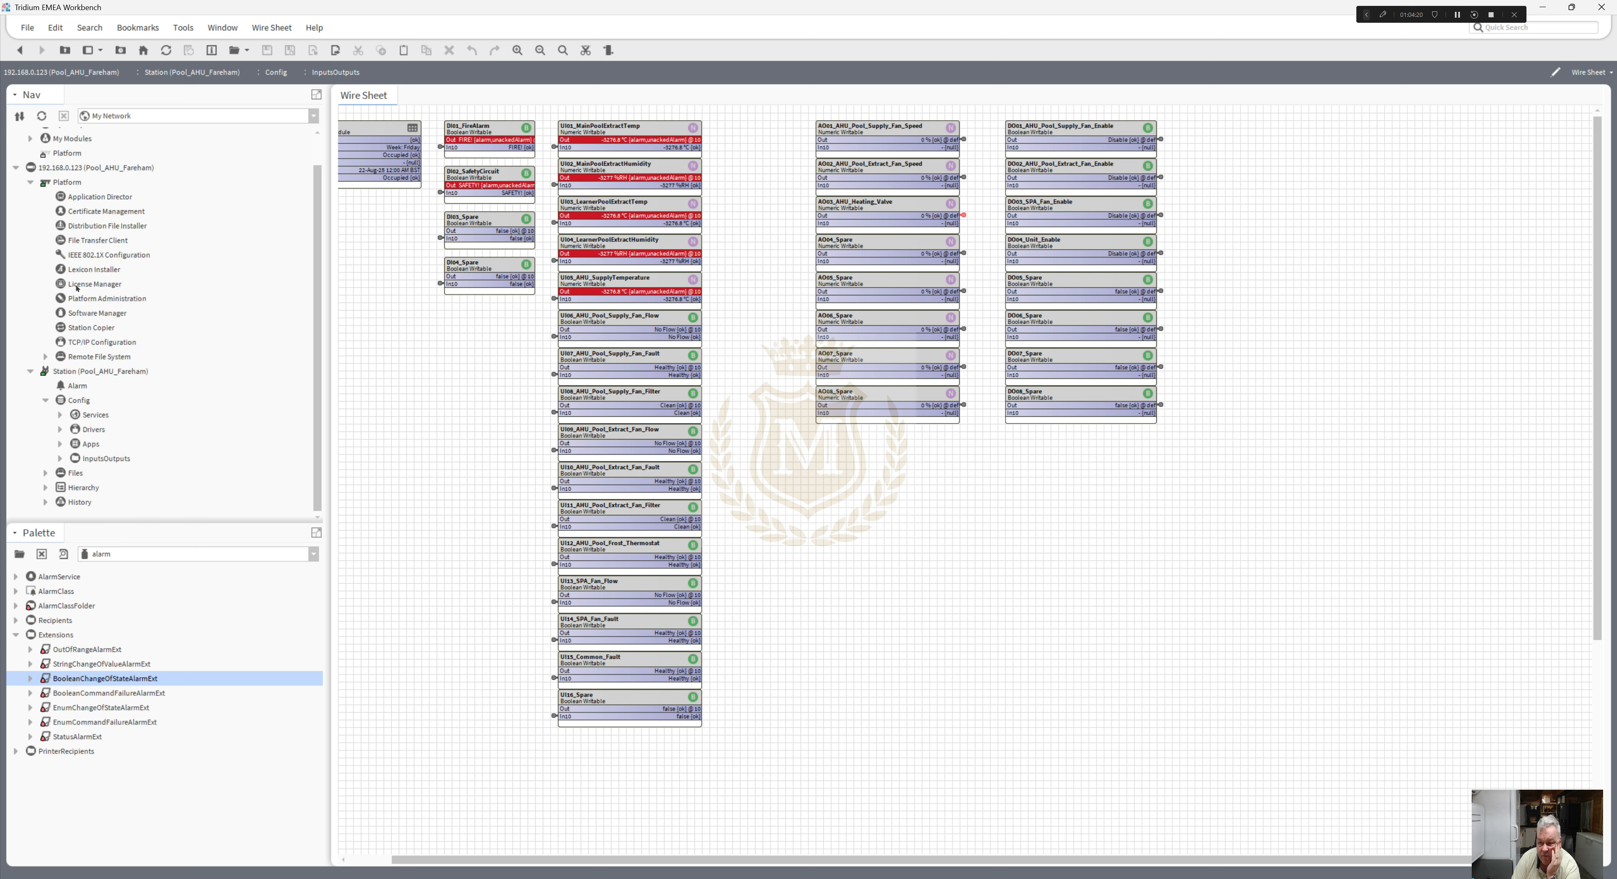
click(71, 399)
right_click(71, 400)
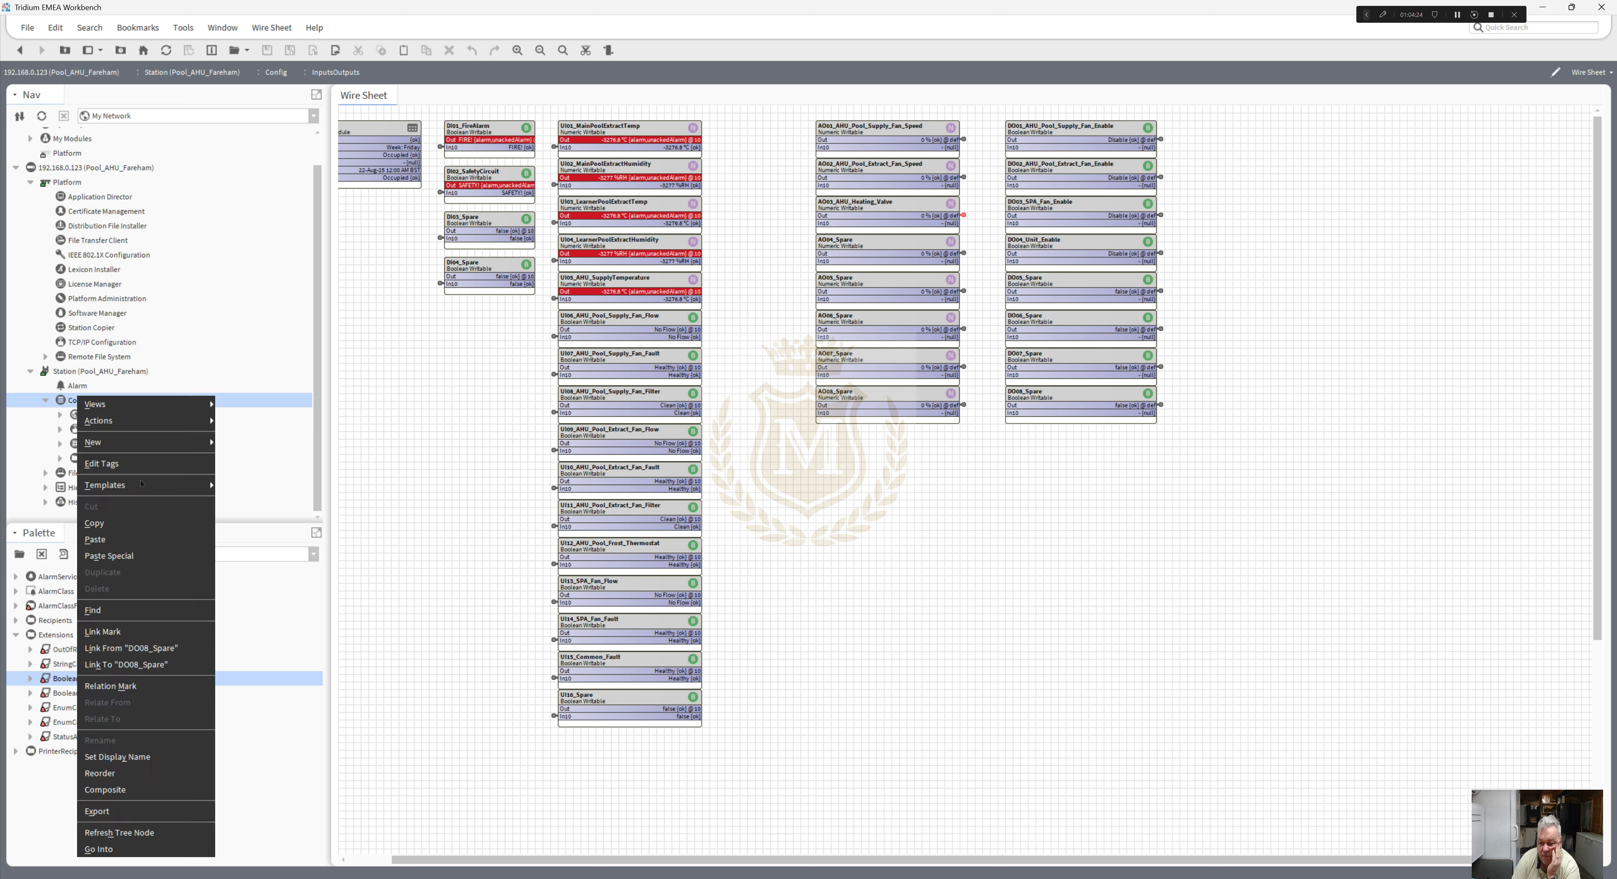
mouse_move(154, 426)
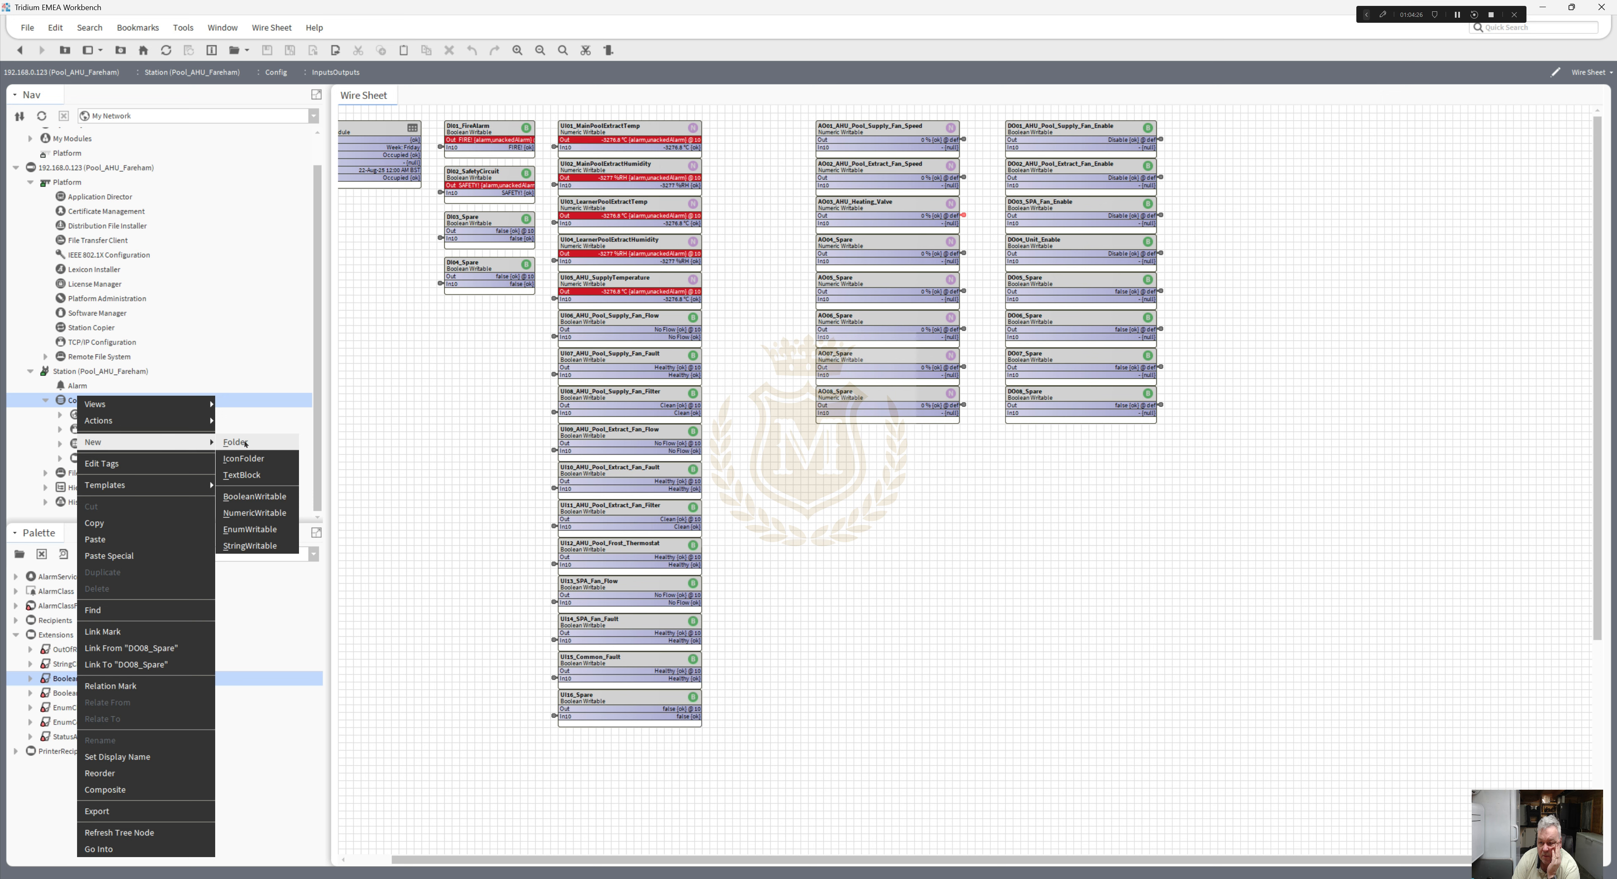
click(236, 442)
text(Lo)
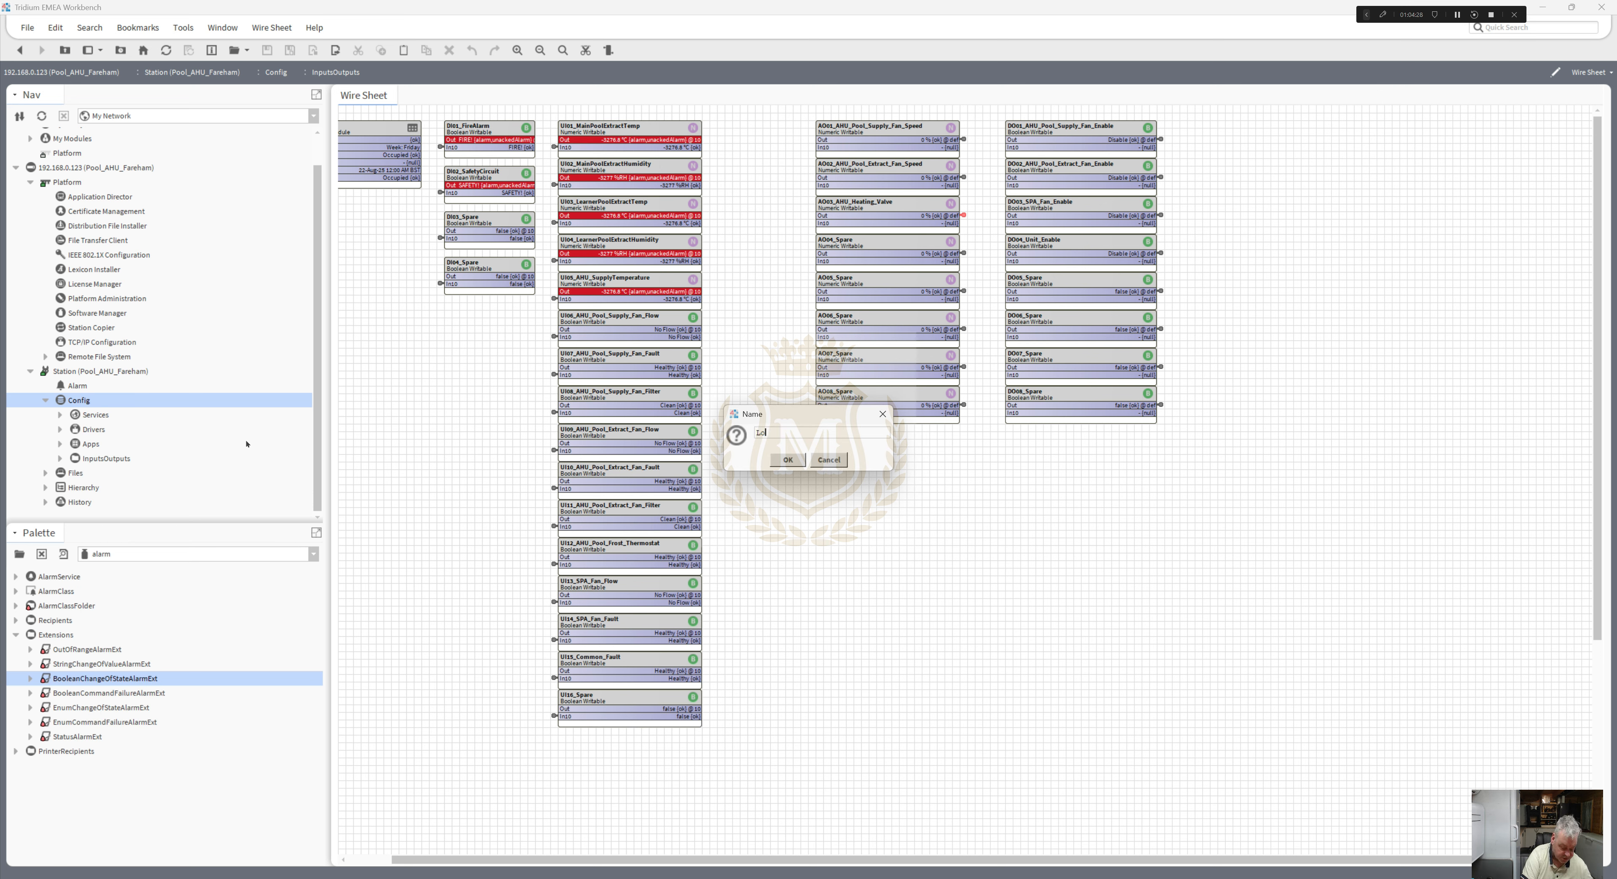
text(gic)
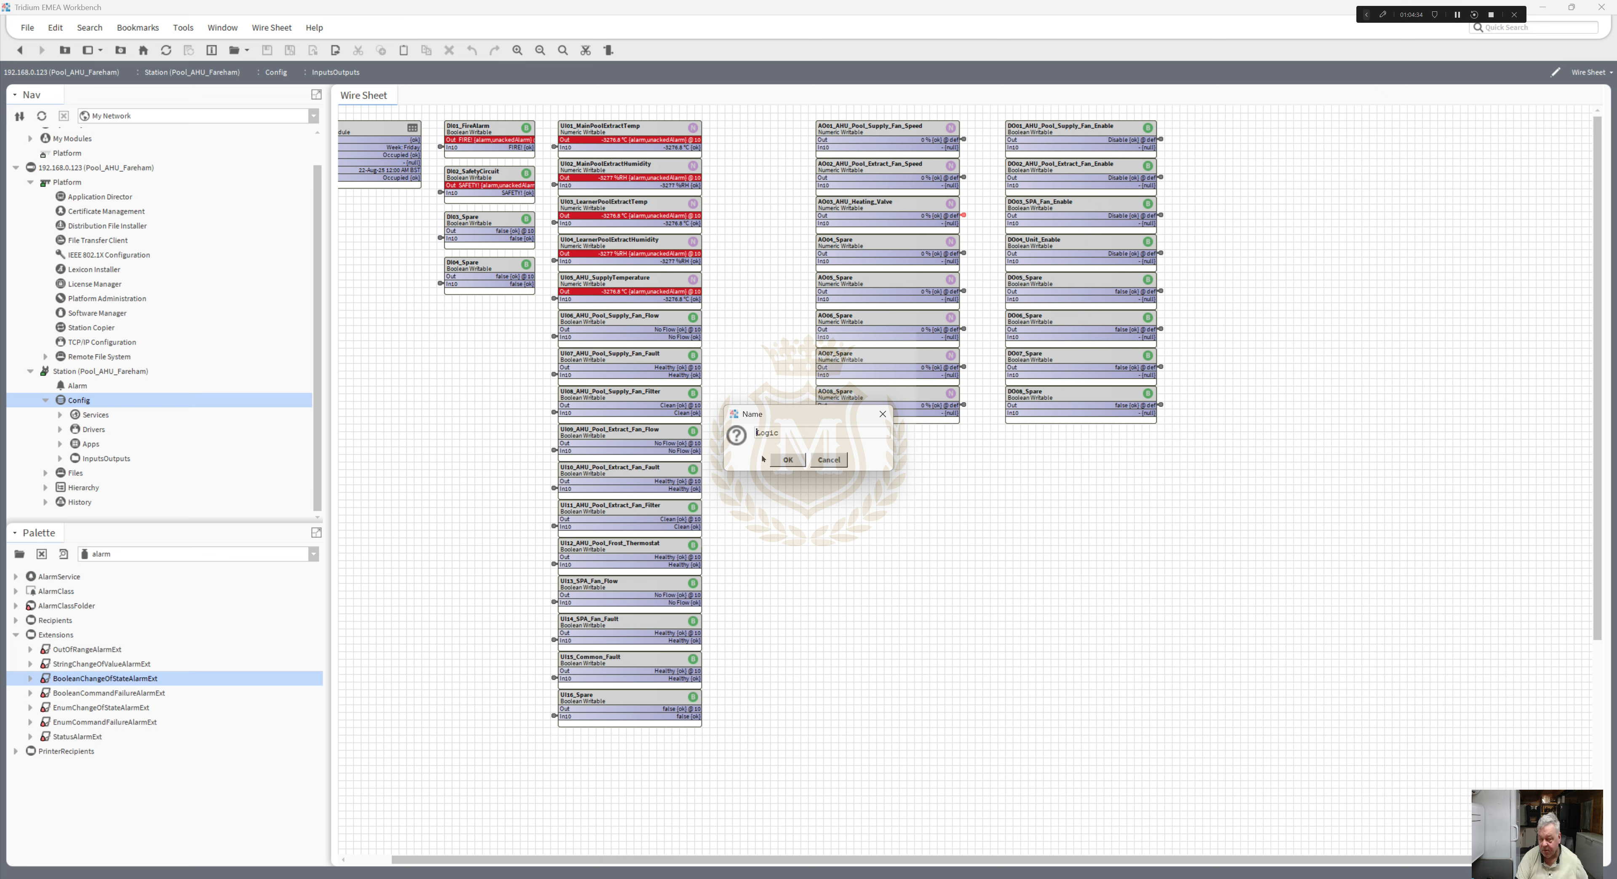
click(788, 464)
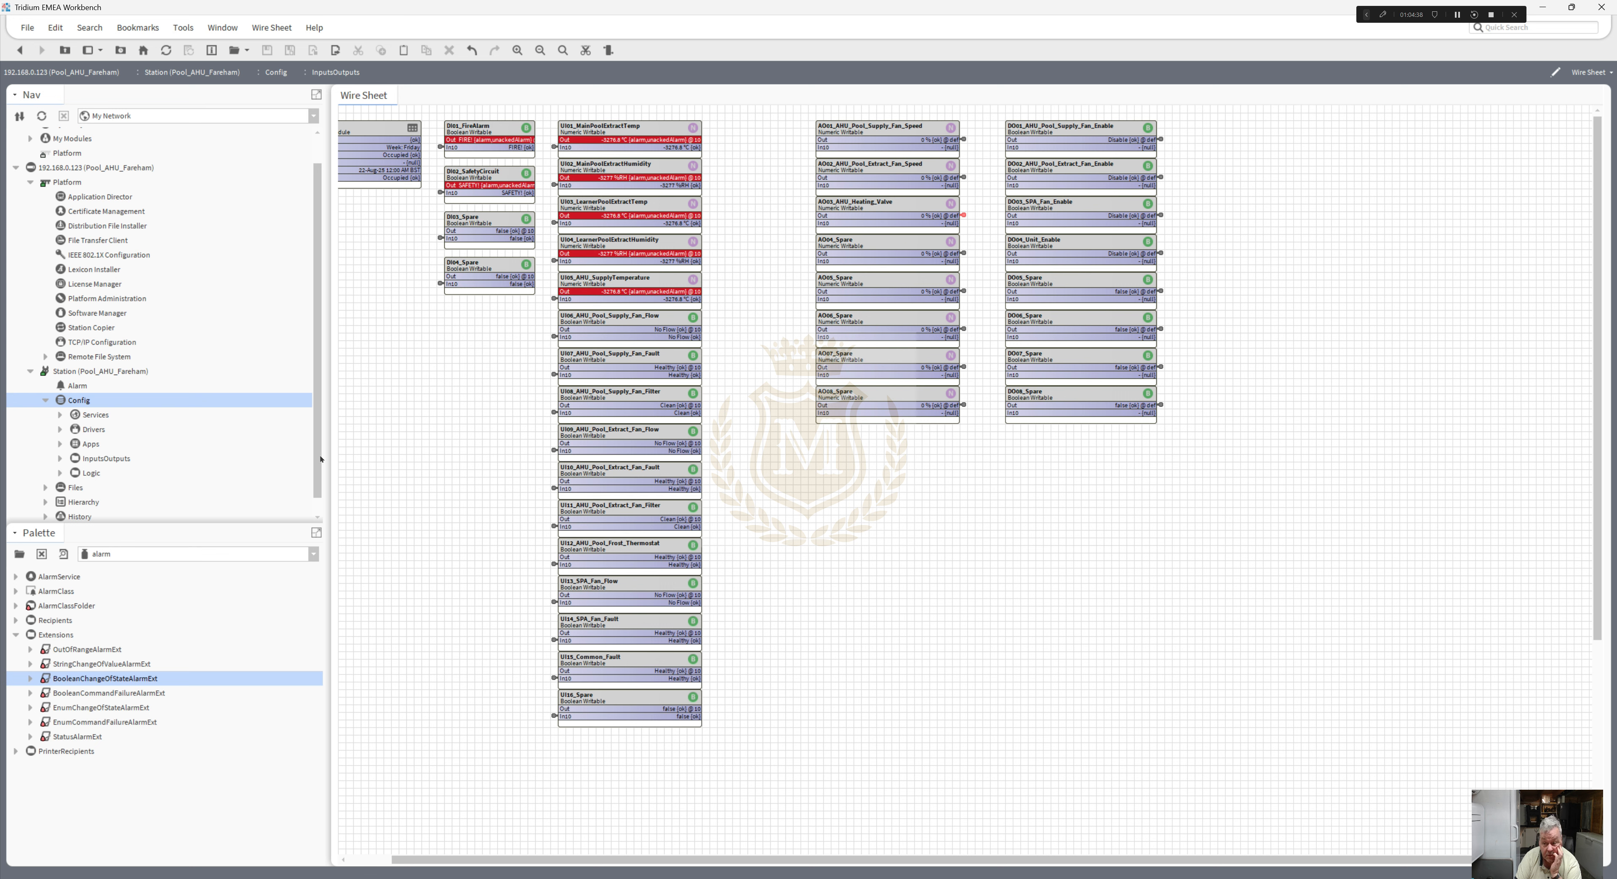
- Copy points AO01 to AO04 and DO01 to DO04 from InputsOutputs and paste them onto the Logic folder's wire sheet
scroll(321, 475, down, 1)
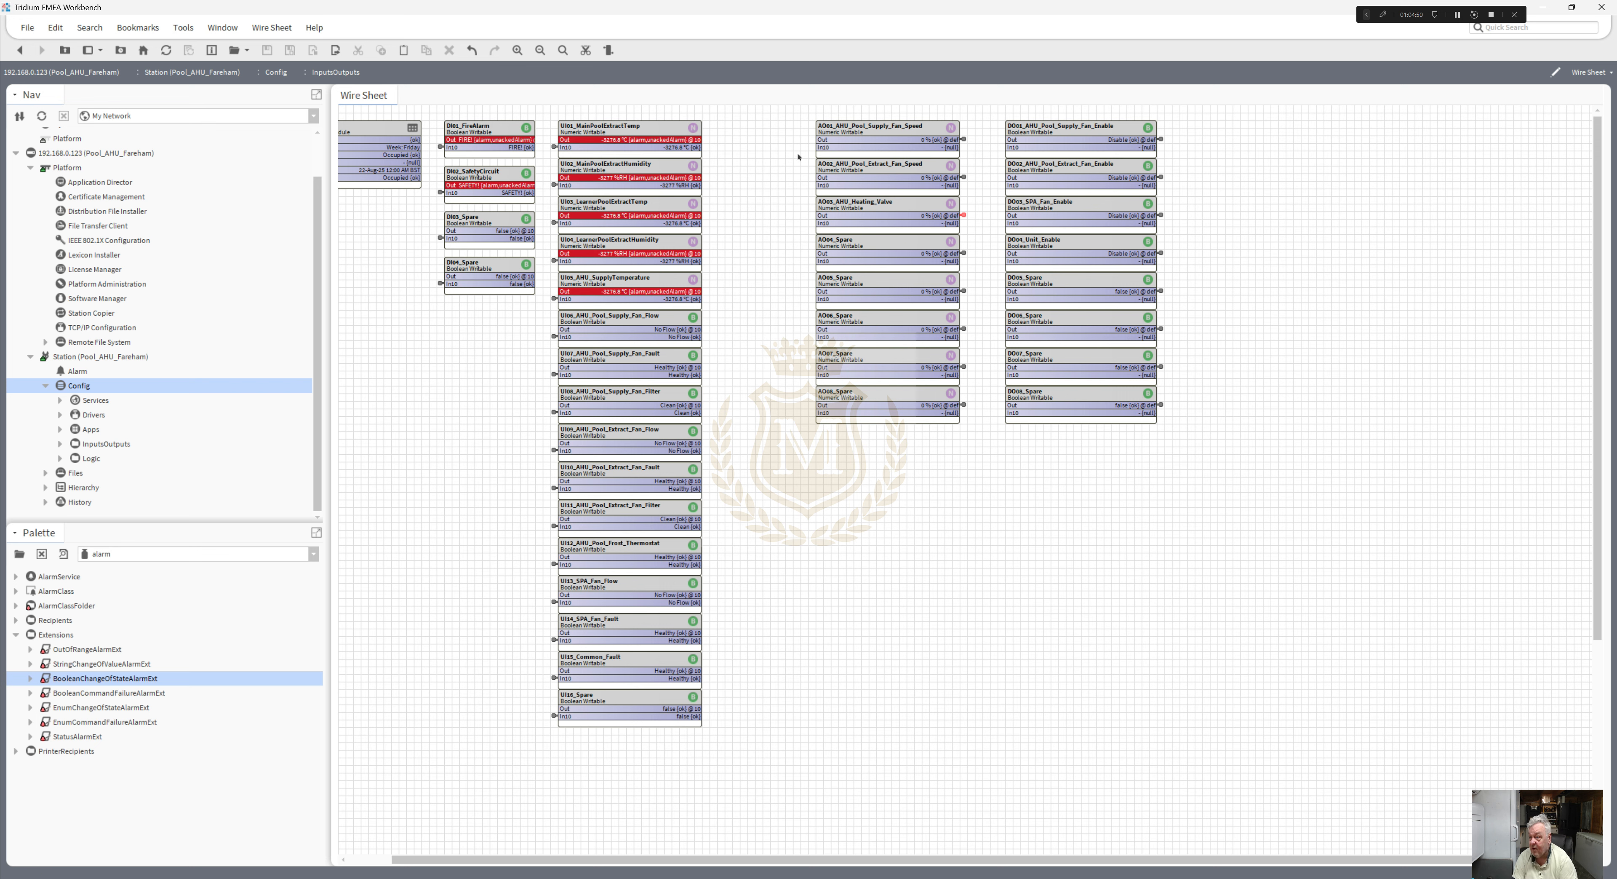
drag(796, 106, 1199, 293)
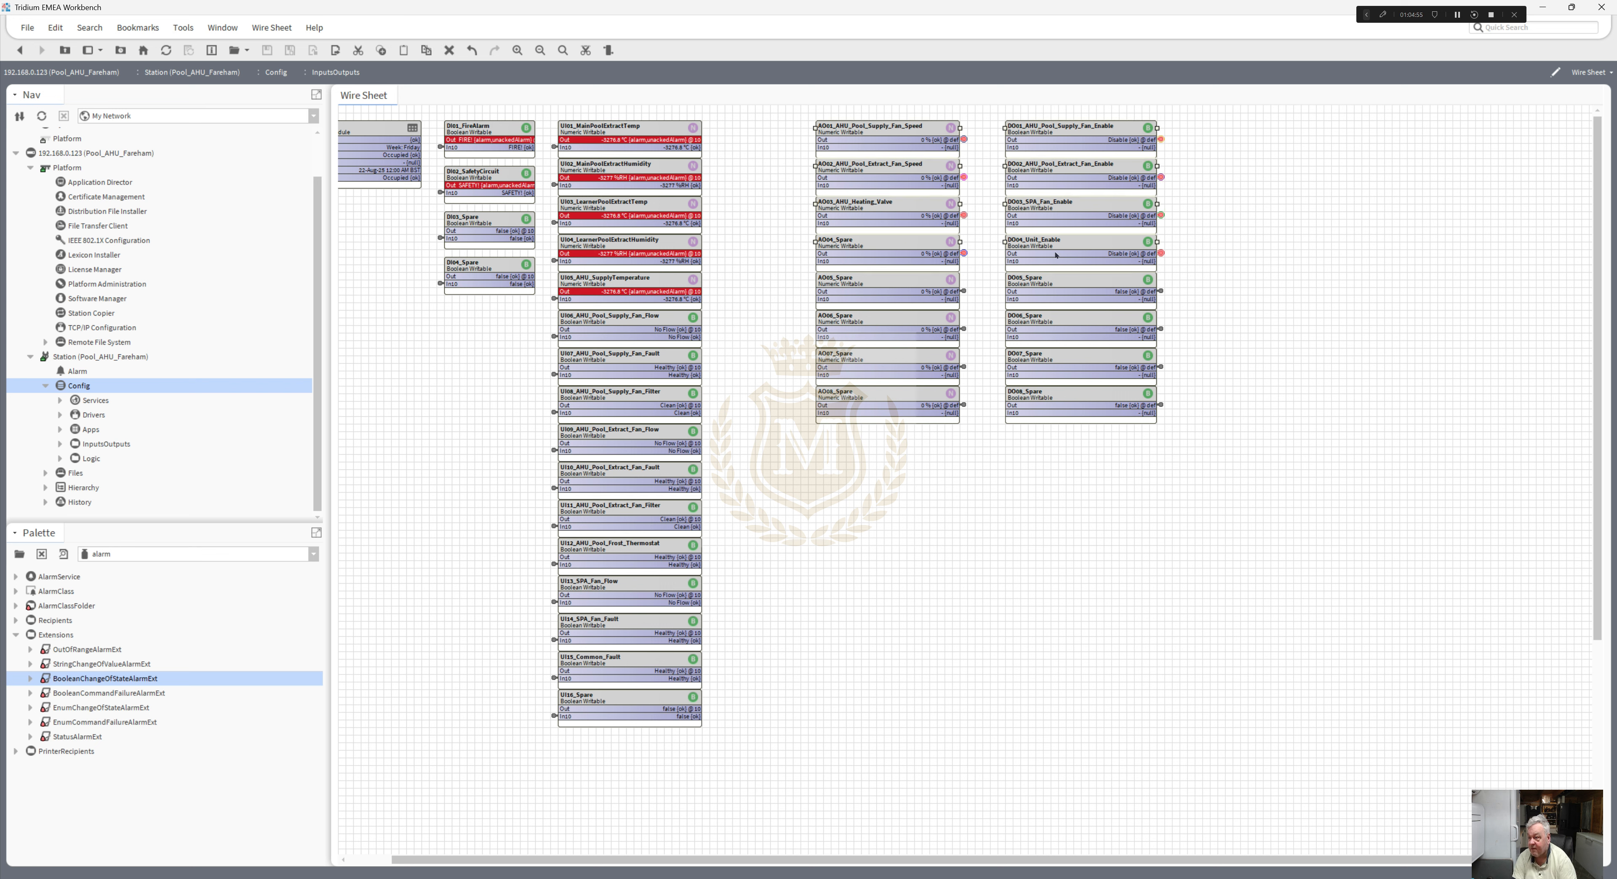
right_click(897, 248)
key(Escape)
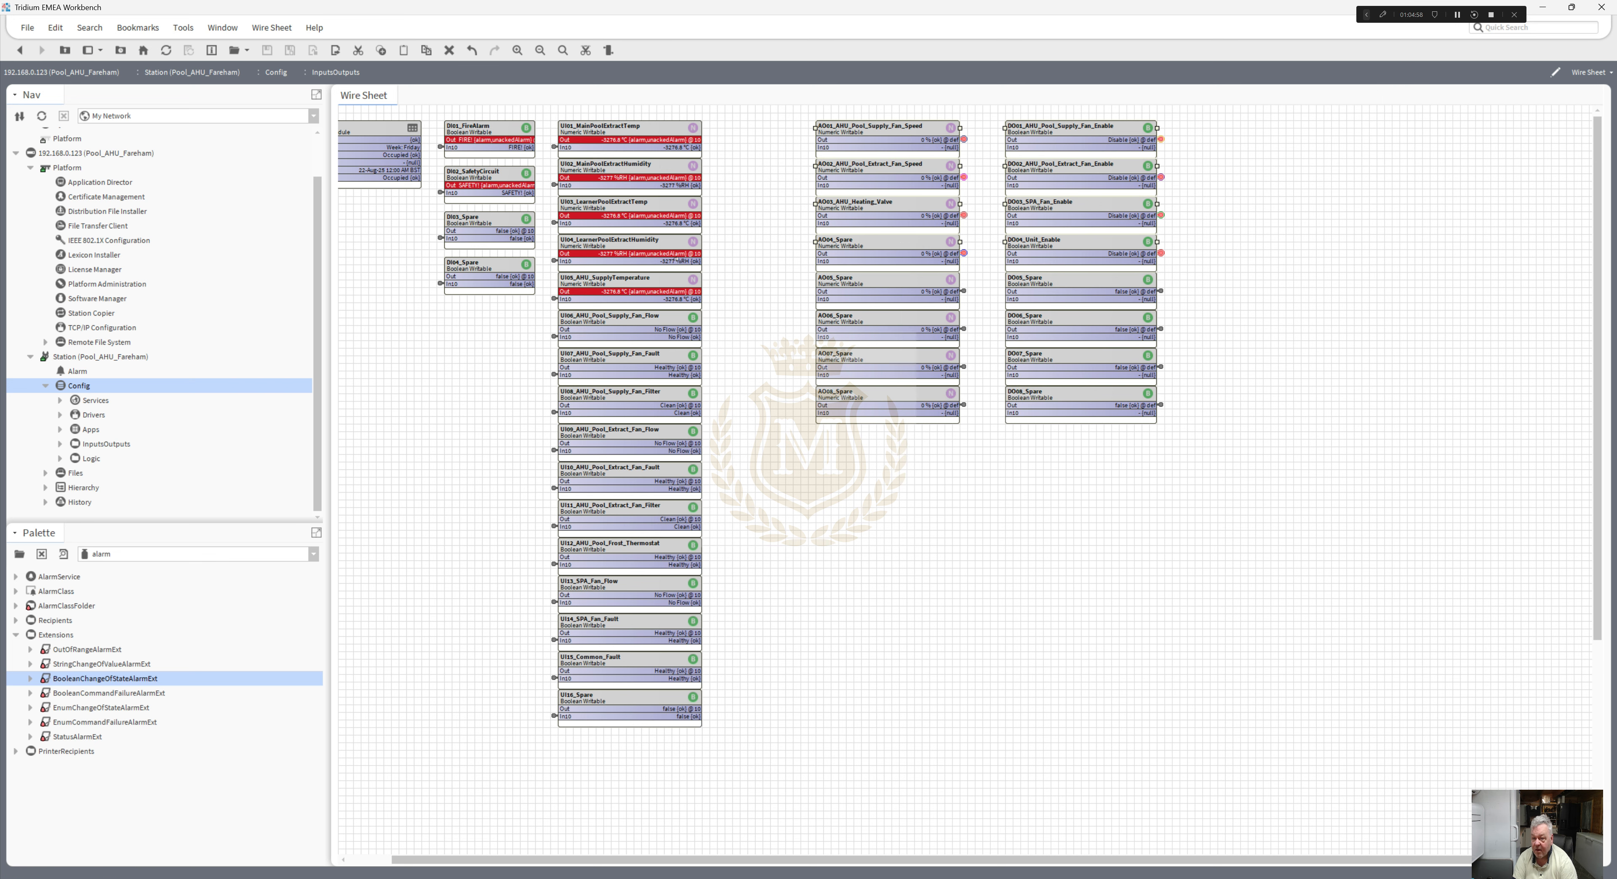
double_click(89, 459)
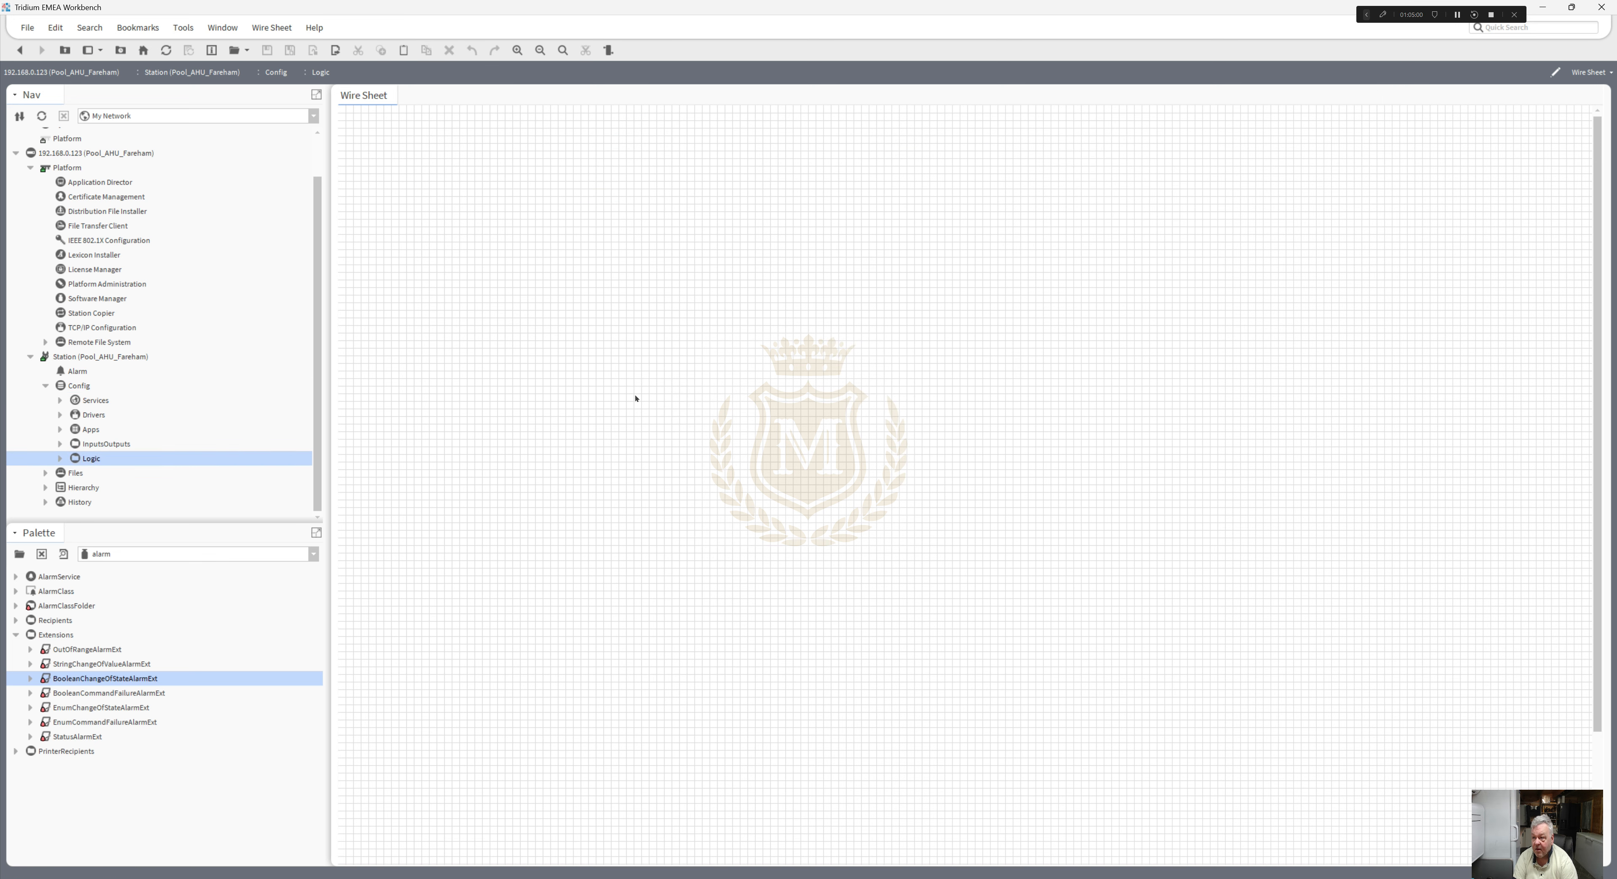
right_click(938, 278)
click(962, 336)
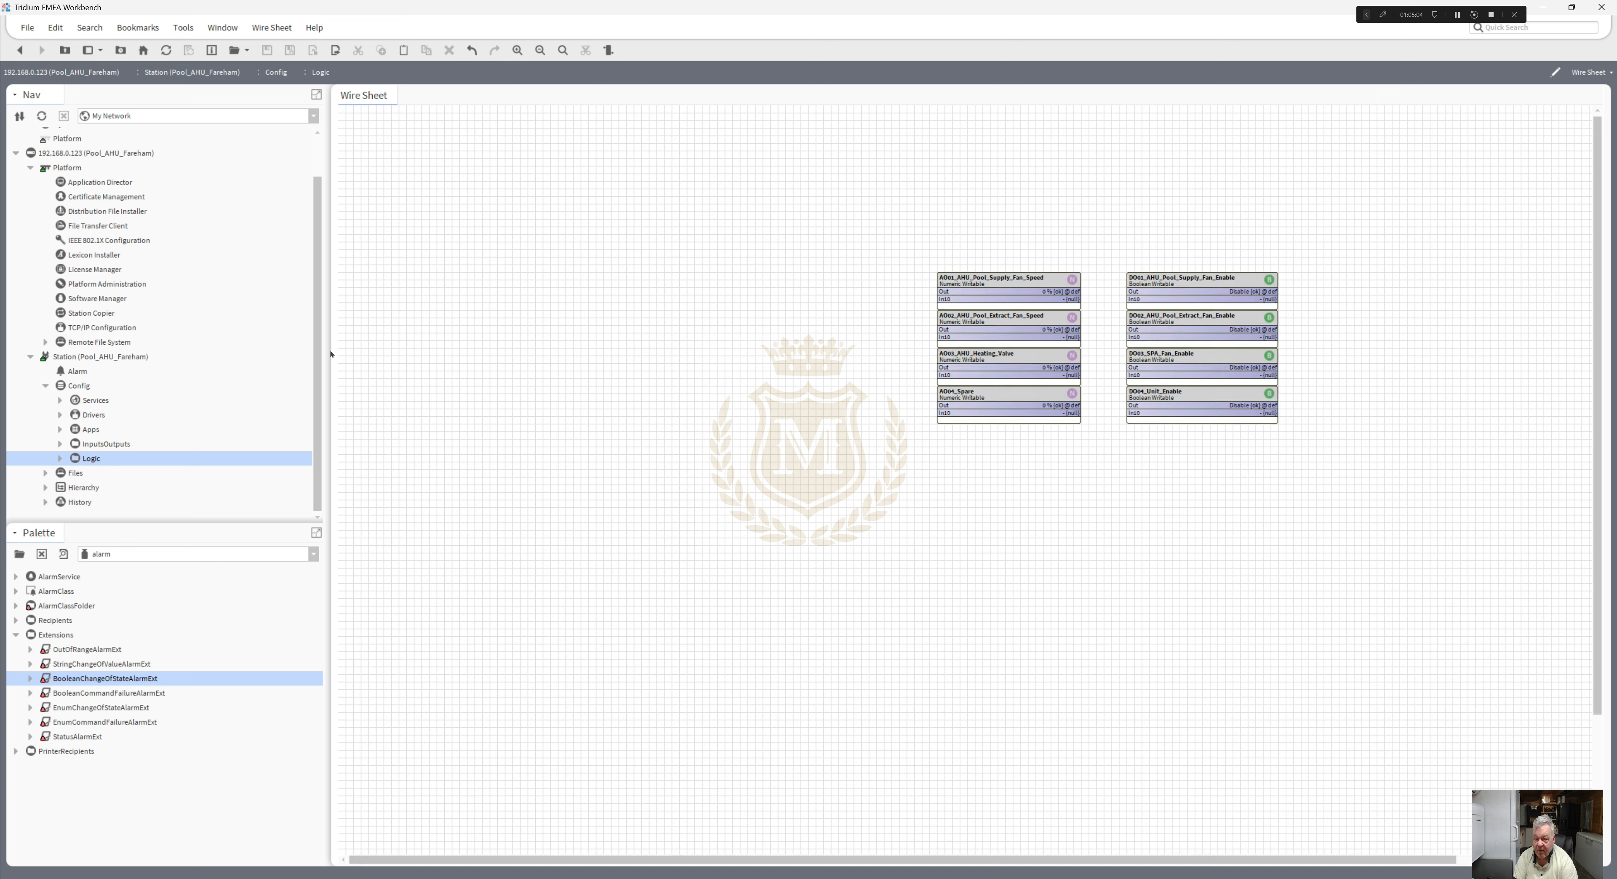
- Delete the NumericCov history extension from AO01_AHU_Pool_Supply_Fan_Speed in the Logic folder
click(60, 459)
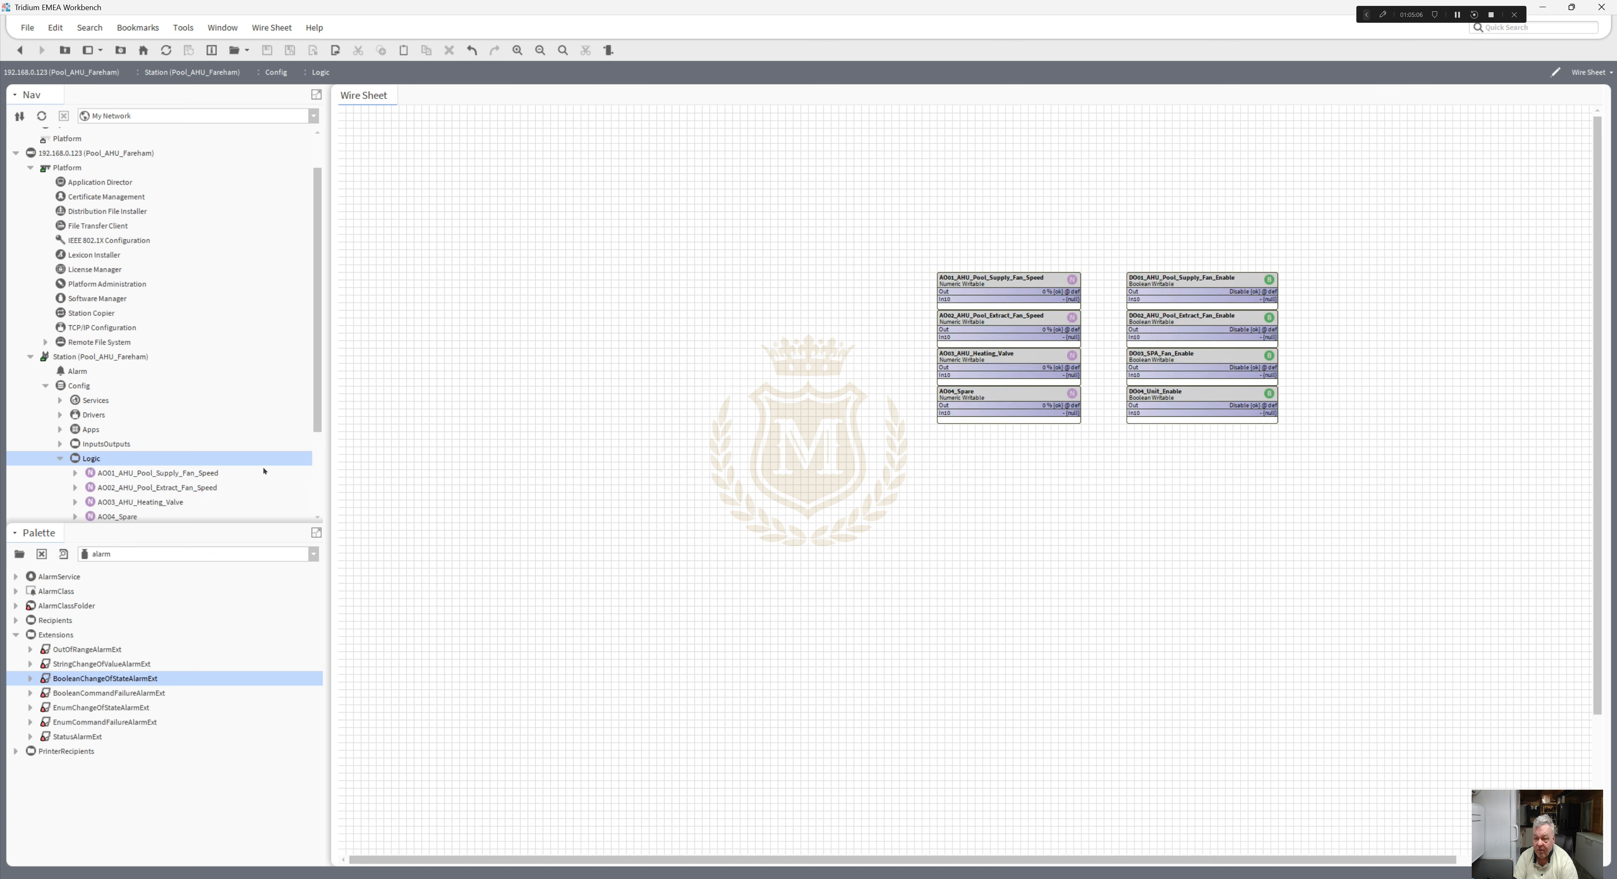
drag(315, 408, 331, 470)
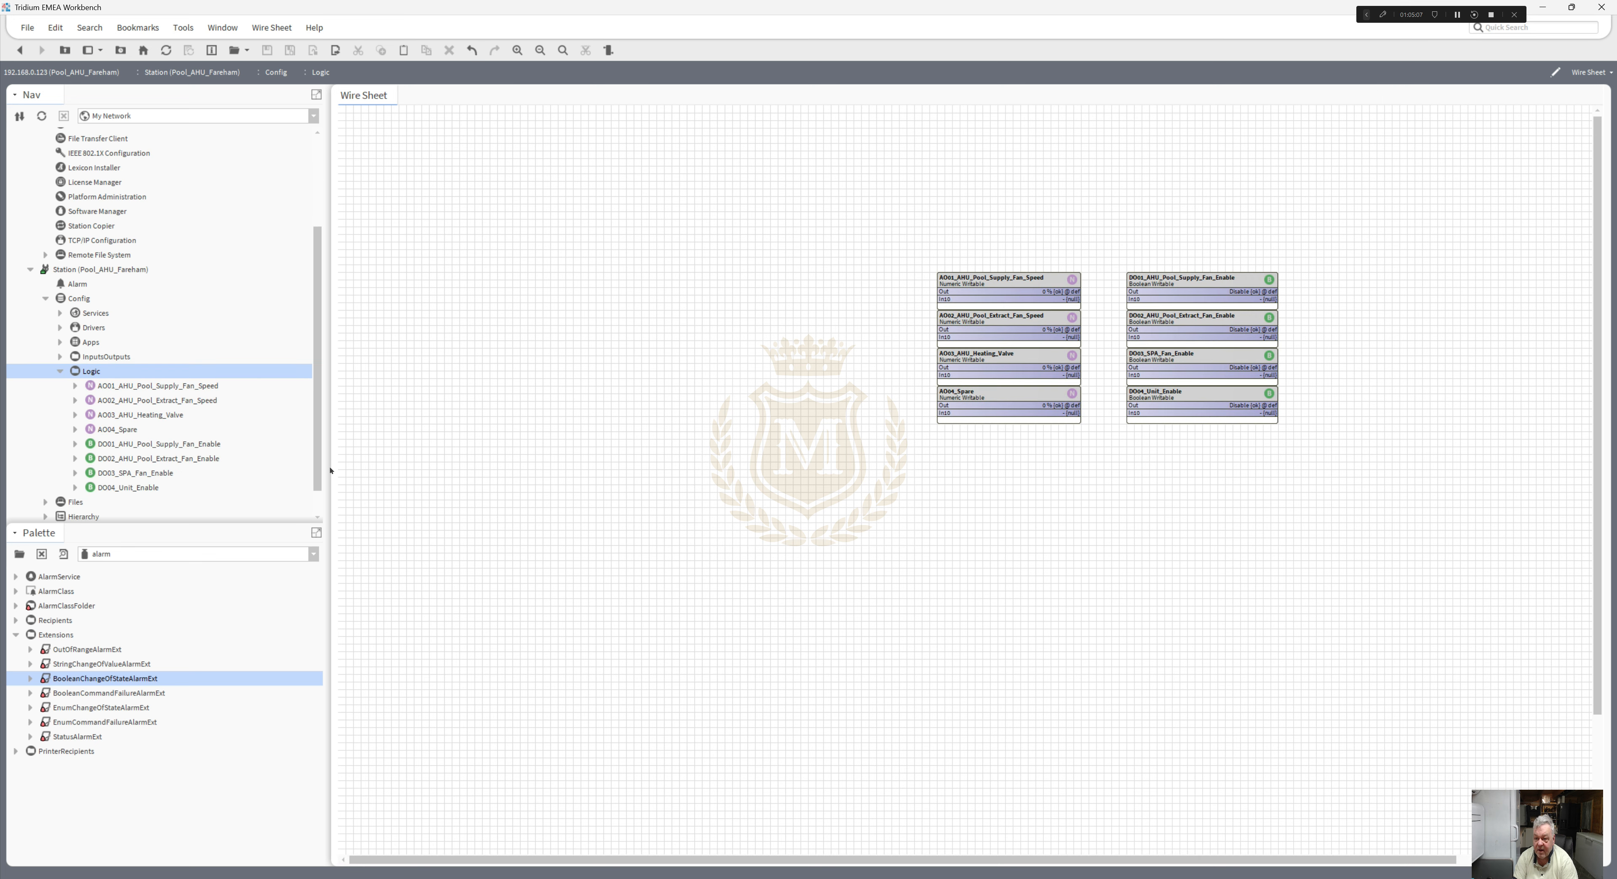
click(74, 386)
click(111, 414)
right_click(120, 413)
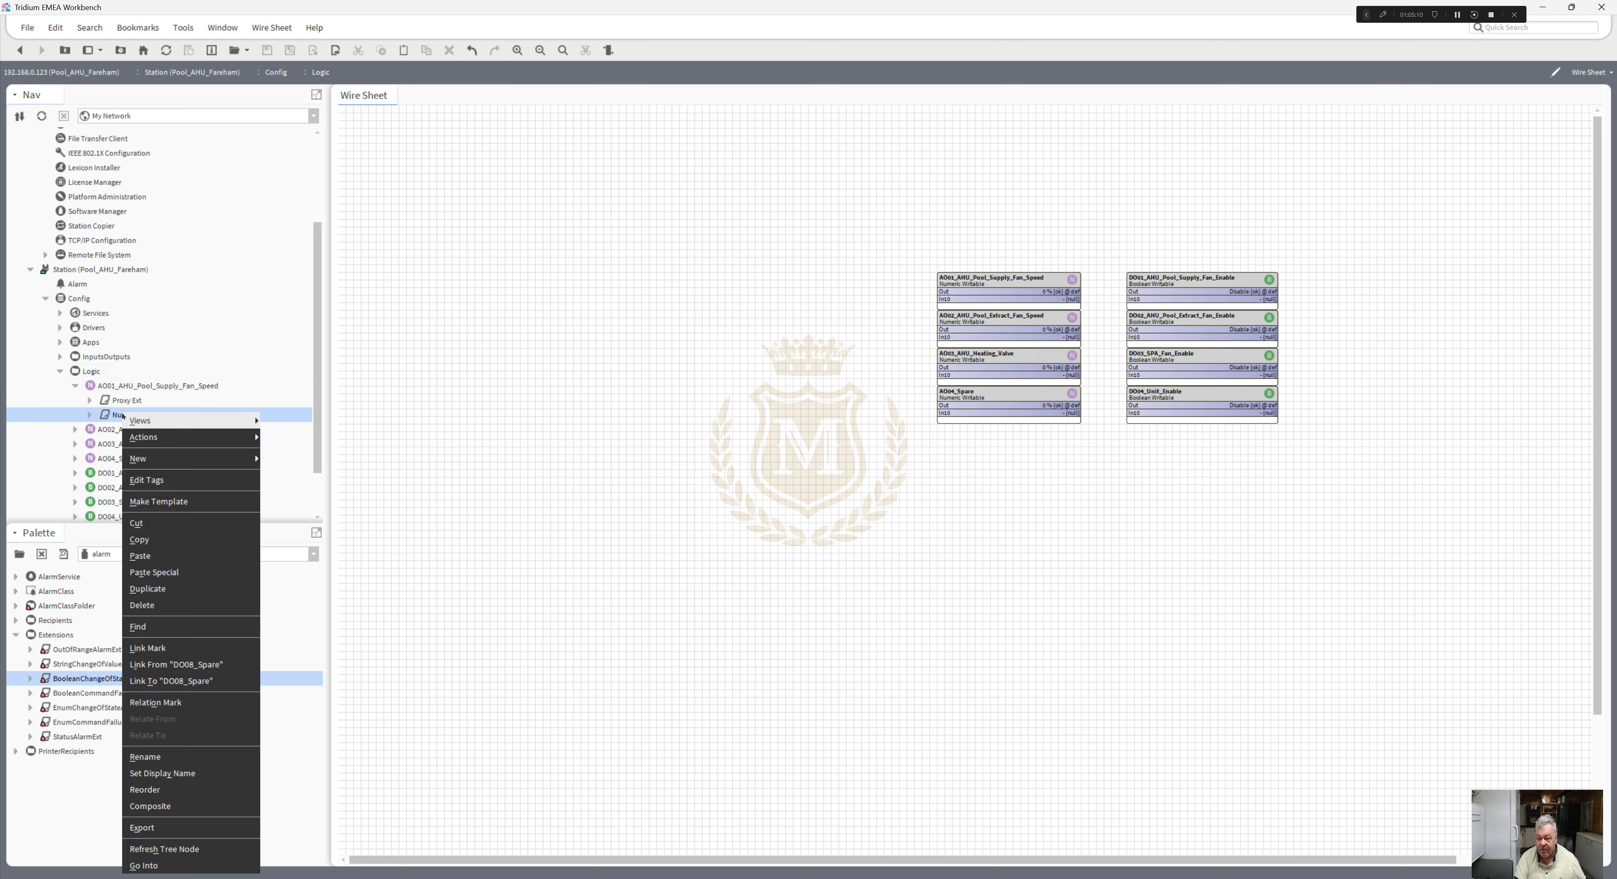
click(142, 605)
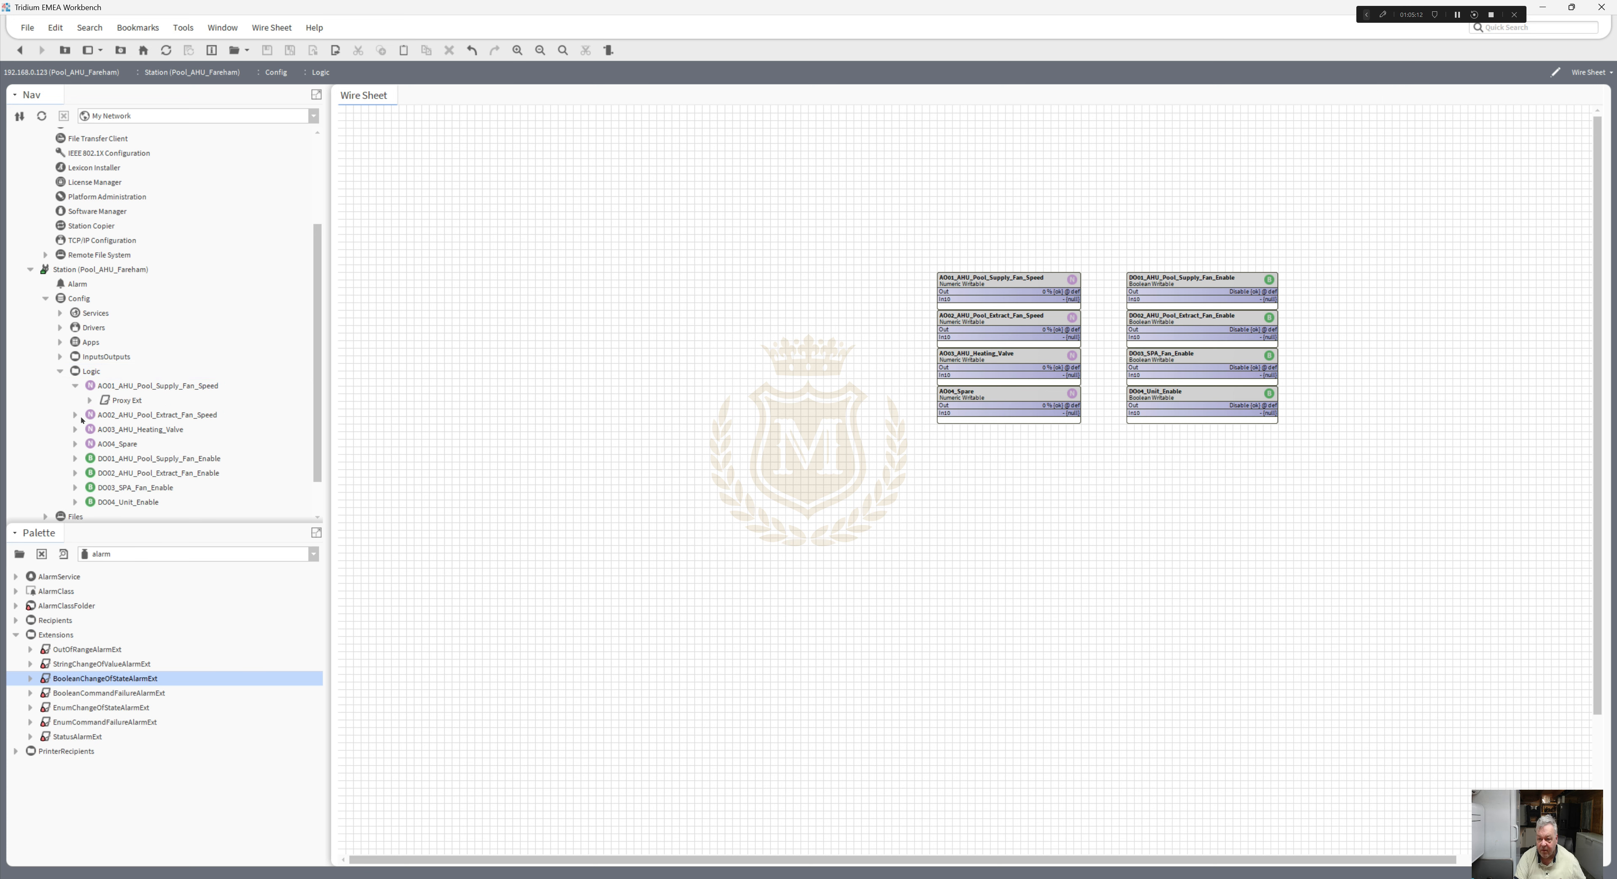
- Delete the NumericCov history extension from AO02_AHU_Pool_Extract_Fan_Speed in the Logic folder
click(75, 415)
click(118, 443)
right_click(125, 444)
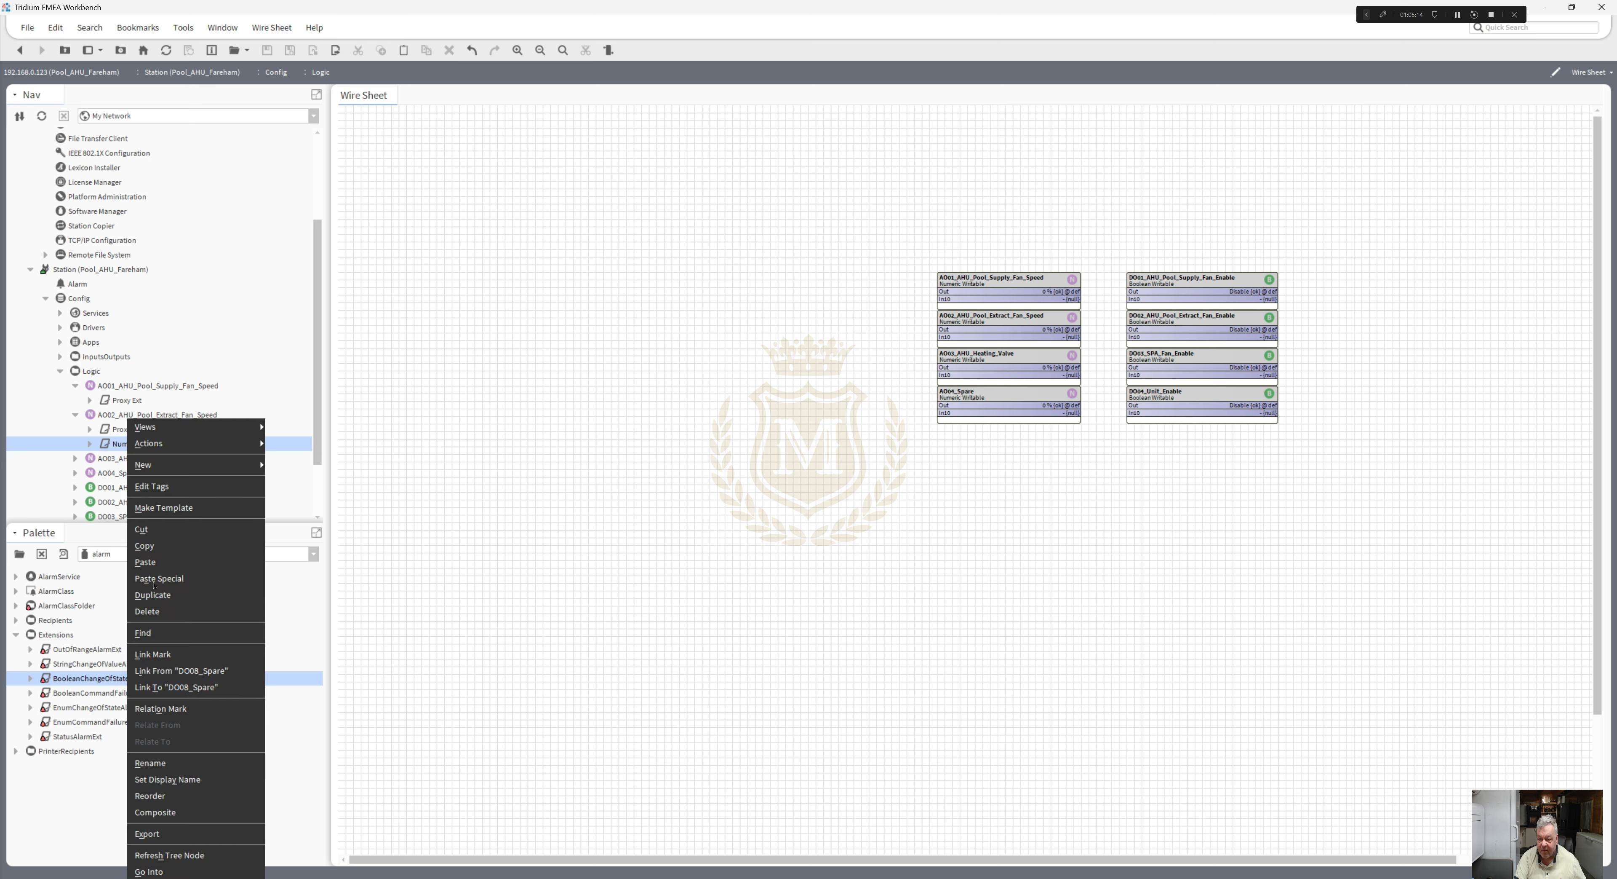
click(147, 611)
- Delete the NumericCov extension from the Logic folder's AO03_AHU_Heating_Valve and remove the AO04_Spare point from its wire sheet
click(74, 444)
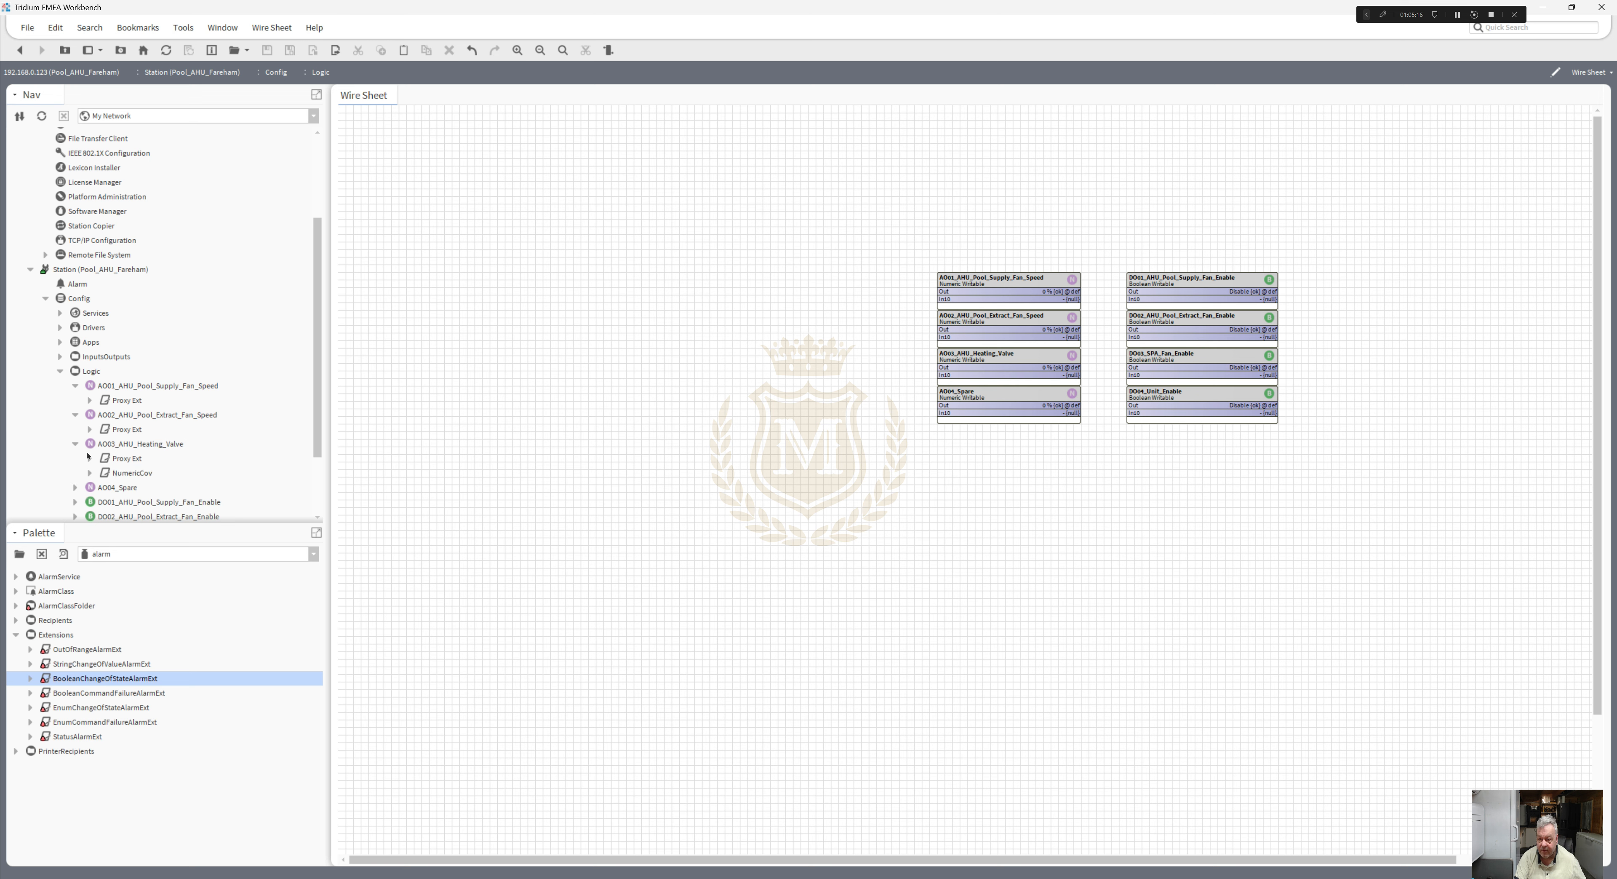
click(123, 477)
right_click(123, 477)
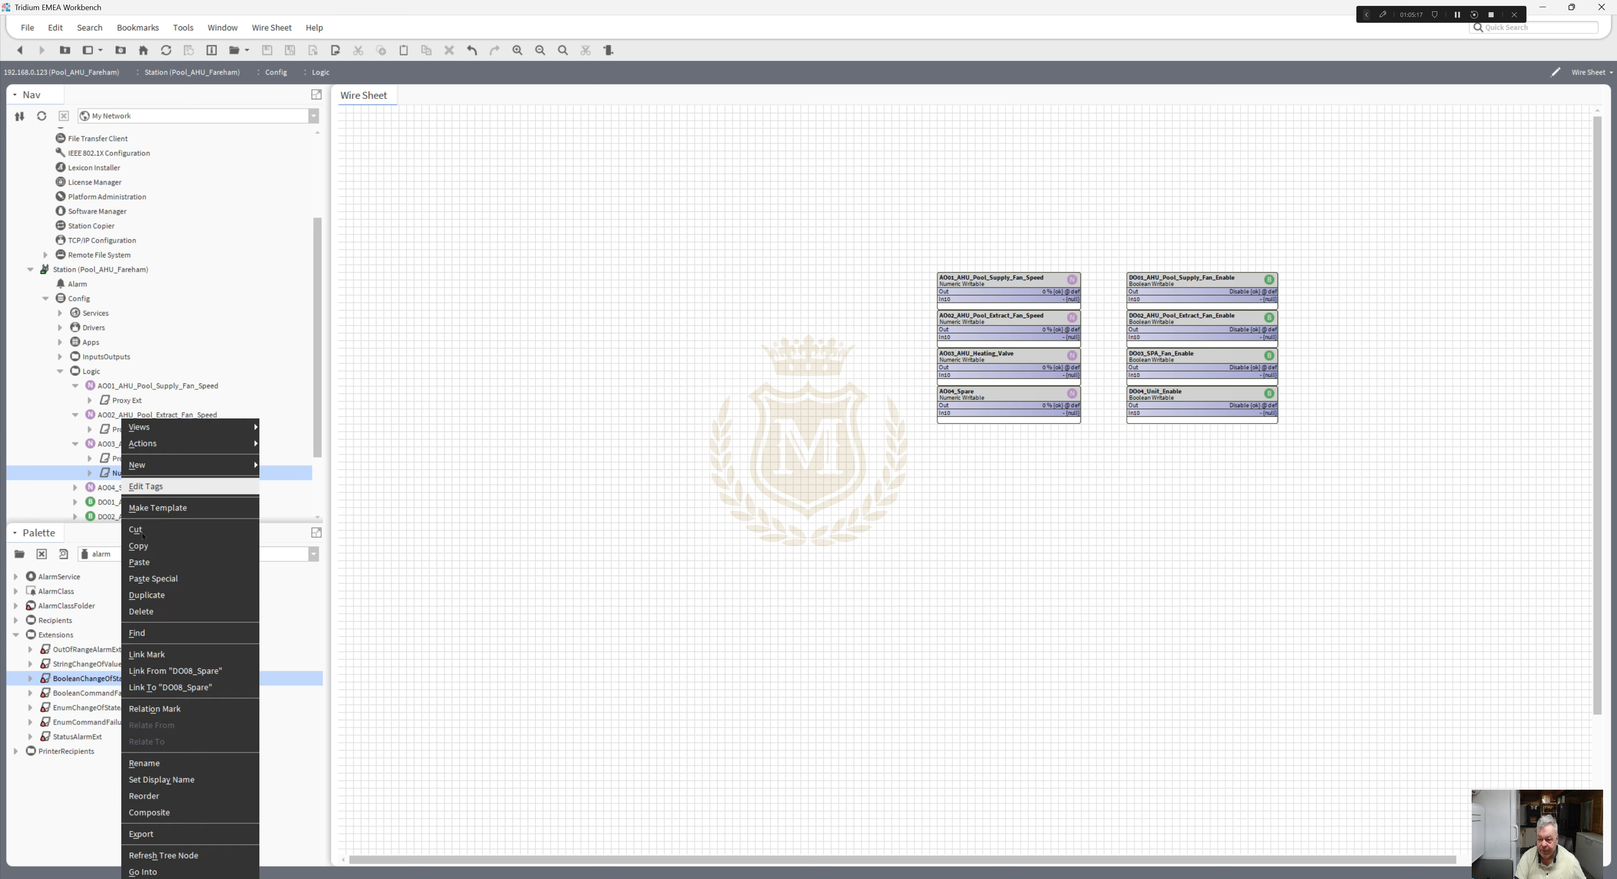
click(147, 611)
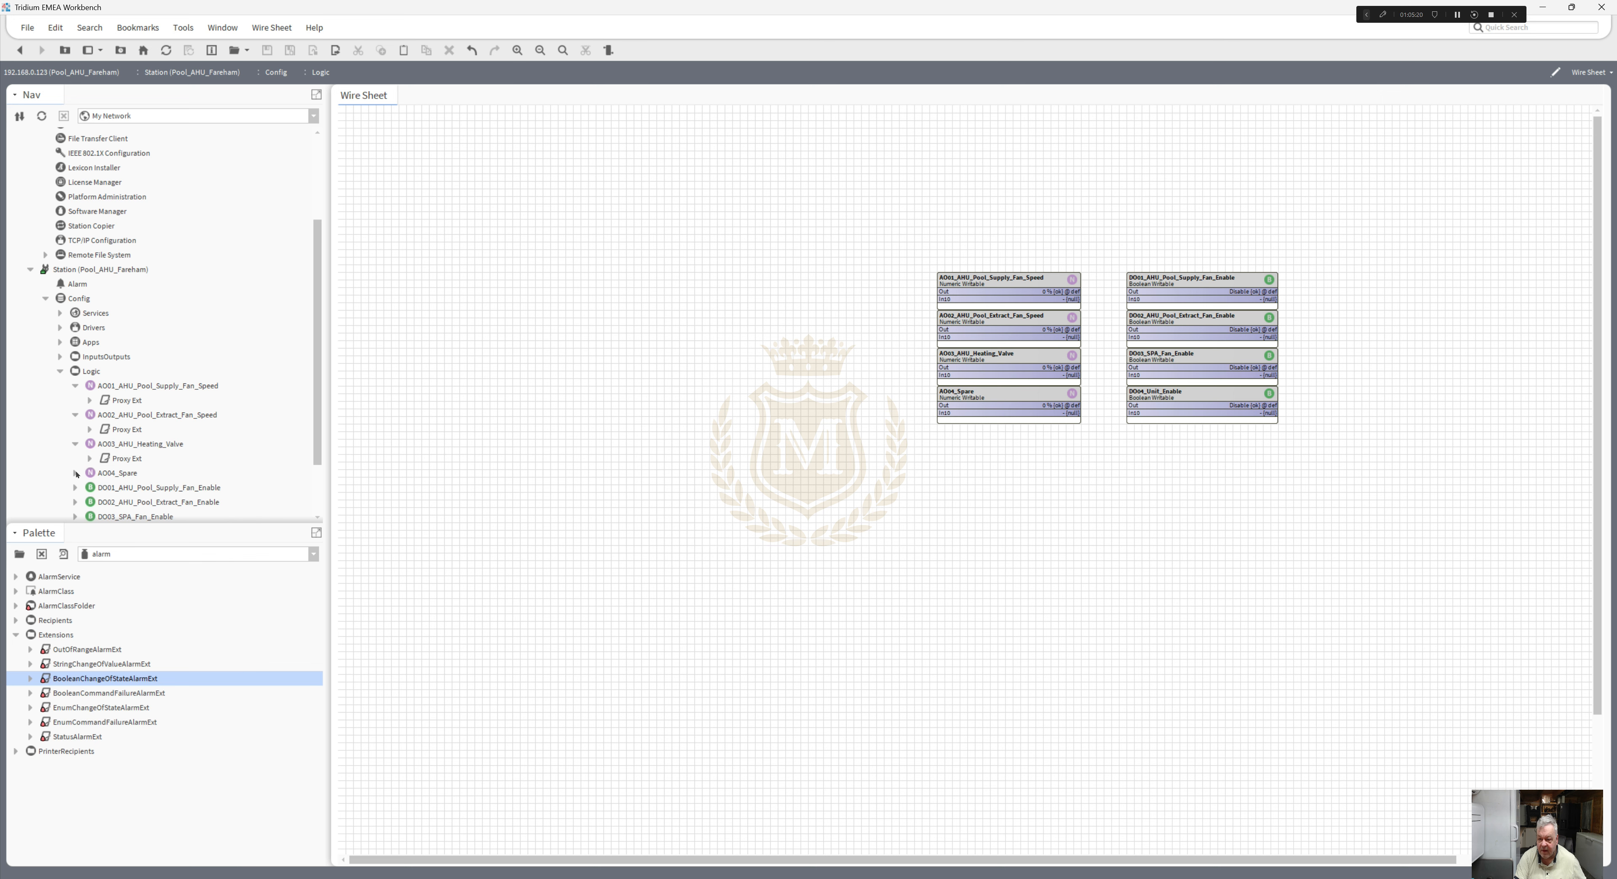
right_click(1005, 395)
click(1049, 590)
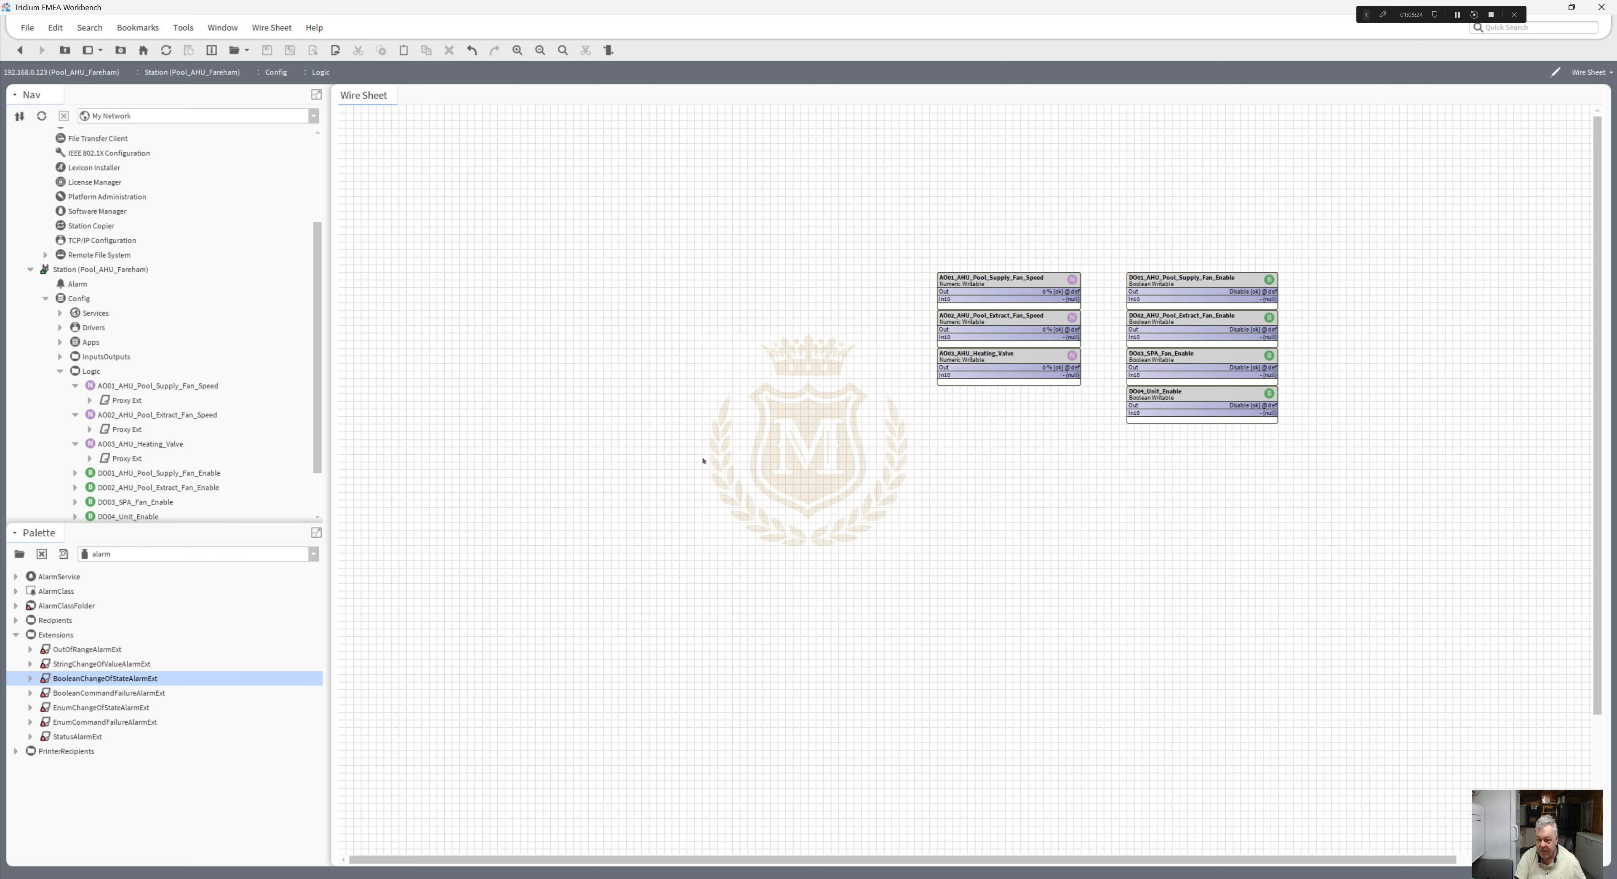
- Delete the BooleanCov extensions from DO01_AHU_Pool_Supply_Fan_Enable and DO02_AHU_Pool_Extract_Fan_Enable in the Logic folder
scroll(135, 400, down, 2)
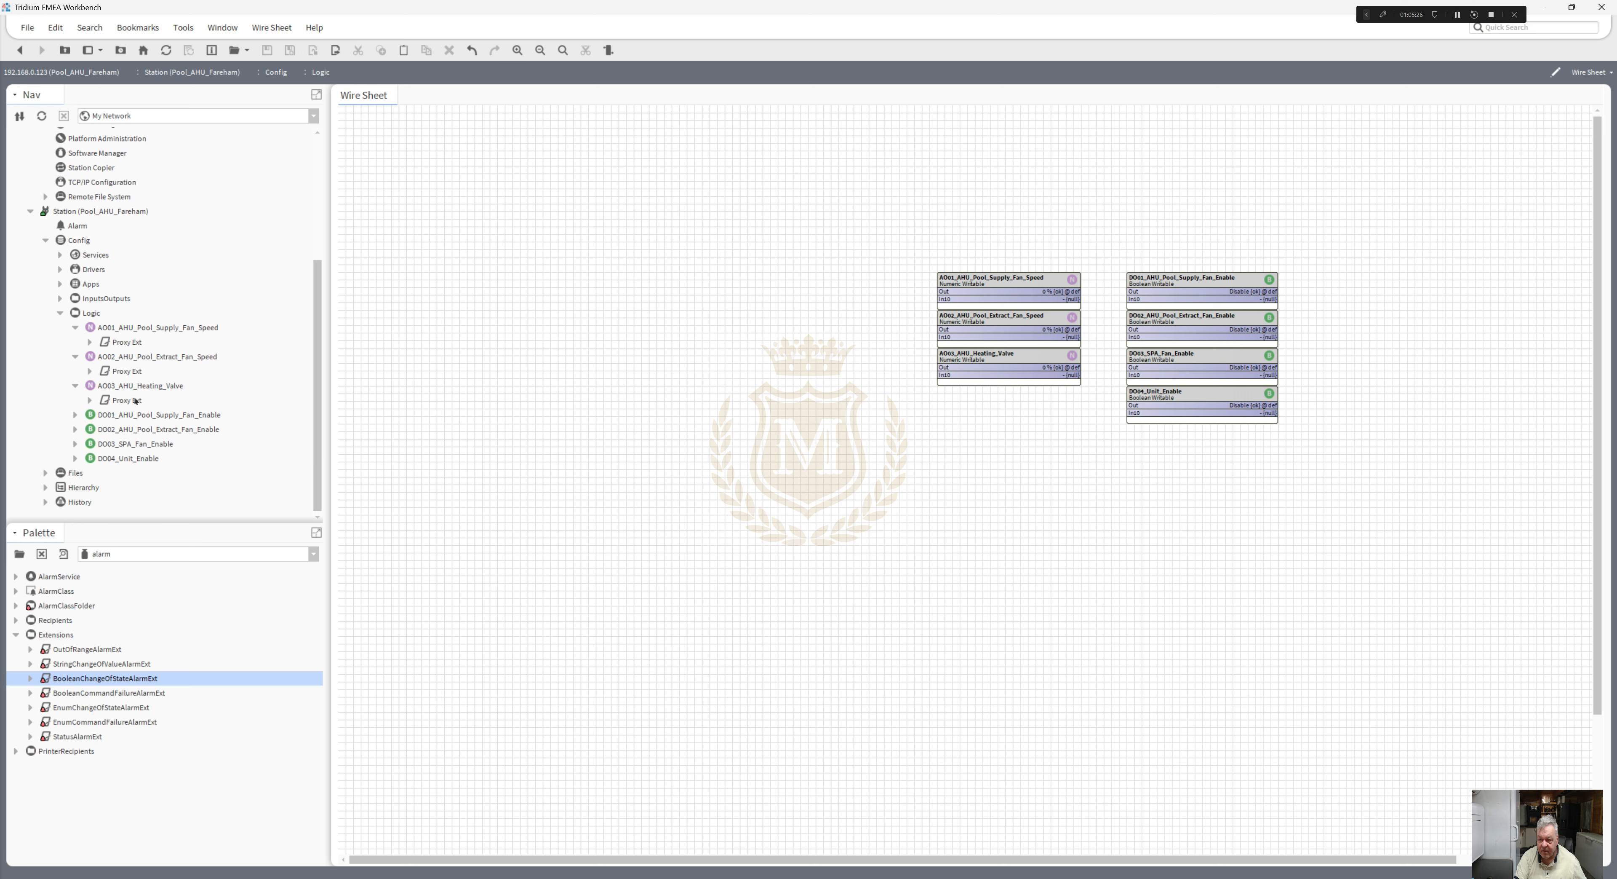
click(75, 415)
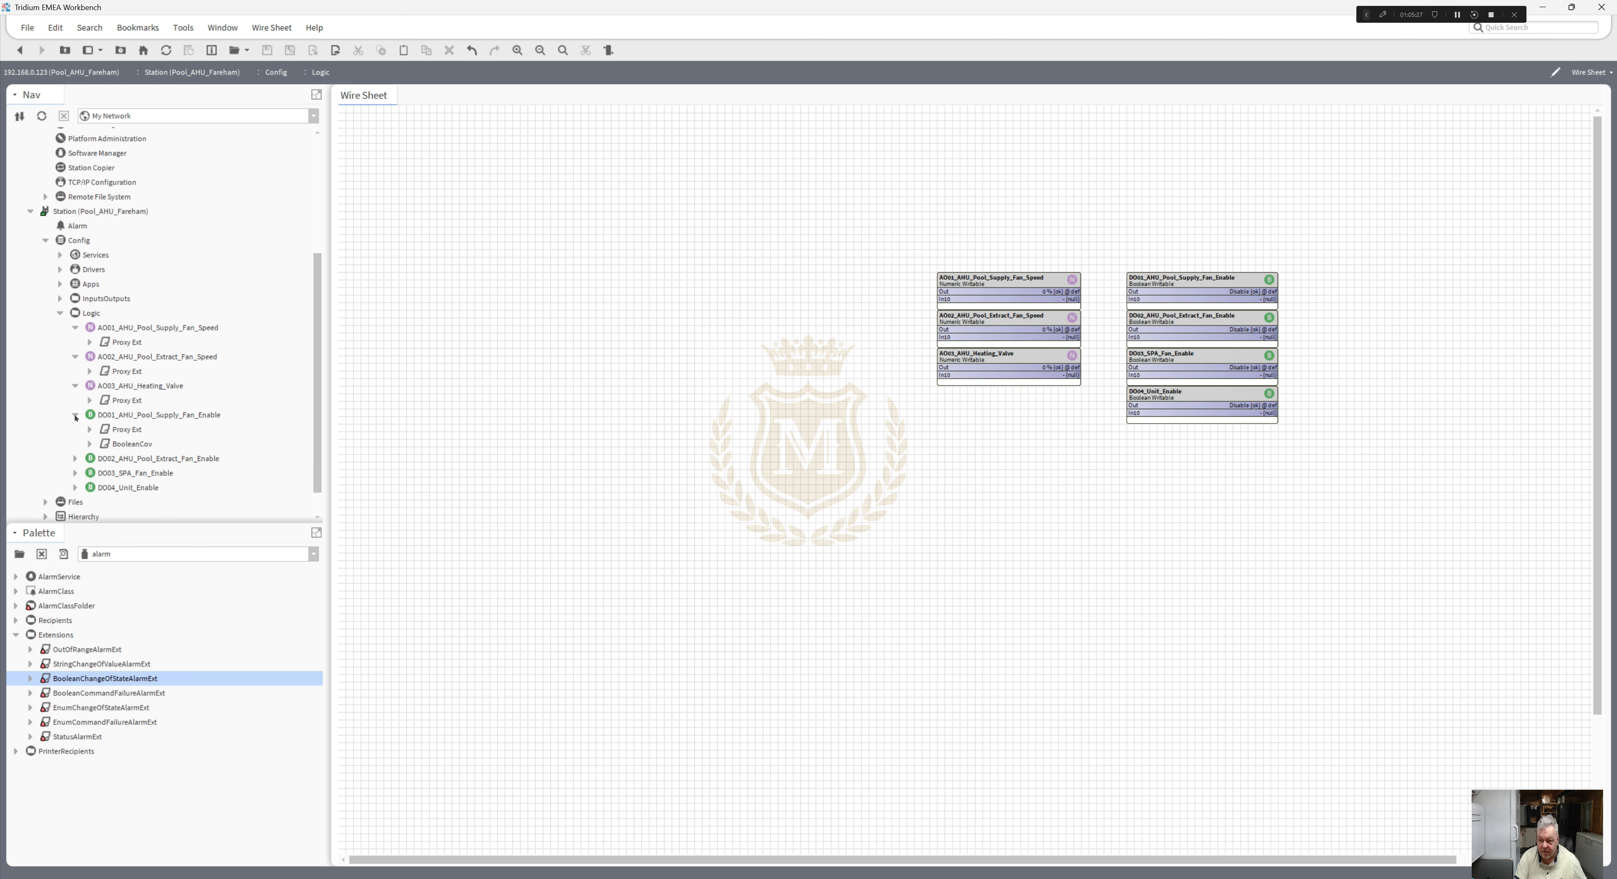
right_click(123, 443)
click(170, 611)
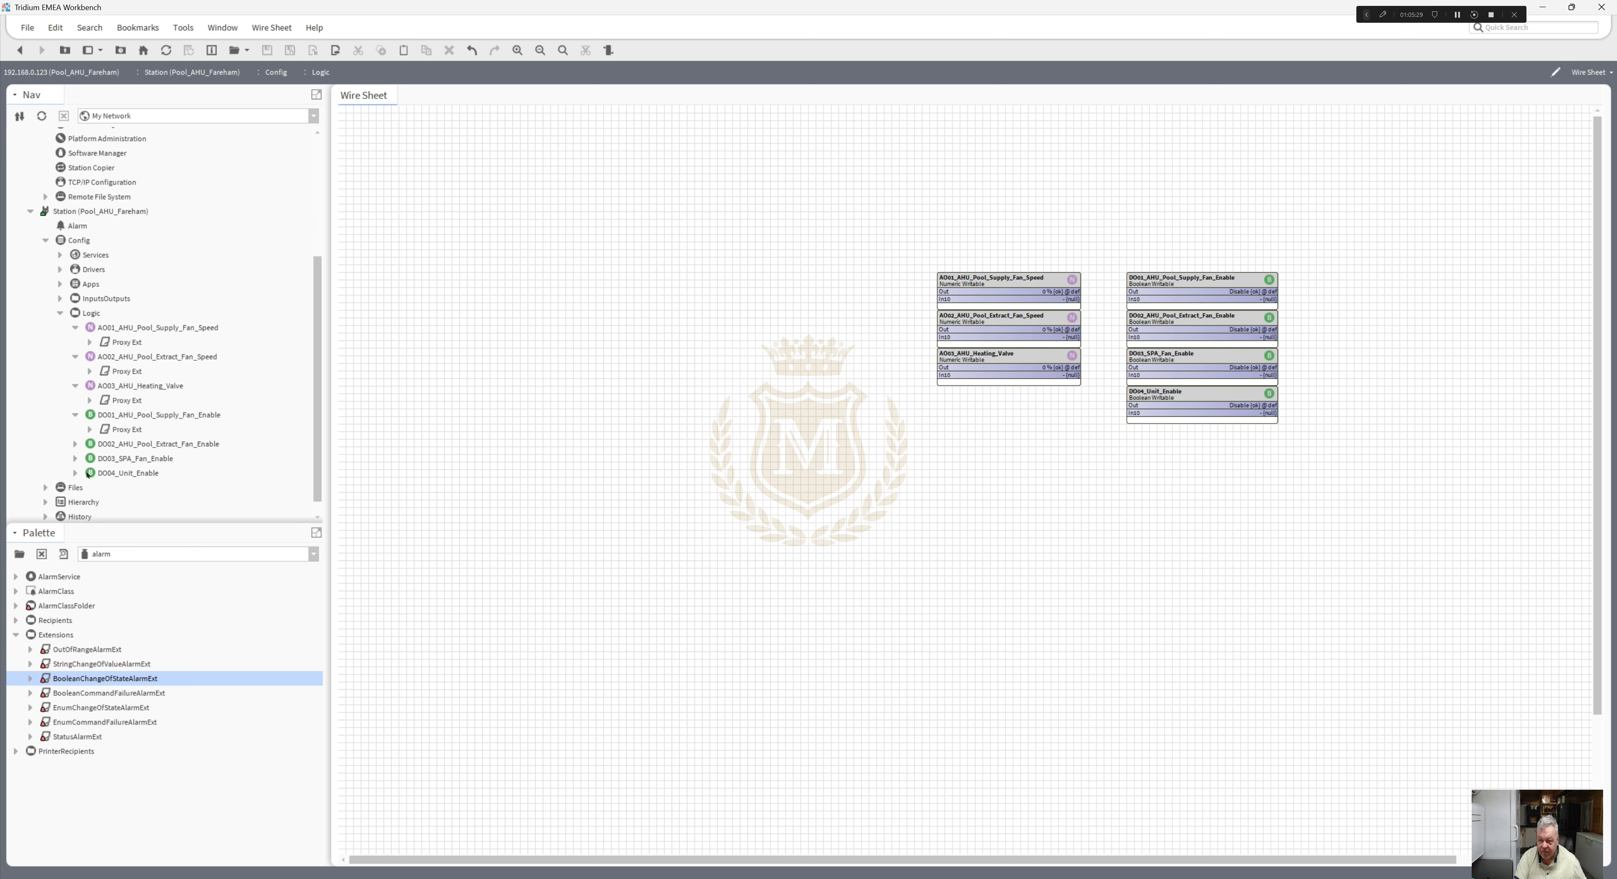
click(75, 444)
right_click(128, 476)
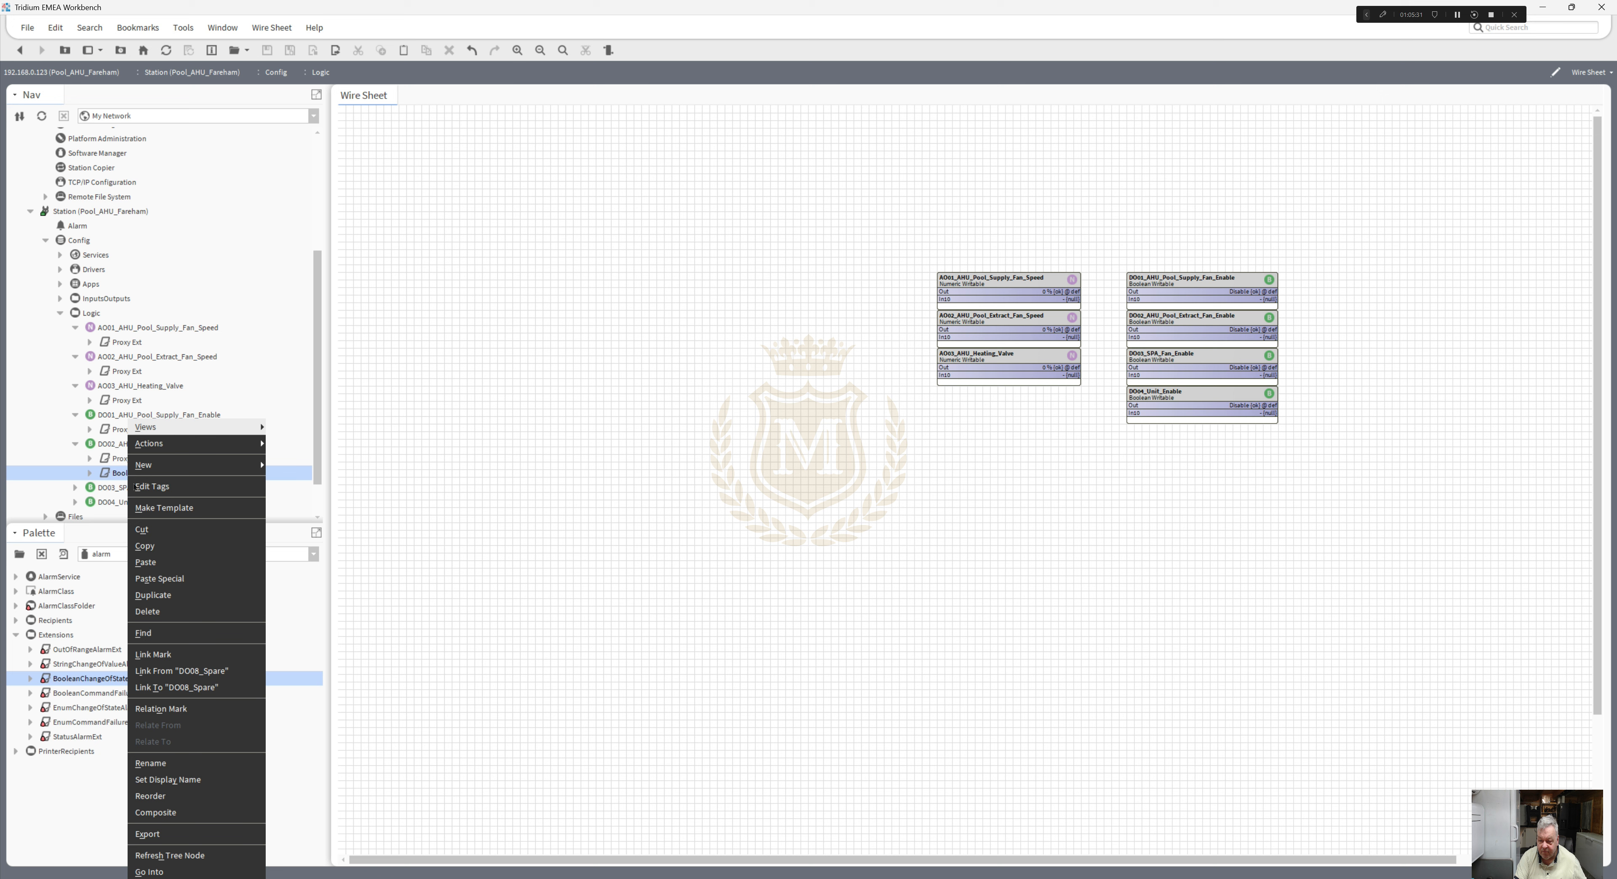
click(169, 611)
- Delete the BooleanCov extensions from DO03_SPA_Fan_Enable and DO04_Unit_Enable in the Logic folder
click(75, 473)
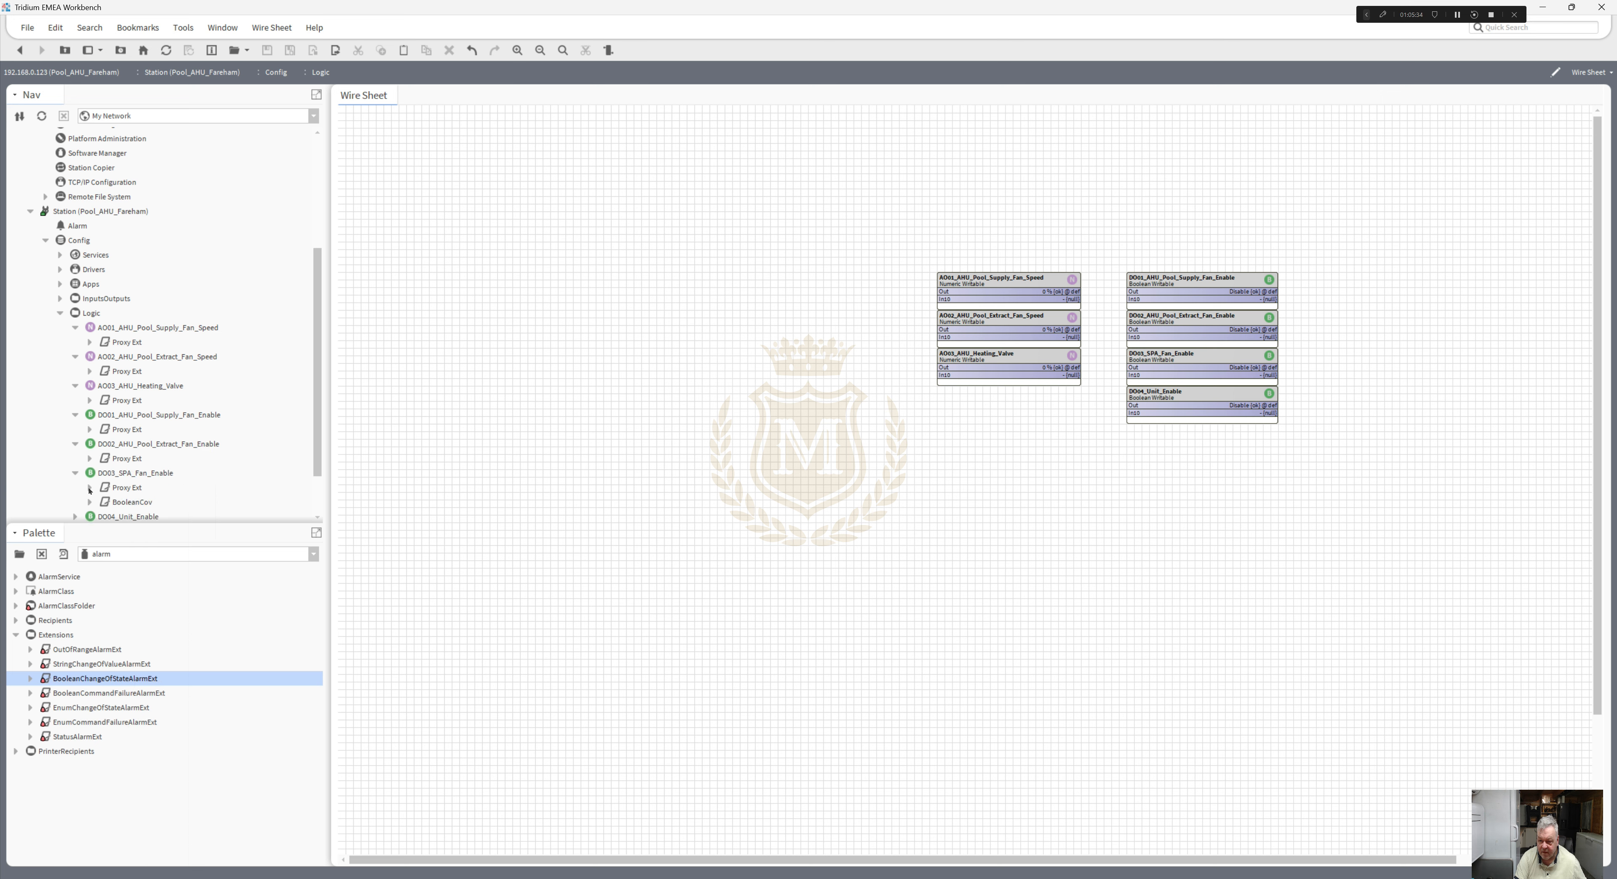
right_click(122, 502)
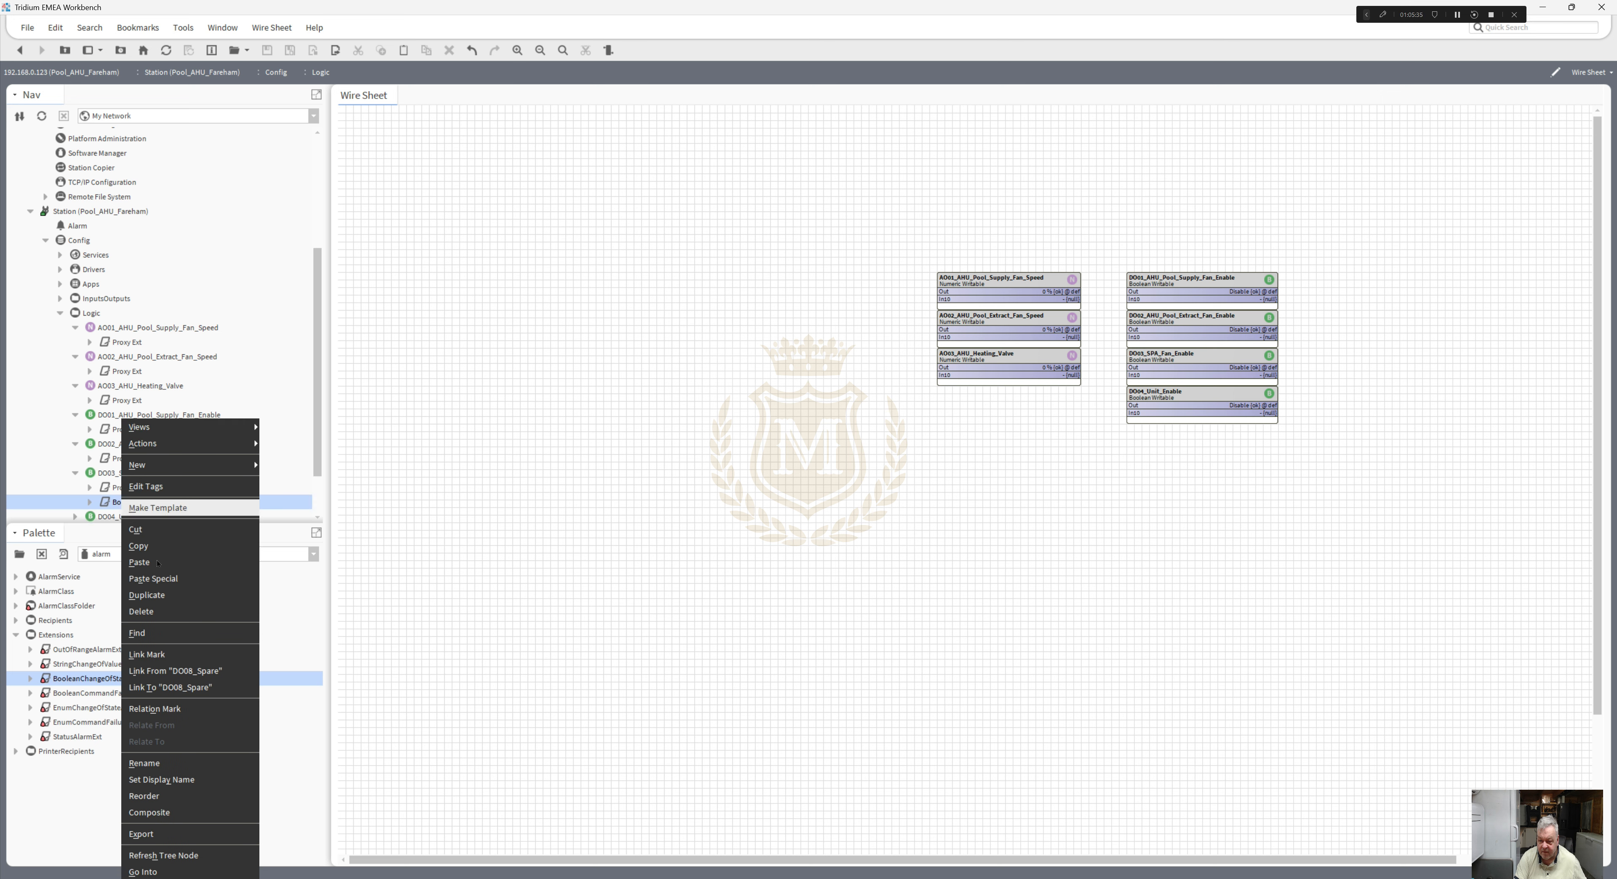
click(167, 611)
drag(318, 456, 318, 490)
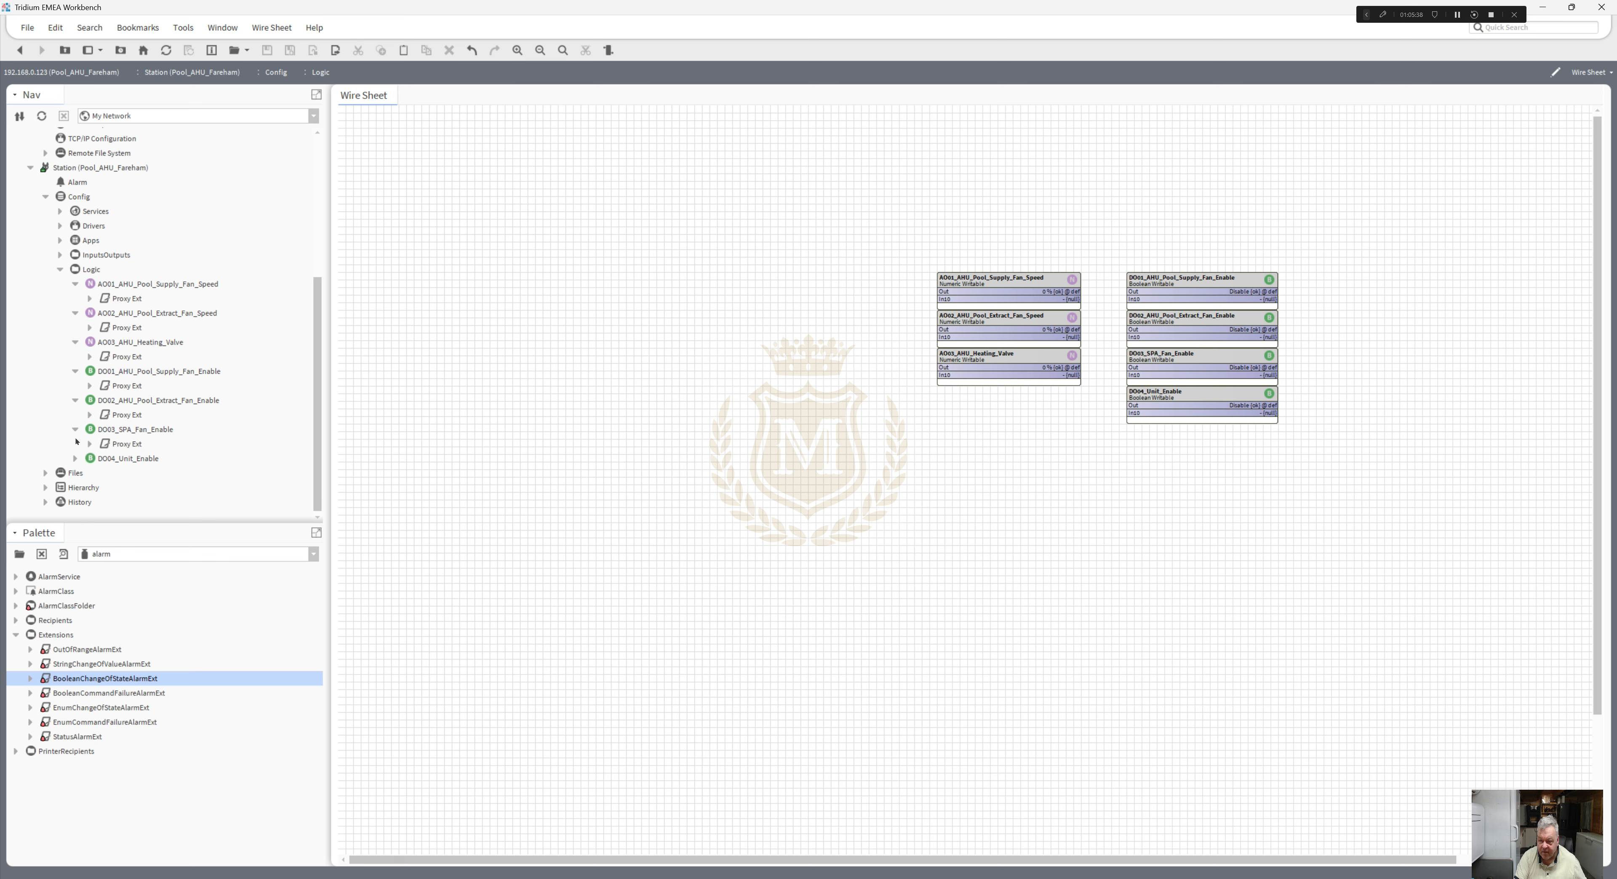
click(74, 459)
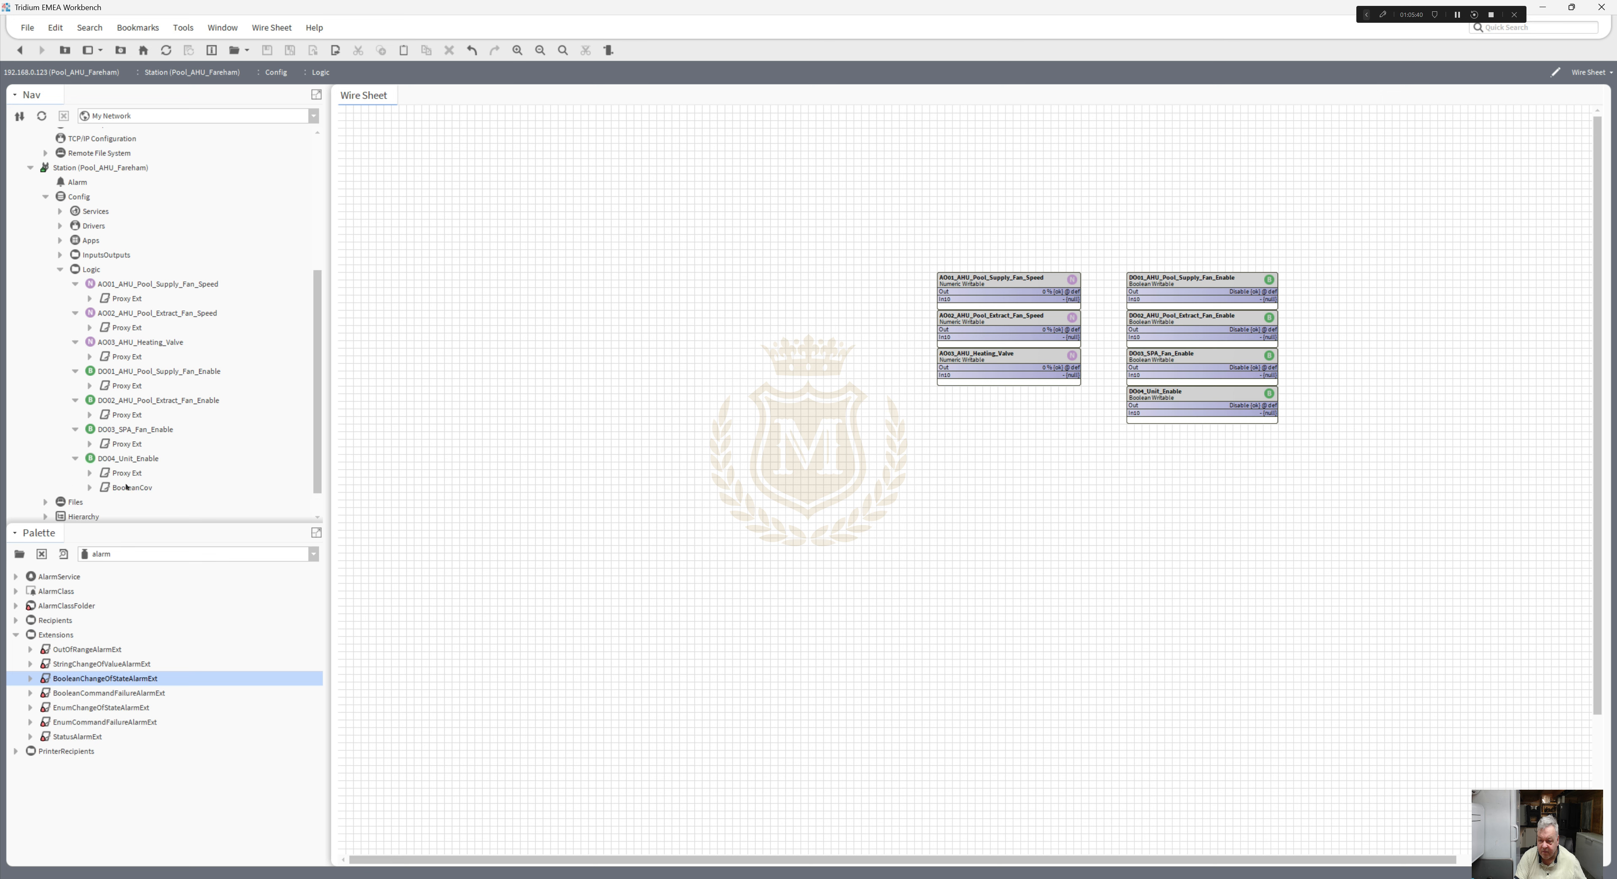
right_click(125, 486)
click(166, 611)
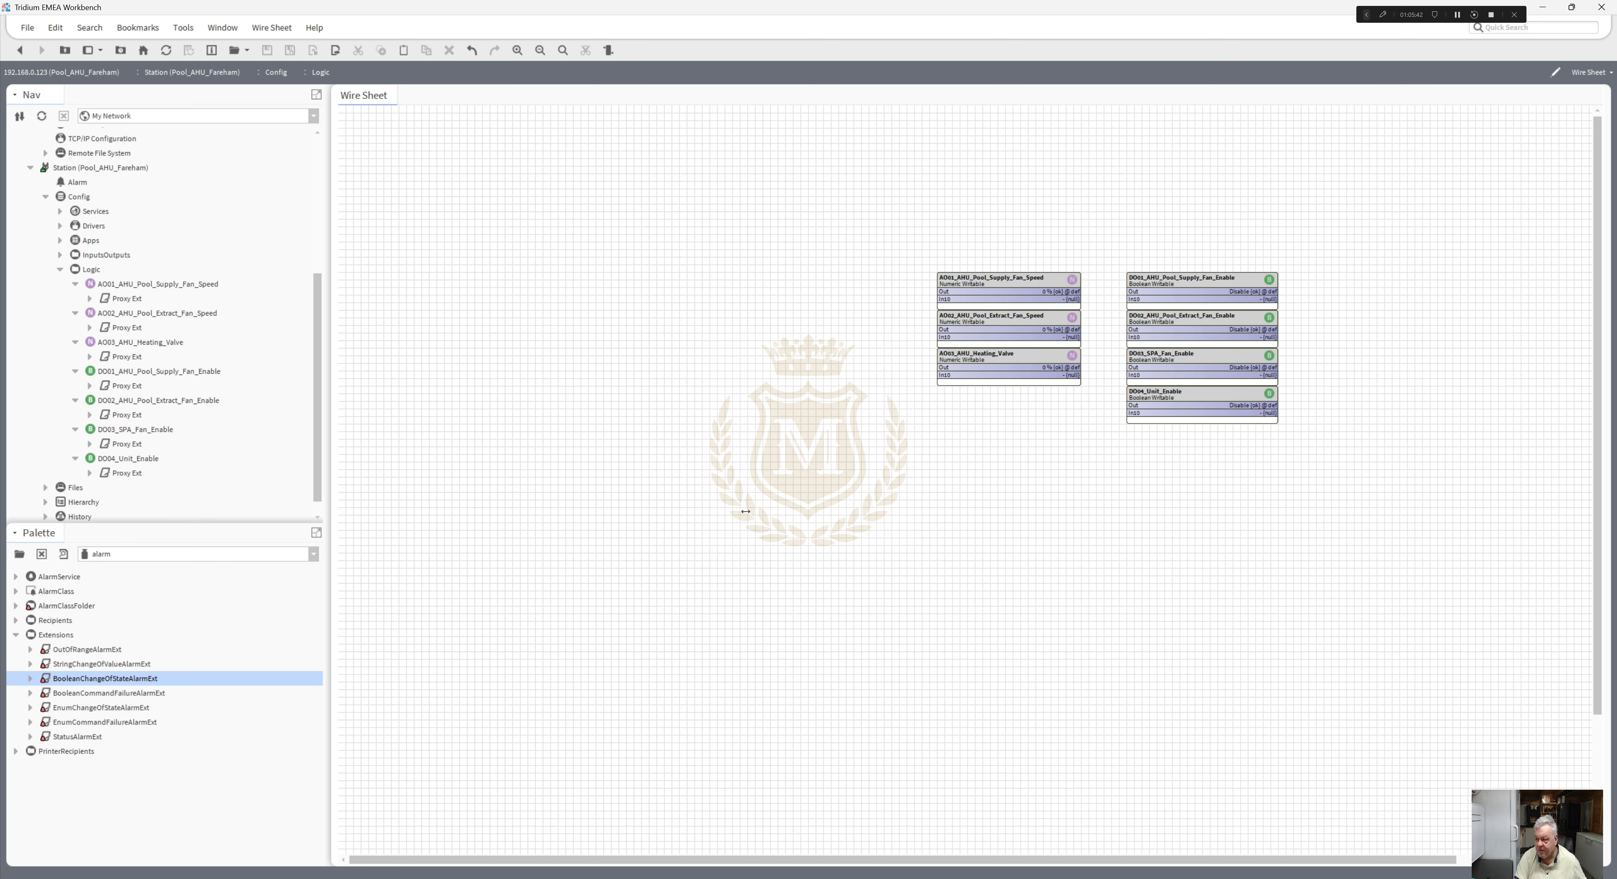
- Stack the three AO points beneath the four DO points at equal width and move the whole group to the wire sheet's upper right area
drag(1092, 426, 882, 230)
drag(1125, 471, 1180, 441)
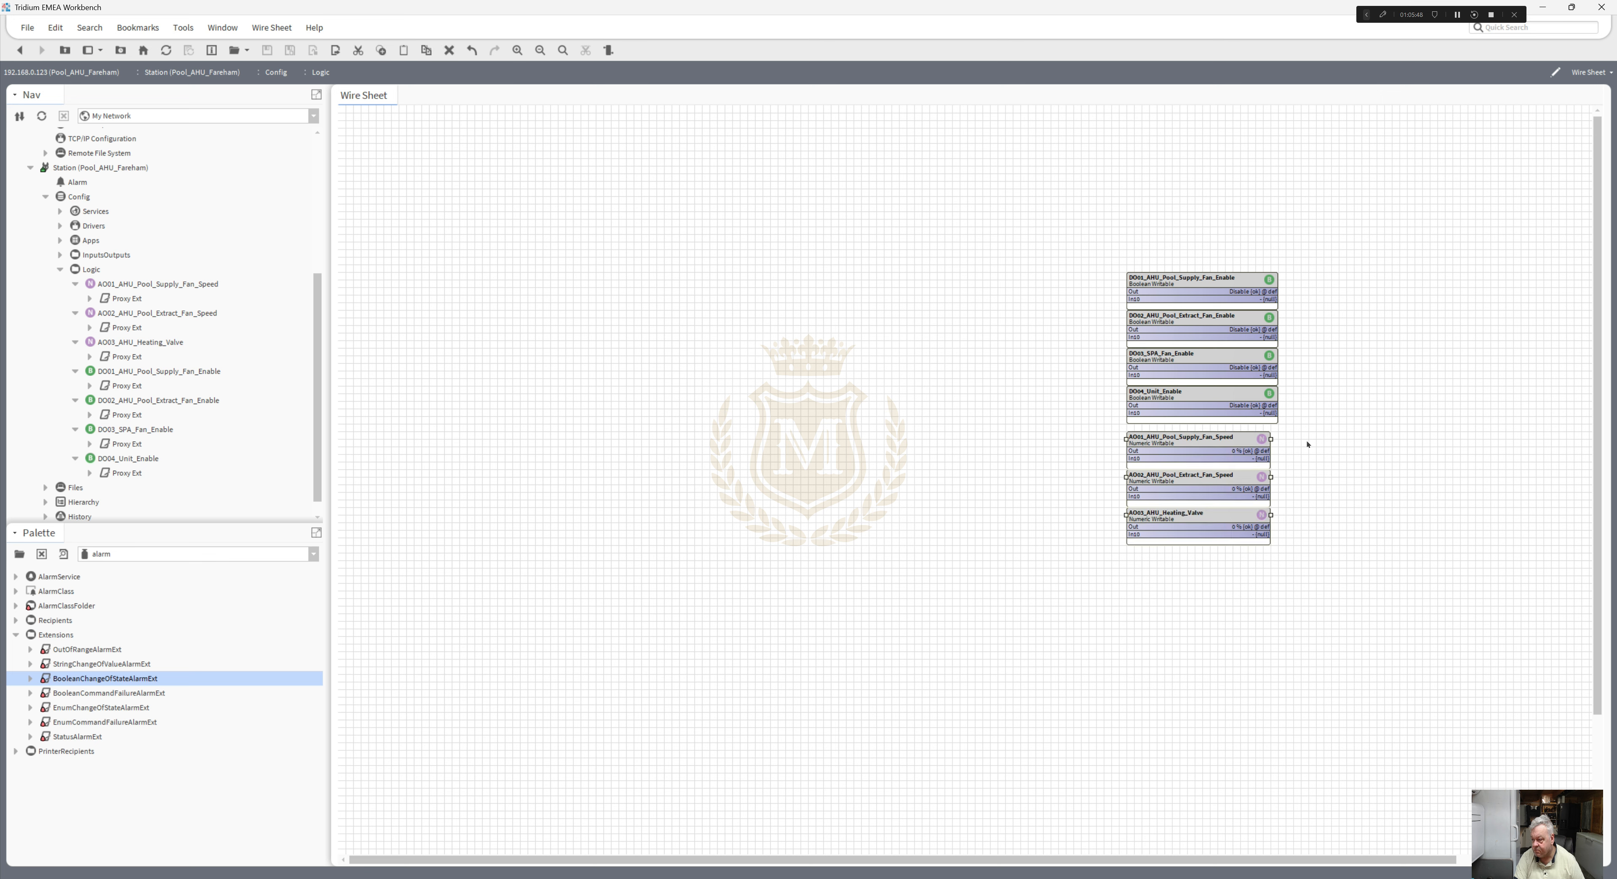
drag(1309, 442, 1090, 230)
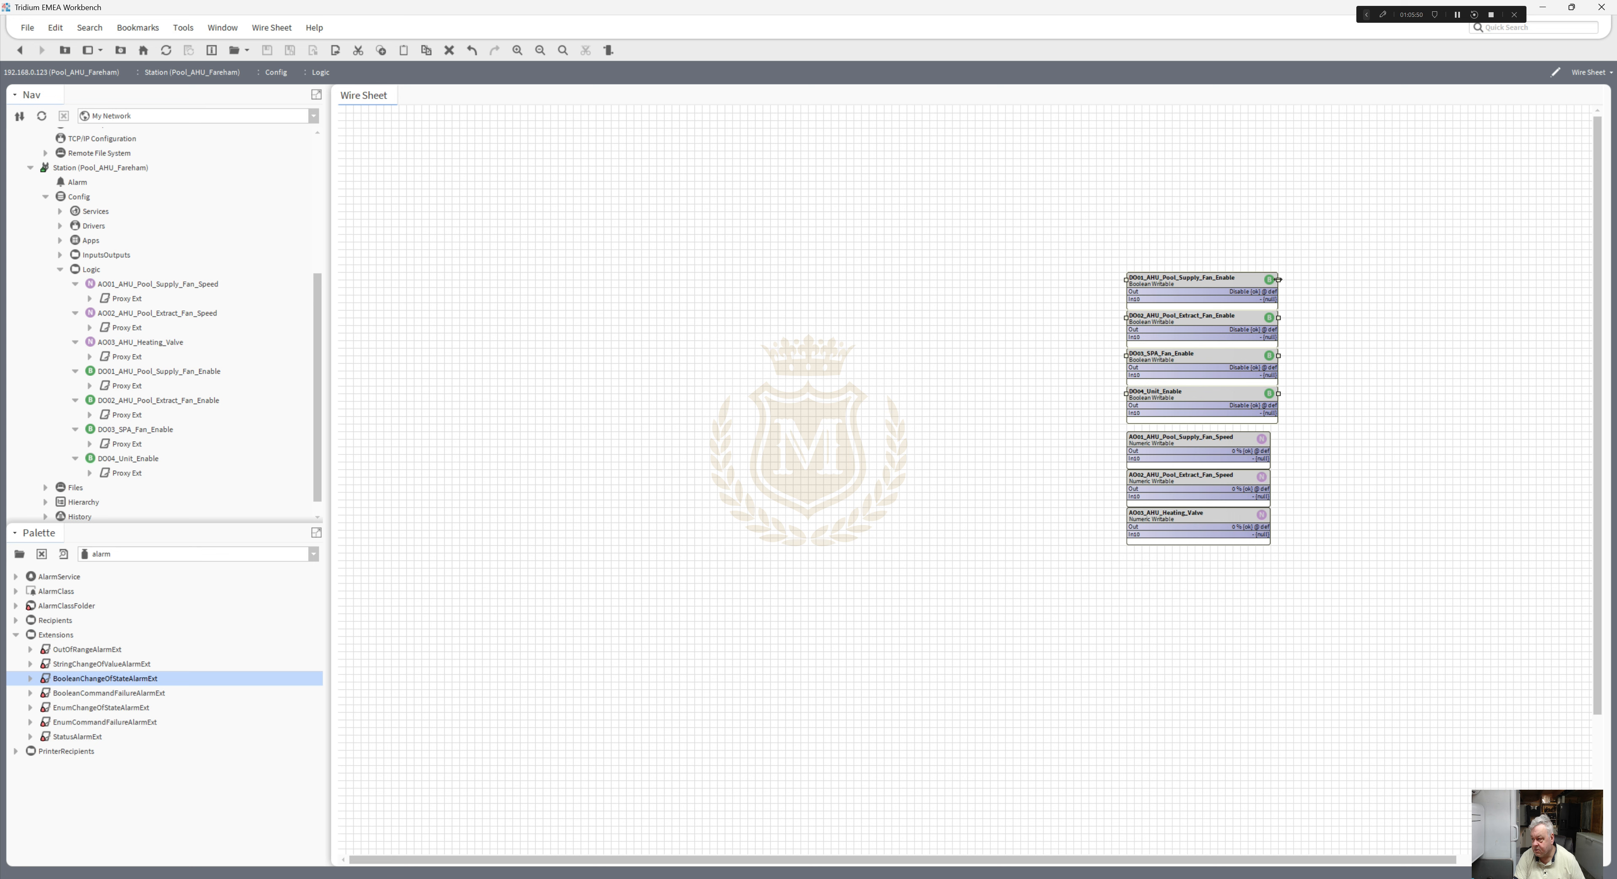
drag(1272, 280, 1264, 280)
drag(1323, 605, 1089, 230)
drag(1163, 287, 1412, 151)
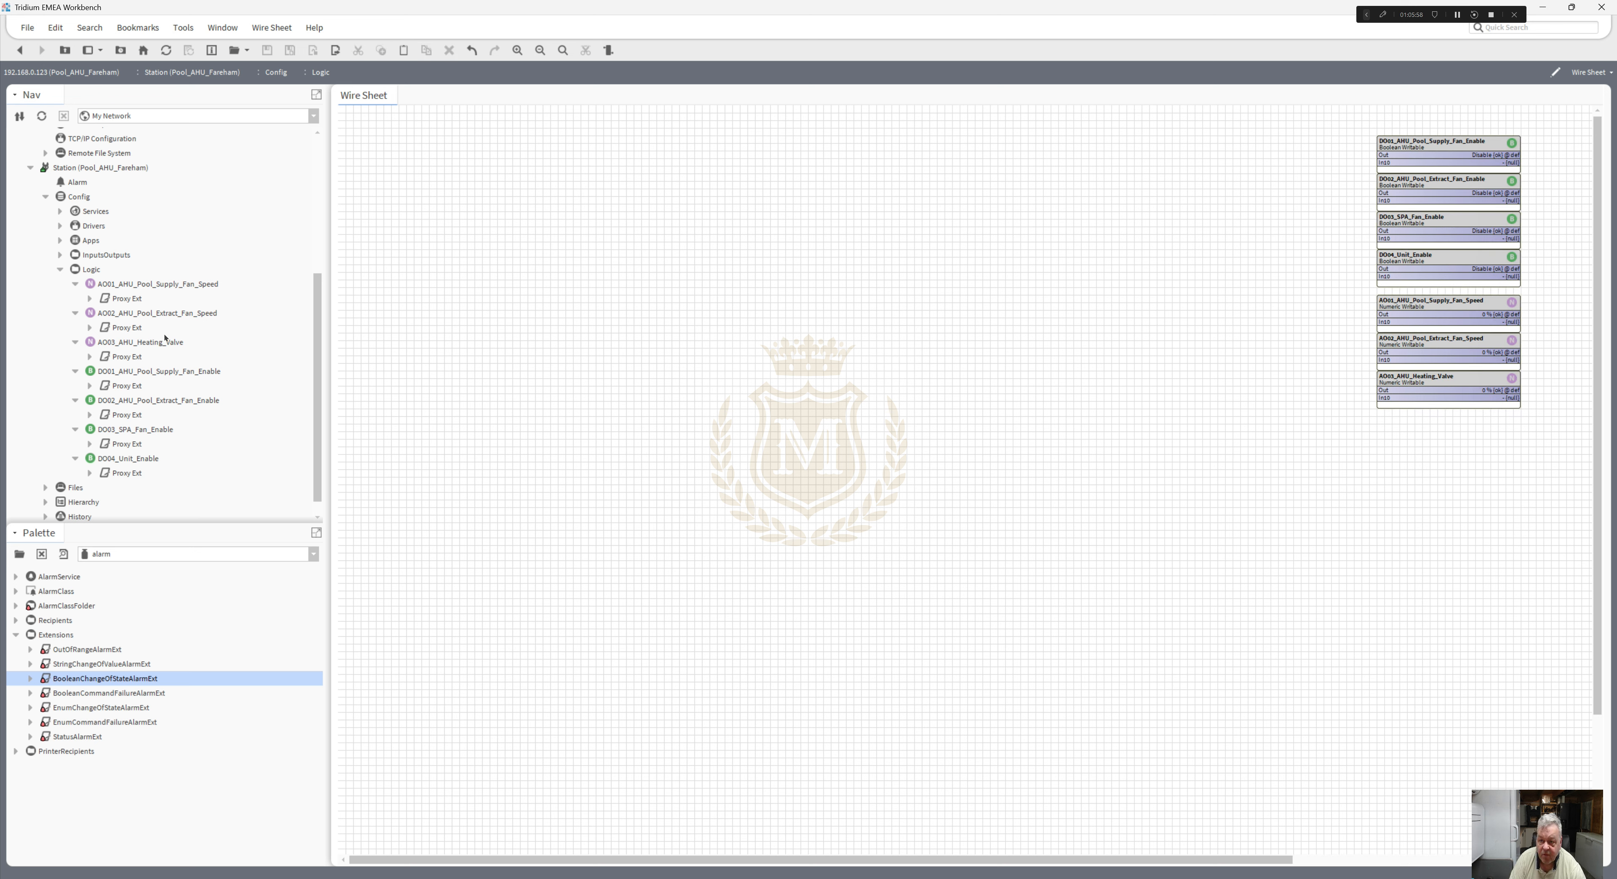
- Collapse all seven output points under the Logic folder in the station tree
click(74, 285)
click(76, 312)
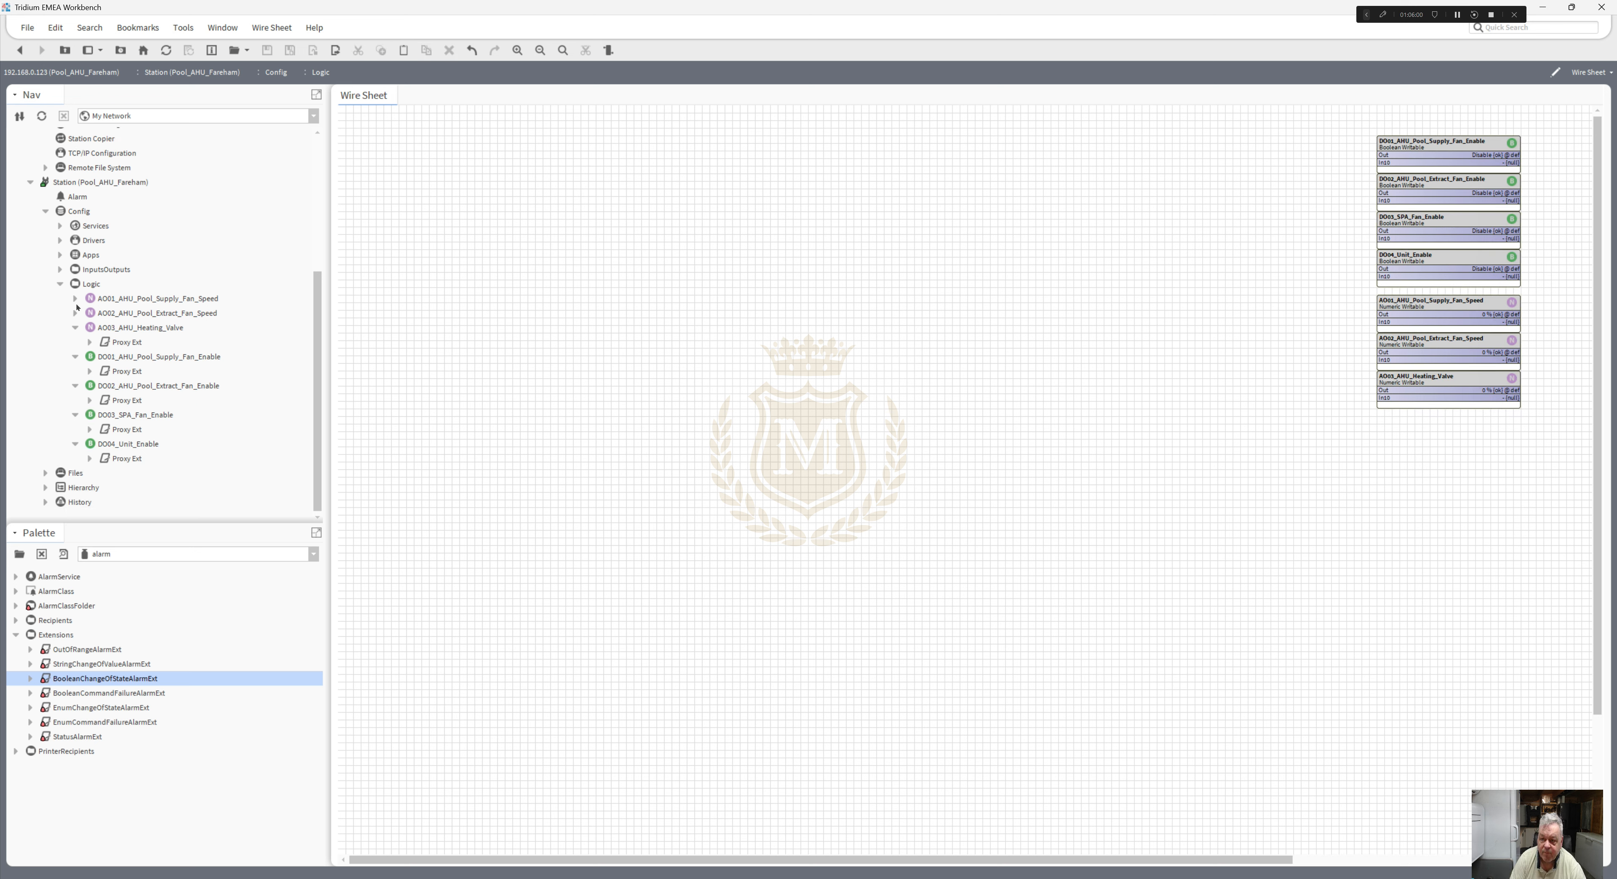
click(75, 327)
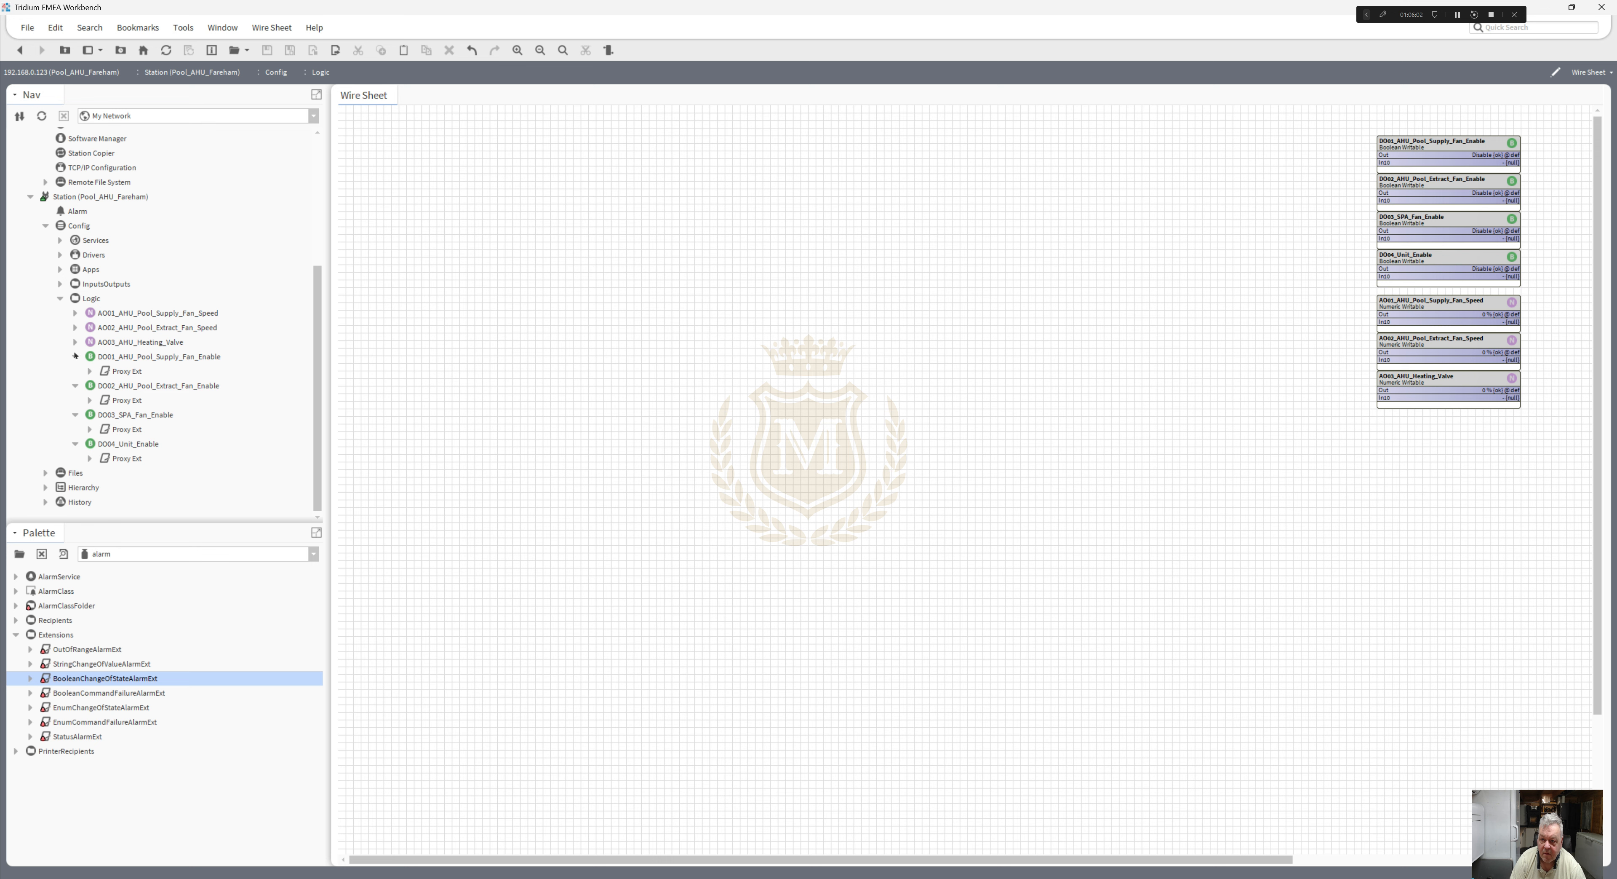
click(74, 356)
click(75, 386)
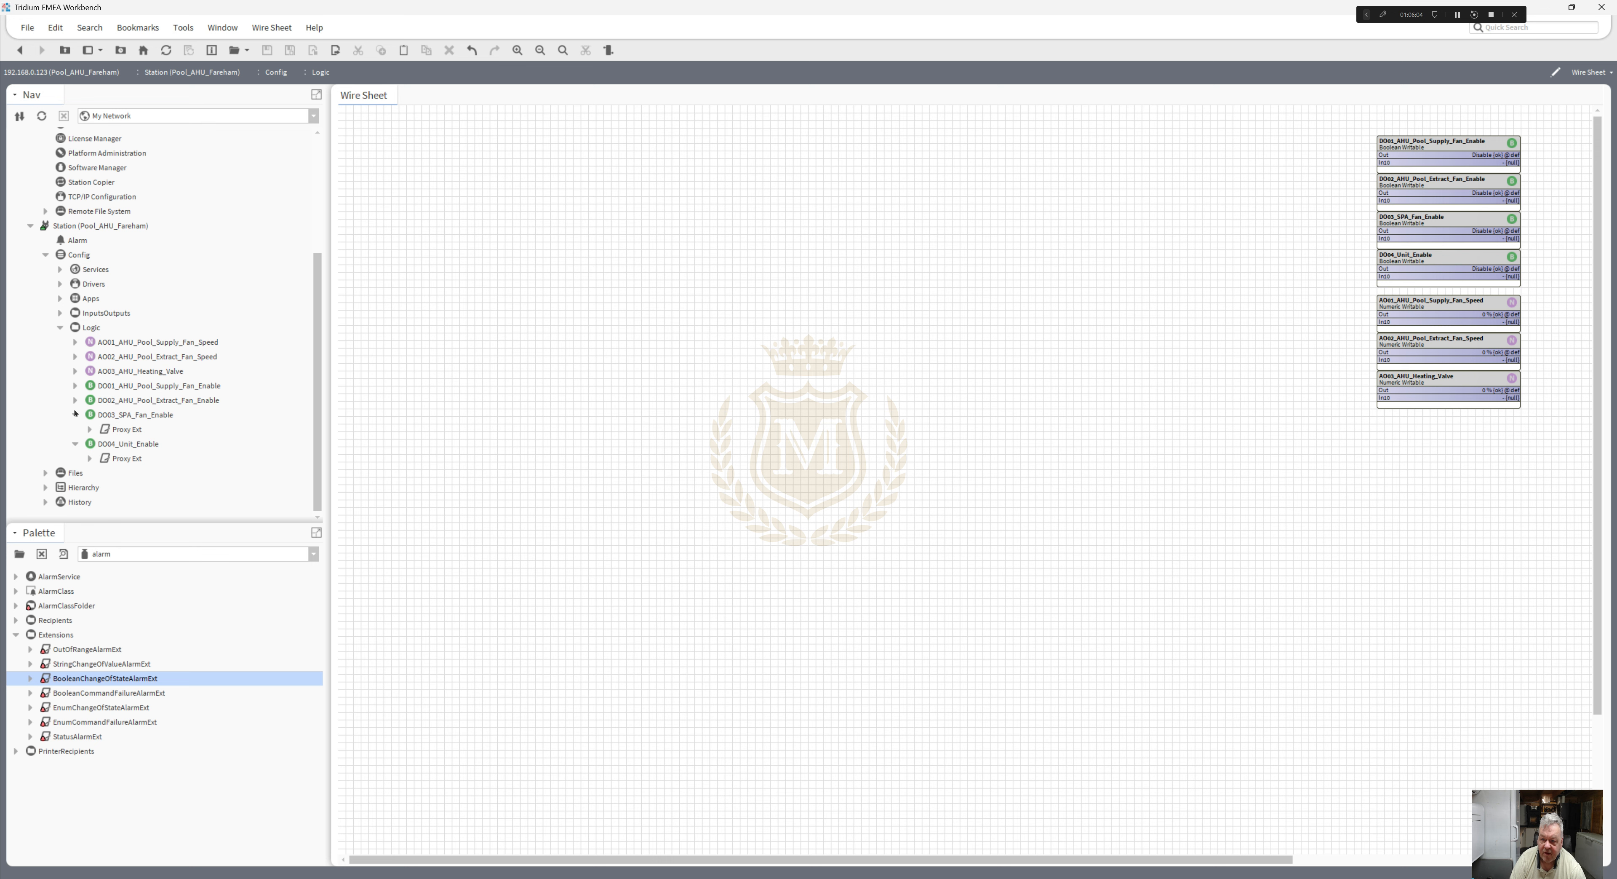
click(75, 416)
click(74, 443)
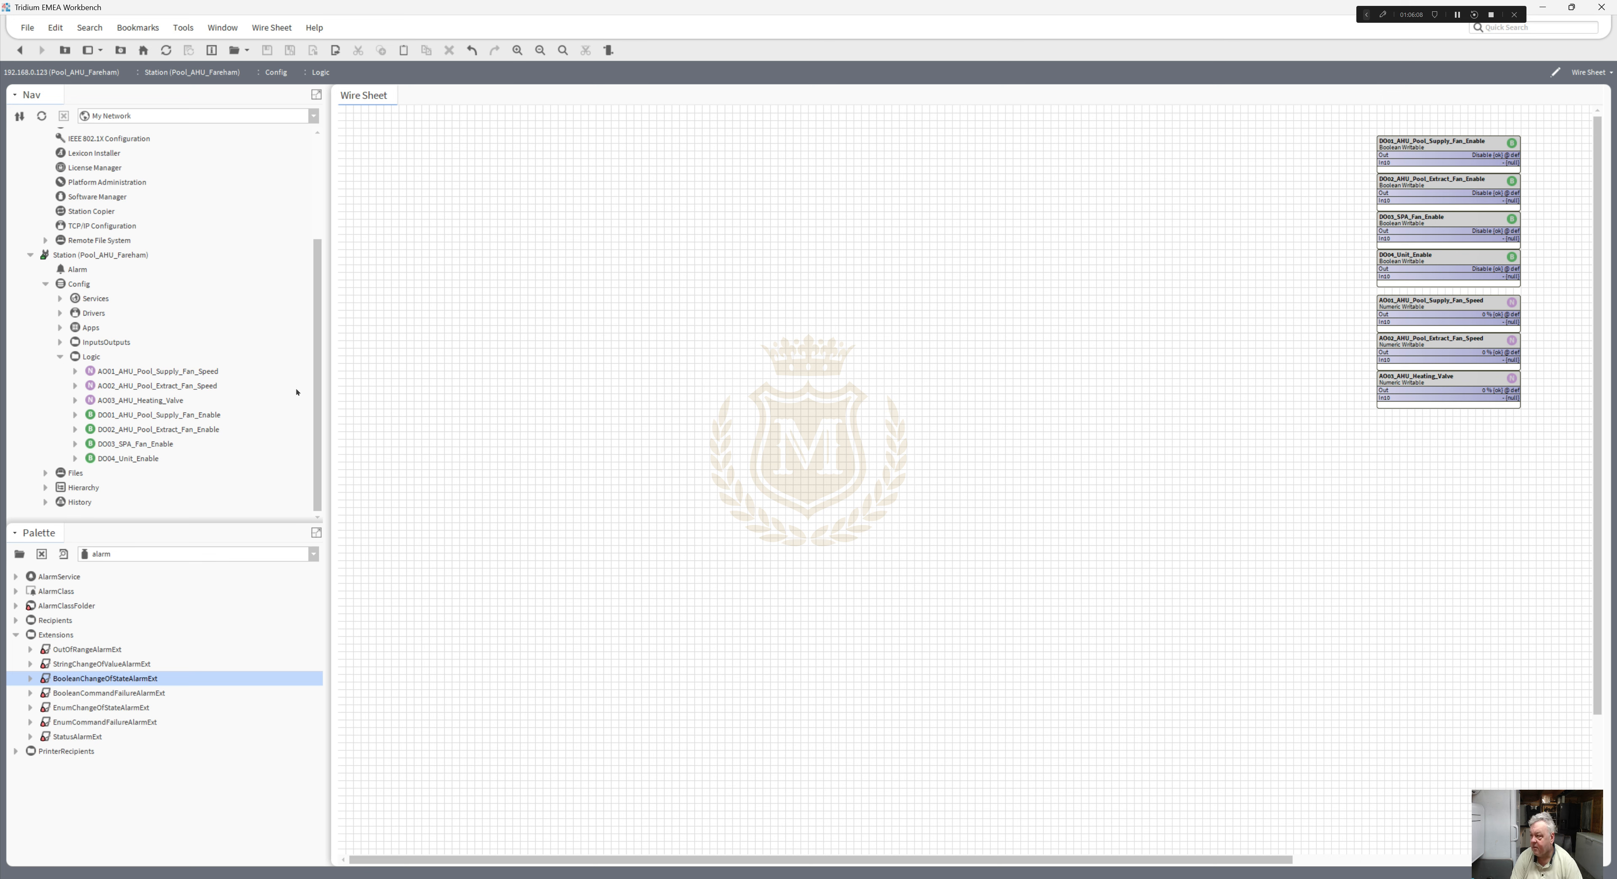
- Link Out of the Logic folder's DO01_AHU_Pool_Supply_Fan_Enable to In10 of the matching point in InputsOutputs
right_click(1452, 142)
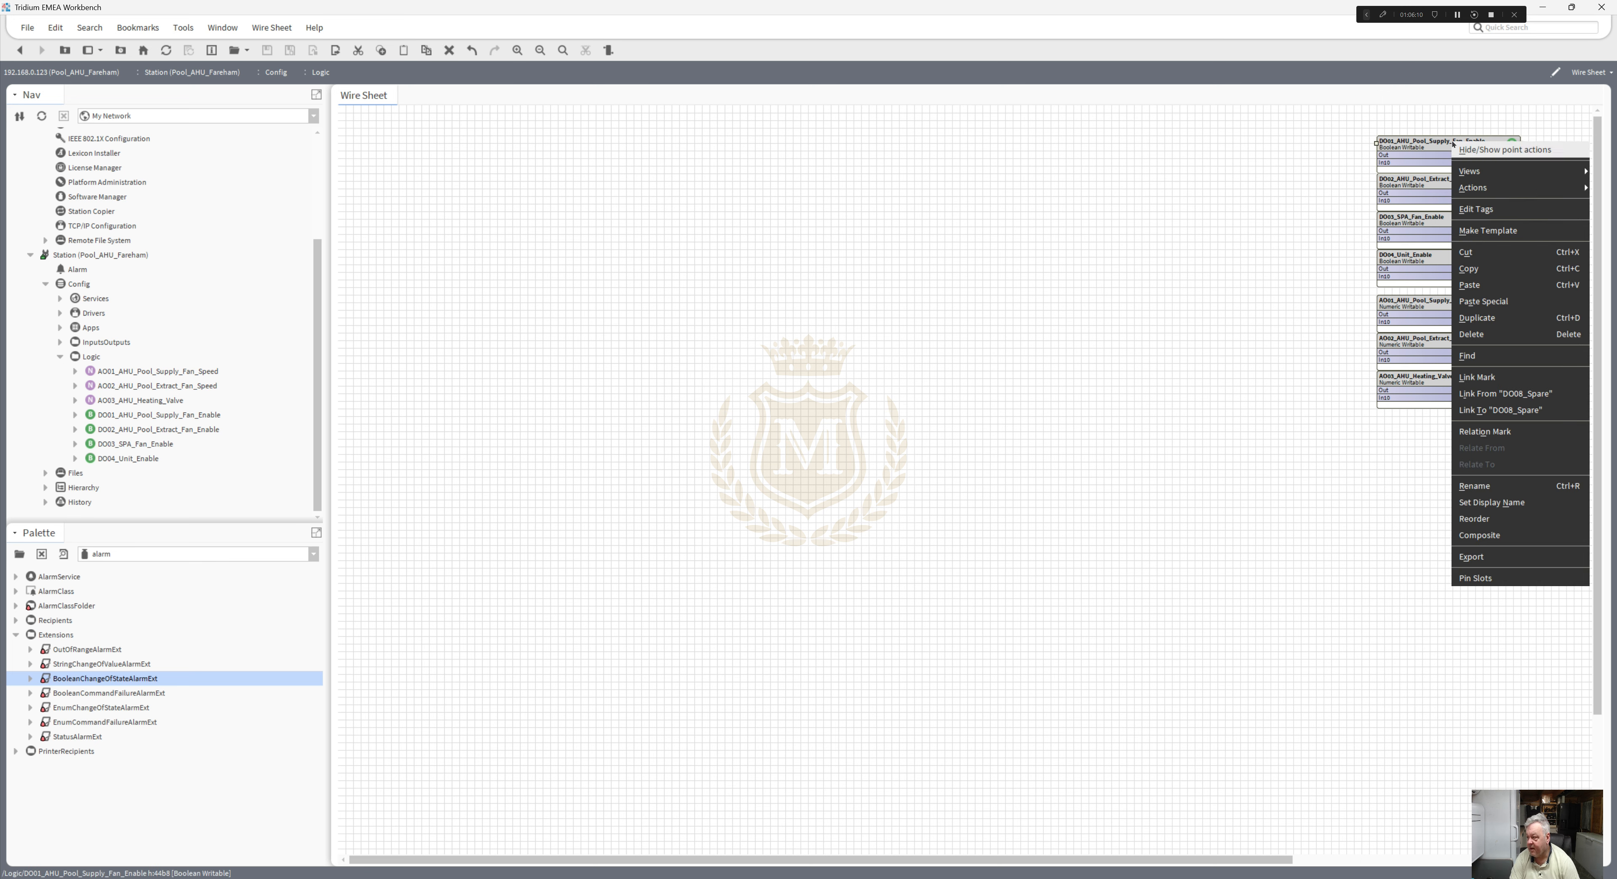
click(1503, 377)
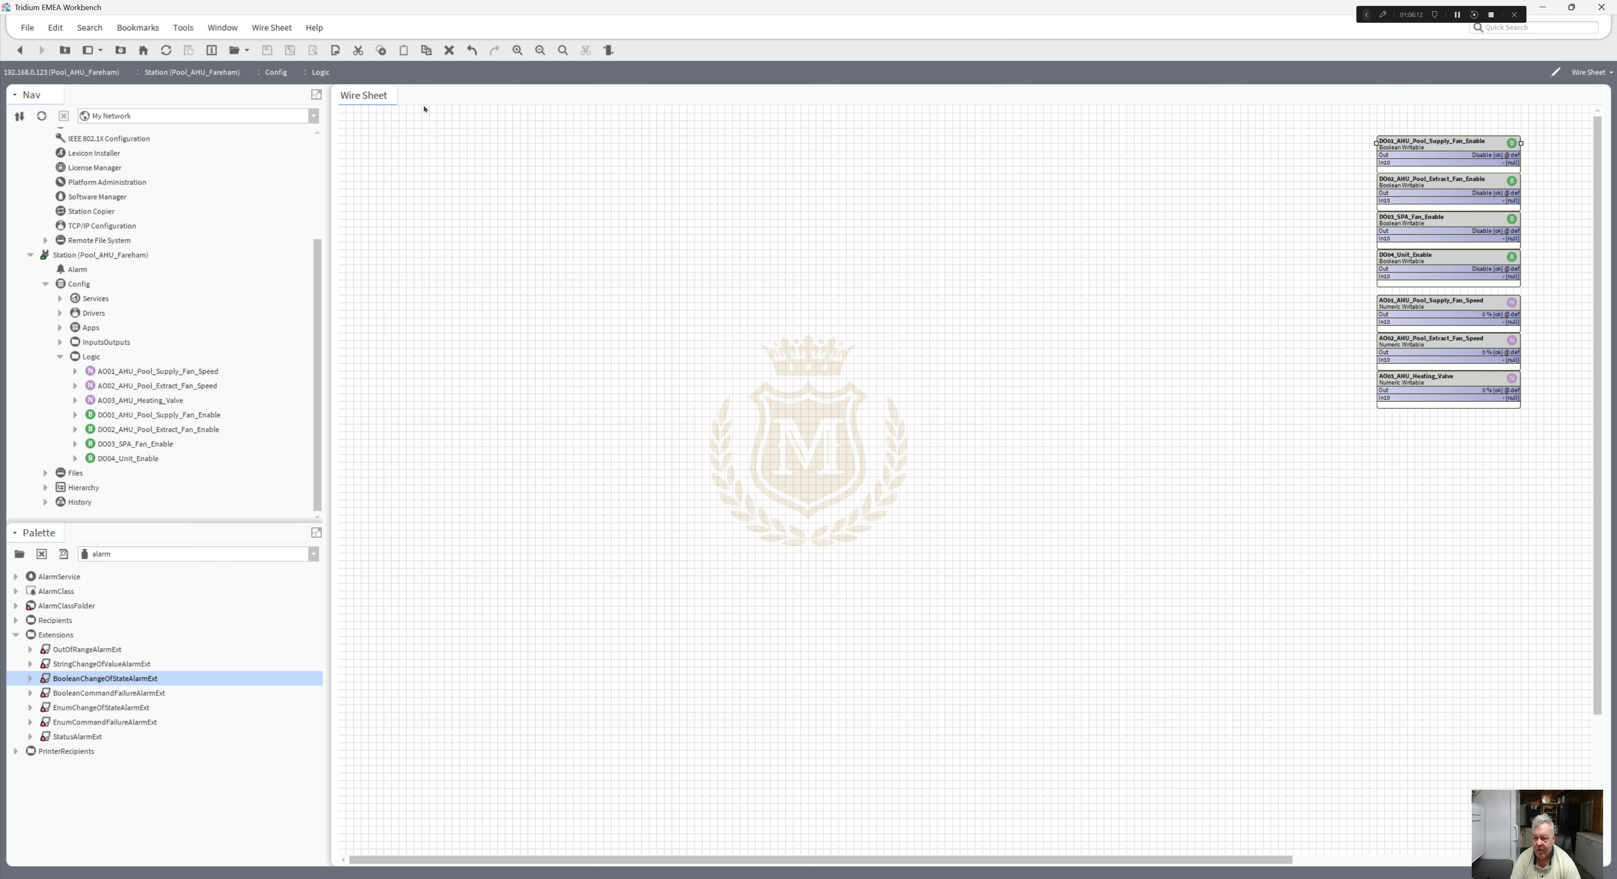
click(61, 342)
drag(317, 256, 322, 454)
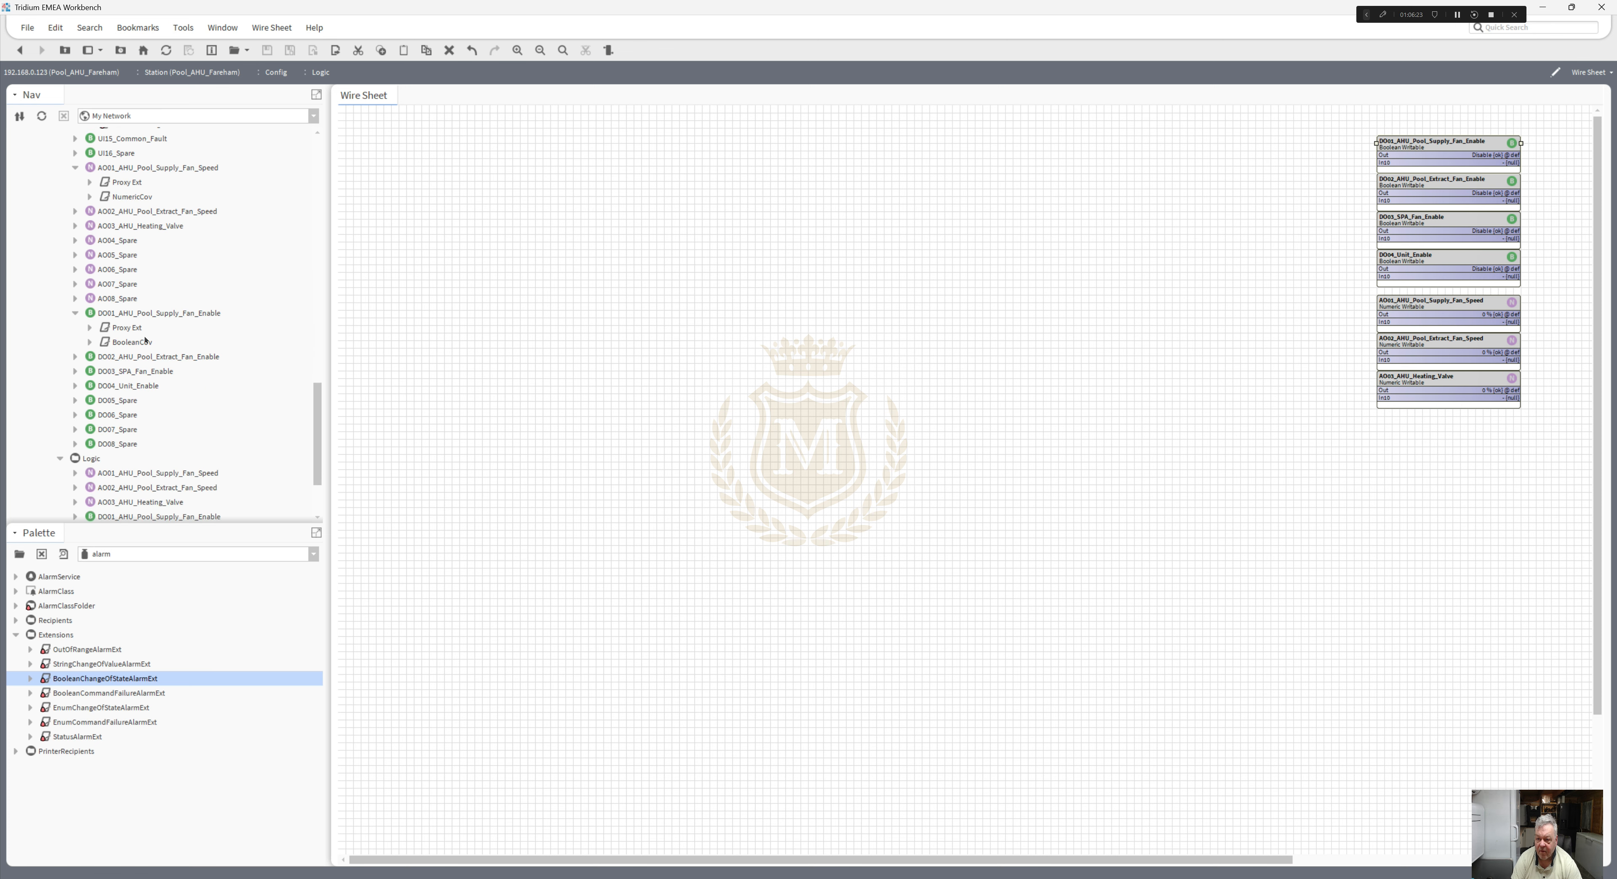
right_click(140, 318)
click(201, 593)
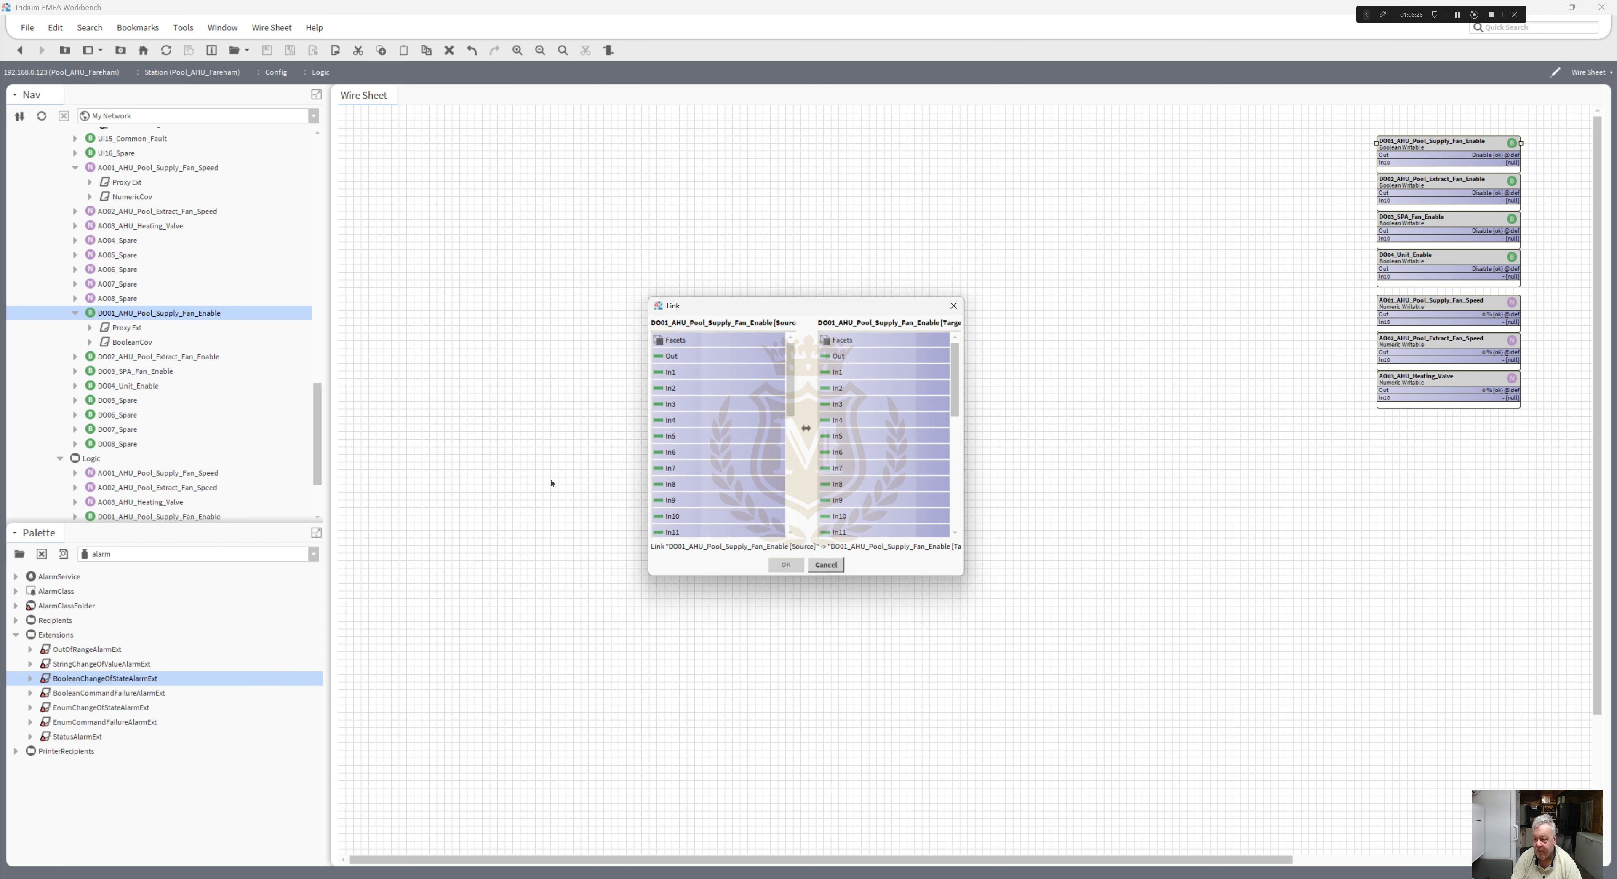
click(671, 355)
click(842, 519)
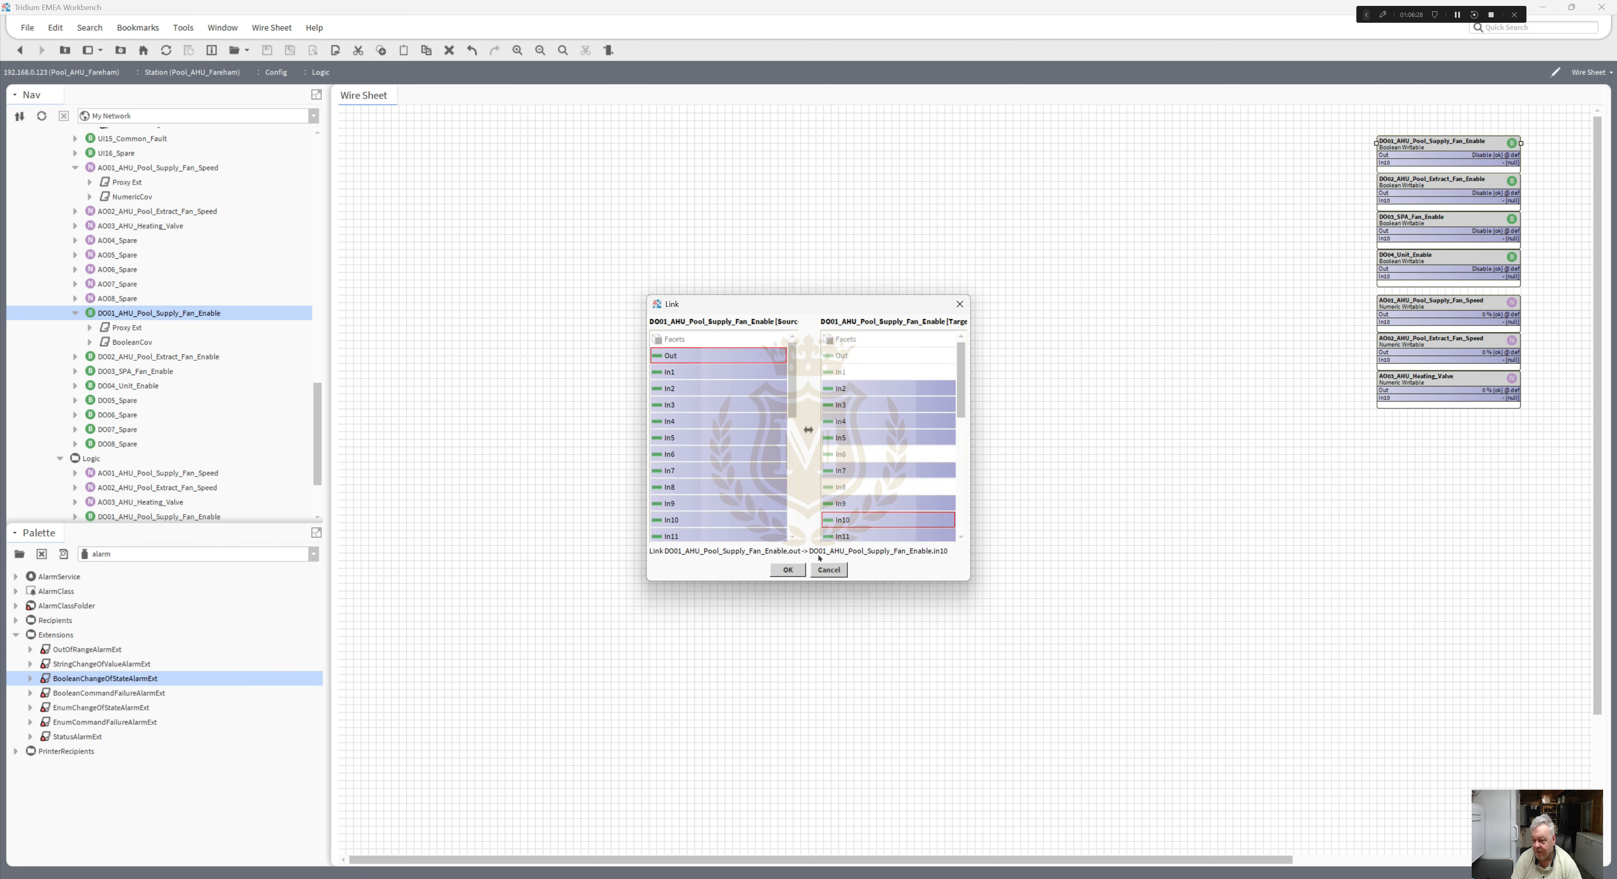
click(788, 569)
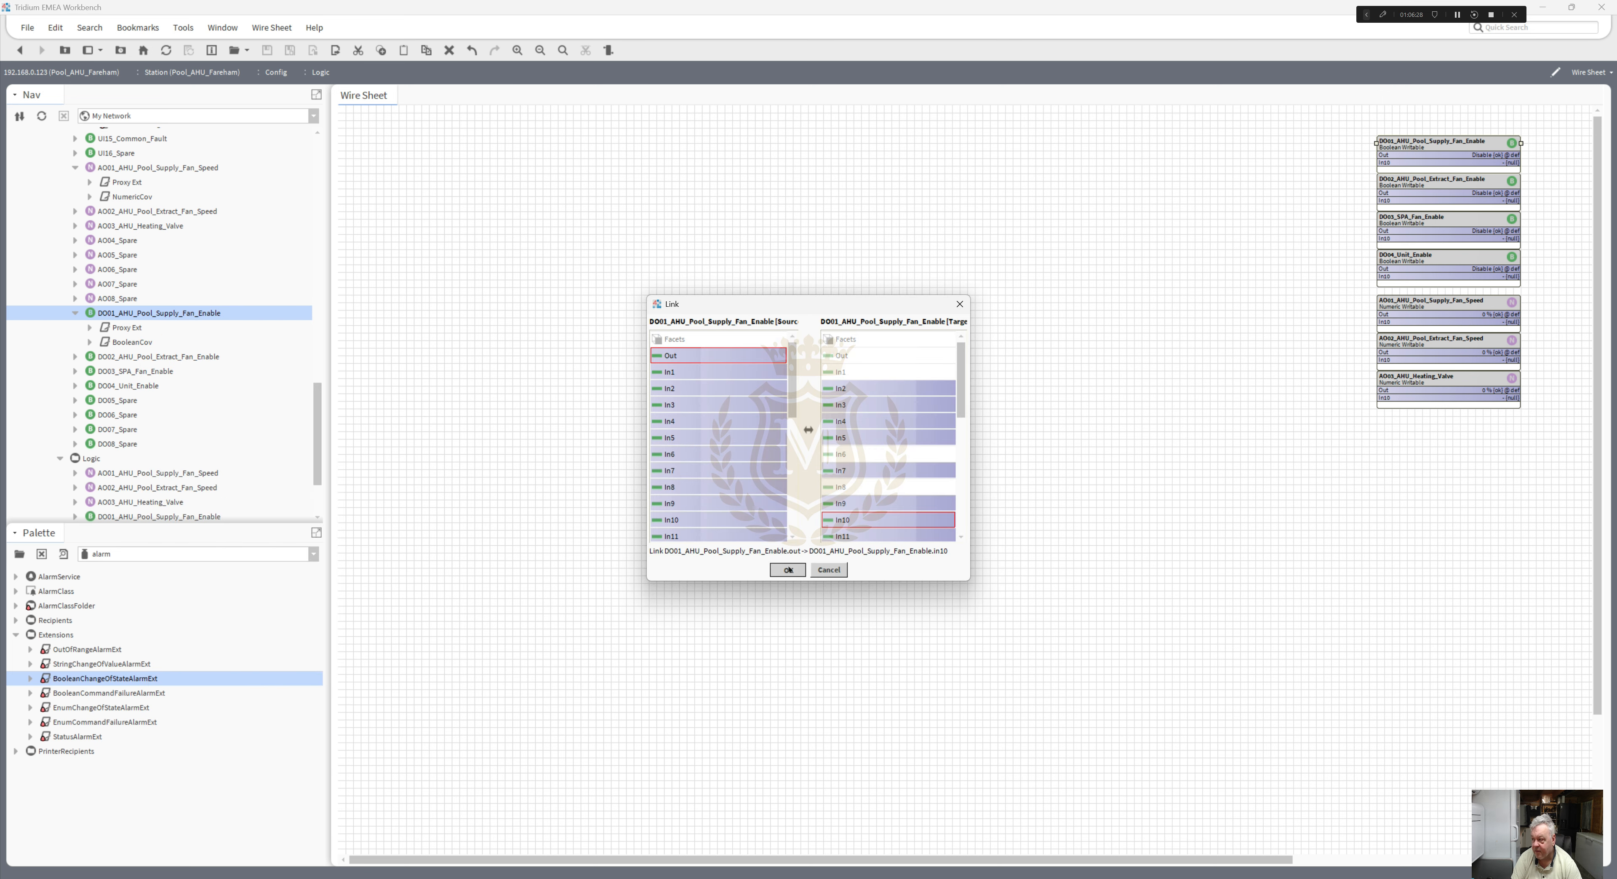
- Link Out of the Logic folder's DO02_AHU_Pool_Extract_Fan_Enable to In10 of the matching point in InputsOutputs
right_click(1438, 191)
click(1038, 378)
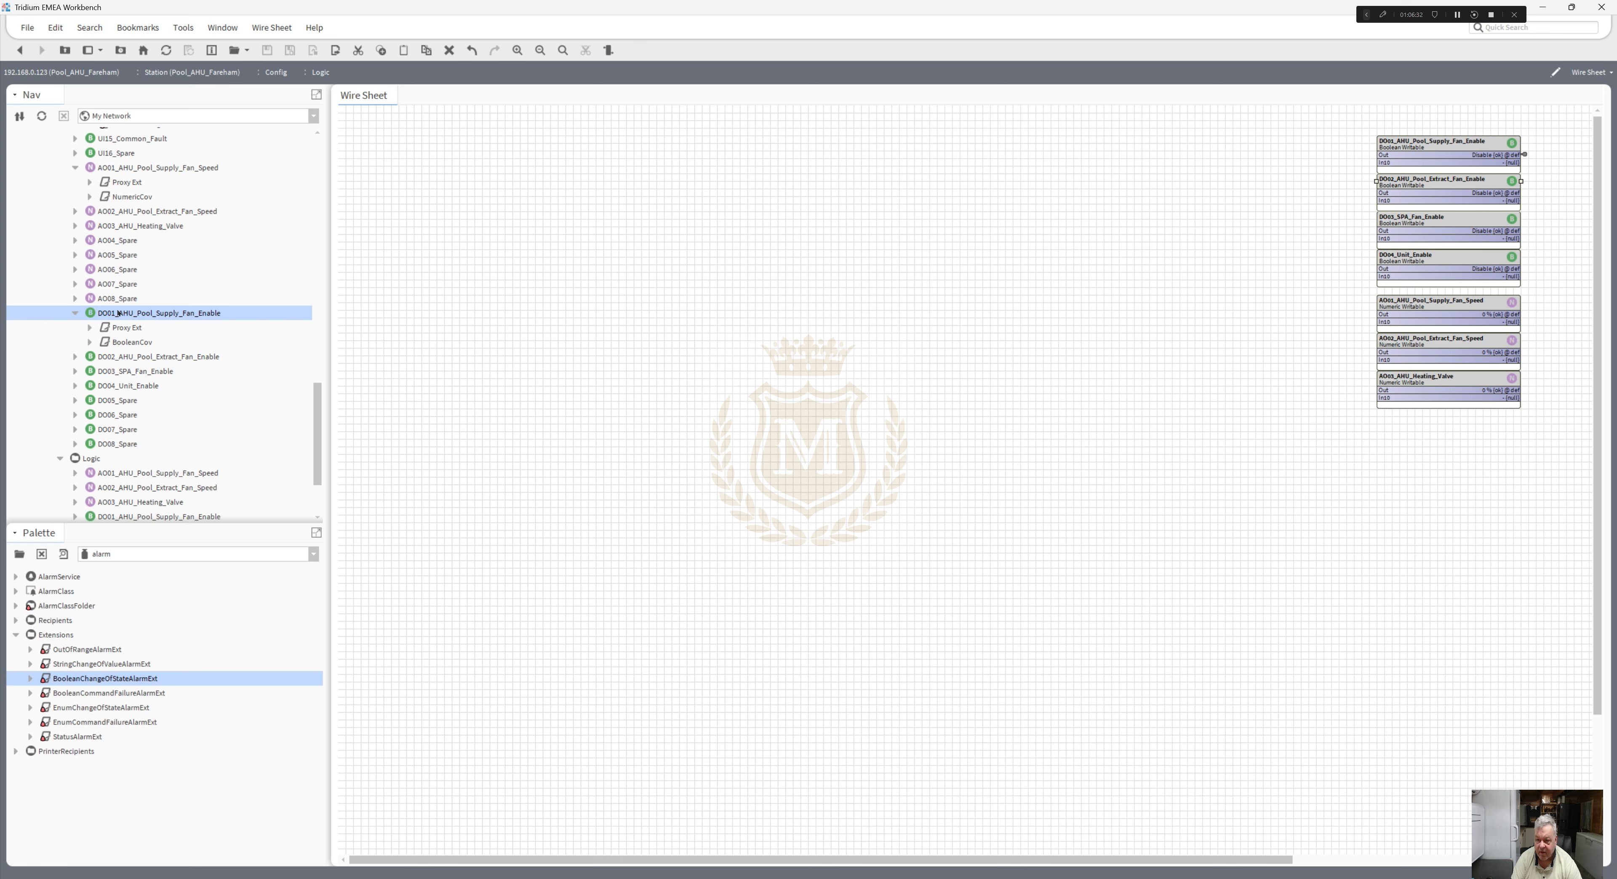
right_click(125, 359)
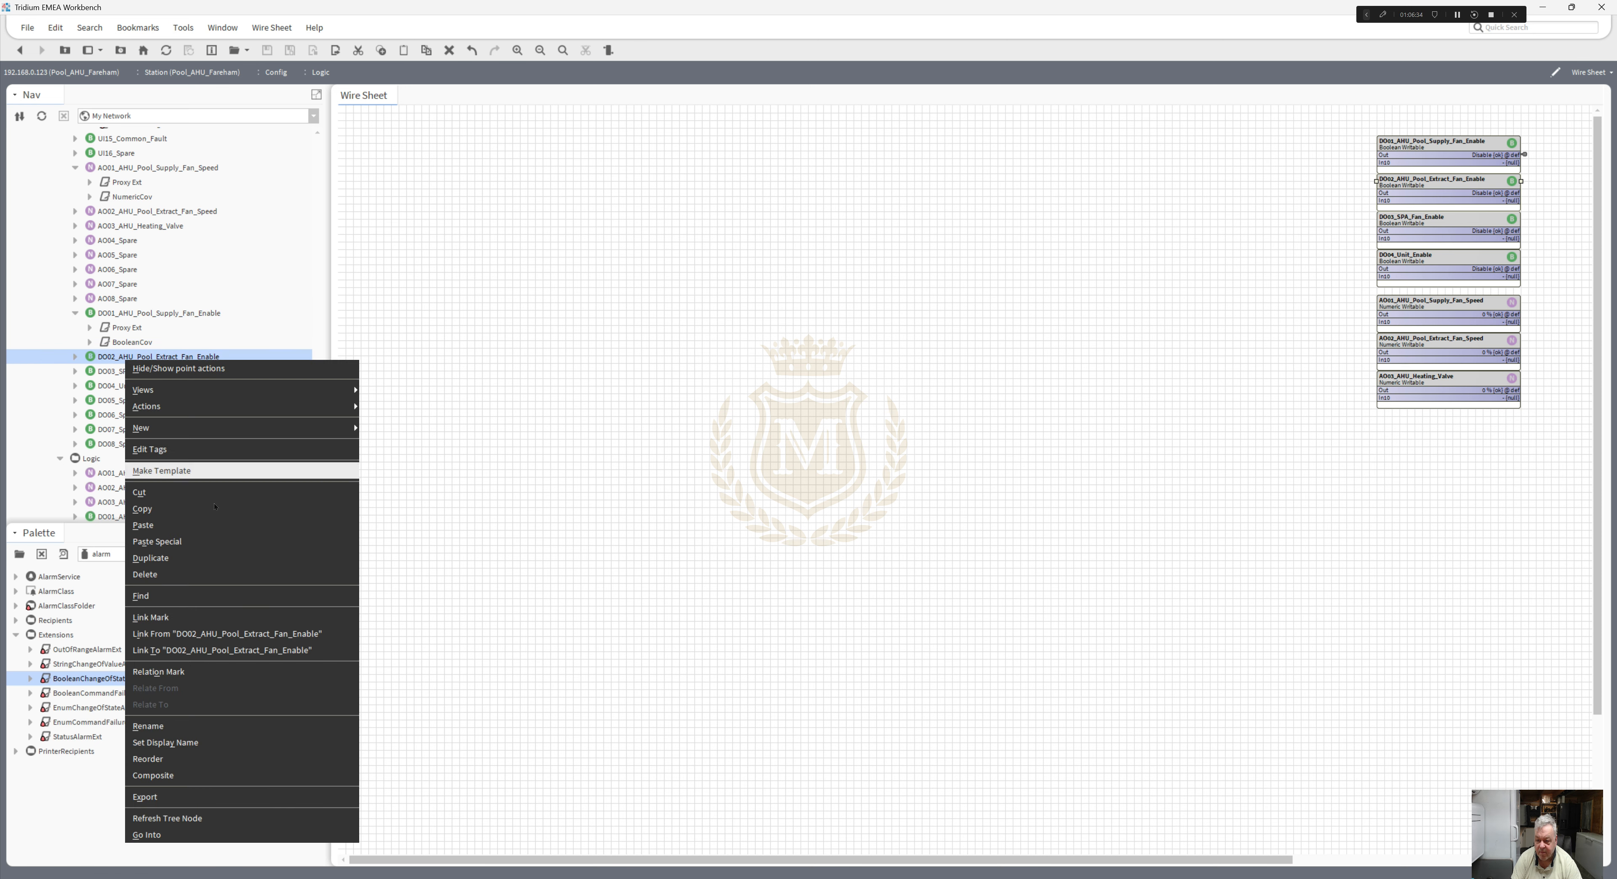
click(234, 633)
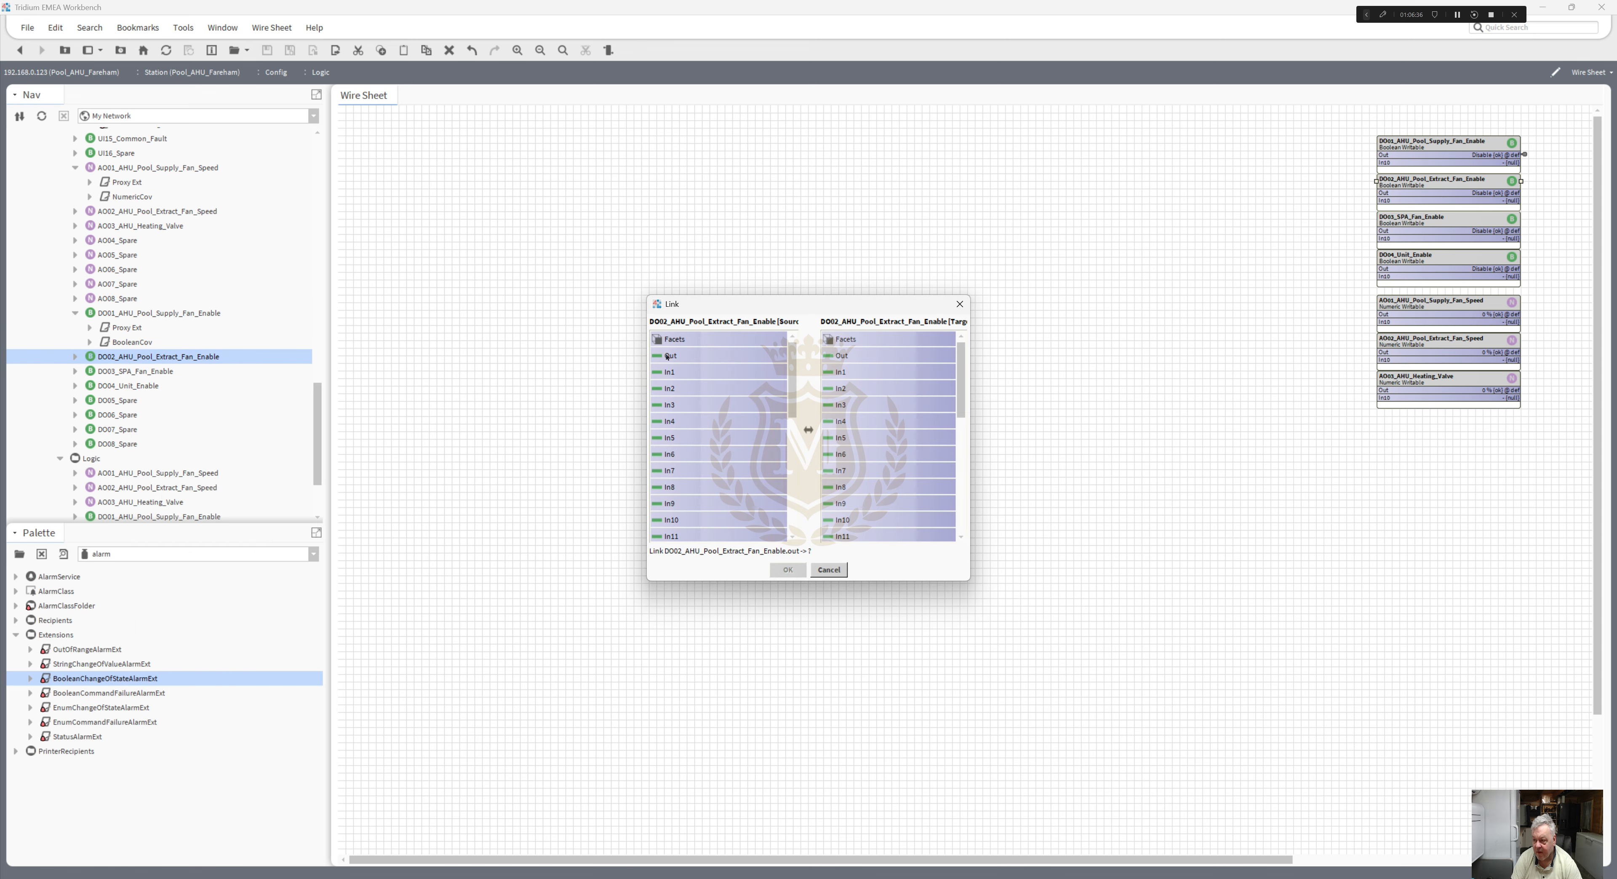
click(842, 519)
click(787, 569)
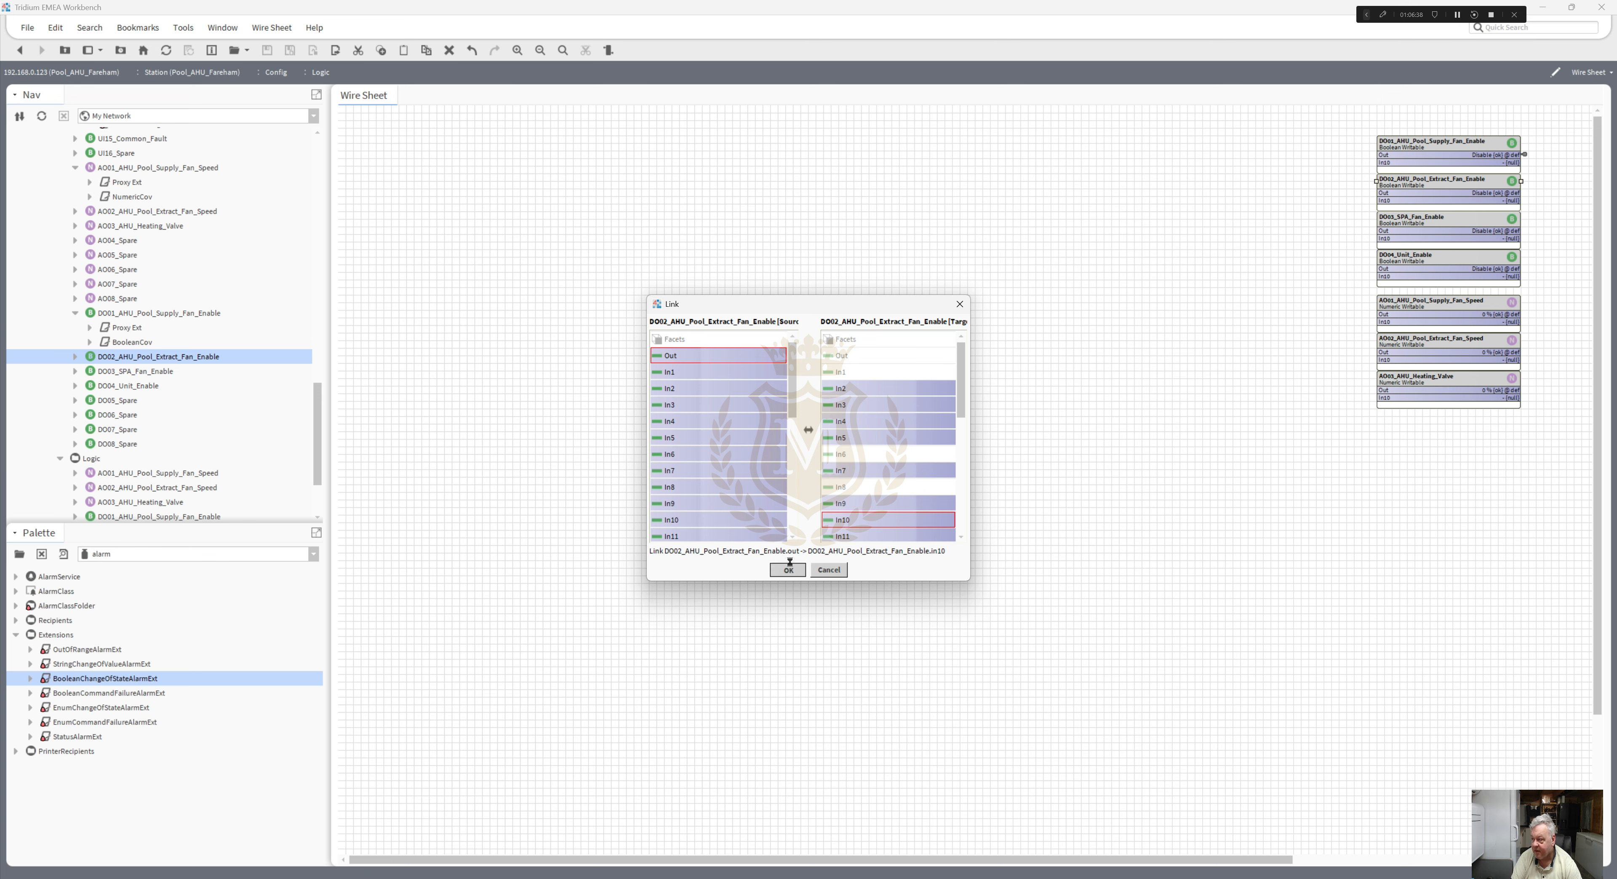
- Link Out of the Logic folder's DO03_SPA_Fan_Enable to the matching point in InputsOutputs
right_click(1426, 230)
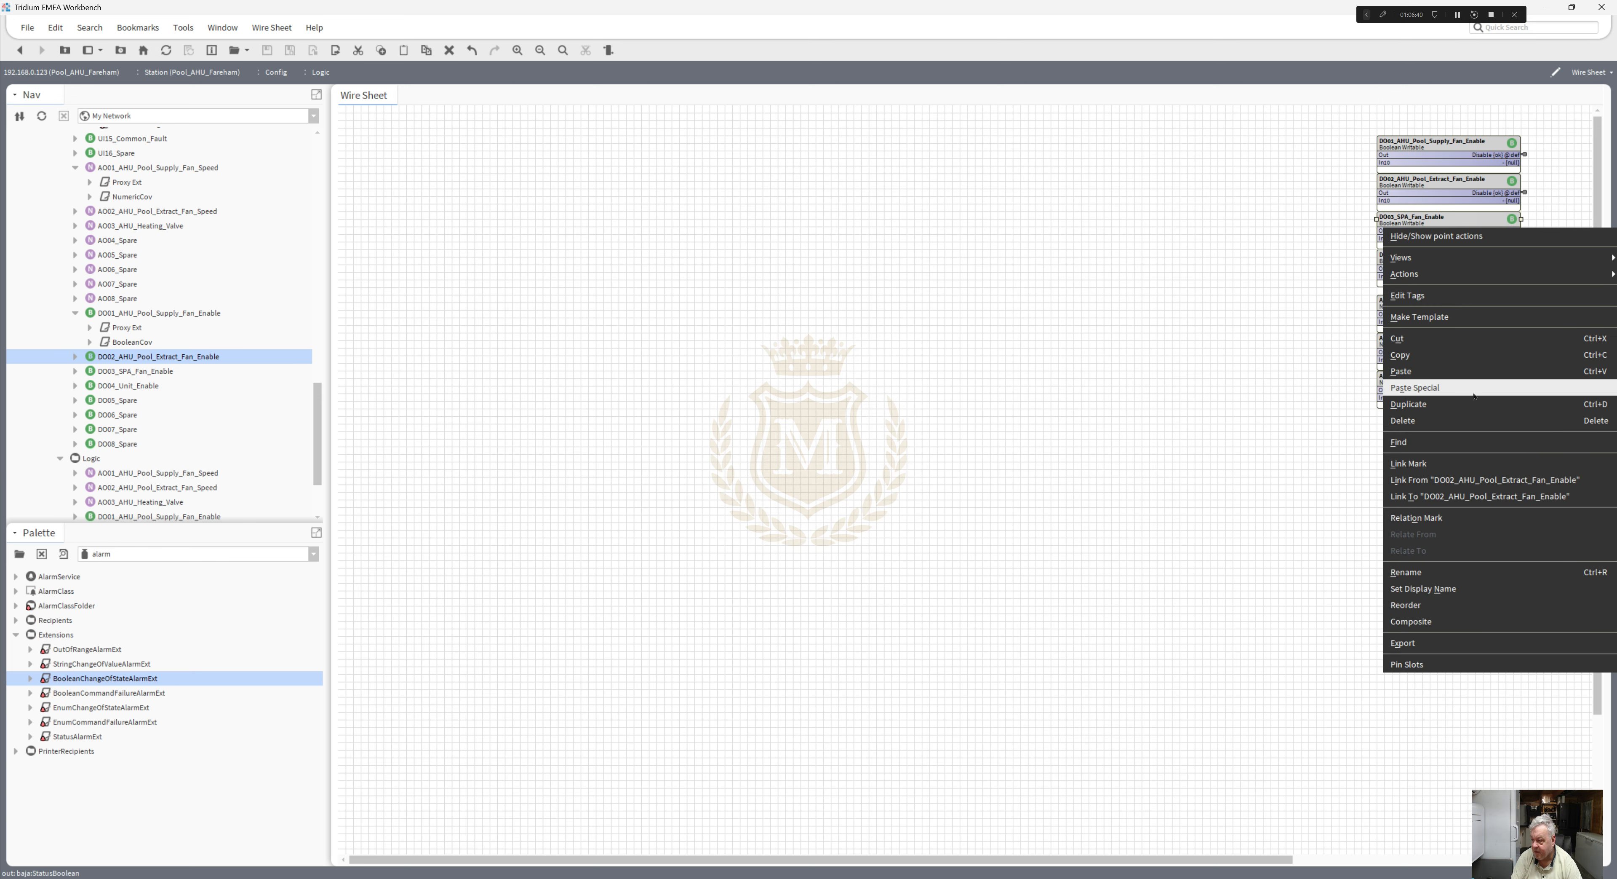
click(1469, 460)
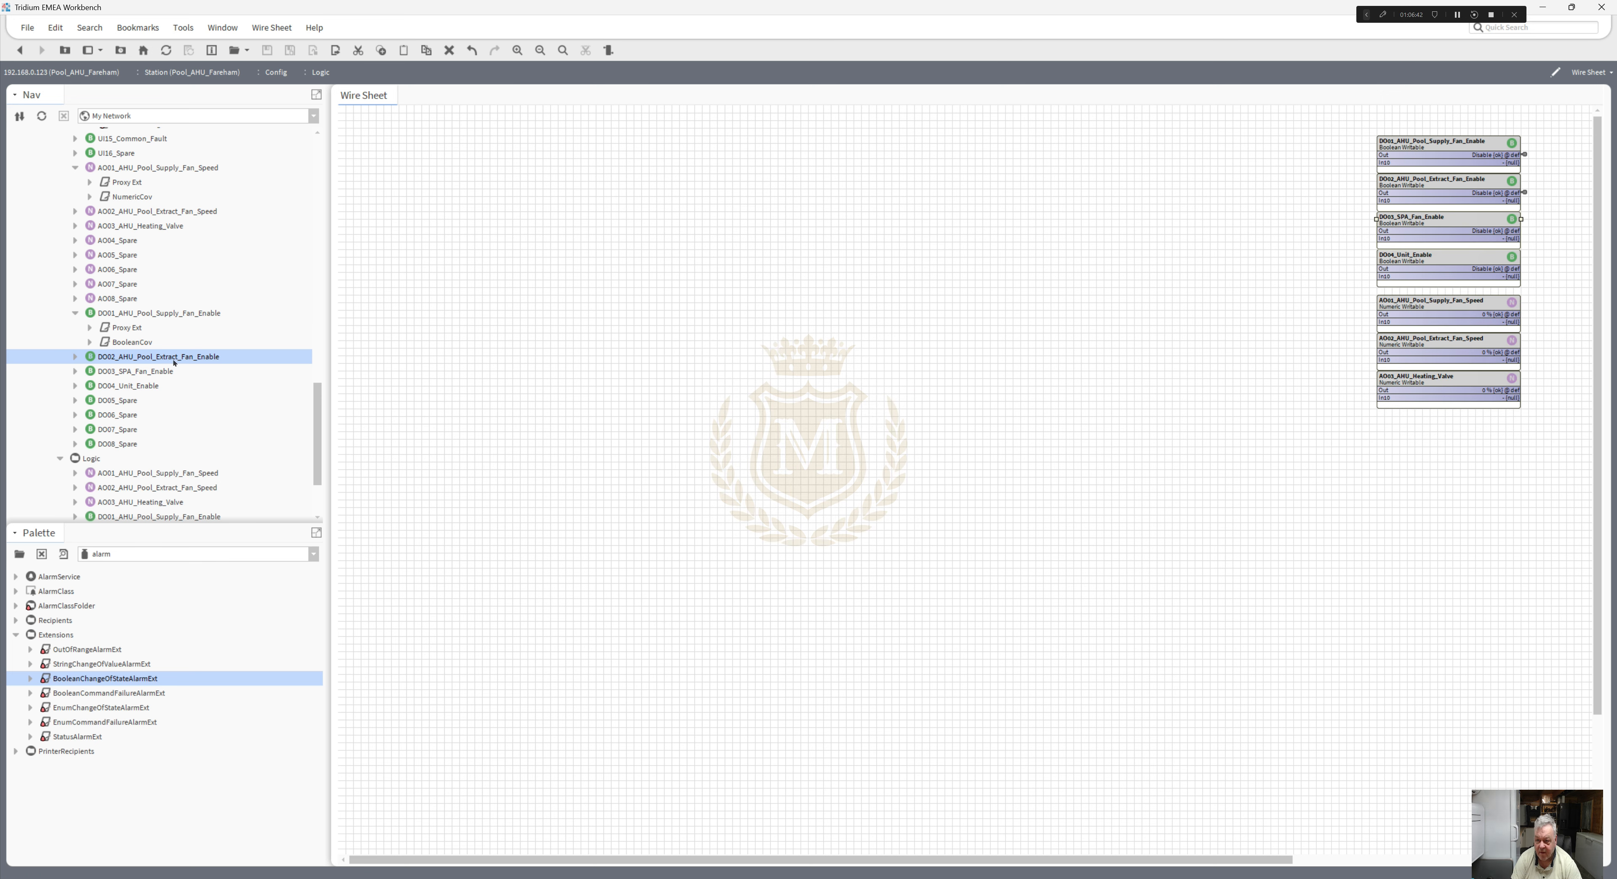
right_click(156, 371)
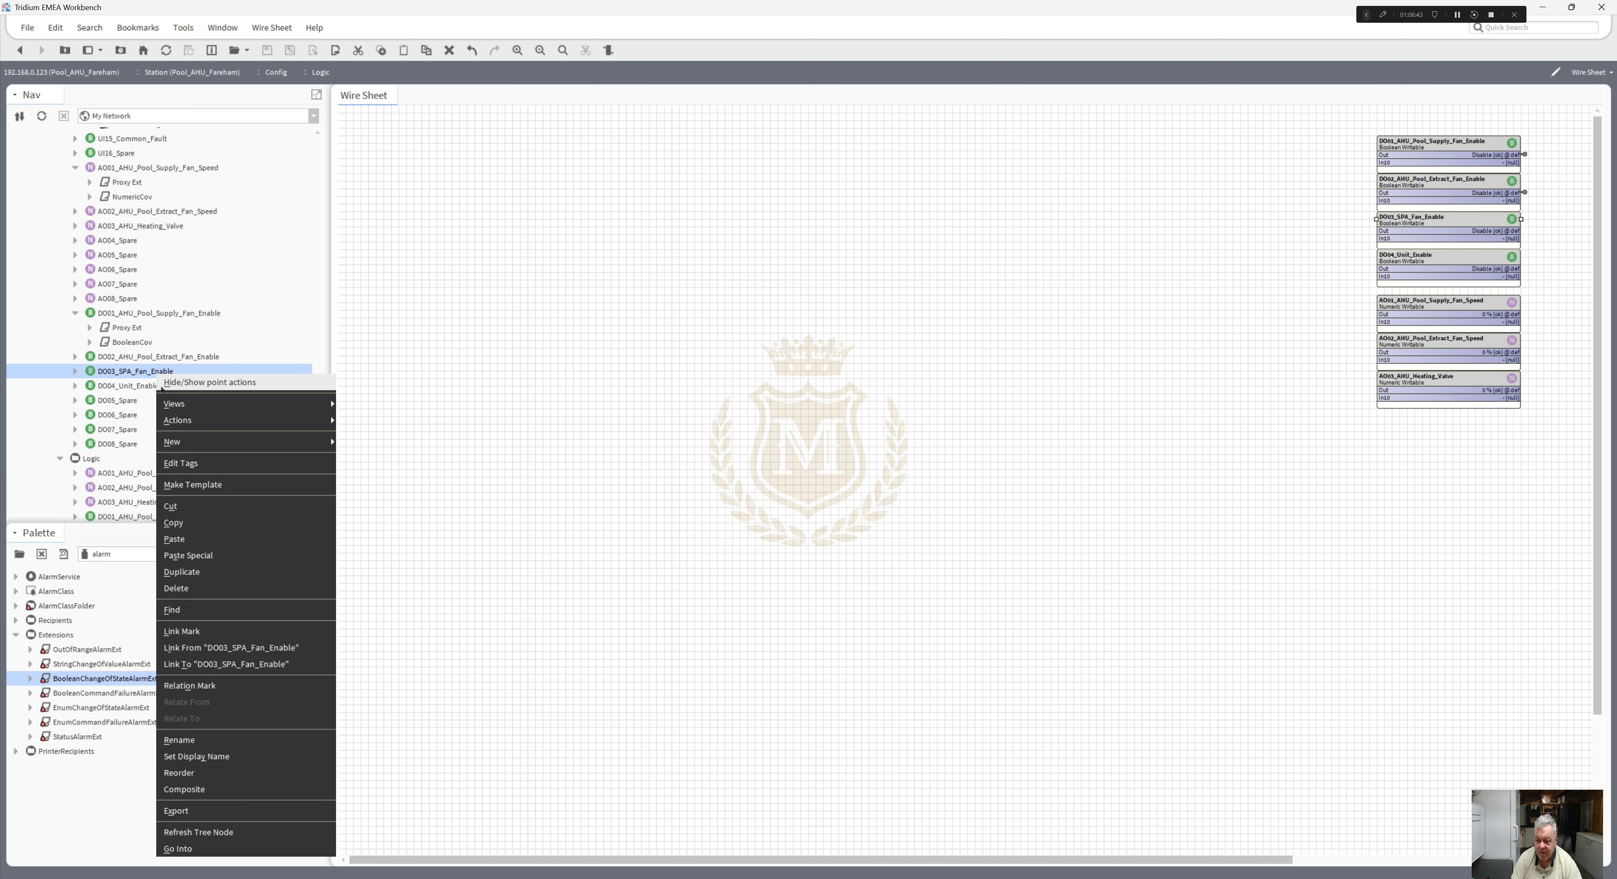
click(256, 648)
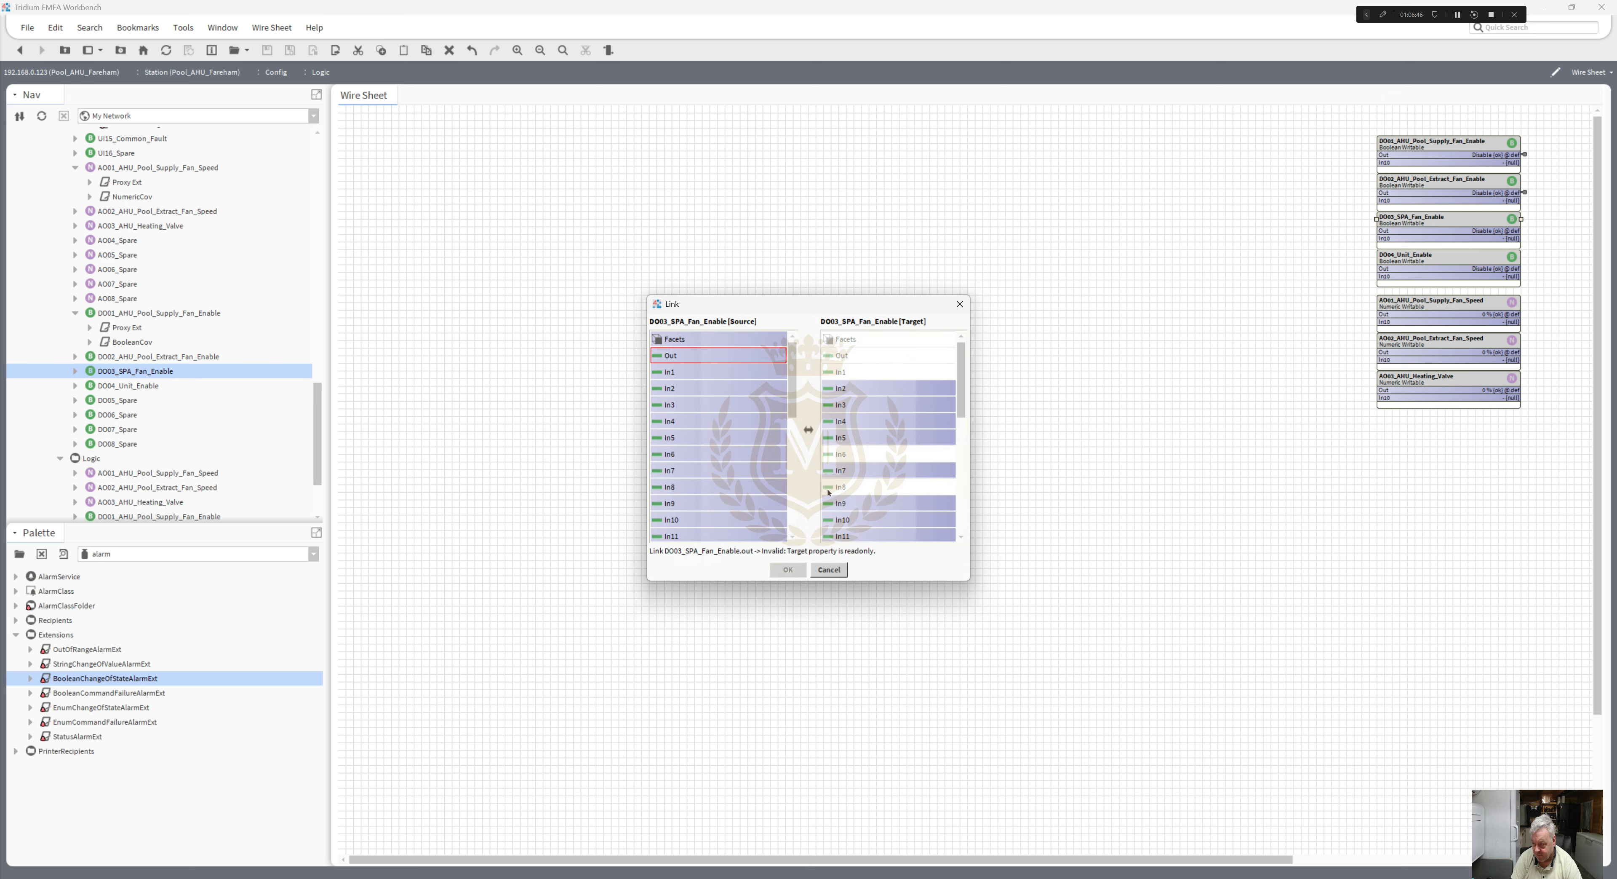
click(829, 569)
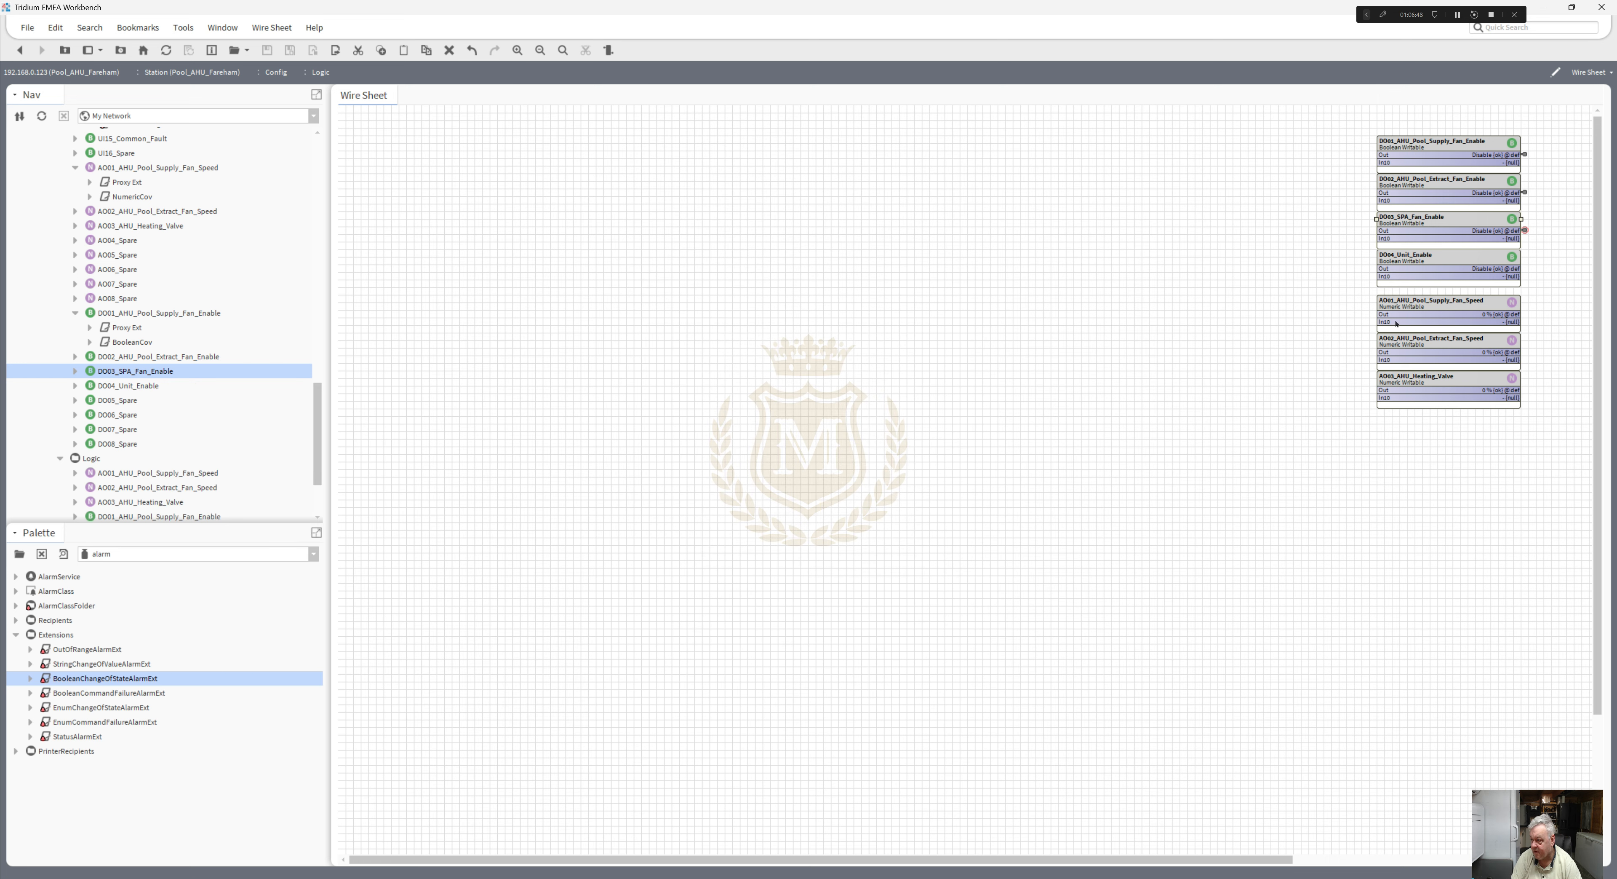
- Link Out of the Logic folder's DO04_Unit_Enable to In10 of the matching point in InputsOutputs
right_click(1432, 265)
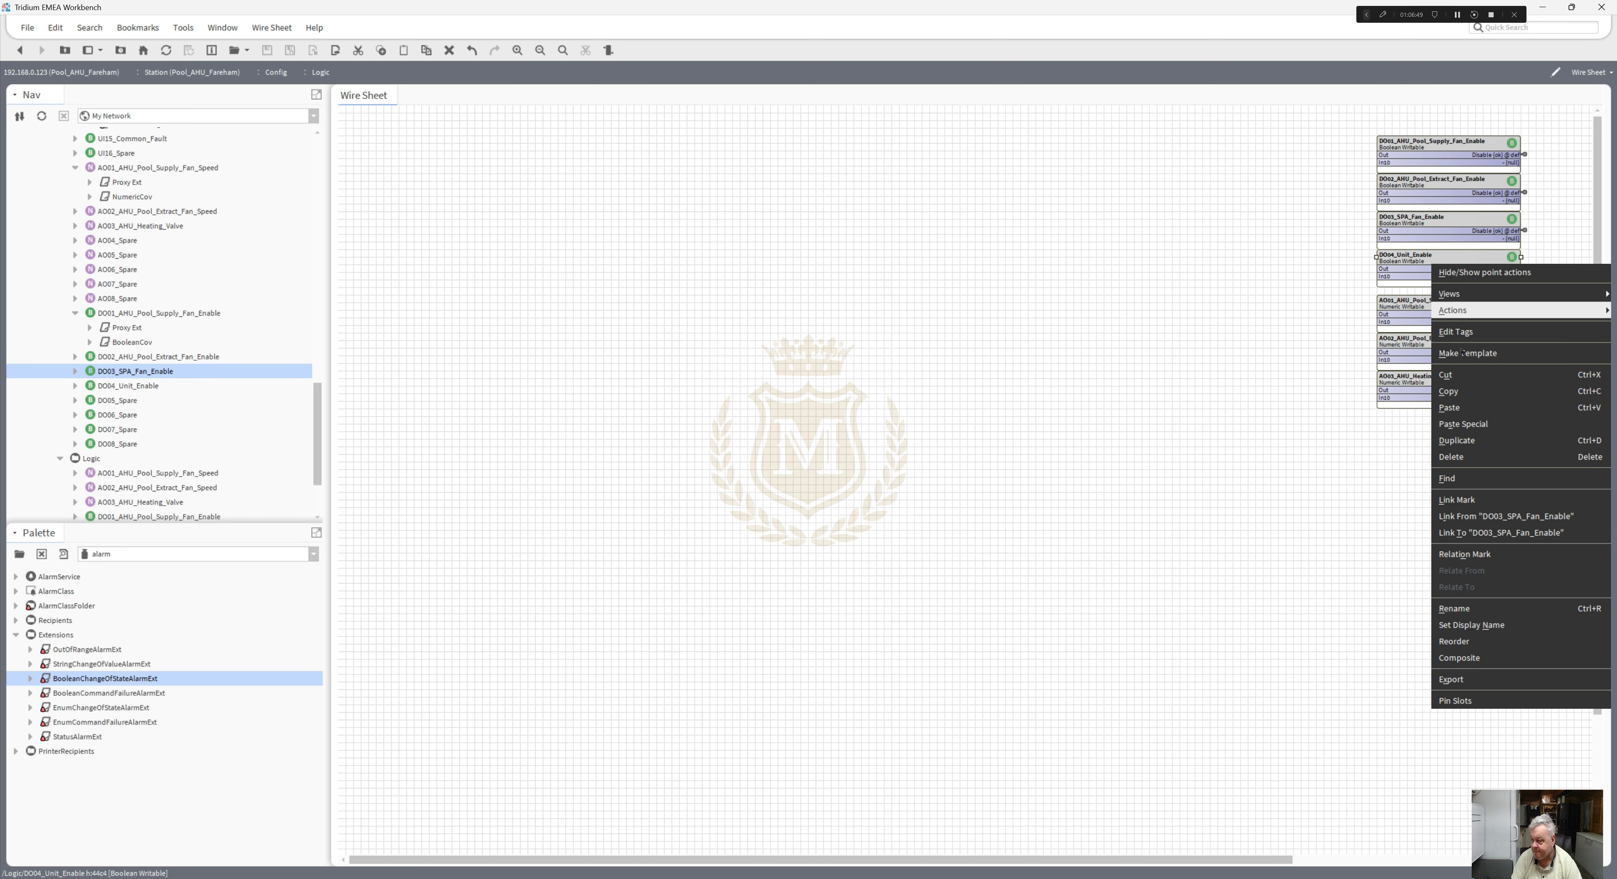
click(1470, 497)
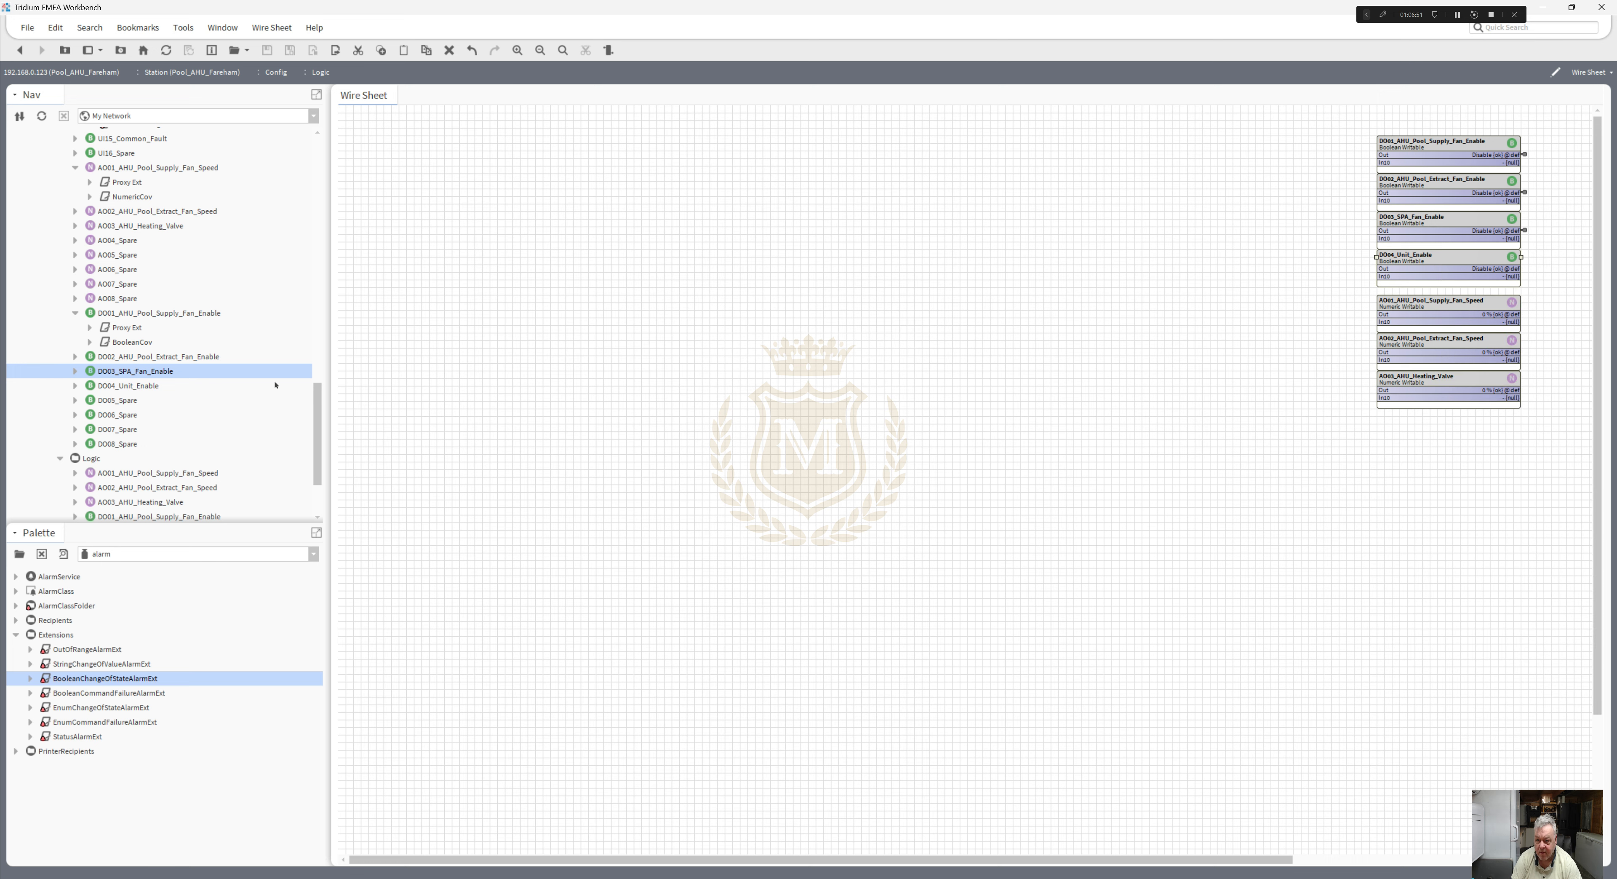
right_click(125, 387)
click(163, 658)
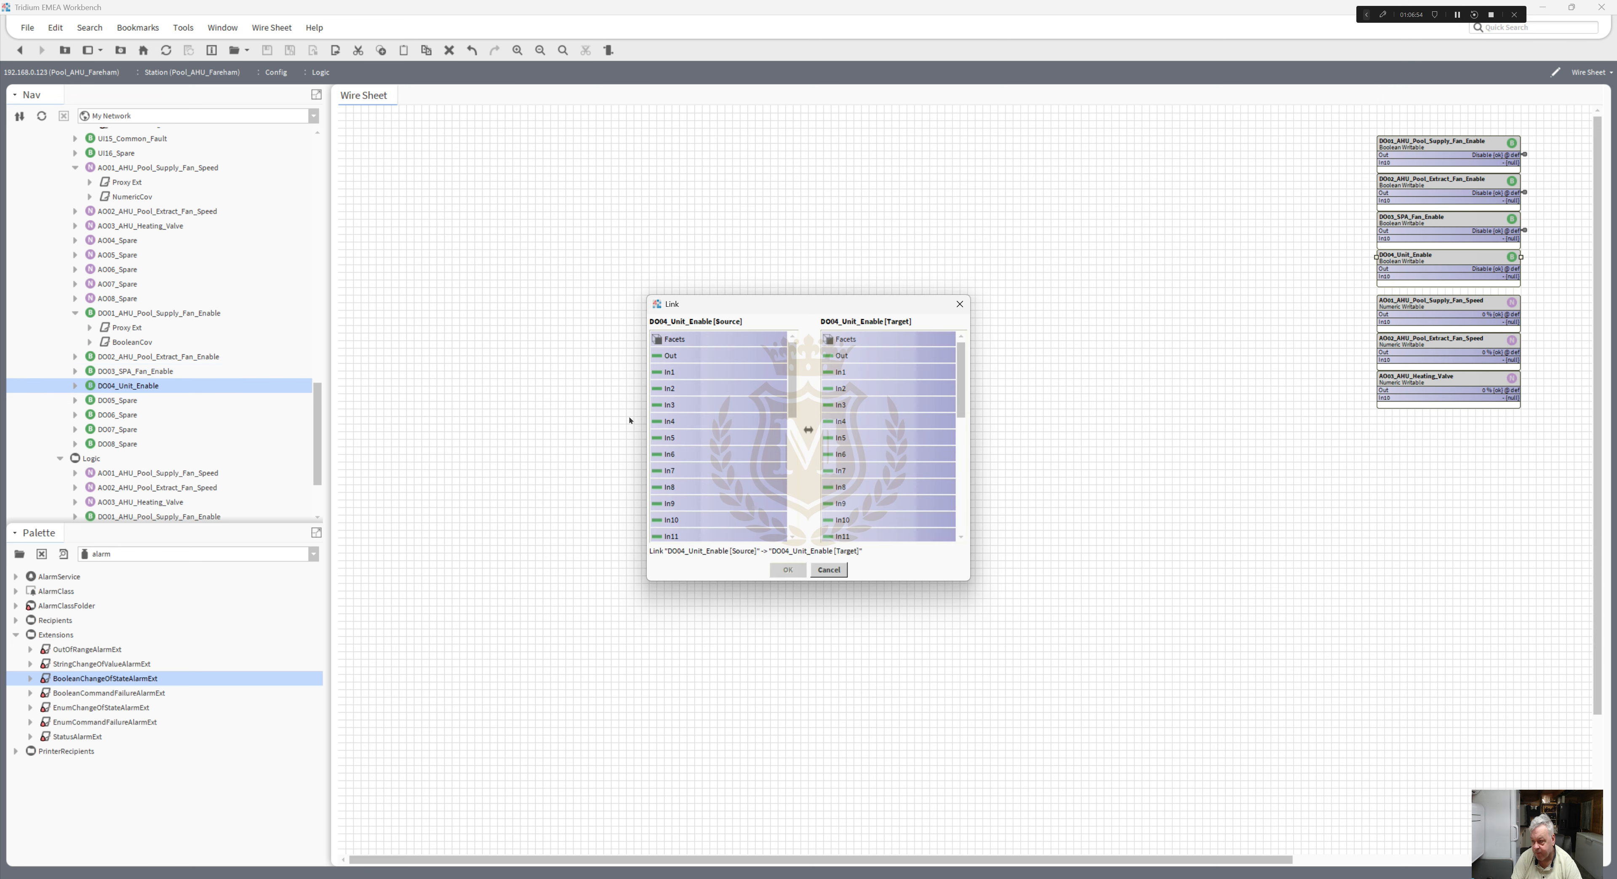
click(670, 355)
click(843, 520)
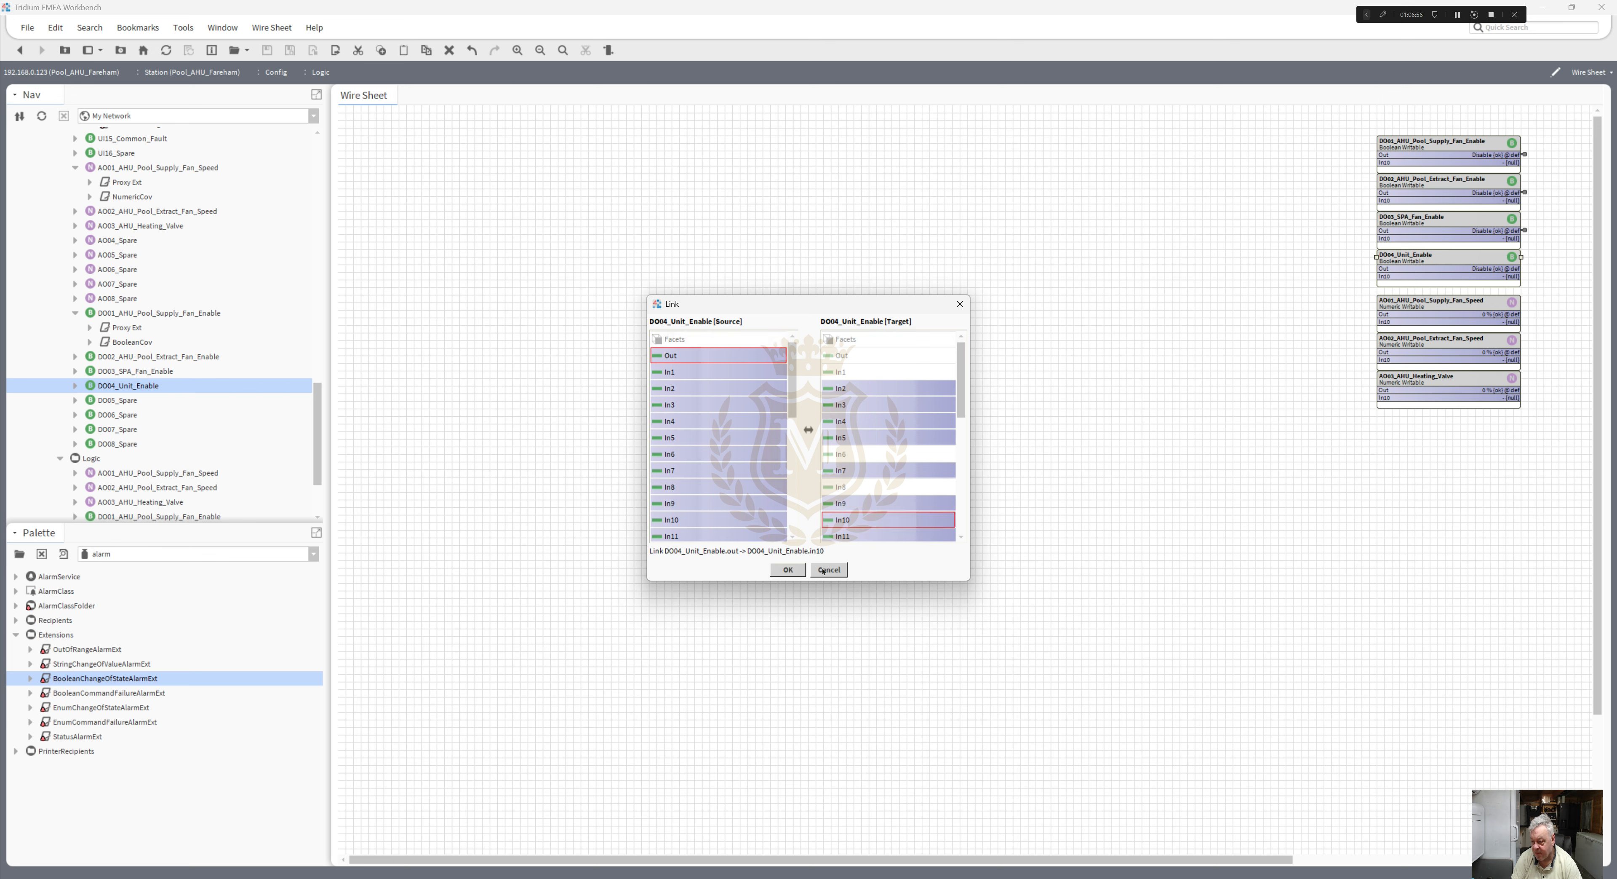
click(788, 569)
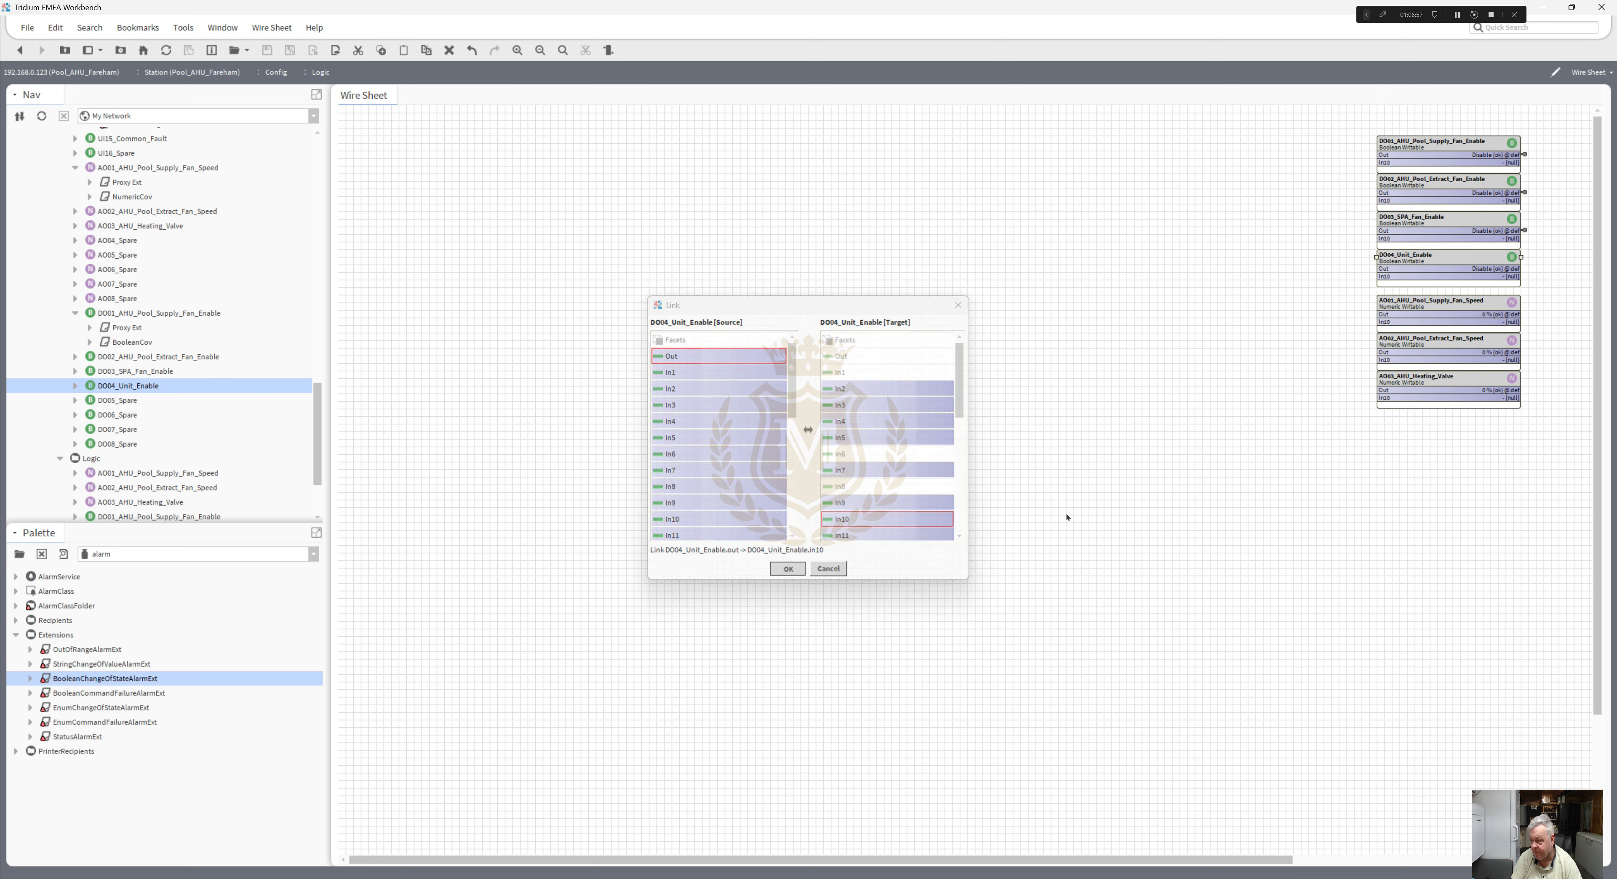
click(1419, 310)
right_click(1419, 310)
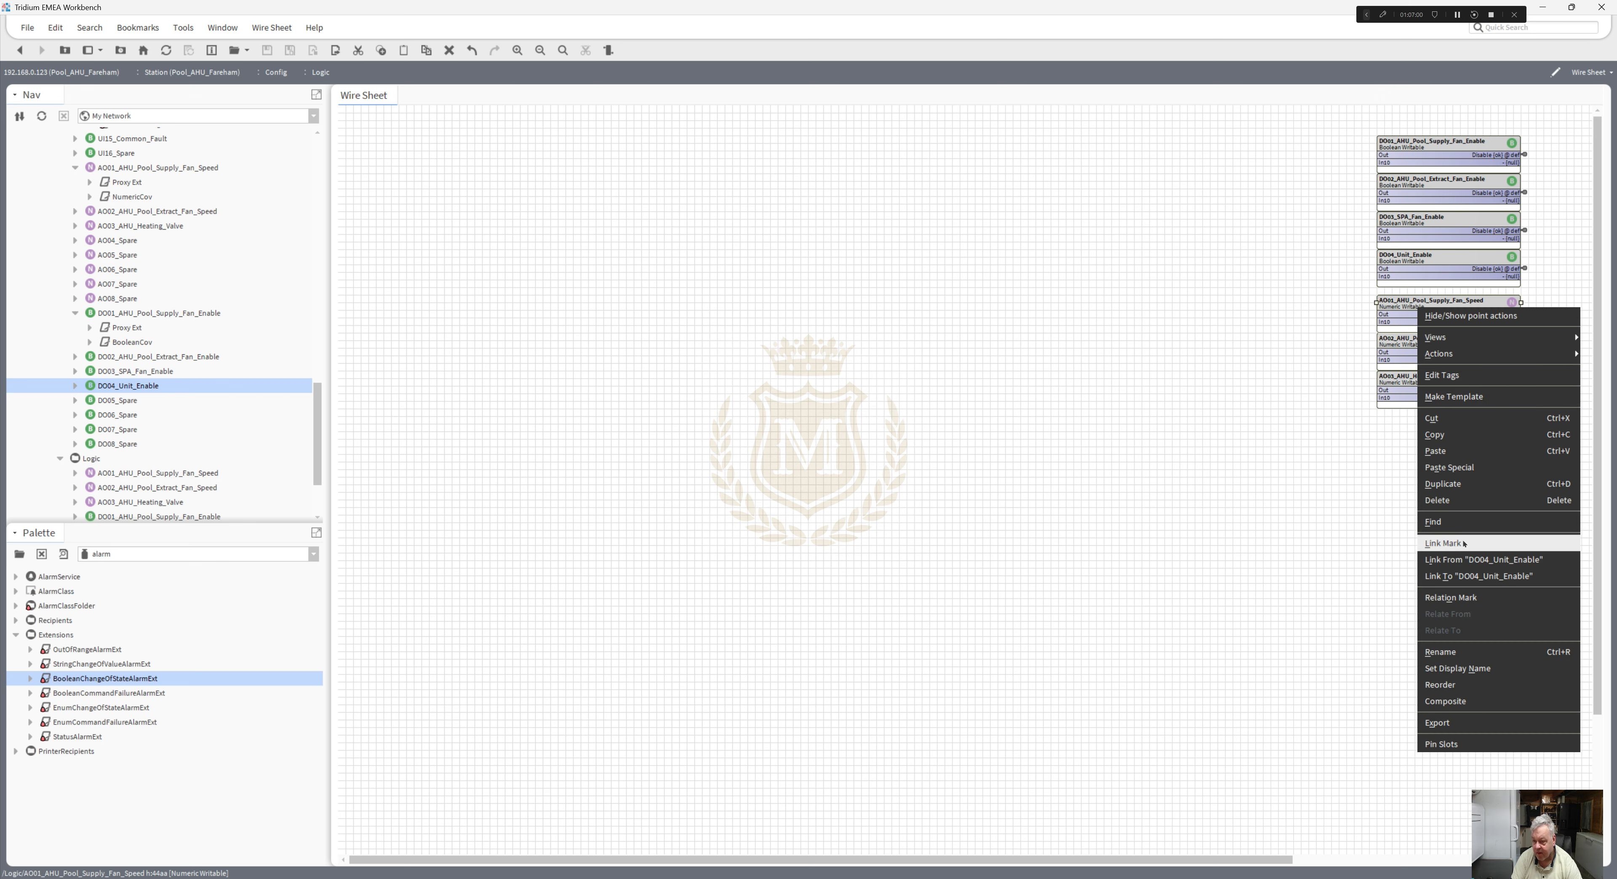
click(505, 437)
right_click(203, 474)
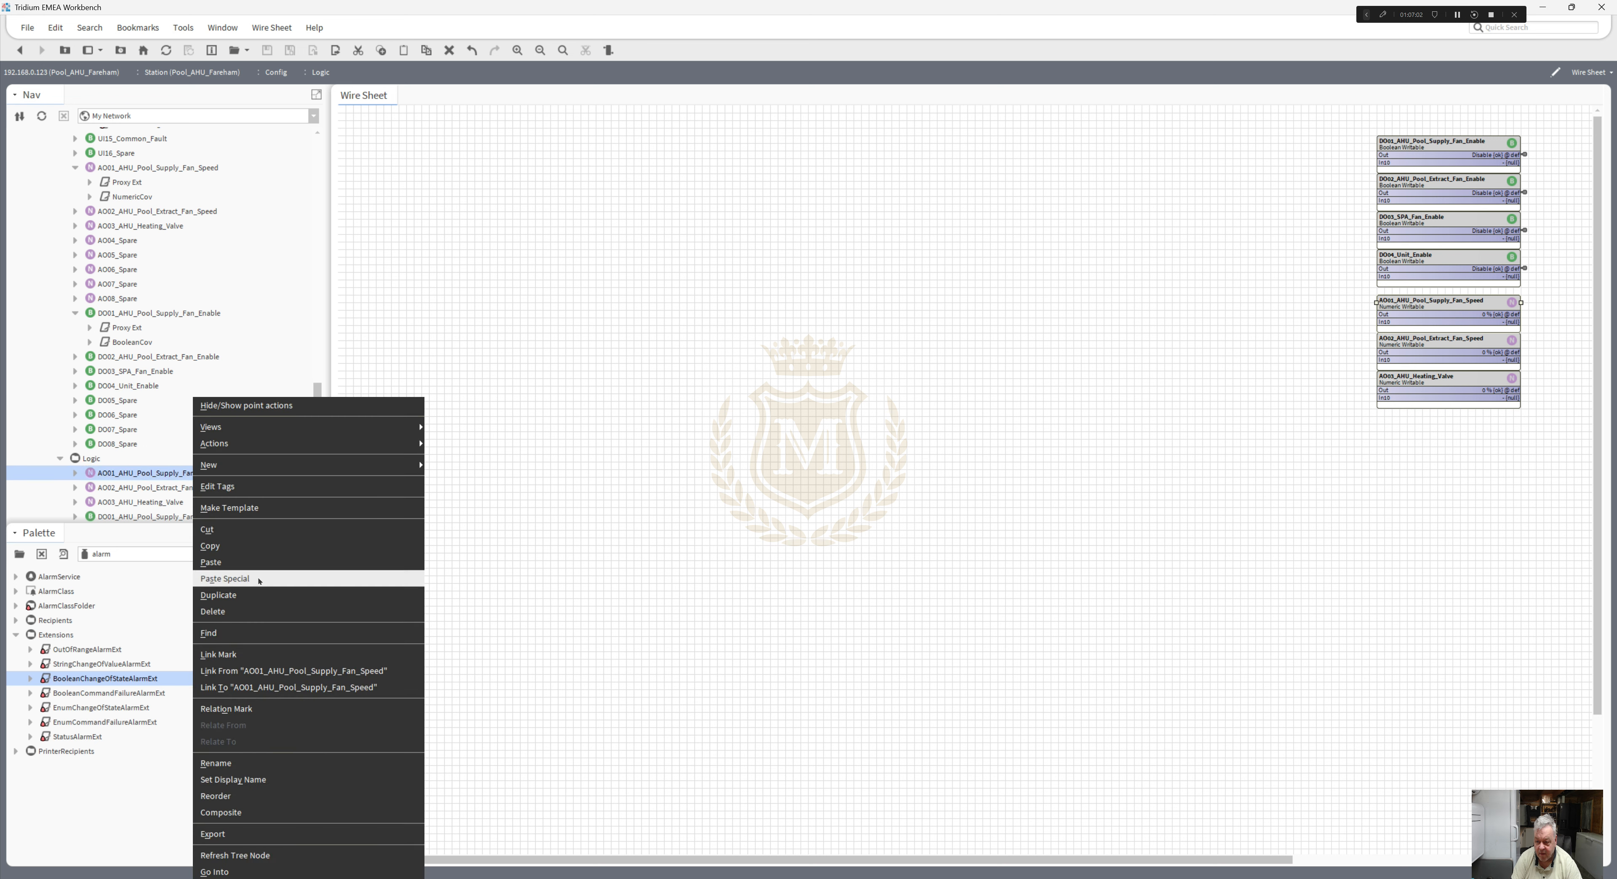
click(288, 669)
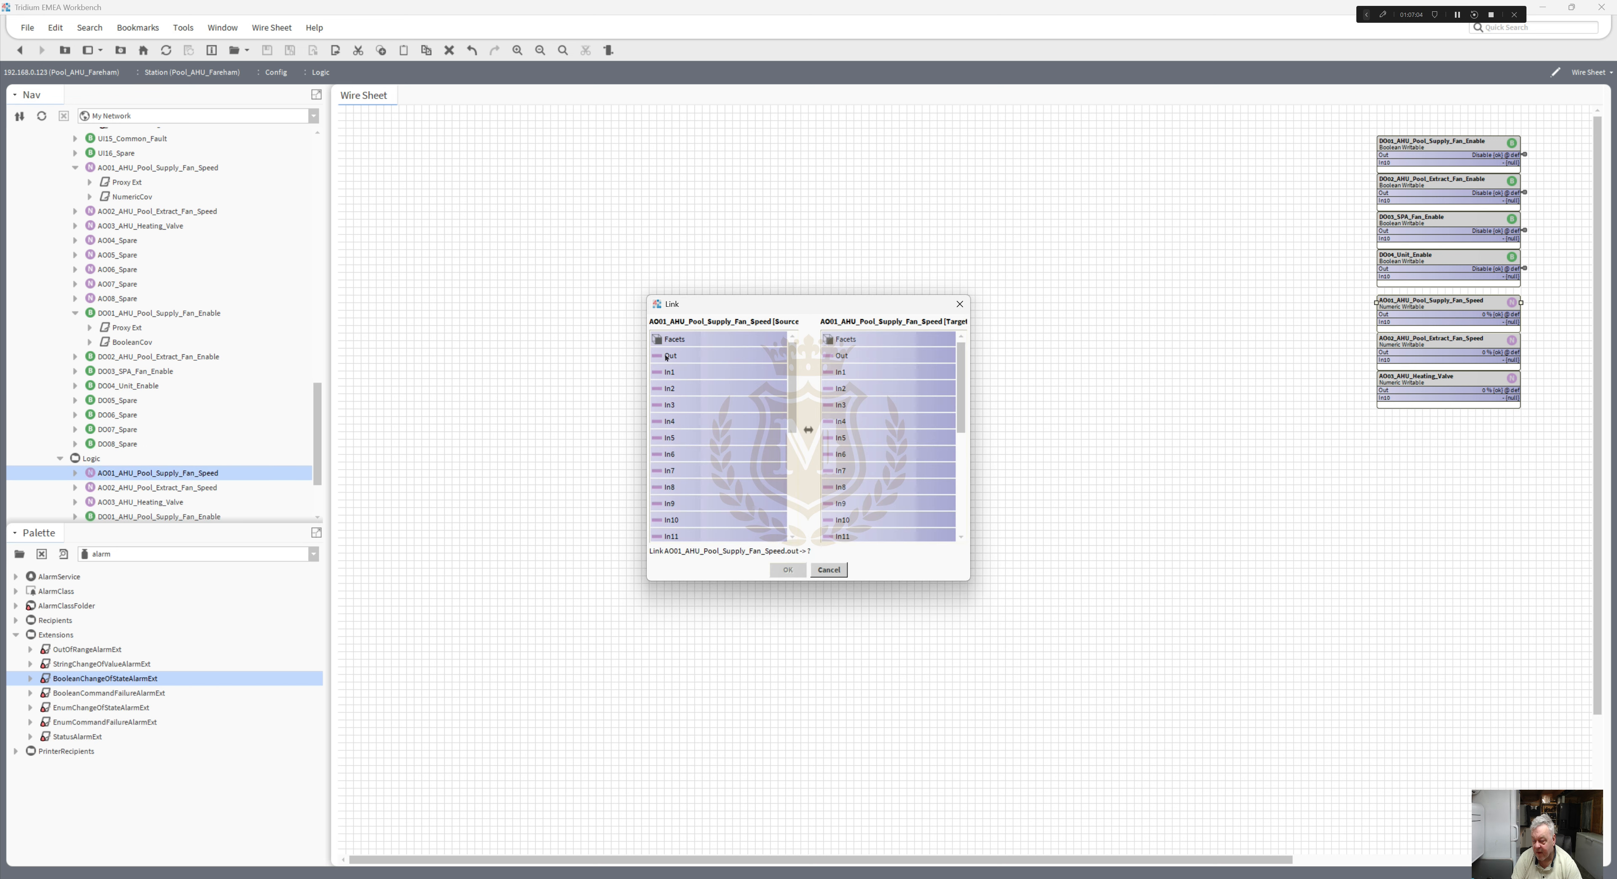
click(842, 520)
click(787, 569)
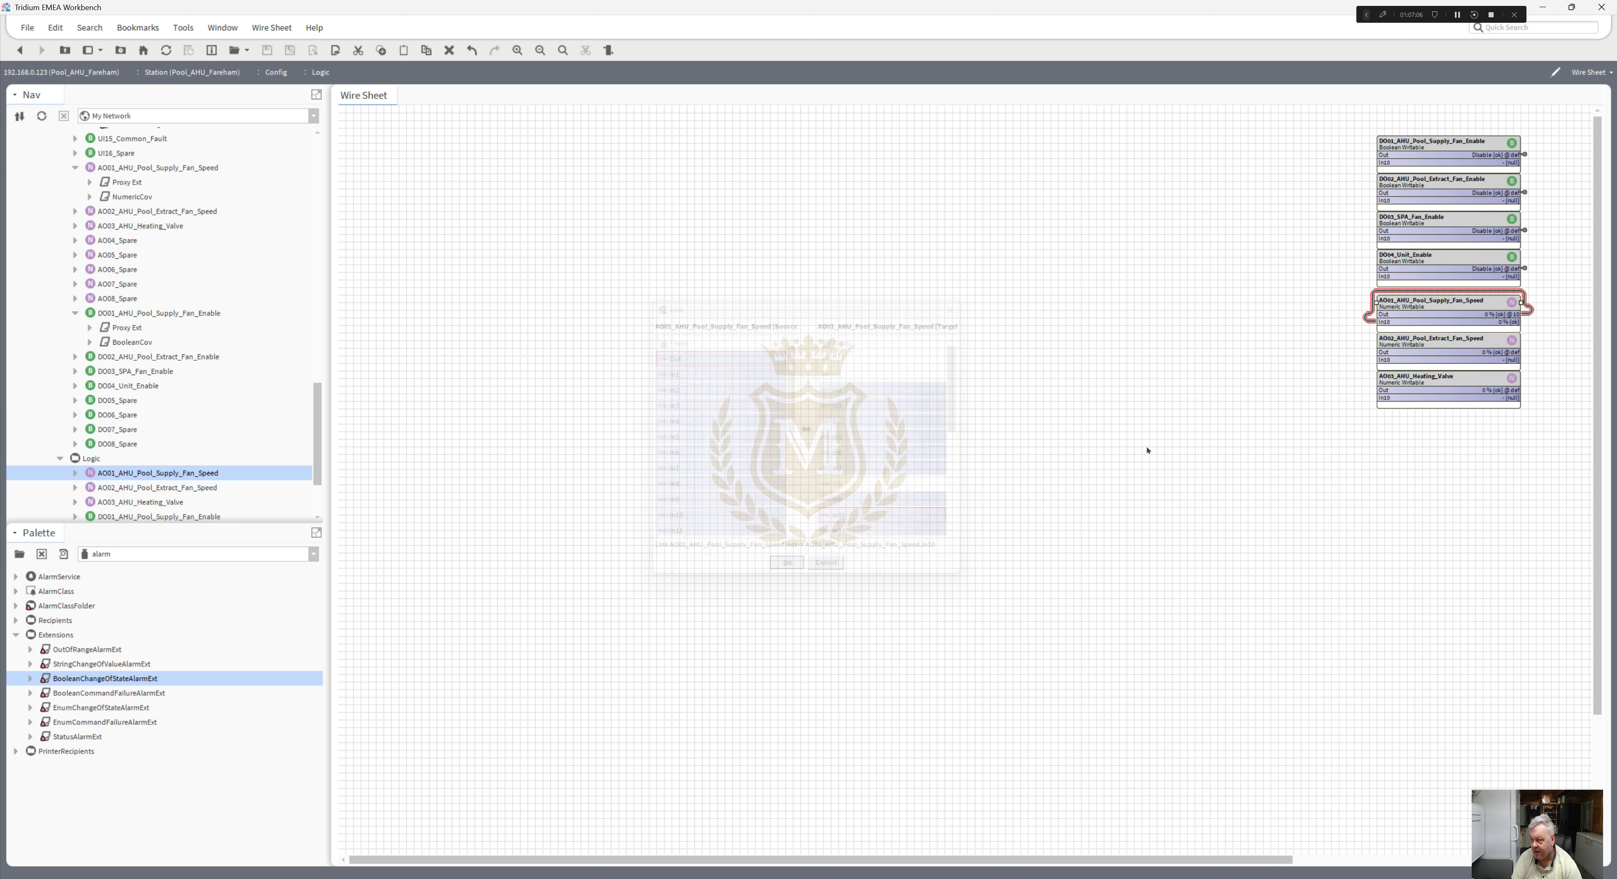
click(1367, 320)
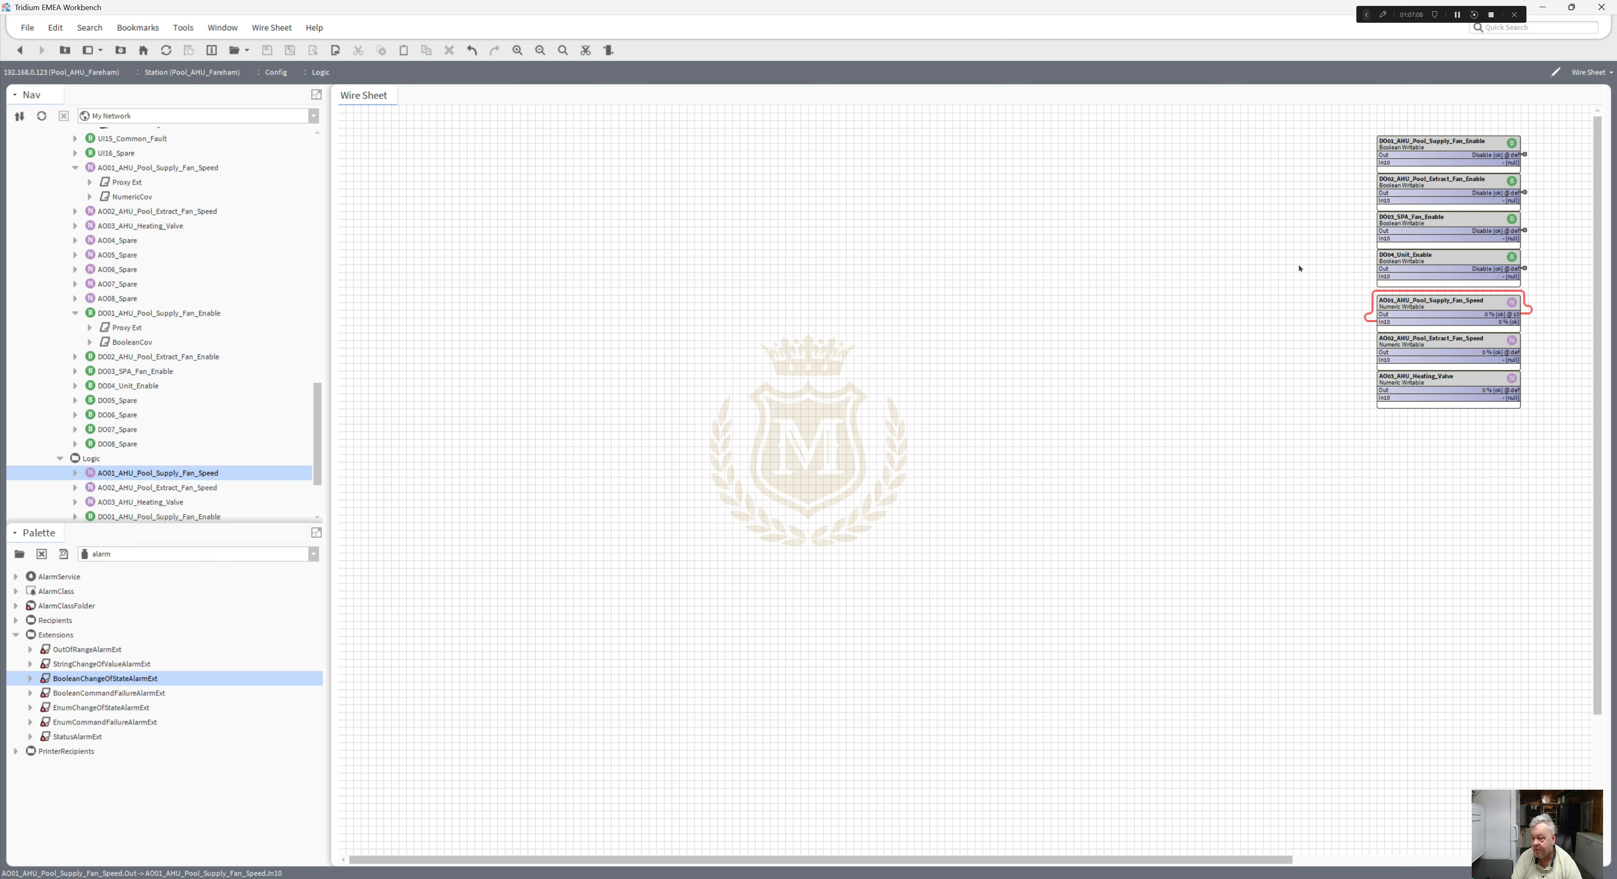
click(586, 51)
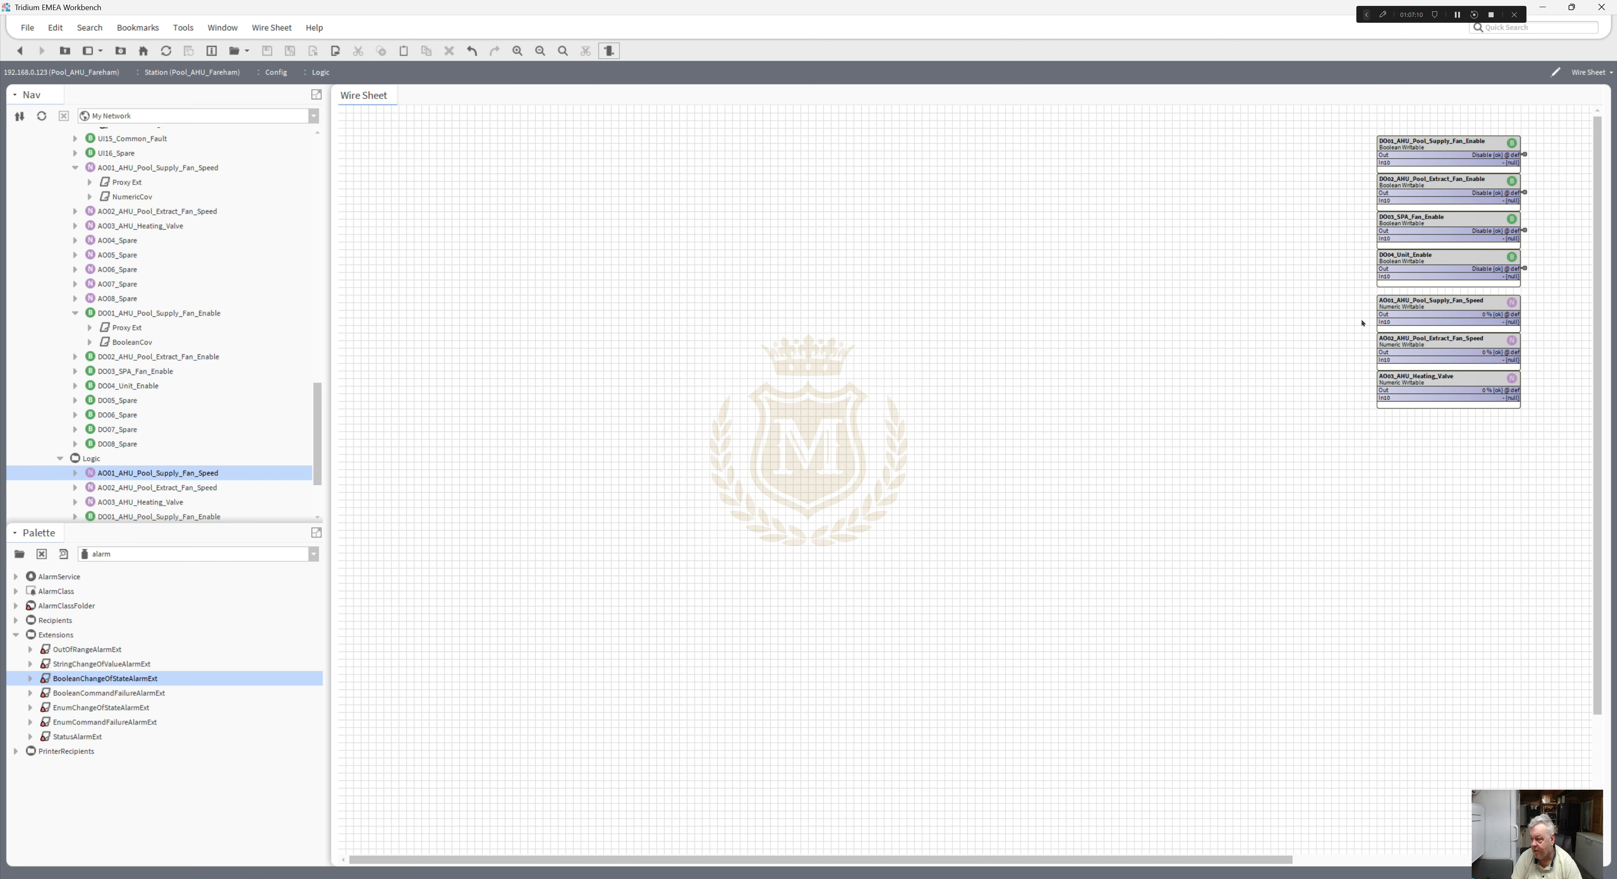
- Link Out of the Logic folder's AO01_AHU_Pool_Supply_Fan_Speed to In10 of the matching point in InputsOutputs
right_click(1412, 302)
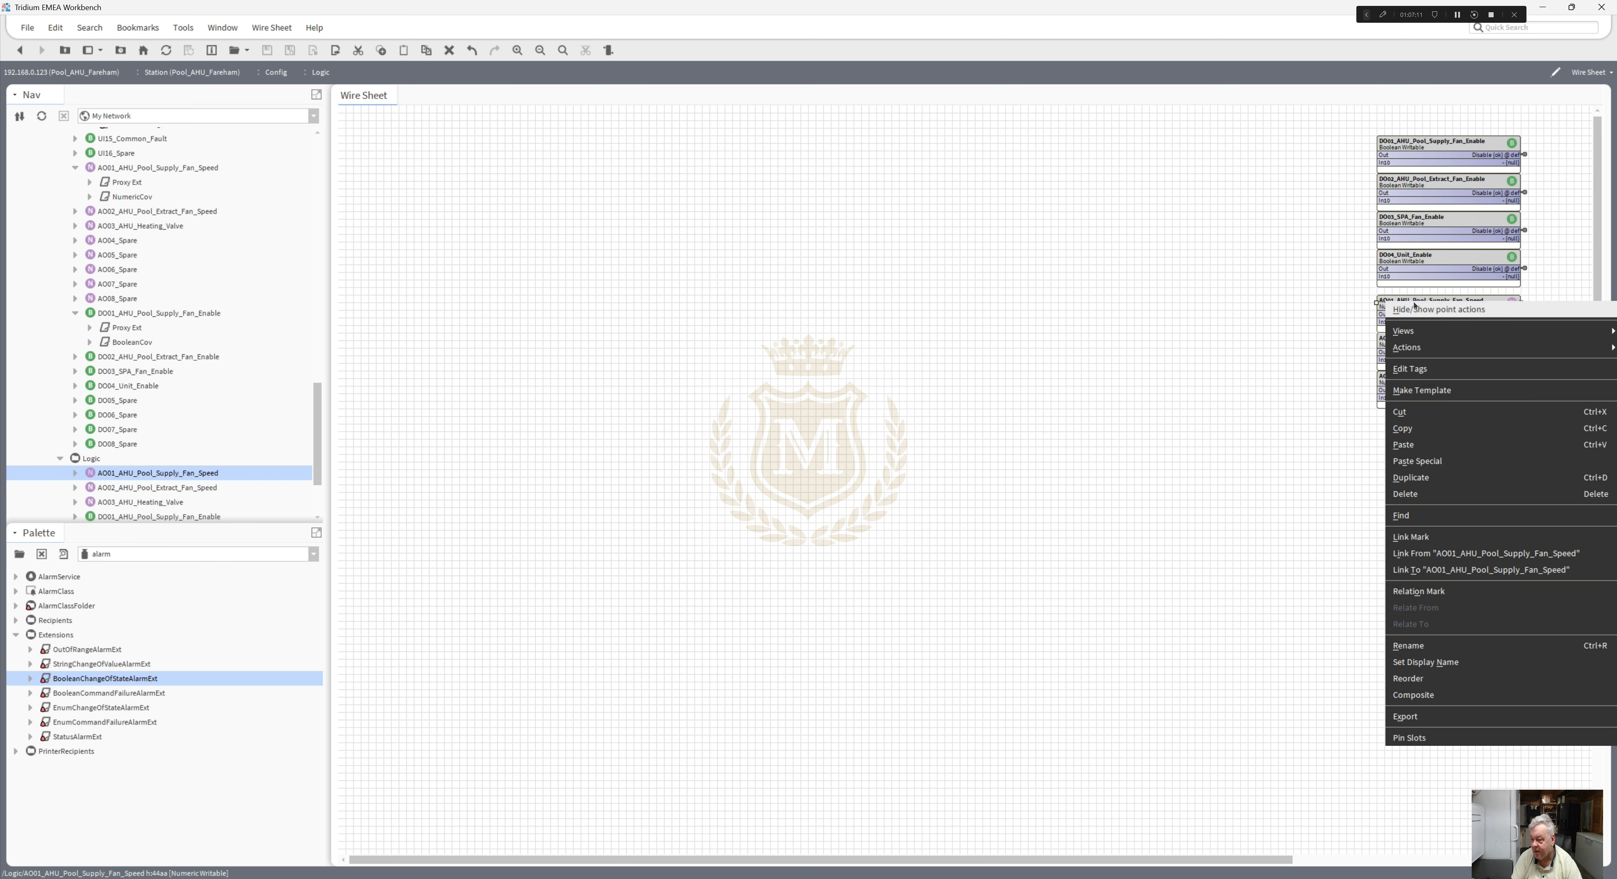
click(1465, 534)
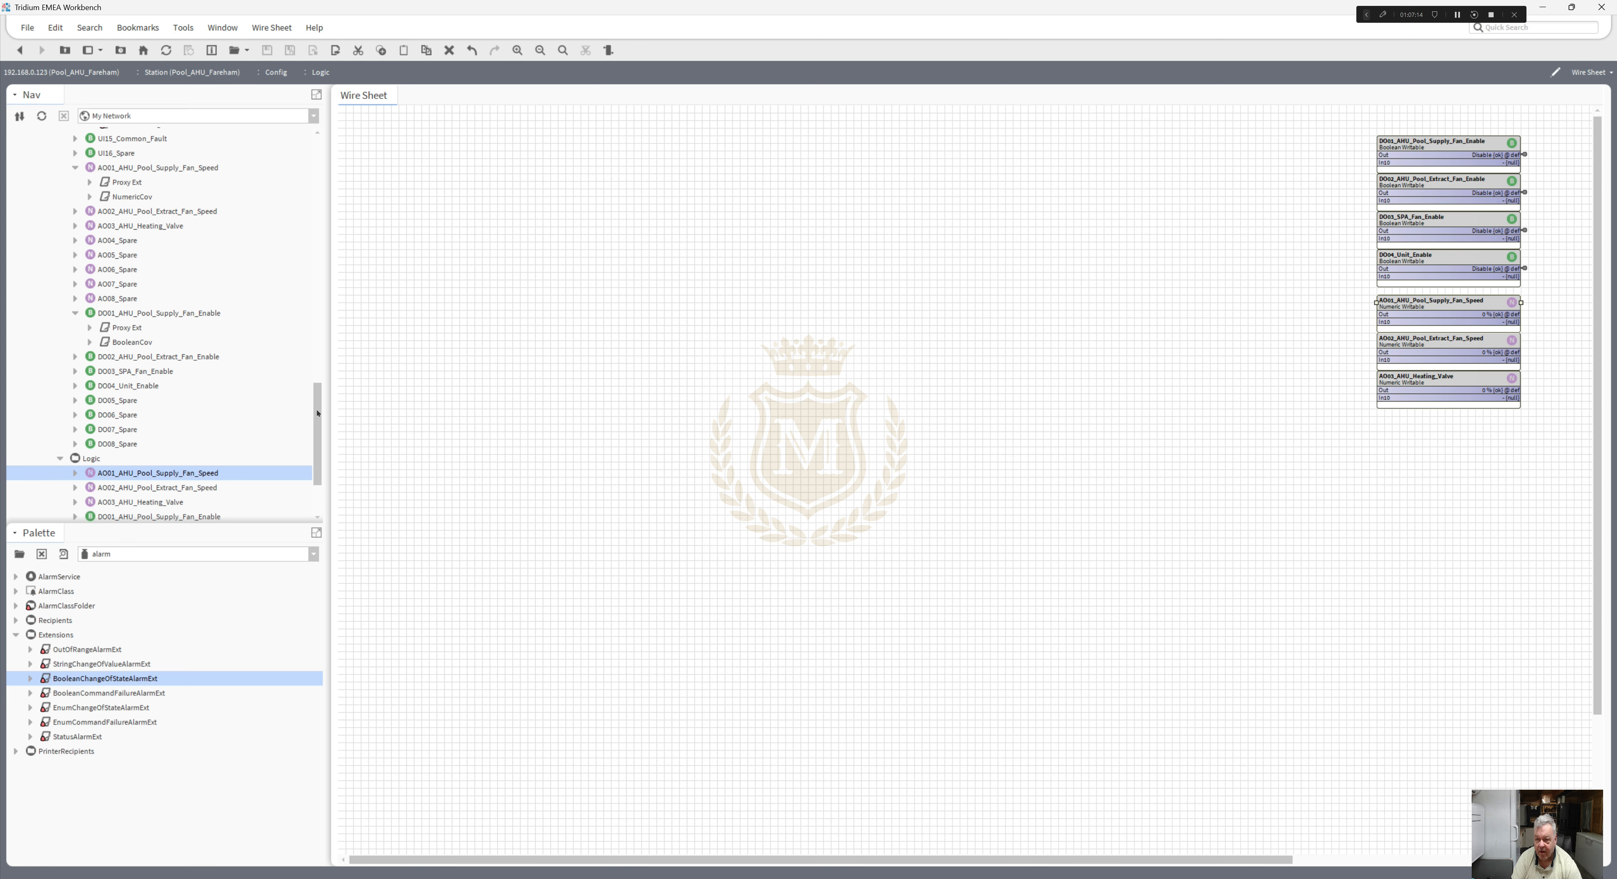
scroll(317, 413, up, 2)
right_click(138, 241)
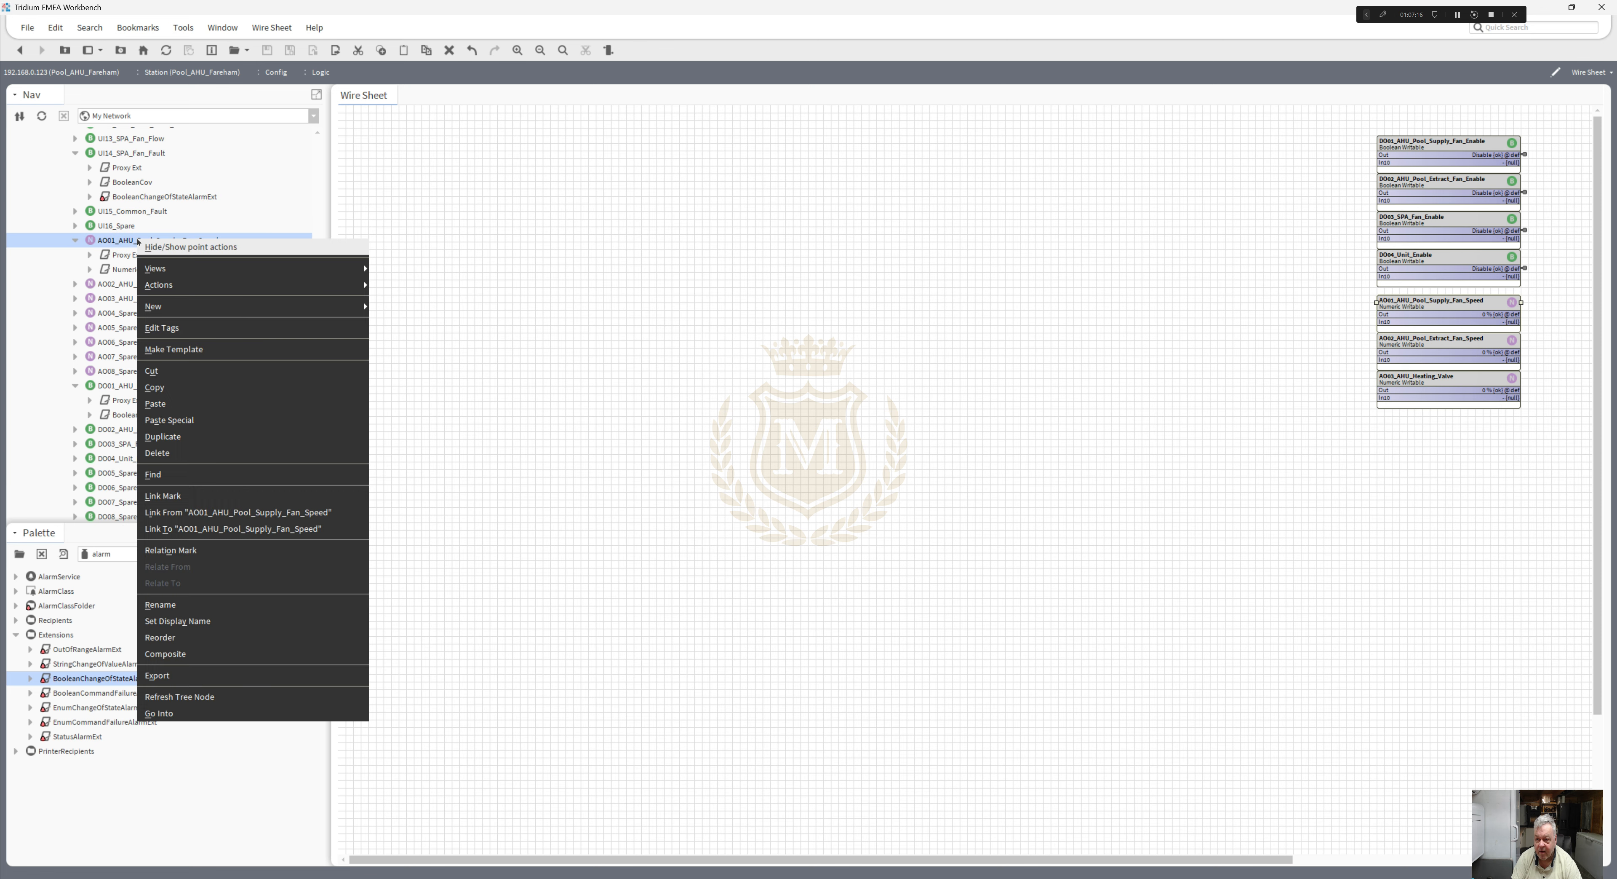
click(188, 514)
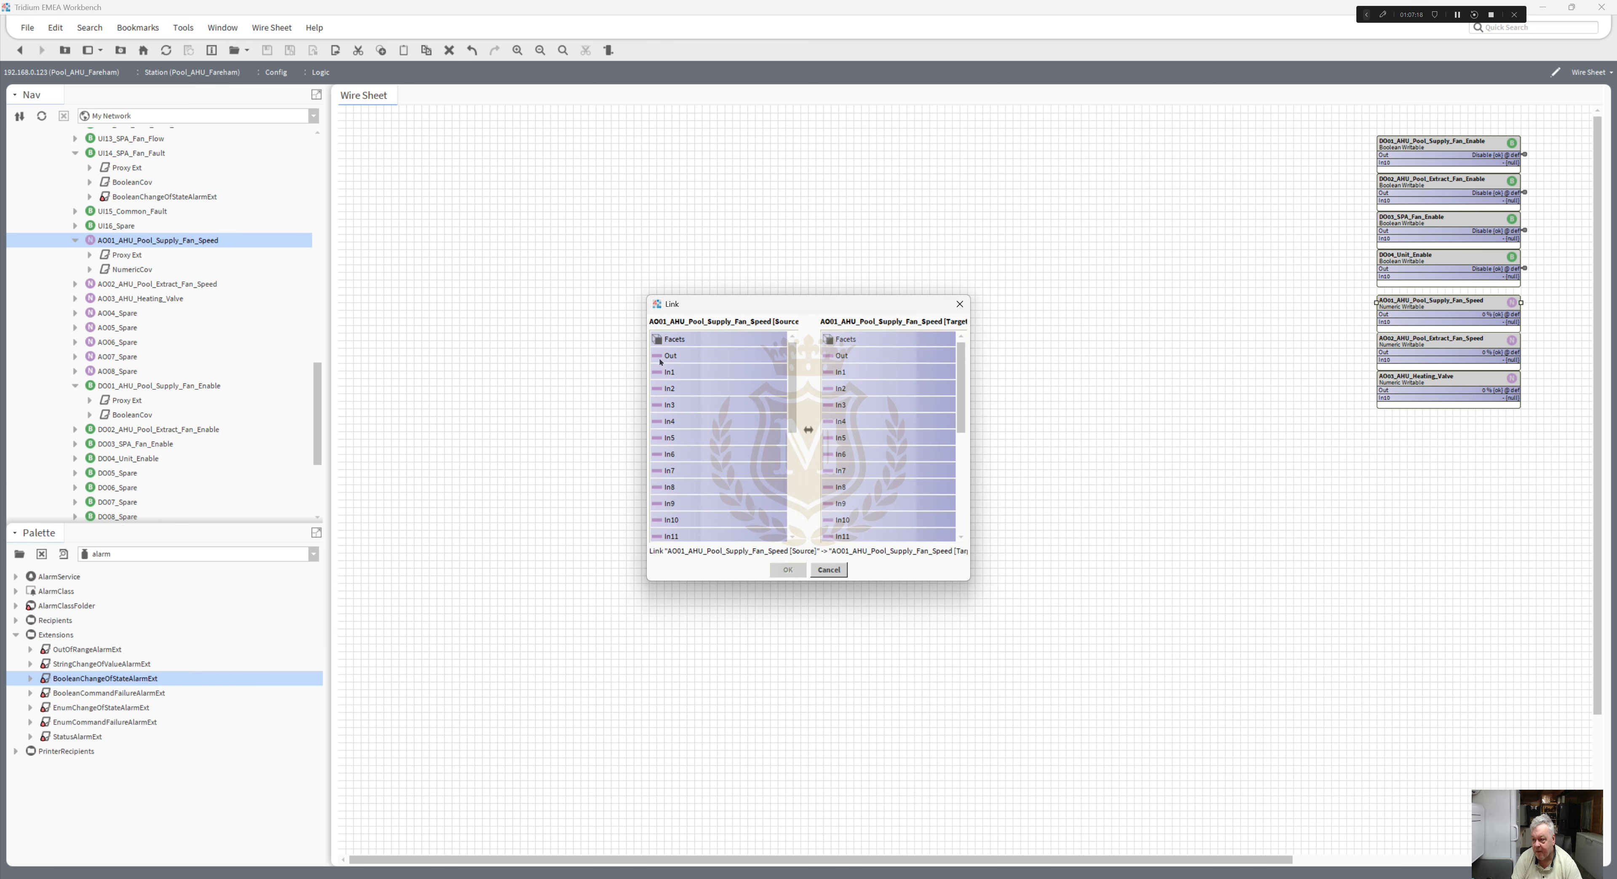
click(691, 355)
click(867, 520)
click(786, 569)
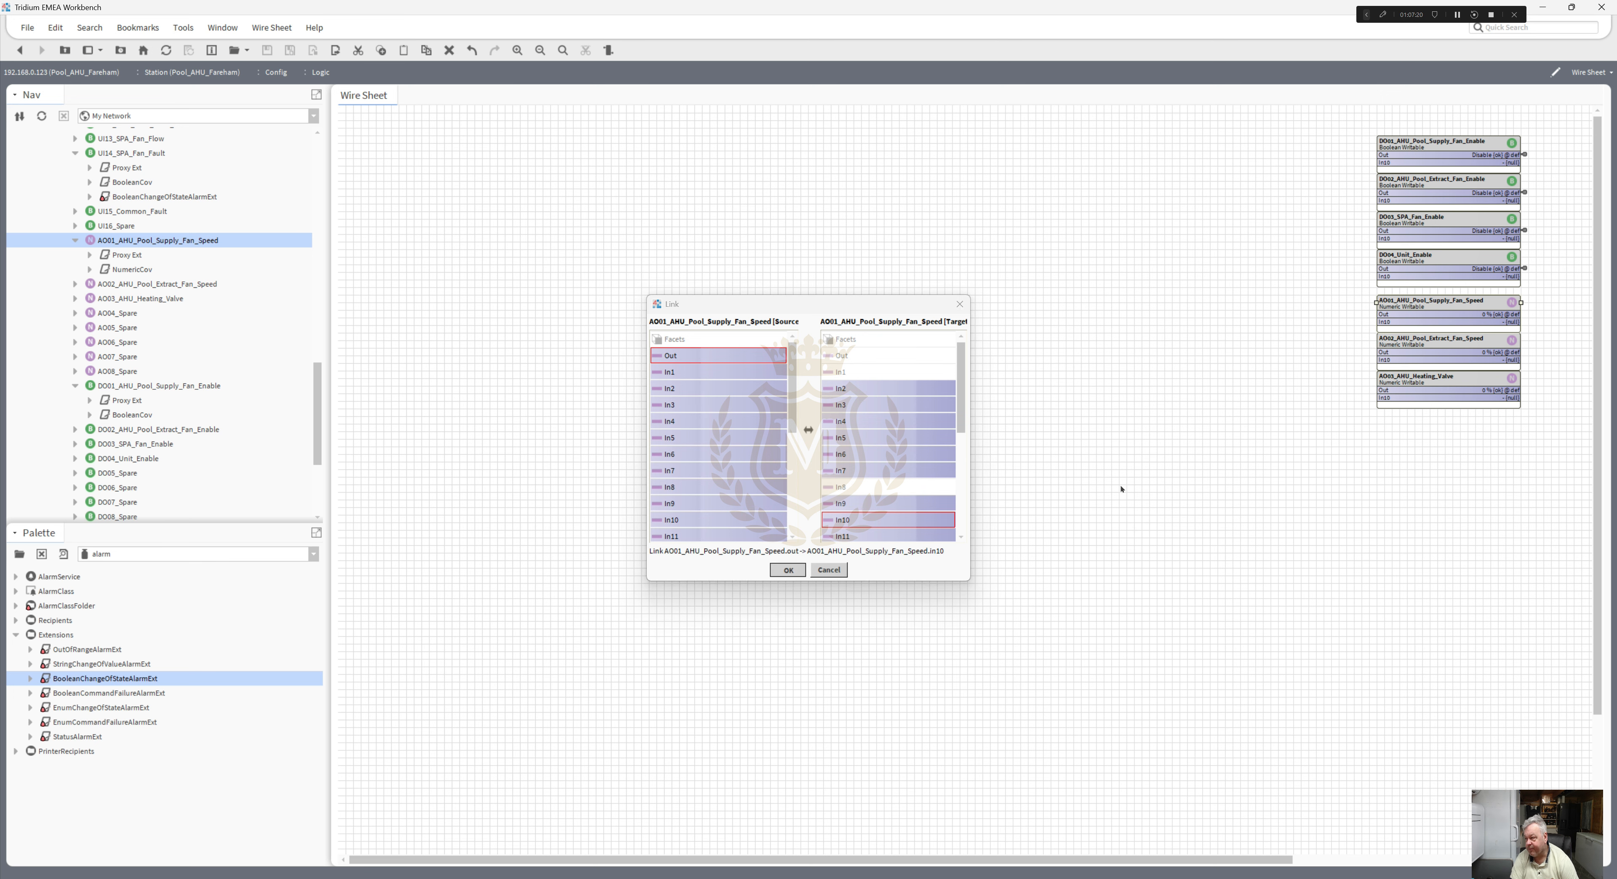
- Link Out of the Logic folder's AO02_AHU_Pool_Extract_Fan_Speed to In10 of the matching point in InputsOutputs
right_click(1385, 344)
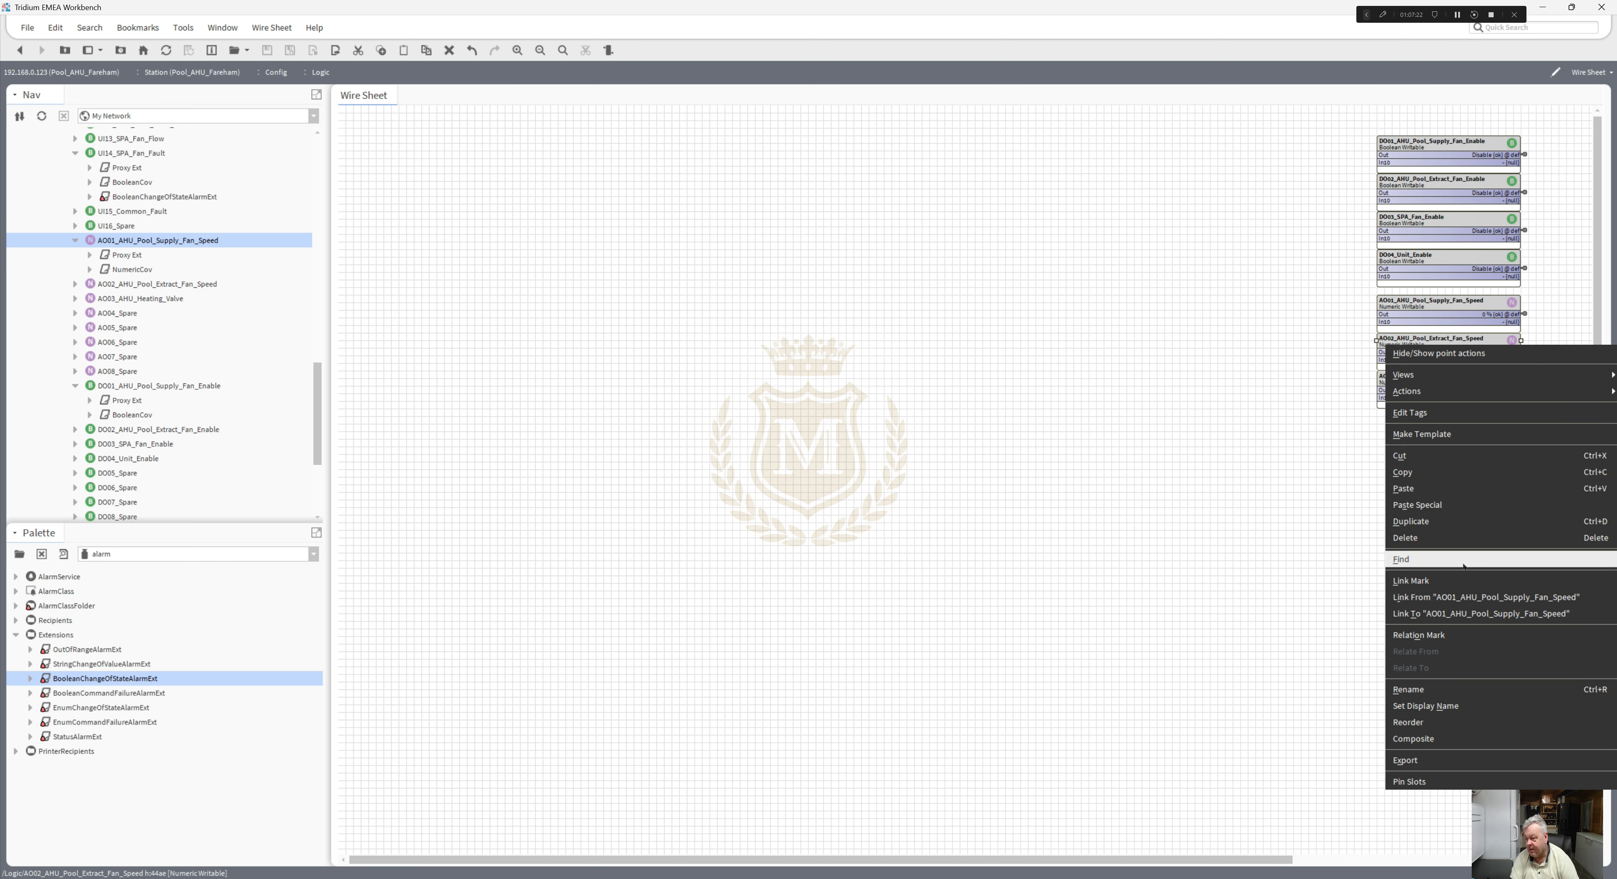
click(1411, 580)
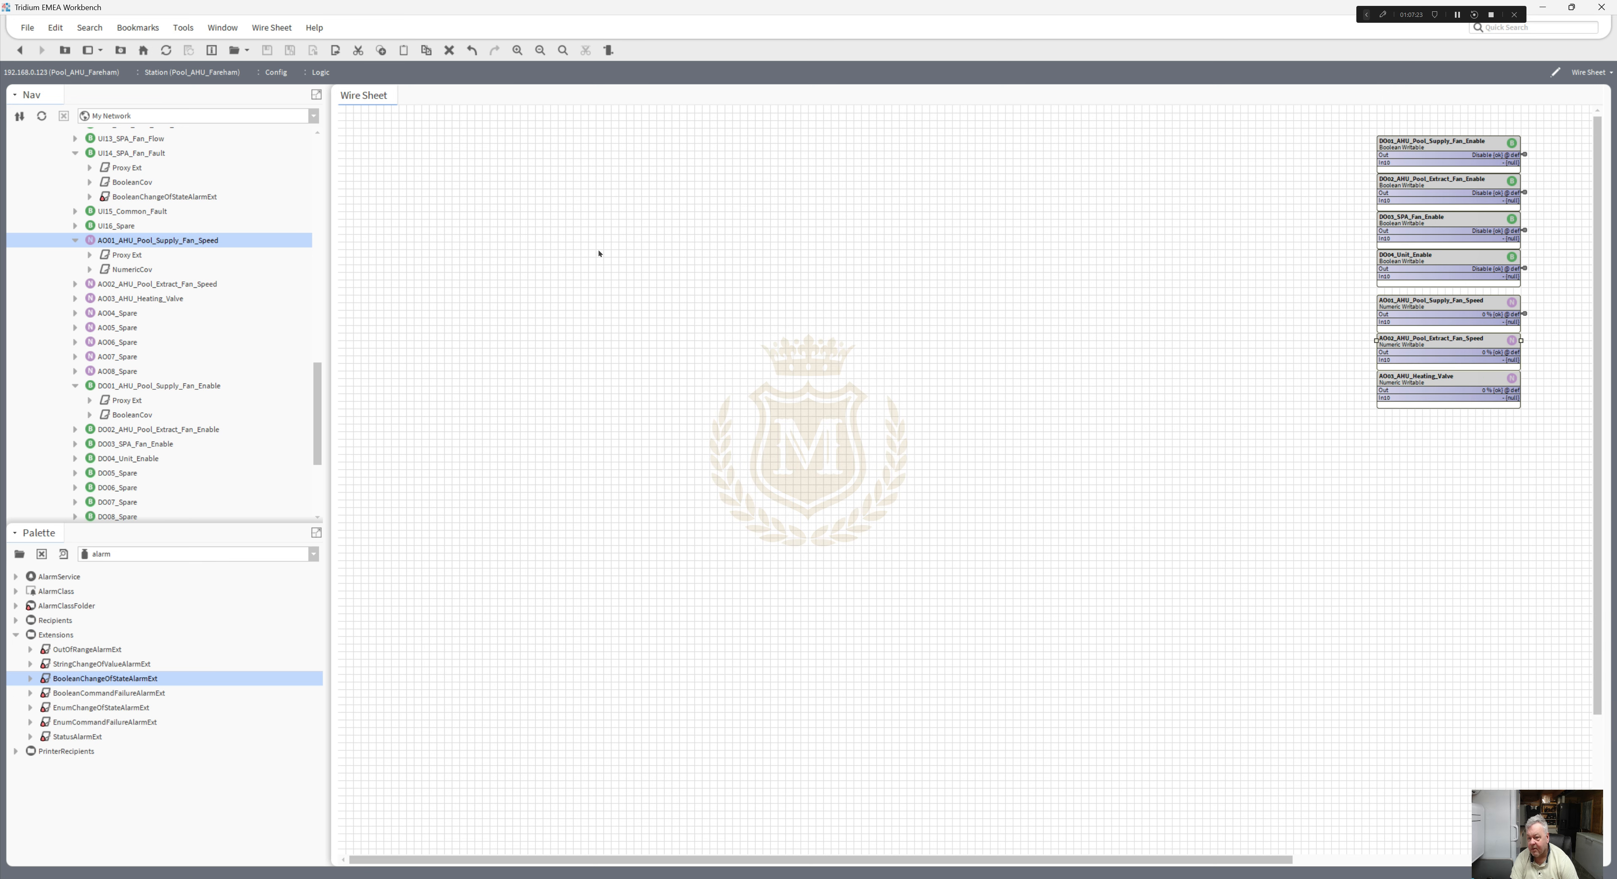
right_click(128, 283)
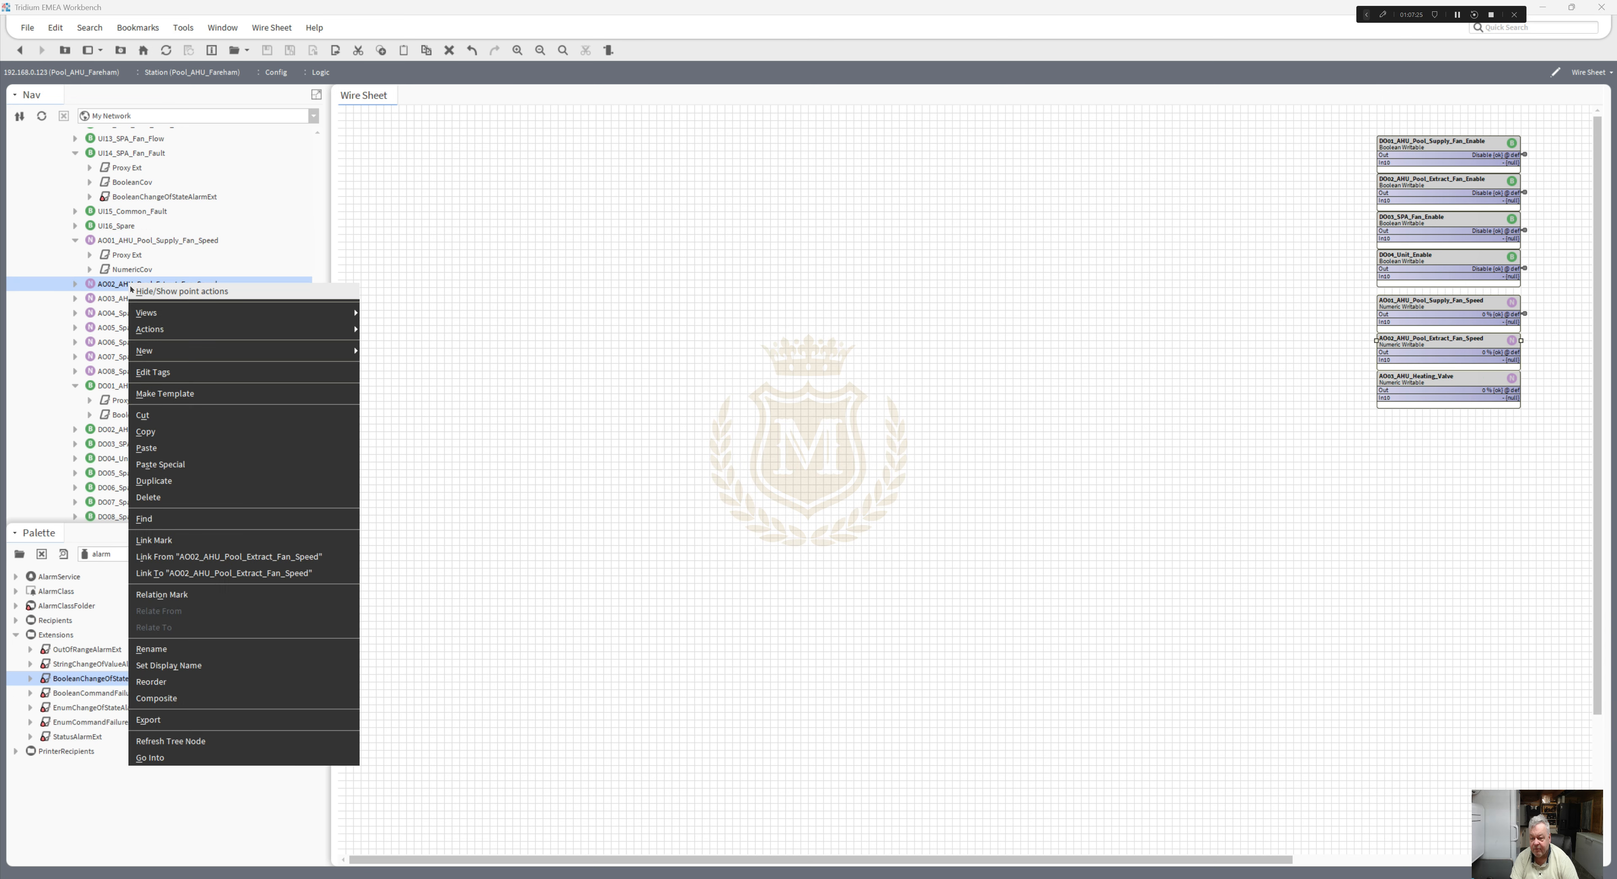
click(210, 556)
click(840, 519)
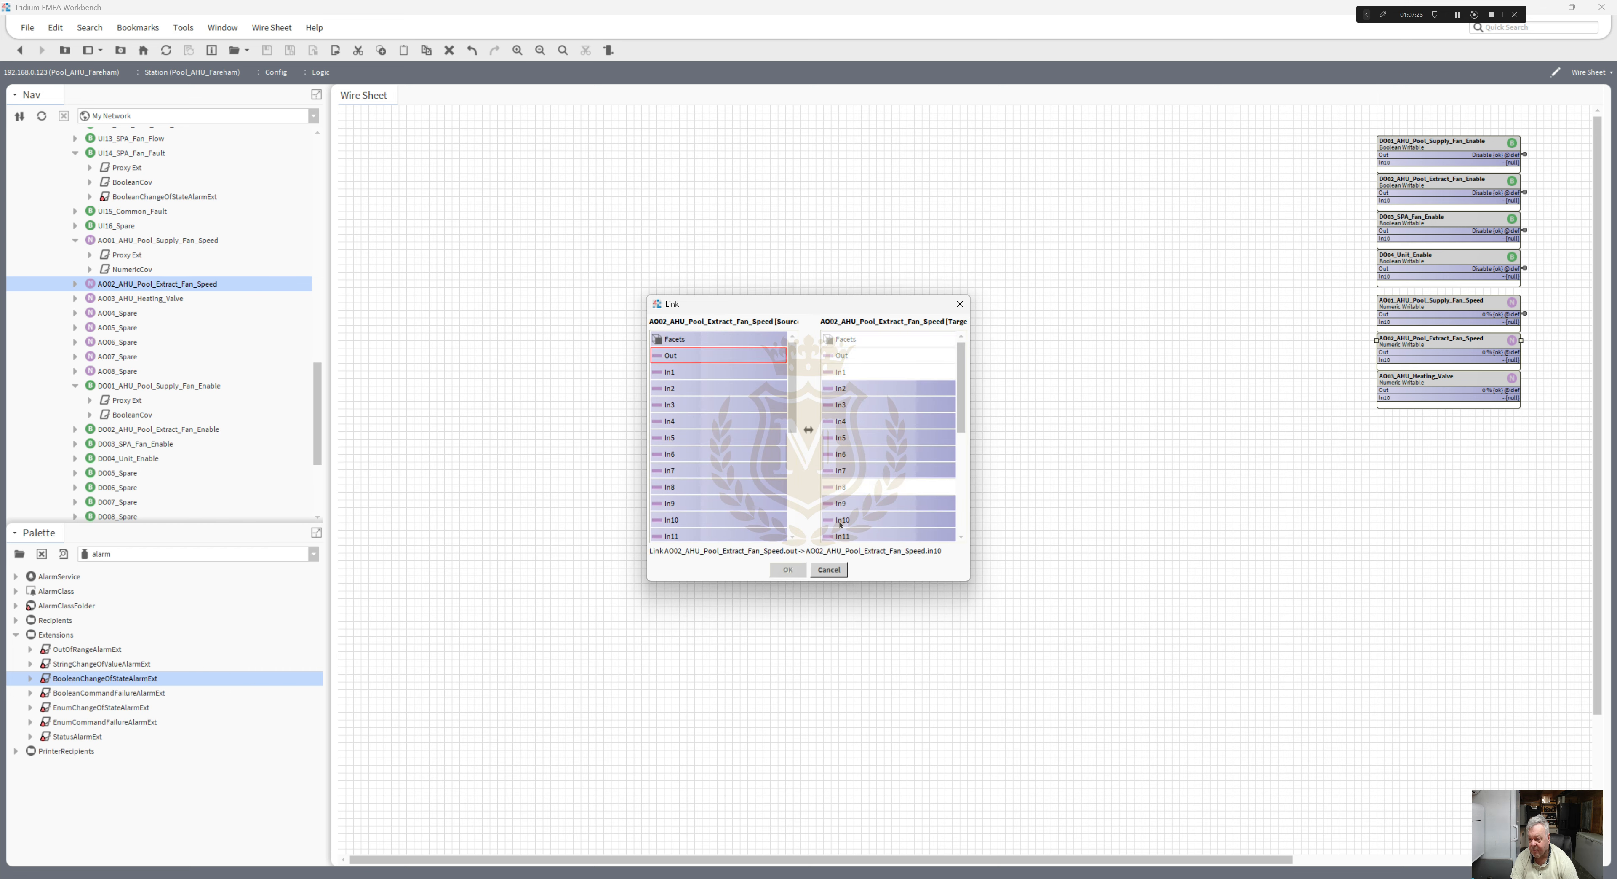
click(788, 569)
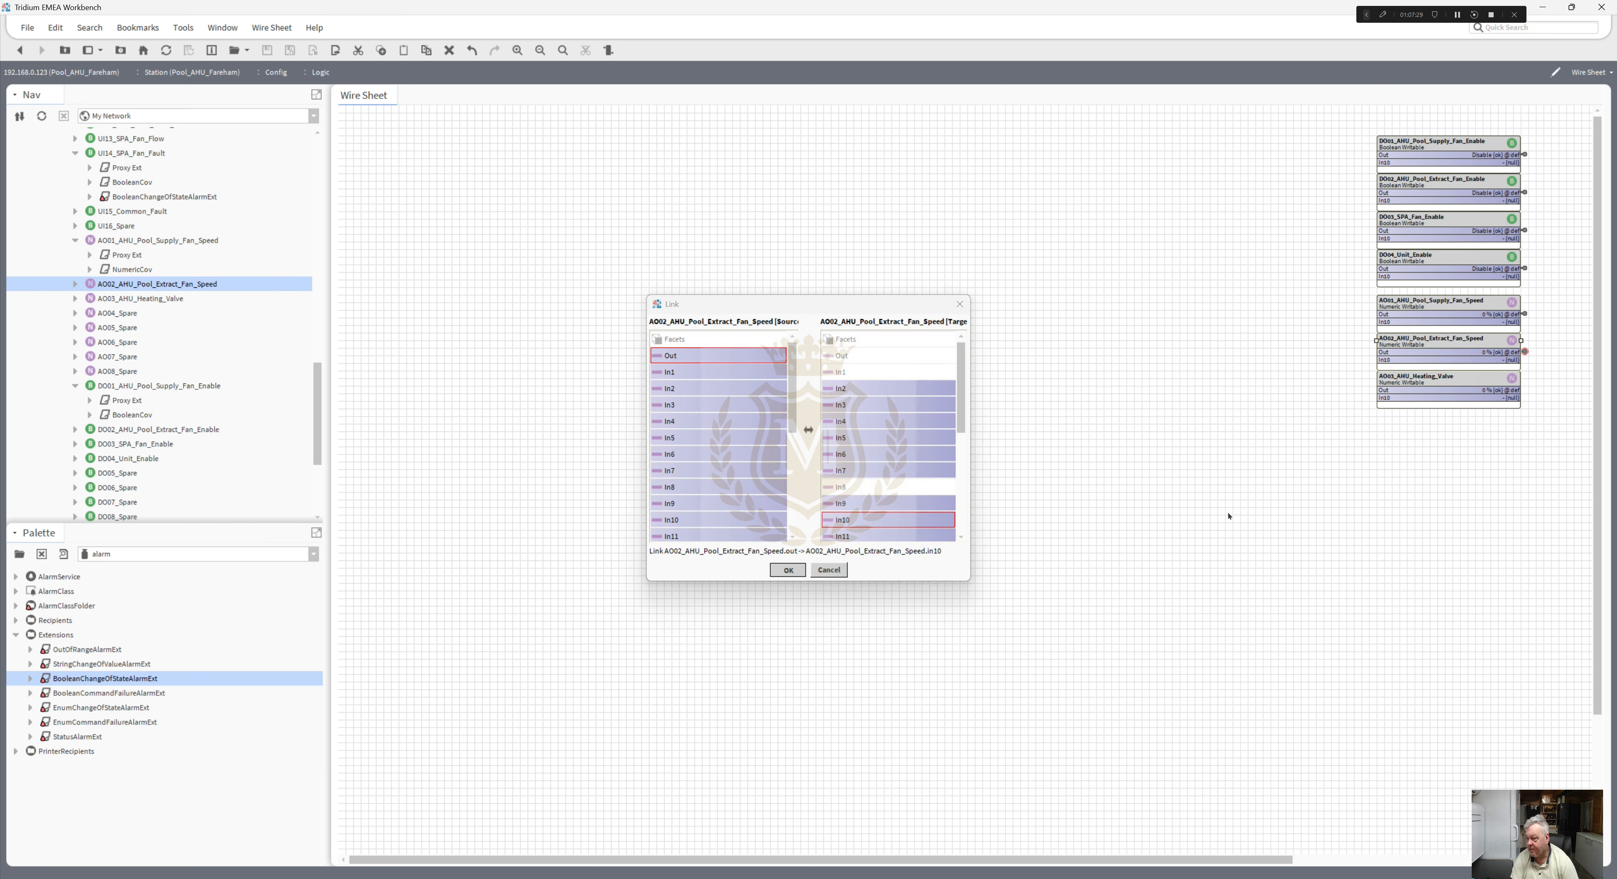
- Link Out of the Logic folder's AO03_AHU_Heating_Valve to In10 of the matching point in InputsOutputs
right_click(1459, 379)
click(794, 355)
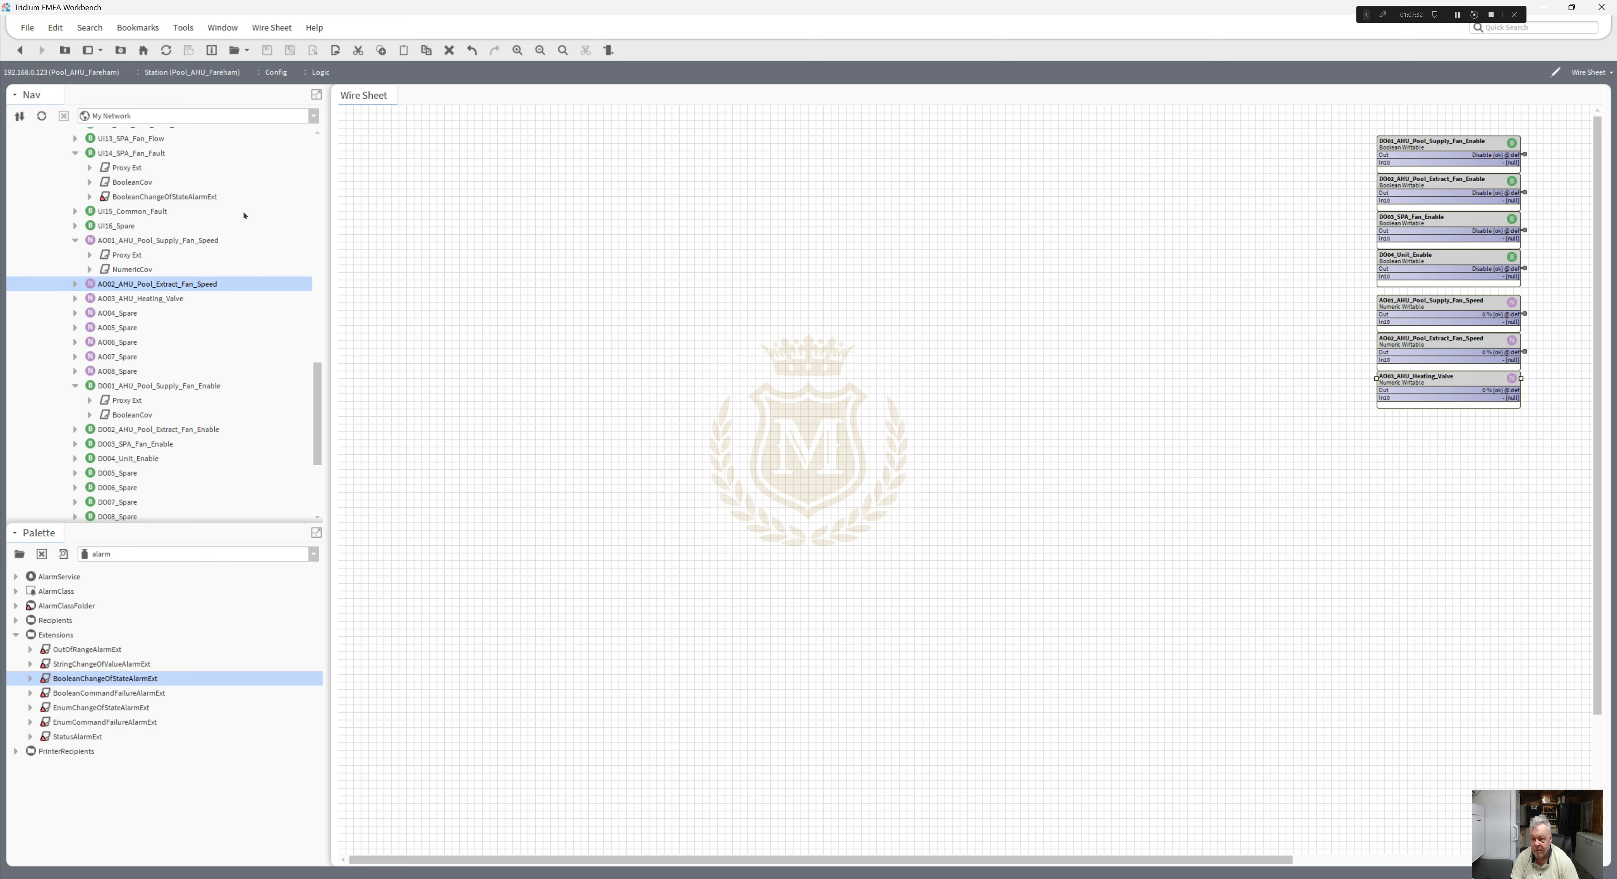
click(124, 298)
right_click(124, 298)
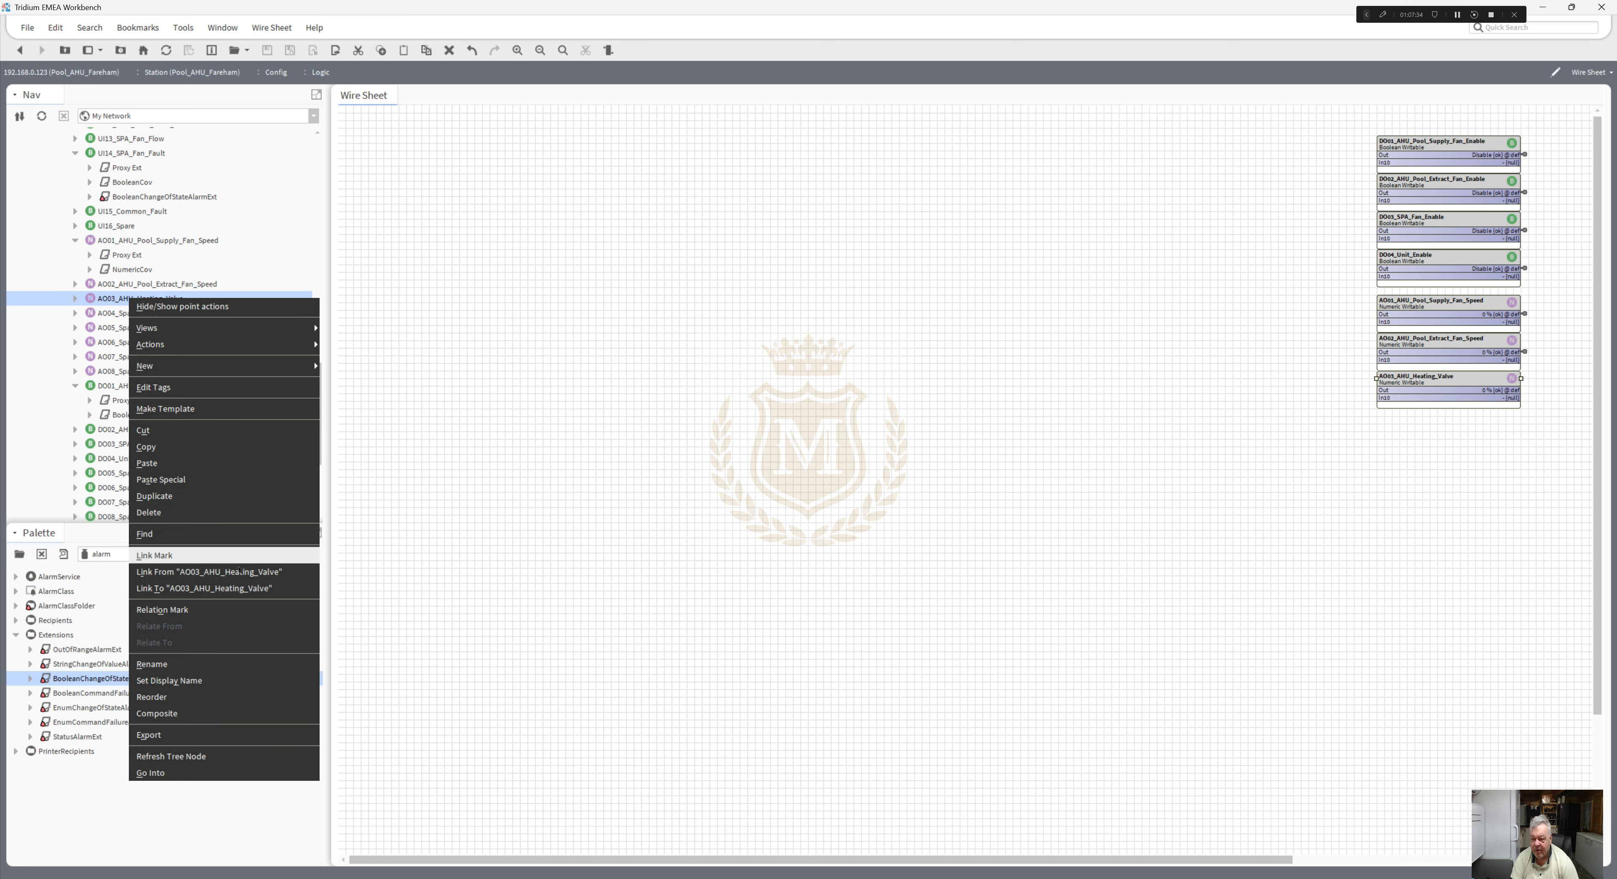
click(253, 578)
click(671, 355)
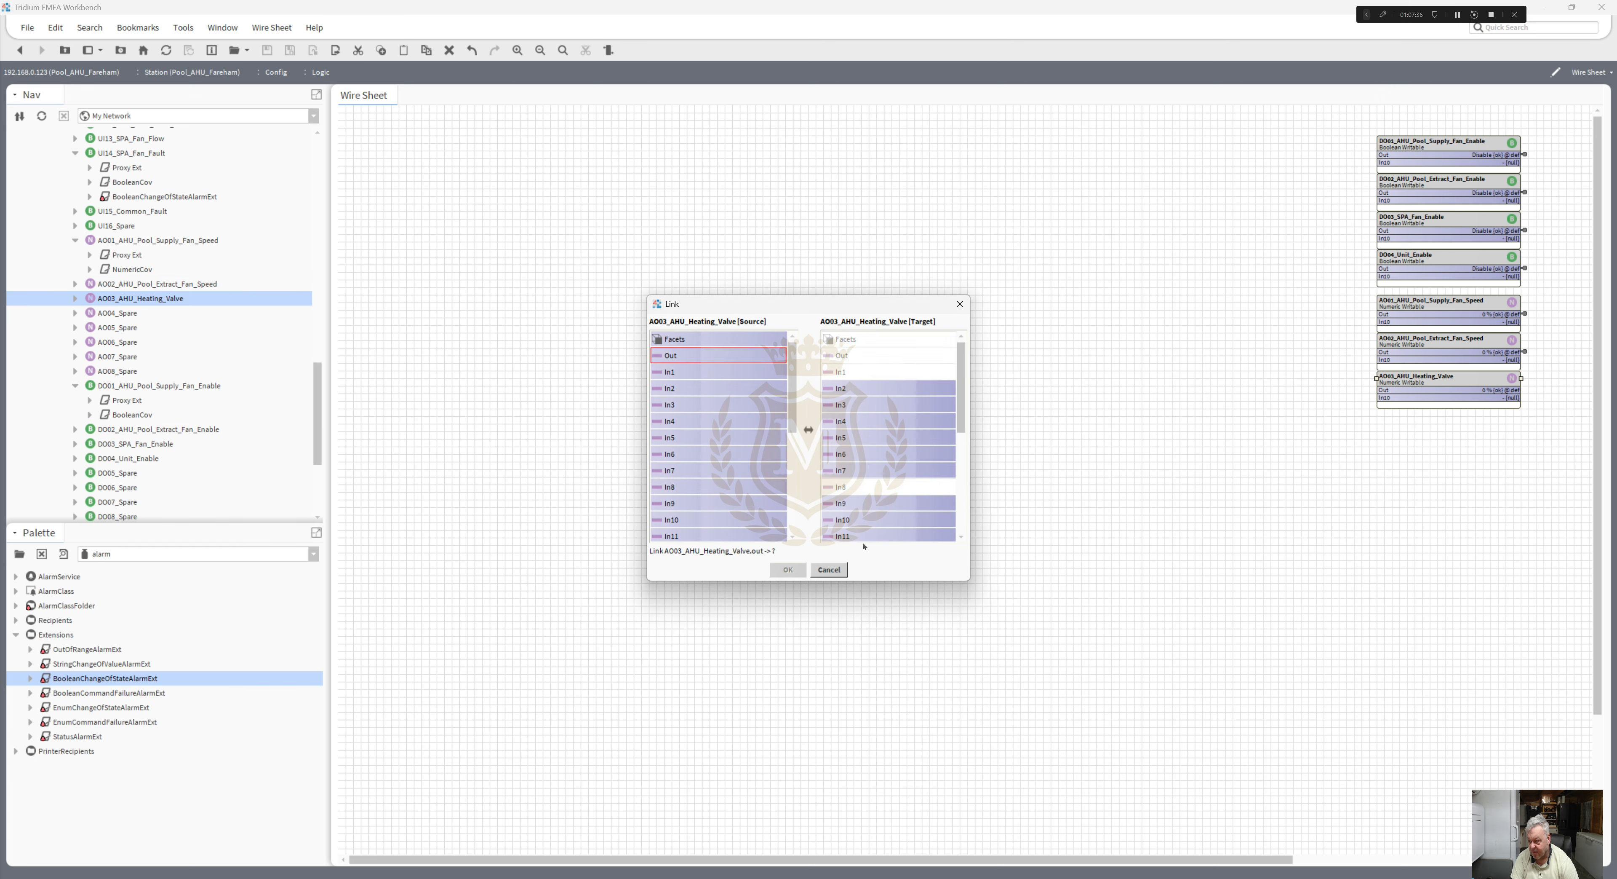
click(843, 520)
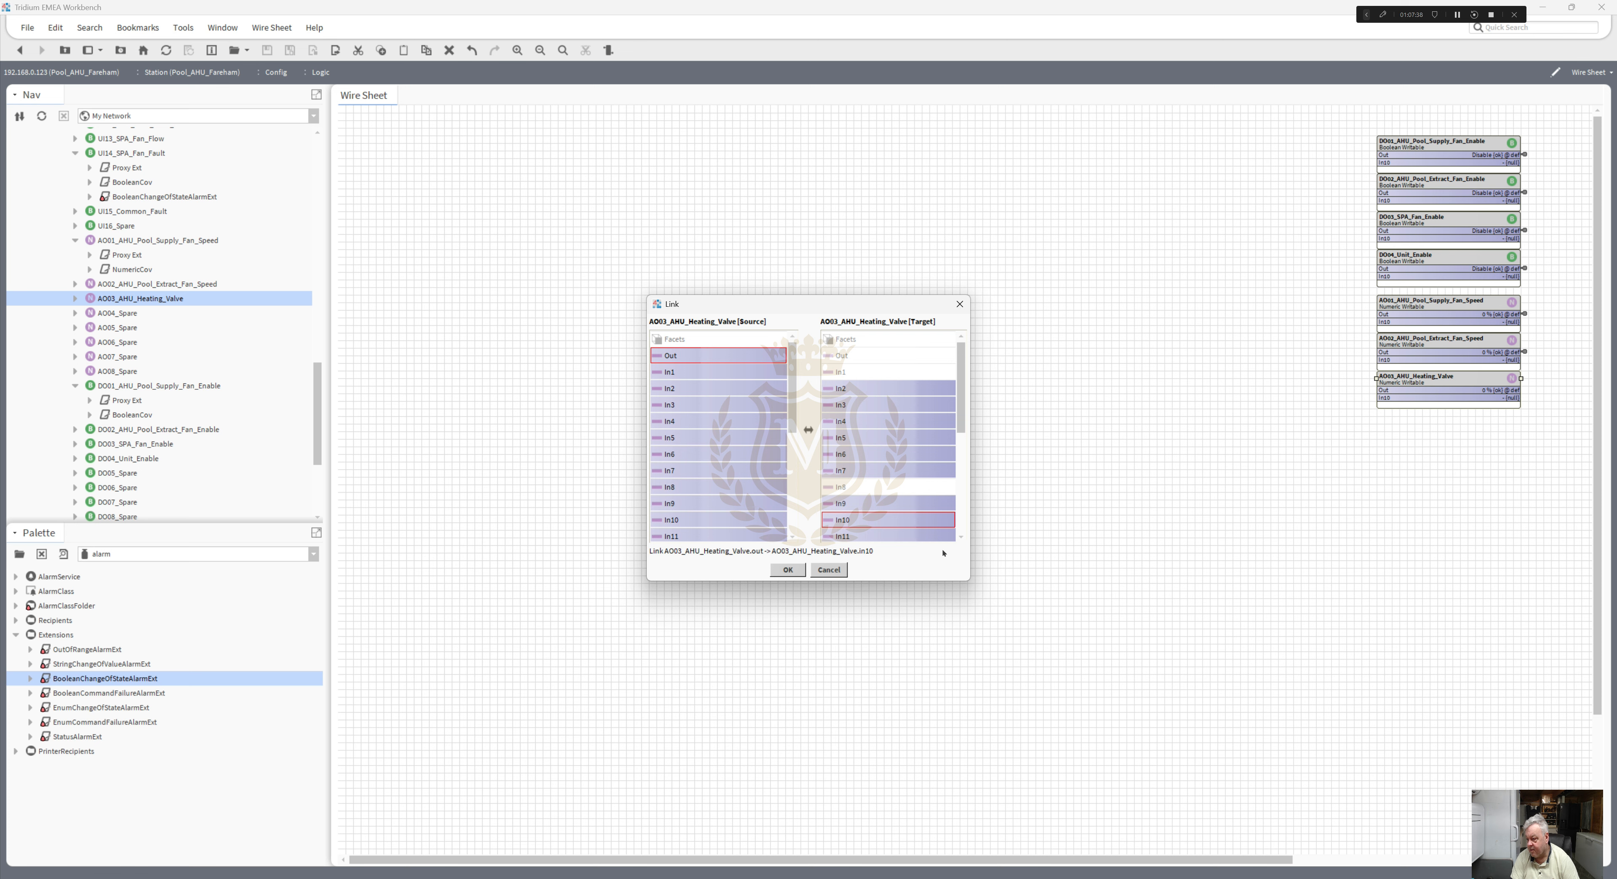
click(789, 569)
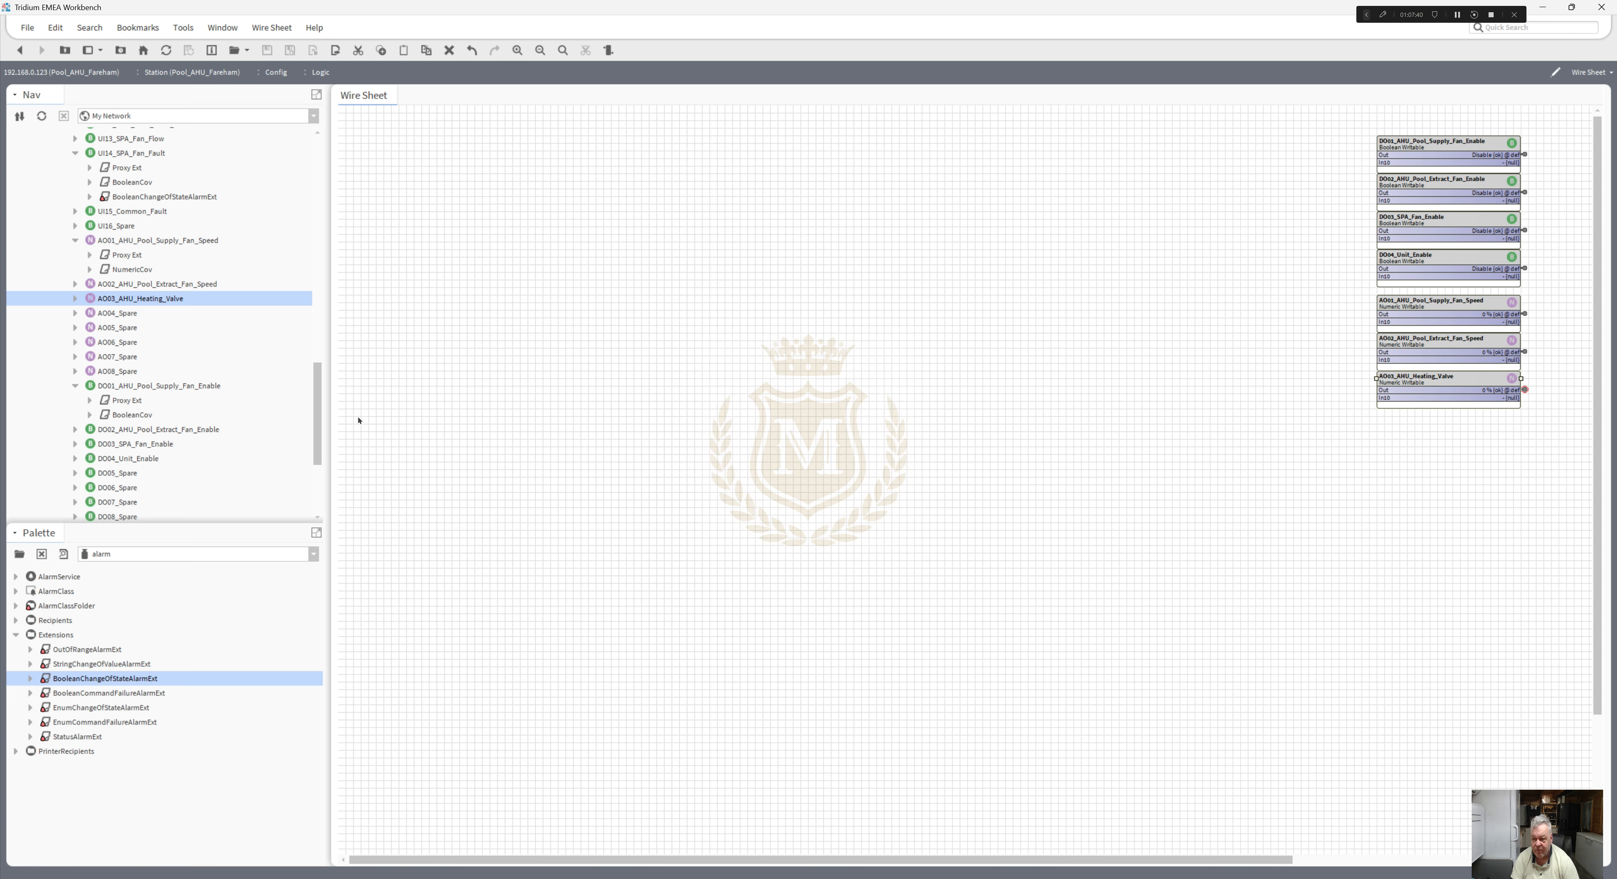
- Copy the DI01_FireAlarm and DI02_SafetyCircuit points from the InputsOutputs wire sheet
drag(320, 437, 325, 478)
scroll(301, 346, up, 6)
scroll(213, 294, up, 2)
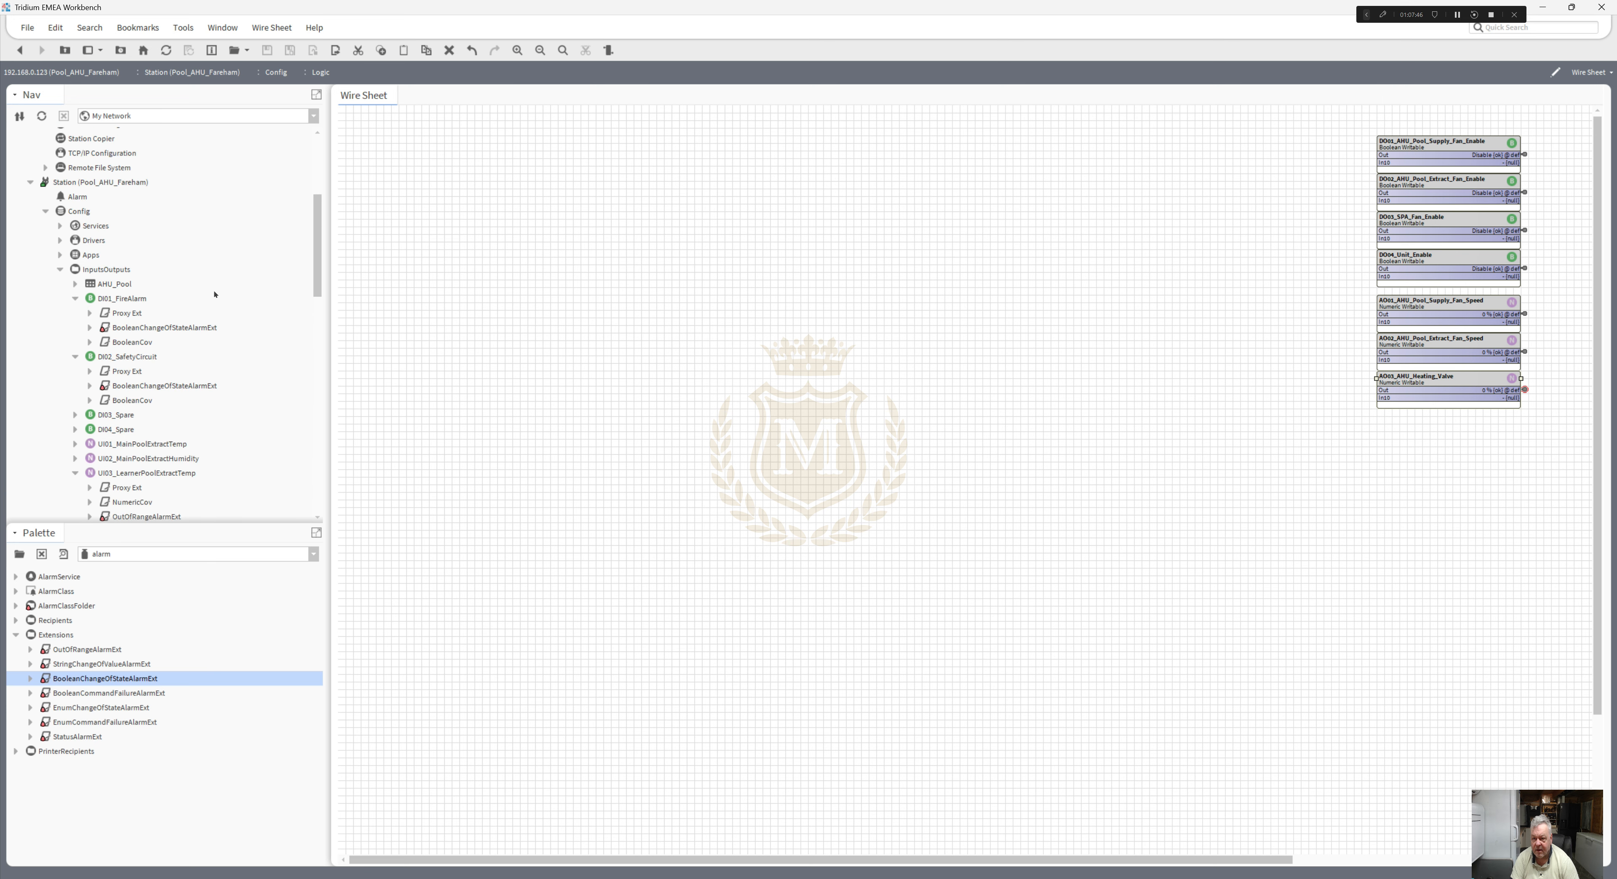
double_click(110, 268)
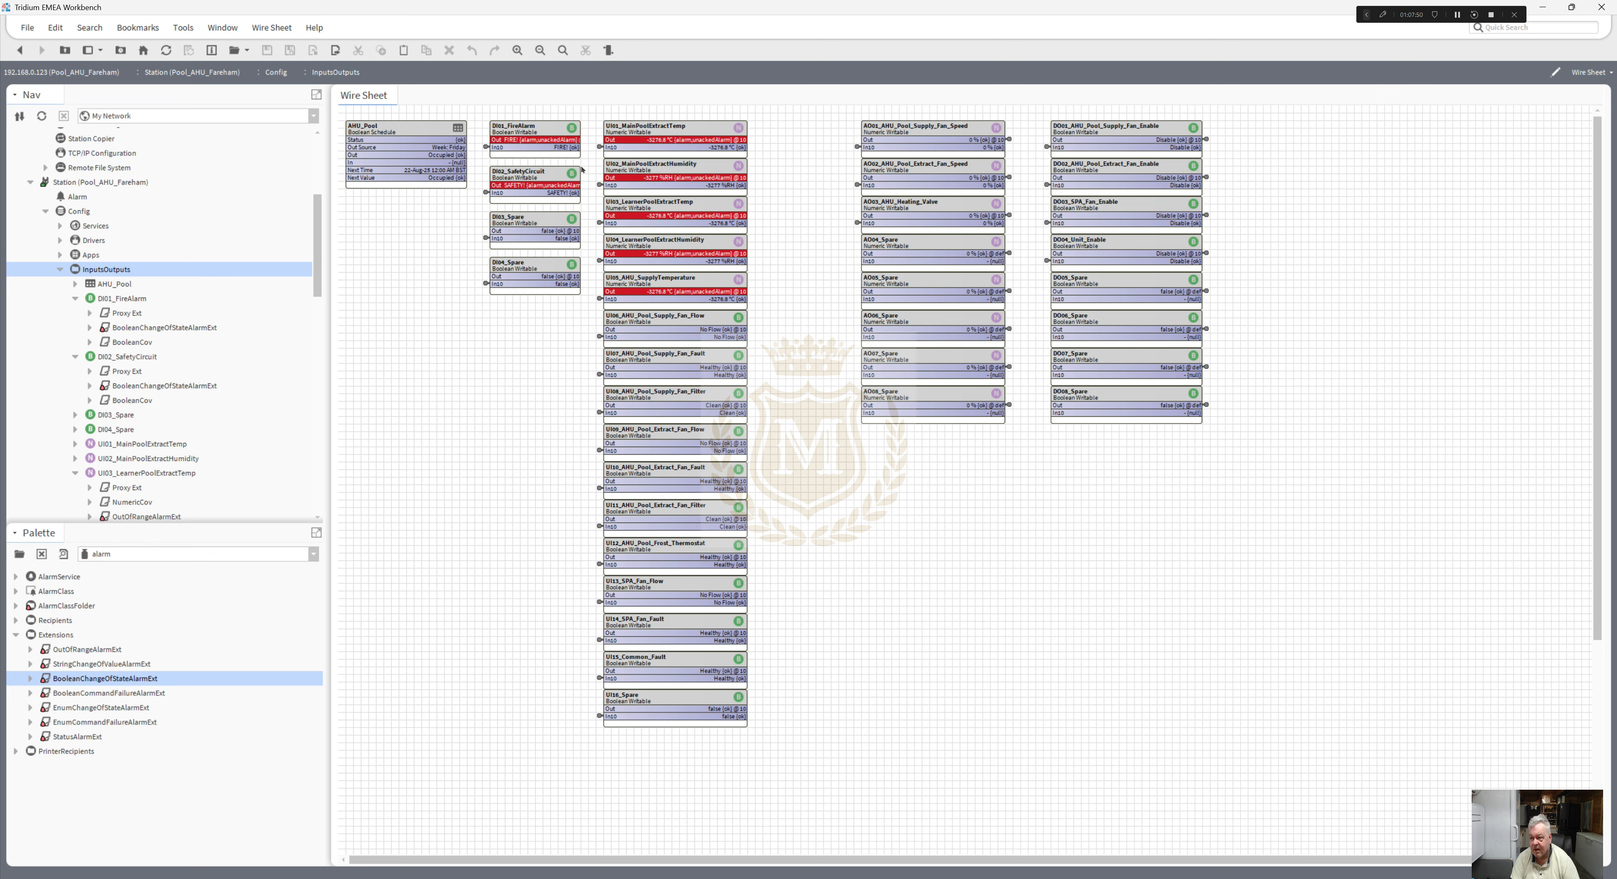
drag(591, 106, 475, 222)
right_click(522, 132)
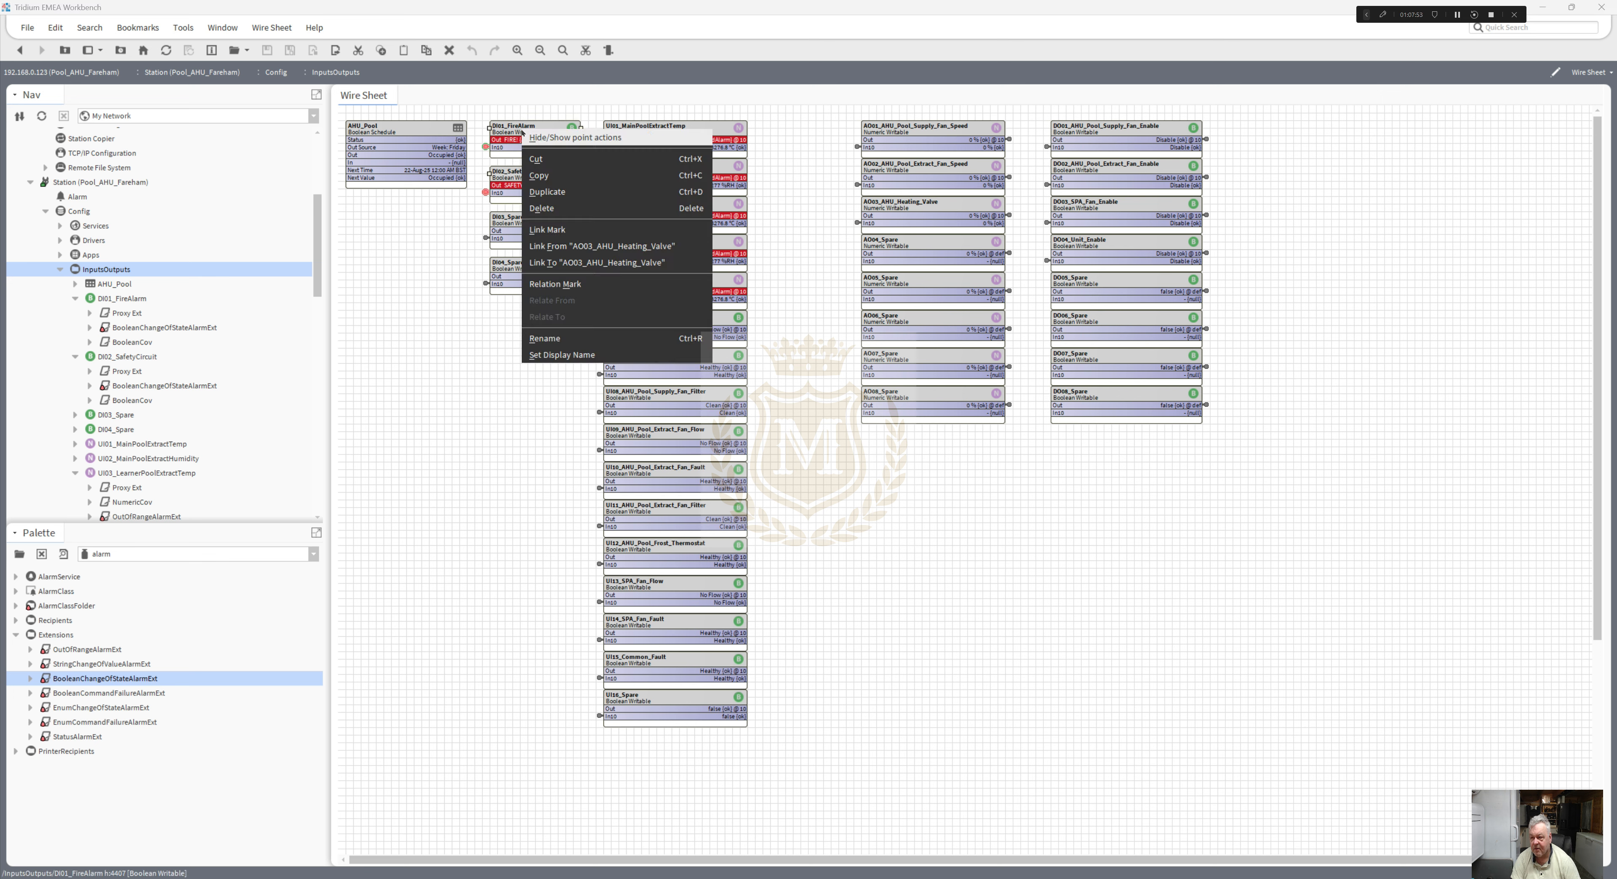
click(540, 178)
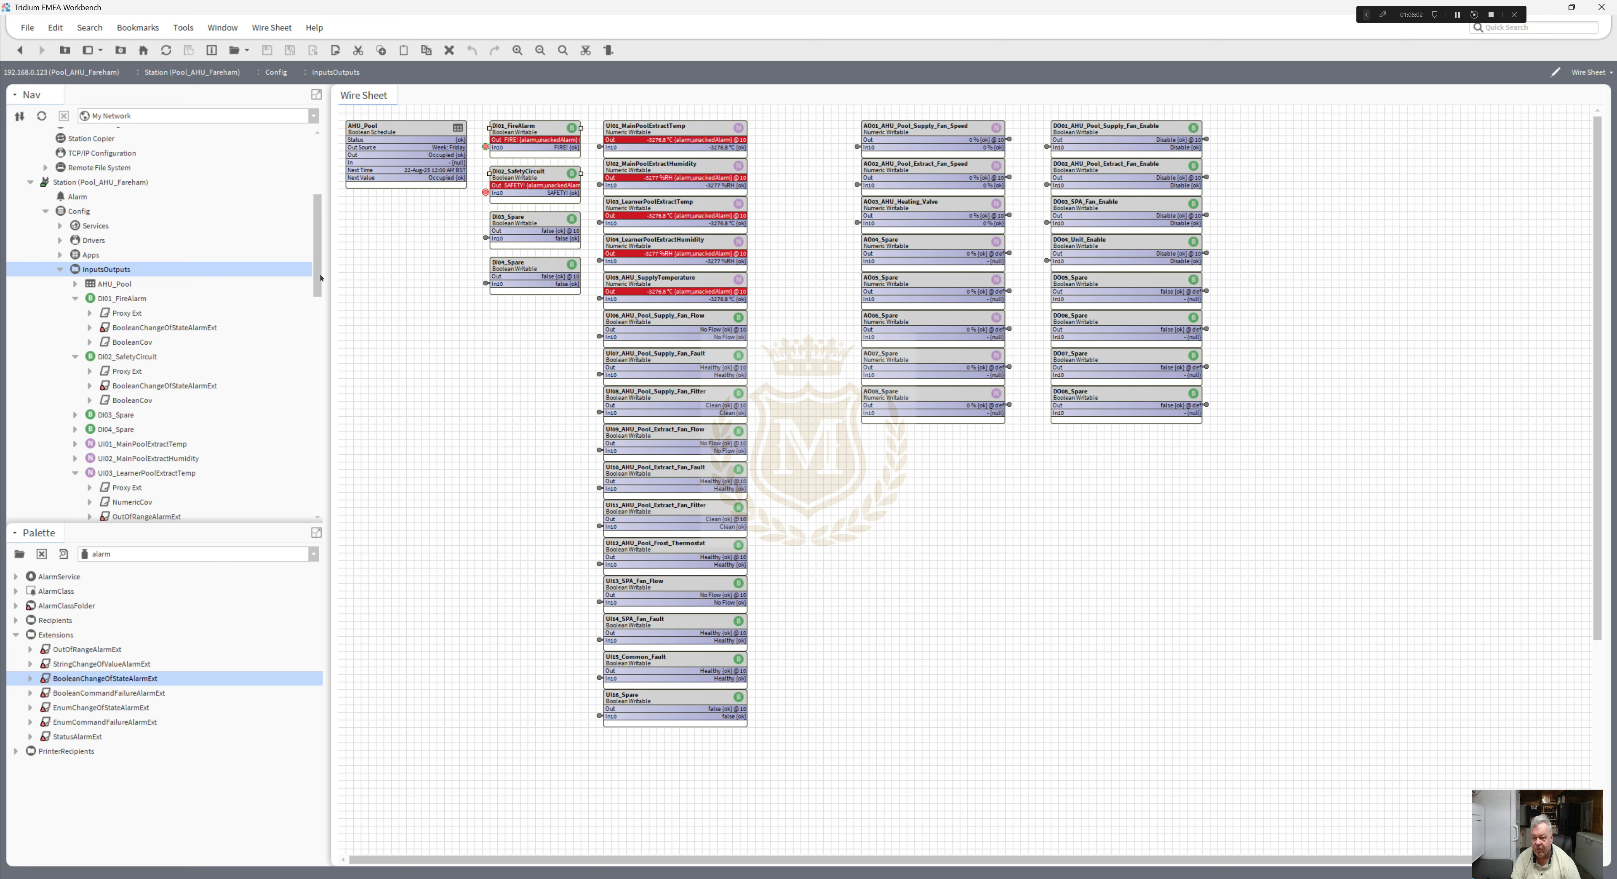
- Paste the copied fire alarm and safety circuit points into the Logic wire sheet and place them in its upper-left corner
drag(321, 278, 321, 534)
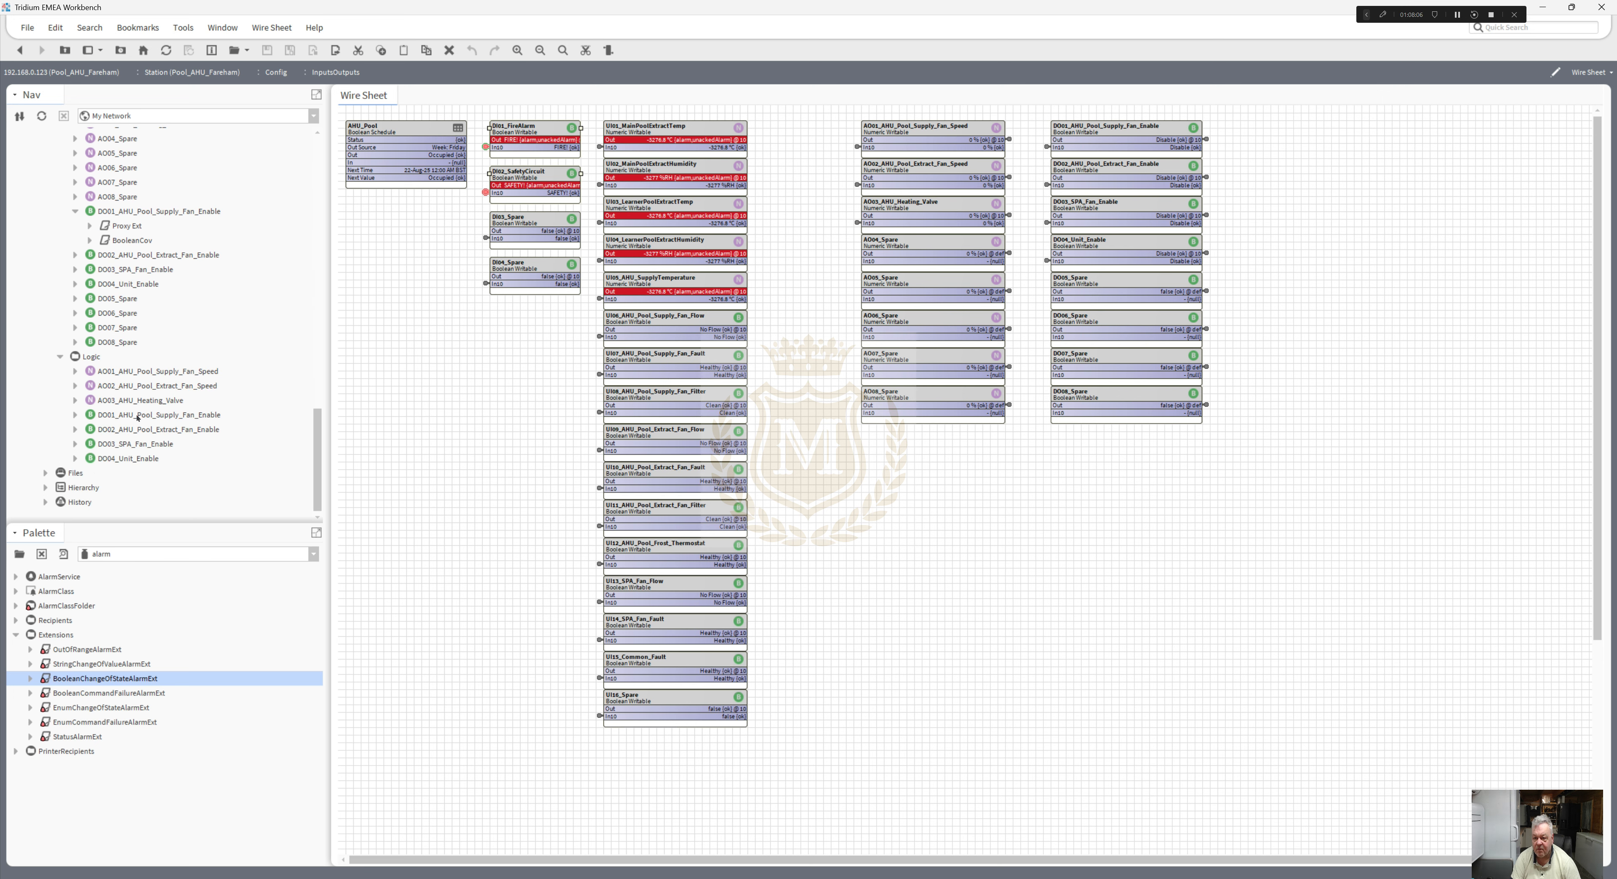
right_click(88, 362)
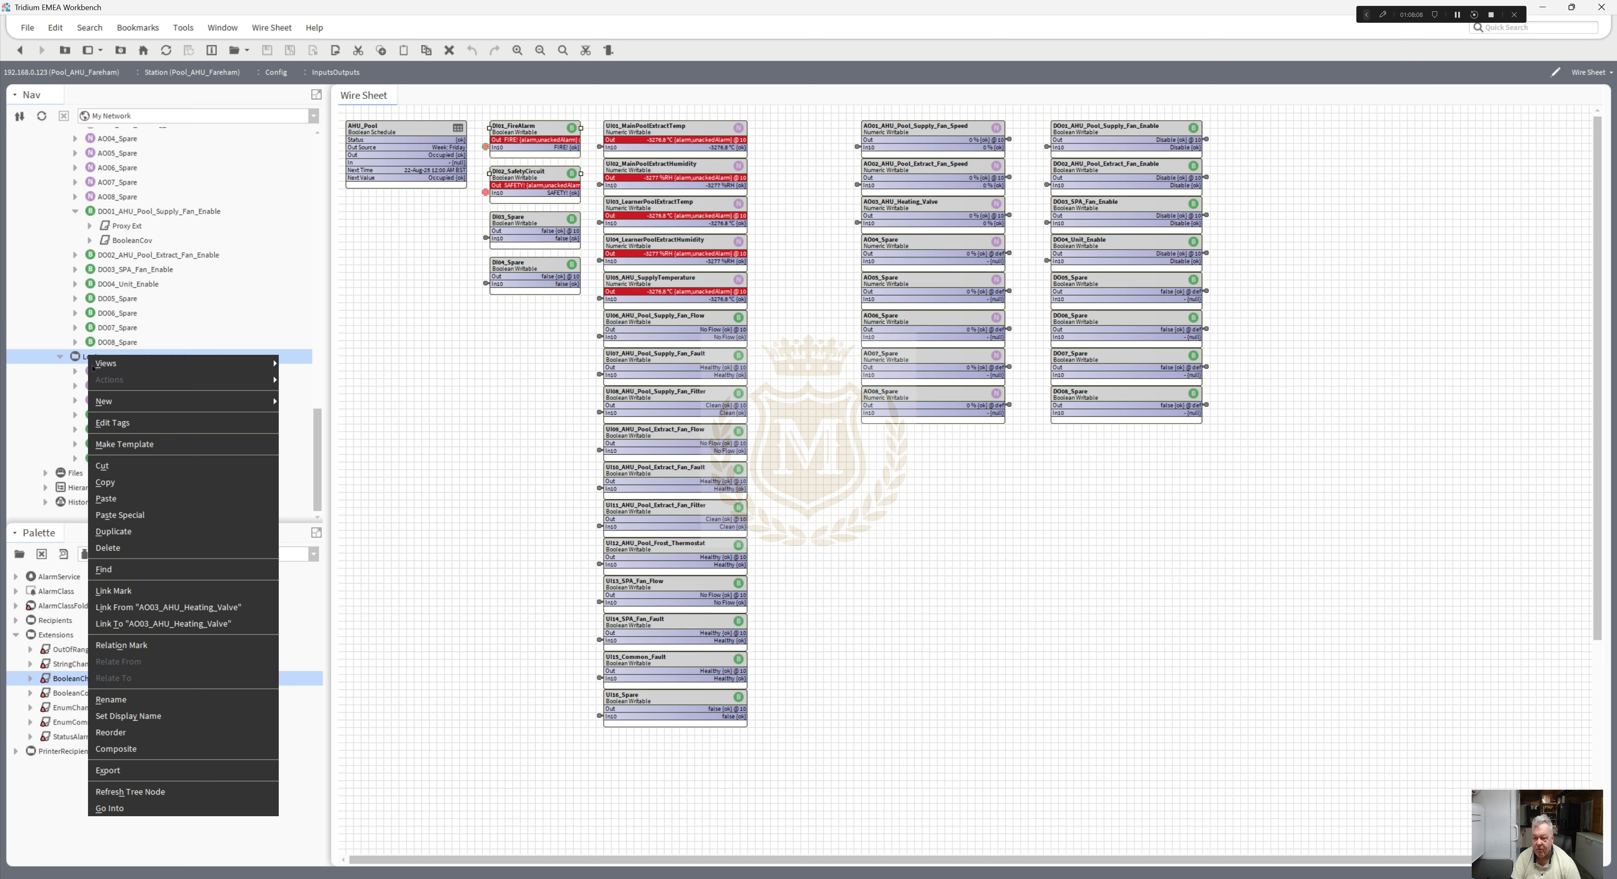
mouse_move(151, 363)
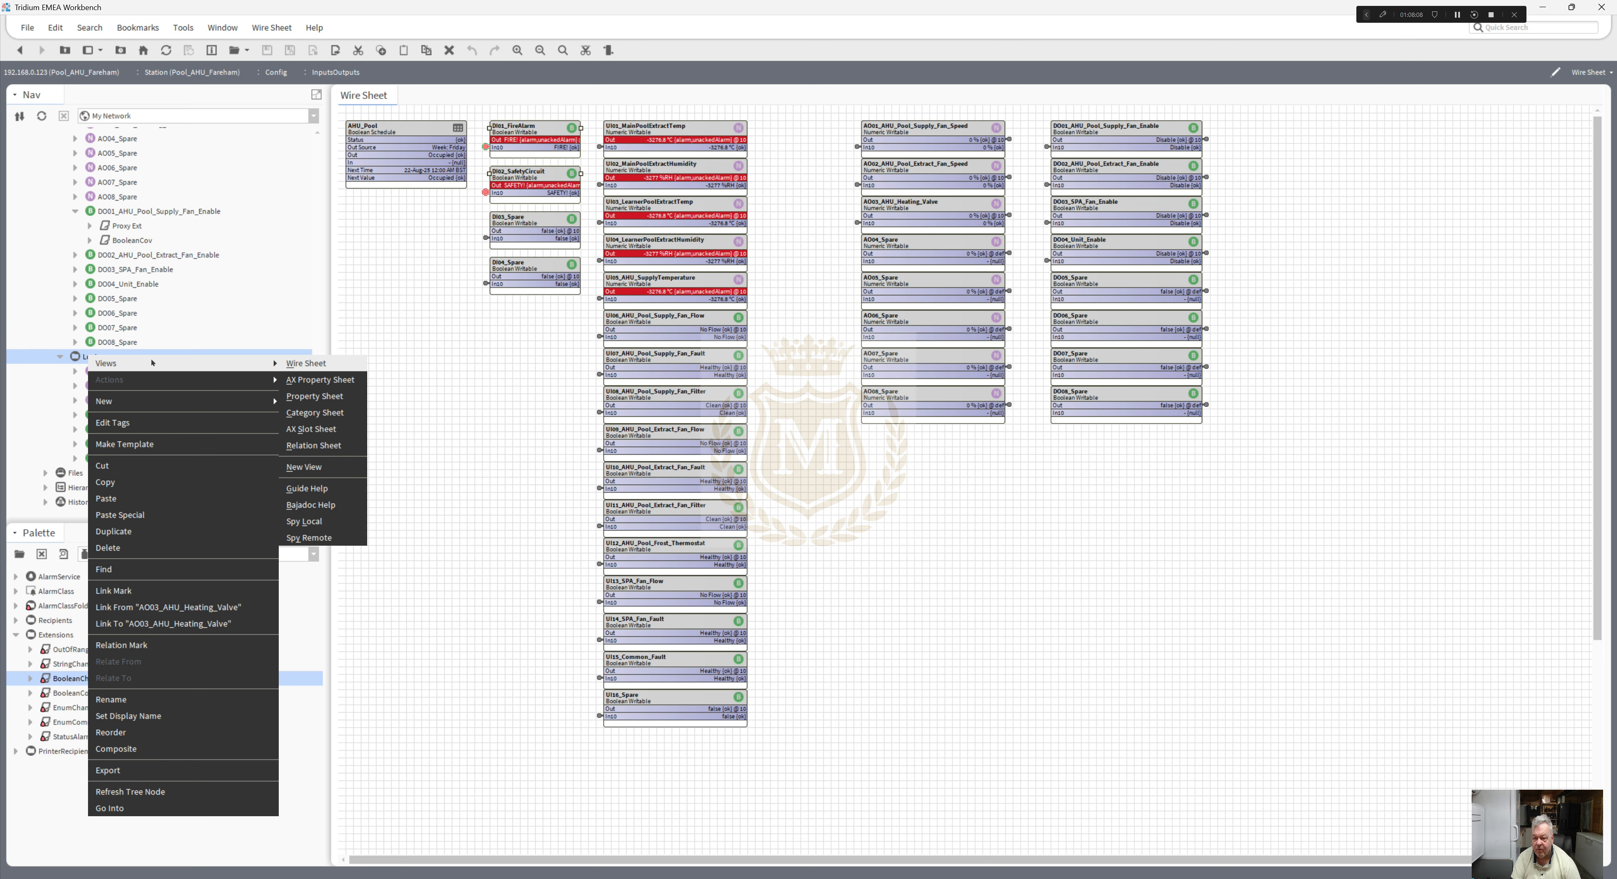
click(312, 363)
right_click(459, 318)
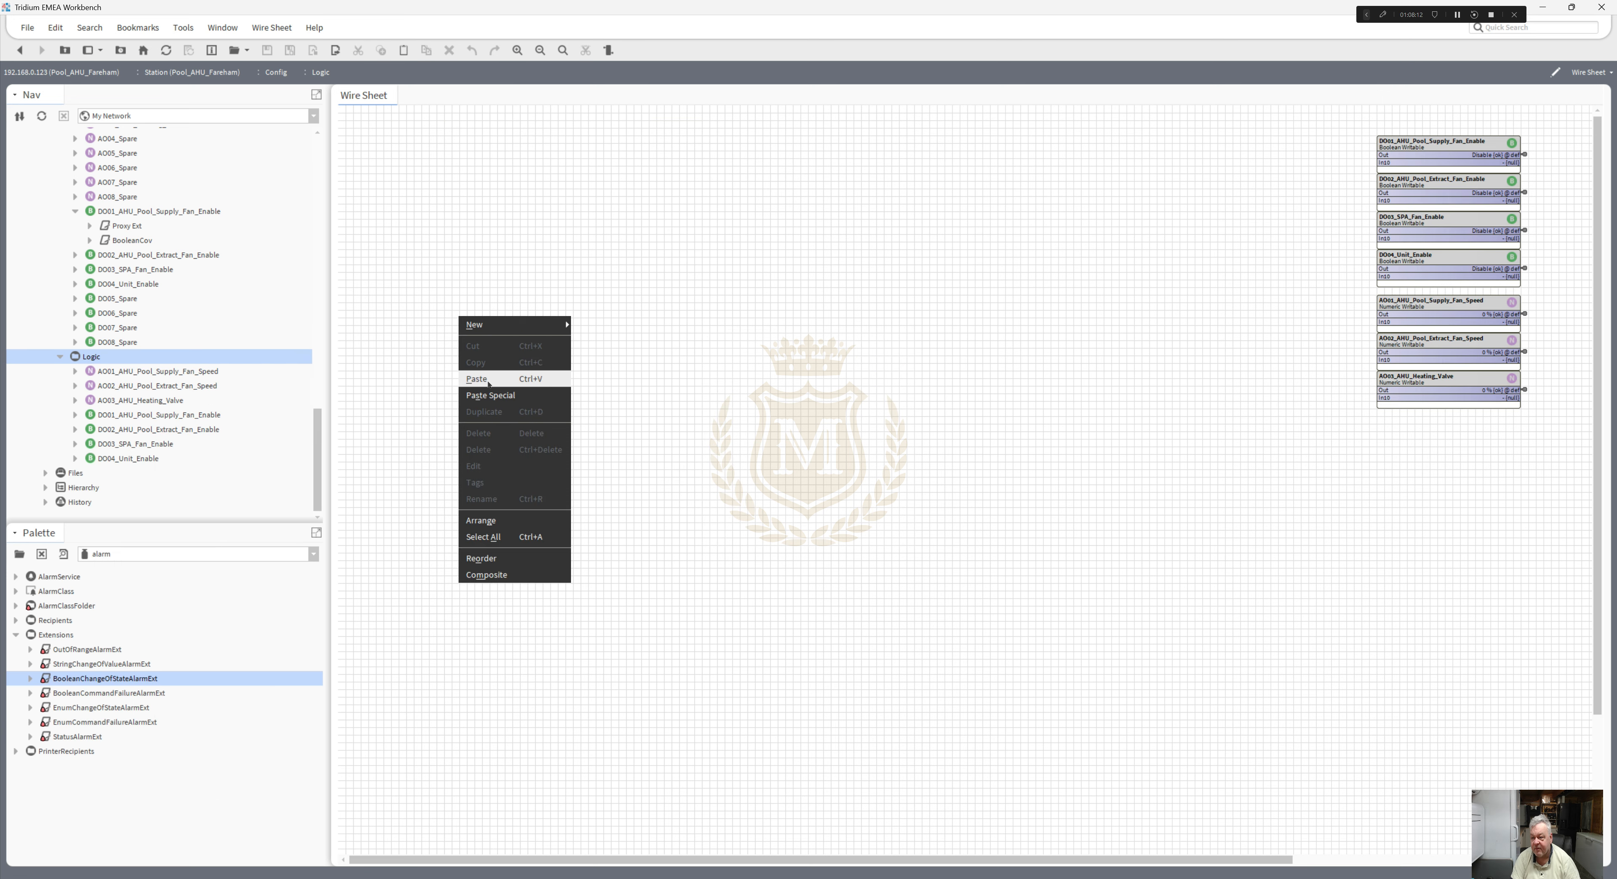
click(496, 376)
drag(489, 319, 400, 130)
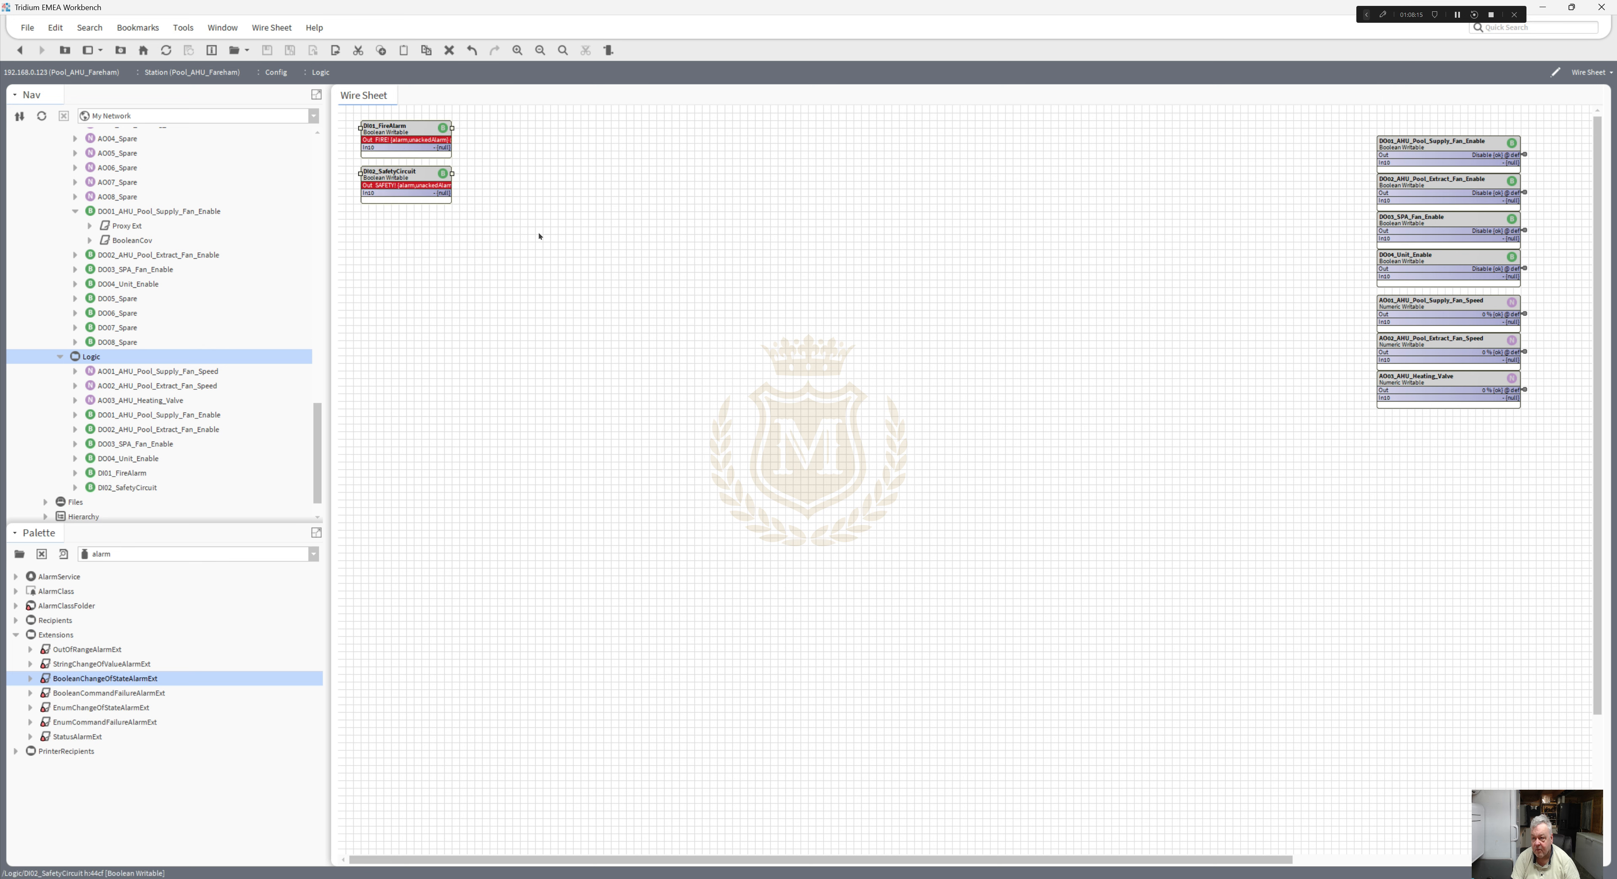
- Link Out of the InputsOutputs point DI01_FireAlarm to In10 of its copy in the Logic folder
right_click(411, 131)
click(462, 359)
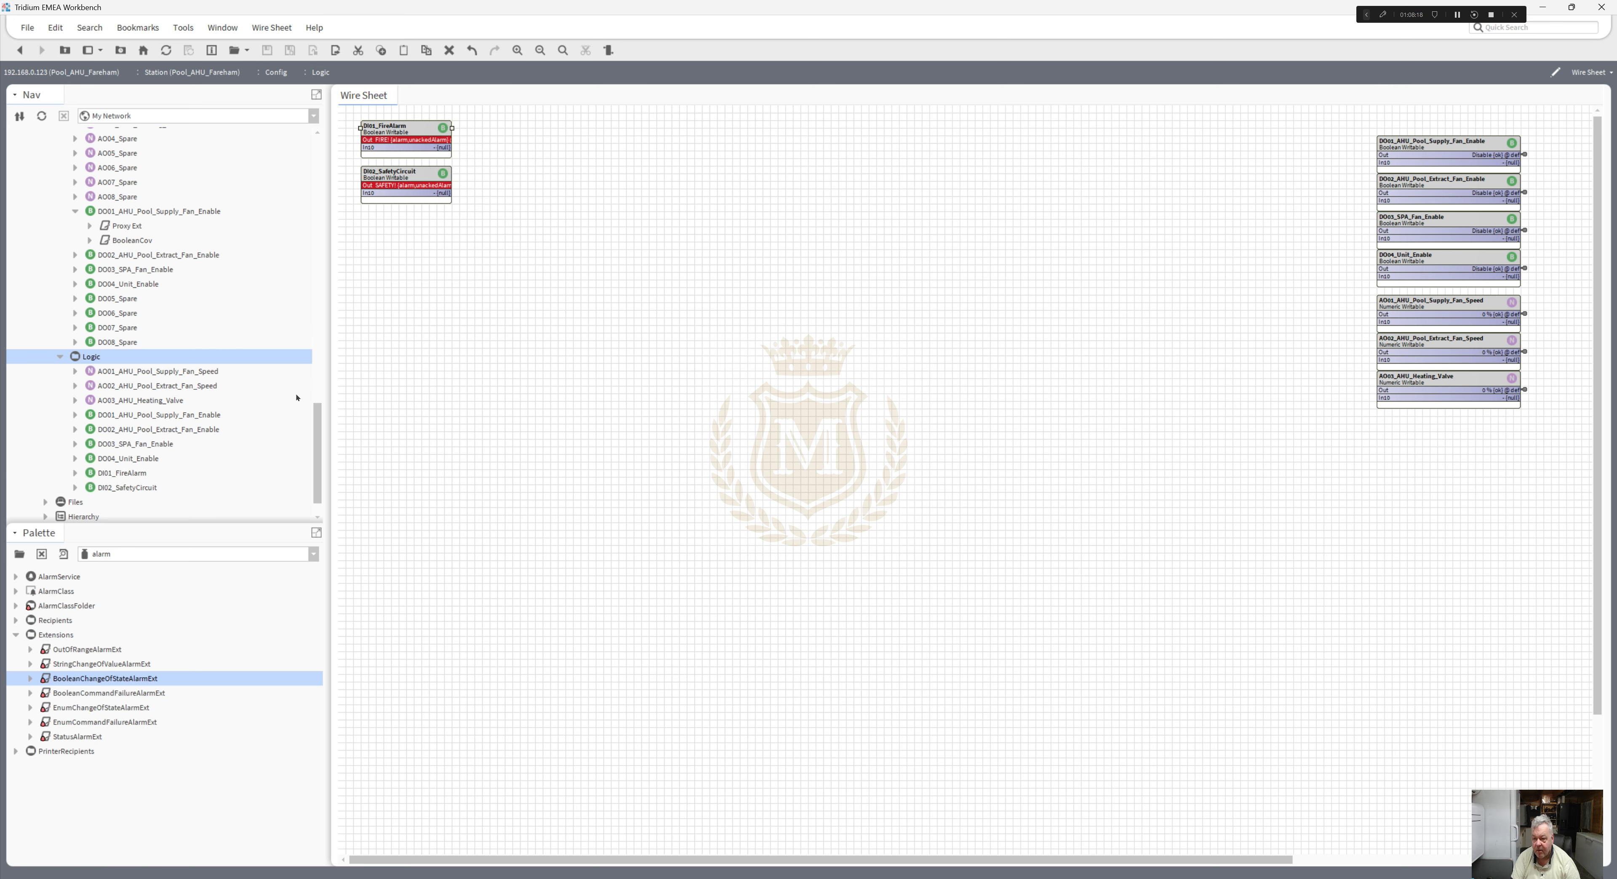
drag(312, 415, 311, 218)
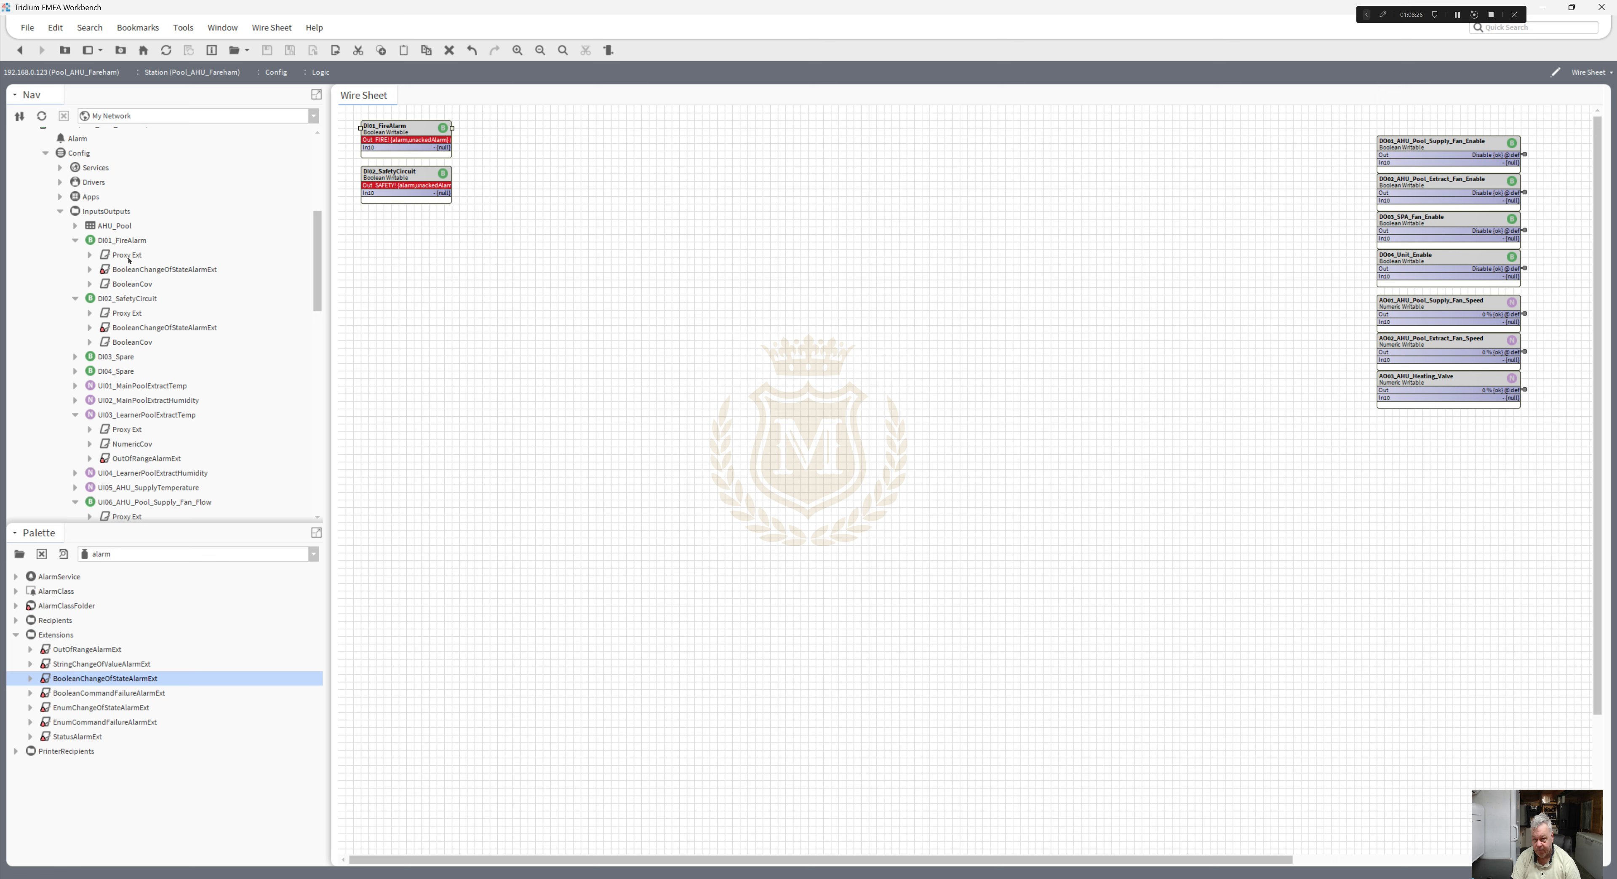
right_click(130, 239)
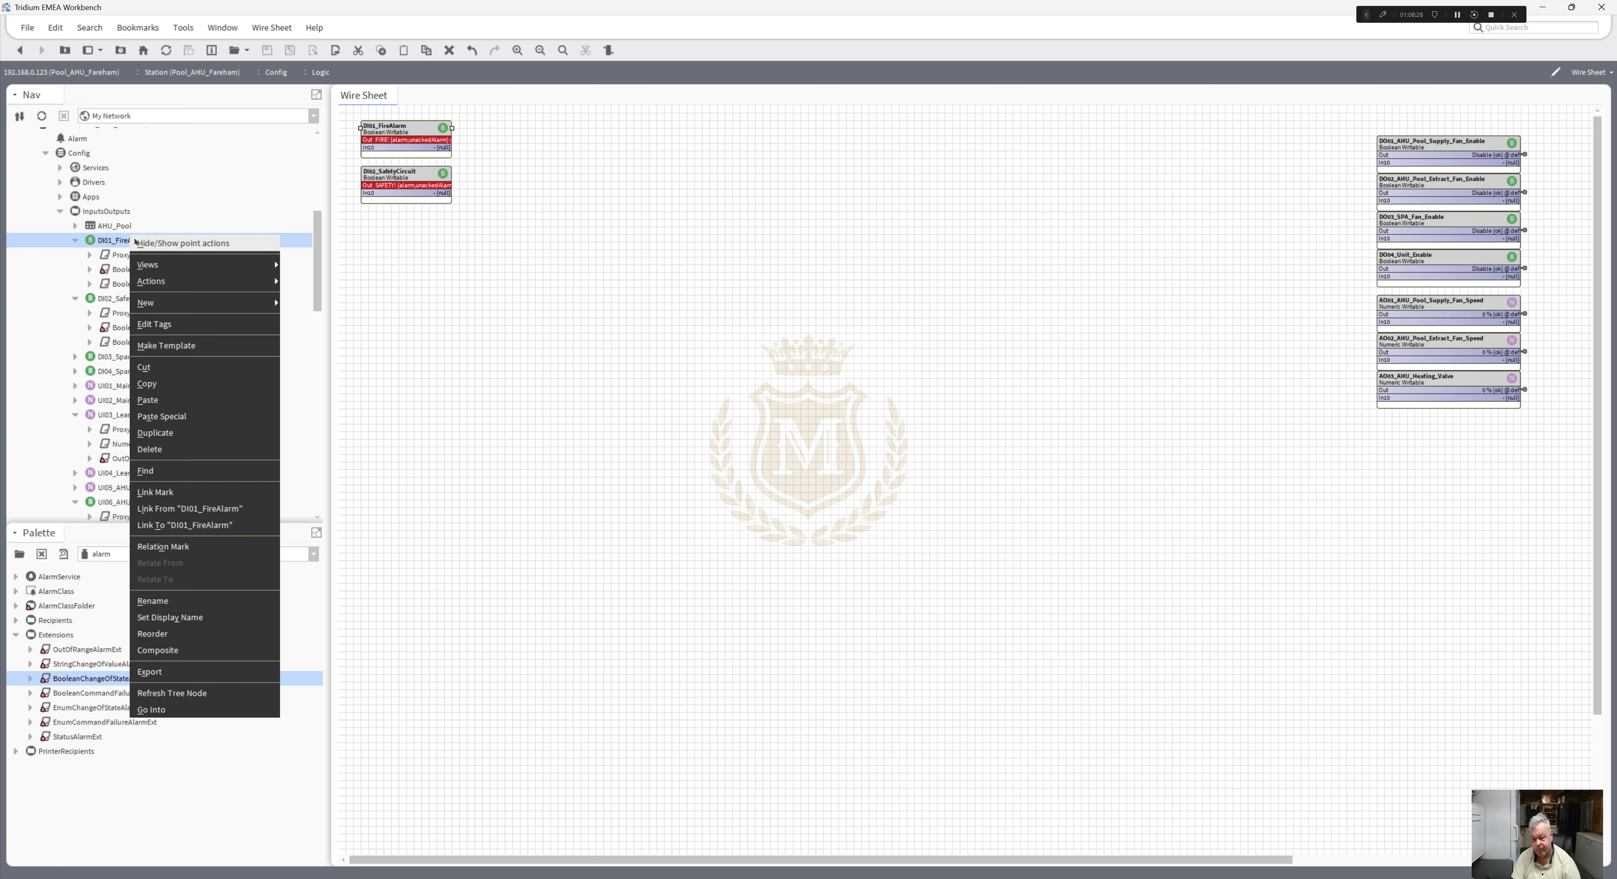
click(169, 524)
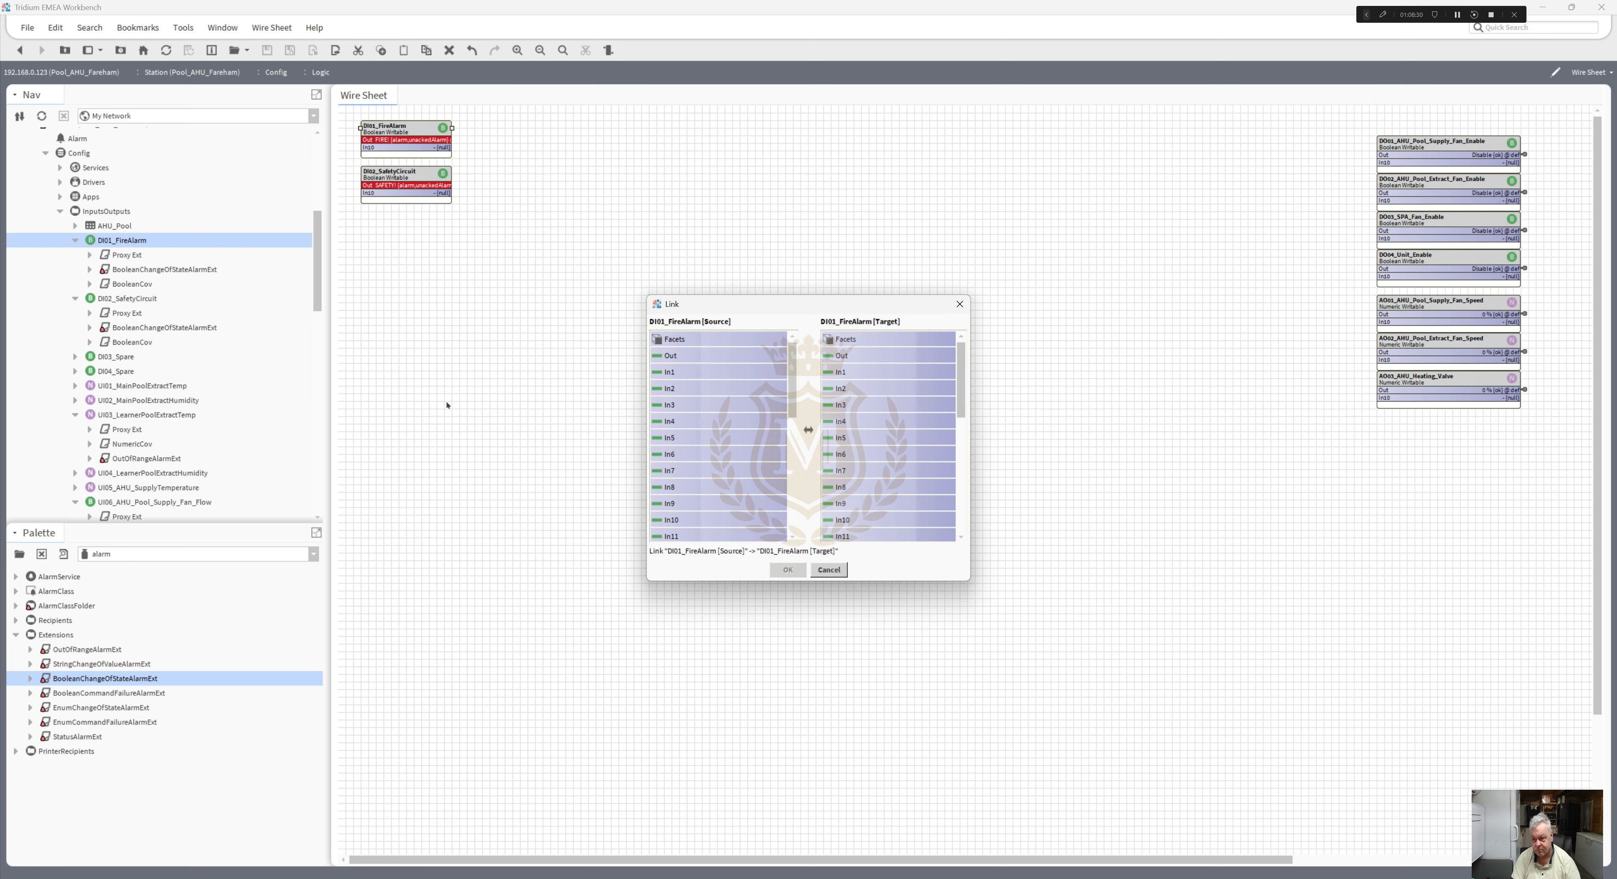
click(666, 356)
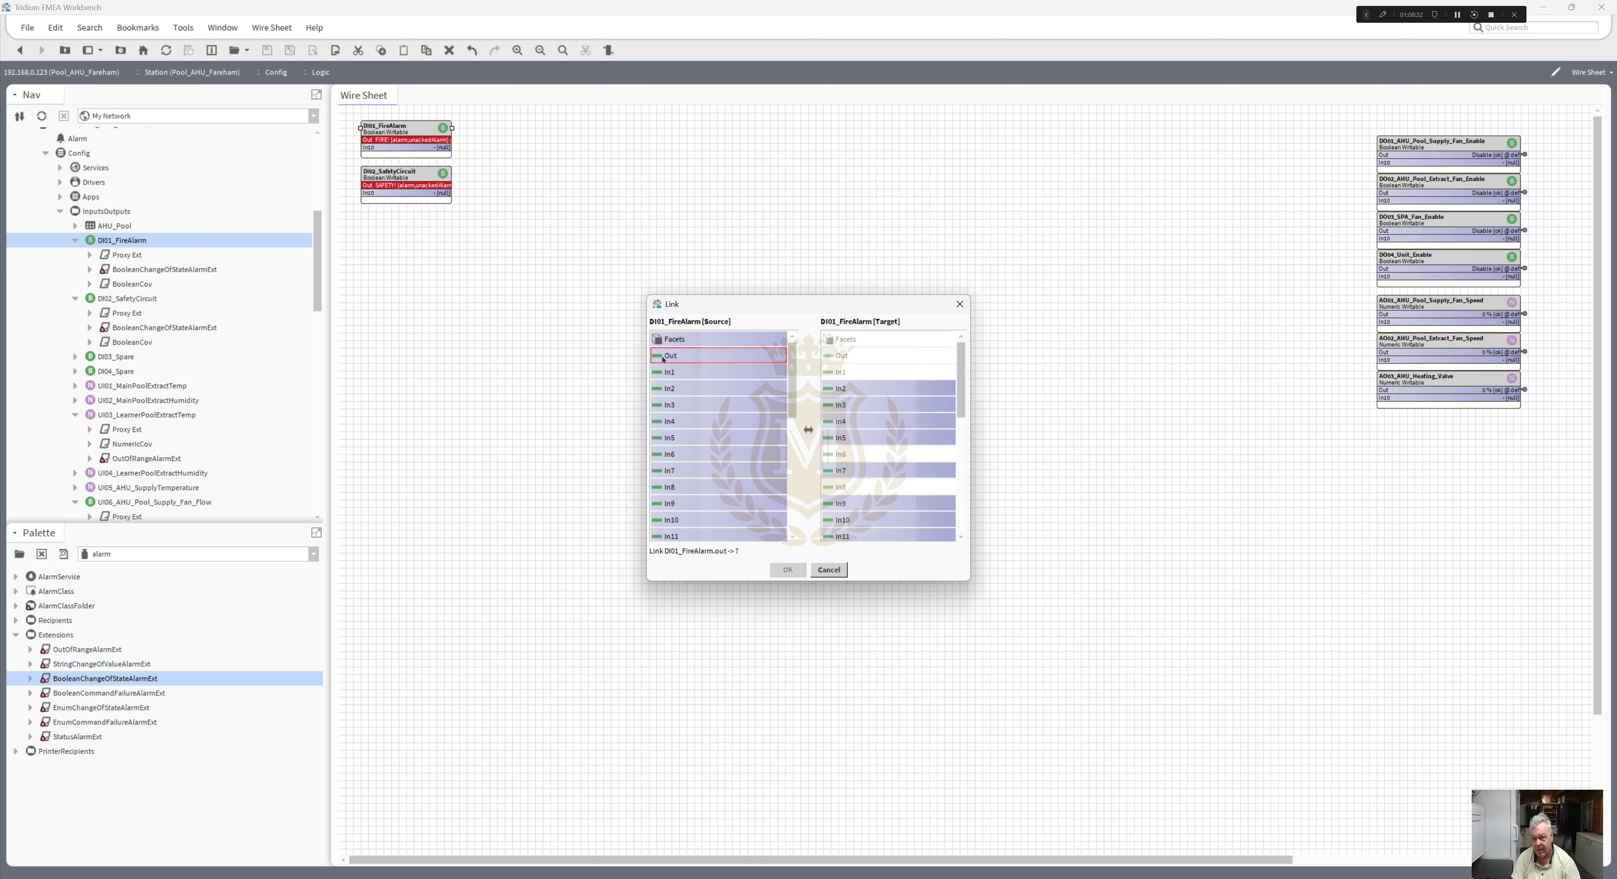
click(848, 519)
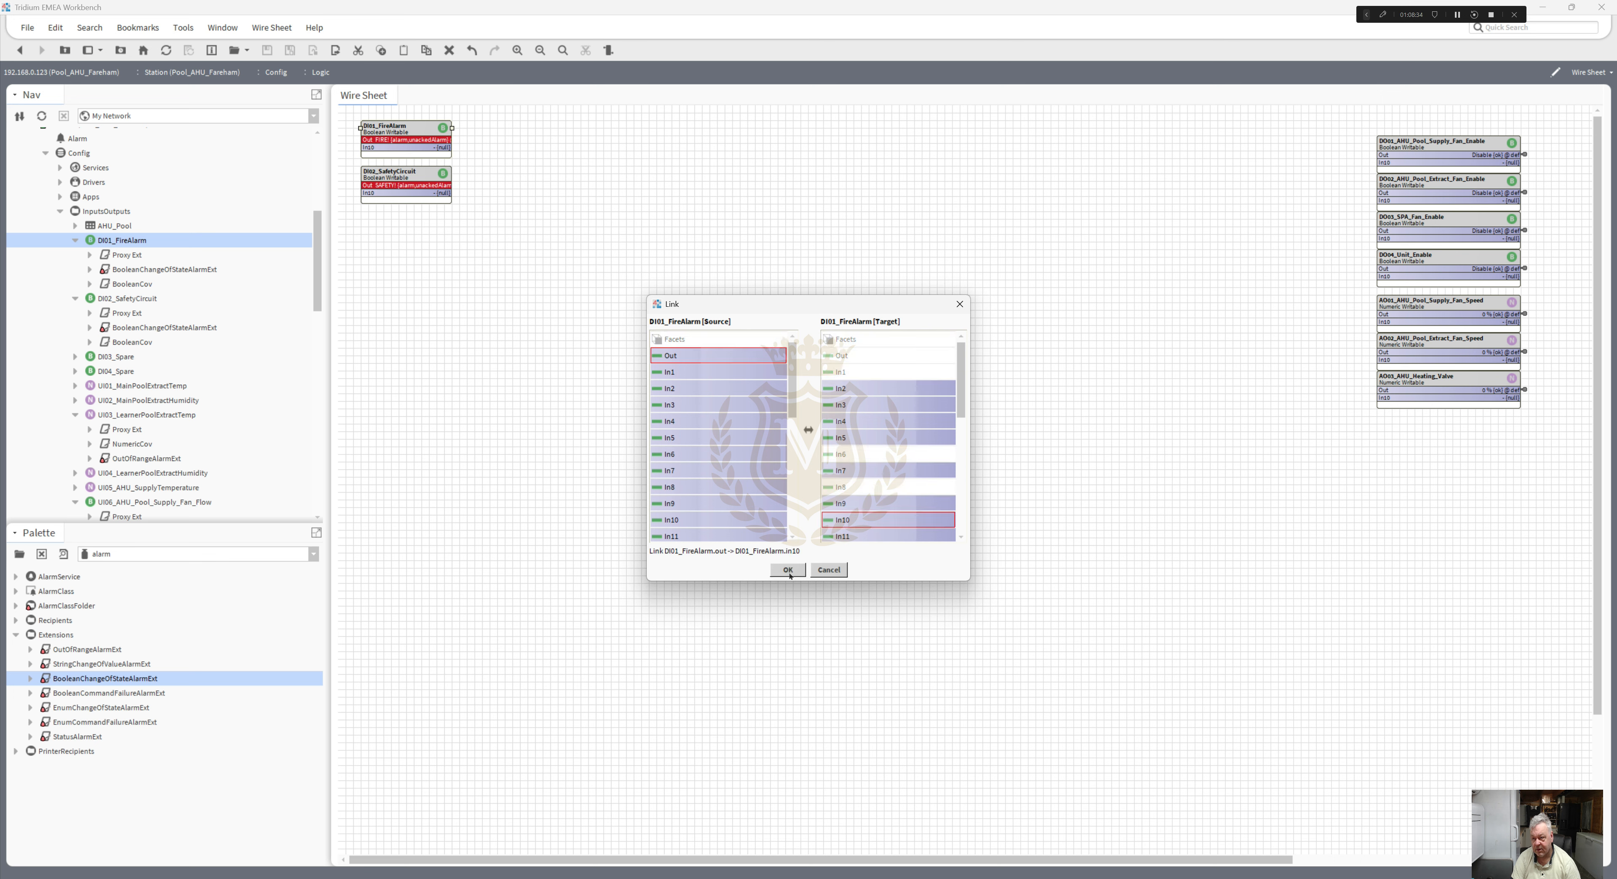
click(788, 570)
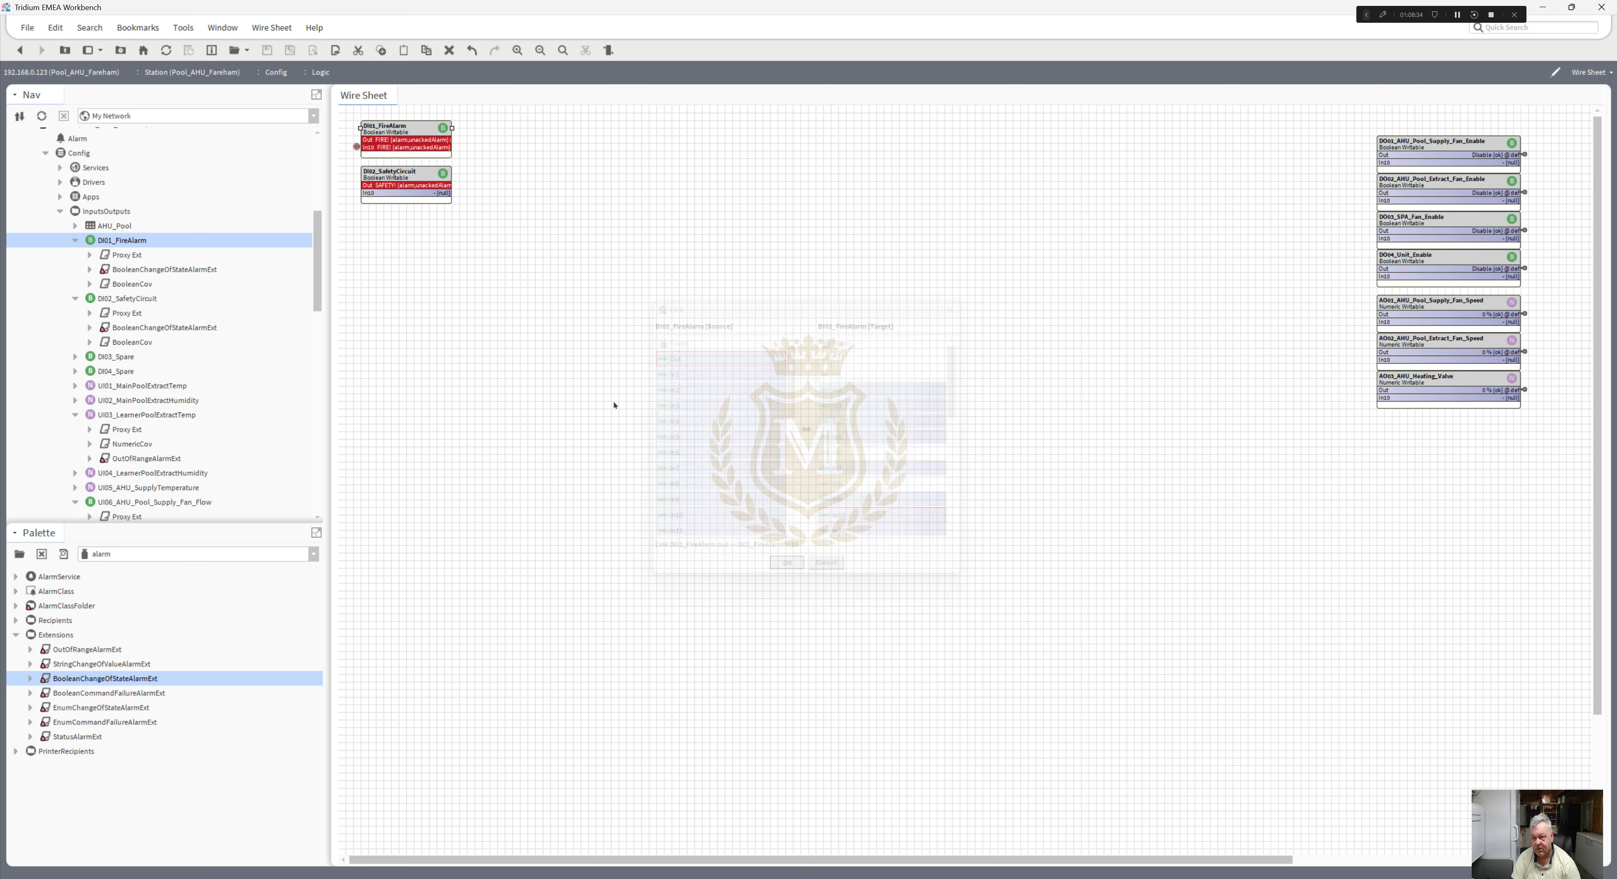
- Link Out of the InputsOutputs point DI02_SafetyCircuit to In10 of its copy in the Logic folder
right_click(388, 179)
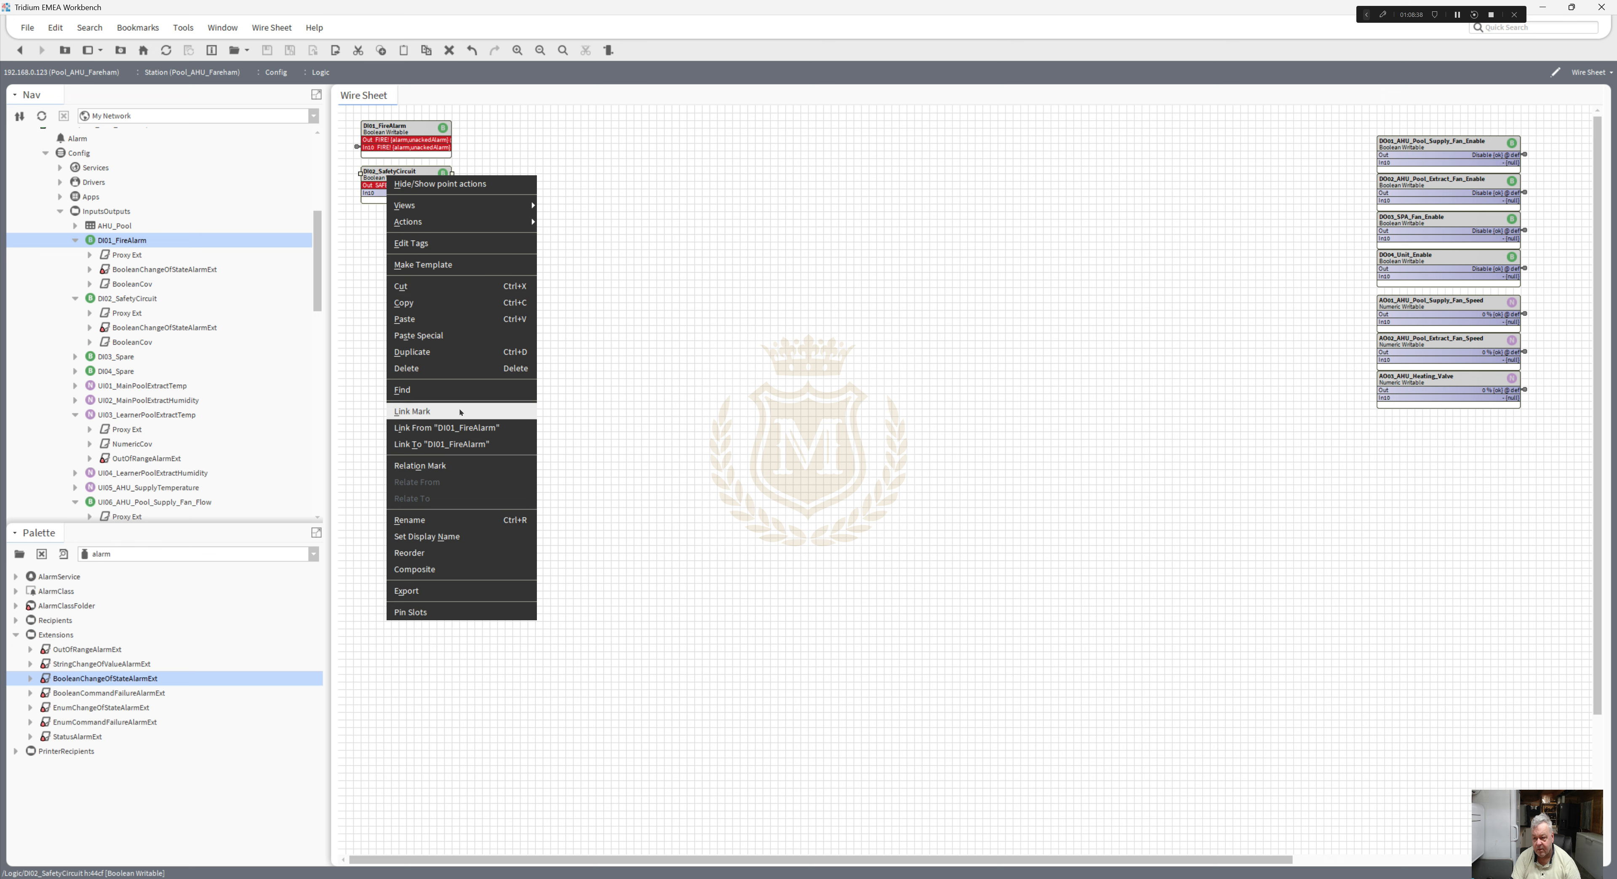
click(412, 410)
right_click(124, 300)
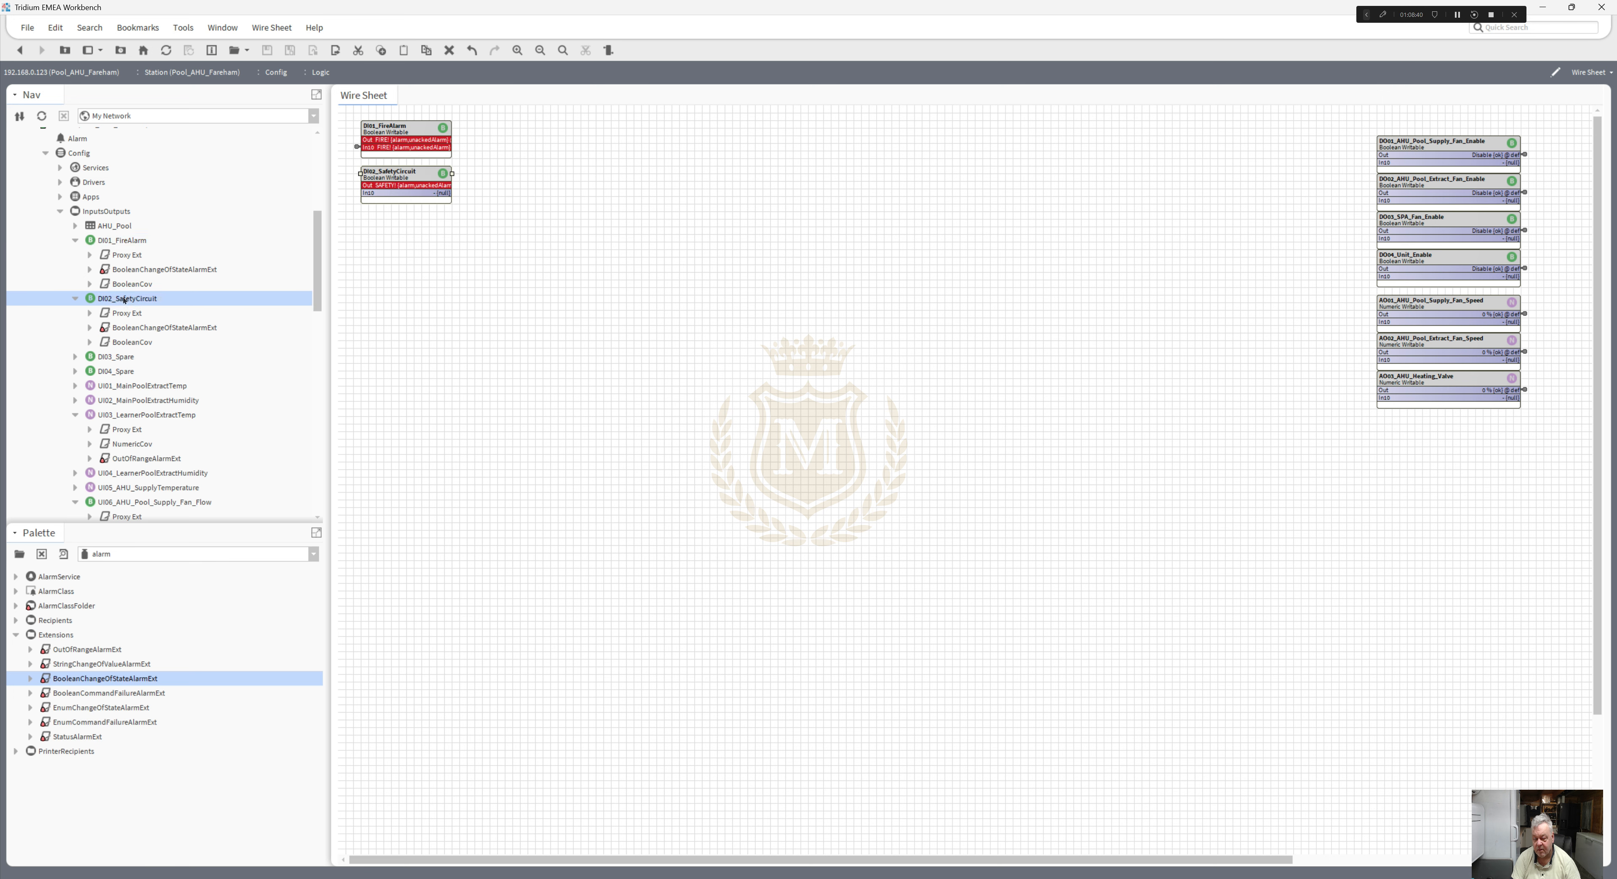
click(233, 586)
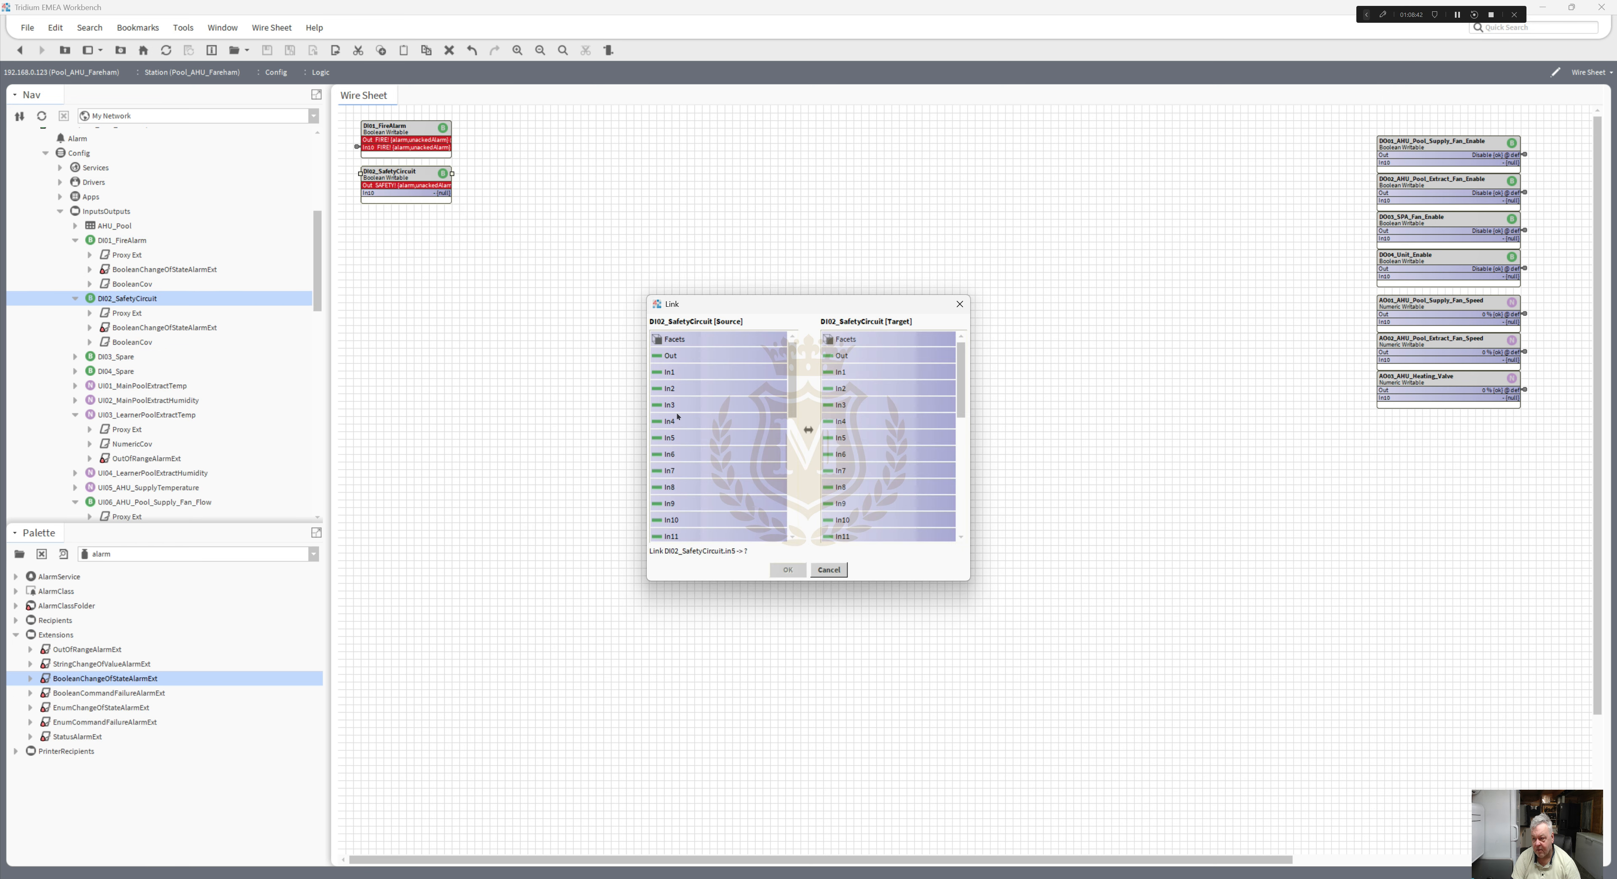
click(719, 355)
click(840, 519)
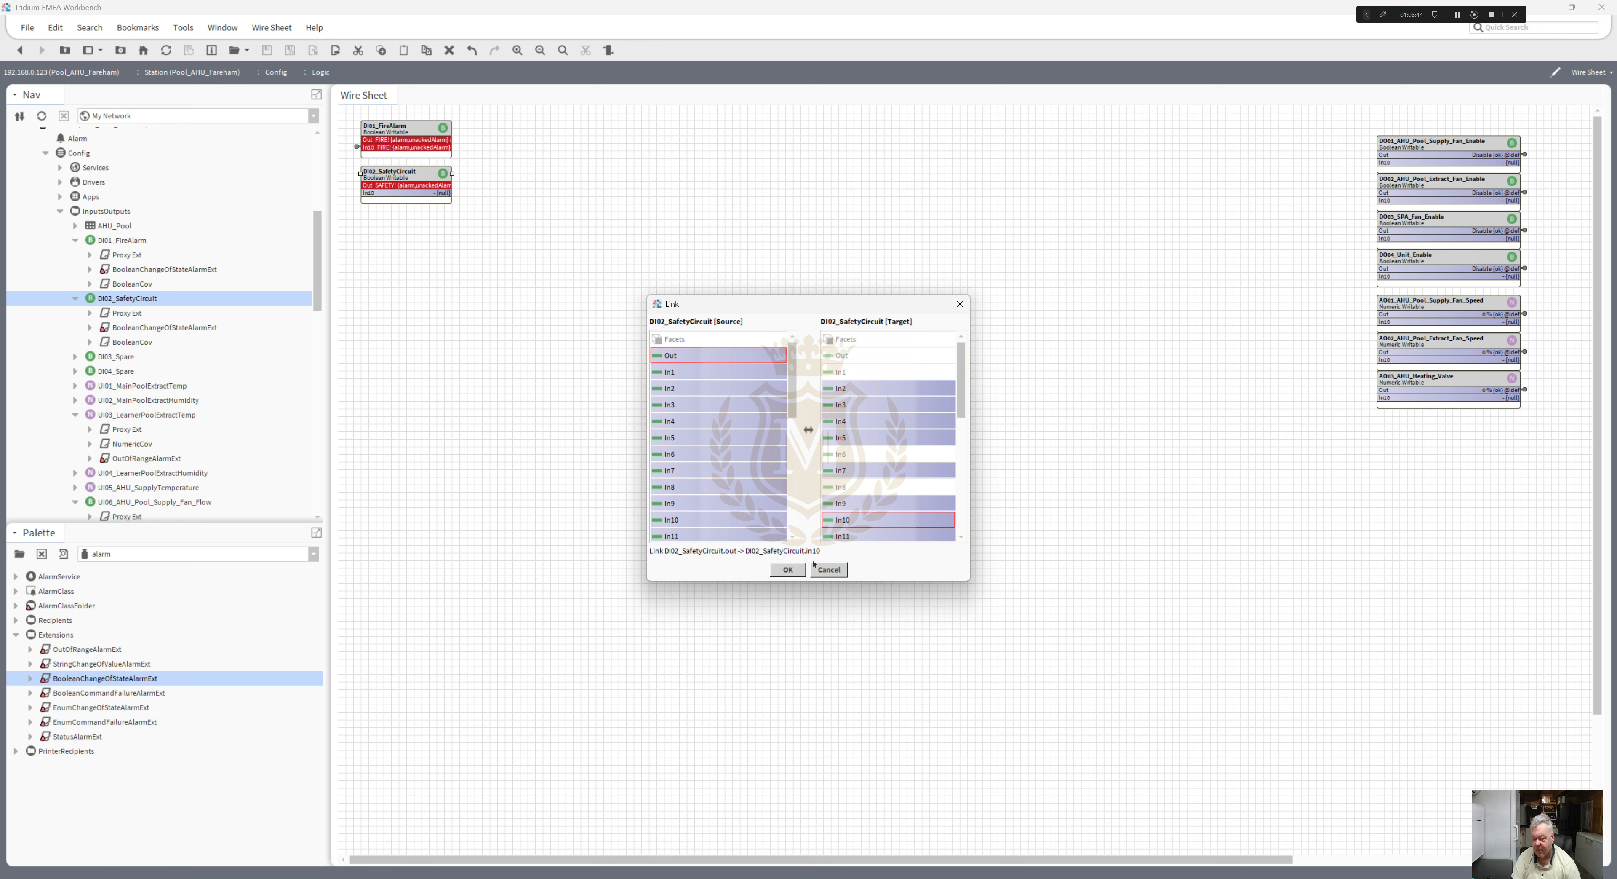
click(788, 569)
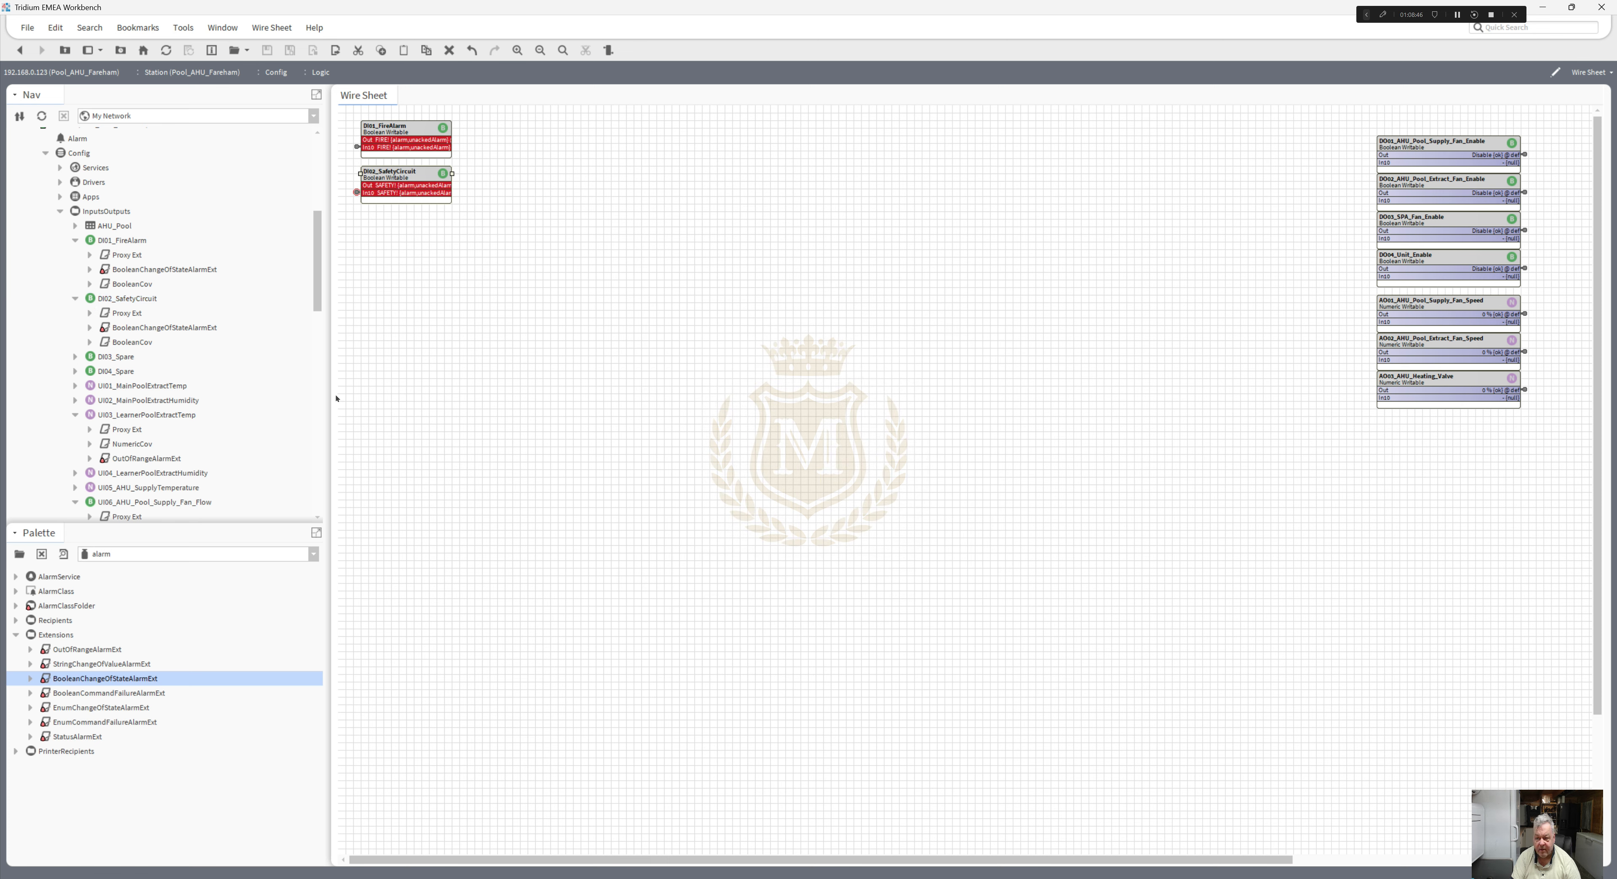
- Delete the BooleanChangeOfStateAlarmExt and BooleanCov extensions from the Logic folder's DI01_FireAlarm
drag(314, 303, 349, 506)
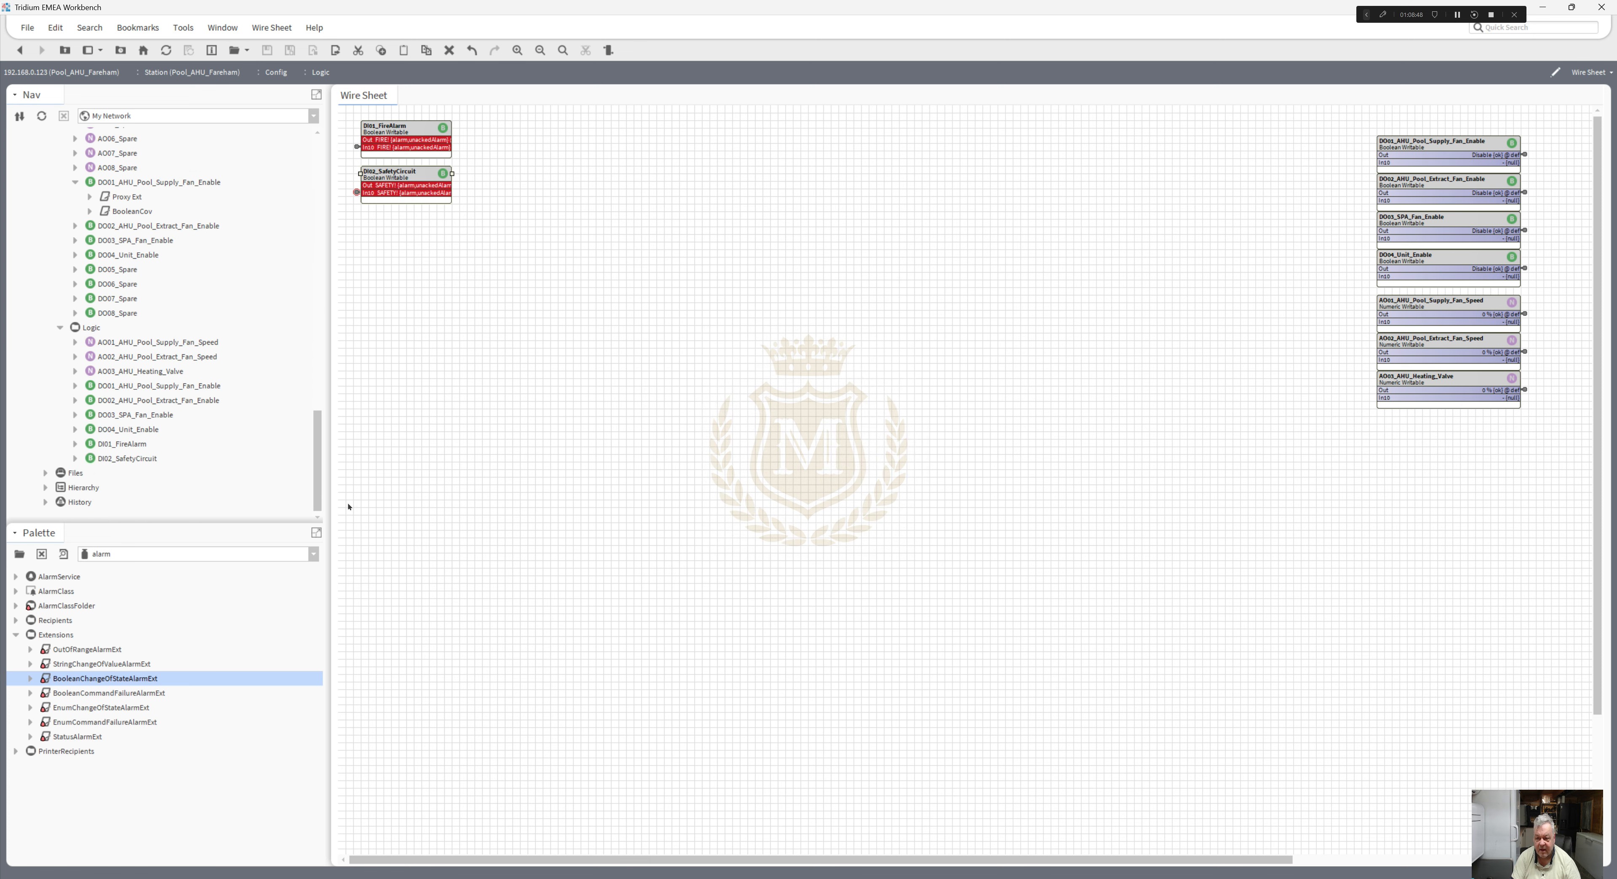
click(74, 443)
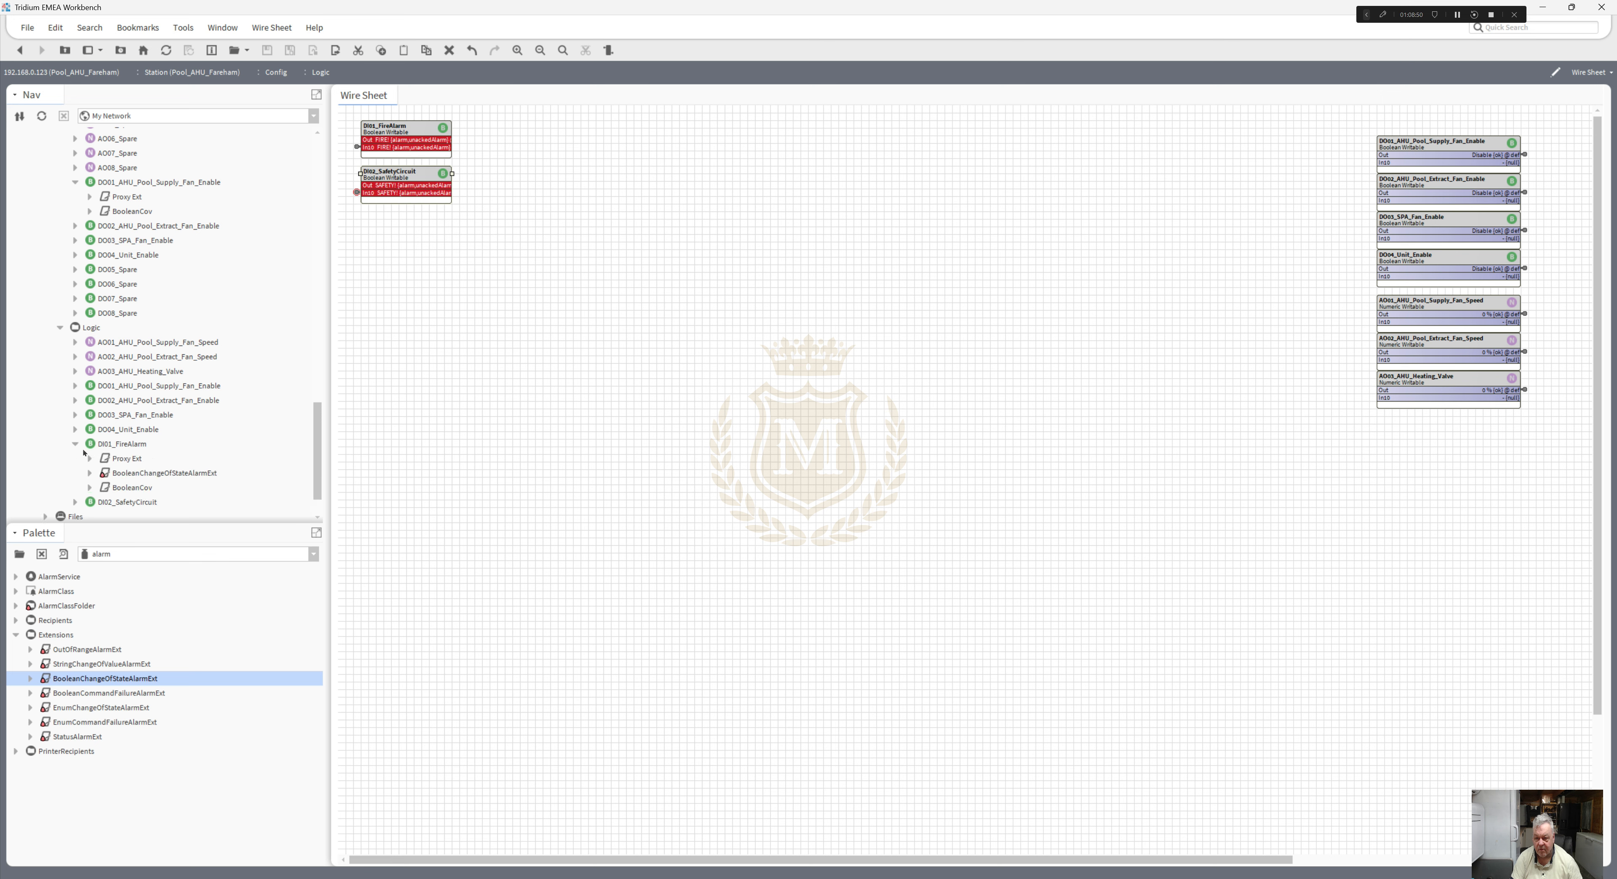
click(134, 475)
right_click(134, 475)
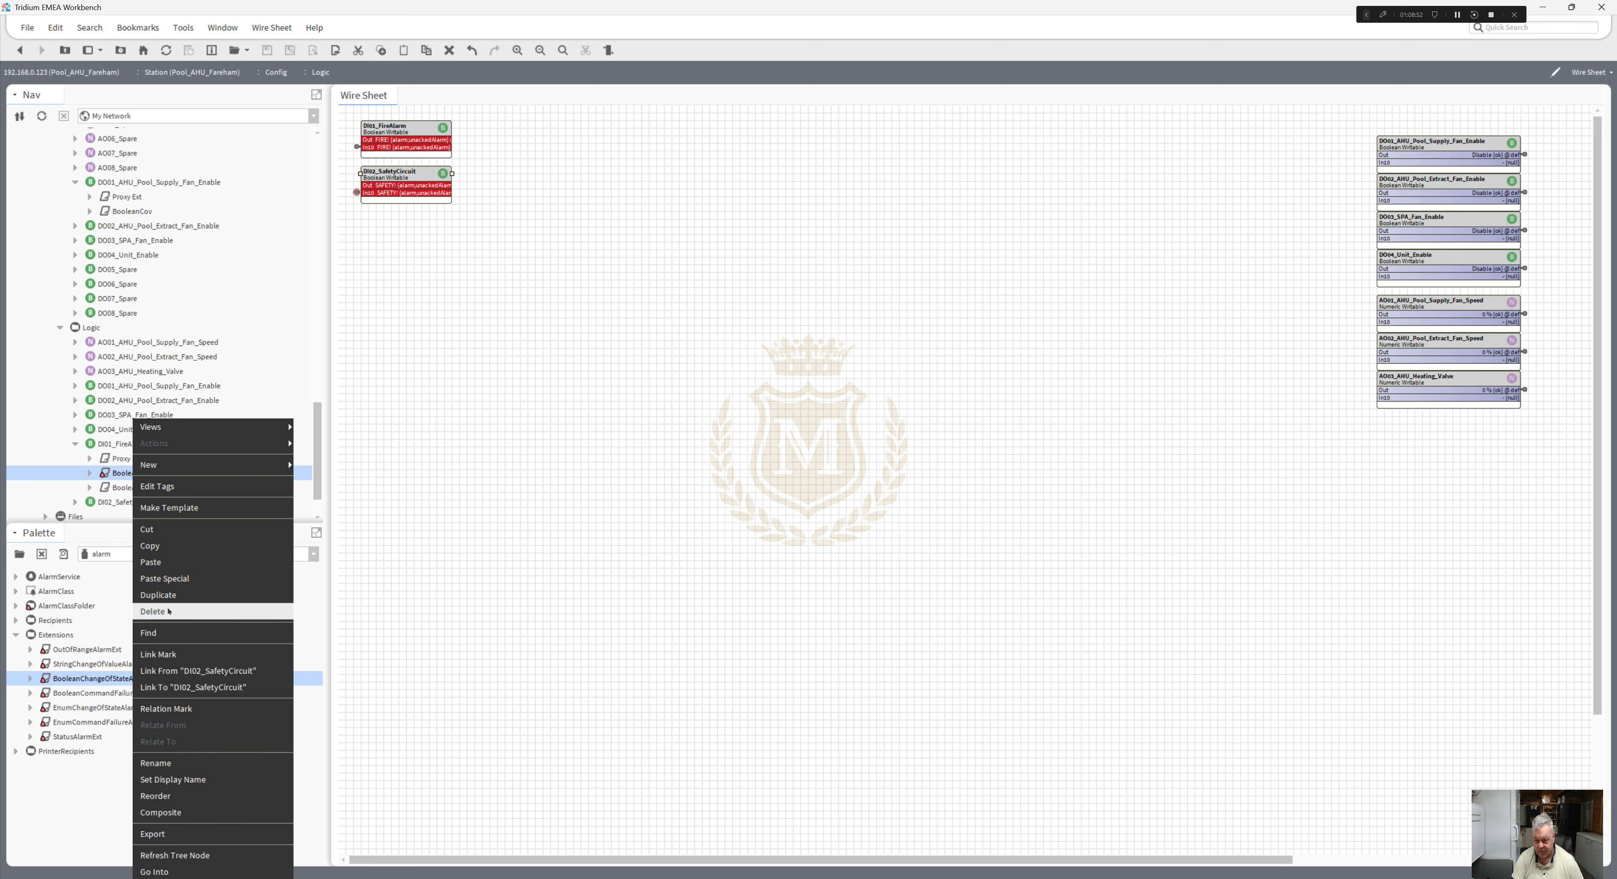
click(134, 502)
click(128, 473)
right_click(128, 472)
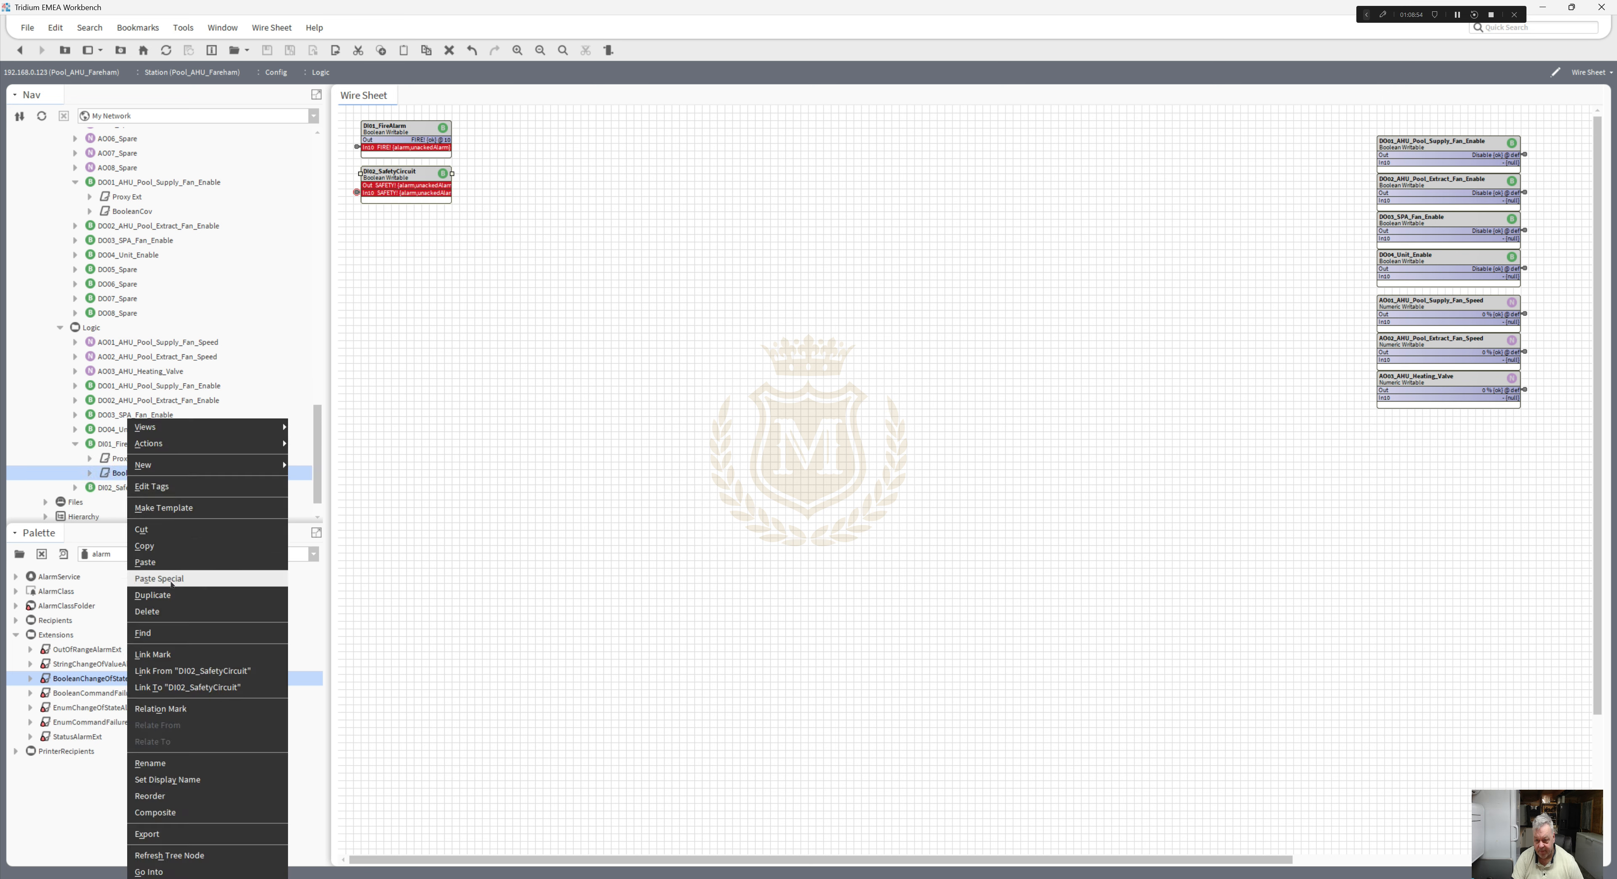
click(170, 611)
- Delete the BooleanChangeOfStateAlarmExt and BooleanCov extensions from the Logic folder's DI02_SafetyCircuit
click(75, 474)
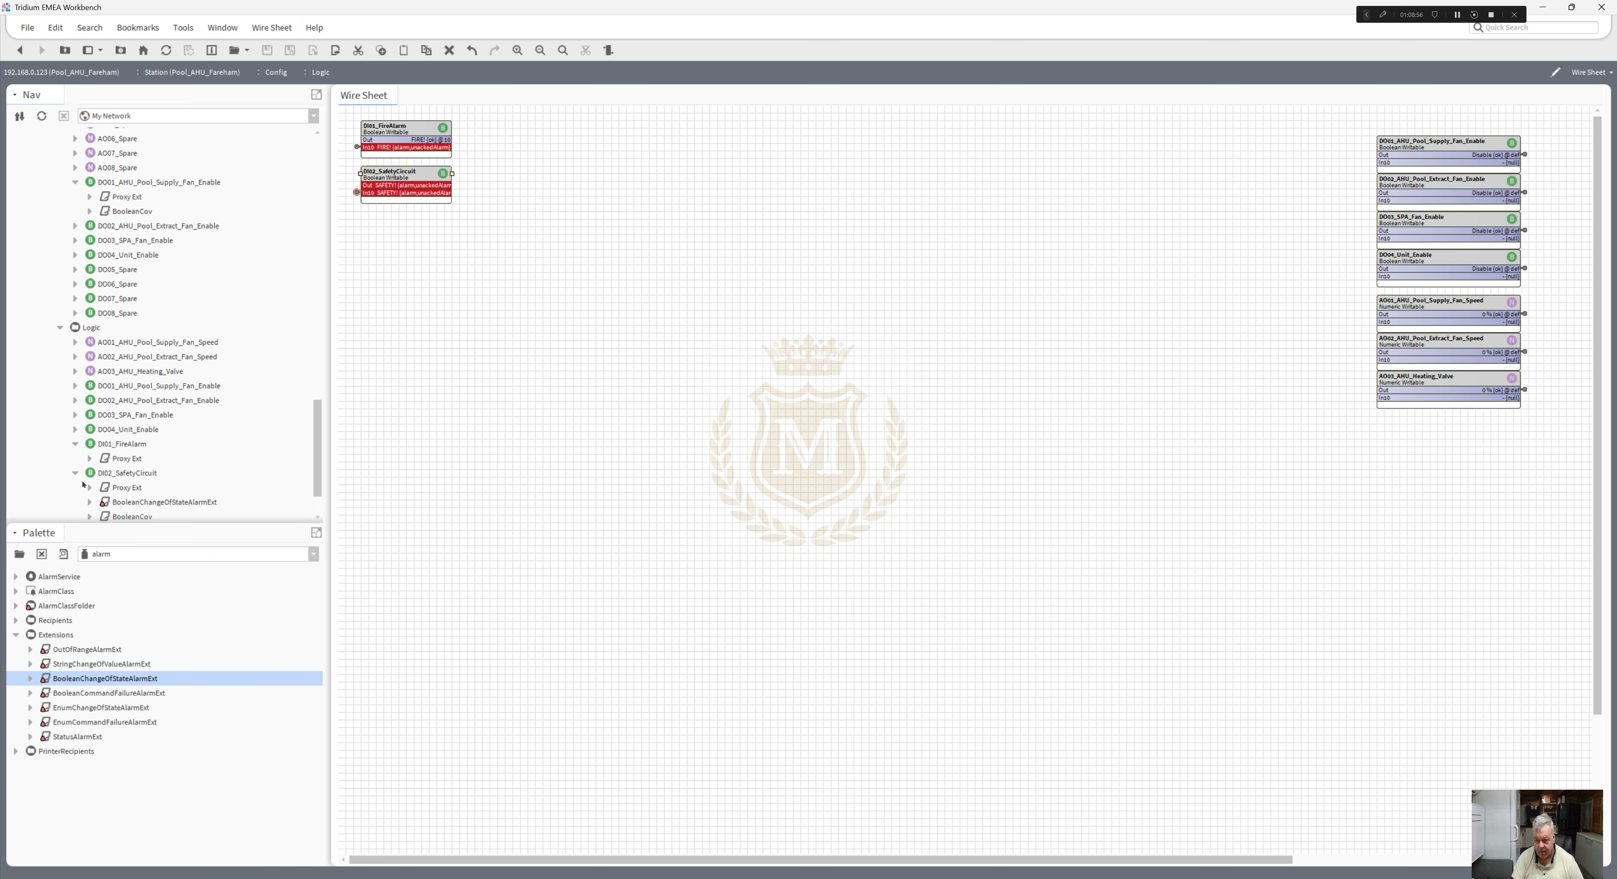
right_click(129, 502)
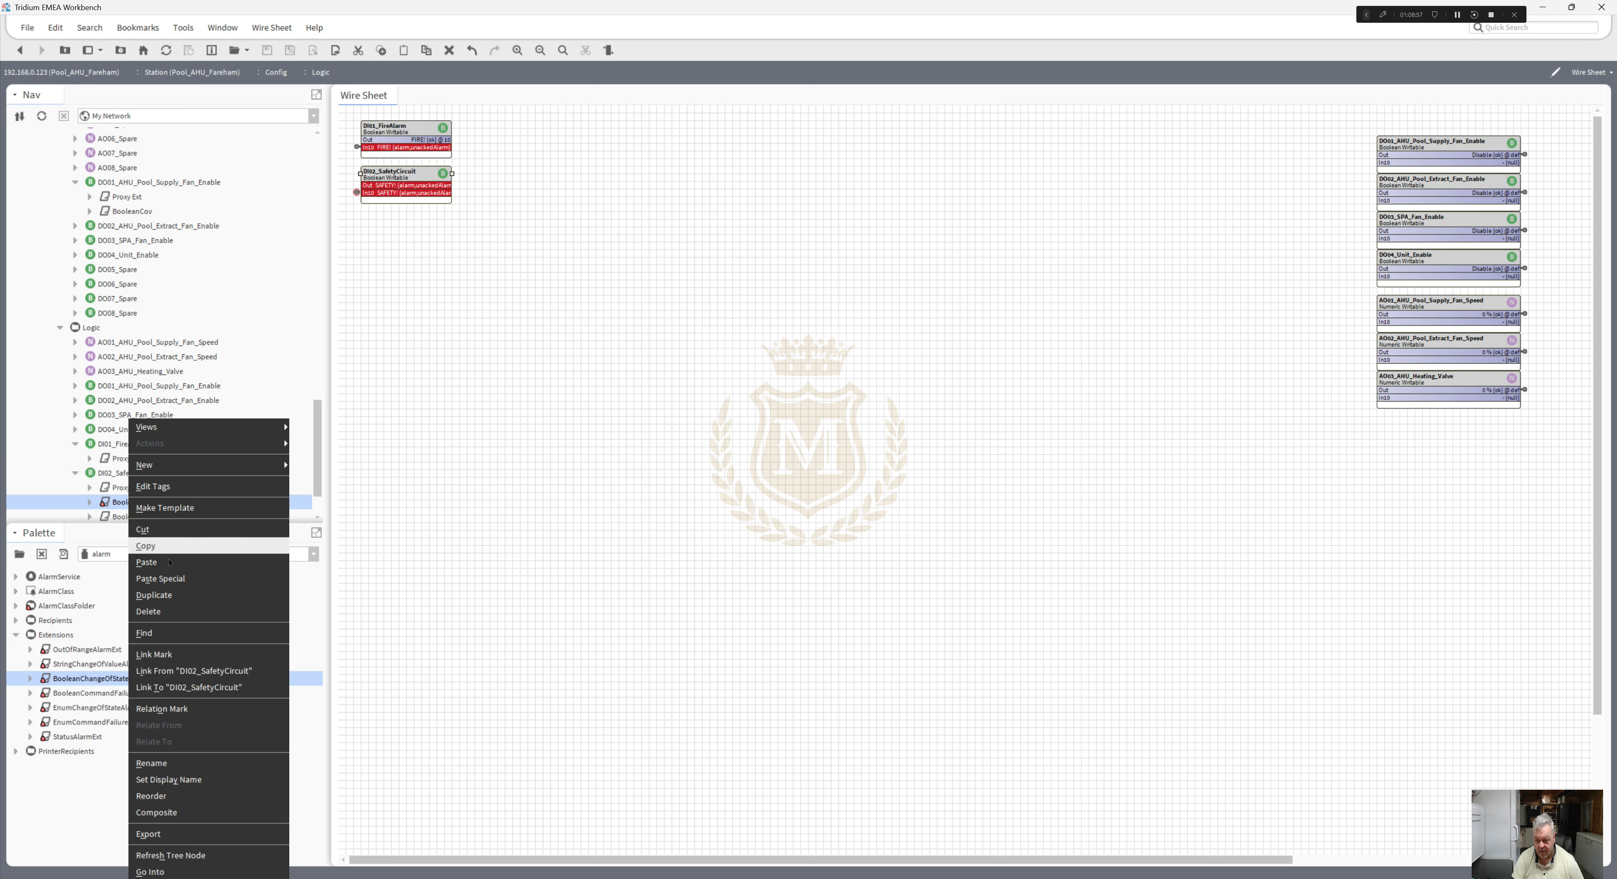
click(187, 611)
right_click(133, 500)
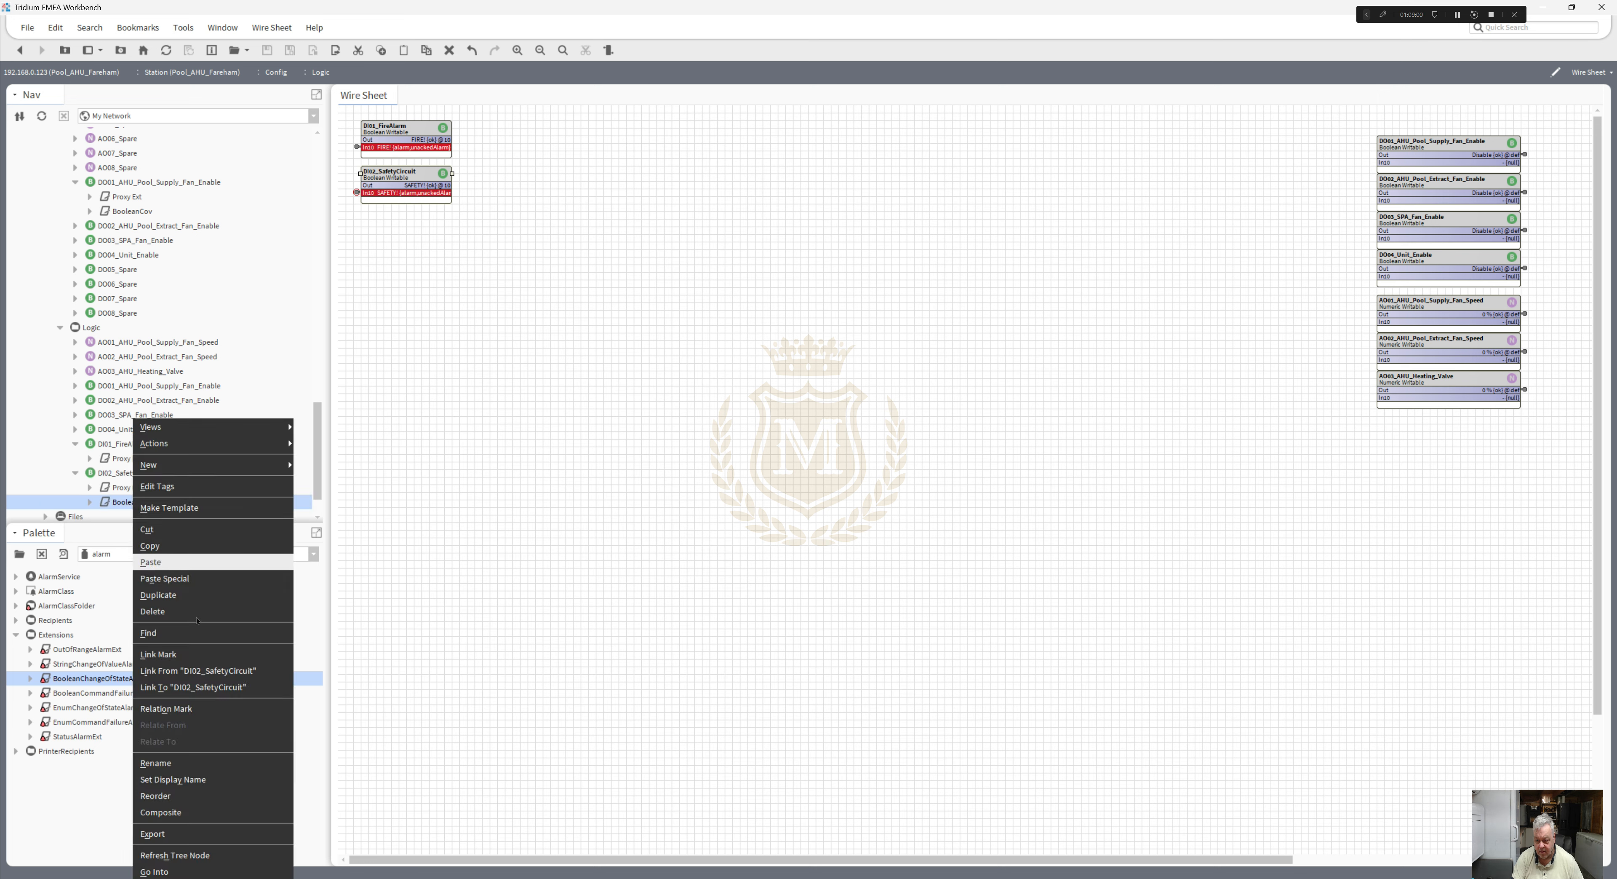
click(185, 606)
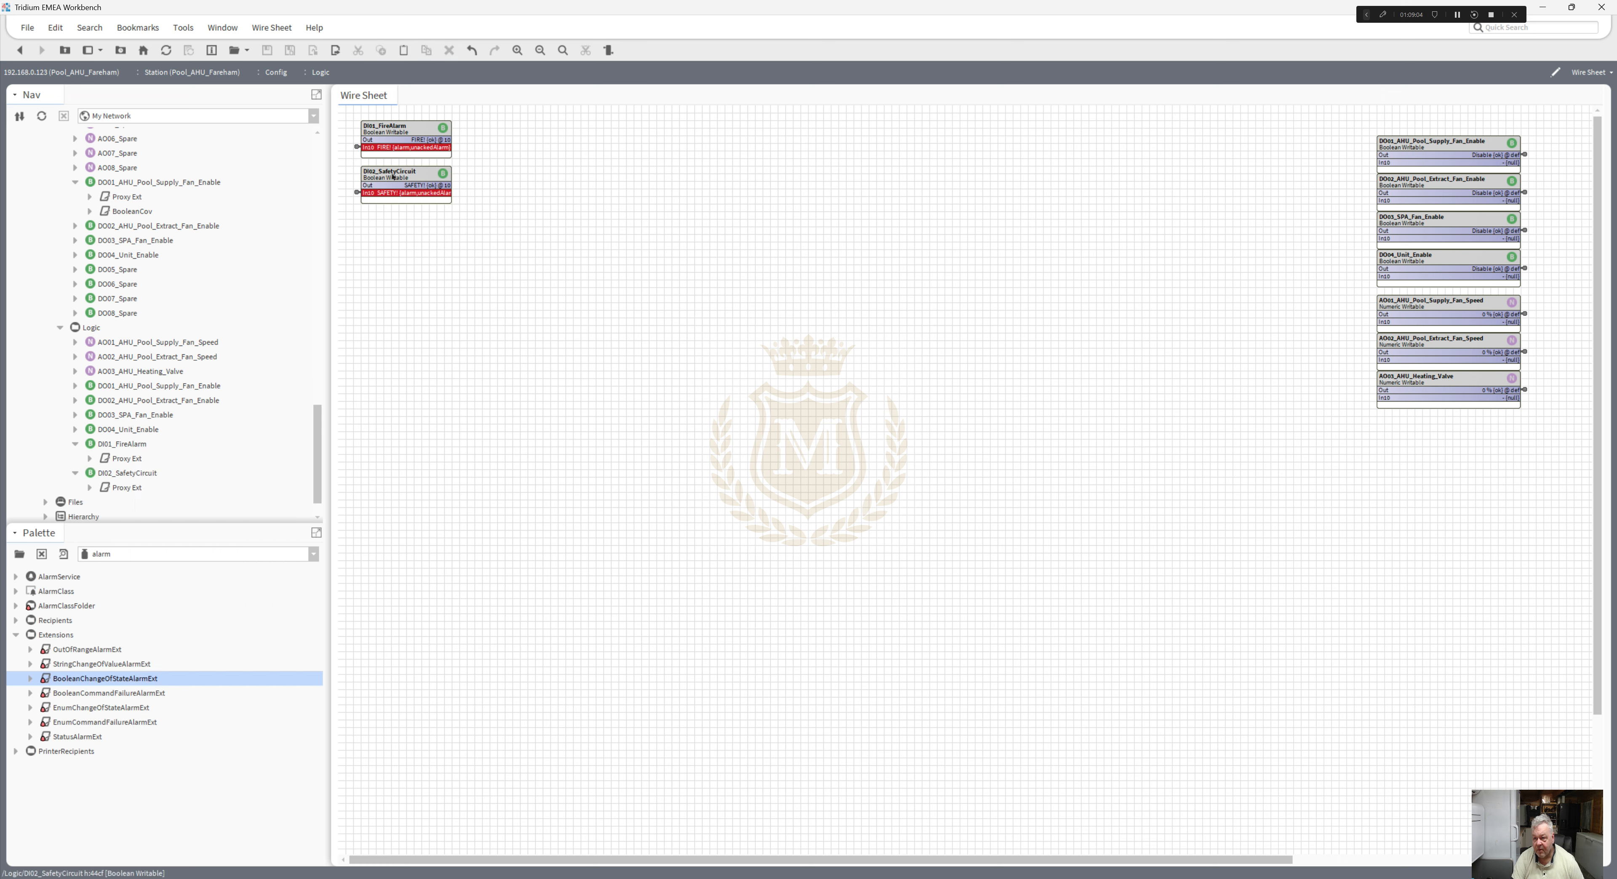
- Override DI01_FireAlarm and DI02_SafetyCircuit in the InputsOutputs wire sheet with Emergency Active
double_click(357, 147)
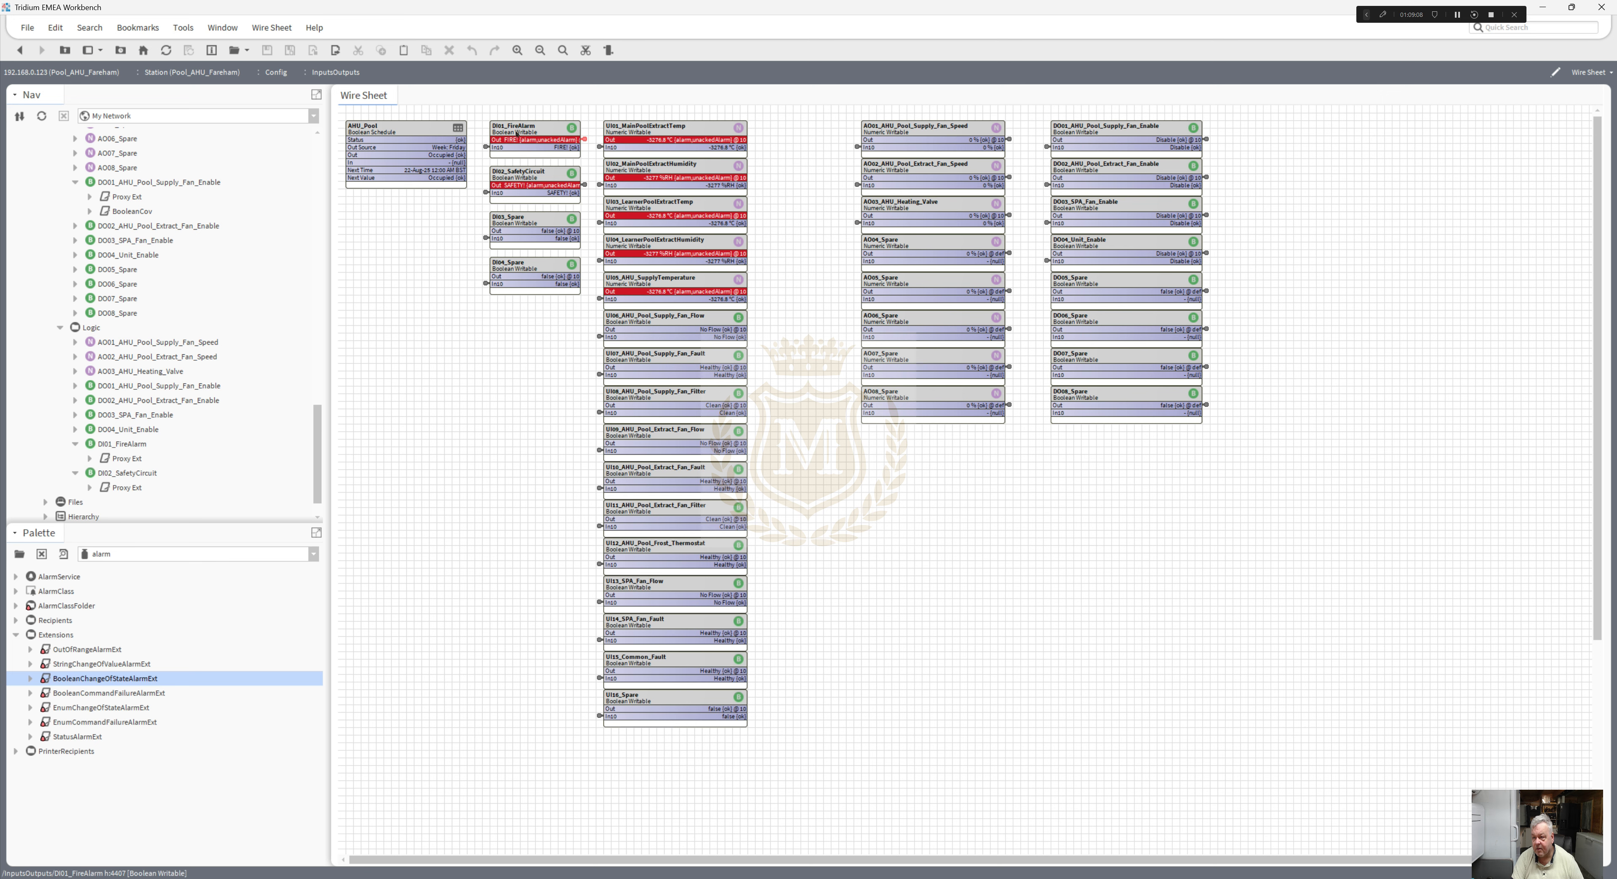
right_click(509, 133)
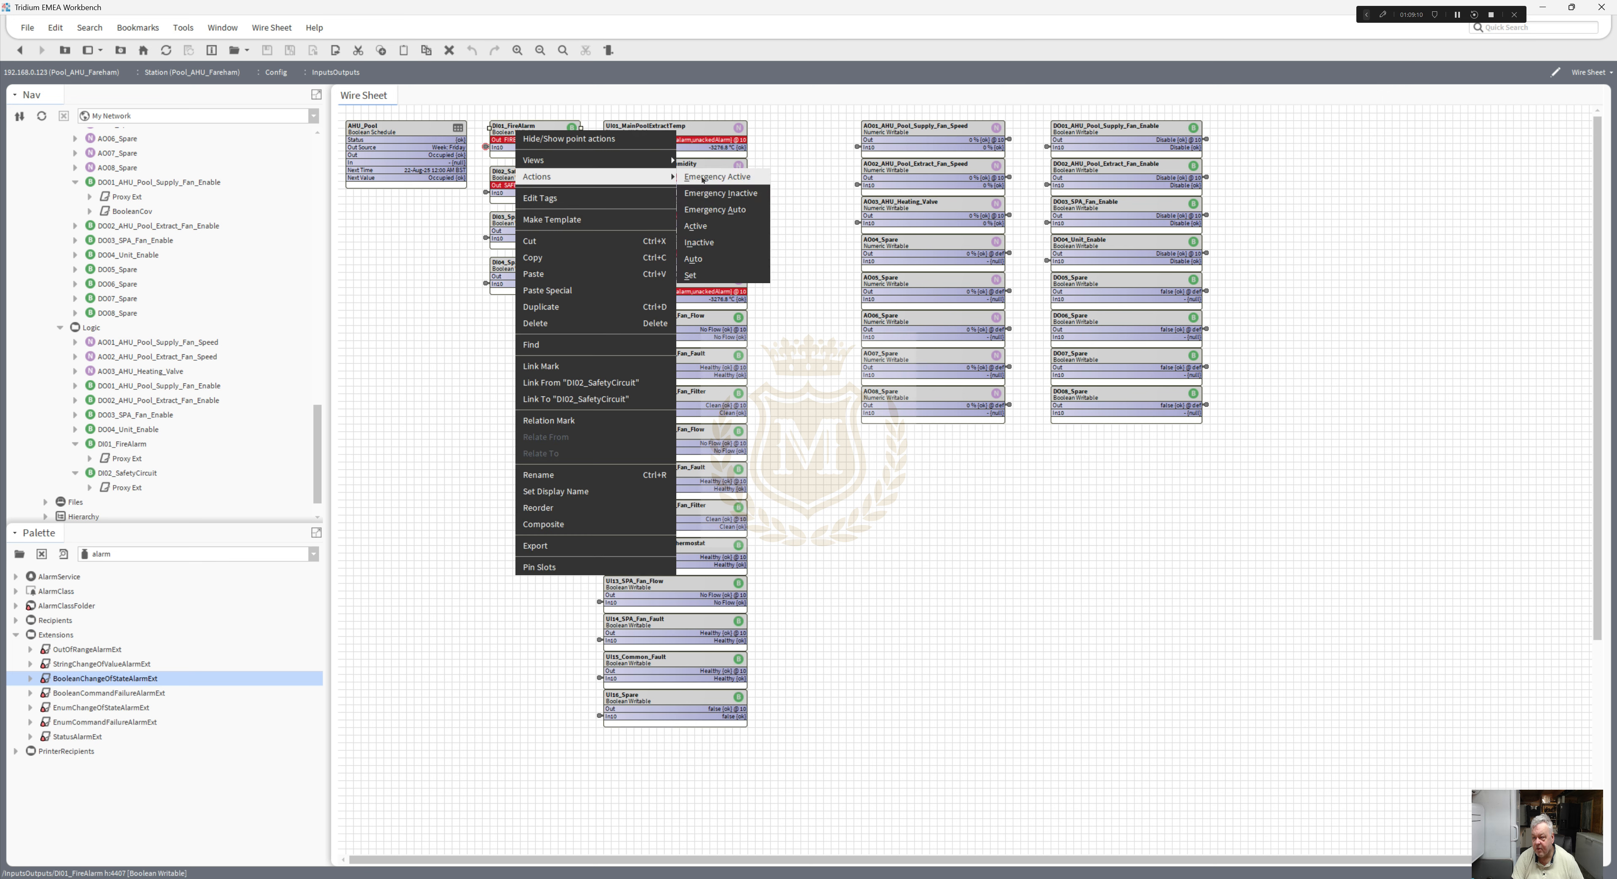
click(702, 177)
right_click(527, 175)
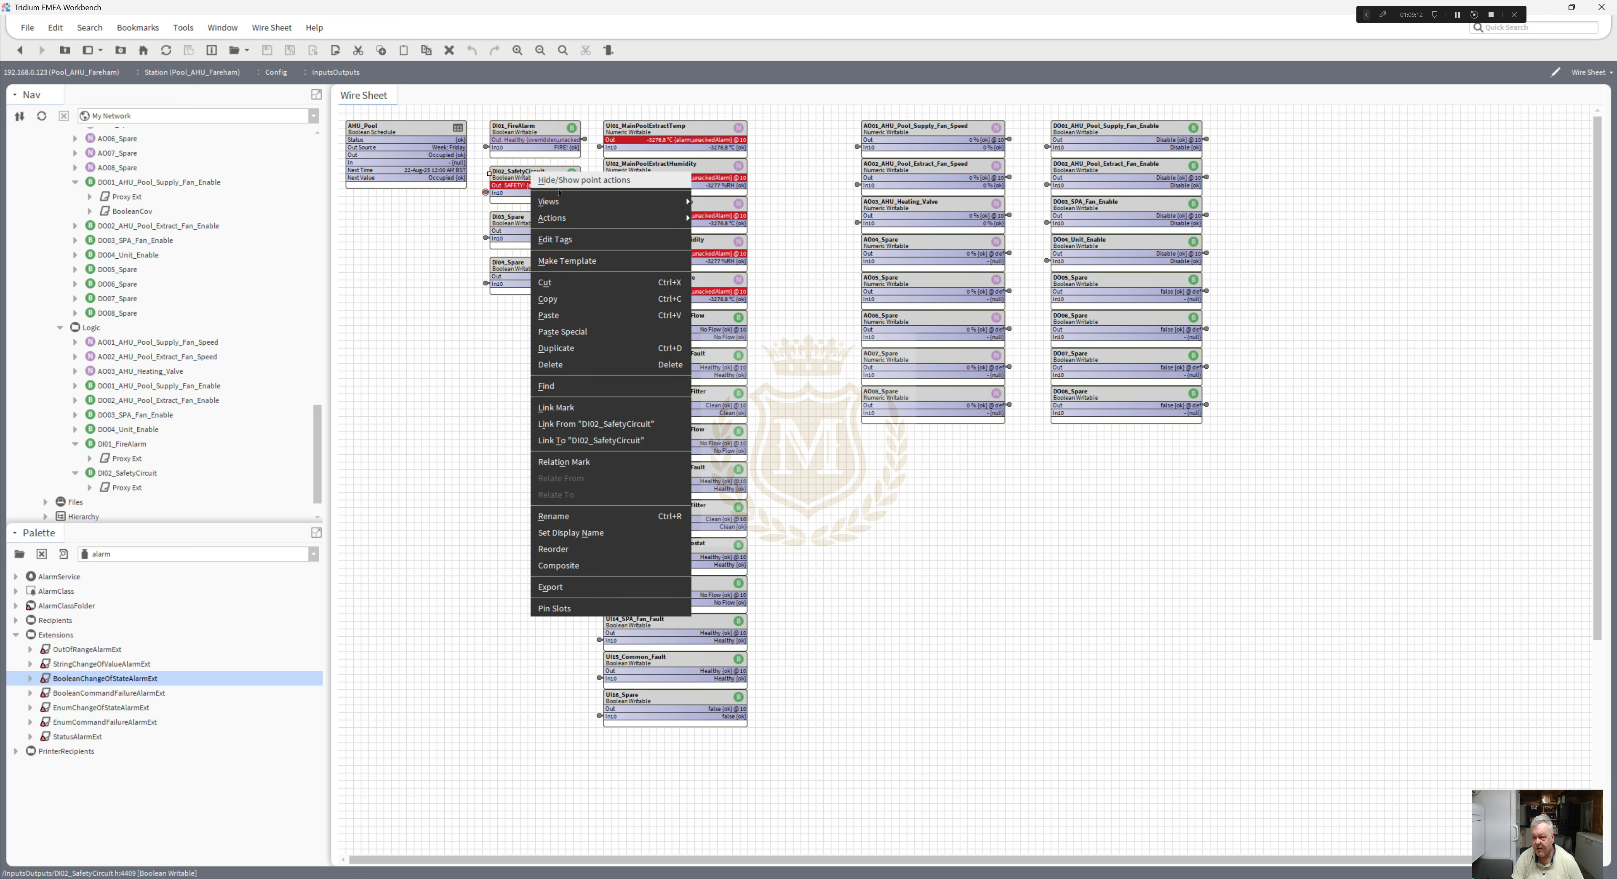
mouse_move(565, 218)
click(722, 220)
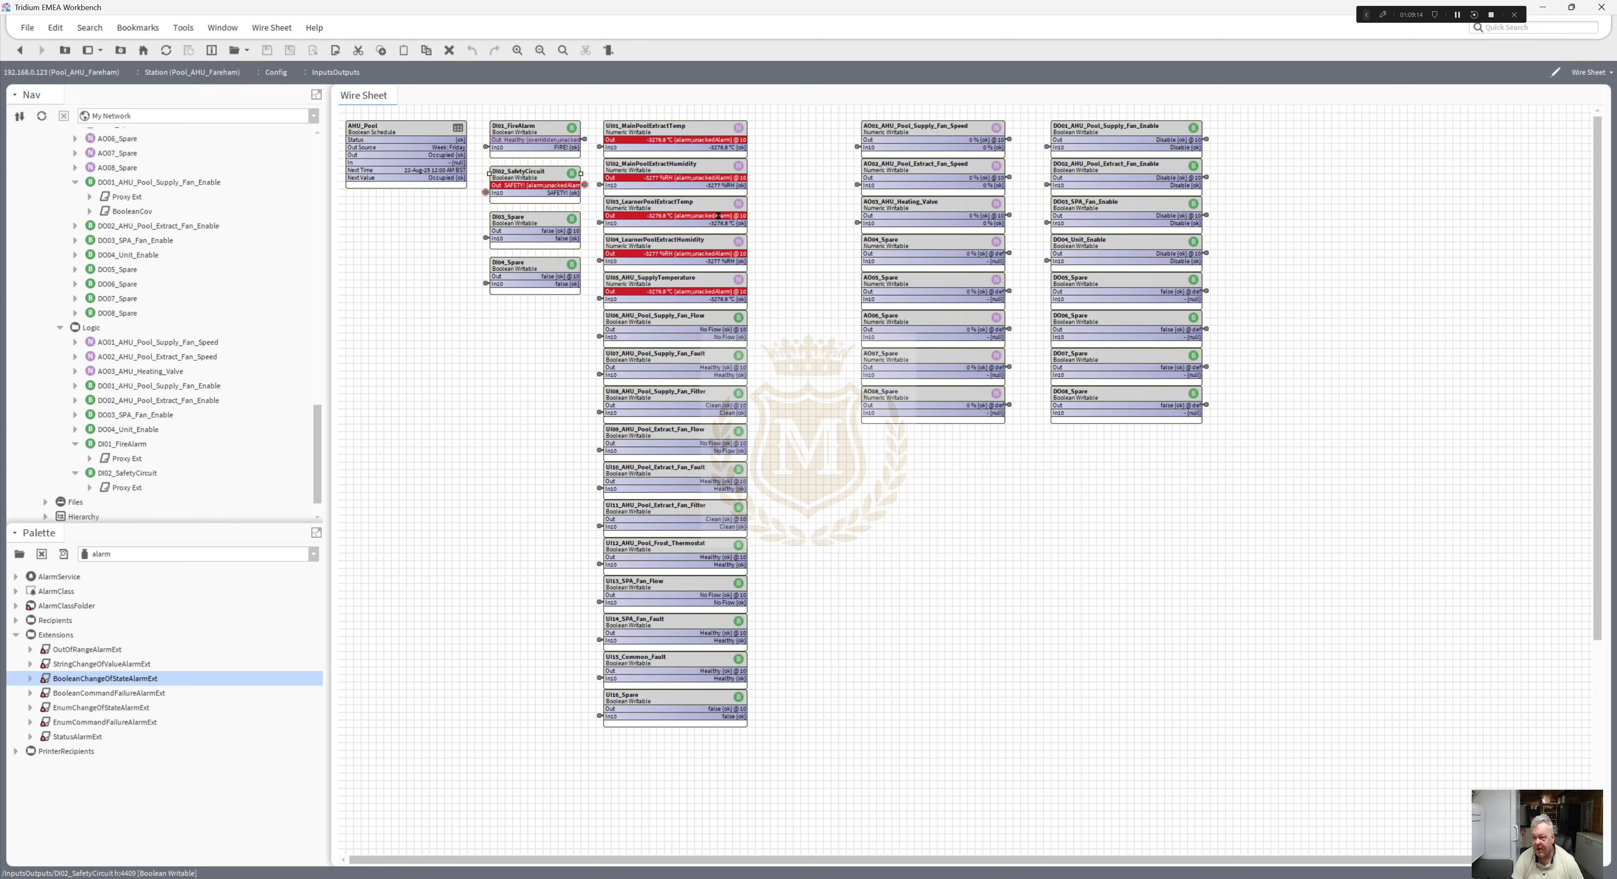
- Cut the AHU_Pool schedule from InputsOutputs and paste it into the Logic wire sheet
right_click(375, 139)
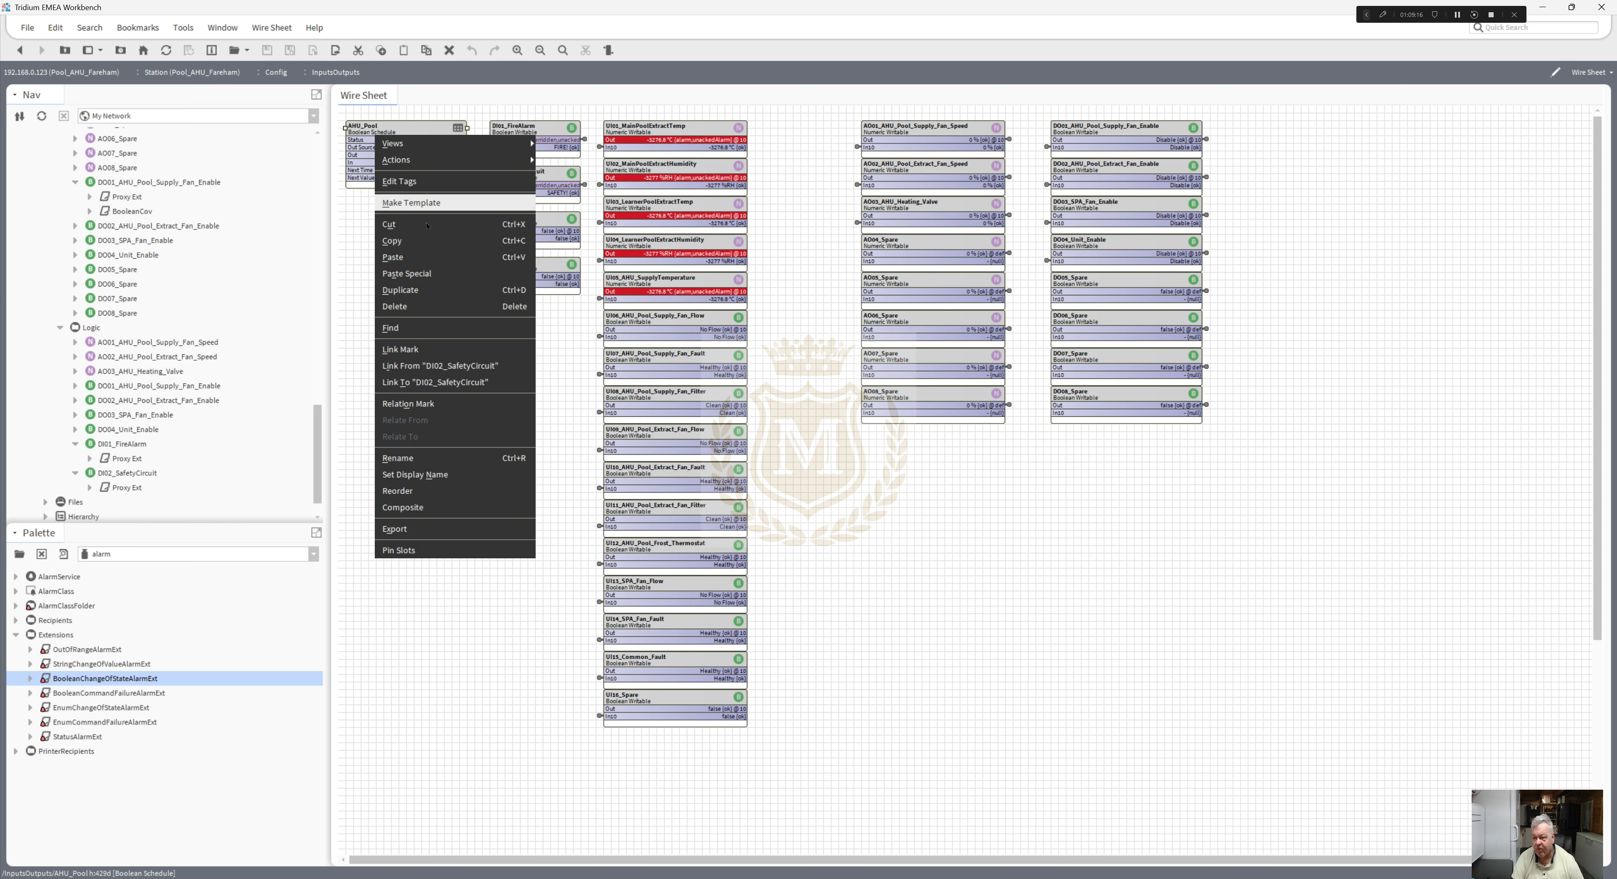
click(423, 227)
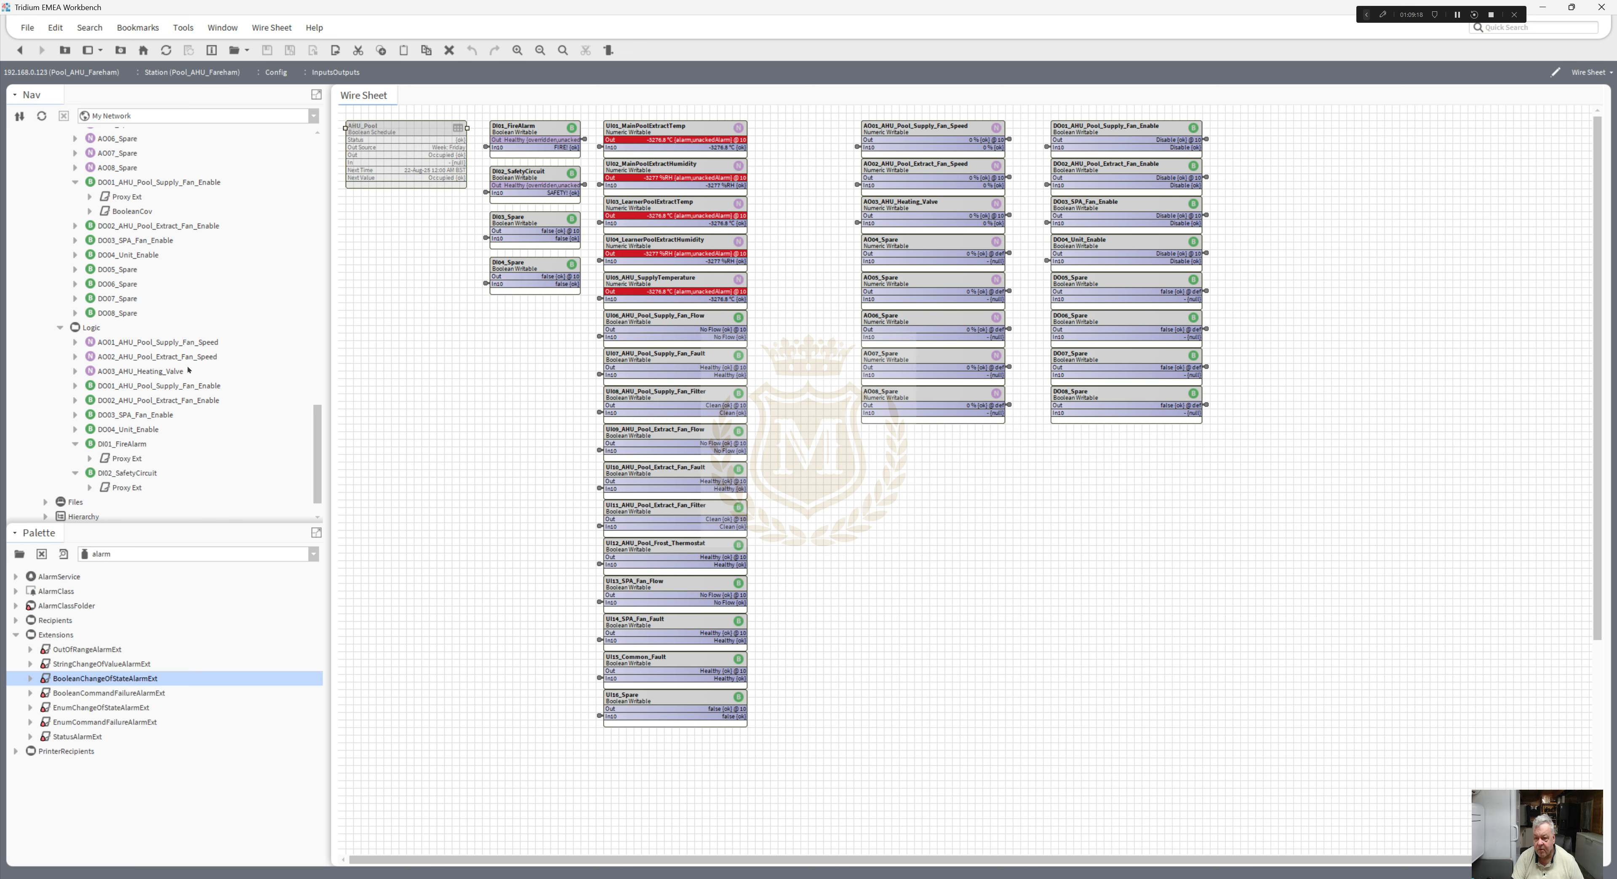
right_click(96, 326)
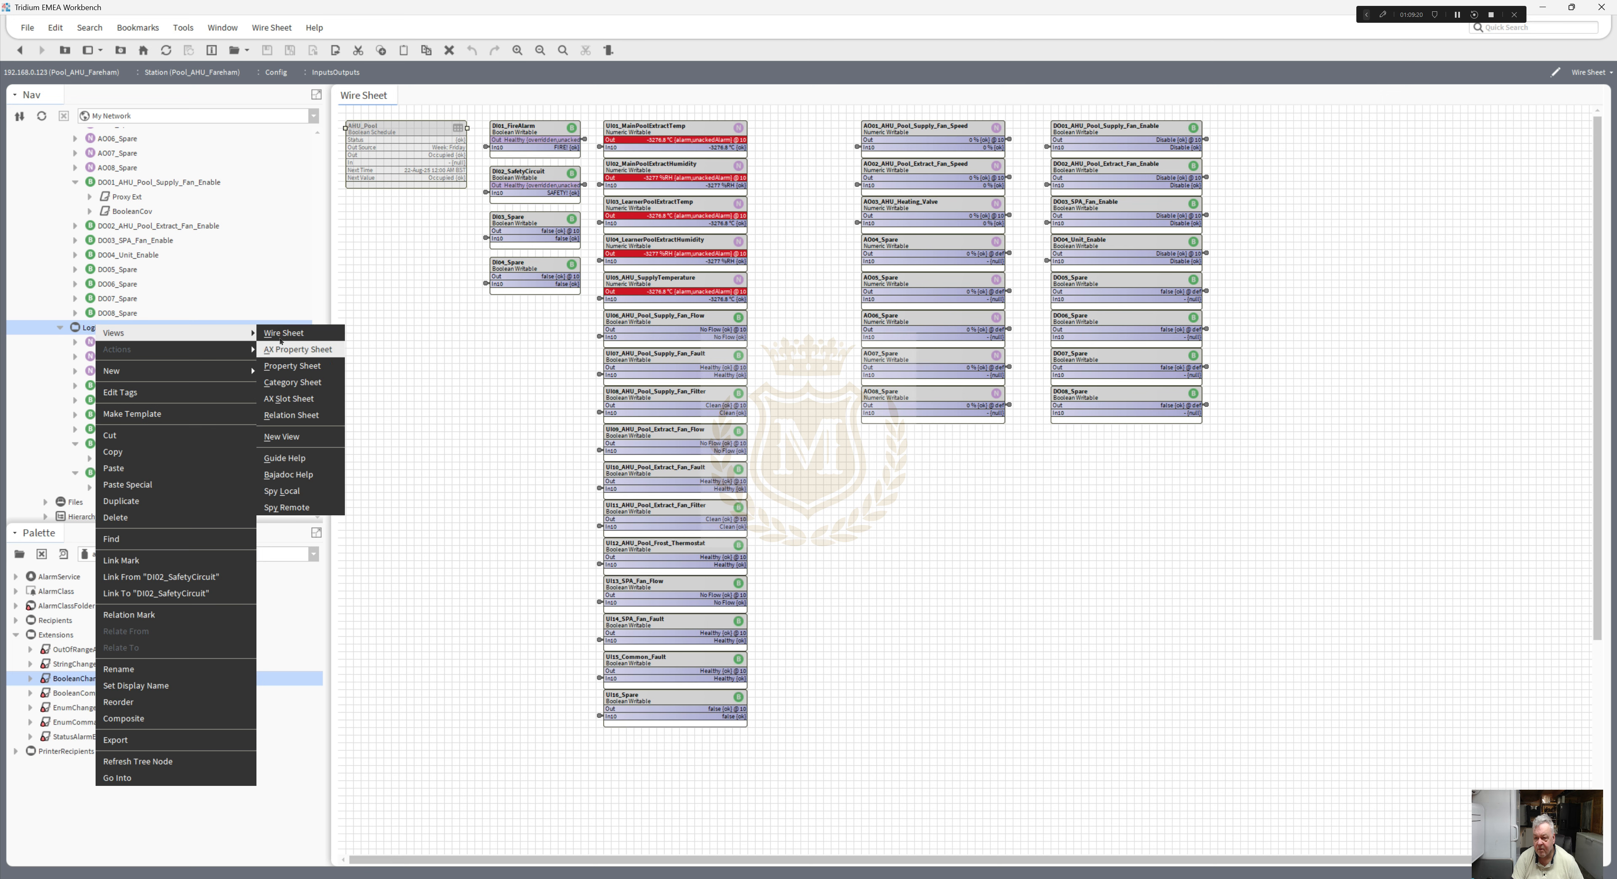
click(281, 333)
right_click(393, 363)
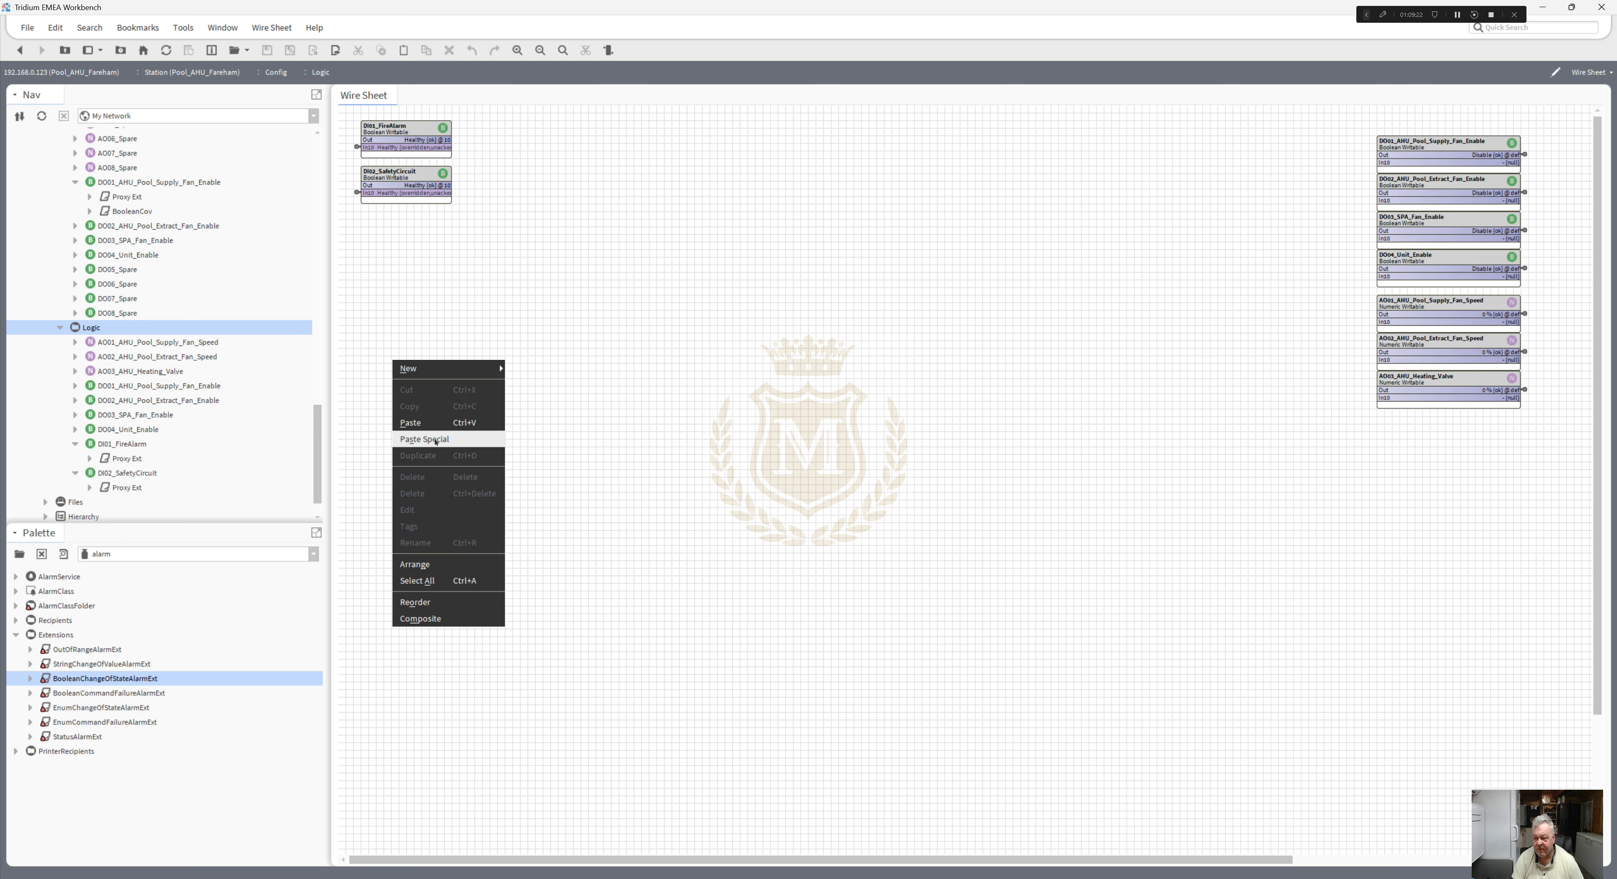
click(427, 431)
- Stack the AHU_Pool schedule above the fire alarm and safety circuit points at matching width and move the group to the wire sheet's upper-left corner
drag(442, 372, 419, 316)
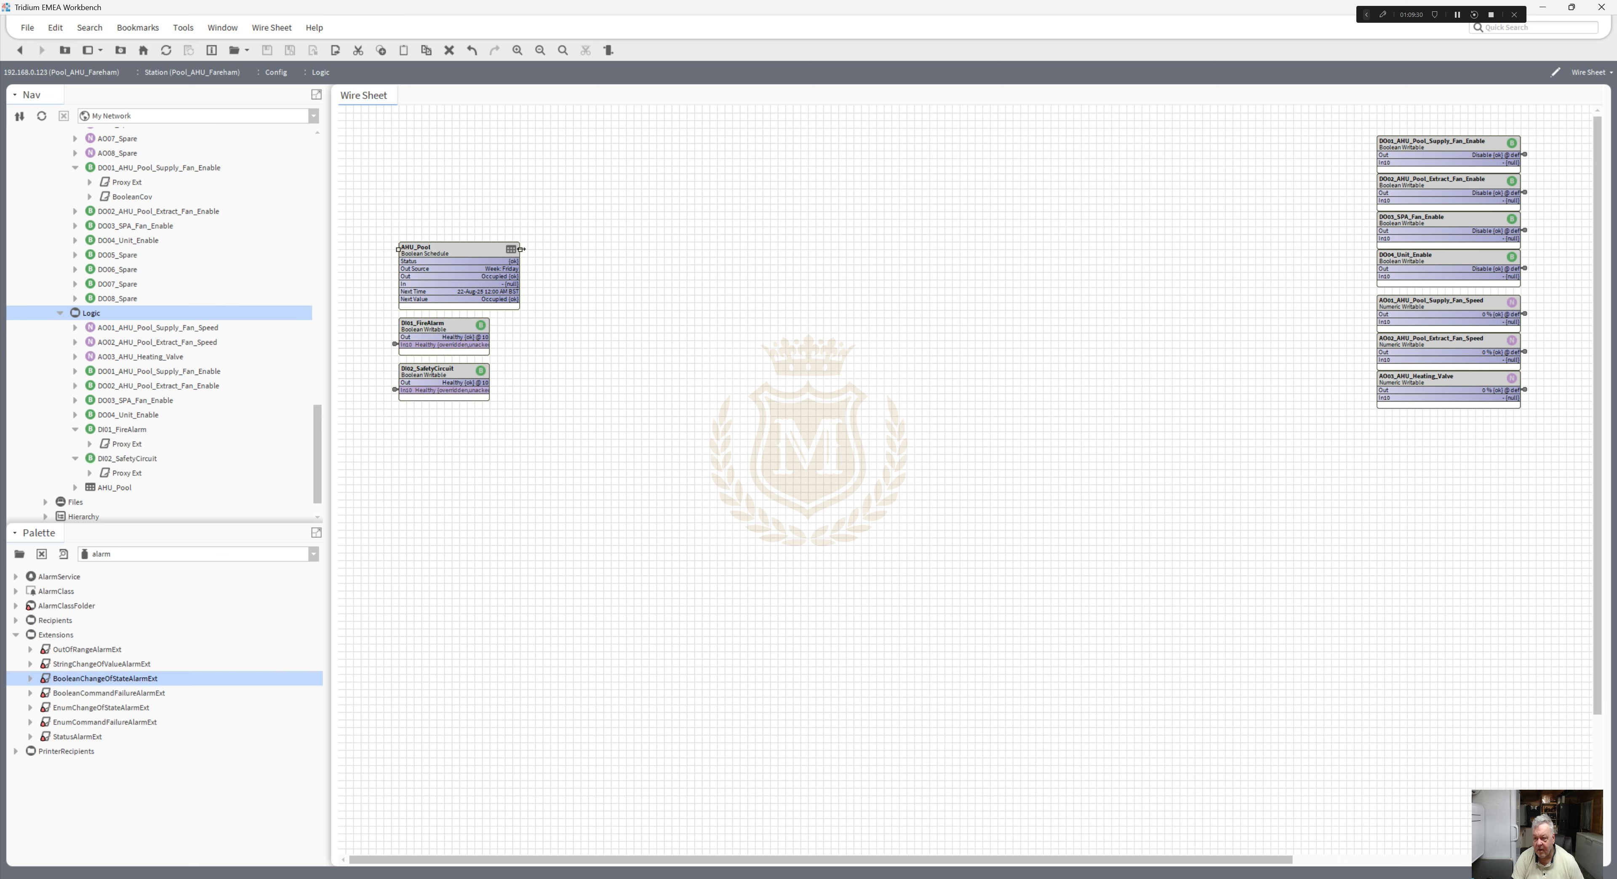
drag(520, 249, 489, 249)
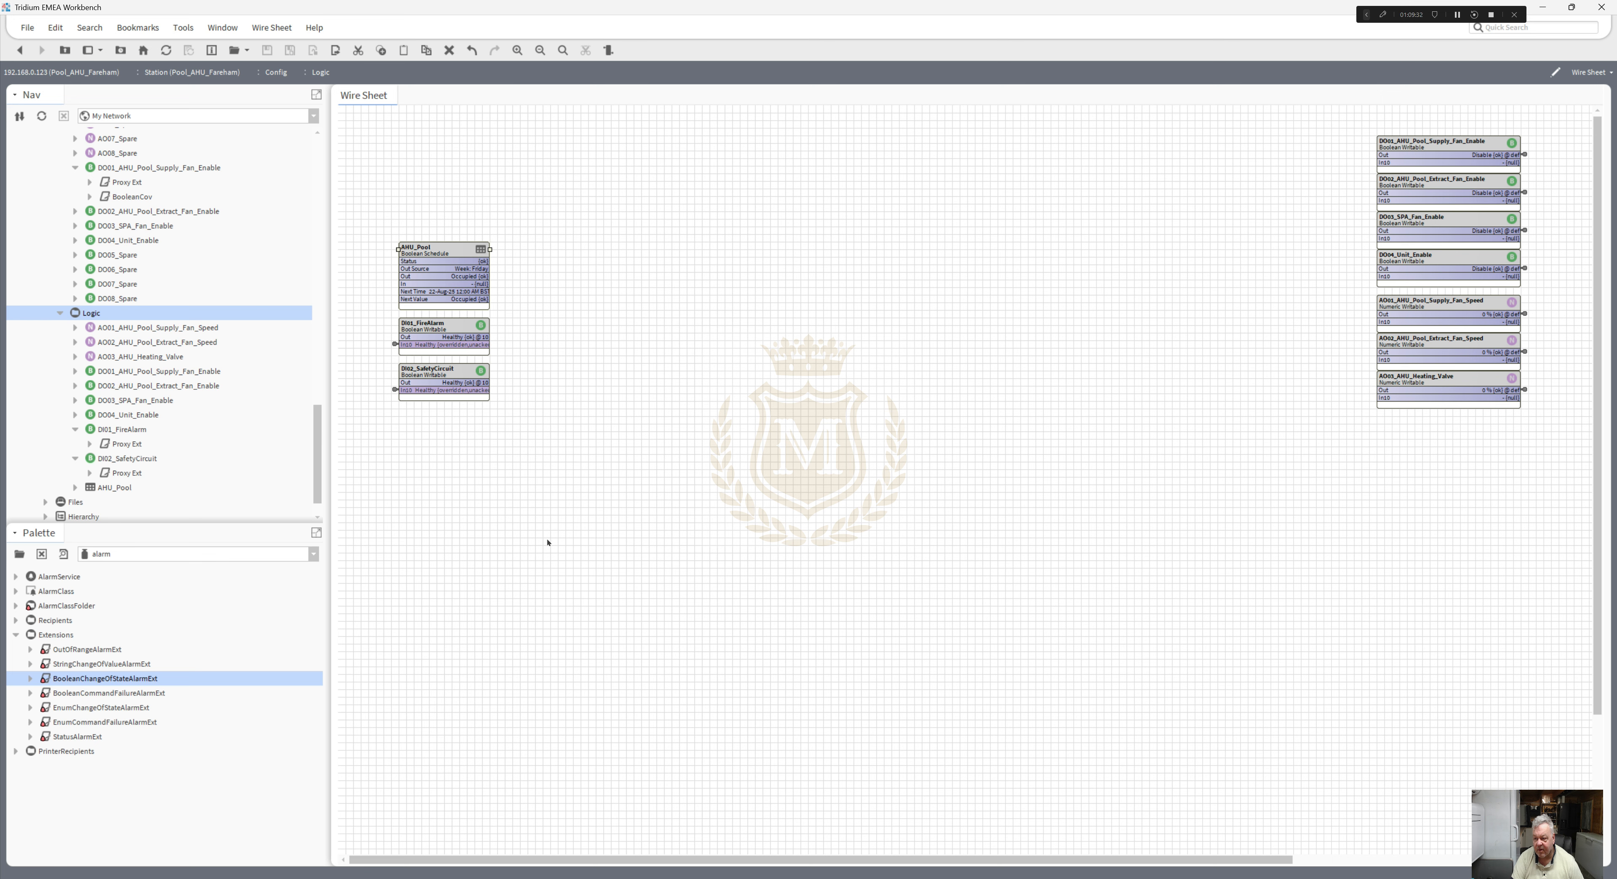
drag(548, 541, 360, 213)
drag(437, 251, 385, 126)
drag(523, 190, 522, 191)
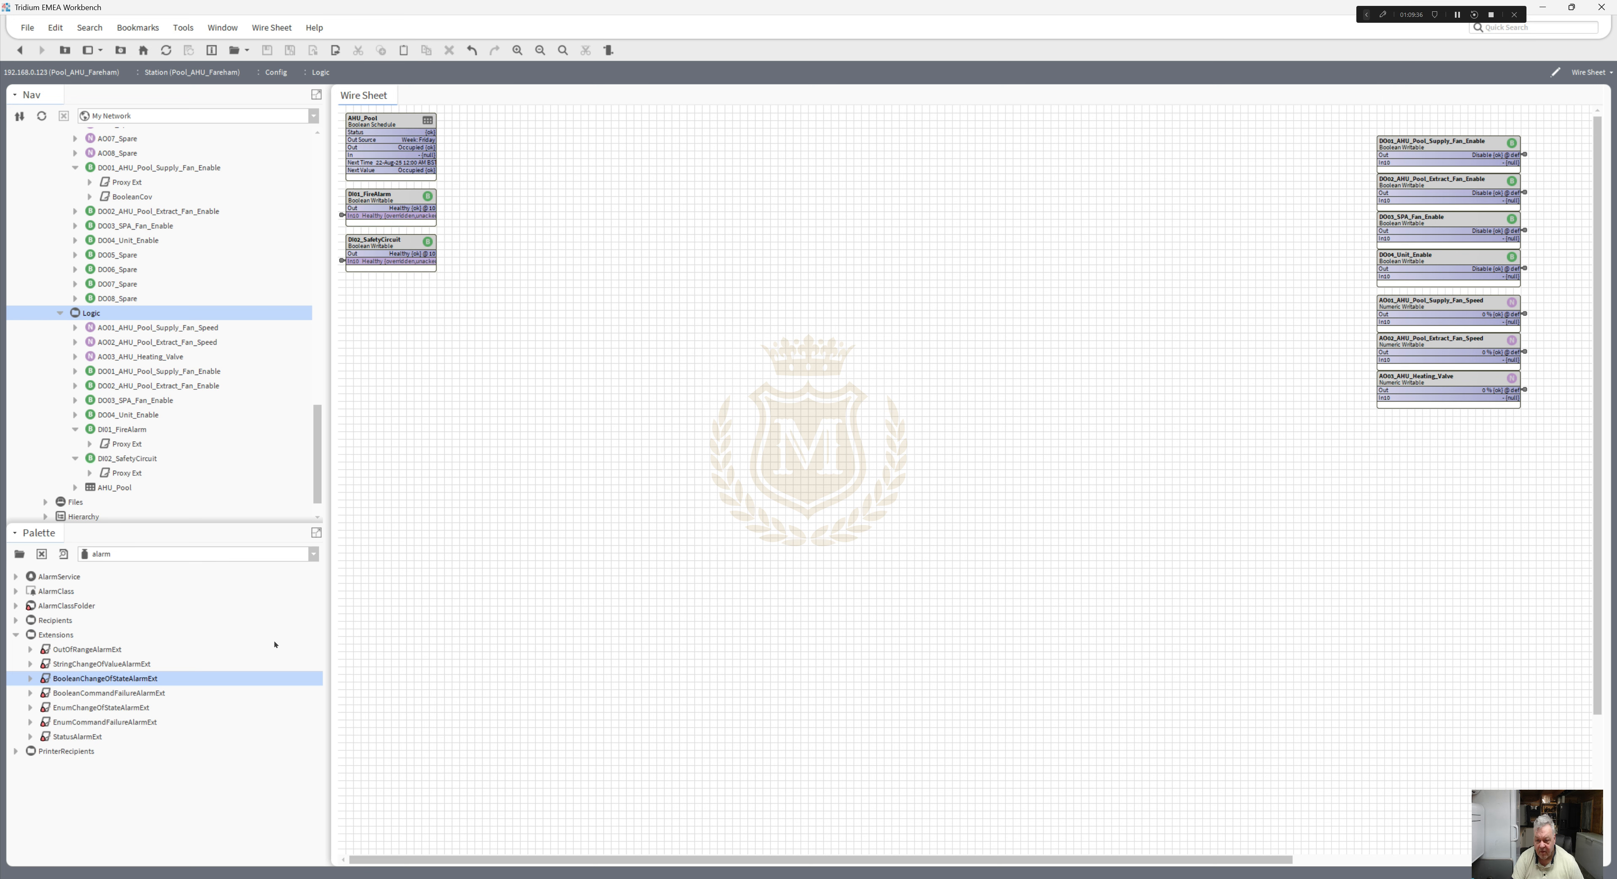
- Load the kitControl palette and expand its Logic folder
click(312, 554)
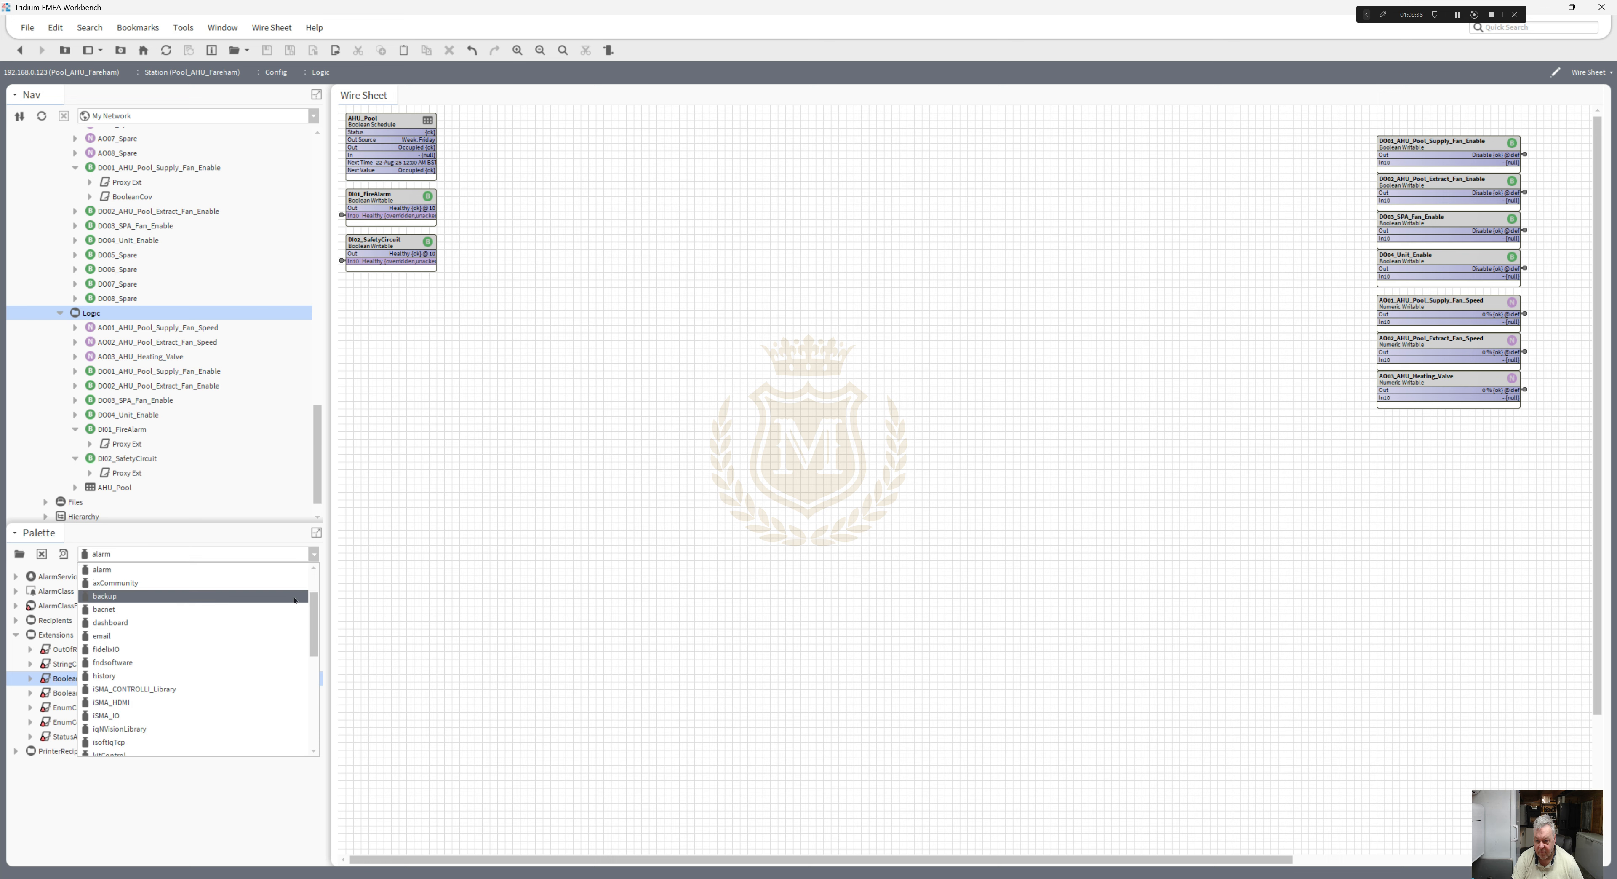
mouse_move(315, 617)
mouse_down()
mouse_move(341, 716)
mouse_move(313, 574)
mouse_move(319, 639)
mouse_up()
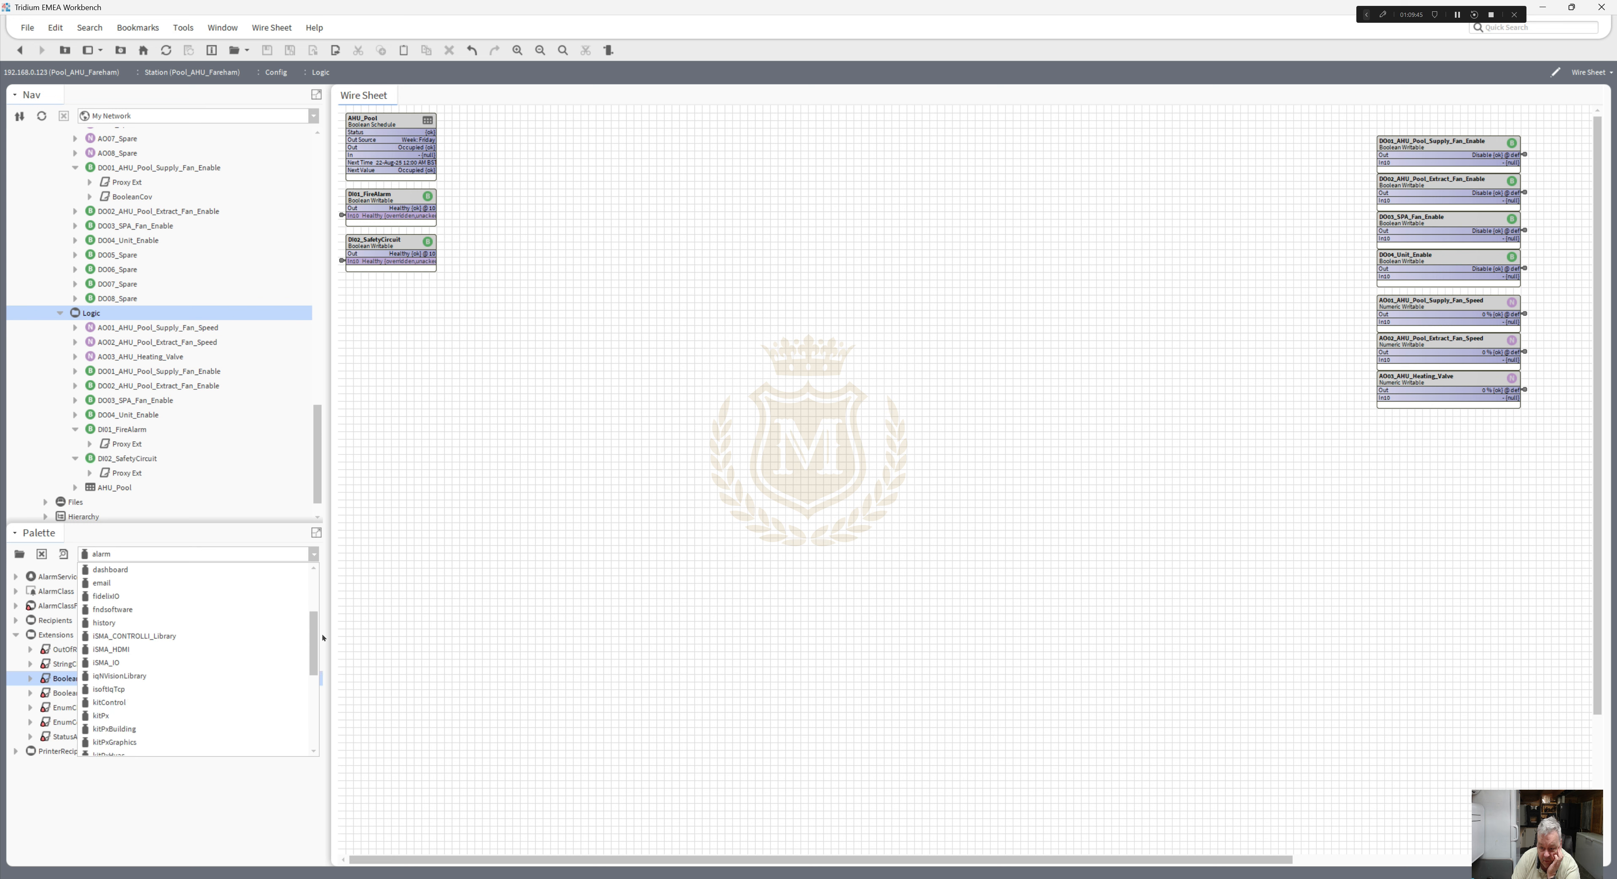
click(138, 715)
click(312, 555)
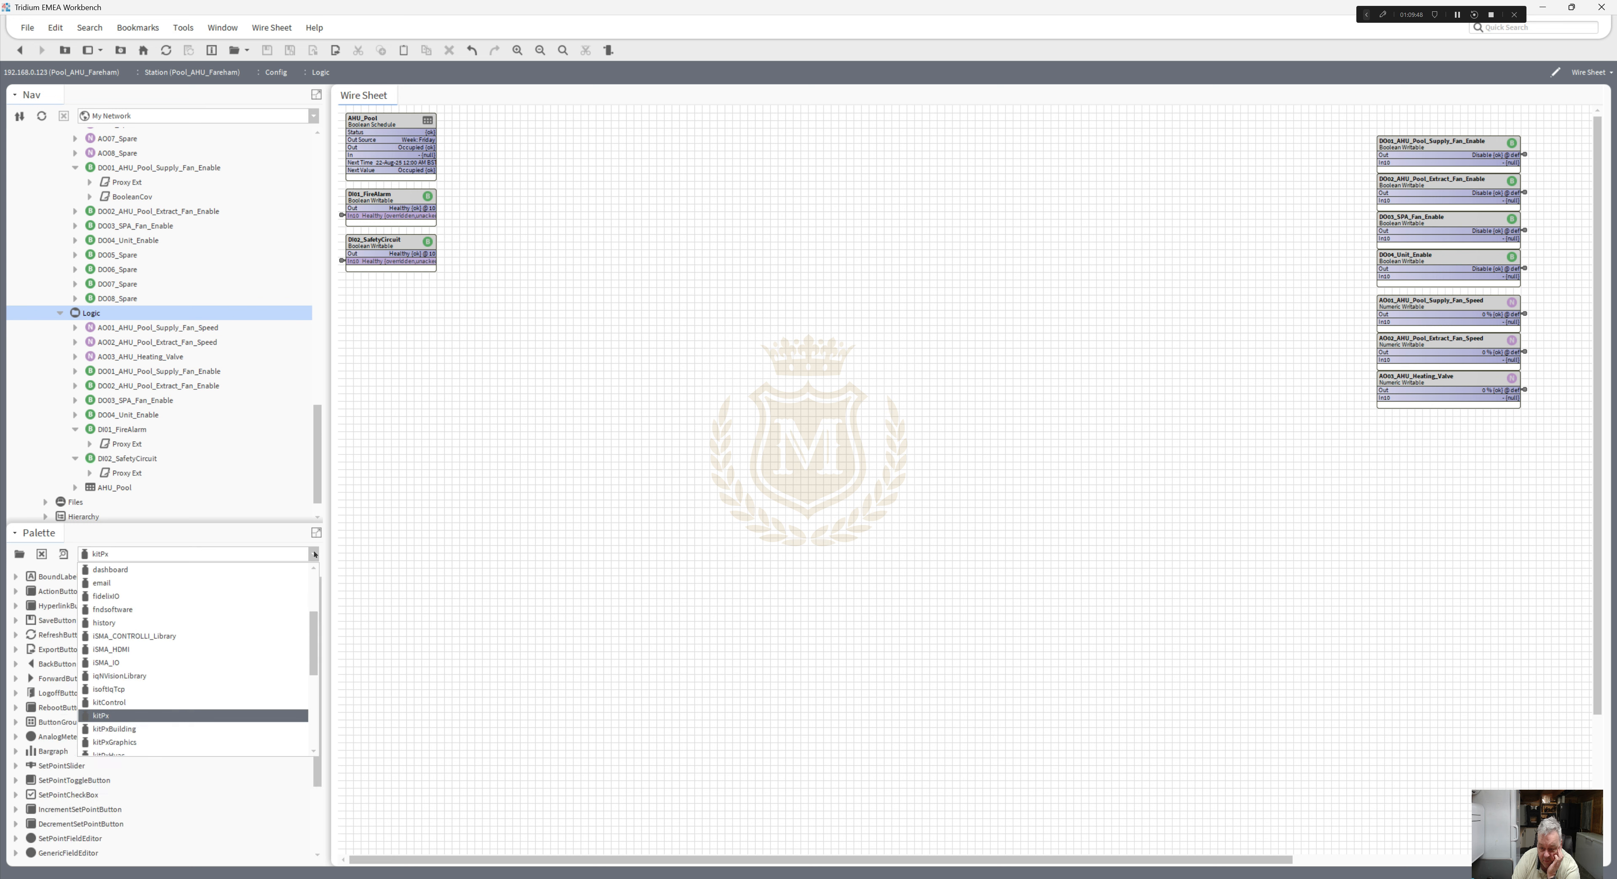
click(139, 703)
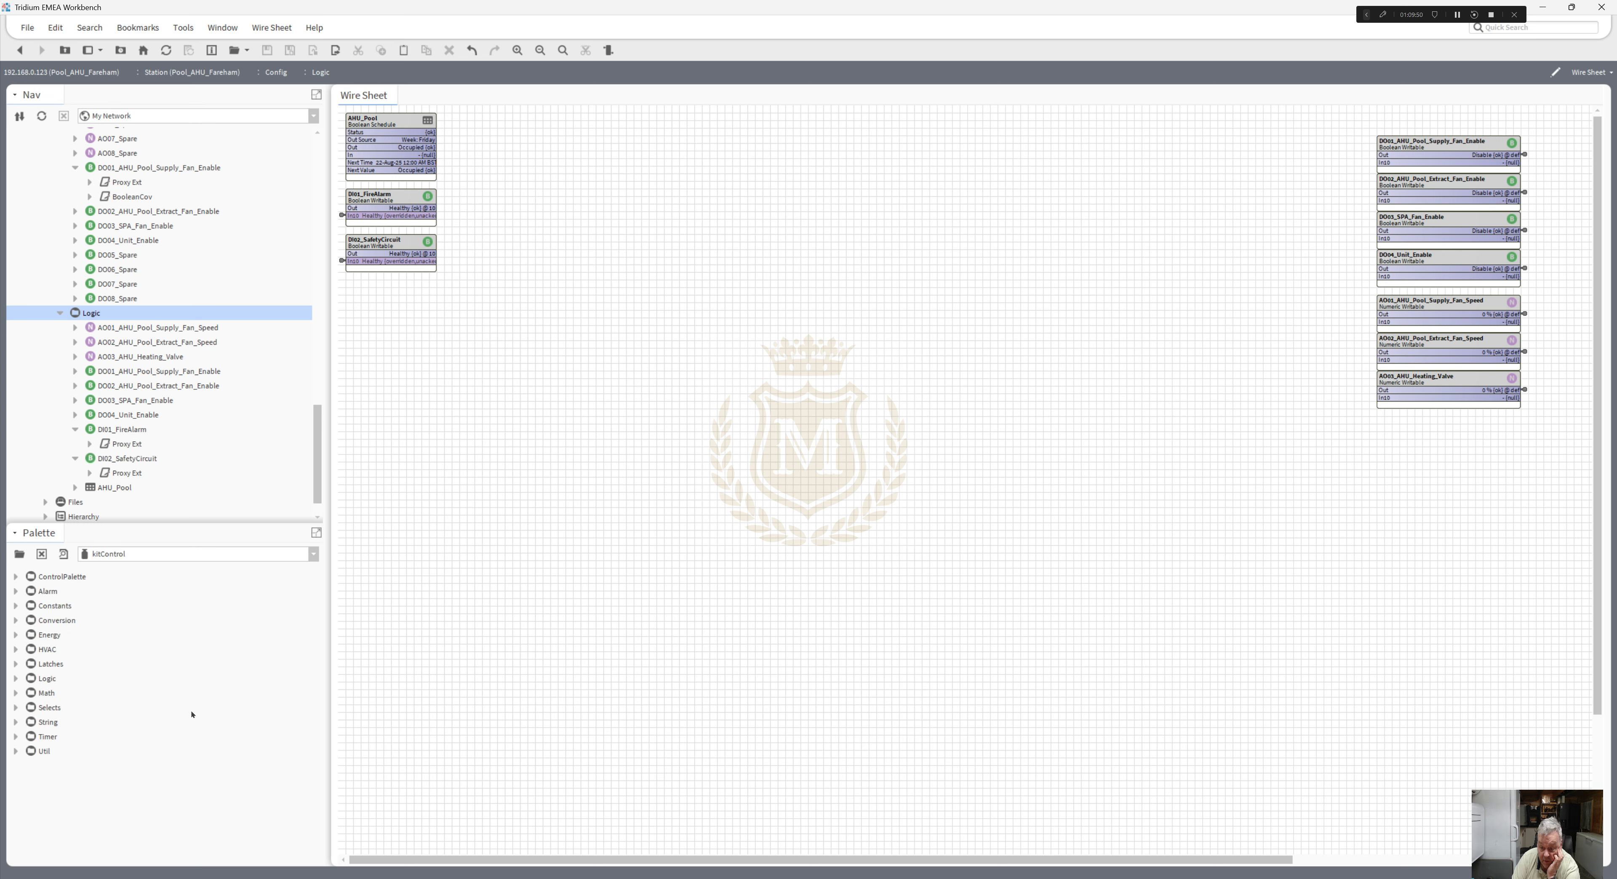
click(15, 678)
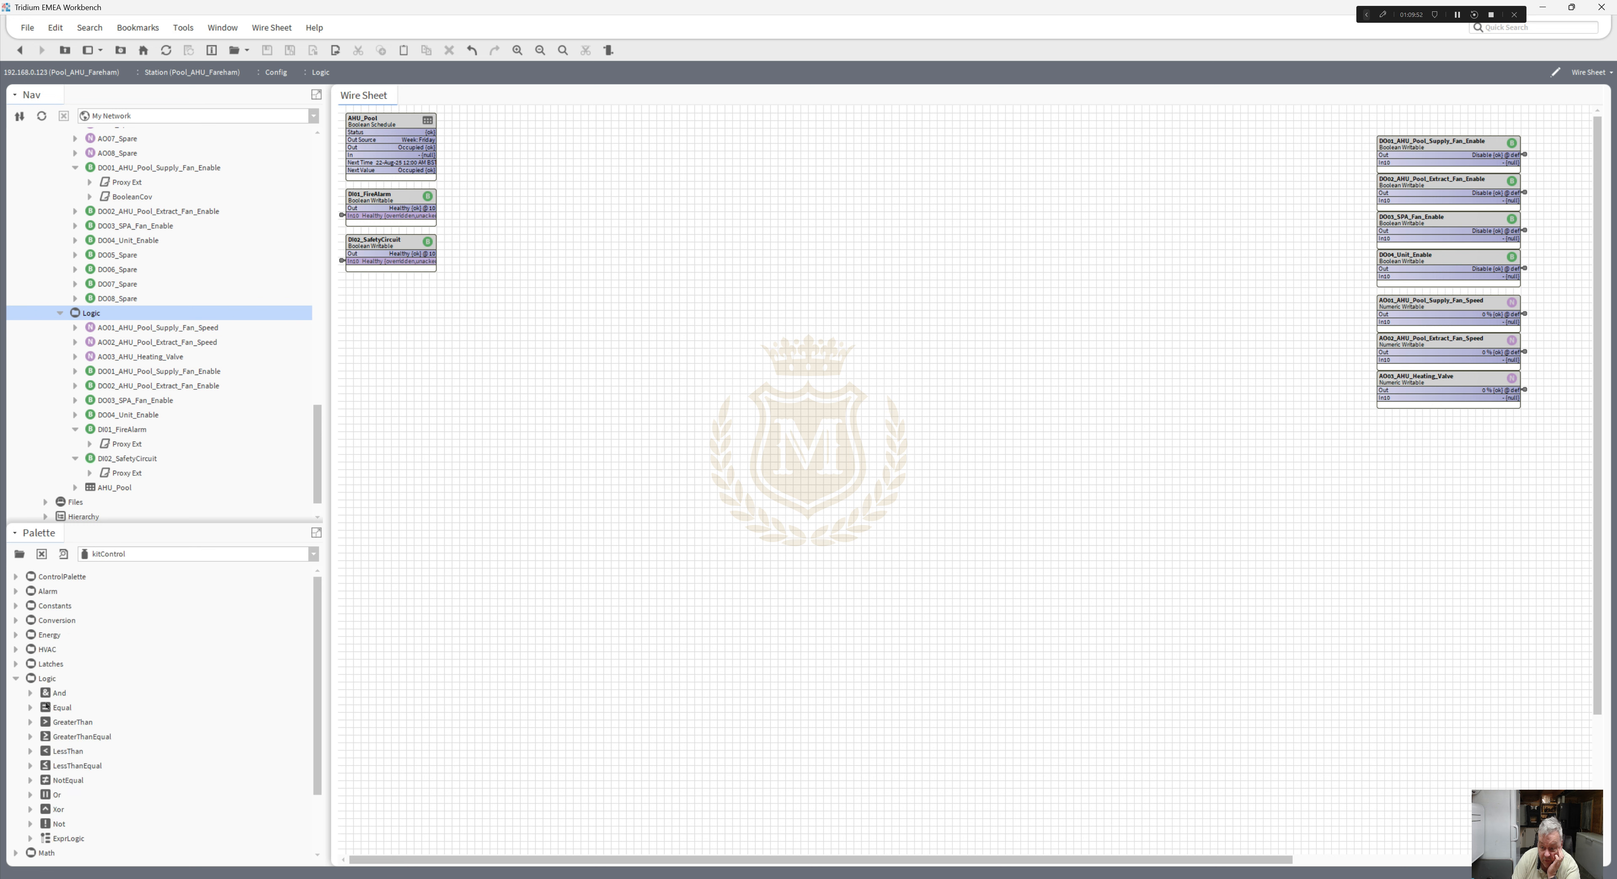
- Add an And block named SafetyHealthy to the Logic wire sheet, beside the AHU_Pool schedule
drag(55, 694, 473, 145)
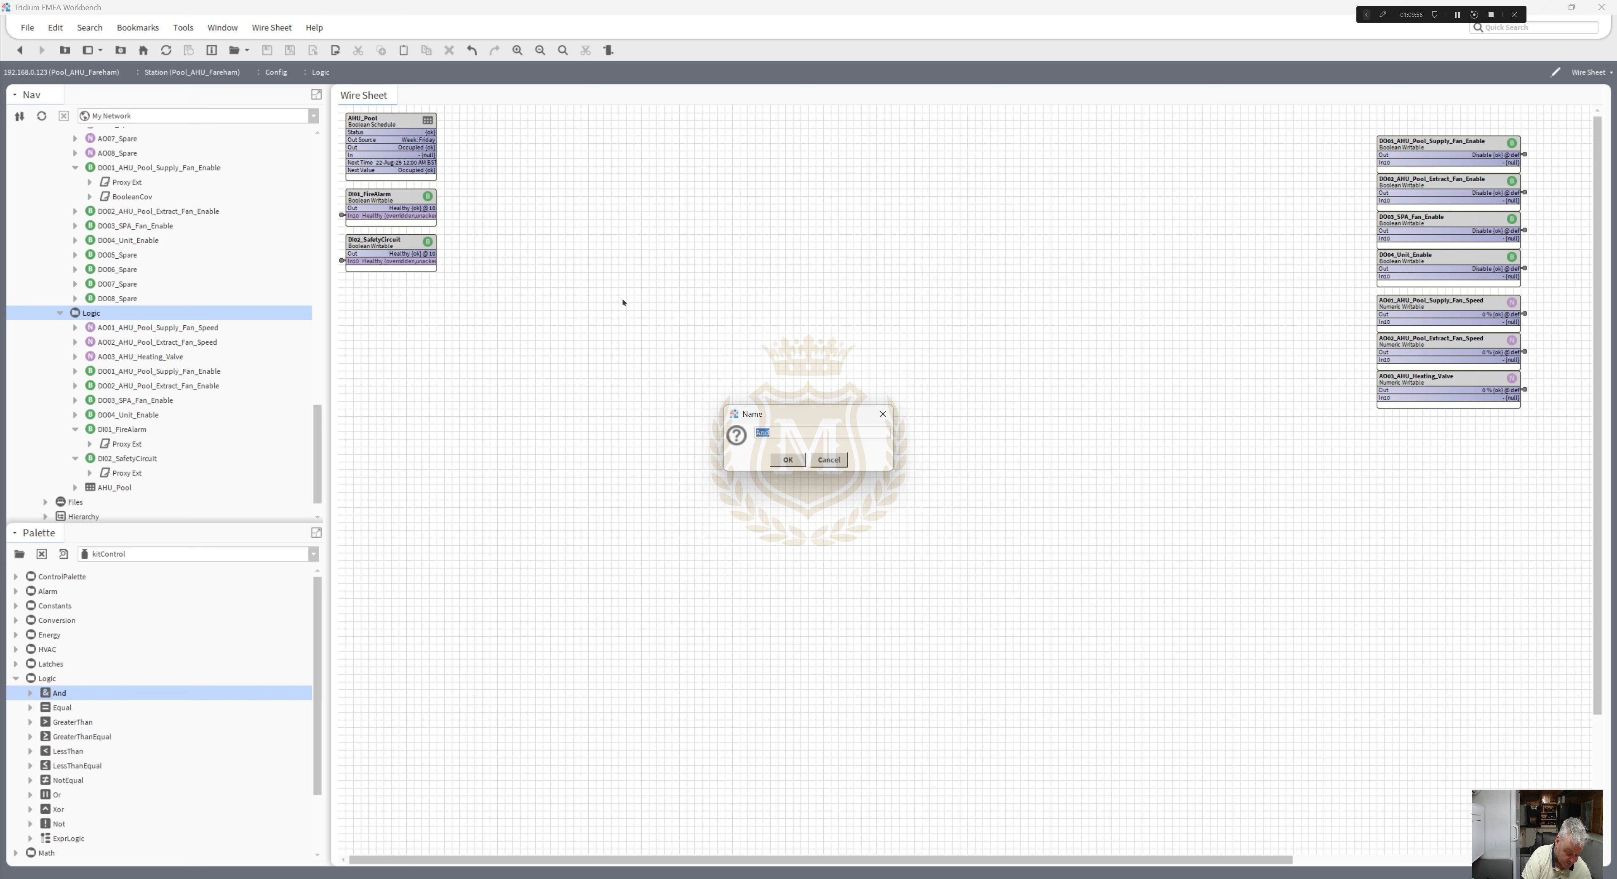
text(aealthy)
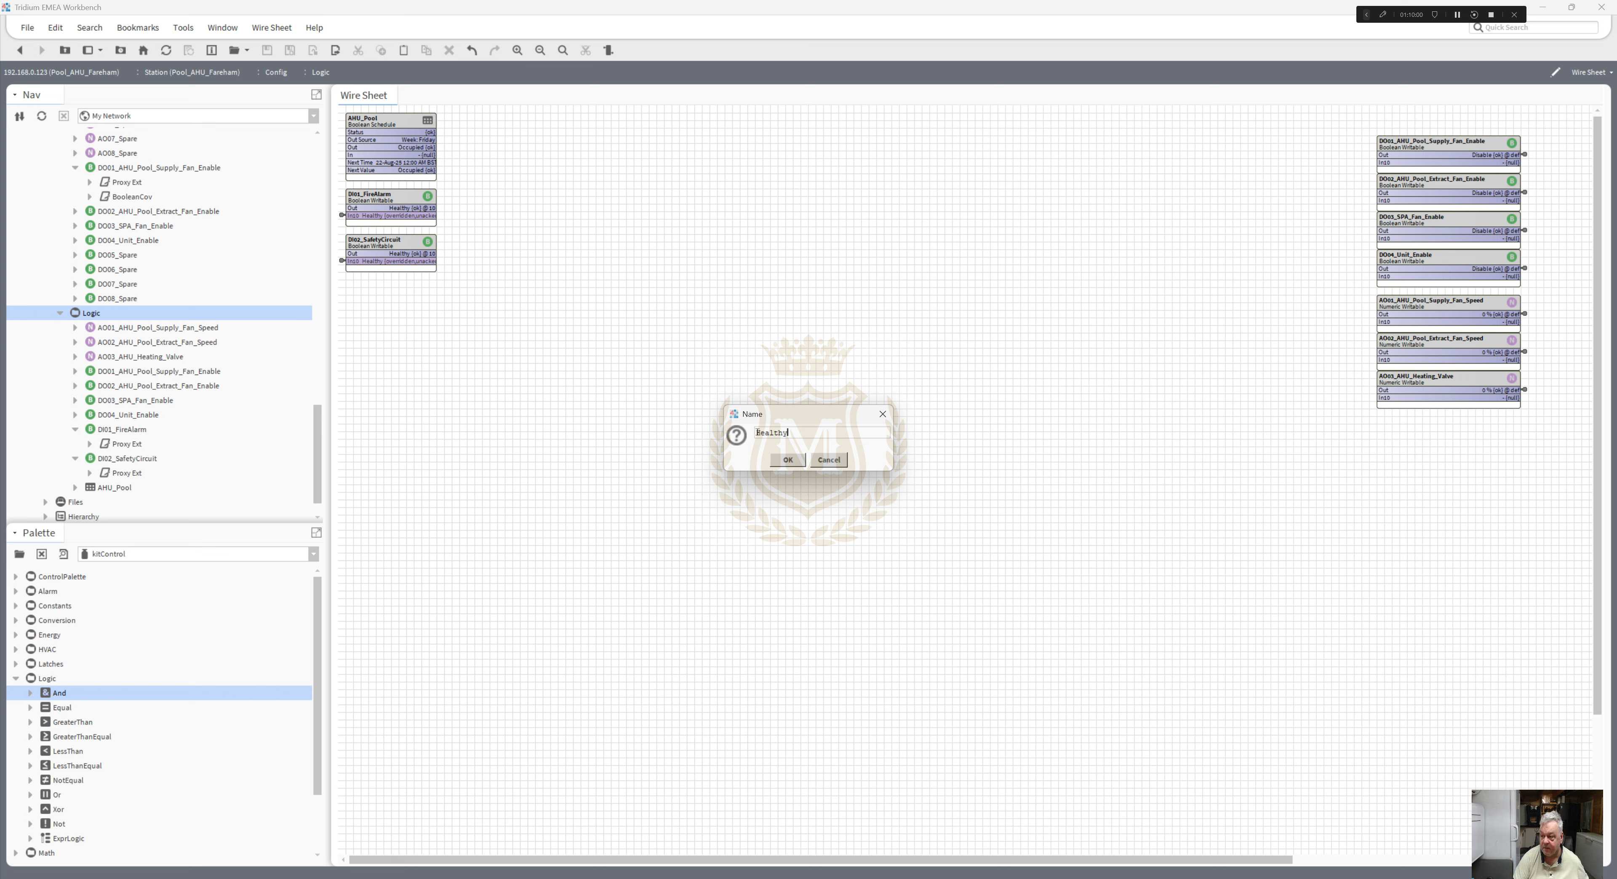
key(Home)
text(Sa)
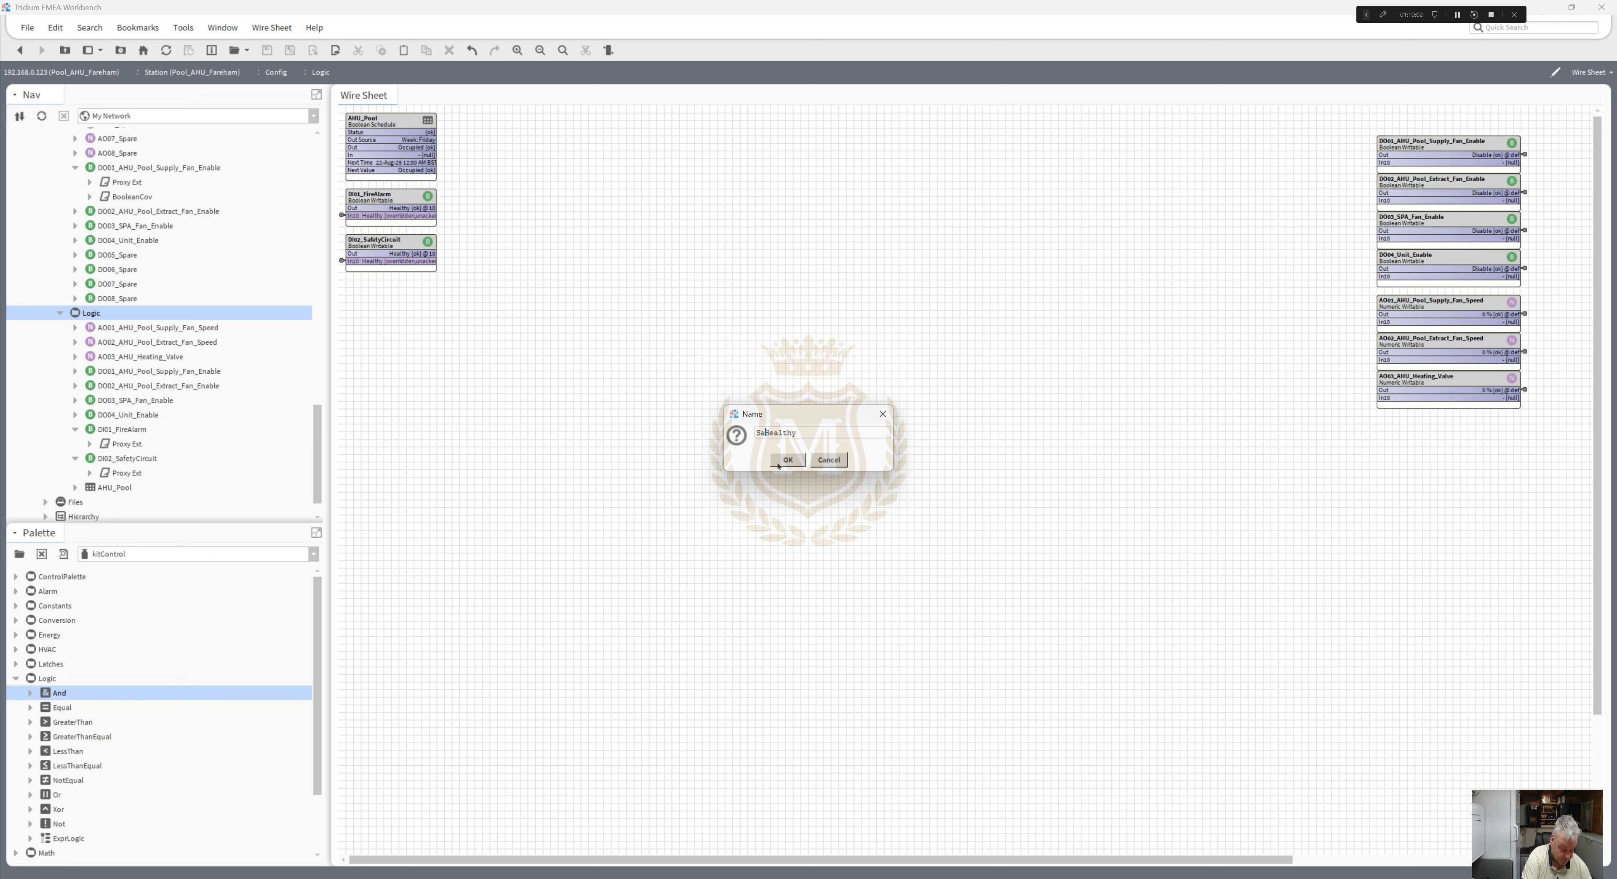
text(fety)
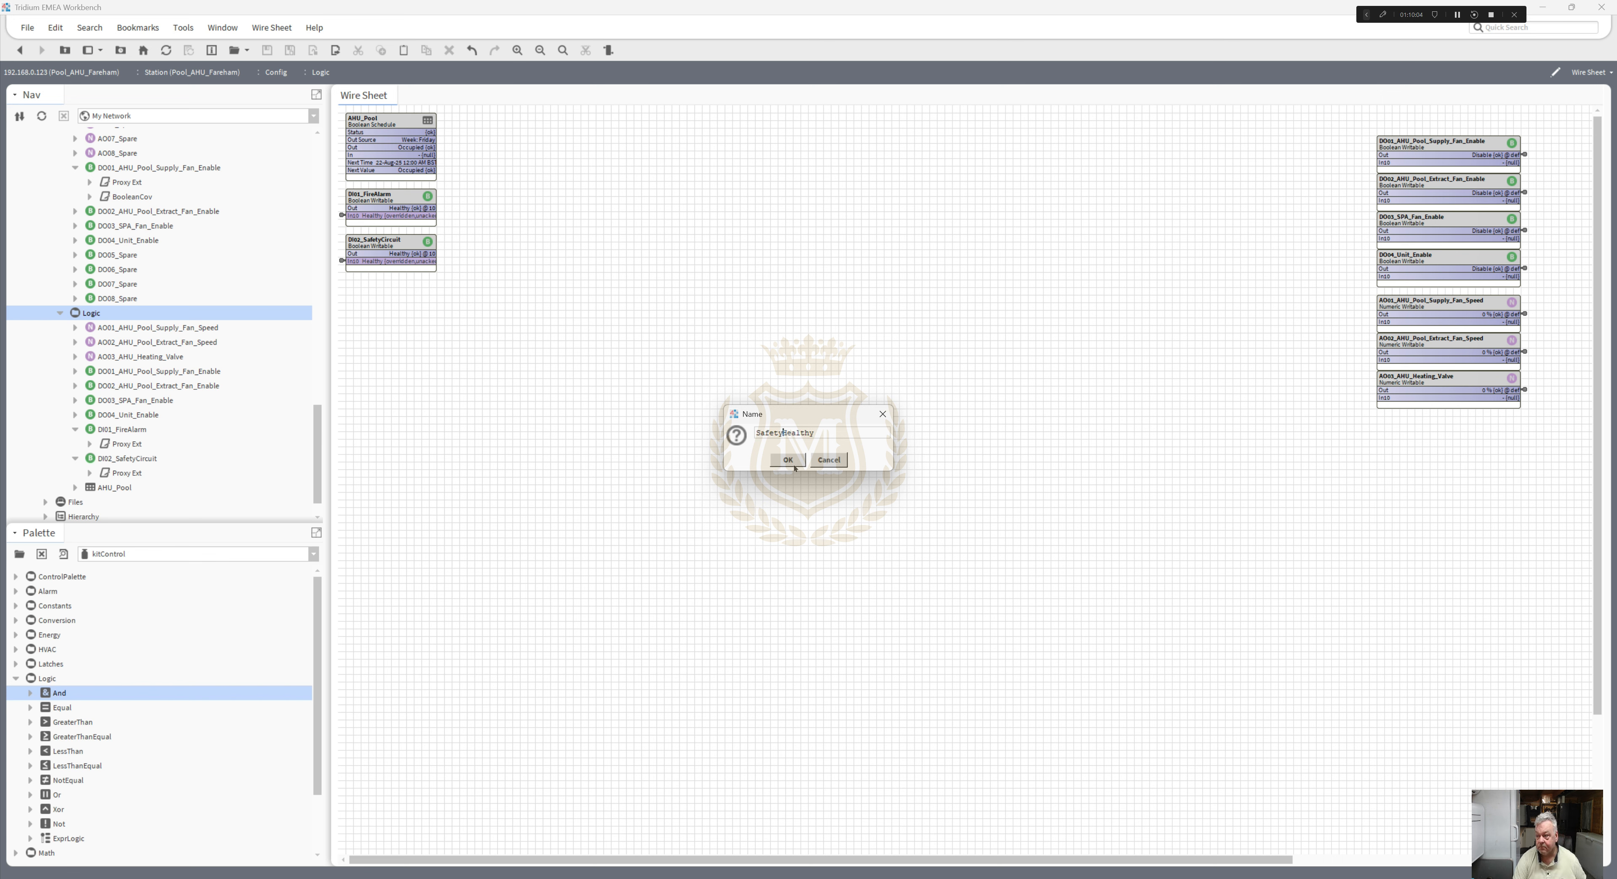
click(790, 461)
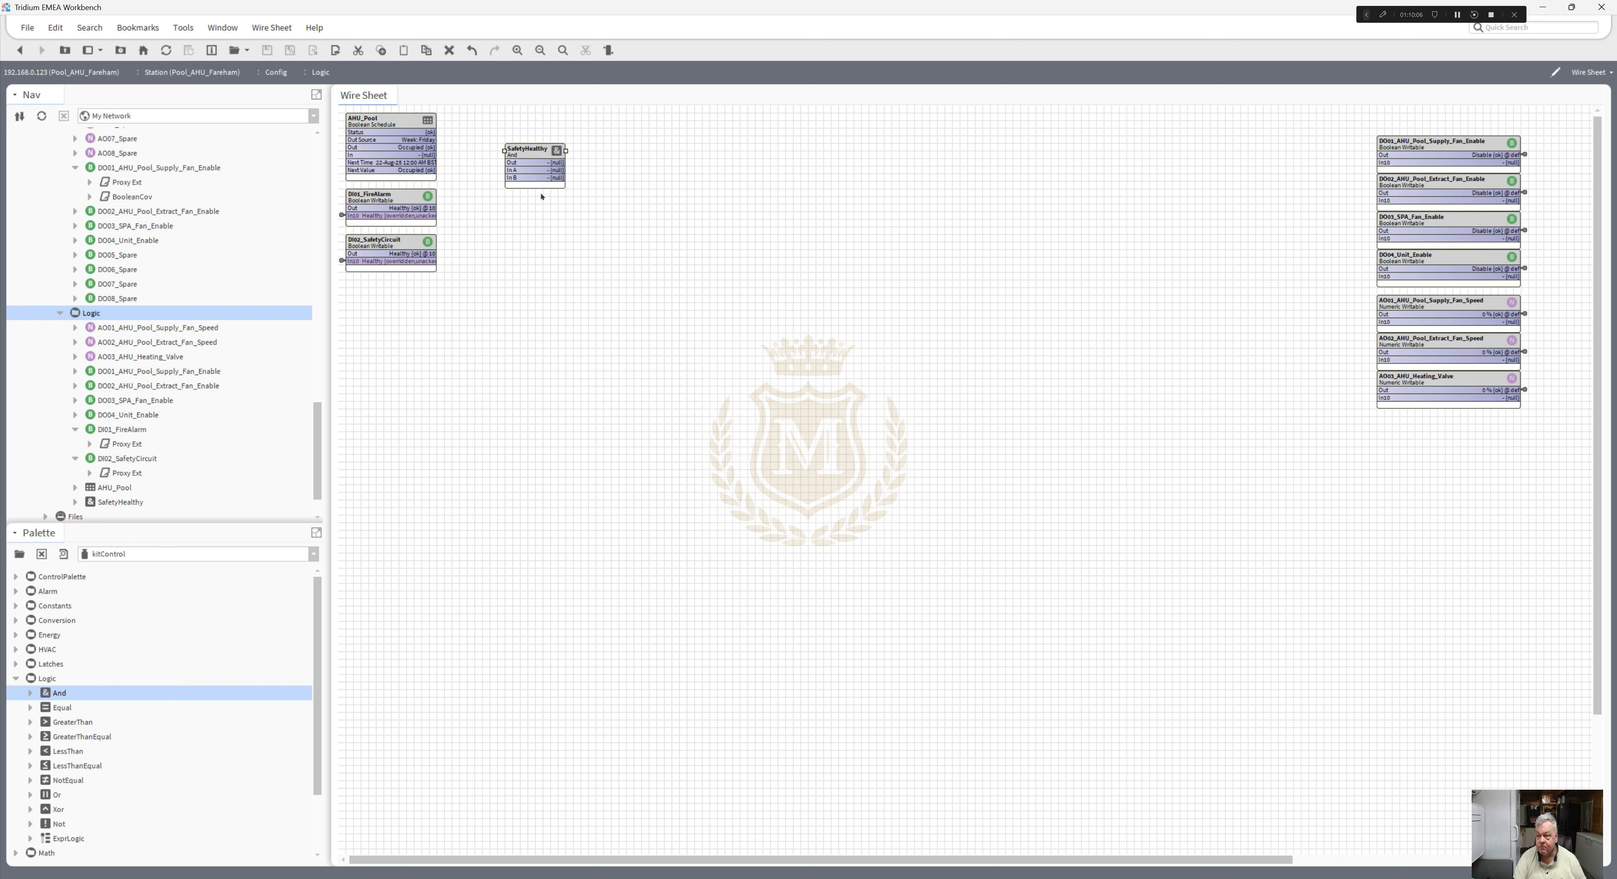
- Pin the In C slot on the SafetyHealthy And block
right_click(535, 161)
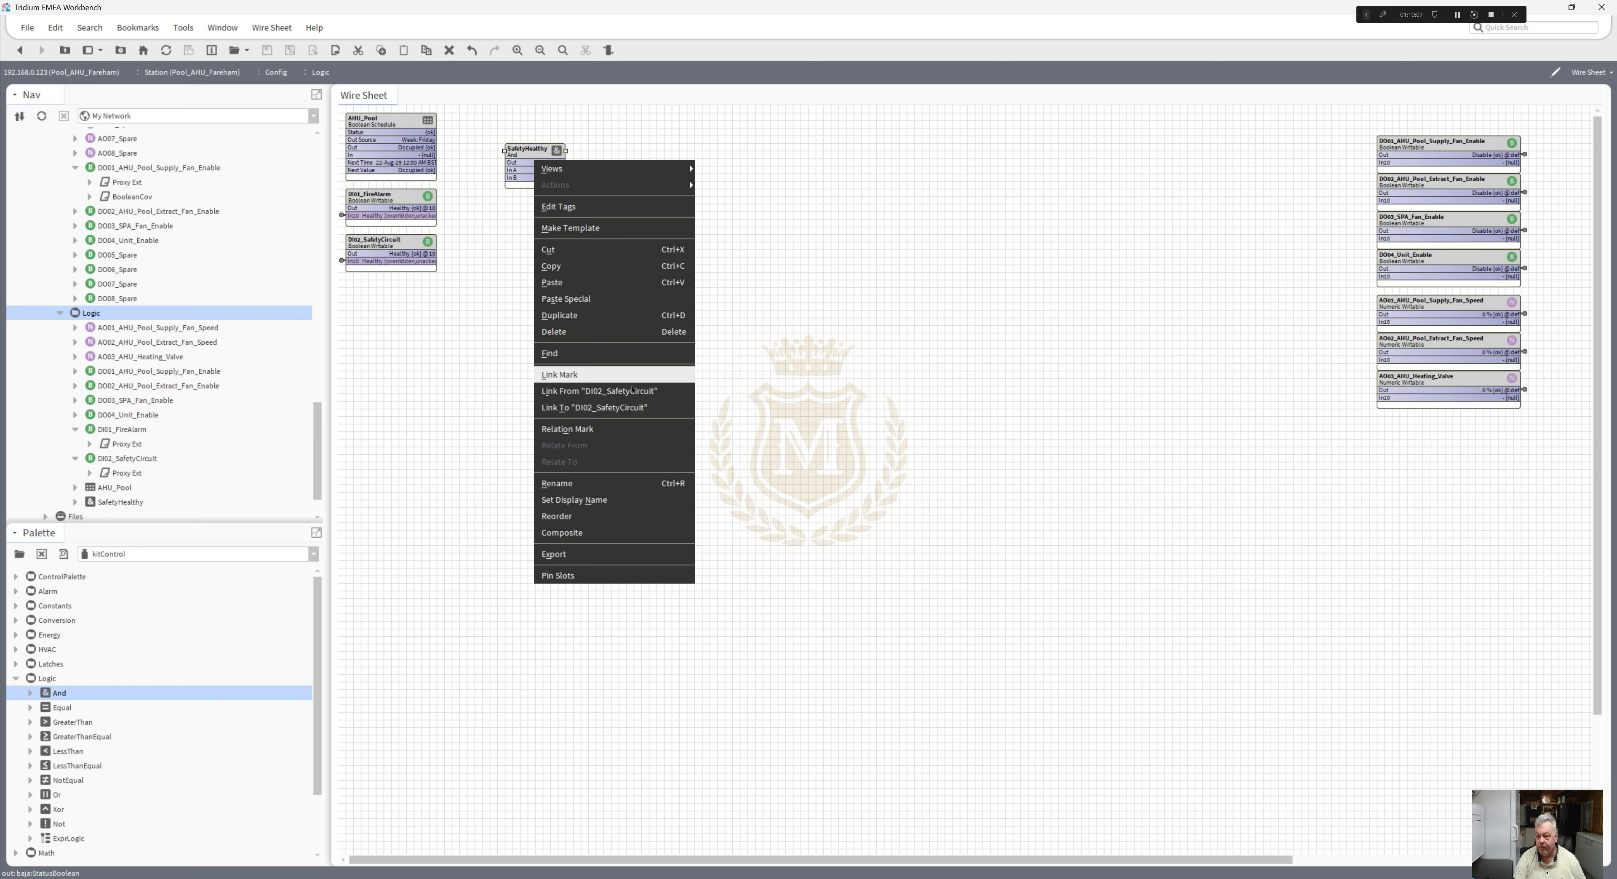
click(627, 574)
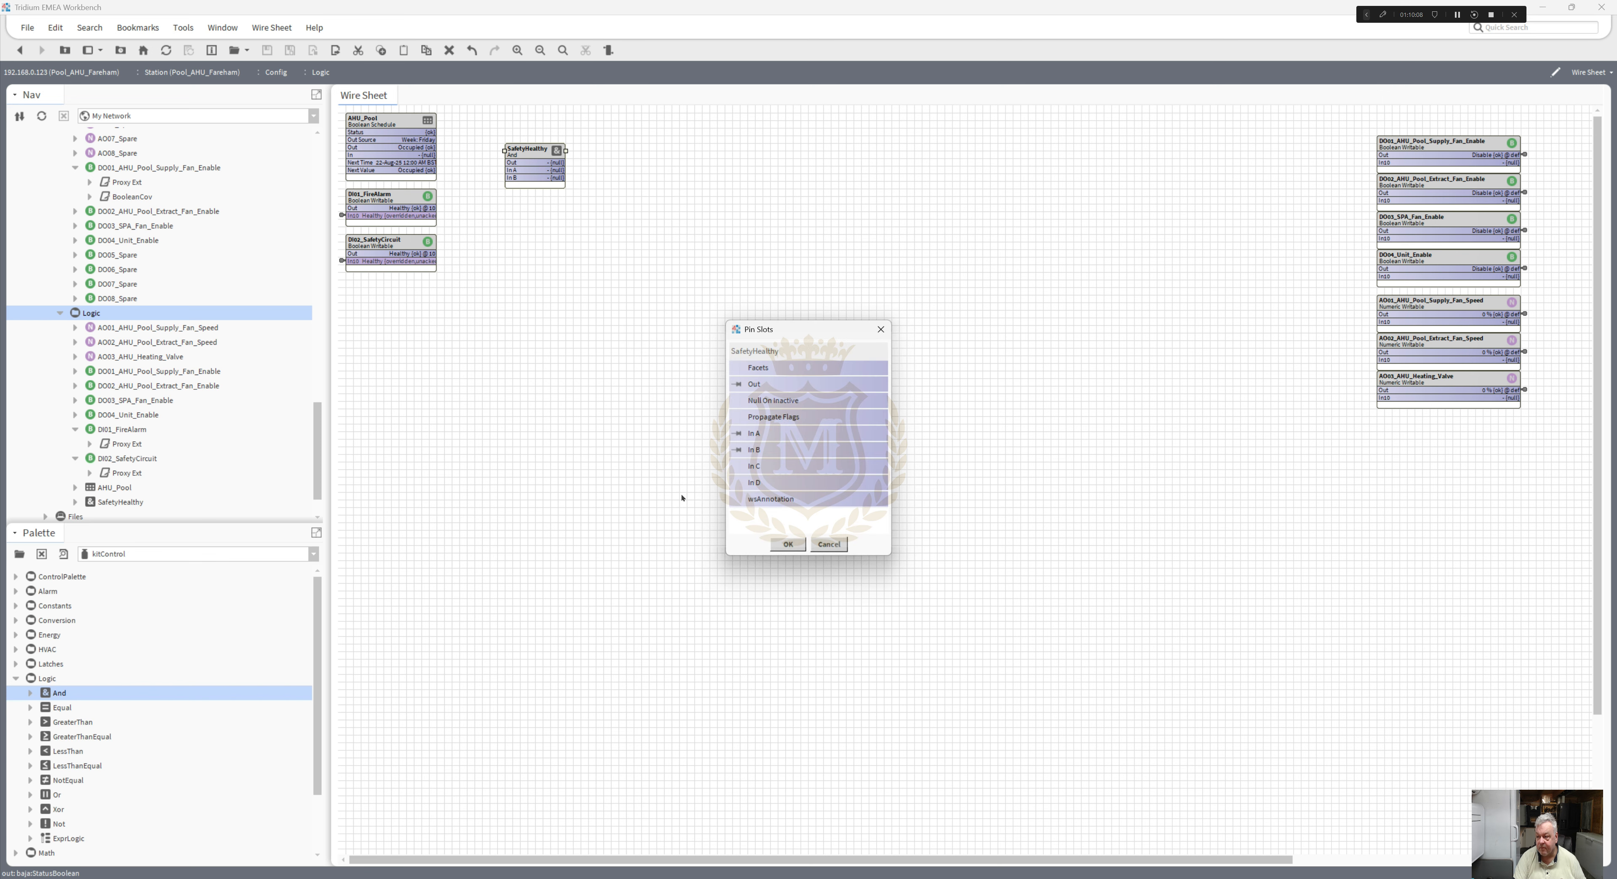
click(787, 544)
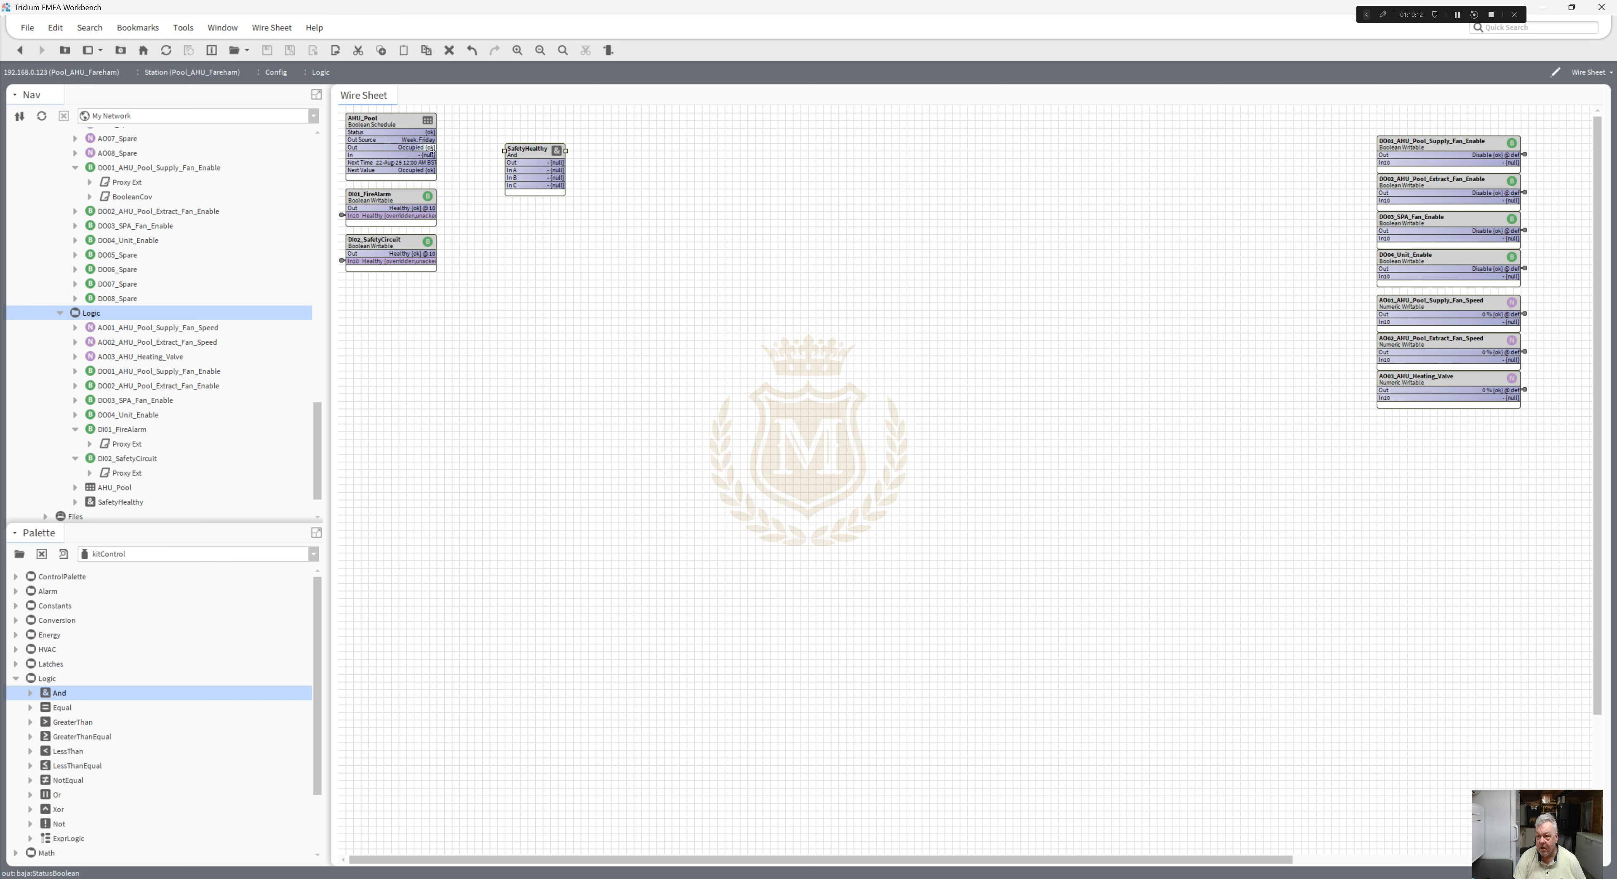
- Link the Out slots of AHU_Pool, DI01_FireAlarm and DI02_SafetyCircuit to SafetyHealthy's In A, In B and In C, and tighten the blocks' layout
drag(432, 150, 510, 170)
drag(432, 207, 508, 178)
drag(434, 253, 506, 186)
mouse_move(409, 195)
mouse_down()
mouse_move(407, 238)
mouse_move(407, 224)
mouse_up()
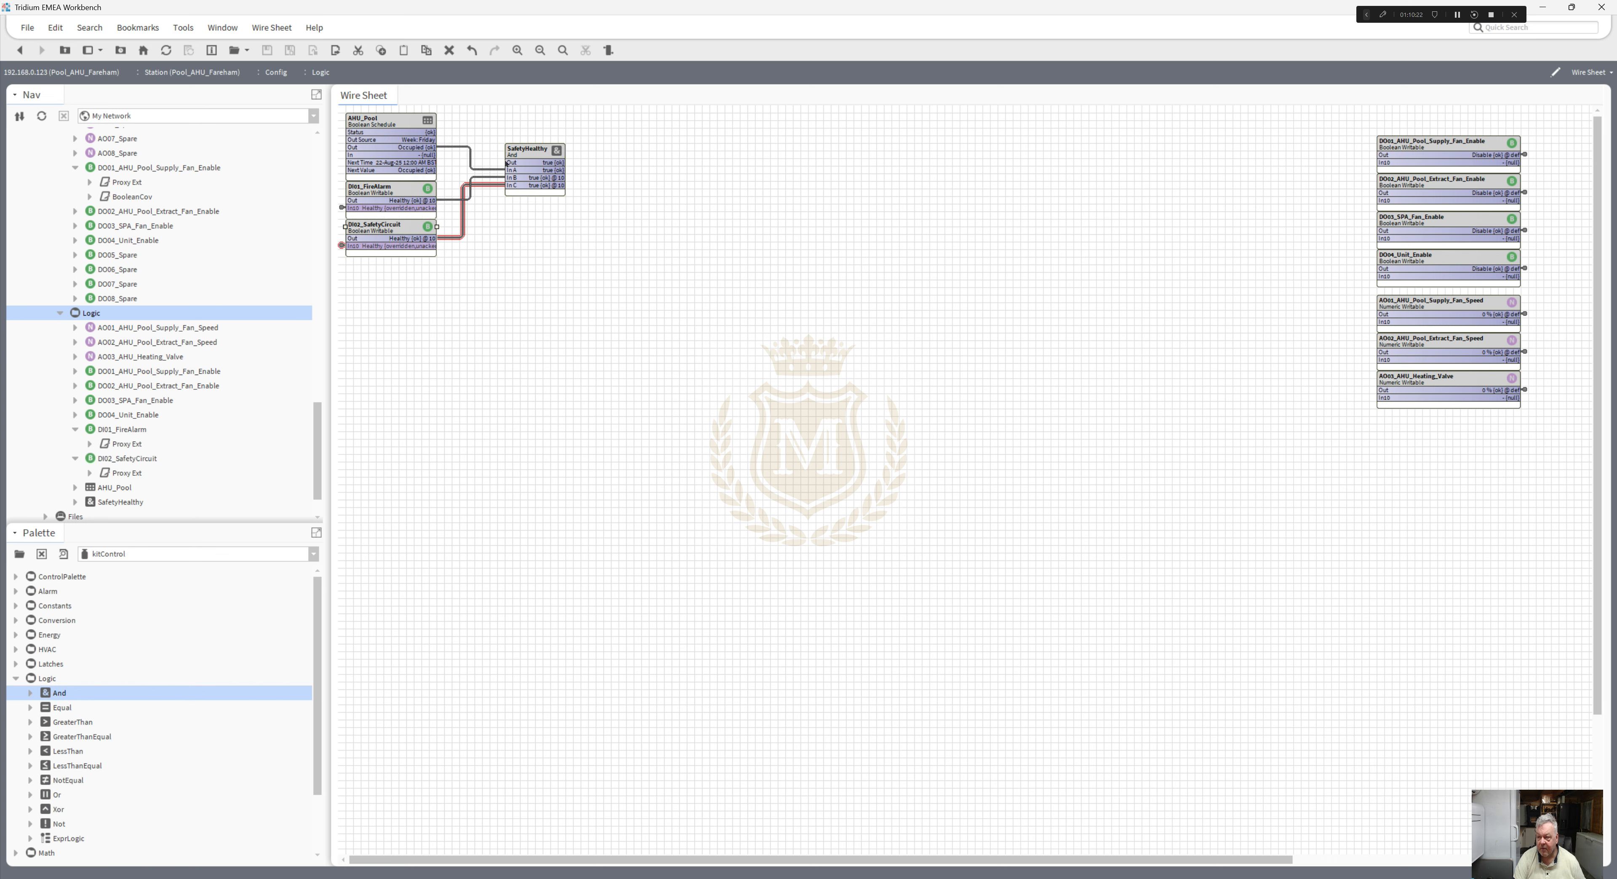
drag(533, 150, 562, 172)
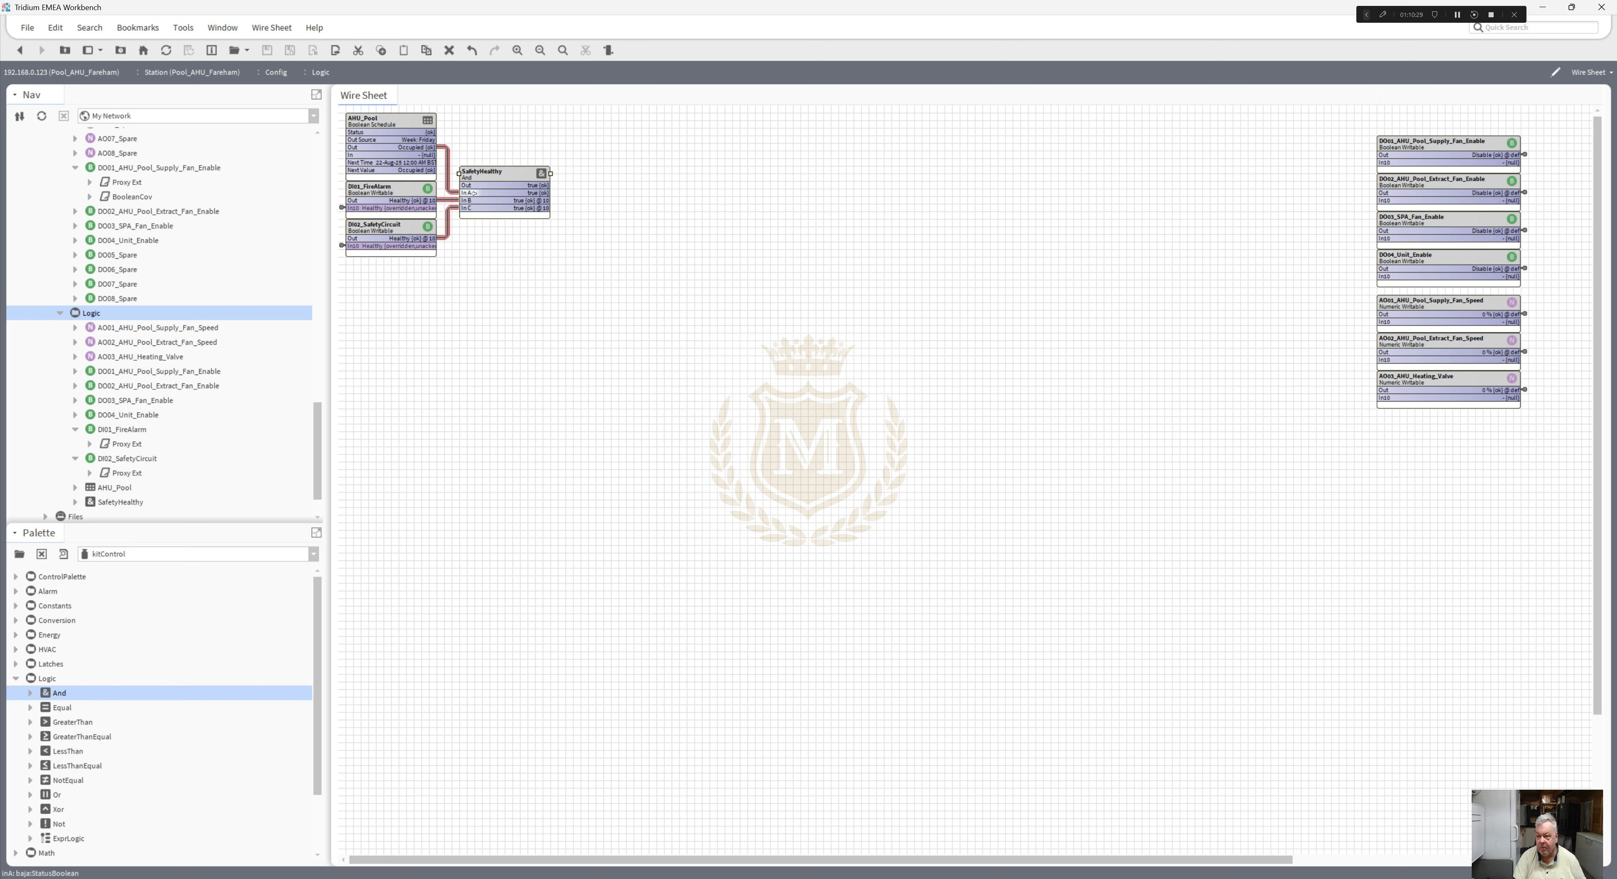
- In SafetyHealthy's AX Slot Sheet, set the display name of slot inA to Scheduler
right_click(508, 174)
mouse_move(525, 182)
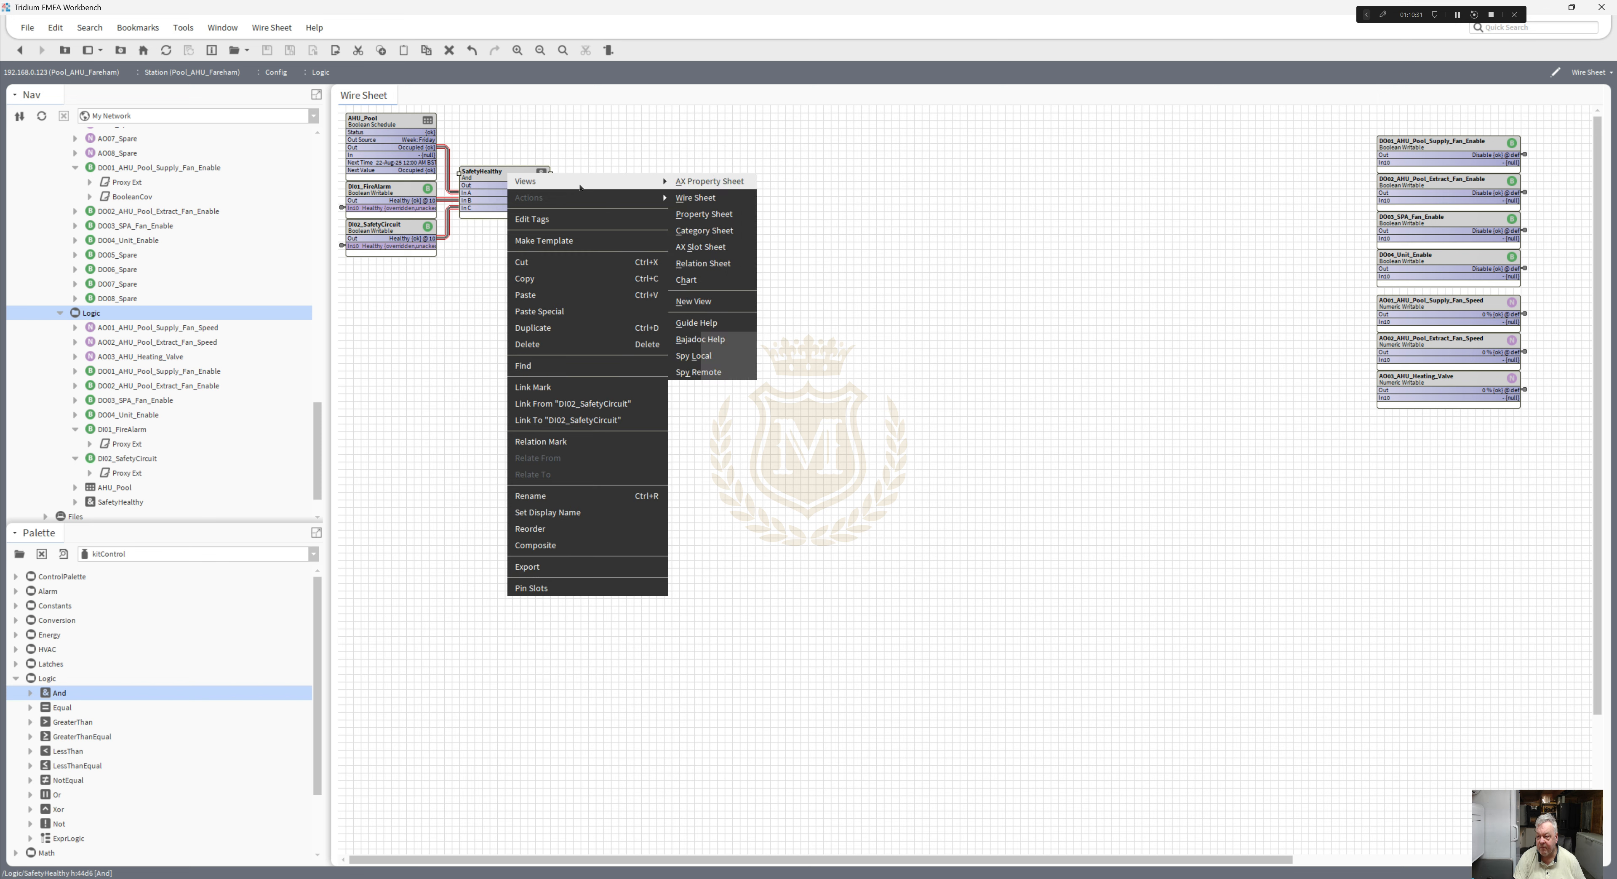
click(699, 247)
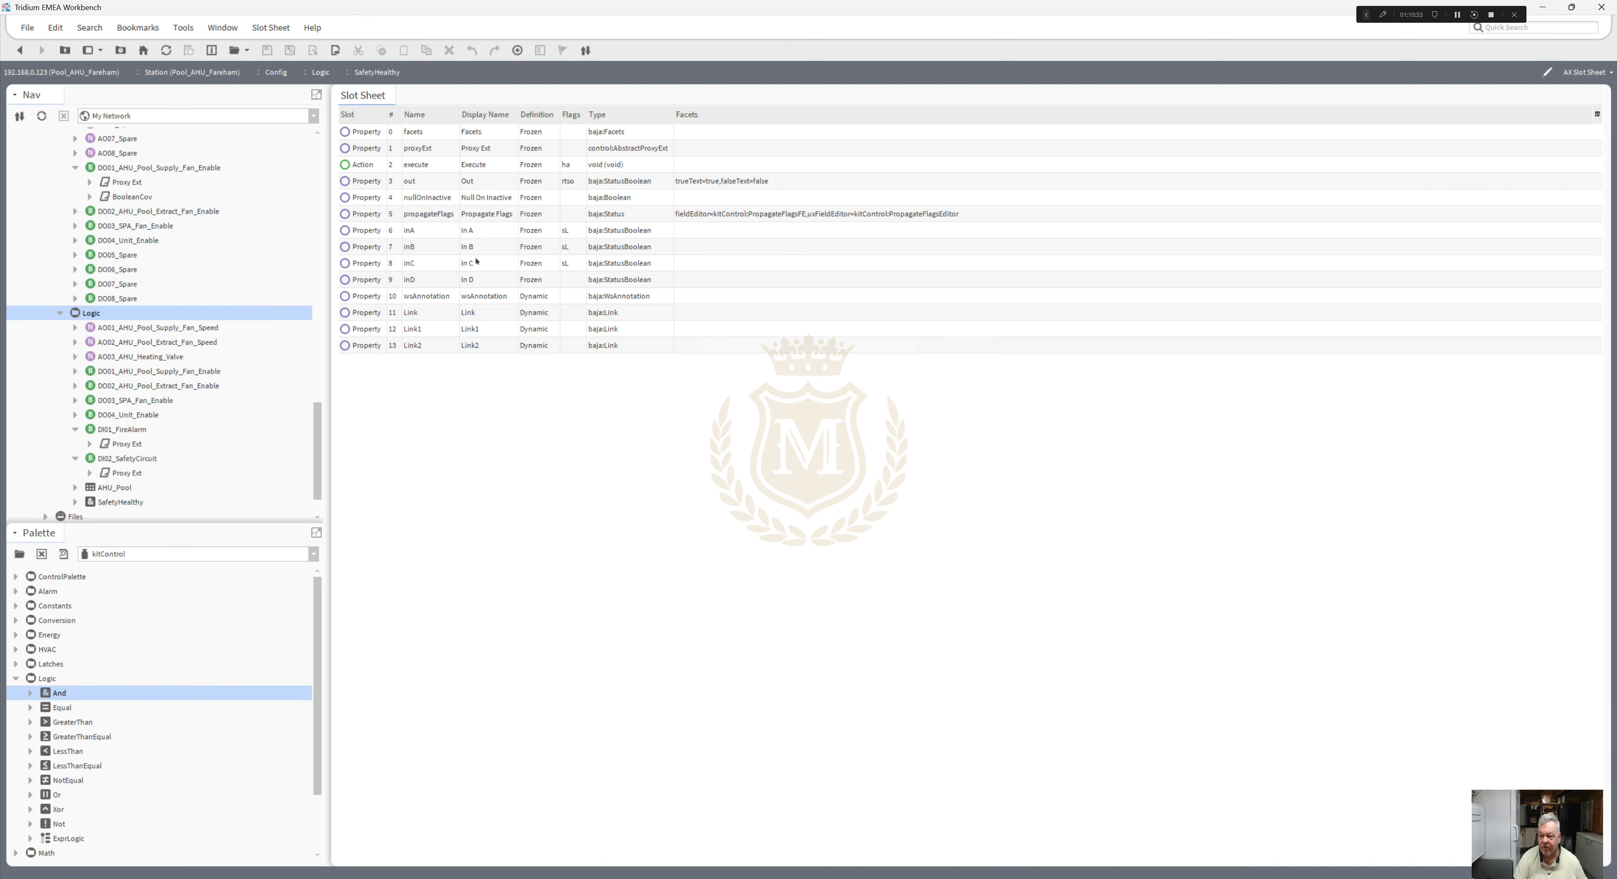
double_click(476, 232)
text(S)
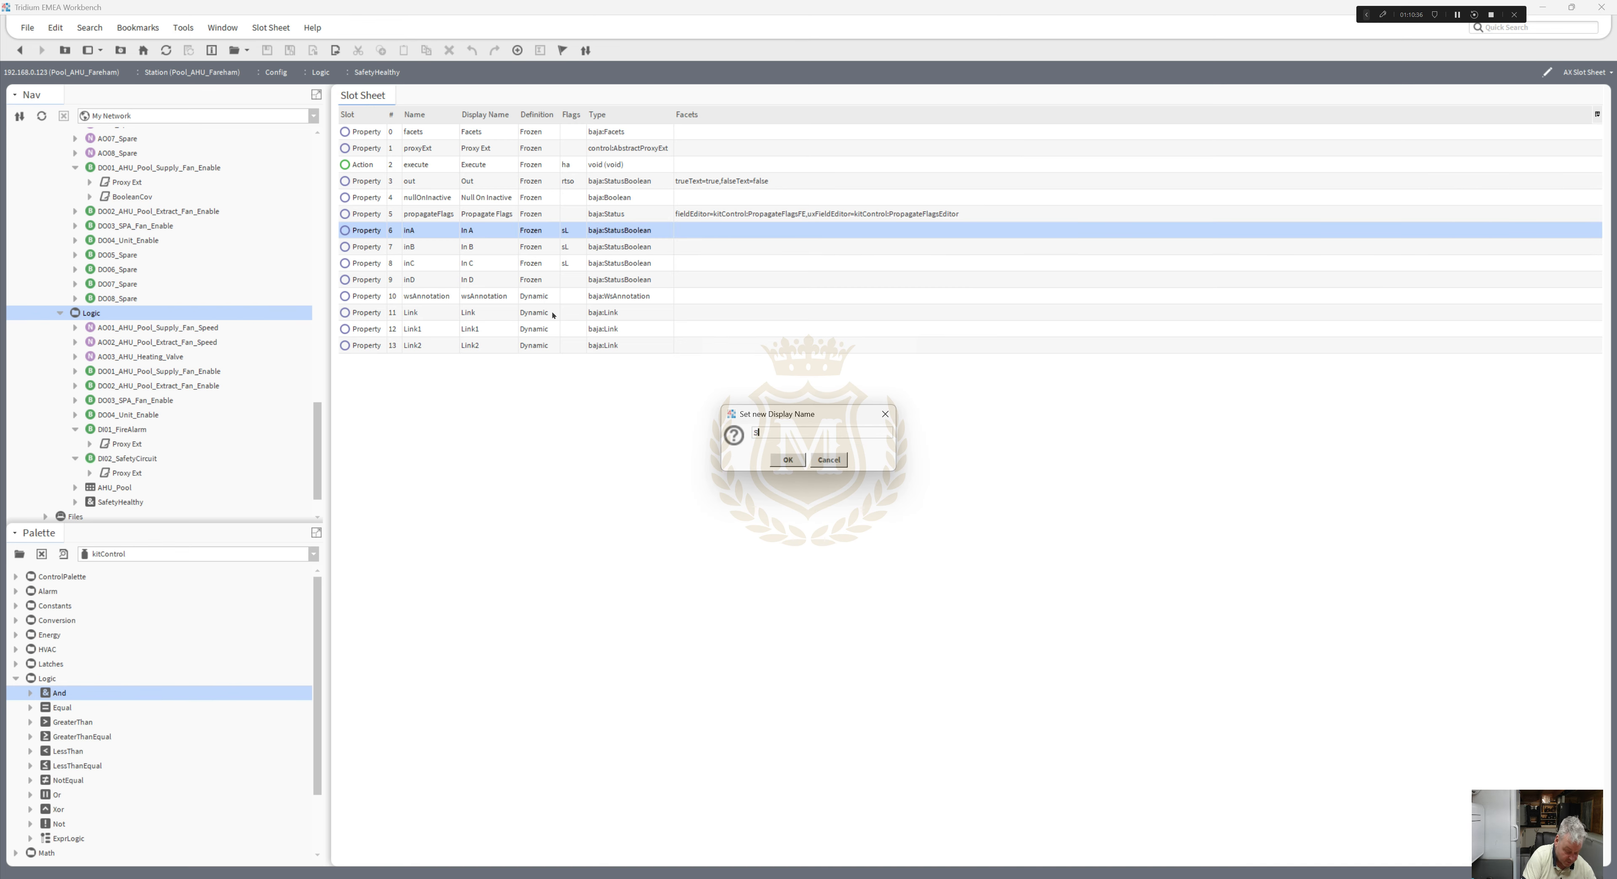
text(cheduler)
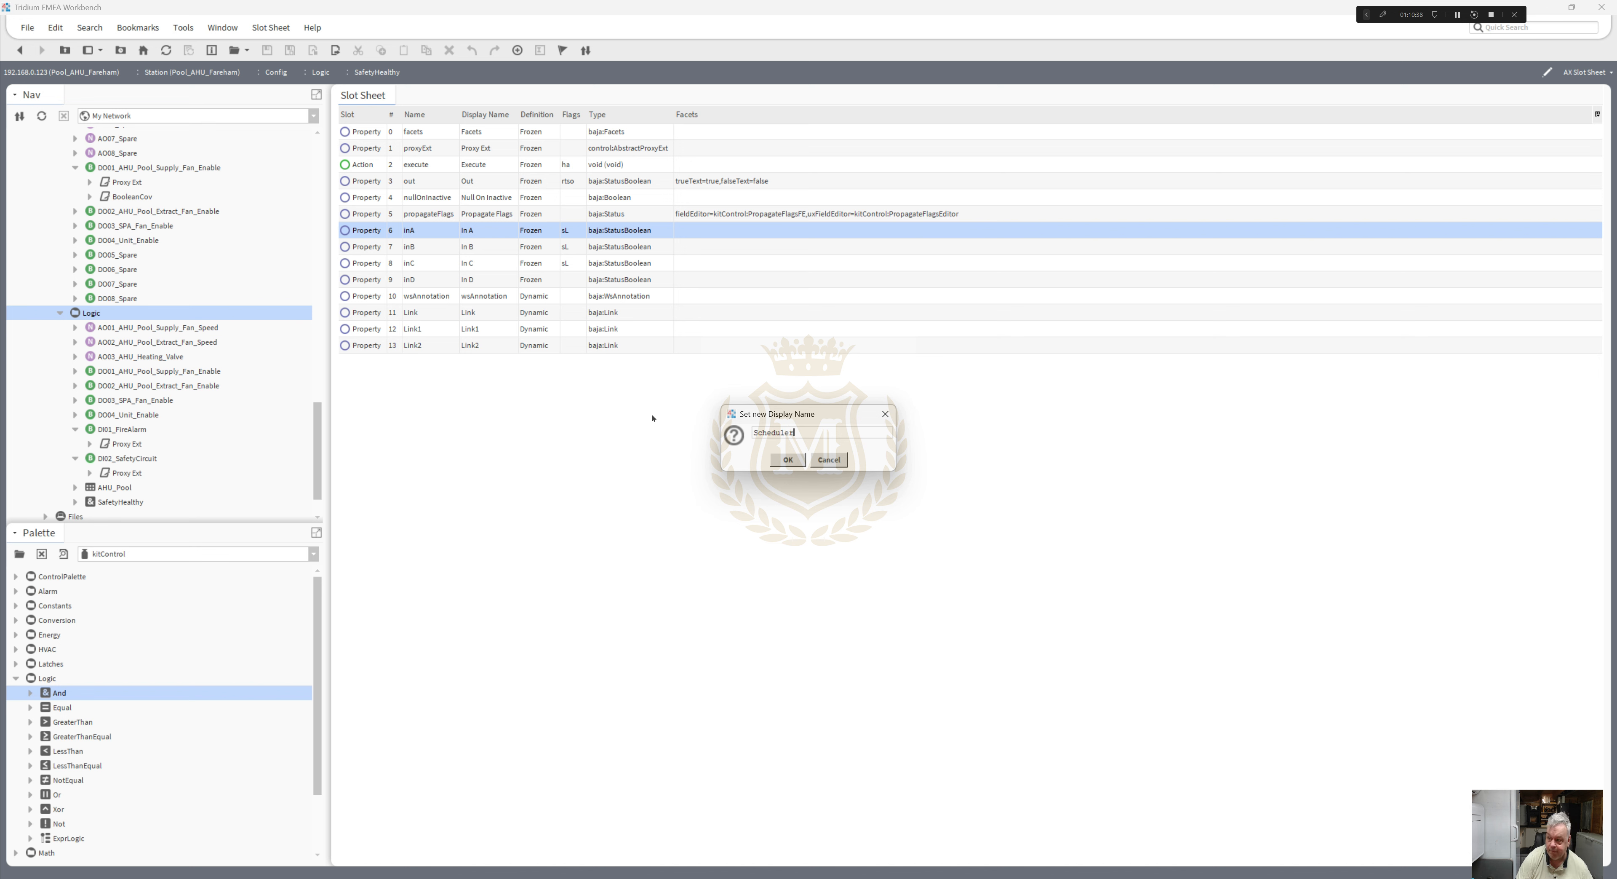
click(785, 460)
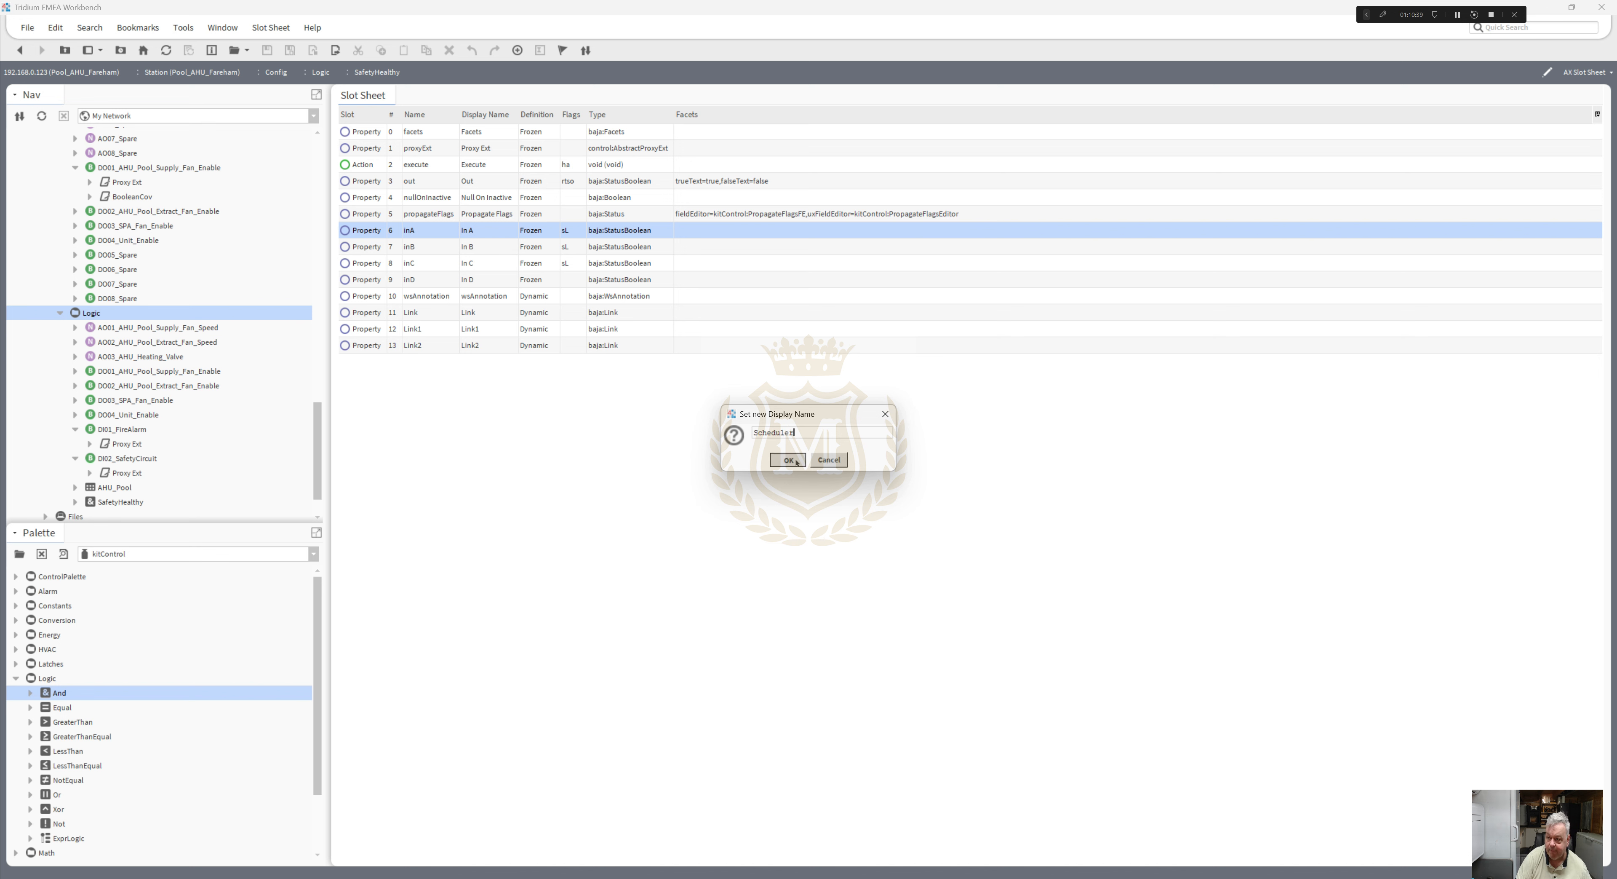
- Set the display name of SafetyHealthy's inB slot to Fire Healthy
double_click(490, 247)
text(F)
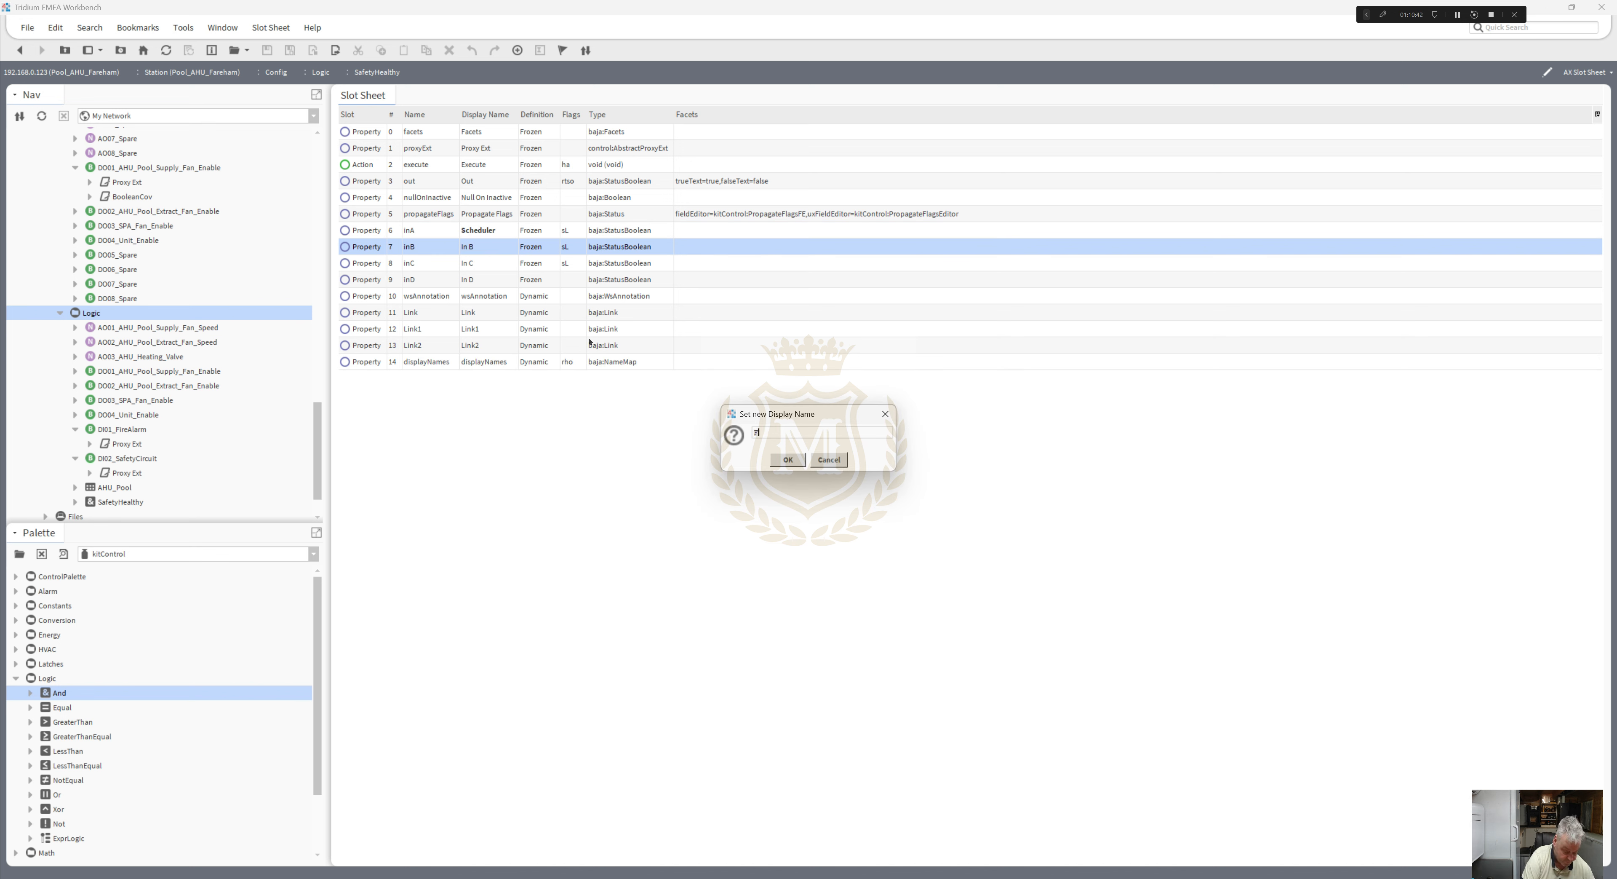
text(ire Healthy)
click(788, 459)
- Set the display name of SafetyHealthy's inC slot to Safety Healthy and return to the Logic wire sheet
right_click(482, 265)
click(541, 334)
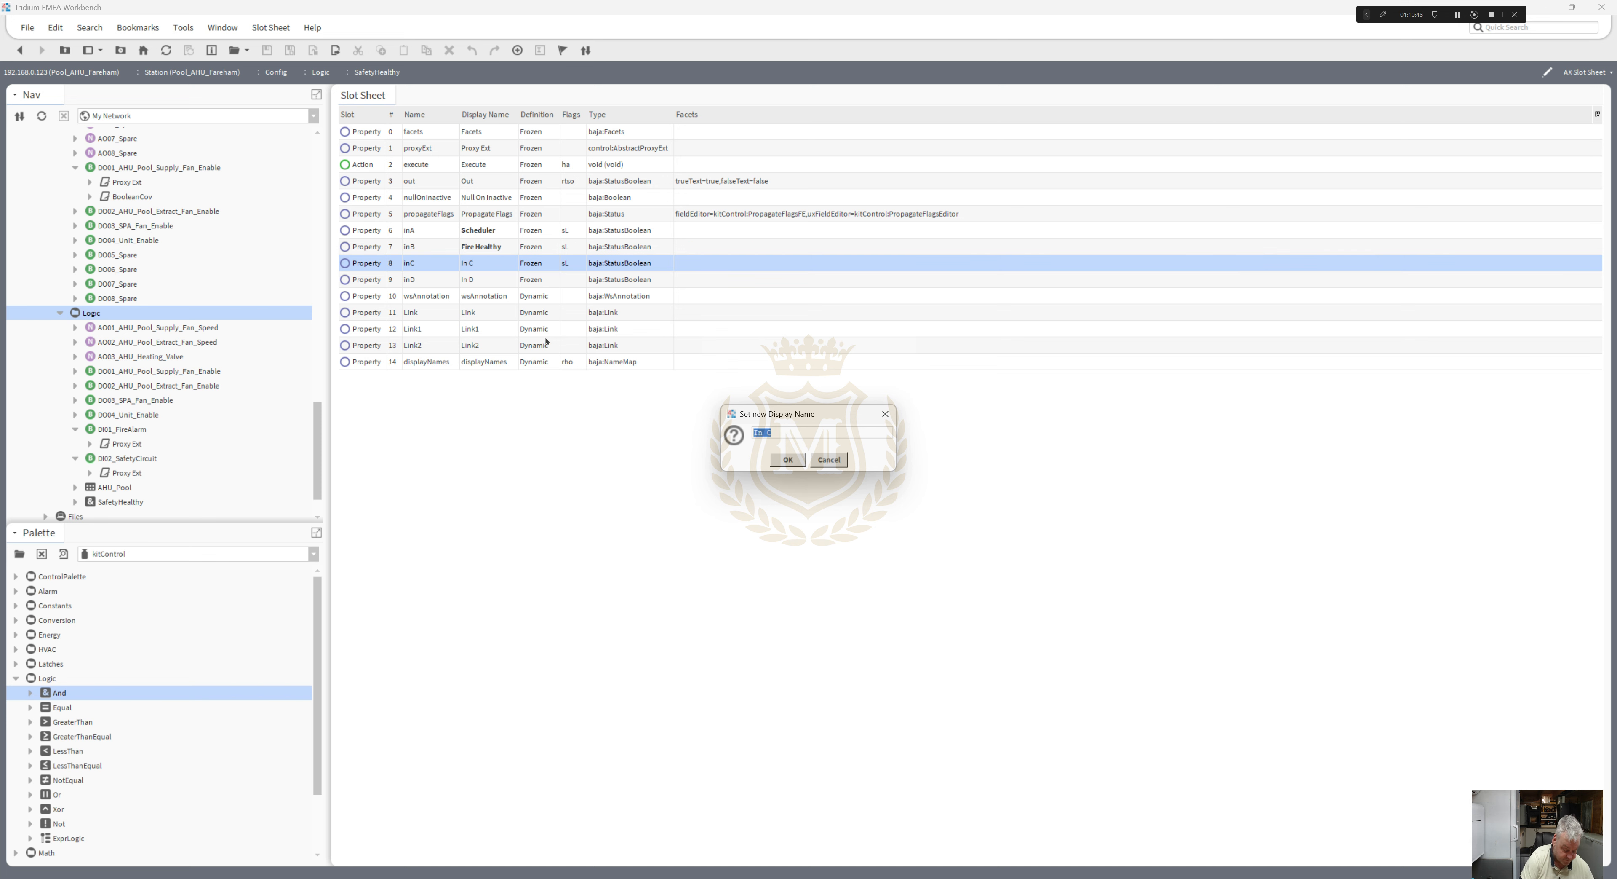
text(Saf)
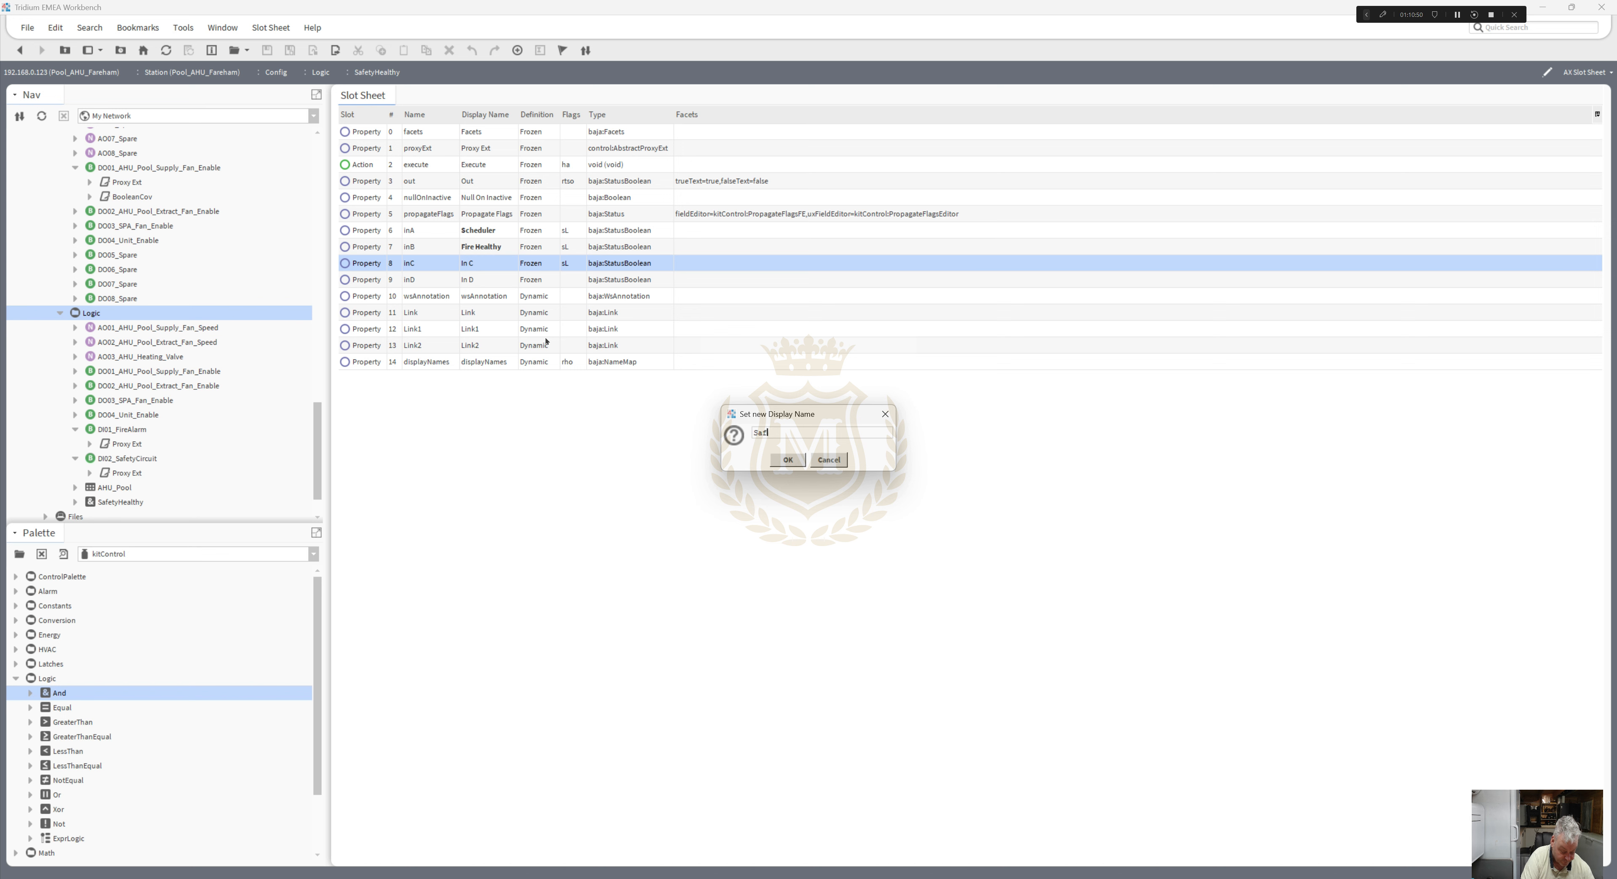
text(ety Healthy)
click(788, 460)
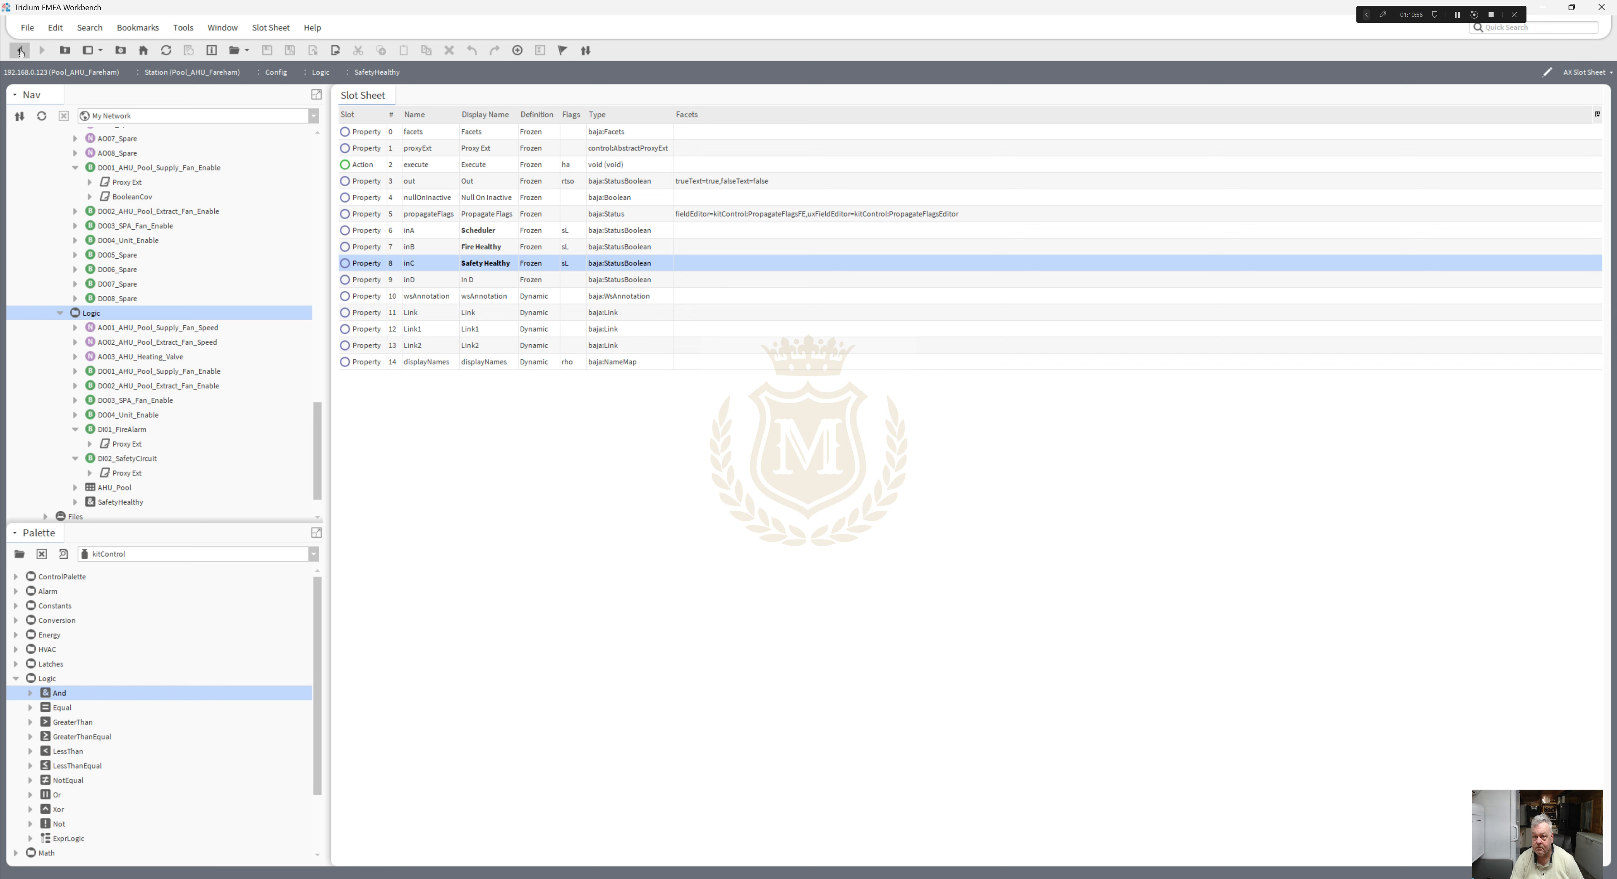
click(21, 51)
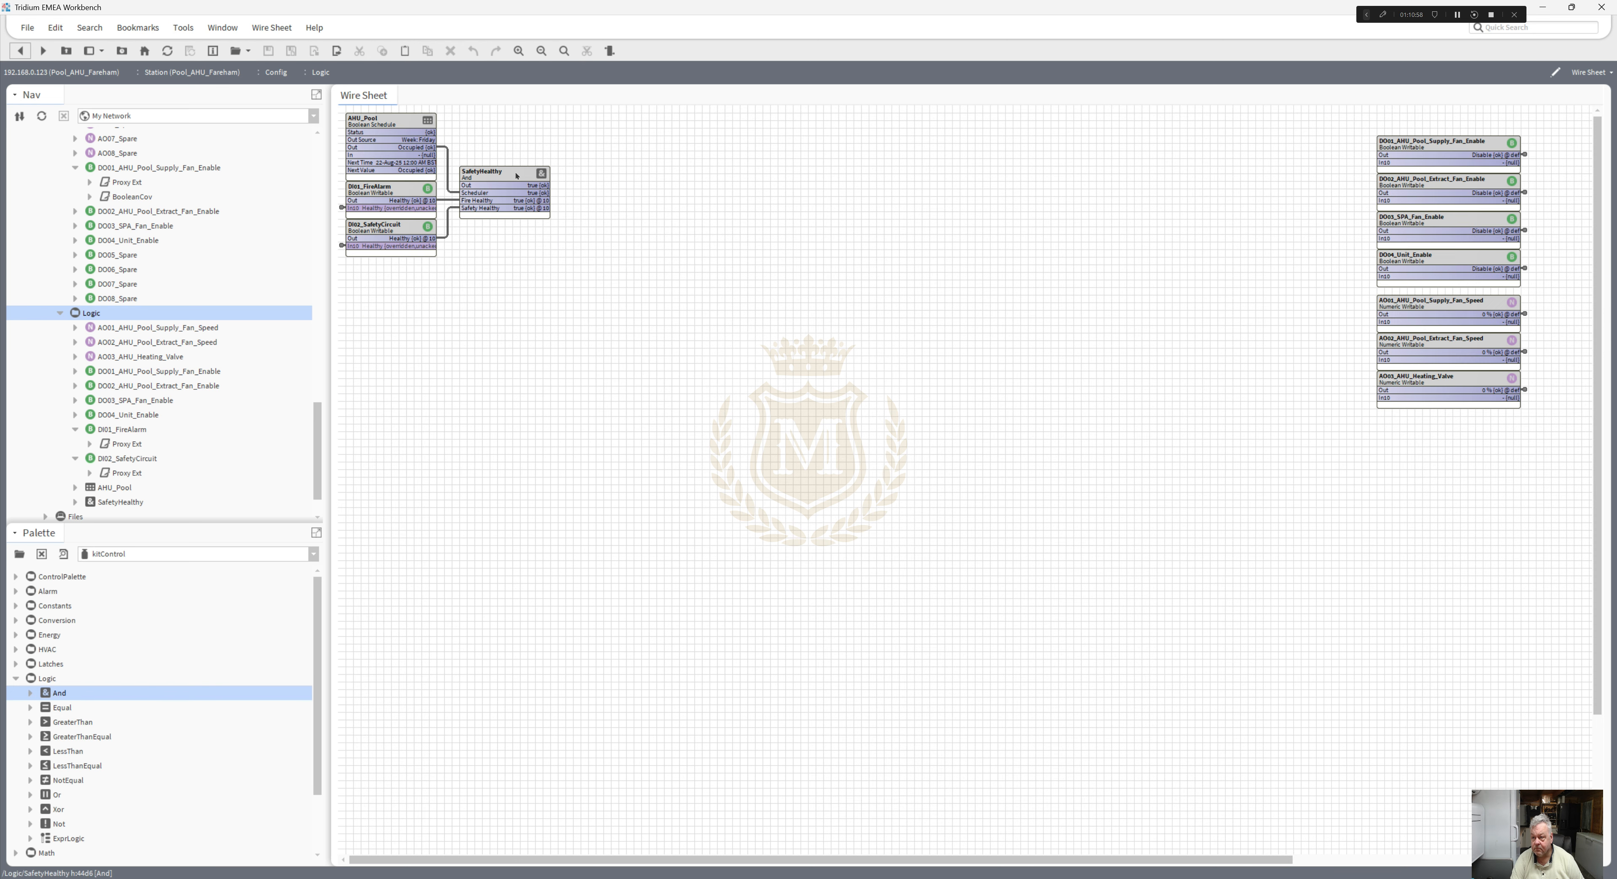
click(515, 175)
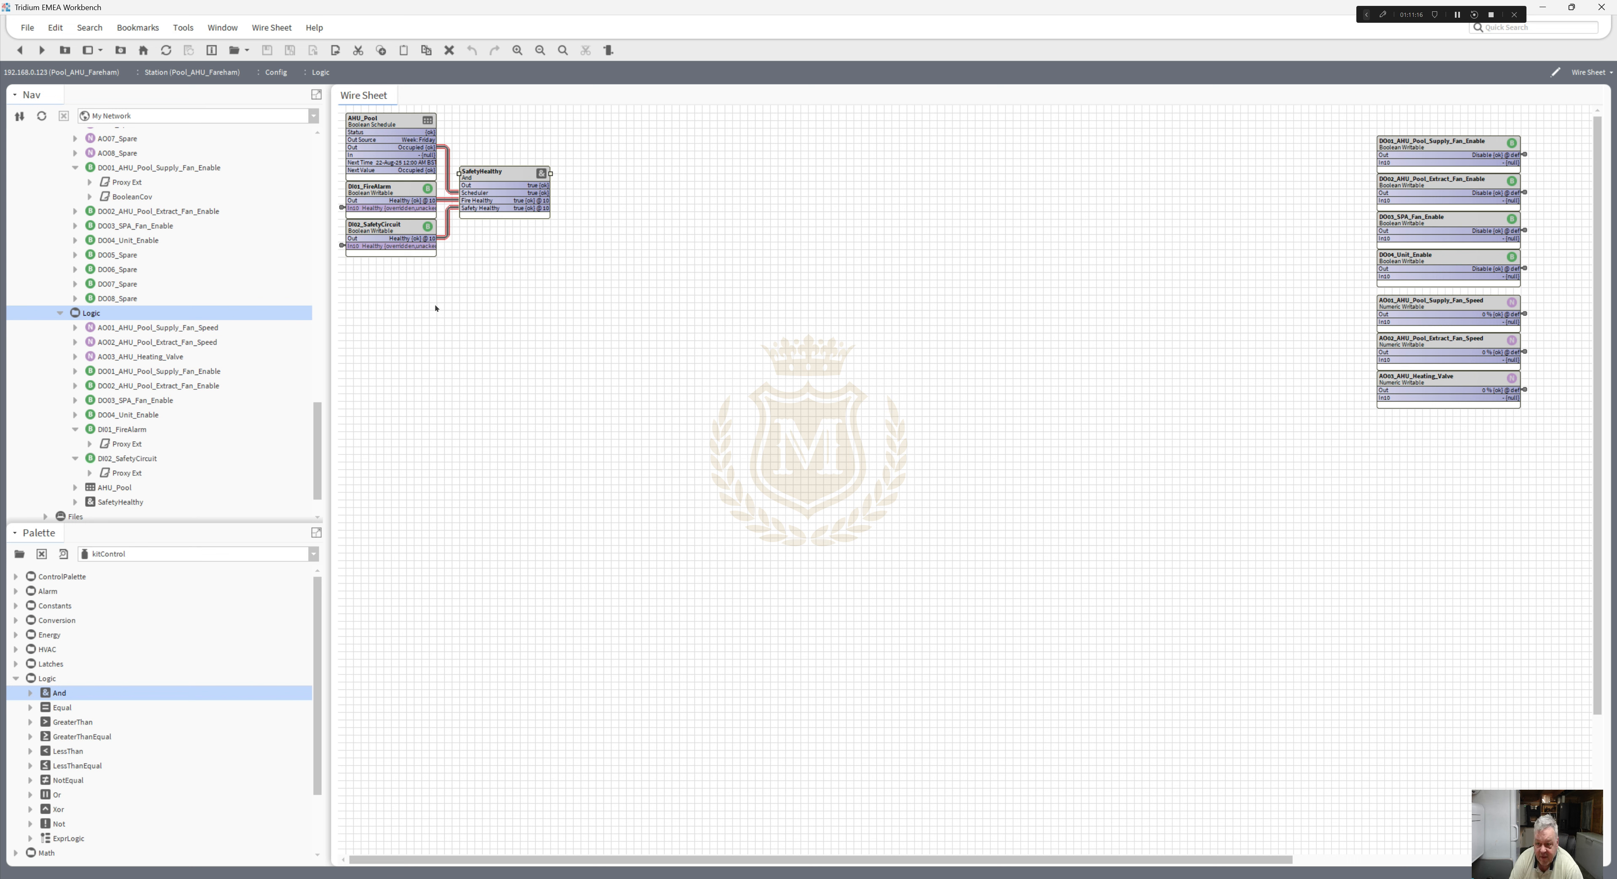
- Copy the universal input points UI01 to UI15 from the InputsOutputs wire sheet, excluding the UI16 spare
click(75, 428)
click(75, 443)
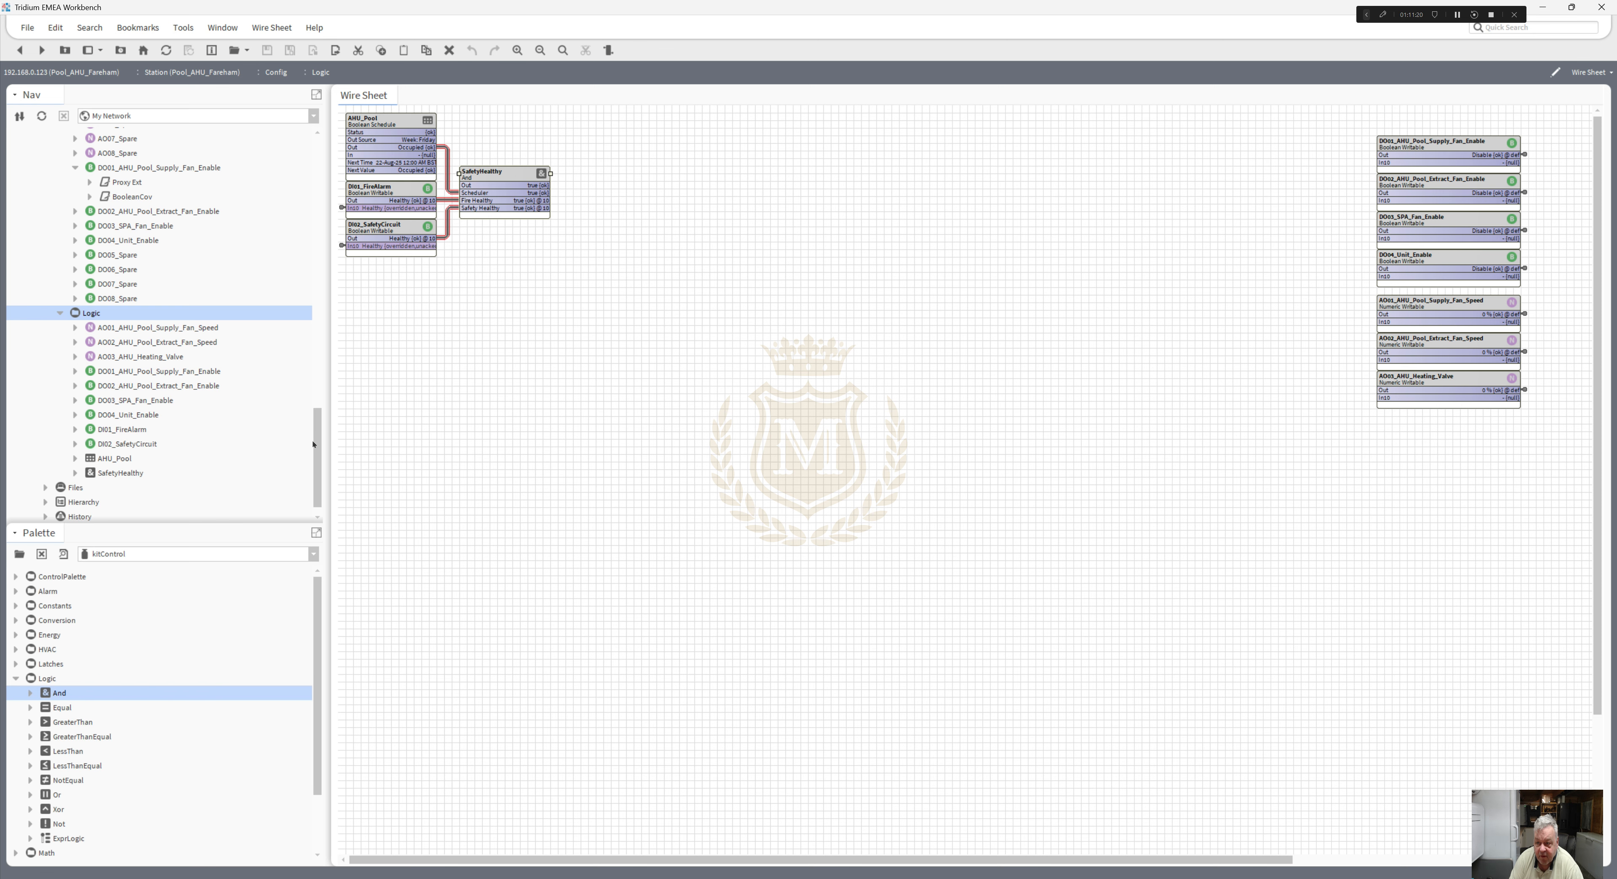
drag(316, 444, 223, 237)
double_click(107, 226)
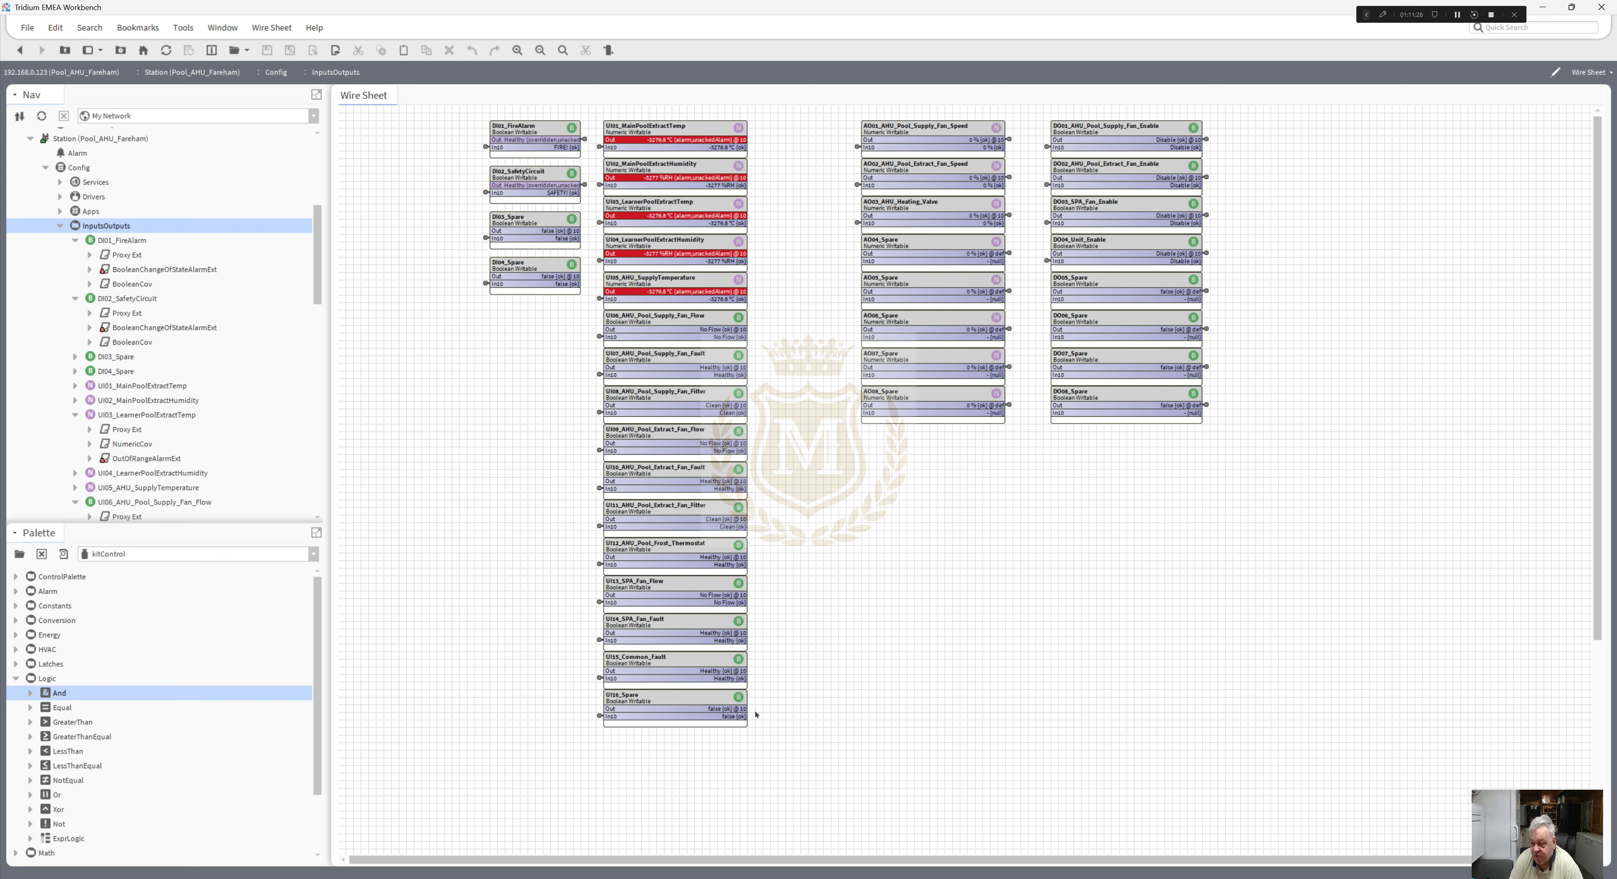
drag(757, 693, 591, 104)
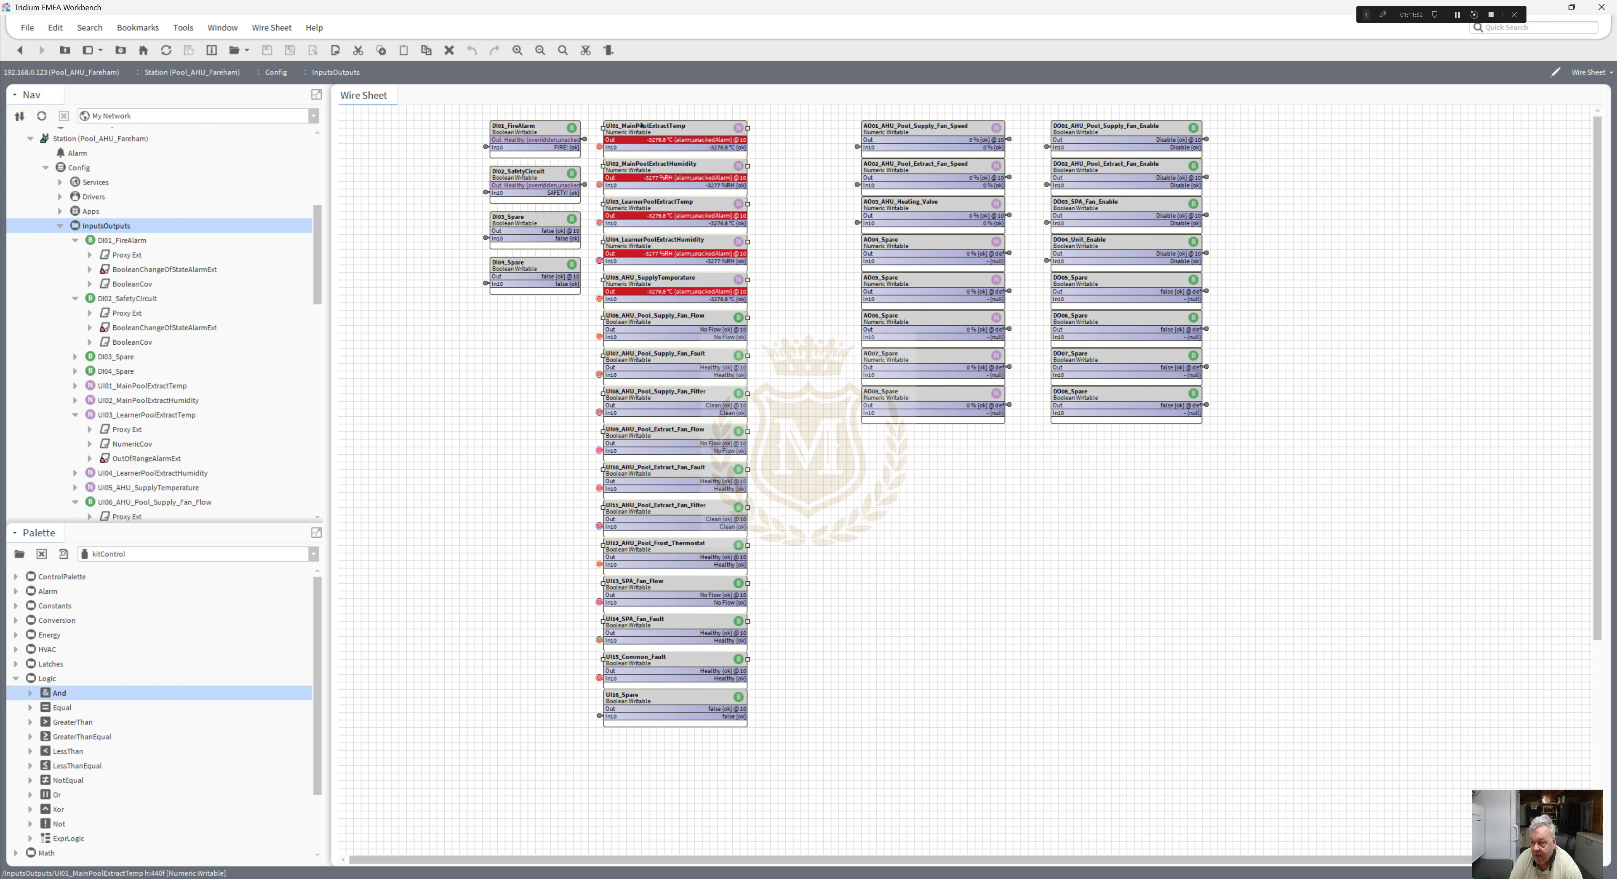
right_click(641, 125)
click(659, 166)
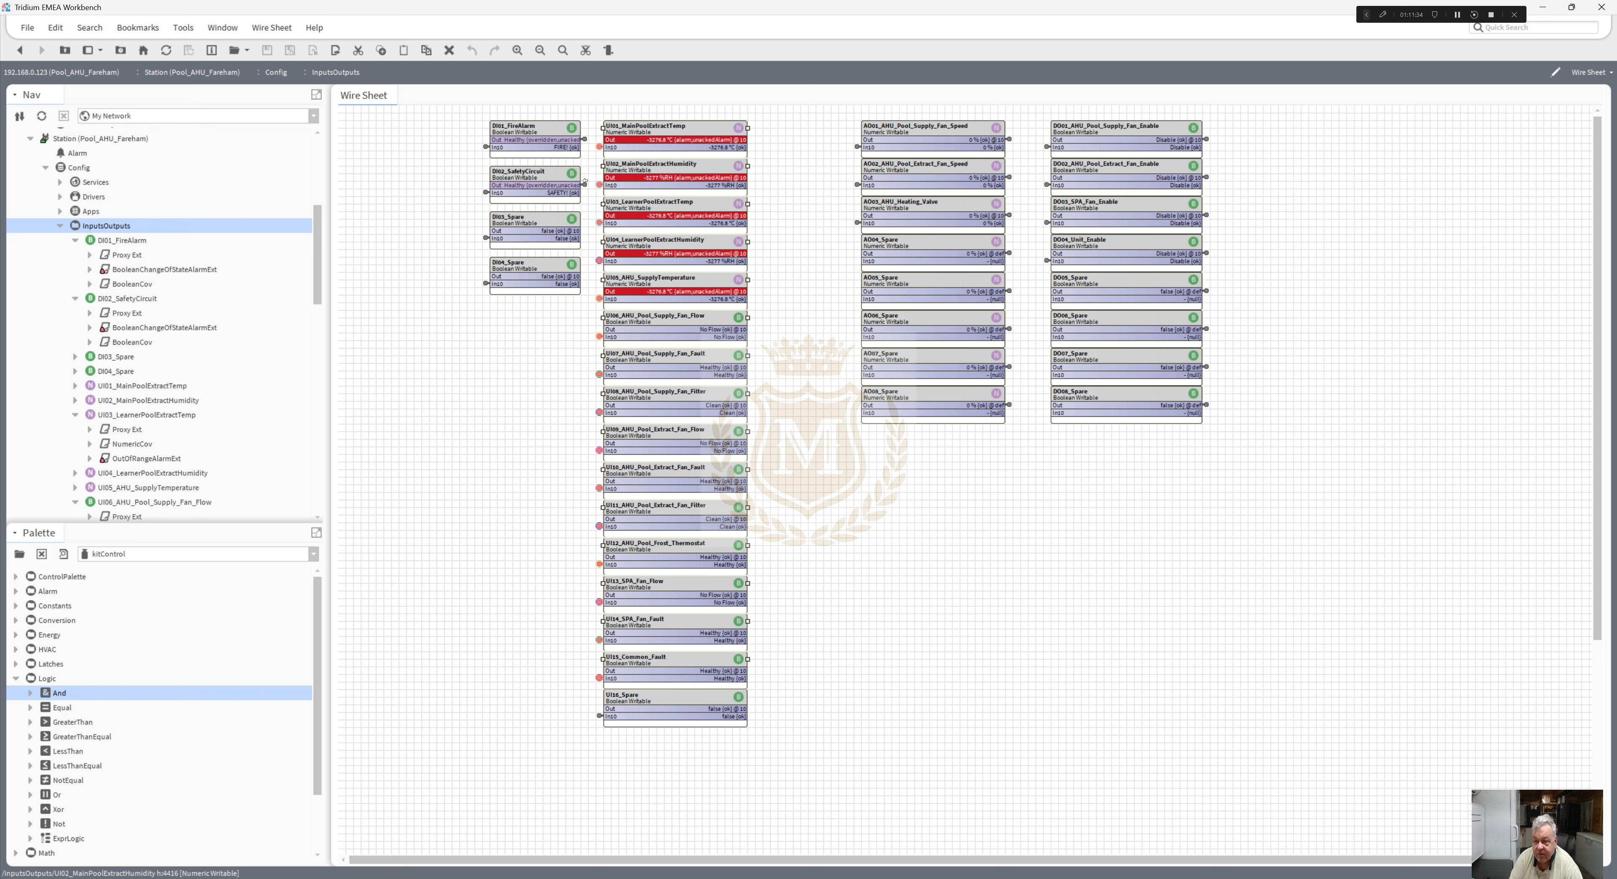
- Paste the copied UI01 to UI15 points into the Logic wire sheet and place the column beneath DI02_SafetyCircuit
click(60, 225)
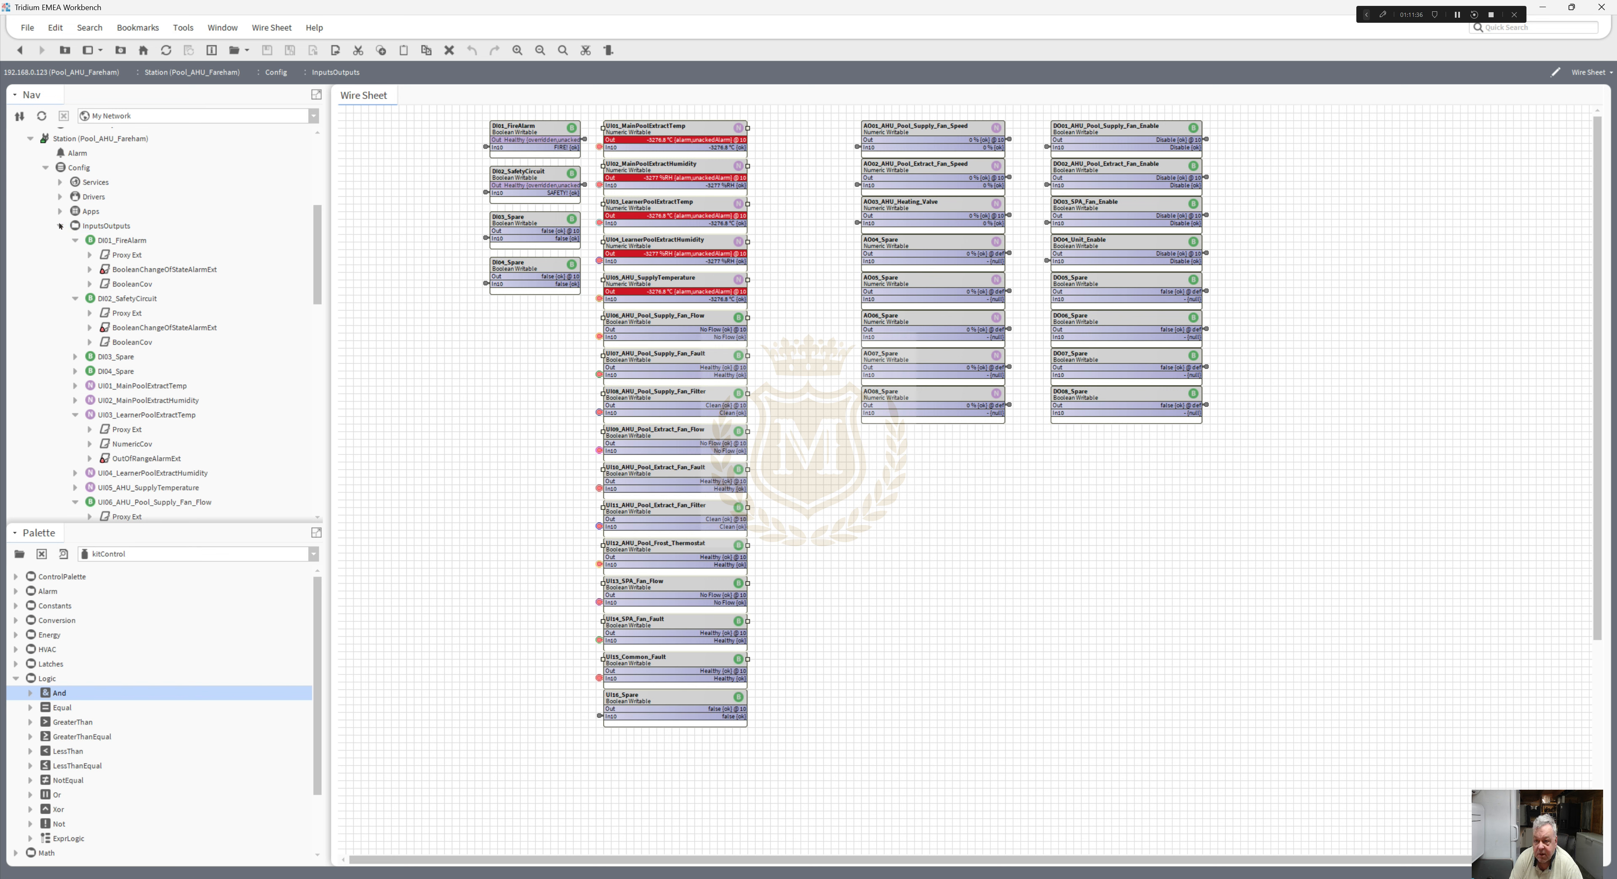
click(60, 226)
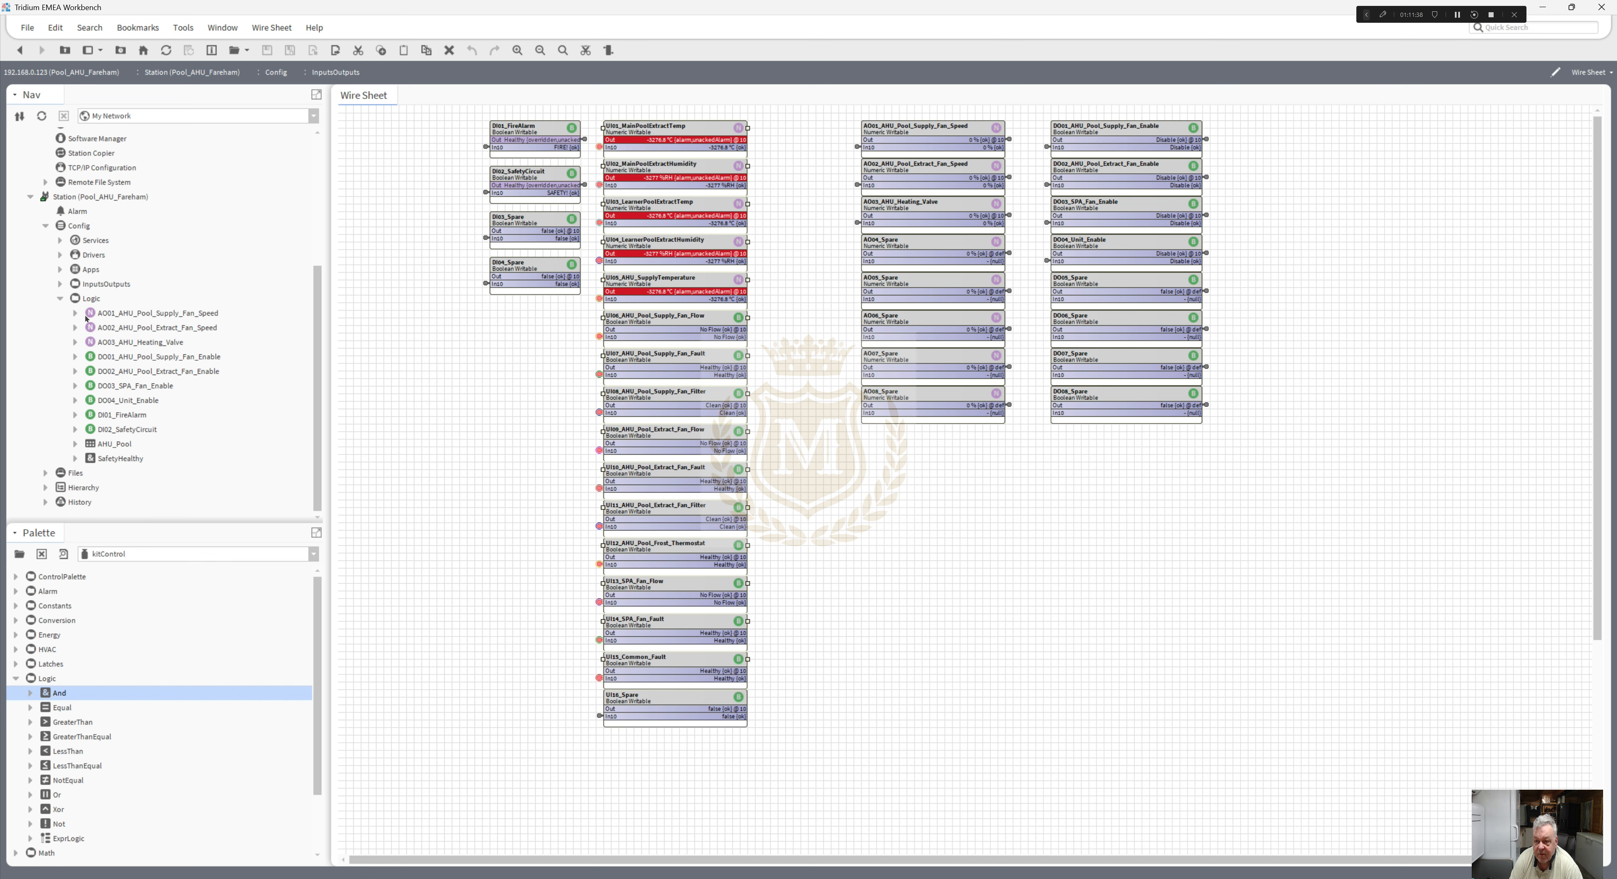
right_click(88, 298)
mouse_move(119, 304)
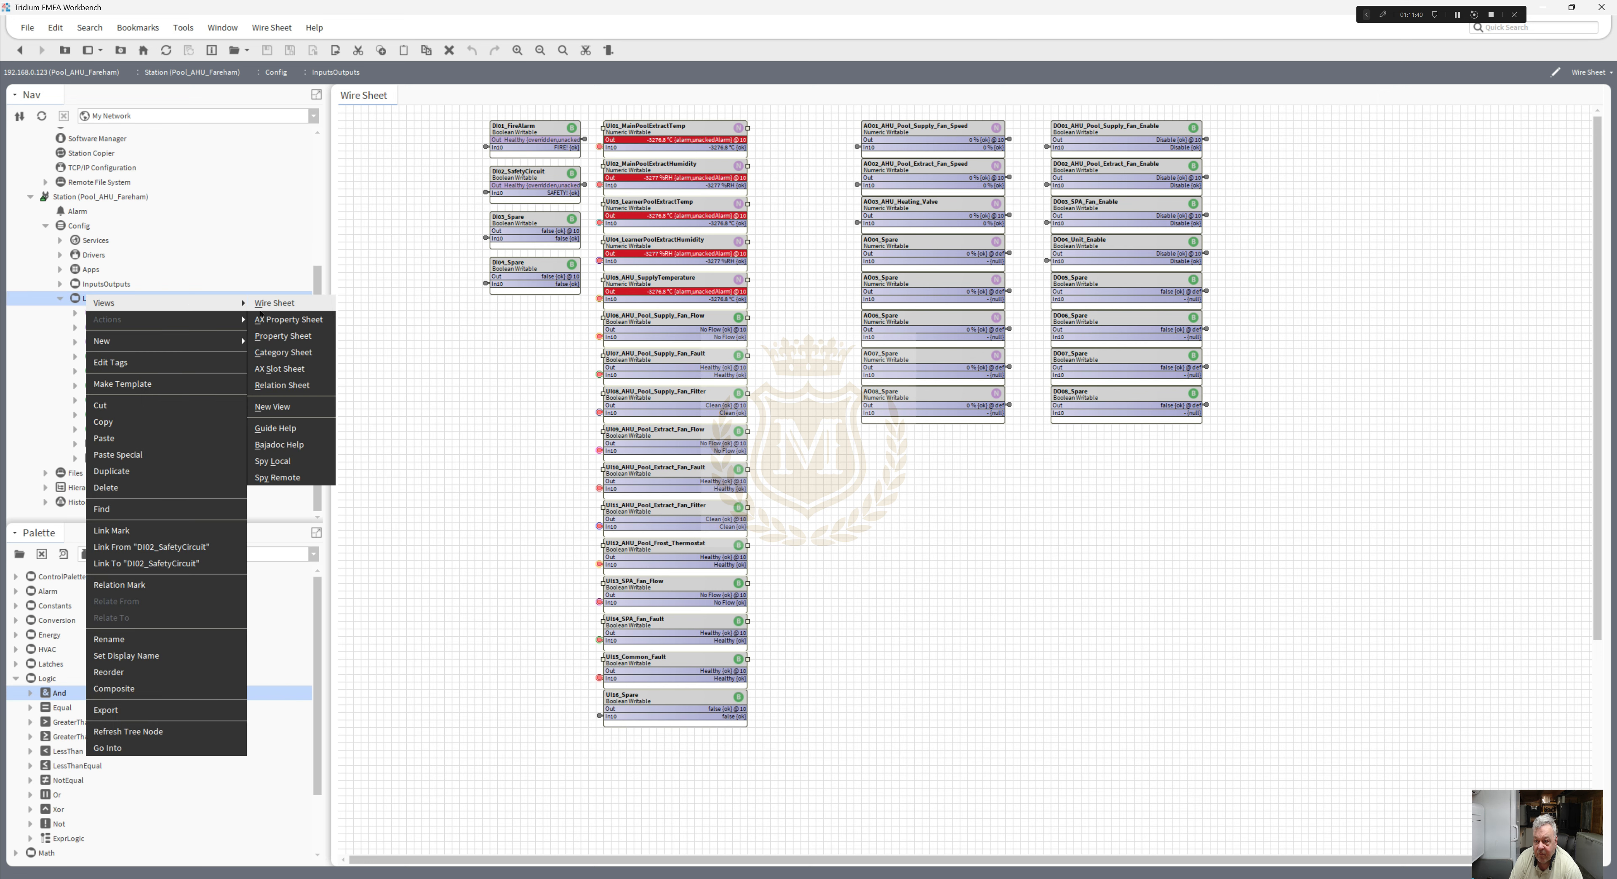
click(280, 303)
right_click(574, 320)
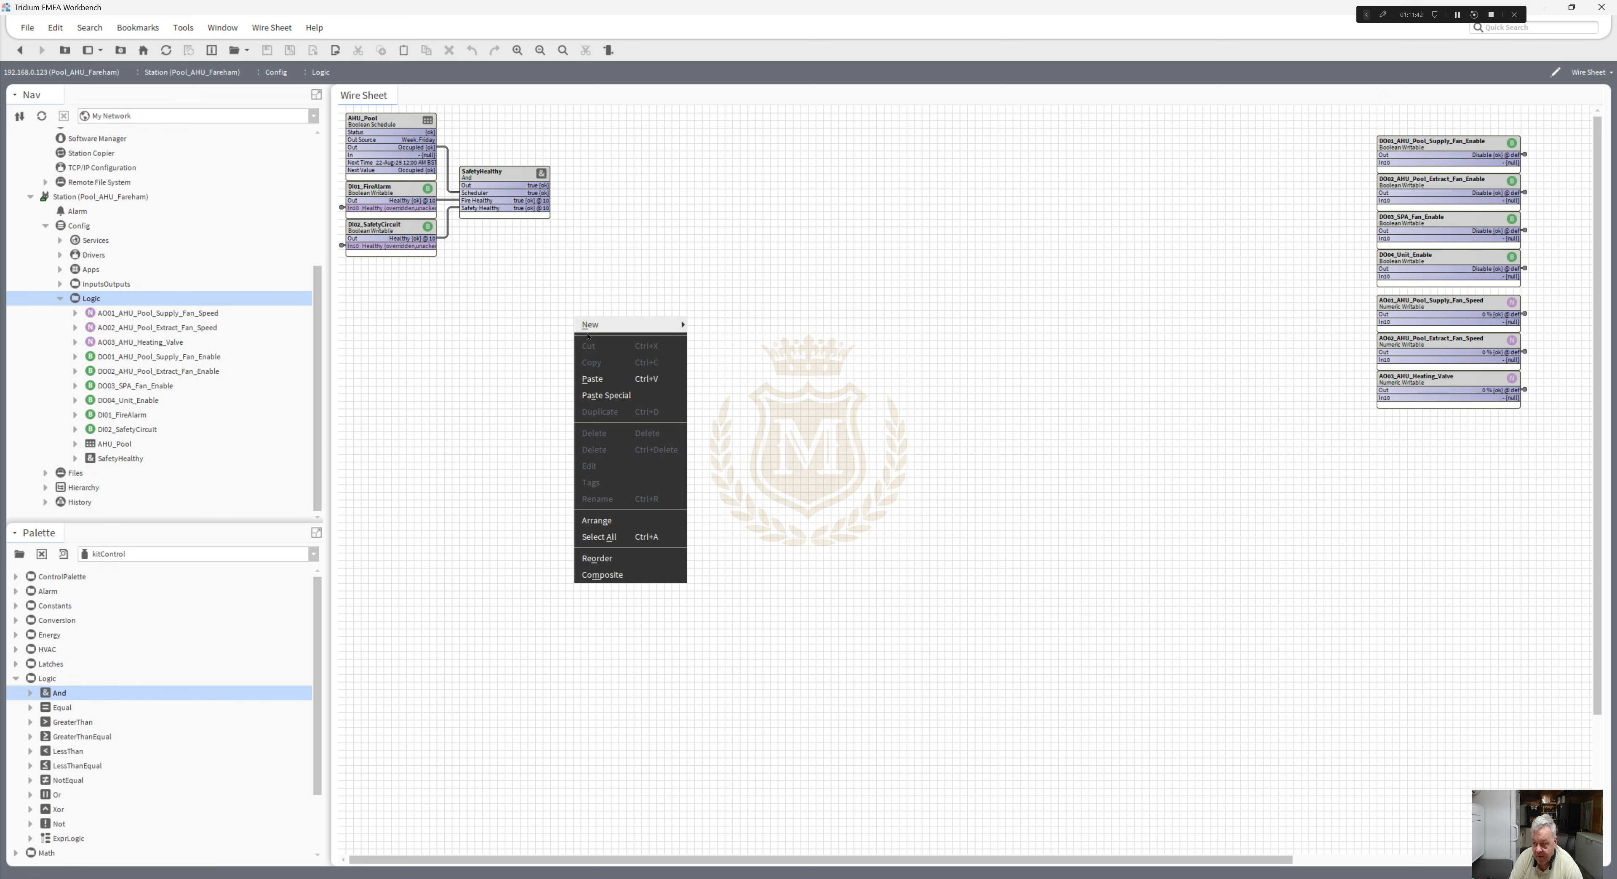
click(598, 371)
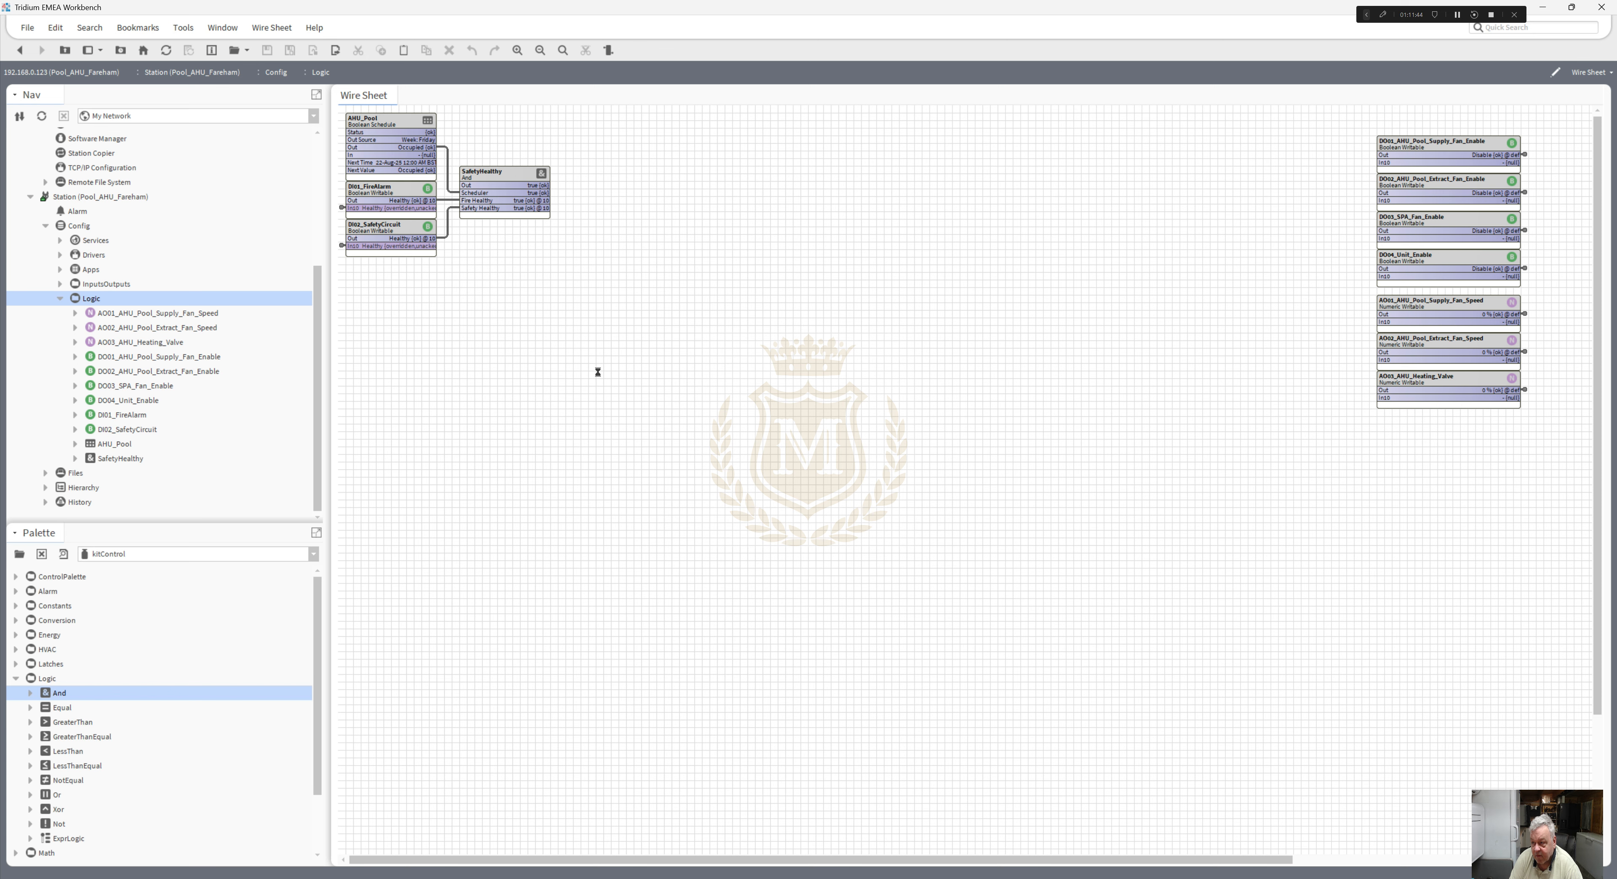
drag(636, 319, 462, 272)
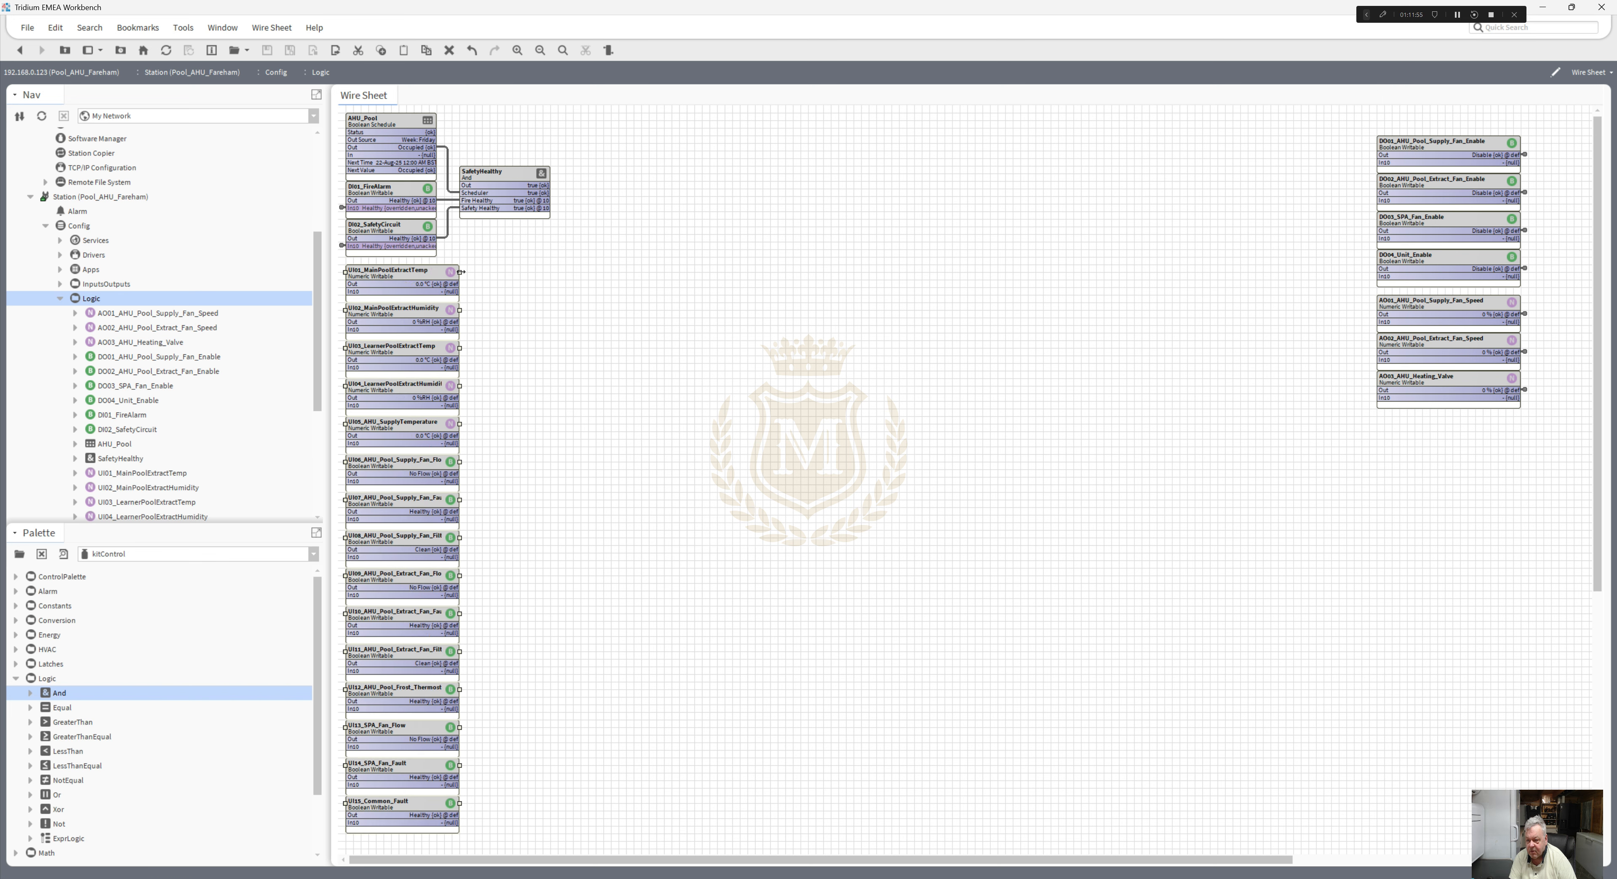
- Widen all the pasted UI point blocks together so their full names fit
click(541, 407)
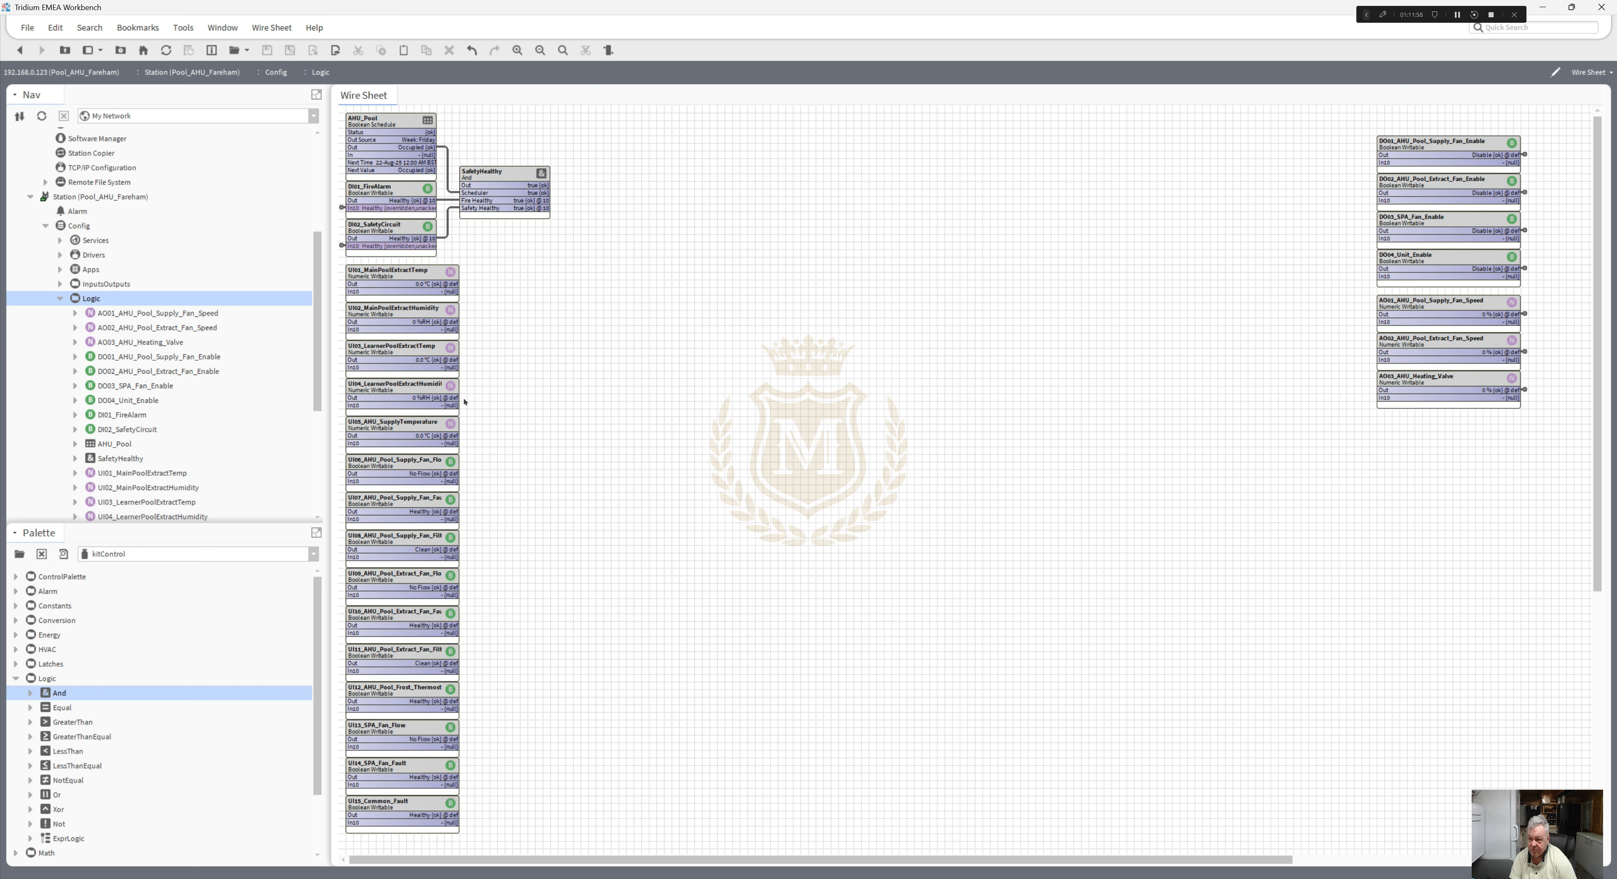
drag(487, 844, 332, 256)
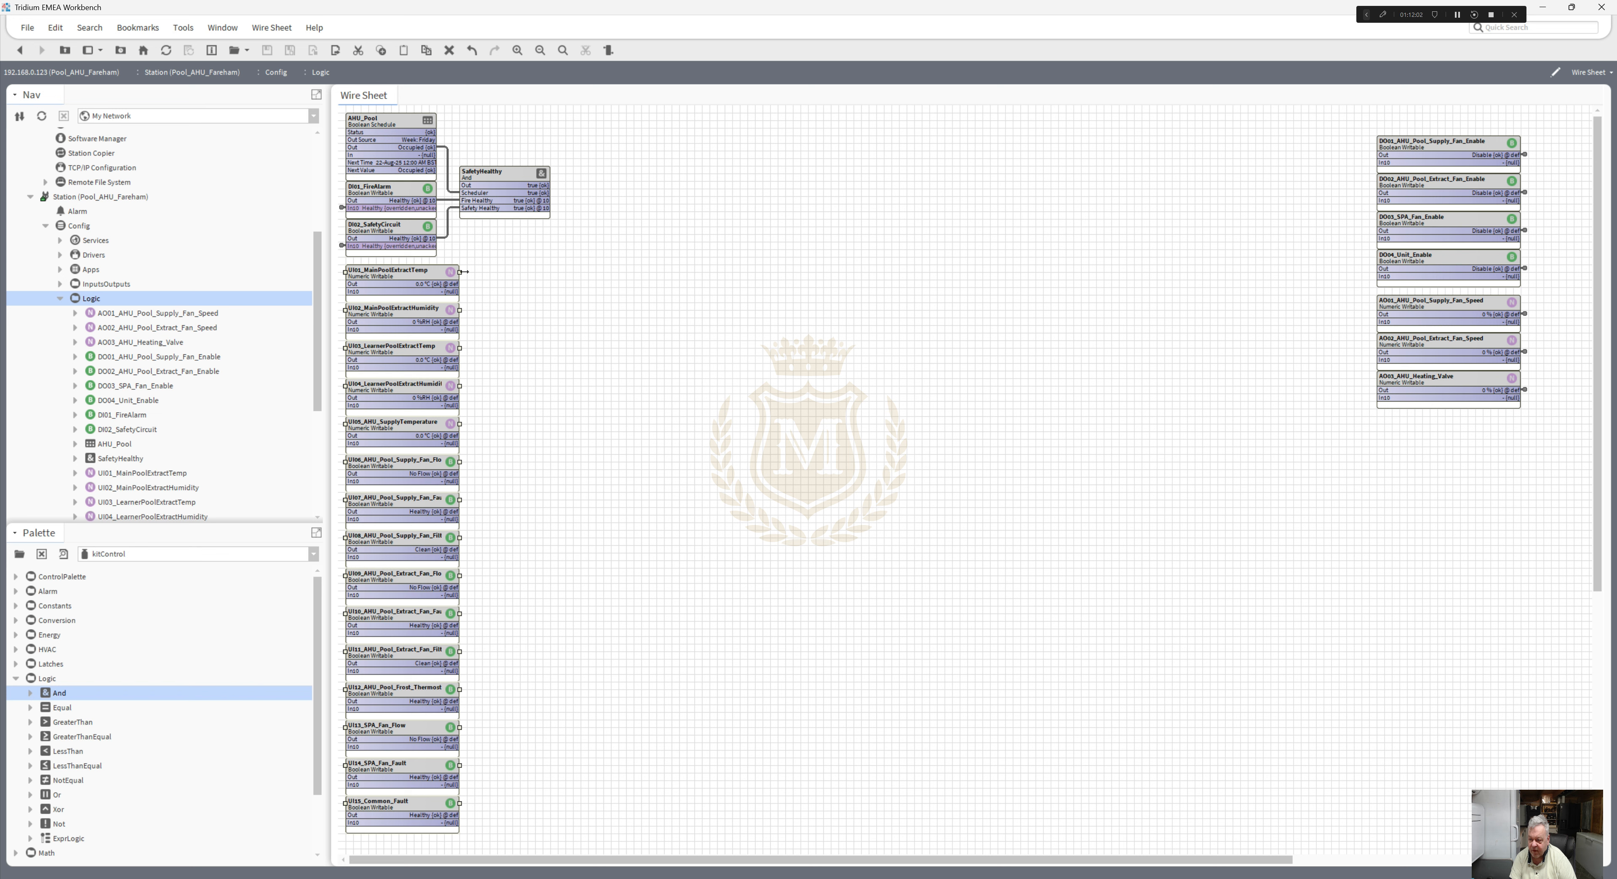
drag(466, 271, 473, 273)
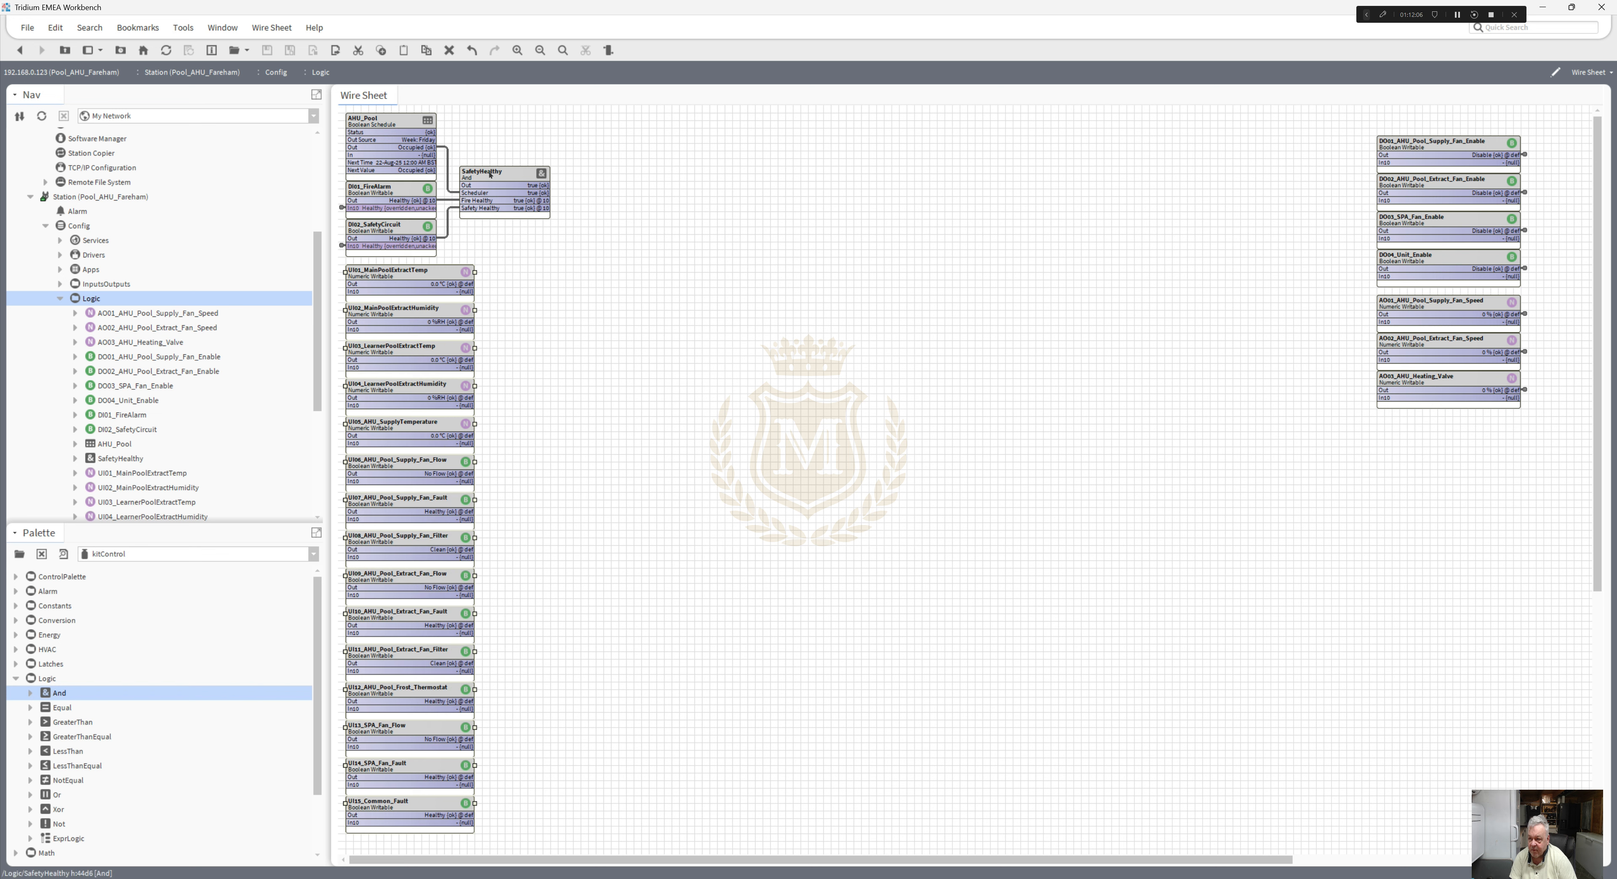
- Widen the AHU_Pool, fire alarm and safety circuit blocks to match the UI points, and place SafetyHealthy just beside them
drag(497, 178, 580, 185)
drag(502, 274, 342, 104)
drag(437, 119, 502, 143)
drag(583, 179, 529, 178)
click(599, 296)
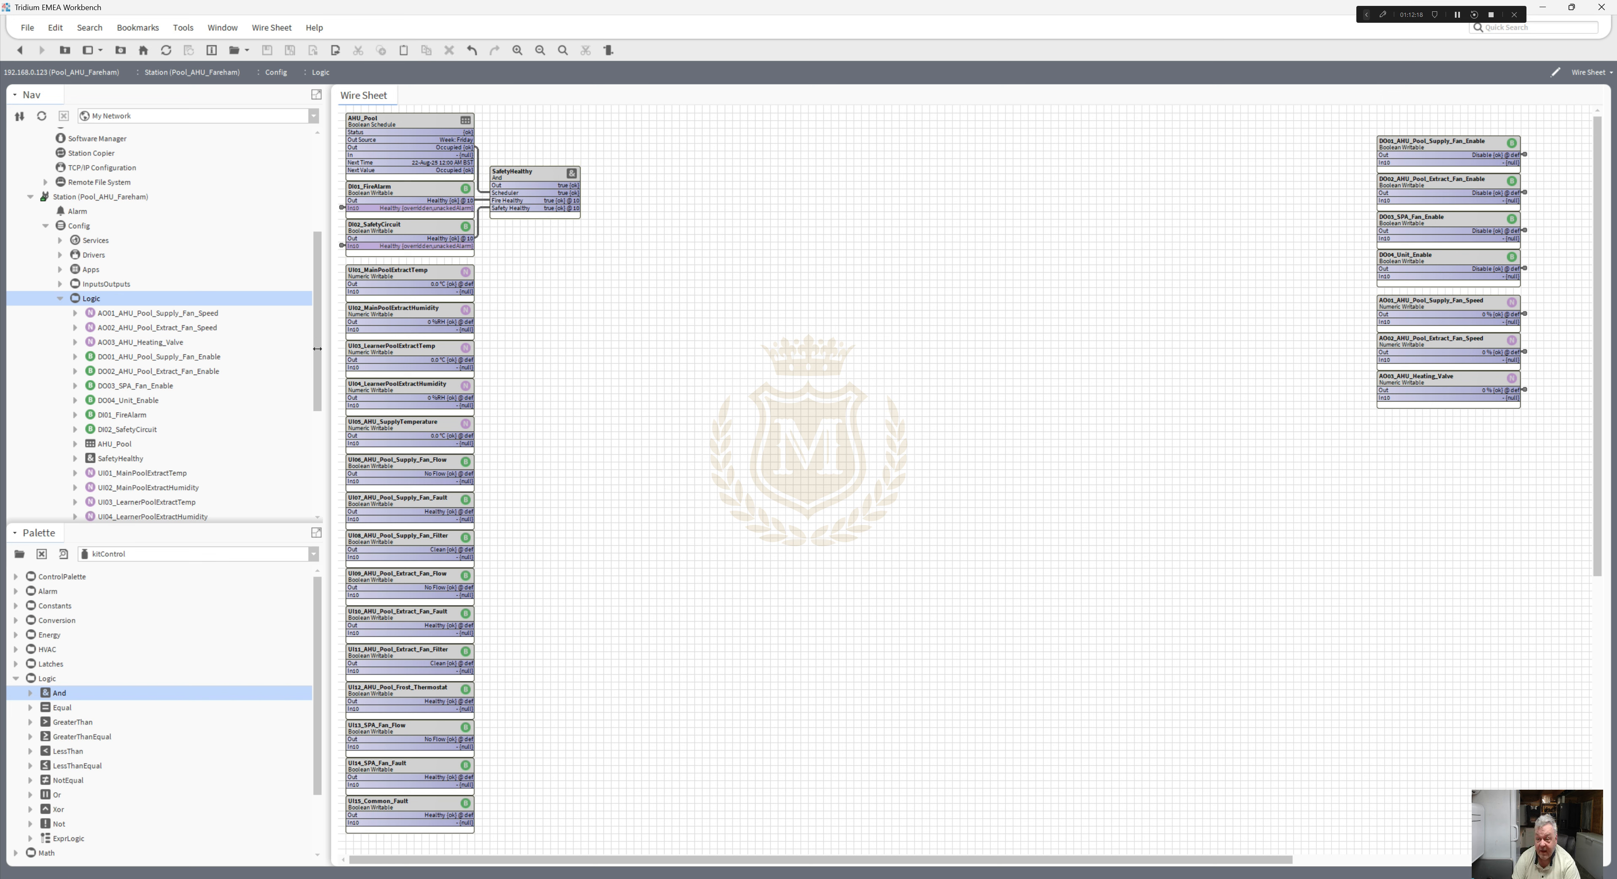
- Expand UI01 to UI04 under the Logic folder and delete the OutOfRangeAlarmExt and NumericCov extensions of UI04_LearnerPoolExtractHumidity
drag(326, 398, 332, 495)
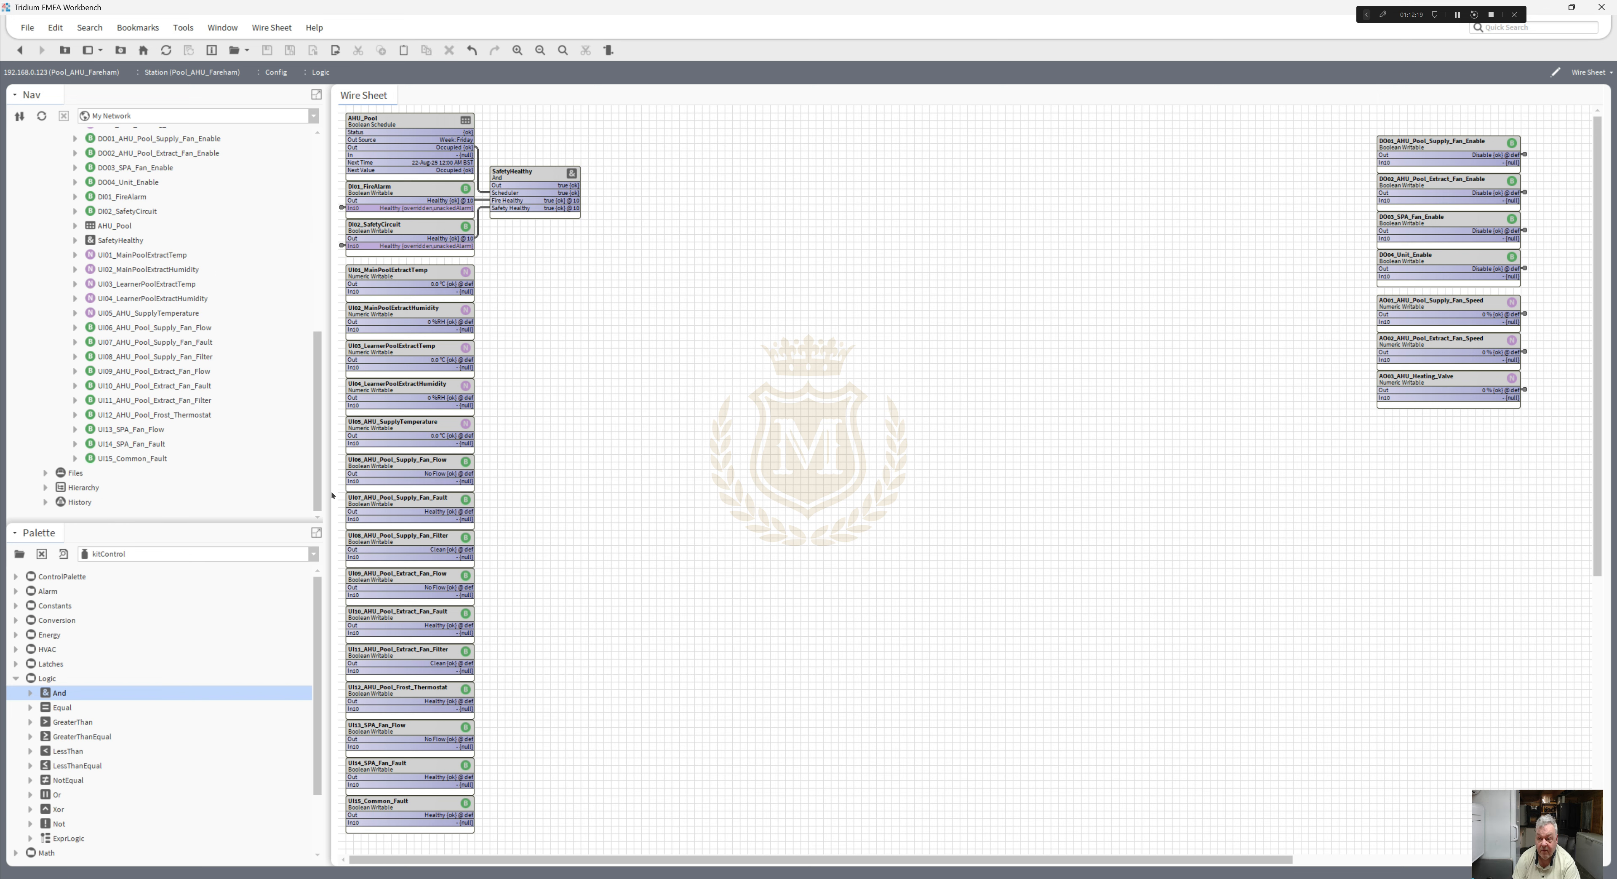
click(74, 255)
click(75, 313)
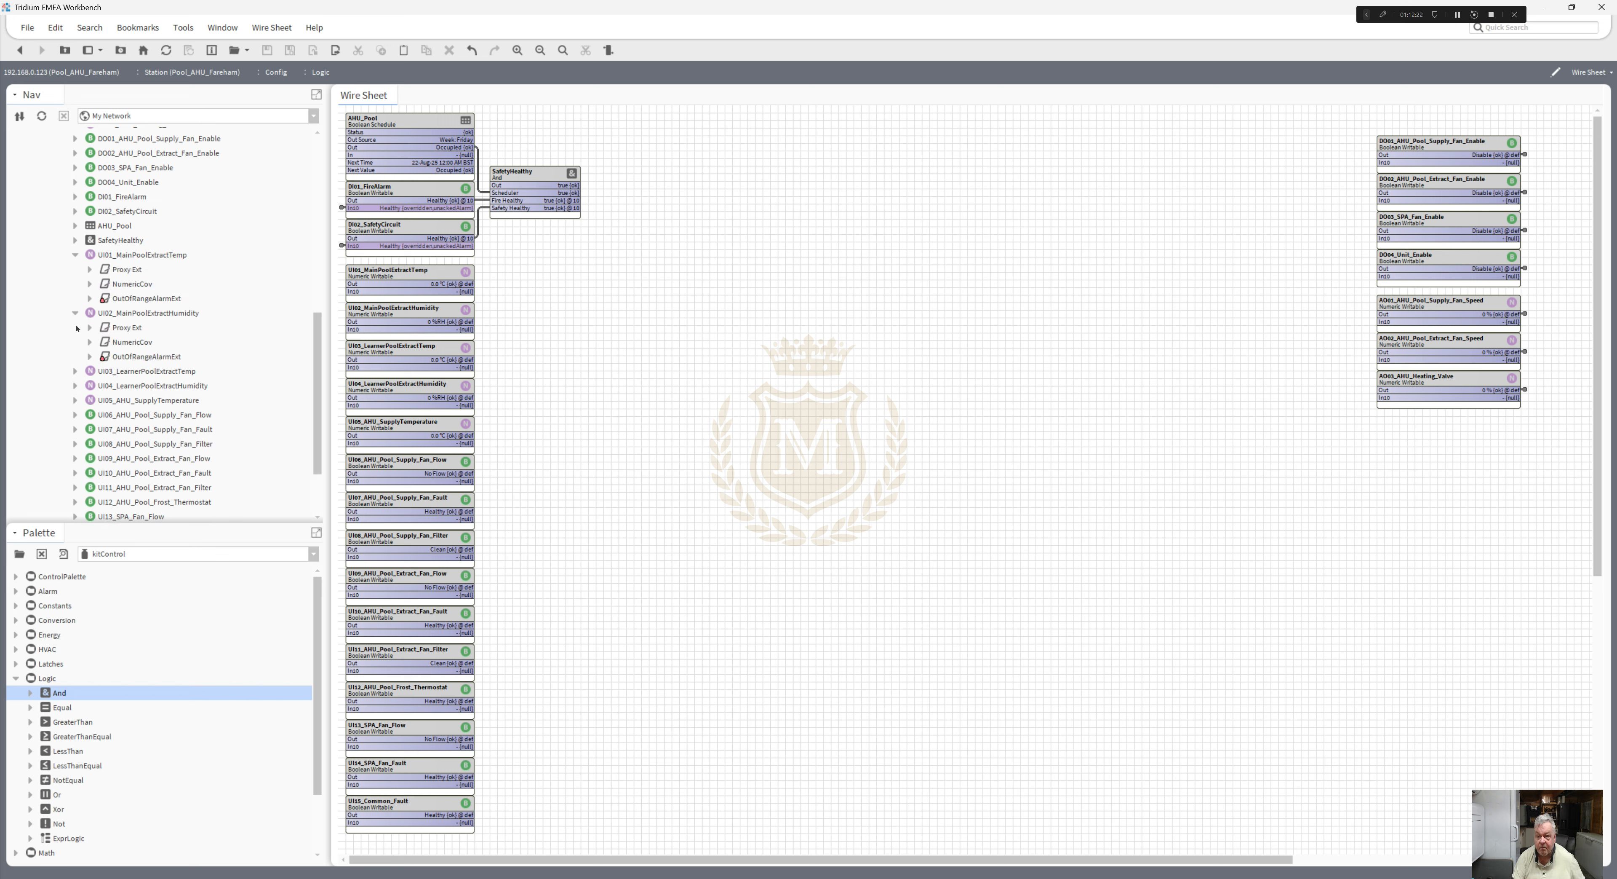
click(74, 371)
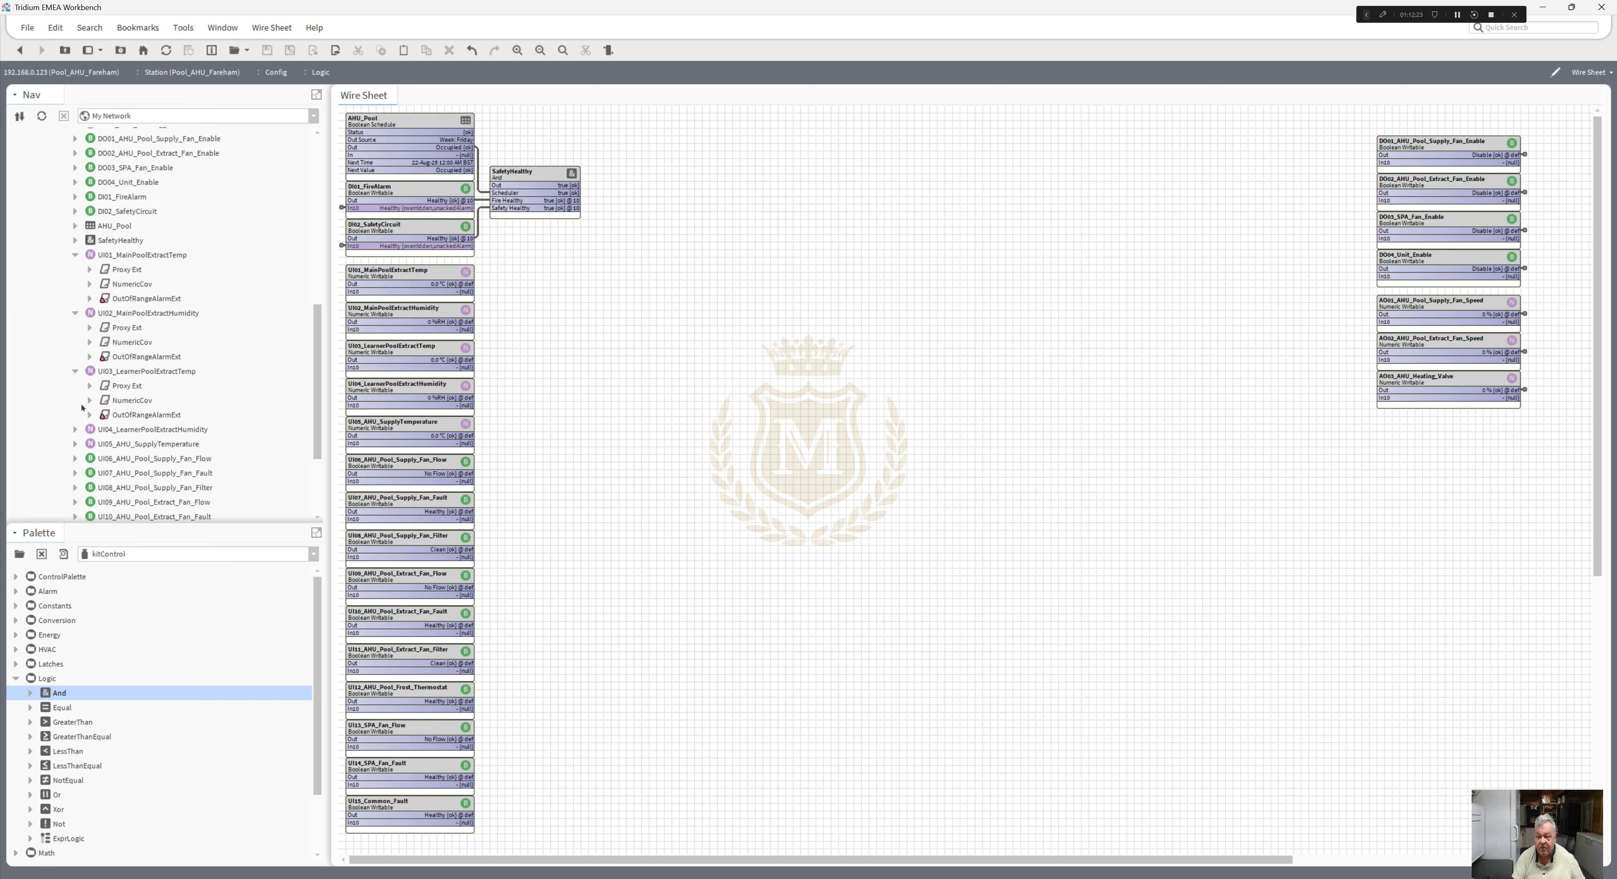
click(75, 429)
click(120, 475)
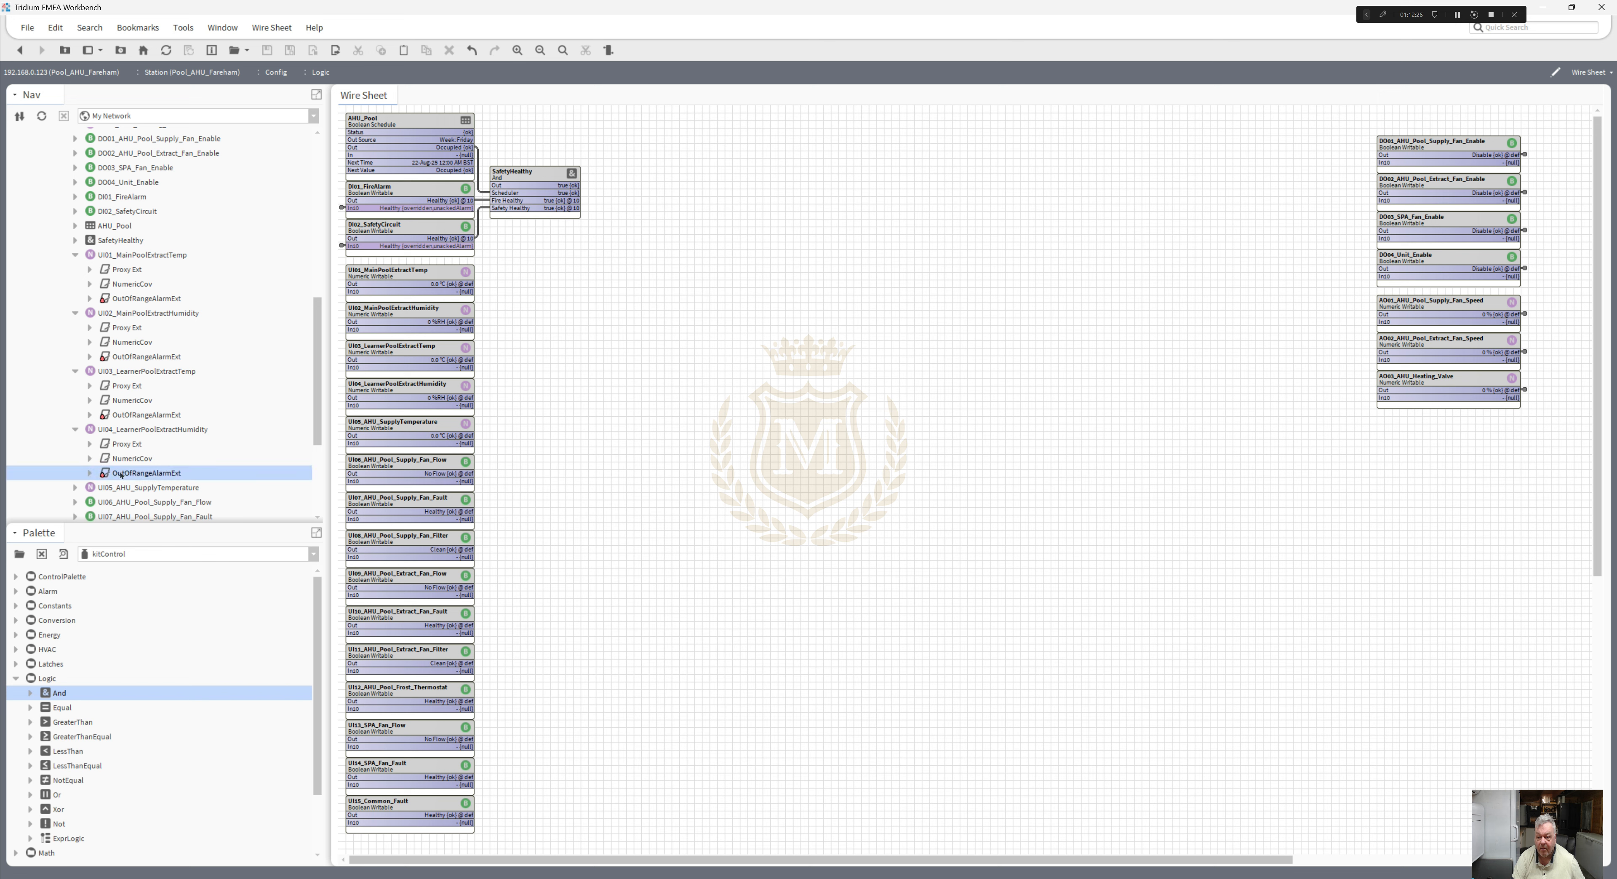
right_click(120, 475)
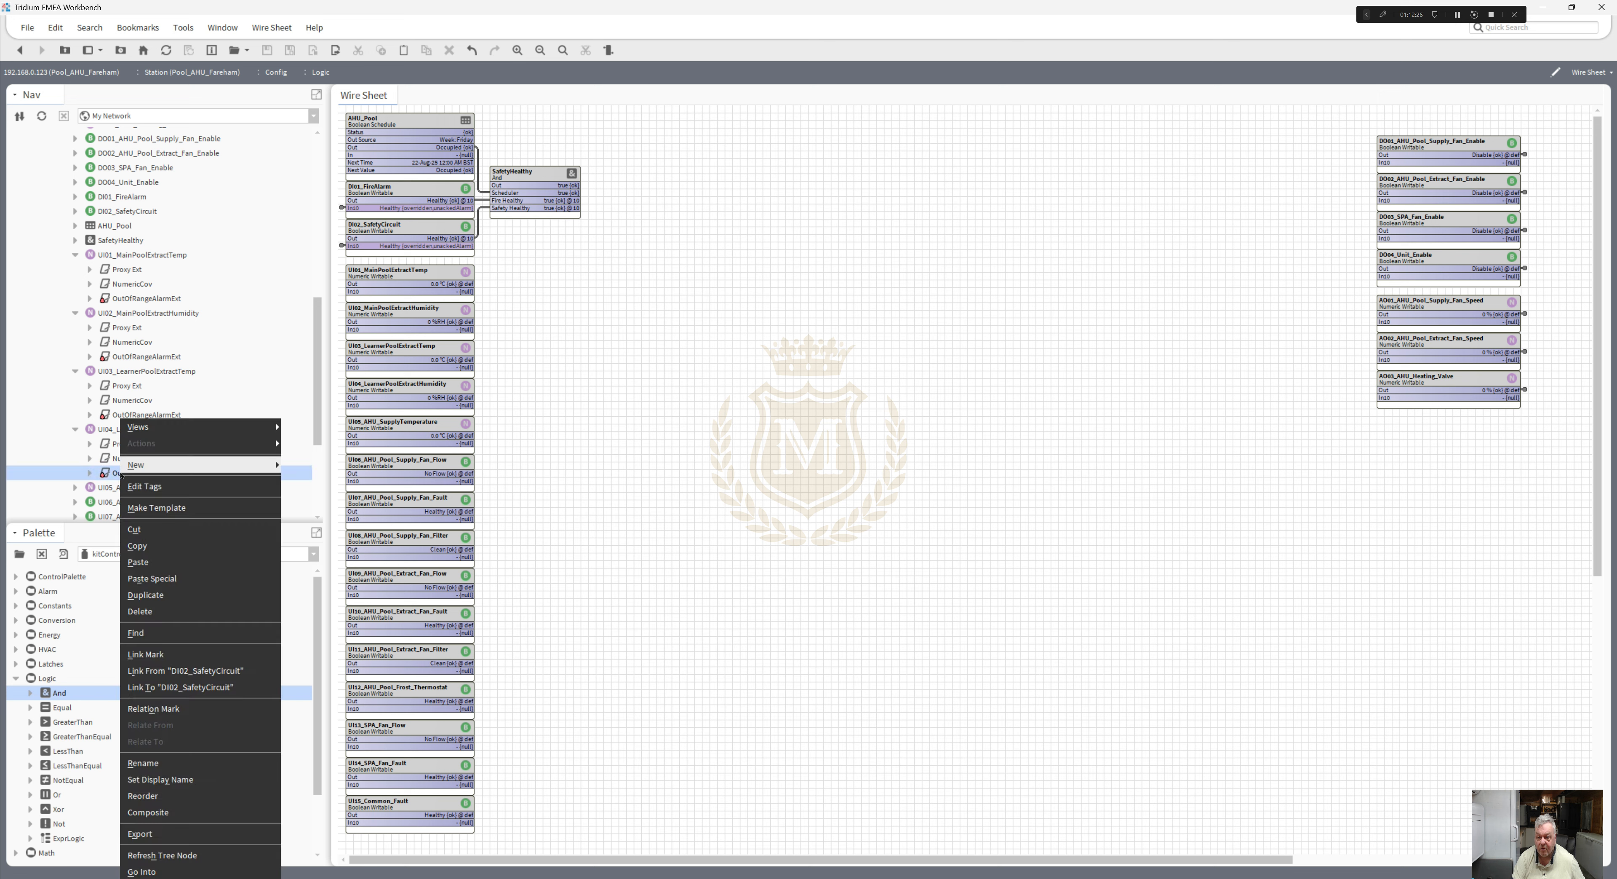
click(156, 611)
right_click(139, 458)
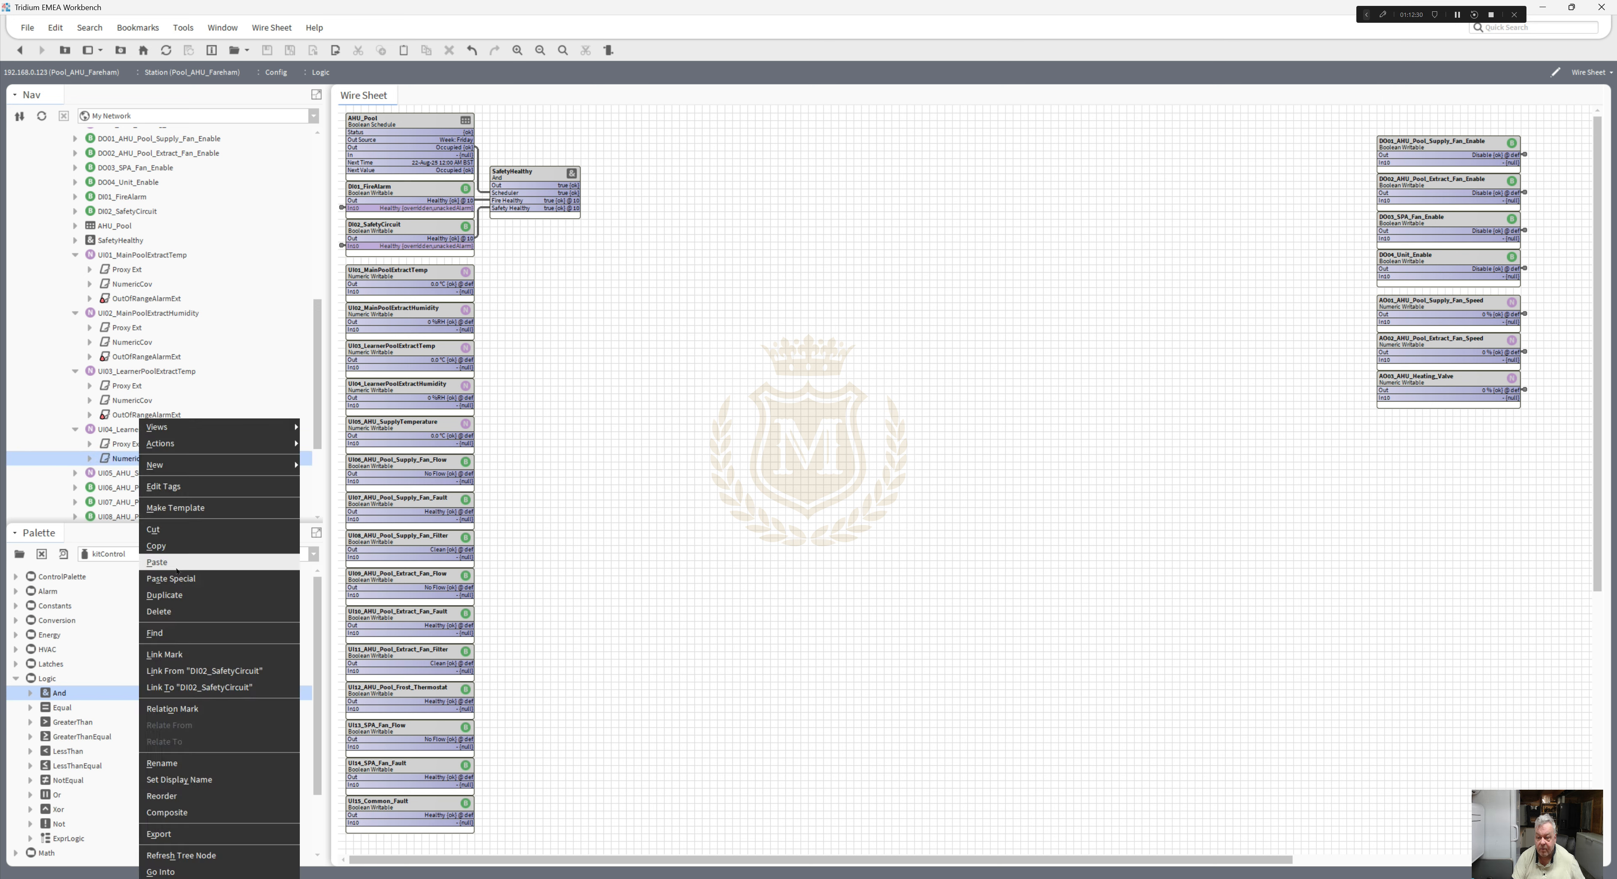
click(158, 611)
- Delete the OutOfRangeAlarmExt and NumericCov extensions from the Logic folder's UI03_LearnerPoolExtractTemp point
click(137, 416)
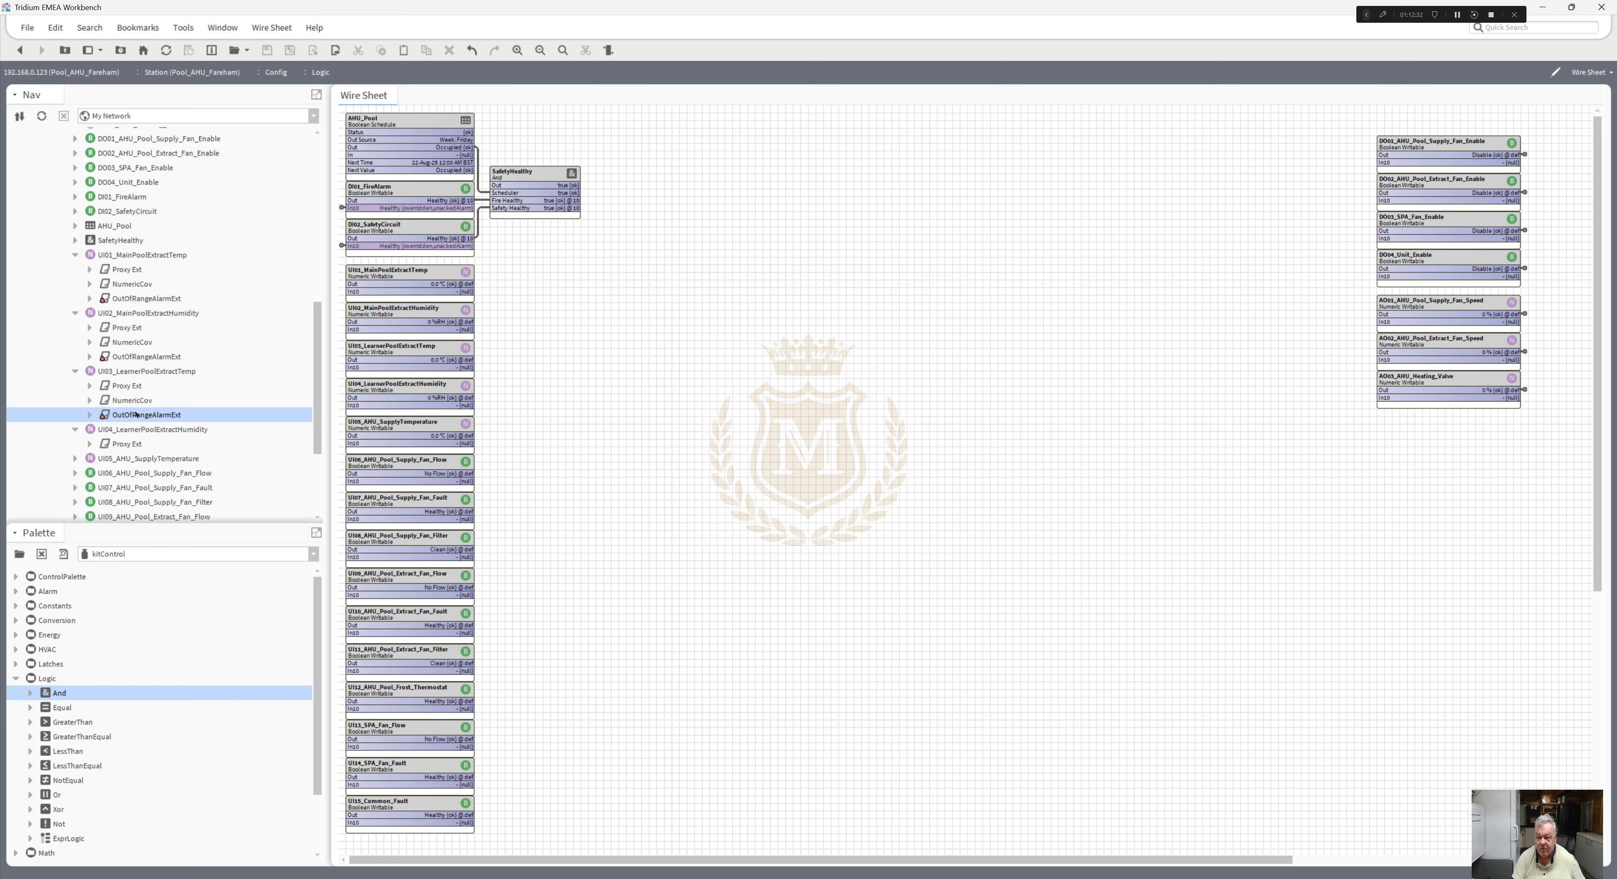
right_click(137, 416)
click(155, 603)
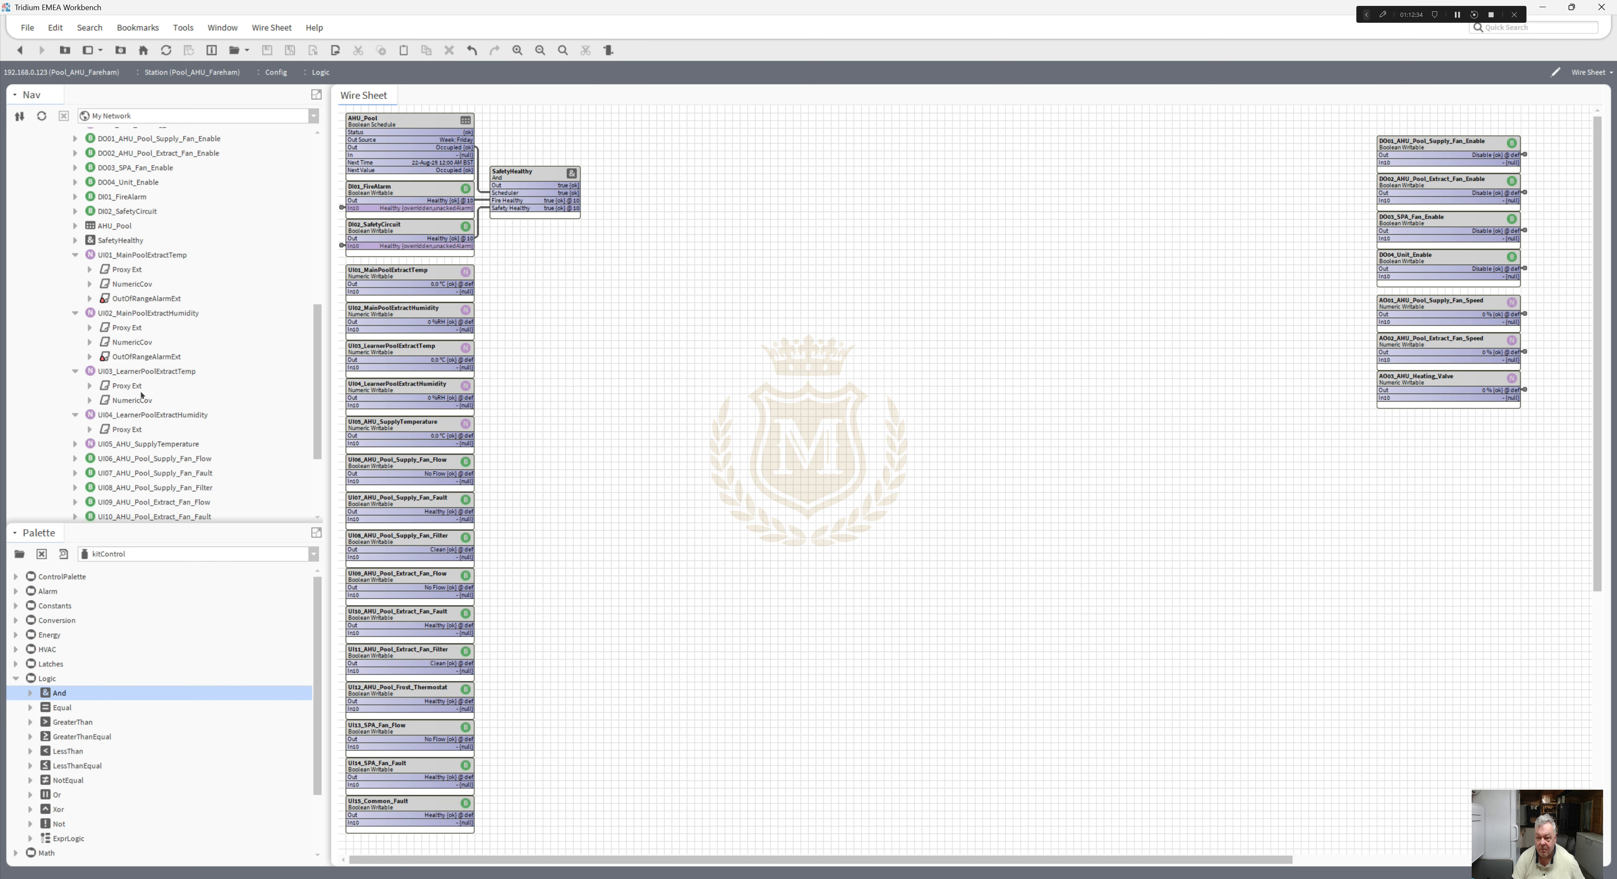
right_click(140, 399)
click(157, 585)
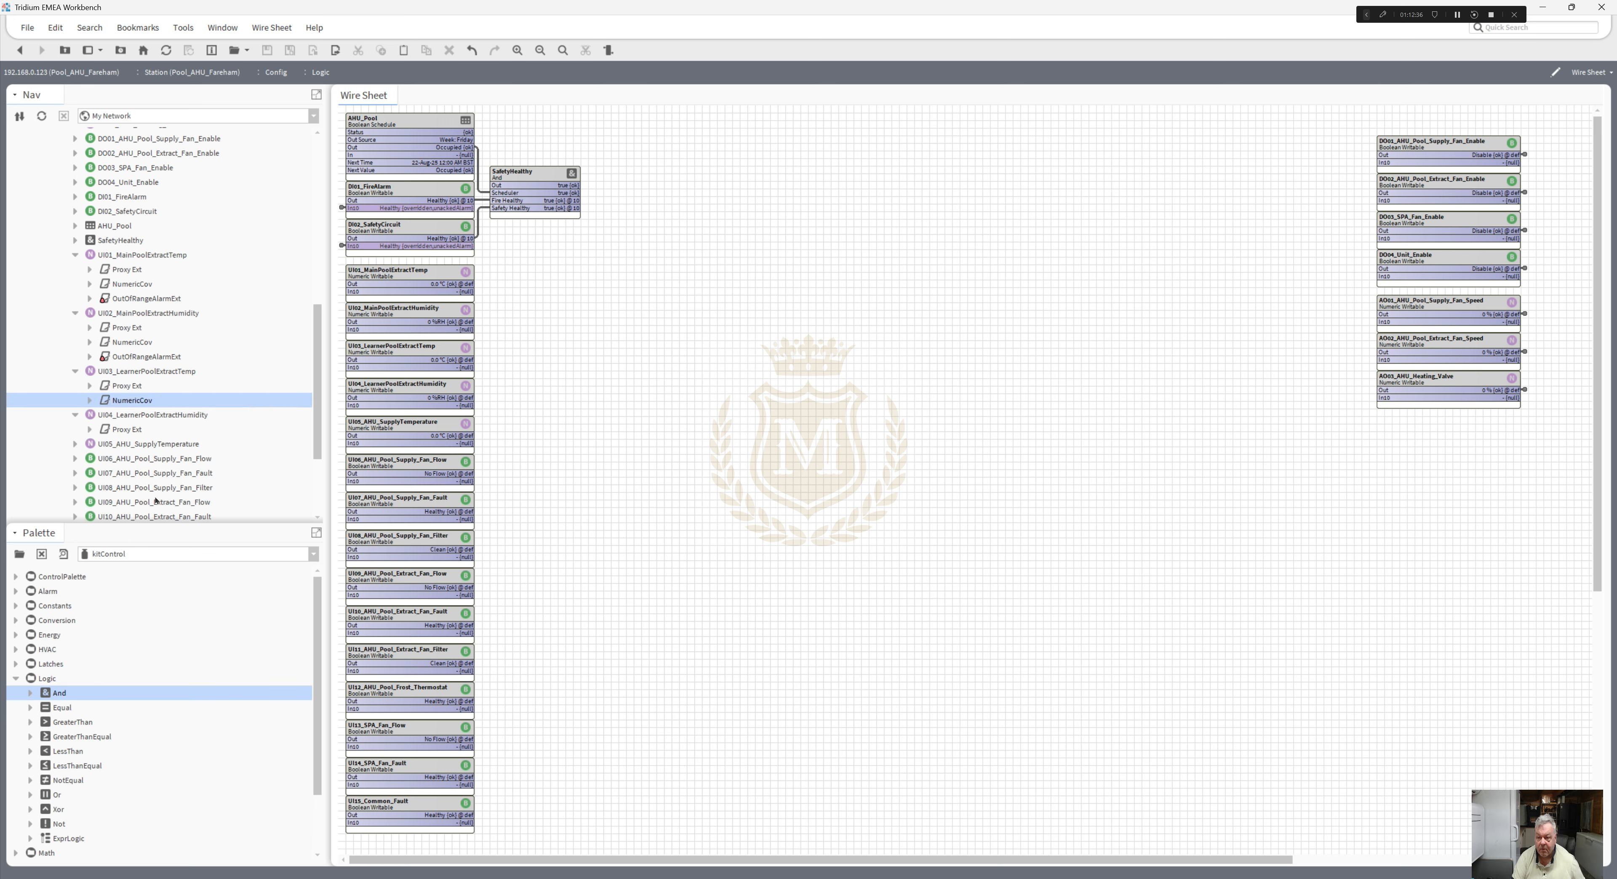
- Delete the OutOfRangeAlarmExt and NumericCov extensions from the Logic folder's UI02_MainPoolExtractHumidity point
right_click(140, 356)
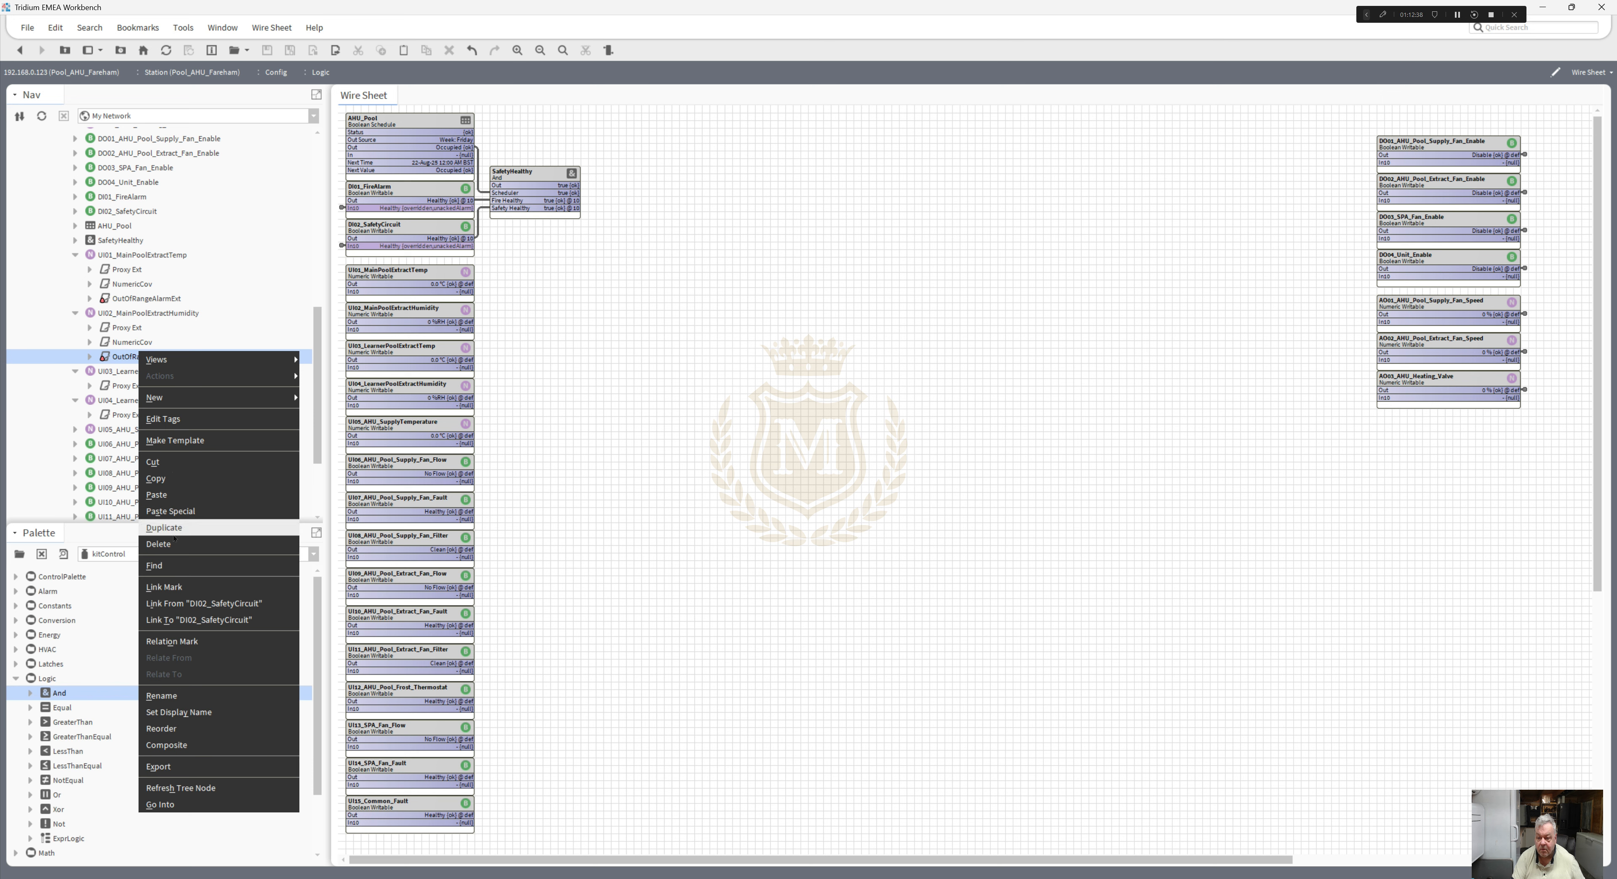
click(151, 459)
right_click(132, 342)
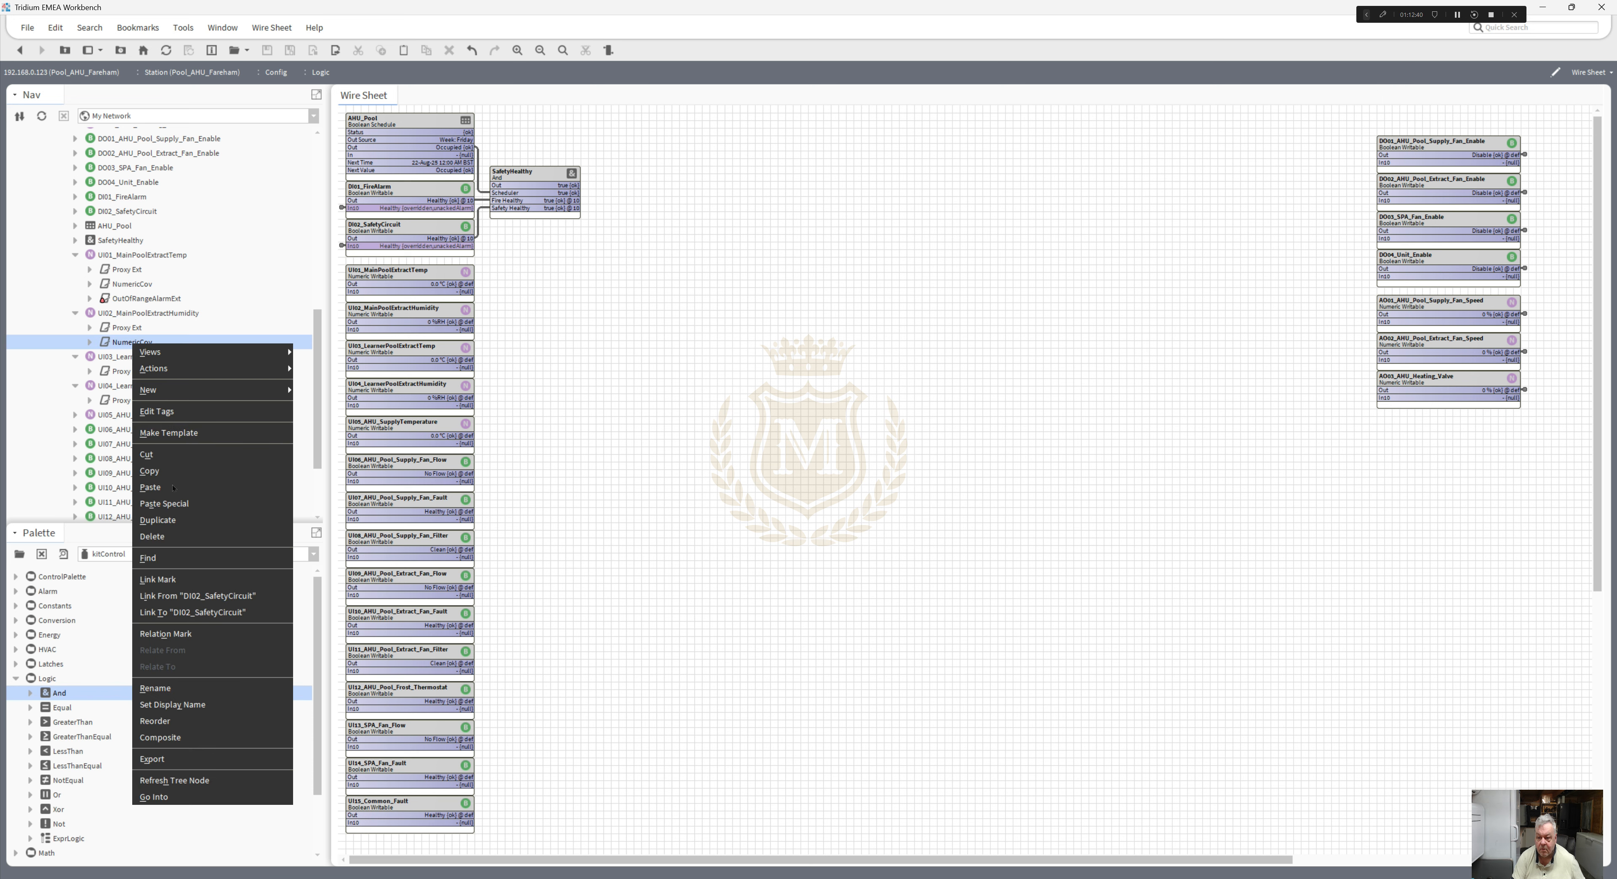
click(157, 536)
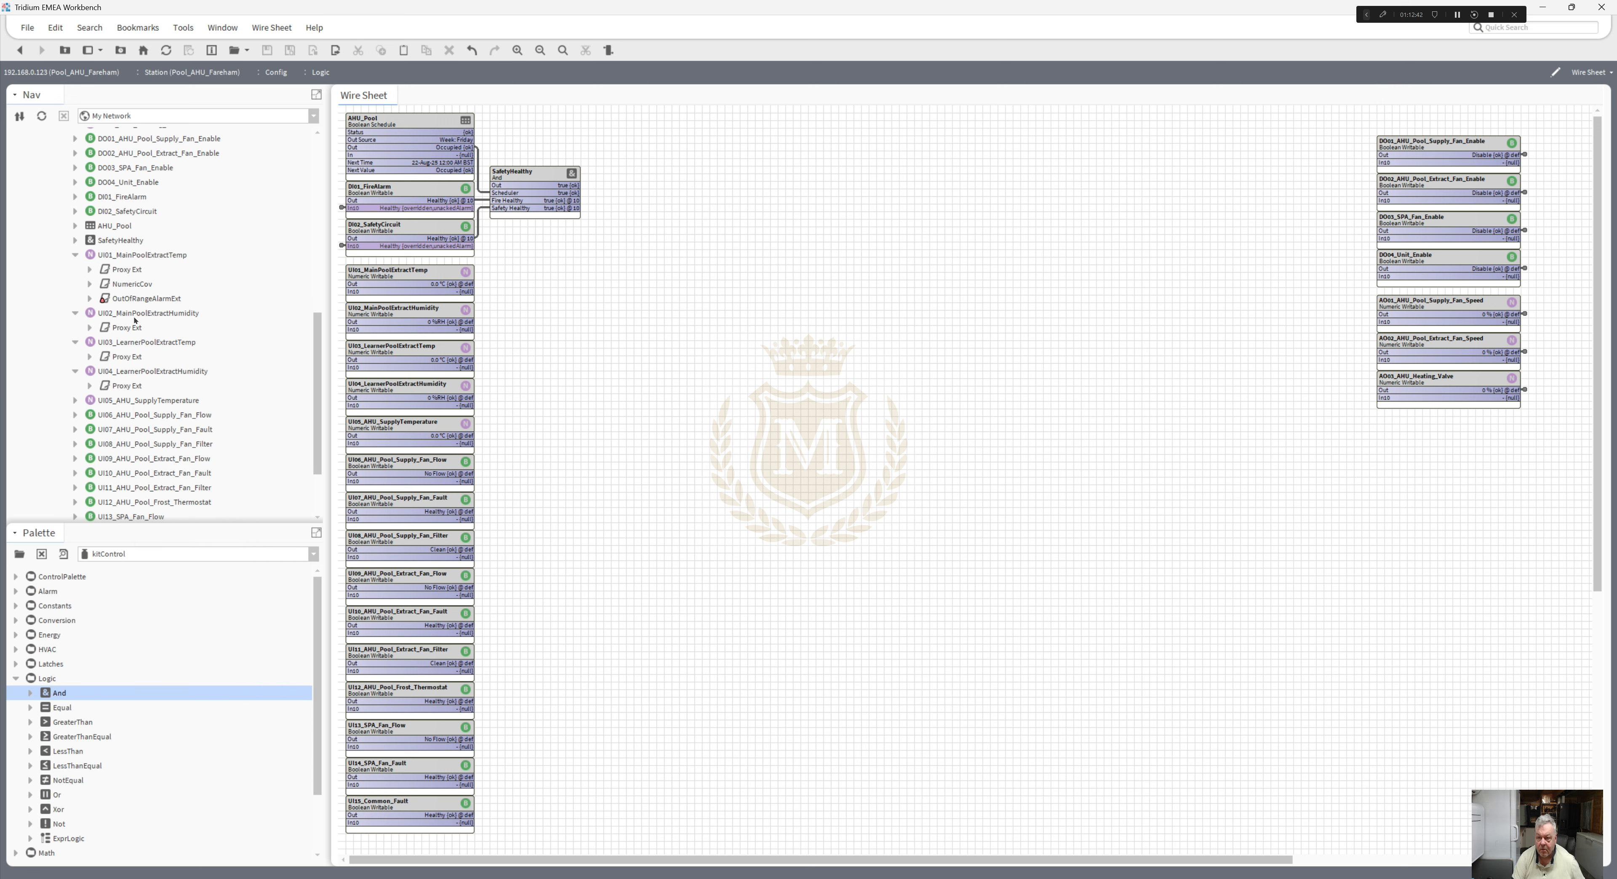
- Delete the OutOfRangeAlarmExt and NumericCov extensions from the Logic folder's UI01_MainPoolExtractTemp point
right_click(130, 298)
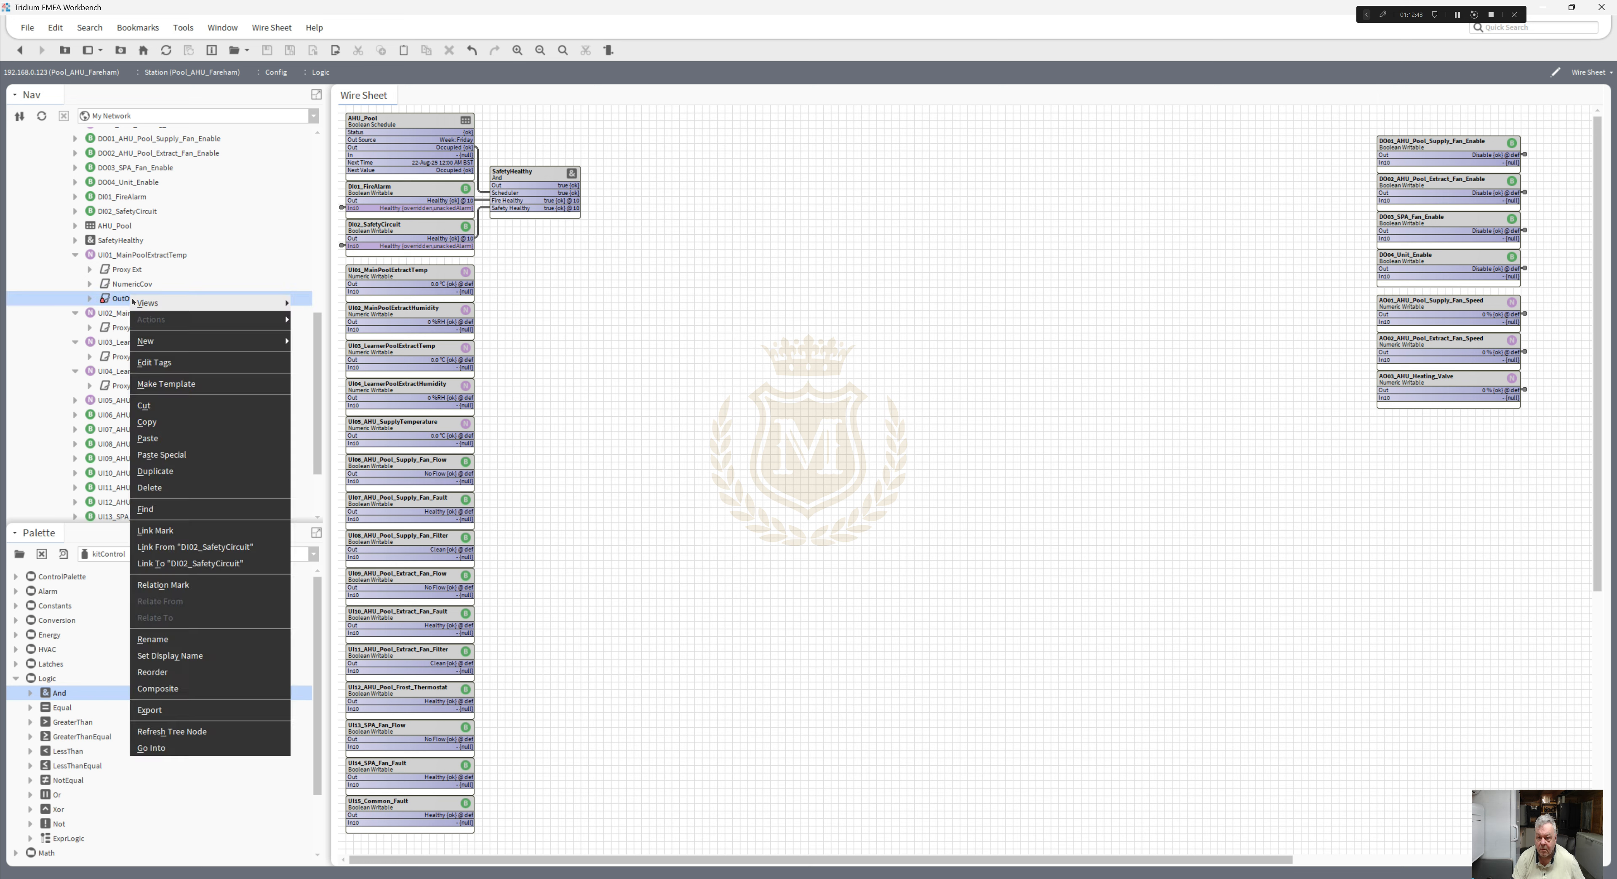
click(151, 487)
right_click(132, 283)
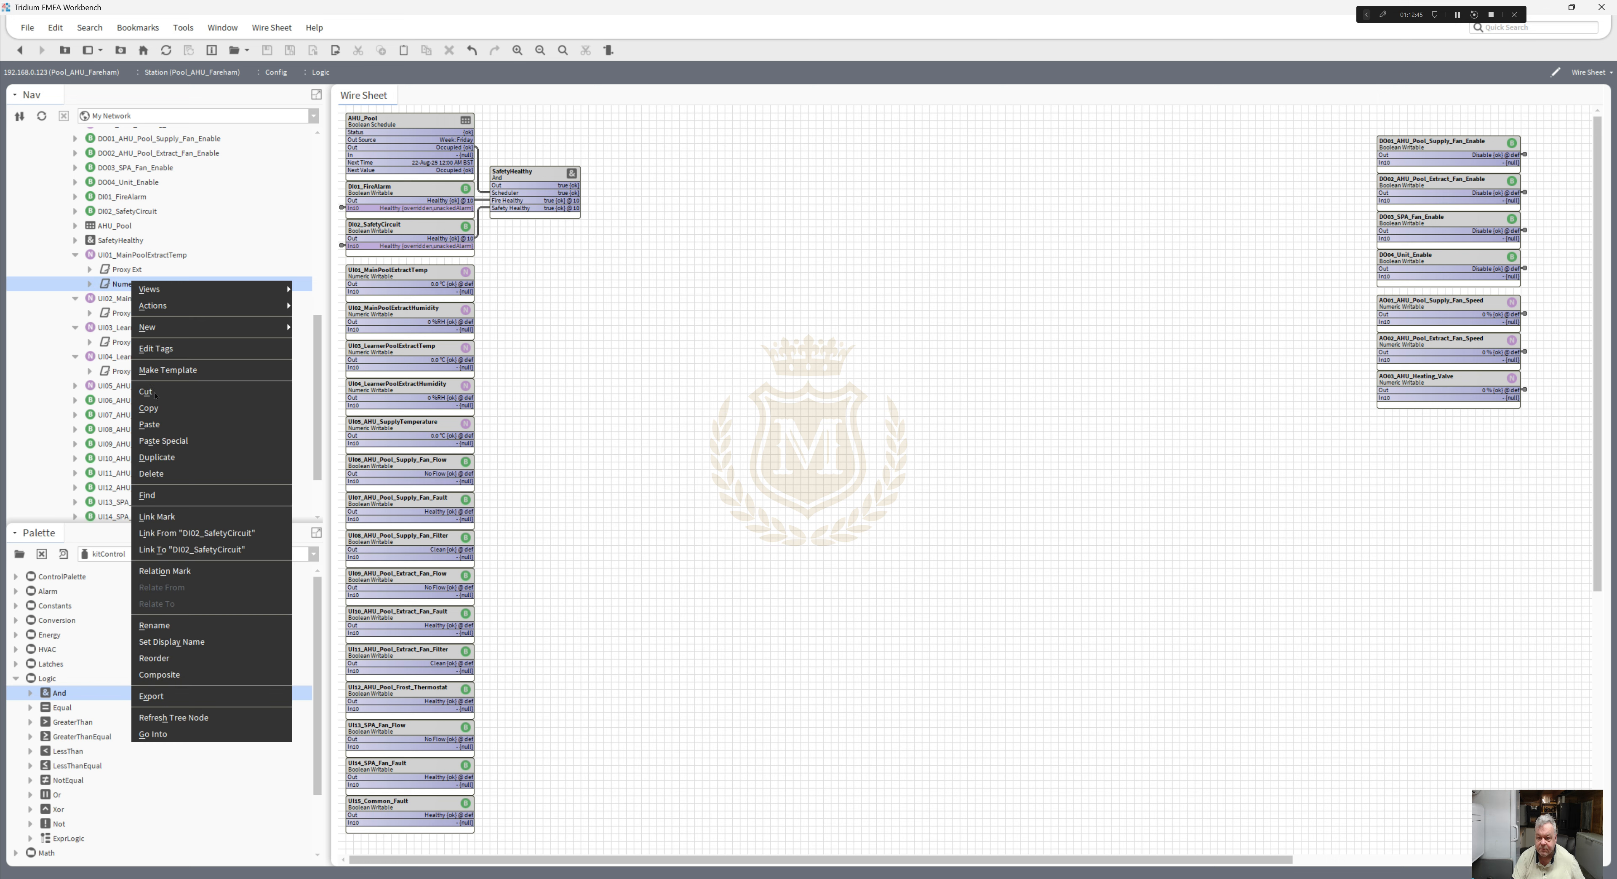
click(151, 472)
- Expand UI05_AHU_SupplyTemperature in the Logic folder and delete its OutOfRangeAlarmExt and NumericCov extensions
click(74, 371)
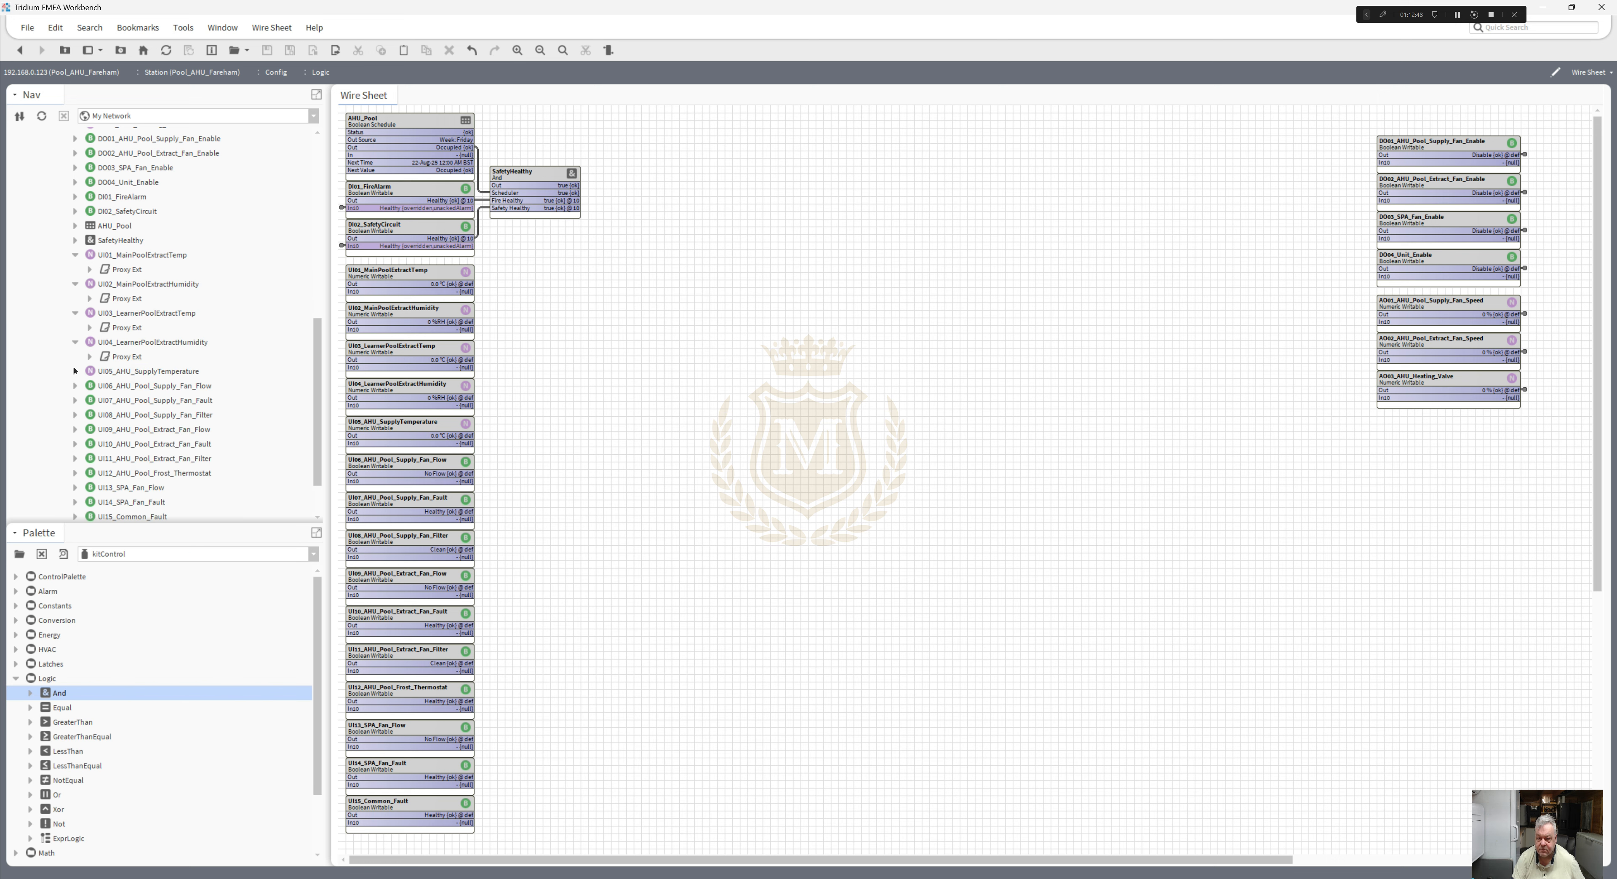
right_click(134, 414)
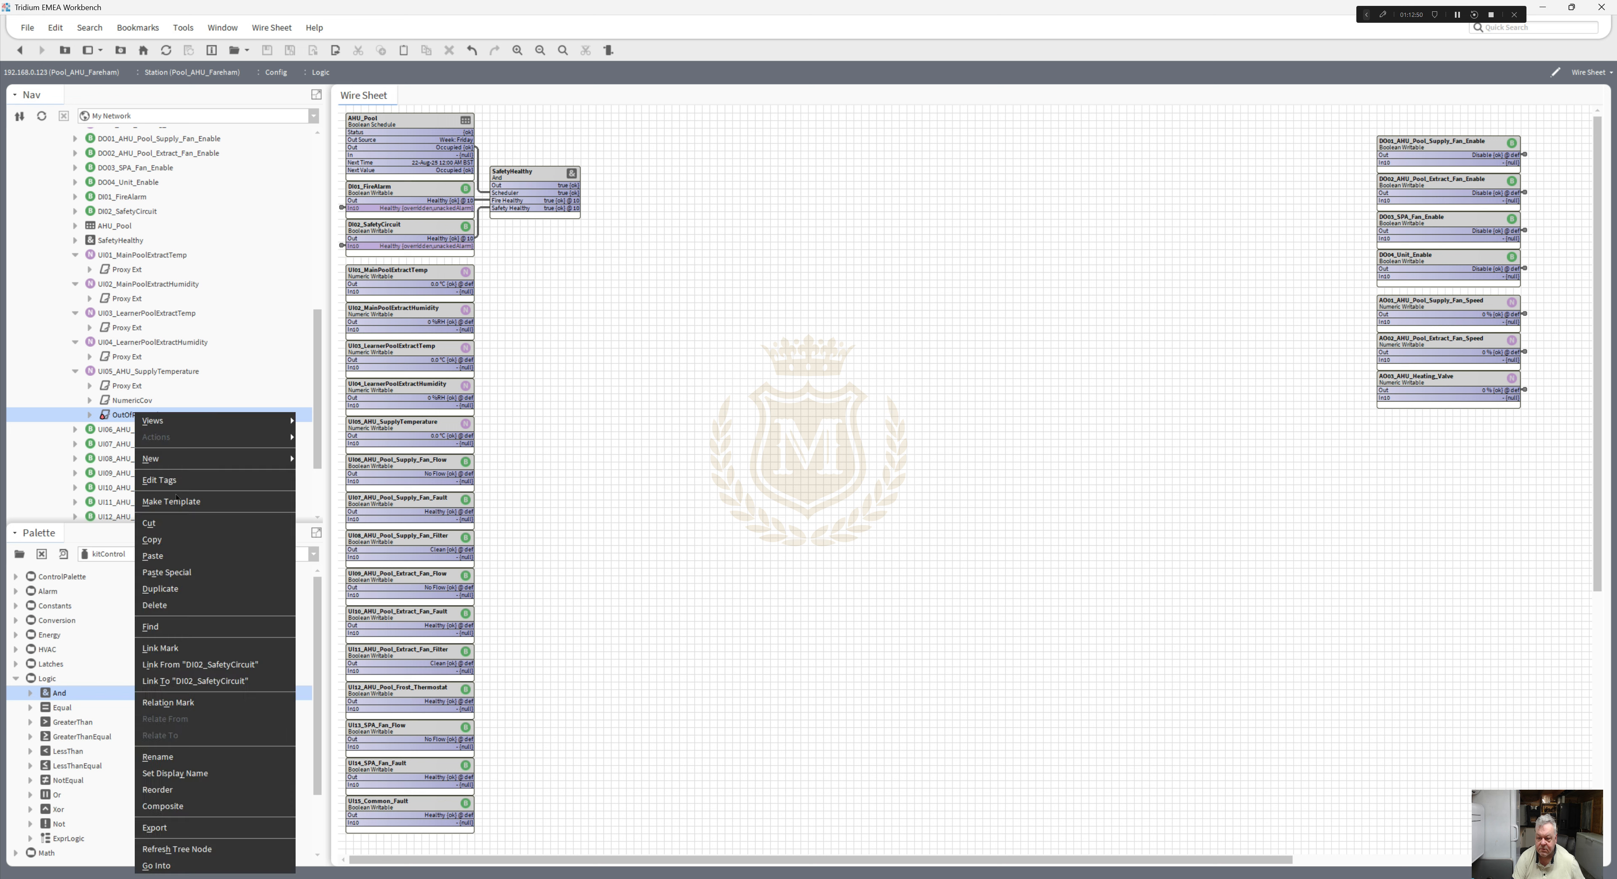
click(191, 604)
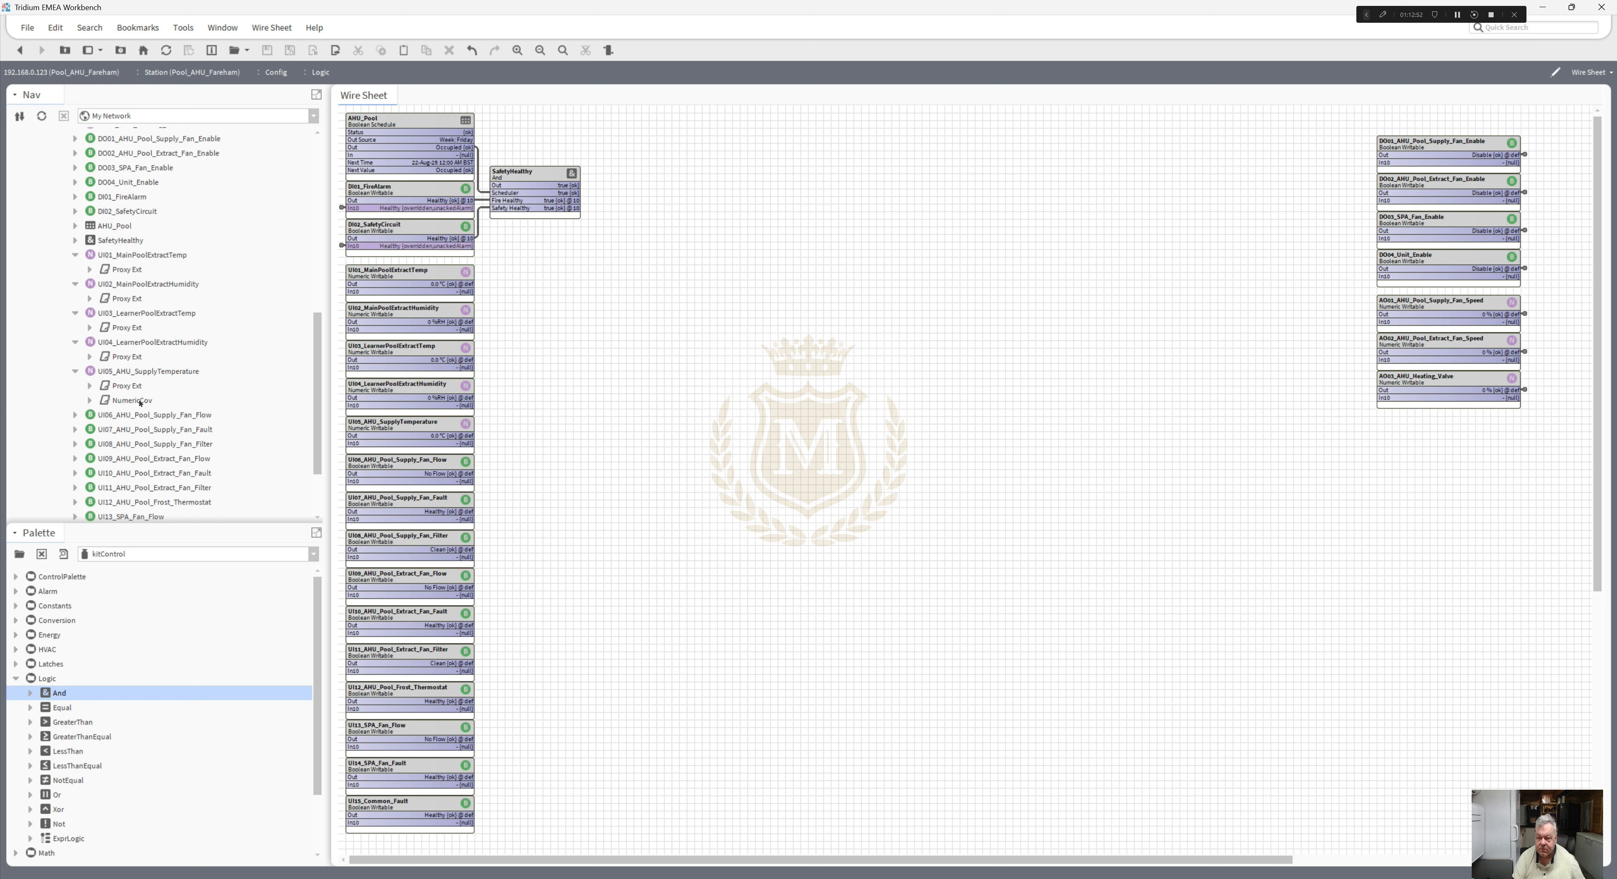
right_click(139, 402)
click(191, 593)
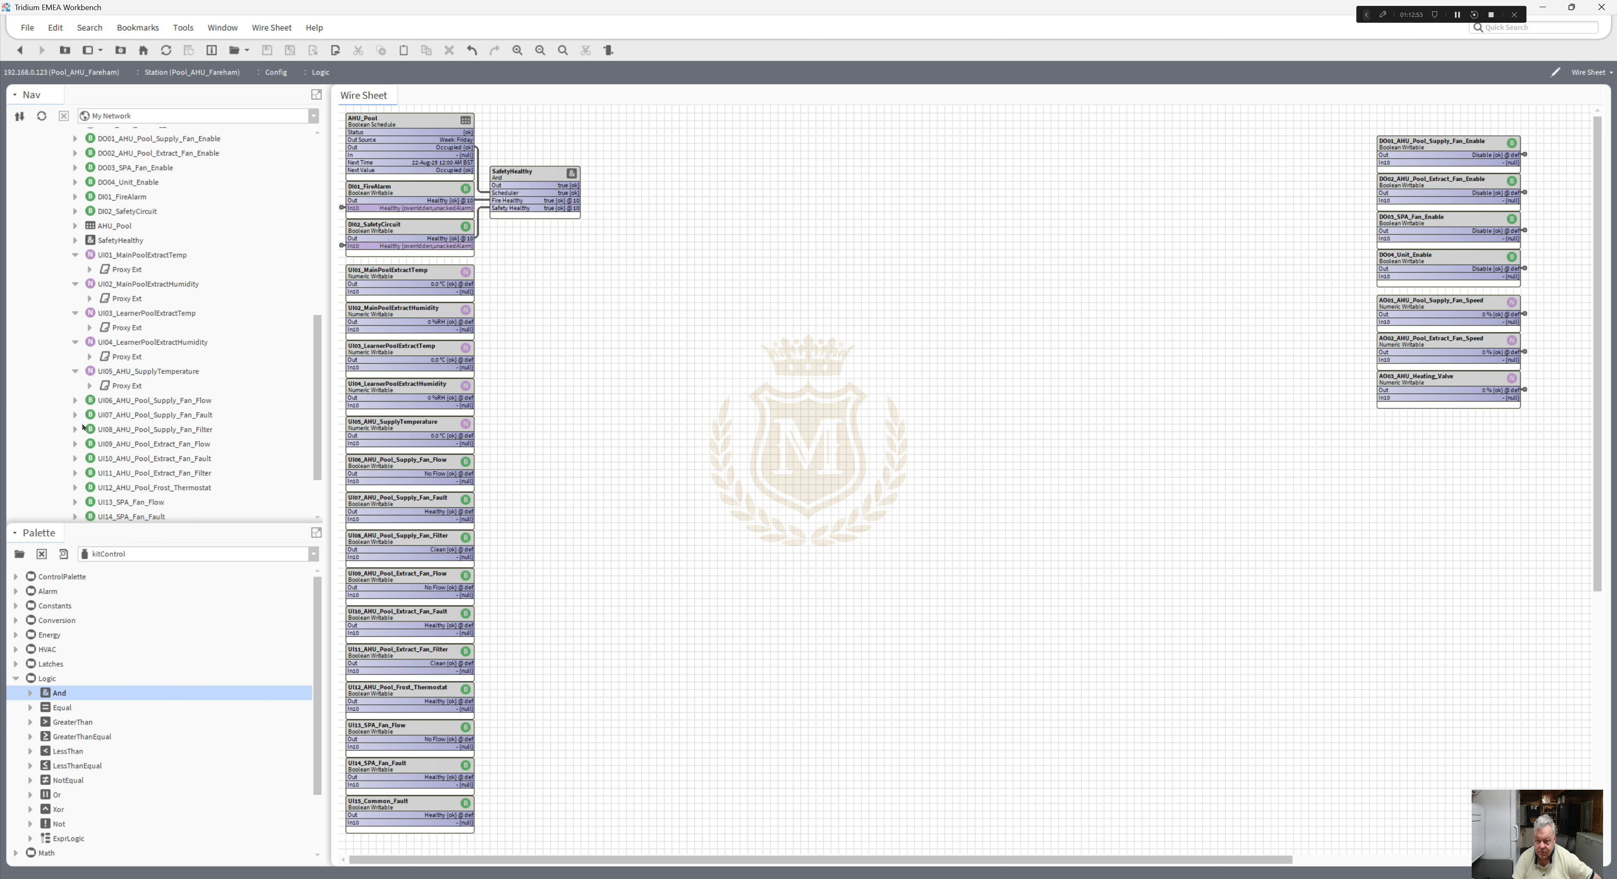
- Expand UI06_AHU_Pool_Supply_Fan_Flow in the Logic folder and delete its BooleanCov extension, keeping only Proxy Ext
click(74, 400)
right_click(119, 430)
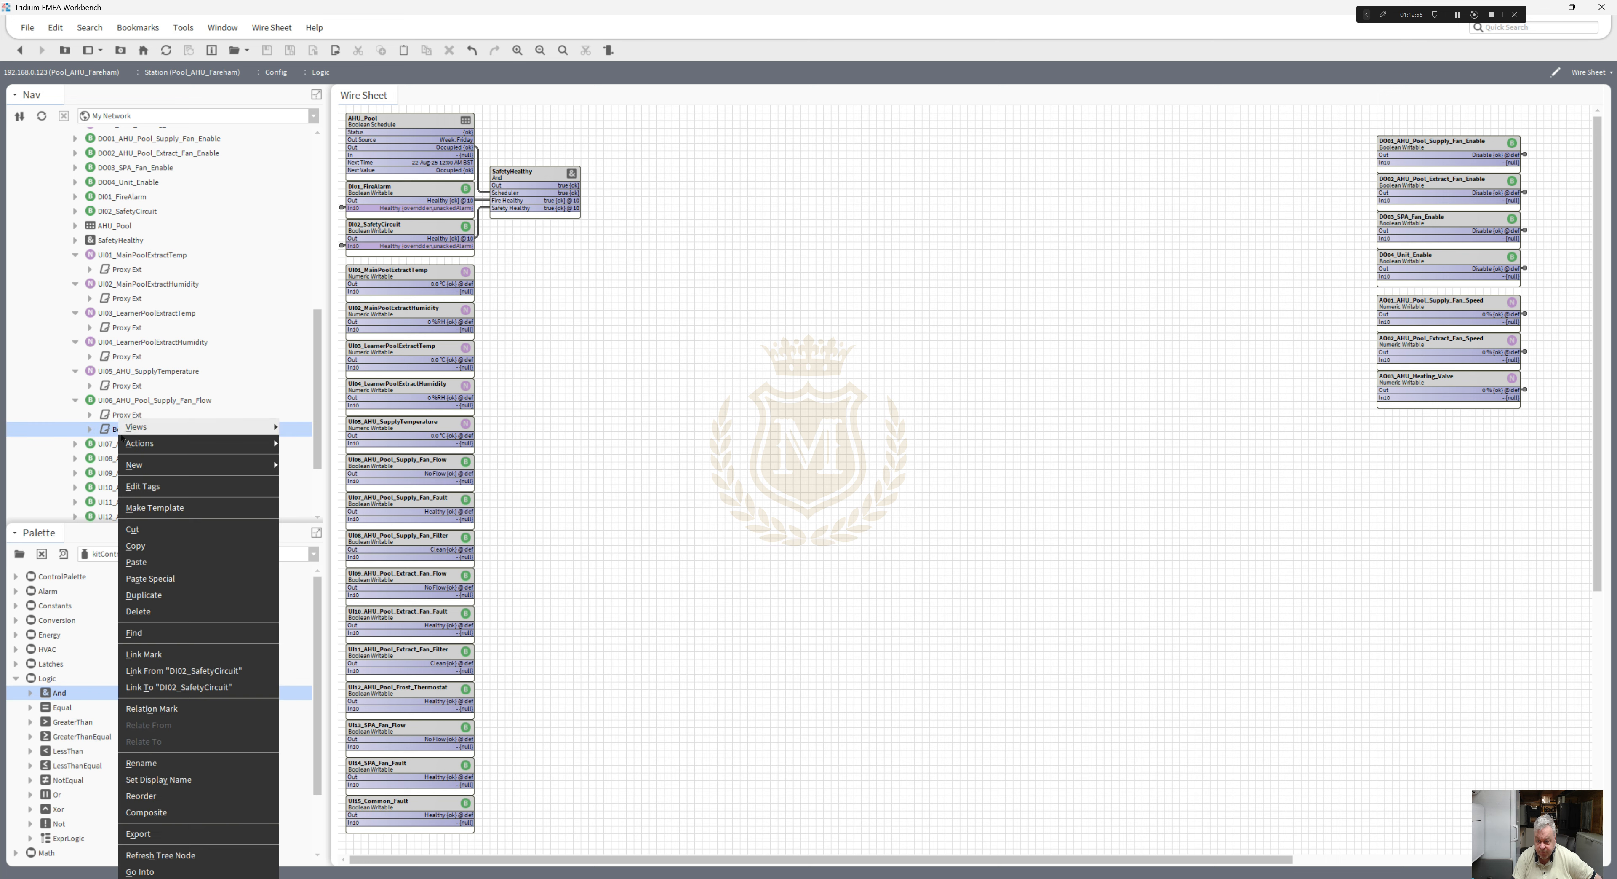
click(189, 610)
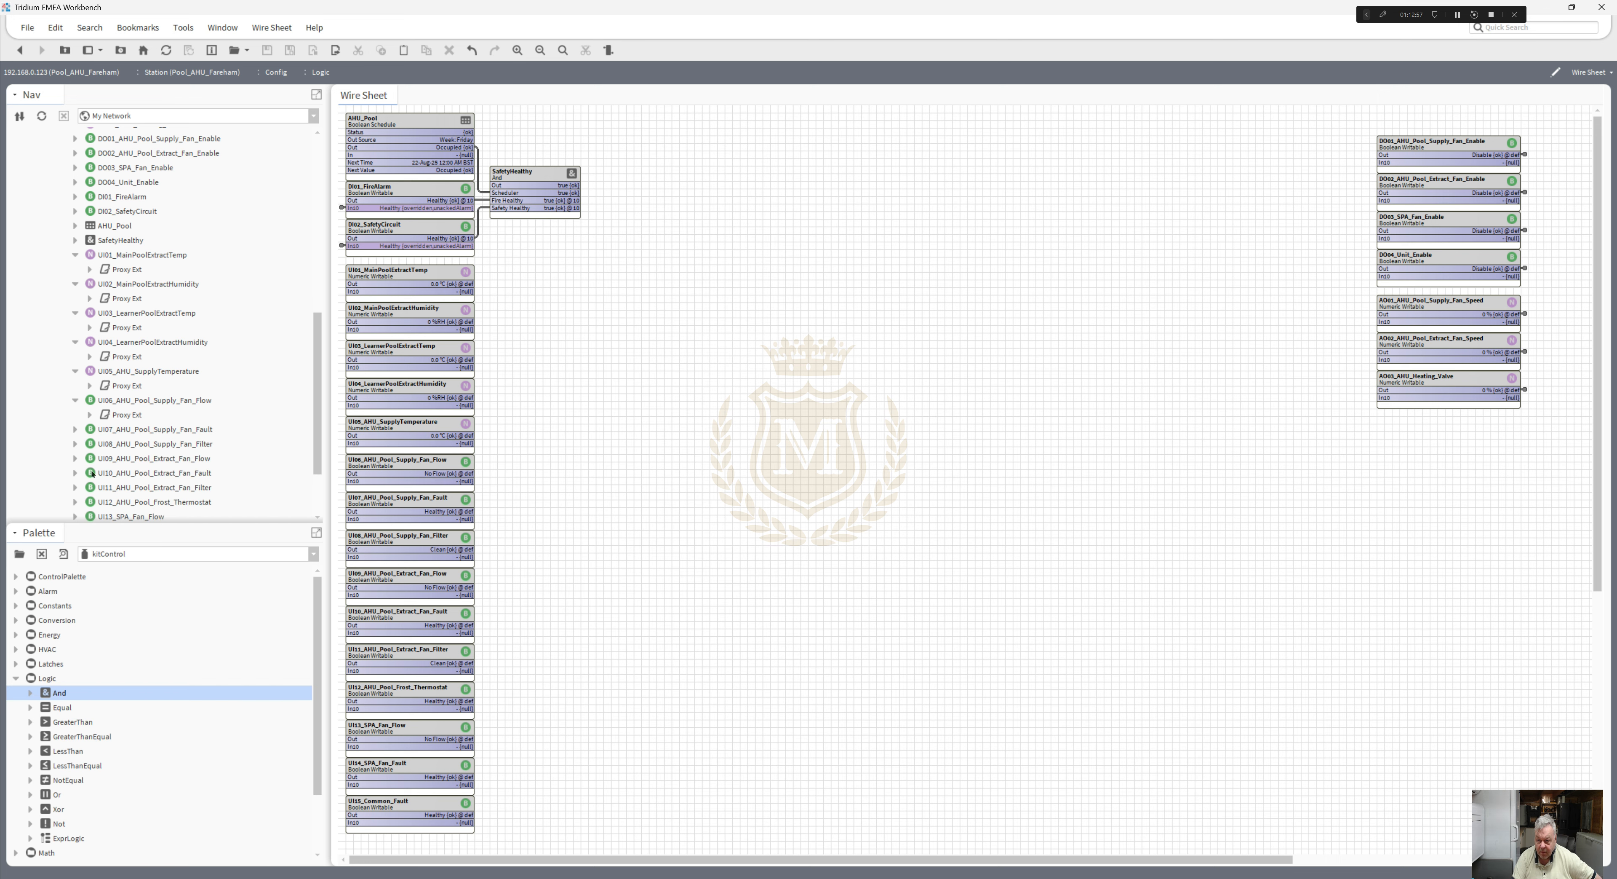
- Expand UI07_AHU_Pool_Supply_Fan_Fault in the Logic folder and delete its change-of-state alarm and BooleanCov extensions
click(75, 429)
right_click(119, 472)
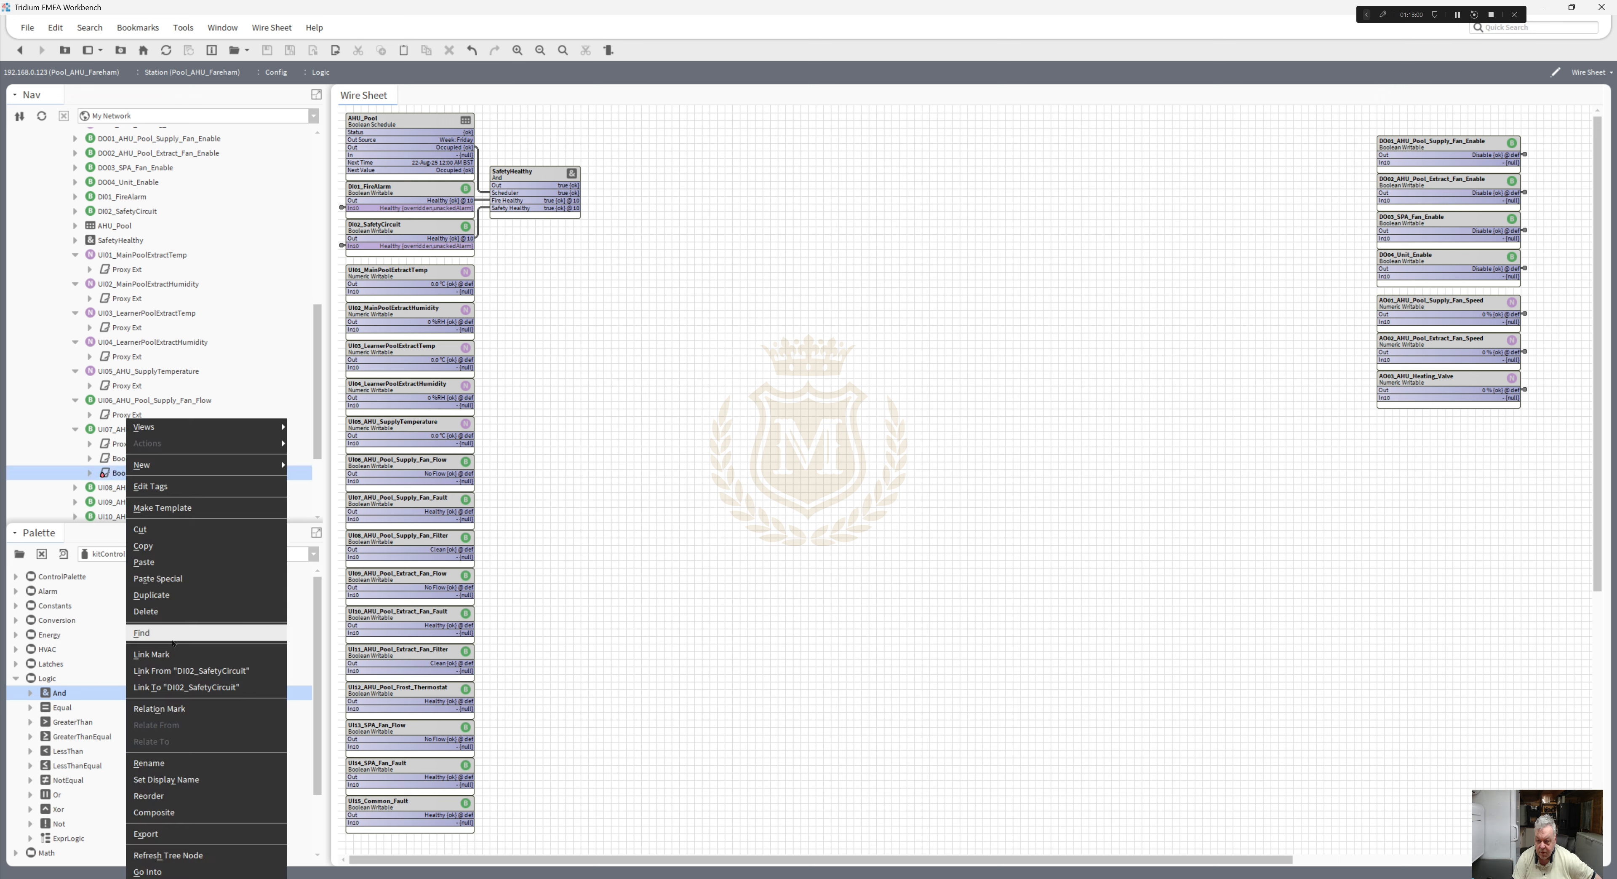
click(164, 611)
right_click(140, 461)
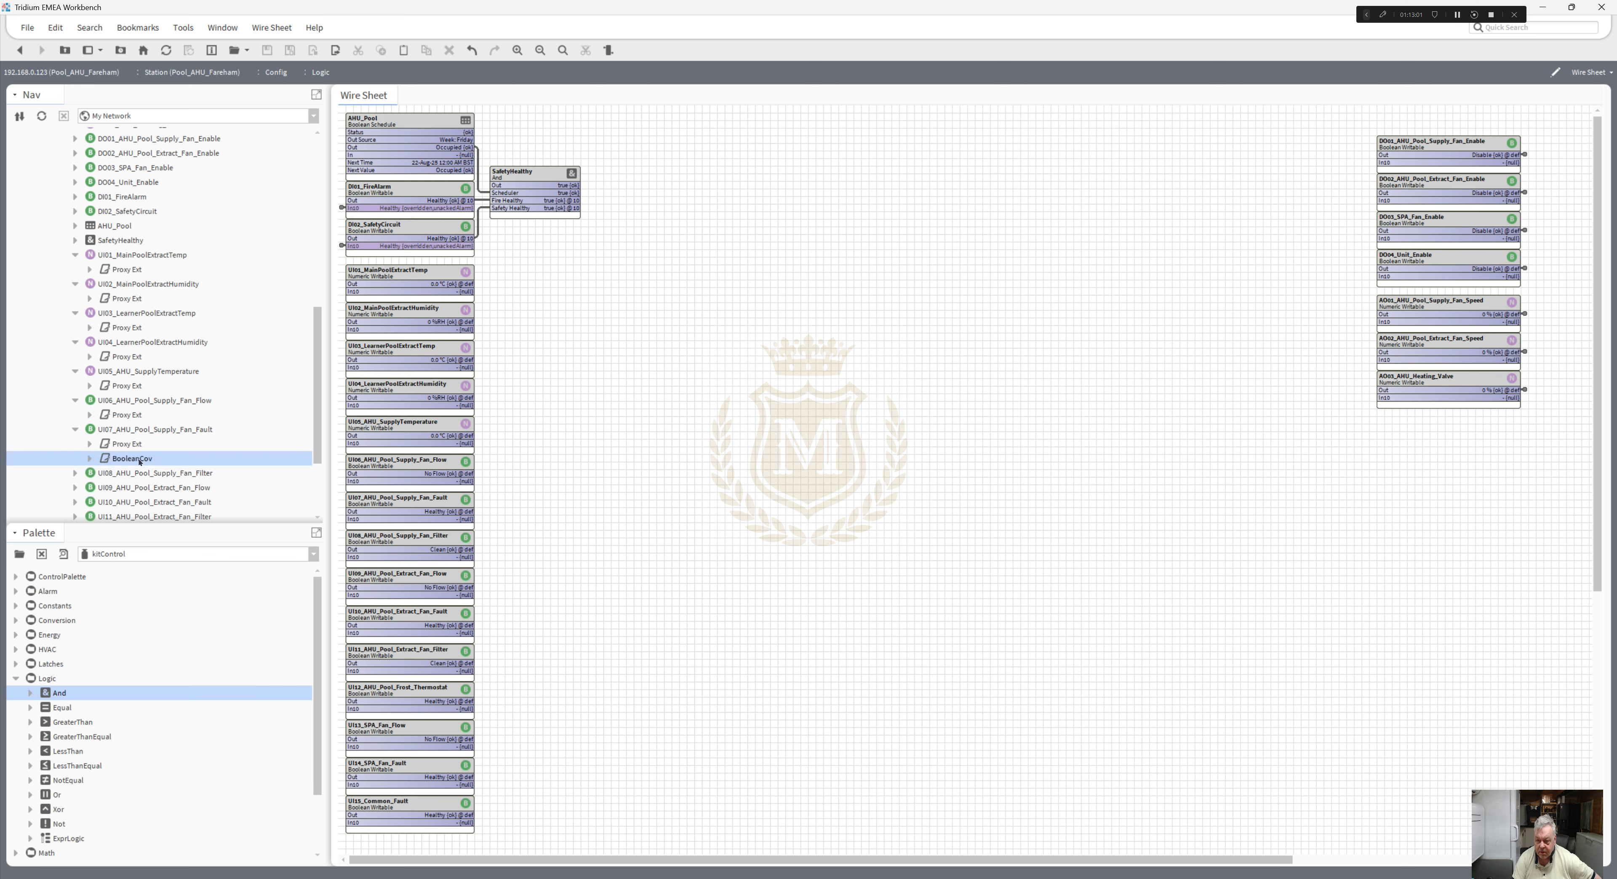
click(163, 611)
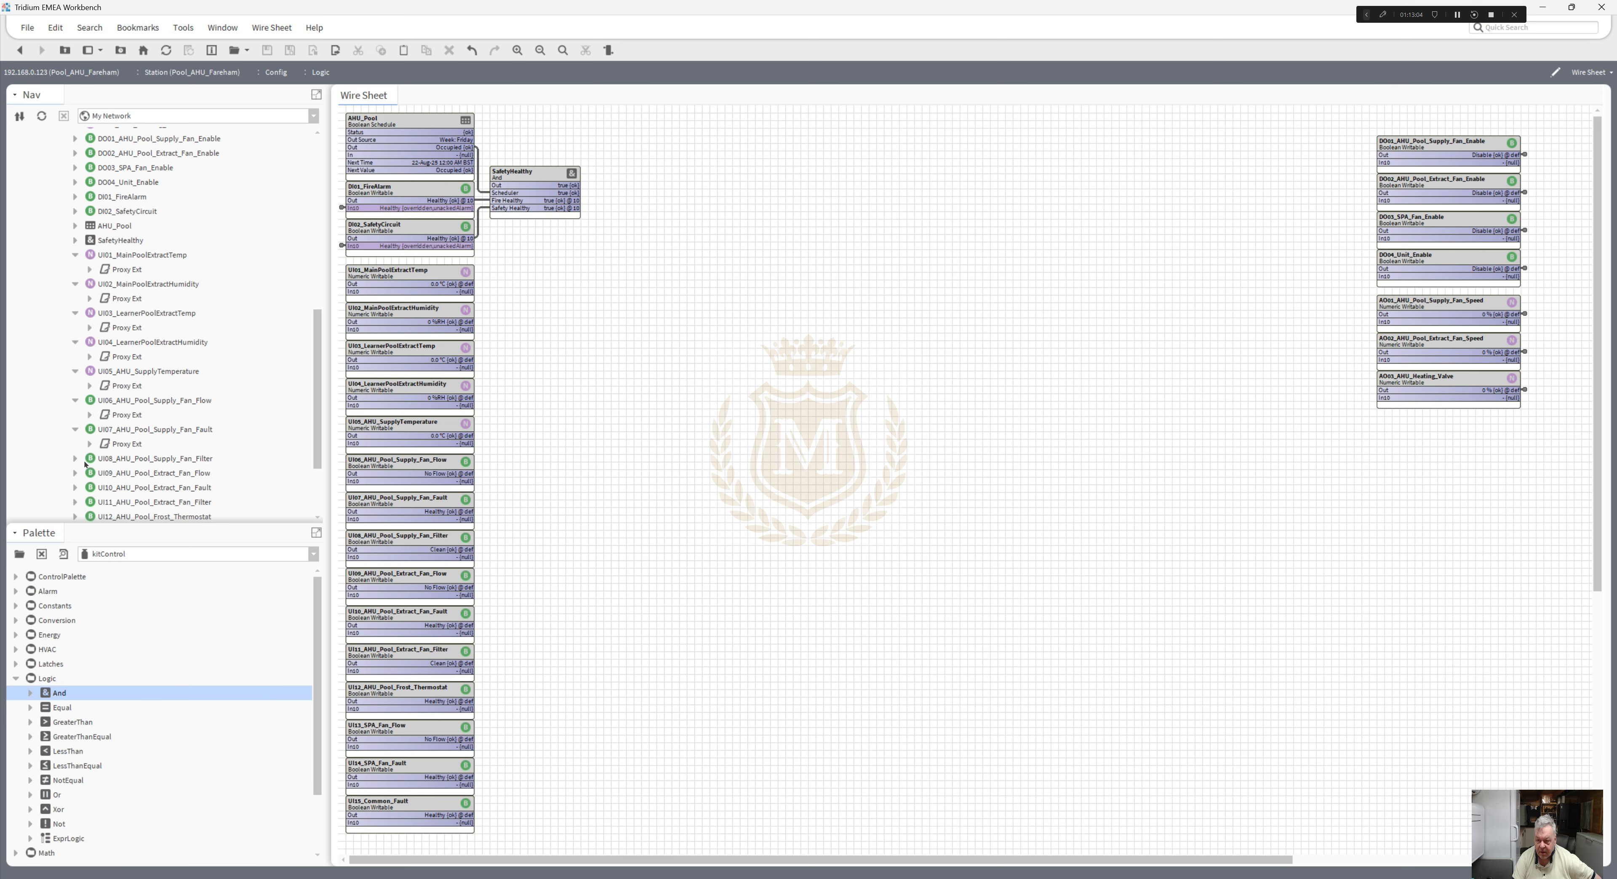
- Expand UI08_AHU_Pool_Supply_Fan_Filter in the Logic folder and delete its change-of-state alarm and BooleanCov extensions
click(75, 458)
right_click(135, 503)
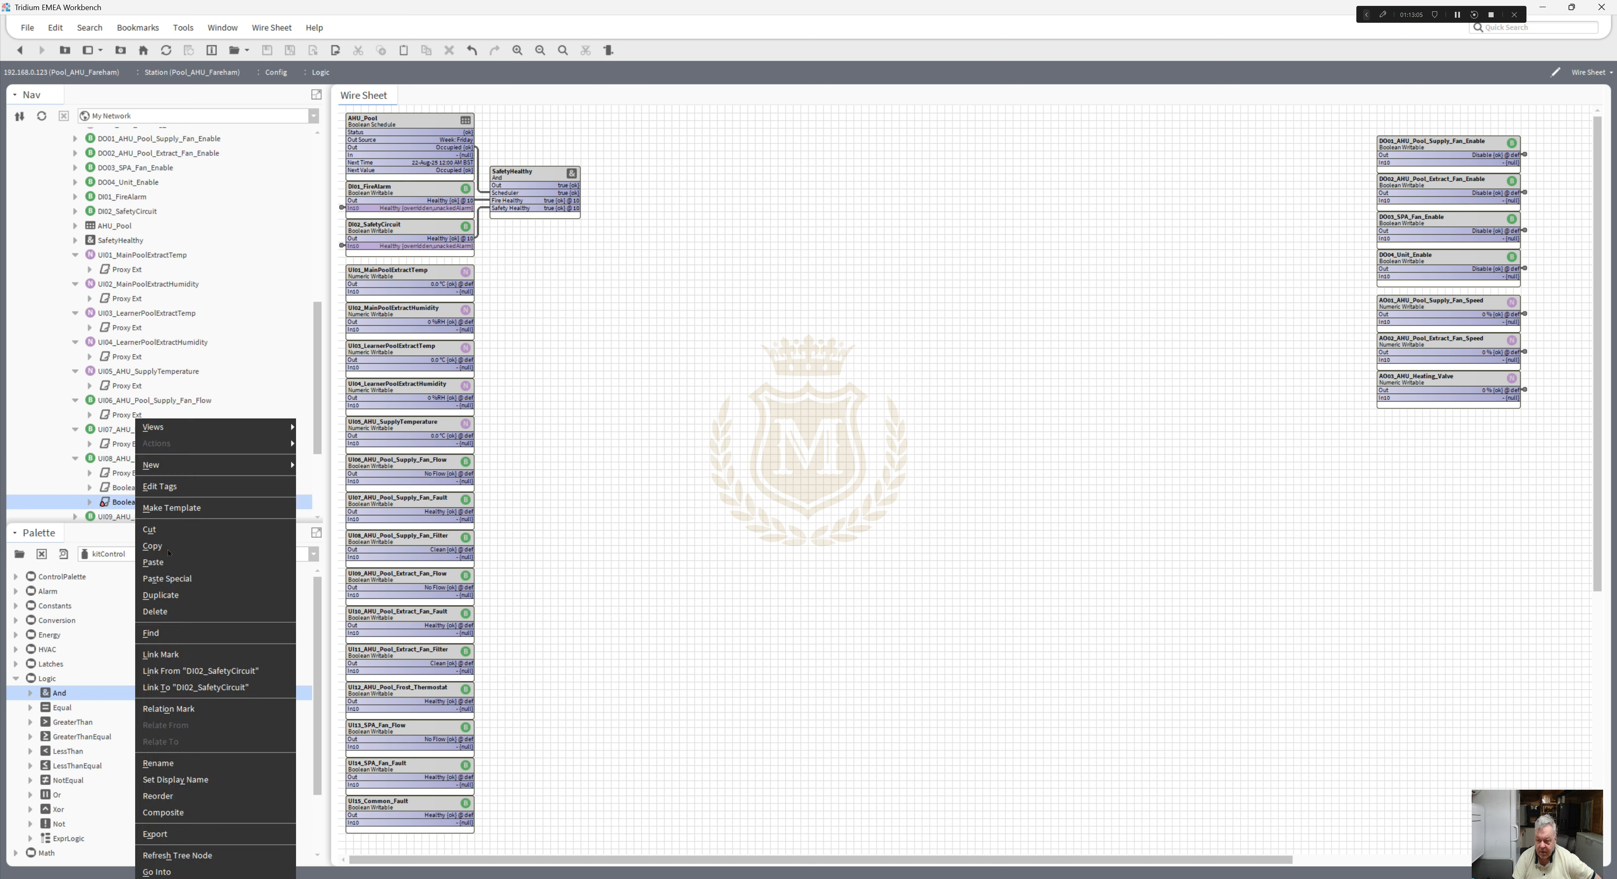
click(192, 611)
right_click(126, 488)
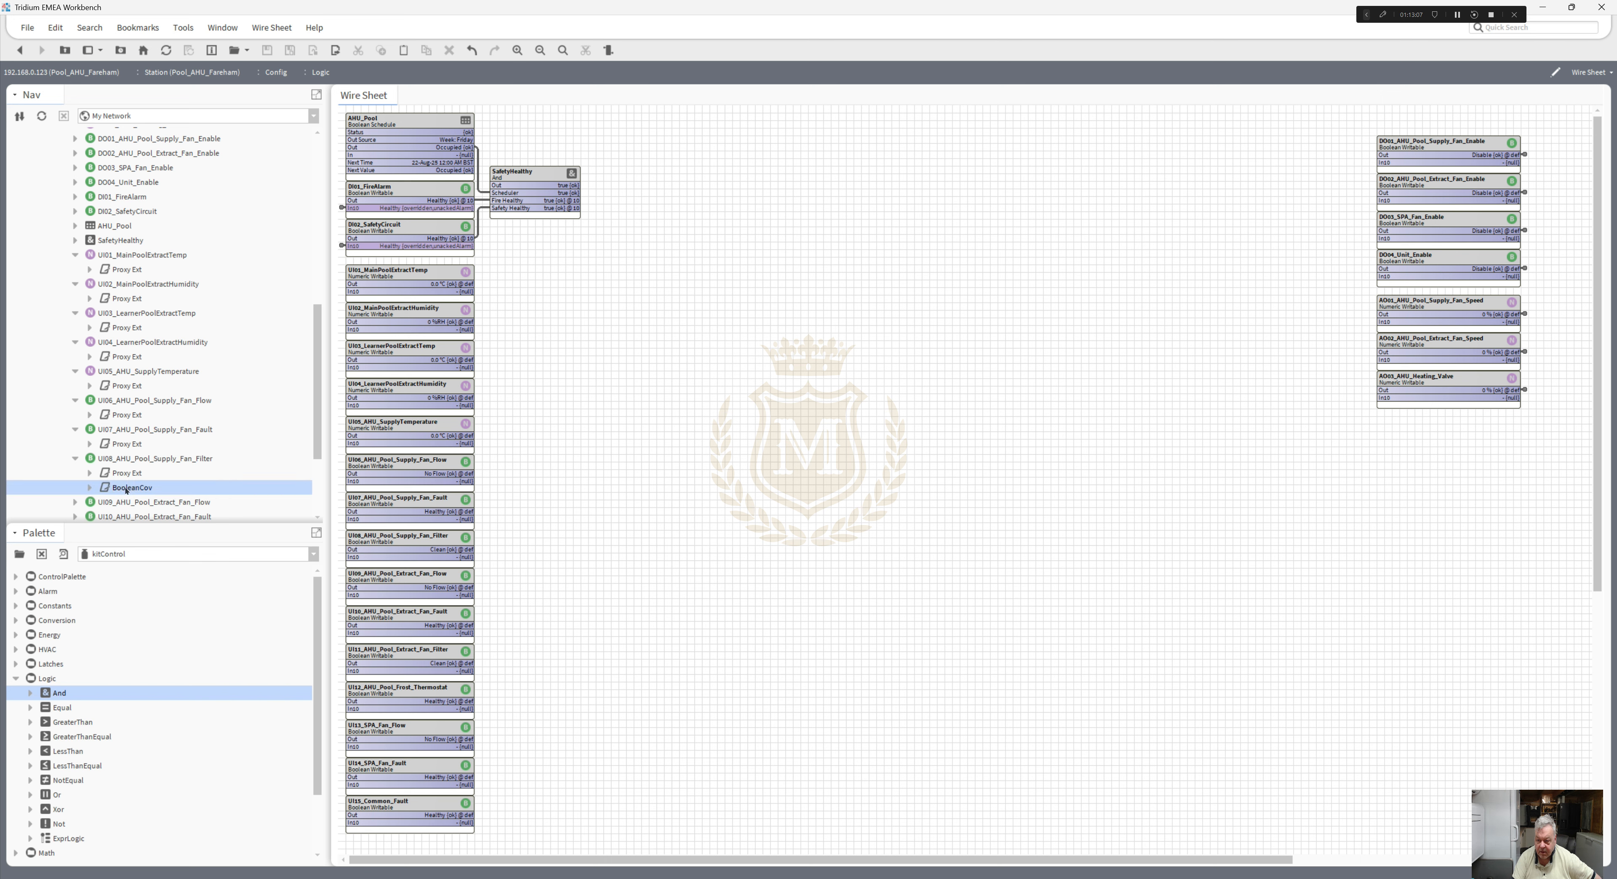
click(169, 615)
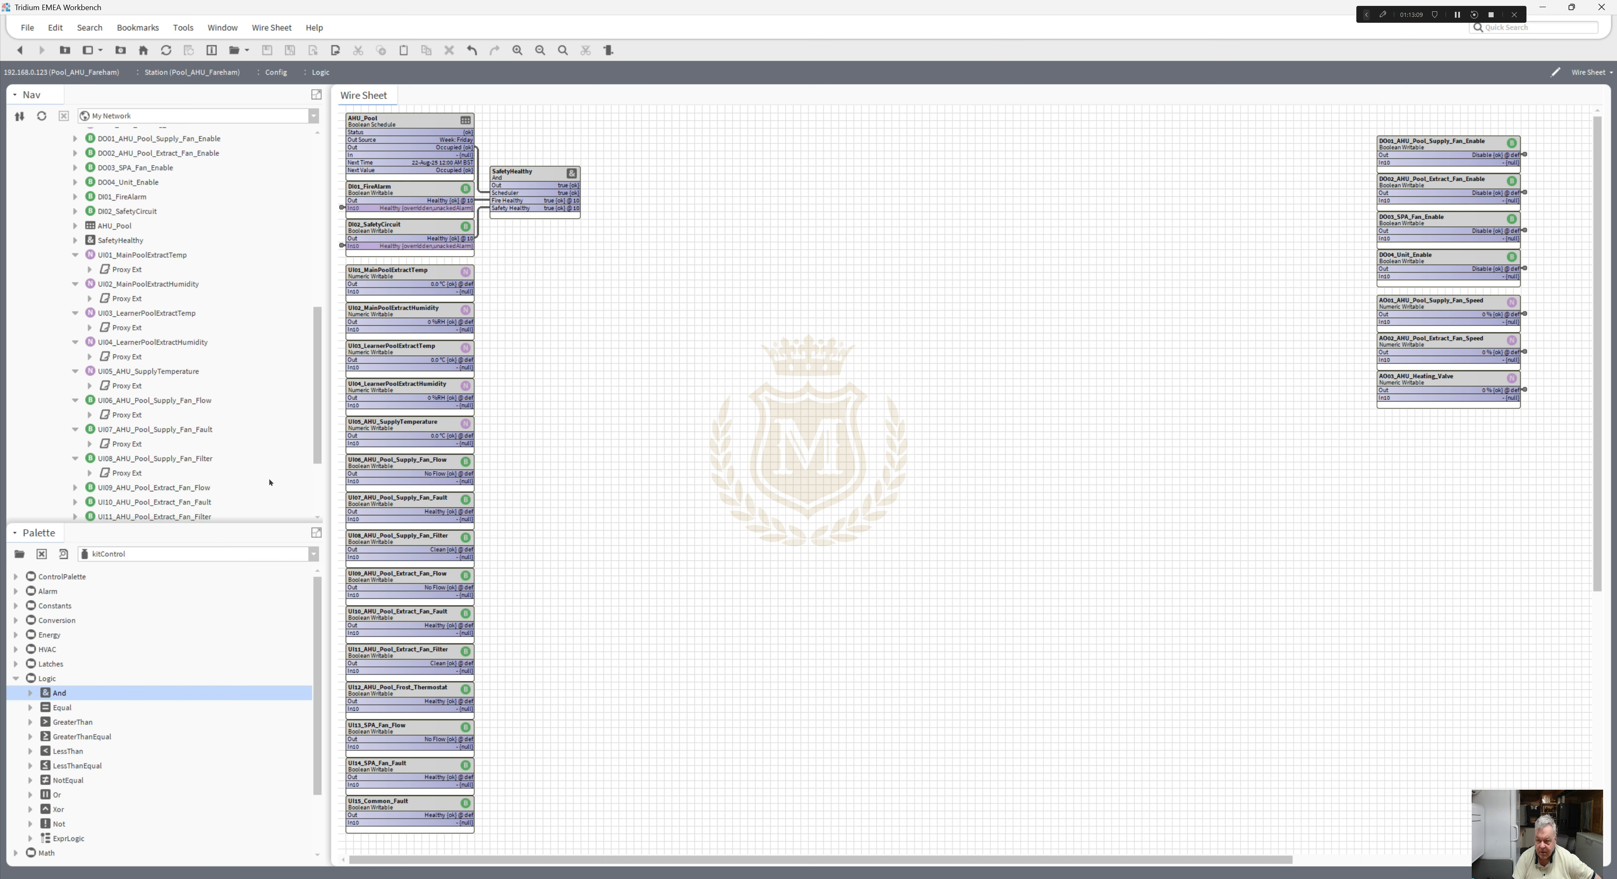
- Expand UI09_AHU_Pool_Extract_Fan_Flow in the Logic folder and delete its BooleanCov extension
drag(317, 430, 335, 481)
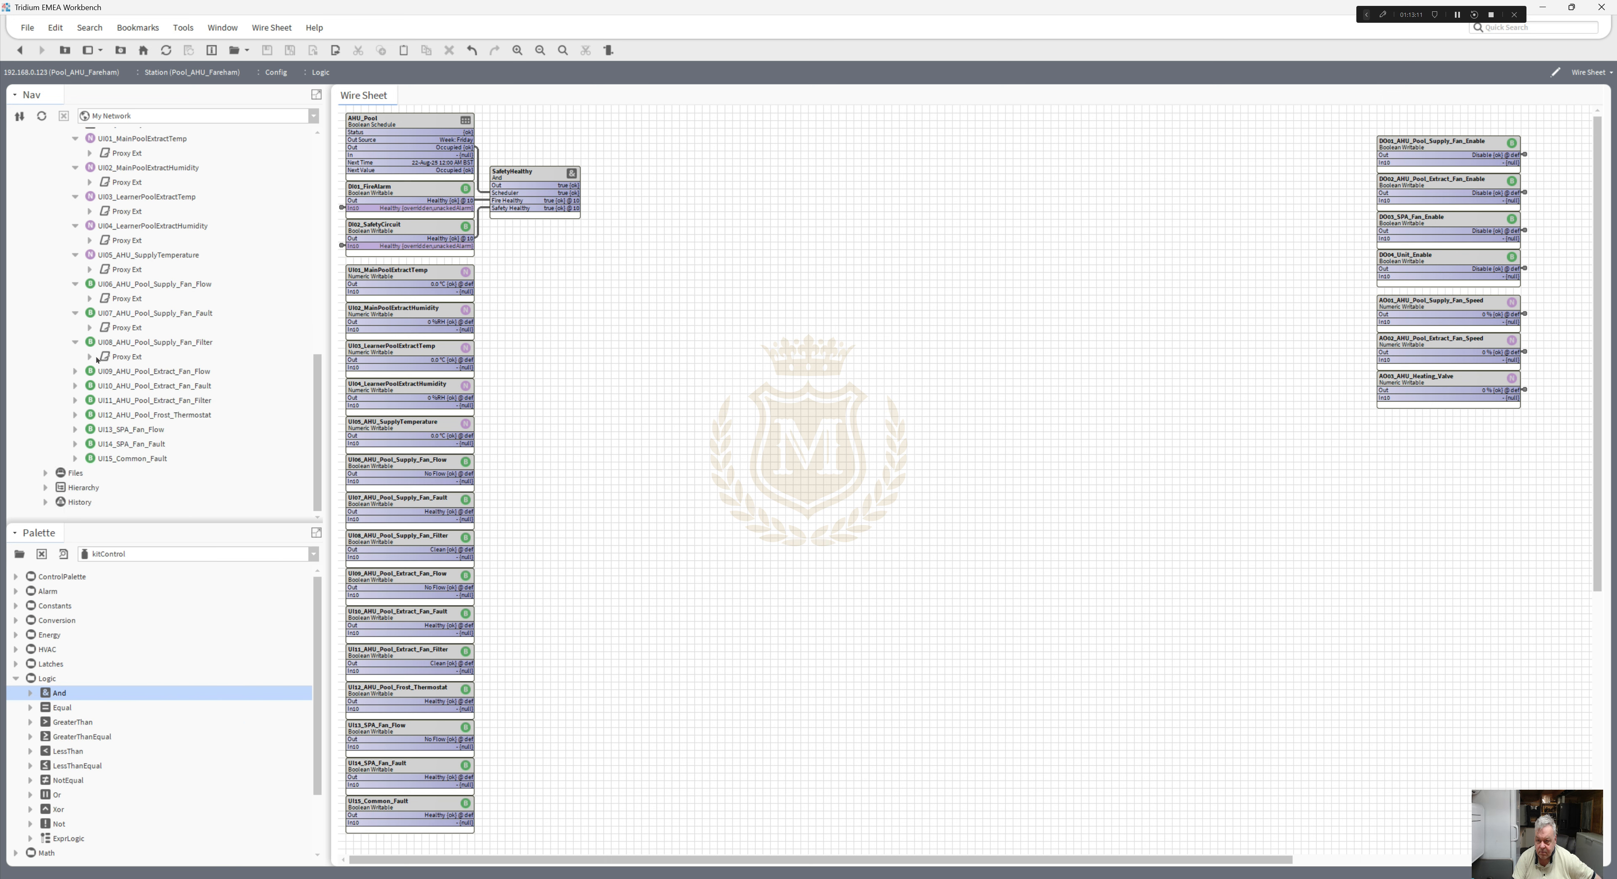
click(75, 371)
right_click(127, 402)
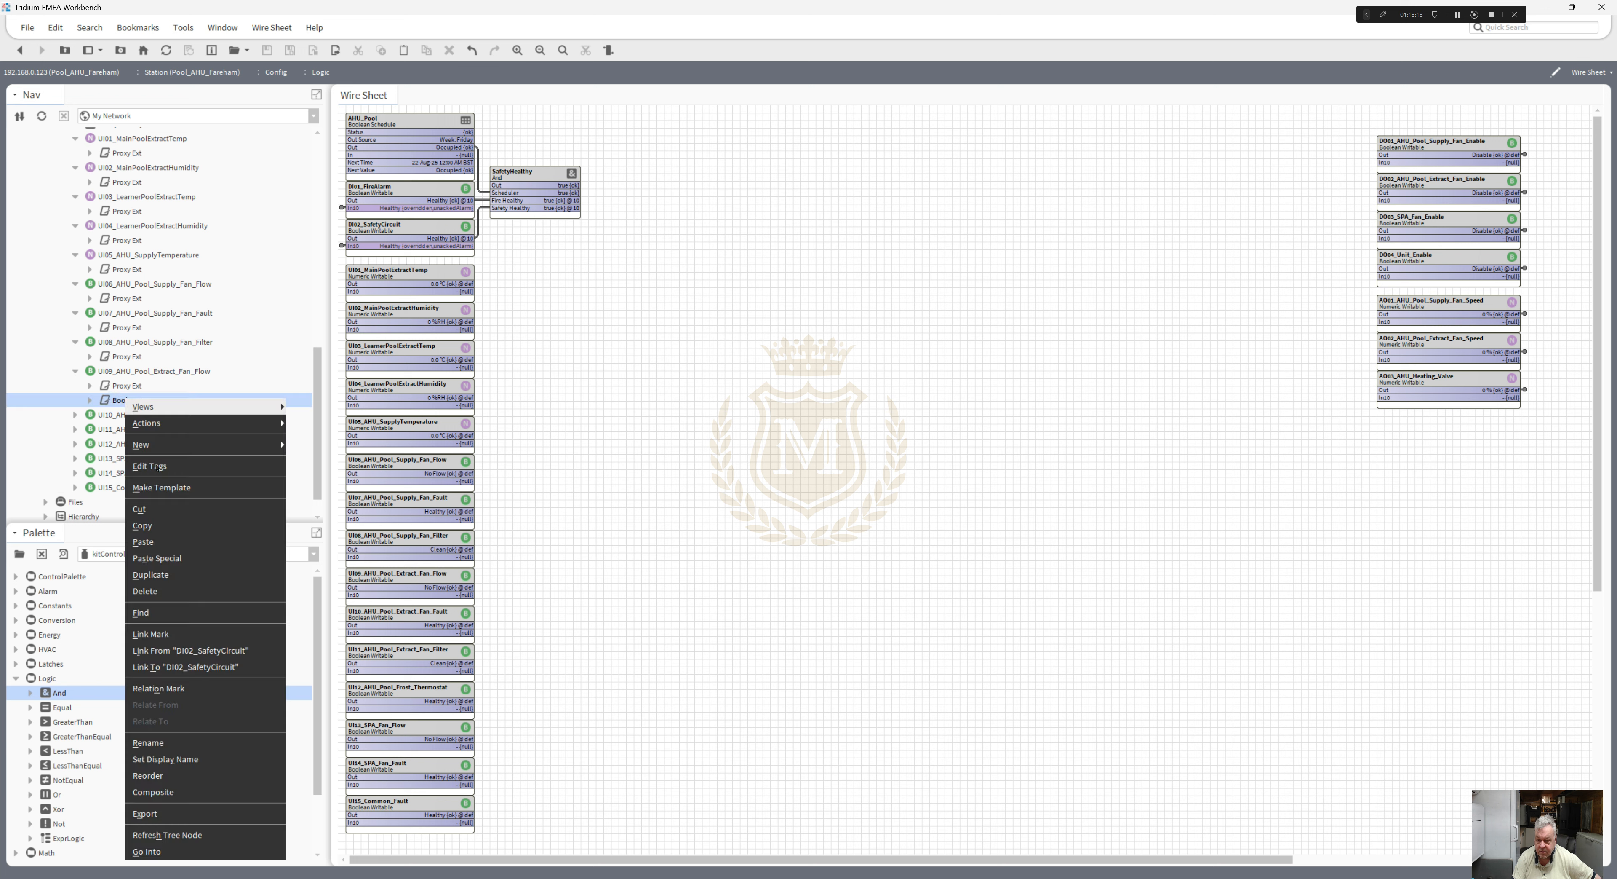
click(169, 591)
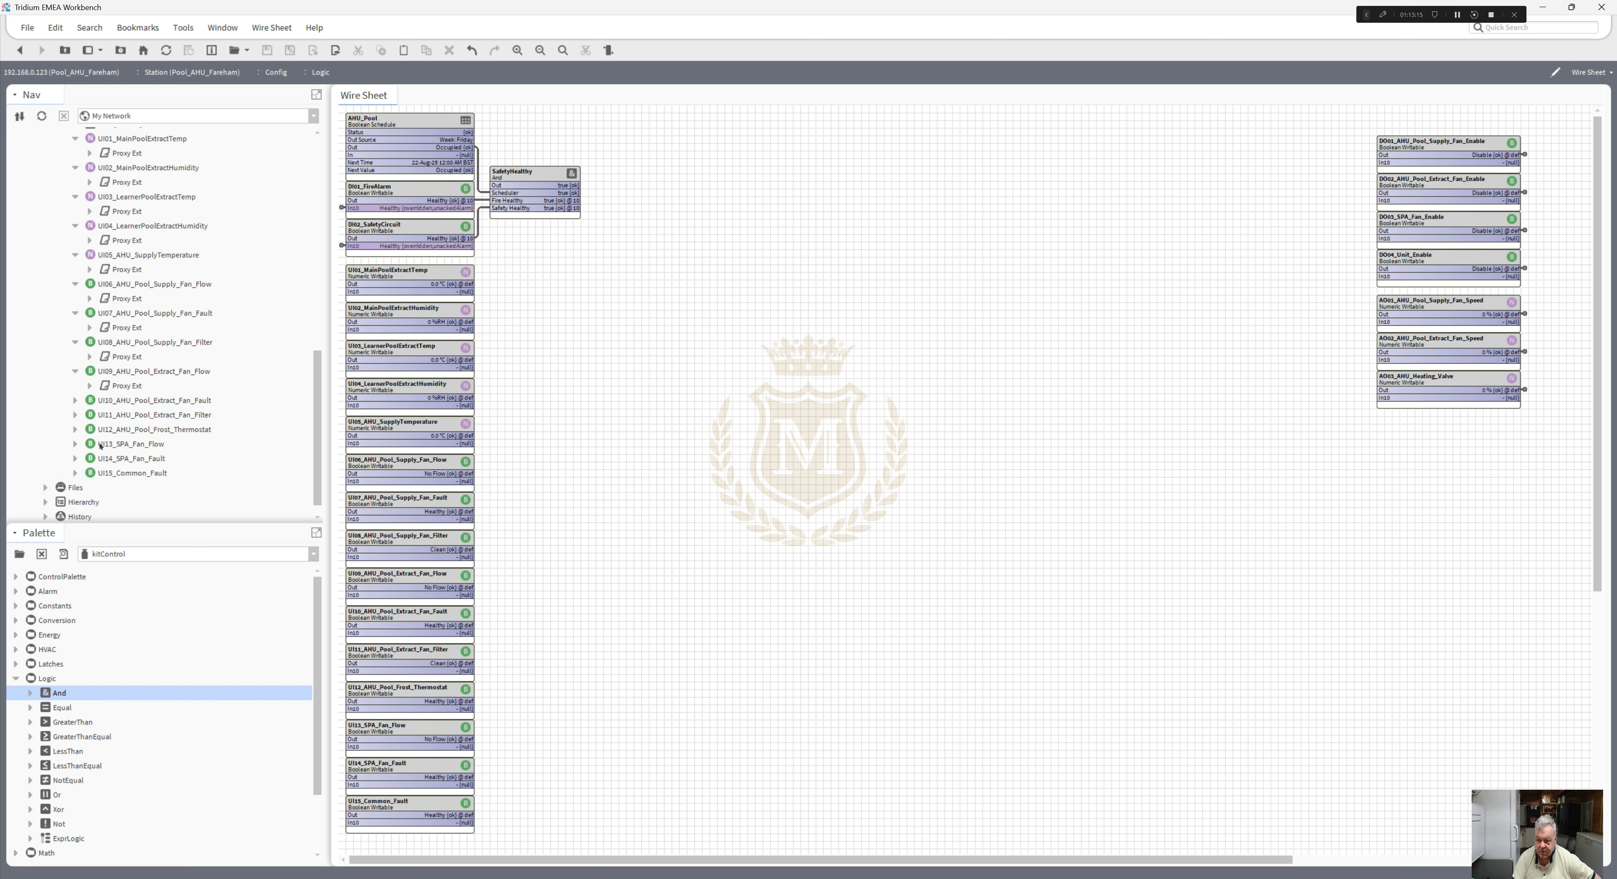
- Expand UI10_AHU_Pool_Extract_Fan_Fault in the Logic folder and delete its BooleanCov and BooleanChangeOfStateAlarmExt extensions
click(75, 400)
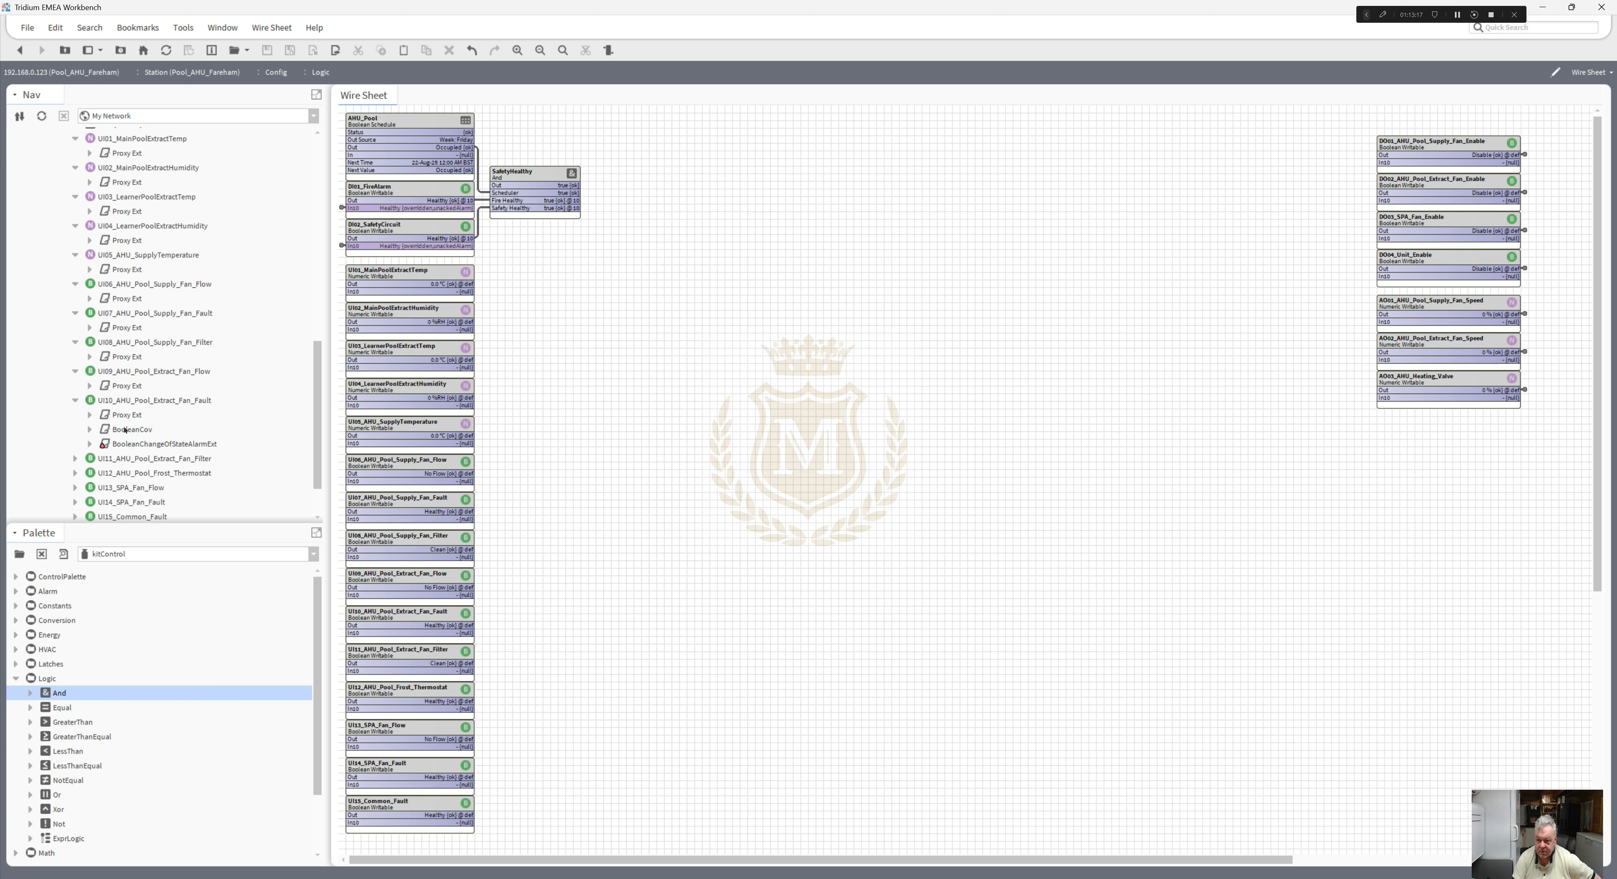
right_click(130, 431)
click(170, 611)
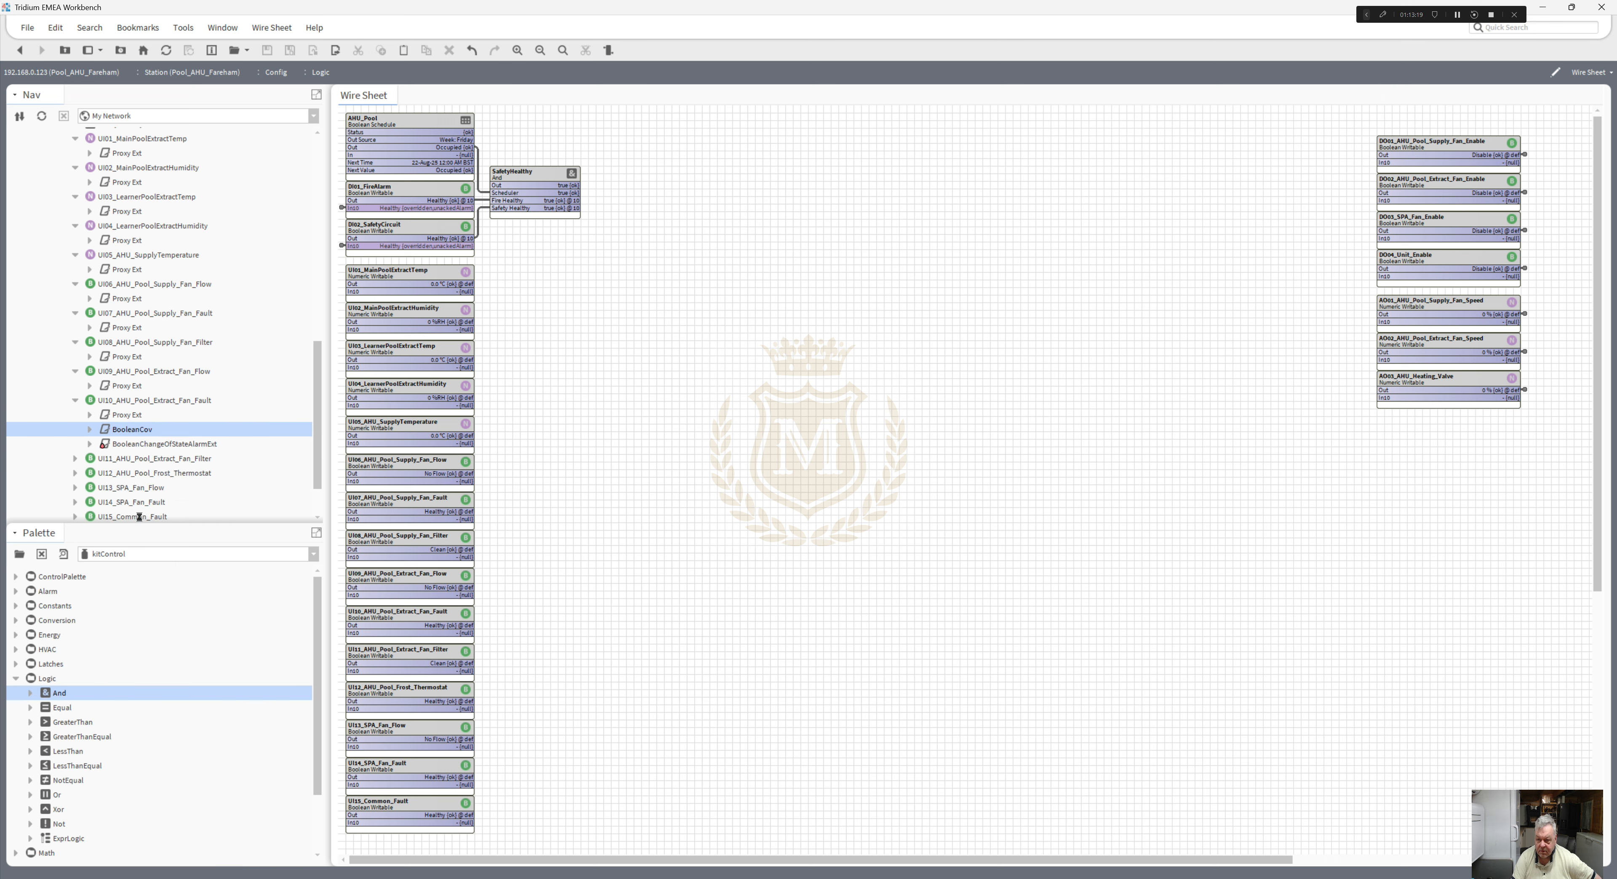
right_click(141, 432)
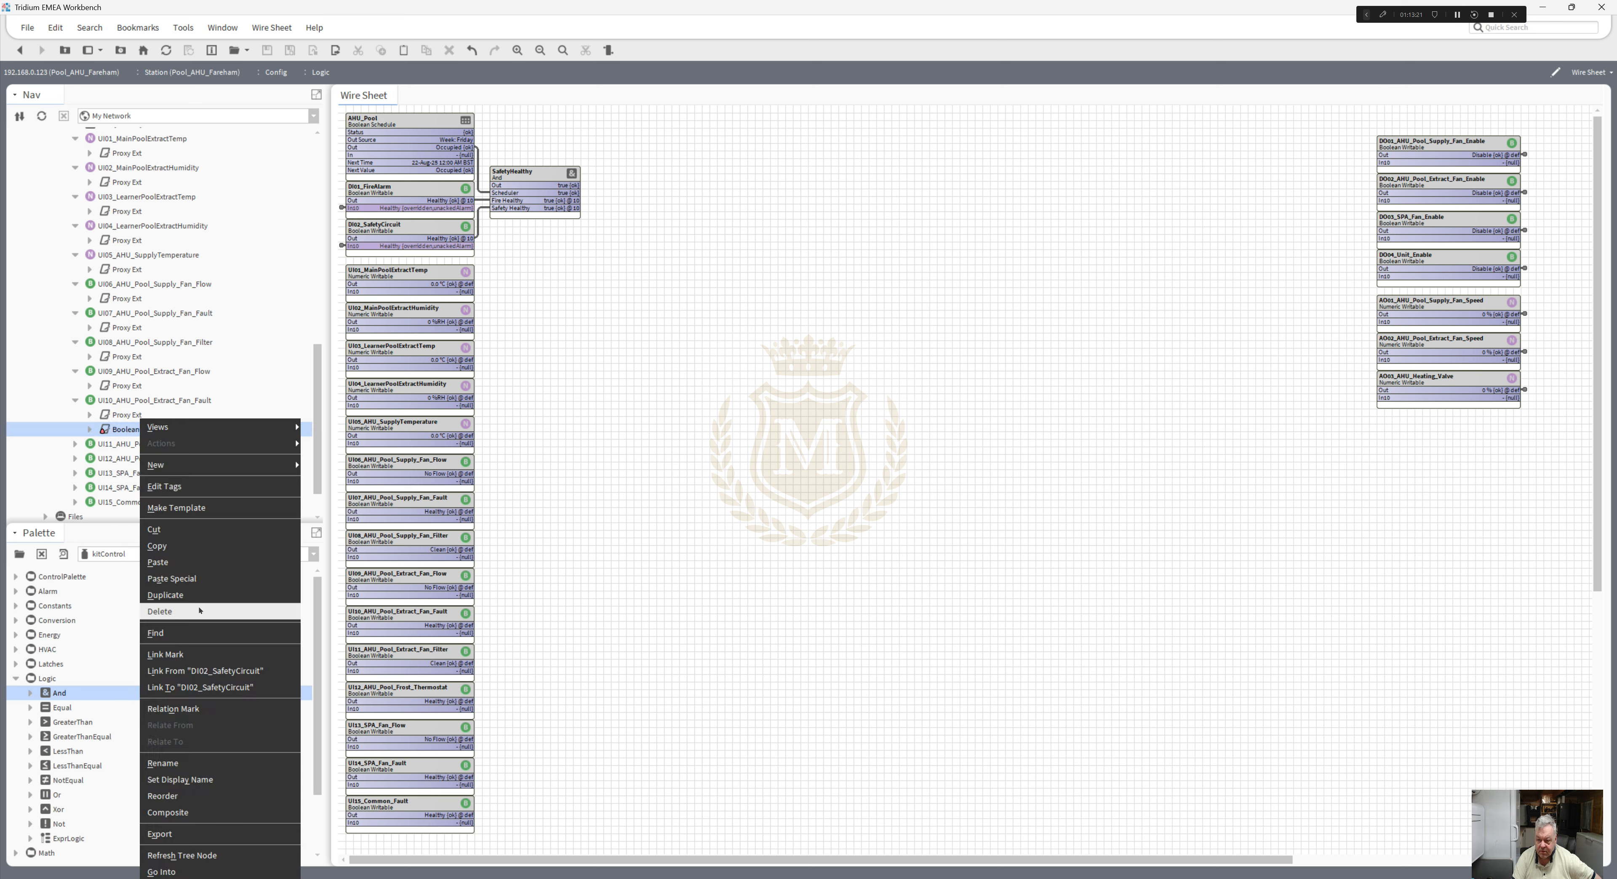
click(169, 609)
- Expand UI11_AHU_Pool_Extract_Fan_Filter in the Logic folder and delete its BooleanChangeOfStateAlarmExt and BooleanCov extensions
click(75, 429)
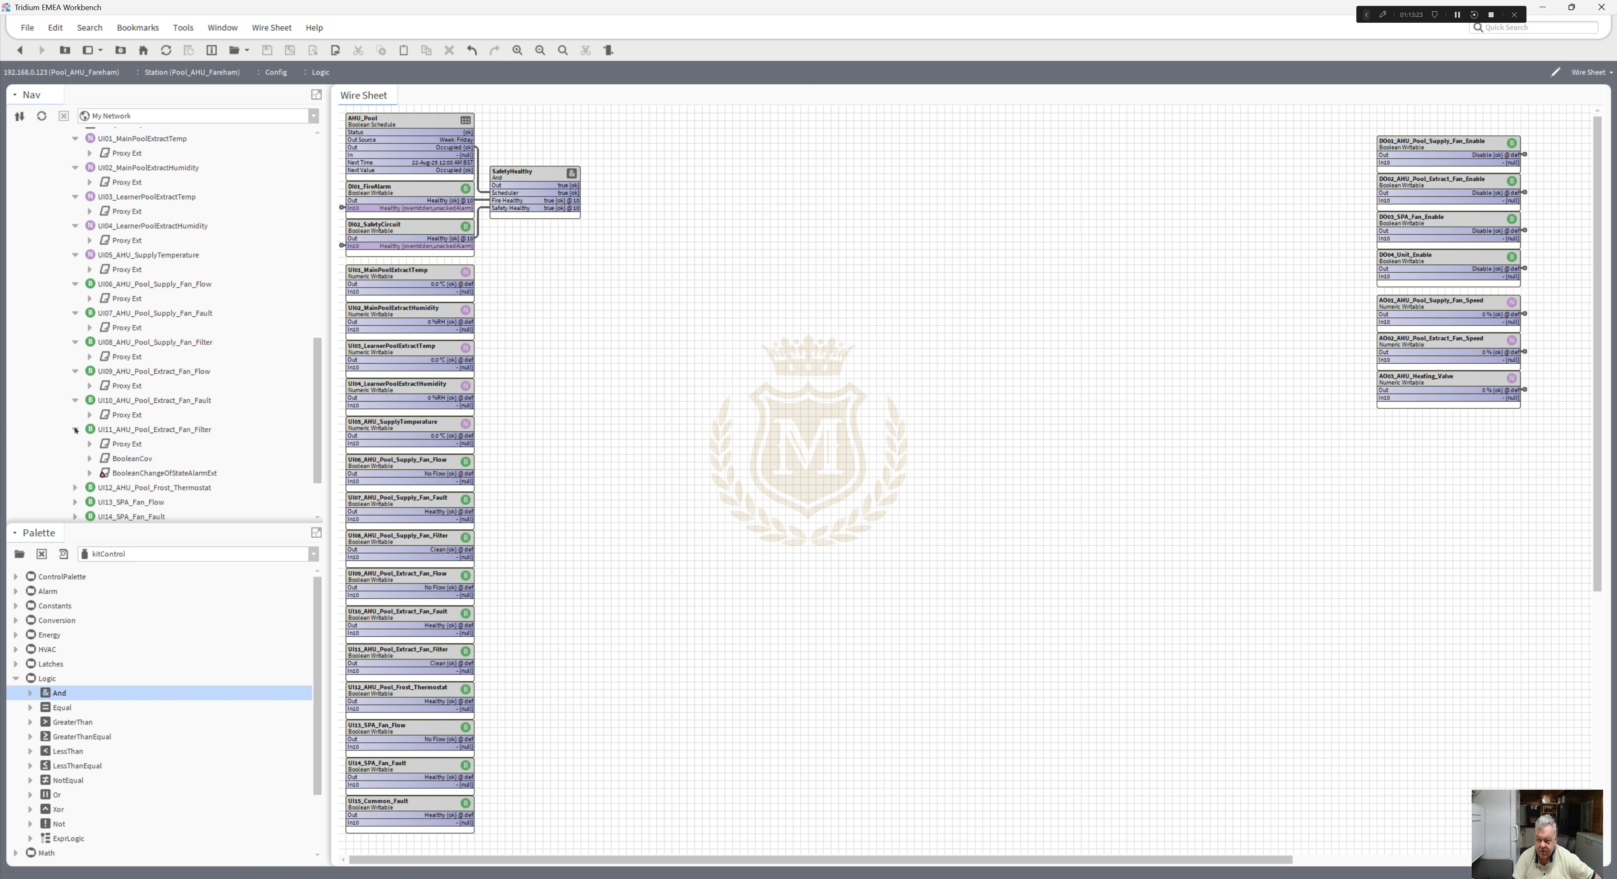
right_click(133, 472)
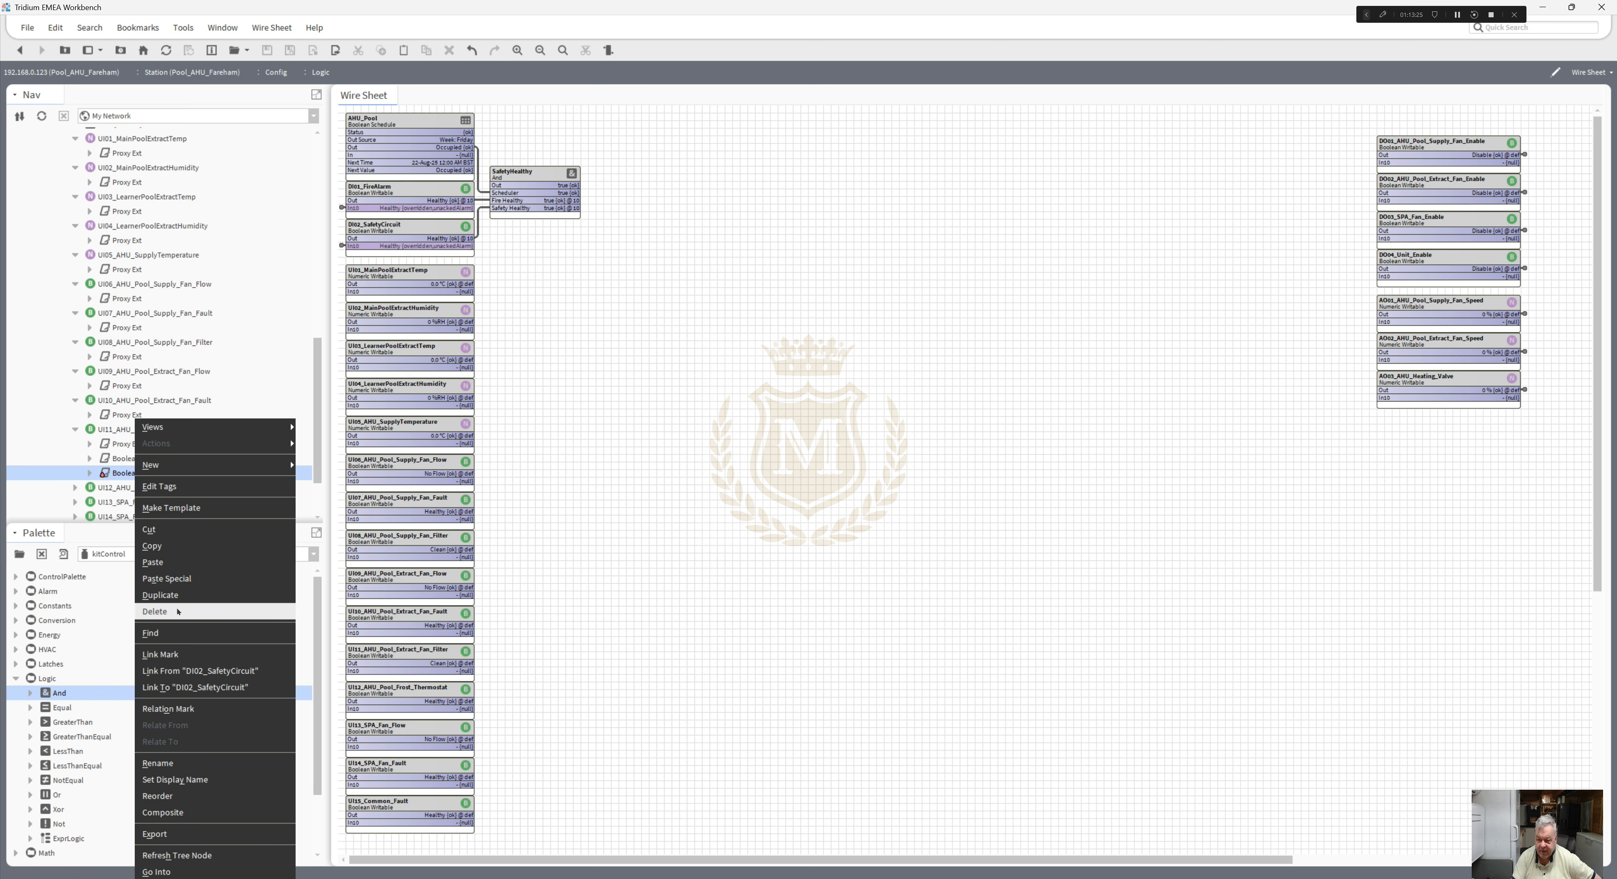
click(169, 610)
right_click(132, 460)
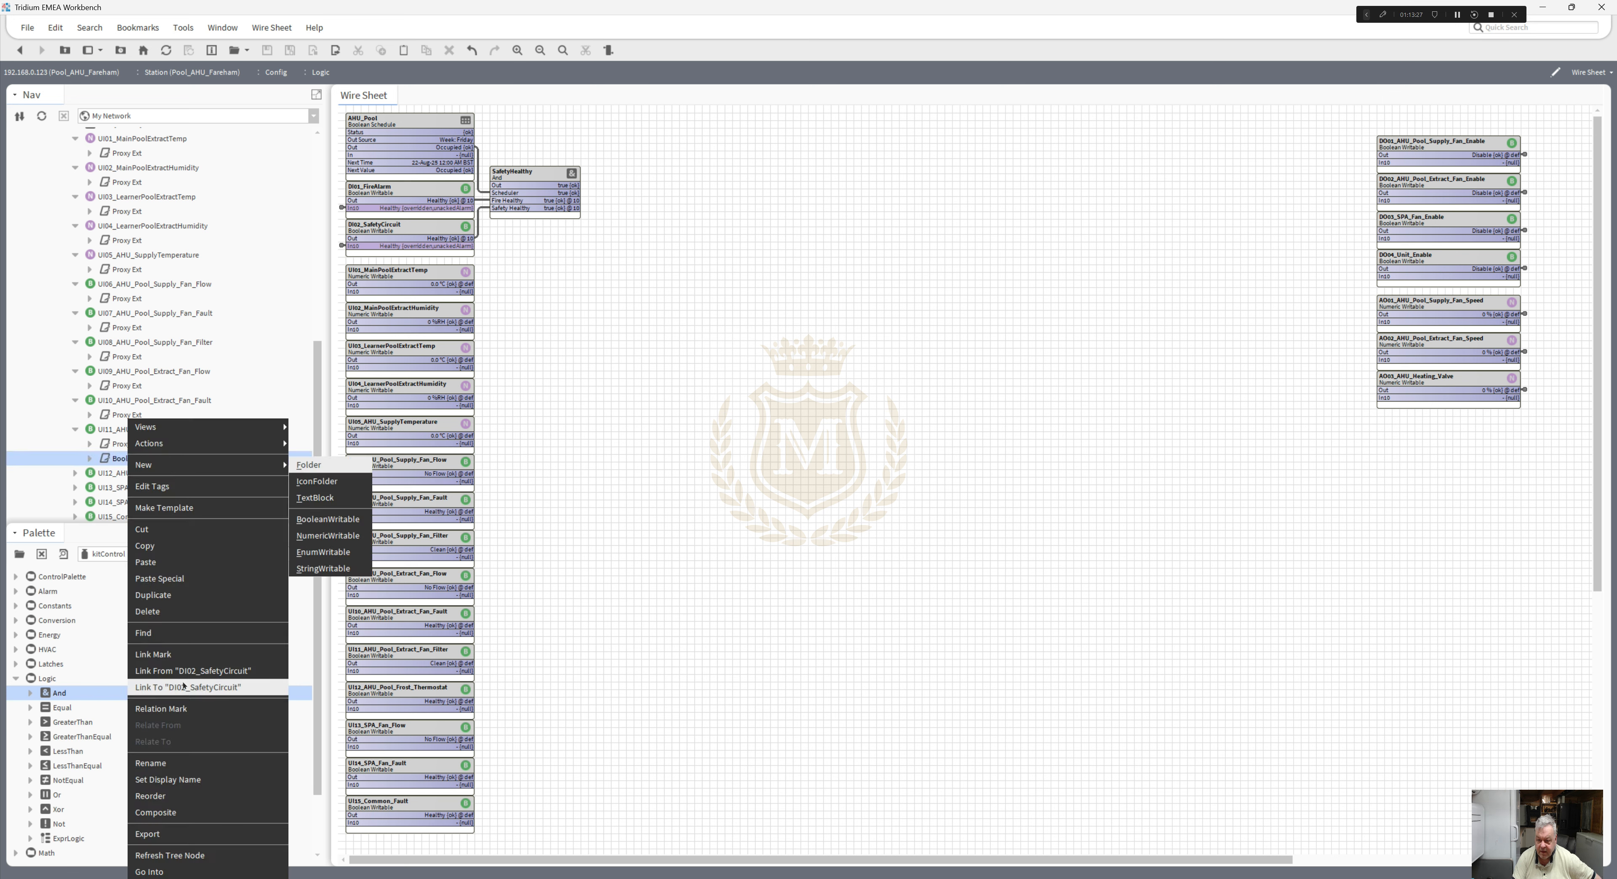
click(171, 611)
- Expand UI12_AHU_Pool_Frost_Thermostat in the Logic folder and delete its change-of-state alarm and BooleanCov extensions
click(76, 458)
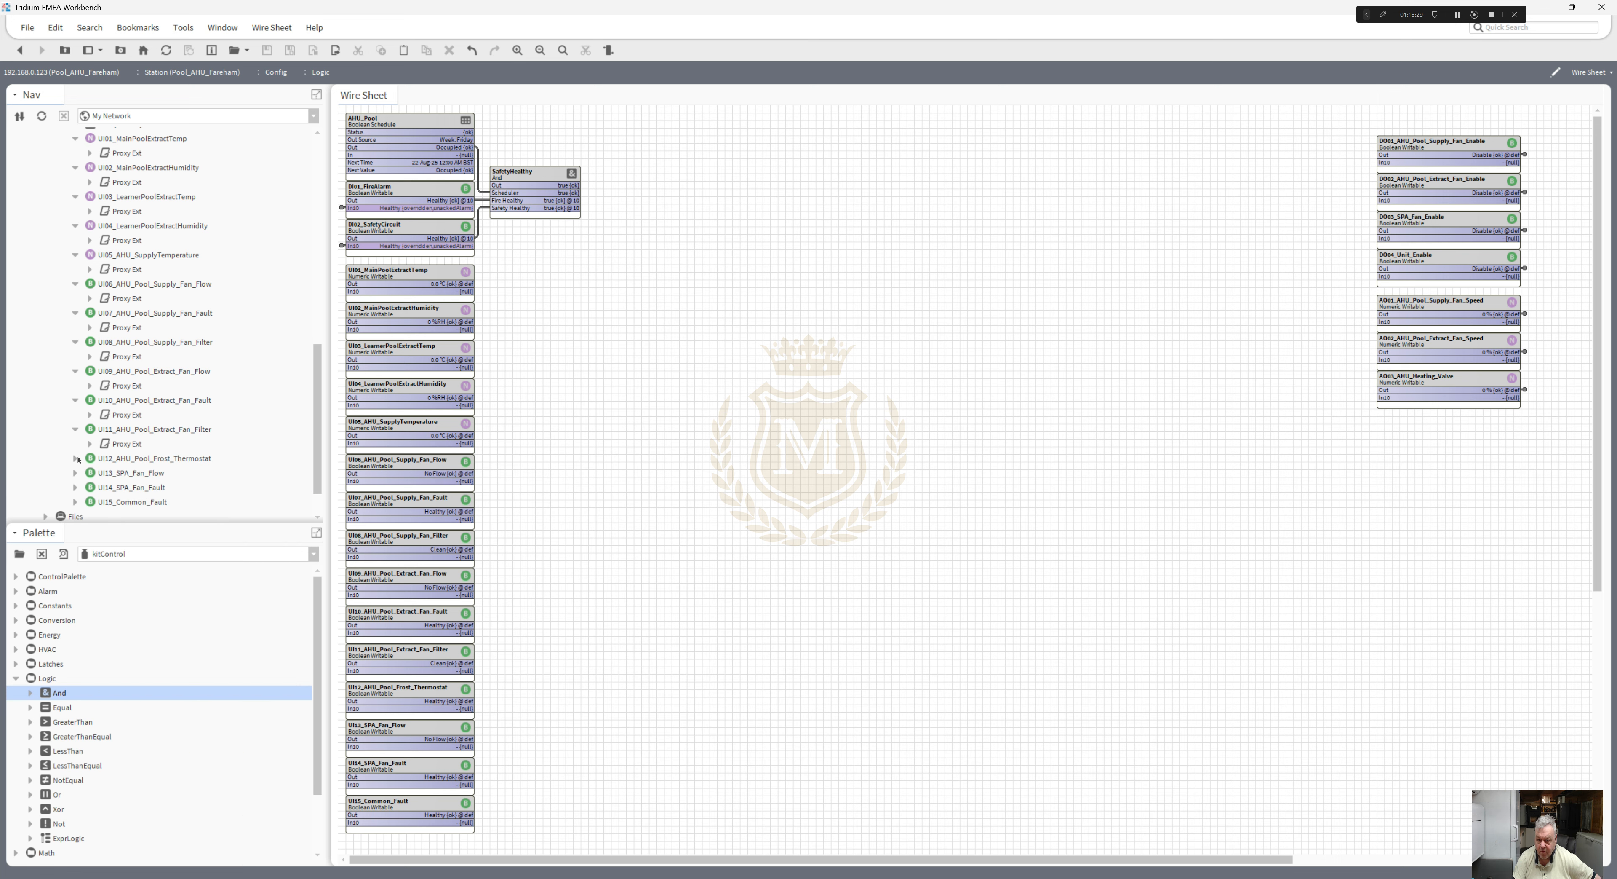
right_click(132, 501)
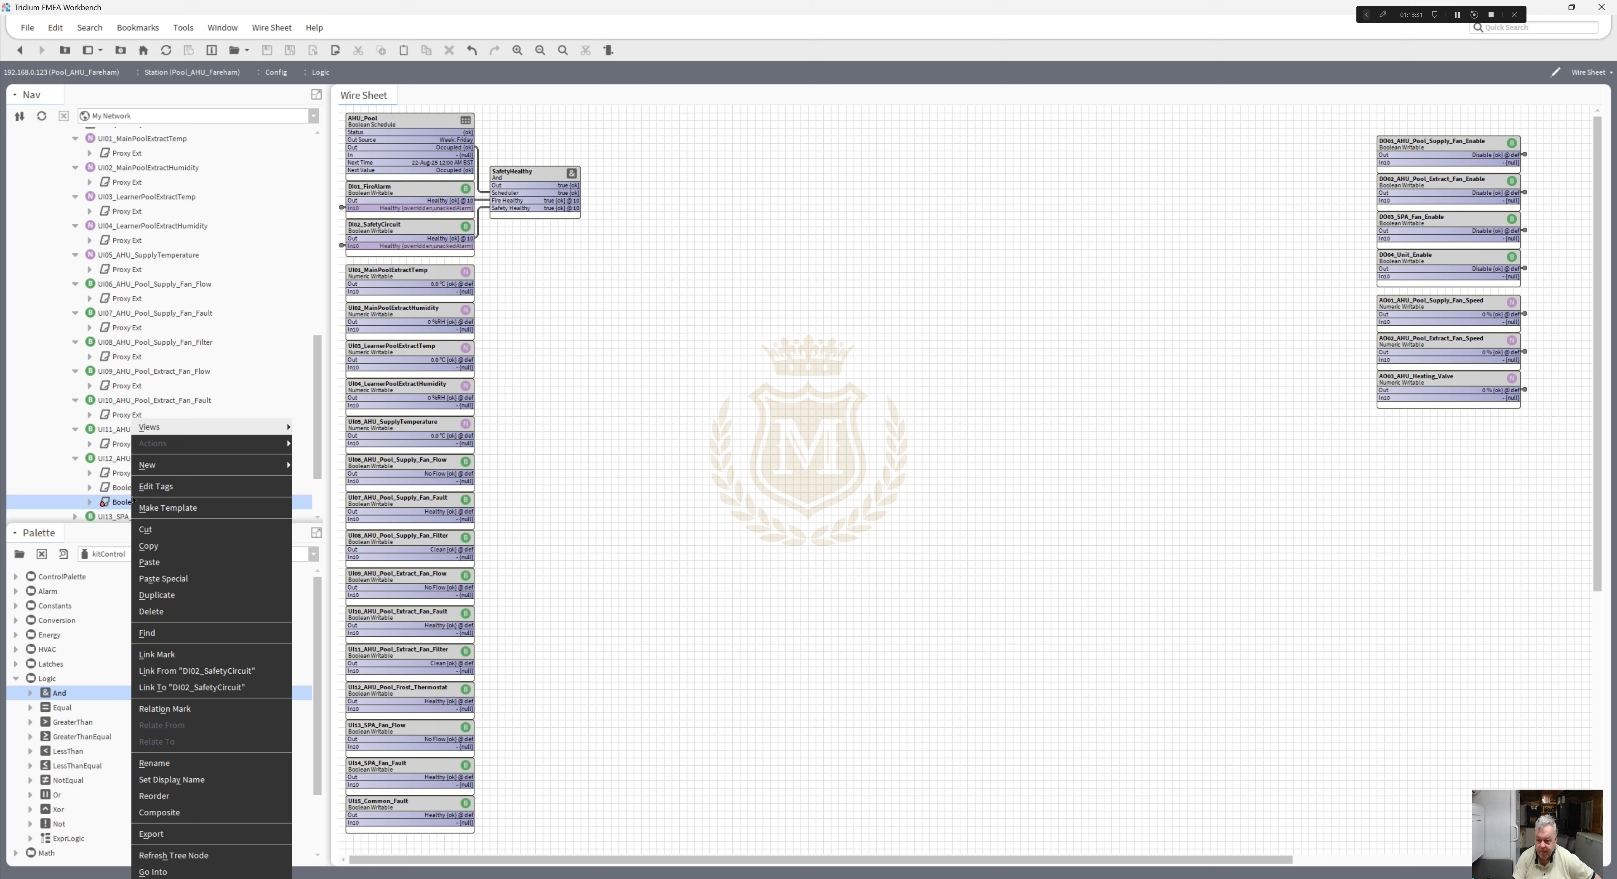
click(177, 611)
right_click(127, 487)
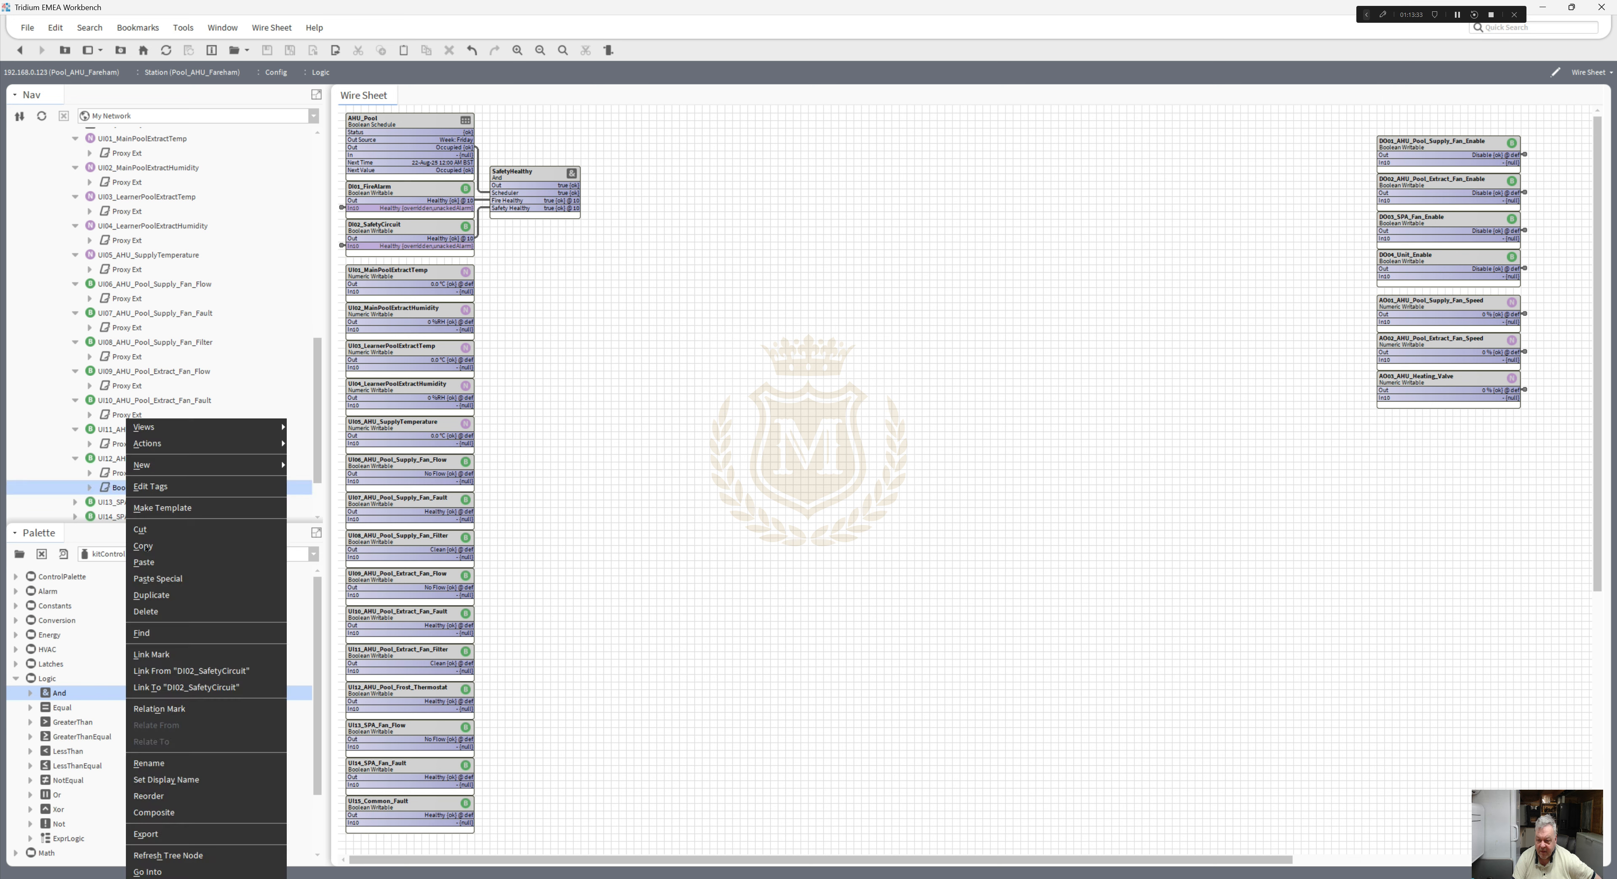
click(176, 612)
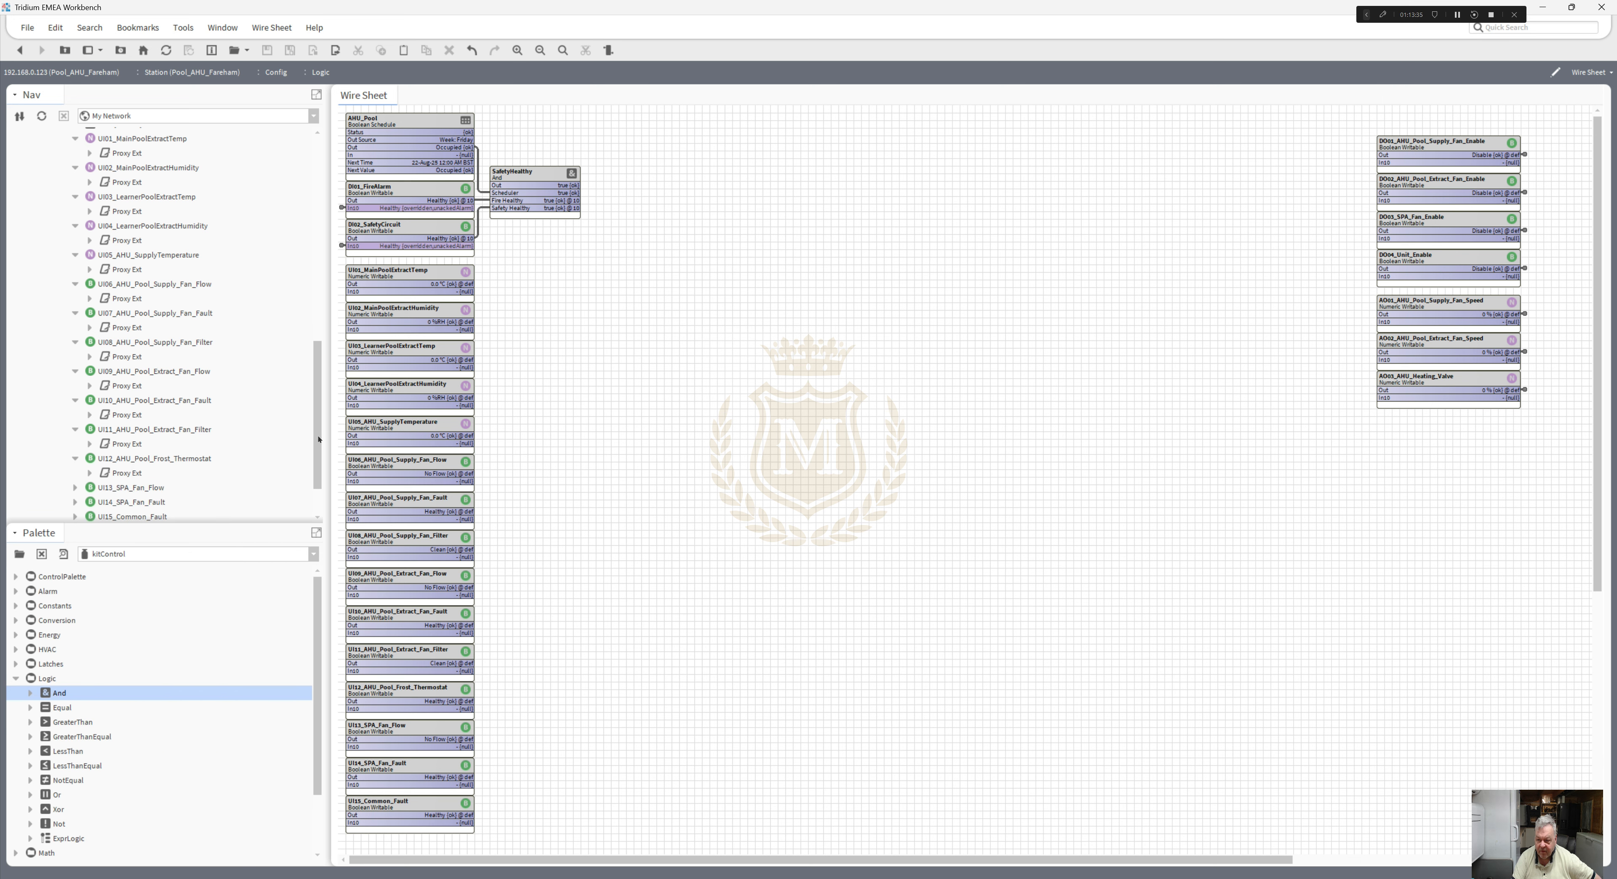
- Expand UI13_SPA_Fan_Flow in the Logic folder and delete its BooleanCov extension
drag(319, 439, 335, 525)
click(75, 430)
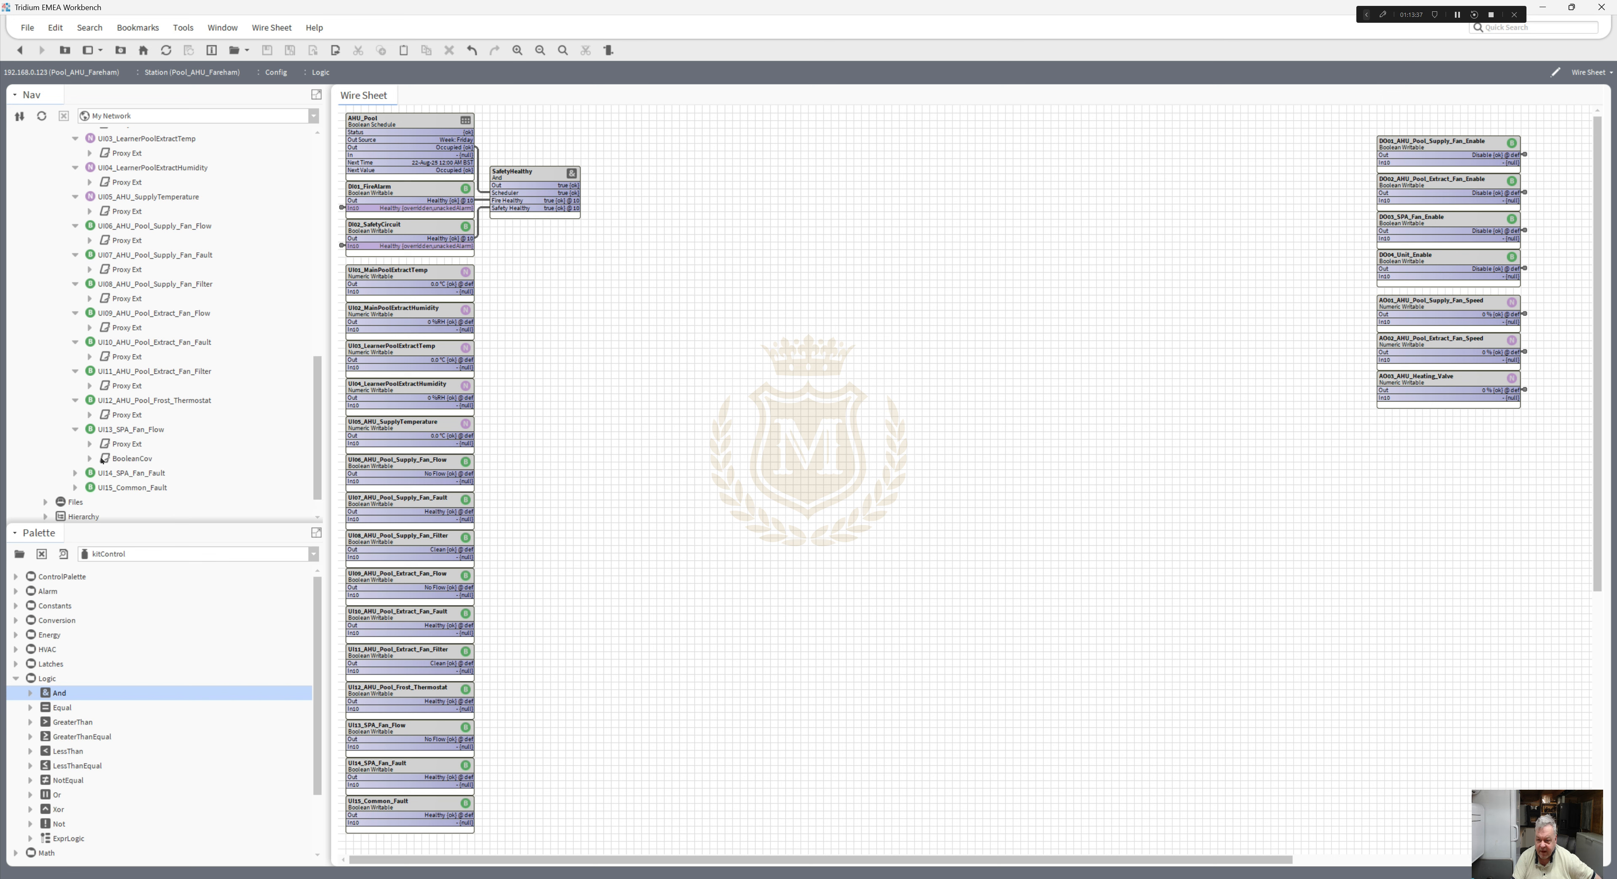
right_click(132, 460)
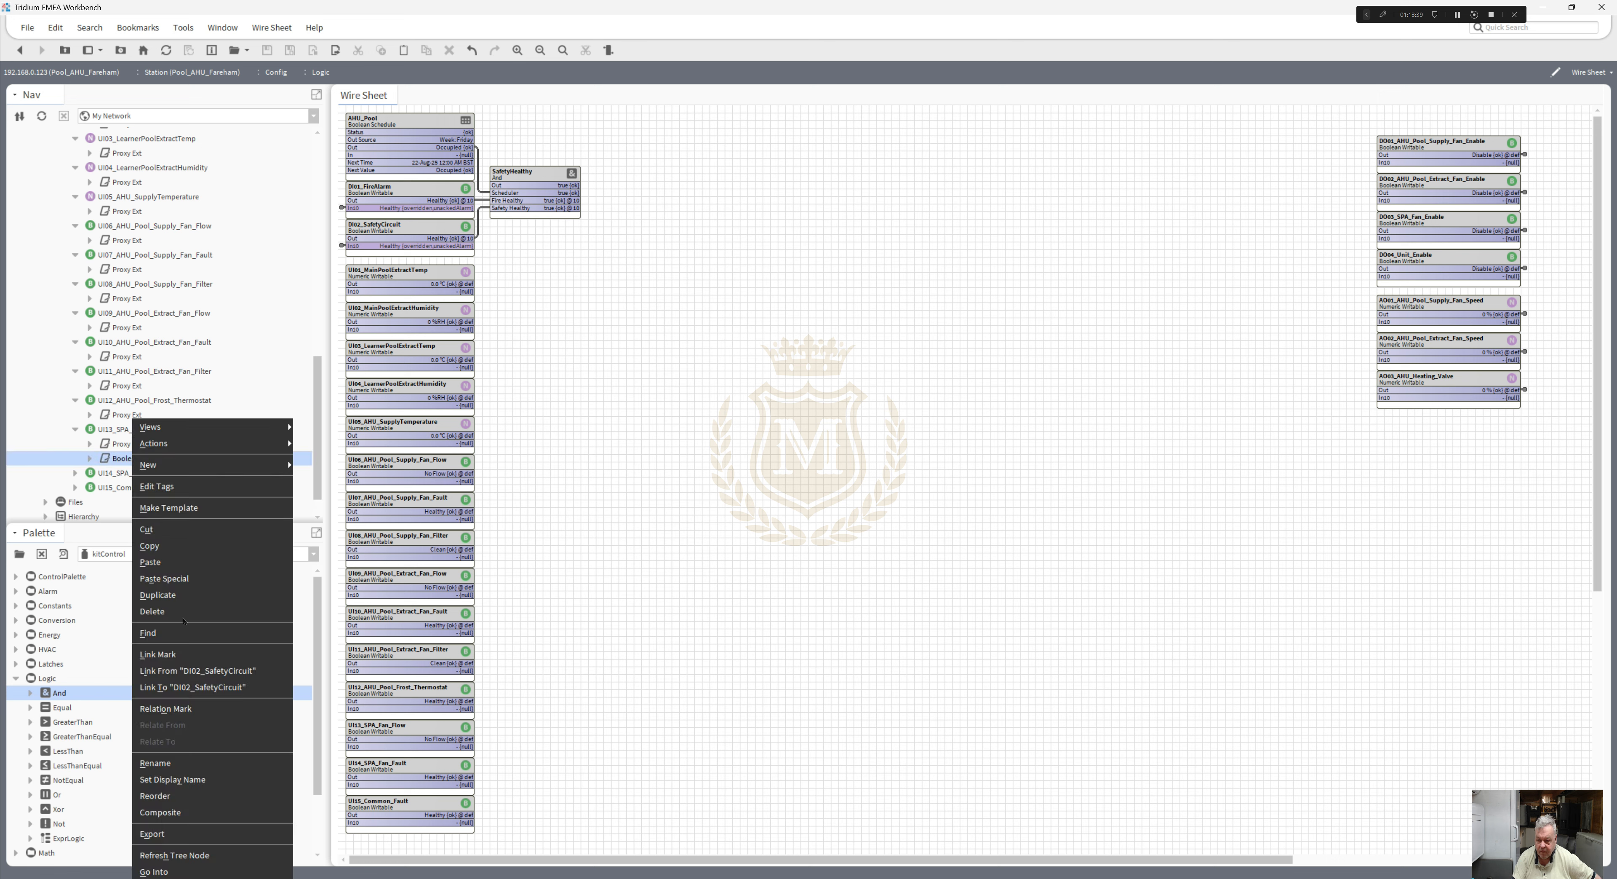
click(154, 544)
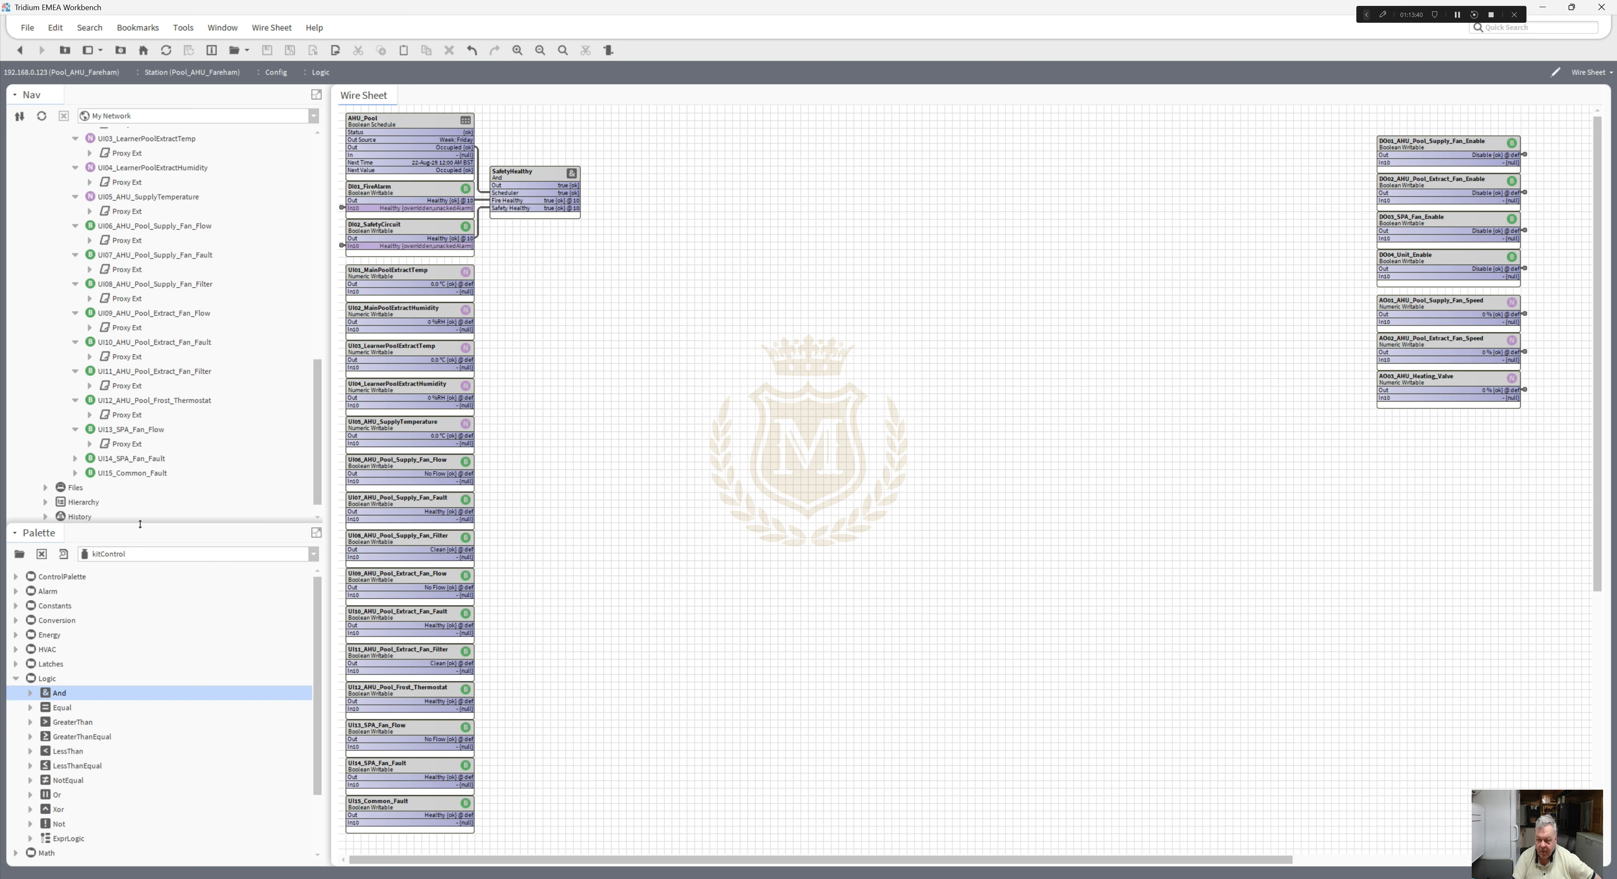
- Expand UI14_SPA_Fan_Fault in the Logic folder and delete its change-of-state alarm and BooleanCov extensions
click(74, 458)
right_click(130, 502)
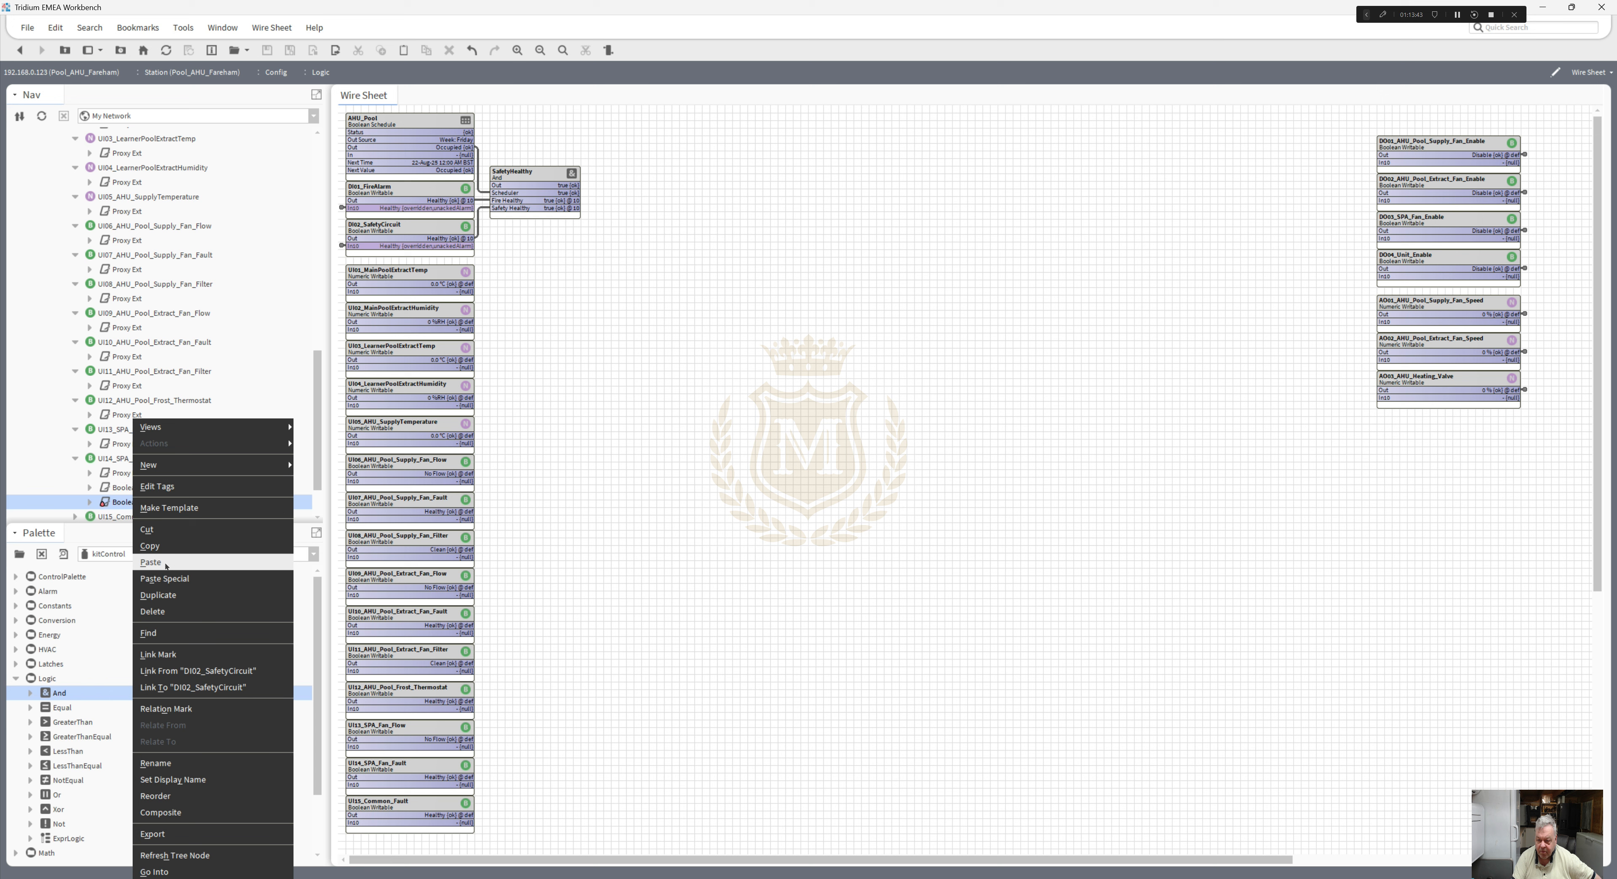
click(184, 611)
right_click(124, 488)
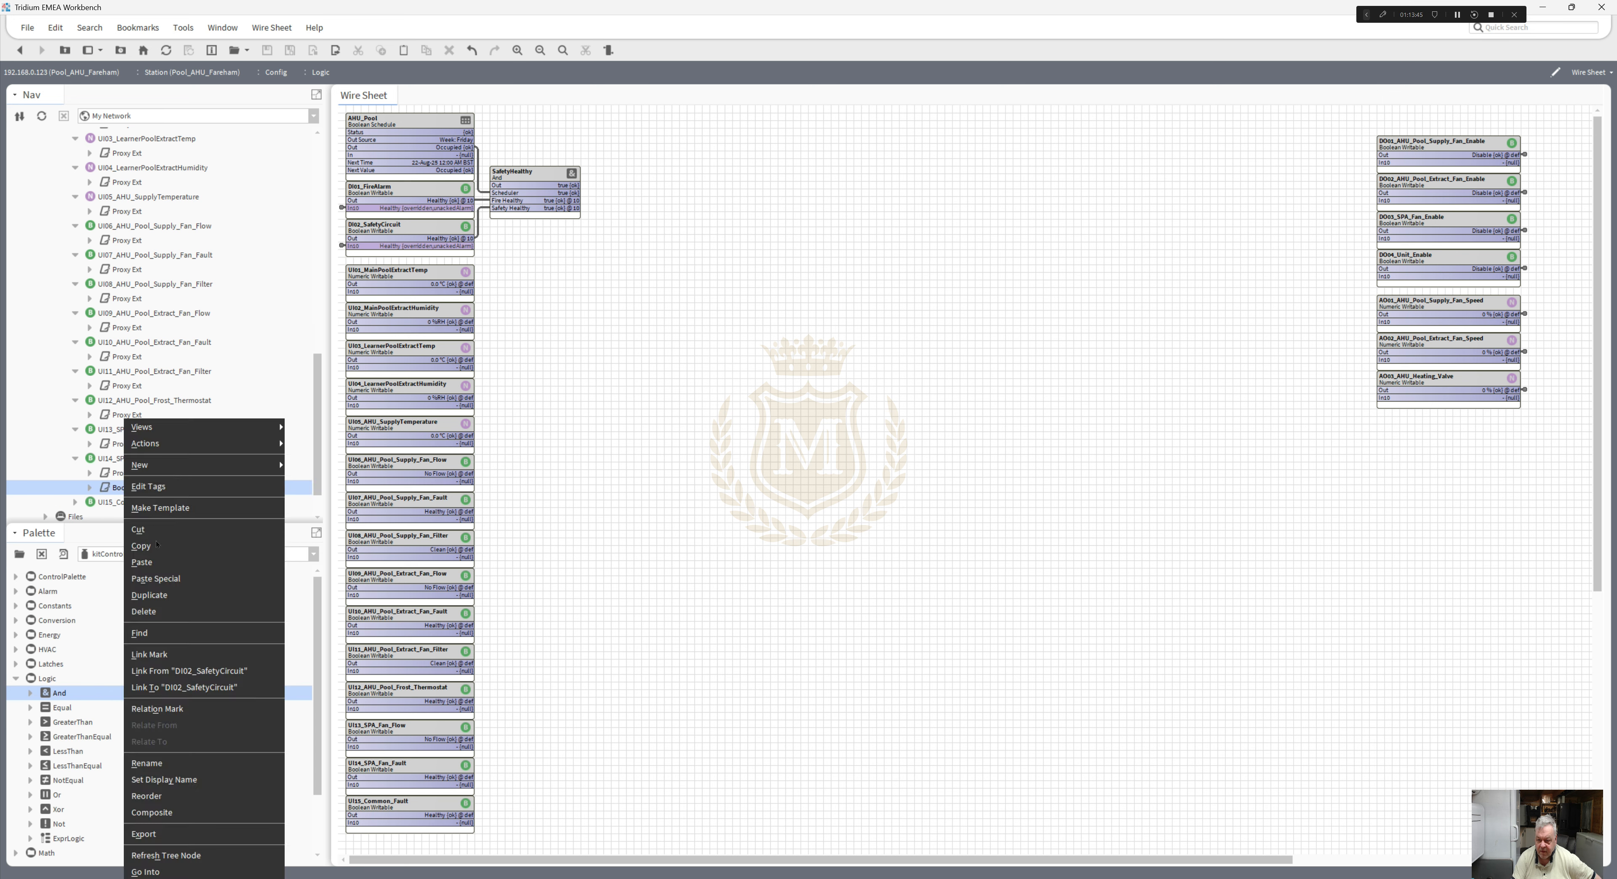
click(183, 607)
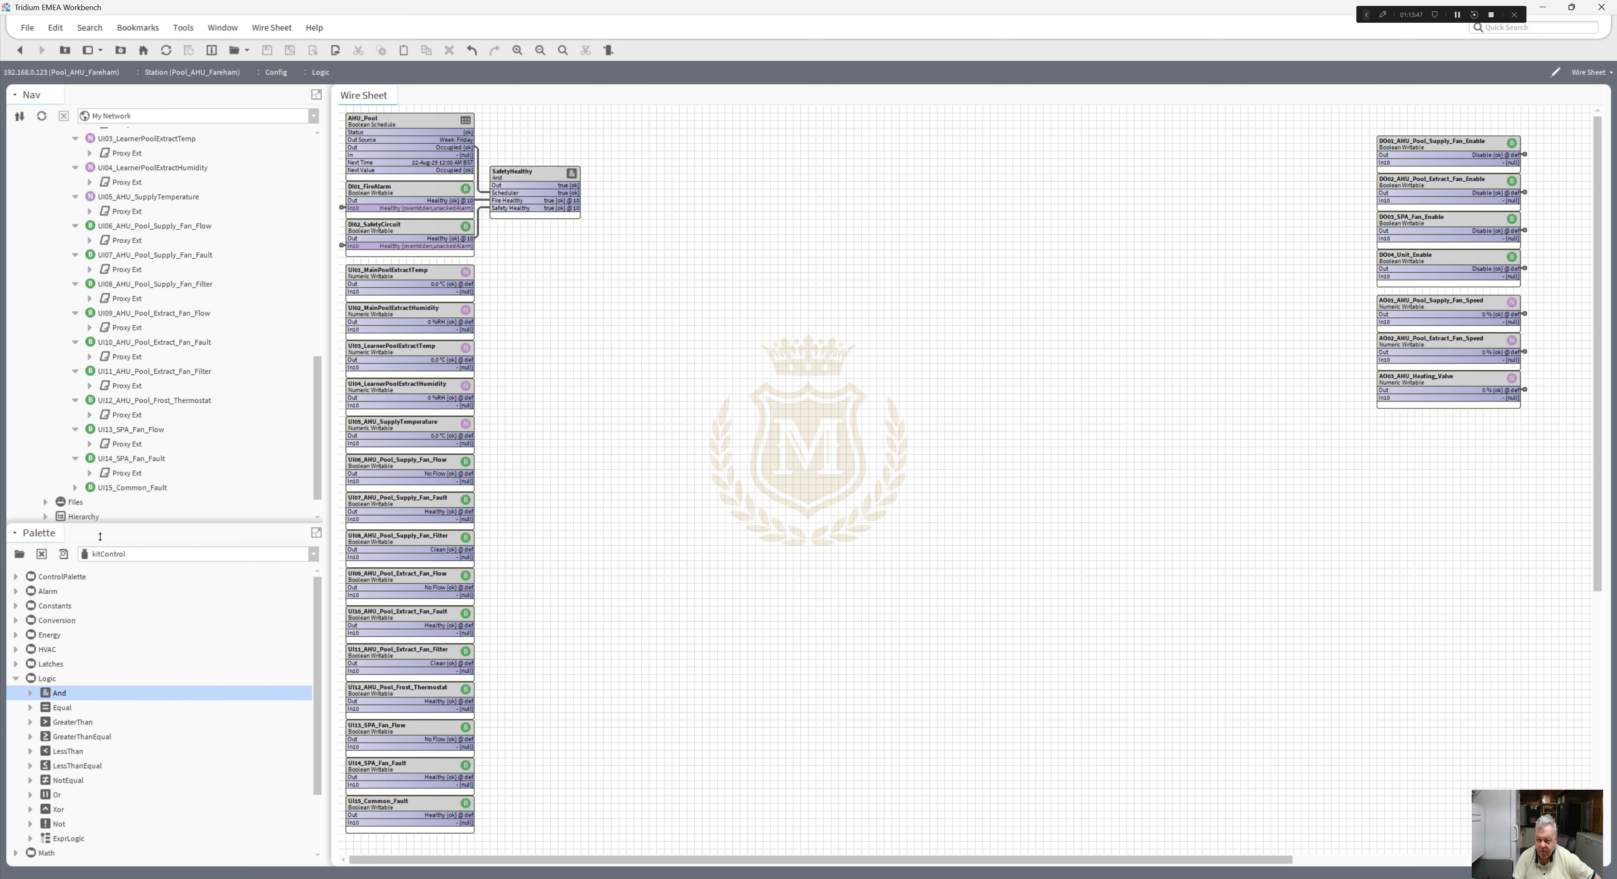
- Expand UI15_Common_Fault in the Logic folder and delete its change-of-state alarm and BooleanCov extensions
click(75, 488)
right_click(143, 516)
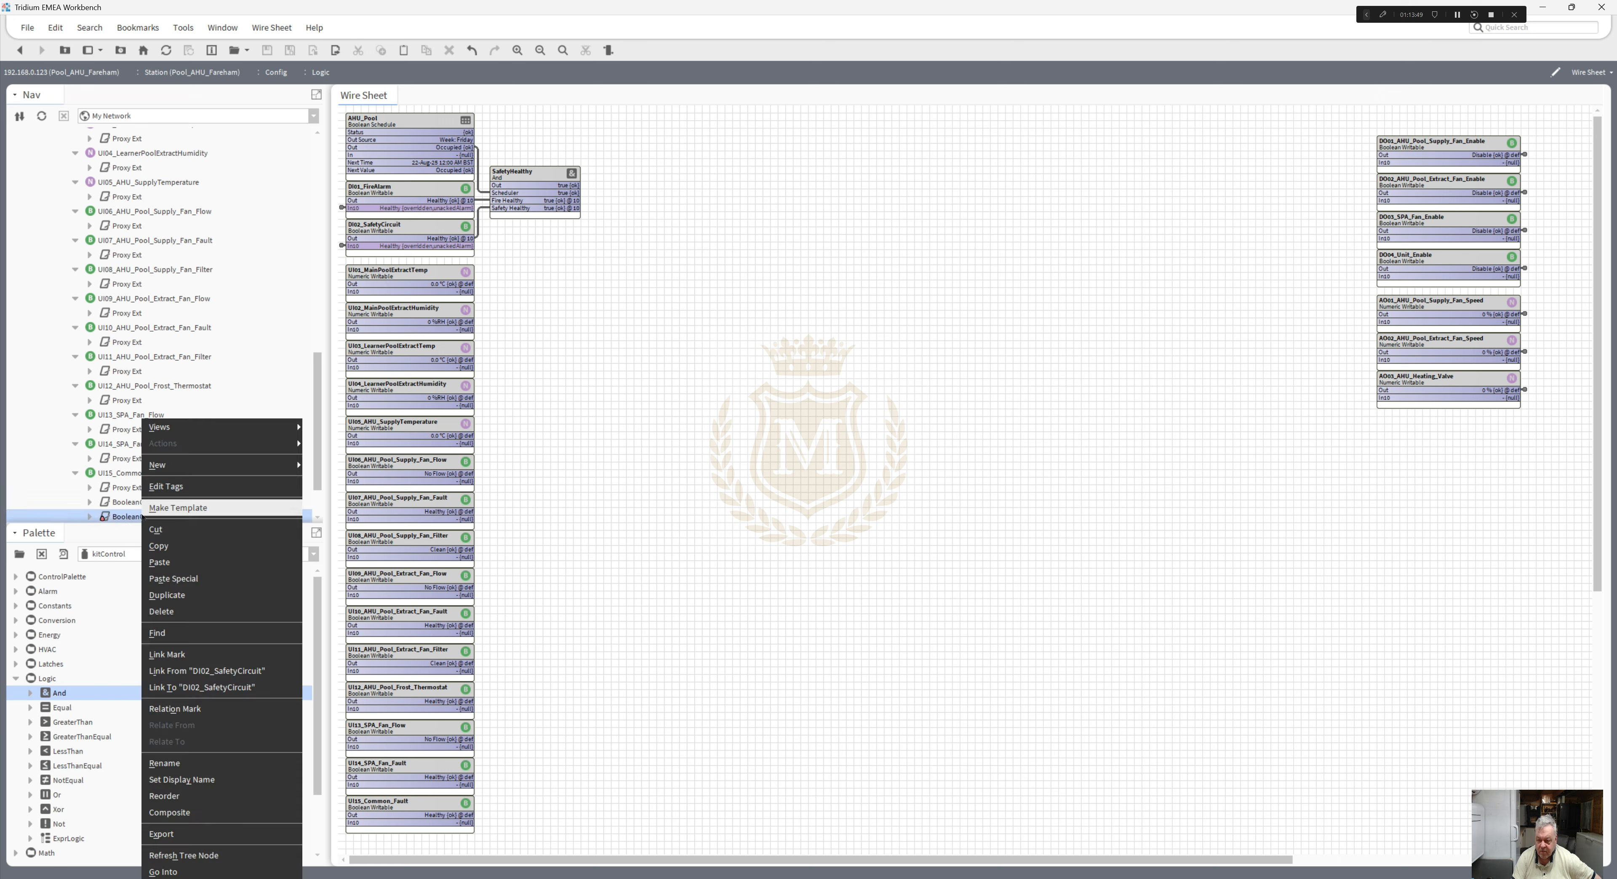
click(169, 607)
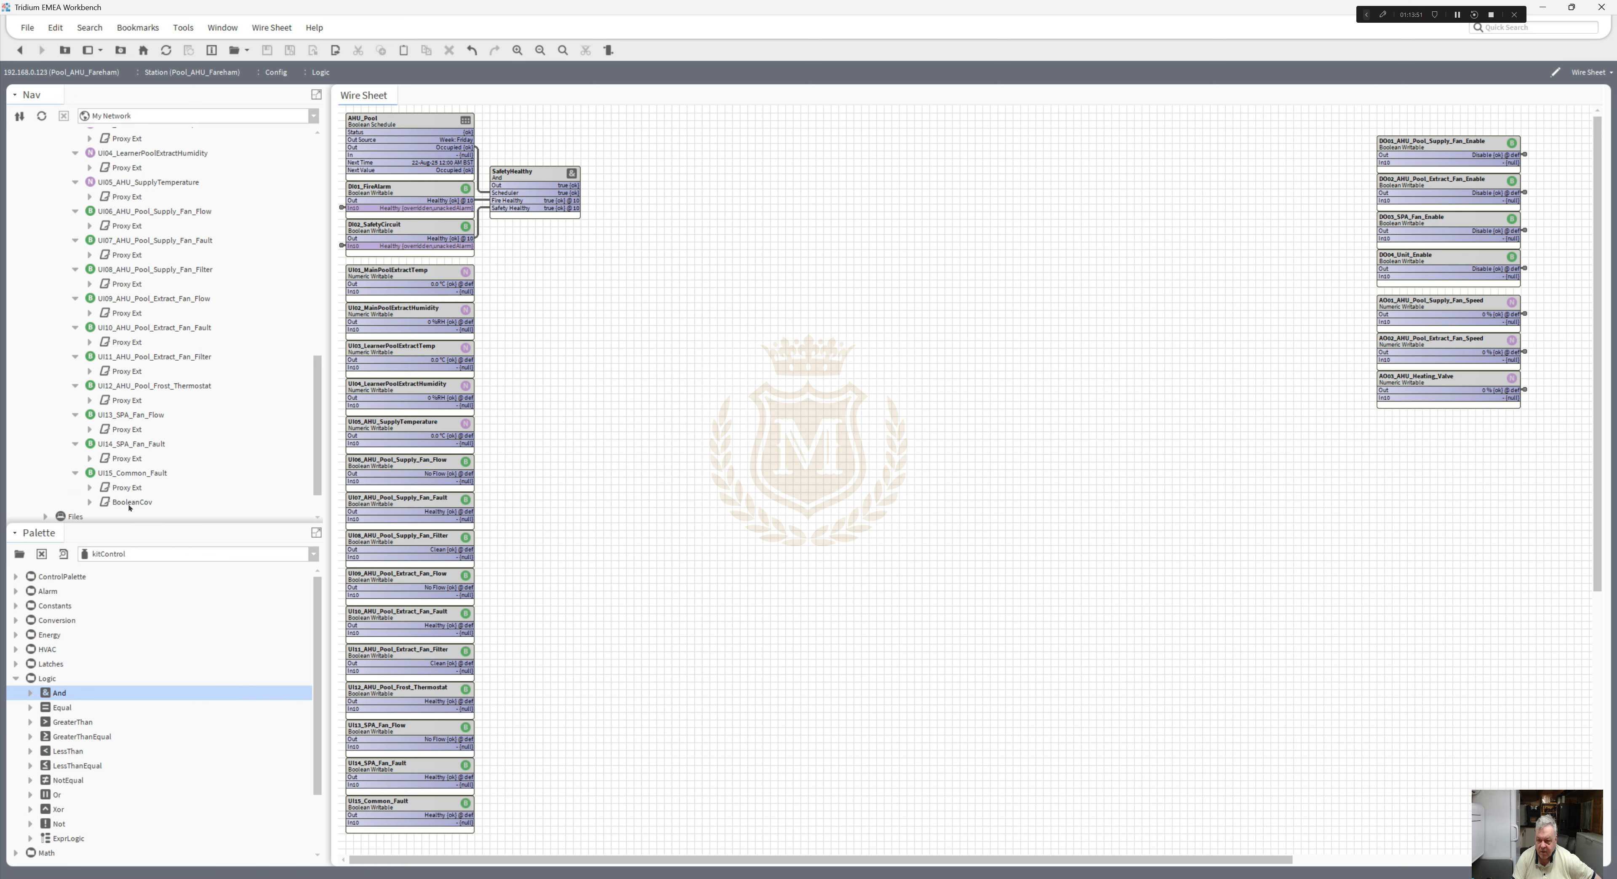
right_click(131, 502)
click(170, 608)
- Add a NumericWritable named AHU_Supply_SP to the empty area of the Logic wire sheet beside SafetyHealthy
drag(317, 487, 325, 392)
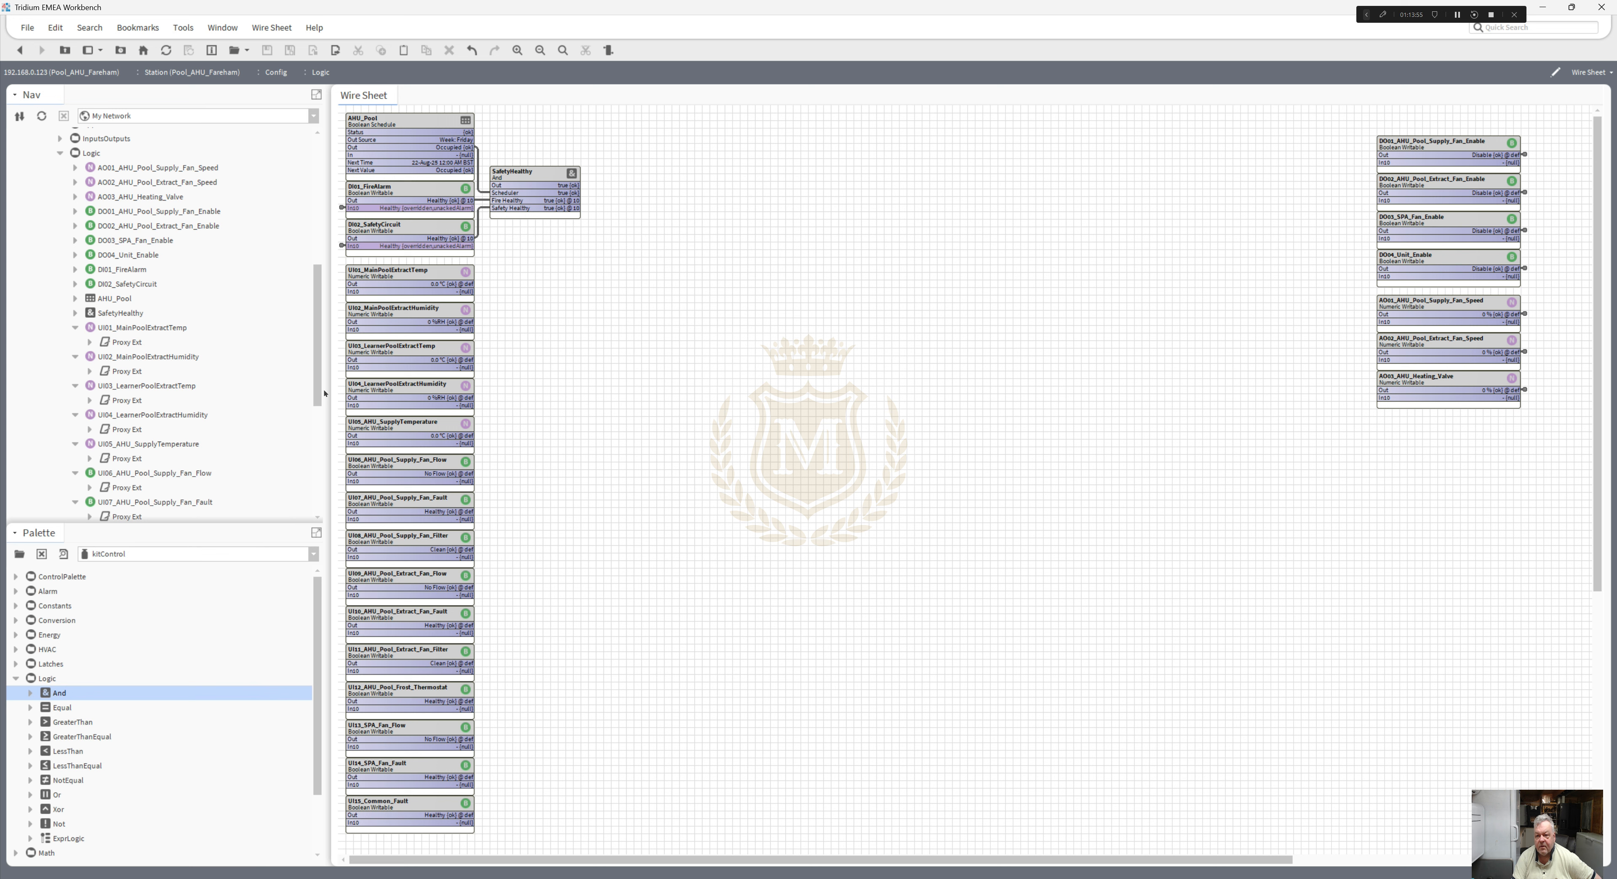
scroll(83, 289, up, 1)
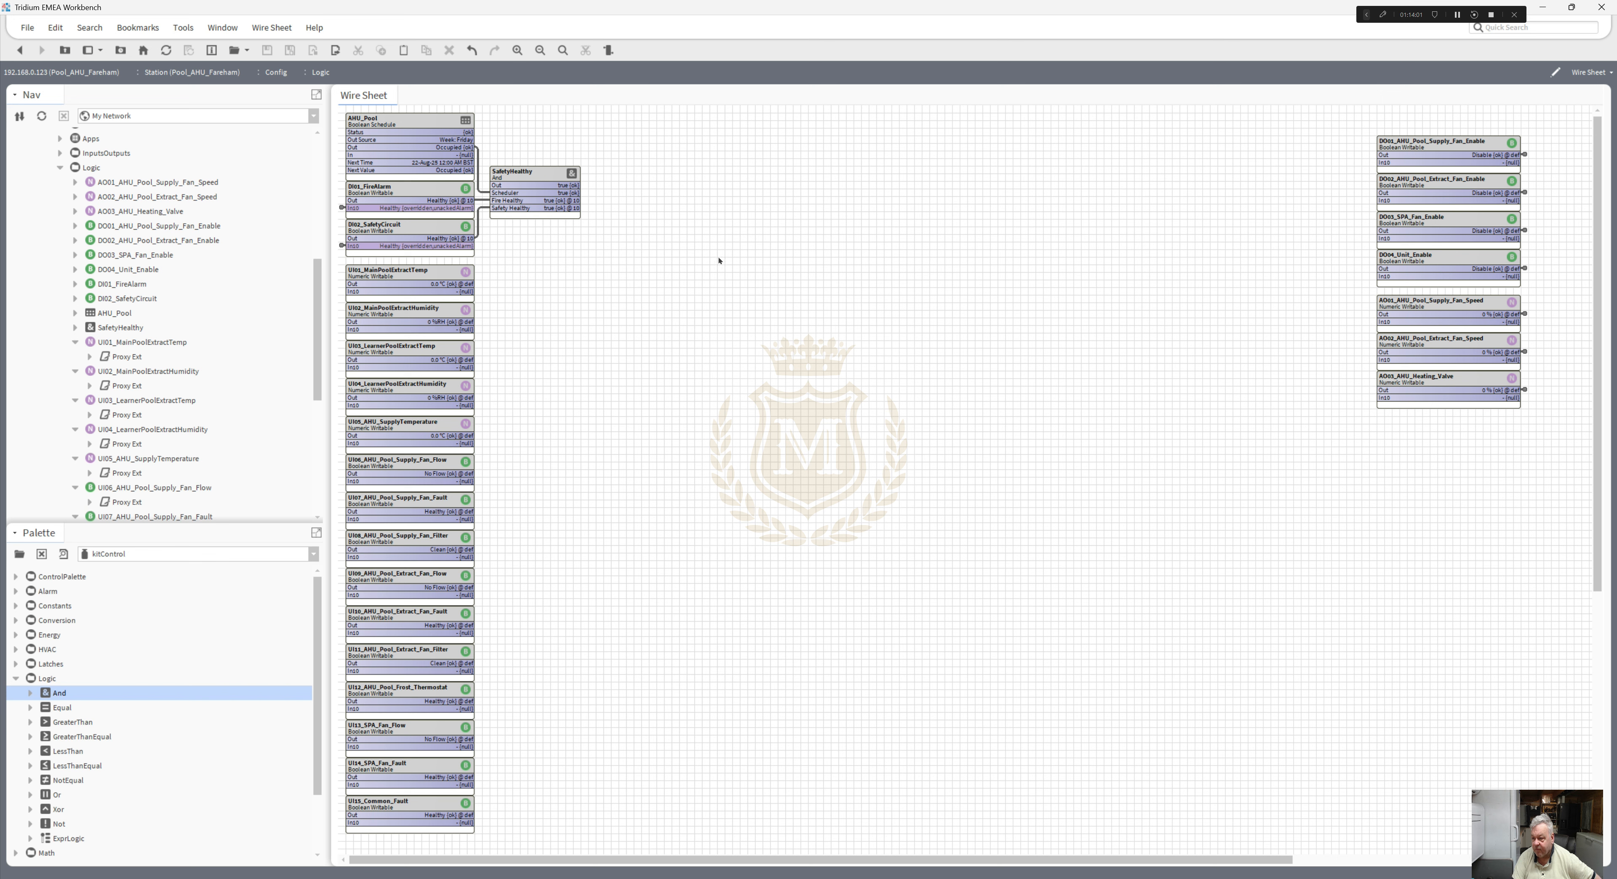
right_click(716, 243)
mouse_move(804, 243)
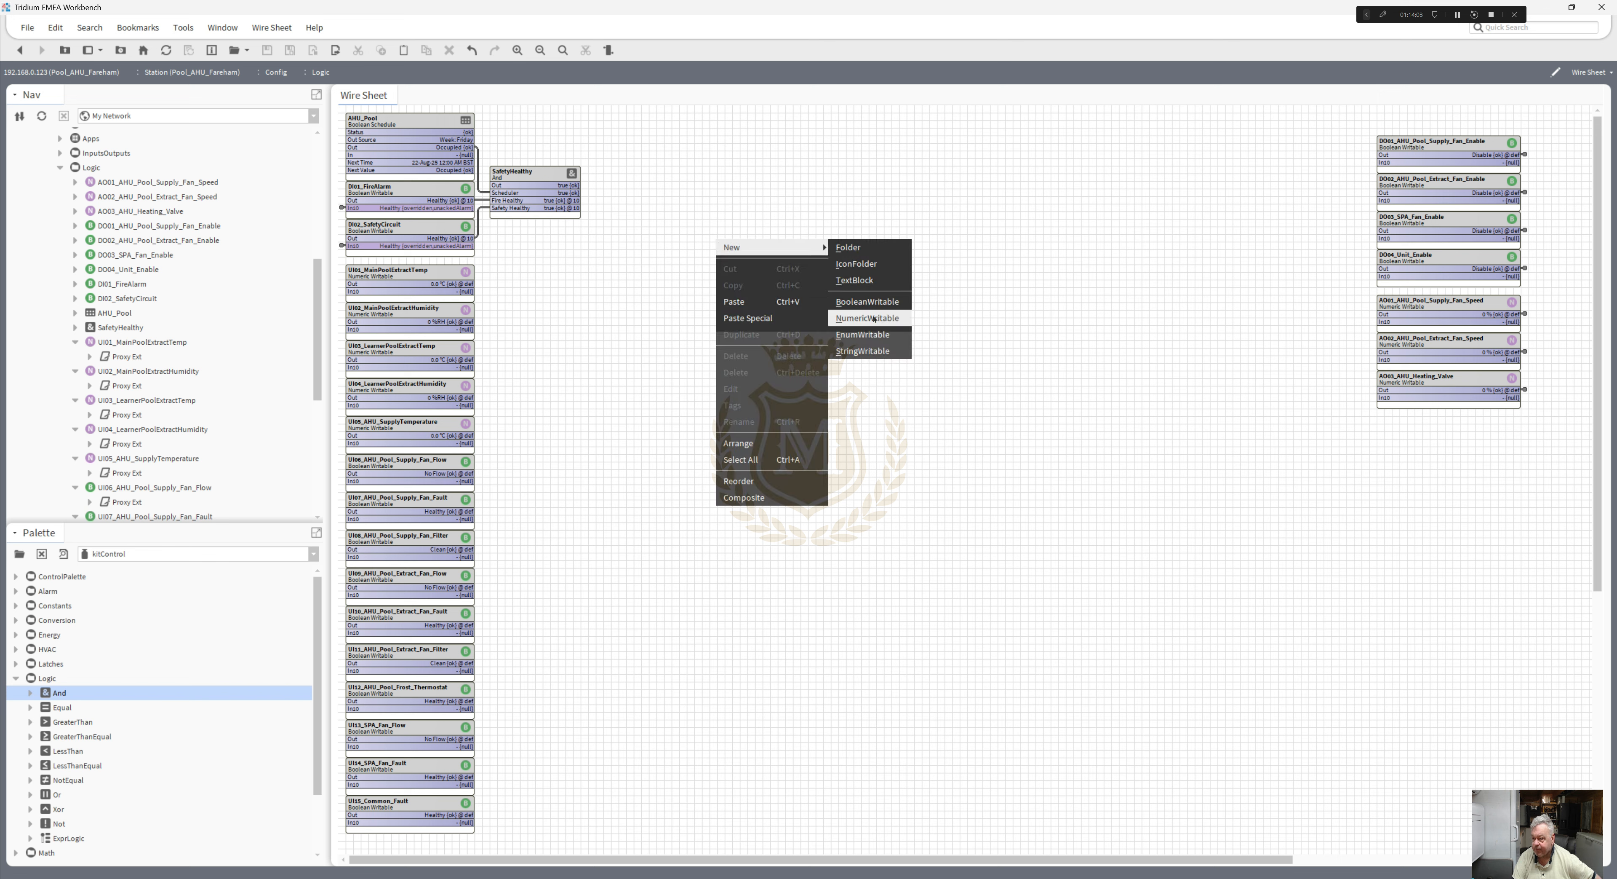
click(874, 316)
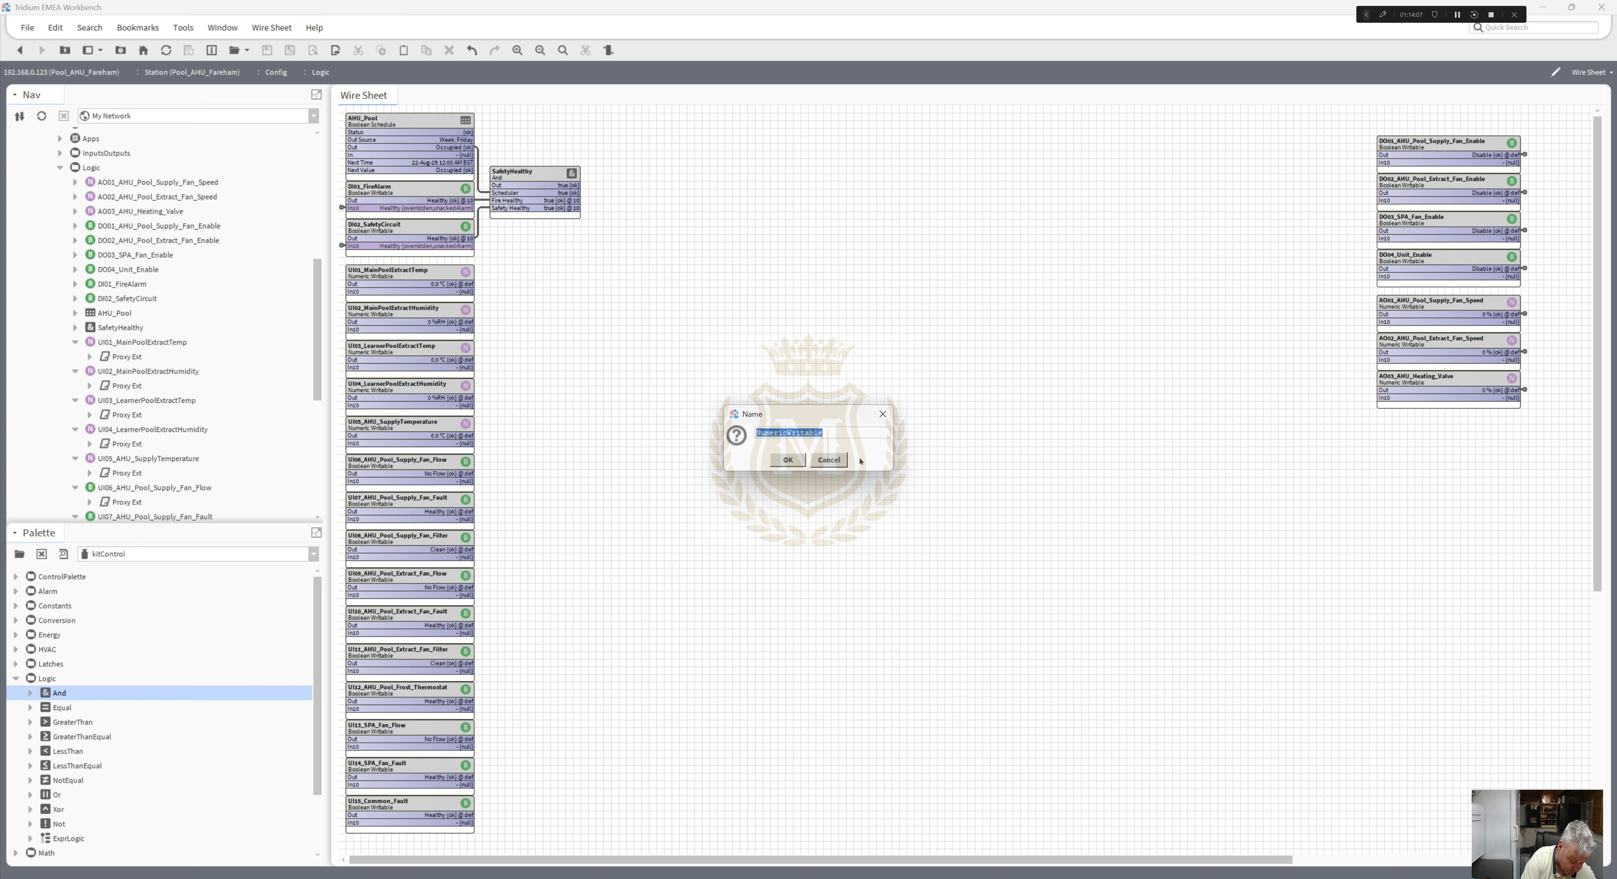
text(AHU_)
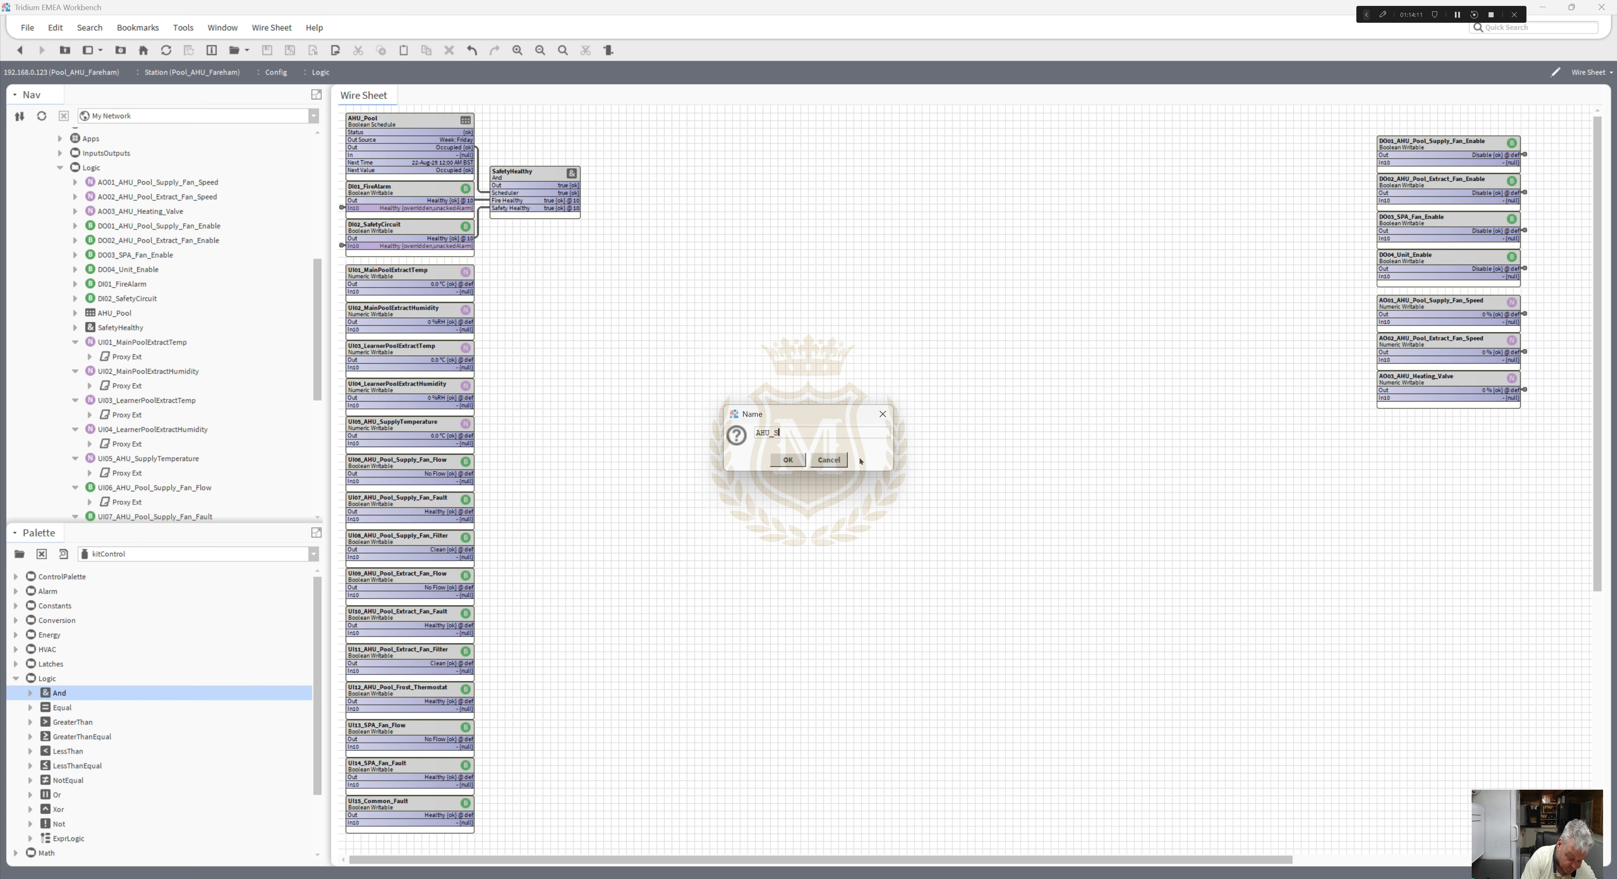
text(Supply_SP)
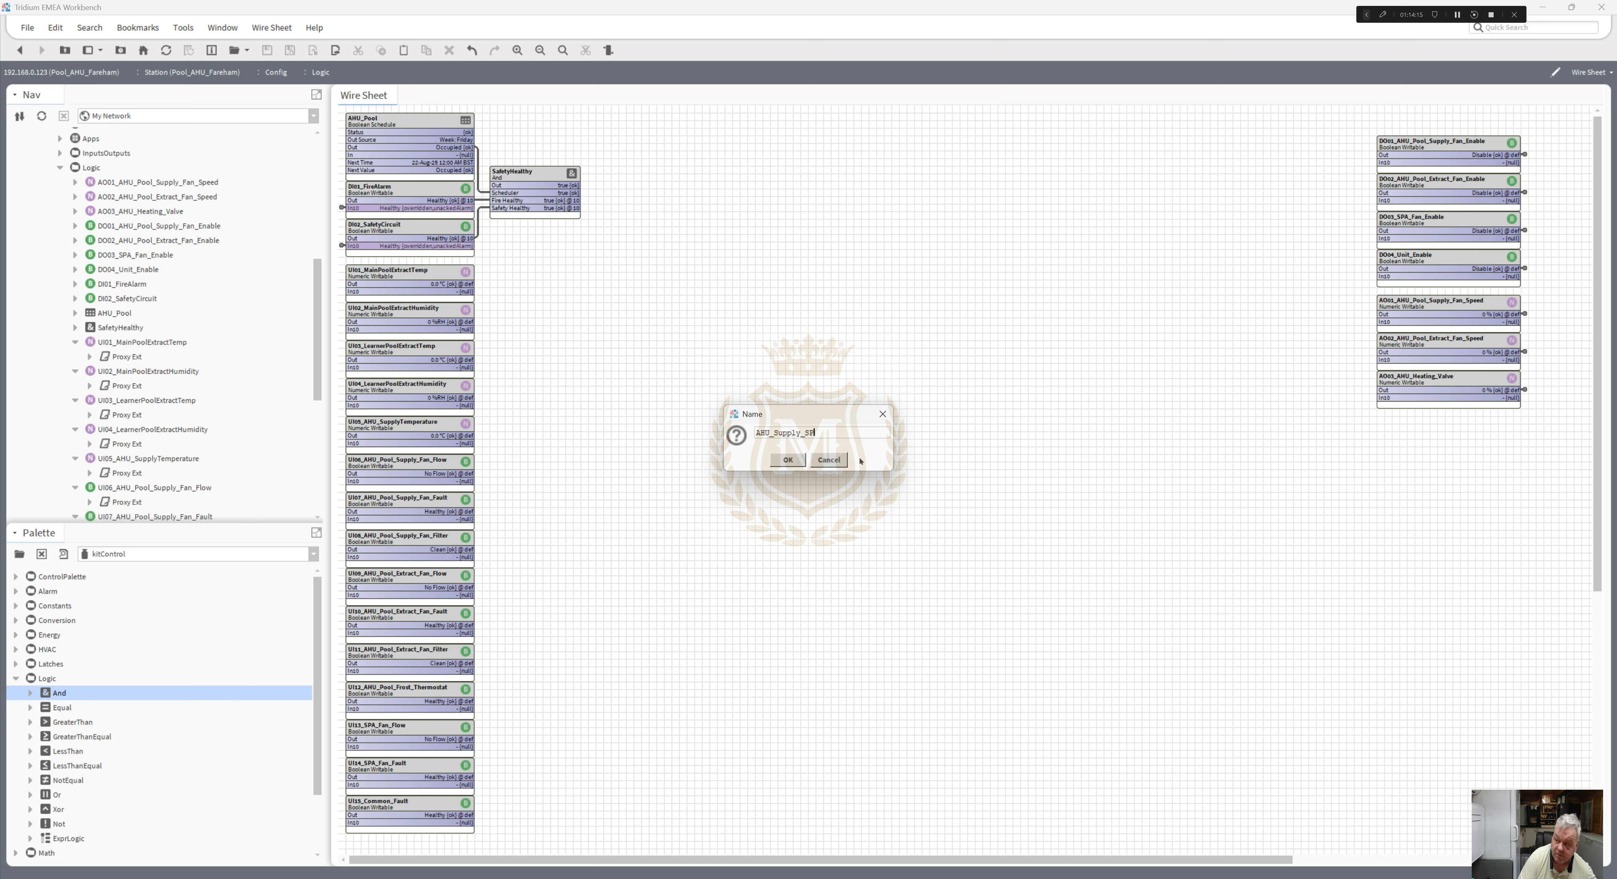
click(788, 460)
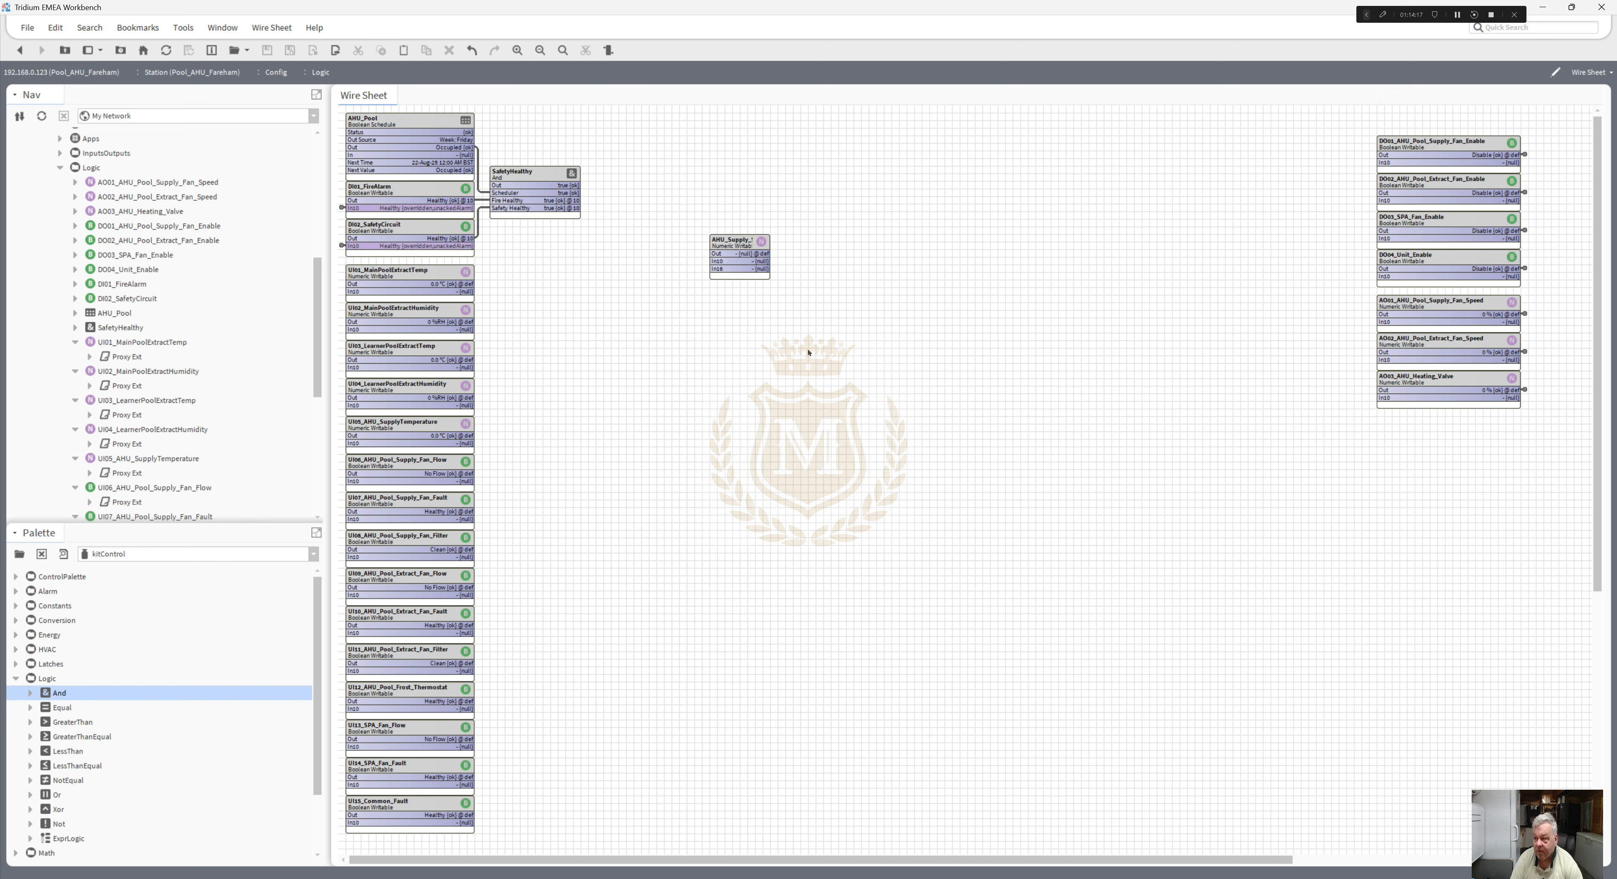
- Pin the Set slot on AHU_Supply_SP in place of its input slots and widen the block to fit its name
right_click(741, 243)
click(867, 445)
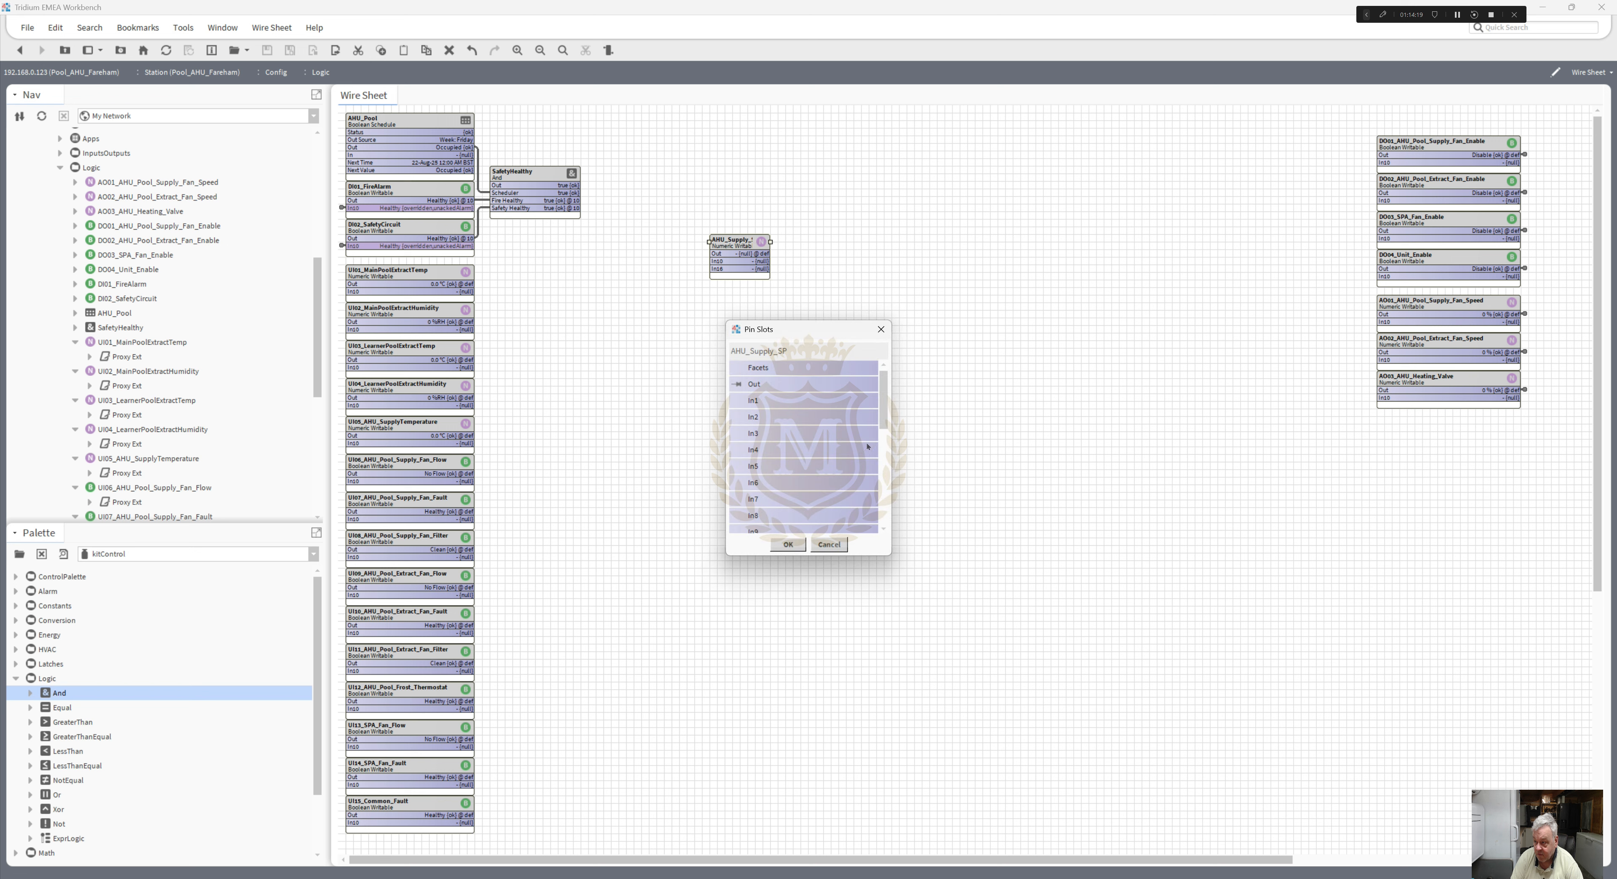
drag(883, 404, 887, 516)
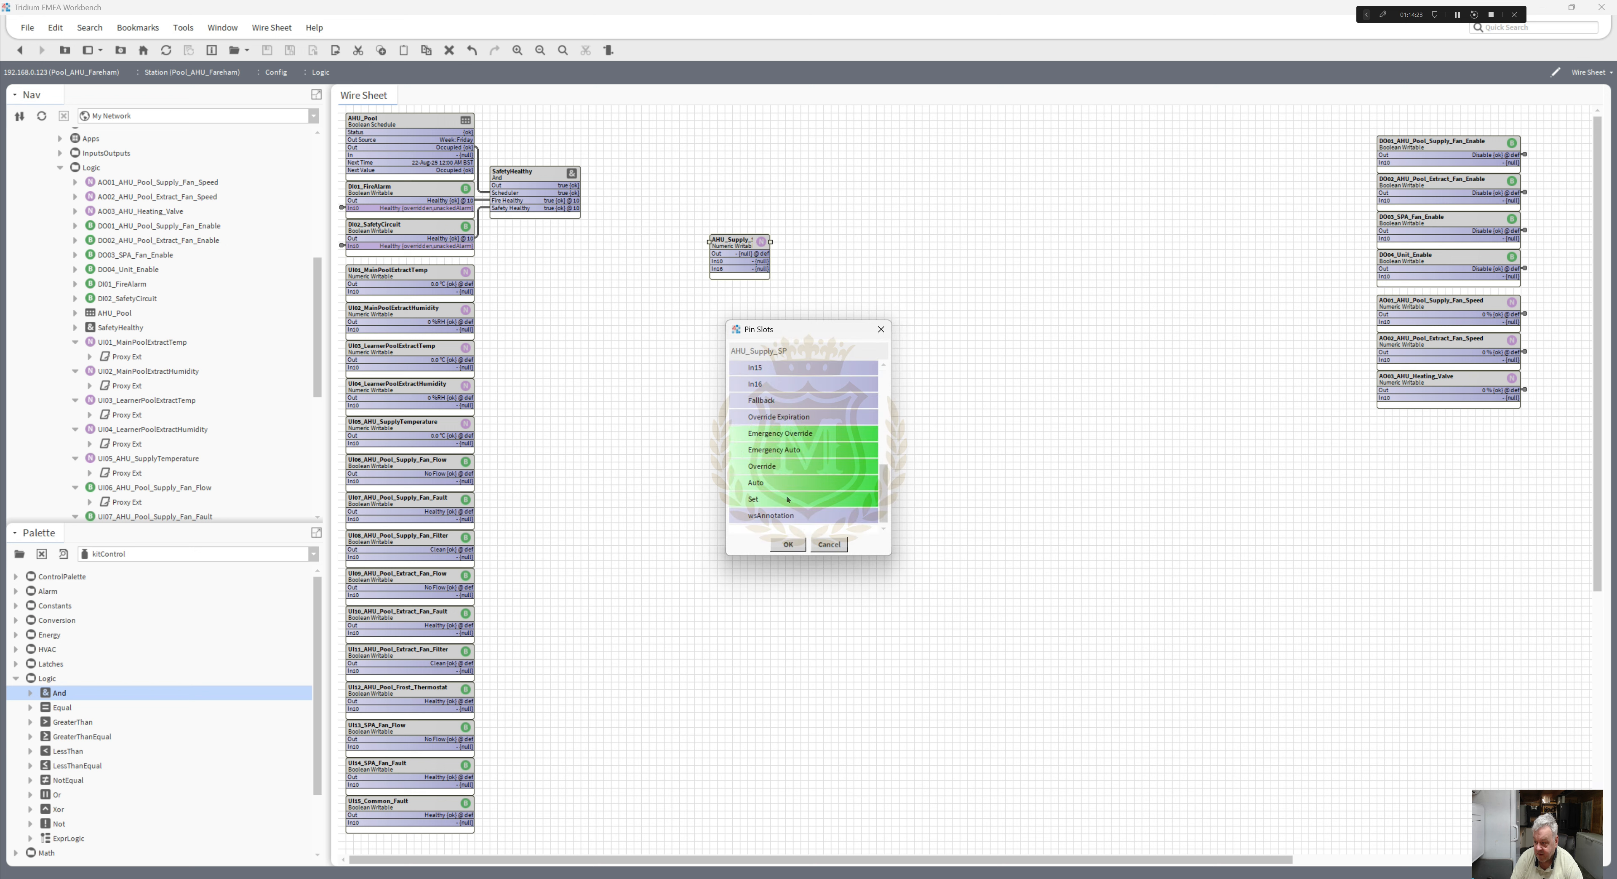
click(769, 243)
click(754, 244)
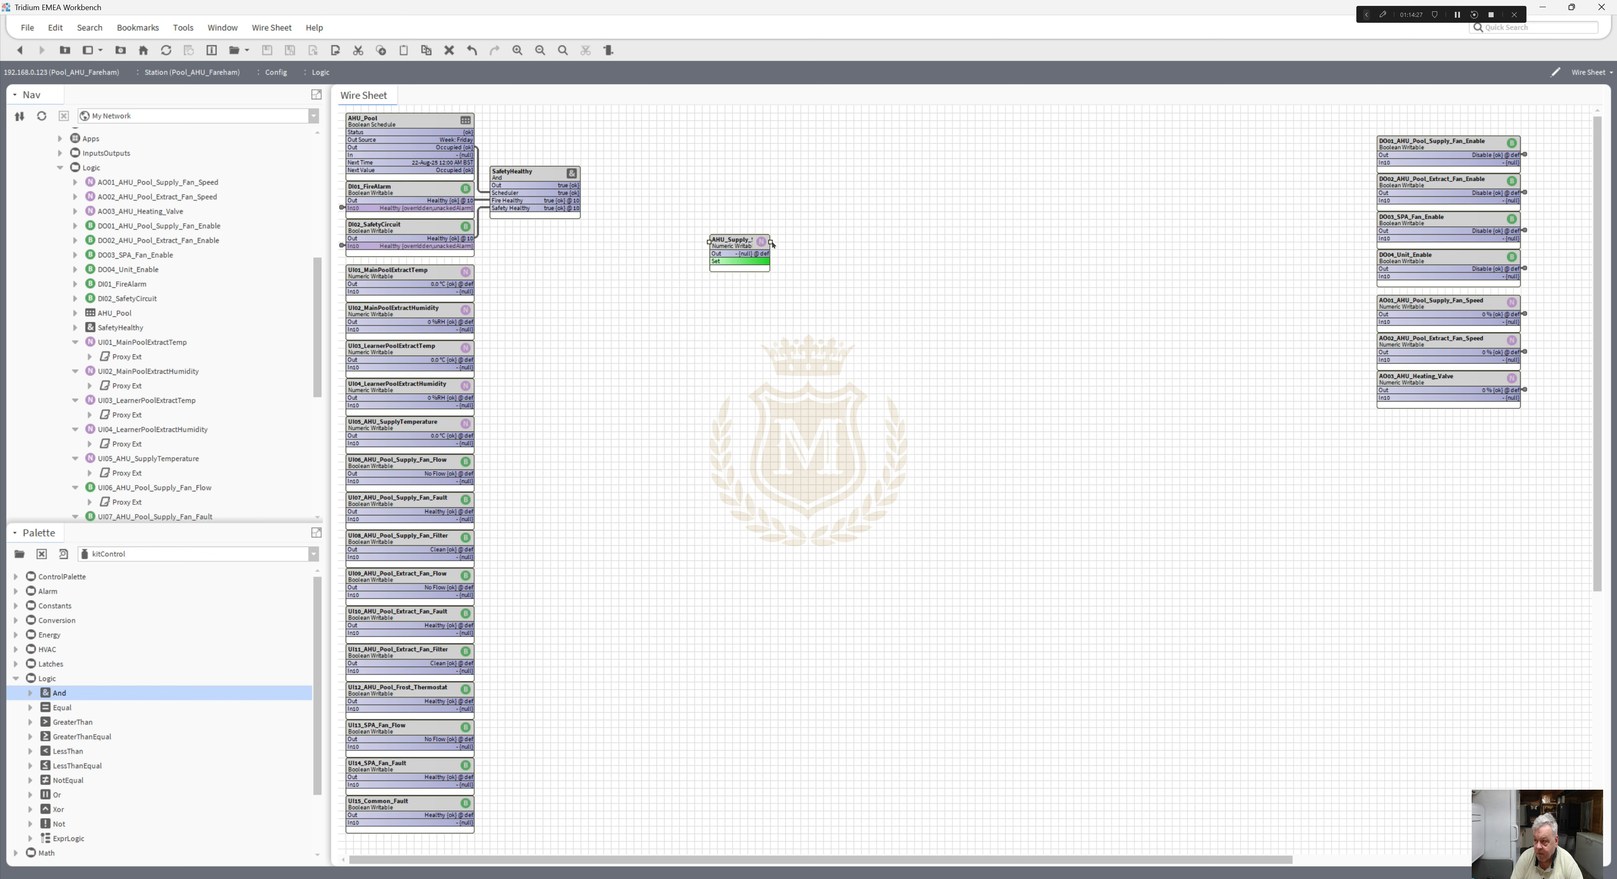
- Open the AX property sheet of AHU_Supply_SP and set its units facet to temperature in celsius (°C)
right_click(754, 248)
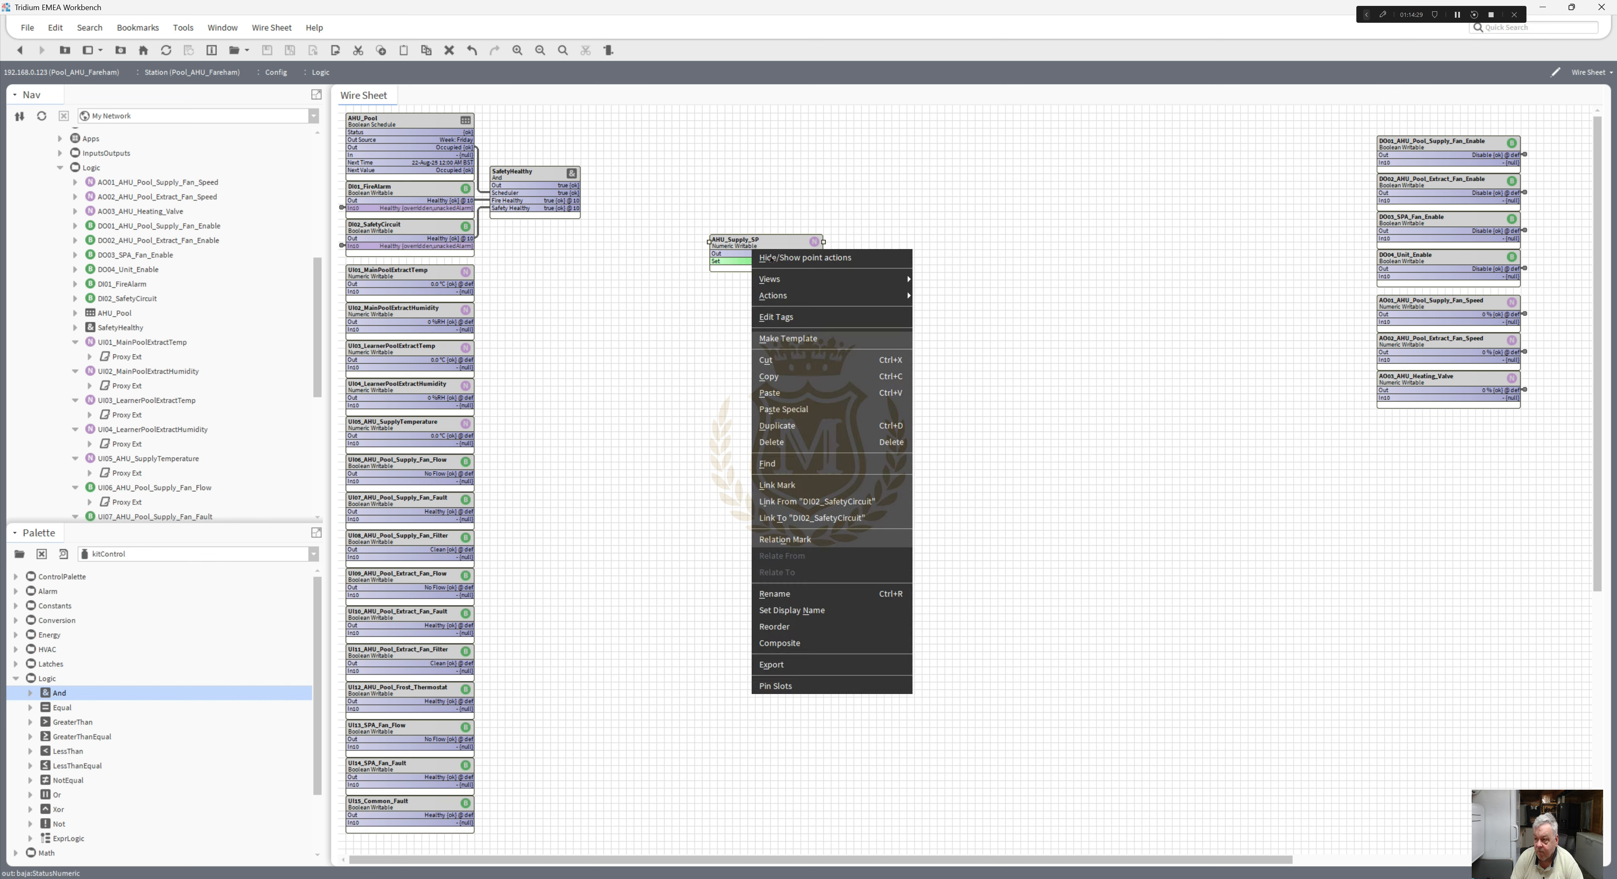
mouse_move(792, 279)
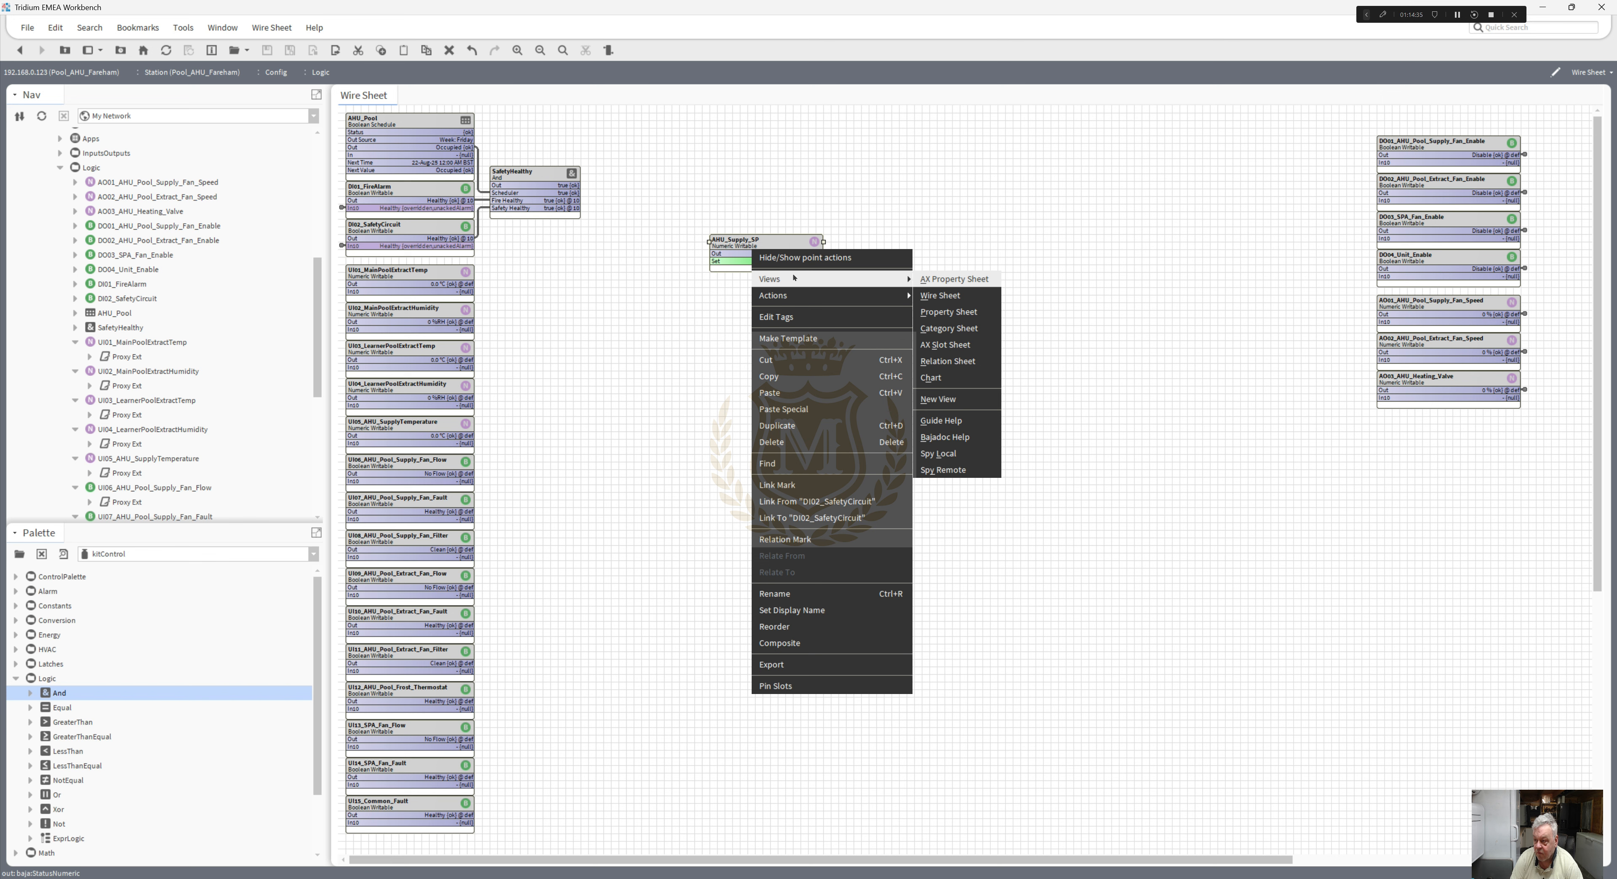
click(954, 278)
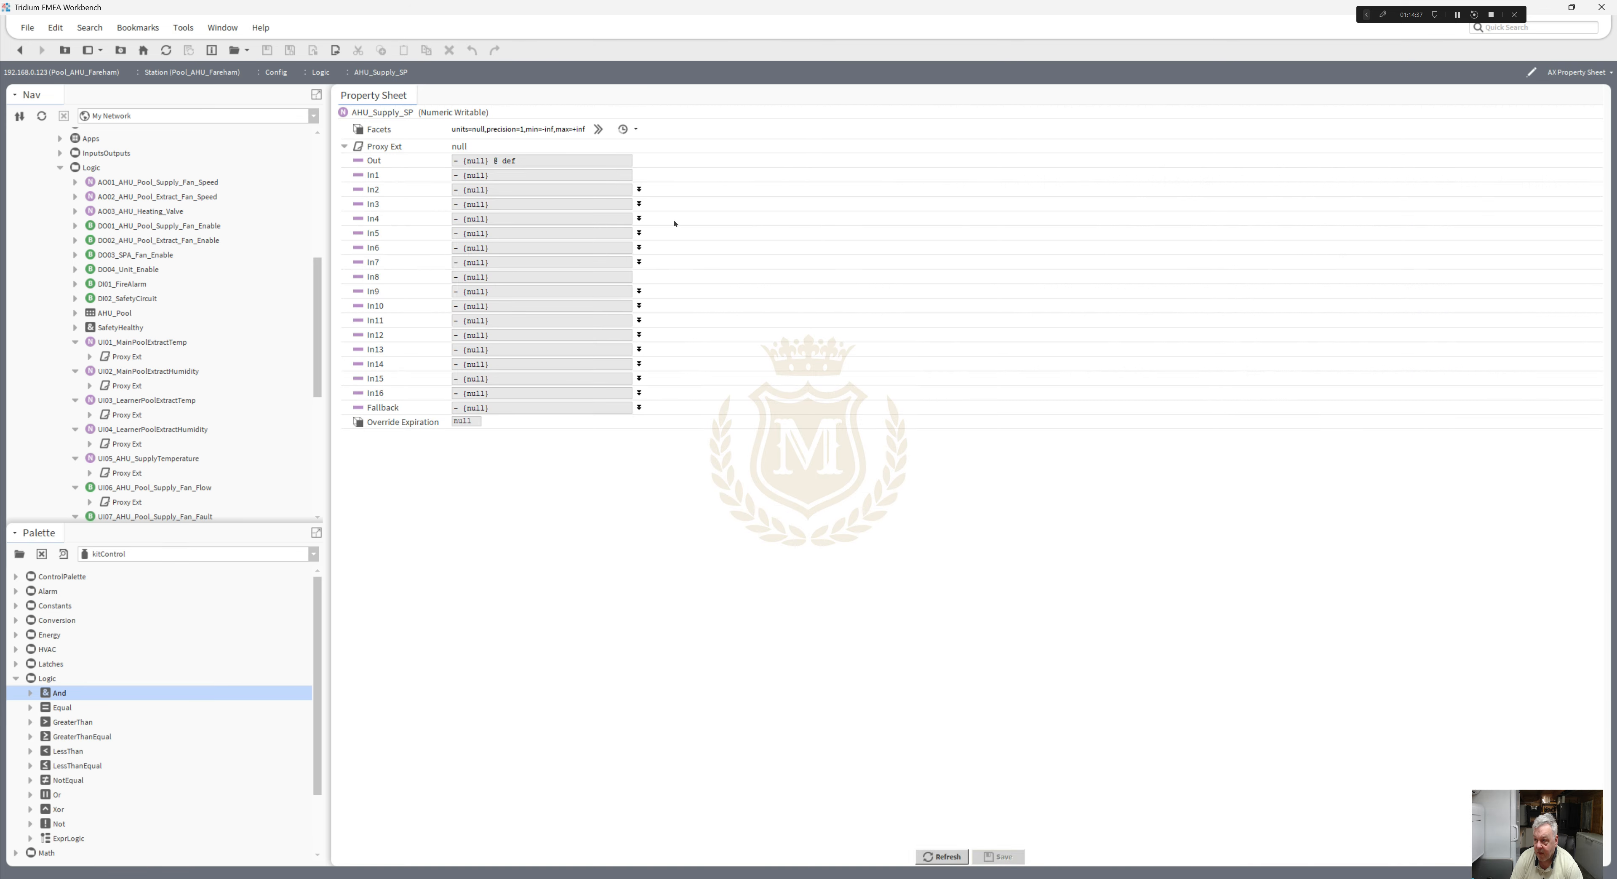
click(598, 129)
click(900, 406)
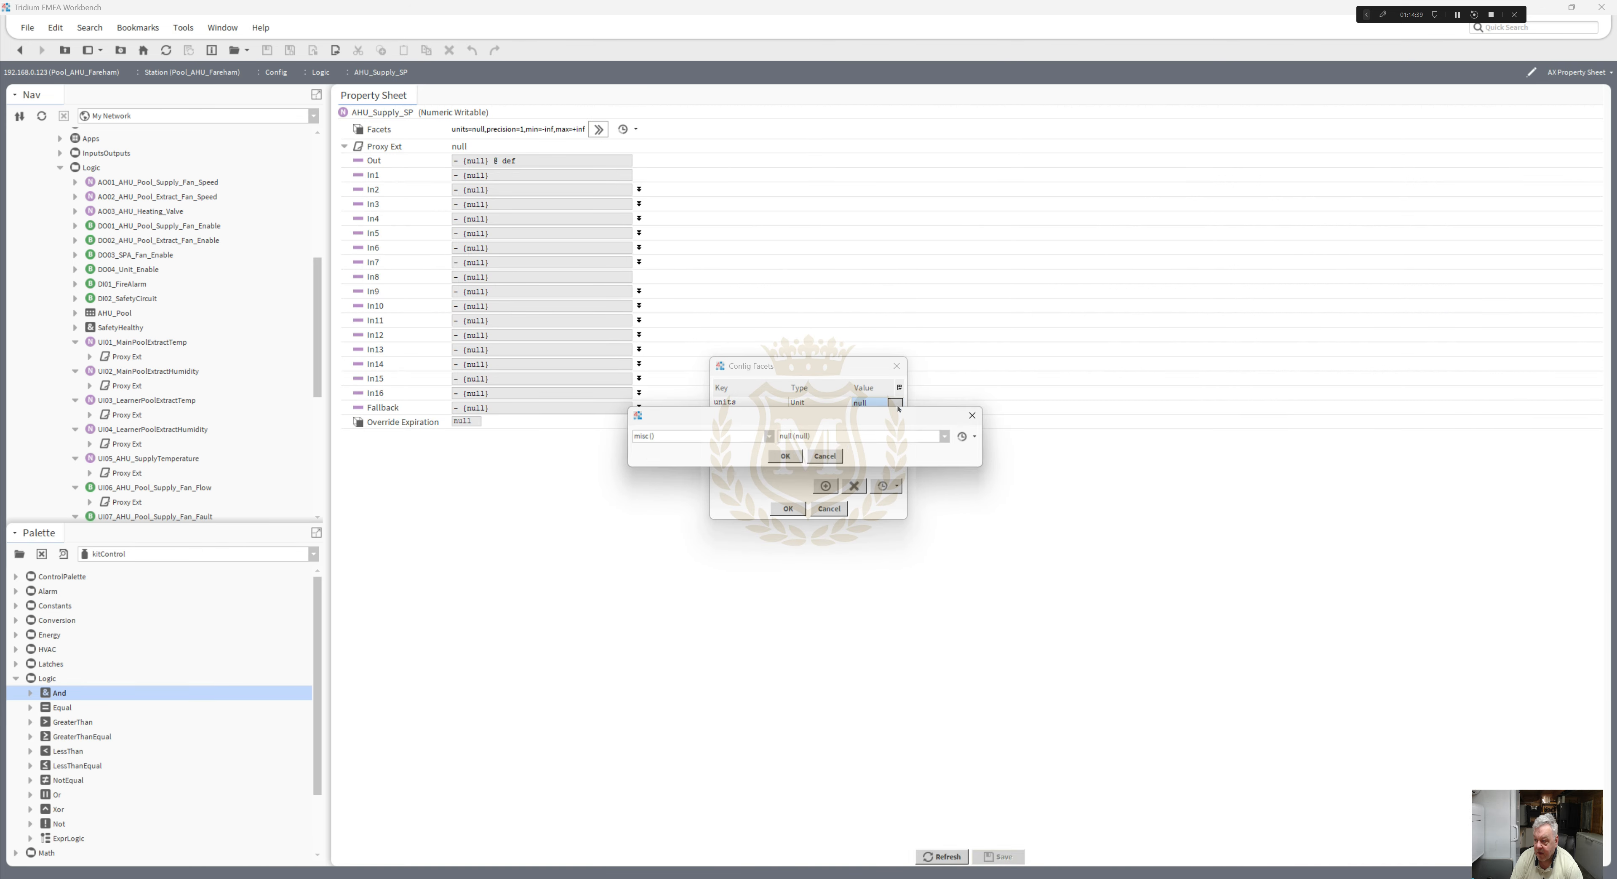
click(773, 437)
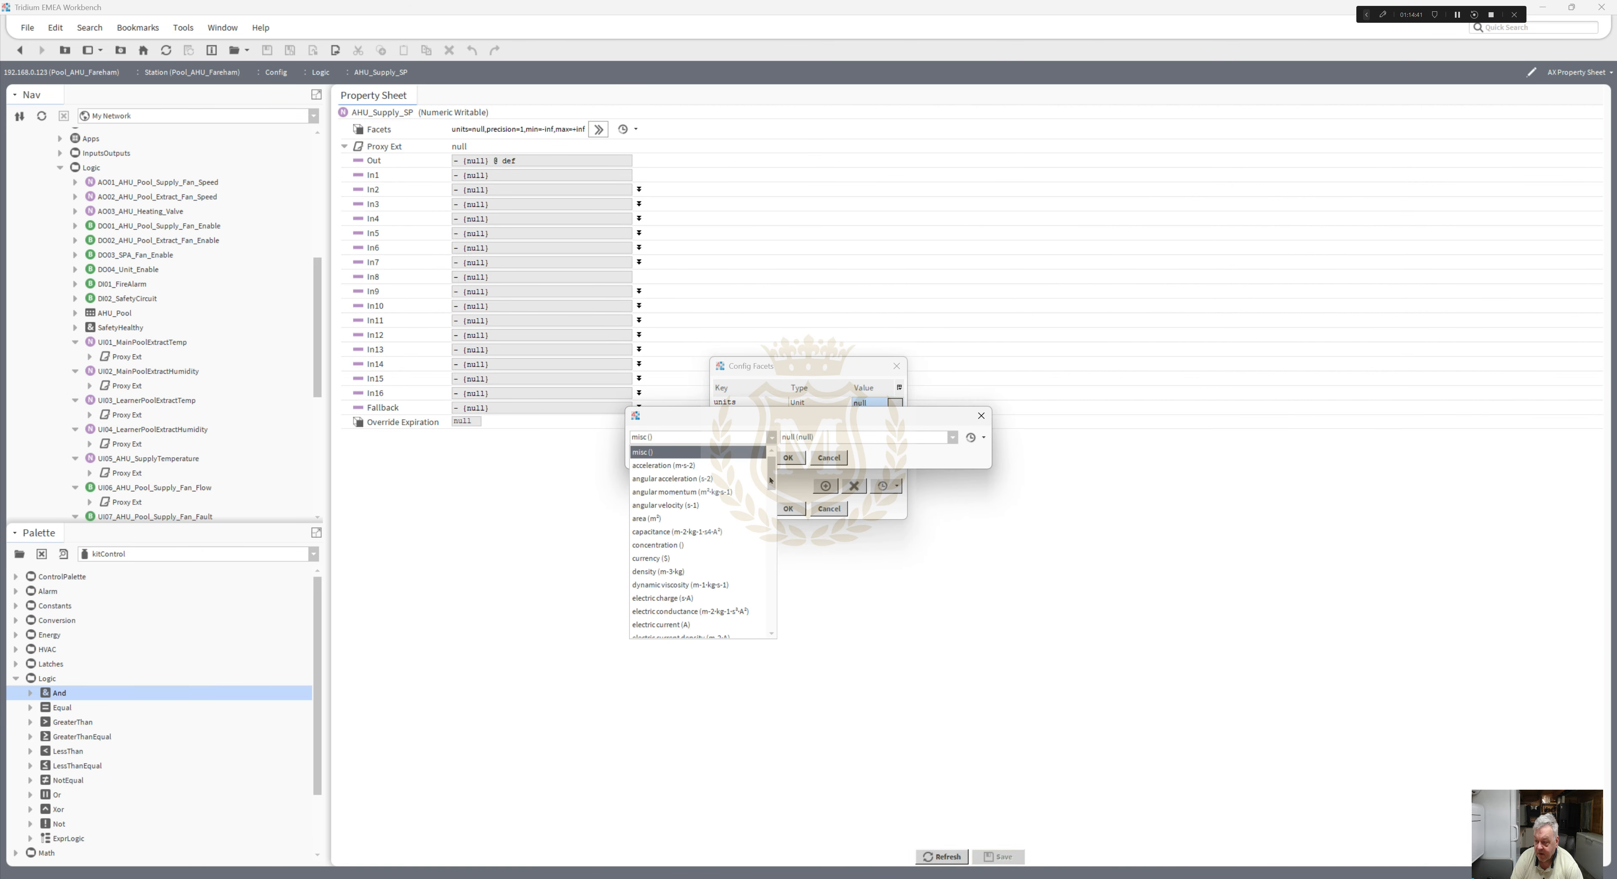
scroll(697, 502, down, 15)
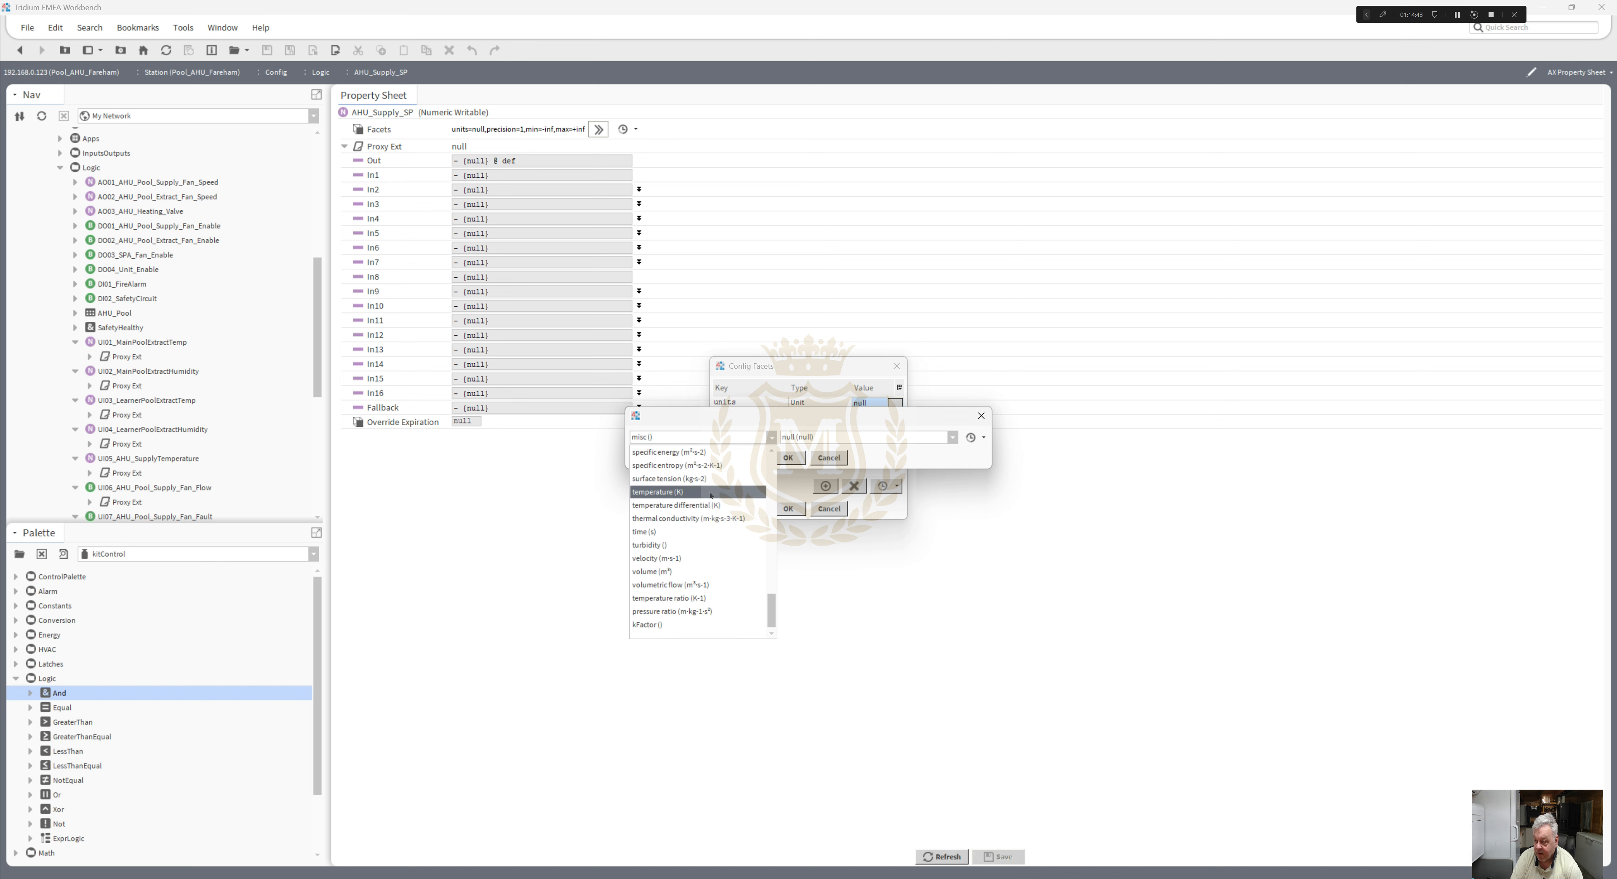
click(658, 492)
click(900, 437)
click(862, 465)
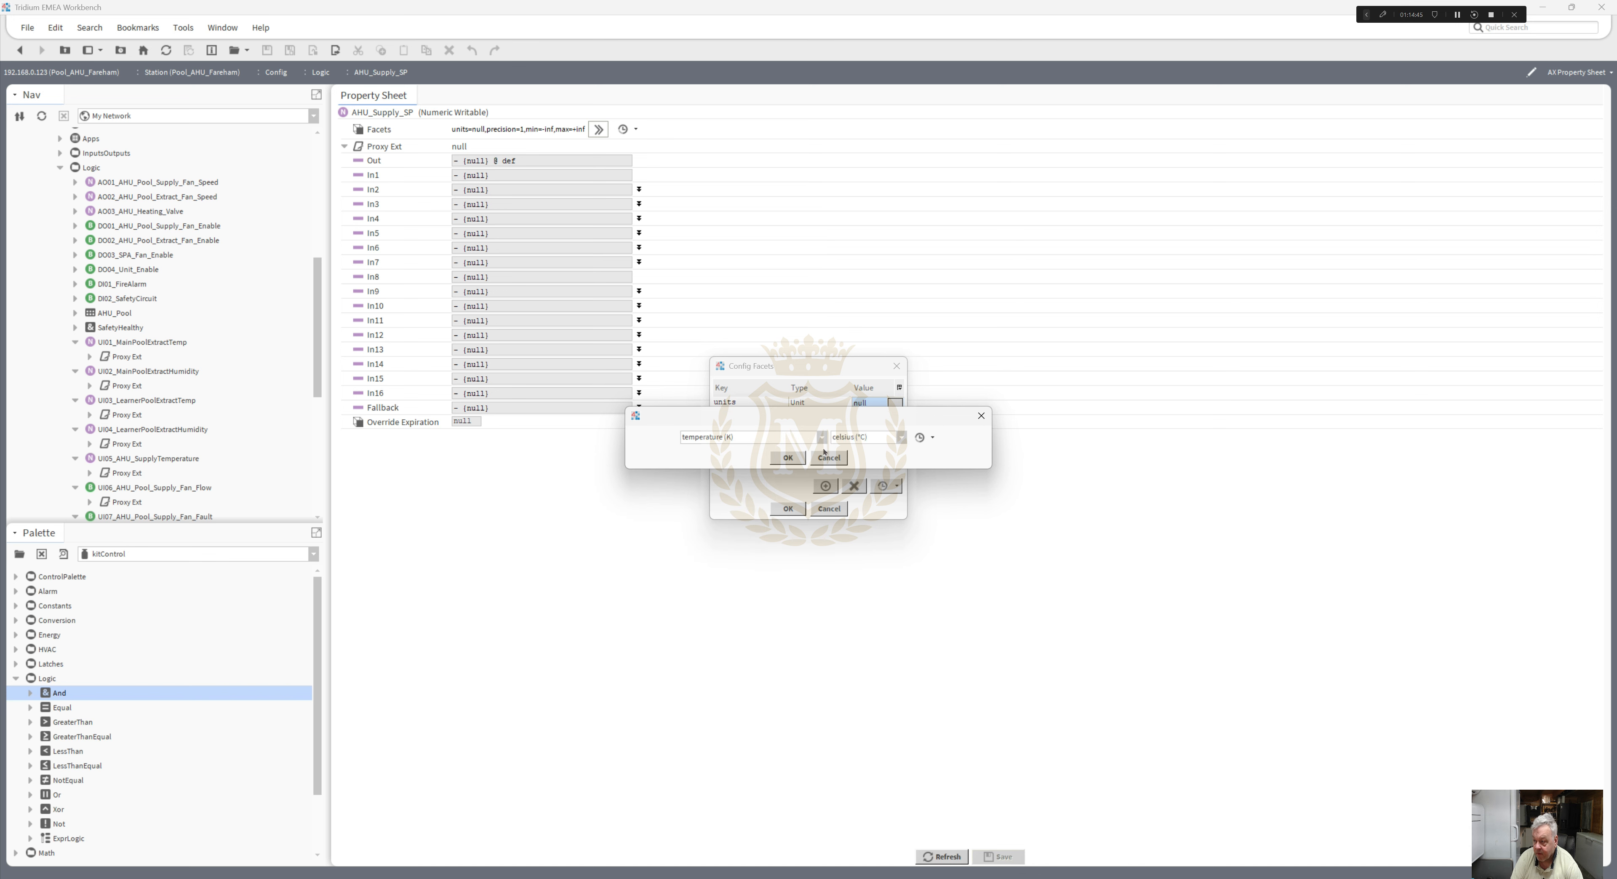
click(787, 457)
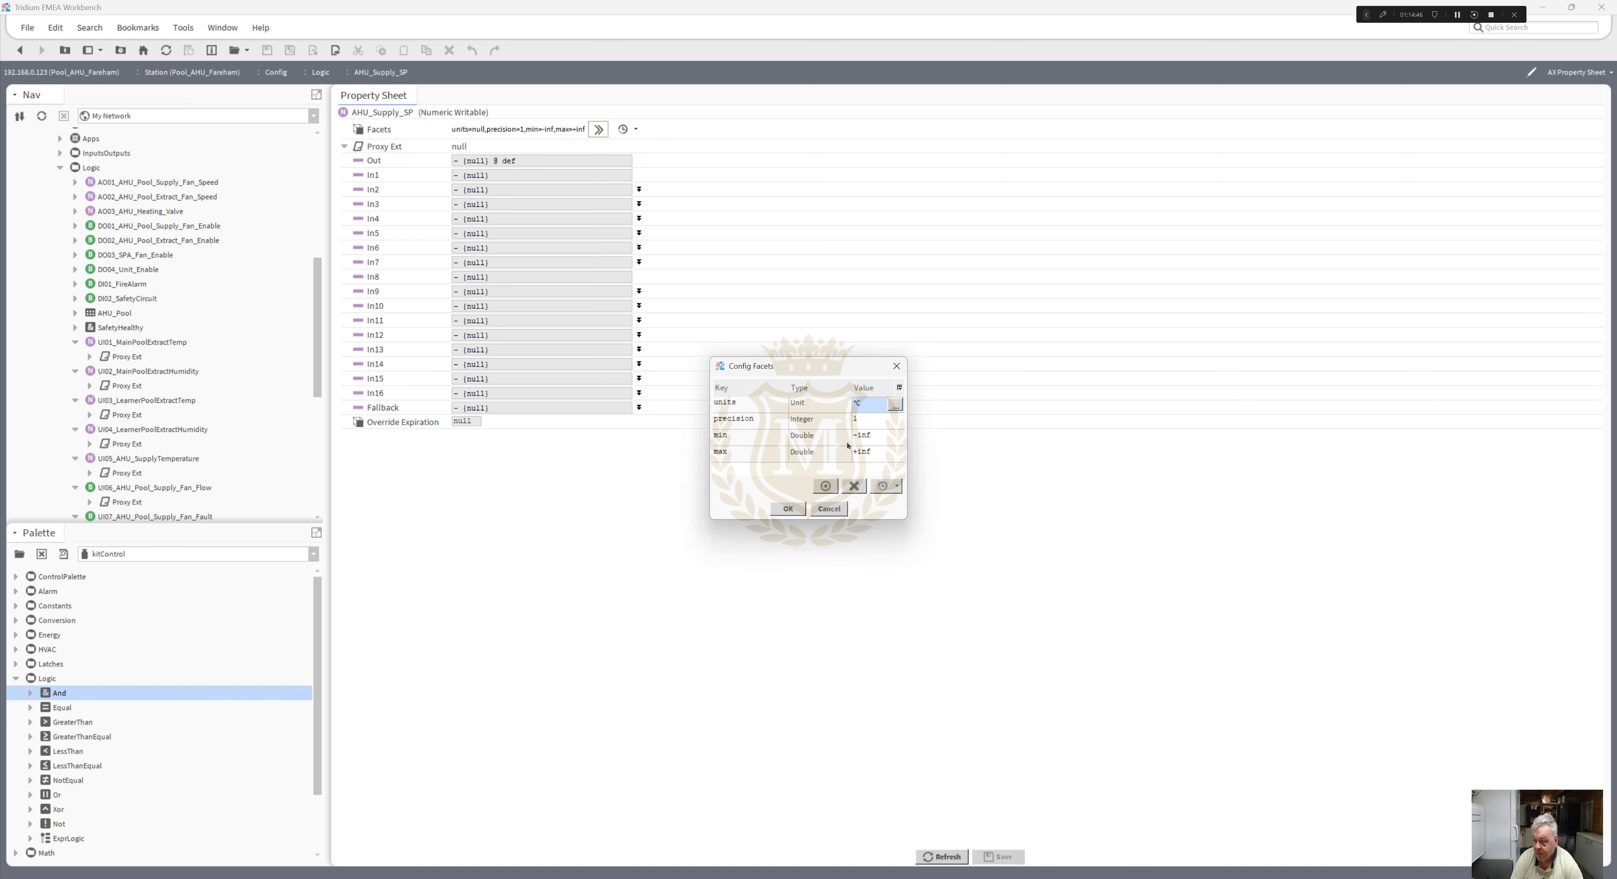
- Set the precision facet of AHU_Supply_SP to 0 and accept the facet configuration
click(869, 420)
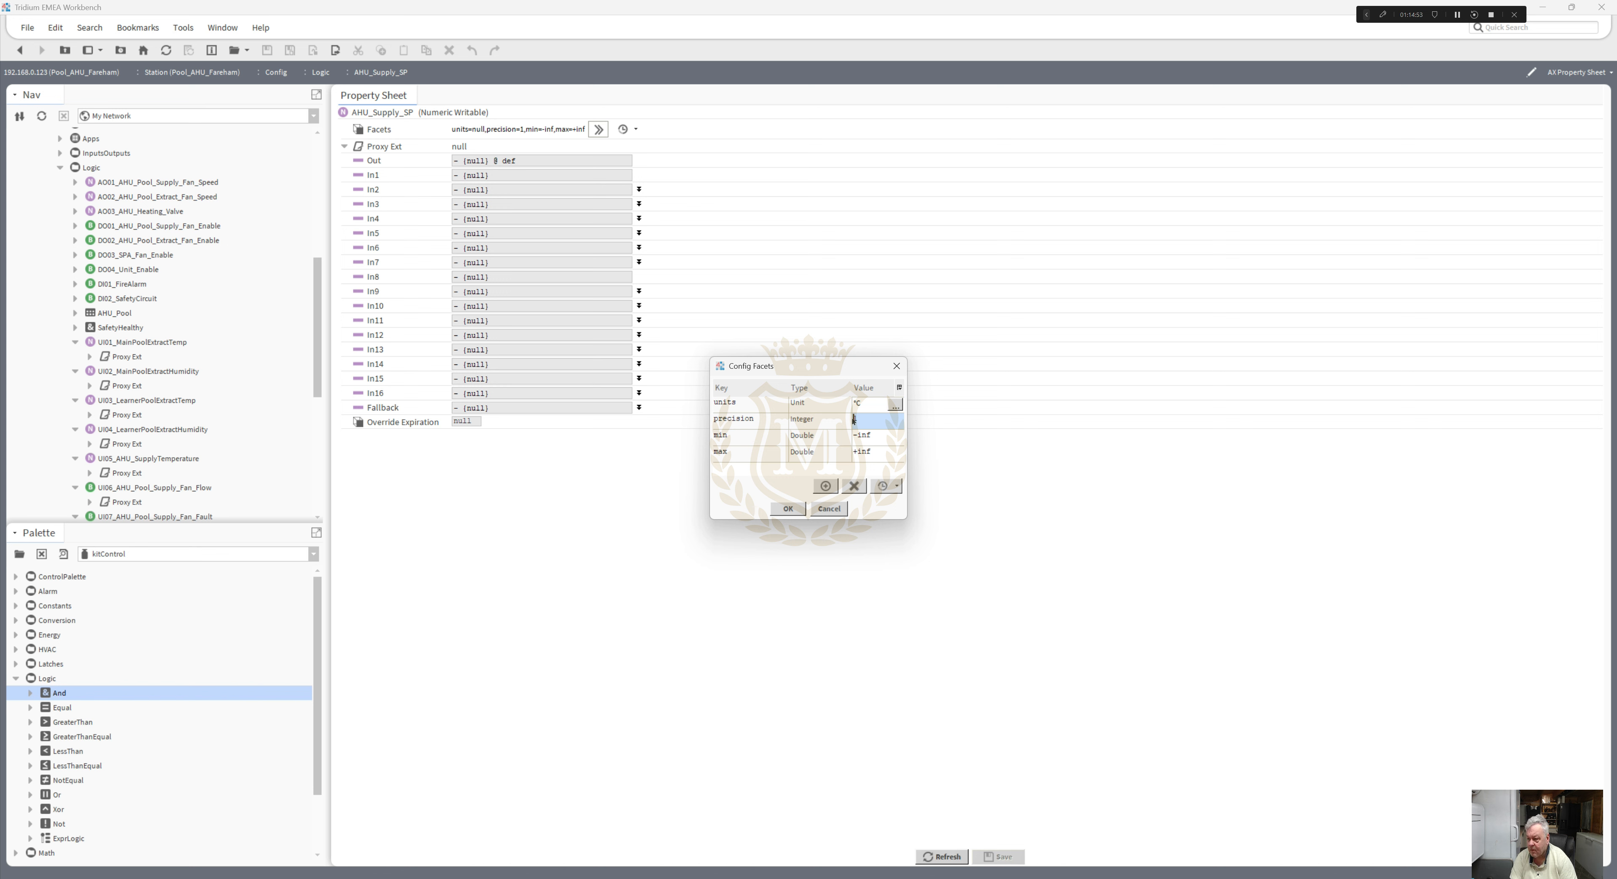
double_click(871, 419)
click(793, 508)
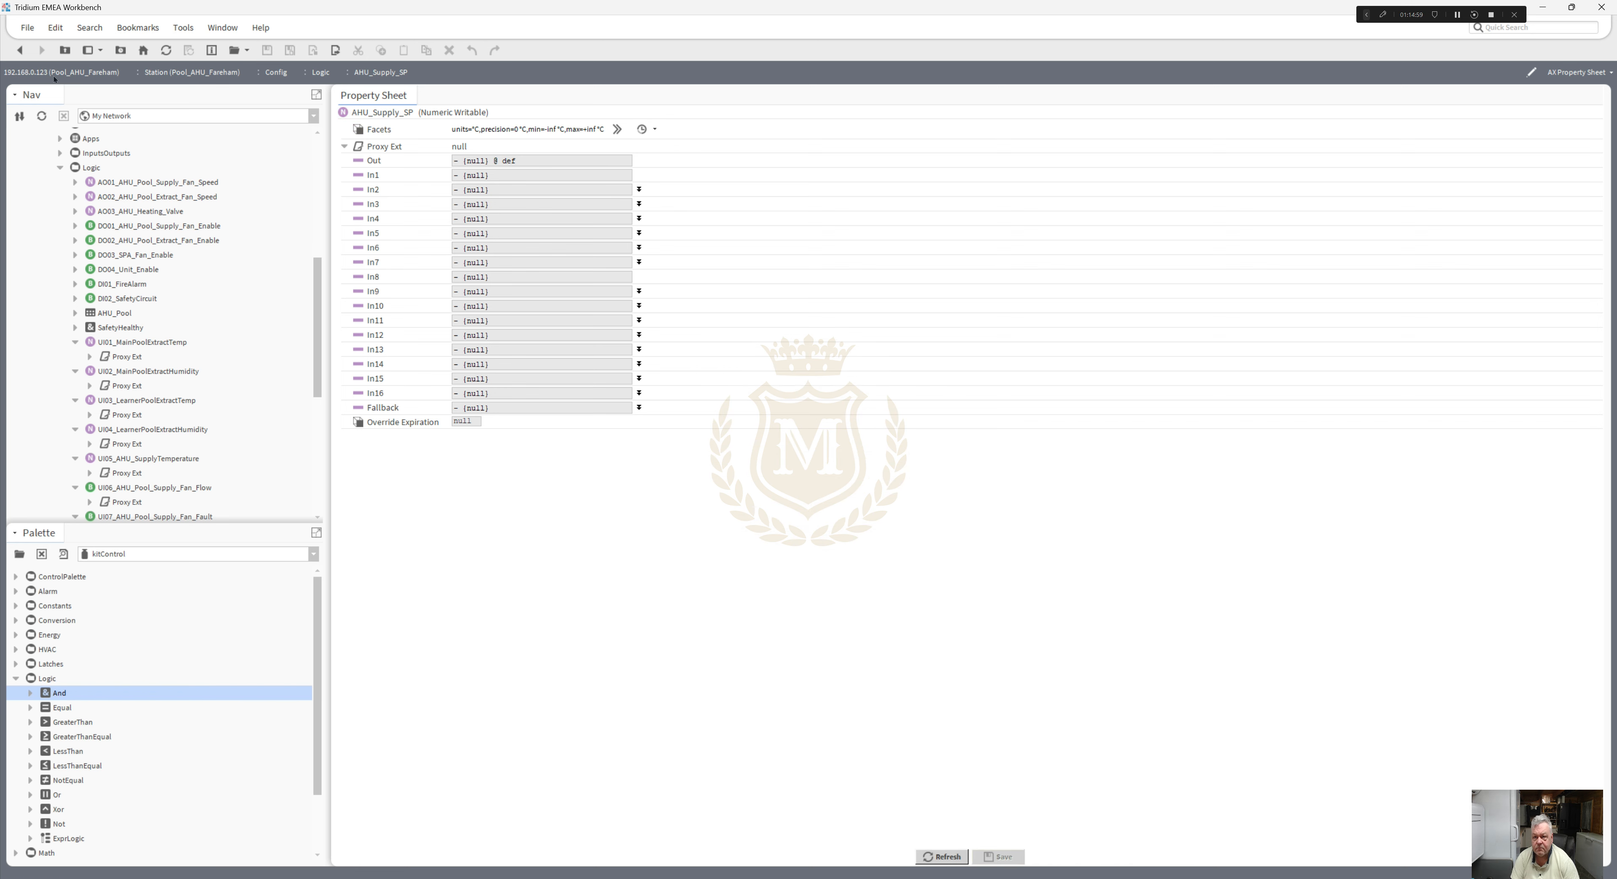
- Return from the AHU_Supply_SP property sheet to the Logic wire sheet
click(19, 50)
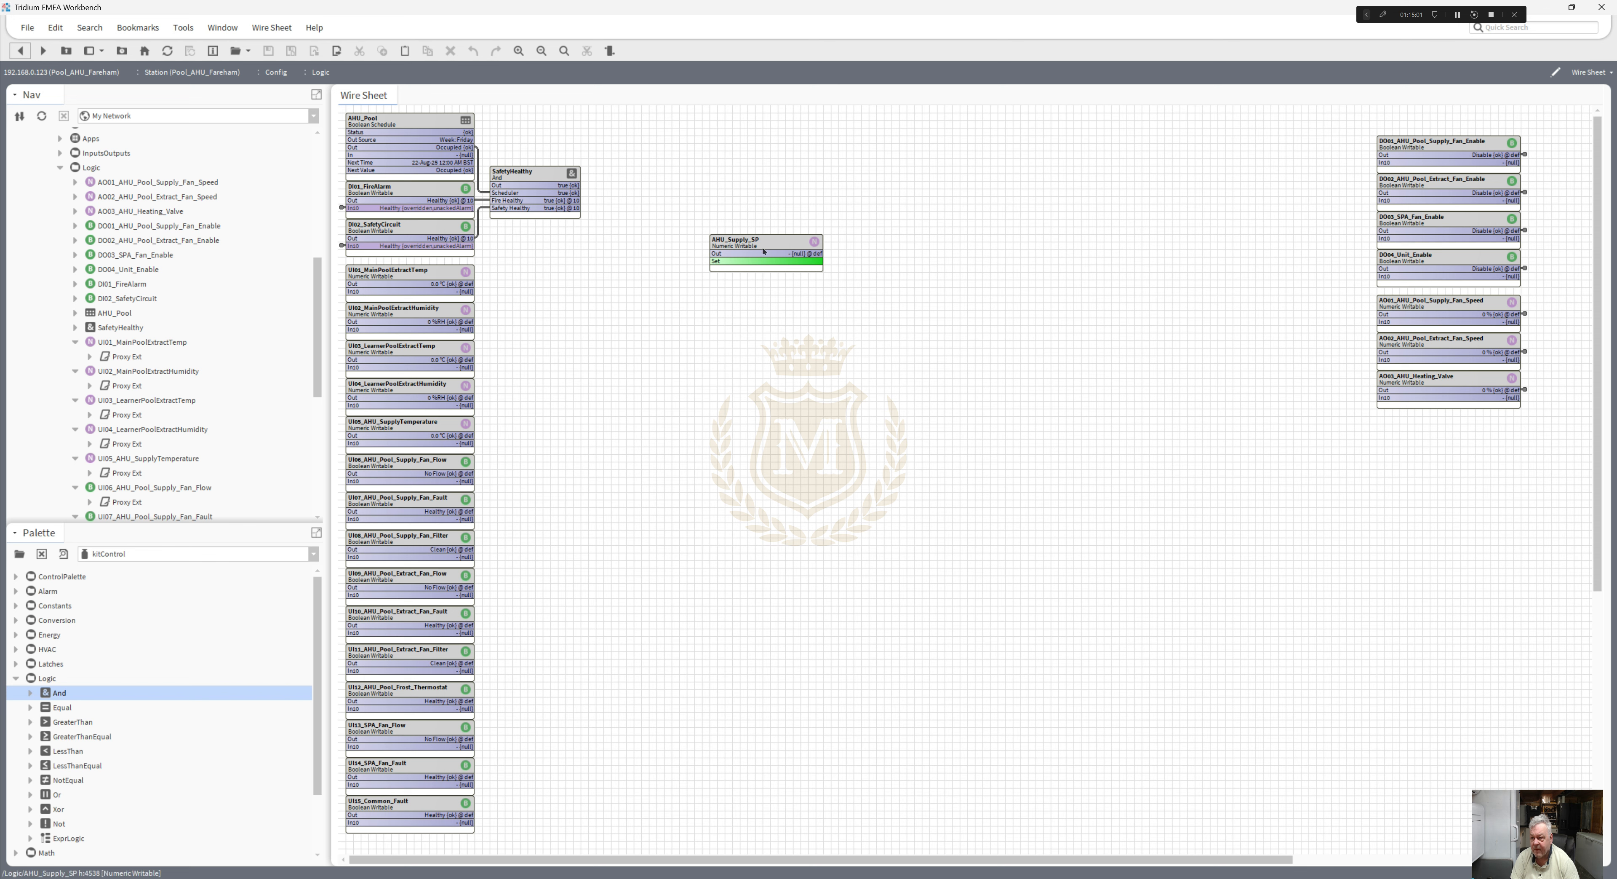
right_click(763, 251)
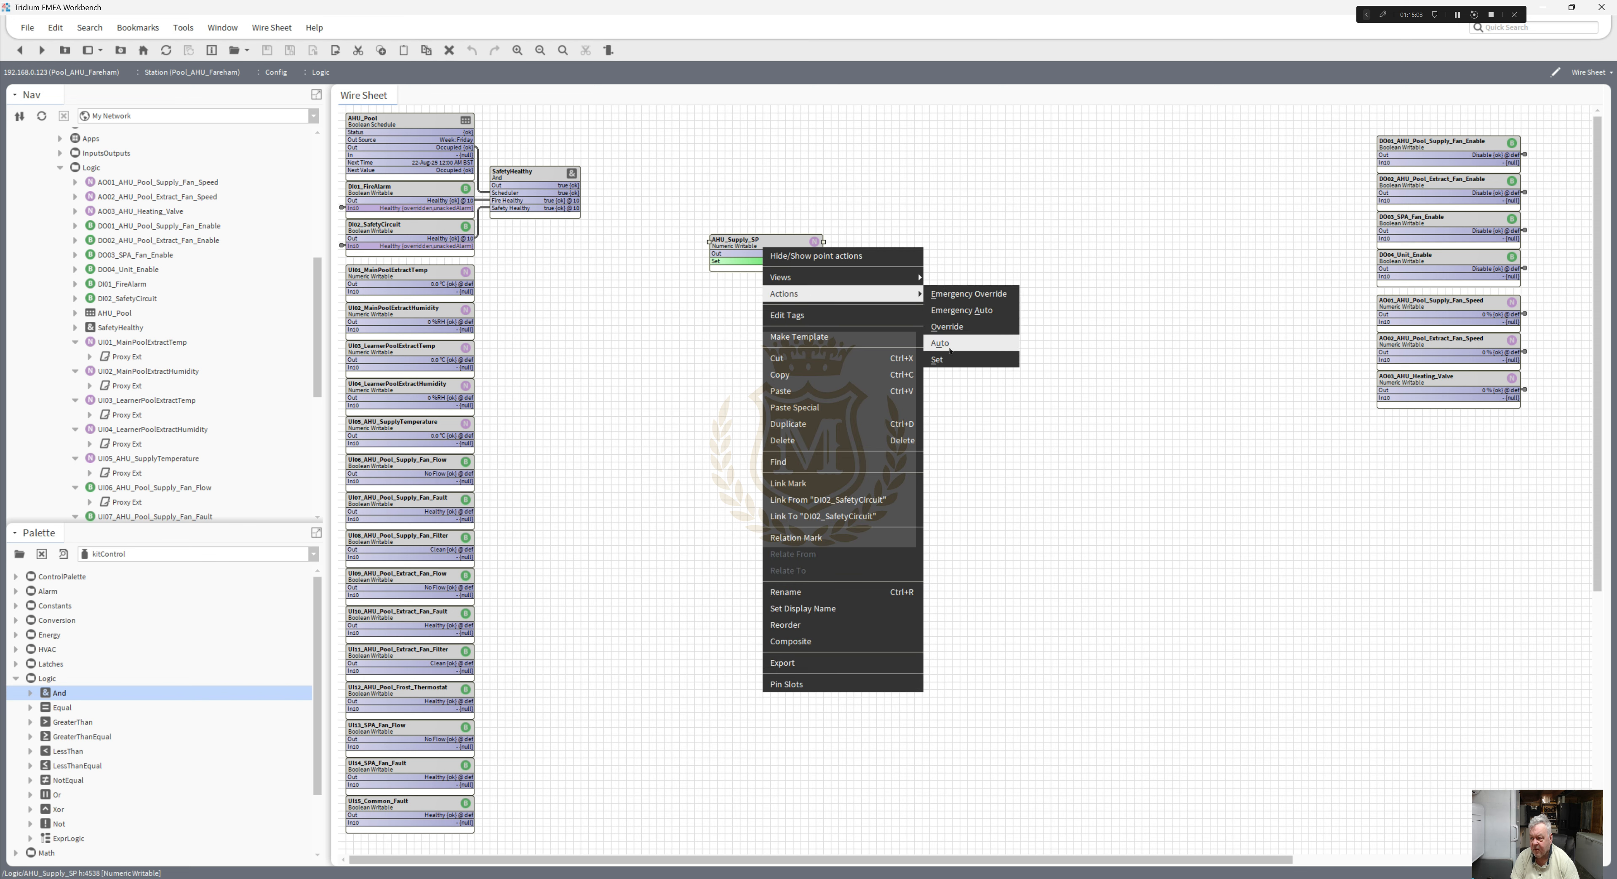
click(948, 359)
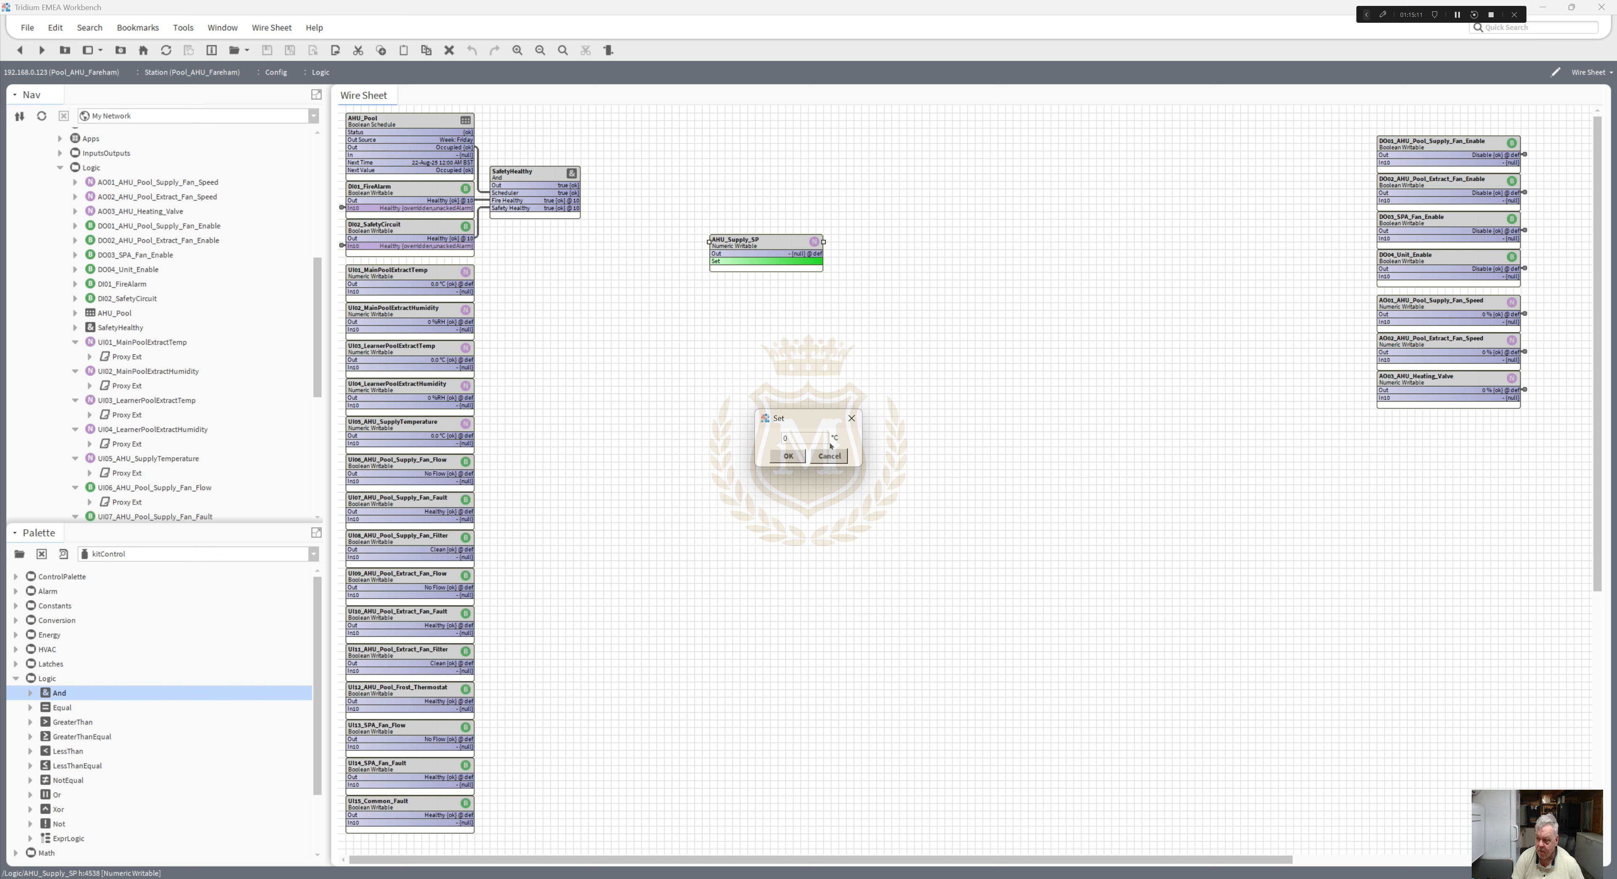
drag(809, 439, 733, 421)
text(")
key(BackSpace)
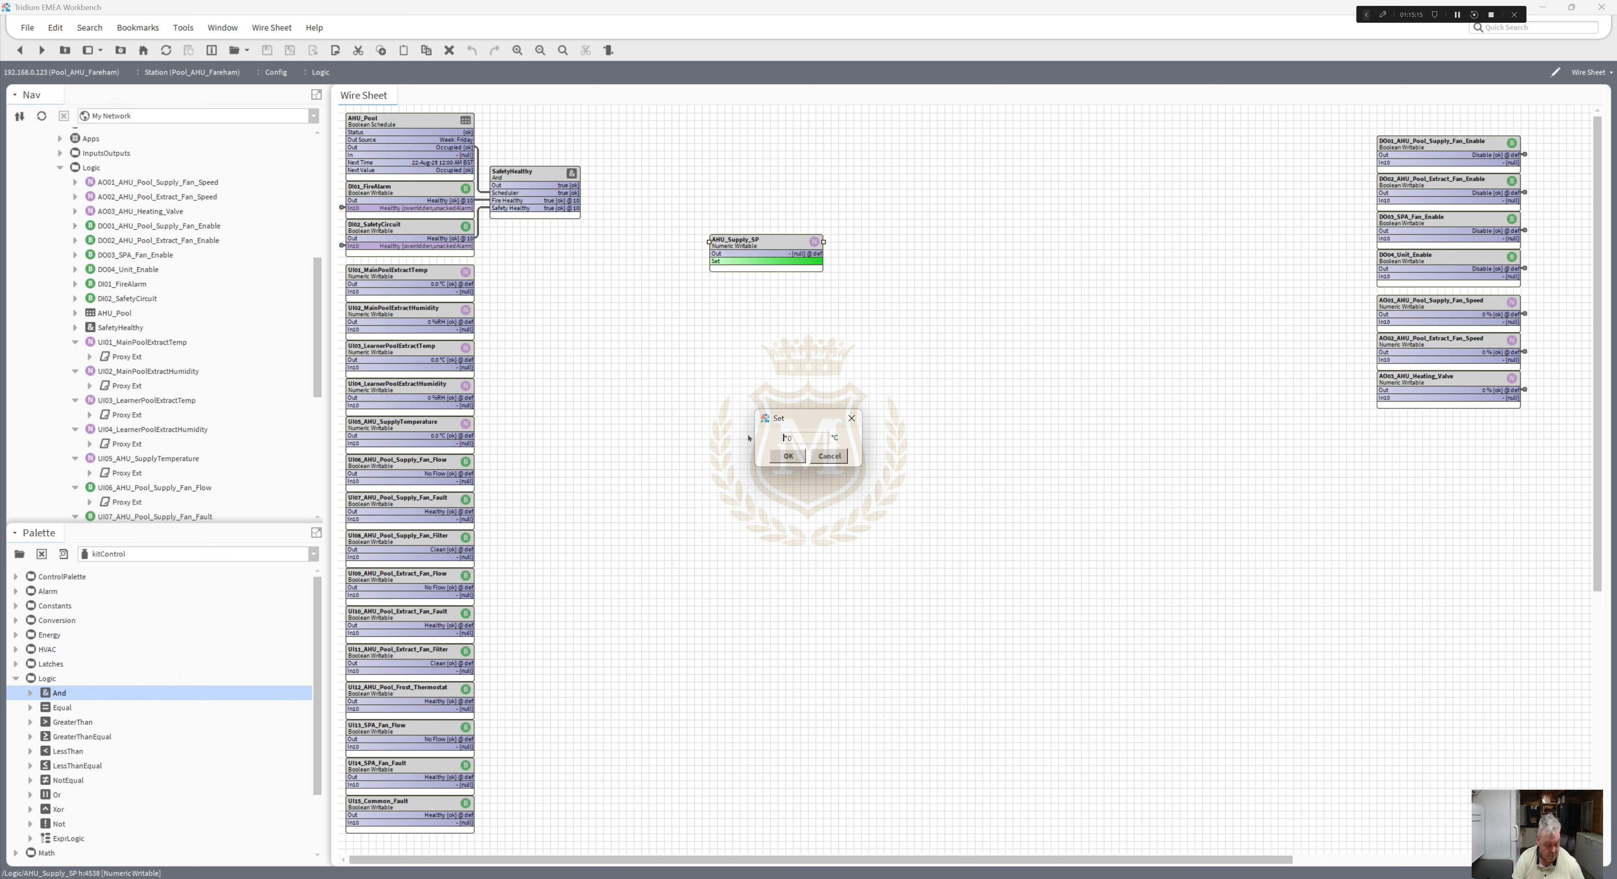
text(")
click(830, 456)
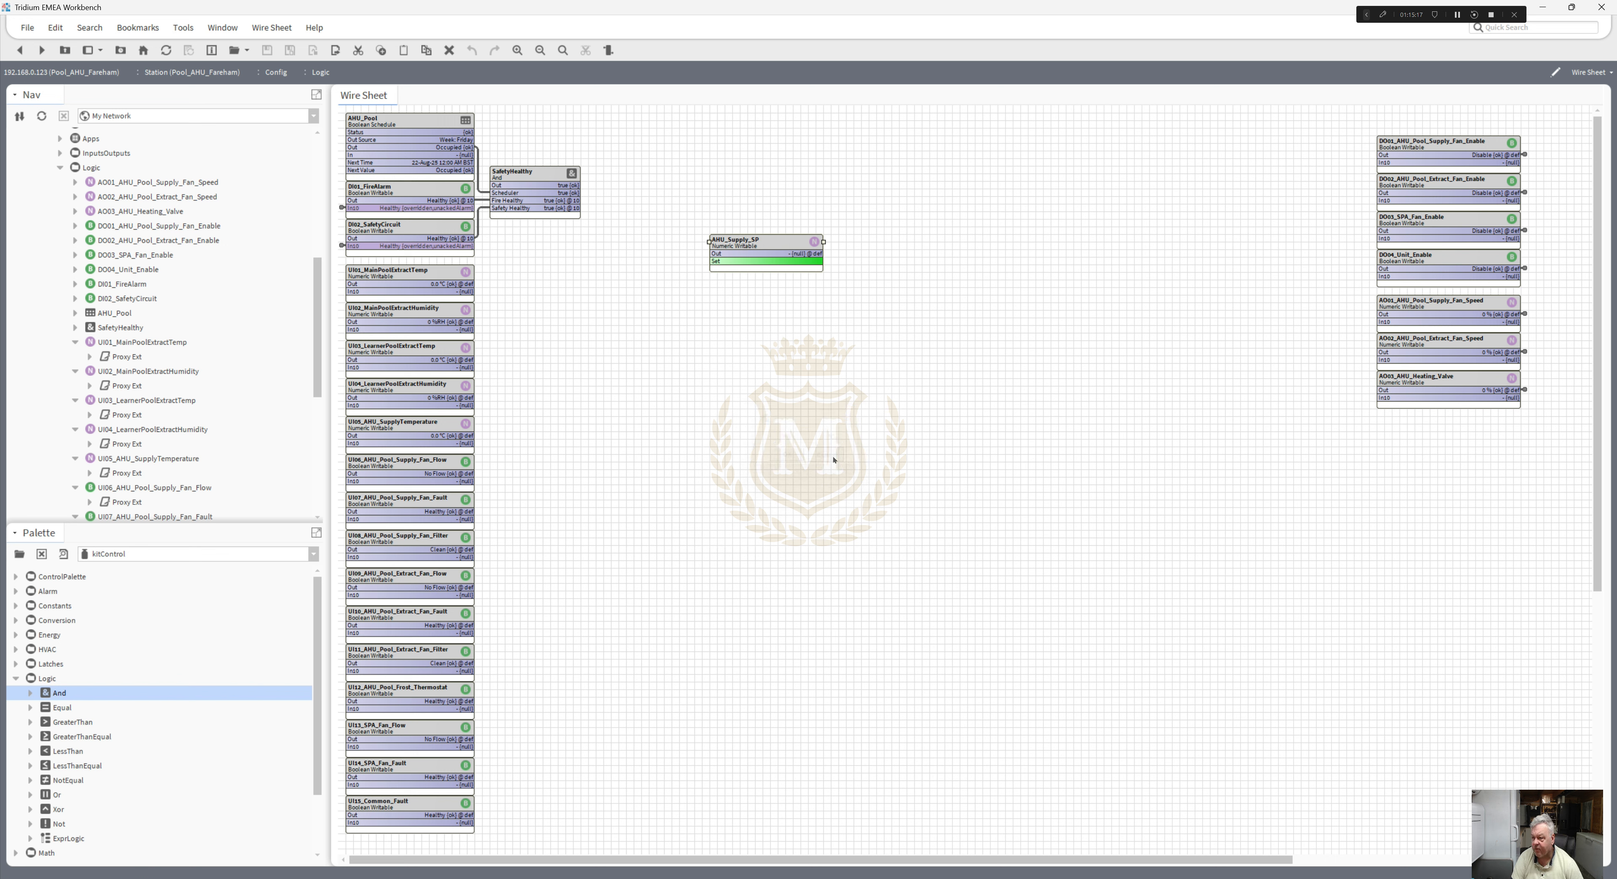
- Move AHU_Supply_SP up level with the SafetyHealthy block and open its AX slot sheet
drag(764, 246, 757, 179)
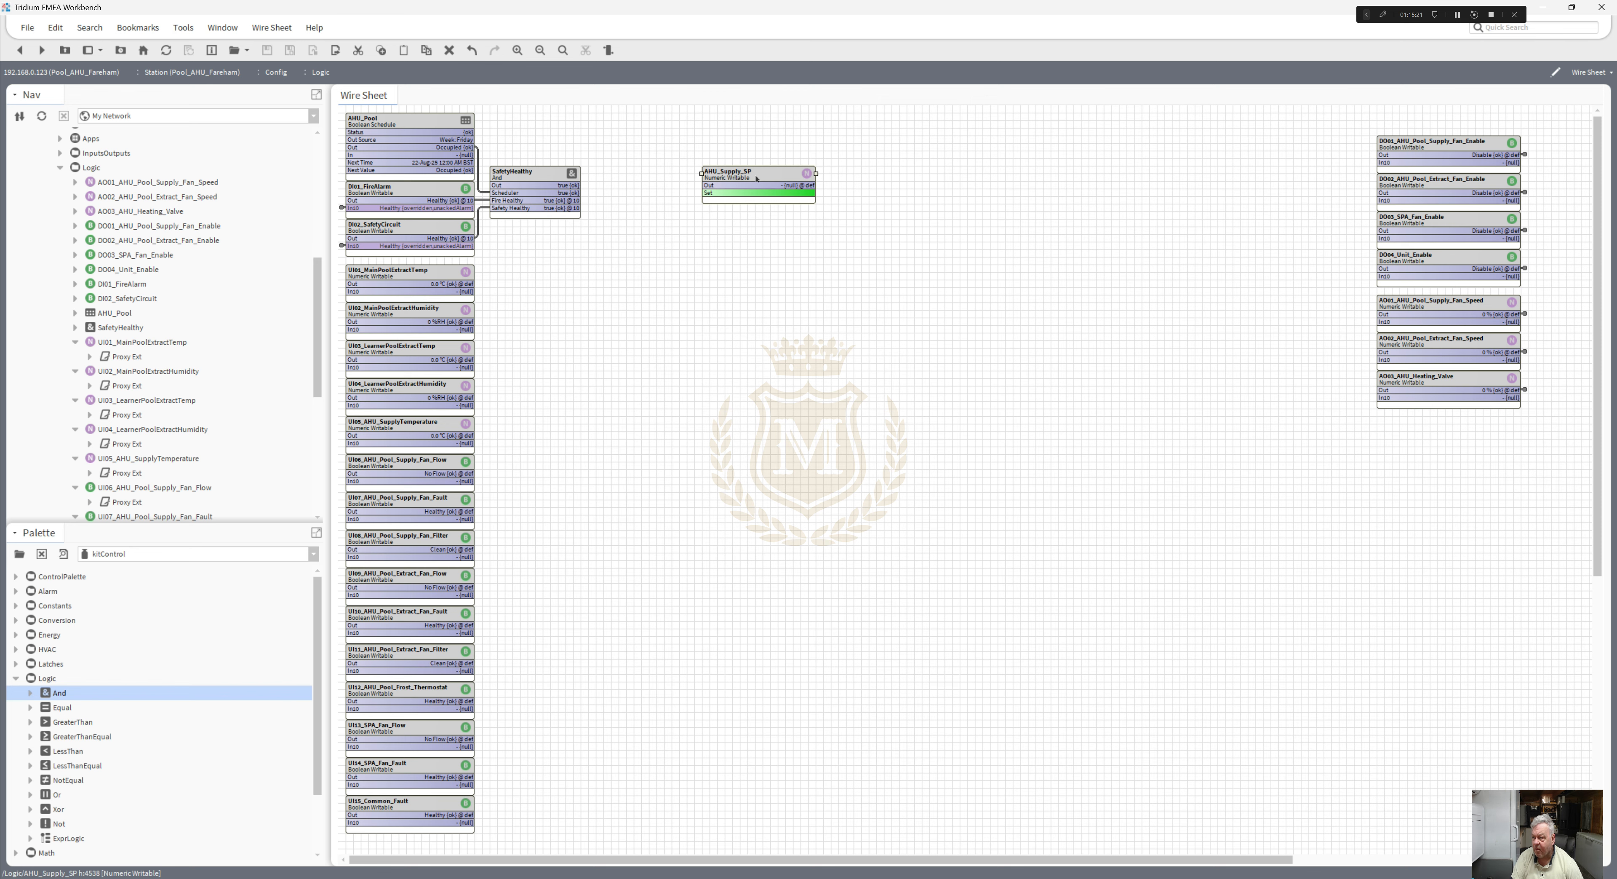
right_click(756, 179)
mouse_move(816, 205)
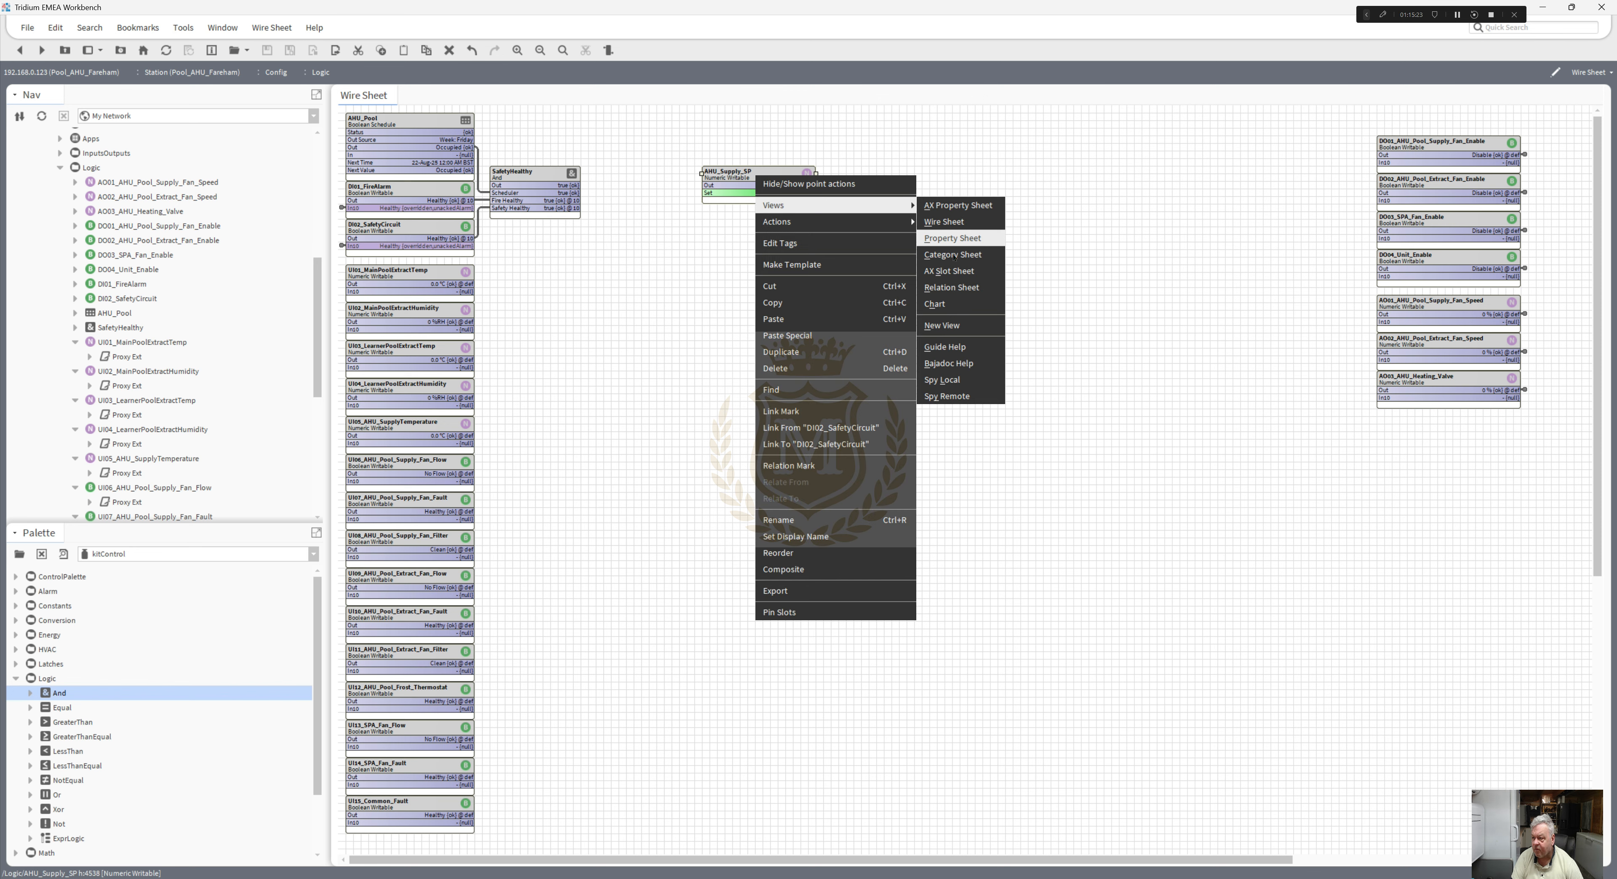
click(949, 272)
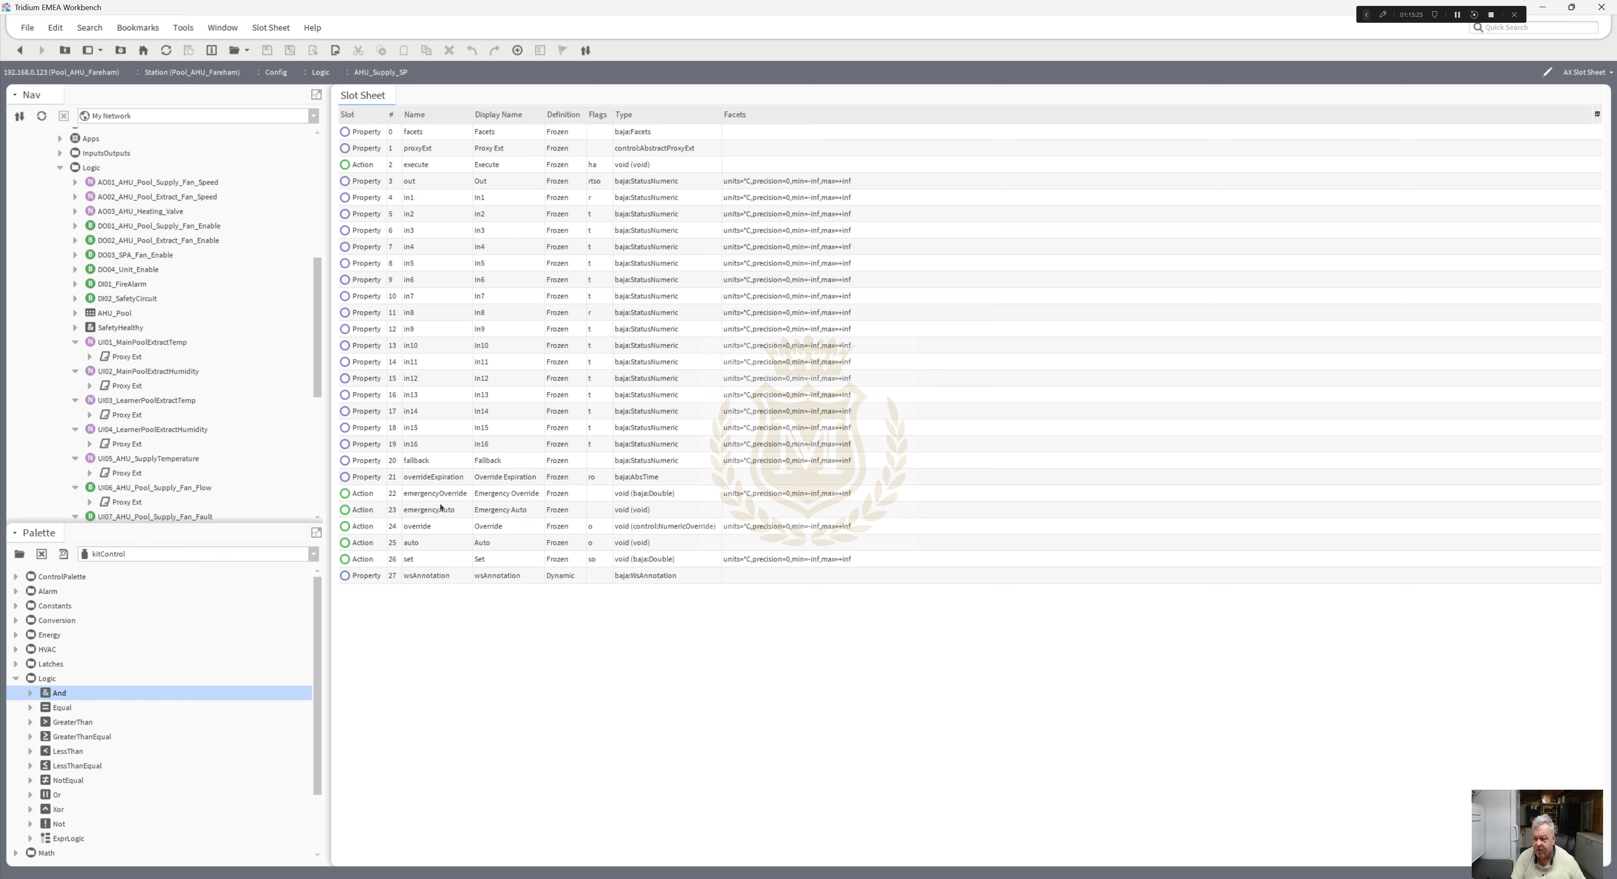
- Apply the Hidden flag to the emergencyOverride, emergencyAuto, override and auto actions of AHU_Supply_SP and return to the wire sheet
click(419, 496)
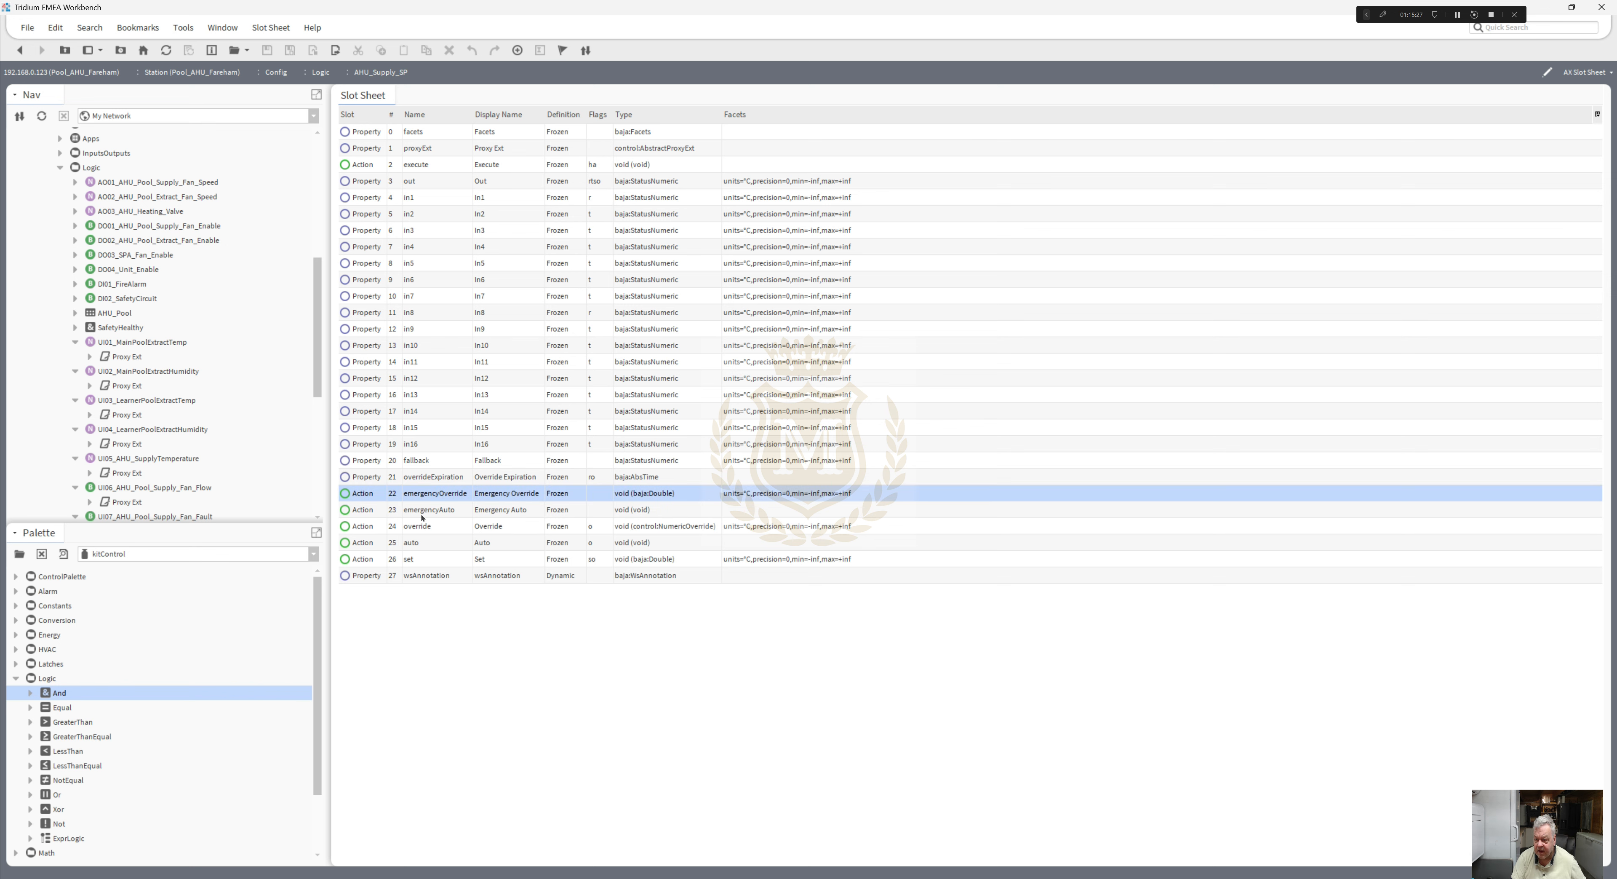
shift+click(419, 543)
right_click(419, 543)
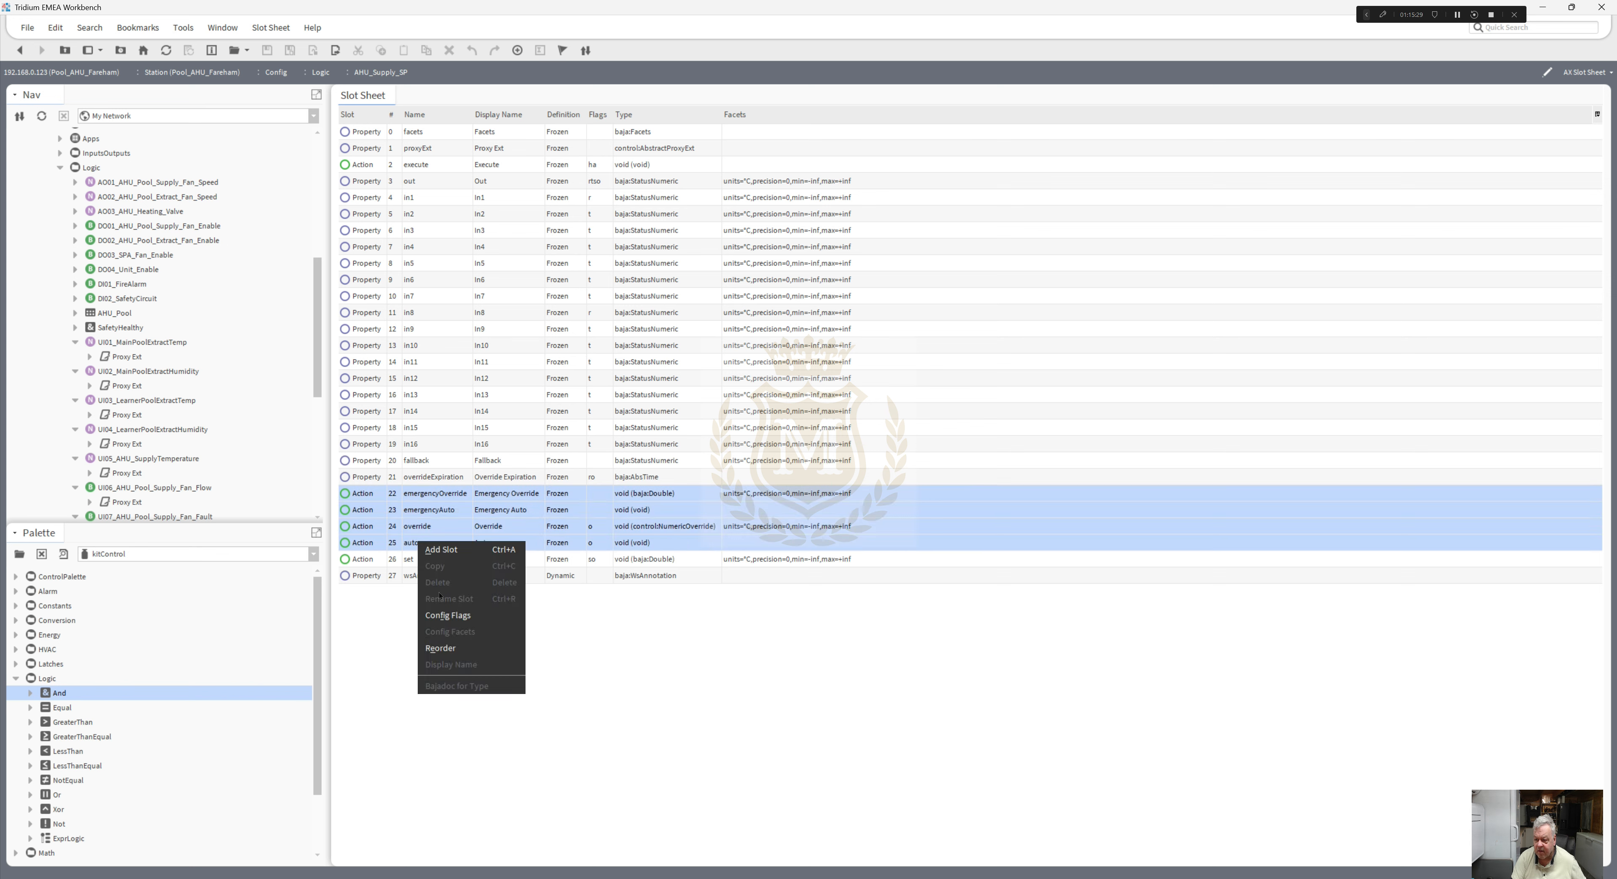
click(446, 617)
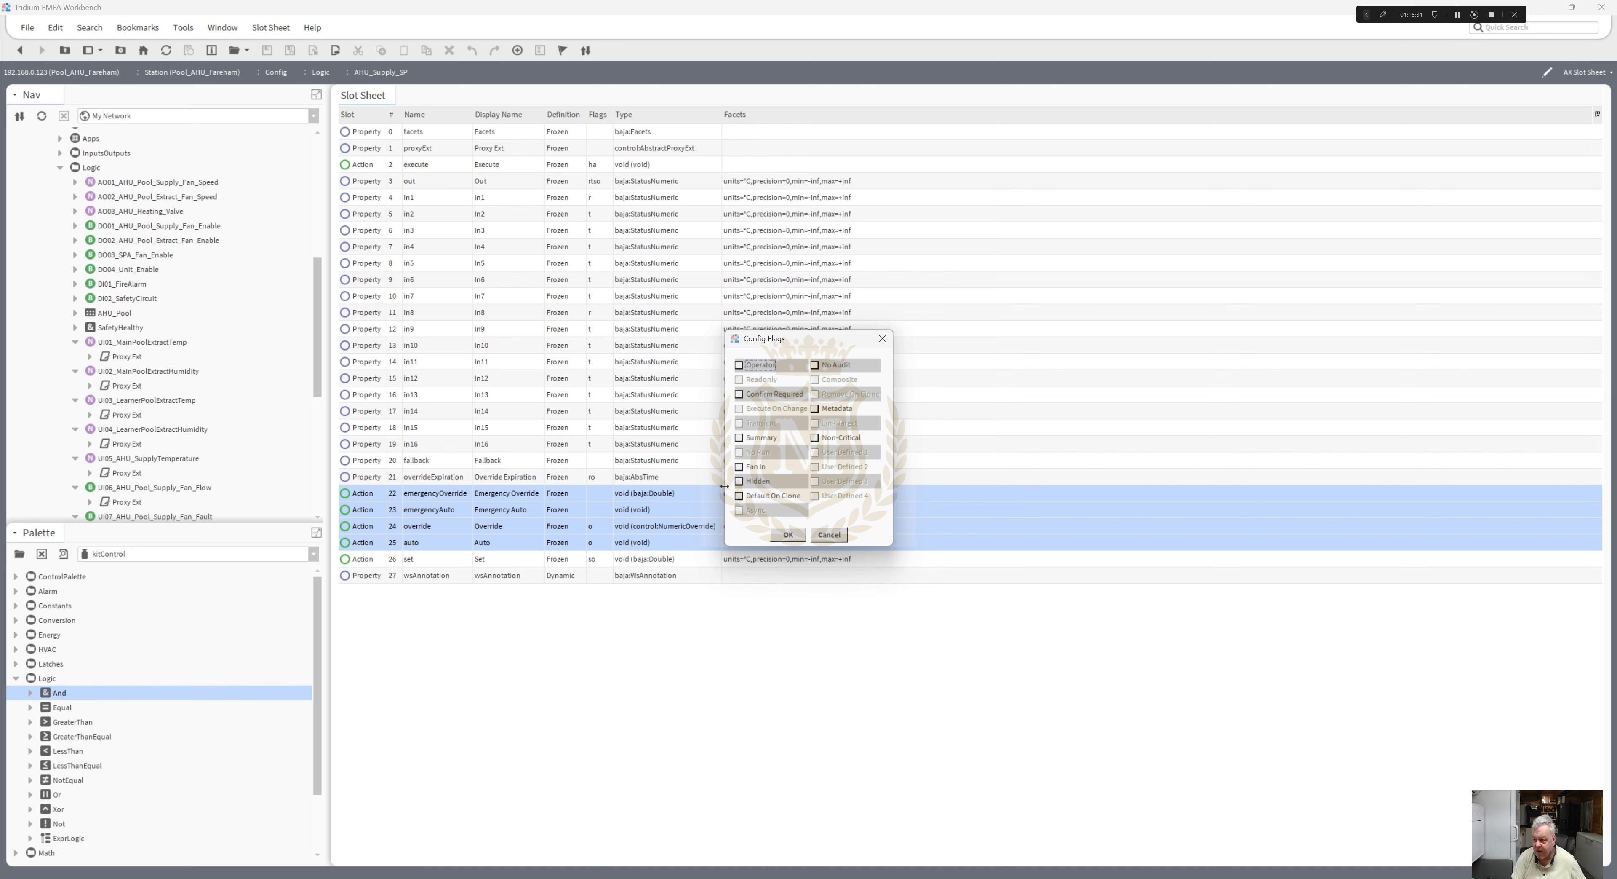
click(739, 480)
click(788, 534)
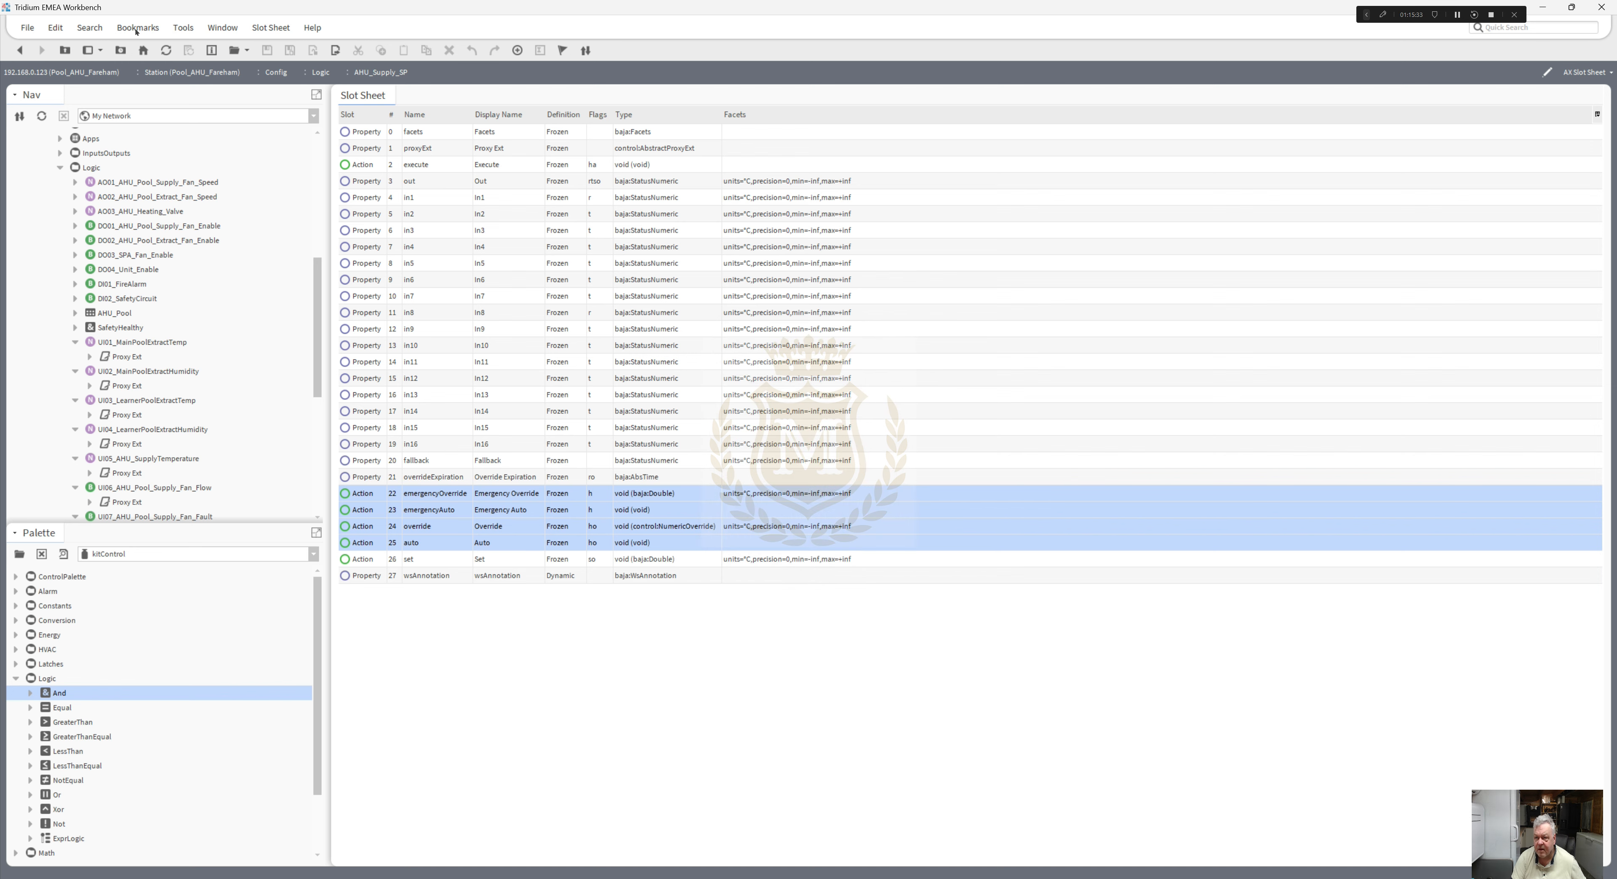
click(19, 50)
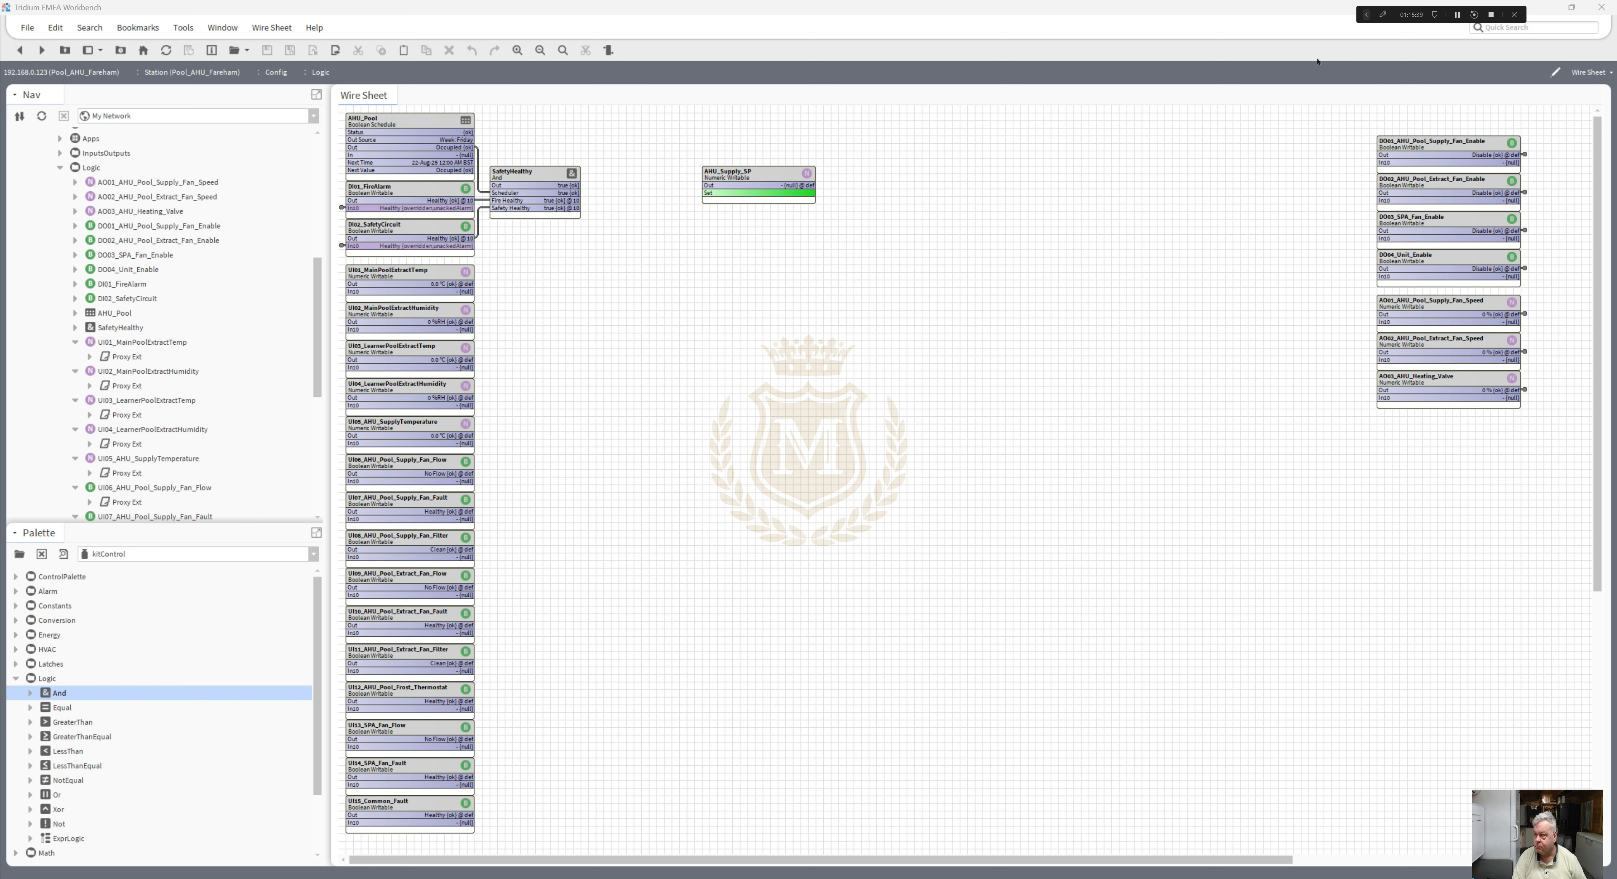
- Set the value of AHU_Supply_SP to 21 °C through its Set action
right_click(778, 178)
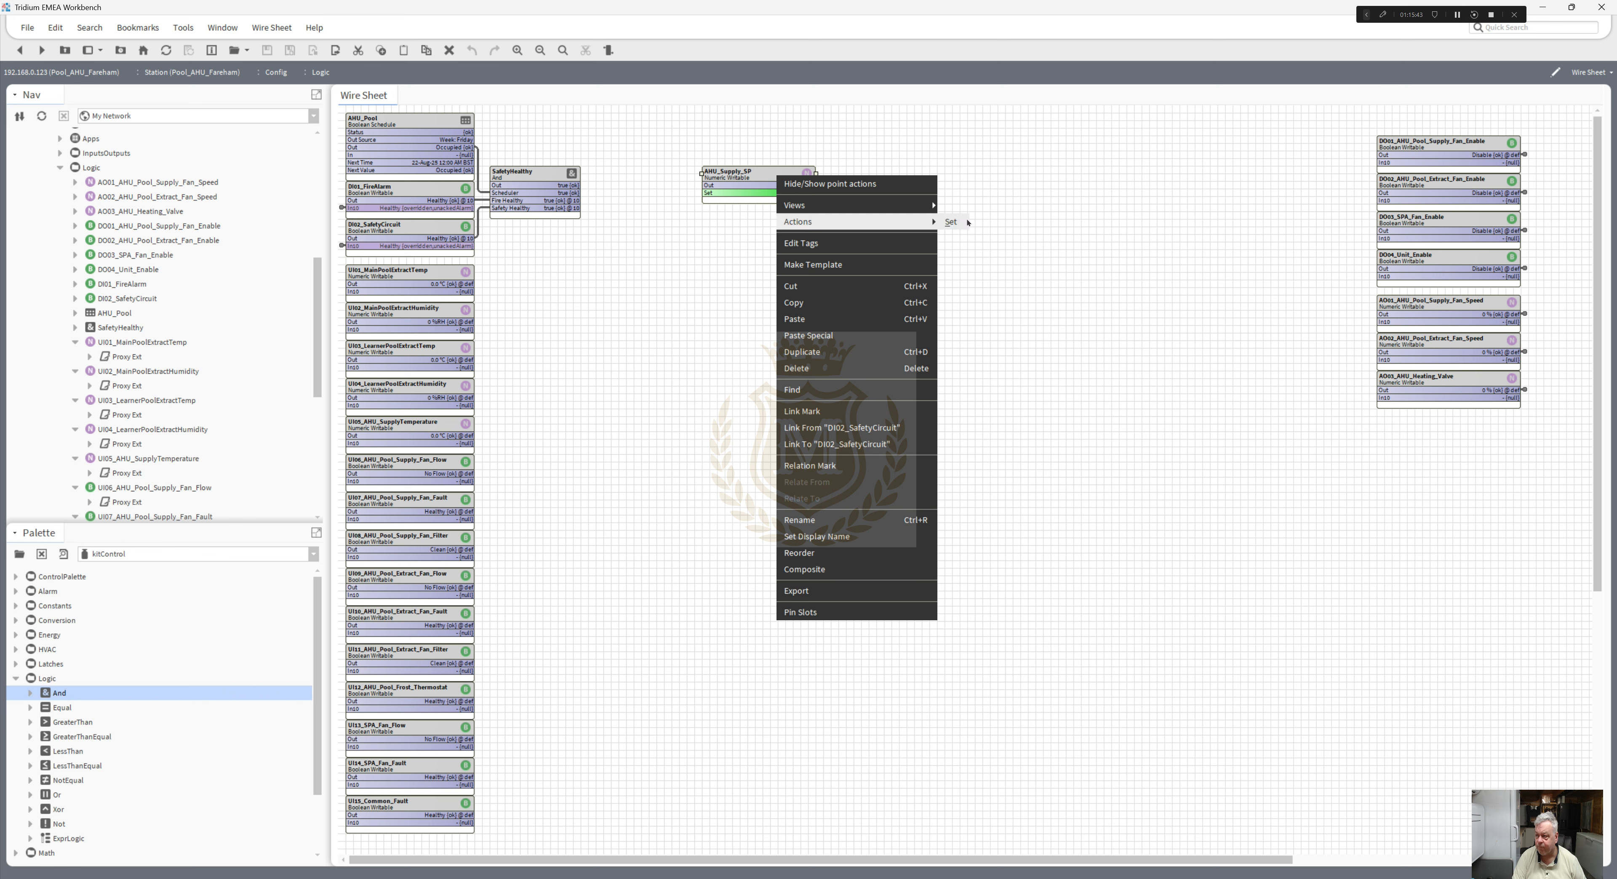
click(961, 224)
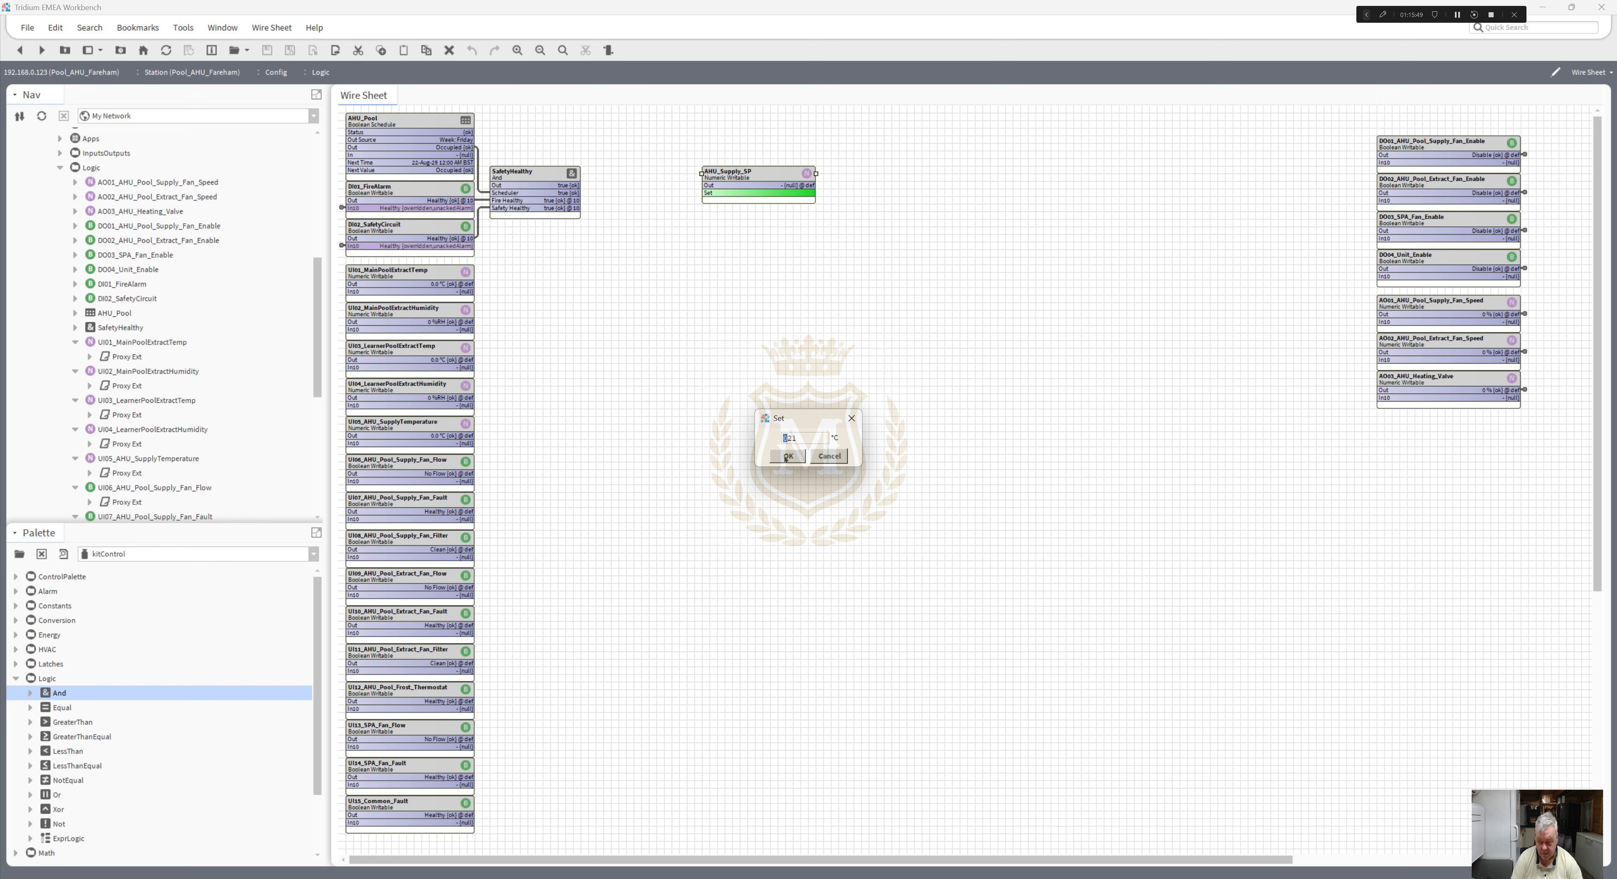
click(786, 456)
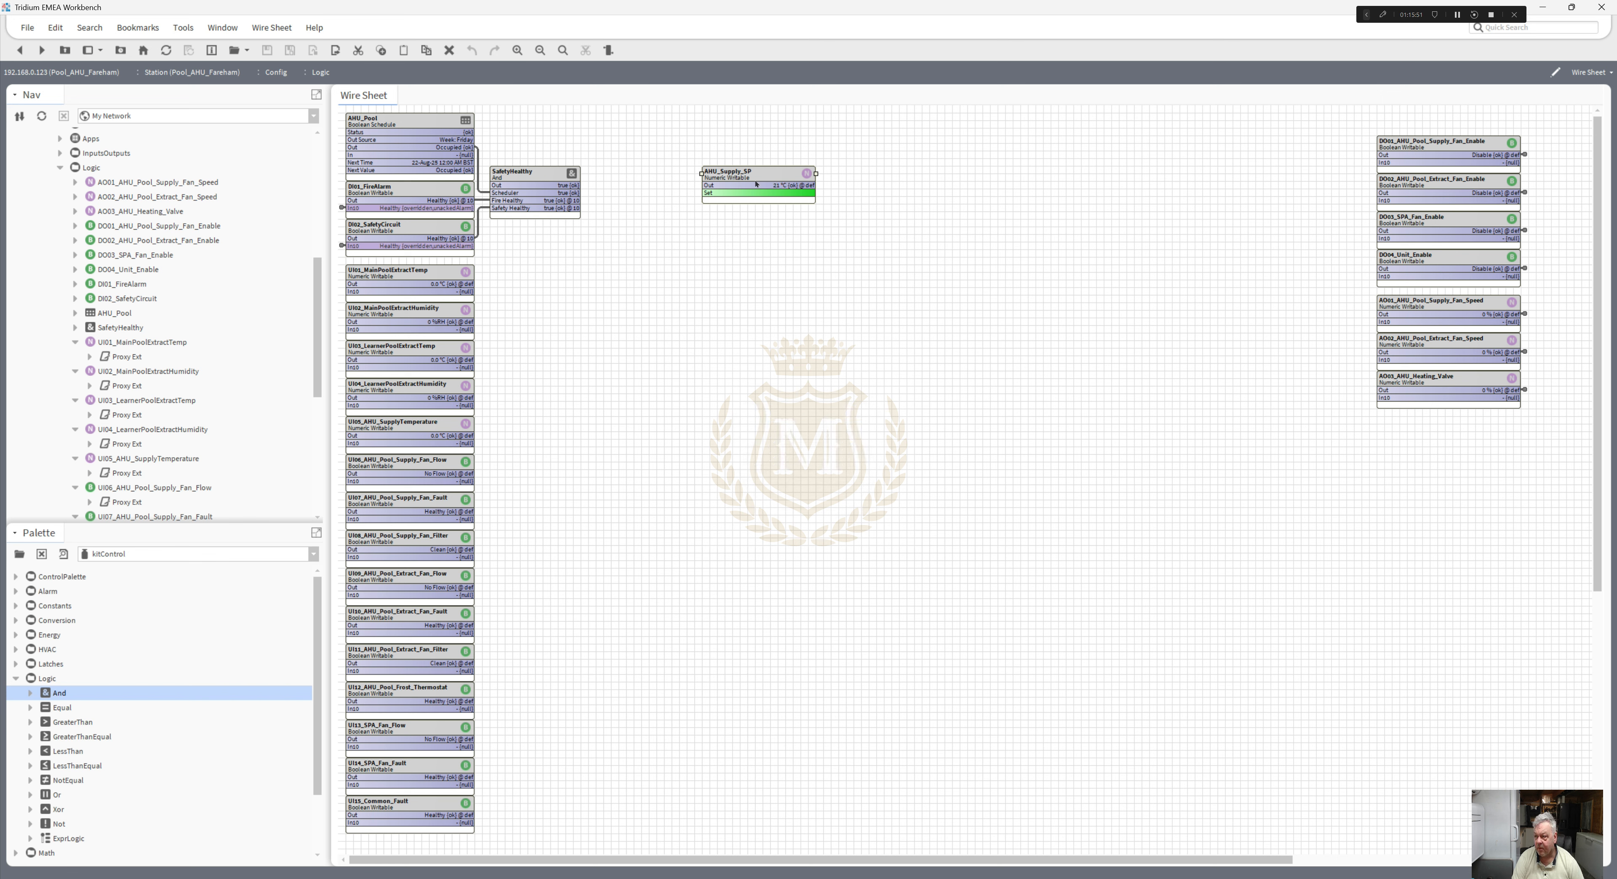
- Duplicate AHU_Supply_SP under the name AHU_Supply_SSpeed_SP and place the copy directly beneath the original
right_click(741, 178)
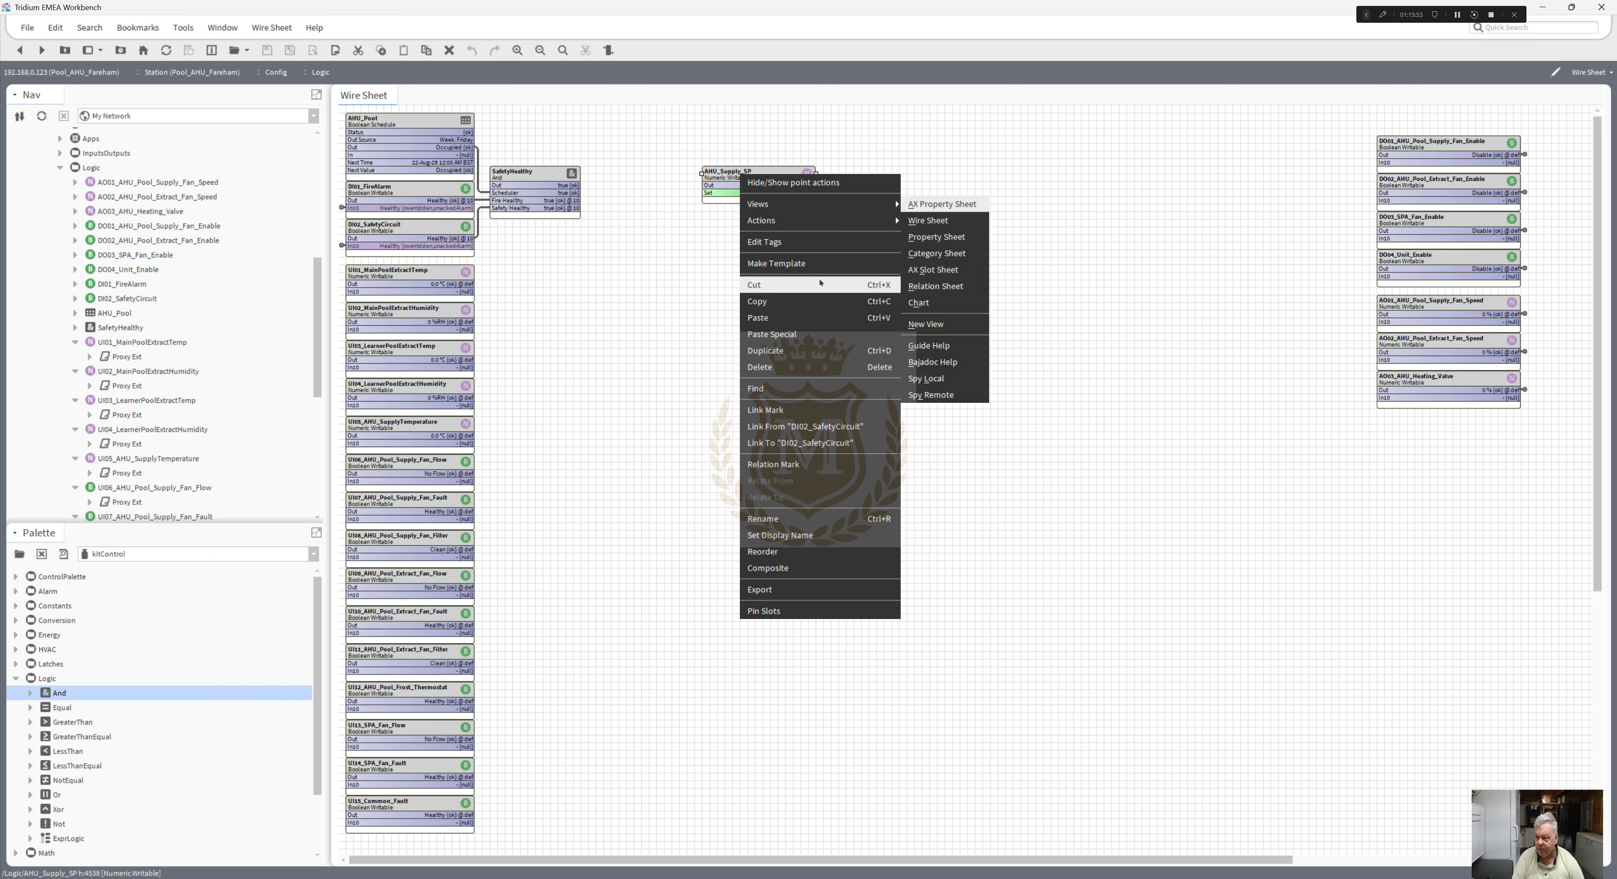
click(820, 353)
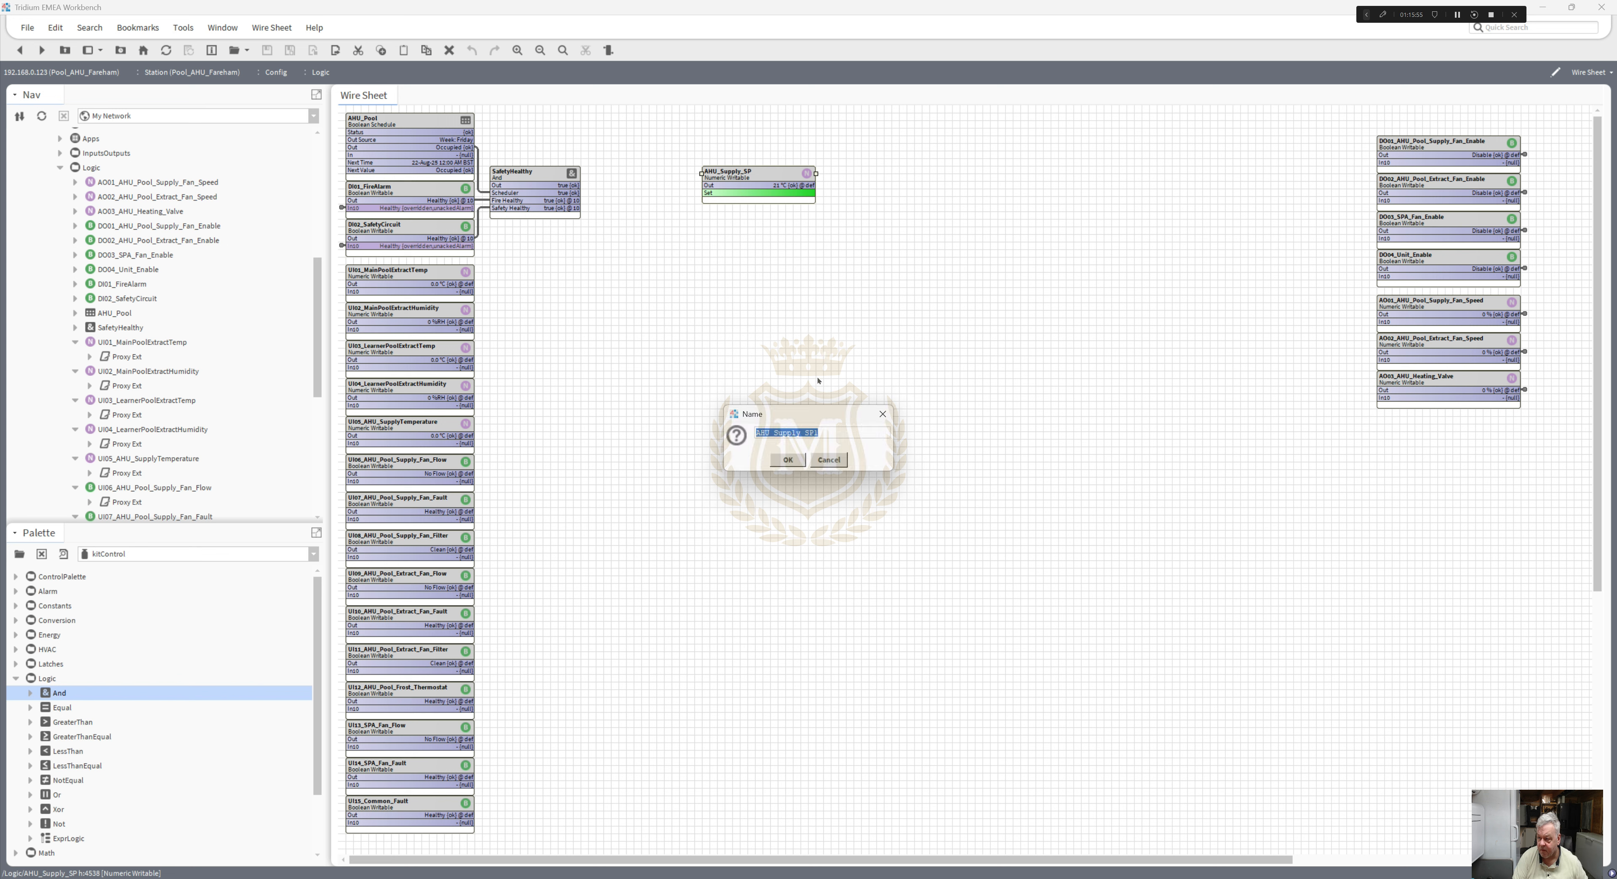
drag(808, 434, 872, 439)
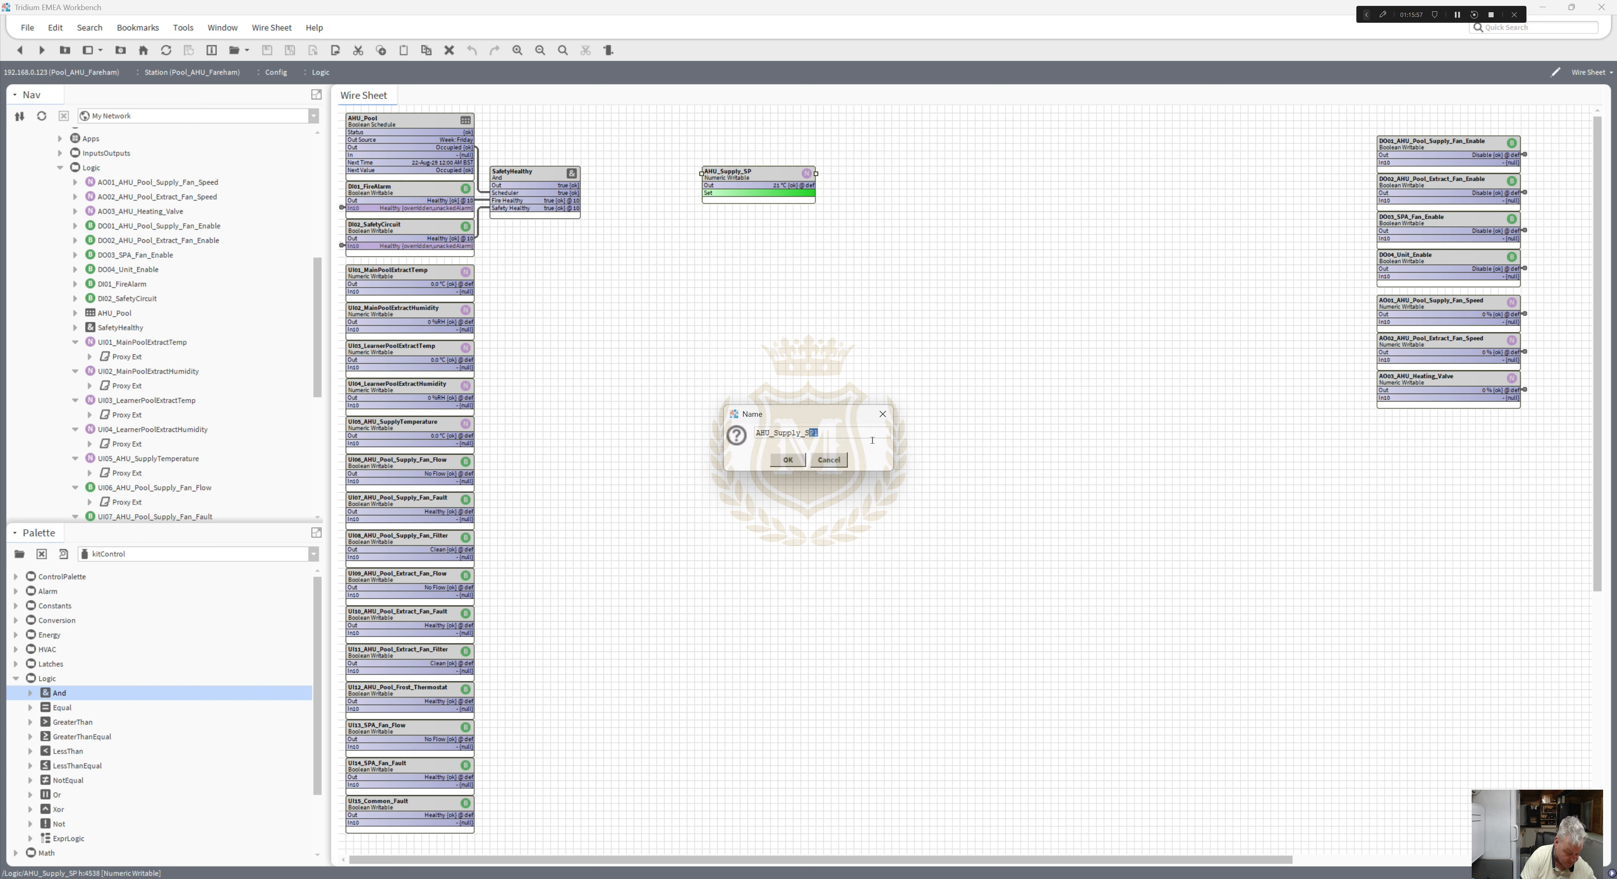
text(Speed_S)
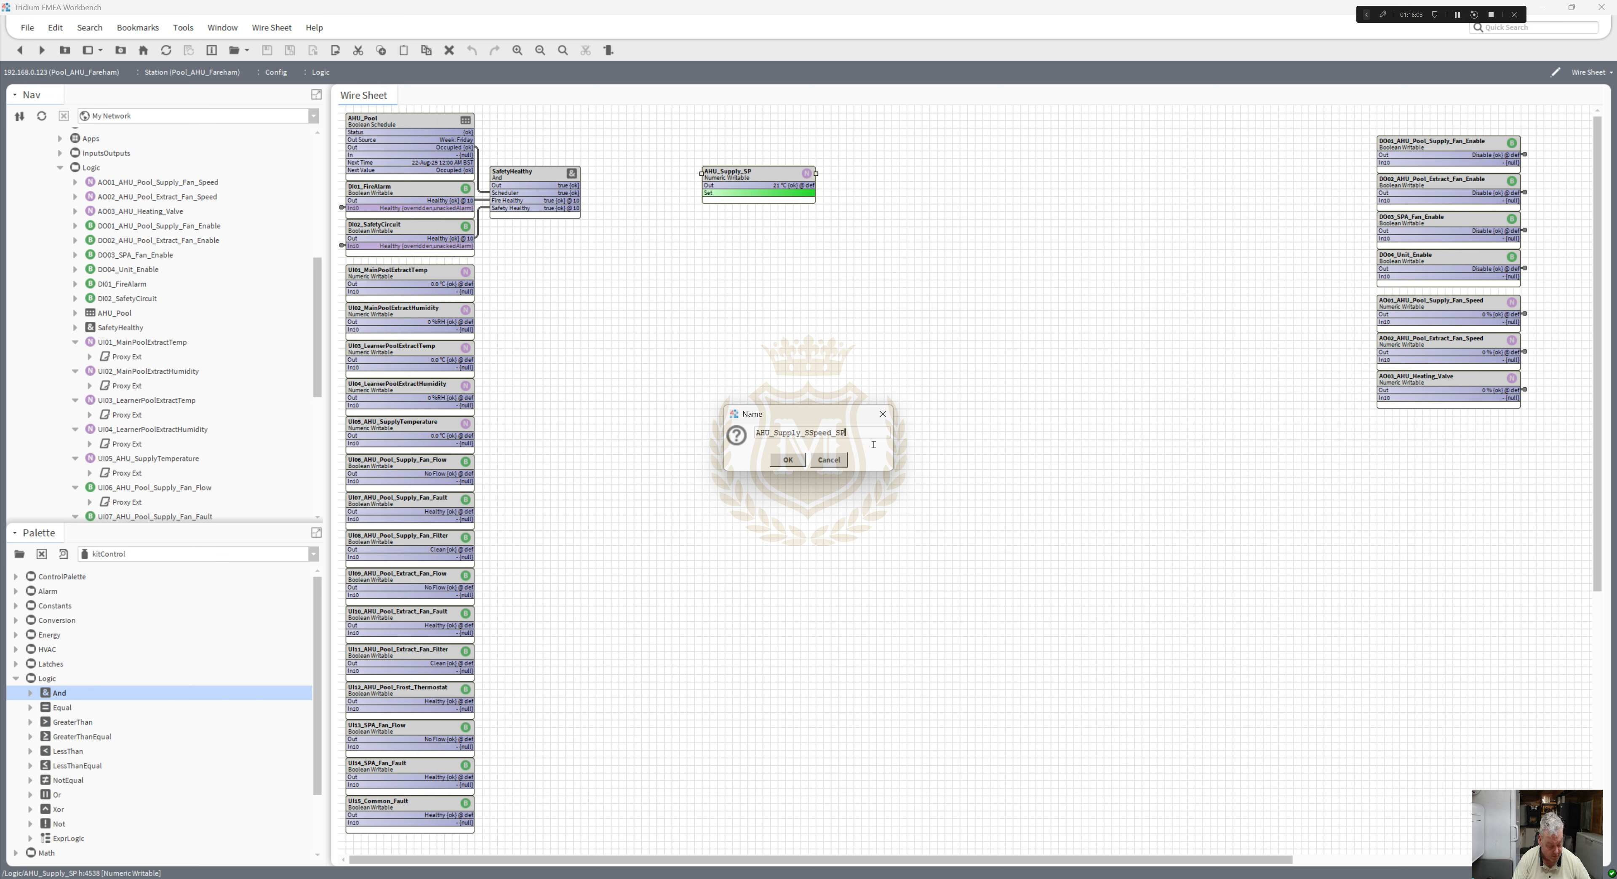
click(790, 463)
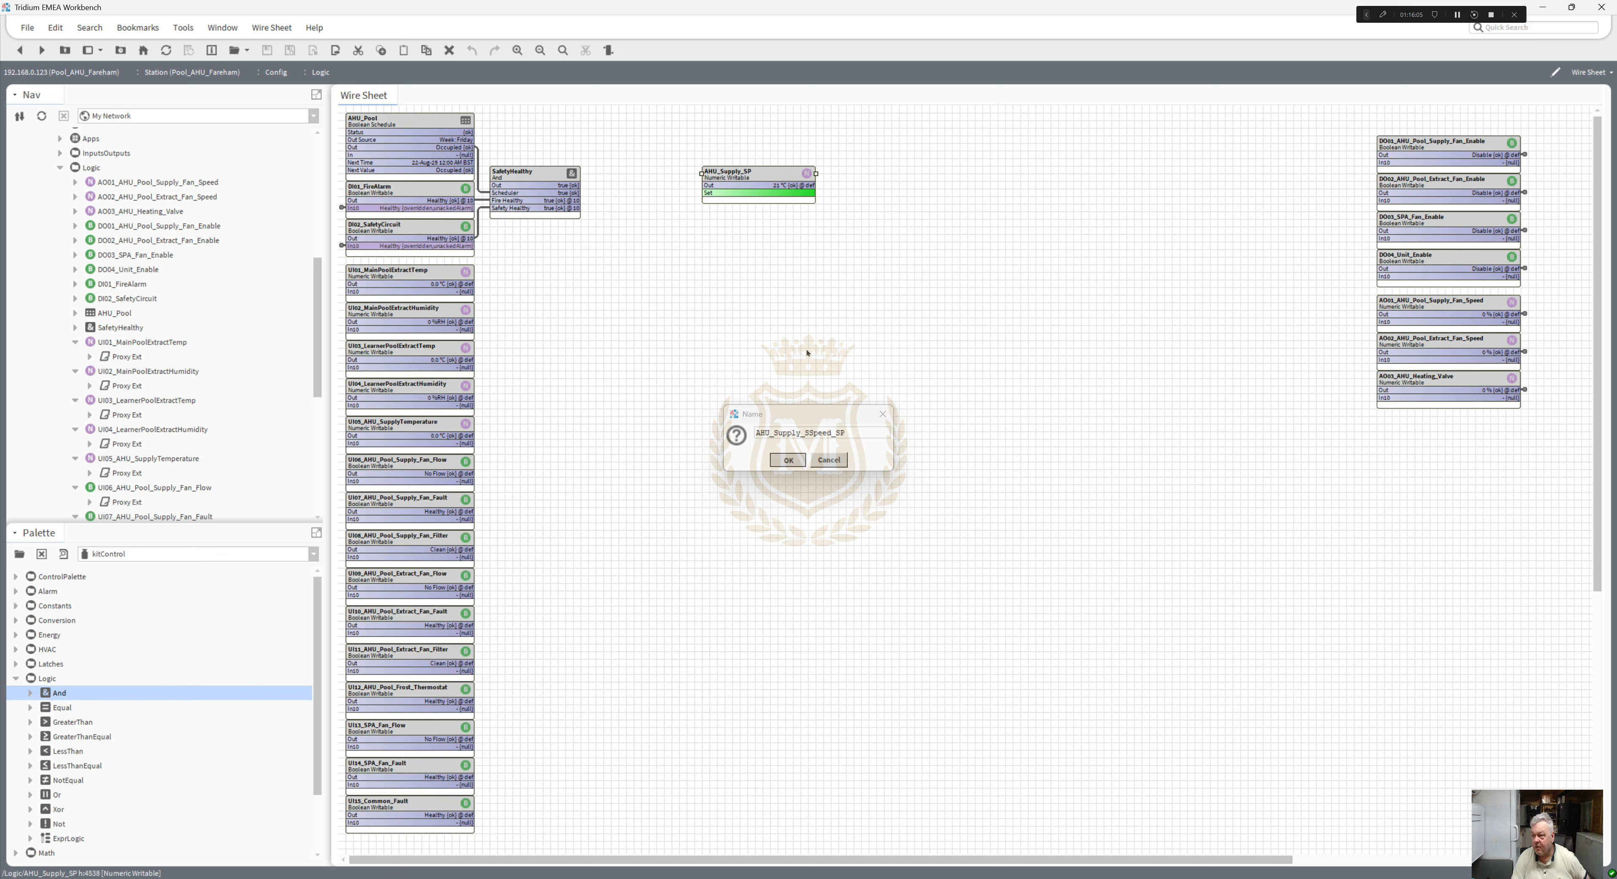
drag(761, 188, 754, 250)
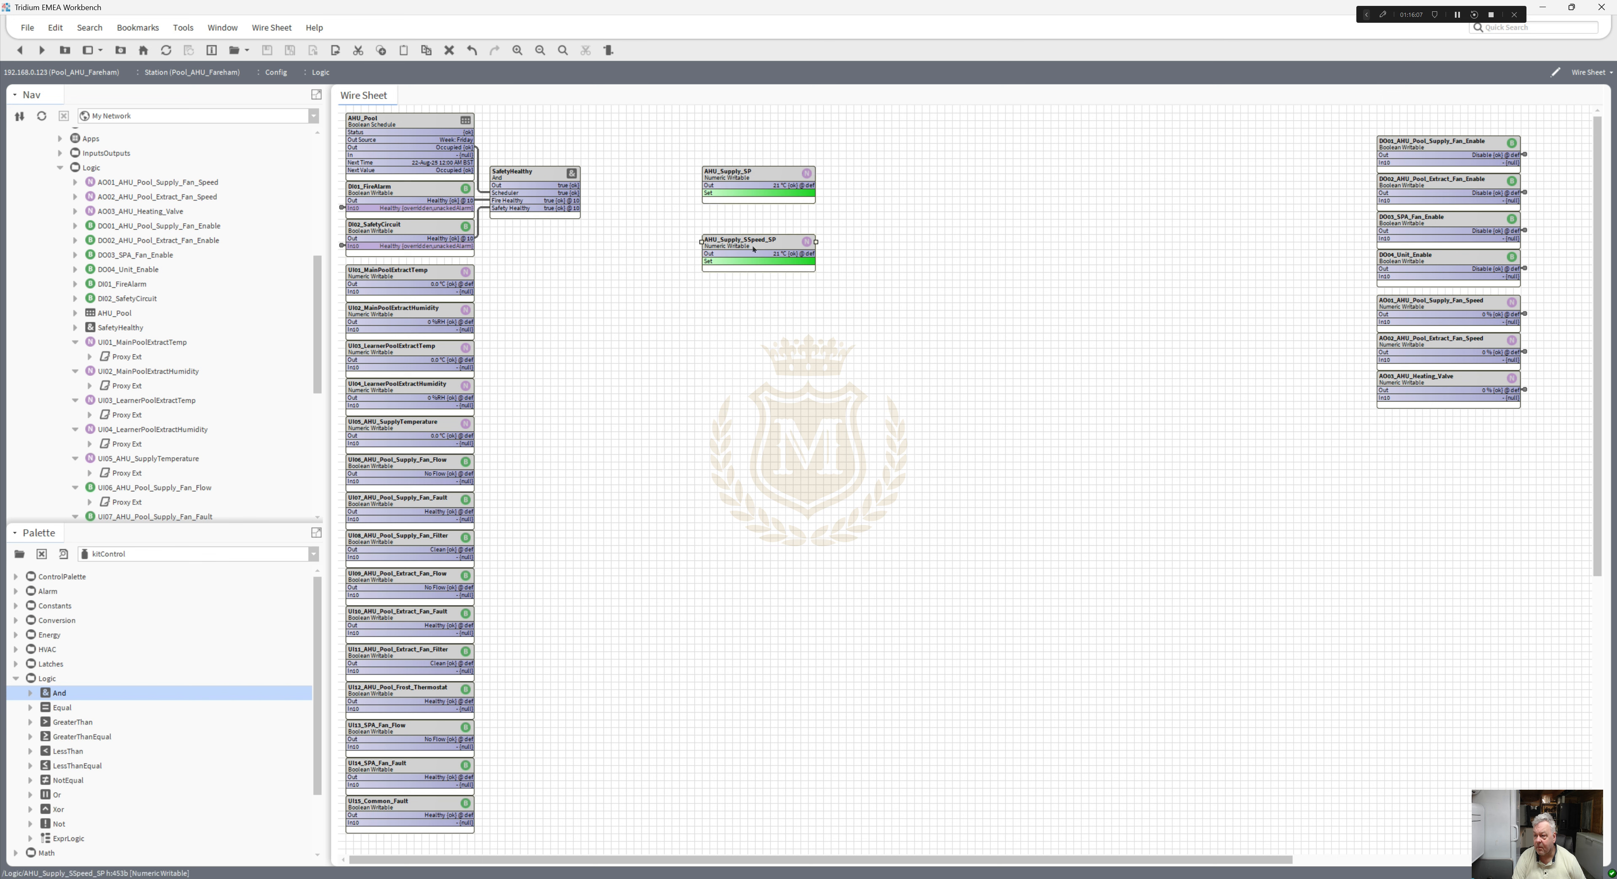
- Rename the duplicated setpoint block to AHU_Supply_Speed_SP
right_click(754, 249)
click(772, 590)
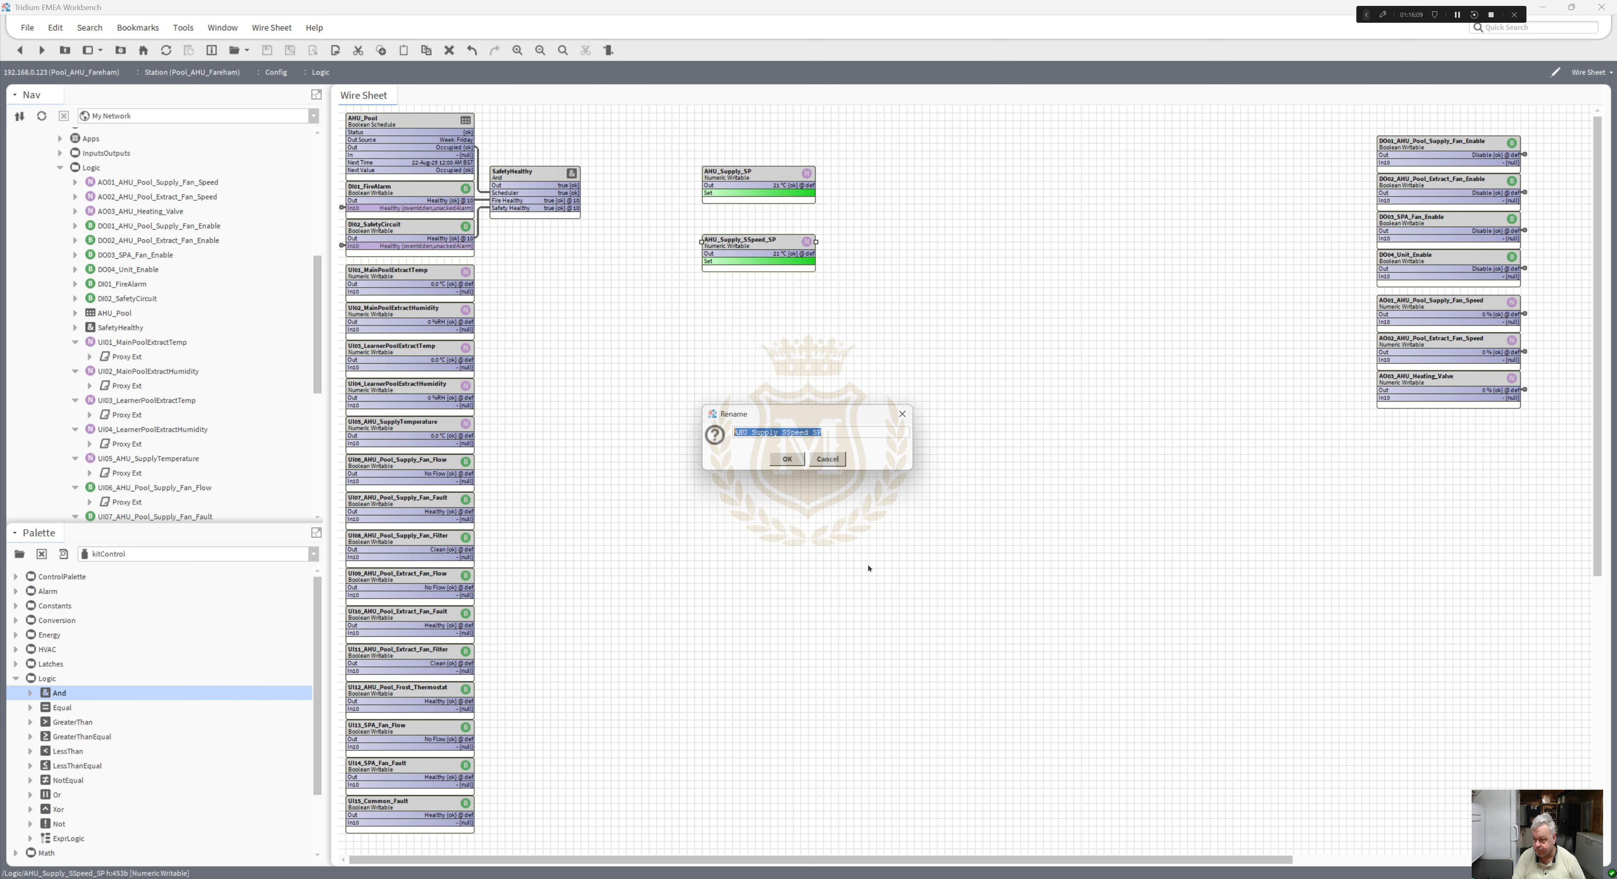
click(789, 430)
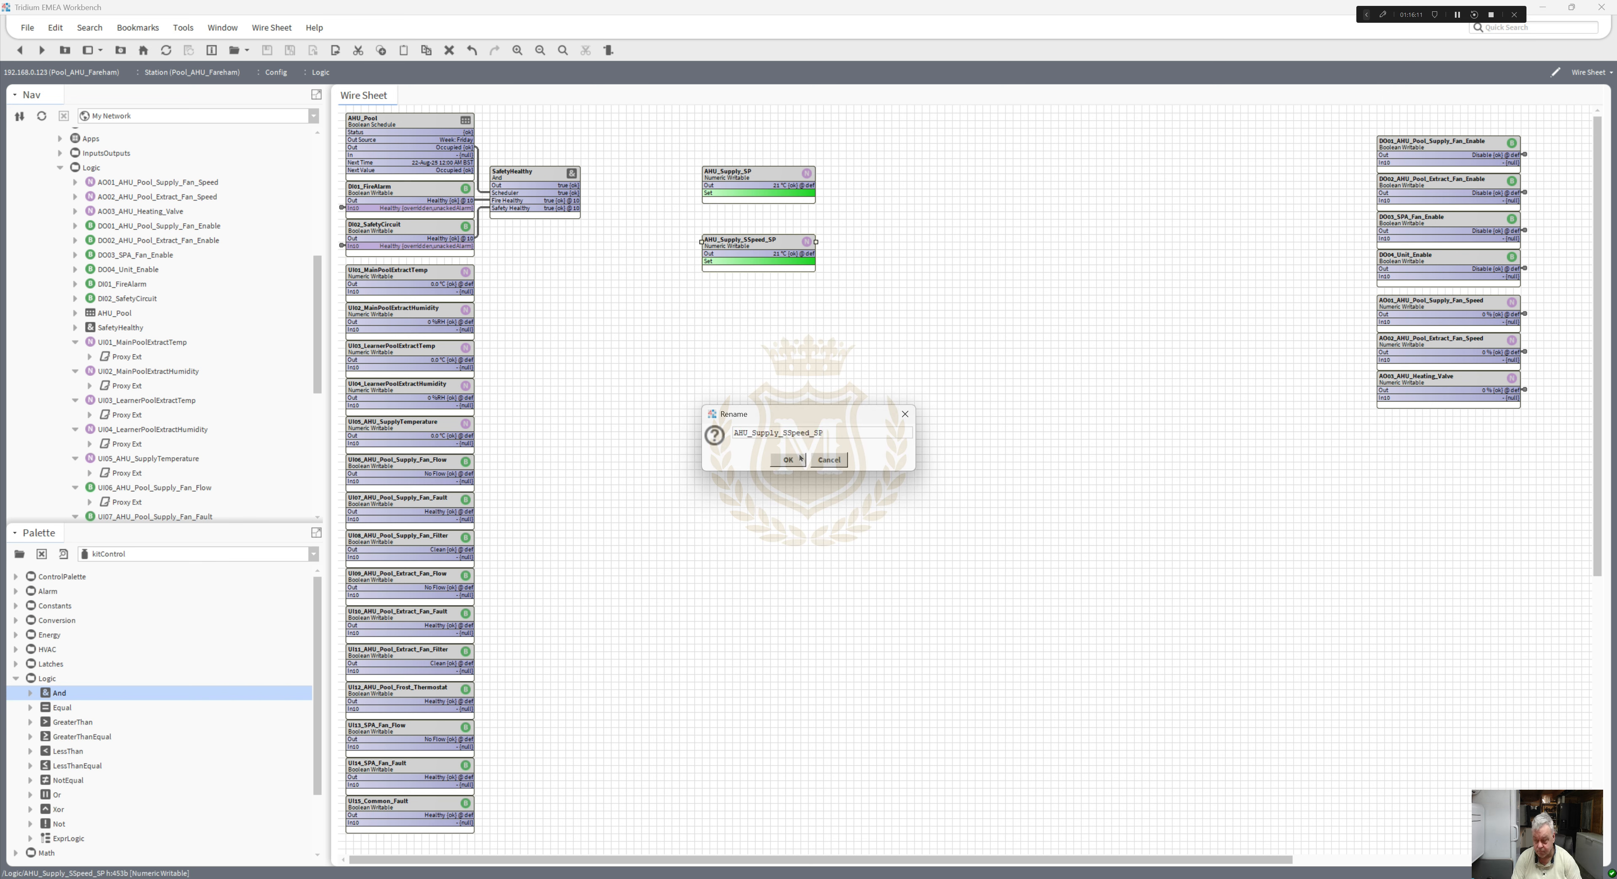
key(BackSpace)
click(800, 458)
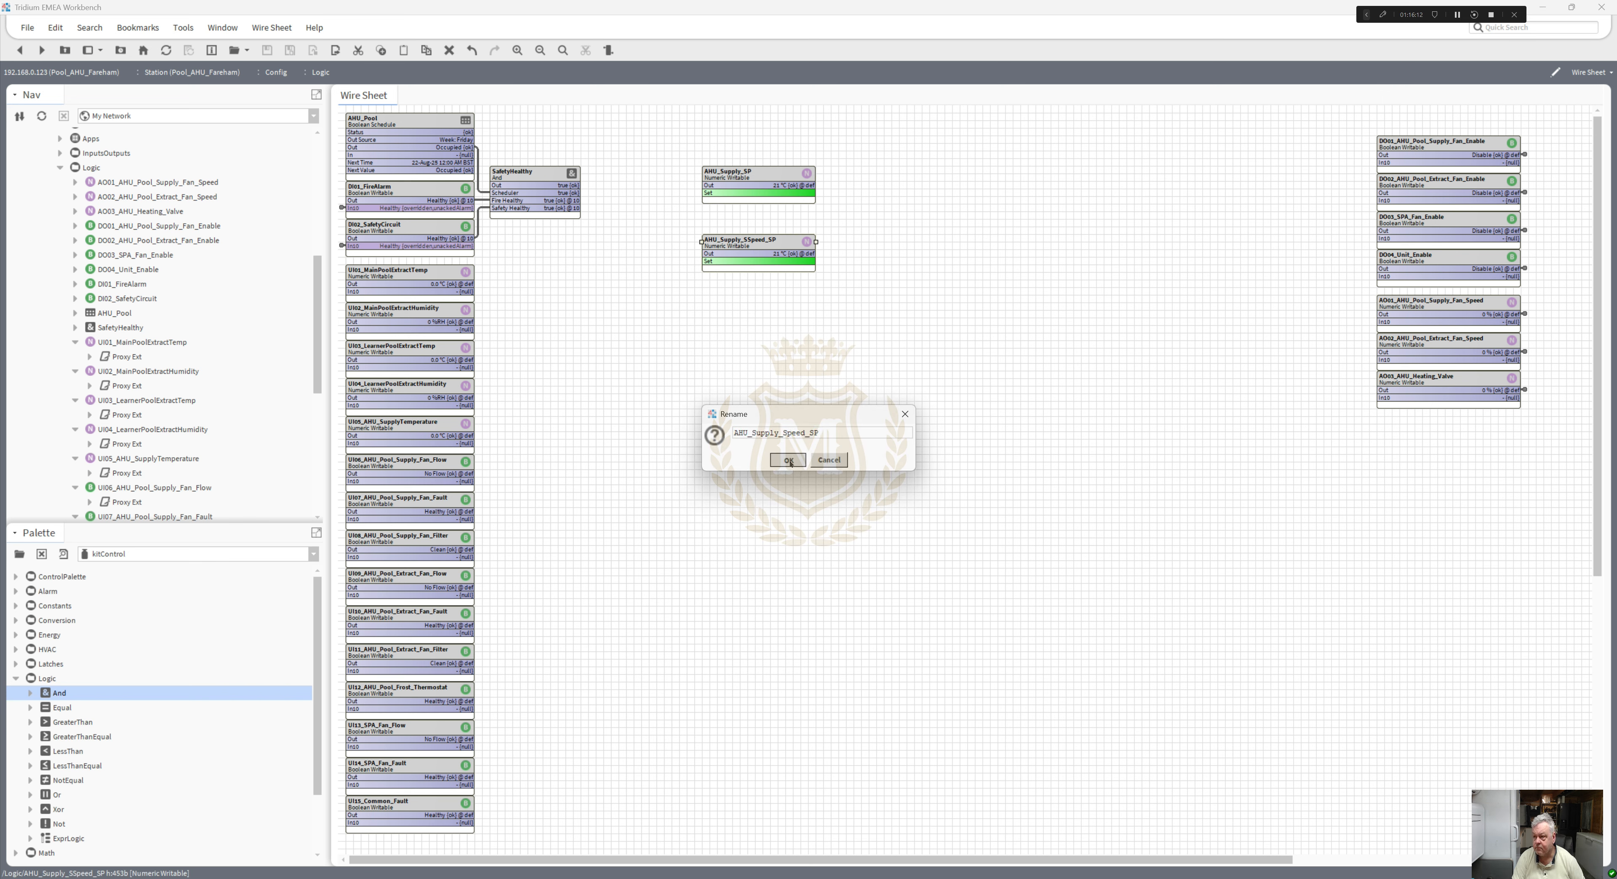
- Open the property sheet of AHU_Supply_Speed_SP and set its units facet to misc, percent (%)
double_click(738, 247)
click(617, 128)
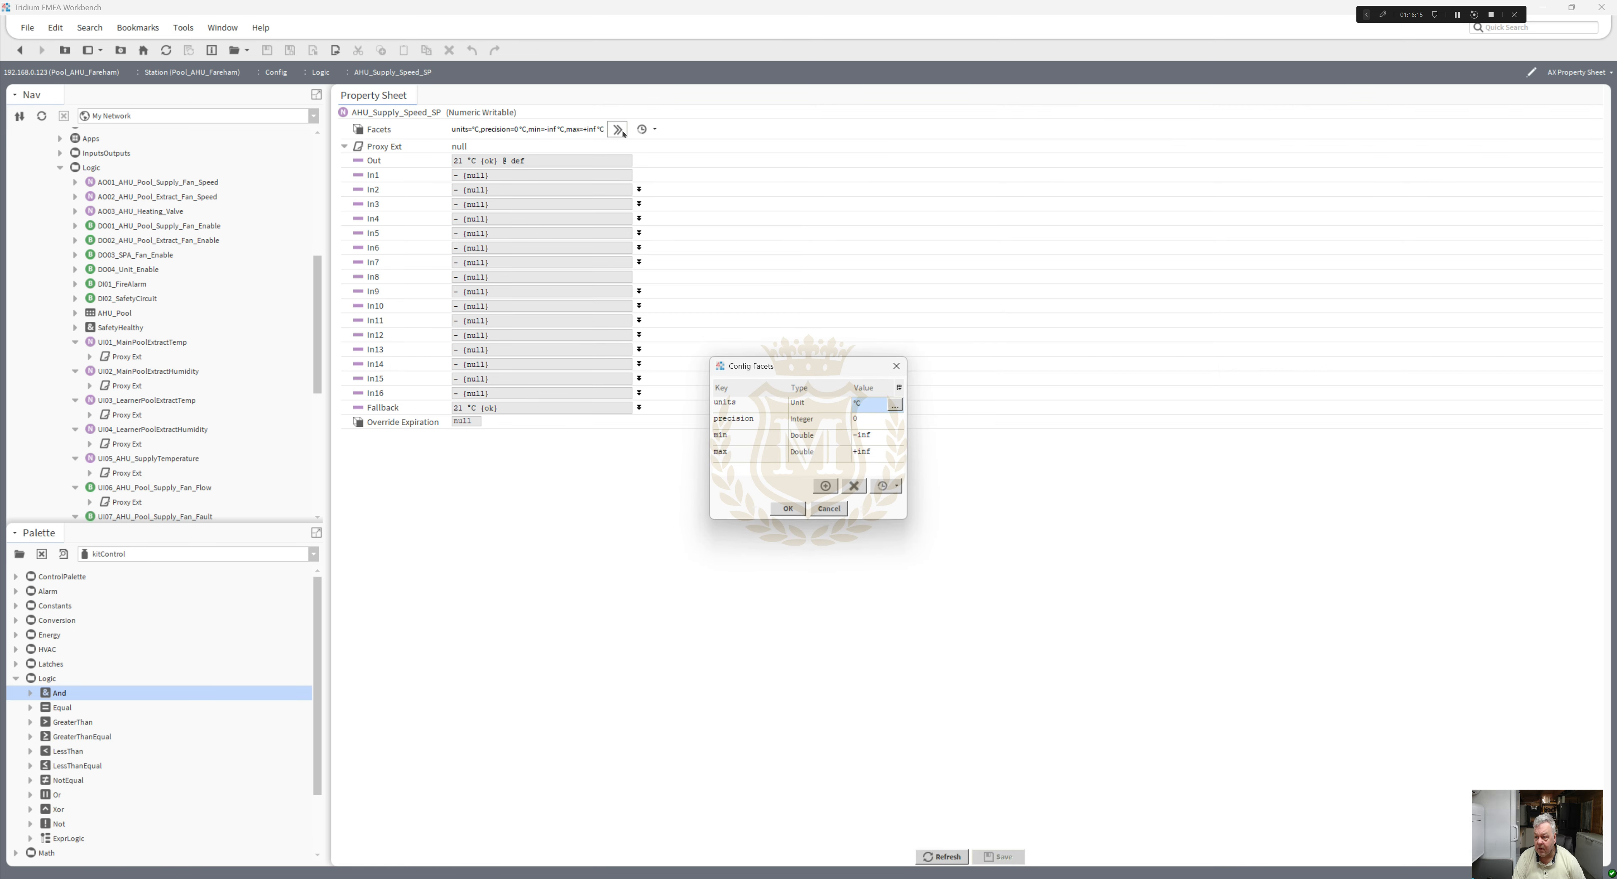
click(895, 405)
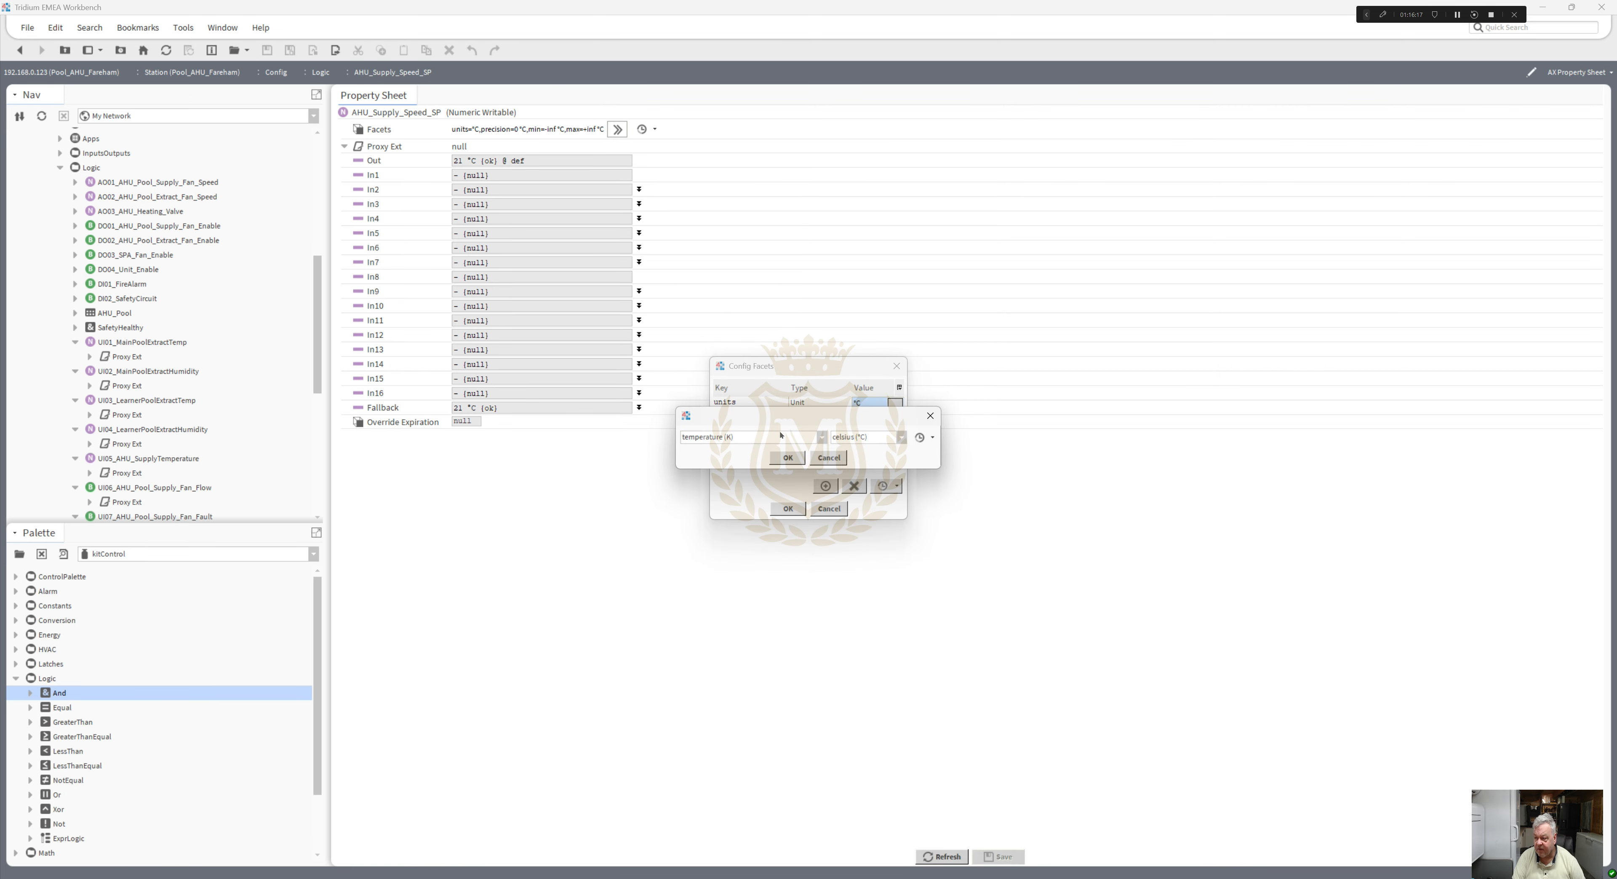
click(822, 438)
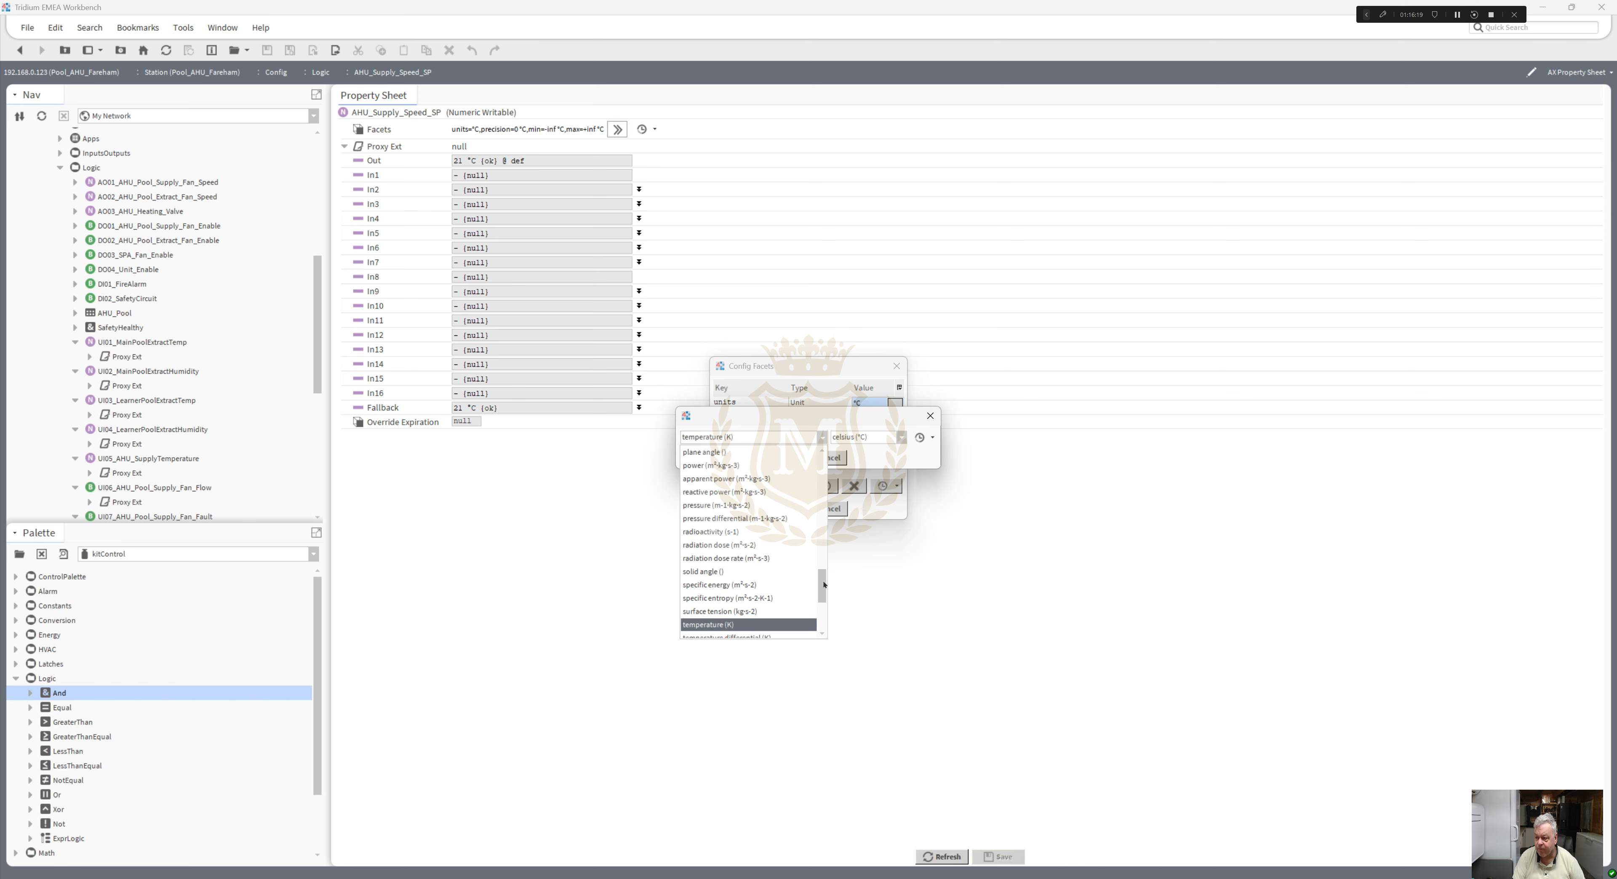
drag(824, 584, 824, 449)
click(778, 452)
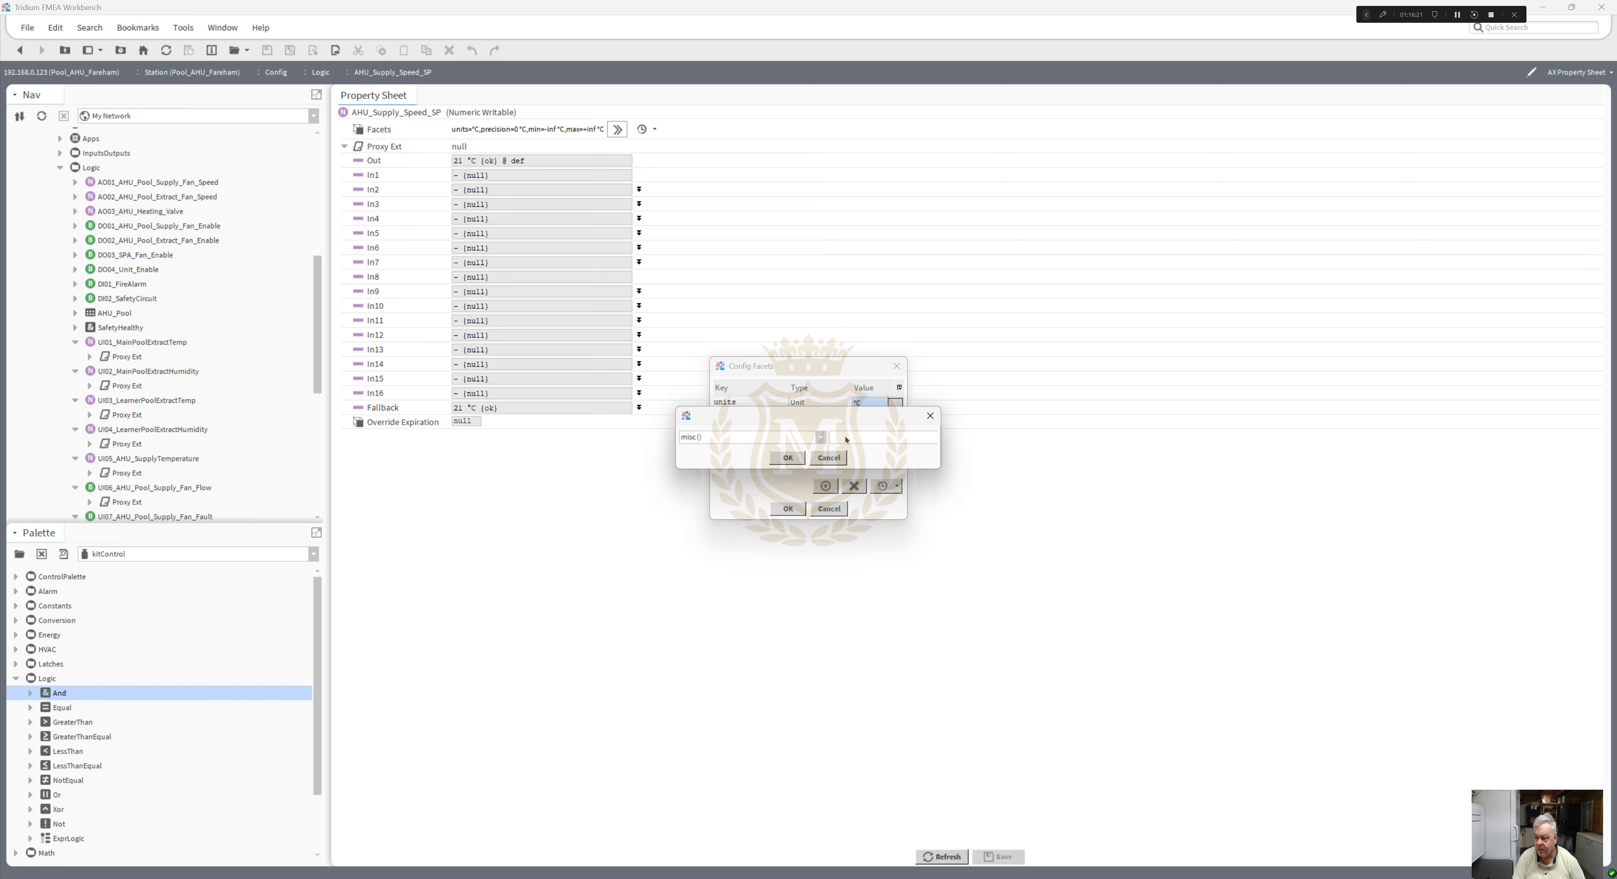
click(845, 439)
click(845, 450)
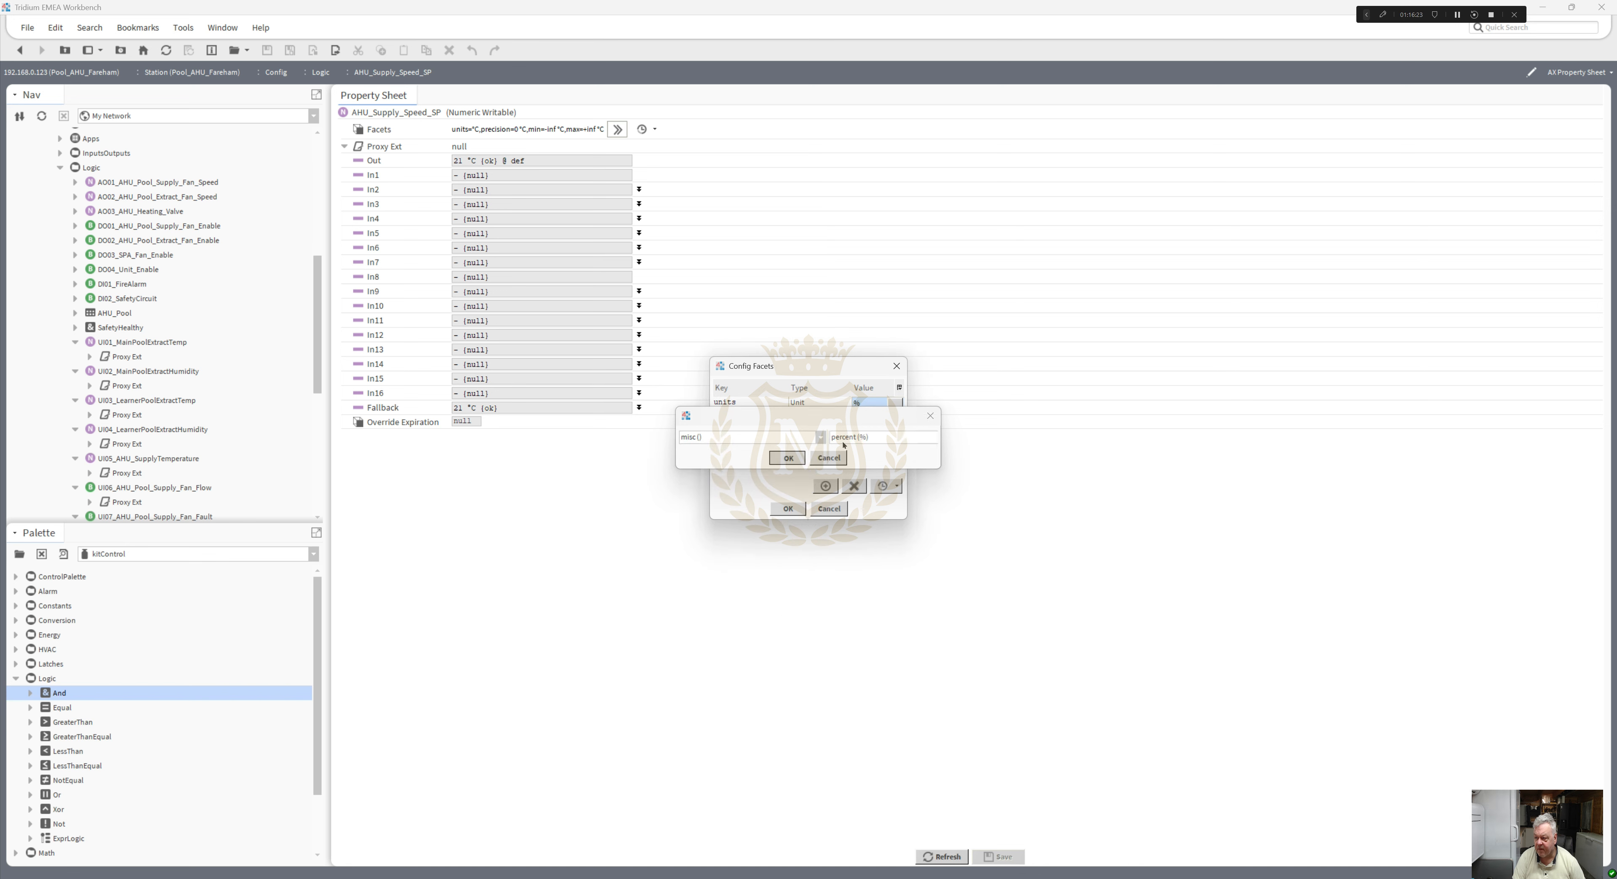
key(Return)
click(788, 509)
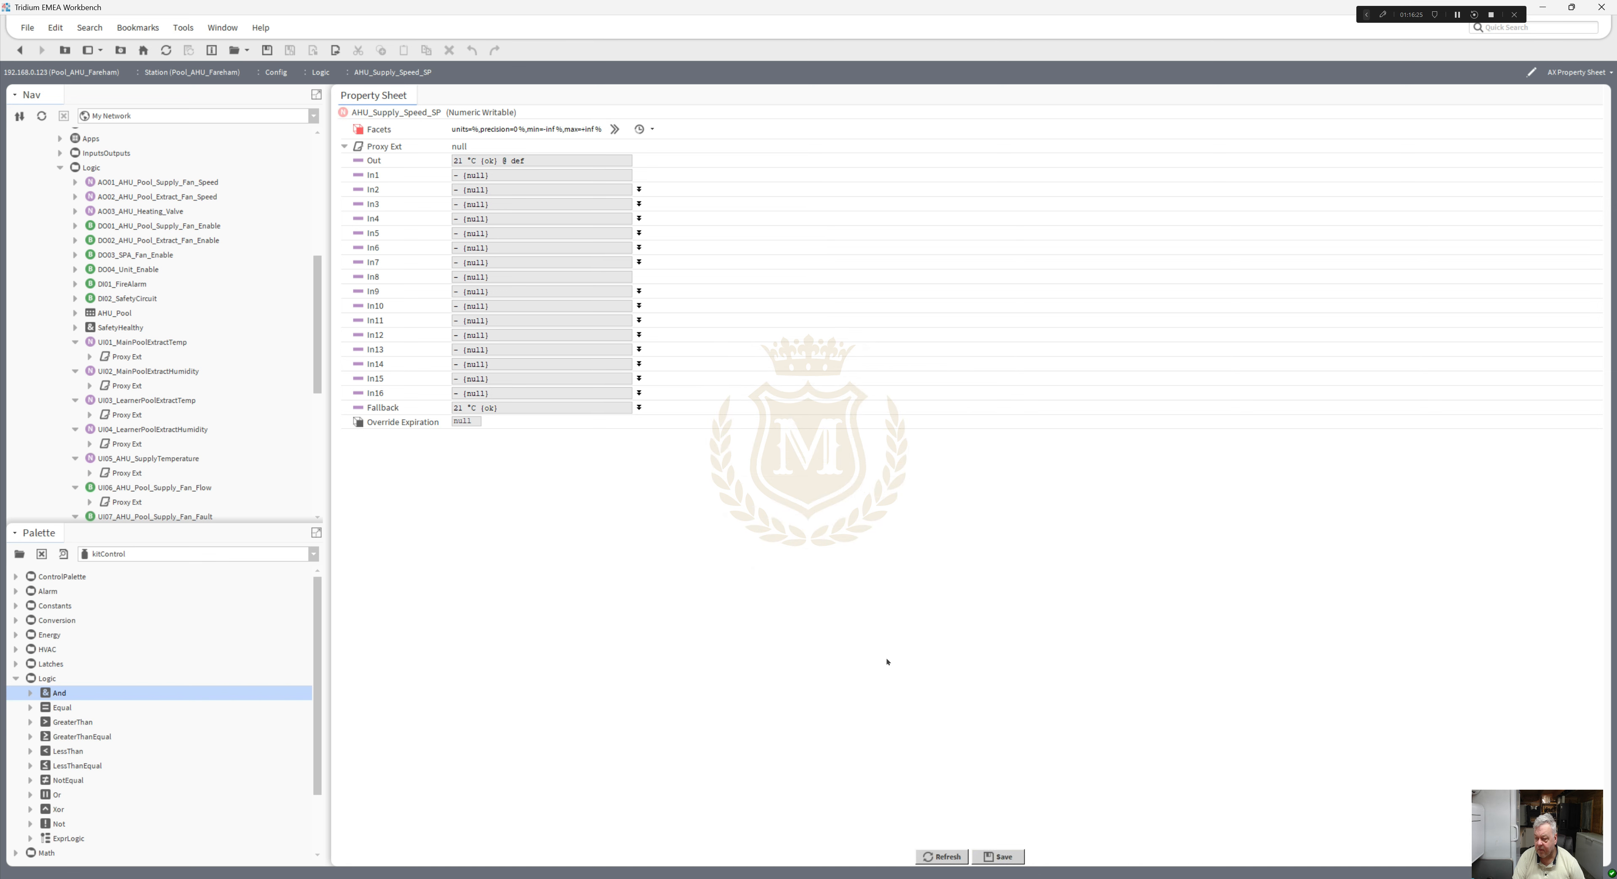
- Set the AHU_Supply_Speed_SP facets to a minimum of 50 and a maximum of 100, and save them
click(614, 129)
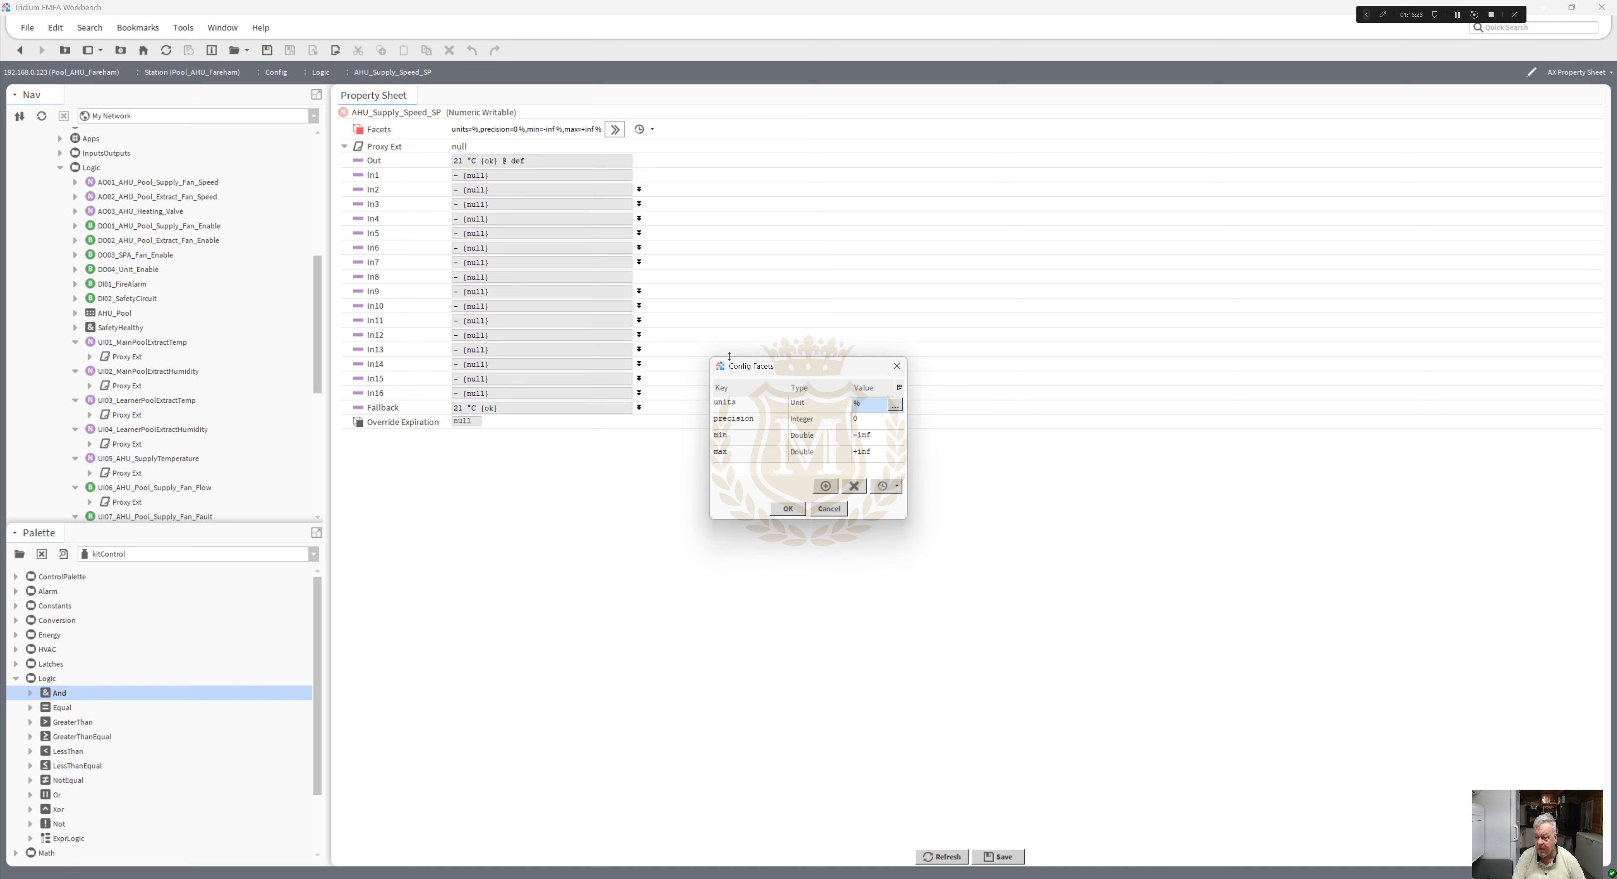
click(885, 438)
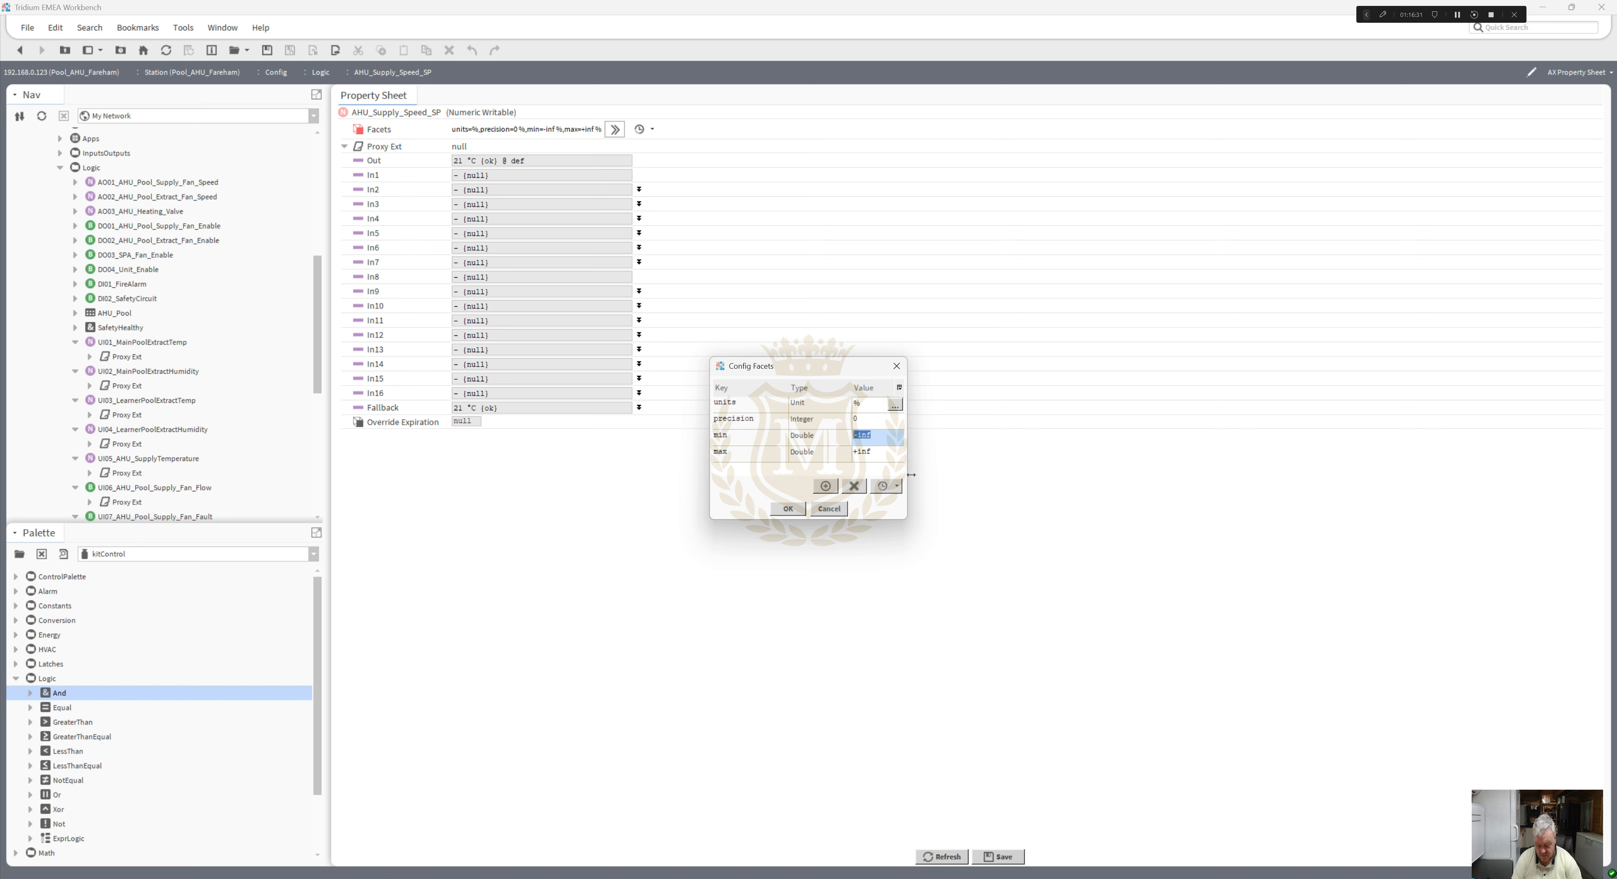
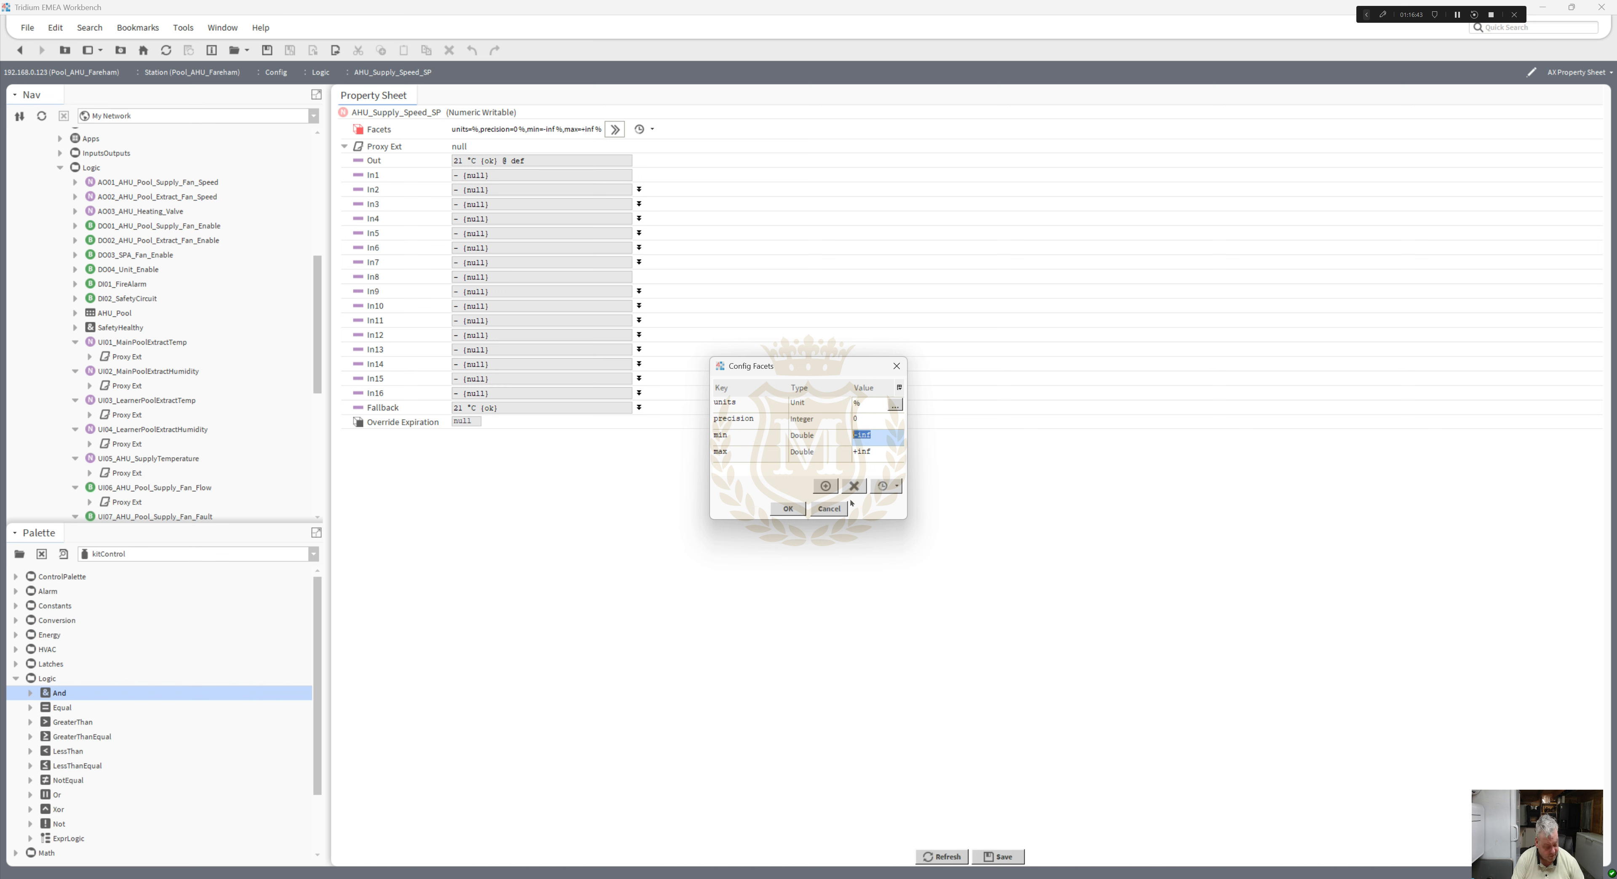
text(50)
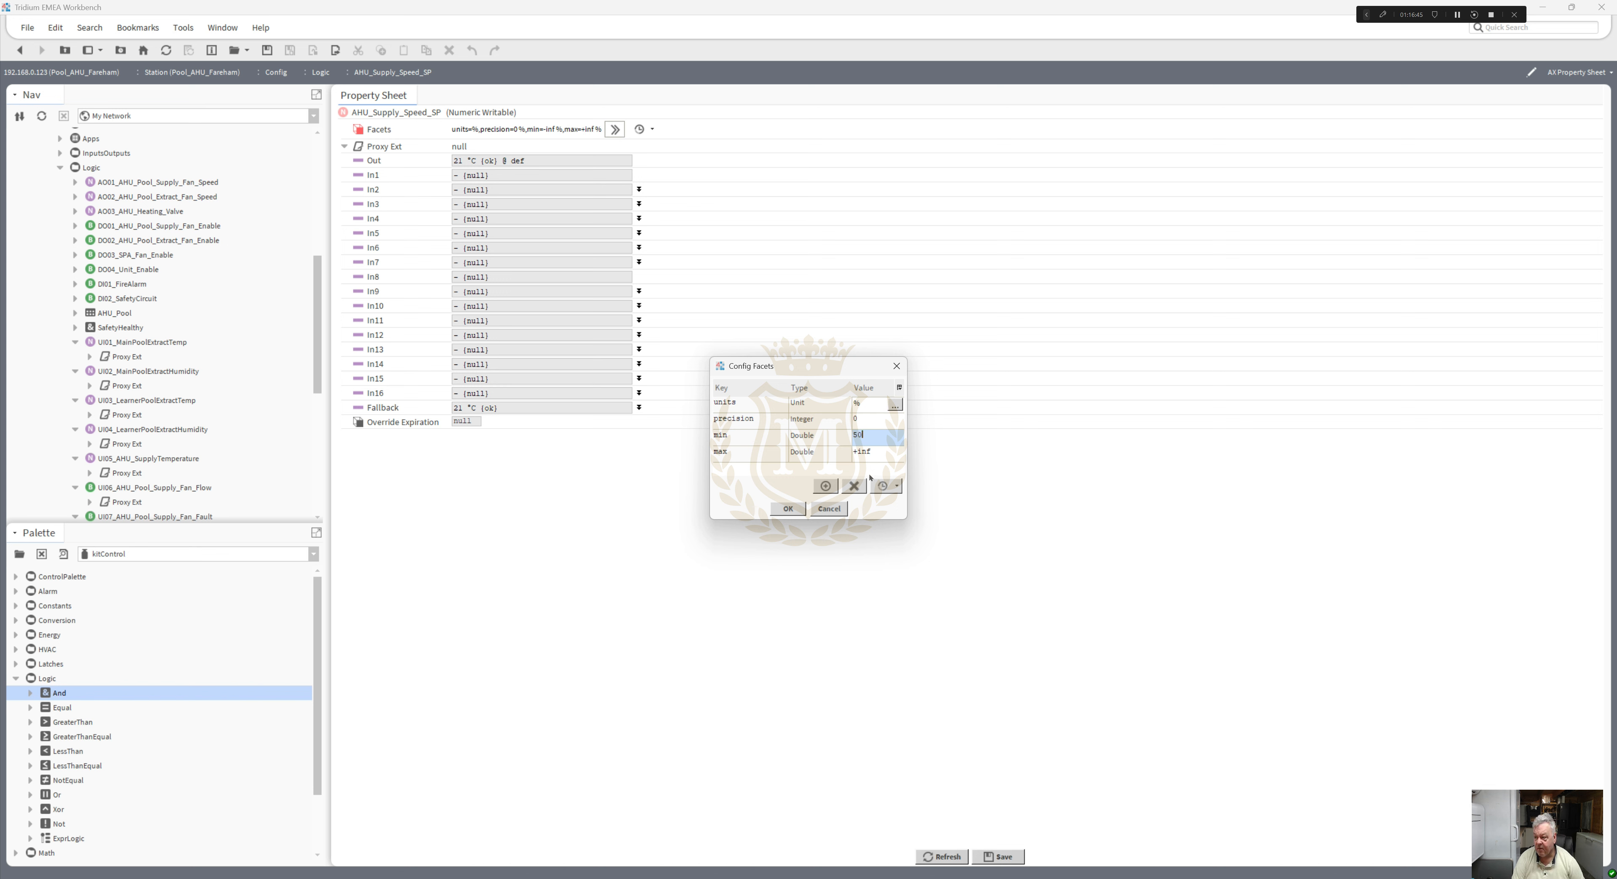
click(883, 452)
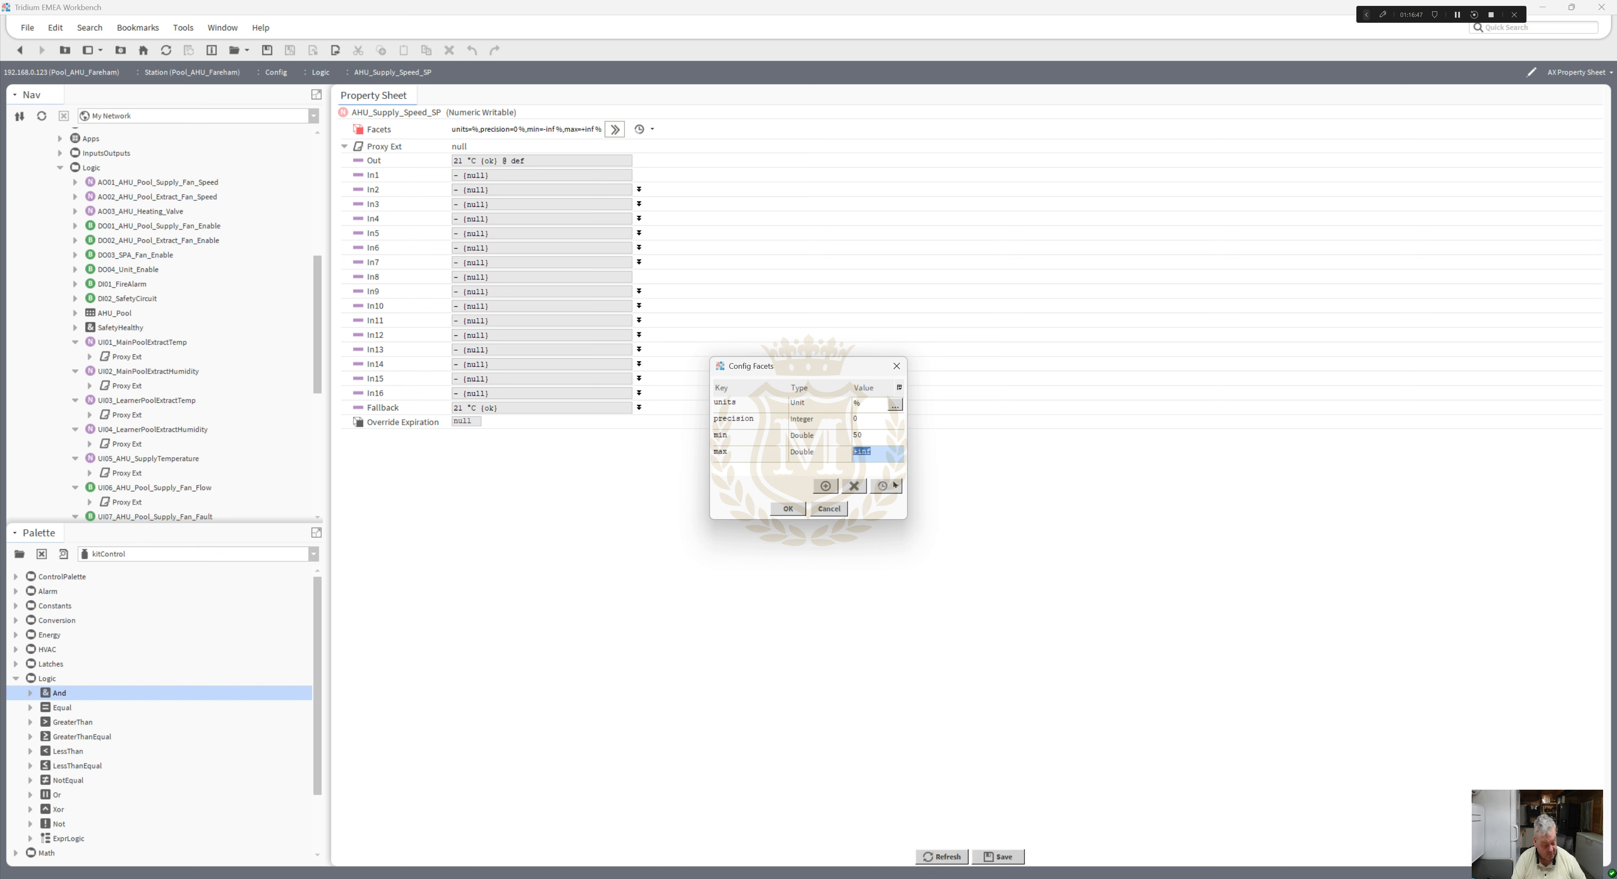
text(100)
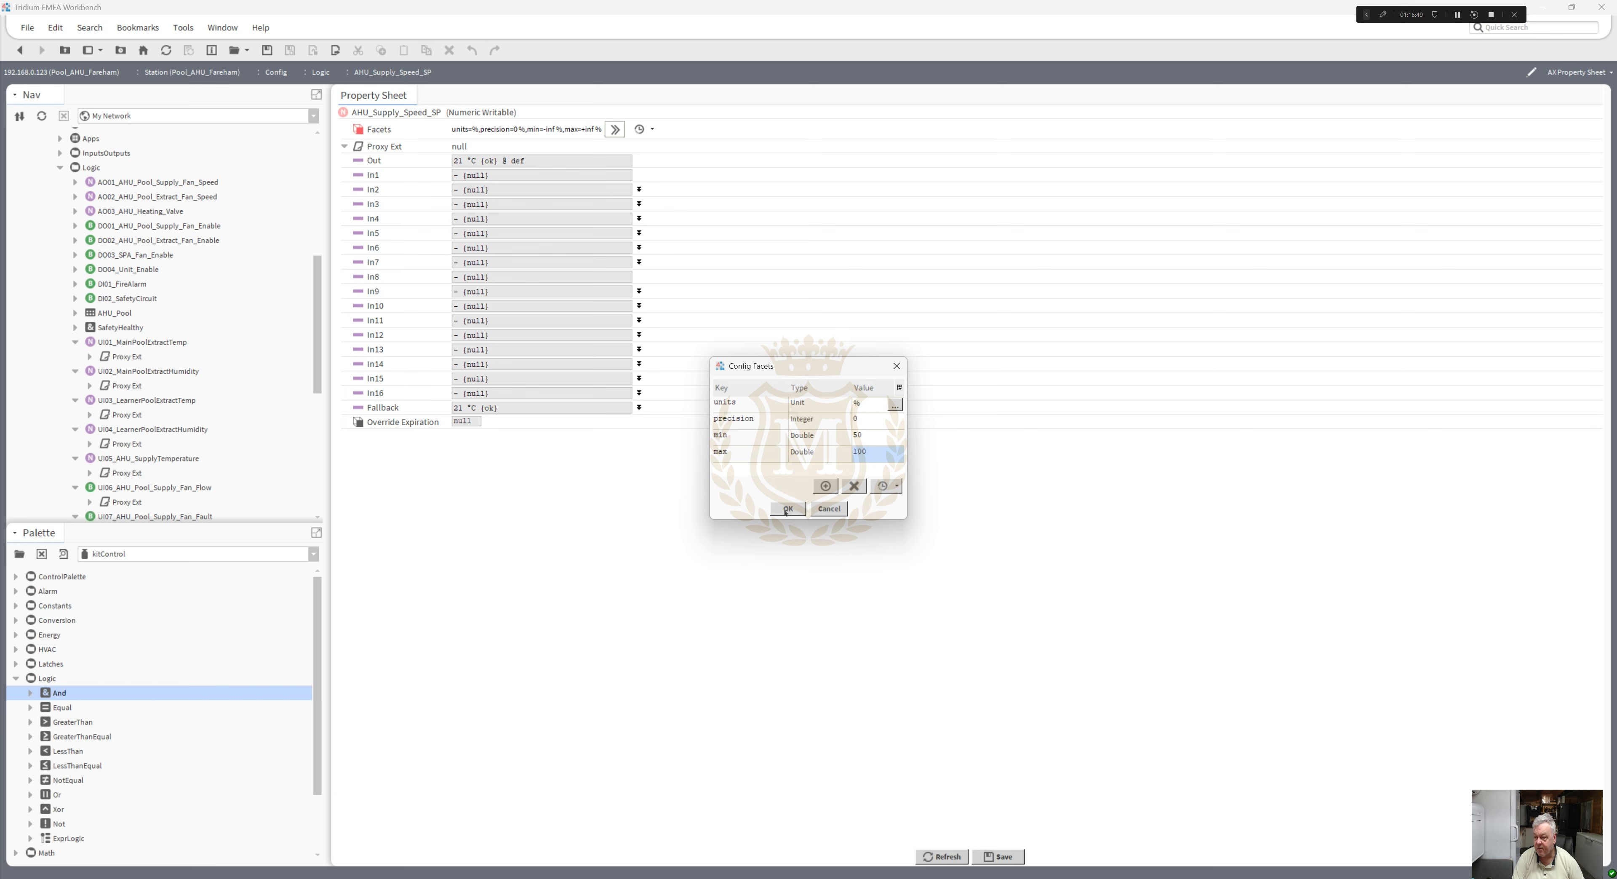
click(787, 508)
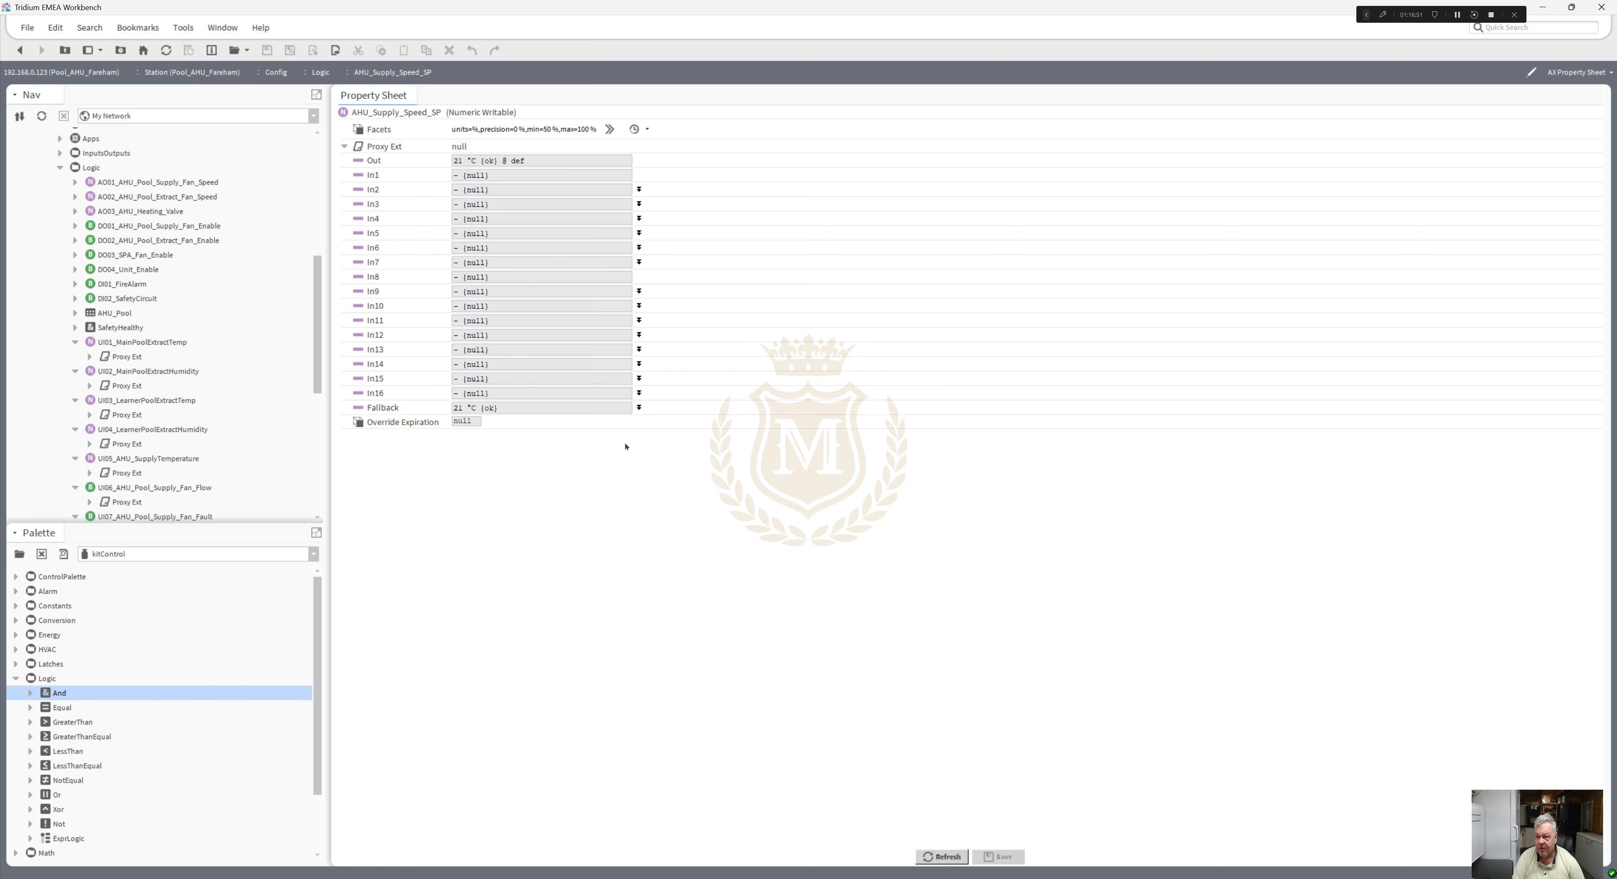
- Return to the Logic wire sheet and set a value within the 50–100 % range on AHU_Supply_Speed_SP through its Set action
click(23, 50)
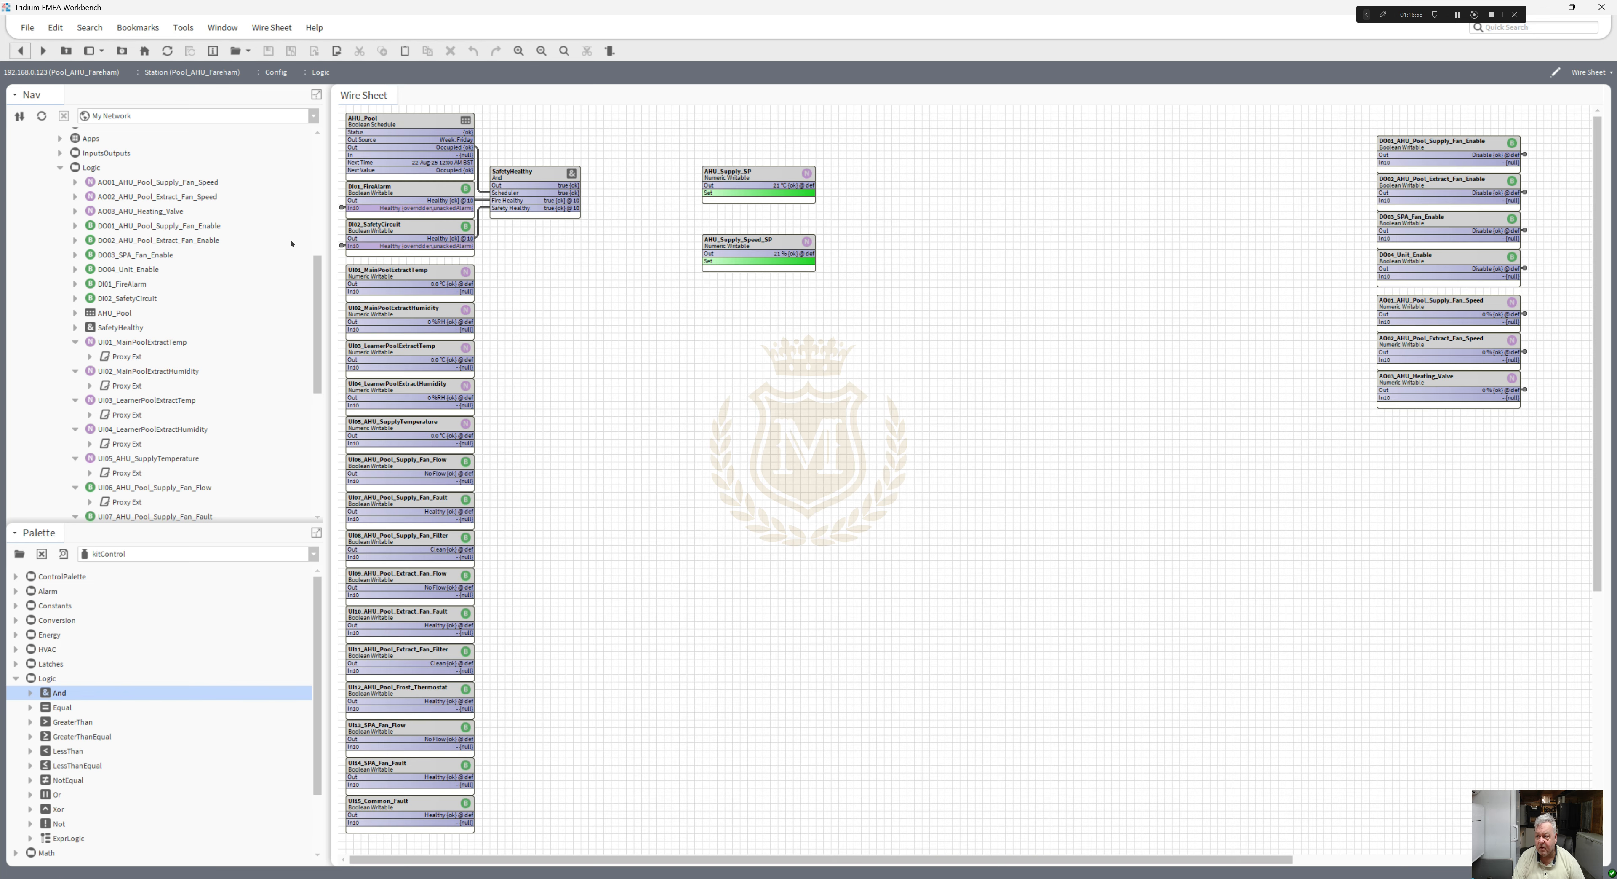
right_click(768, 249)
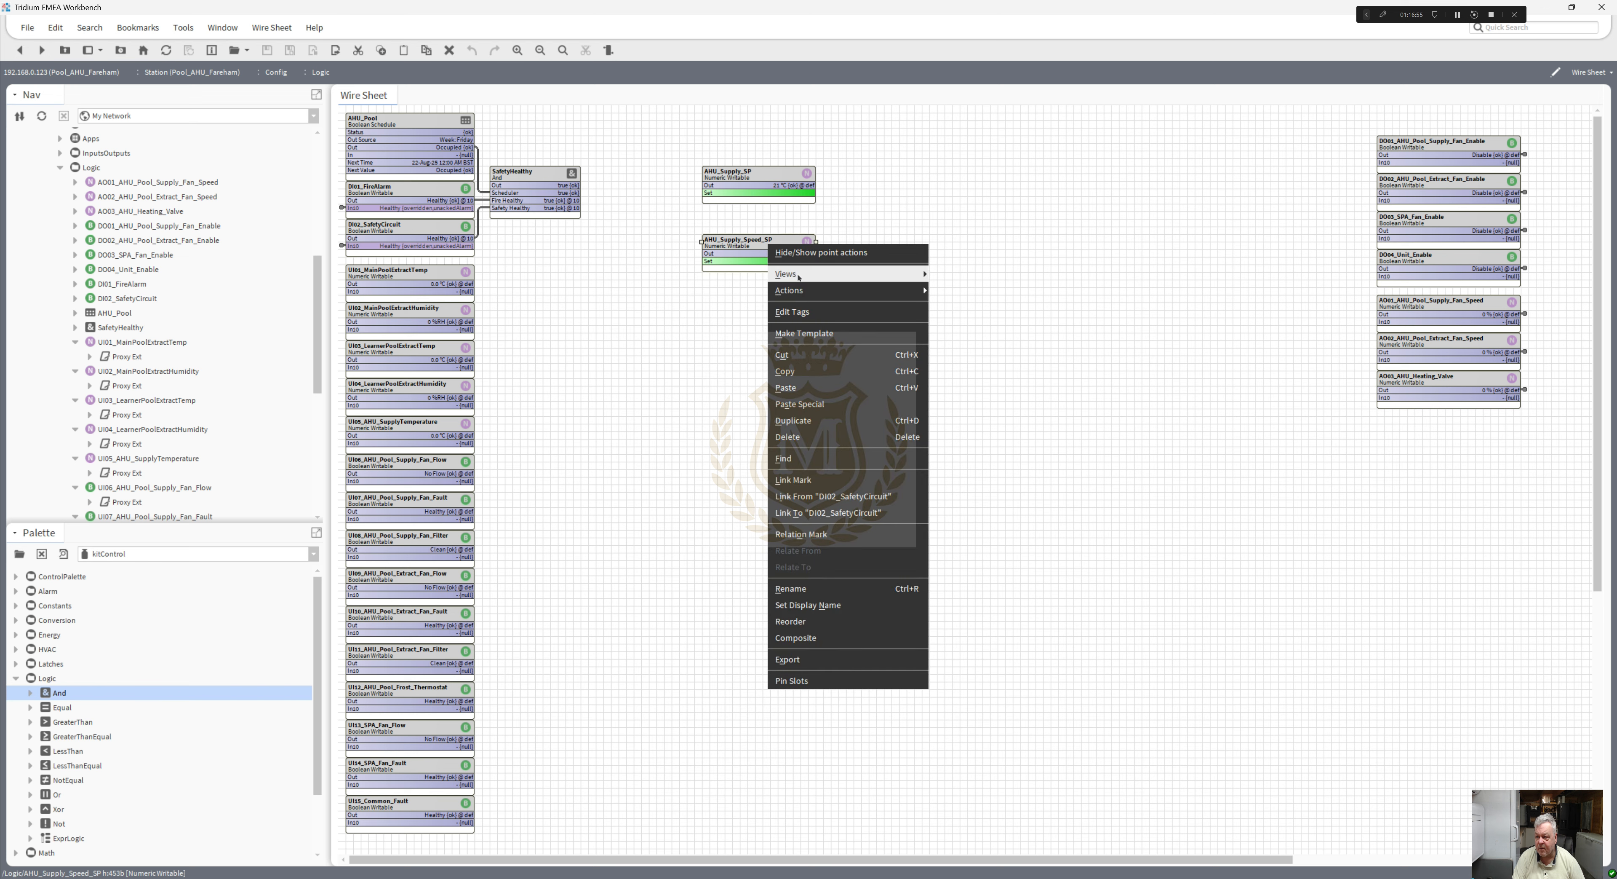
mouse_move(857, 297)
click(943, 291)
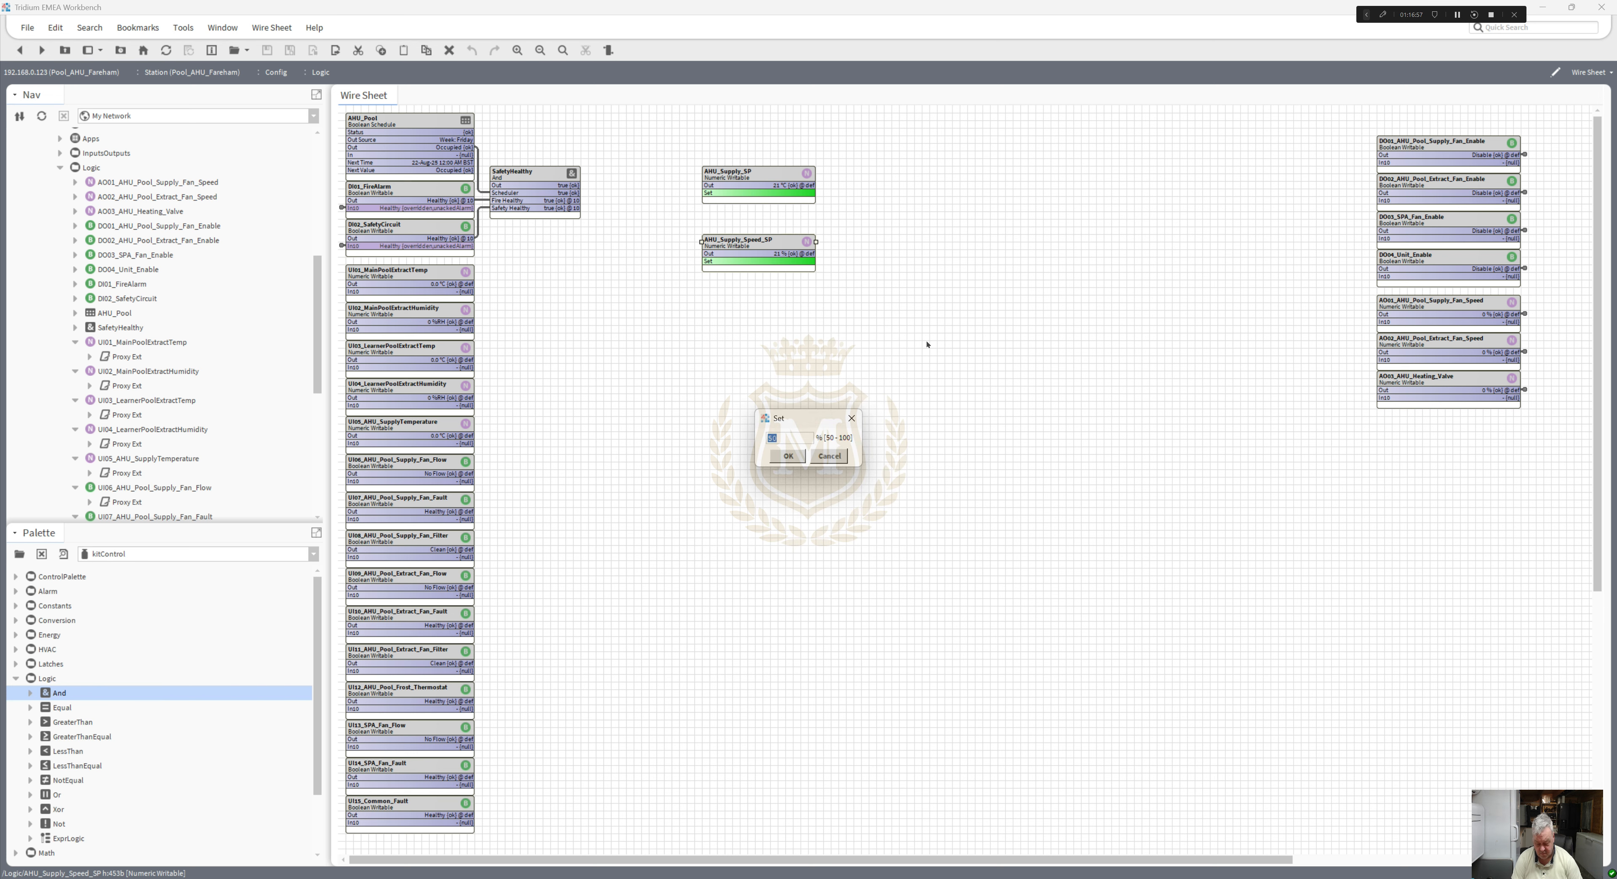
click(789, 456)
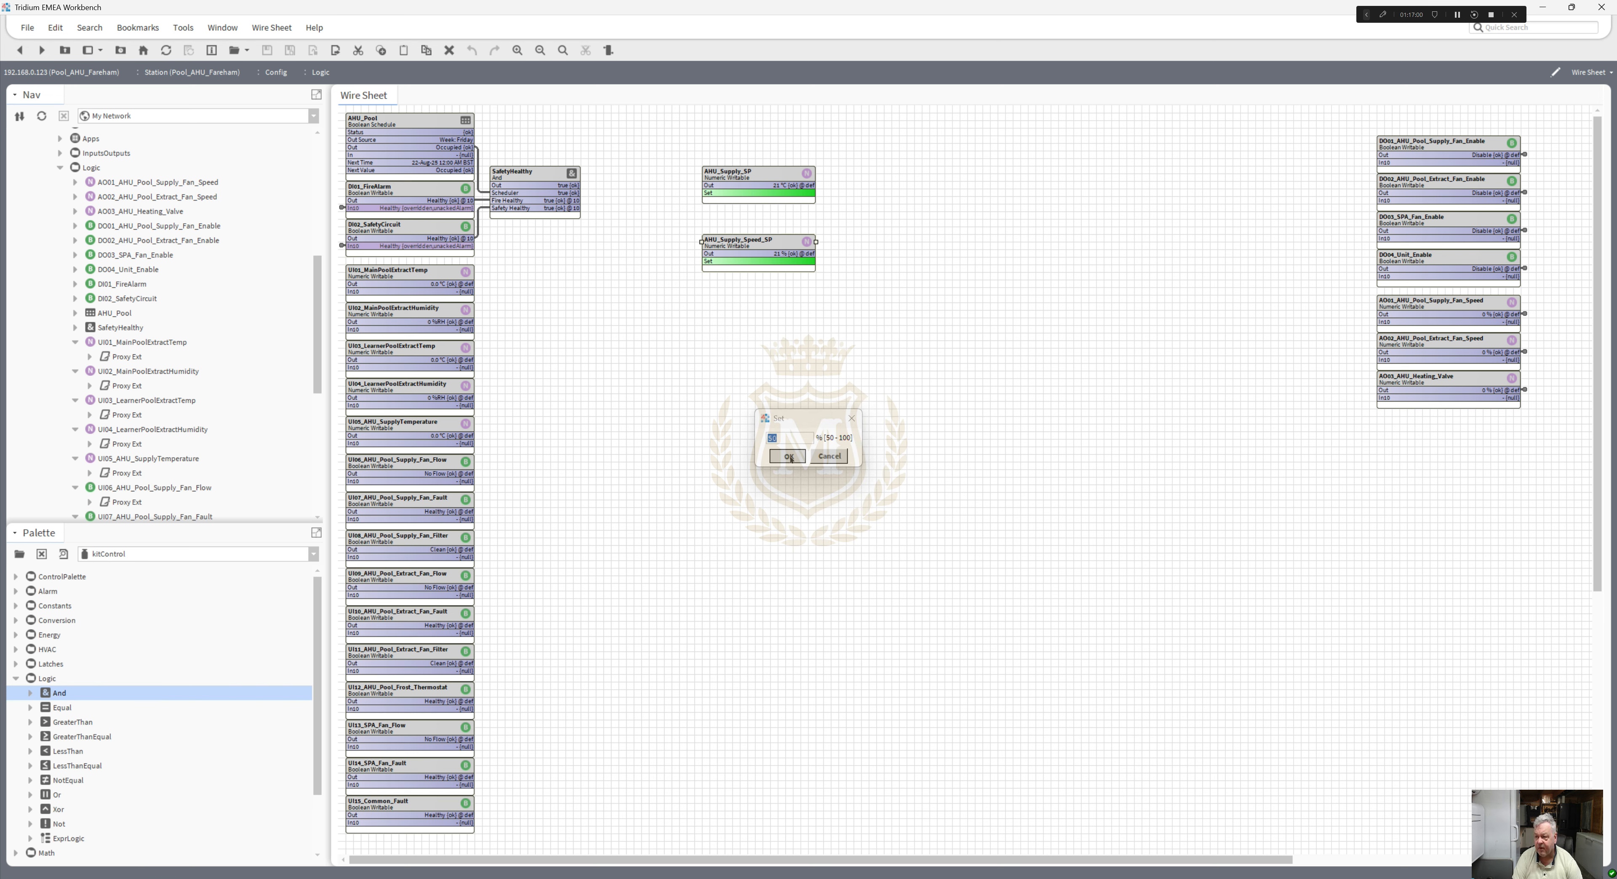
- Set the facets of AHU_Supply_SP to a minimum of 16 and a maximum of 40 °C, and save the property sheet
double_click(759, 181)
click(617, 128)
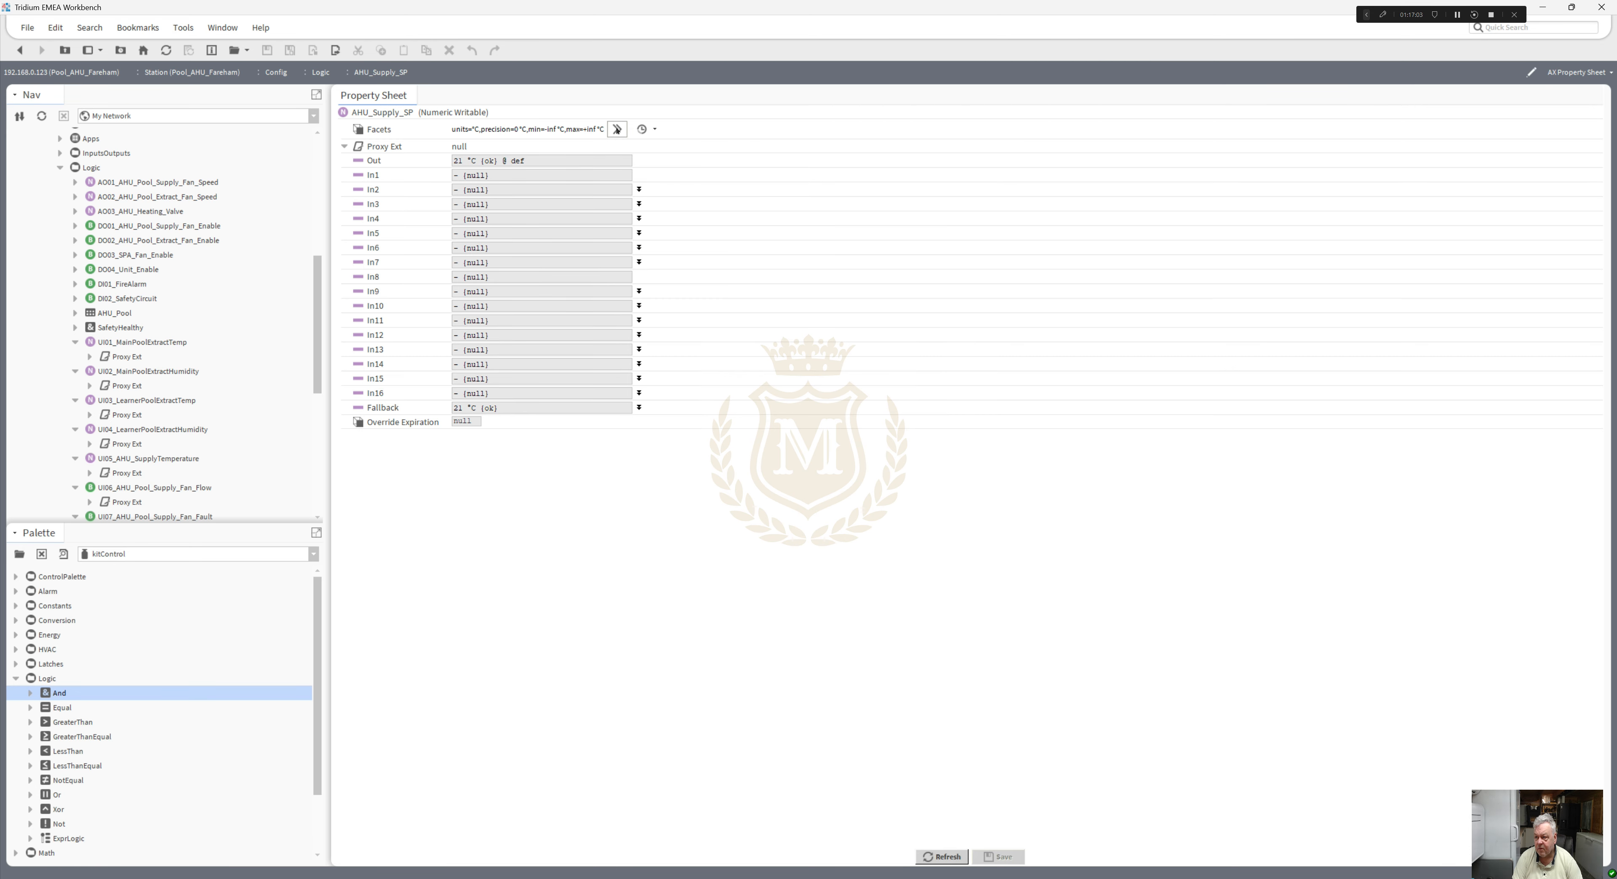
click(877, 433)
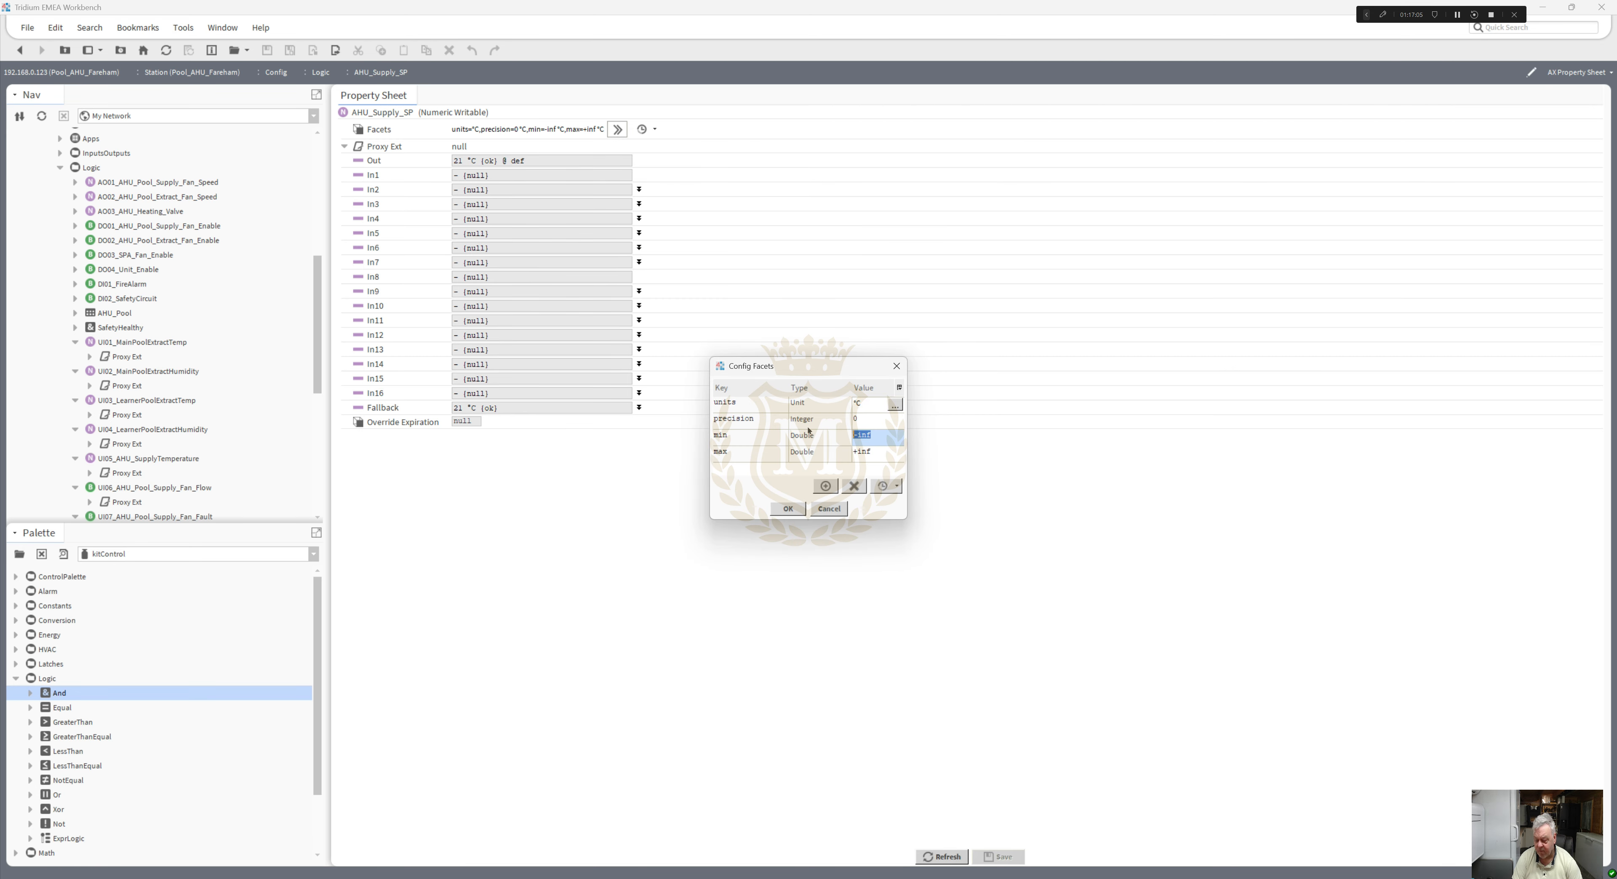
text(16)
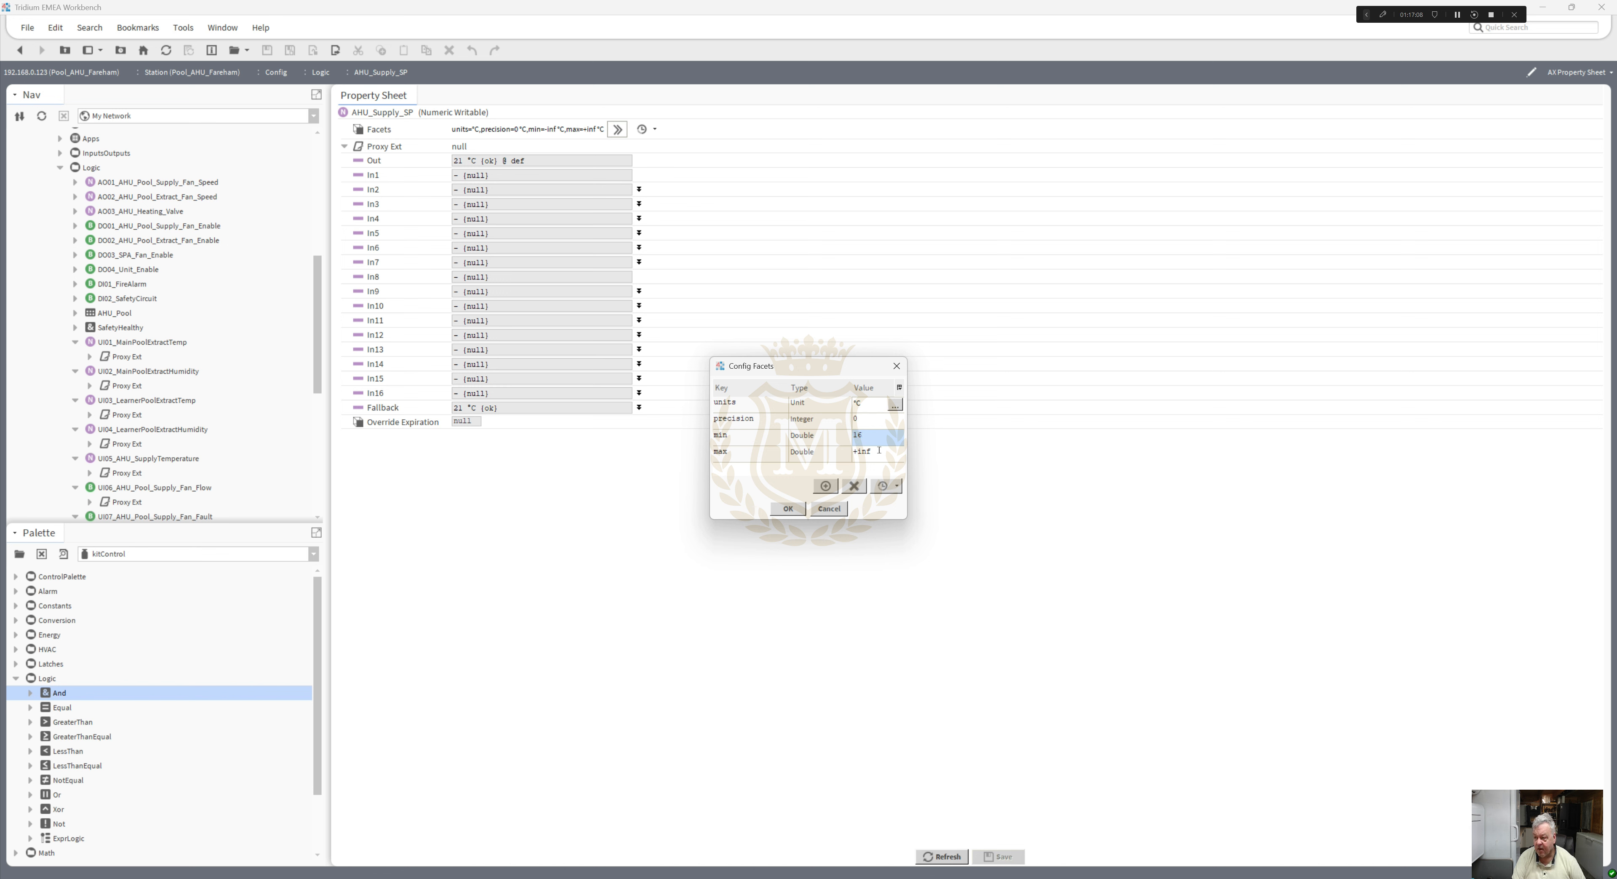
click(879, 450)
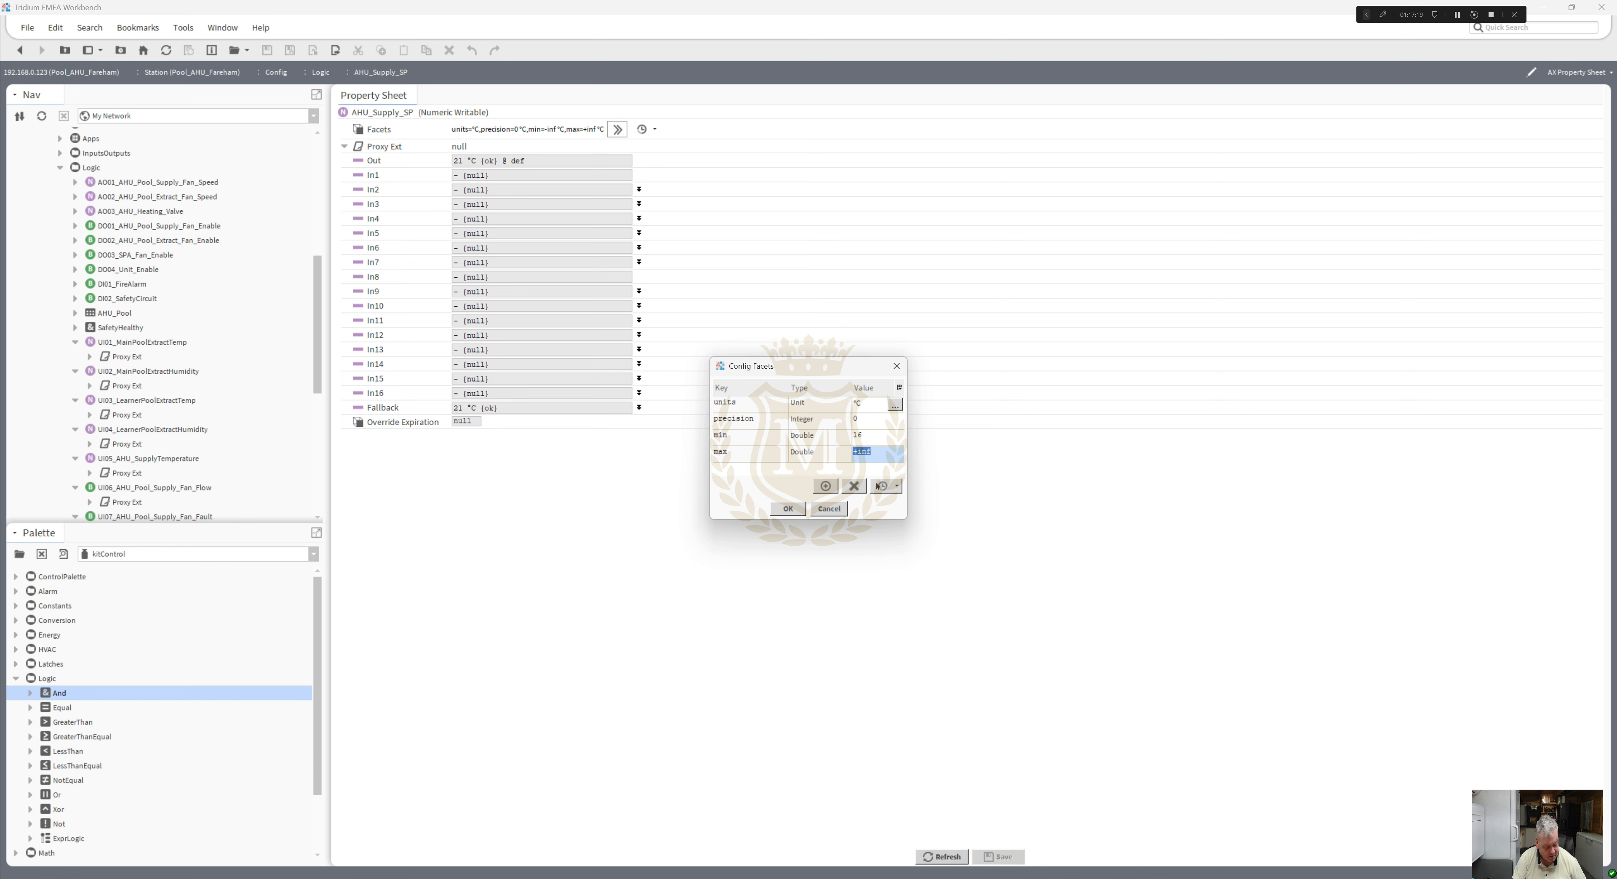
text(40)
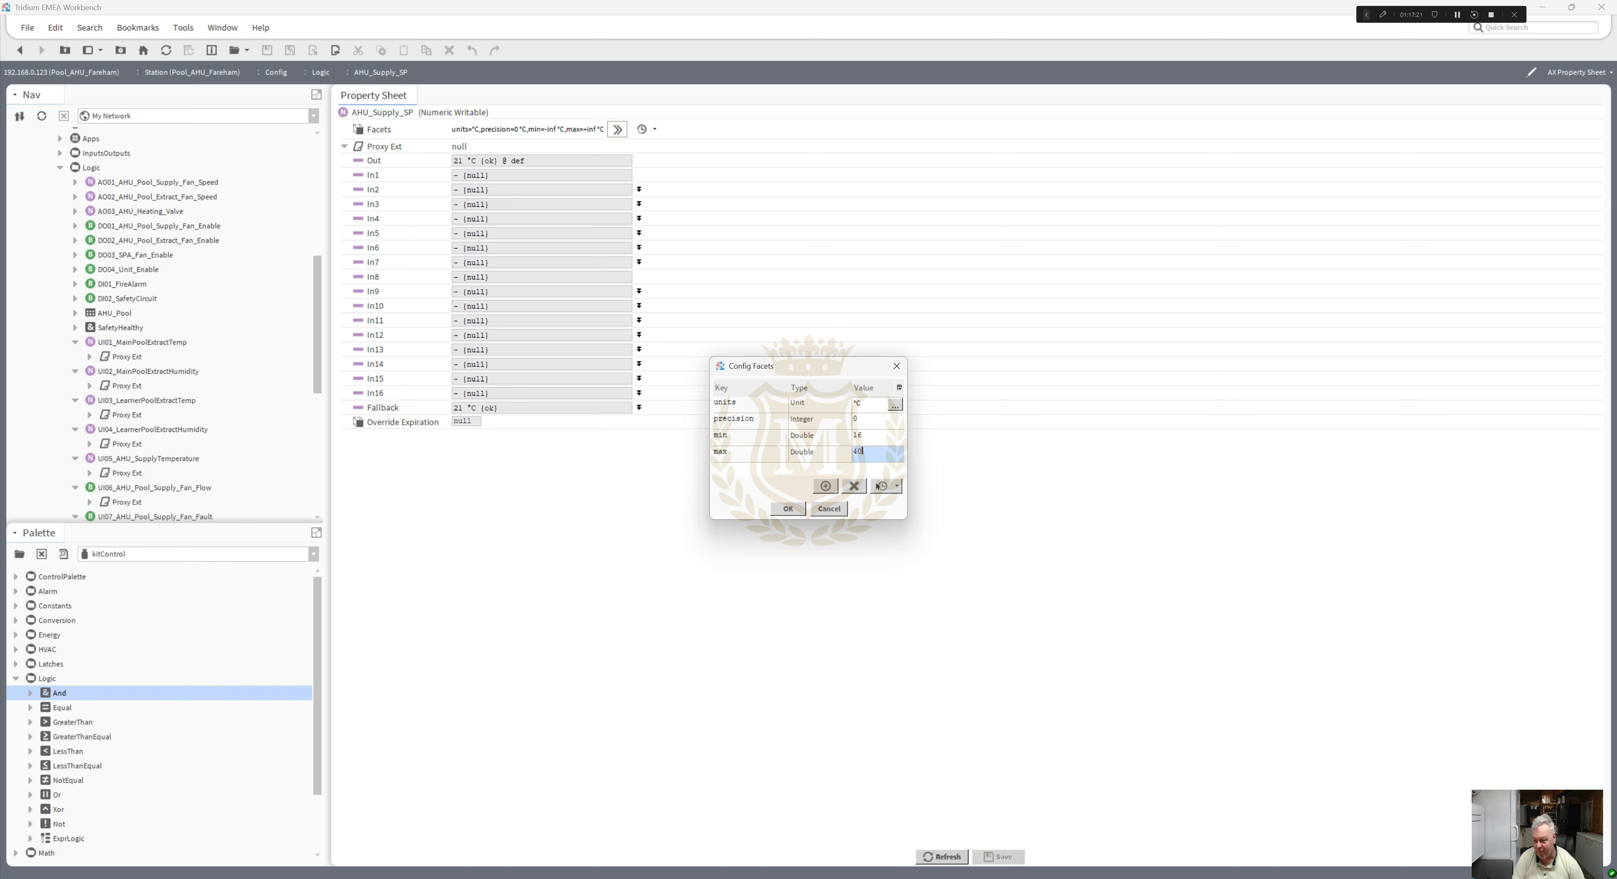
click(868, 437)
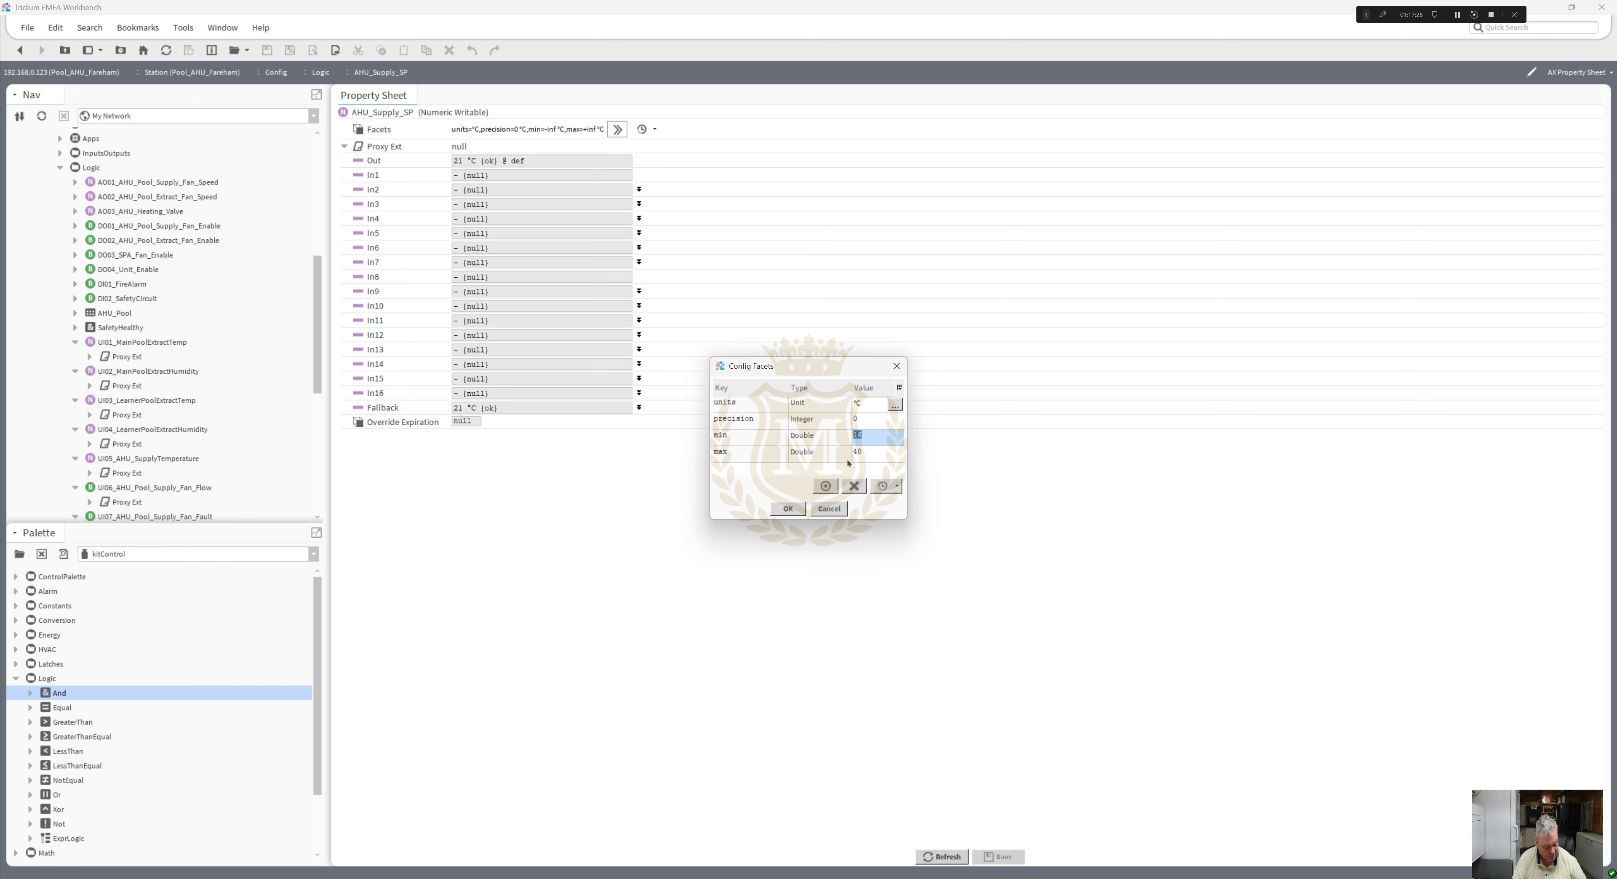
text(1)
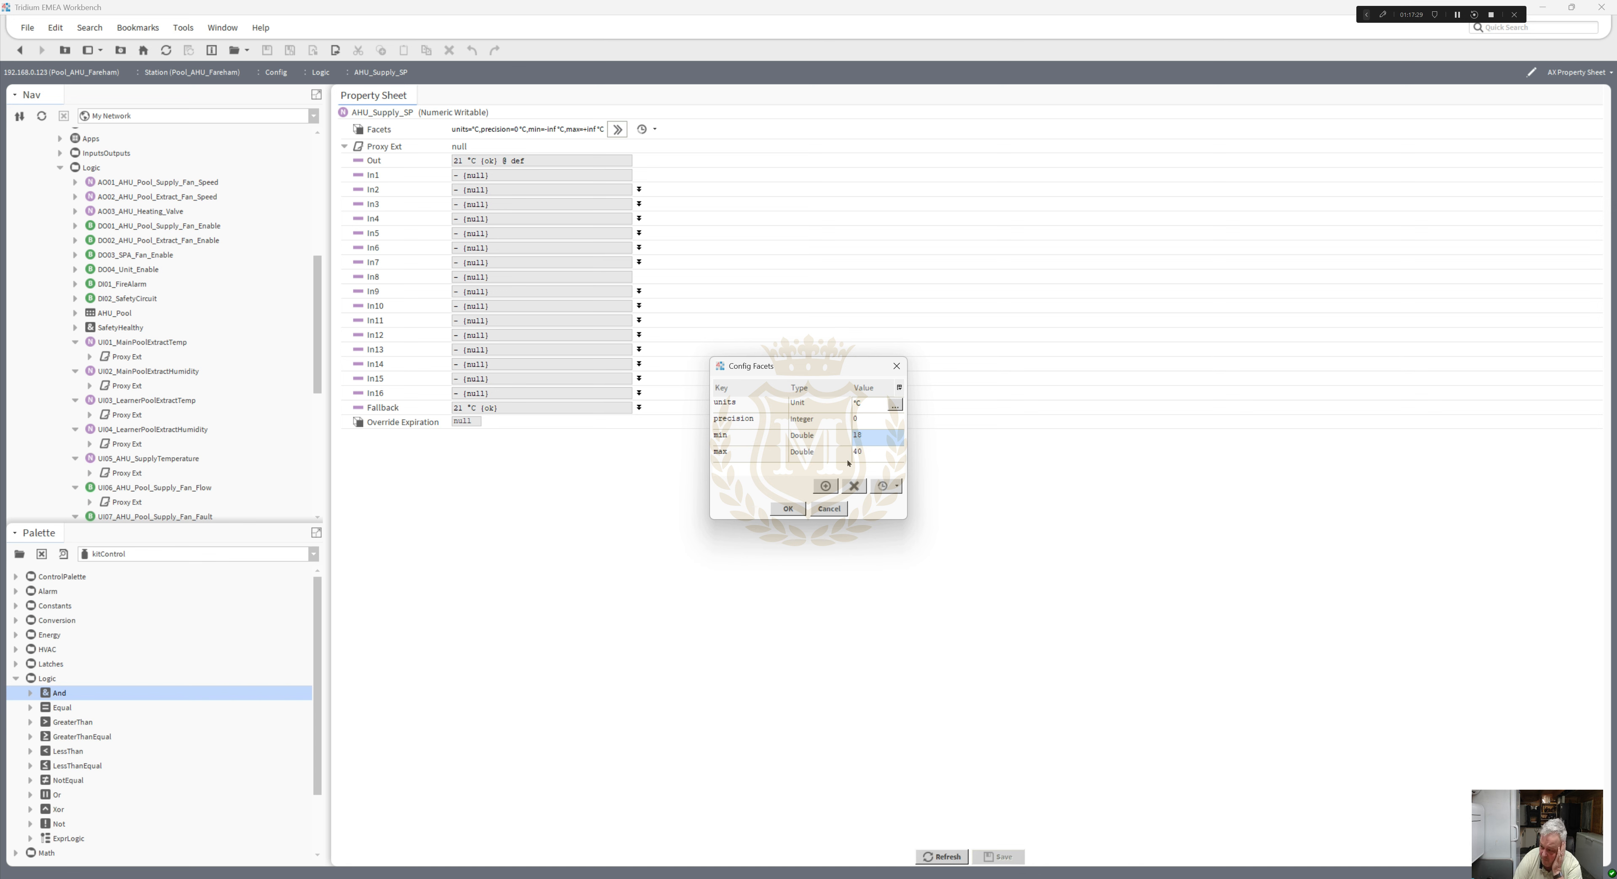
drag(871, 432, 804, 435)
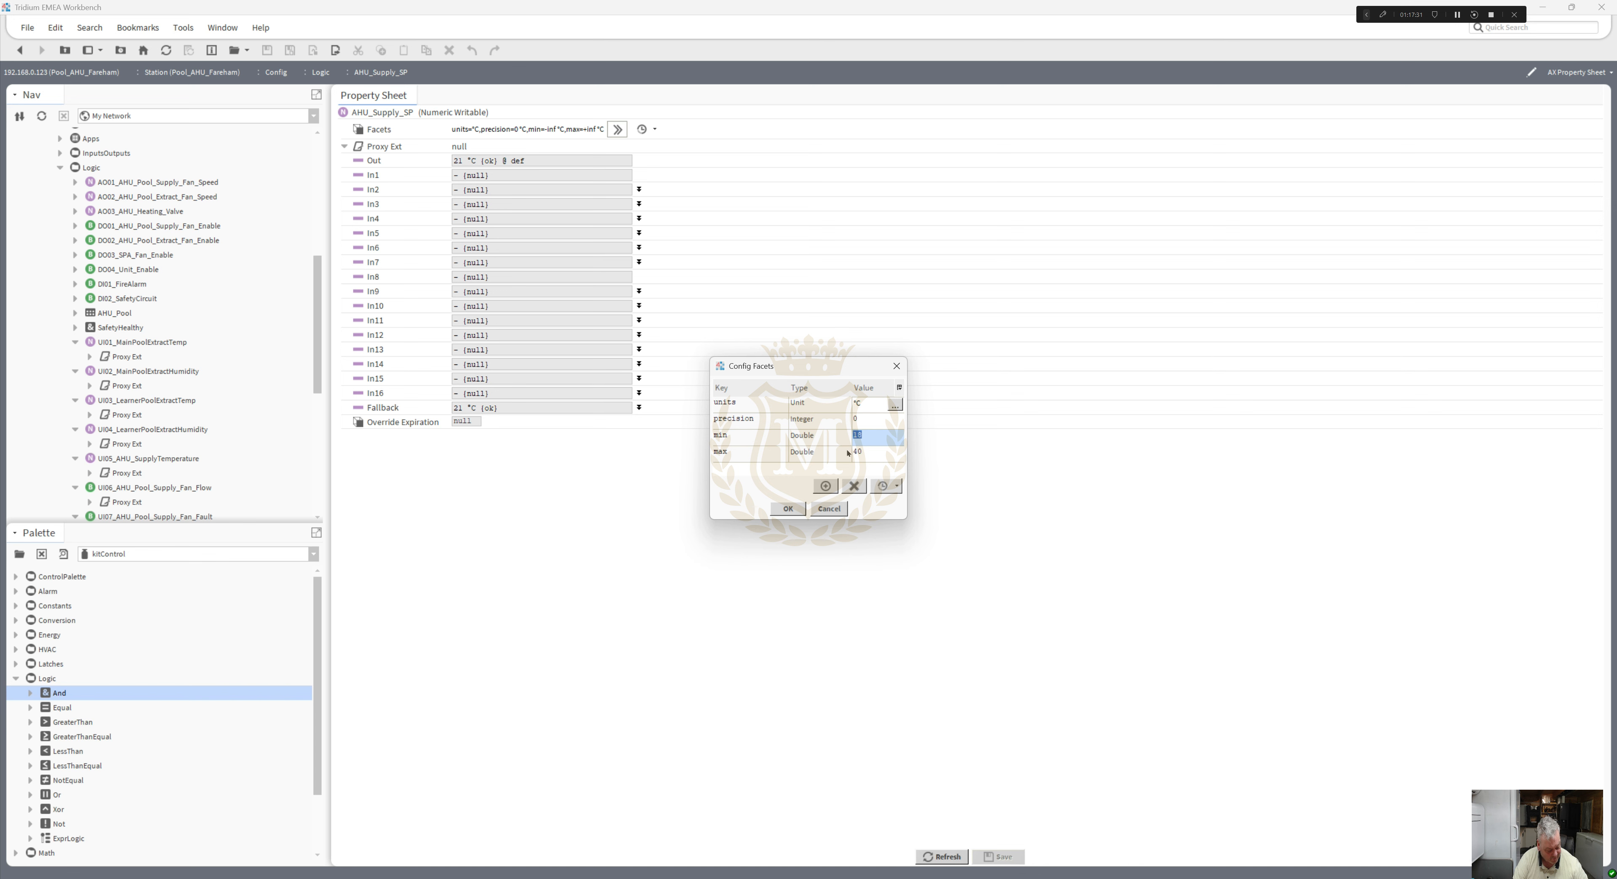
text(16)
click(788, 508)
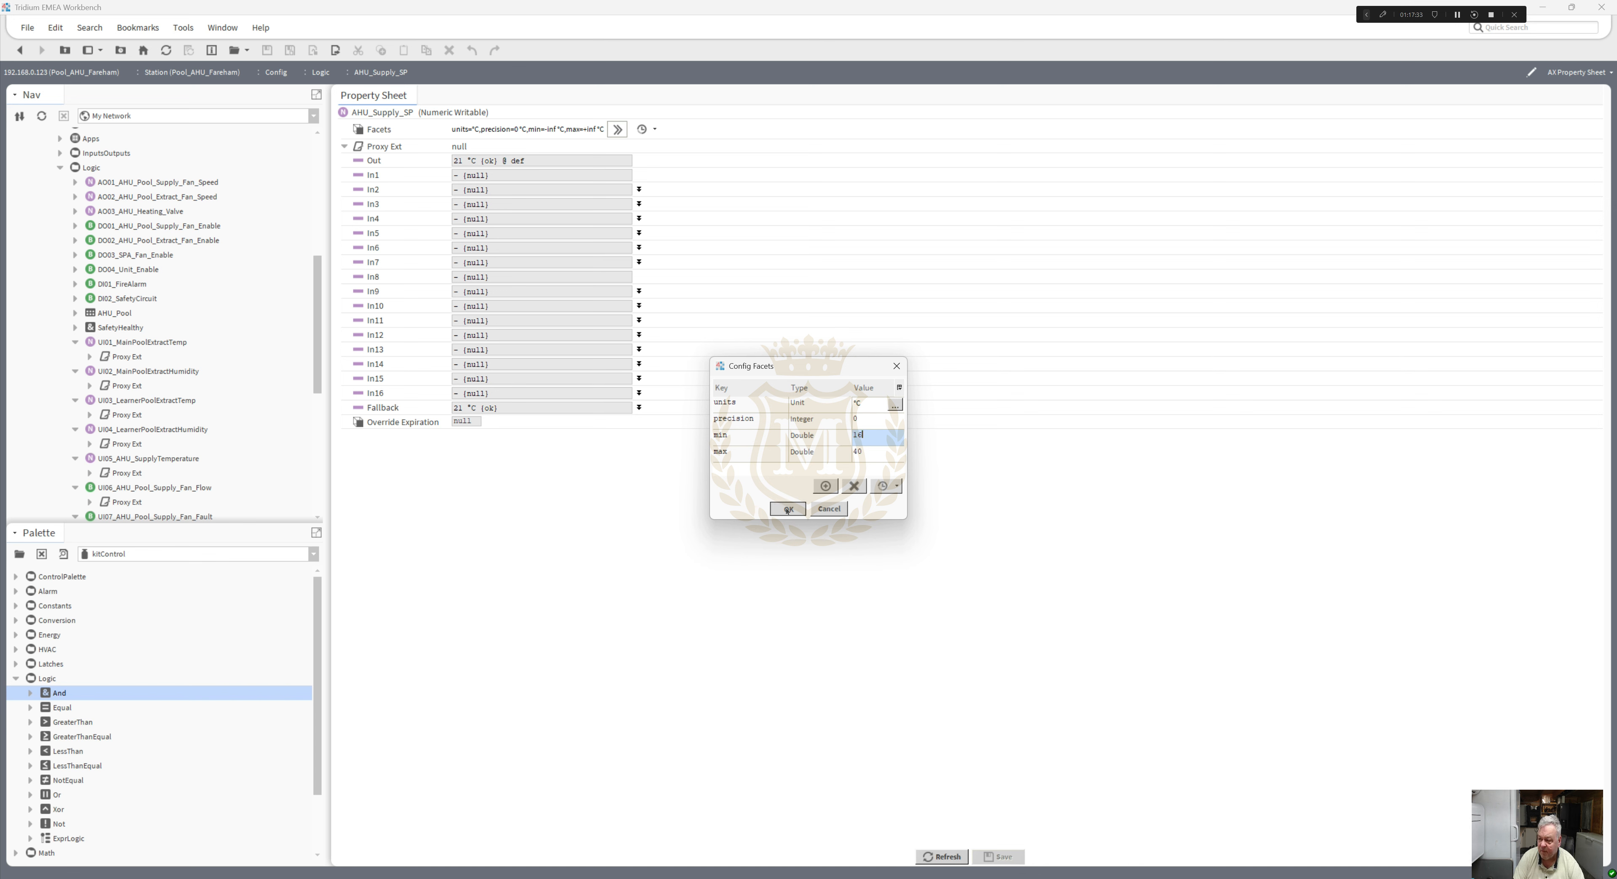
click(1006, 858)
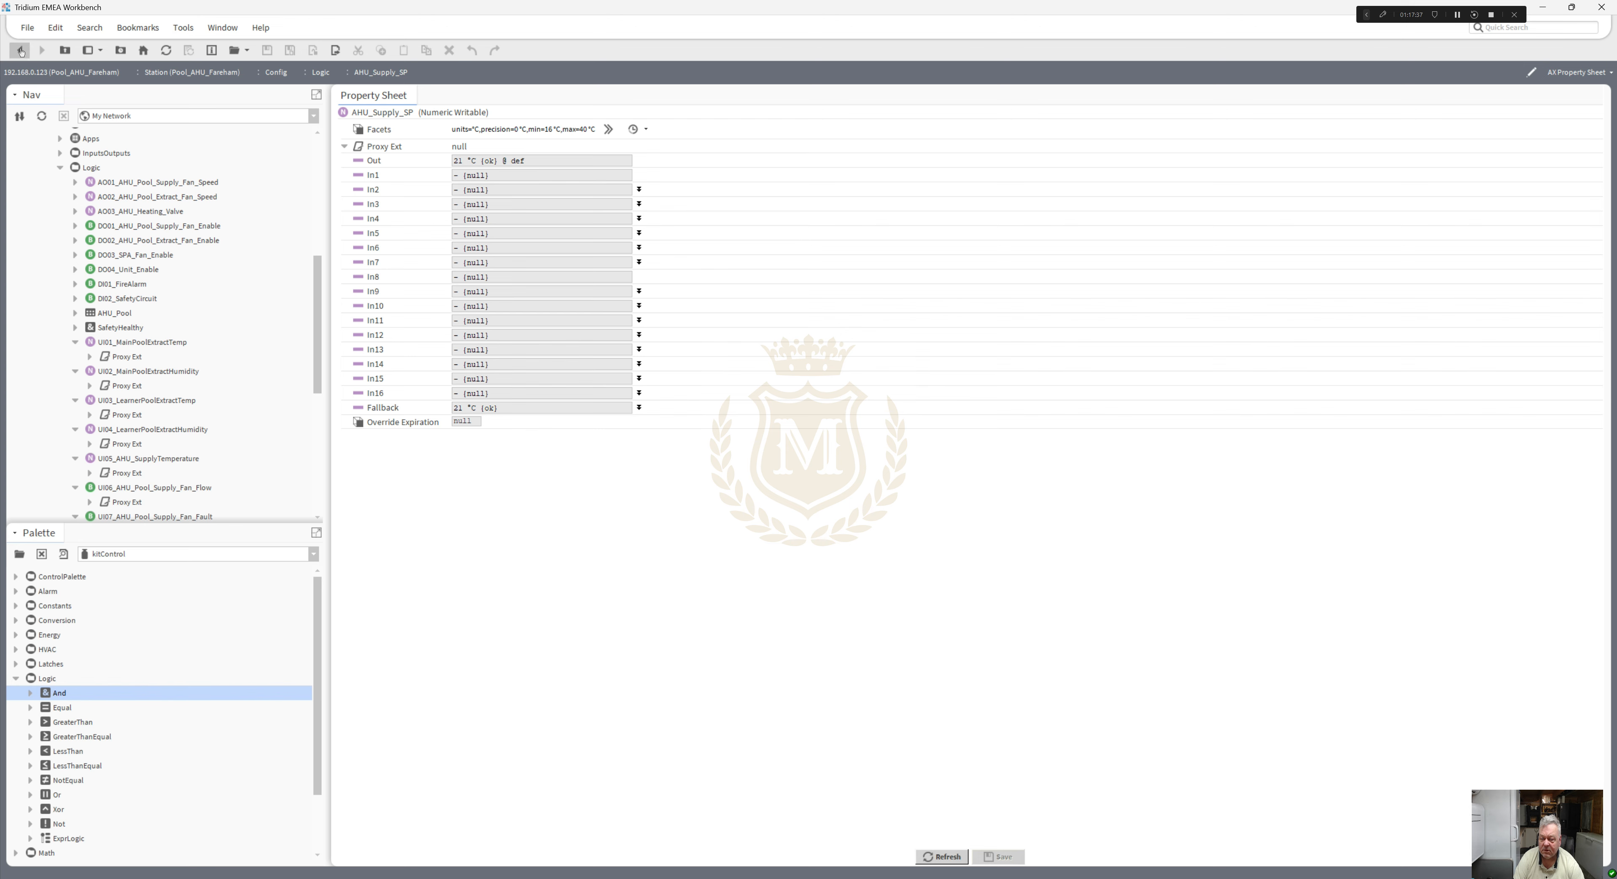
- Duplicate AHU_Supply_Speed_SP on the Logic wire sheet as AHU_Extract_Speed_SP and place the copy directly beneath the original
click(20, 51)
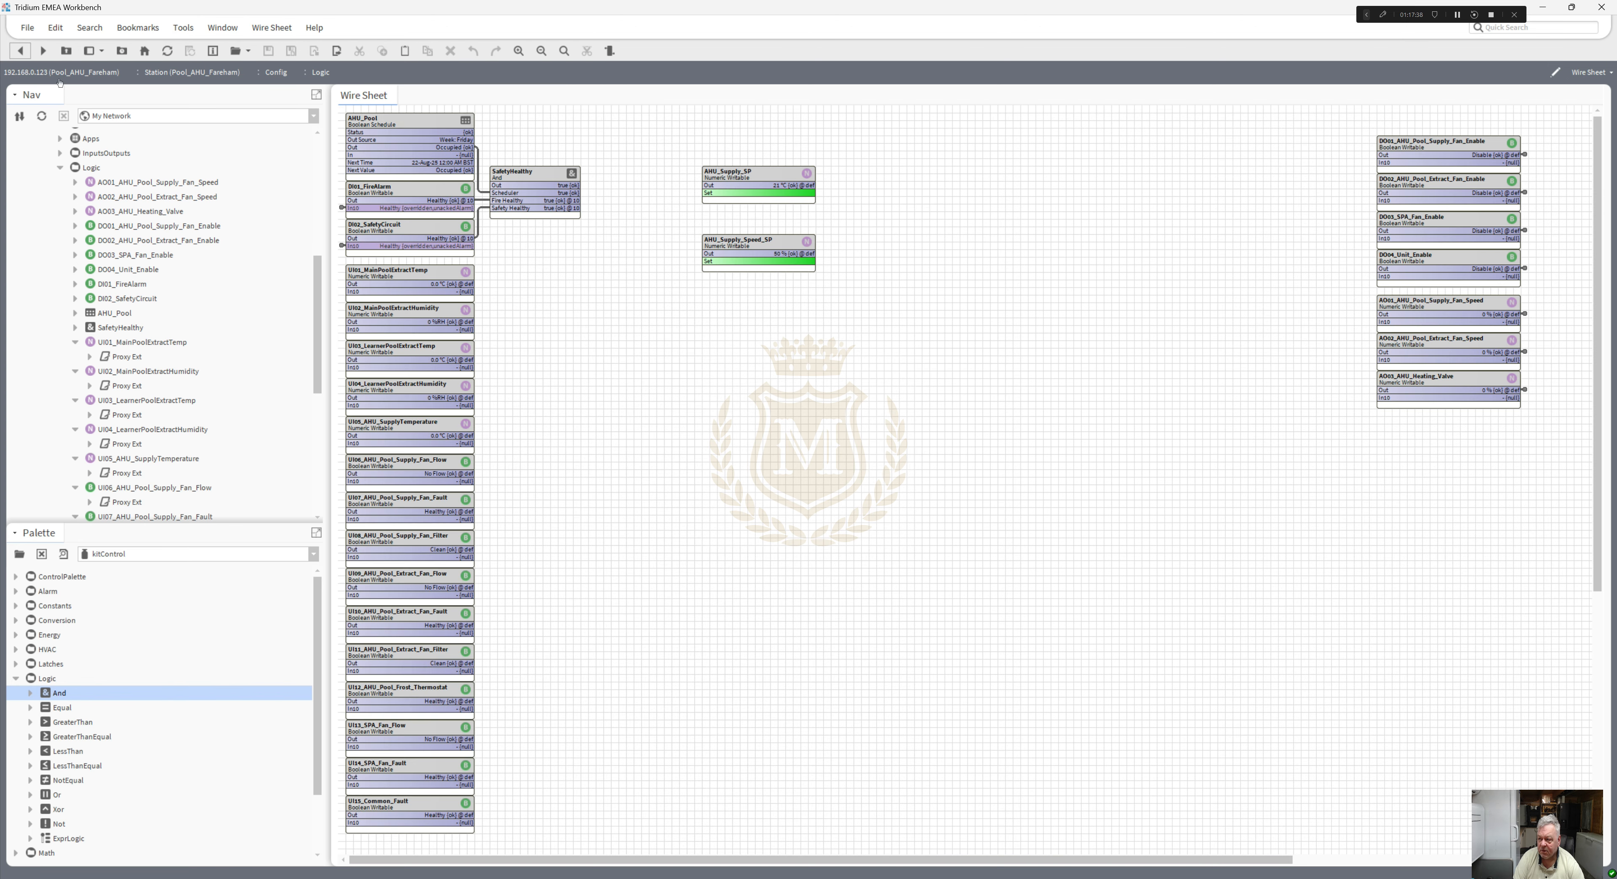
right_click(752, 244)
click(814, 421)
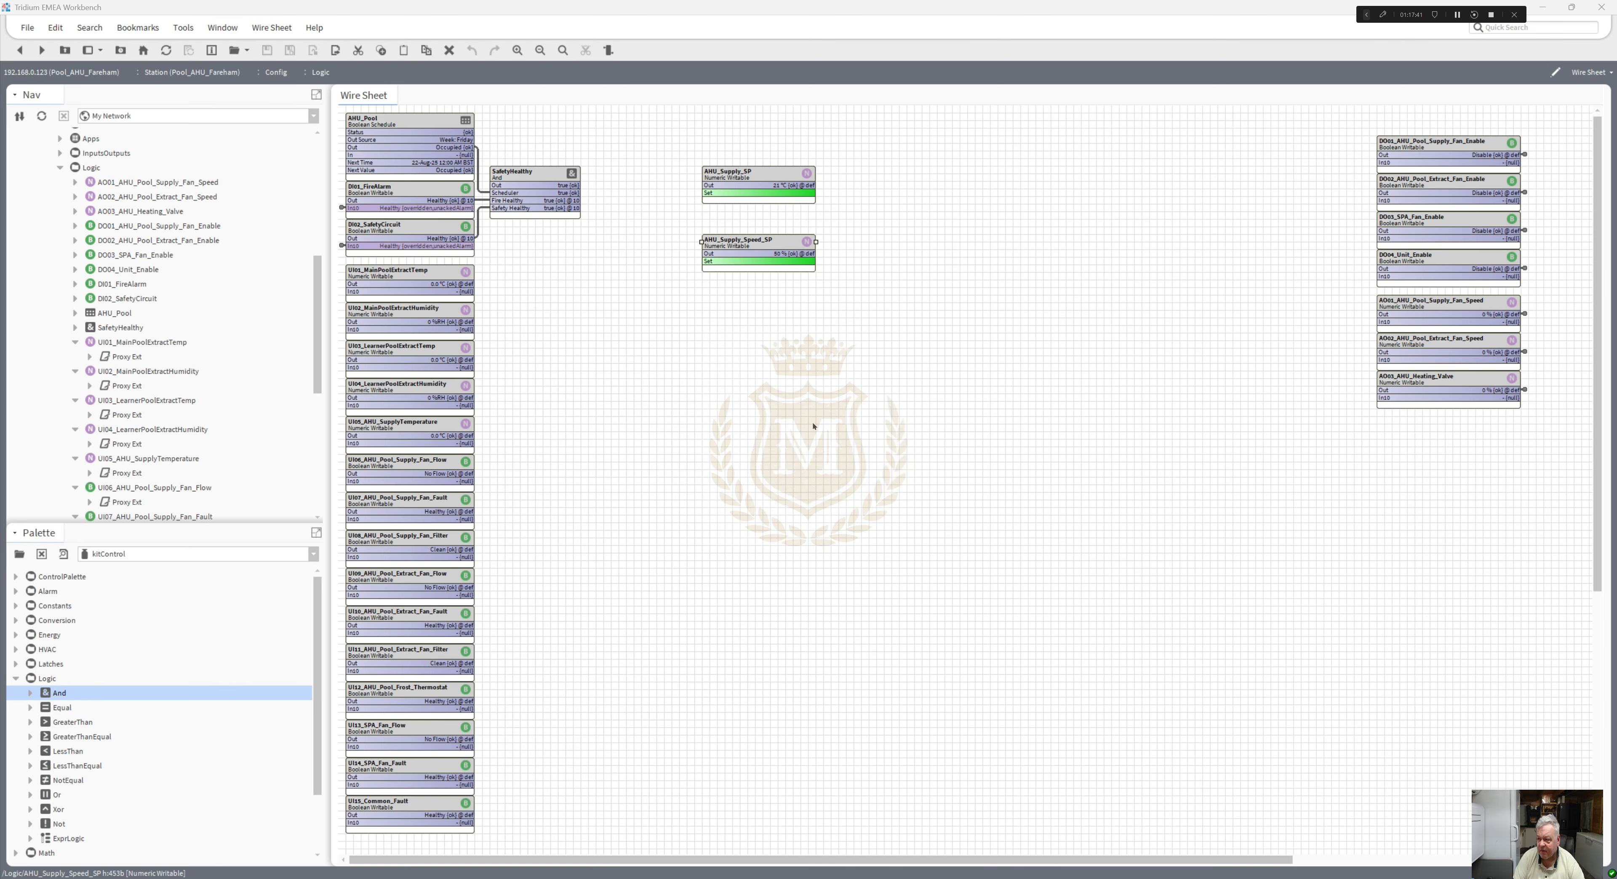
drag(773, 433, 802, 436)
text(X)
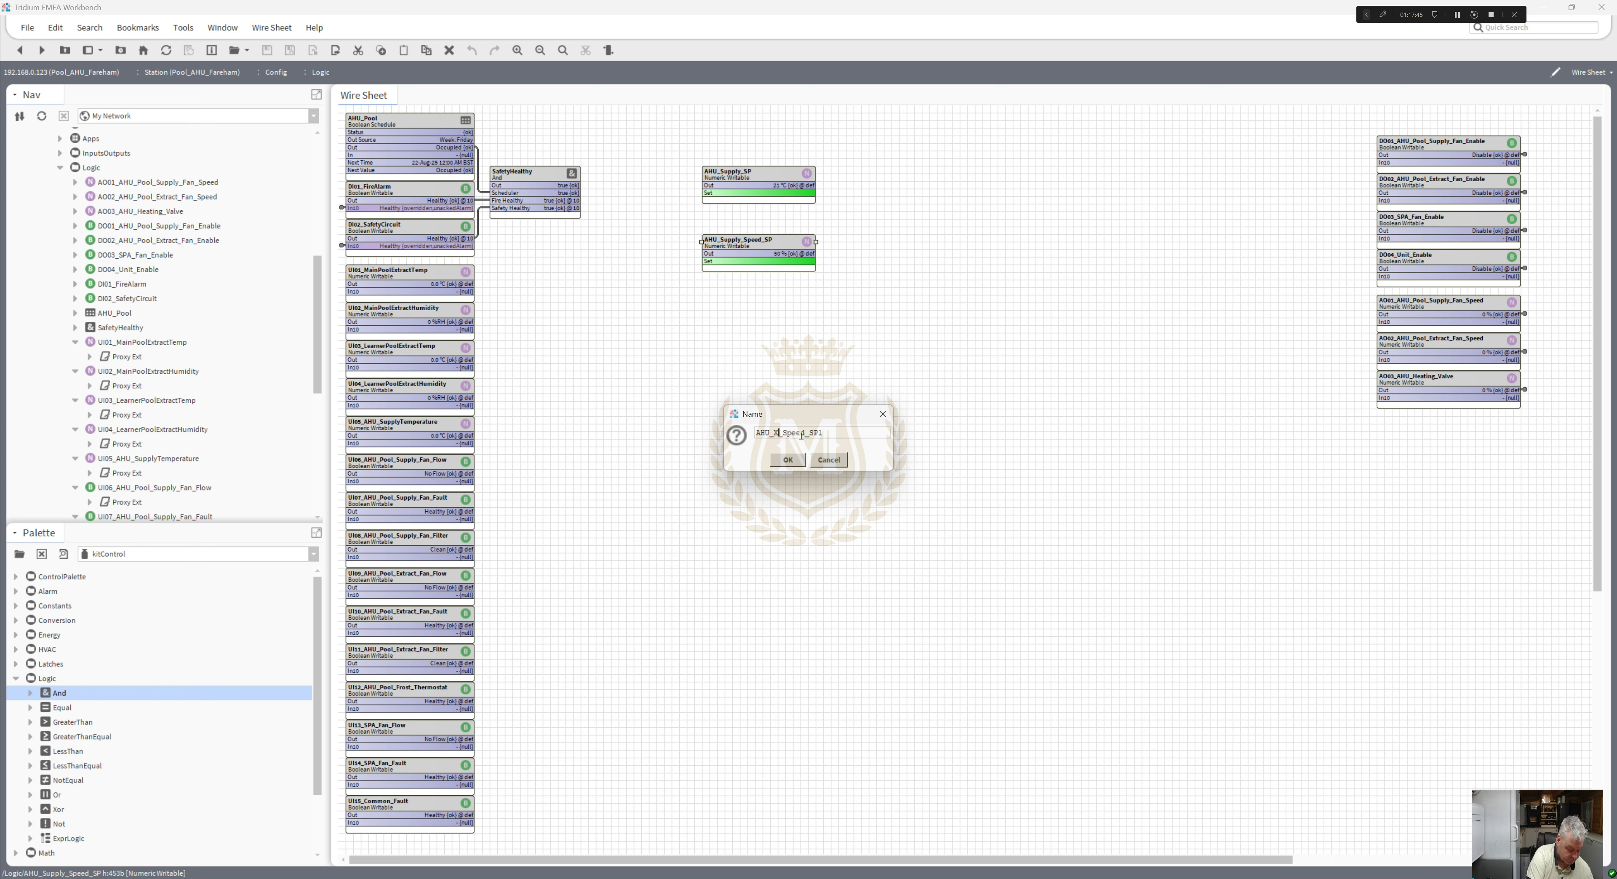
text(tract)
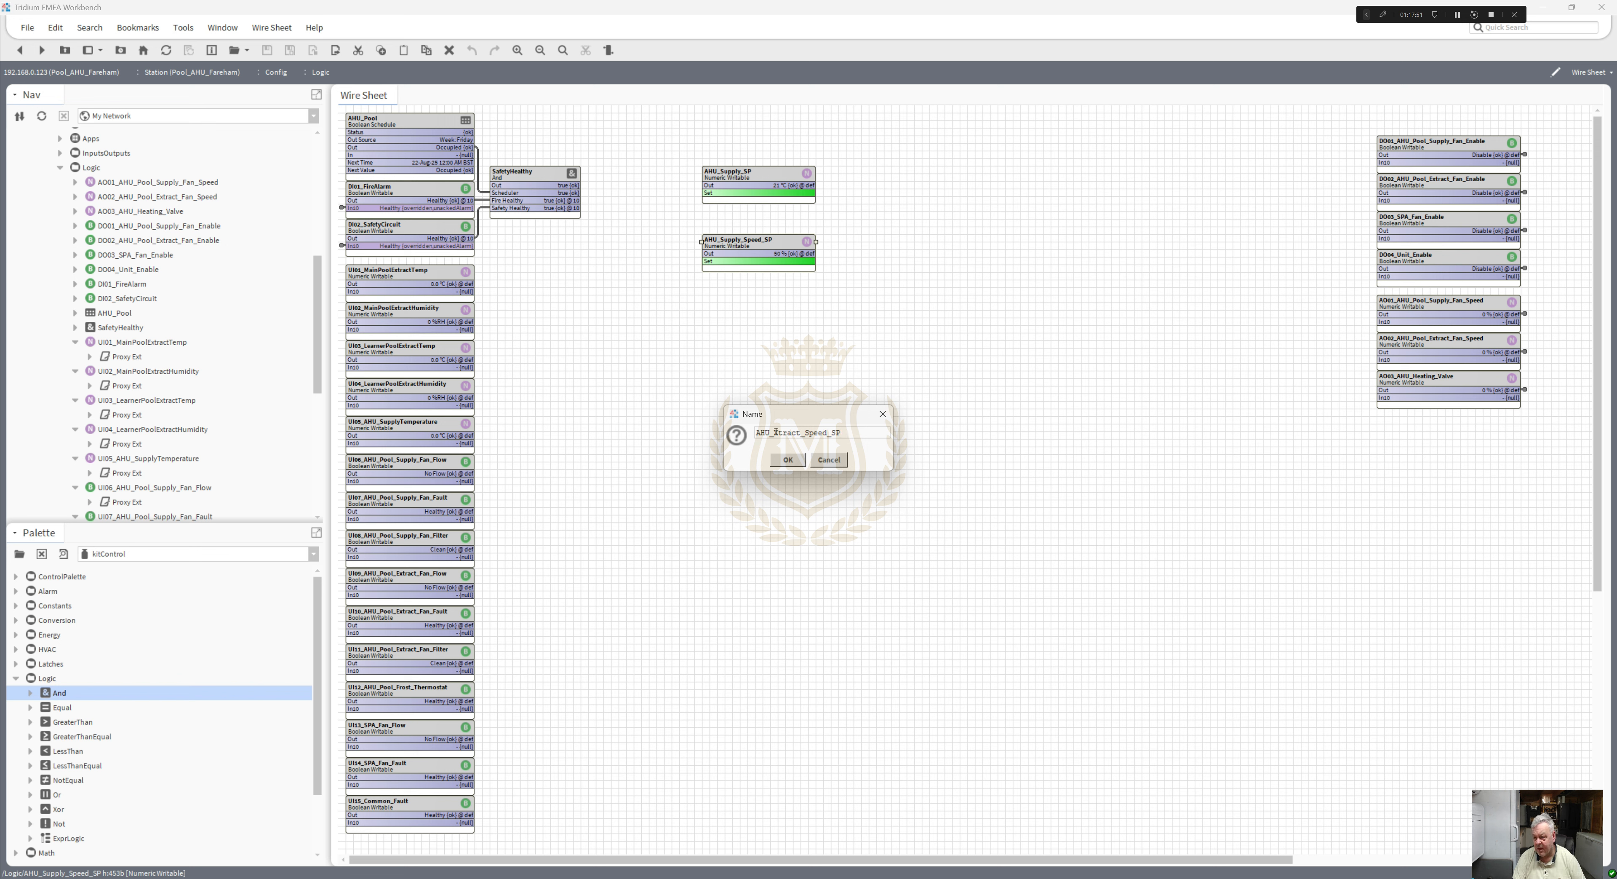
key(BackSpace)
text(Ex)
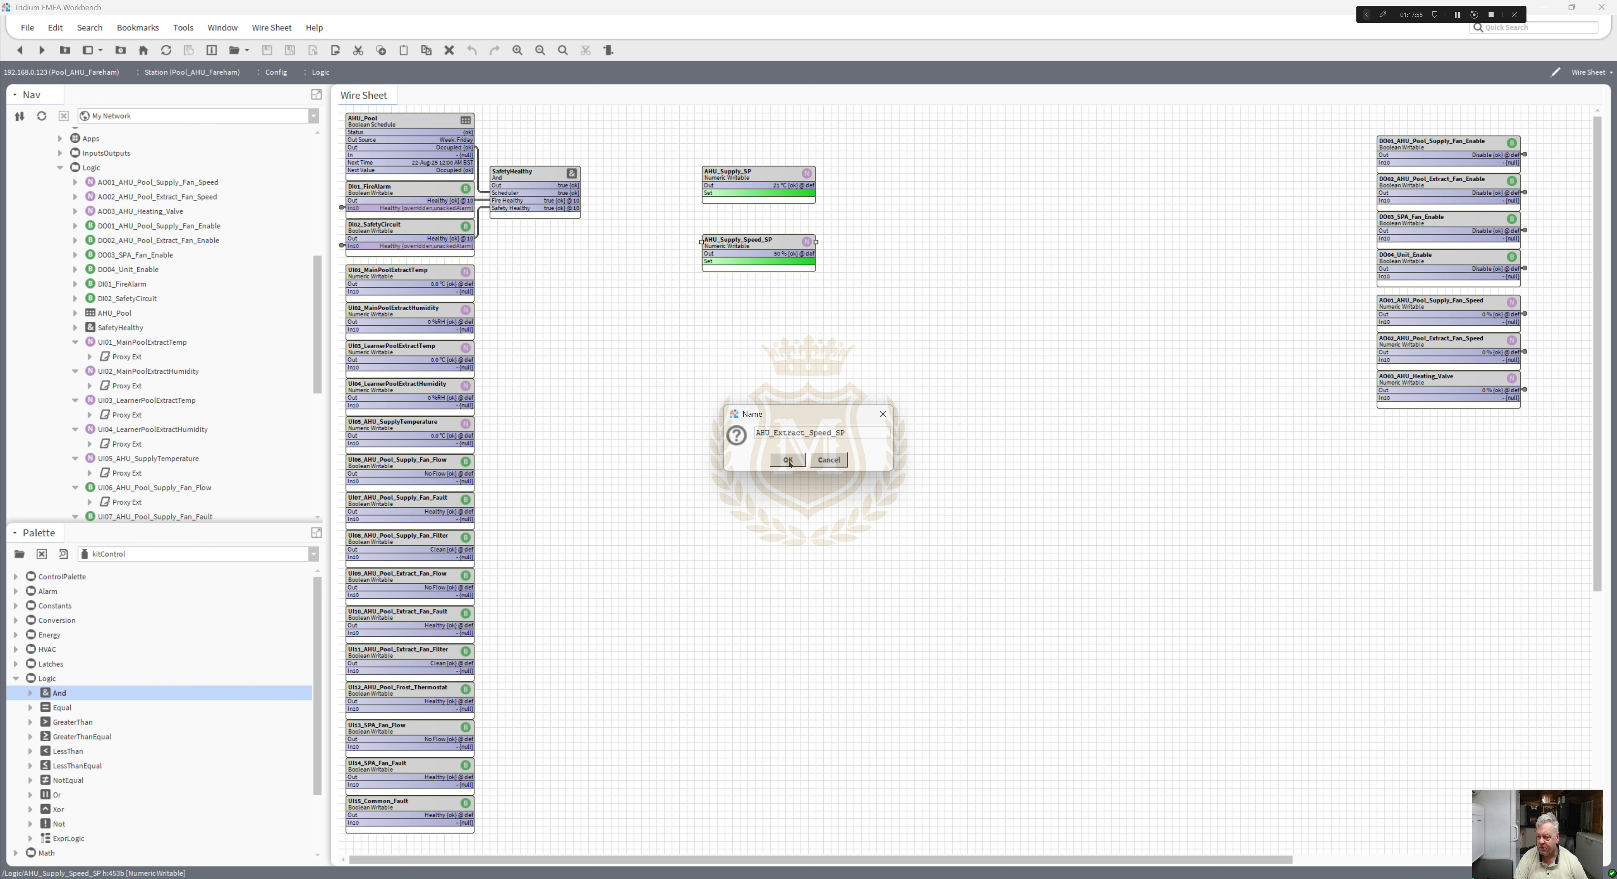
click(788, 460)
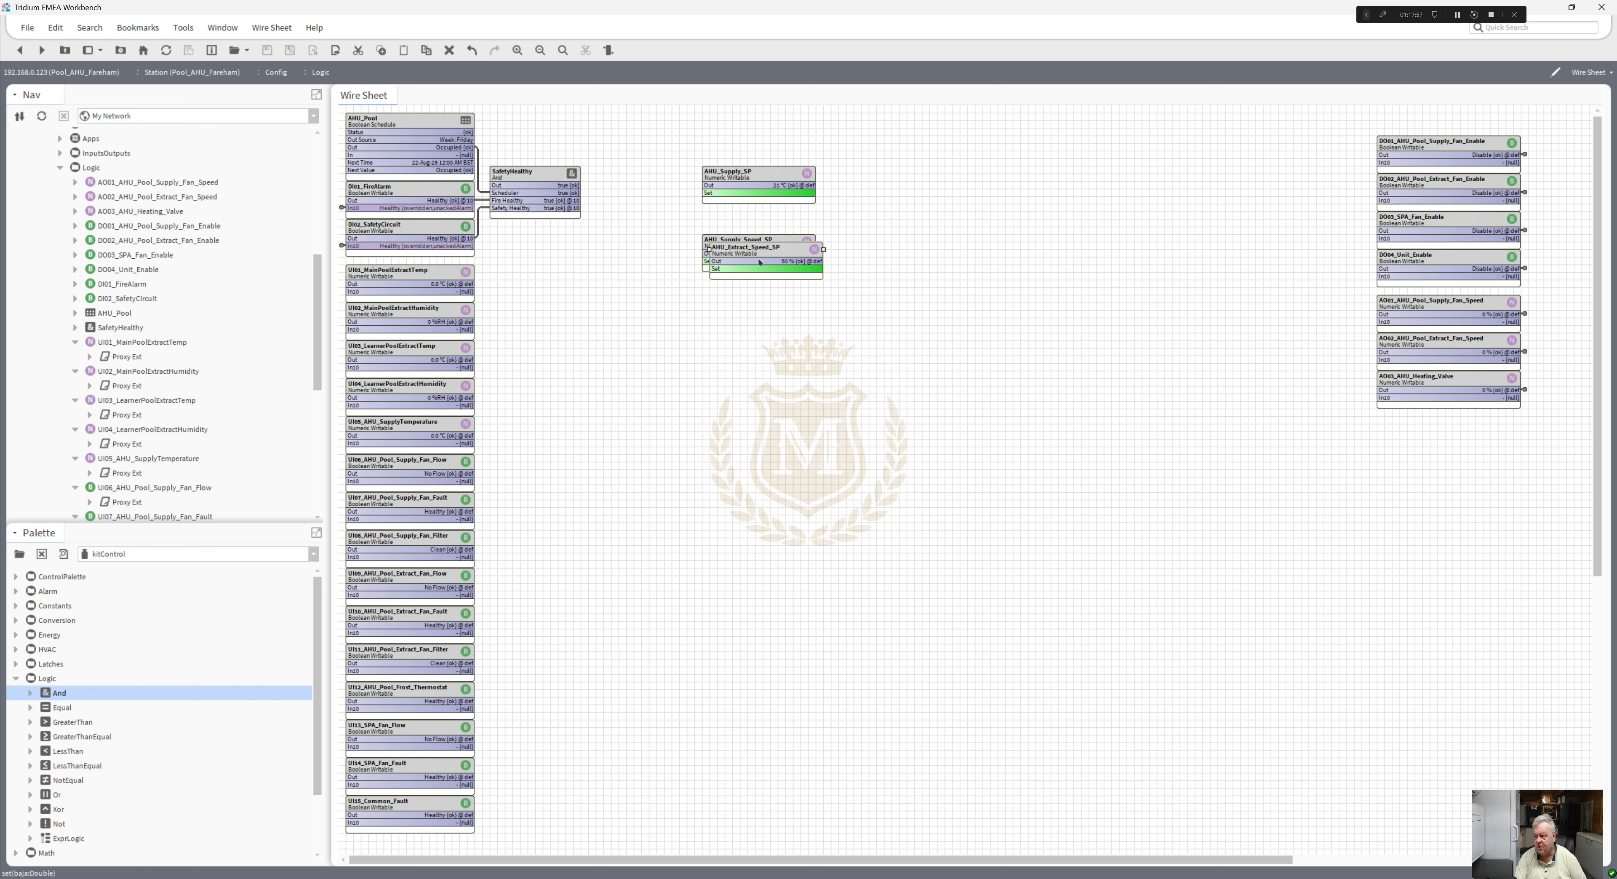
drag(756, 248, 749, 289)
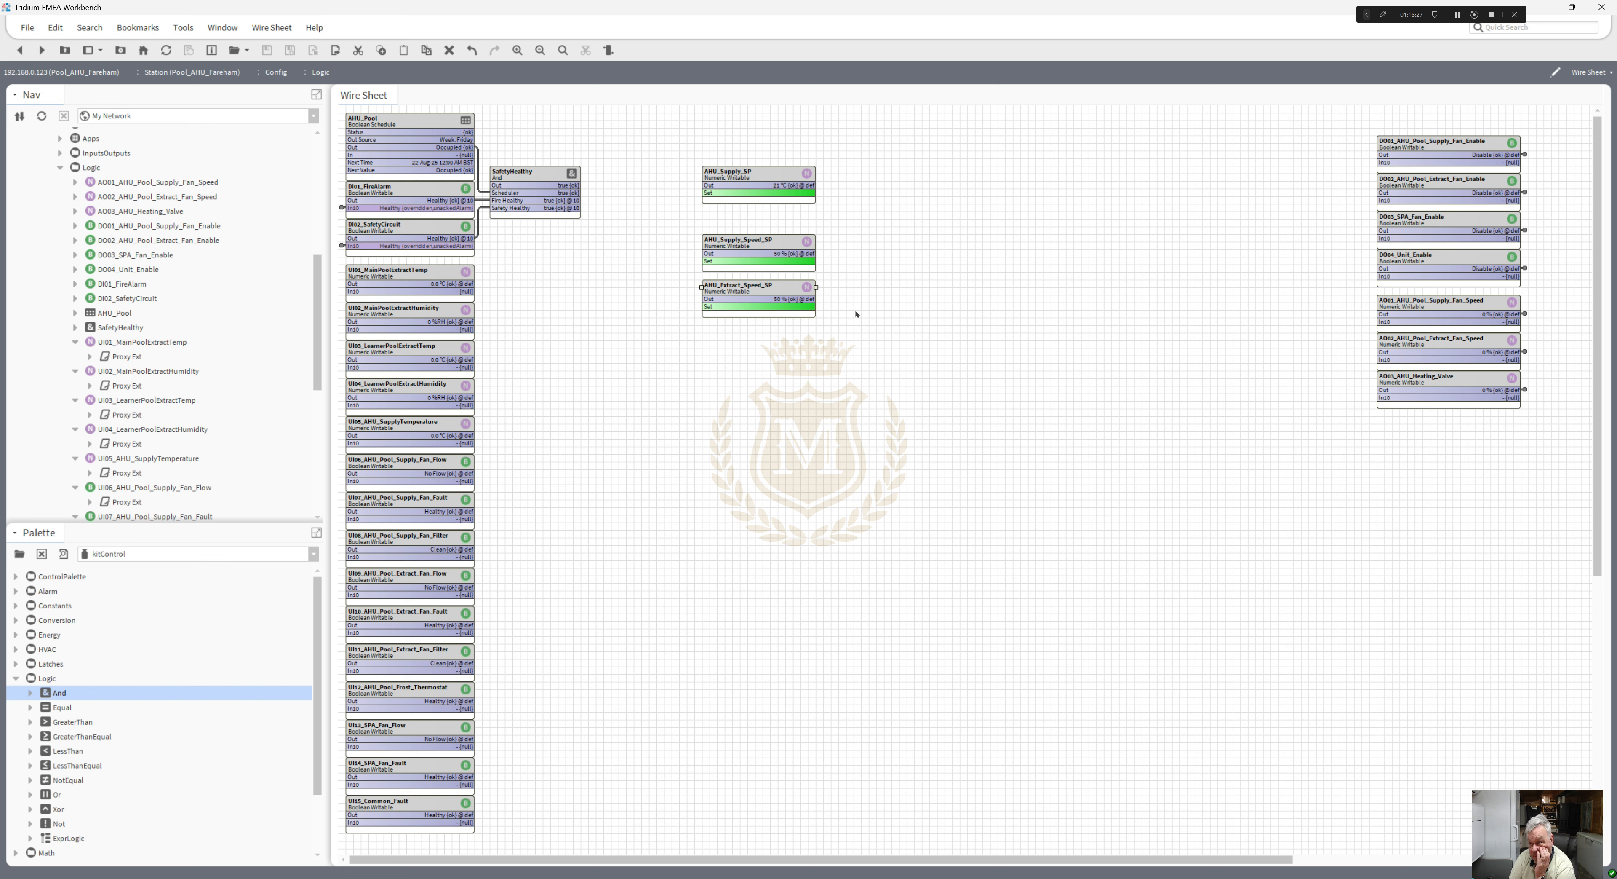
- Close the gap between the temperature and speed setpoint blocks, and move all three up beside the SafetyHealthy block
drag(854, 343, 669, 213)
drag(749, 249, 749, 227)
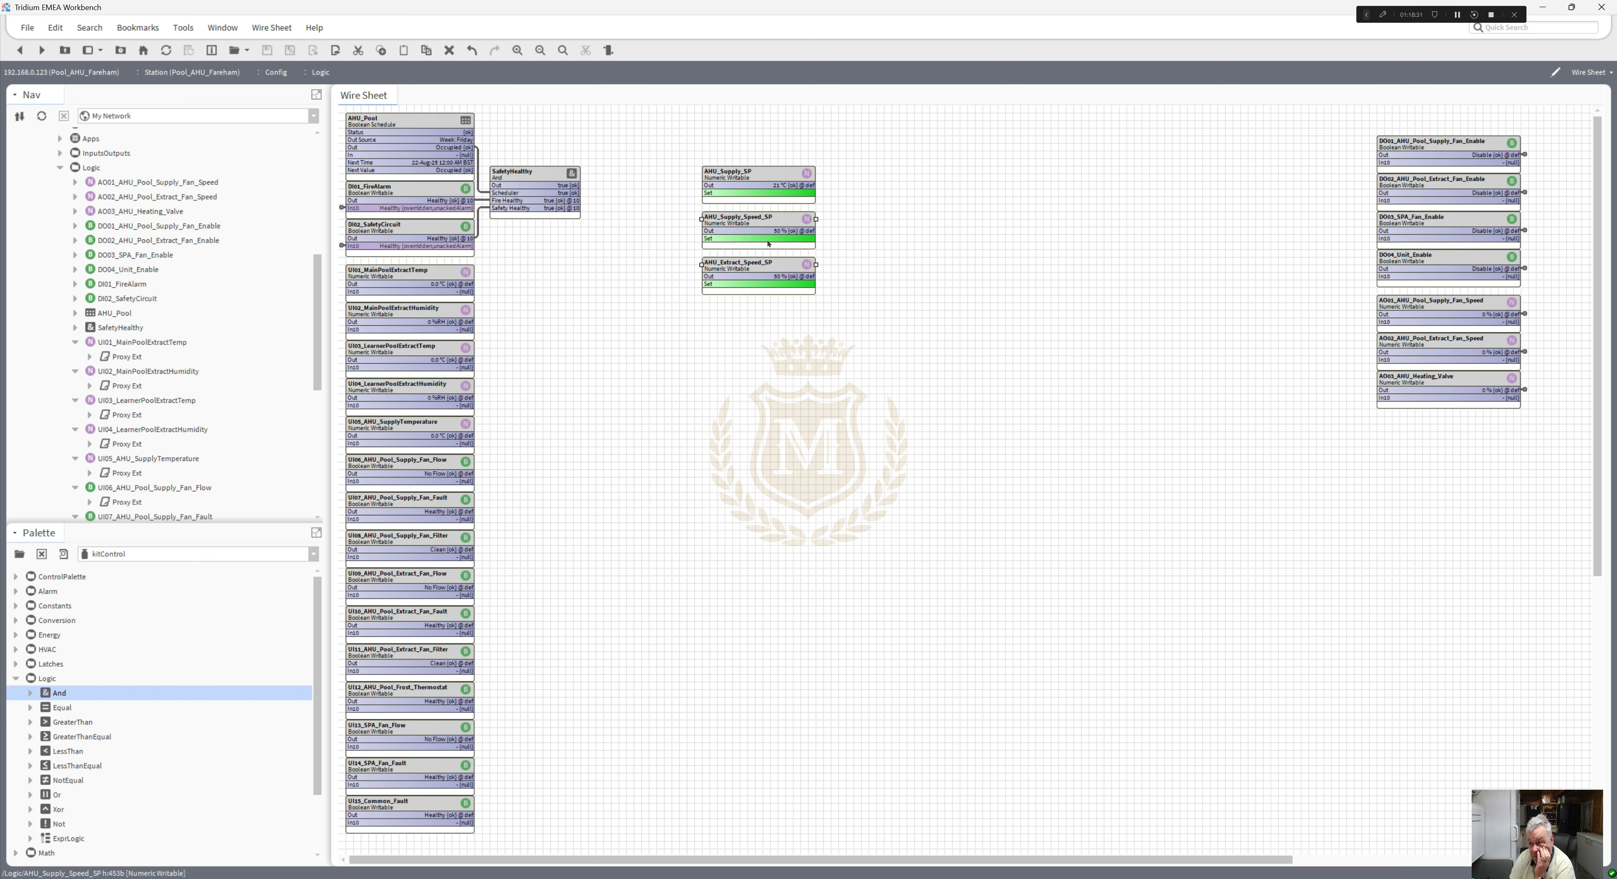
drag(856, 317, 669, 127)
click(782, 263)
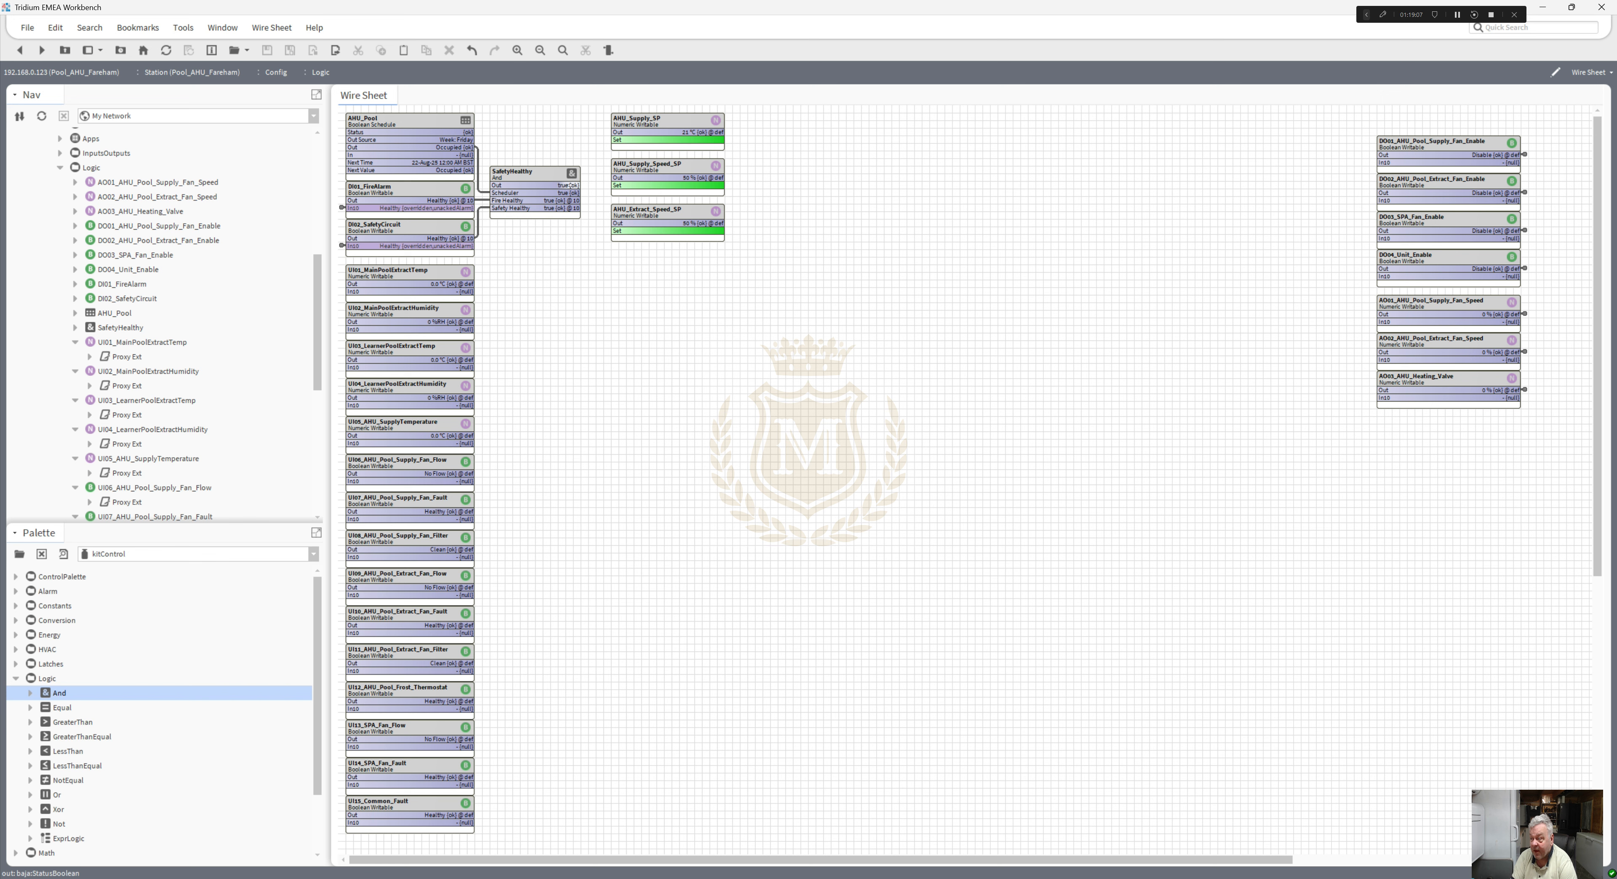
- Link the output of SafetyHealthy to the input of DO03_SPA_Fan_Enable
drag(570, 185, 1375, 237)
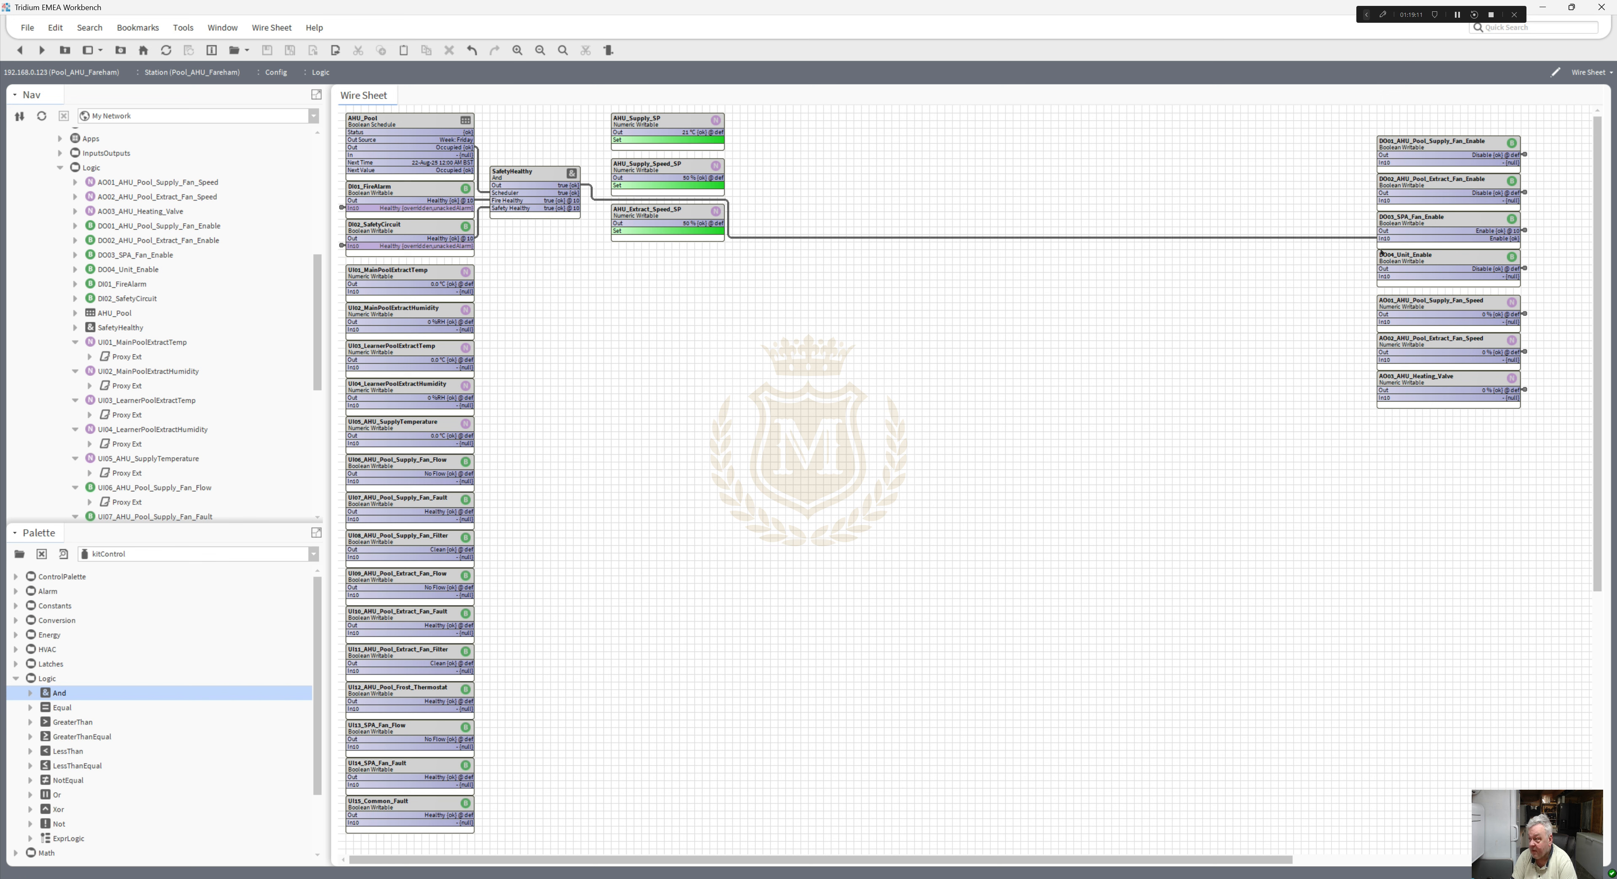
- Clear the two pool fan enable blocks aside and reroute SafetyHealthy's Out link from DO03_SPA_Fan_Enable to In10 of DO02_AHU_Pool_Extract_Fan_Enable
drag(1538, 223, 1342, 104)
drag(1426, 141, 1275, 392)
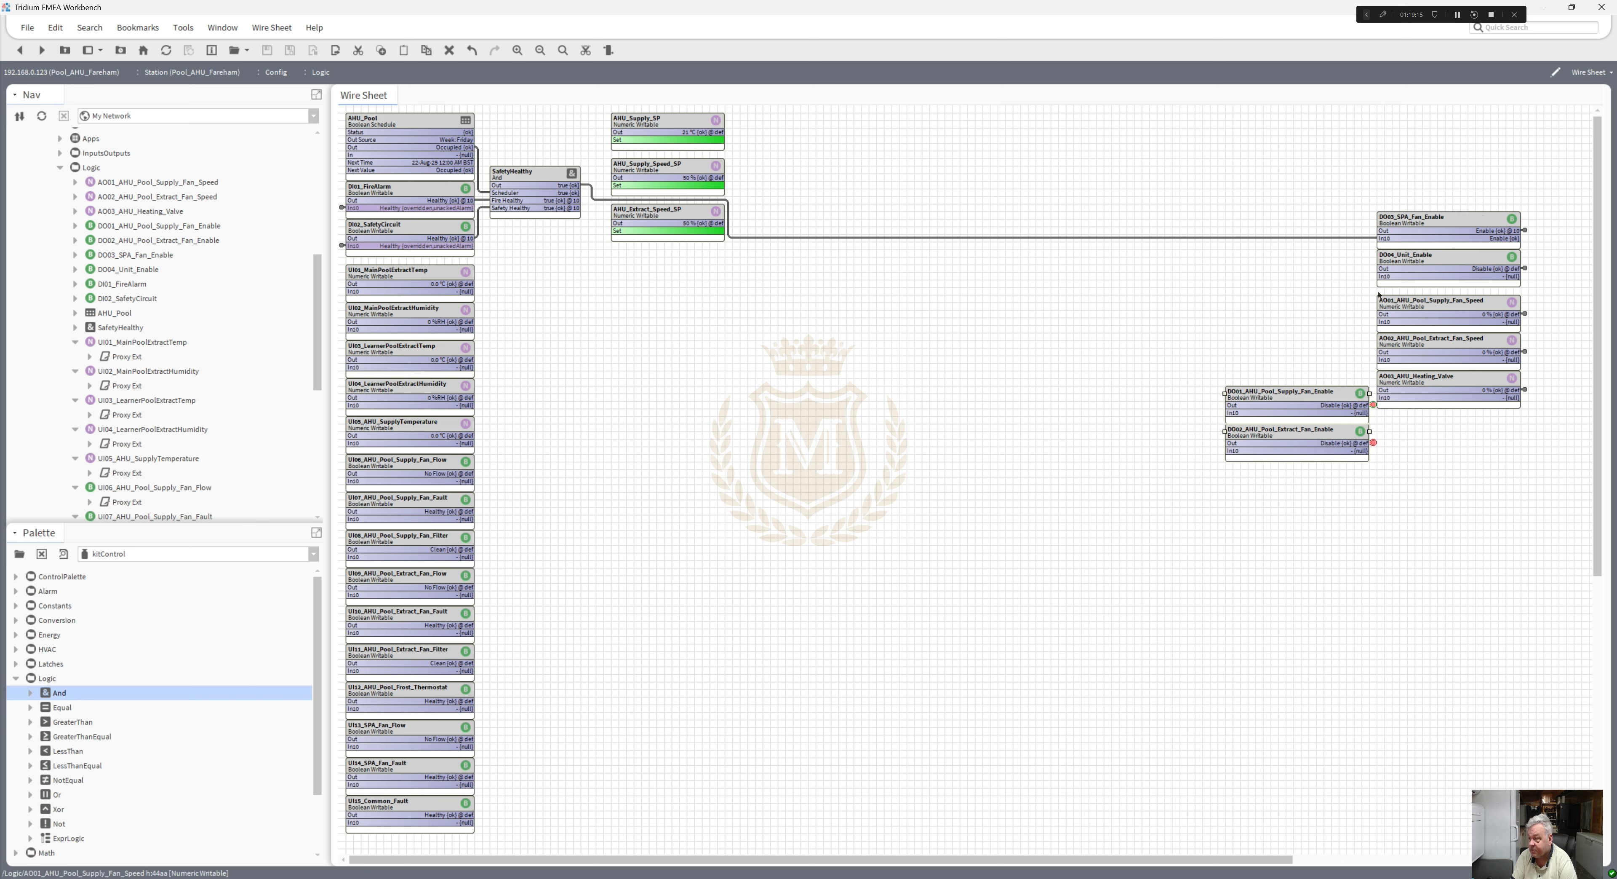
right_click(1348, 240)
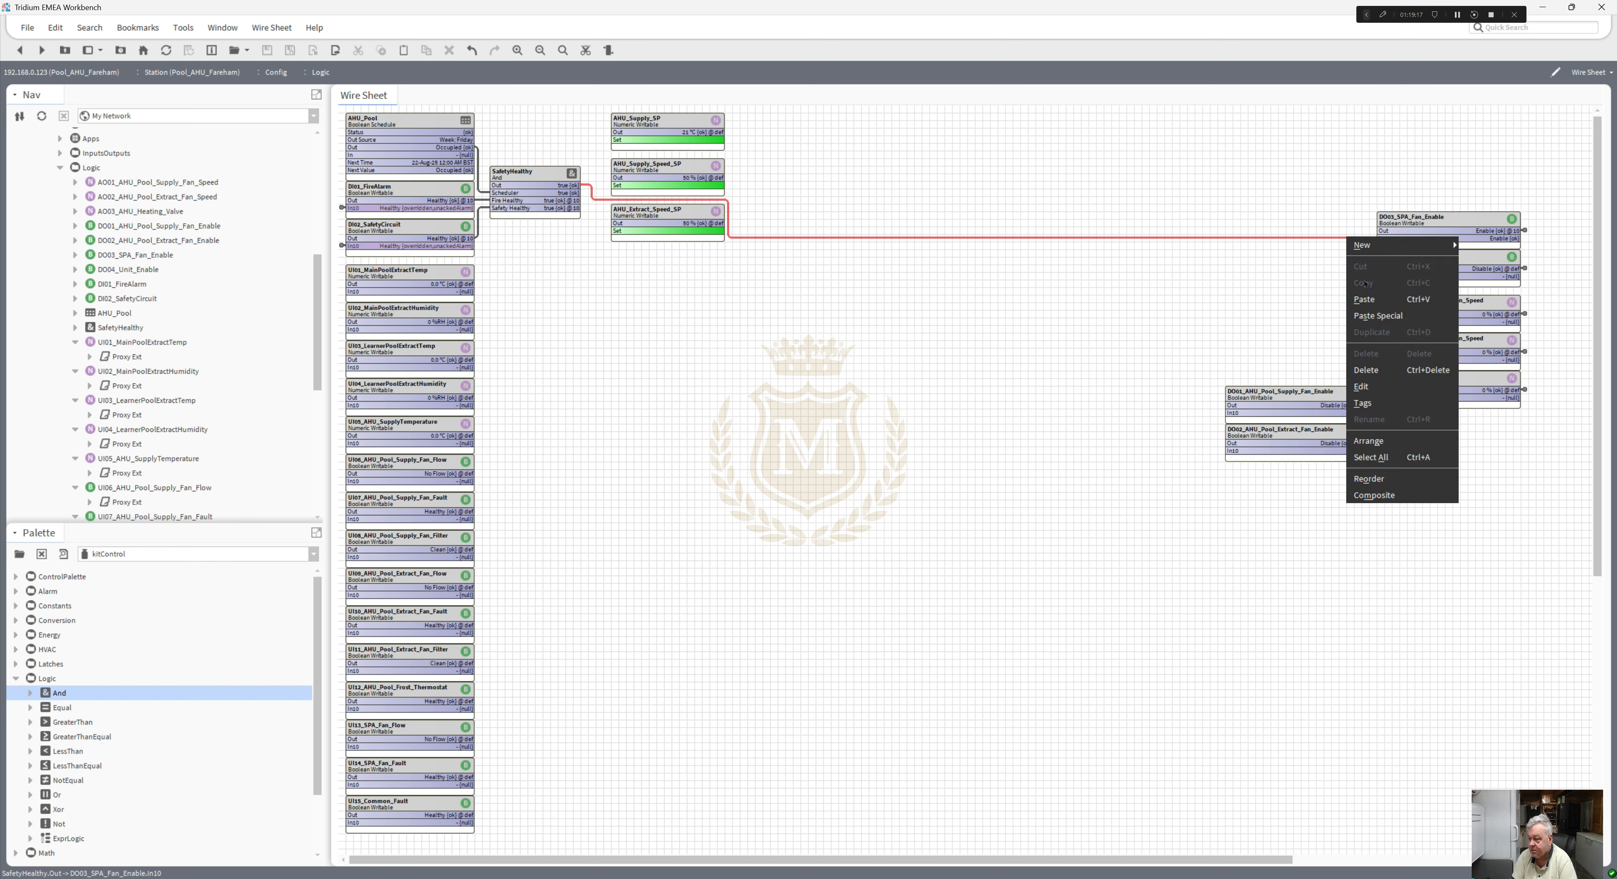
click(1382, 403)
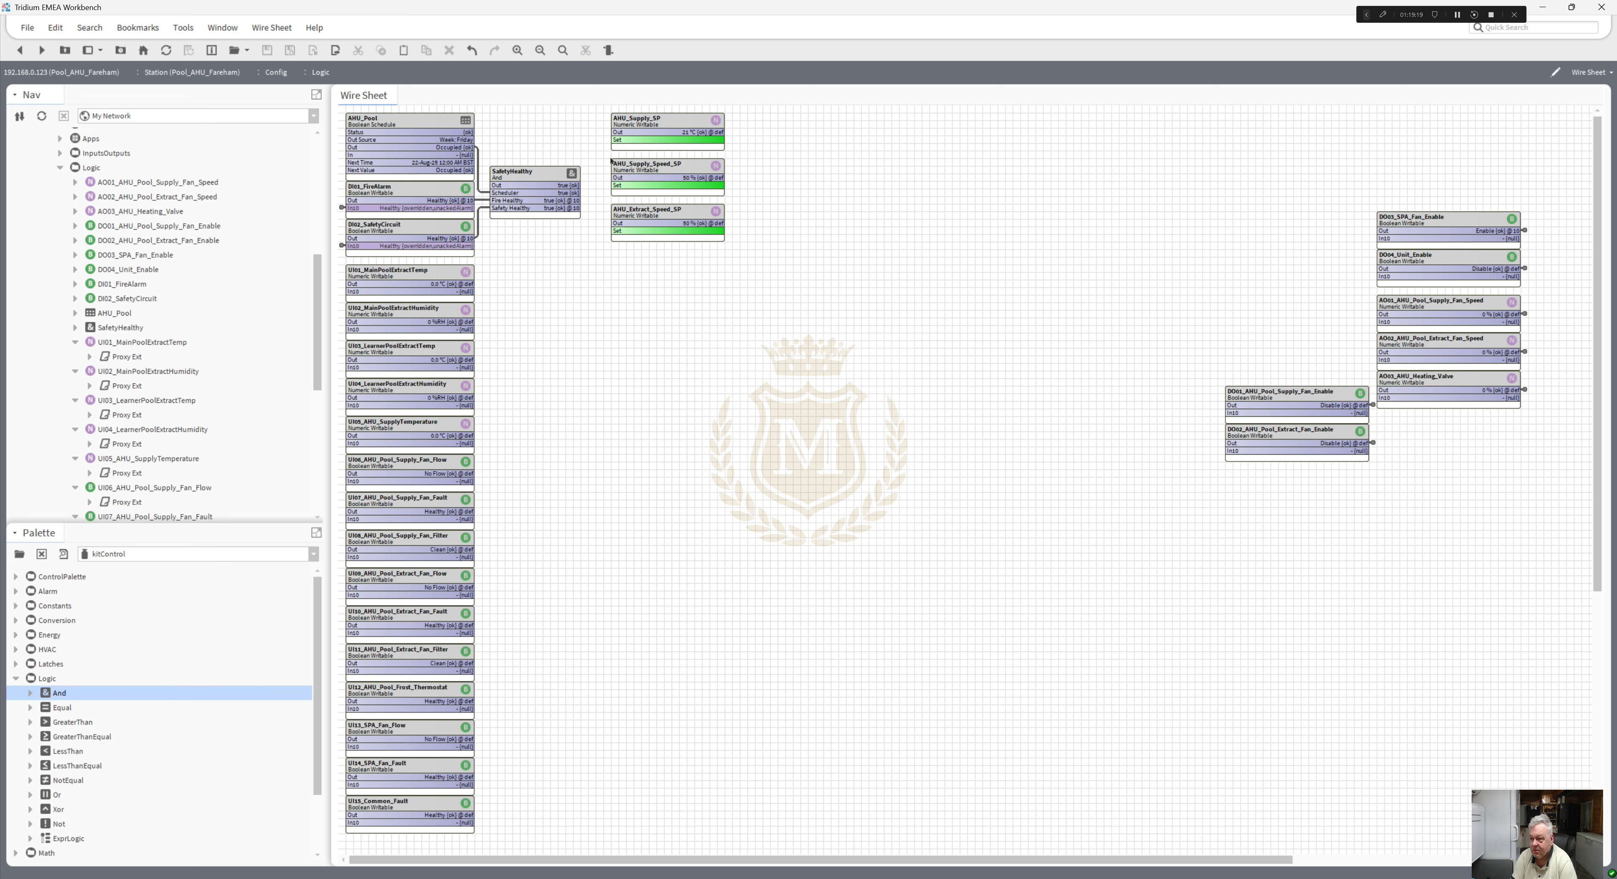
drag(572, 184, 1432, 193)
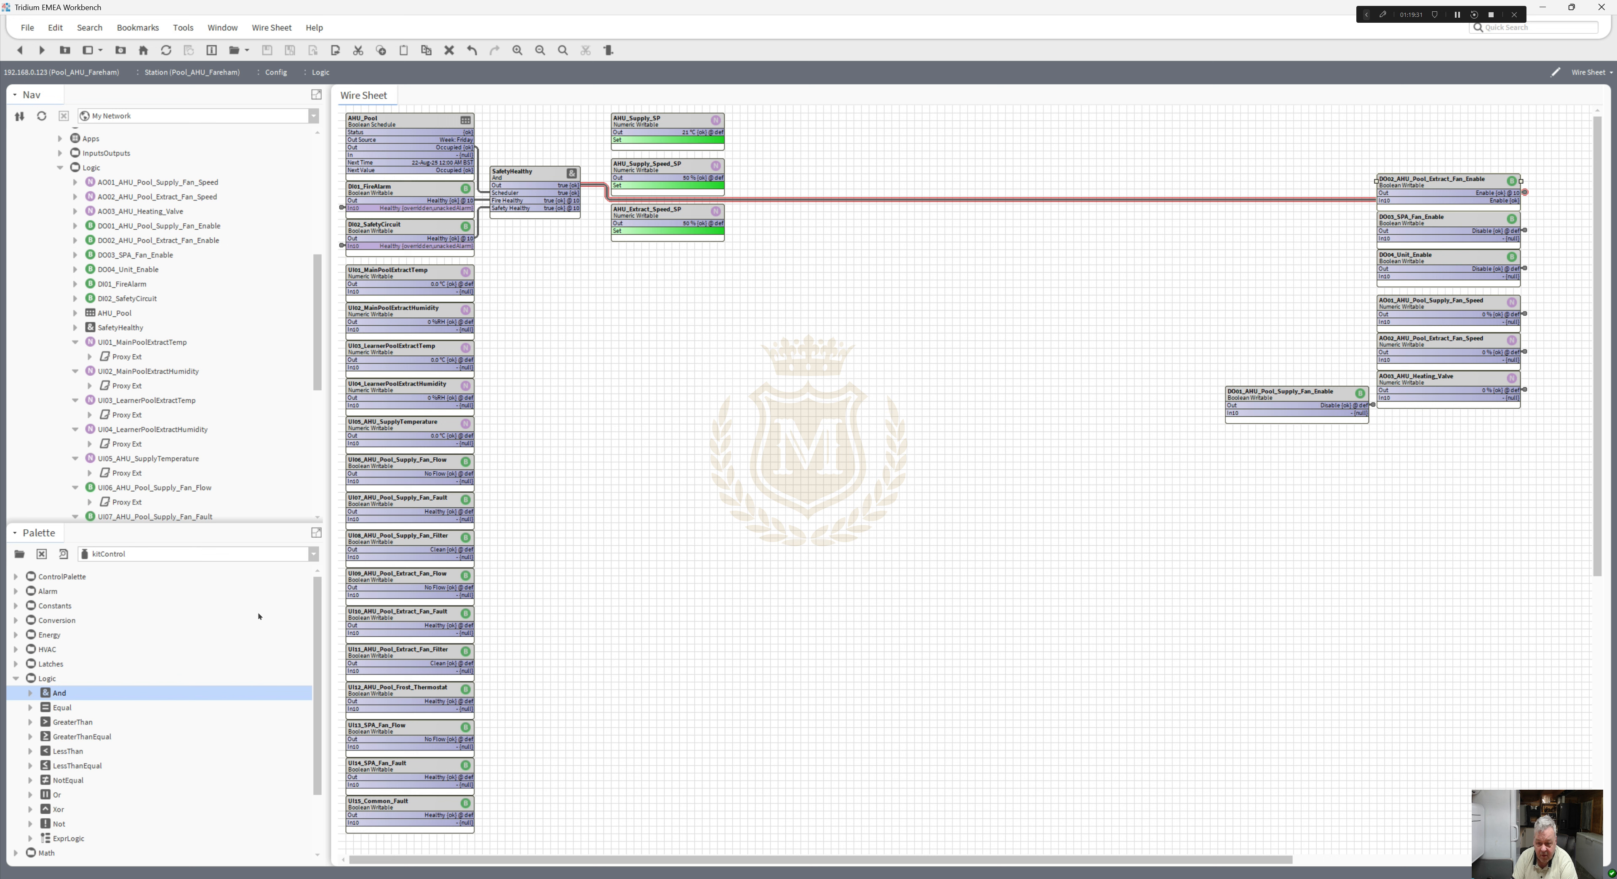
- Add a kitControl And block named And to the wire sheet and link DO02_AHU_Pool_Extract_Fan_Enable's Out to its In A
drag(56, 692, 885, 344)
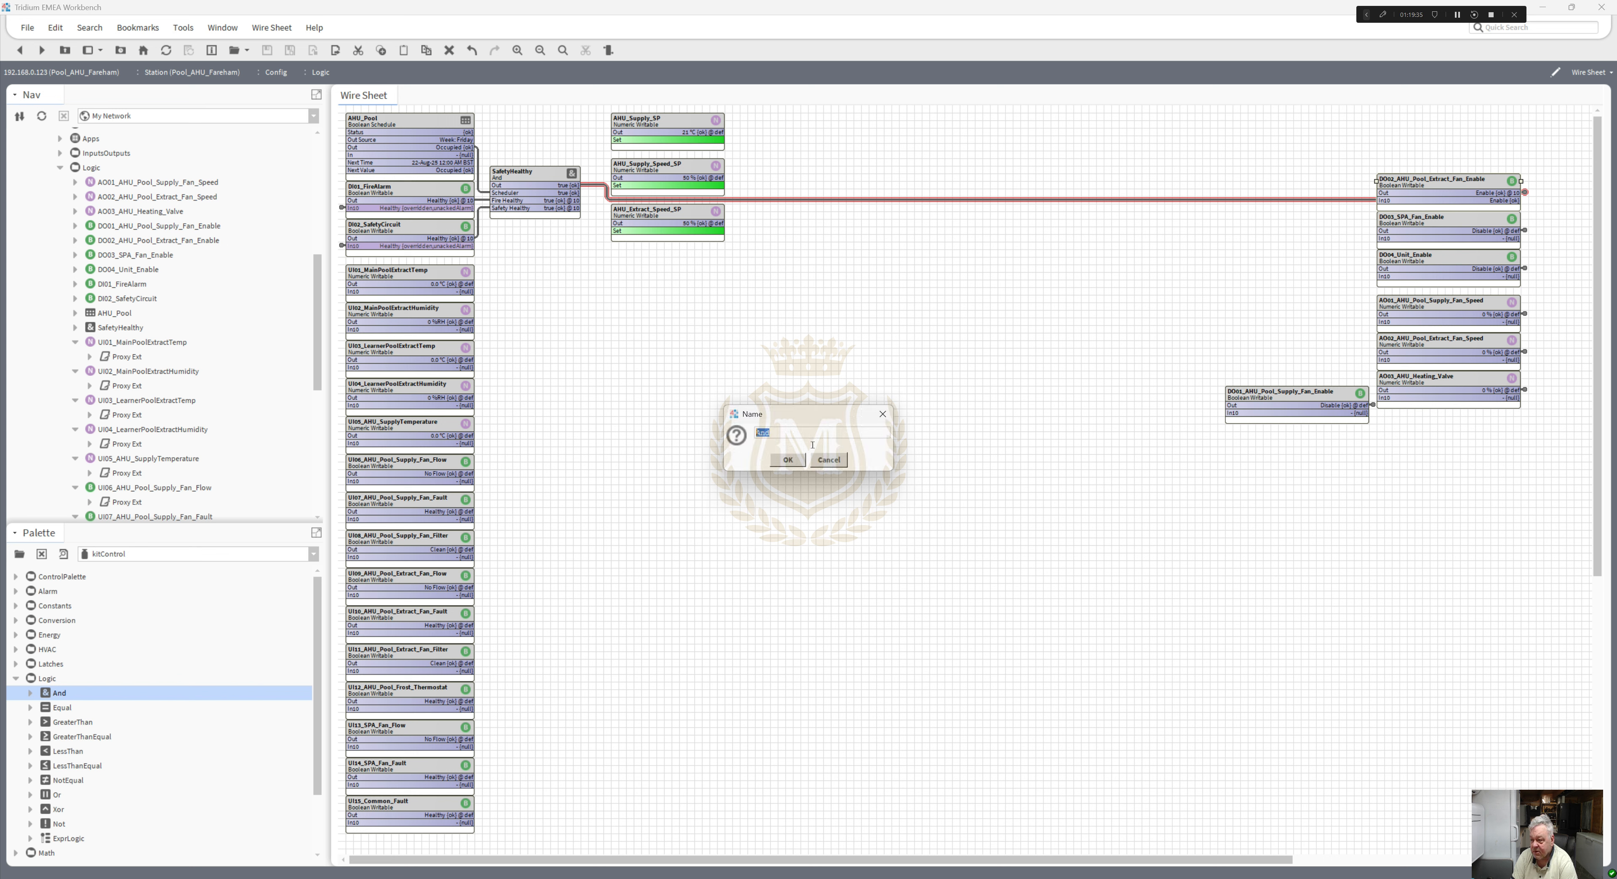
click(789, 460)
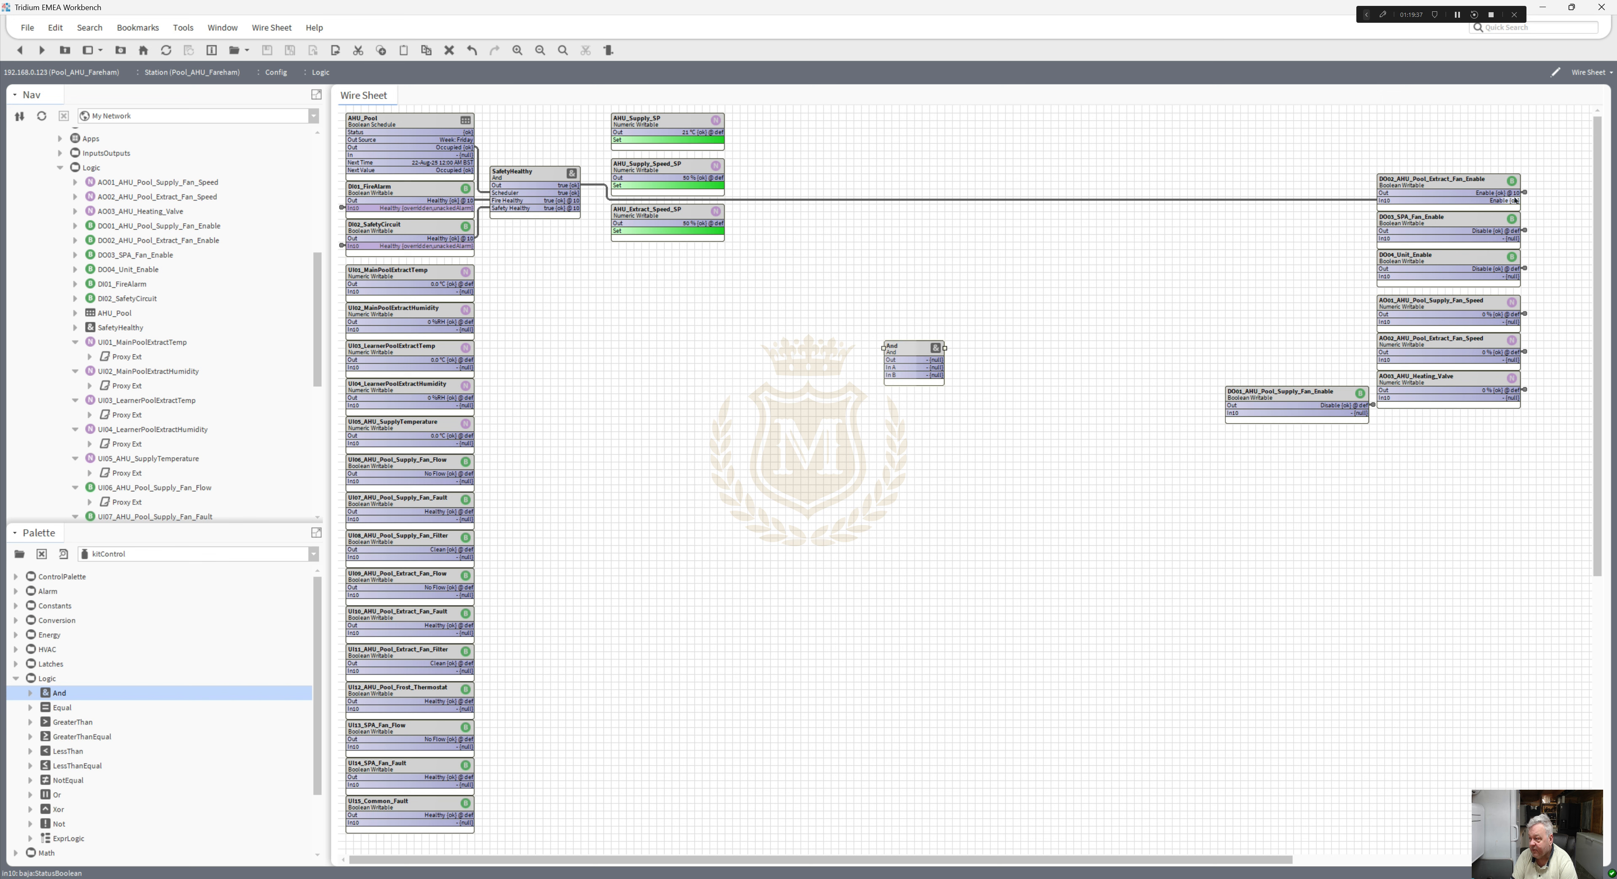
drag(1515, 194, 892, 367)
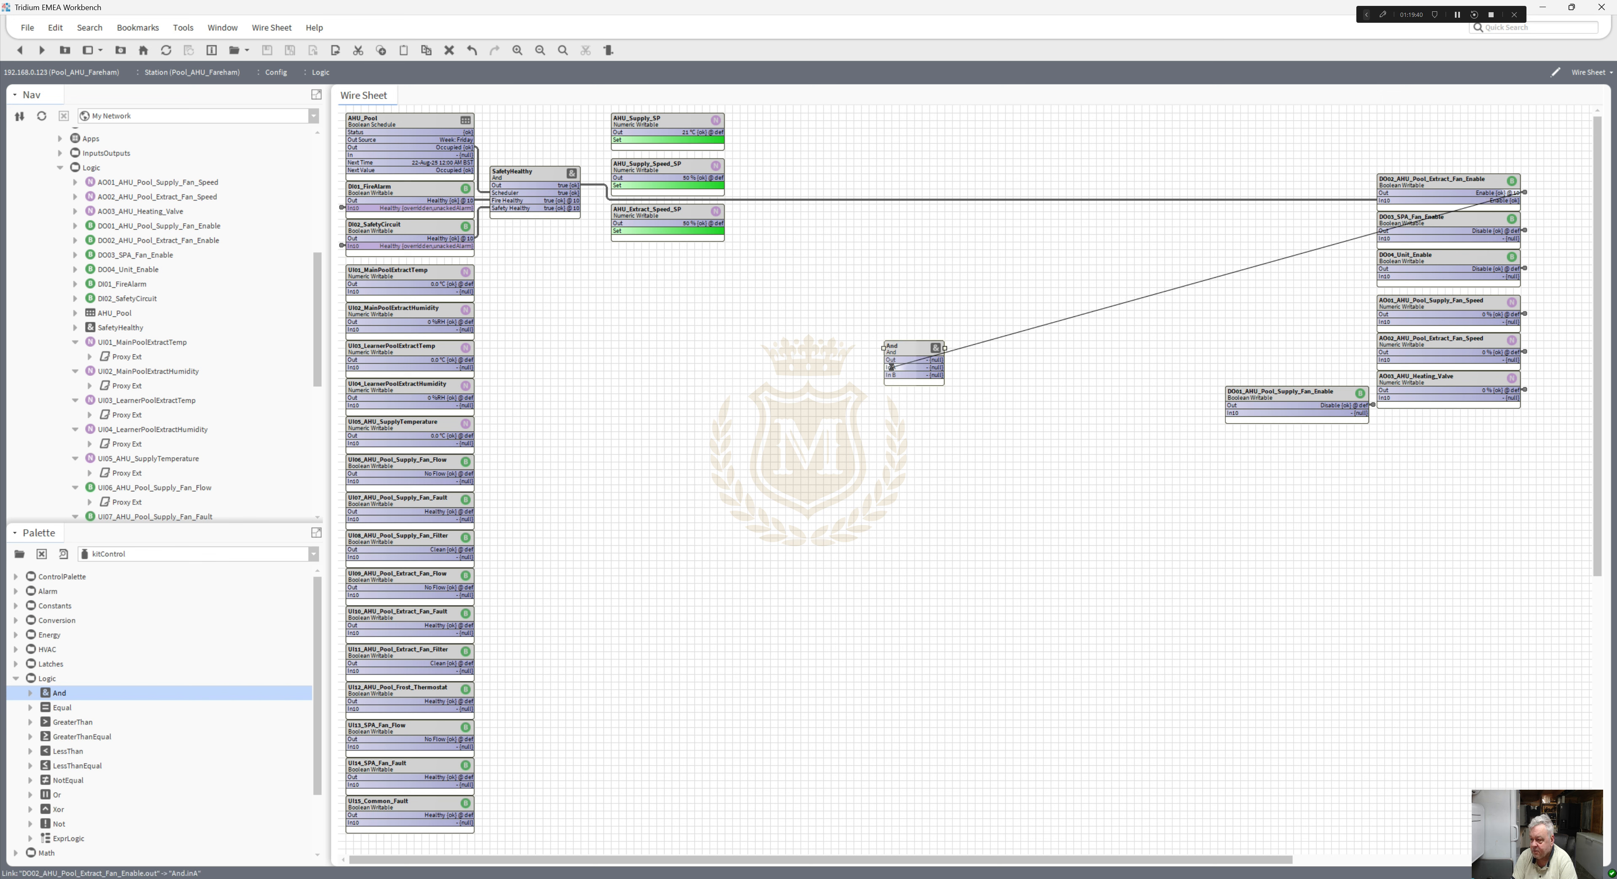
- Set the And block's slot display names to Ext Enb for inA and Ext Prove for inB
right_click(957, 346)
mouse_move(1001, 353)
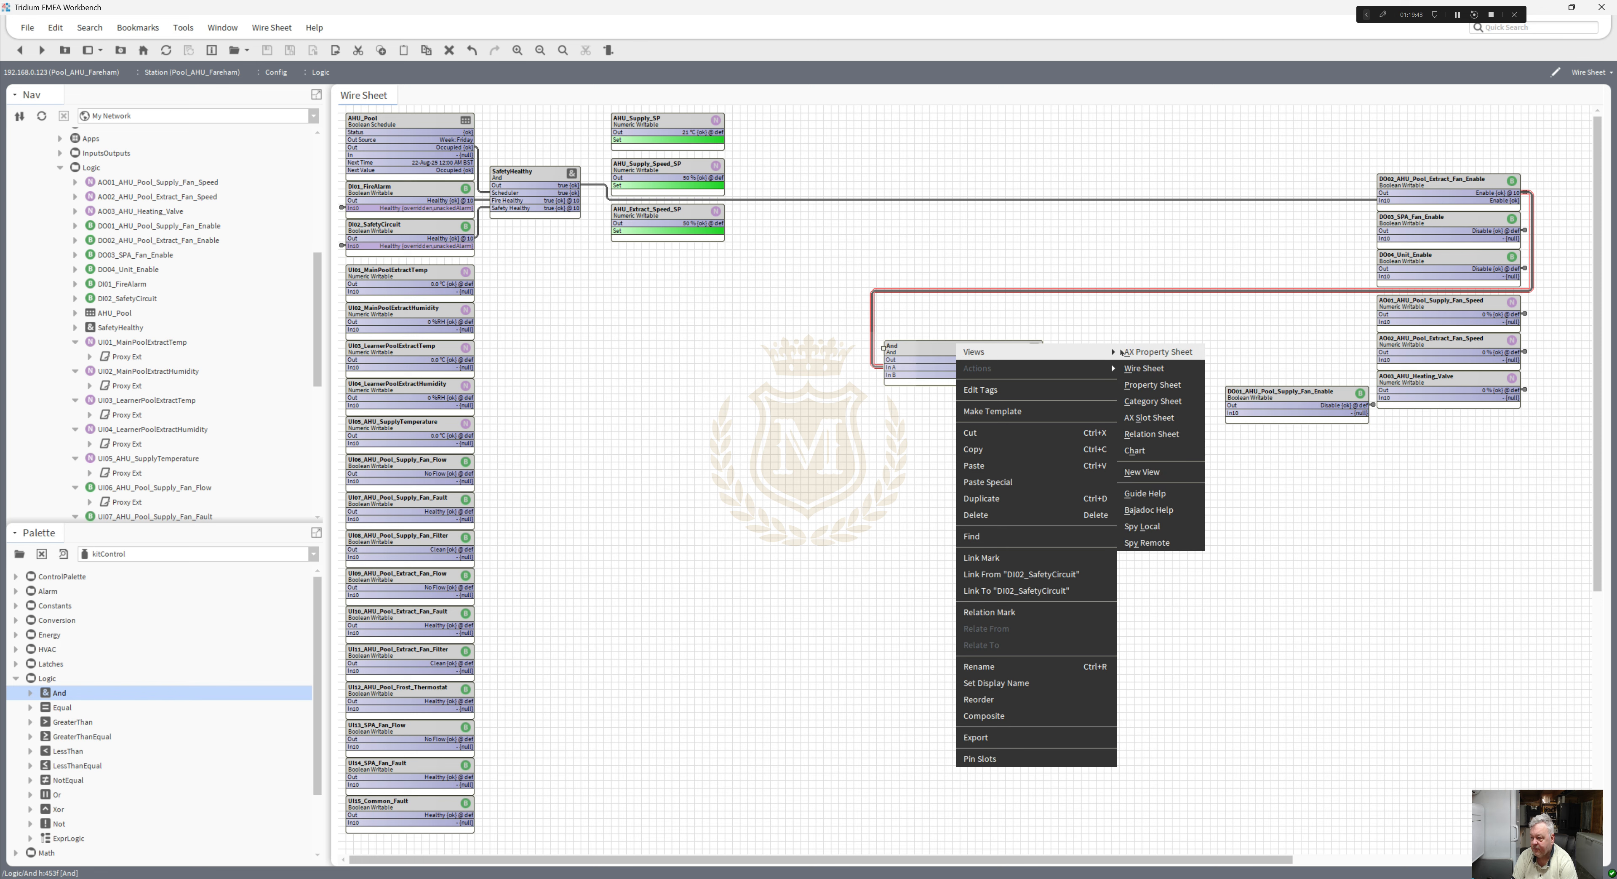
click(1151, 417)
double_click(494, 231)
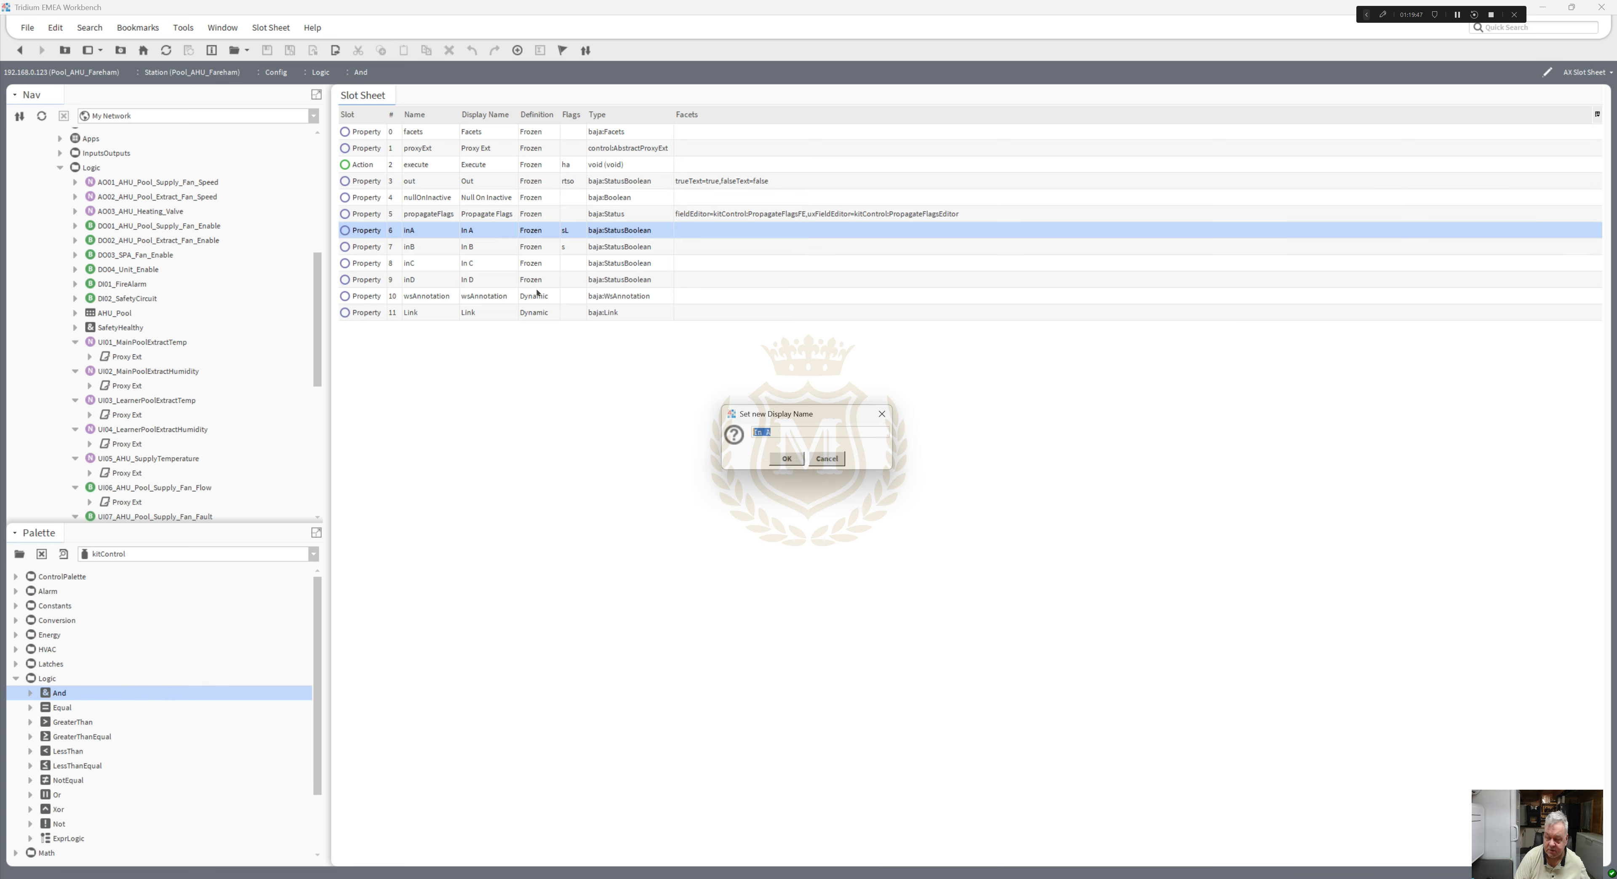
text(Ext Enb)
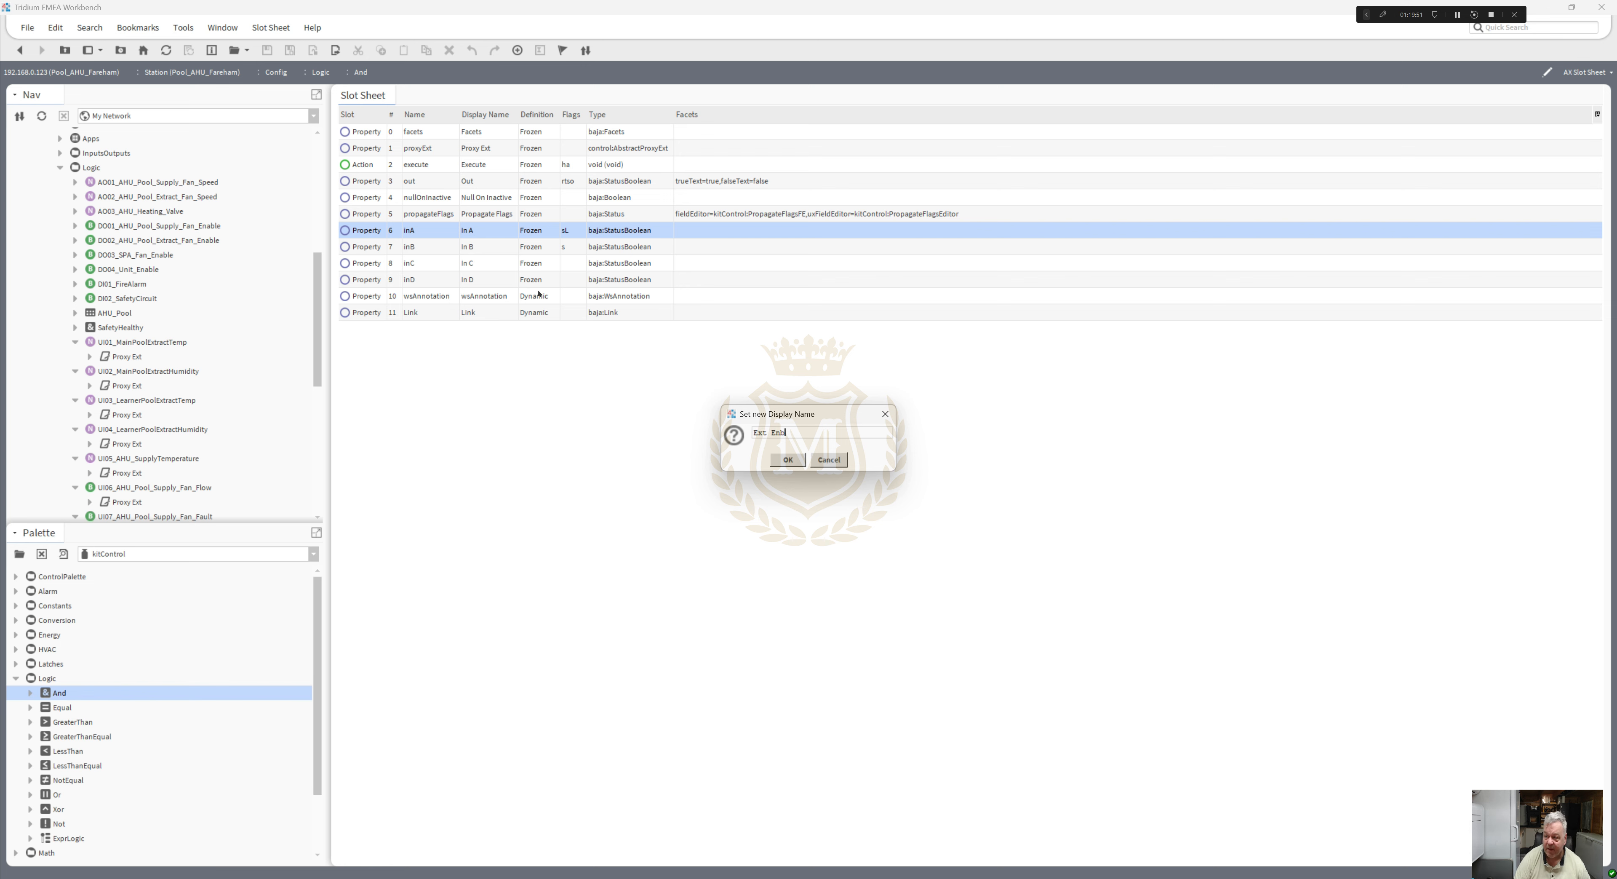
click(795, 465)
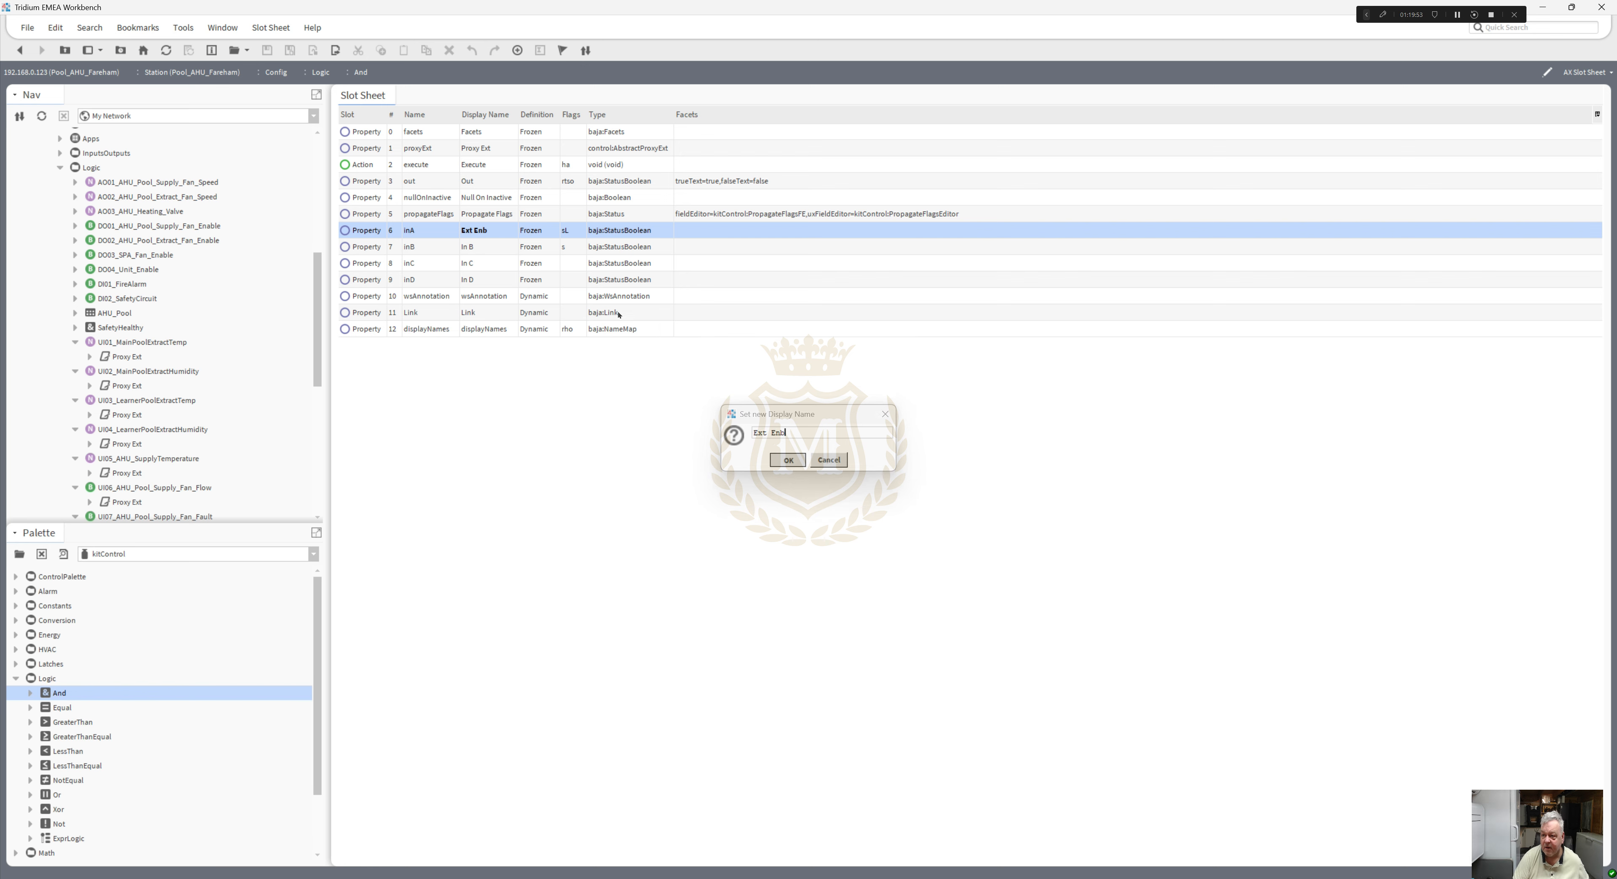
double_click(473, 248)
text(Ext Prove)
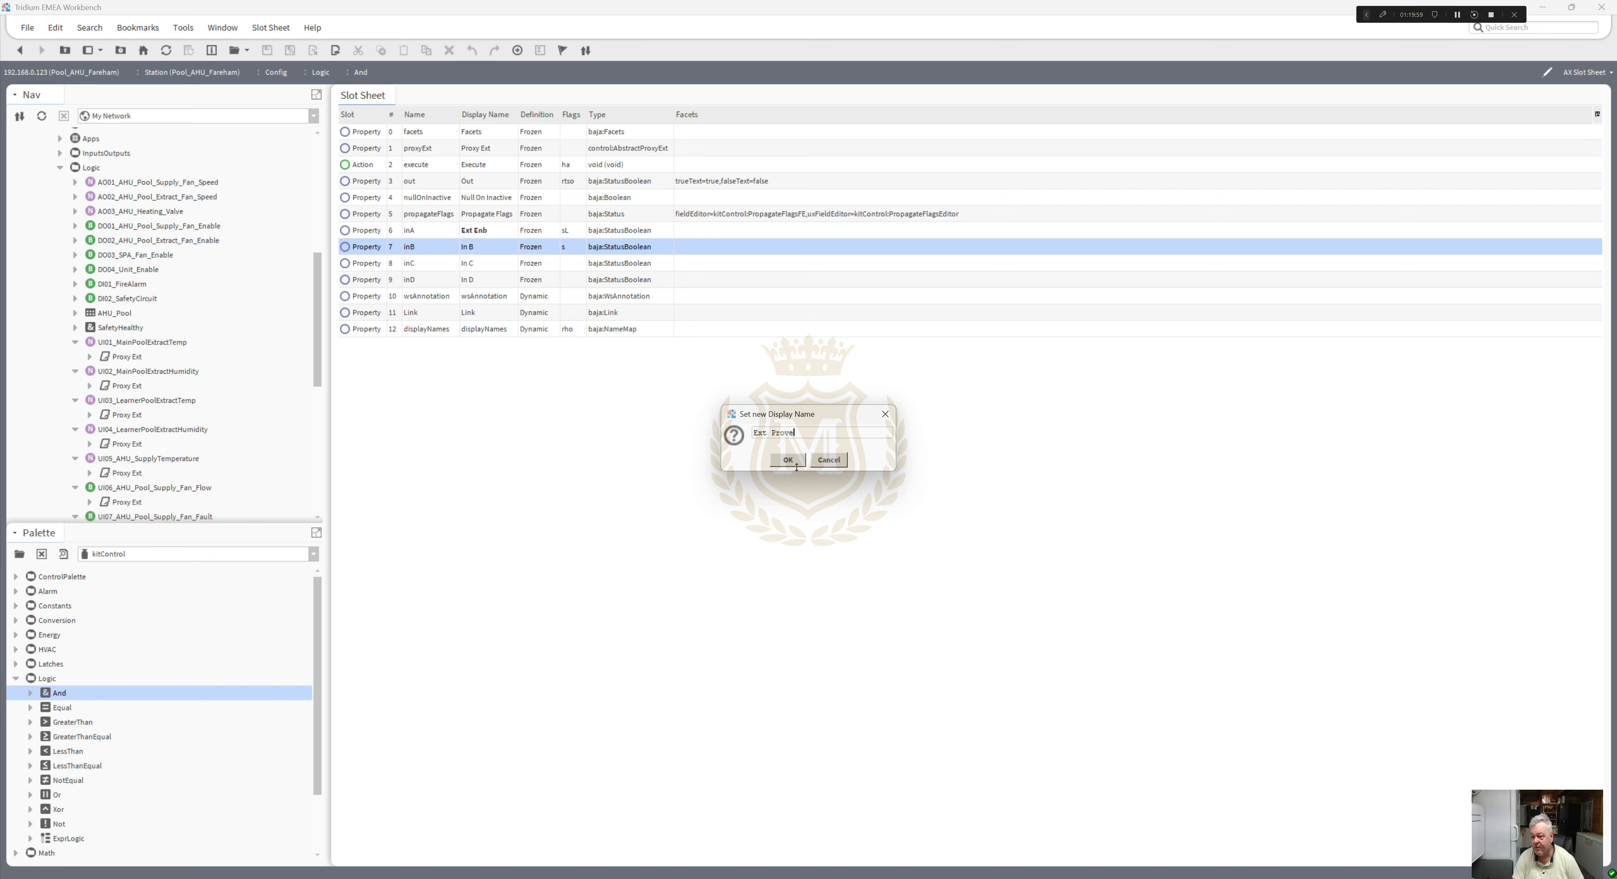
click(789, 460)
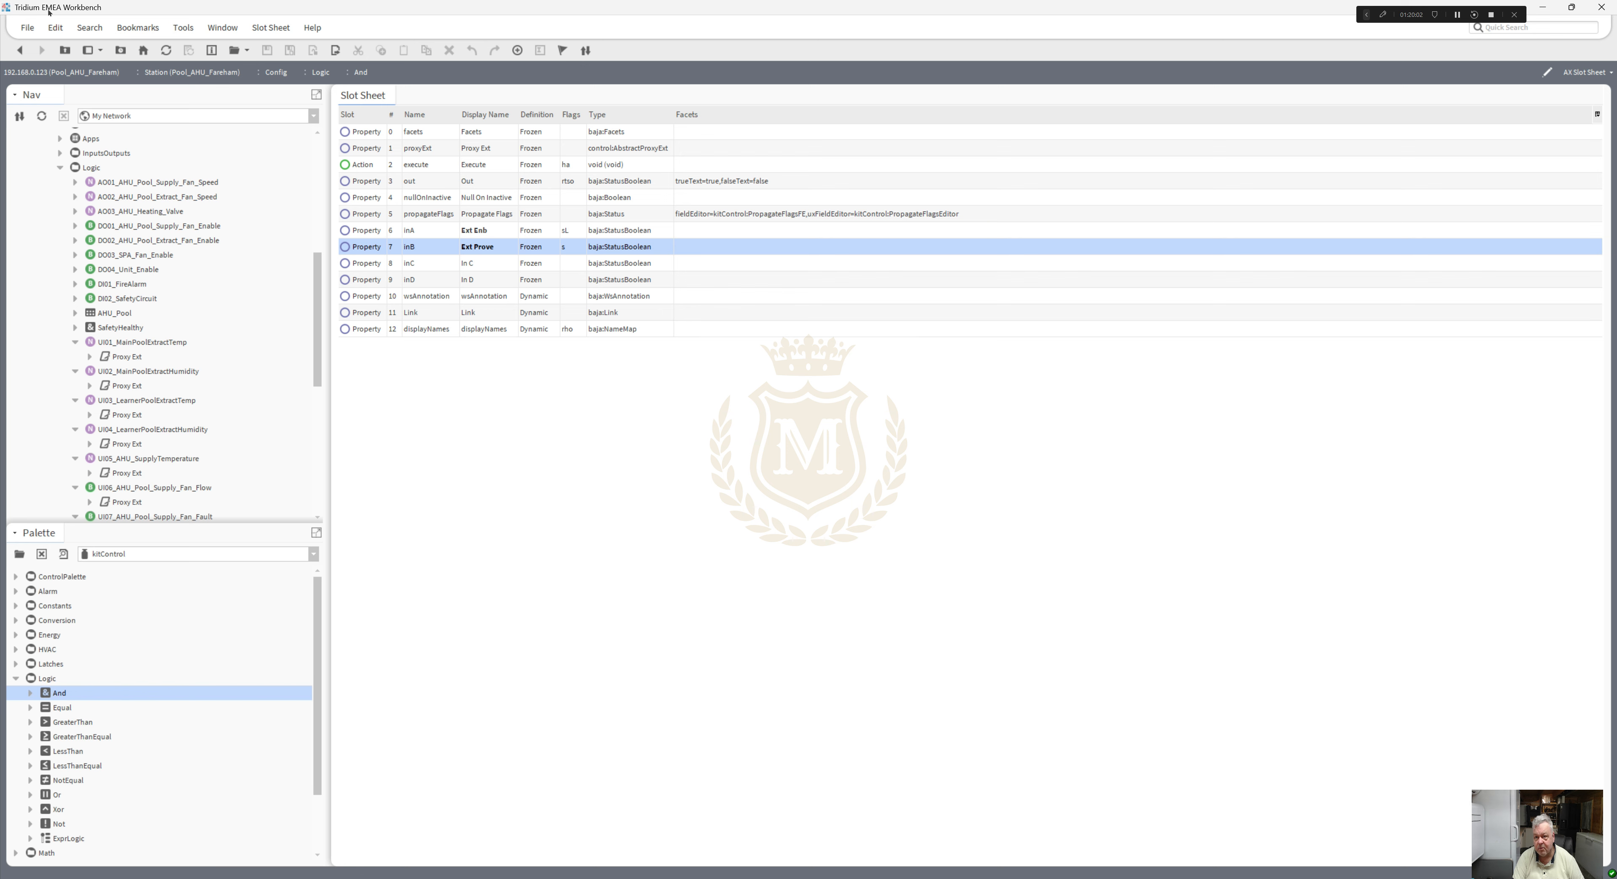
- Return to the Logic wire sheet and link UI09_AHU_Pool_Extract_Fan_Flow's Out to the And block's Ext Prove input
click(19, 50)
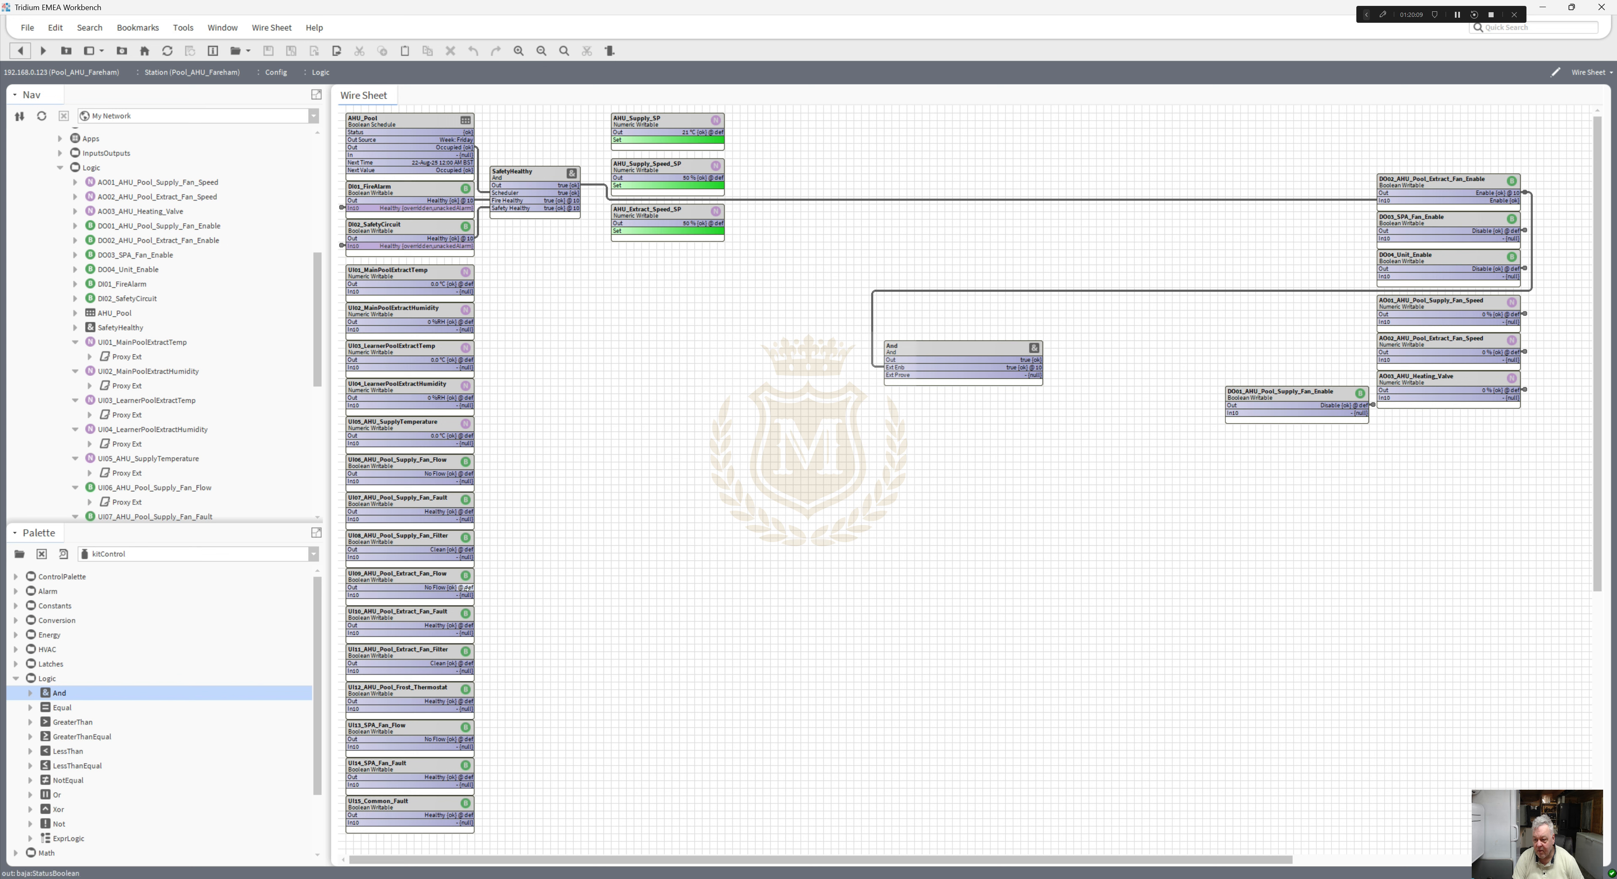
drag(478, 586, 886, 374)
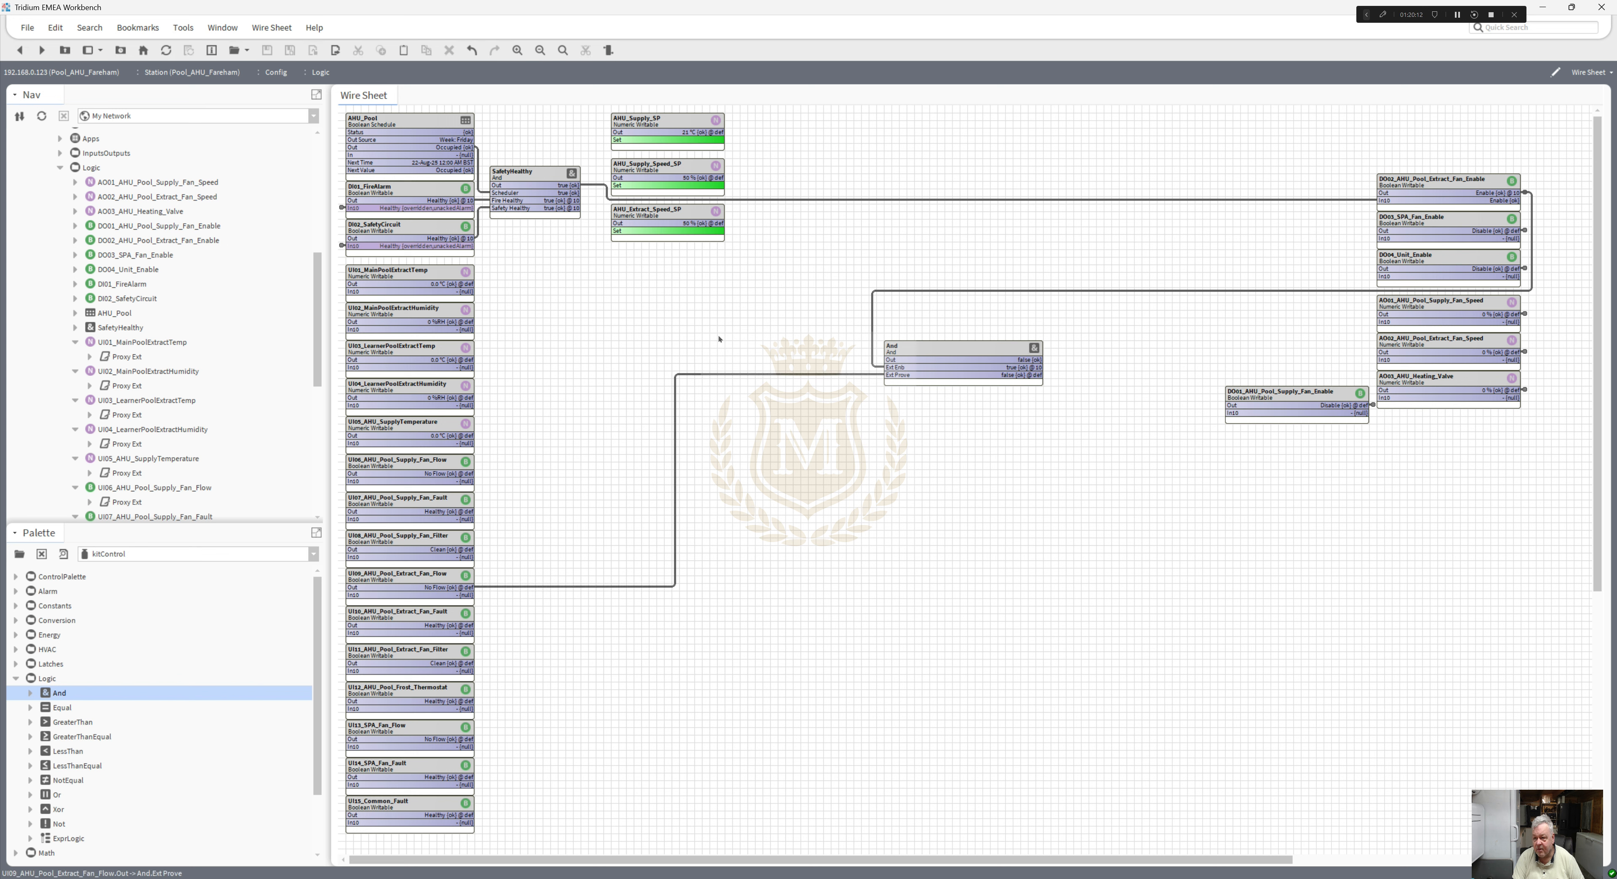
right_click(388, 271)
click(447, 506)
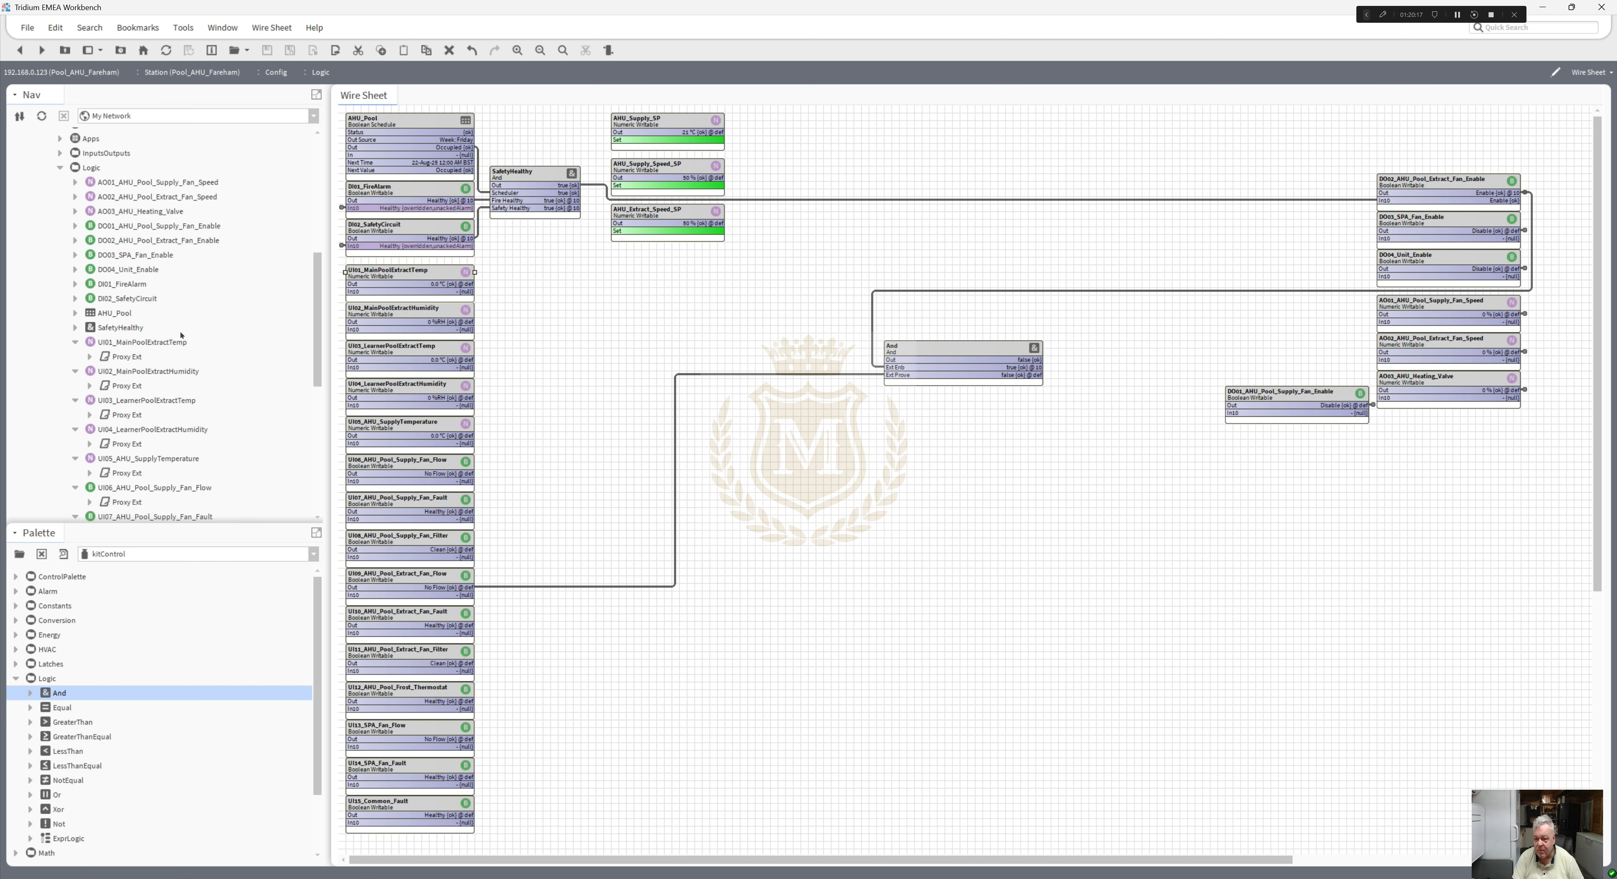
right_click(149, 343)
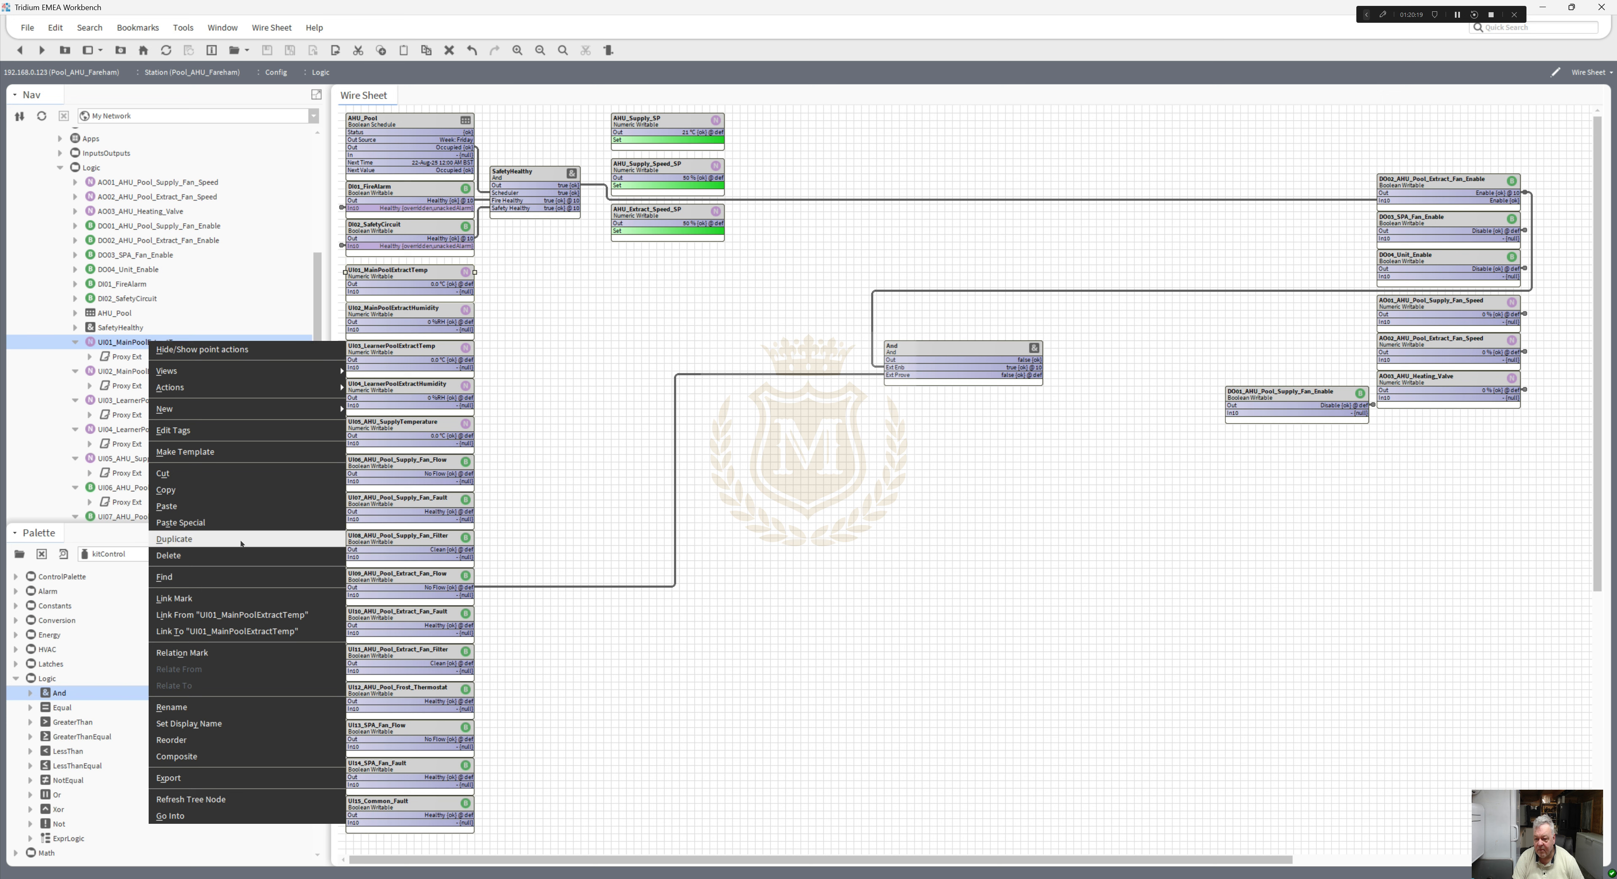
click(249, 633)
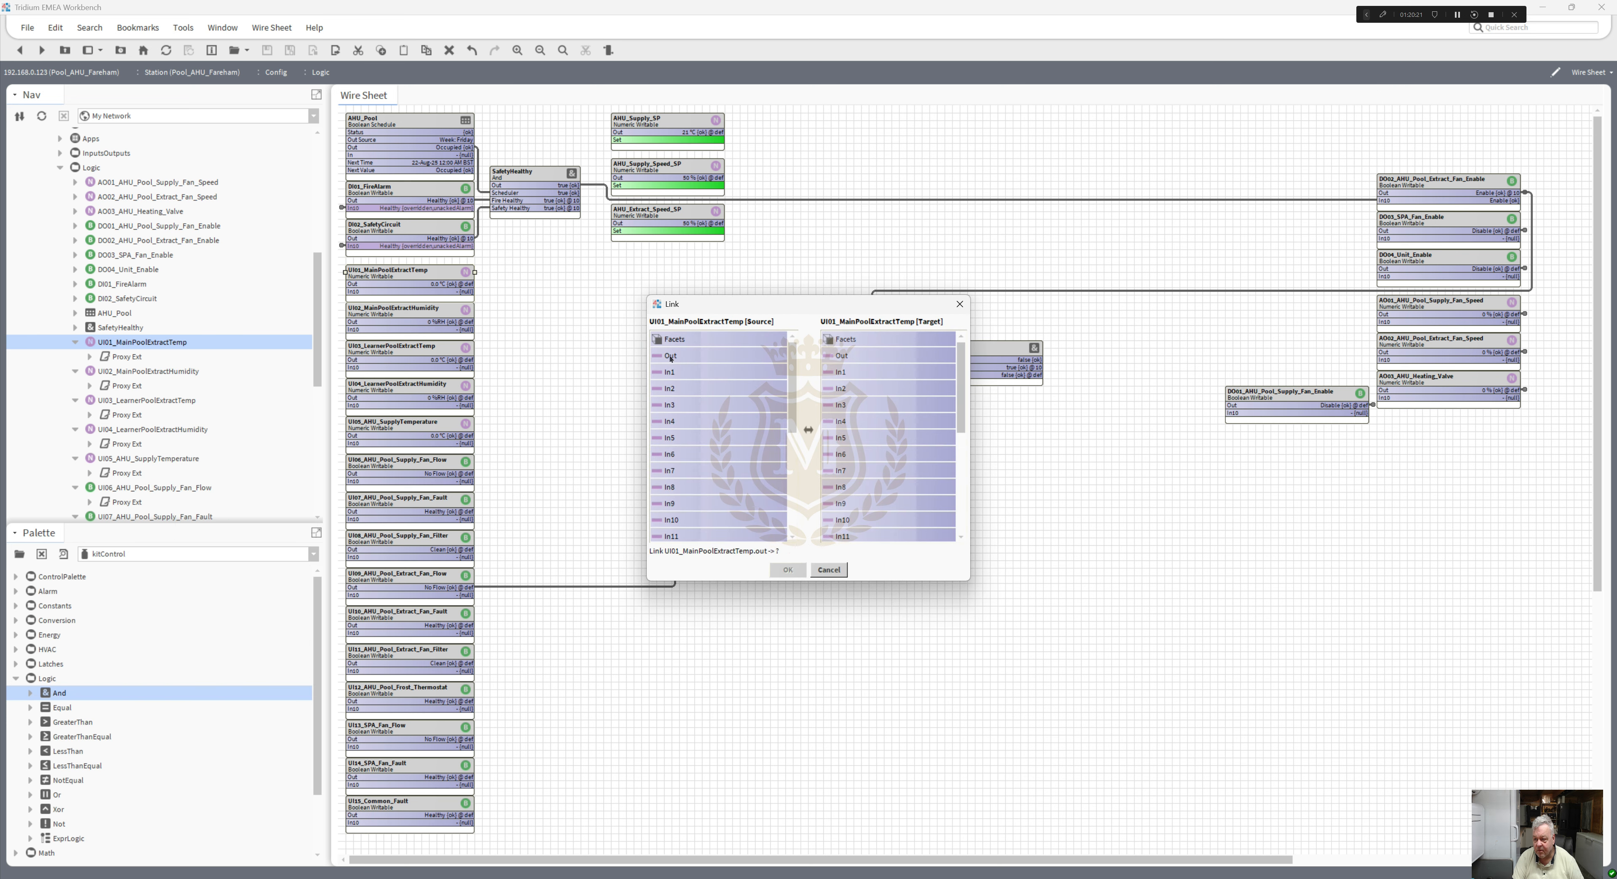
click(839, 519)
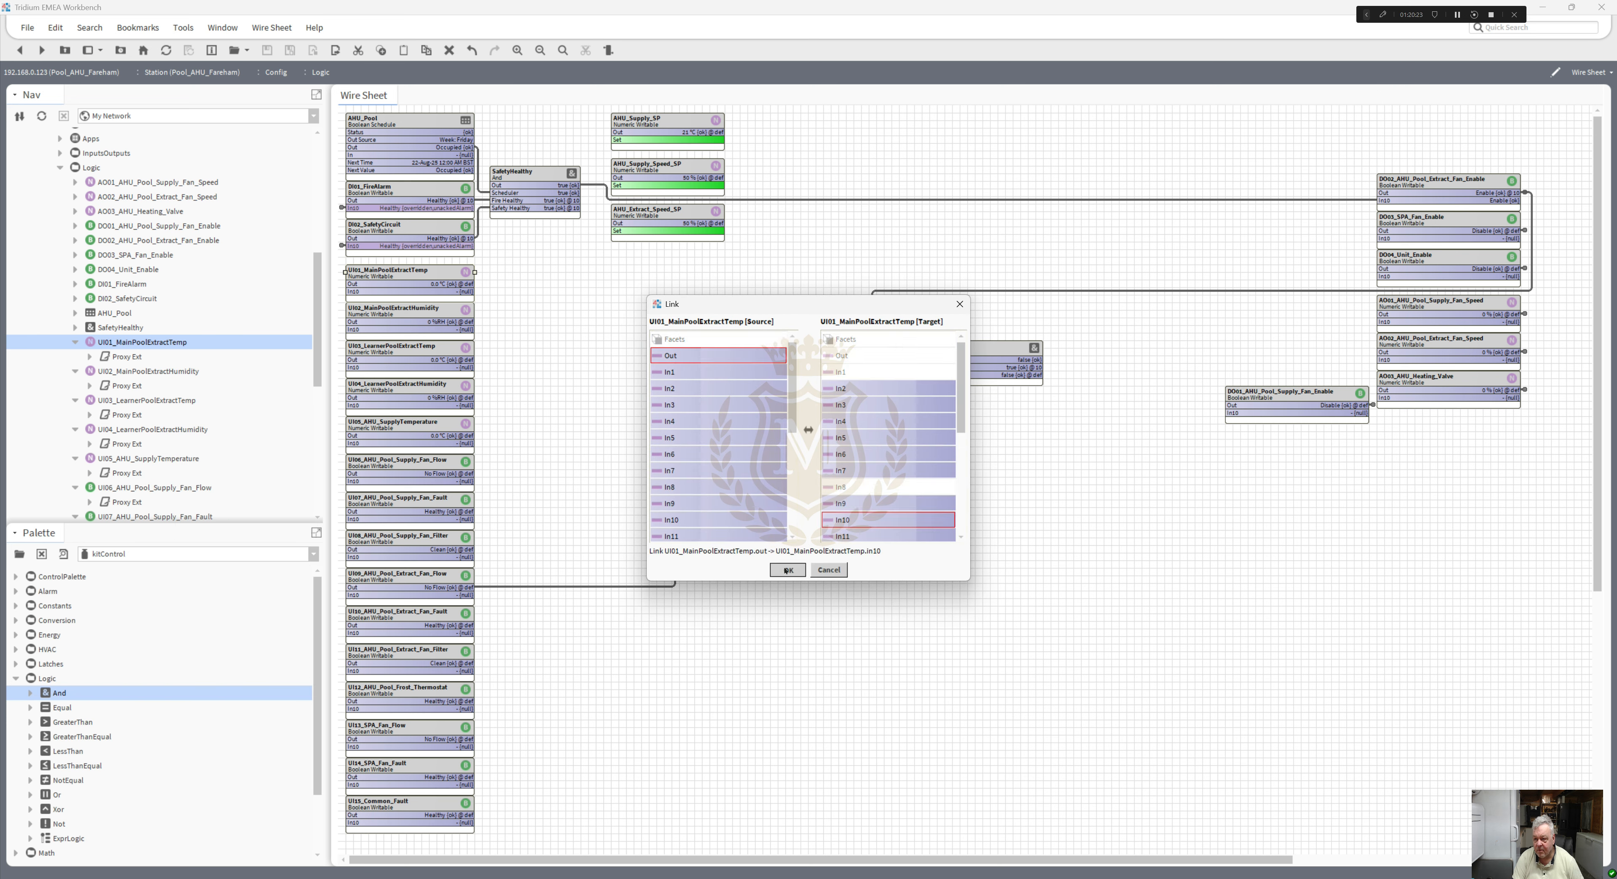
click(787, 569)
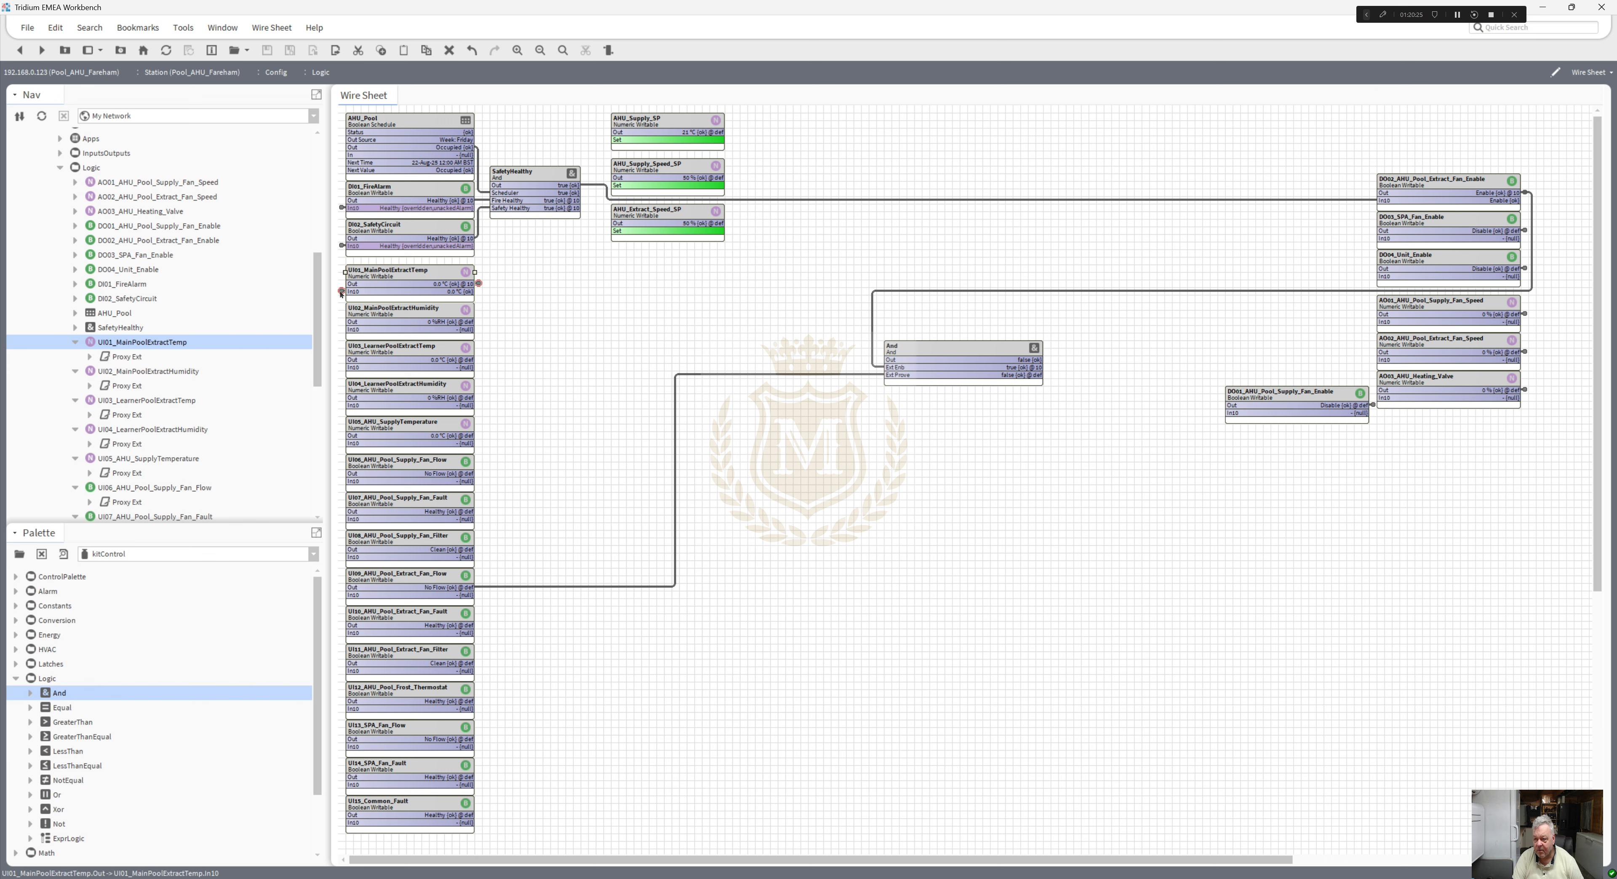
click(478, 283)
right_click(478, 283)
click(503, 424)
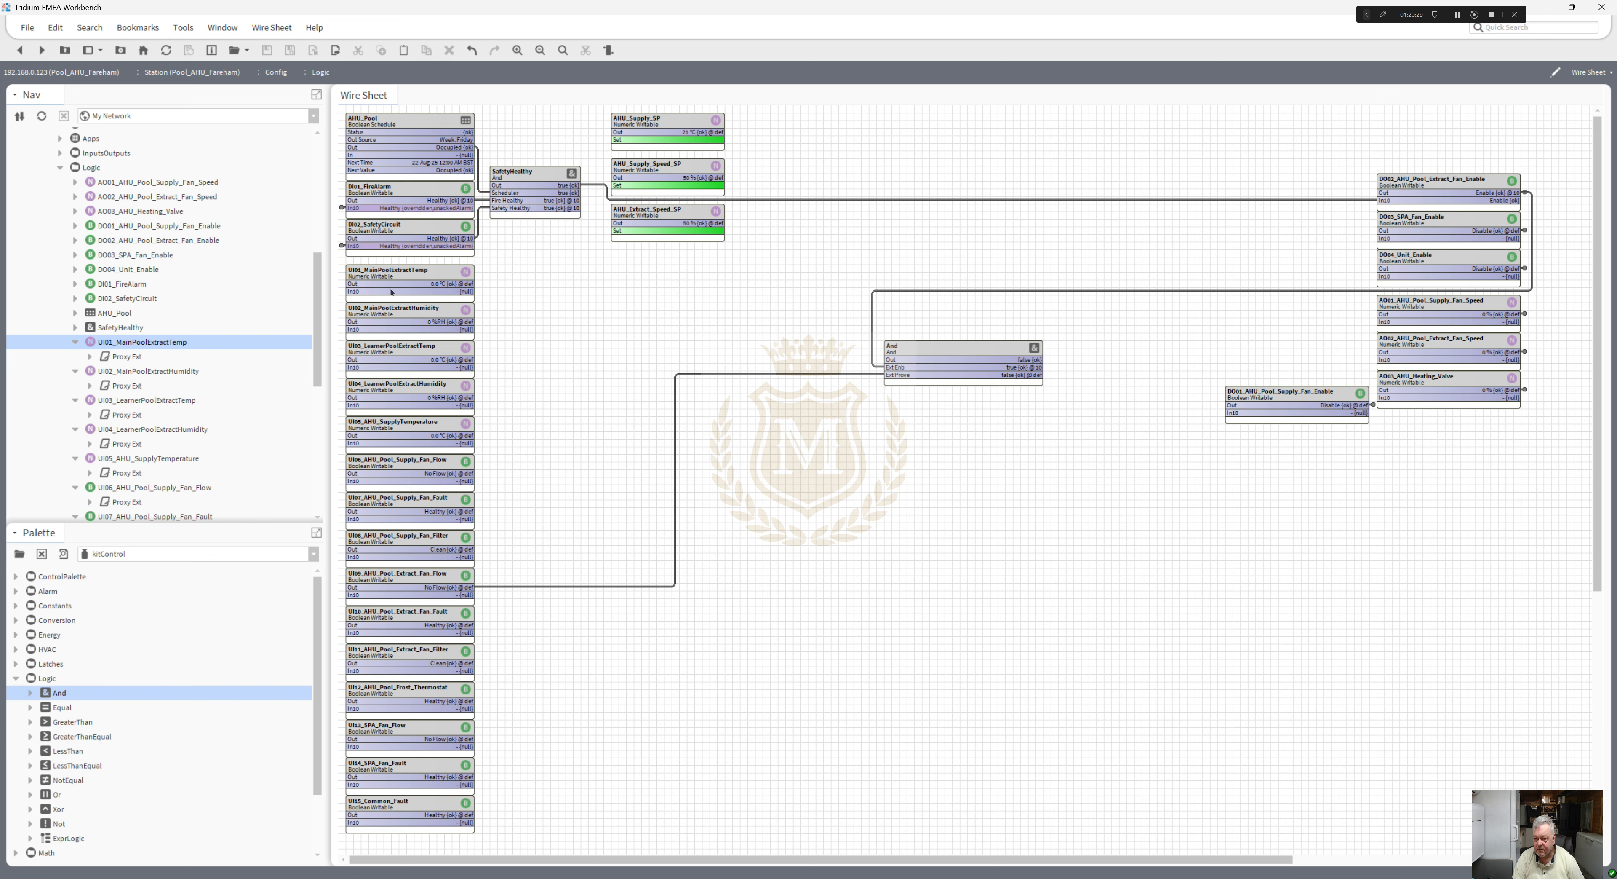
- Link the Out of UI01_MainPoolExtractTemp in the InputsOutputs folder to In10 of the matching Logic block
right_click(386, 270)
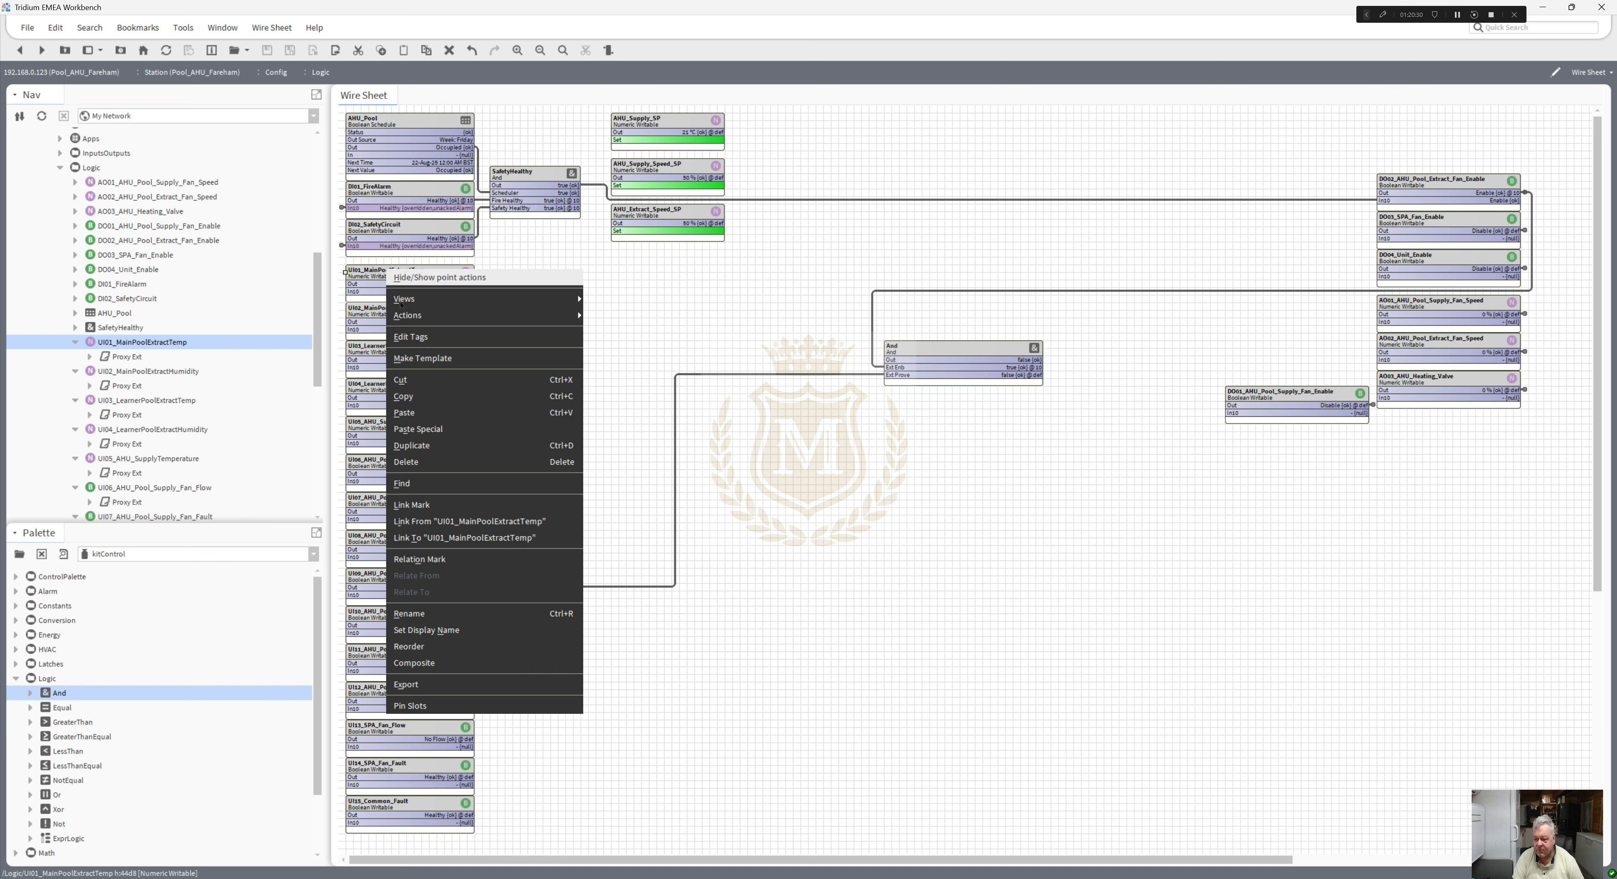
click(443, 503)
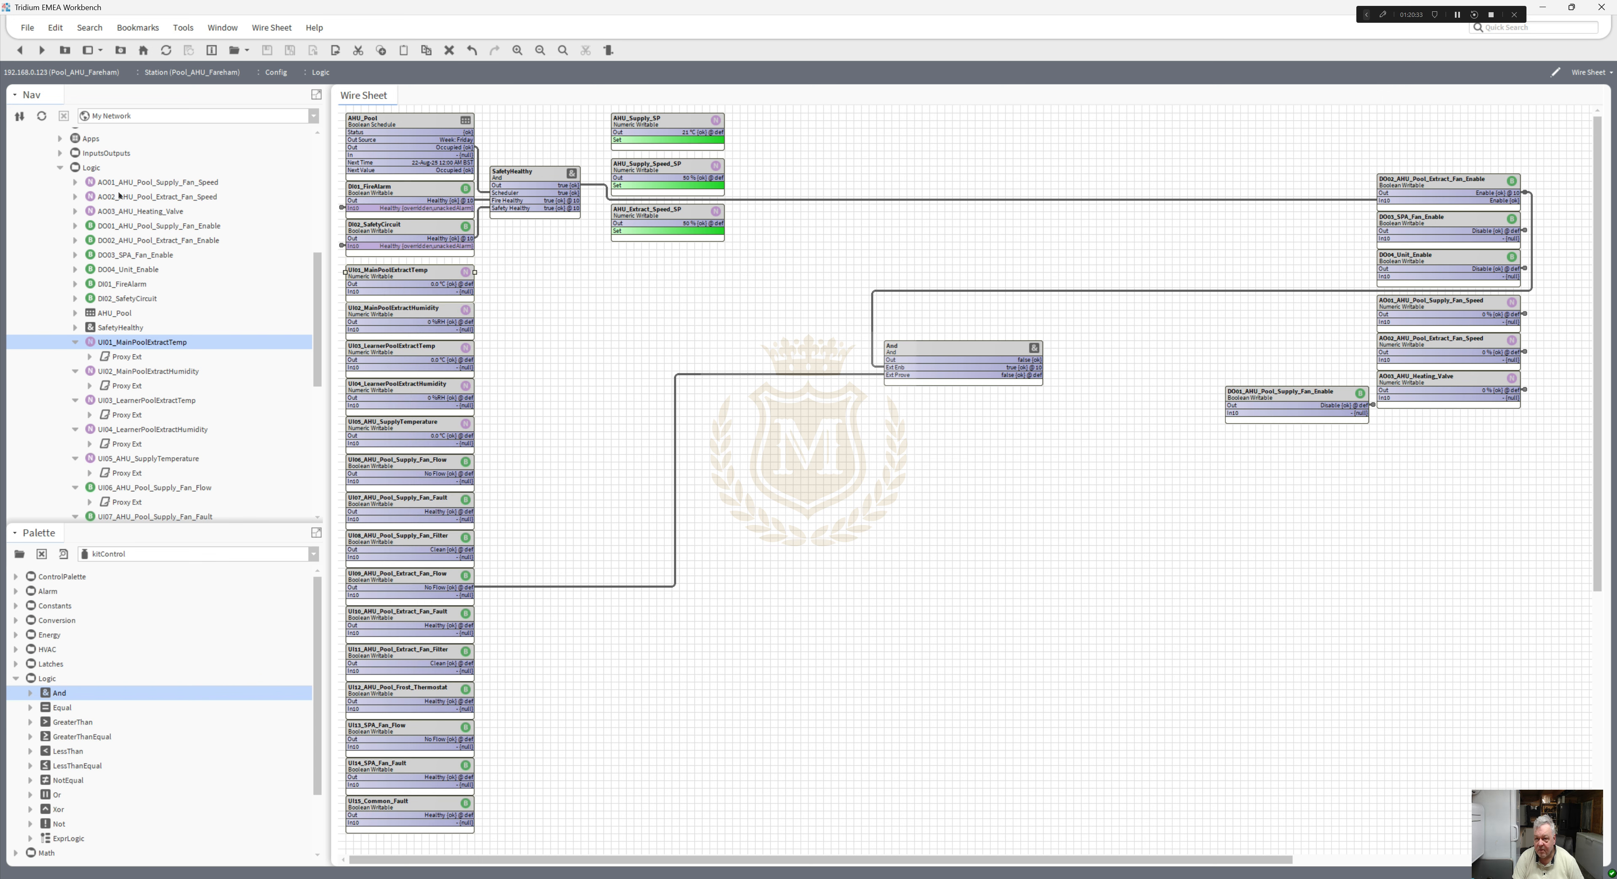
click(60, 152)
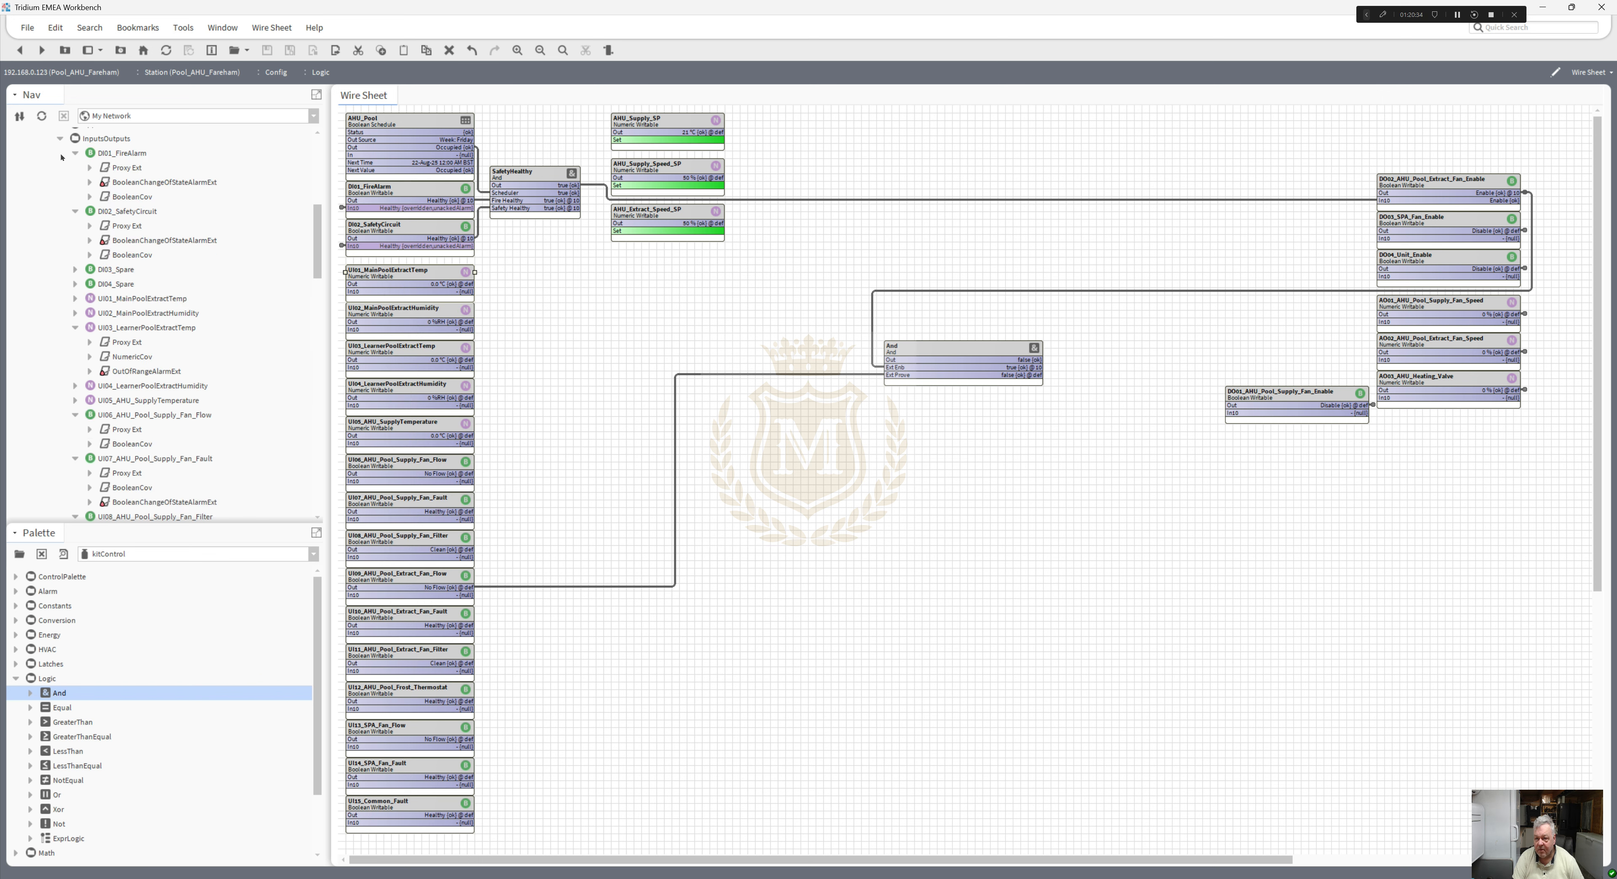
right_click(125, 298)
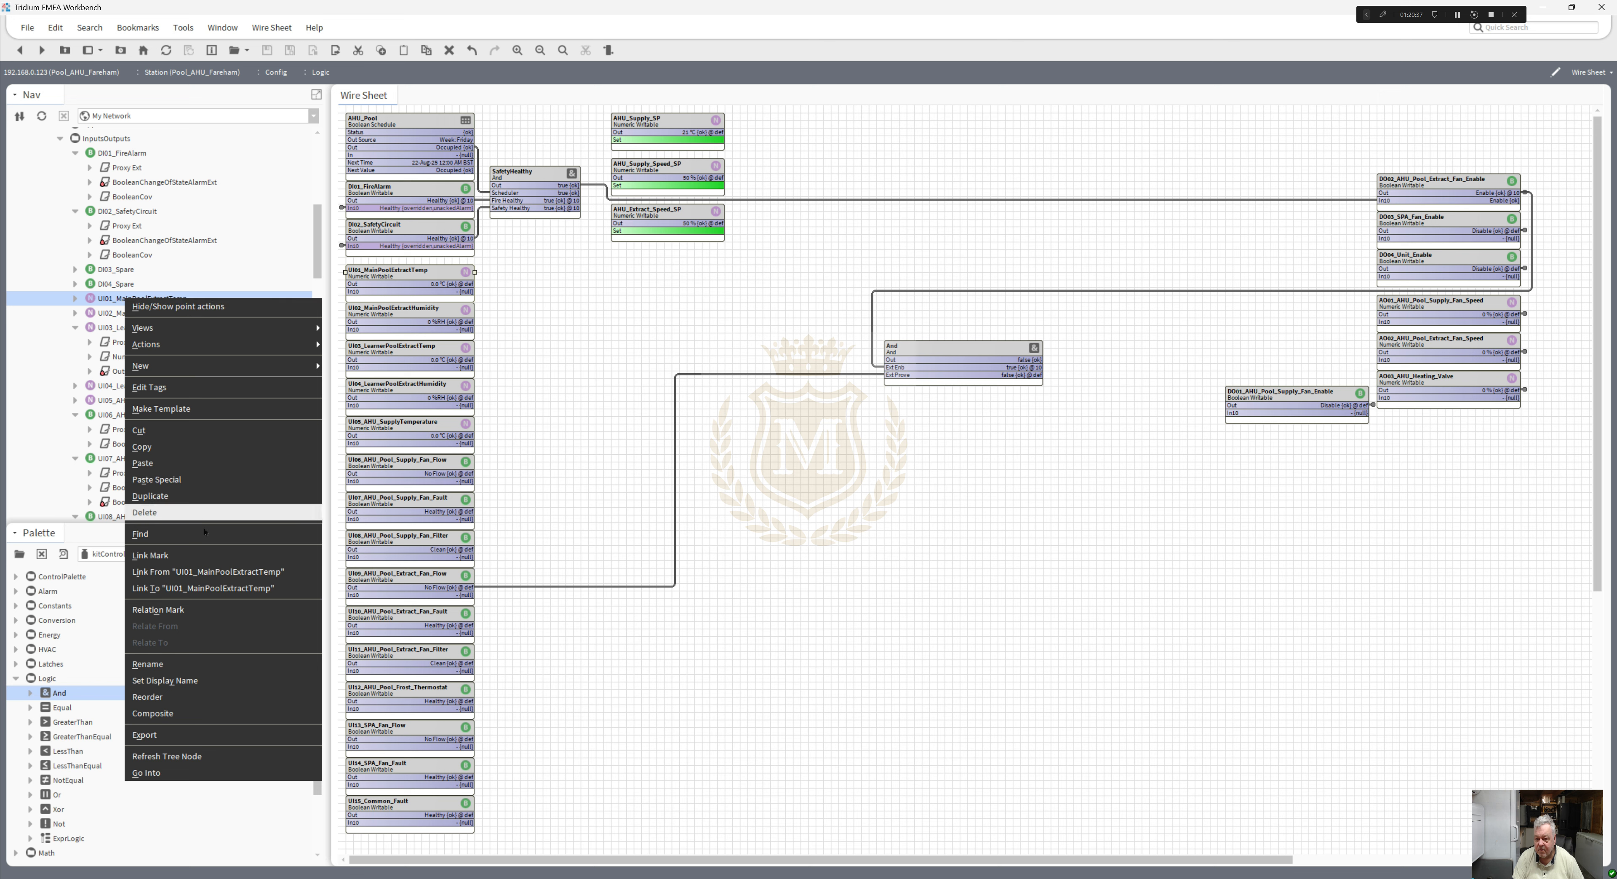
click(207, 588)
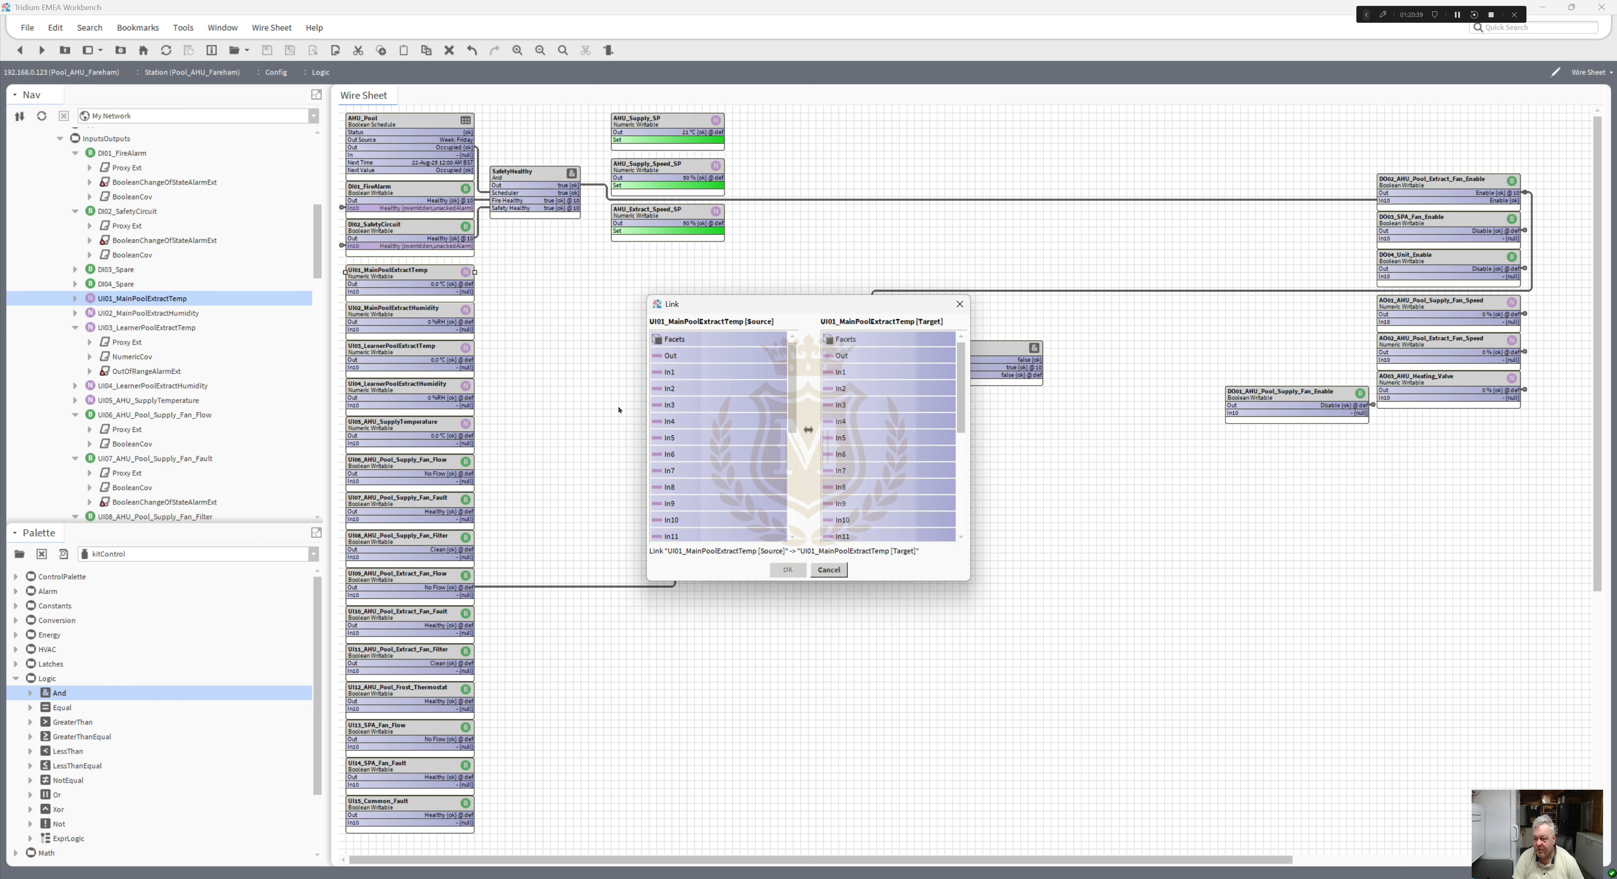
click(665, 356)
click(843, 519)
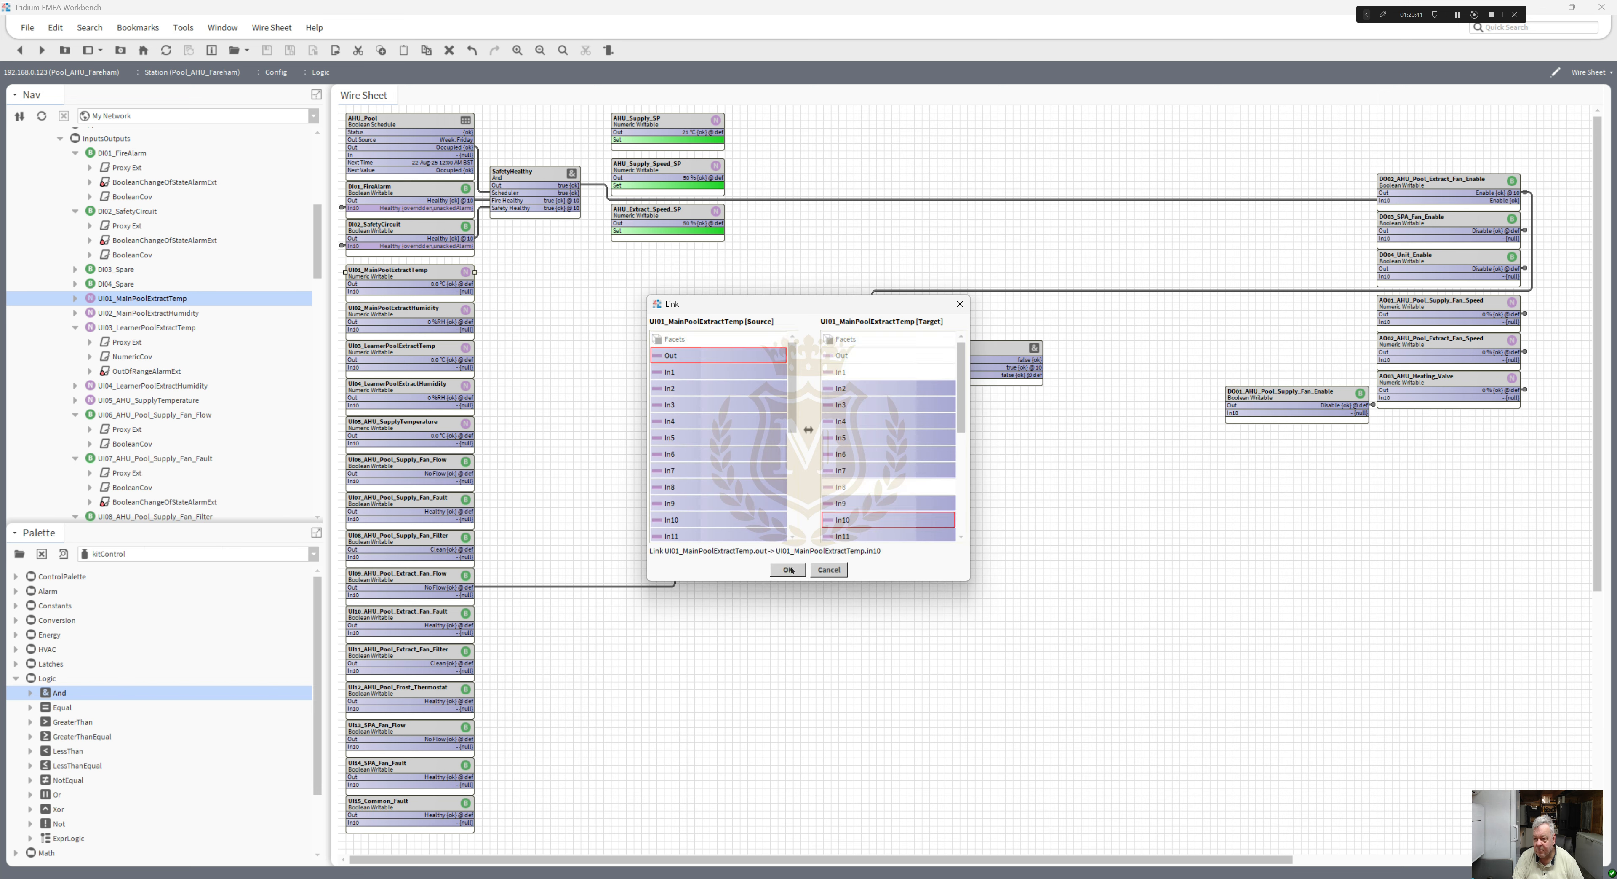
click(789, 569)
- Link the Out of UI02_MainPoolExtractHumidity in the InputsOutputs folder to In10 of the matching Logic block
right_click(394, 312)
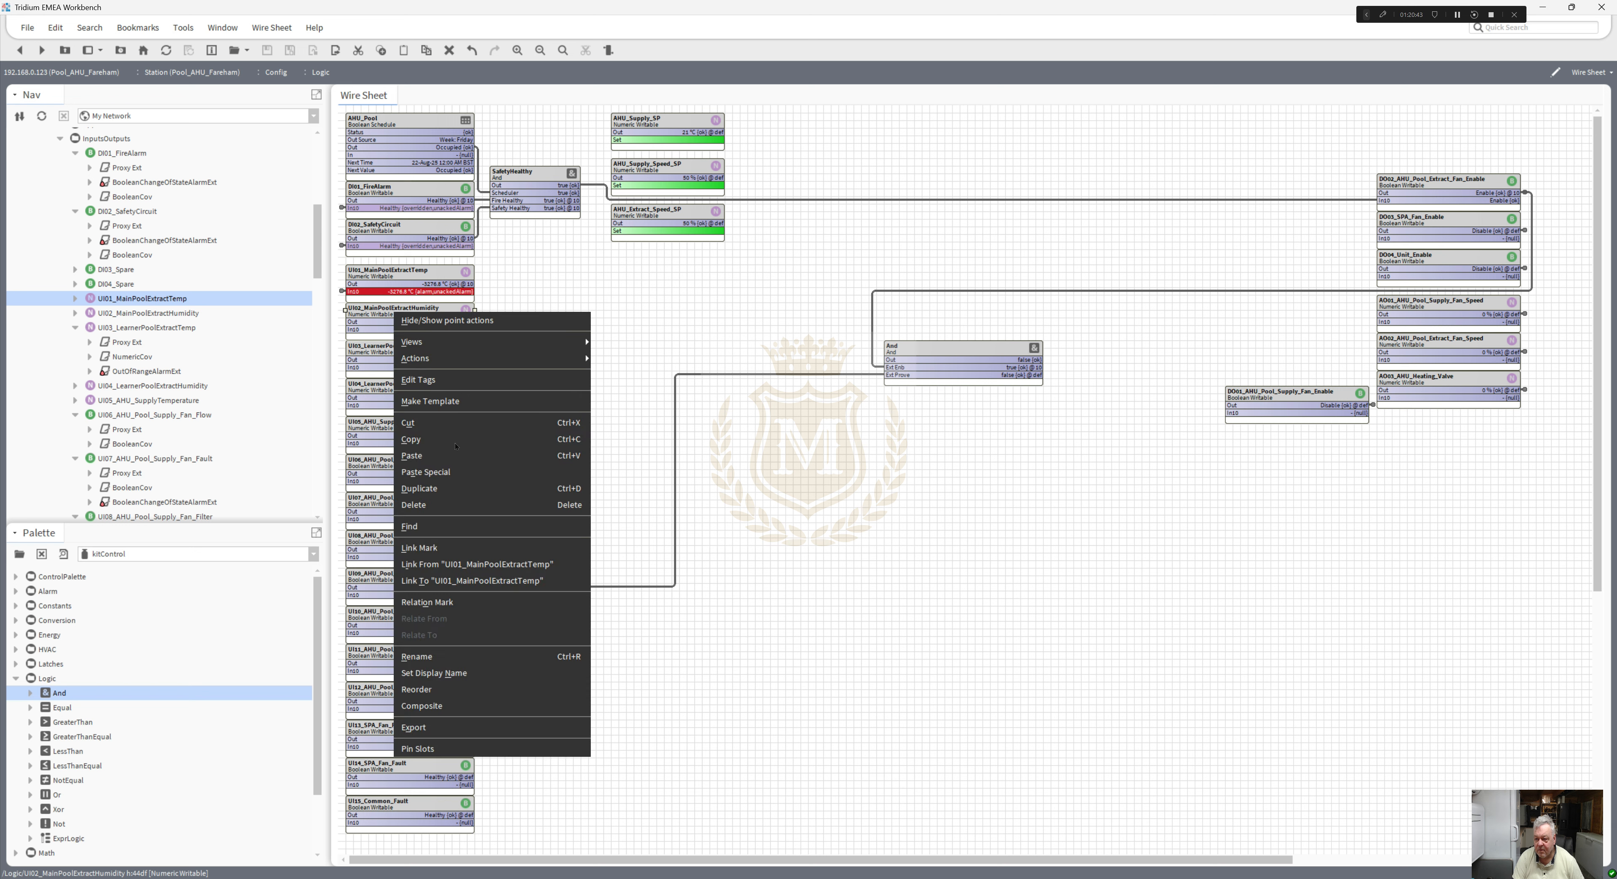
click(451, 546)
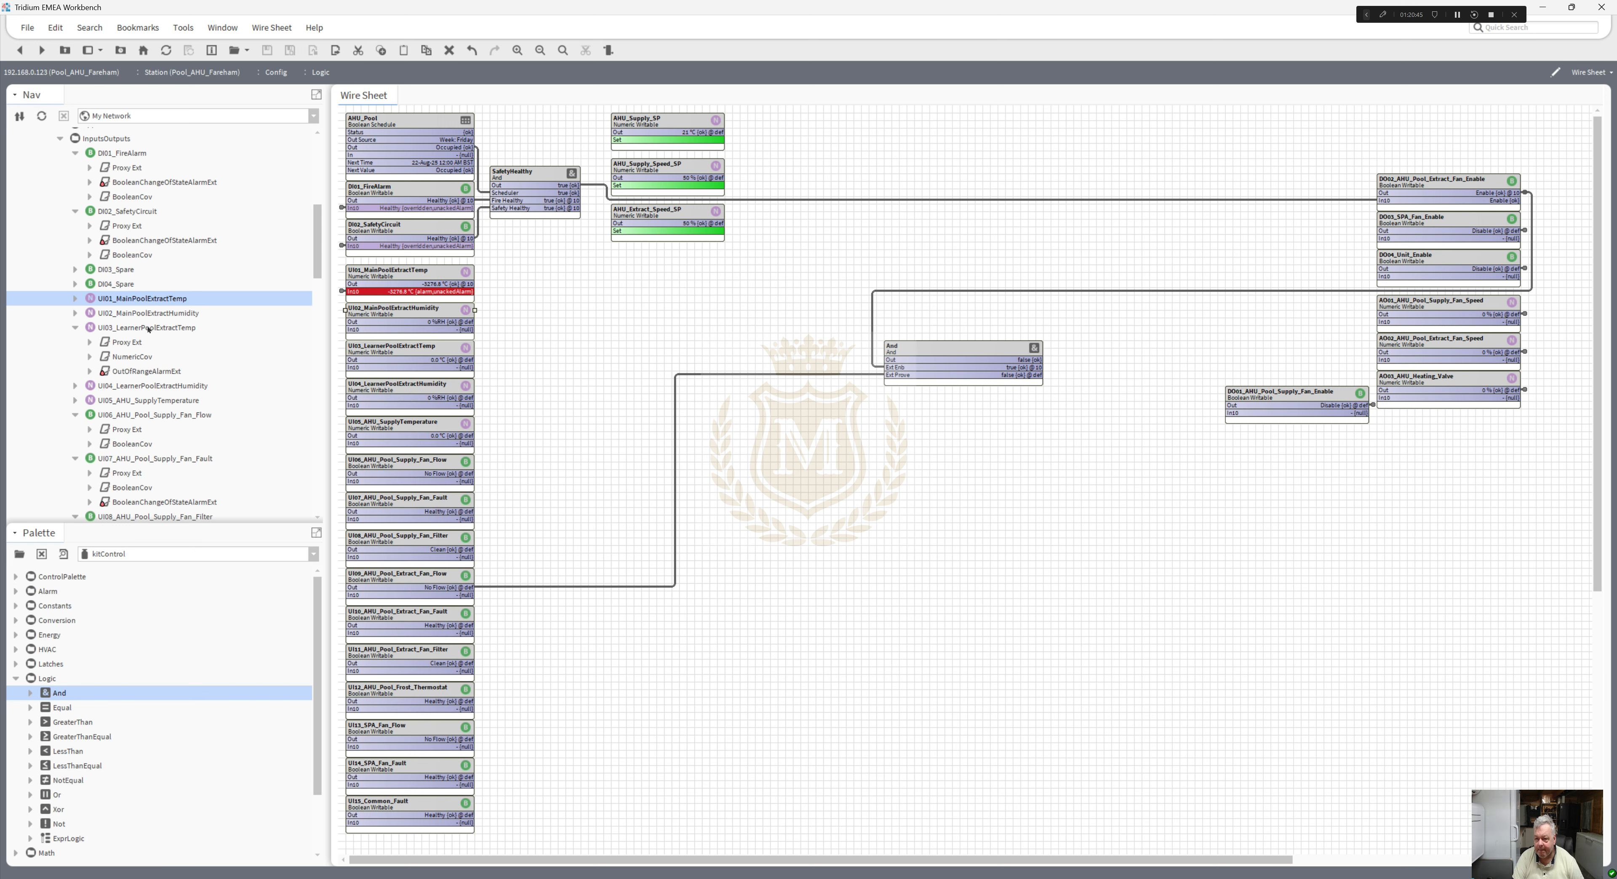
right_click(139, 316)
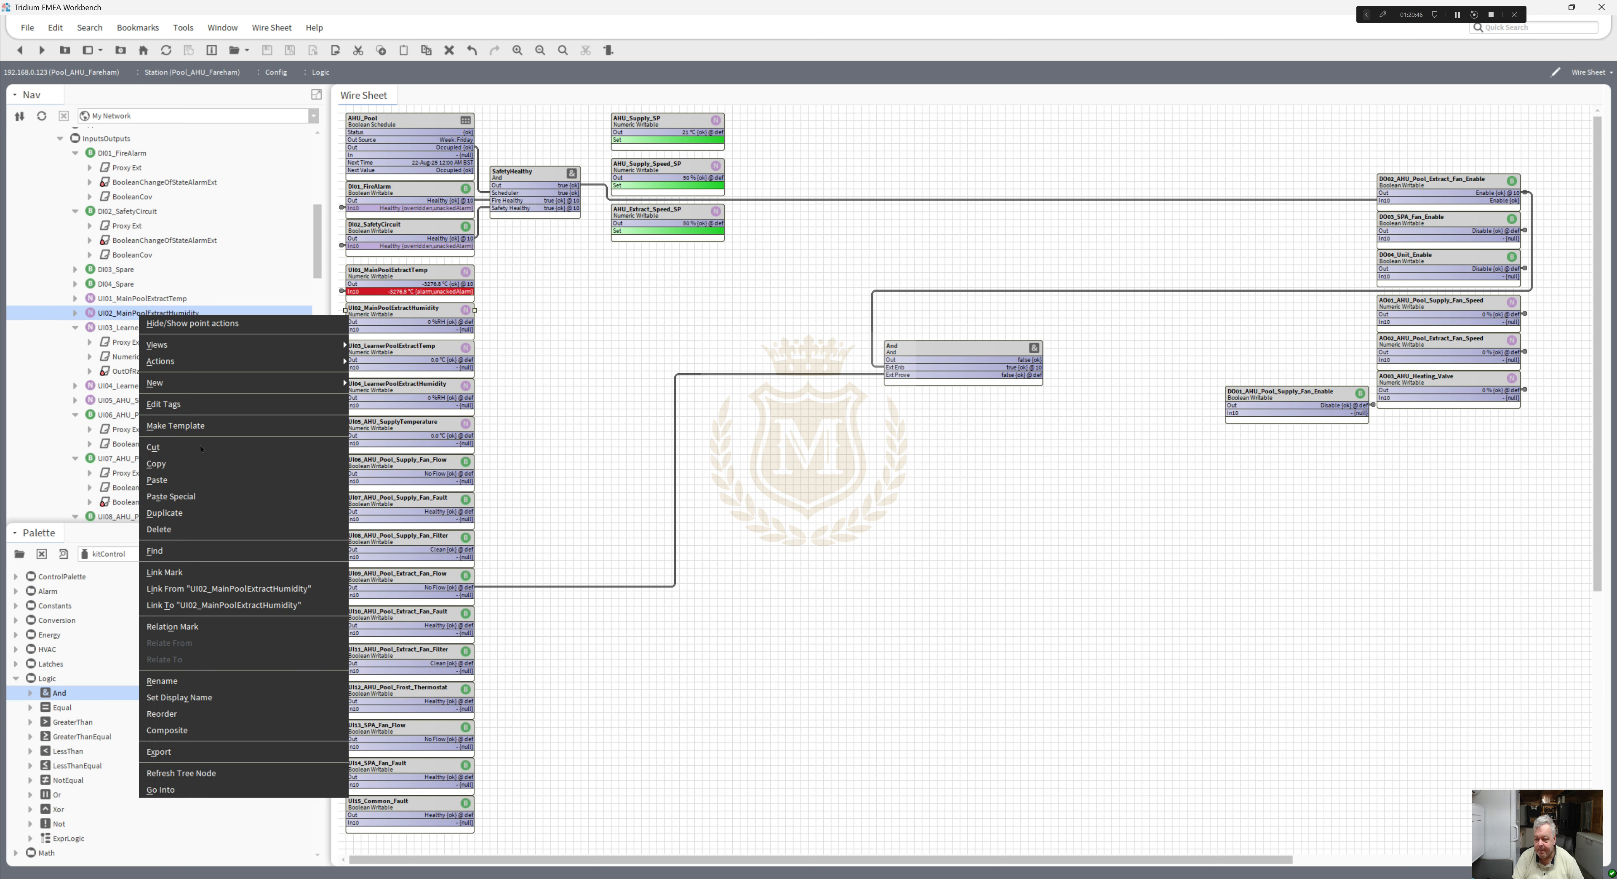
click(250, 606)
click(669, 356)
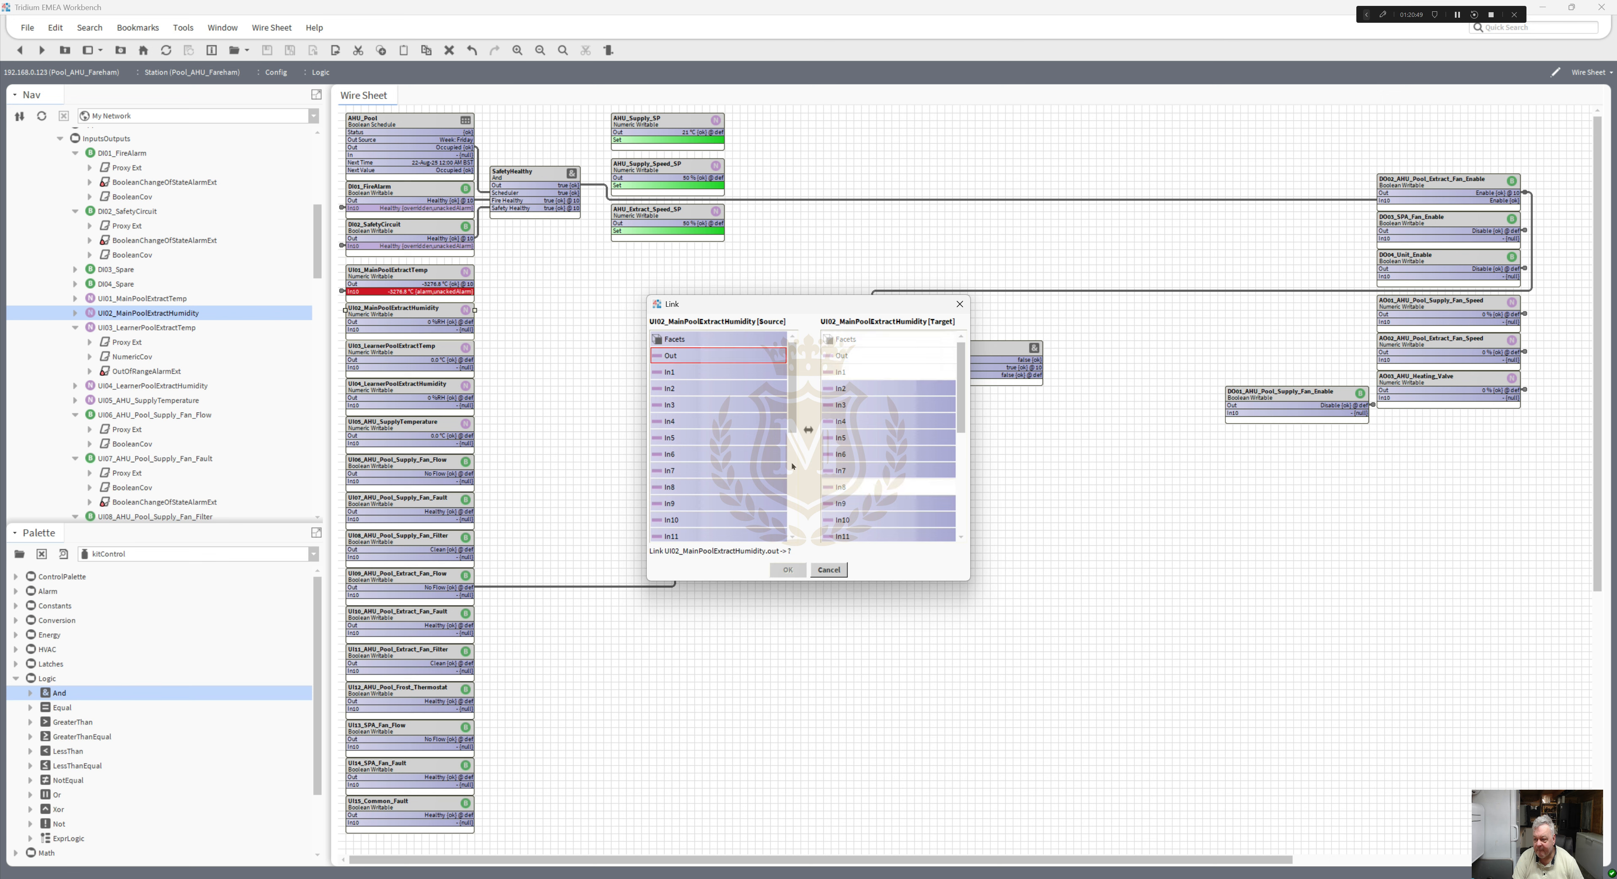
click(839, 519)
click(787, 569)
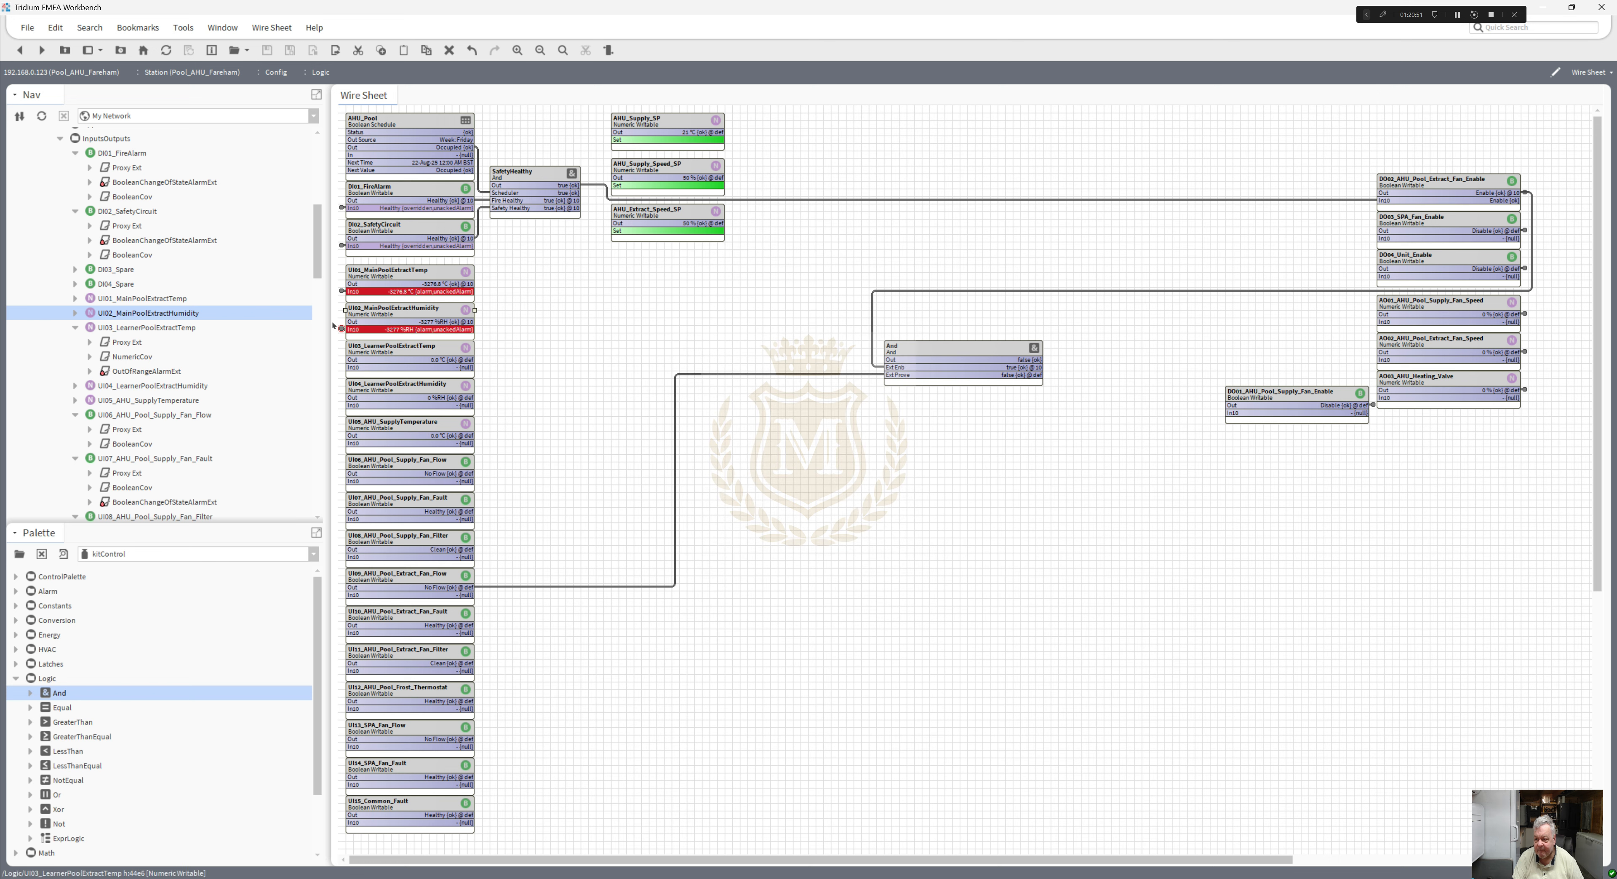
- Link the Out of UI03_LearnerPoolExtractTemp in the InputsOutputs folder to In10 of the matching Logic block
right_click(375, 350)
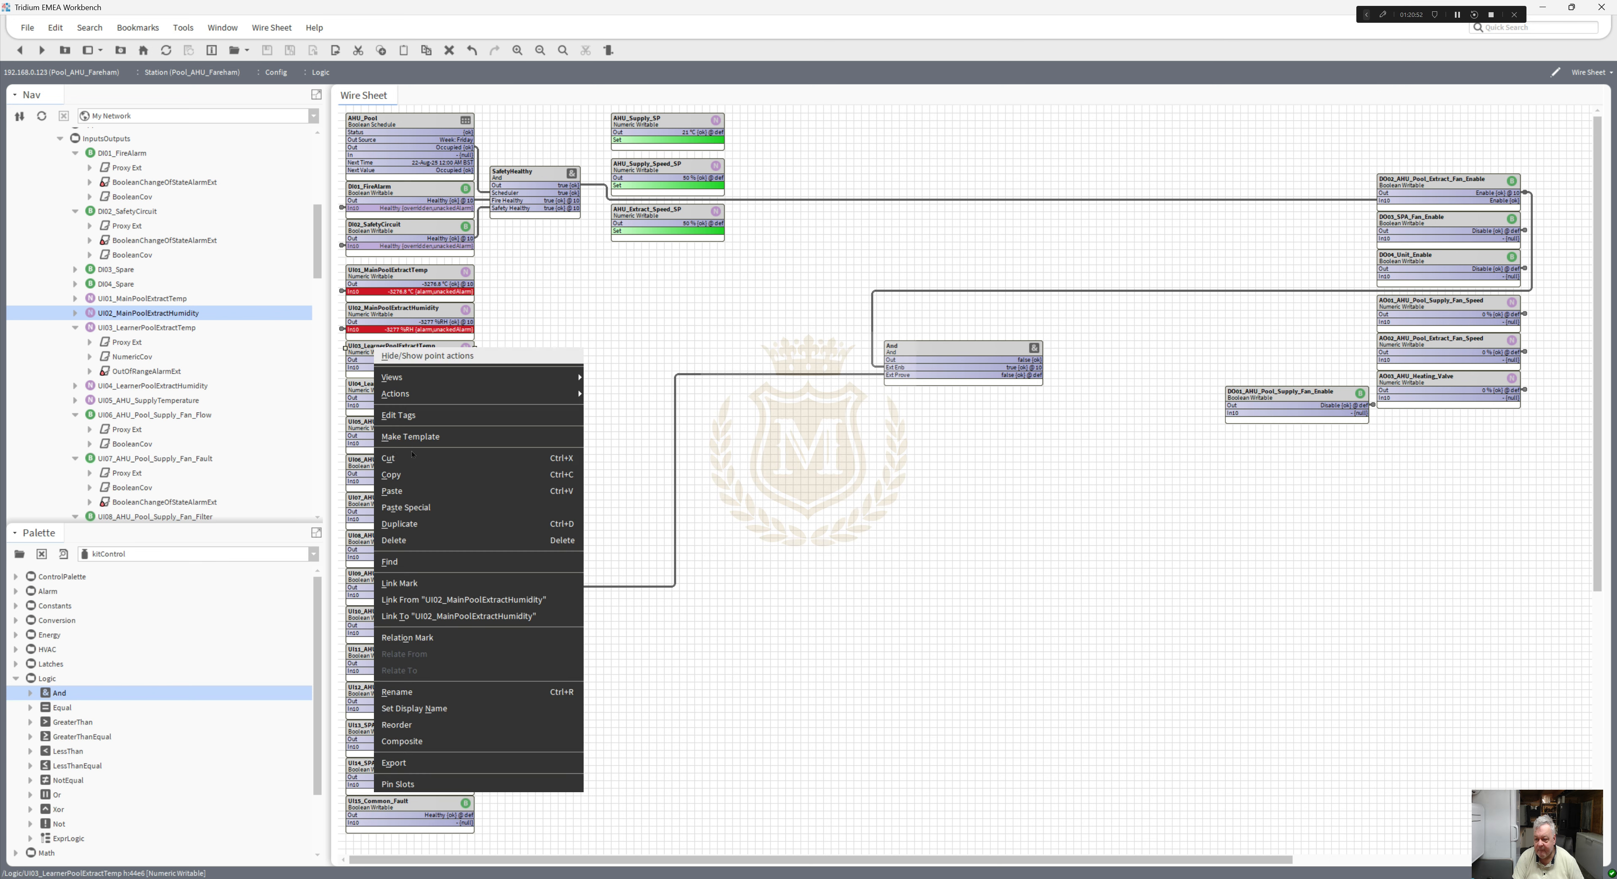
click(449, 583)
right_click(128, 385)
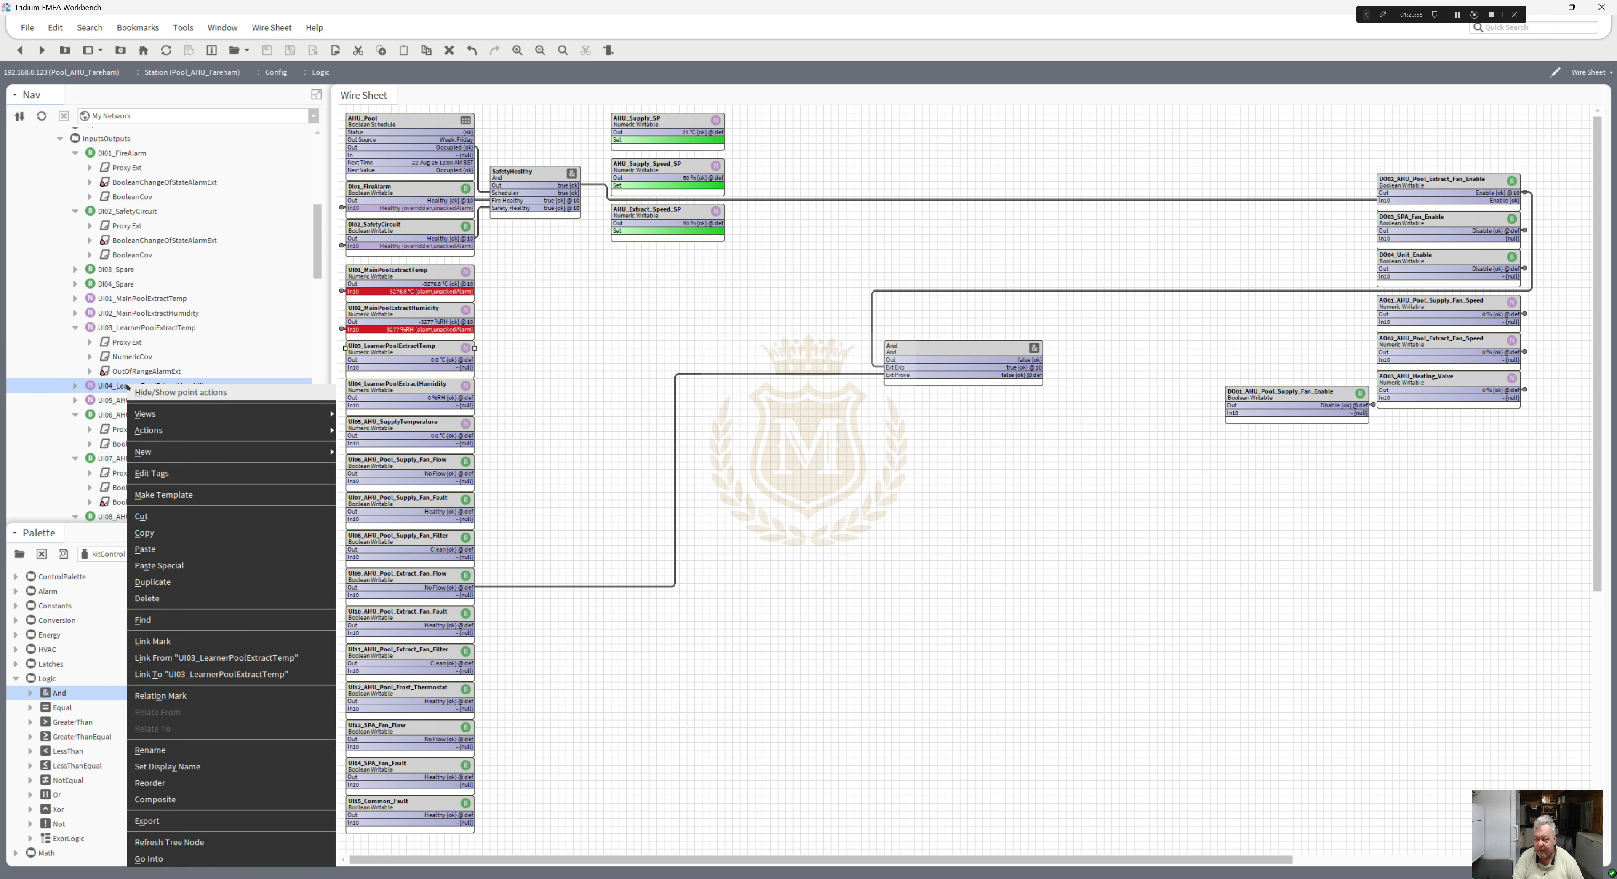
click(132, 325)
click(132, 327)
right_click(132, 327)
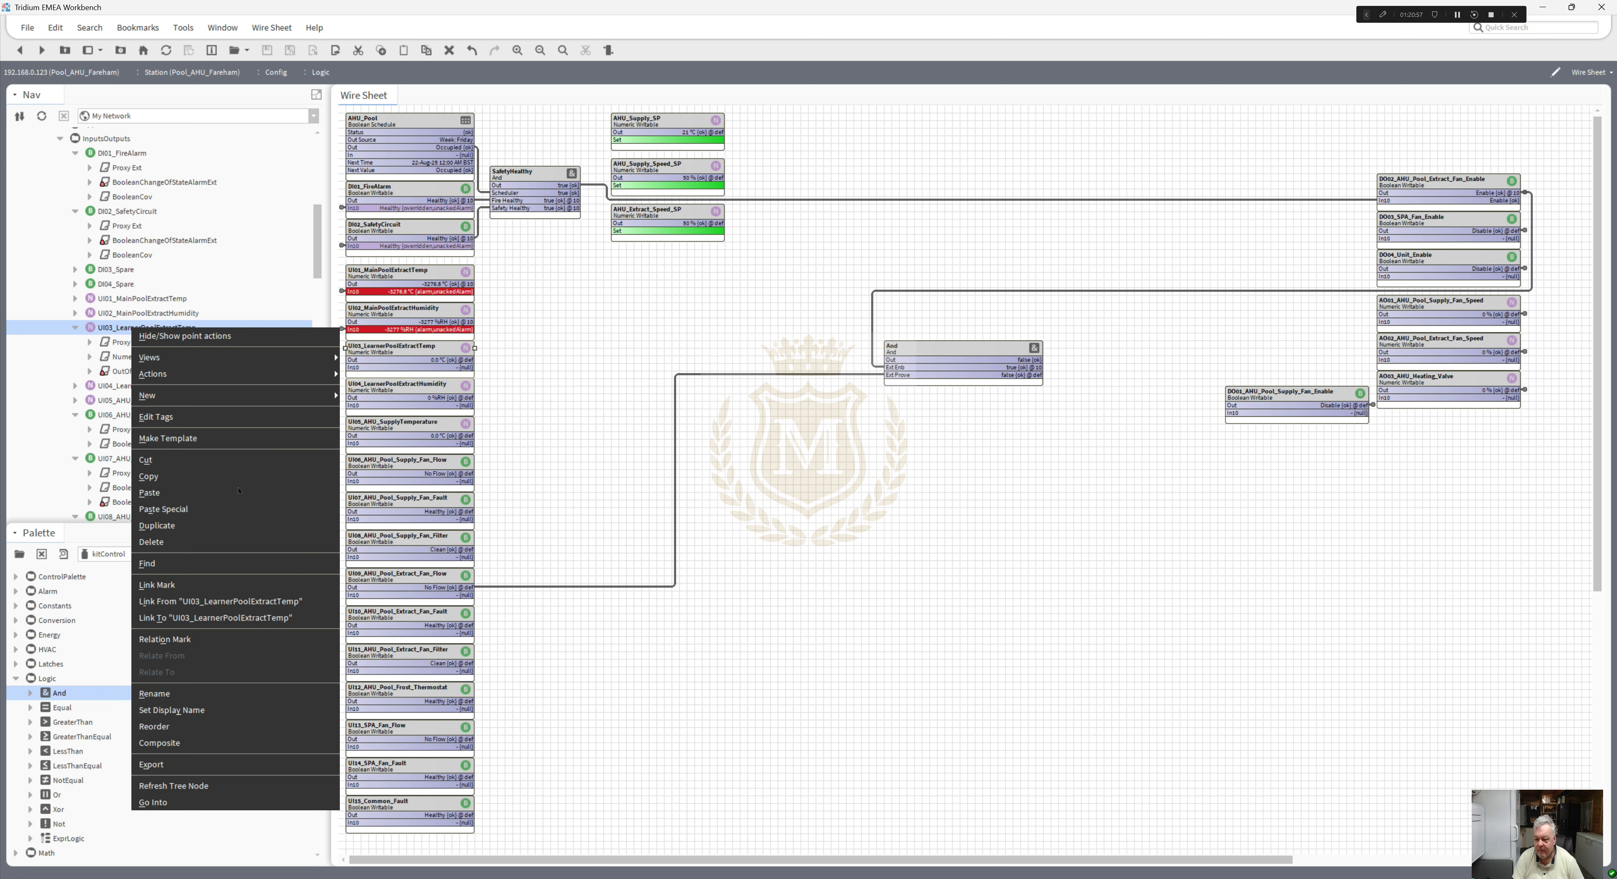
click(245, 603)
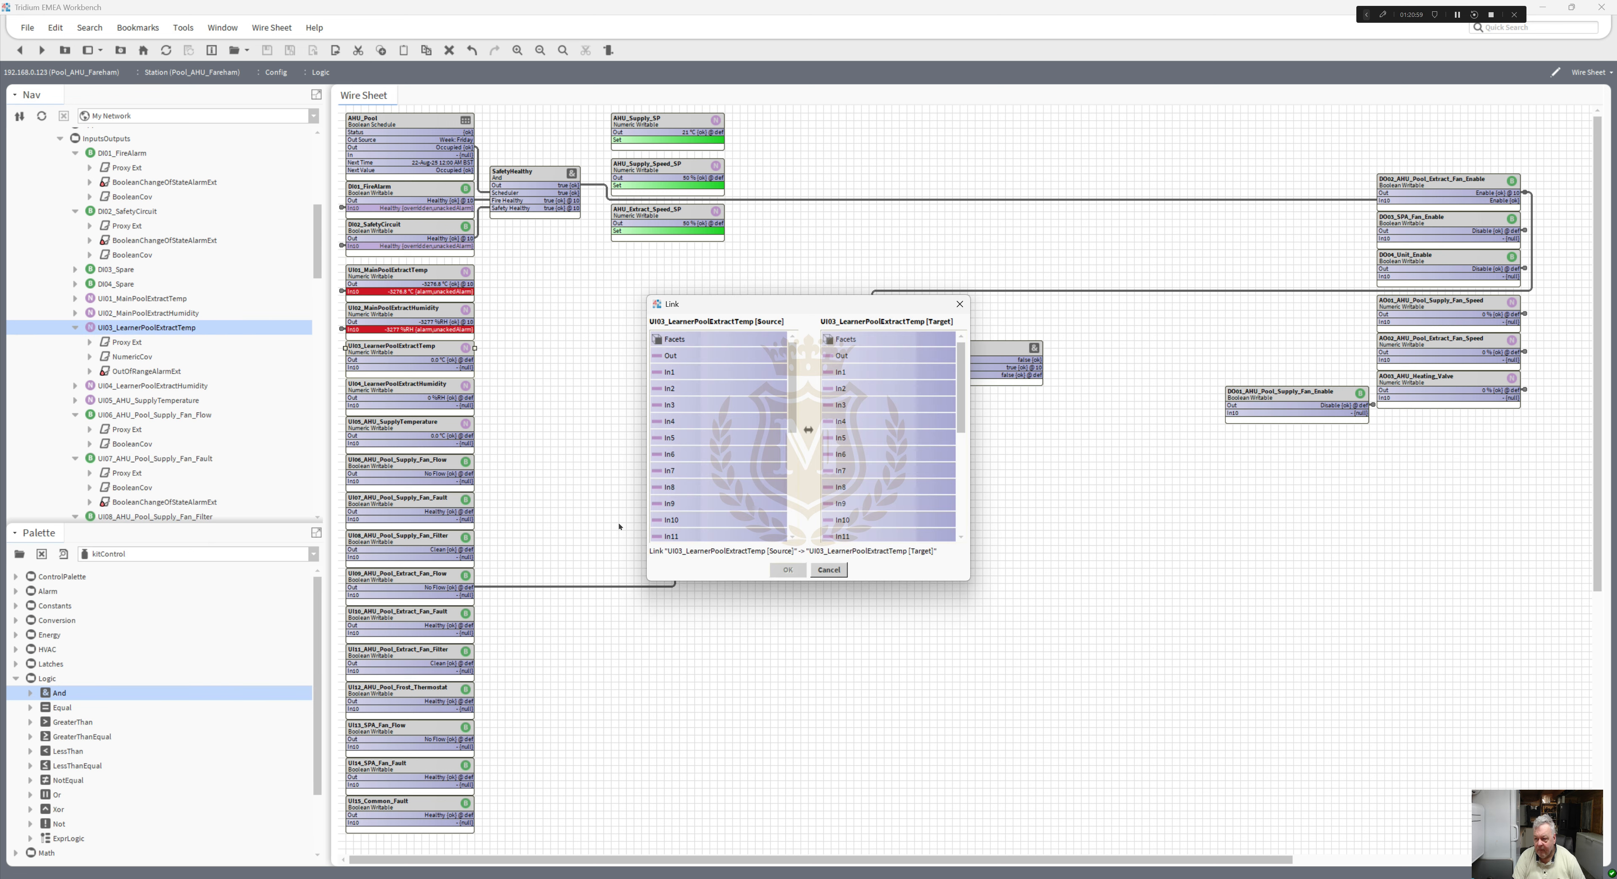
click(677, 360)
click(842, 520)
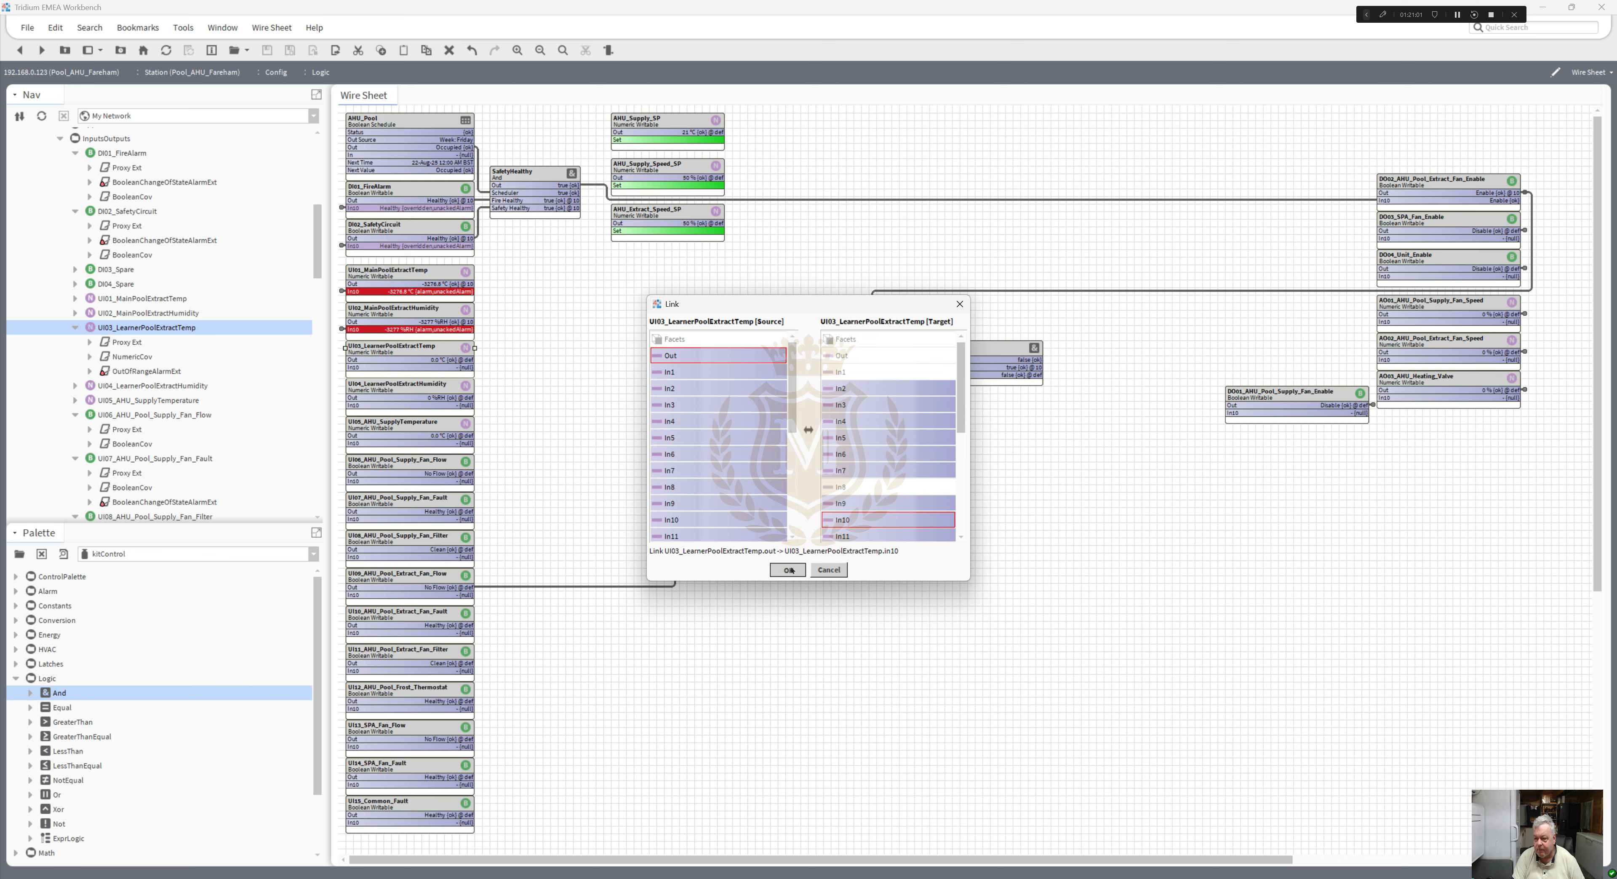
click(787, 569)
- Link the Out of UI04_LearnerPoolExtractHumidity in the InputsOutputs folder to In10 of the matching Logic block
click(411, 390)
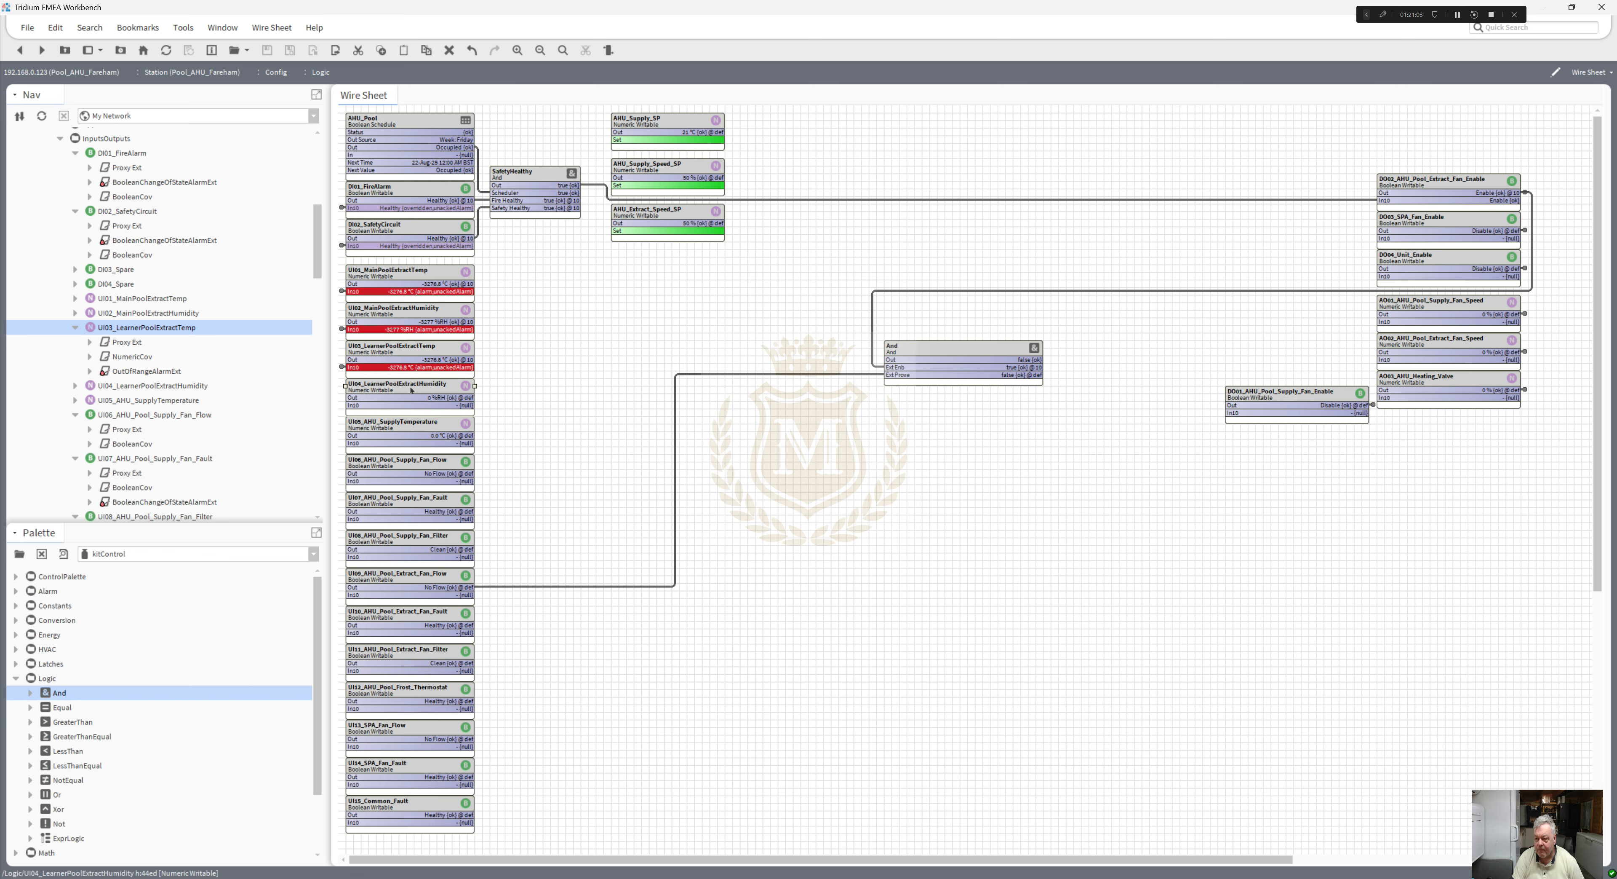
right_click(411, 388)
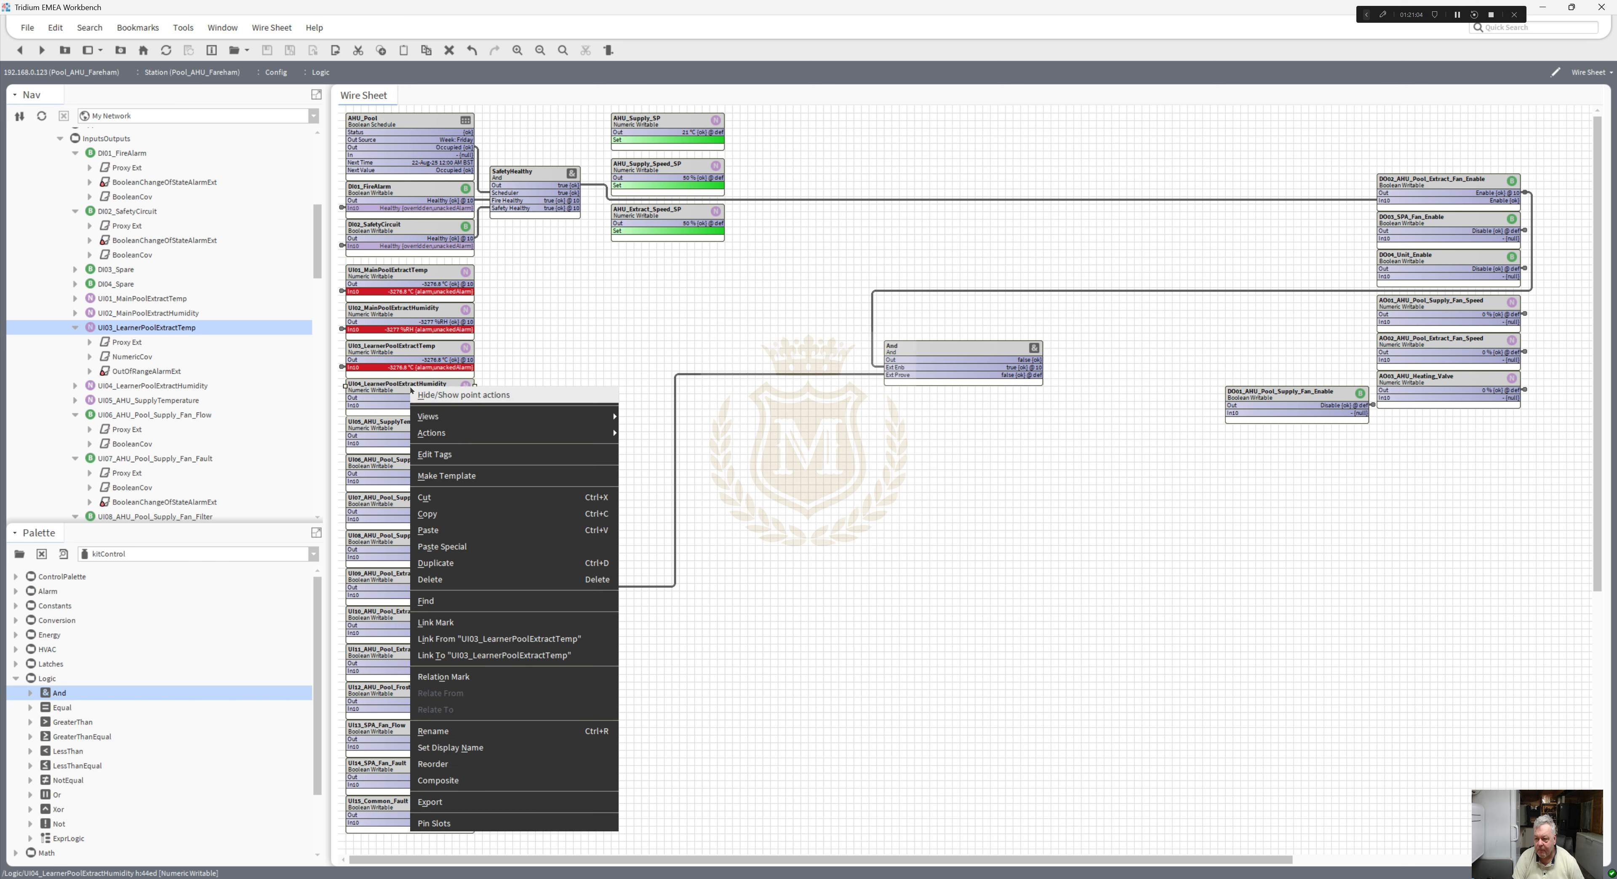
click(484, 622)
right_click(133, 386)
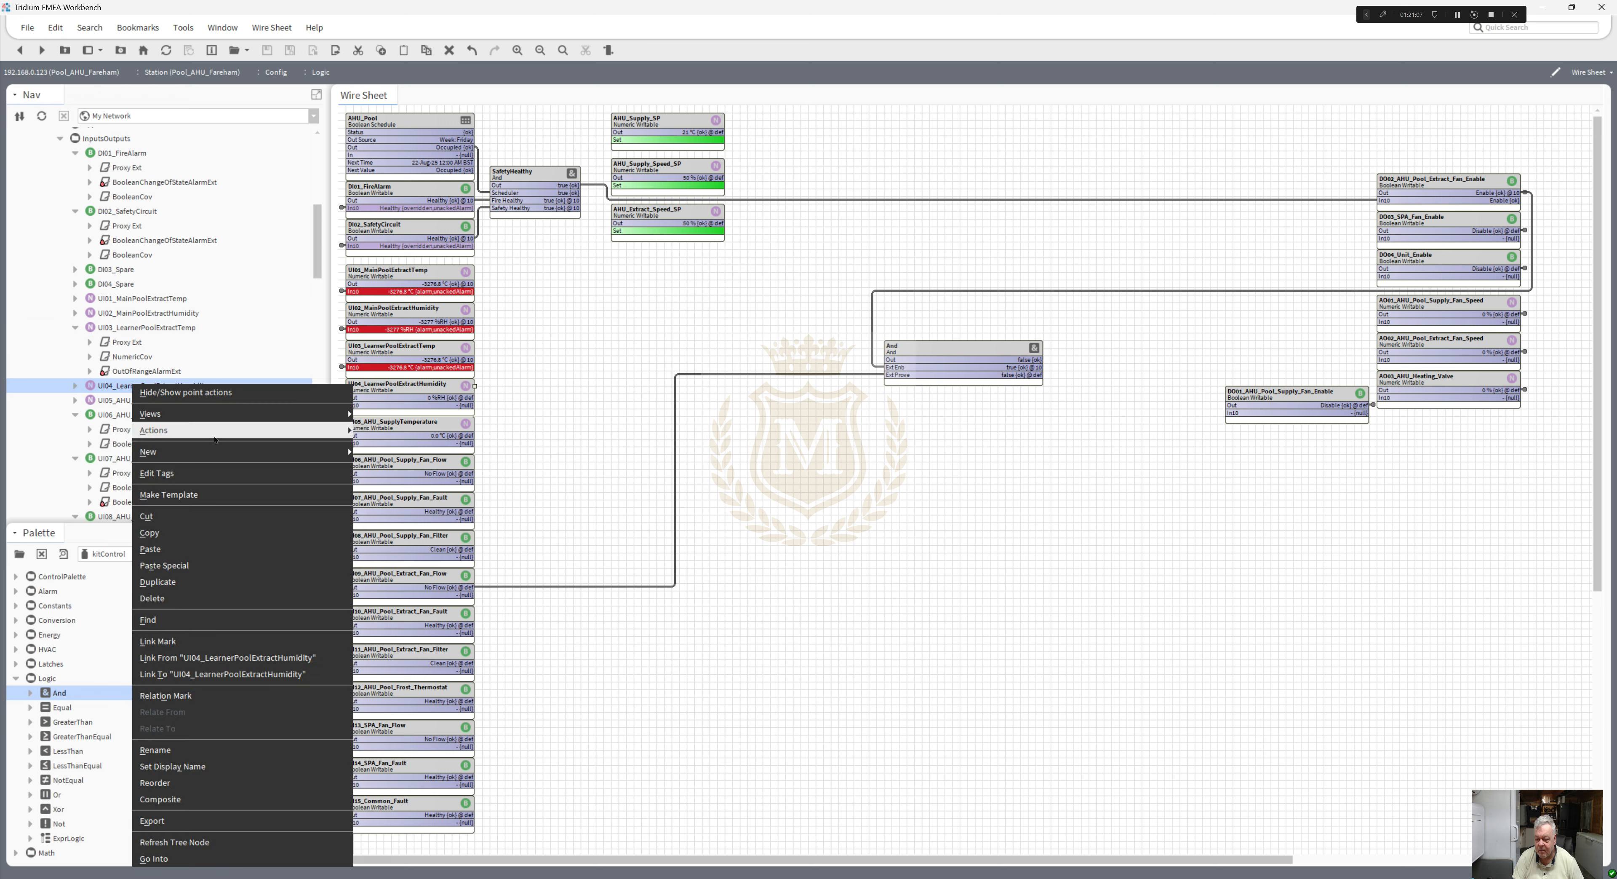
click(250, 674)
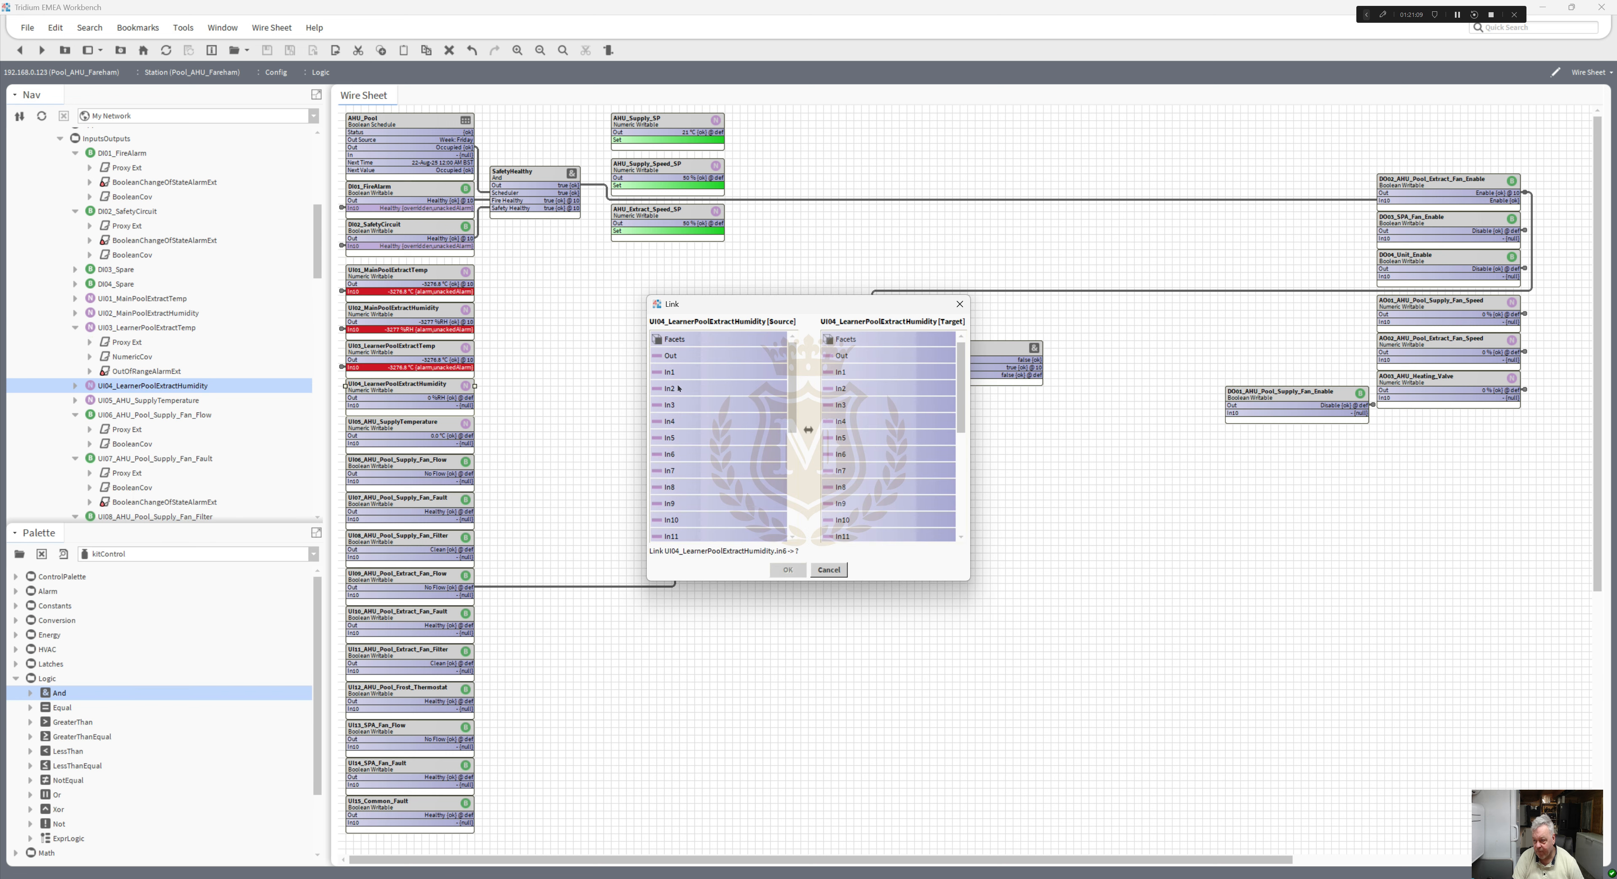
click(674, 361)
click(843, 519)
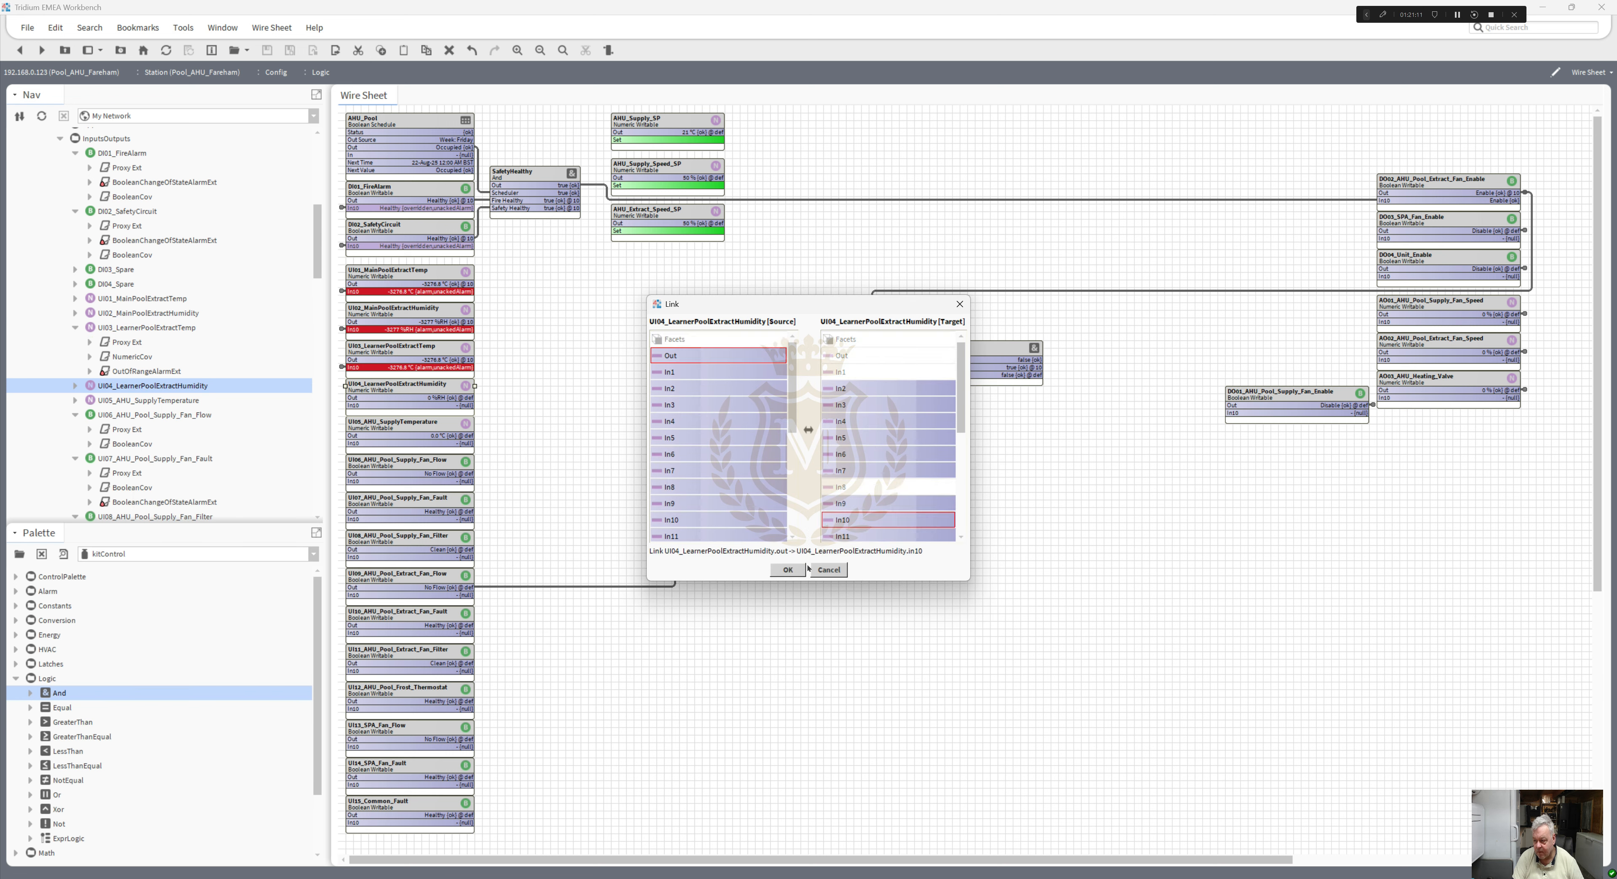
click(787, 569)
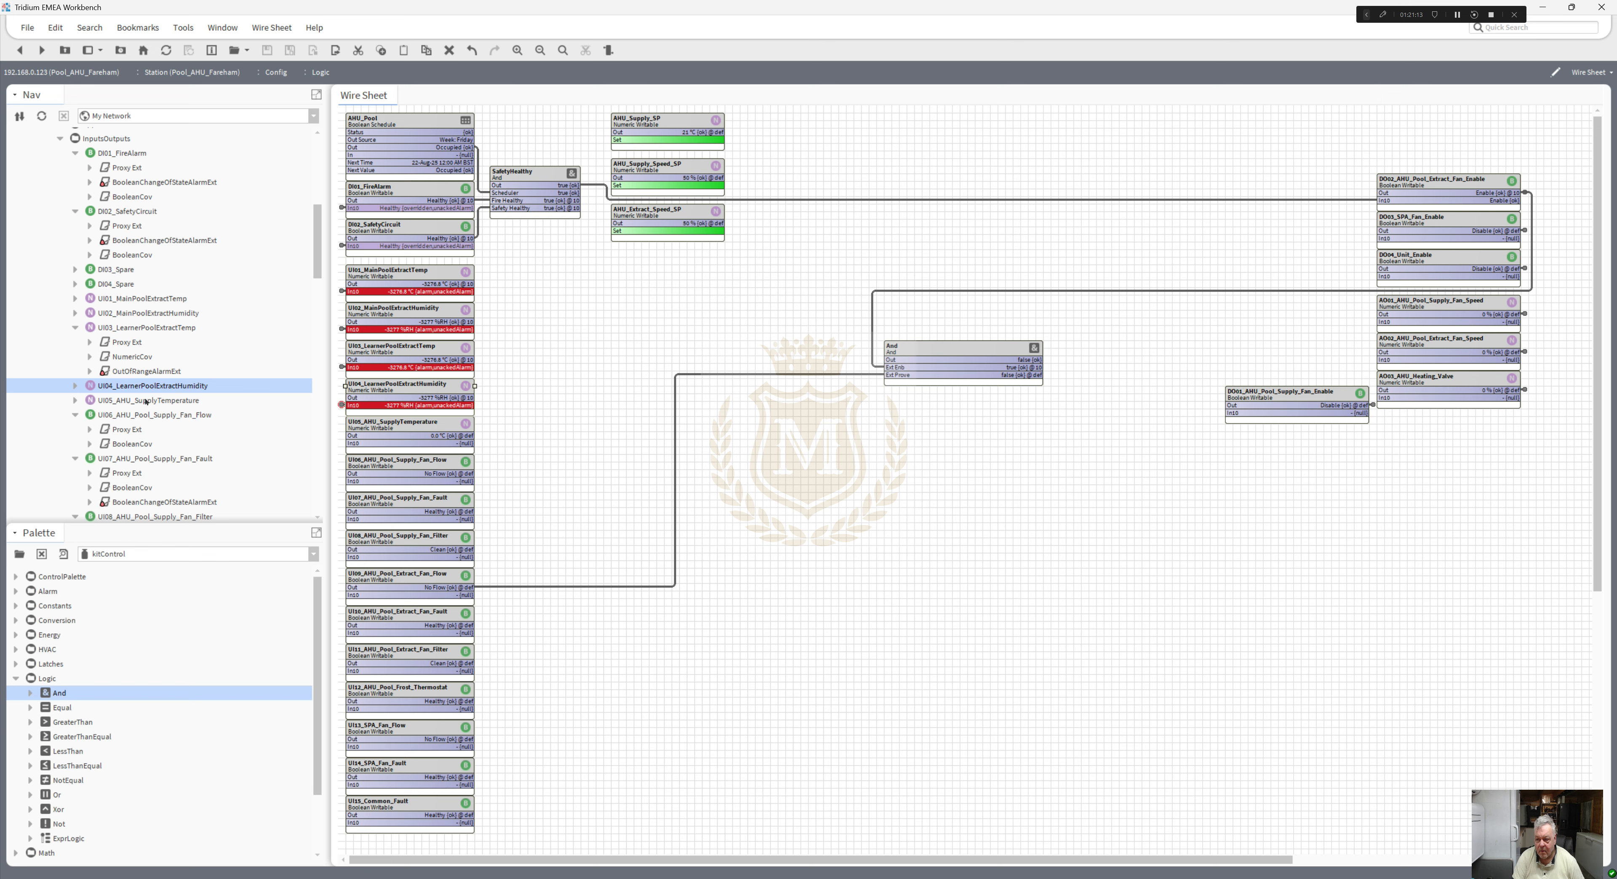
- Link the Out of UI05_AHU_SupplyTemperature in the InputsOutputs folder to In10 of the matching Logic block
right_click(381, 422)
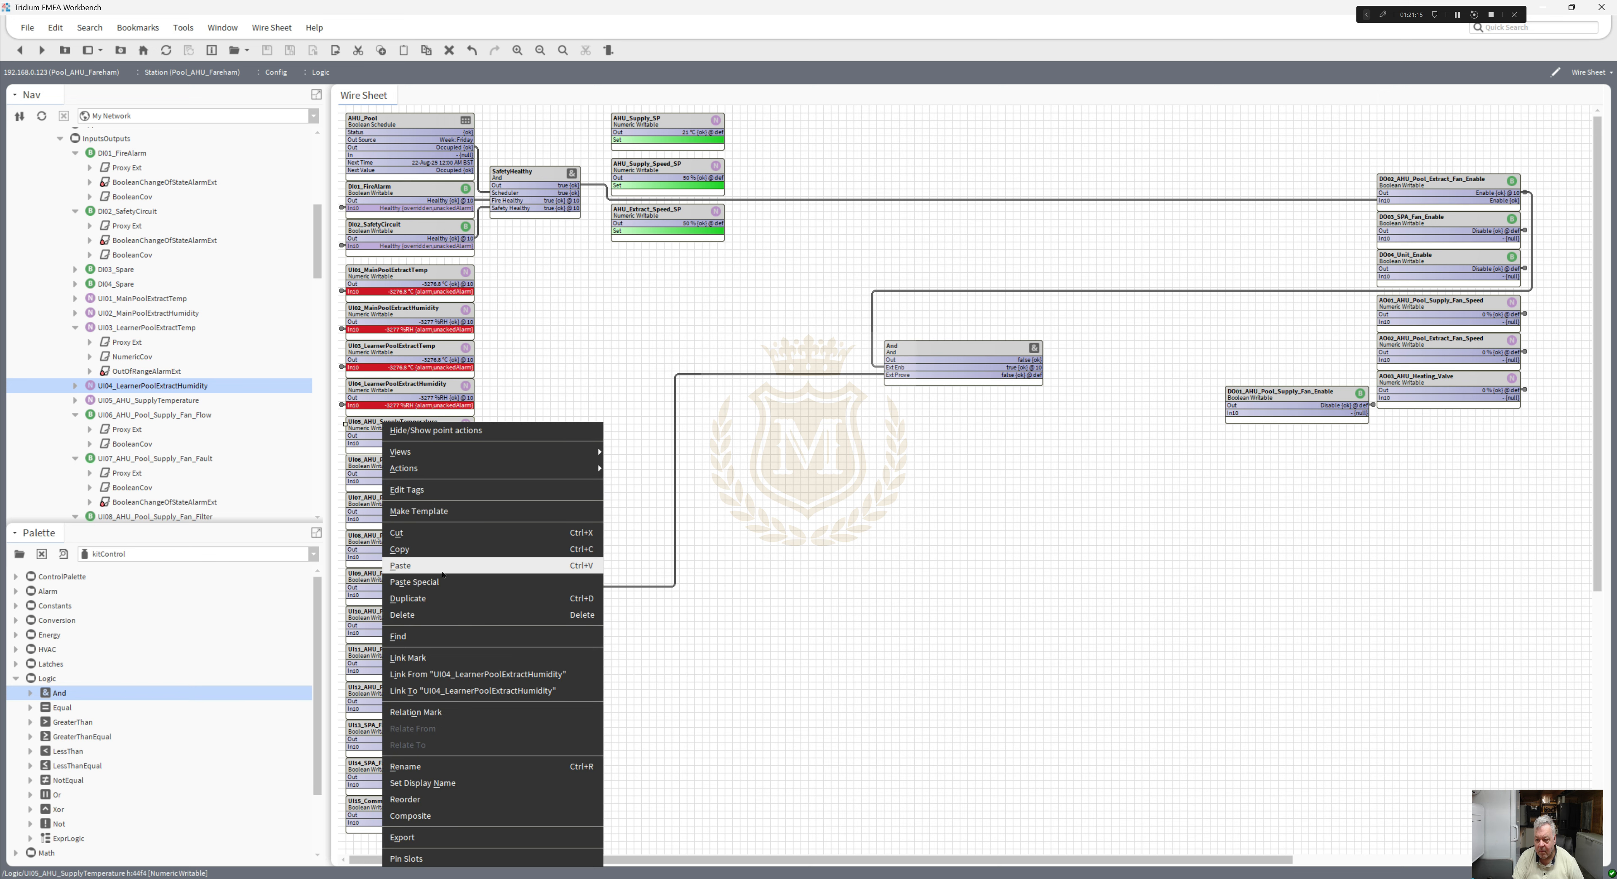
click(454, 656)
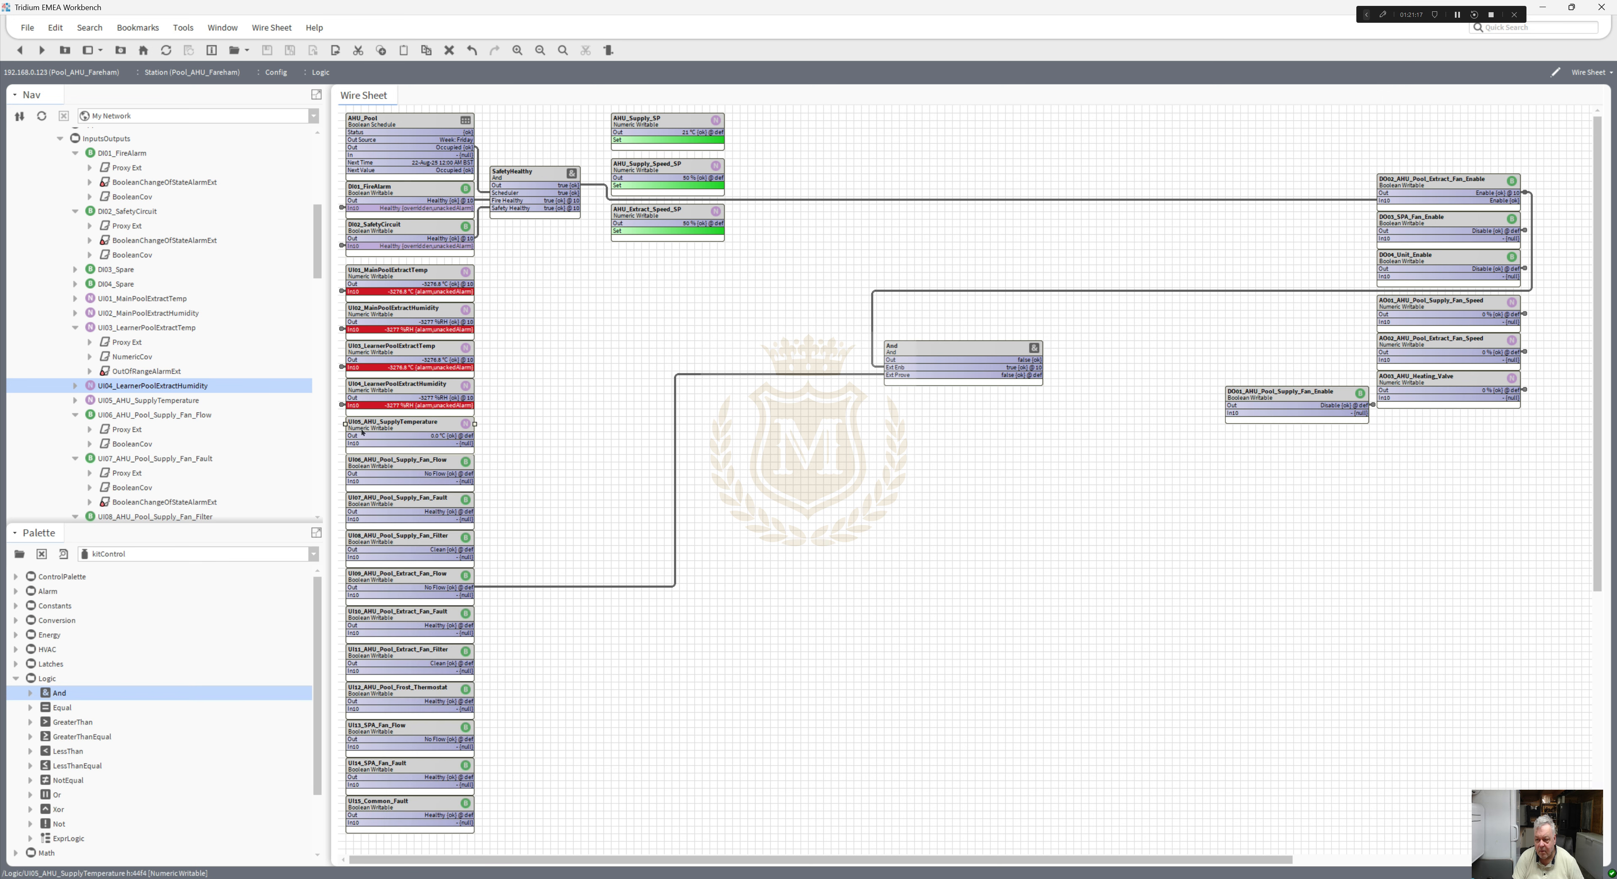
right_click(145, 402)
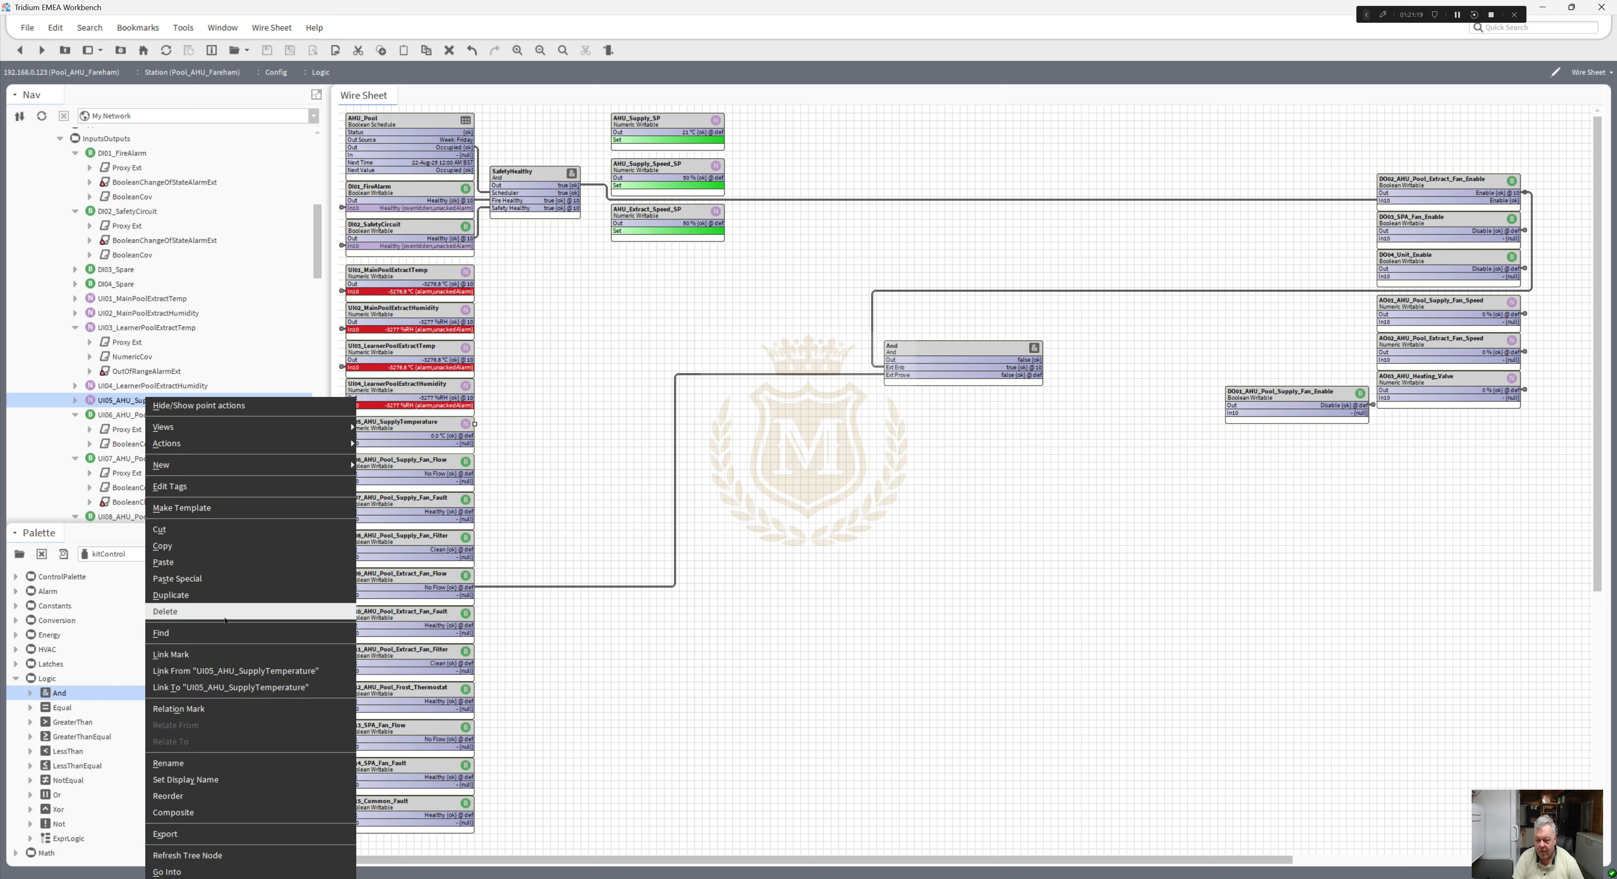
click(234, 689)
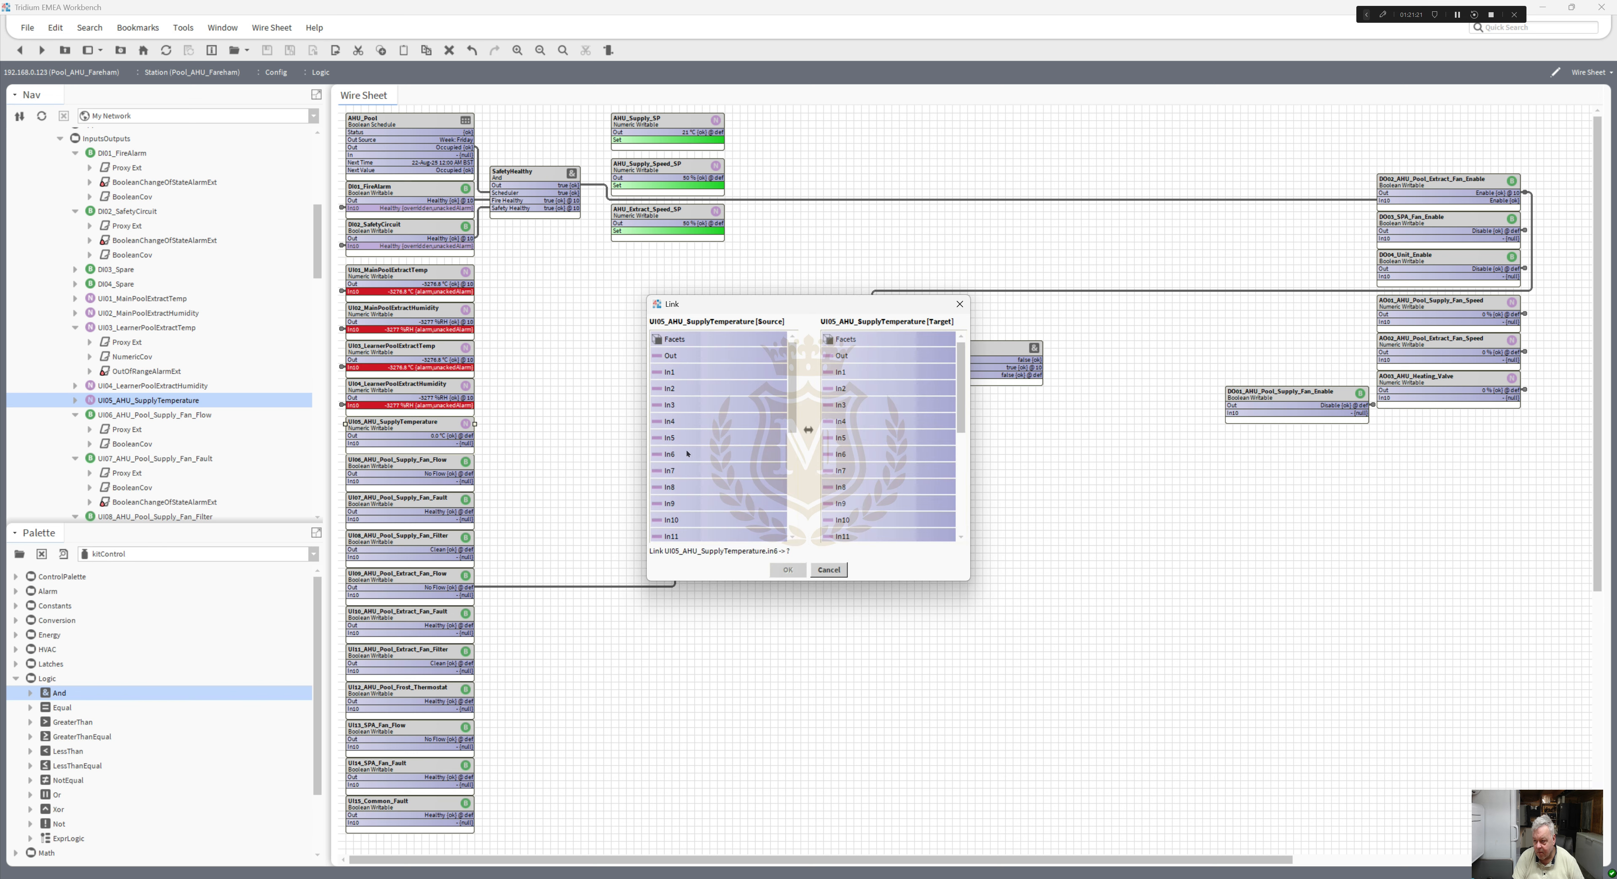
click(671, 355)
click(842, 520)
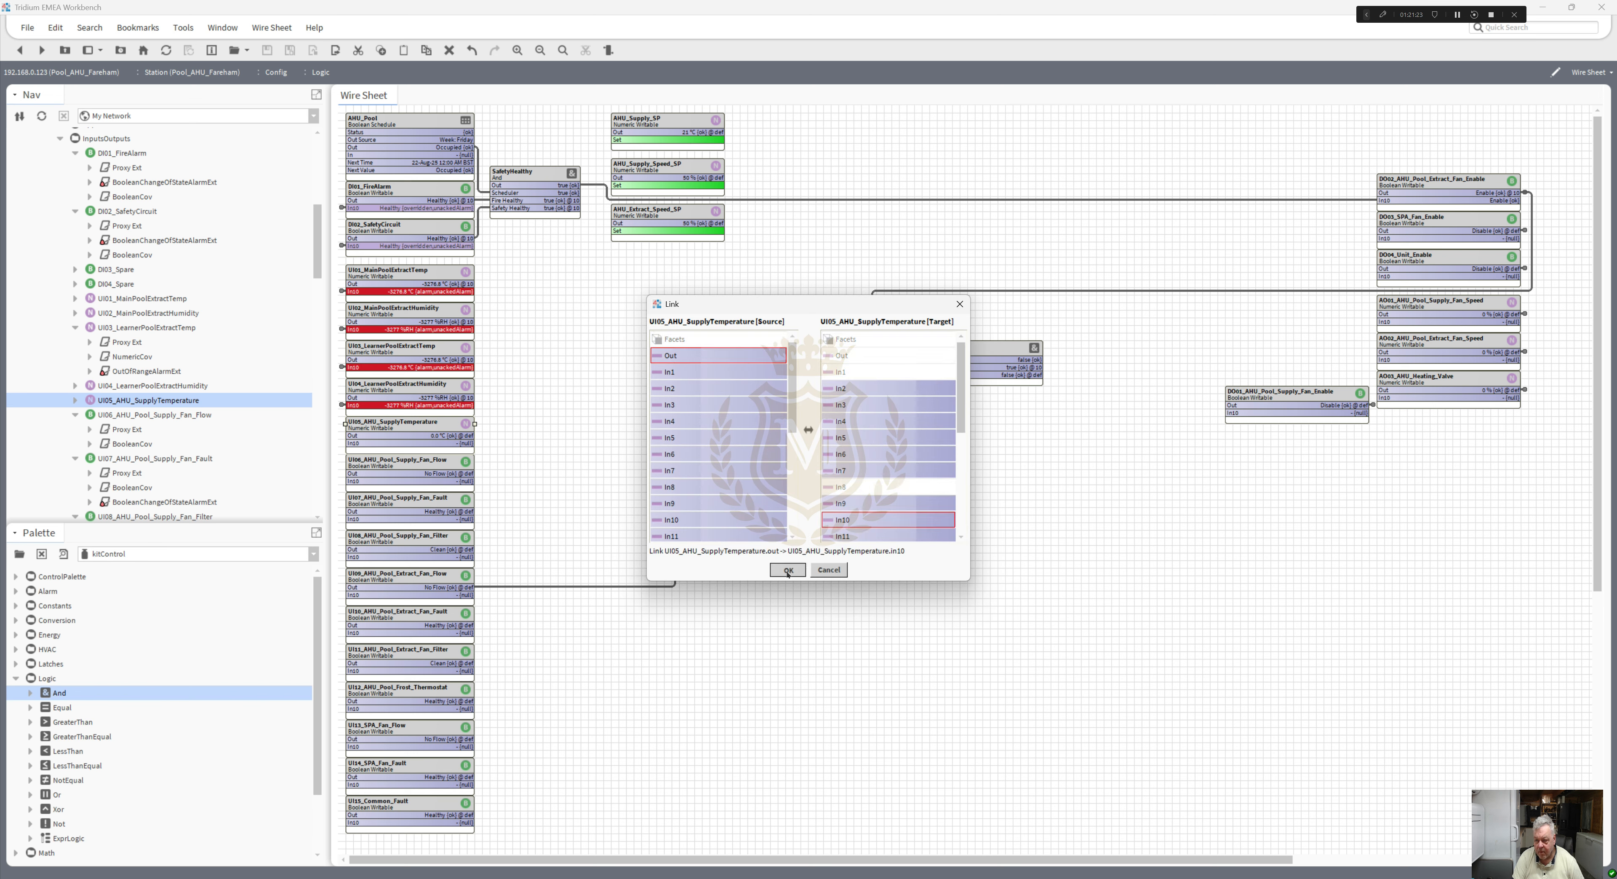
click(788, 570)
- Link the Out of UI06_AHU_Pool_Supply_Fan_Flow in the InputsOutputs folder to In10 of the matching Logic block
right_click(378, 462)
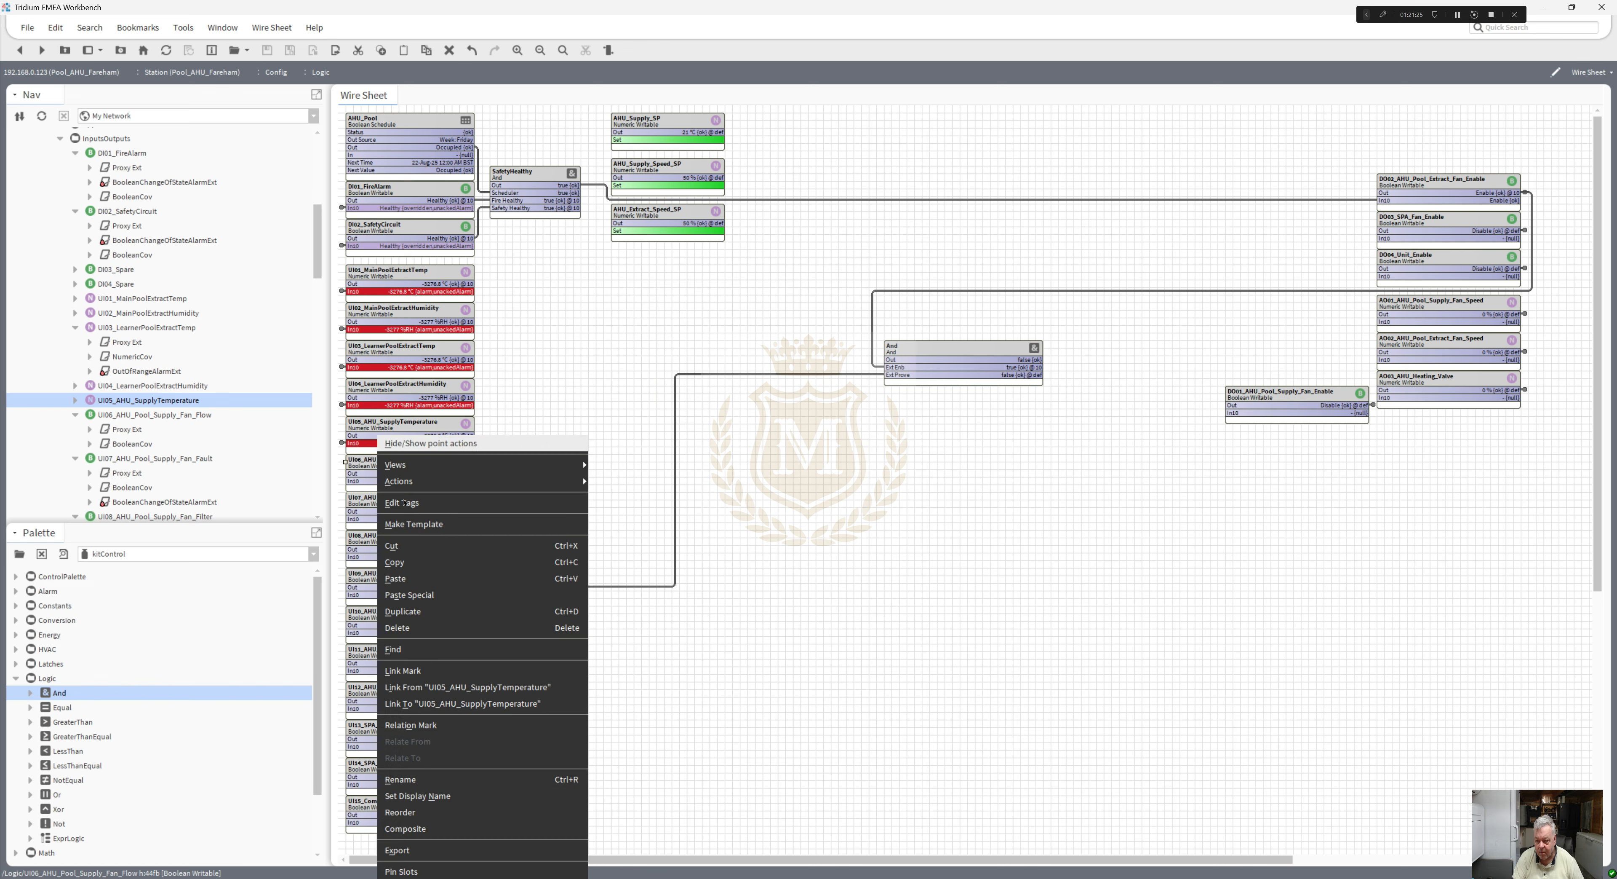
click(434, 670)
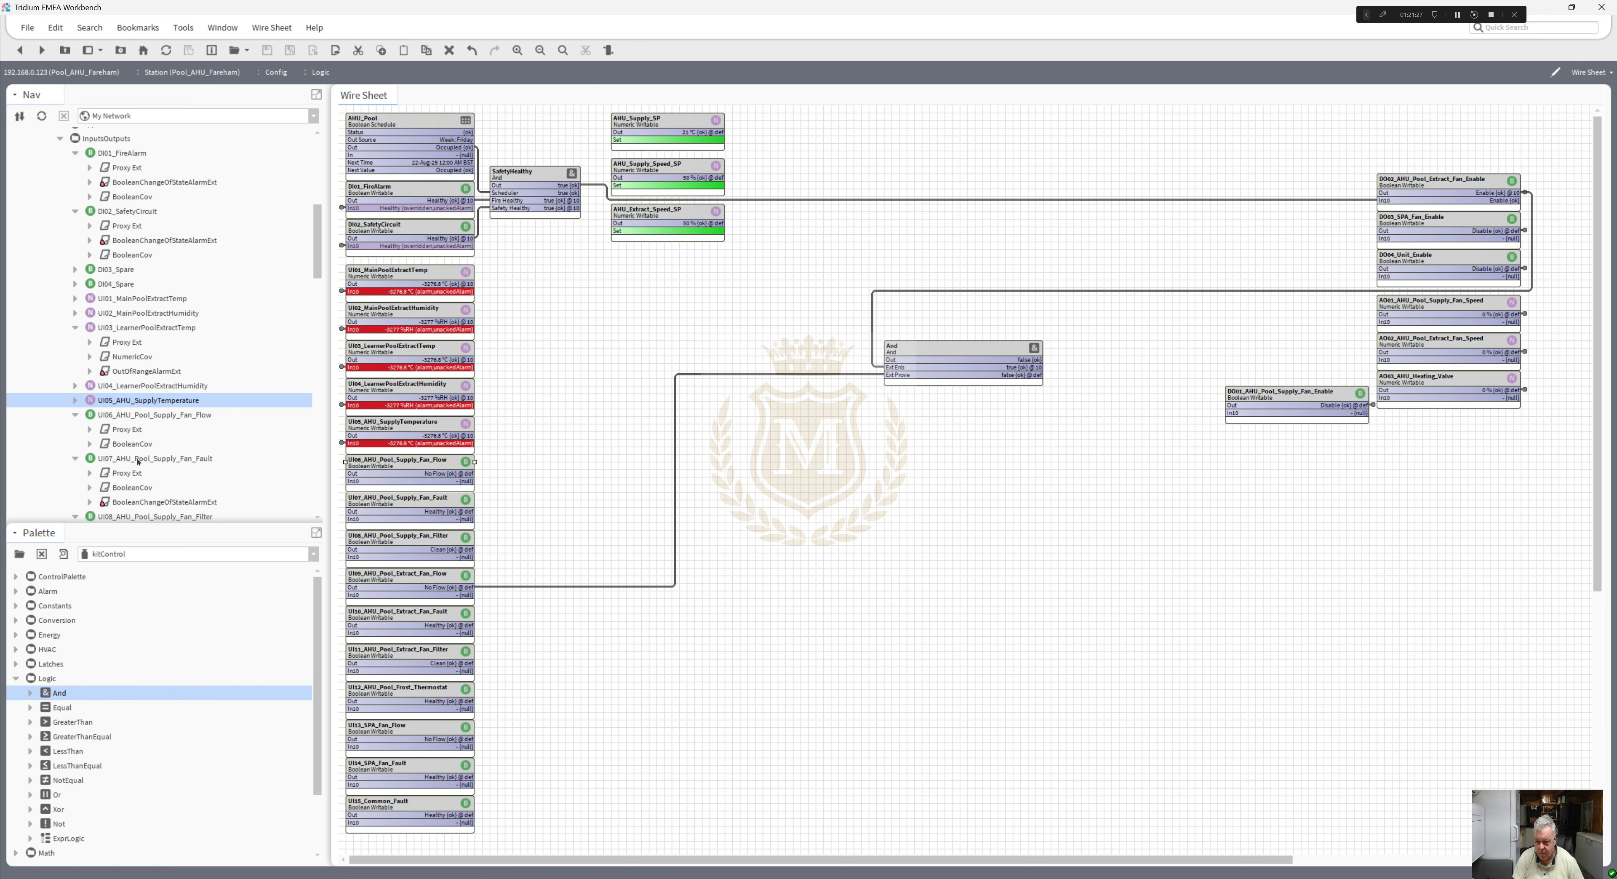
right_click(120, 415)
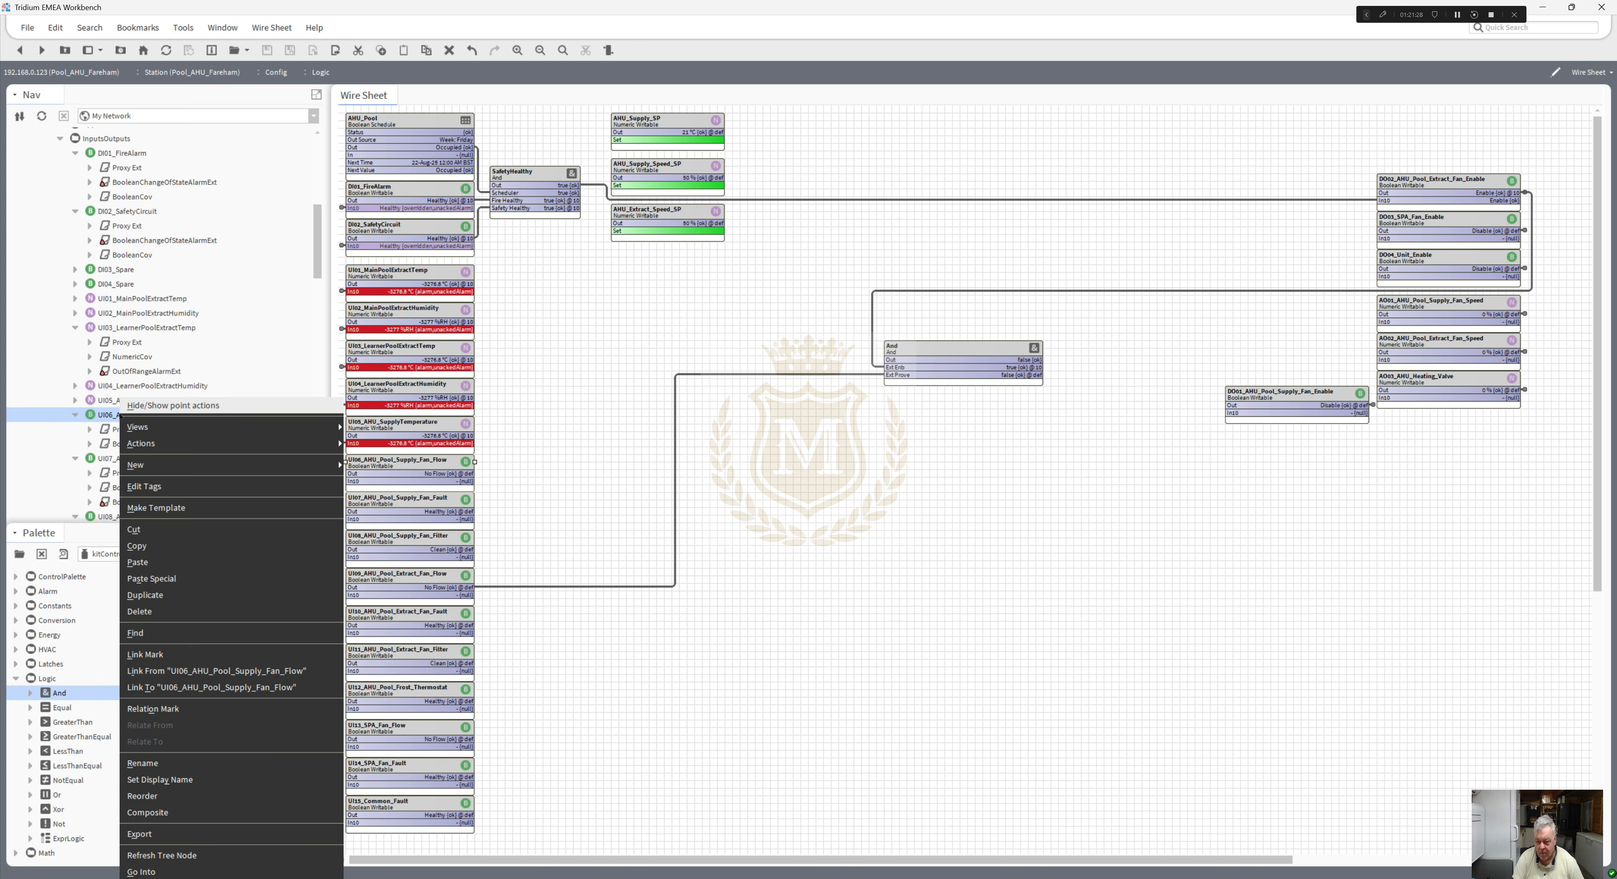
click(212, 686)
click(670, 355)
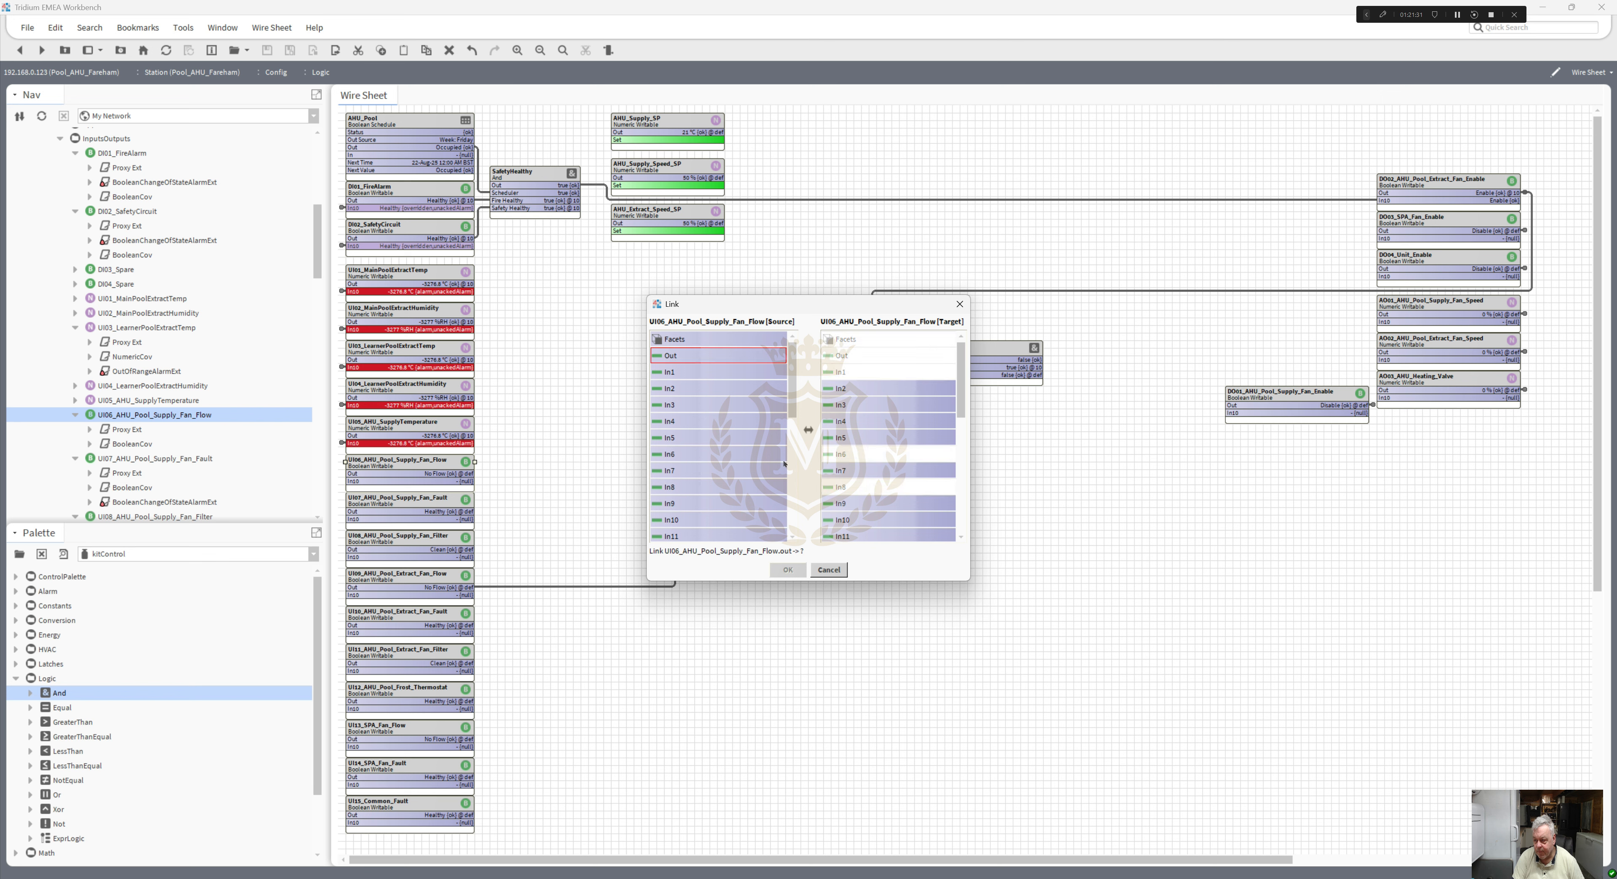
click(843, 519)
click(789, 569)
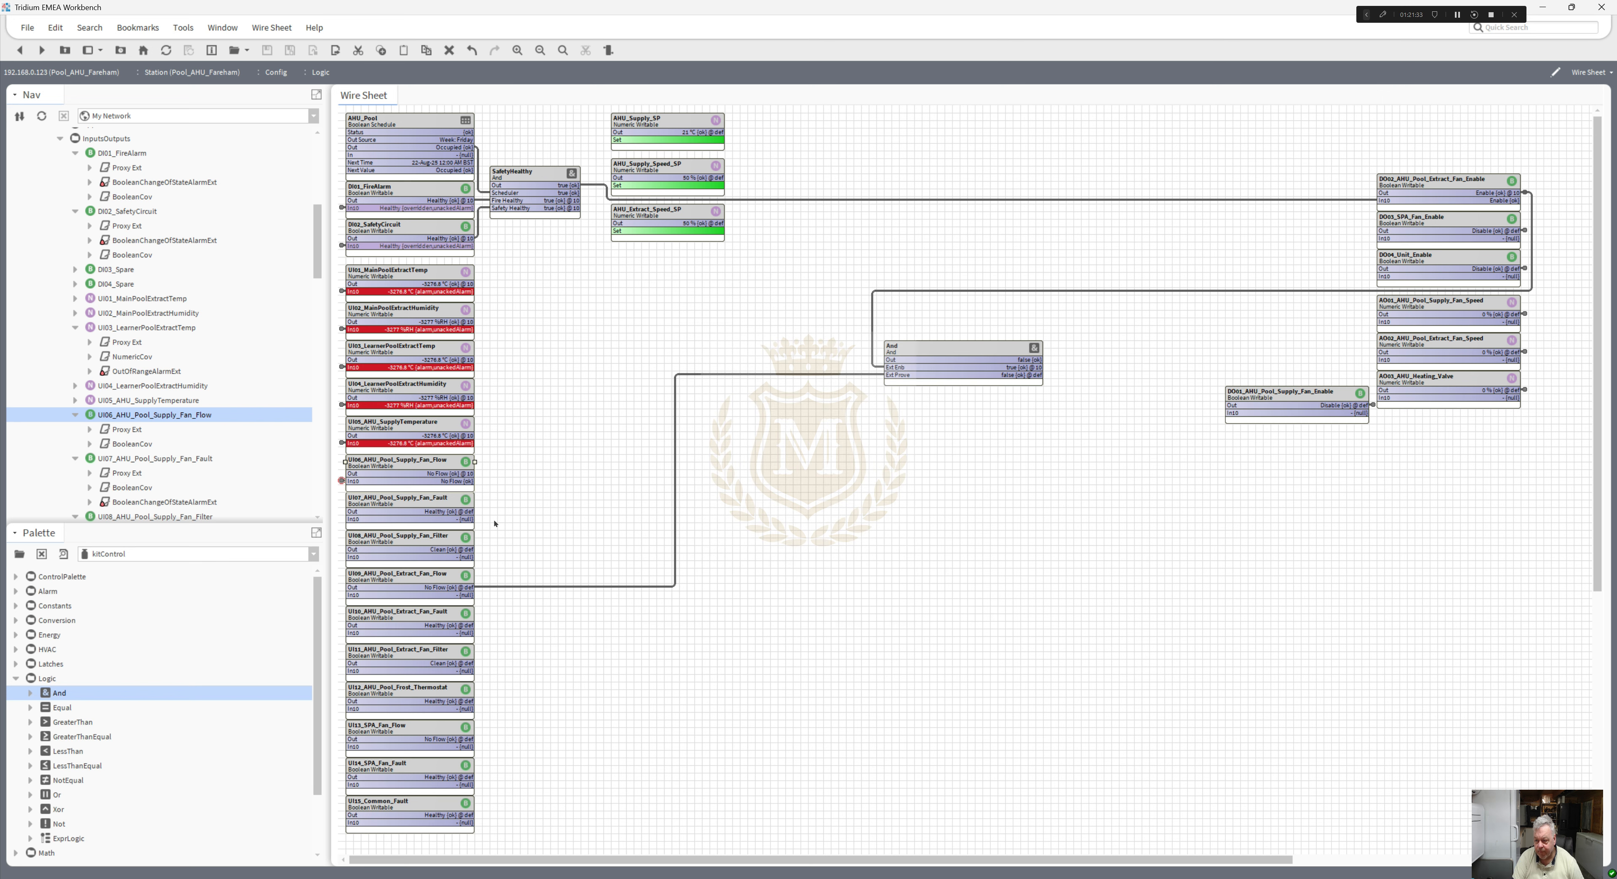
- Link the Out of UI07_AHU_Pool_Supply_Fan_Fault in the InputsOutputs folder to In10 of the matching Logic block
click(382, 504)
right_click(382, 504)
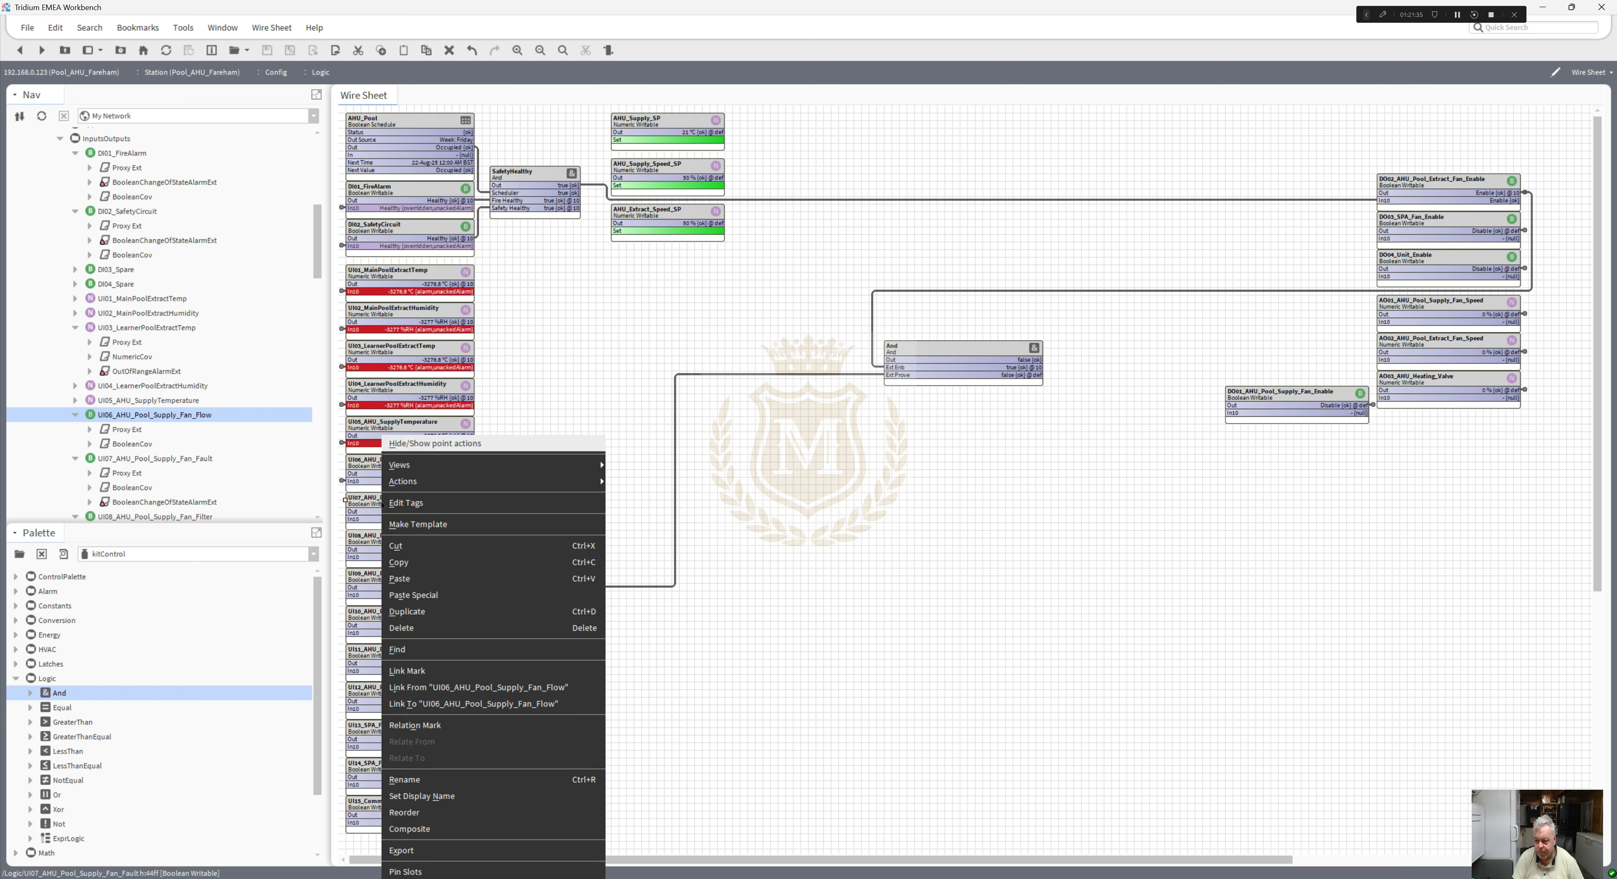
click(453, 665)
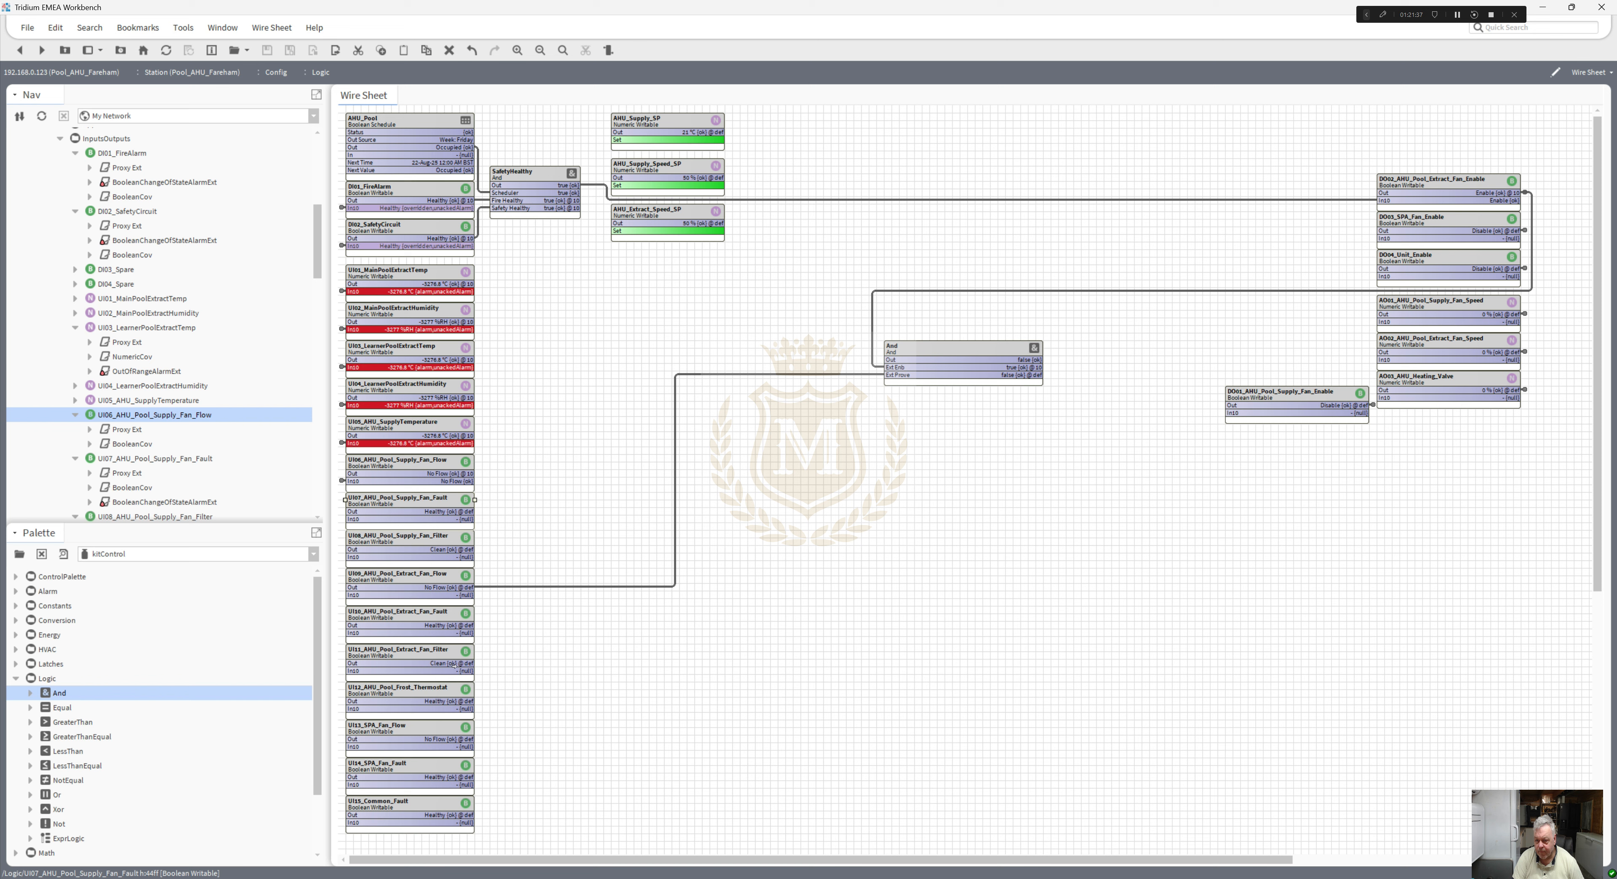
right_click(140, 461)
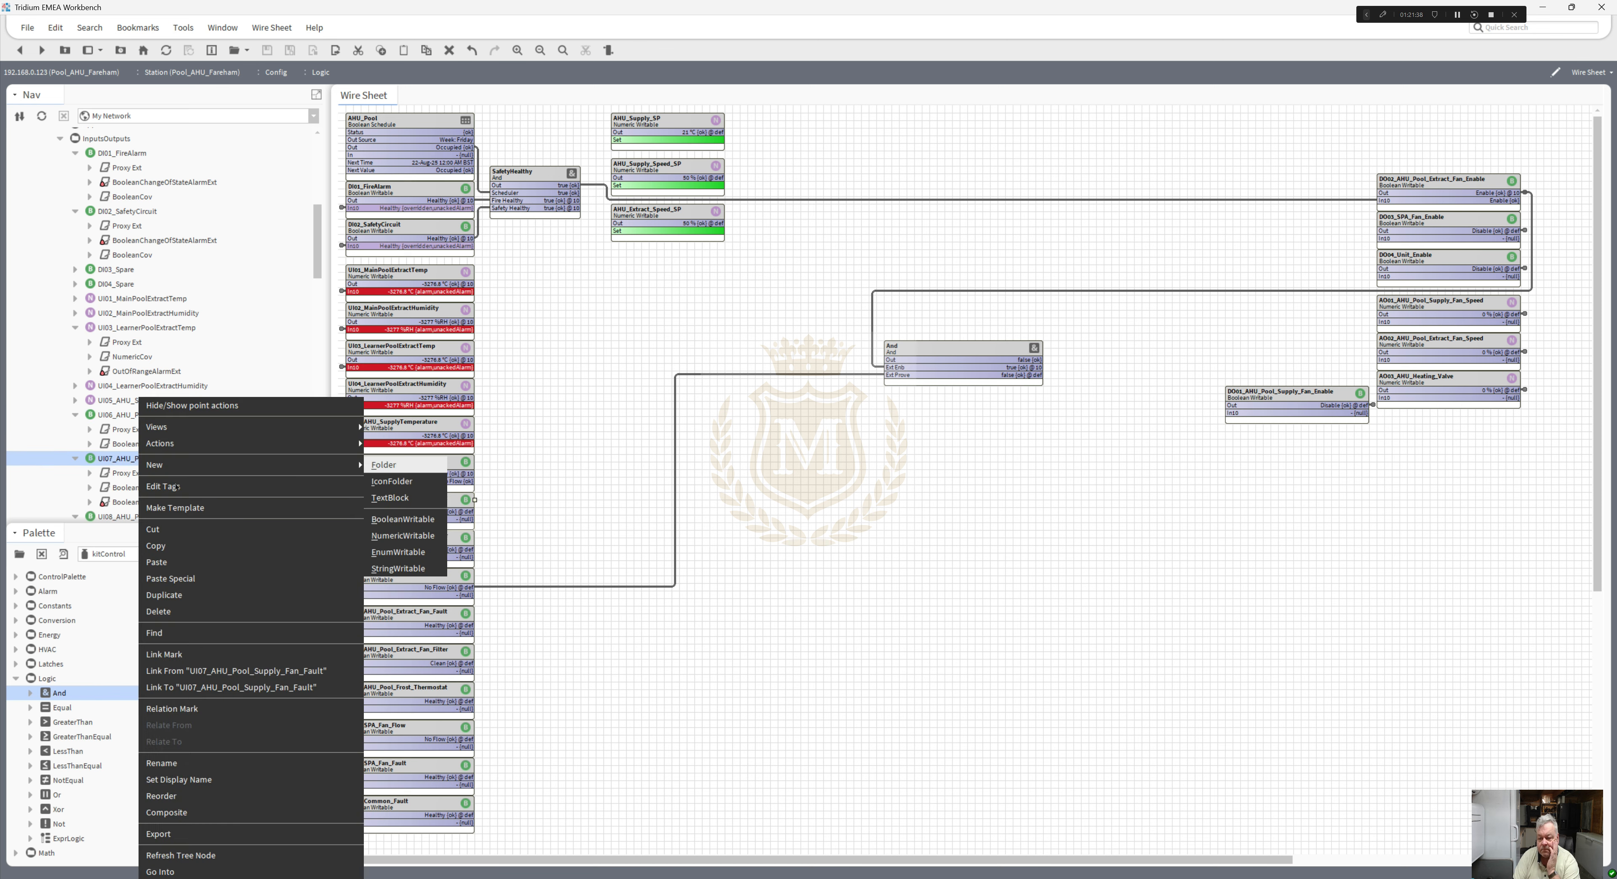
click(259, 685)
click(676, 355)
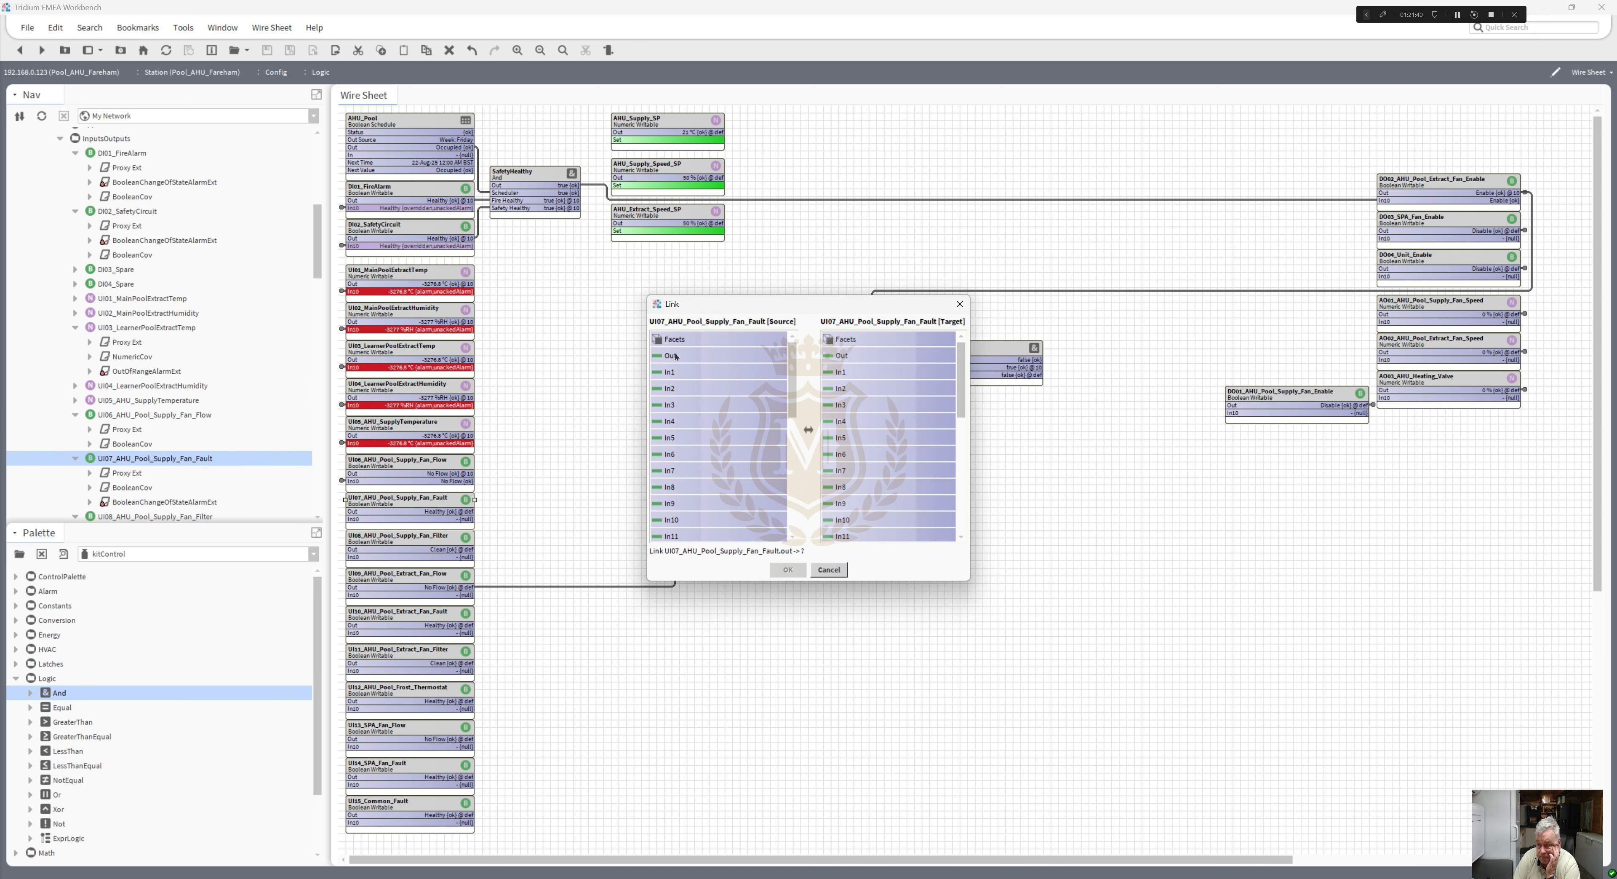
click(835, 521)
click(788, 569)
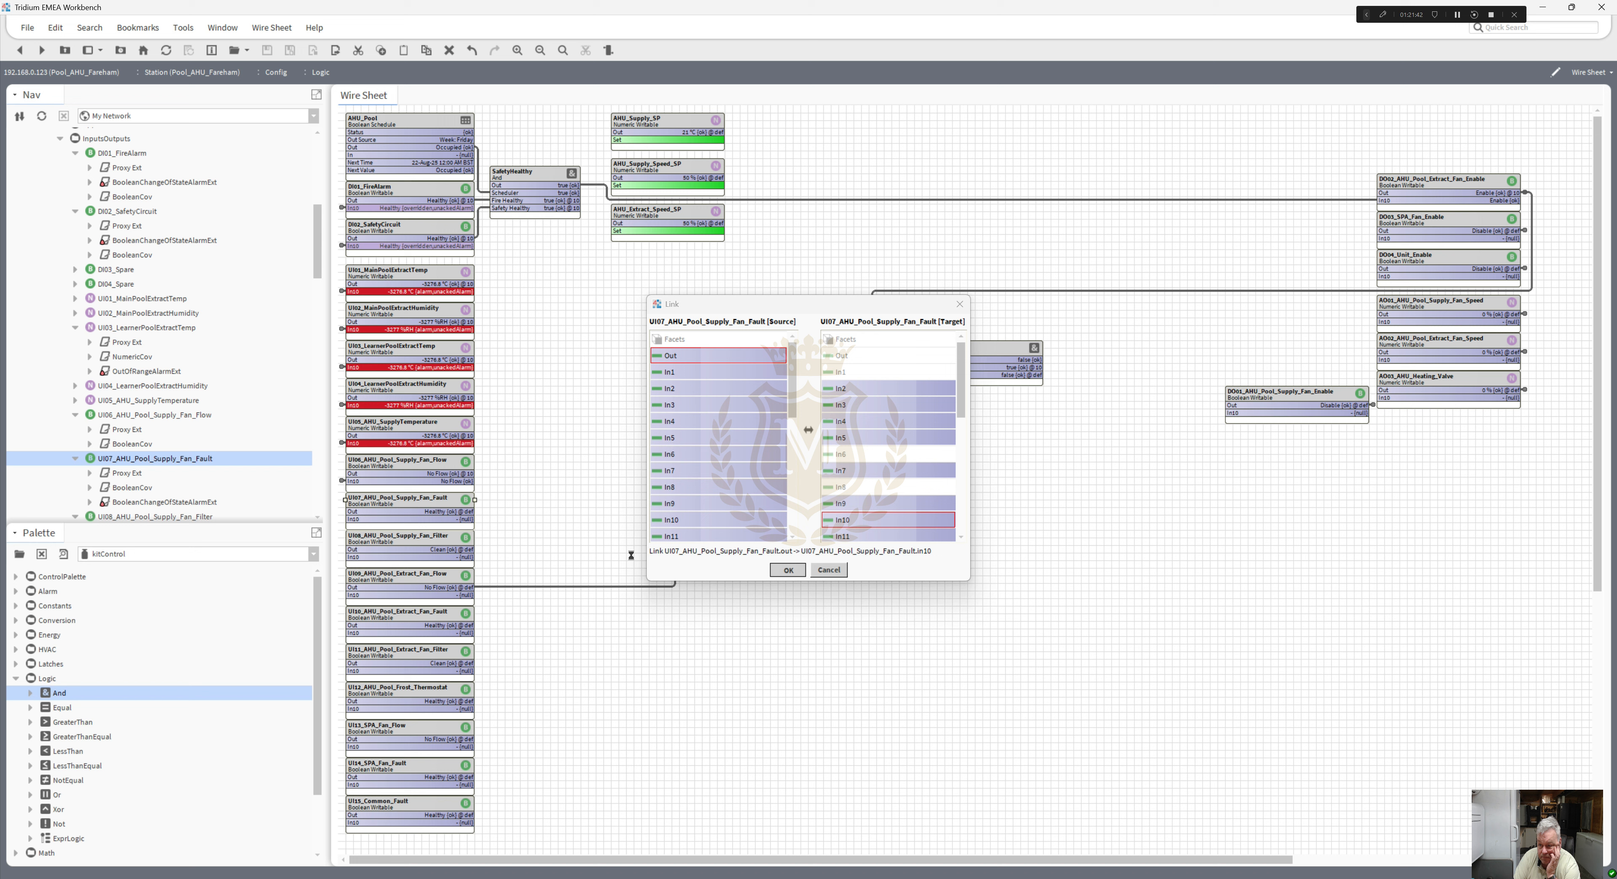
- Link the Out of UI08_AHU_Pool_Supply_Fan_Filter in the InputsOutputs folder to In10 of the matching Logic block
right_click(414, 541)
click(440, 670)
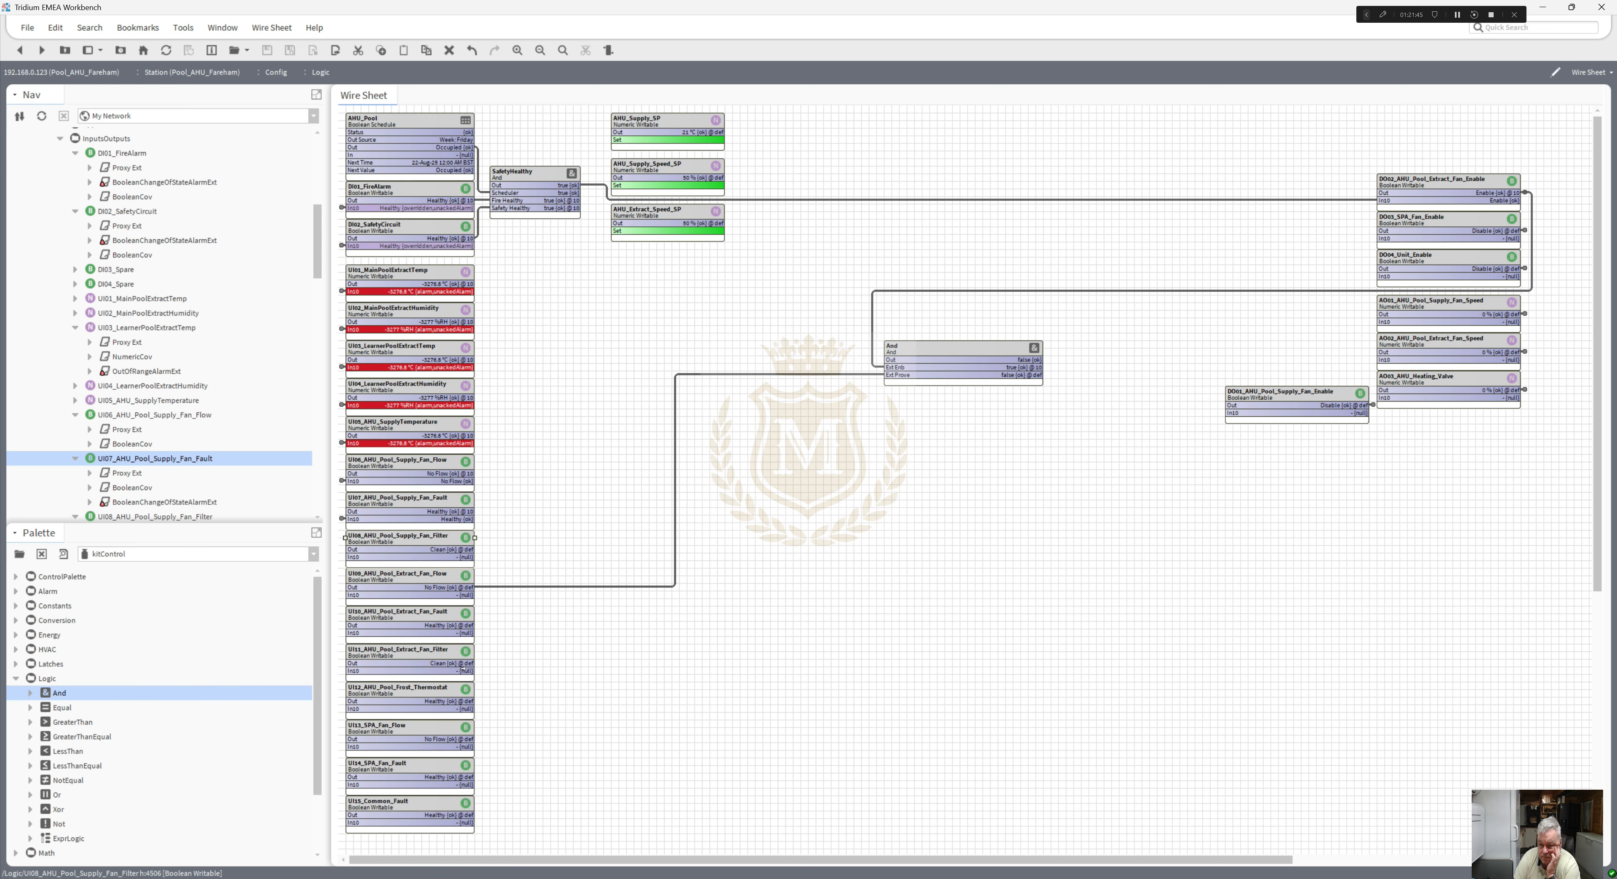
drag(317, 256, 307, 289)
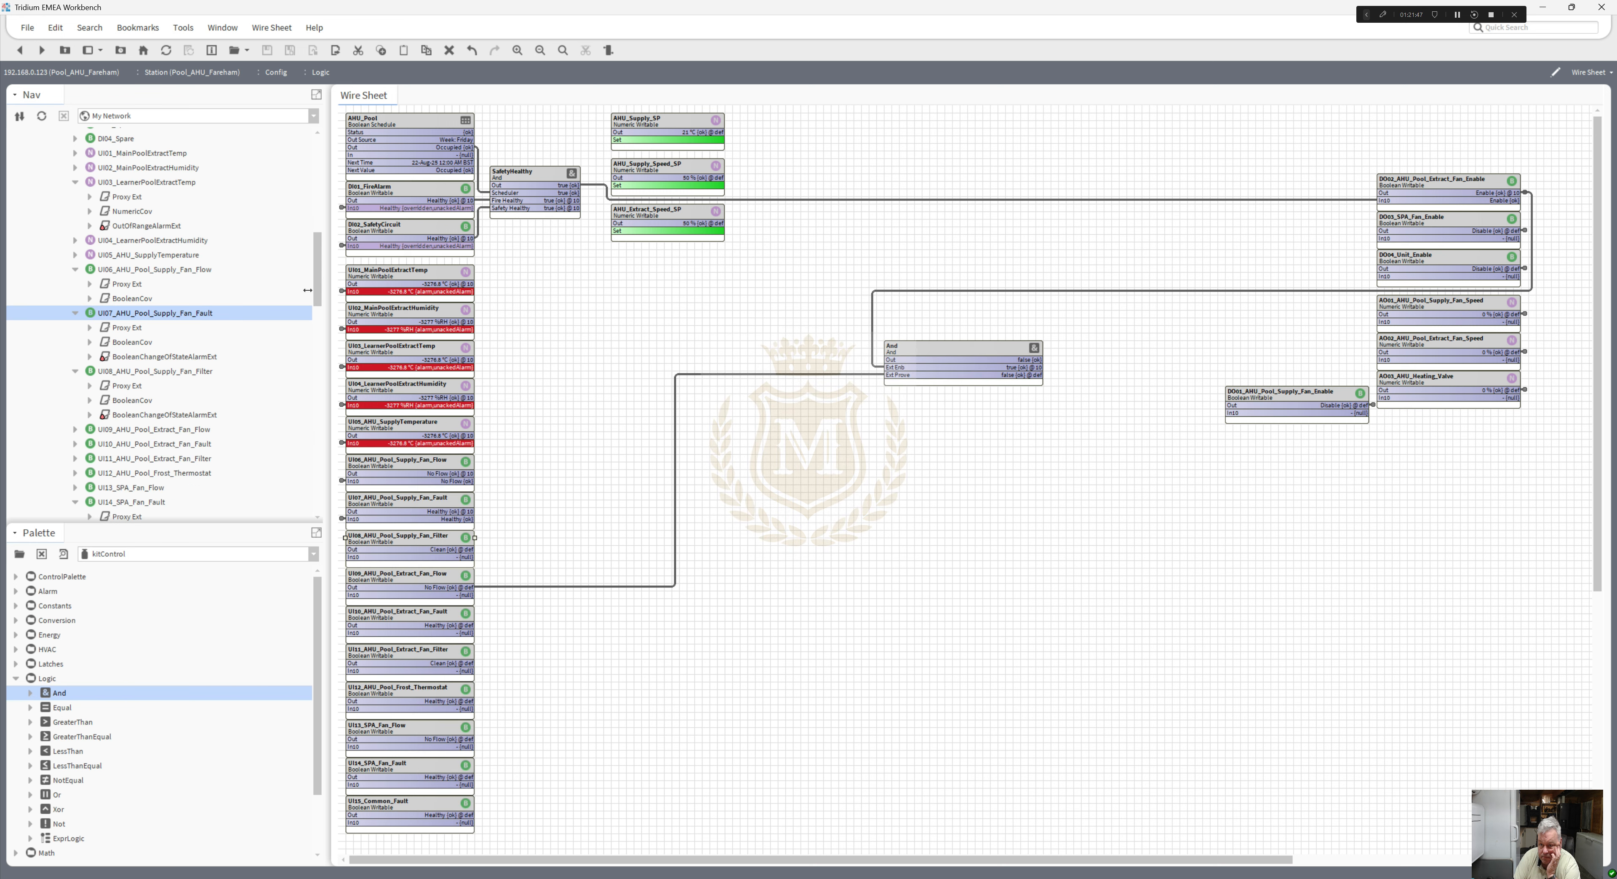
right_click(156, 371)
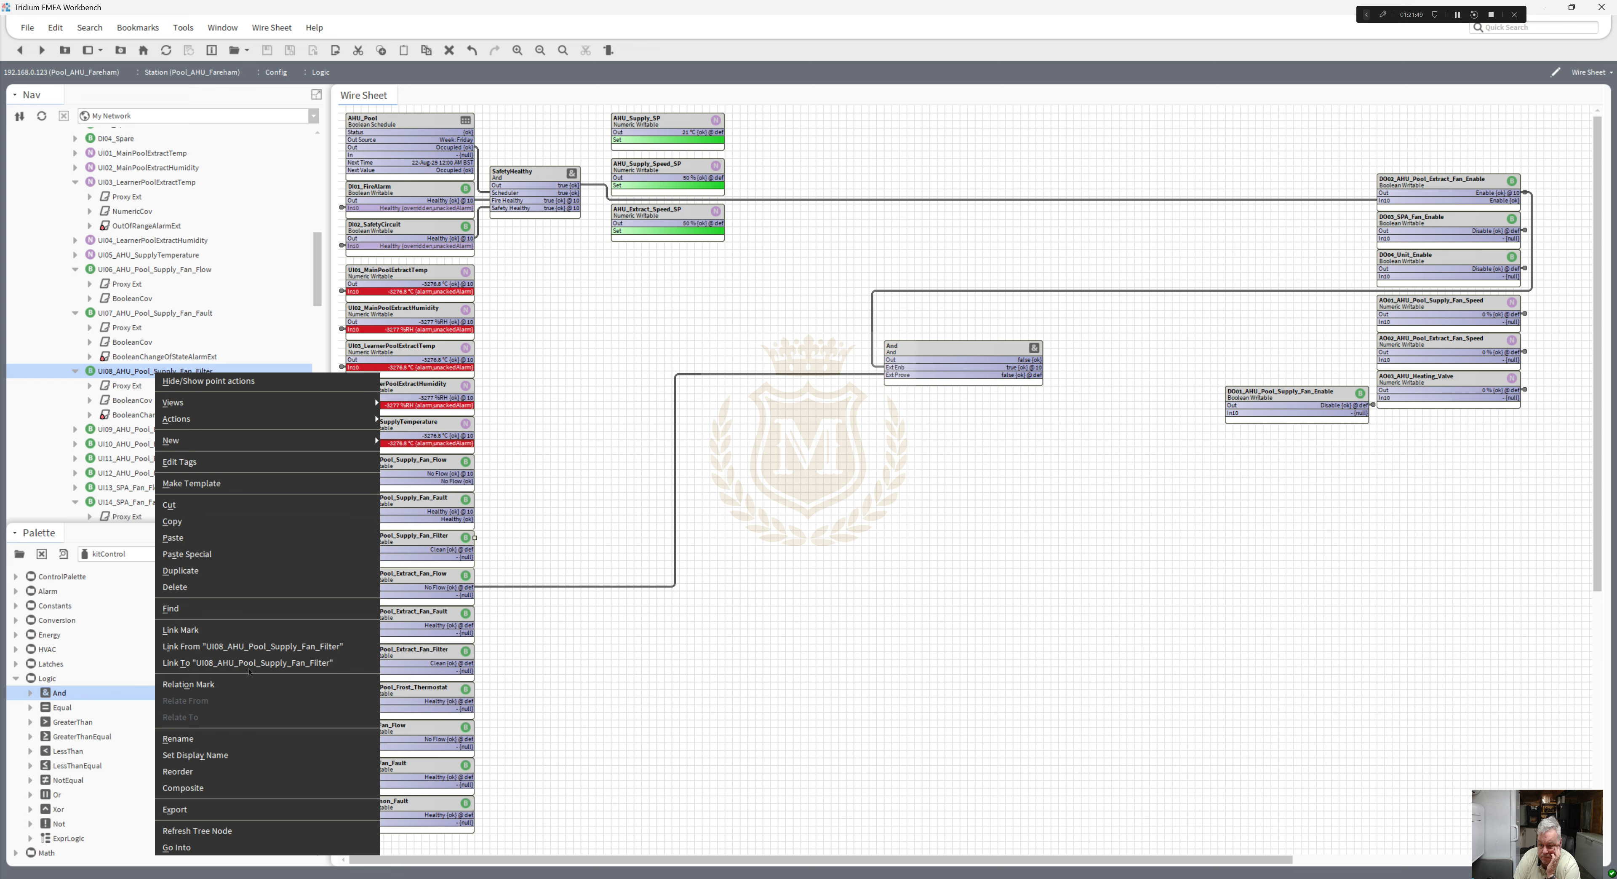
click(249, 663)
click(685, 357)
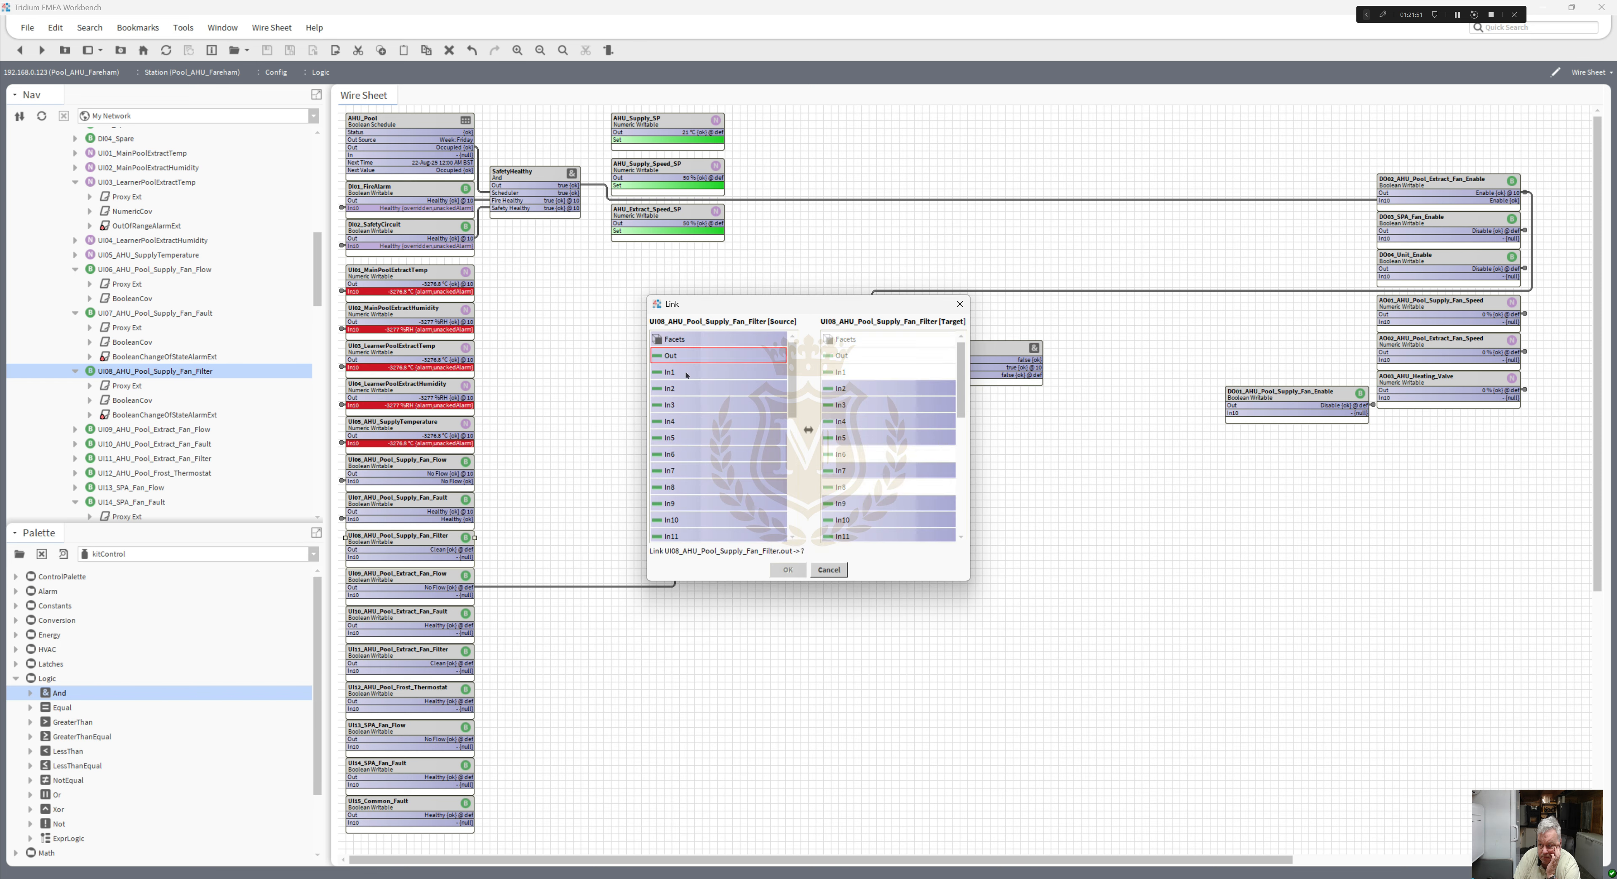
click(847, 520)
click(788, 569)
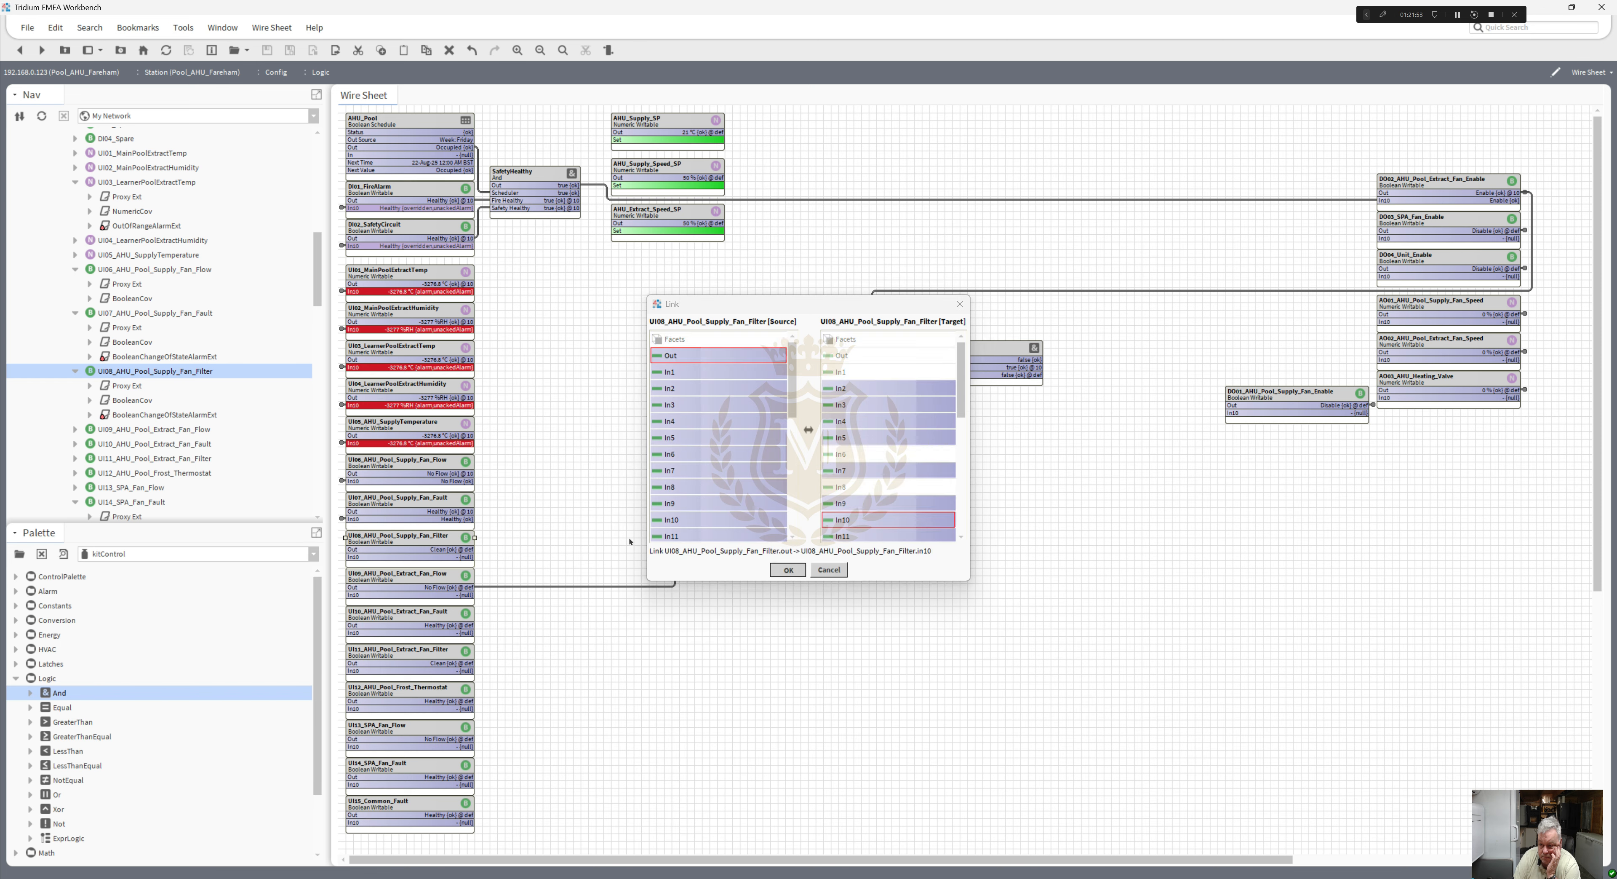
- Link the Out of UI09_AHU_Pool_Extract_Fan_Flow in the InputsOutputs folder to In10 of the matching Logic block
right_click(391, 575)
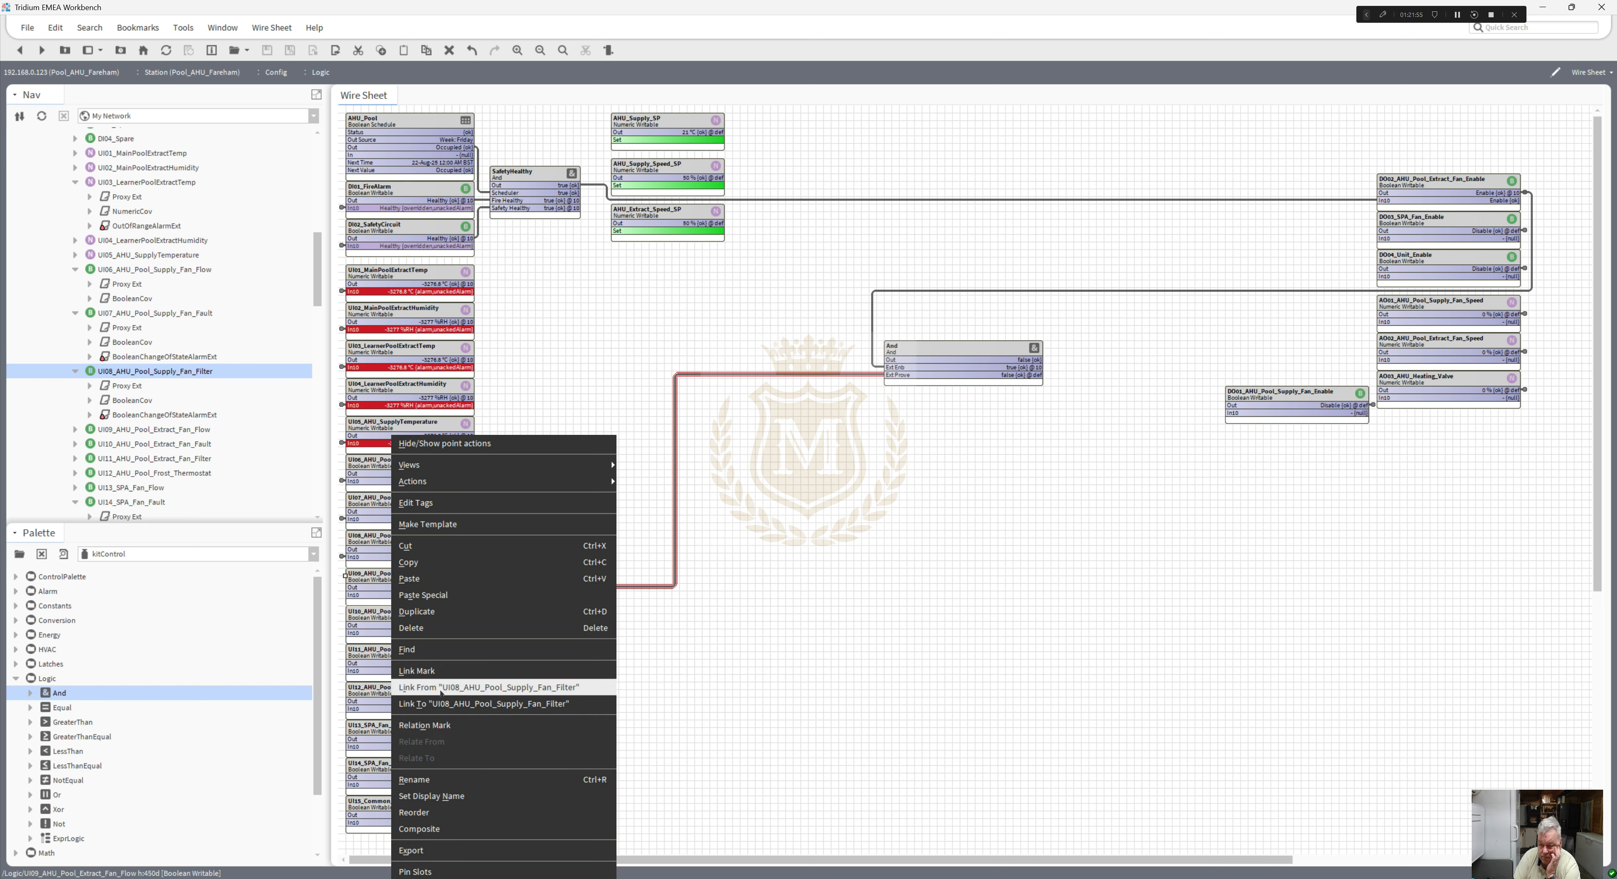
click(411, 669)
right_click(139, 434)
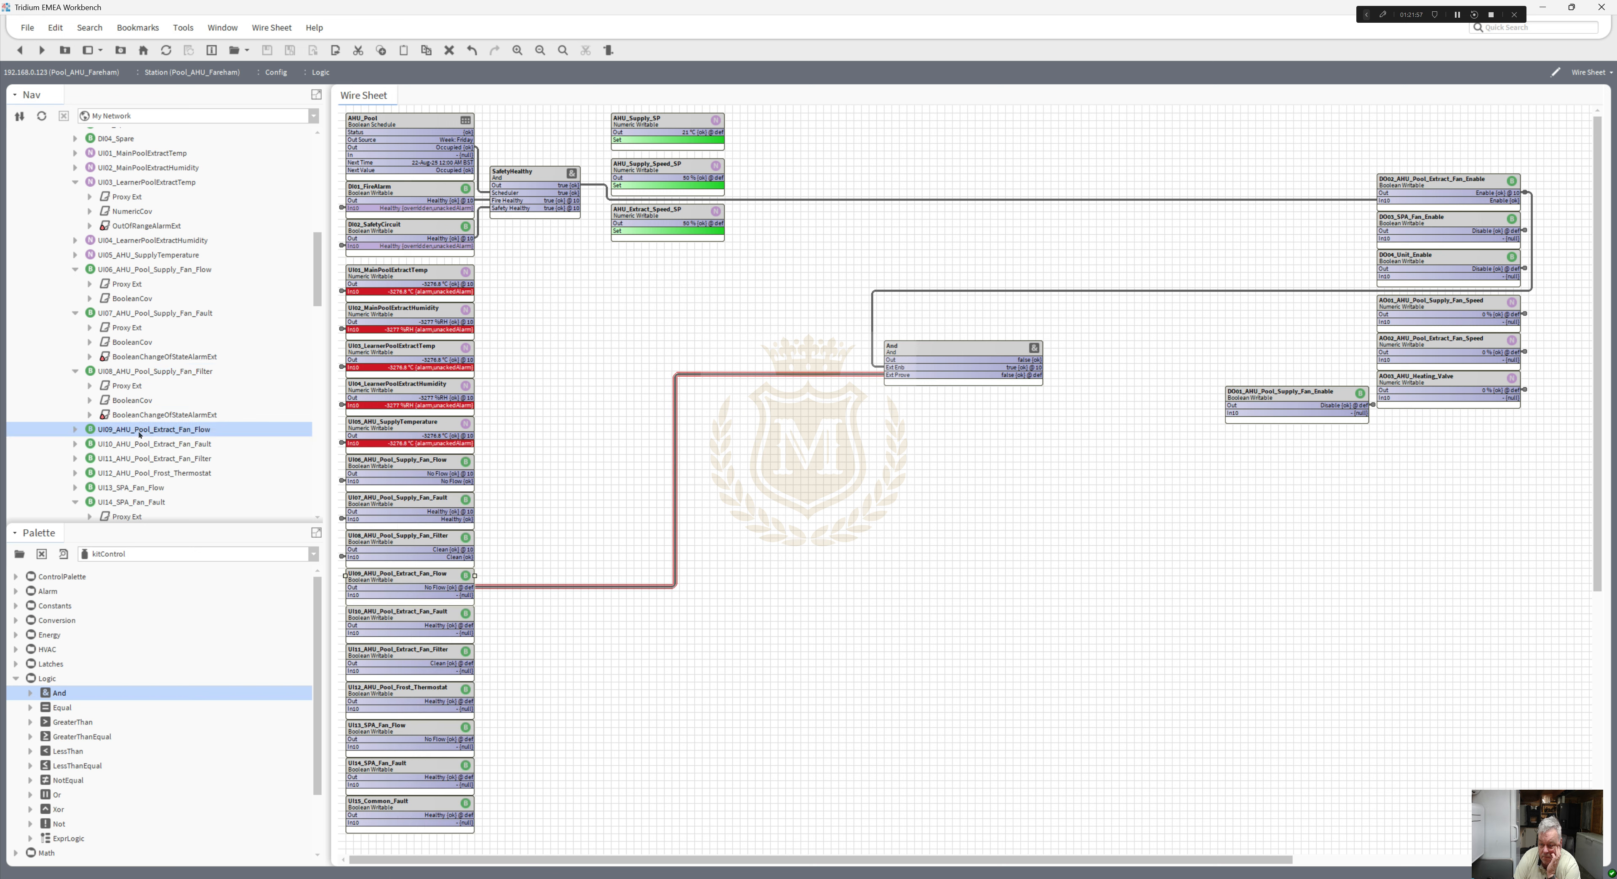
click(201, 672)
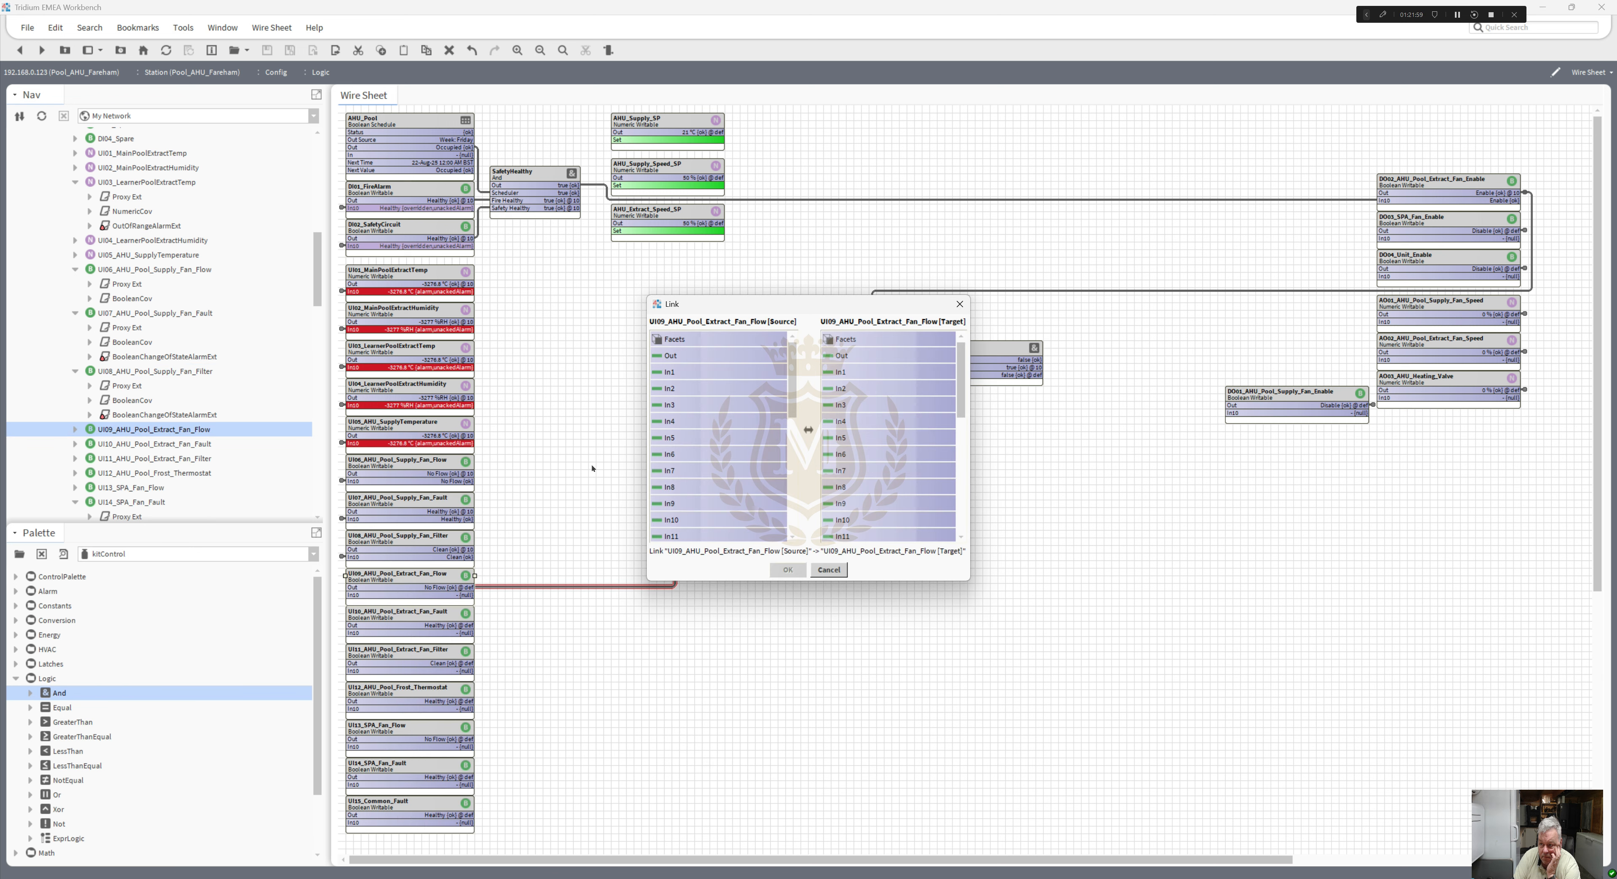
click(843, 520)
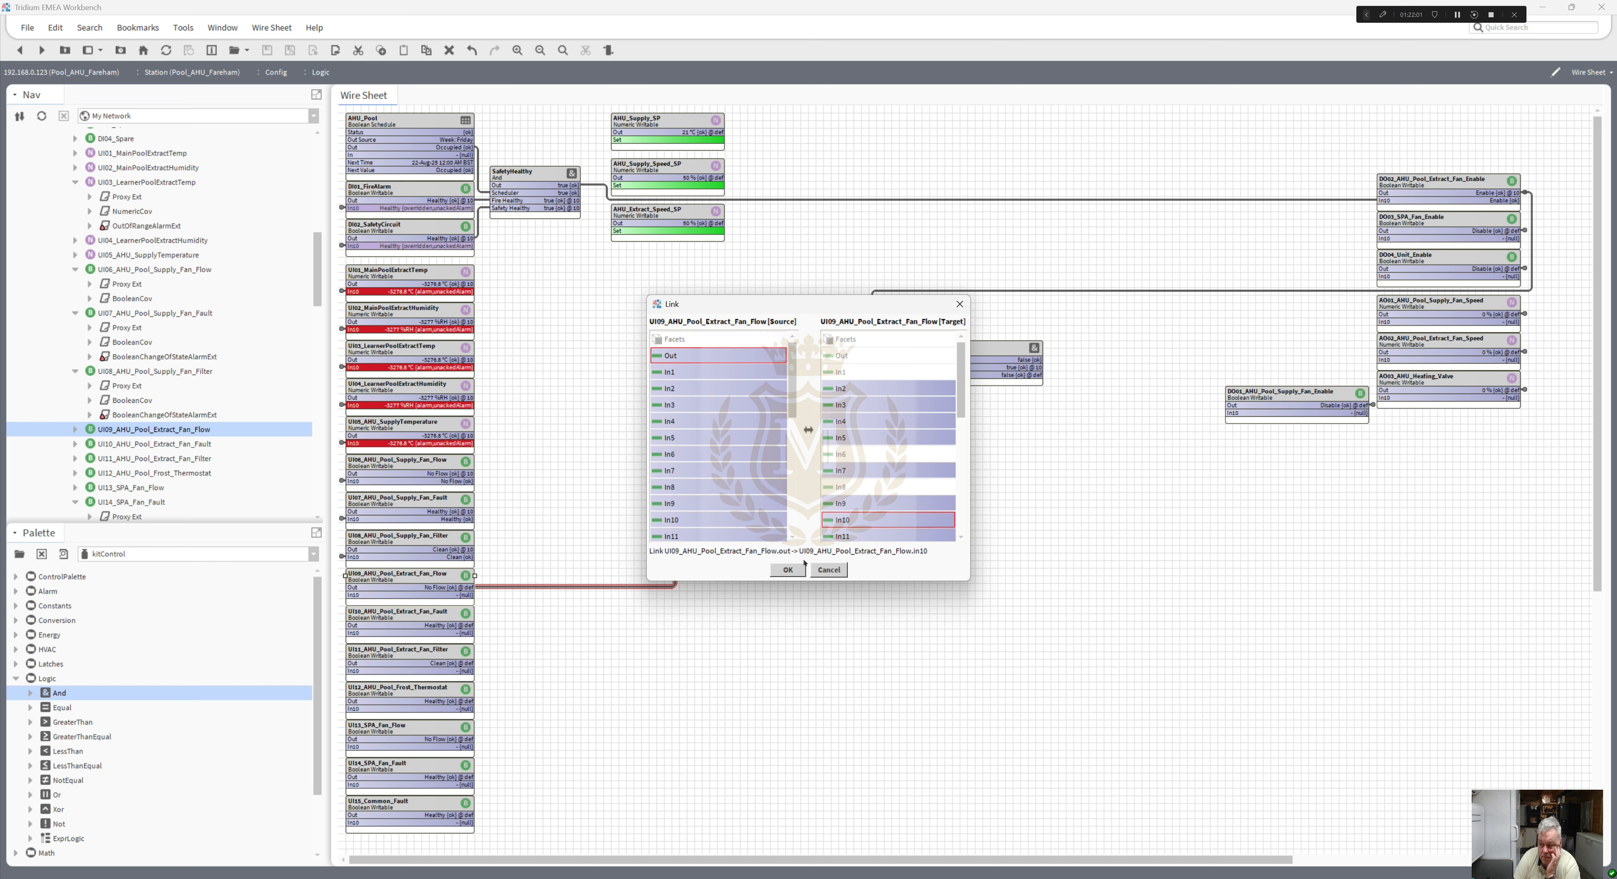
click(788, 569)
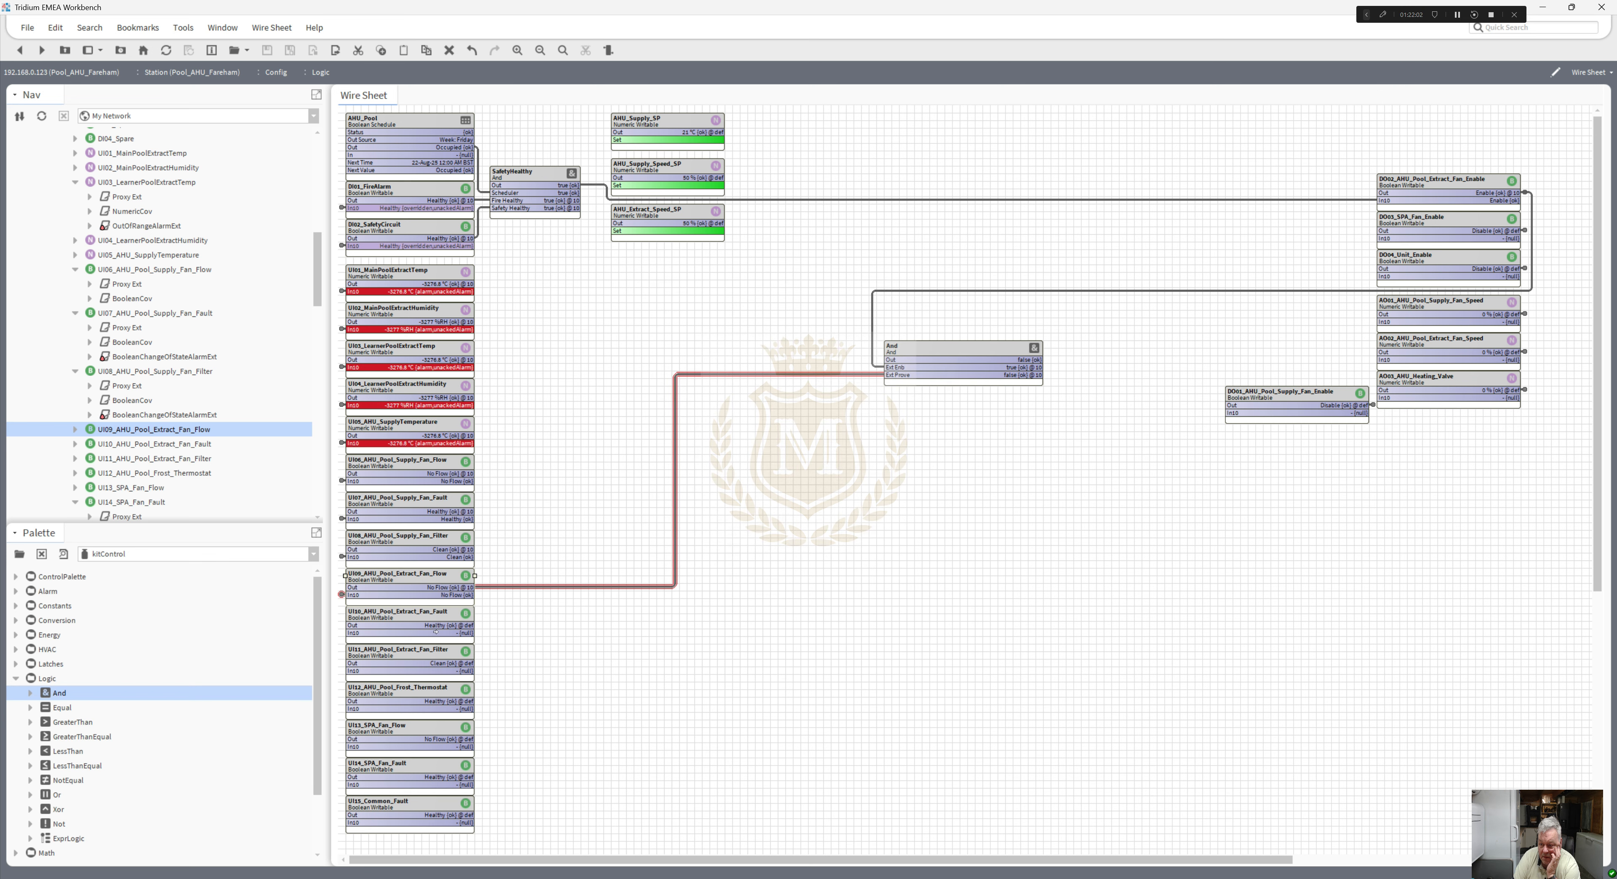
- Link the Out of UI10_AHU_Pool_Extract_Fan_Fault in the InputsOutputs folder to In10 of the matching Logic block
right_click(379, 620)
click(402, 670)
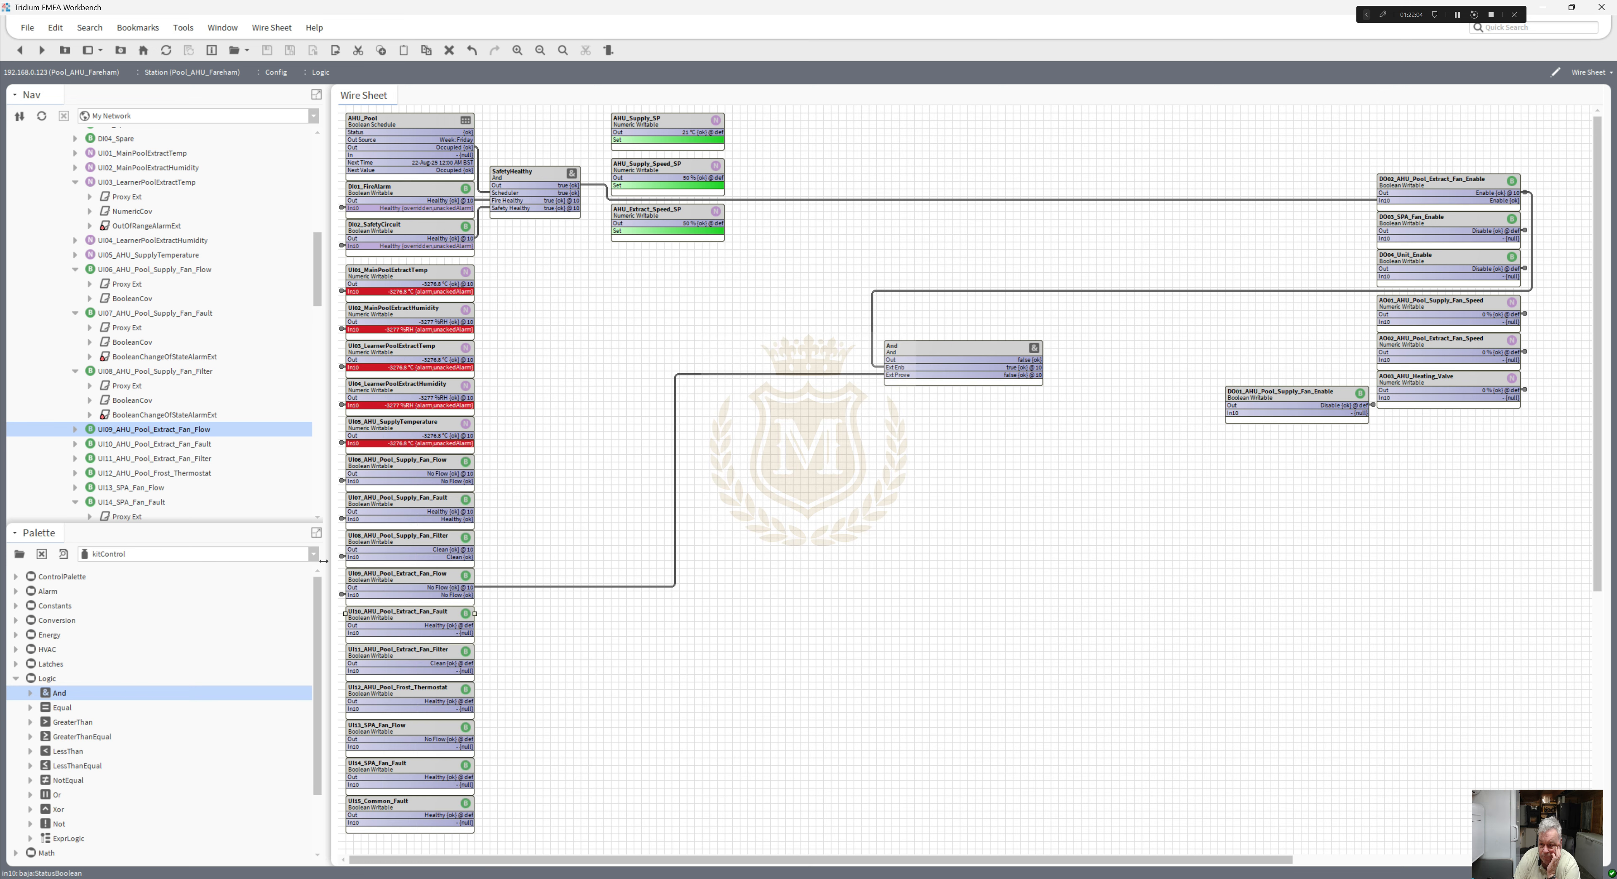
right_click(164, 444)
click(264, 688)
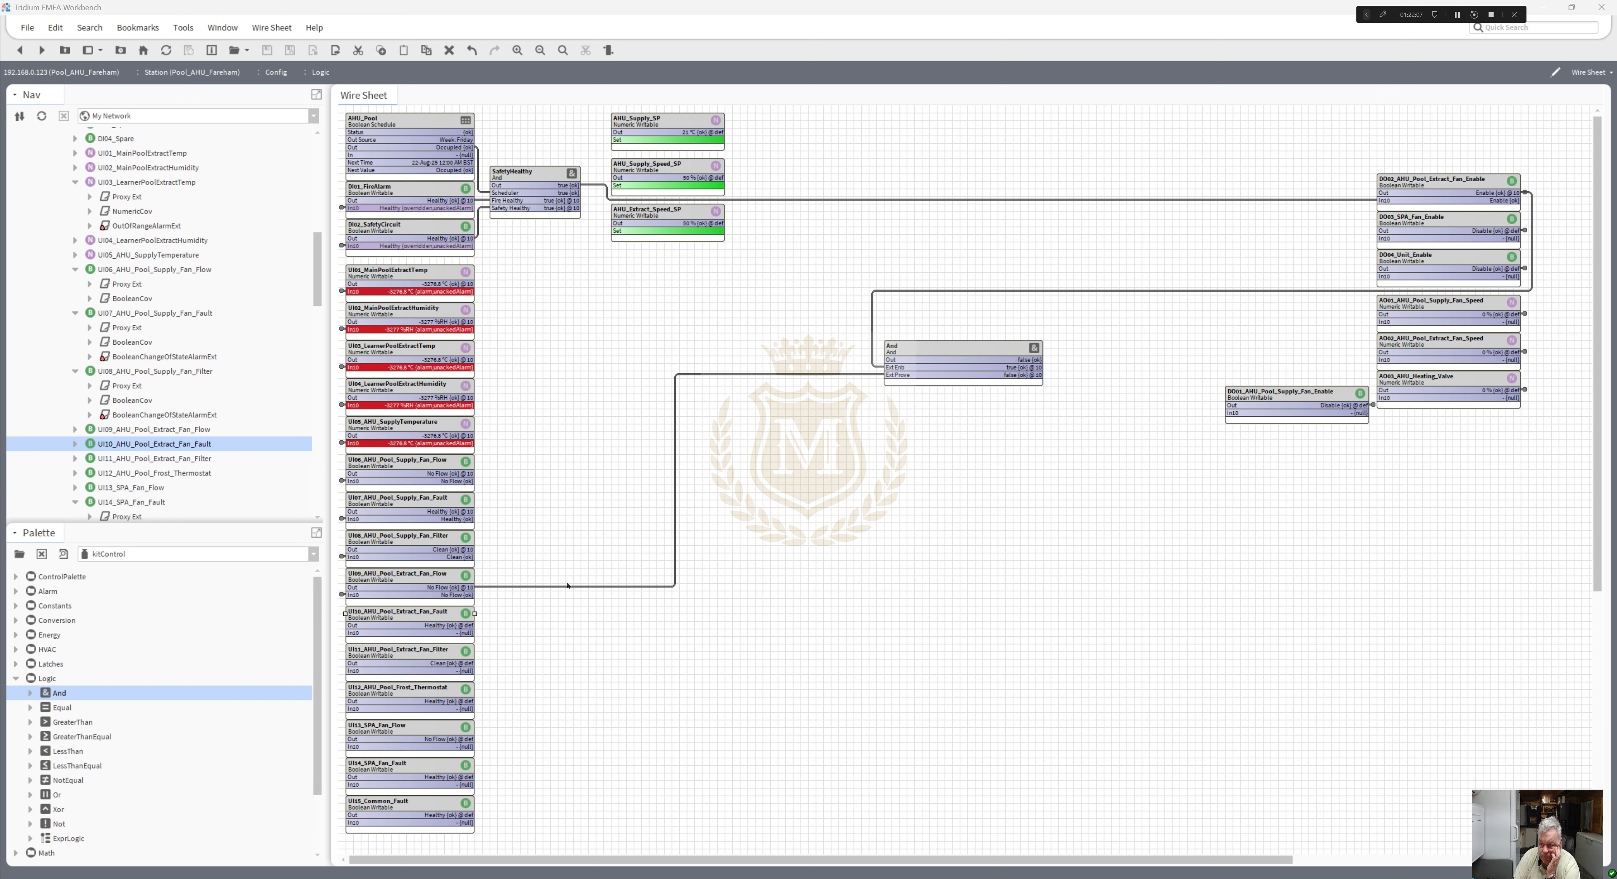
click(669, 356)
click(842, 520)
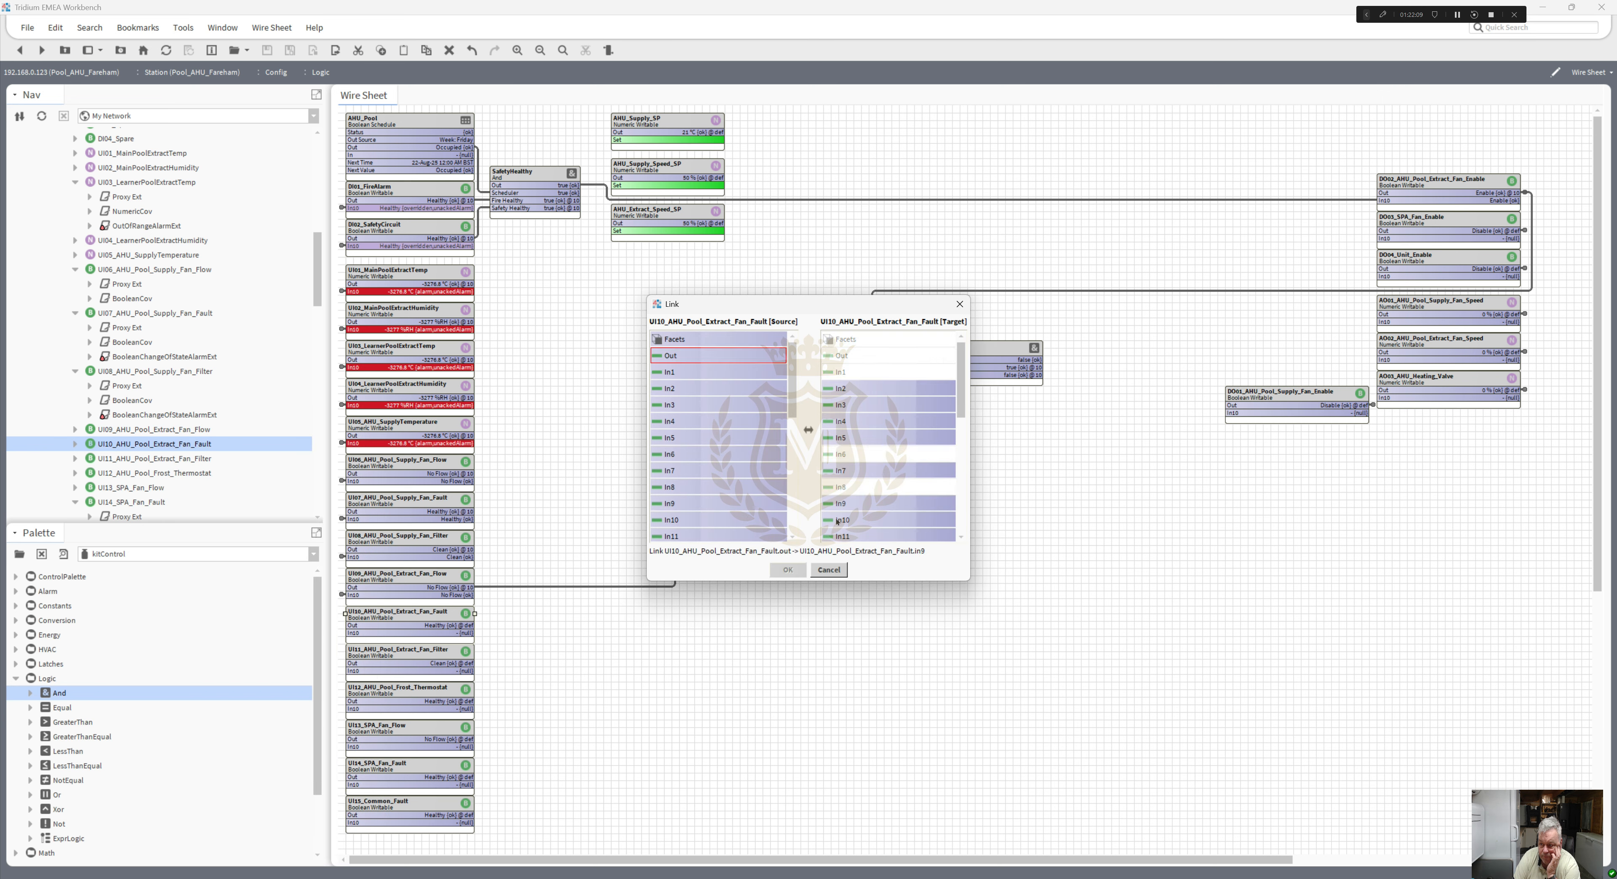
click(789, 570)
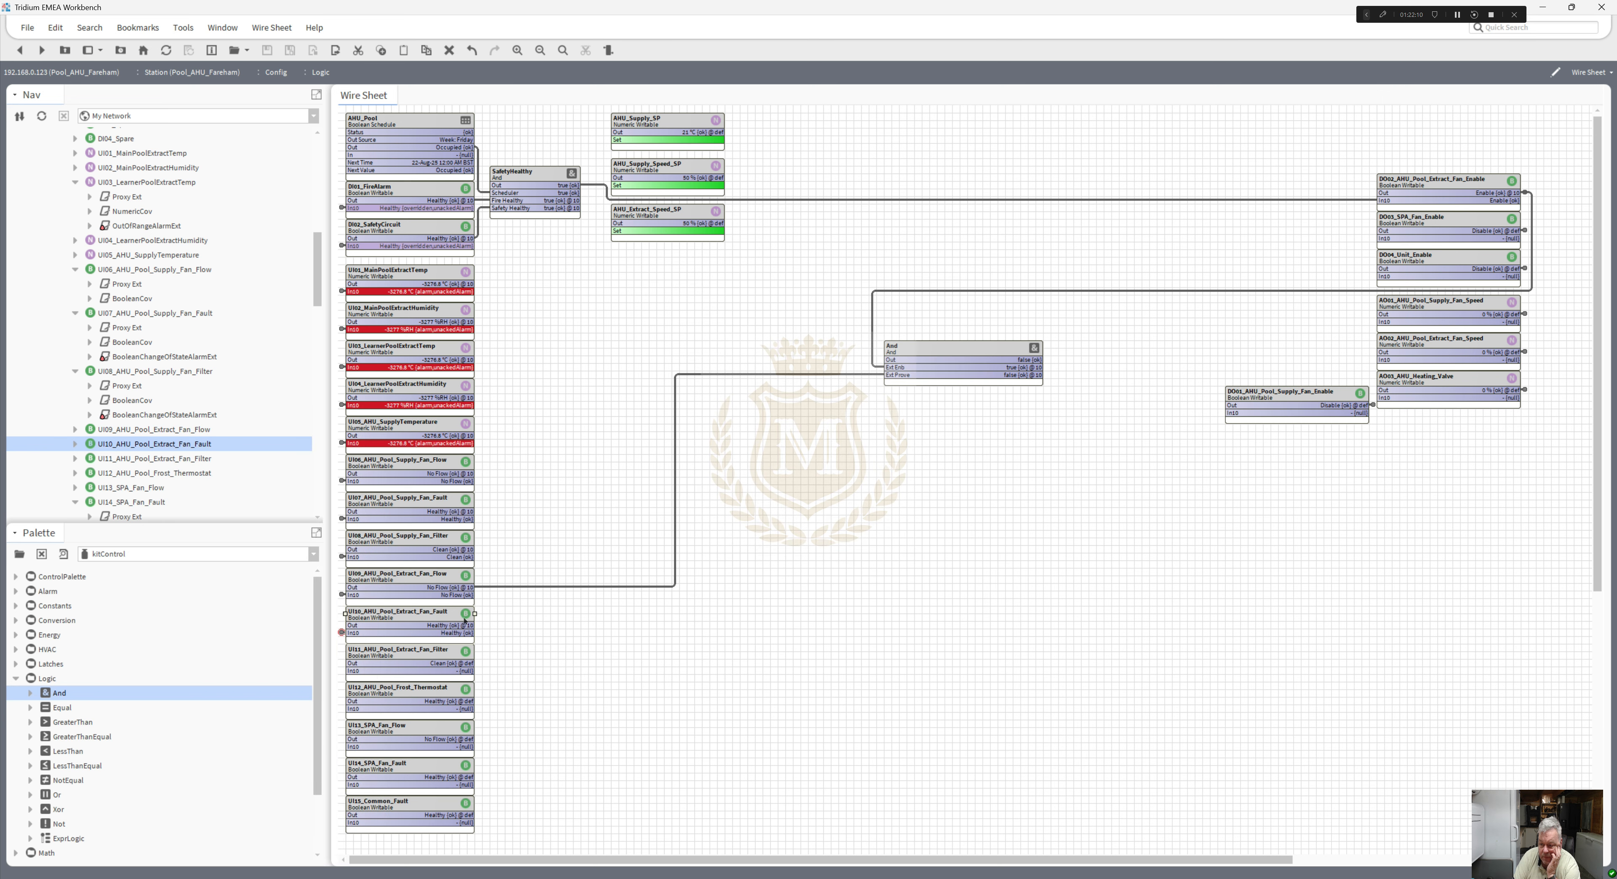
- Link the Out of UI11_AHU_Pool_Extract_Fan_Filter in the InputsOutputs folder to In10 of the matching Logic block
right_click(419, 650)
click(468, 670)
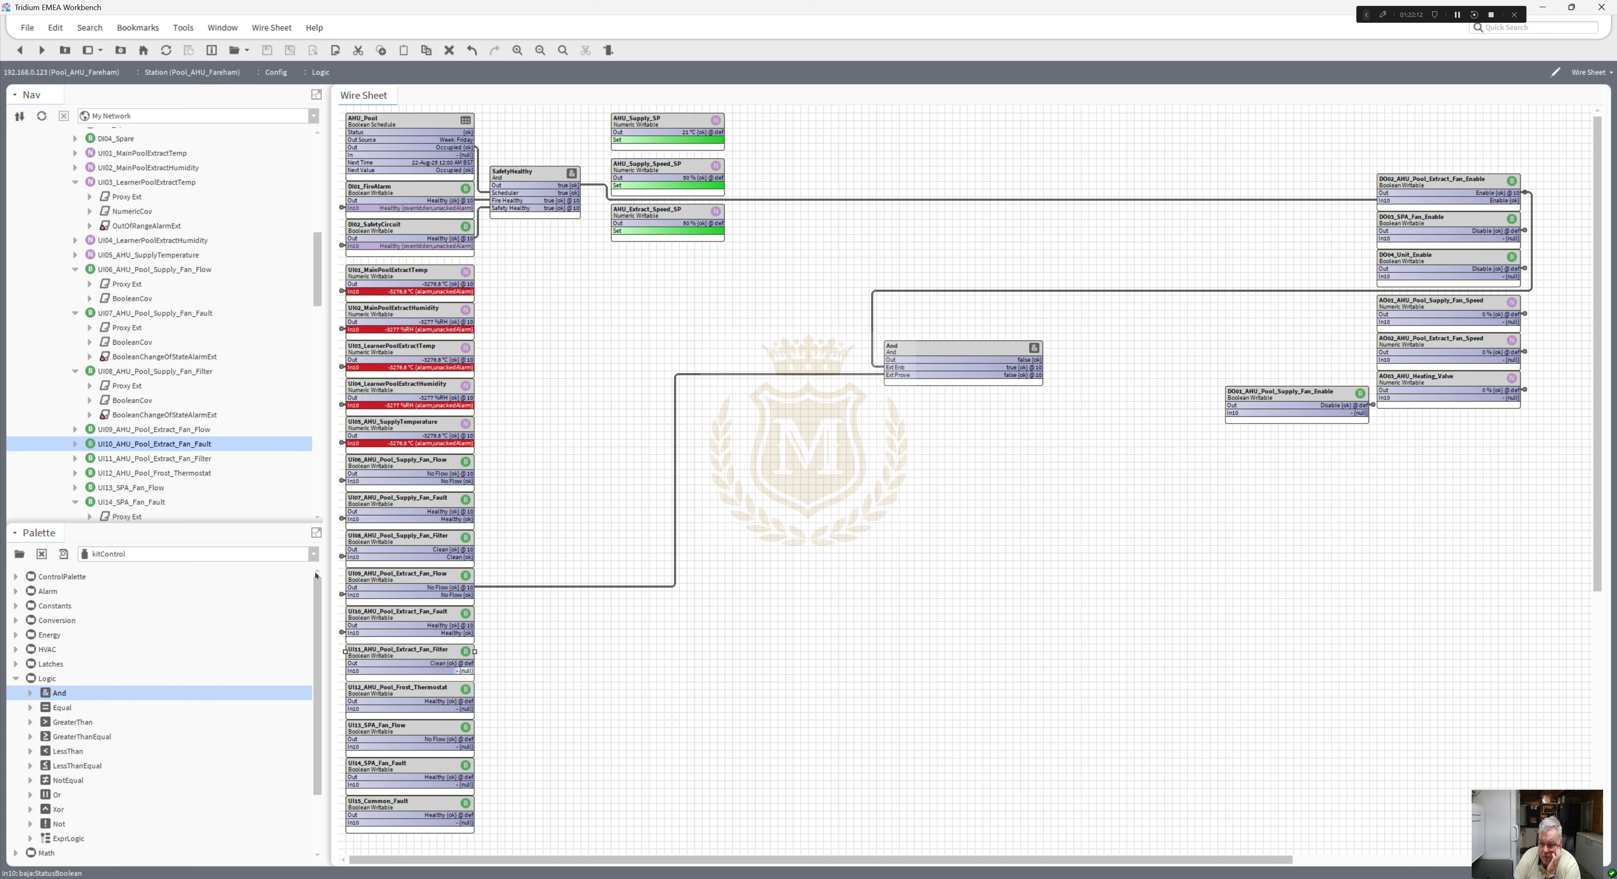
right_click(168, 460)
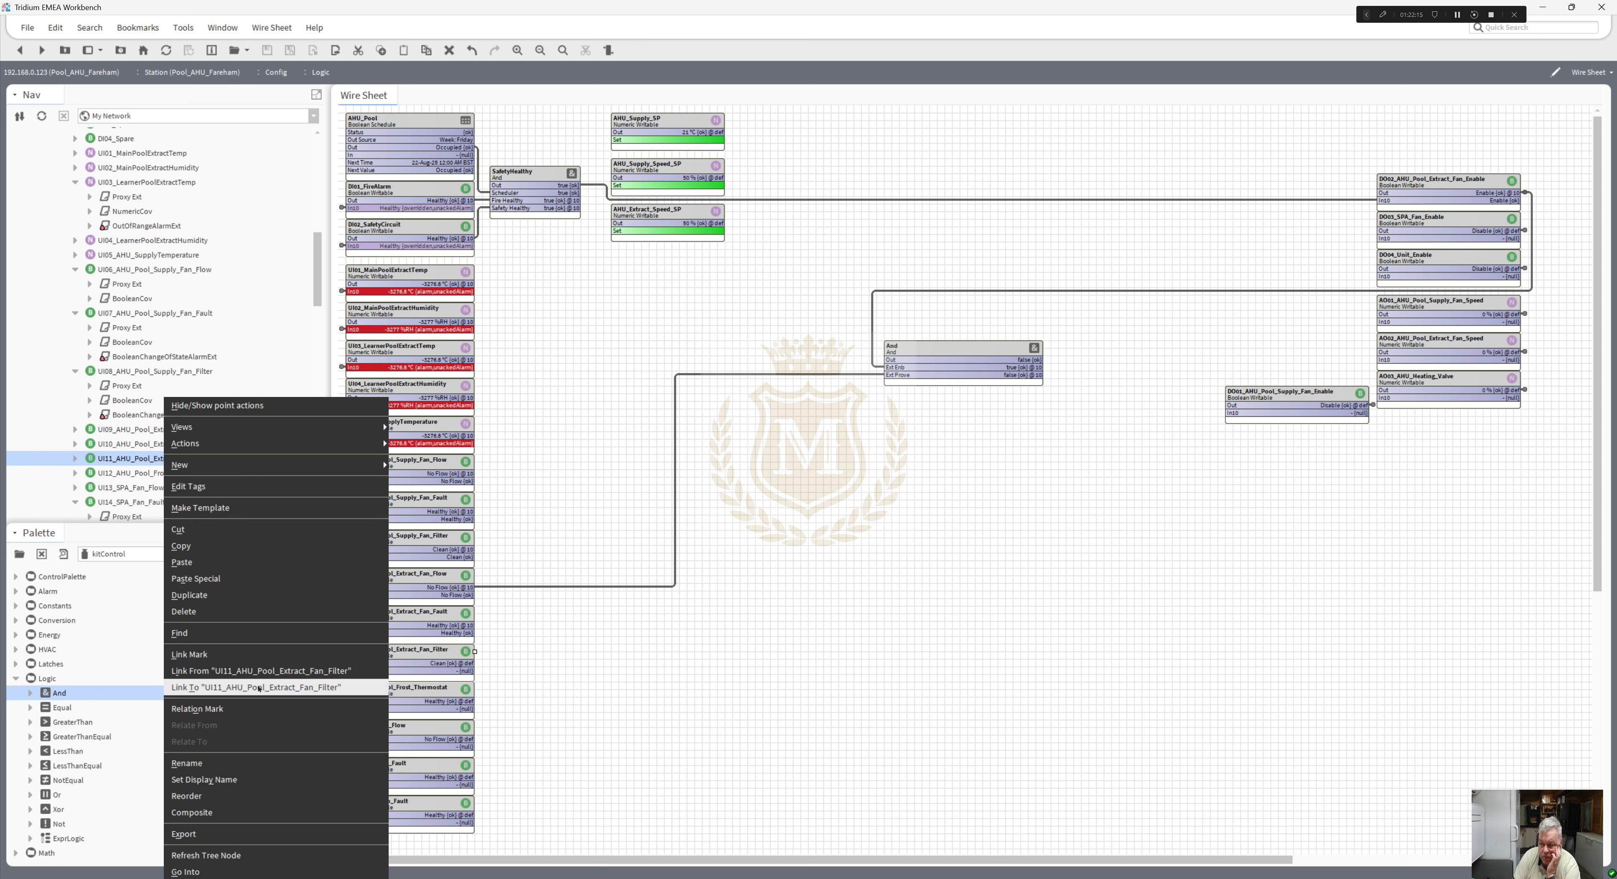
click(259, 687)
click(694, 355)
click(832, 521)
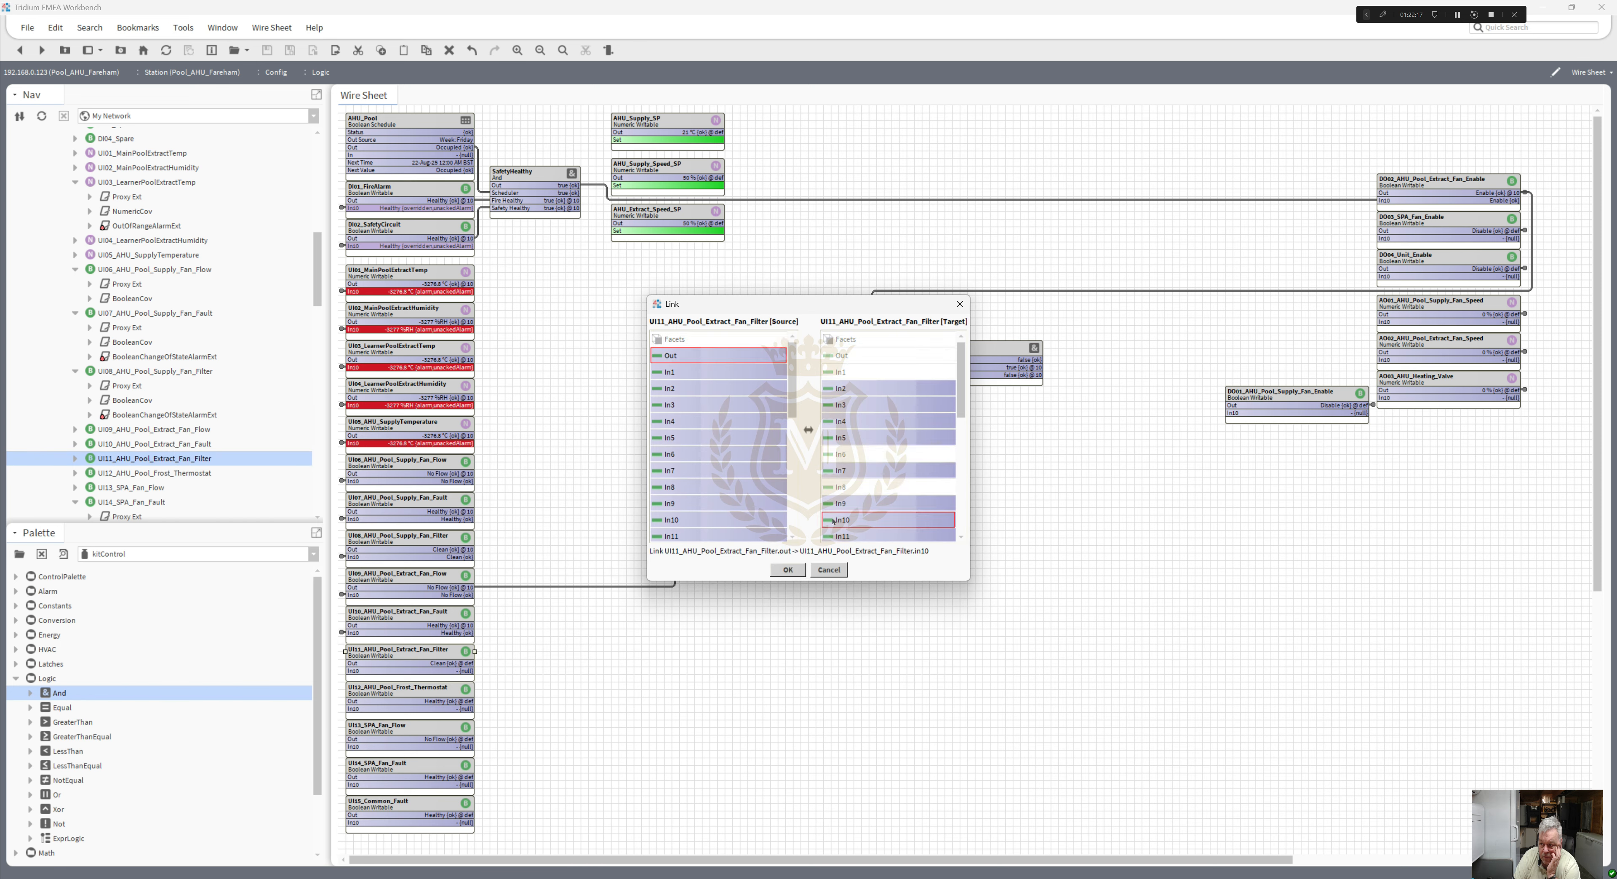
click(787, 569)
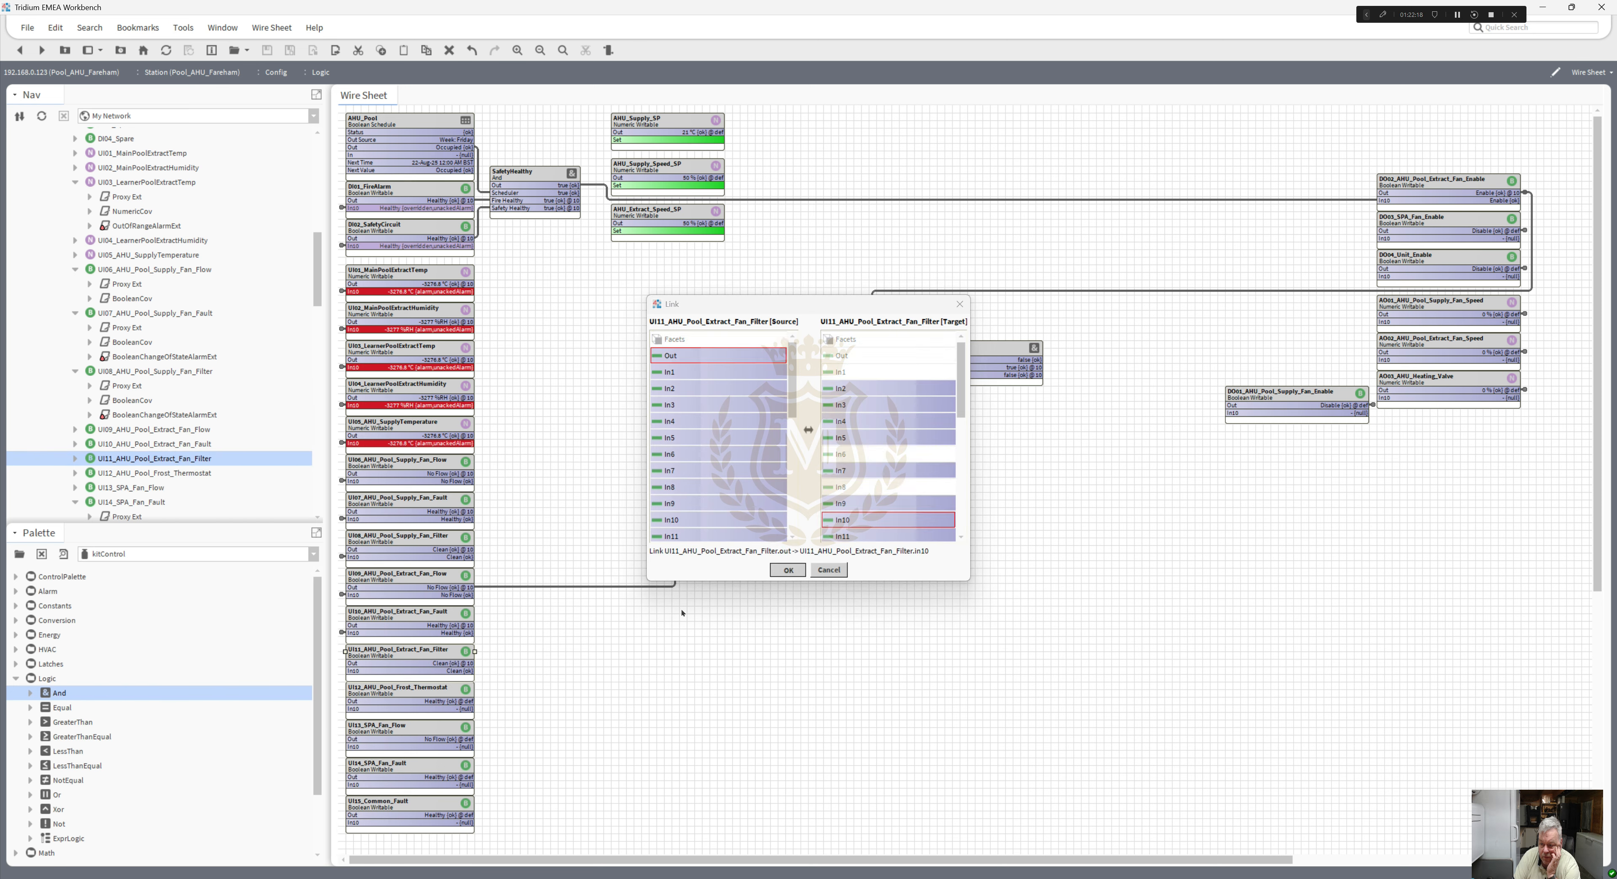
- Link the Out of UI12_AHU_Pool_Frost_Thermostat in the InputsOutputs folder to In10 of the matching Logic block
click(439, 689)
right_click(439, 689)
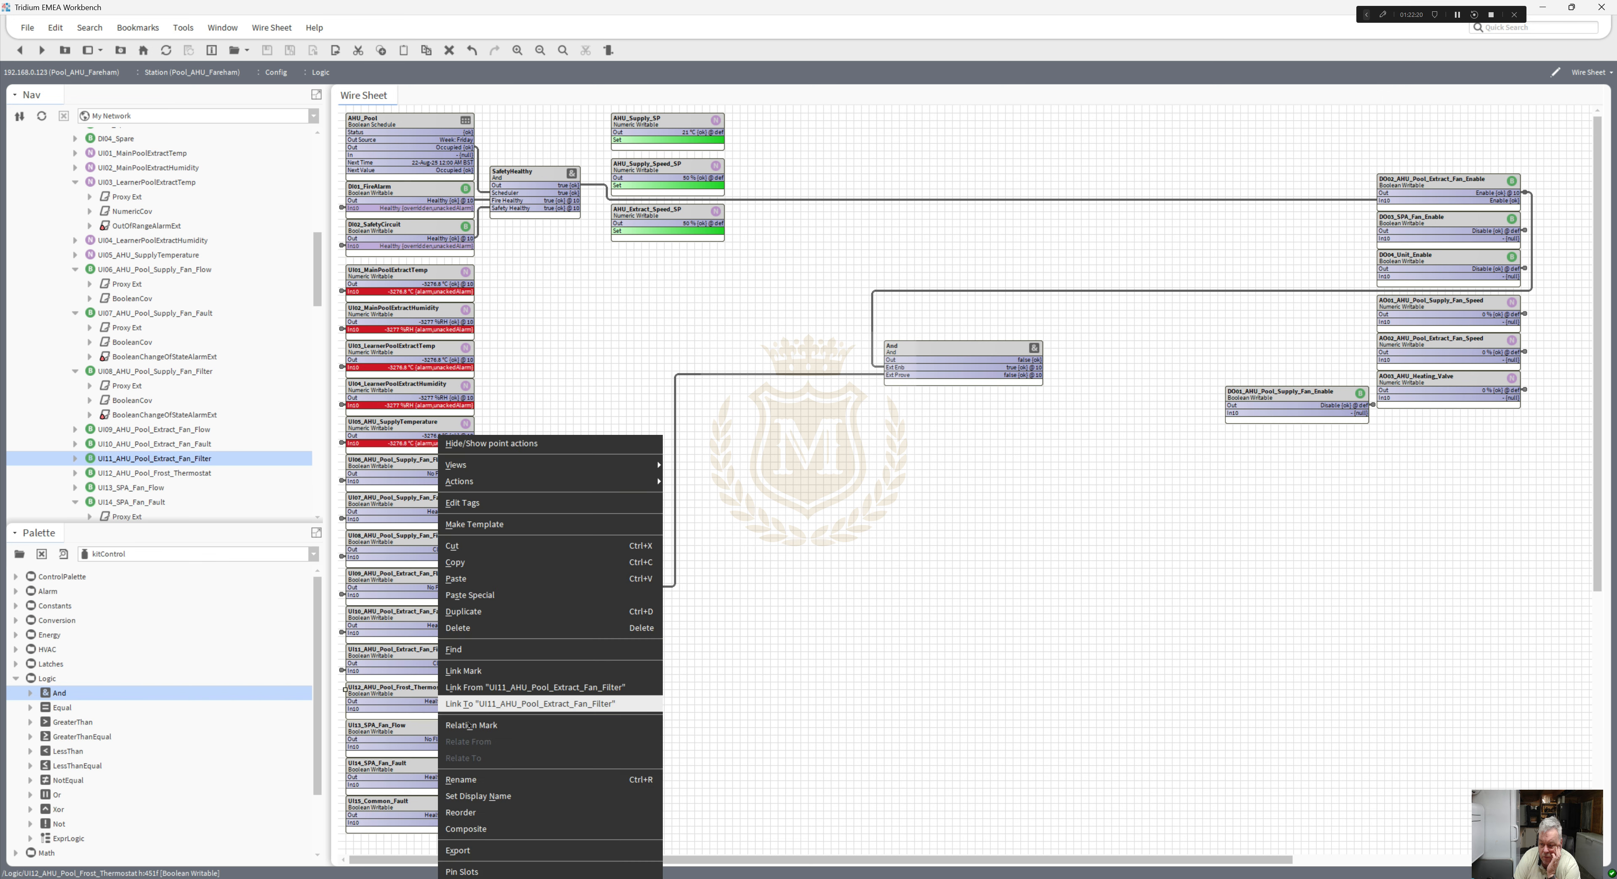
click(464, 669)
right_click(181, 473)
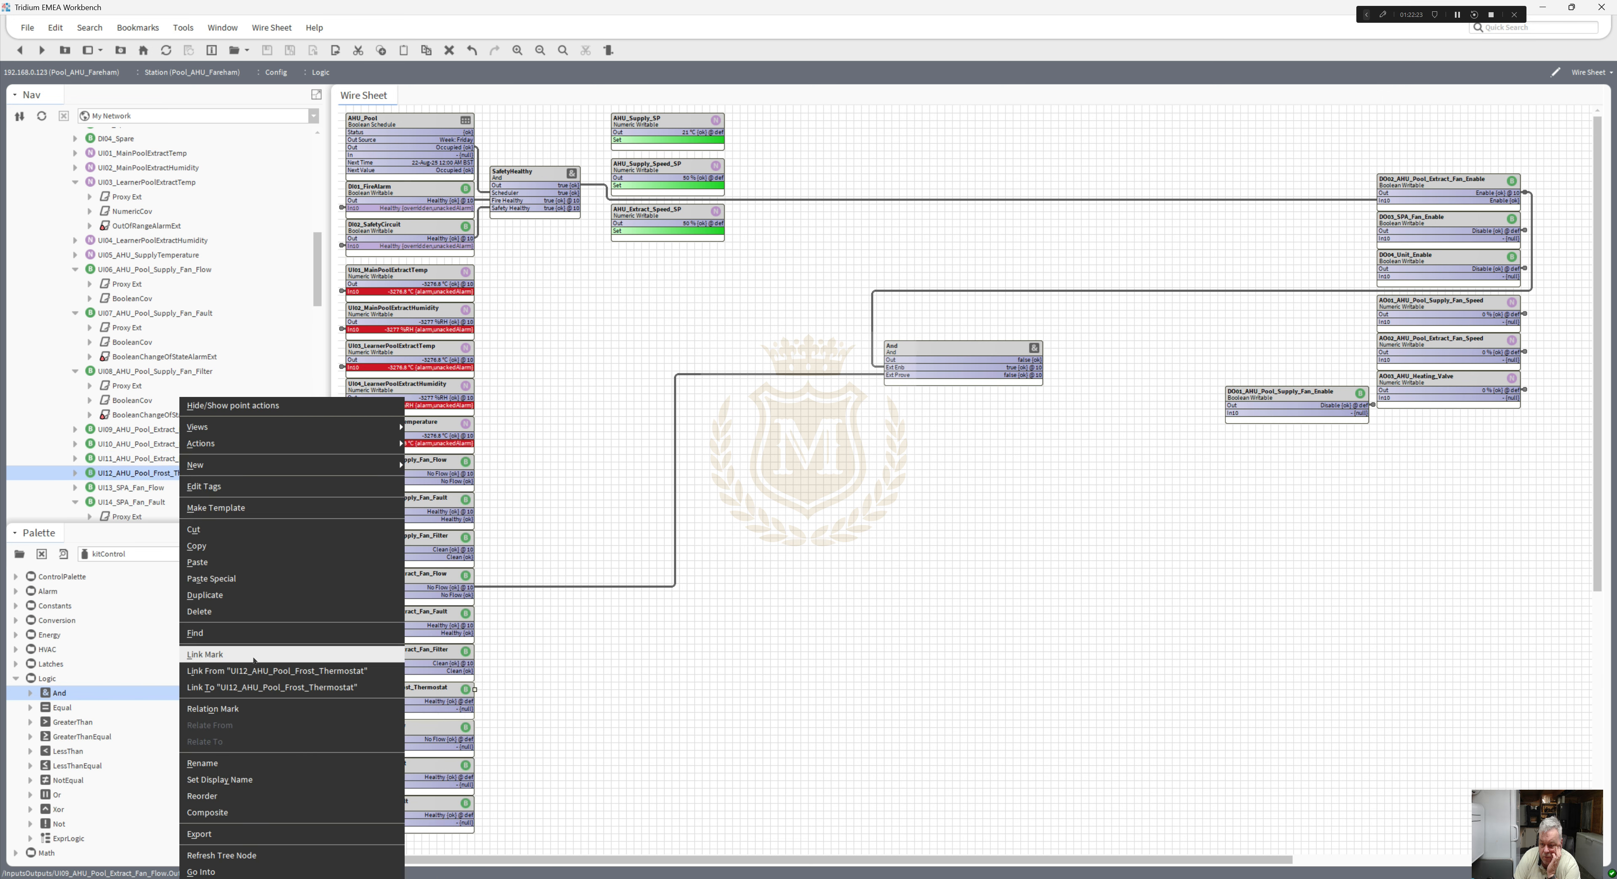
click(208, 683)
click(718, 355)
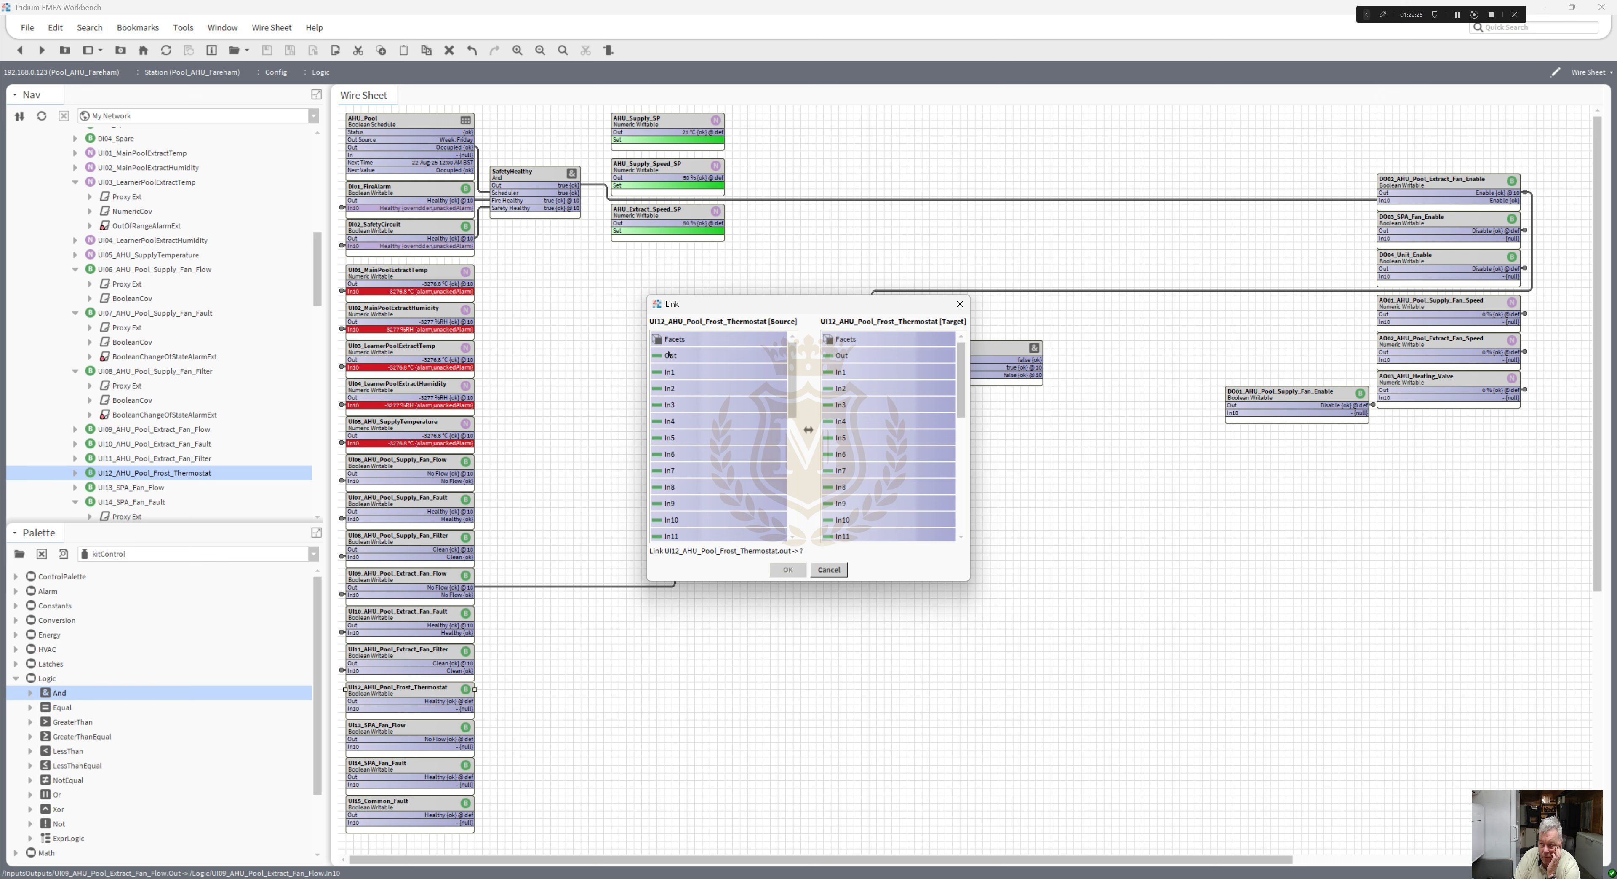
click(840, 520)
click(787, 569)
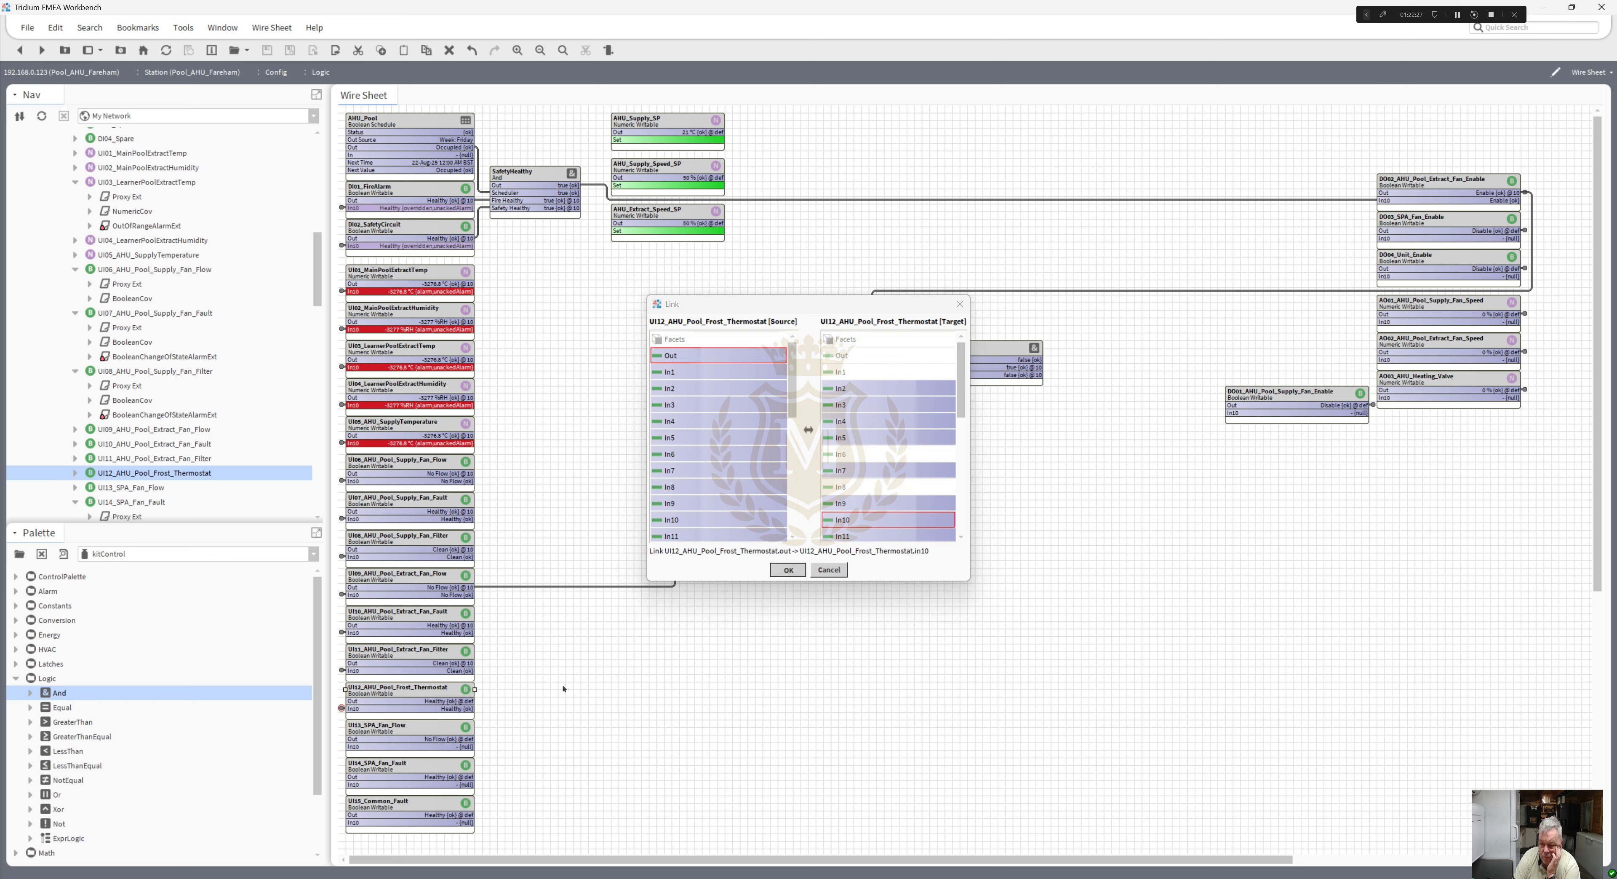
right_click(394, 729)
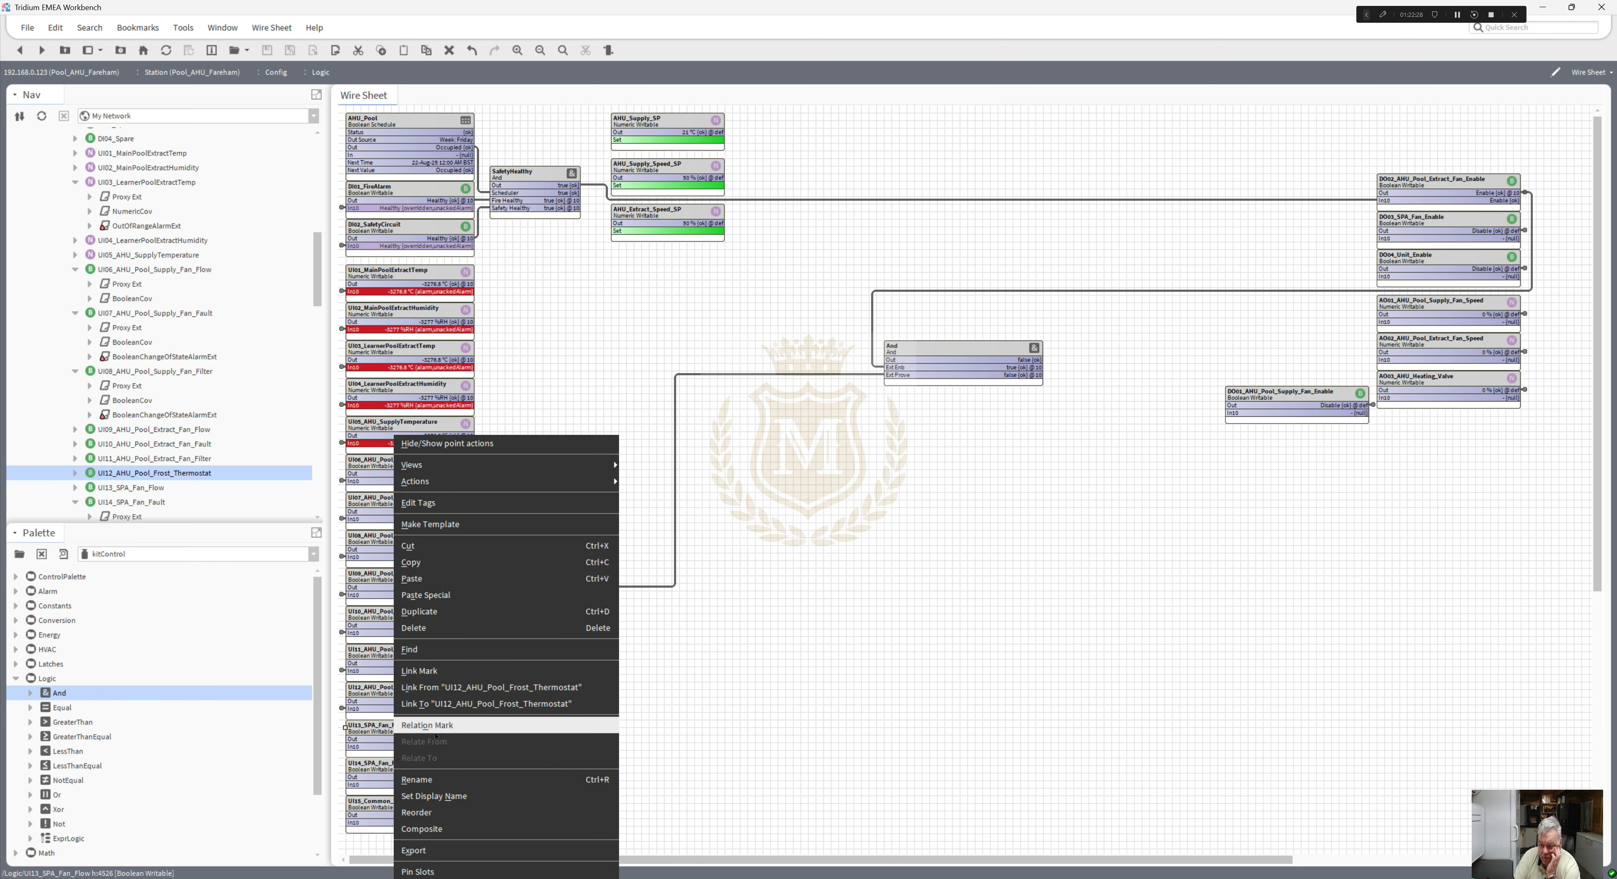
click(441, 671)
right_click(131, 488)
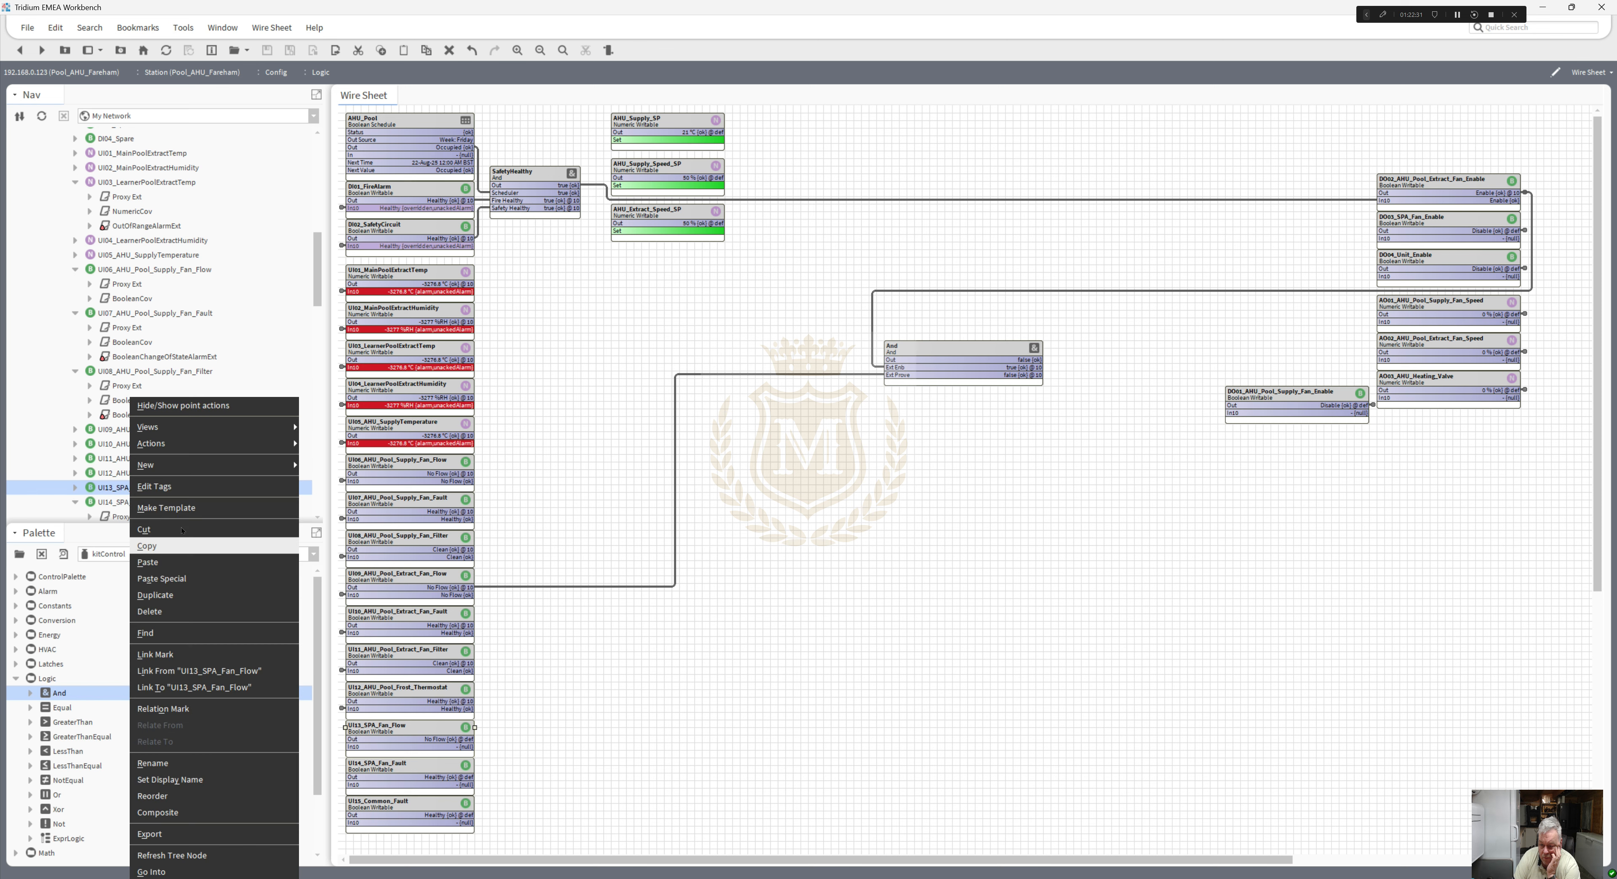
click(195, 670)
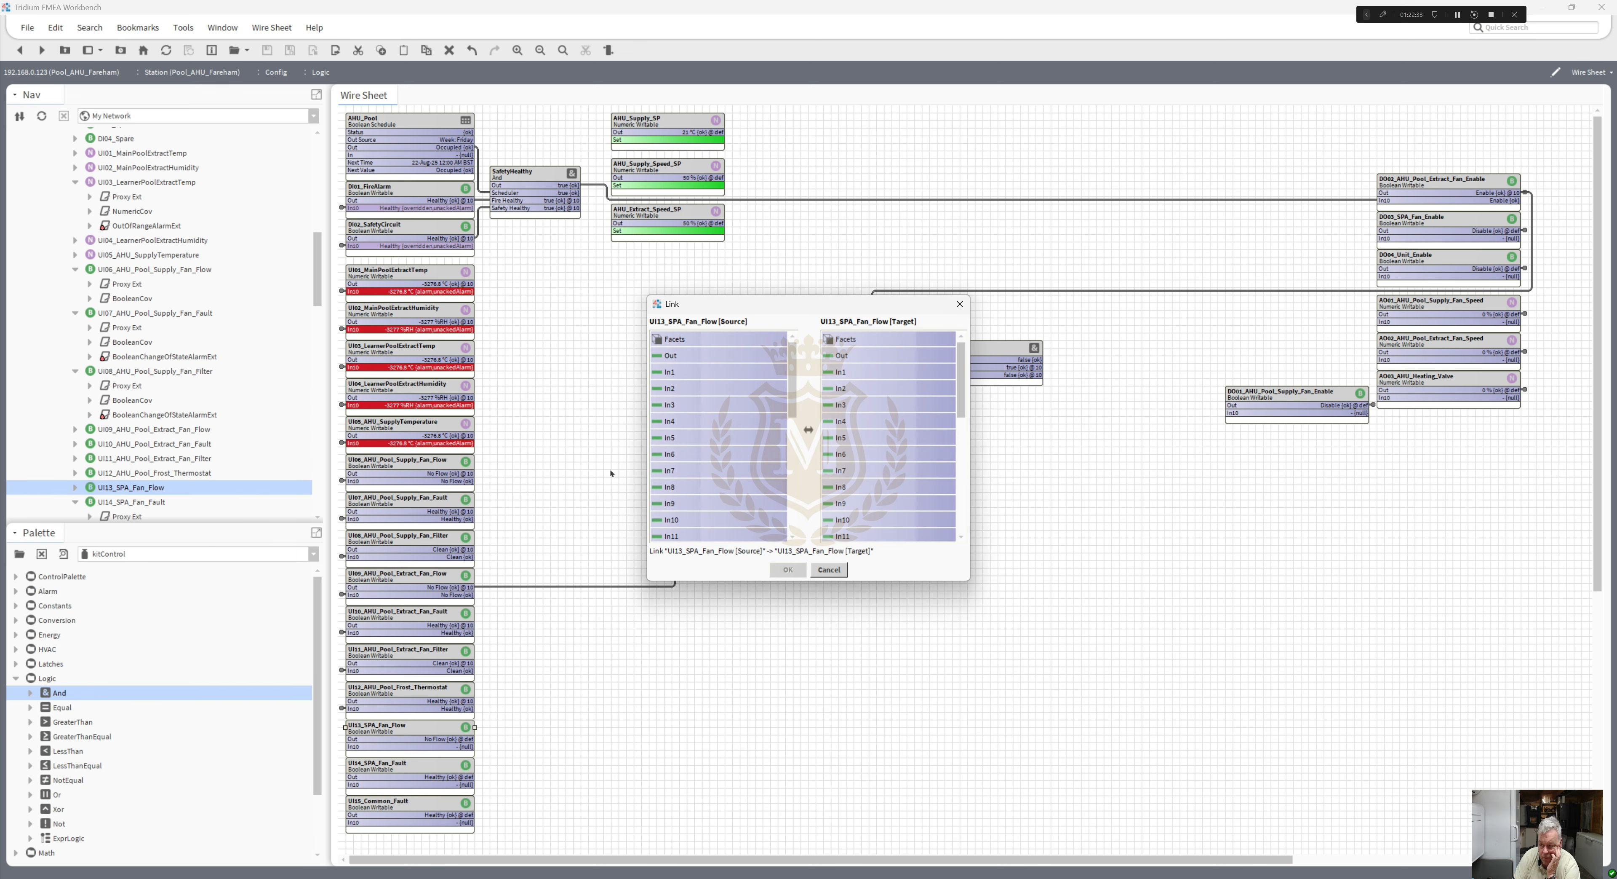
click(829, 569)
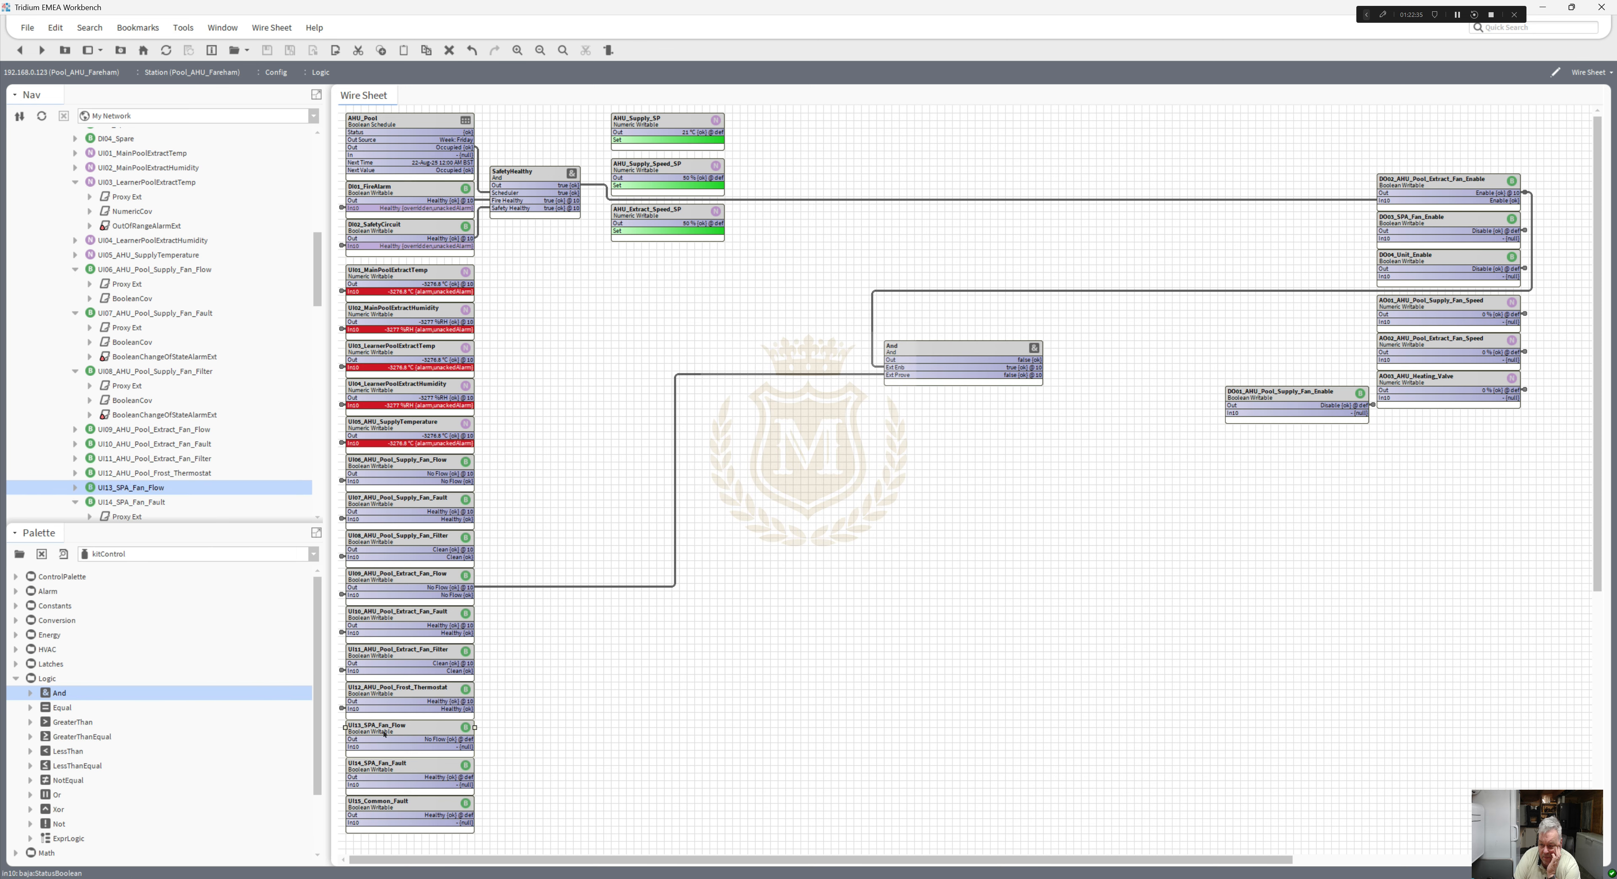
- Link the Out of UI13_SPA_Fan_Flow in the InputsOutputs folder to In10 of the matching Logic block
right_click(403, 728)
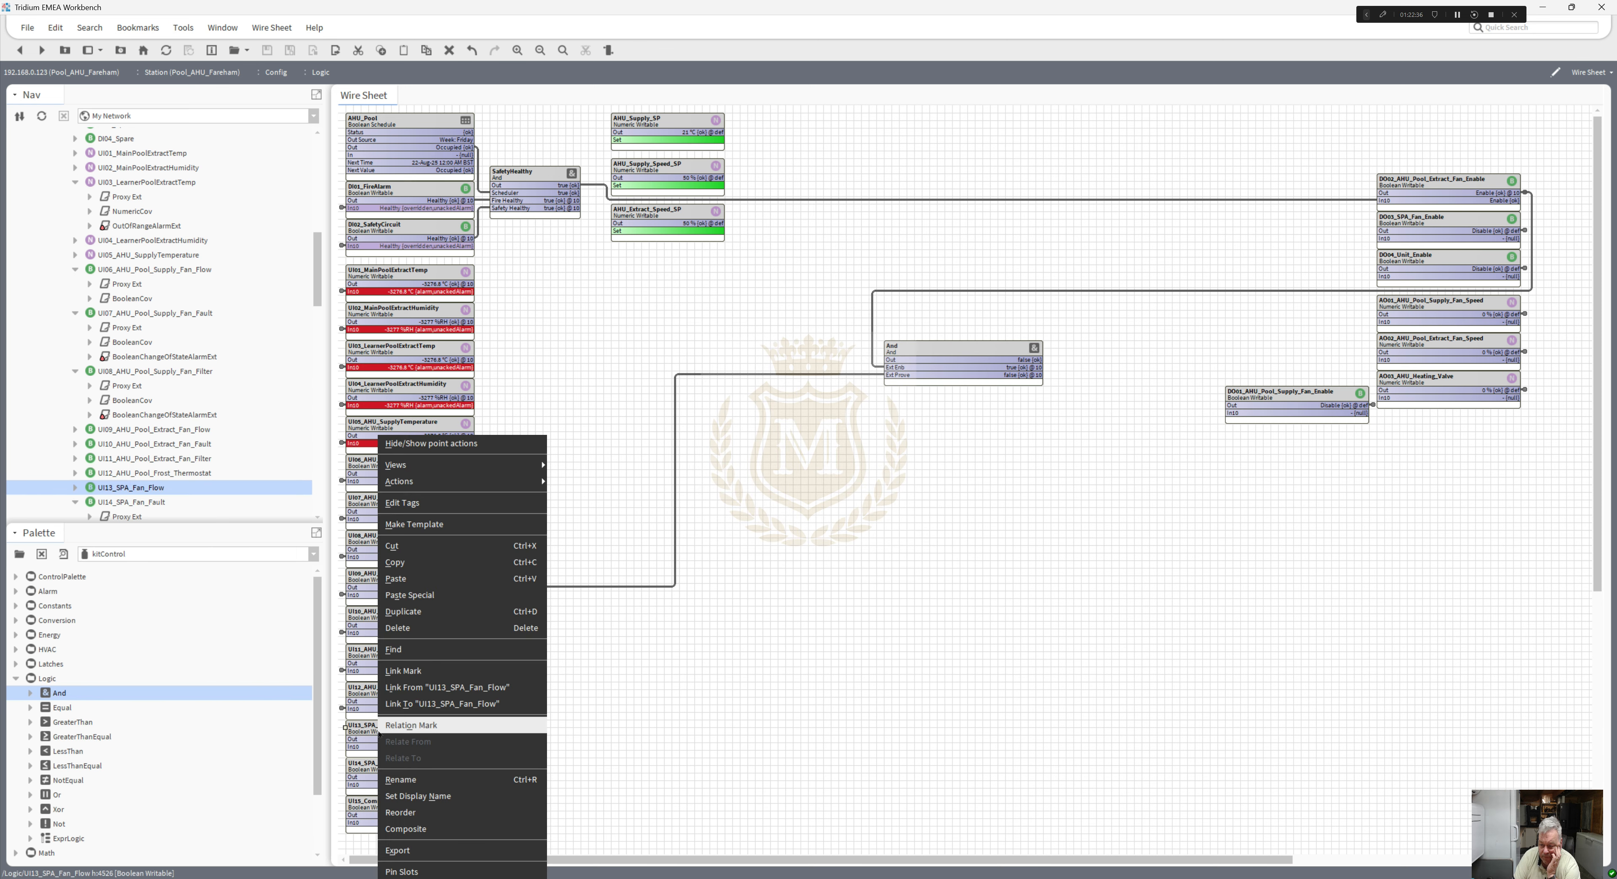
click(403, 670)
right_click(143, 488)
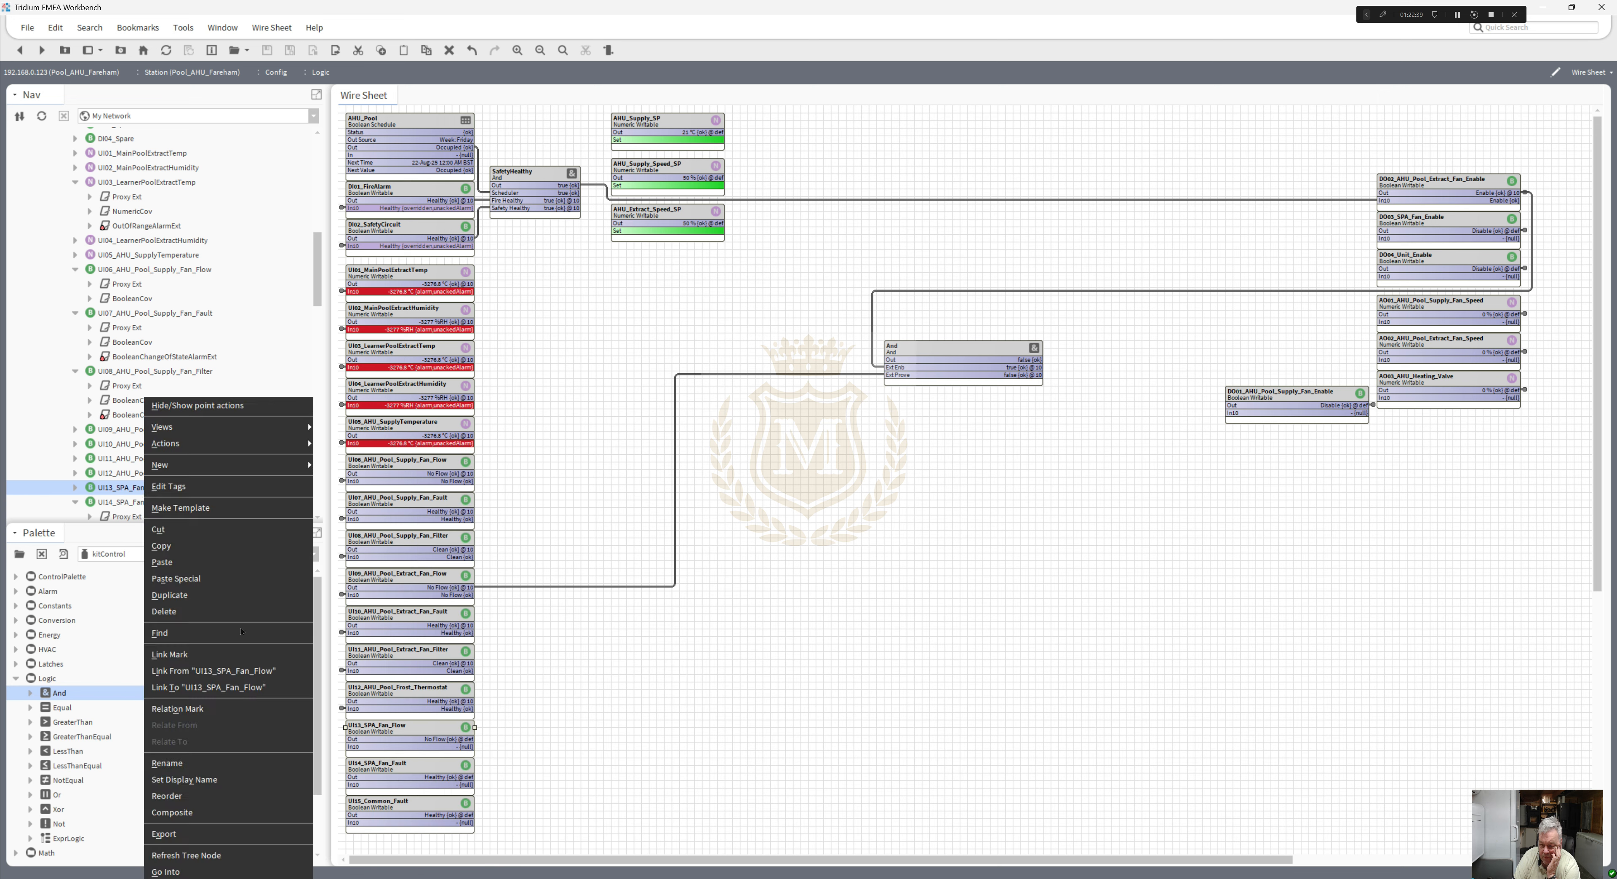
click(238, 685)
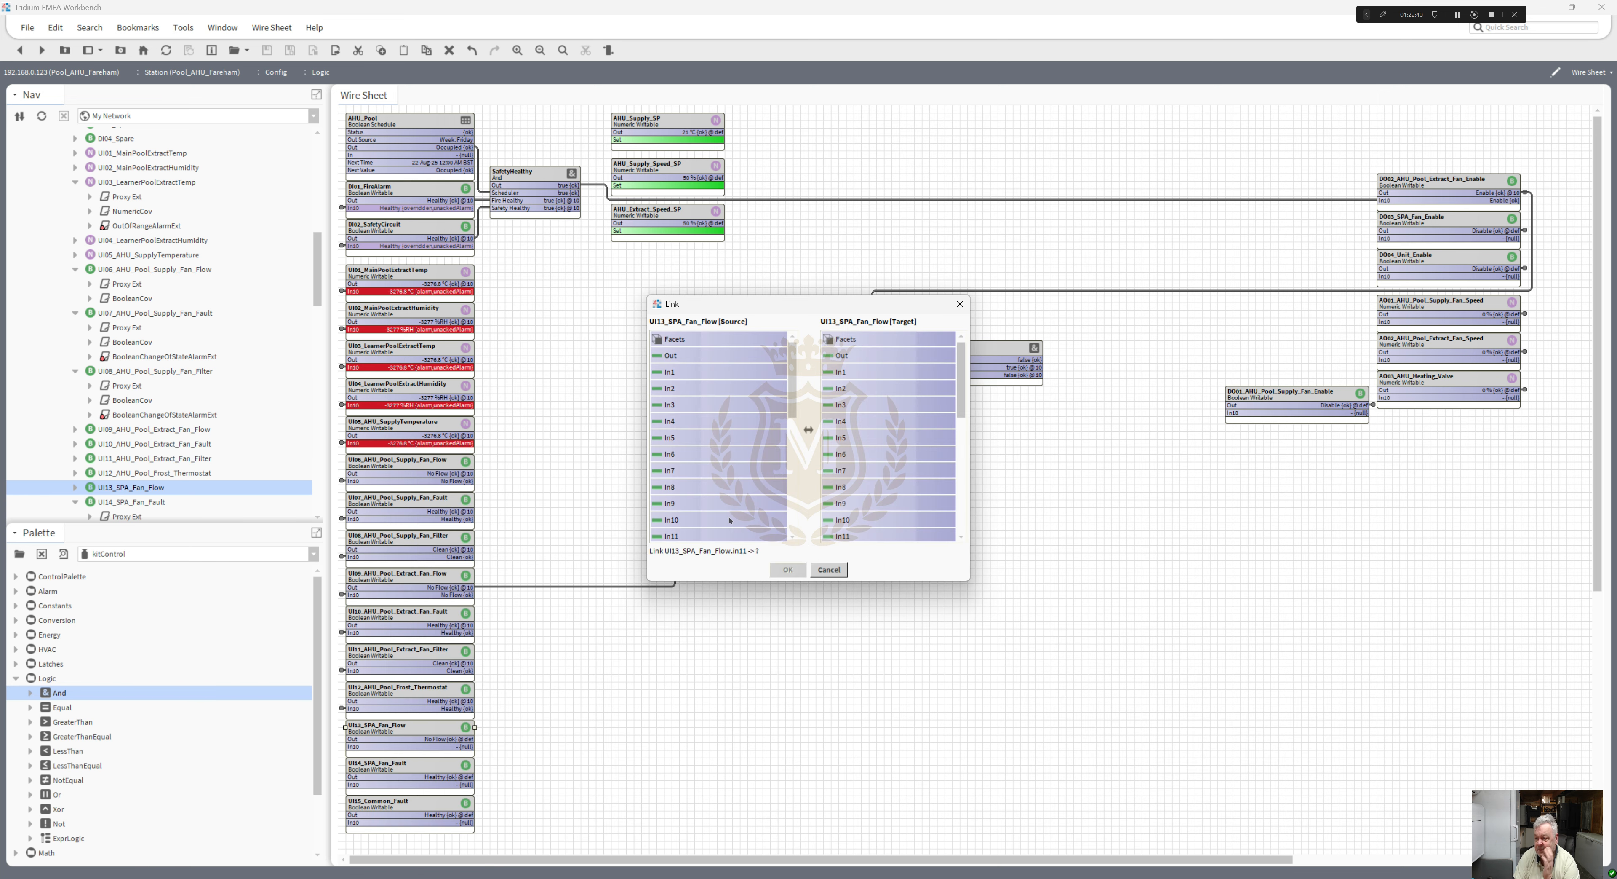
click(686, 355)
click(843, 520)
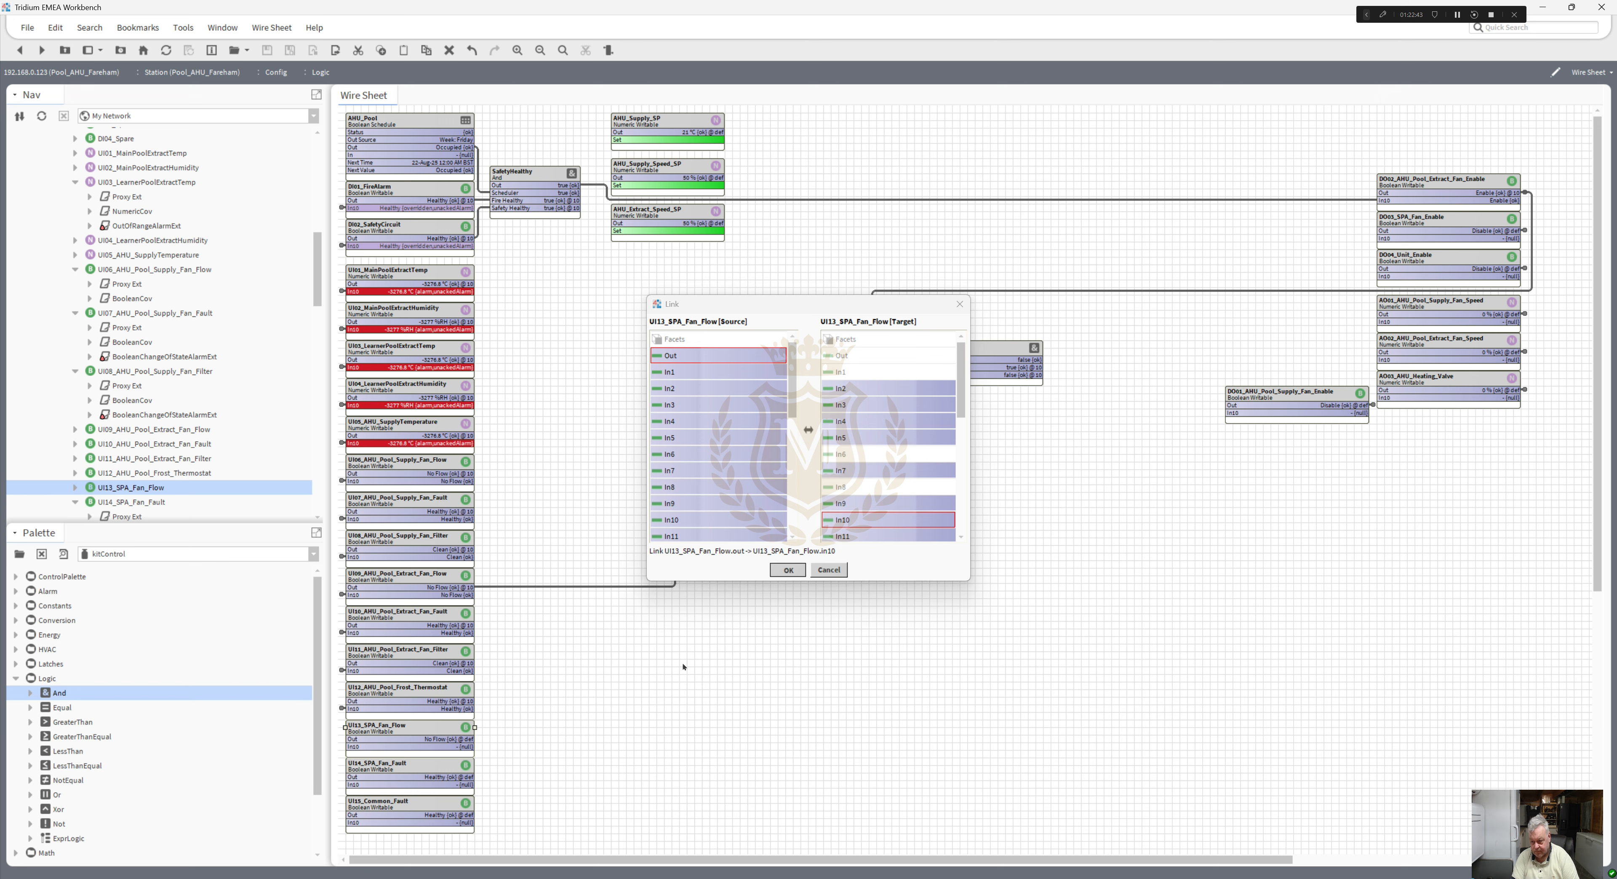
- Link the Out of UI14_SPA_Fan_Fault in the InputsOutputs folder to In10 of the matching Logic block
right_click(394, 767)
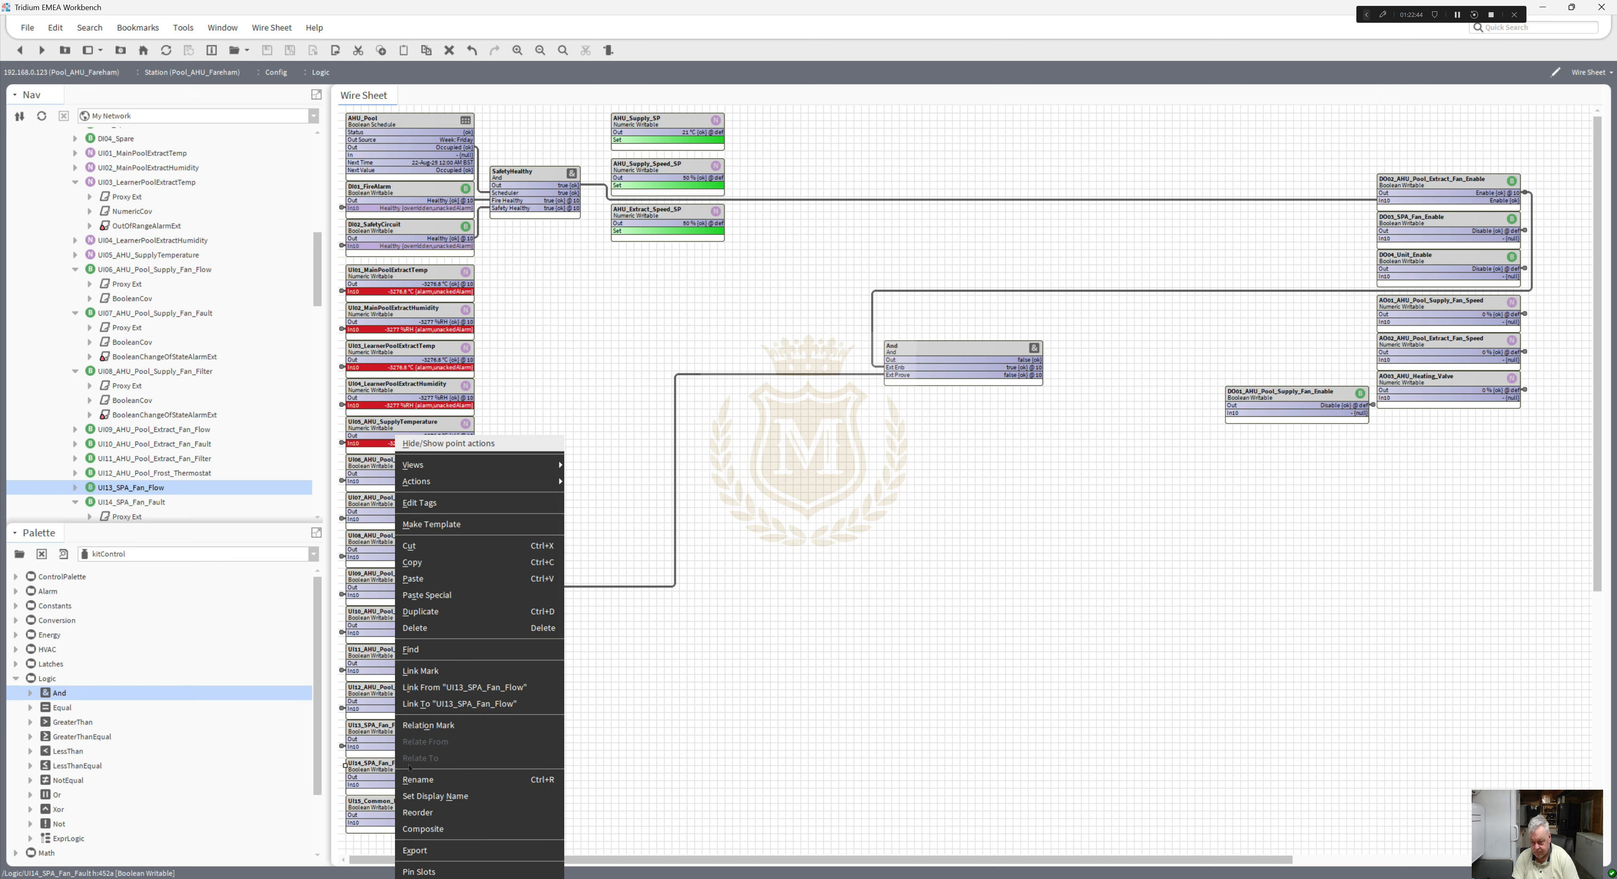
click(431, 671)
right_click(147, 503)
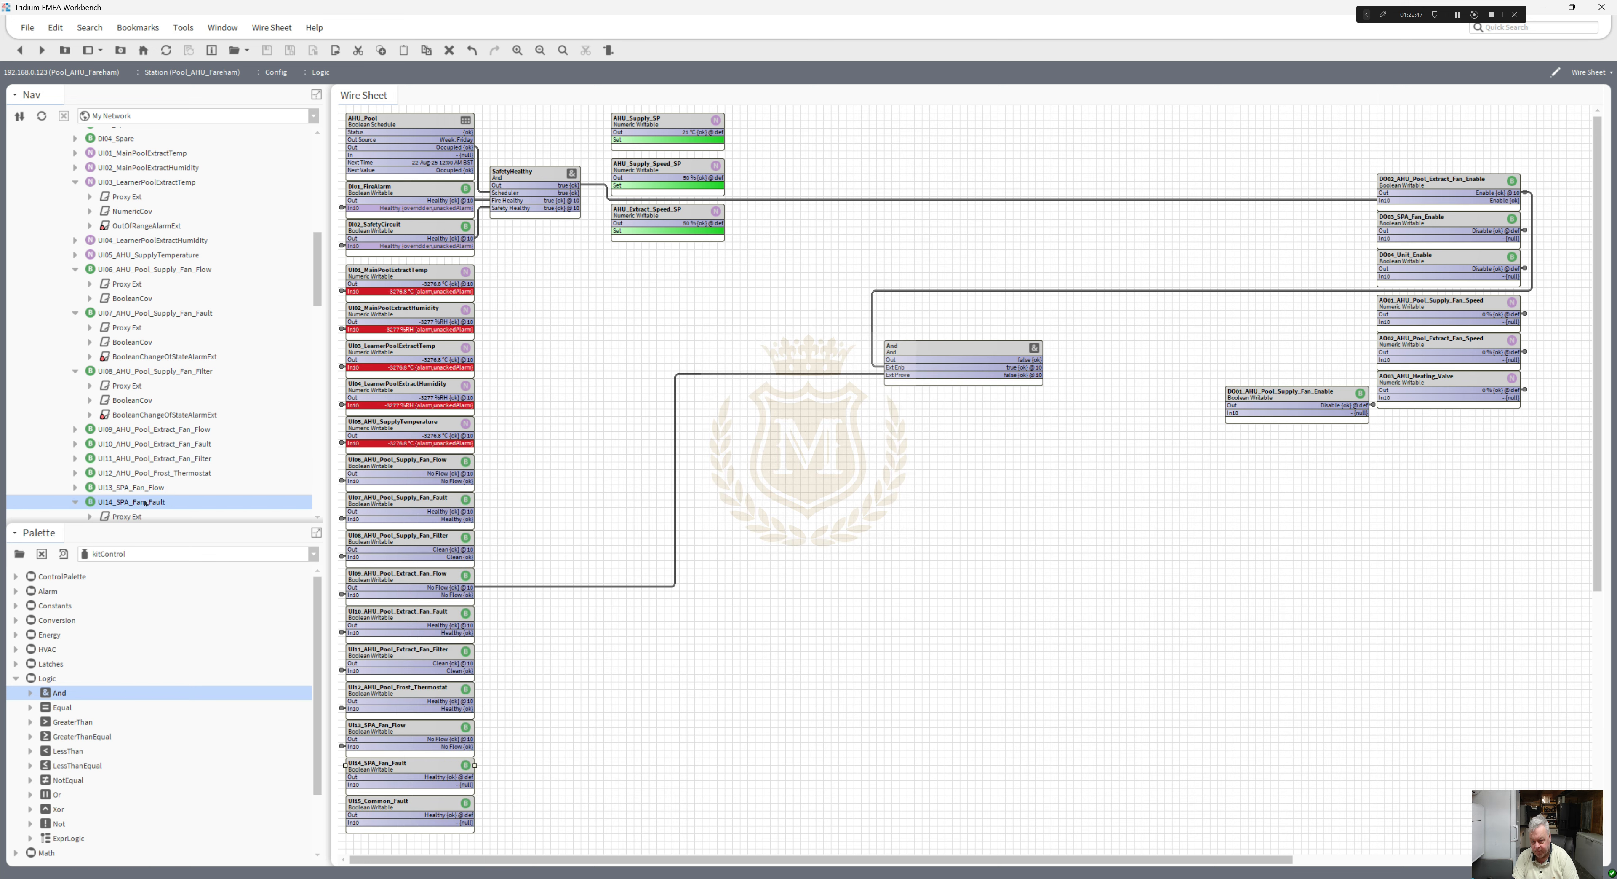
click(208, 688)
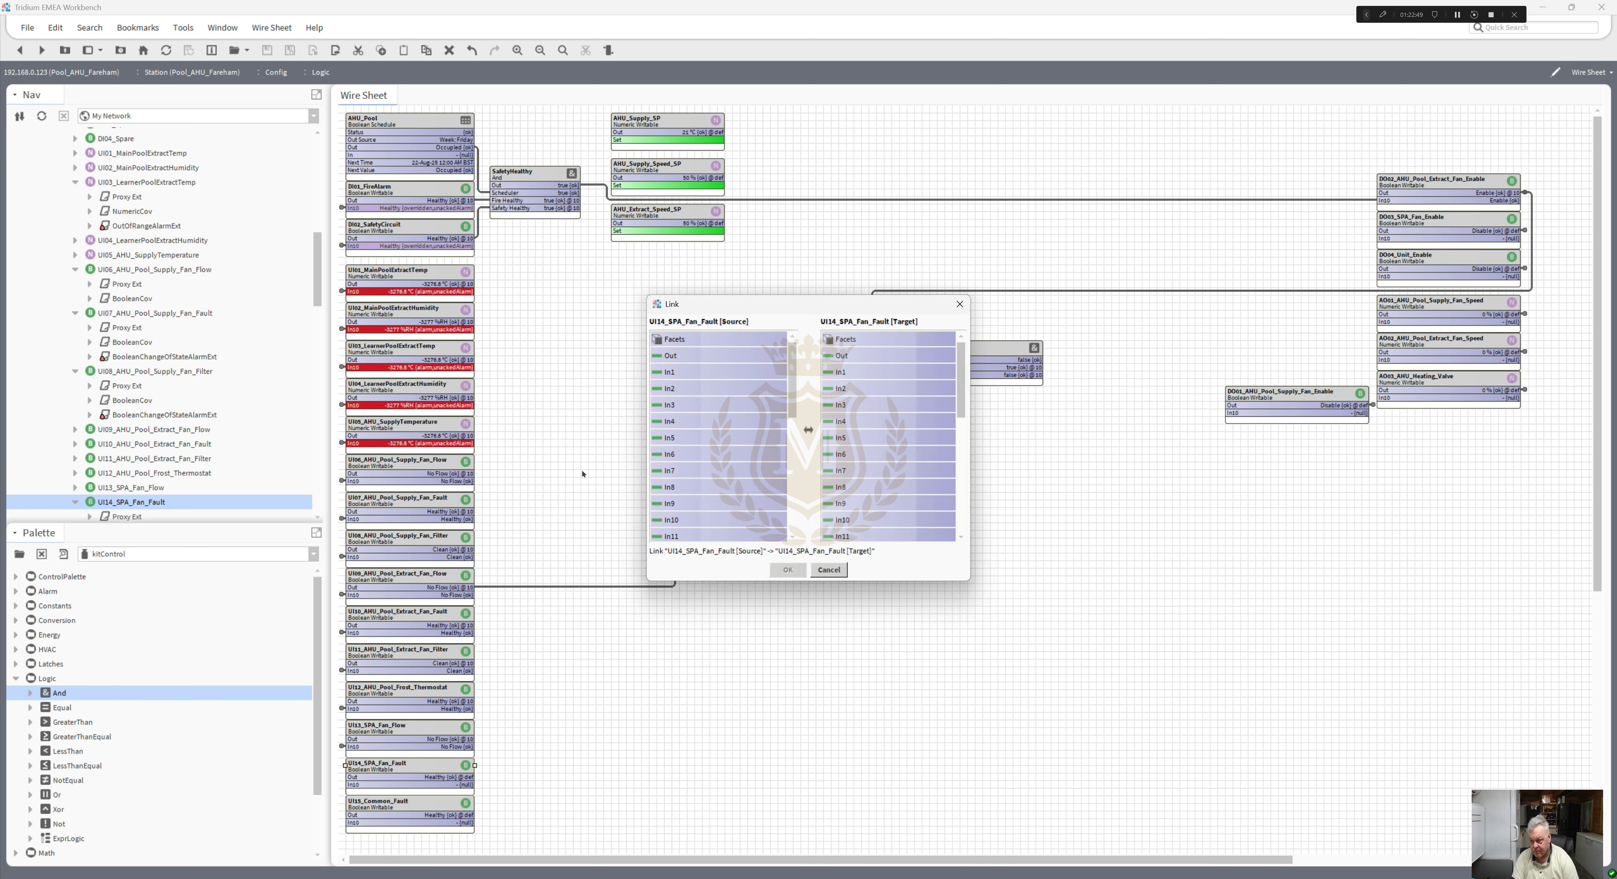
click(678, 355)
click(824, 518)
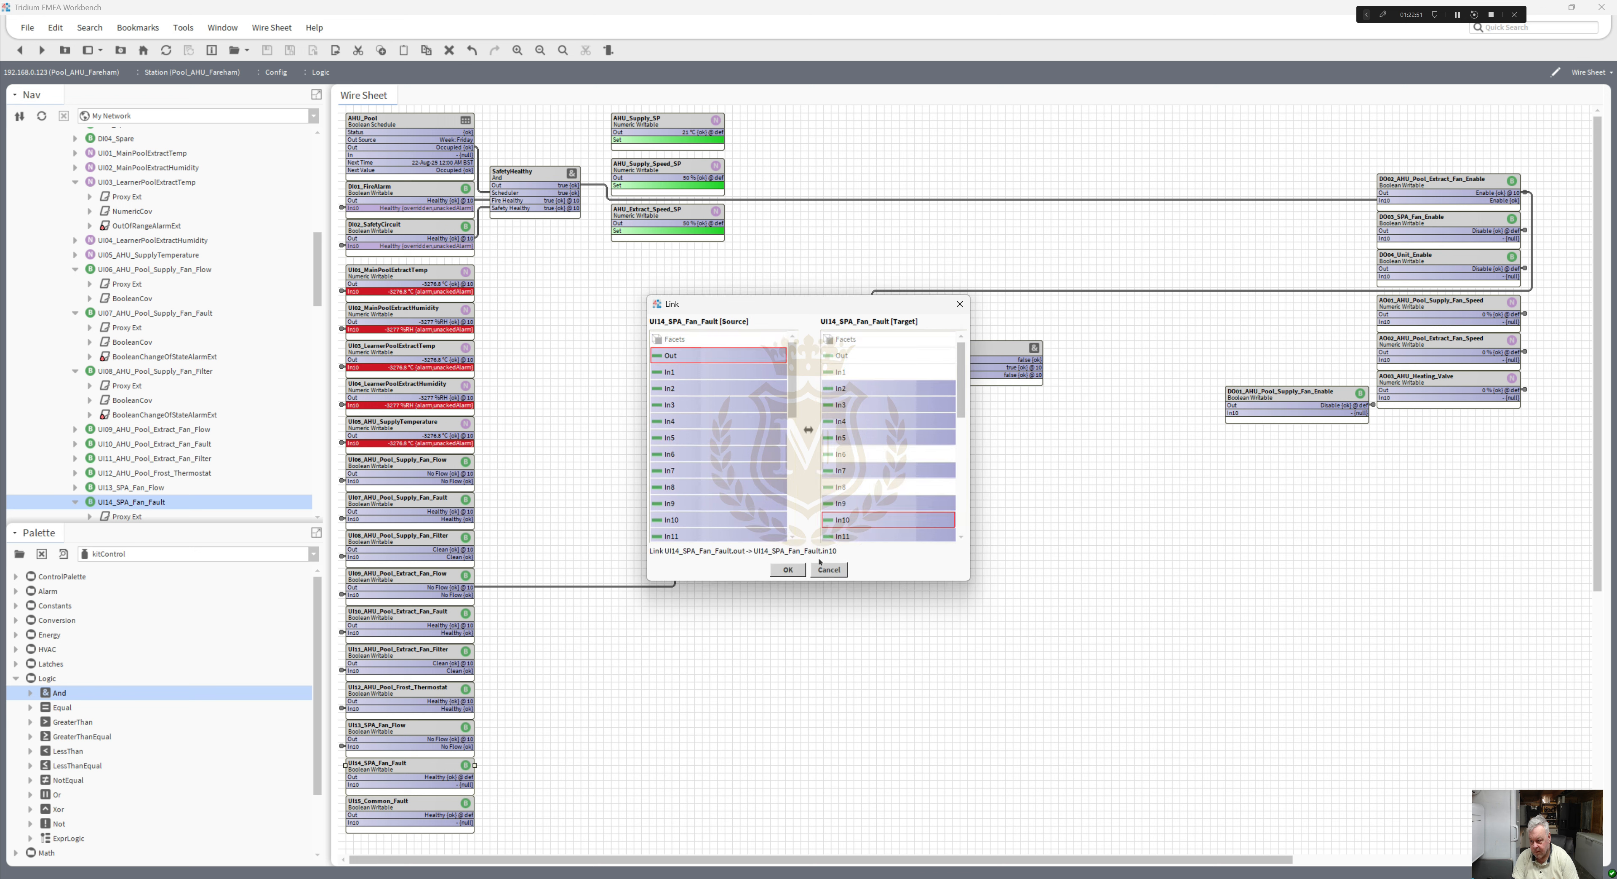
click(787, 569)
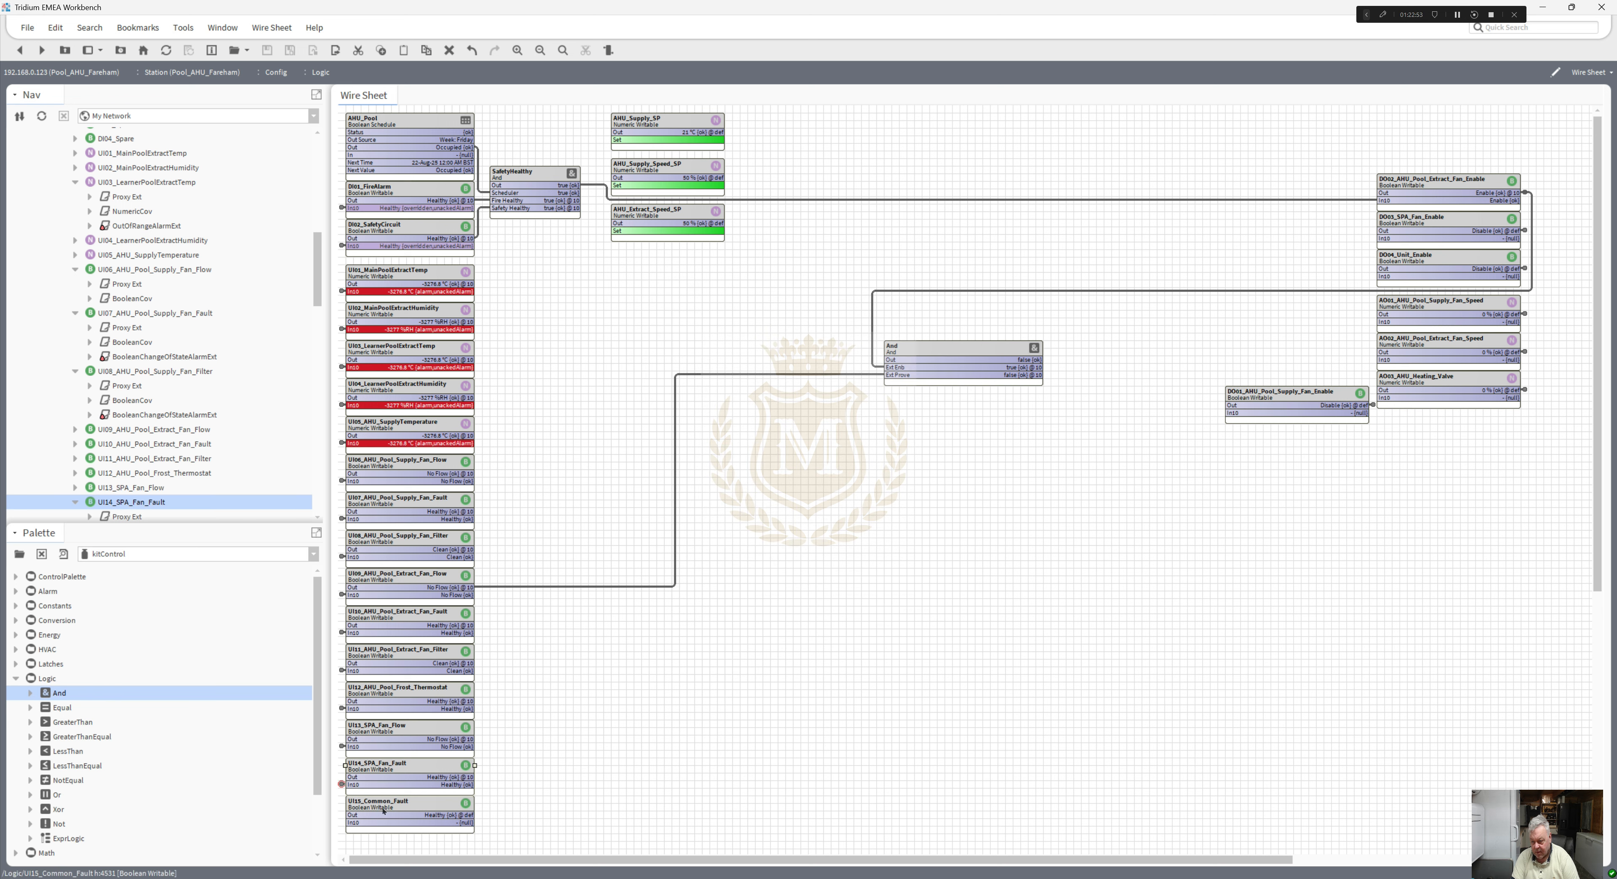
- Link the Out of UI15_Common_Fault in the InputsOutputs folder to In10 of the matching Logic block
right_click(383, 775)
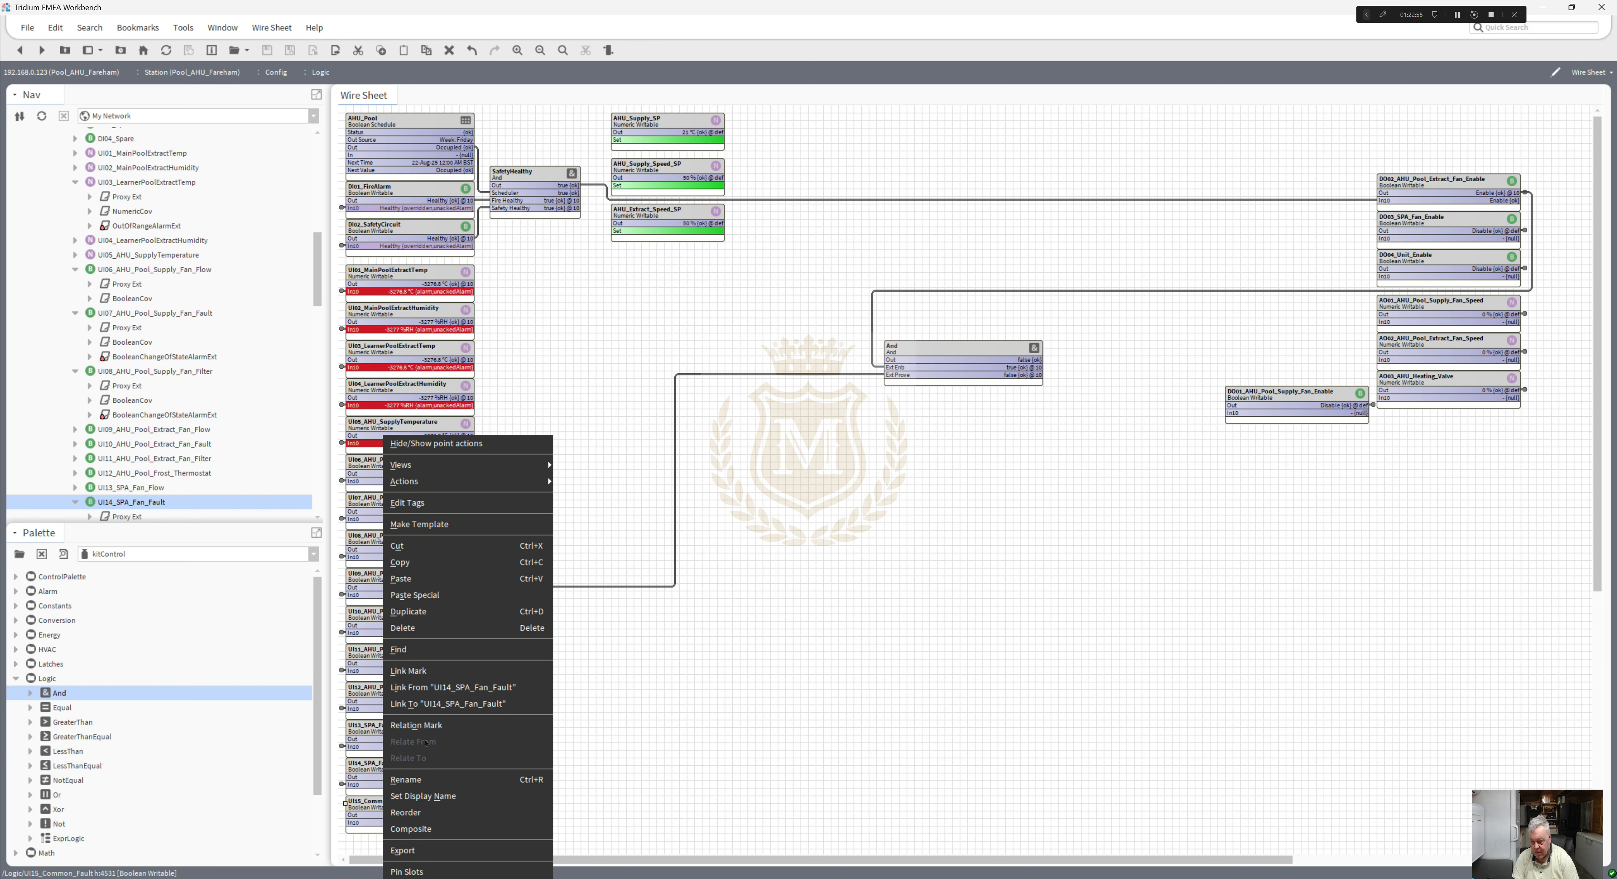
click(408, 670)
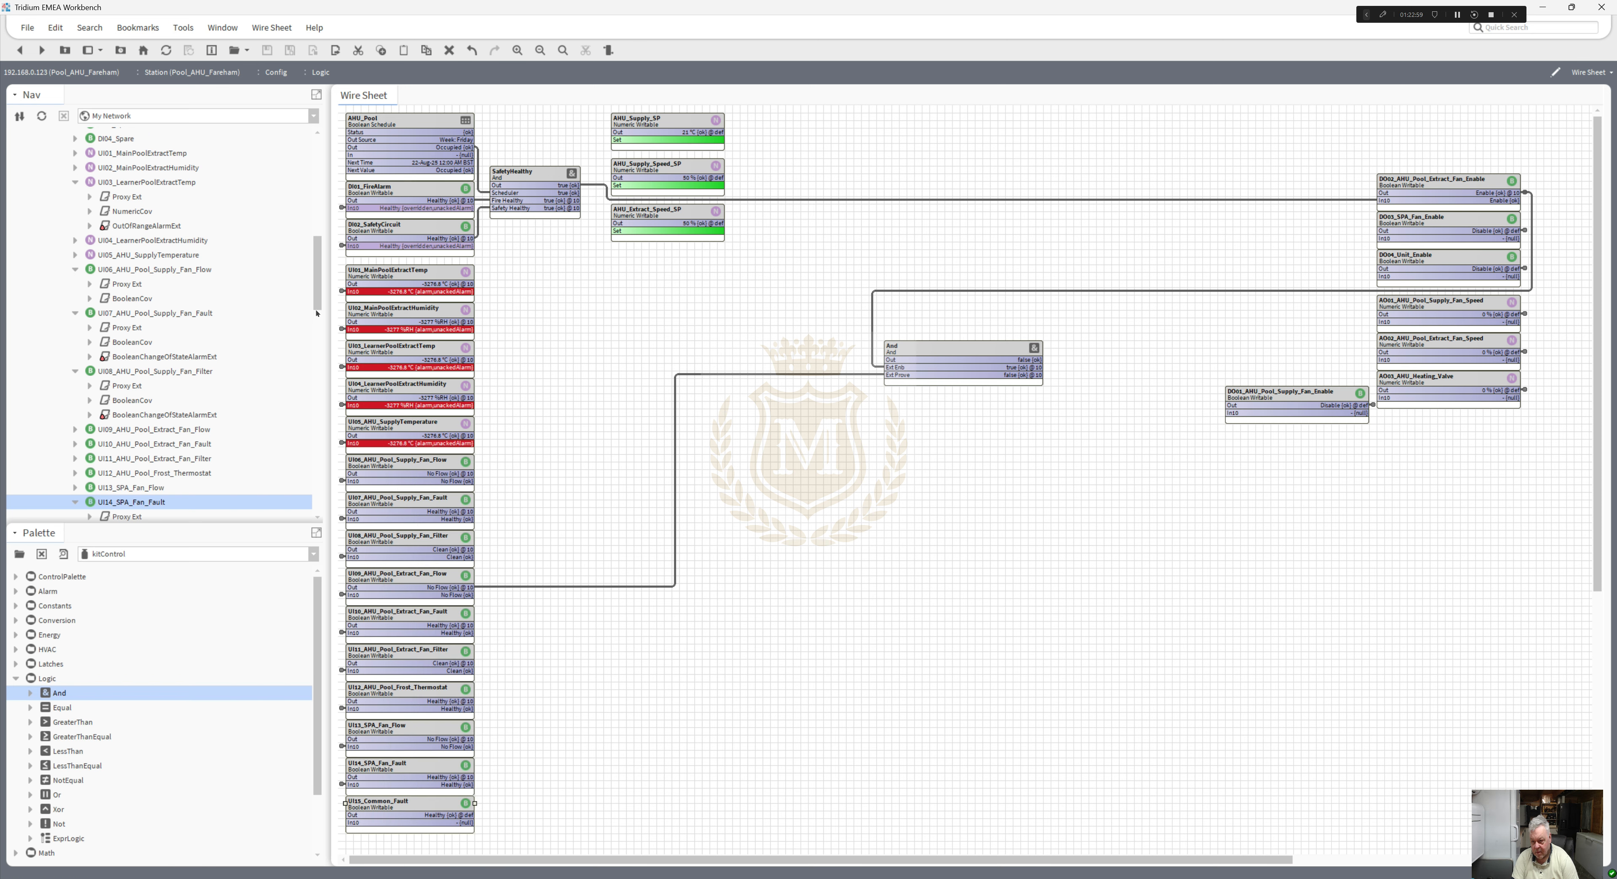
scroll(194, 335, down, 6)
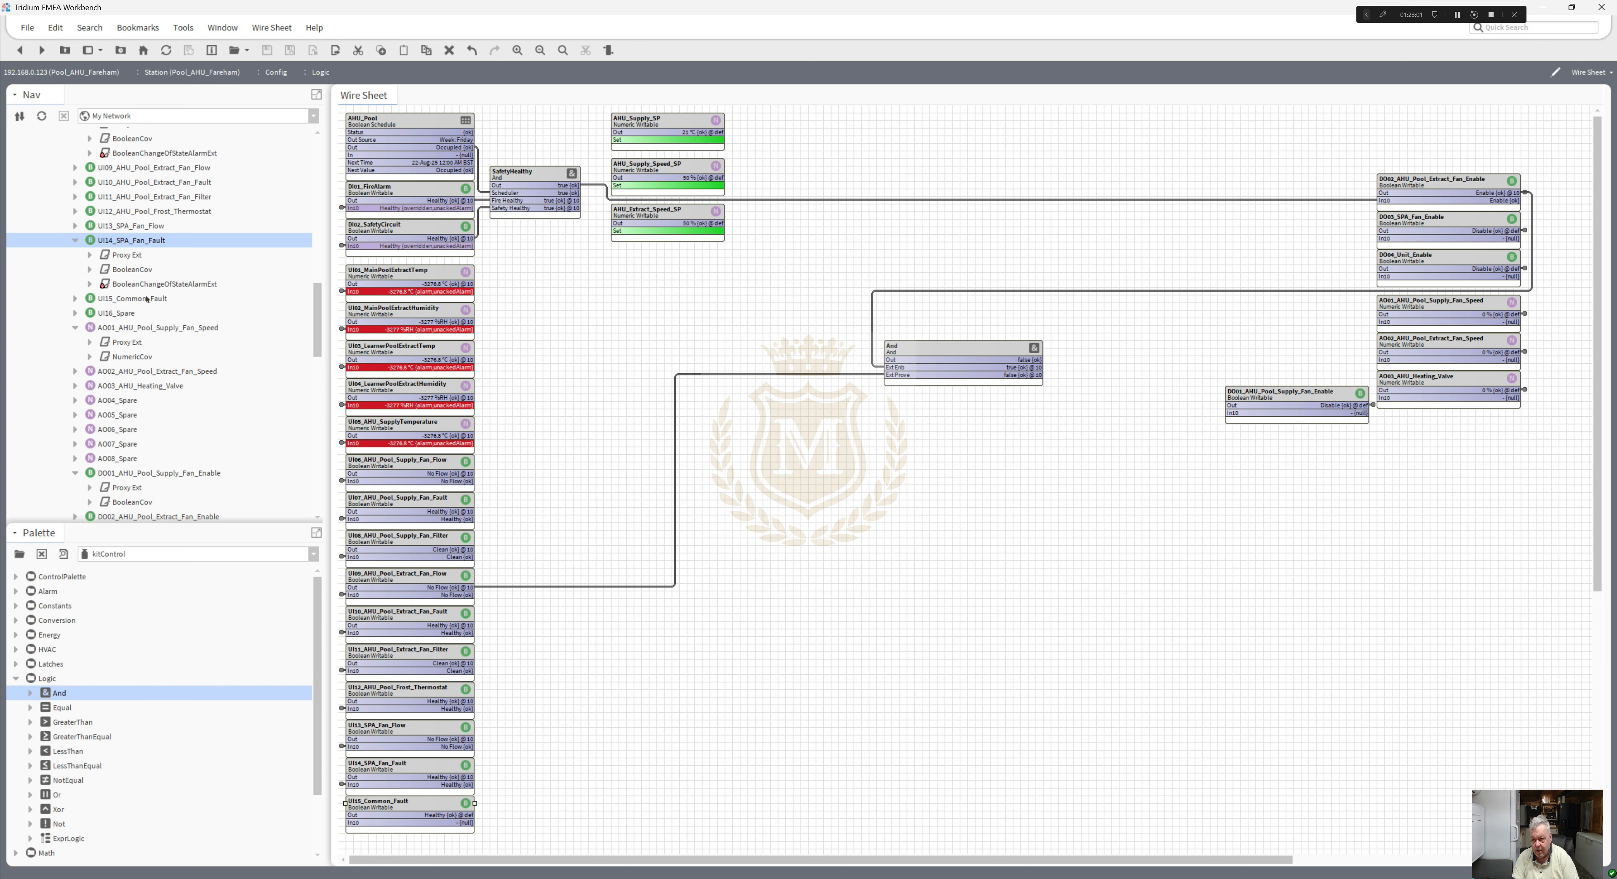
right_click(146, 299)
click(188, 587)
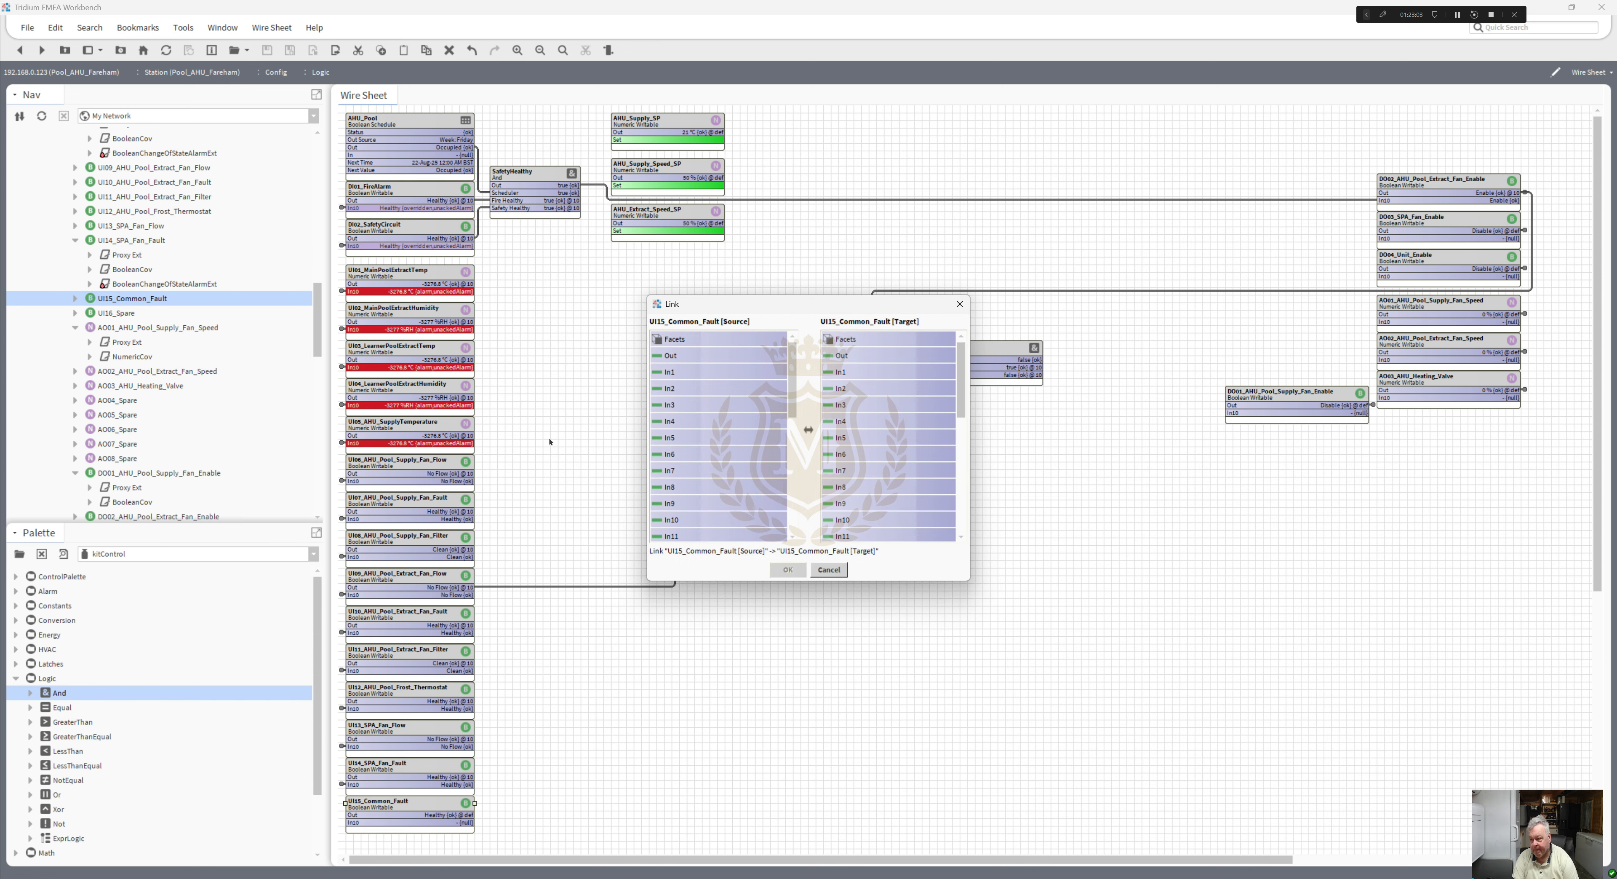
click(691, 355)
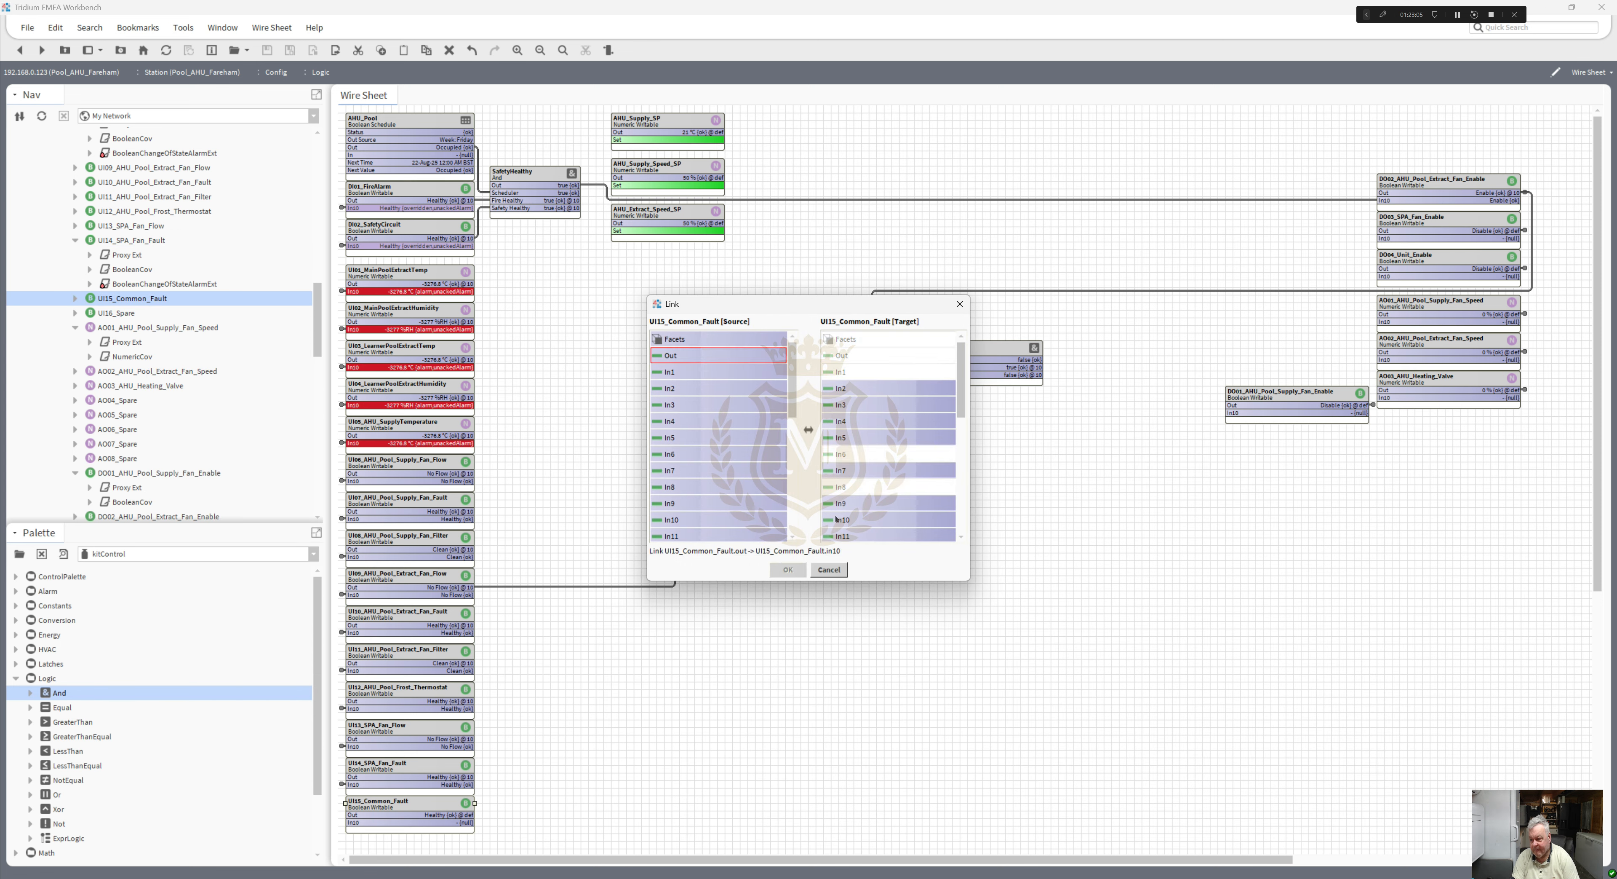
click(879, 519)
click(789, 569)
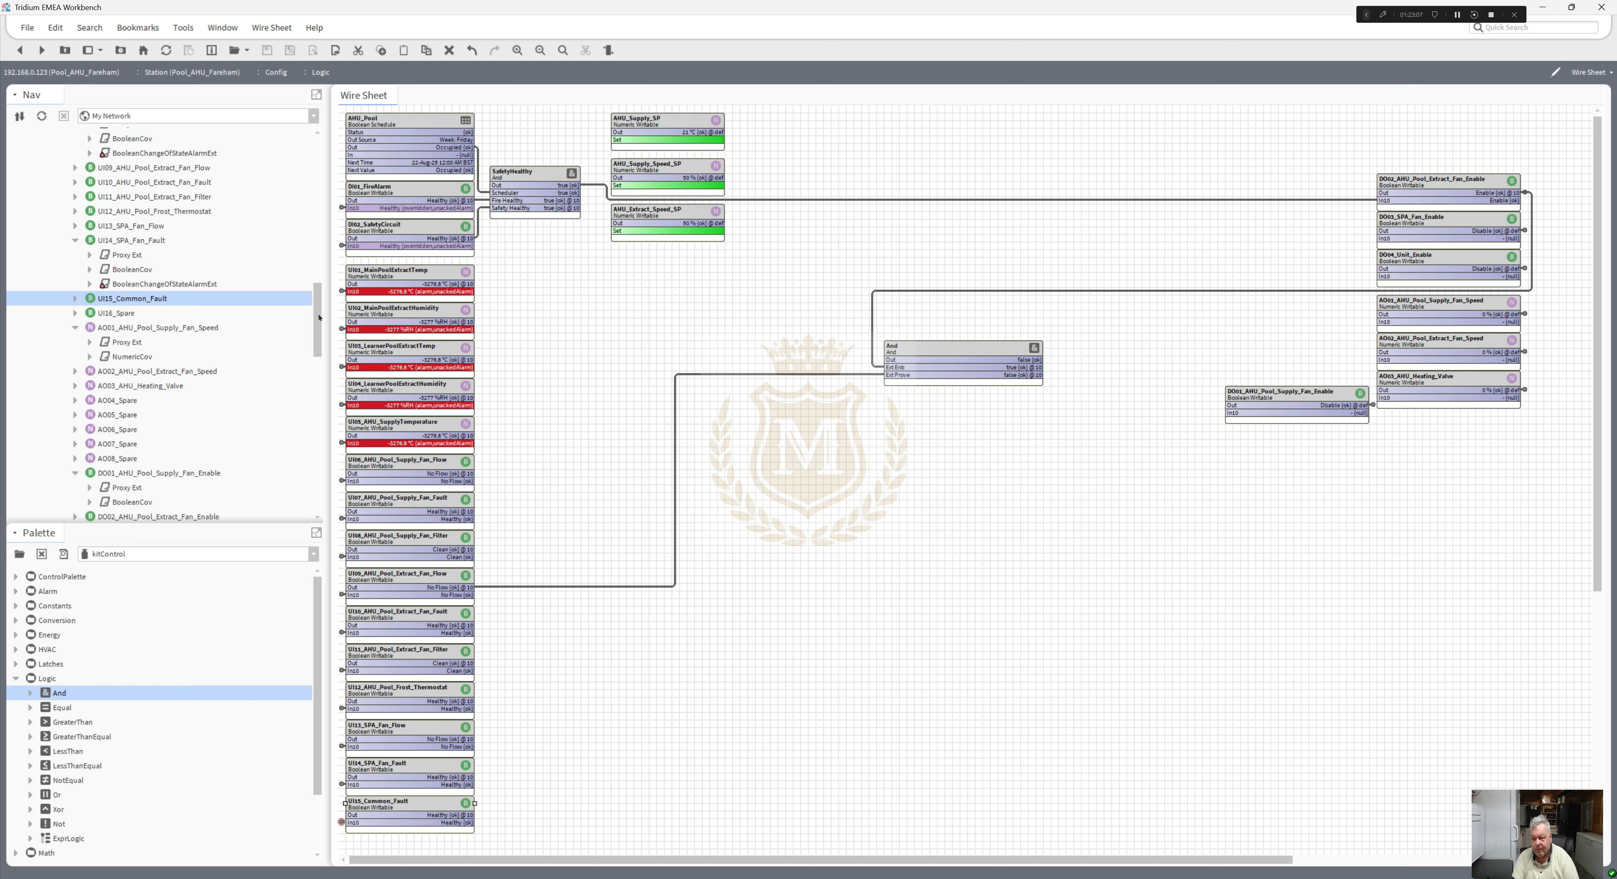
- Collapse the InputsOutputs and Logic folders in the station tree and clear the wire sheet selection
drag(317, 322, 317, 218)
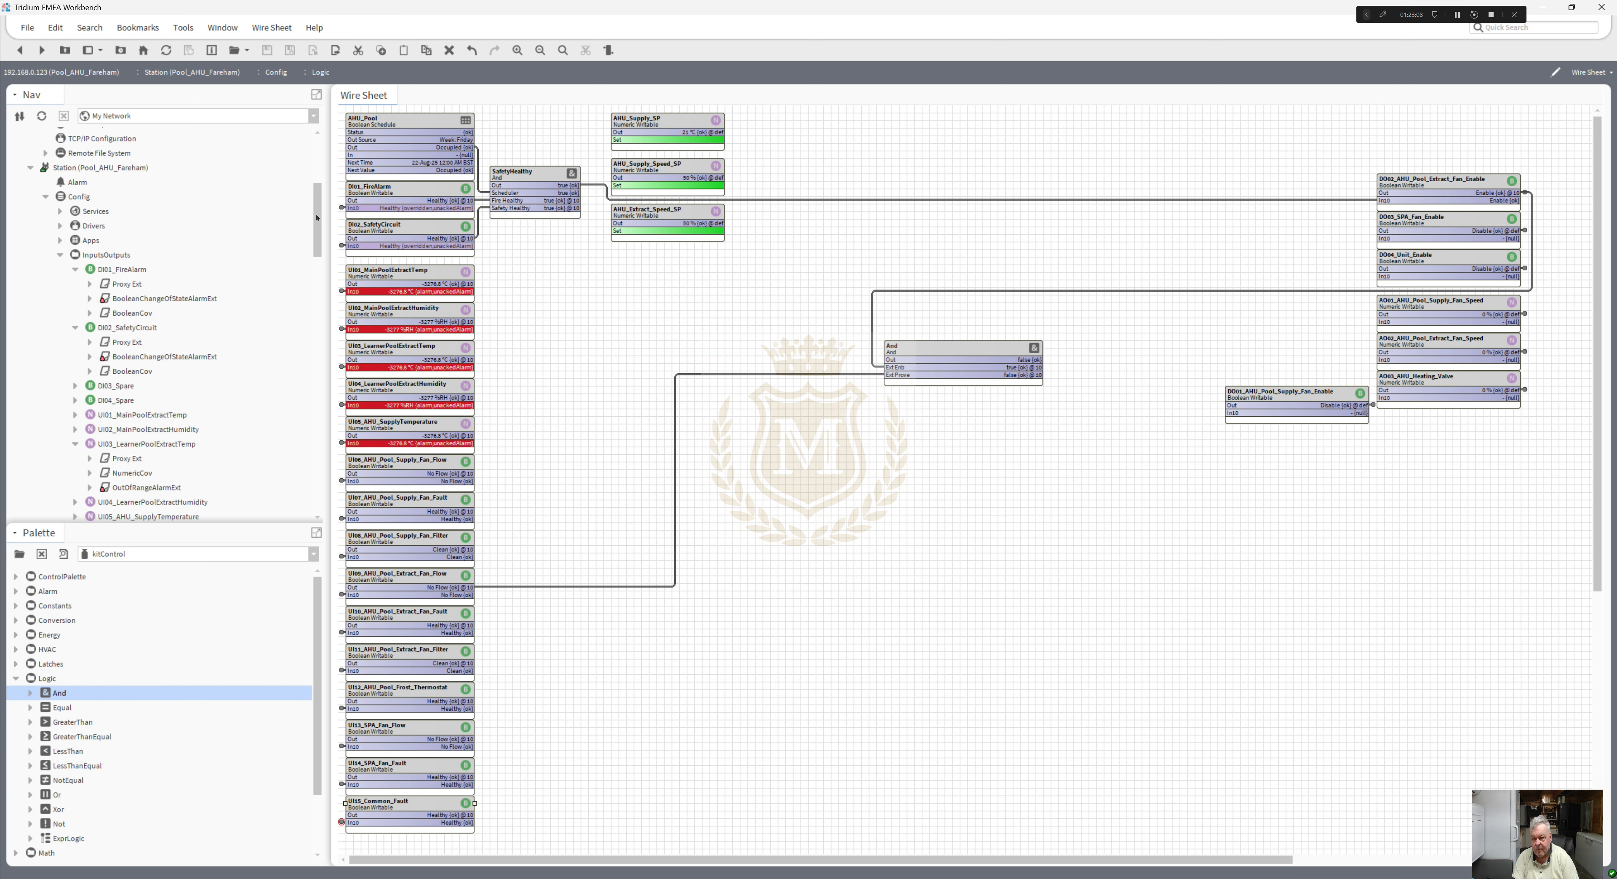
click(61, 255)
click(62, 270)
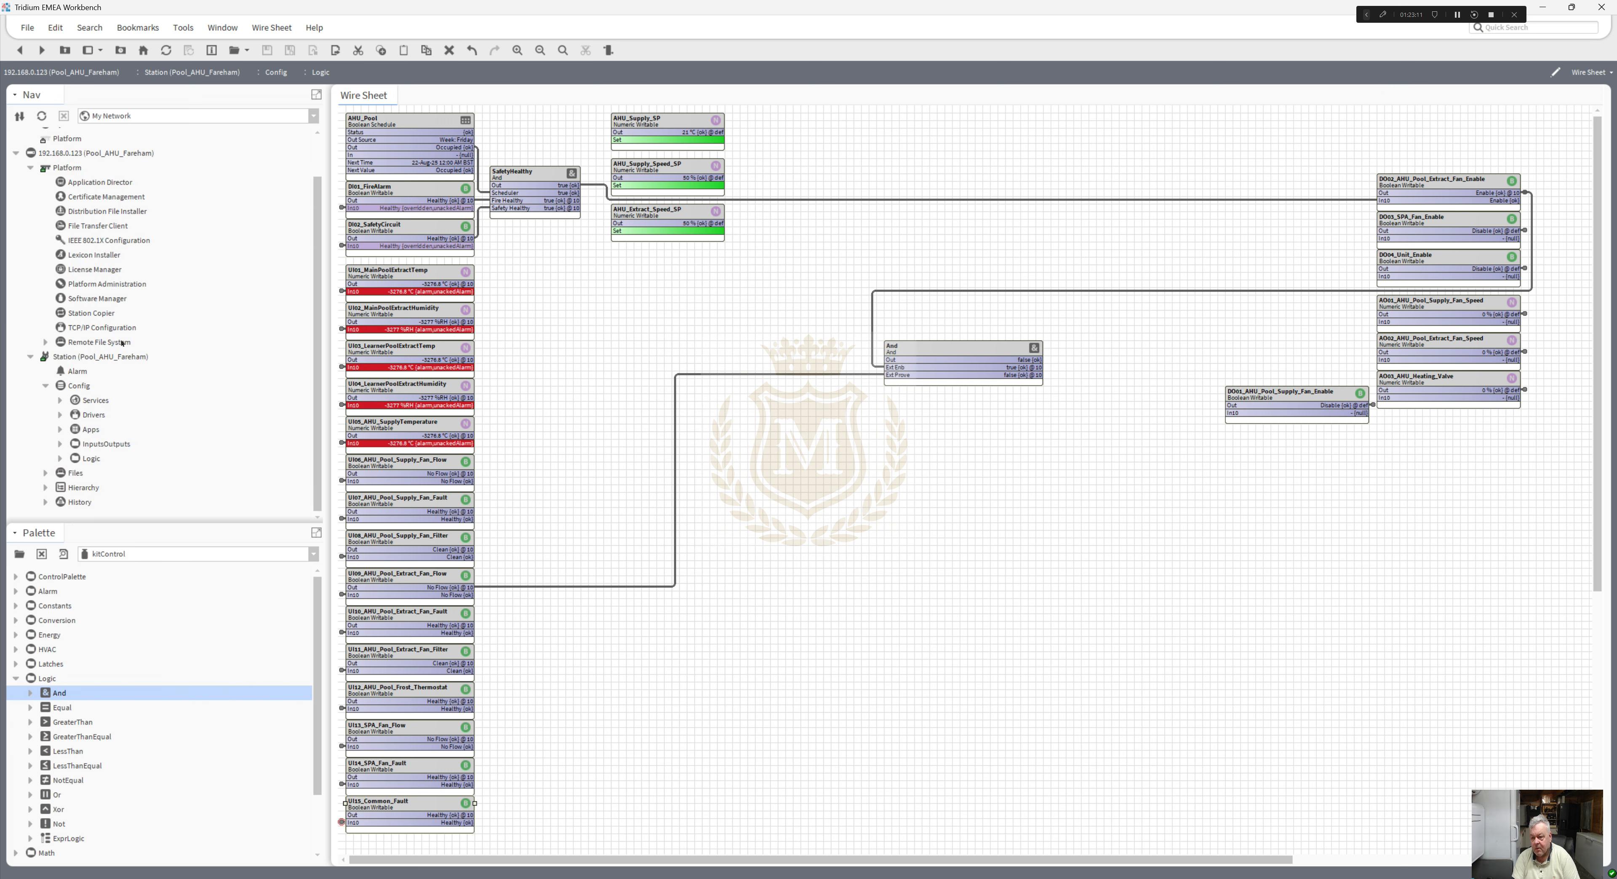
click(738, 687)
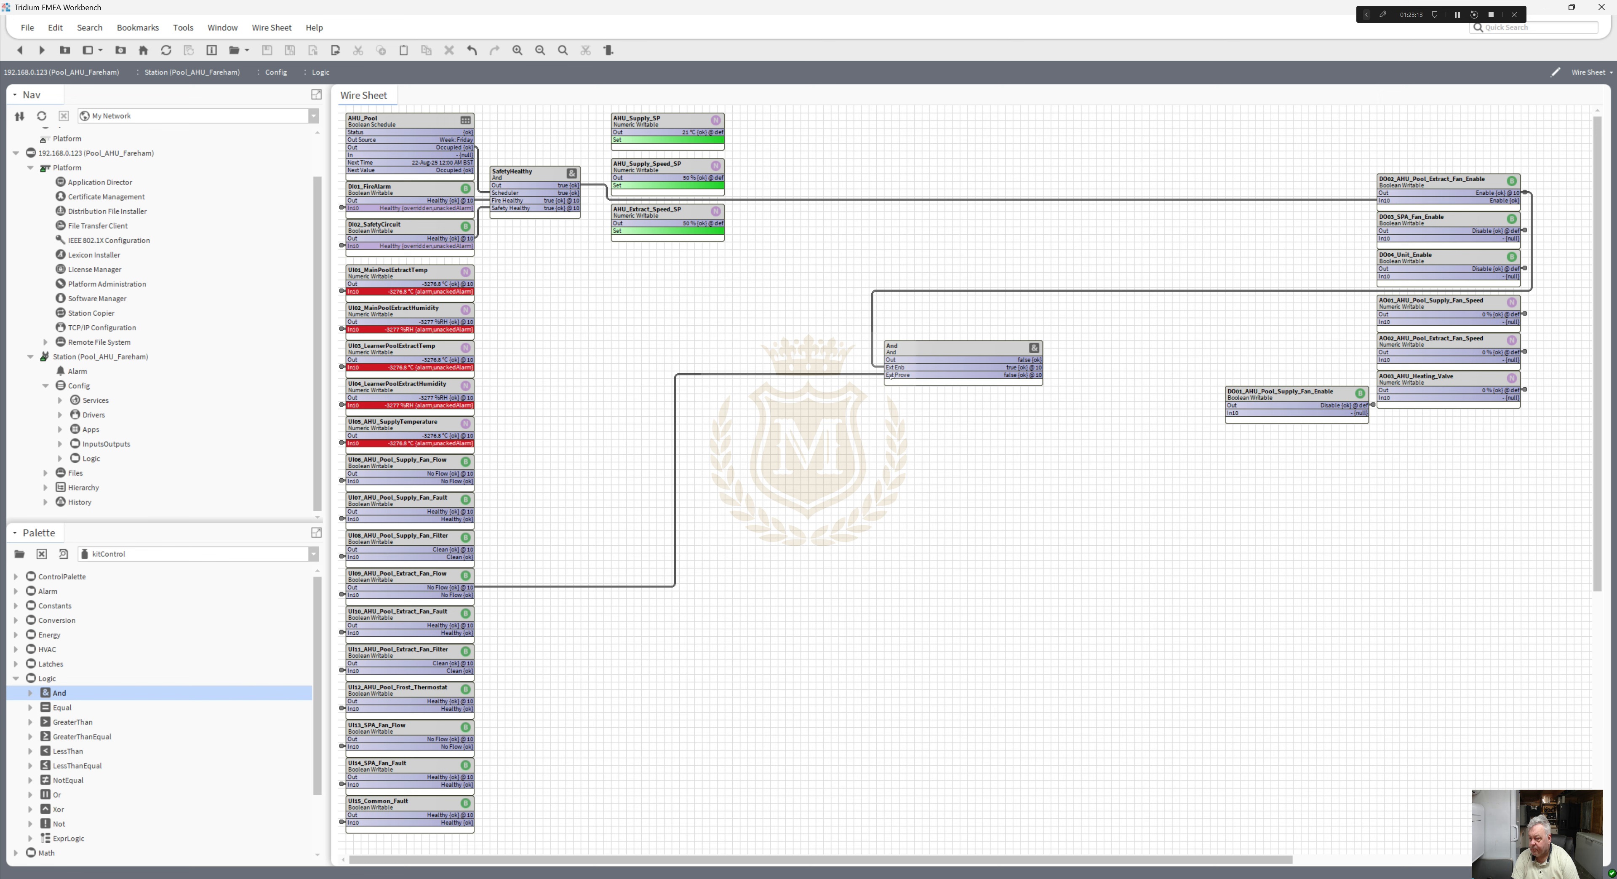
- Override the UI09_AHU_Pool_Extract_Fan_Flow block with the Emergency Active action
right_click(407, 583)
mouse_move(483, 481)
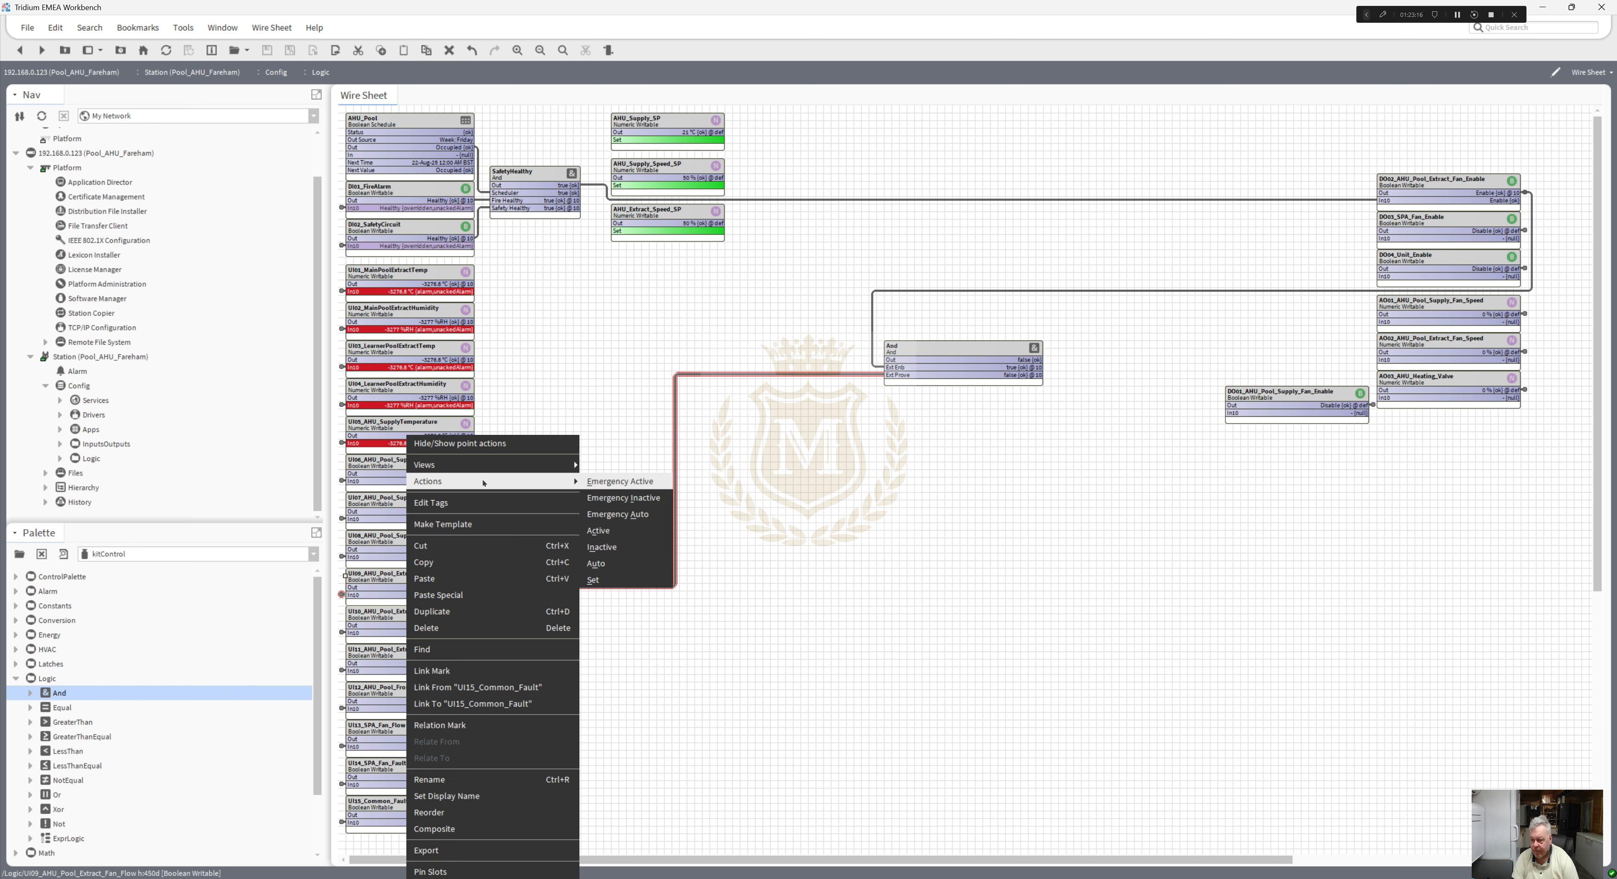
click(617, 482)
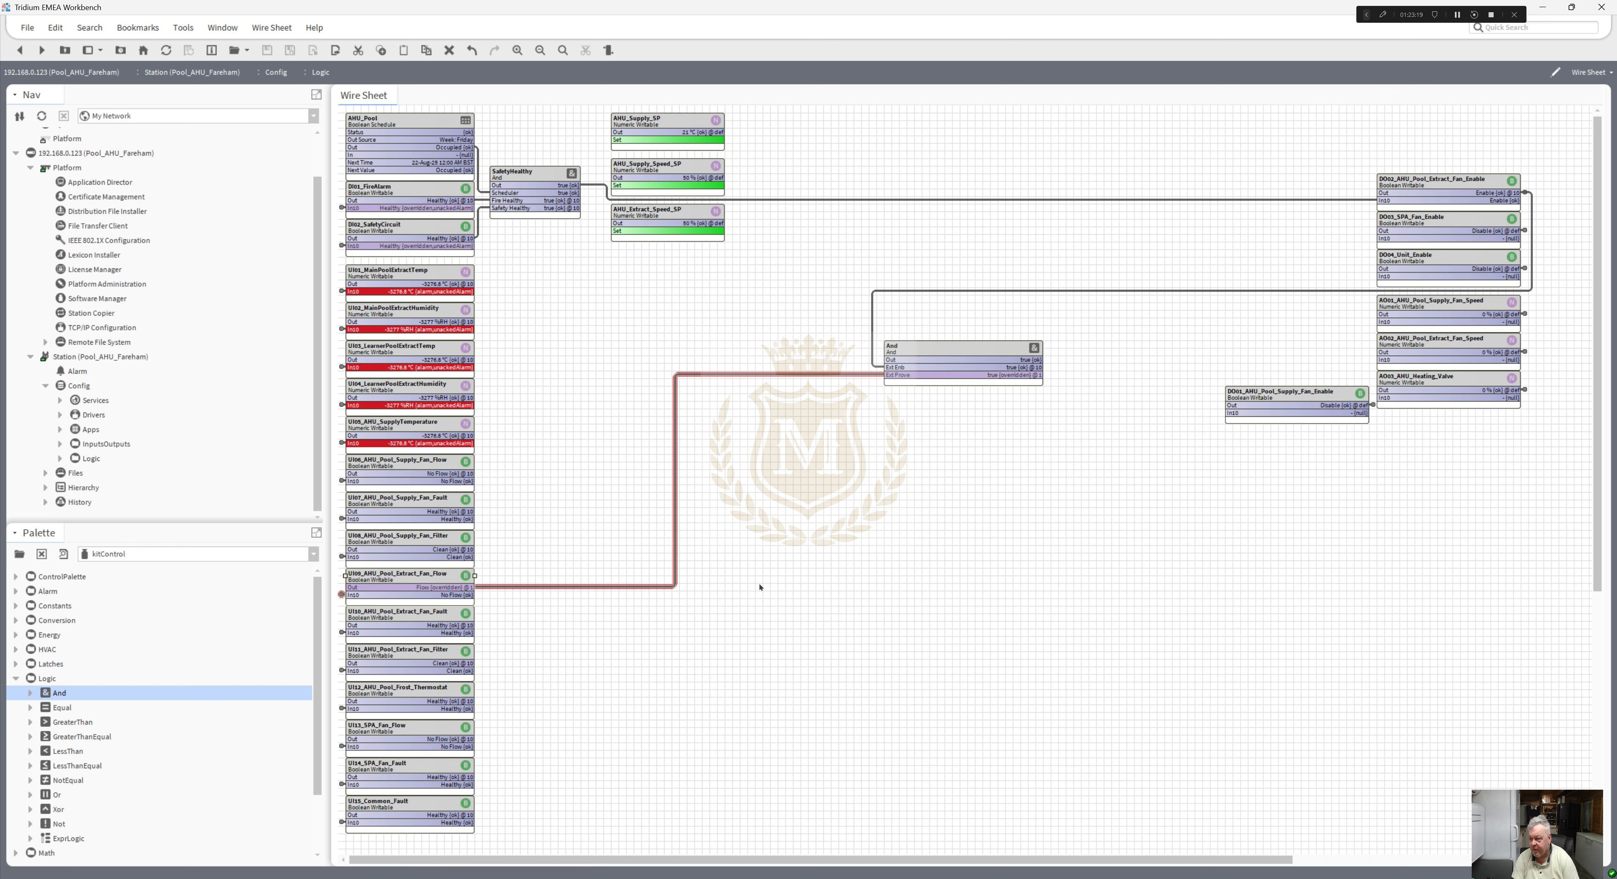
- Rename the And block fed by the extract fan enable and flow signals as Ext_Running_Start_Supply_Fan
right_click(921, 355)
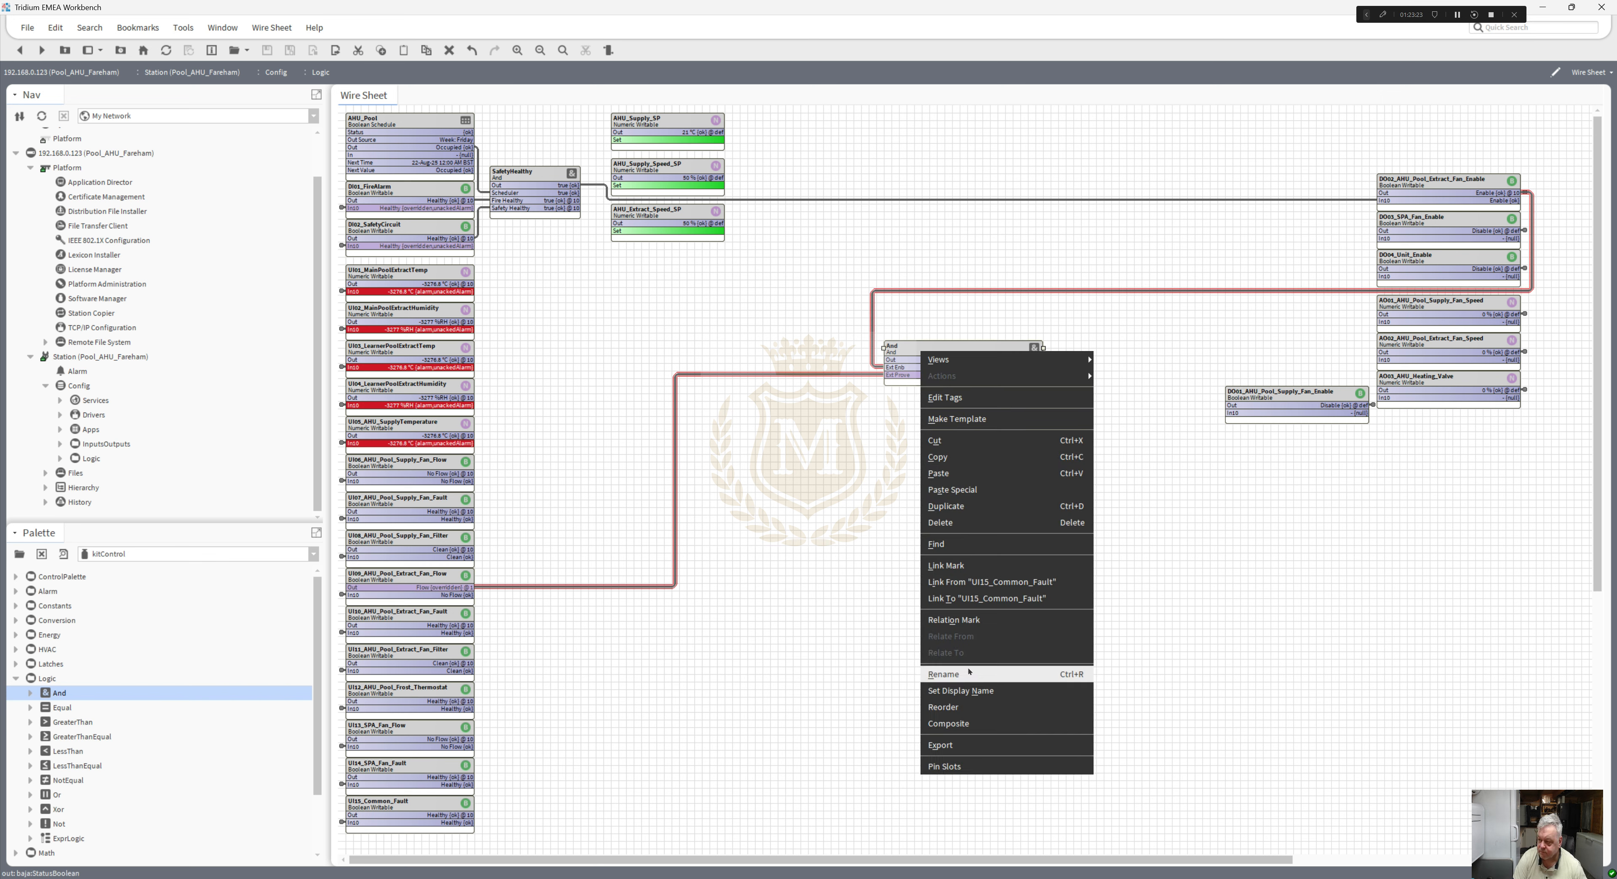
click(997, 743)
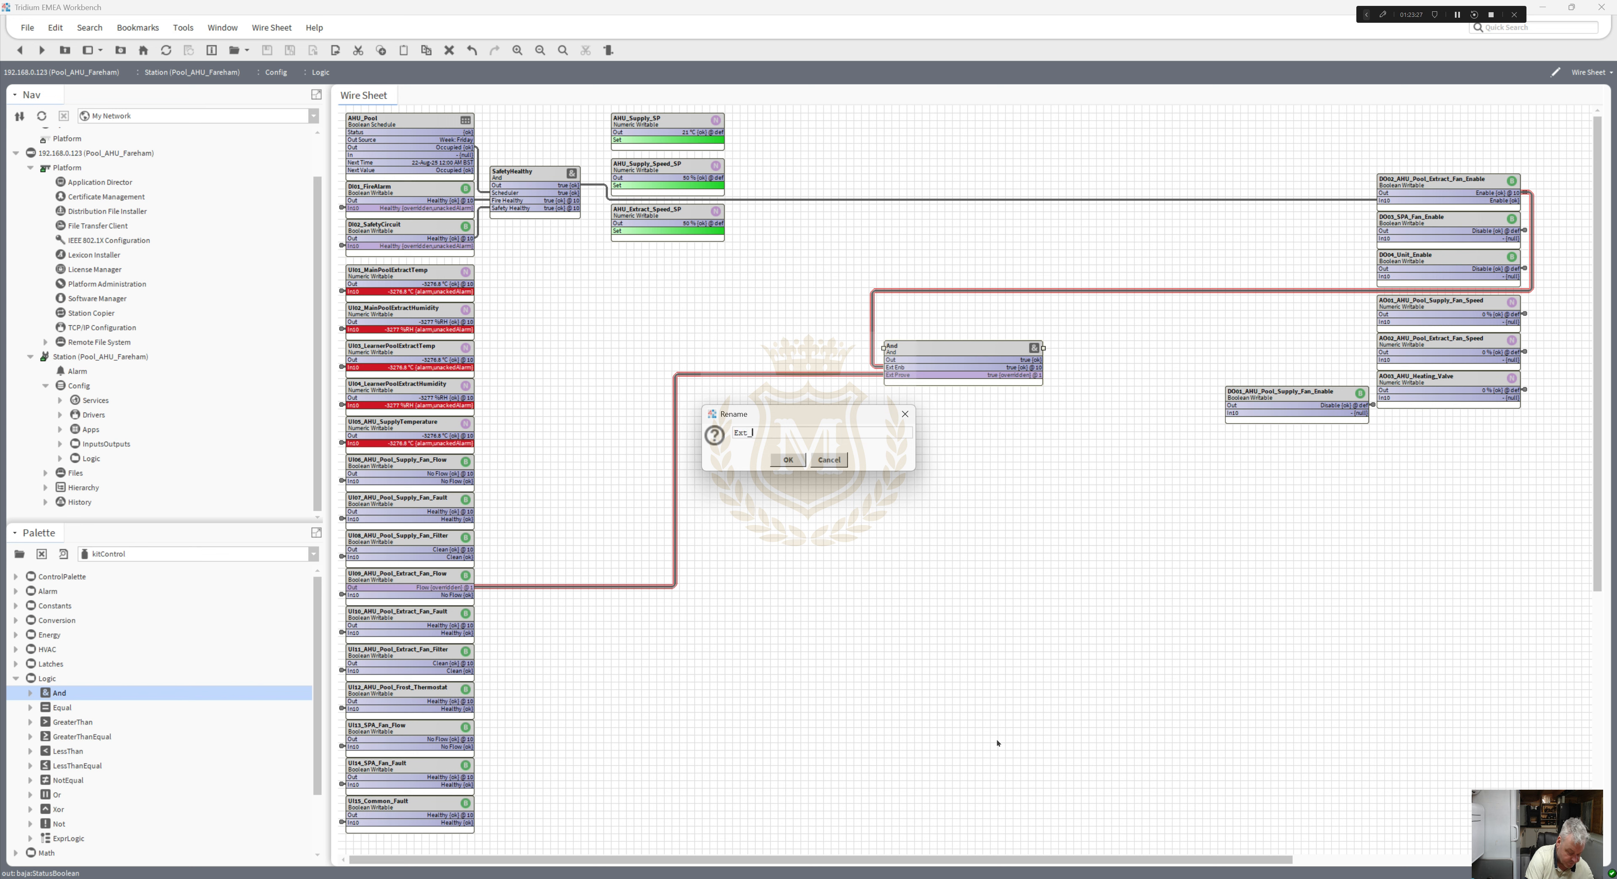
text(Ext_Running_Start)
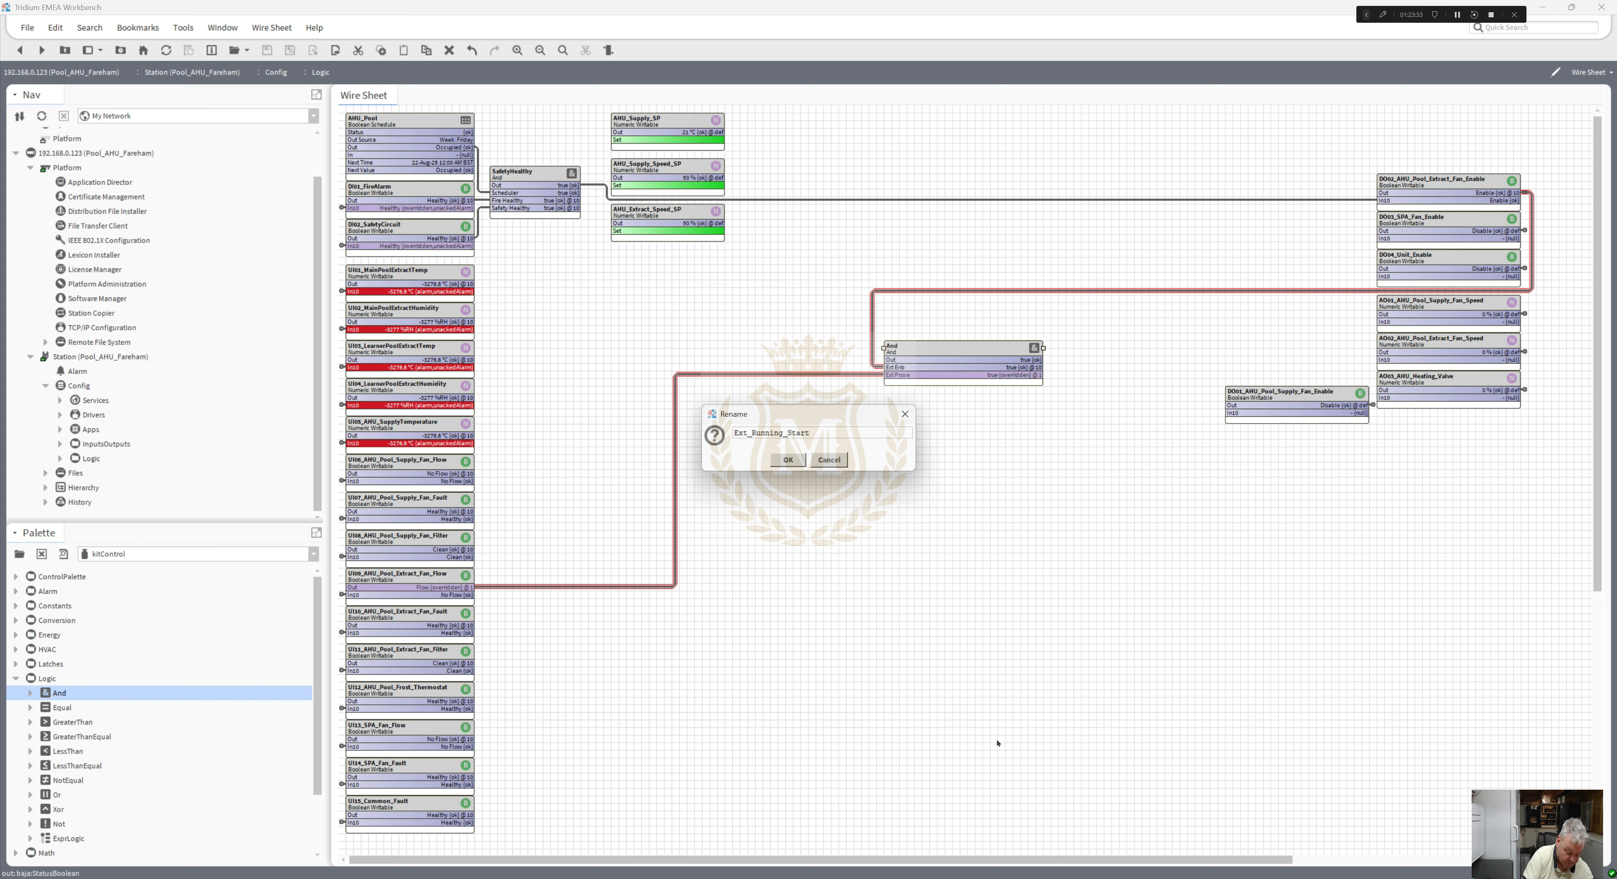
text(_Supply_)
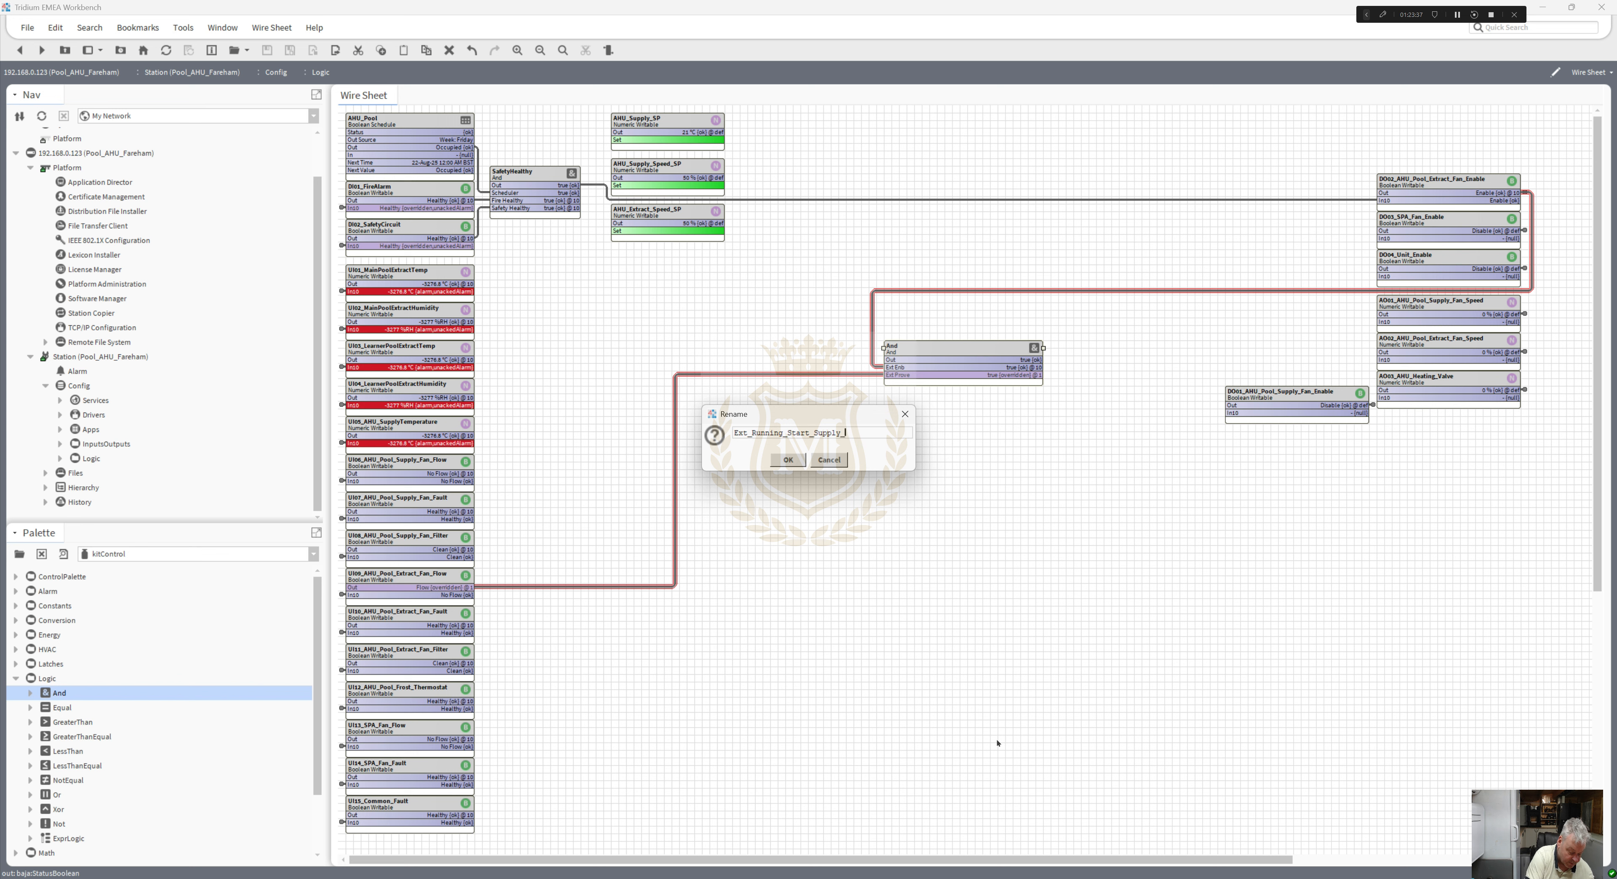
text(Fan)
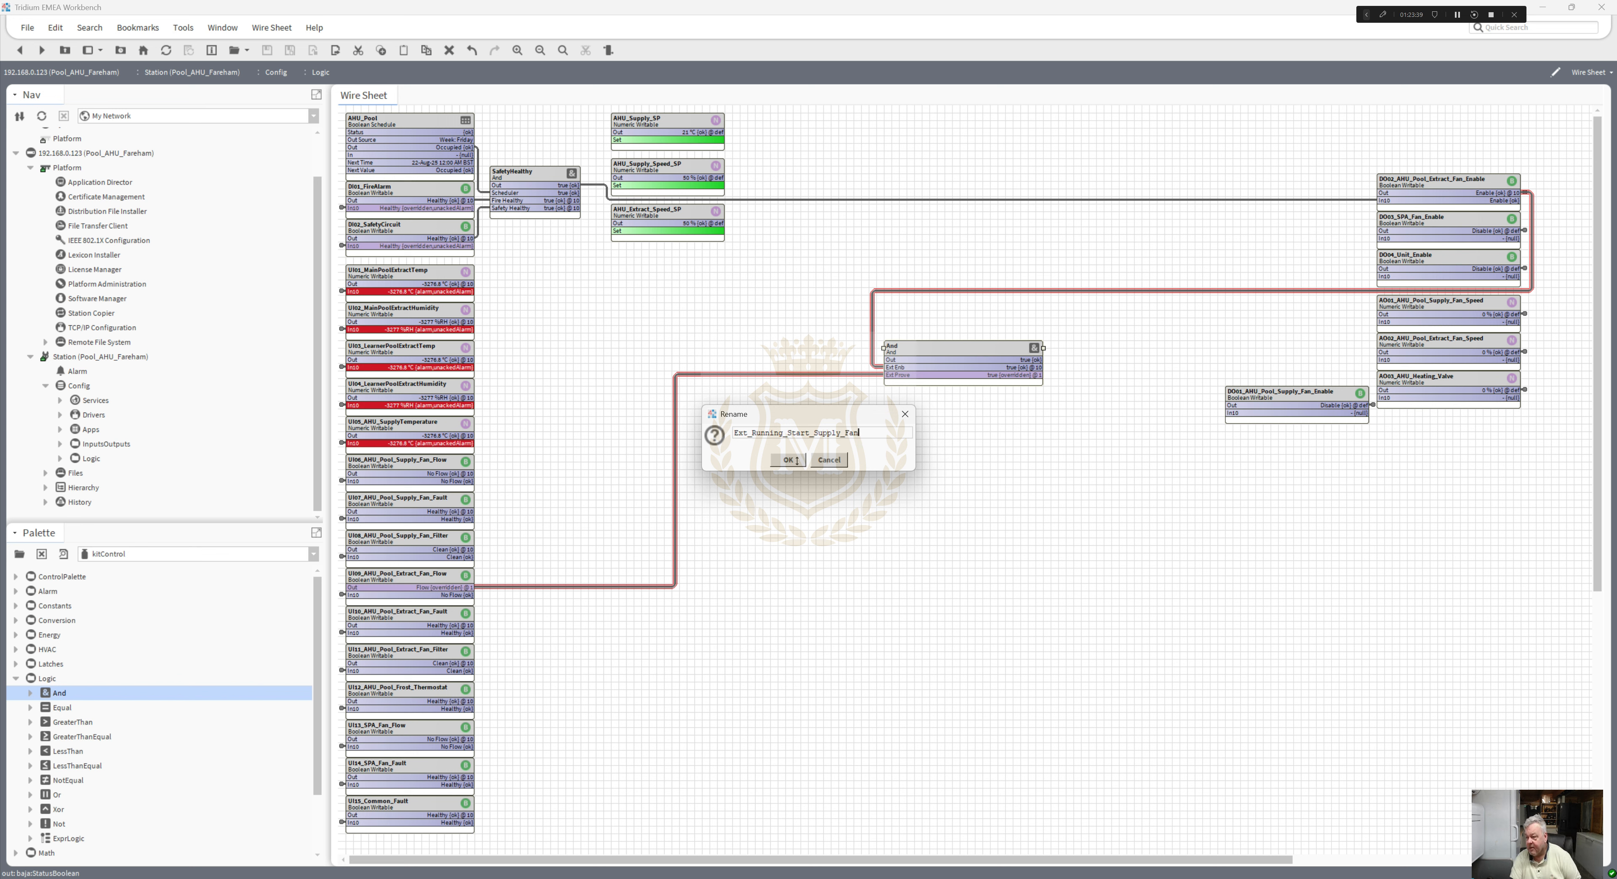
click(788, 460)
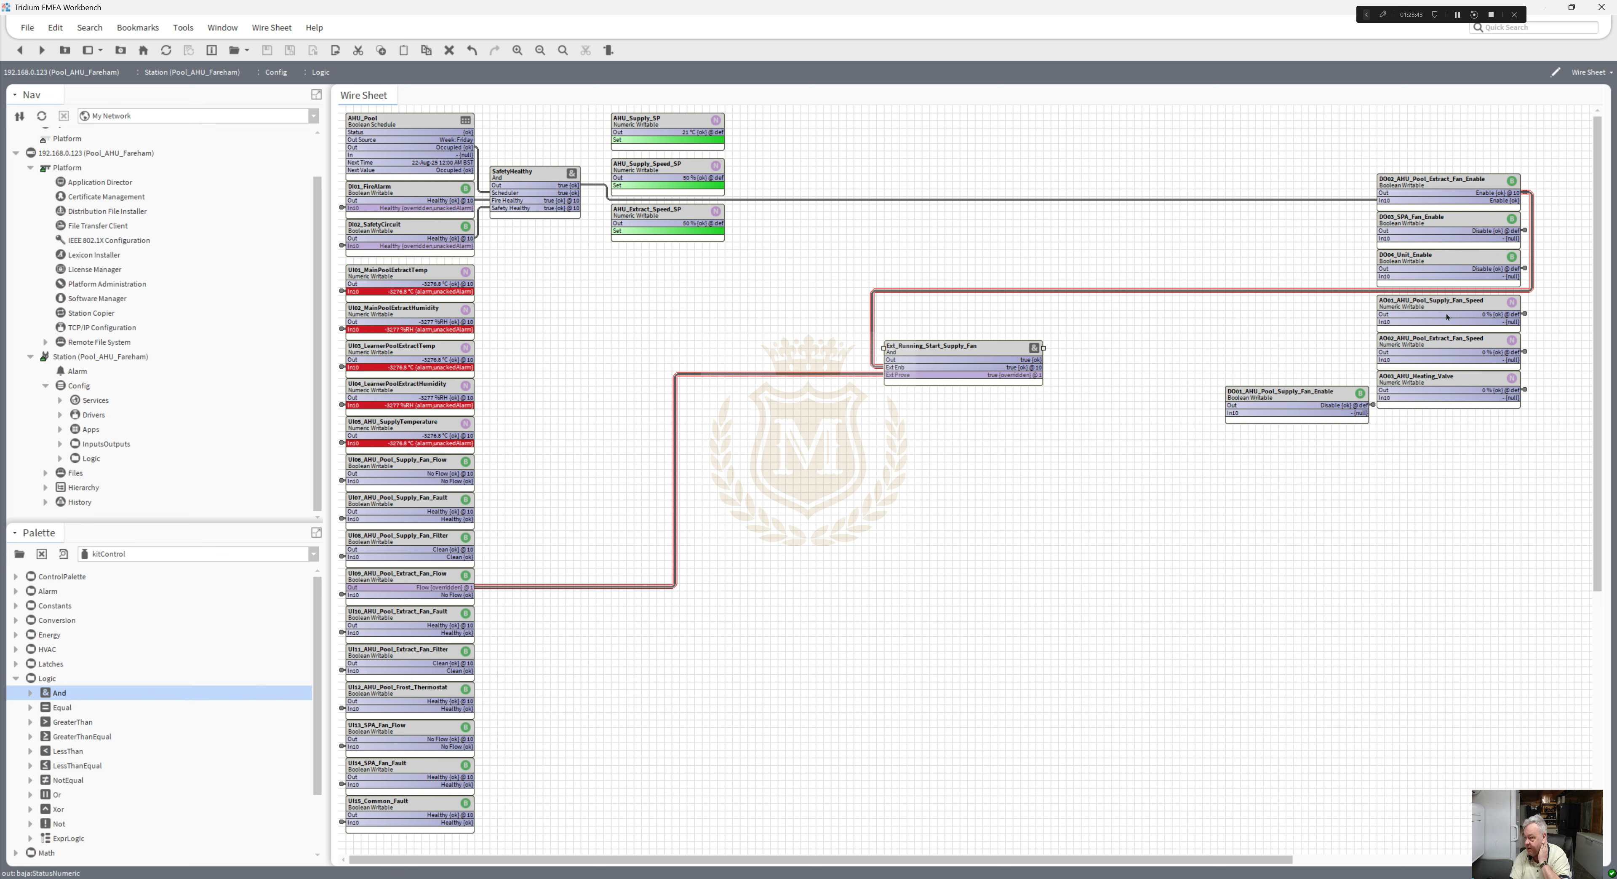
- Move the DO01_AHU_Pool_Supply_Fan_Enable block lower on the sheet and add a kitControl NumericSwitch named ExtractSpeed in the freed space
drag(1317, 400, 1278, 536)
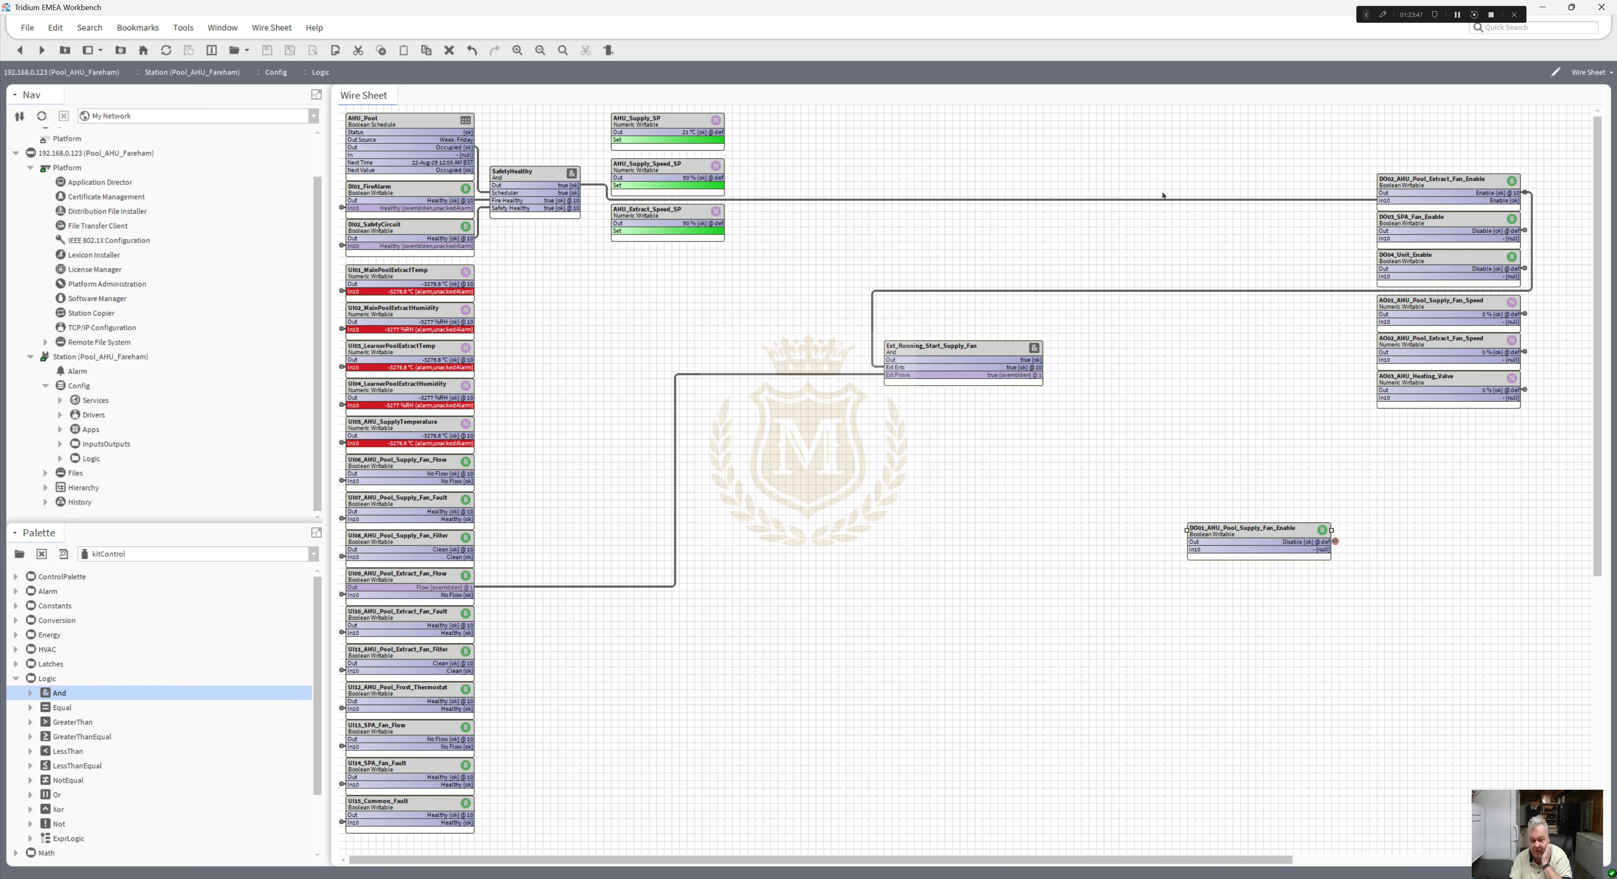
scroll(315, 653, down, 2)
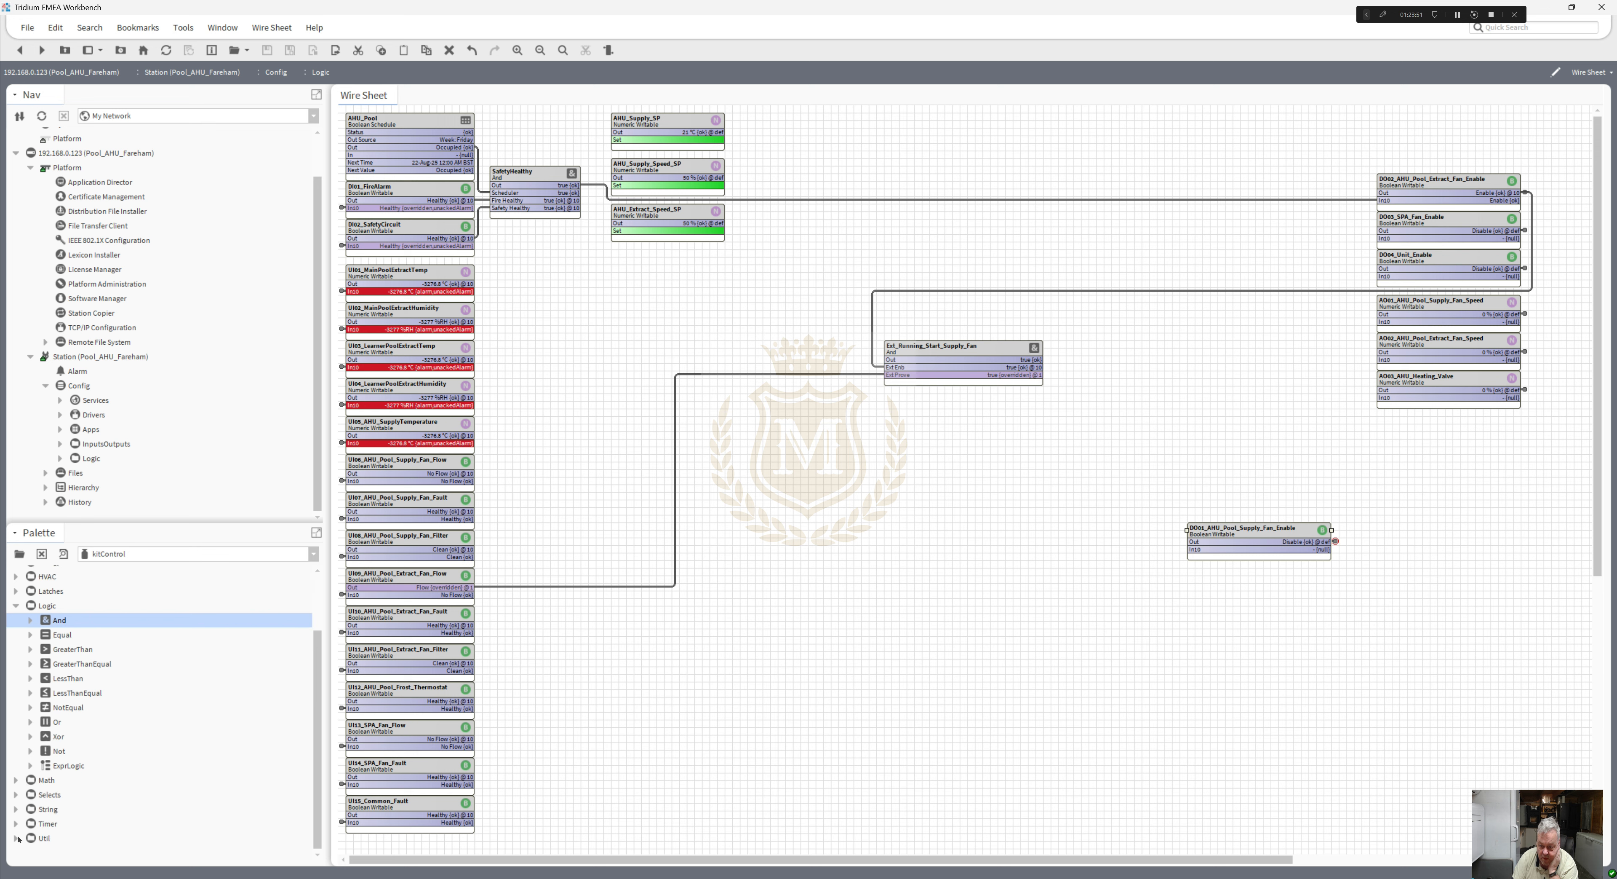
click(17, 838)
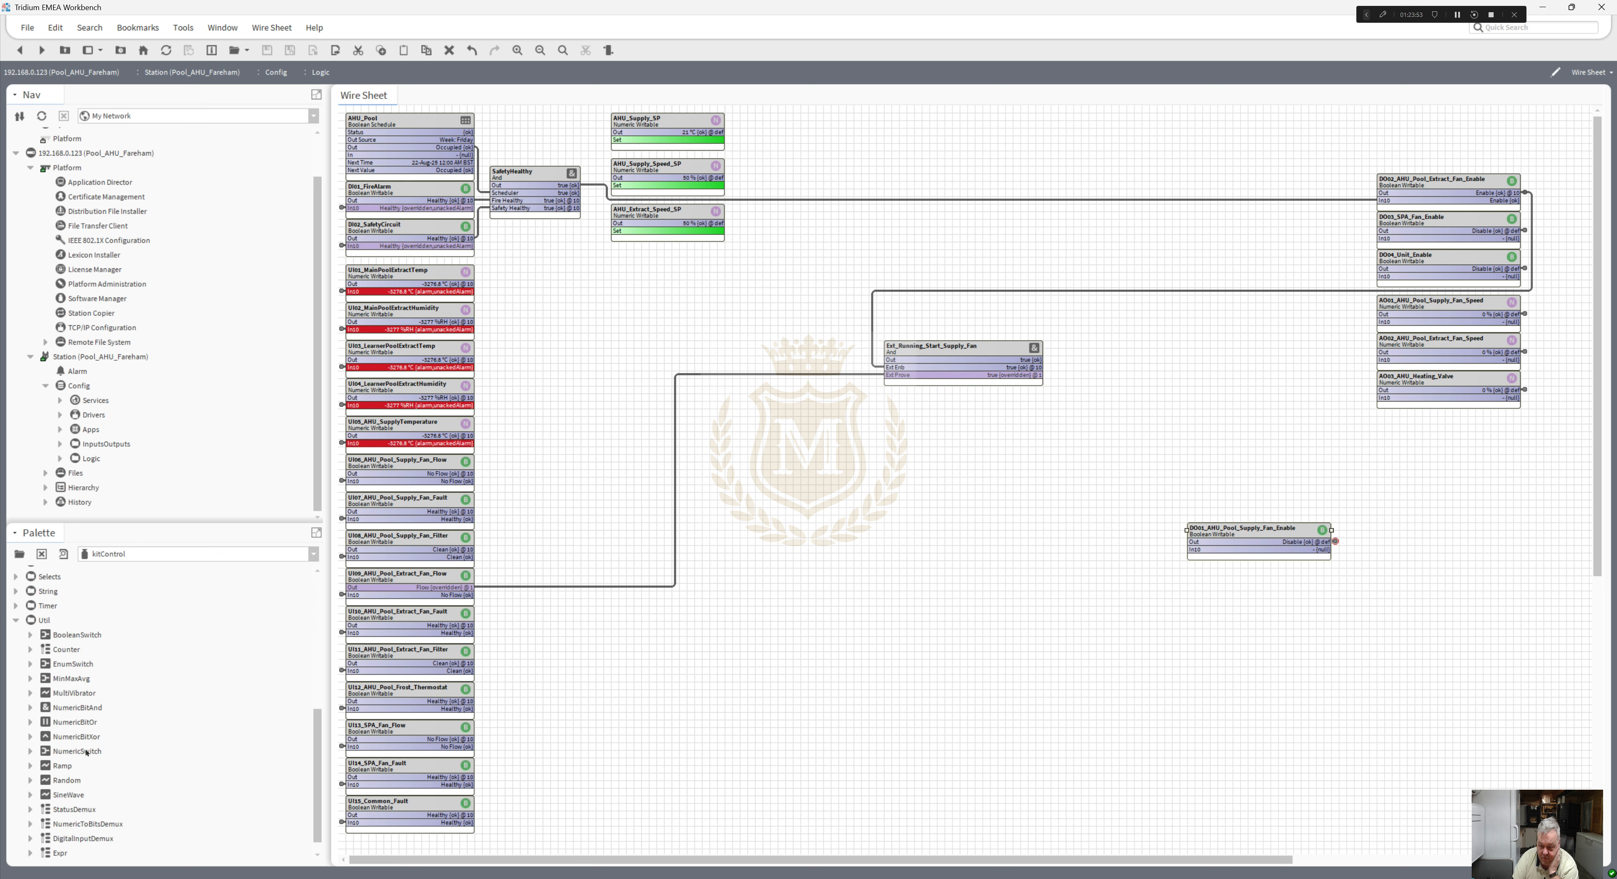
drag(86, 752, 1227, 371)
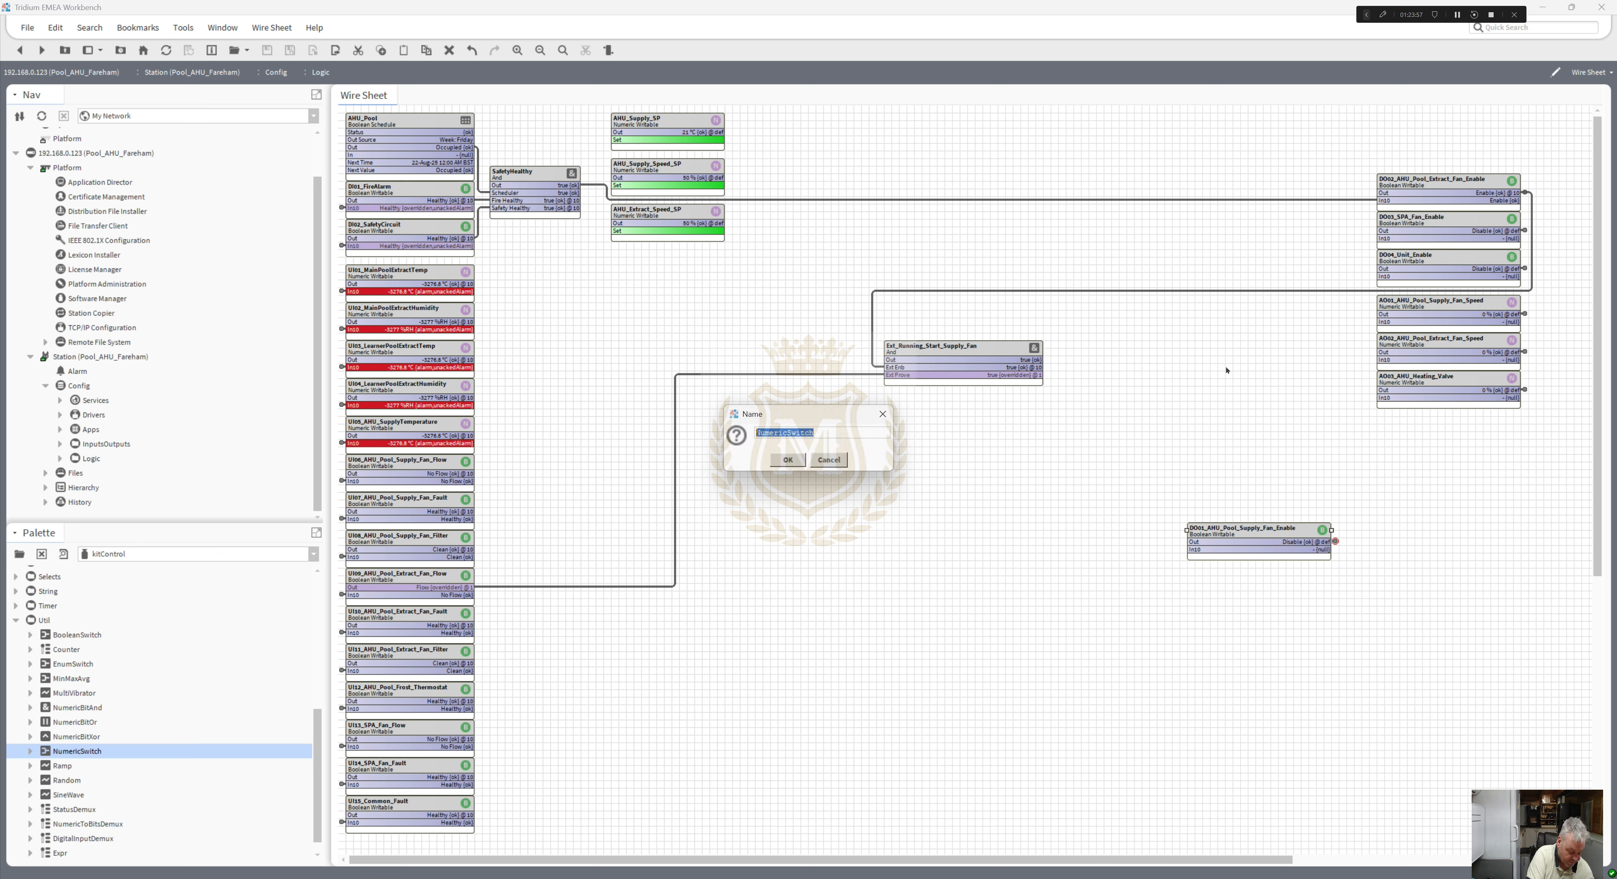
text(Ex)
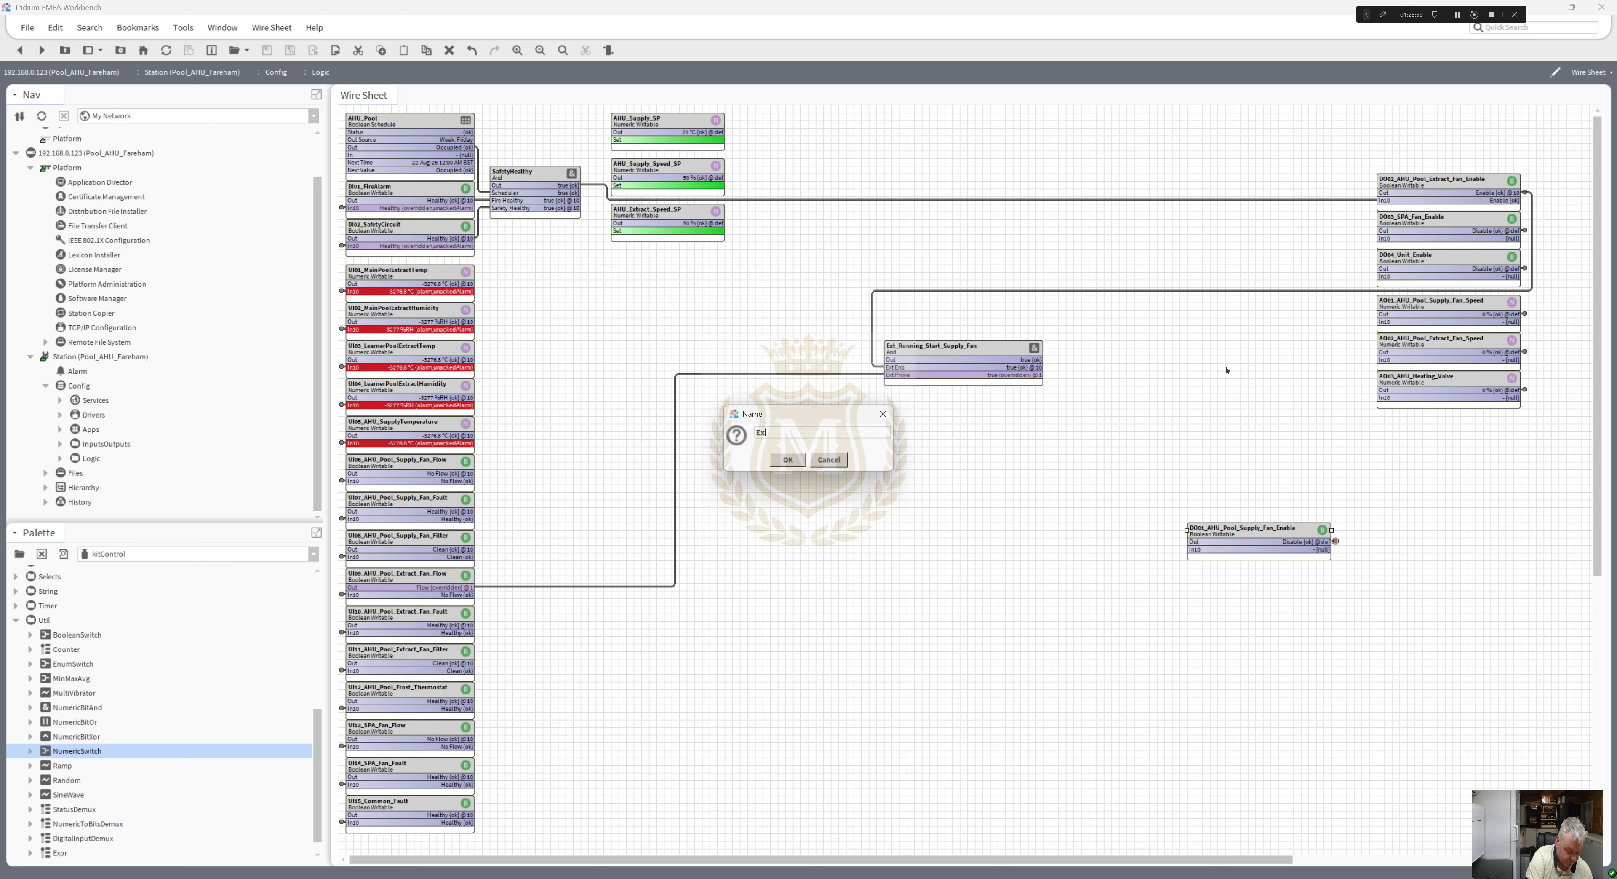
text(tractSp)
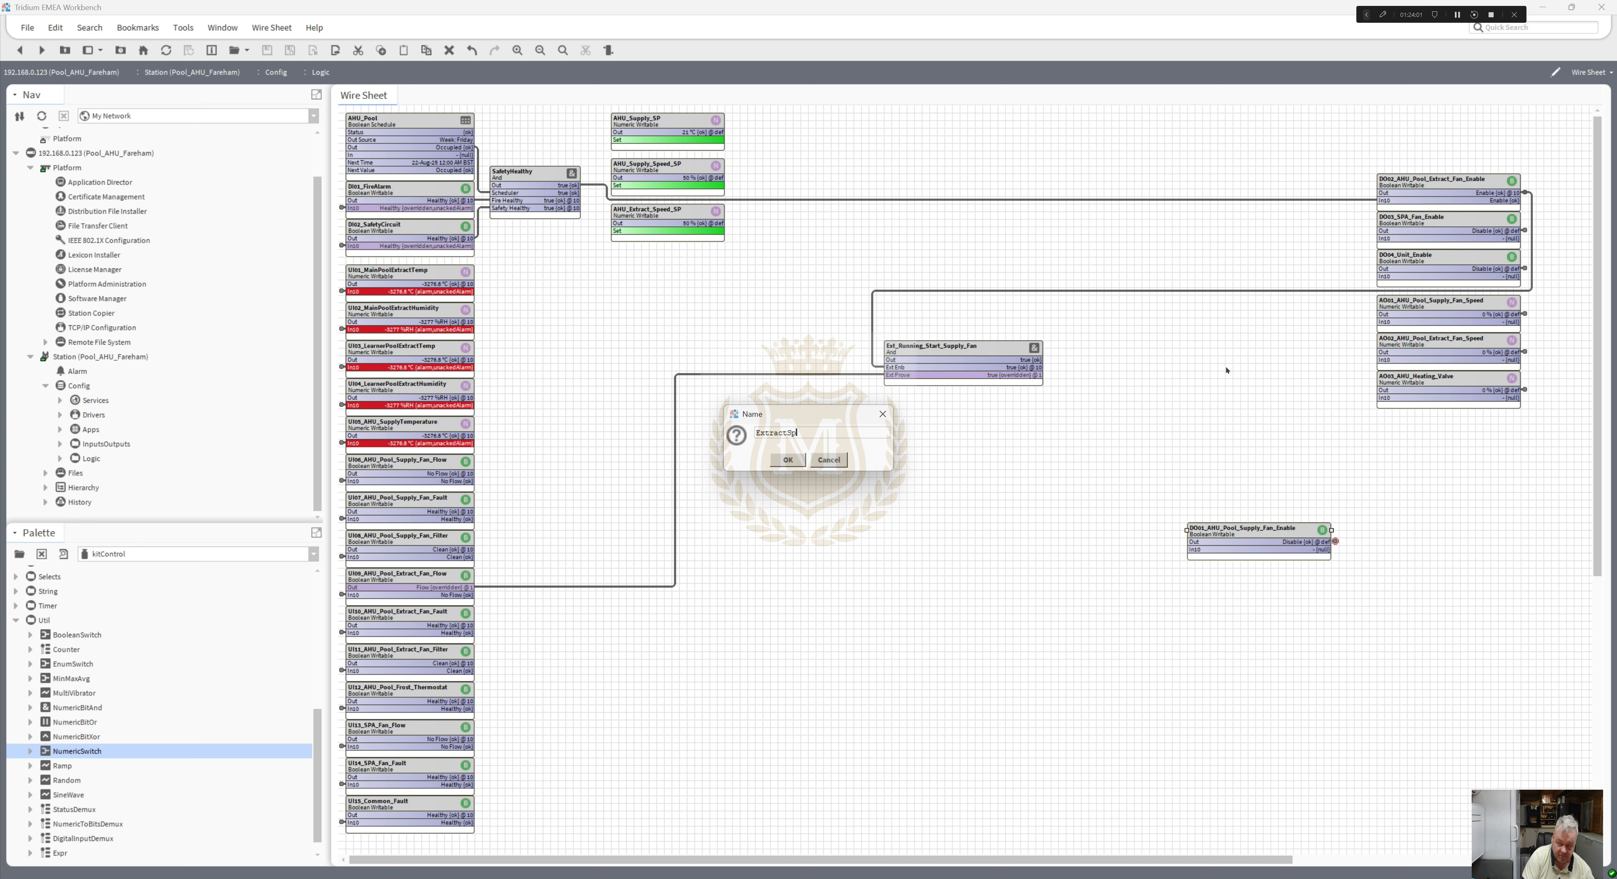
text(eed)
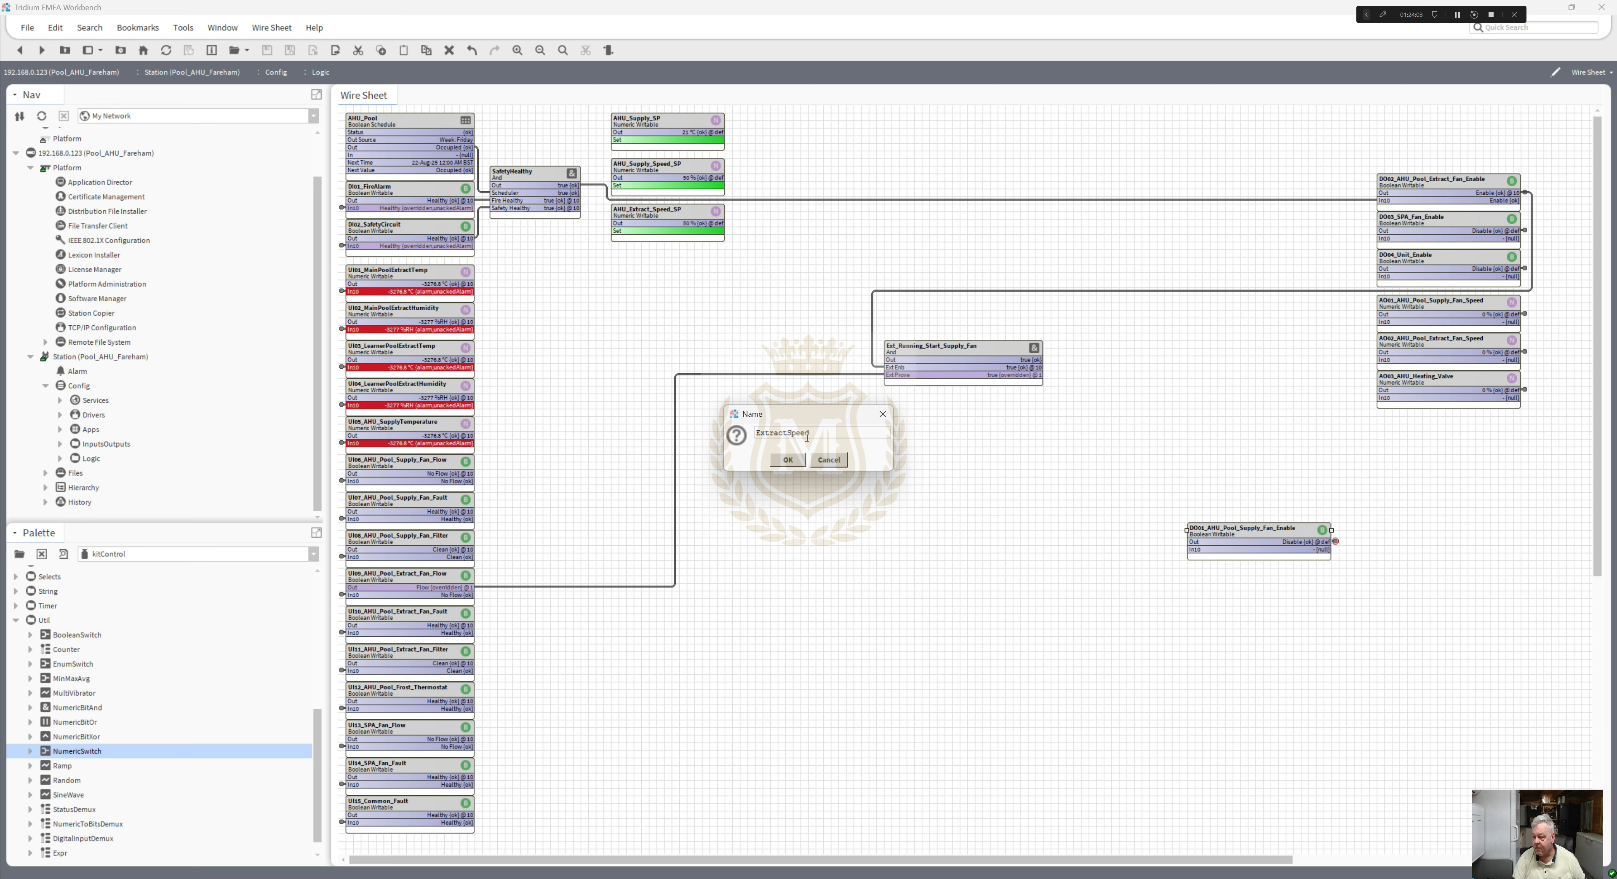
click(788, 460)
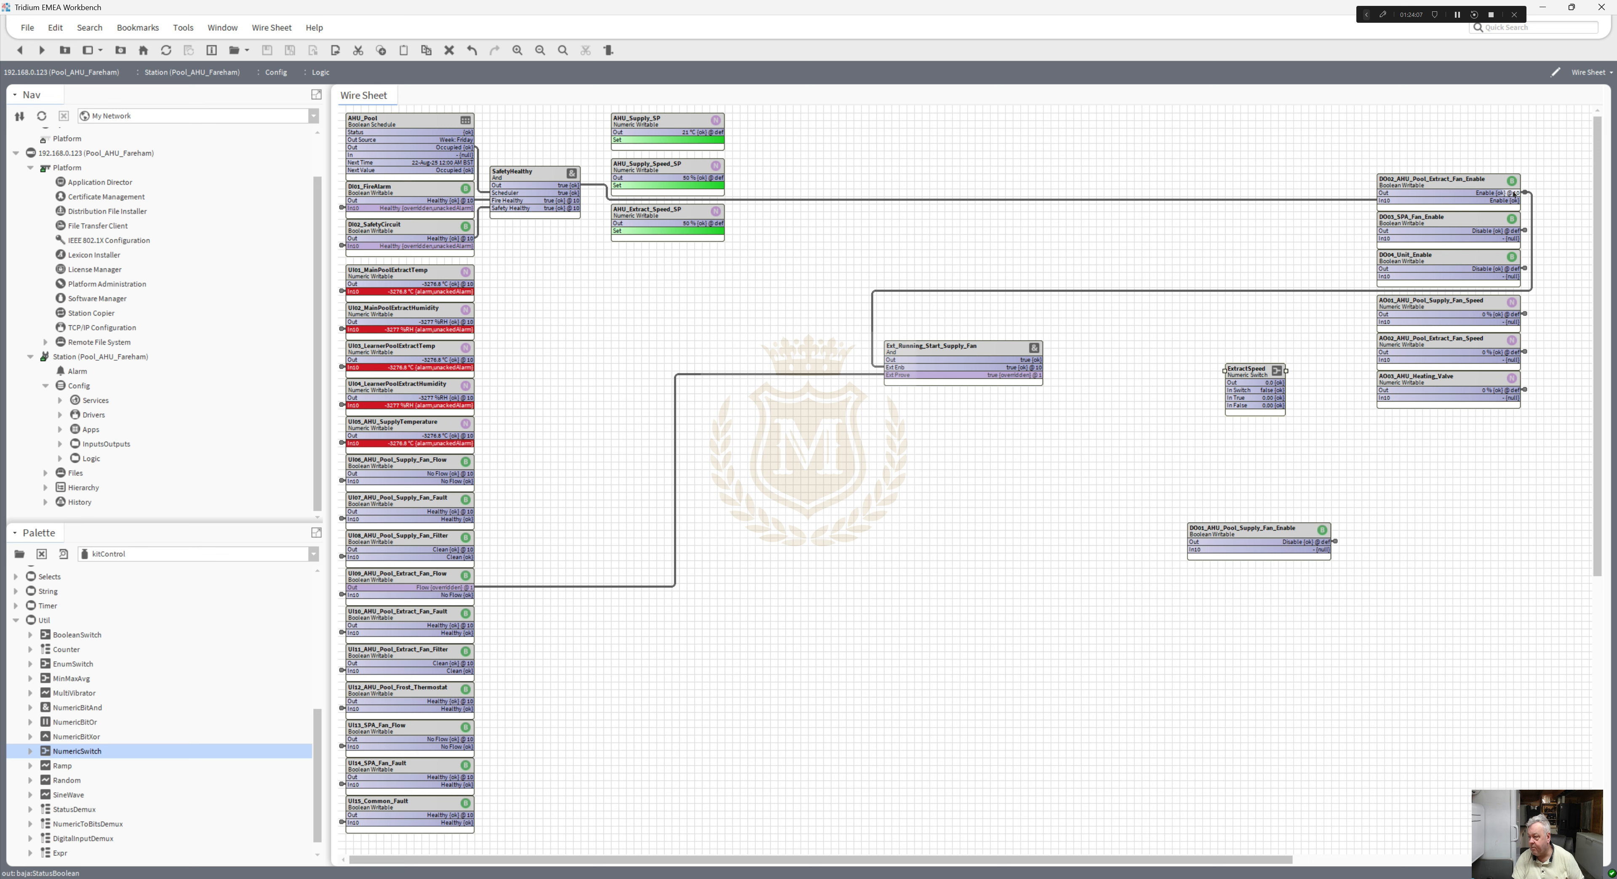
- Delete the link from DO02_AHU_Pool_Extract_Fan_Enable's Out to the Ext Enb input of Ext_Running_Start_Supply_Fan
drag(1514, 195, 1309, 329)
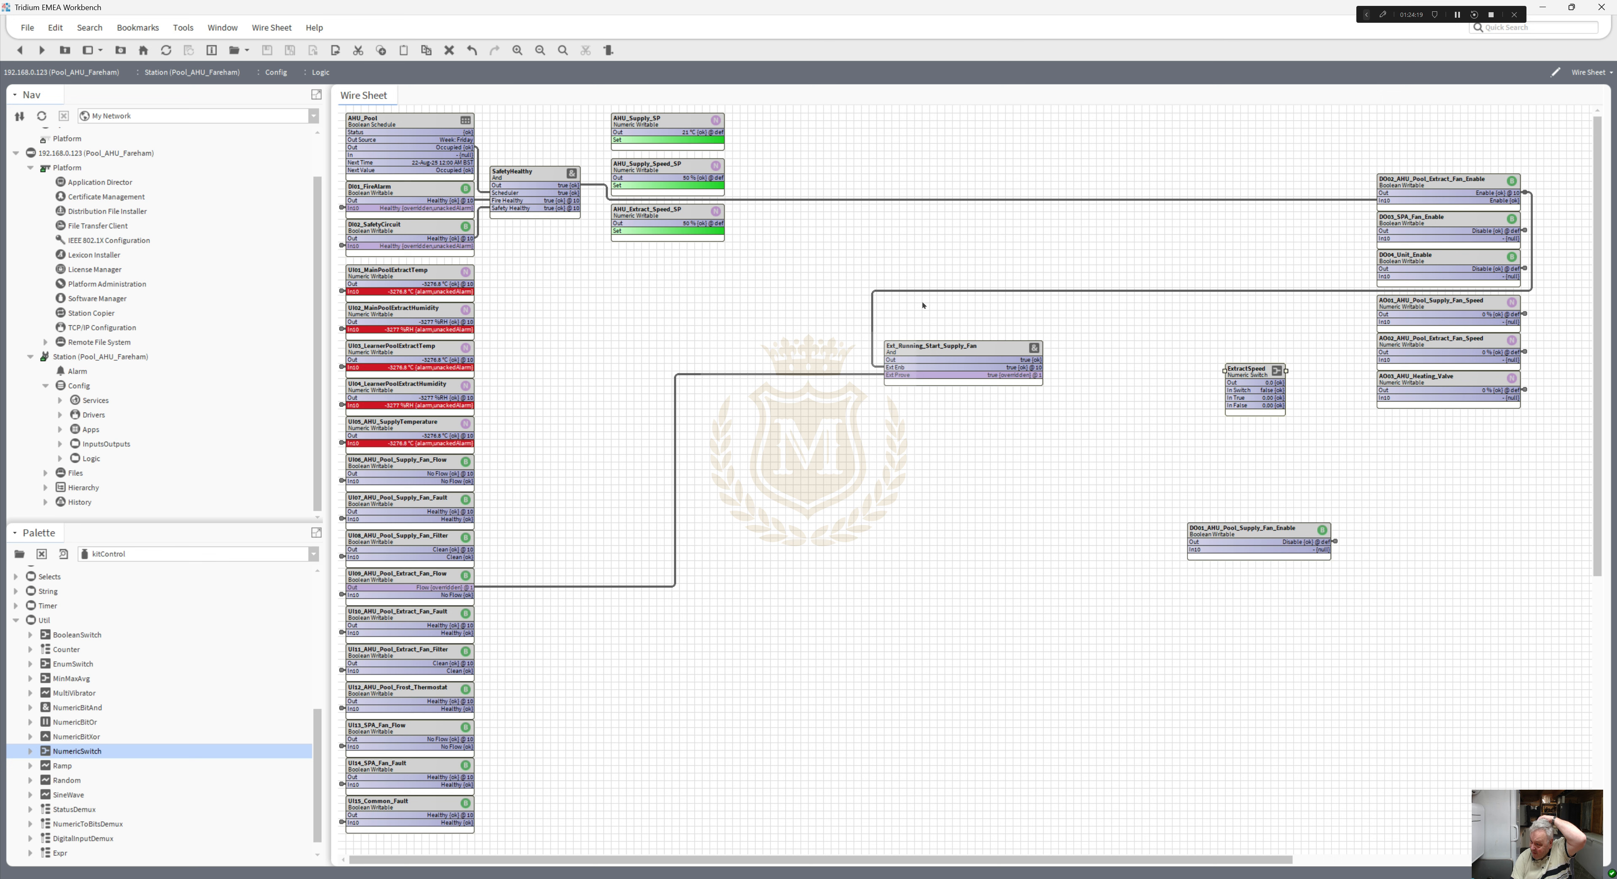
right_click(874, 328)
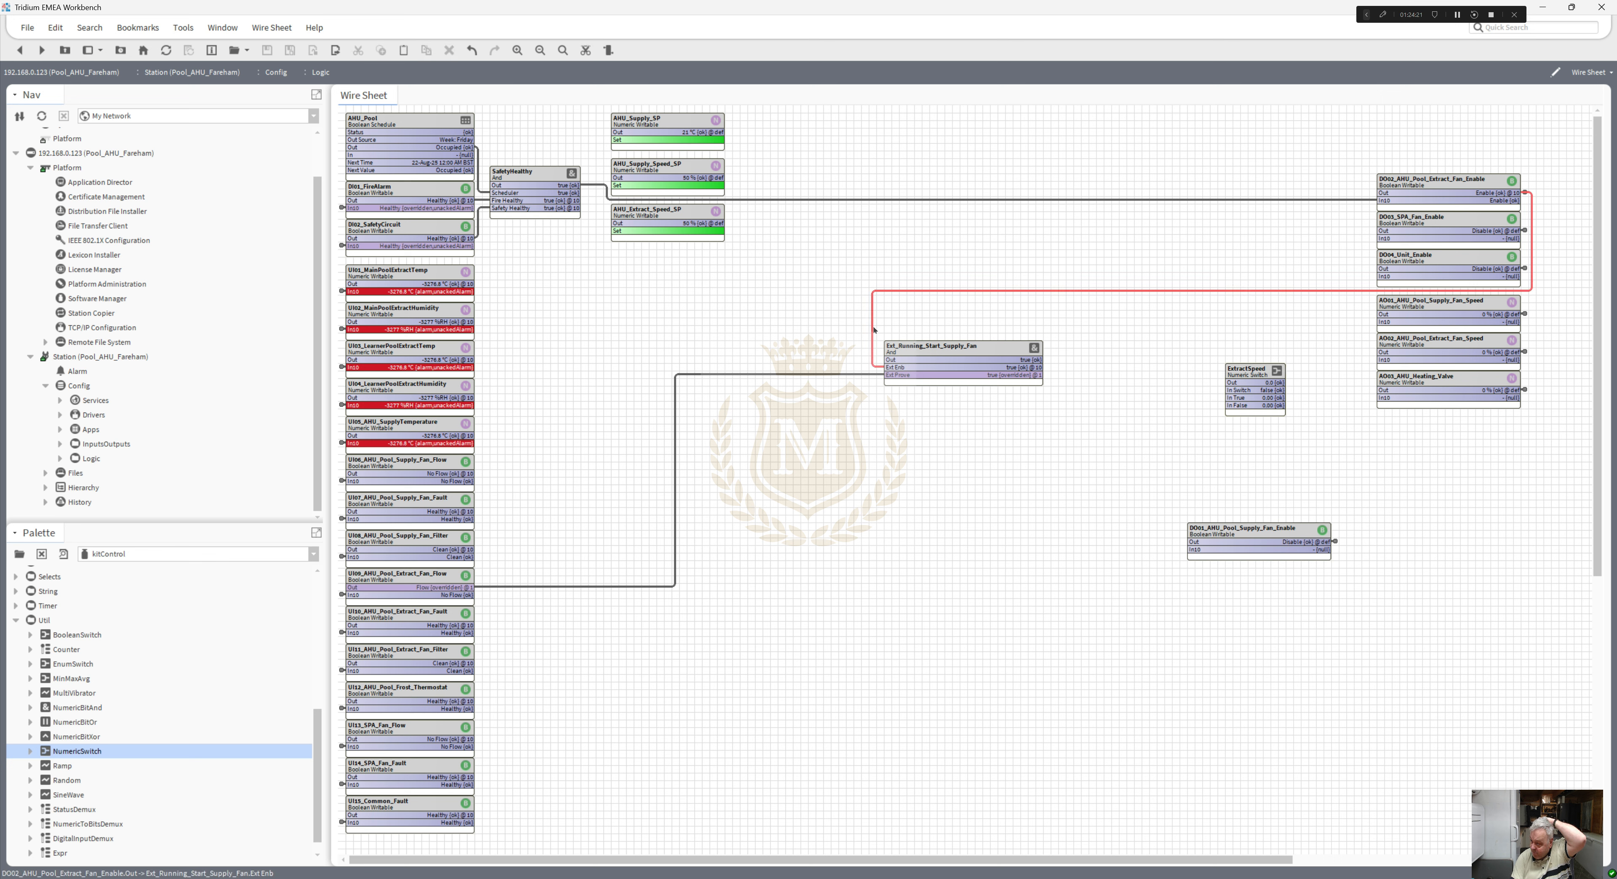
click(893, 459)
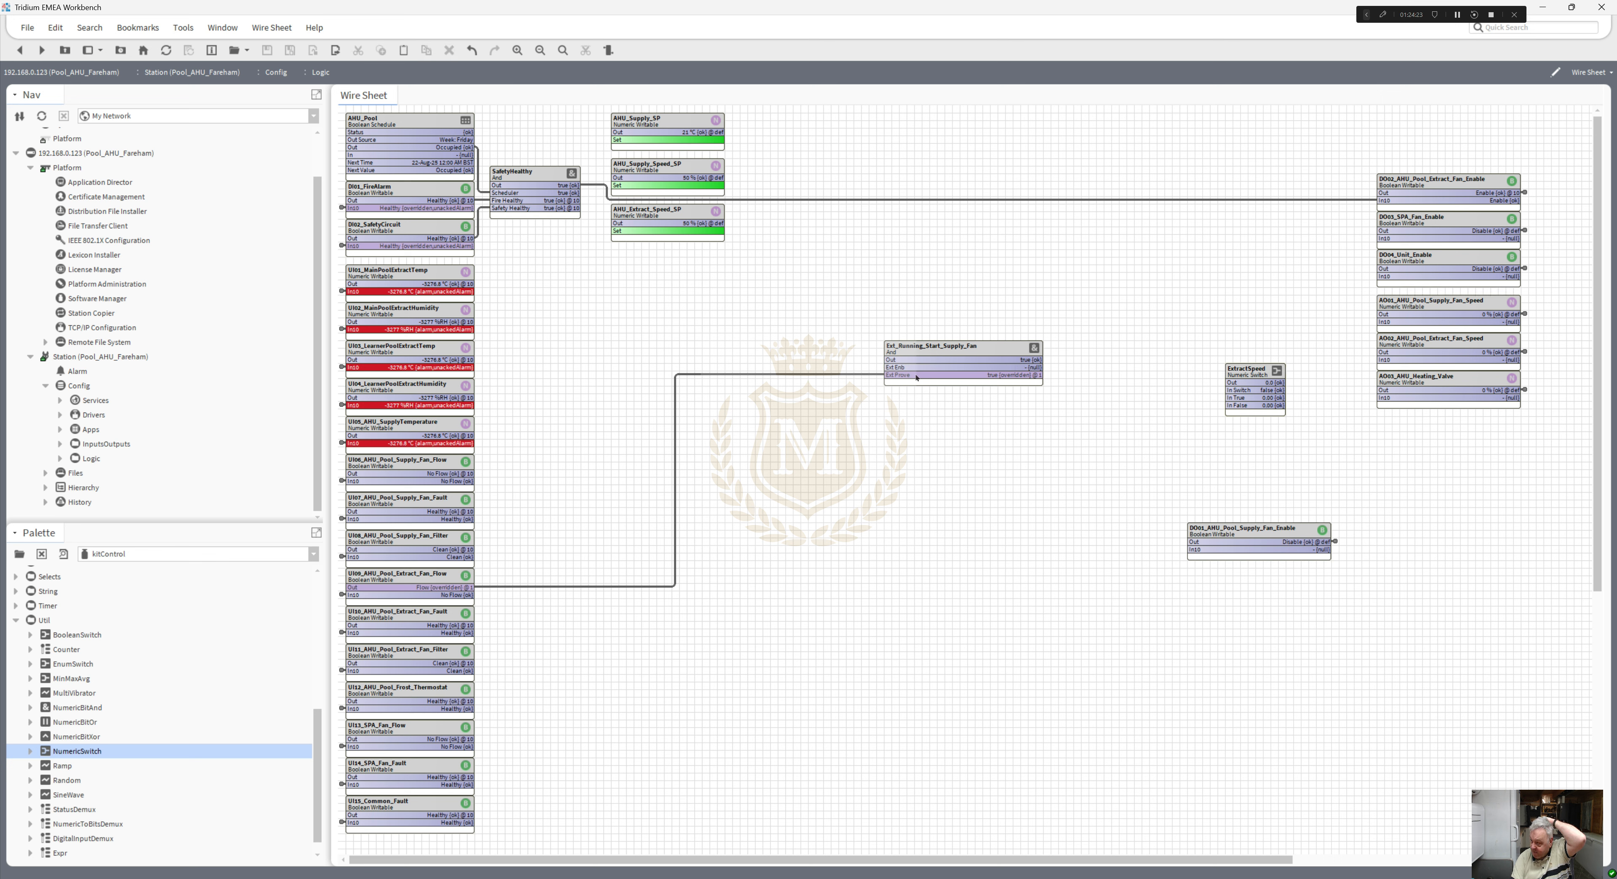
- Link the Out slot of the Ismalo driver's DigitalOutput2 to the Ext Enb input of Ext_Running_Start_Supply_Fan
click(936, 353)
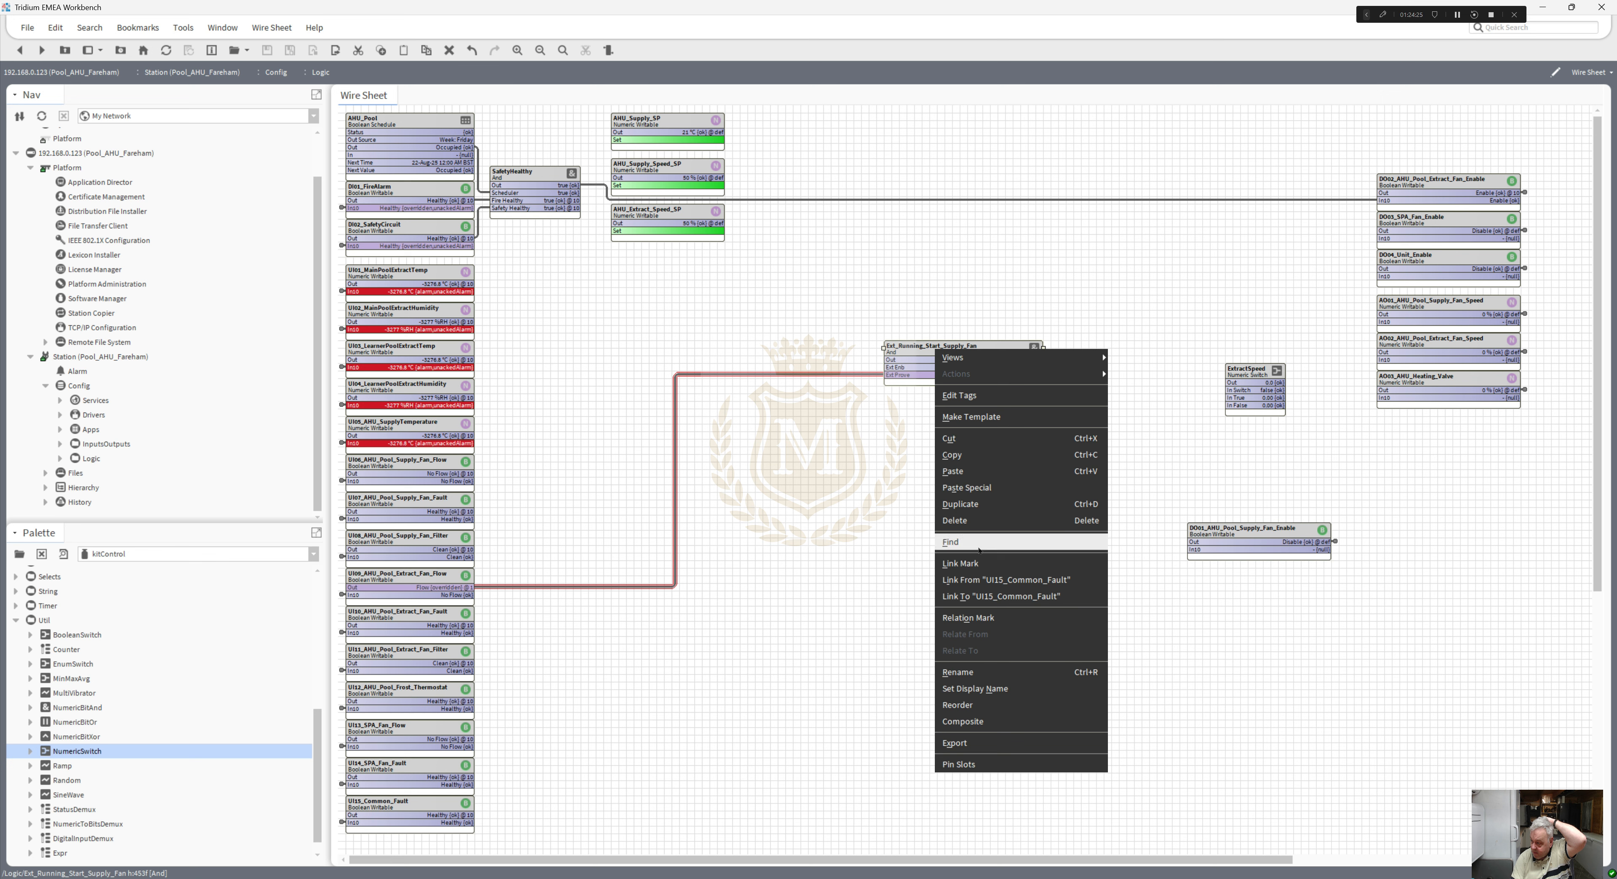
click(961, 563)
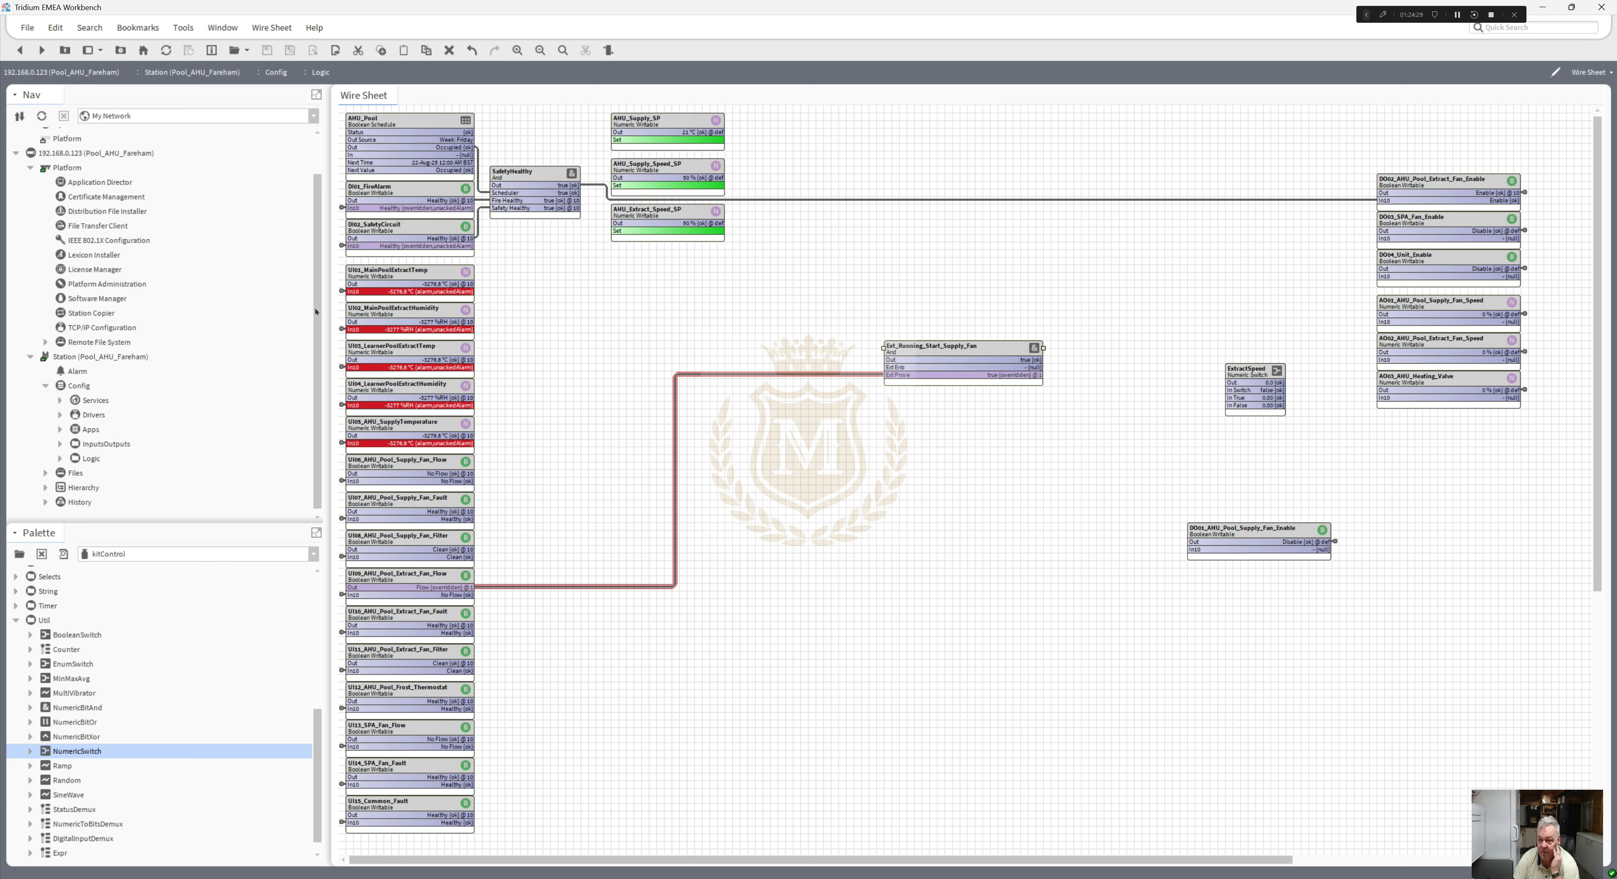
click(61, 417)
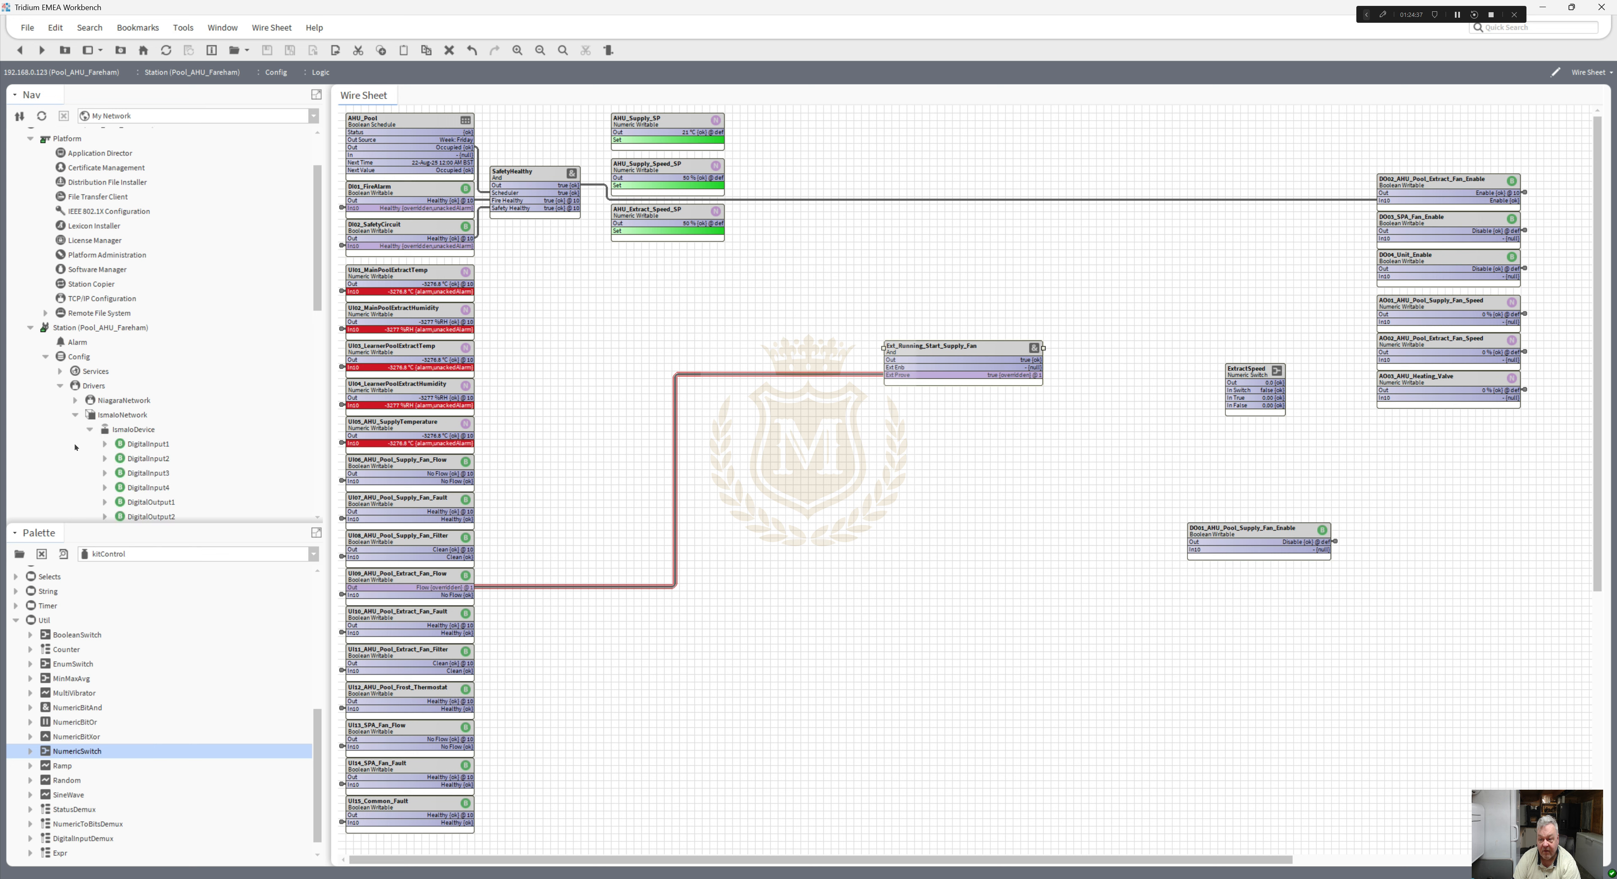
drag(318, 291, 336, 380)
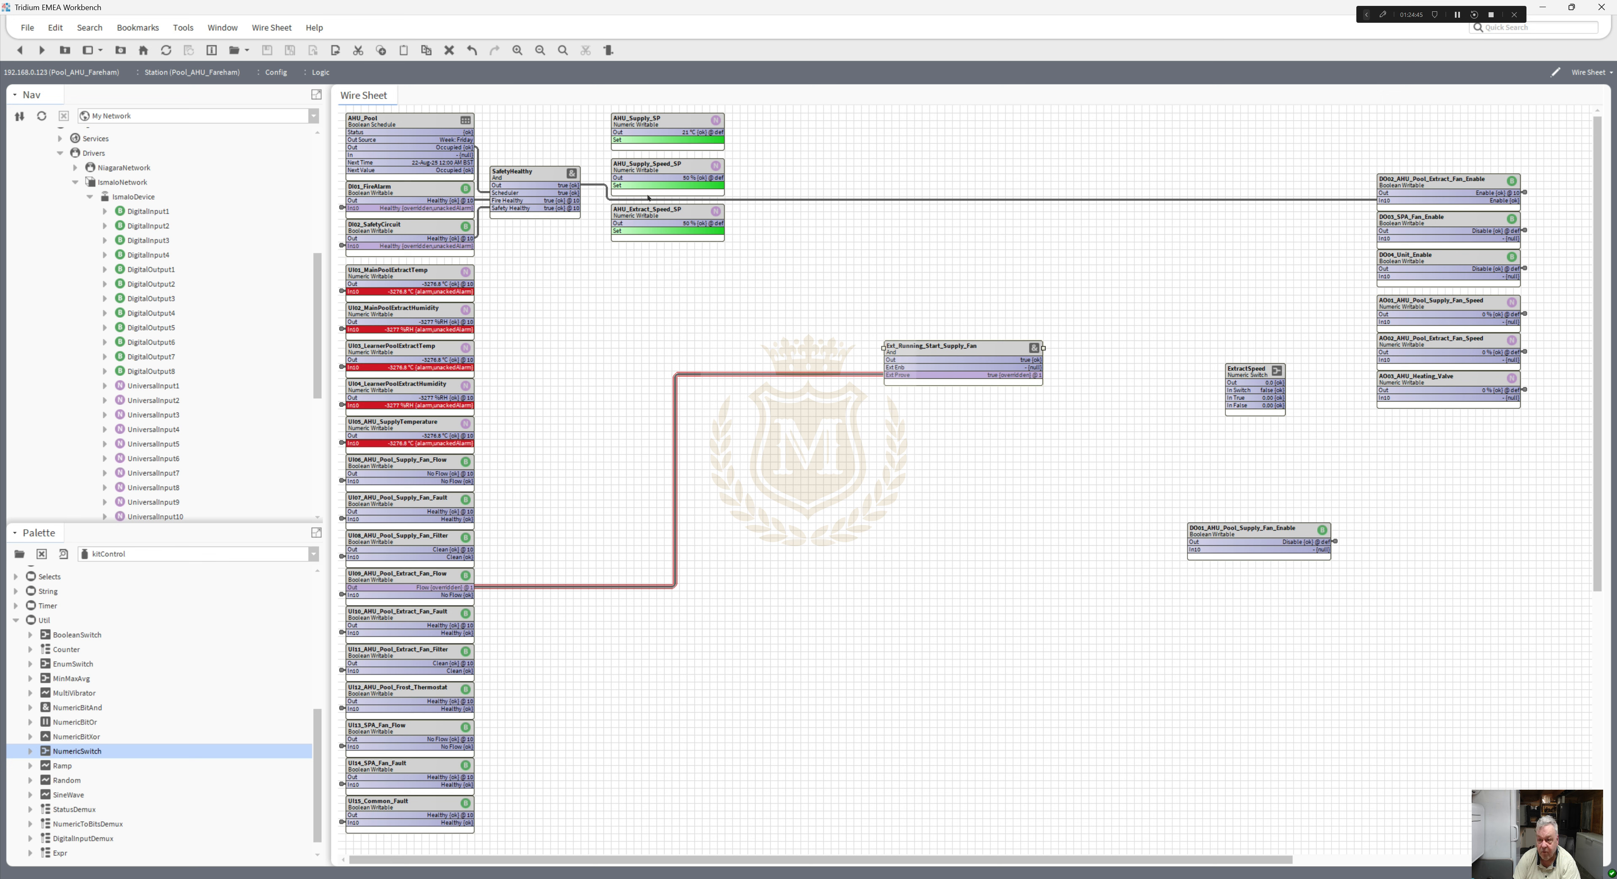
right_click(156, 286)
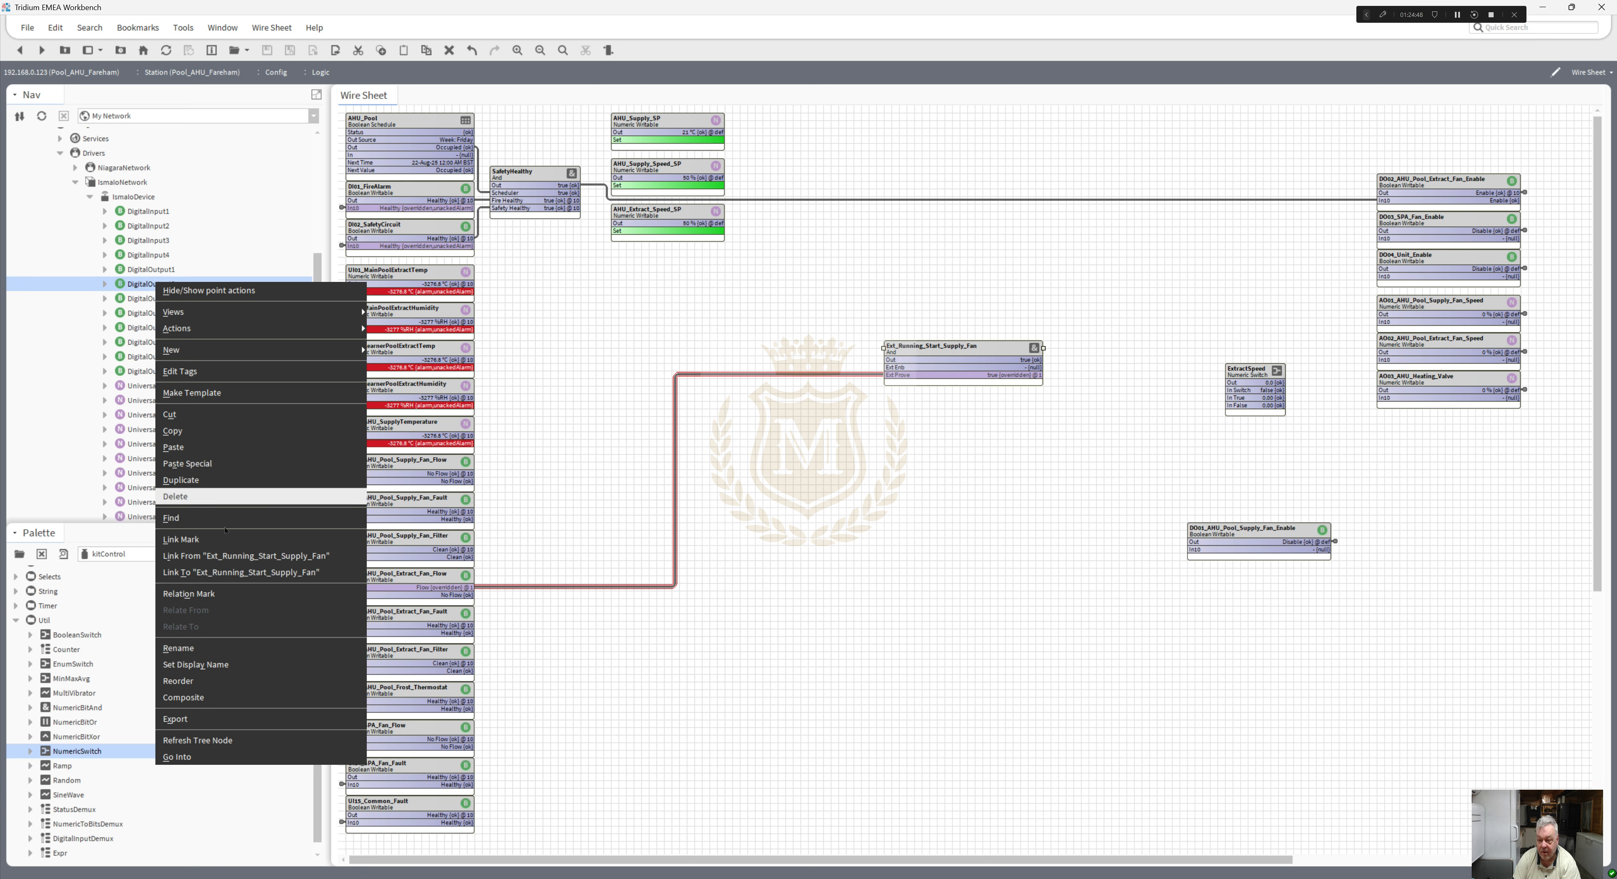
click(226, 572)
click(661, 355)
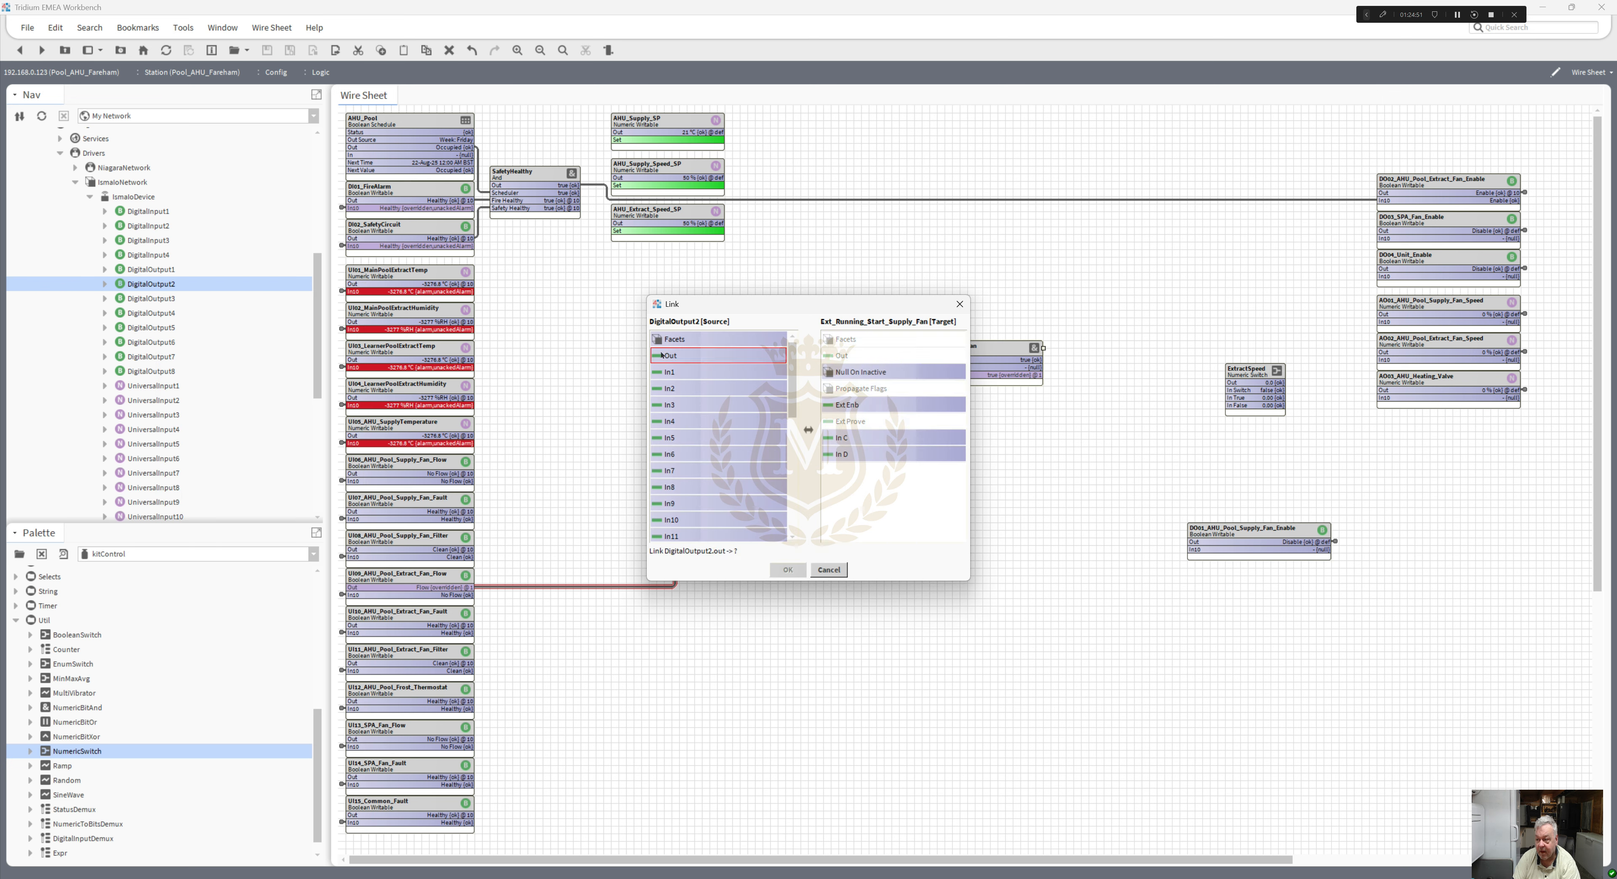
click(848, 404)
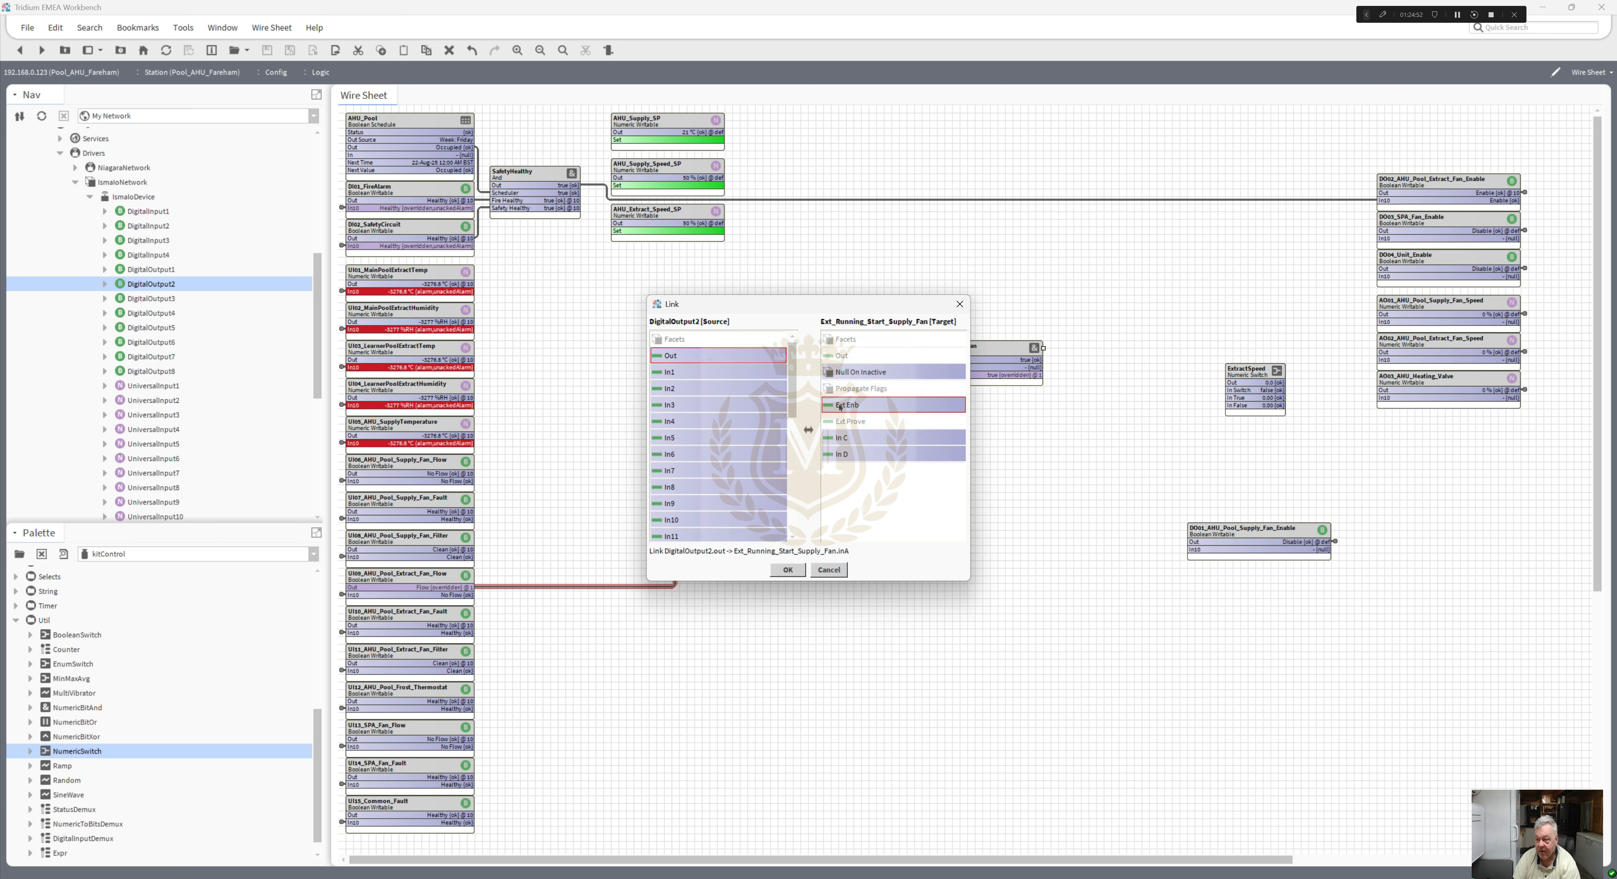
click(787, 569)
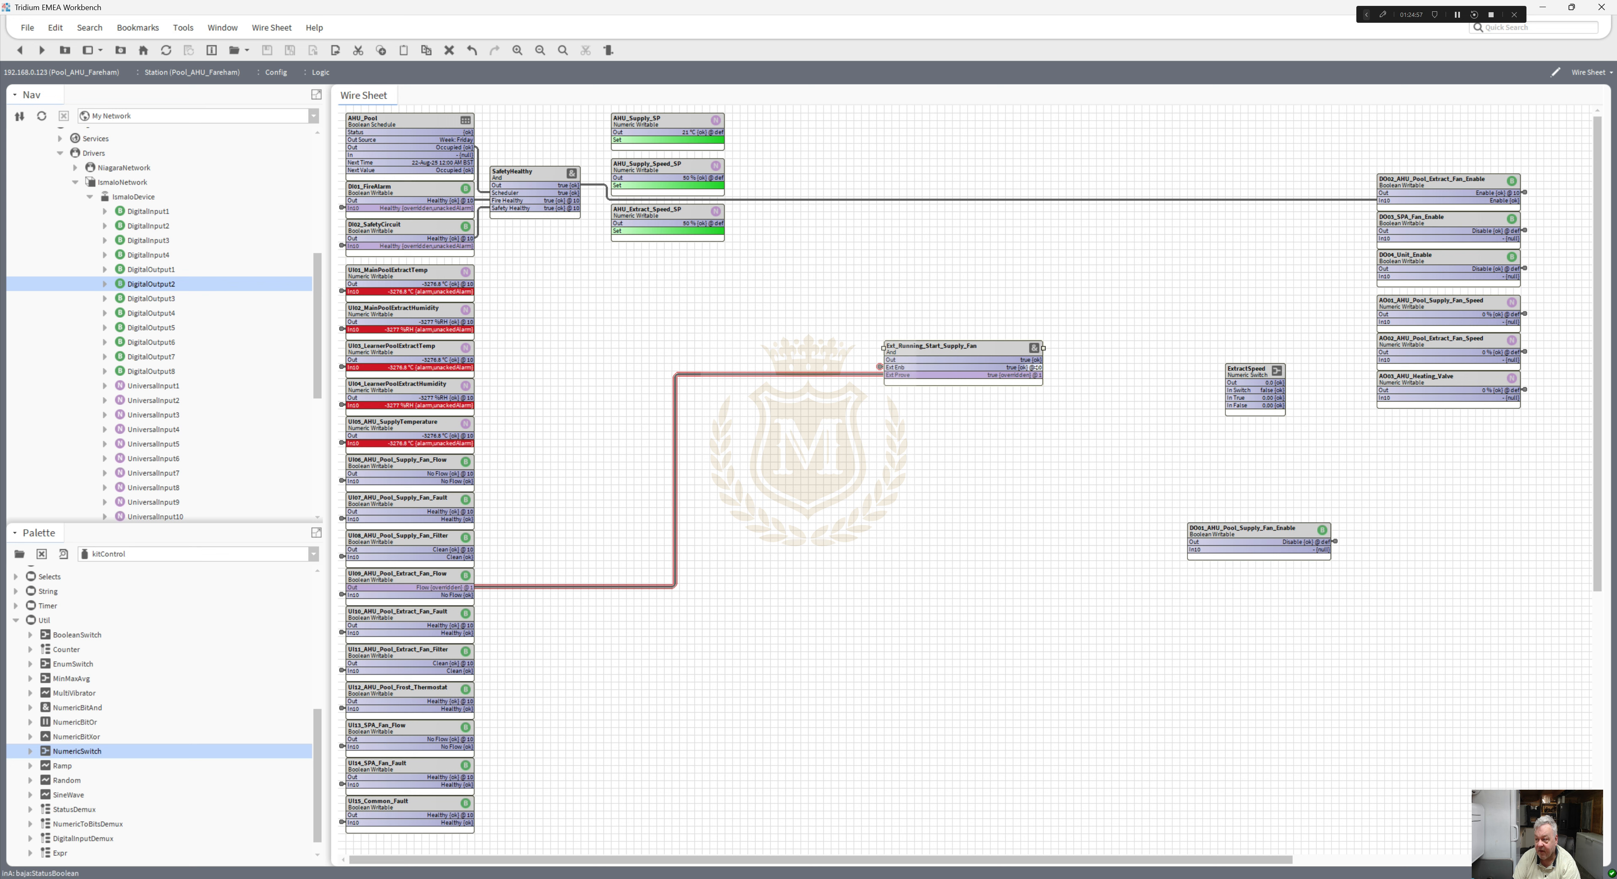
- Wire Ext Enb to ExtractSpeed's In Switch and AHU_Extract_Speed_SP to its In True, and link its Out to the extract fan speed output's In10
drag(1037, 367, 1193, 354)
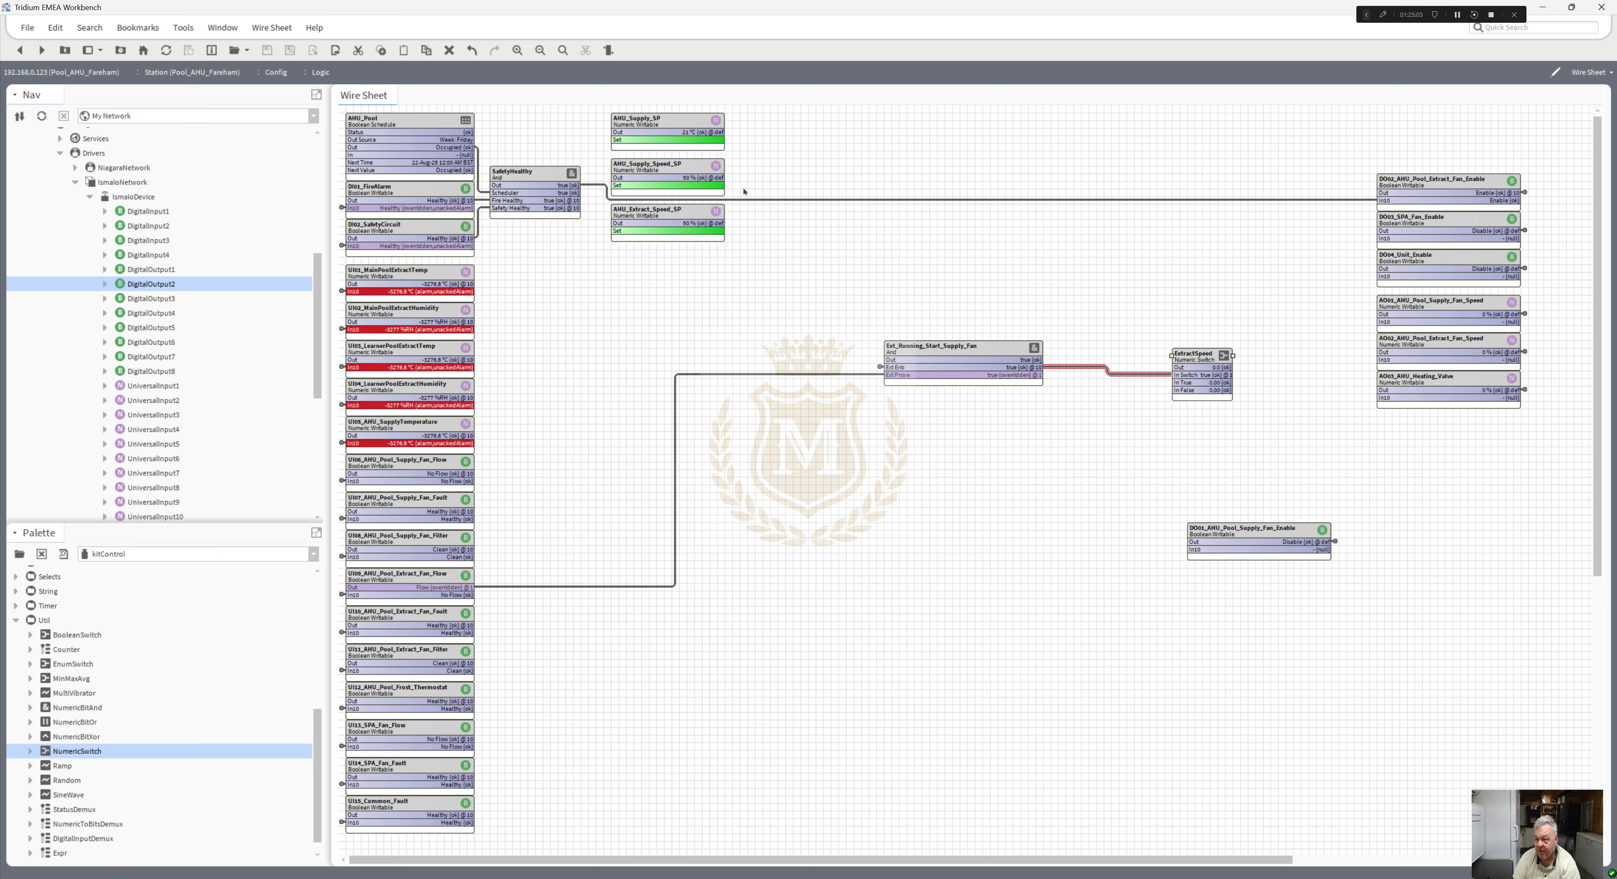
drag(725, 223, 1181, 382)
drag(688, 214, 1003, 390)
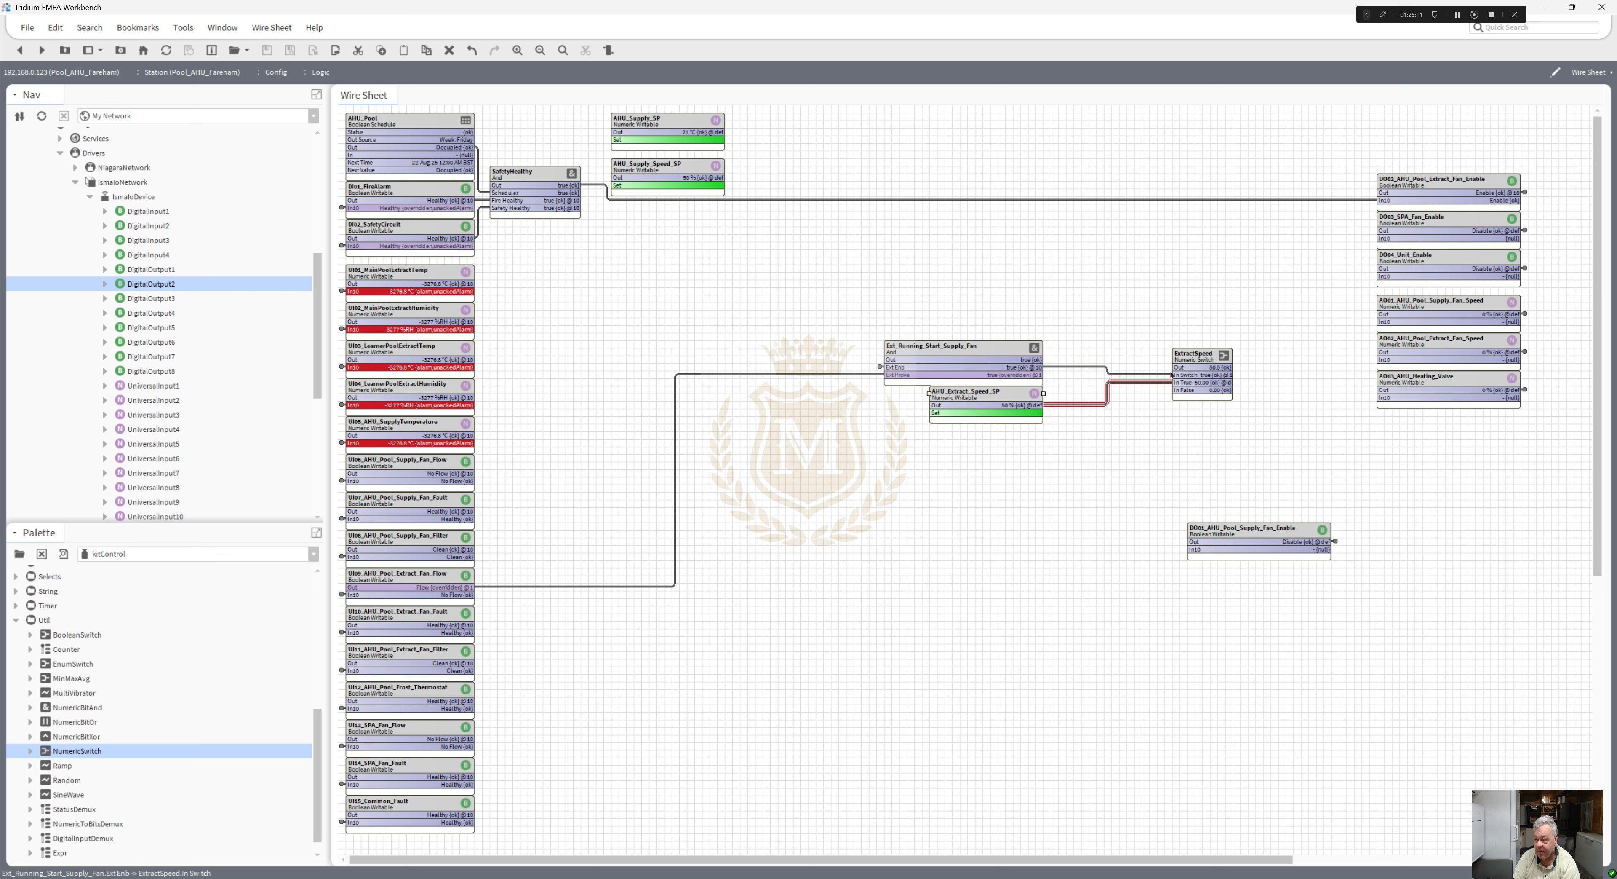
drag(1190, 352, 1393, 360)
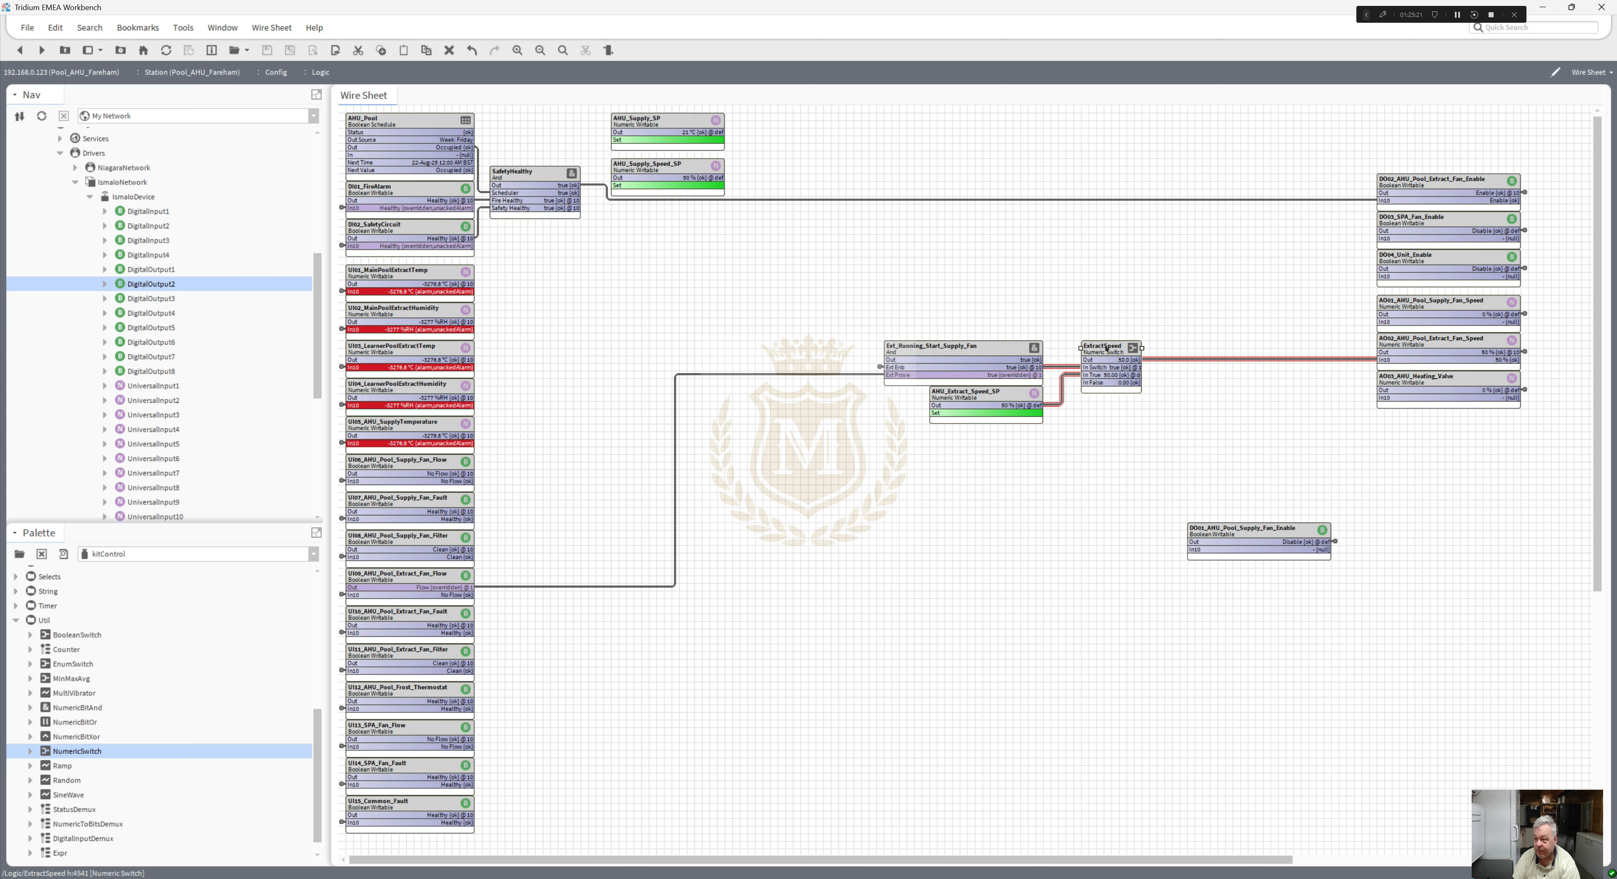
- Set the ExtractSpeed facets to percent units and precision 0, save them, and return to the Logic wire sheet
double_click(1106, 347)
click(626, 128)
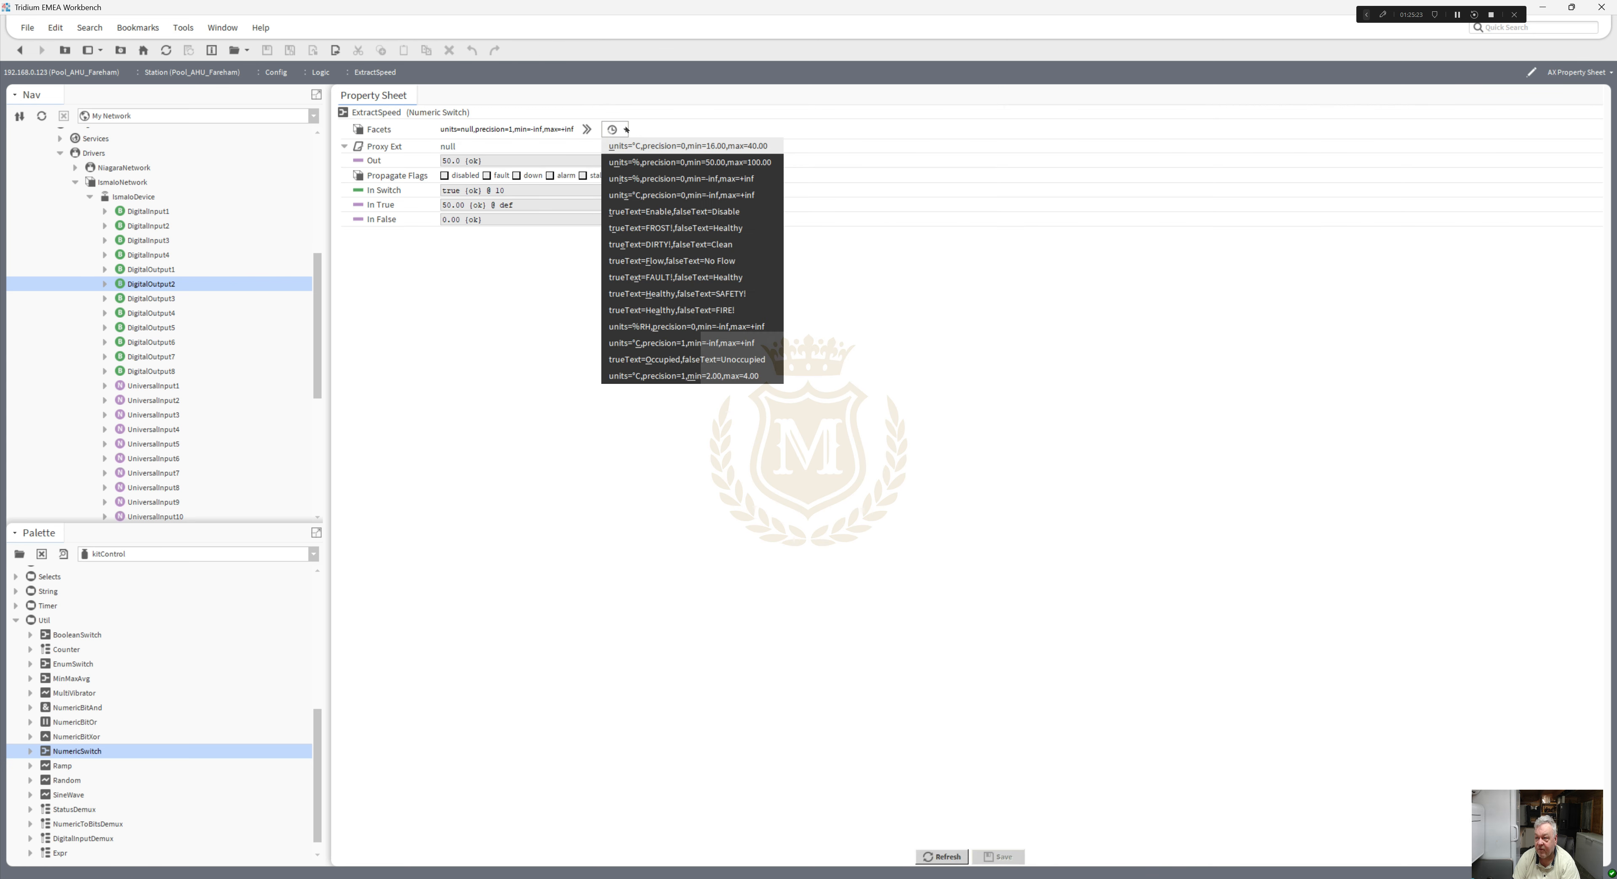
click(587, 128)
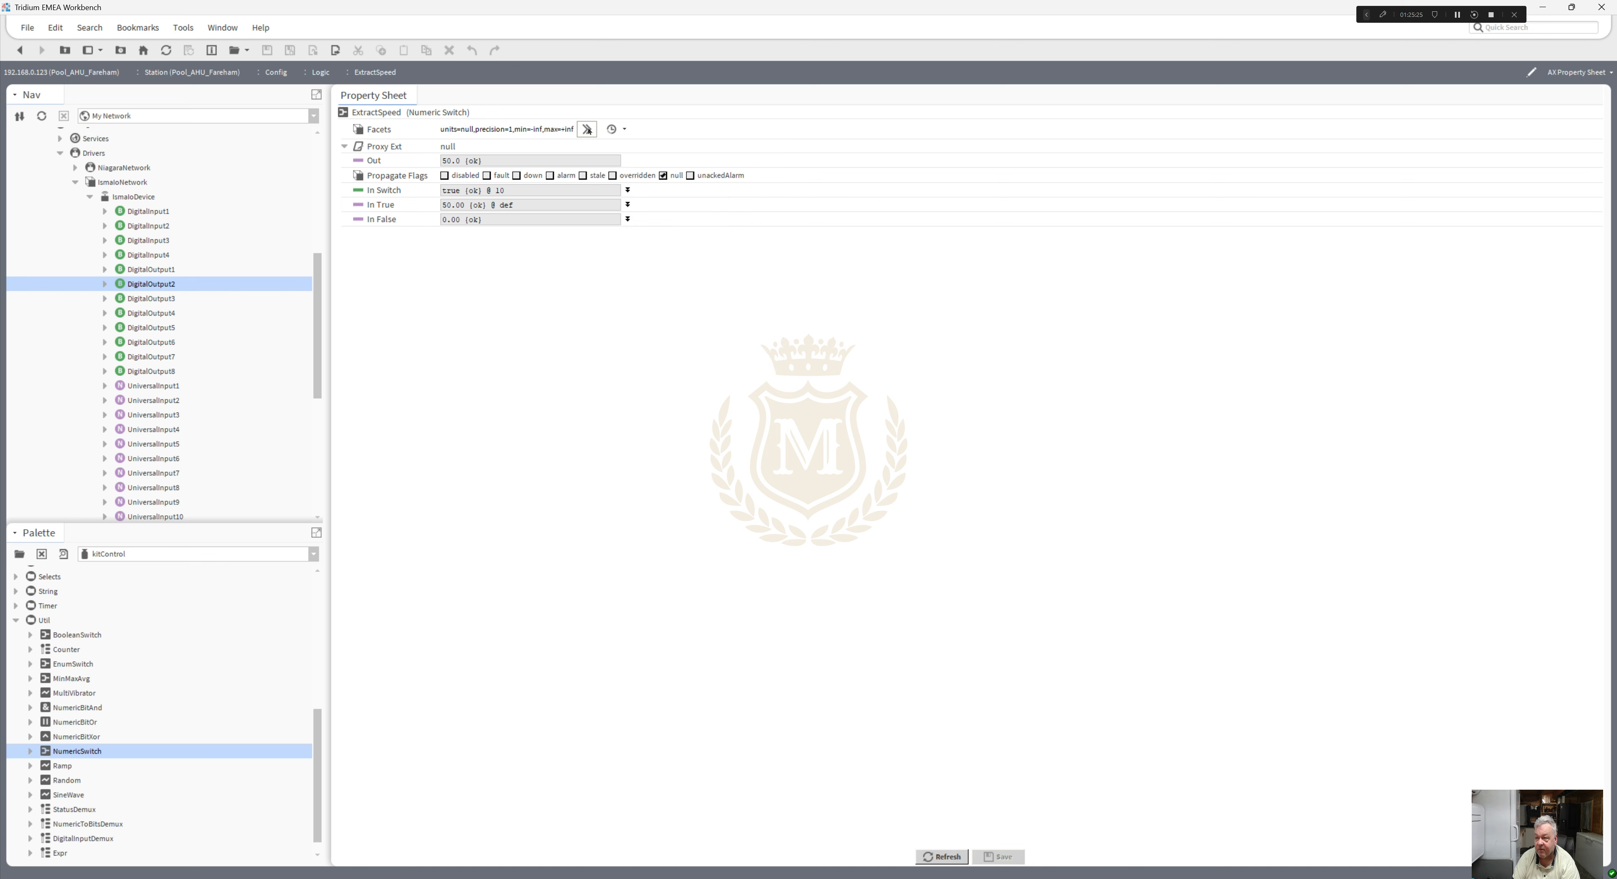
click(895, 404)
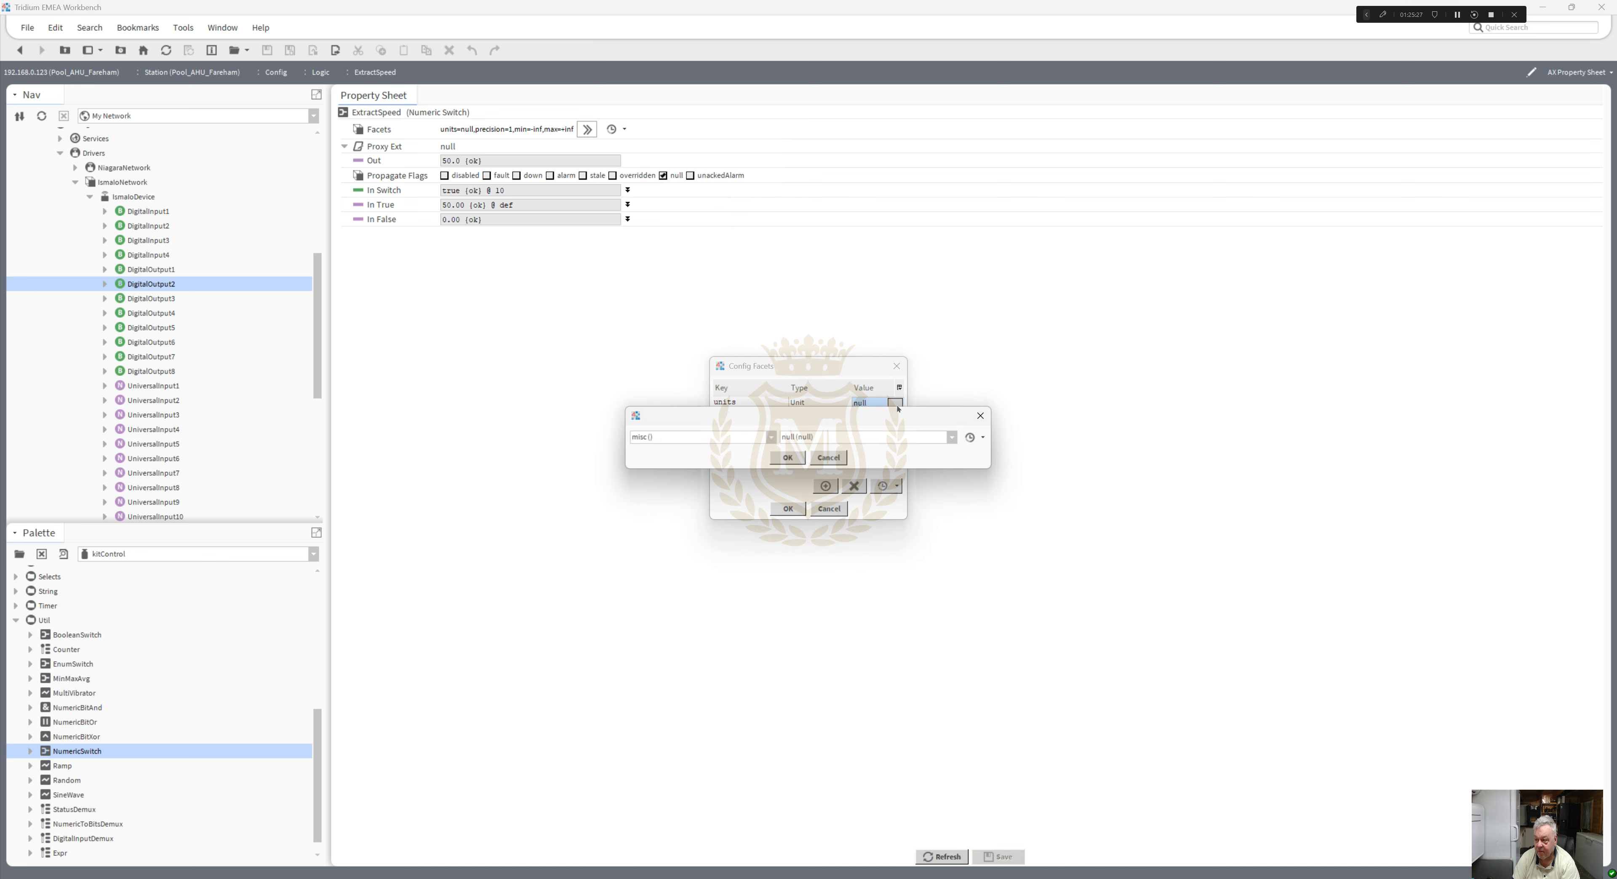
click(953, 440)
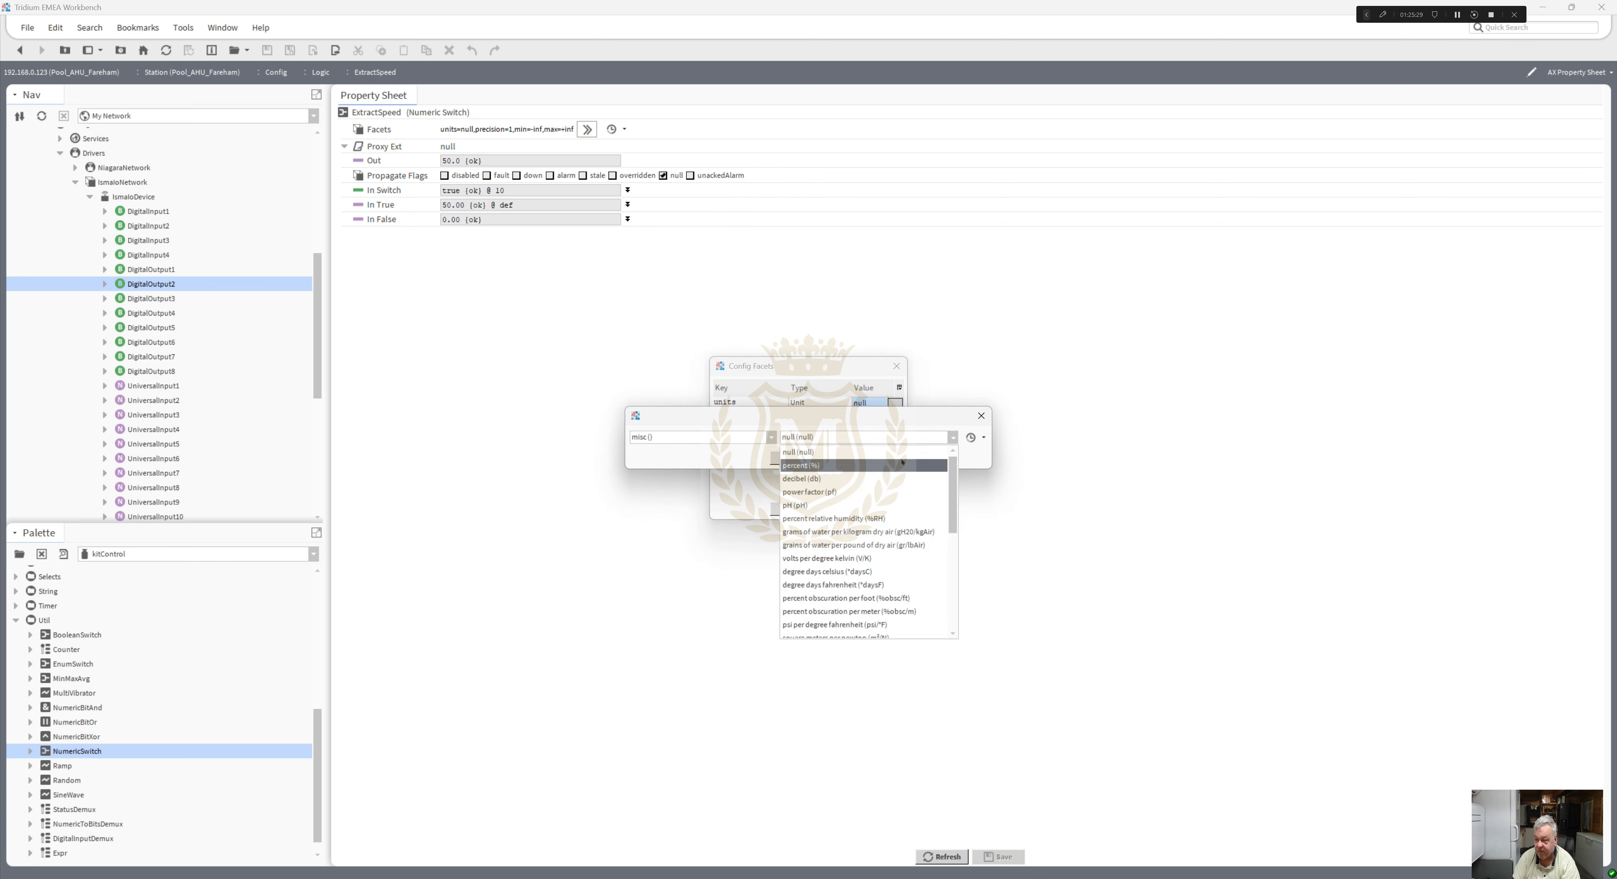
click(883, 457)
click(790, 457)
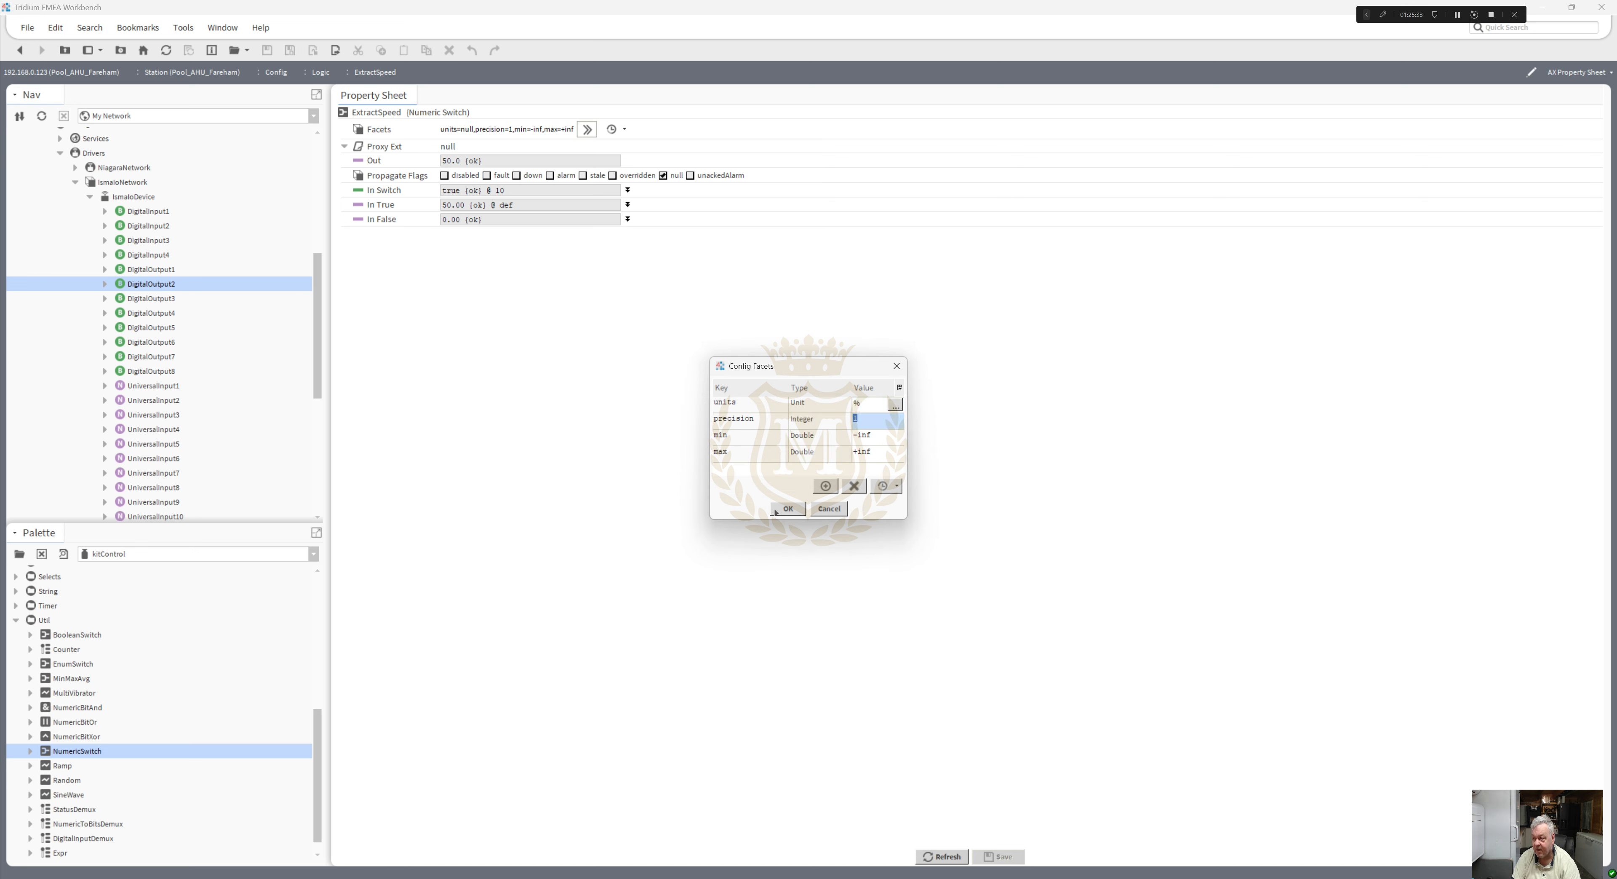
click(788, 508)
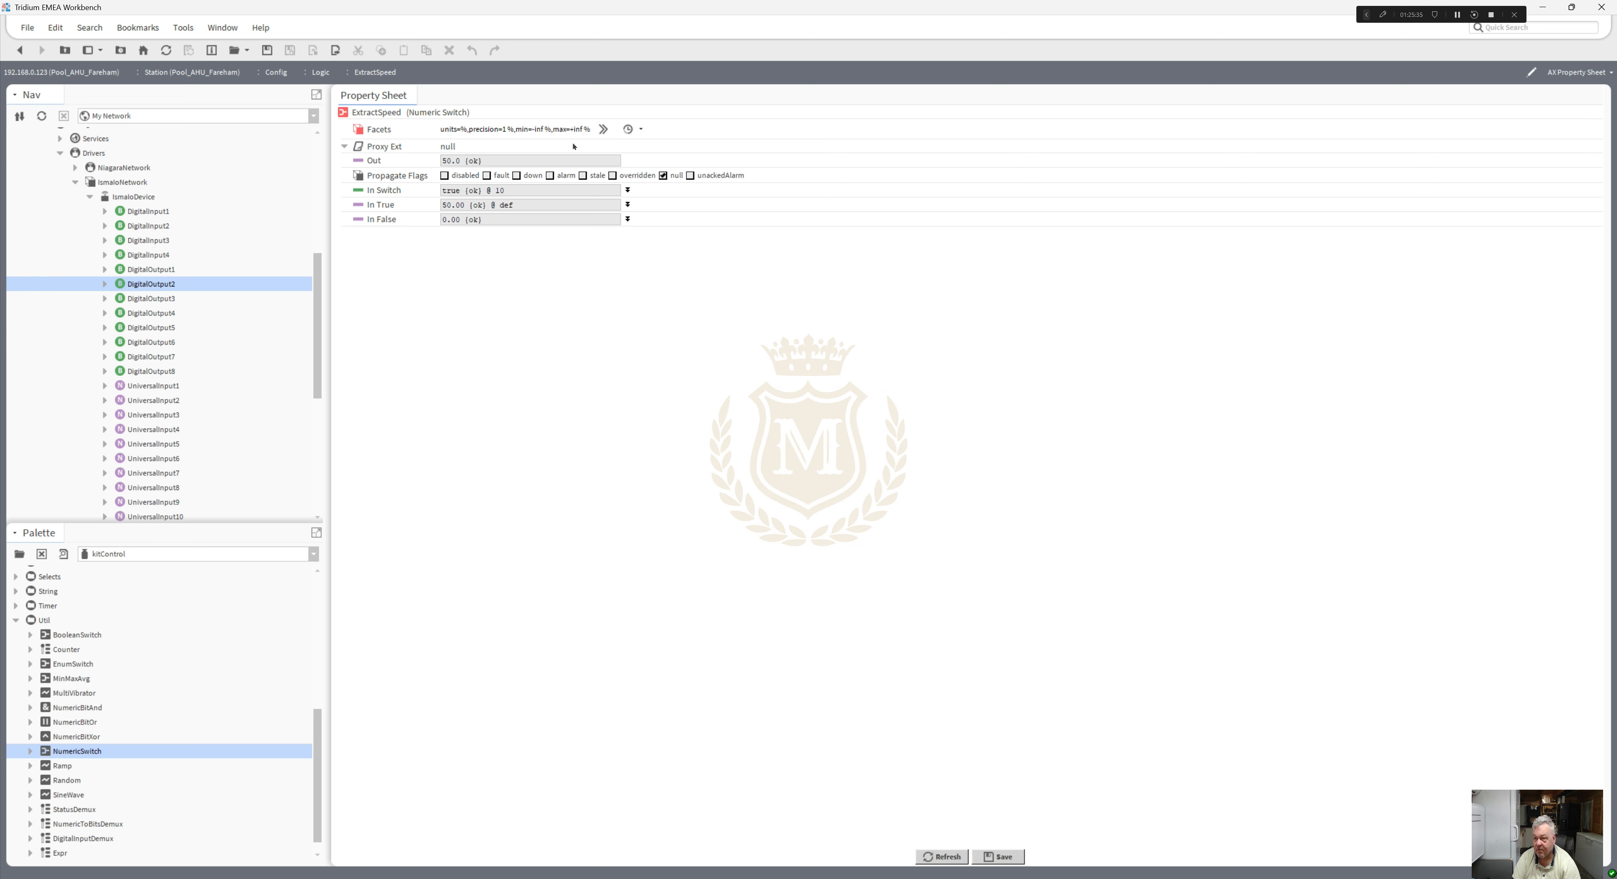
click(604, 129)
click(855, 422)
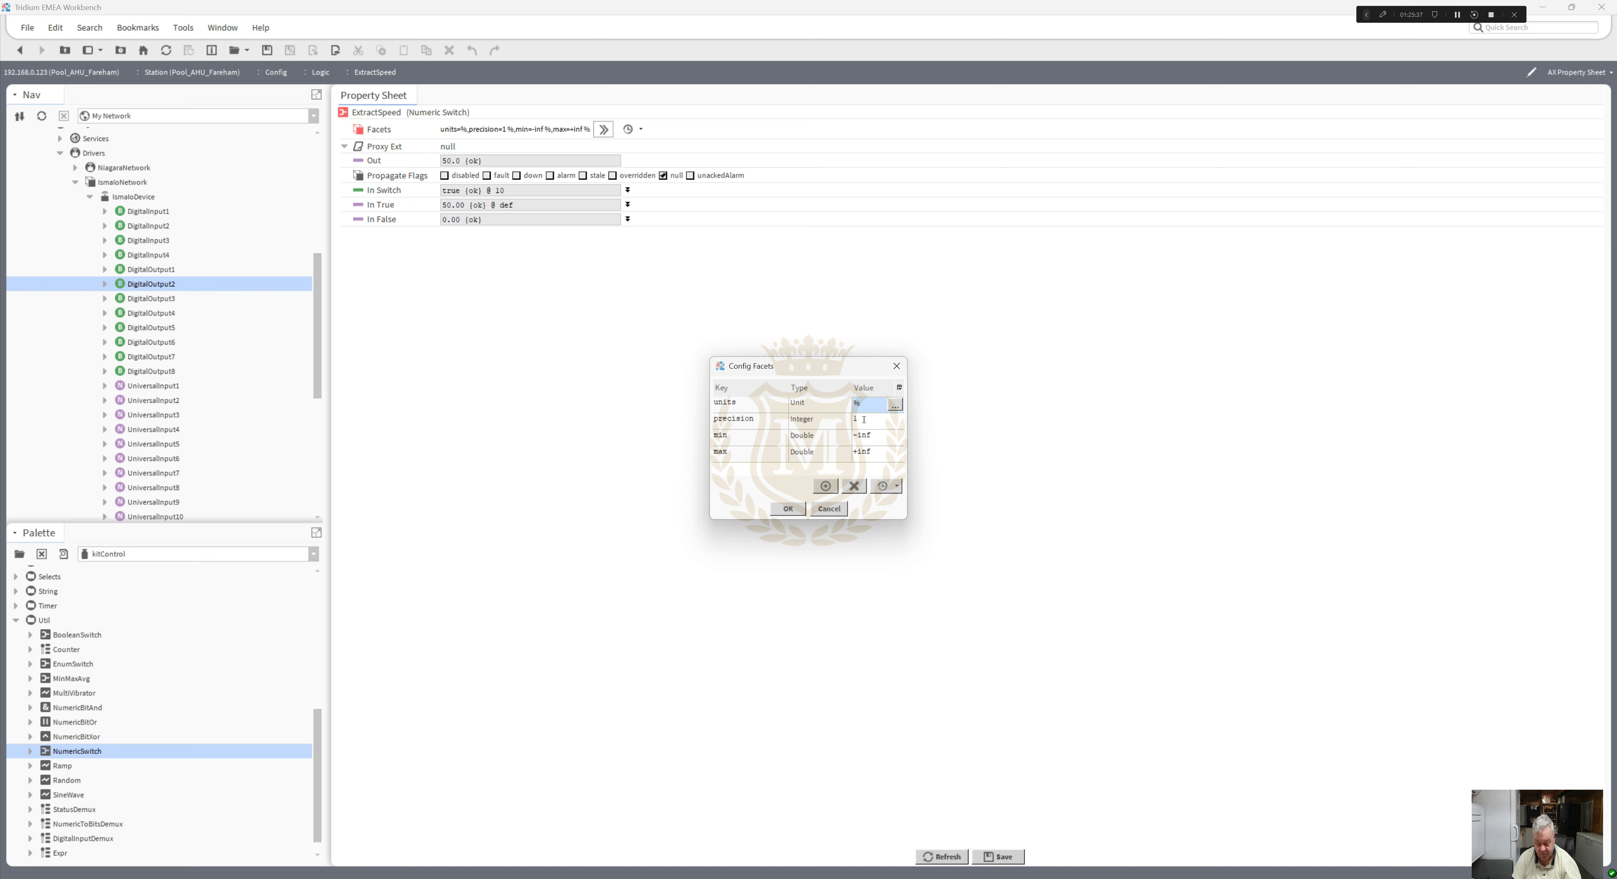
click(789, 508)
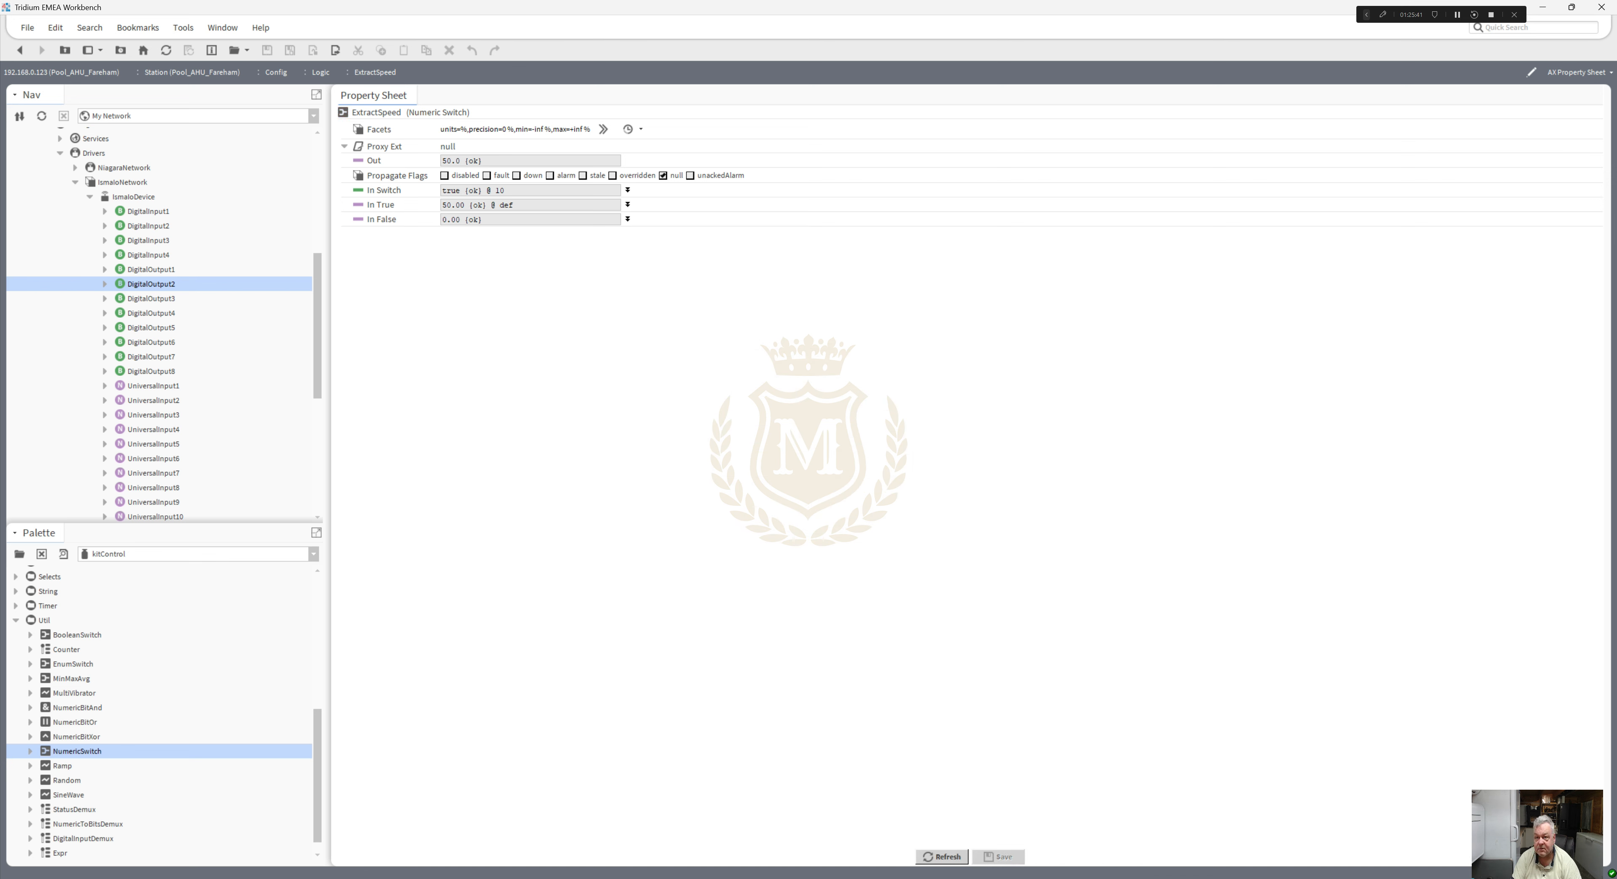
click(19, 50)
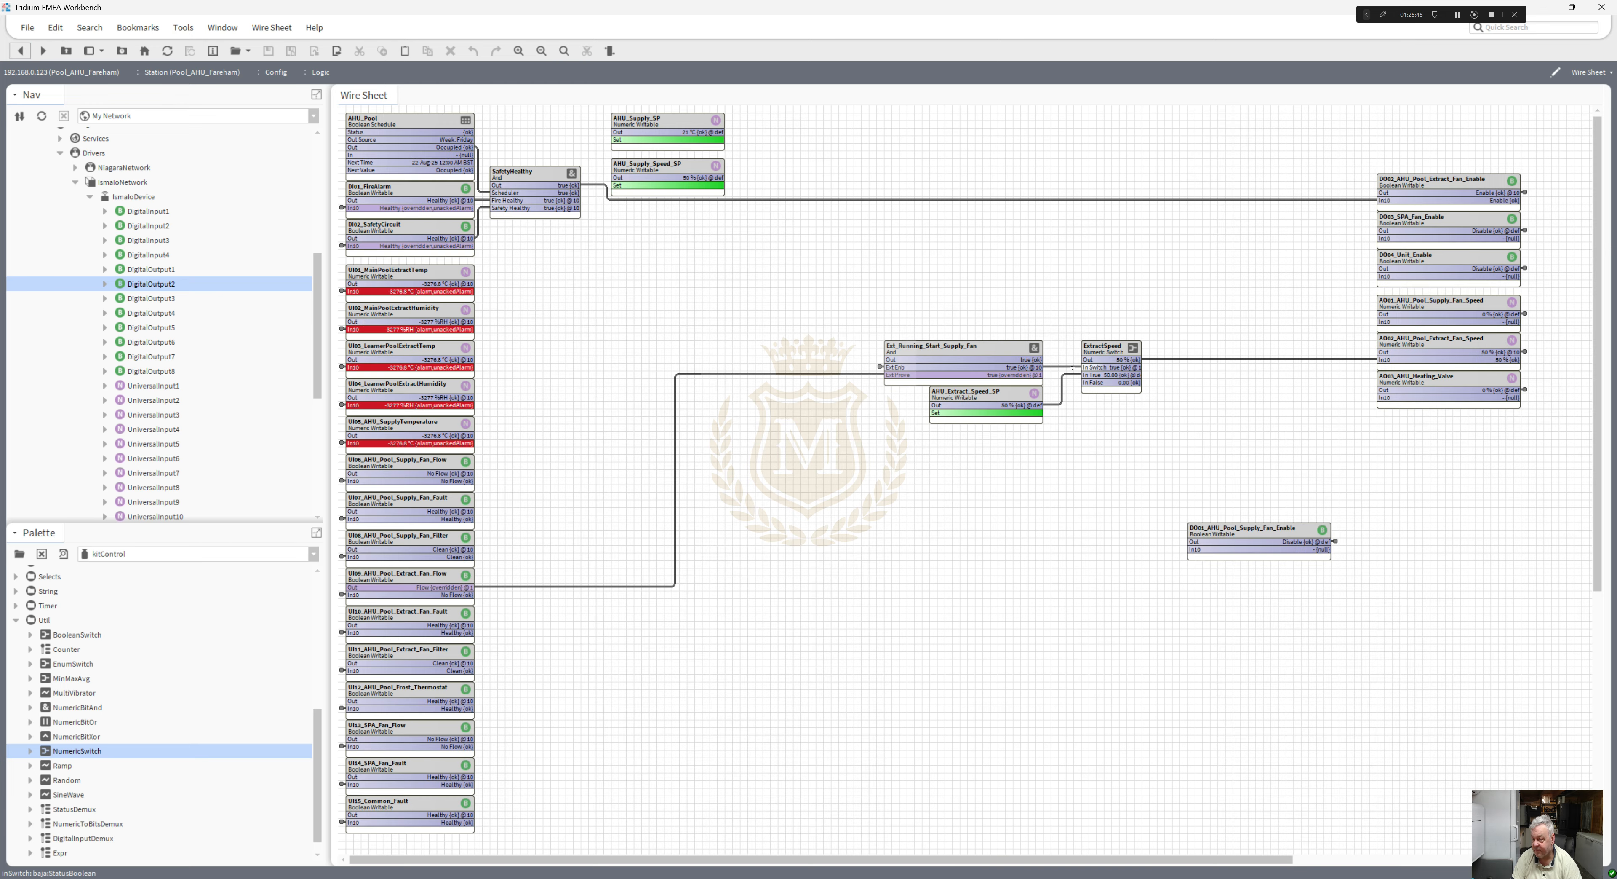
- Widen the AHU_Extract_Speed_SP block to match the width of Ext_Running_Start_Supply_Fan above it
click(936, 397)
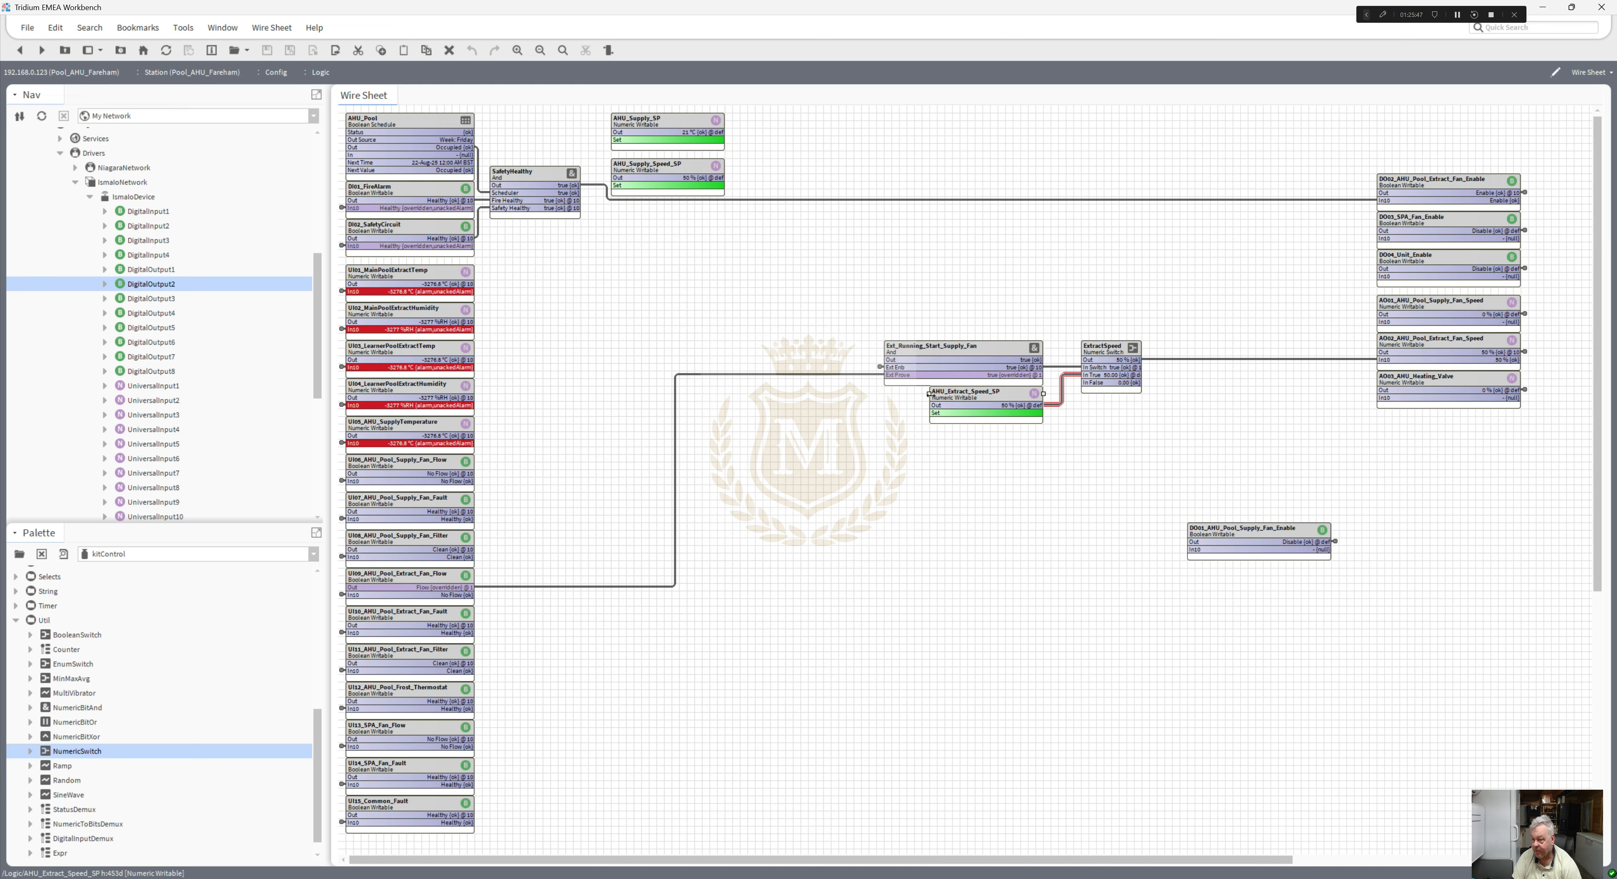
drag(931, 394, 883, 394)
click(977, 458)
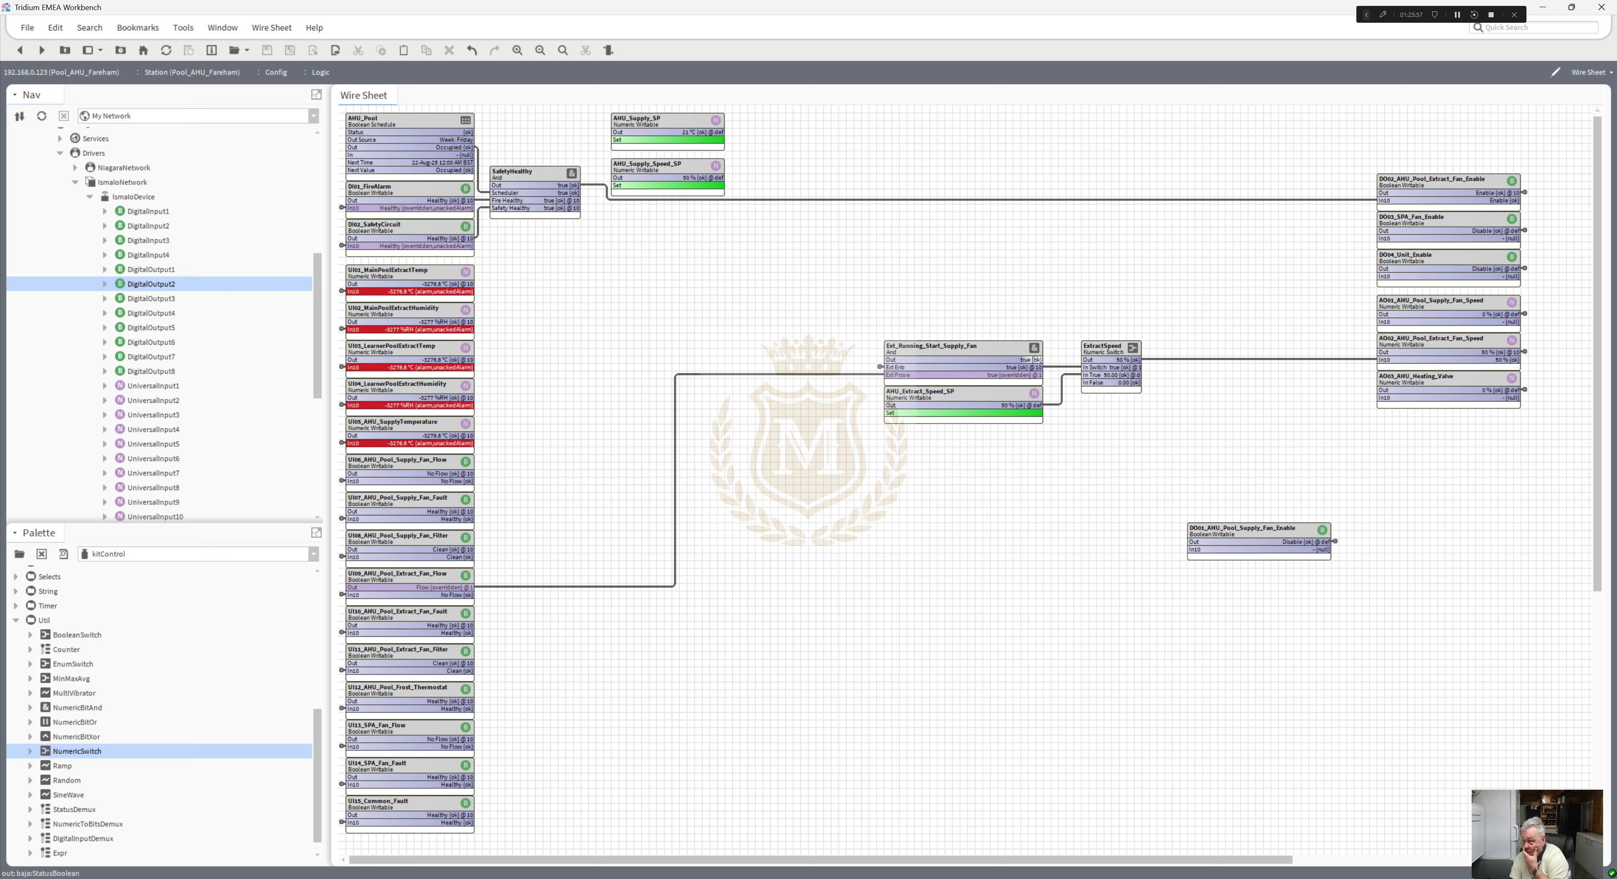
- Link Ext_Running_Start_Supply_Fan's Out to In10 of DO01_AHU_Pool_Supply_Fan_Enable and move that enable block above the extract fan enable block
drag(1035, 359, 1195, 550)
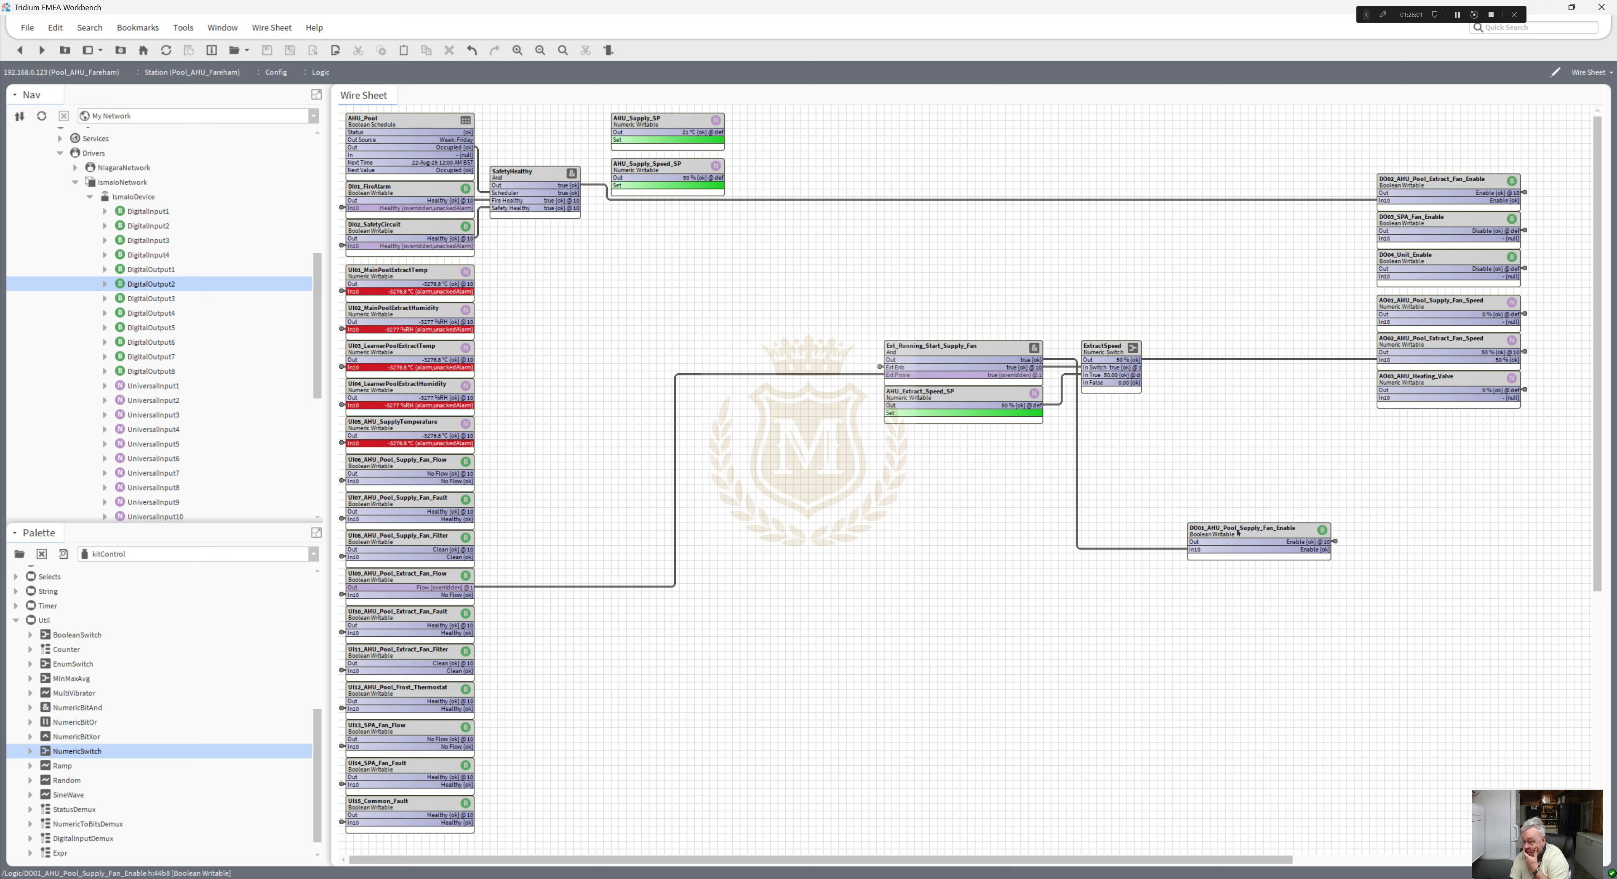
drag(1370, 245, 1430, 145)
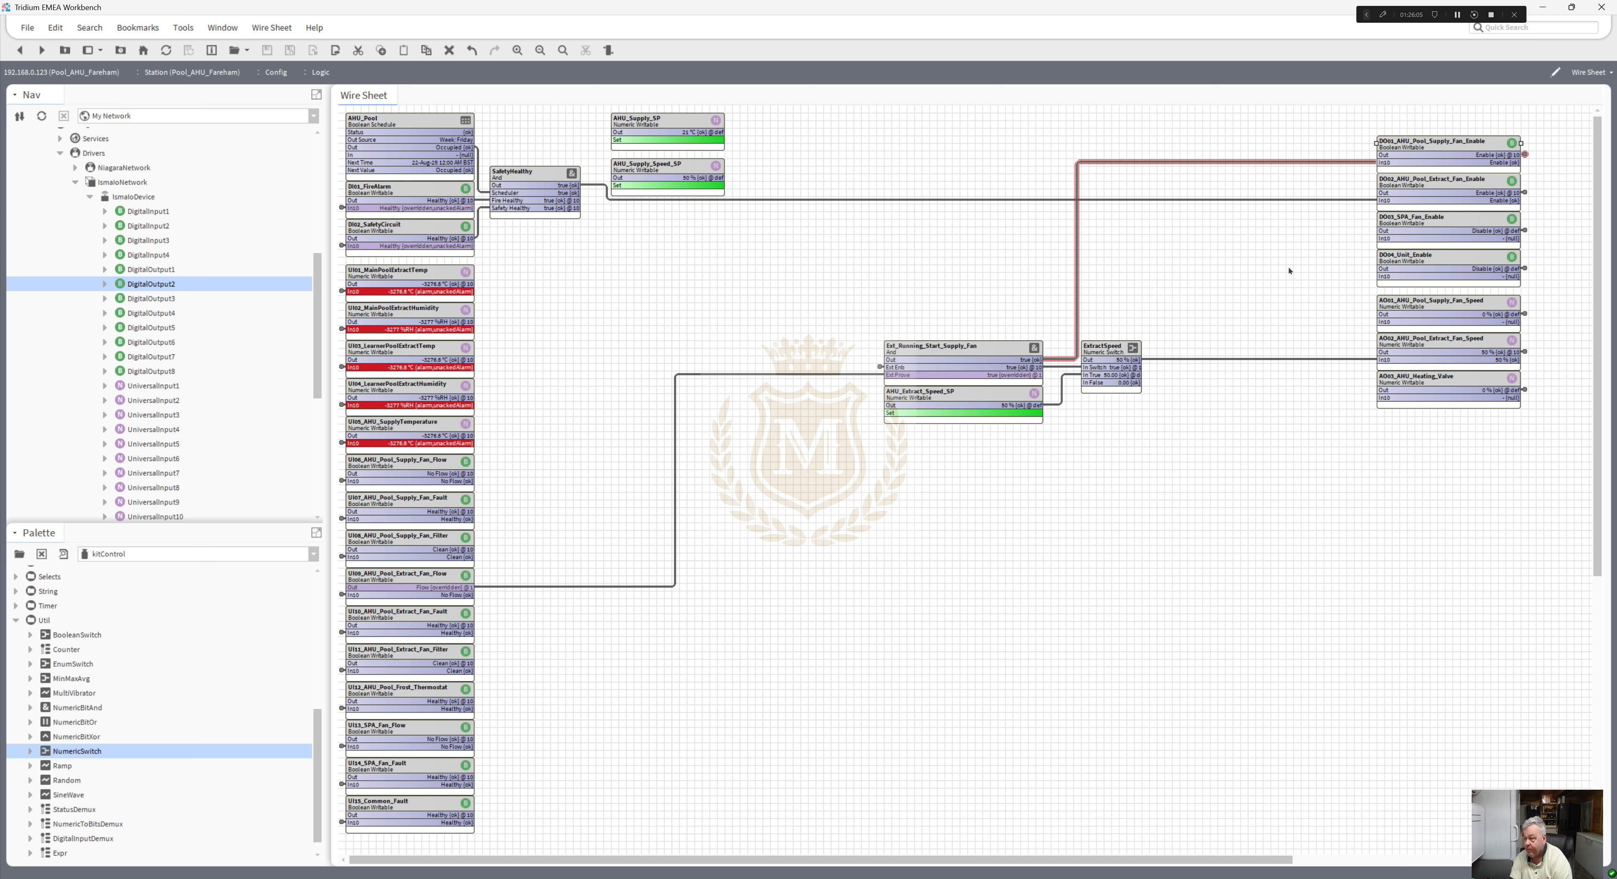
- Duplicate the ExtractSpeed switch as SupplySpeed and place the copy below the original
right_click(1127, 347)
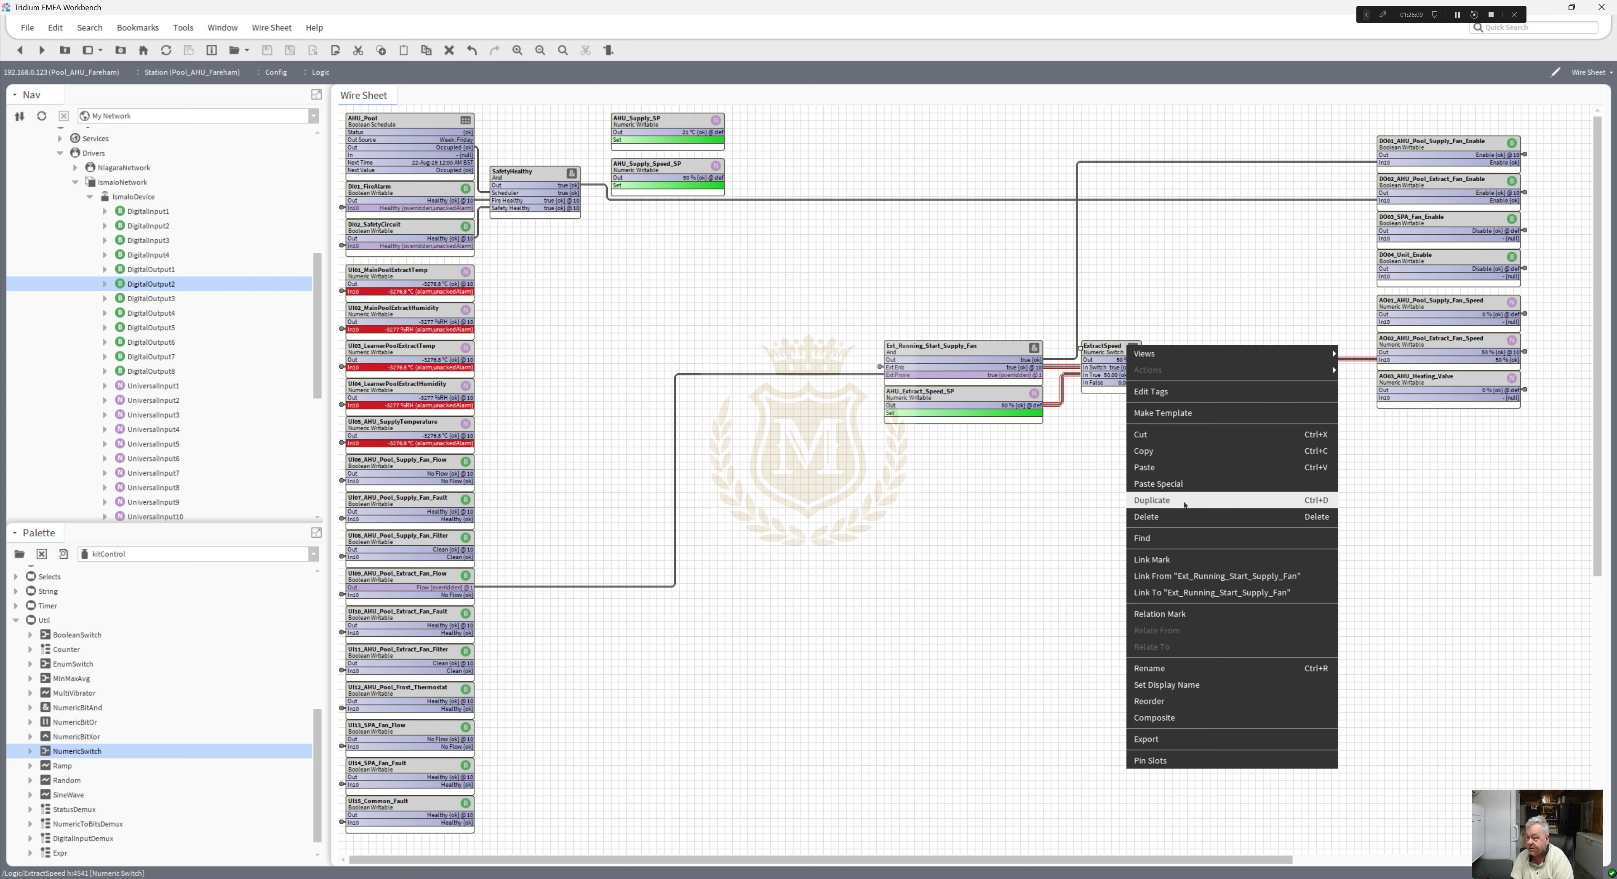
click(1184, 503)
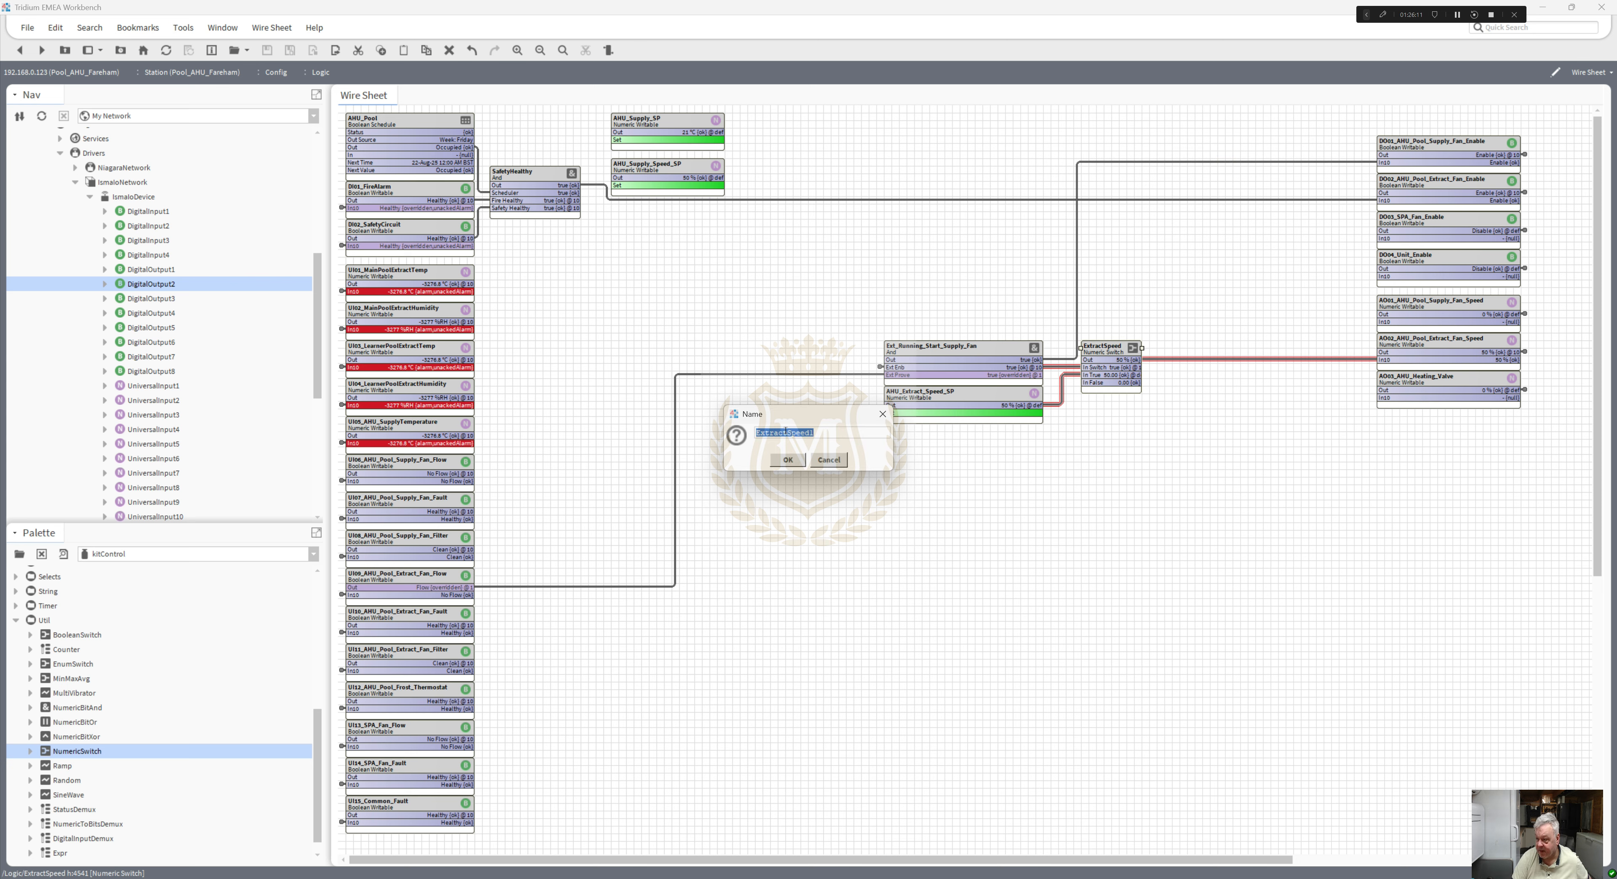
click(785, 430)
key(BackSpace)
key(BackSpace)
key(BackSpace)
key(BackSpace)
key(BackSpace)
key(BackSpace)
key(BackSpace)
text(Su)
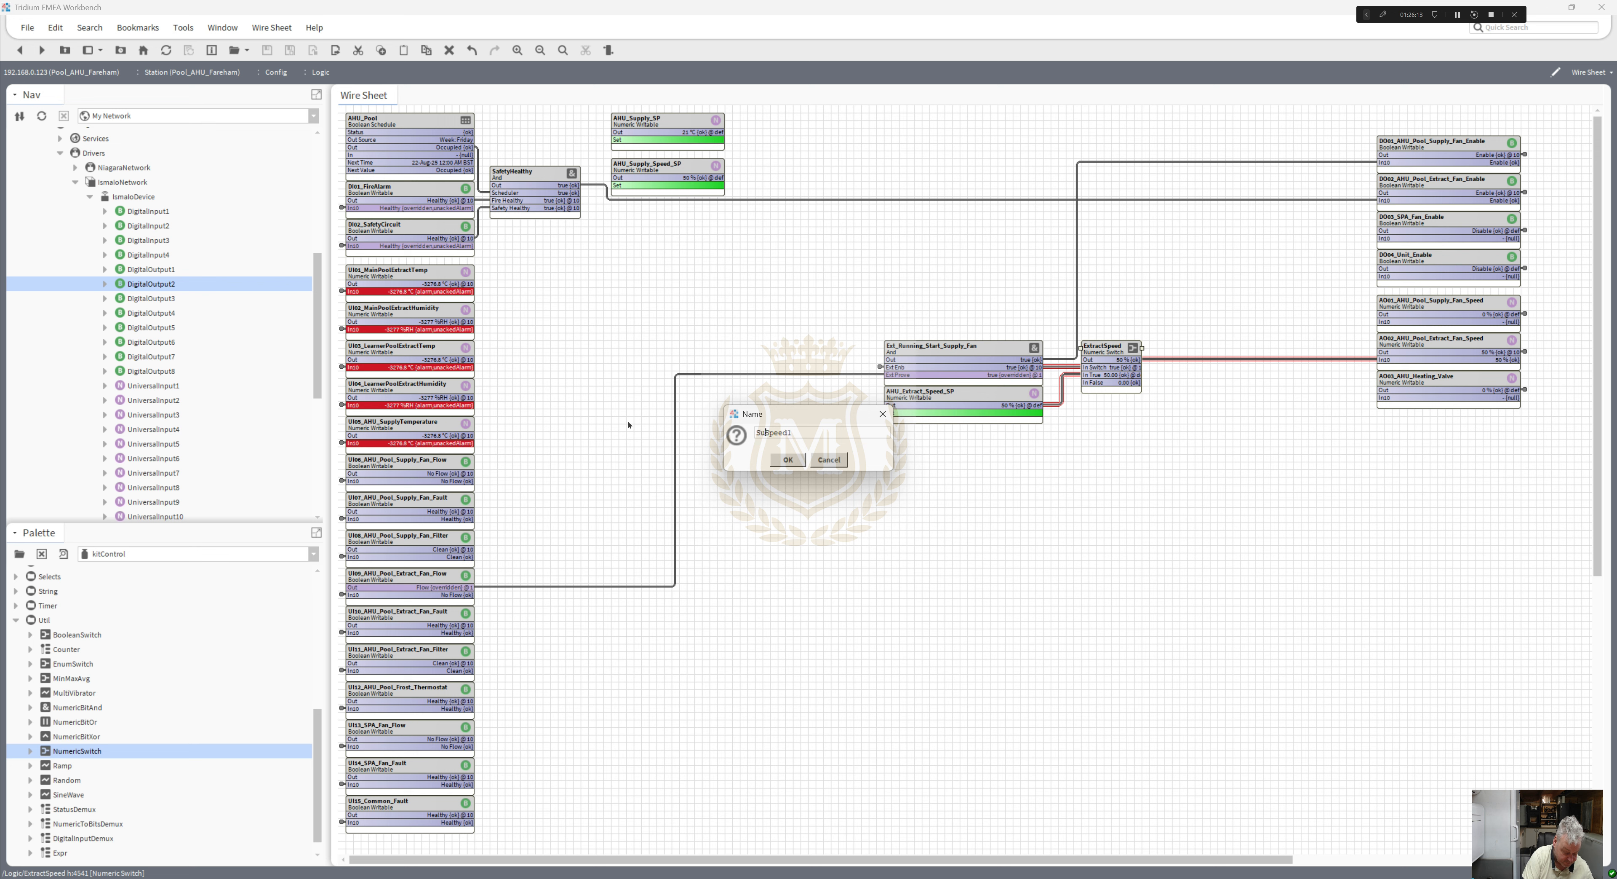
text(pply)
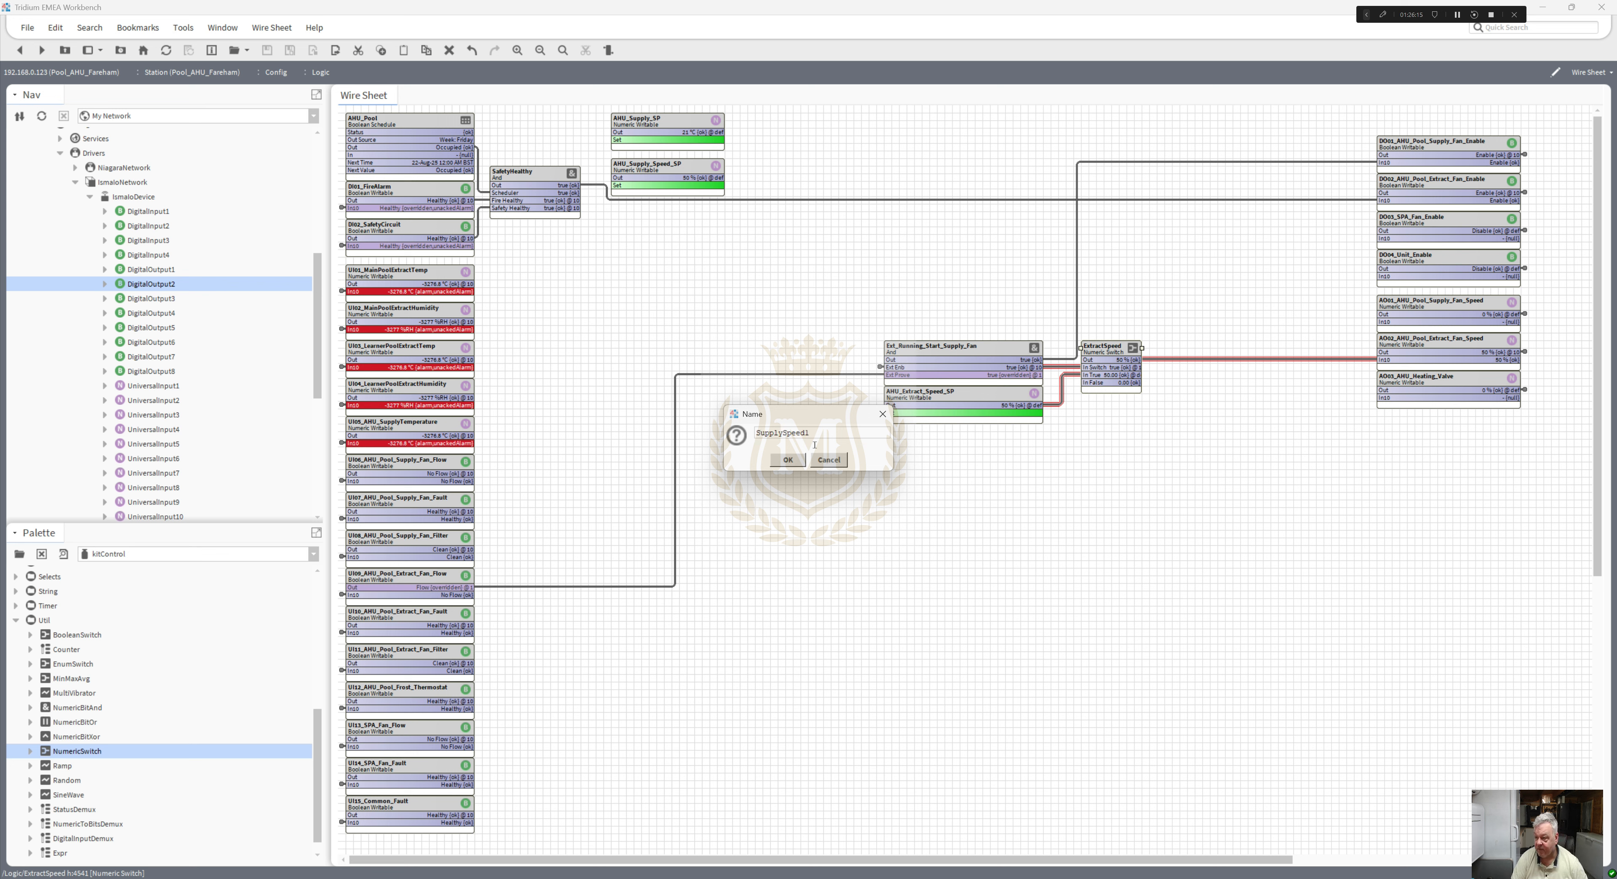
click(789, 460)
drag(1110, 353, 1105, 444)
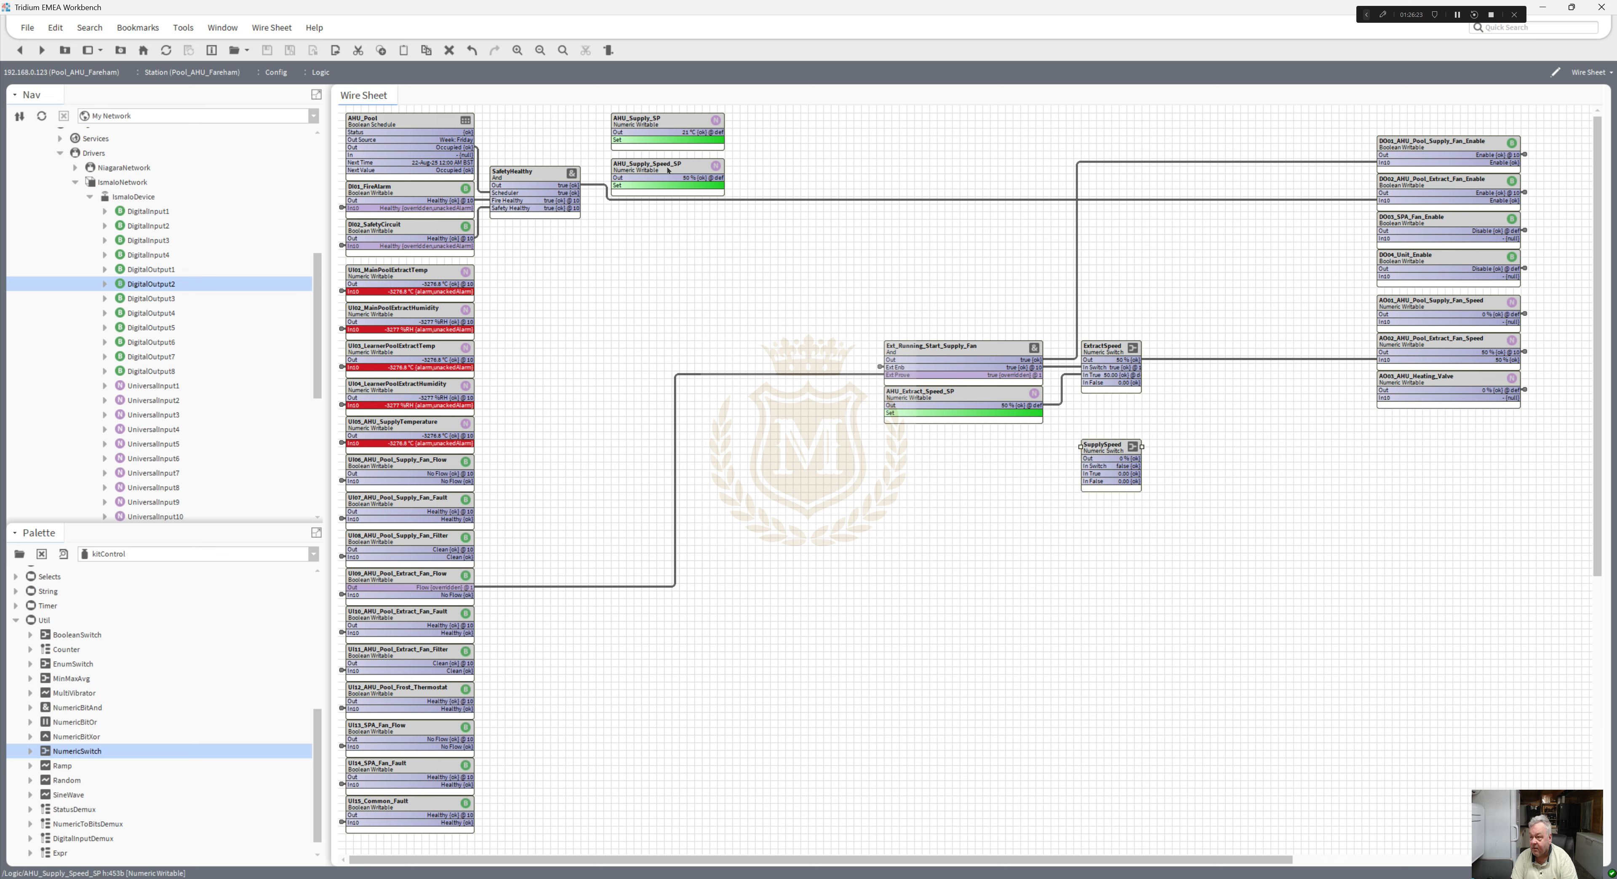
- Wire AHU_Supply_Speed_SP to SupplySpeed's In True and its Out to the supply fan speed output, placing both blocks above the extract speed logic
drag(669, 164, 1384, 322)
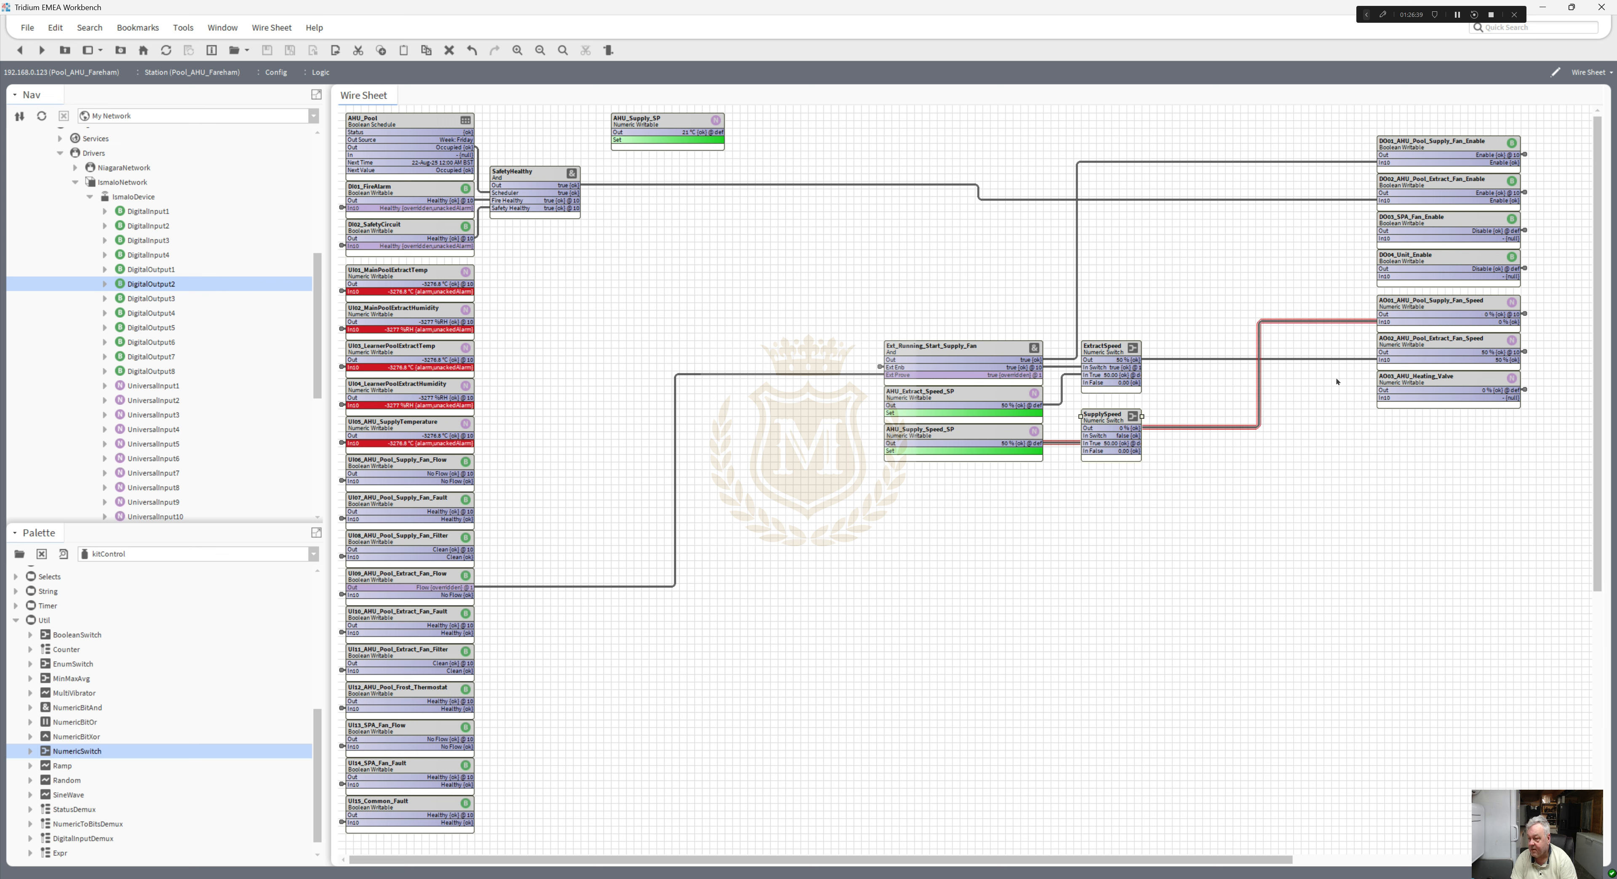
drag(1250, 489, 942, 258)
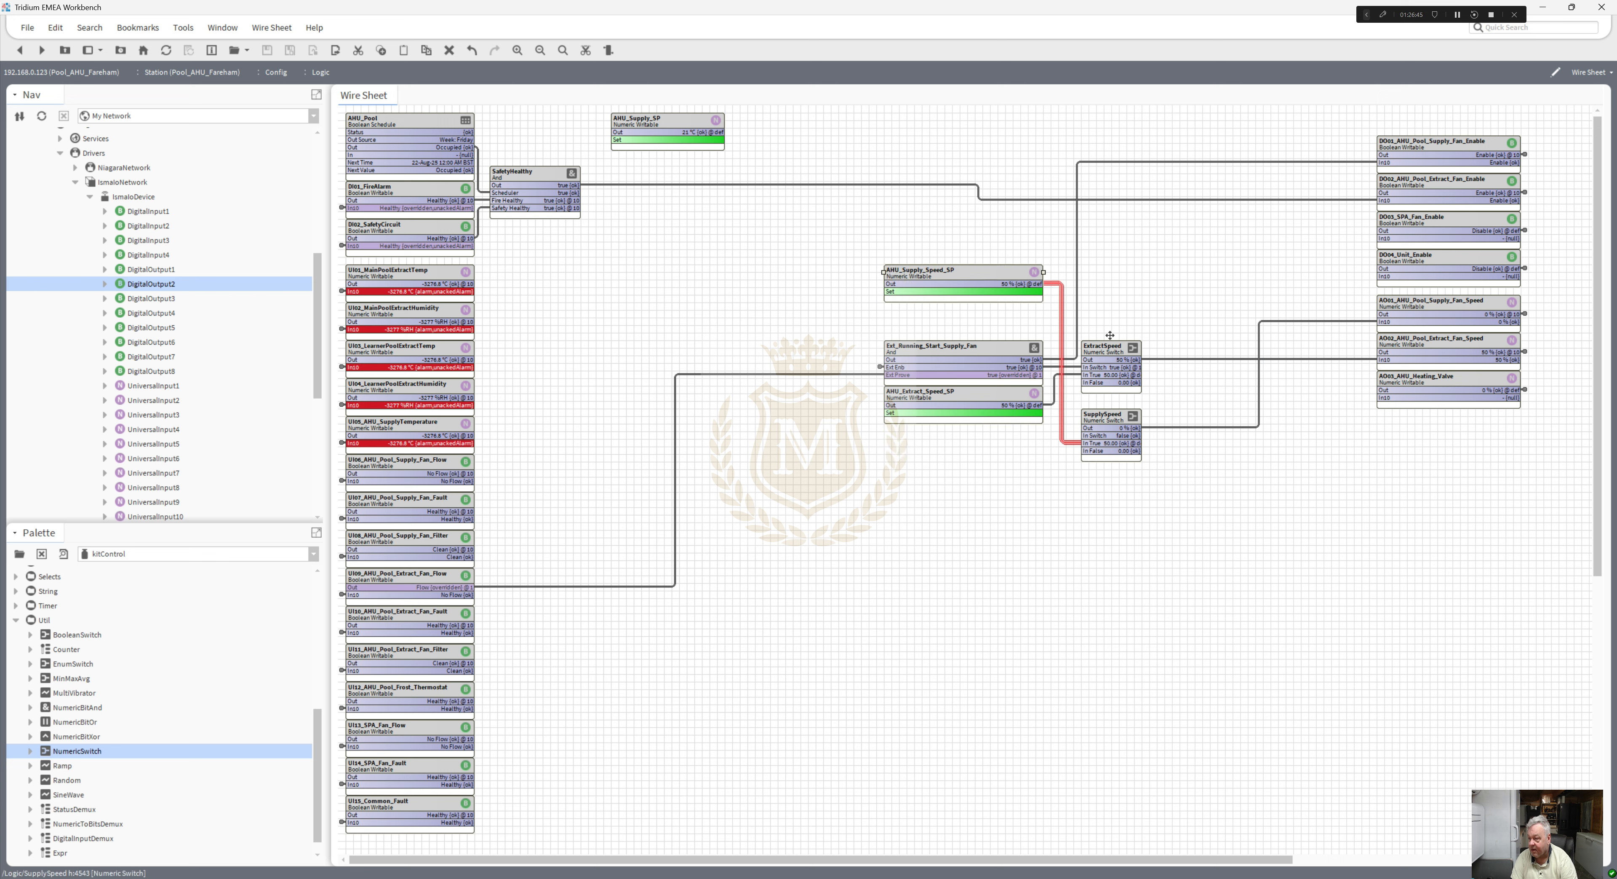
drag(1112, 419, 1111, 267)
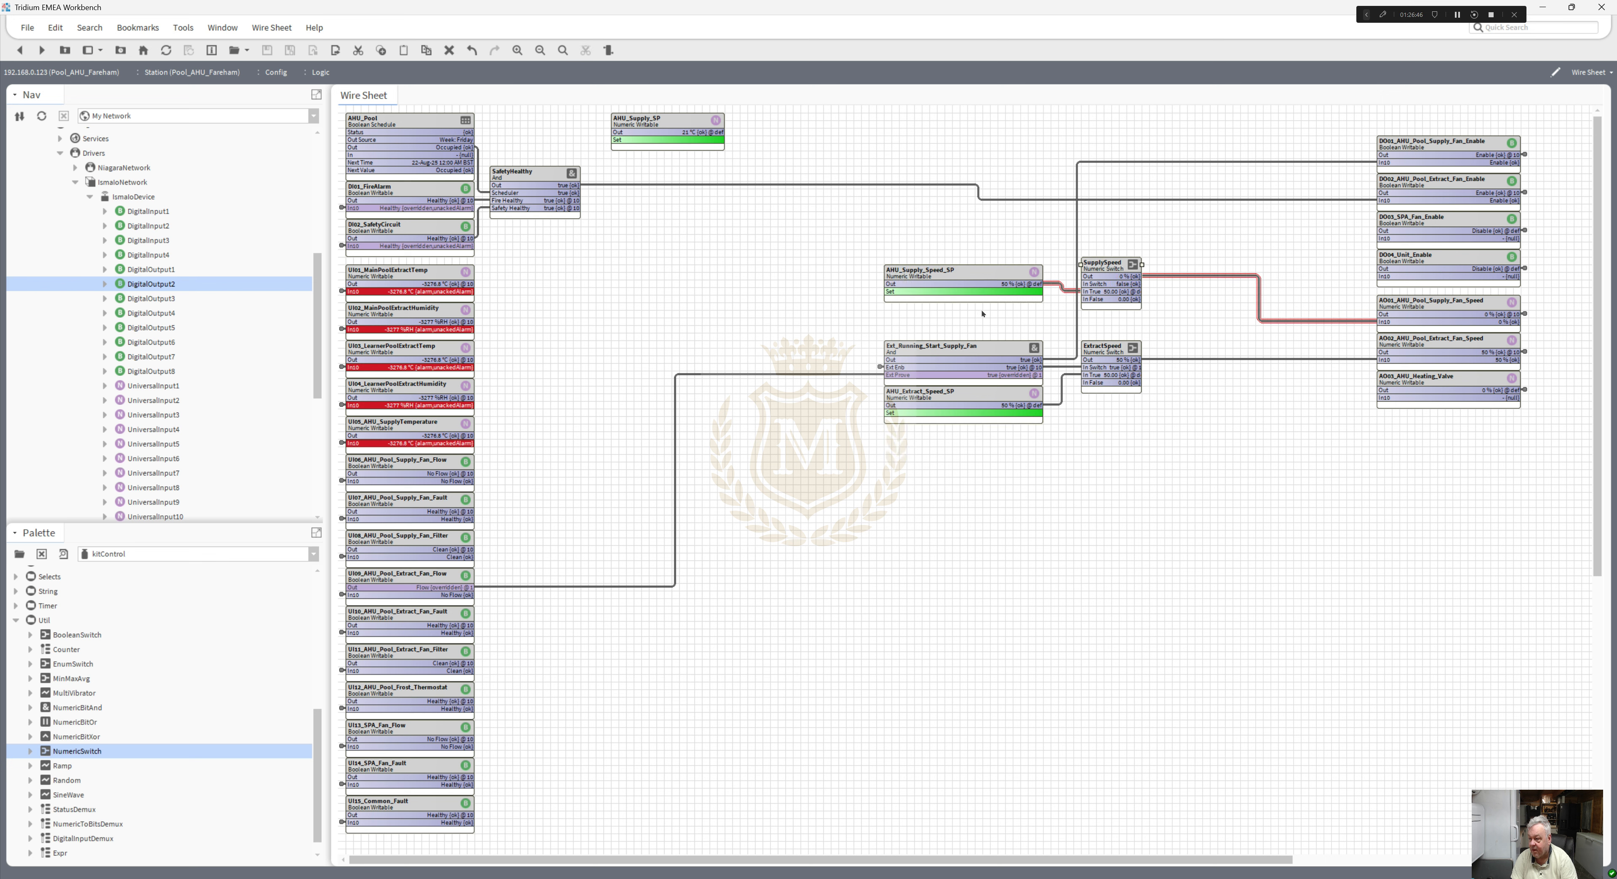
click(928, 345)
right_click(928, 346)
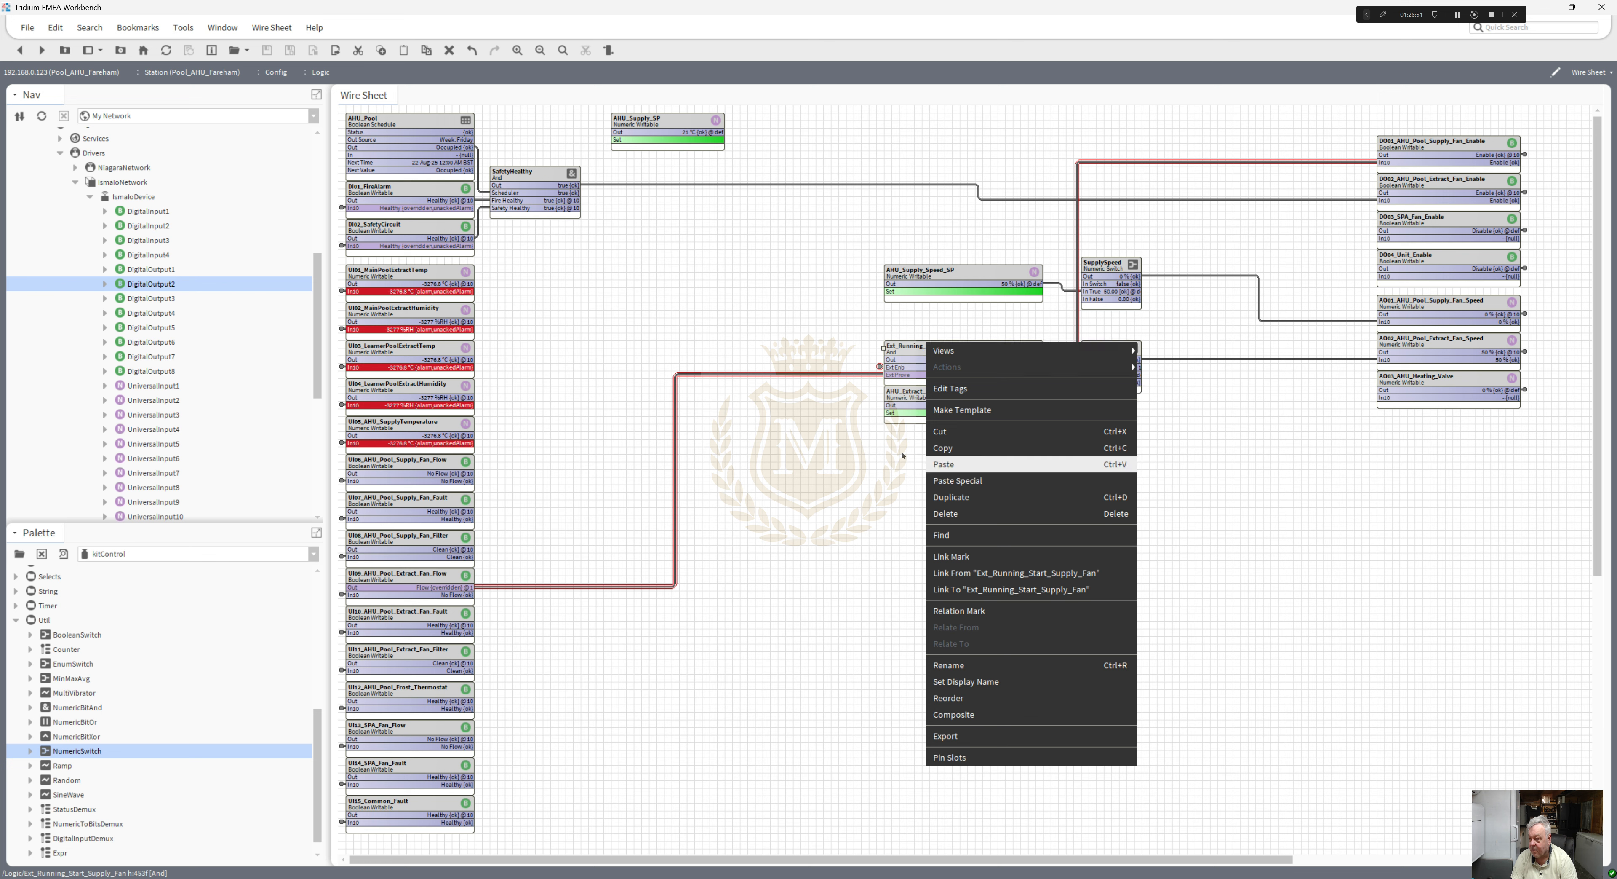
click(882, 465)
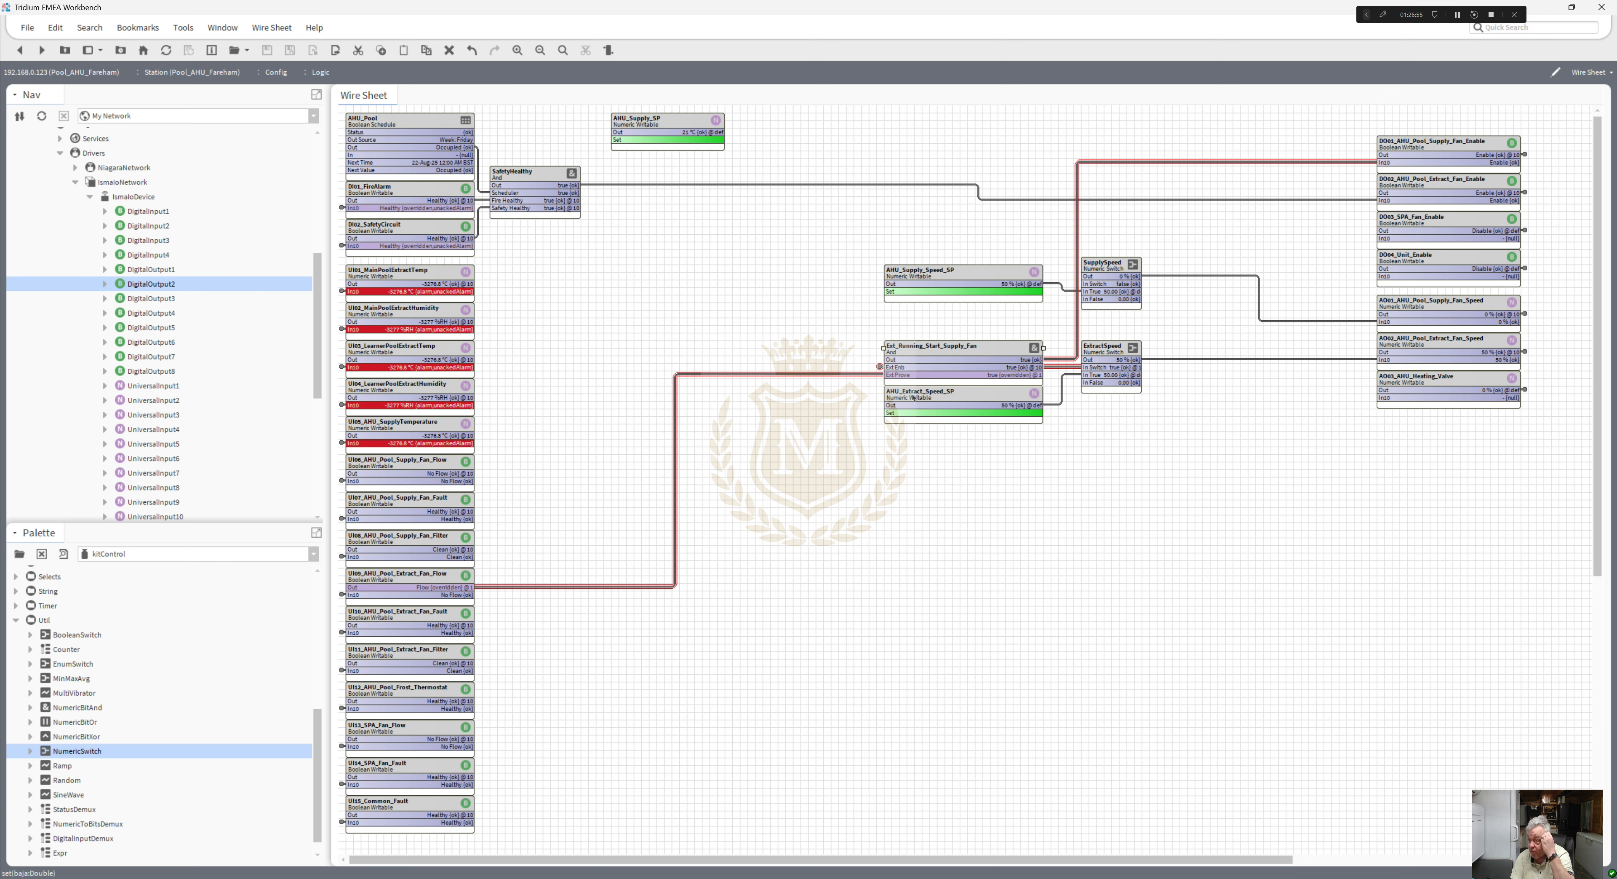
- Duplicate the Ext_Running_Start_Supply_Fan block as Sup_Running_Start_SPA and place the copy below AHU_Extract_Speed_SP
right_click(931, 346)
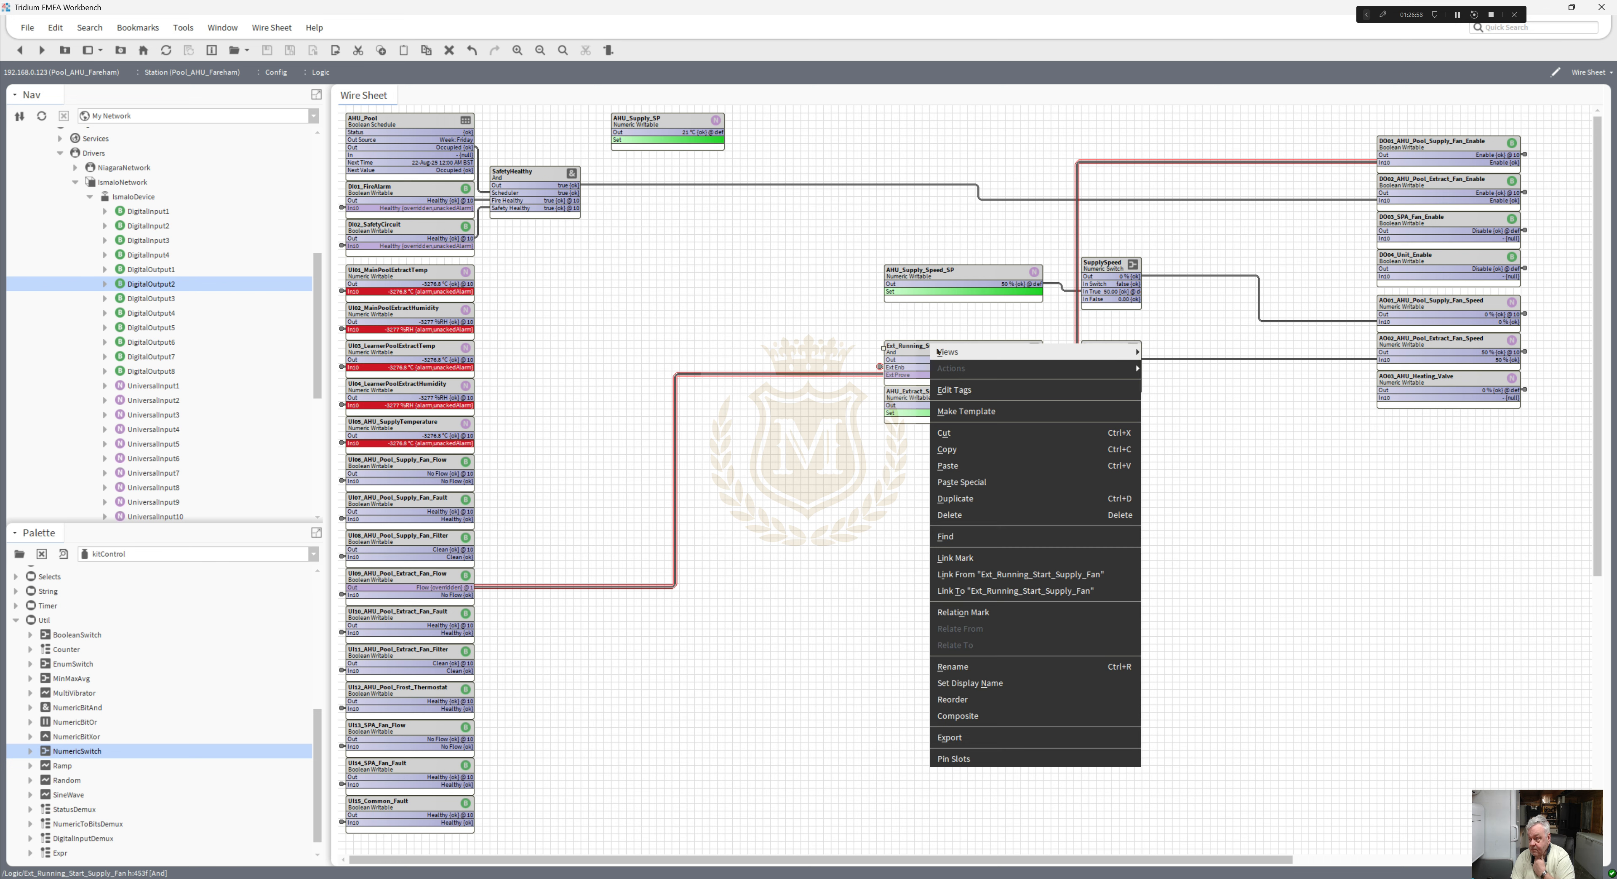
click(988, 494)
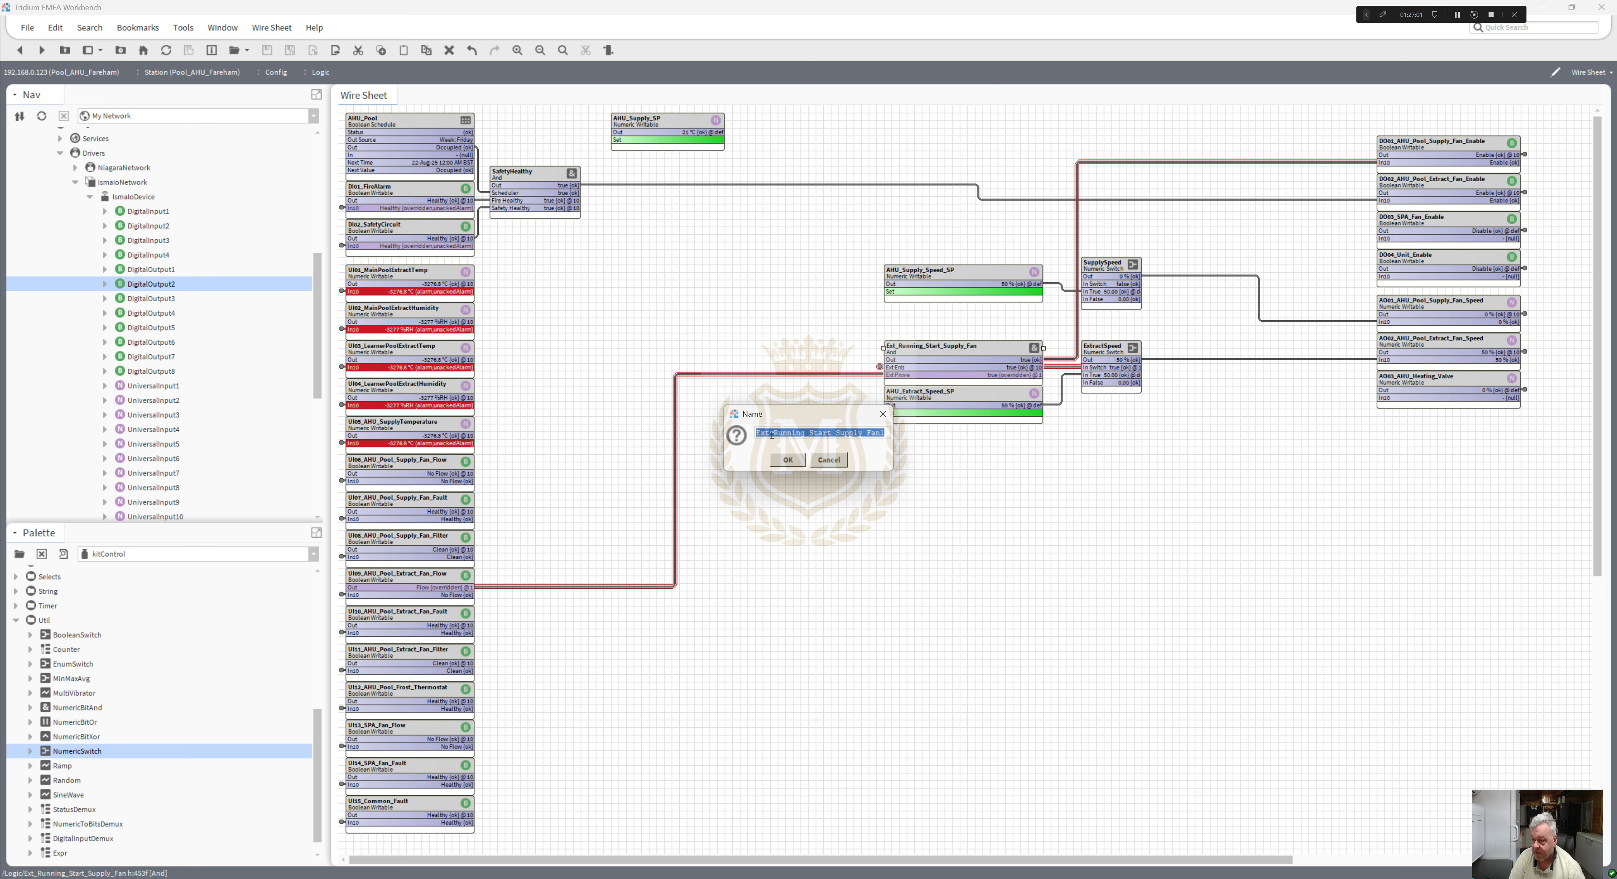
click(768, 431)
key(BackSpace)
key(BackSpace)
key(BackSpace)
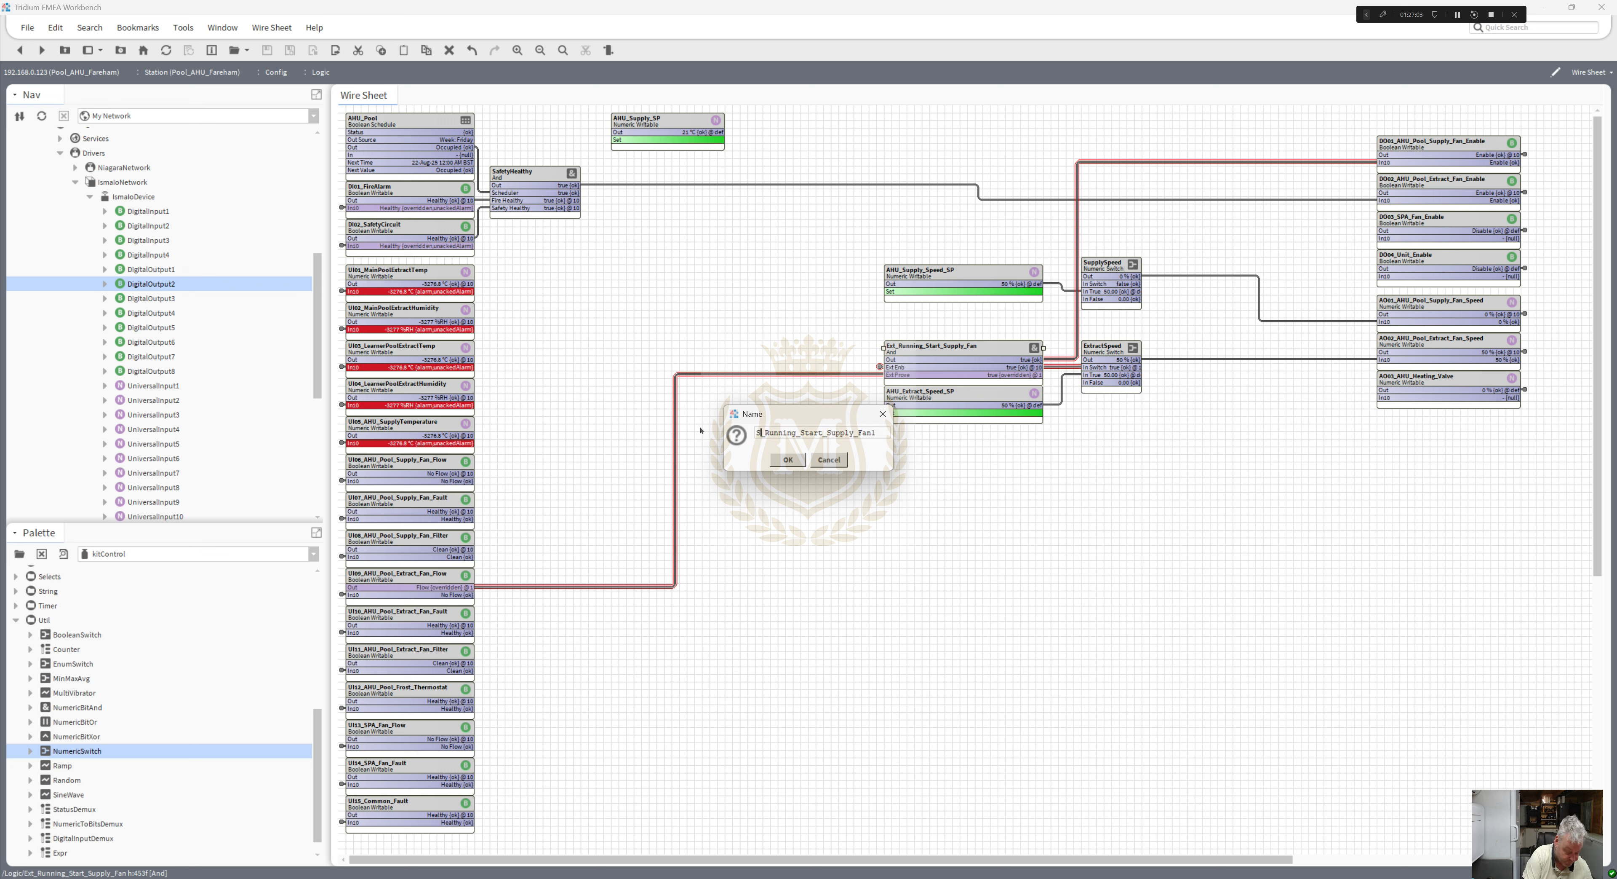
text(Sup)
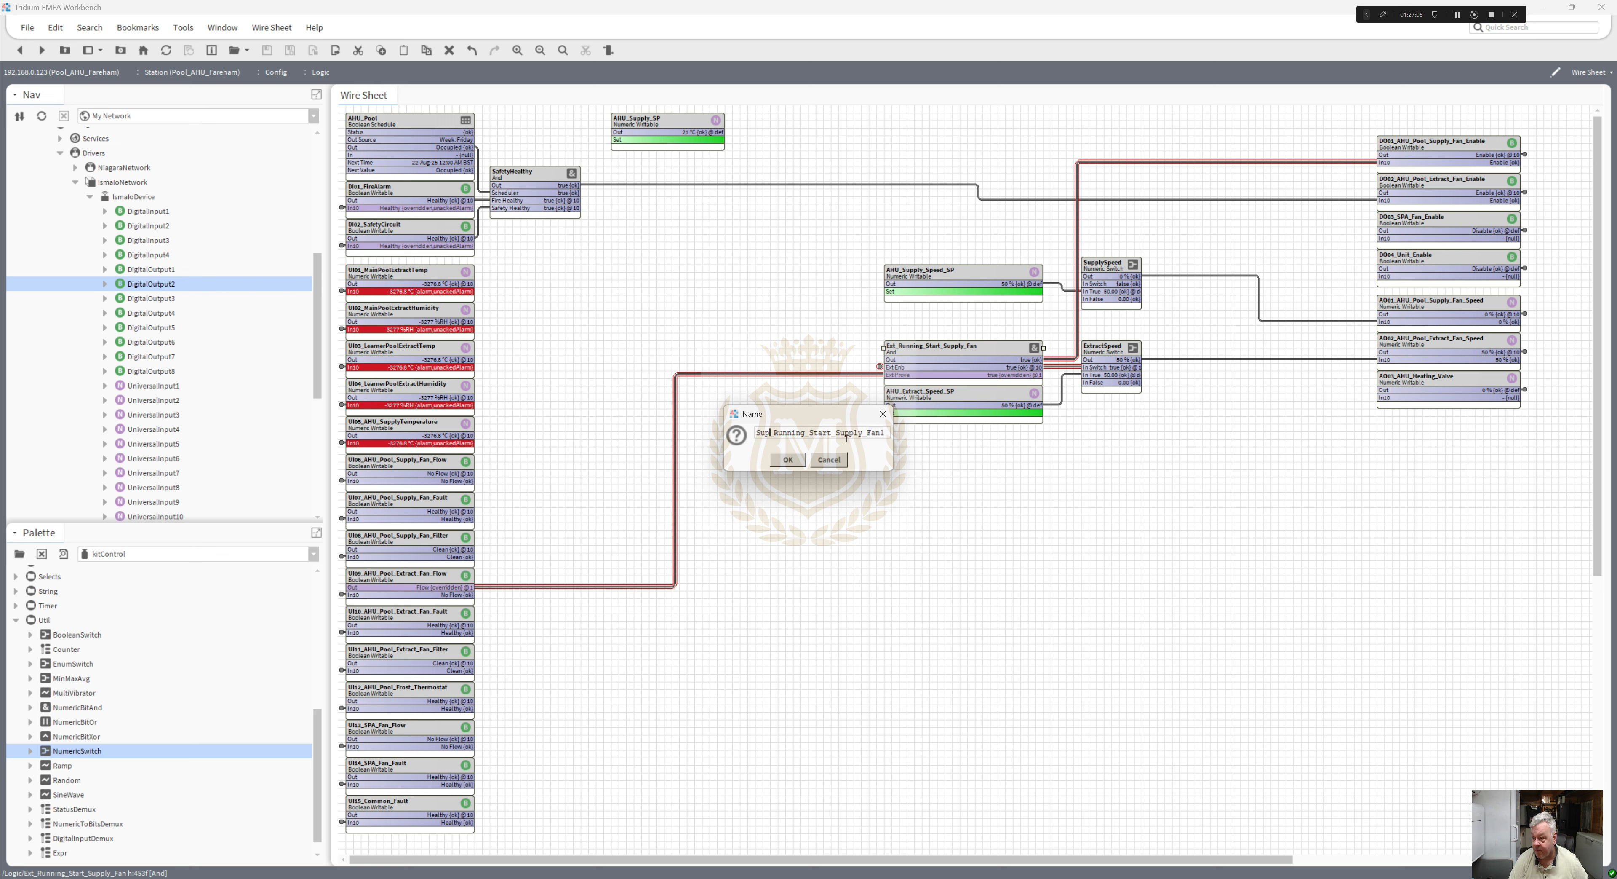
drag(835, 431, 885, 432)
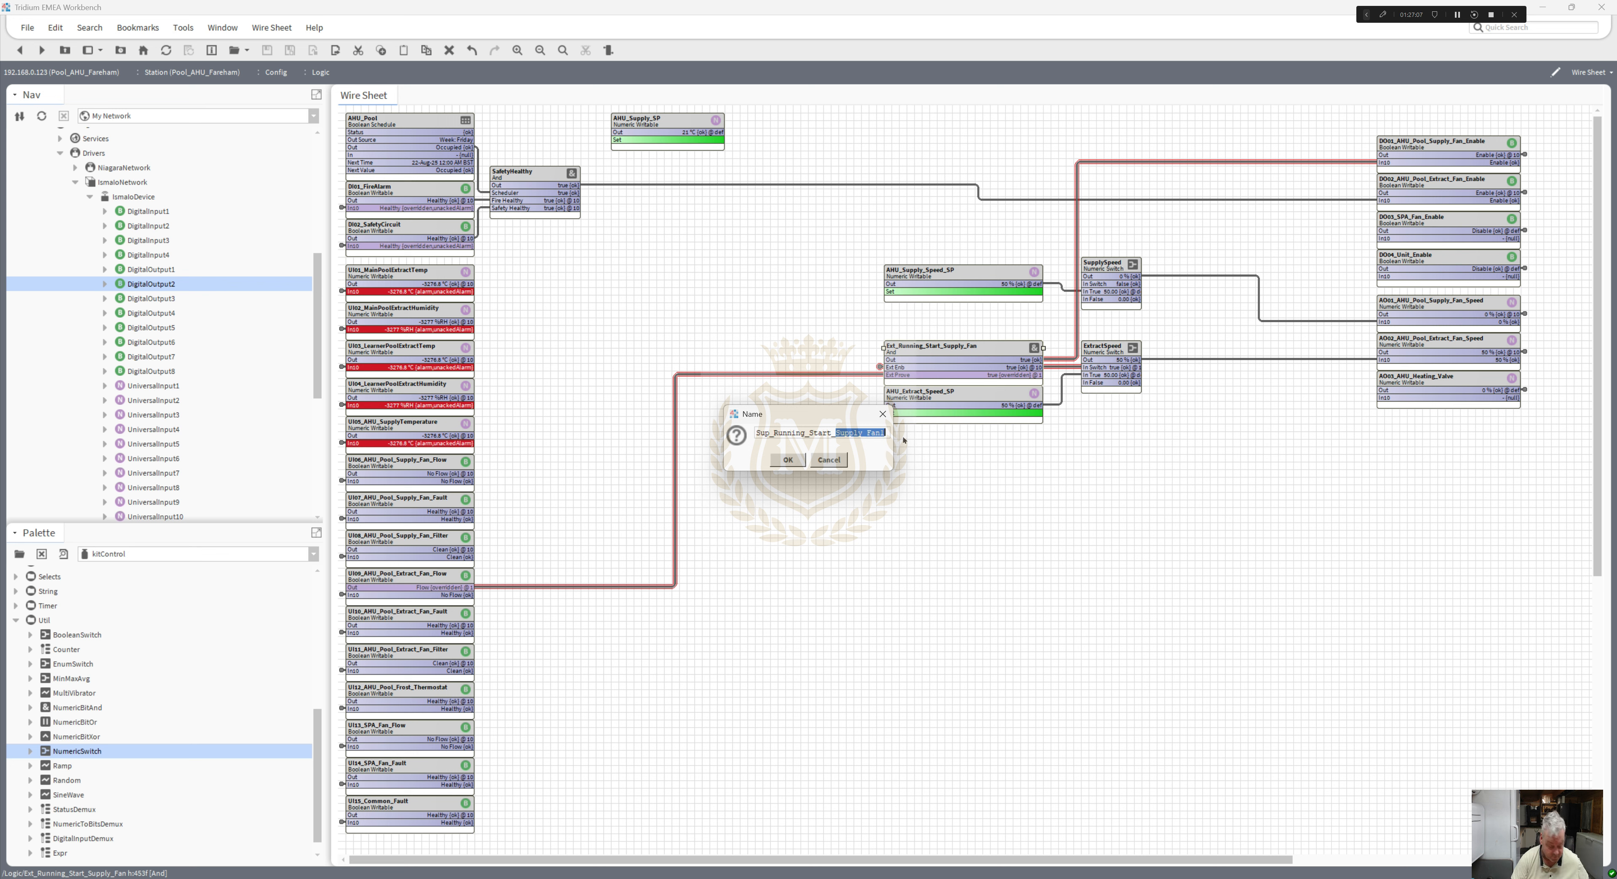
text(SPA)
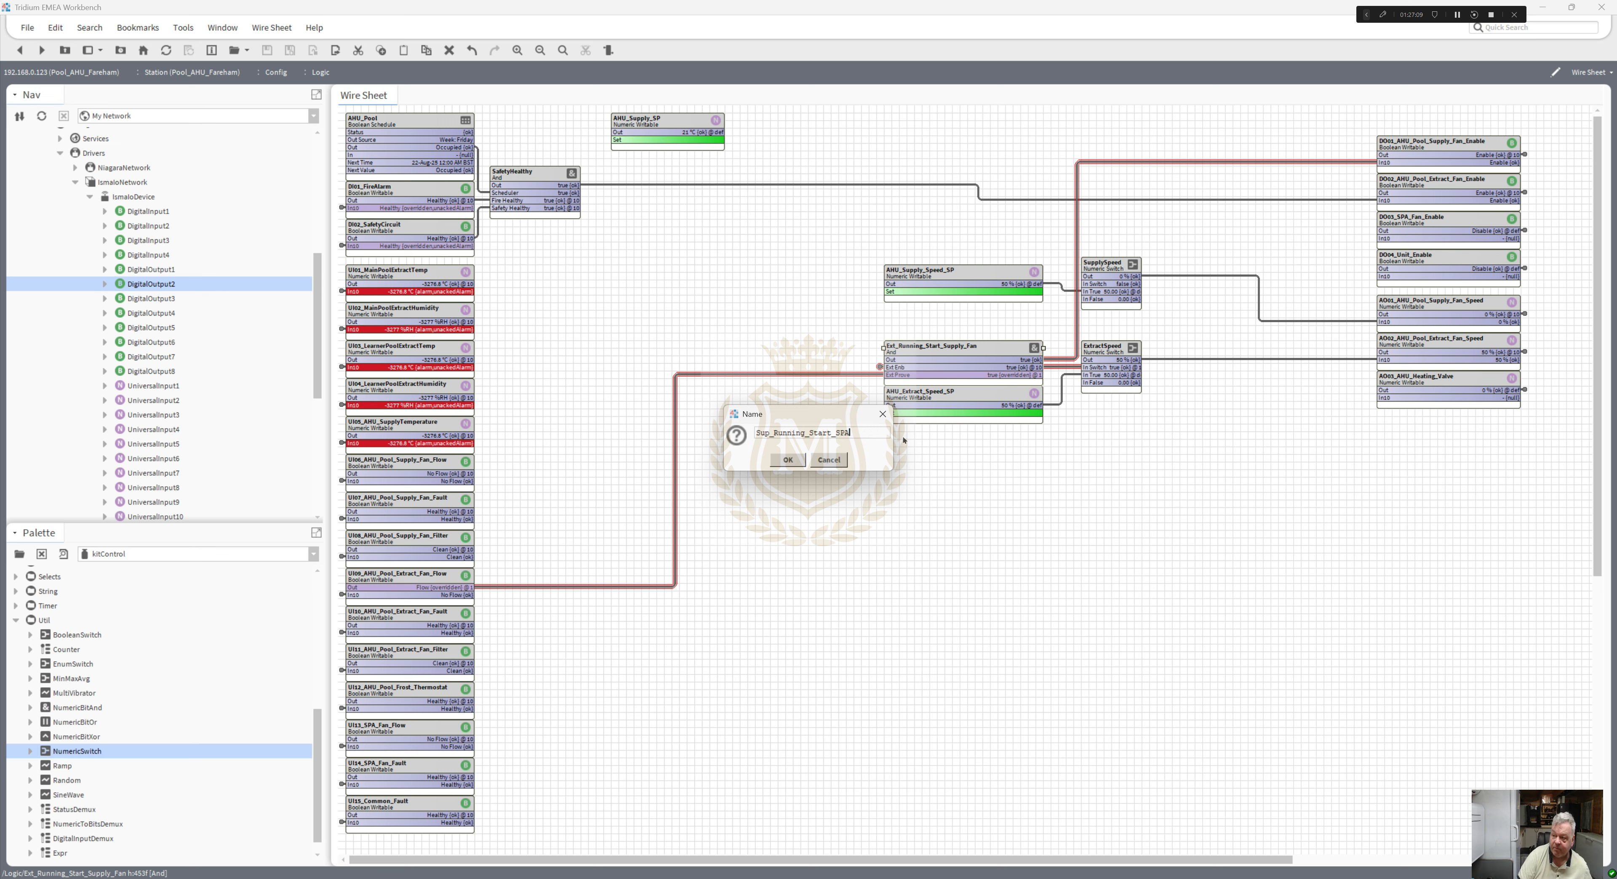
click(788, 459)
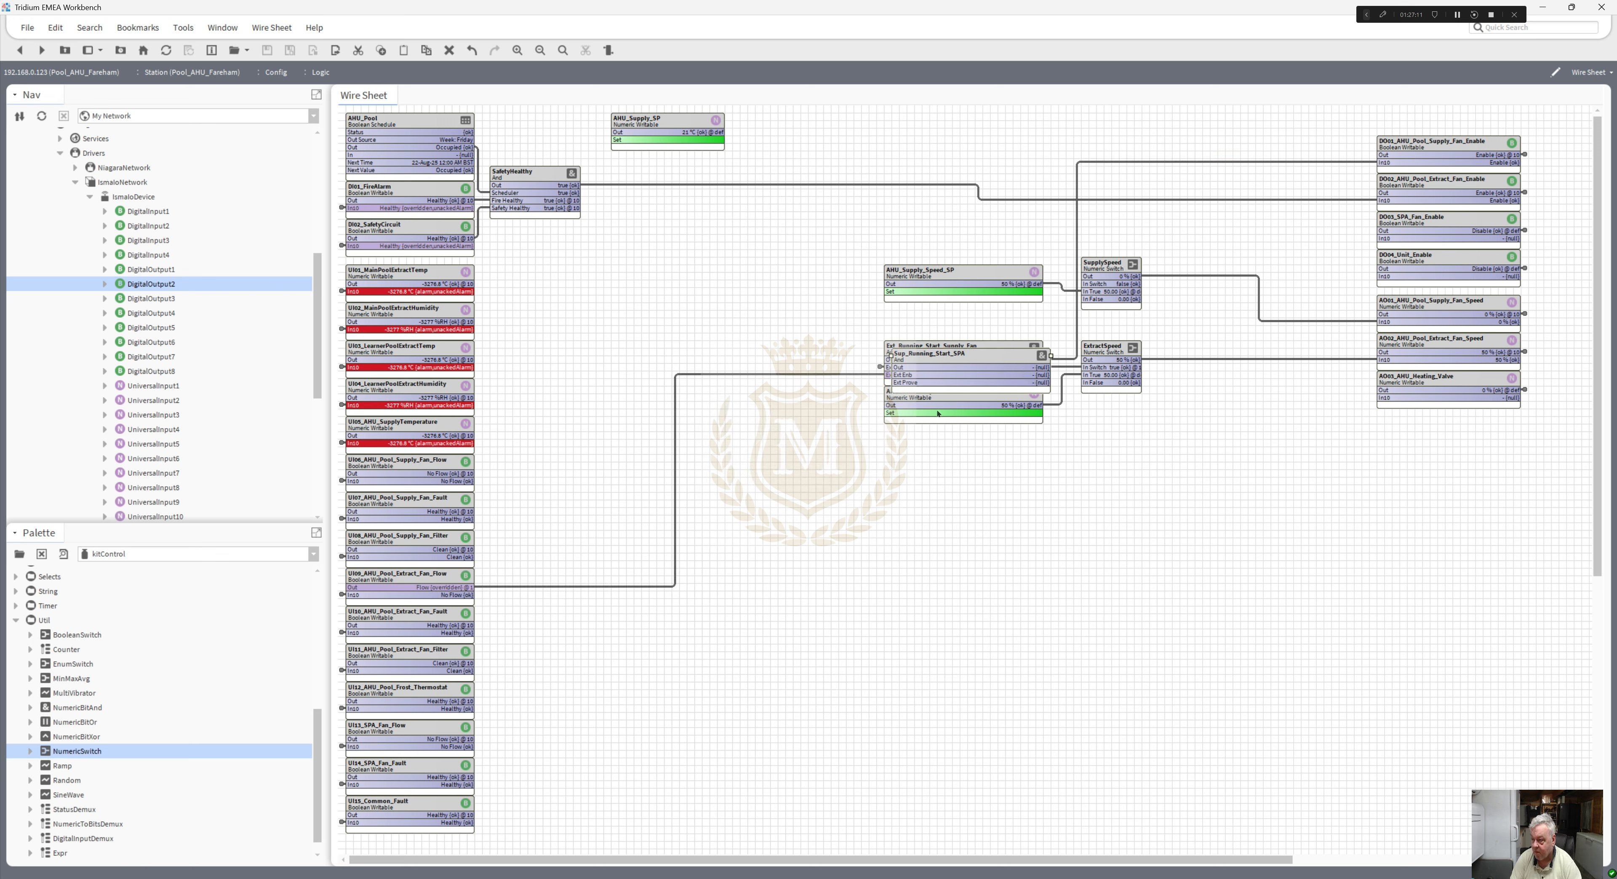
drag(950, 355, 943, 436)
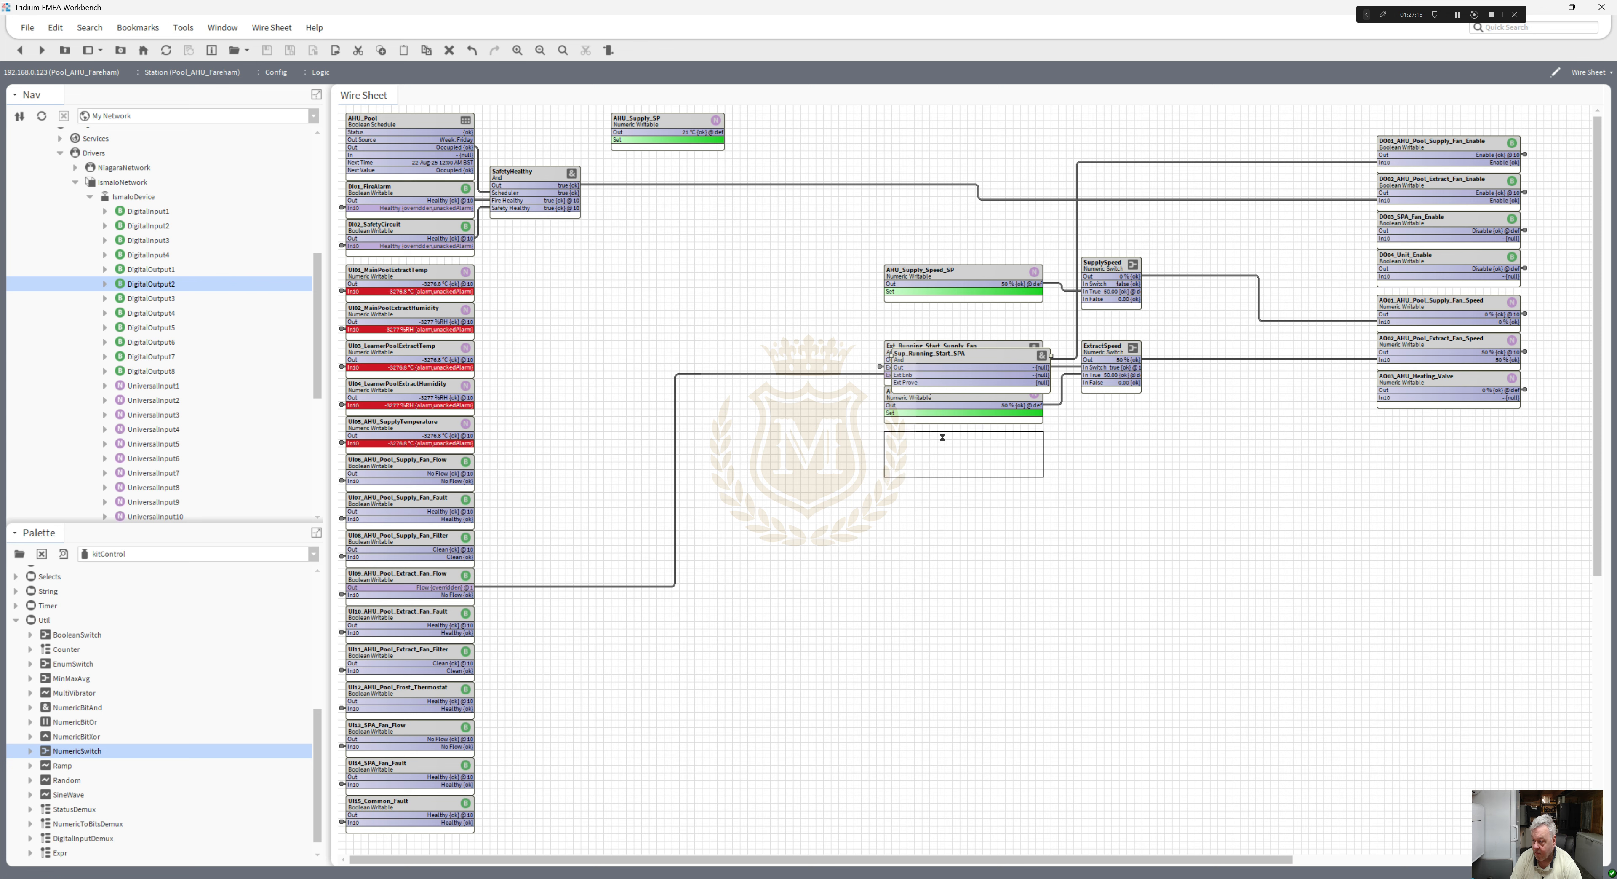
- Open the AX Slot Sheet of the Sup_Running_Start_SPA block
right_click(942, 436)
mouse_move(983, 452)
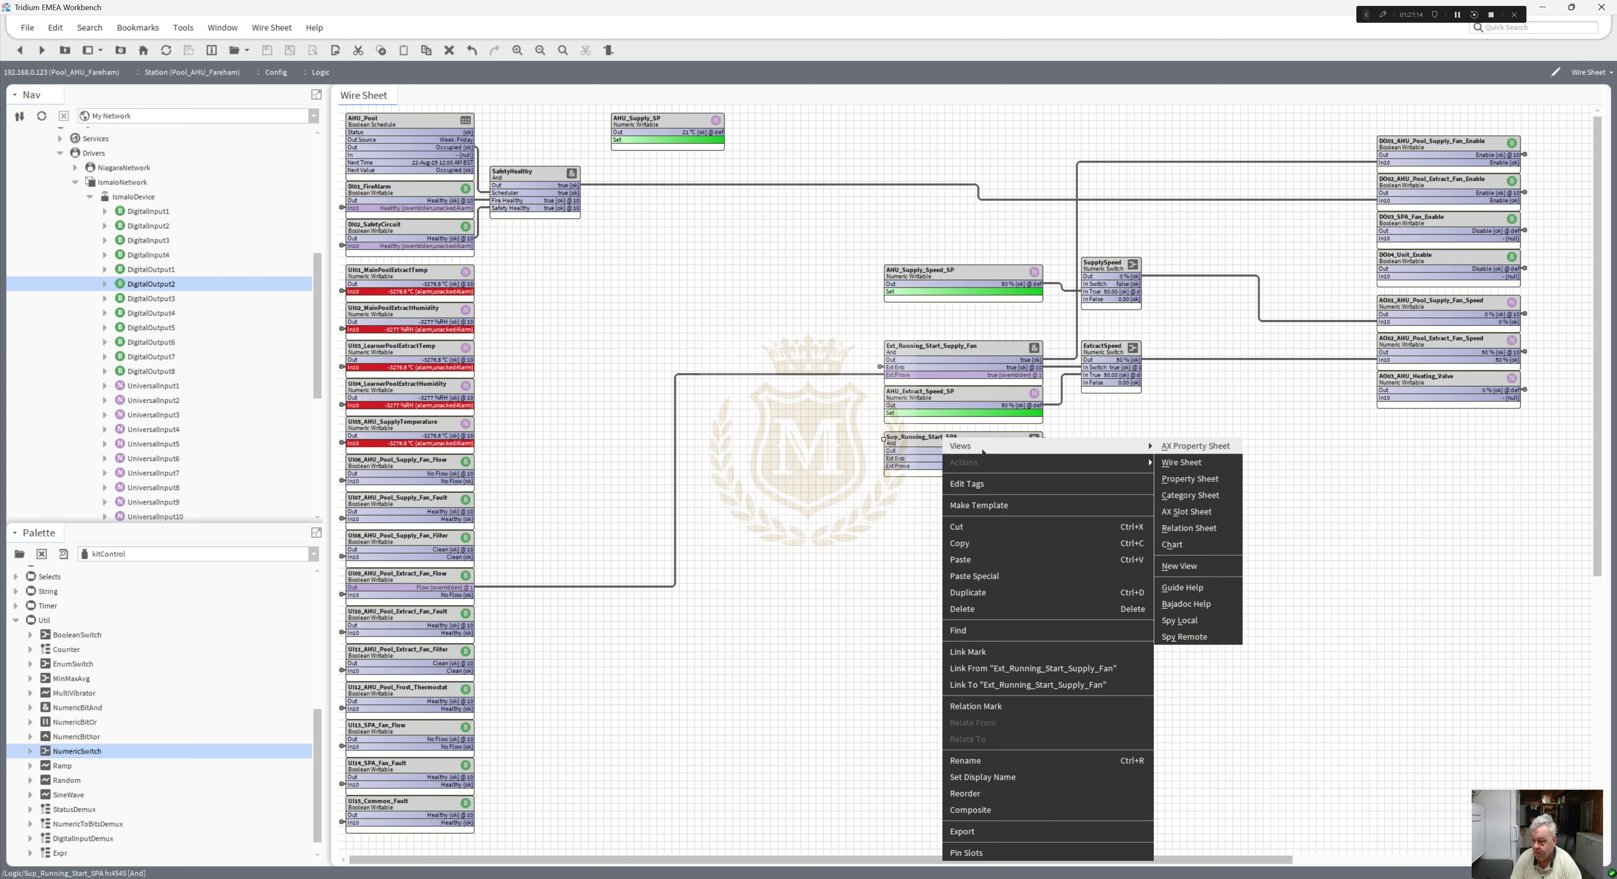
click(1185, 513)
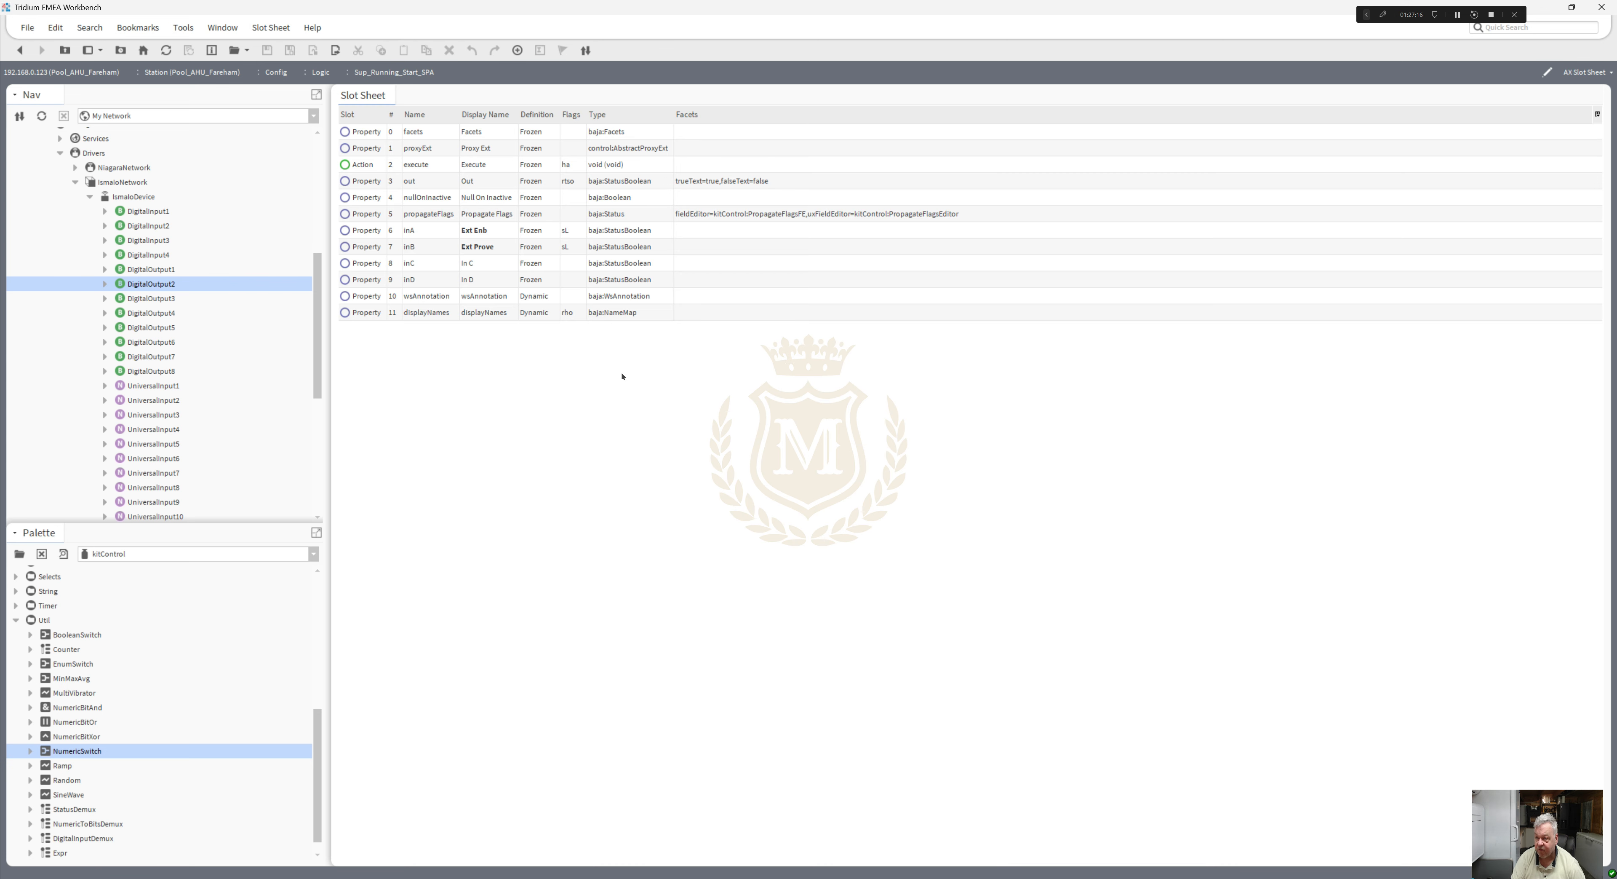
- Set the display name of slot inA to Sup Enb
double_click(478, 231)
drag(767, 433, 678, 425)
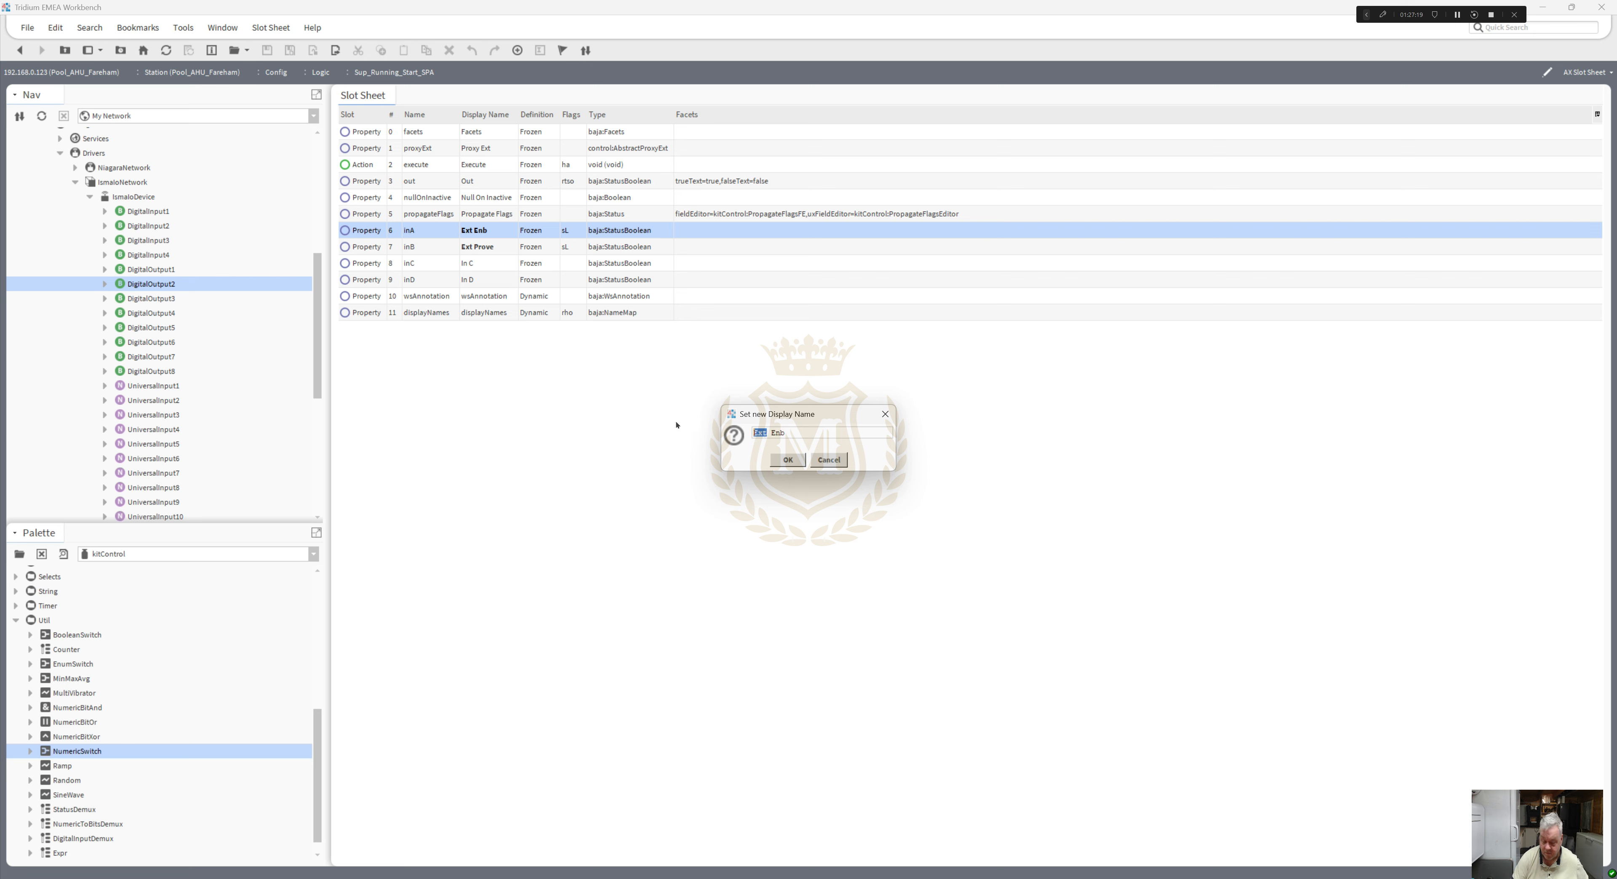
text(Sup)
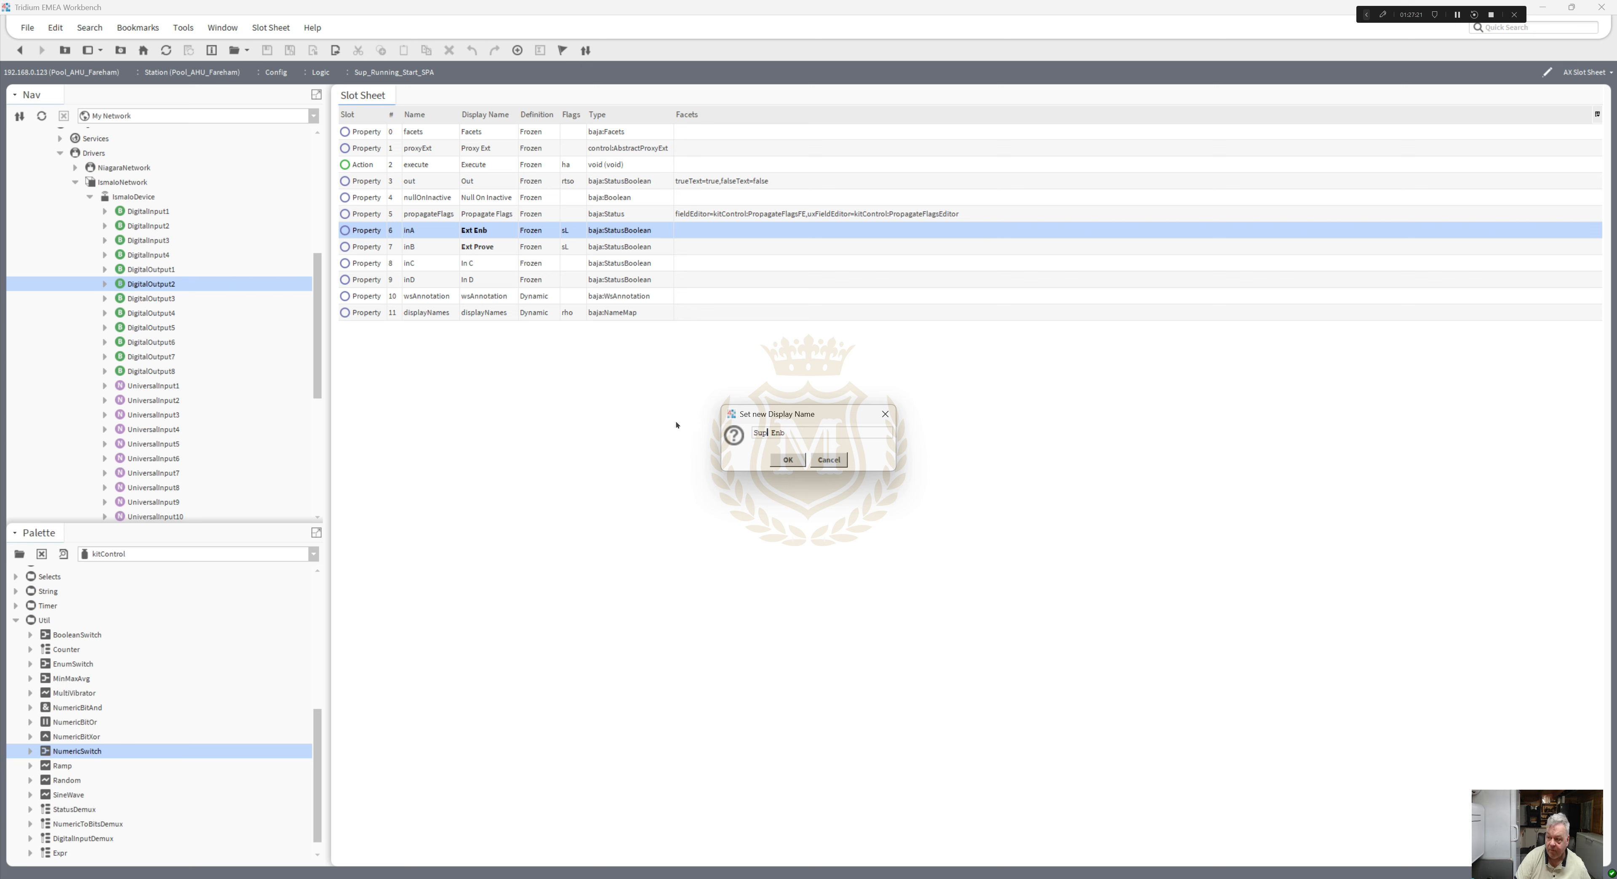
click(789, 459)
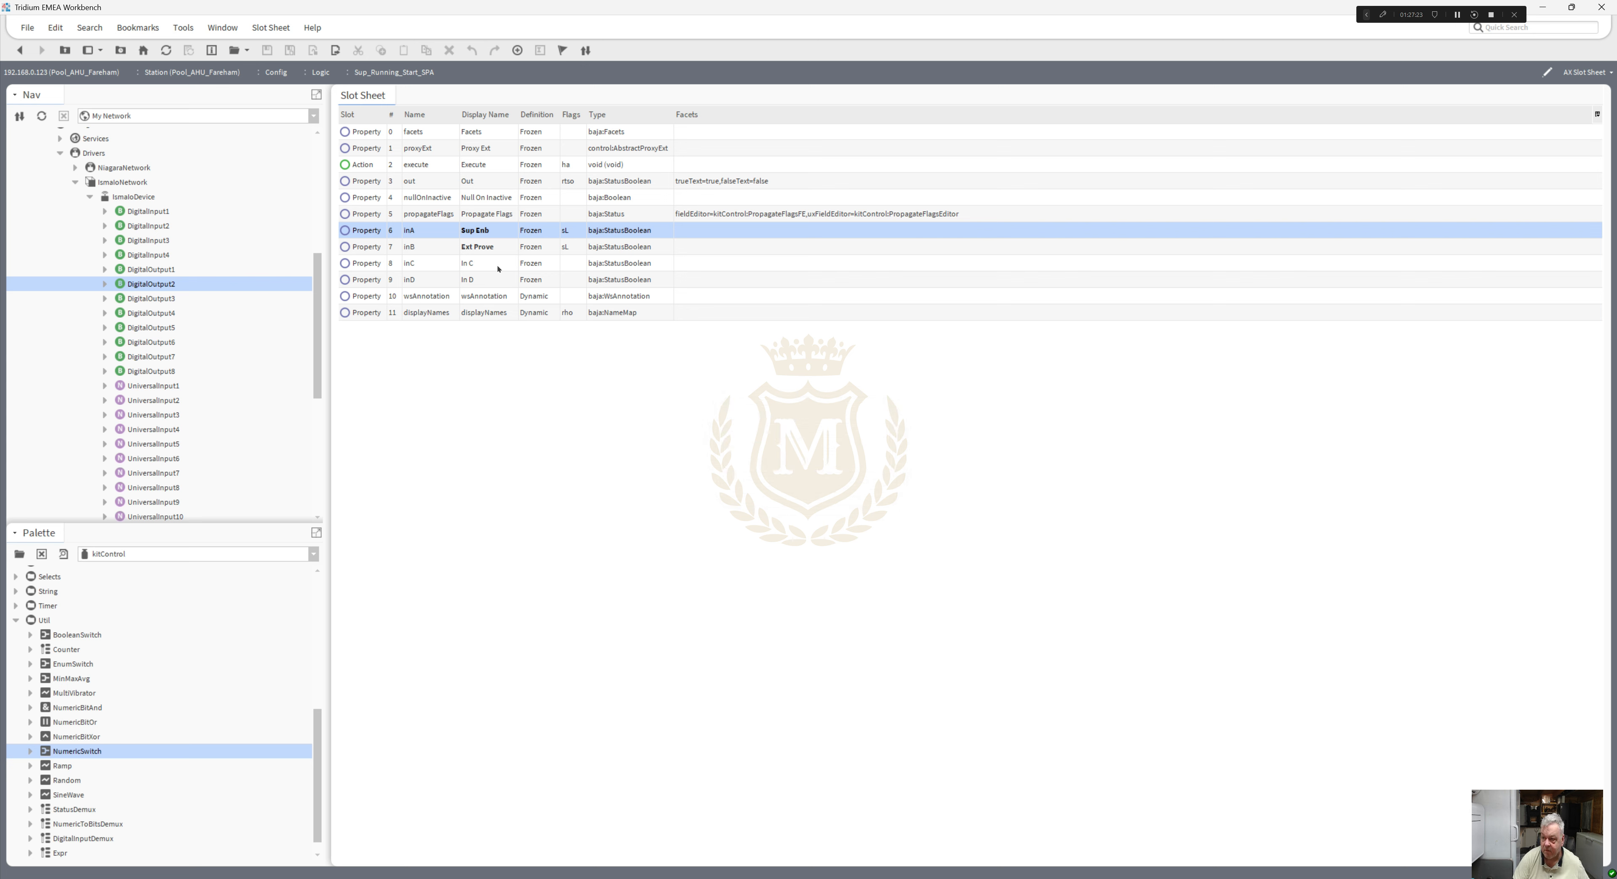
- Re-enter slot inB's display name as Ext Prove and set slot inA's display name back to Ext Enb
double_click(475, 246)
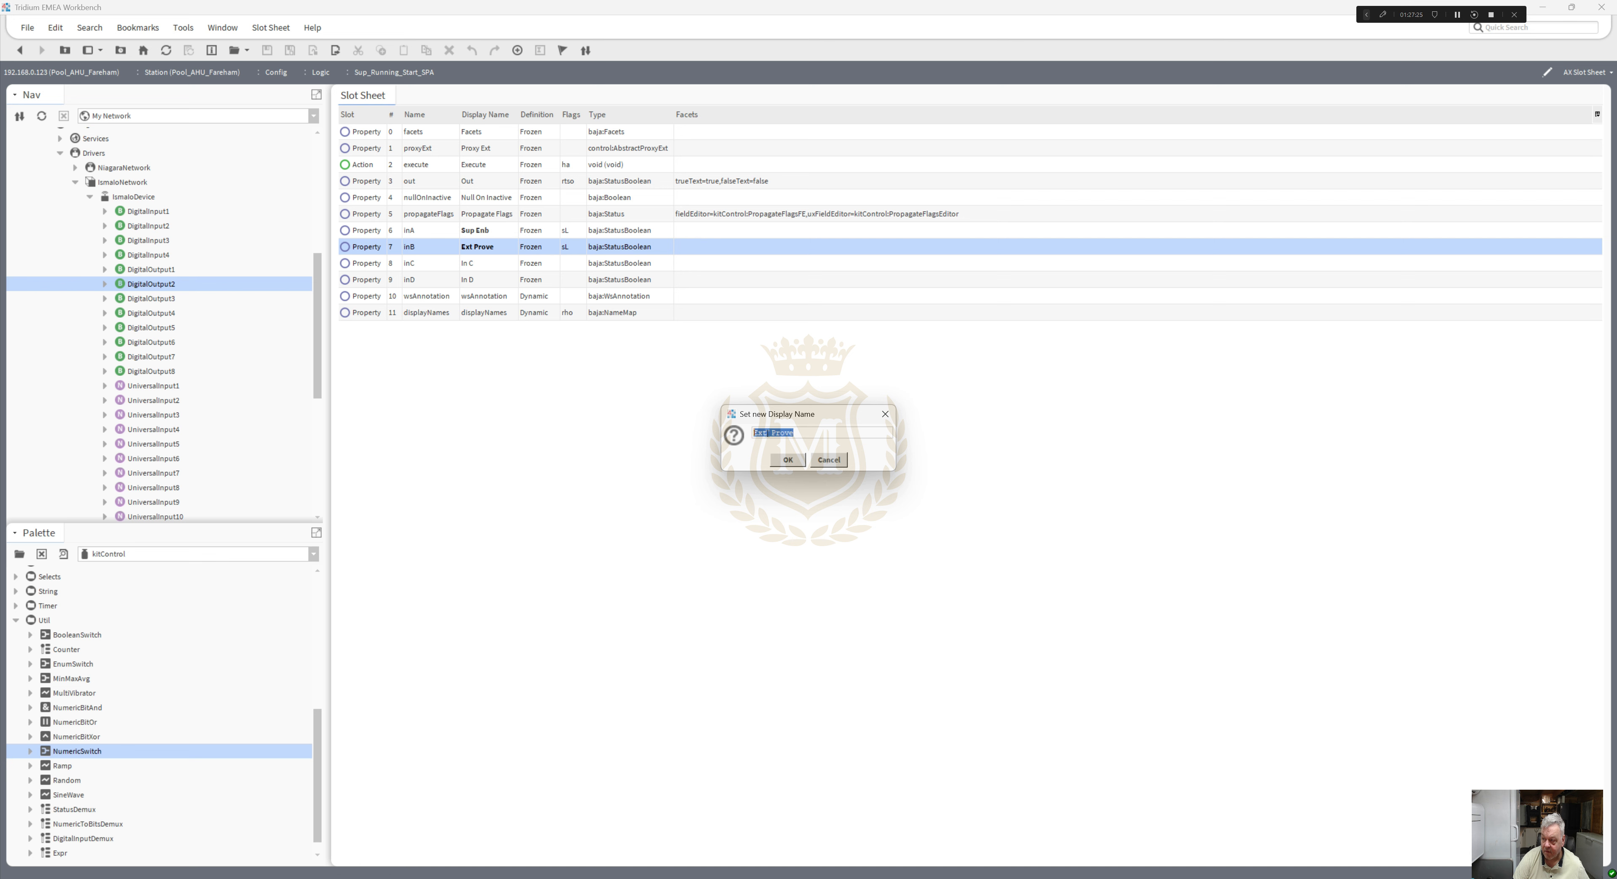
drag(769, 432, 719, 428)
text(Sup)
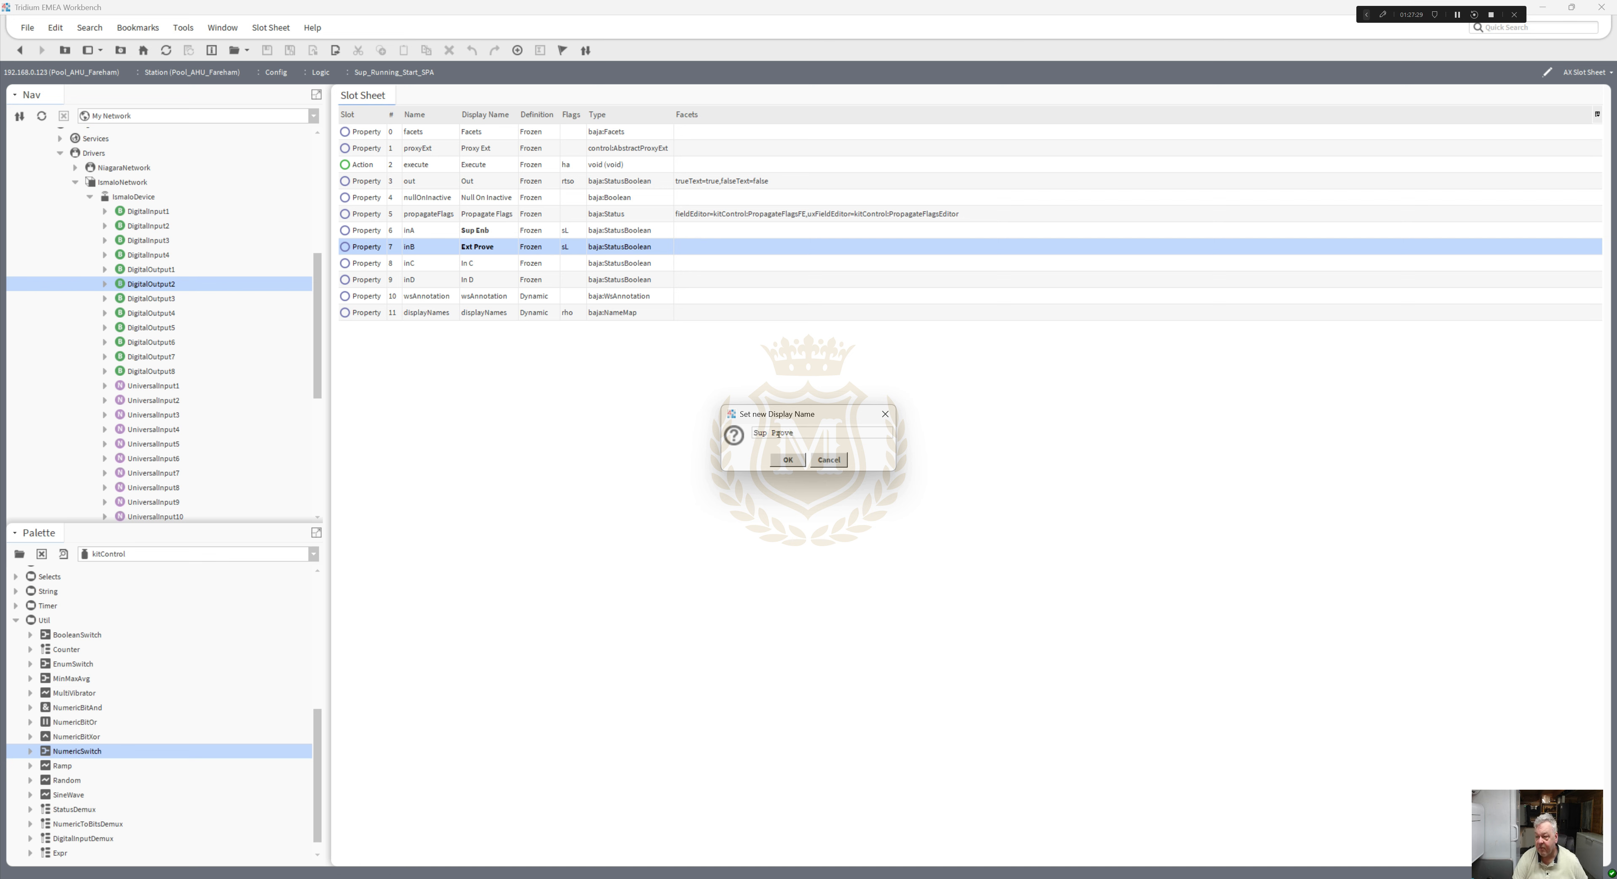
drag(767, 432, 691, 429)
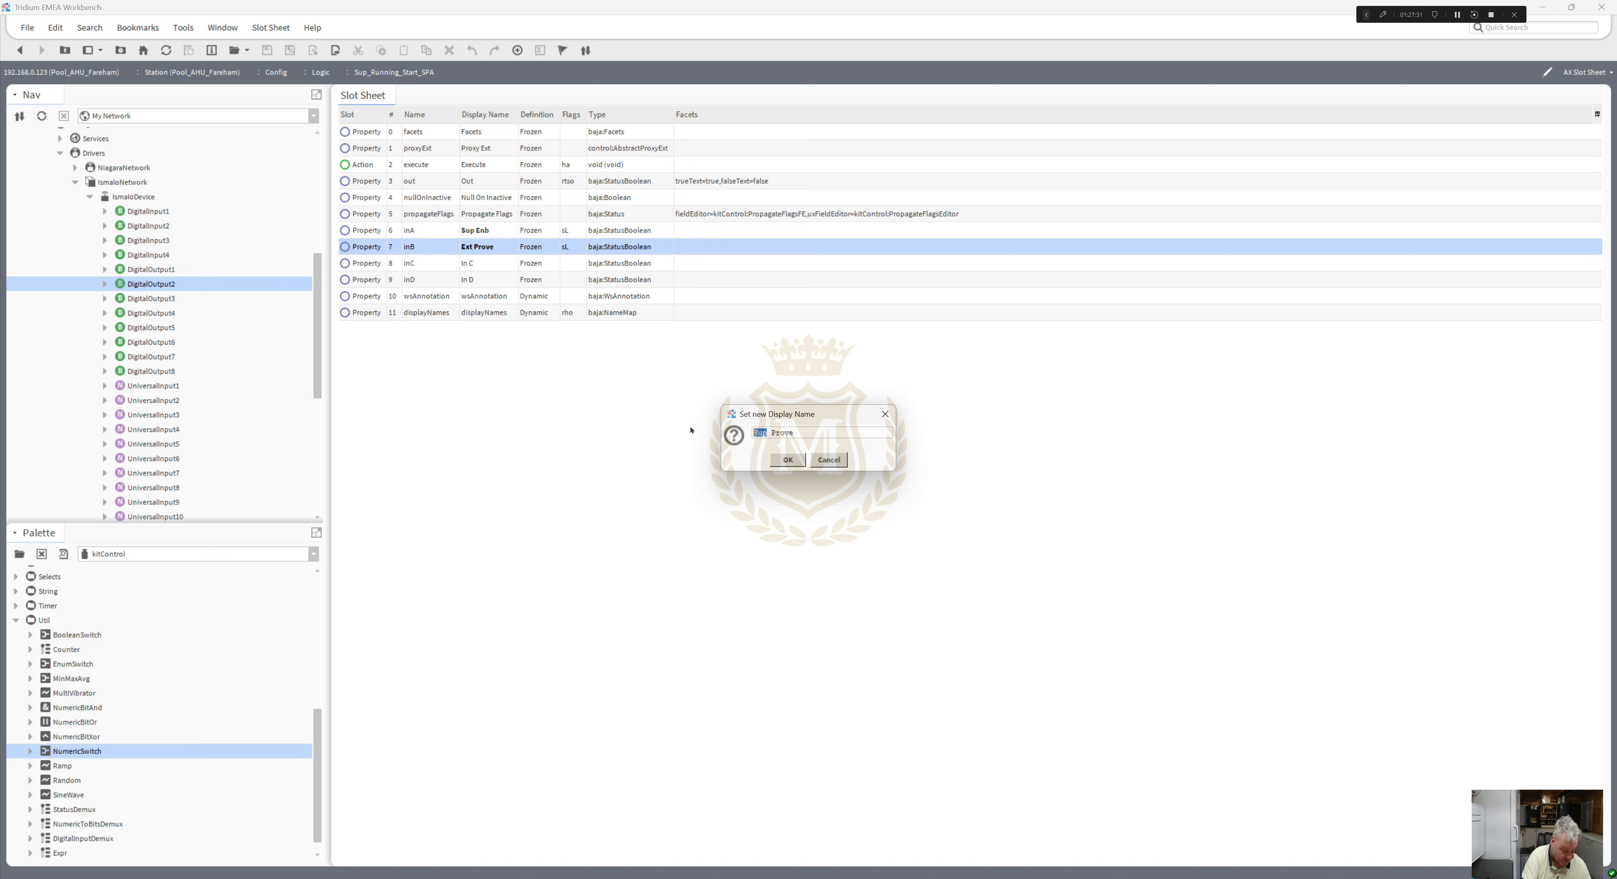
text(Ext)
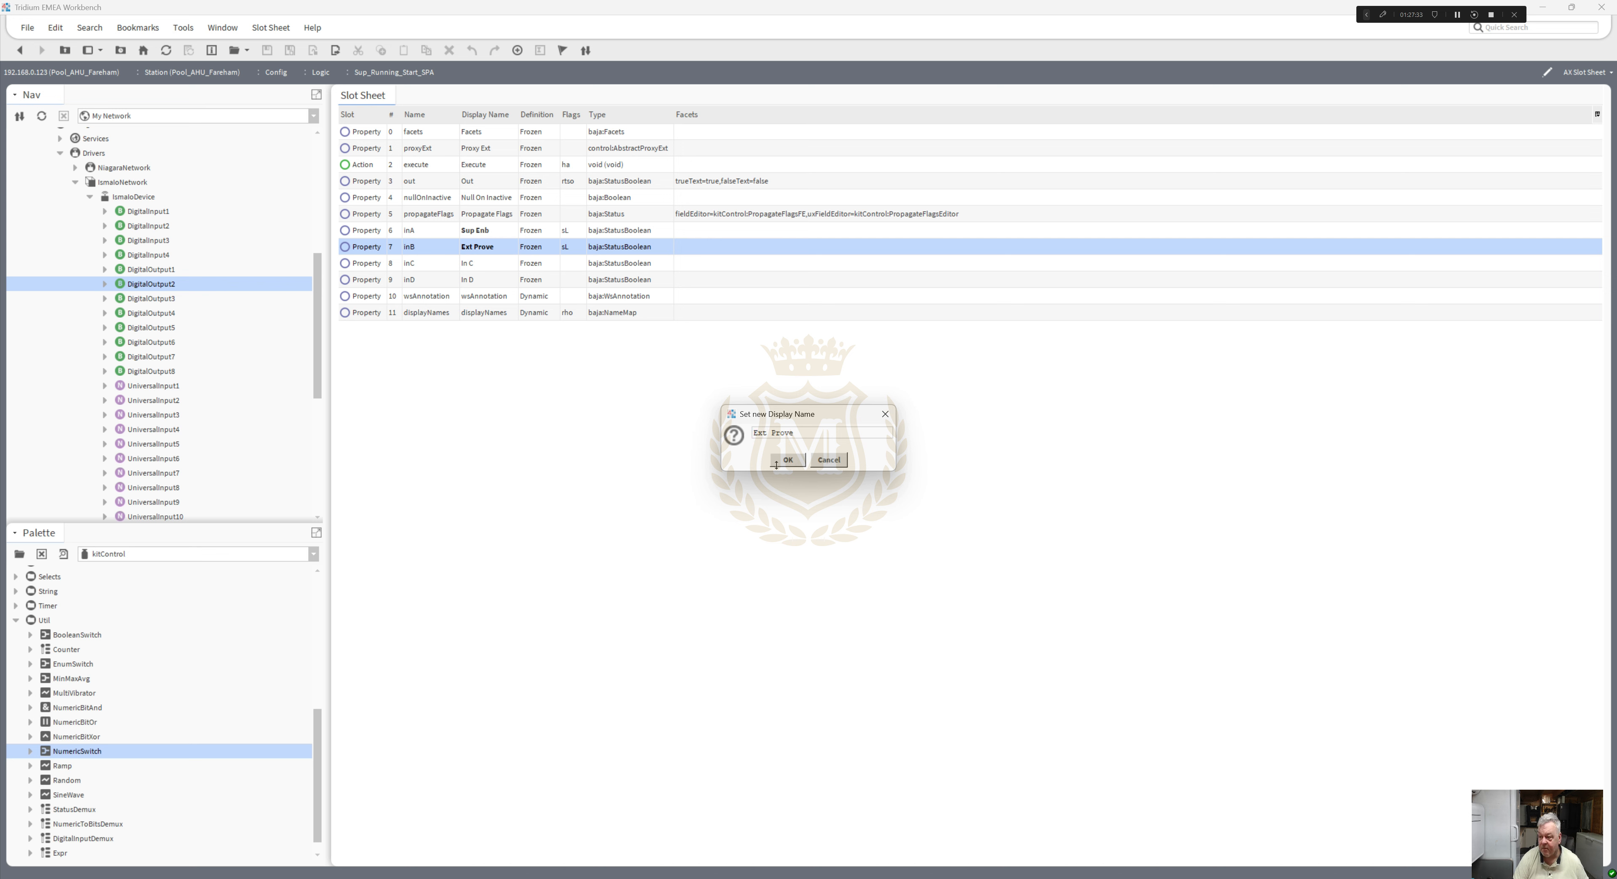
click(786, 460)
double_click(477, 230)
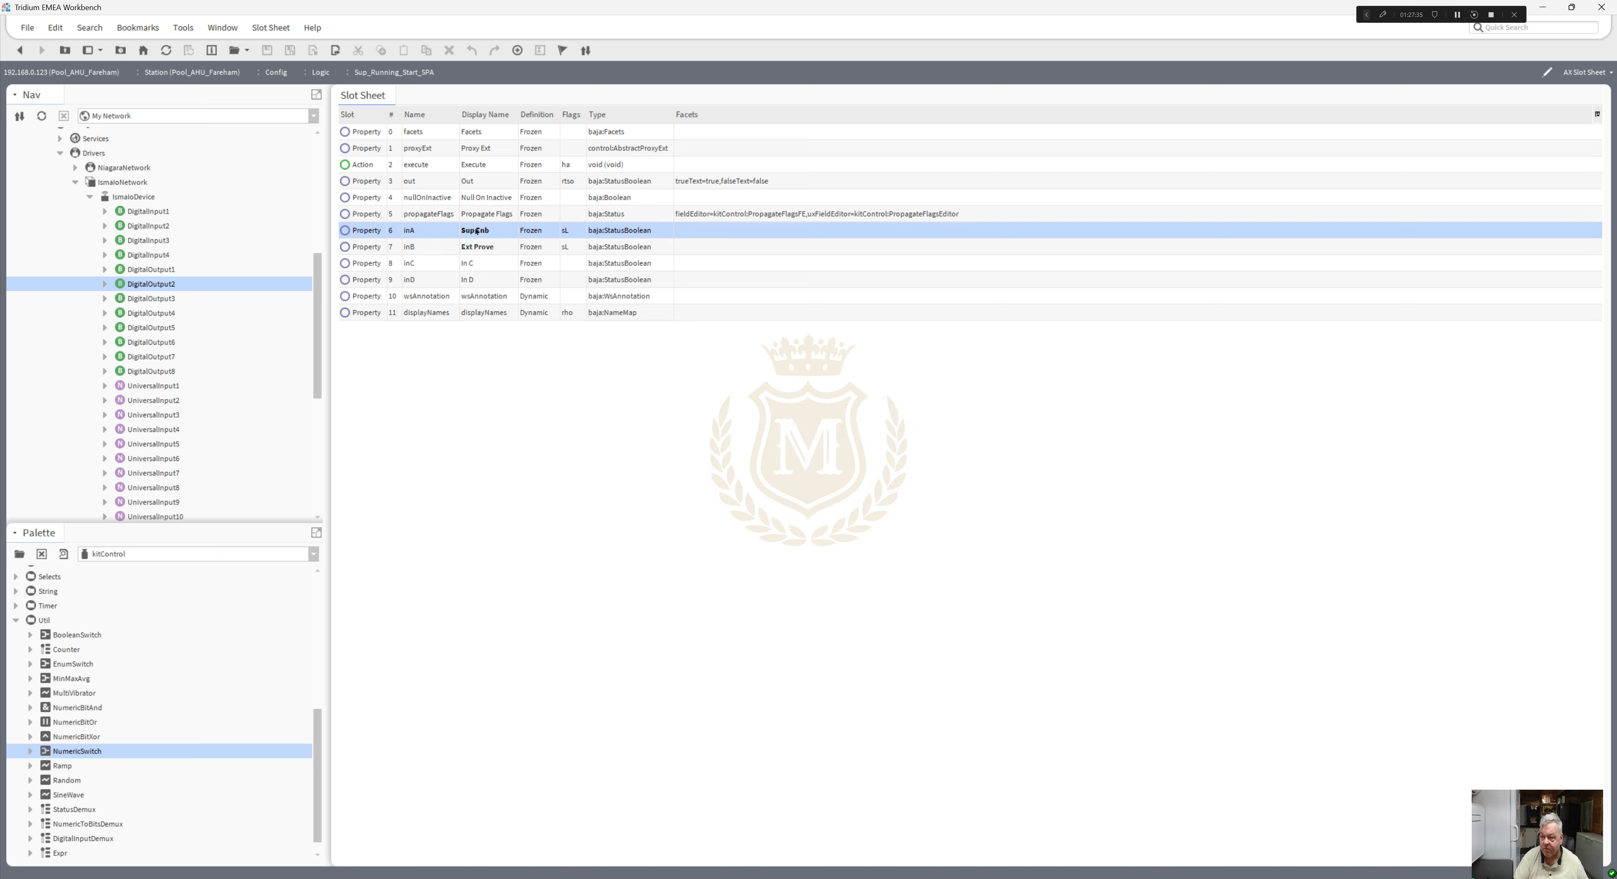
click(764, 436)
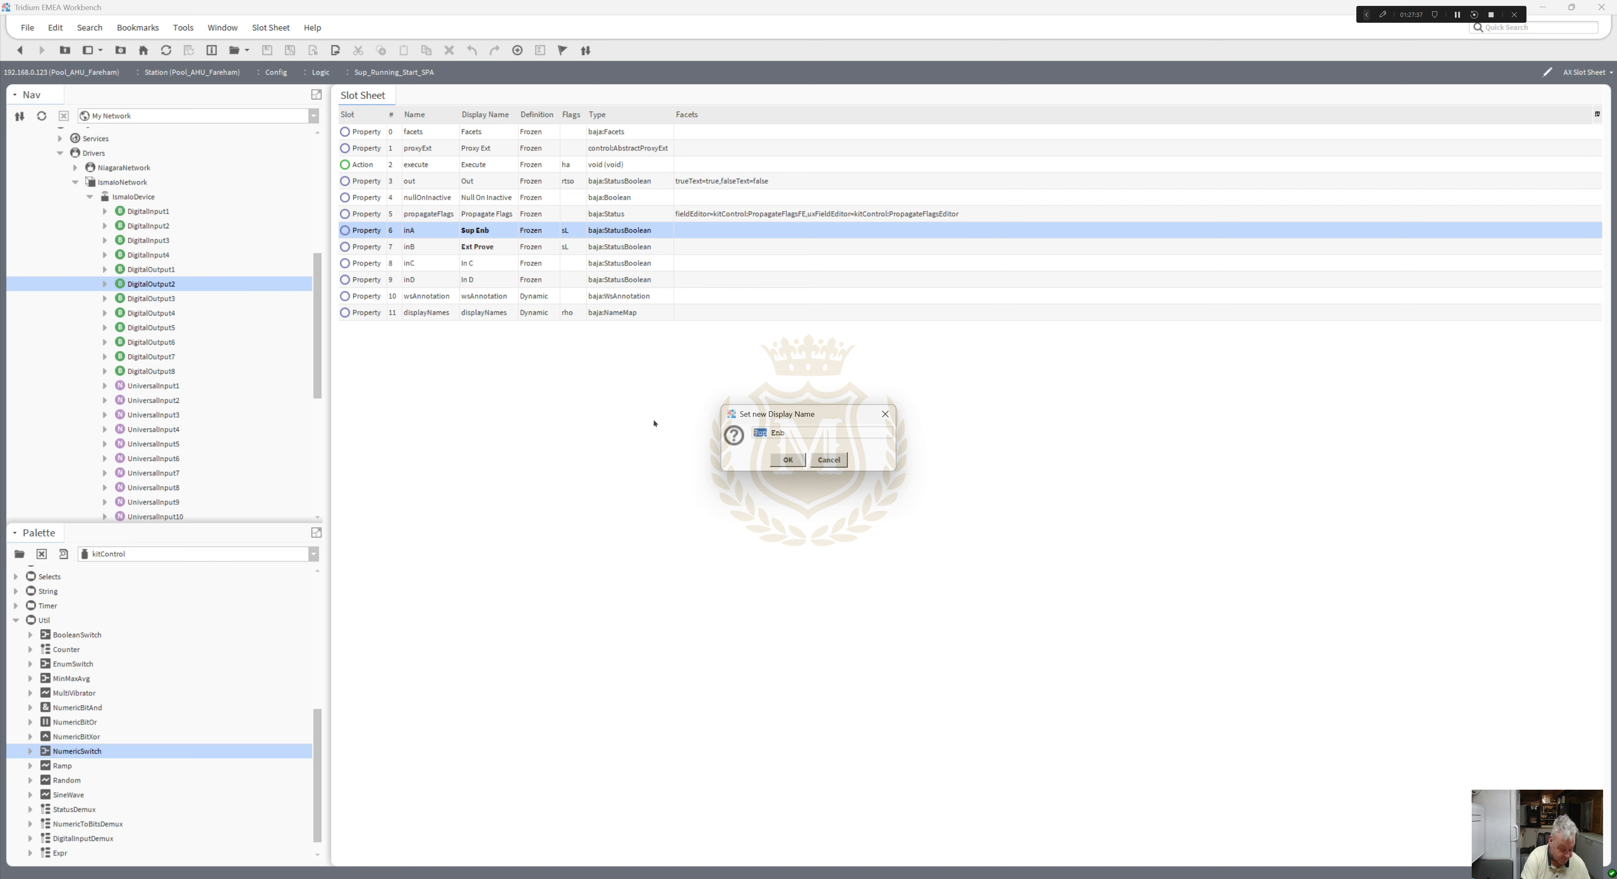
text(Ext)
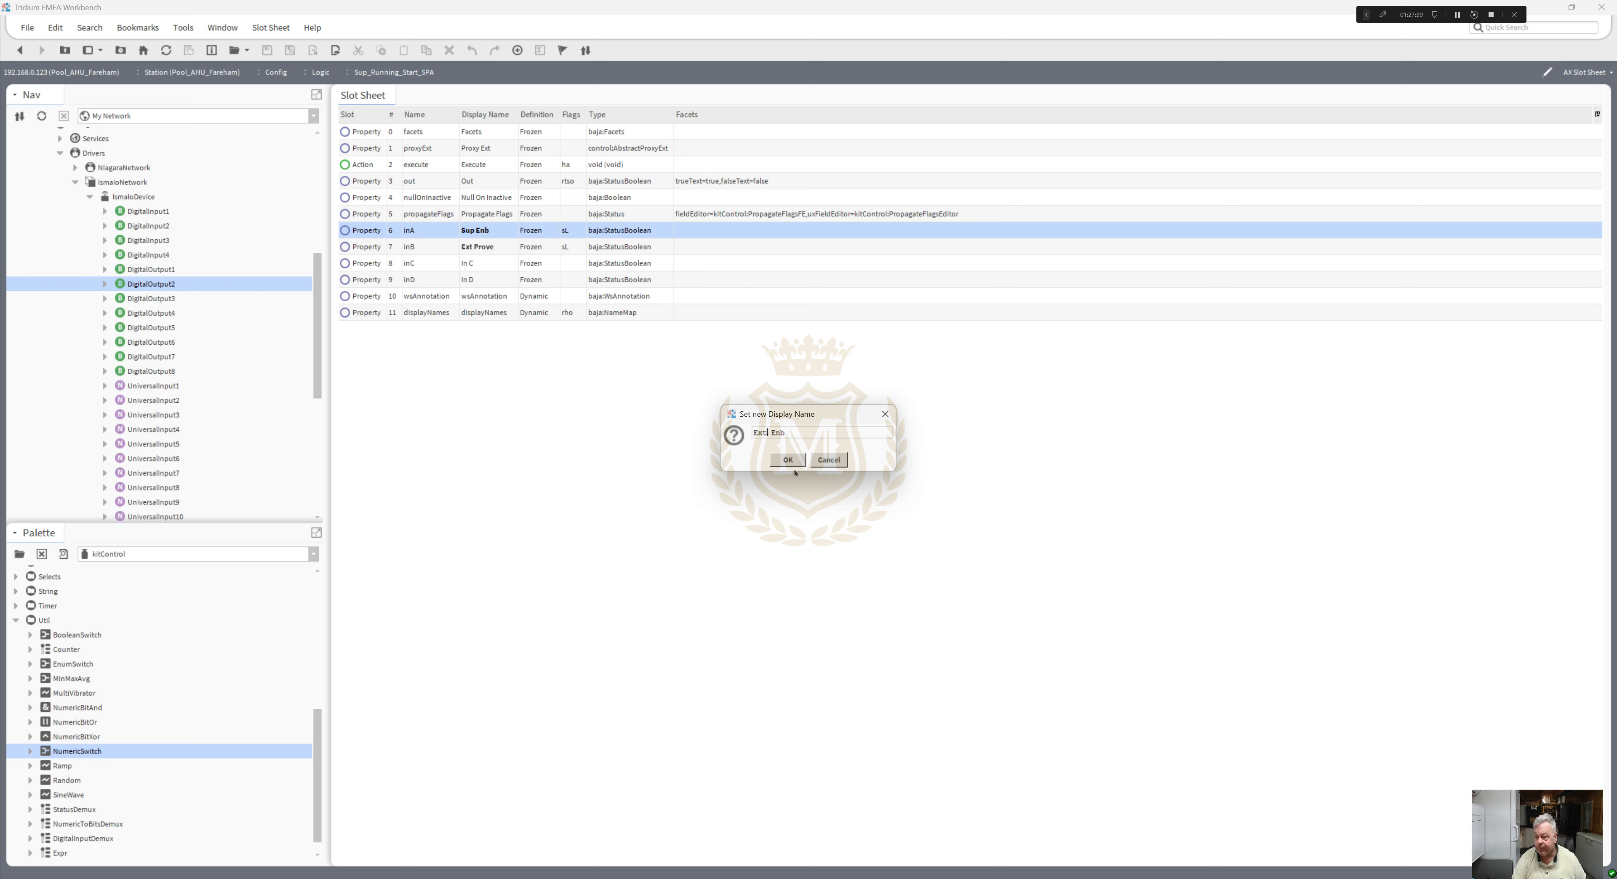
click(789, 459)
- Set the display name of slot inC to Sup Enb and of slot inD to Sup Prove
right_click(483, 266)
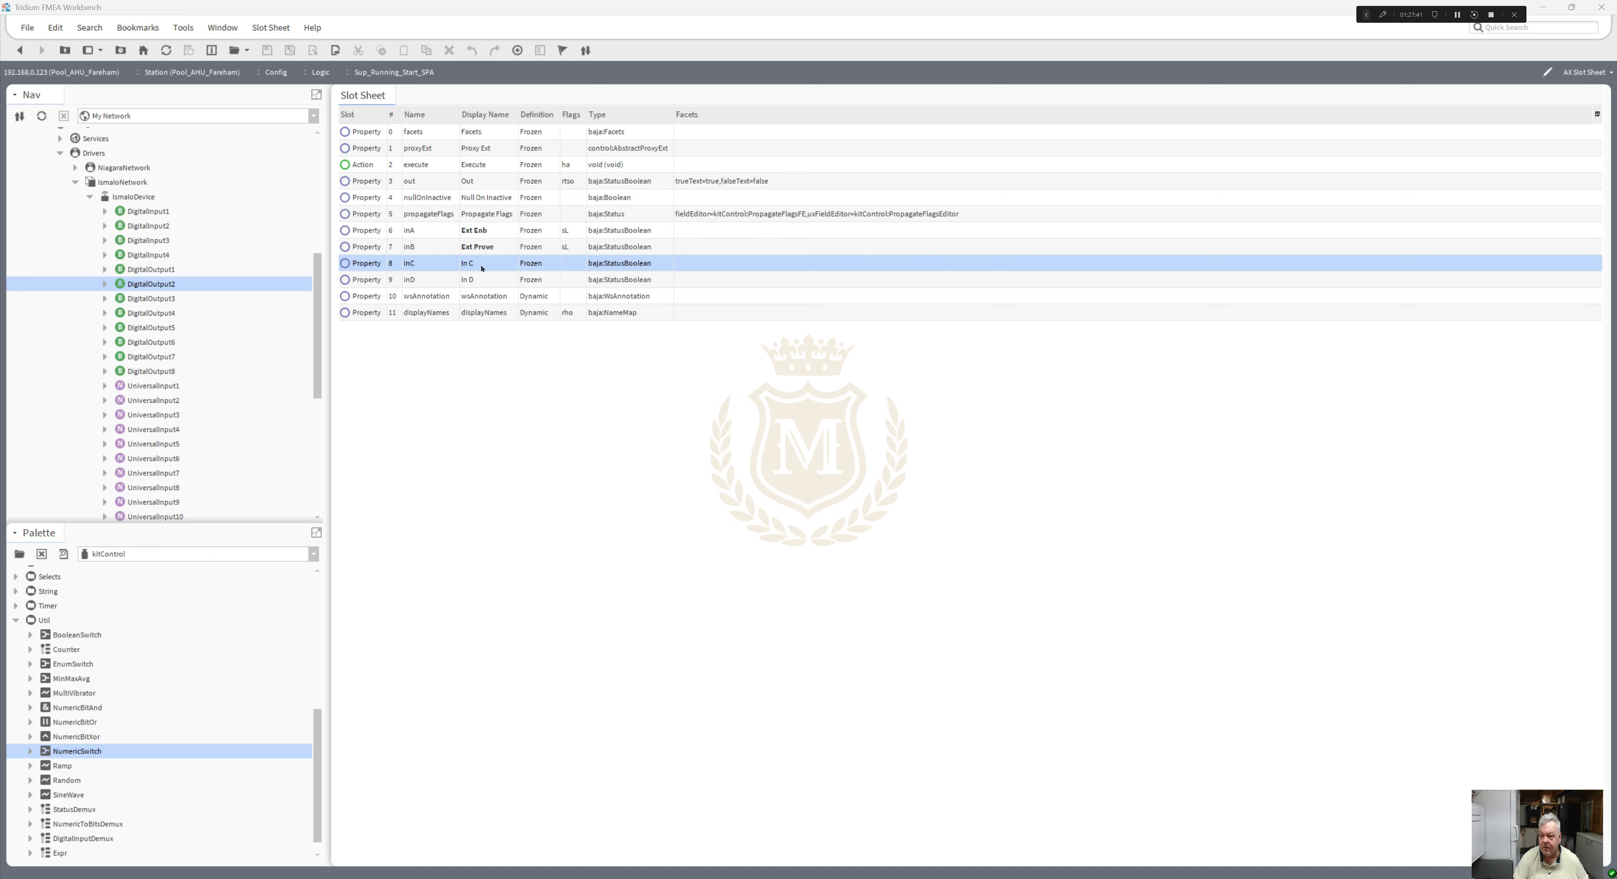
click(513, 333)
text(Sup)
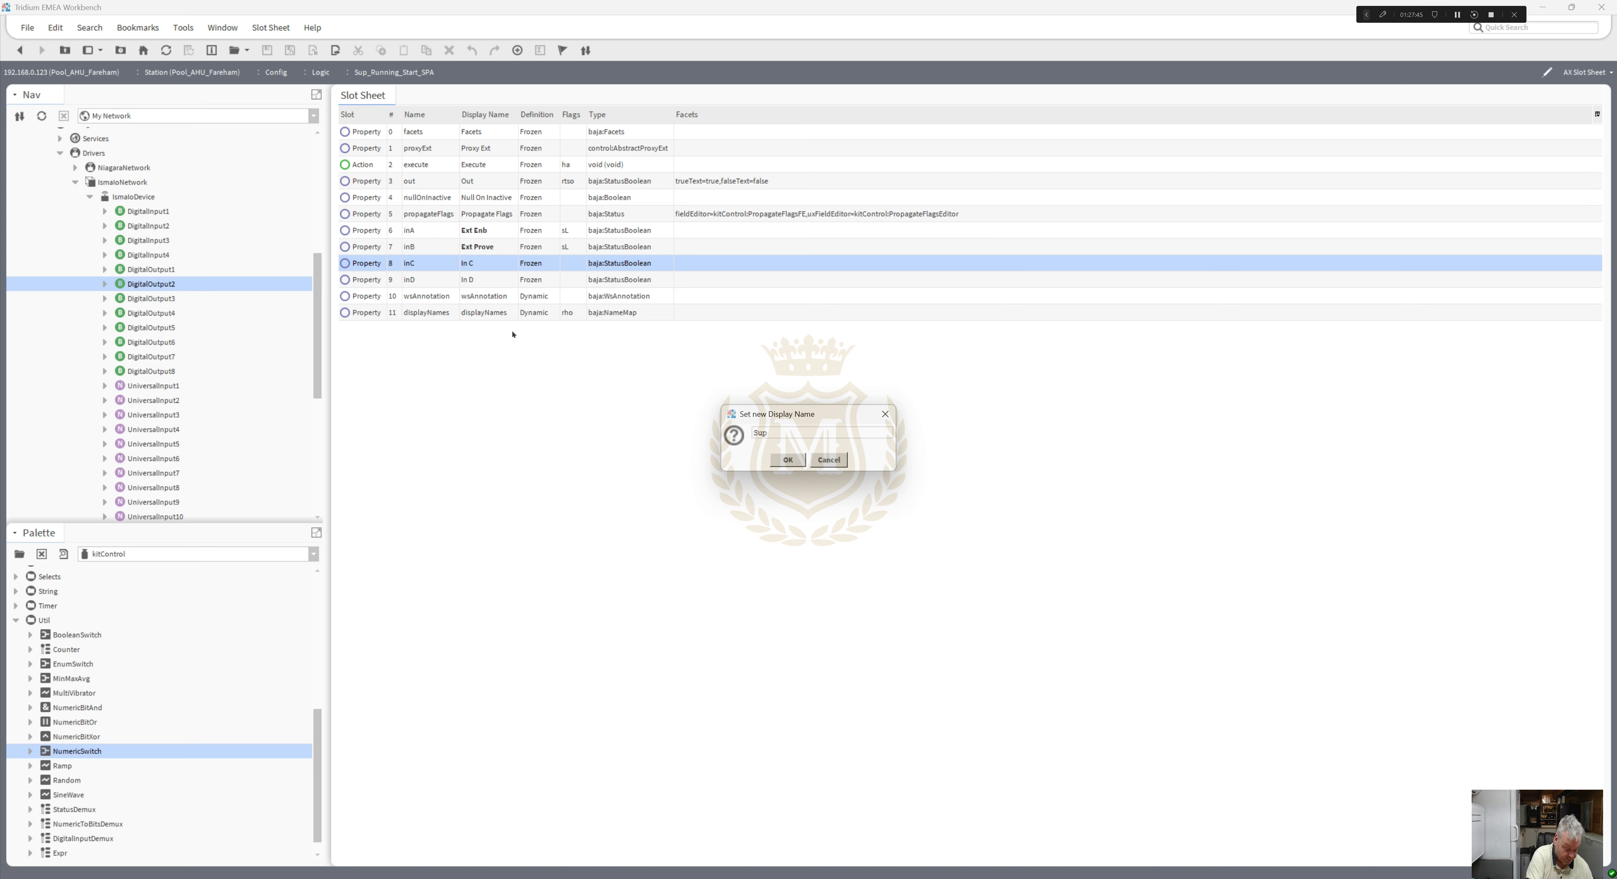
text(Enb)
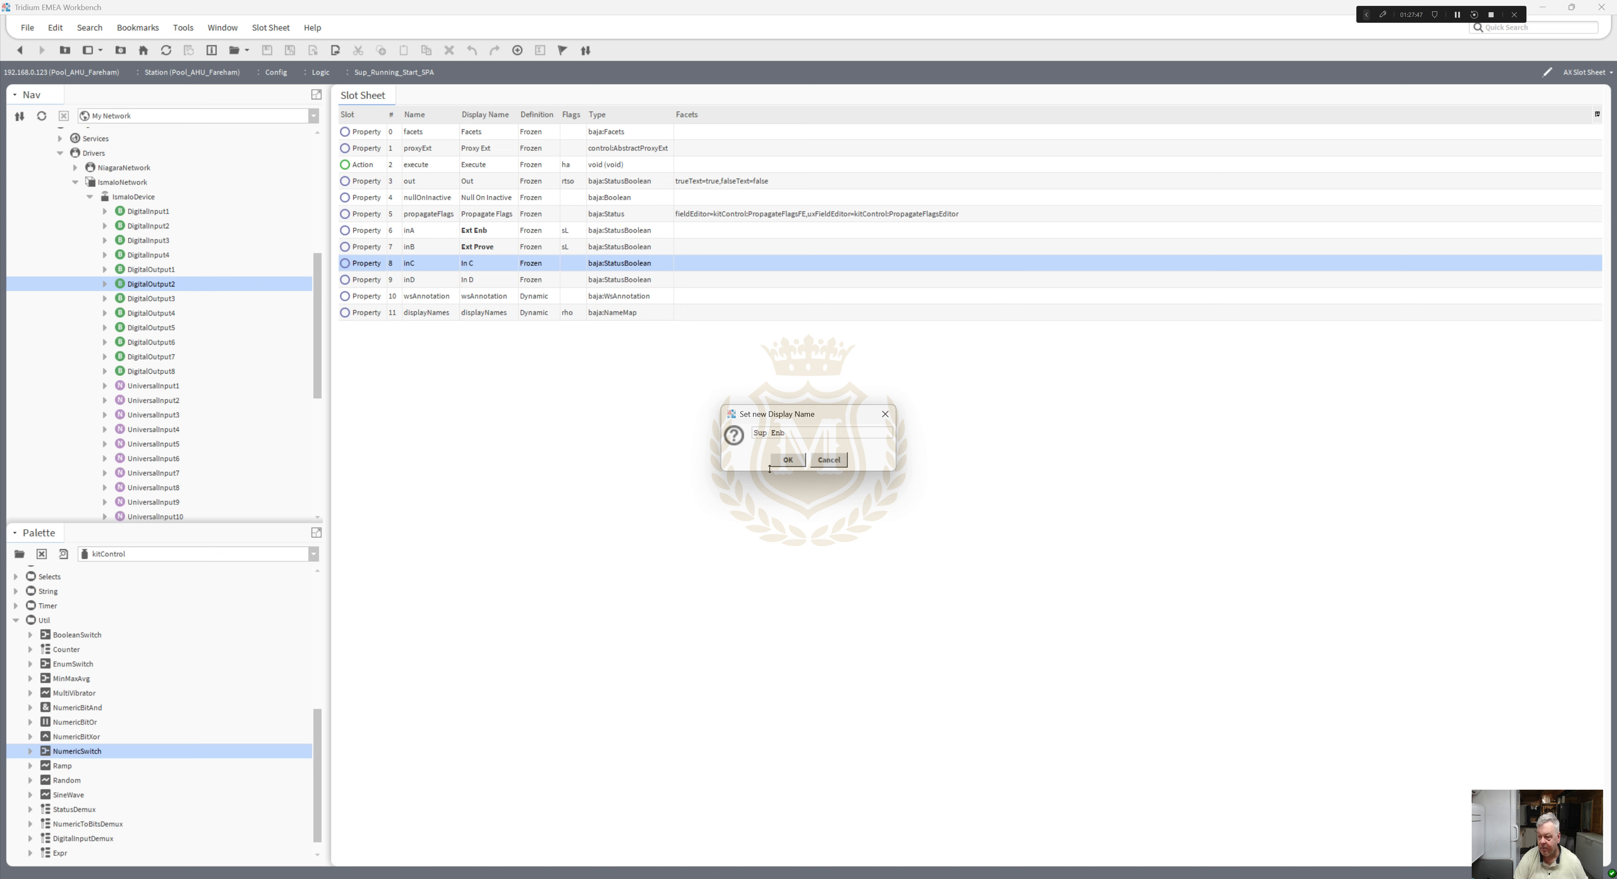
click(789, 460)
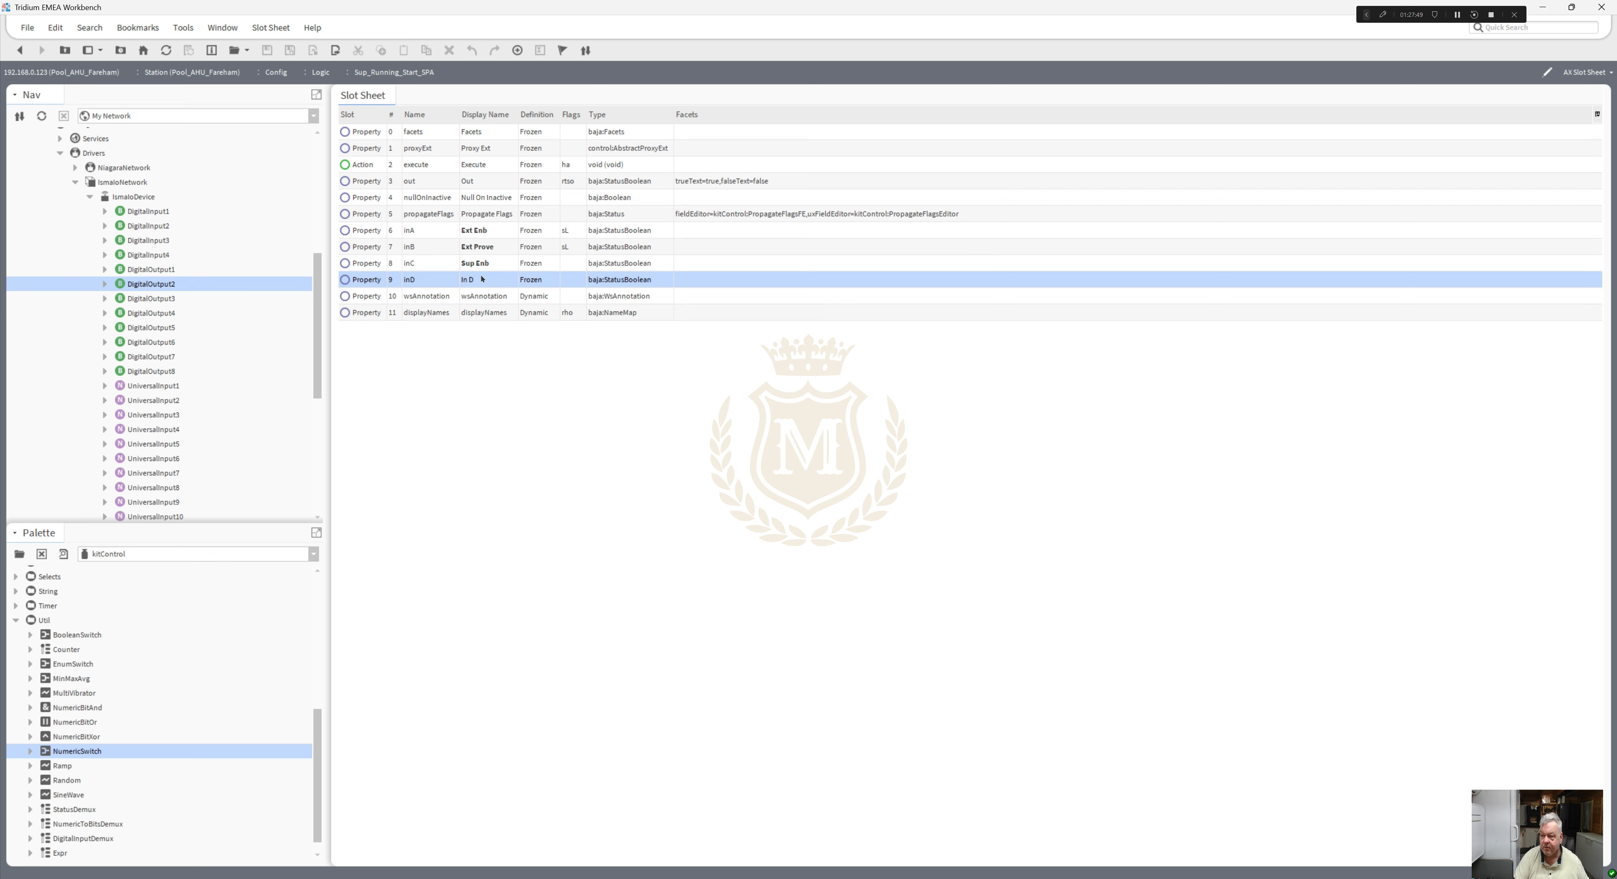
text(Su)
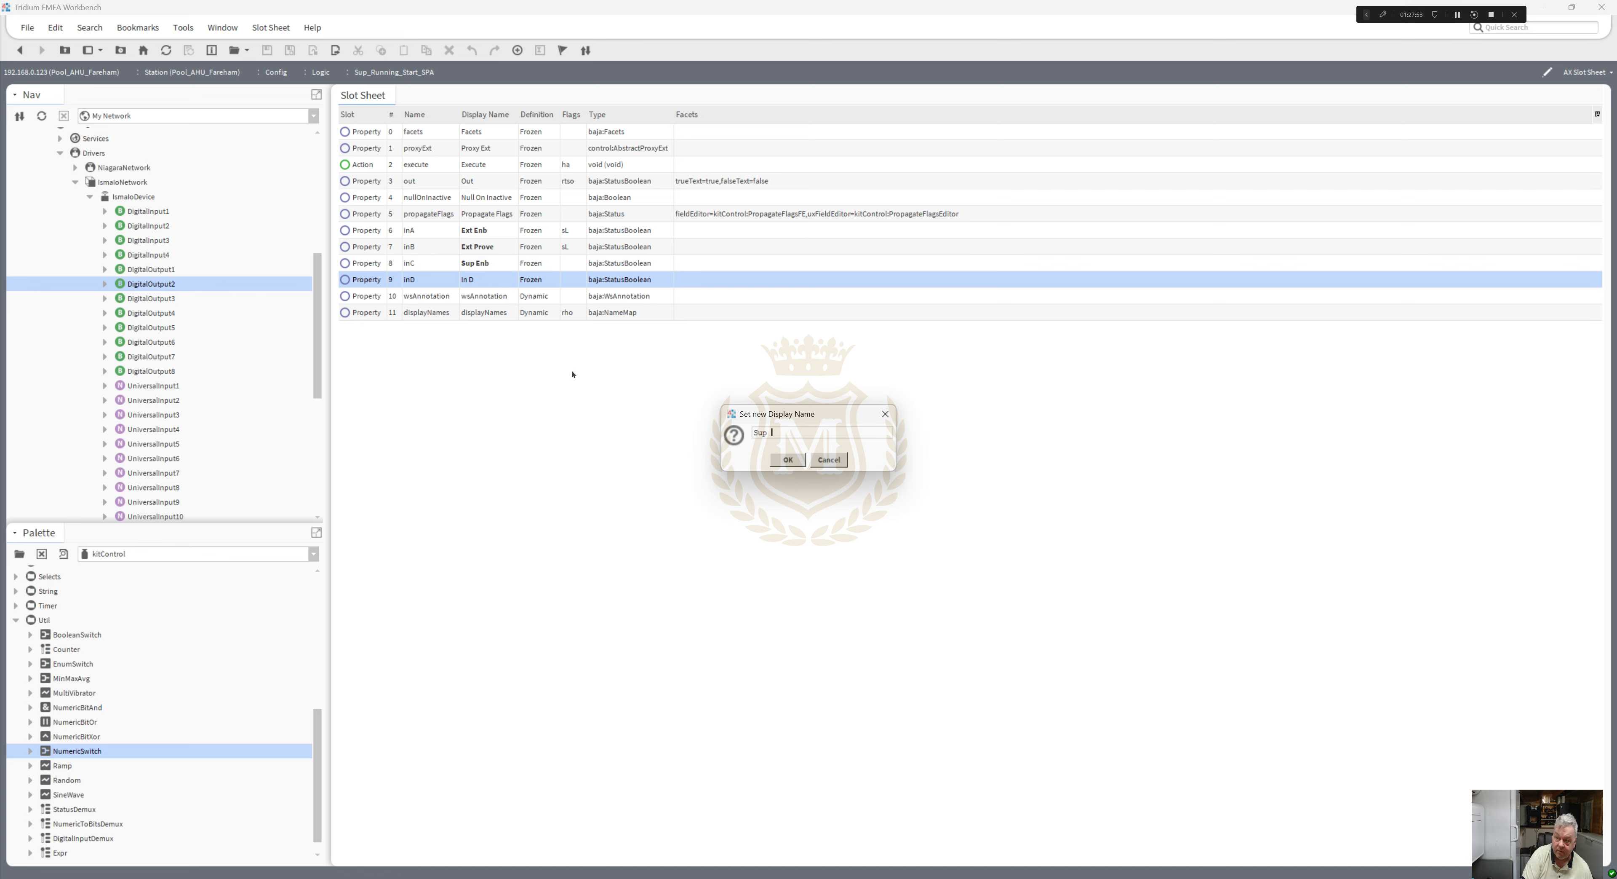
text(p)
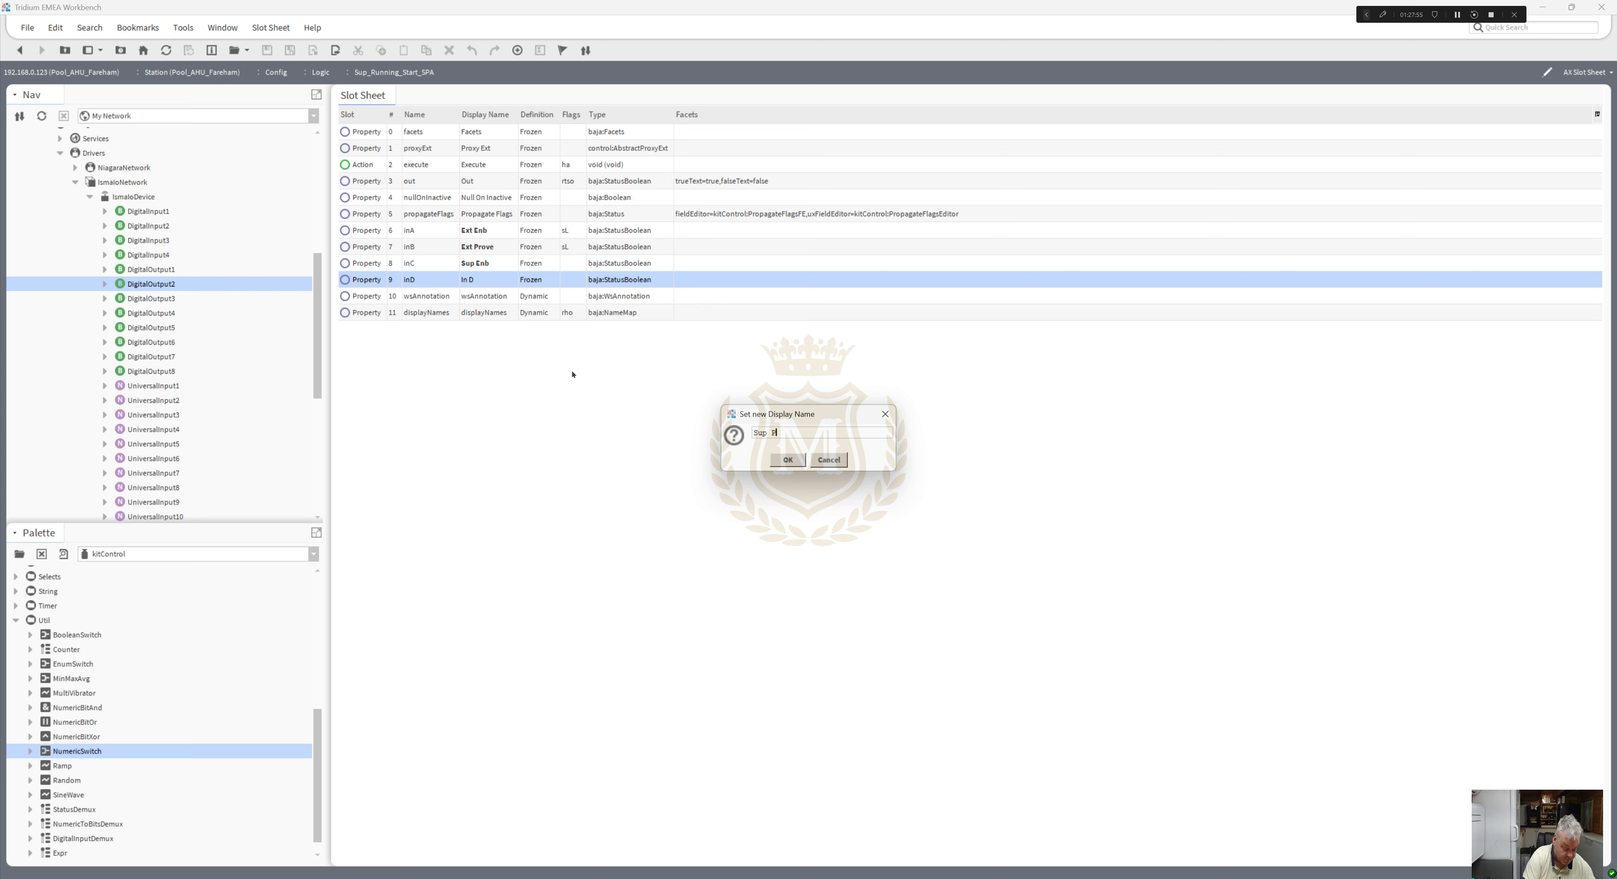
text( Prove)
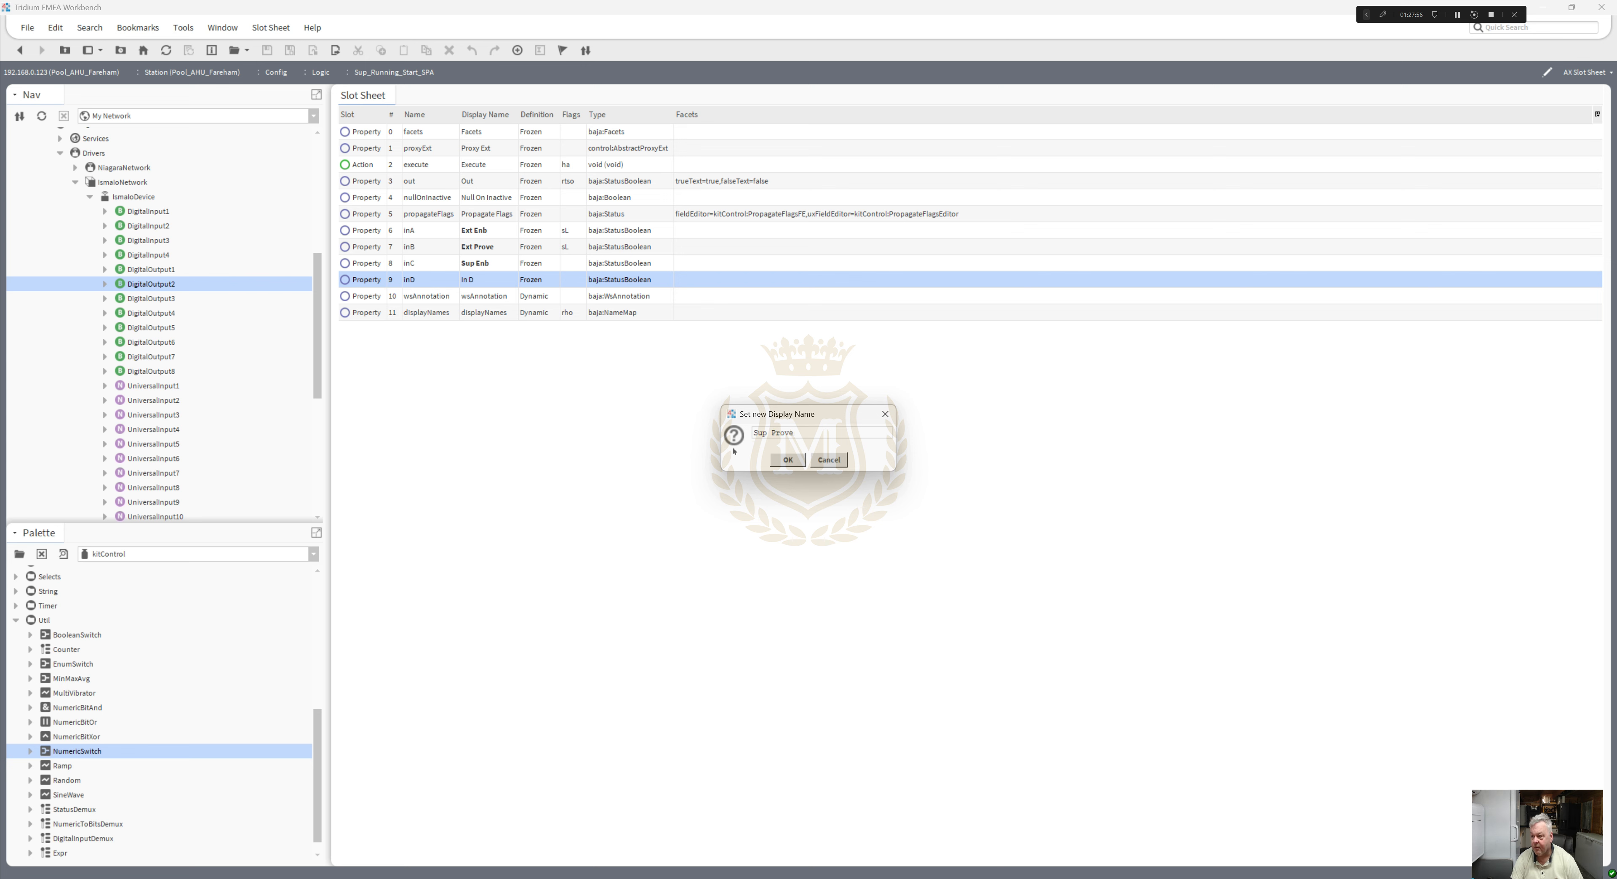
click(788, 459)
- Return to the Logic wire sheet and pin the Sup Enb and Sup Prove slots on Sup_Running_Start_SPA
click(20, 50)
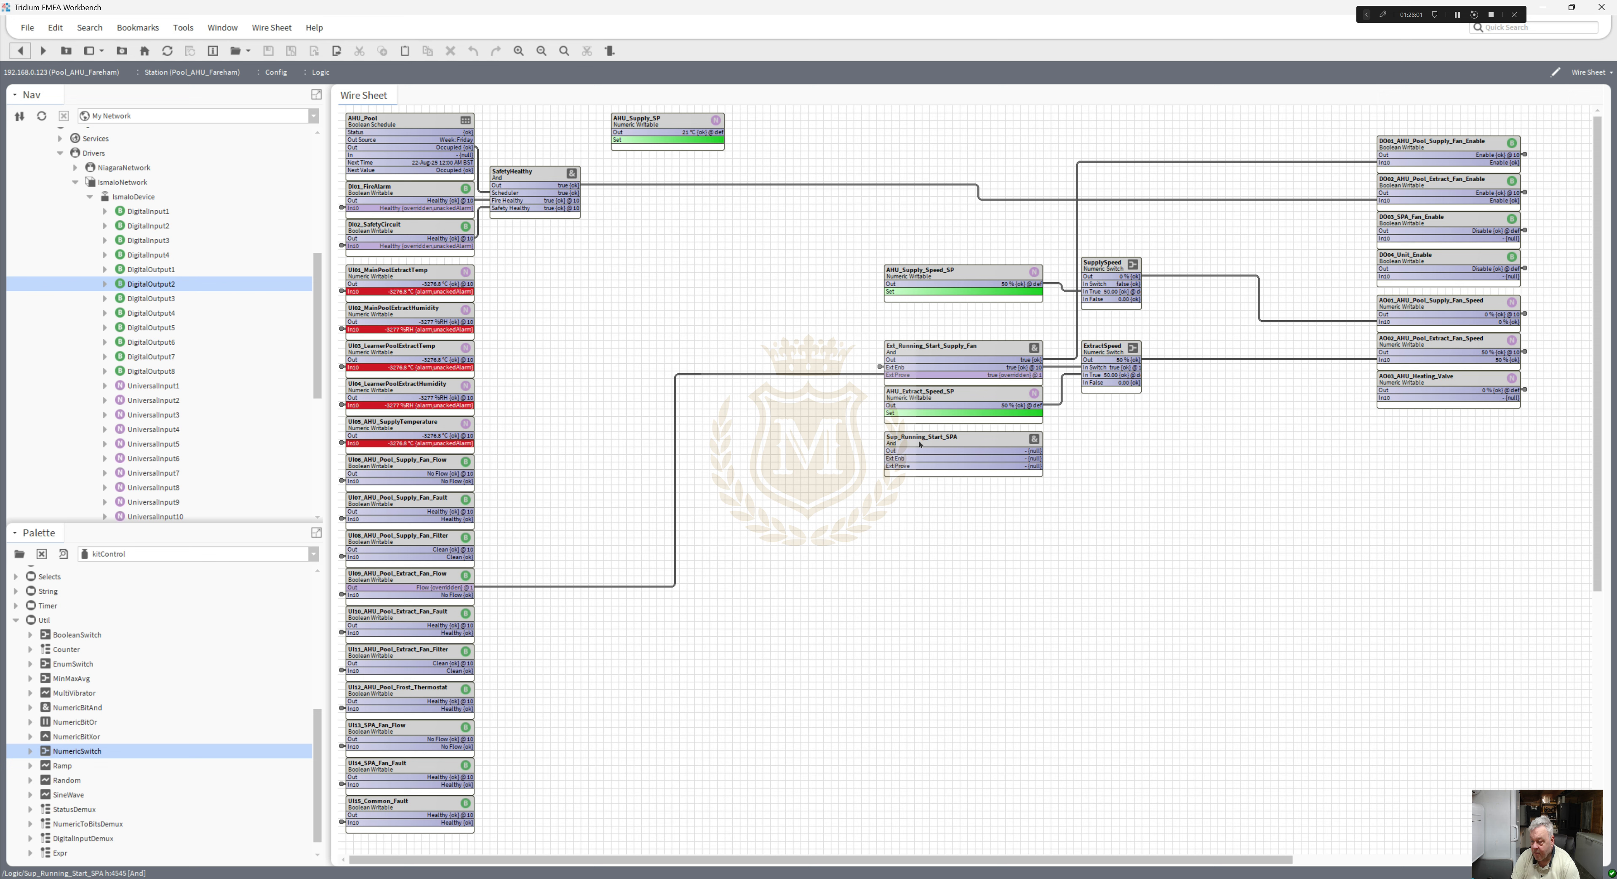
right_click(919, 440)
click(1011, 855)
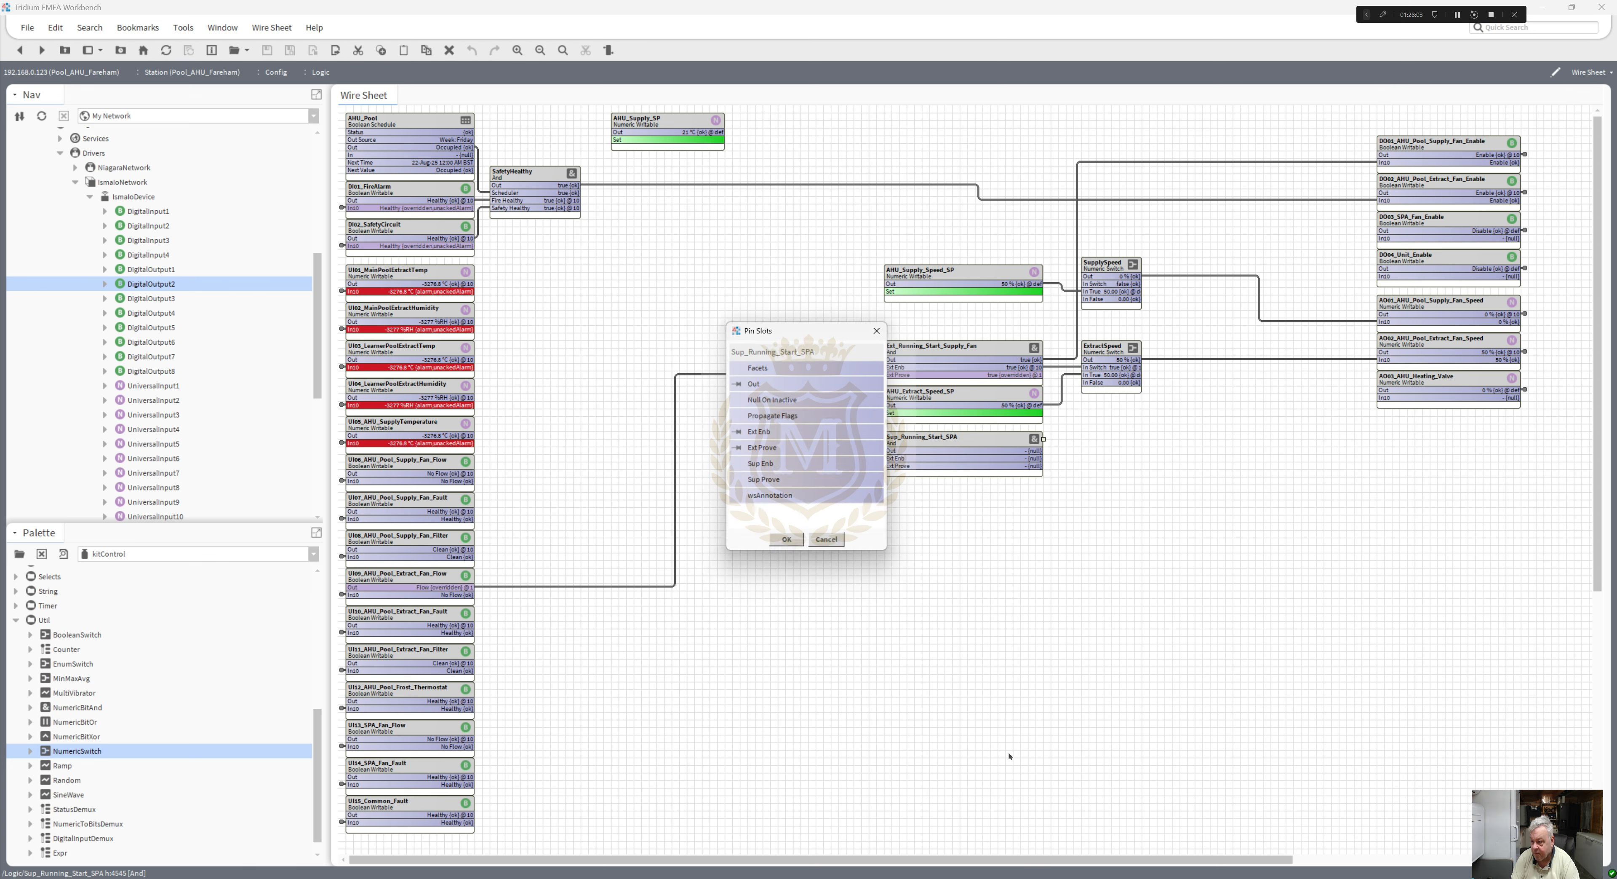
click(738, 466)
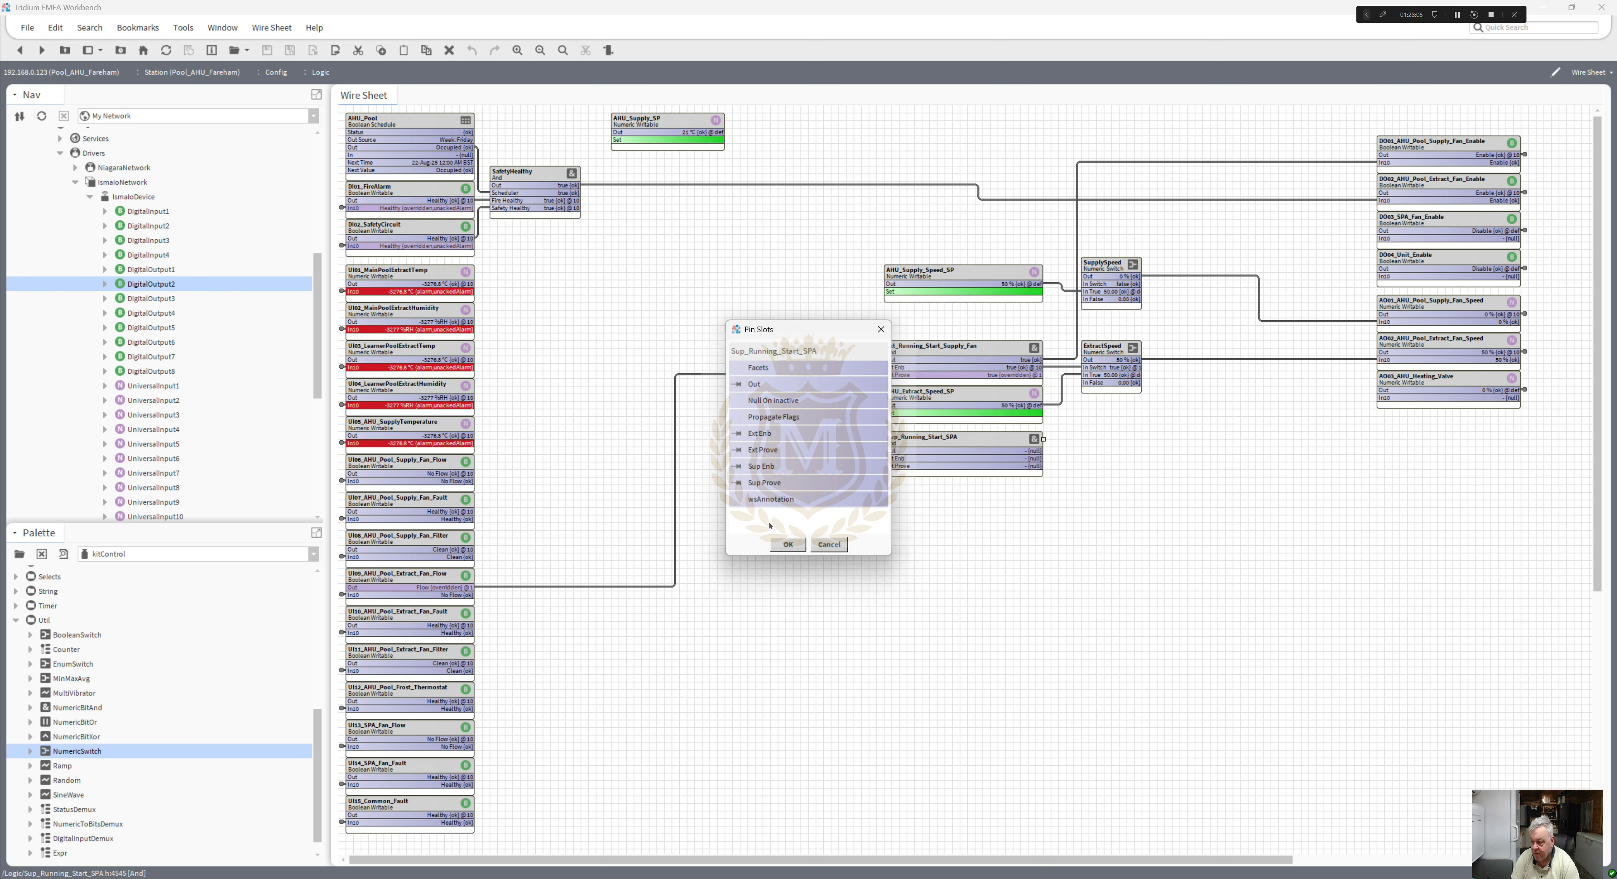
click(789, 544)
- Rename the Sup_Running_Start_SPA block to ExtSup_Running_Start_SPA
right_click(915, 442)
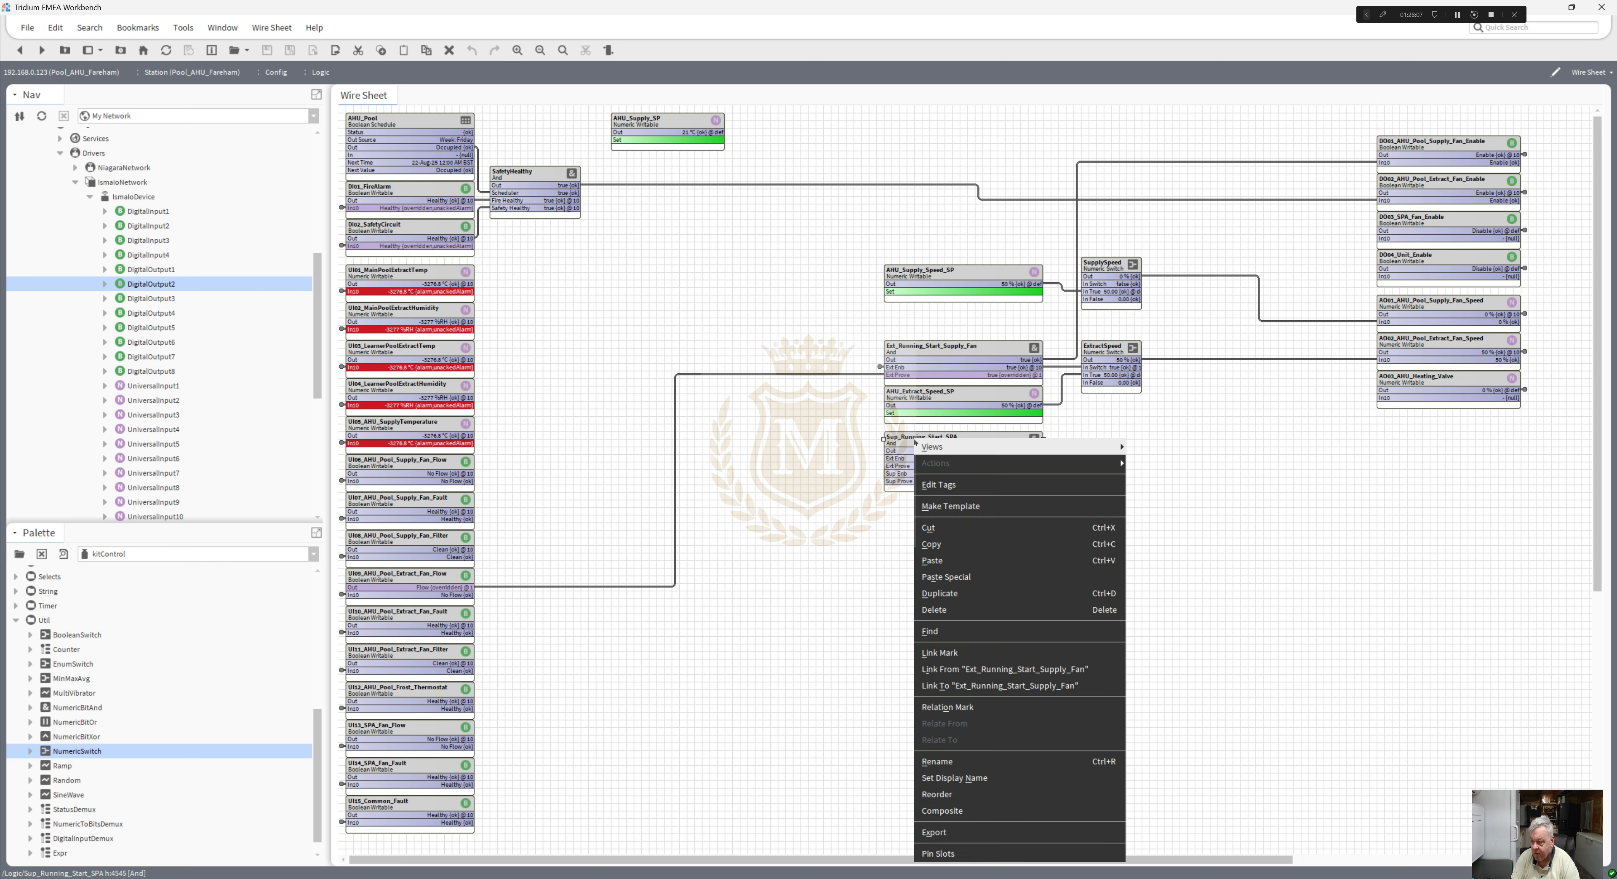
click(974, 760)
click(733, 432)
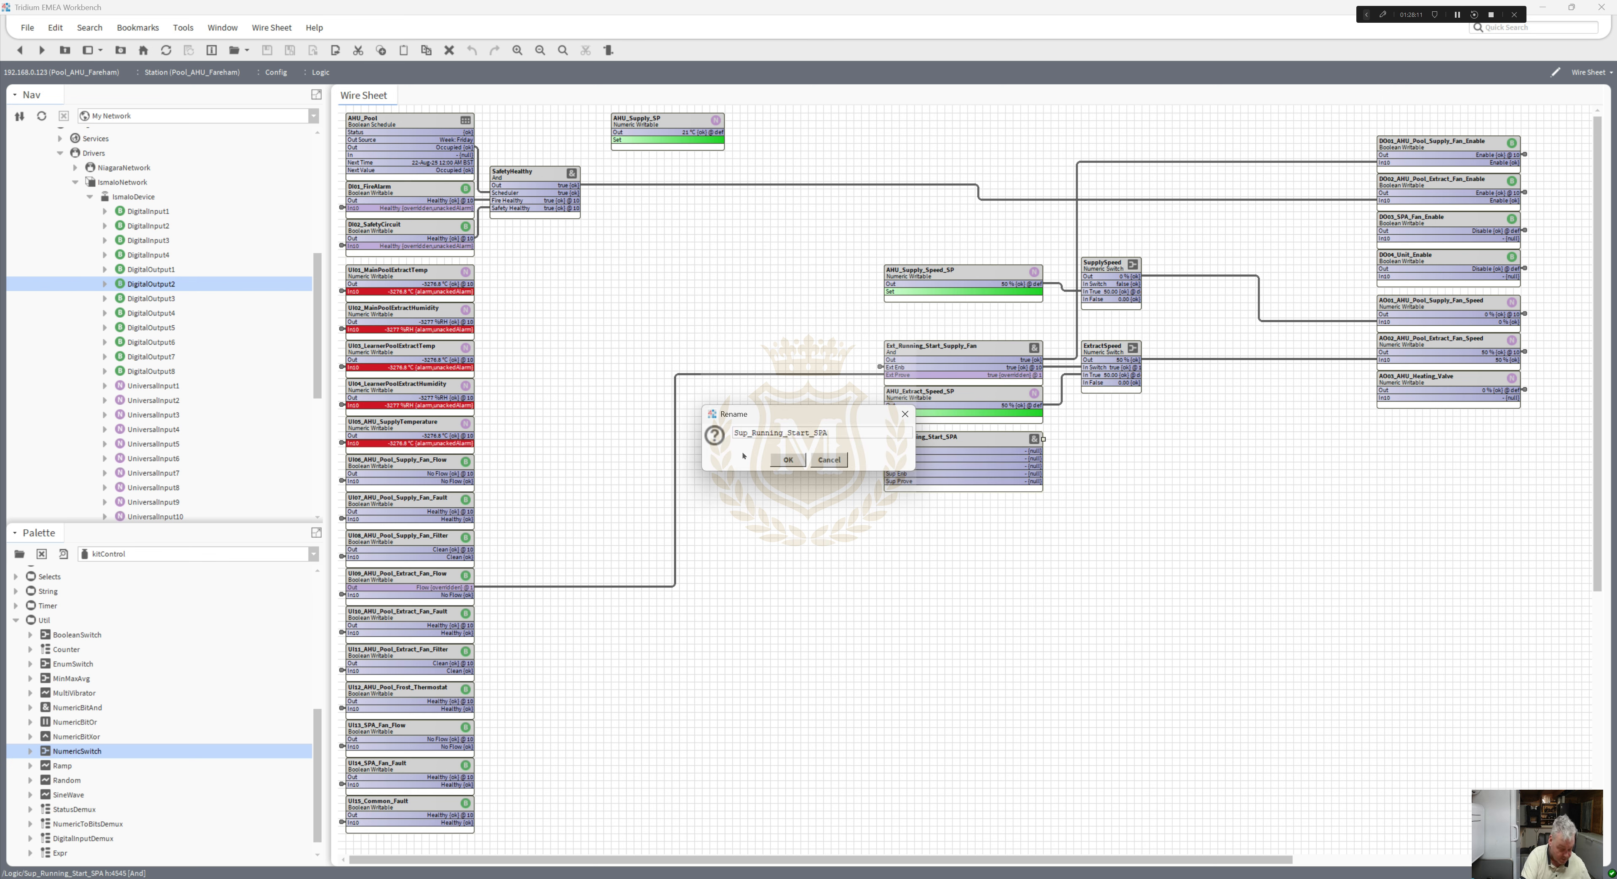
text(Ext)
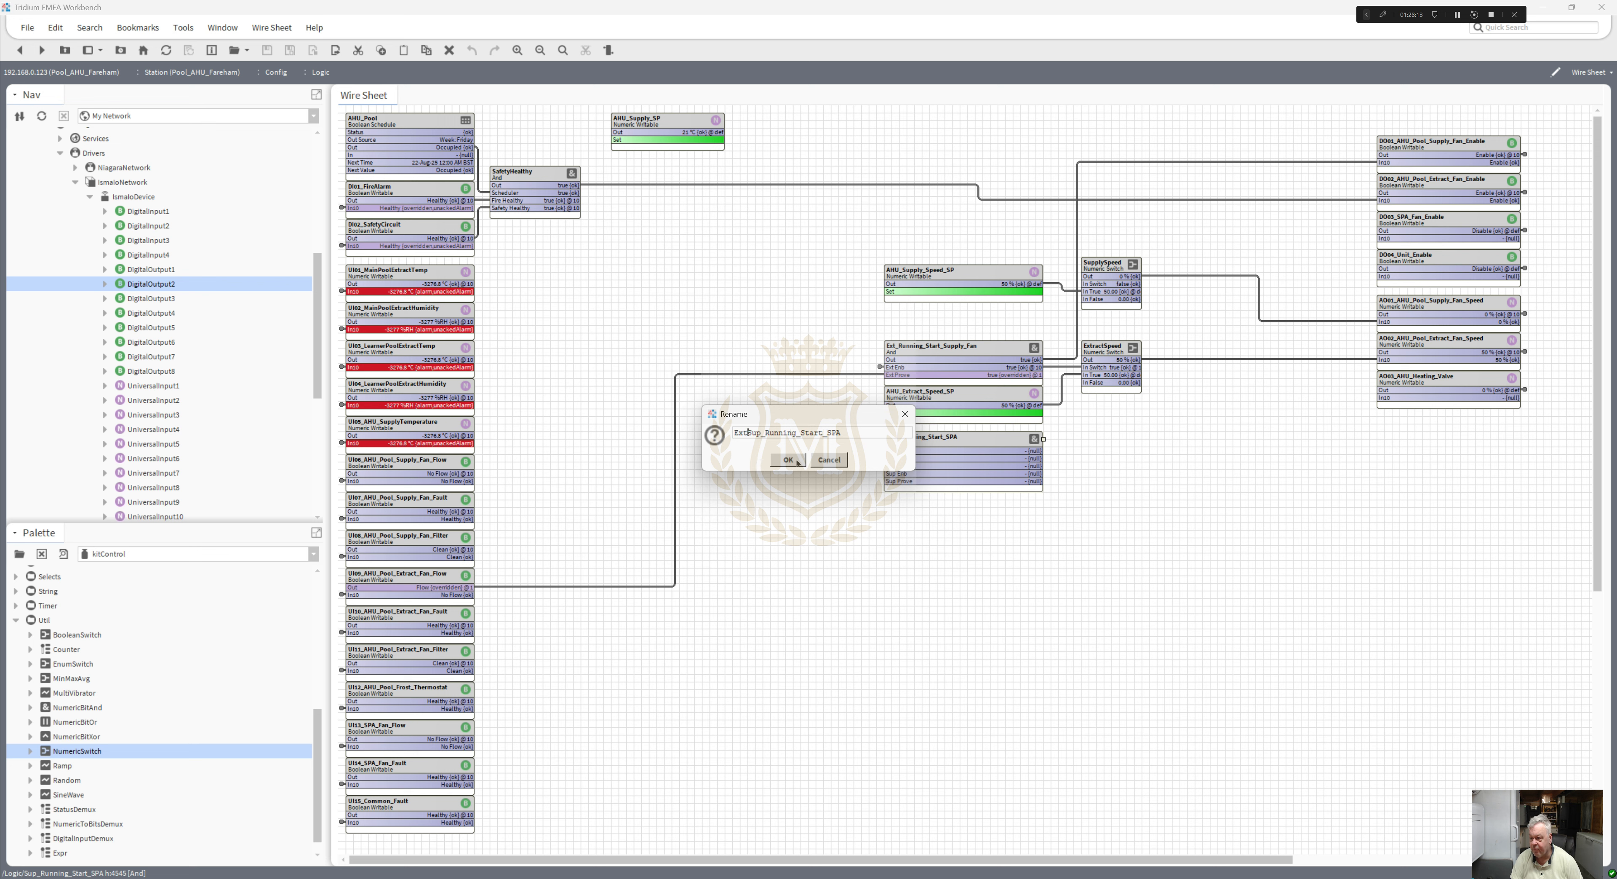
click(797, 462)
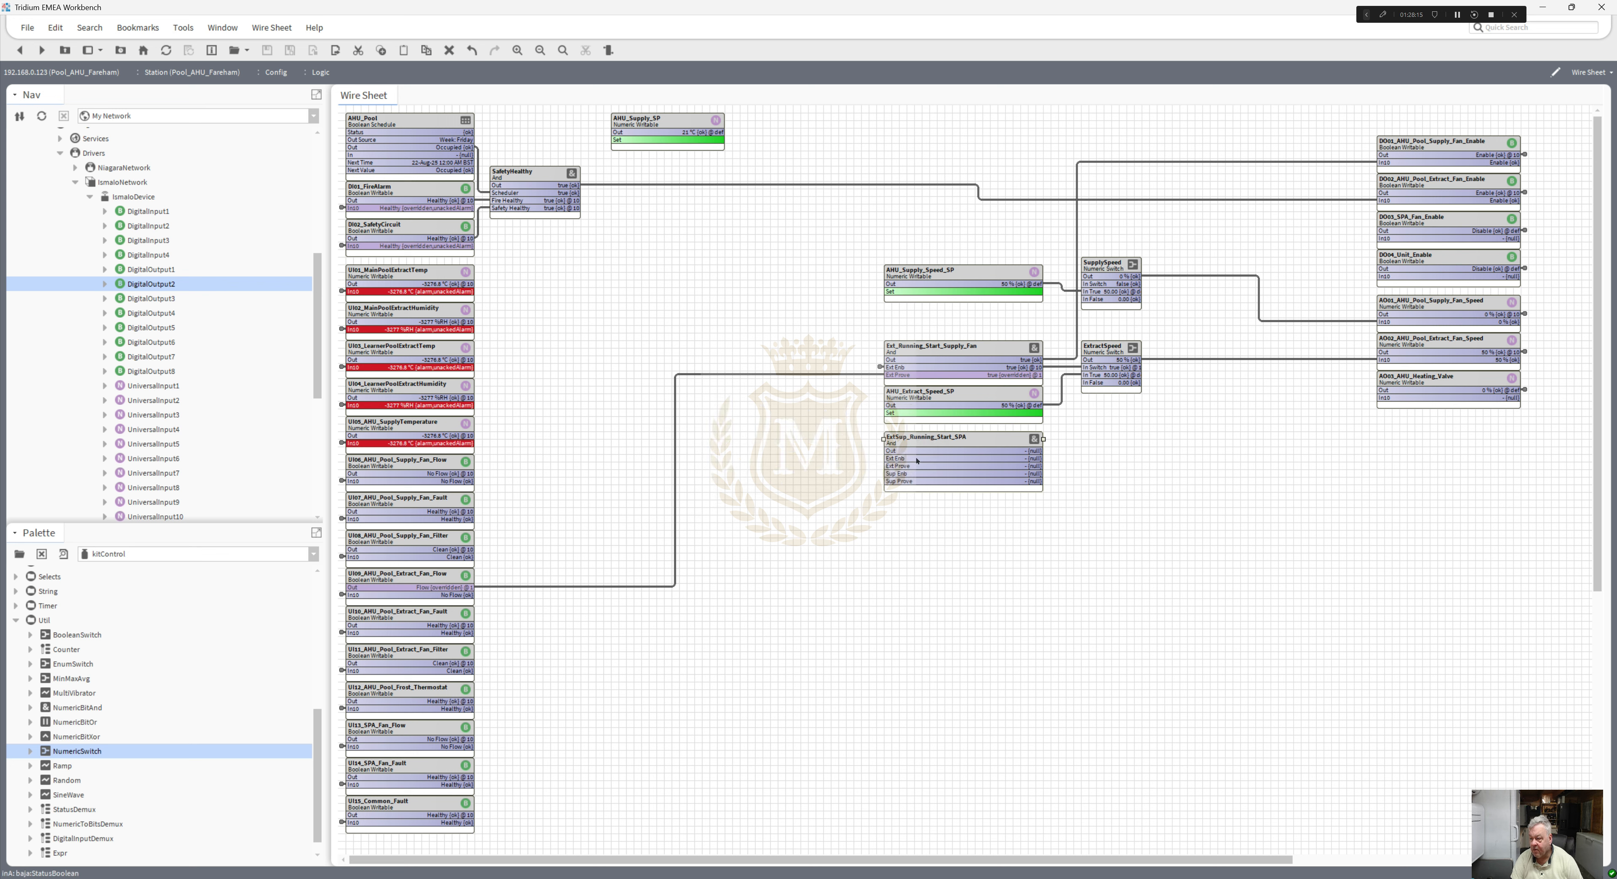
- Mark ExtSup_Running_Start_SPA for linking and link the Out of DigitalOutput2 on the IsmaIoDevice wire sheet to its Ext Enb slot
click(880, 368)
right_click(921, 438)
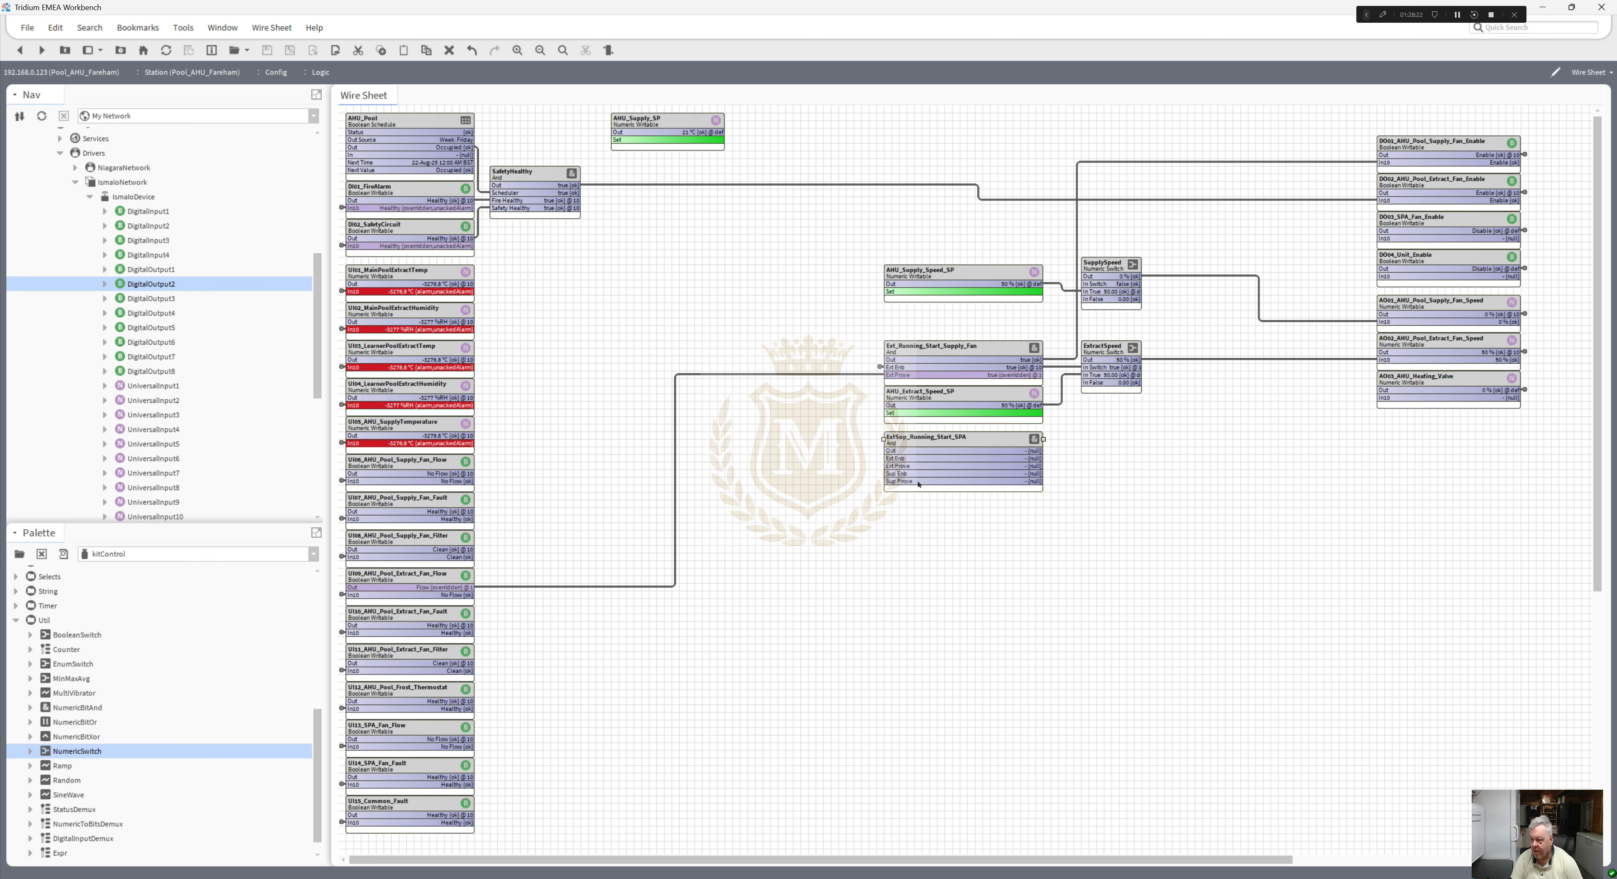
click(948, 651)
click(879, 367)
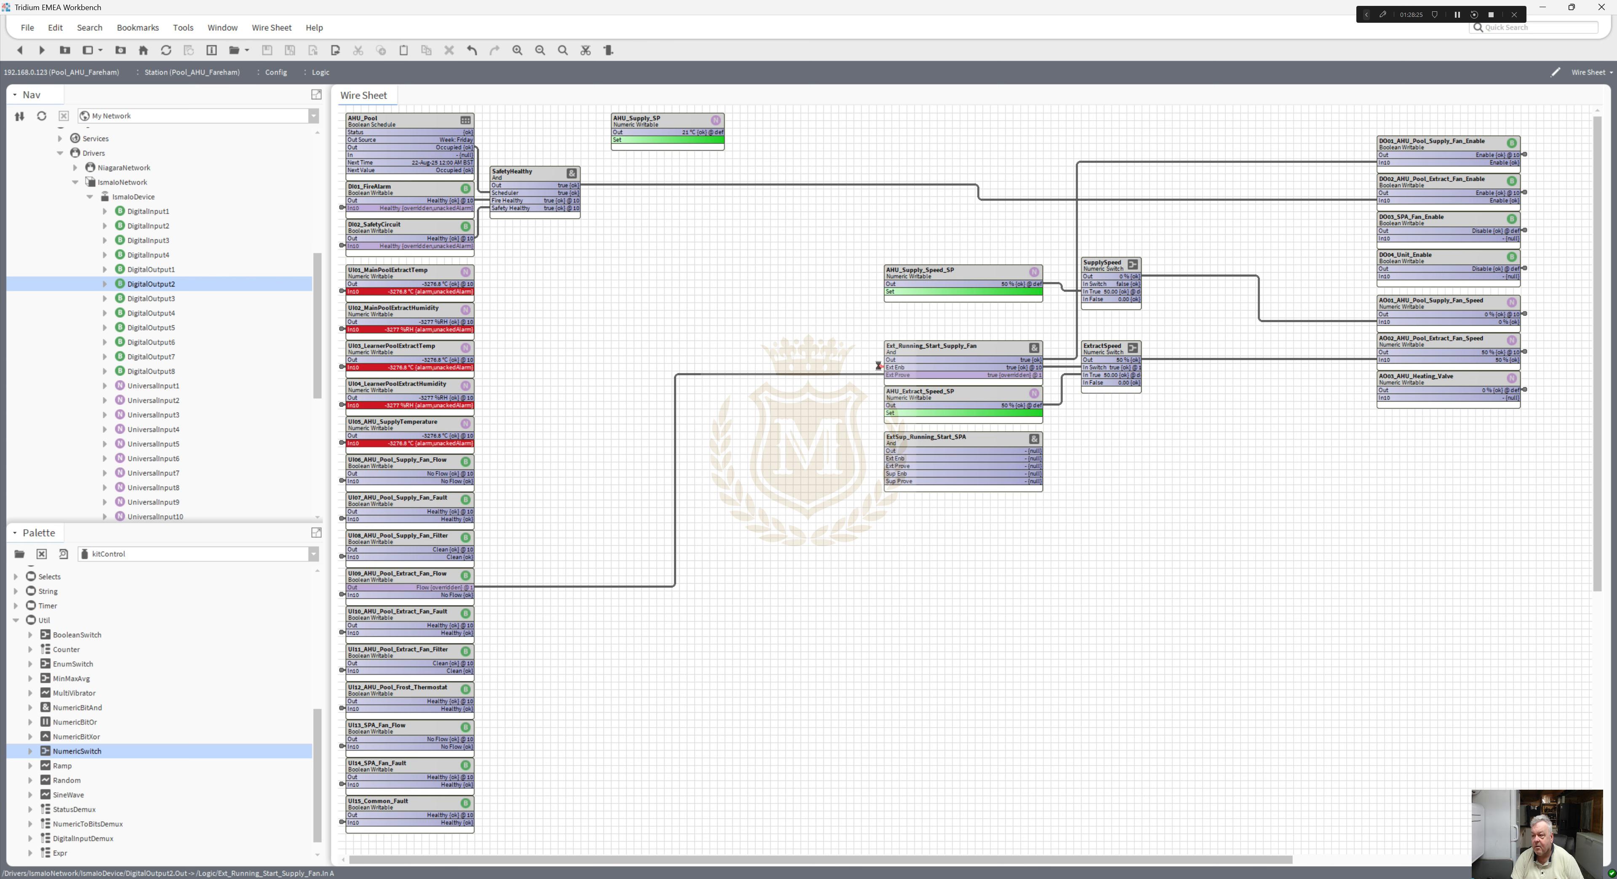
double_click(879, 367)
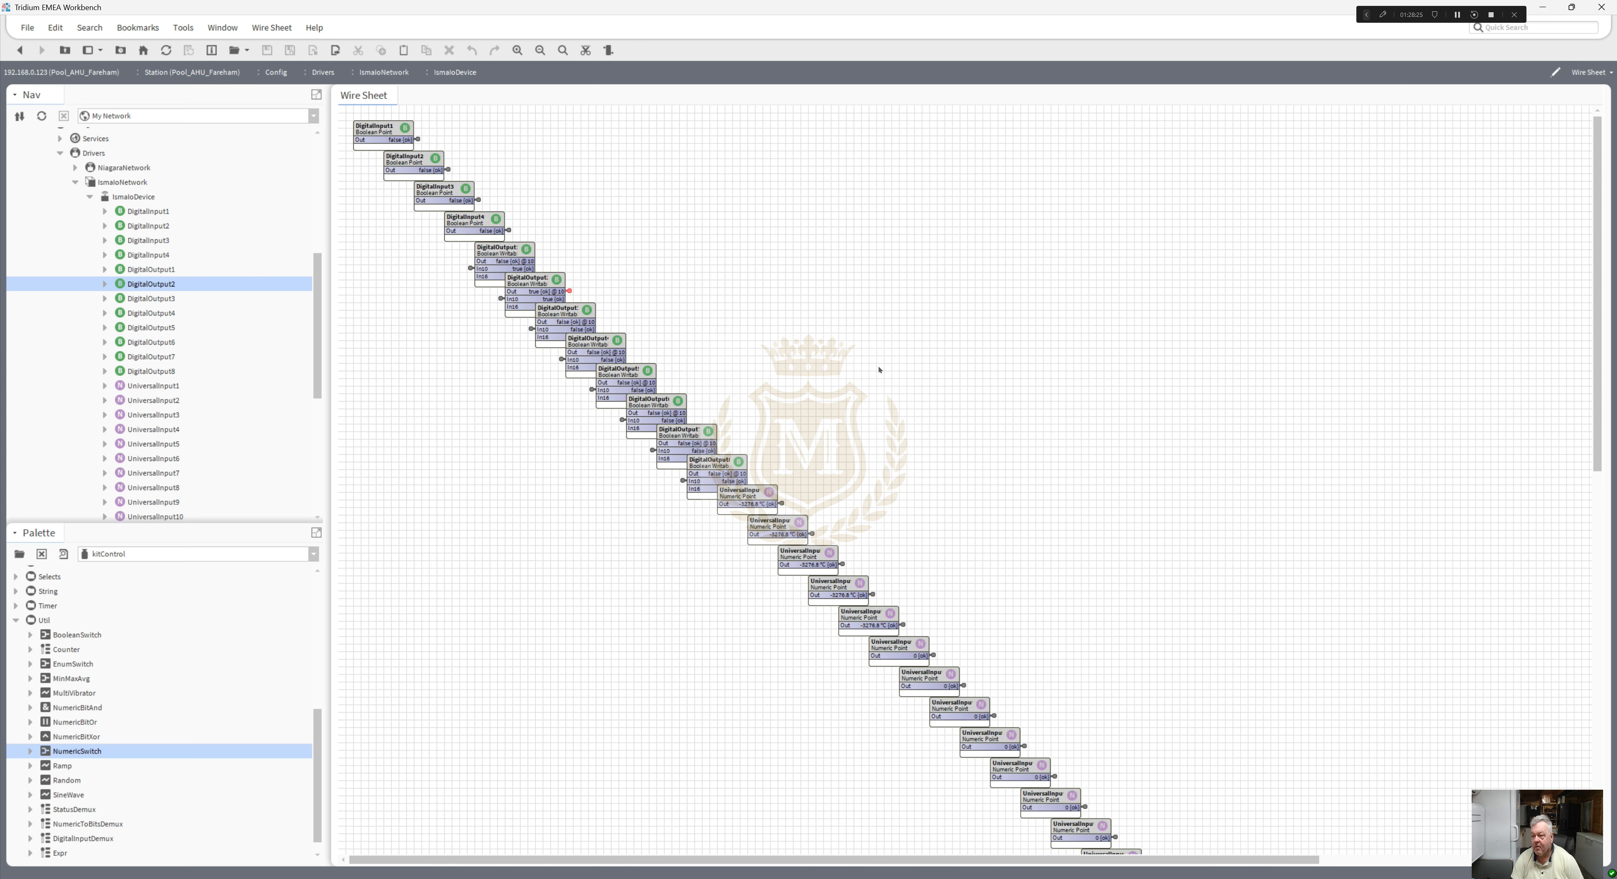
right_click(533, 282)
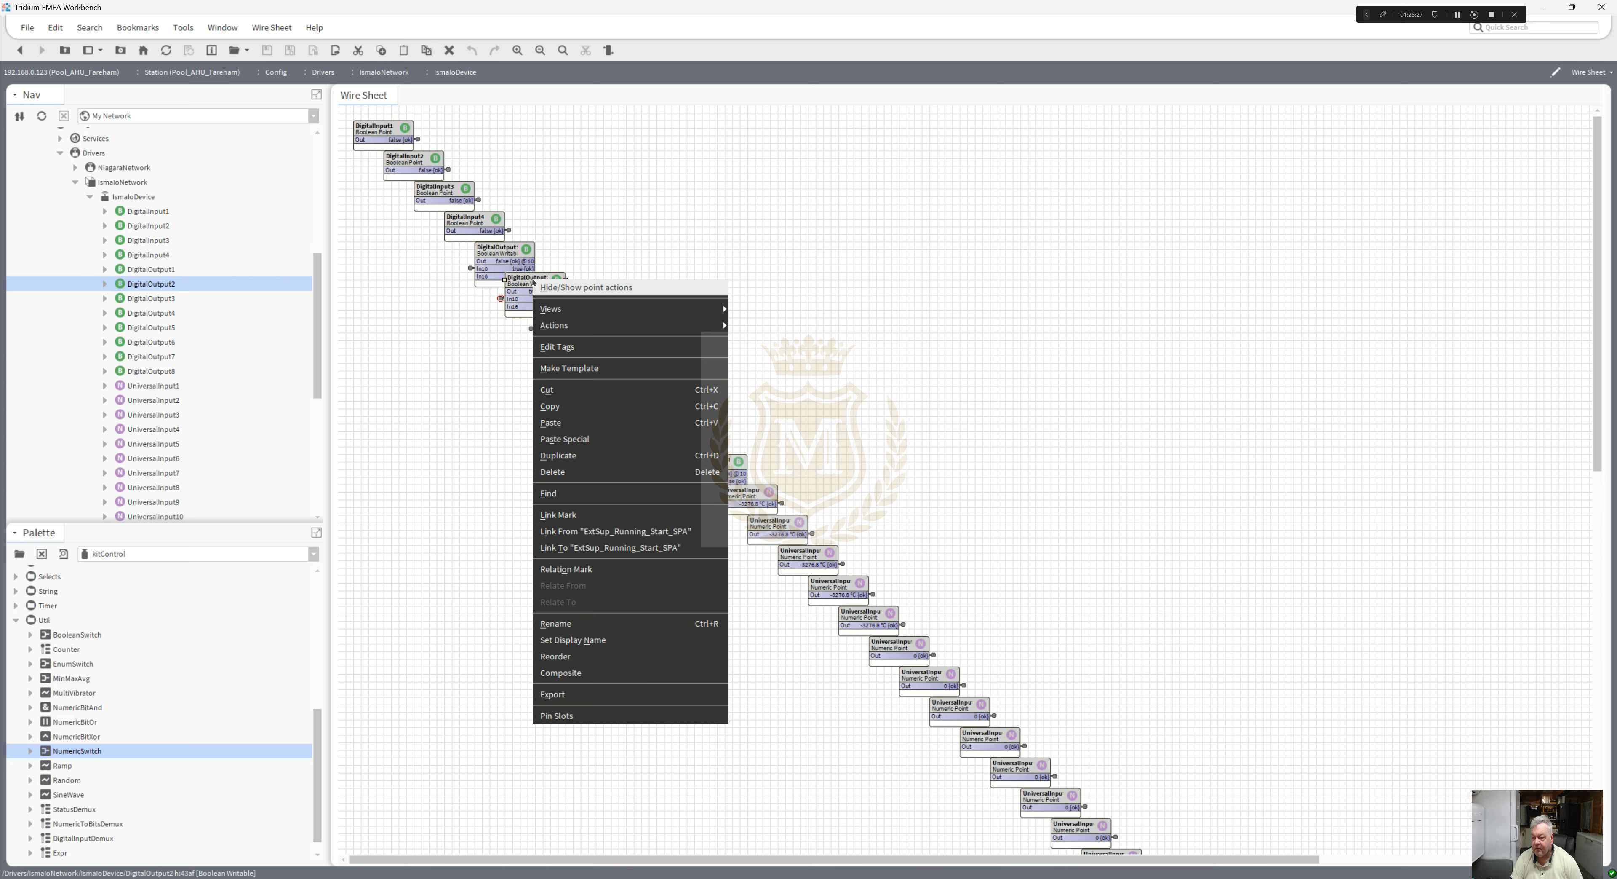
click(613, 548)
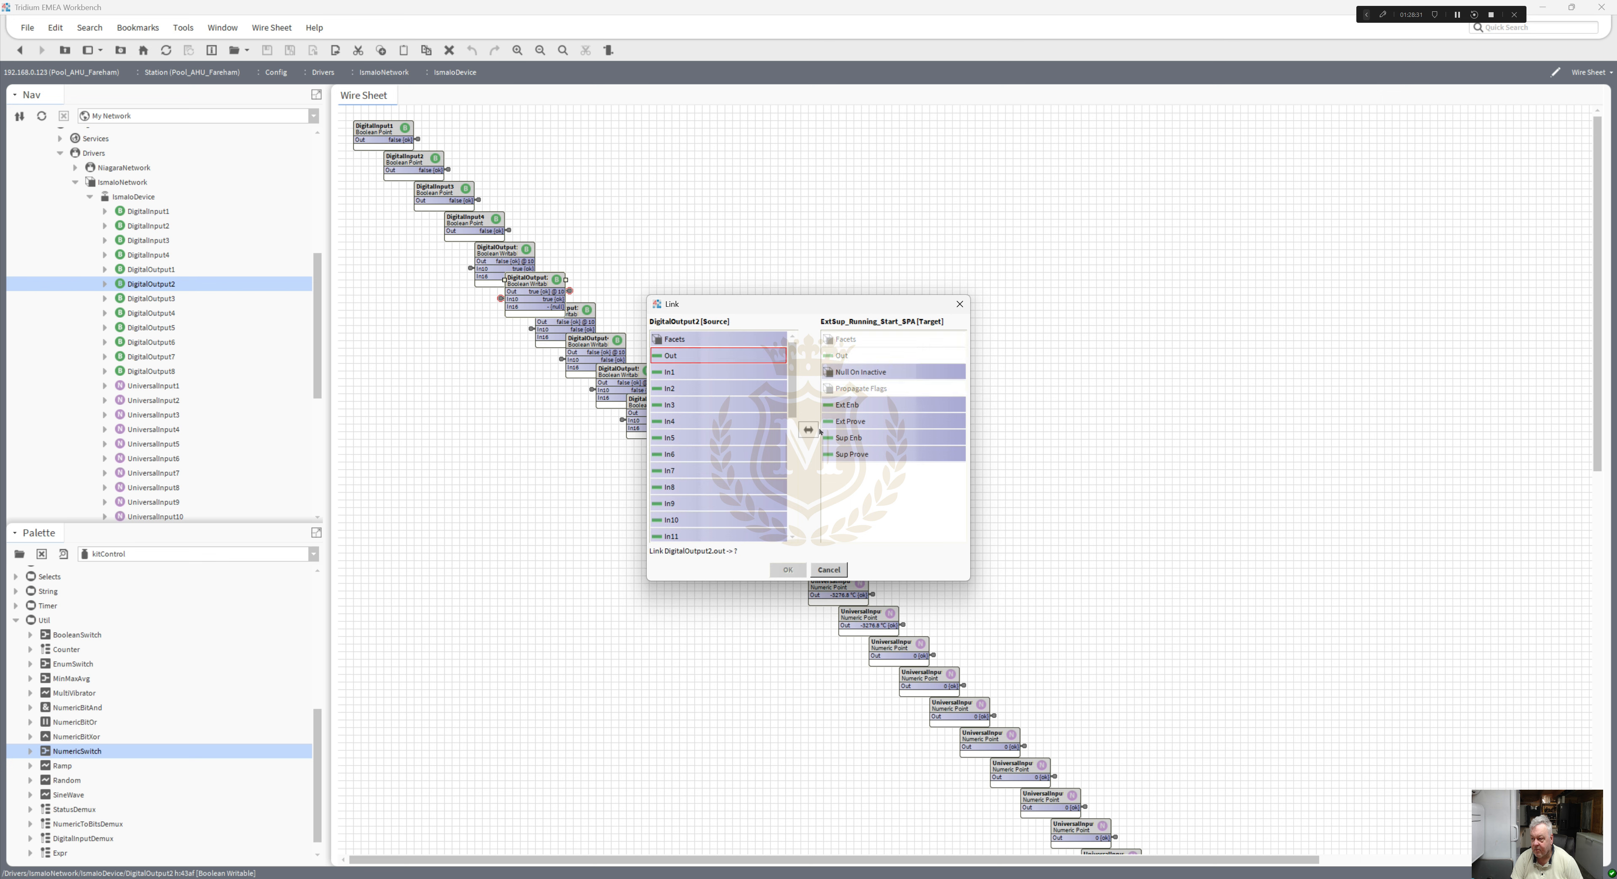
click(841, 406)
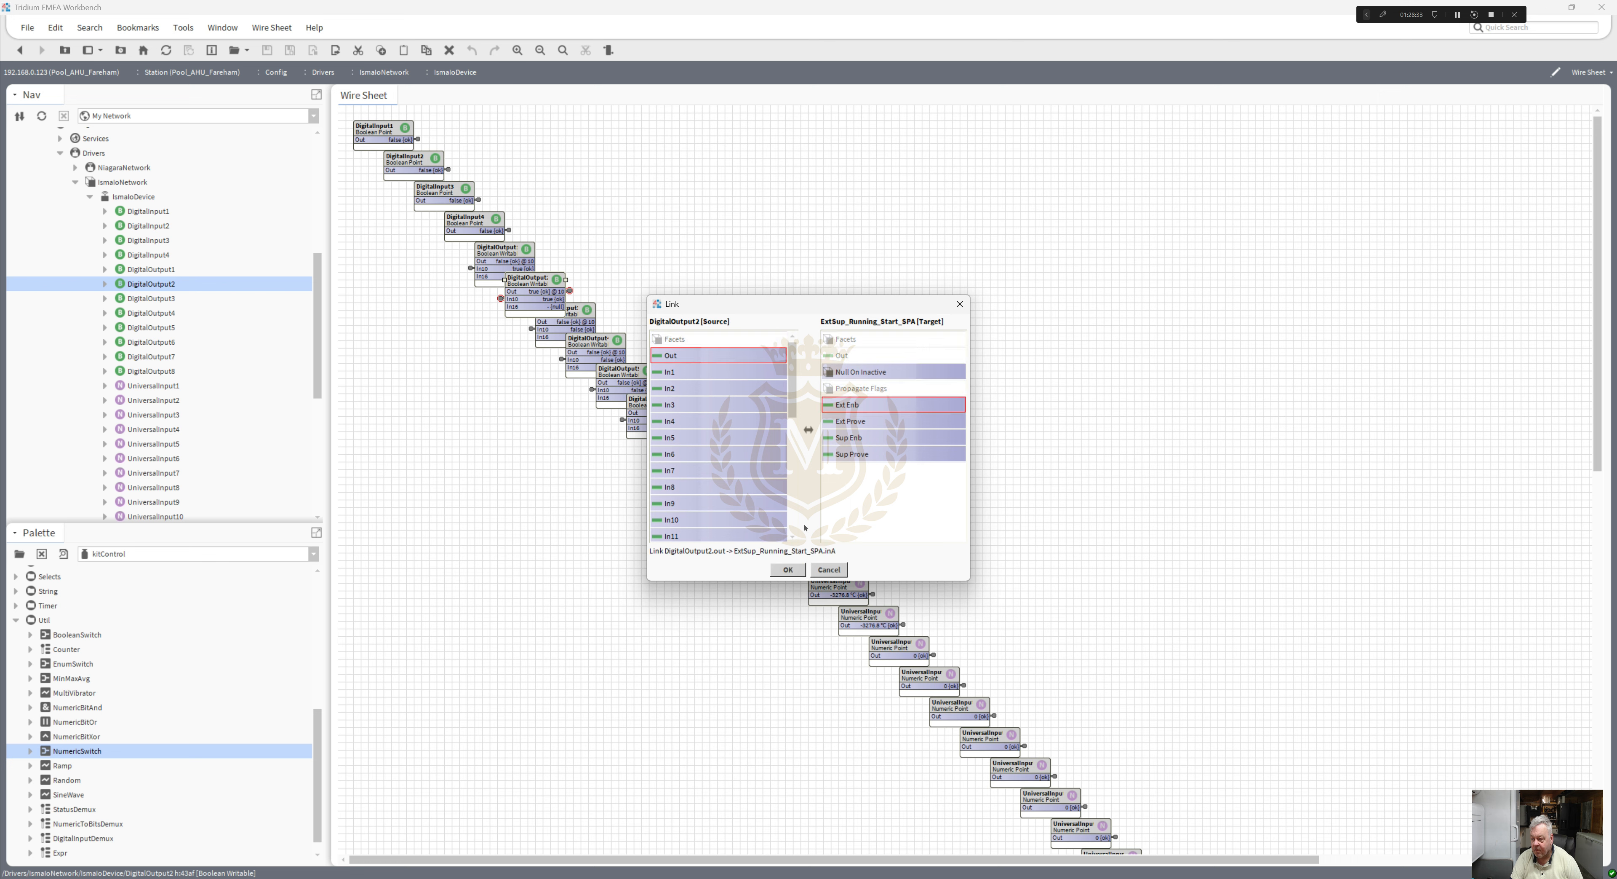
click(788, 569)
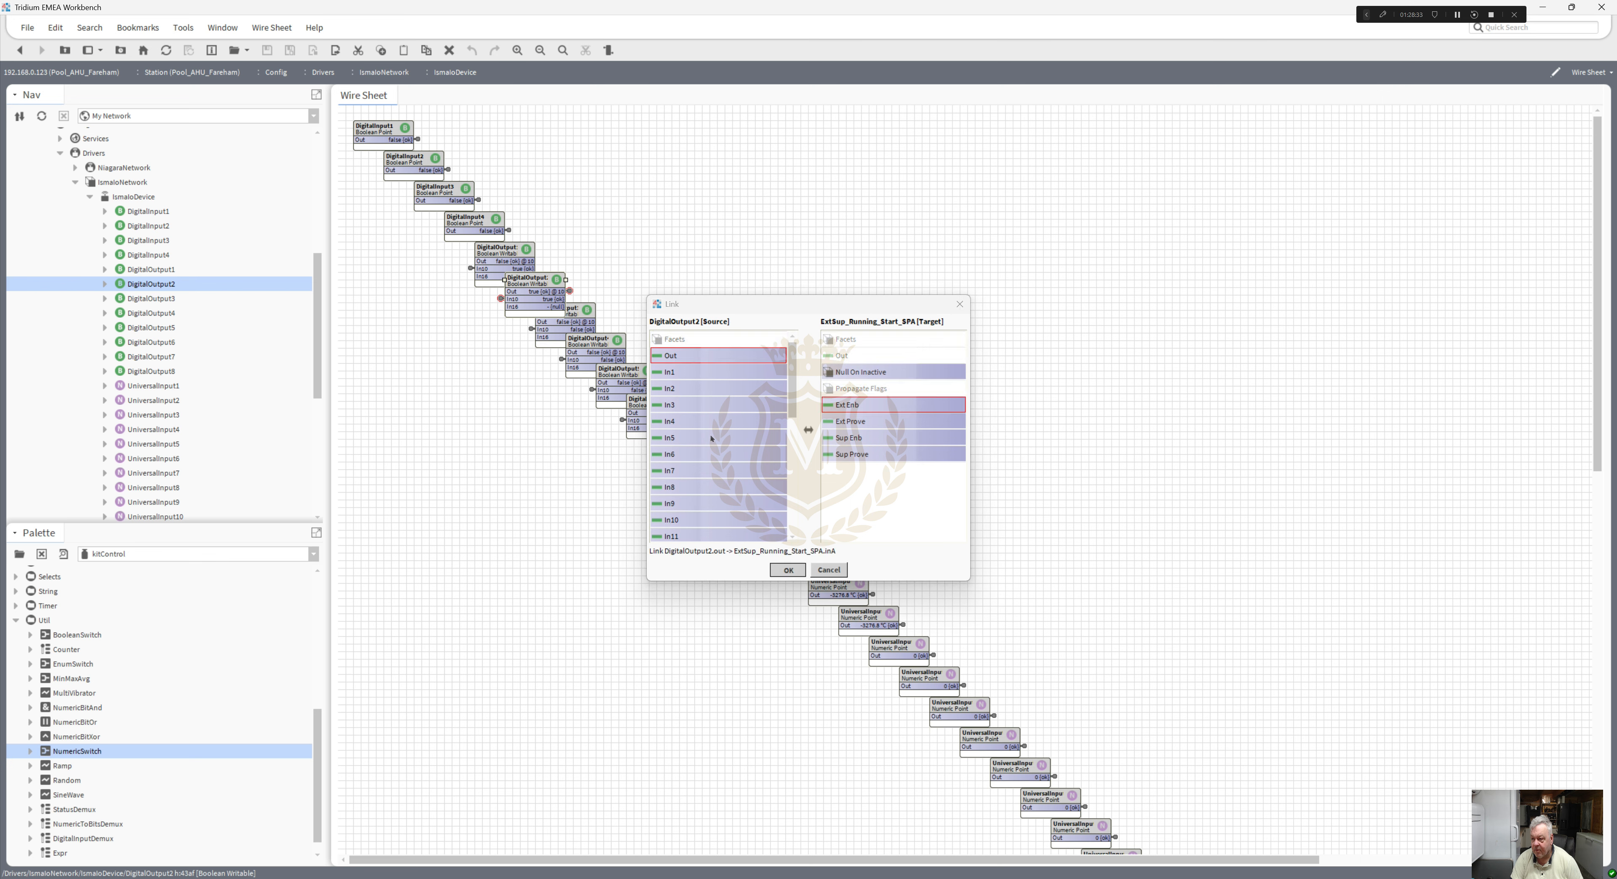
- Widen the DigitalOutput1 block and link its Out to the Sup Enb slot of ExtSup_Running_Start_SPA
click(584, 312)
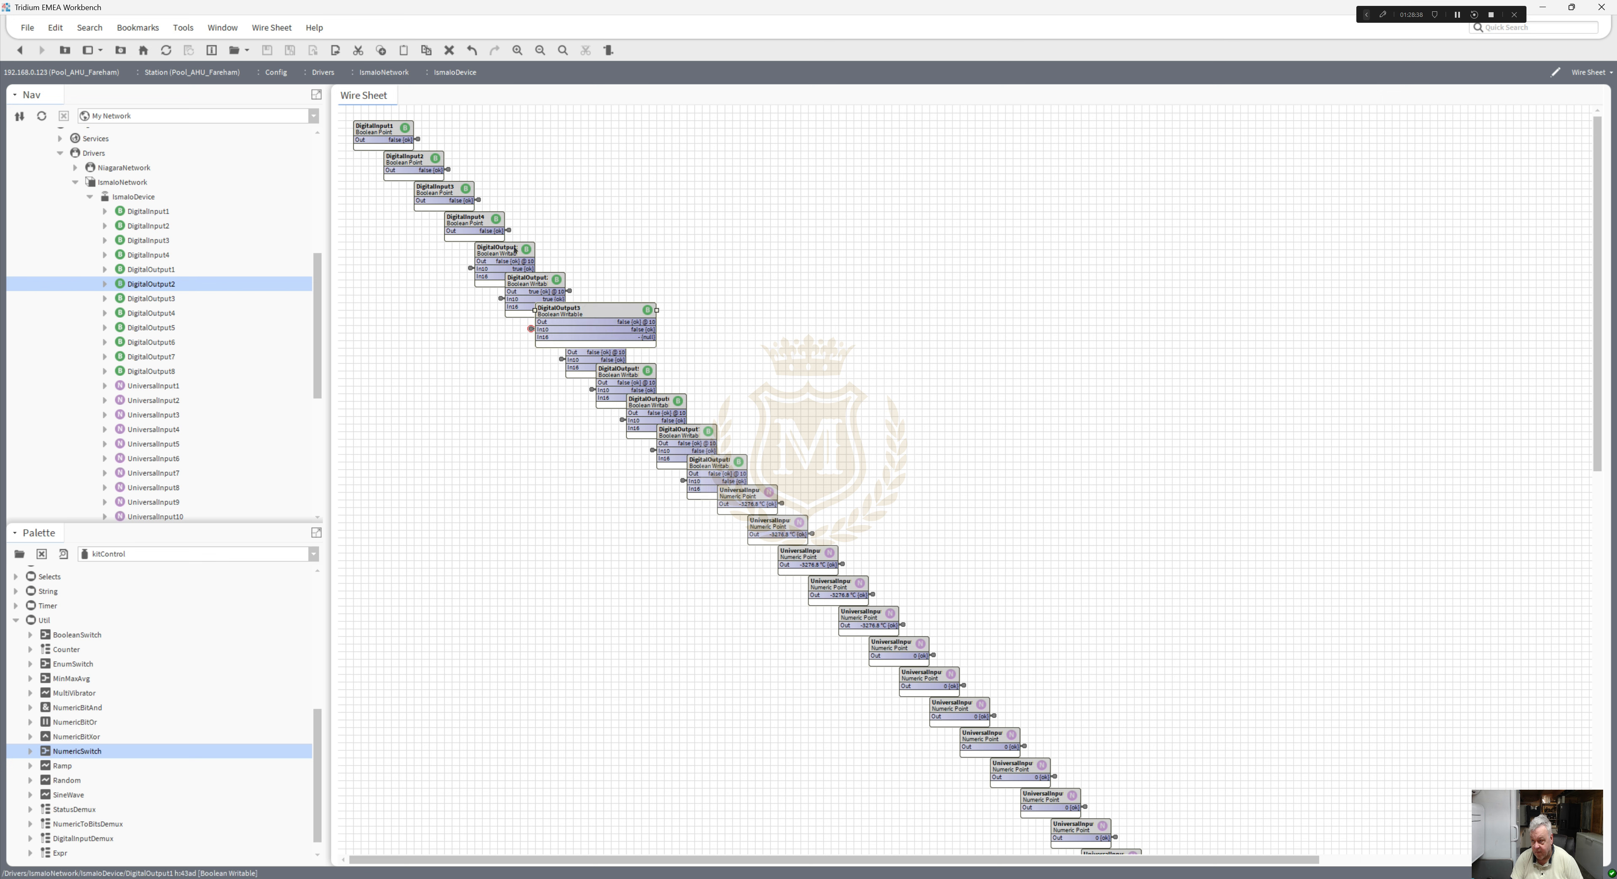
click(536, 250)
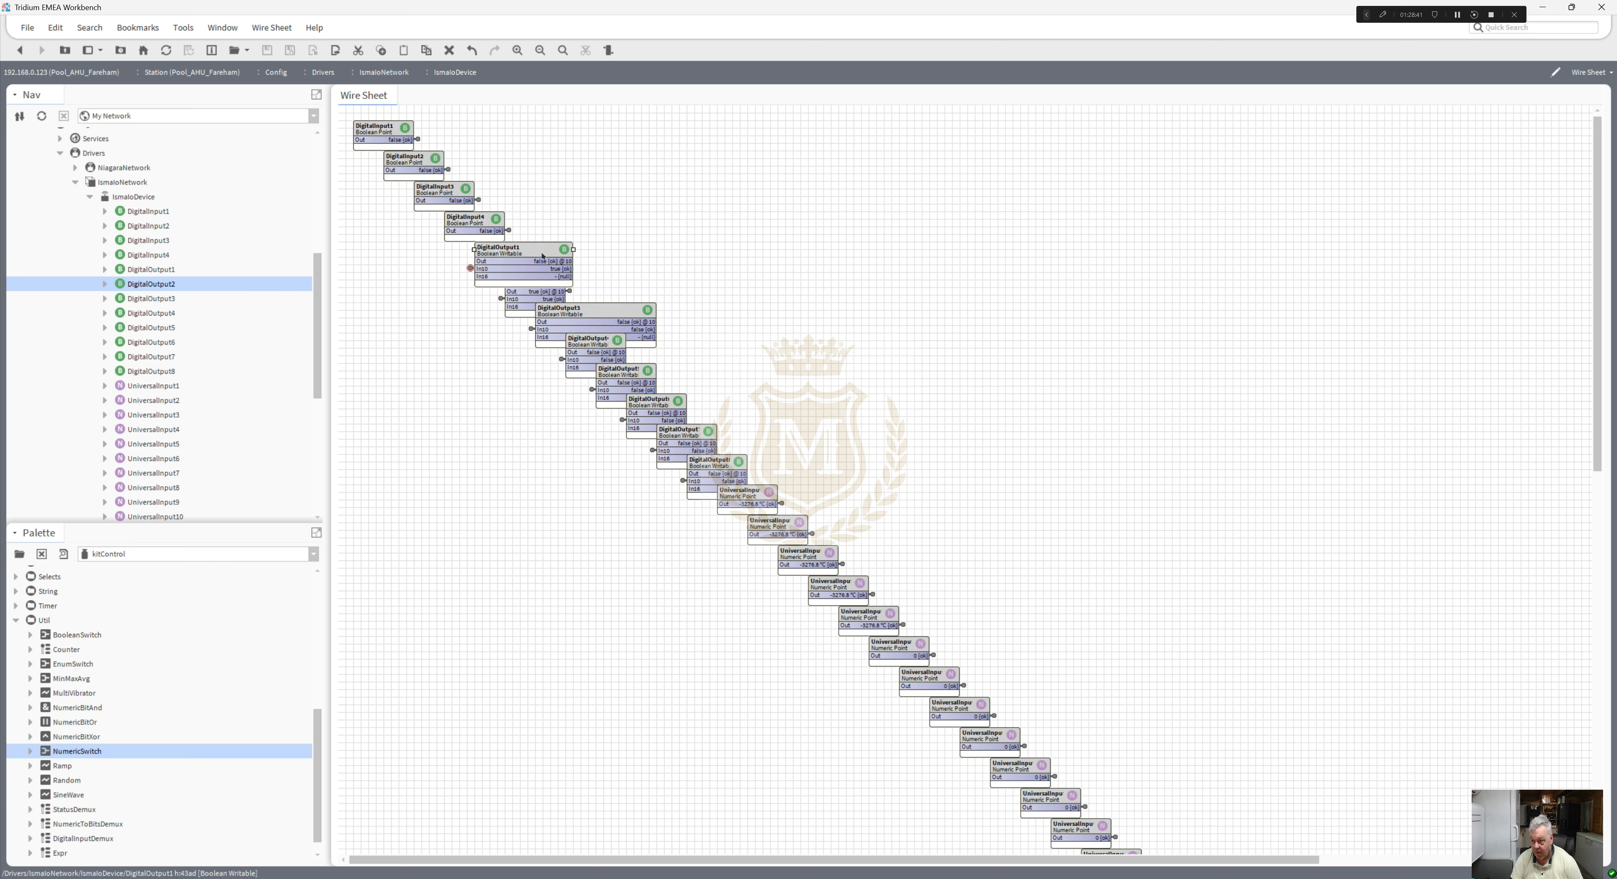
right_click(541, 255)
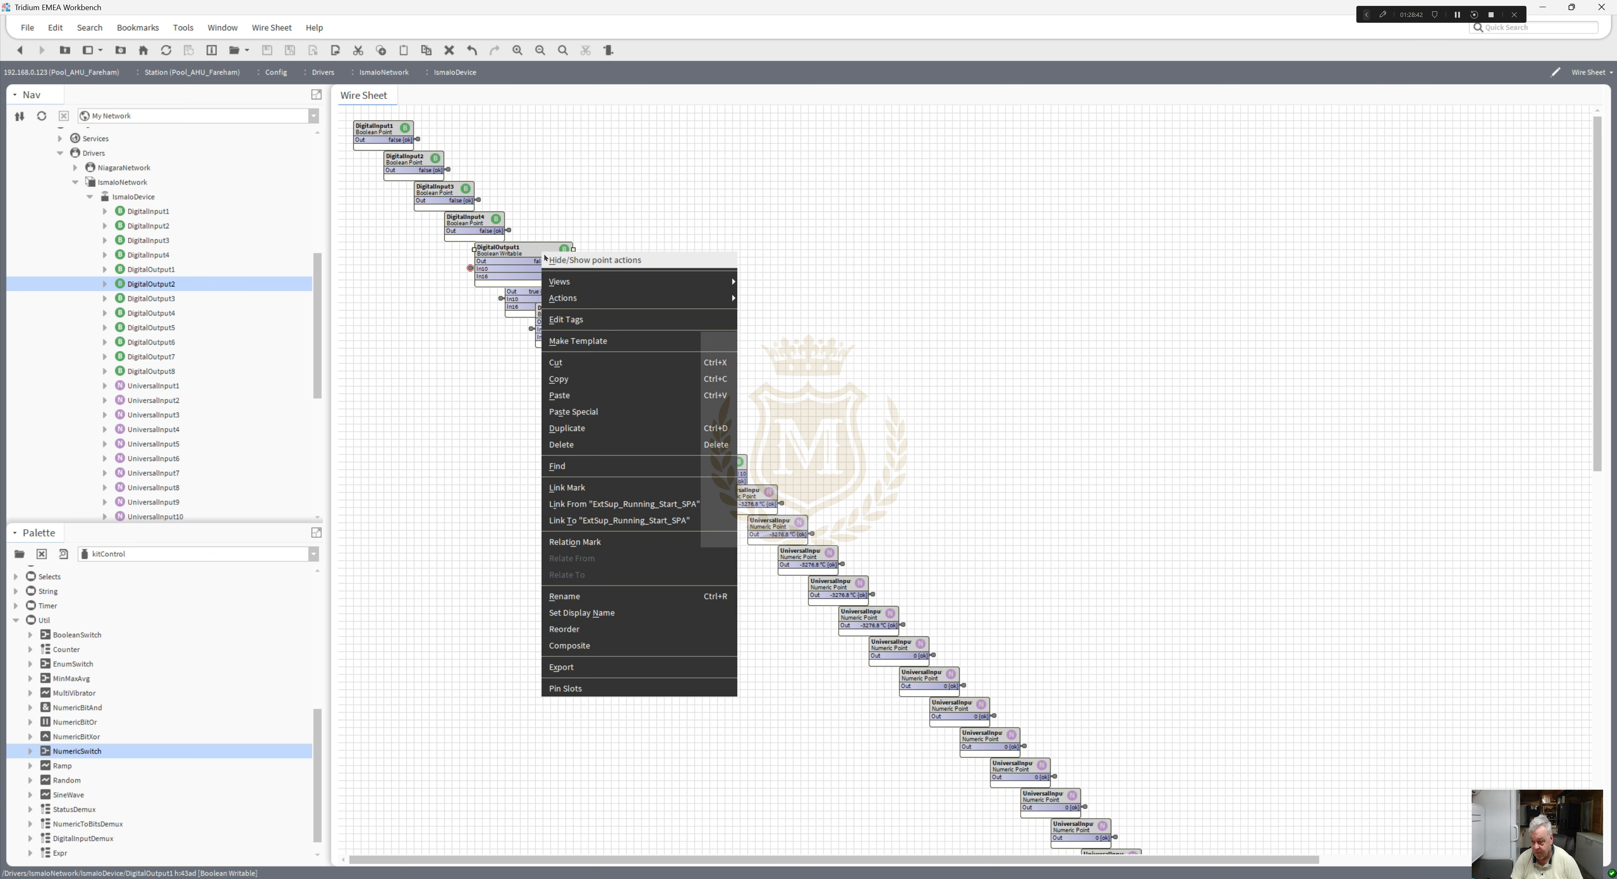
click(632, 519)
click(679, 356)
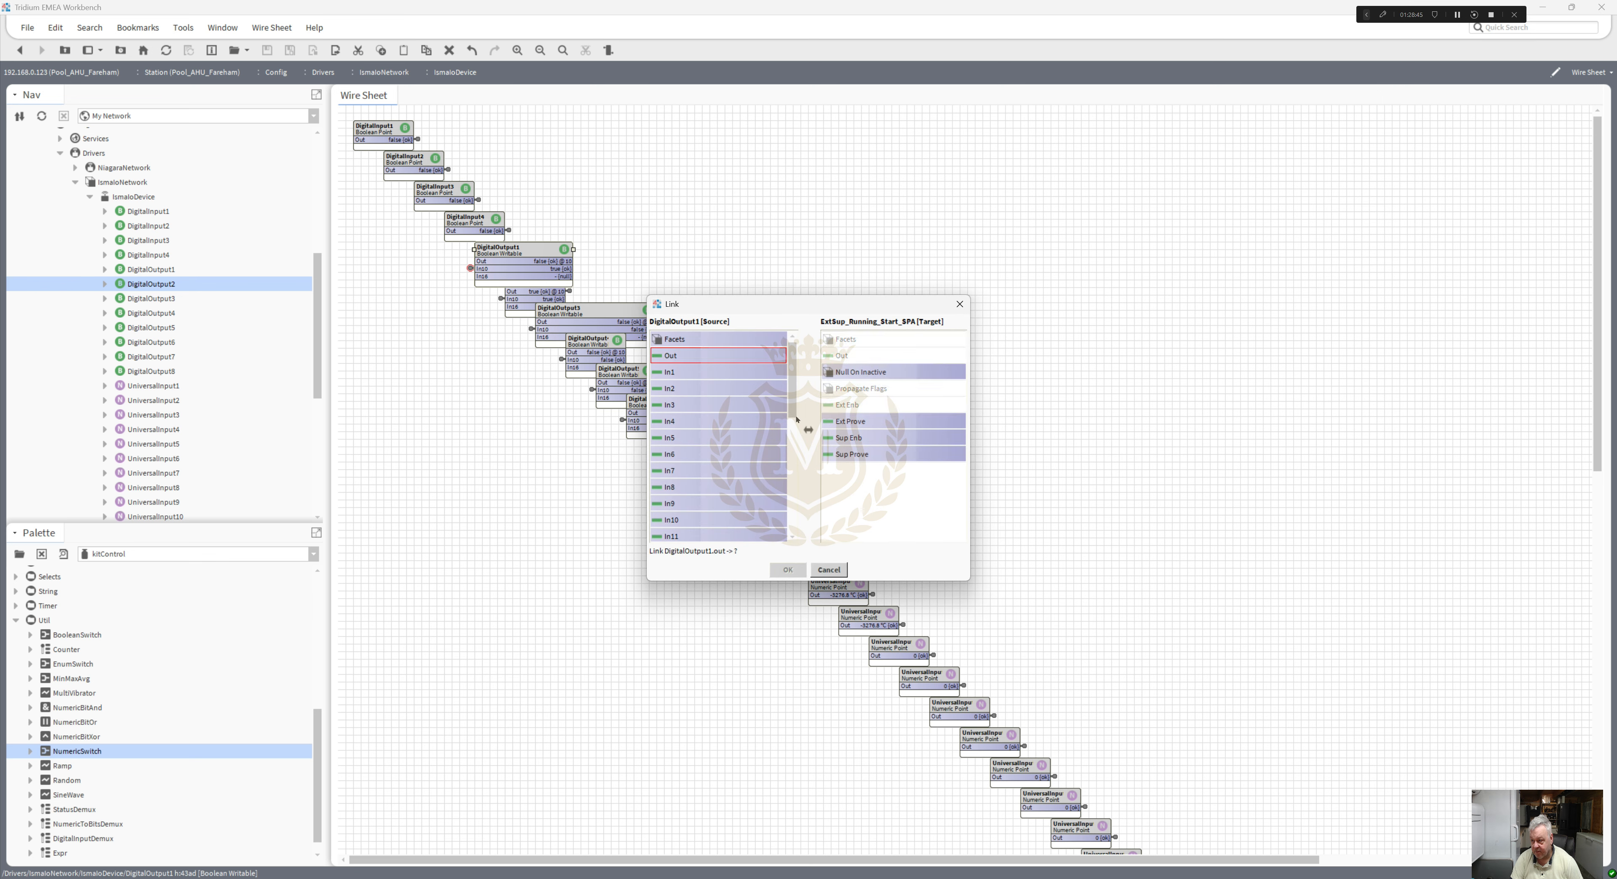
click(844, 439)
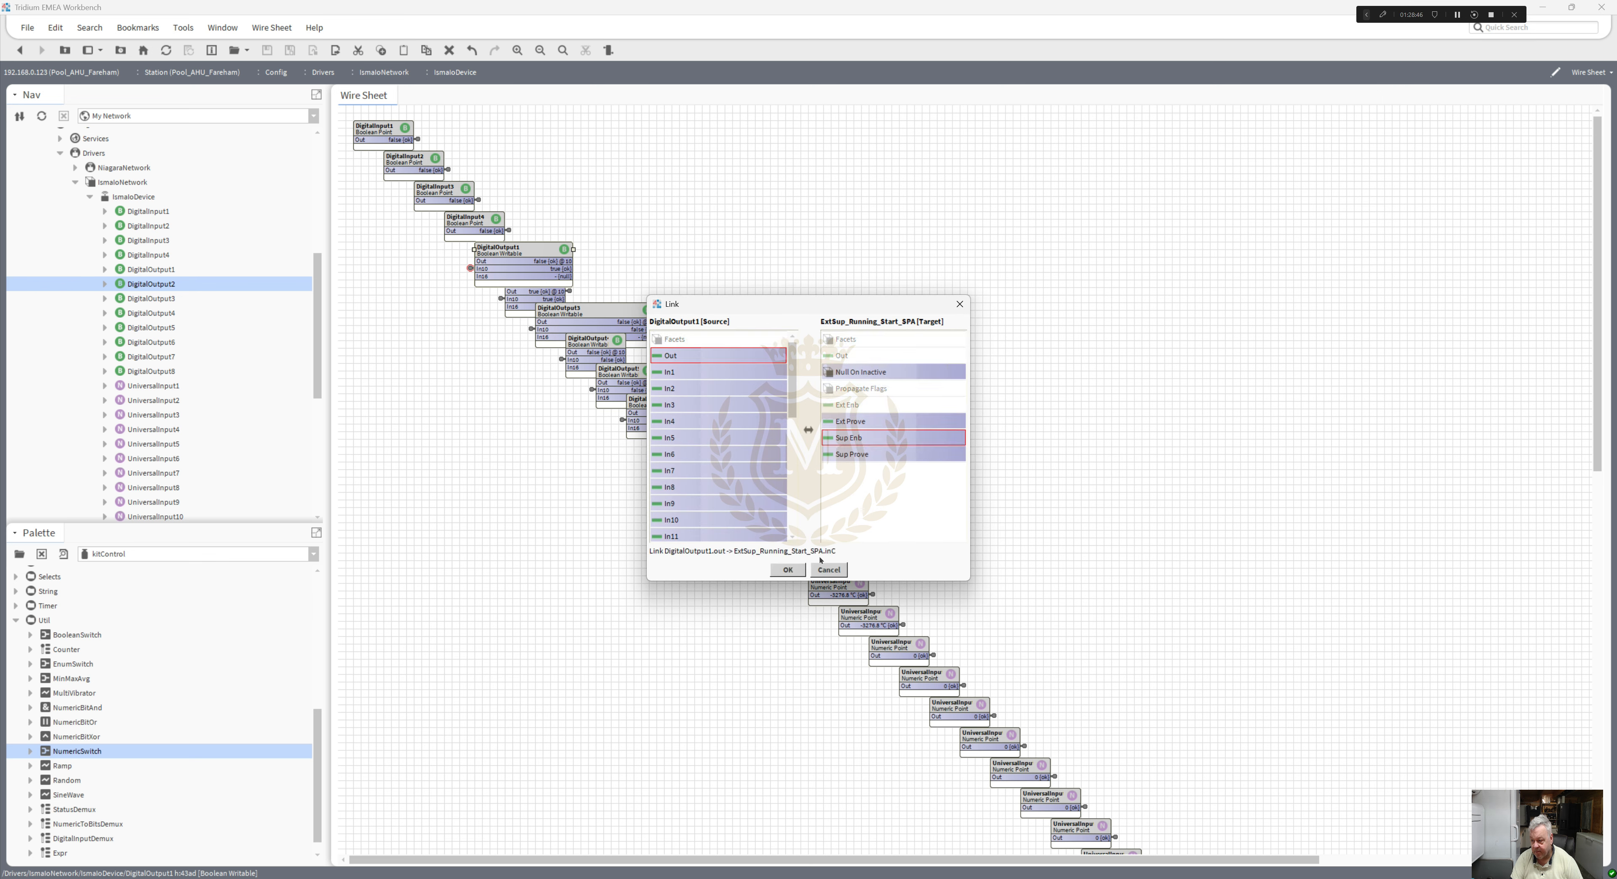
click(797, 567)
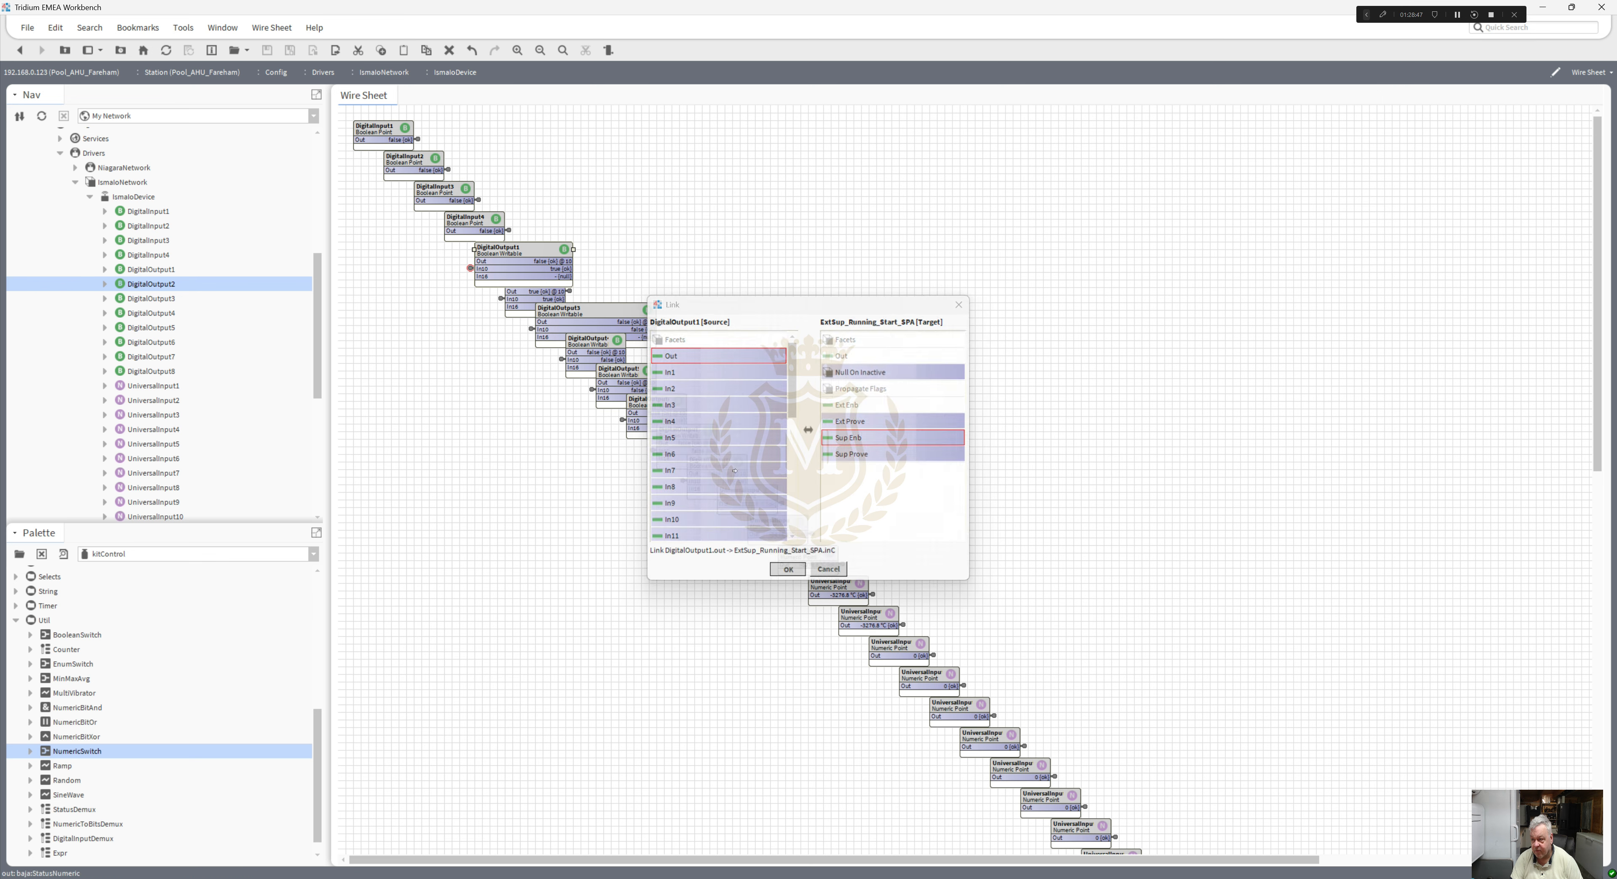
- Return to the Logic wire sheet and link the pool extract fan flow input's Out to Ext Prove on ExtSup_Running_Start_SPA
click(472, 268)
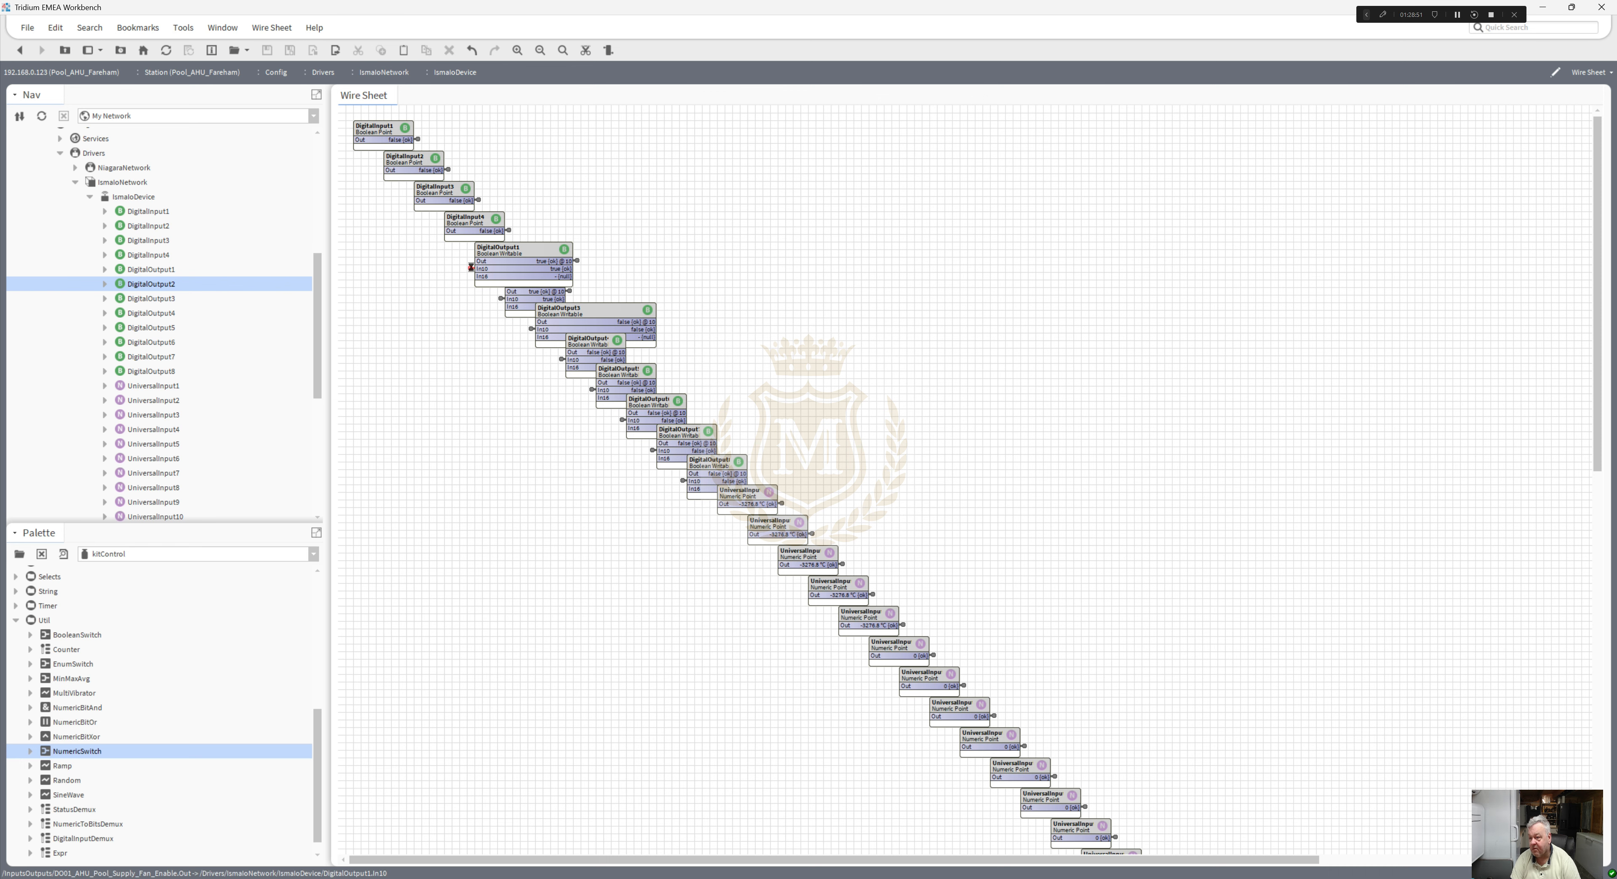
double_click(472, 269)
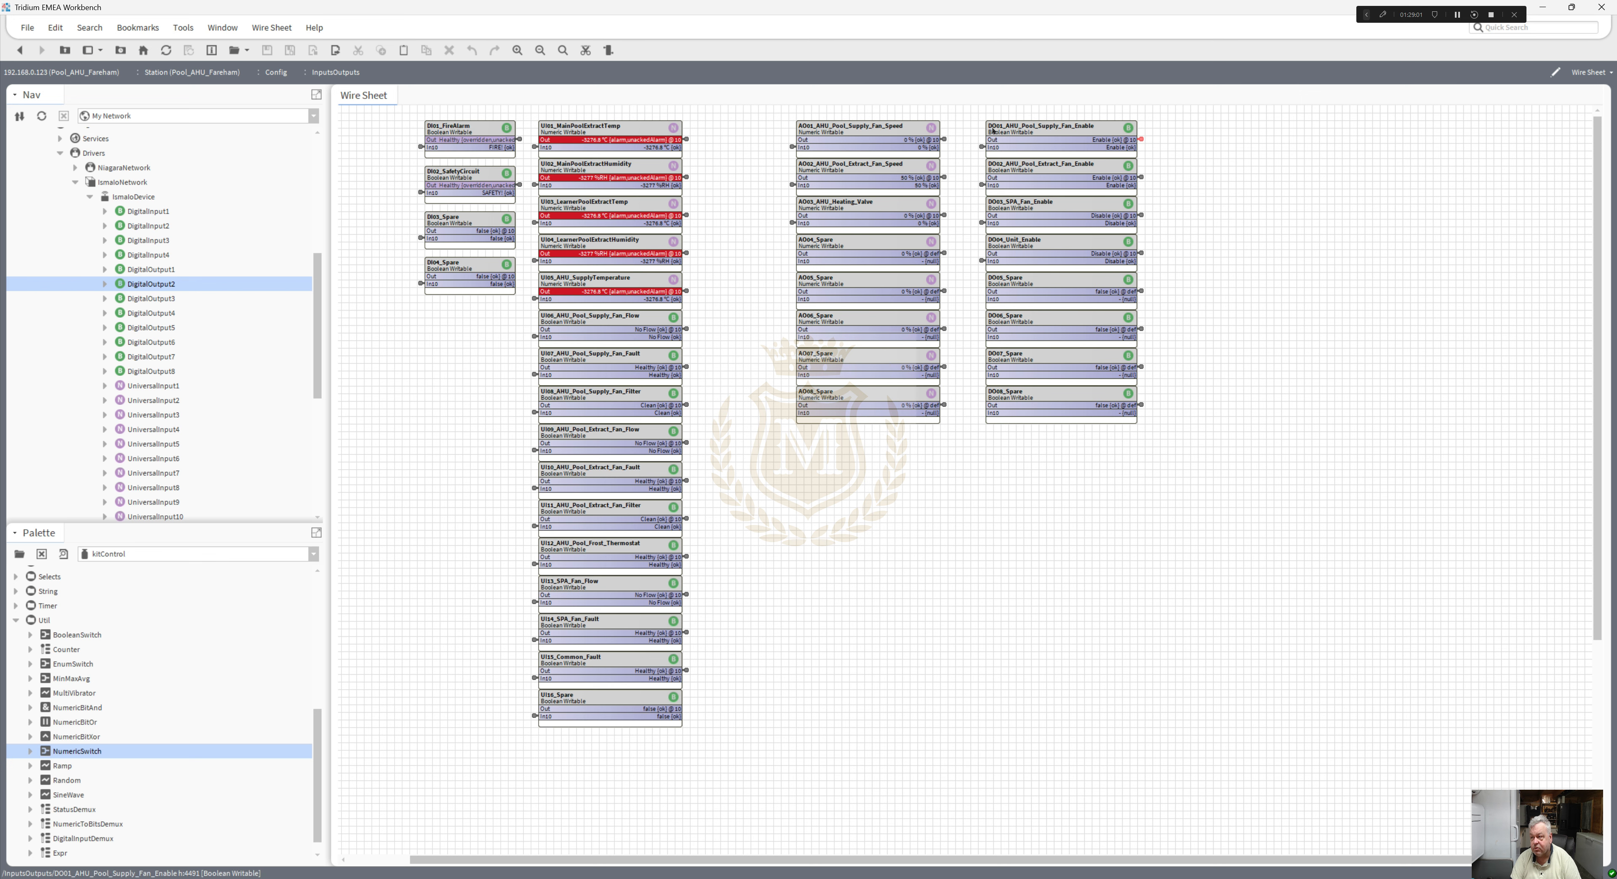
double_click(982, 147)
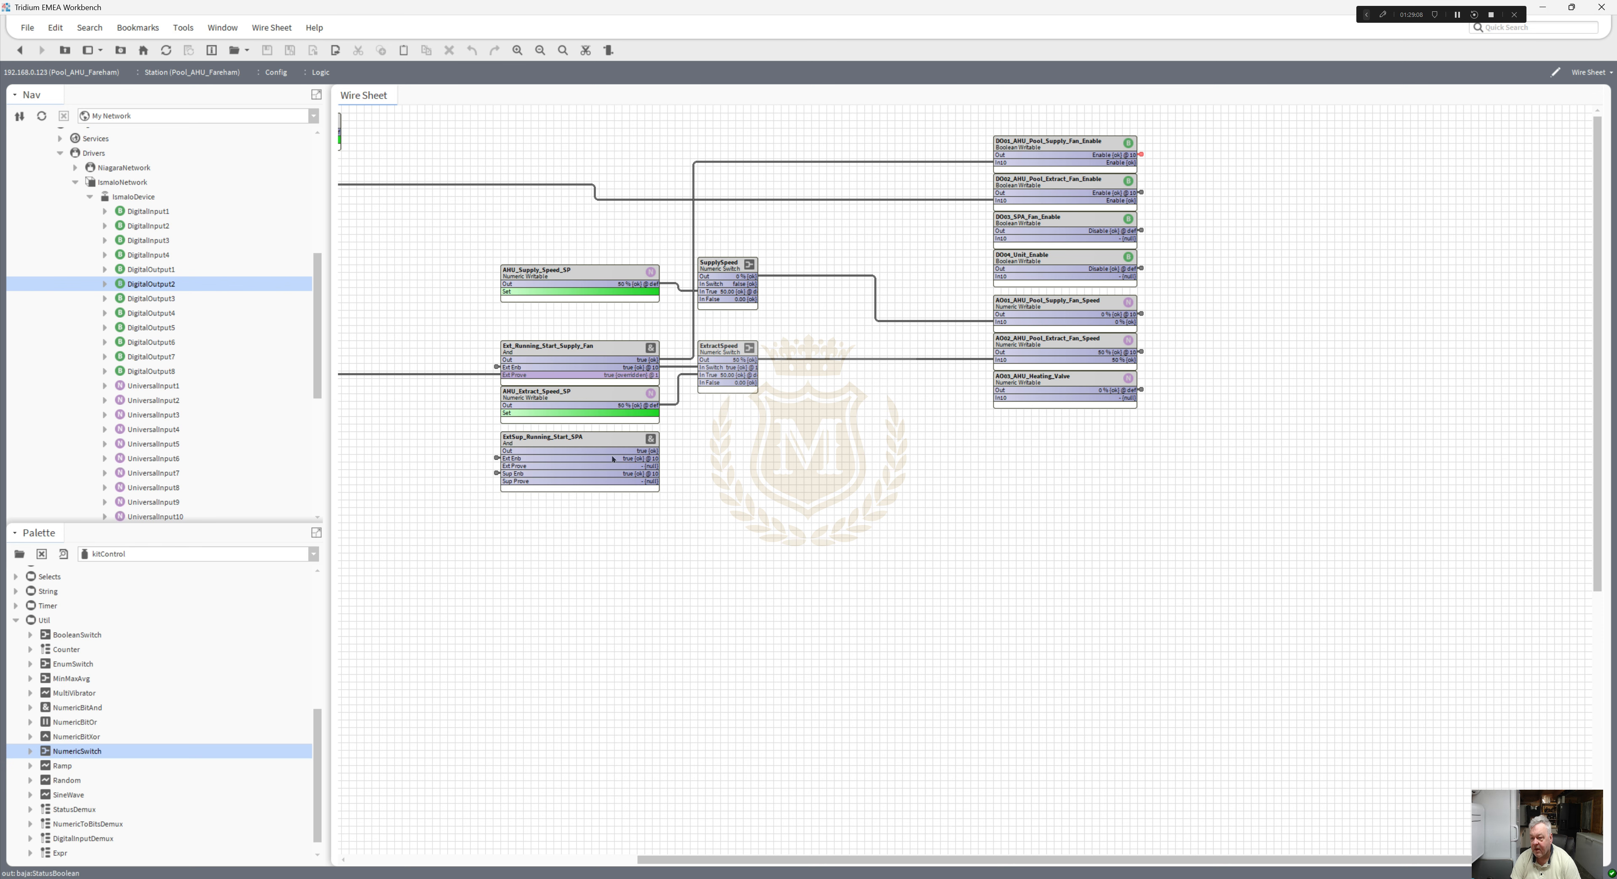
drag(781, 859, 494, 831)
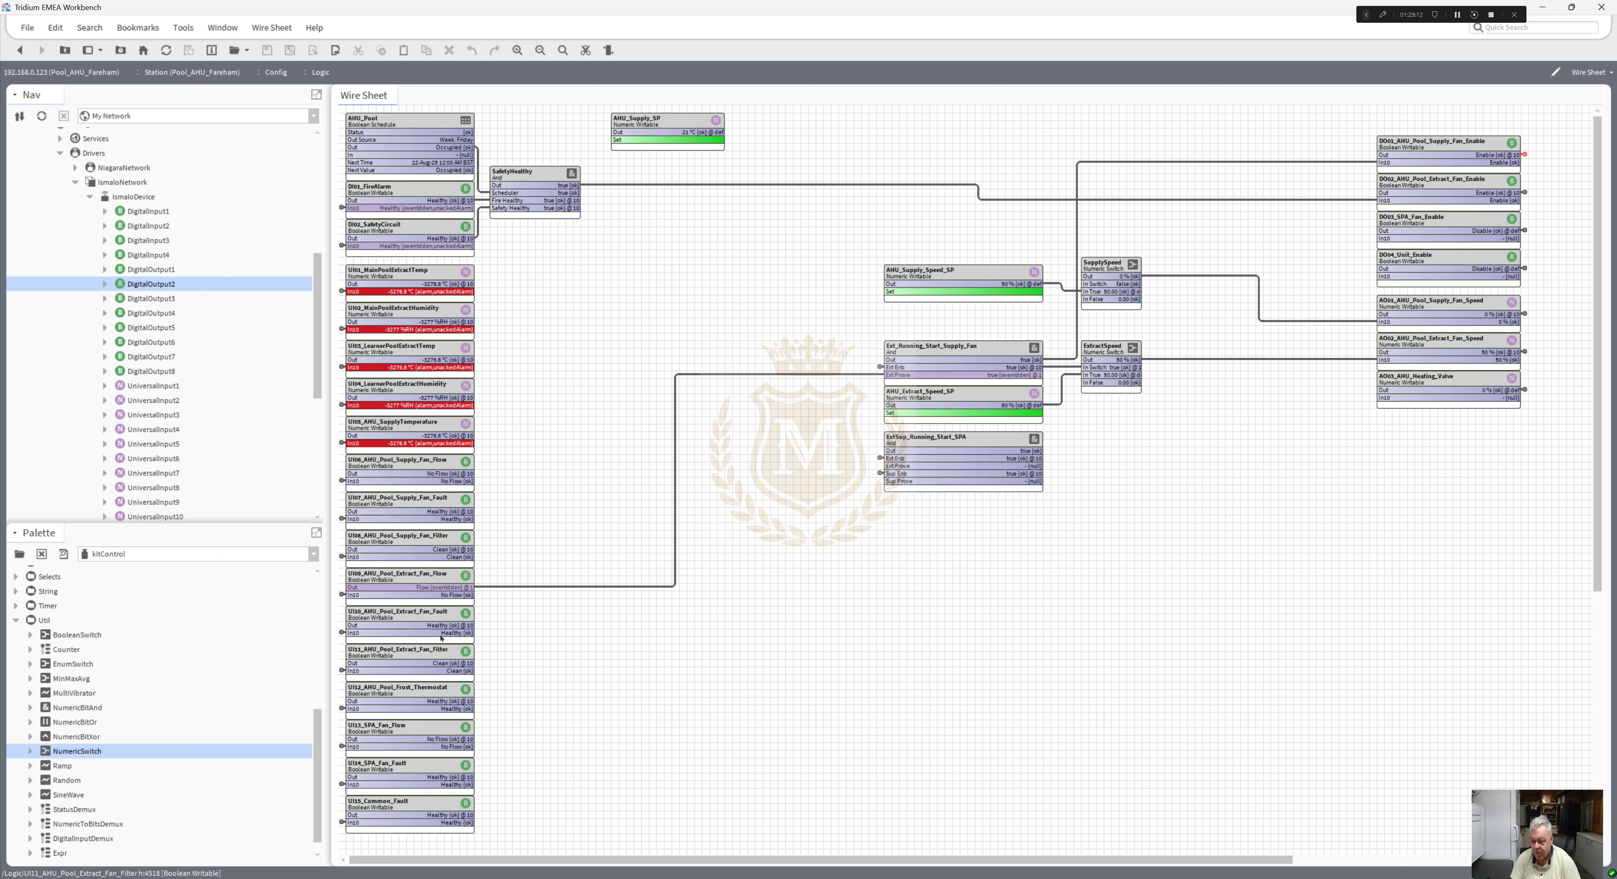
drag(468, 587, 881, 466)
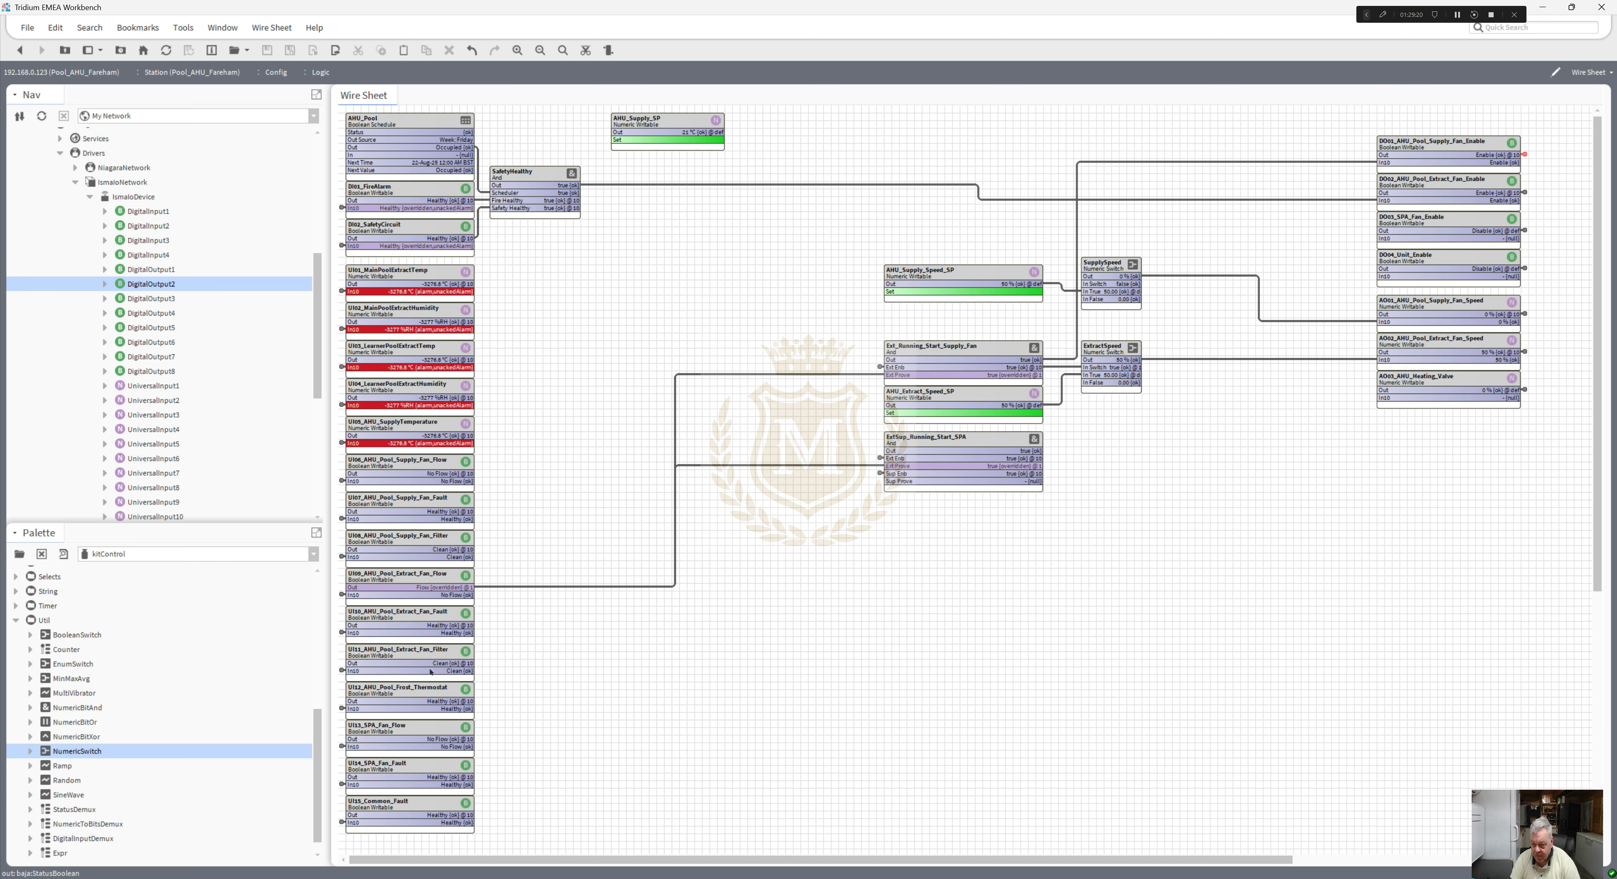
- Override the pool supply fan flow input to Emergency Active and link its Out to Sup Prove on ExtSup_Running_Start_SPA
right_click(402, 461)
mouse_move(448, 480)
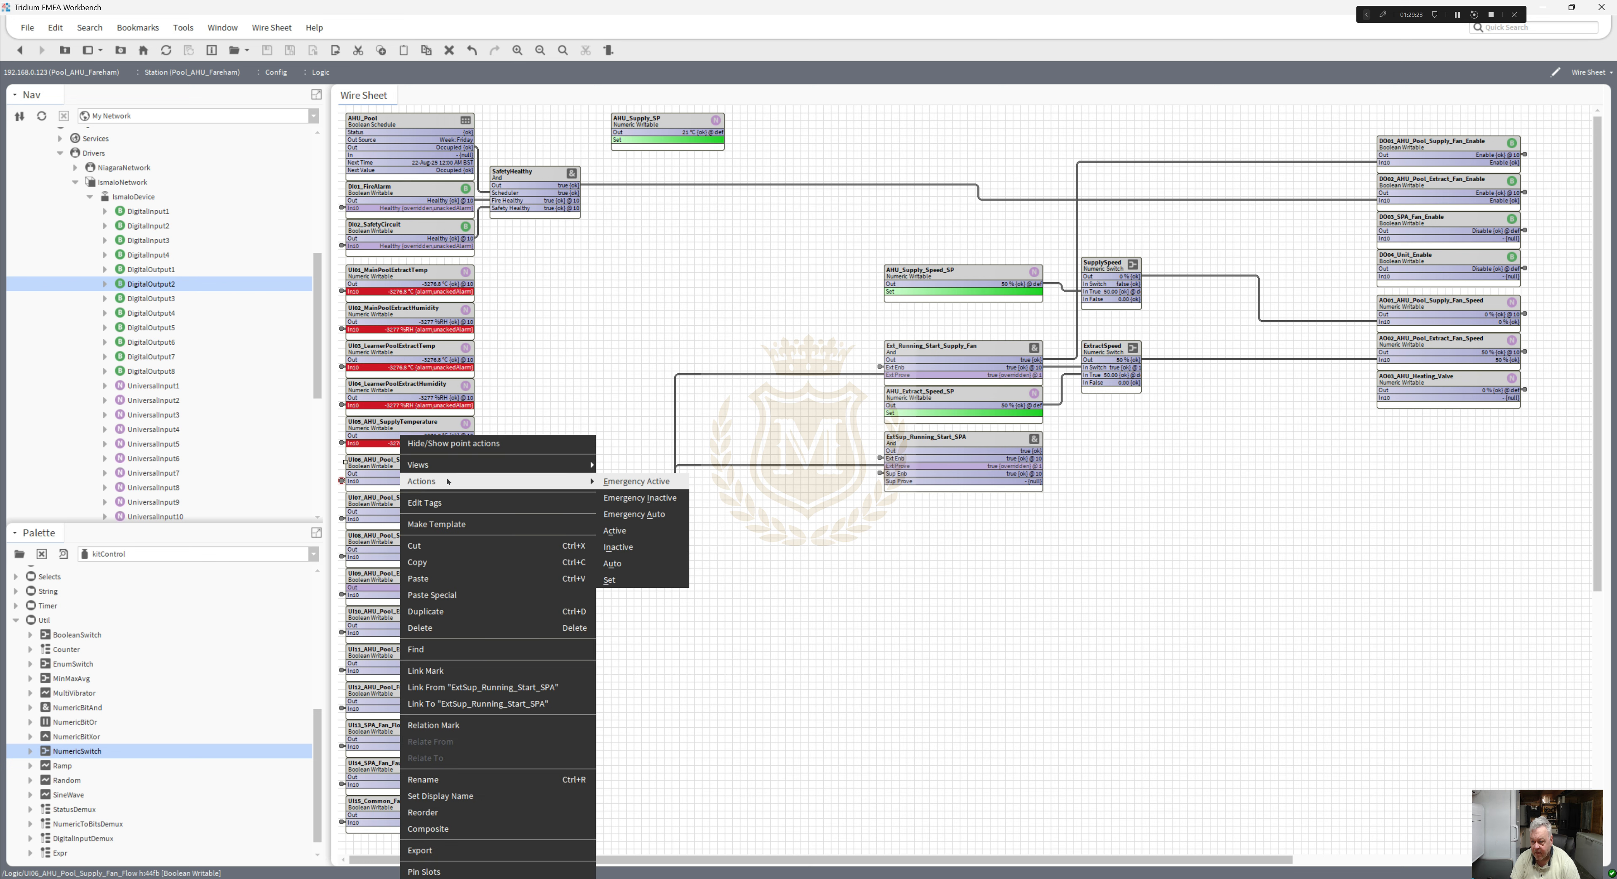
click(617, 480)
drag(474, 473, 895, 481)
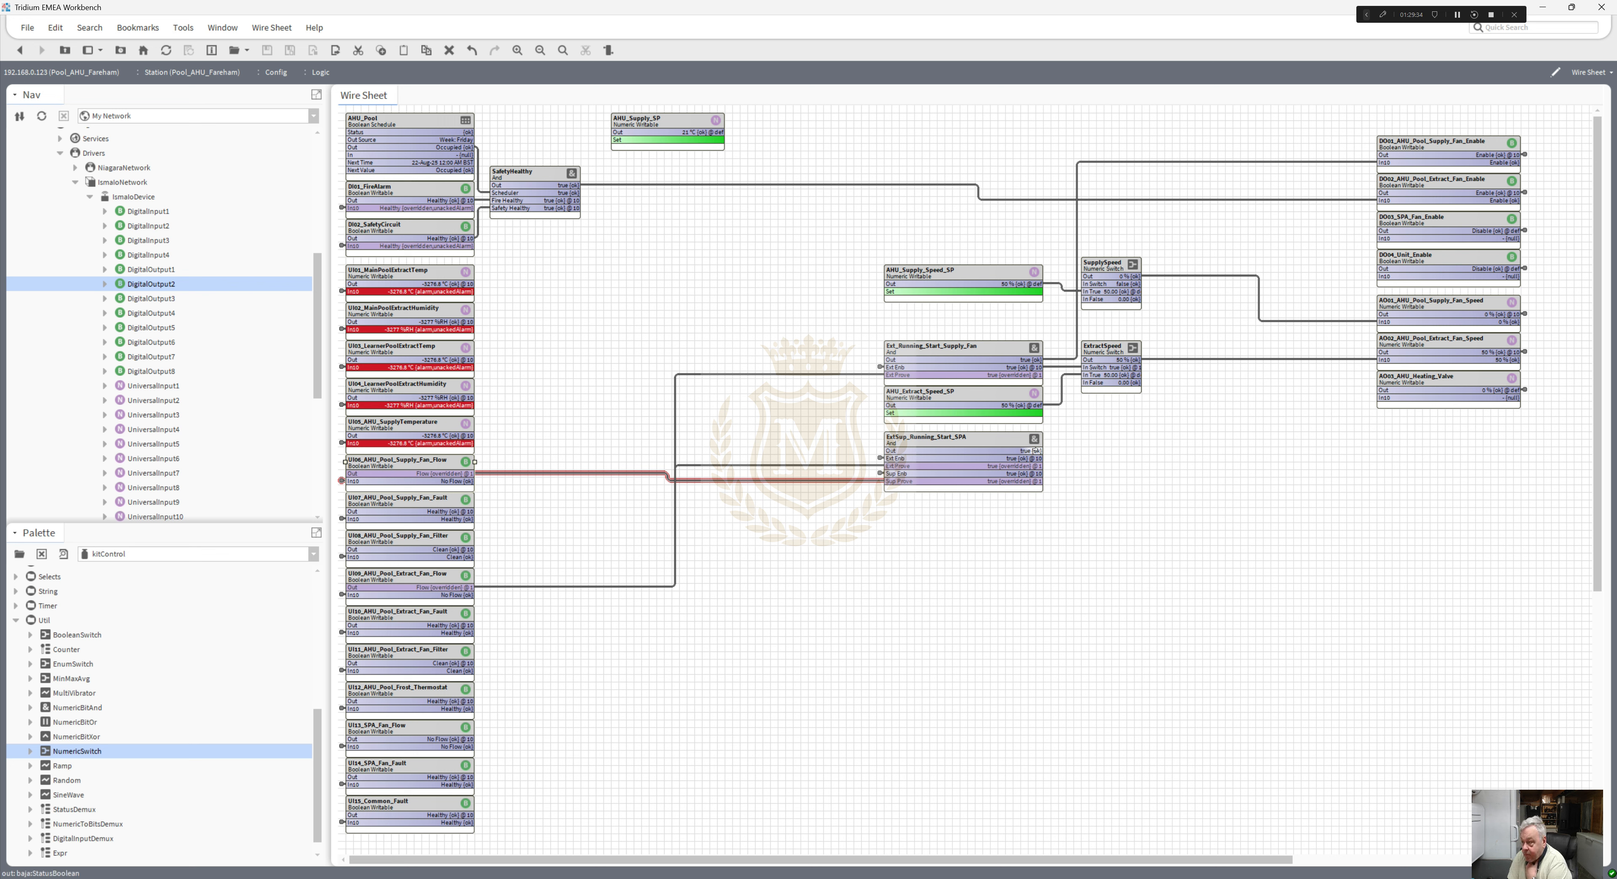
- Link the Out of ExtSup_Running_Start_SPA to SupplySpeed's In Switch and stack the block directly above AHU_Supply_Speed_SP, just over Ext_Running_Start_Supply_Fan
drag(1036, 451, 1088, 284)
drag(980, 459, 981, 231)
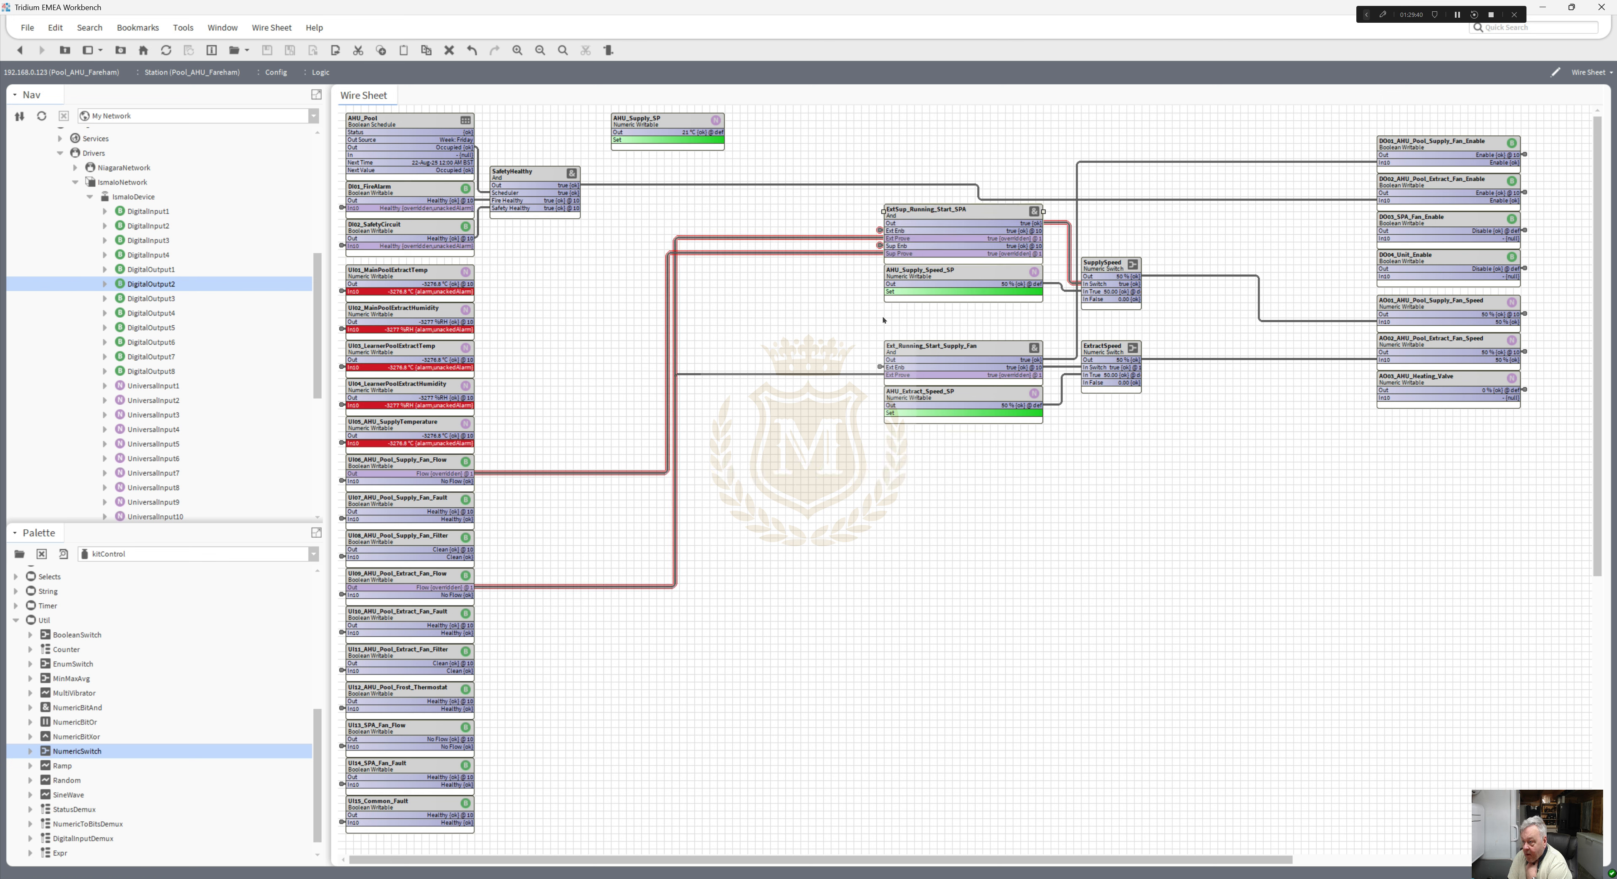
drag(875, 316, 1013, 243)
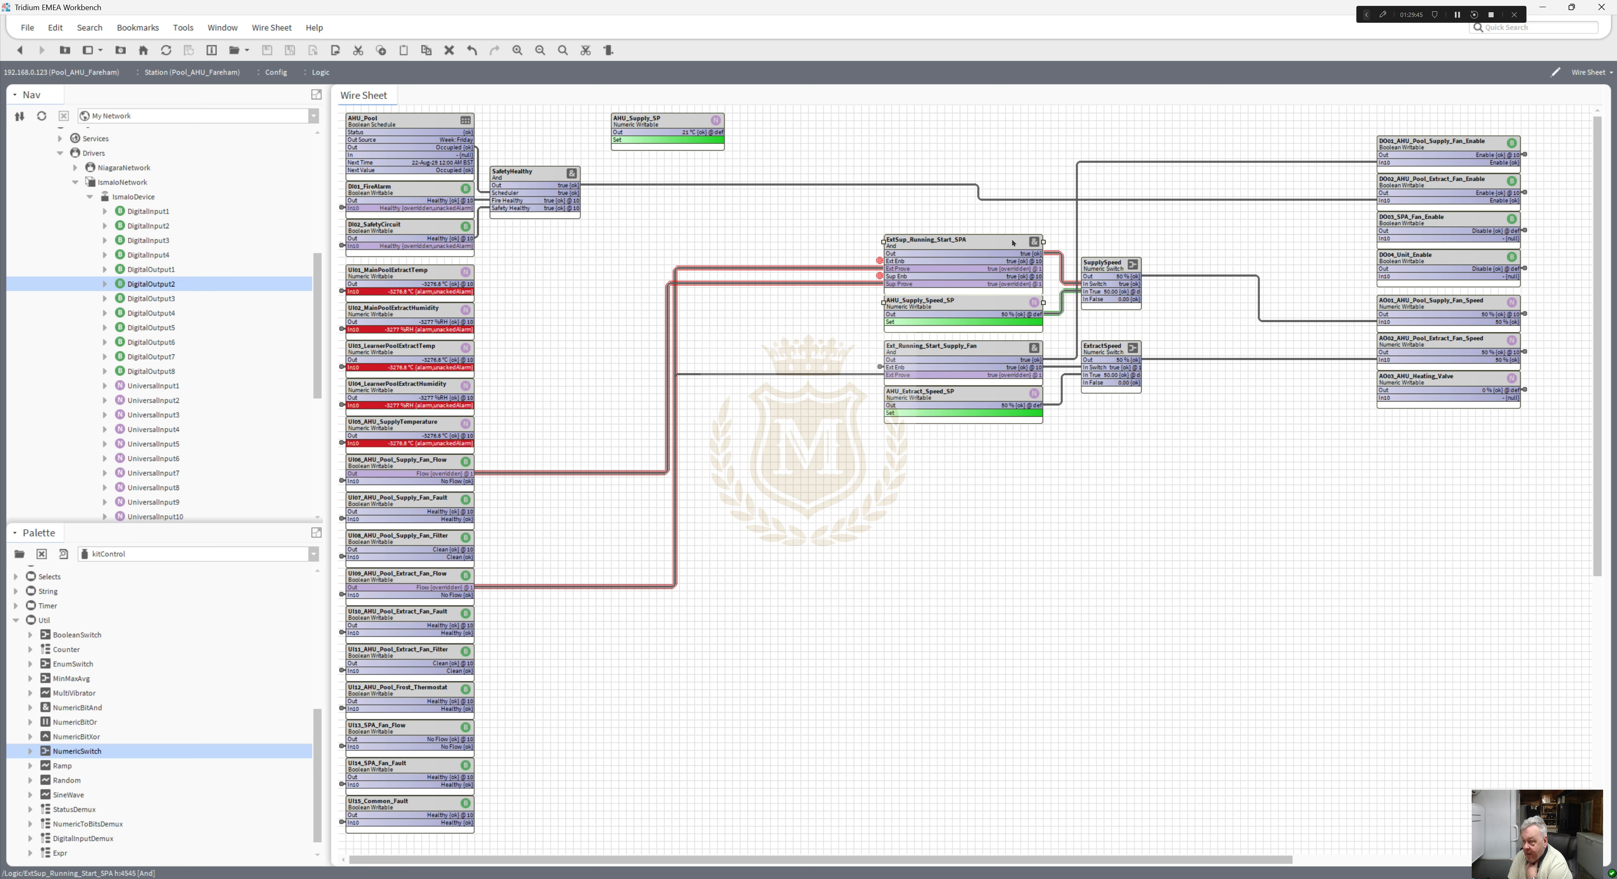
click(1063, 228)
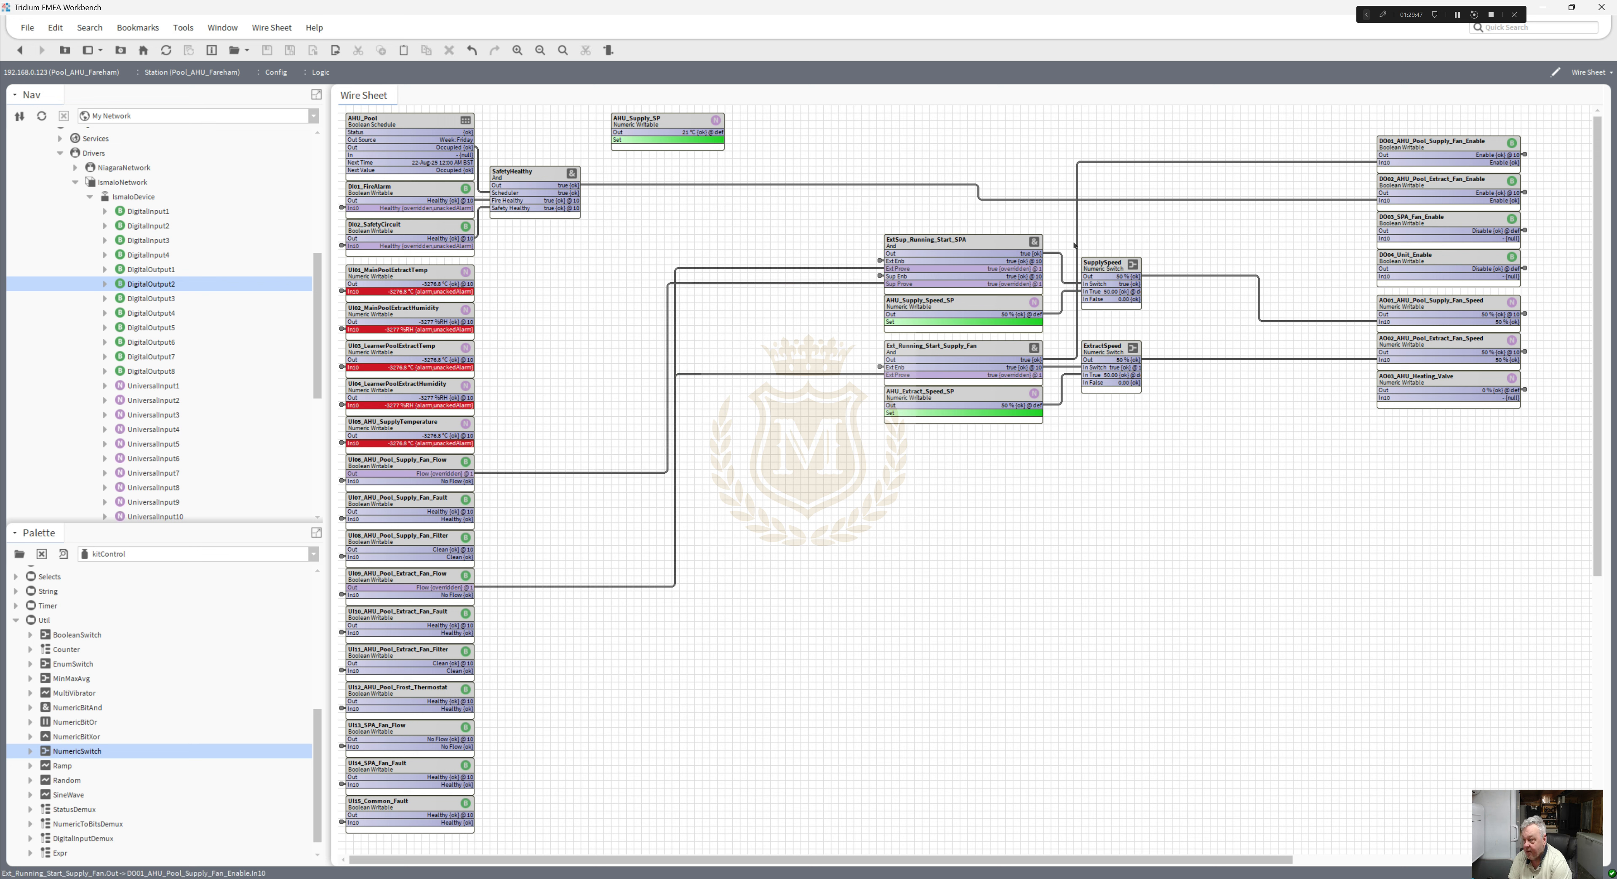
- Delete the link between ExtSup_Running_Start_SPA and SupplySpeed and redraw it between In Switch and Out
click(1066, 285)
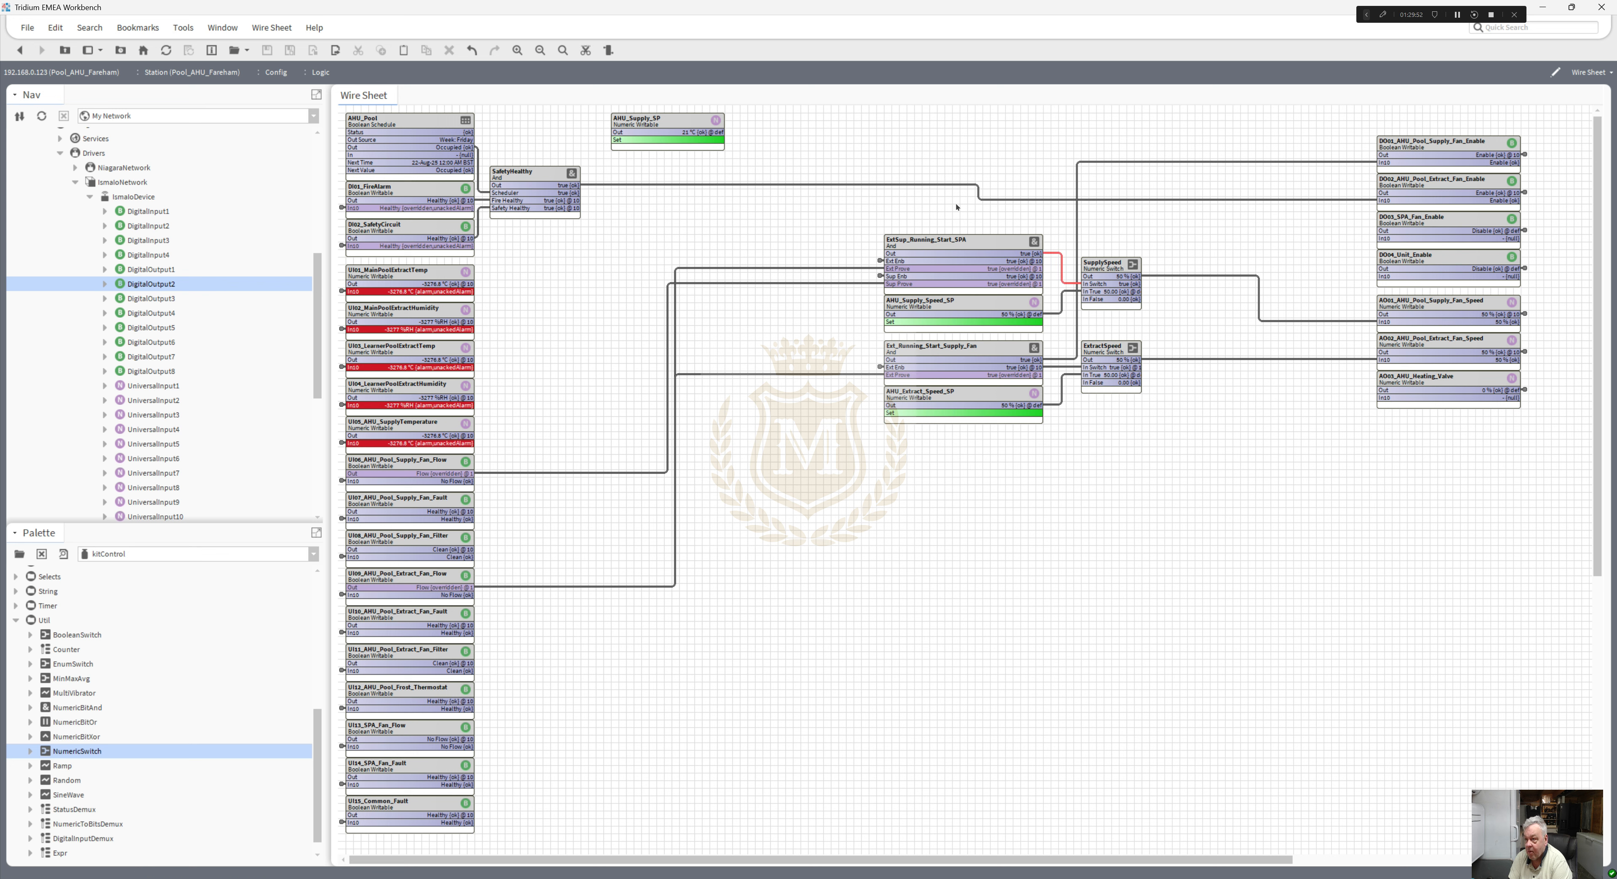
click(586, 50)
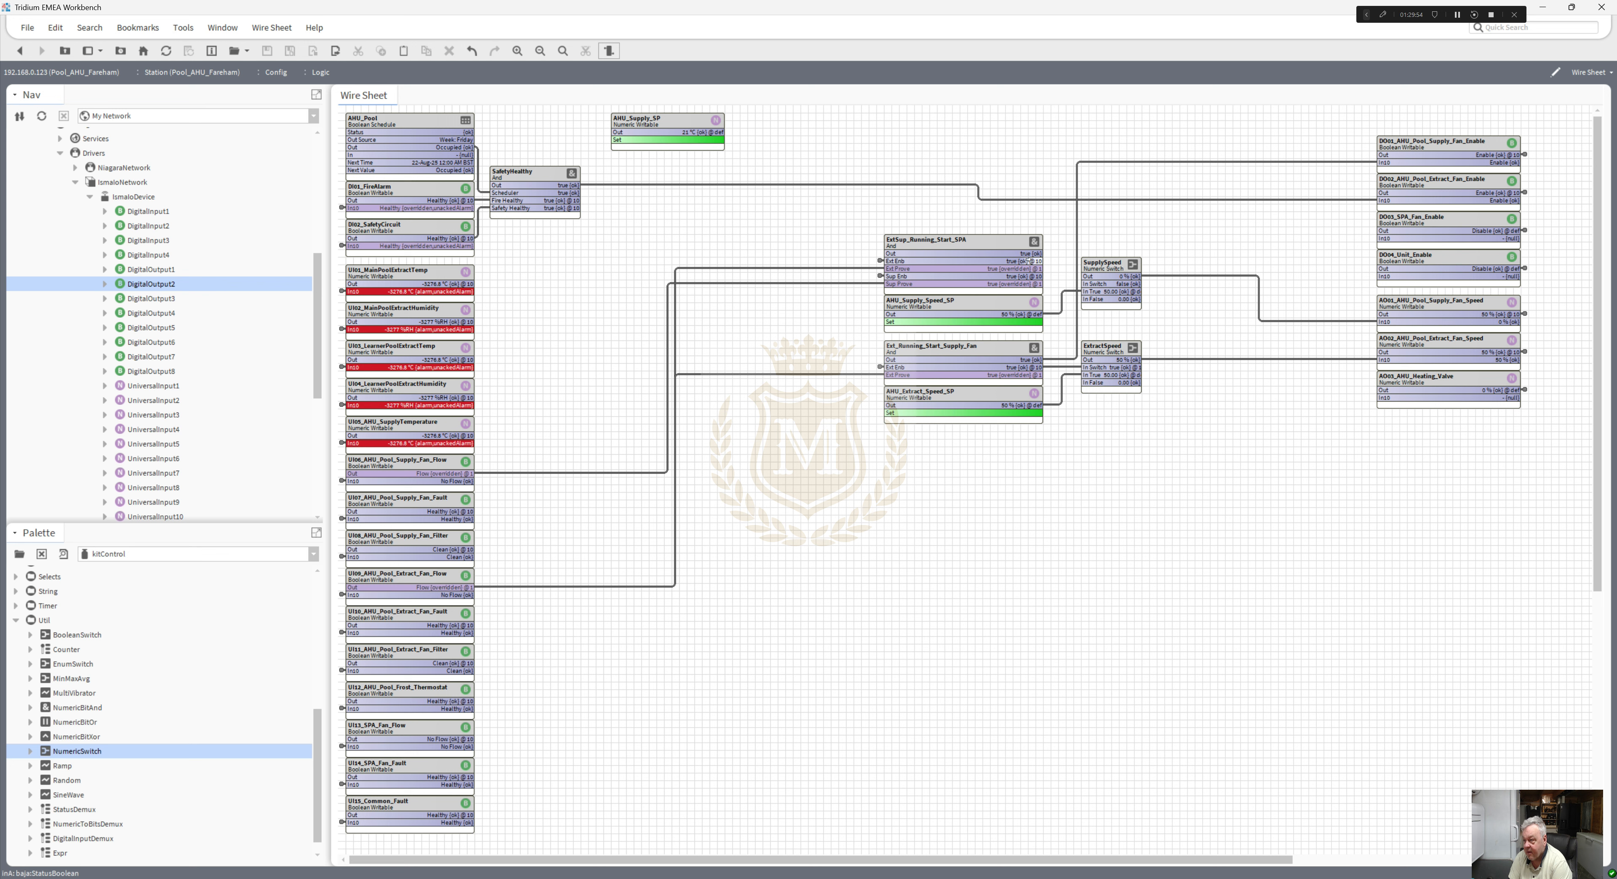
drag(1073, 287, 1039, 254)
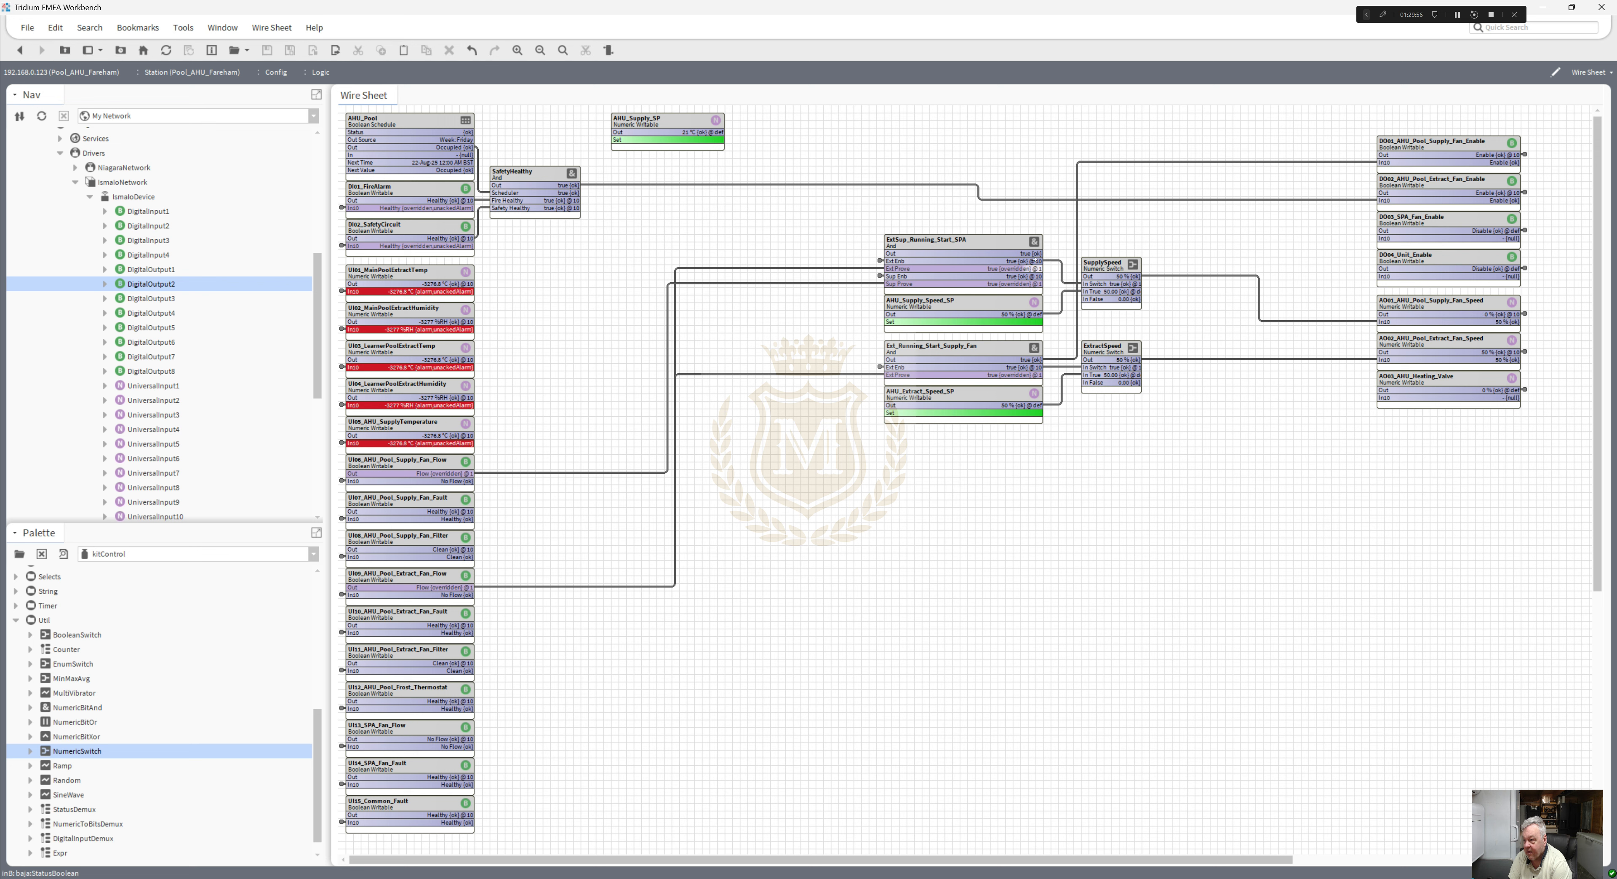
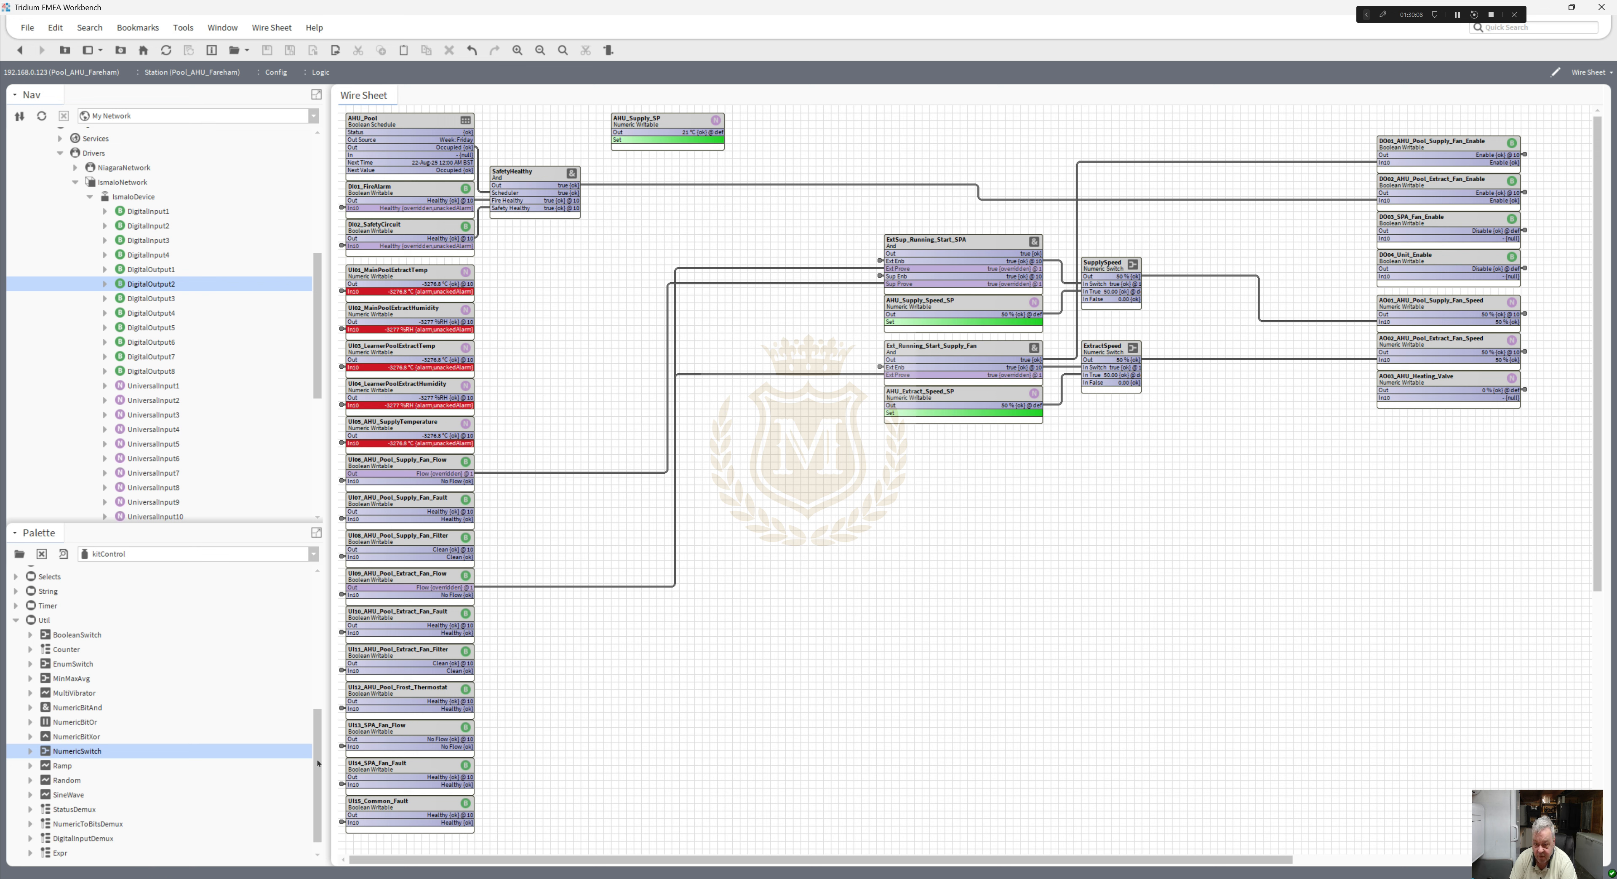
- Add a Not block from kitControl, link the SPA_Fan_Fault input's Out to its In, and place it beside that input
drag(318, 764, 316, 697)
drag(59, 676, 625, 727)
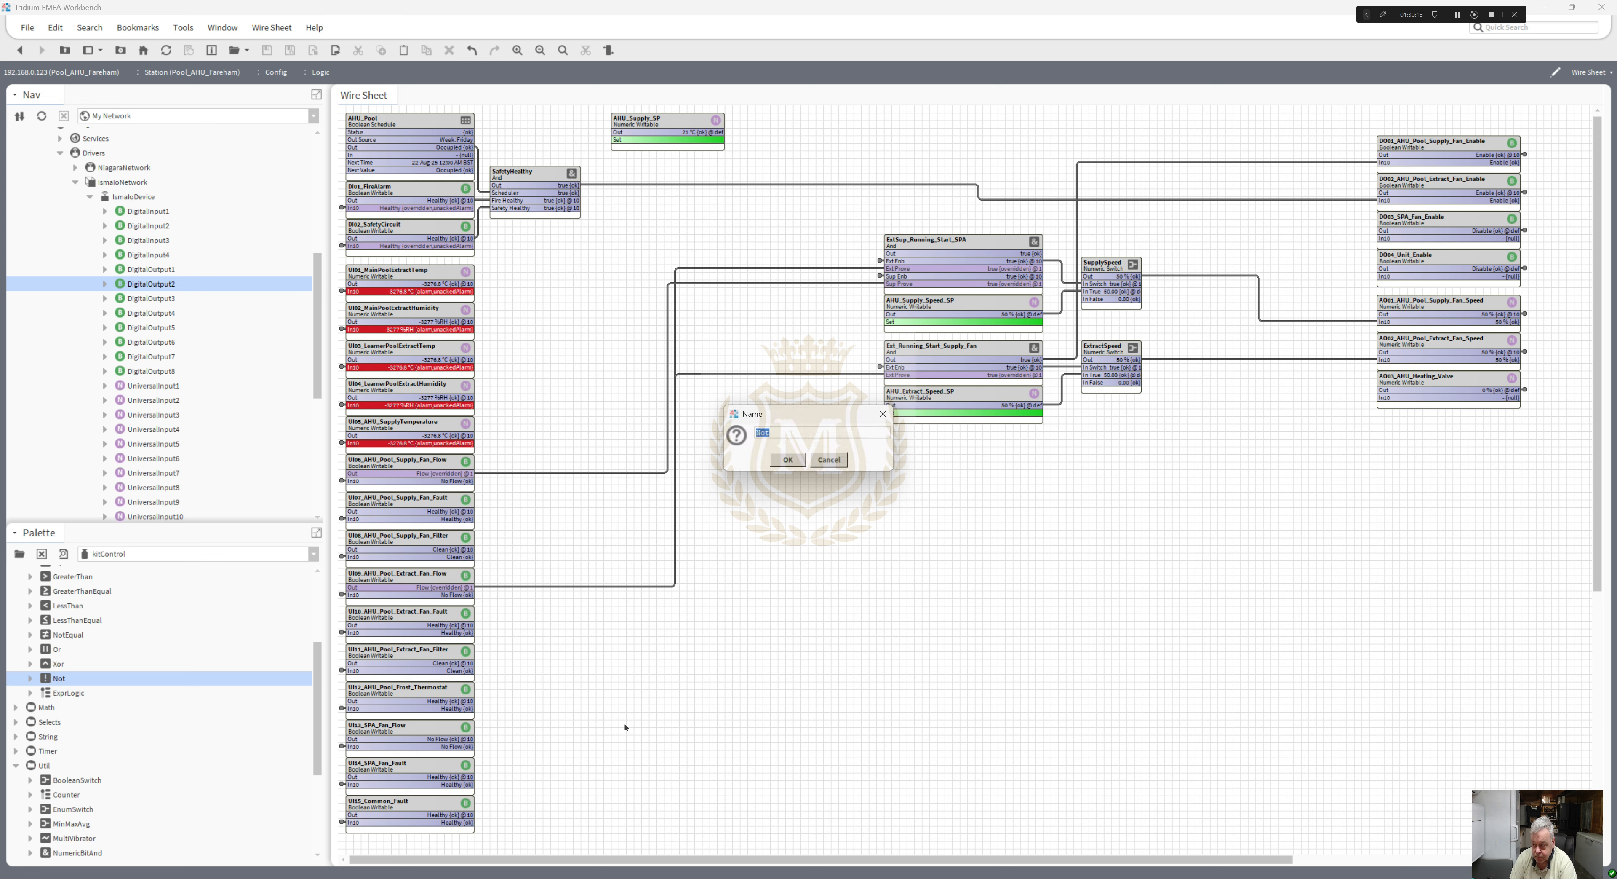
click(787, 459)
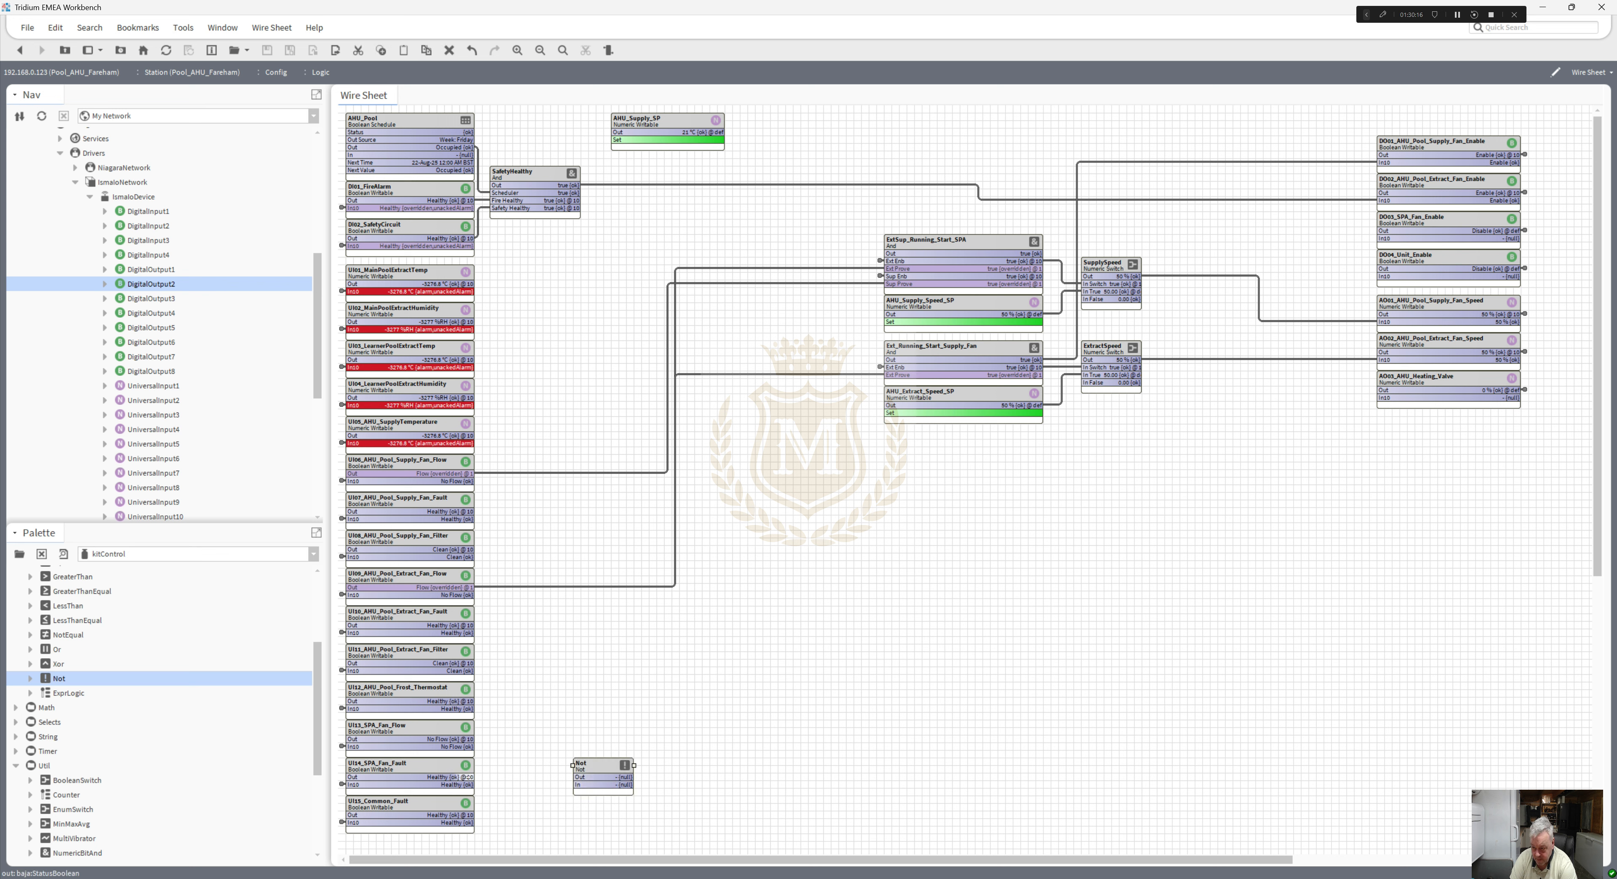
mouse_move(468, 777)
mouse_down()
mouse_move(603, 783)
mouse_move(516, 758)
mouse_up()
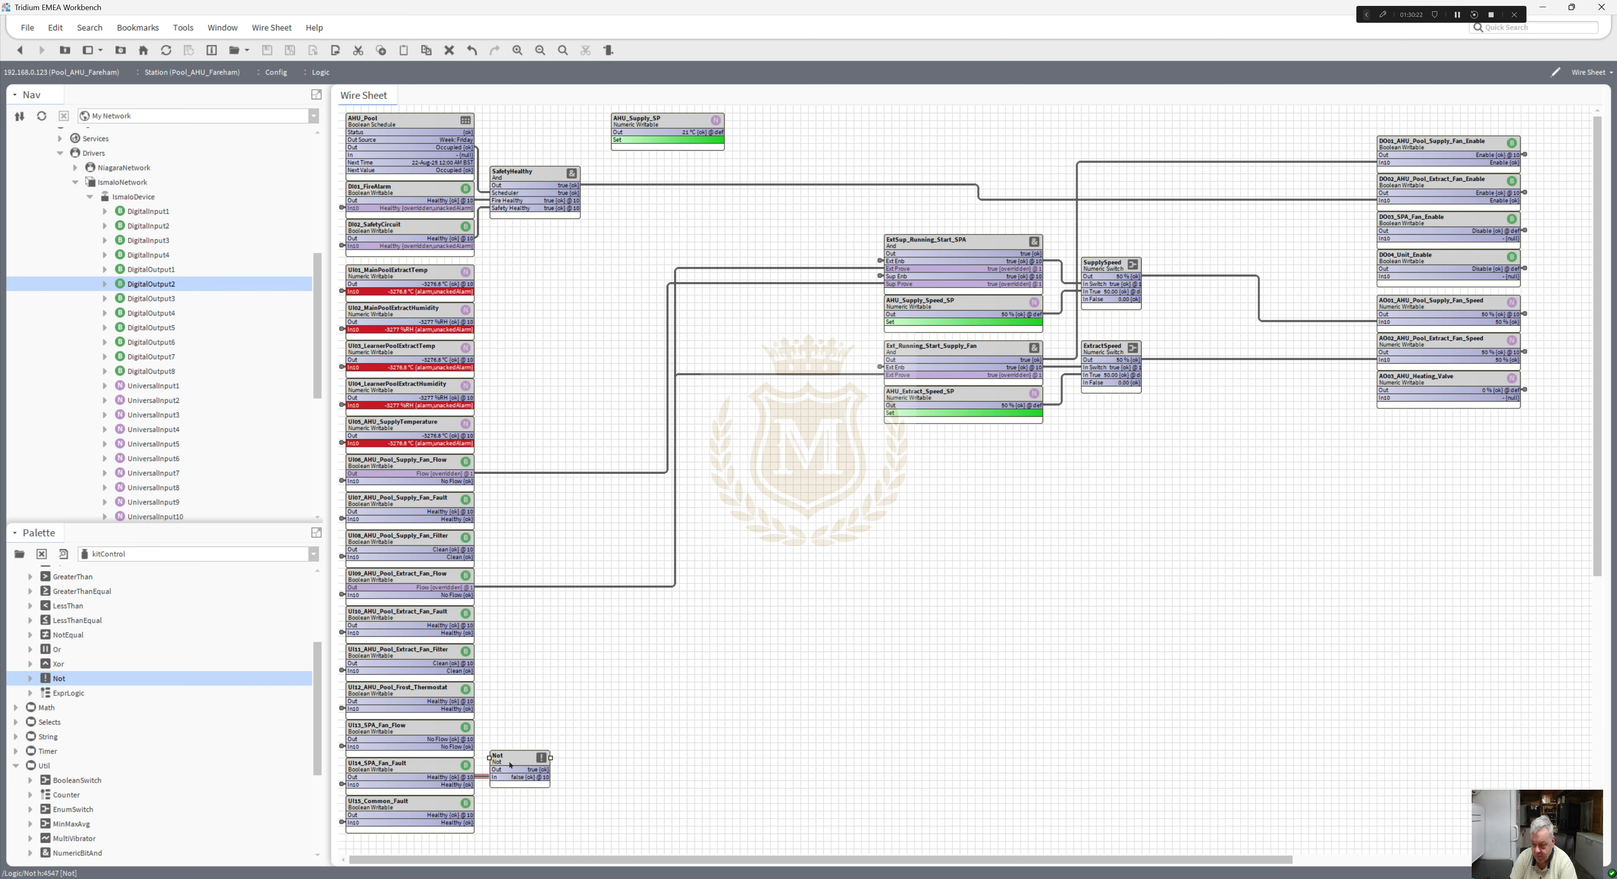
- Rename the Not block beside the SPA_Fan_Fault input as SPA_Healthy and widen it to fit the name
right_click(509, 765)
click(549, 775)
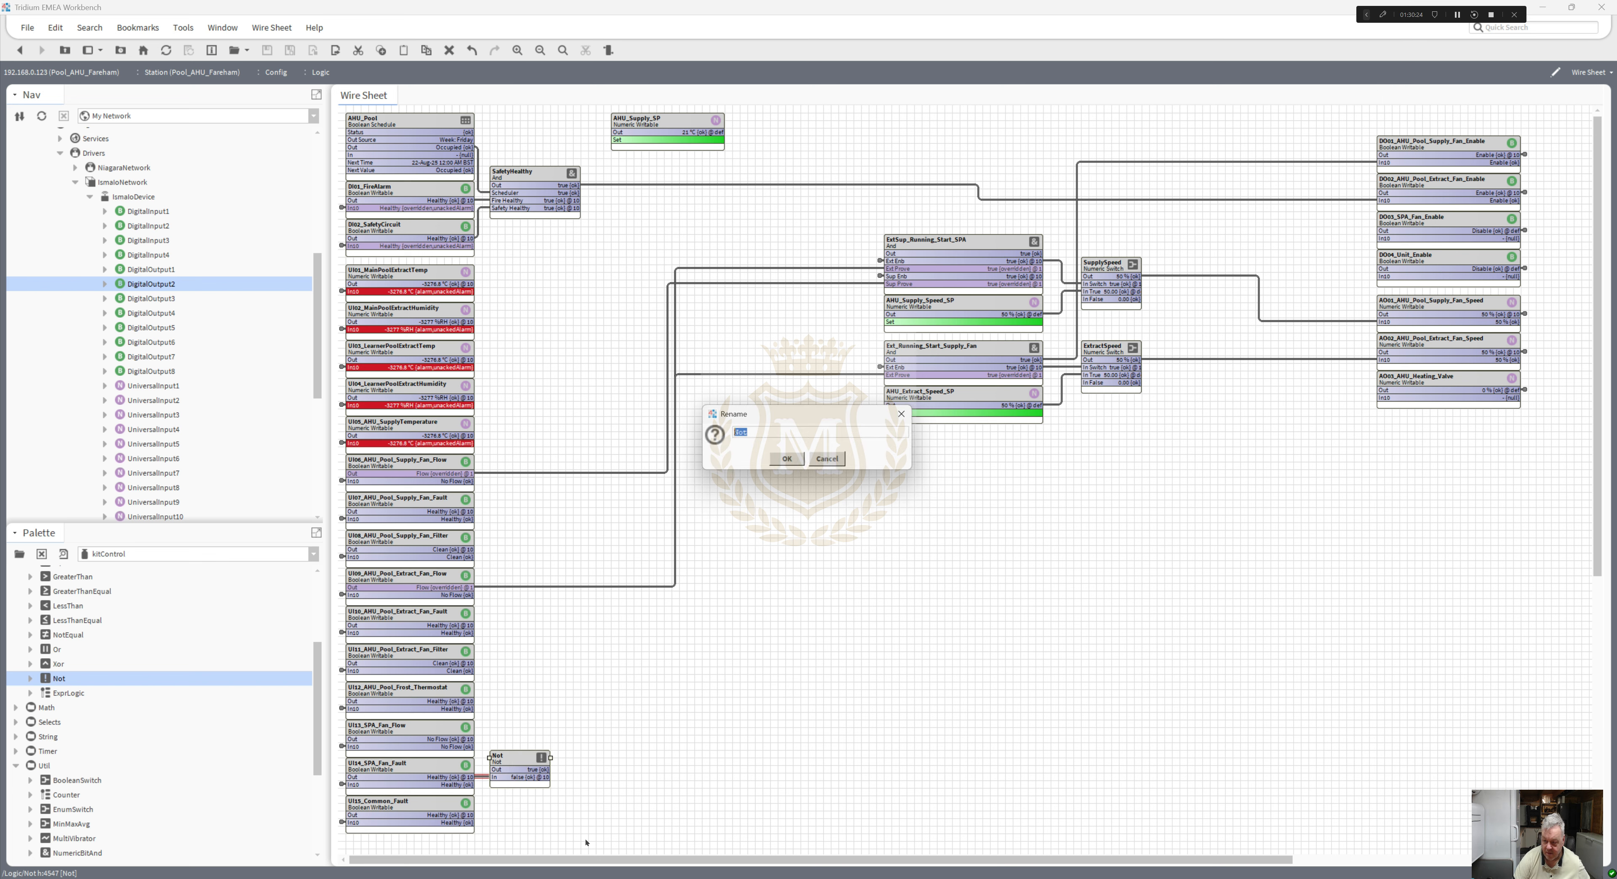
text(SP)
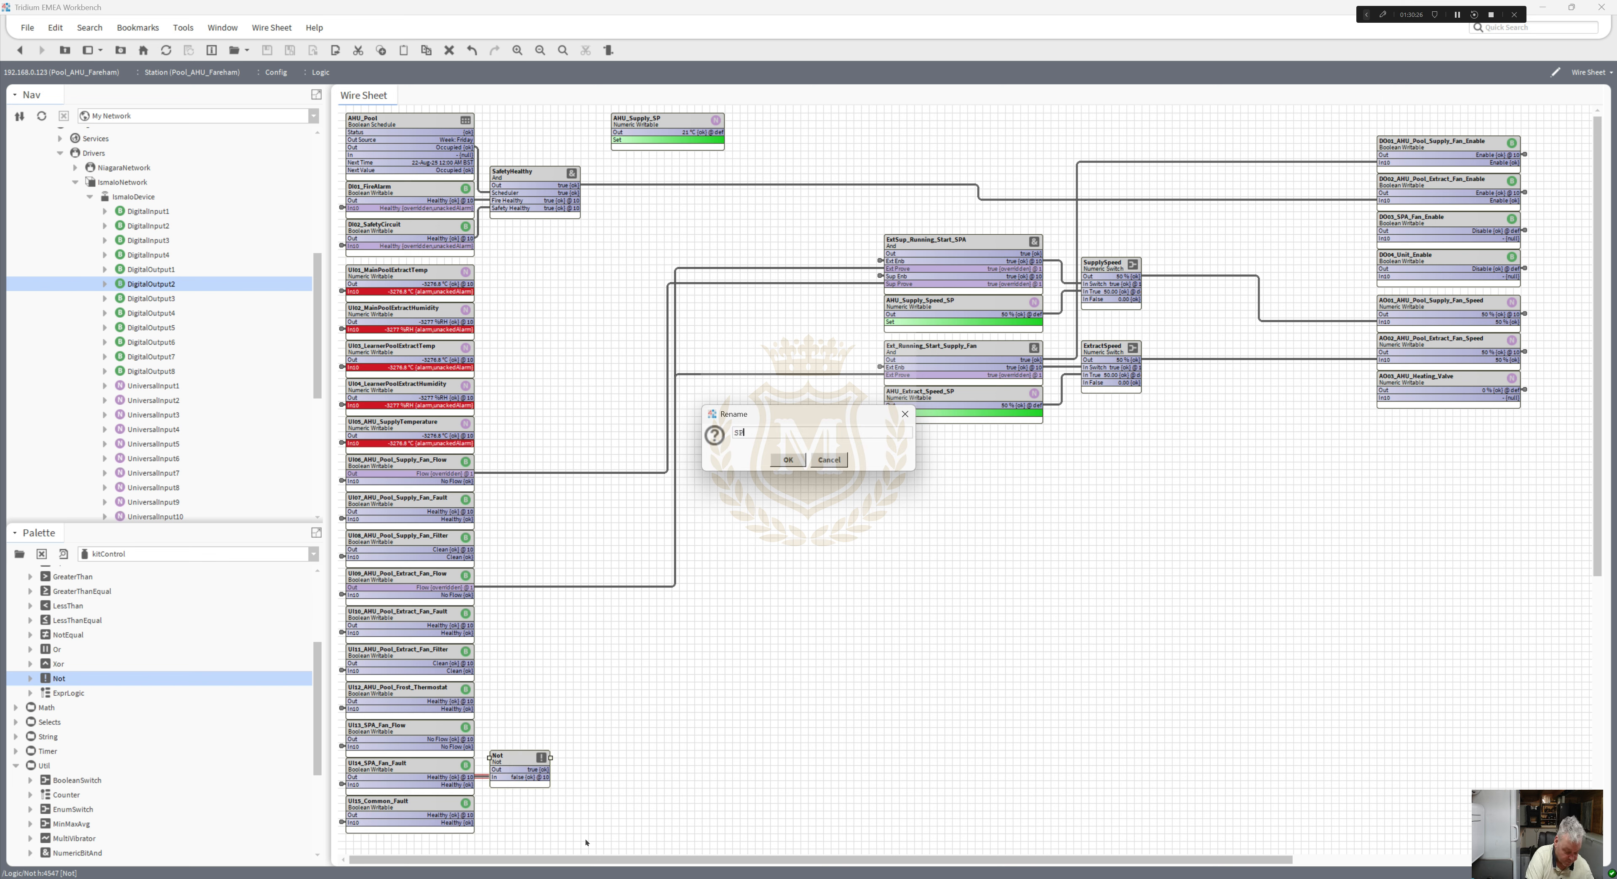
text(A_Healthy)
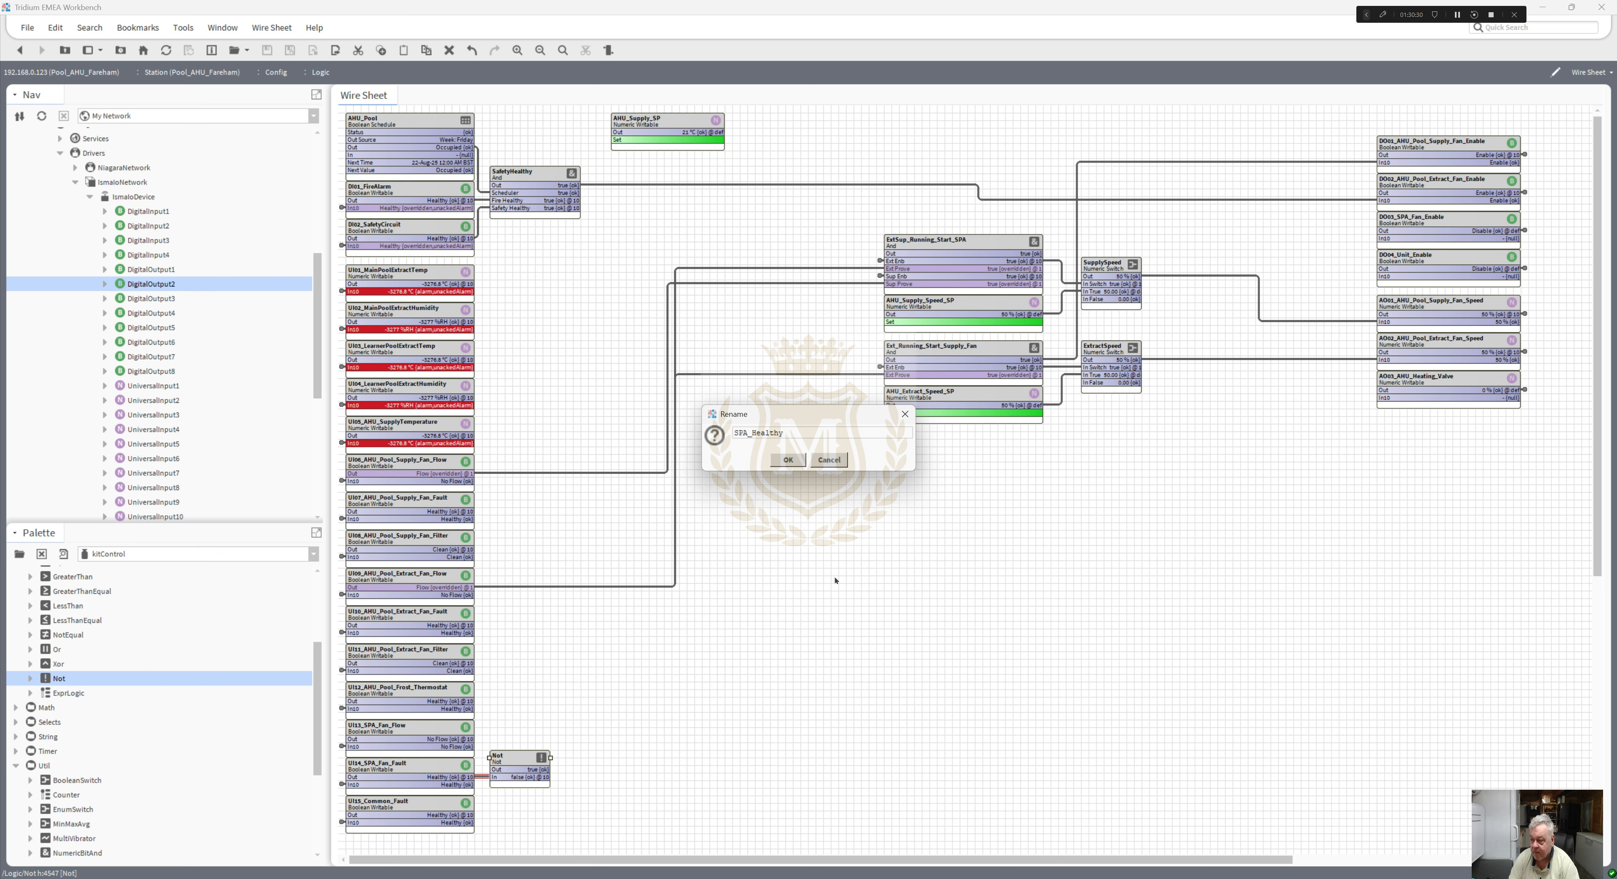
click(794, 464)
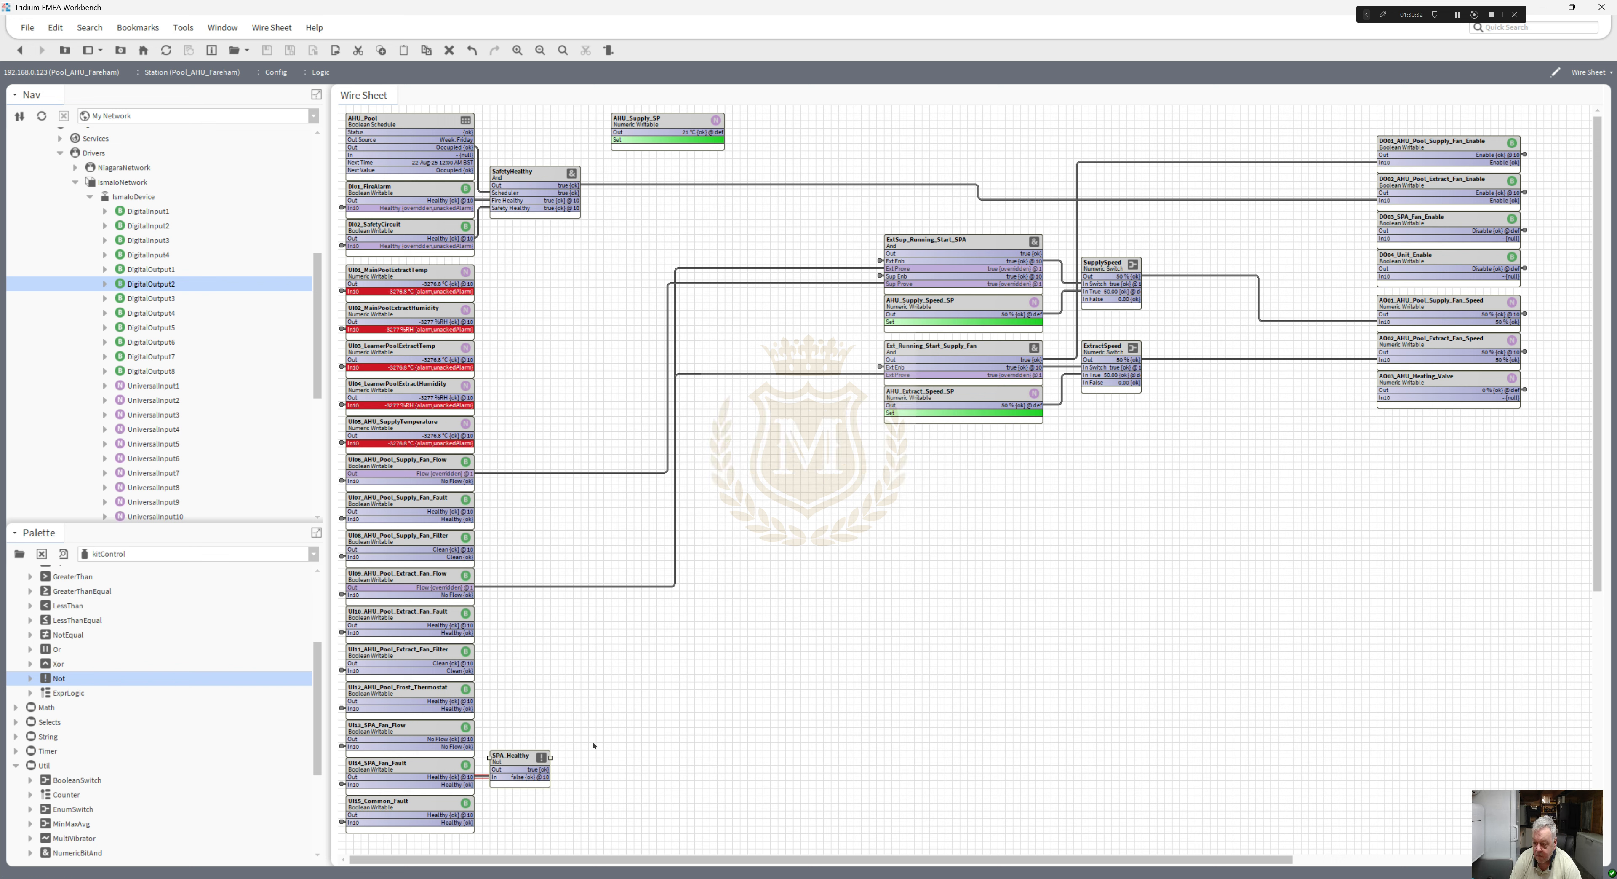
drag(568, 754, 576, 755)
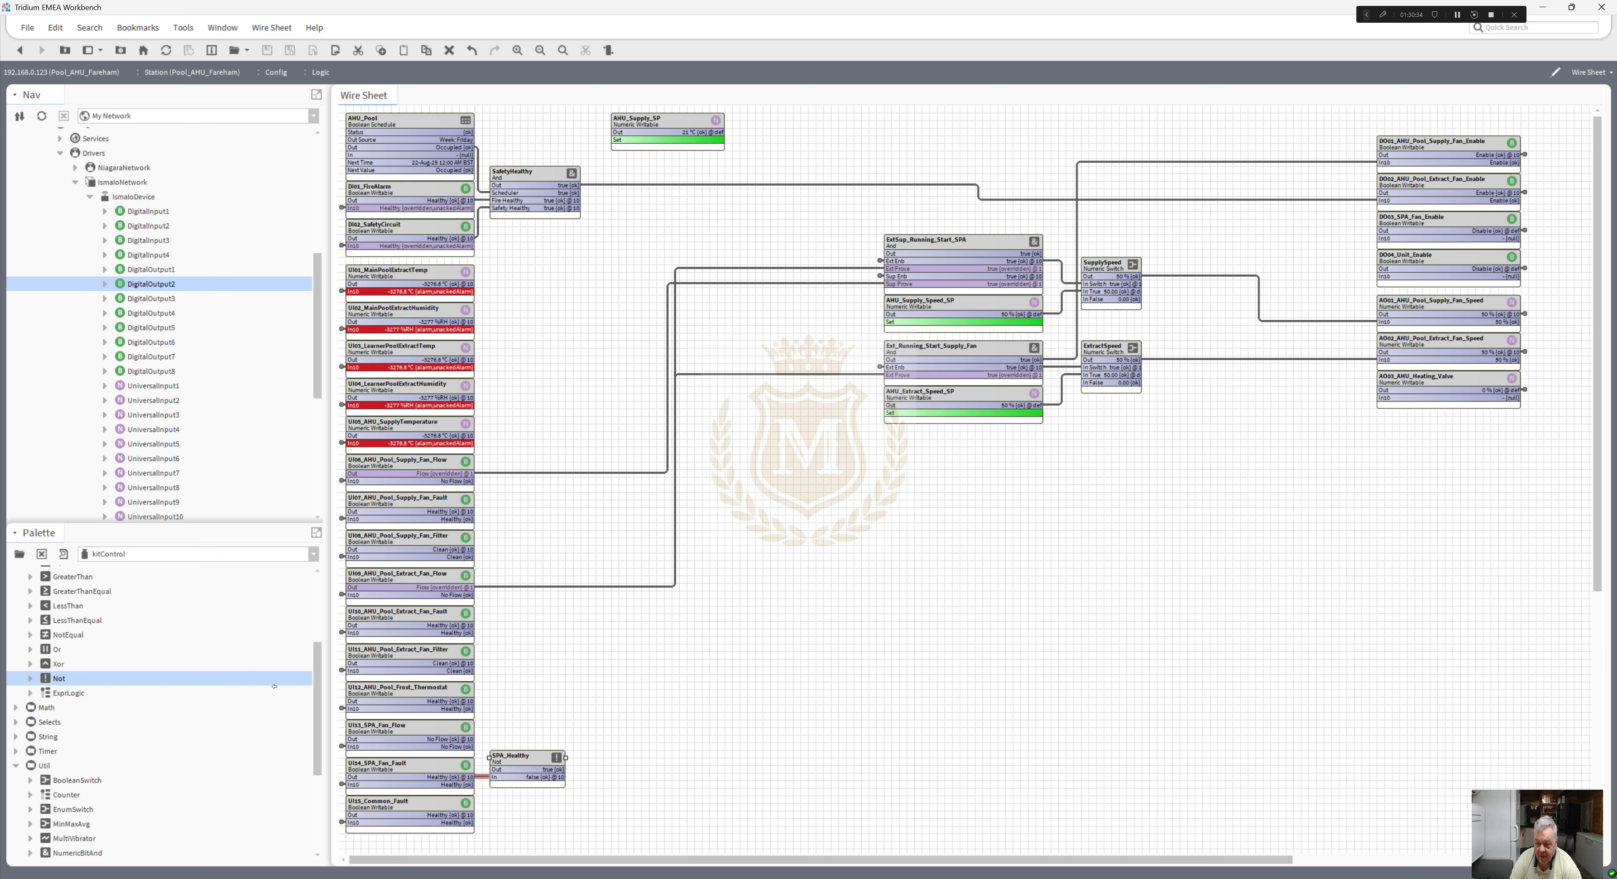
- Add an And block from kitControl below the speed logic and link the Out of ExtSup_Running_Start_SPA to its In A
scroll(322, 676, up, 2)
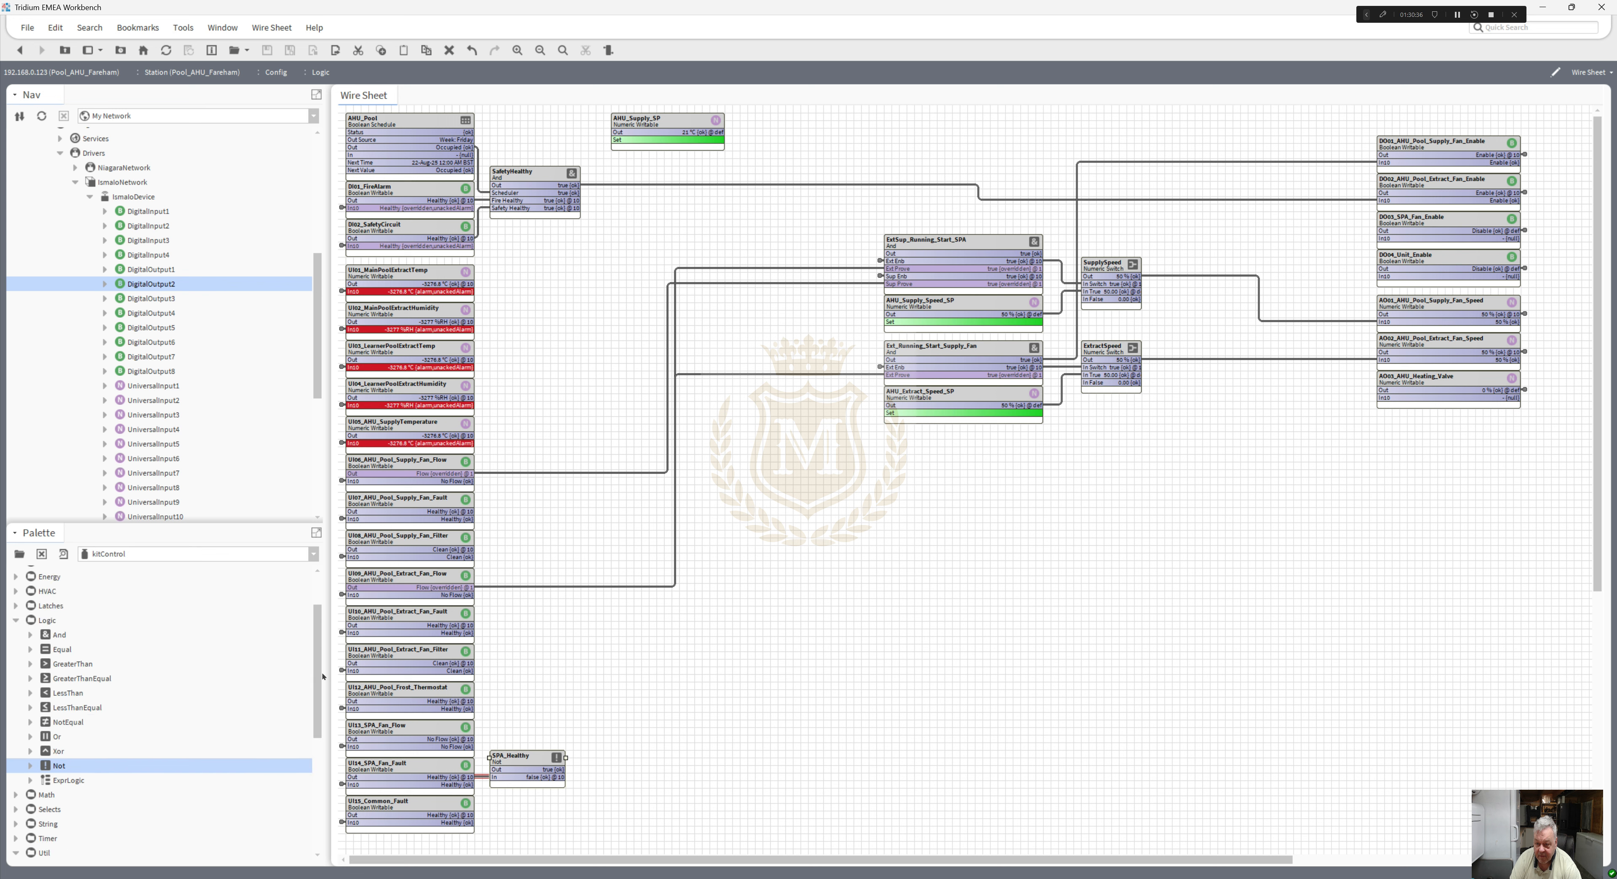
drag(59, 635, 908, 561)
click(790, 459)
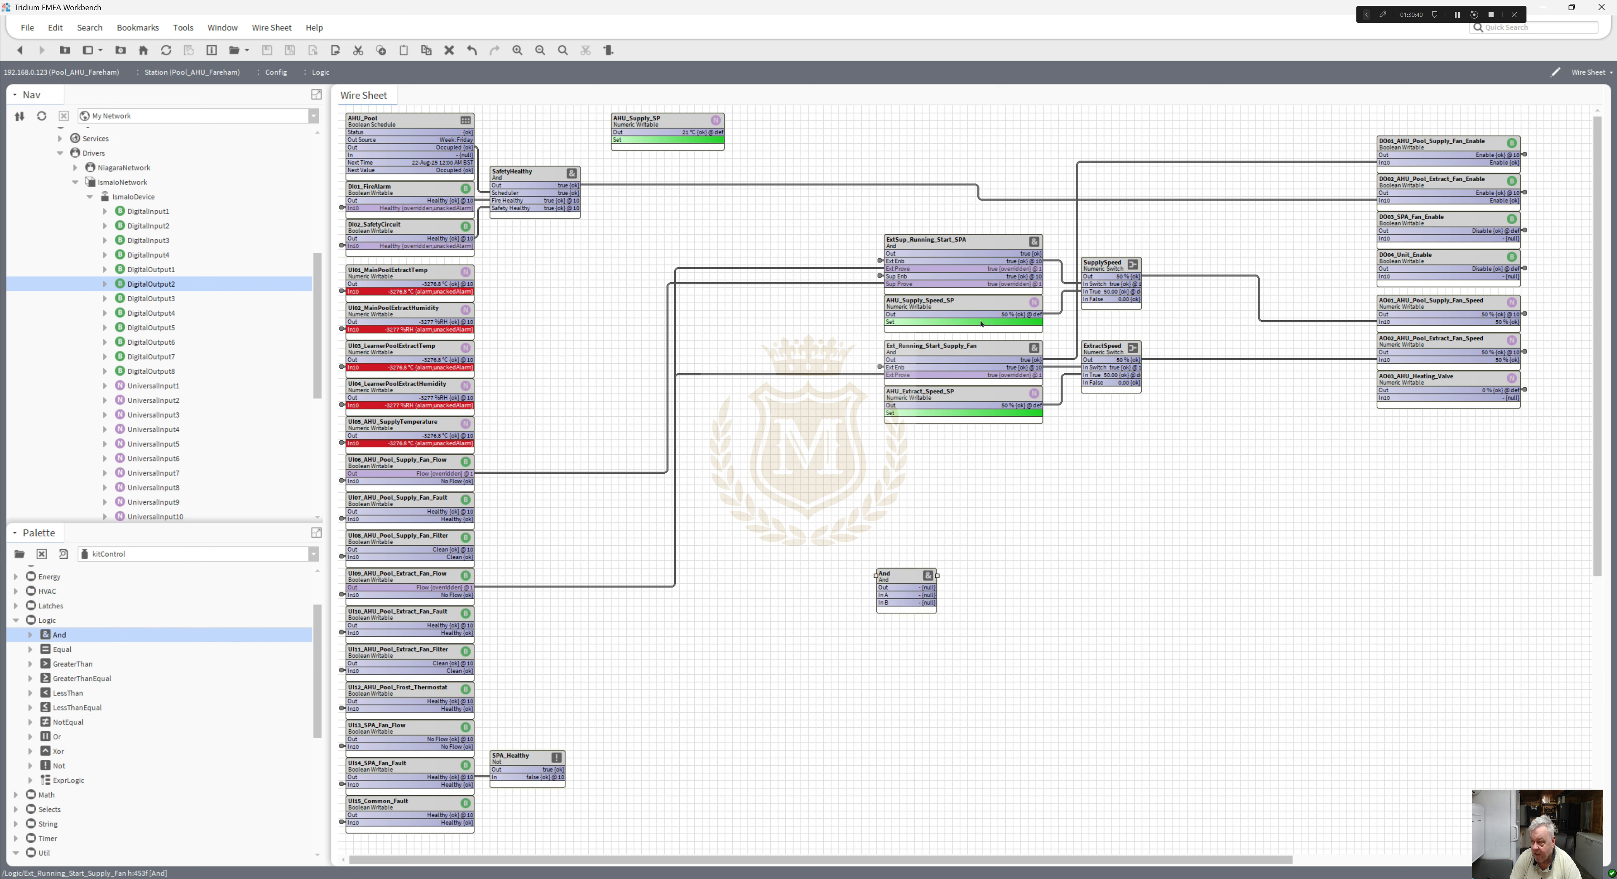
drag(1036, 253, 882, 594)
- Rename the new And block as Enb_SPA and widen it
right_click(908, 579)
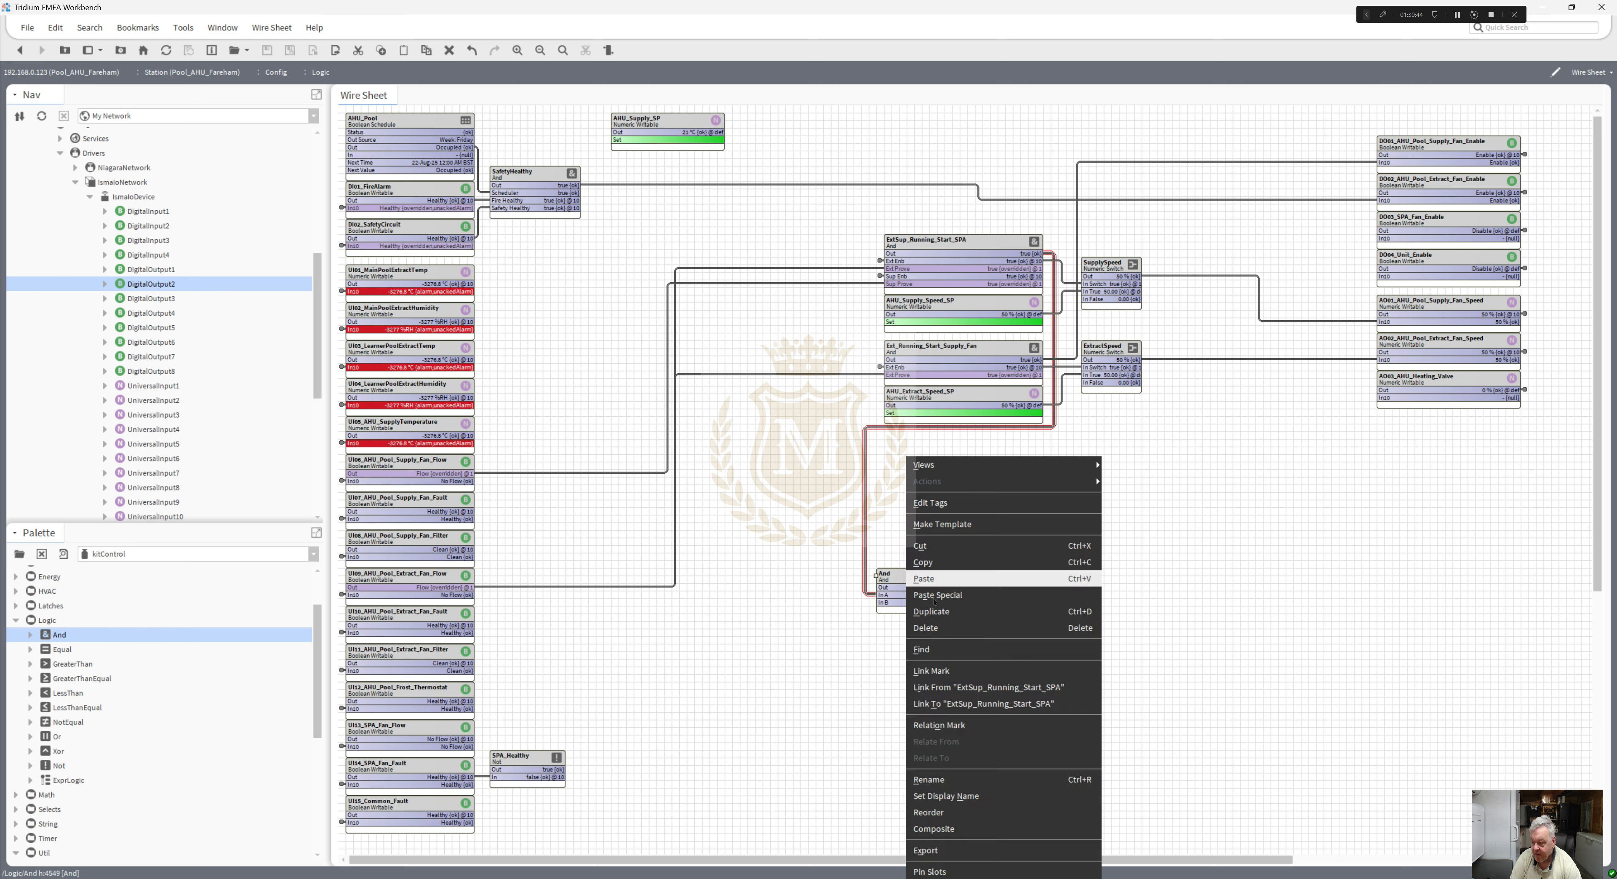
click(997, 780)
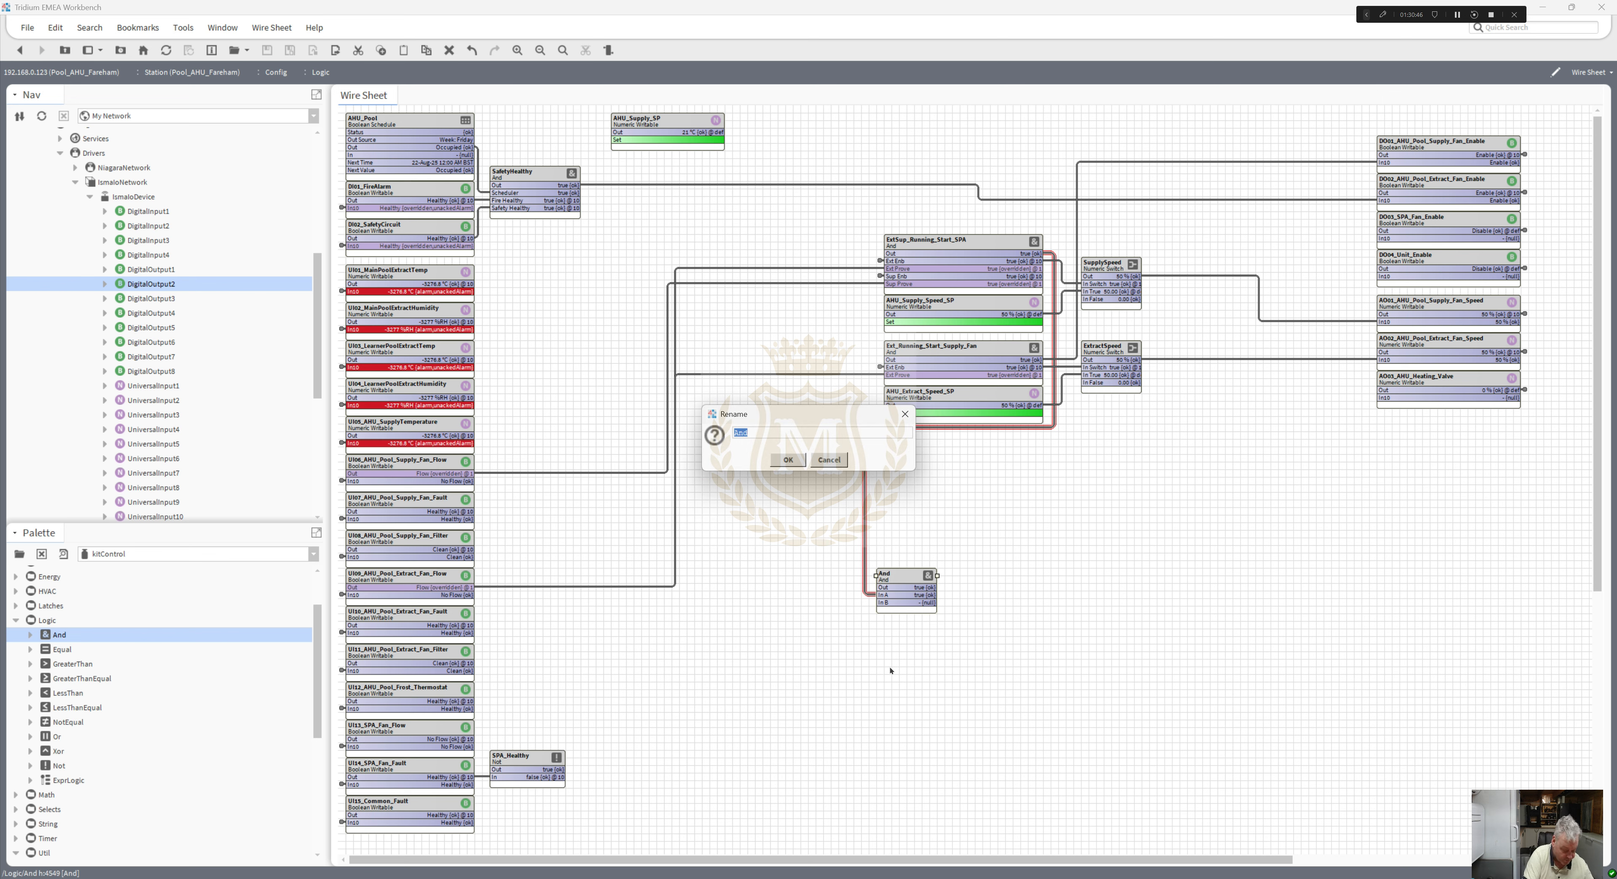
text(Enb)
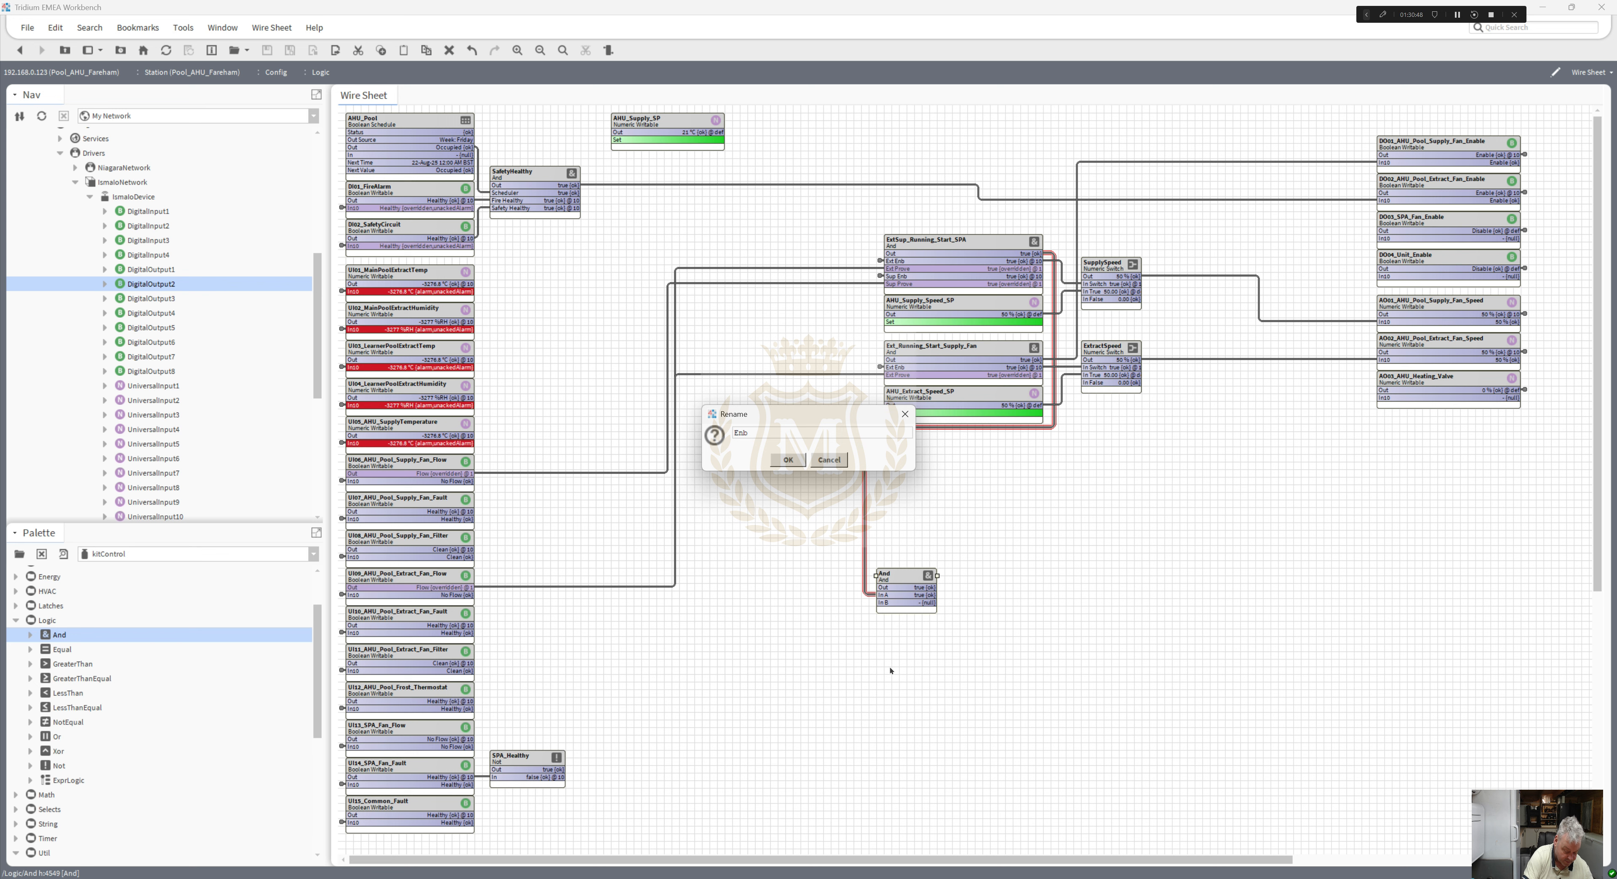
text(_SPA)
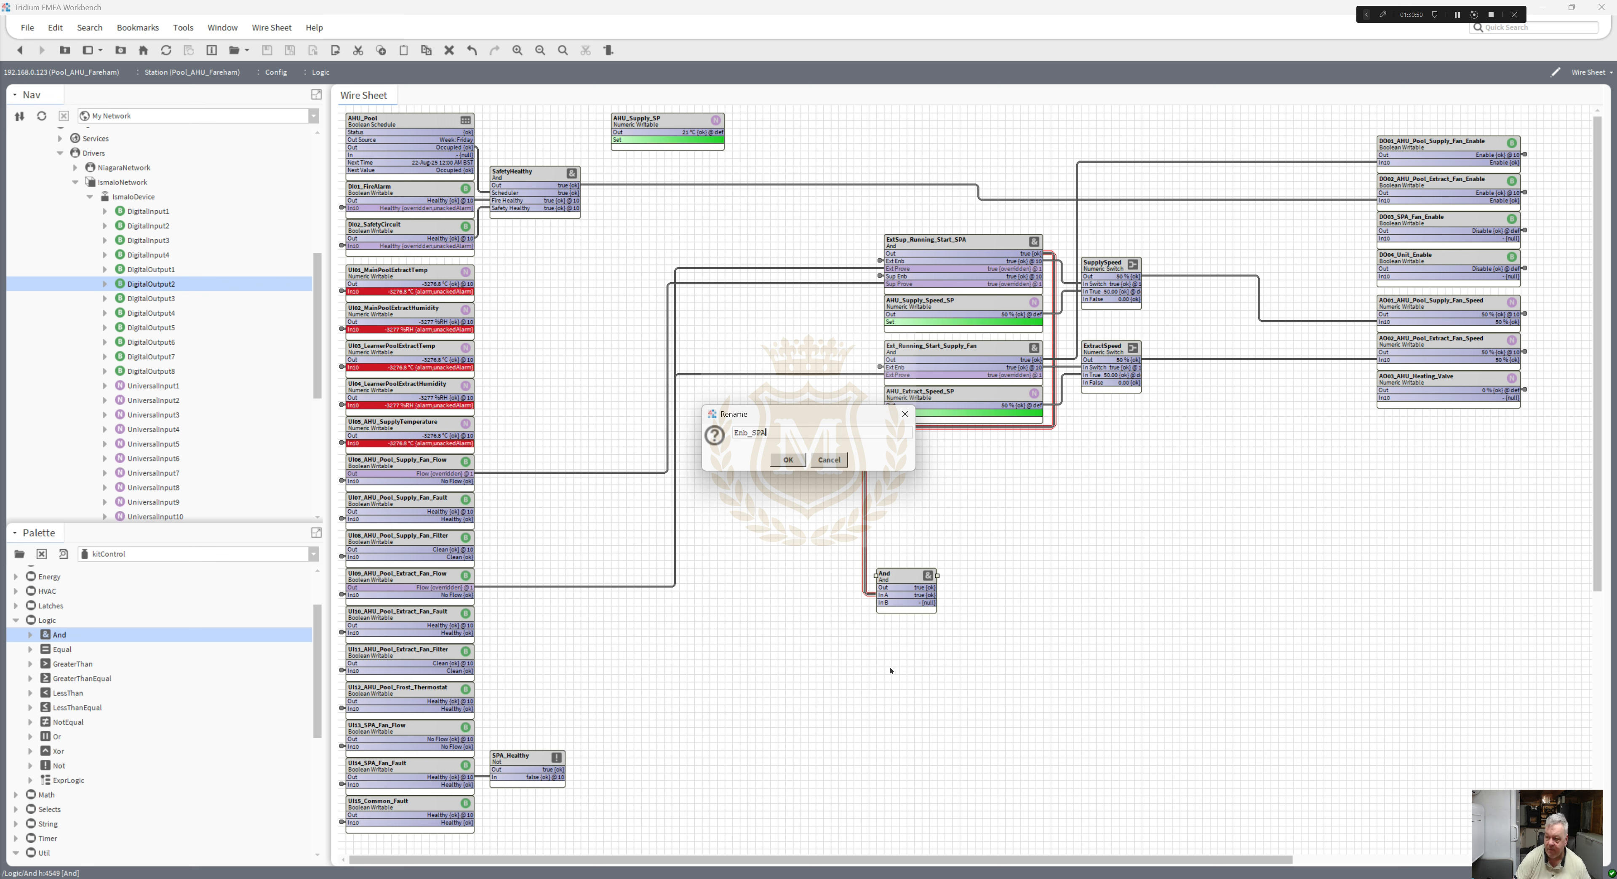
click(790, 460)
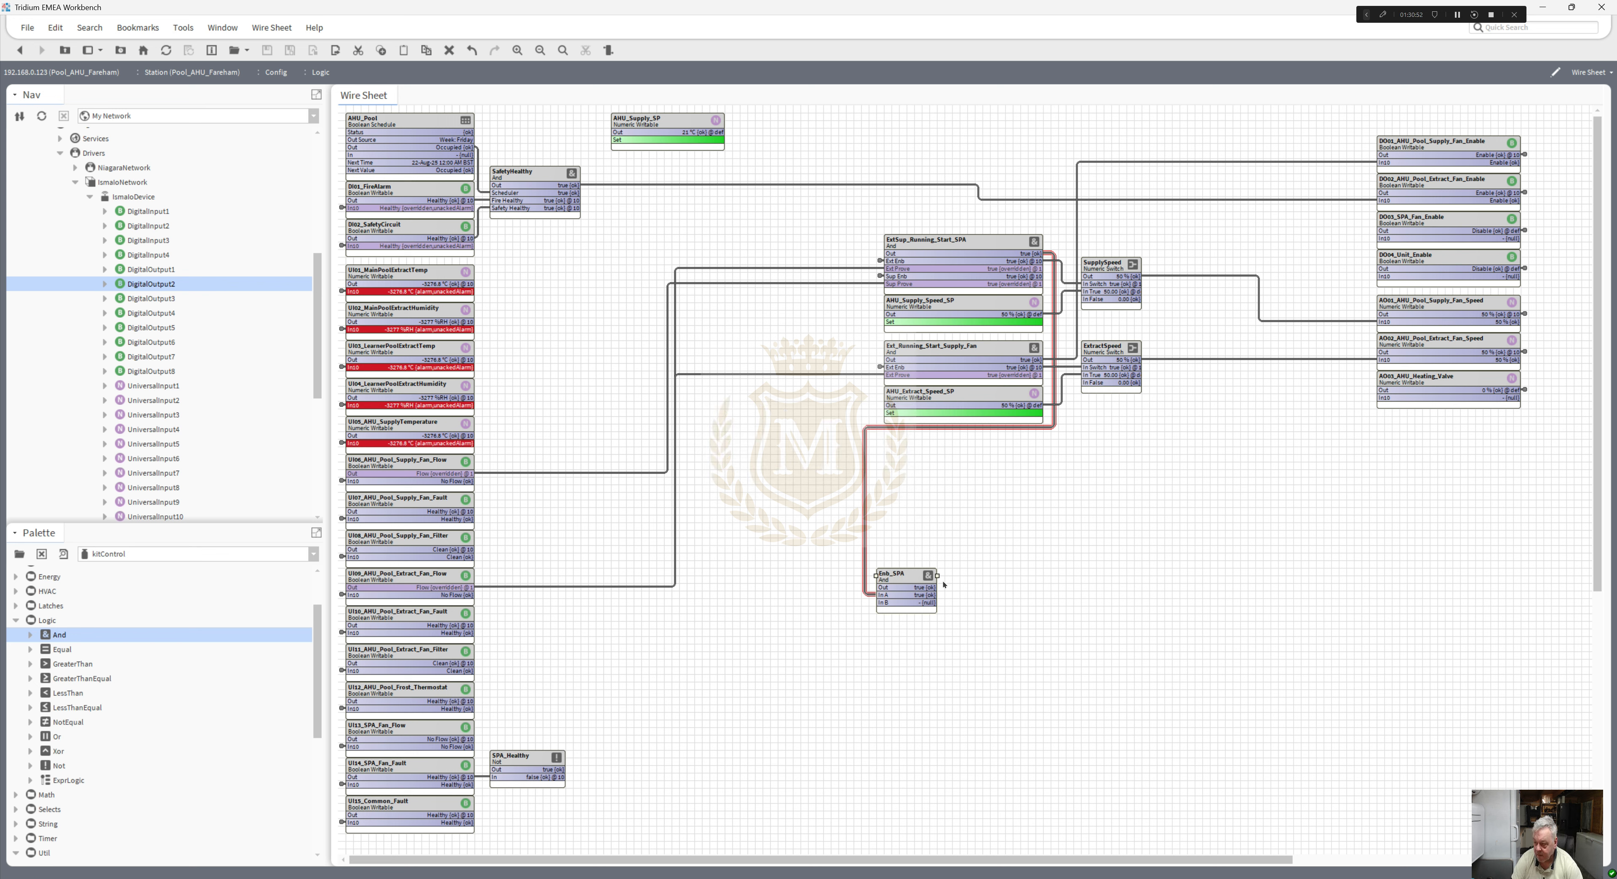
drag(938, 574, 1005, 574)
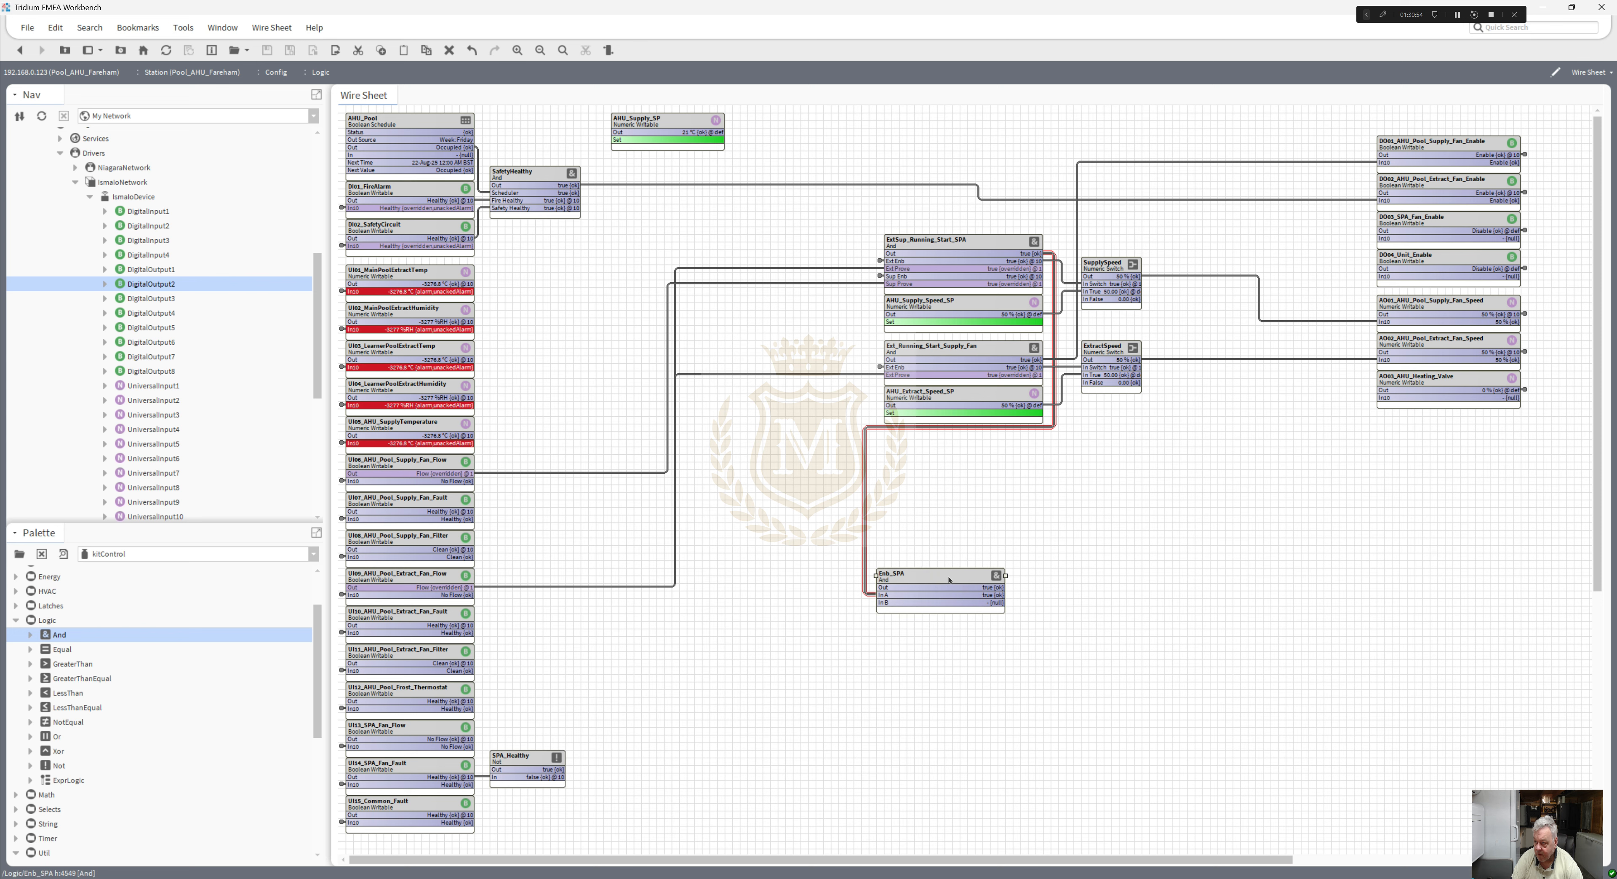
- Set the display name of In A on Enb_SPA to "Sup/Ext Running" in its AX Slot Sheet
right_click(948, 580)
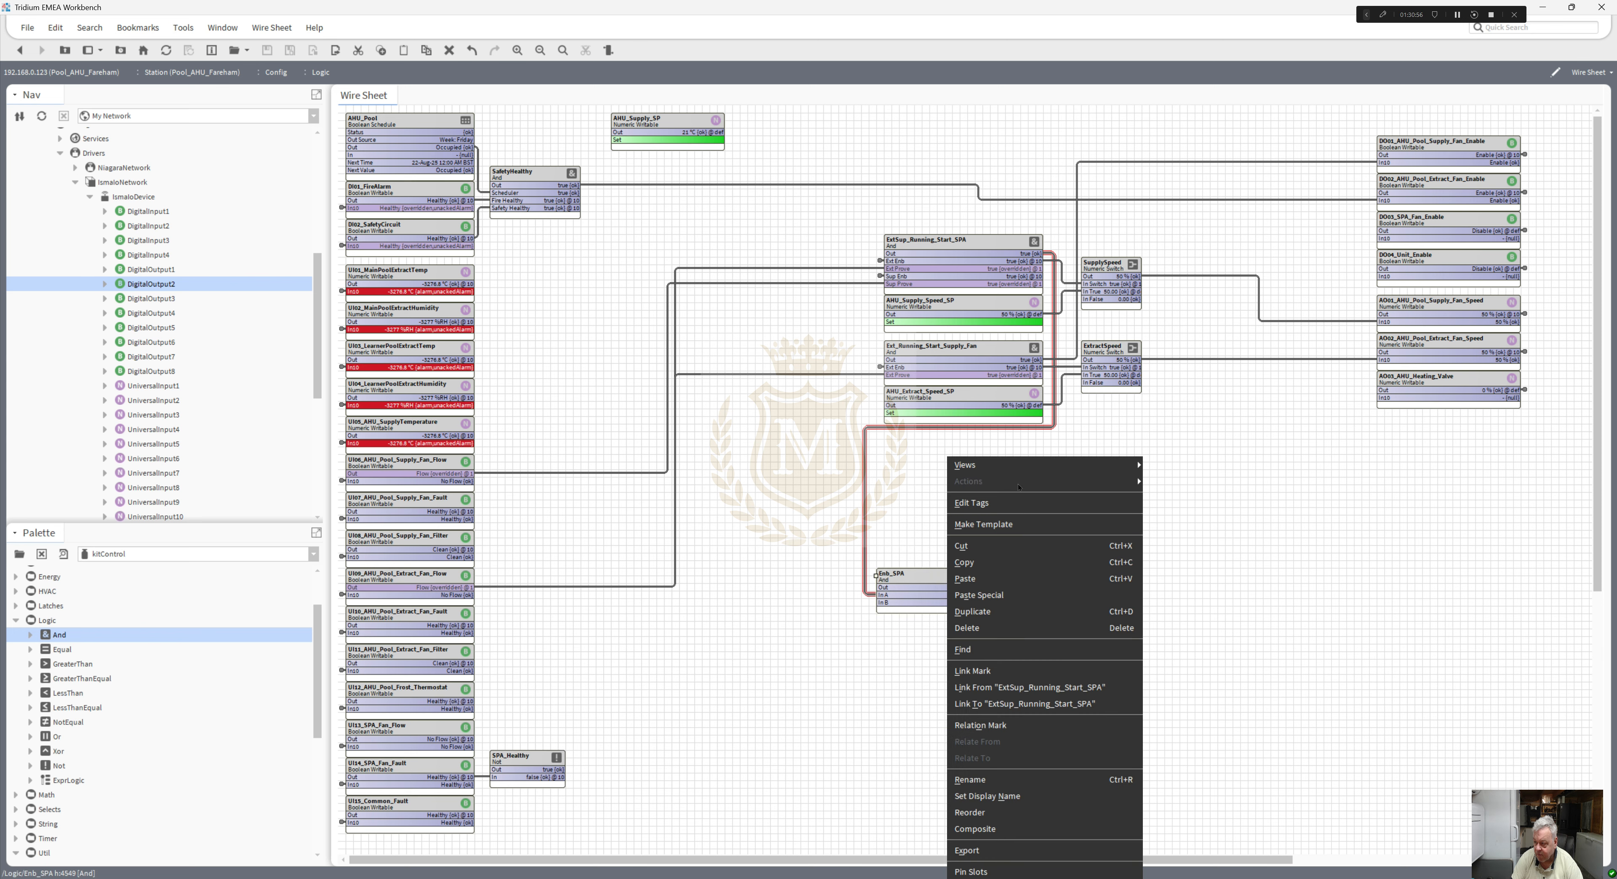
mouse_move(1037, 465)
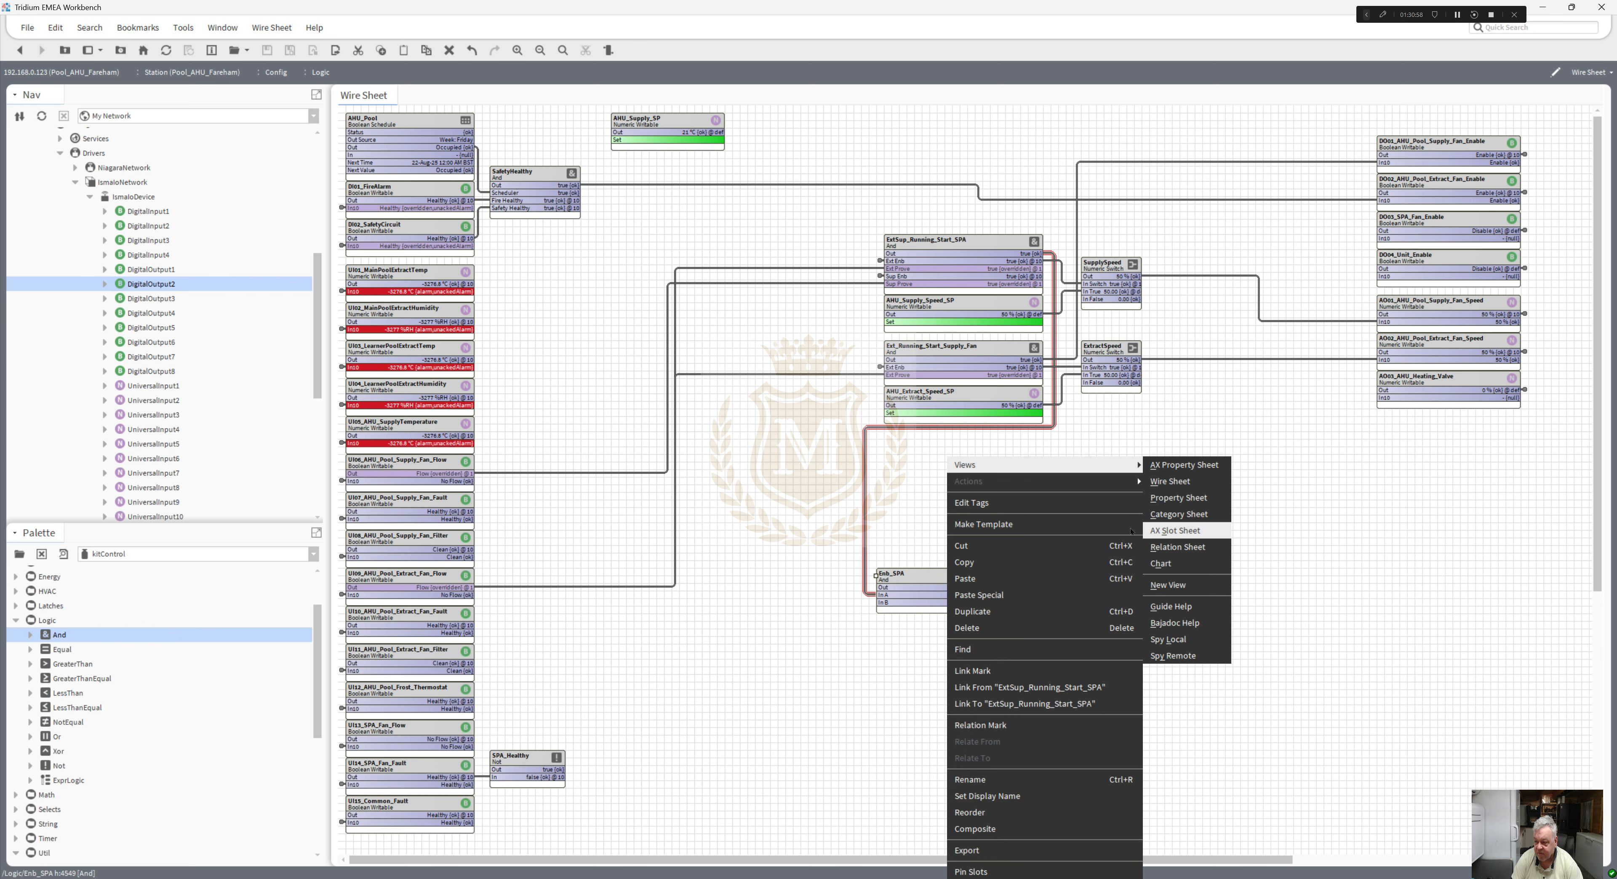
click(1175, 530)
double_click(489, 231)
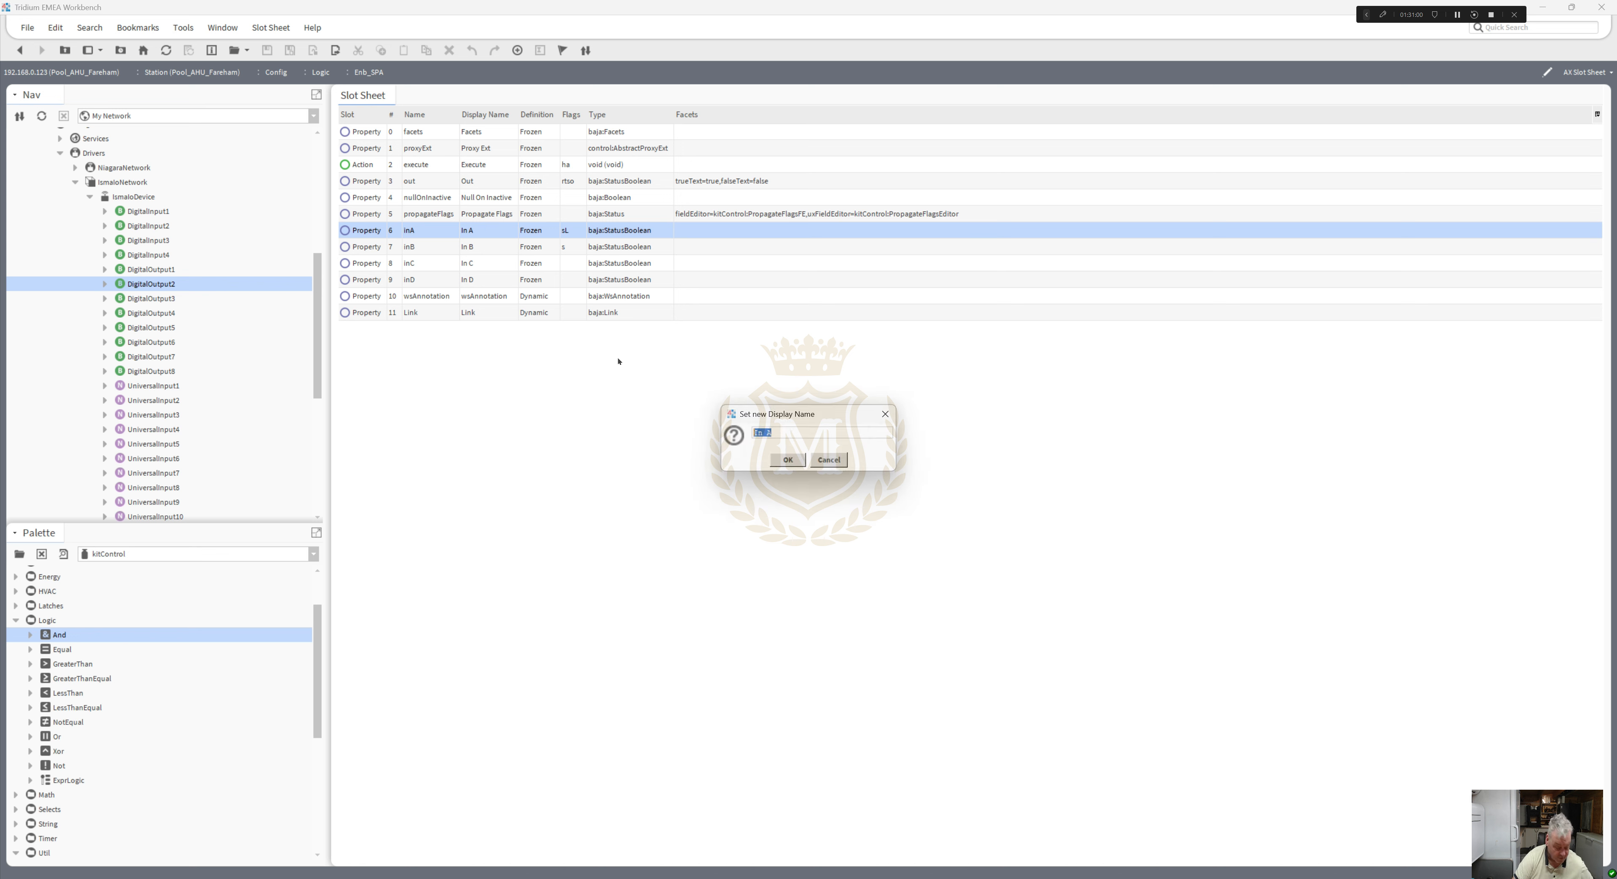
text(Sup Ext Running)
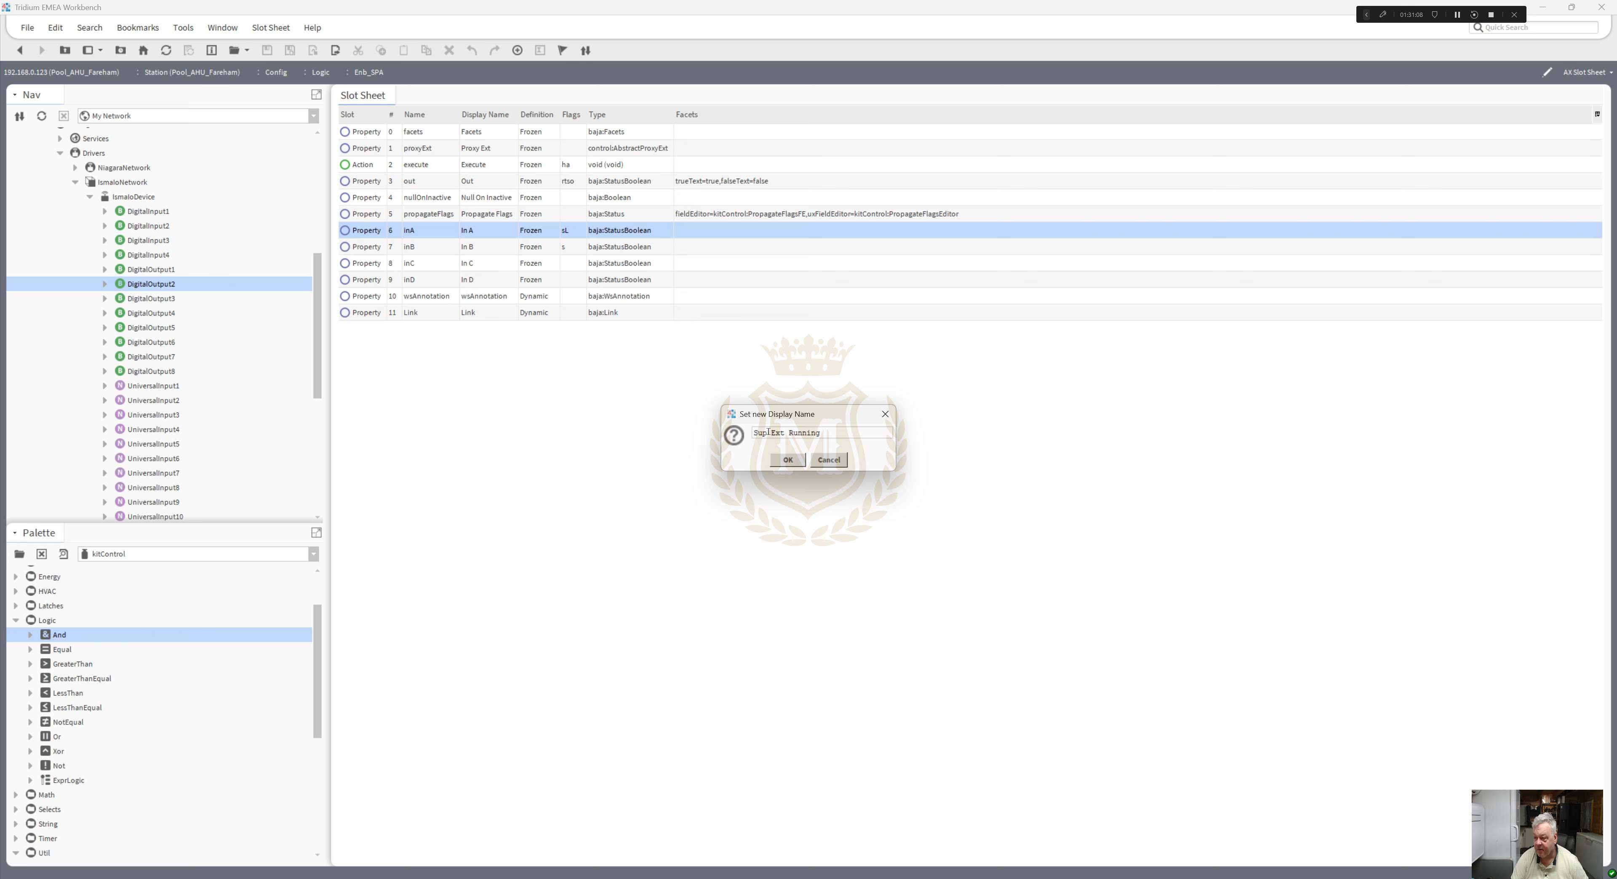
key(Delete)
text(/)
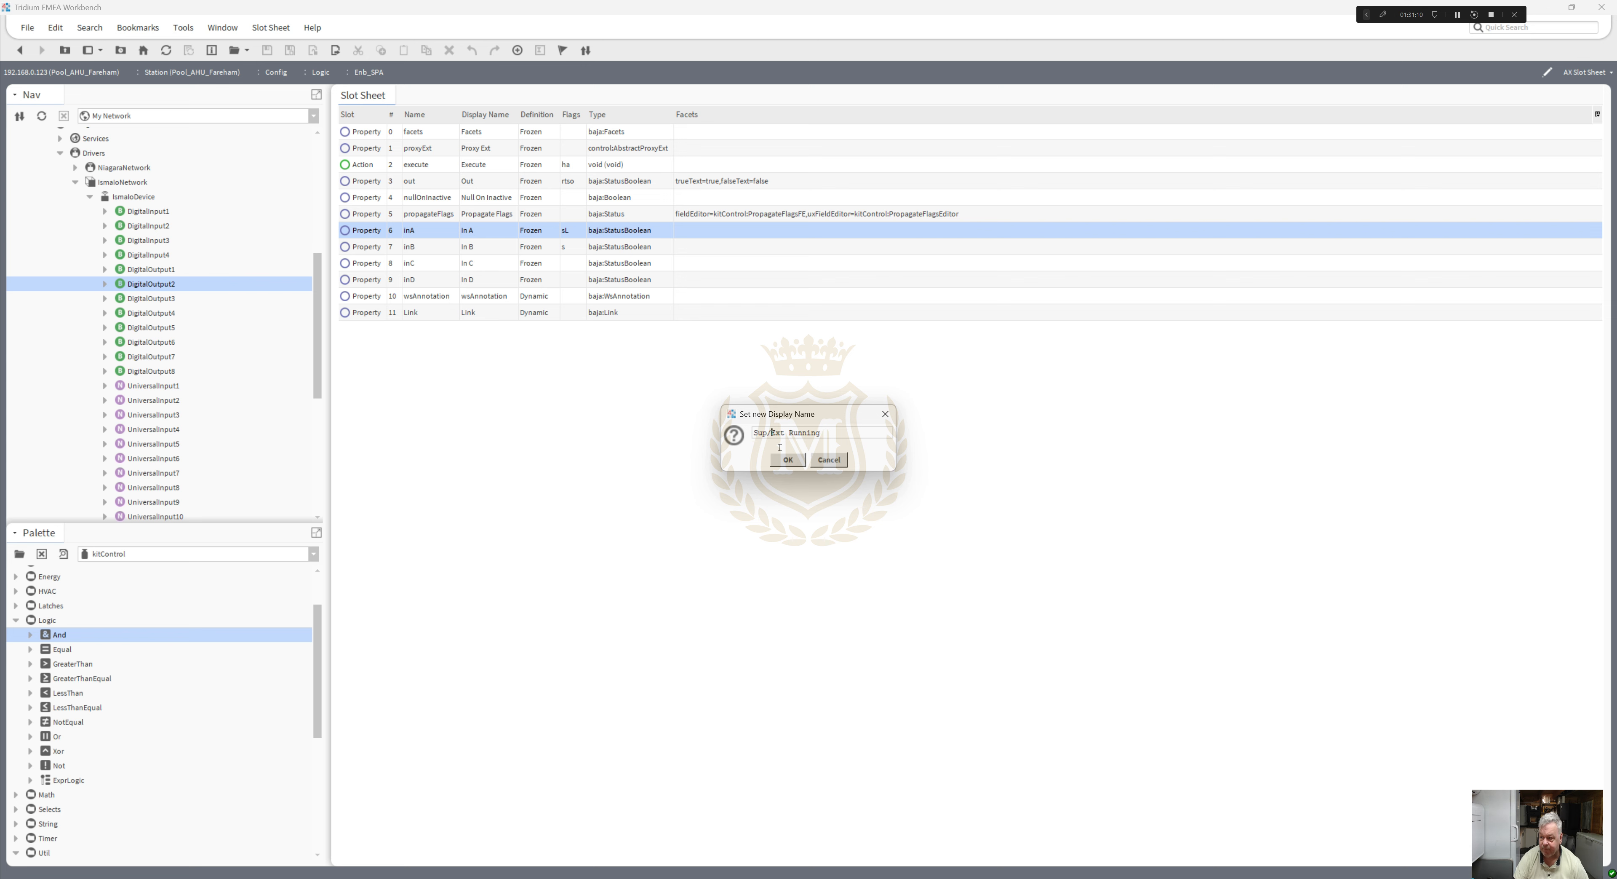
click(788, 460)
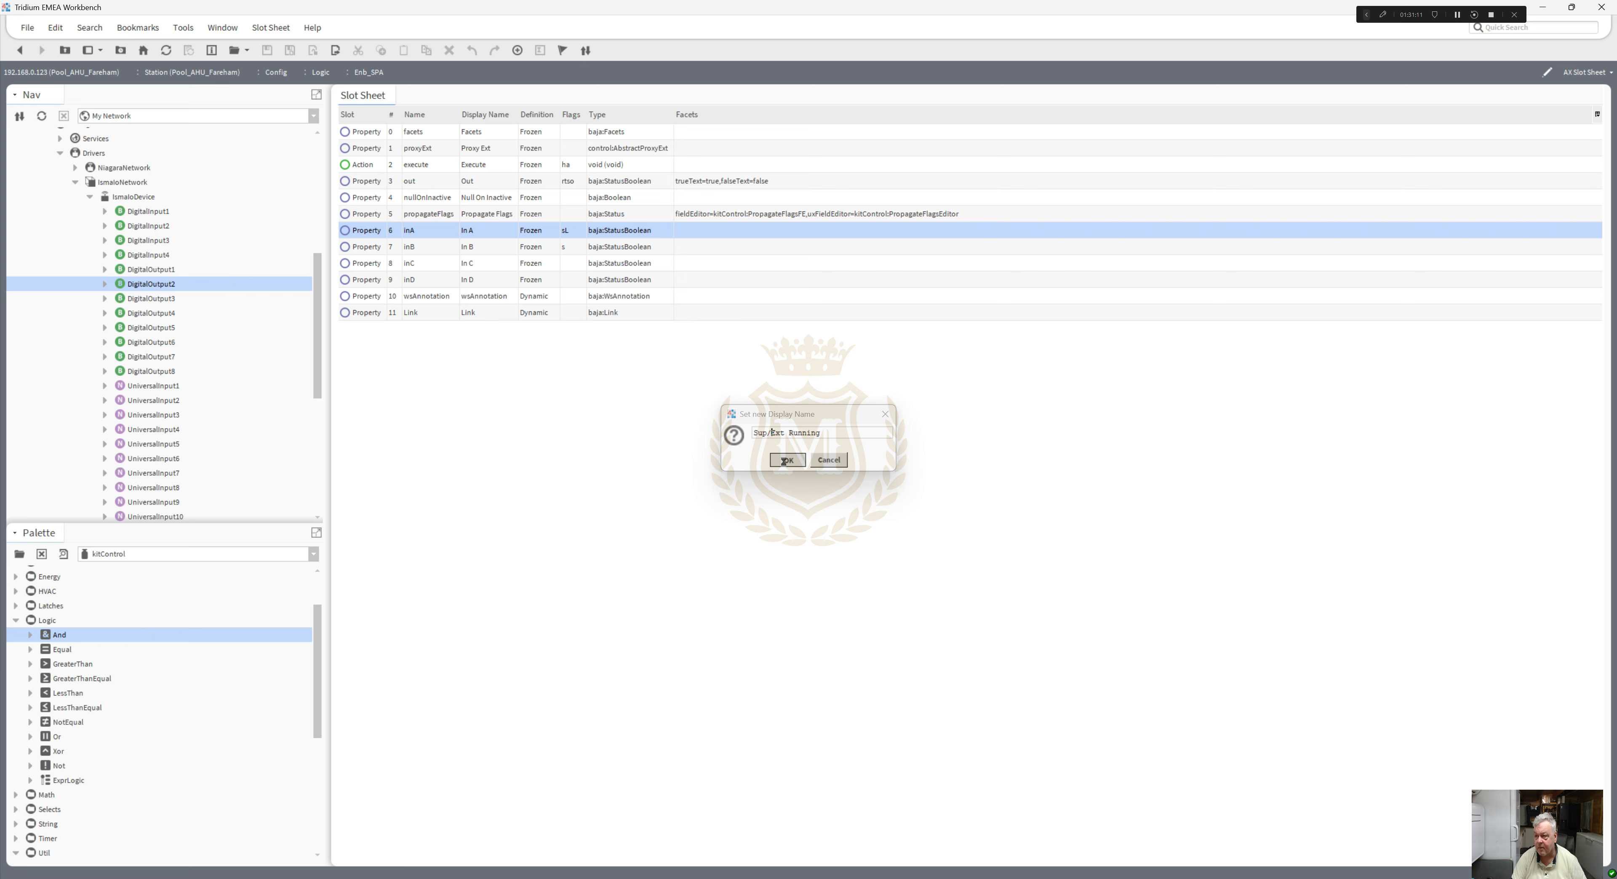
- Set the display name of In B on Enb_SPA to "SPA Healthy"
double_click(498, 247)
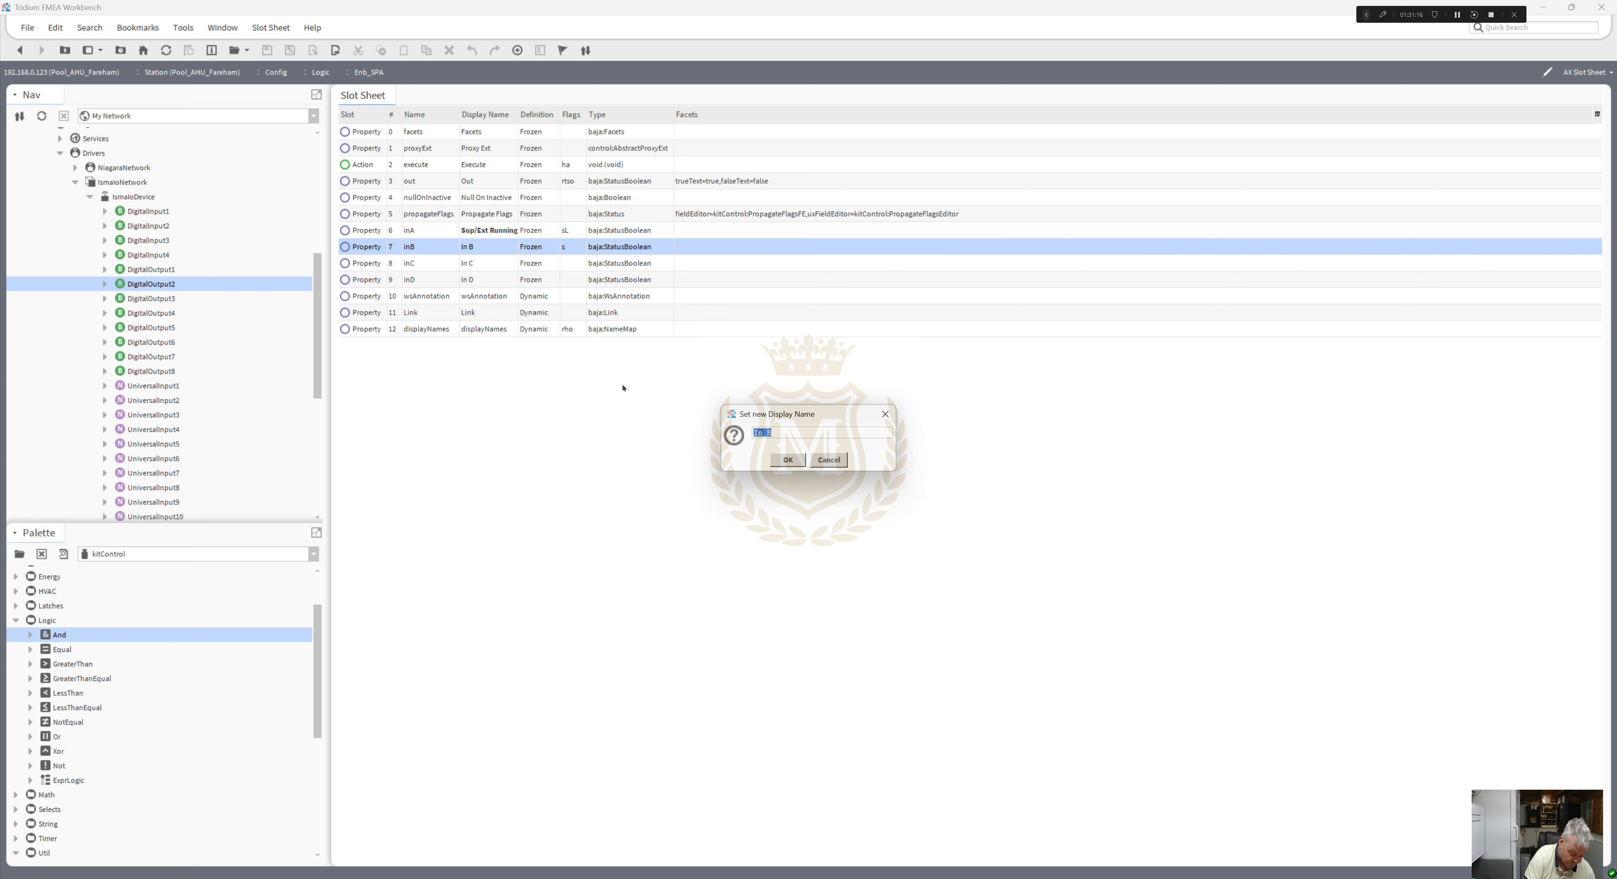
text(SPA B)
text(ealthy)
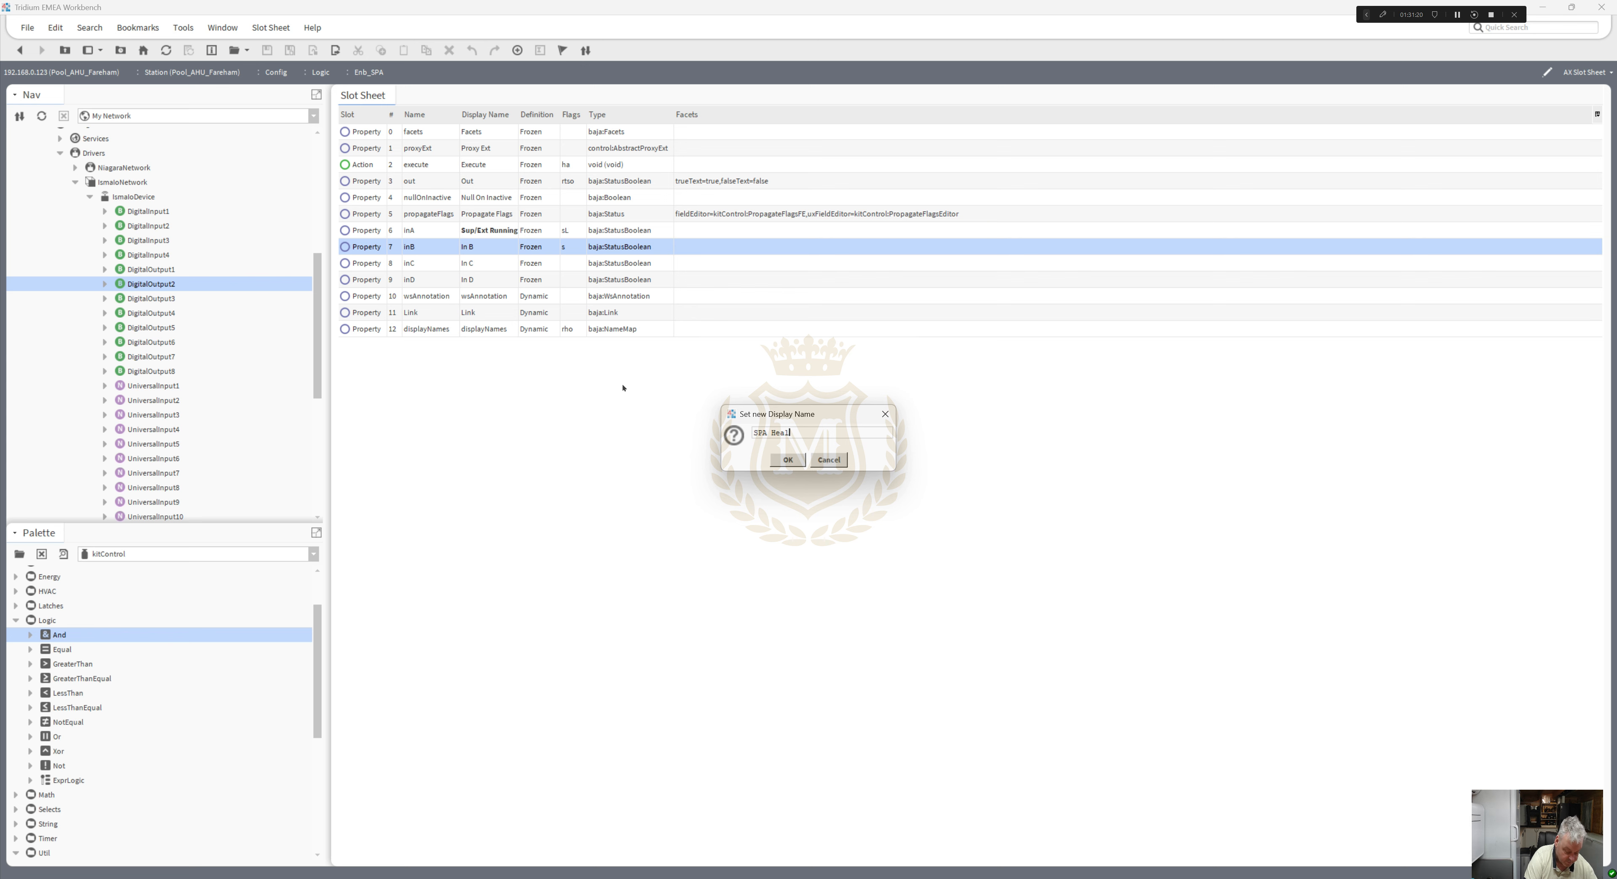
click(787, 458)
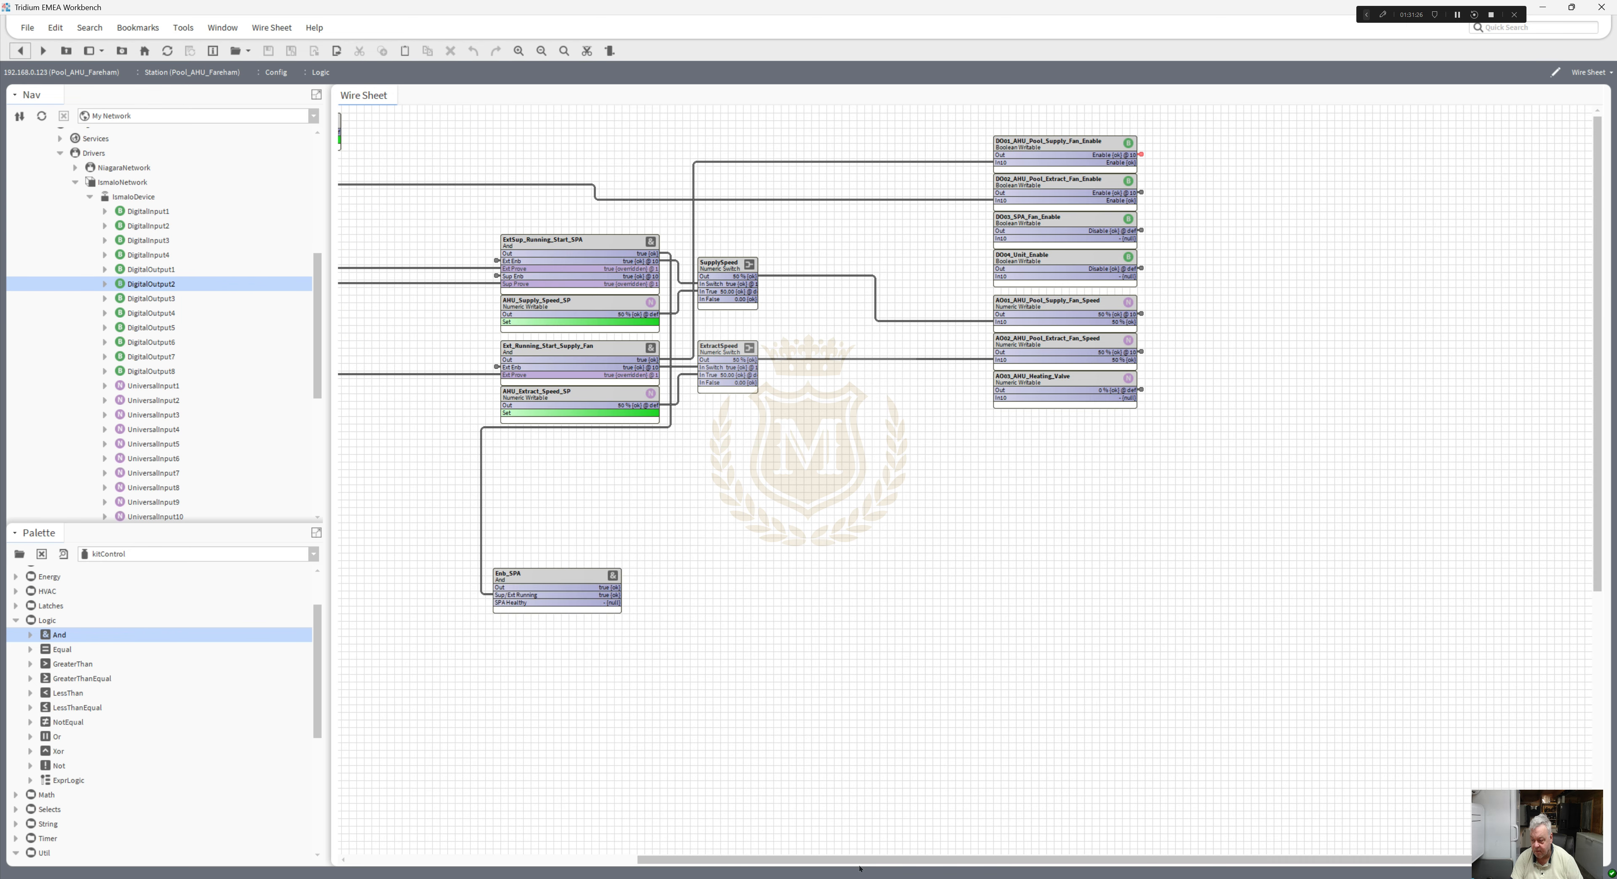
- Link SPA_Healthy's Out to Enb_SPA's SPA Healthy and Enb_SPA's Out to the SPA_Fan_Enable output, with Enb_SPA placed just below AHU_Extract_Speed_SP
drag(857, 860, 584, 829)
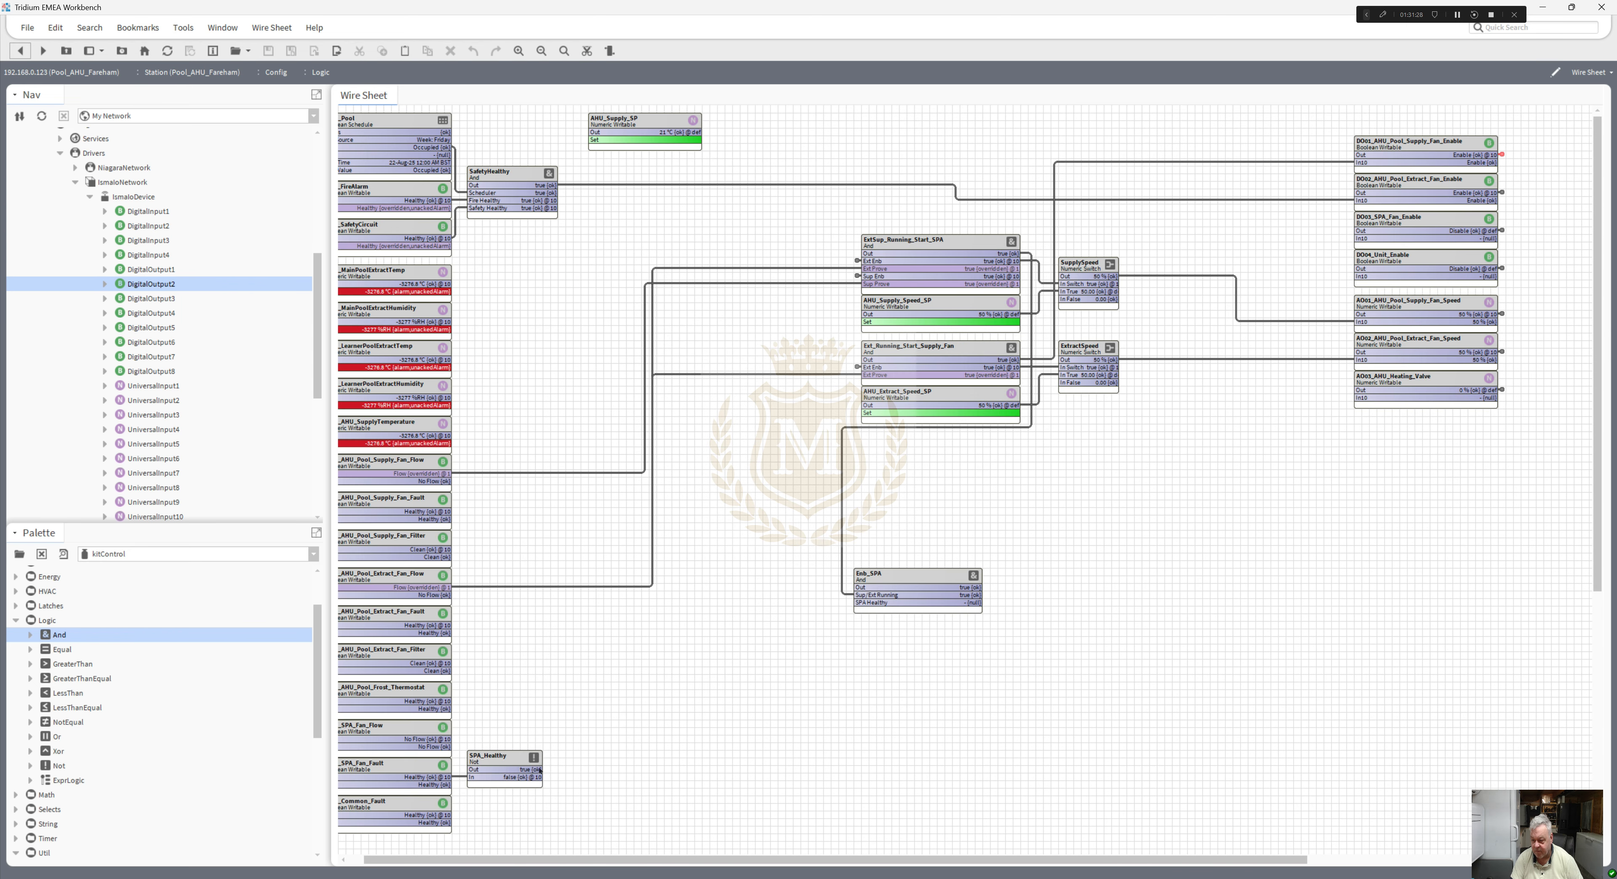
mouse_move(539, 769)
mouse_down()
mouse_move(660, 747)
mouse_move(857, 583)
mouse_move(866, 602)
mouse_up()
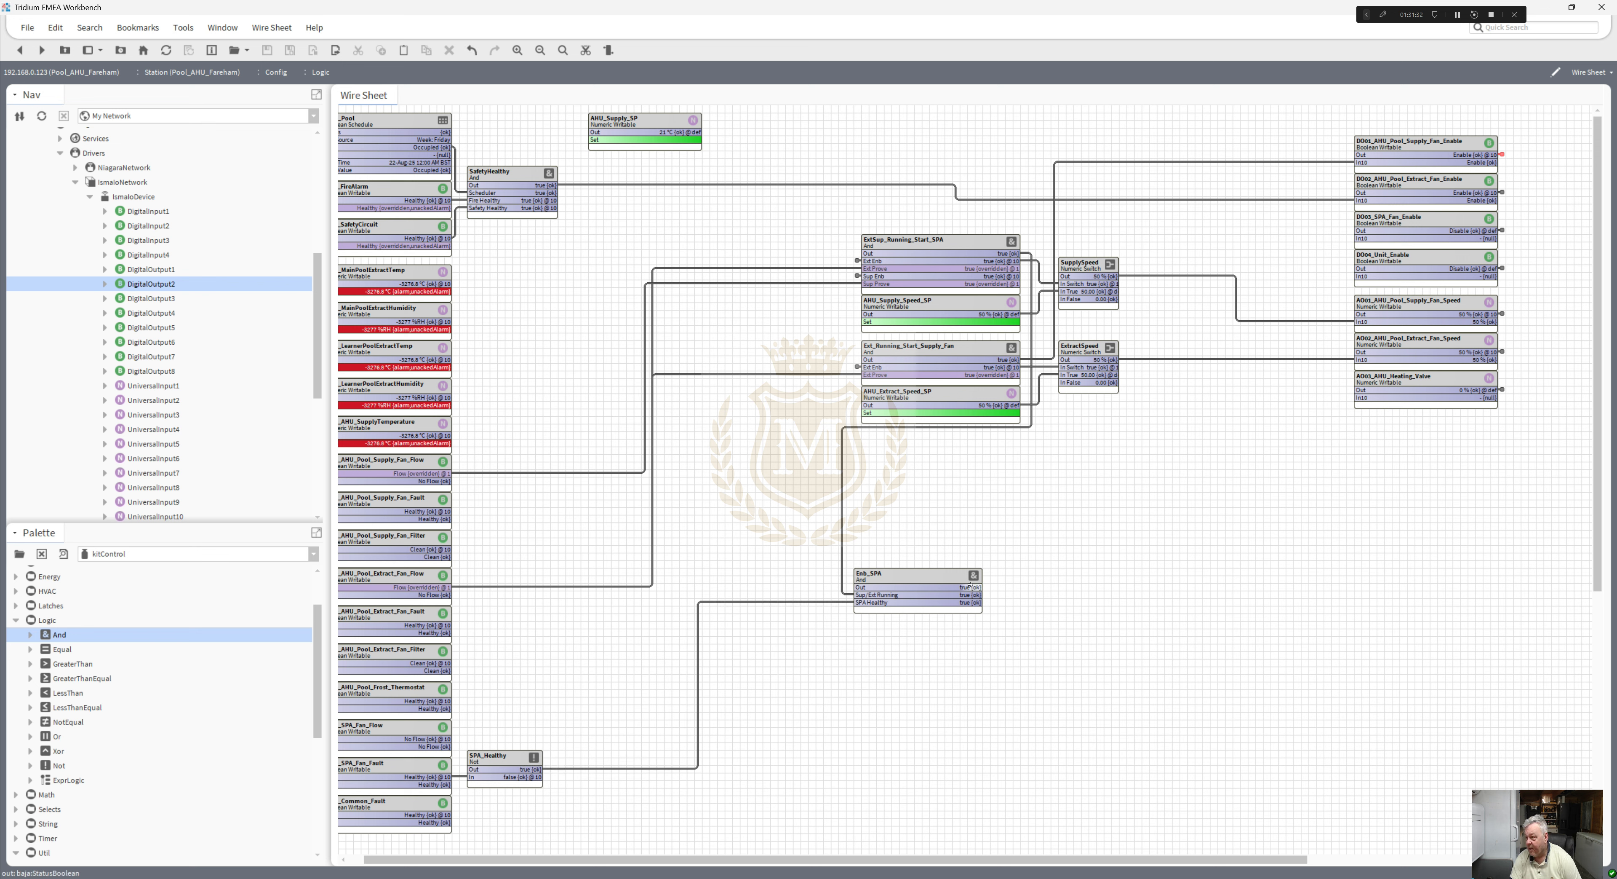
drag(970, 585, 1357, 239)
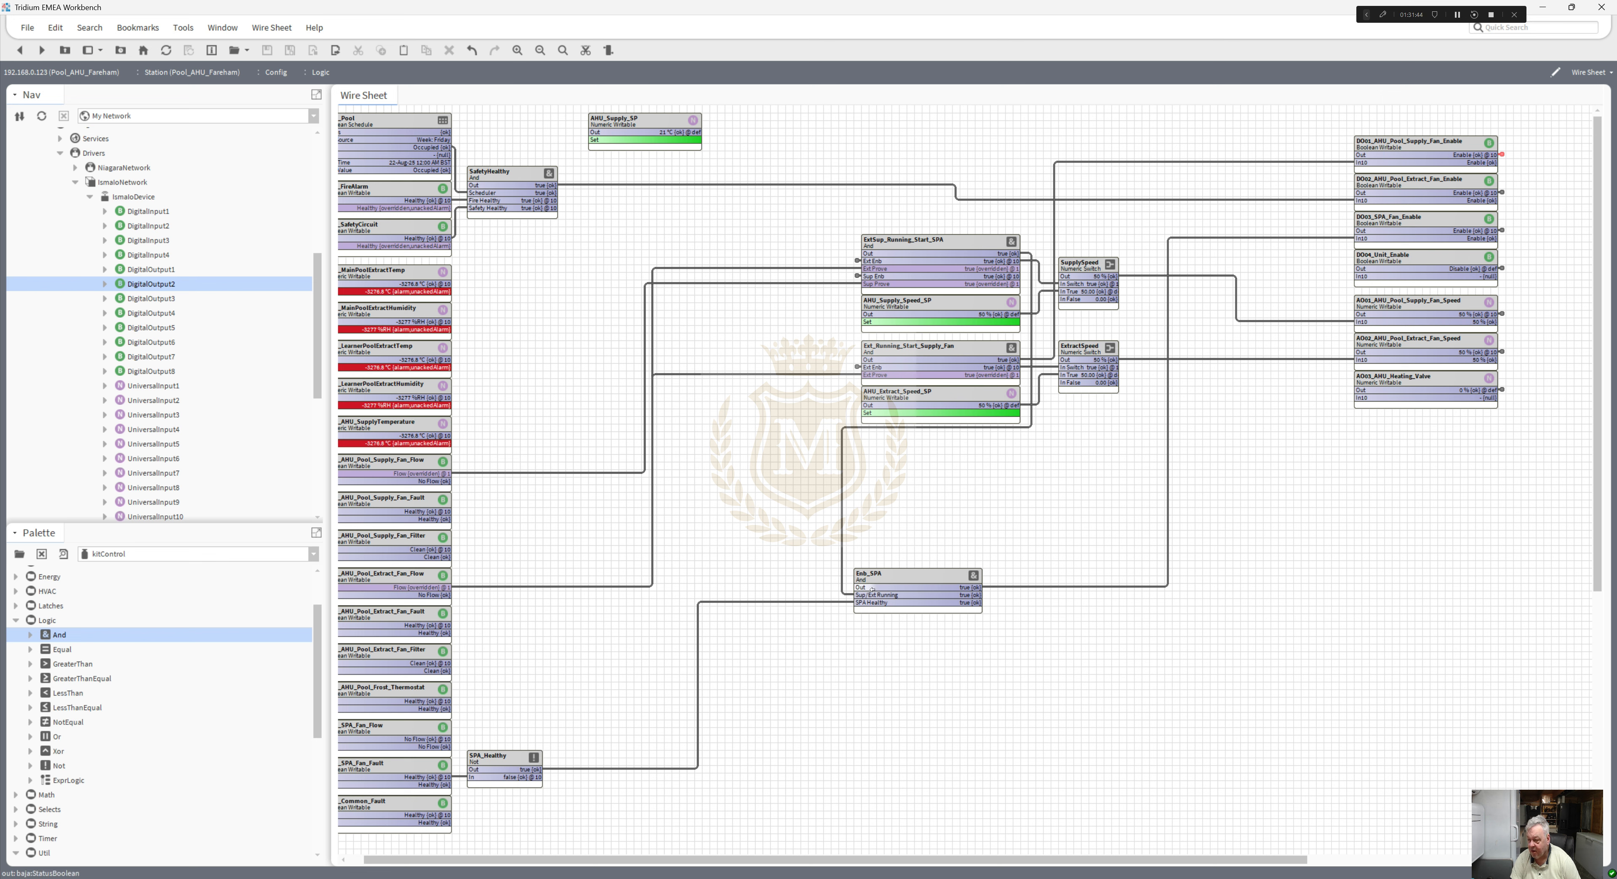
drag(872, 590, 908, 462)
- Add an Or block from kitControl named Alarms in the empty area below Enb_SPA
drag(724, 862, 626, 860)
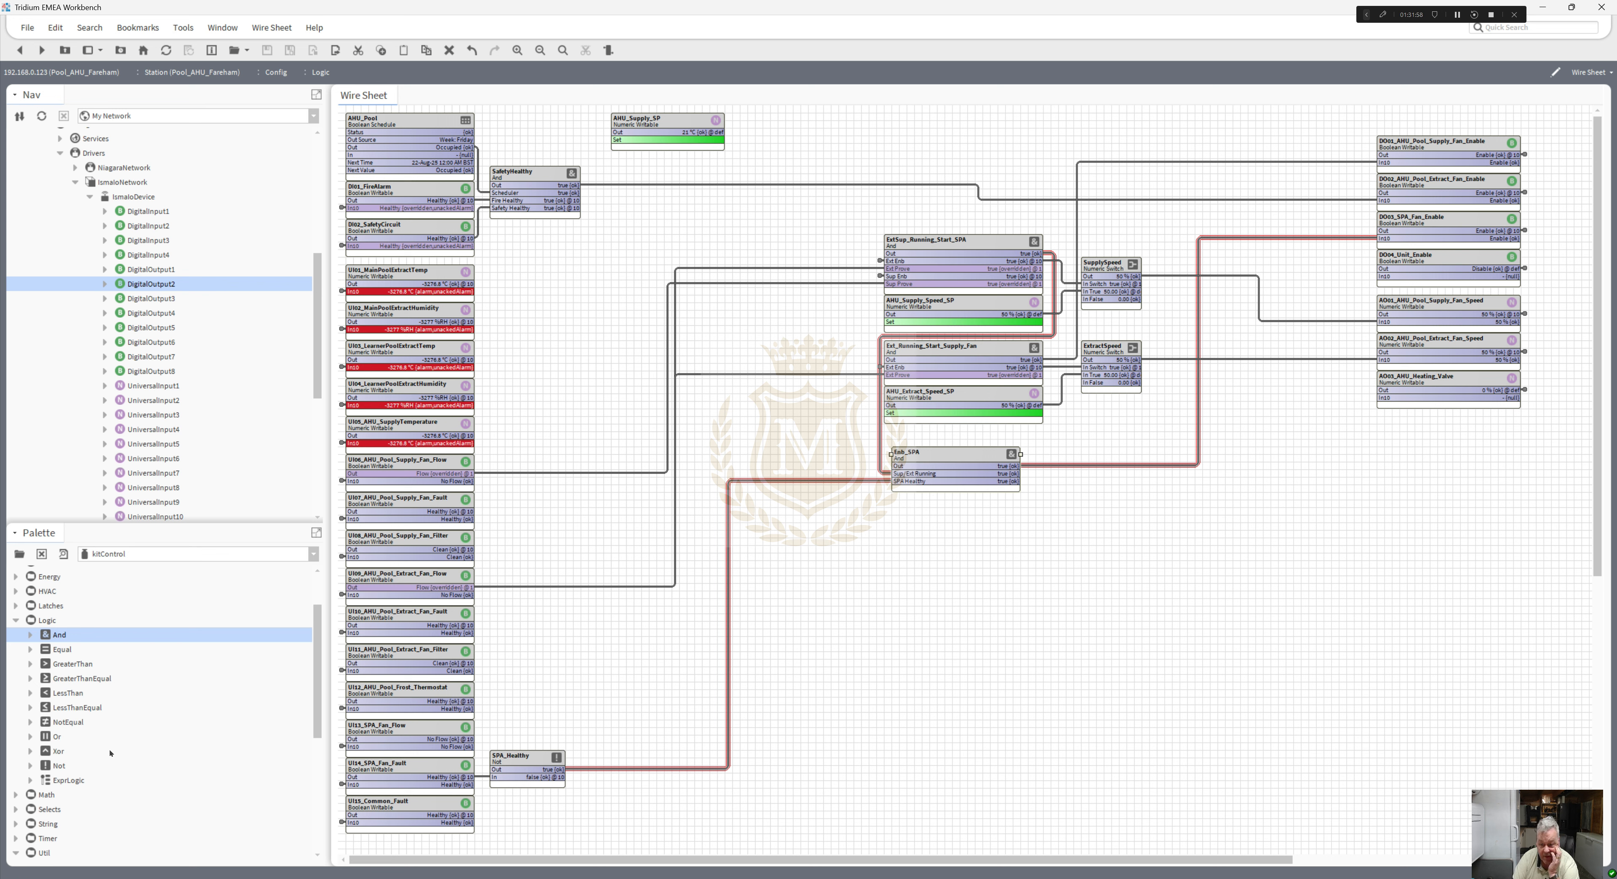
drag(54, 737, 795, 714)
text(Alarms)
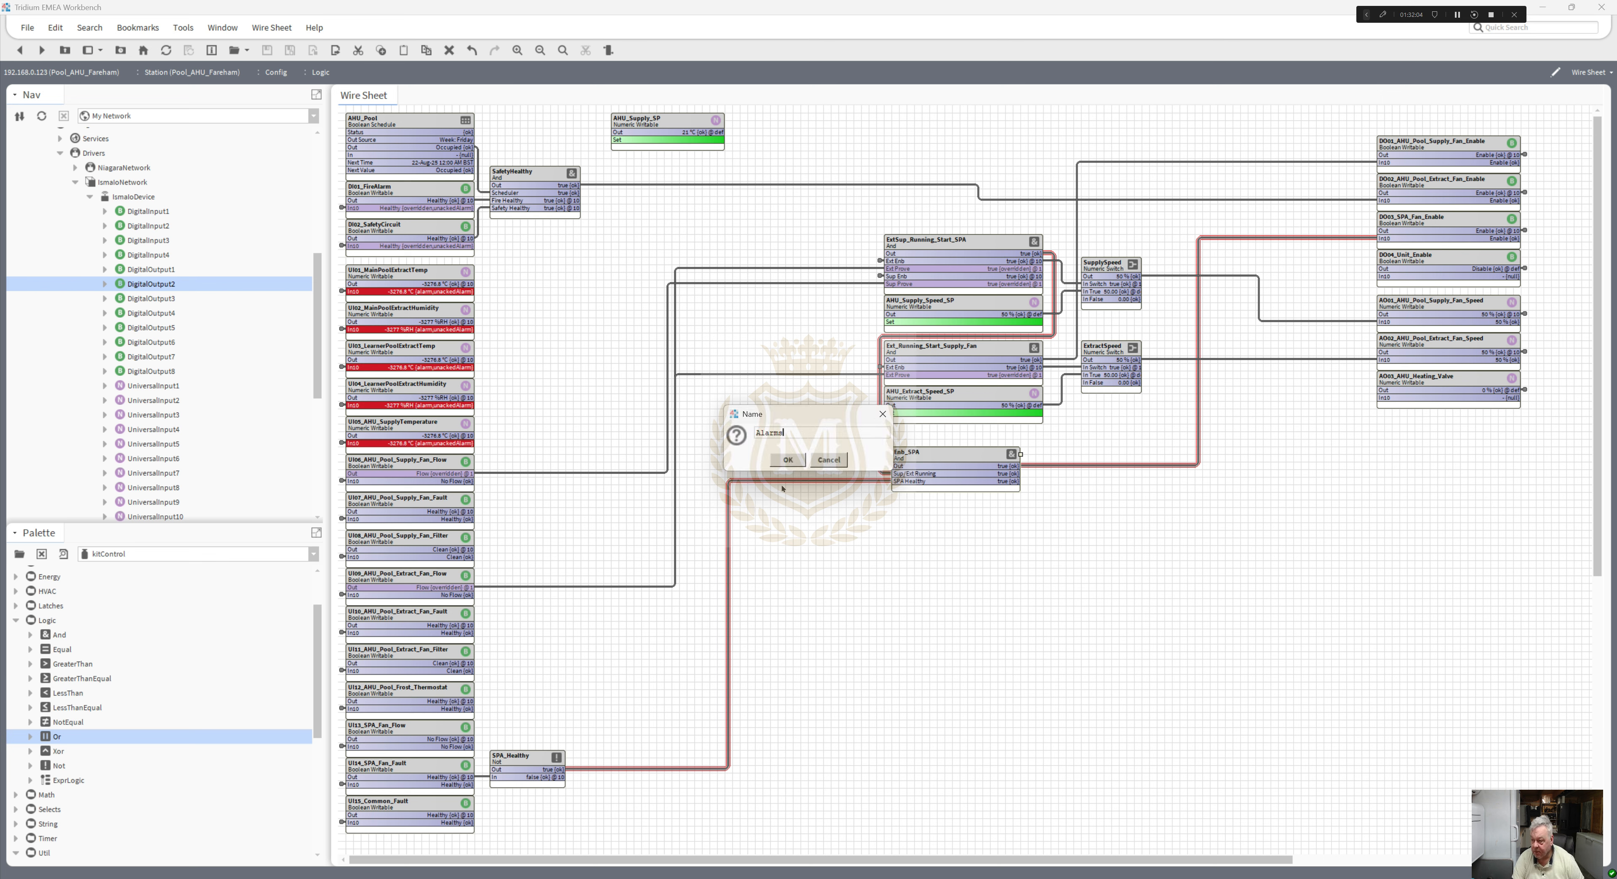
click(788, 459)
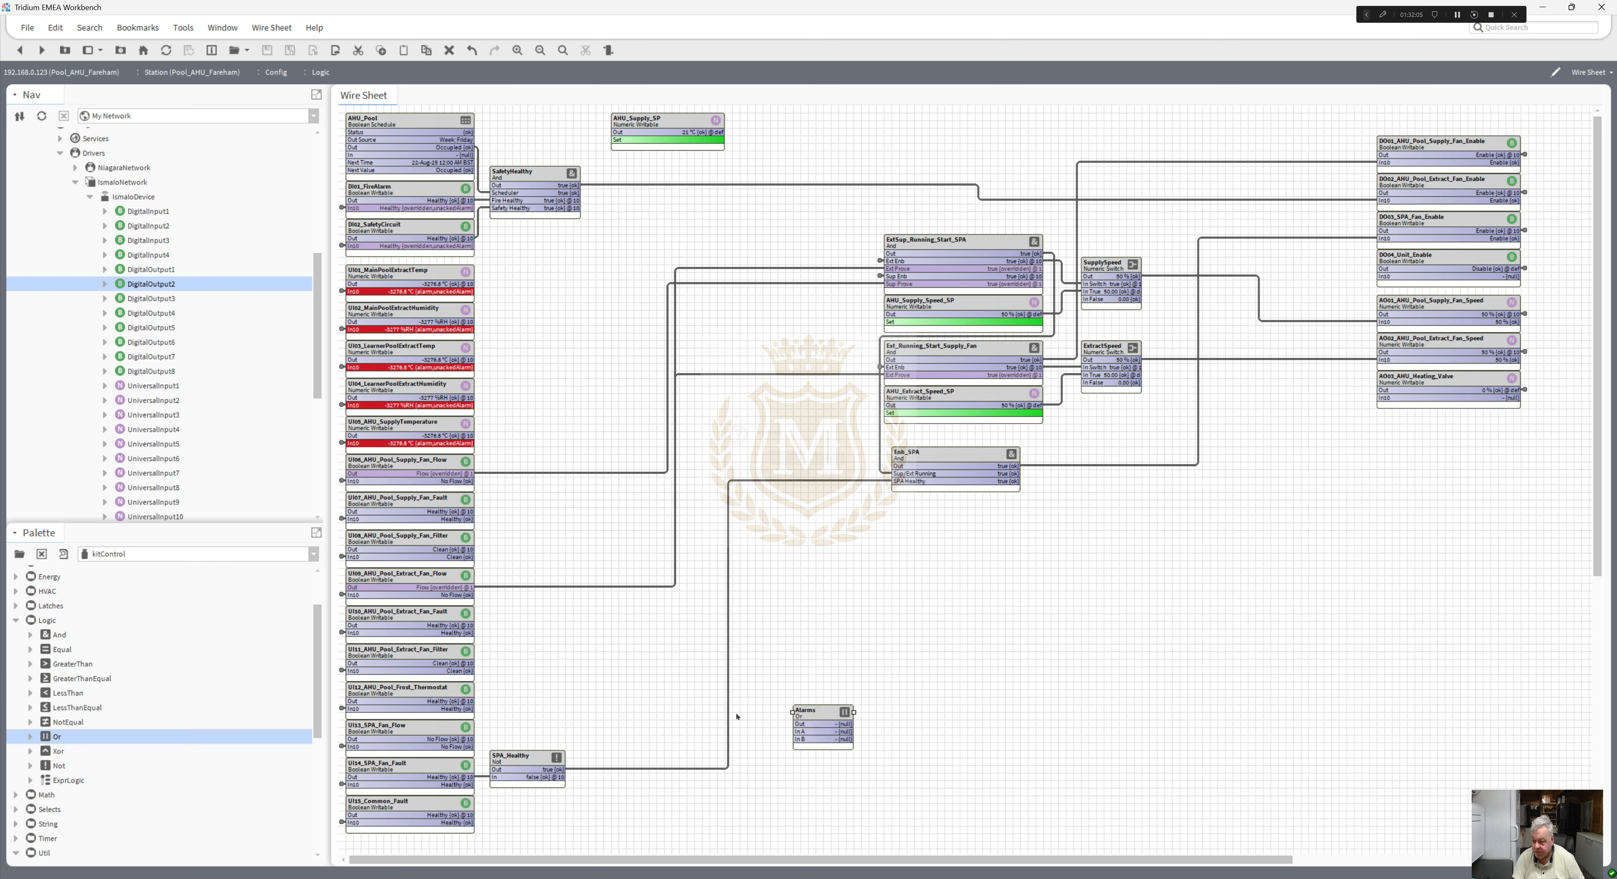
- Pin In C and In D on the Alarms block and move it closer to the input points, beside SPA_Healthy
right_click(811, 723)
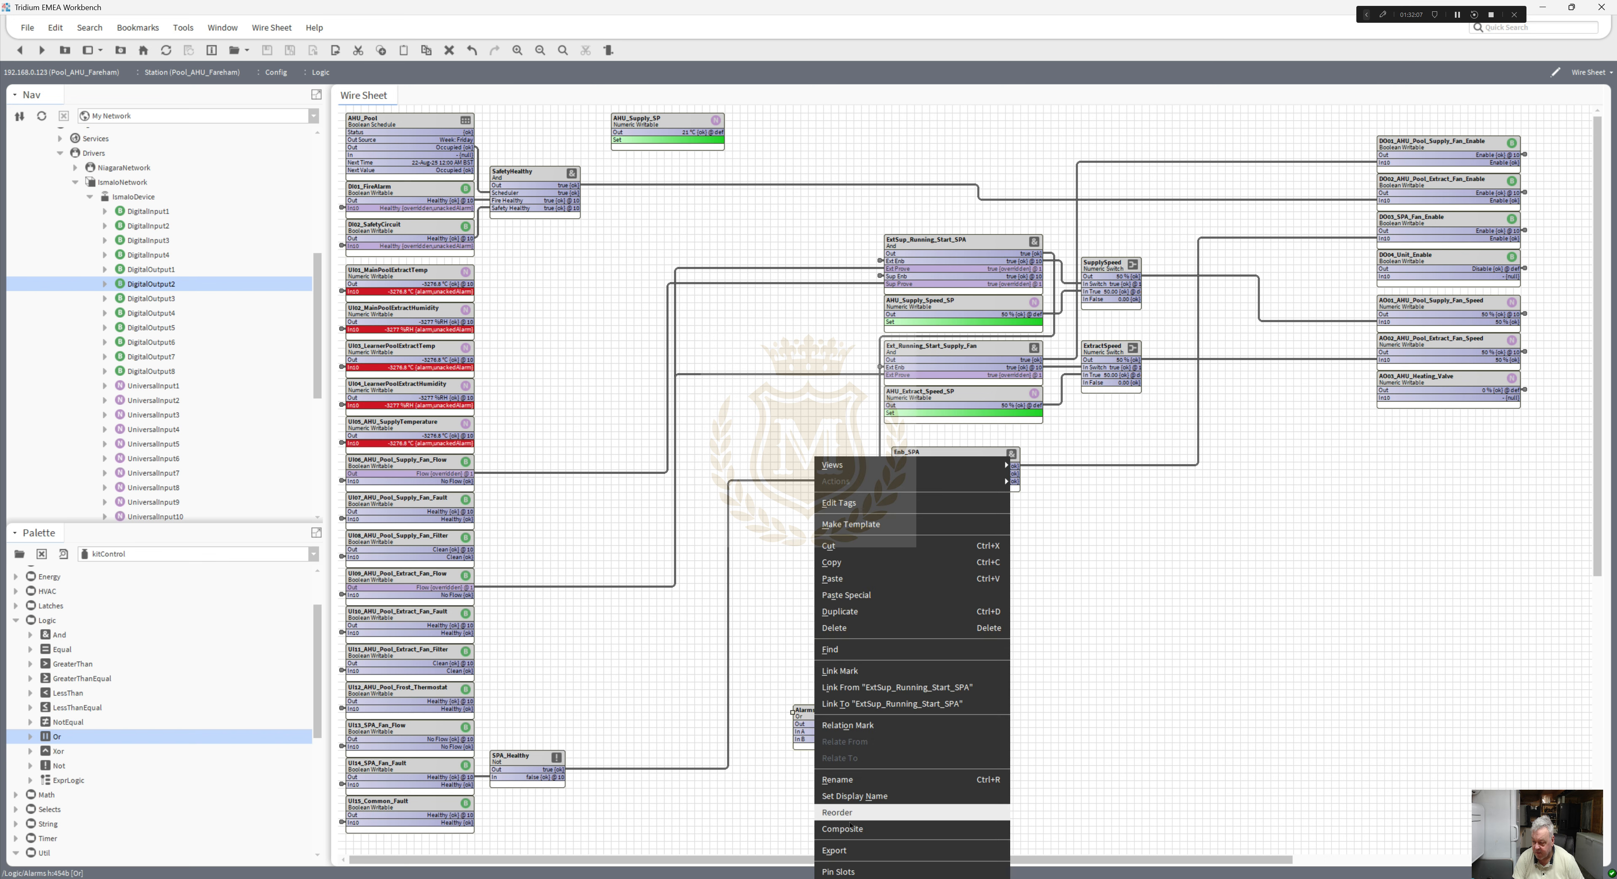
click(854, 871)
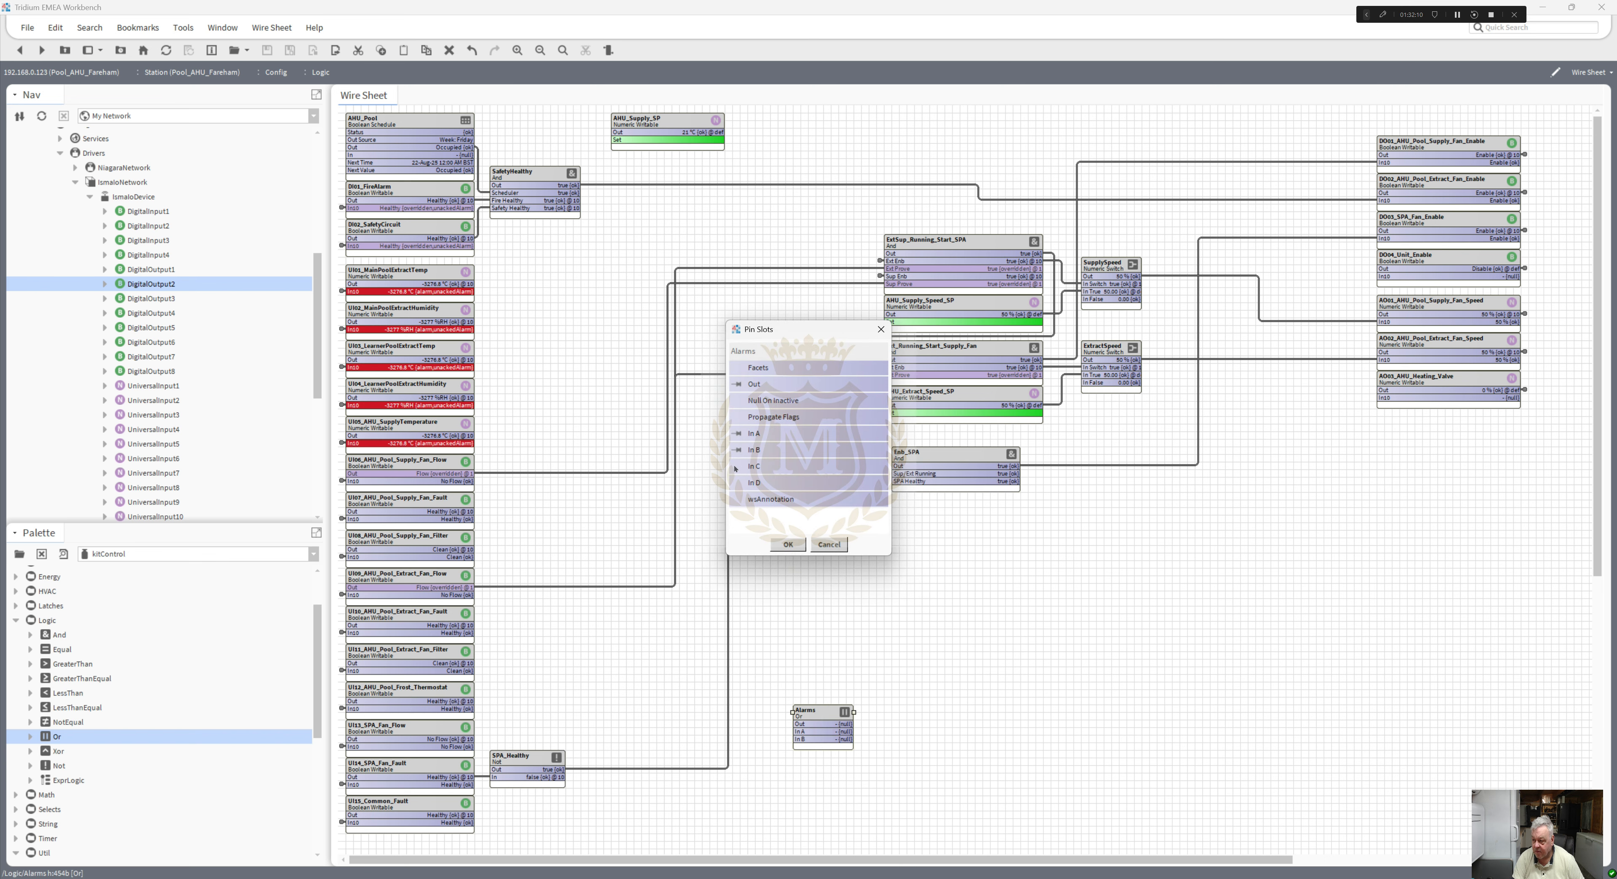
click(788, 544)
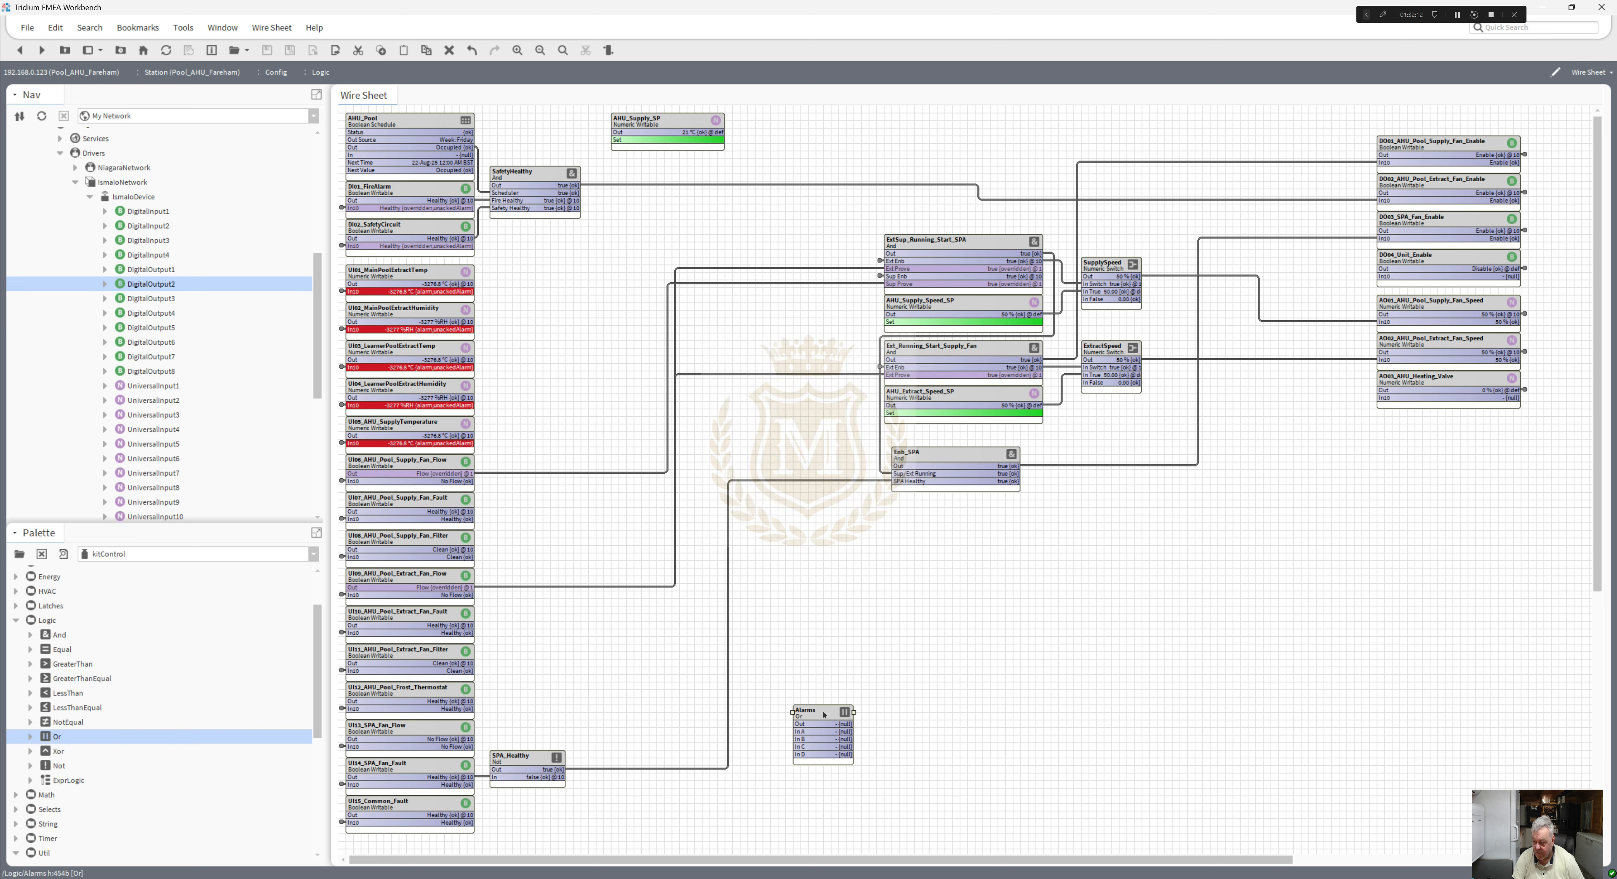
drag(819, 711, 692, 696)
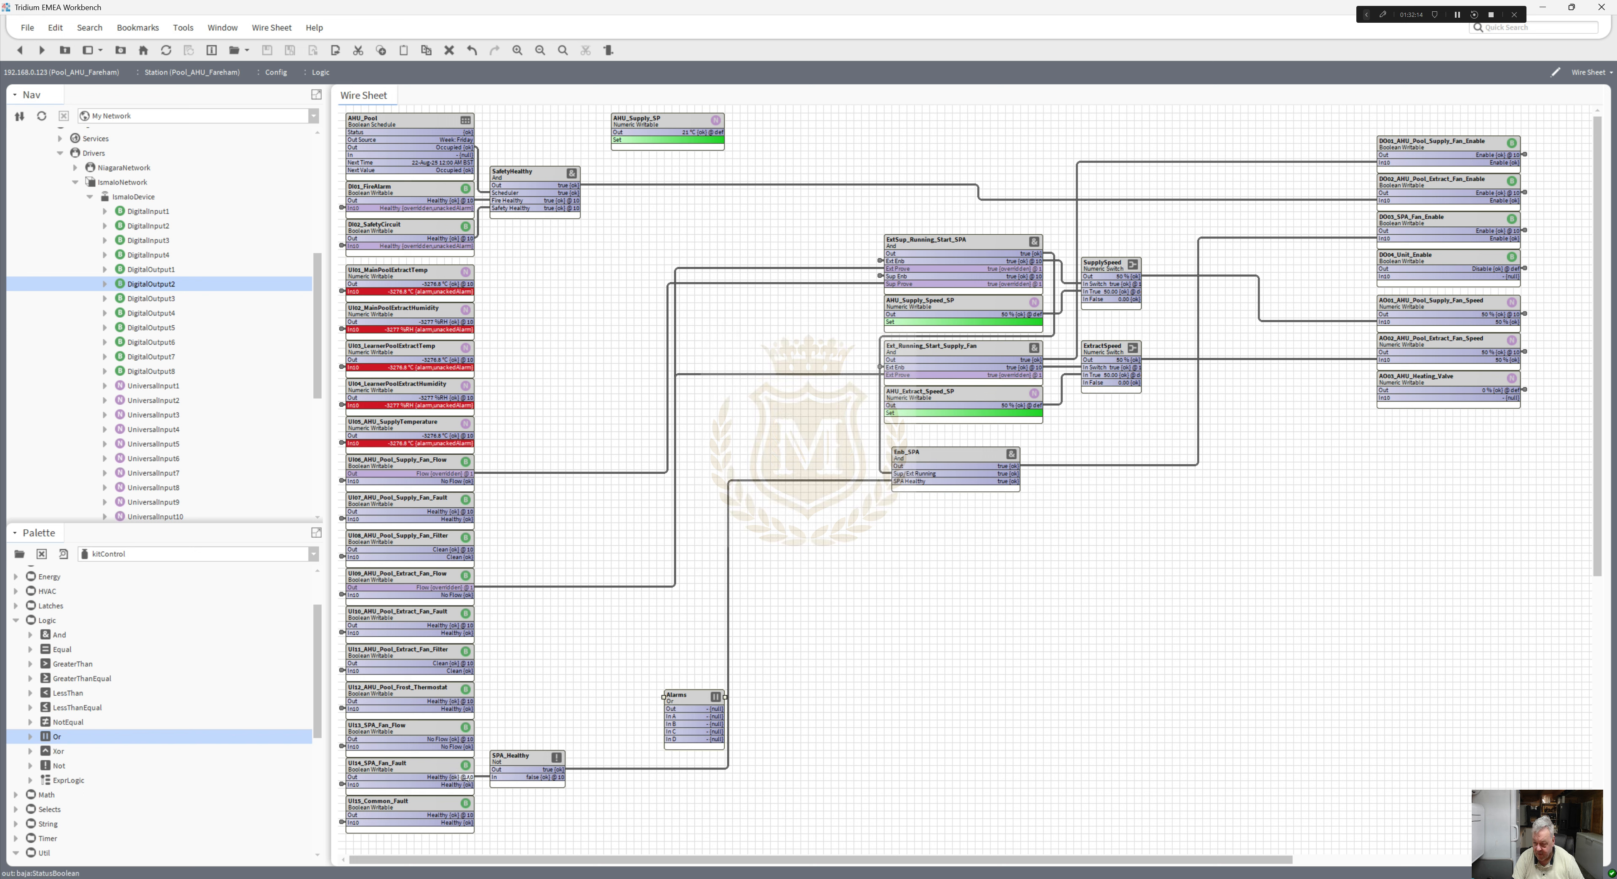
- Duplicate SPA_Healthy as Common_Healthy just below it, and link Common_Fault's Out to its In and to In A on Alarms
click(519, 759)
right_click(519, 760)
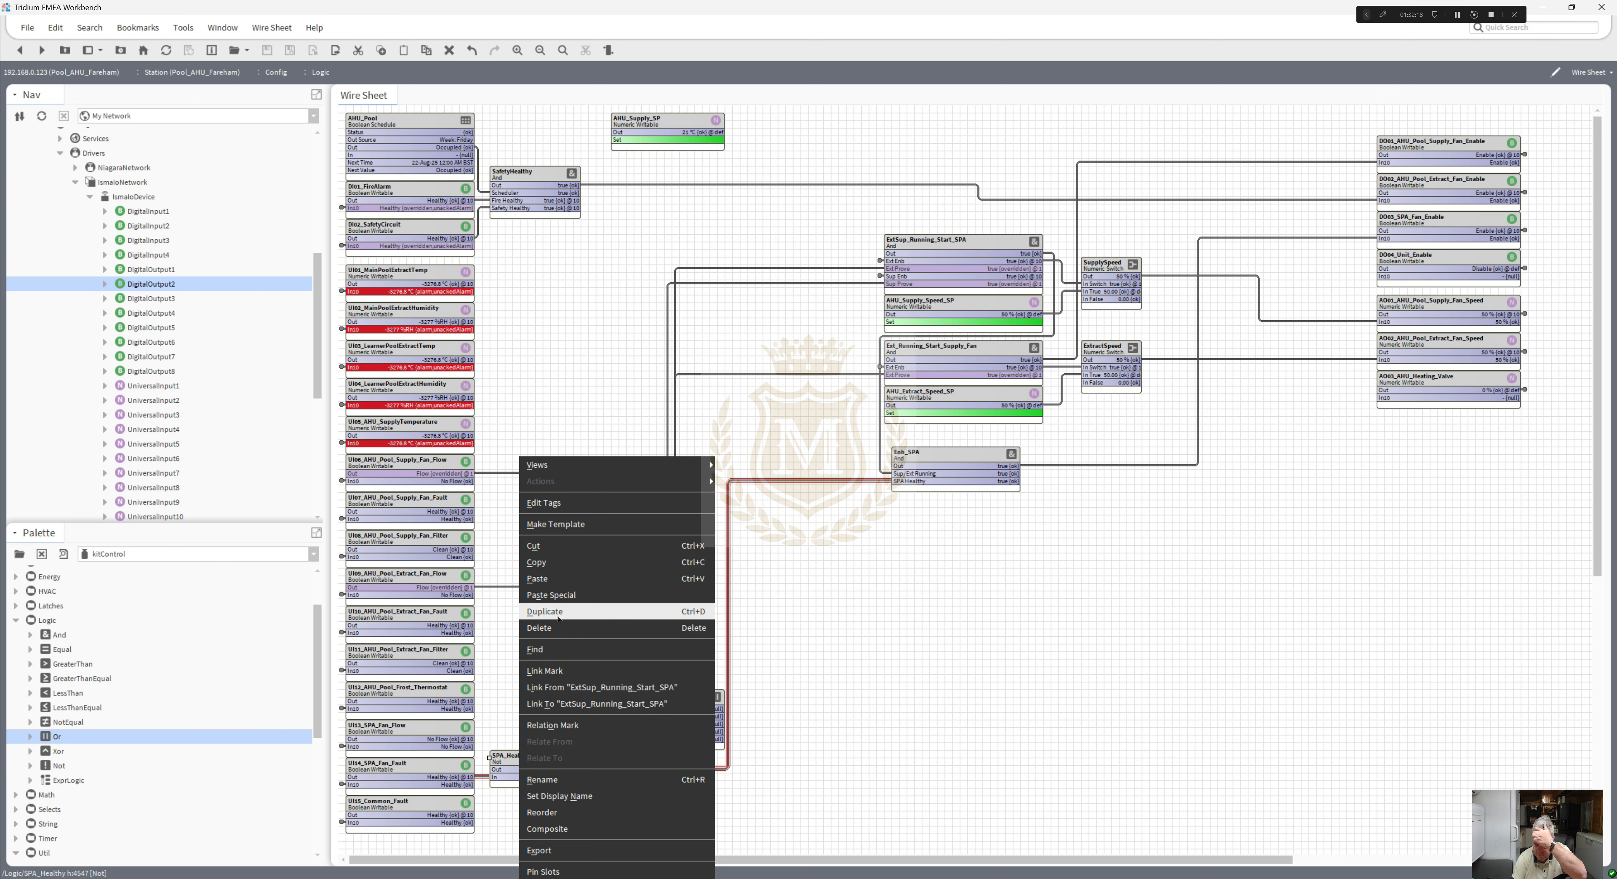
key(ctrl+r)
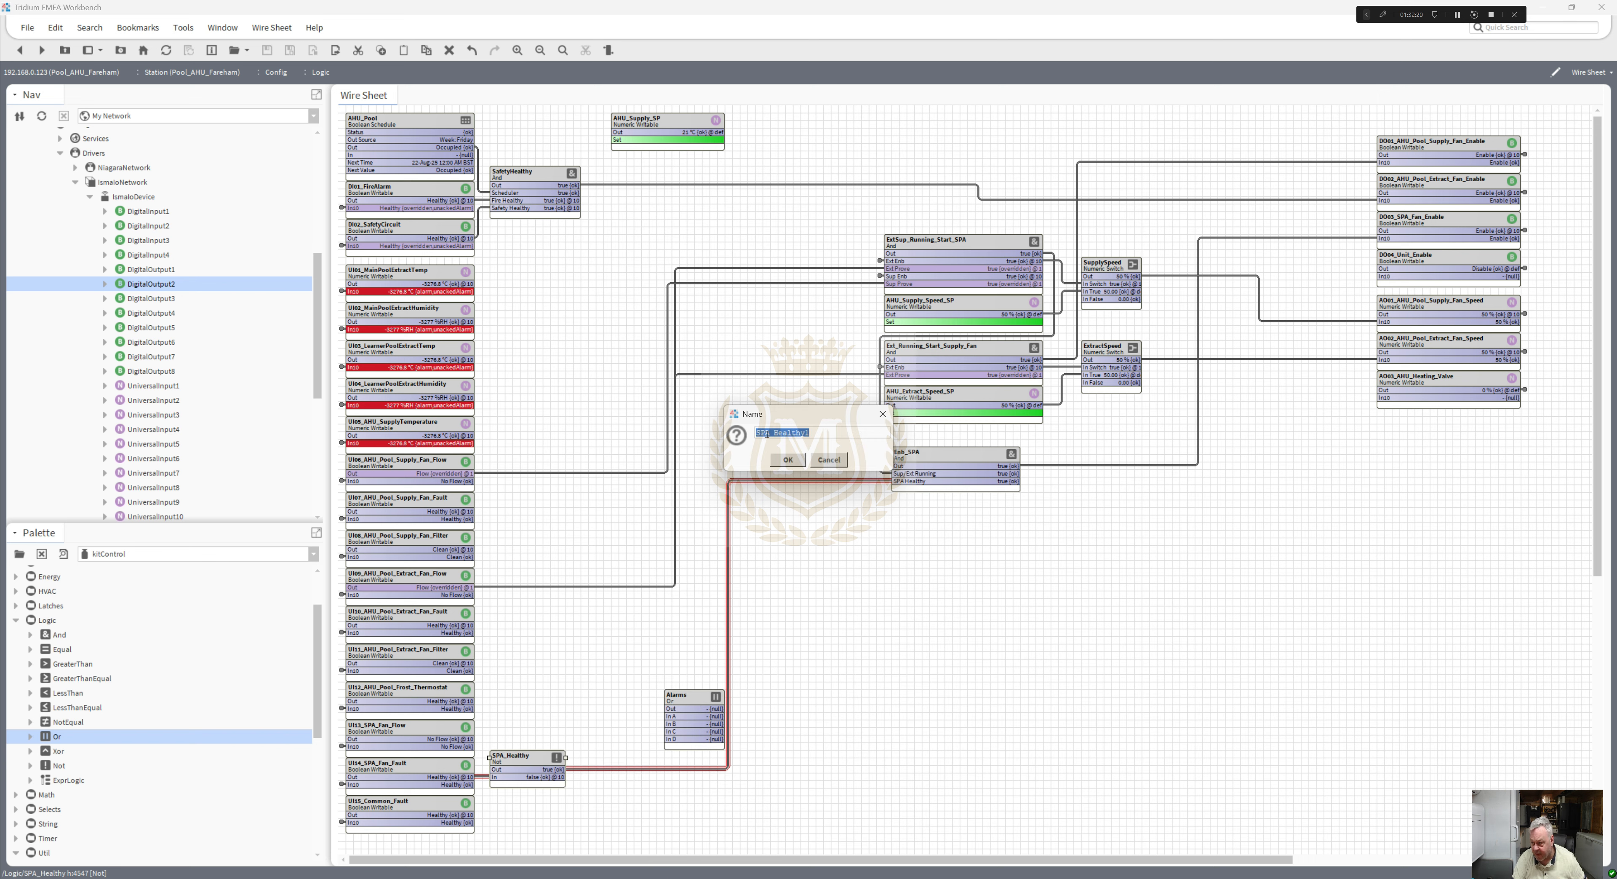
drag(767, 433, 657, 432)
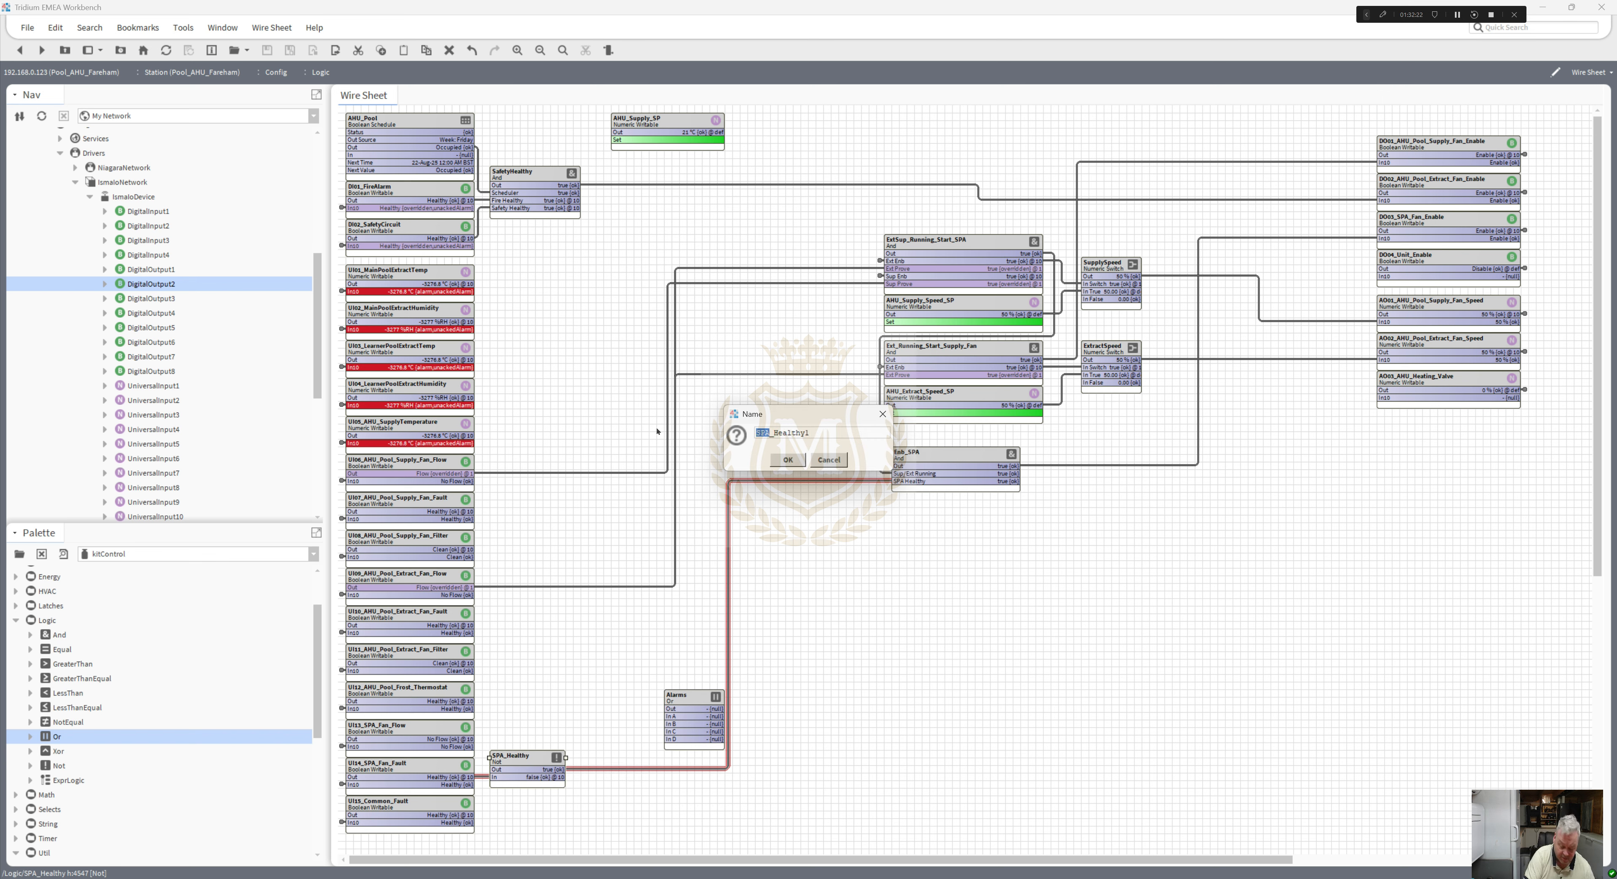
text(Comm)
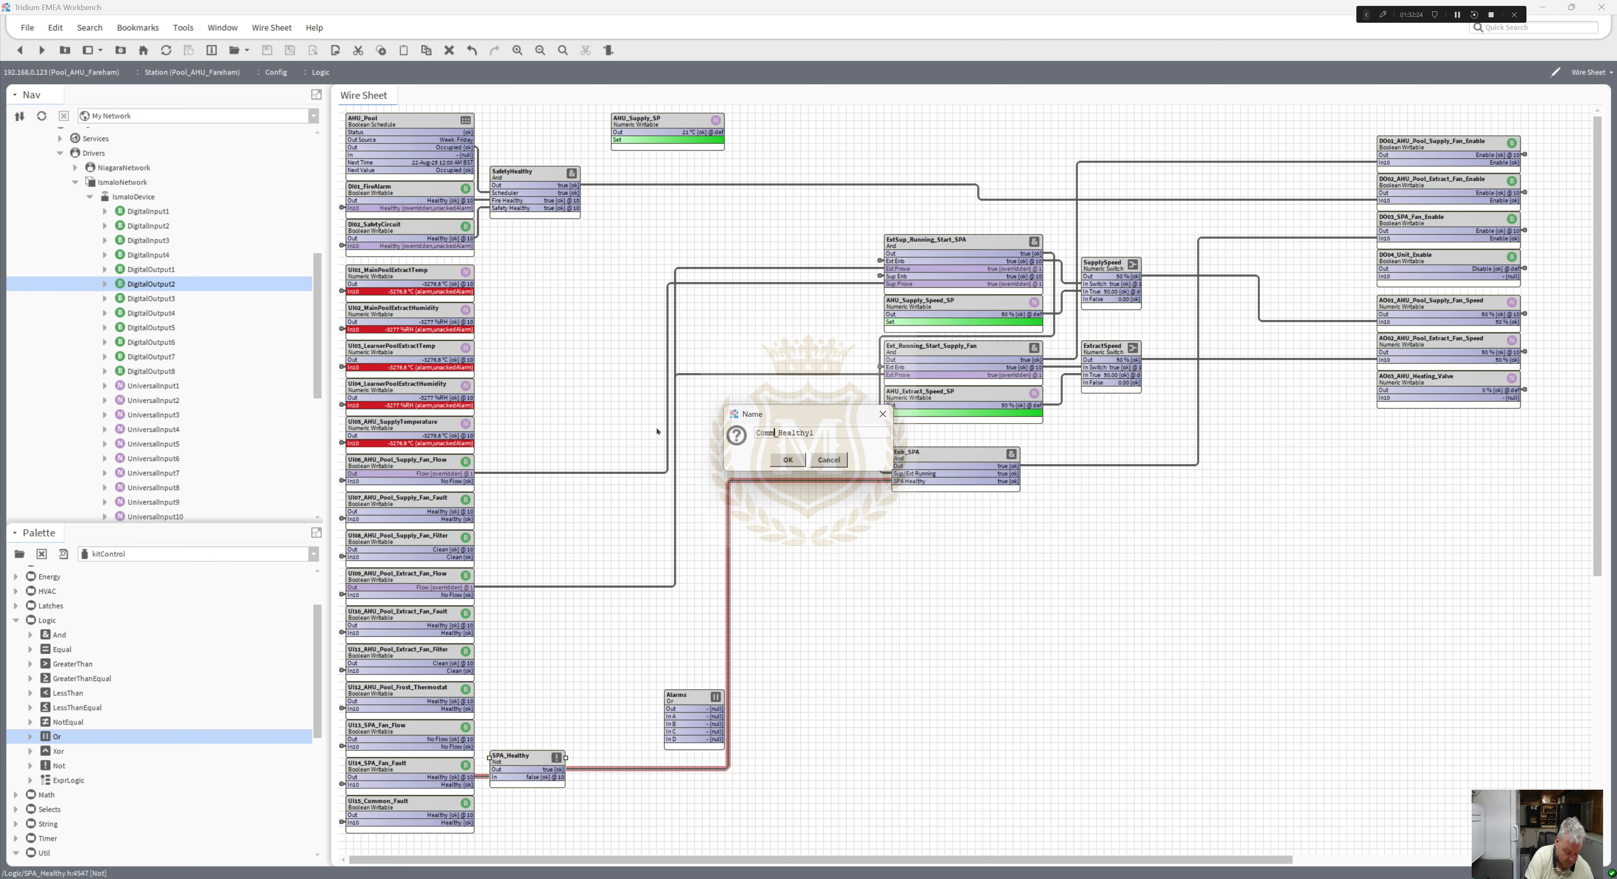
text(on)
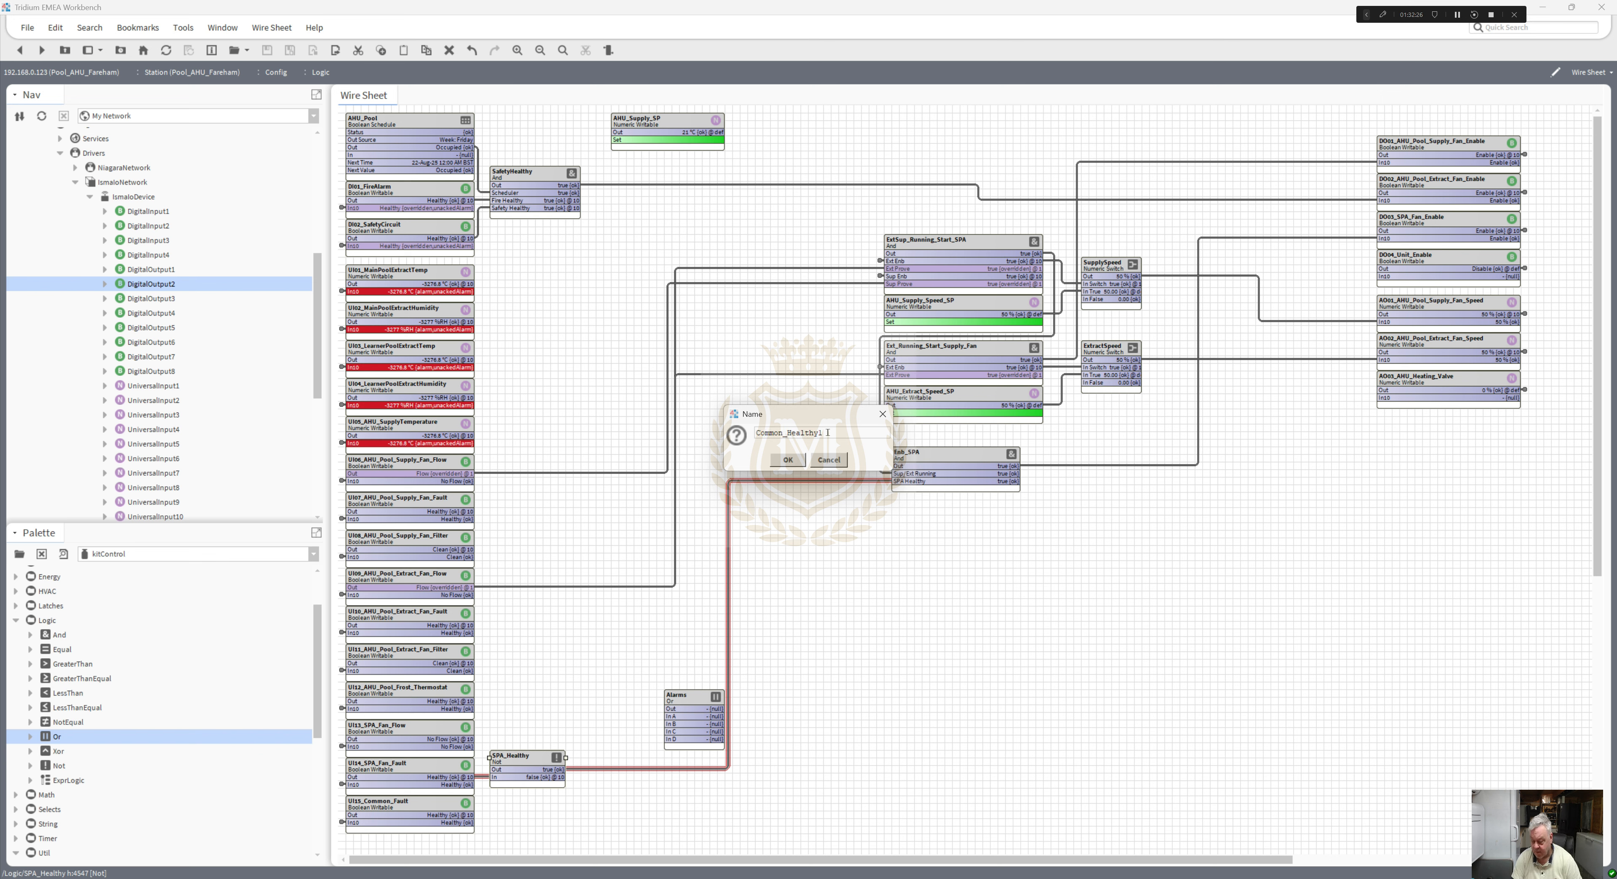
key(Return)
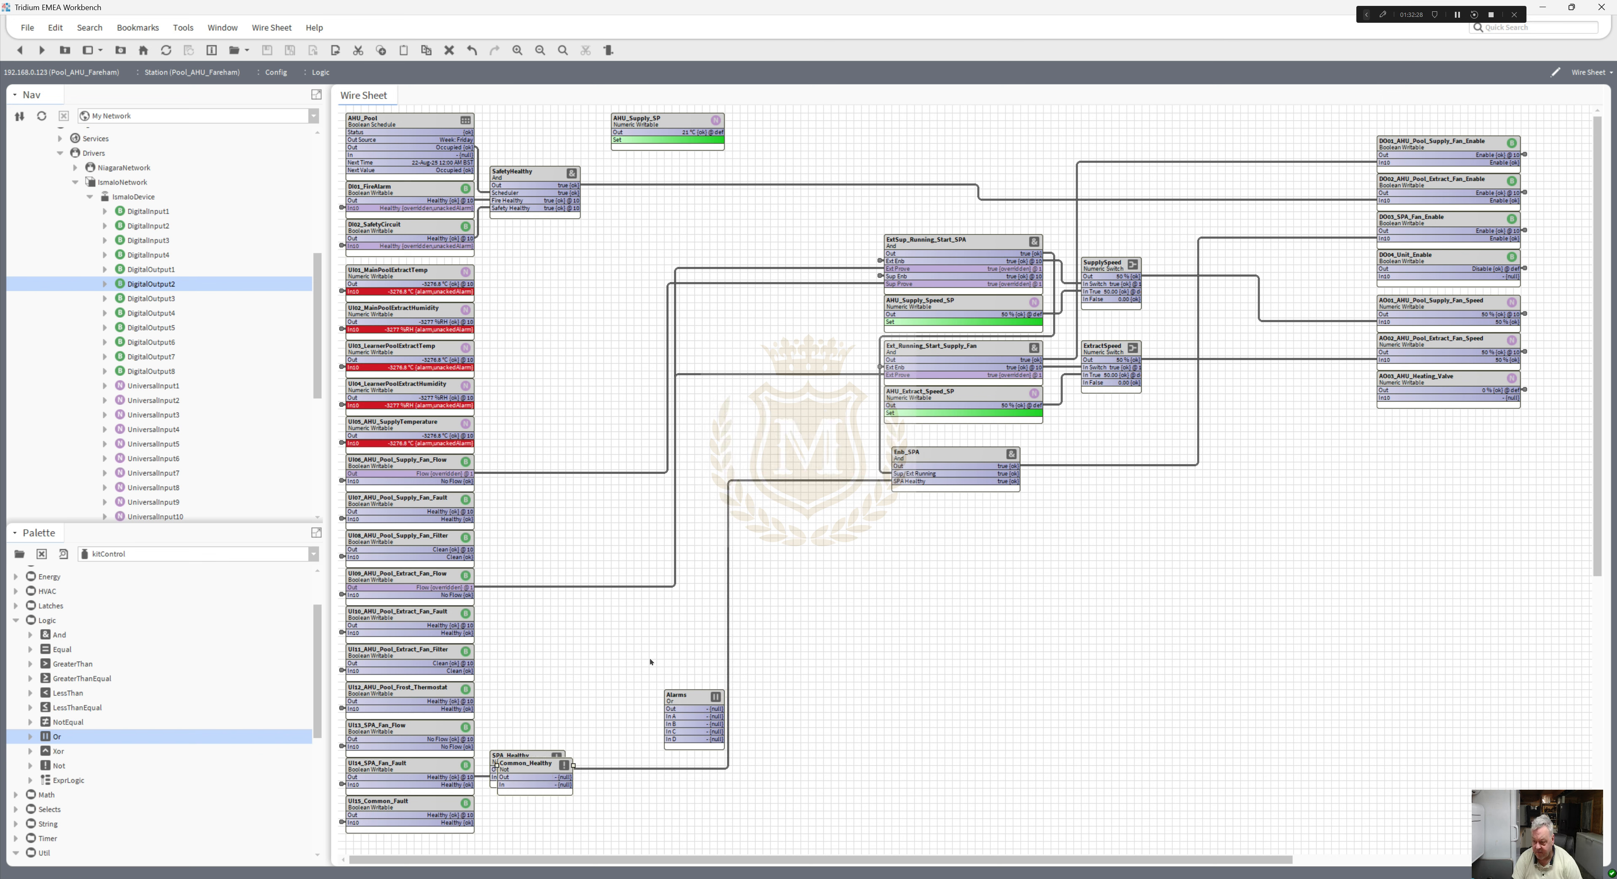
drag(521, 773, 667, 716)
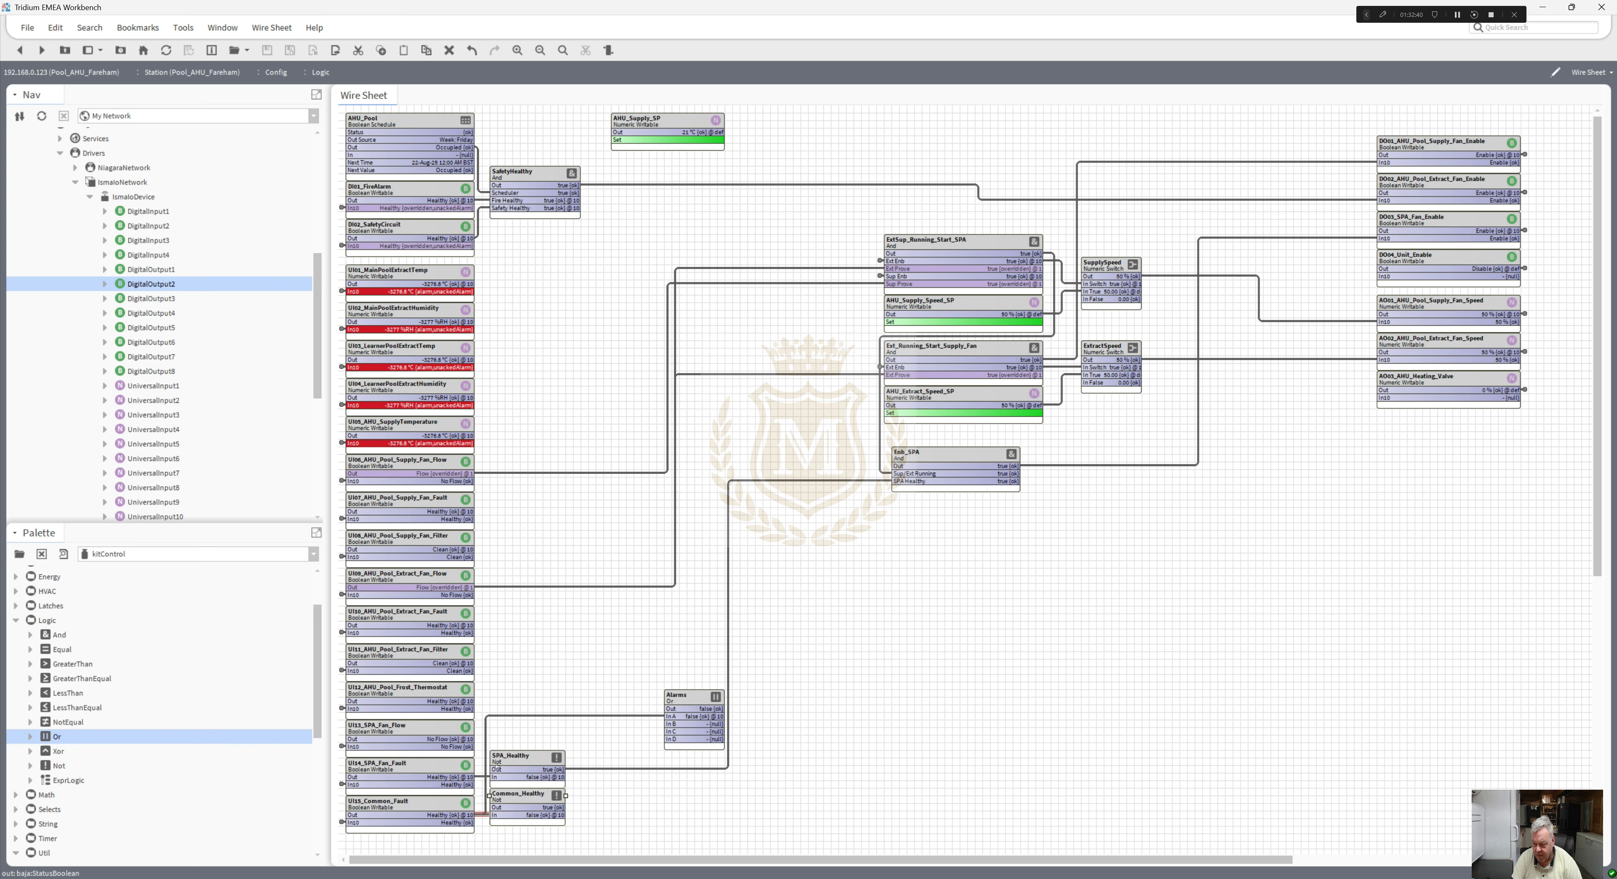
- Link the SPA fan, extract fan and supply fan fault outputs to In B, In C and In D on the Alarms block
drag(487, 773, 673, 724)
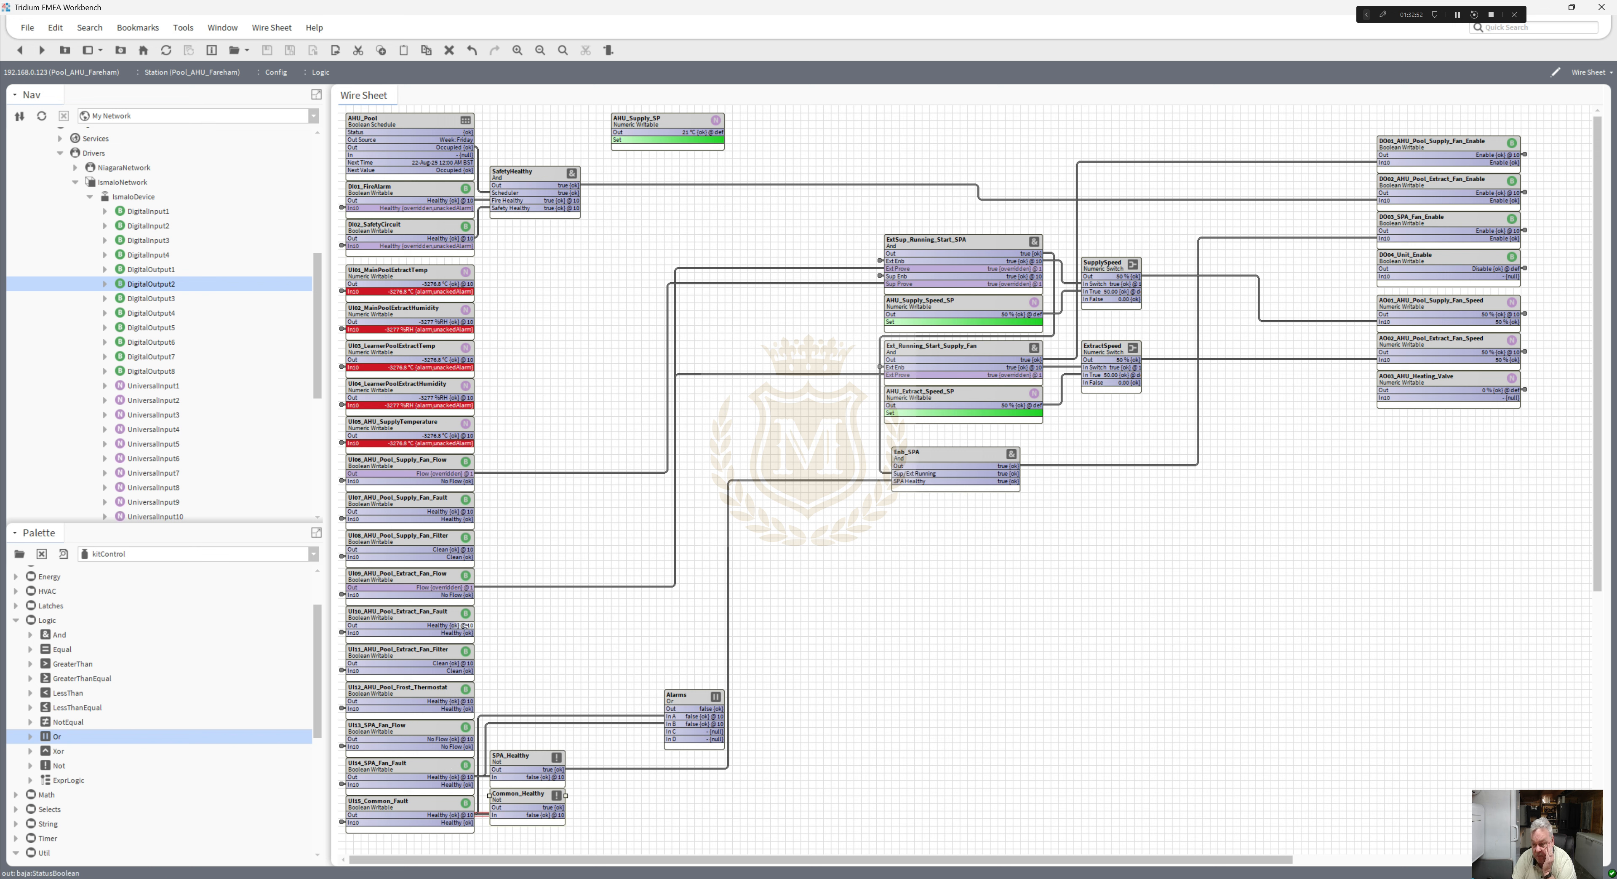
drag(450, 625, 667, 731)
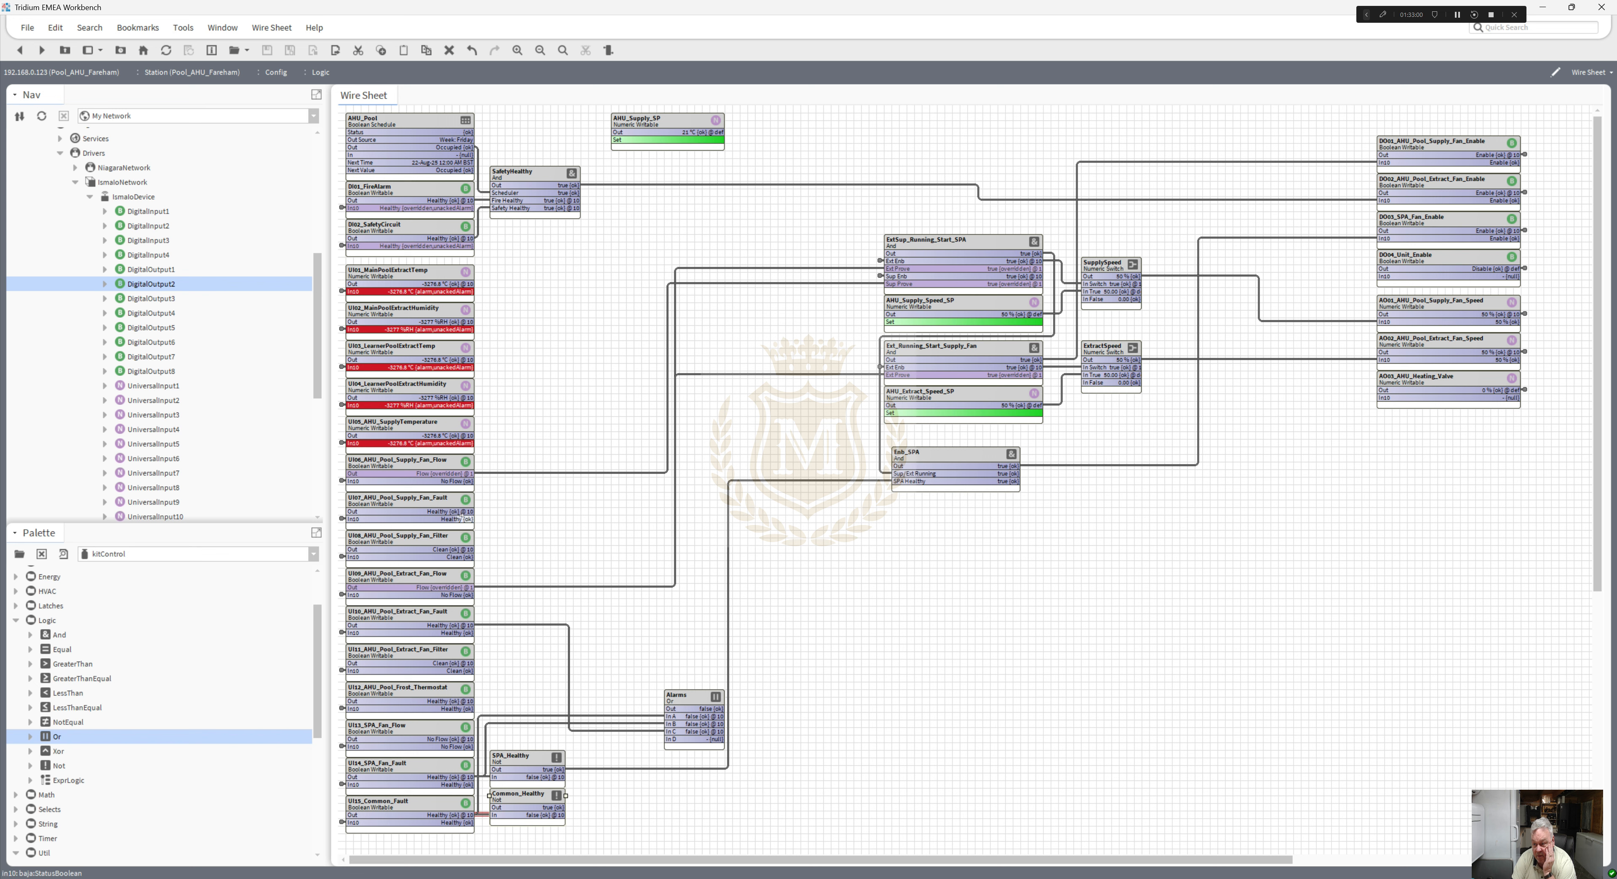
drag(464, 511, 630, 642)
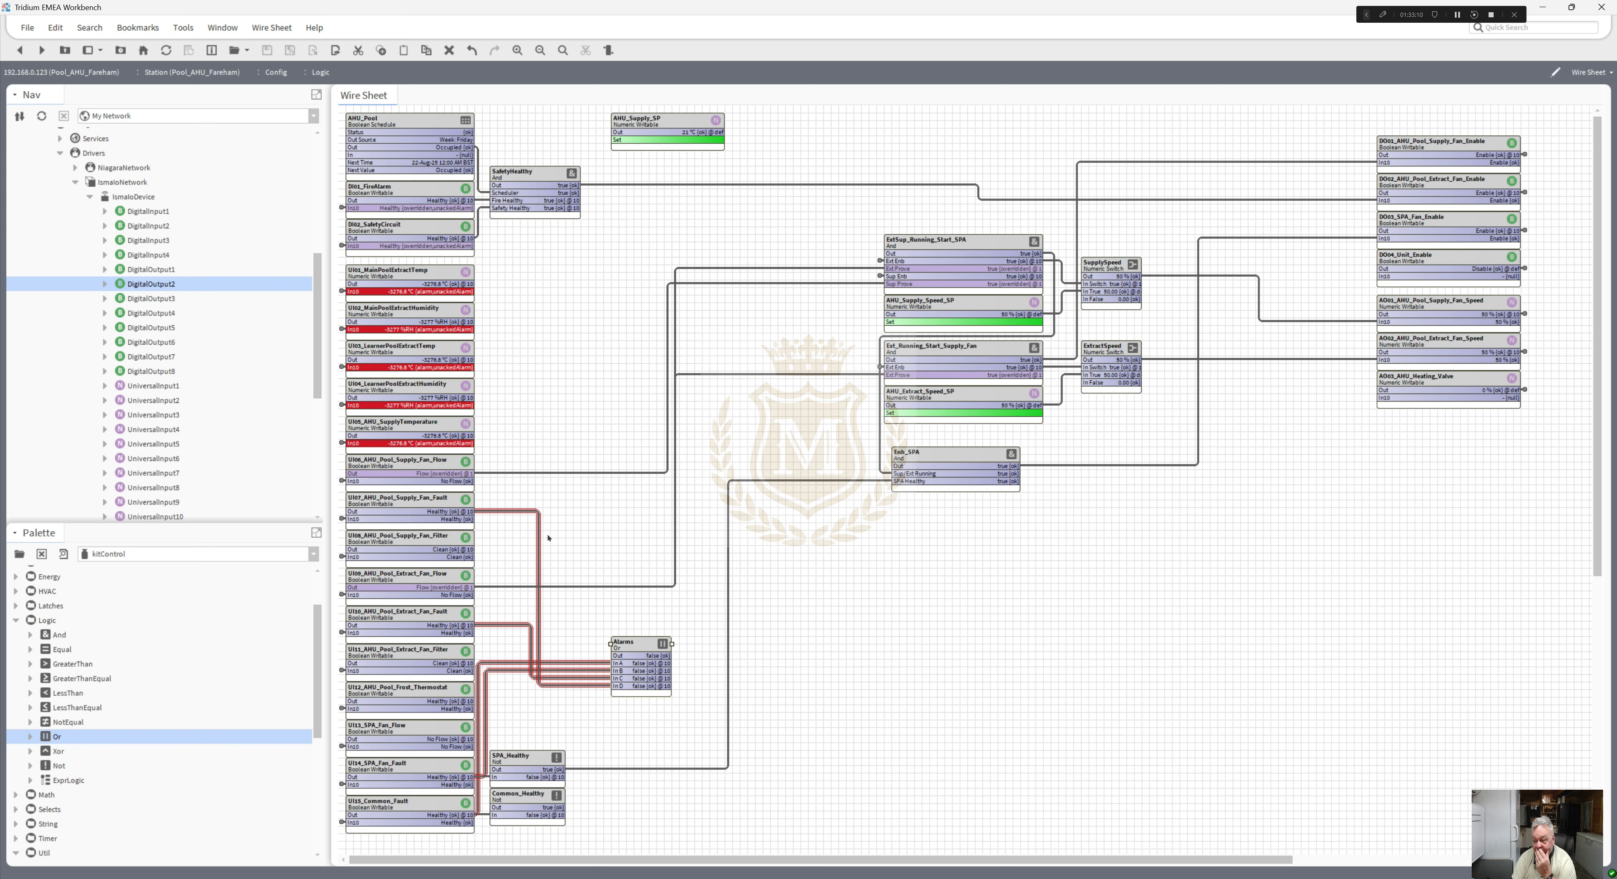
- Move the Alarms block just below SafetyHealthy and place a duplicate of it to its right
drag(635, 652, 508, 233)
right_click(515, 236)
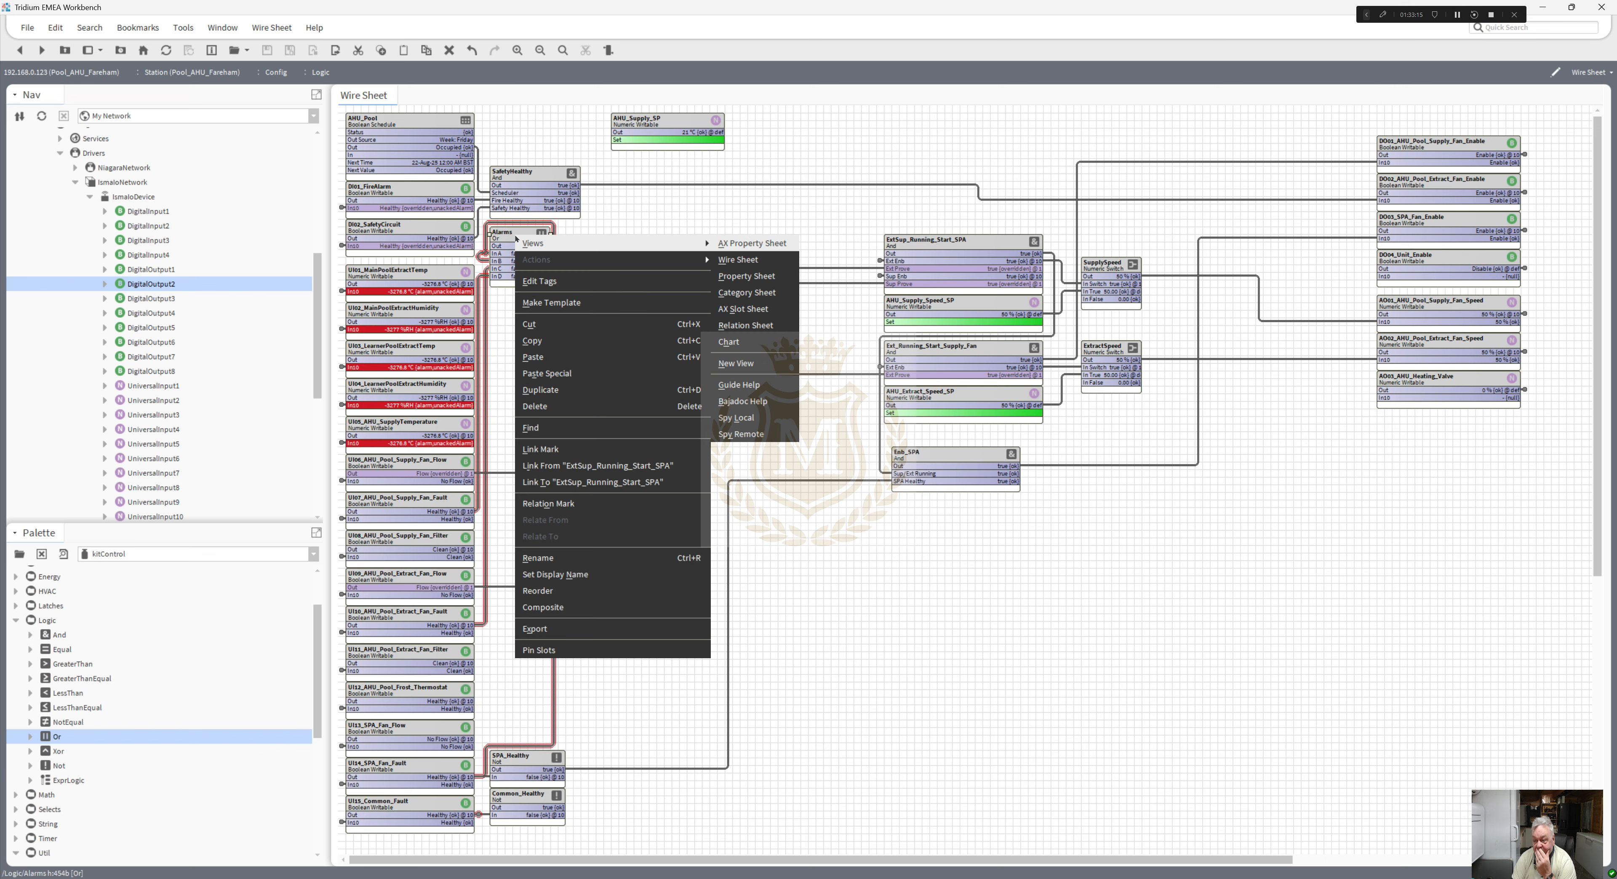
click(569, 389)
click(786, 458)
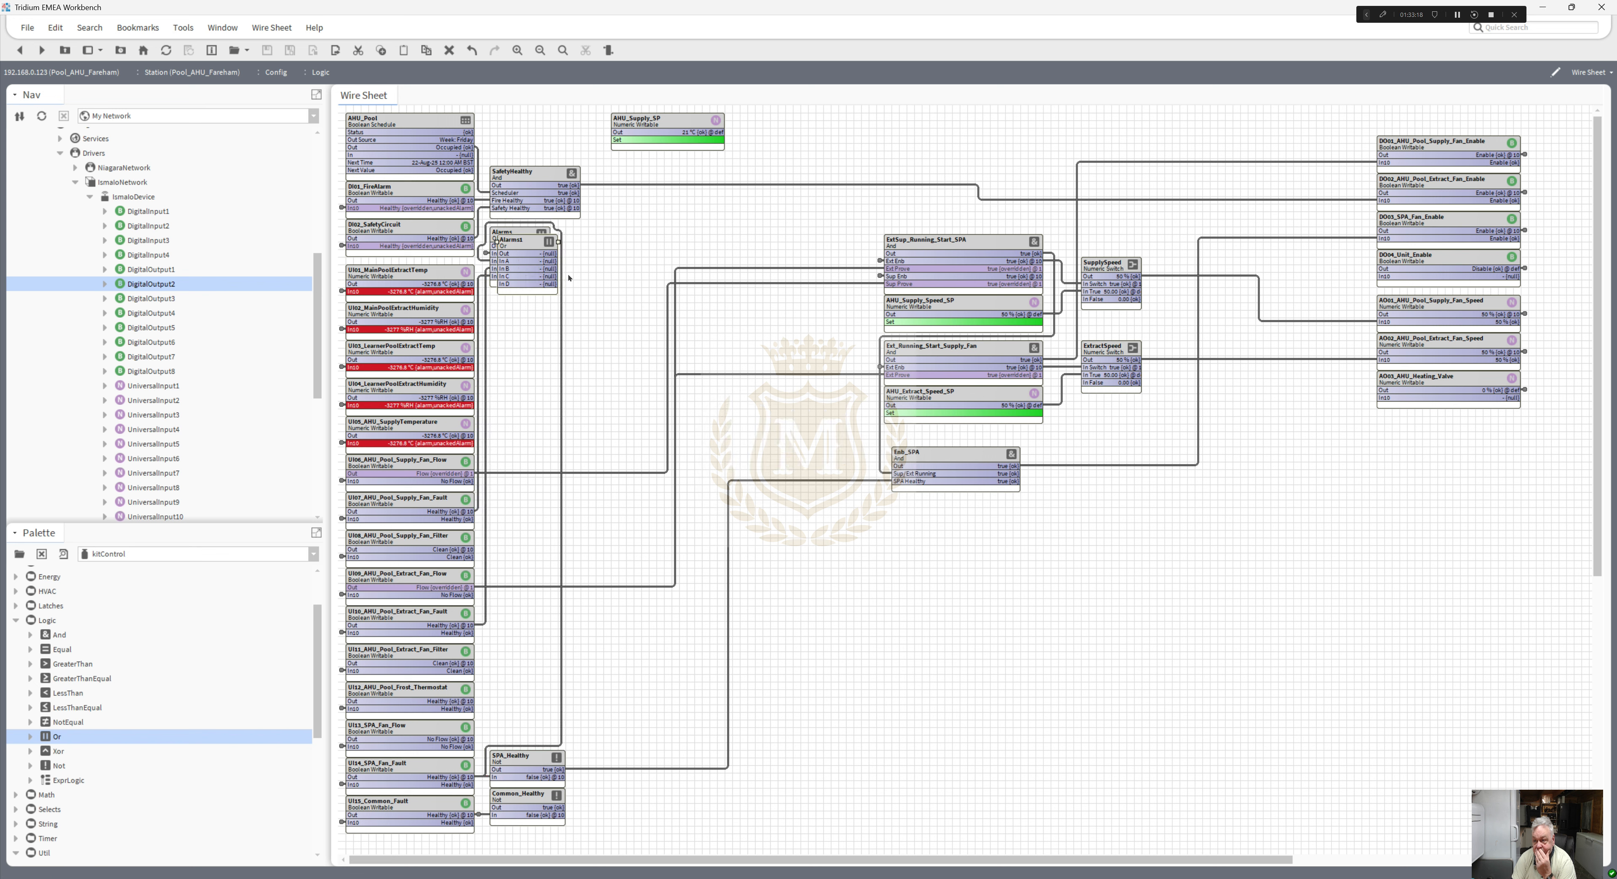
click(612, 238)
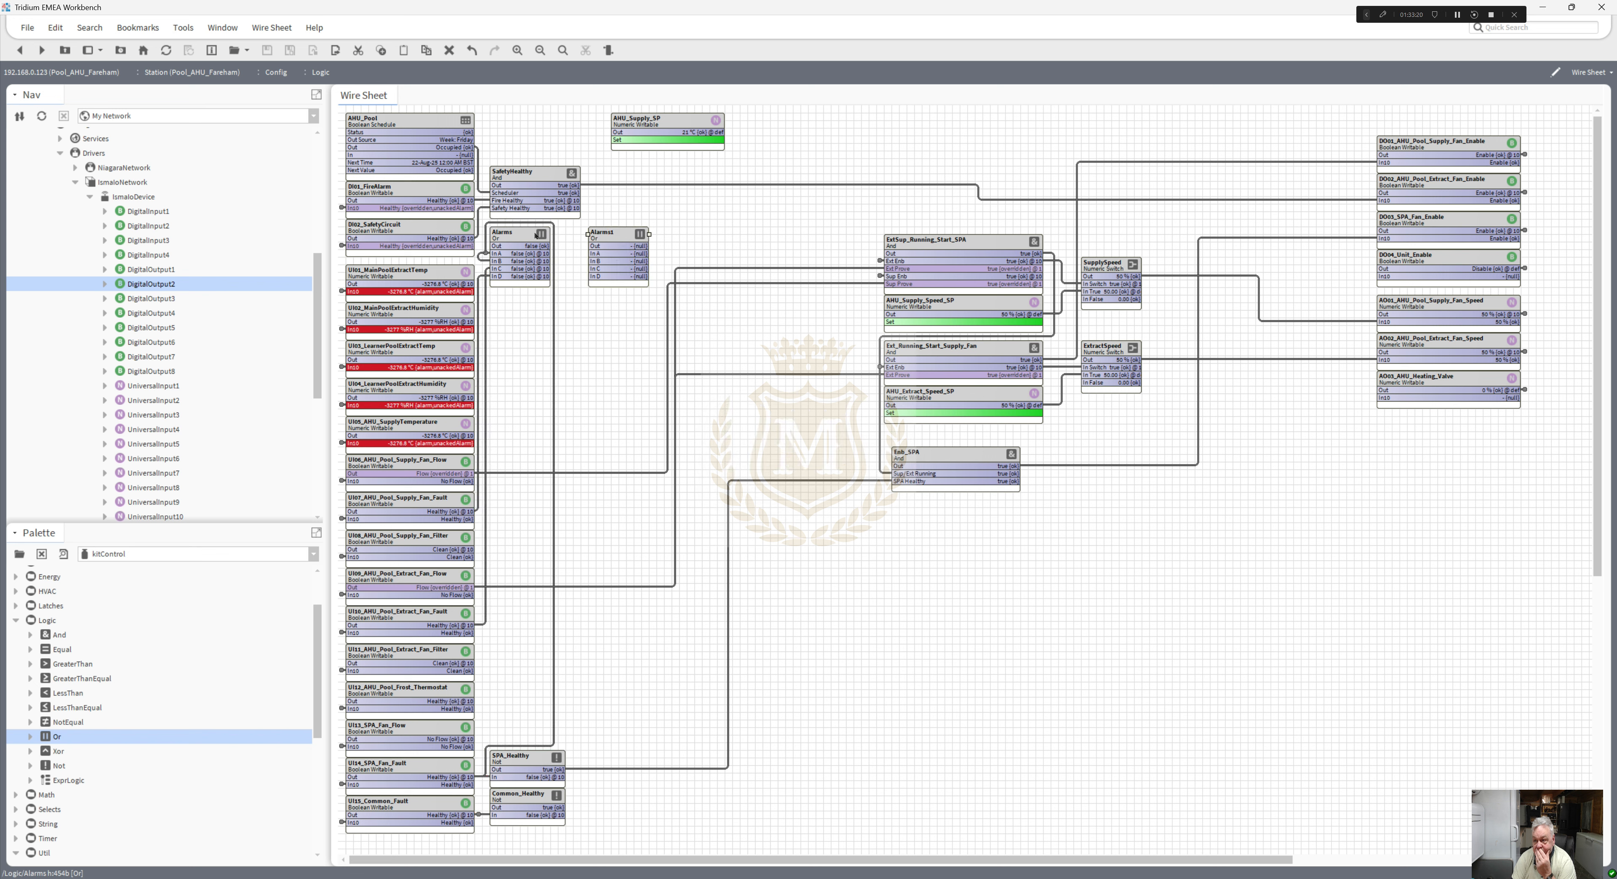
- Lower Alarms and Alarms1 beside the temperature and humidity points and shift SafetyHealthy right, away from the input points
click(572, 201)
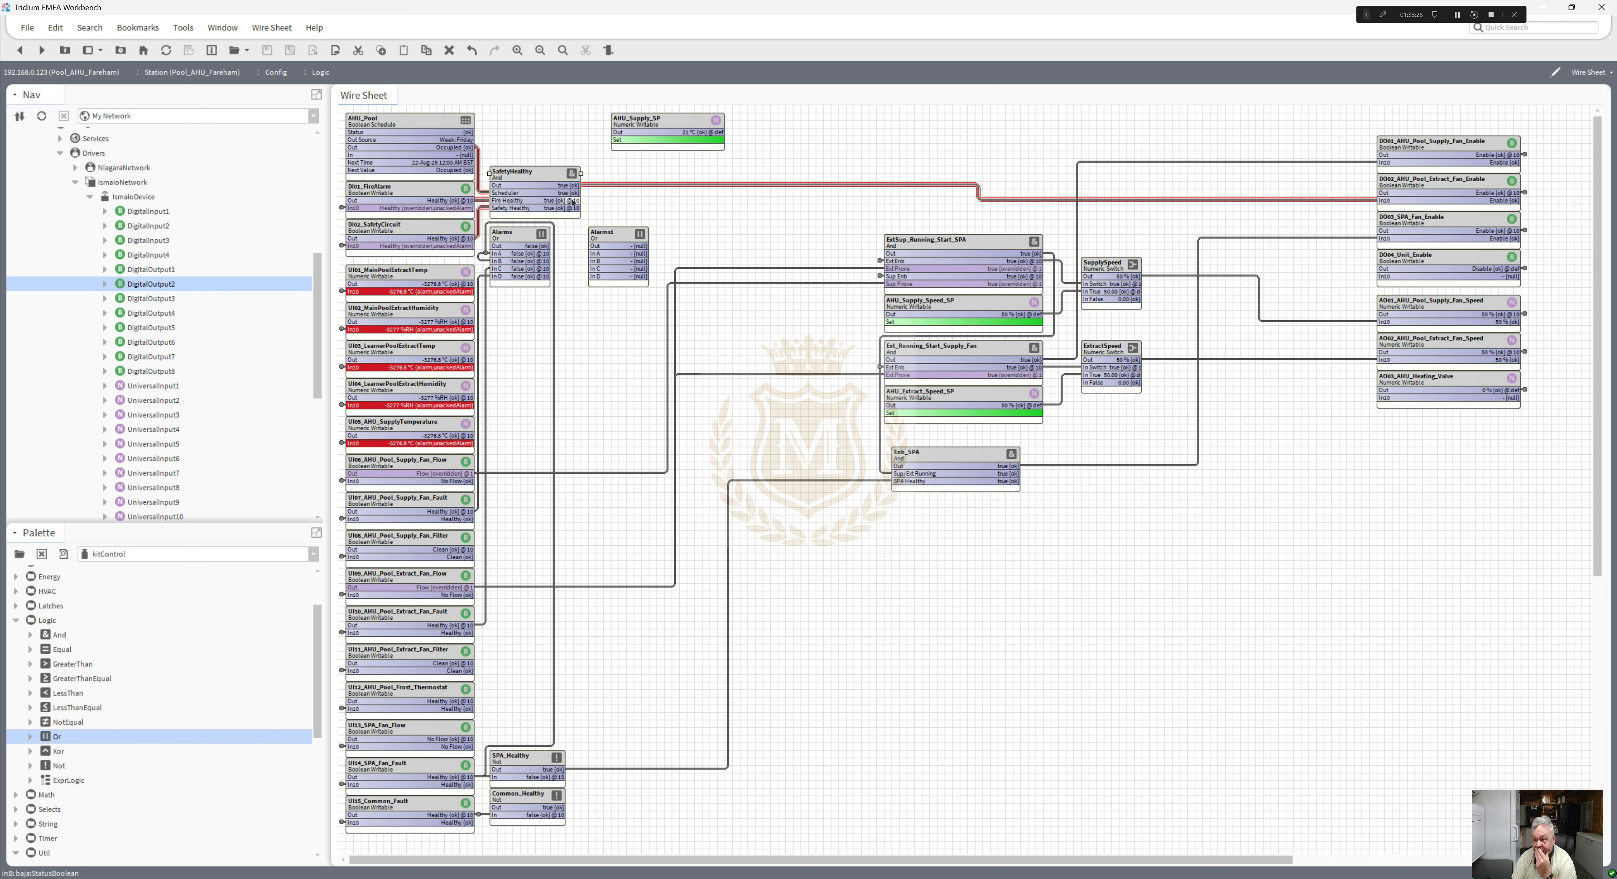
drag(513, 238, 521, 284)
drag(627, 238, 605, 187)
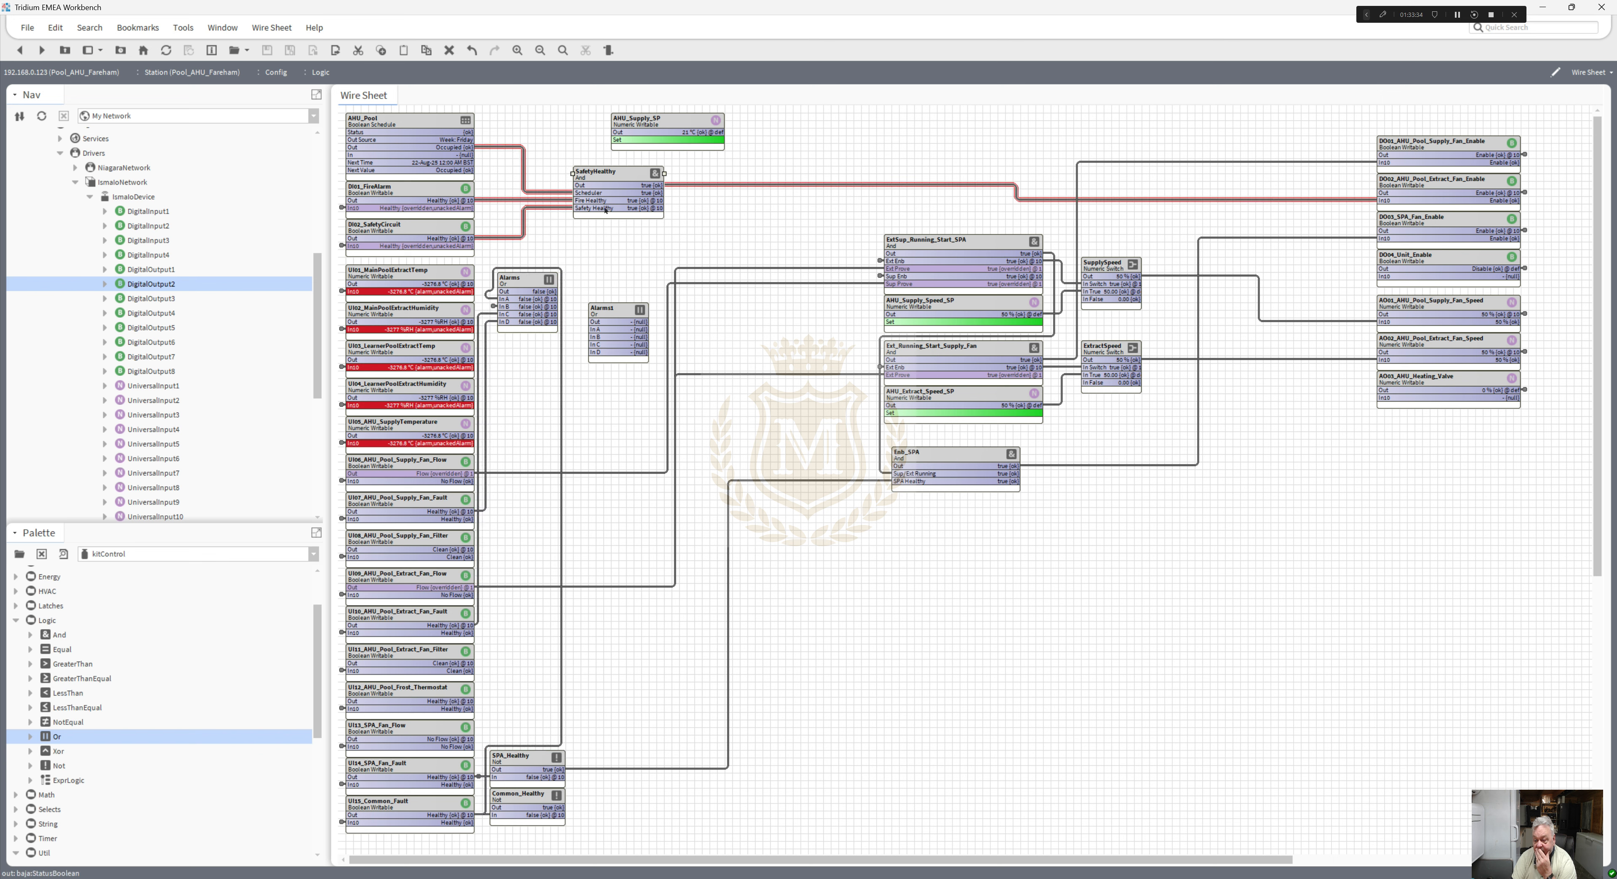
- Duplicate the SPA_Healthy Not block as FireOK and place it just below SafetyHealthy
right_click(523, 761)
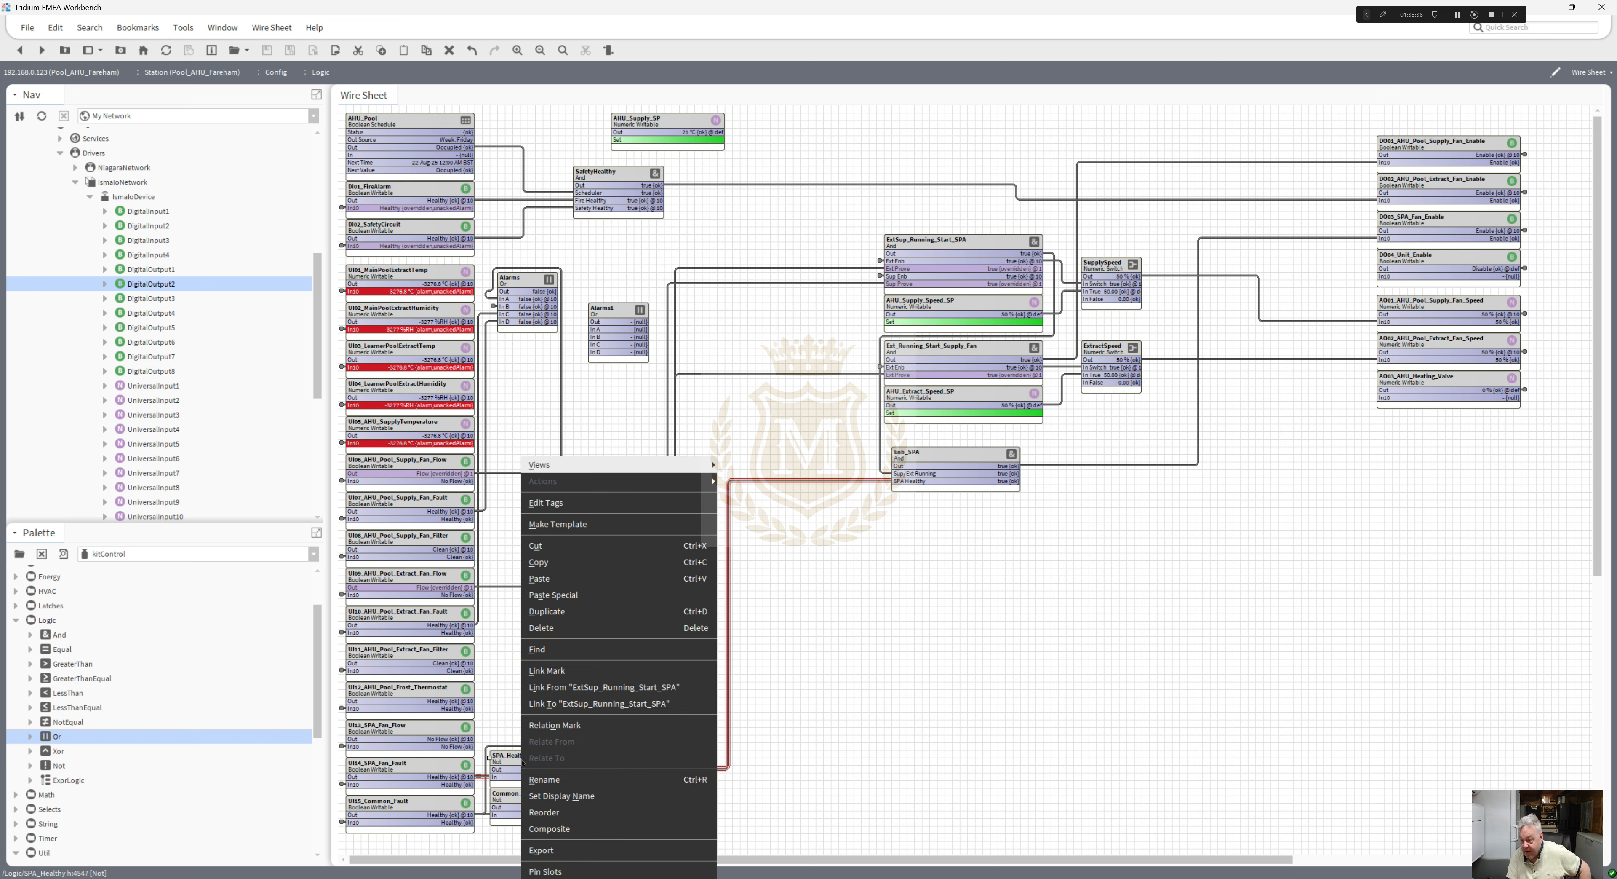
click(606, 615)
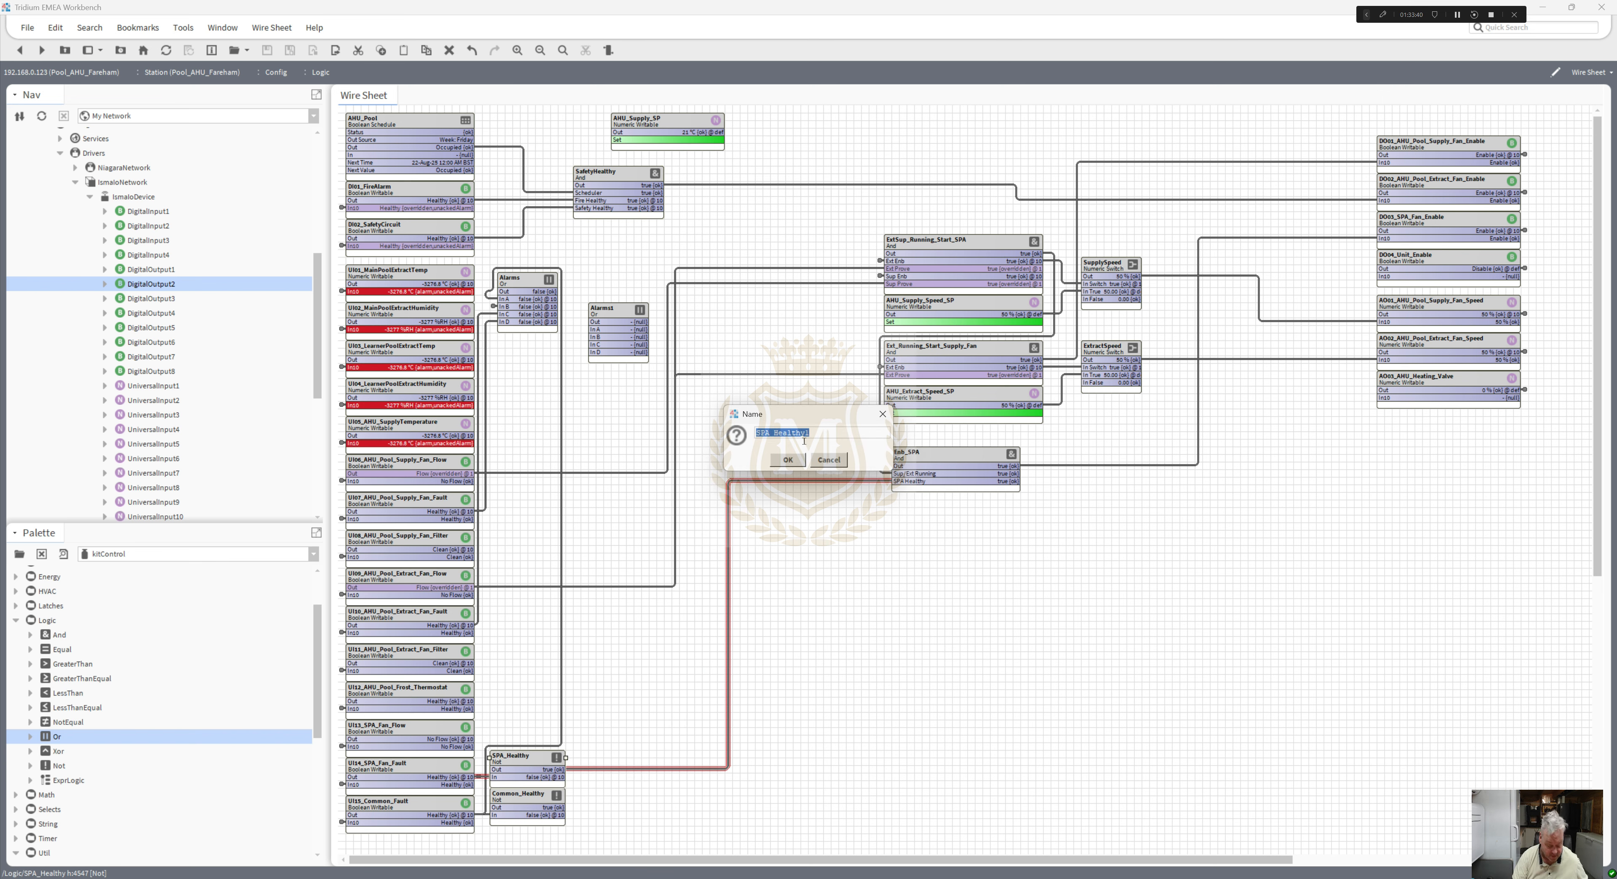
text(Fire)
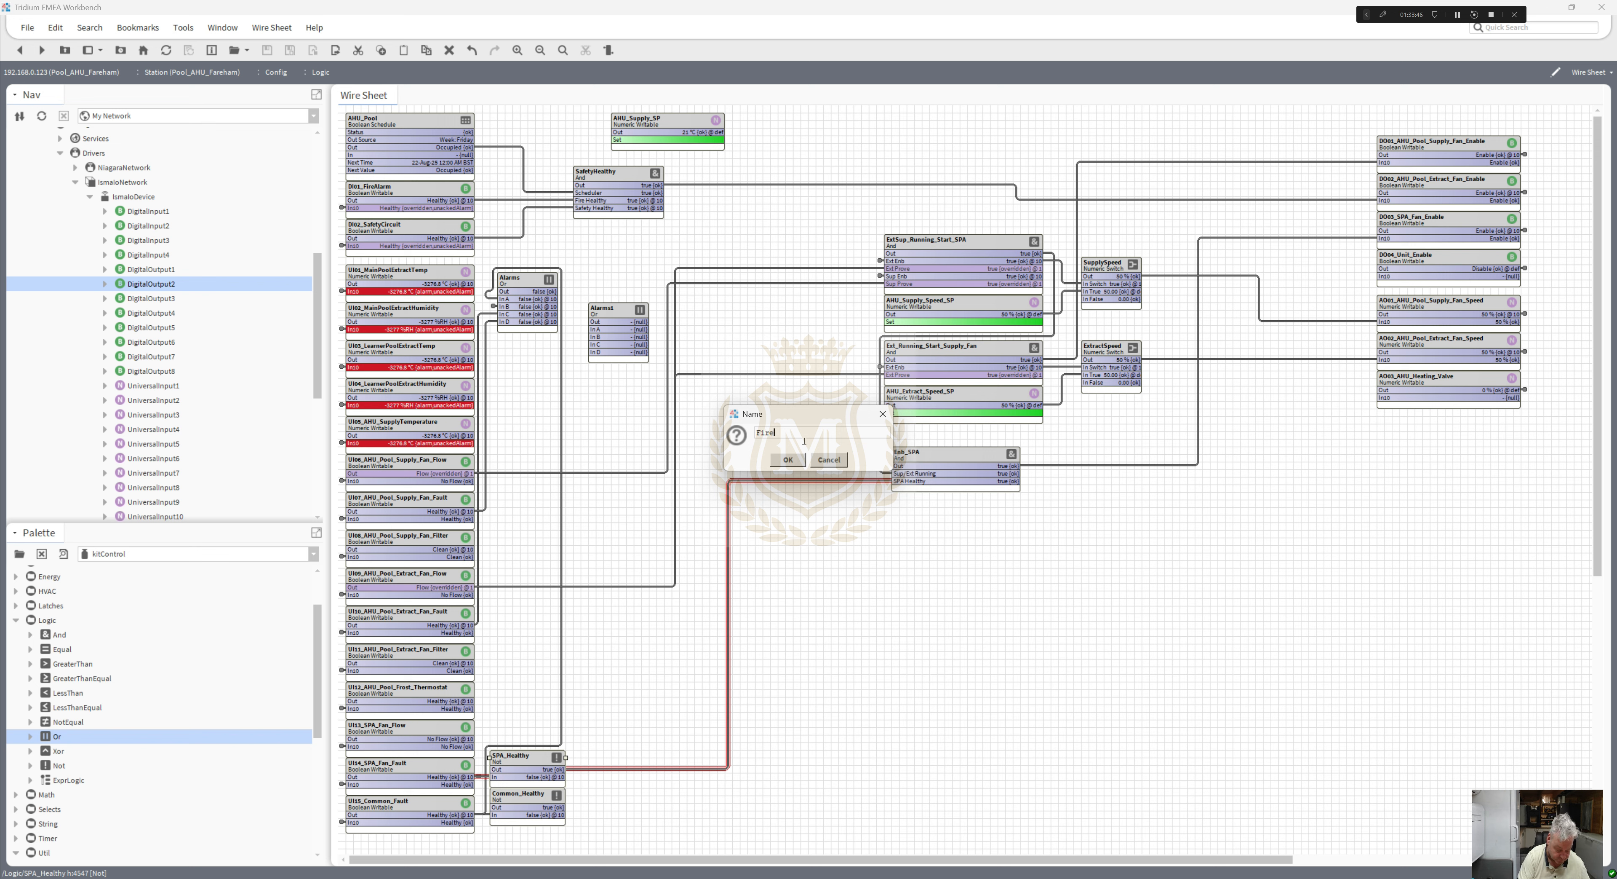
text(OK)
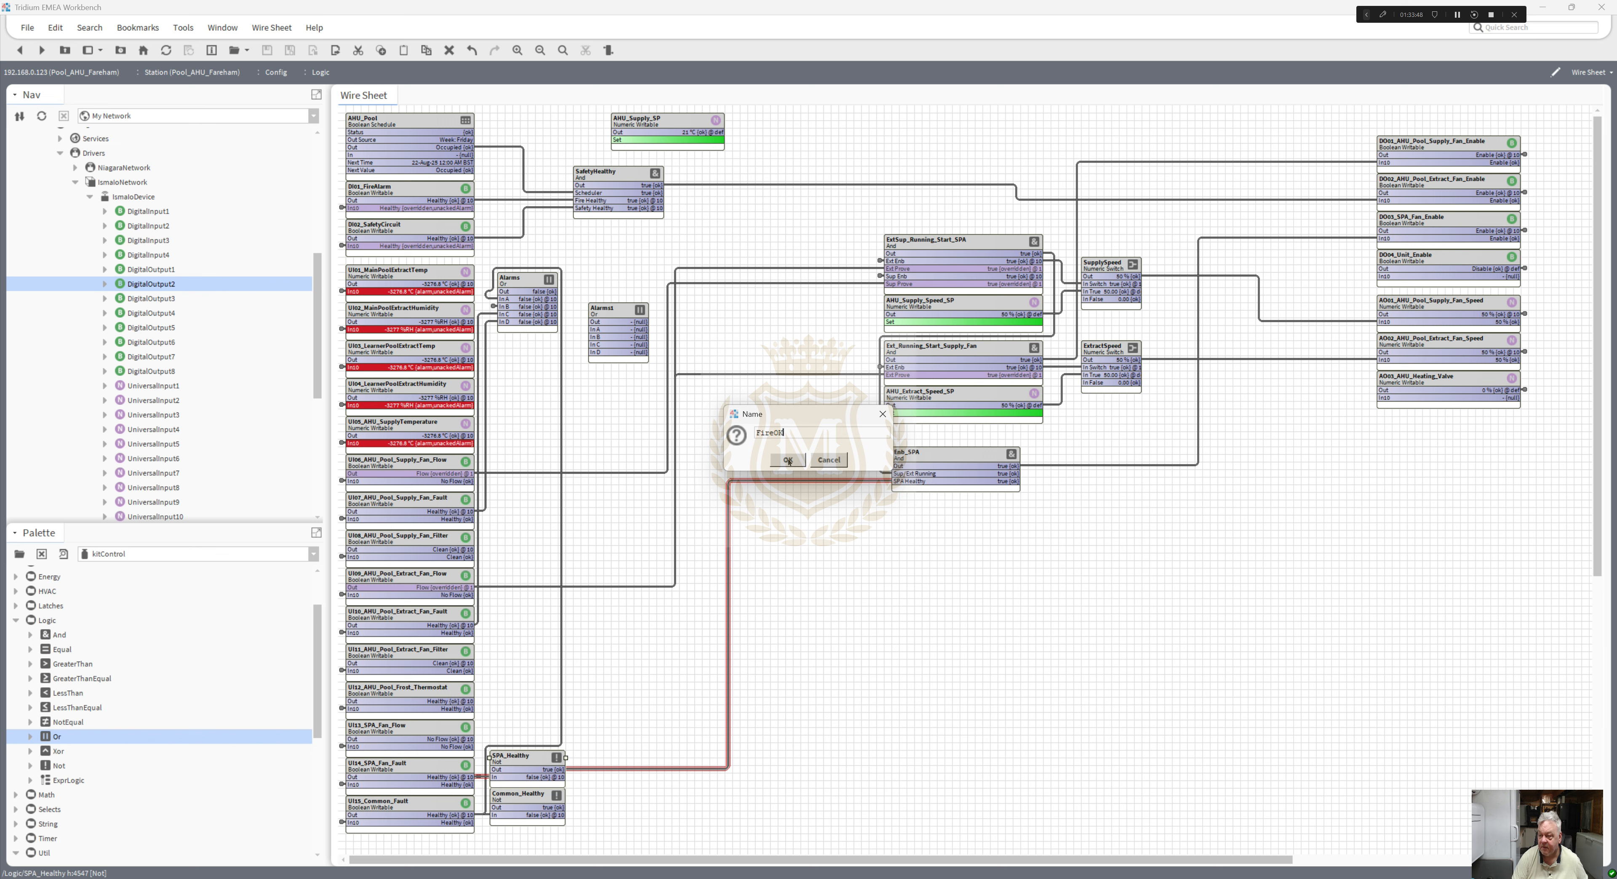
click(788, 460)
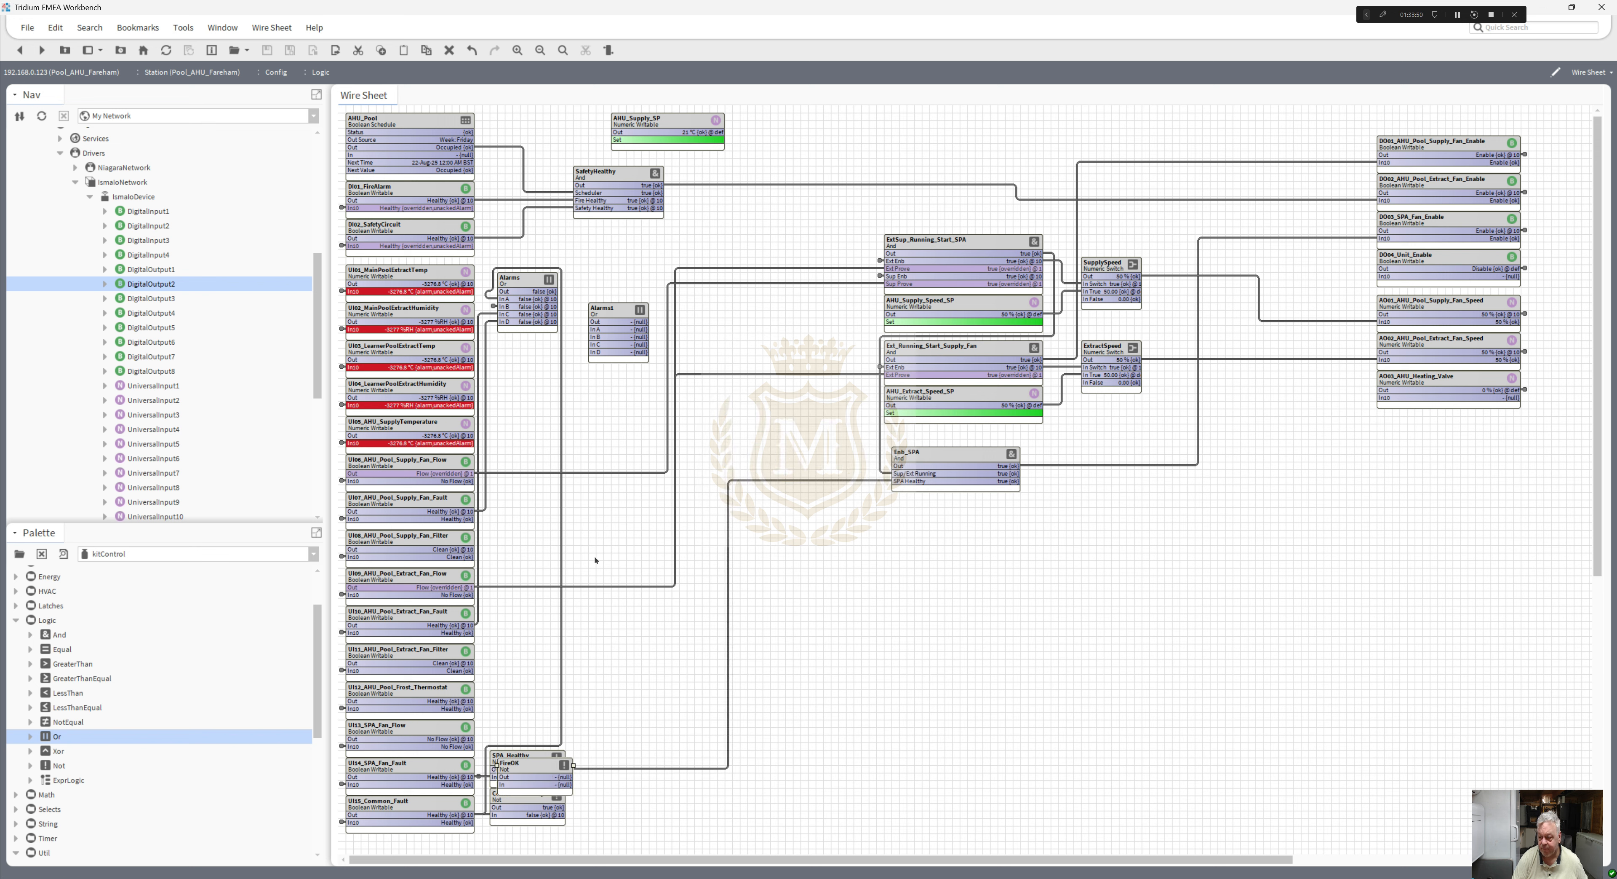
drag(540, 769, 615, 222)
- Replace FireAlarm's direct link to SafetyHealthy's Fire Healthy with one through FireOK's In, placing FireOK between the two blocks
drag(468, 201, 587, 238)
click(549, 201)
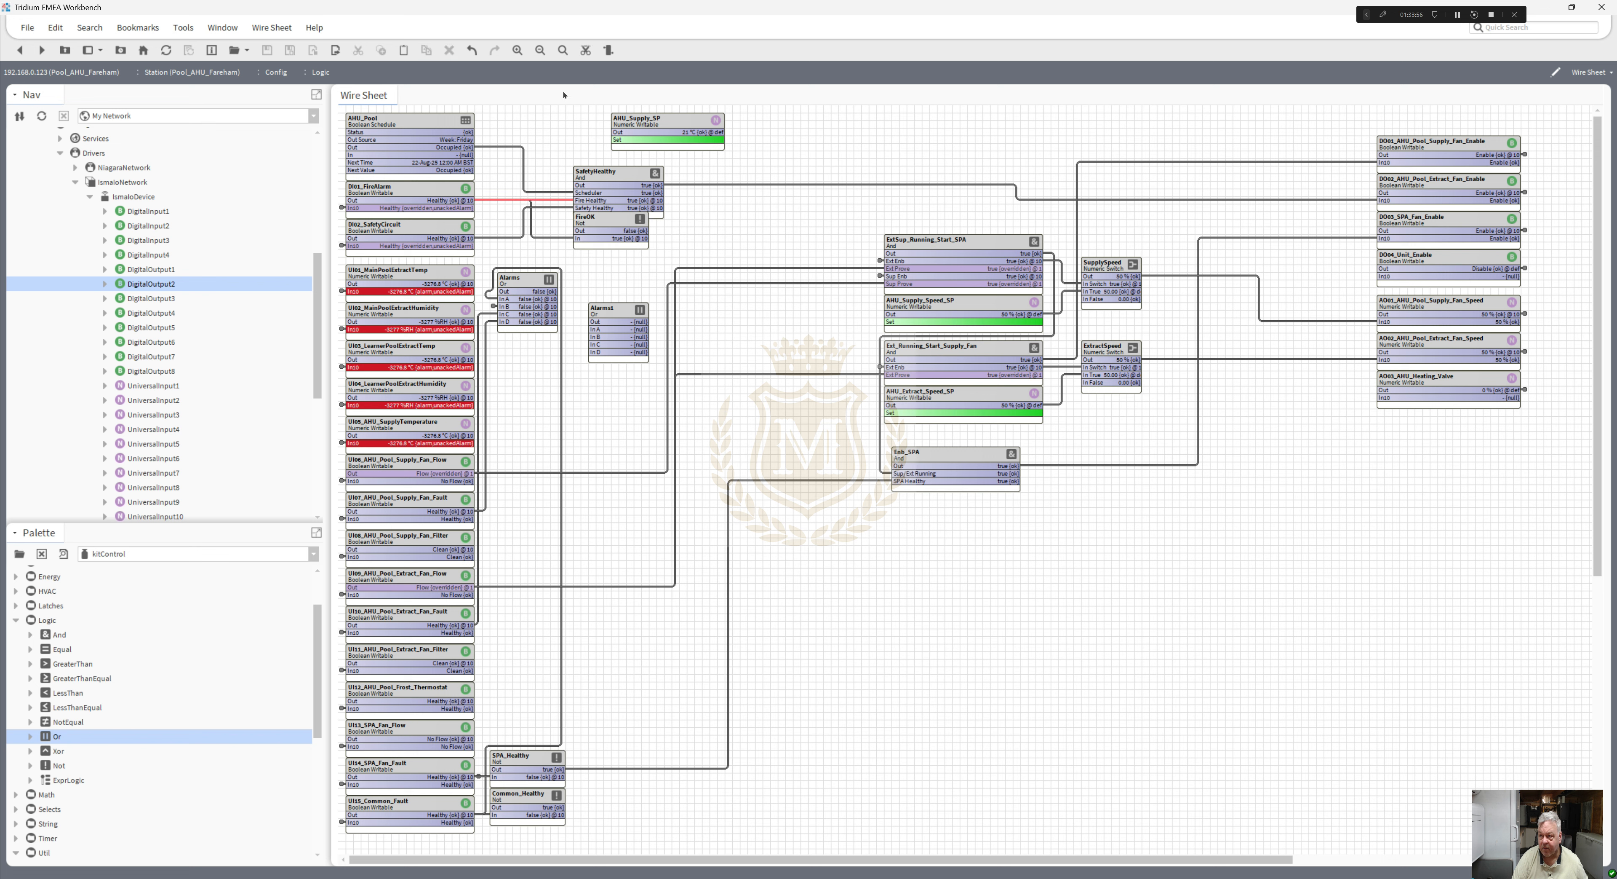
click(586, 51)
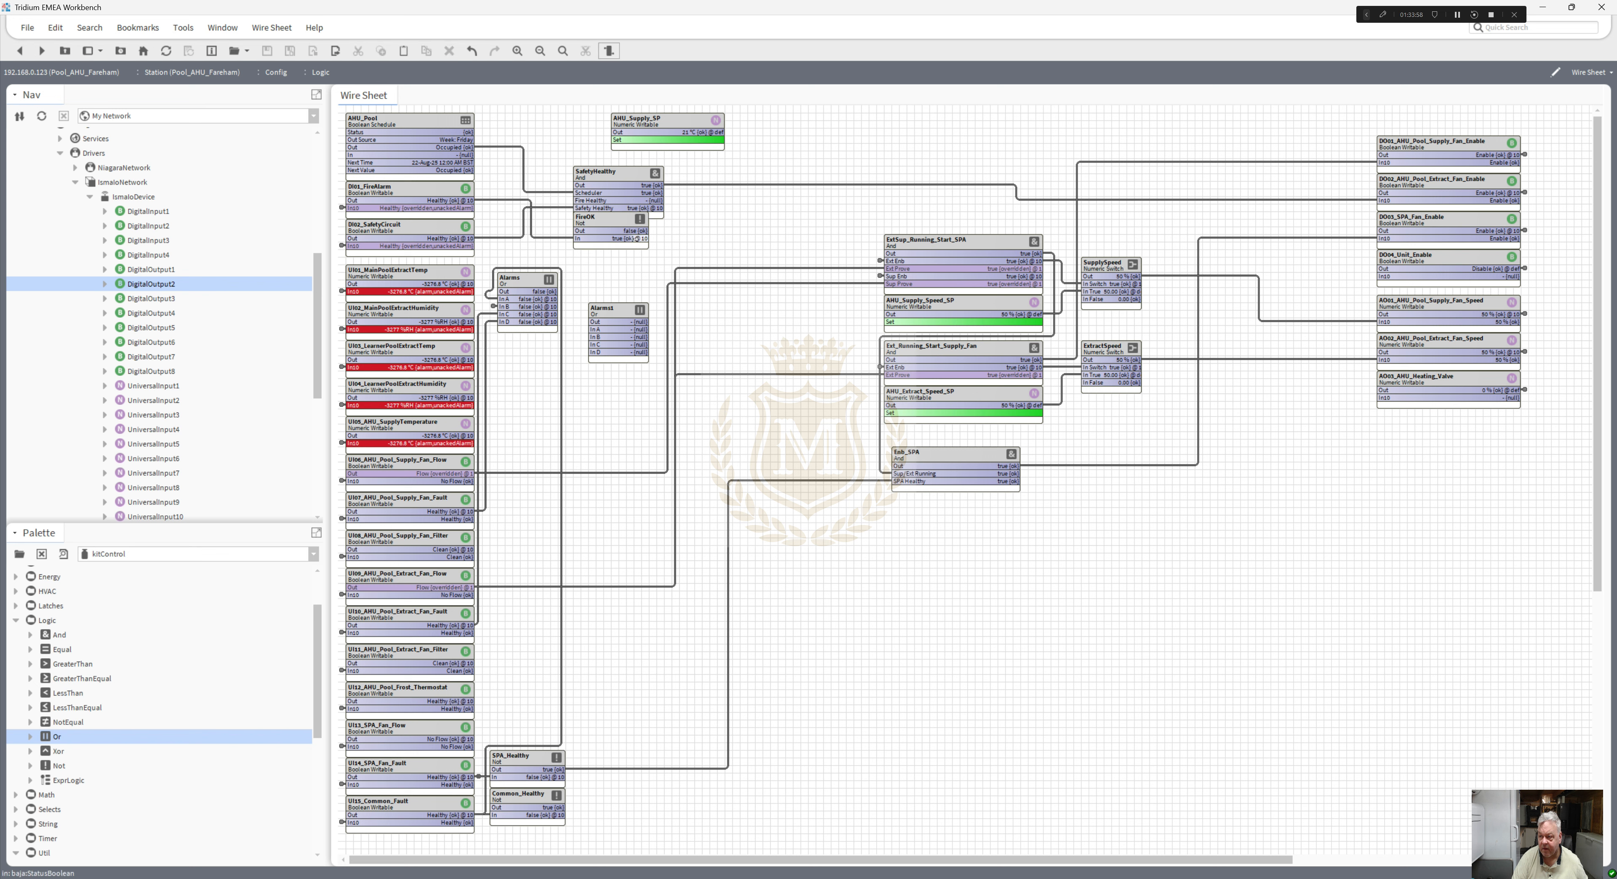
mouse_move(641, 231)
mouse_down()
mouse_move(523, 191)
mouse_move(627, 175)
mouse_up()
click(517, 195)
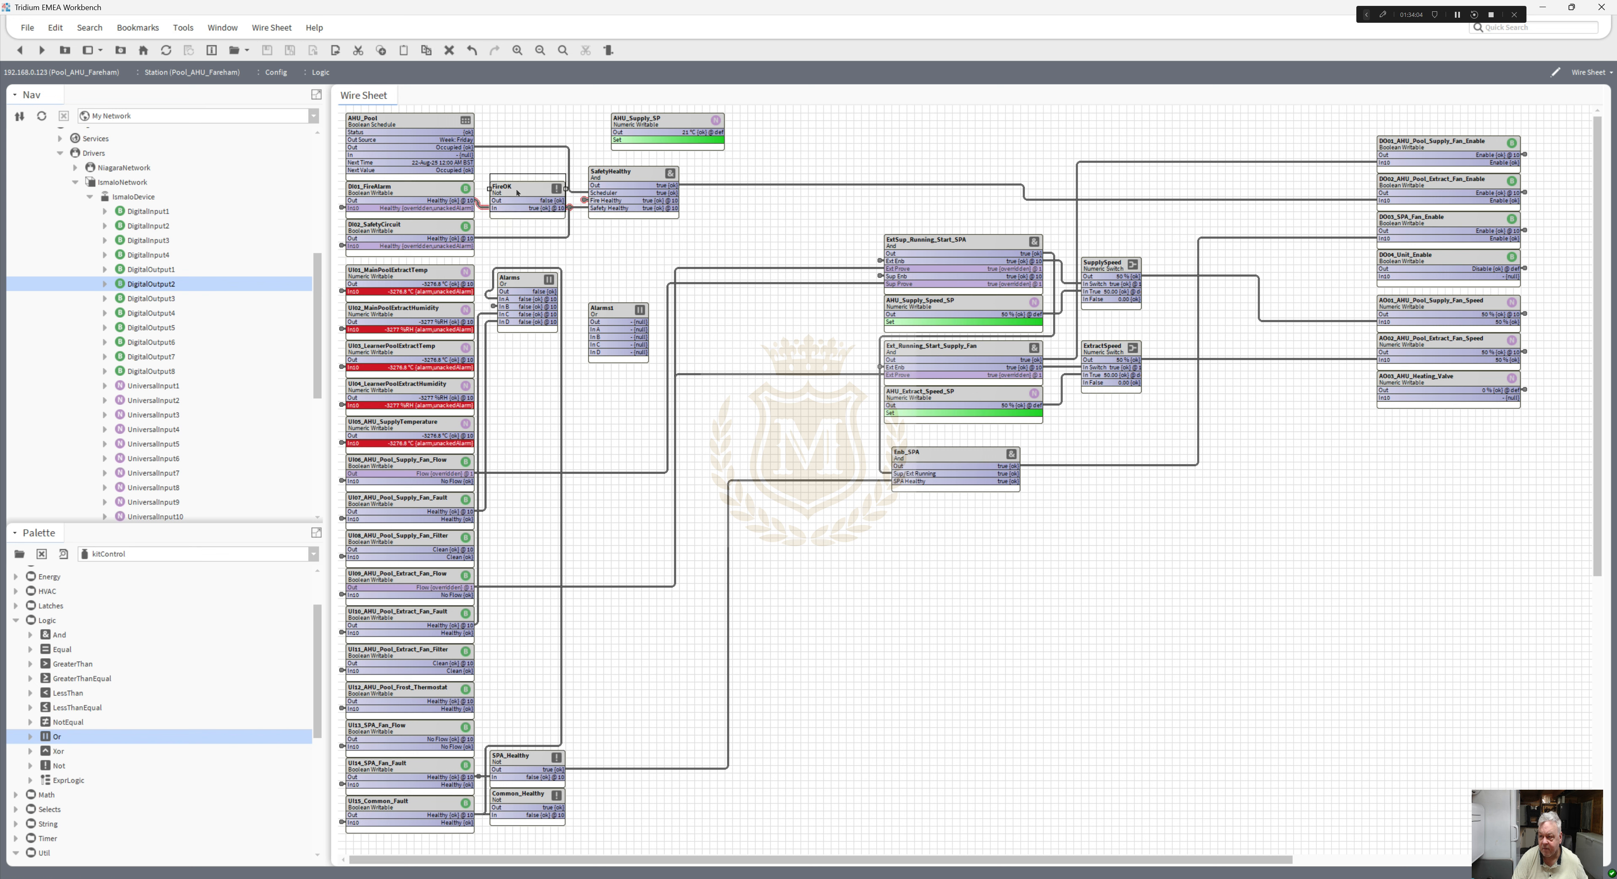
drag(517, 194, 517, 193)
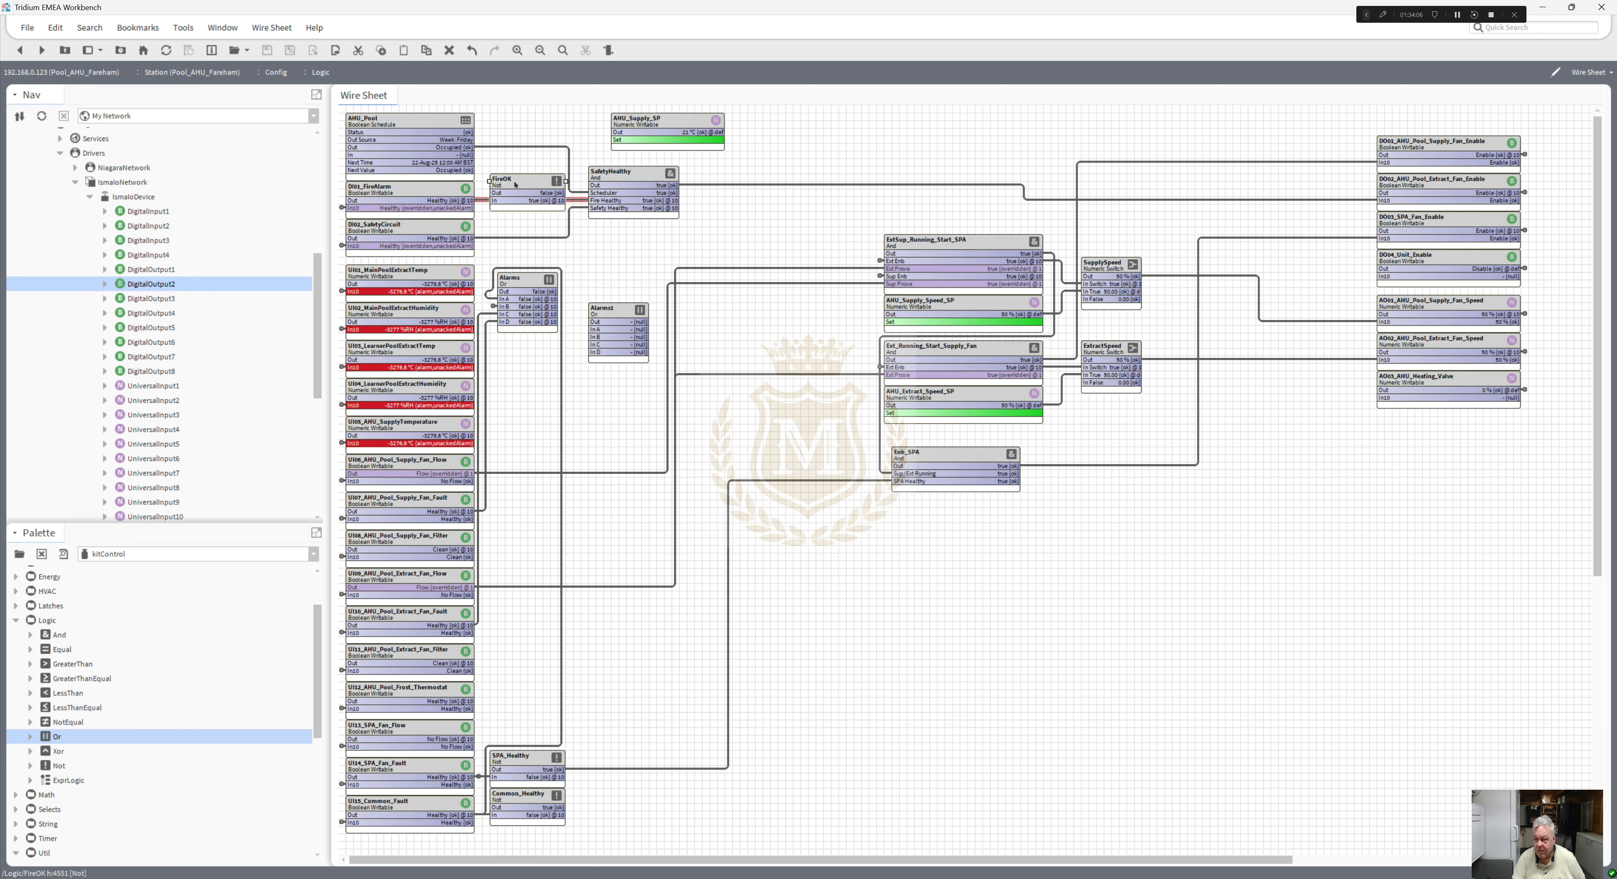
- Duplicate FireOK as SafetyOK and place it directly below FireOK, beside SafetyCircuit
right_click(515, 184)
click(558, 312)
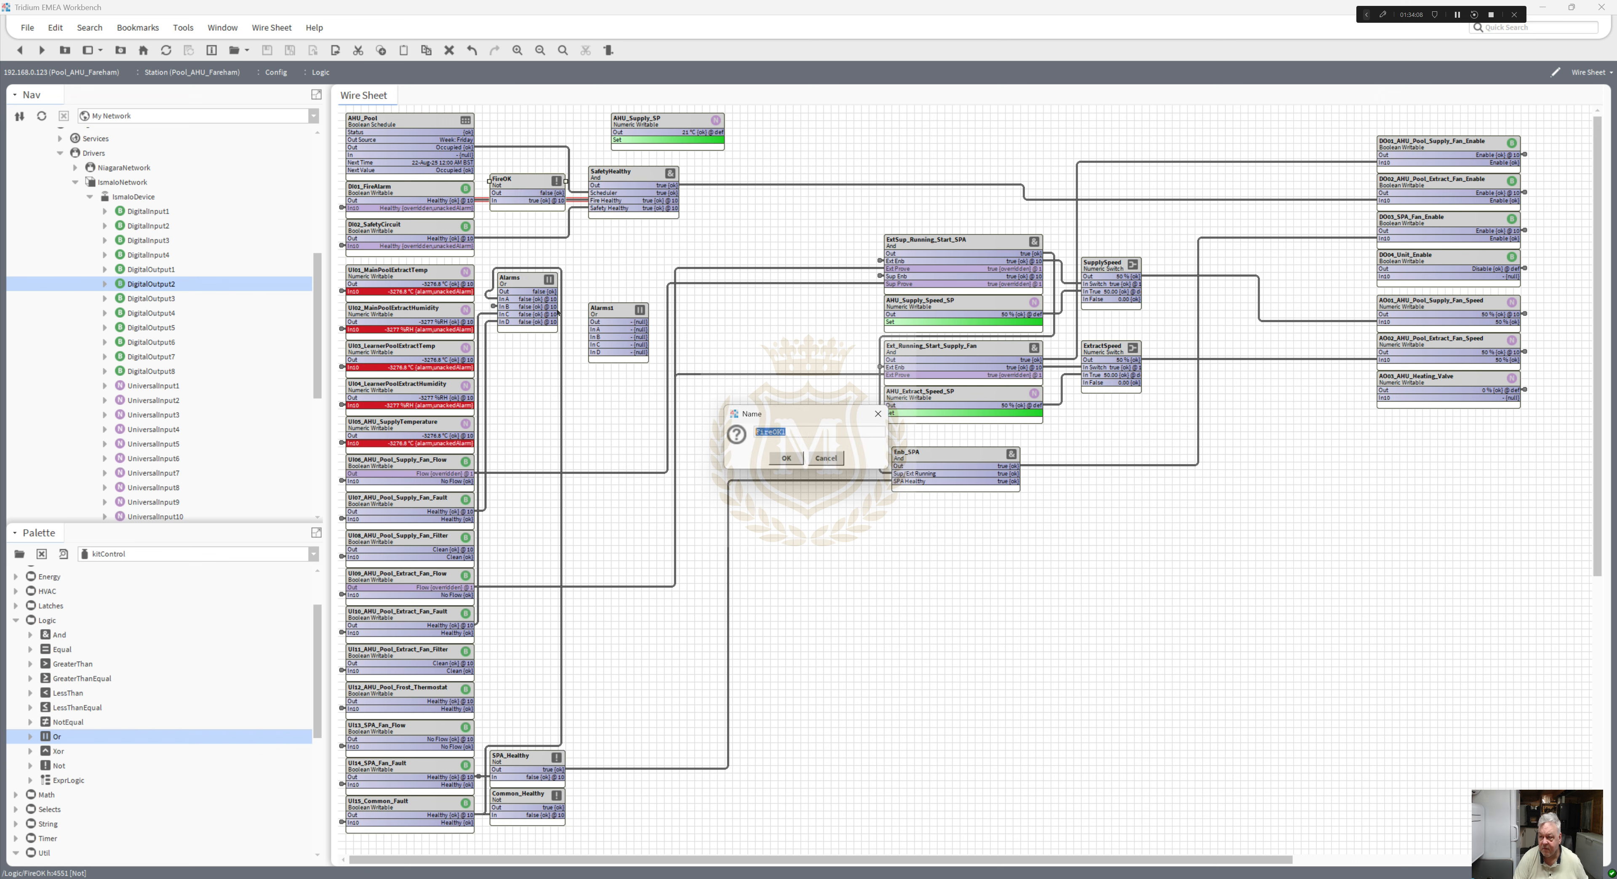
drag(774, 432, 683, 432)
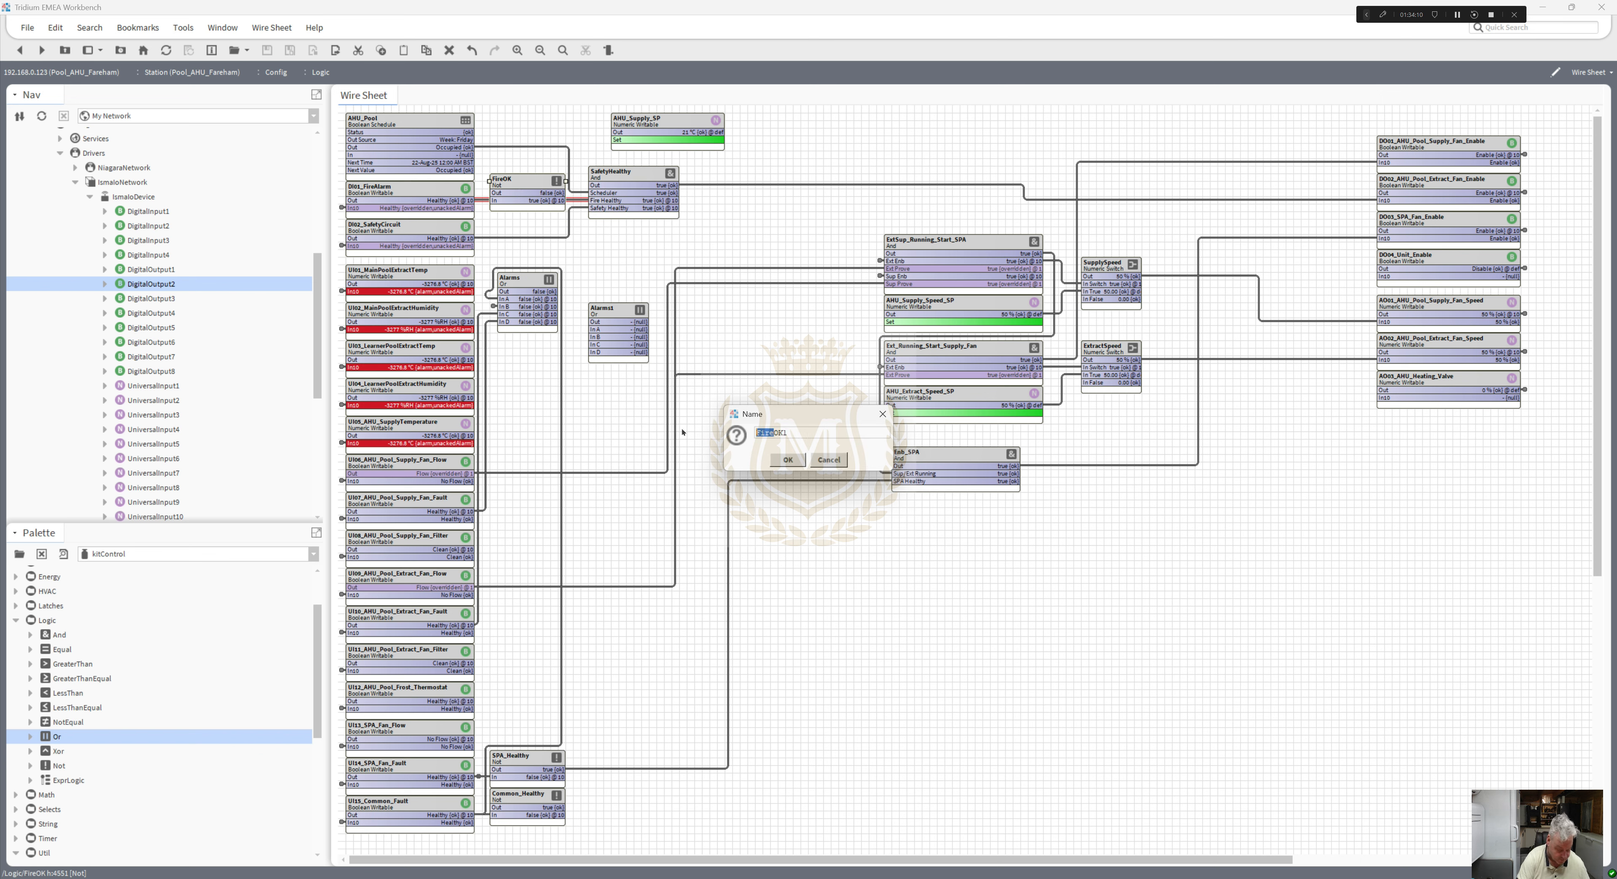
text(Safewty)
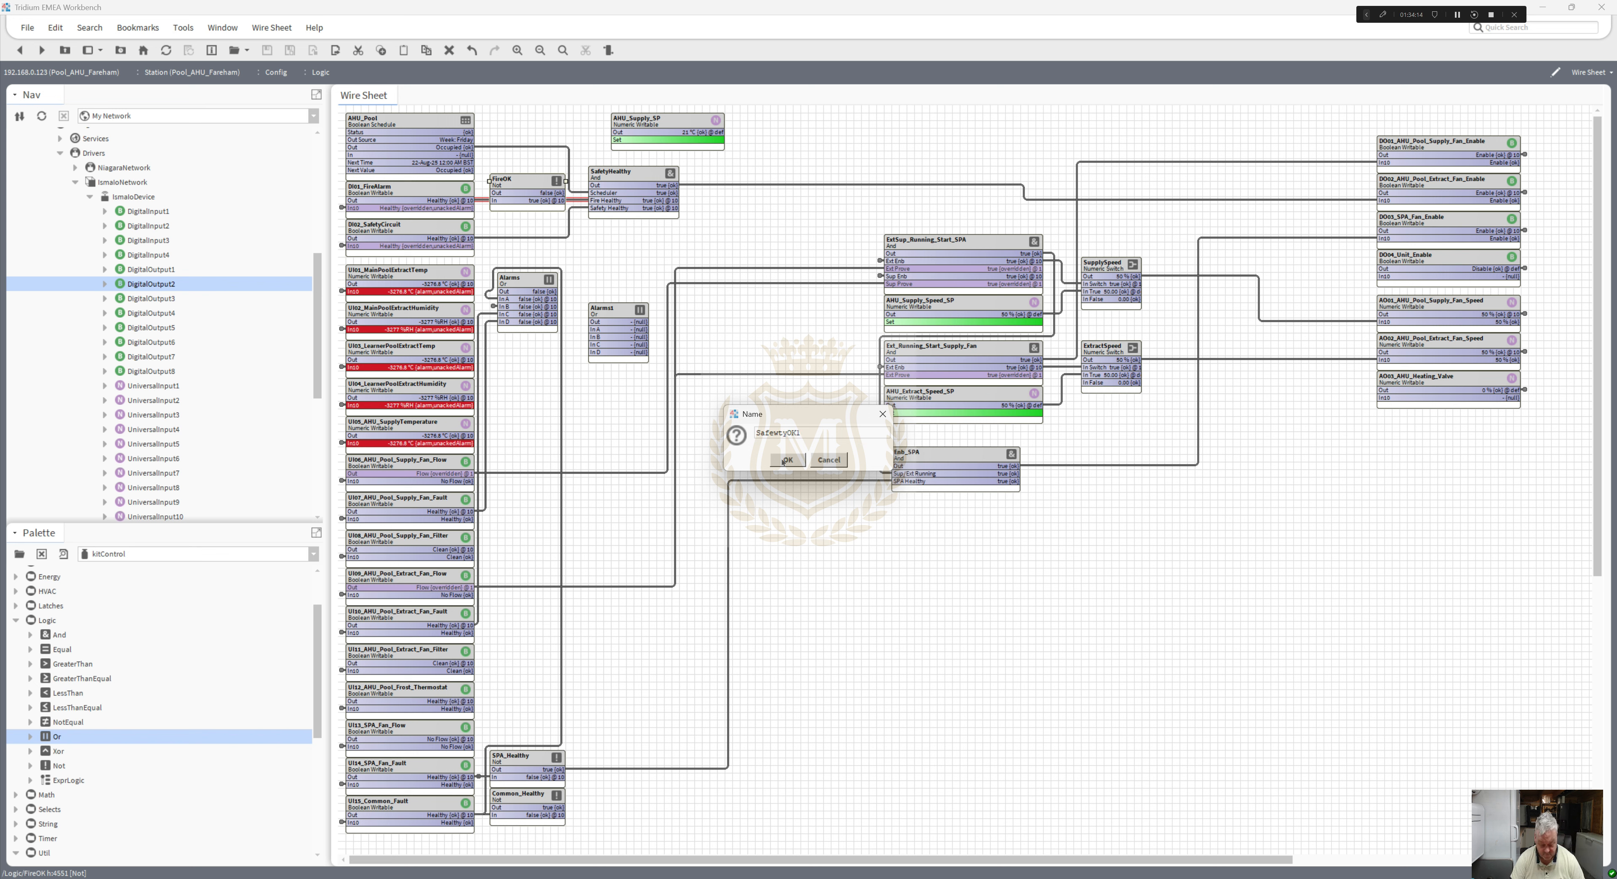
key(Delete)
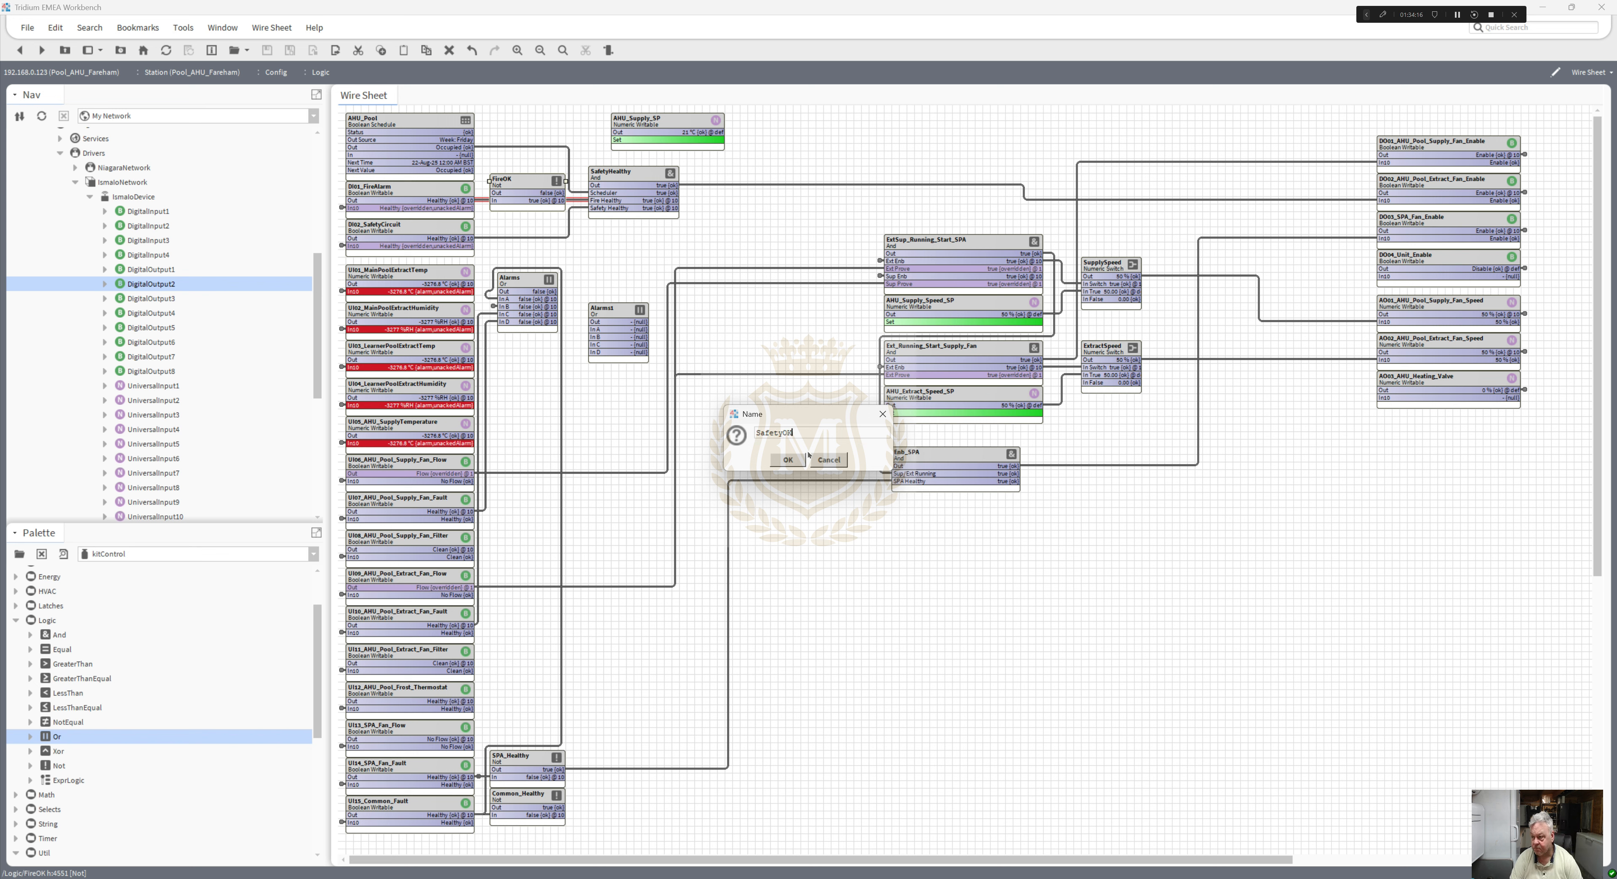
click(788, 460)
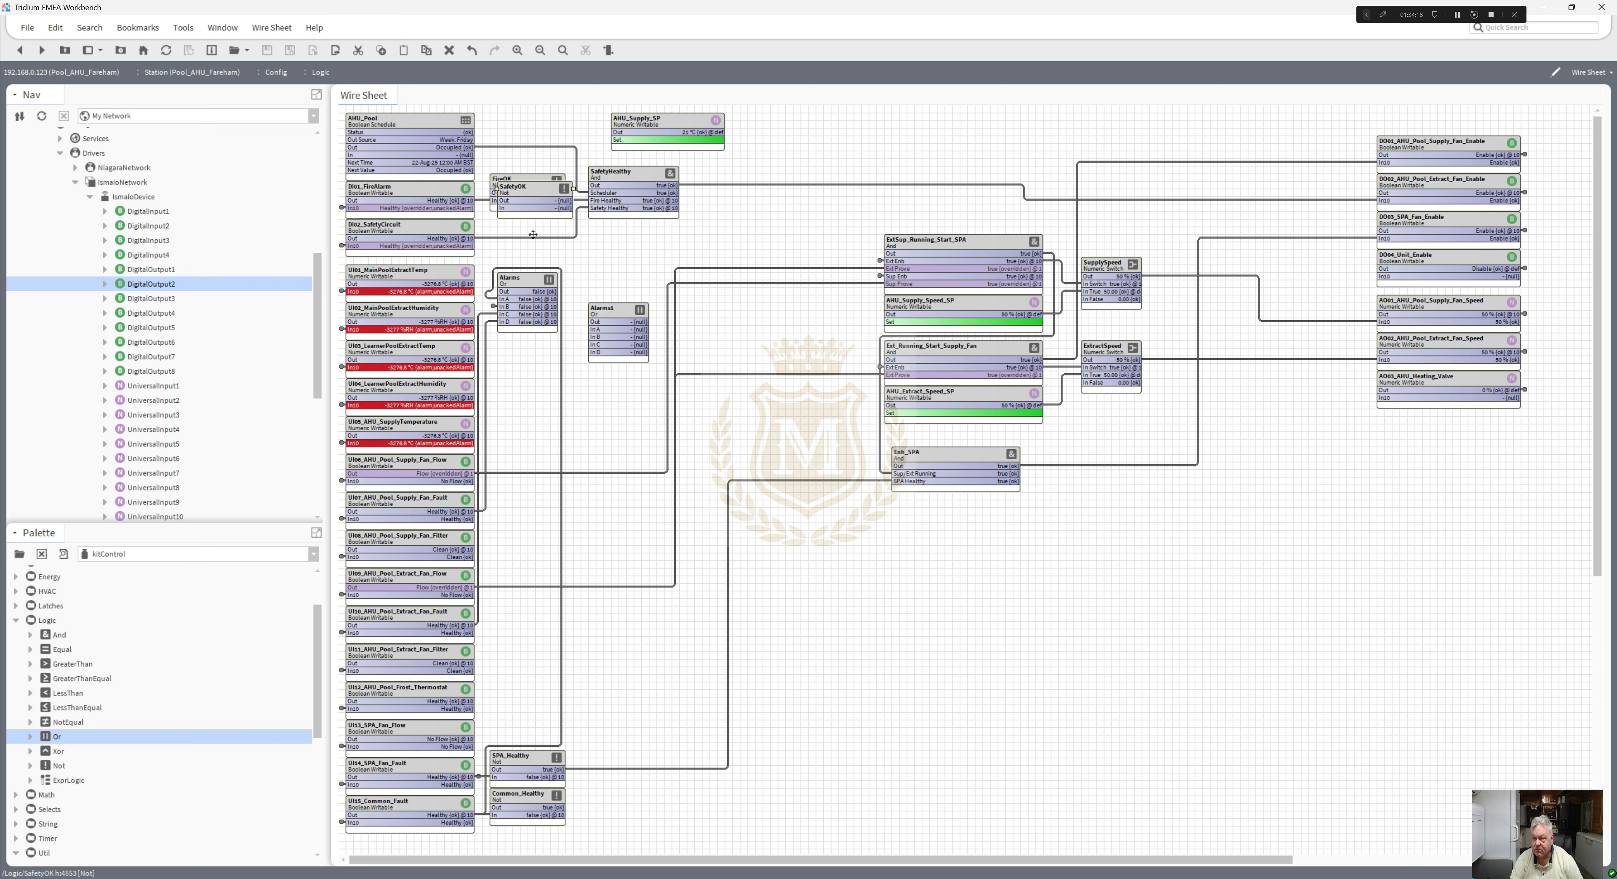
click(525, 220)
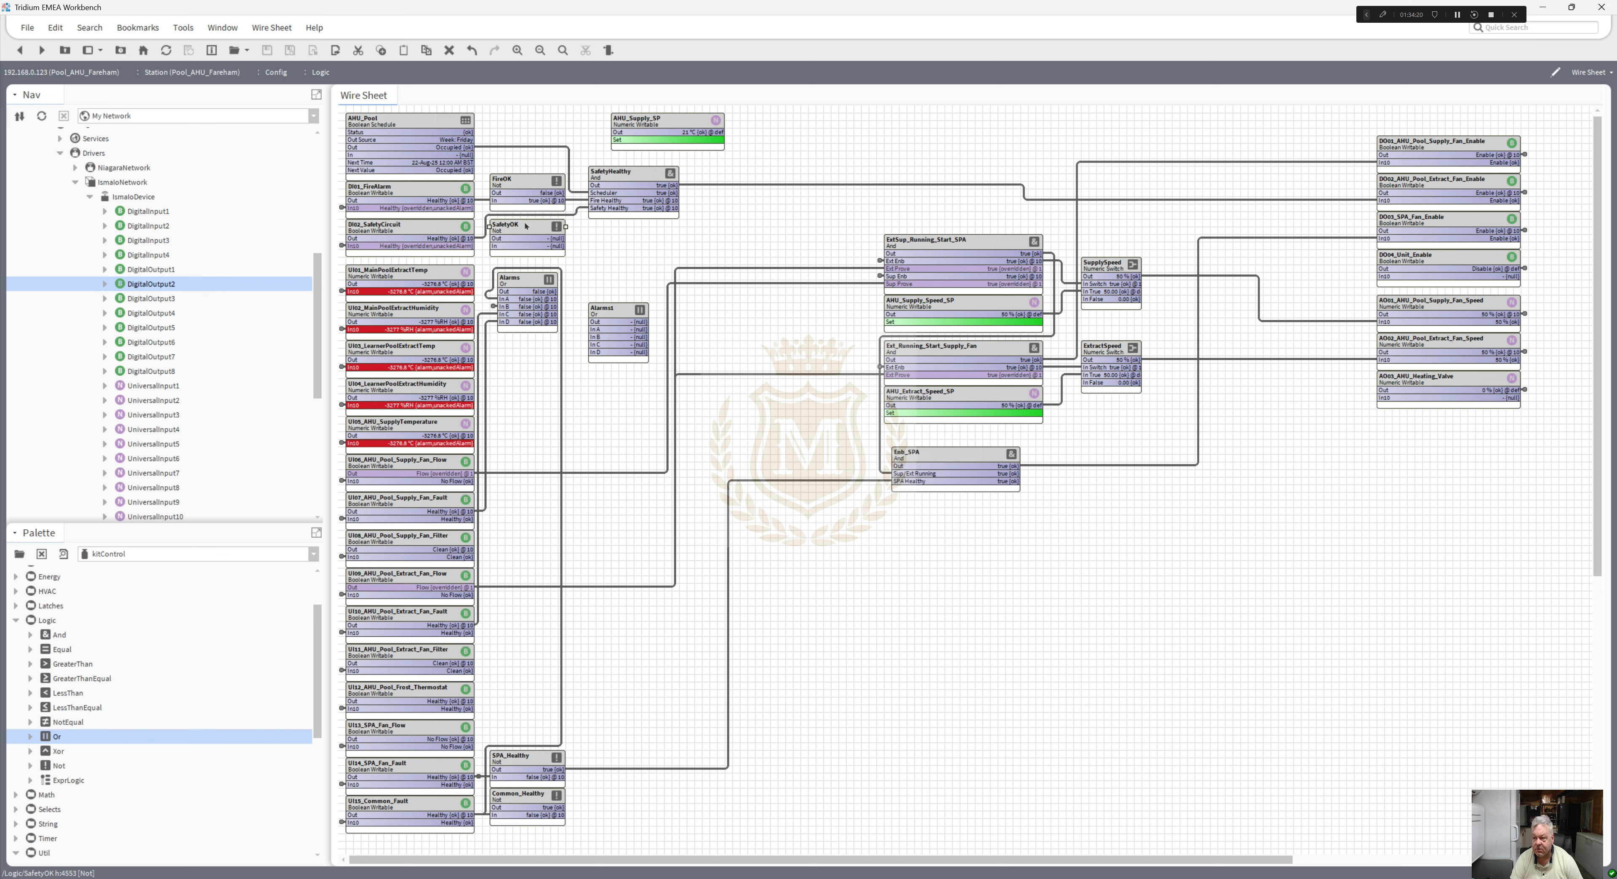
- Link SafetyCircuit's Out to SafetyOK's In, and replace its direct link to SafetyHealthy's Safety Healthy with one from SafetyOK's In
drag(473, 239, 515, 215)
click(577, 214)
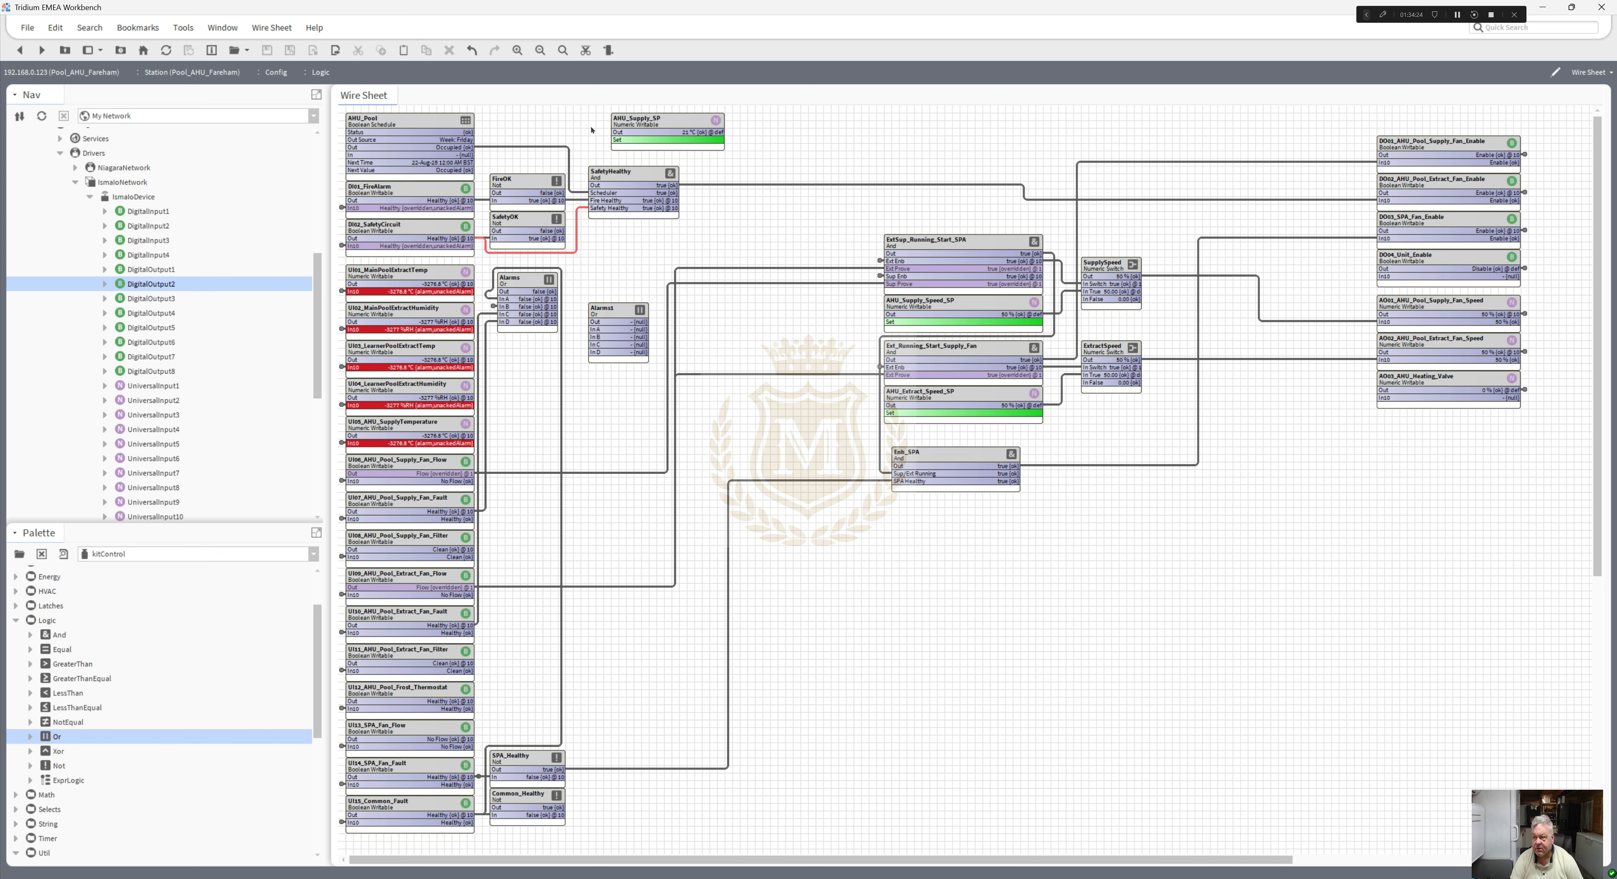
click(585, 50)
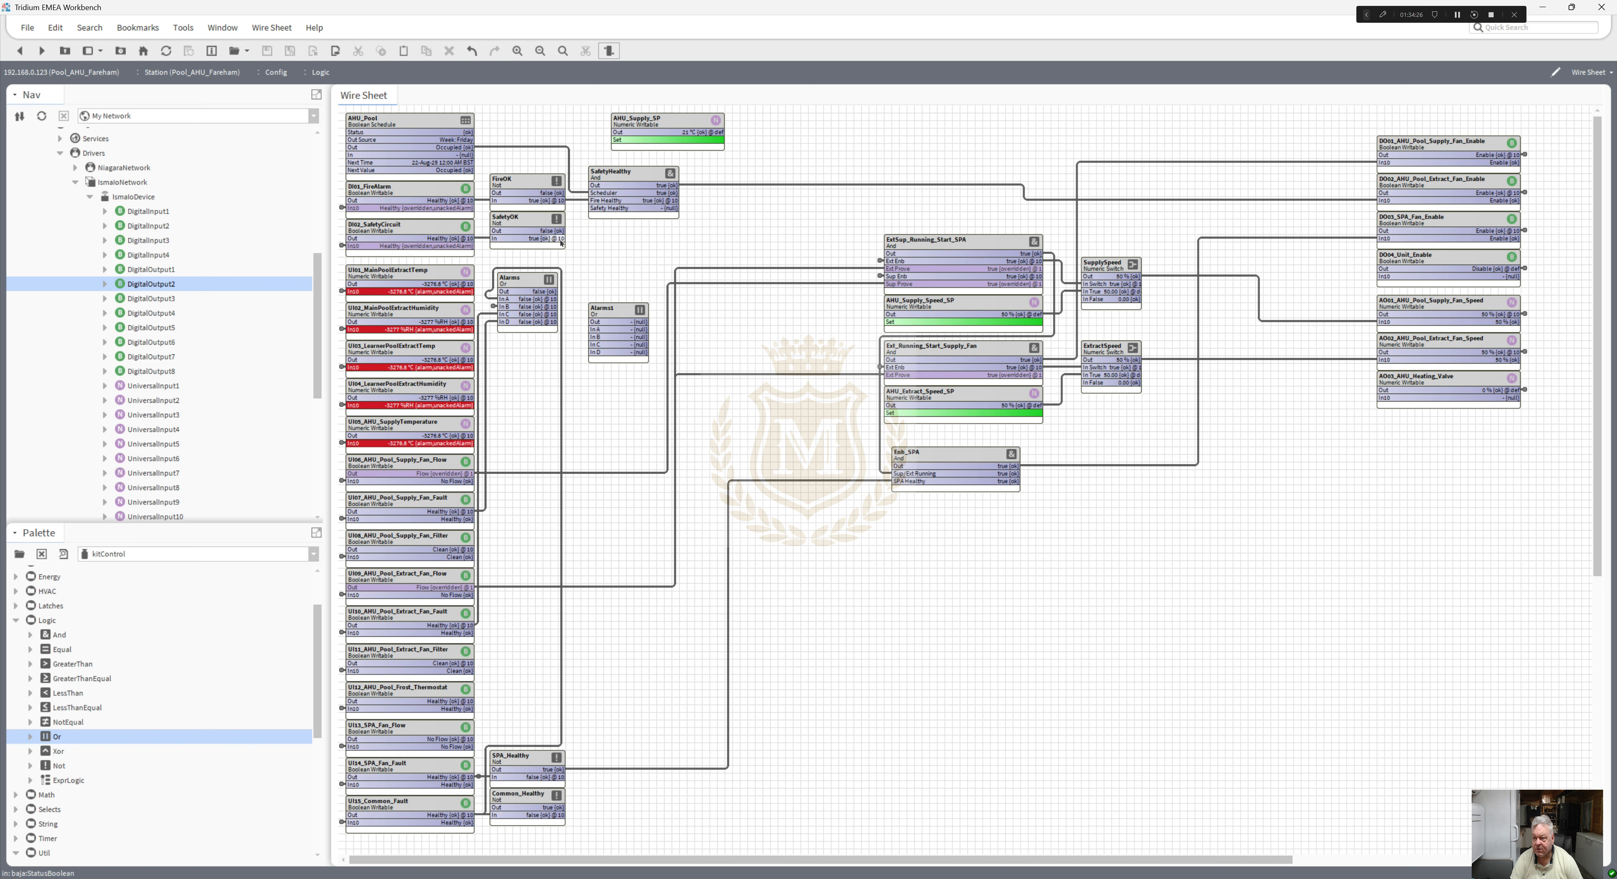
key(ctrl+z)
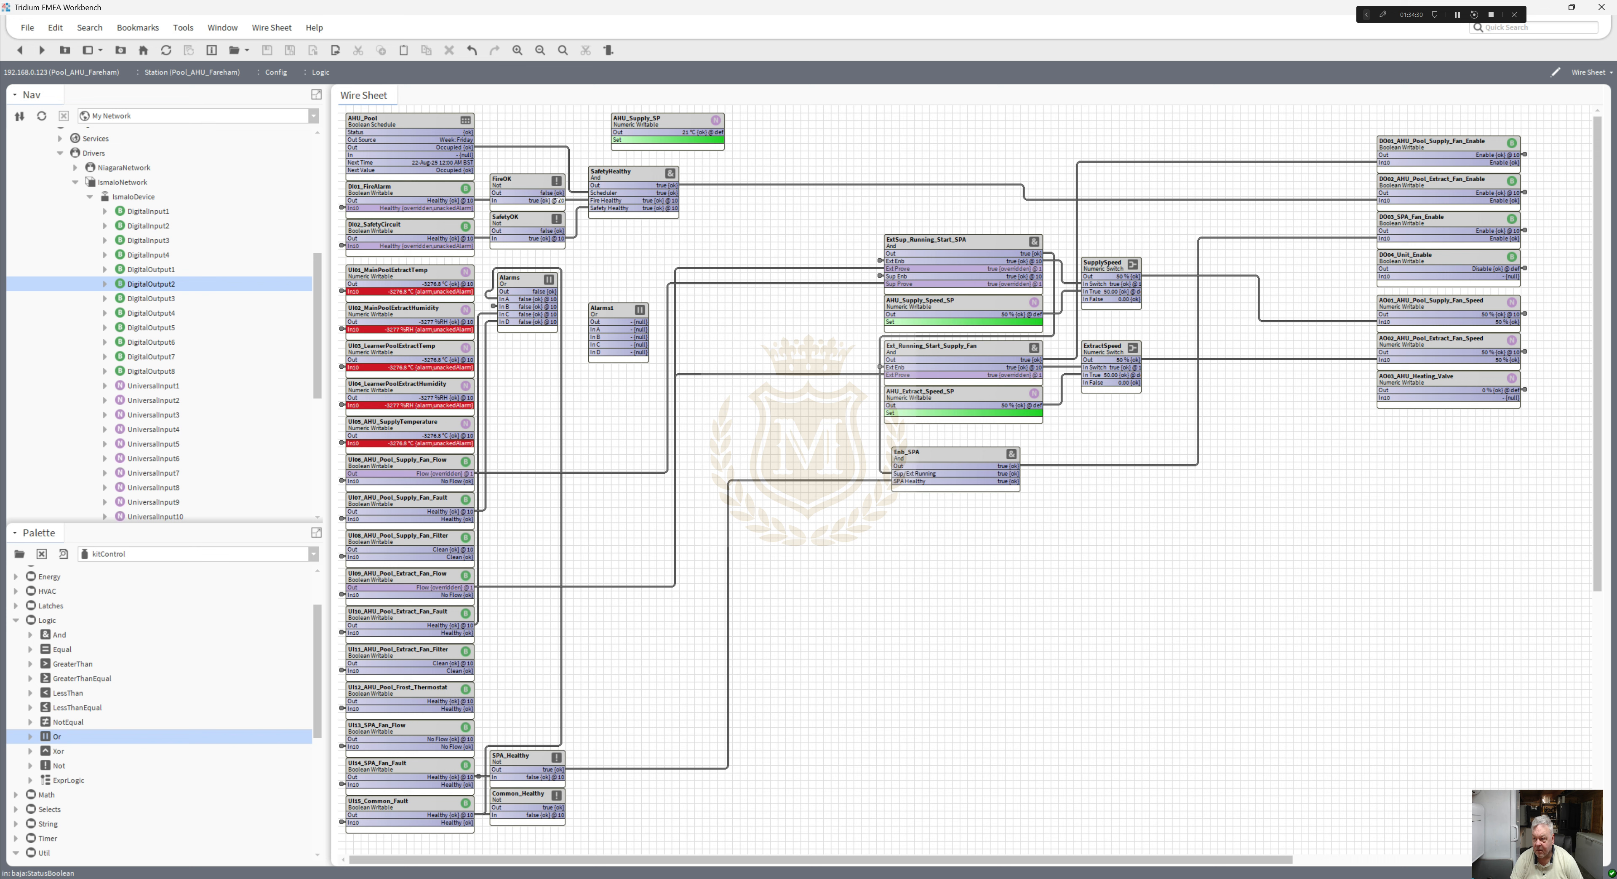
- Link the outputs of FireOK, SafetyOK and Alarms to In A, In B and In C on Alarms1, and move Alarms1 up below SafetyHealthy
drag(555, 291, 593, 345)
drag(564, 193, 594, 327)
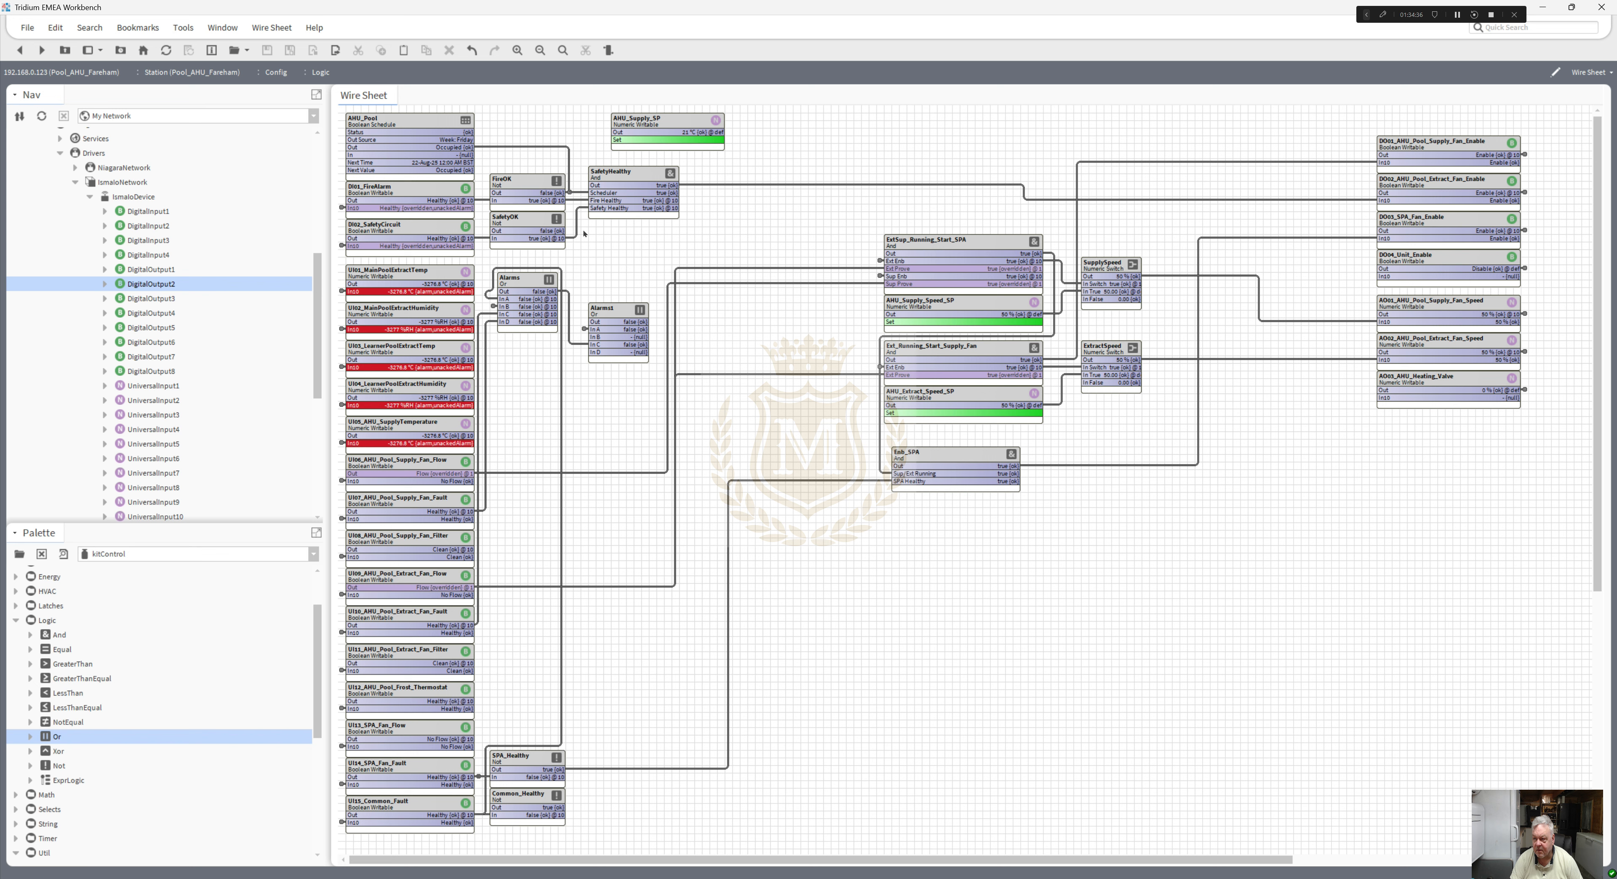
drag(564, 230, 638, 259)
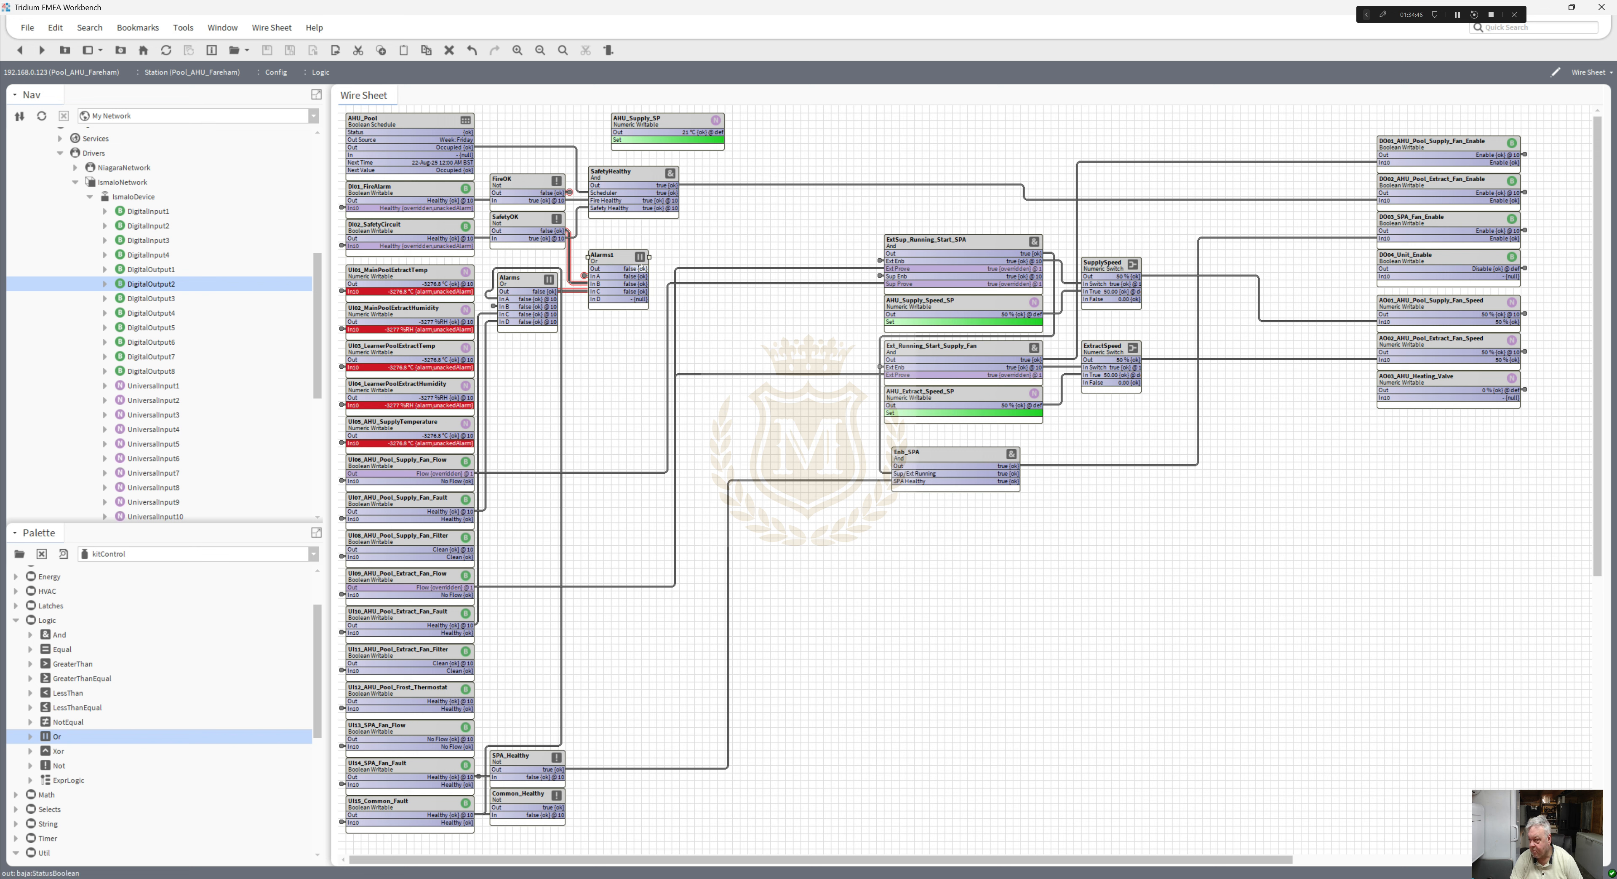
- Link Alarms1's Out to the Unit_Enable output point, and rename Alarms1 as Alarm_Present, widening the block to fit its name
drag(643, 268, 1386, 277)
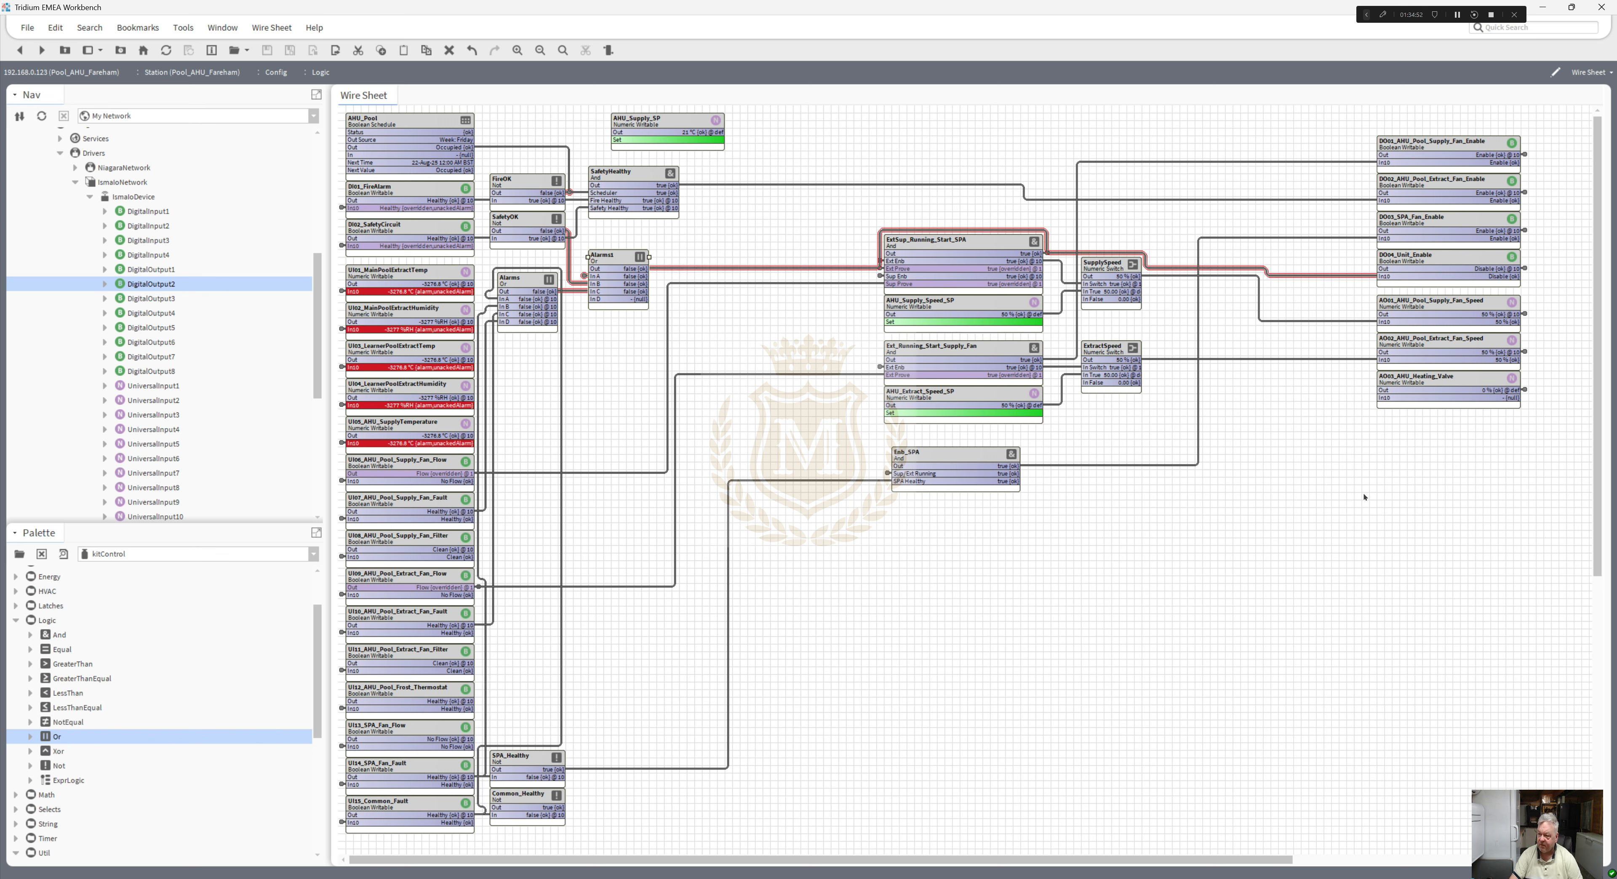
right_click(608, 256)
click(666, 576)
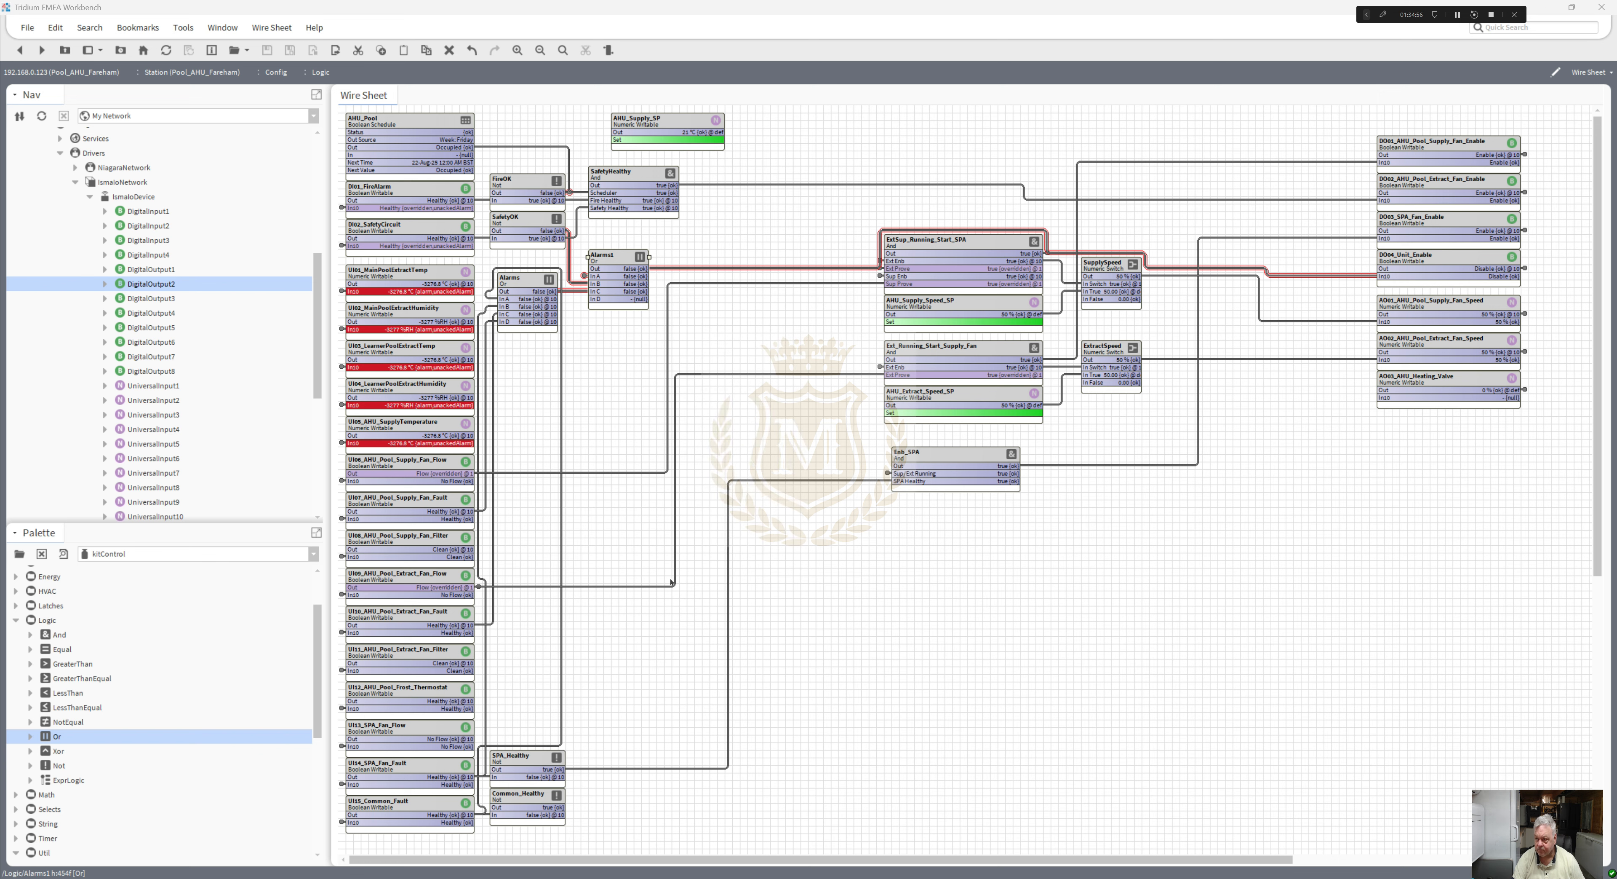
text(Alarm)
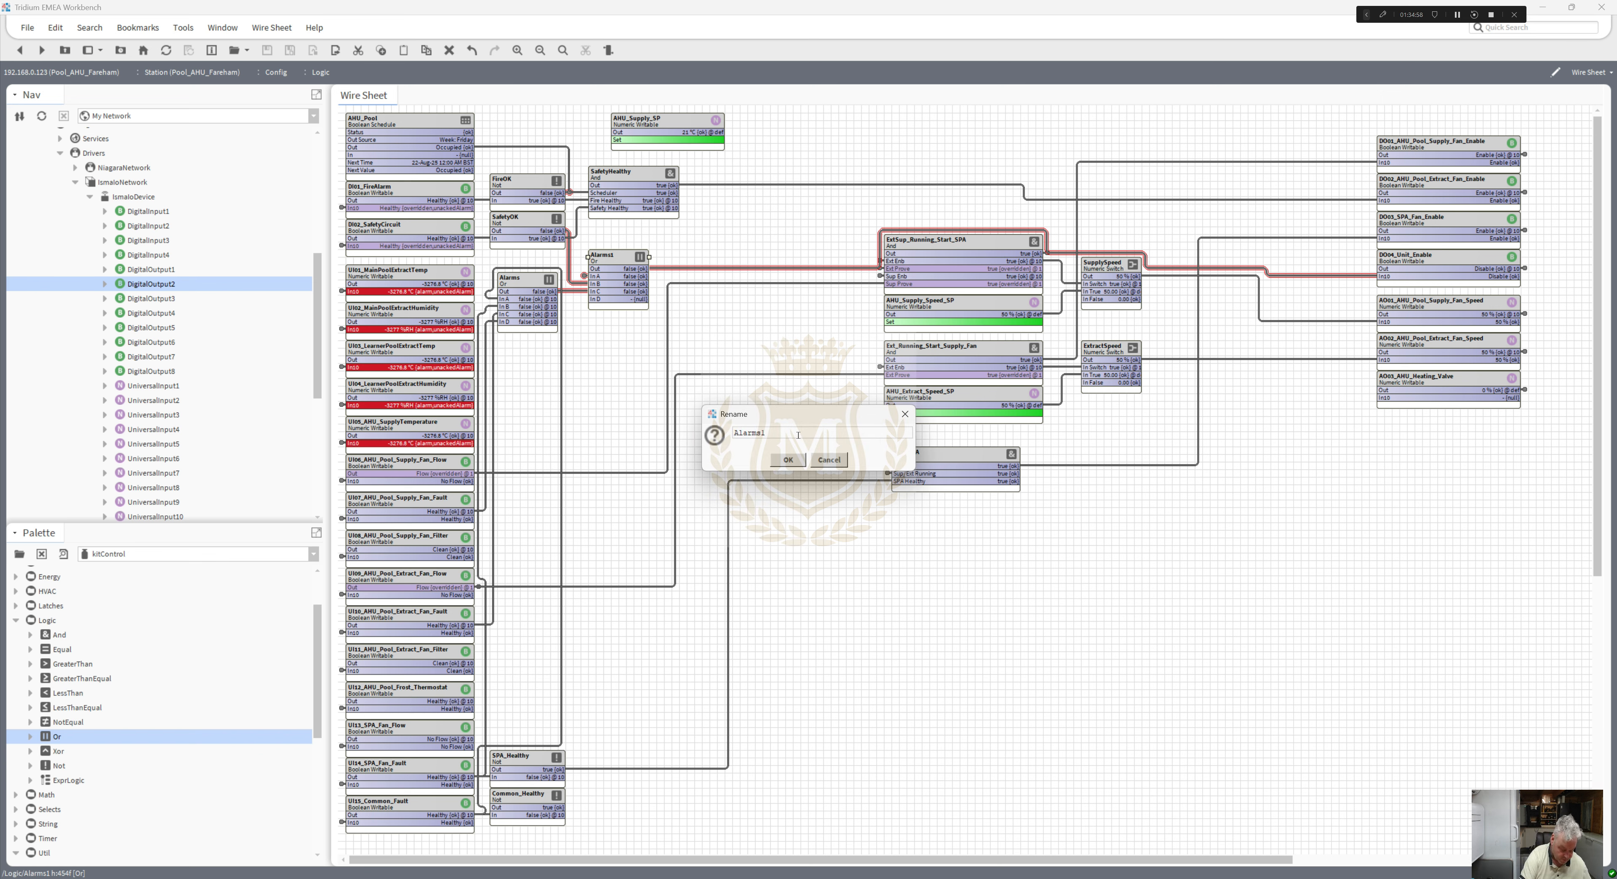
text(_)
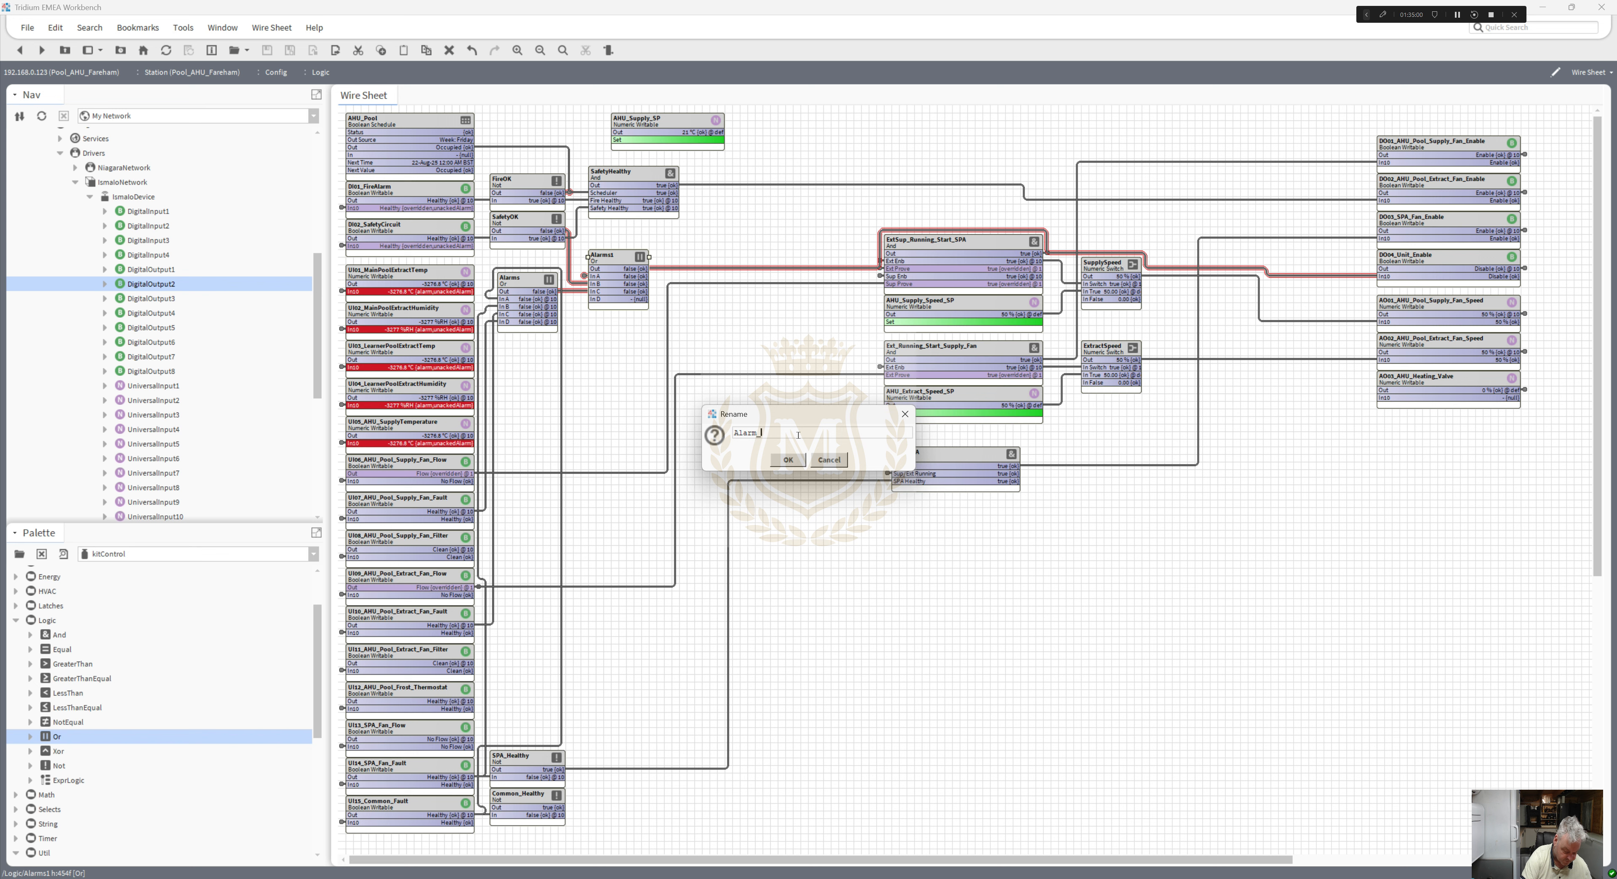
text(Present)
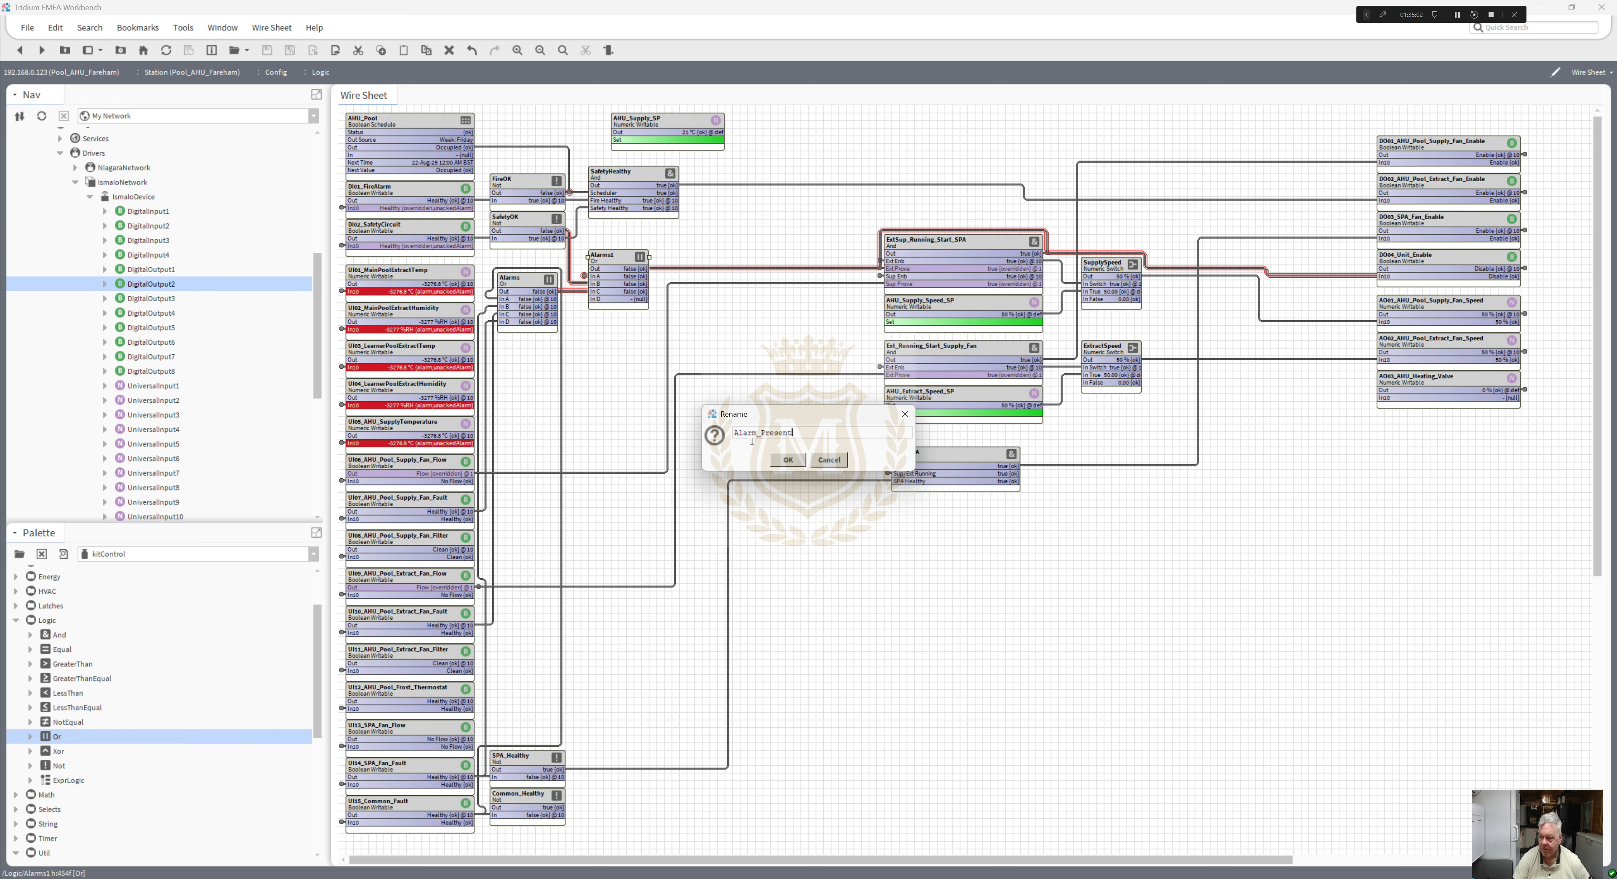
click(788, 460)
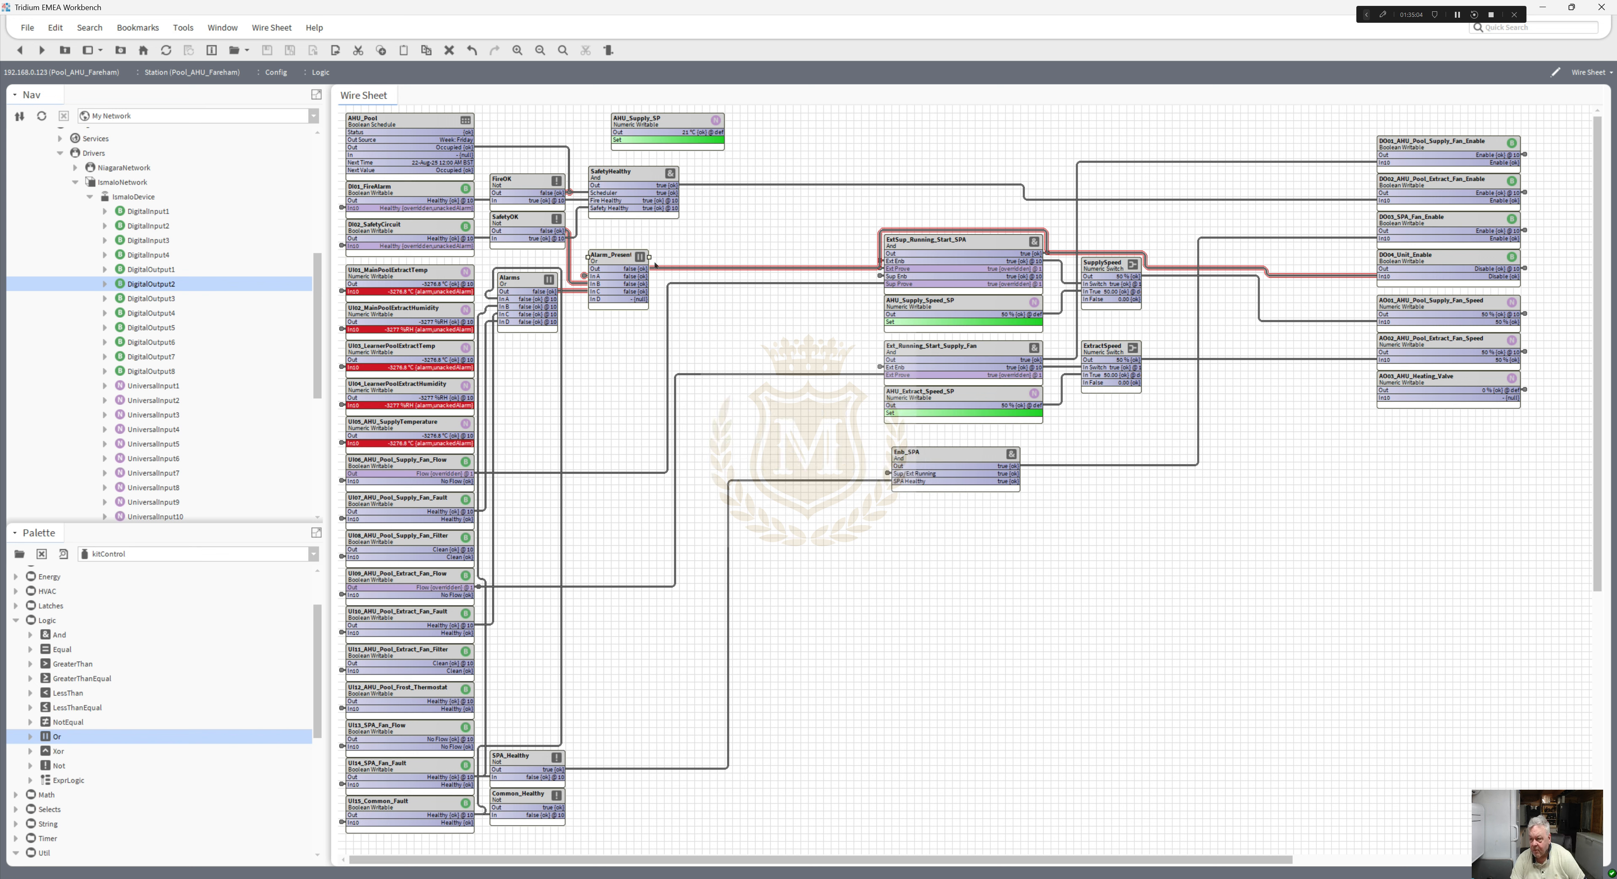
drag(650, 257, 680, 256)
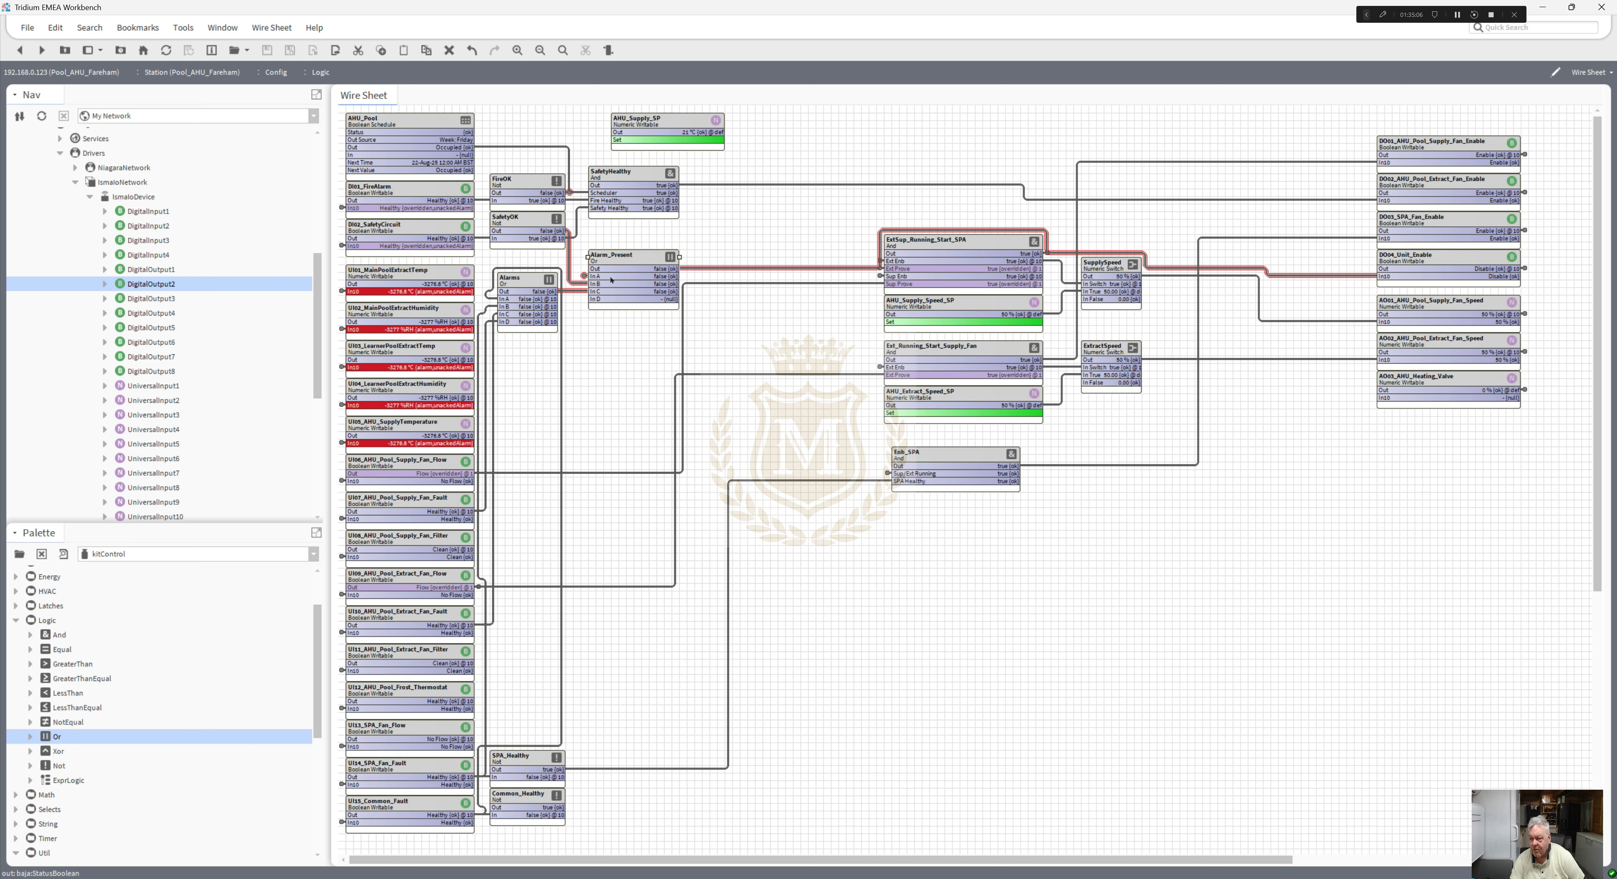
- Shift SPA_Healthy, Common_Healthy and Alarms to the right, and move the five temperature and humidity inputs to the empty area below the SPA And block
click(531, 282)
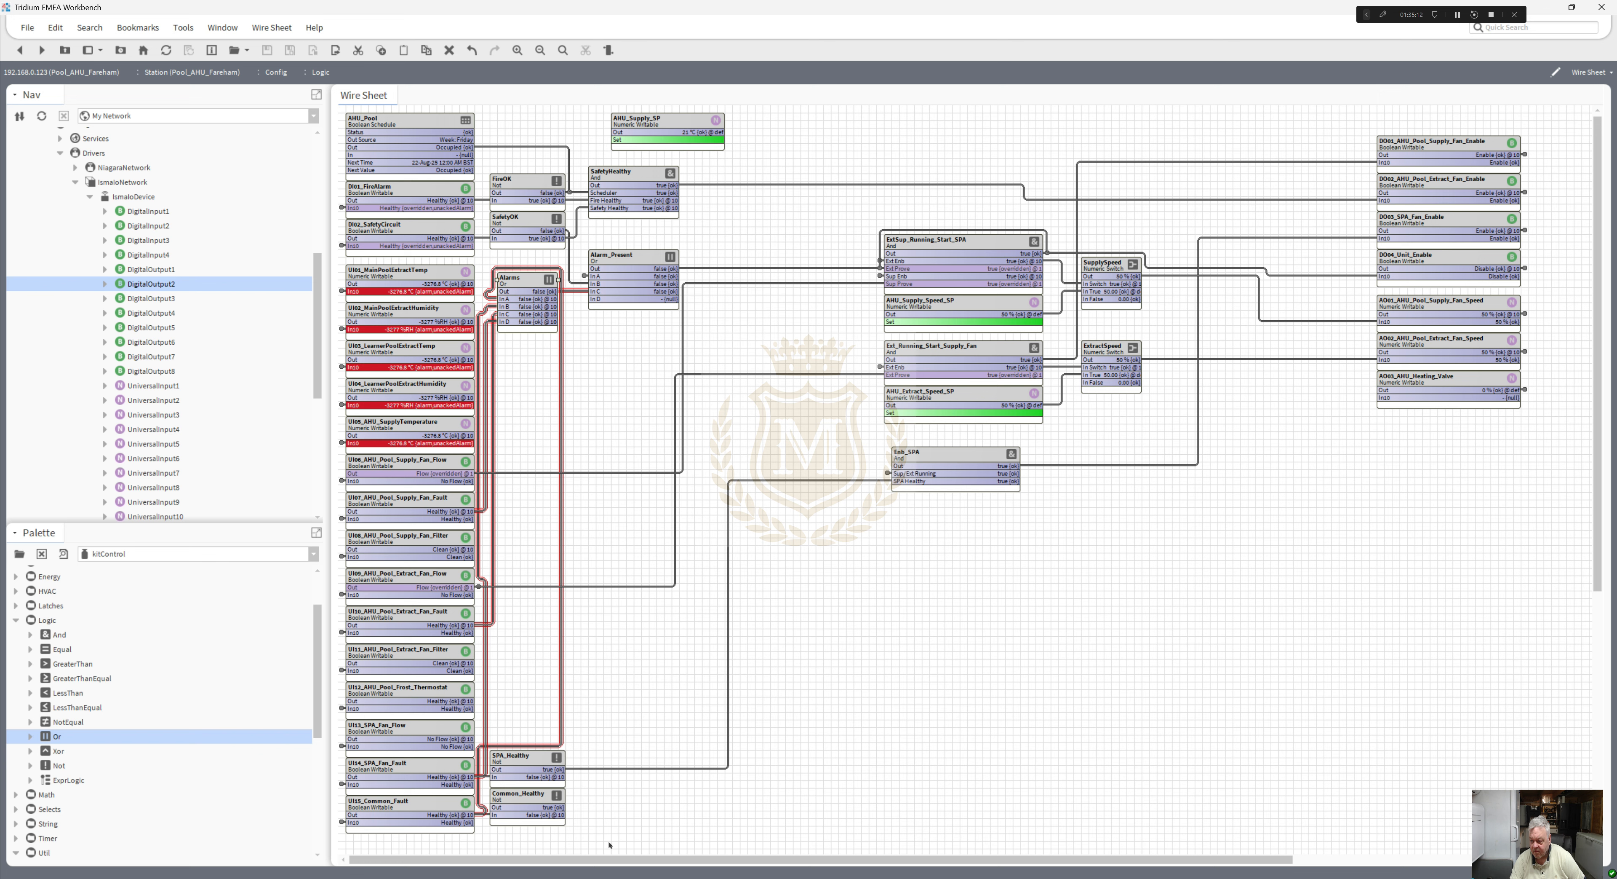
drag(610, 844, 627, 752)
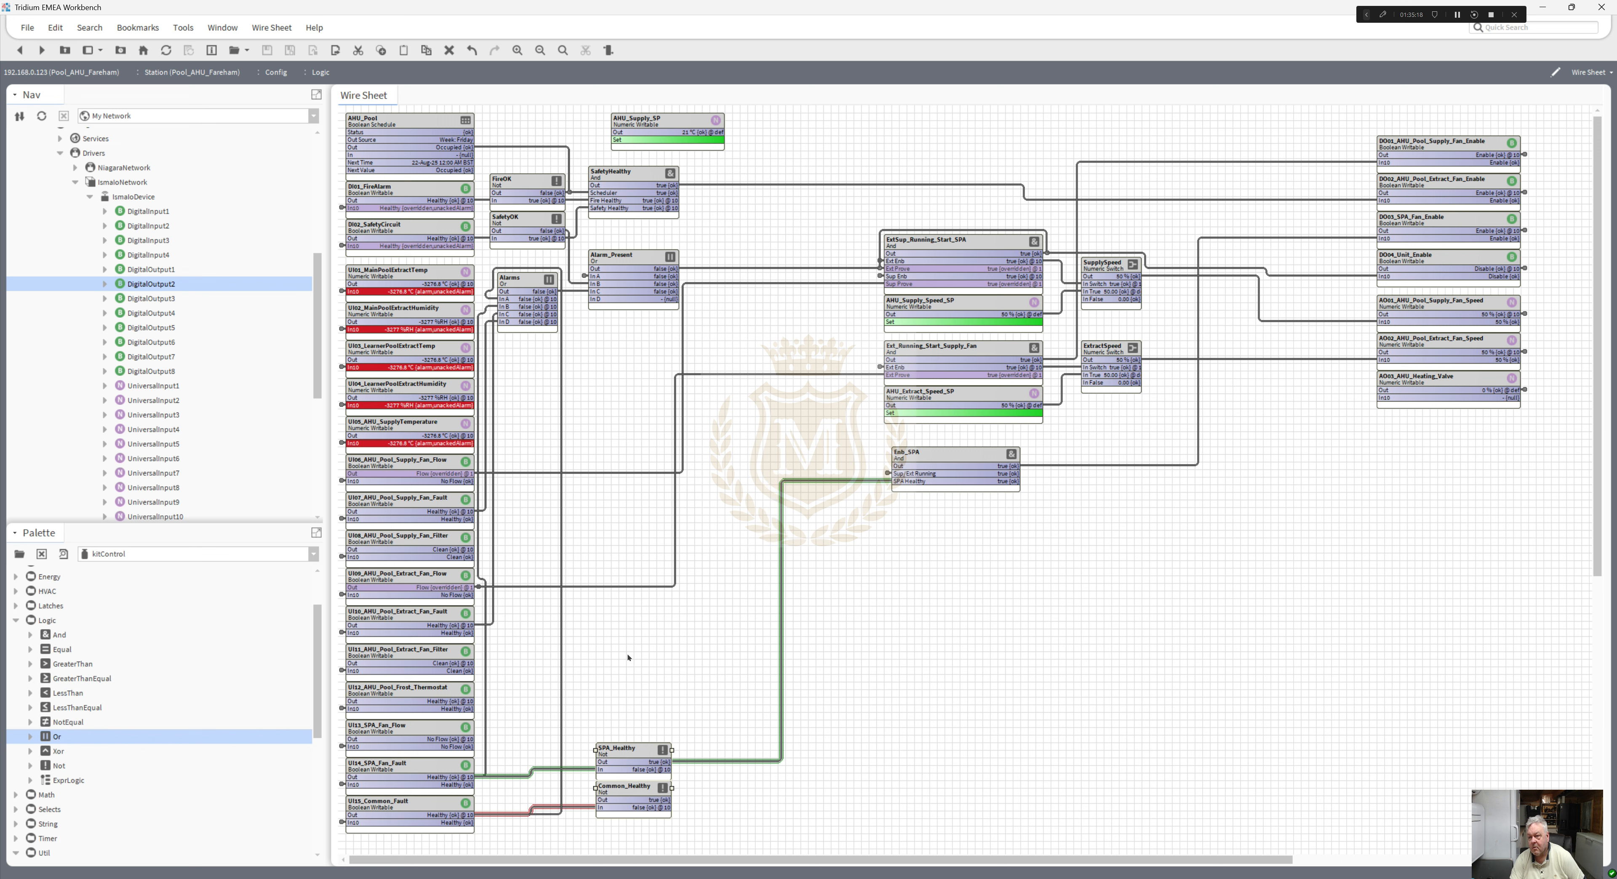
drag(531, 281, 545, 285)
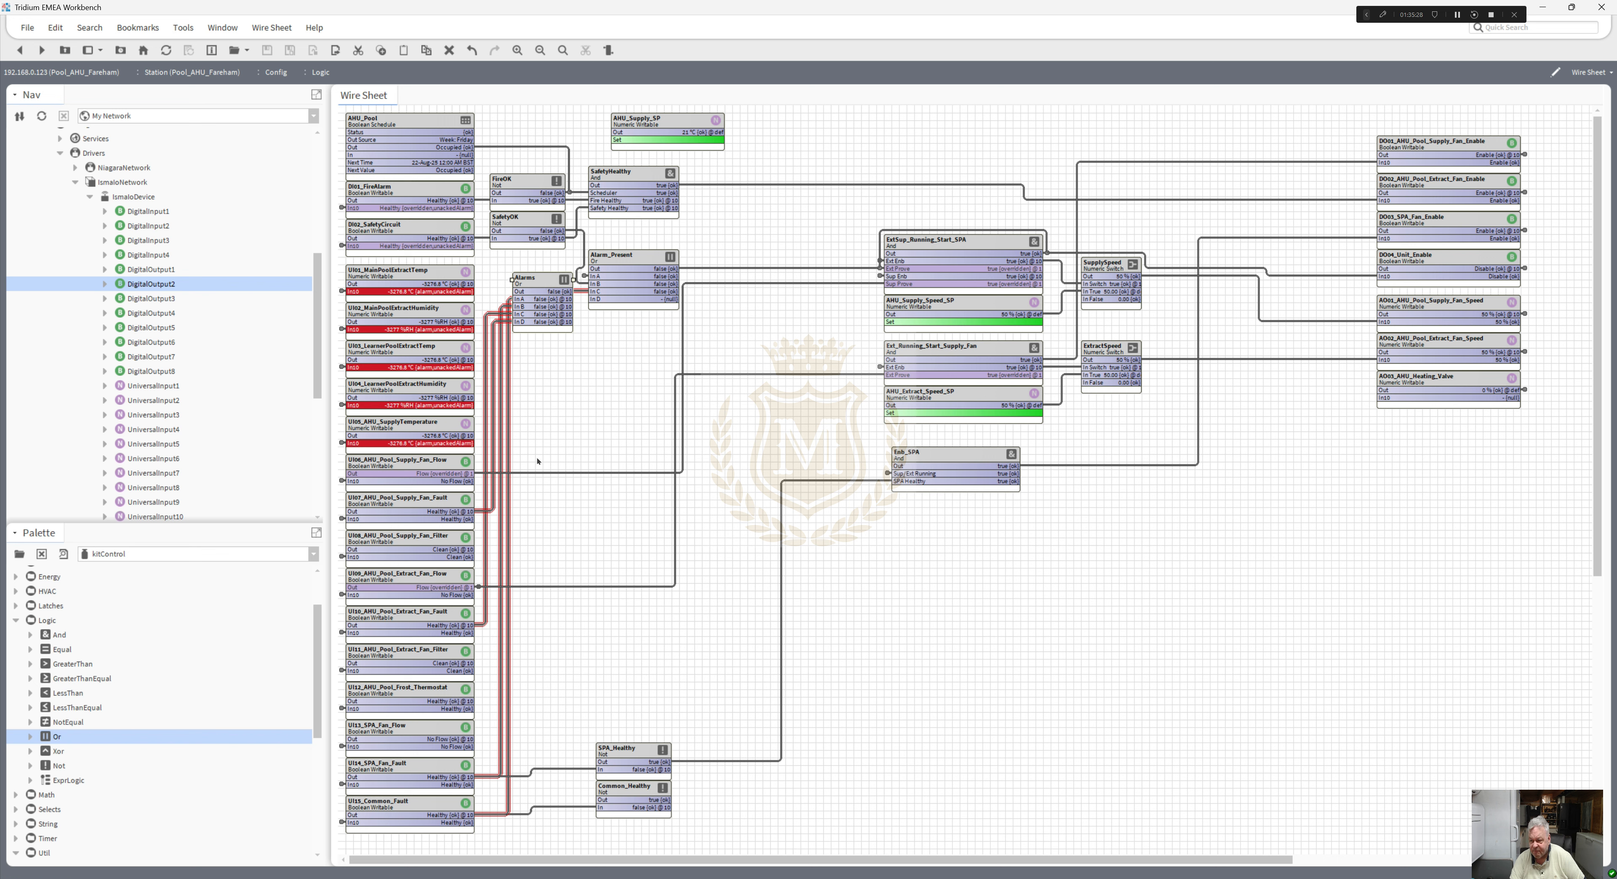
drag(537, 461, 928, 599)
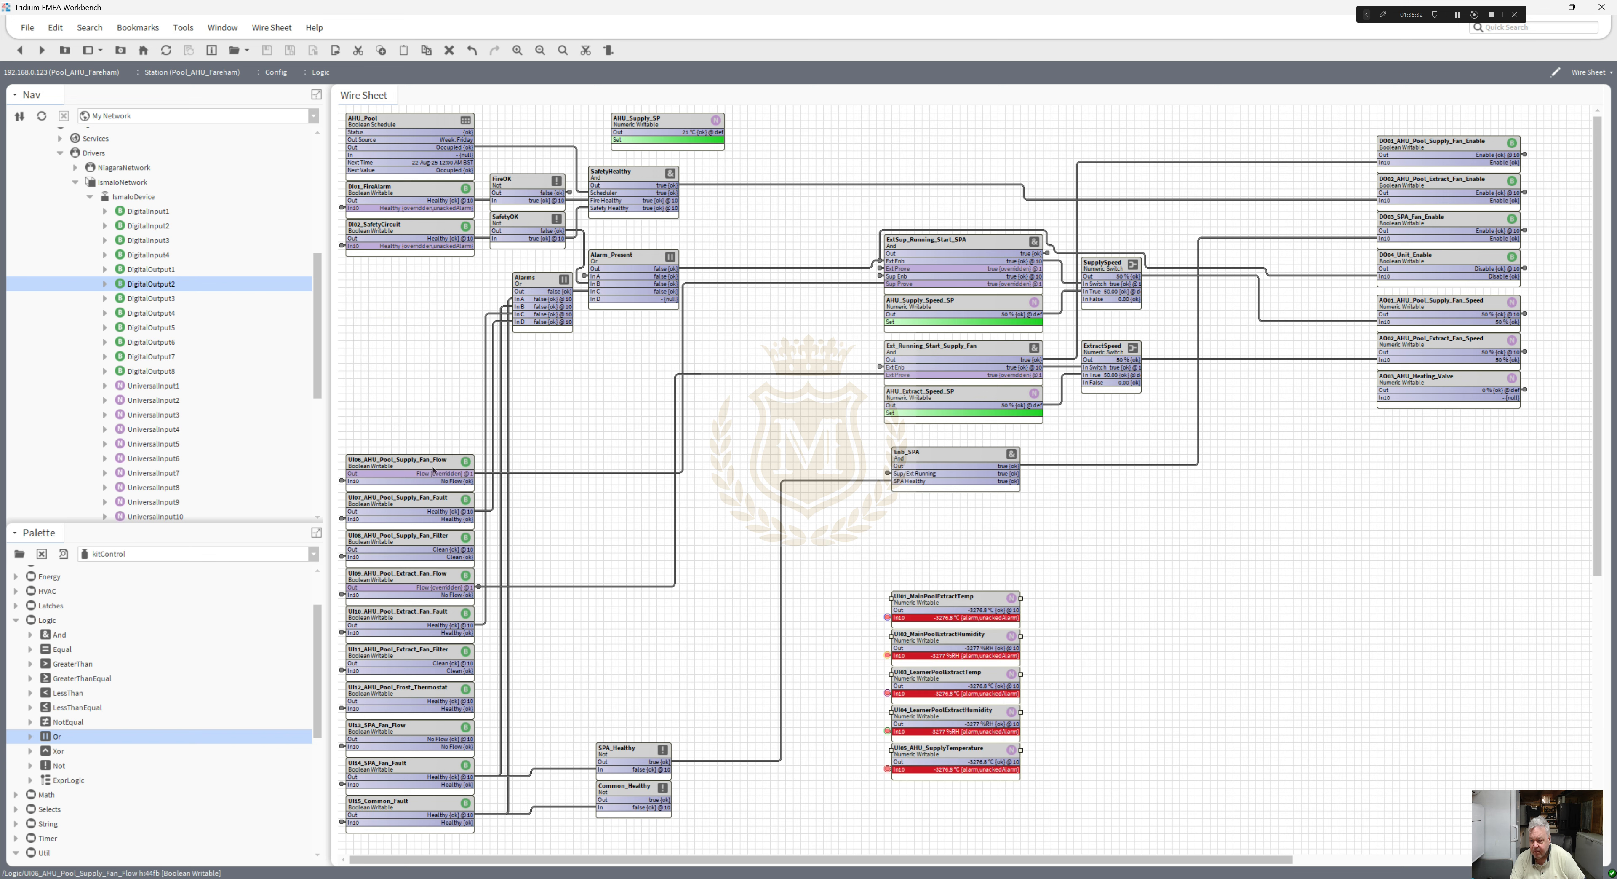
- Move Common_Fault directly below SafetyCircuit with Common_Healthy beside it, shifting Alarms and Alarm_Present right to make room
click(509, 373)
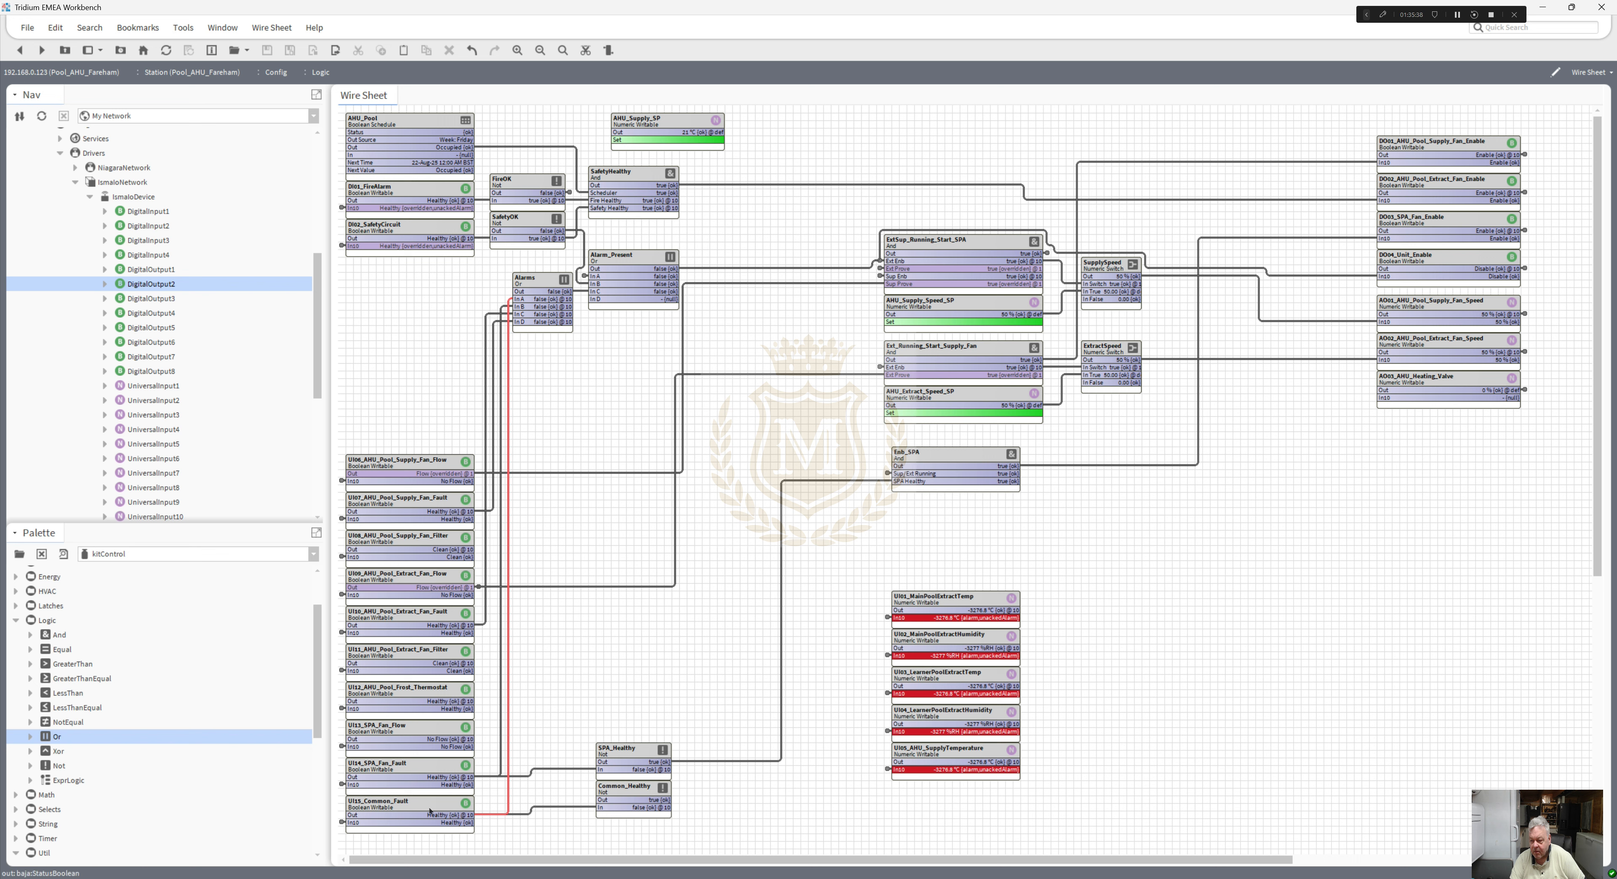
drag(389, 649, 430, 268)
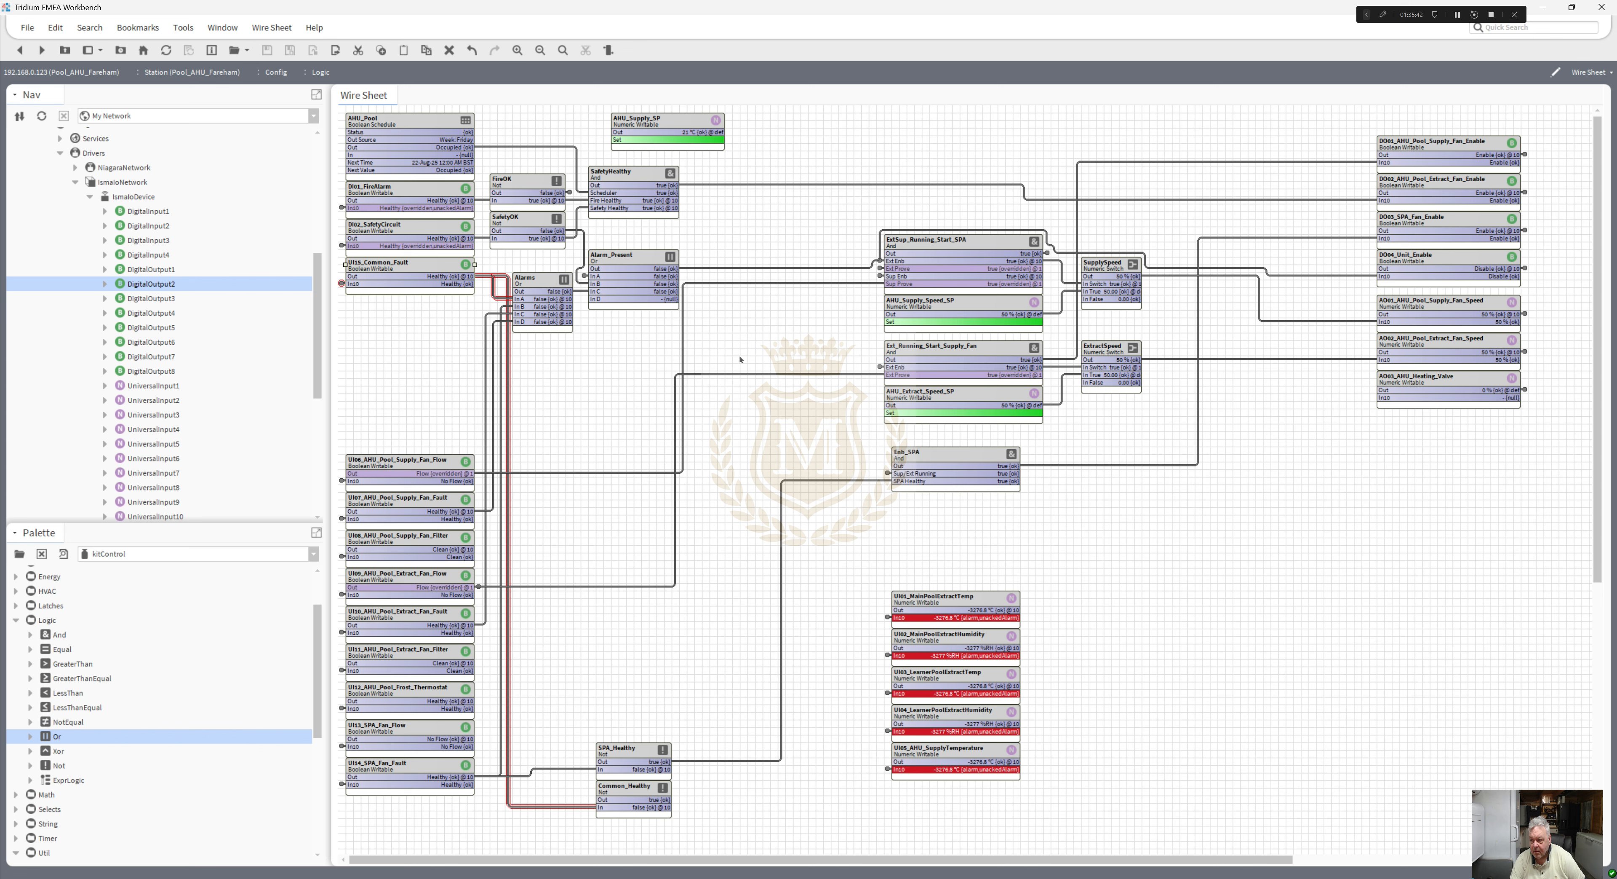
drag(740, 359, 449, 227)
drag(561, 283, 659, 314)
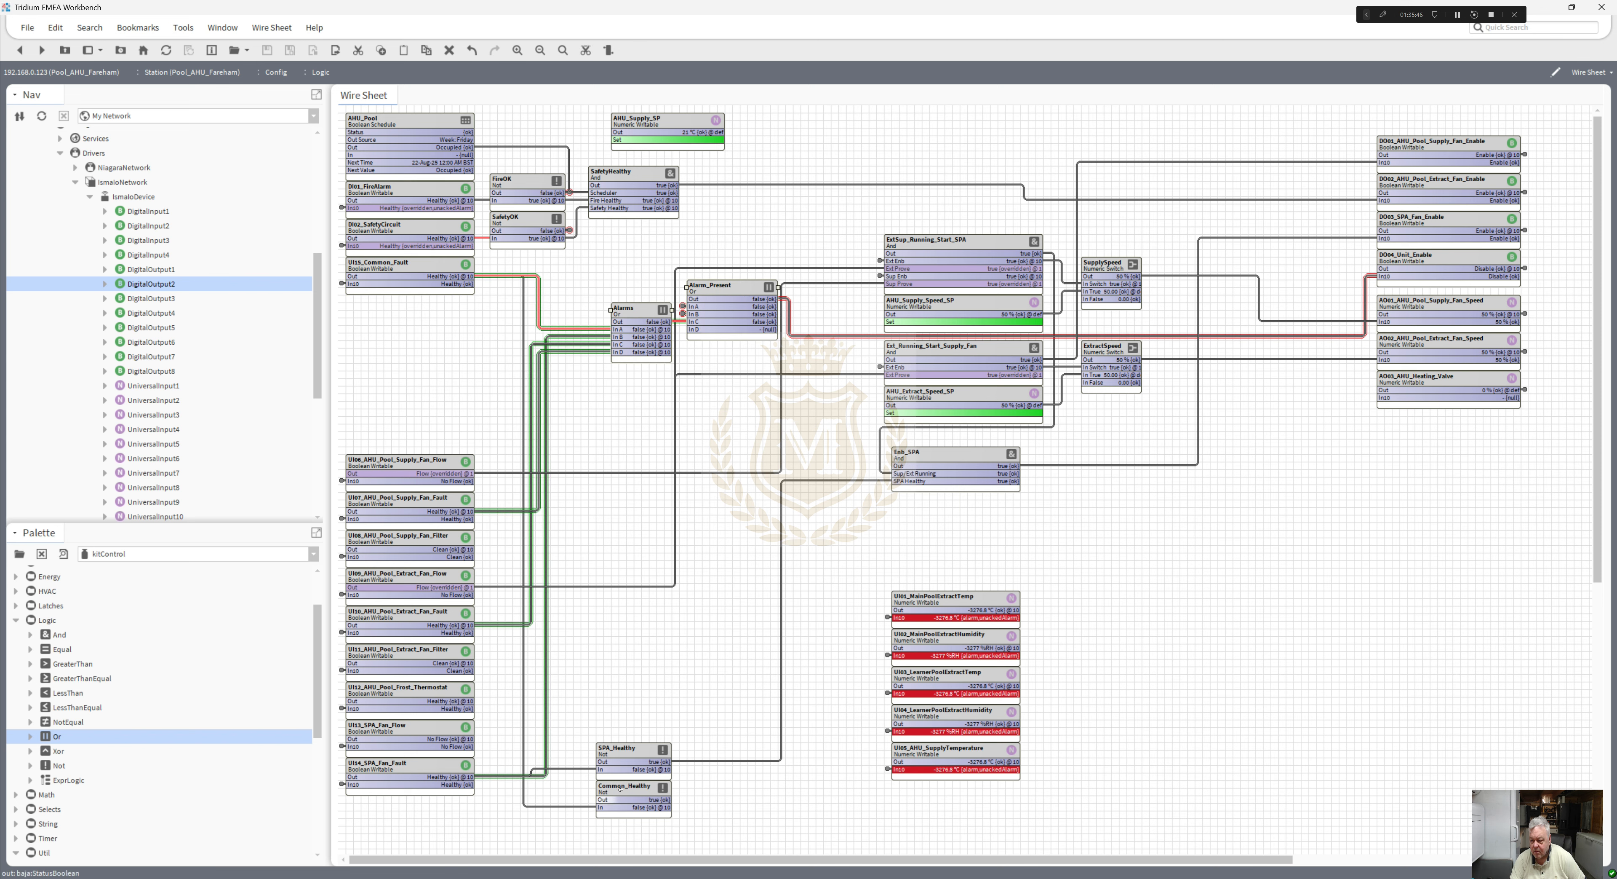
drag(622, 790, 517, 259)
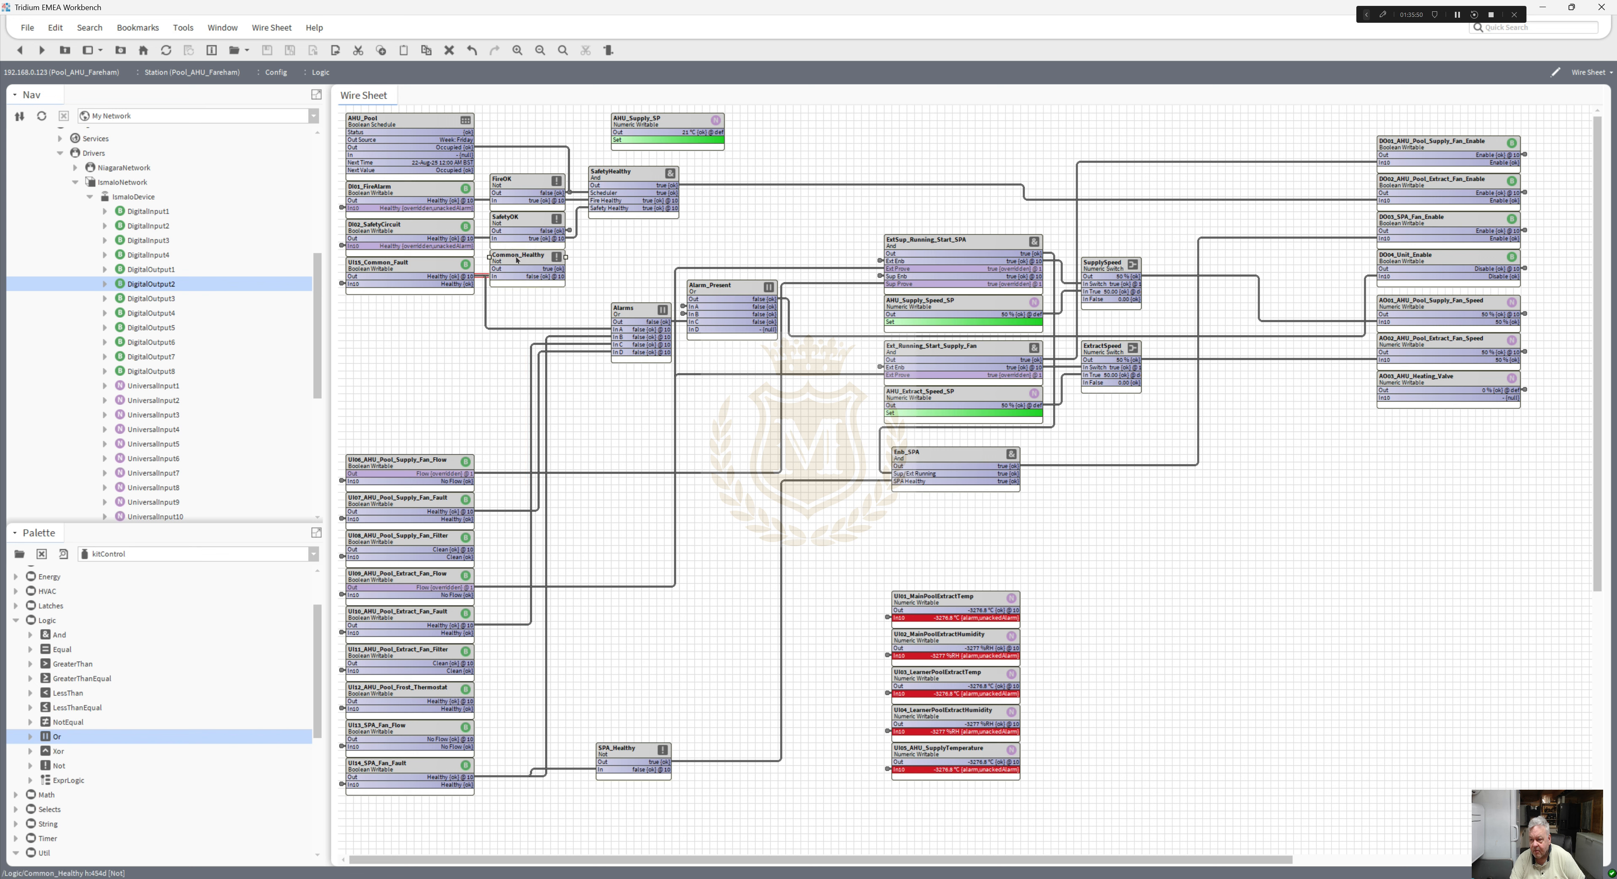
- Replace Common_Fault's direct link to Alarms' In A with one from Common_Healthy's In
click(519, 329)
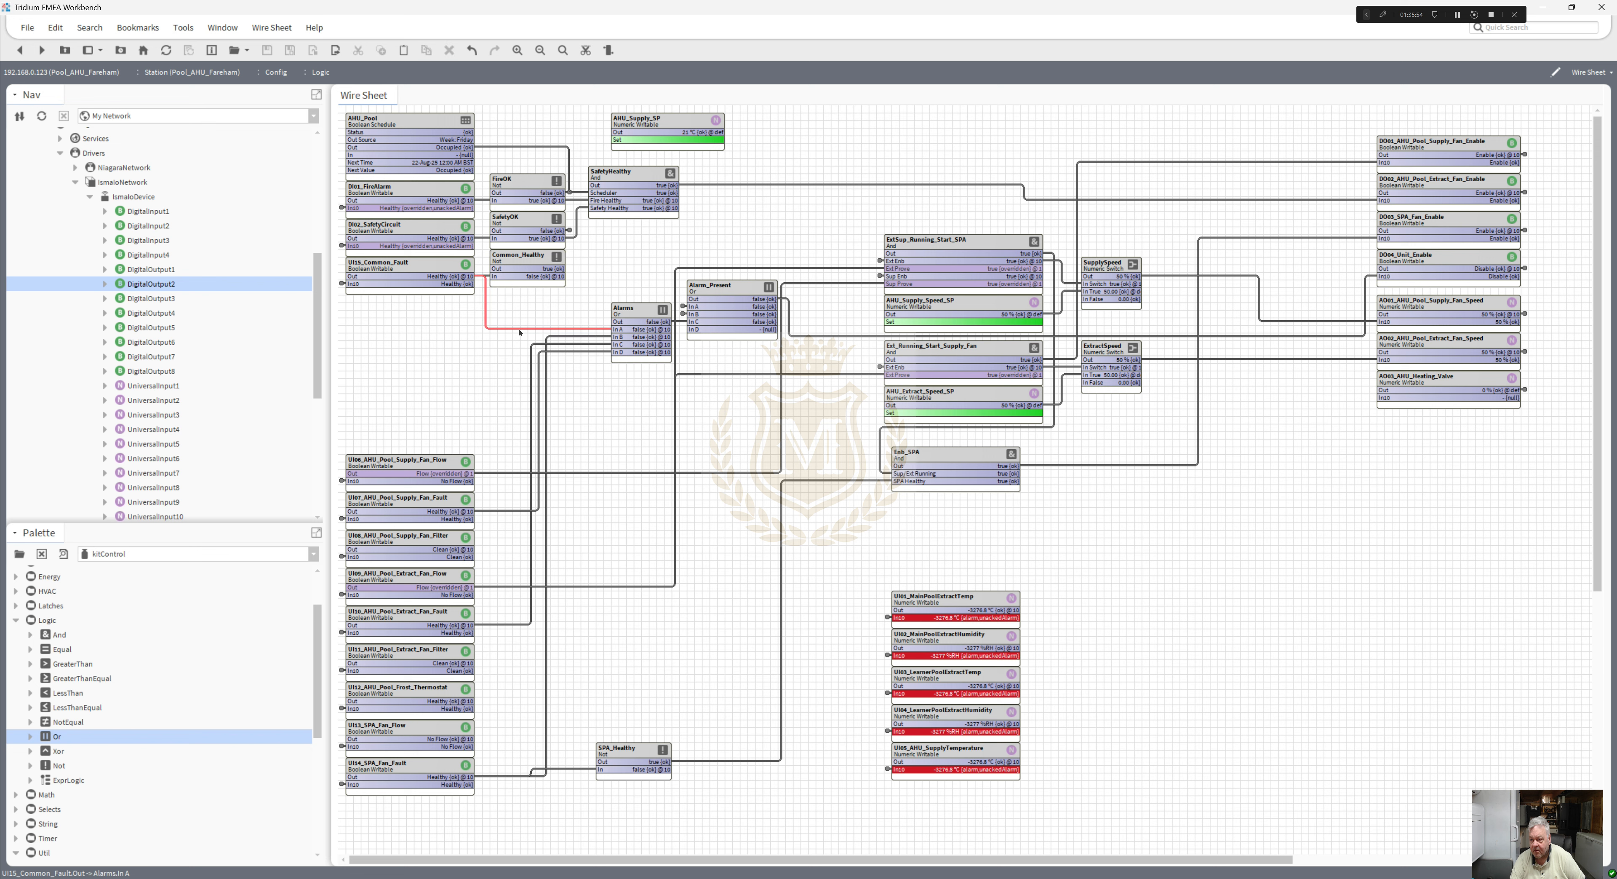
click(586, 51)
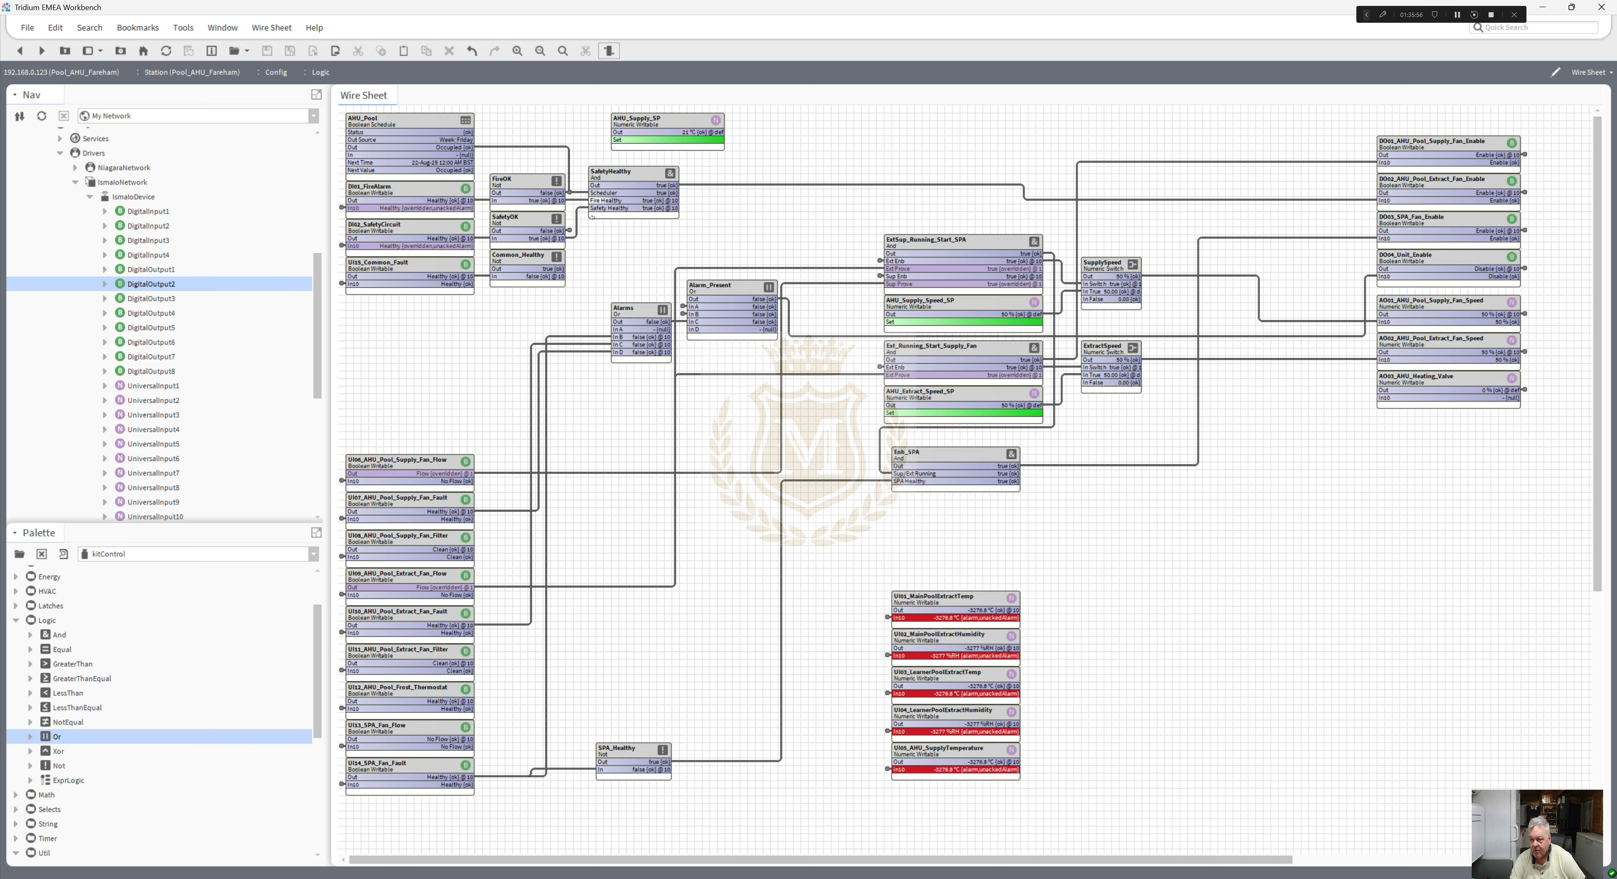
drag(565, 276, 613, 329)
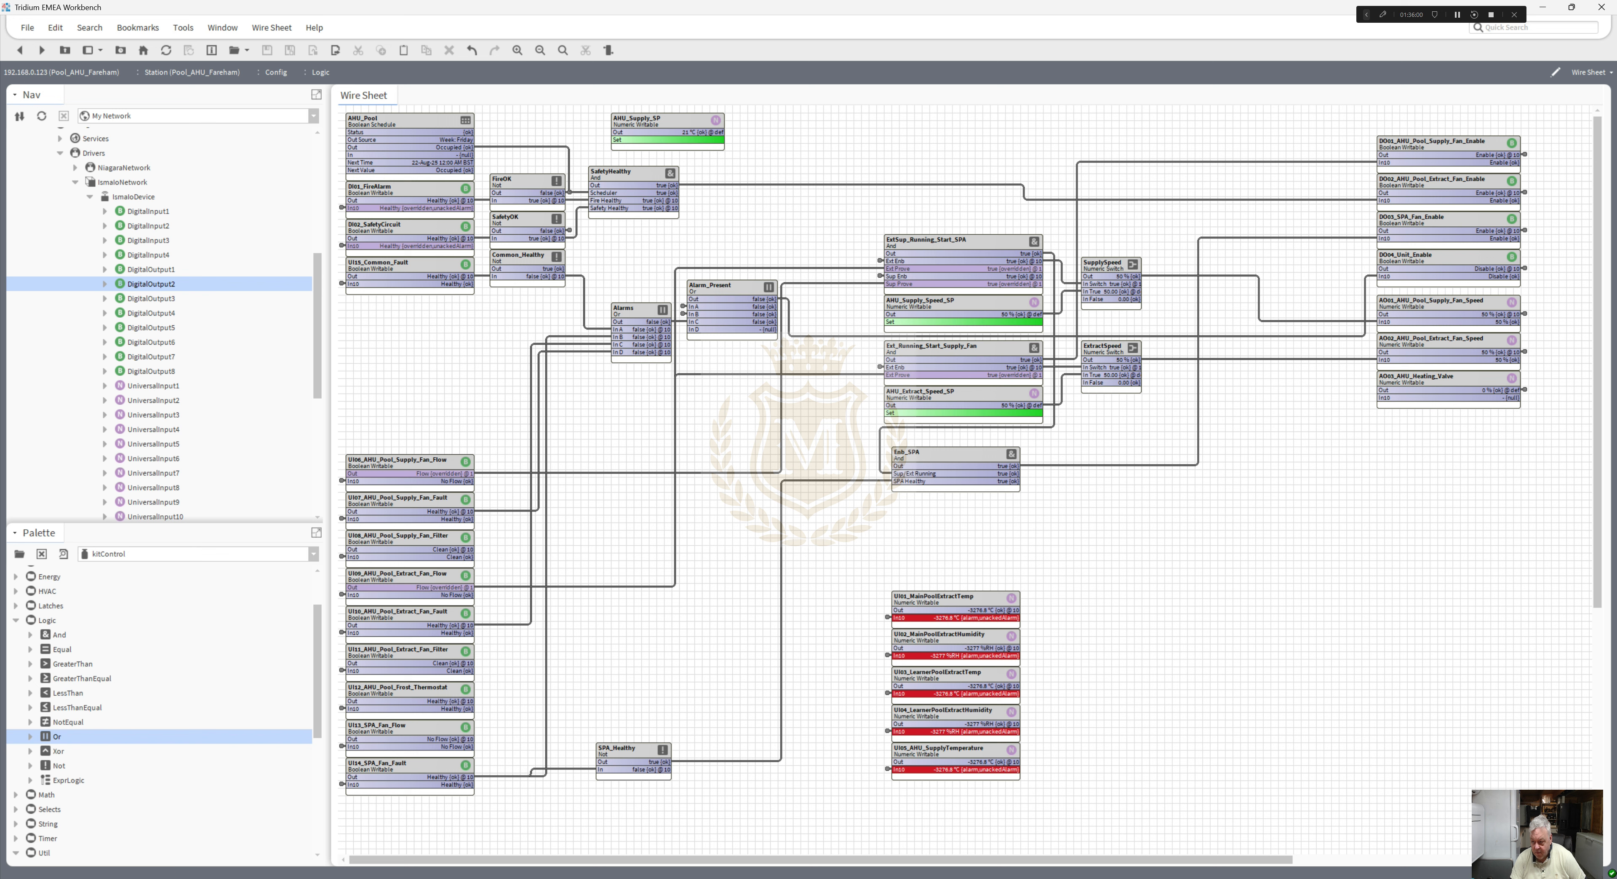
- Move SPA_Fan_Fault and SPA_Healthy below the Common pair, and replace the fault's direct link to Alarms' In B with one from SPA_Healthy's In
drag(415, 784, 414, 300)
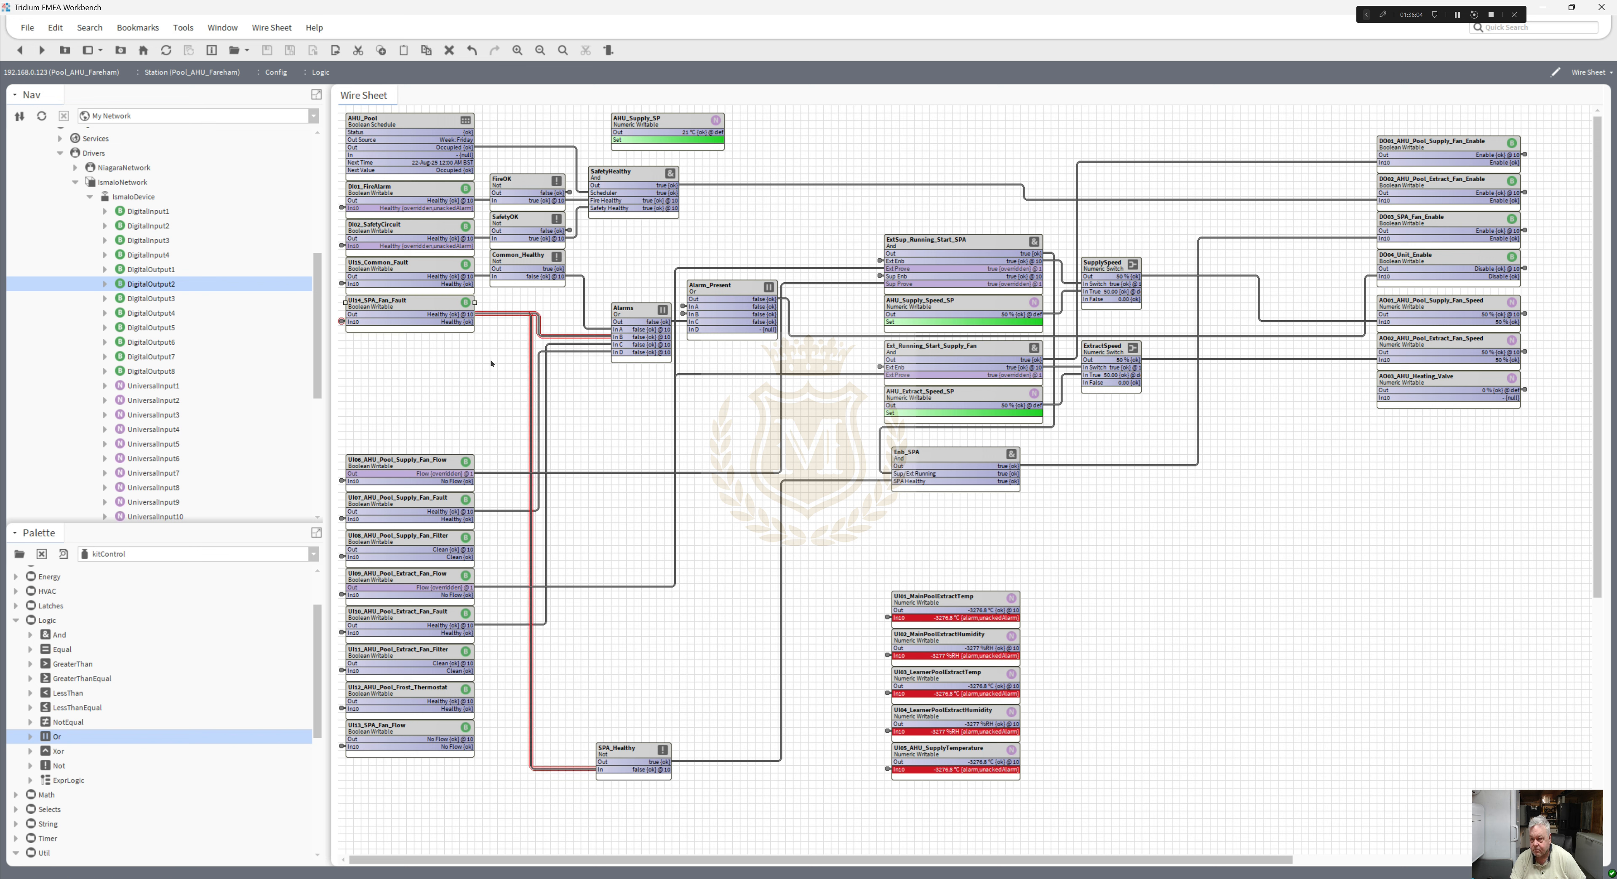
drag(615, 753, 511, 301)
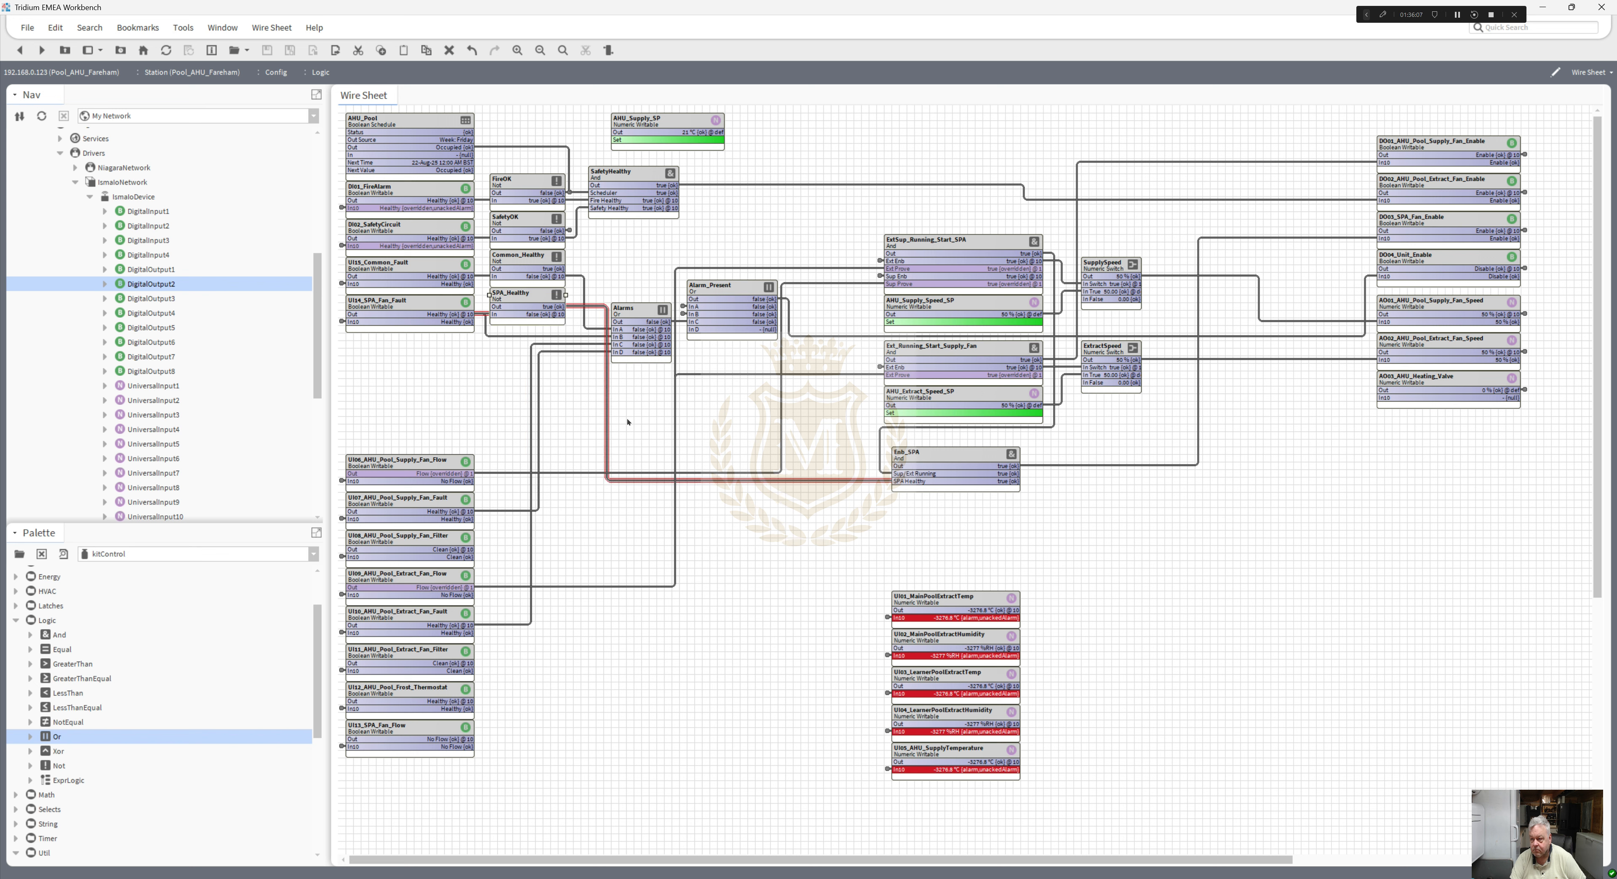
click(589, 444)
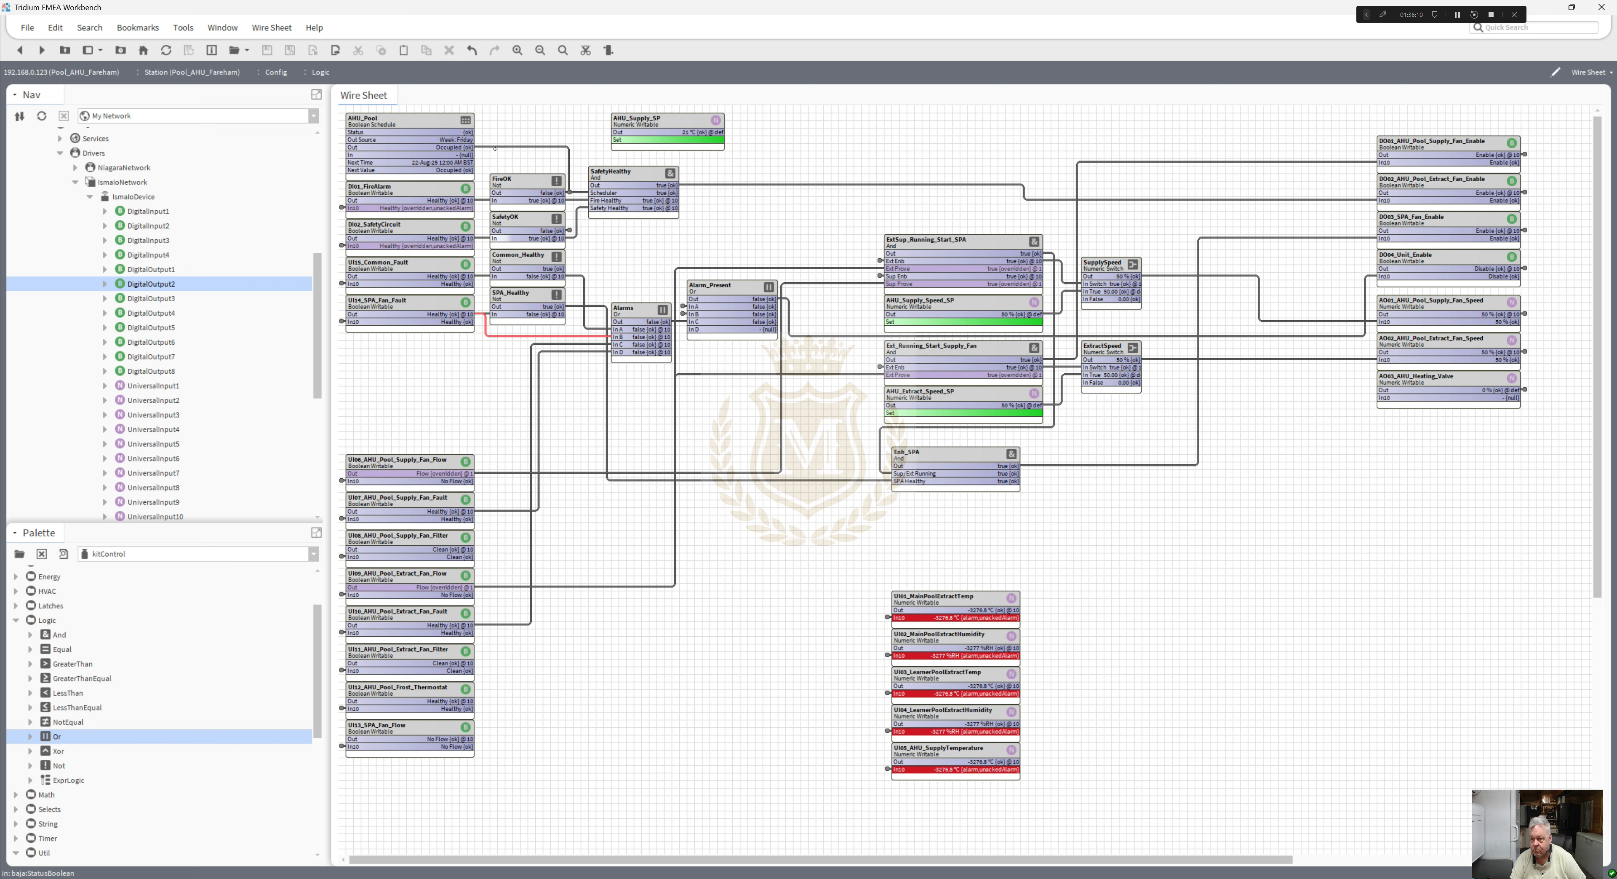
click(586, 50)
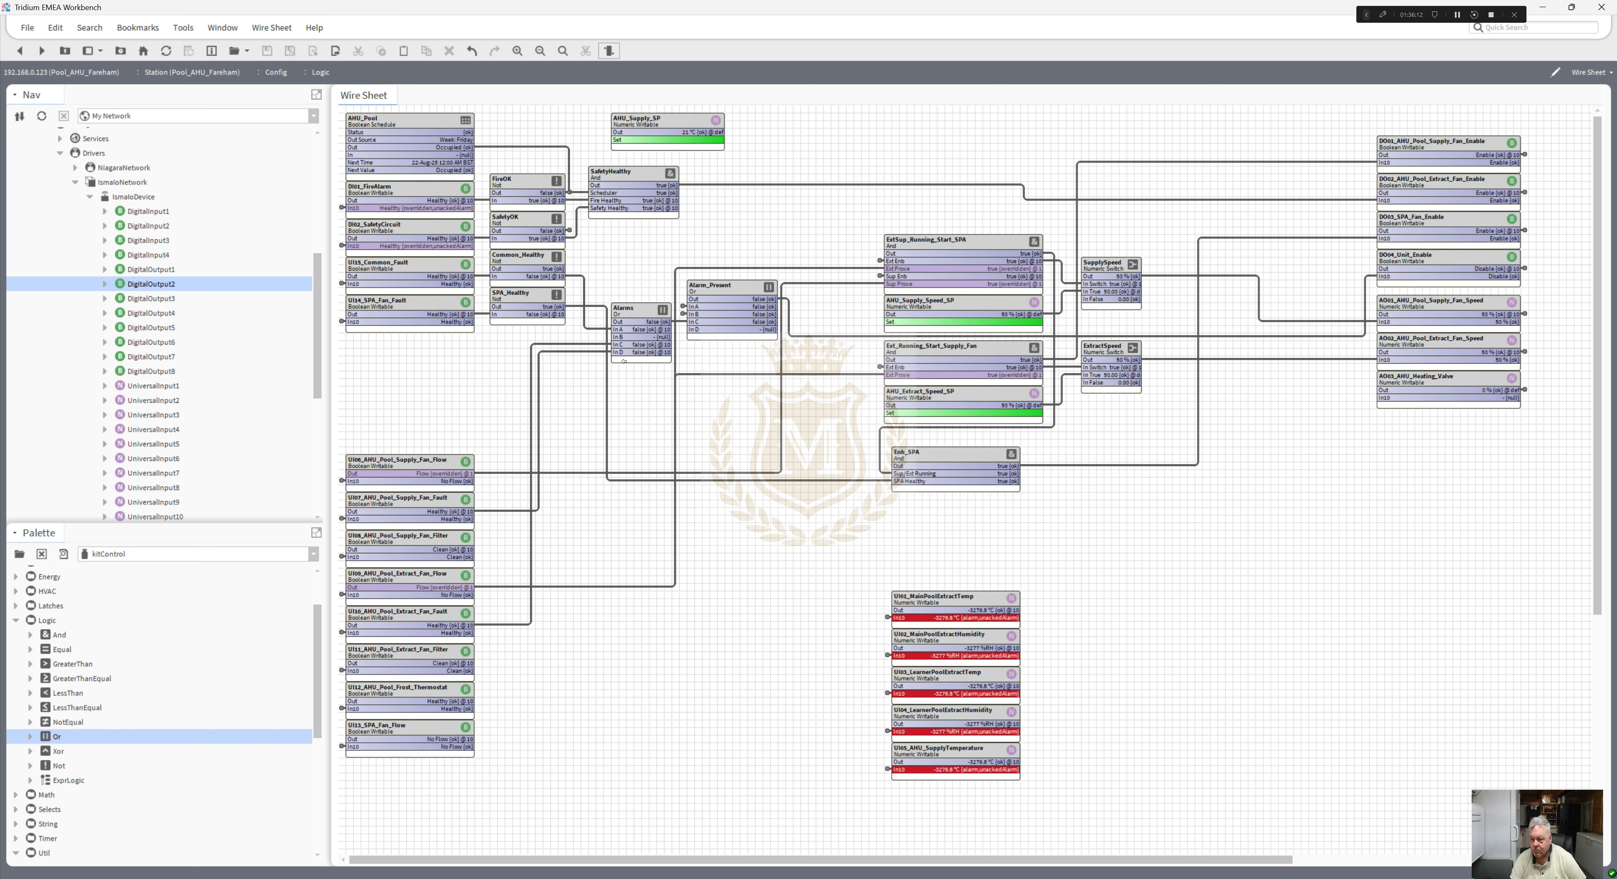
drag(620, 338, 559, 315)
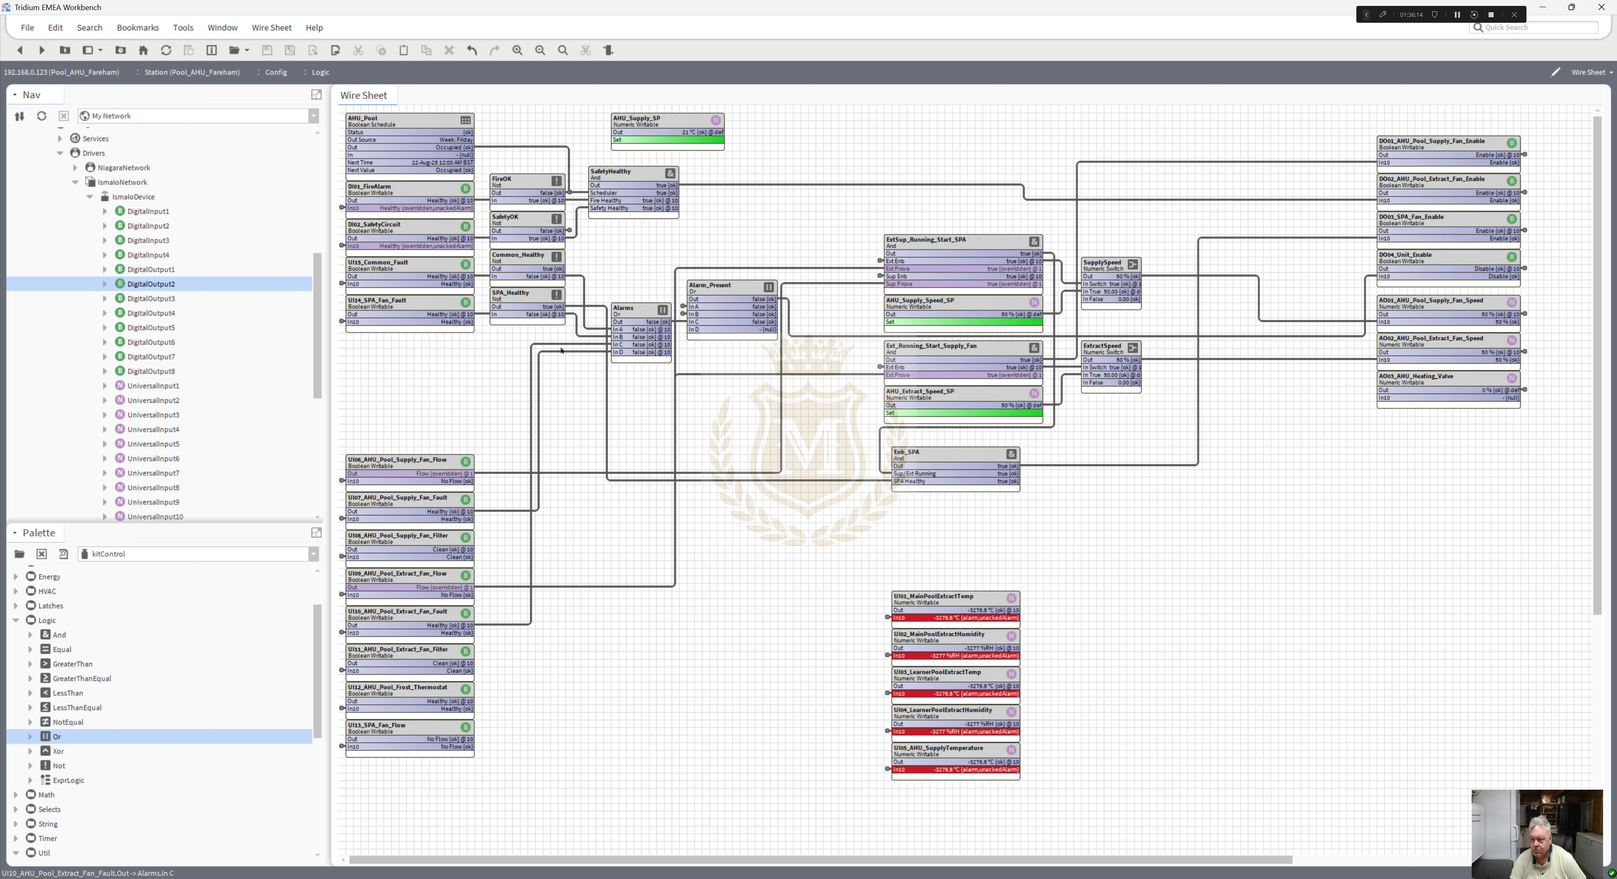
- Move Pool_Extract_Fan_Fault and Pool_Supply_Fan_Fault up to stack directly below SPA_Fan_Fault
click(531, 509)
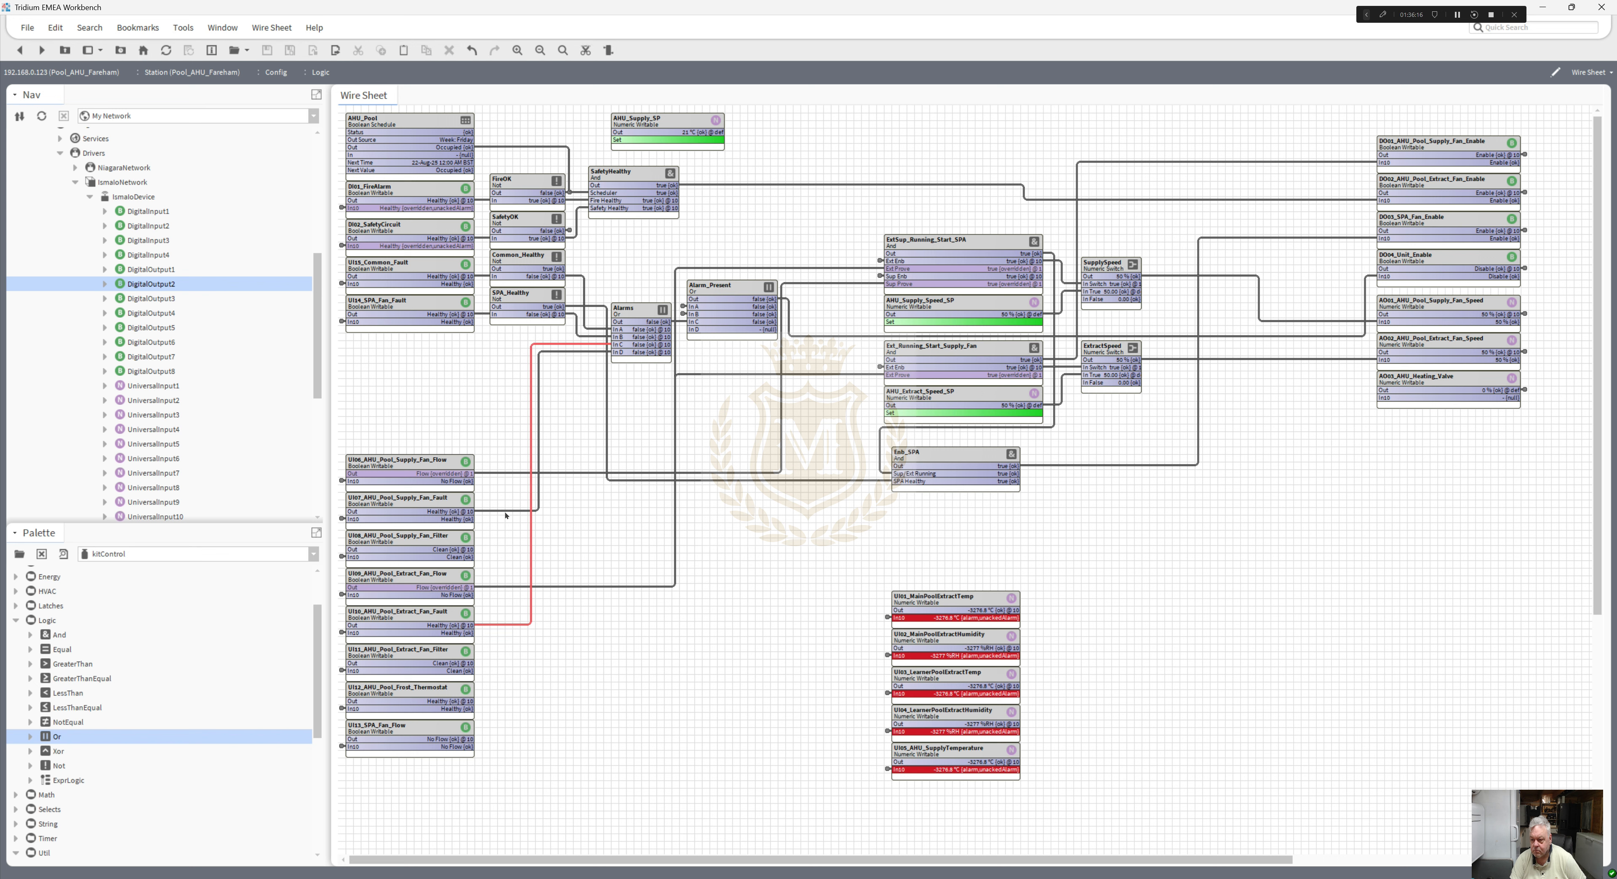
drag(433, 518, 405, 400)
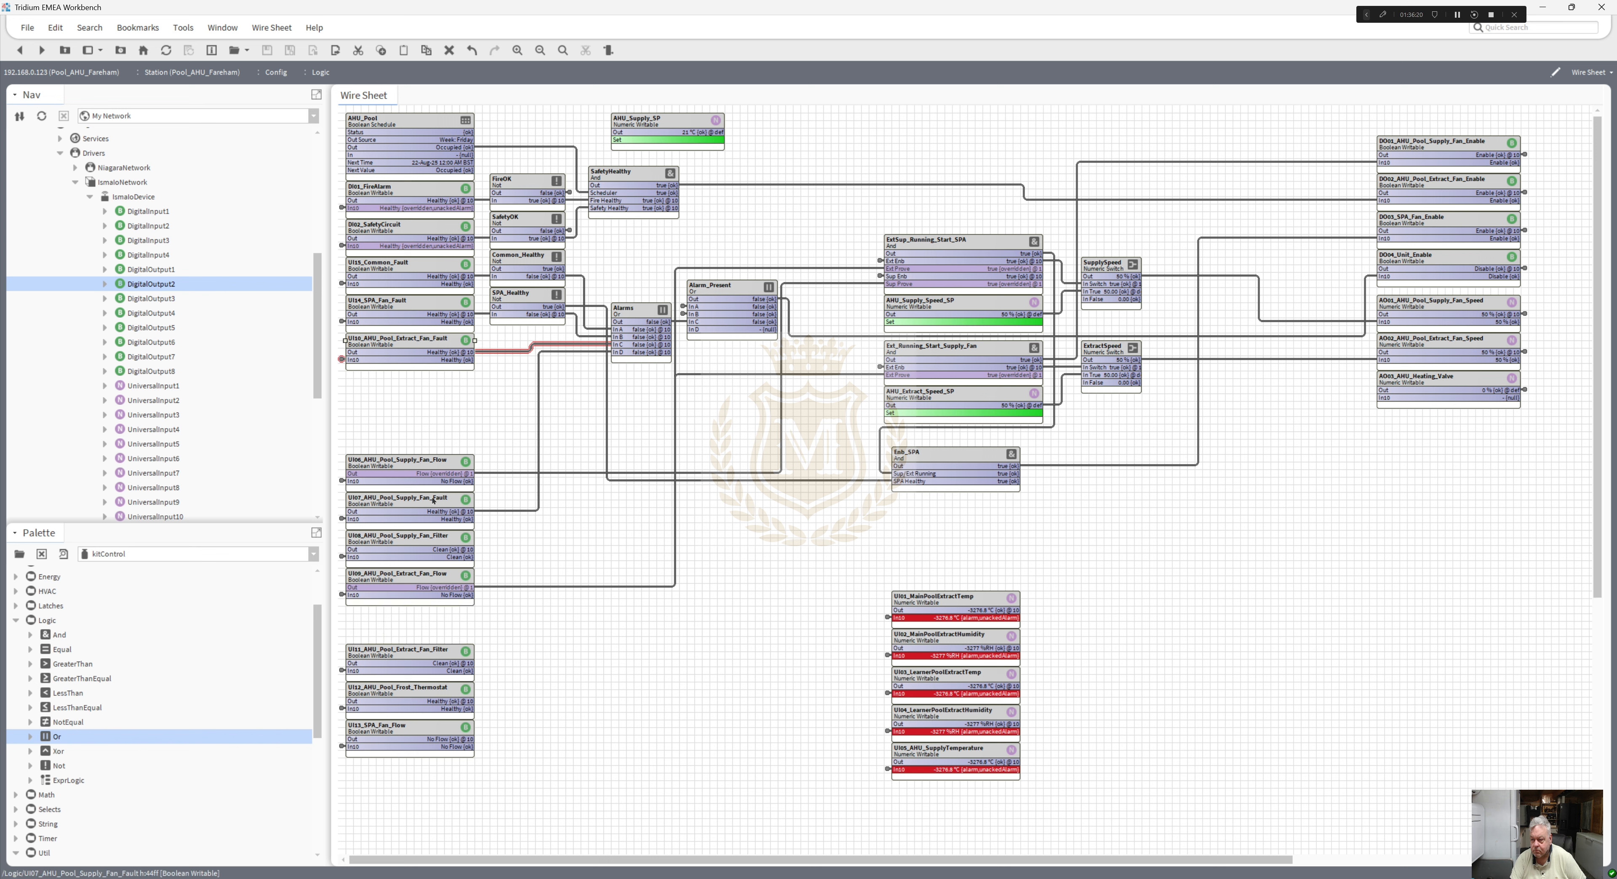
drag(434, 499, 433, 378)
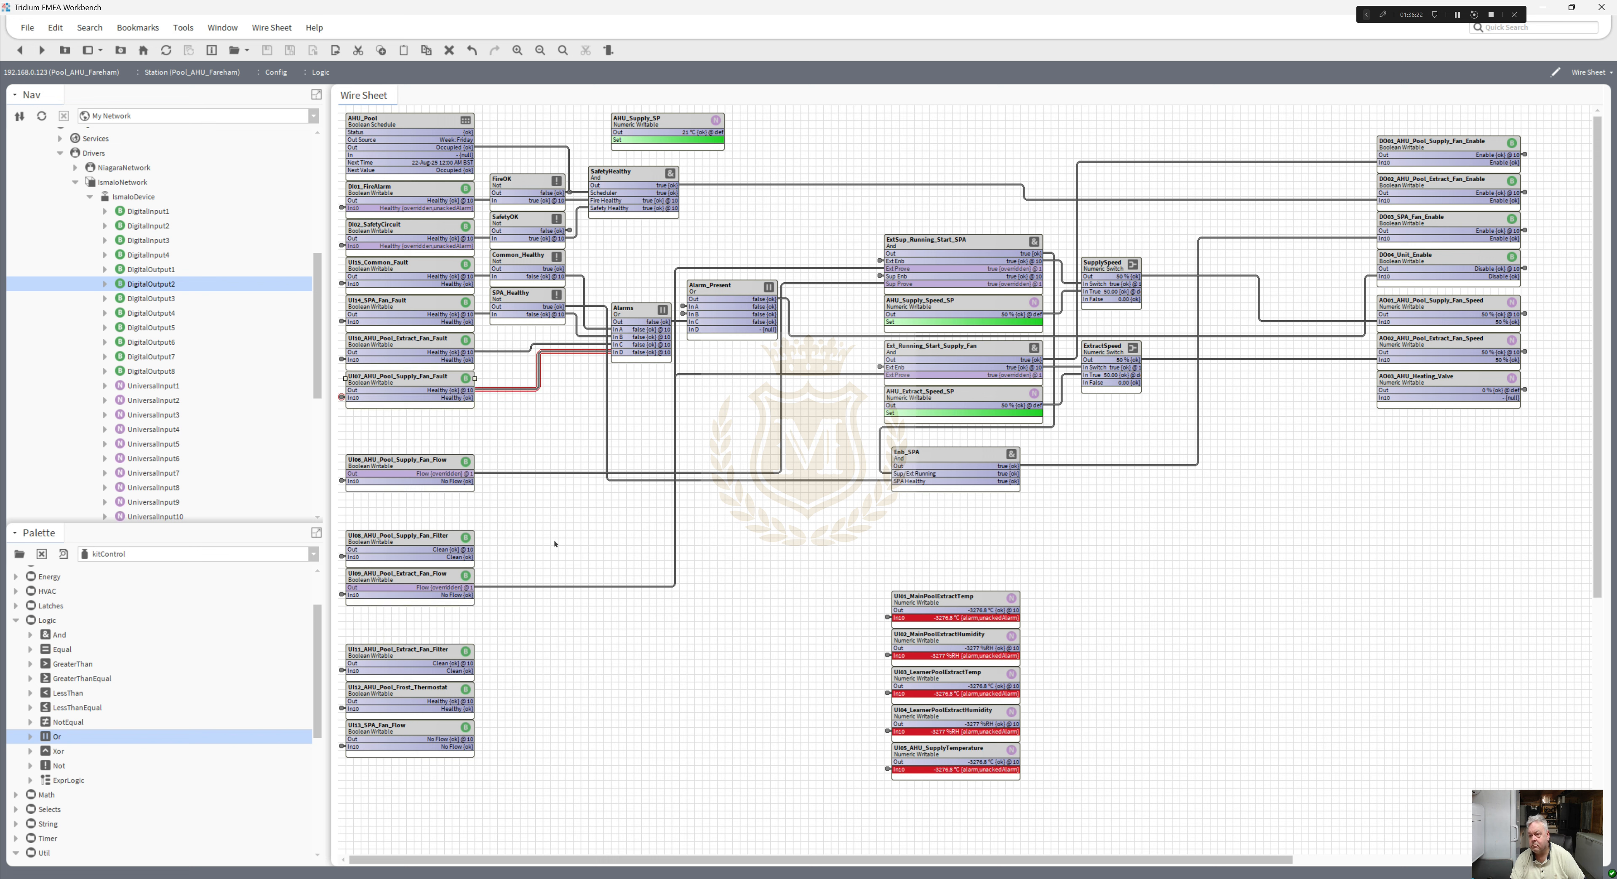
click(557, 545)
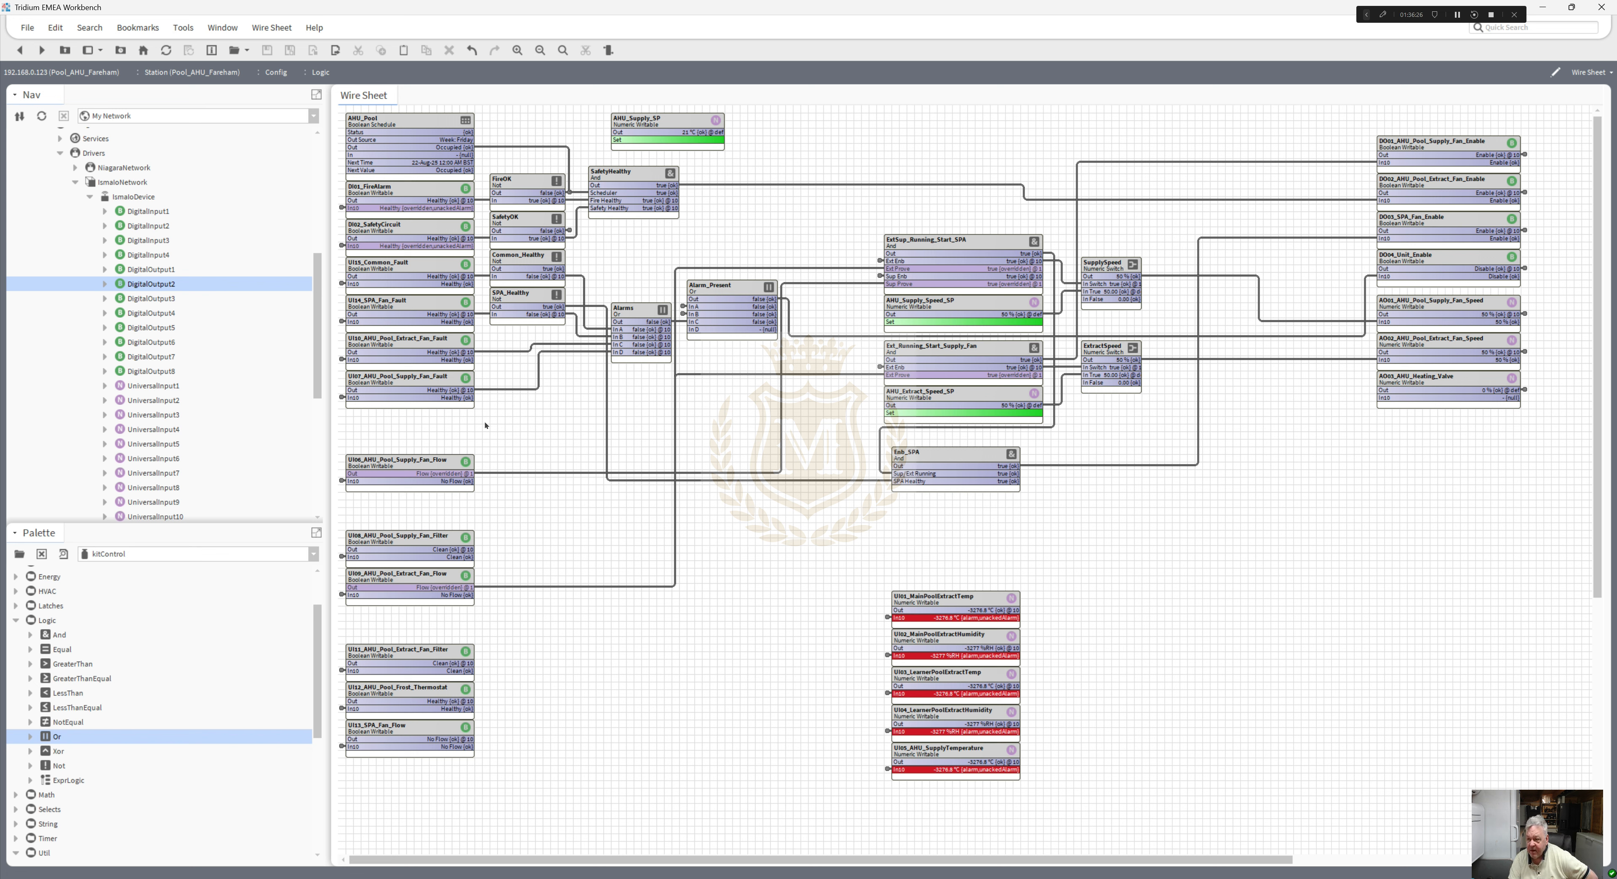
- Duplicate the SPA_Healthy block under the name Ext_Healthy
click(427, 342)
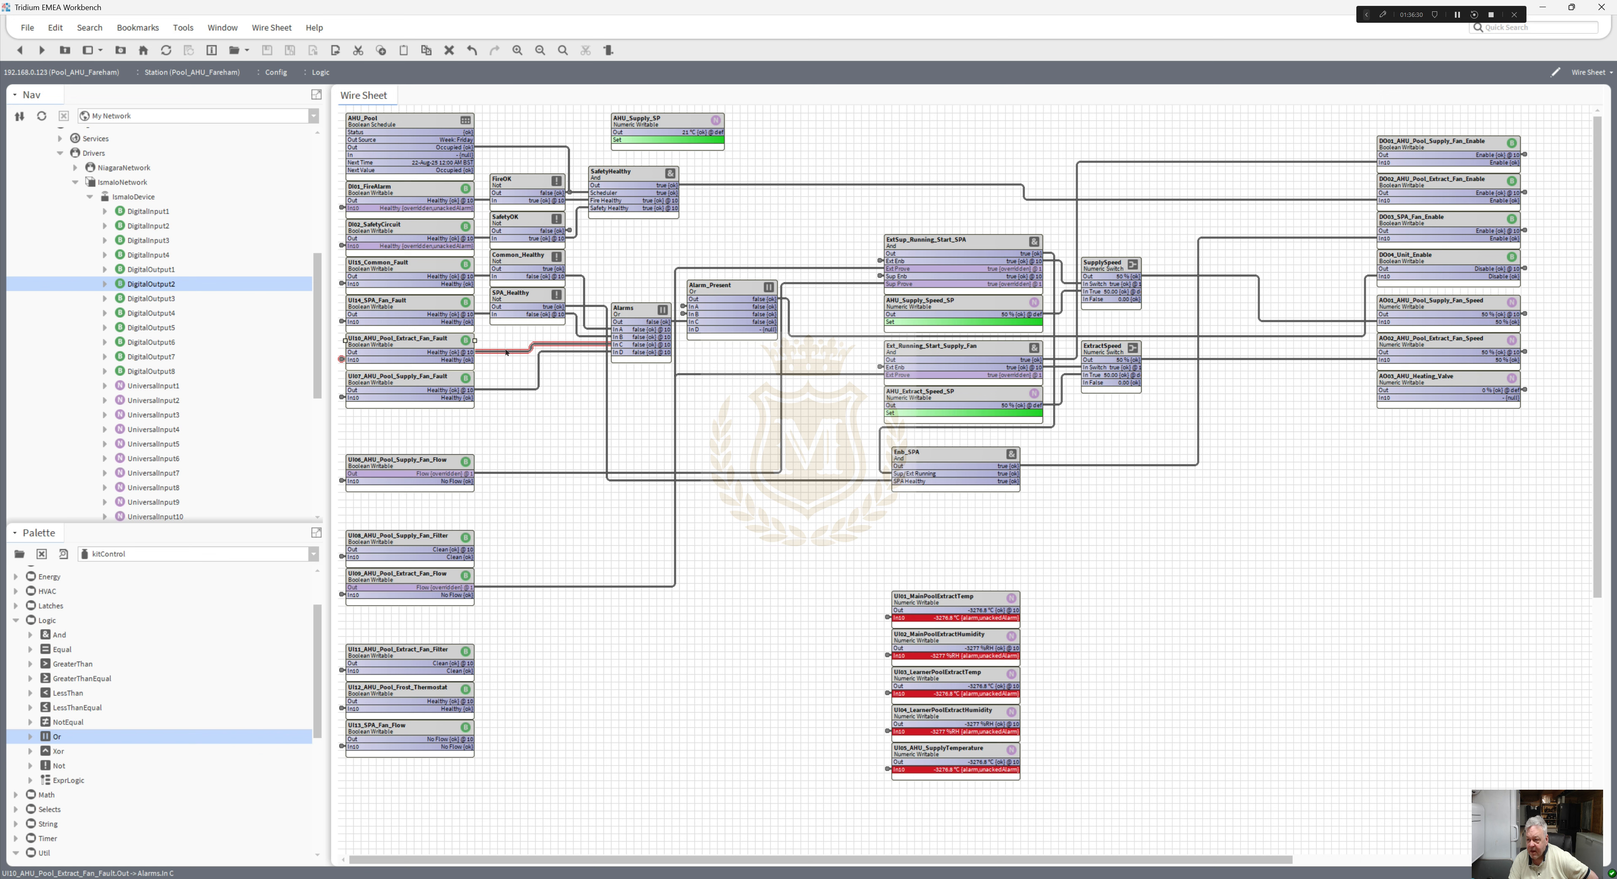
click(512, 298)
right_click(511, 296)
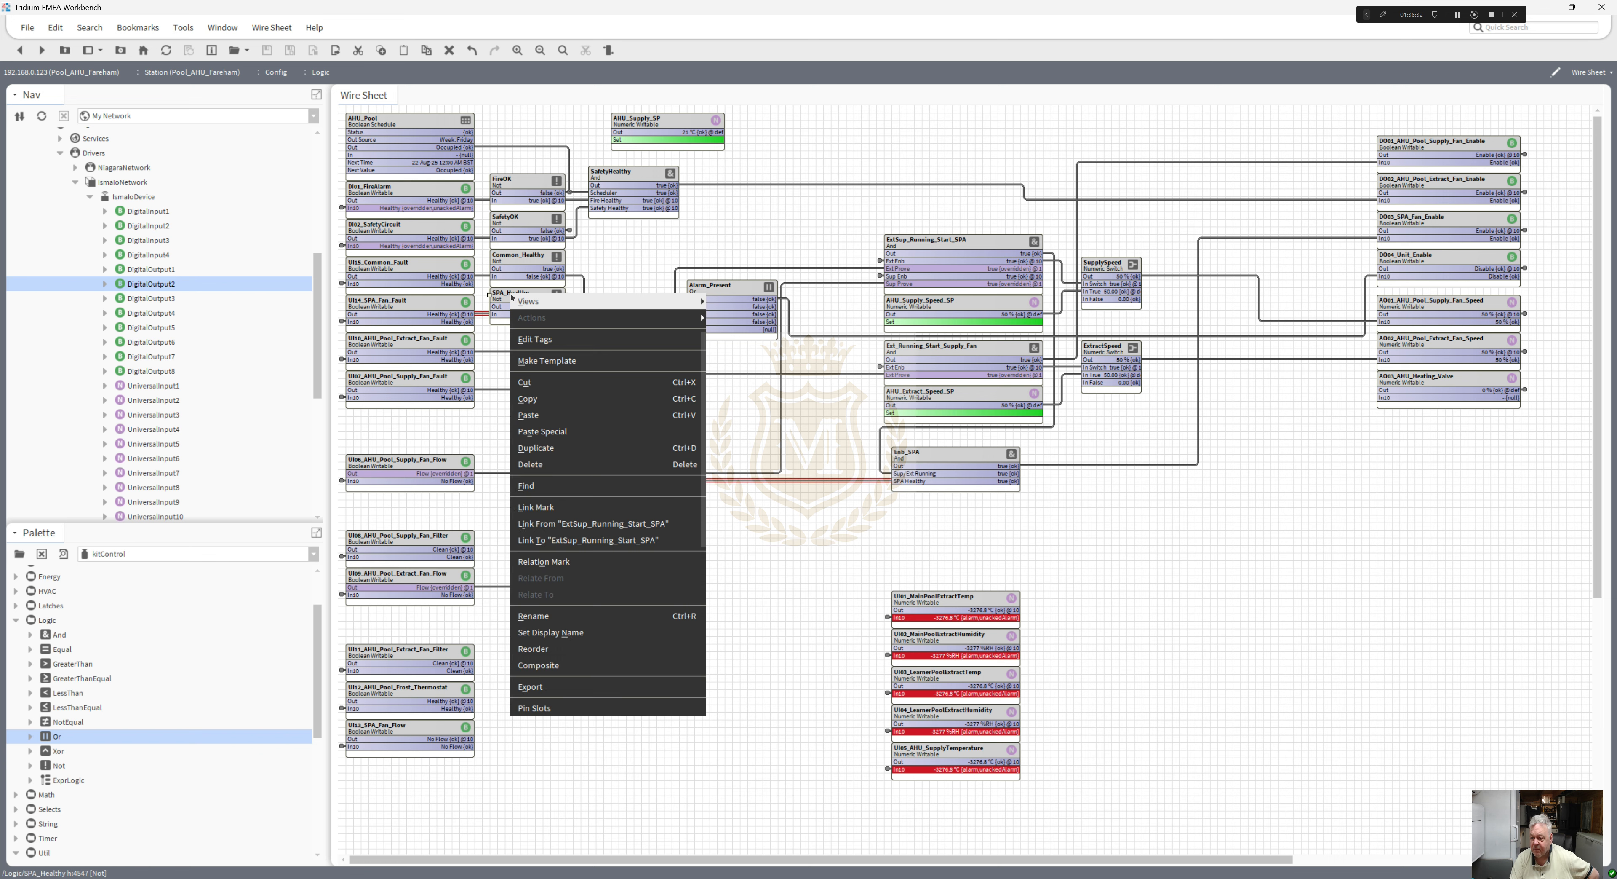
click(567, 447)
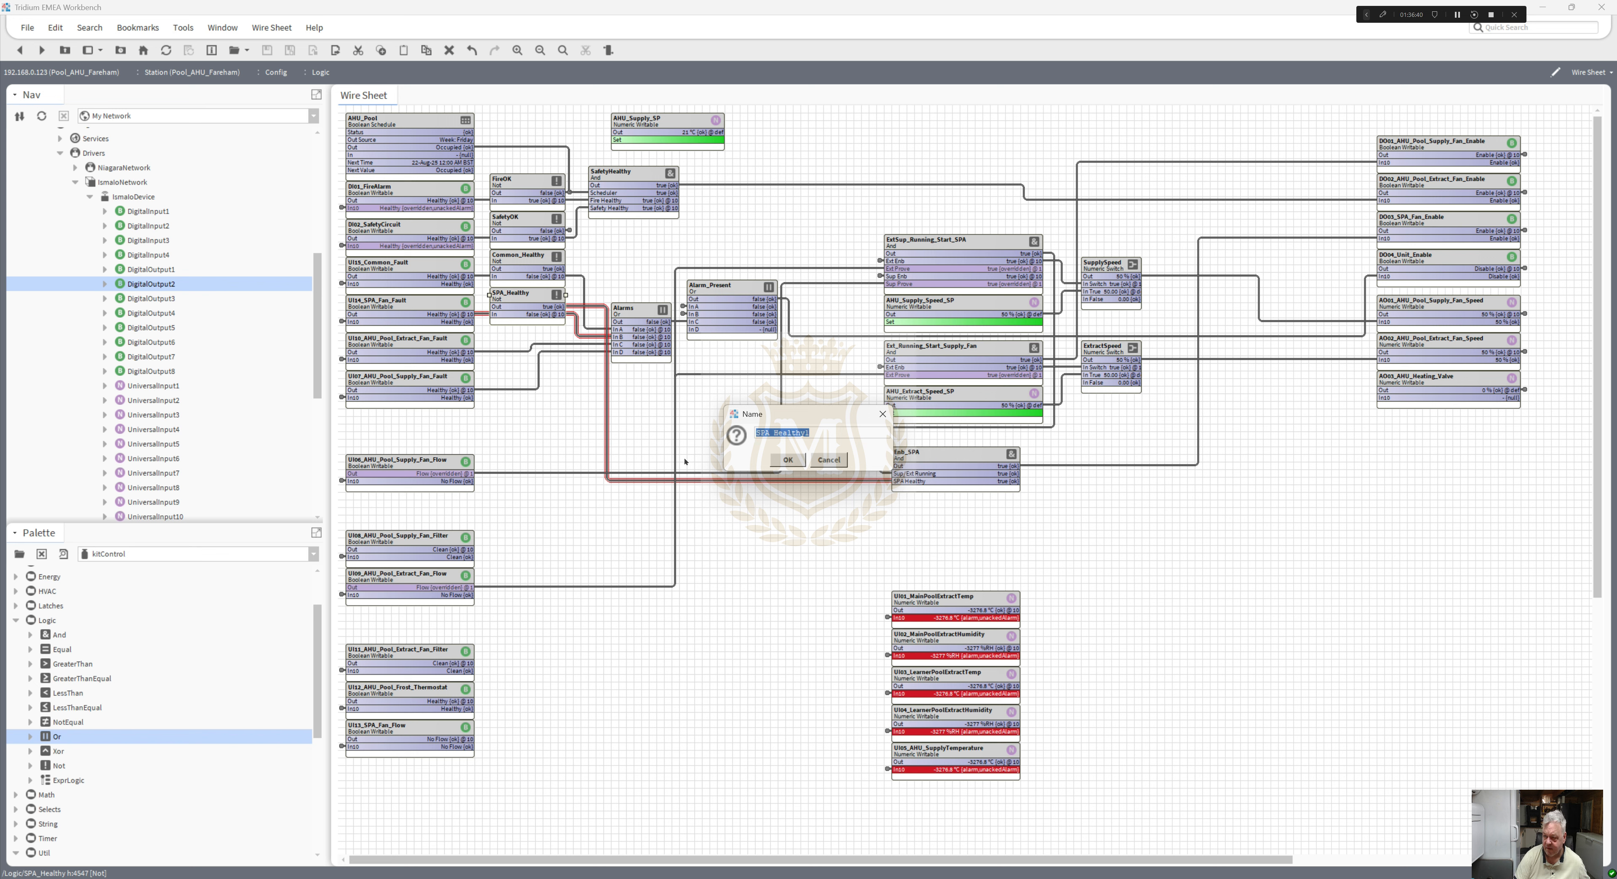
drag(768, 431, 686, 431)
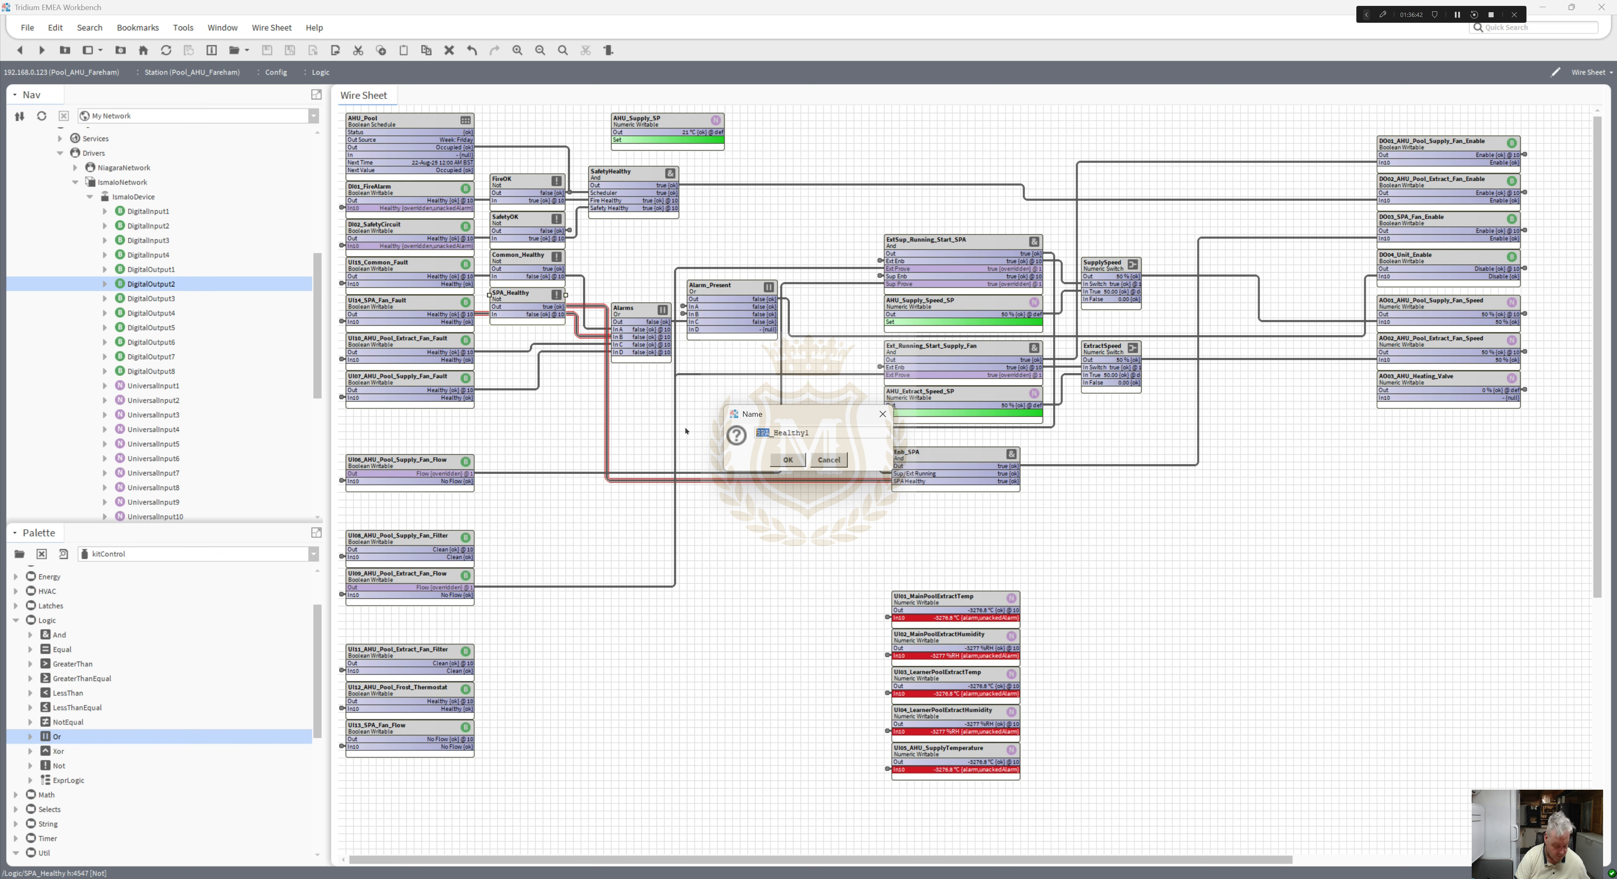
text(Ext)
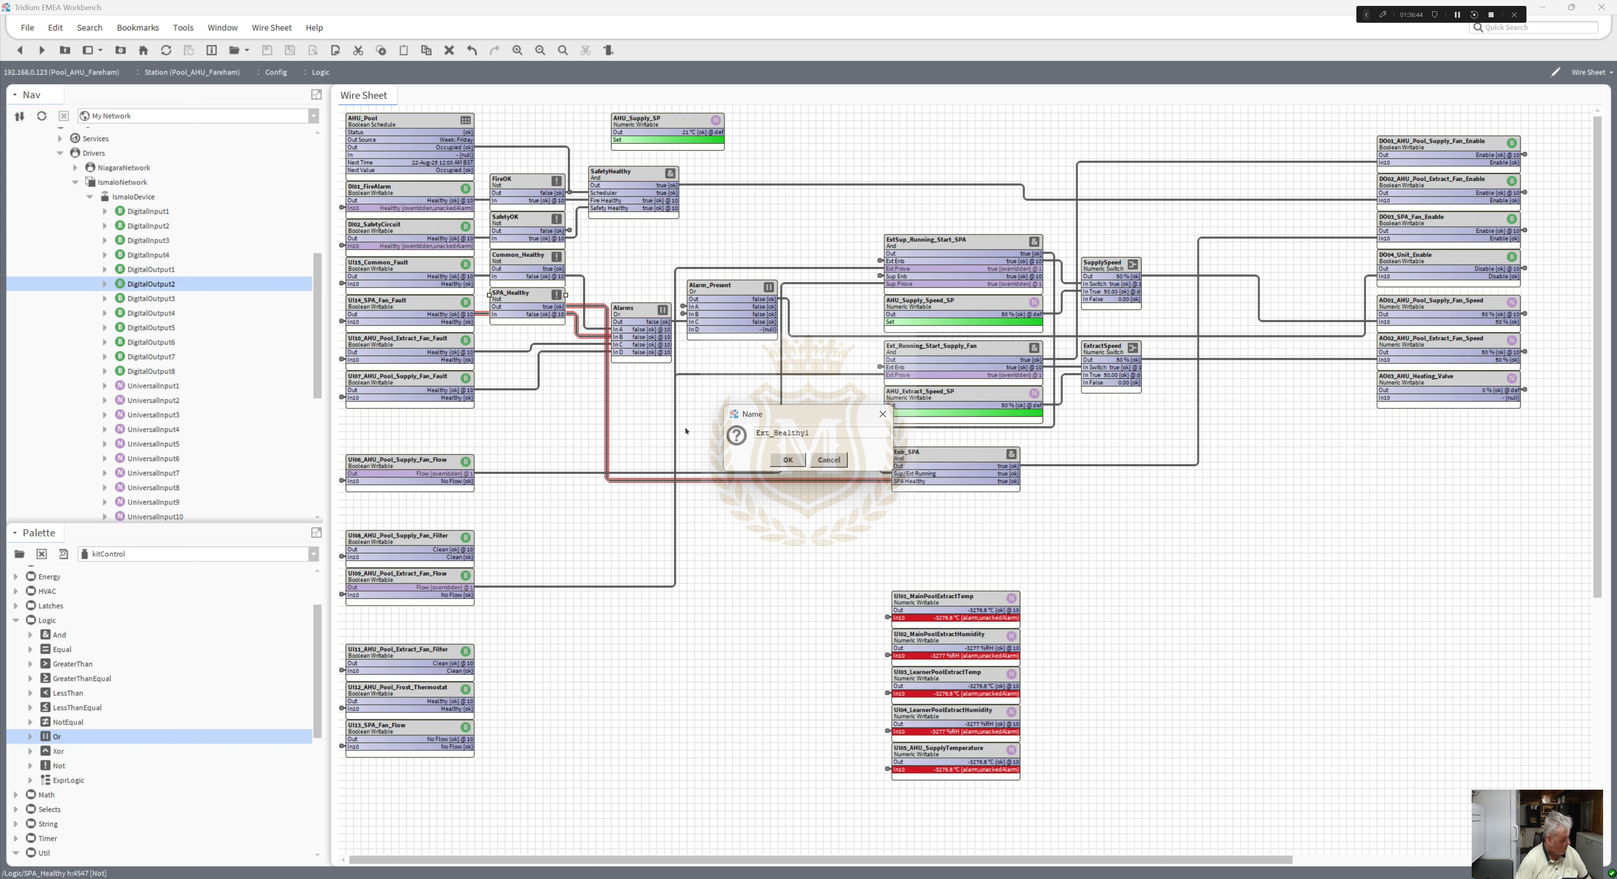
click(1458, 16)
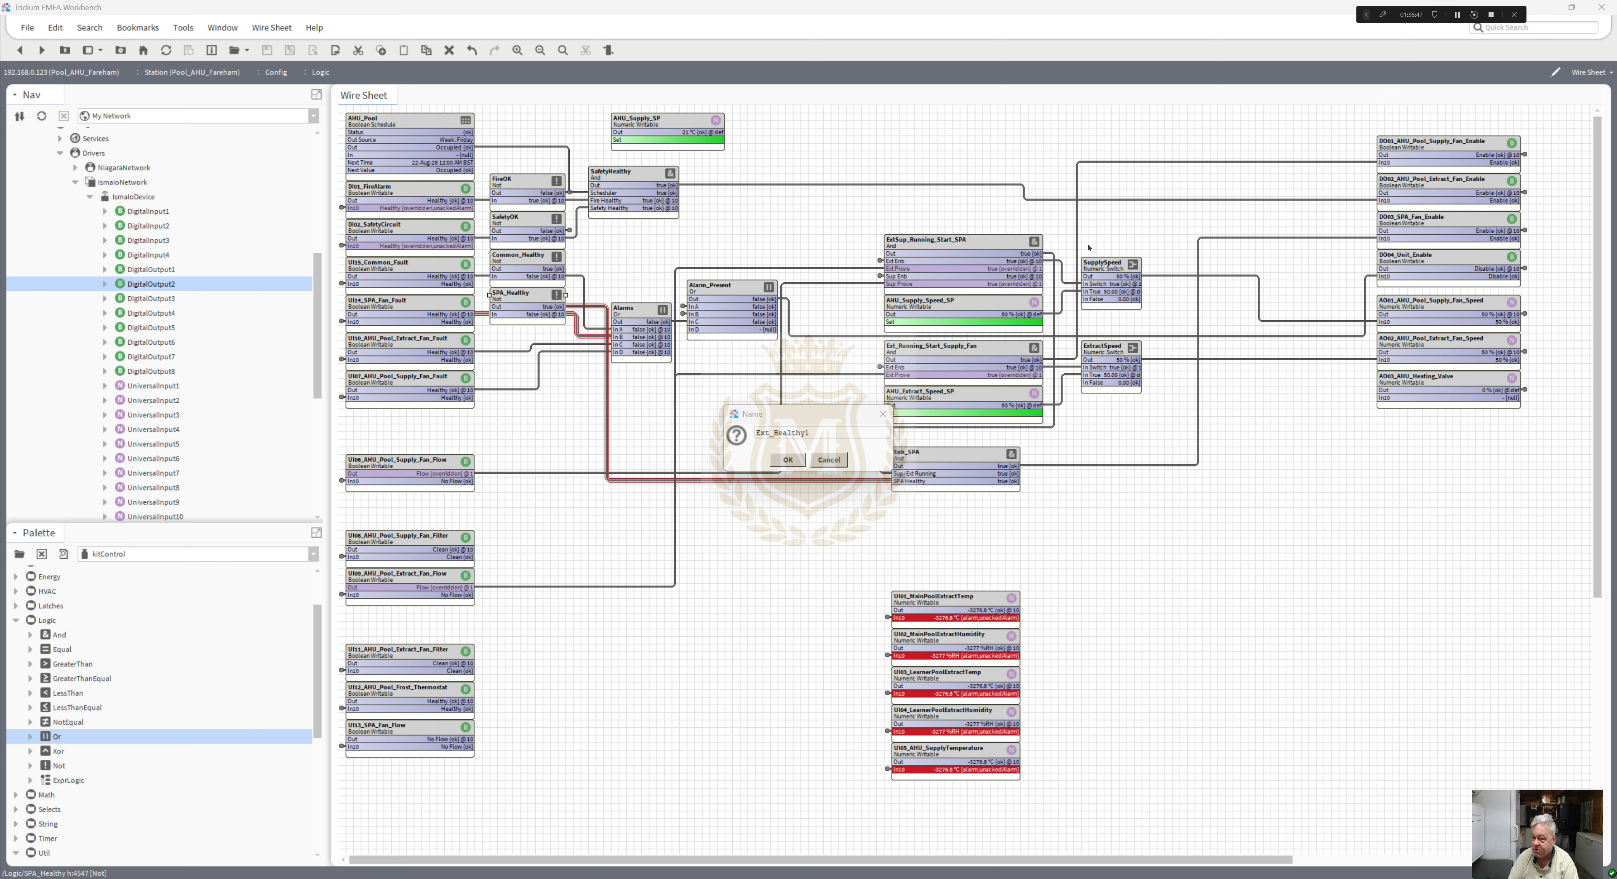
click(829, 431)
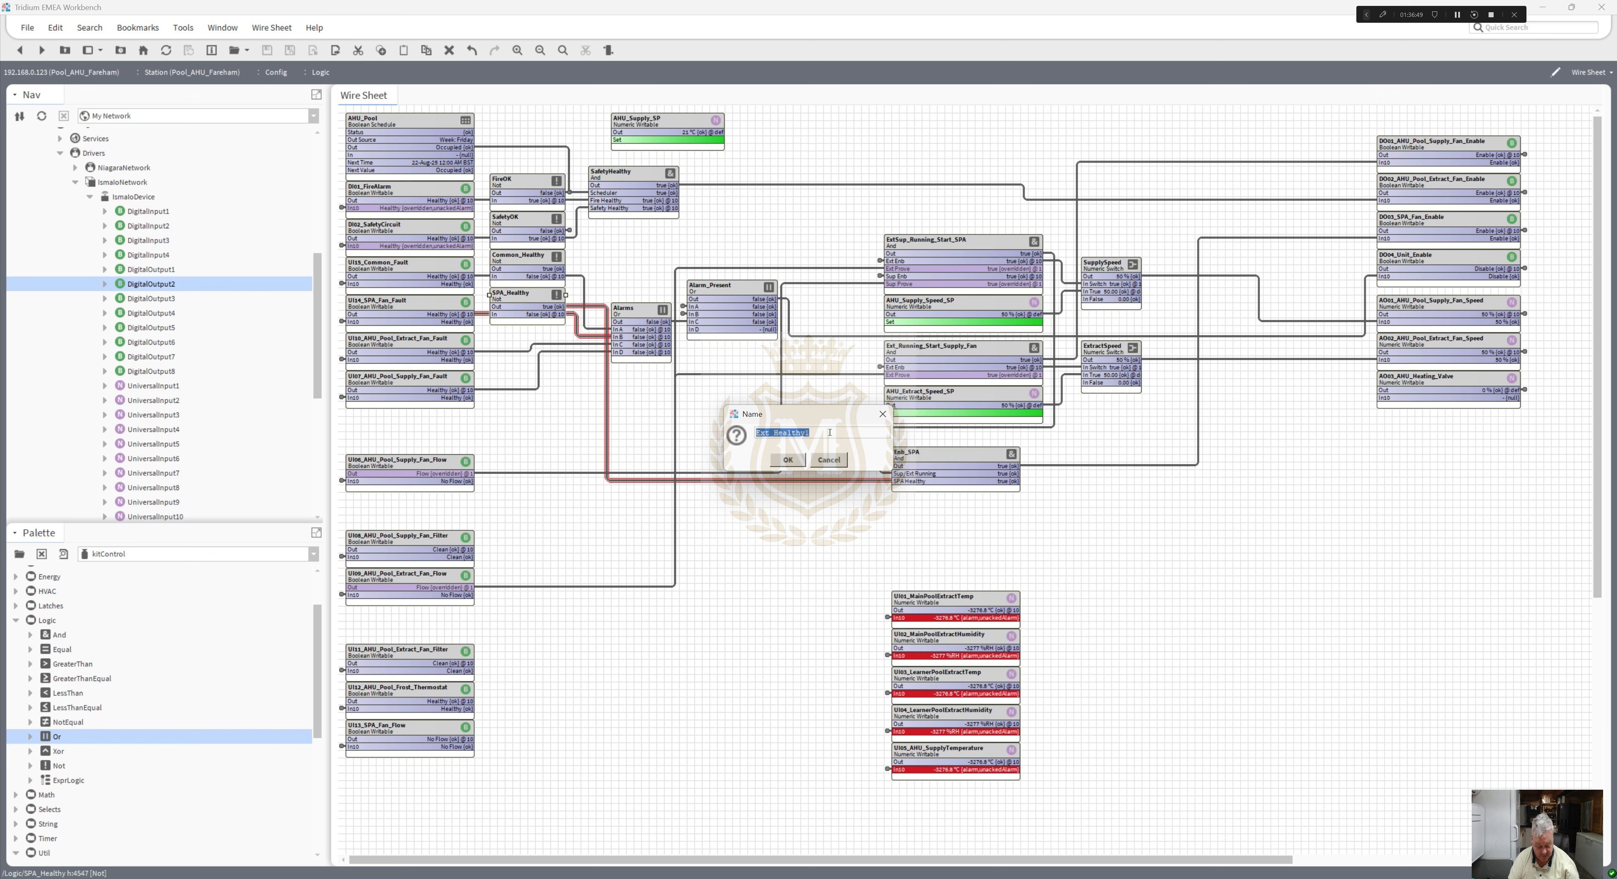
click(830, 432)
click(795, 463)
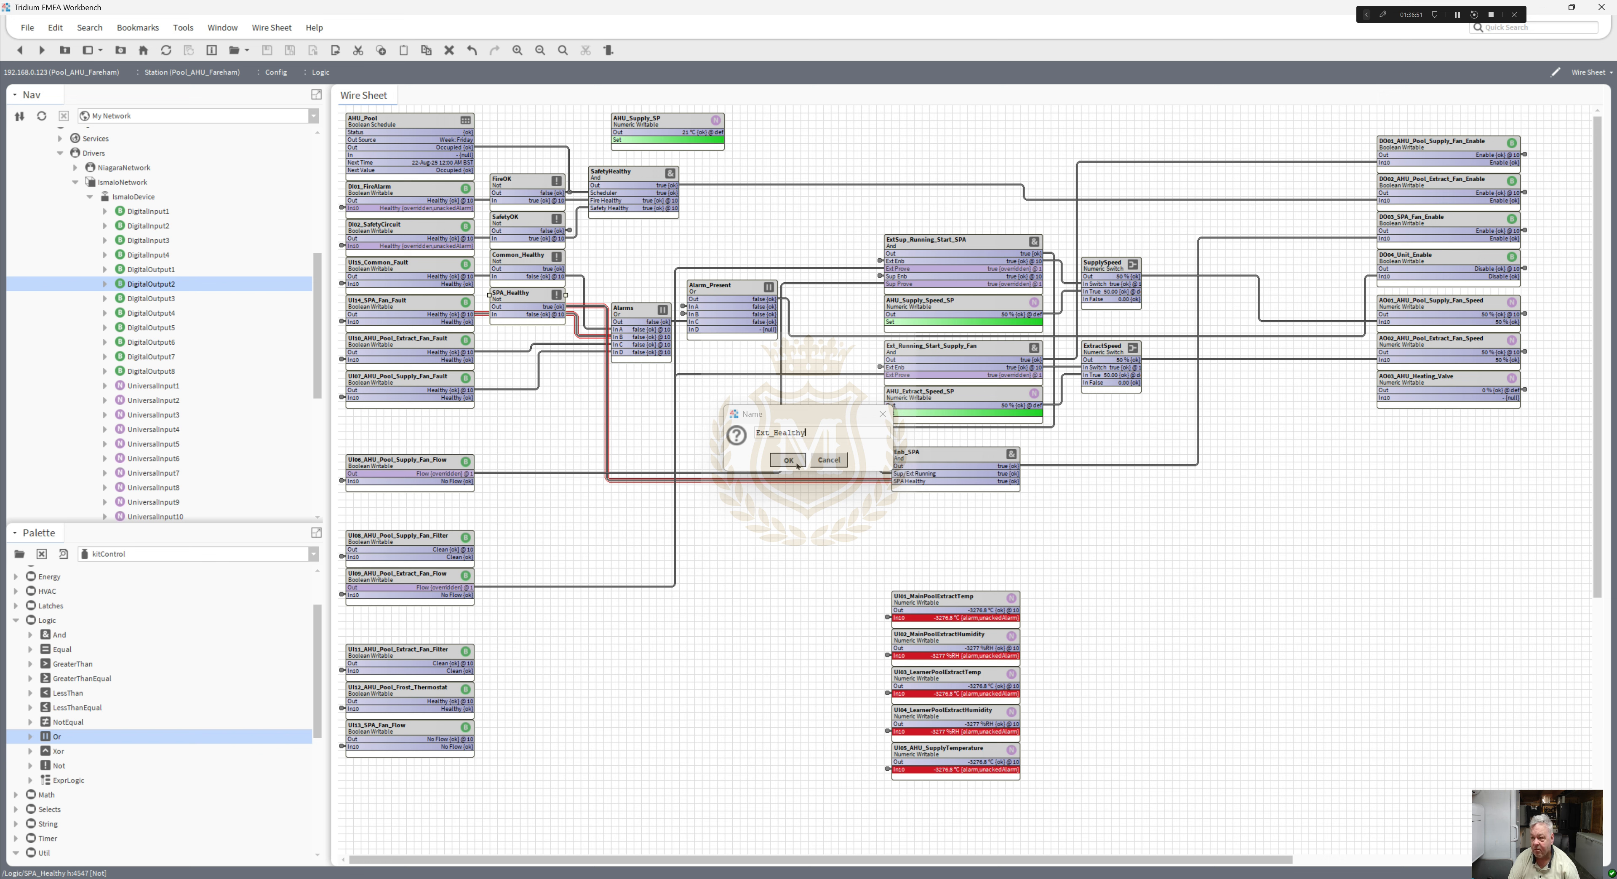
- Place Ext_Healthy directly below SPA_Healthy, and duplicate it under the name Sup_Healthy, stacked beneath it
drag(532, 305, 525, 332)
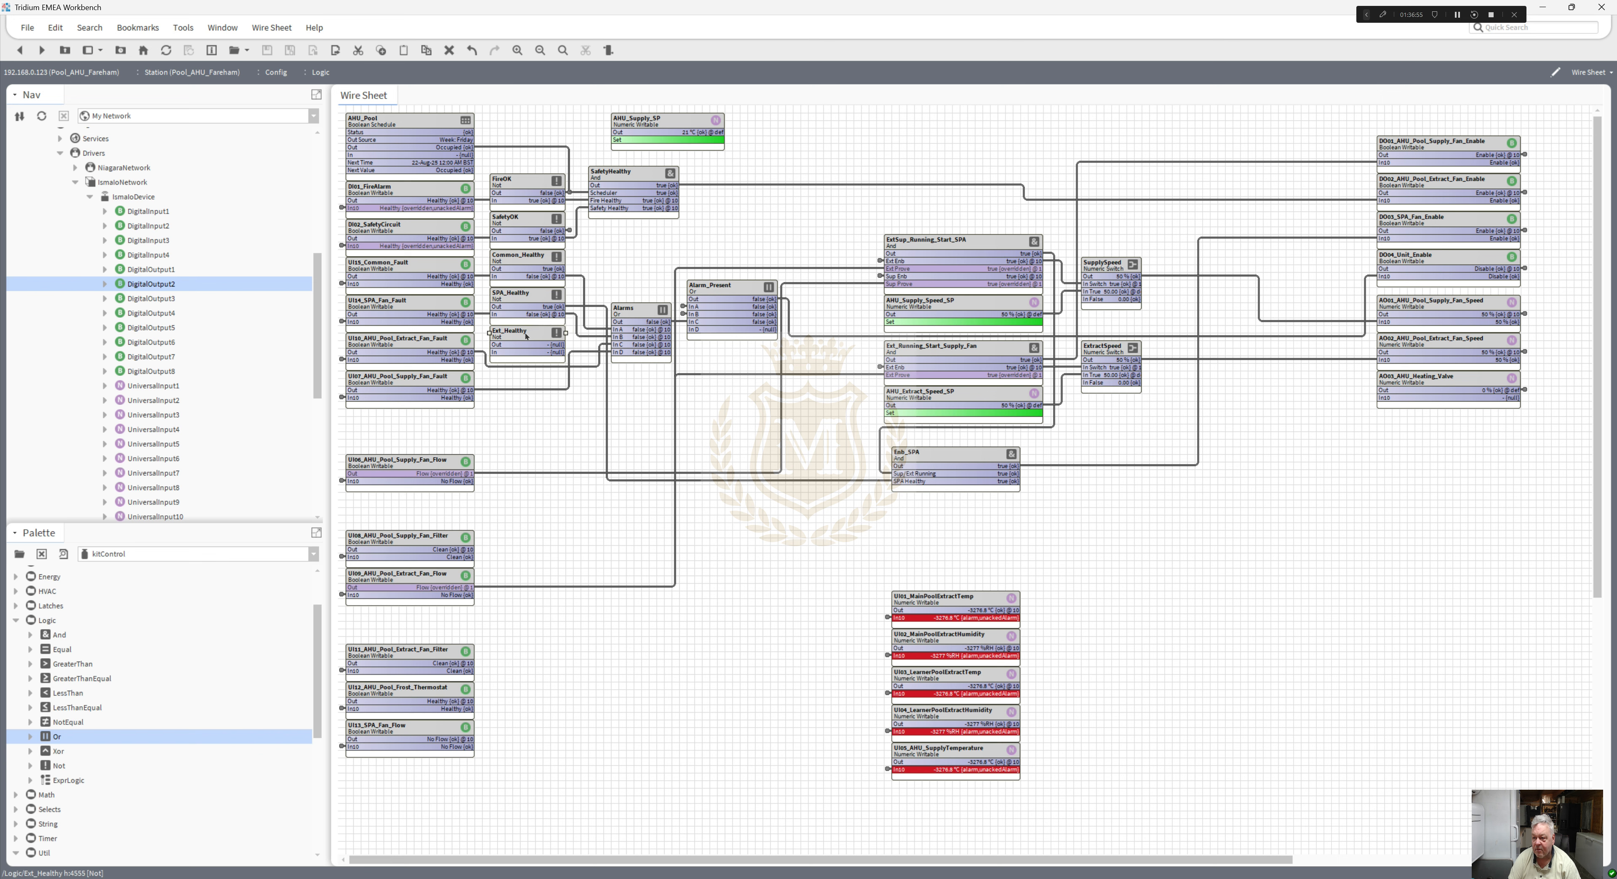
right_click(526, 333)
click(576, 487)
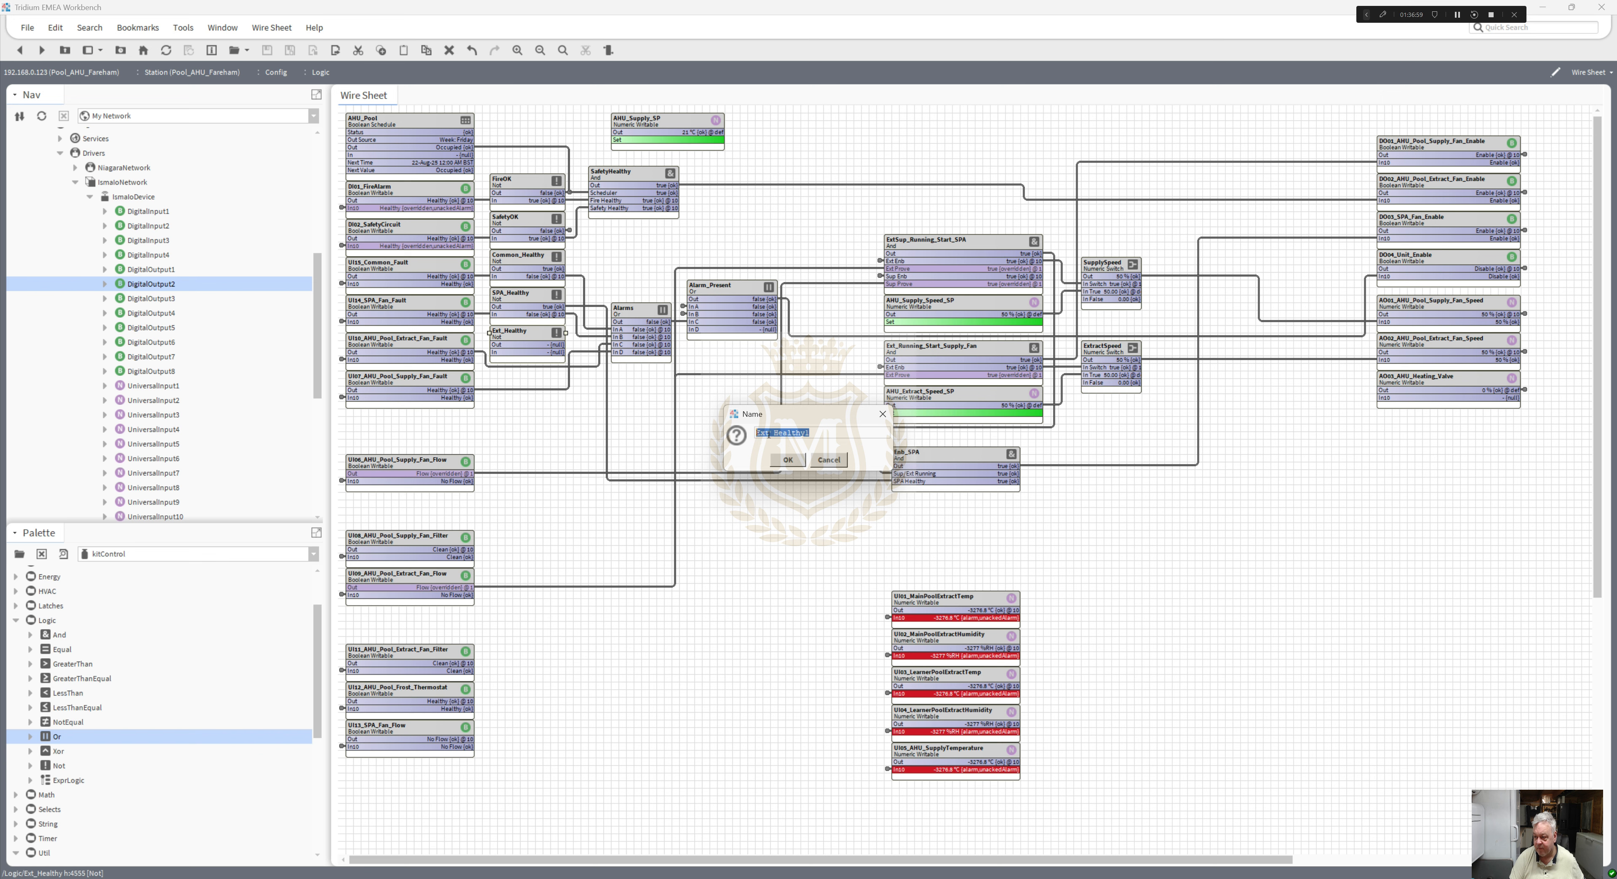
drag(767, 433, 697, 437)
text(Sup)
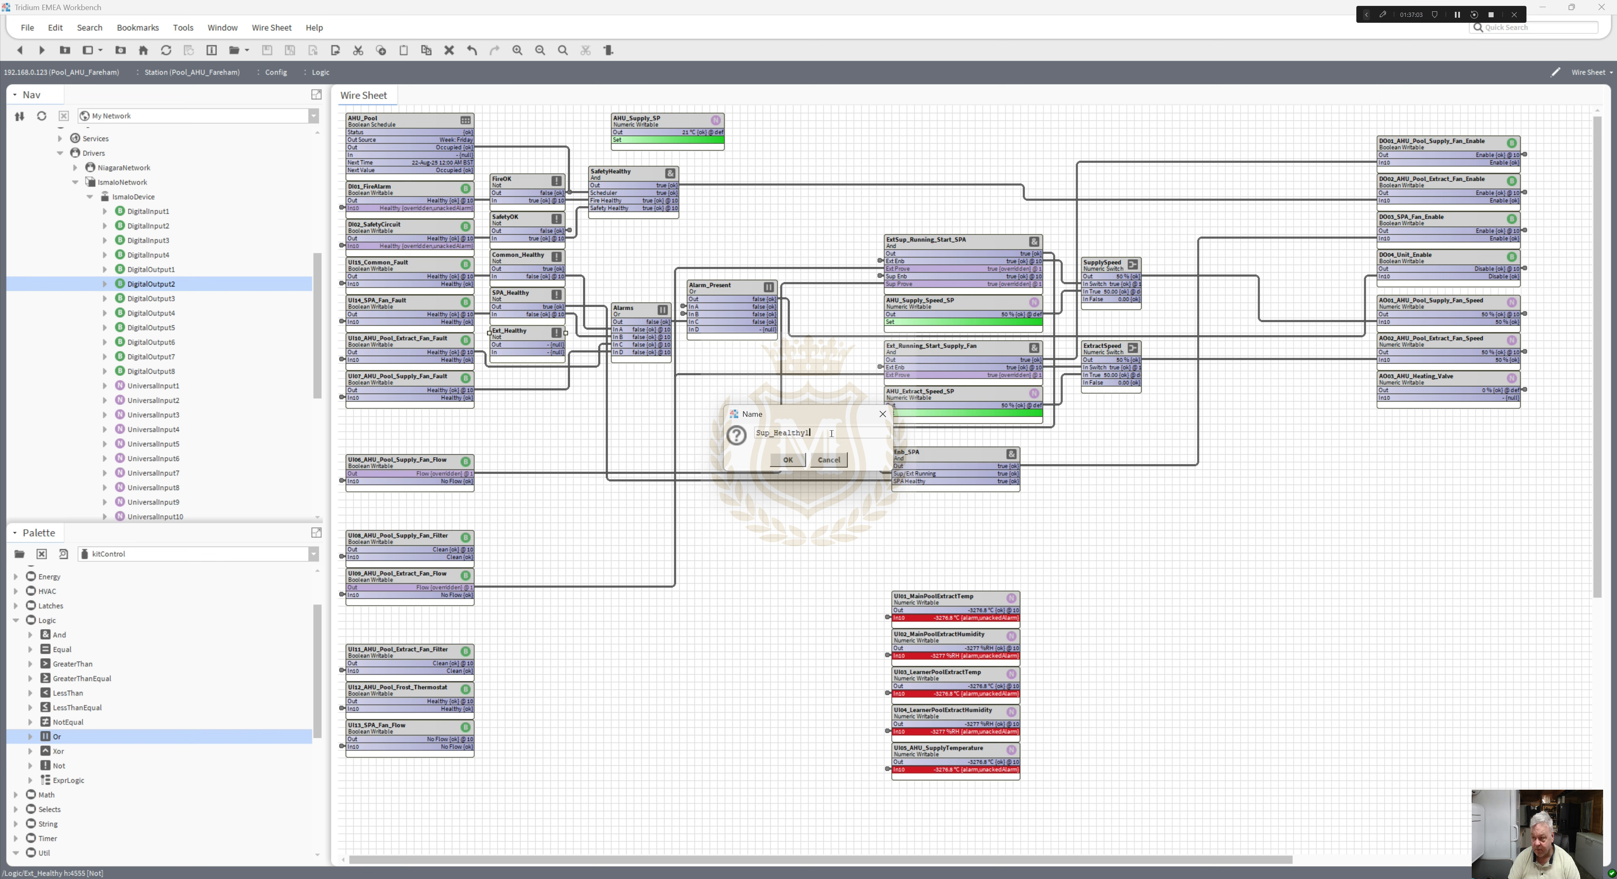
key(Return)
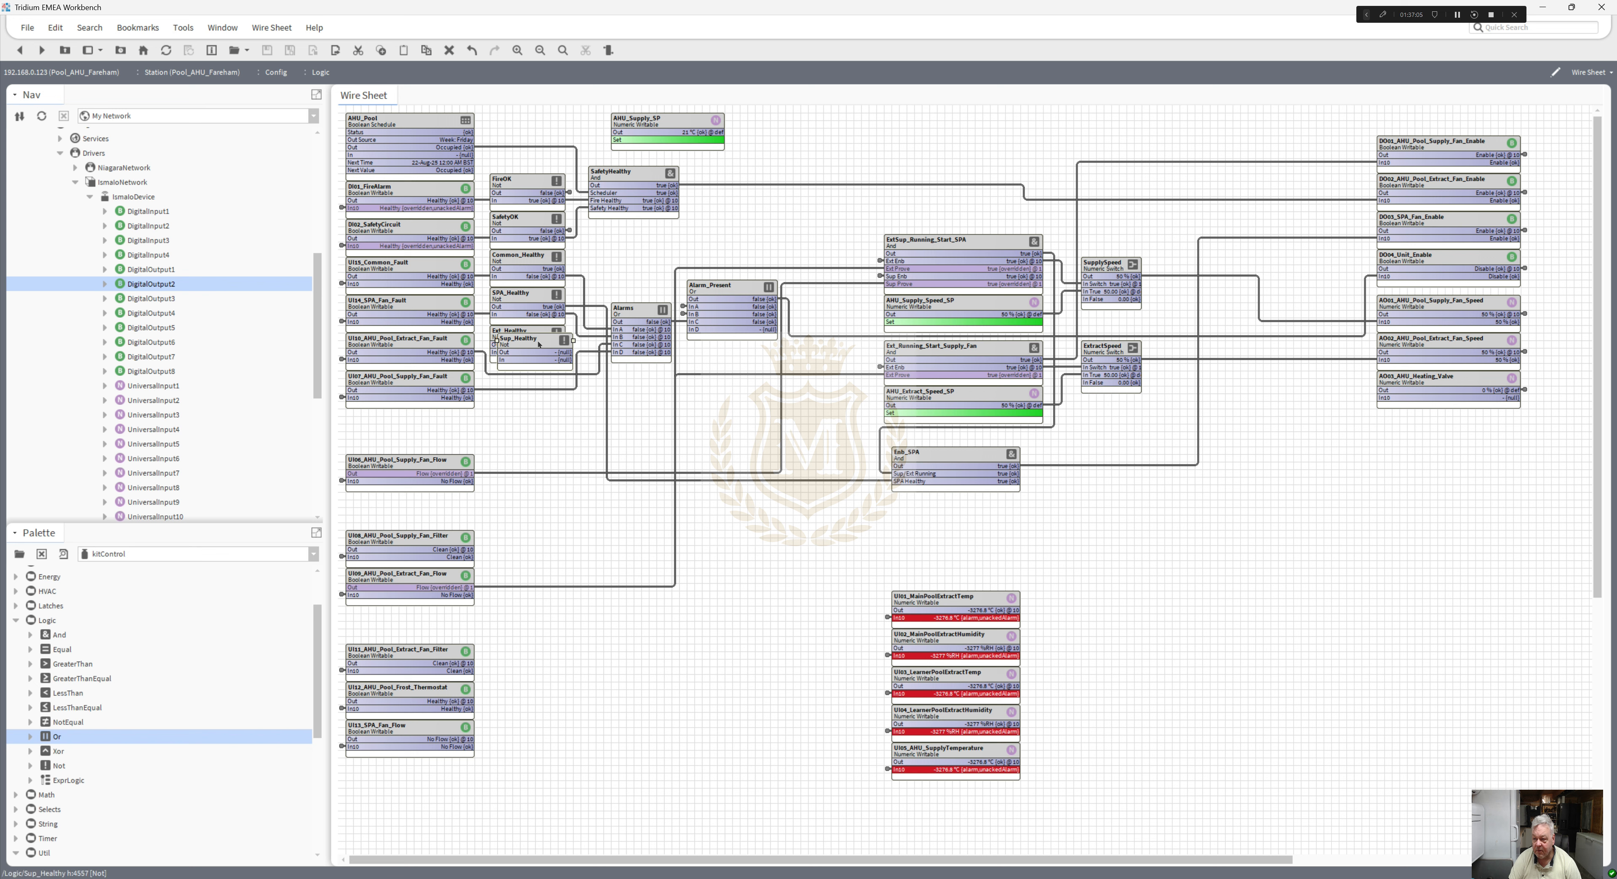
drag(533, 339, 530, 373)
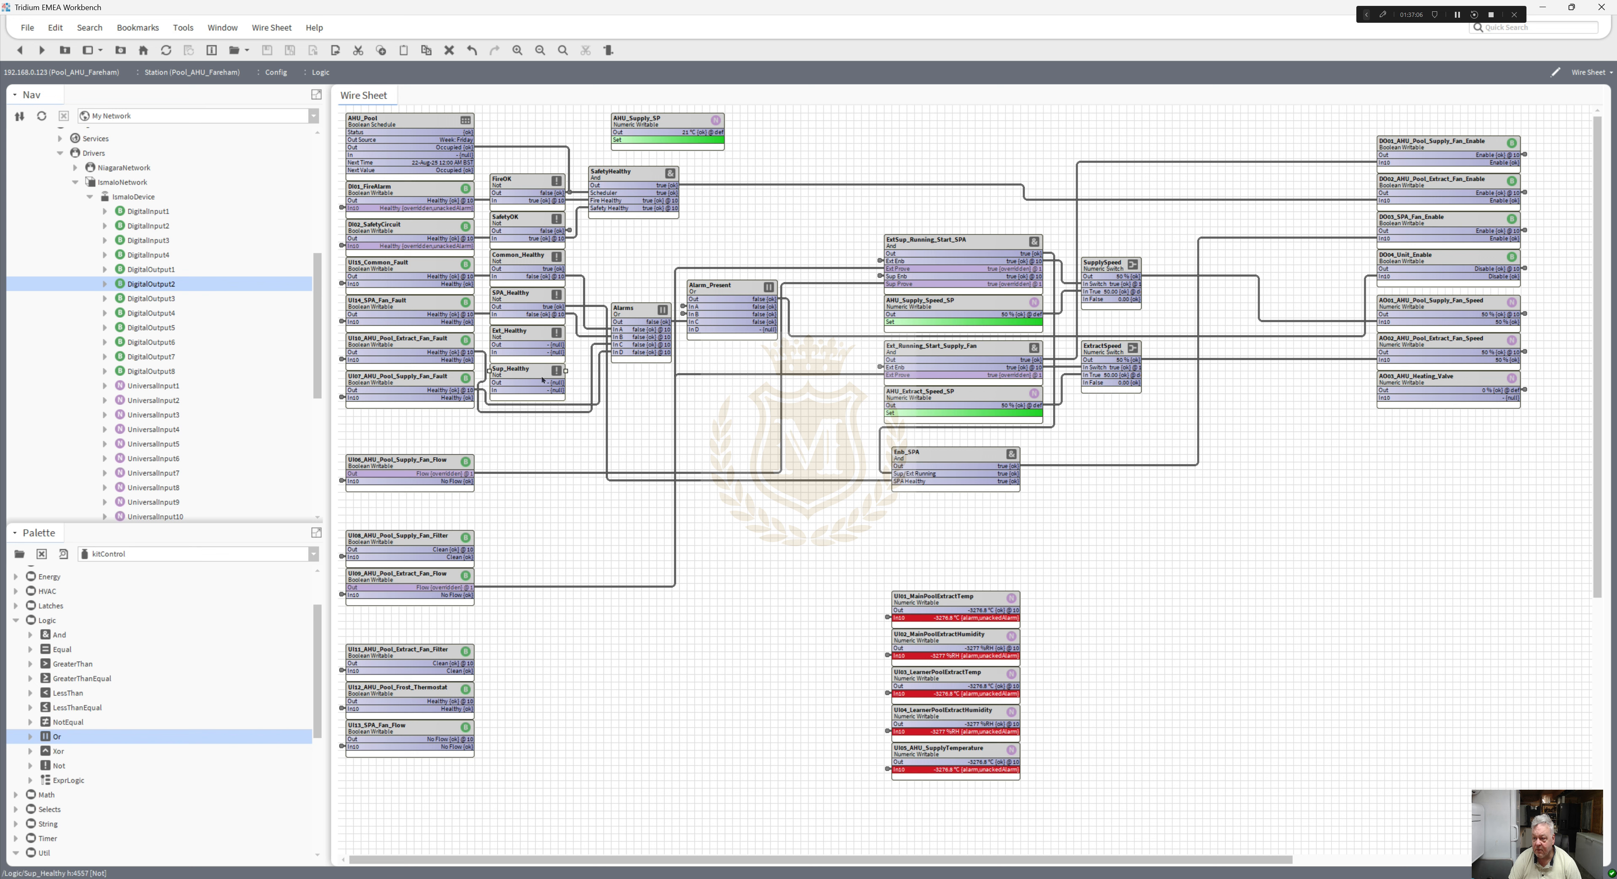
- Replace Pool_Extract_Fan_Fault's direct link to Alarms' In C with a route through Ext_Healthy's In
click(591, 353)
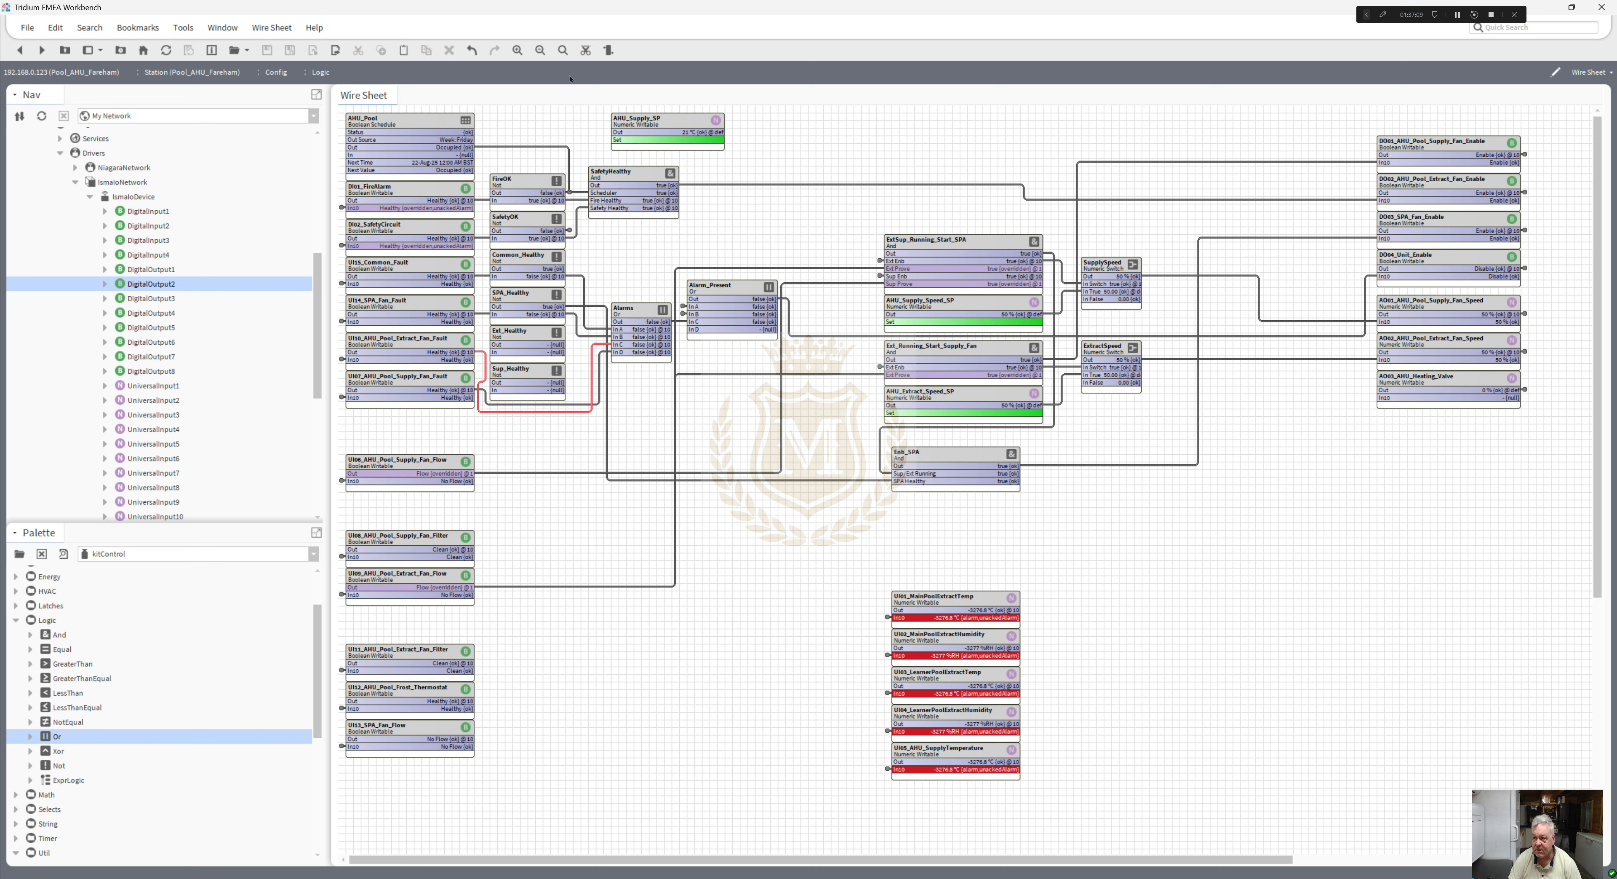
click(586, 51)
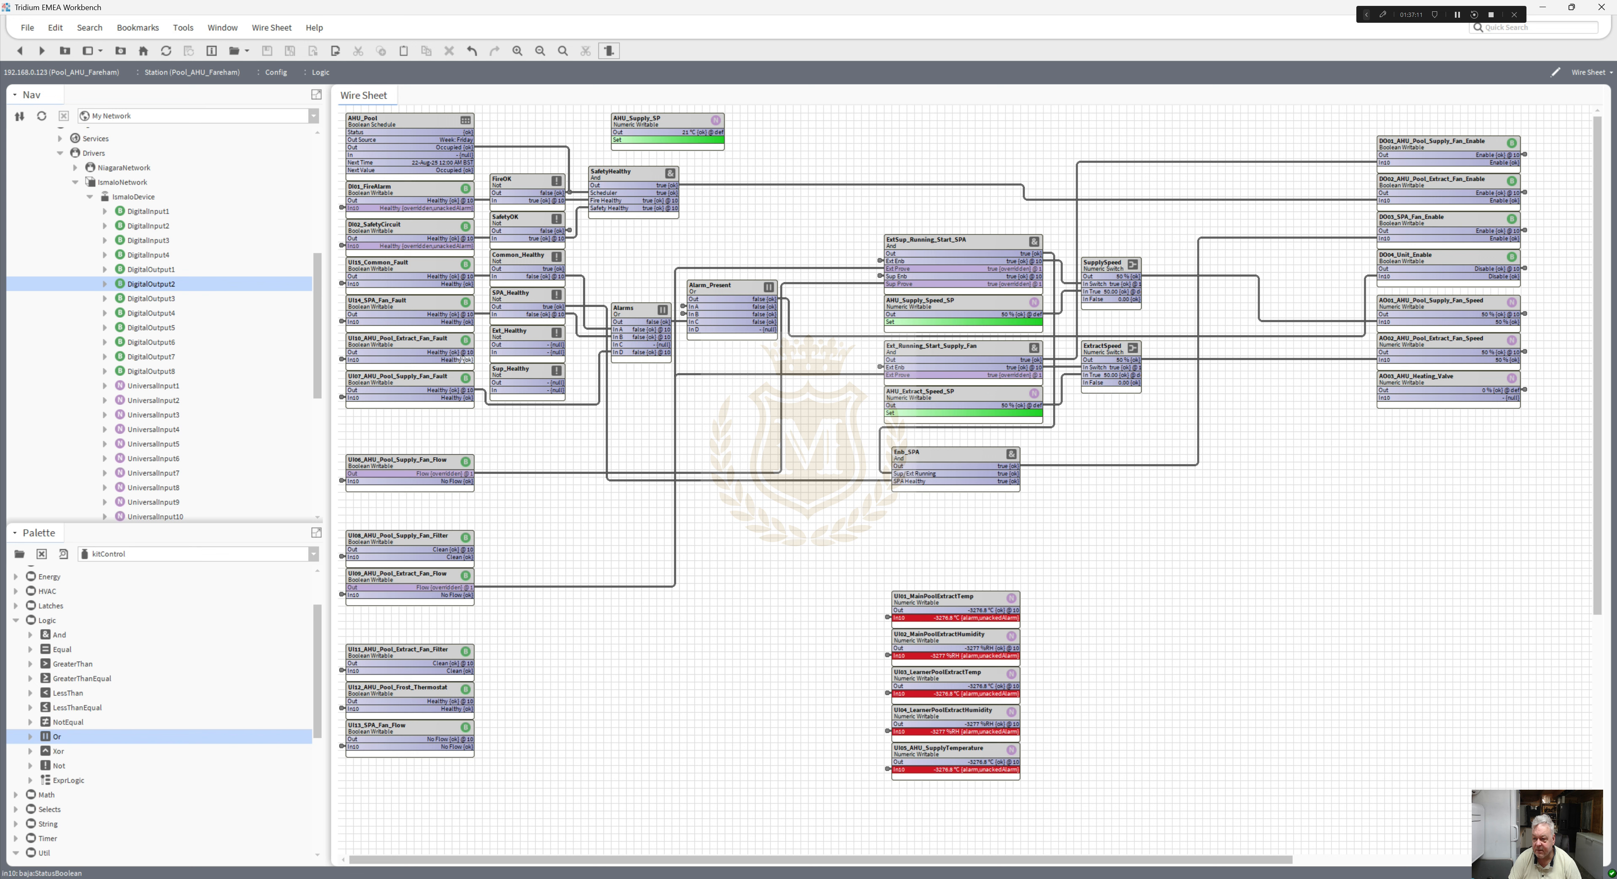
drag(465, 352, 619, 344)
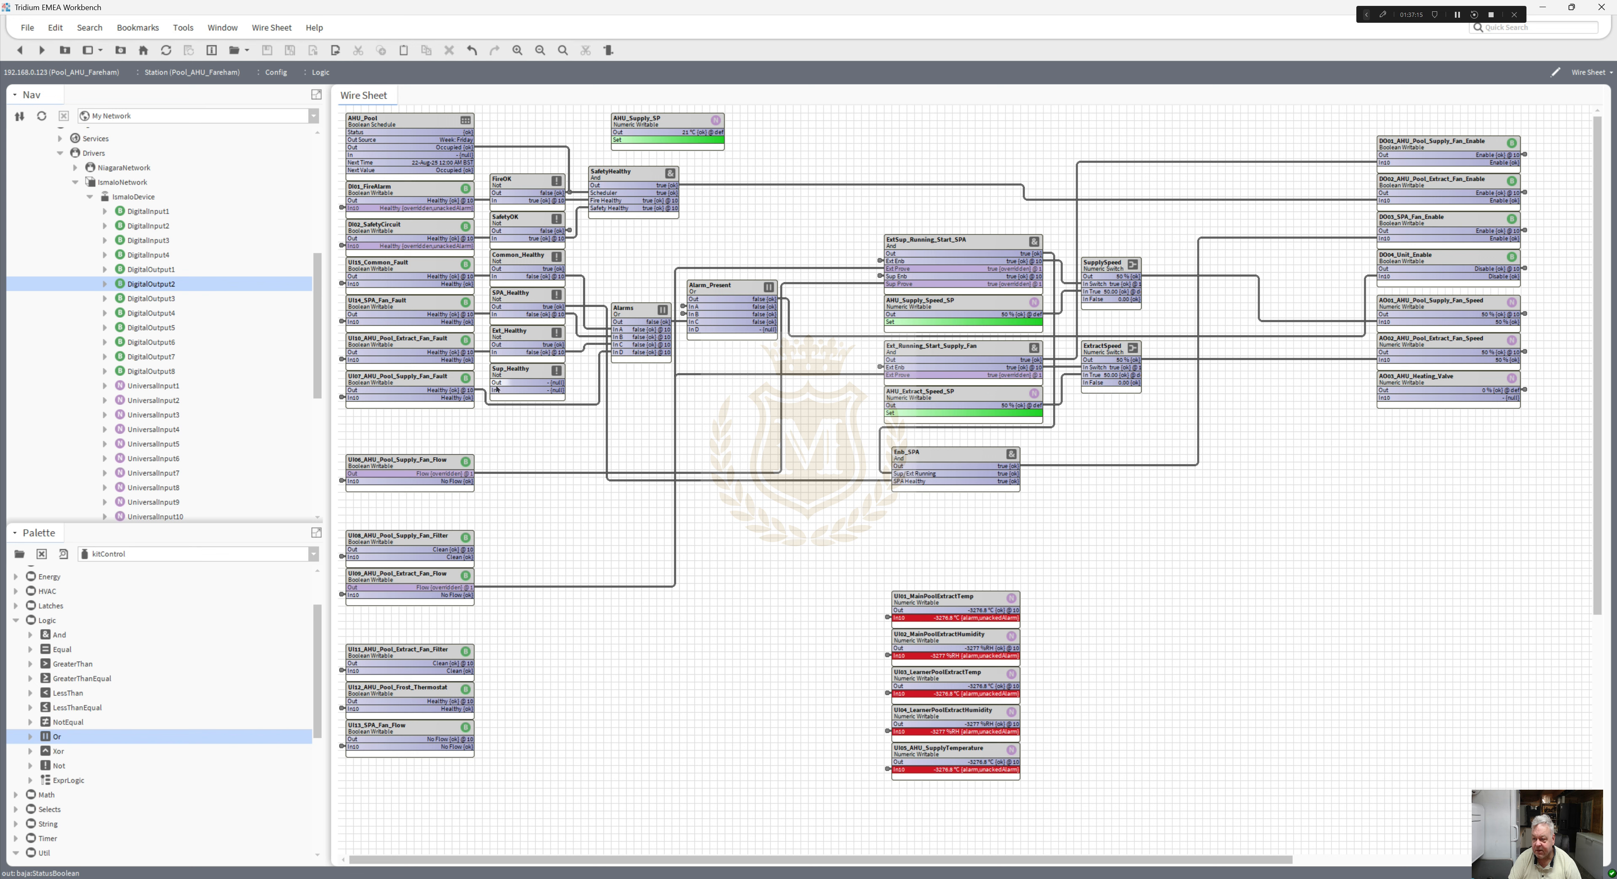
- Link Pool_Supply_Fan_Fault to Sup_Healthy's In, and replace the fault's direct link to Alarms' In D with one from Sup_Healthy's In
drag(485, 389, 505, 390)
click(534, 404)
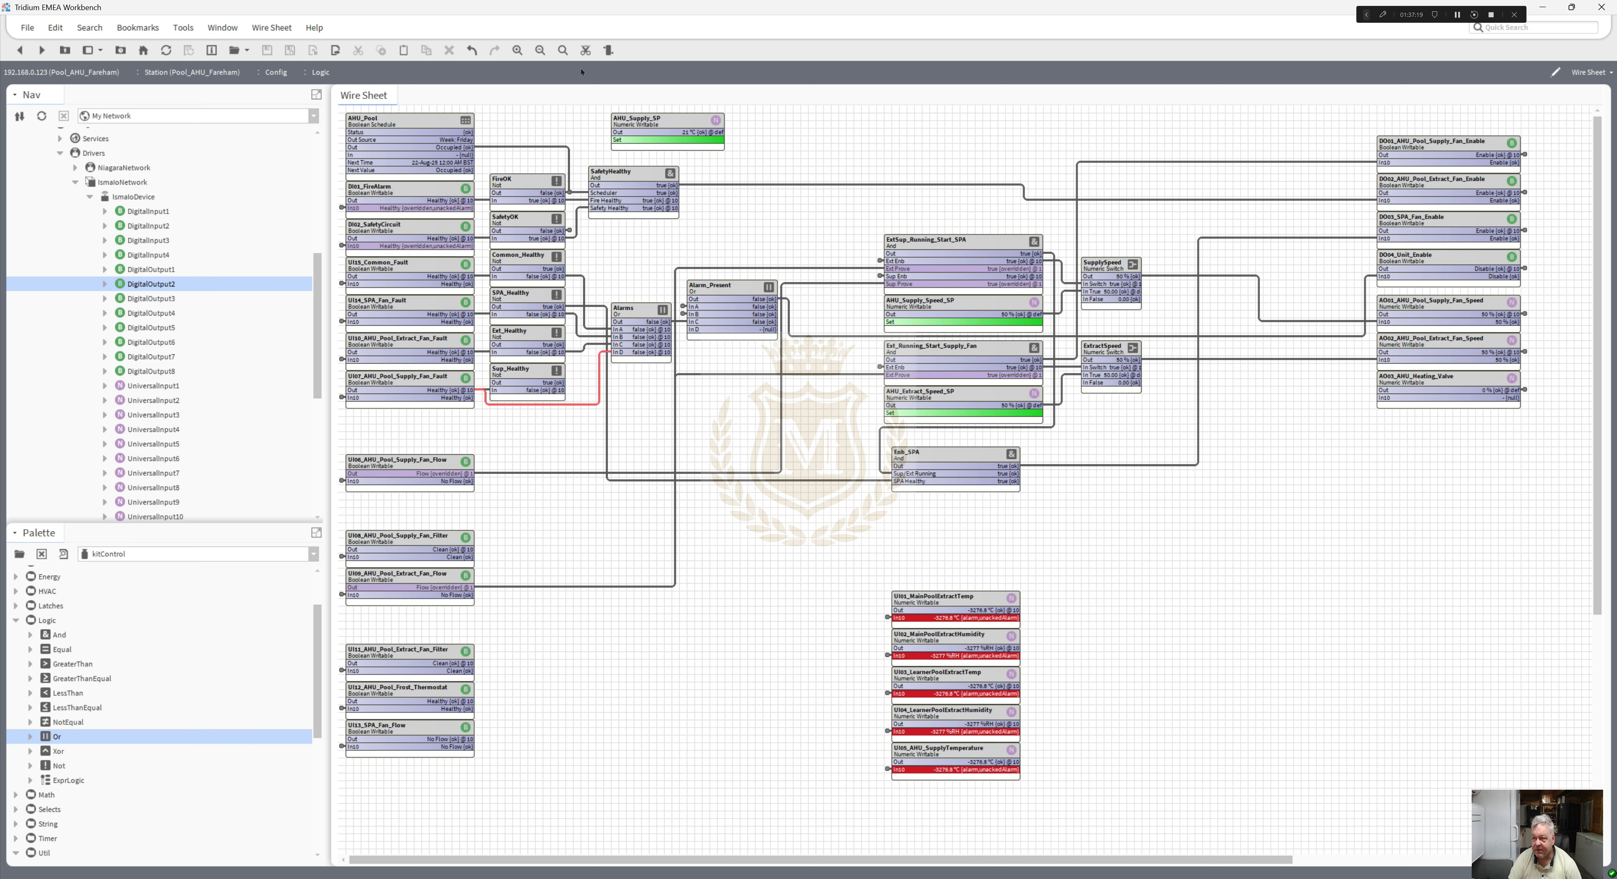
key(Delete)
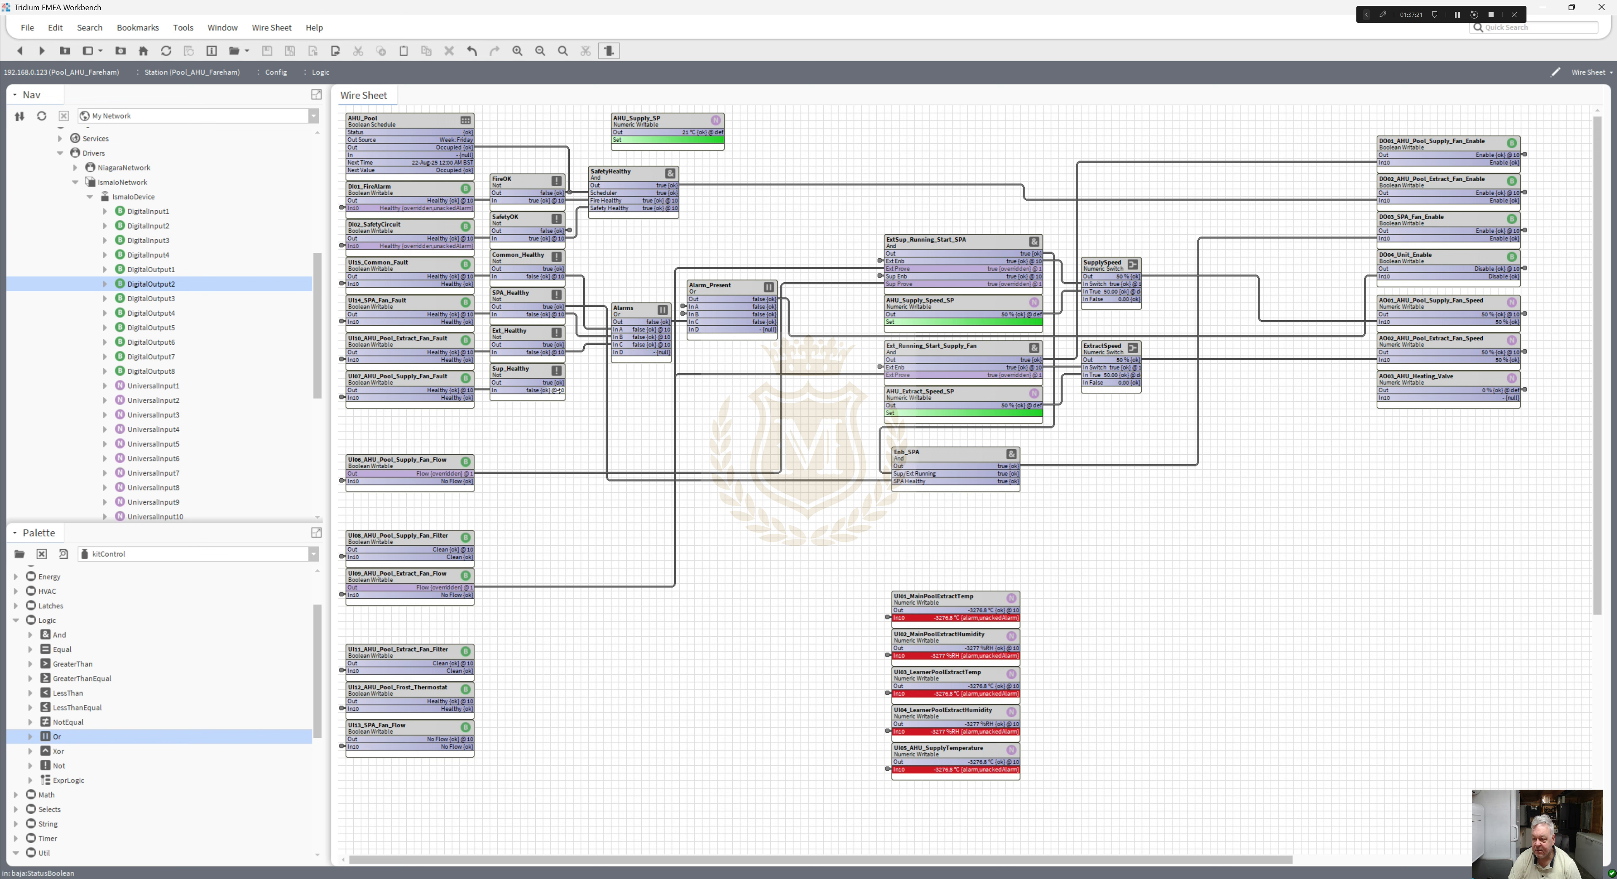
mouse_move(560, 382)
mouse_down()
mouse_move(603, 378)
mouse_move(620, 352)
mouse_up()
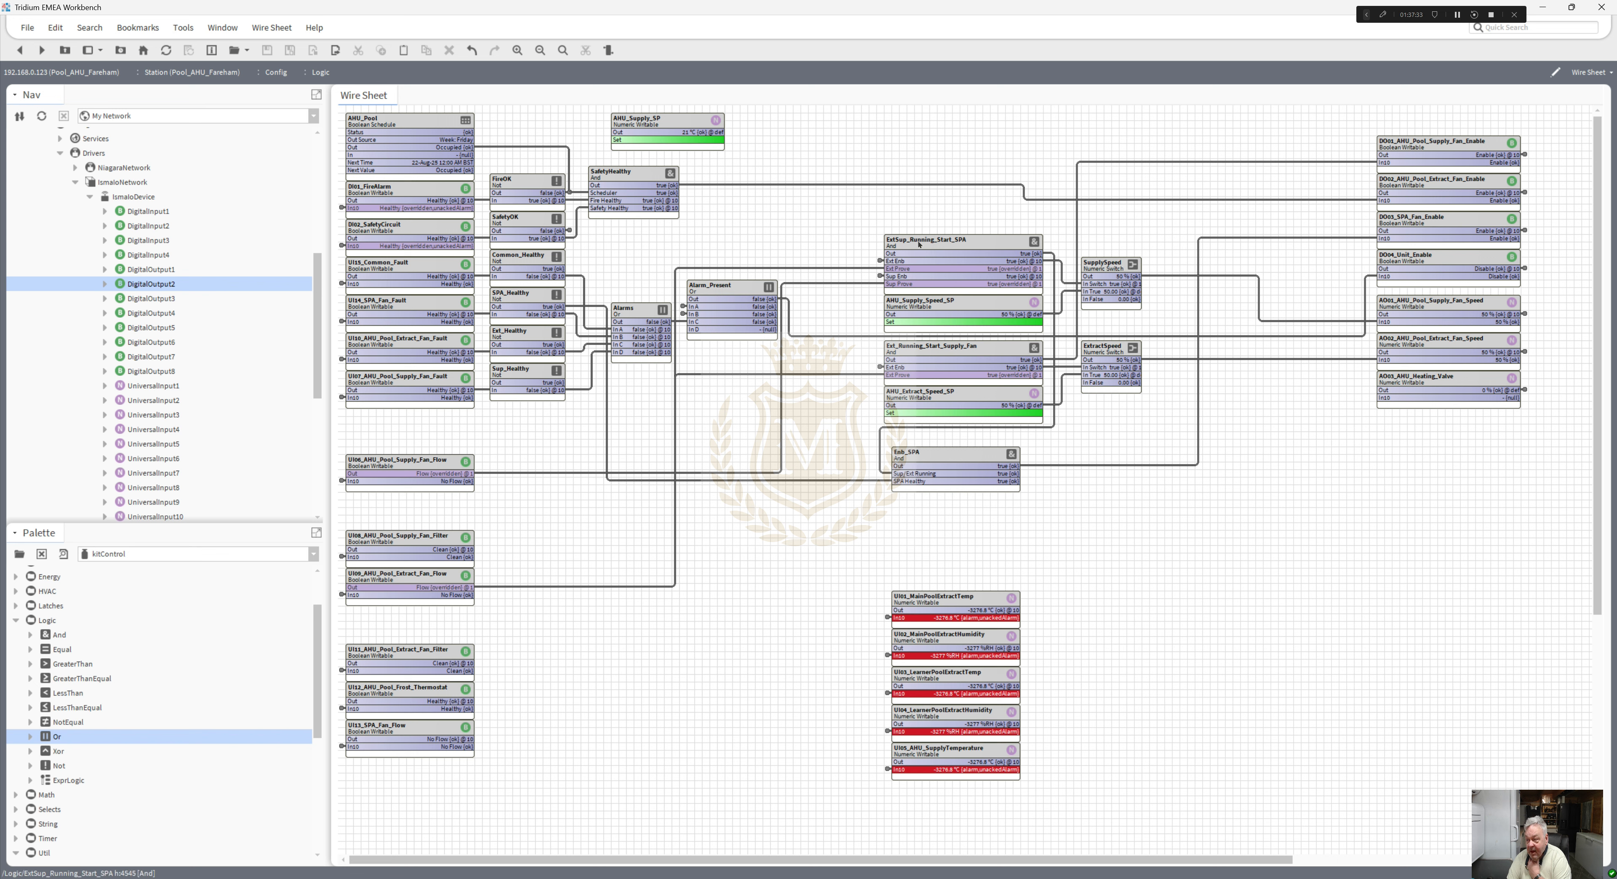
- Move ExtSup_Running_Start_SPA, AHU_Supply_Speed_SP and Ext_Running_Start_Supply_Fan upwards to make room for another input
drag(950, 234, 949, 165)
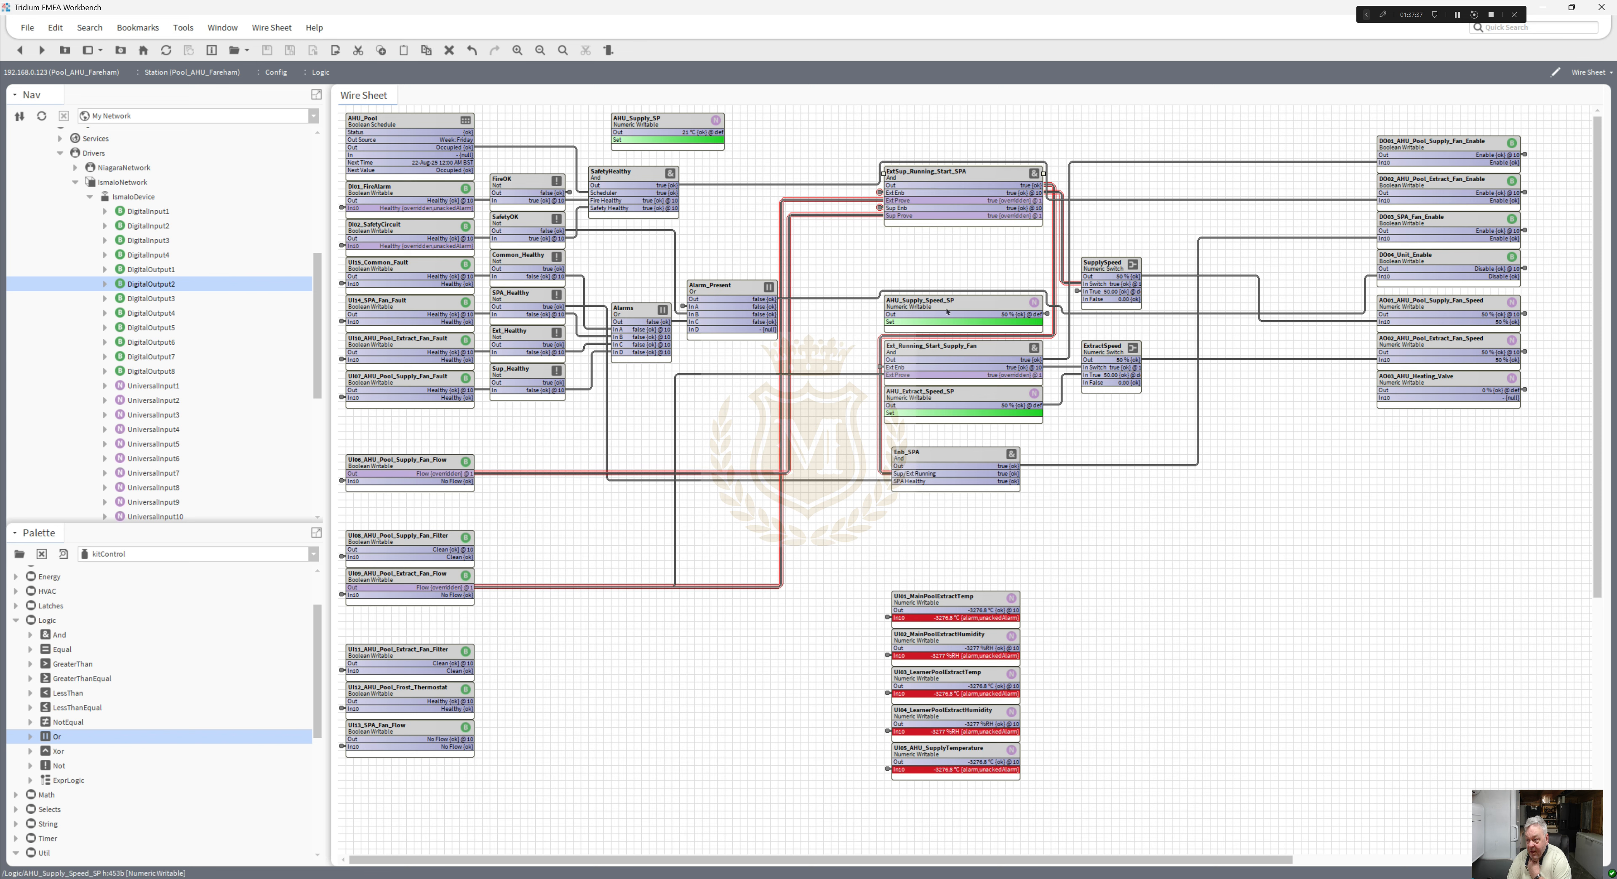
drag(946, 305, 941, 251)
drag(942, 347, 940, 324)
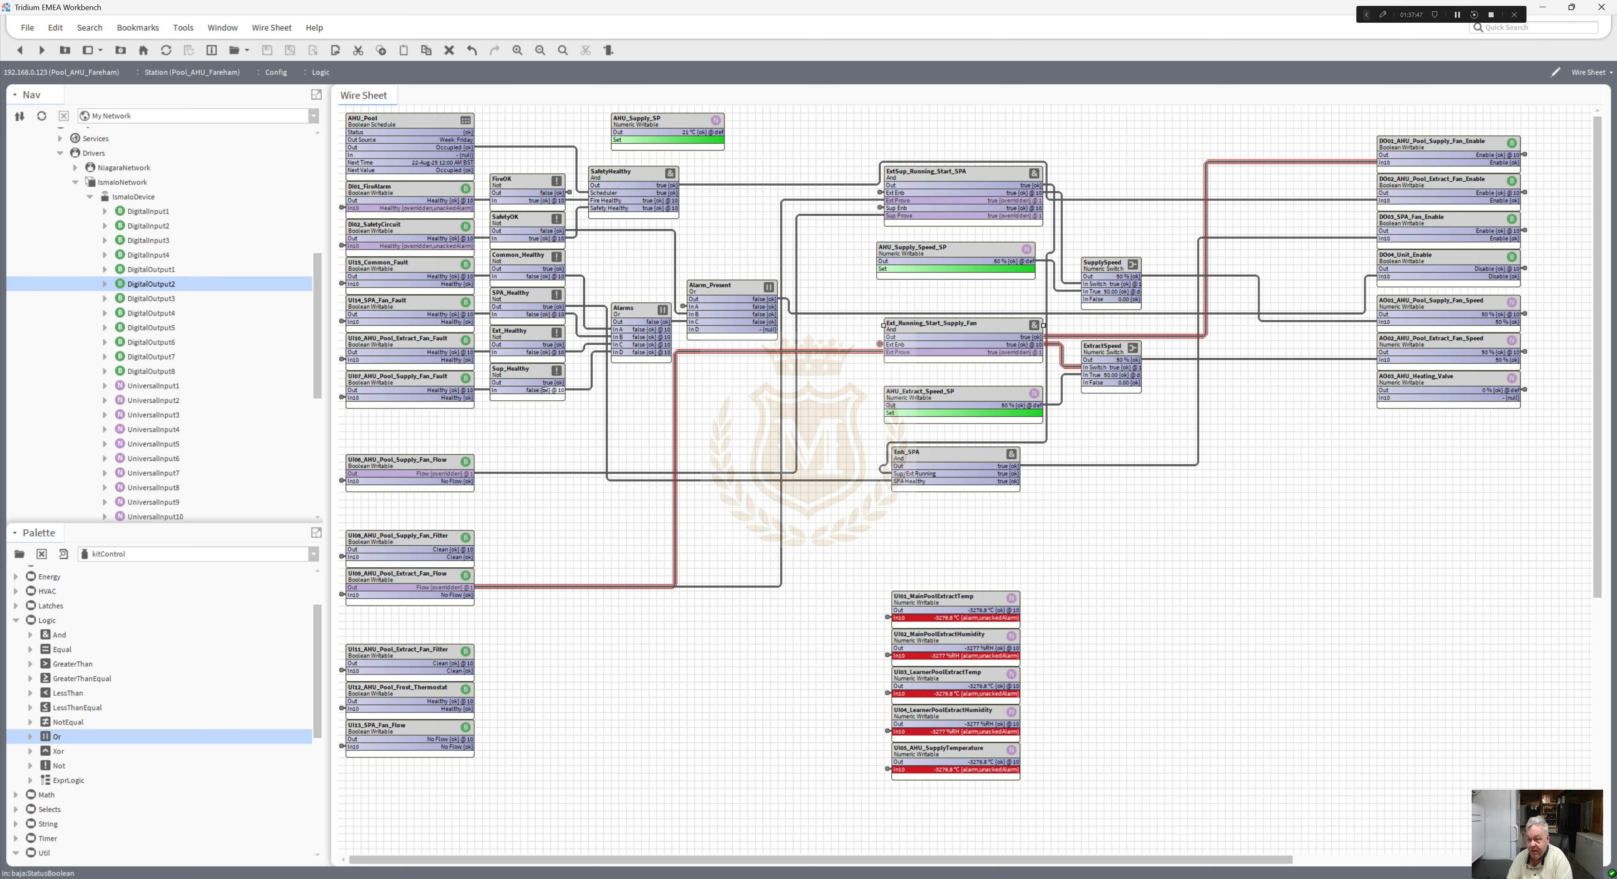
- Link Sup_Healthy's Out to In C of Ext_Running_Start_Supply_Fan
drag(558, 382, 896, 359)
click(841, 436)
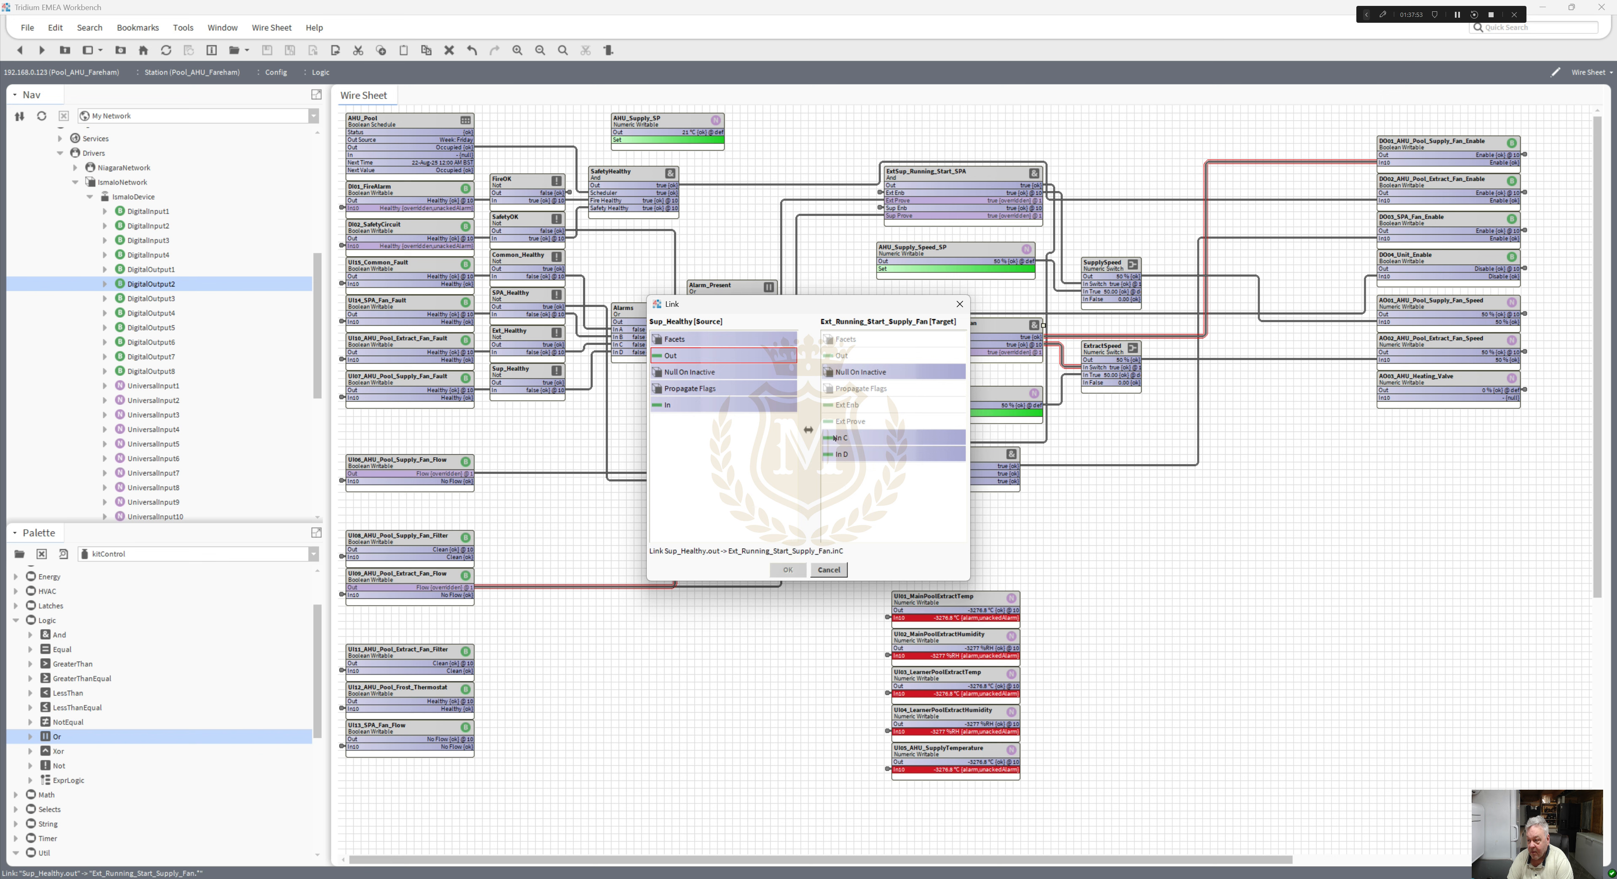
click(788, 570)
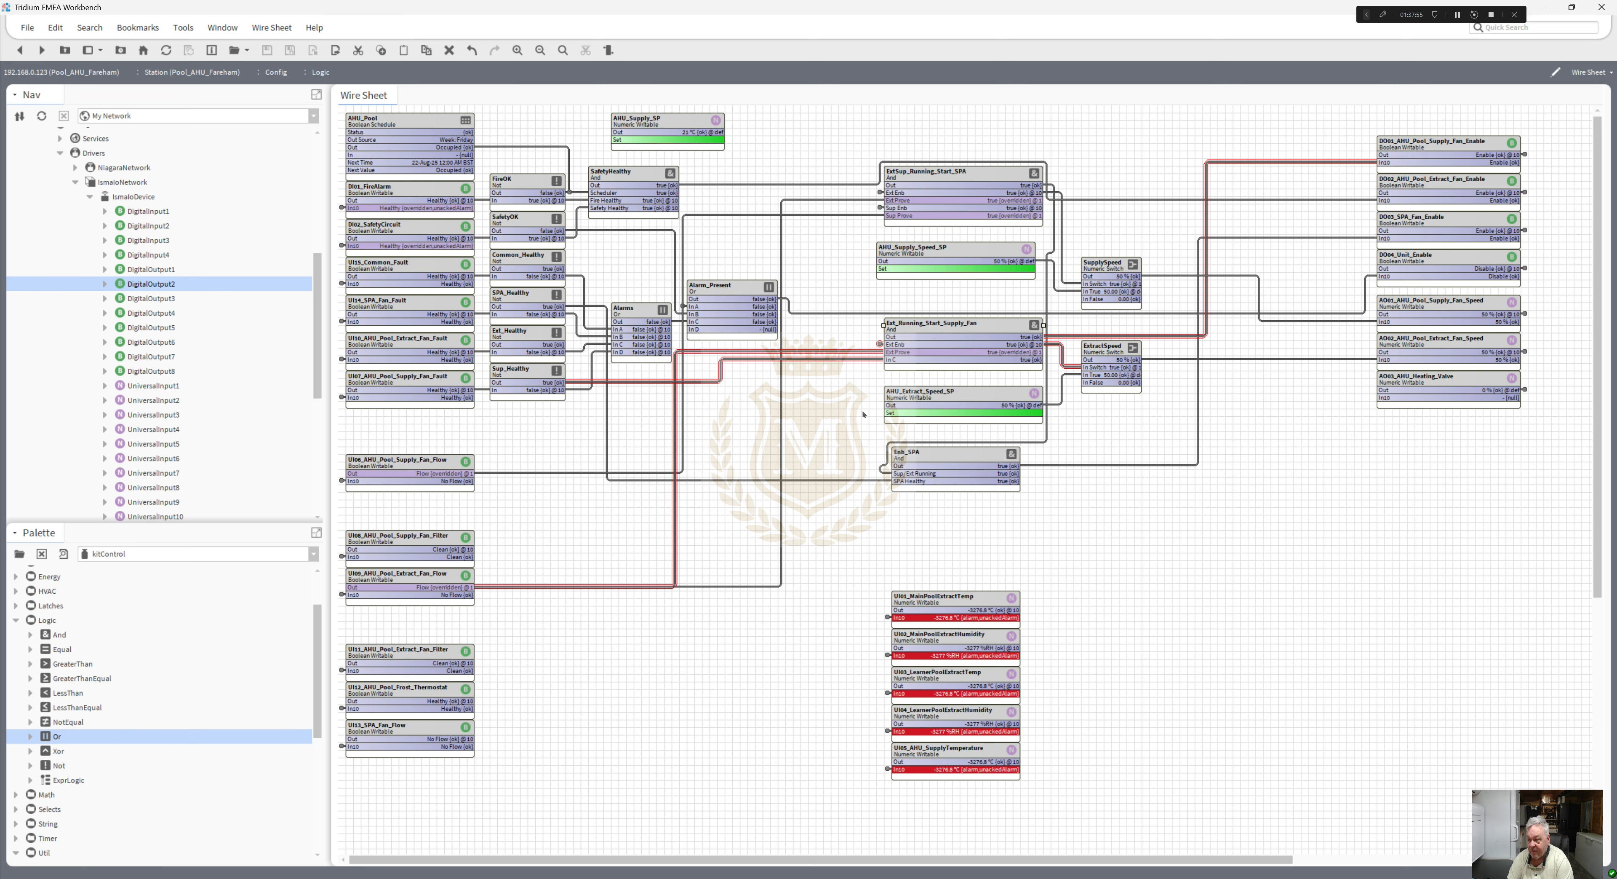
- Set the display name of Ext_Running_Start_Supply_Fan's inC slot to Sup Healthy and return to the wire sheet
right_click(914, 326)
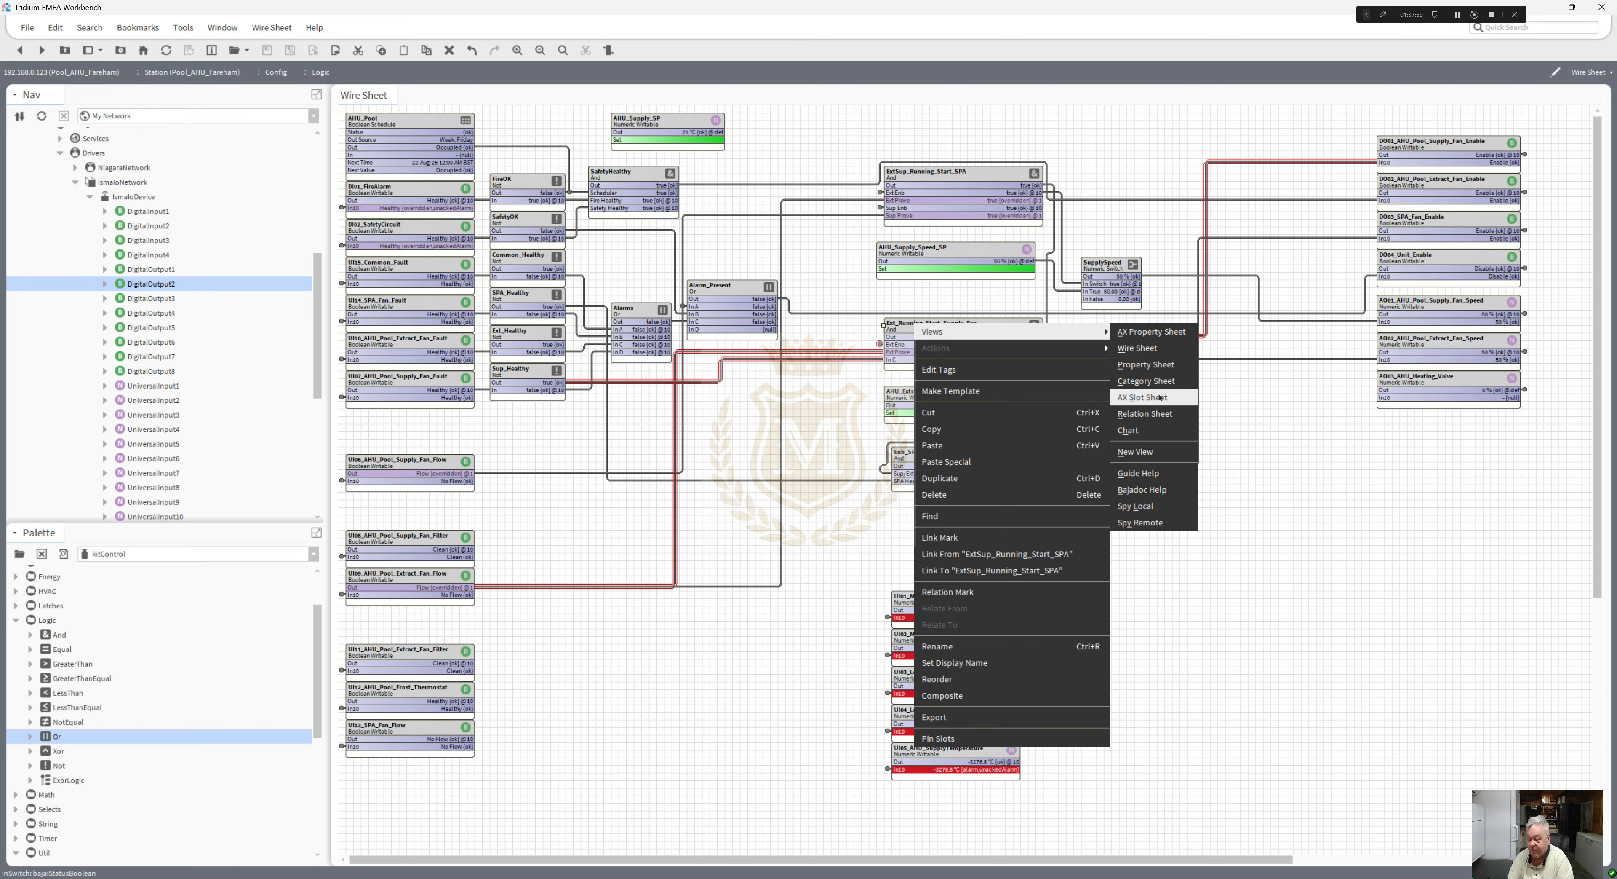
click(1149, 374)
double_click(474, 261)
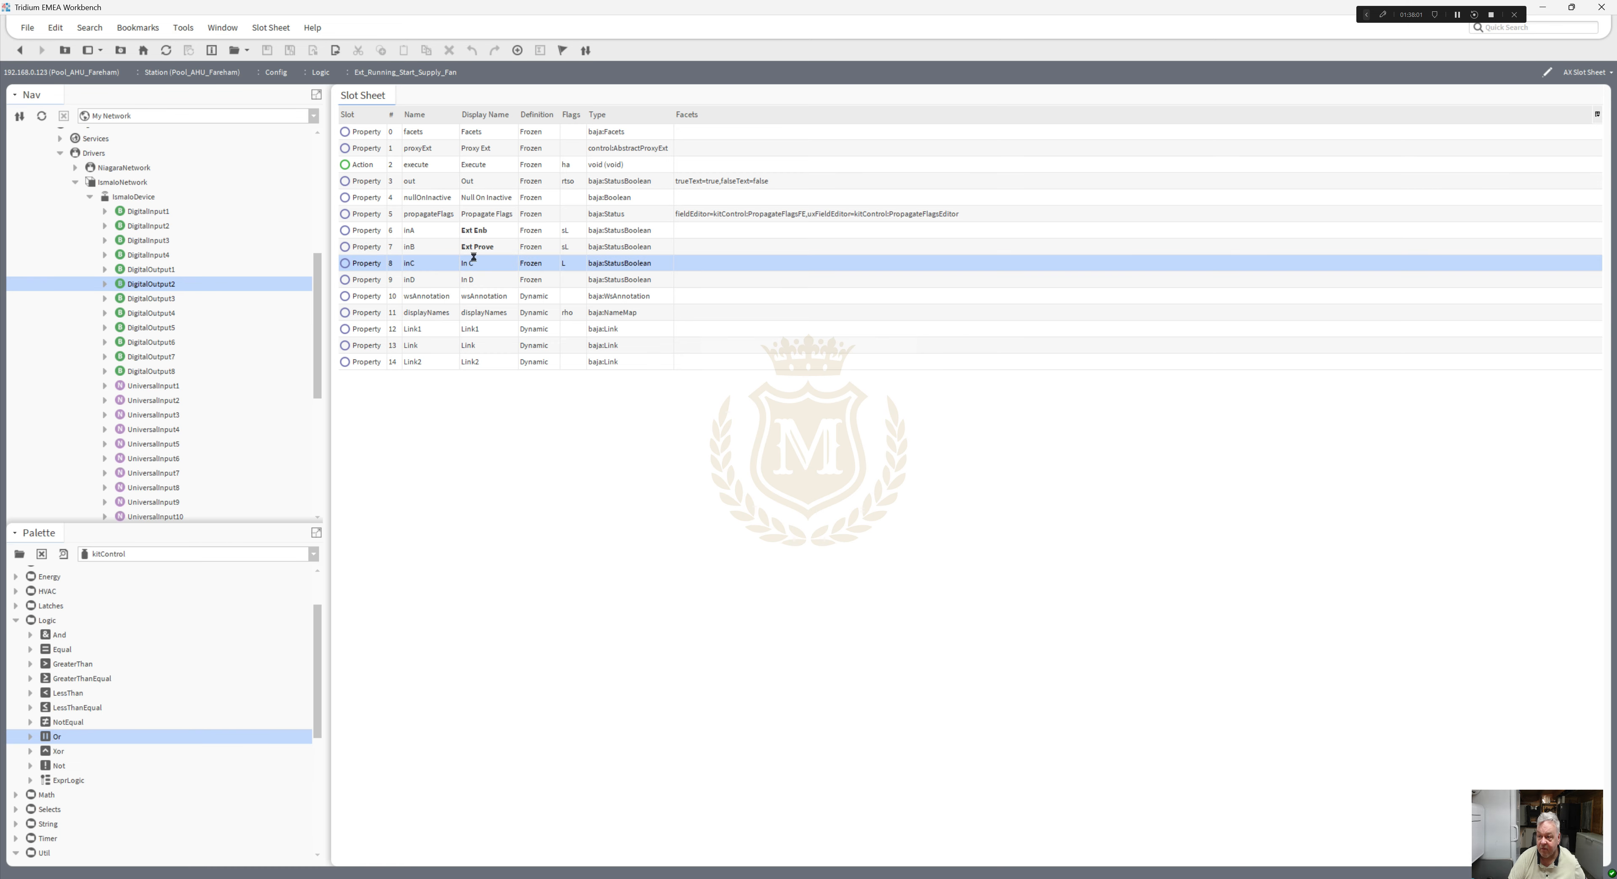
text(Su)
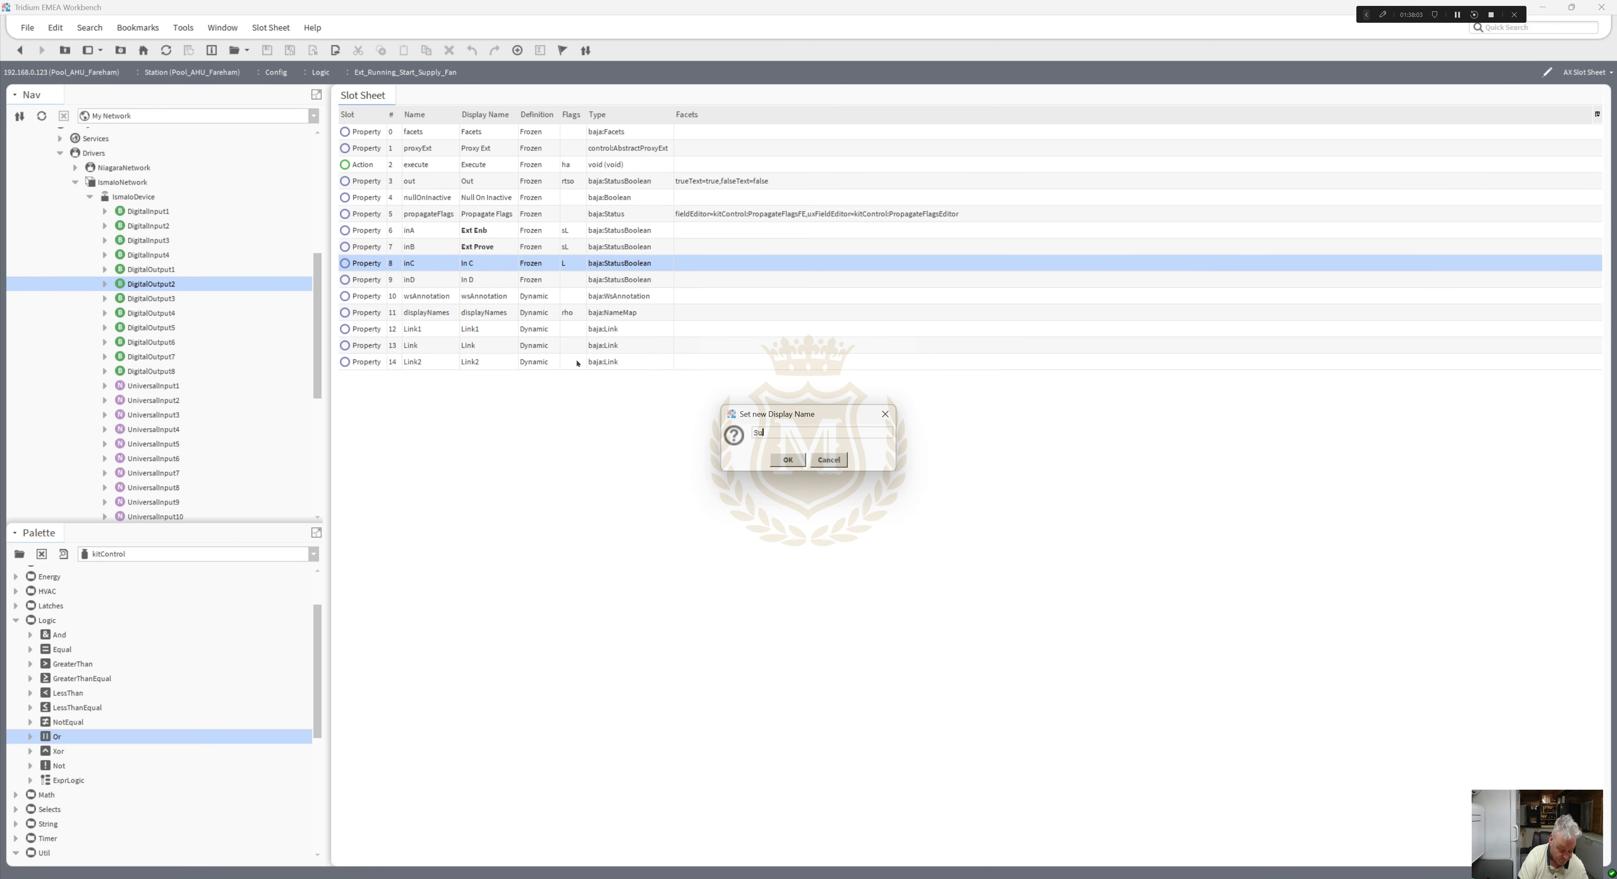
text(p HJe)
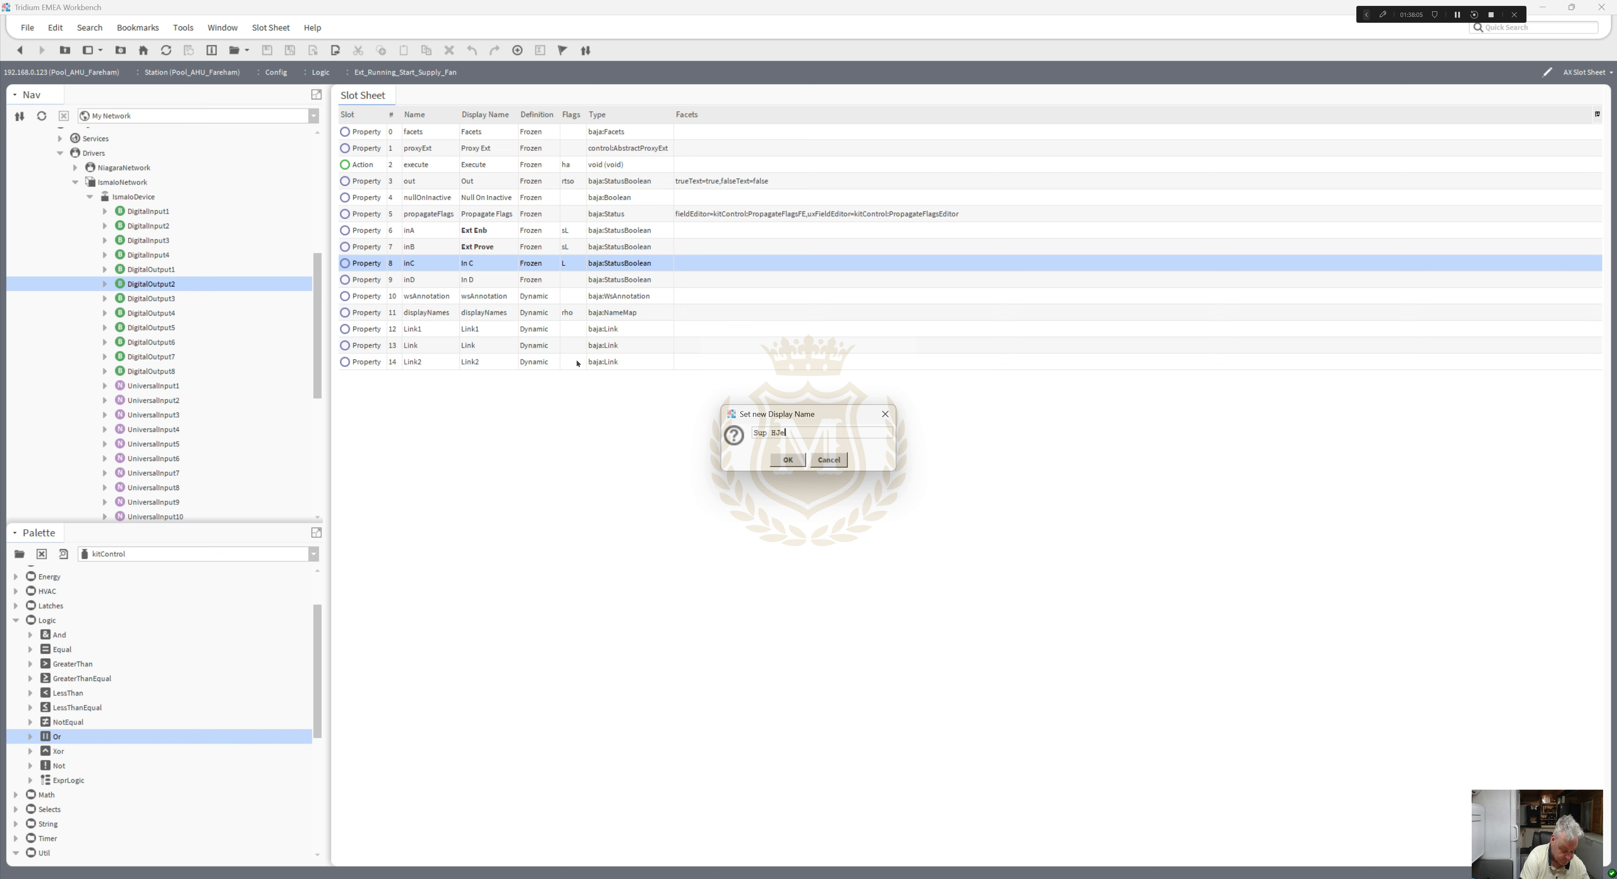
text(althy)
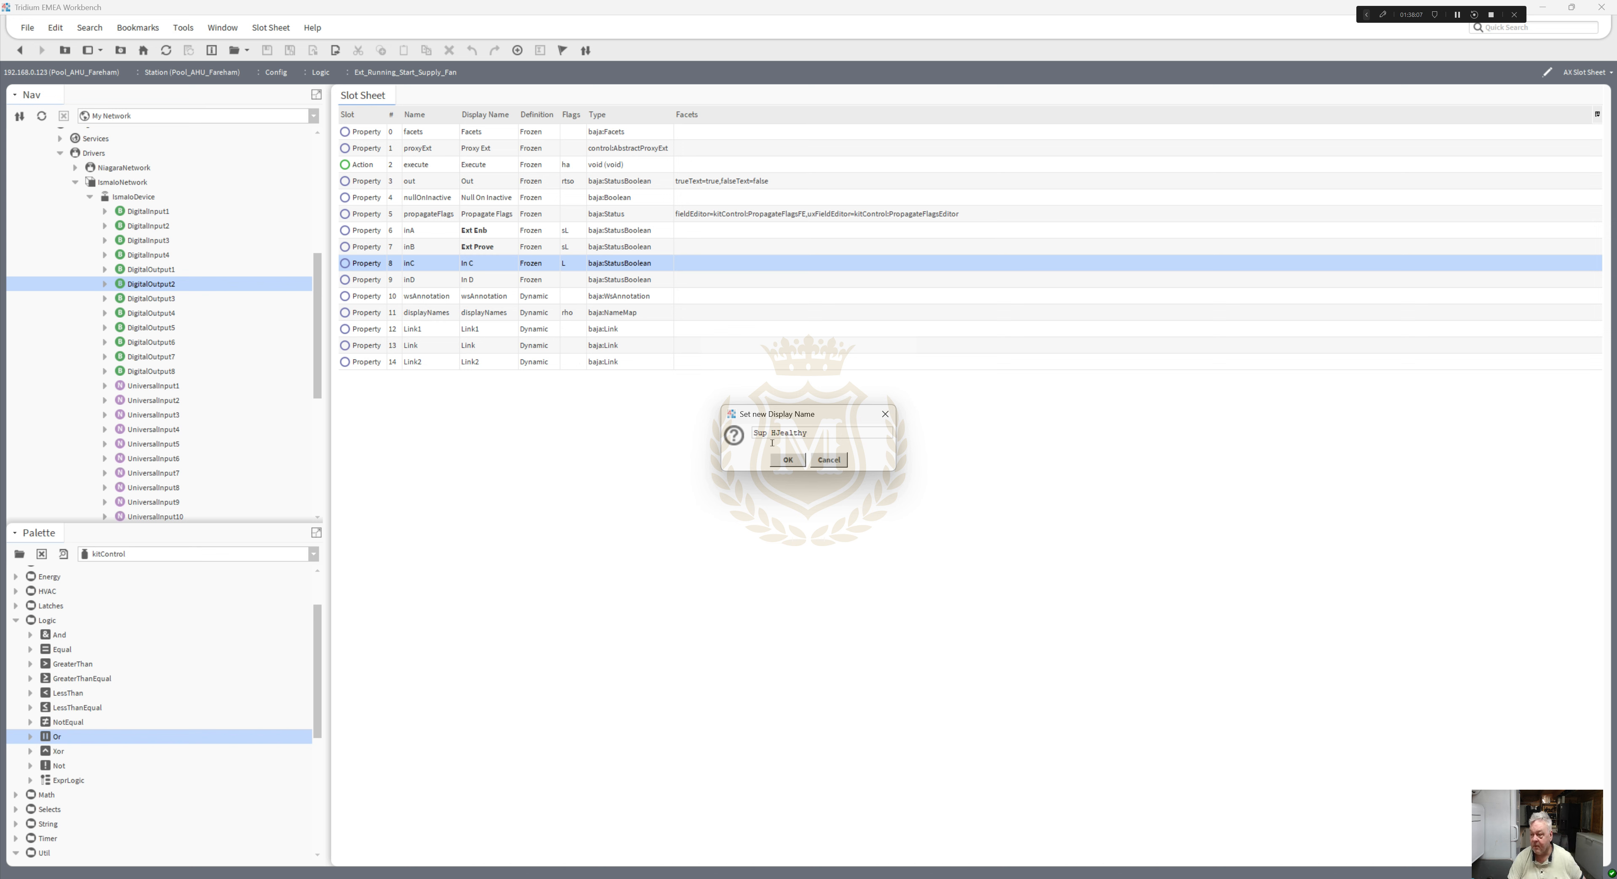
key(Delete)
click(789, 459)
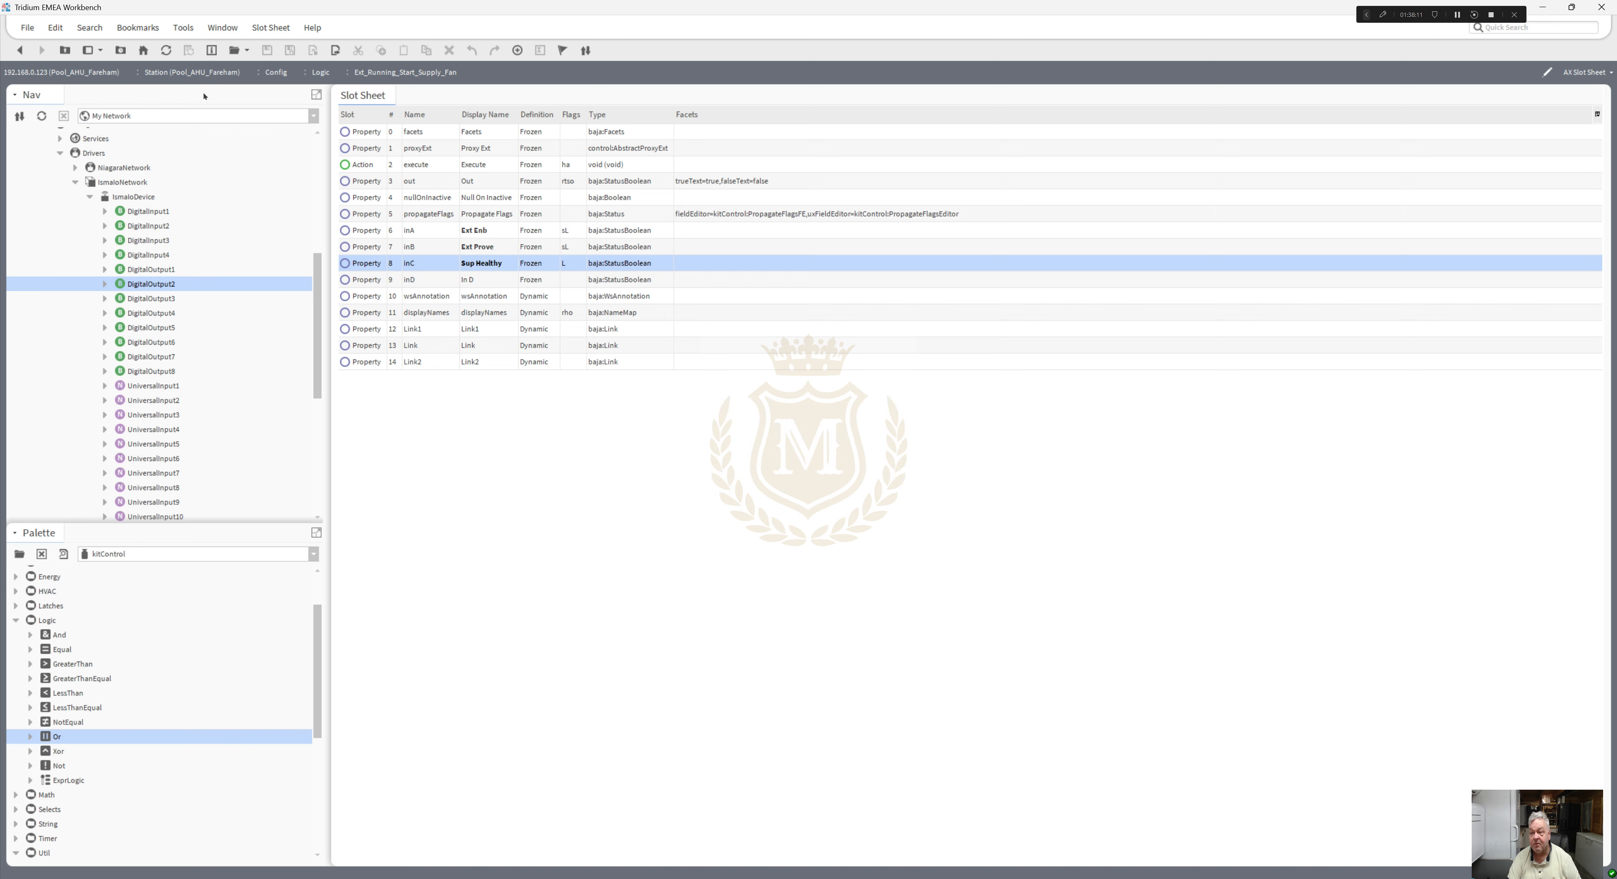
click(19, 50)
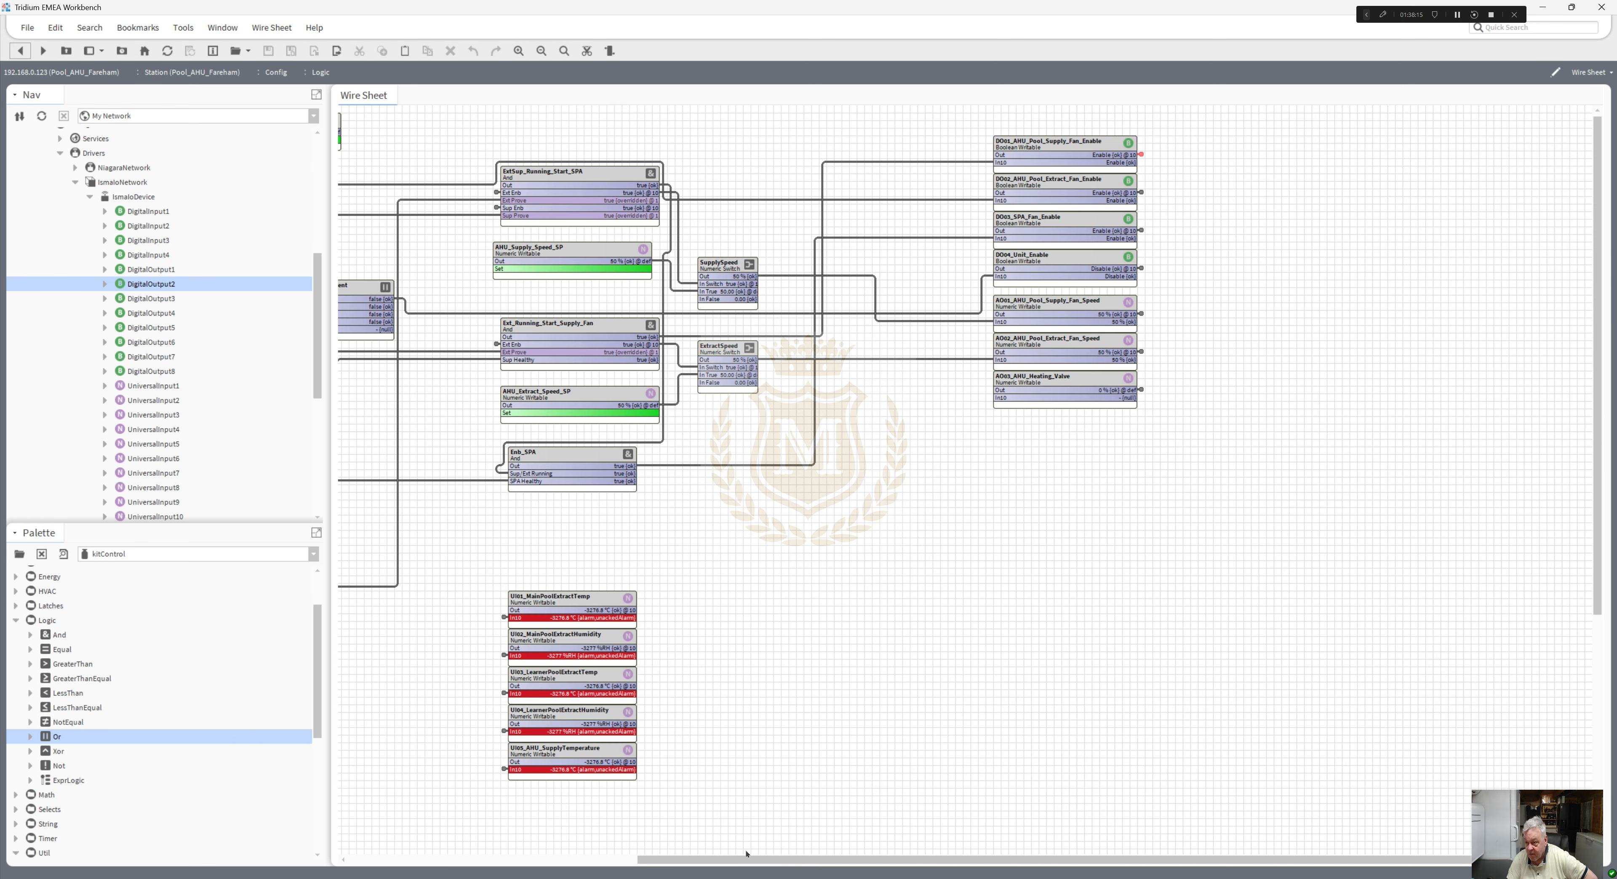
- Move Ext_Running_Start_Supply_Fan down to just above AHU_Extract_Speed_SP, and trace the links feeding the supply and extract fan enables
drag(746, 853, 501, 816)
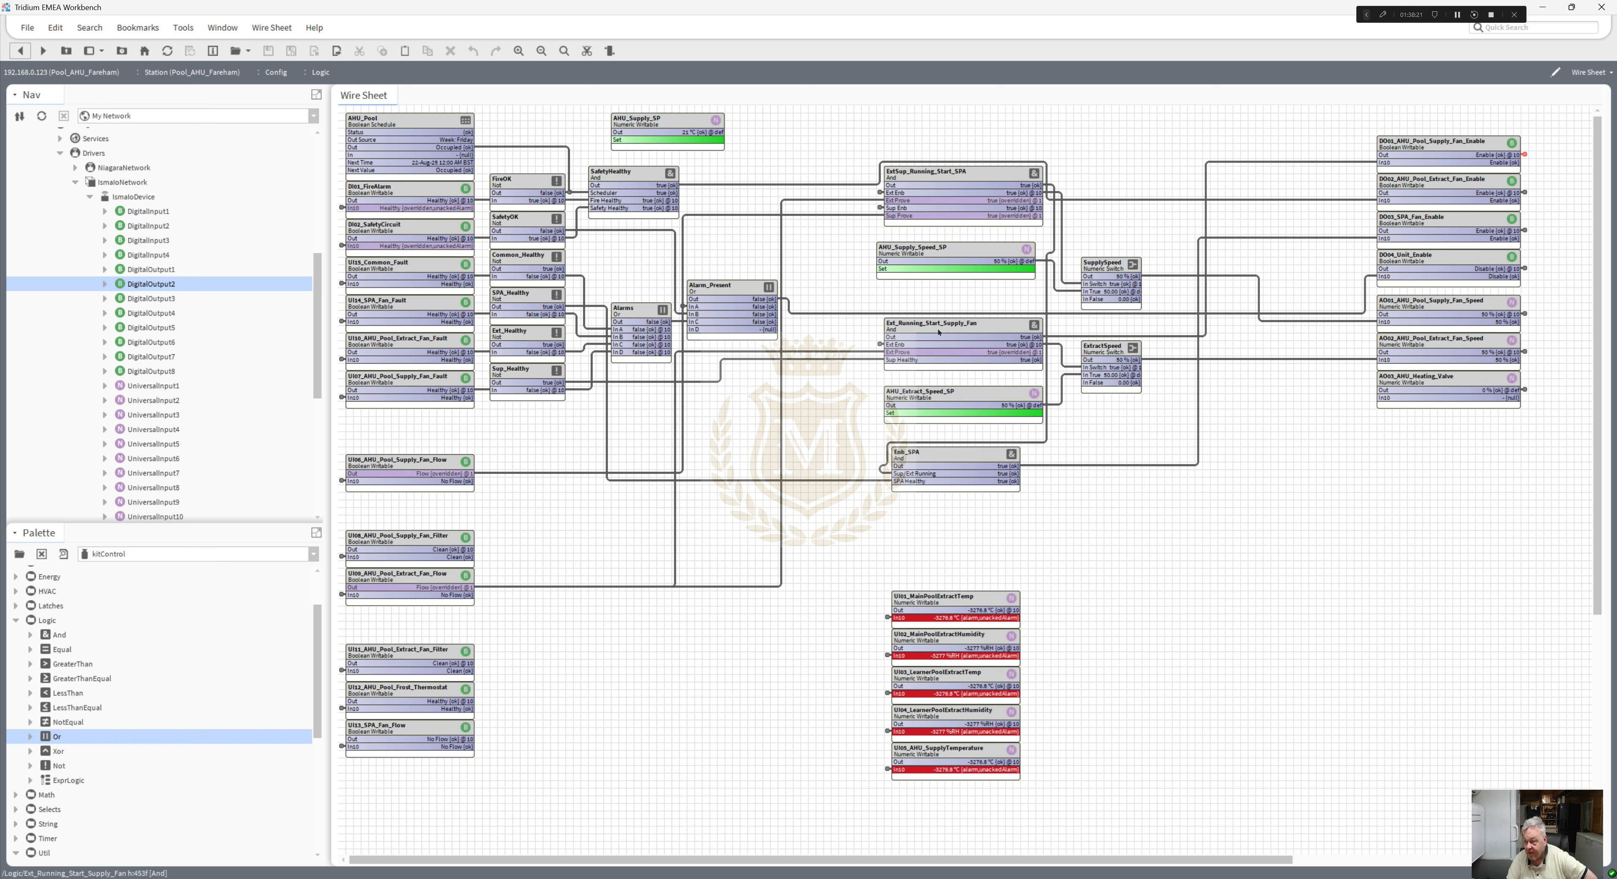
drag(939, 332, 937, 346)
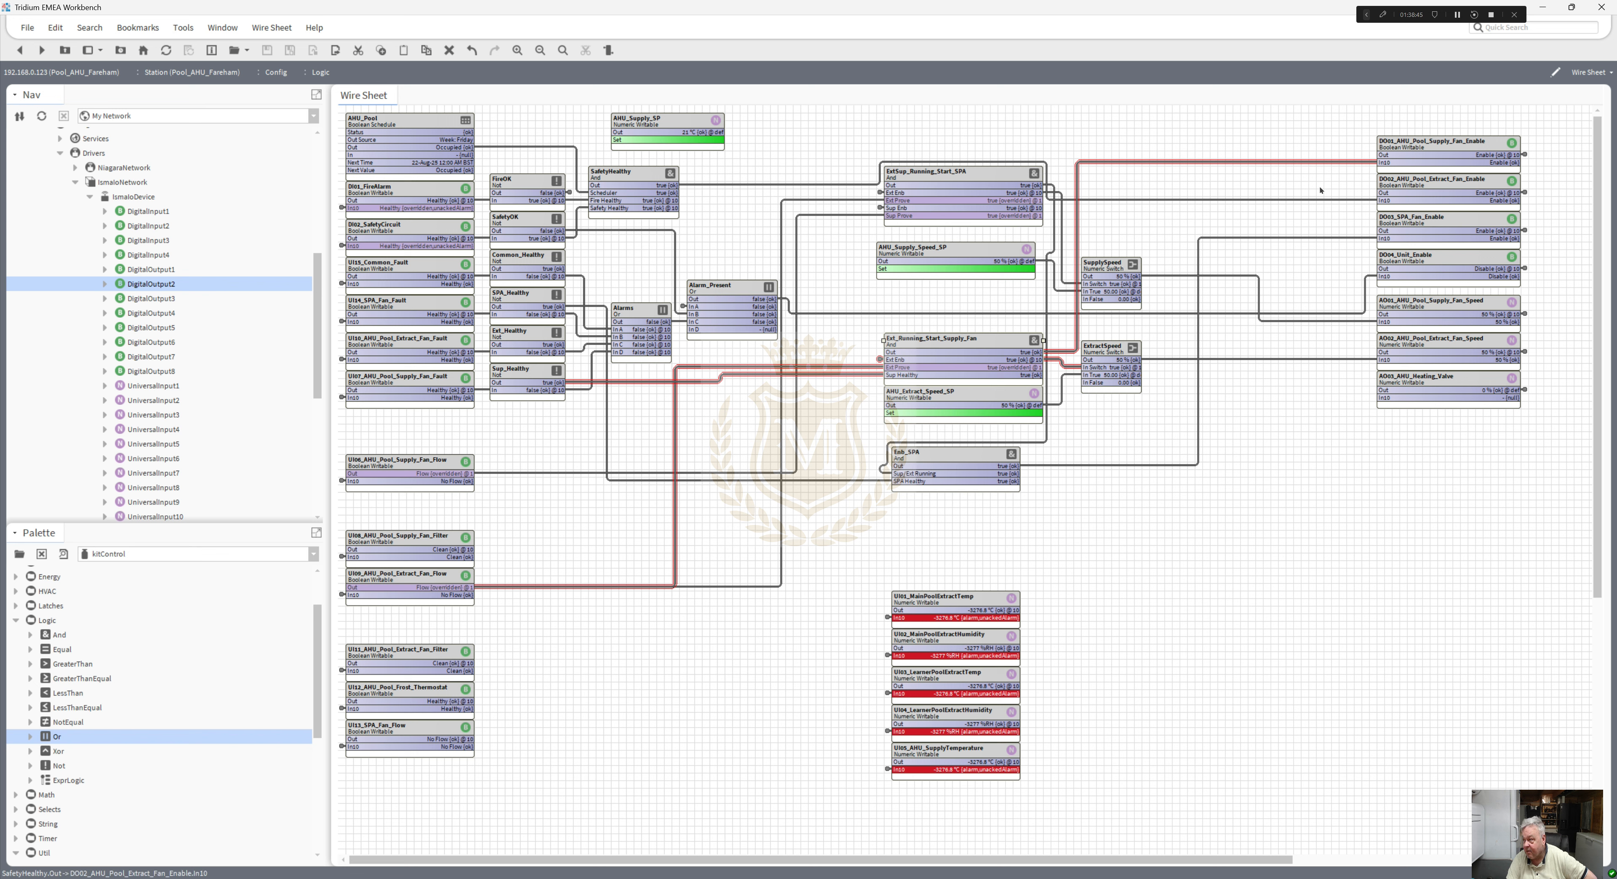
click(1317, 163)
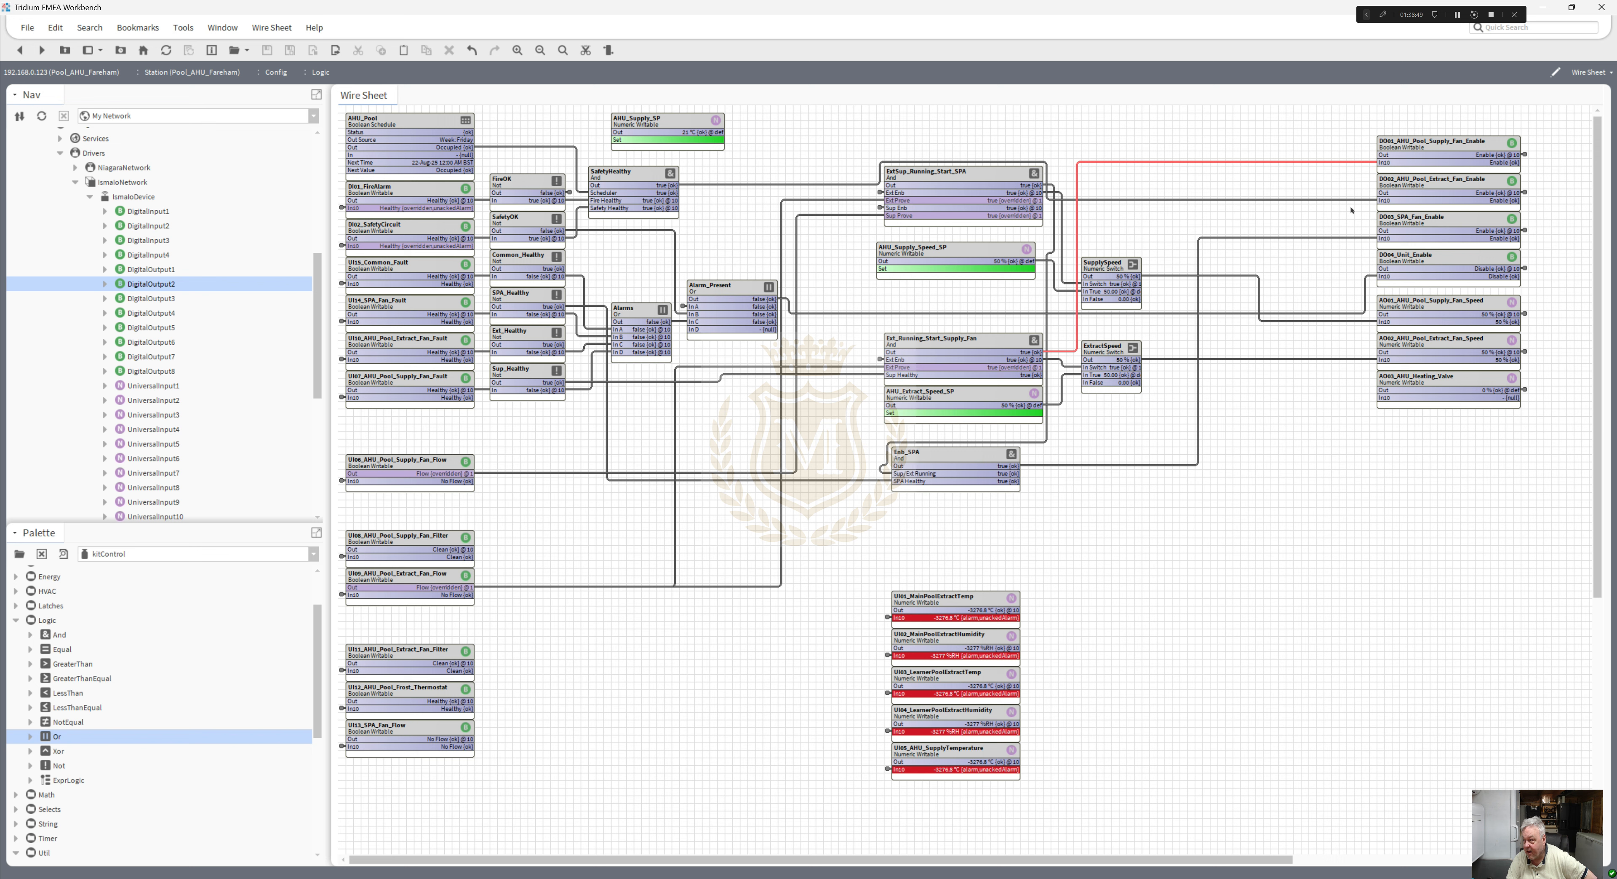
click(1339, 201)
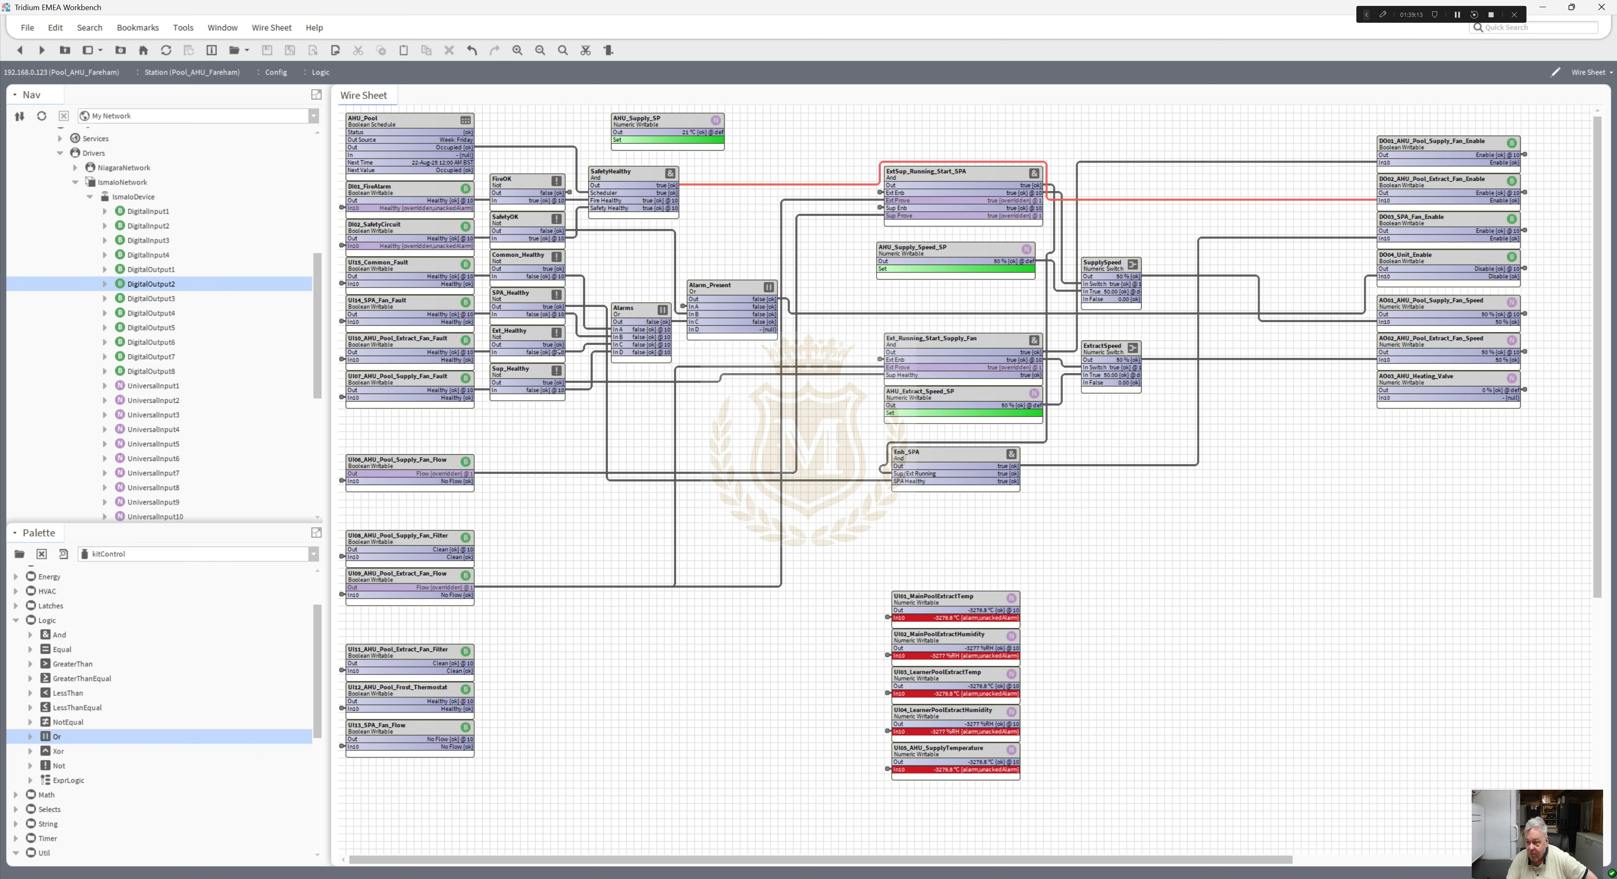
- Link Ext_Healthy's Out to In D of SafetyHealthy
drag(597, 247, 597, 212)
click(856, 455)
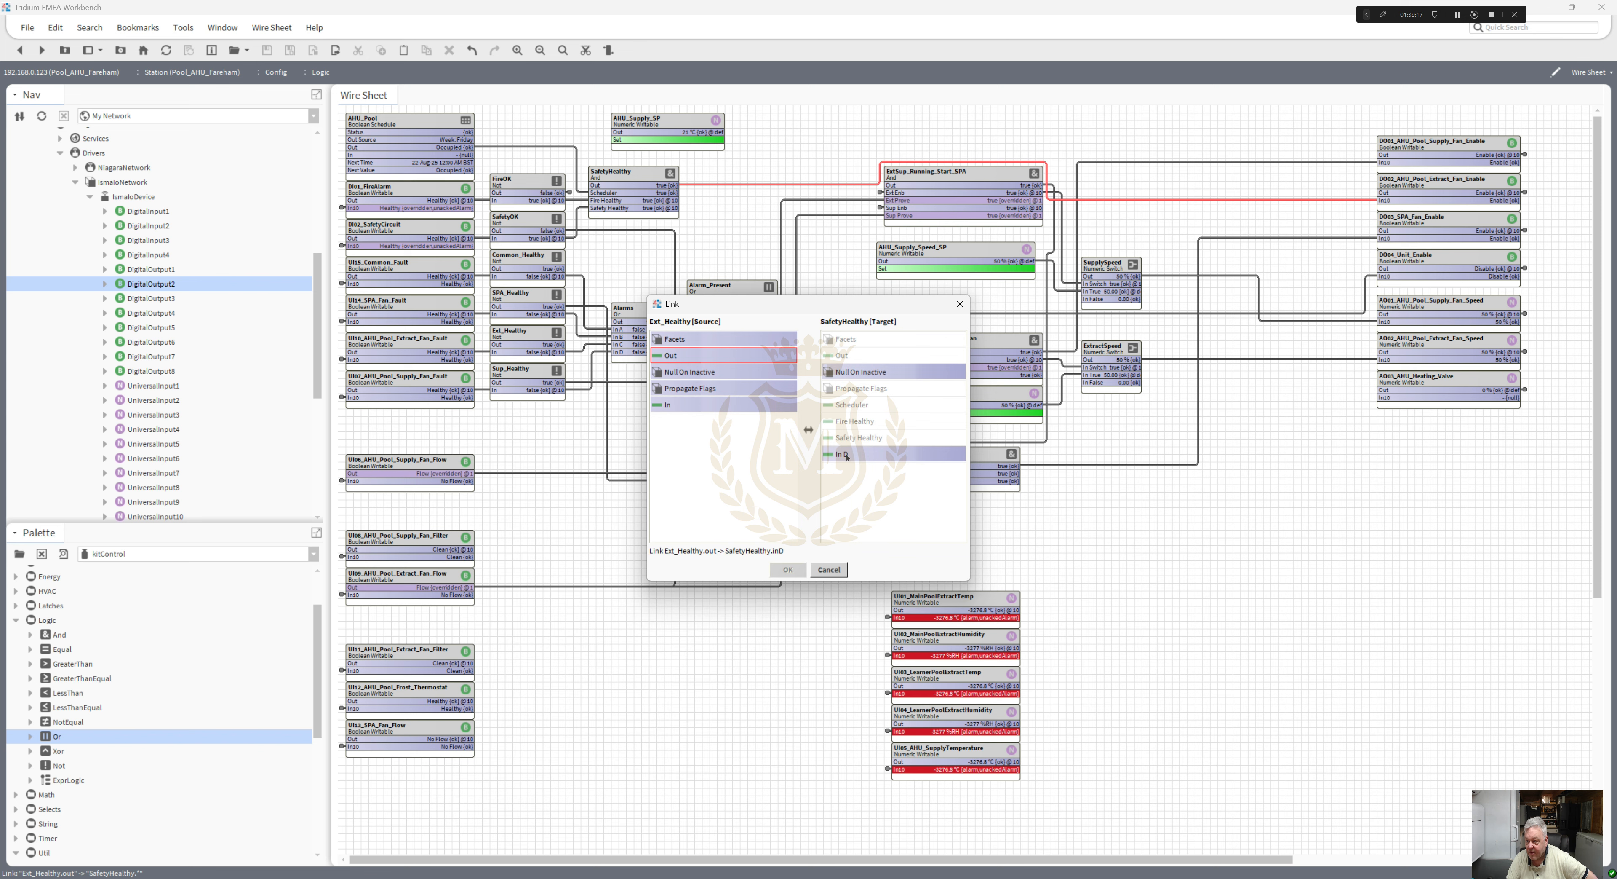
click(827, 453)
click(788, 569)
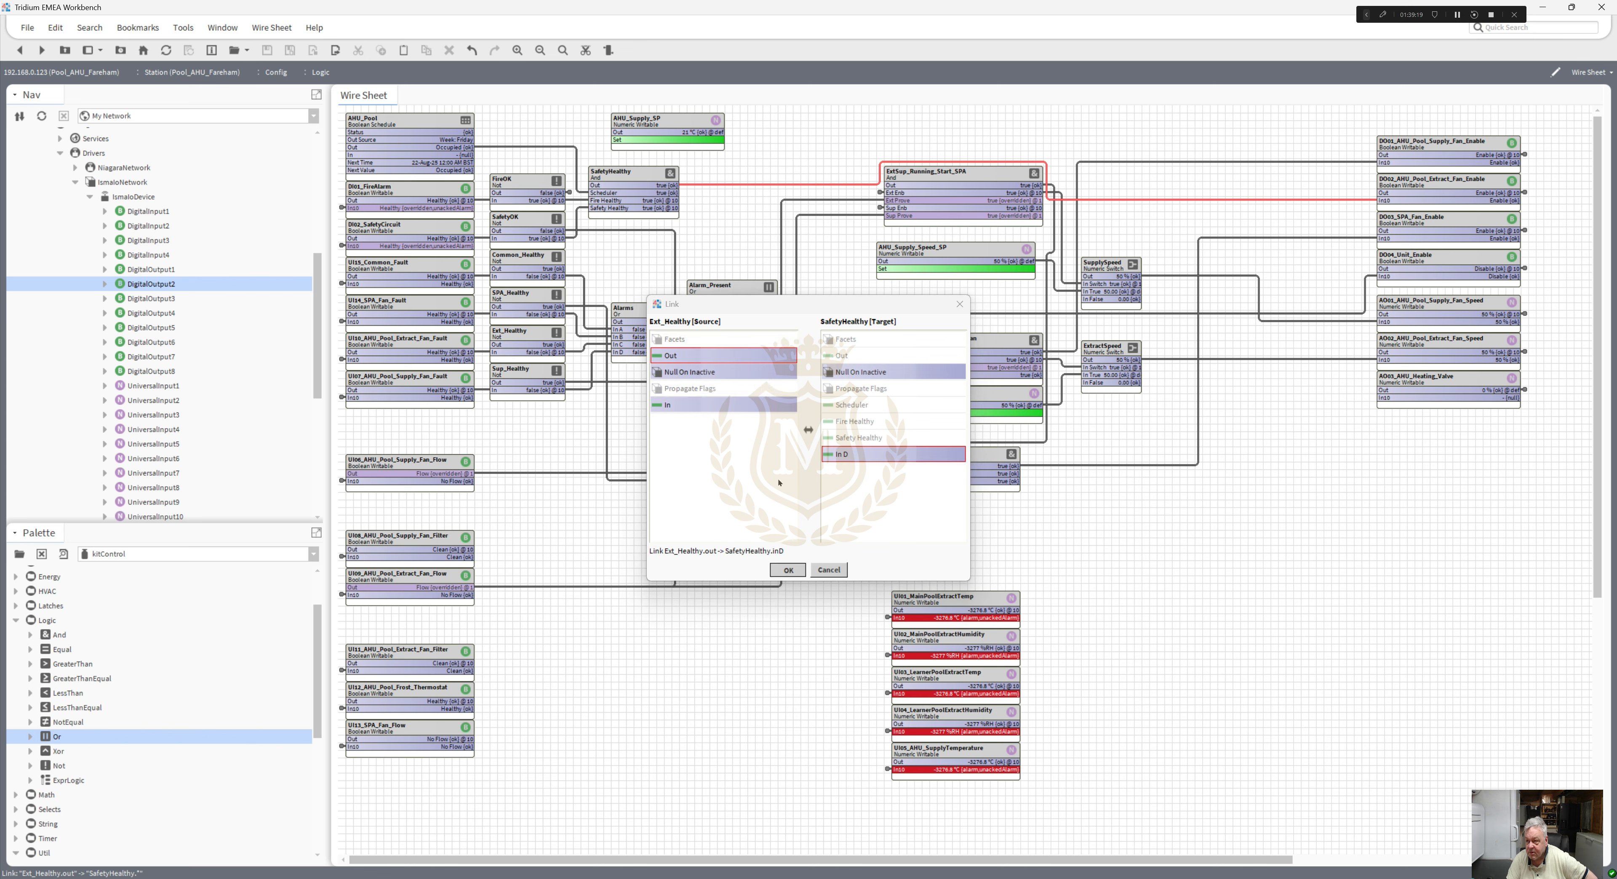
- Set the display name of SafetyHealthy's inD slot to Ext Healthy and return to the wire sheet
right_click(624, 173)
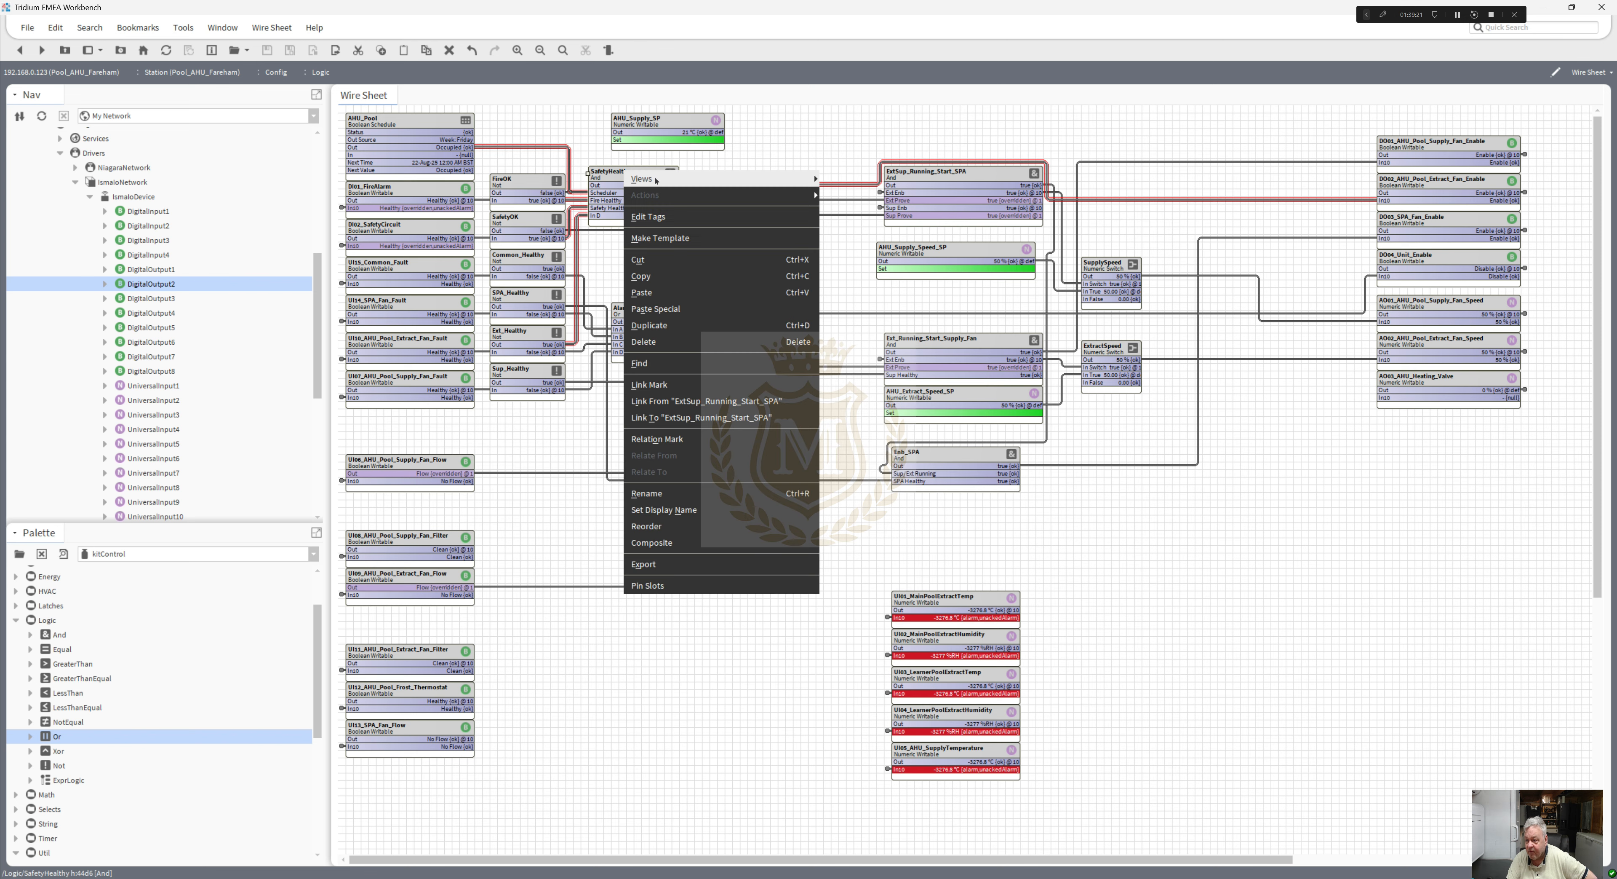
mouse_move(754, 179)
click(856, 244)
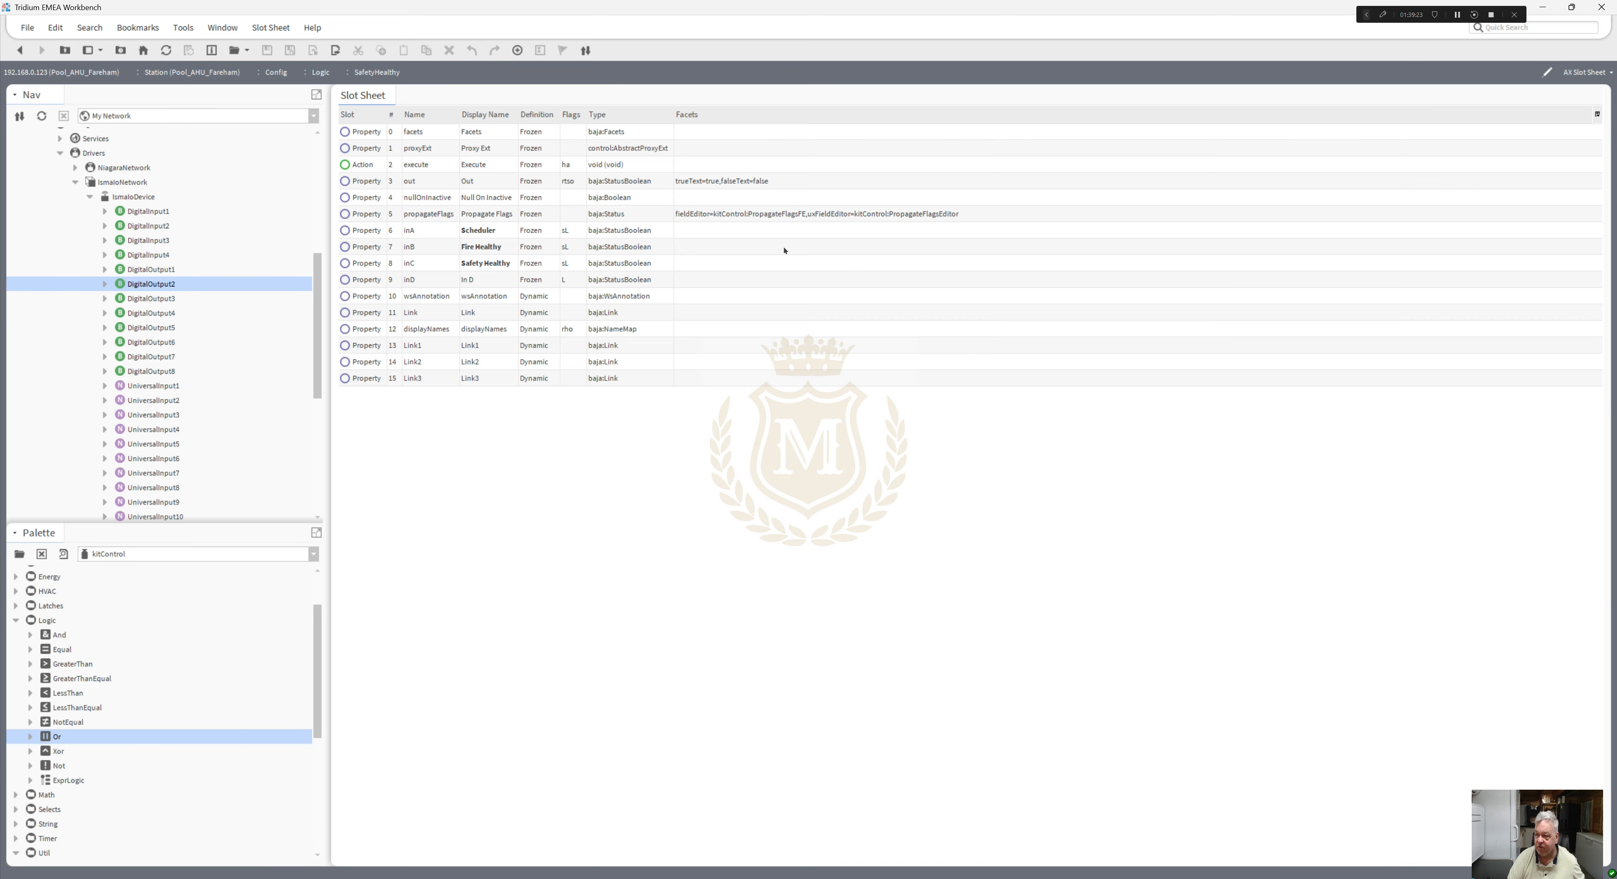
double_click(480, 280)
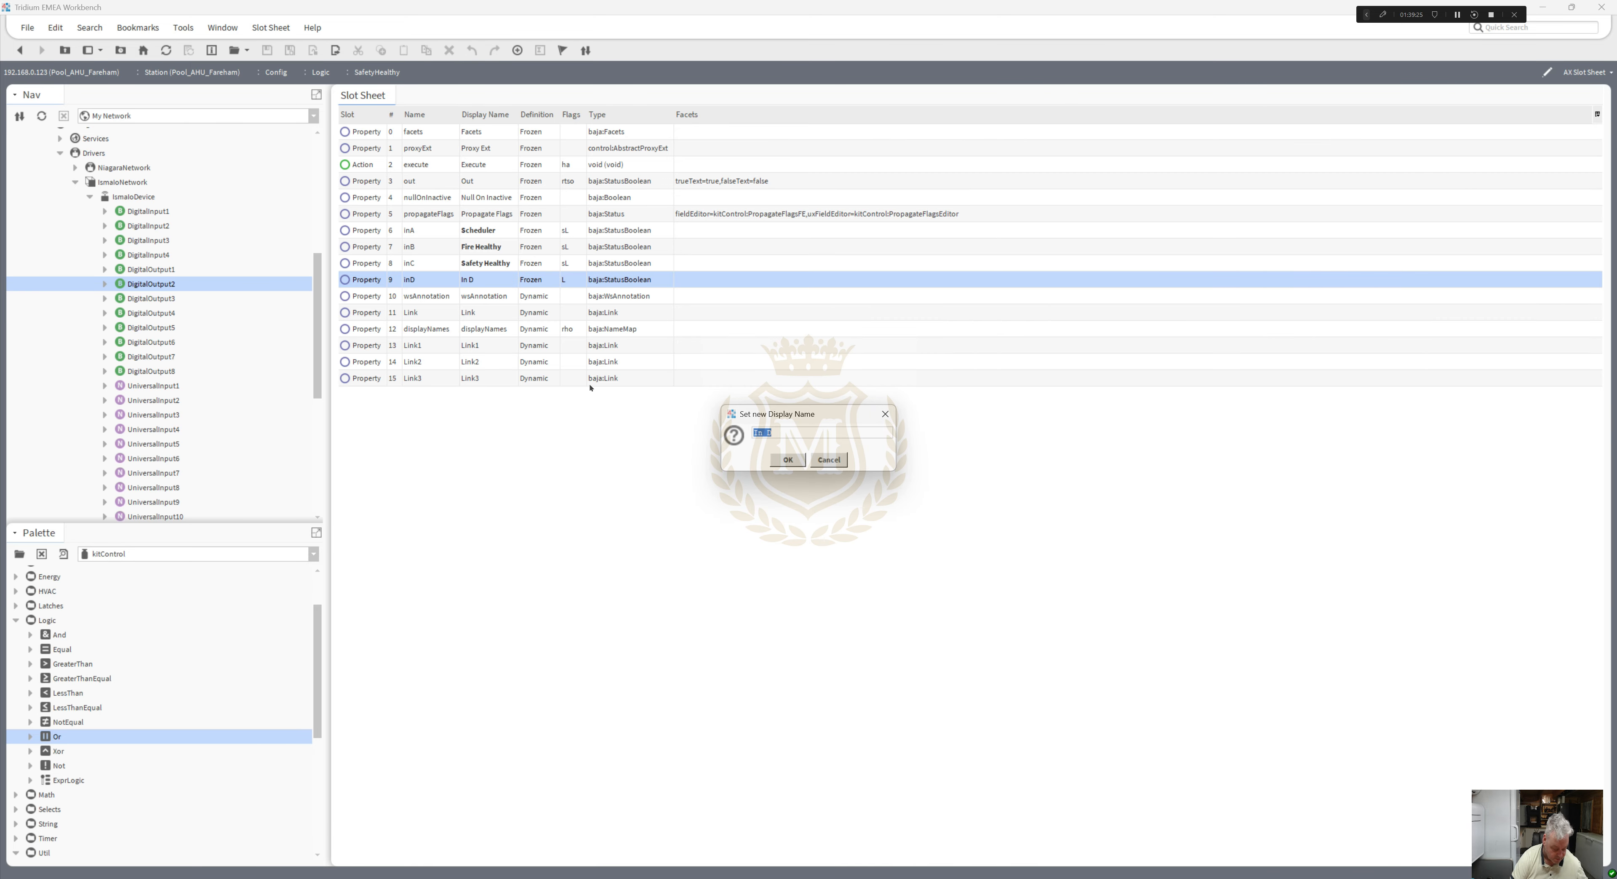
text(Ext H)
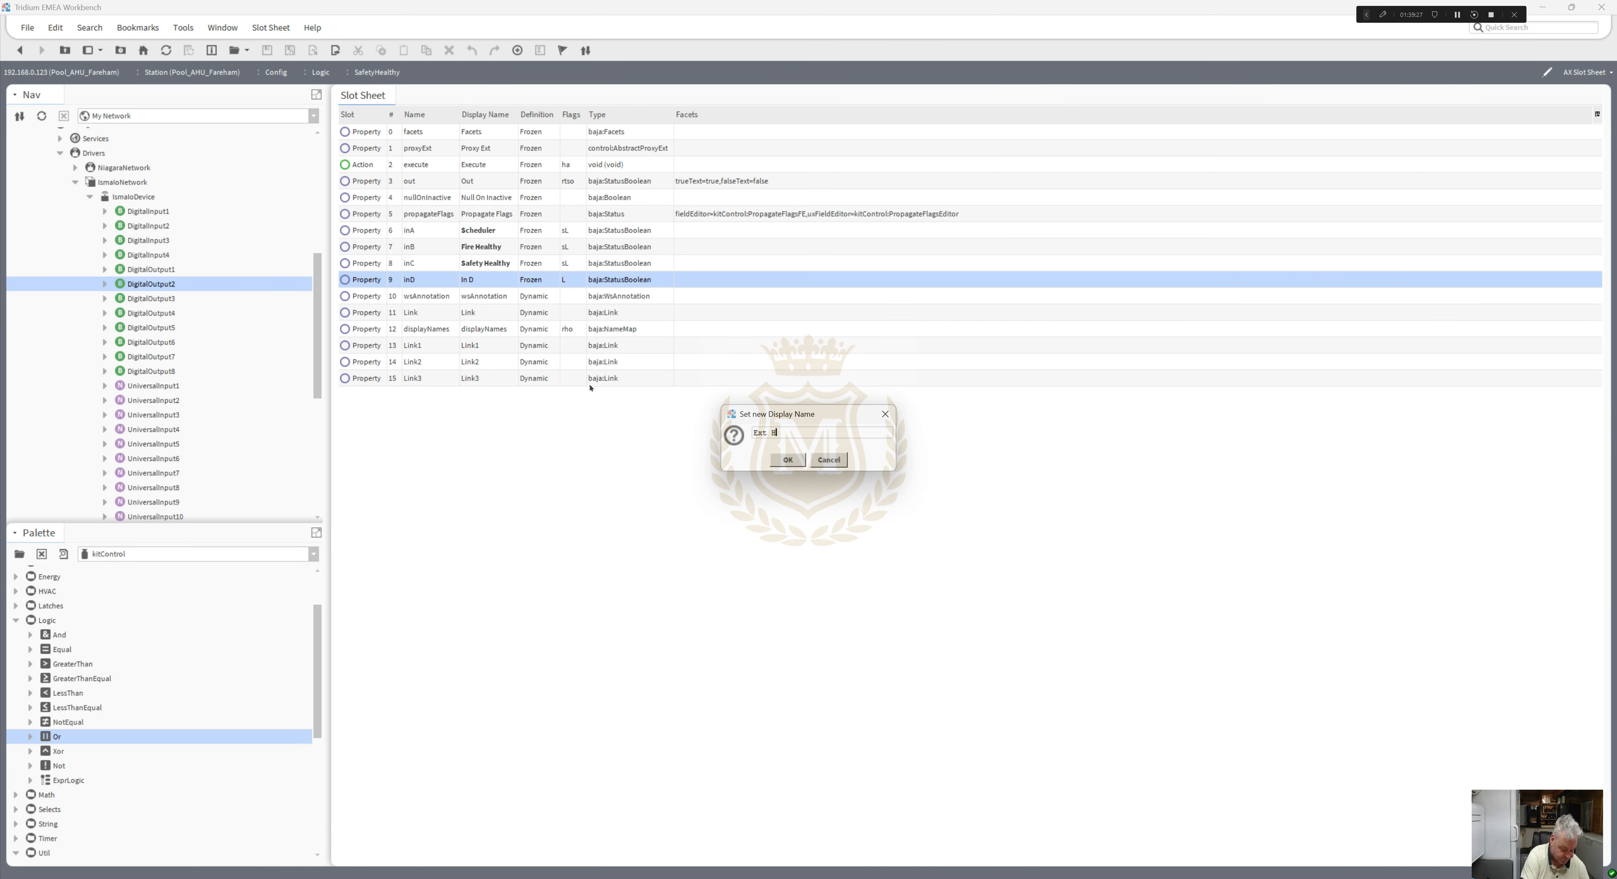
text(ealthy)
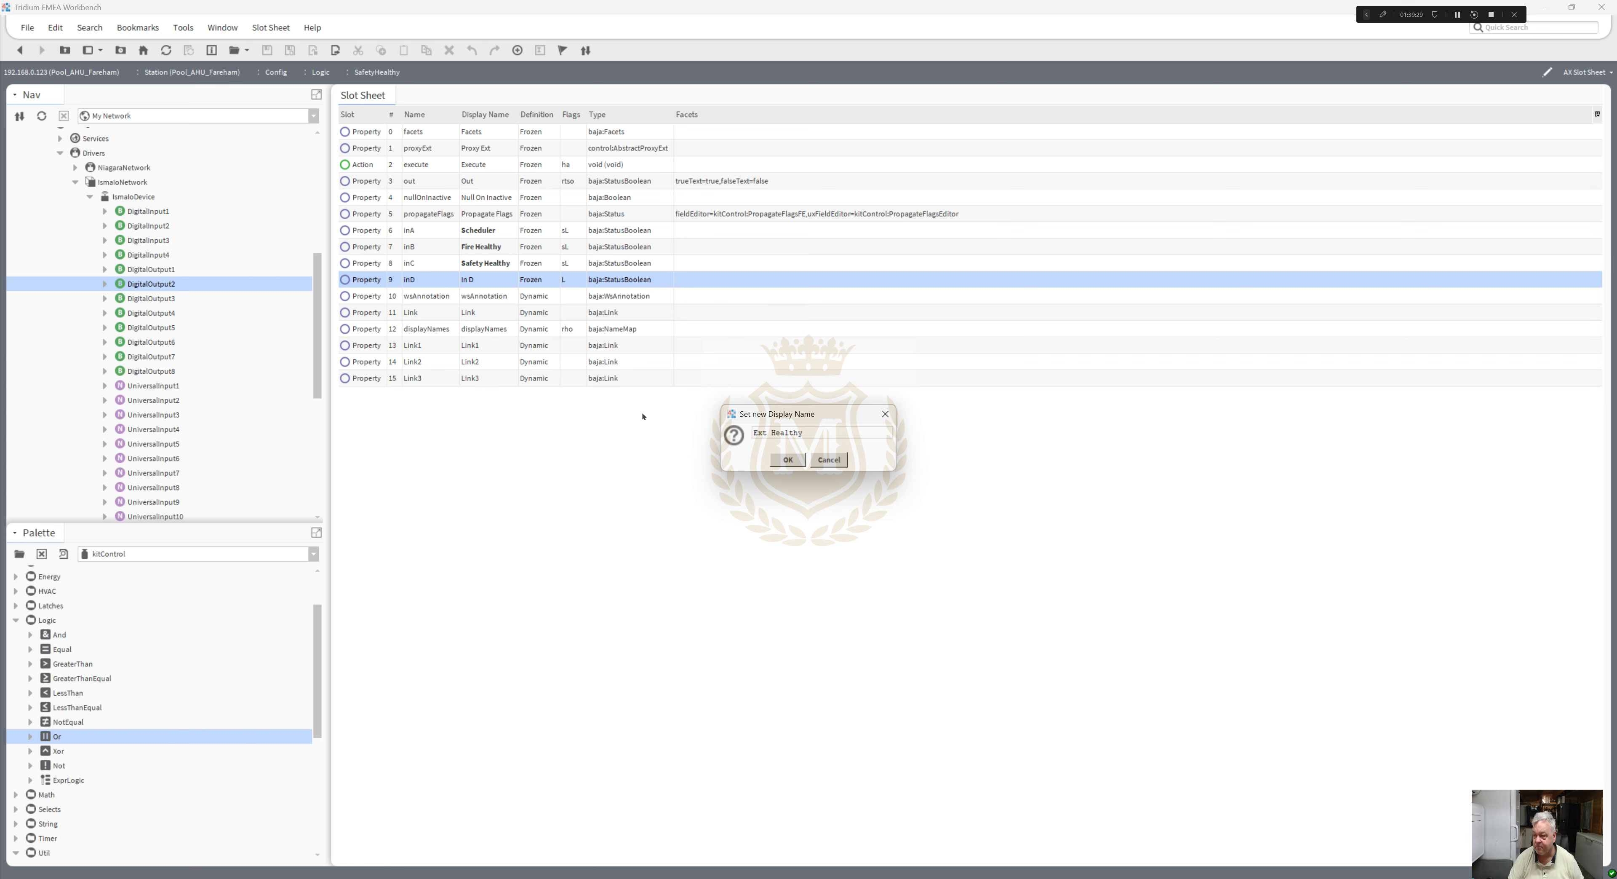
click(798, 463)
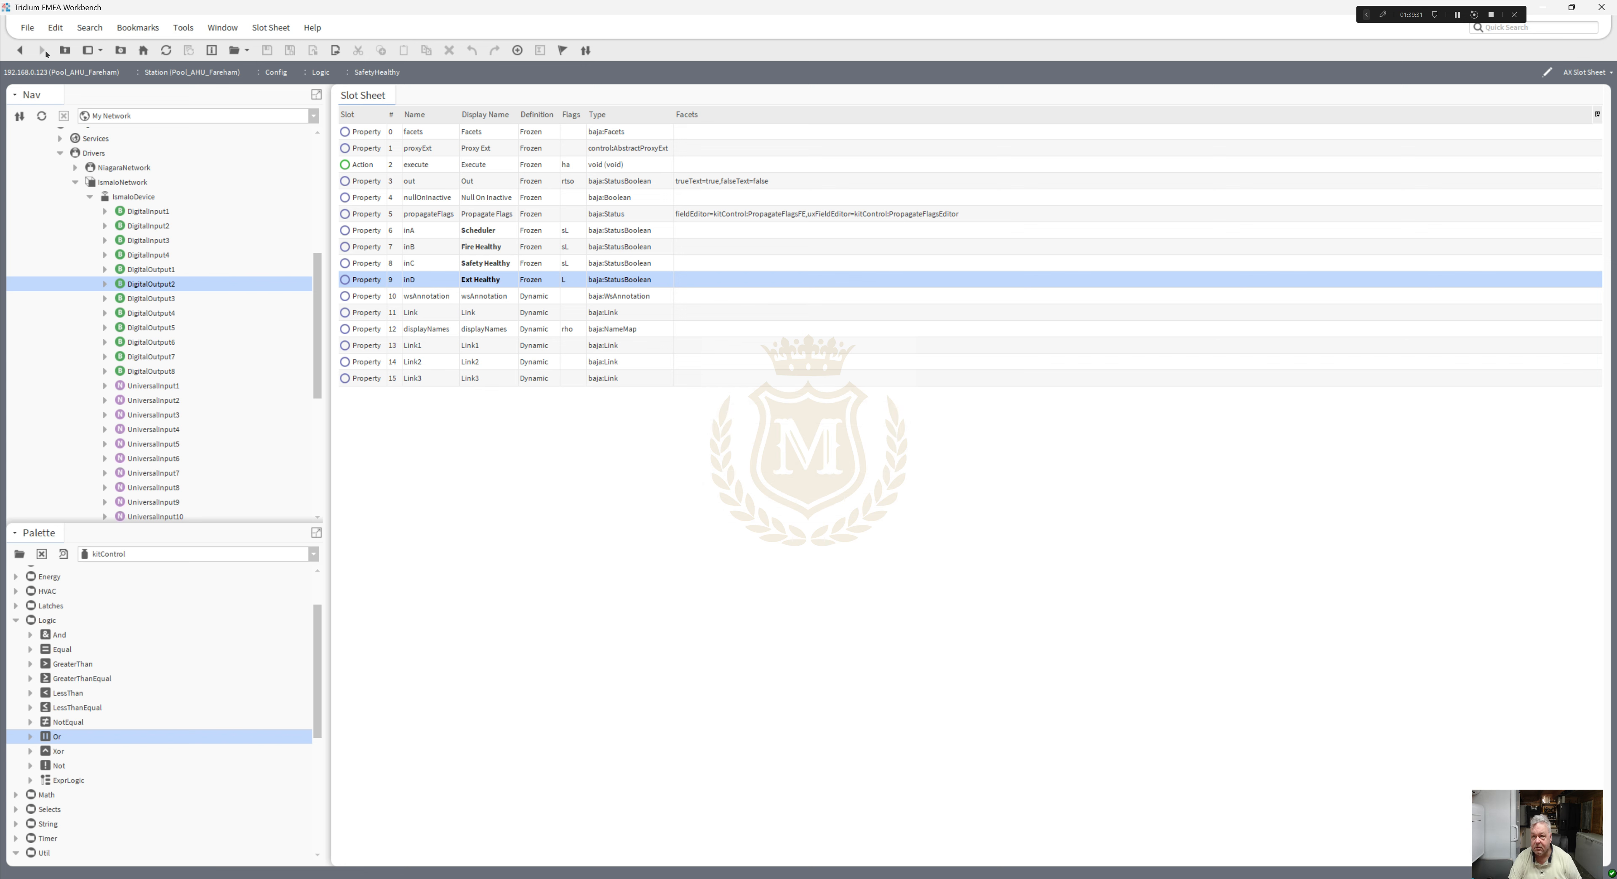
click(19, 50)
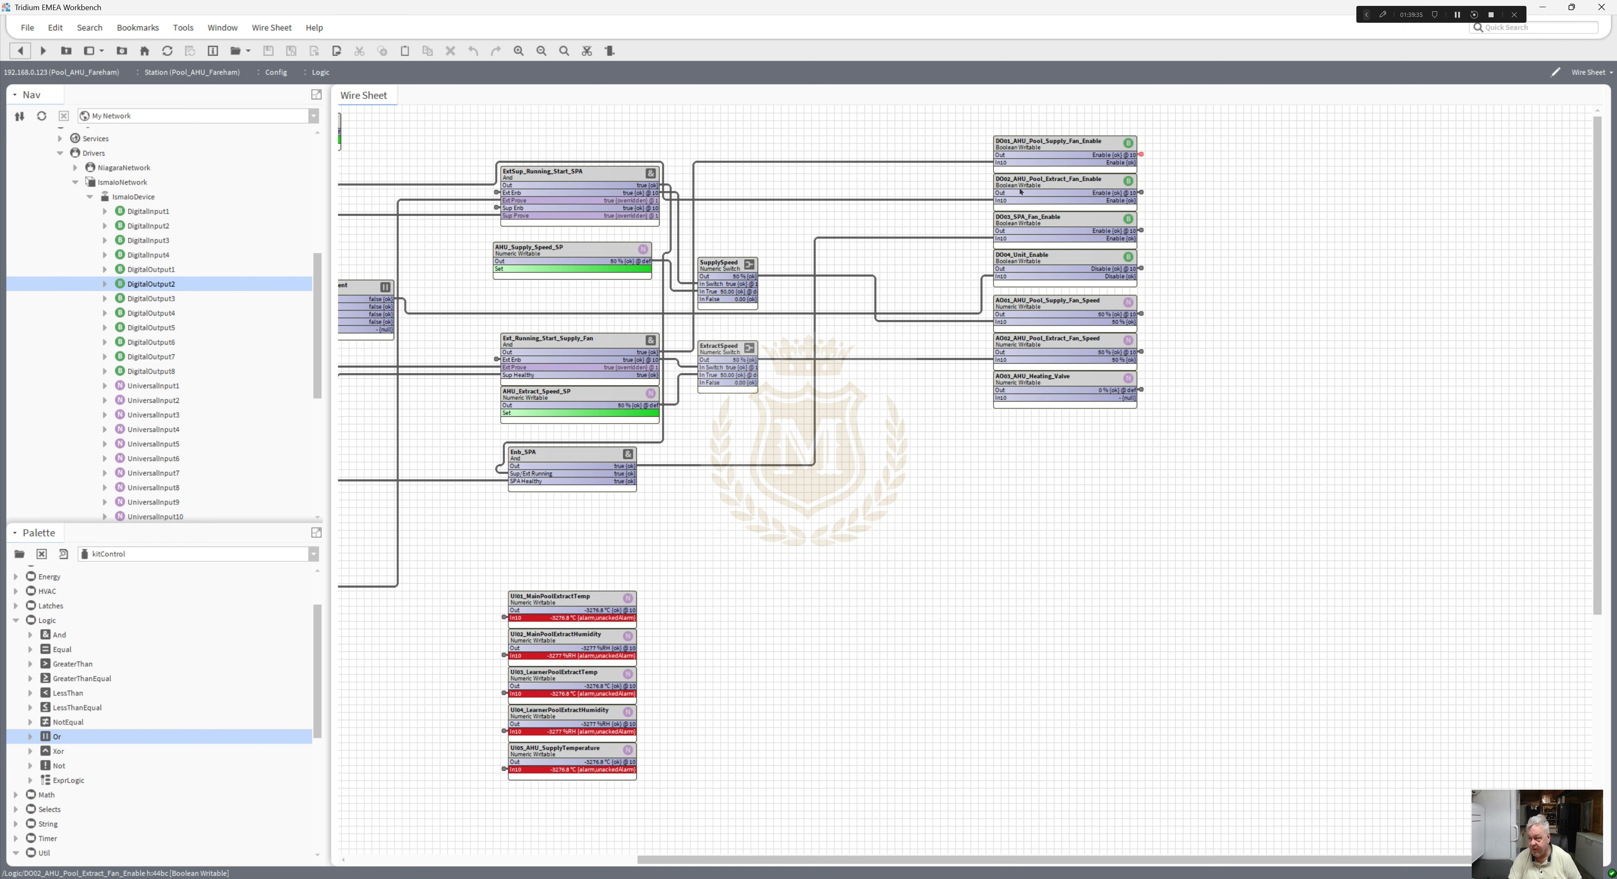
- Move AHU_Supply_SP from above SafetyHealthy to the empty area to the upper right of MainPoolExtractTemp
drag(903, 865, 549, 830)
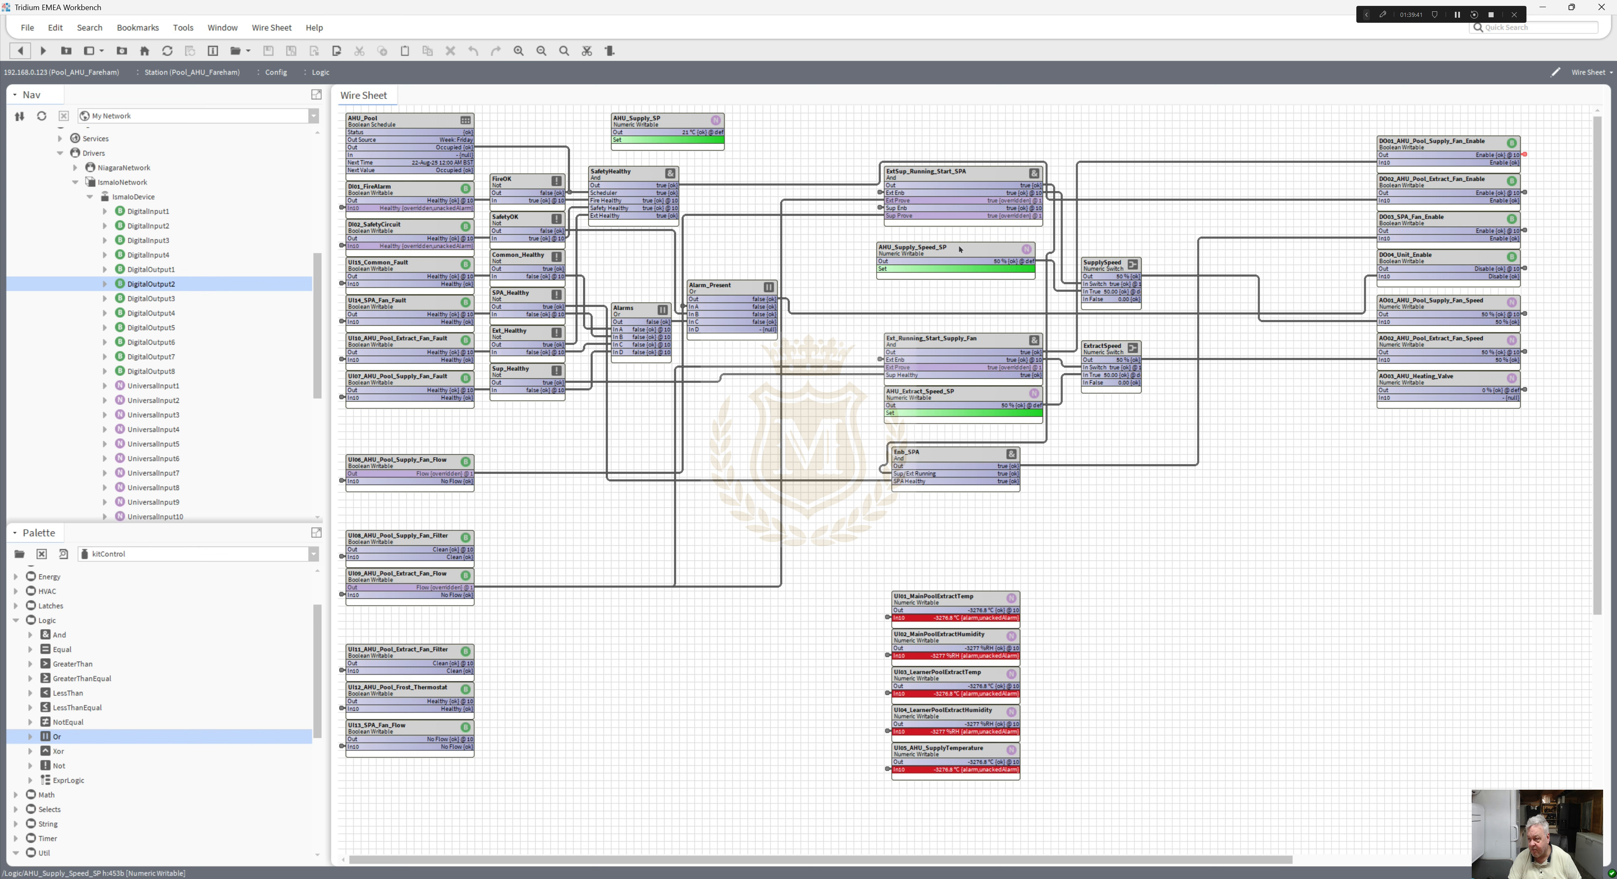
drag(960, 249, 968, 250)
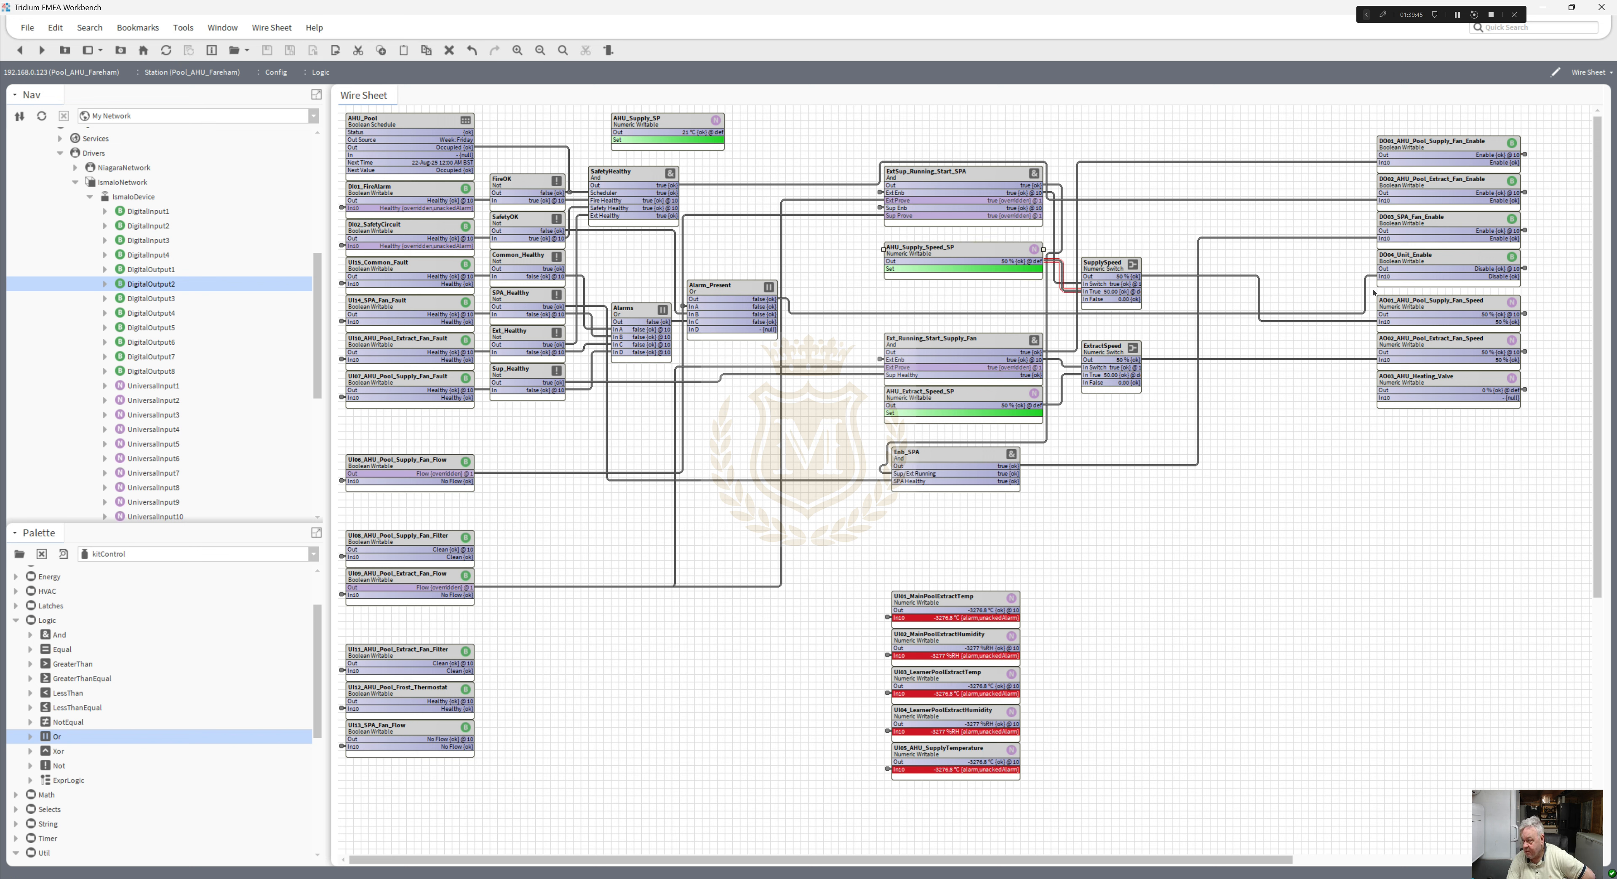
click(1401, 380)
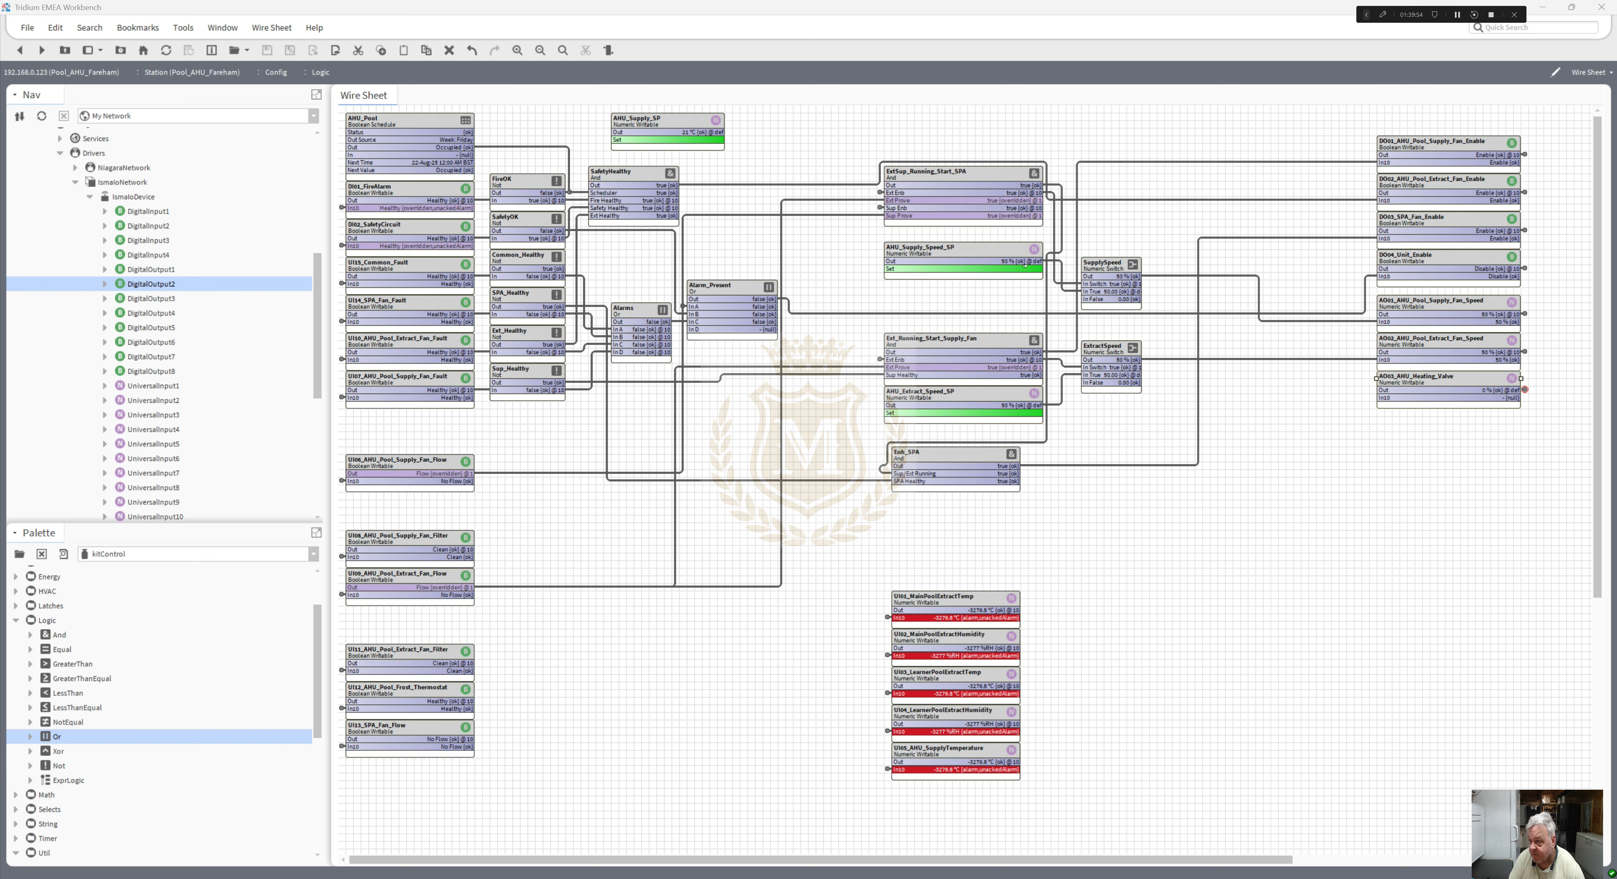
drag(671, 128, 1162, 551)
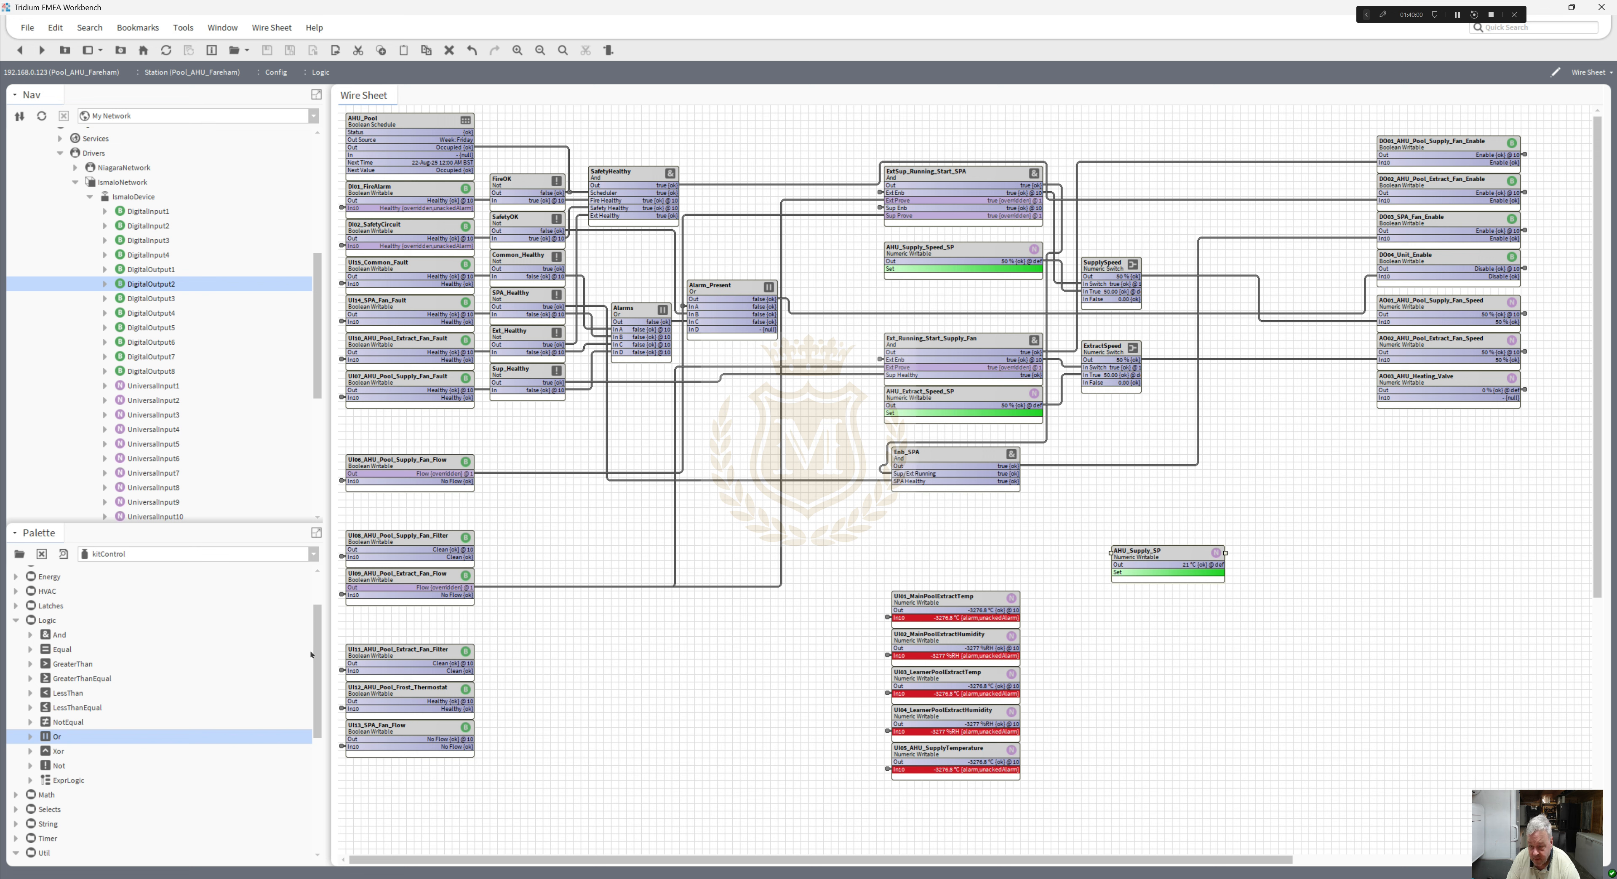
- Add a LoopPoint from the kitControl HVAC group to the right of AHU_Supply_SP, named HeatingValveControl
drag(317, 667, 318, 614)
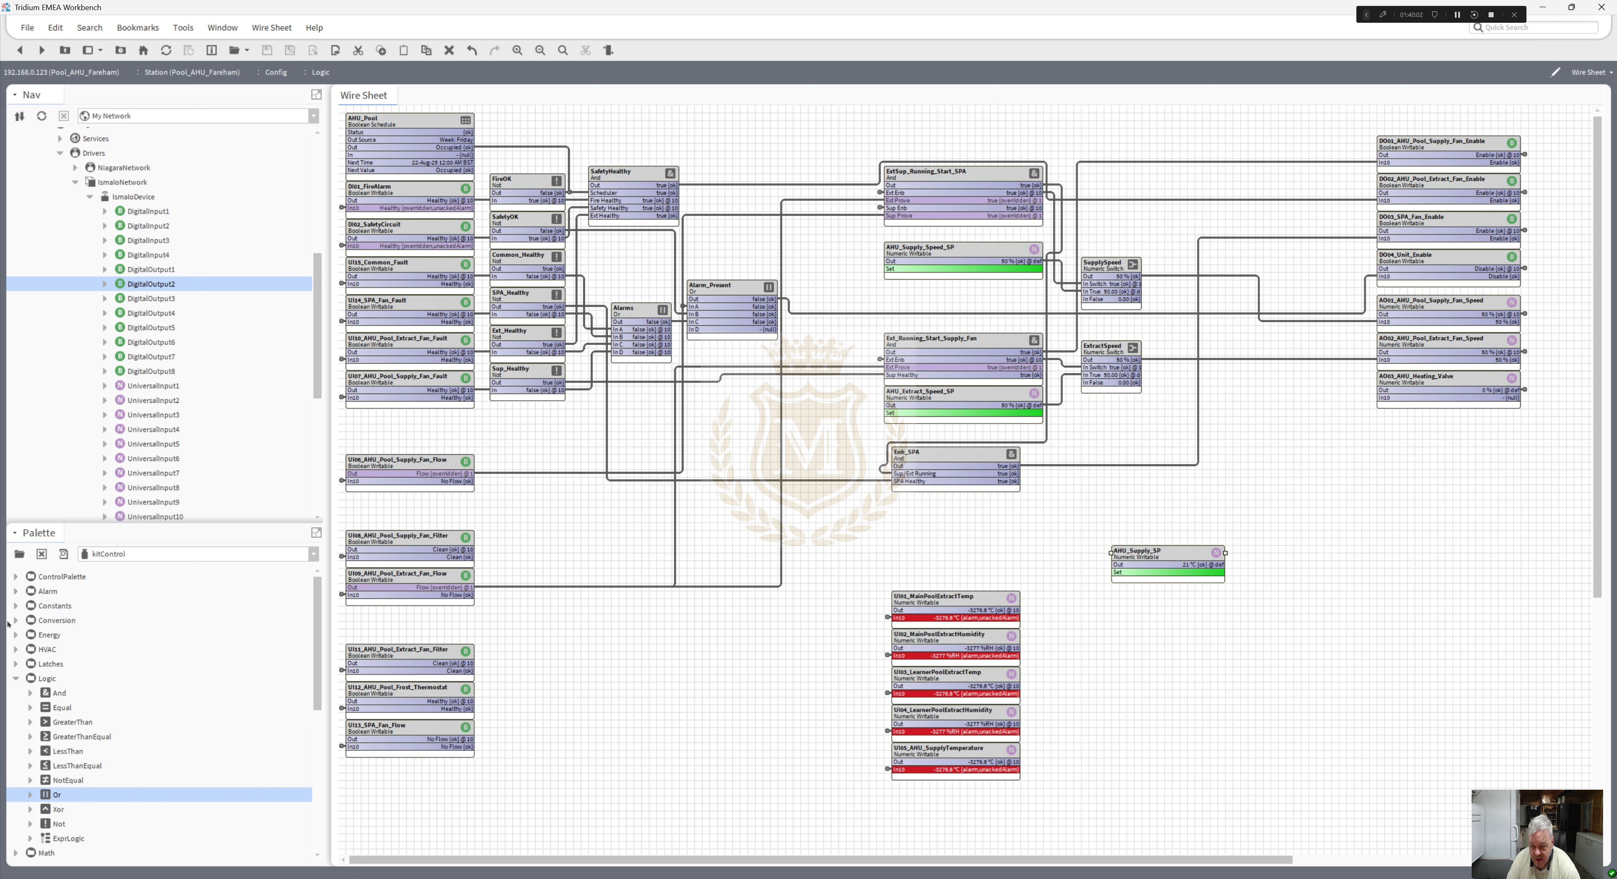
click(16, 649)
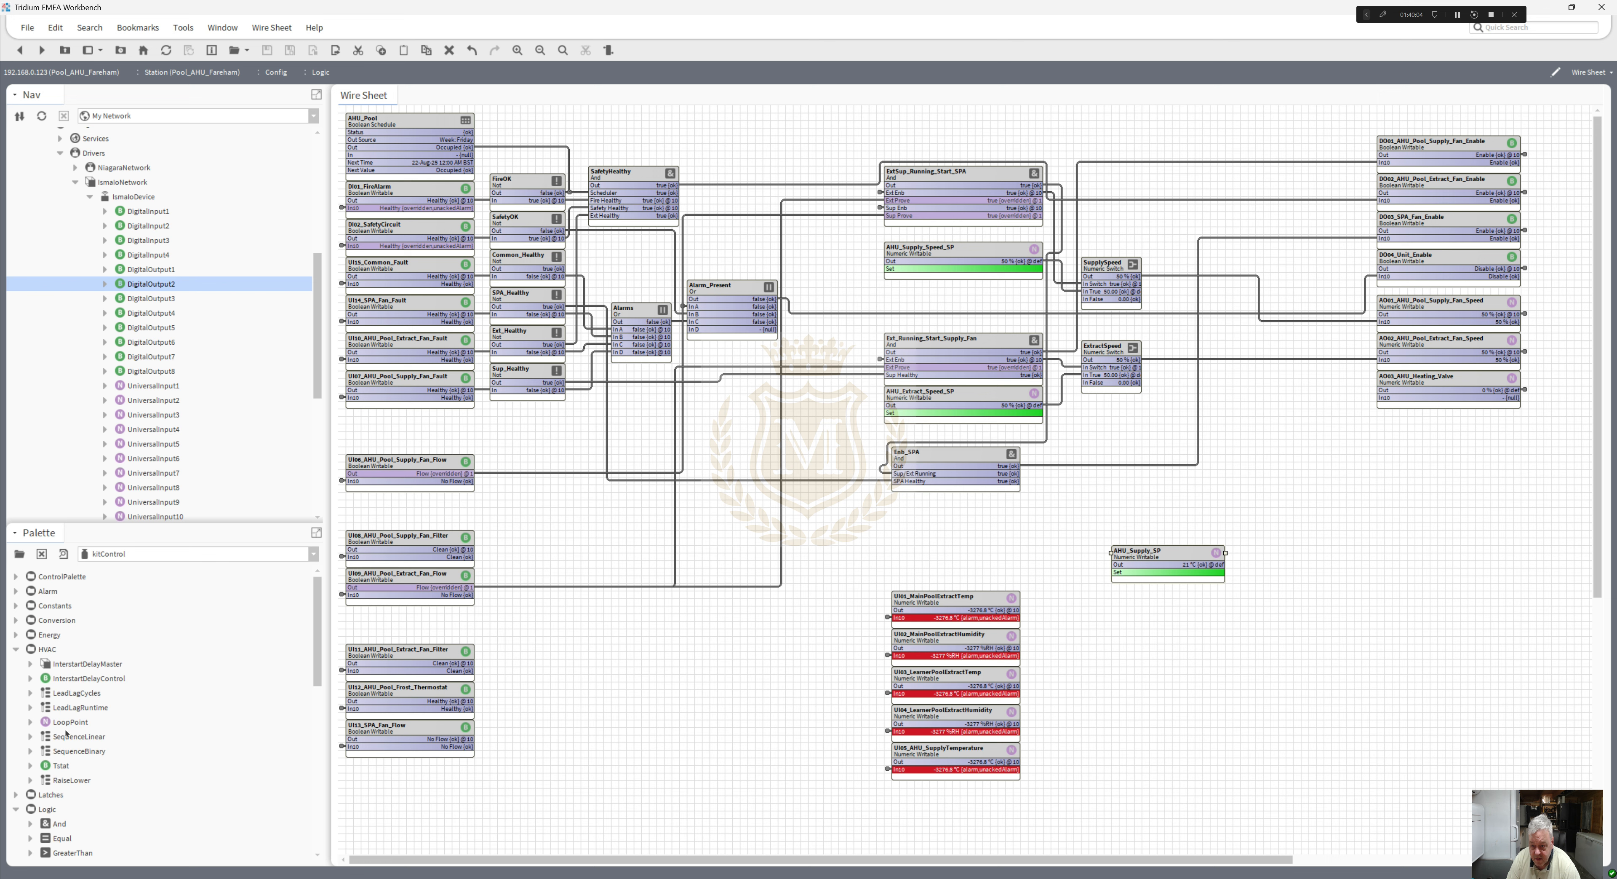
drag(63, 724, 1335, 527)
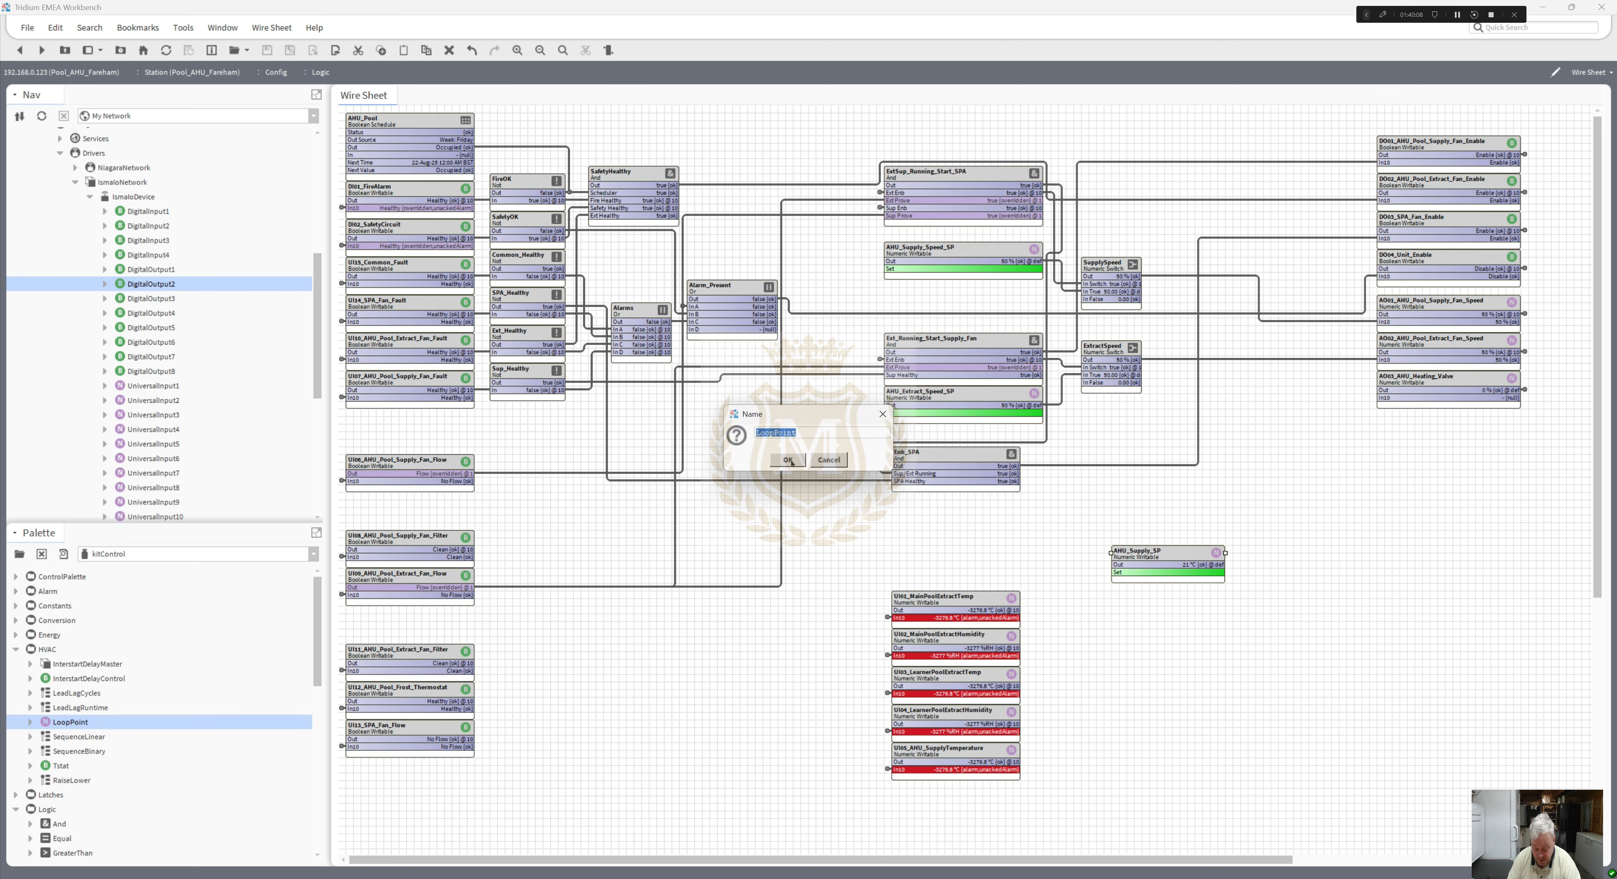
text(S)
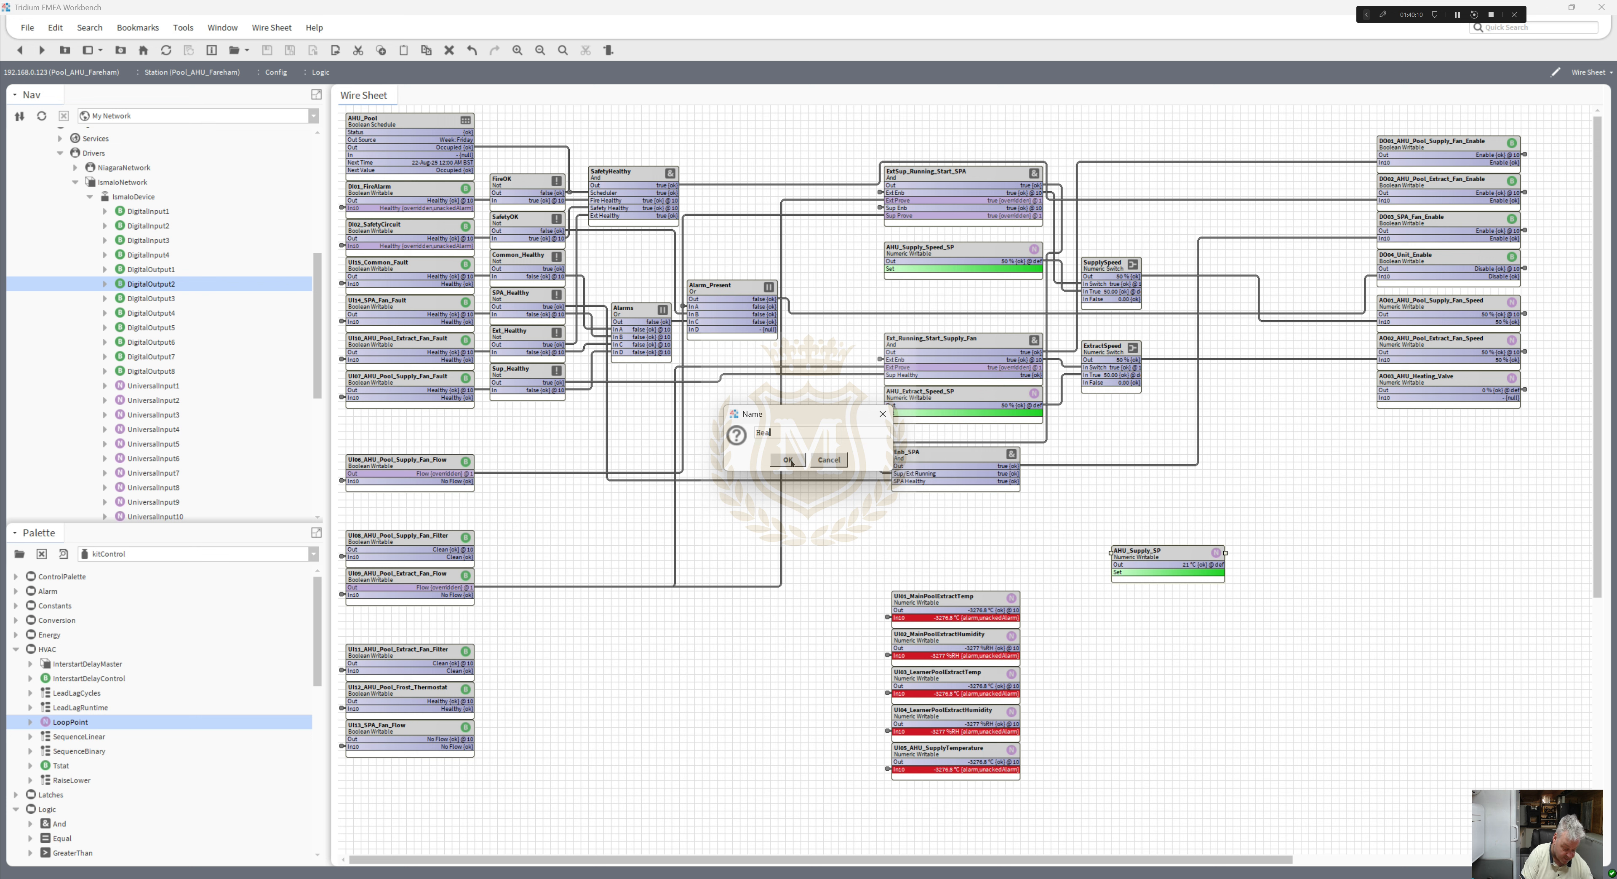
text(eatingValveCo)
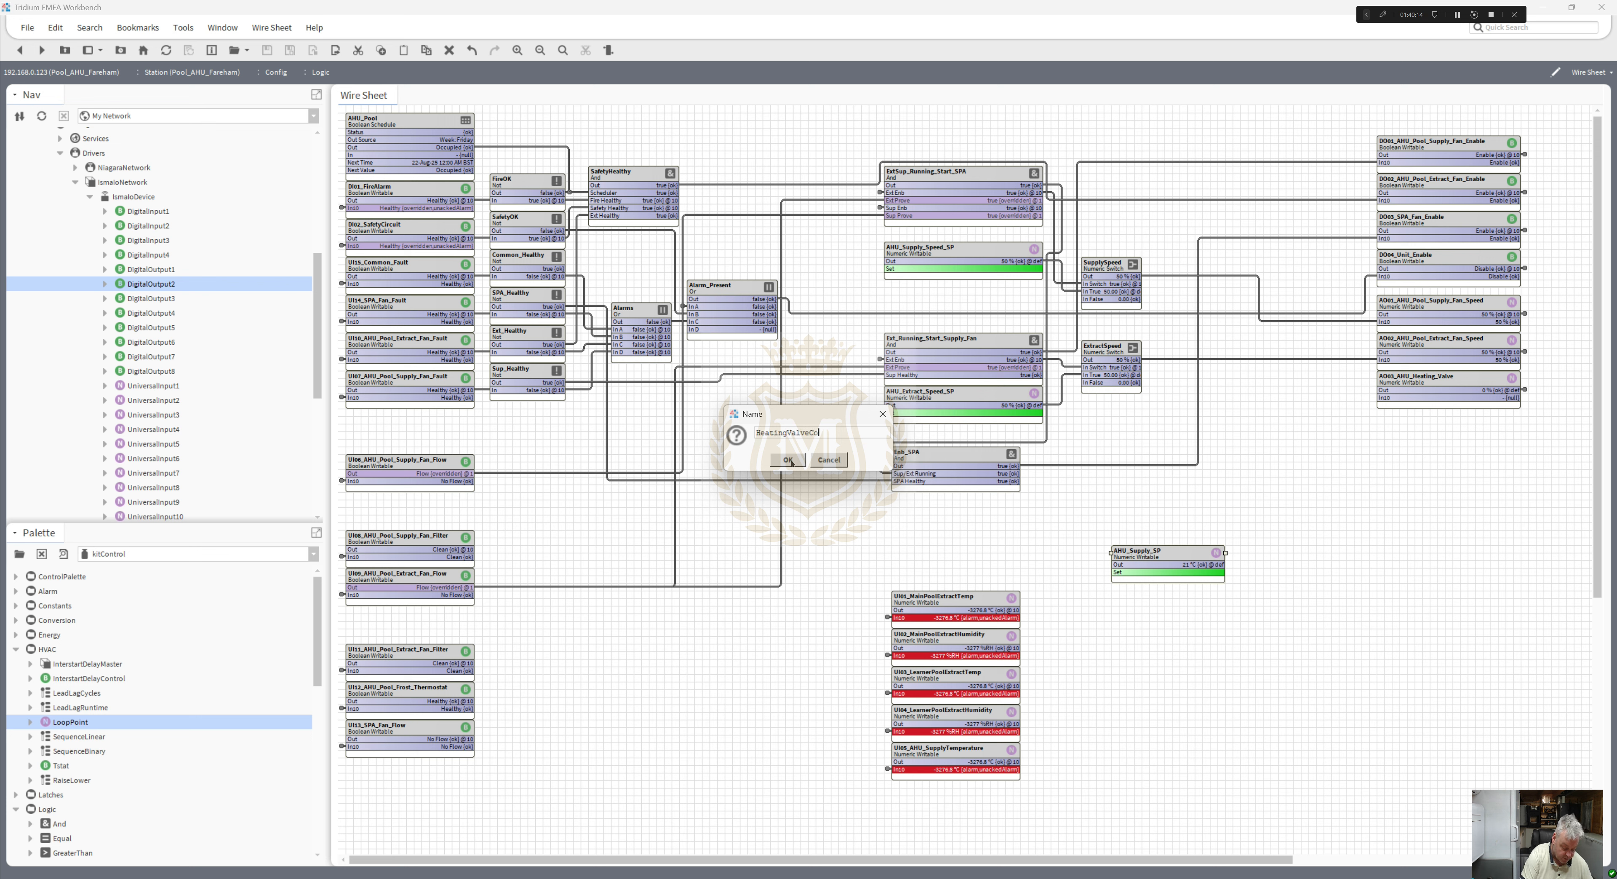
text(ntrol)
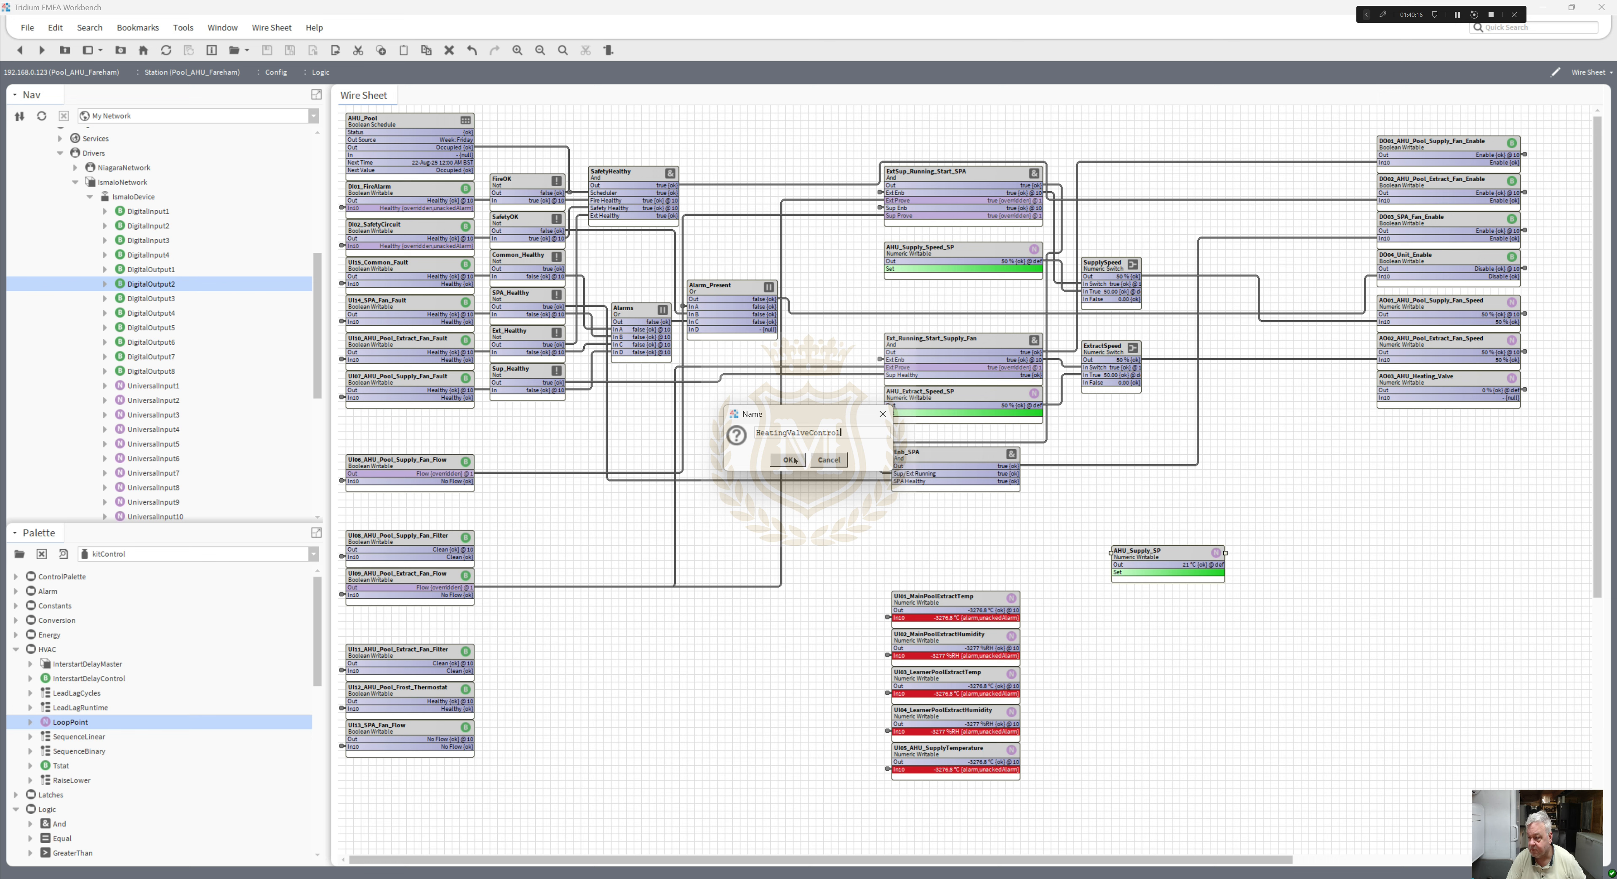
click(791, 462)
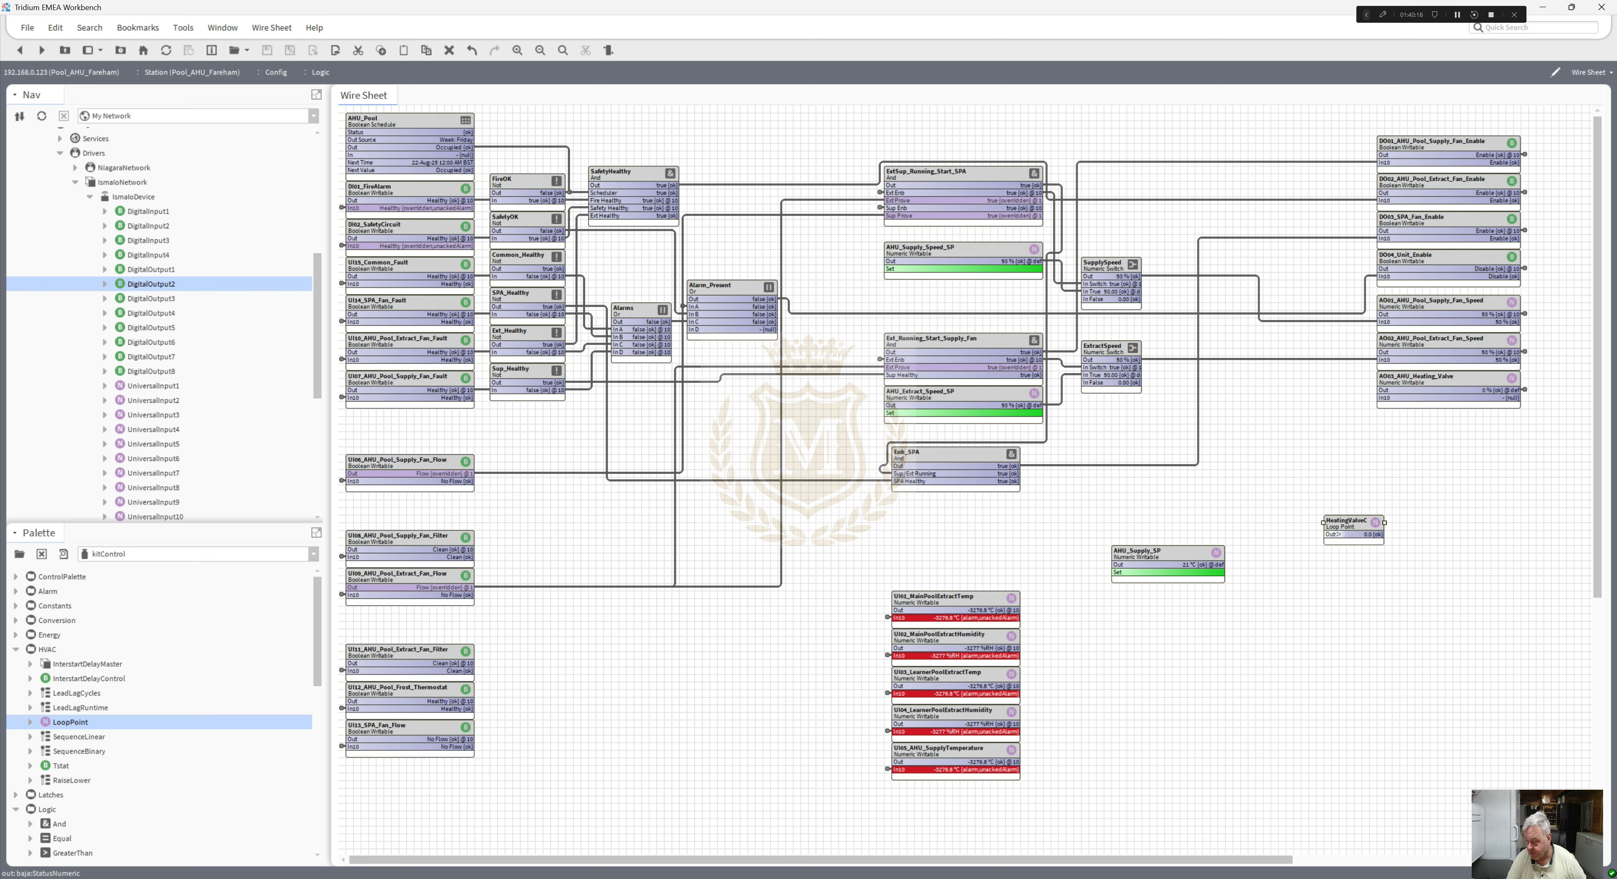
- Pin the Loop Enable, Controlled Variable, Setpoint, Proportional Constant, Integral Constant, Maximum Output and Minimum Output slots on HeatingValveControl
right_click(1349, 529)
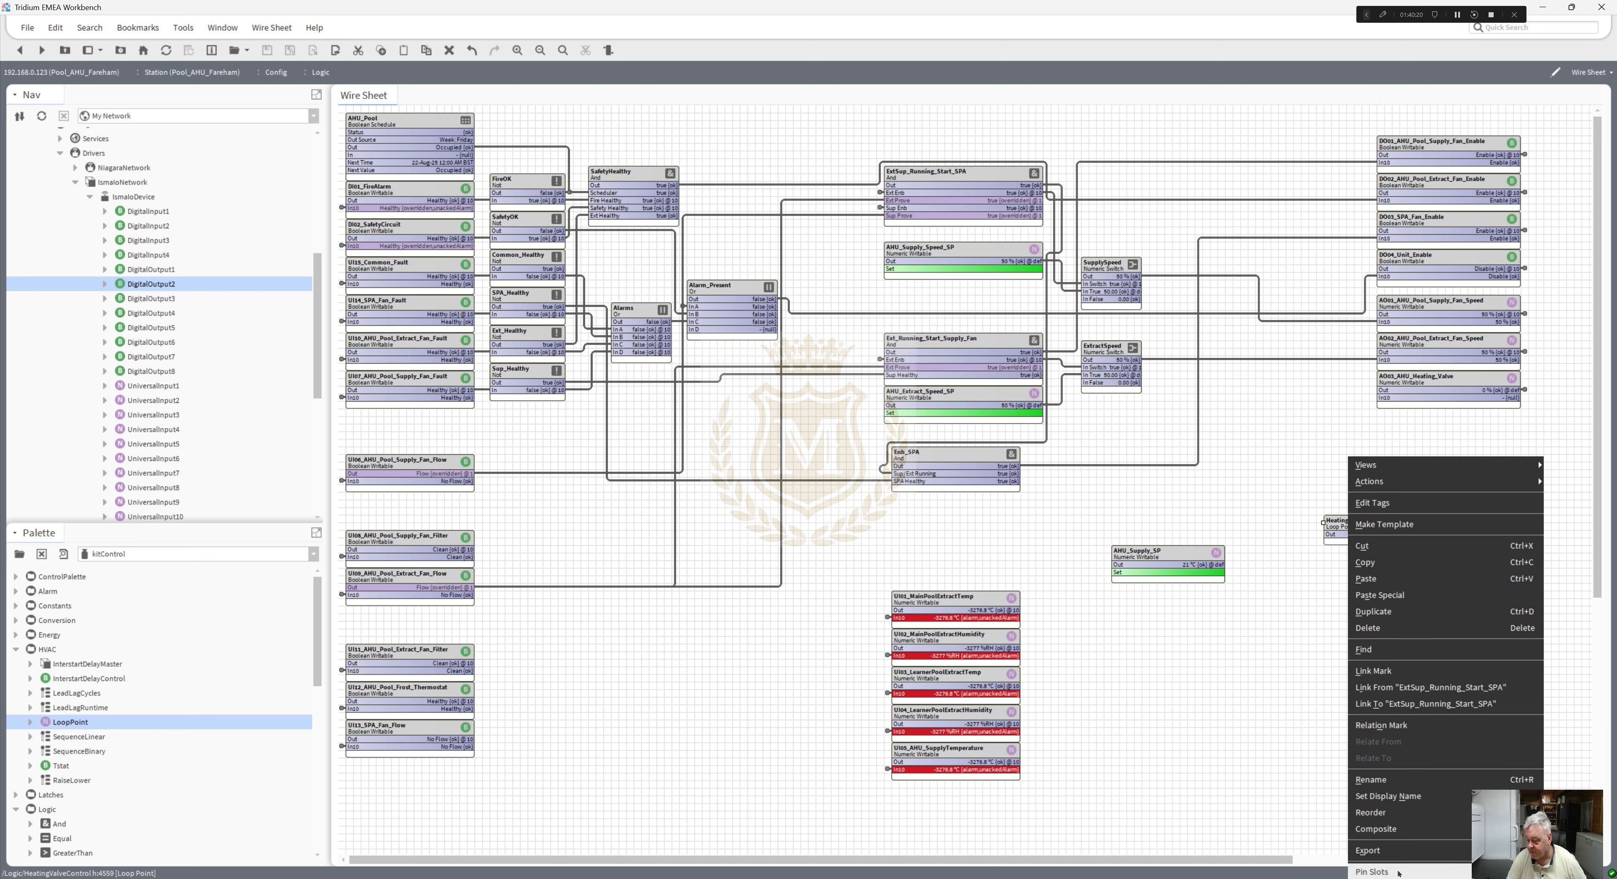
click(1378, 870)
click(740, 400)
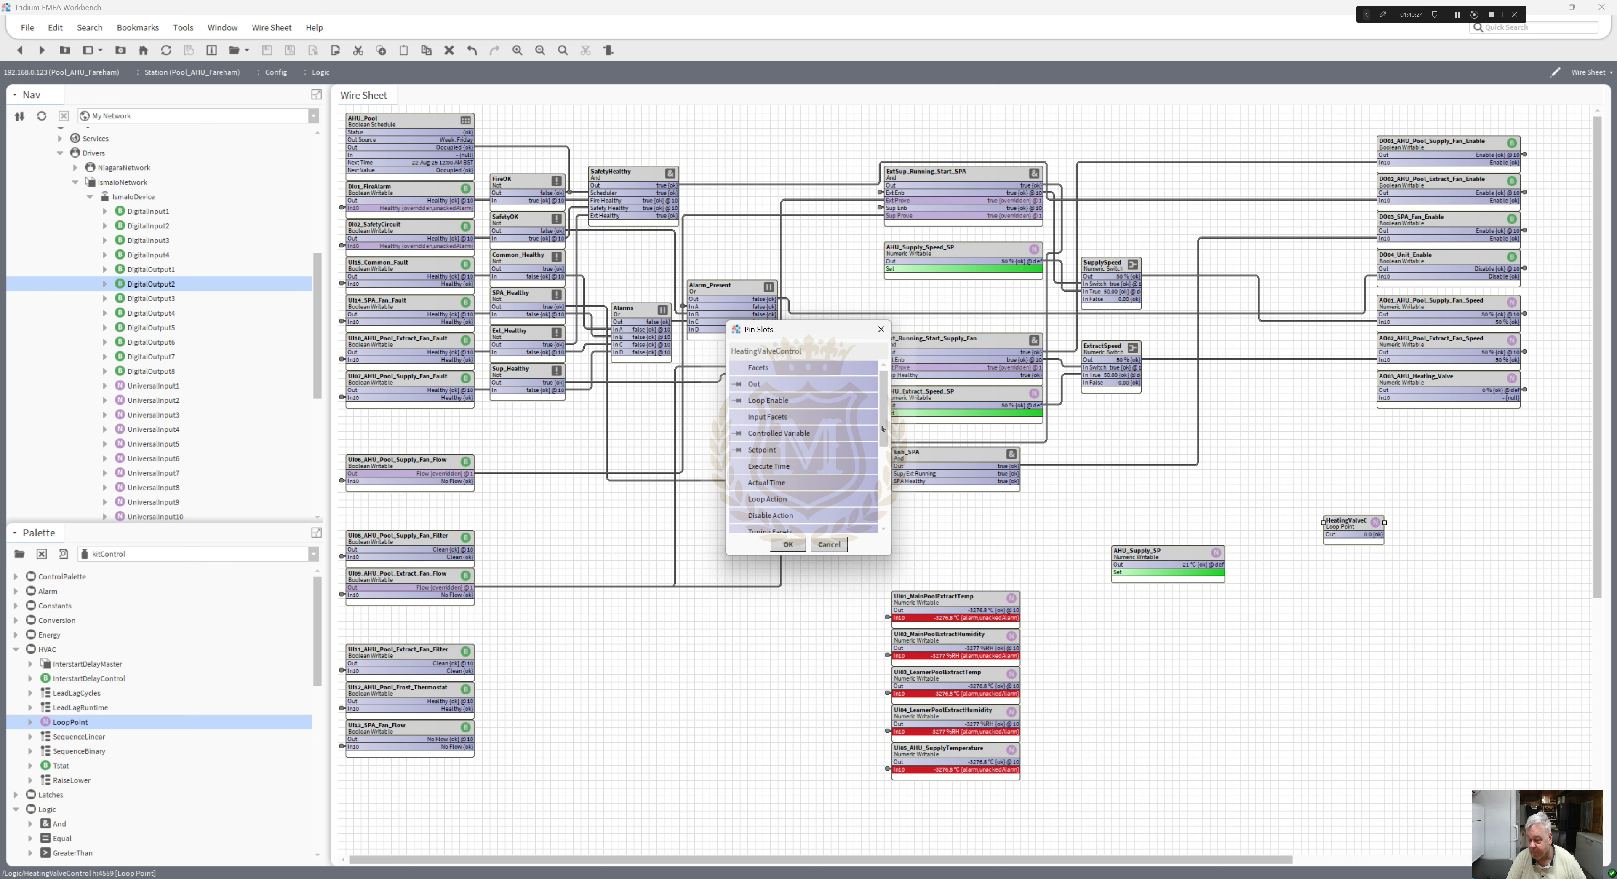
drag(882, 429, 886, 475)
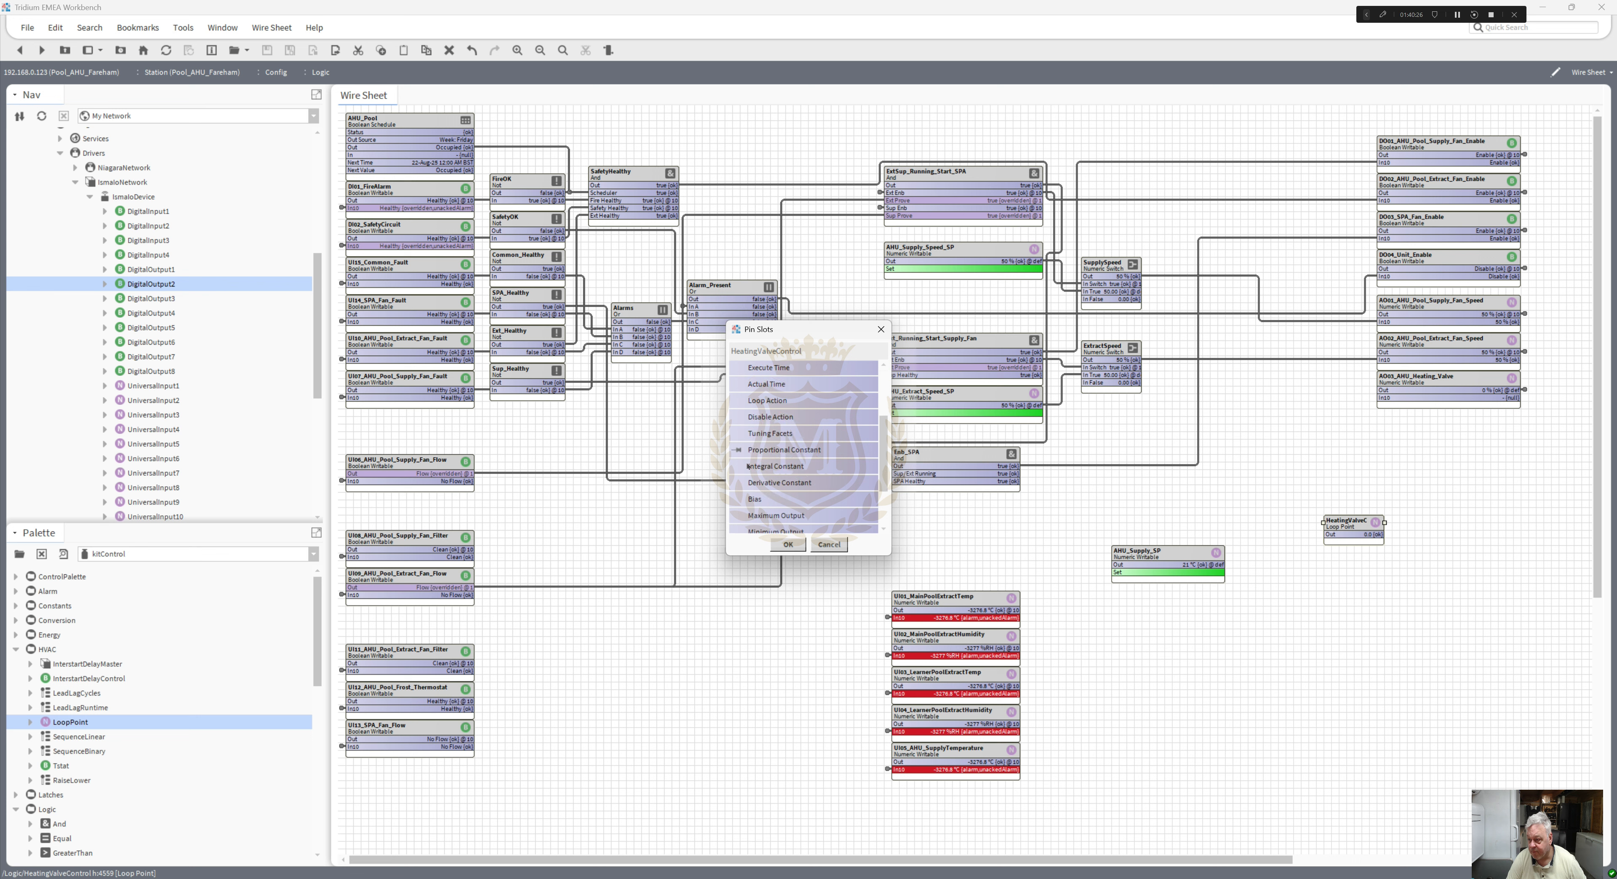
click(740, 466)
drag(878, 481, 889, 520)
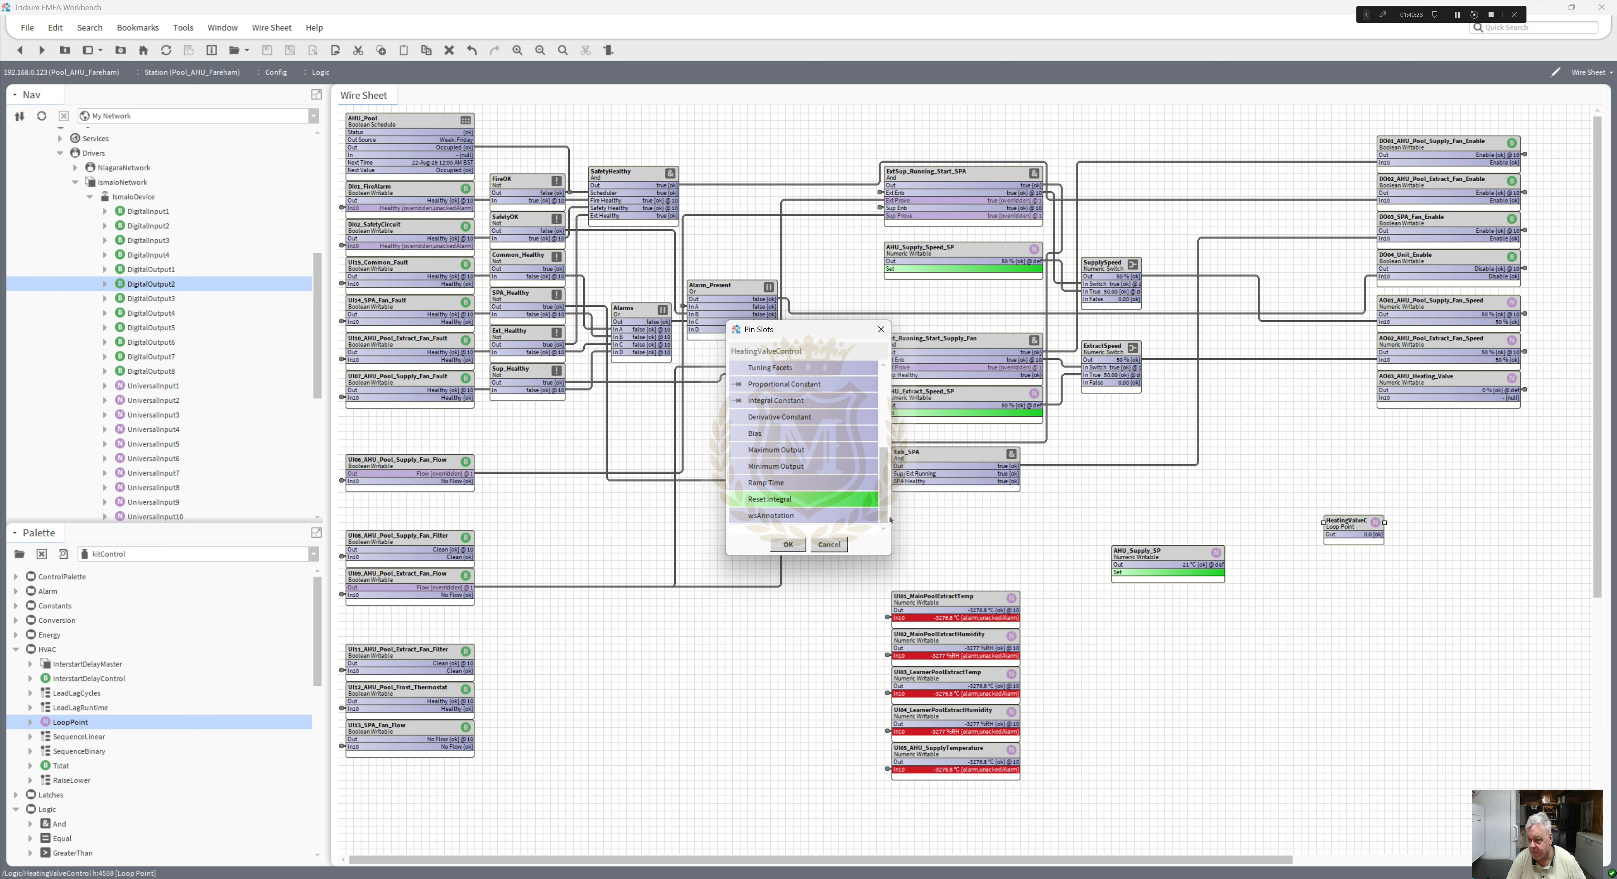
click(737, 467)
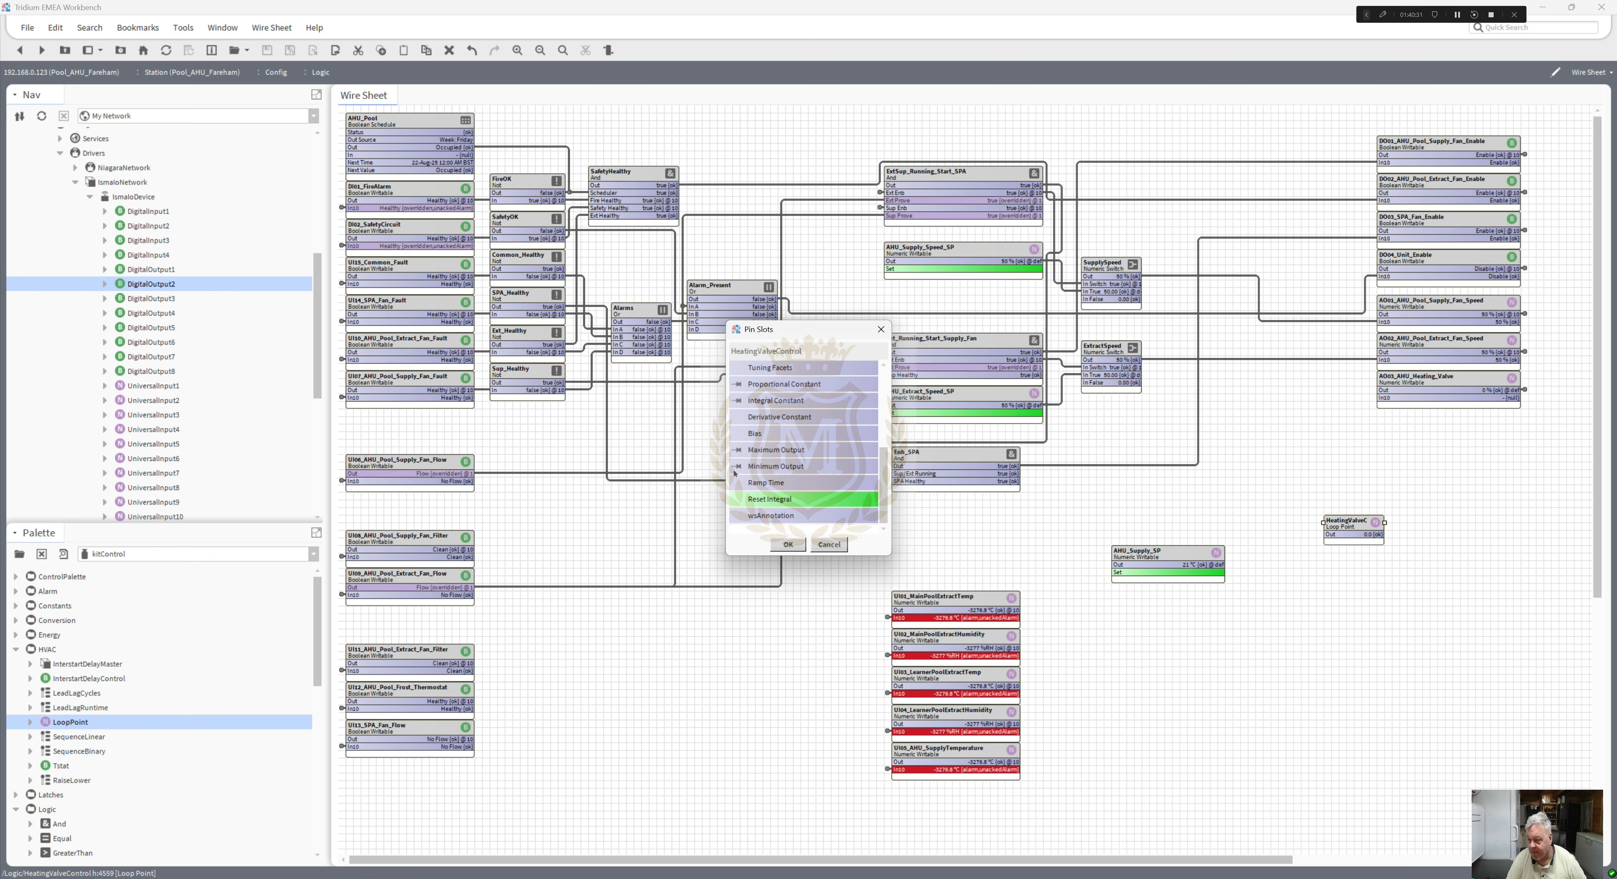
click(787, 544)
- Widen the HeatingValveControl block enough to fit its full name and place it just below AHU_Heating_Valve
drag(1385, 521, 1493, 518)
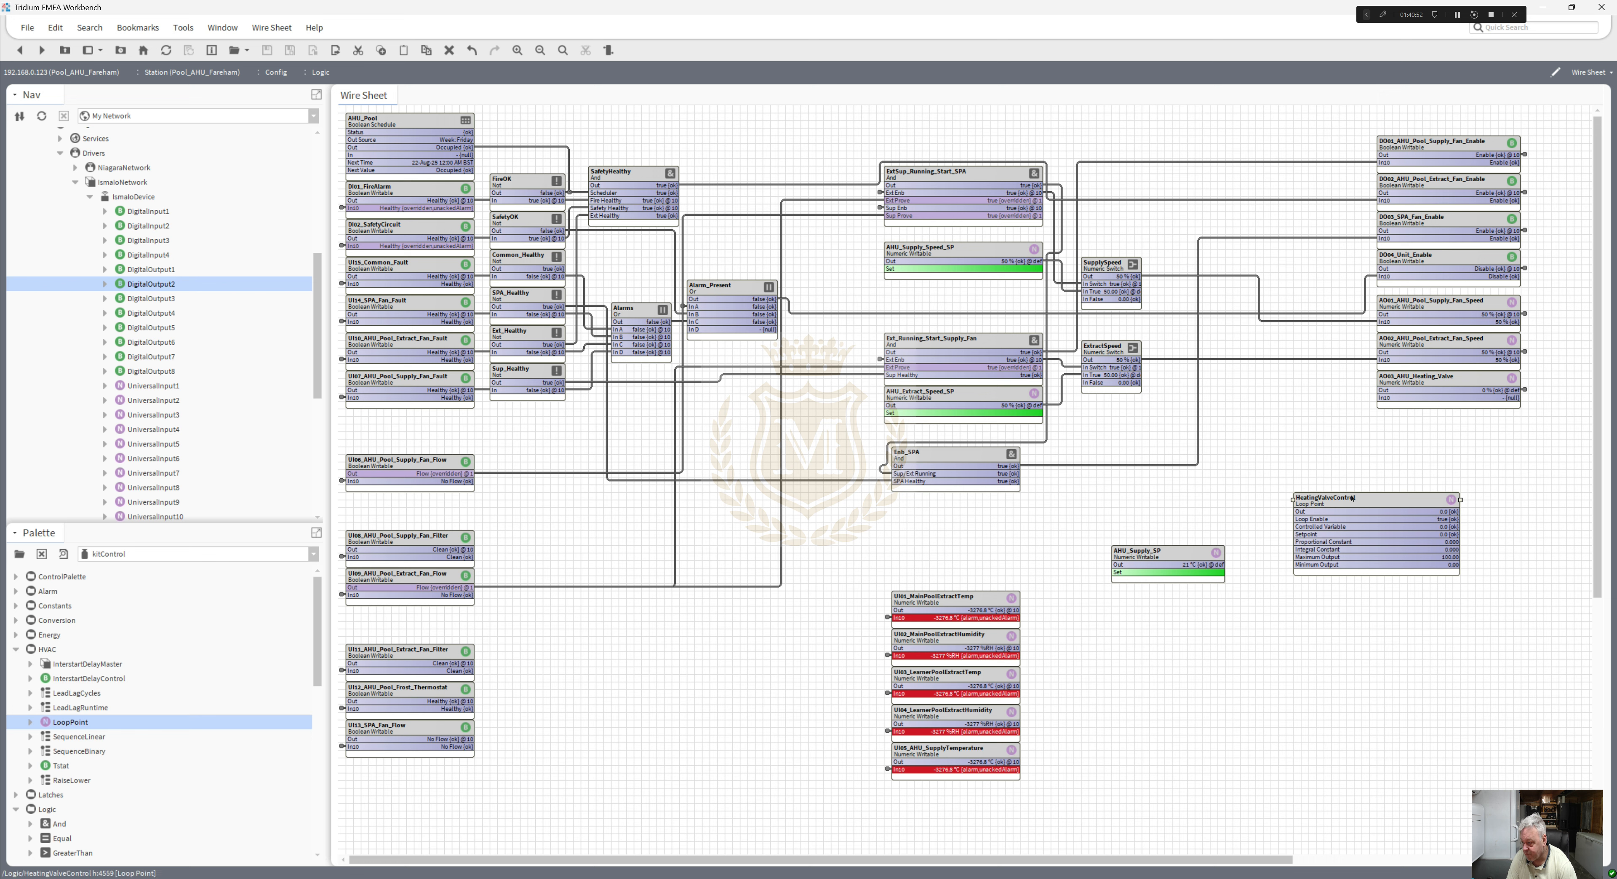
right_click(1350, 515)
click(1263, 657)
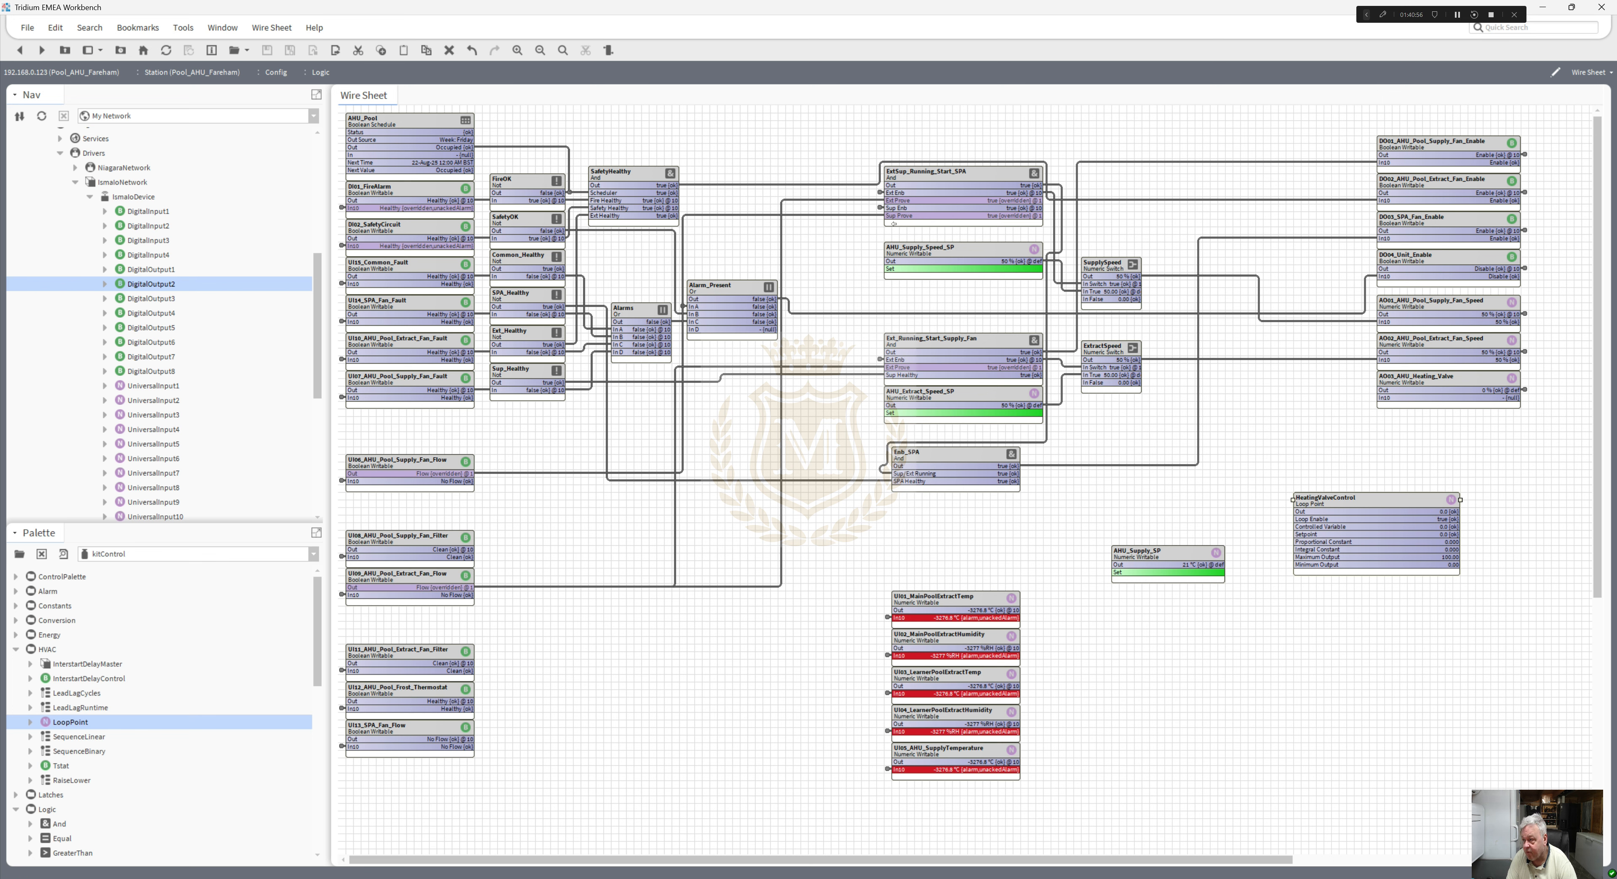
- Link the Out of ExtSup_Running_Start_SPA to HeatingValveControl's Loop Enable, and AHU_Supply_SP's Out to its Setpoint
click(882, 210)
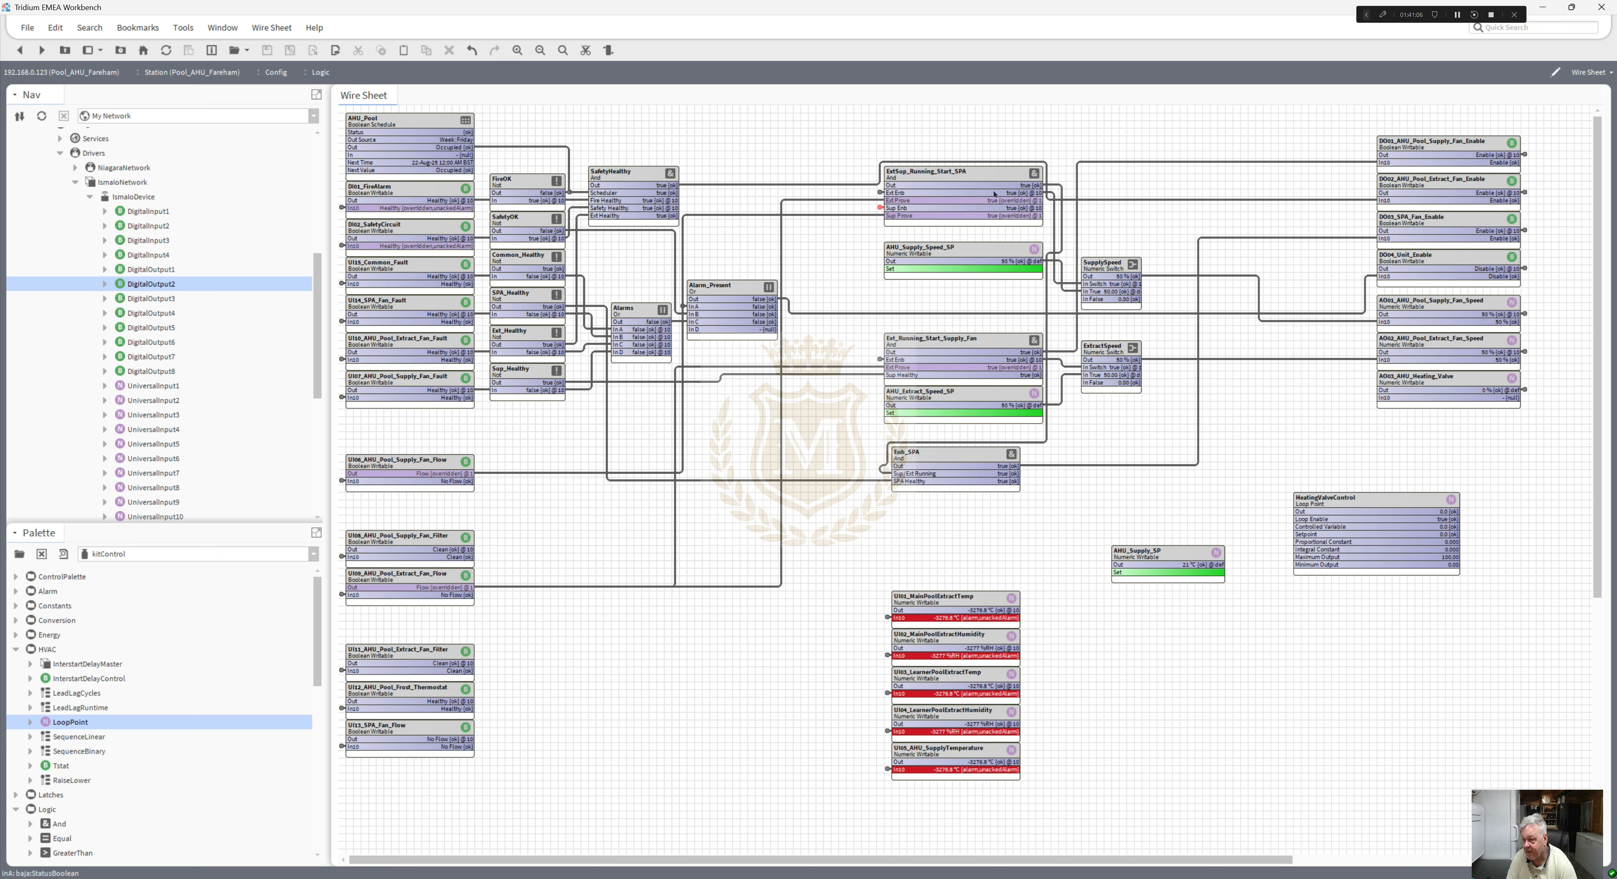
click(979, 176)
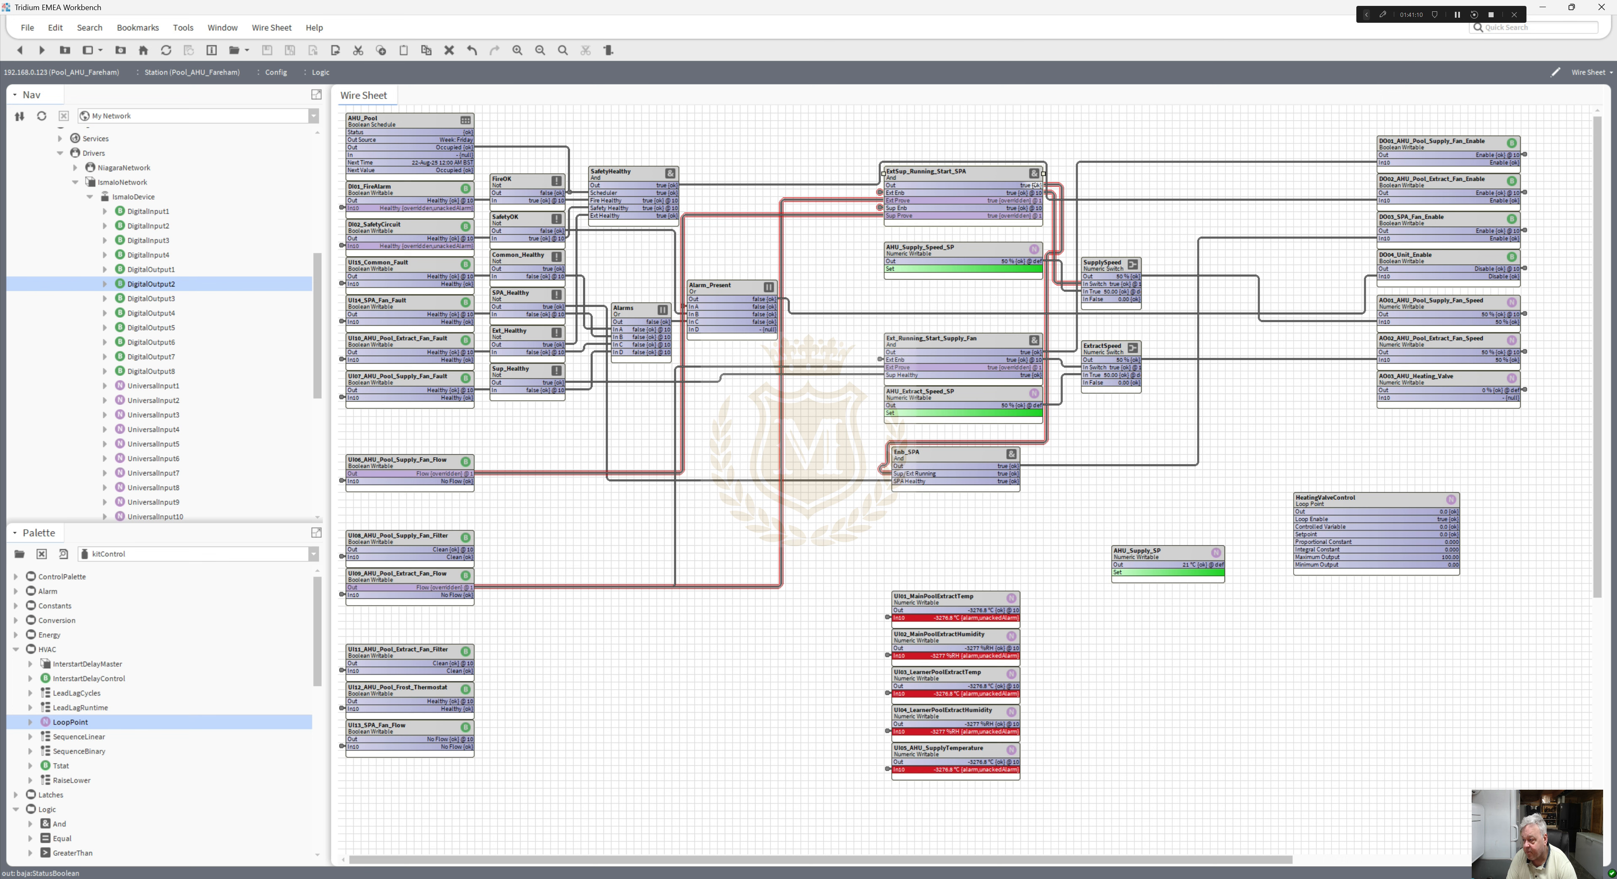
drag(1036, 185, 1304, 520)
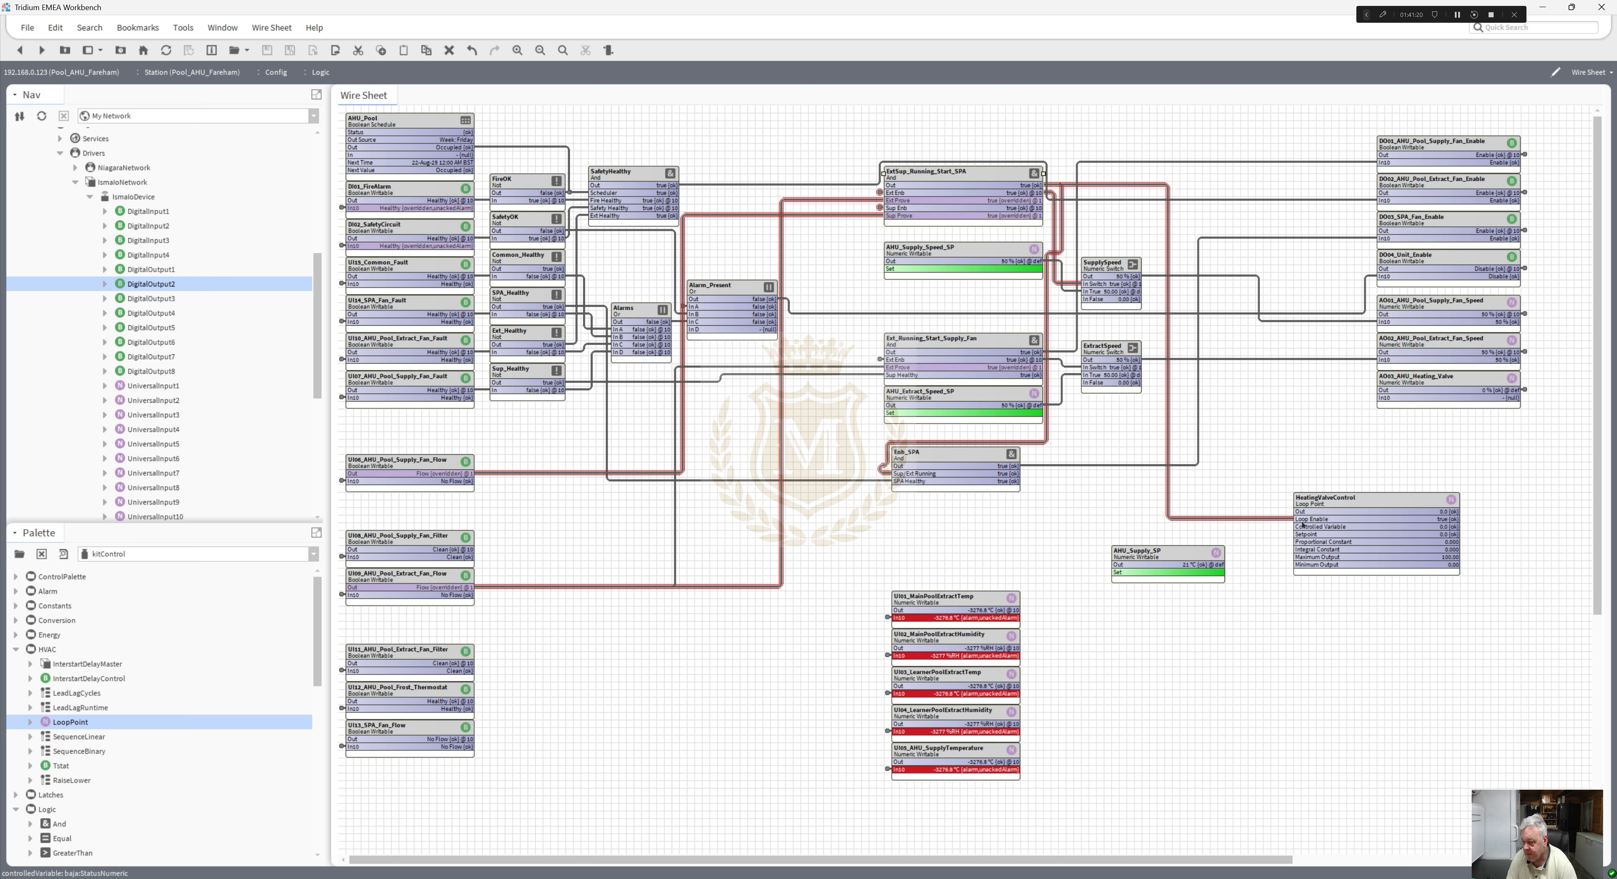
drag(1218, 564, 1303, 534)
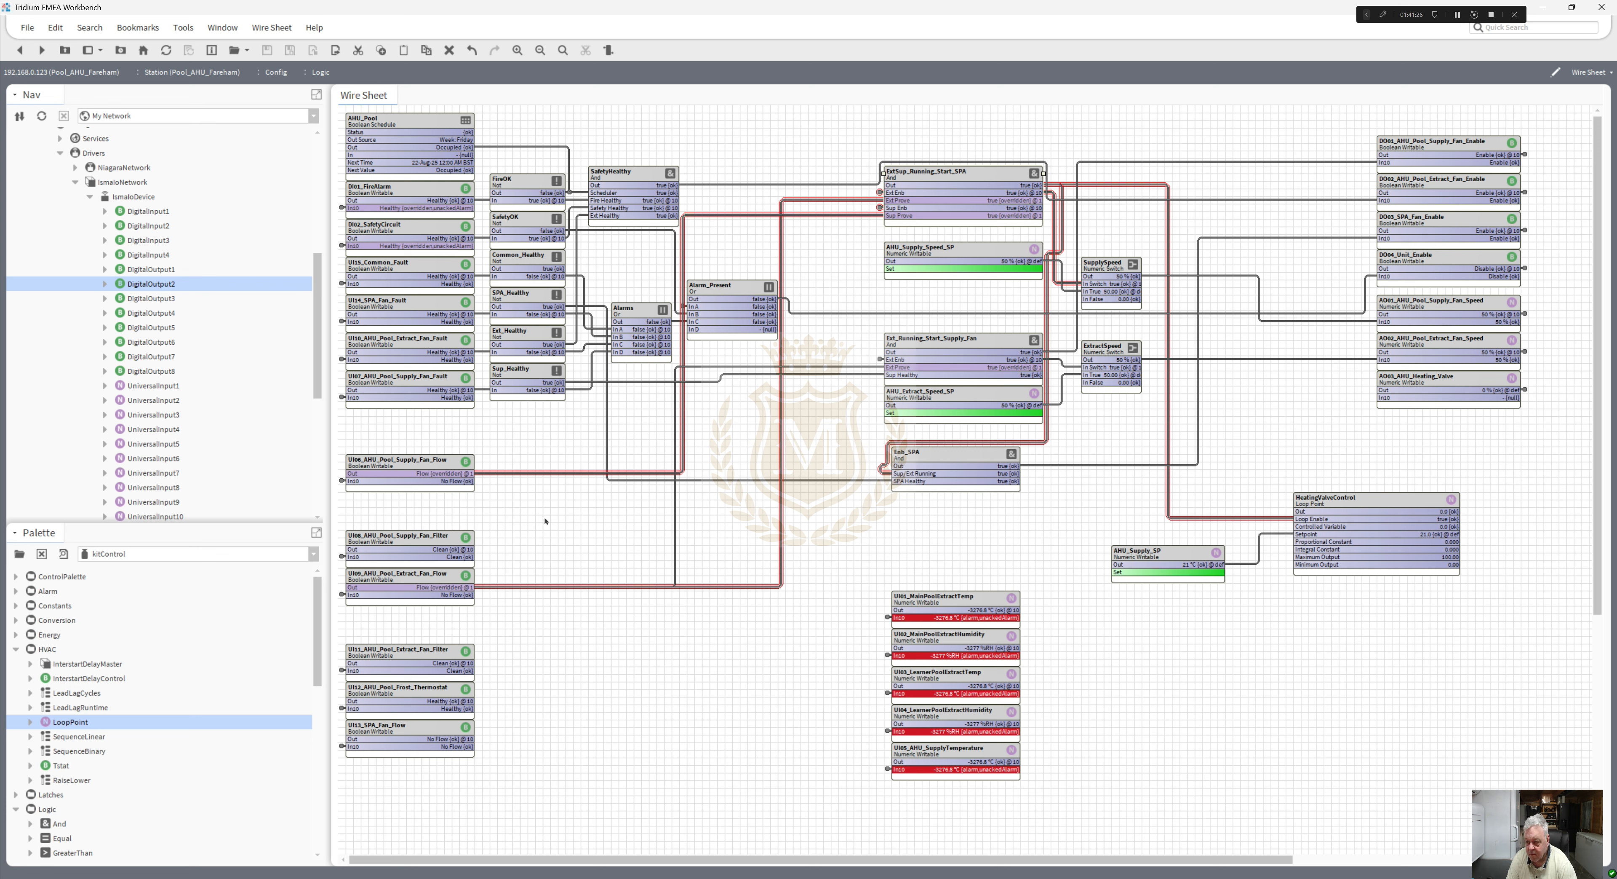
- Stack the pool AHU Extract_Fan_Flow, Supply_Fan_Filter and Extract_Fan_Filter points, in that order, directly beneath AHU_Pool_Supply_Fan_Flow
drag(462, 594, 447, 664)
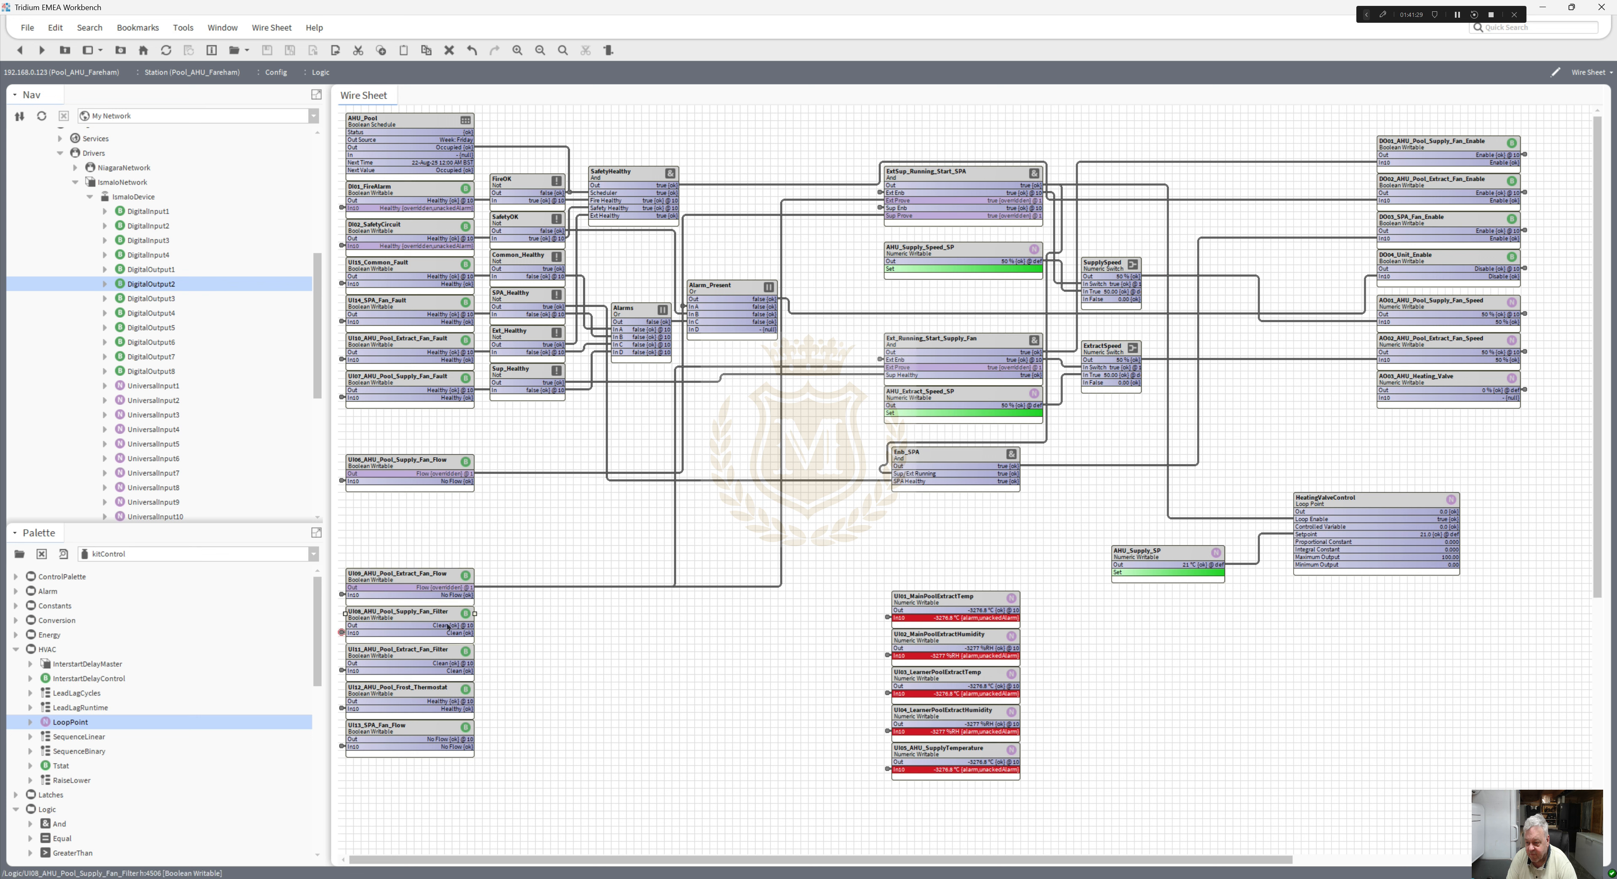
click(446, 695)
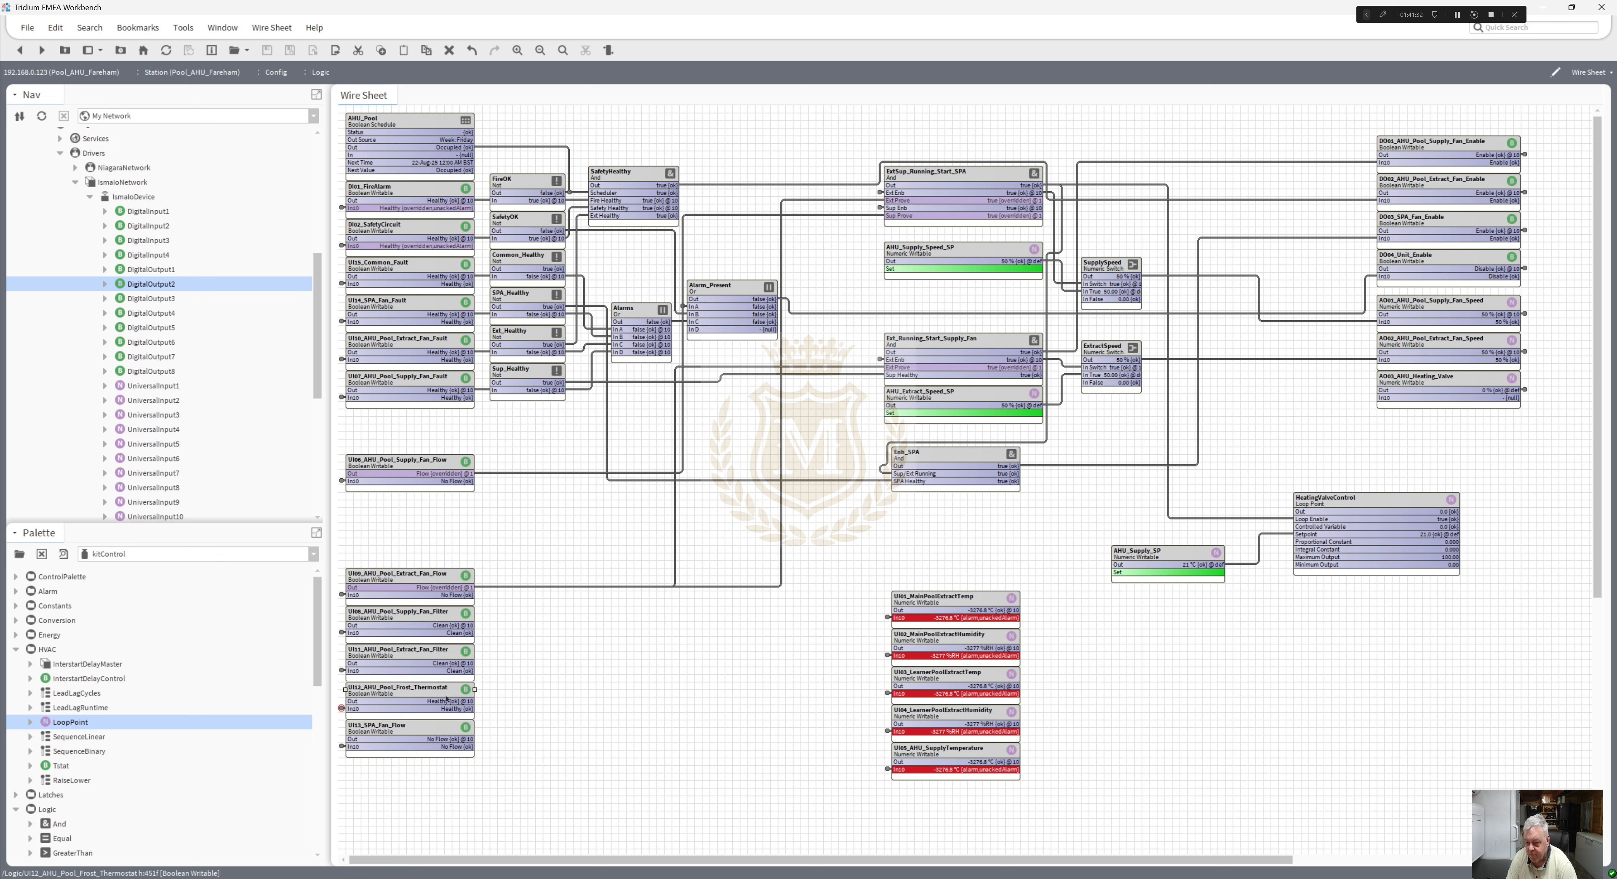
drag(498, 653, 330, 548)
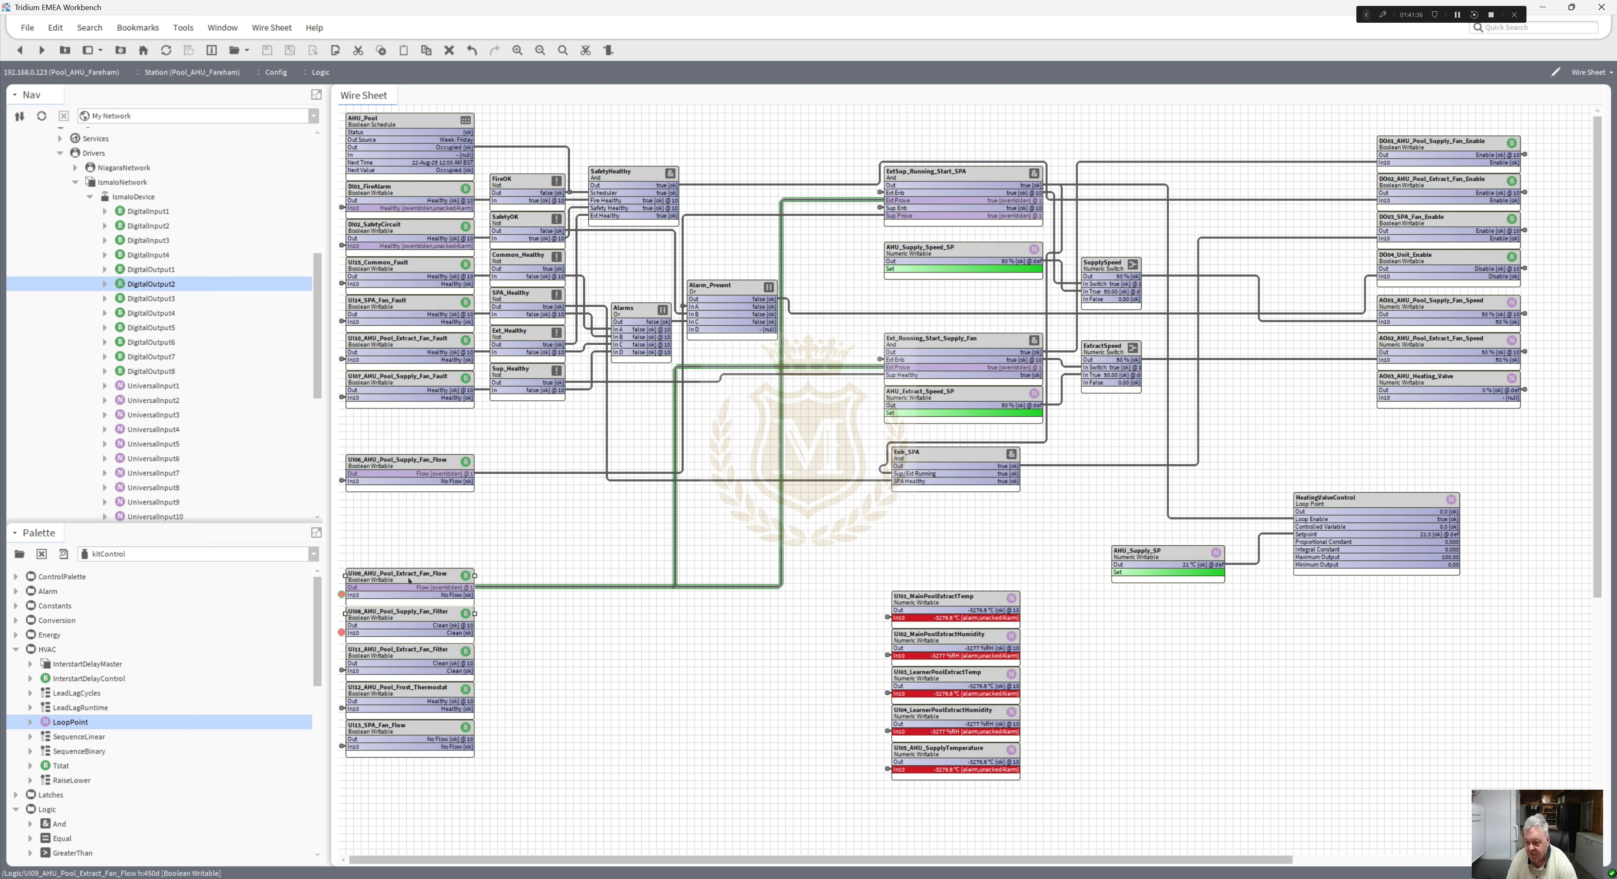
drag(405, 587, 411, 509)
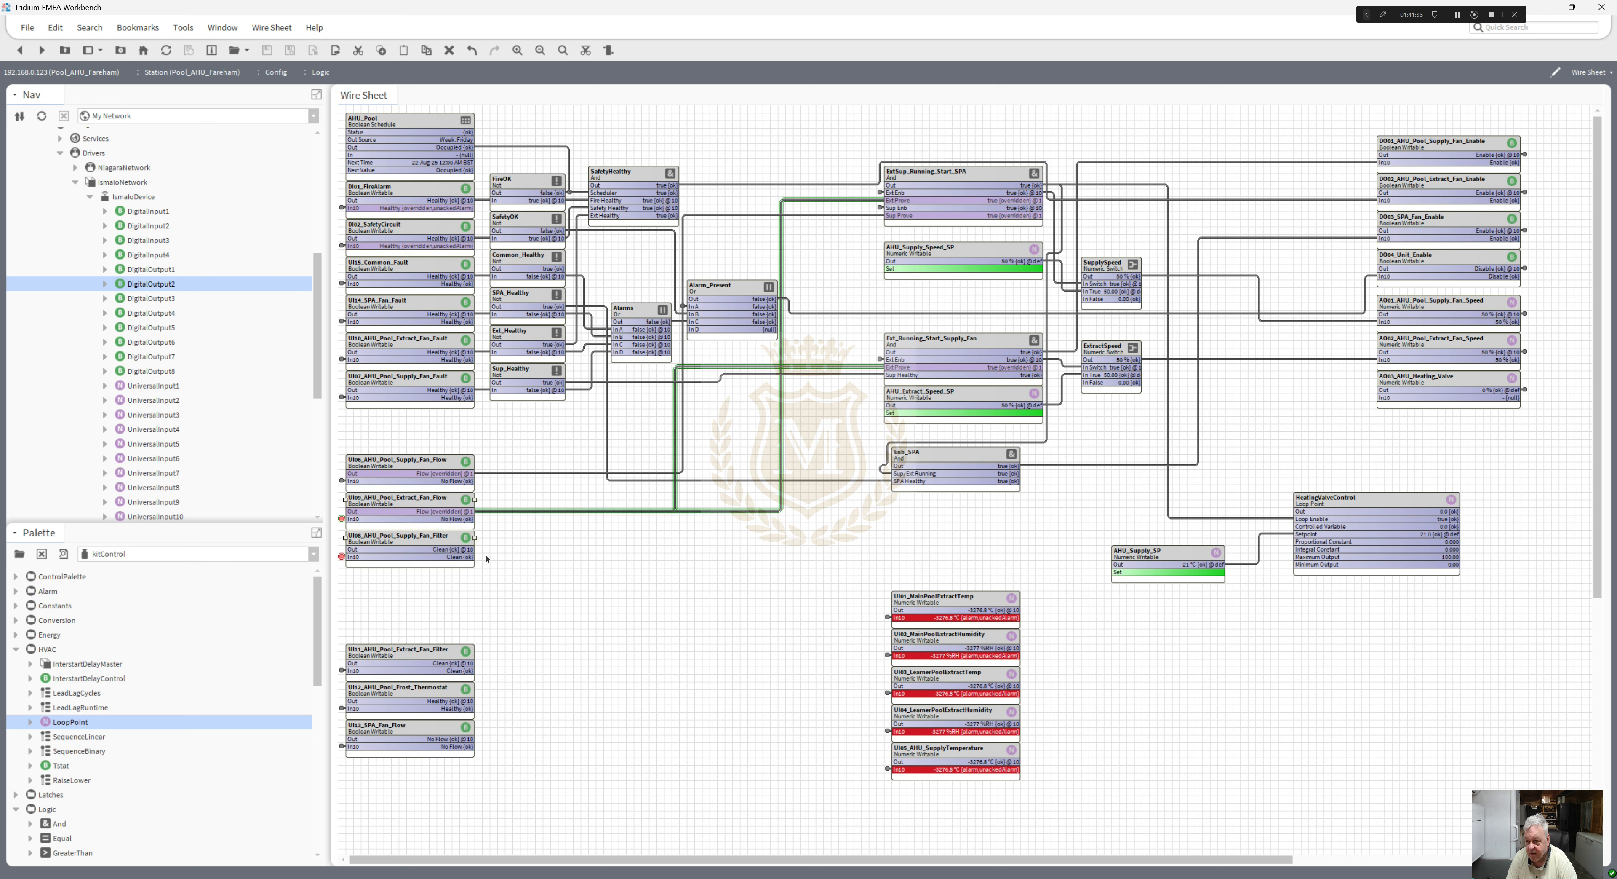
click(507, 569)
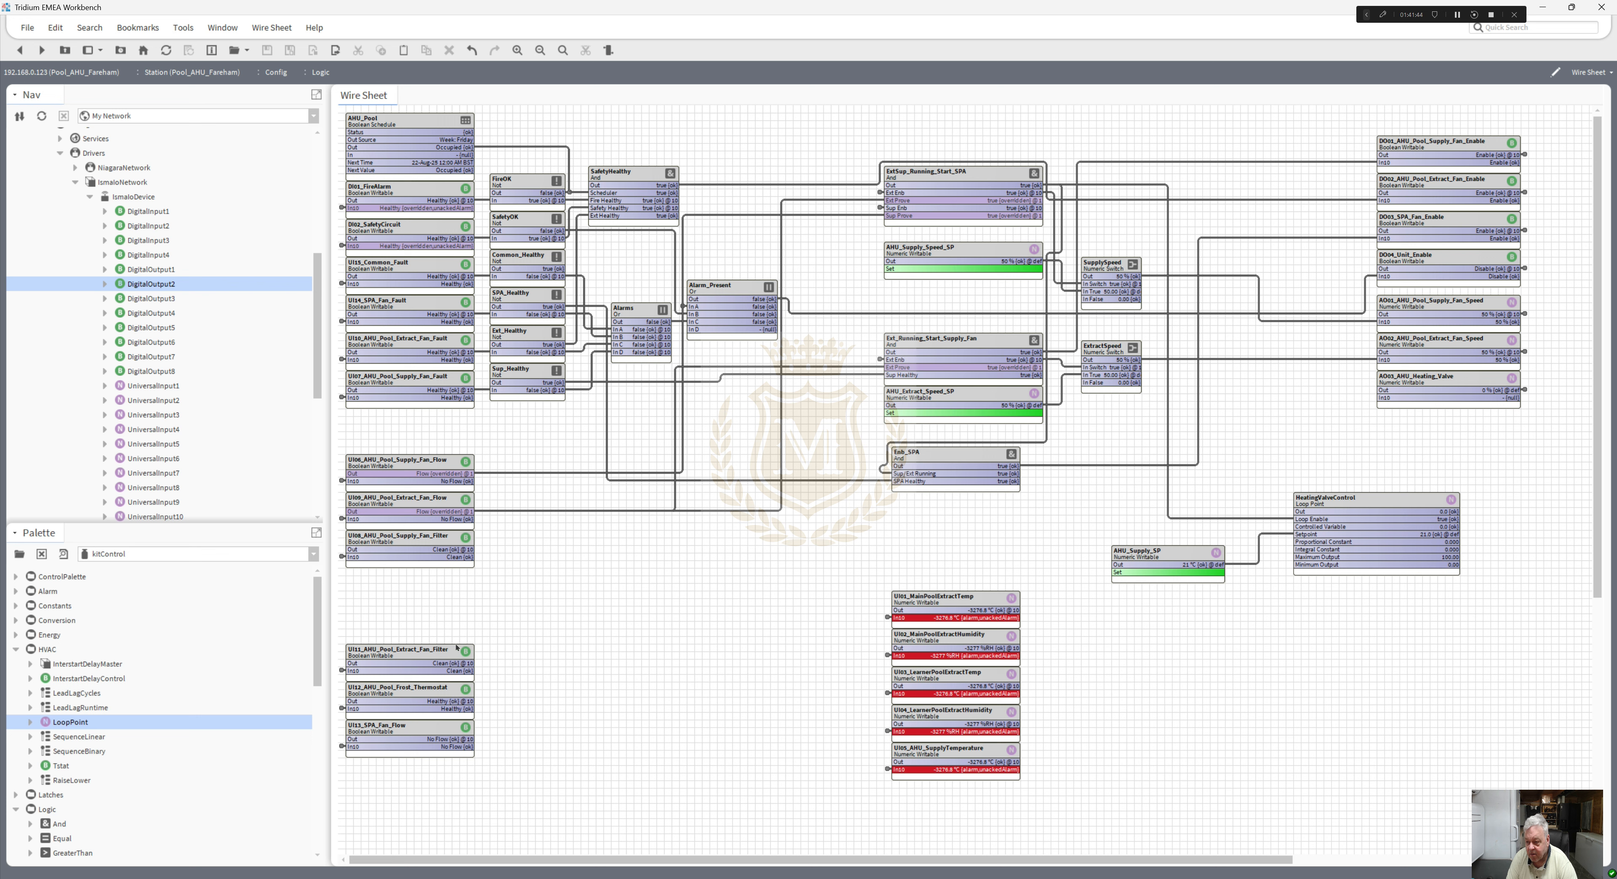
drag(457, 647, 445, 571)
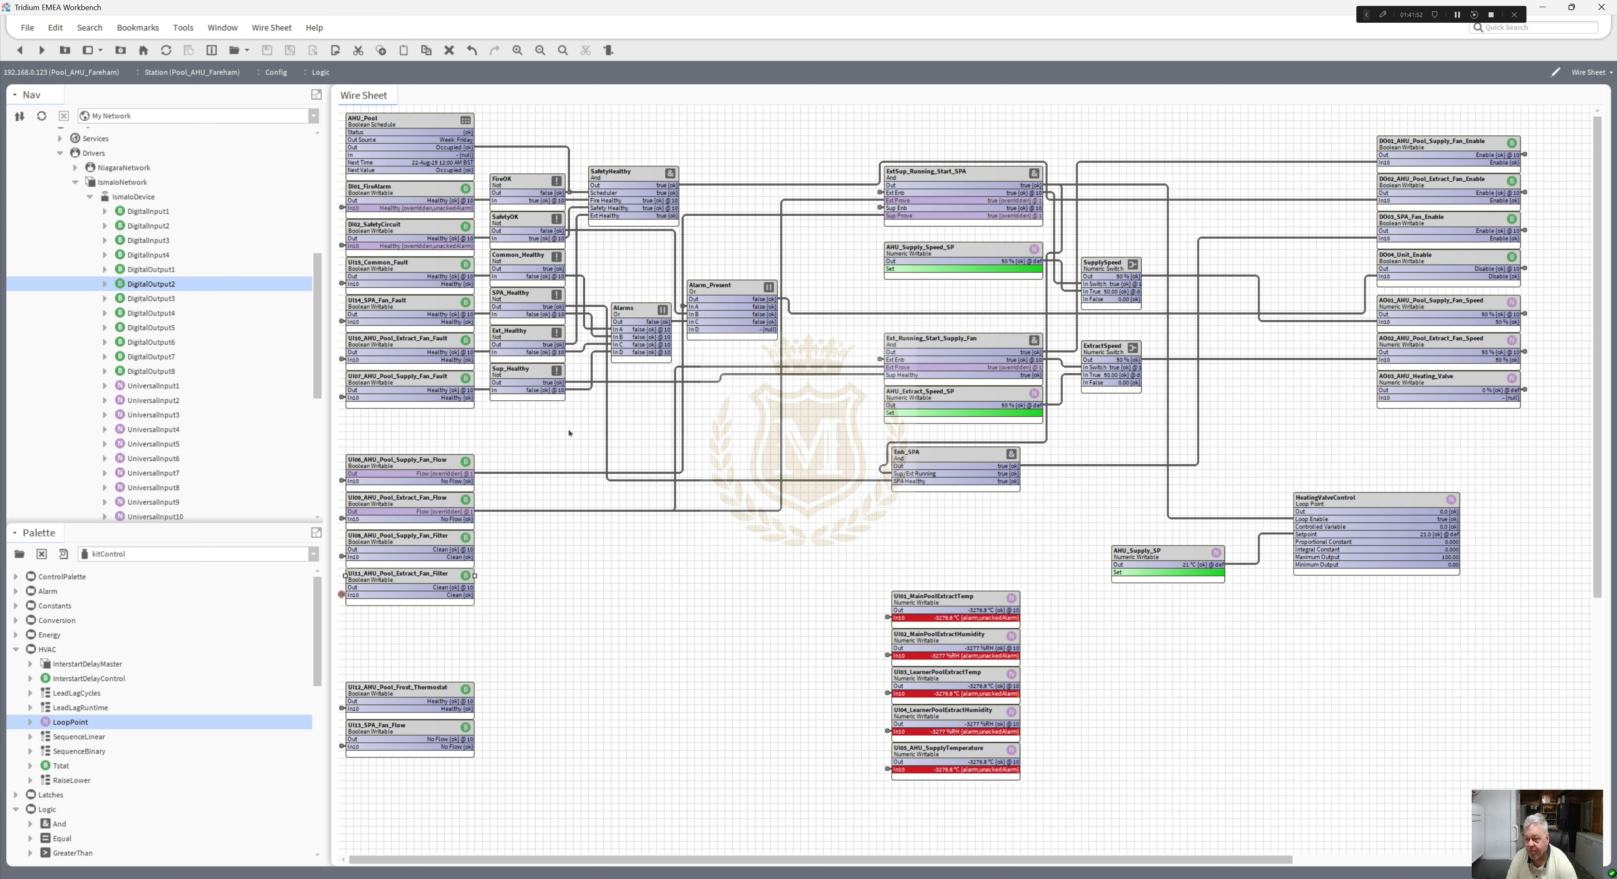
click(447, 460)
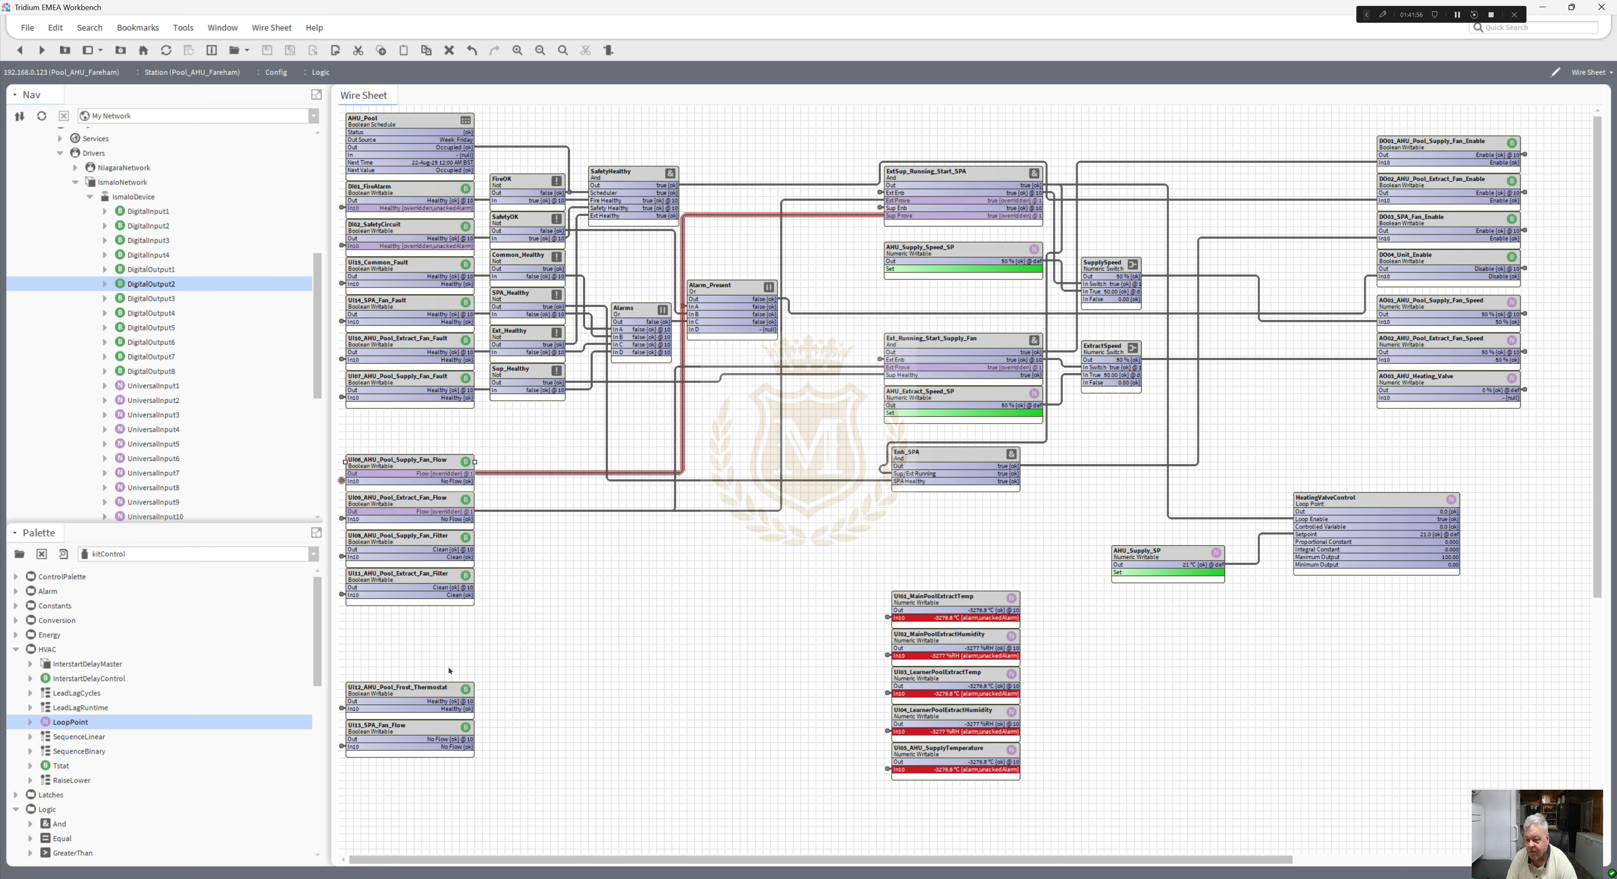
click(451, 691)
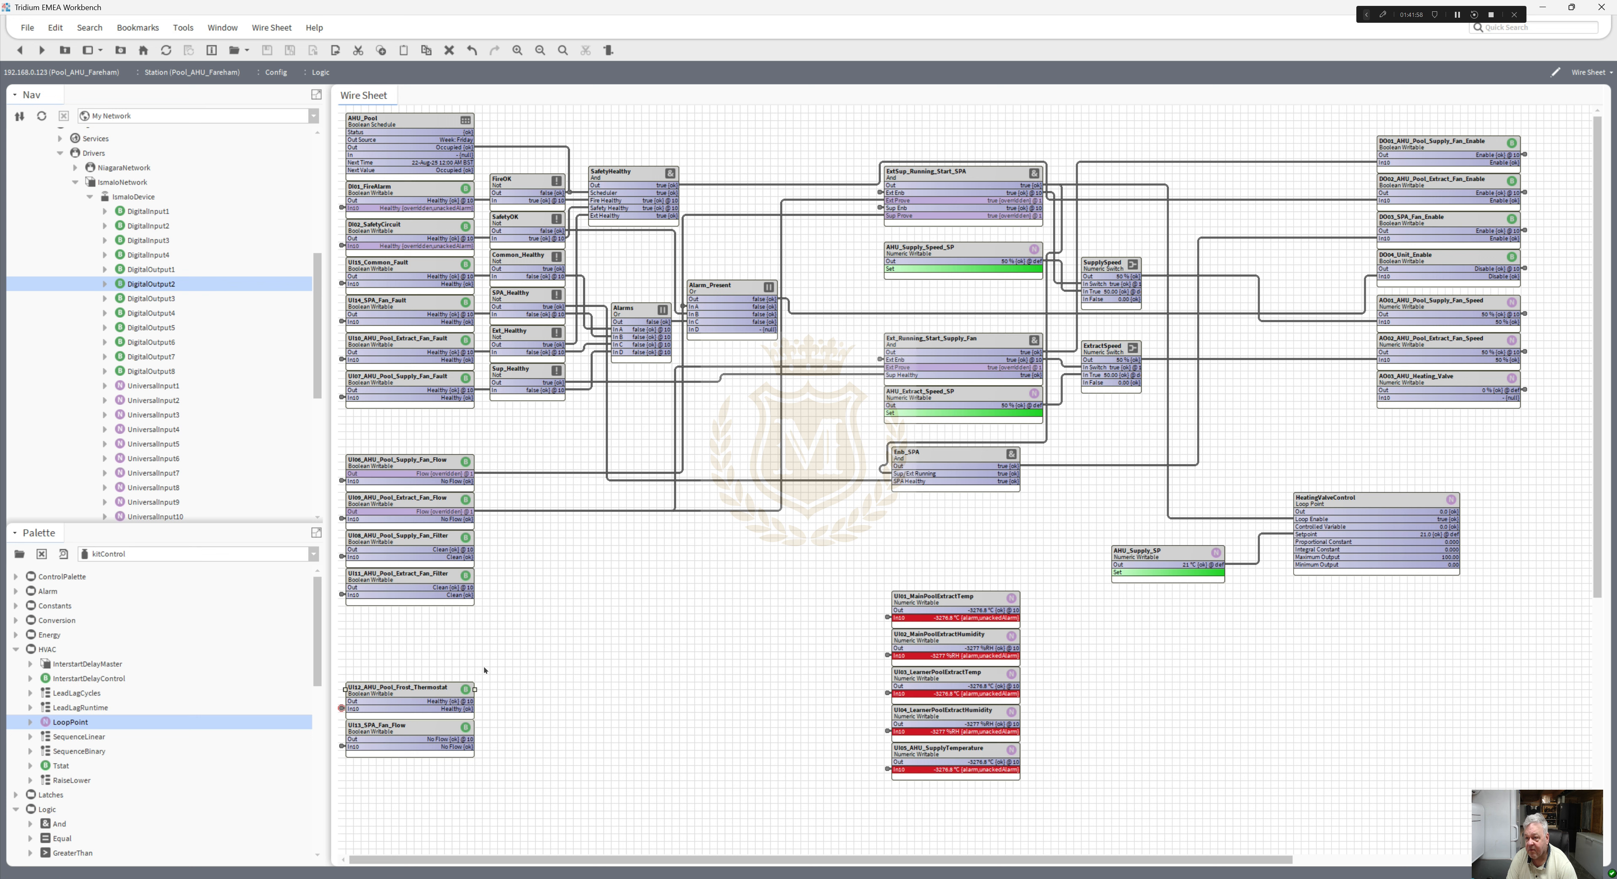
- Move AHU_SupplyTemperature to below AHU_Supply_SP, and the four pool extract temperature and humidity points beside the fan filter inputs
click(940, 641)
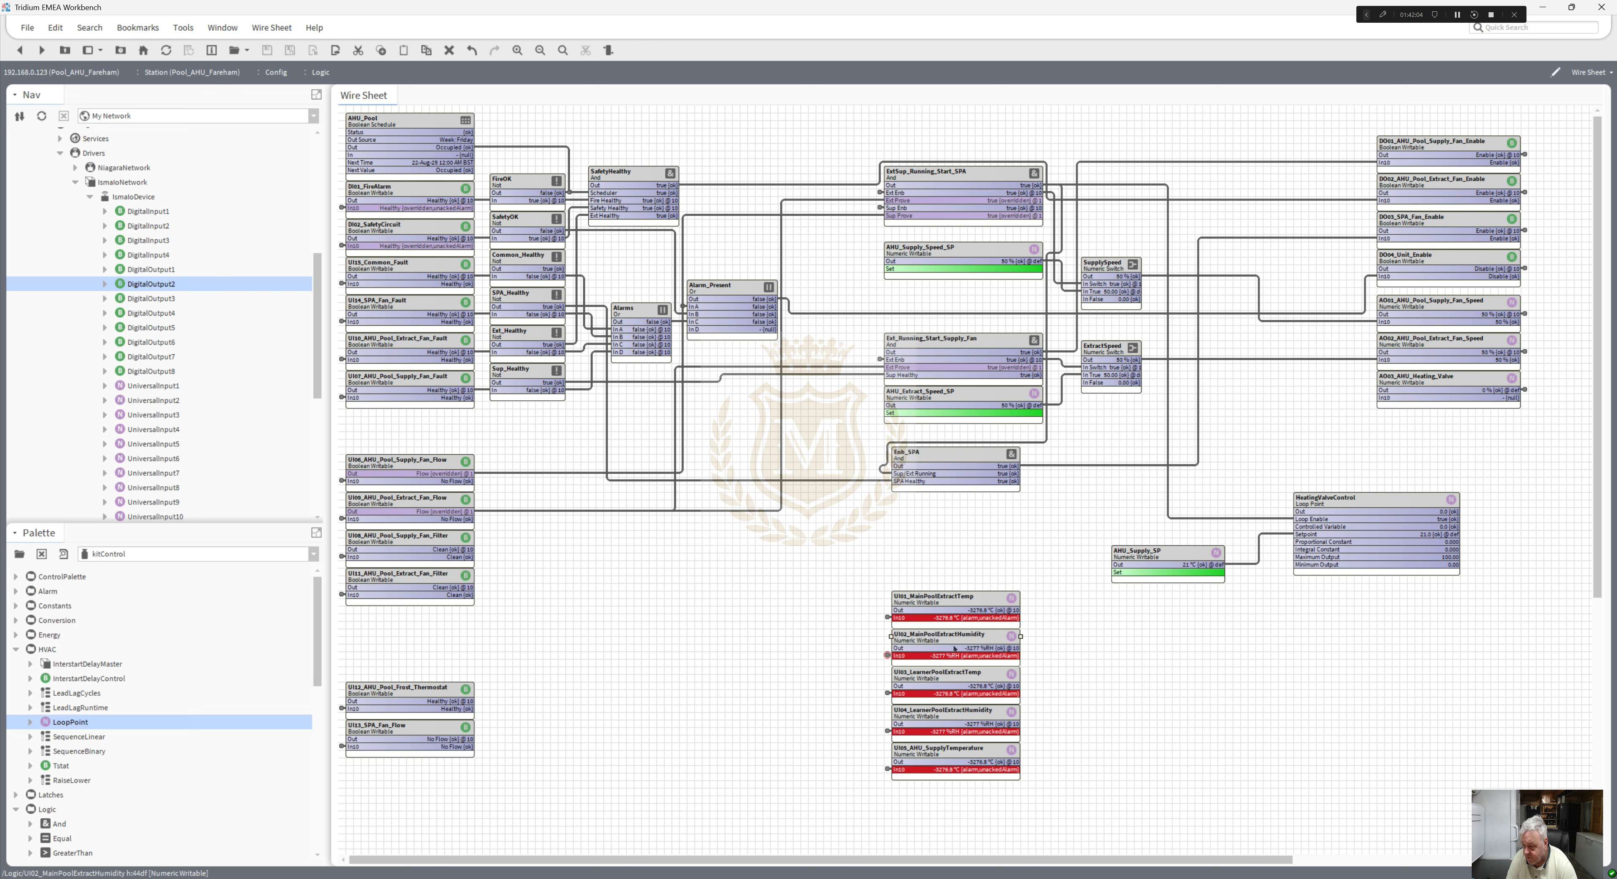
drag(997, 755, 1155, 755)
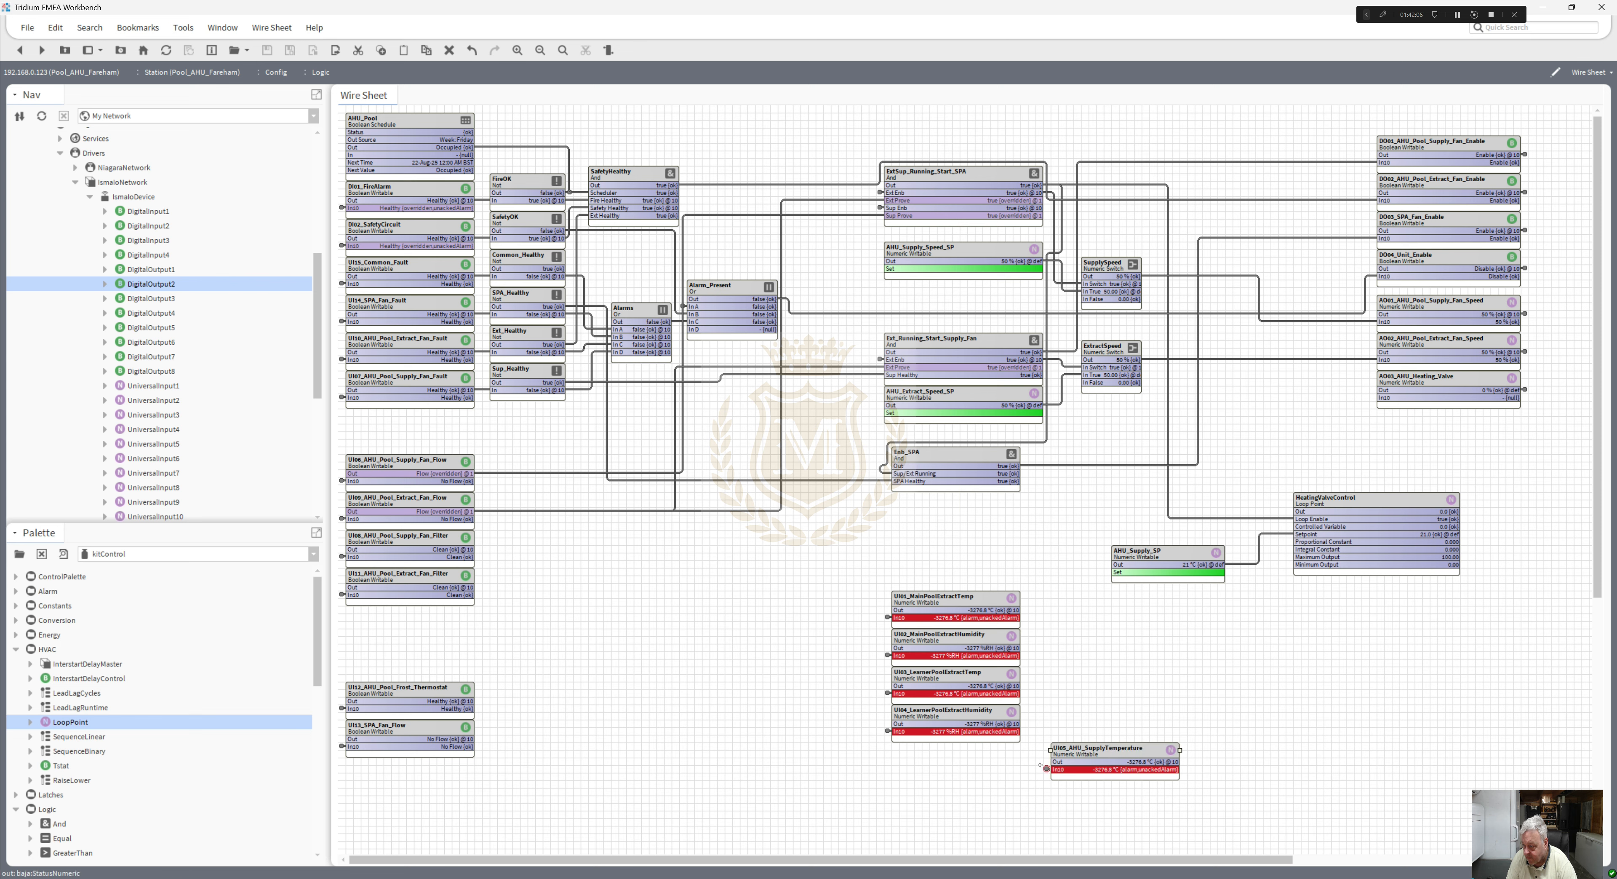
drag(1036, 752, 844, 553)
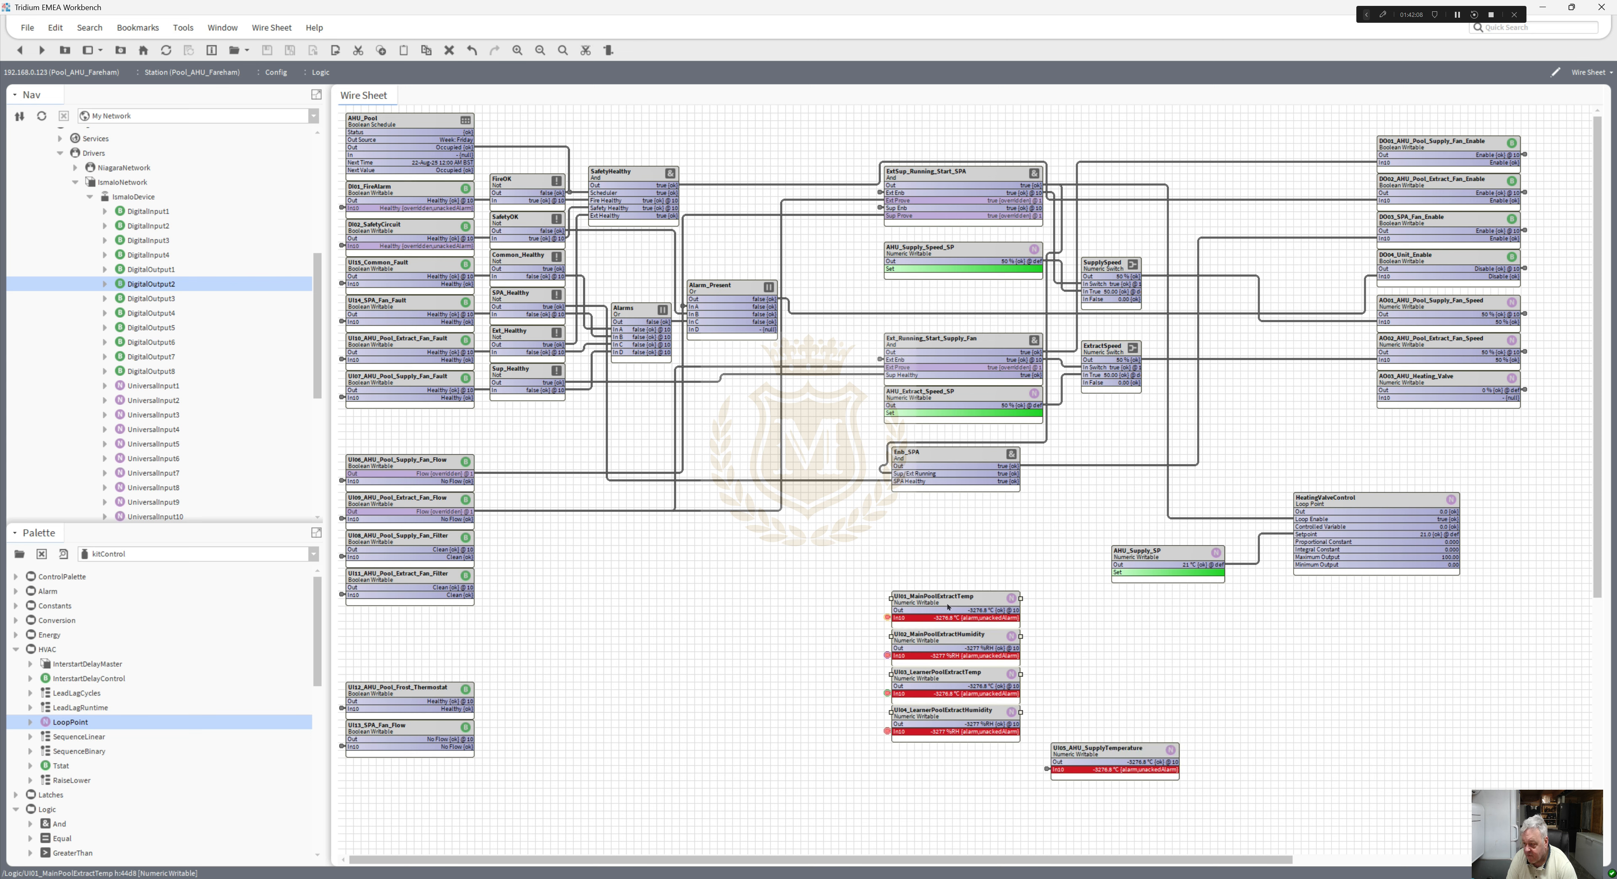
drag(948, 605, 645, 576)
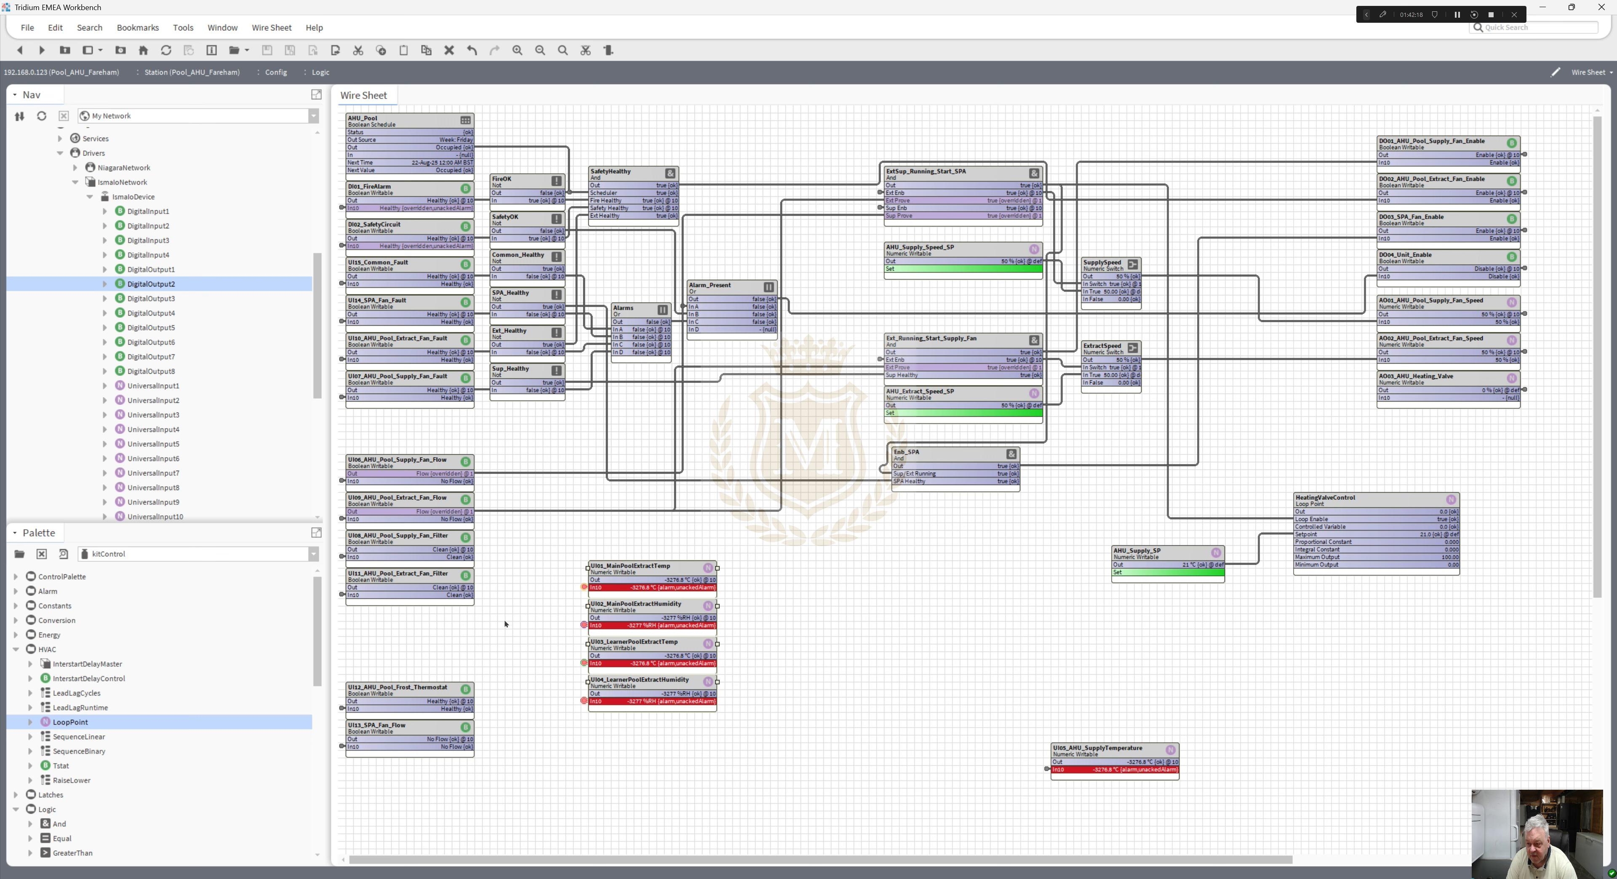
- Set the frost thermostat point aside and stack SPA_Fan_Flow and the four extract temperature and humidity points beneath AHU_Pool_Extract_Fan_Filter
drag(433, 689, 840, 628)
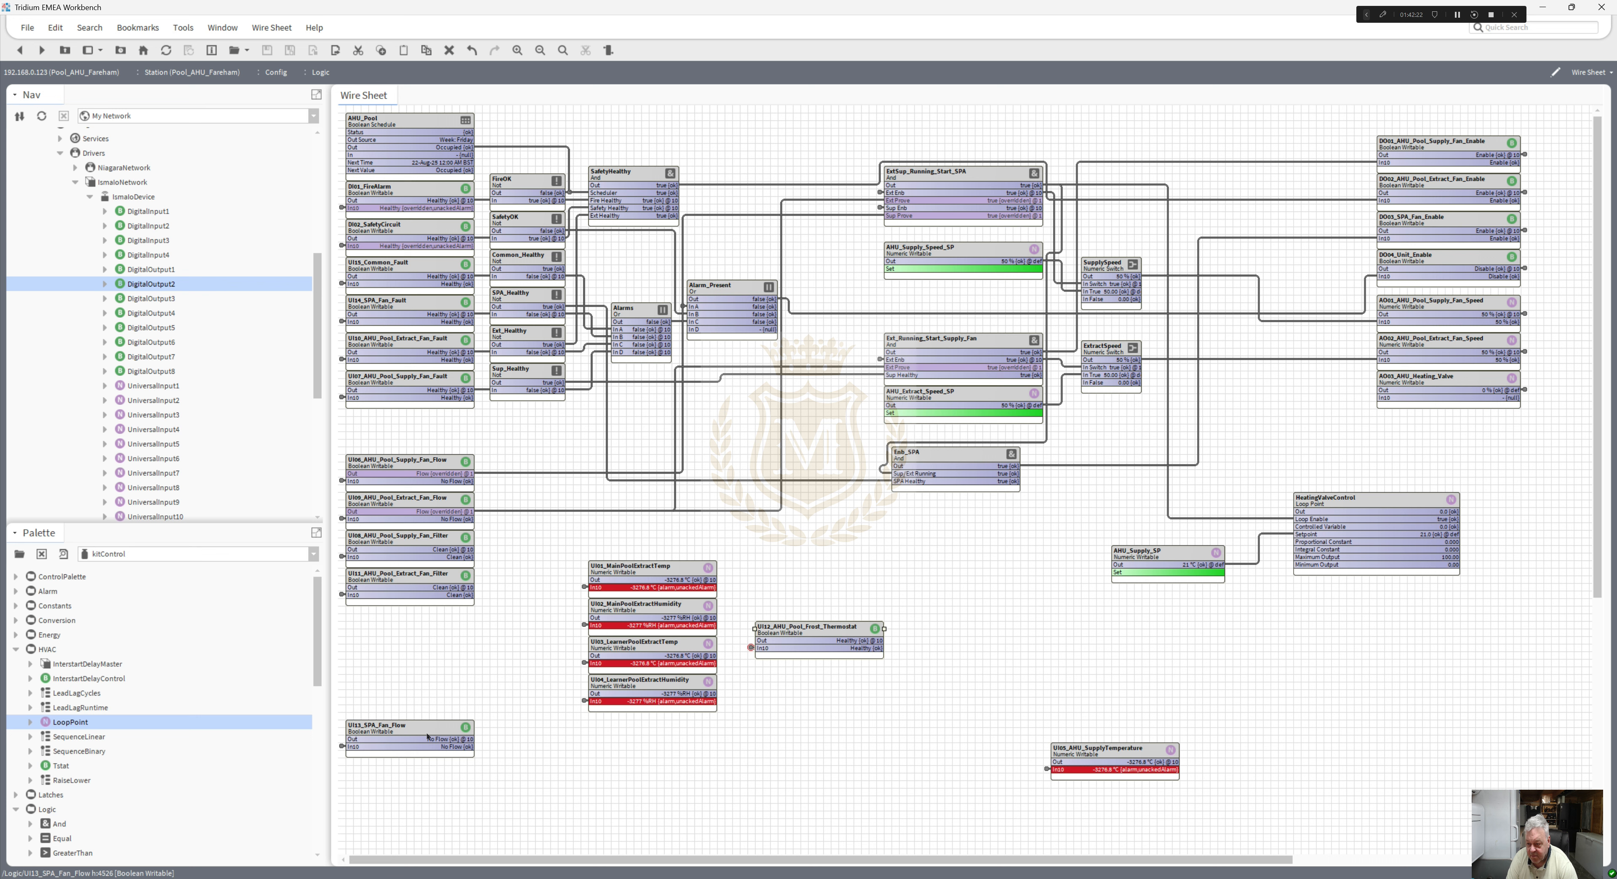
drag(428, 736, 426, 616)
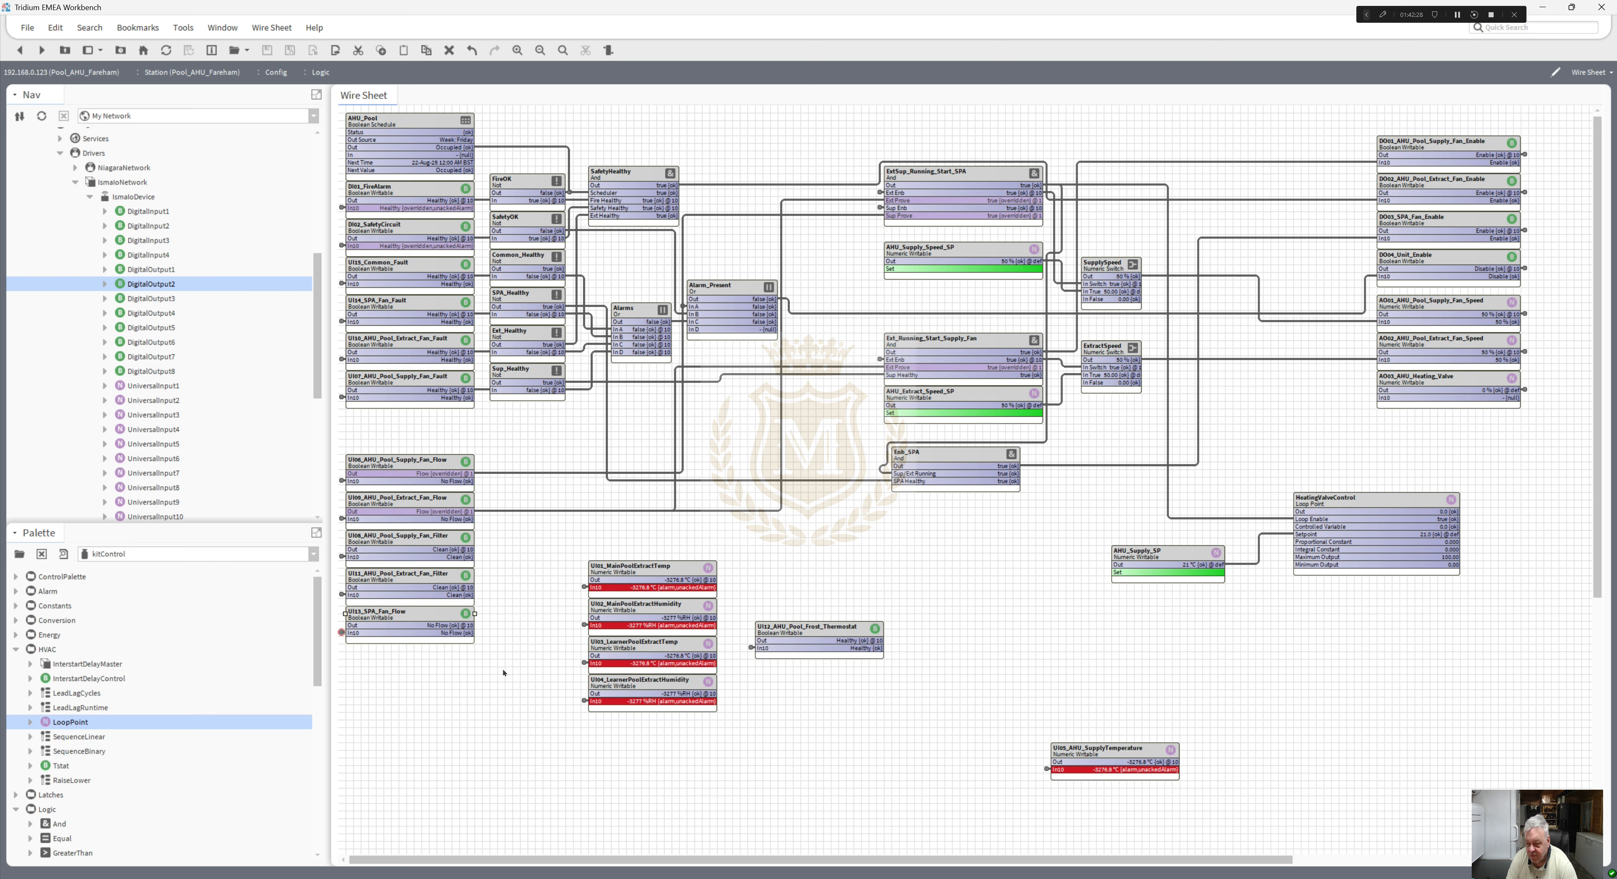
drag(752, 745, 391, 652)
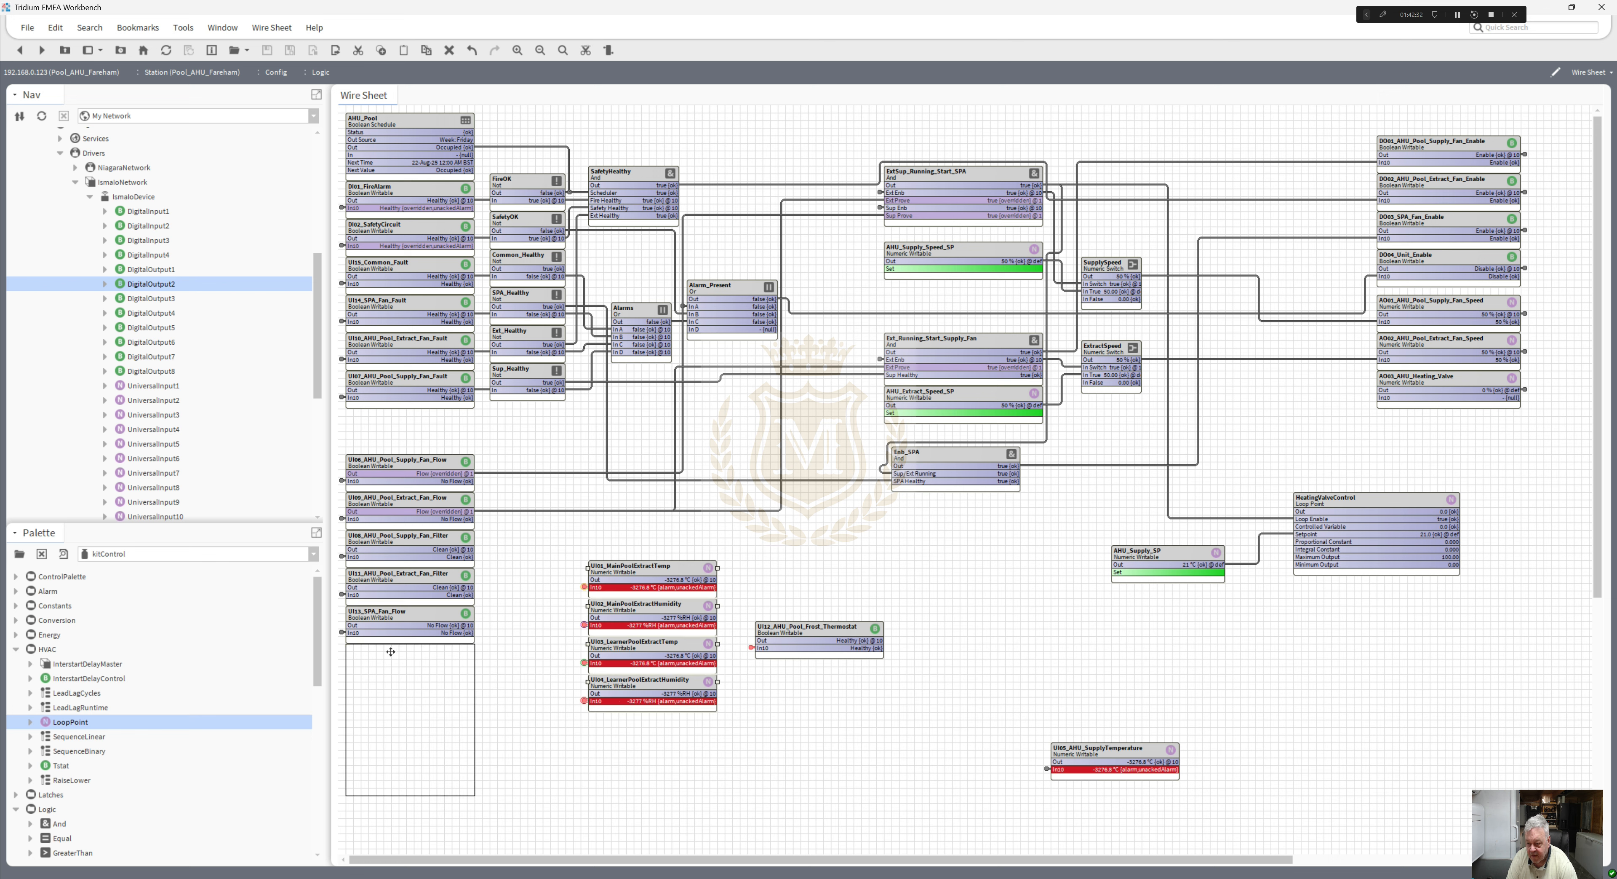
drag(452, 709, 452, 709)
- Shift the column from AHU_Pool_Supply_Fan_Flow to LearnerPoolExtractHumidity up directly beneath AHU_Pool_Supply_Fan_Fault
drag(499, 813, 301, 427)
drag(398, 452, 394, 417)
drag(479, 500, 474, 494)
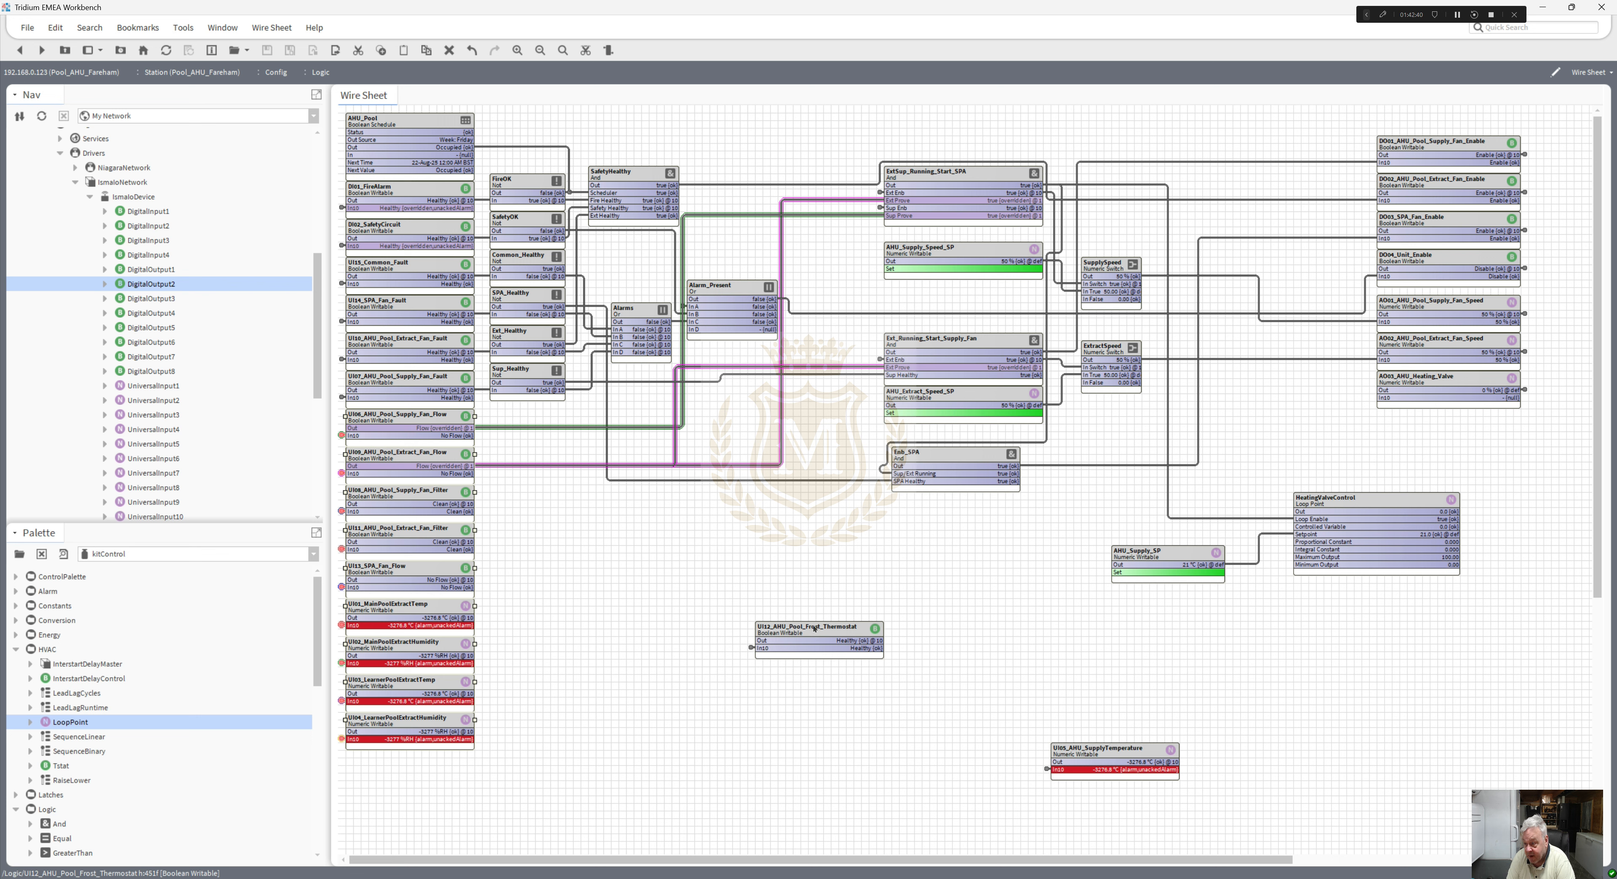
- Move the points from AHU_Pool_Supply_Fan_Filter downward lower on the sheet and place AHU_Pool_Frost_Thermostat directly beneath AHU_Pool_Extract_Fan_Flow
drag(814, 628, 708, 644)
drag(510, 781, 396, 615)
drag(673, 652, 406, 492)
- Link AHU_SupplyTemperature's output to HeatingValveControl's Controlled Variable and group the filter, SPA flow and extract sensor points beneath the temperature point
drag(1109, 751, 1306, 525)
drag(513, 587, 339, 856)
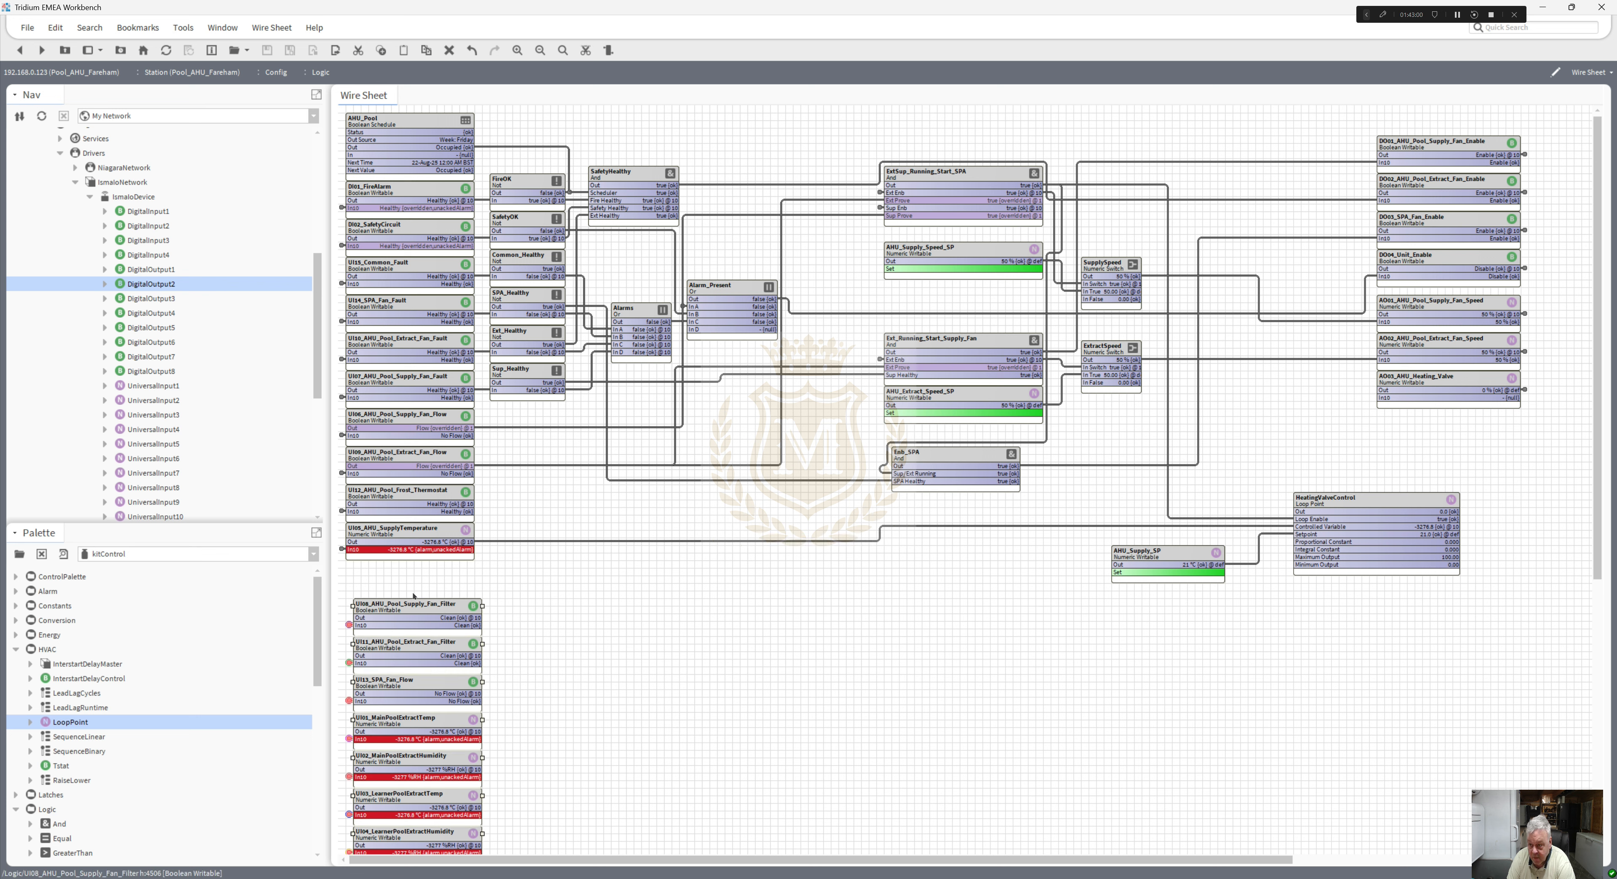
drag(430, 617, 418, 579)
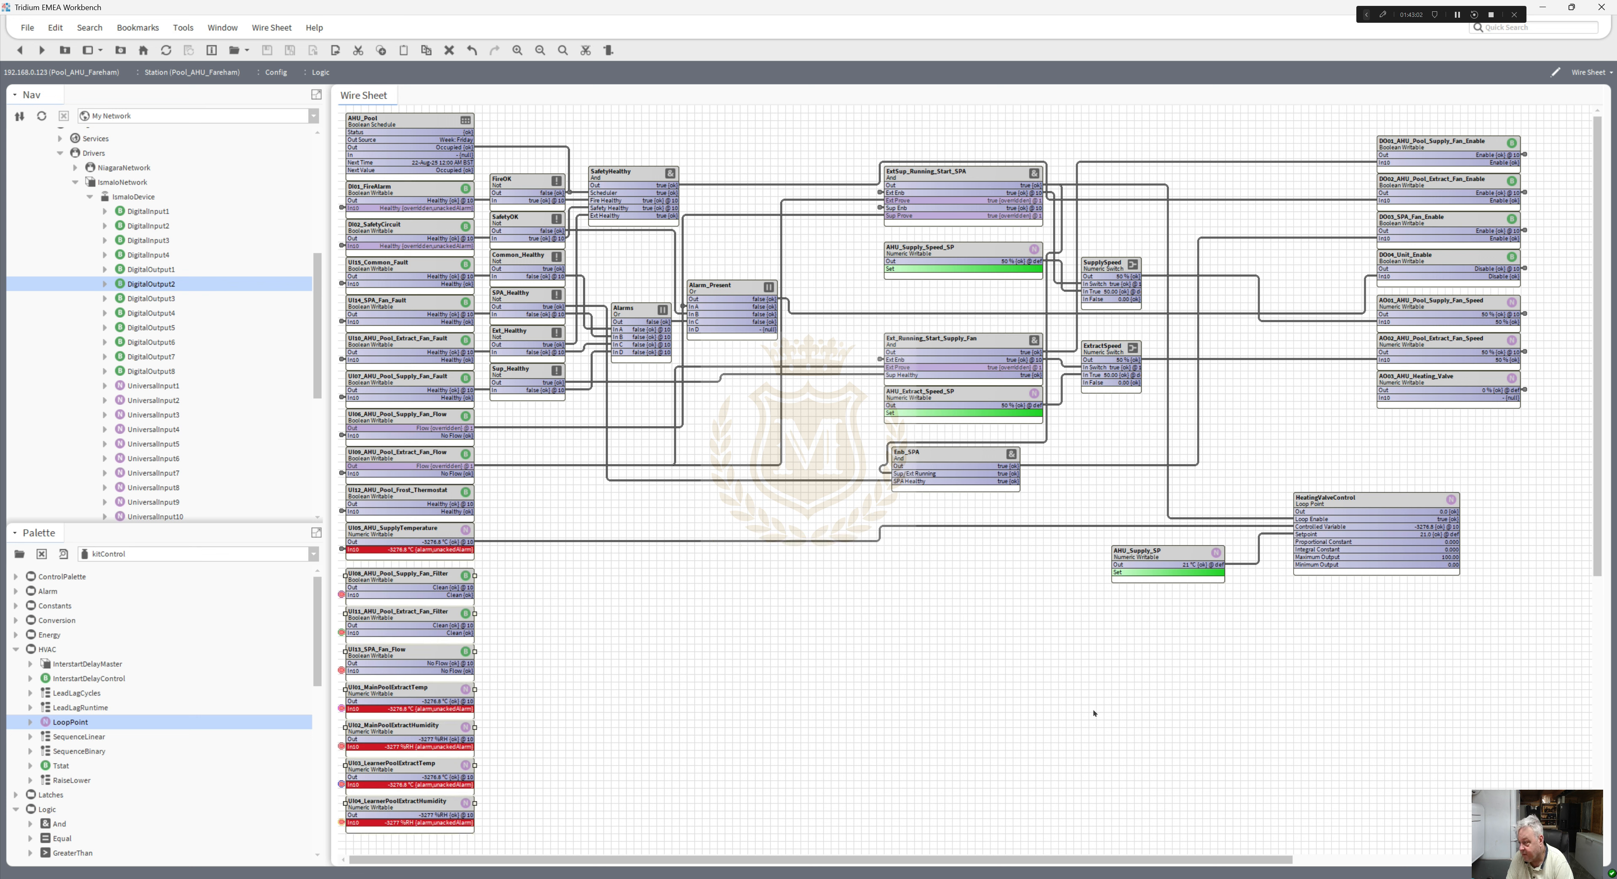
- Set HeatingValveControl's Loop Action to Reverse, Proportional Constant to 2 and Integral Constant to 1, save, and return to the wire sheet
click(1364, 503)
double_click(1364, 503)
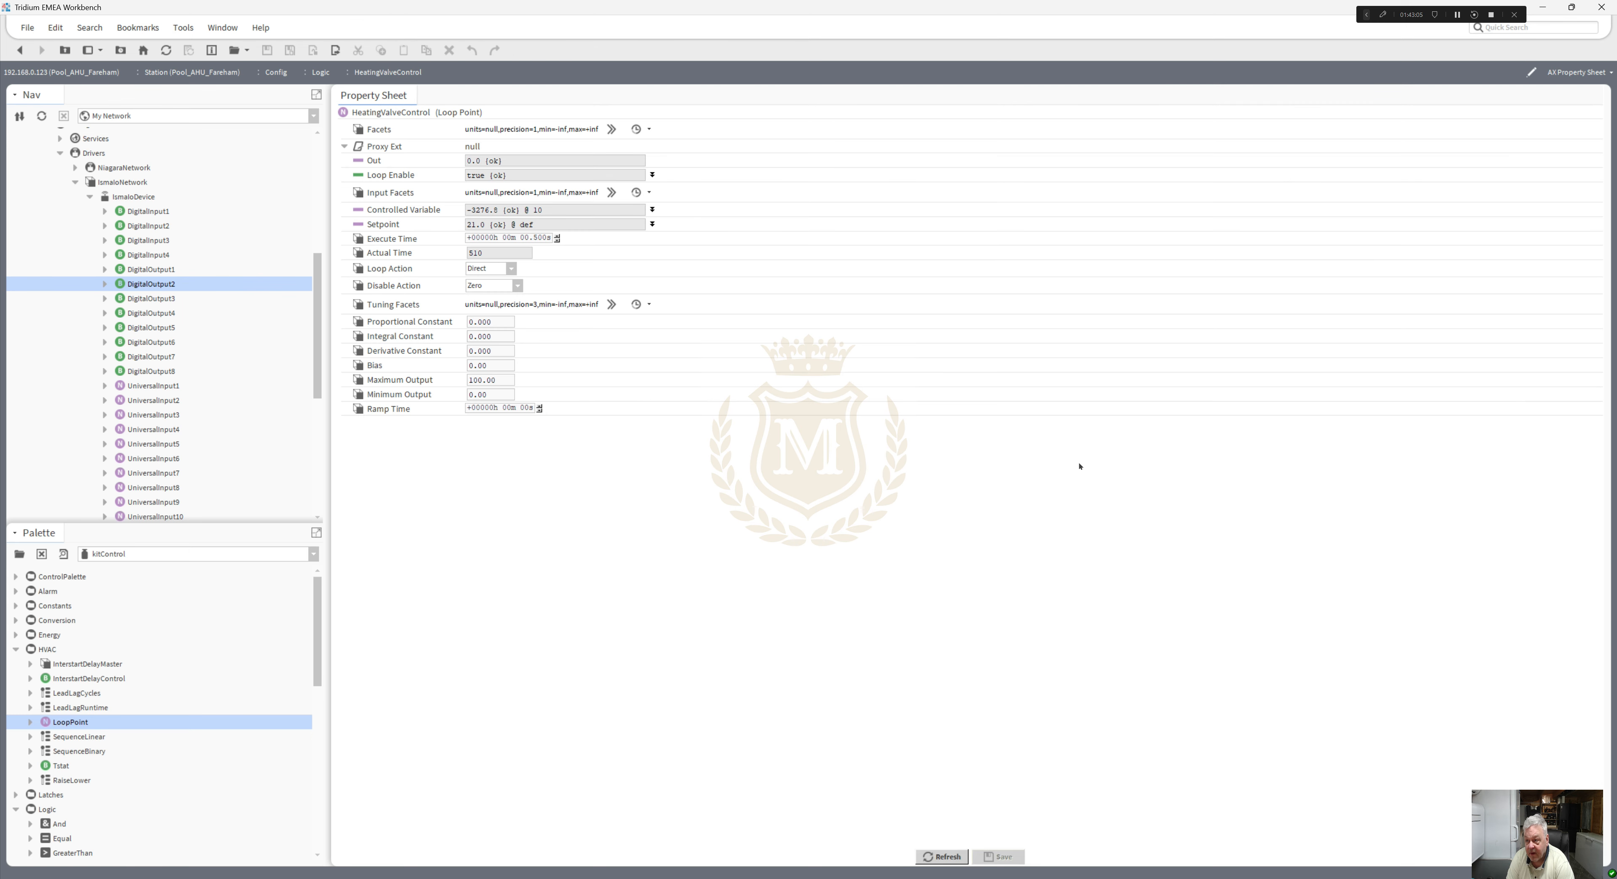
click(512, 267)
click(484, 296)
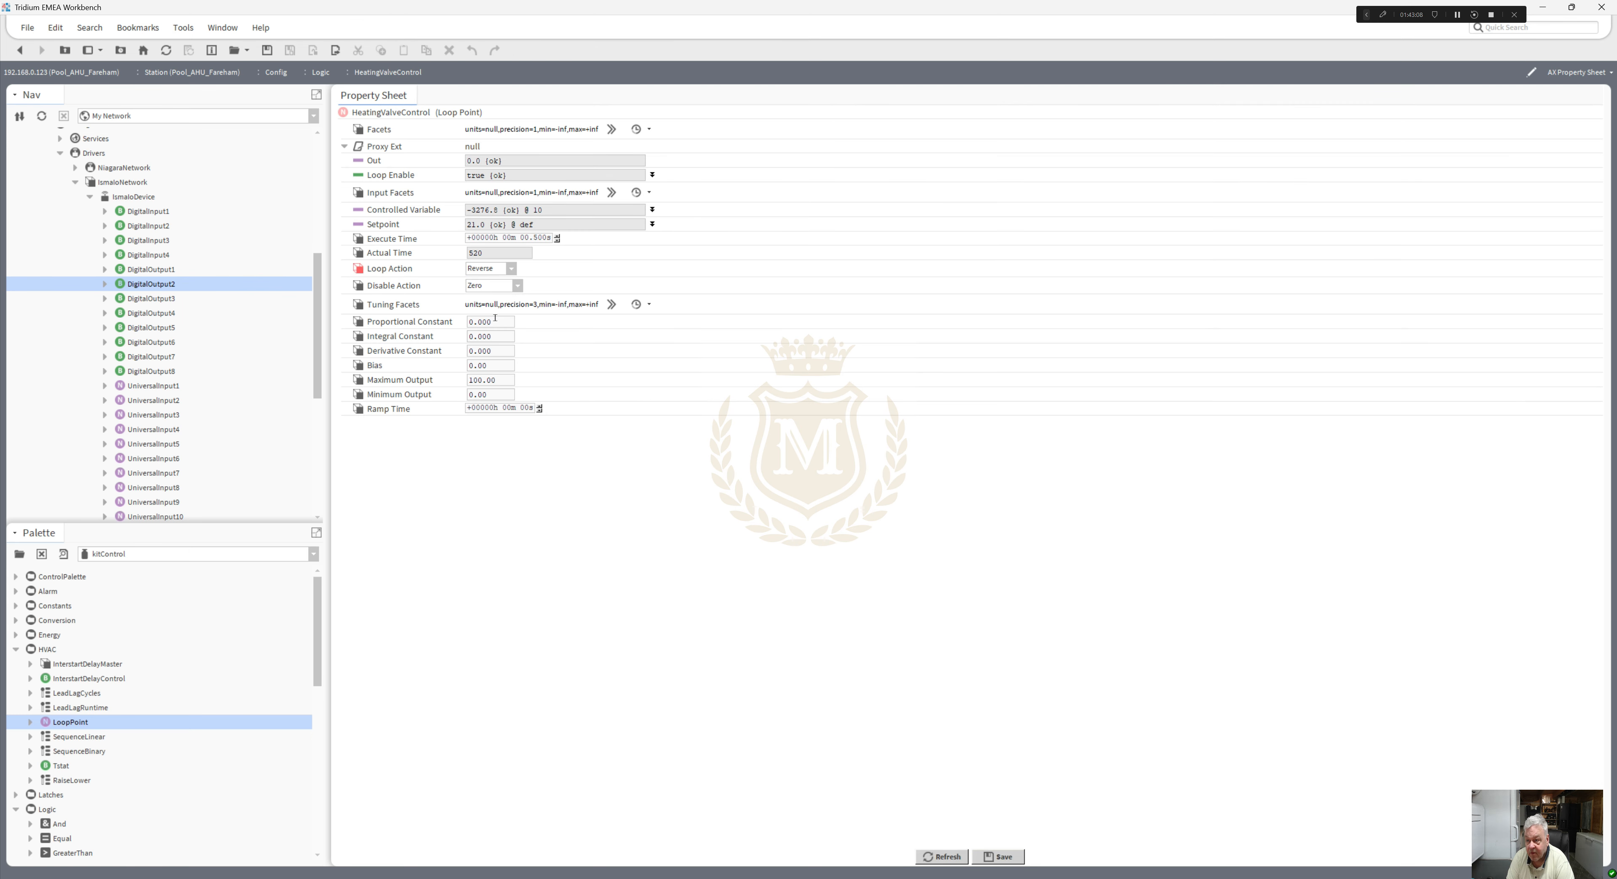
drag(495, 318, 468, 322)
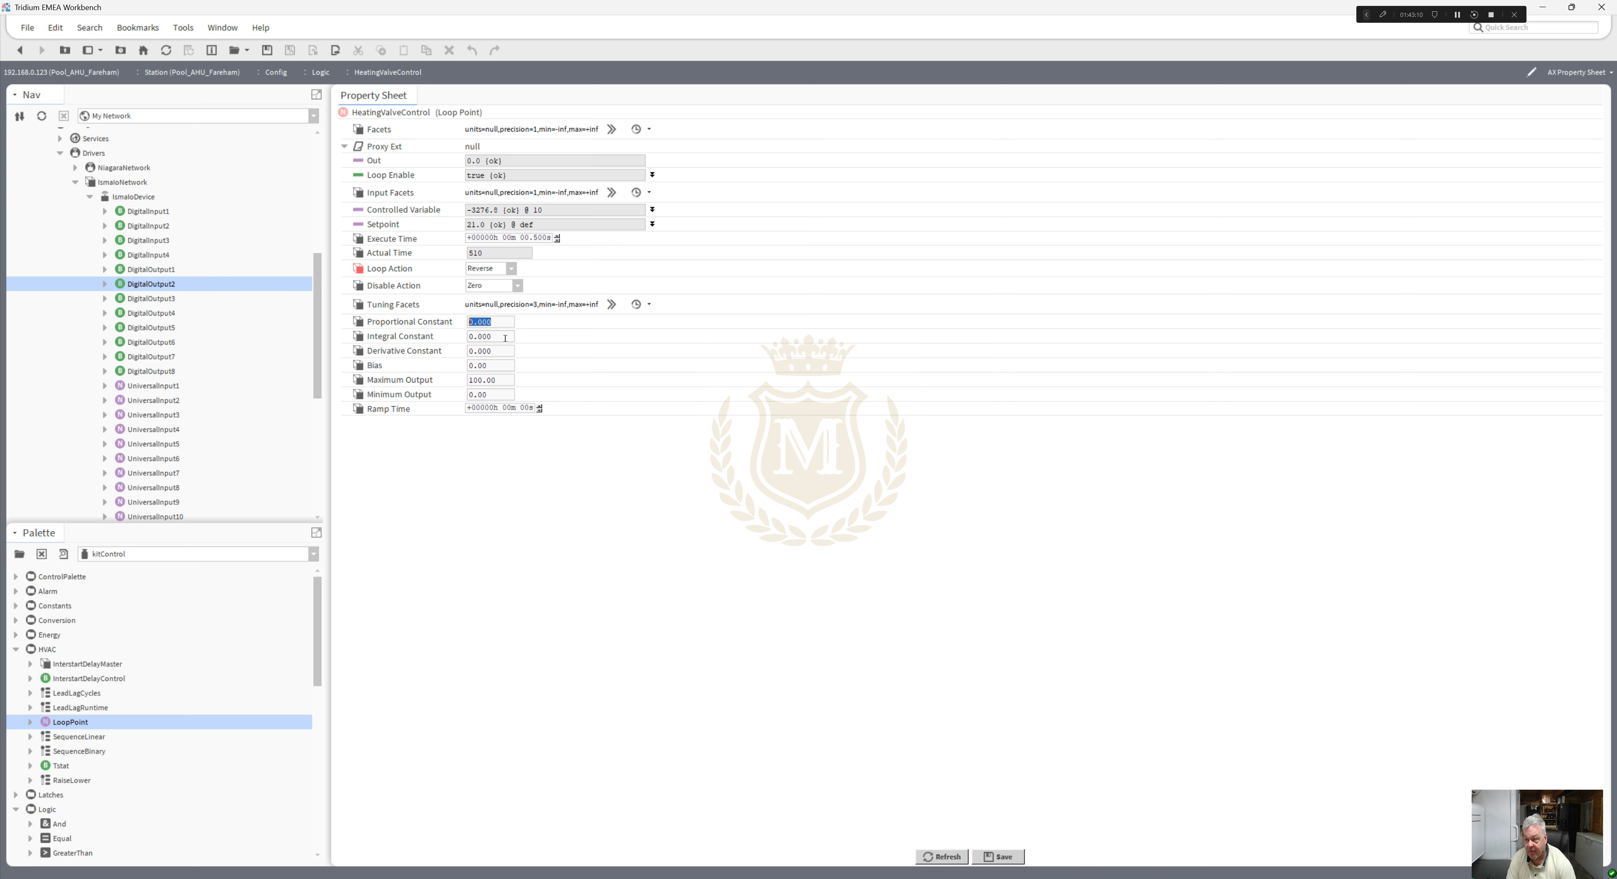
text(2)
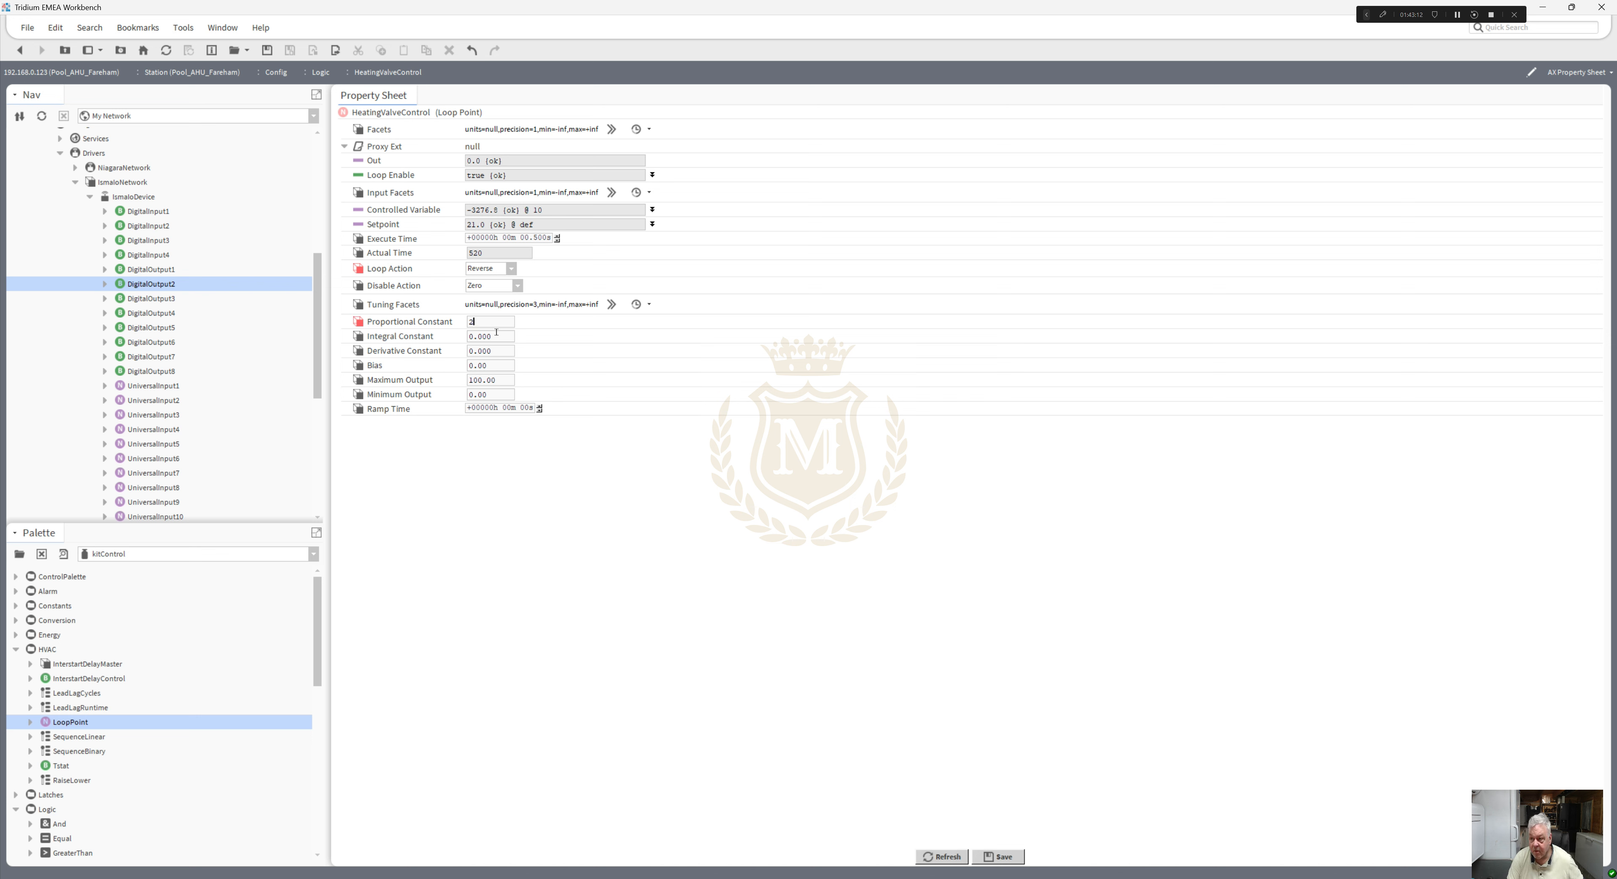
key(Tab)
text(1)
click(1014, 856)
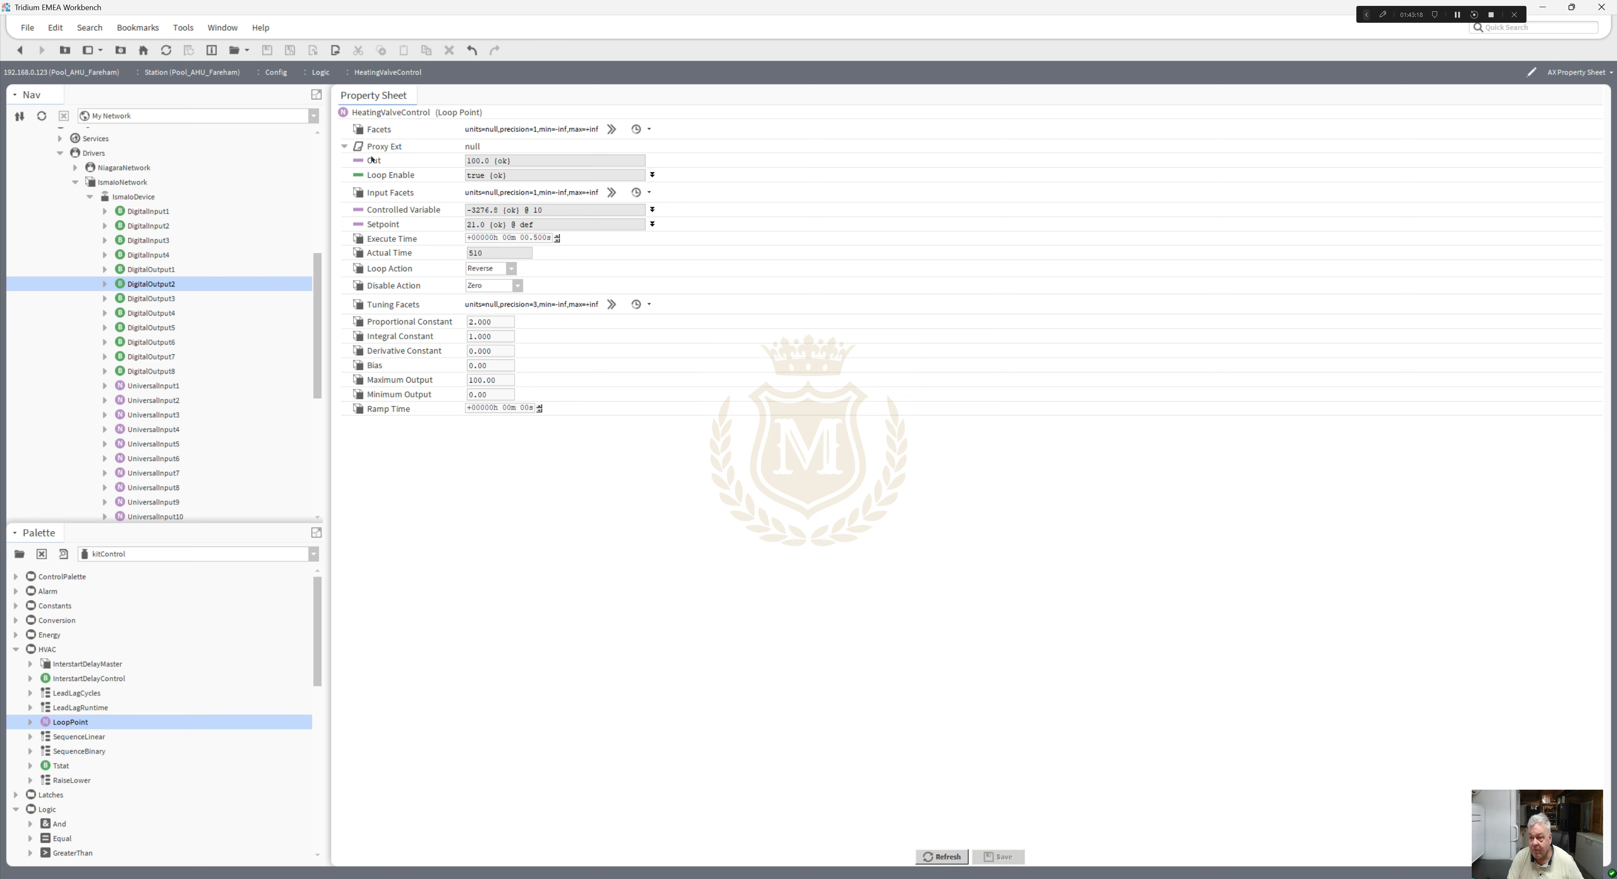
click(20, 50)
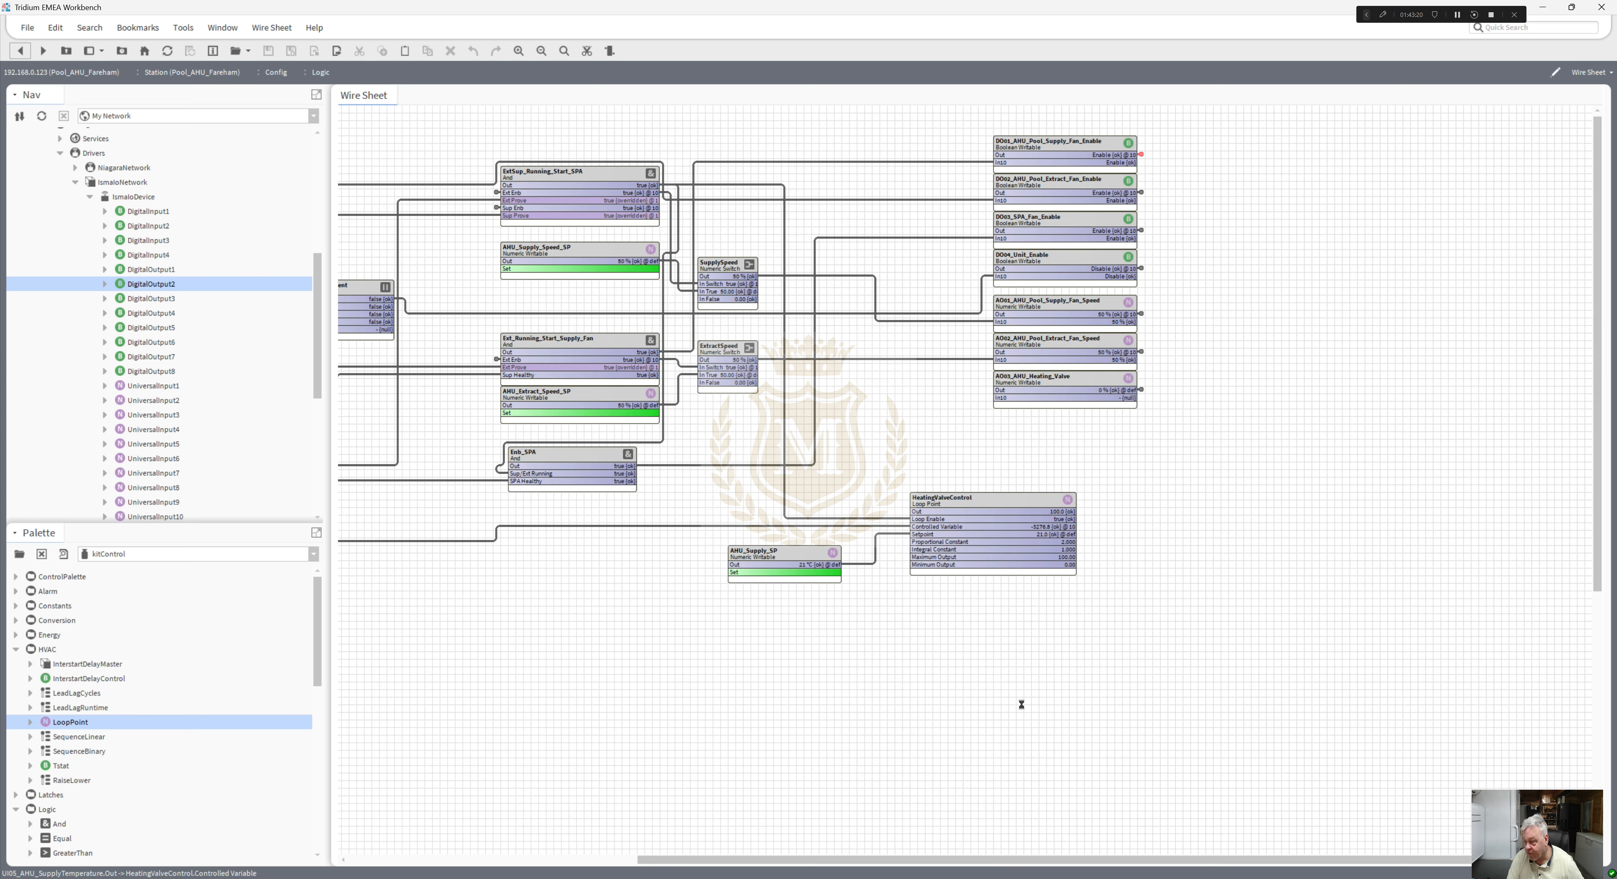
- Set HeatingValveControl's facets to units of % with precision 1, save the changes, and return to the wire sheet
click(1000, 495)
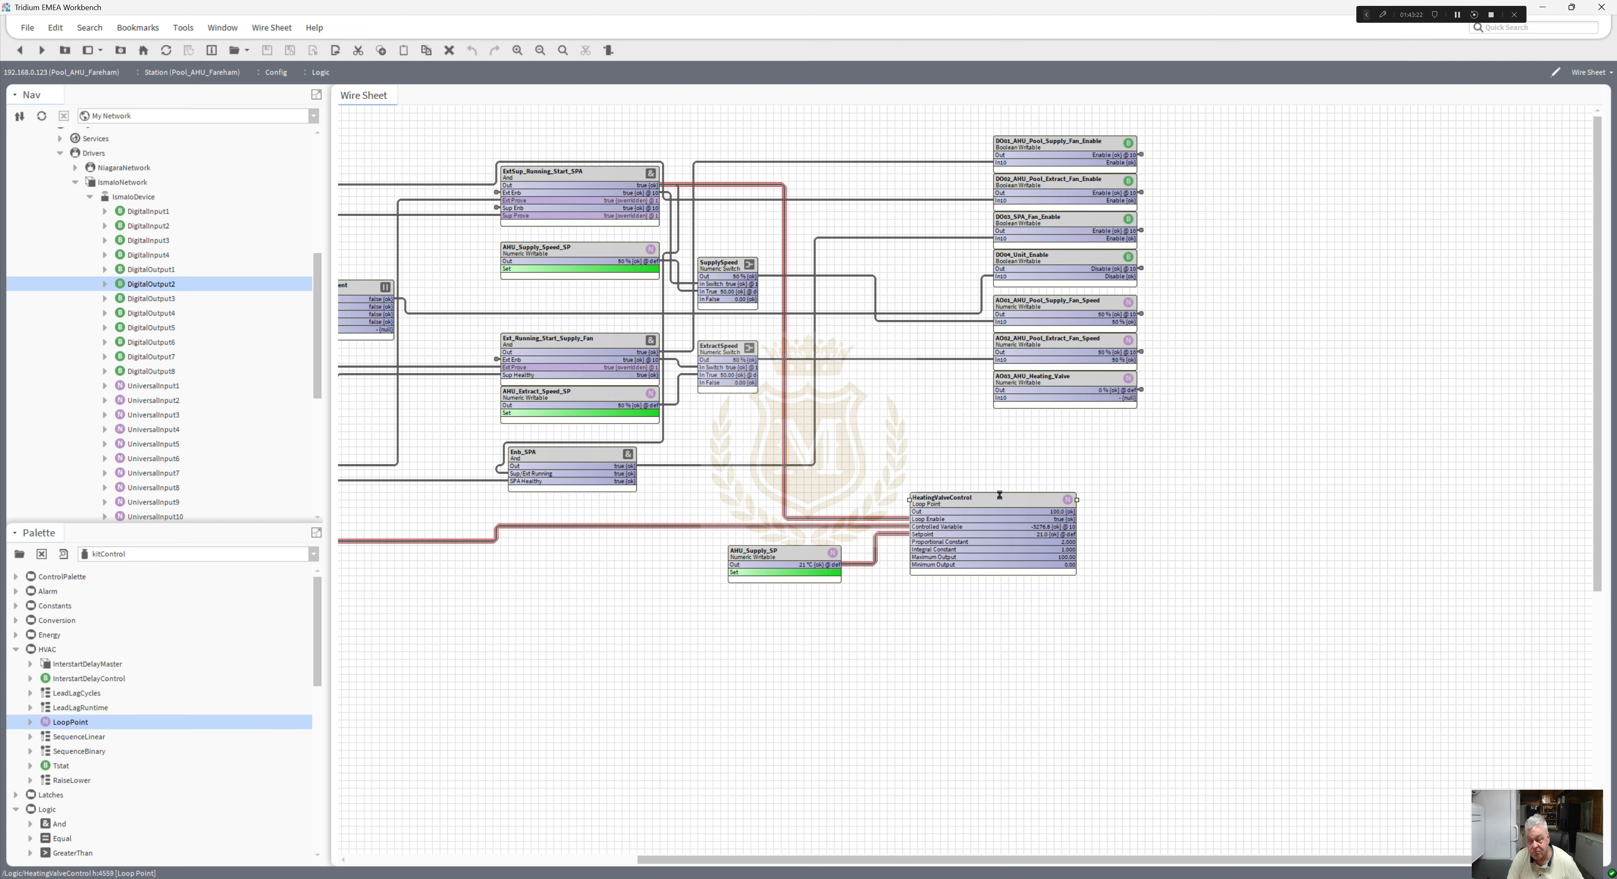
double_click(999, 494)
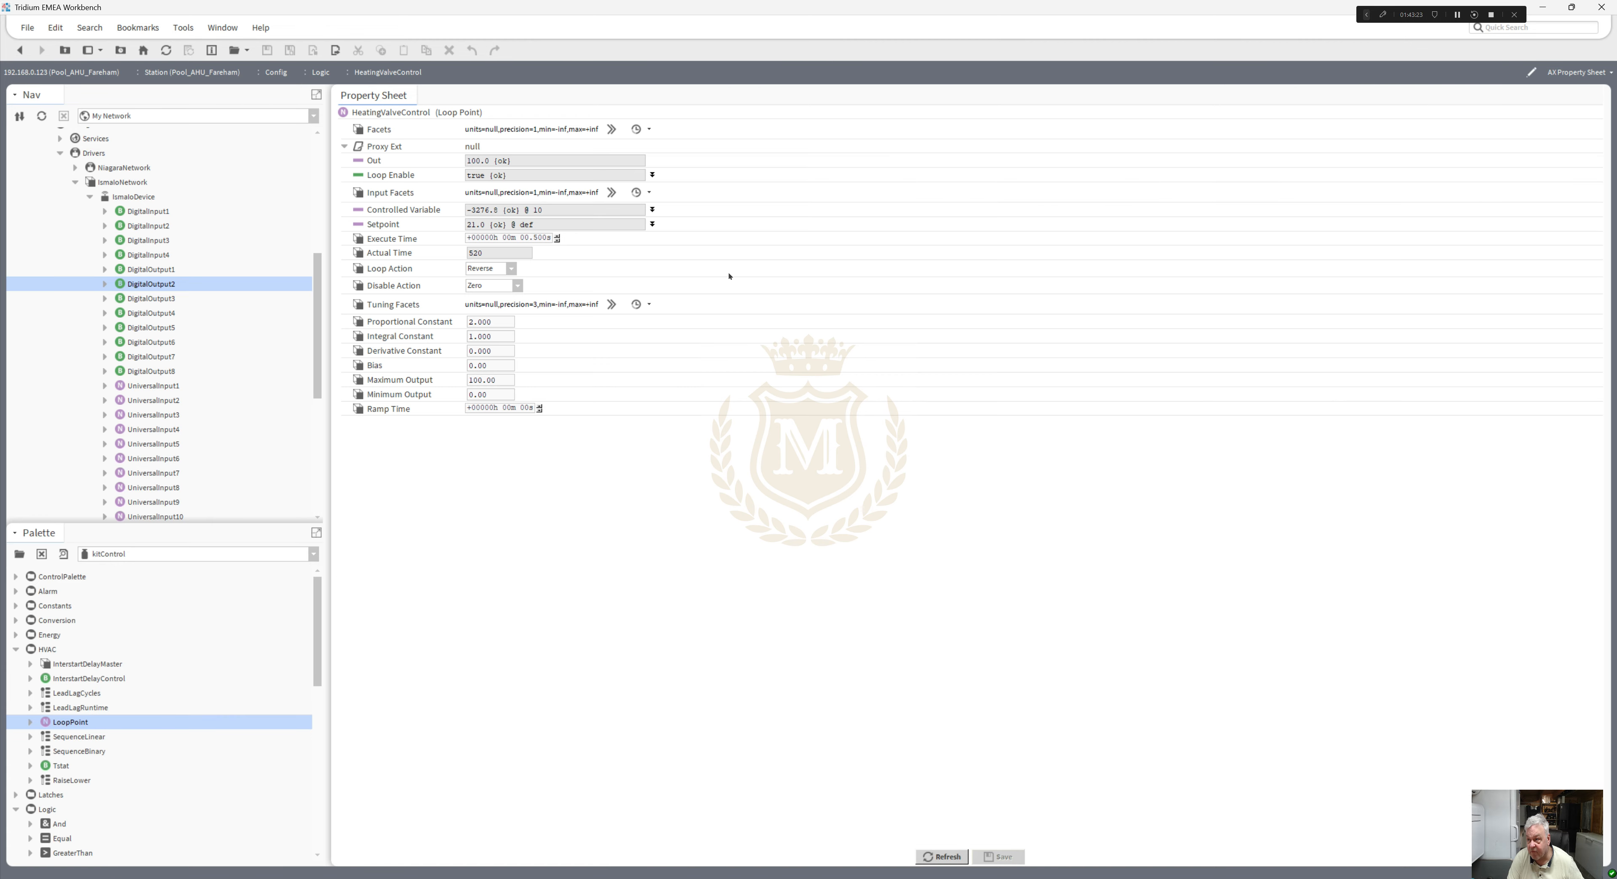
click(649, 129)
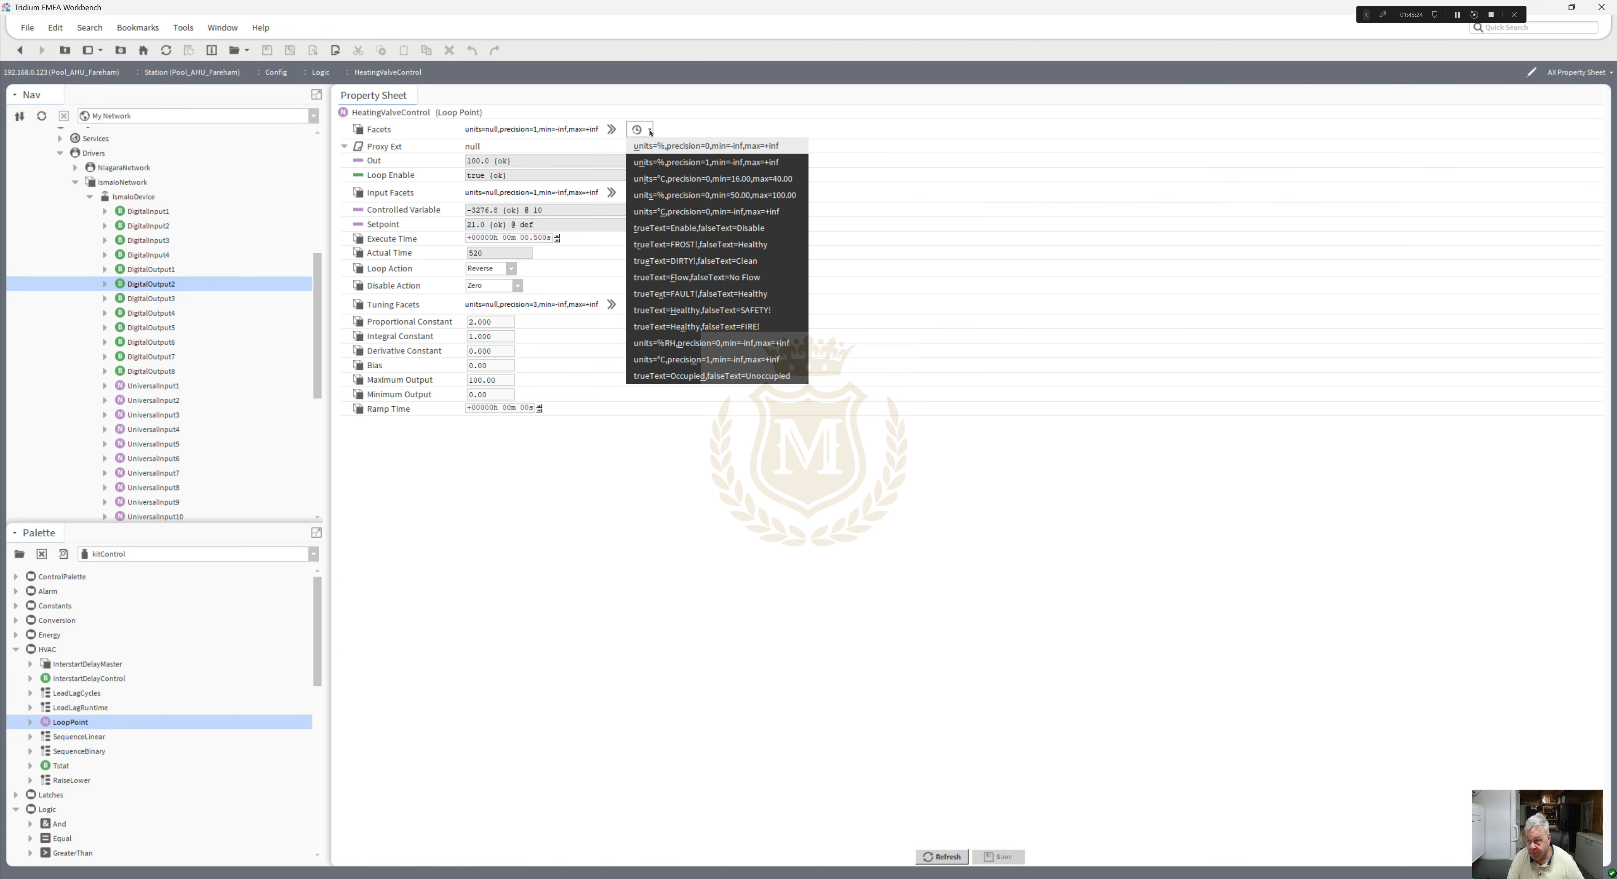
click(652, 162)
click(628, 129)
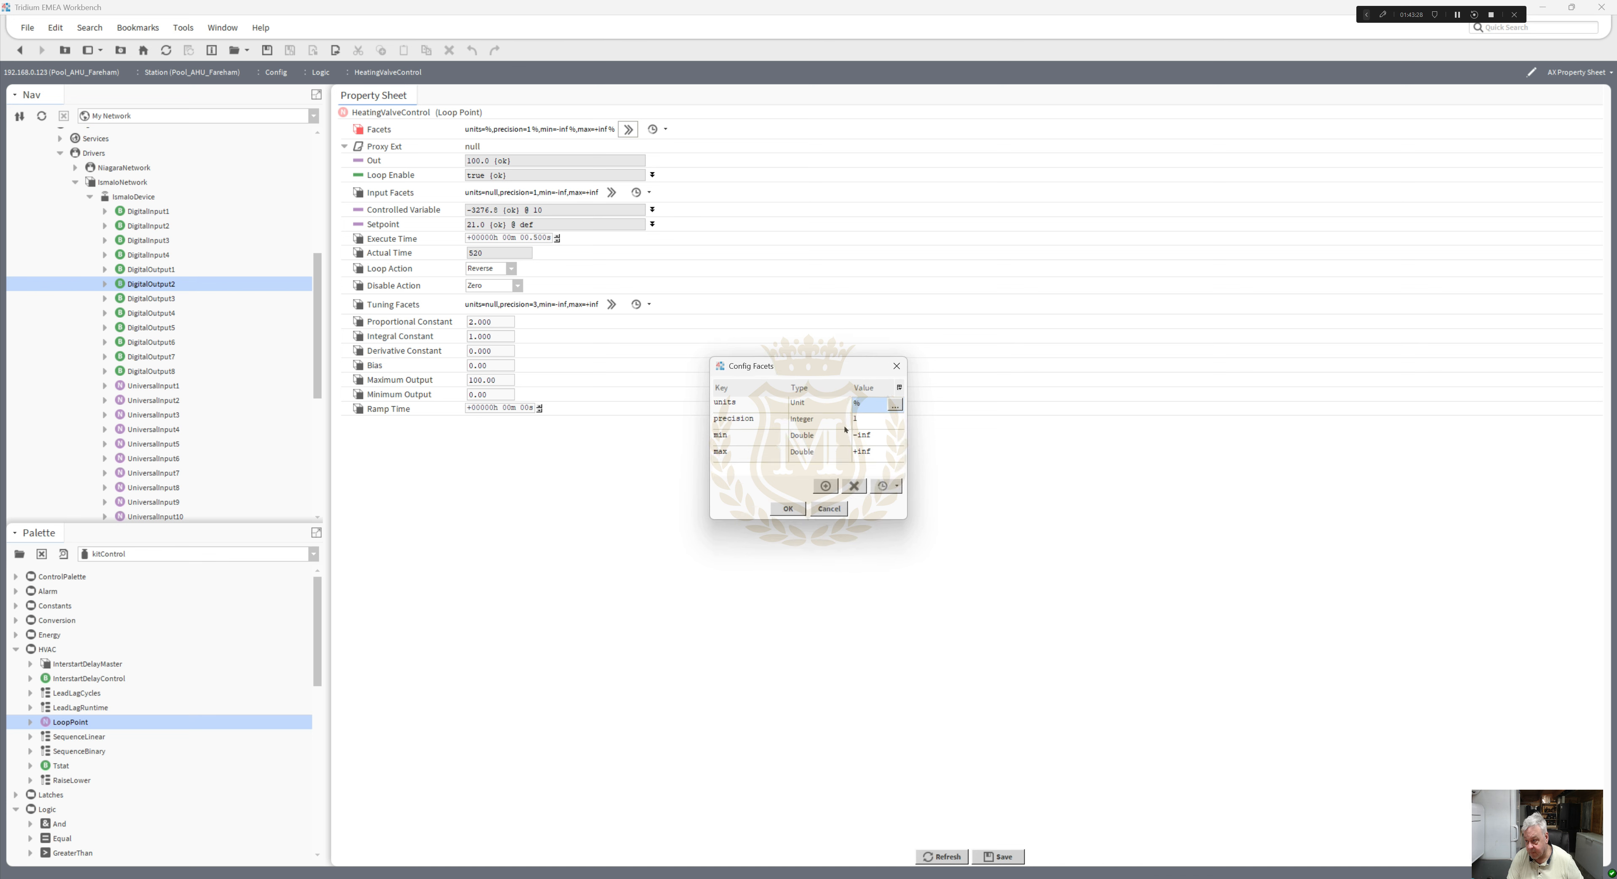
click(863, 420)
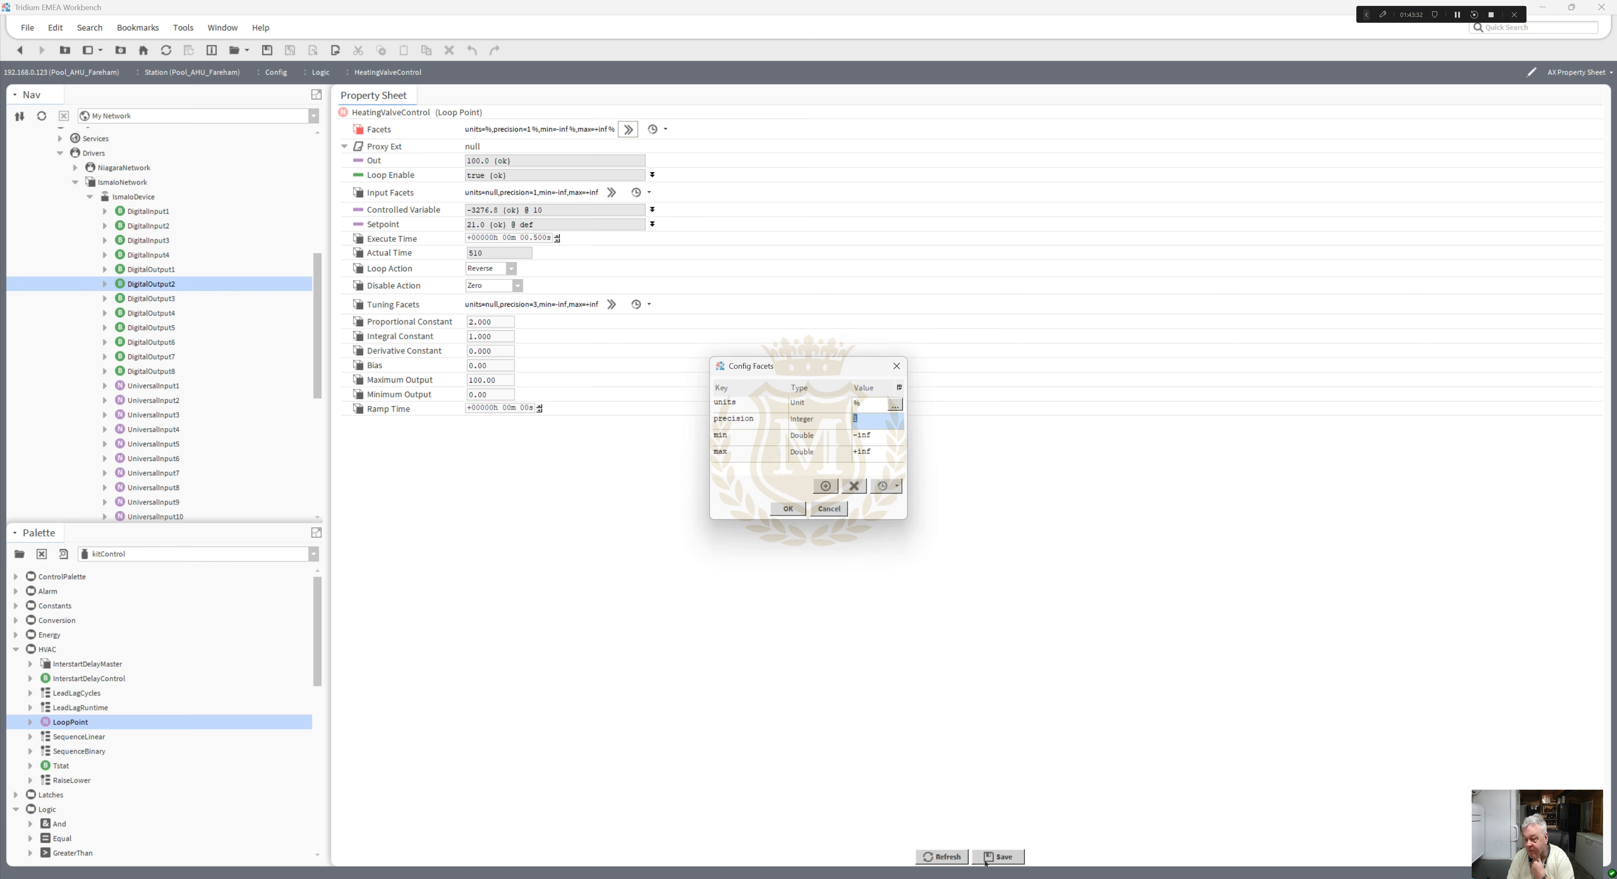
click(788, 509)
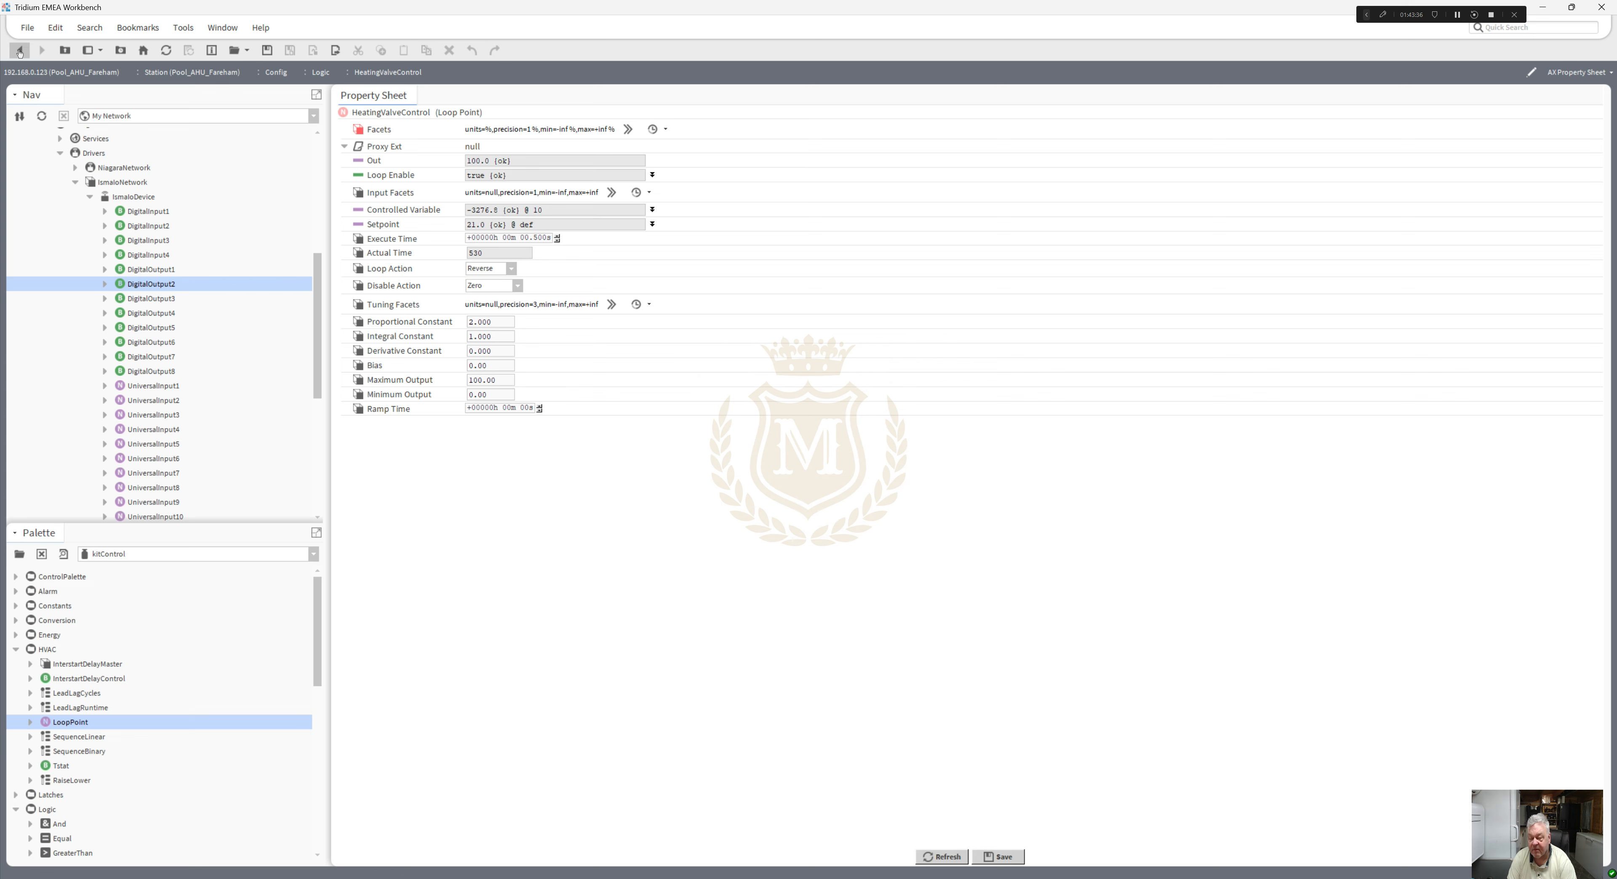
click(20, 51)
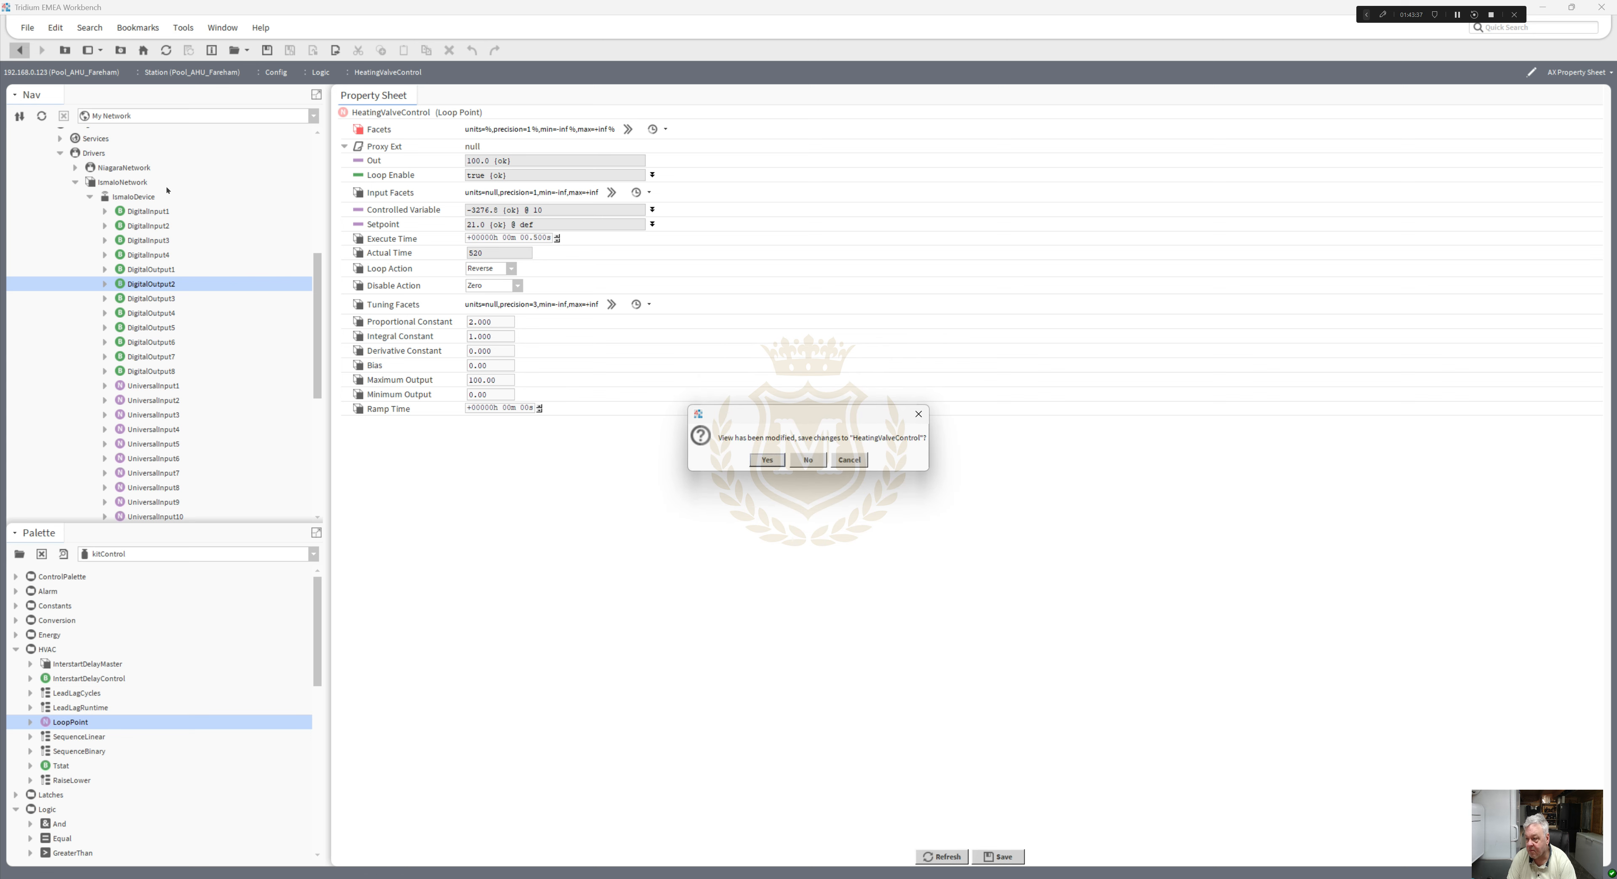
click(765, 460)
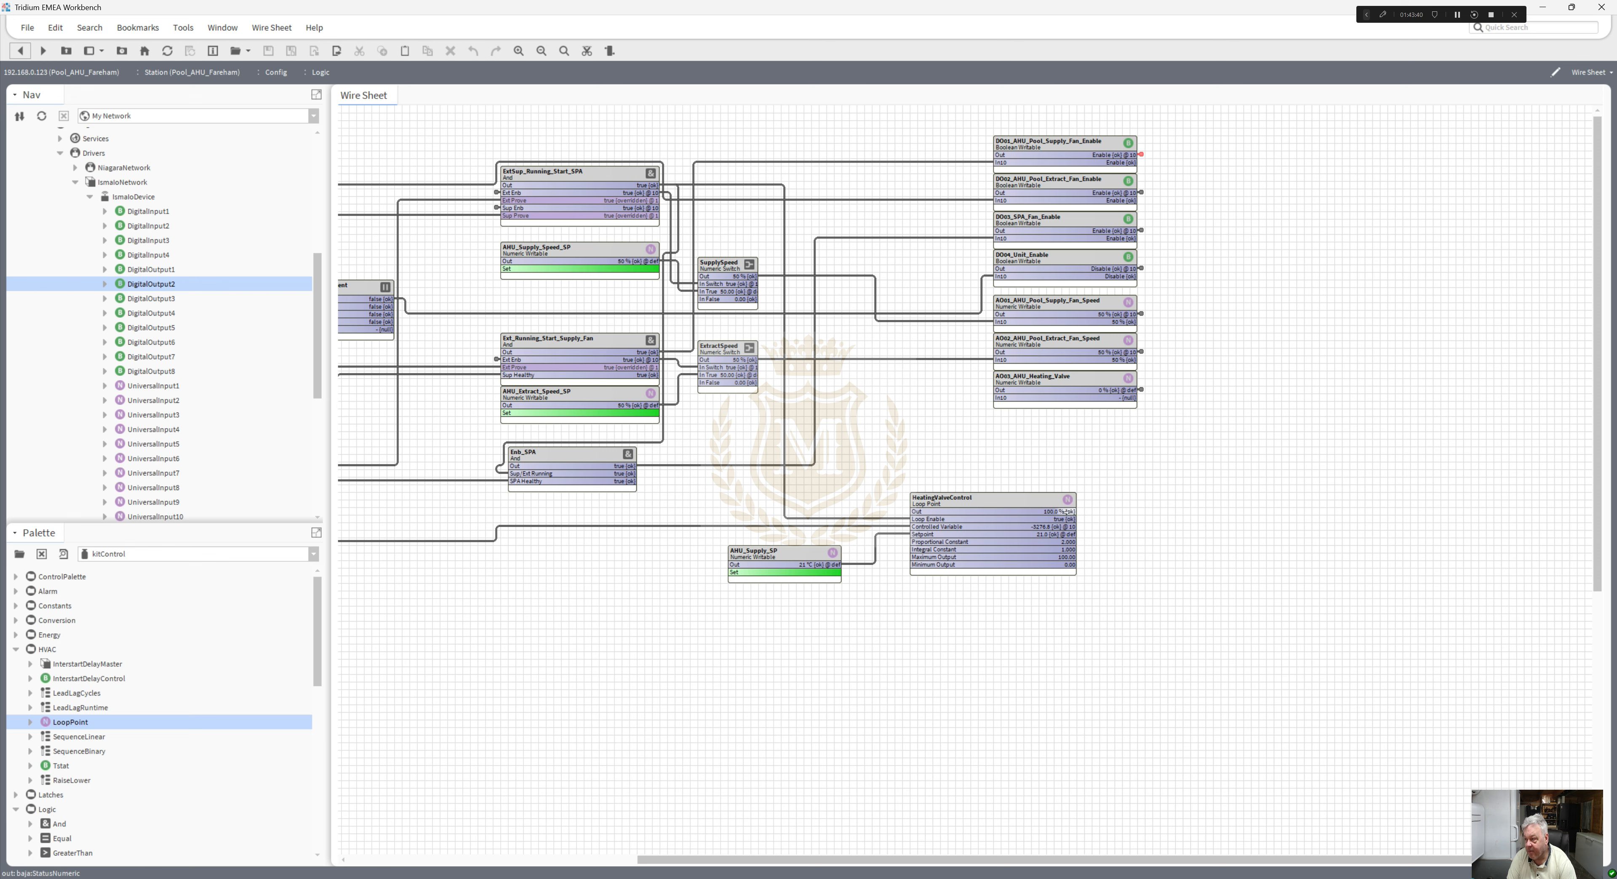
- Link HeatingValveControl's output to the AHU_Heating_Valve input and align the loop, AHU_Supply_SP and Enb_SPA blocks compactly beside the valve and fan logic
drag(1065, 512, 1000, 398)
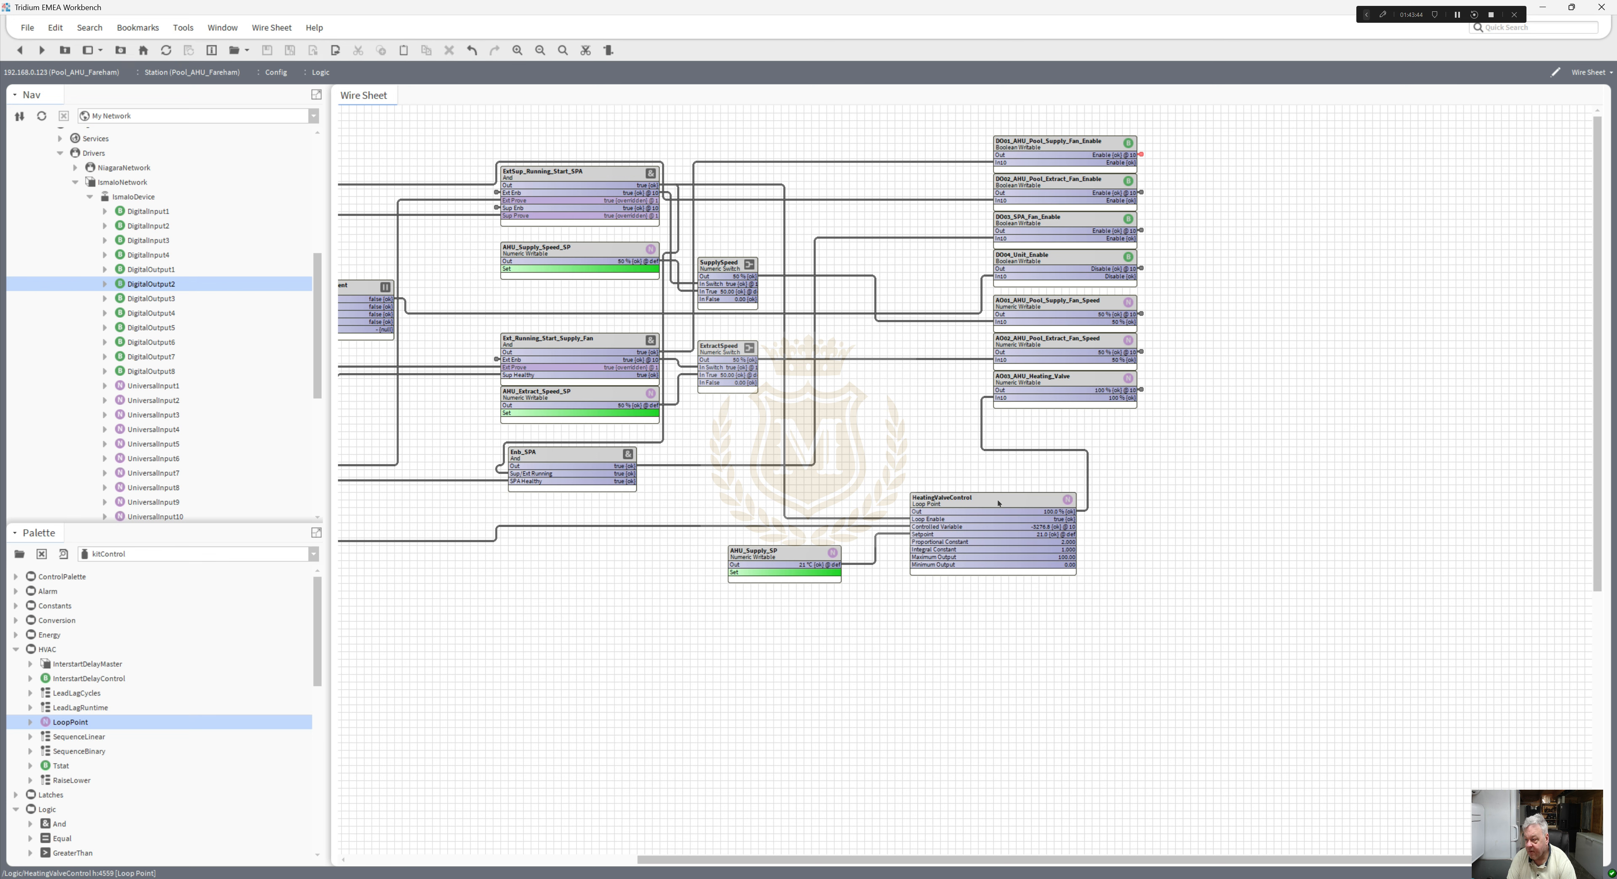
drag(1003, 509, 905, 396)
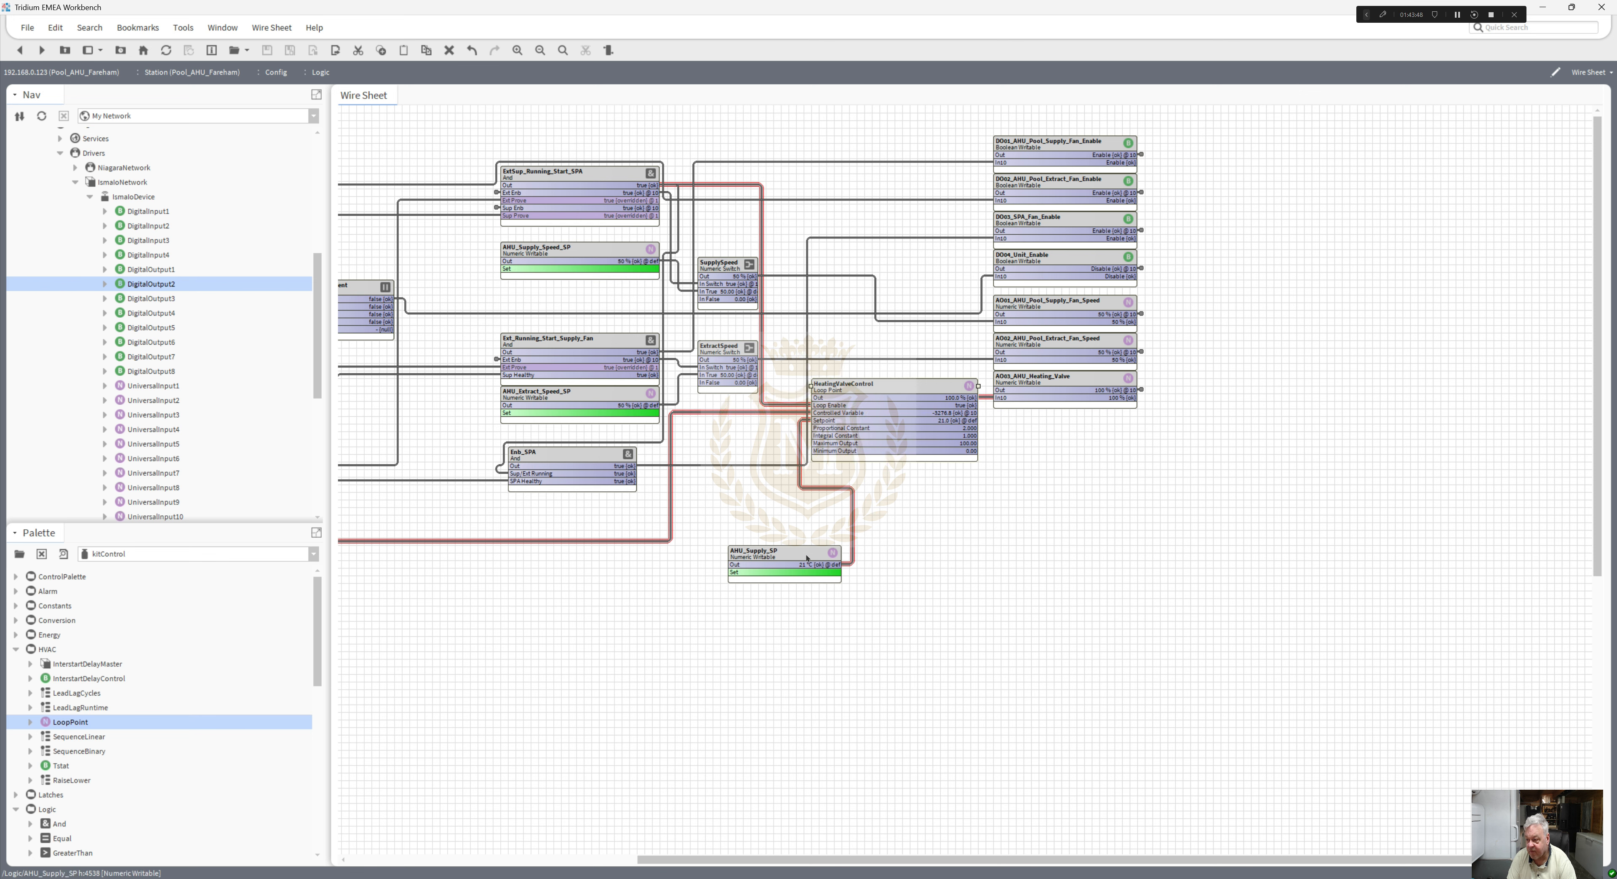
drag(807, 557, 756, 428)
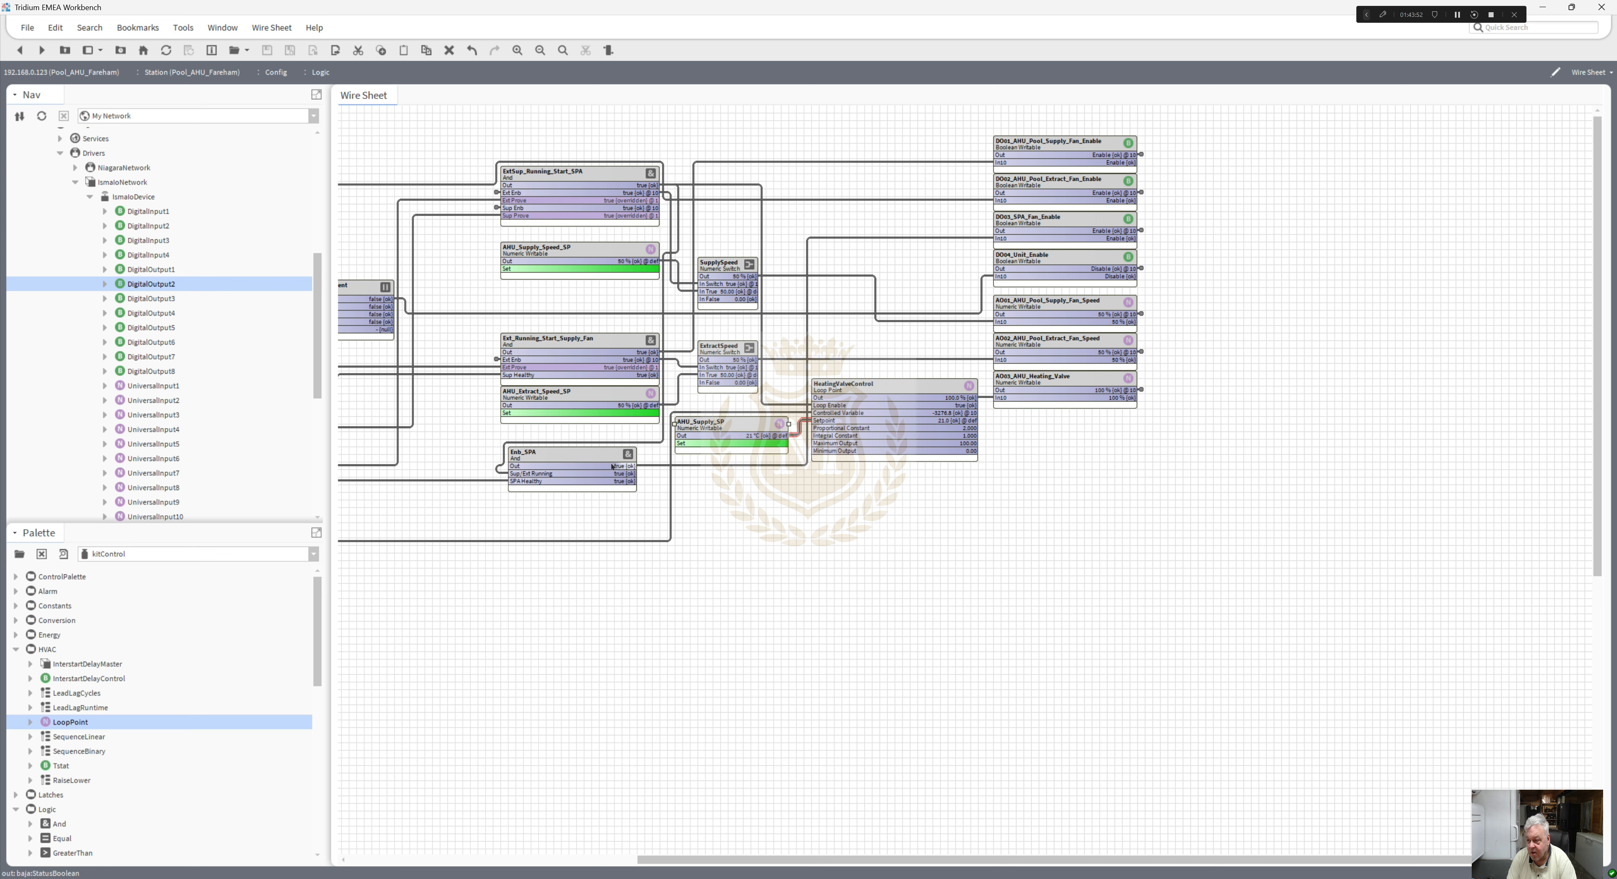
drag(596, 458, 661, 454)
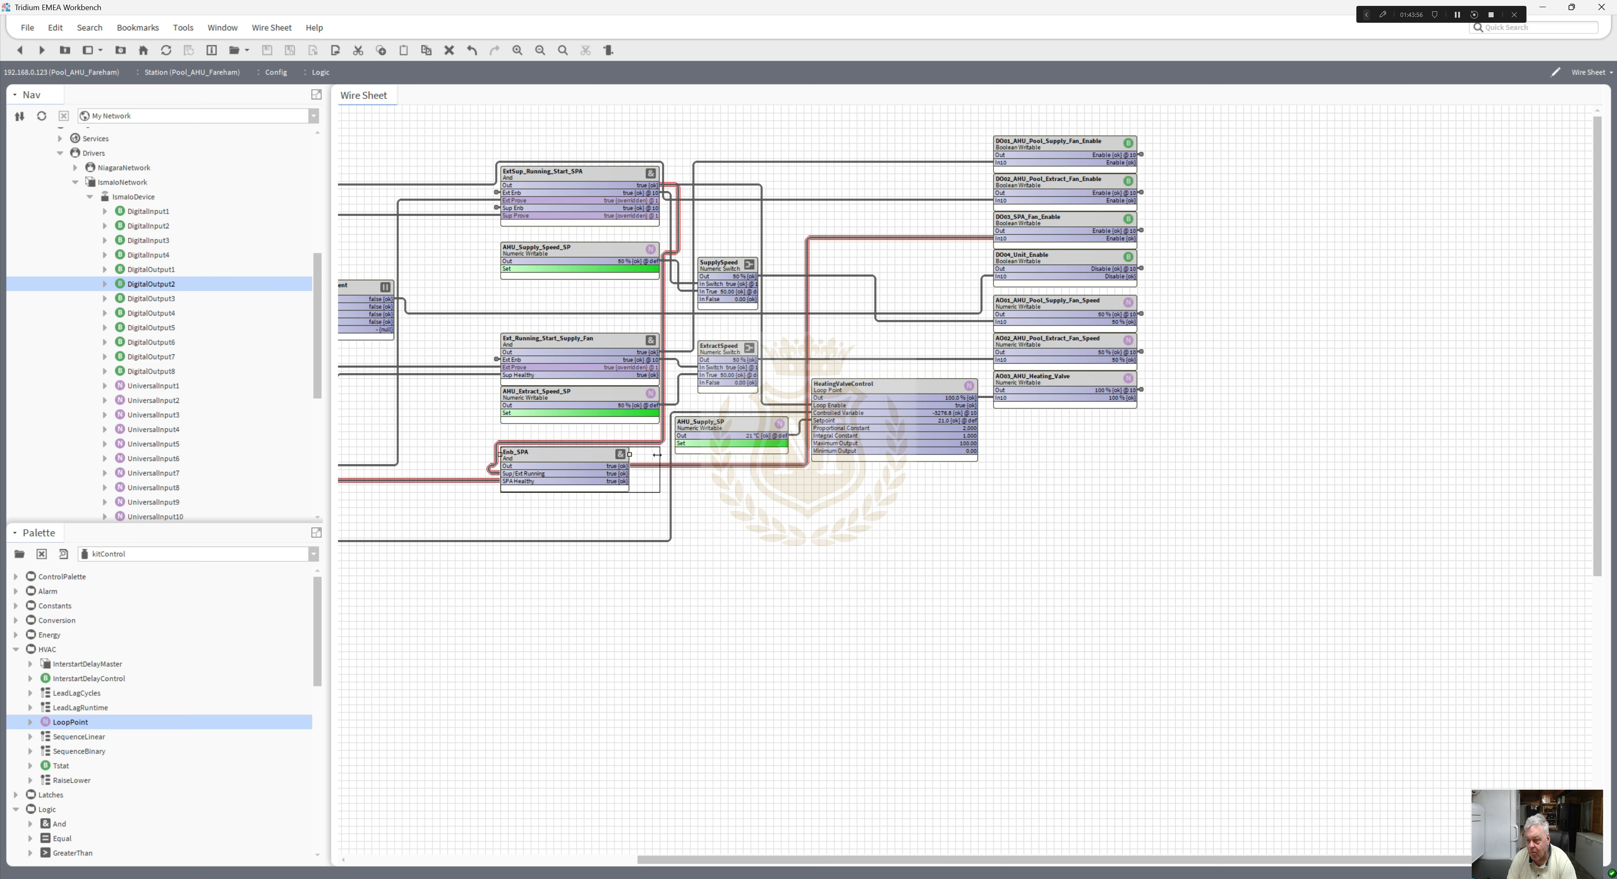
- Swap the two input points so AHU_SupplyTemperature sits beneath AHU_Pool_Extract_Fan_Flow, with AHU_Pool_Frost_Thermostat directly below it
drag(692, 855, 483, 826)
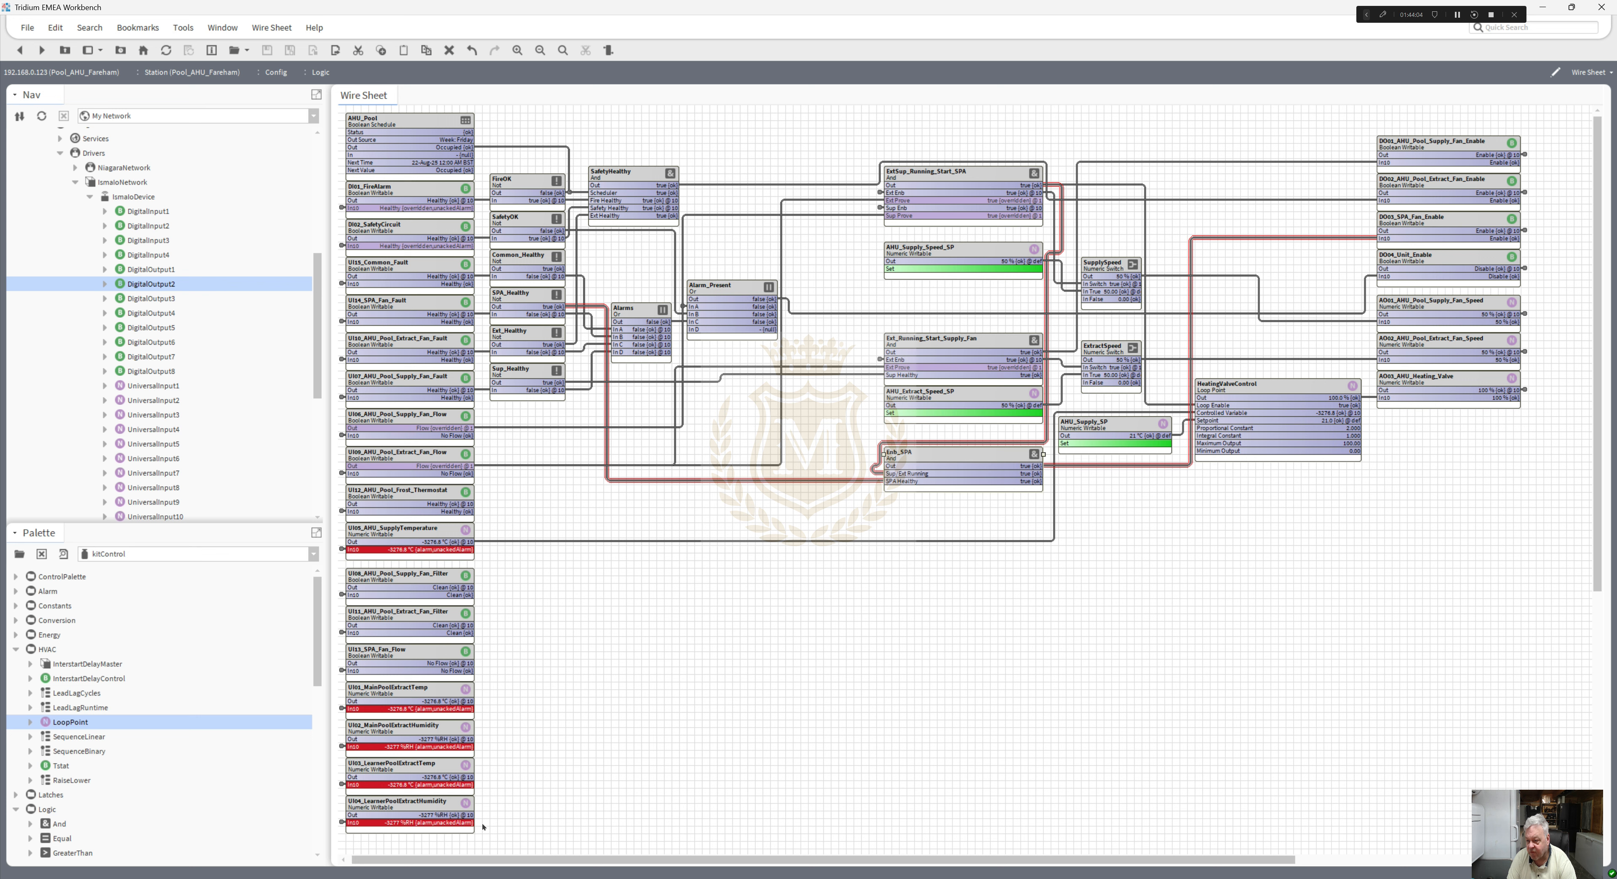
drag(385, 495, 545, 616)
drag(437, 537, 435, 500)
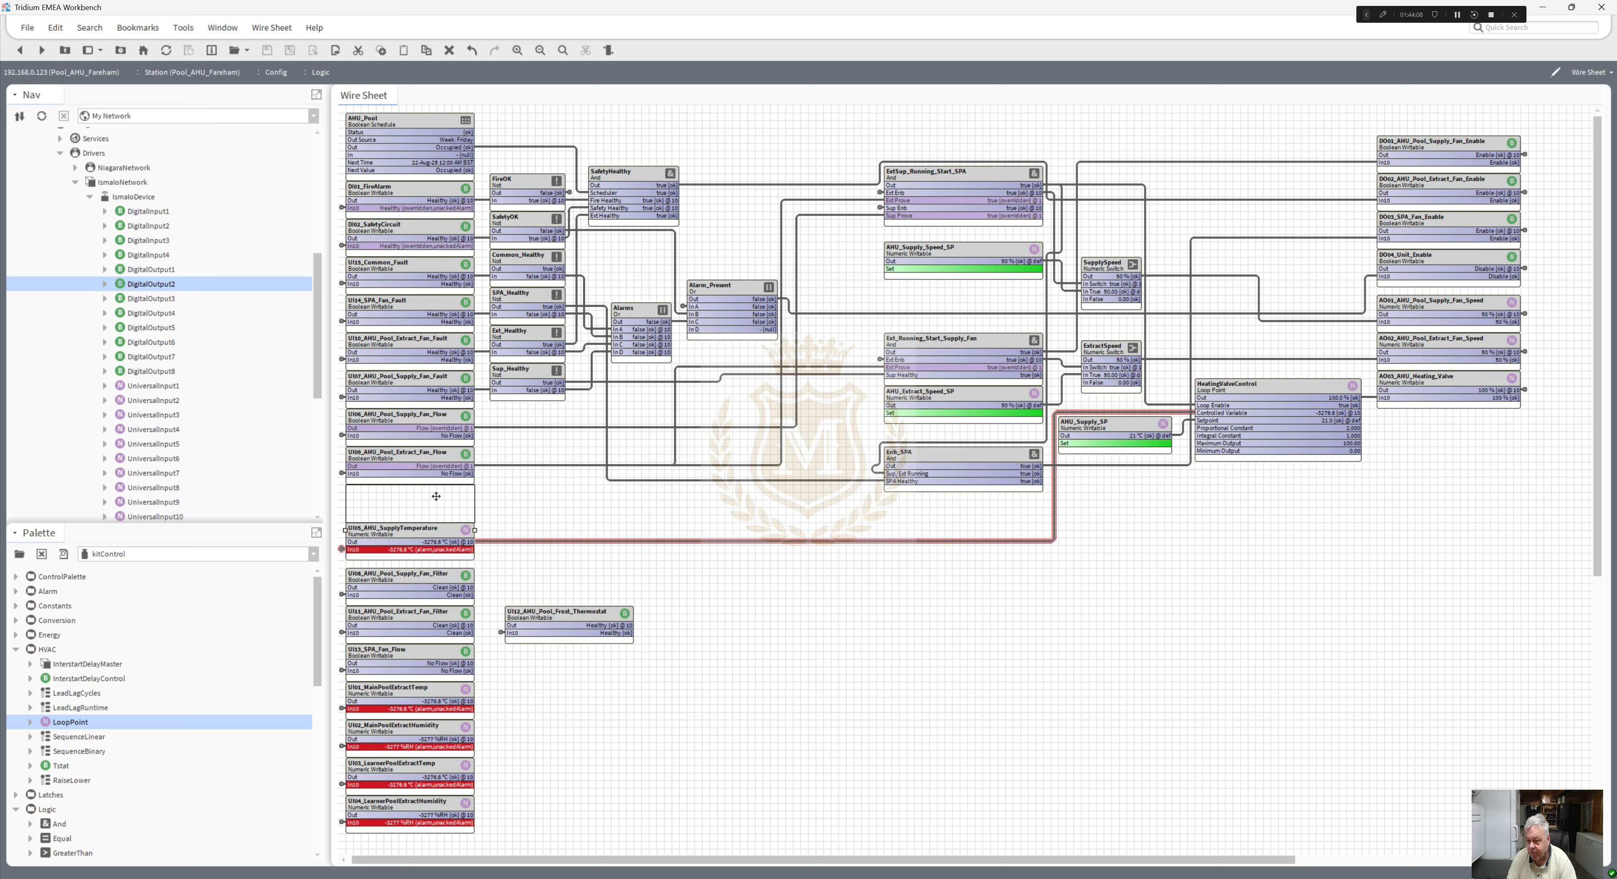
drag(546, 619, 386, 534)
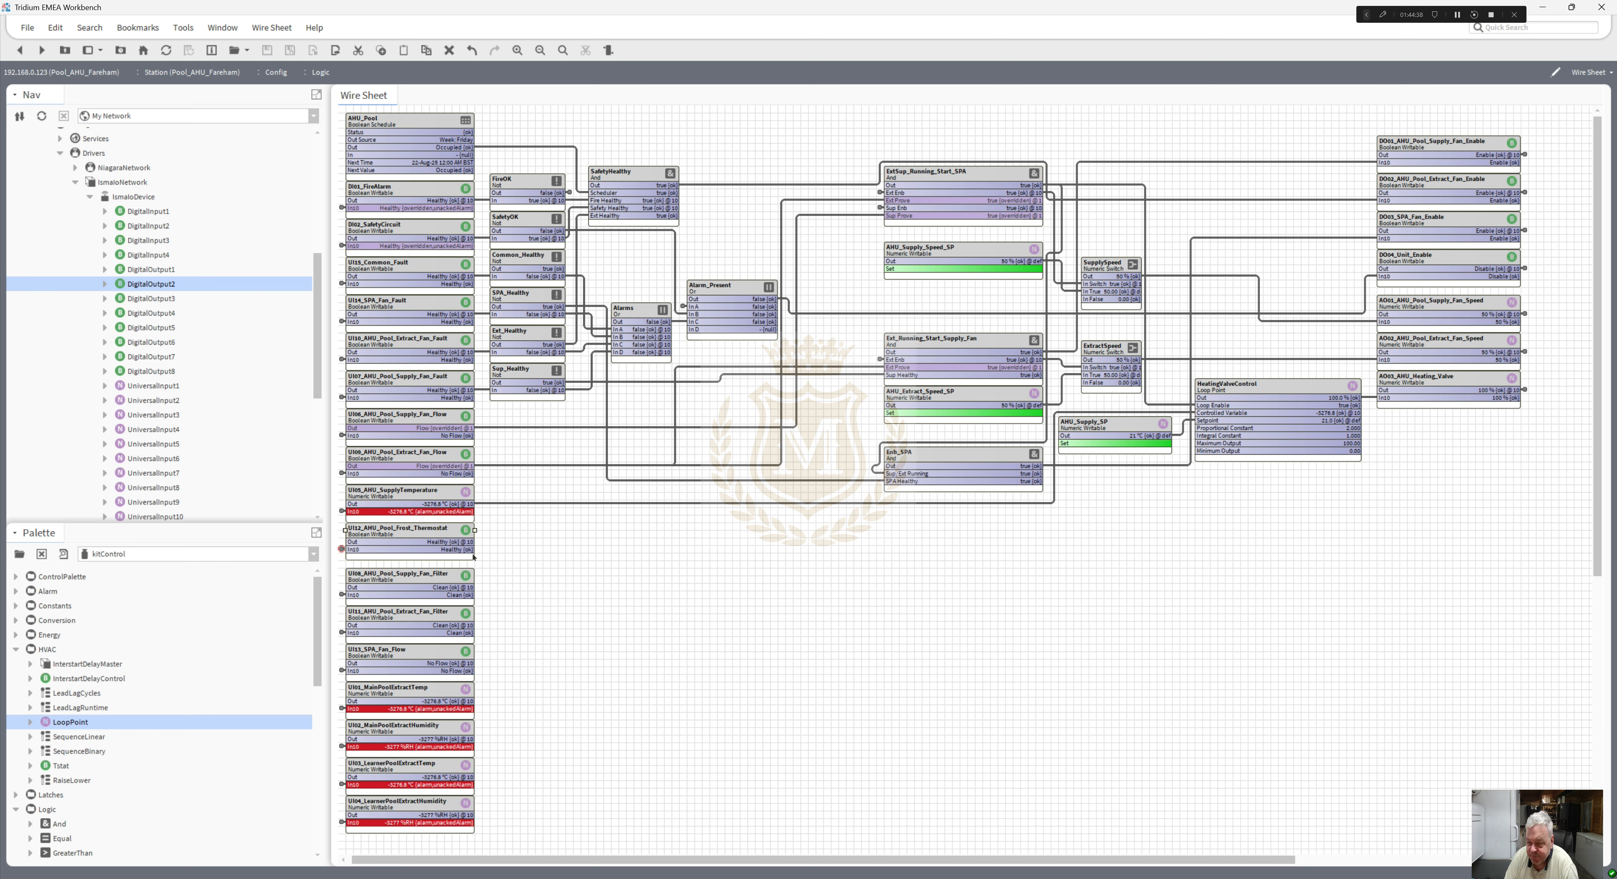
- Duplicate the Sup_Healthy Not block as Frost_Issue and place the copy beside the AHU_Pool_Frost_Thermostat point
click(534, 377)
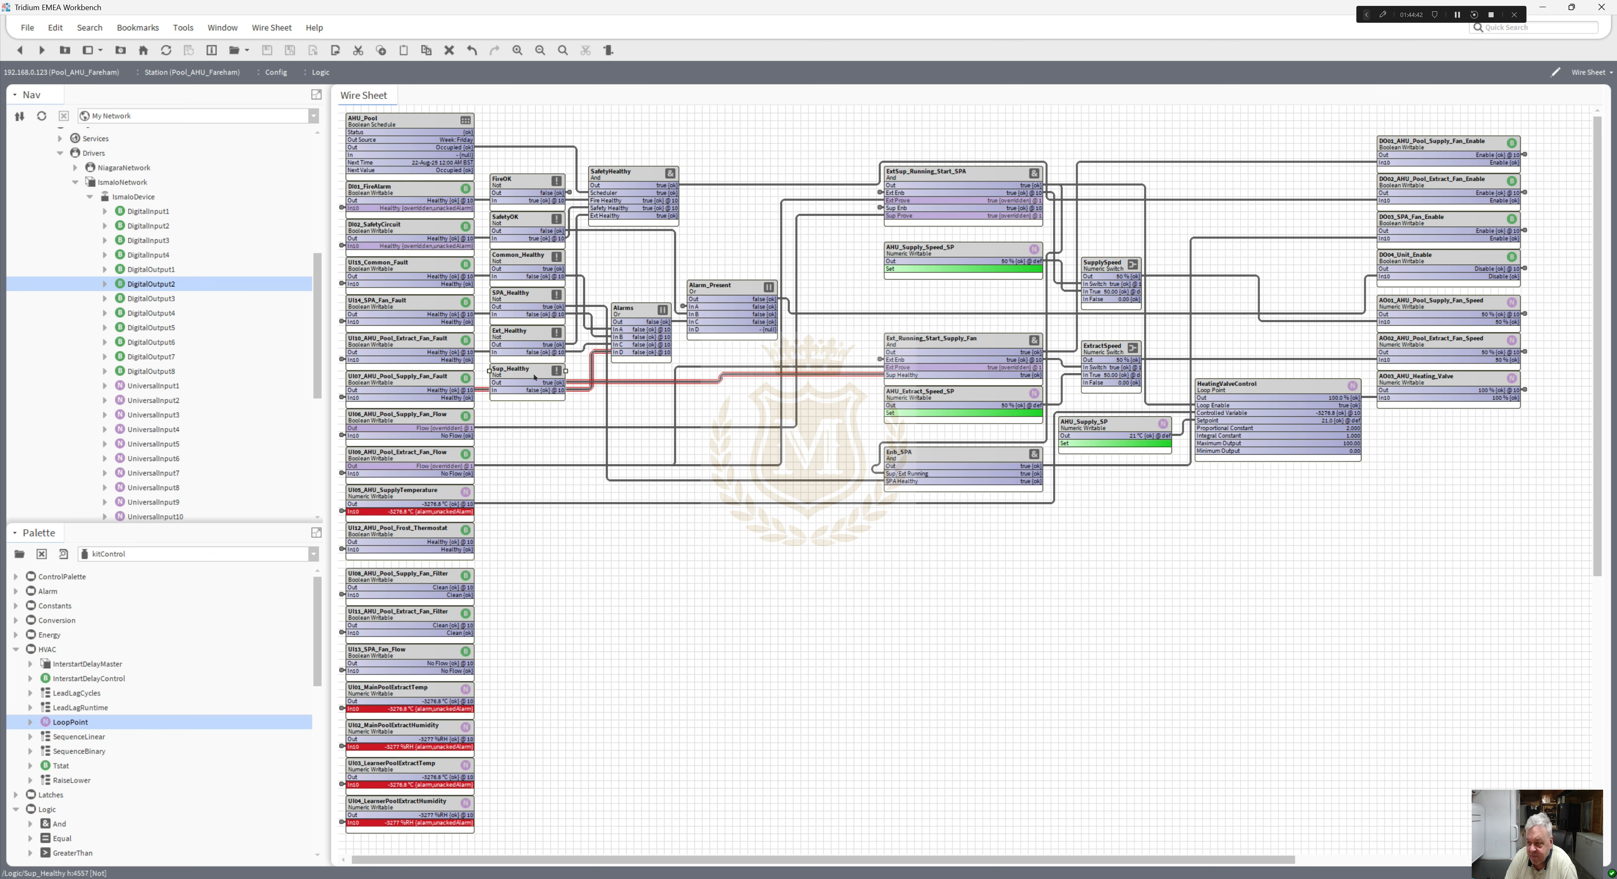
right_click(534, 377)
click(596, 526)
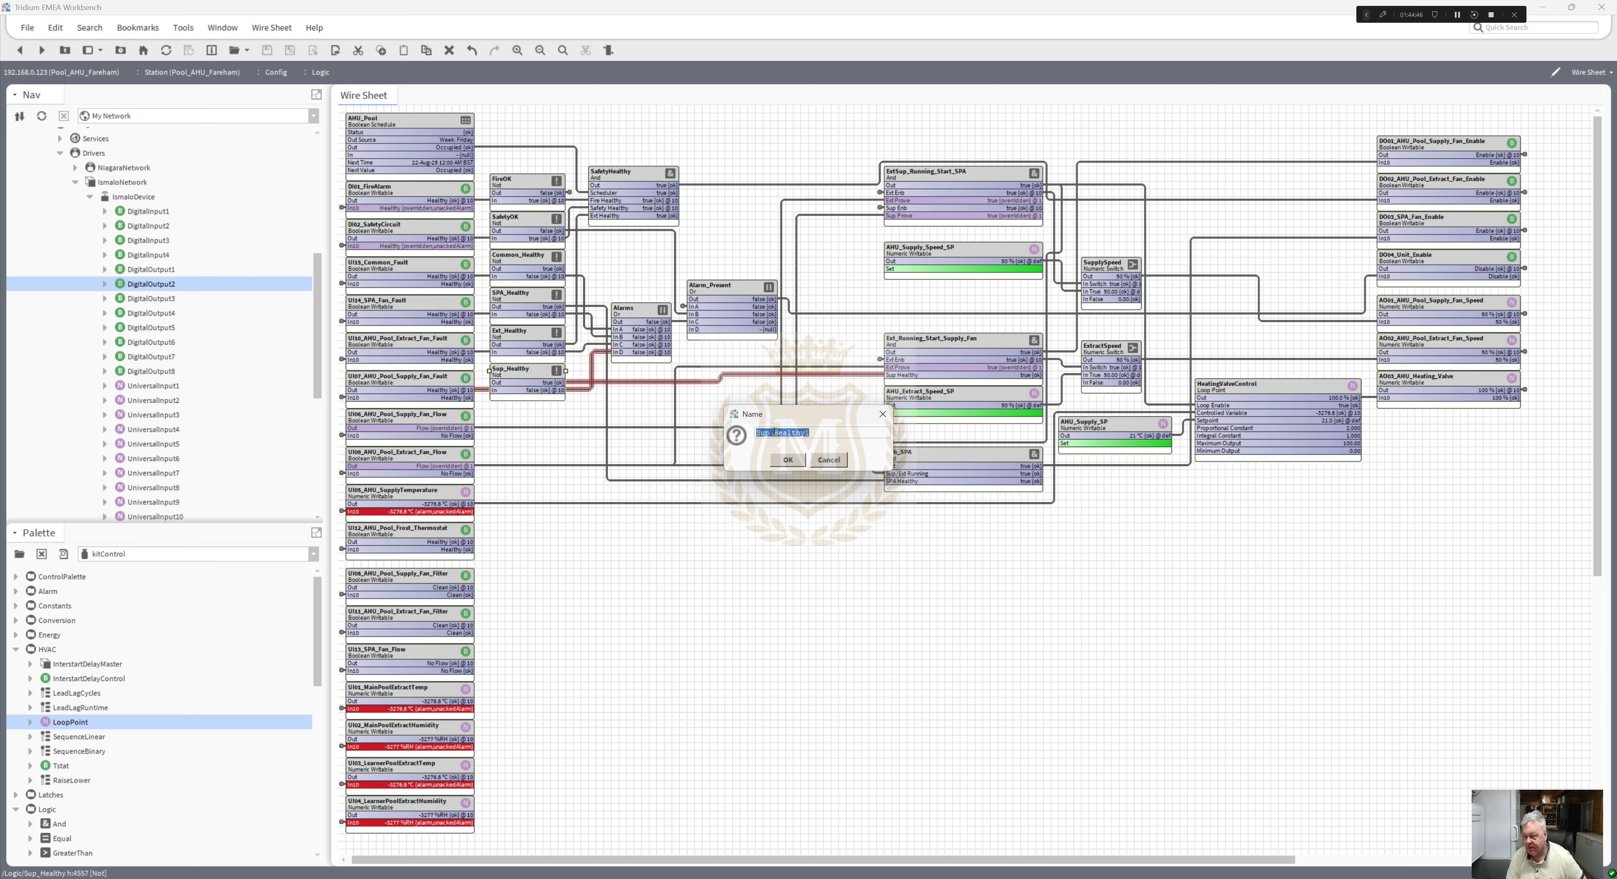
drag(770, 432, 707, 431)
text(Frost)
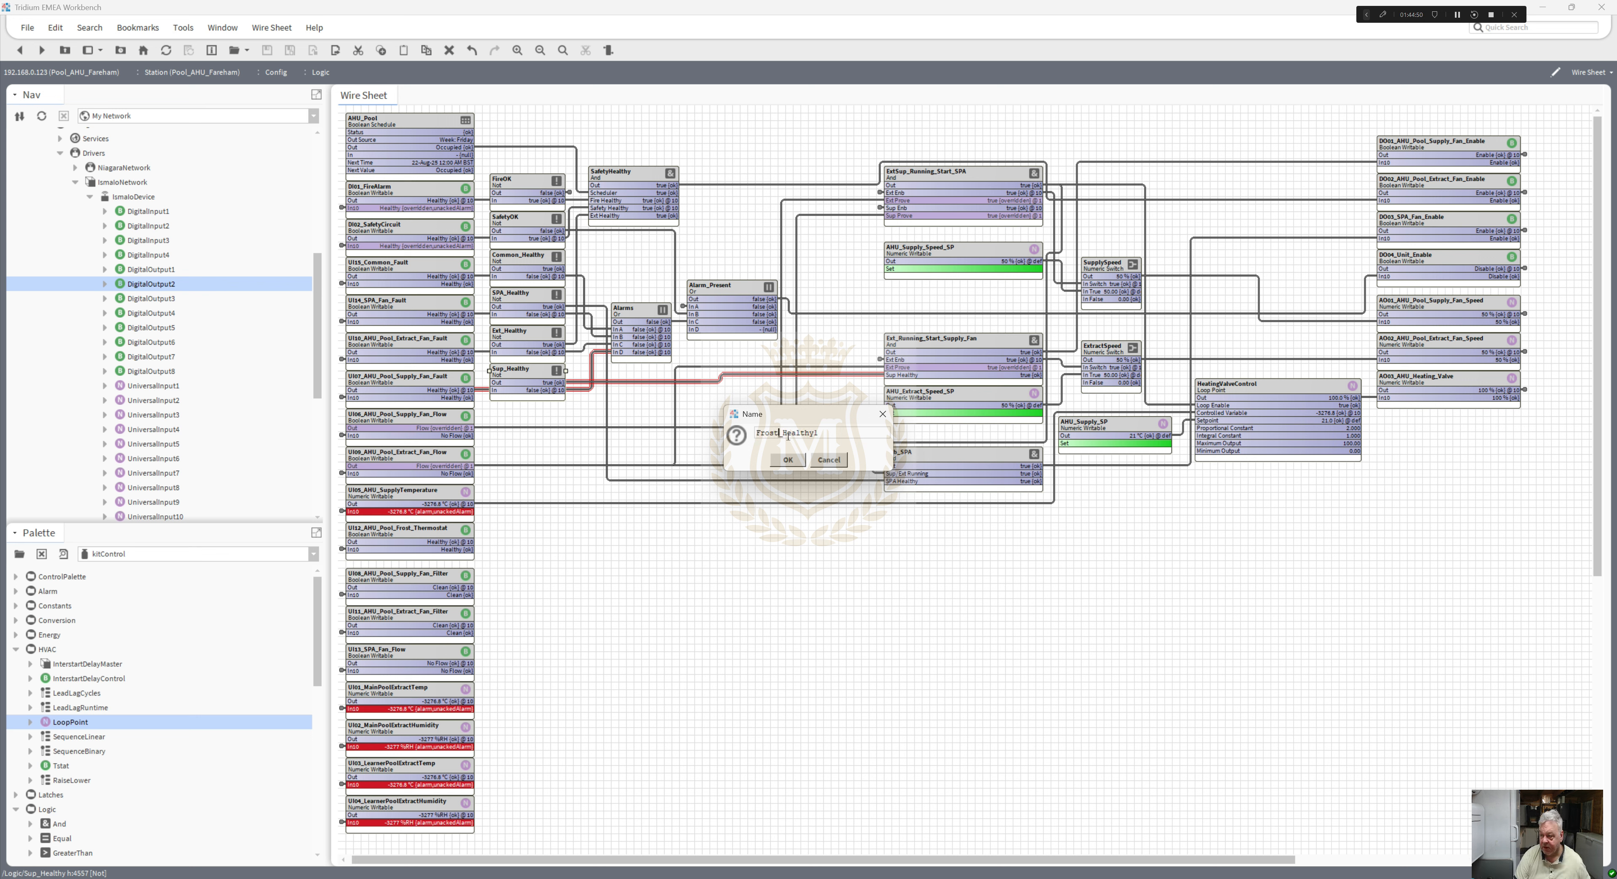
drag(782, 432, 893, 456)
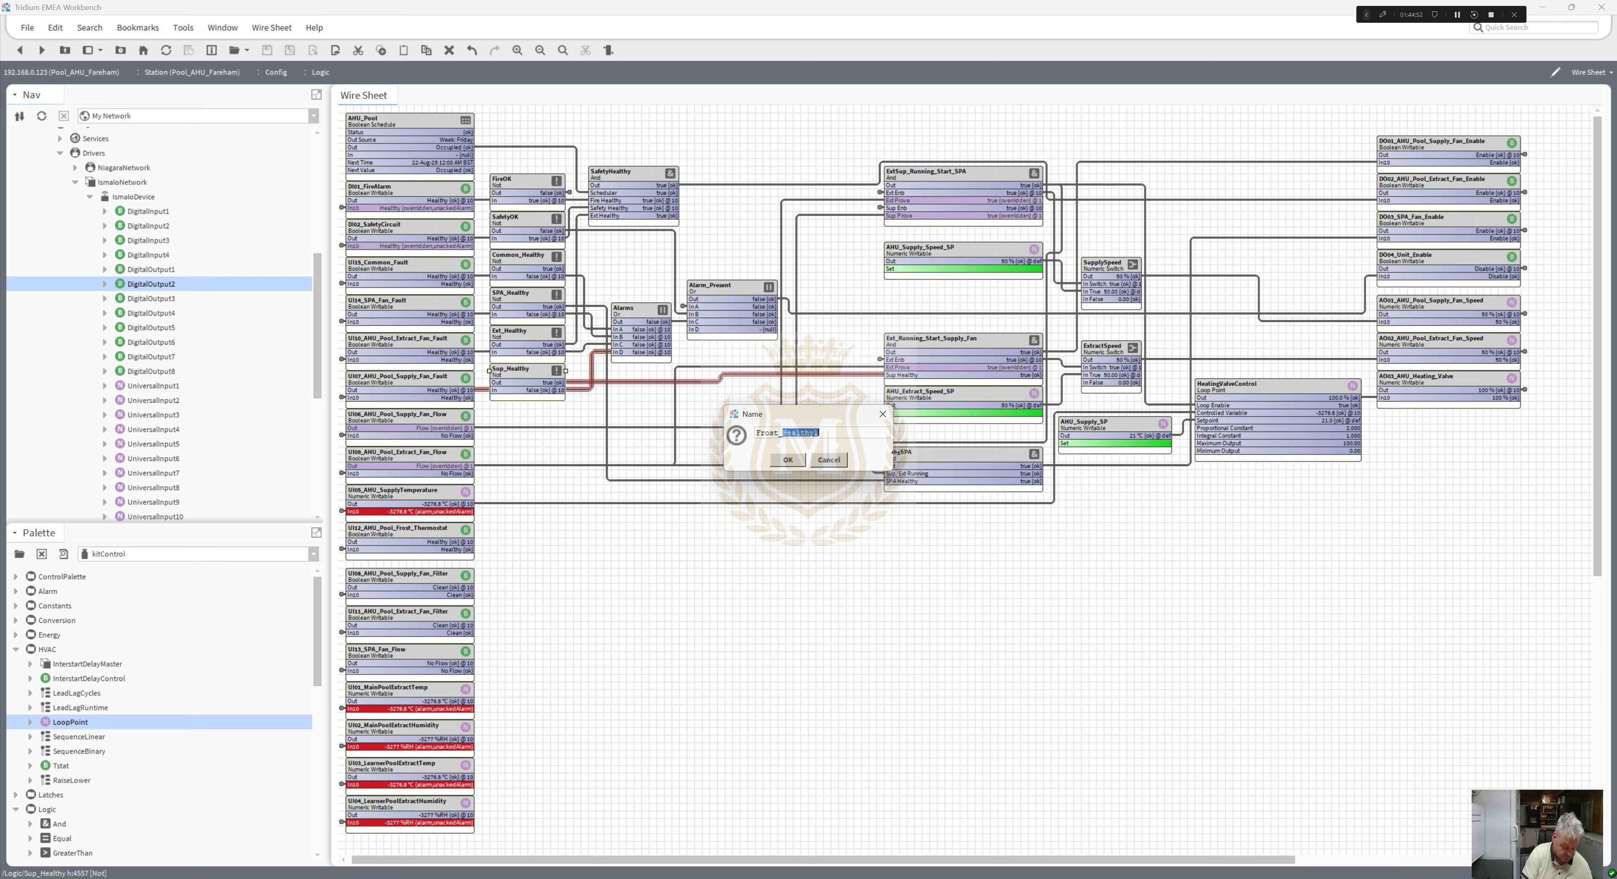
text(FA)
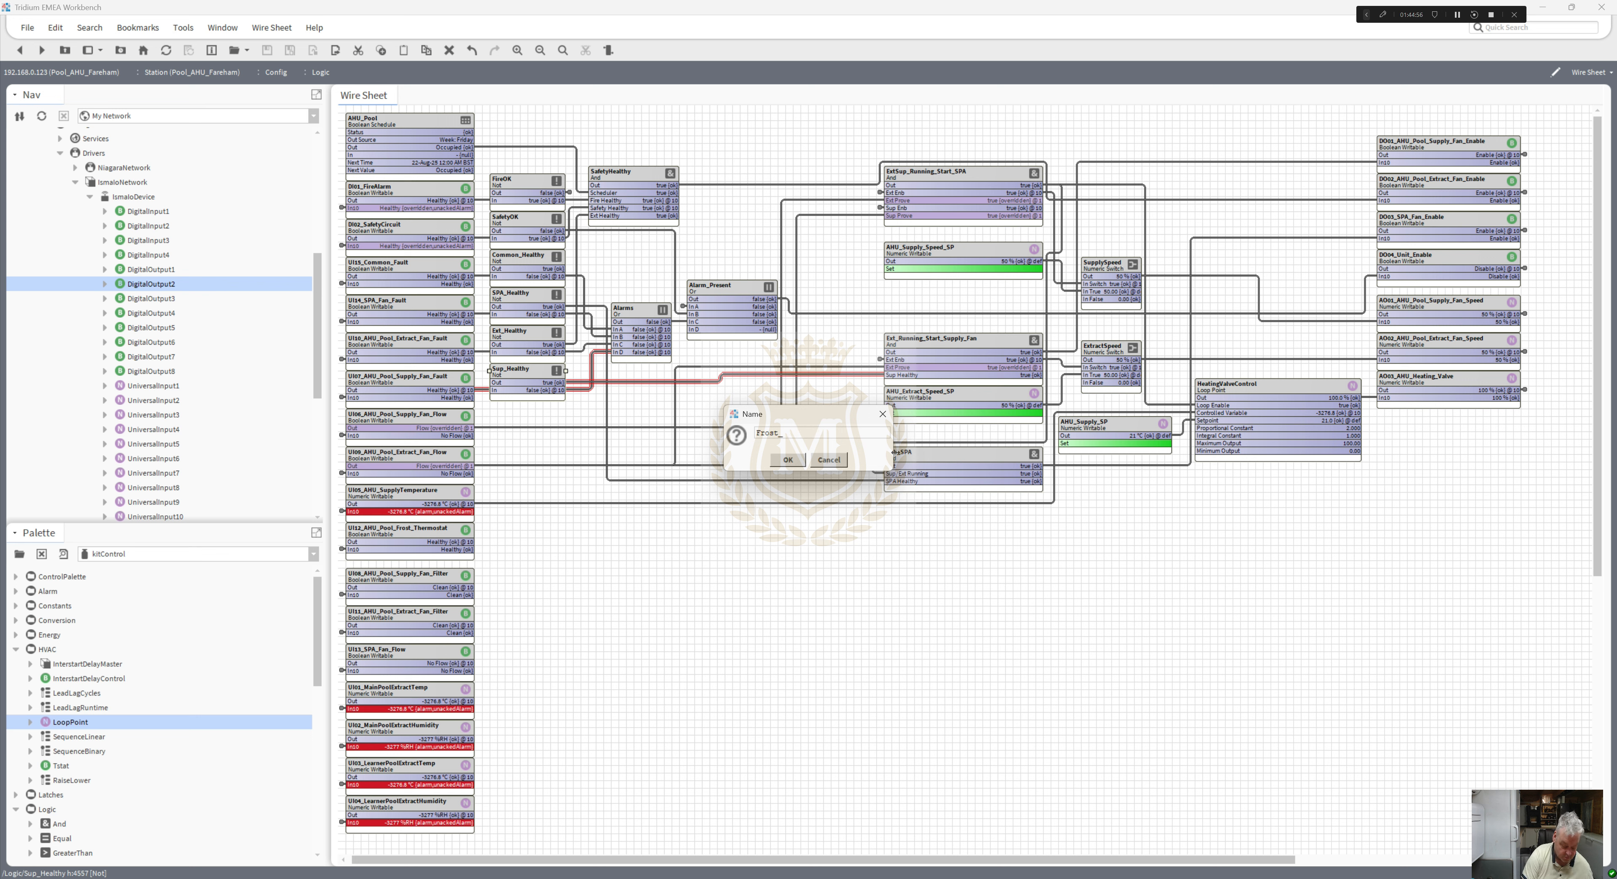
text(Issue)
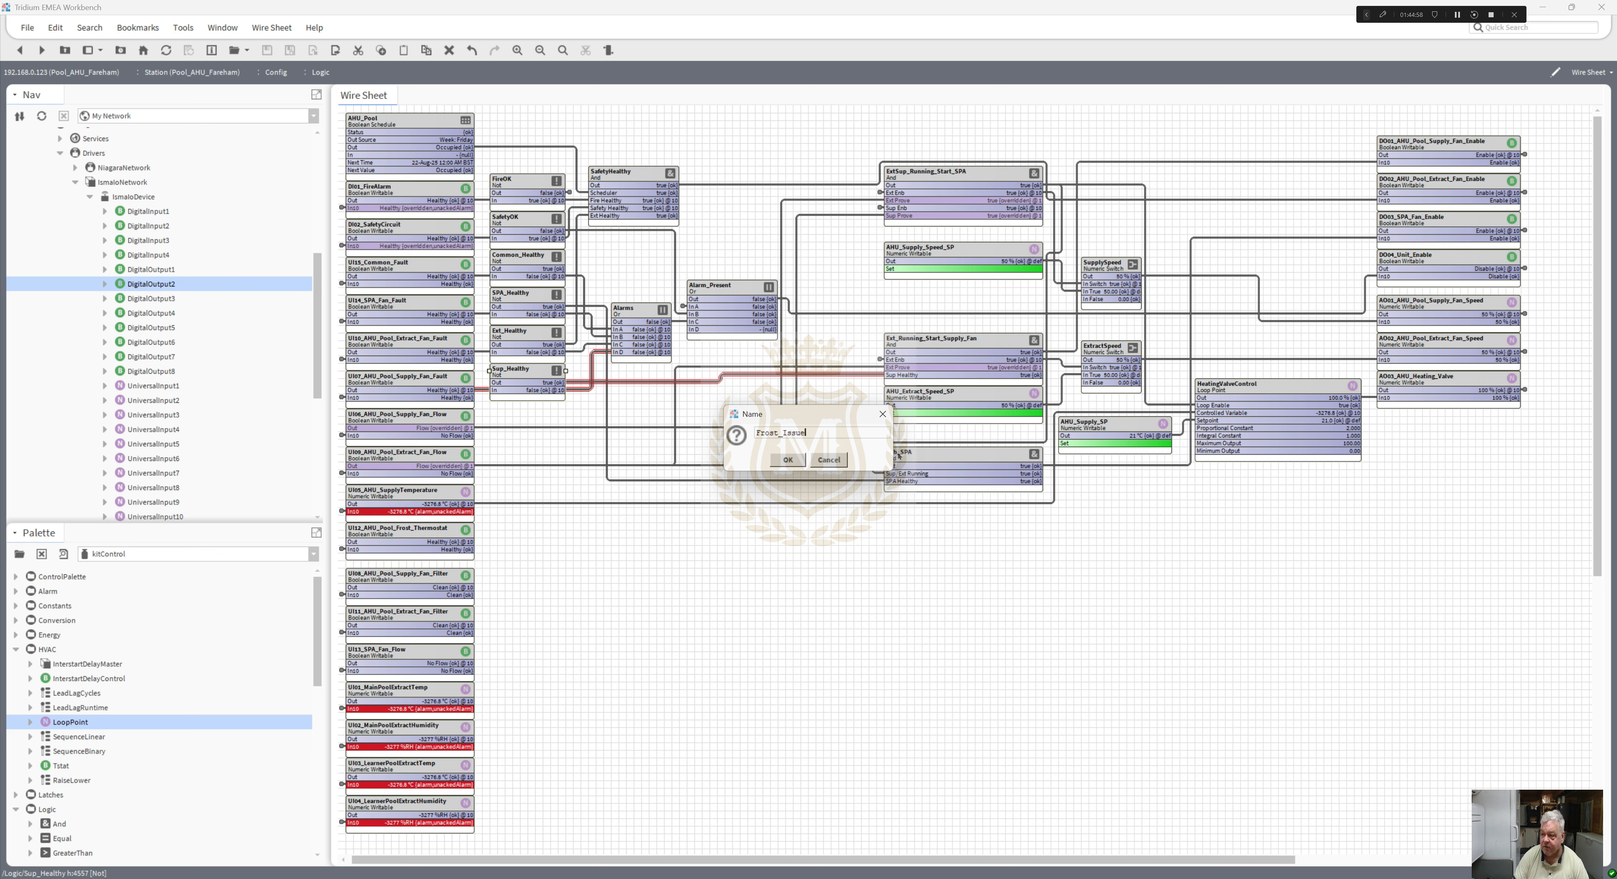
click(790, 459)
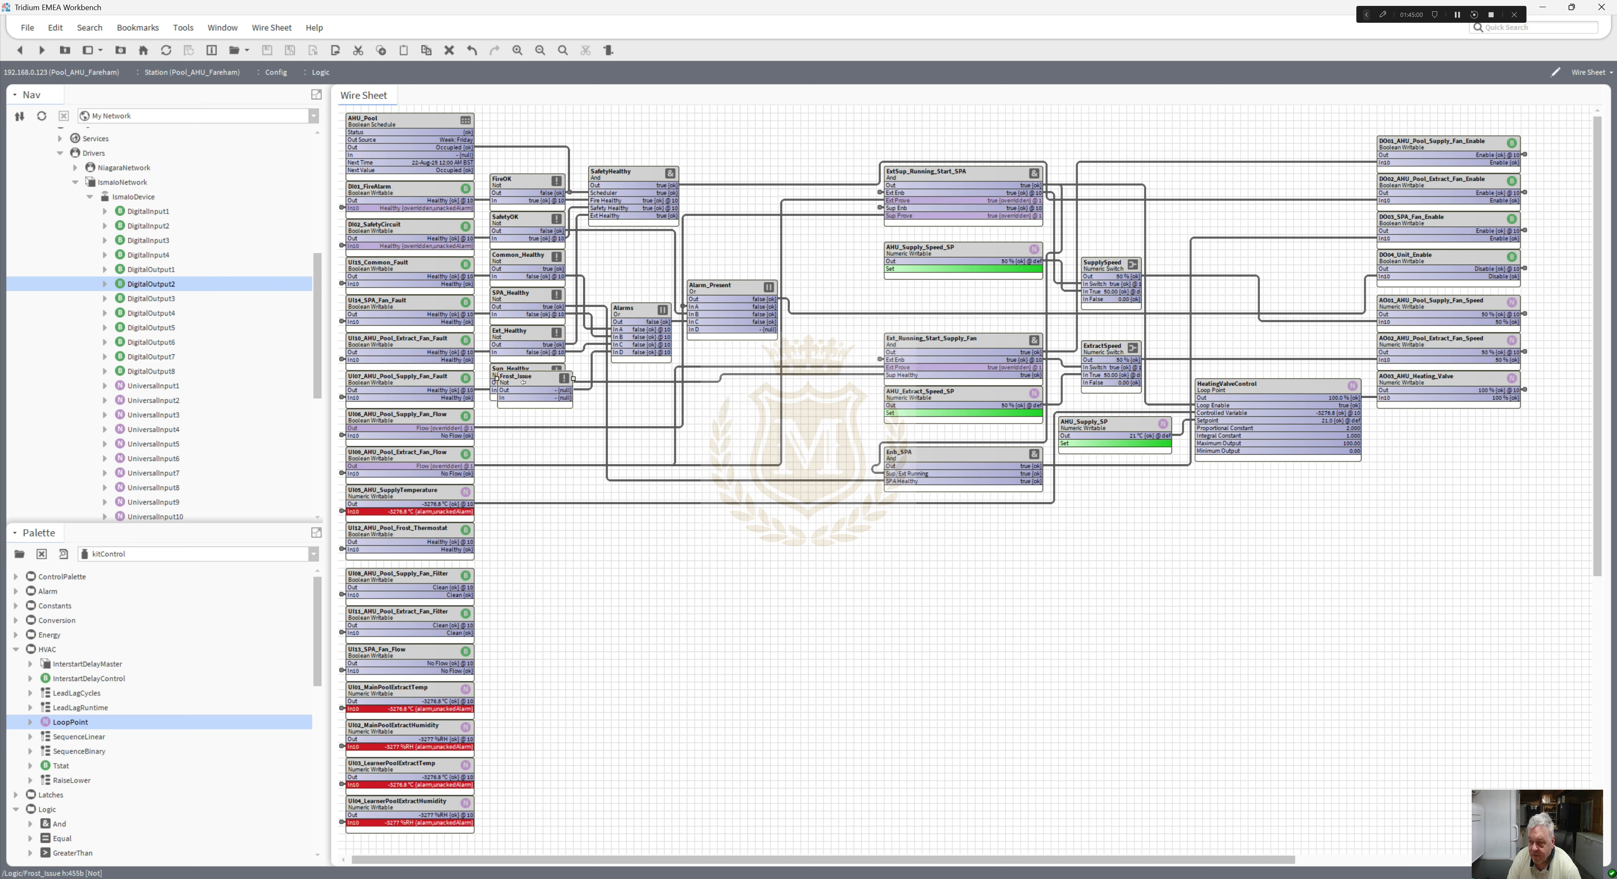
drag(519, 381, 581, 516)
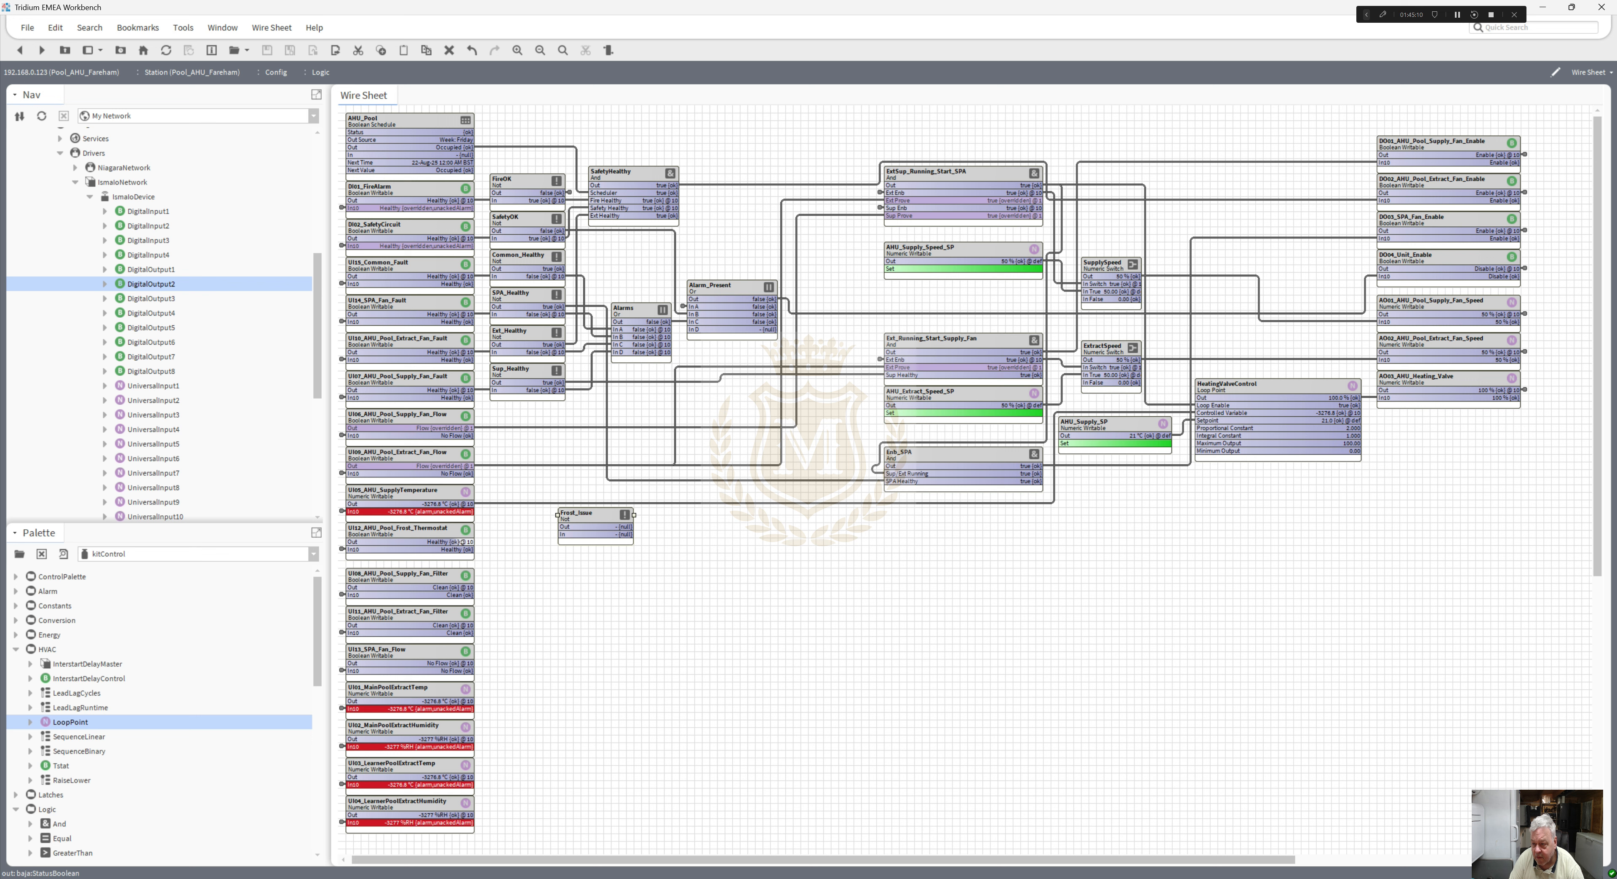
- Align Frost_Issue with AHU_Pool_Frost_Thermostat, link the thermostat's output to its input, and override the thermostat to FROST
mouse_move(533, 541)
mouse_down()
mouse_move(564, 534)
mouse_move(515, 529)
mouse_up()
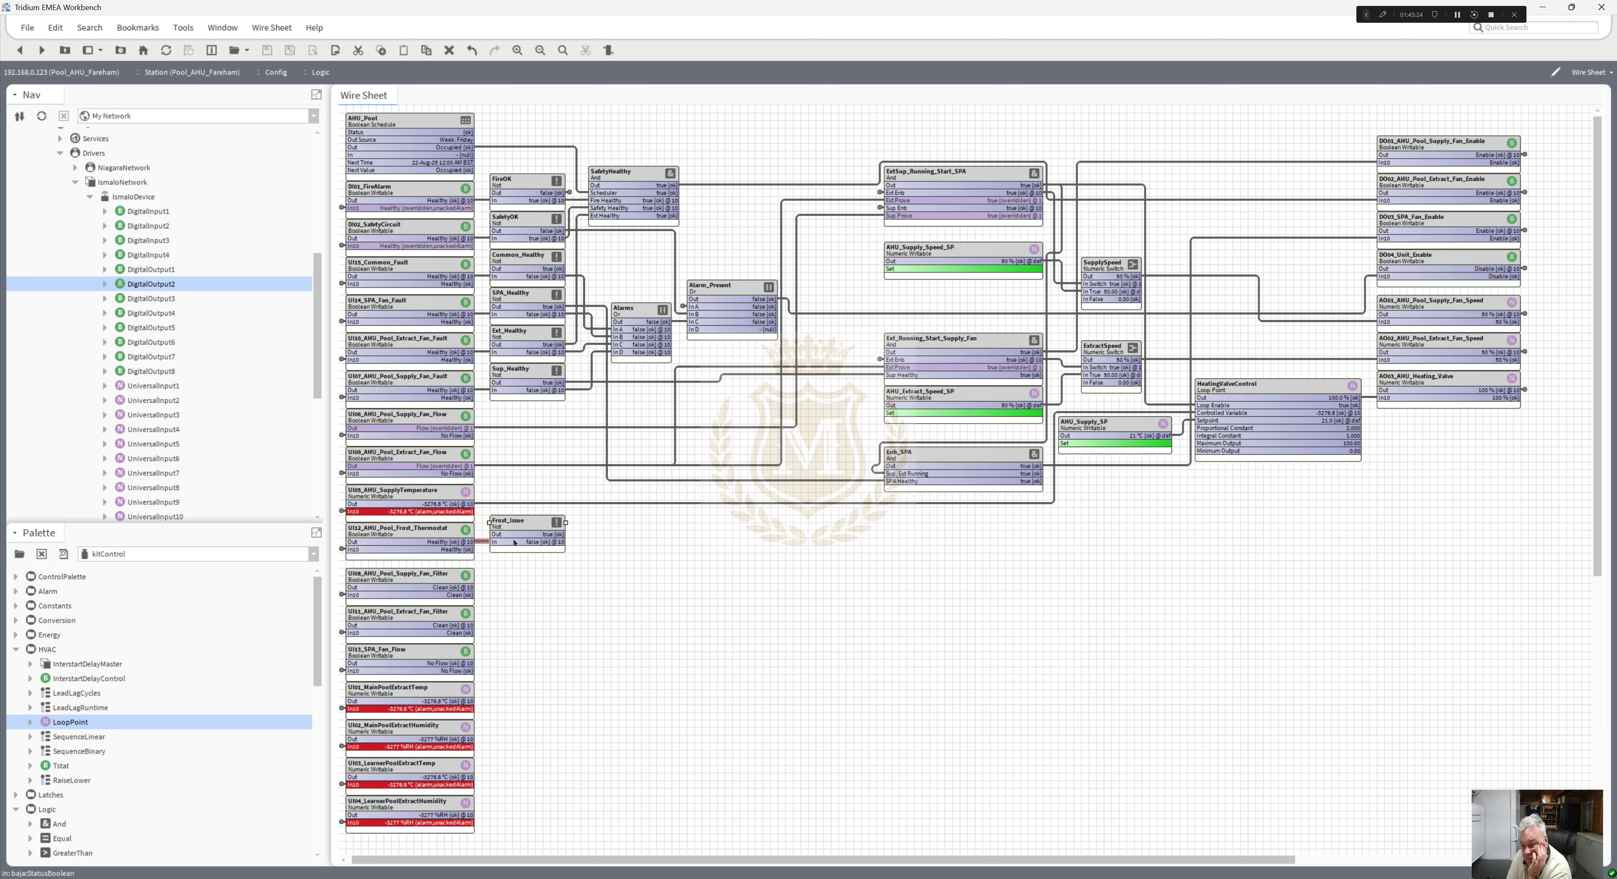
right_click(403, 535)
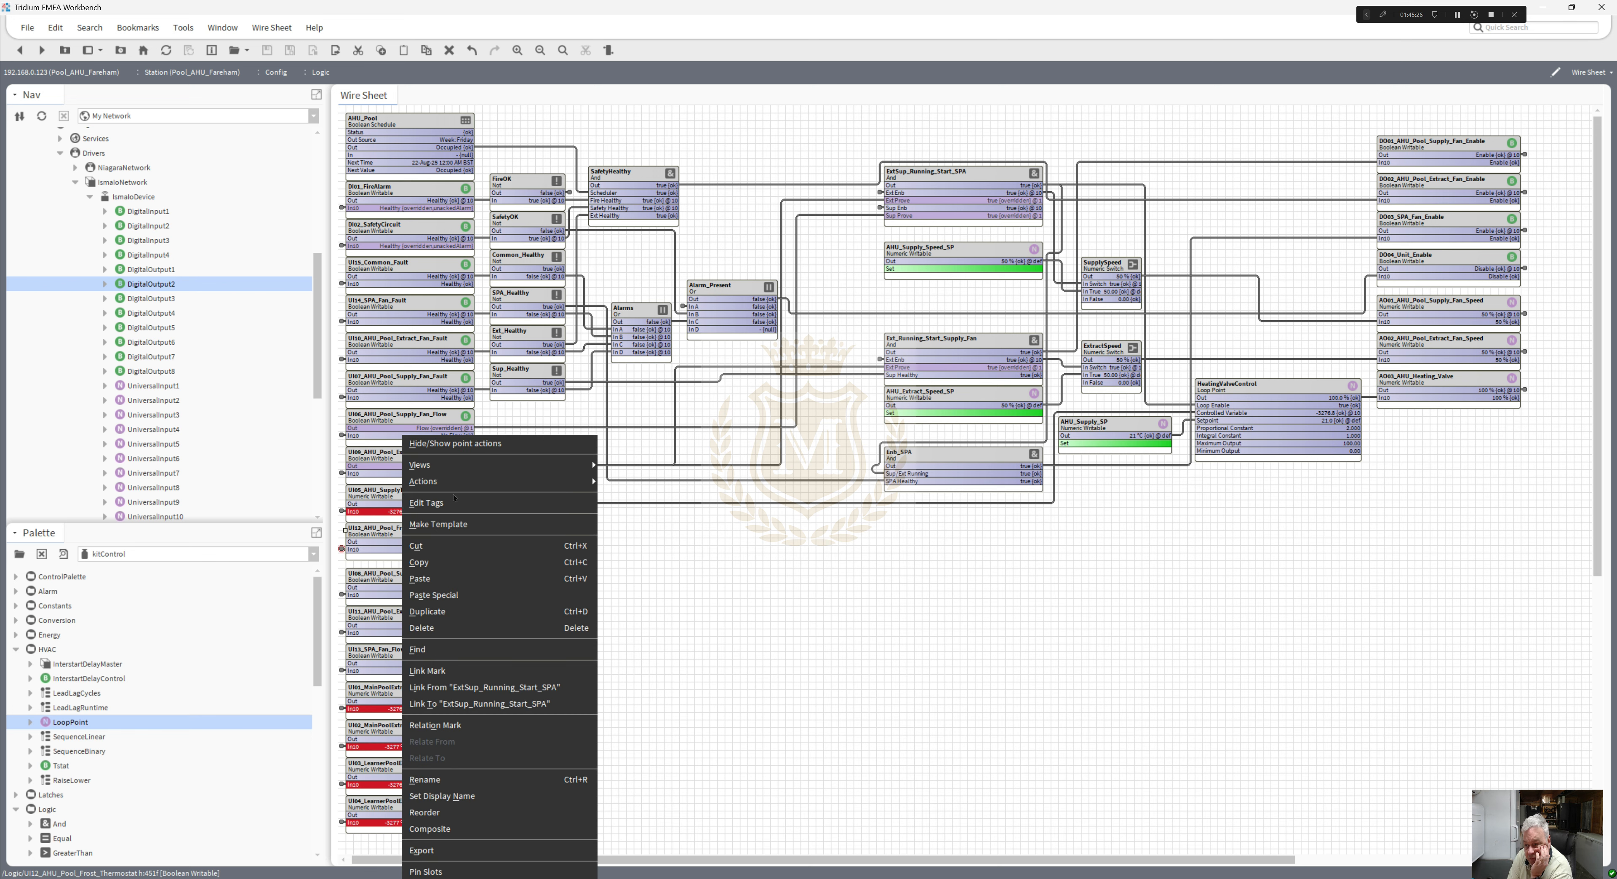
mouse_move(470, 481)
click(637, 482)
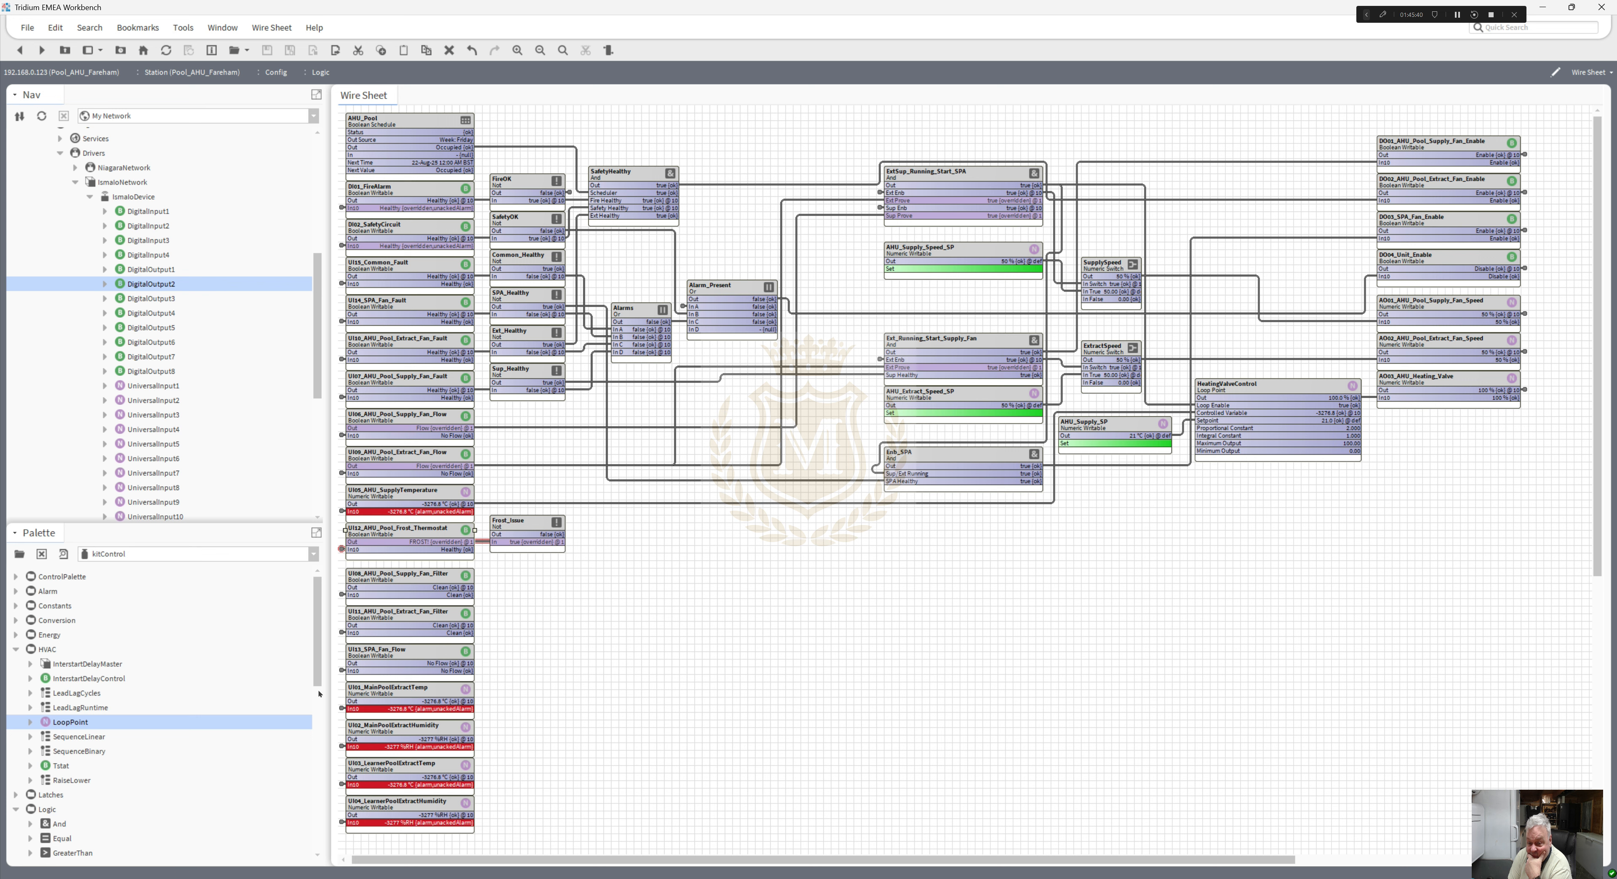
drag(63, 828, 835, 575)
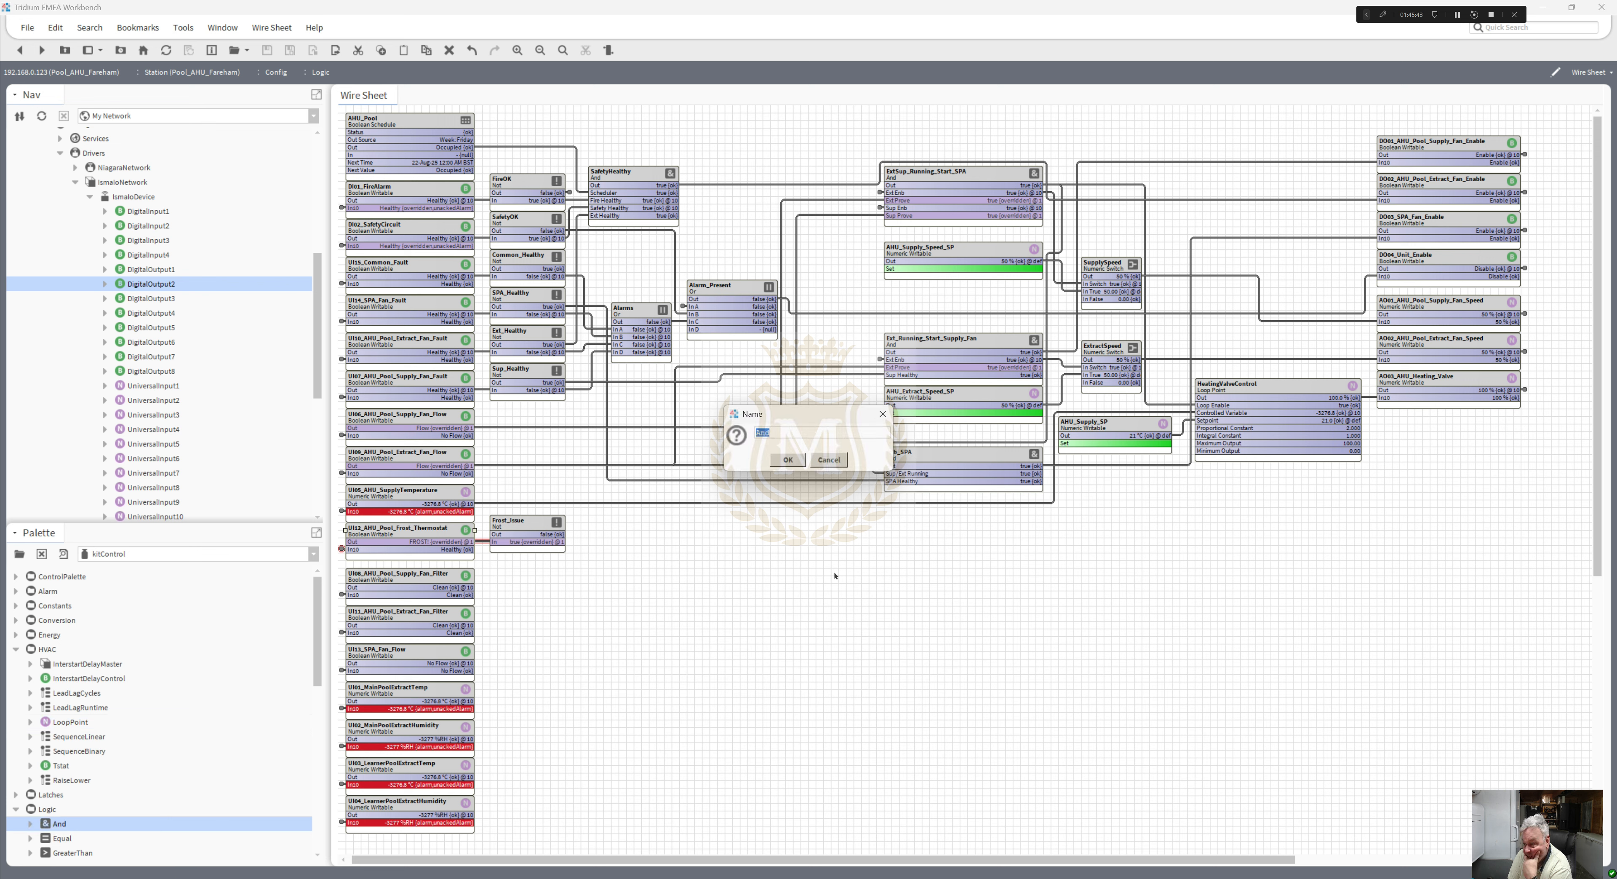
click(788, 460)
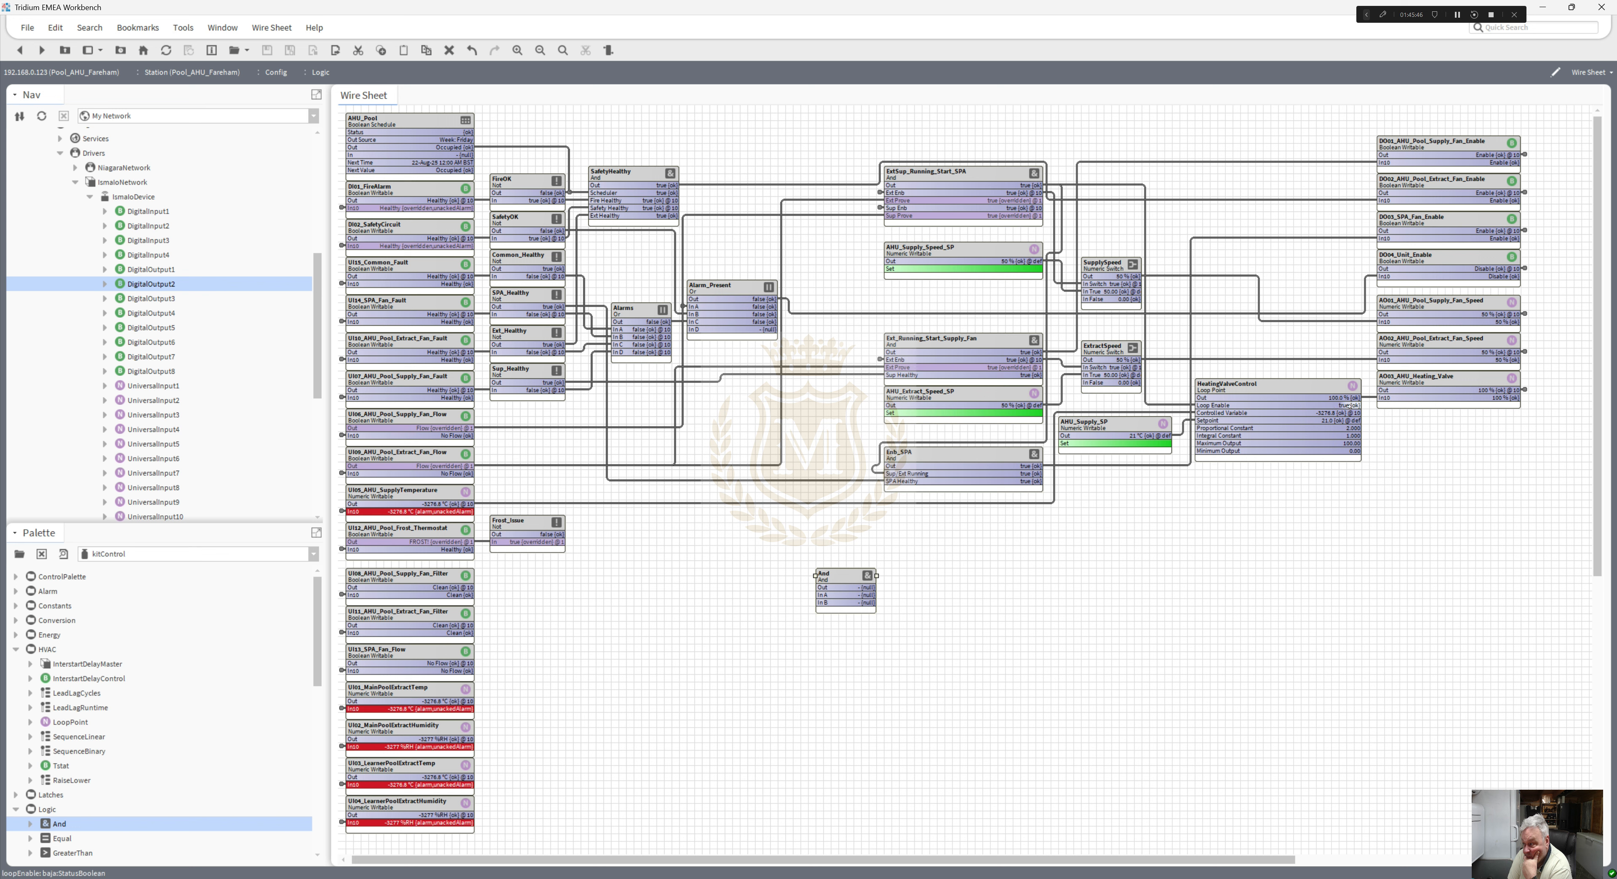
click(1145, 287)
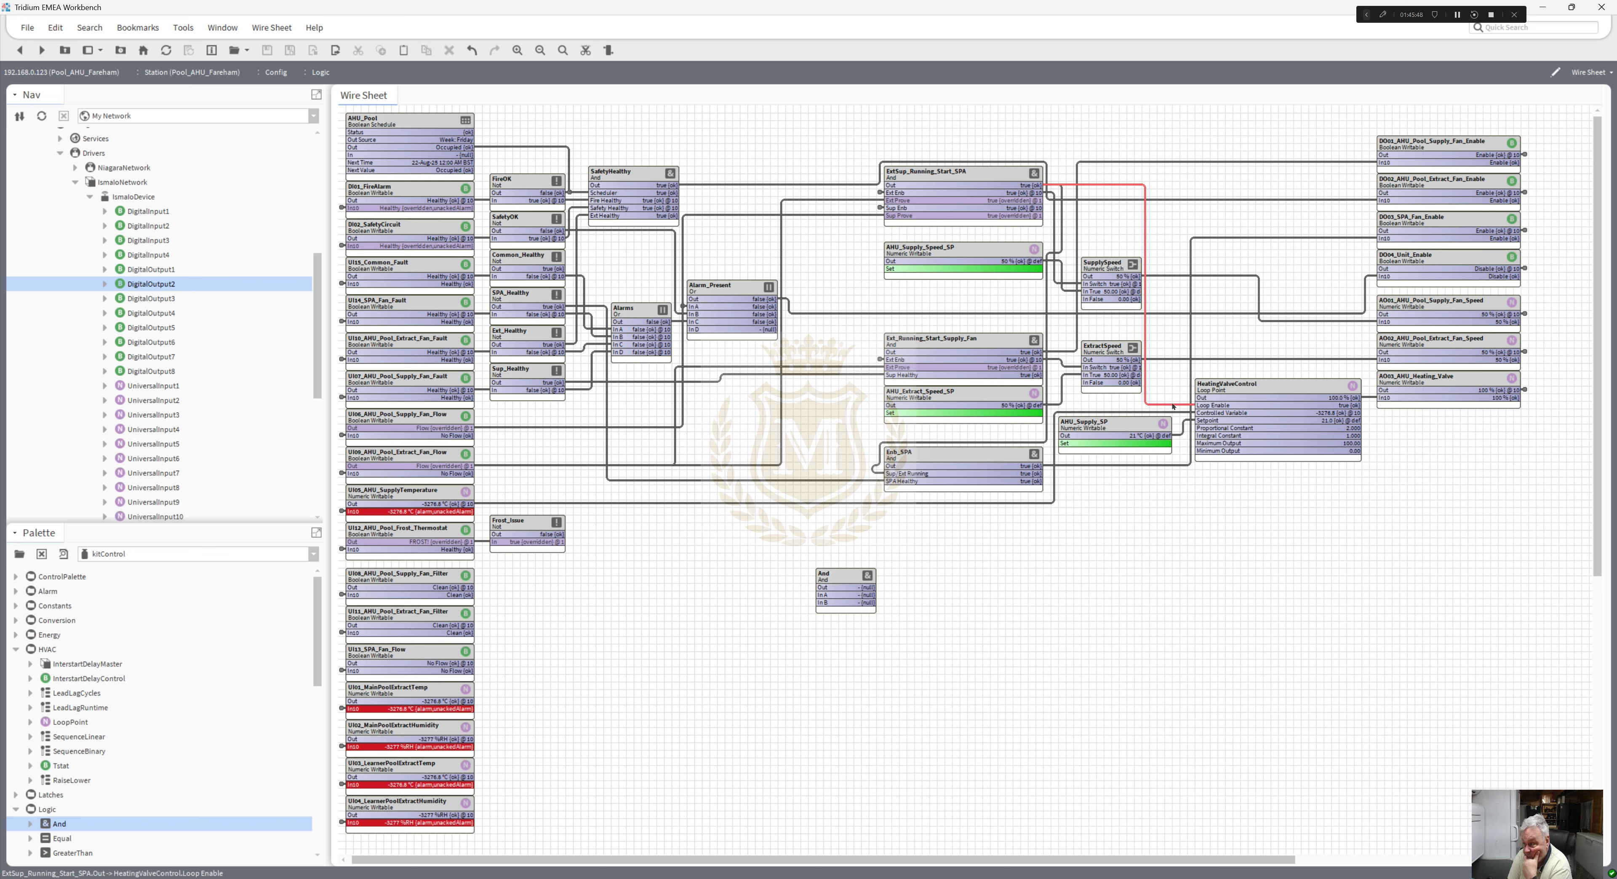
drag(1036, 185, 829, 594)
drag(999, 536, 1084, 529)
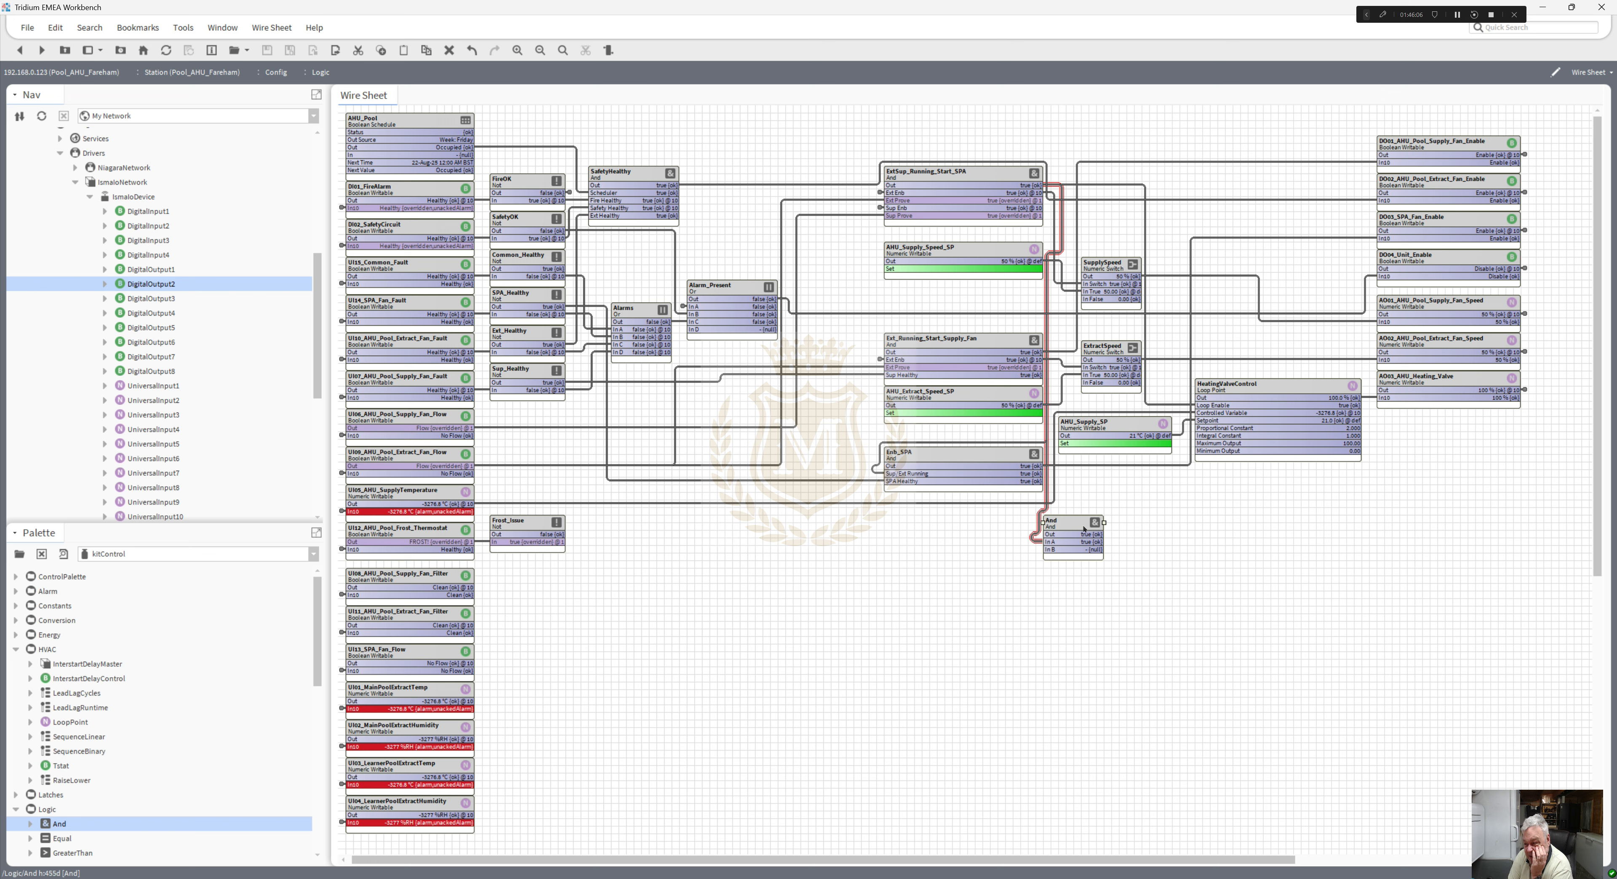
right_click(1084, 529)
click(1126, 625)
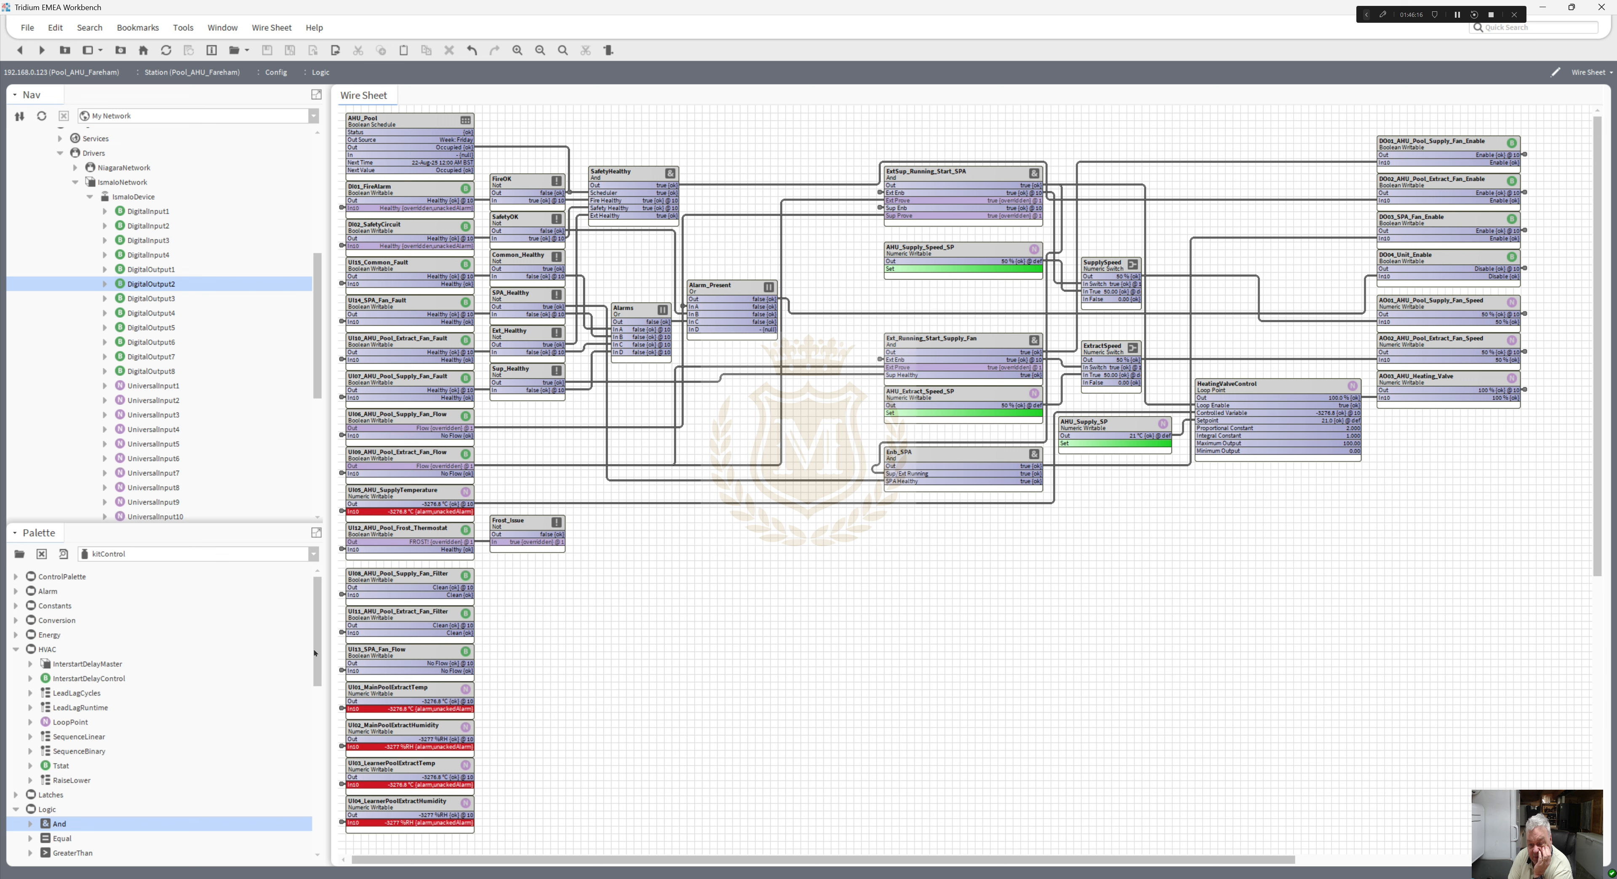
- Add a NumericSwitch named FrostEnbHtg in line with Frost_Issue and link Frost_Issue's output to its In Switch input
drag(314, 653, 326, 825)
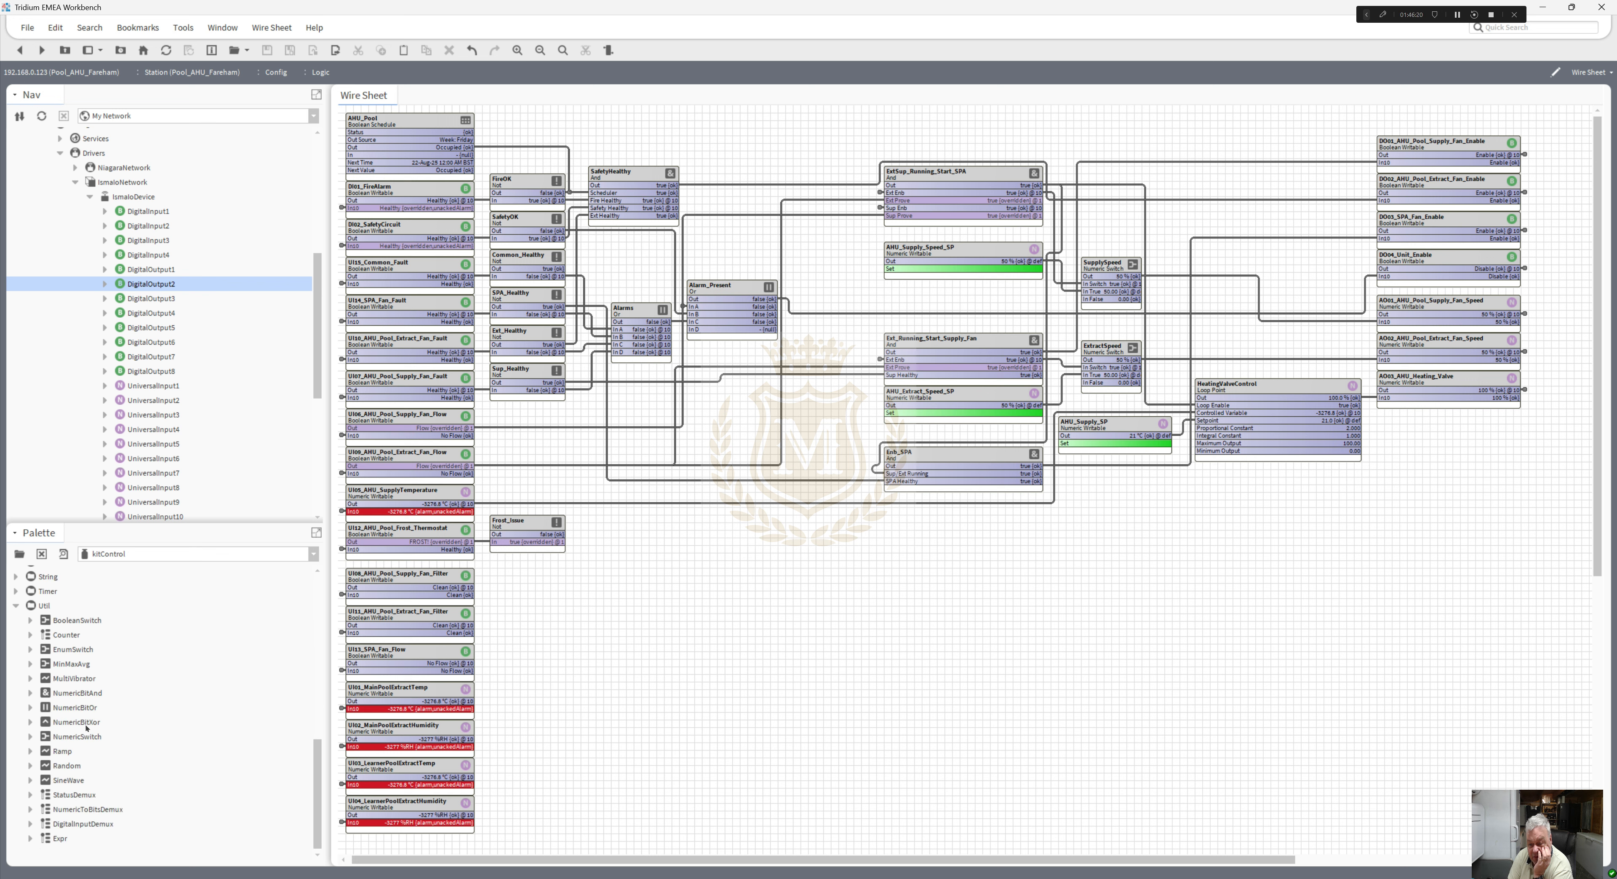
drag(74, 738, 763, 560)
text(Frost)
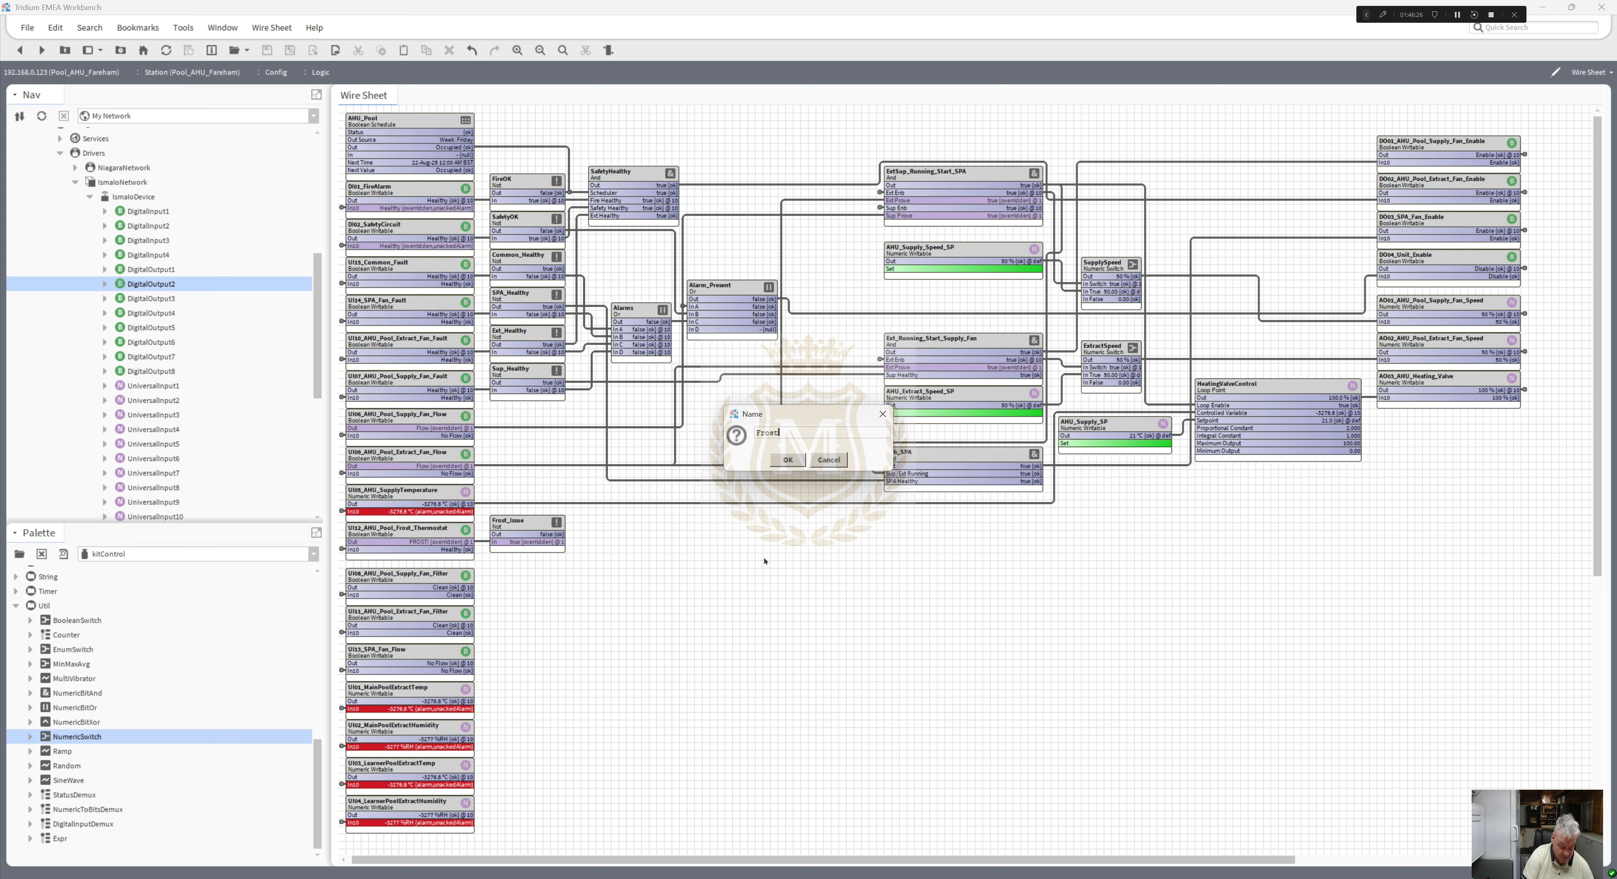
text(En)
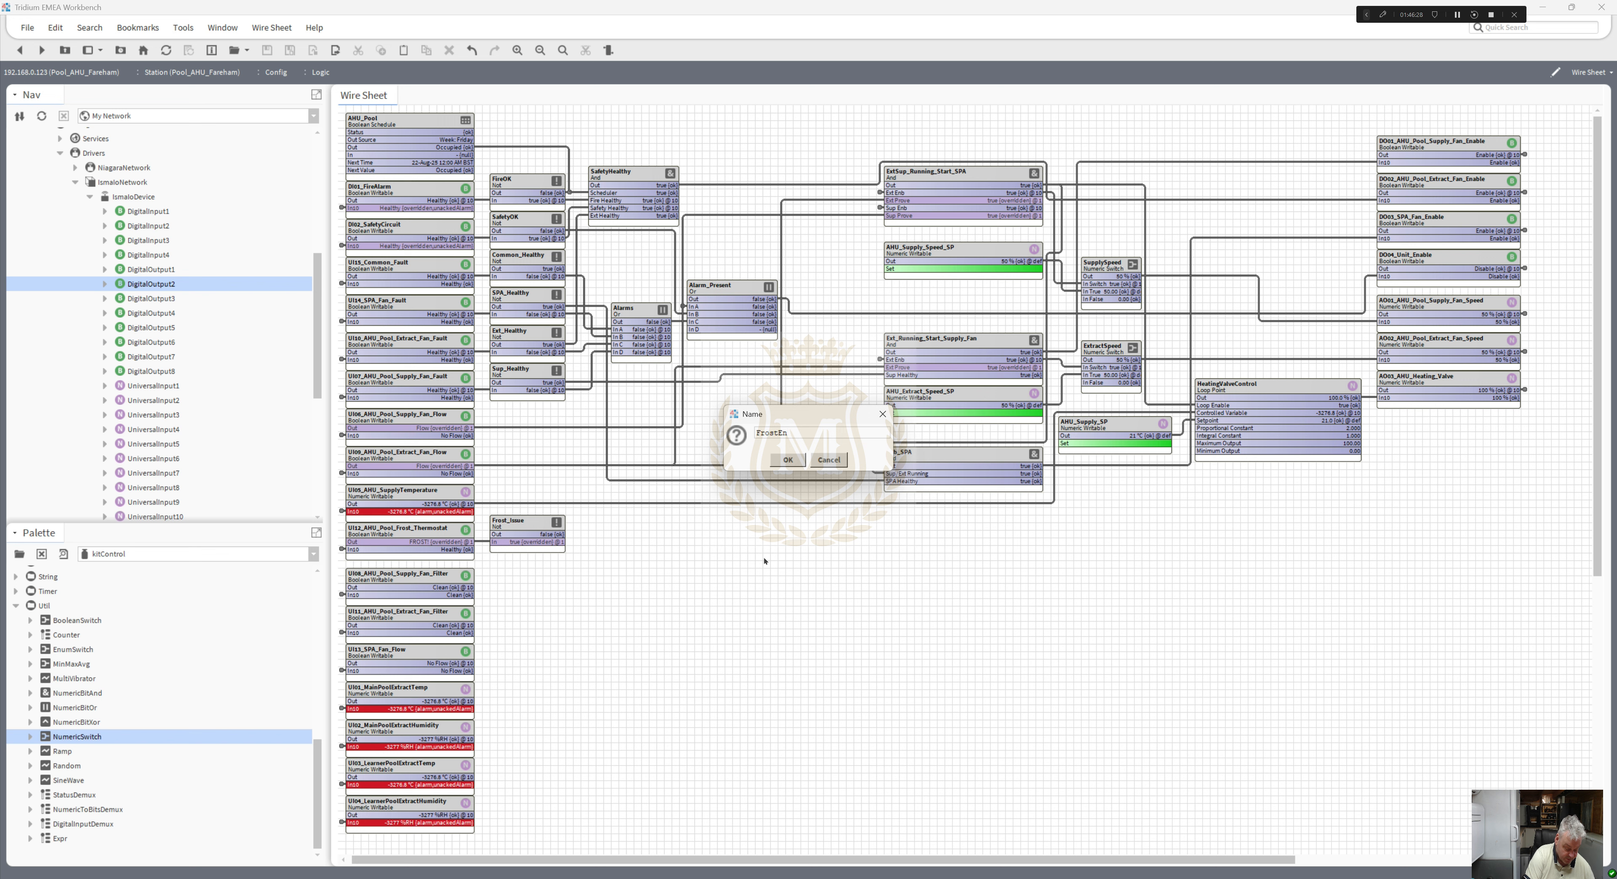
text(bHtg)
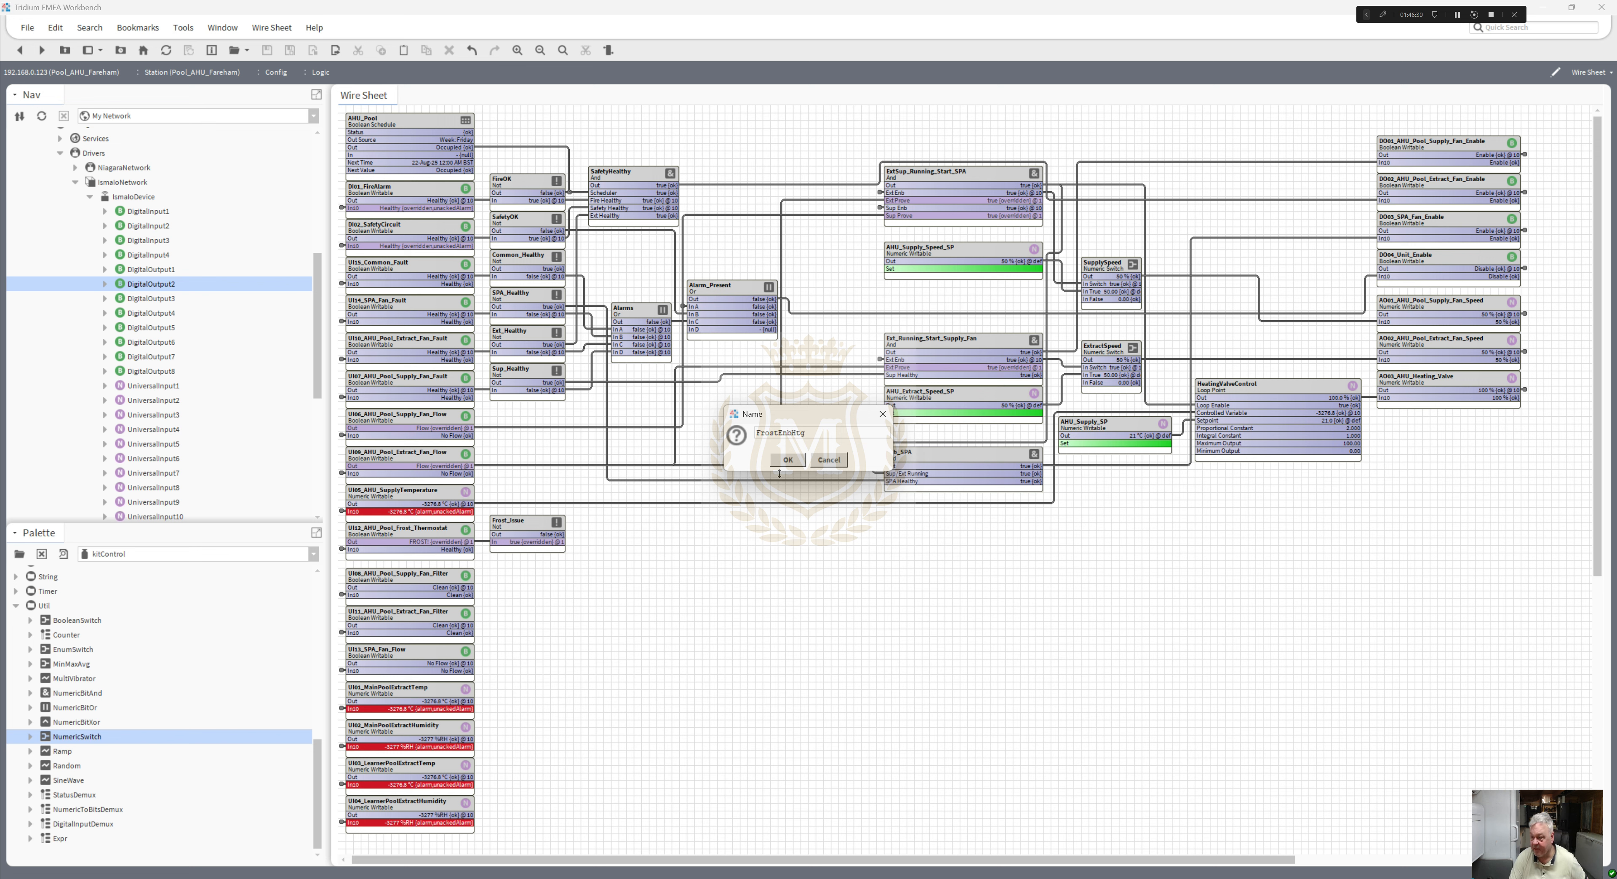
click(788, 459)
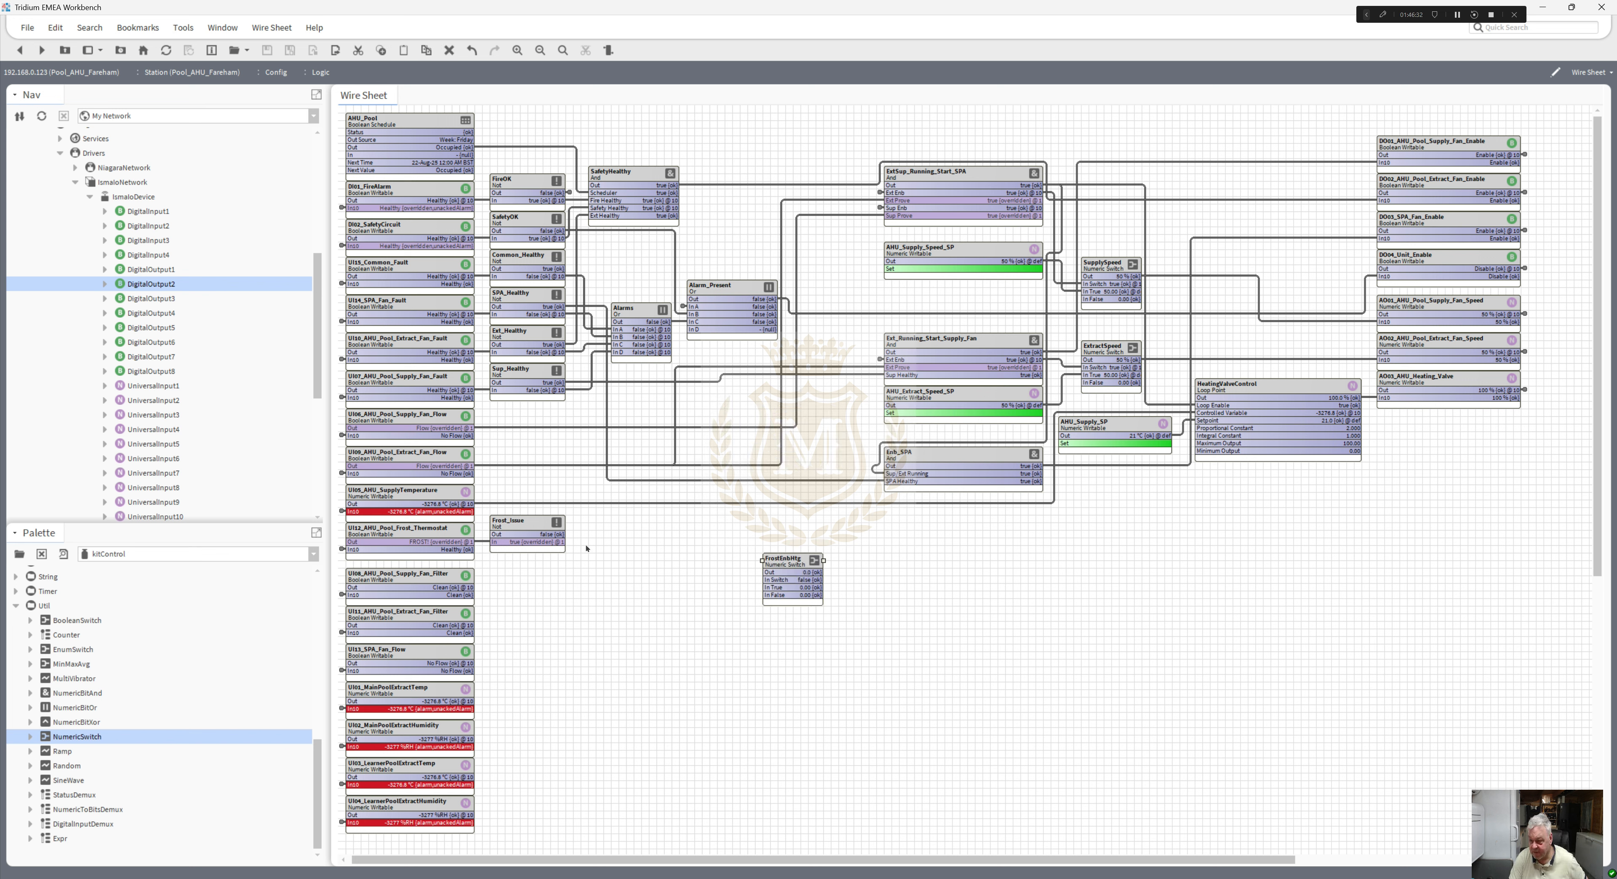
click(557, 541)
drag(558, 541, 876, 523)
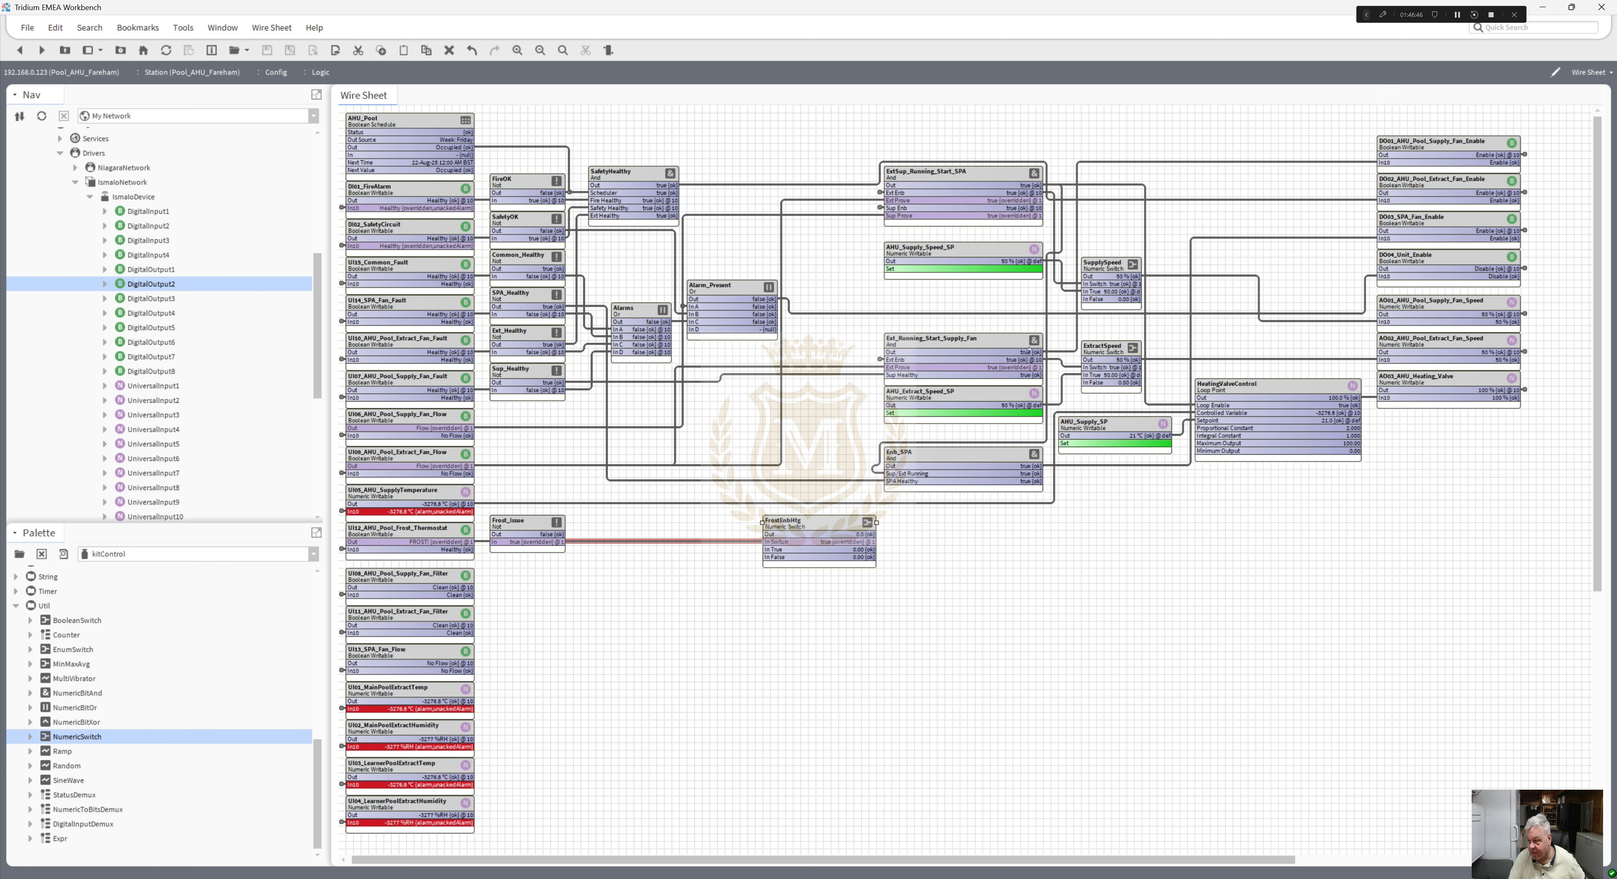
- Duplicate AHU_Supply_Speed_SP as AHU_Frost_Htg_Coil_SP and link the copy, placed between Frost_Issue and FrostEnbHtg, to the switch's In True input
right_click(957, 251)
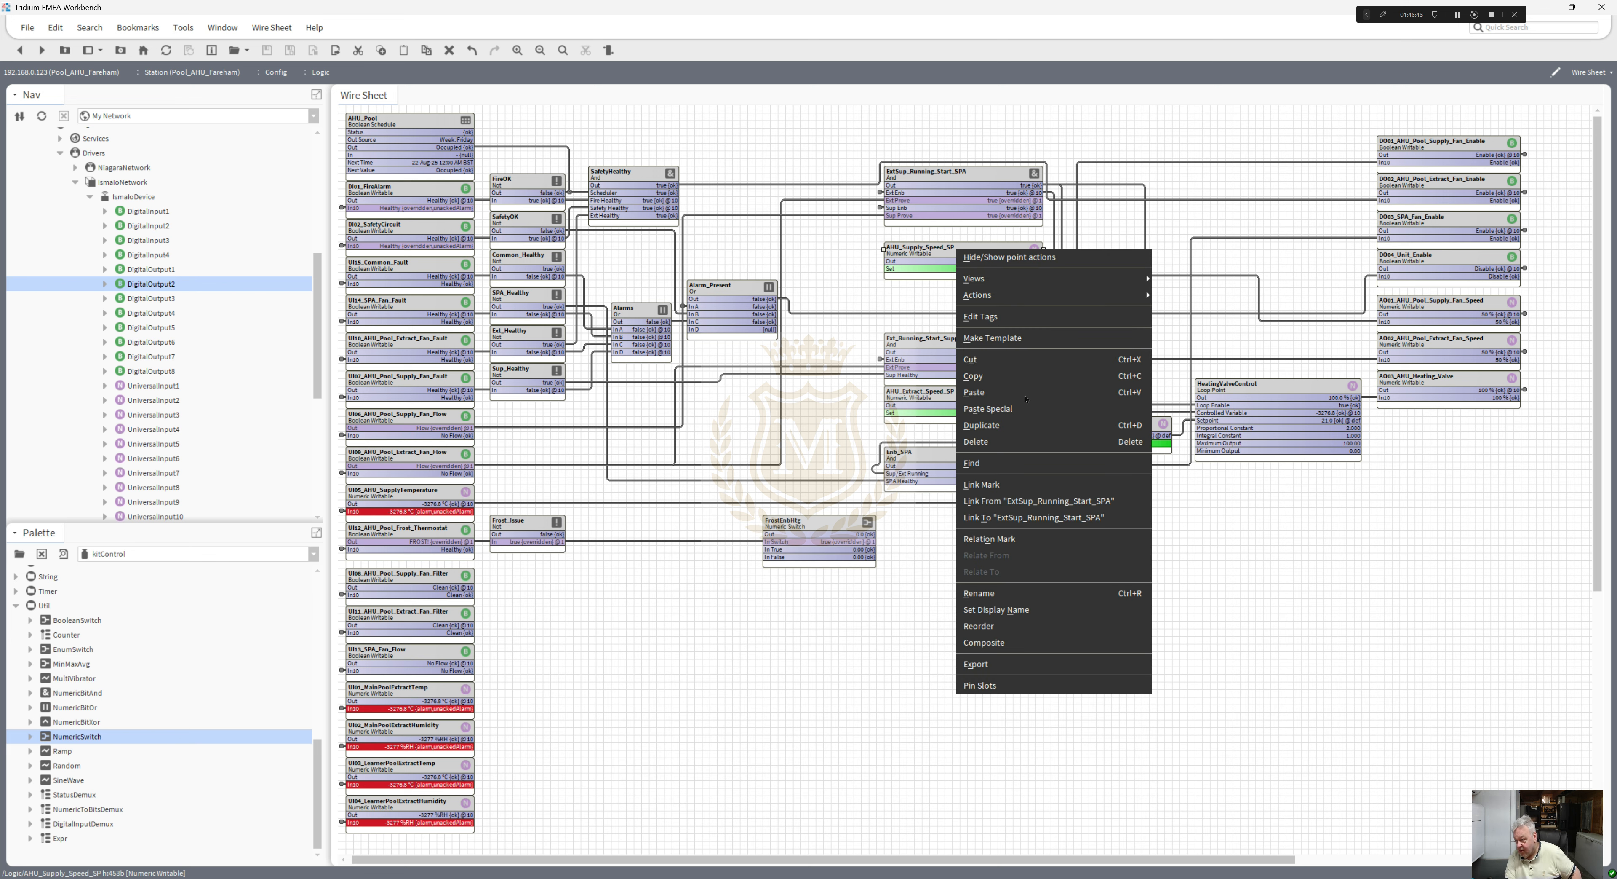
click(981, 425)
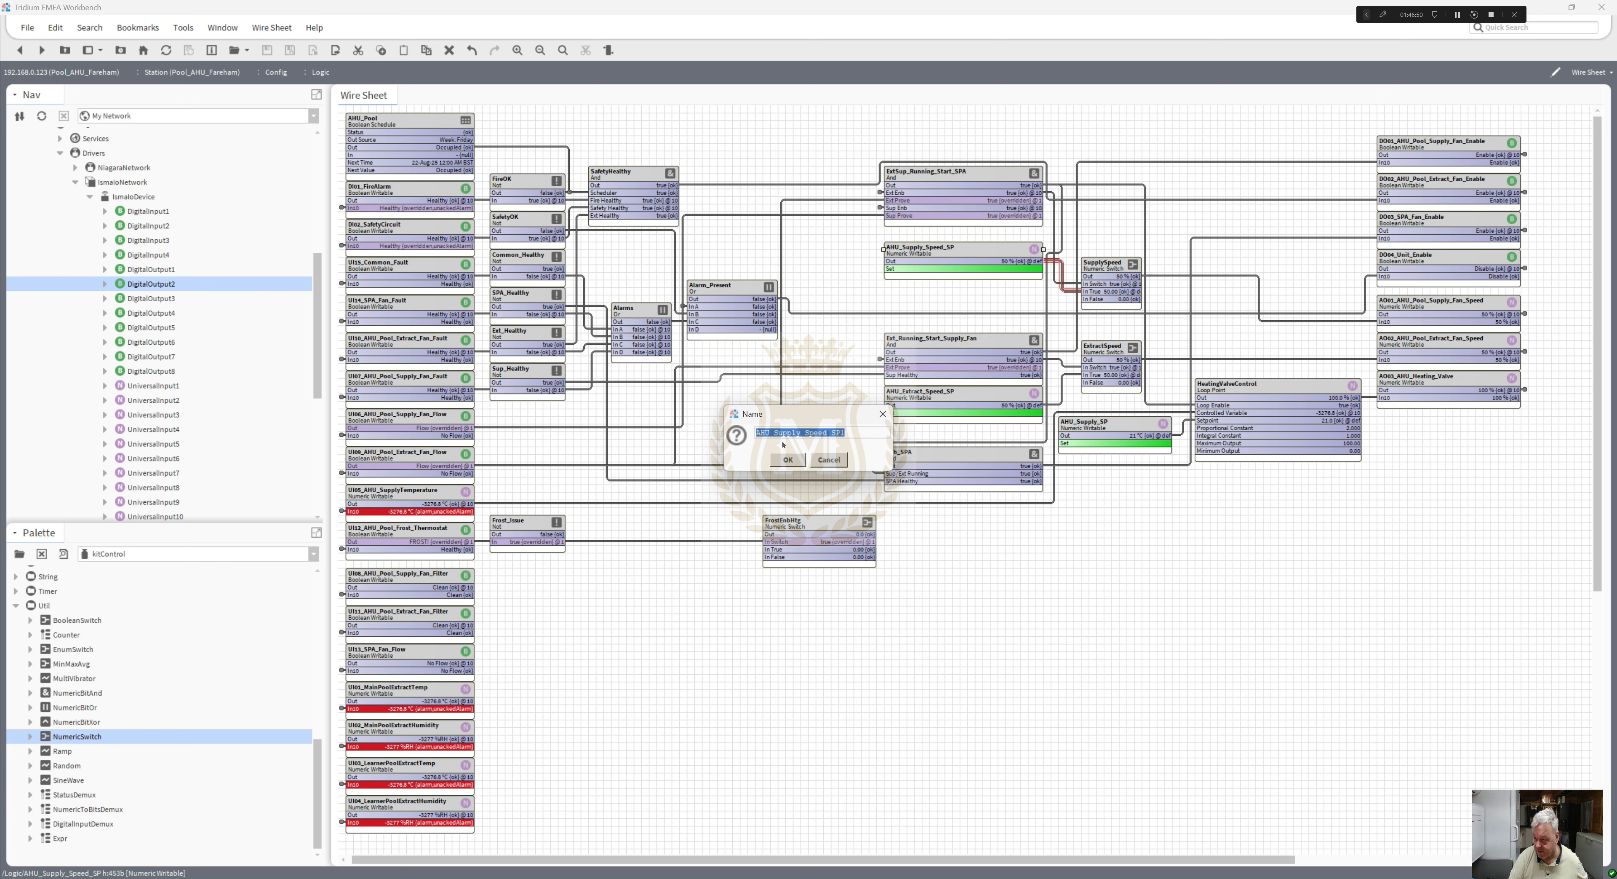
drag(773, 436, 870, 442)
text(E)
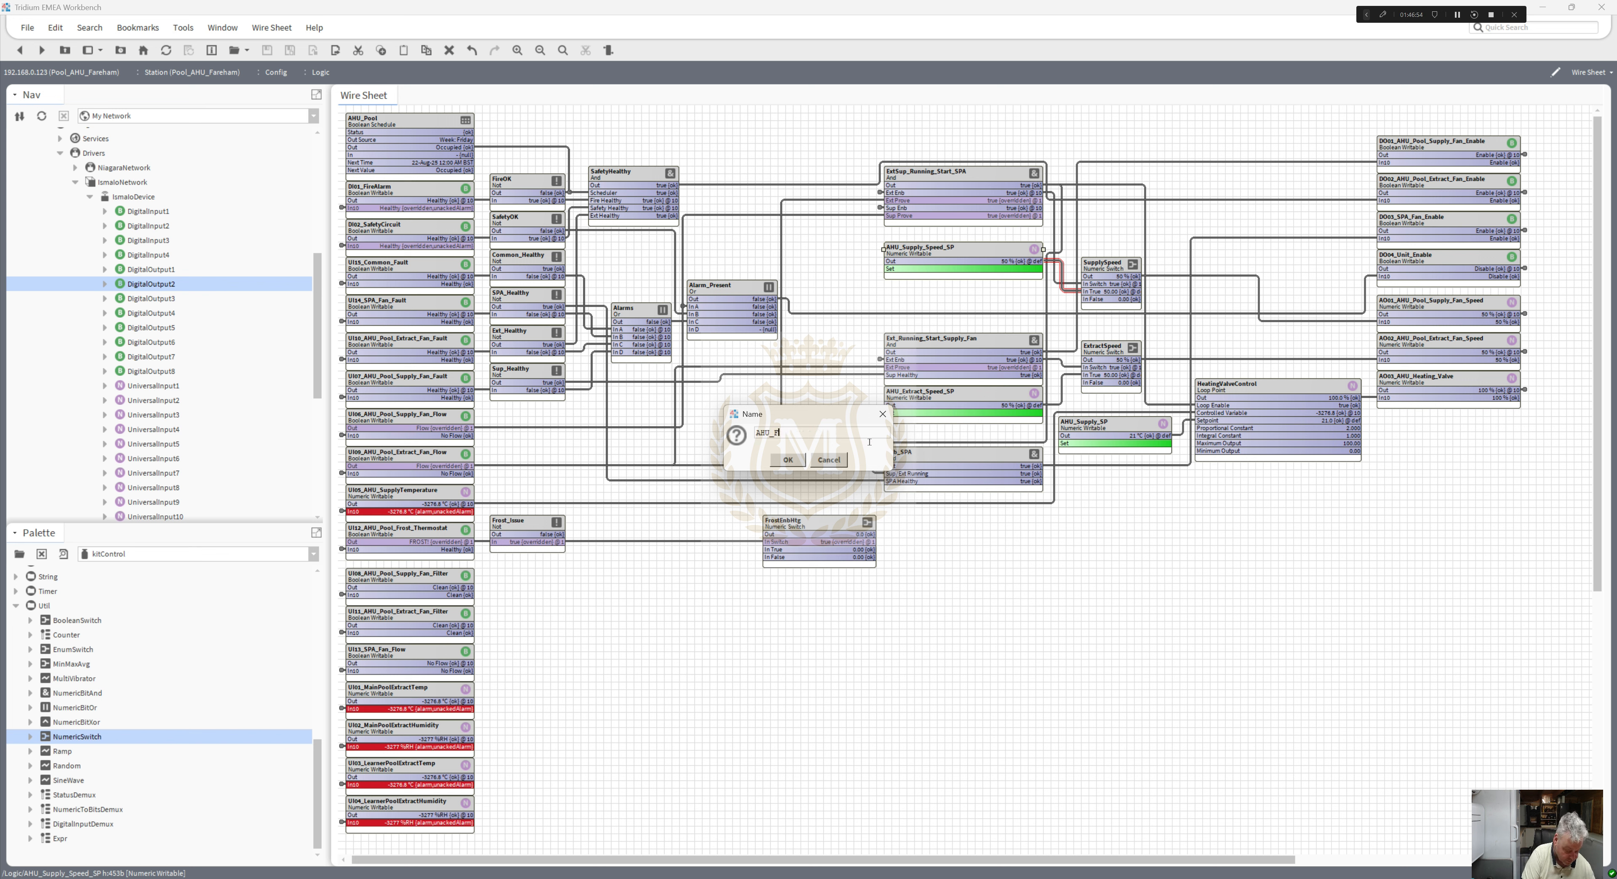
text(rost_Htg)
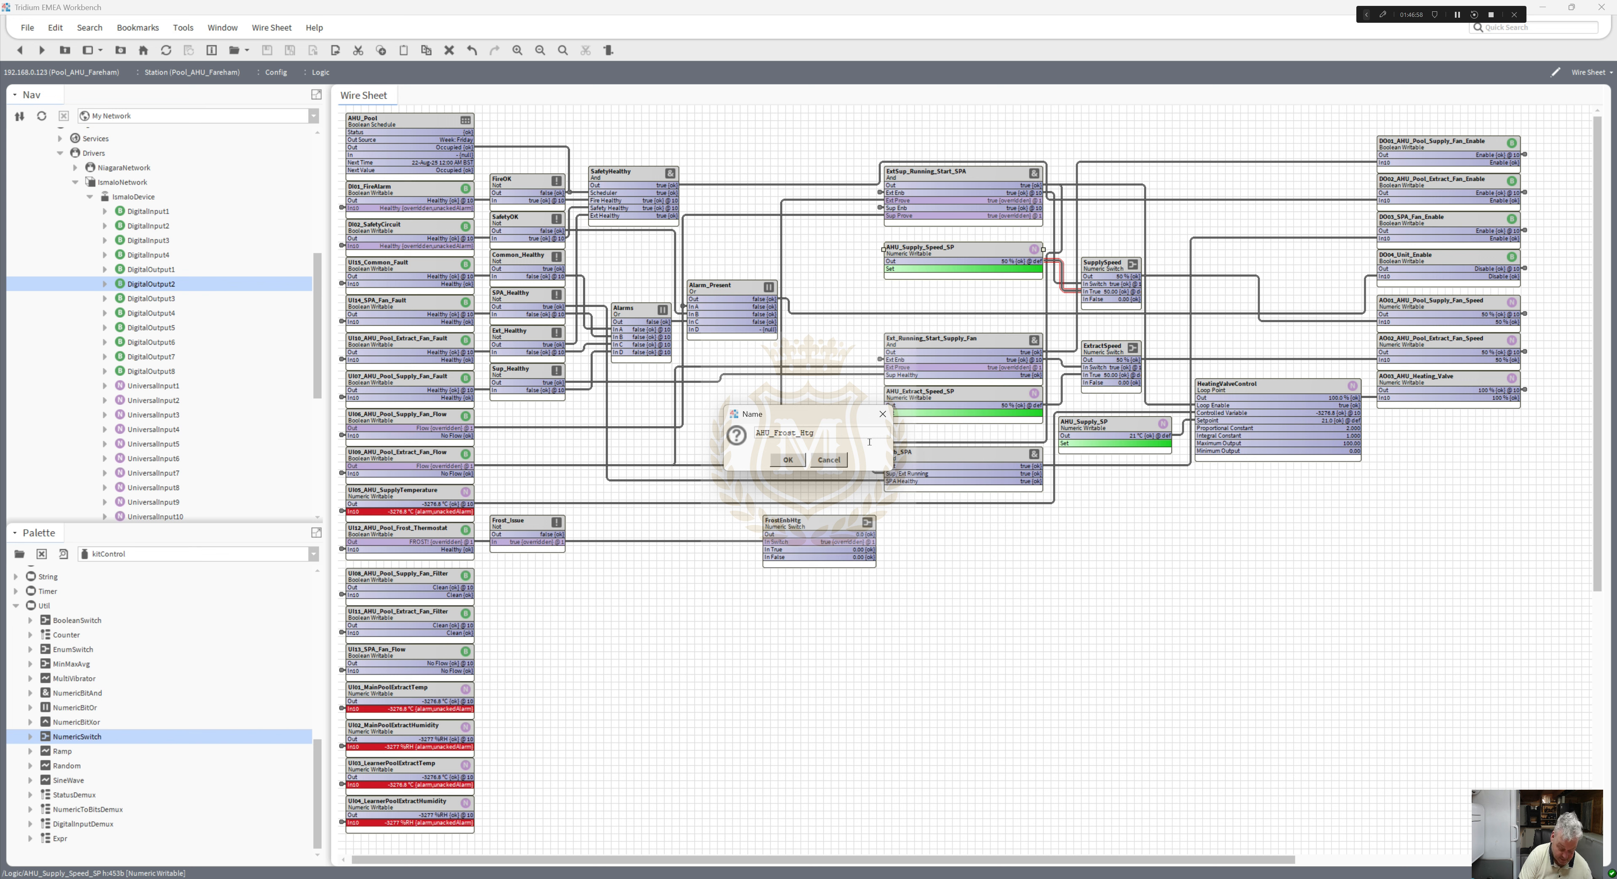
text(_)
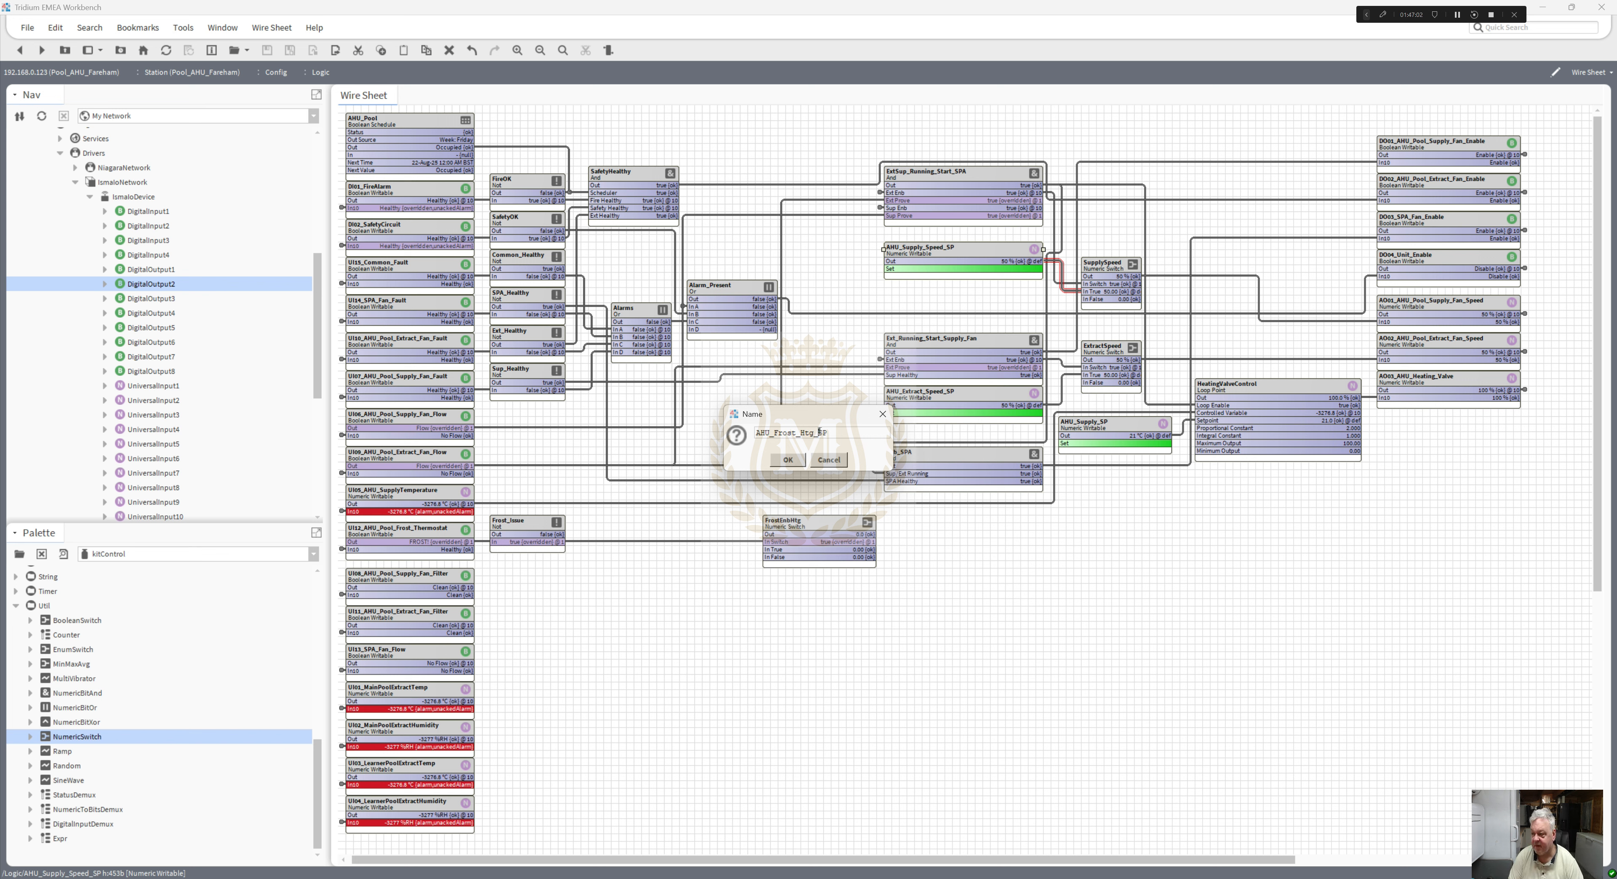
text(V)
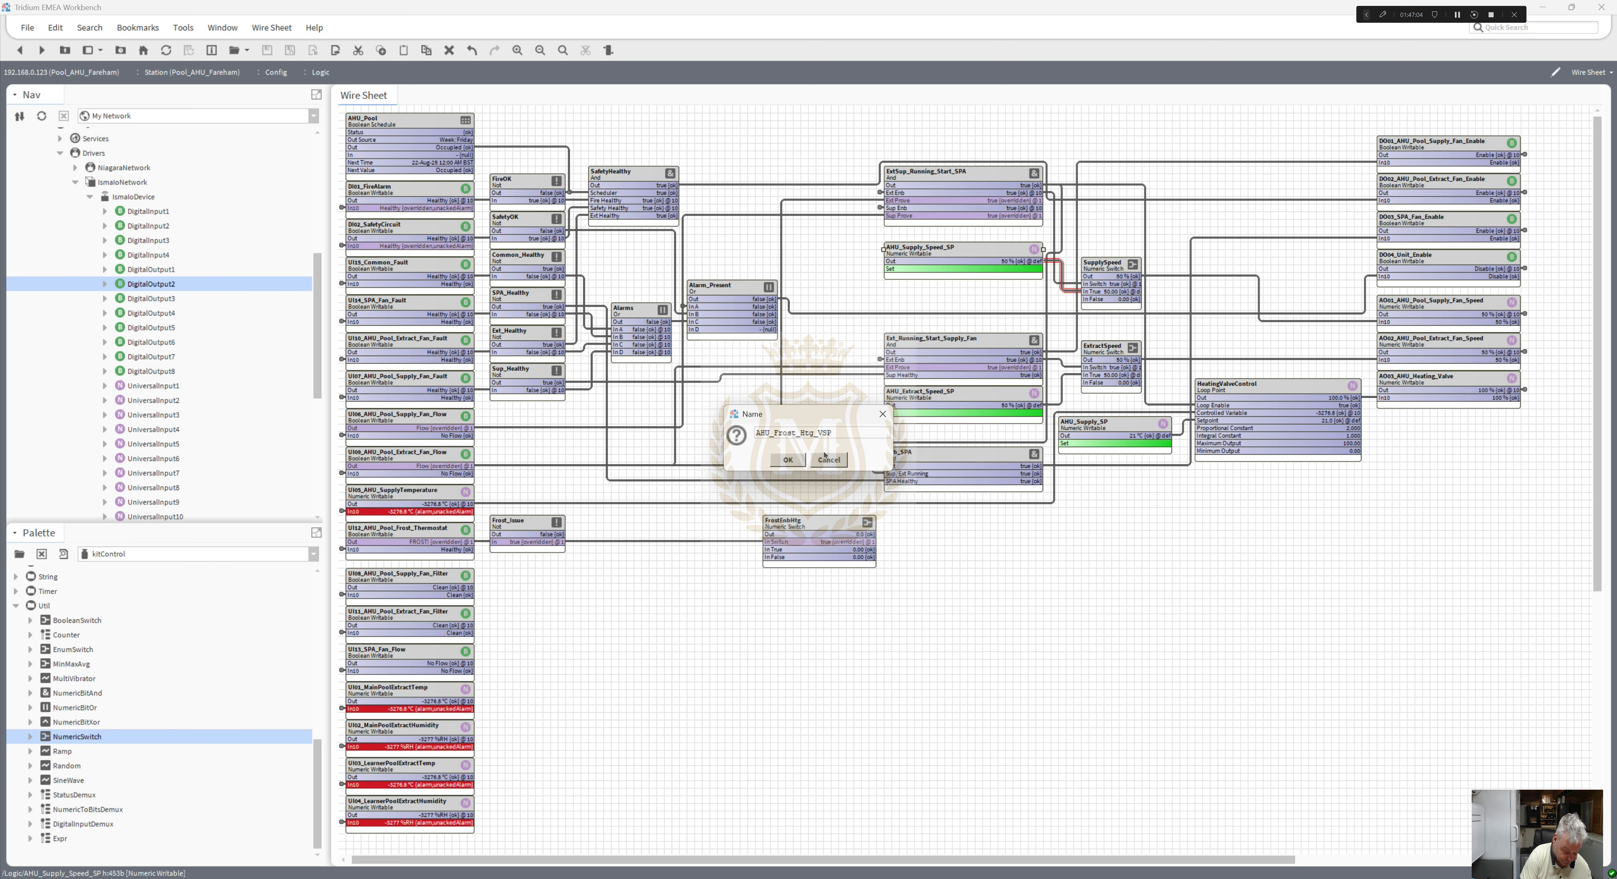
text(oil_)
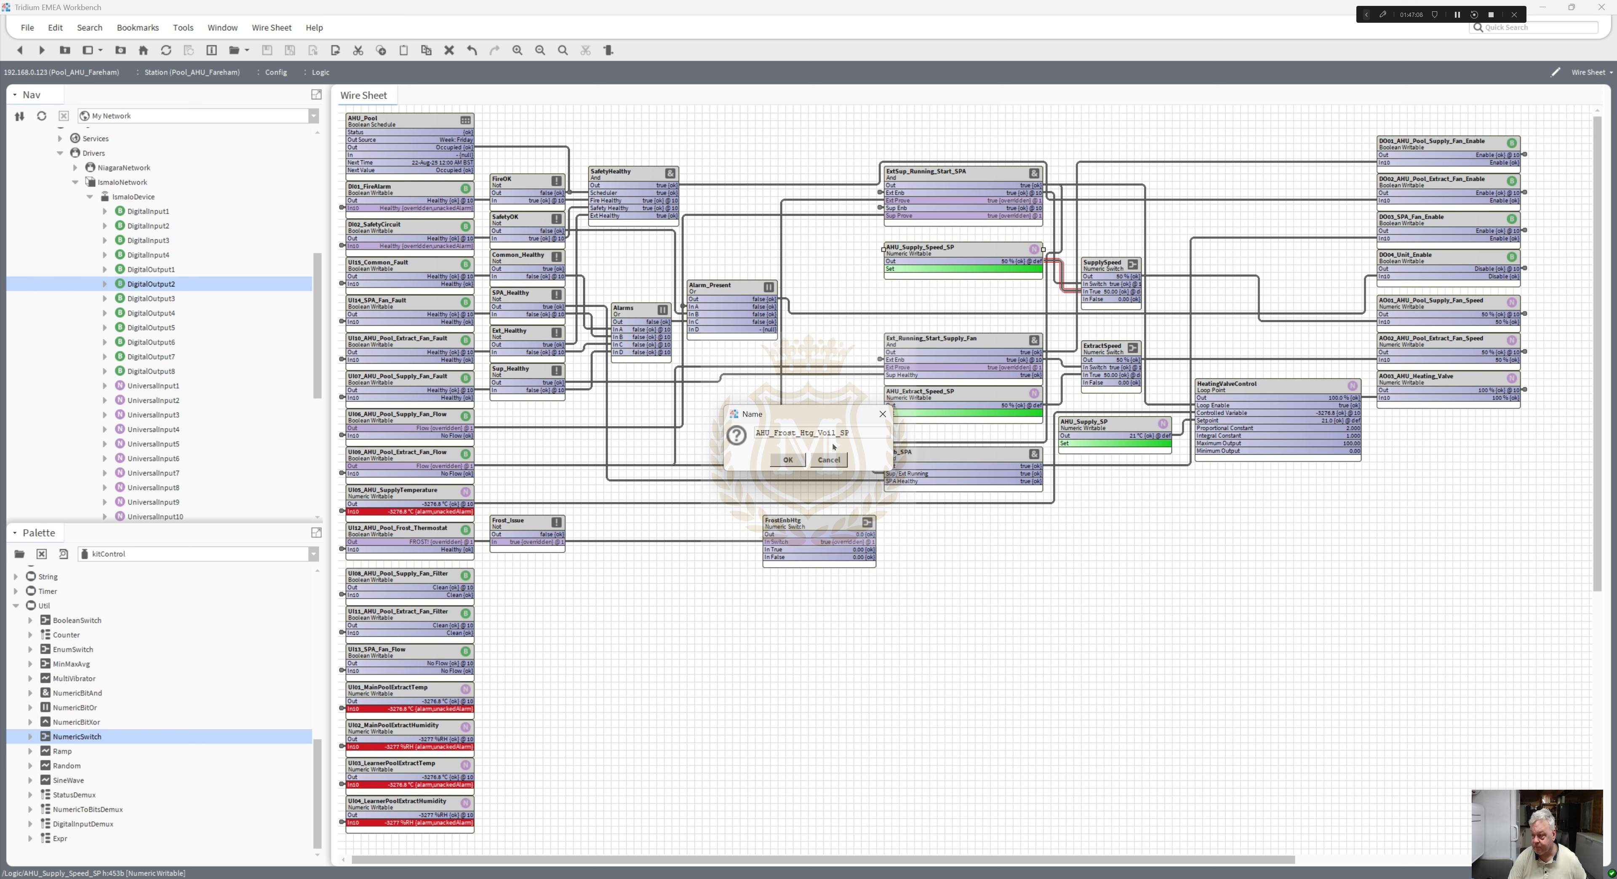
key(Left)
key(Left)
key(Left)
key(BackSpace)
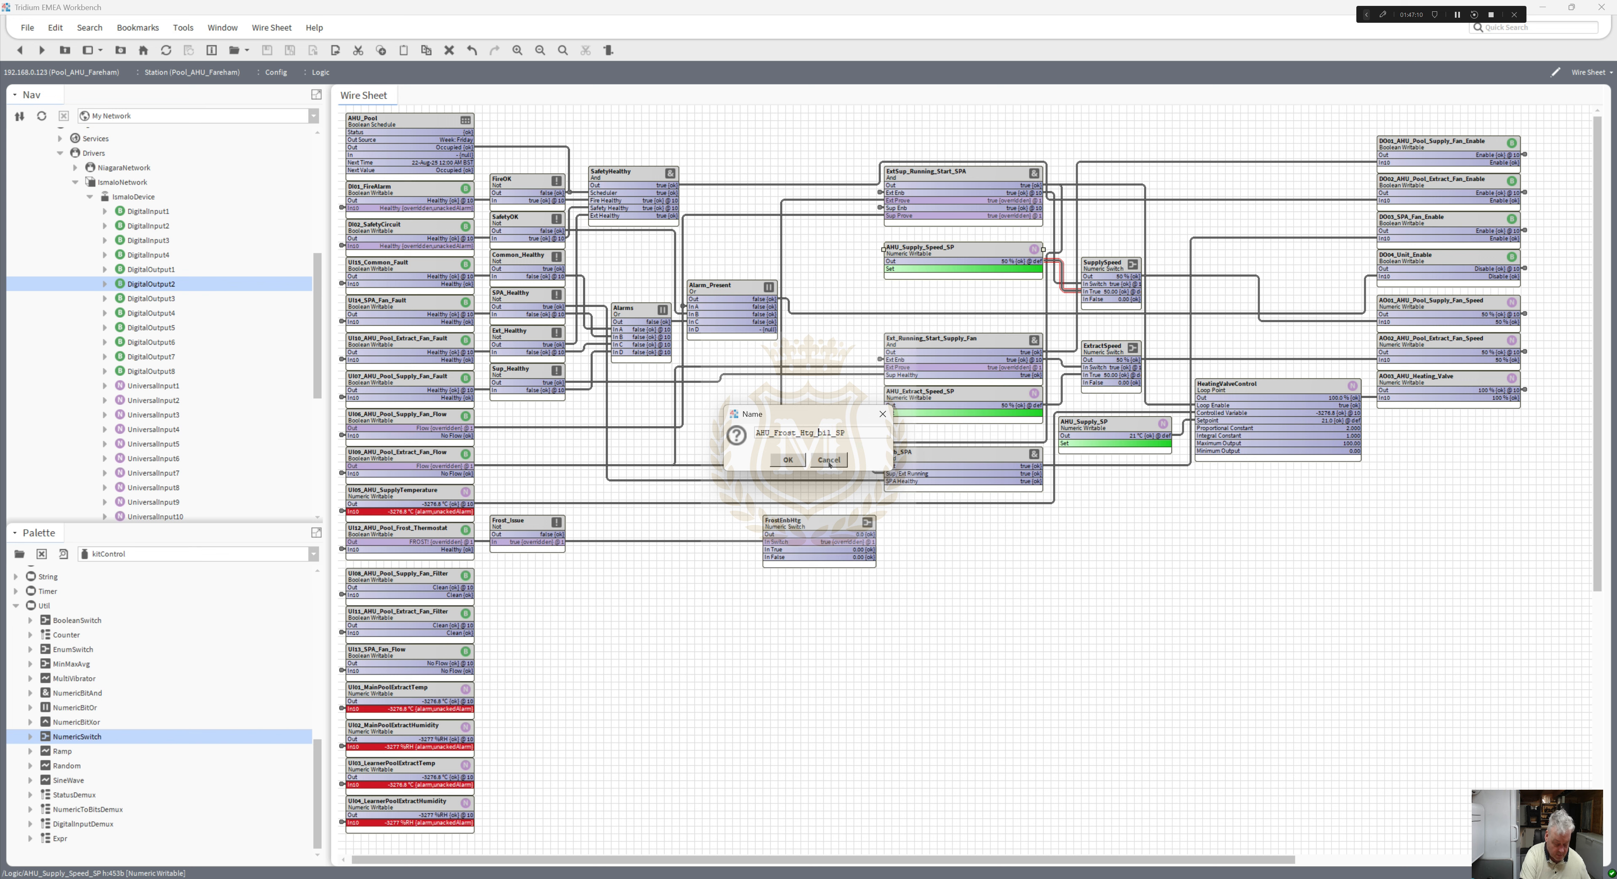
text(C)
click(790, 460)
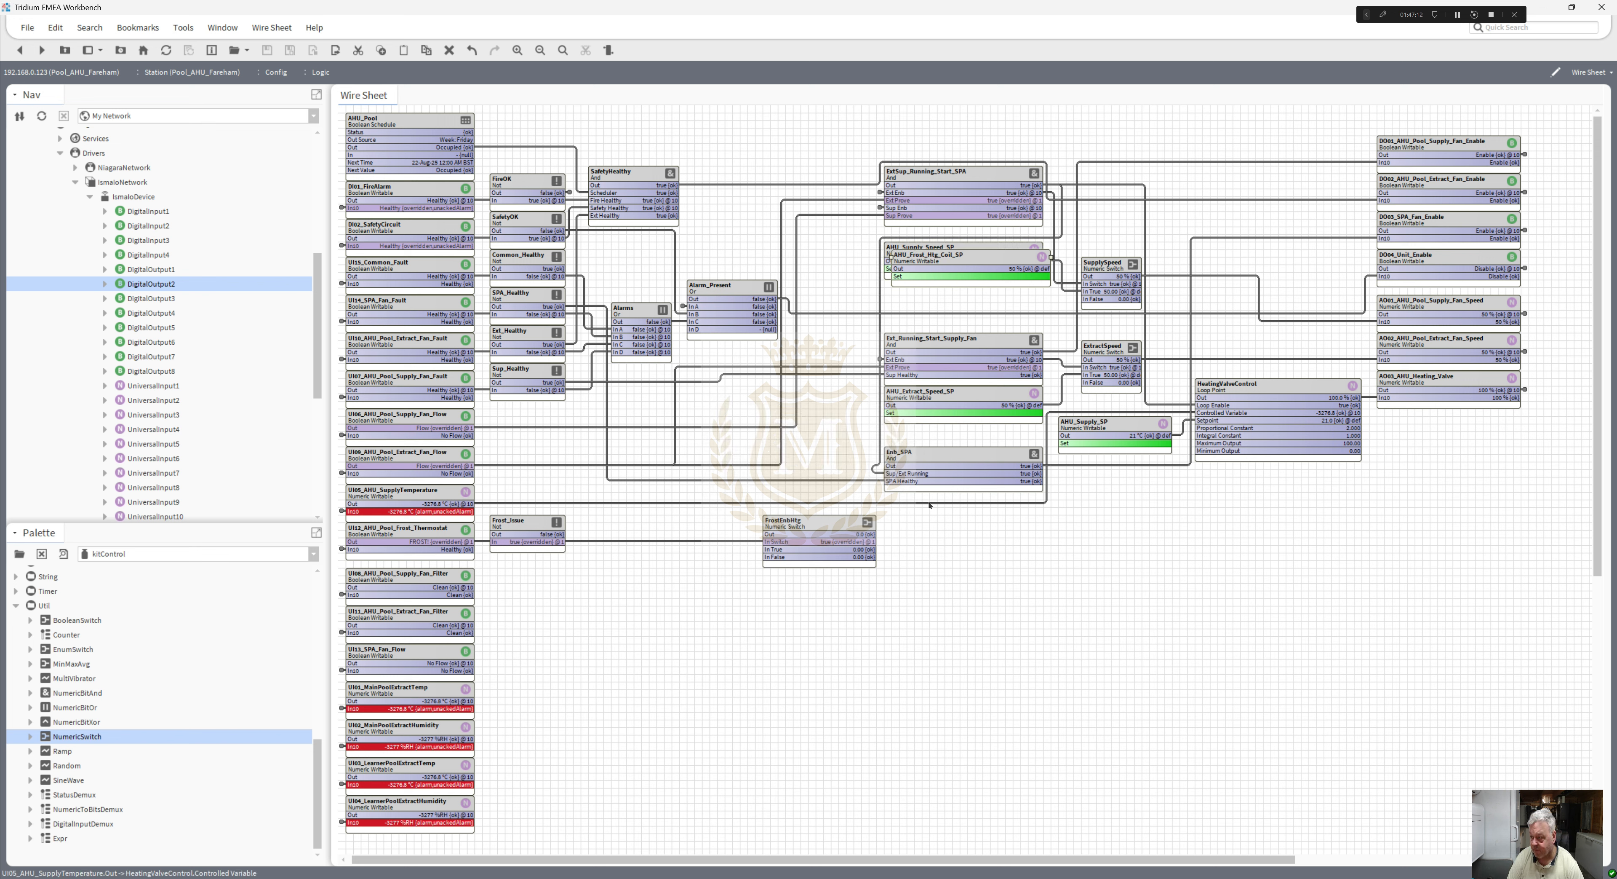
drag(928, 519, 629, 578)
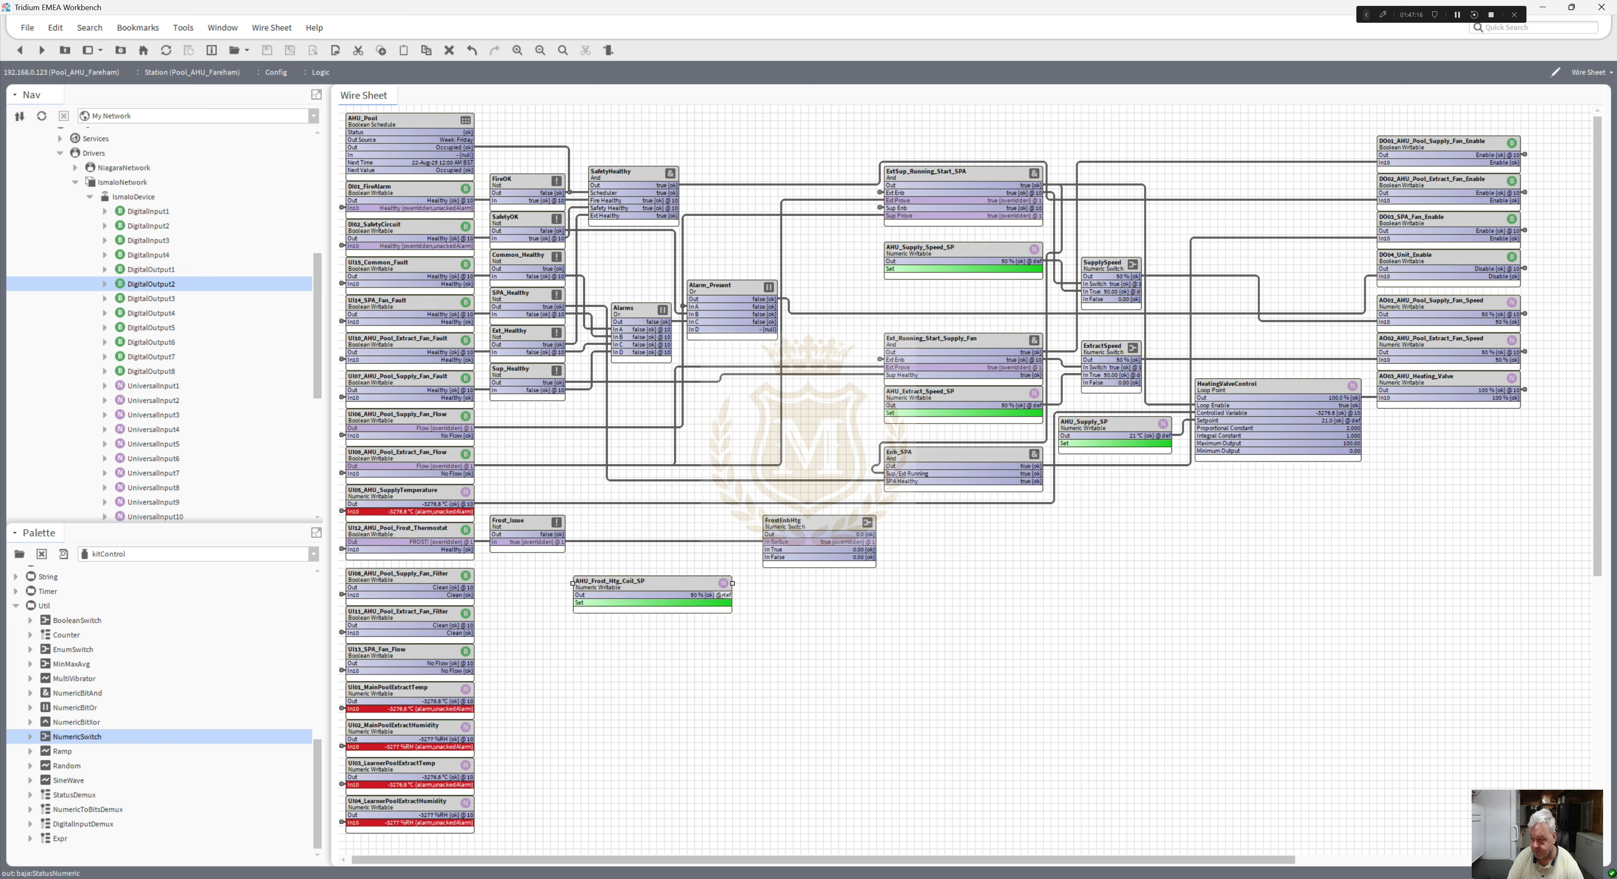
drag(730, 594, 785, 550)
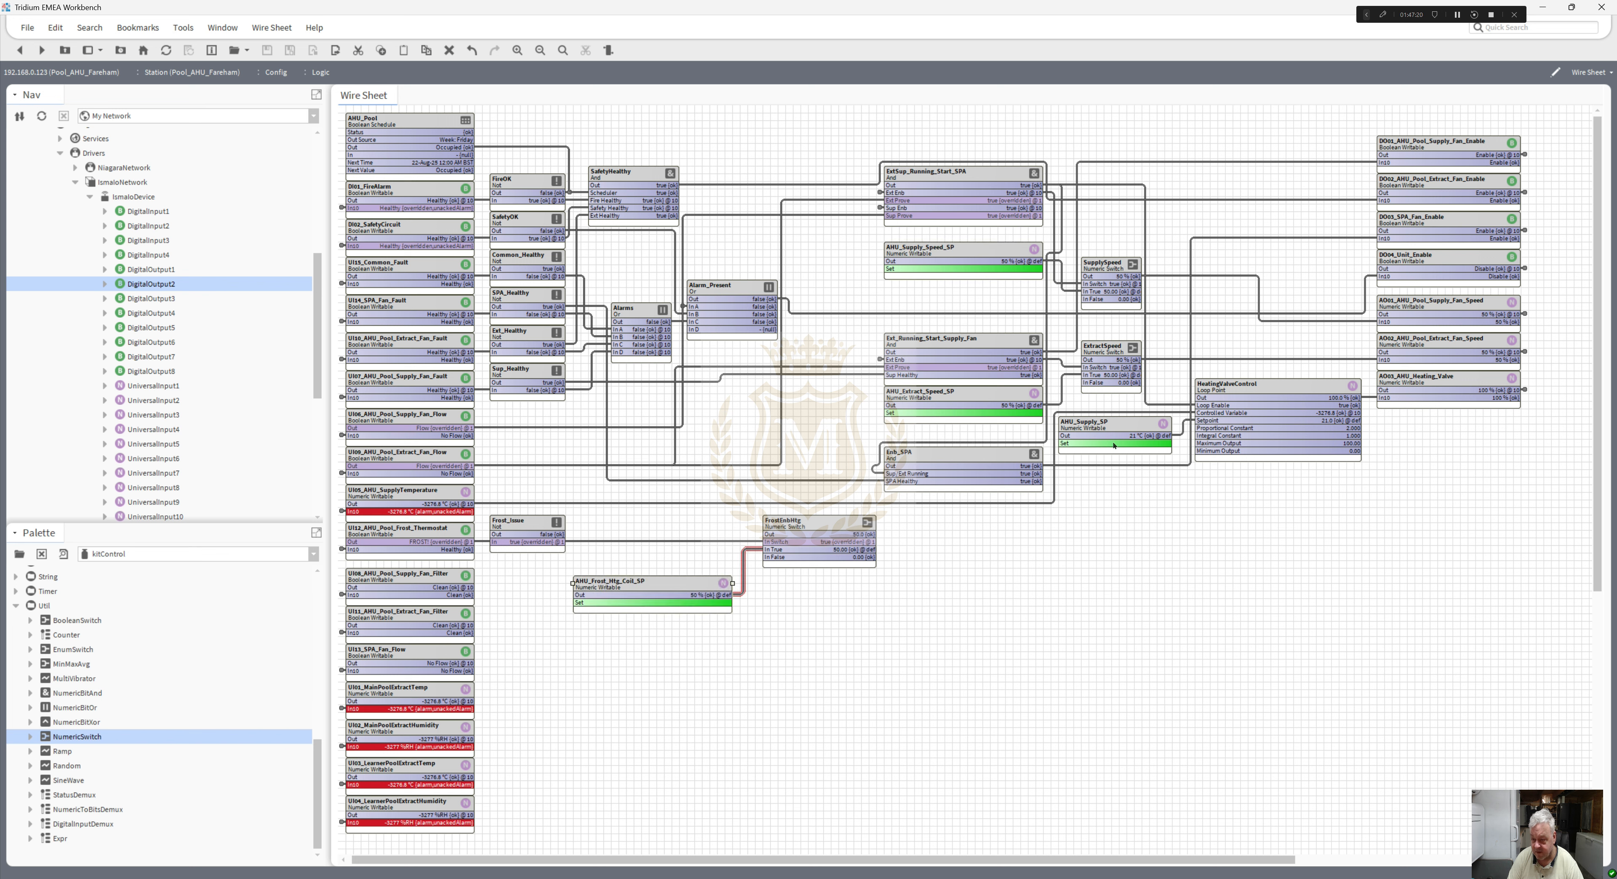
- Add a Maximum block with HeatingValveControl's output linked to In A and FrostEnbHtg's output linked to In B
drag(319, 781, 329, 724)
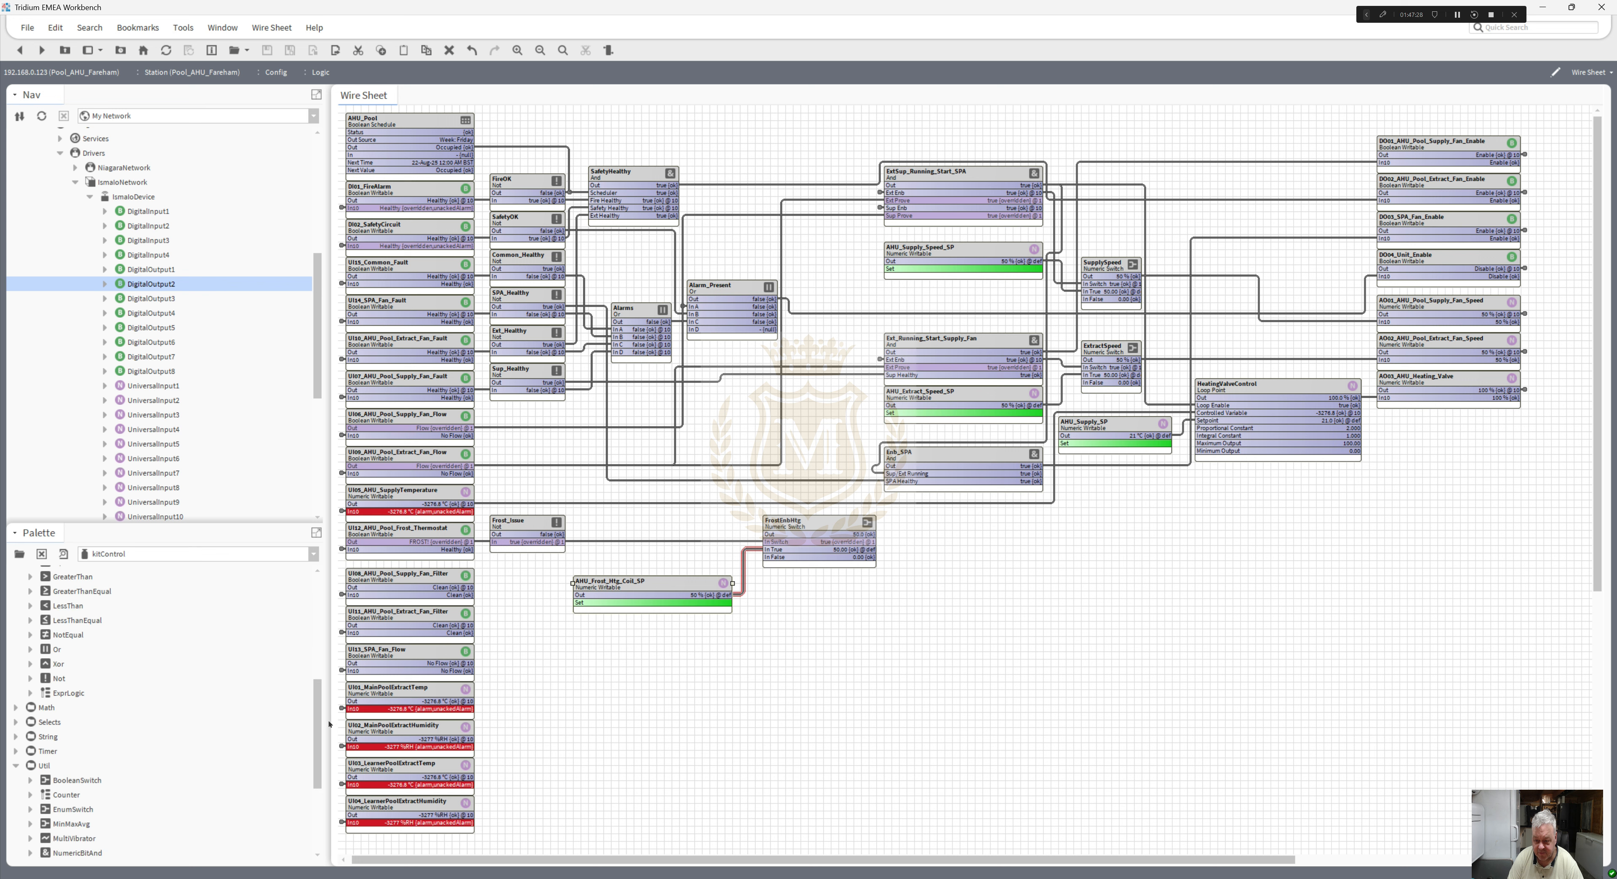
click(17, 708)
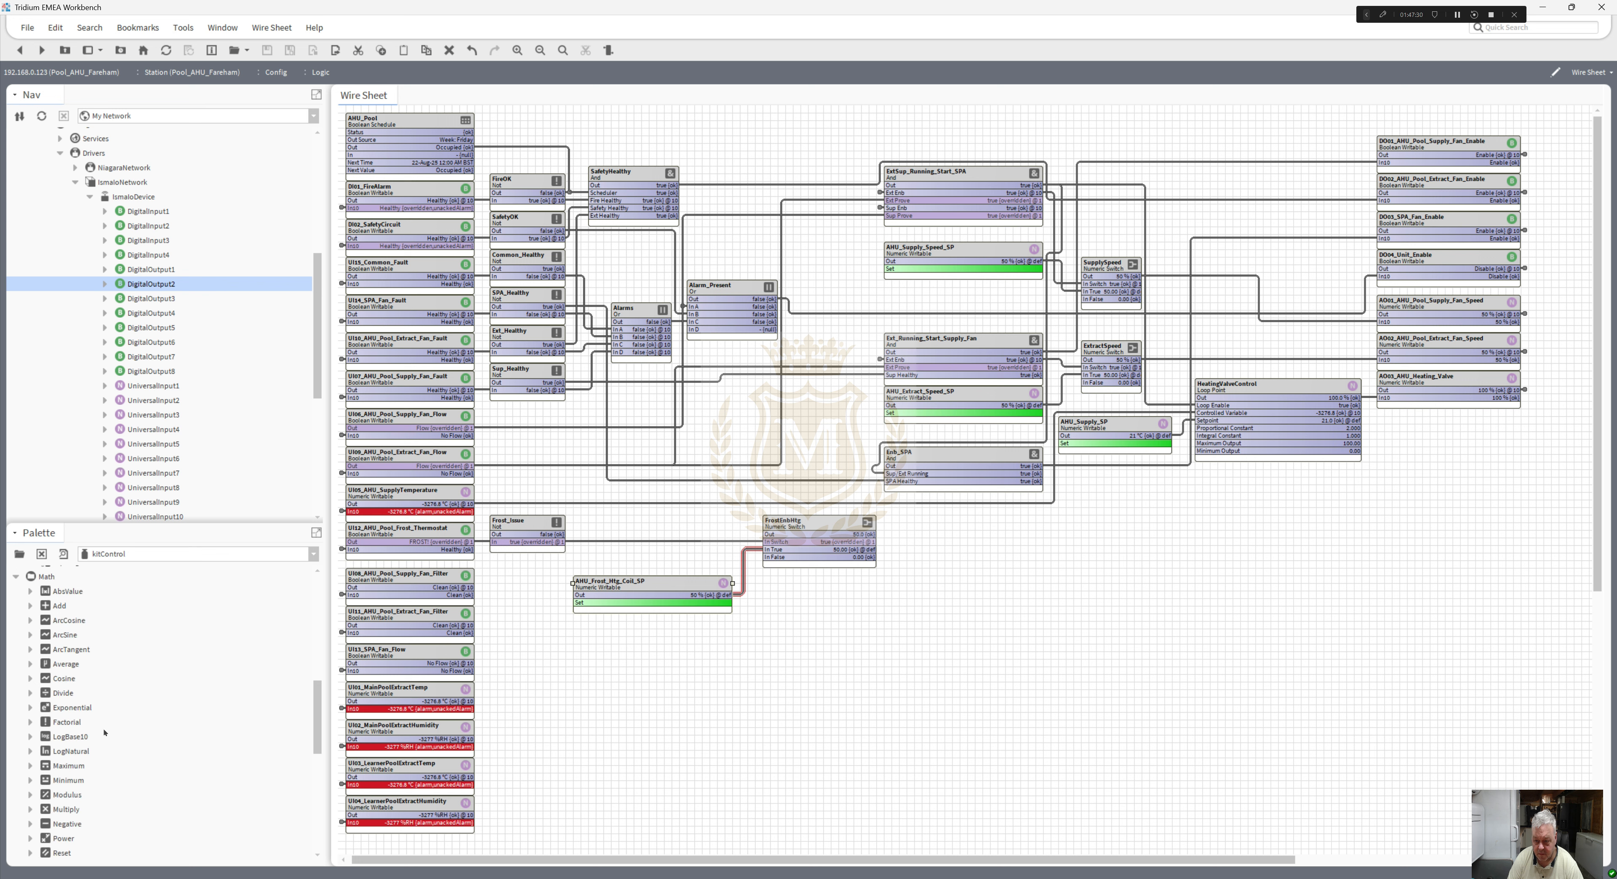
drag(74, 765, 1281, 564)
click(788, 459)
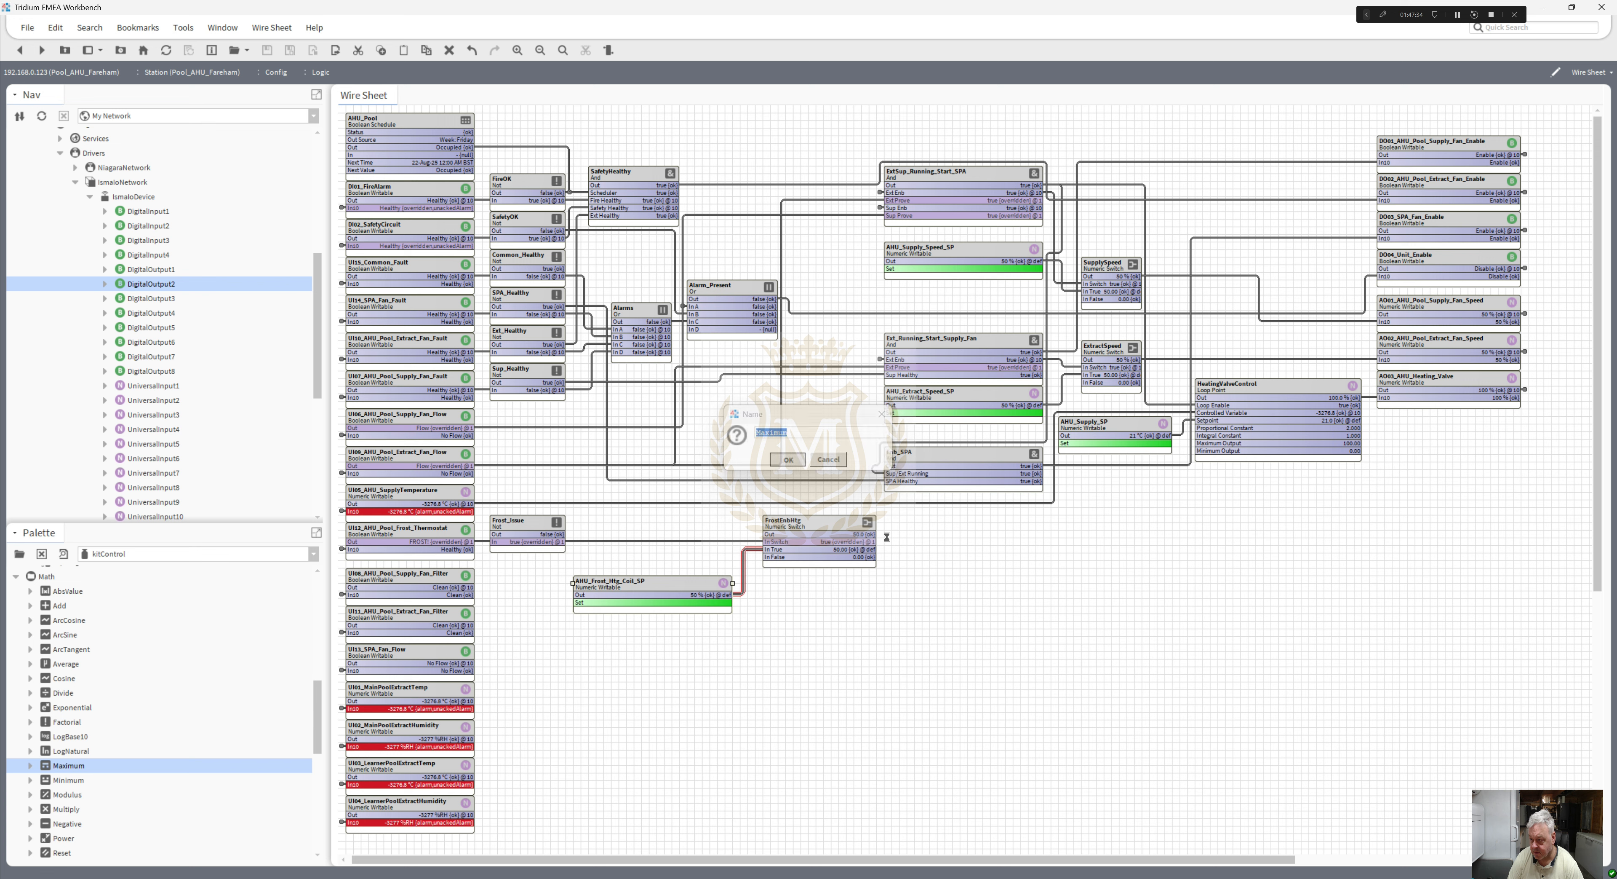
drag(876, 534, 1314, 594)
drag(1356, 397, 1314, 587)
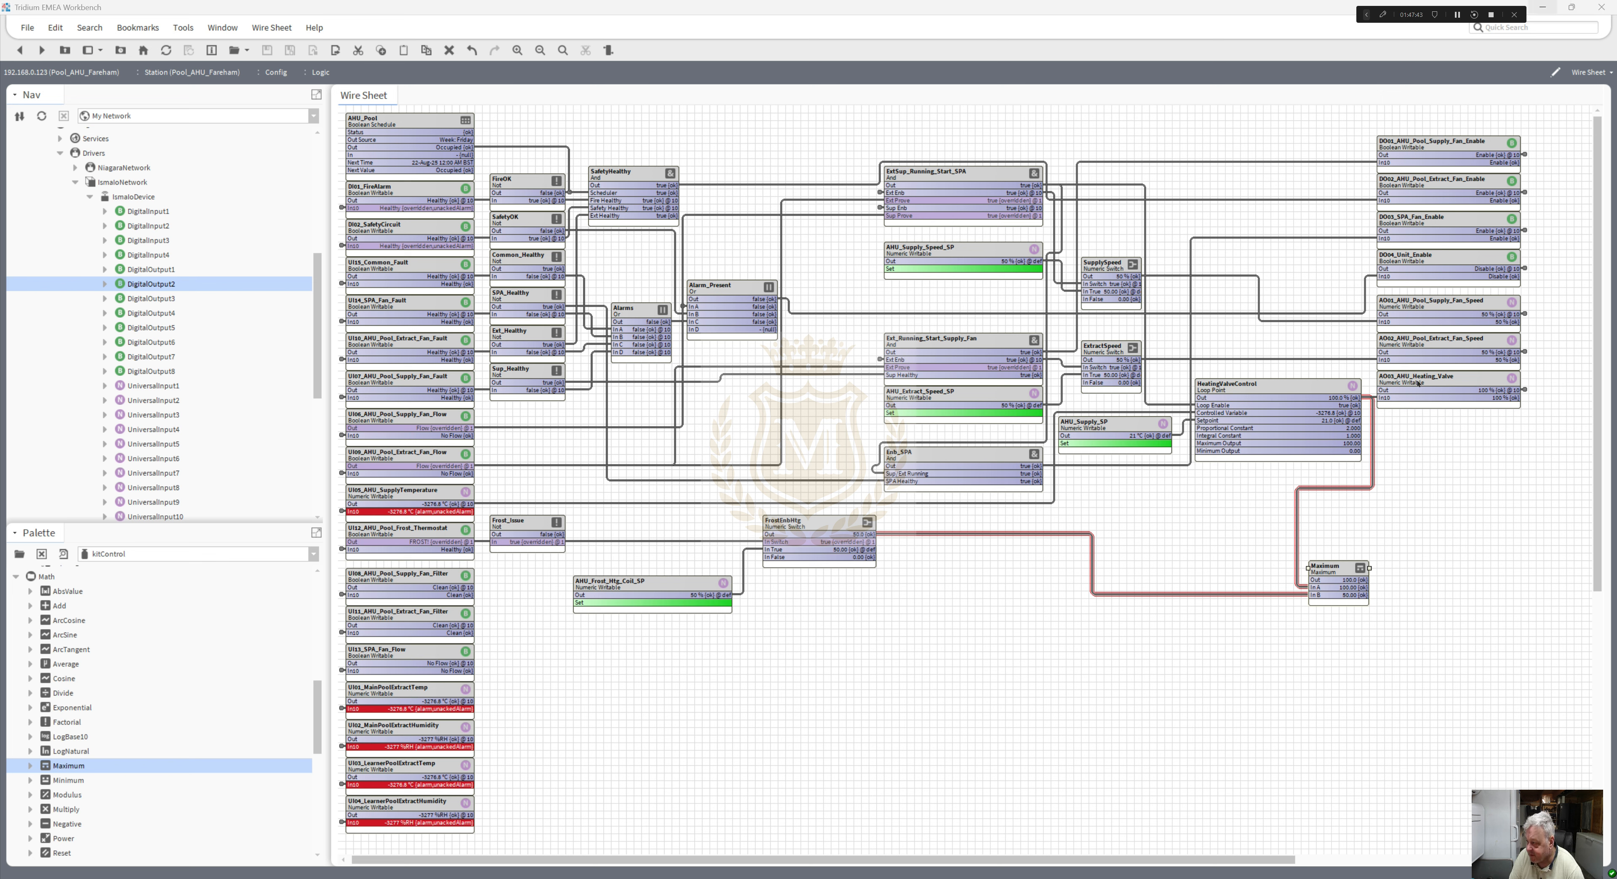
- Replace AHU_Heating_Valve's direct link from HeatingValveControl with a link from the Maximum block's output
drag(1418, 383, 1478, 474)
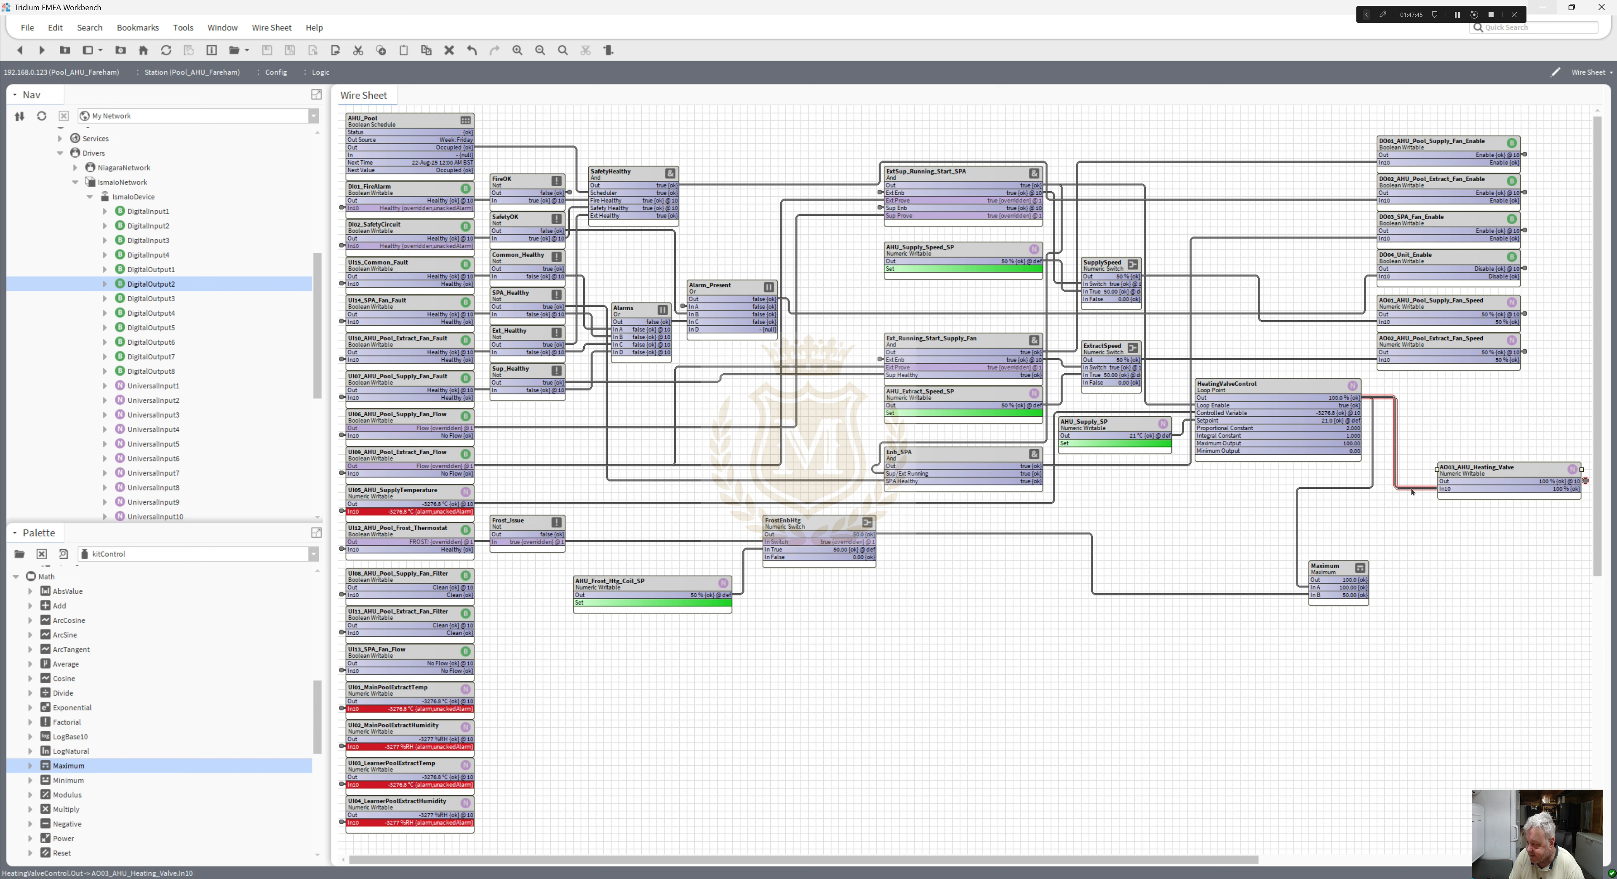
right_click(1412, 492)
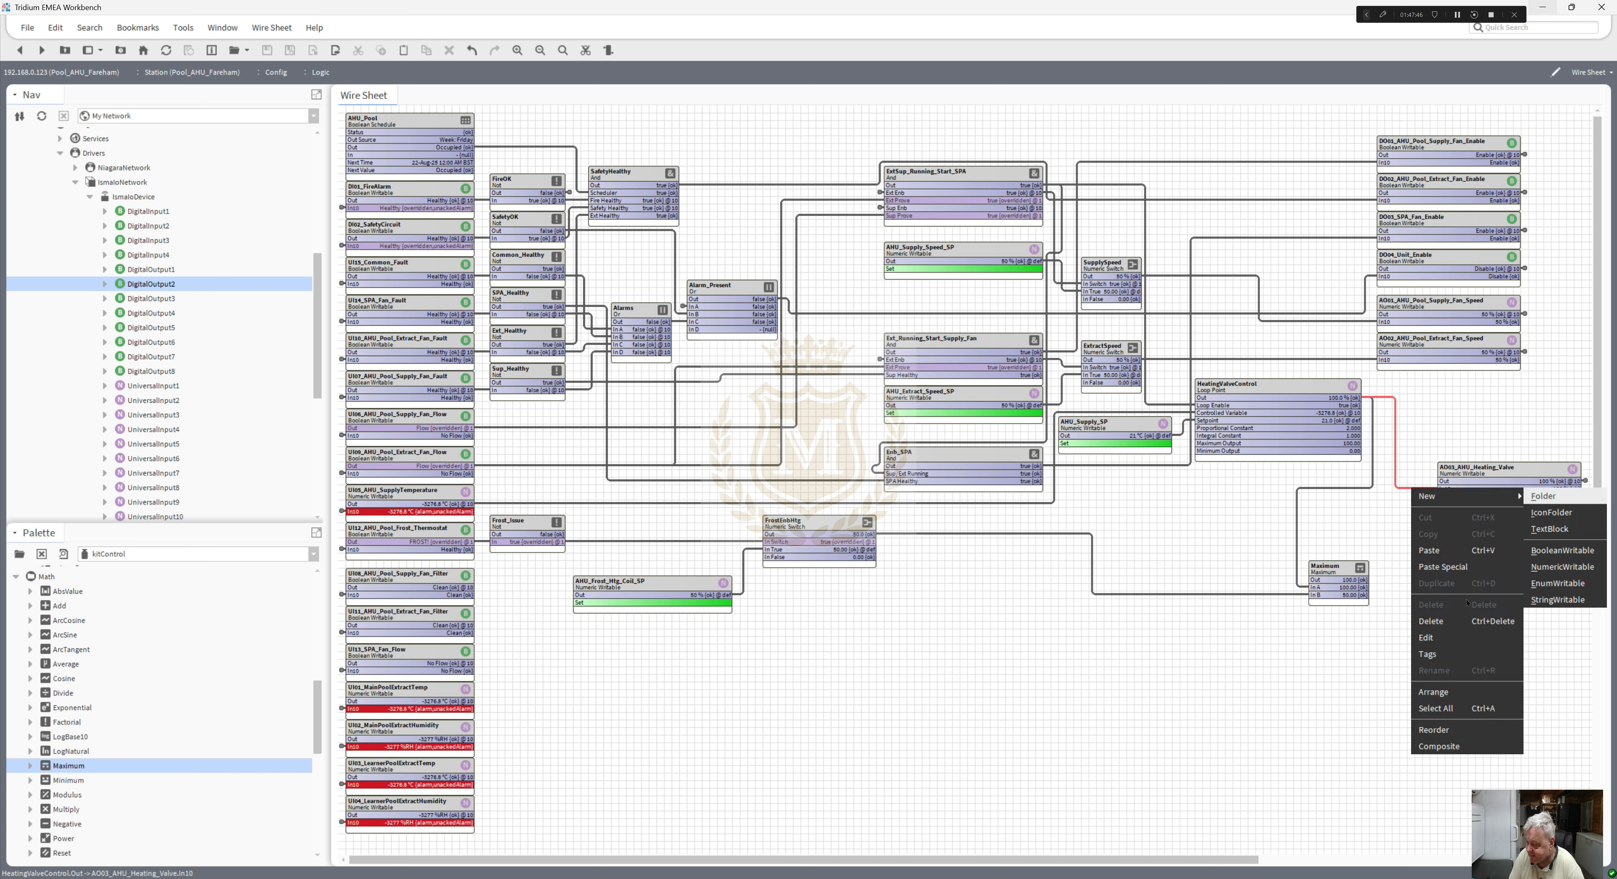
click(1457, 625)
drag(1365, 579, 1435, 376)
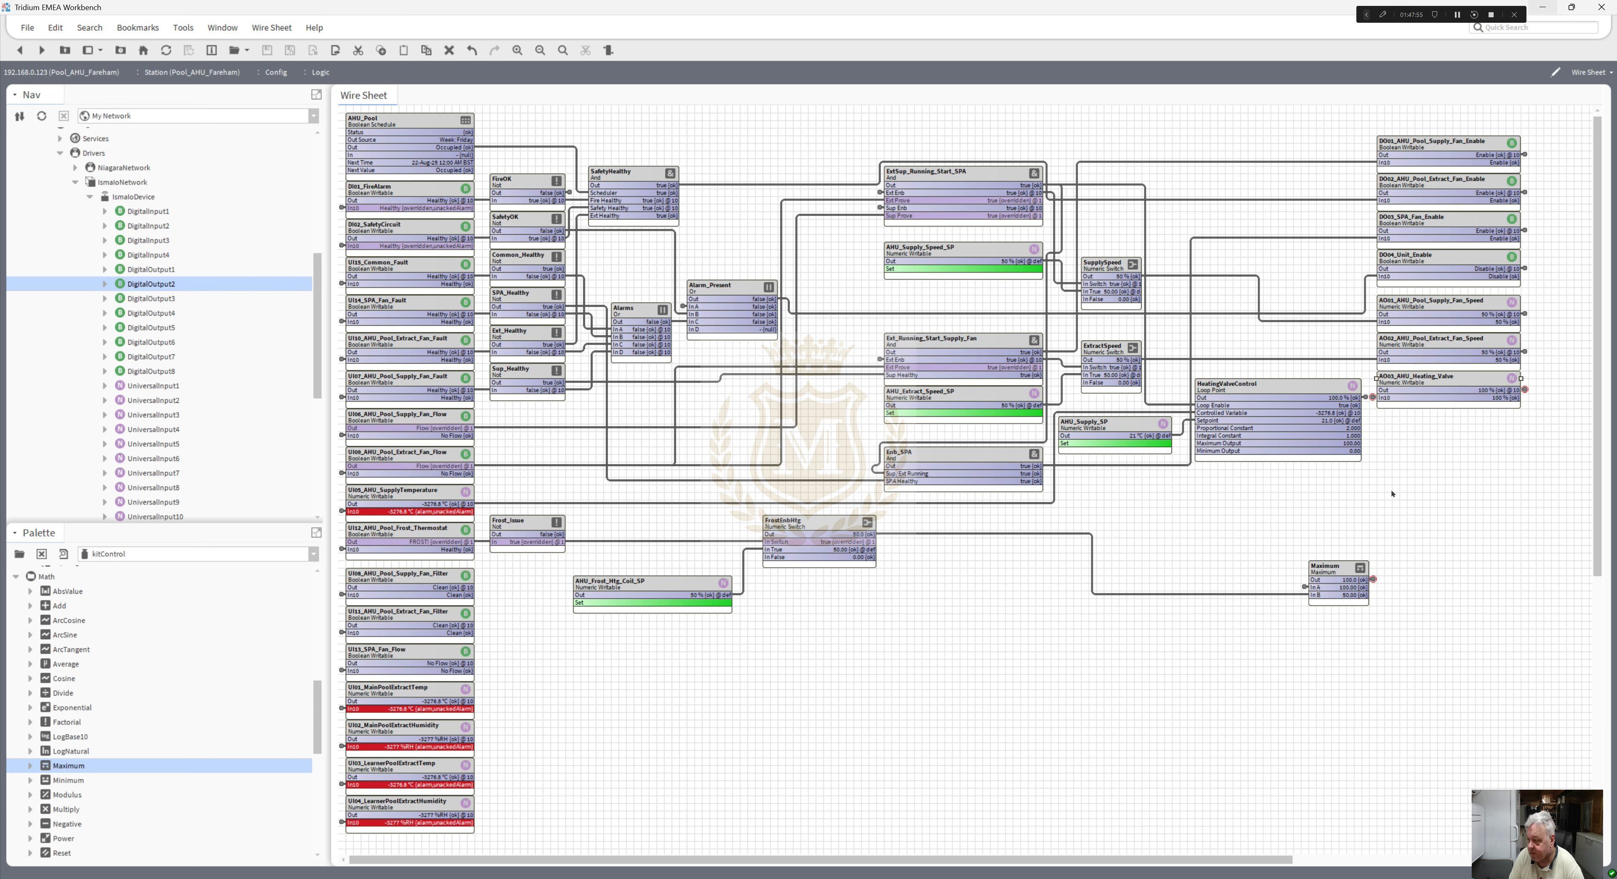
- Shift the fan, setpoint, SPA and loop blocks towards the input points, and place the Maximum block between HeatingValveControl and AHU_Heating_Valve
drag(1399, 507, 834, 311)
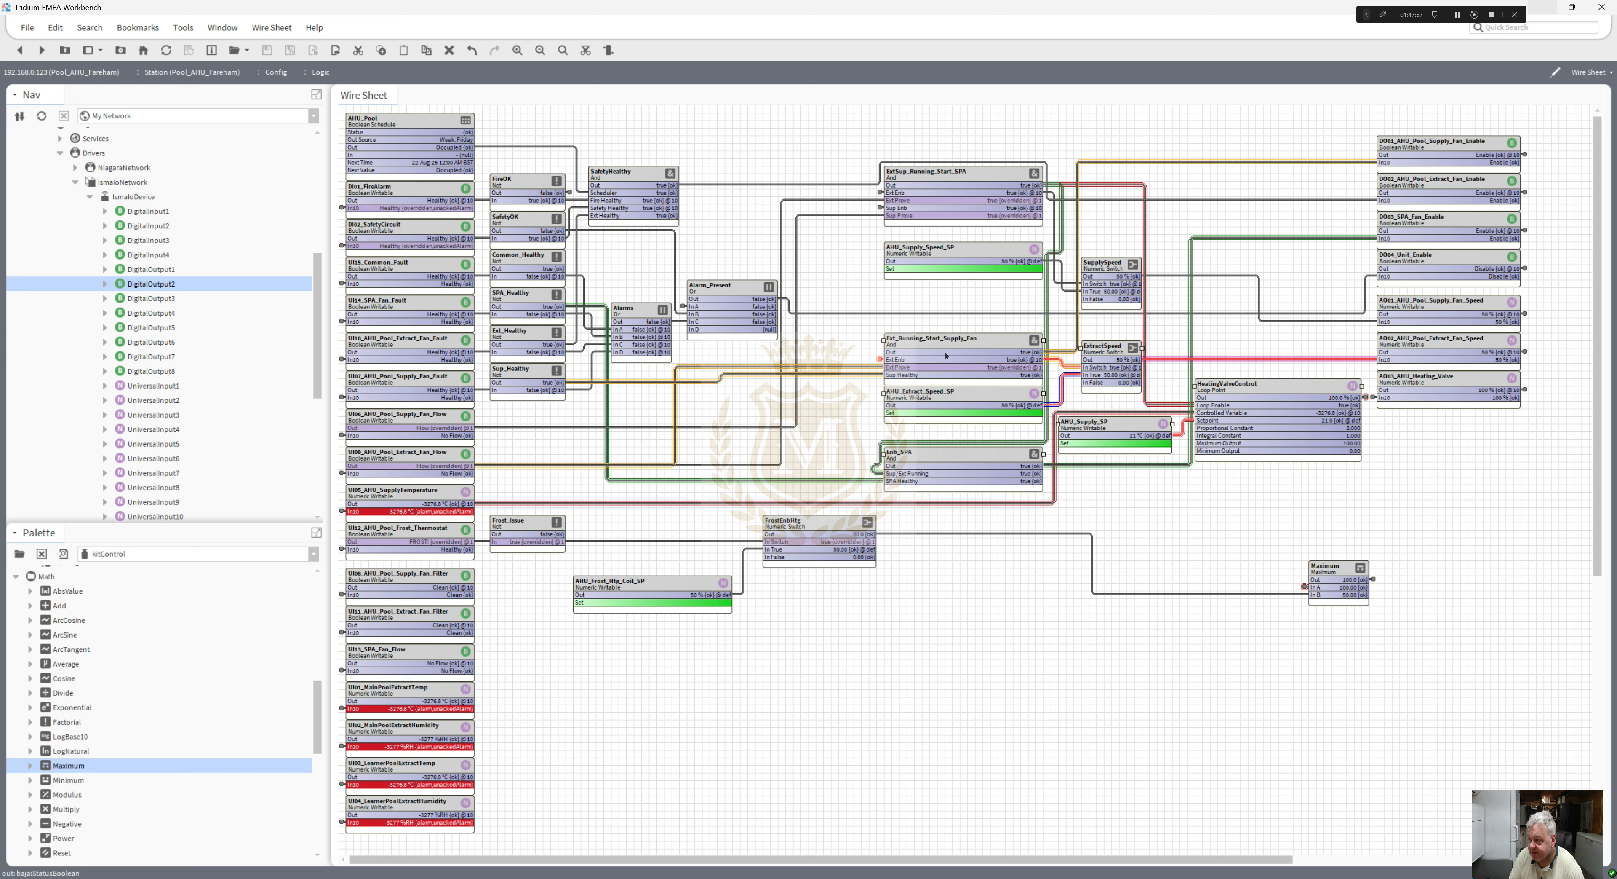
drag(962, 355, 880, 350)
drag(834, 139, 1173, 323)
drag(972, 176, 812, 163)
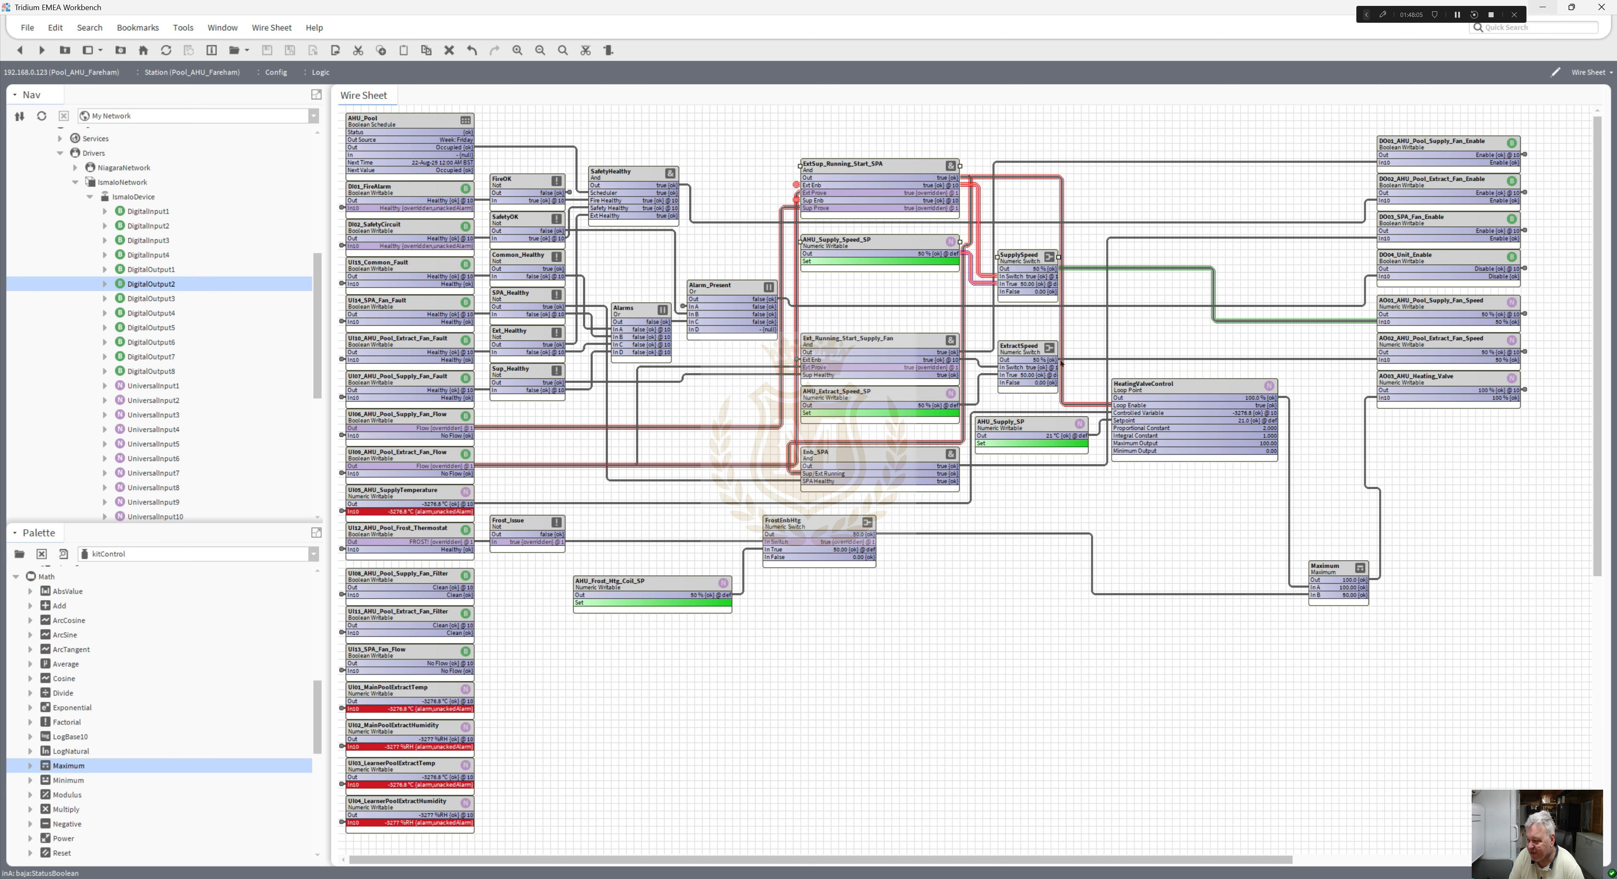
drag(1345, 580, 1329, 390)
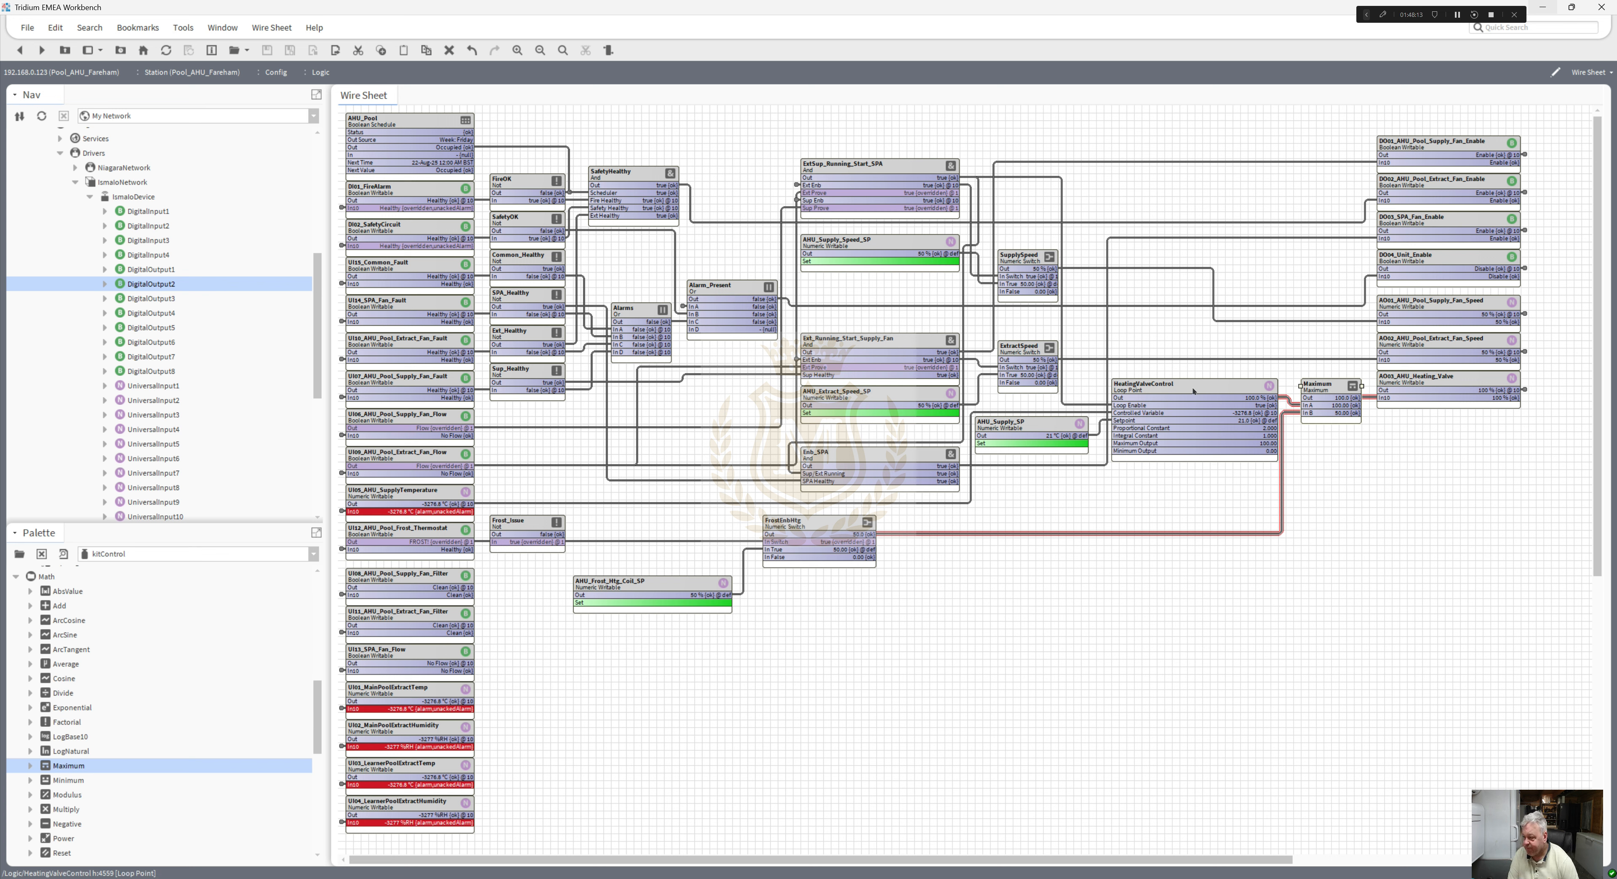
- Align HeatingValveControl with a narrowed AHU_Supply_SP, and move AHU_Frost_Htg_Coil_SP up beside FrostEnbHtg
drag(1193, 391, 1194, 399)
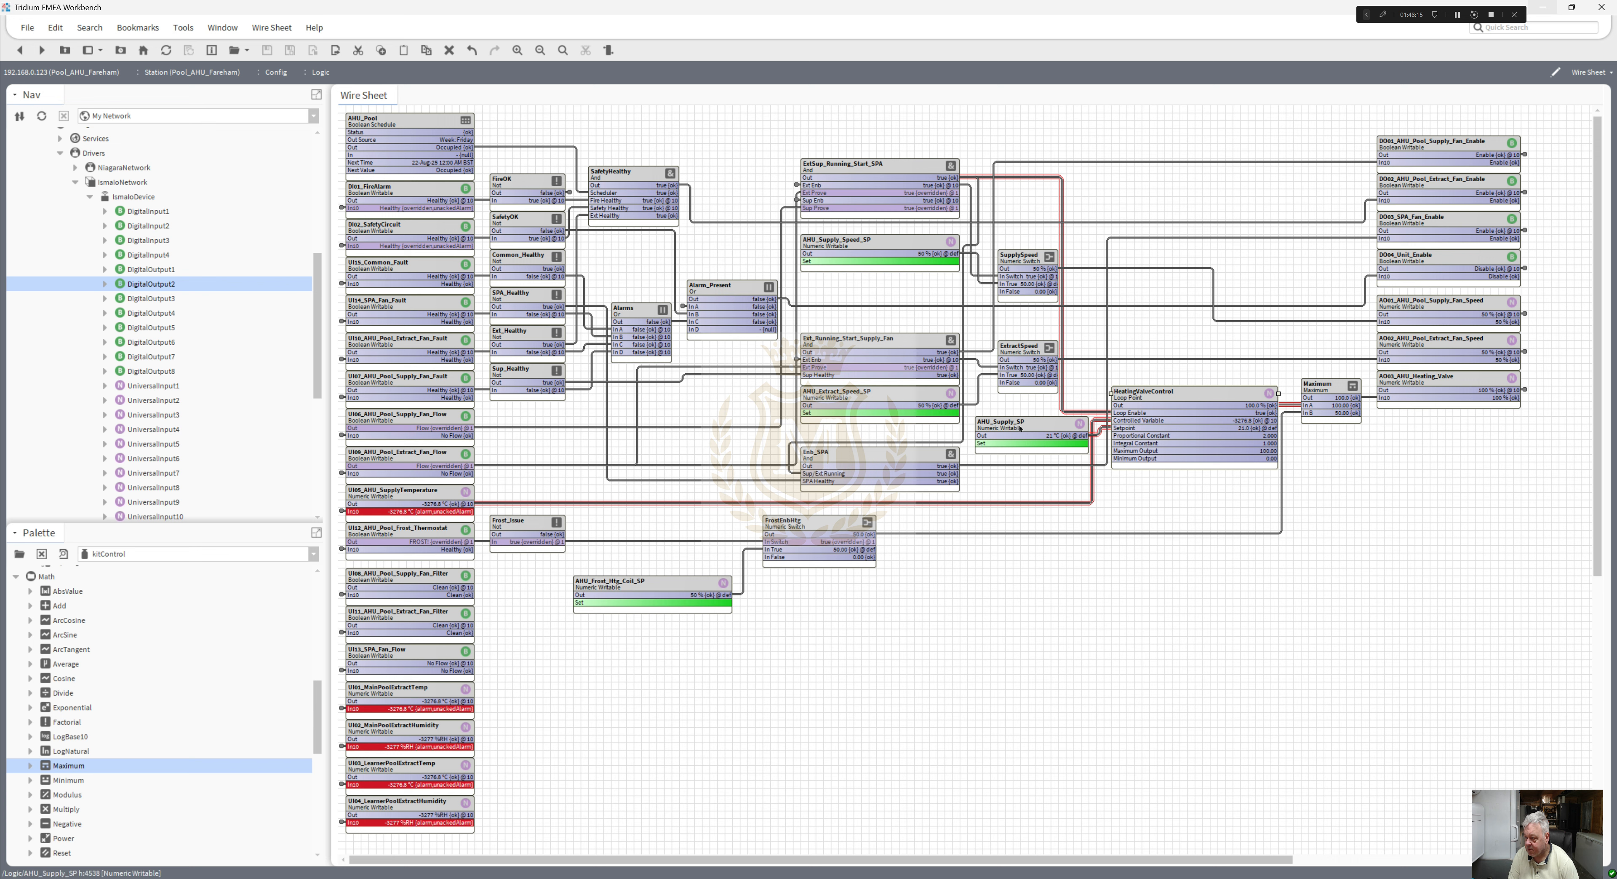
drag(1020, 428, 1021, 421)
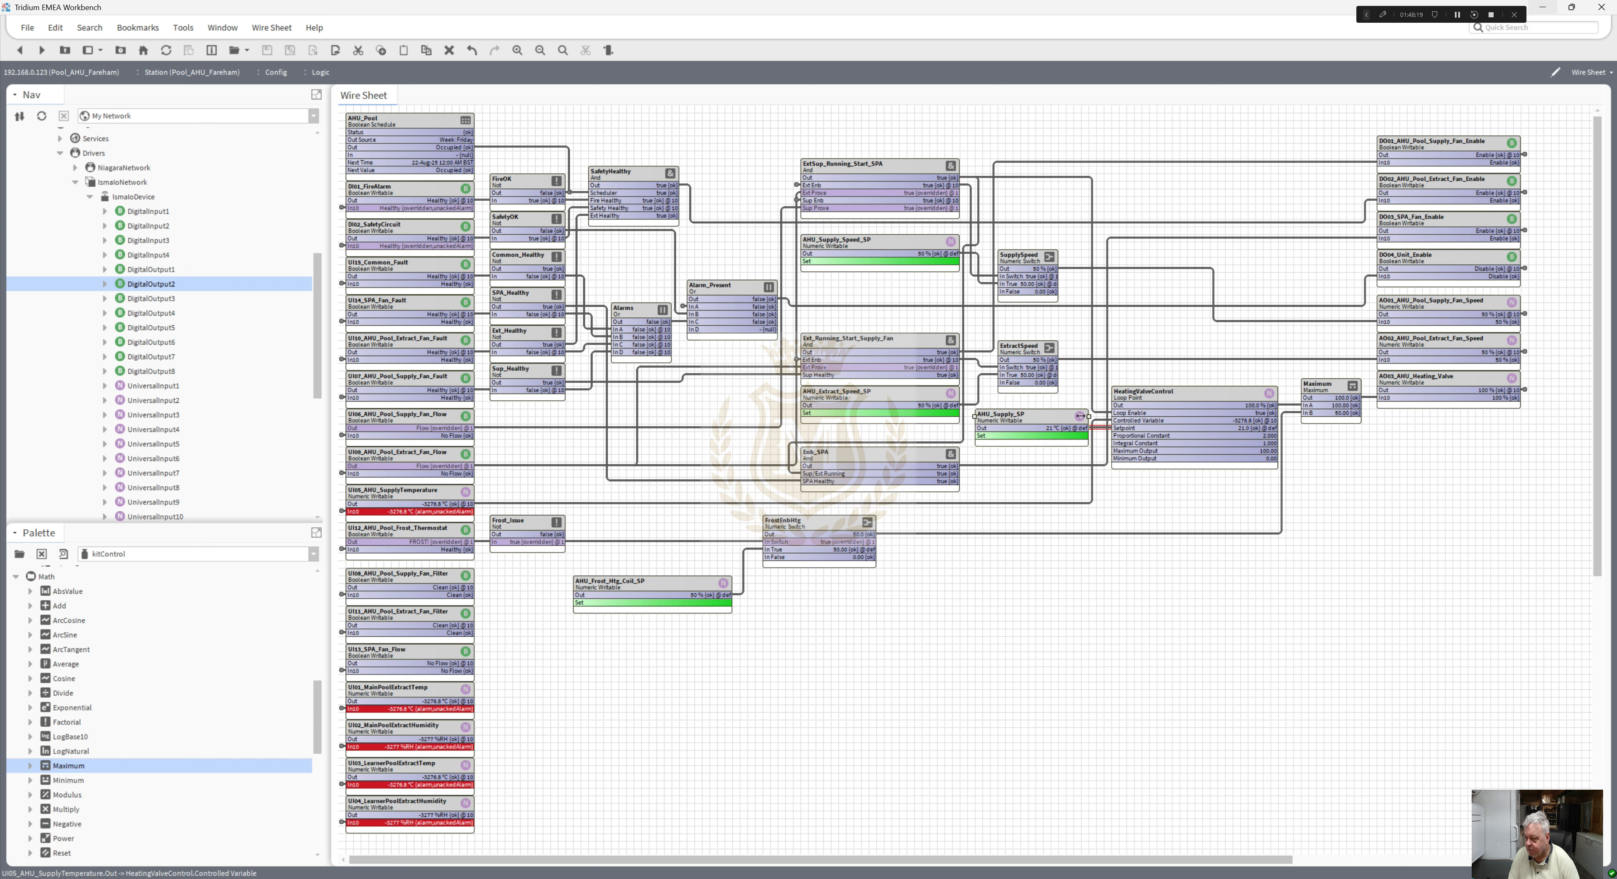
drag(1080, 415, 999, 419)
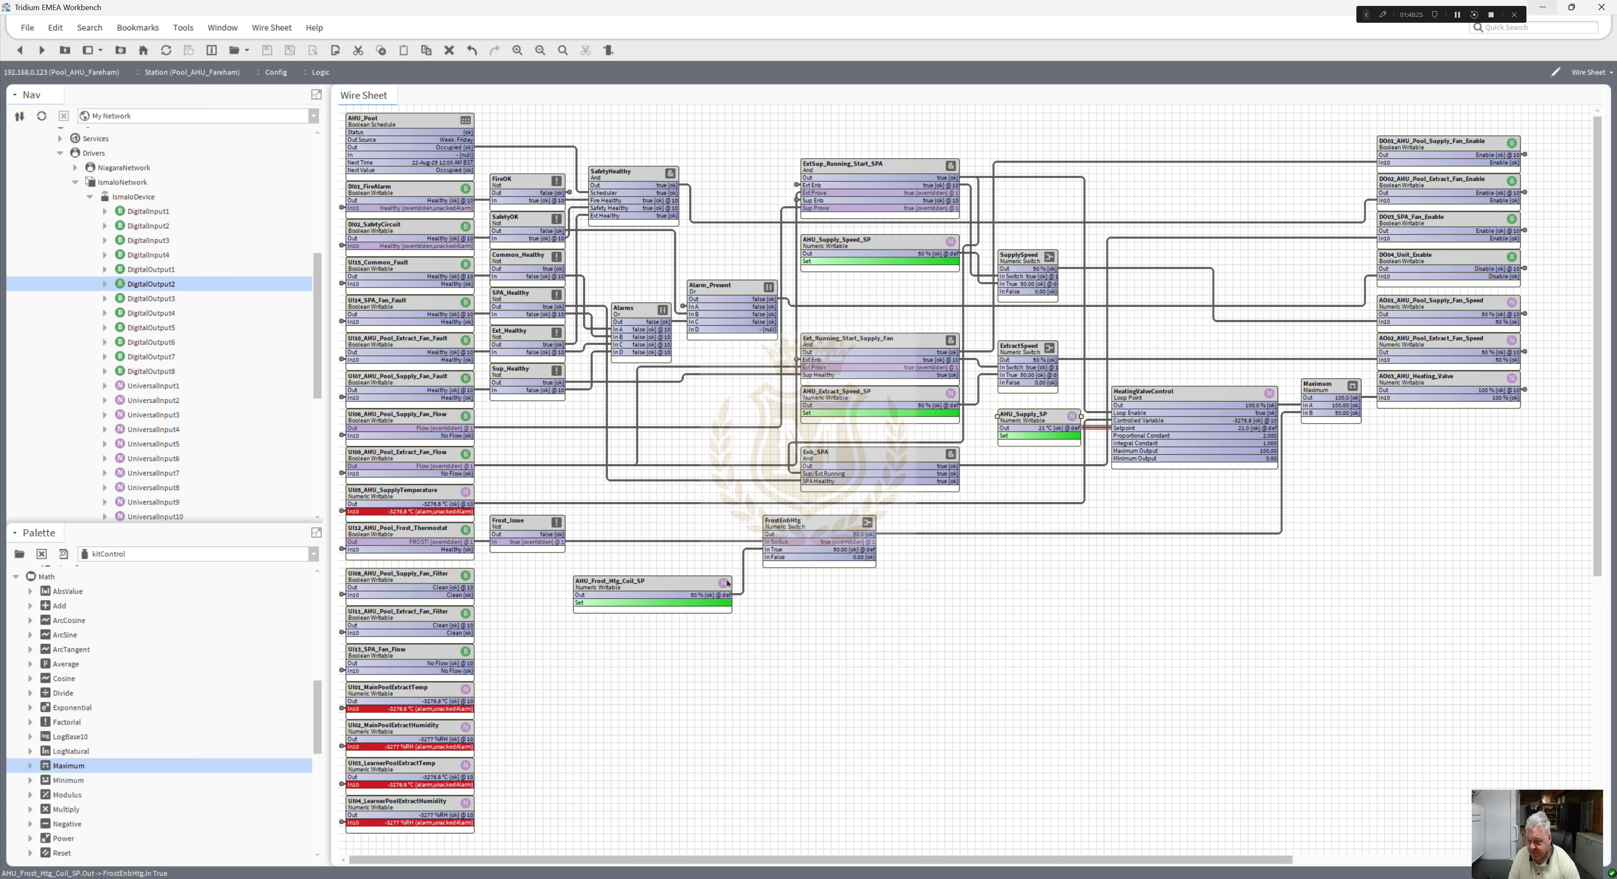
drag(710, 584, 716, 556)
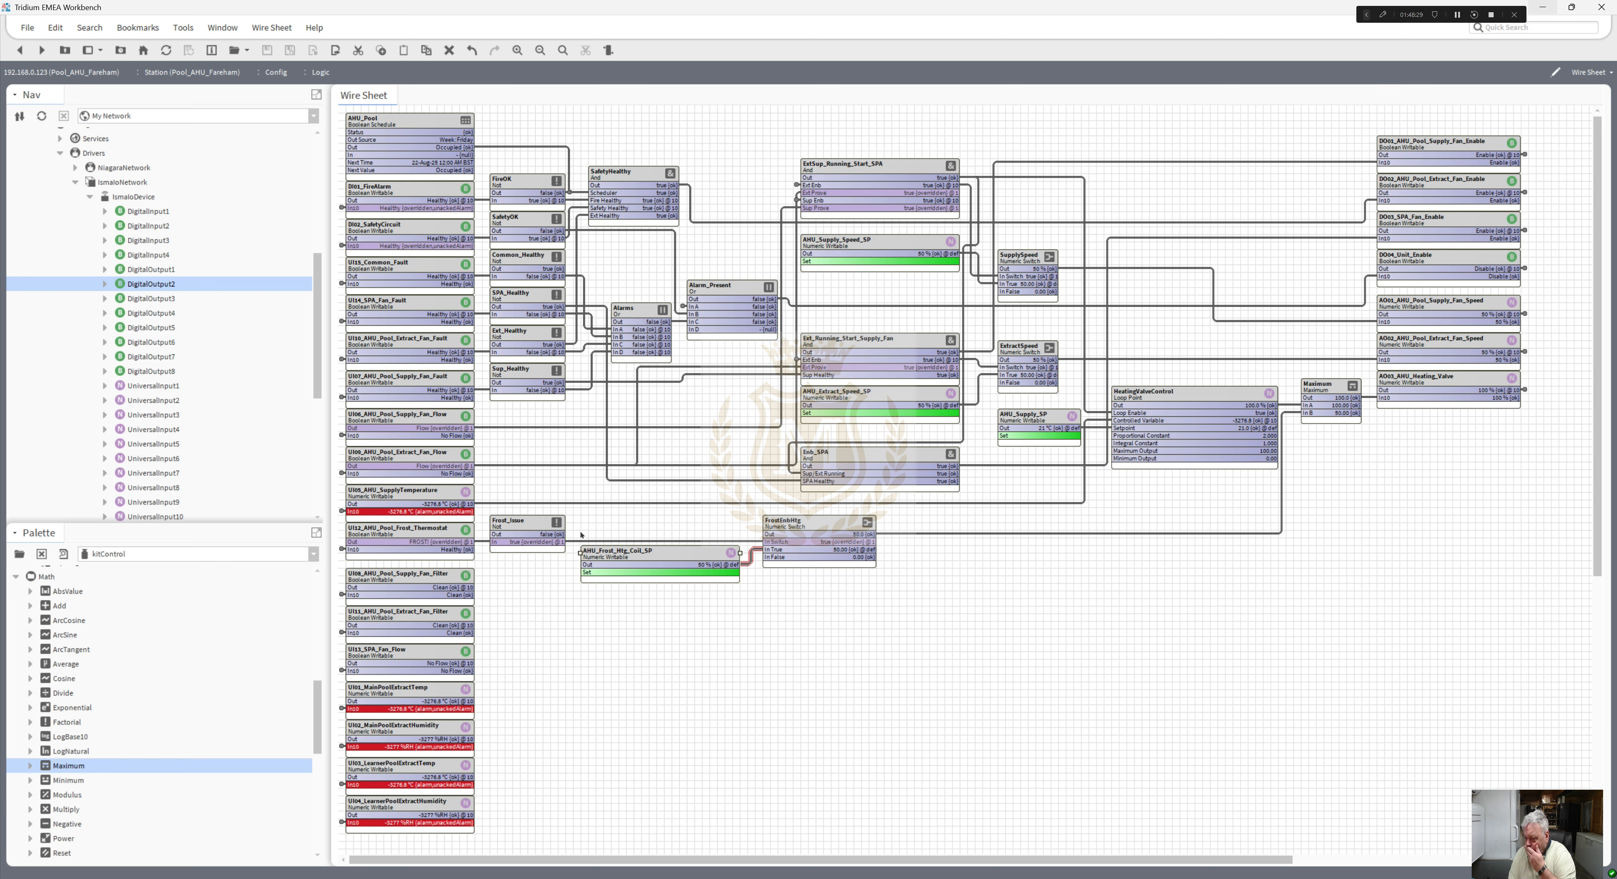
- Release the AHU_Pool_Frost_Thermostat point's emergency override with the Emergency Auto action
right_click(415, 529)
mouse_move(565, 481)
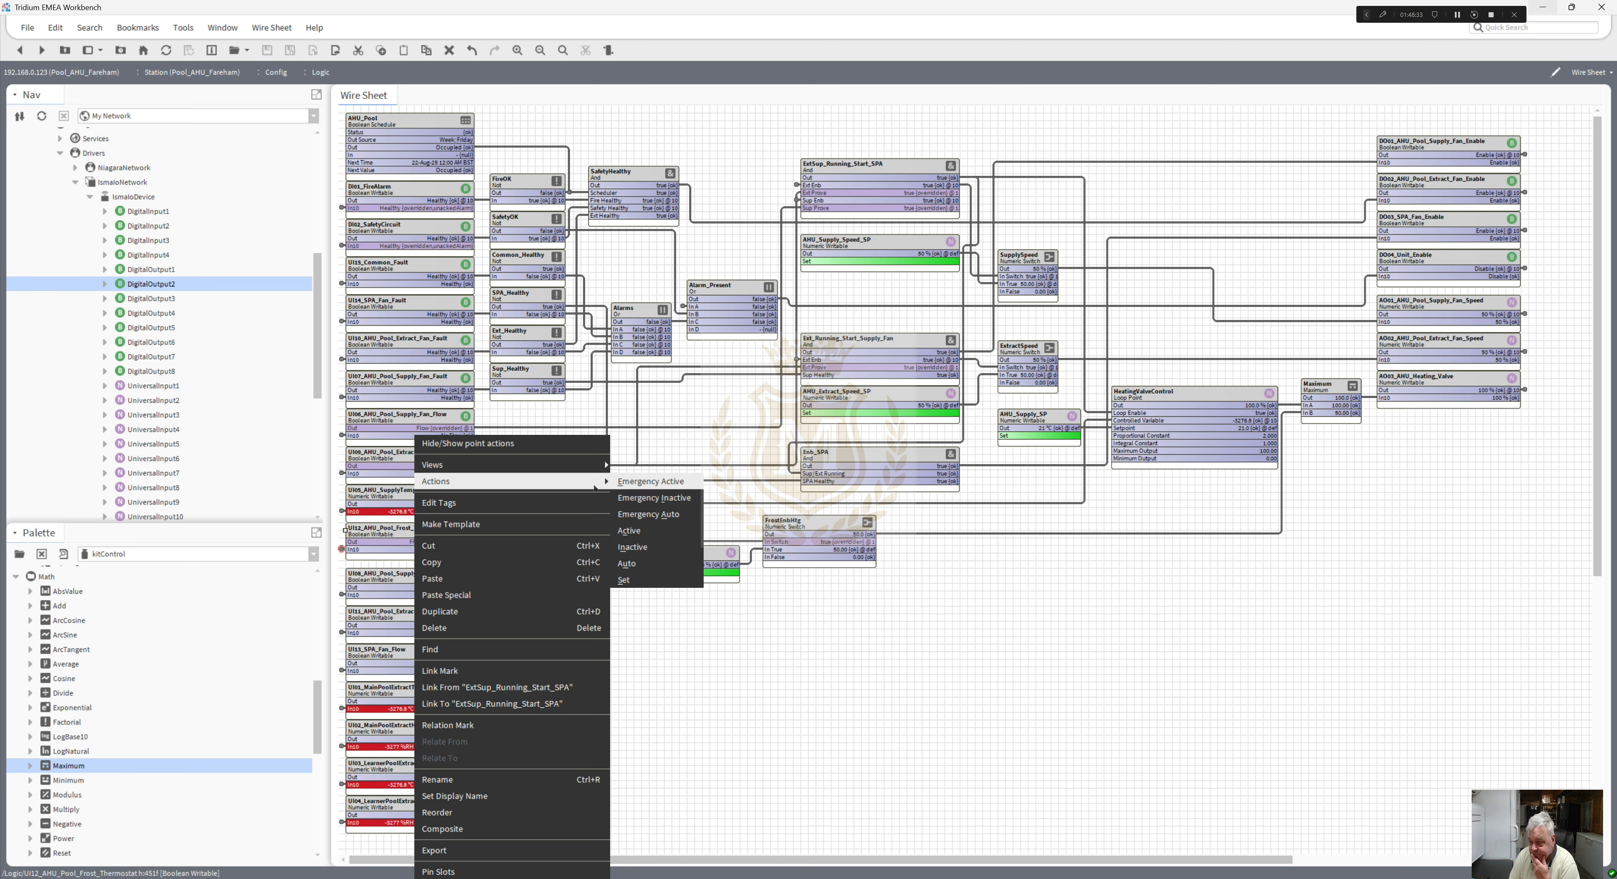
click(643, 514)
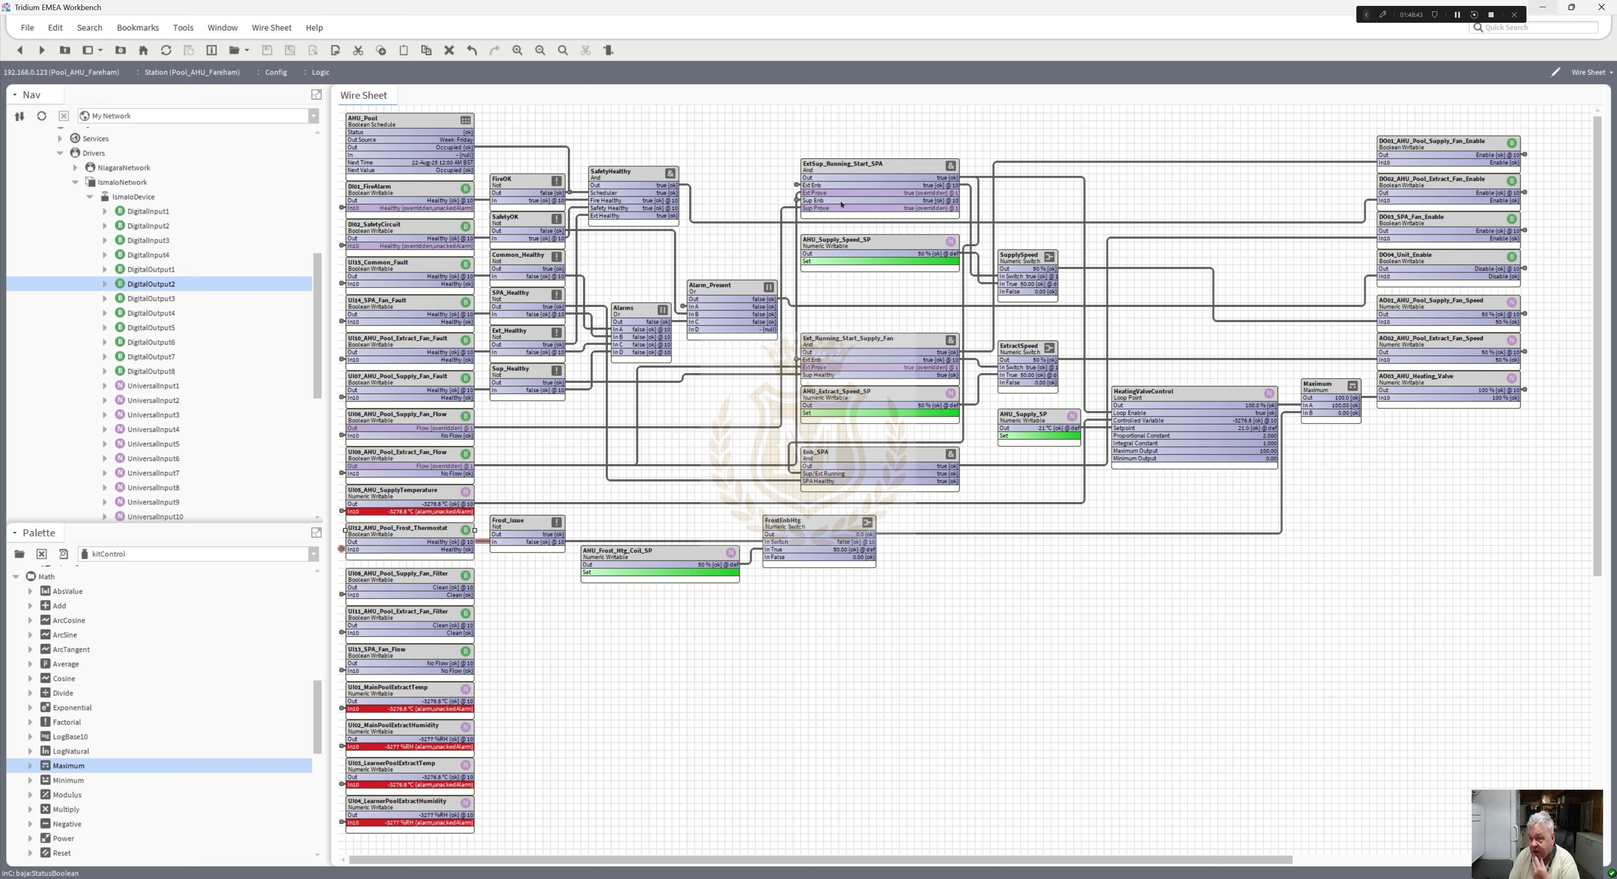
right_click(403, 189)
click(375, 234)
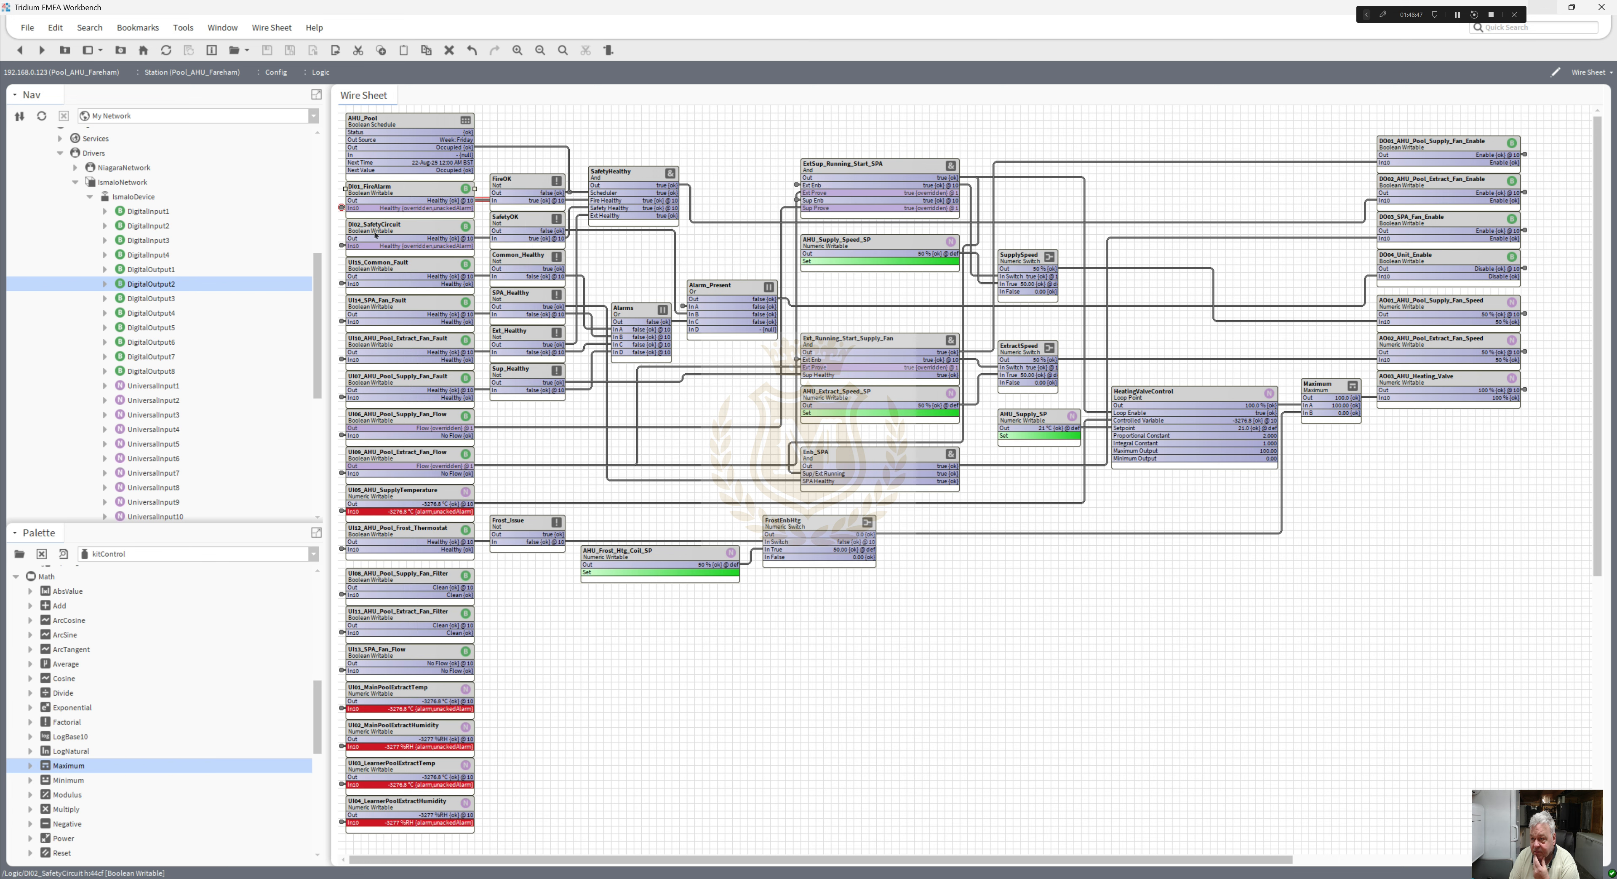
right_click(387, 189)
mouse_move(424, 234)
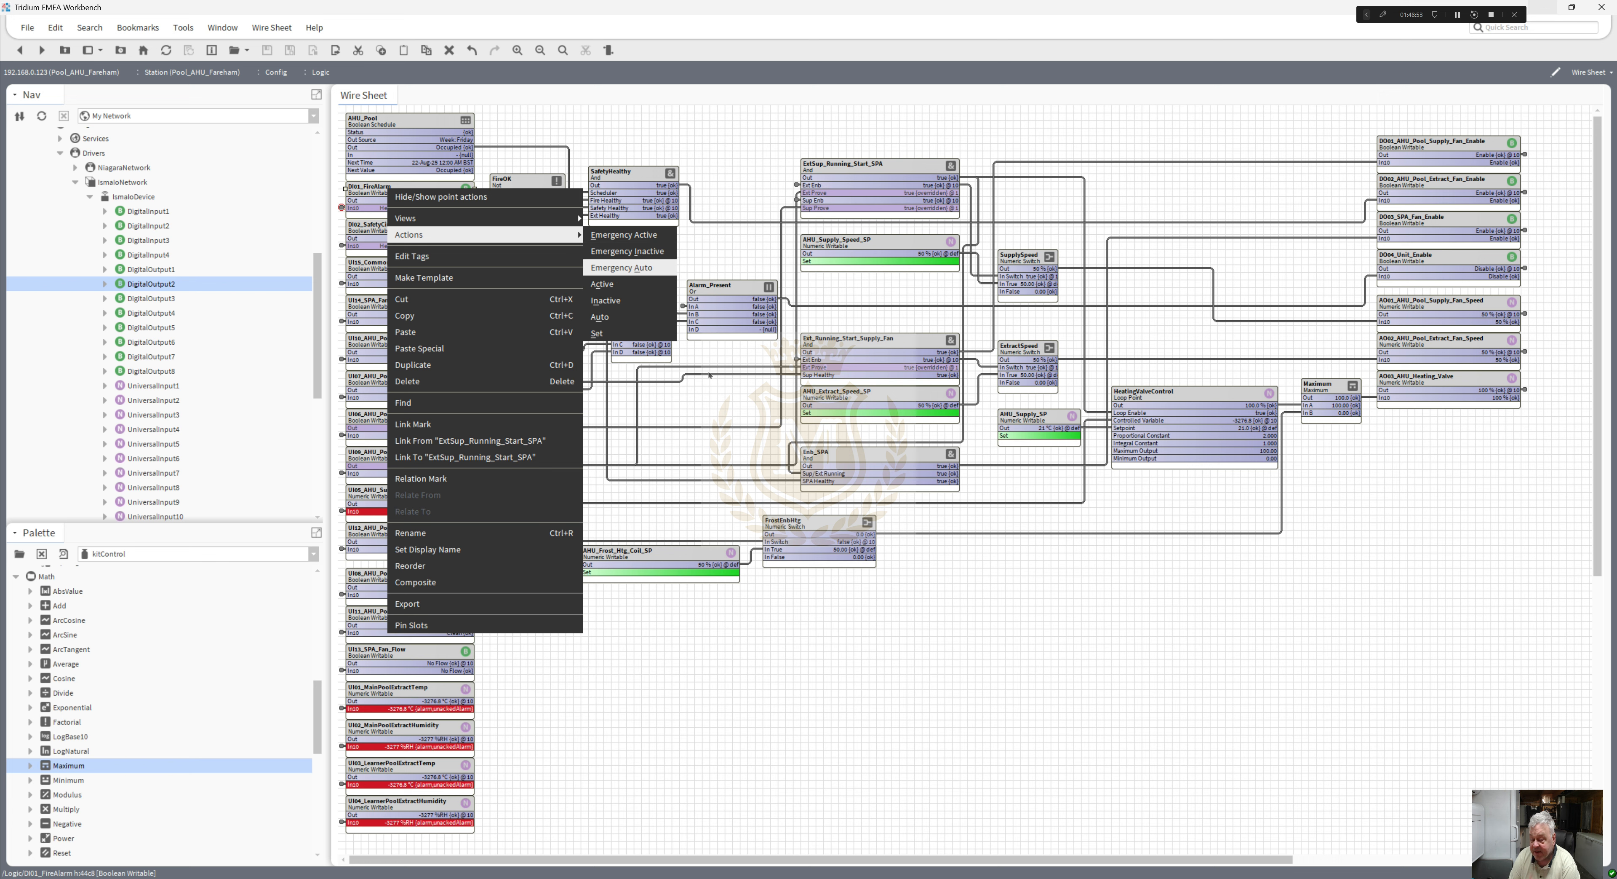
click(854, 631)
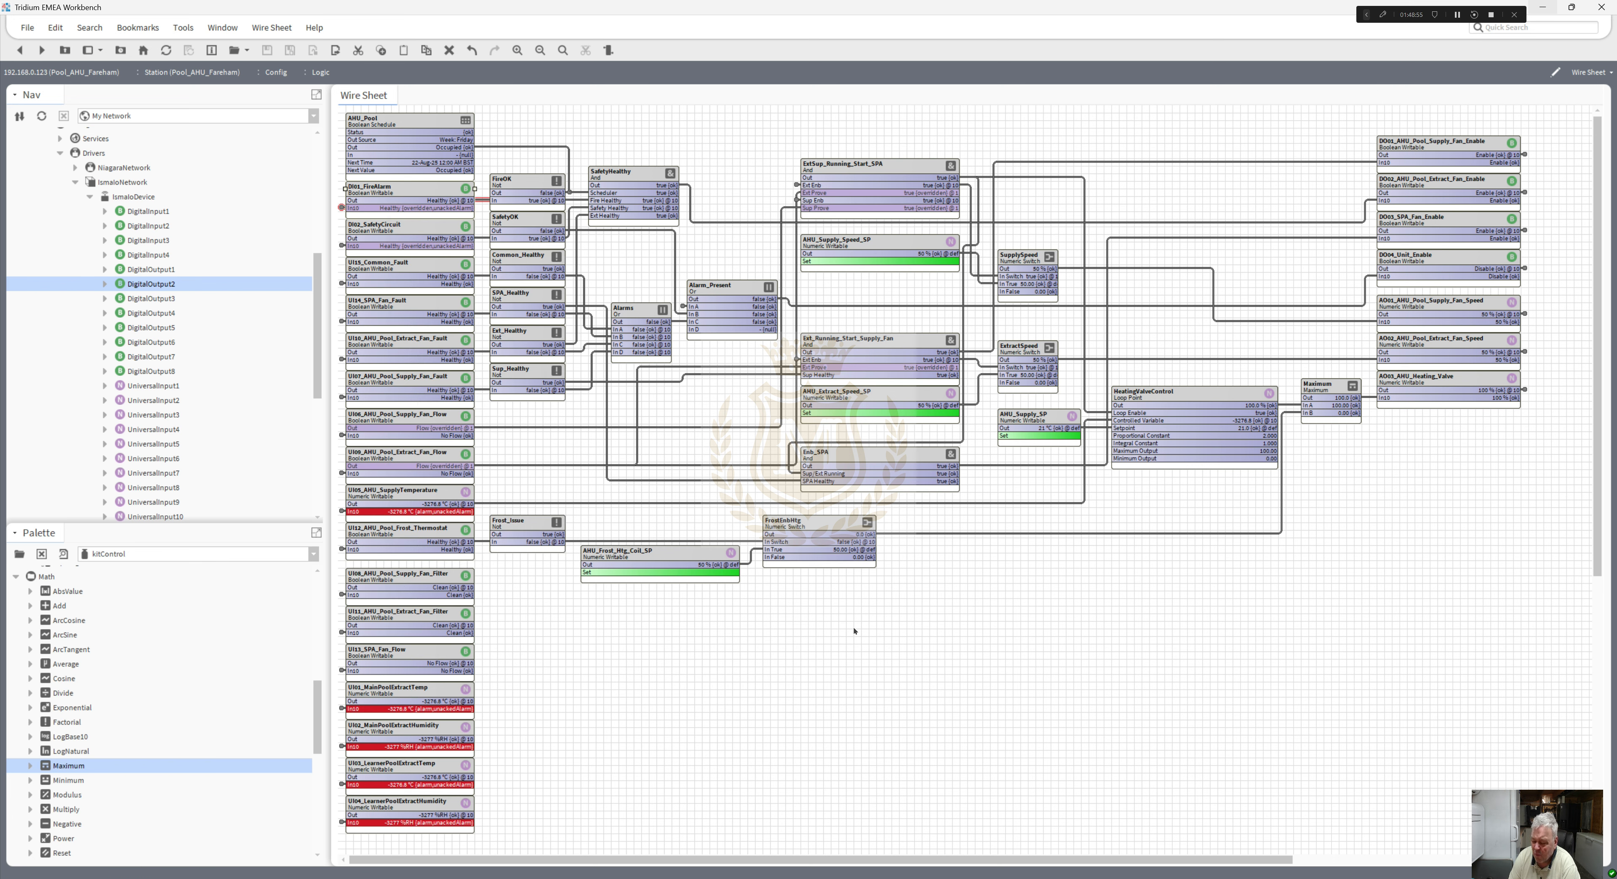
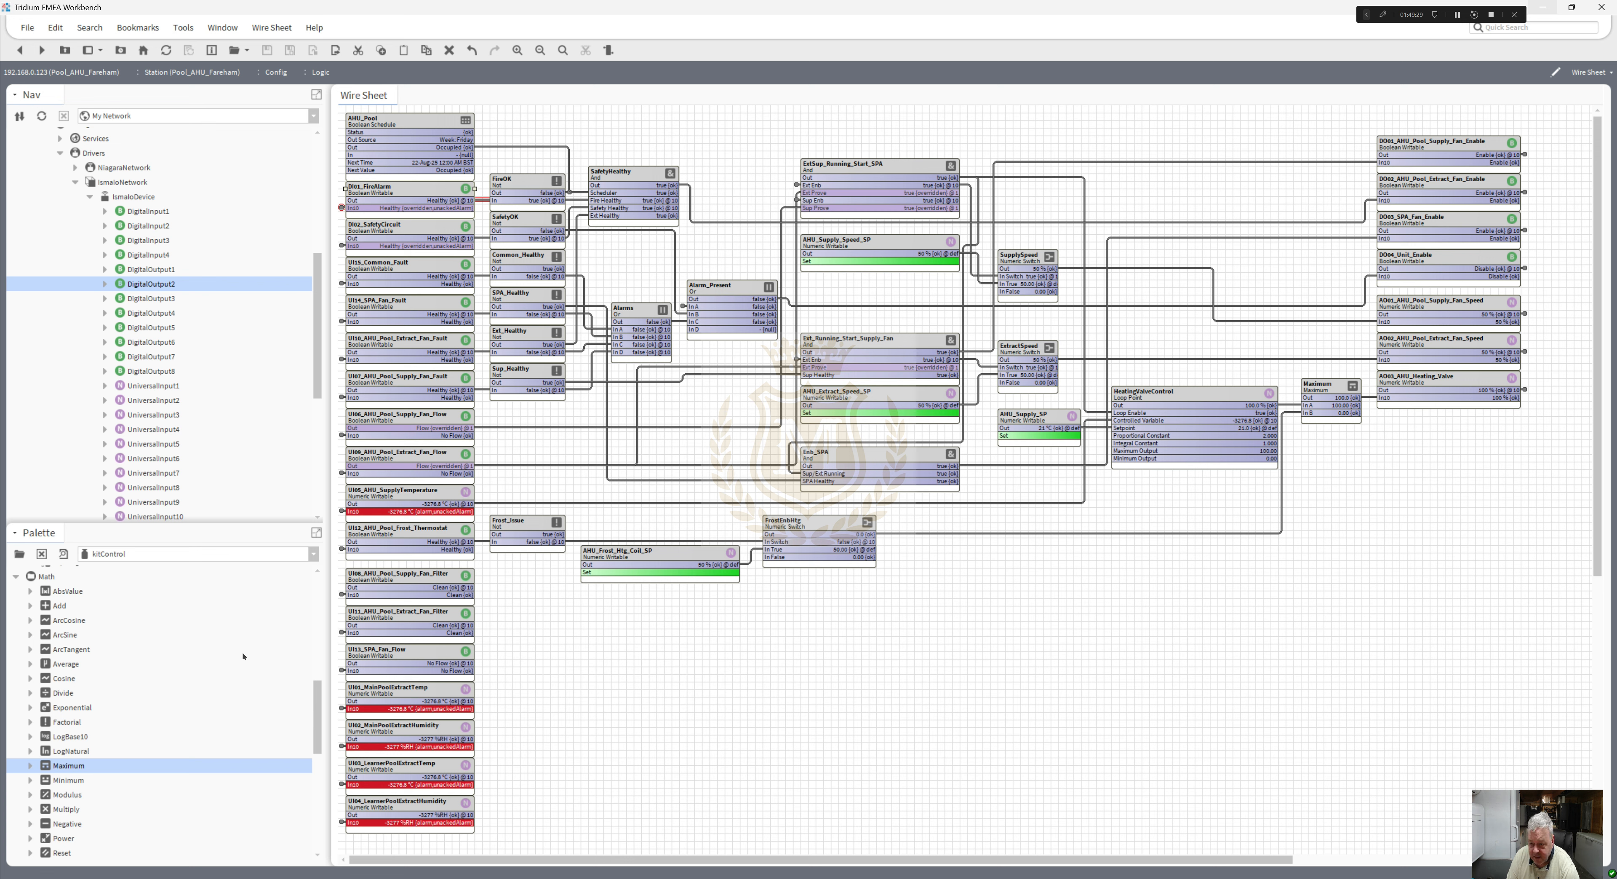
- Add an And block beside Enb_SPA, linking SafetyOK's output to In A and Frost_Issue's output to In B
drag(317, 729, 317, 671)
drag(58, 636, 697, 451)
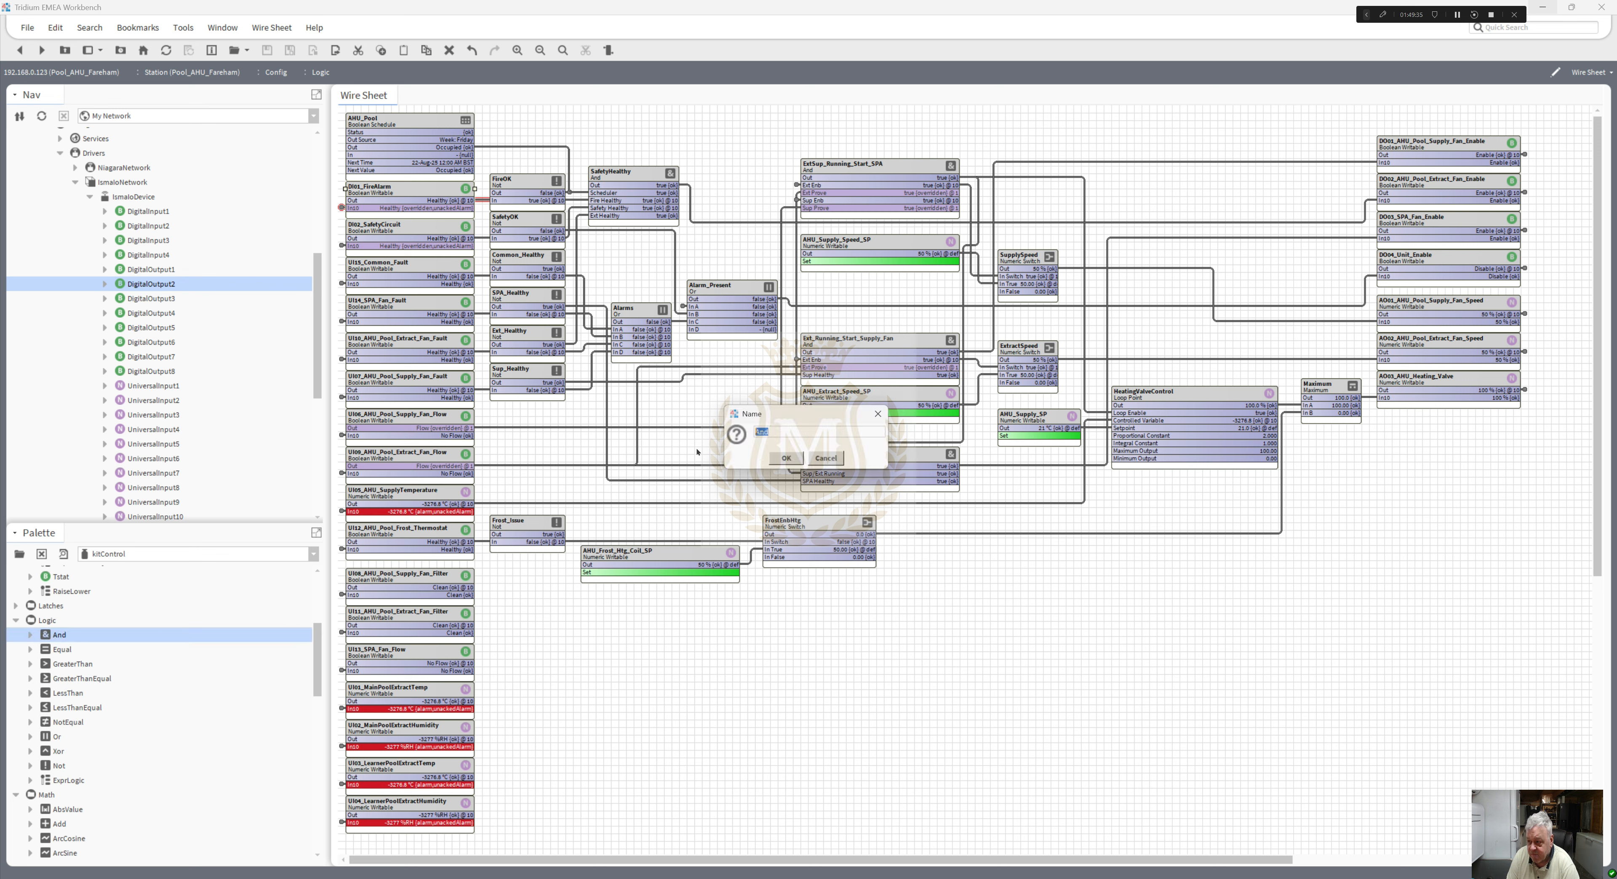
click(786, 458)
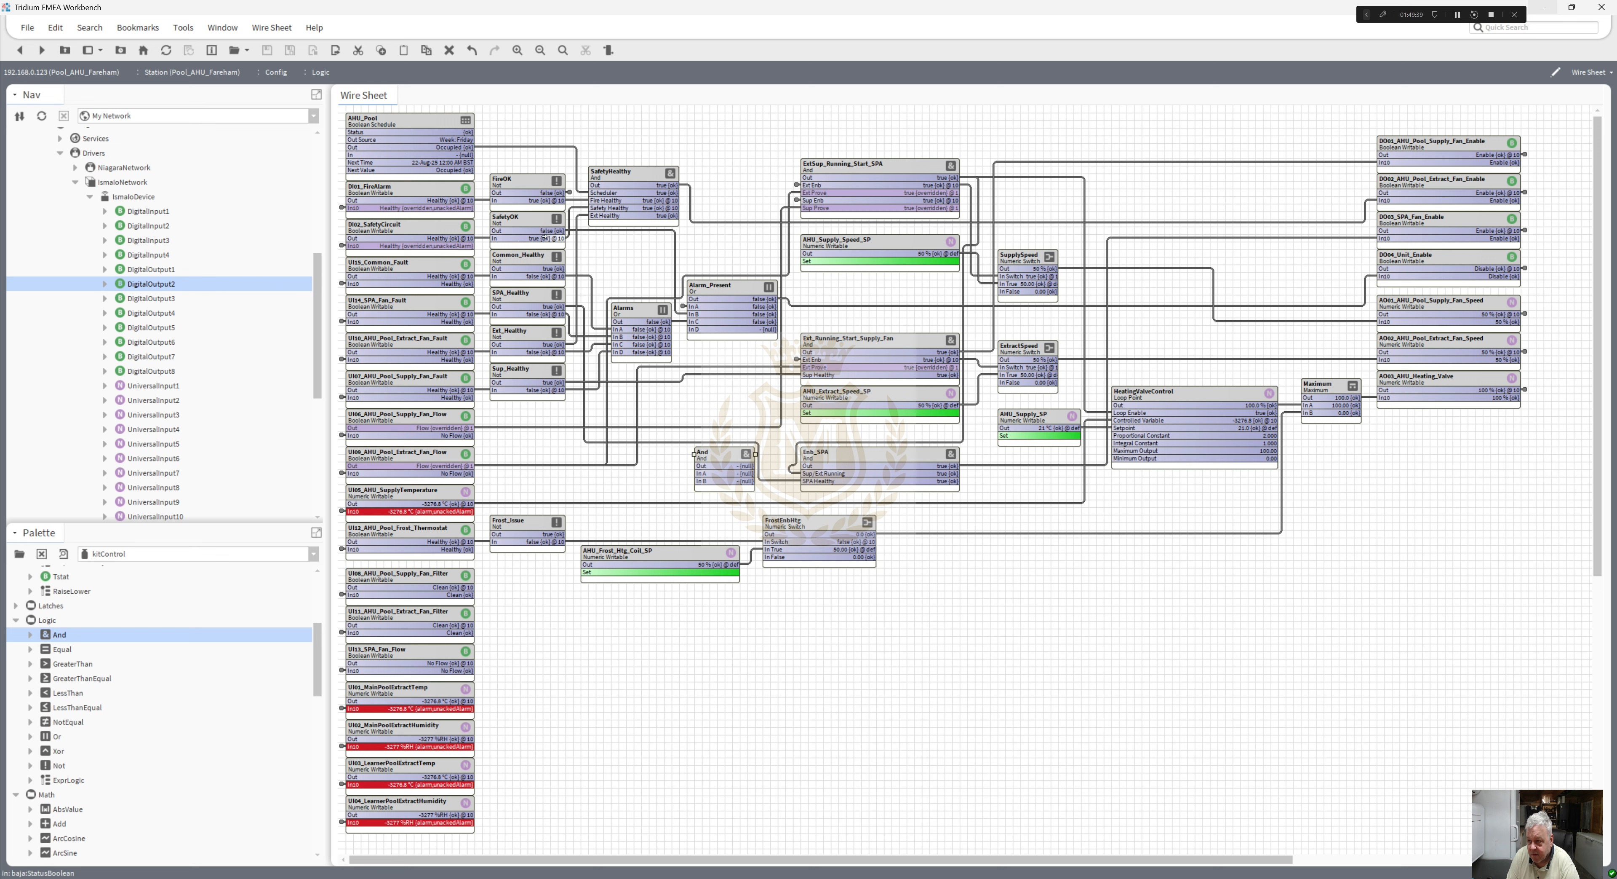
drag(554, 239, 702, 473)
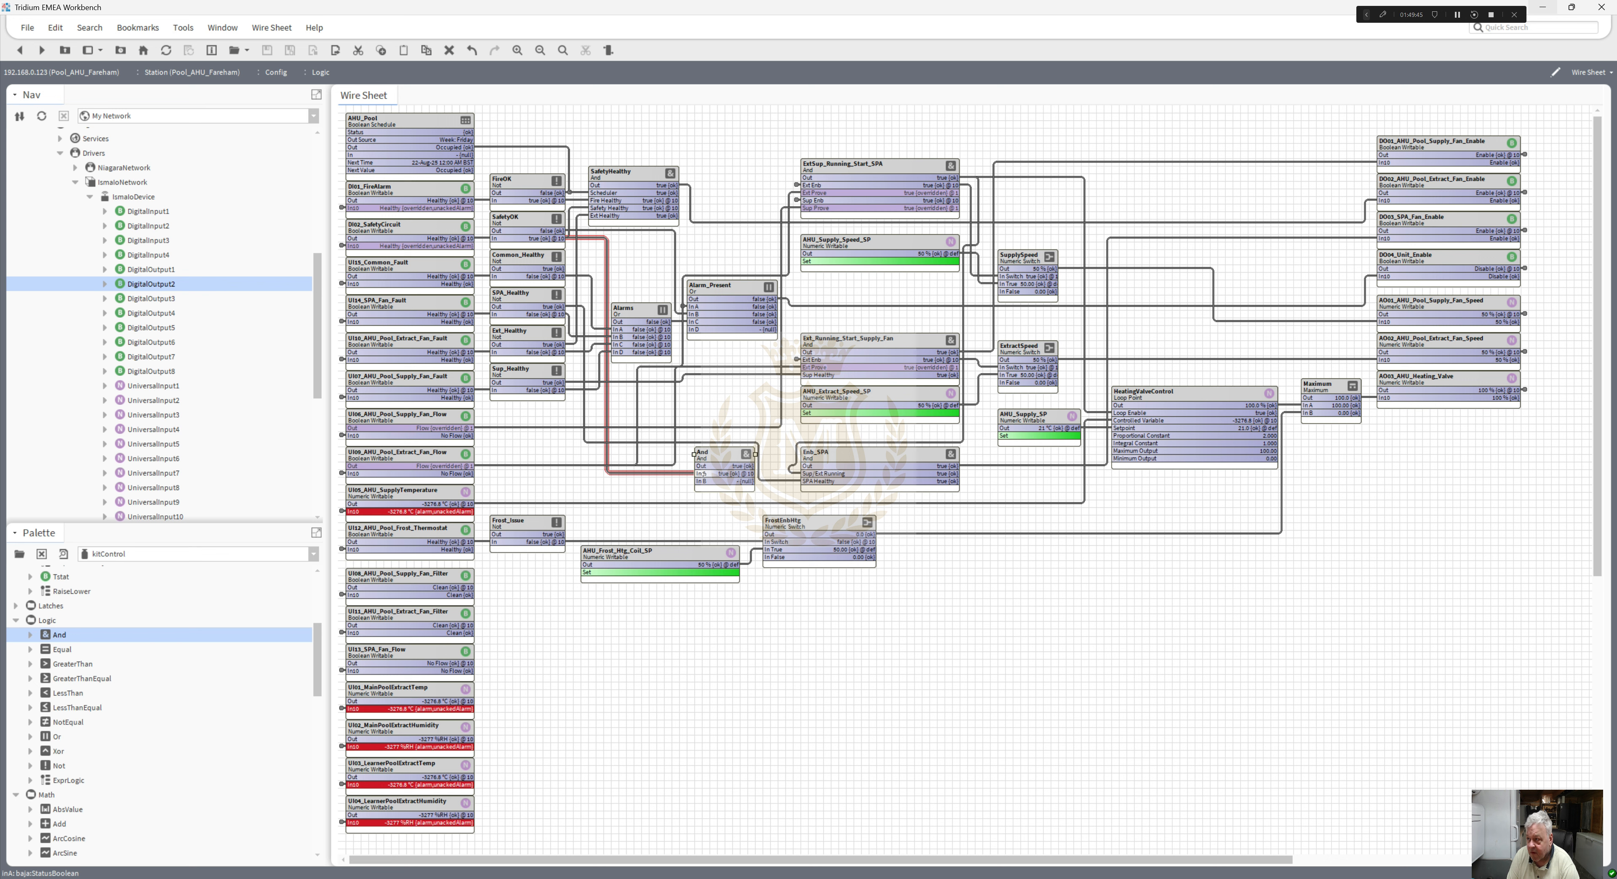
click(1458, 15)
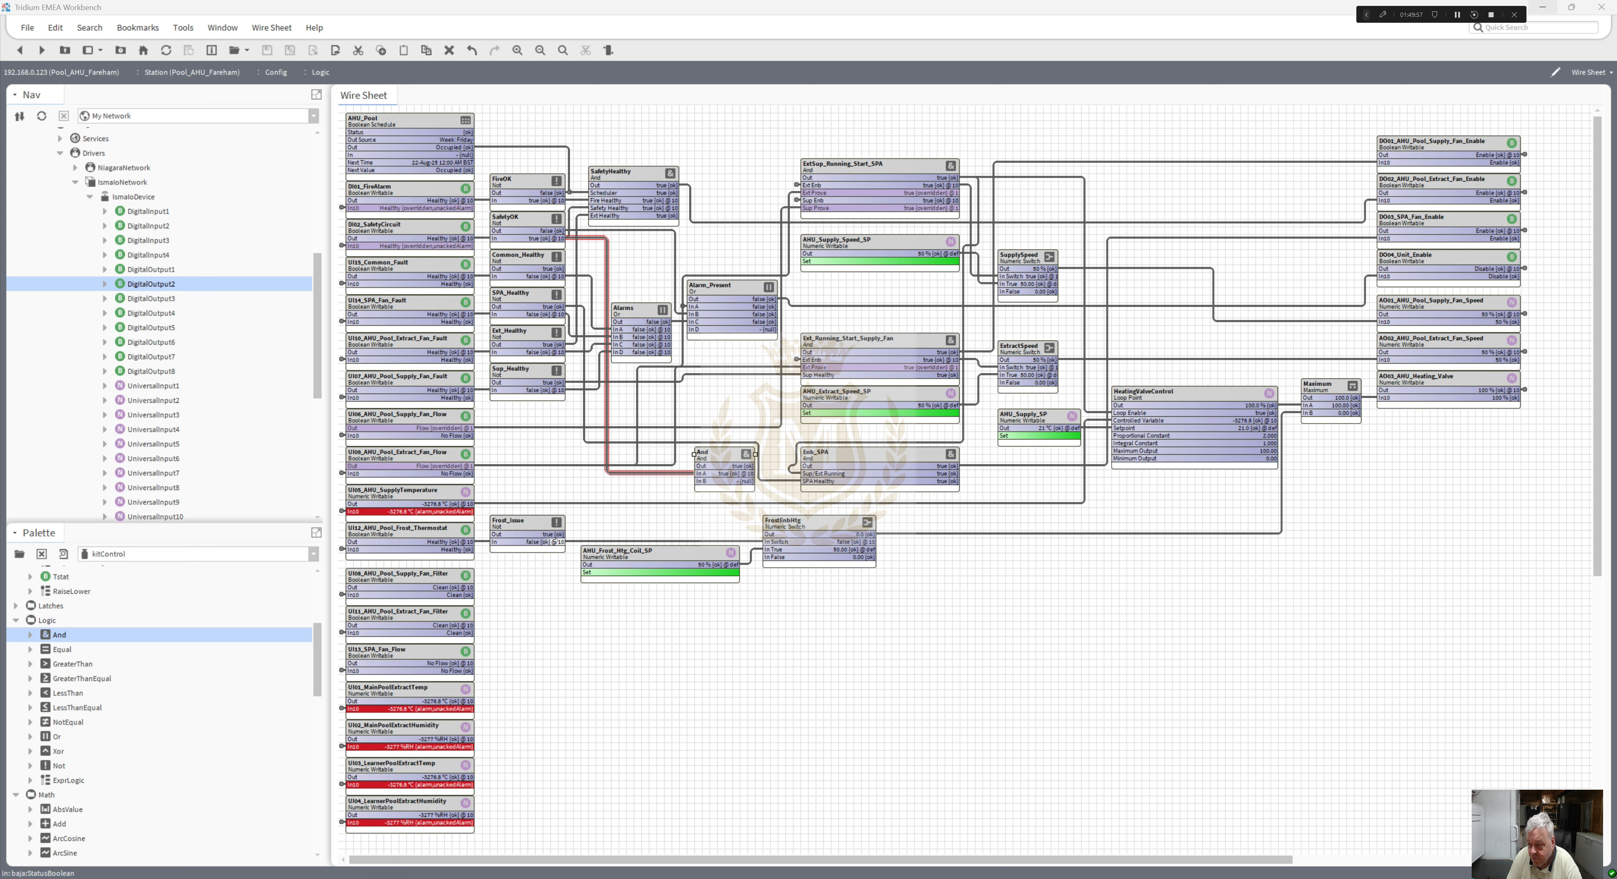
drag(555, 541, 696, 480)
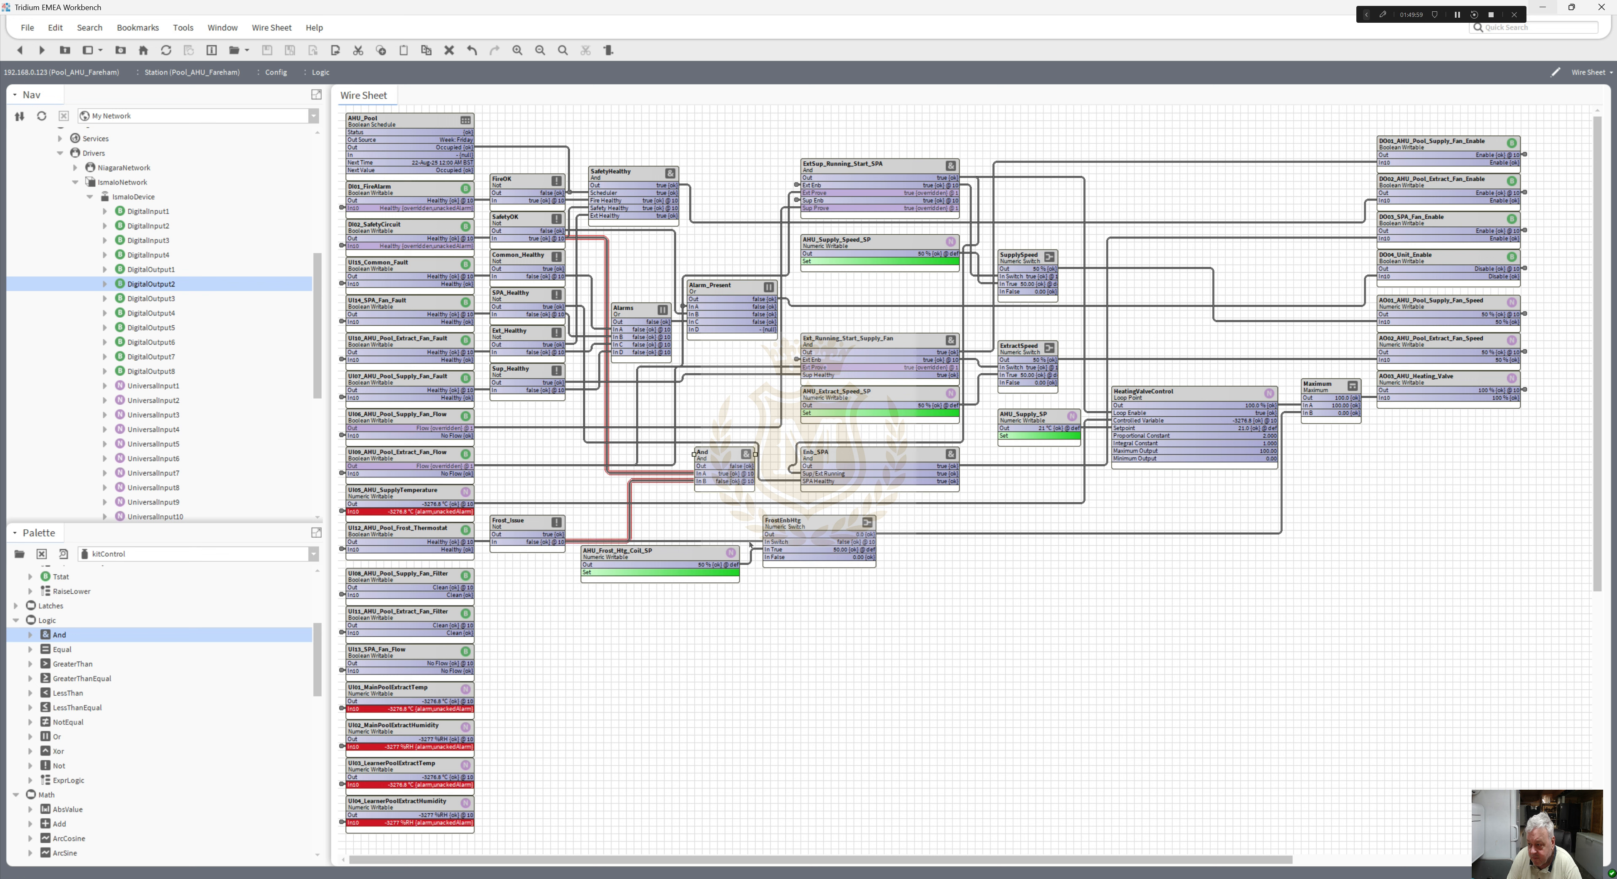
- Replace Frost_Issue's direct link to FrostEnbHtg's In Switch with the And block's output, and place the And block above AHU_Frost_Htg_Coil_SP
click(749, 542)
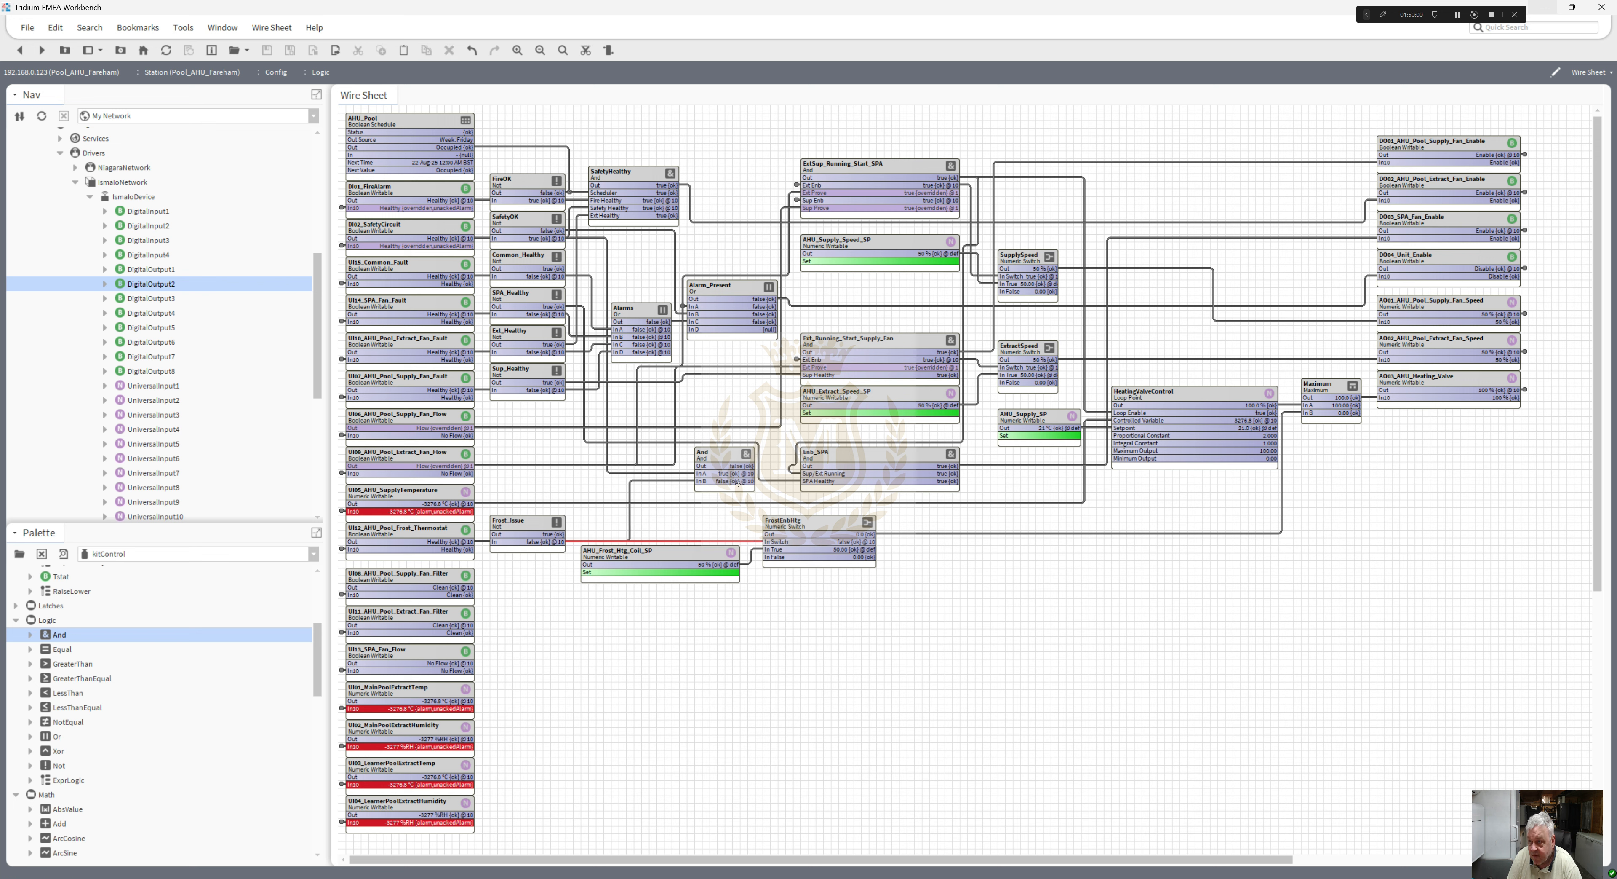
click(586, 55)
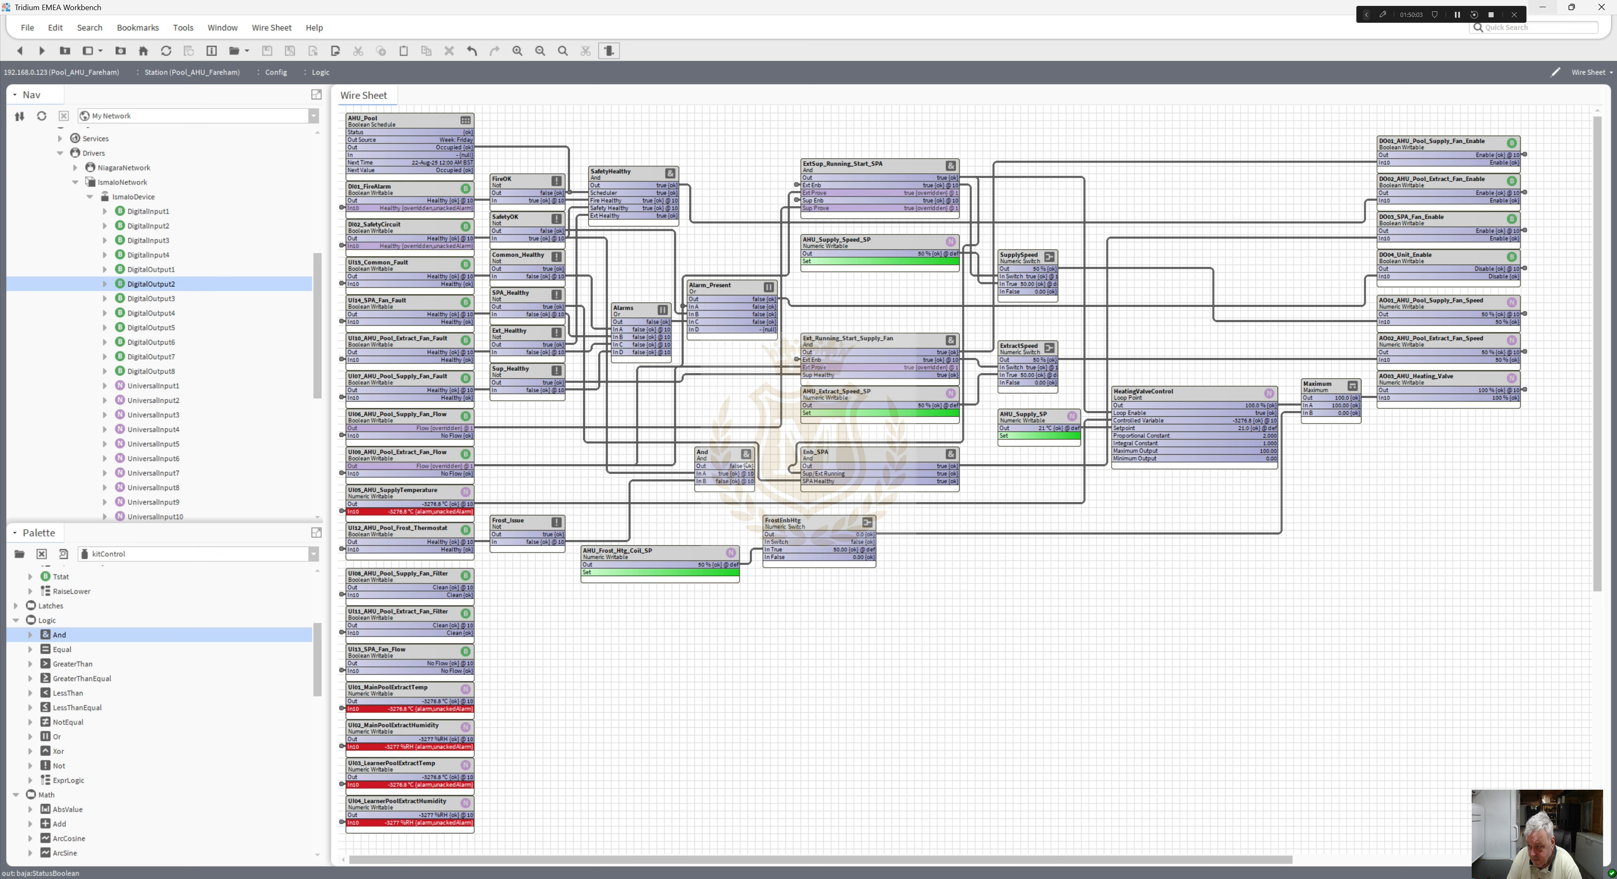
drag(746, 466, 766, 541)
drag(726, 457, 650, 495)
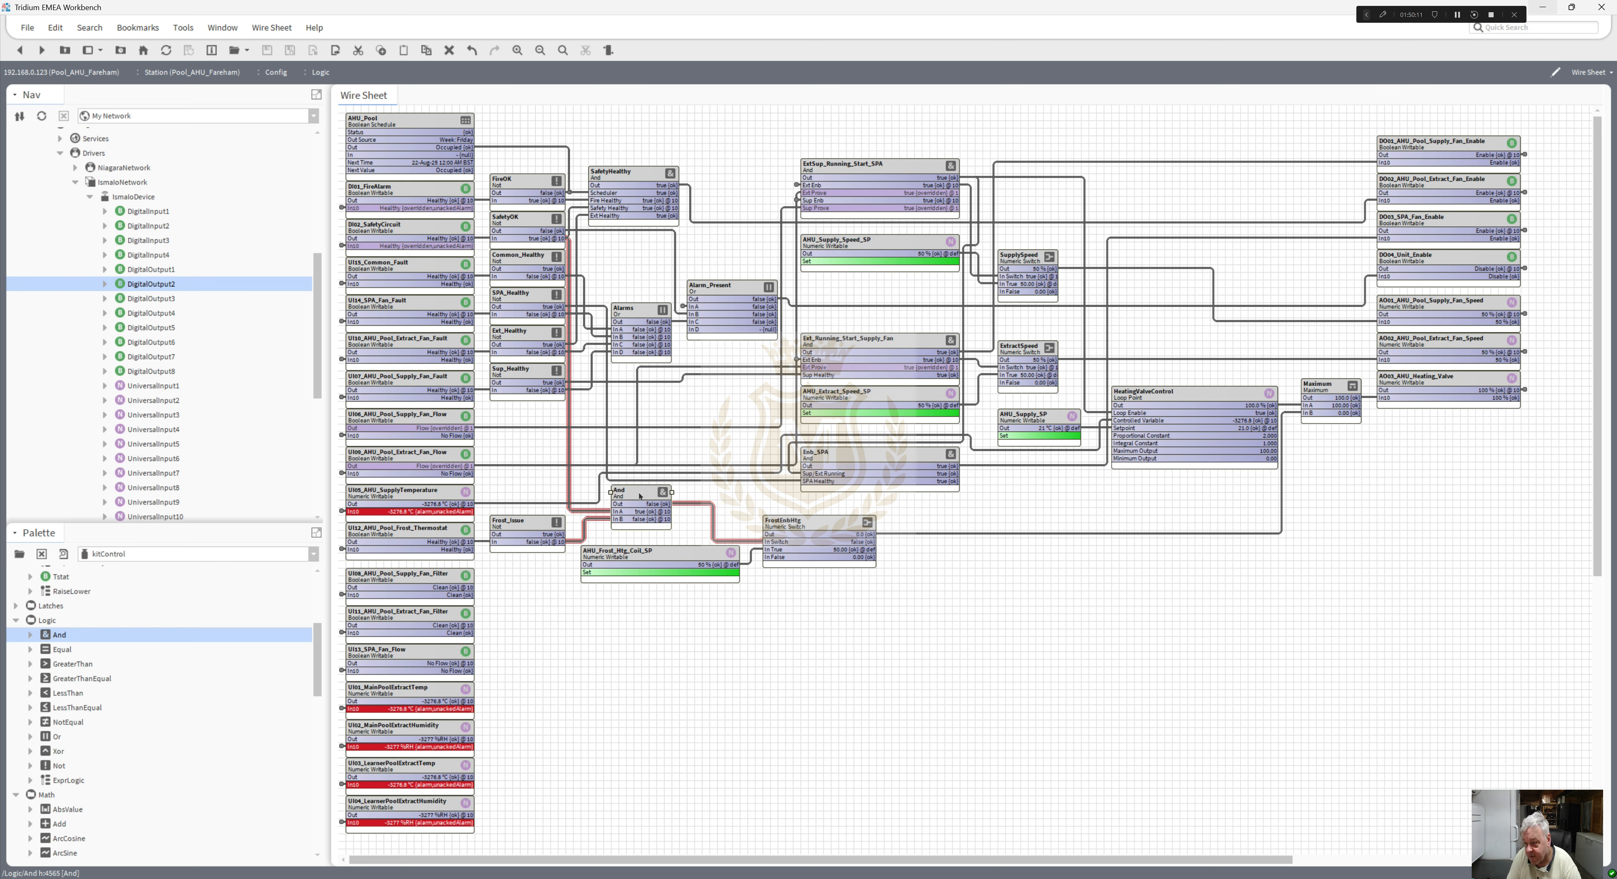
- Set the And block's slot display names to Safety for In A and Frost for In B, and return to the wire sheet
right_click(641, 495)
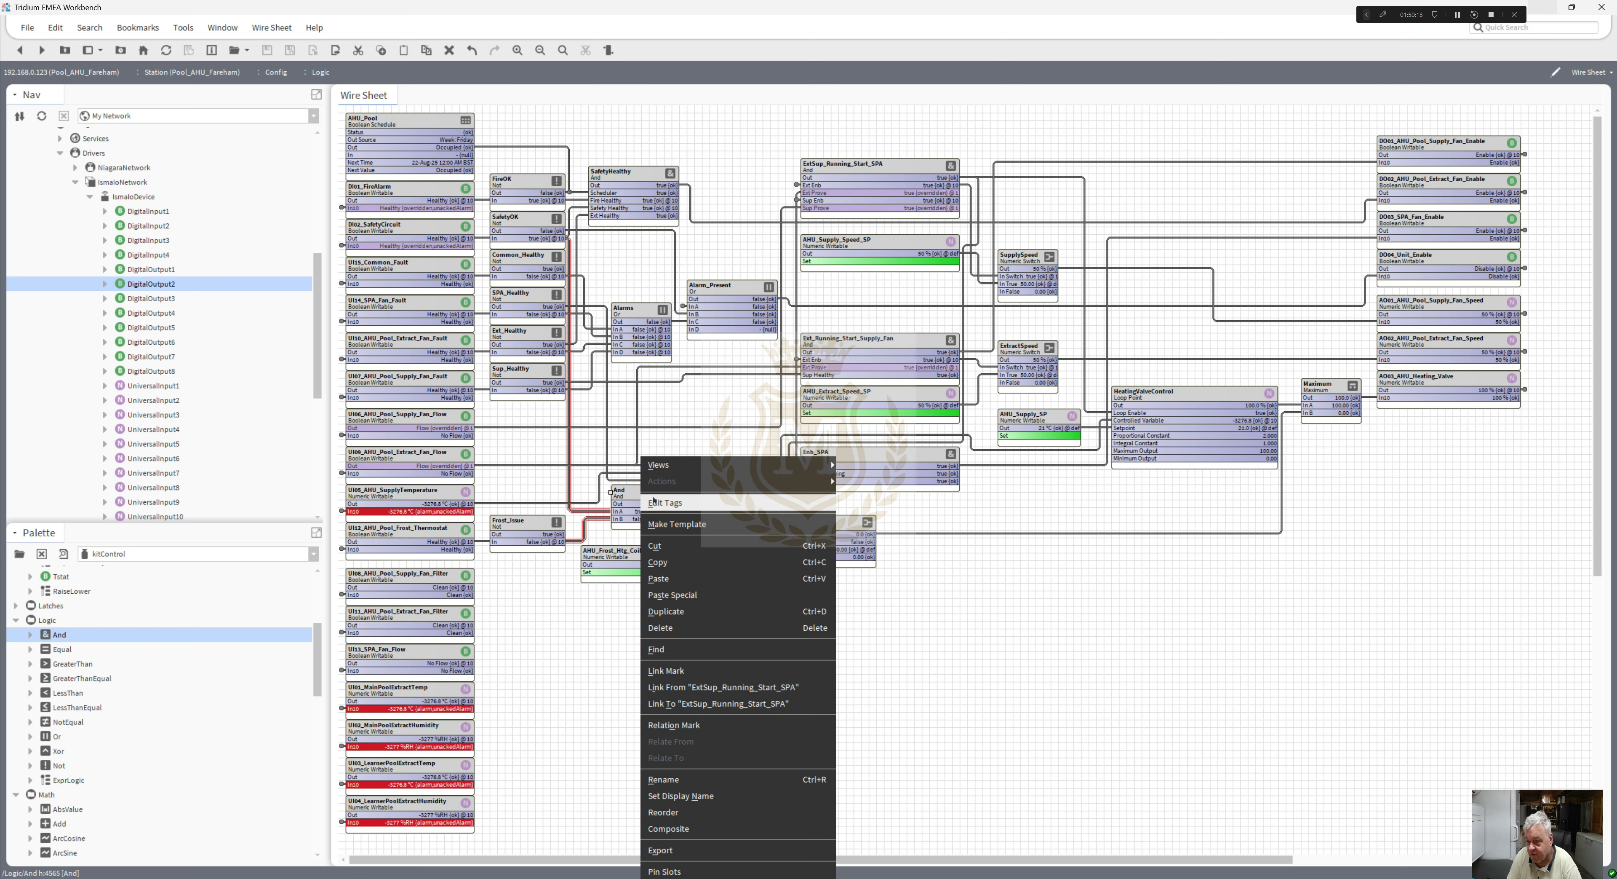
mouse_move(807, 466)
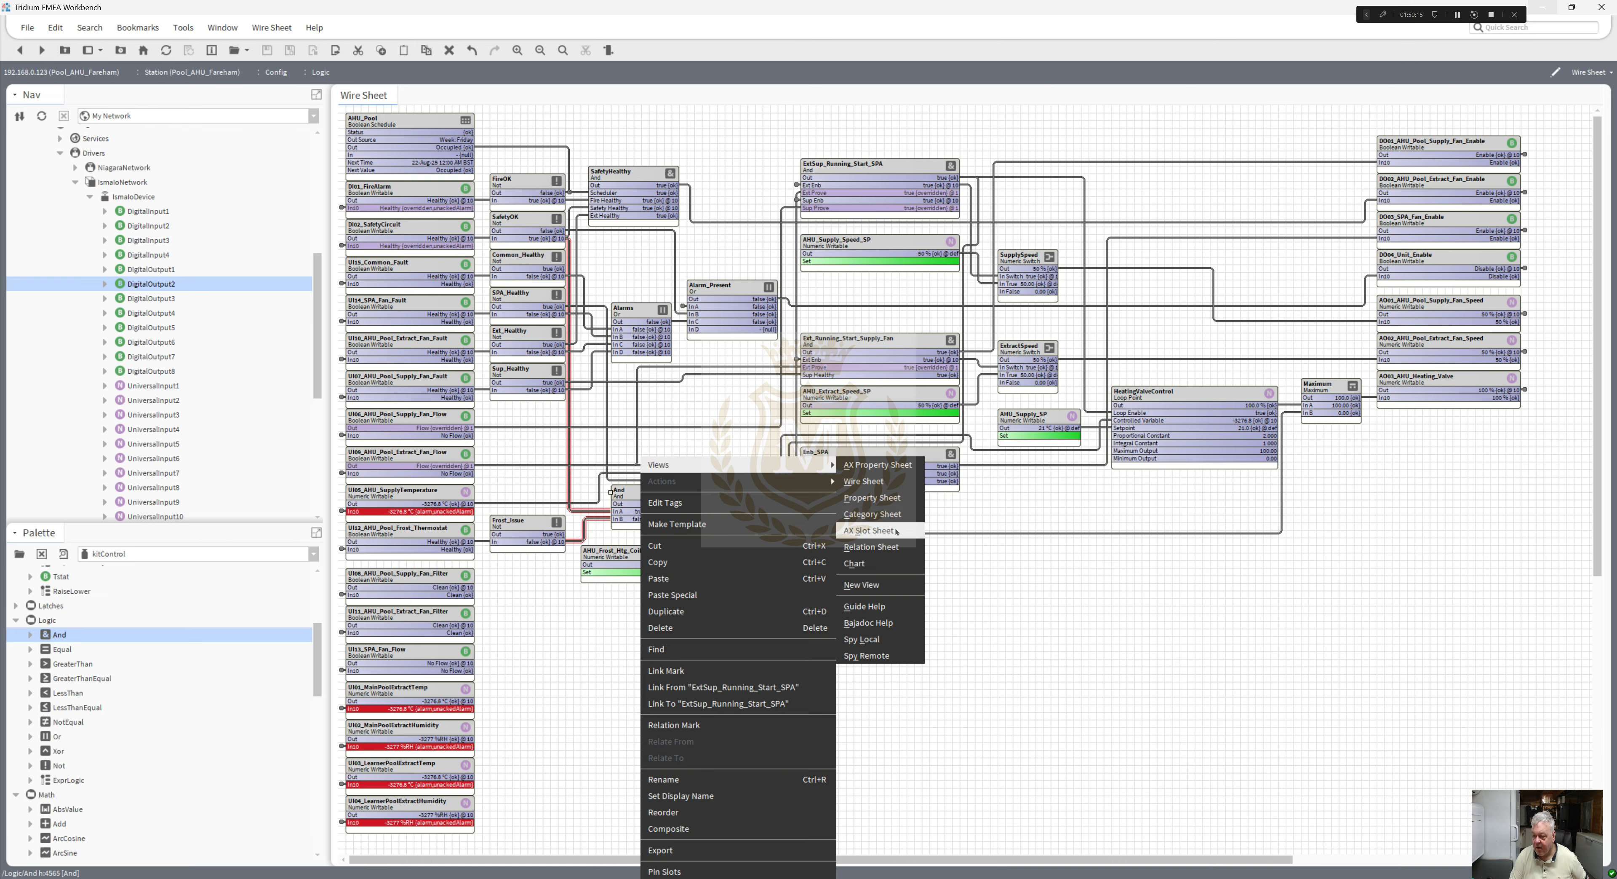
click(868, 531)
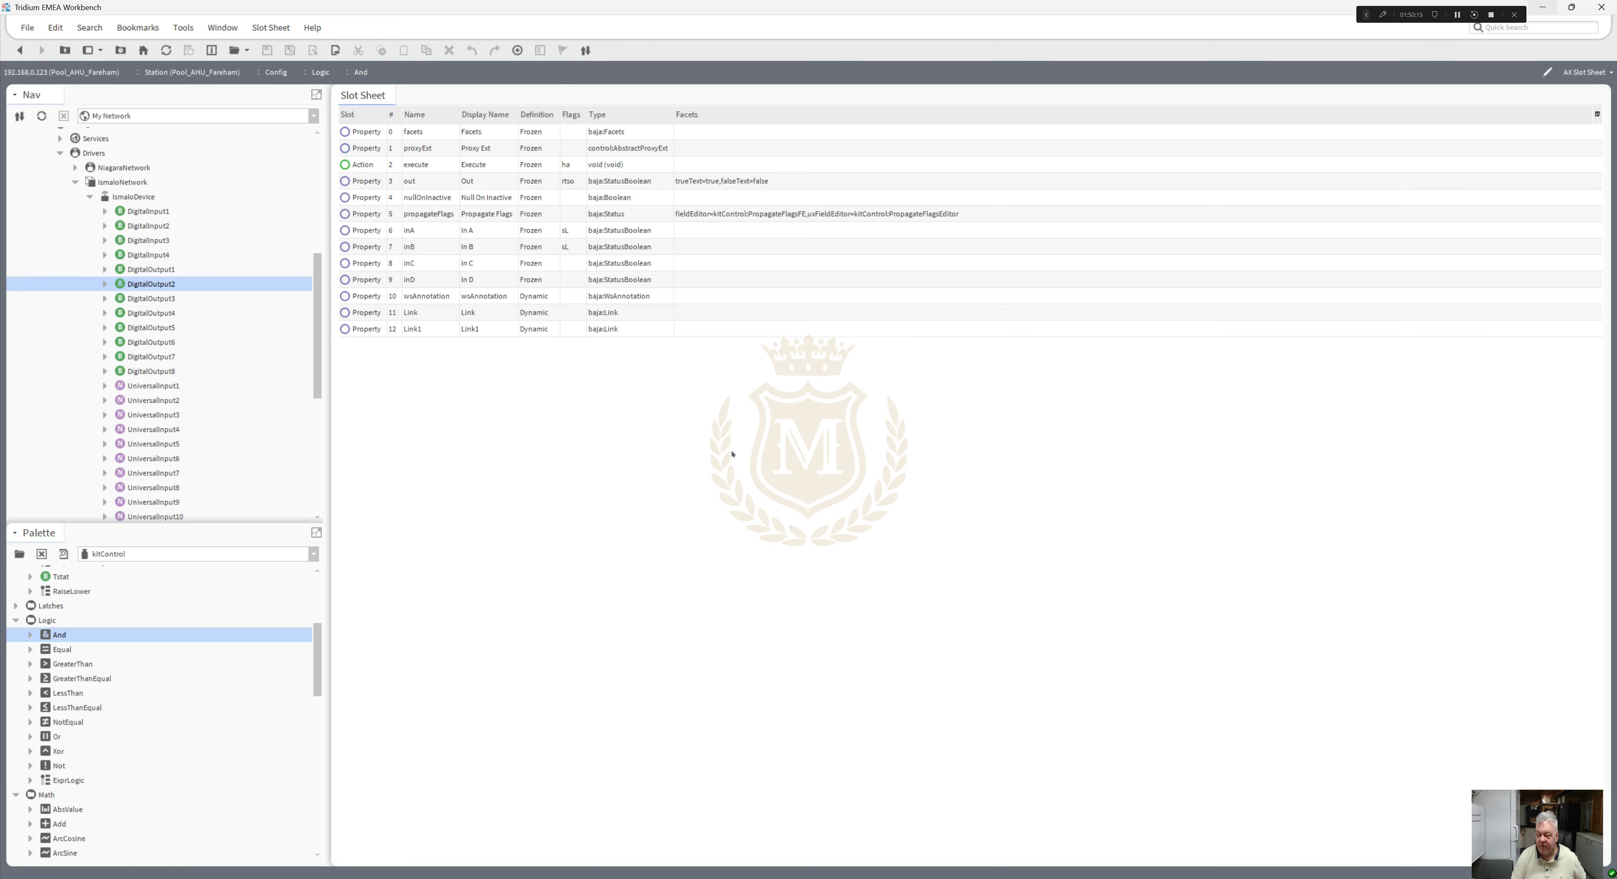
double_click(476, 231)
text(Safety)
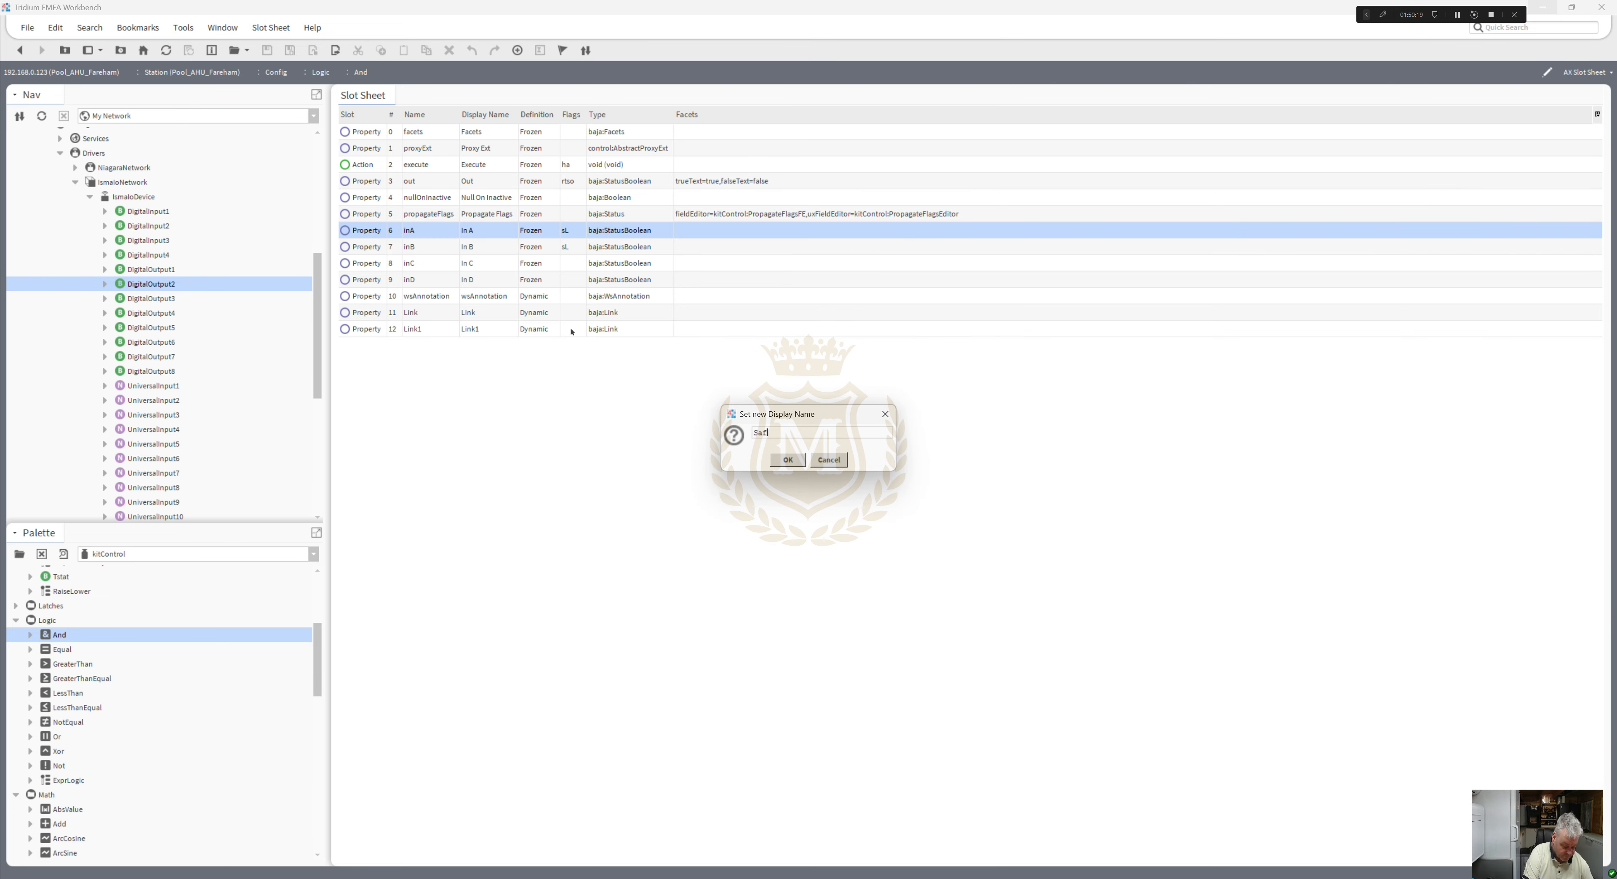
click(788, 459)
double_click(560, 246)
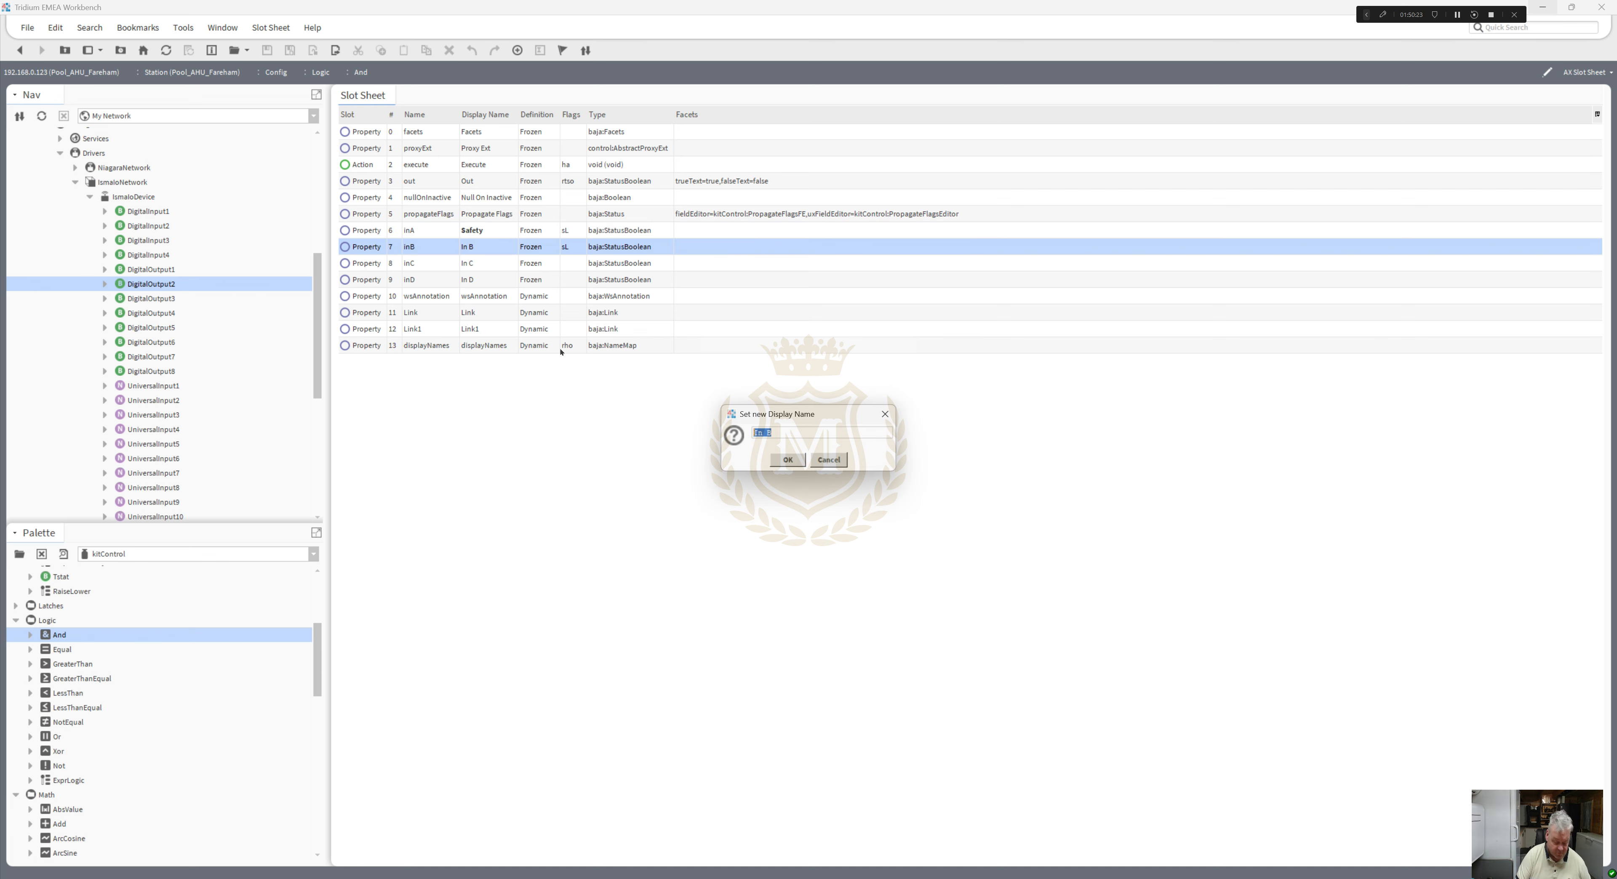
text(E)
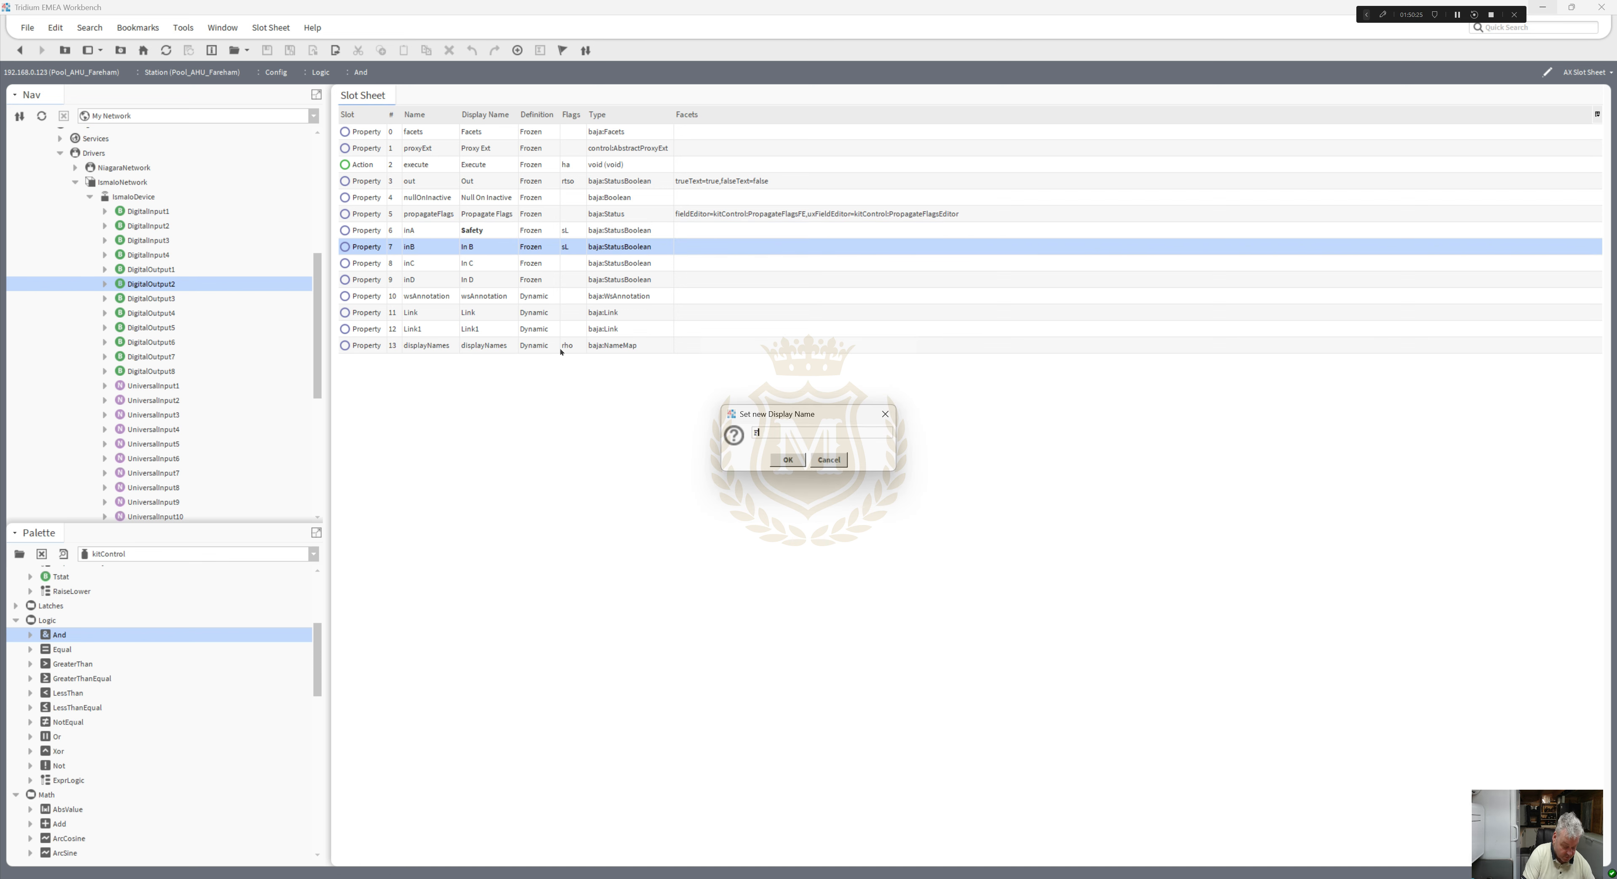
text(ros)
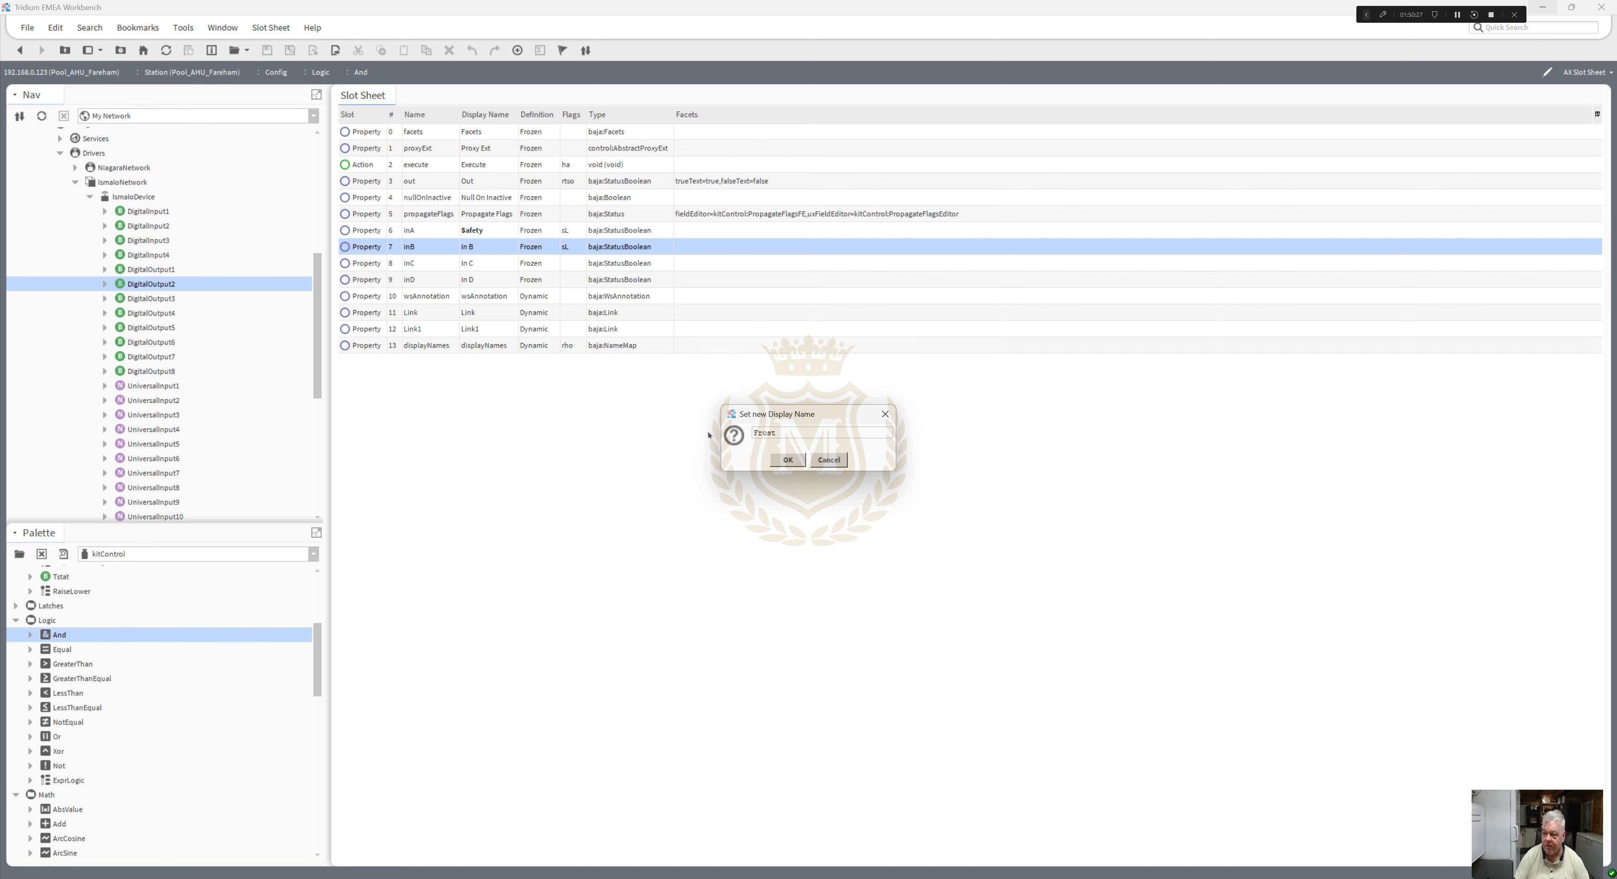
text(t)
key(Return)
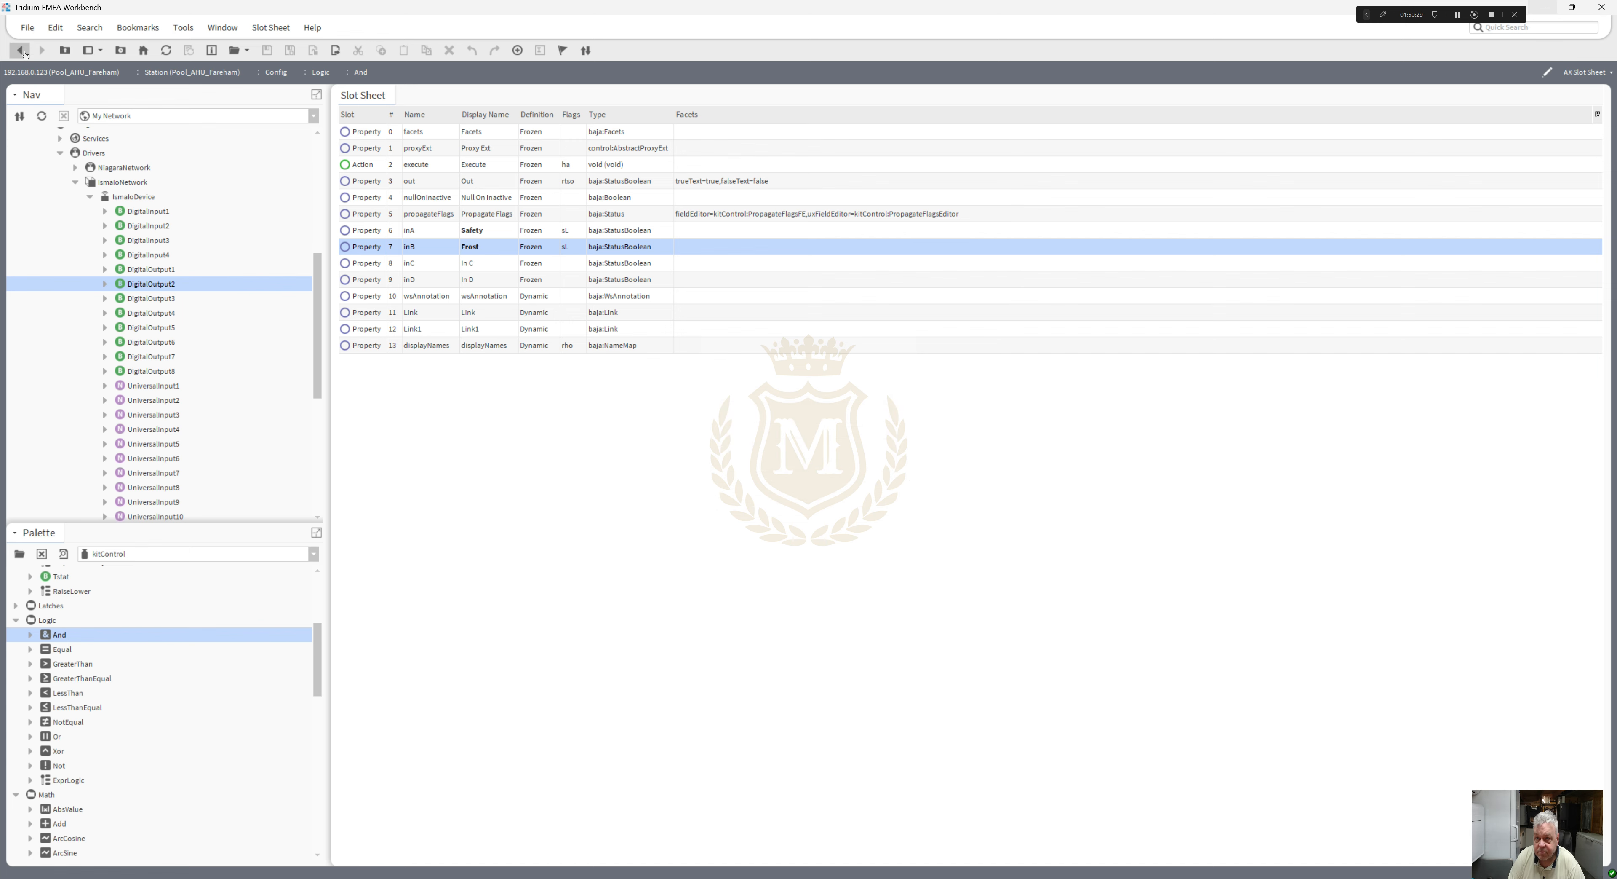
click(19, 50)
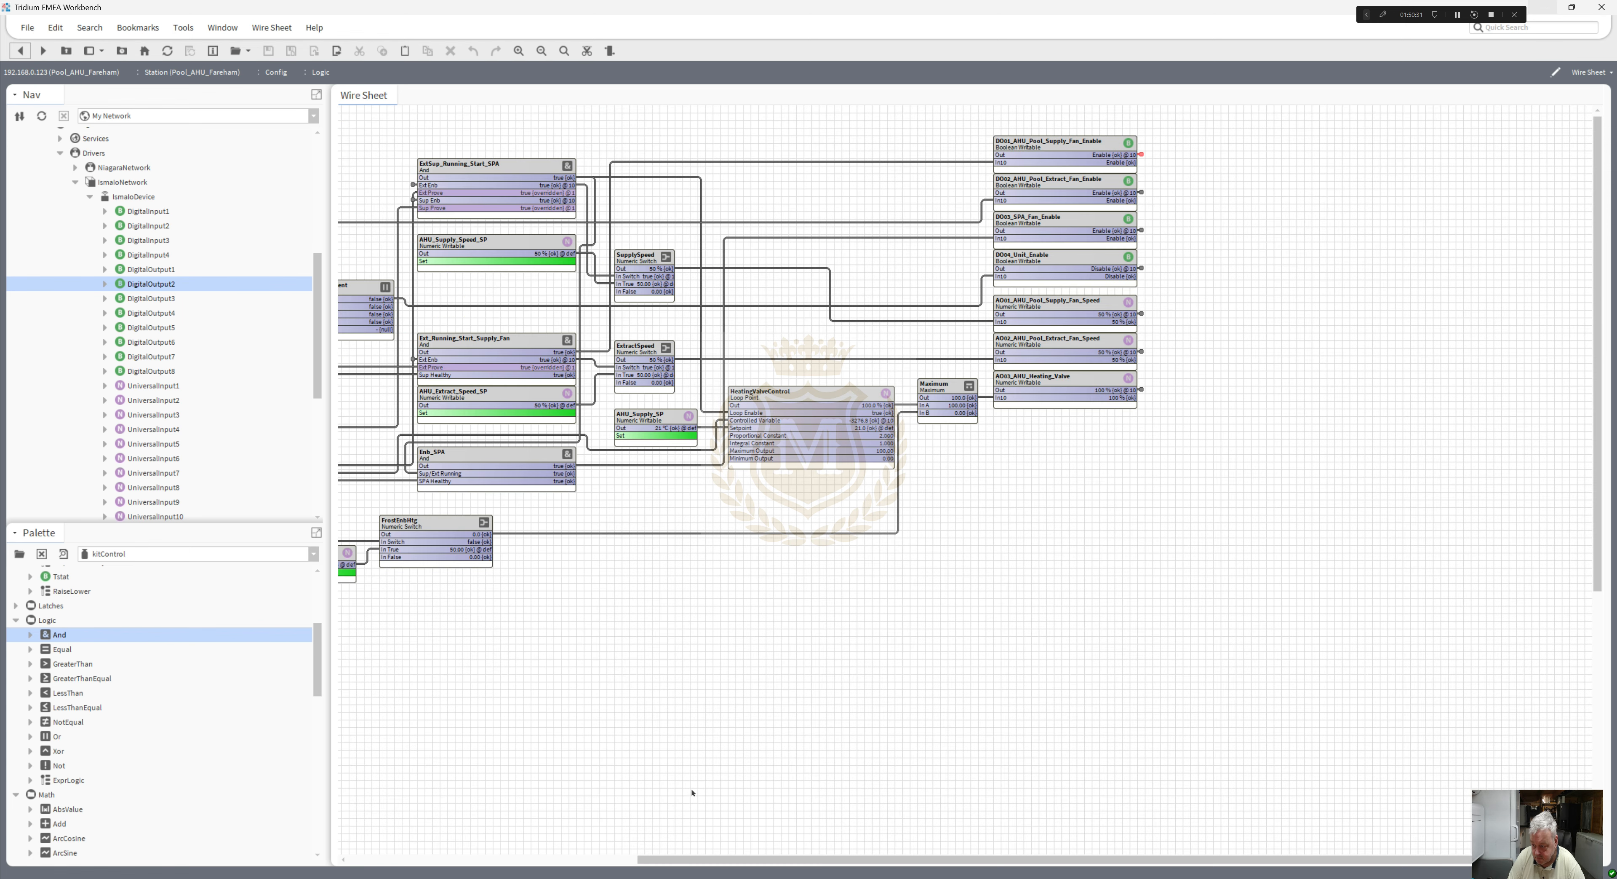
- Delete the Frost_Issue block and link AHU_Pool_Frost_Thermostat's output directly to the And block's Frost input
drag(740, 860, 395, 834)
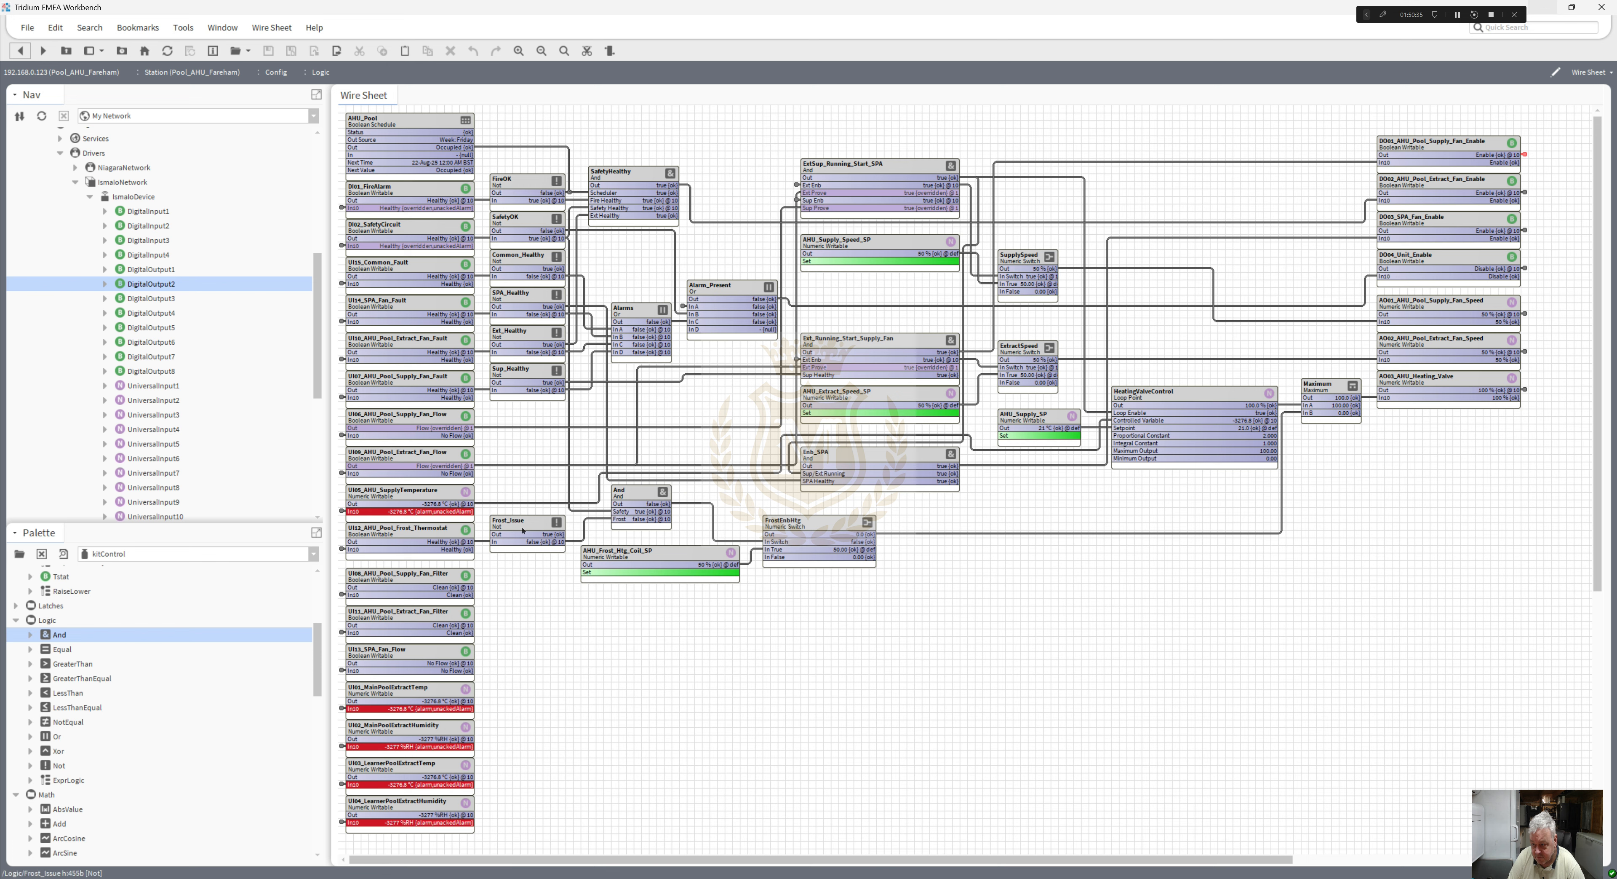
click(539, 545)
key(Delete)
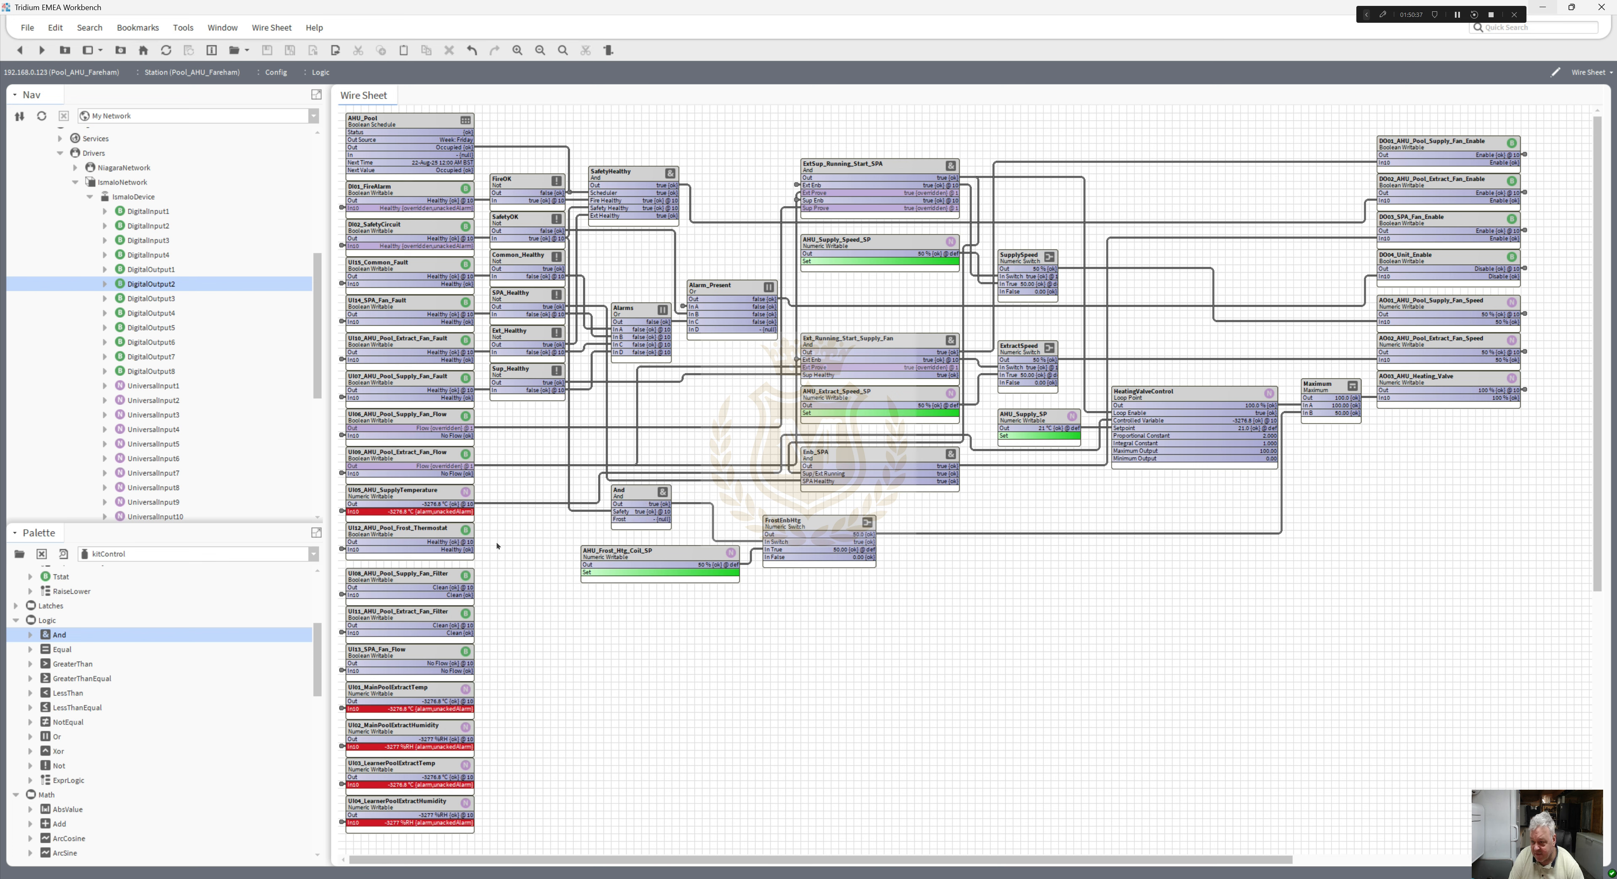
drag(472, 541, 614, 519)
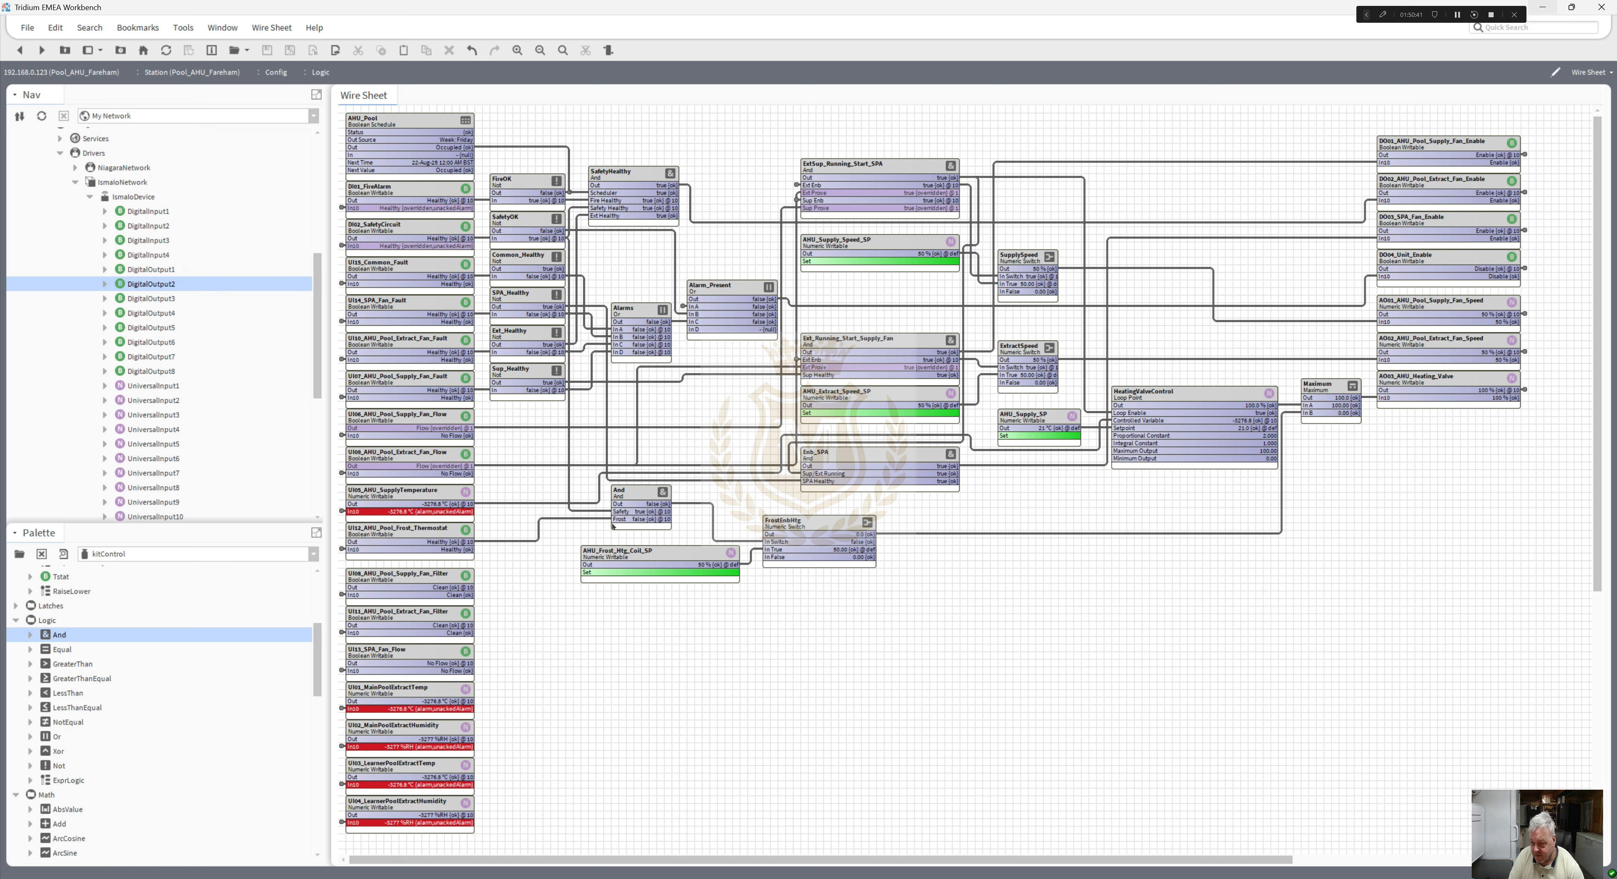
right_click(629, 497)
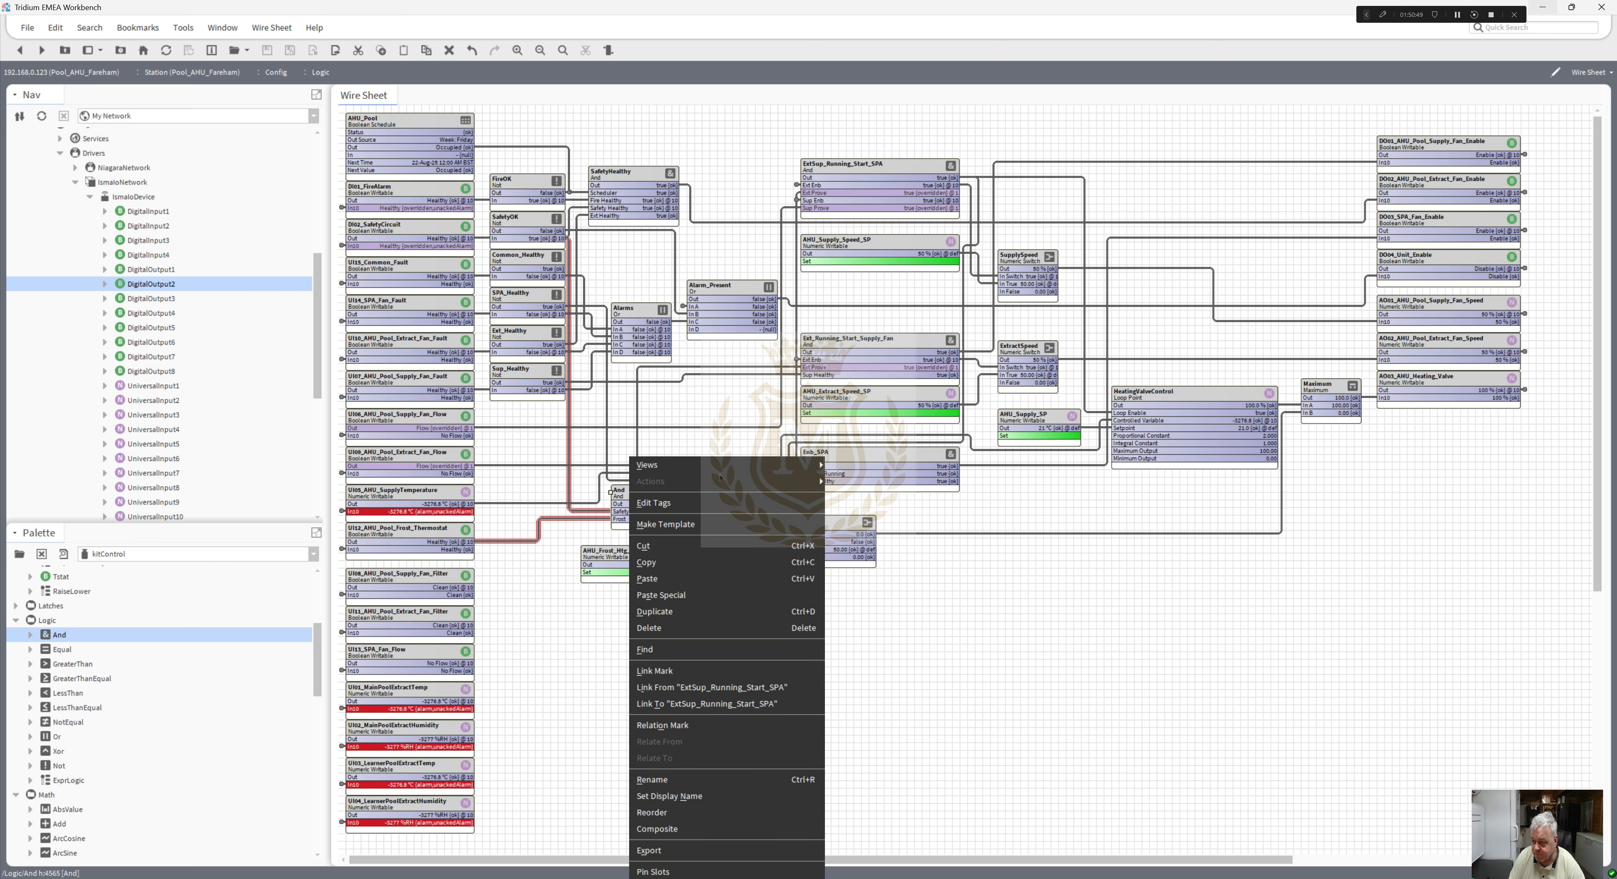
mouse_move(724, 472)
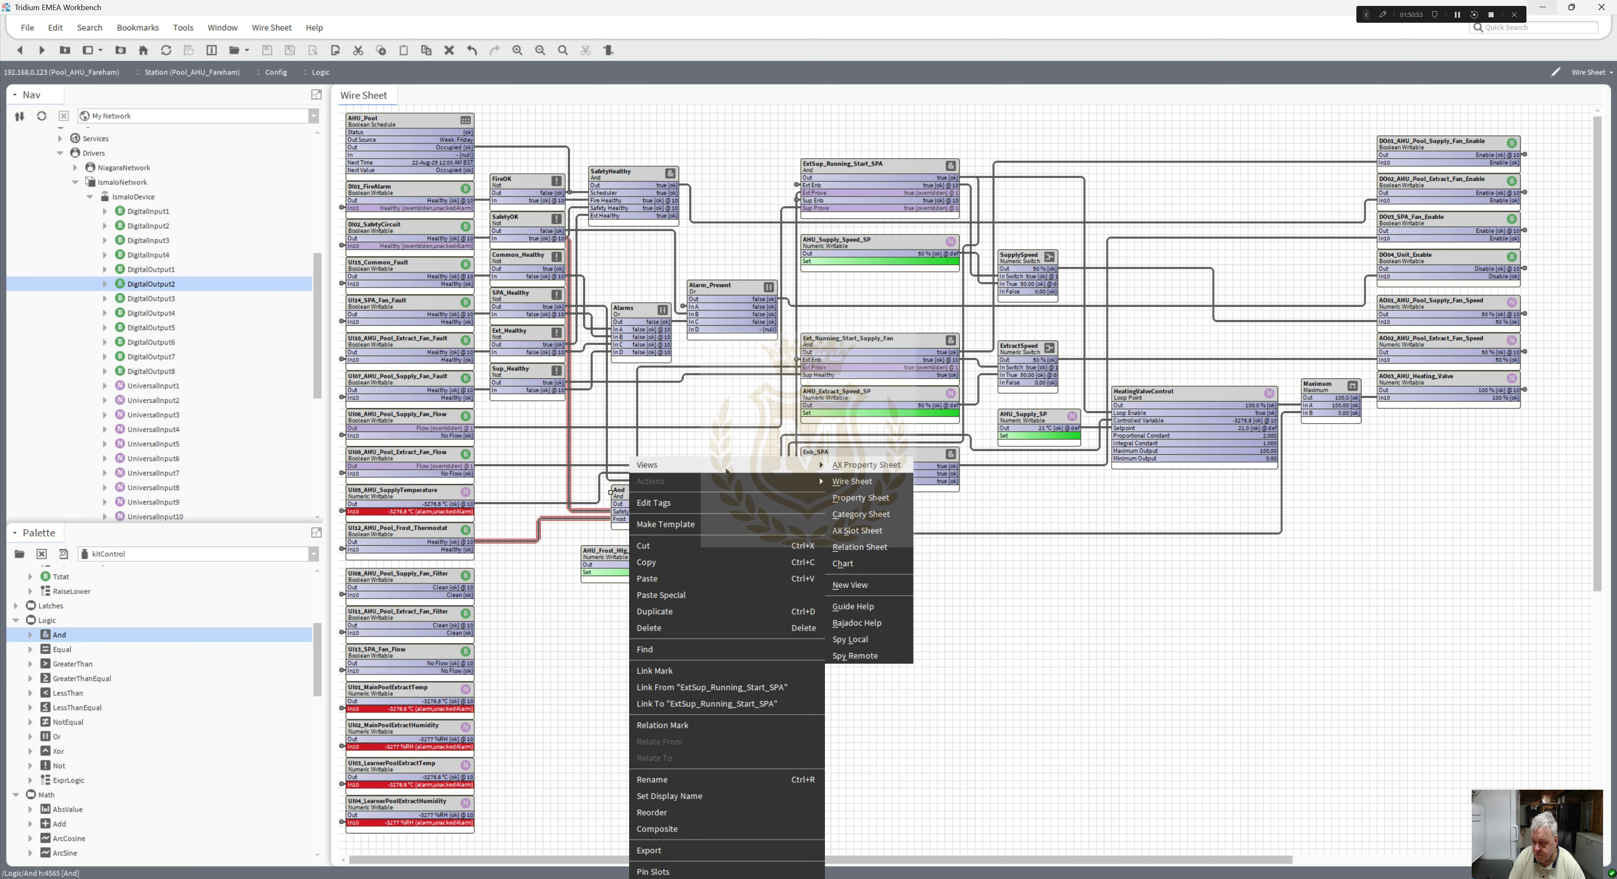
click(634, 495)
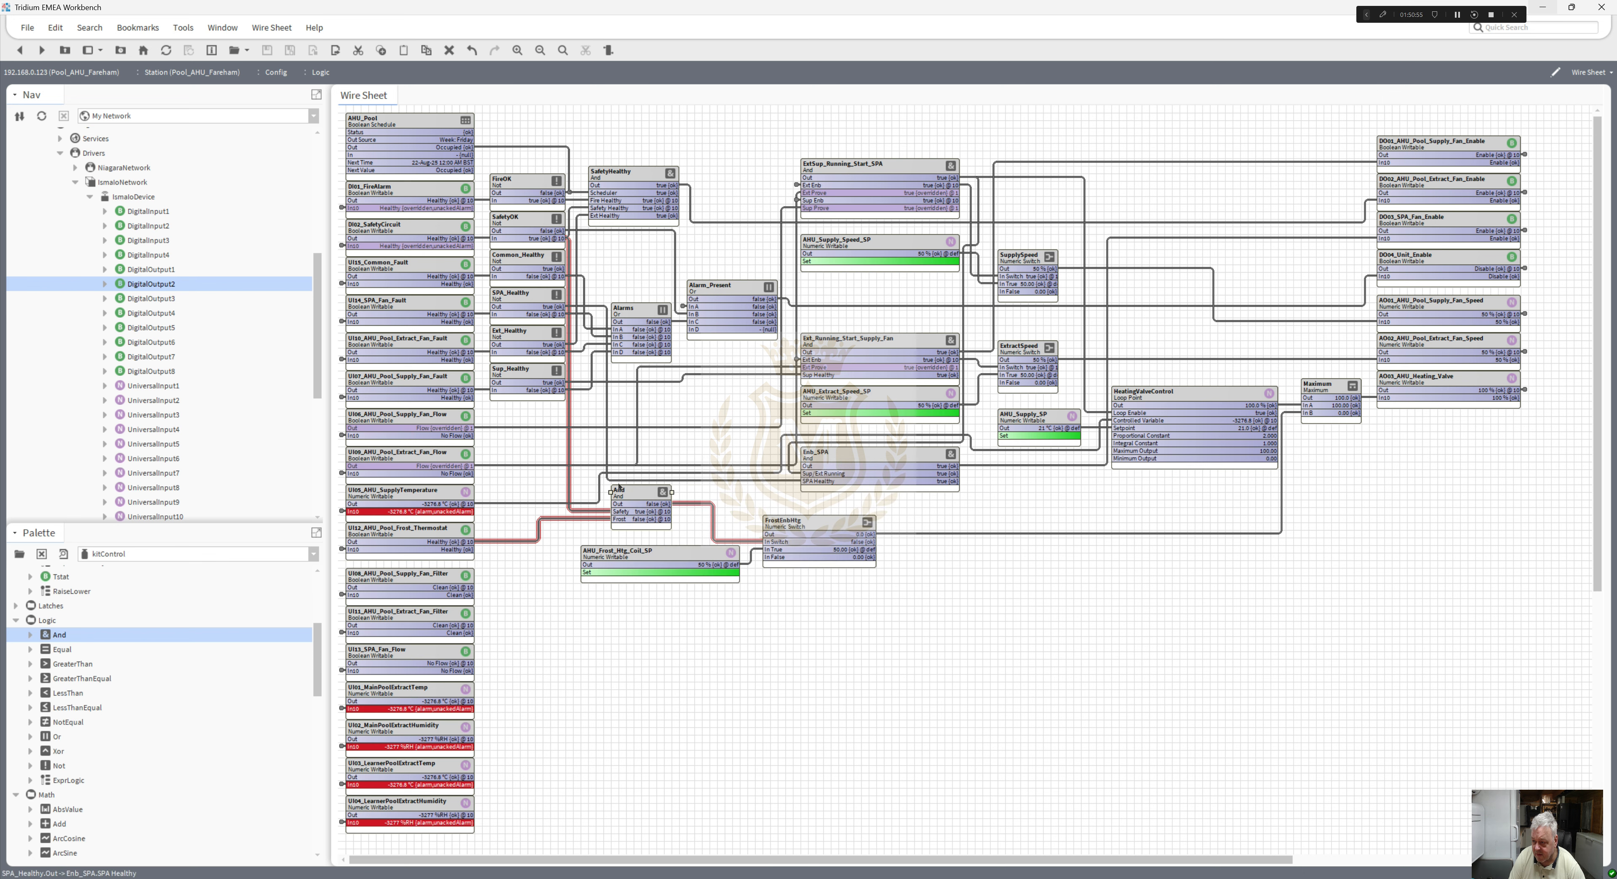
- Rename the frost And block to OpenFrostHtgVlv and widen it to fit the full name
right_click(634, 496)
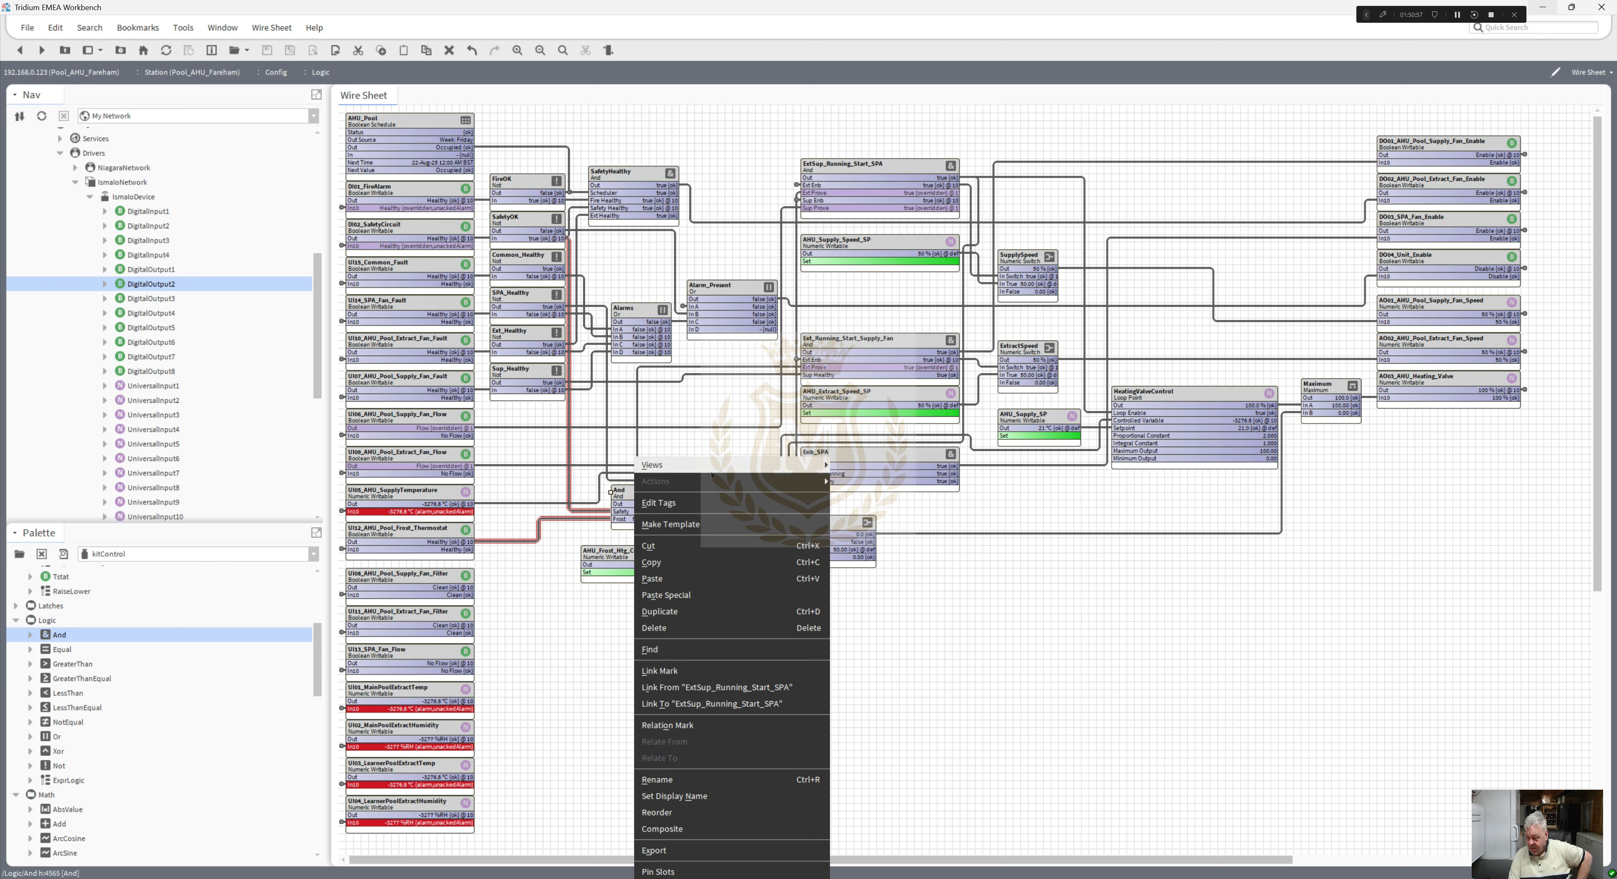
mouse_move(712, 476)
click(697, 779)
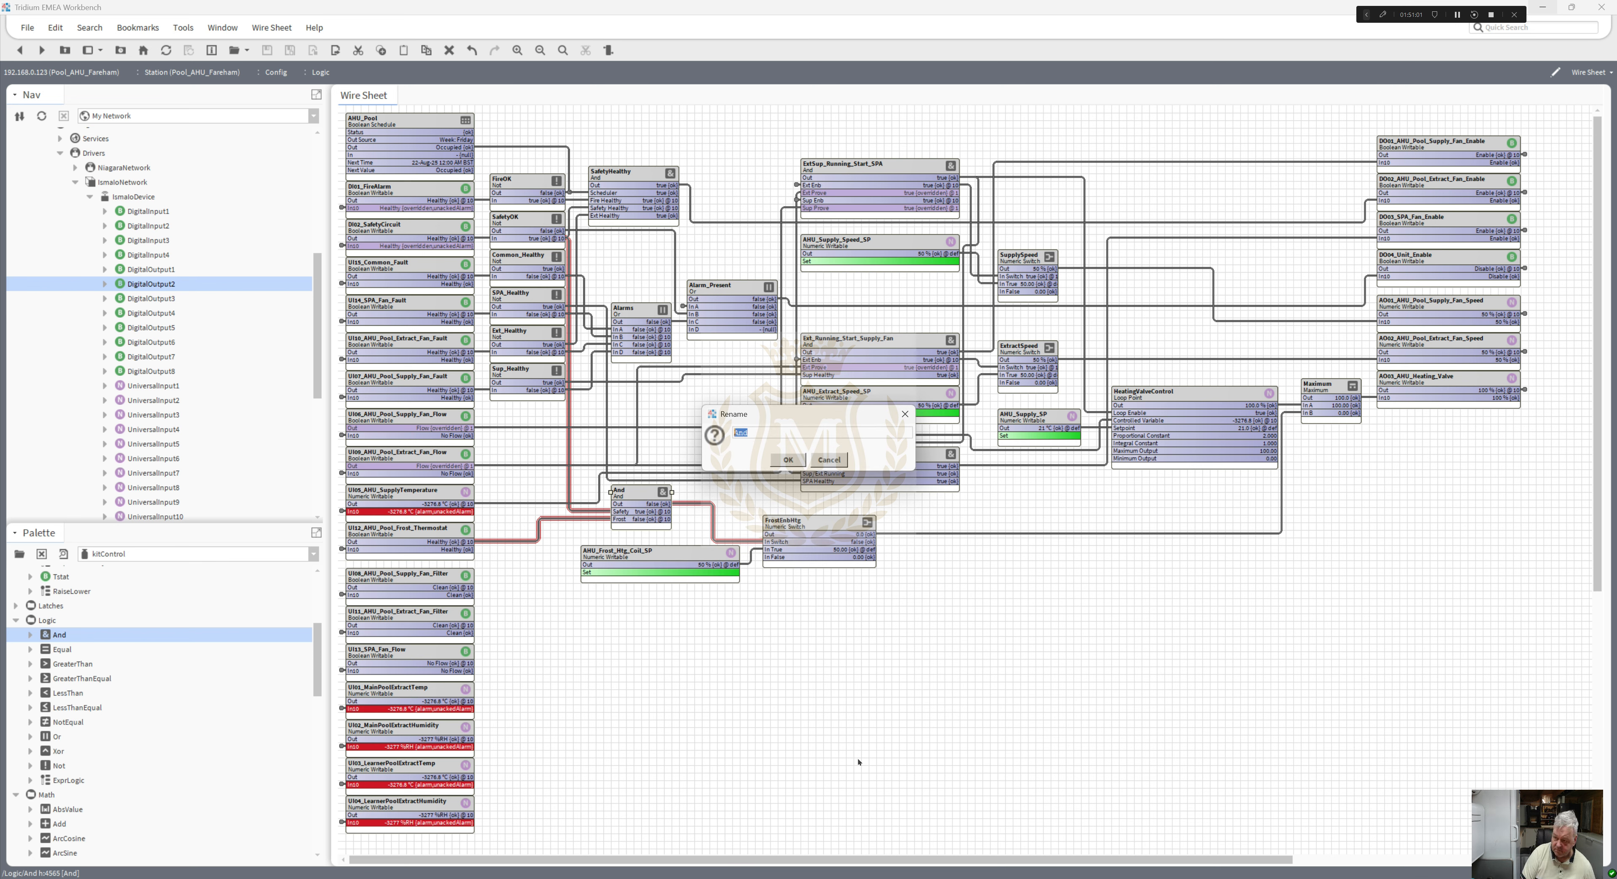
text(Op)
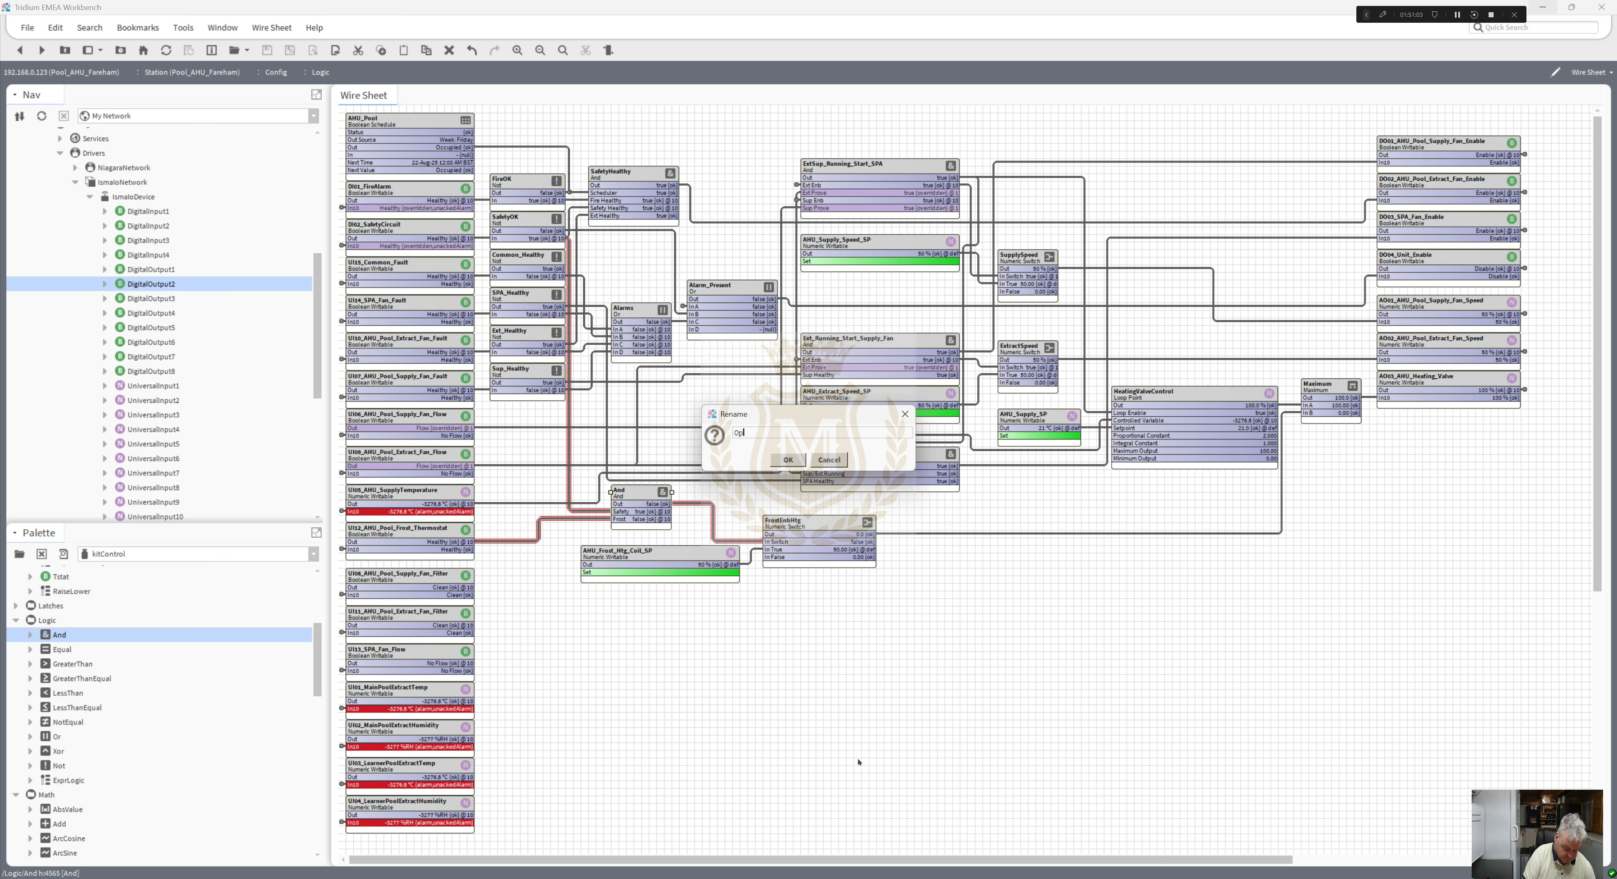
text(enHtgFroast)
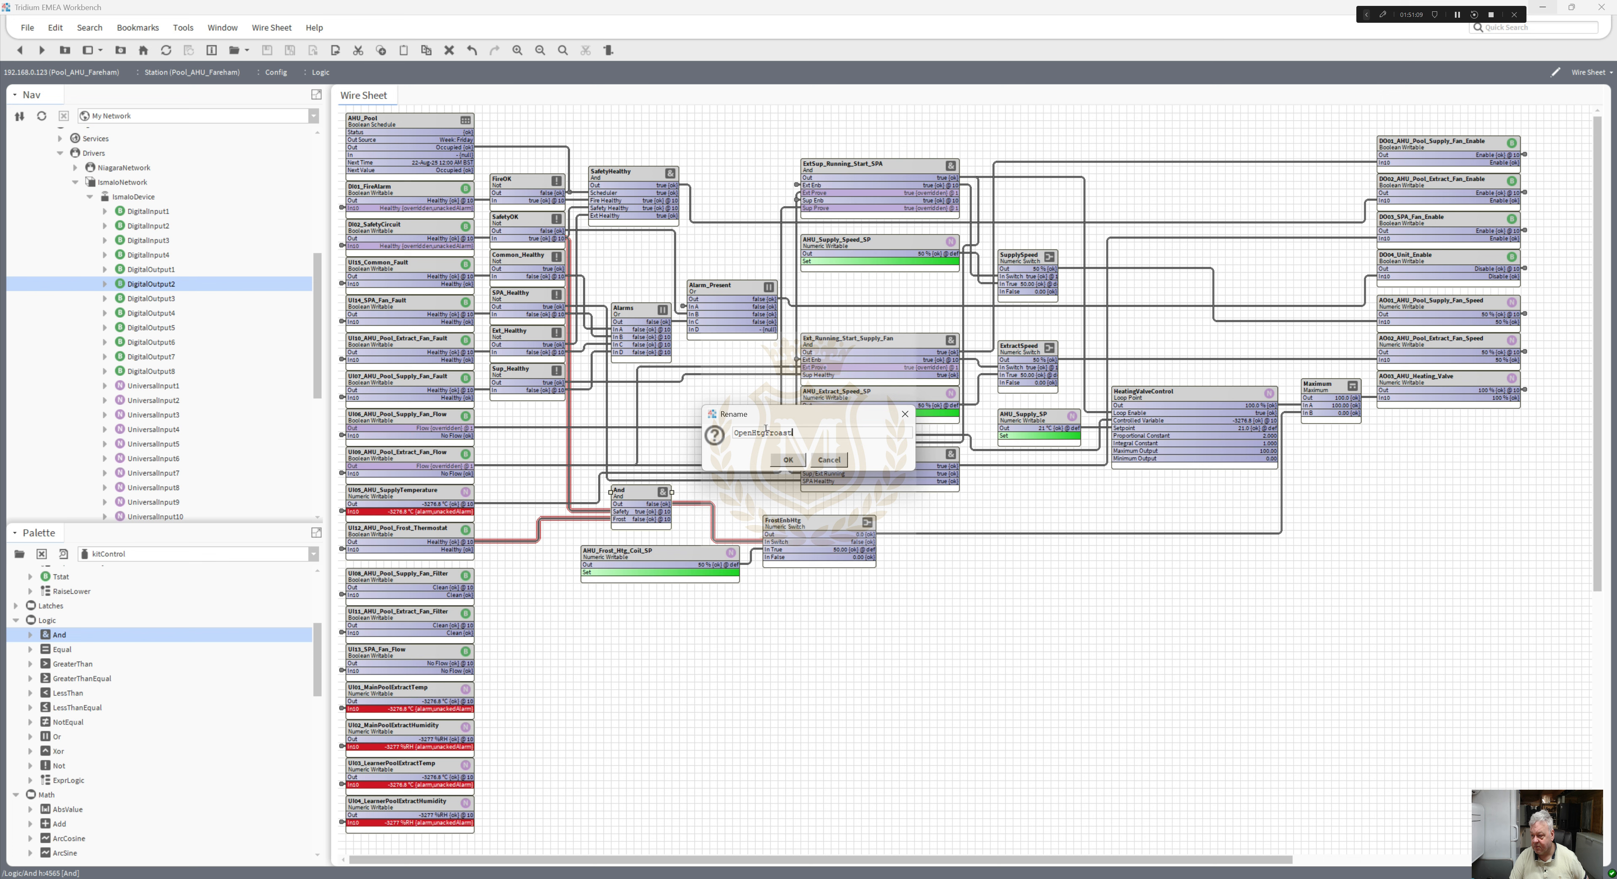
drag(750, 431, 934, 450)
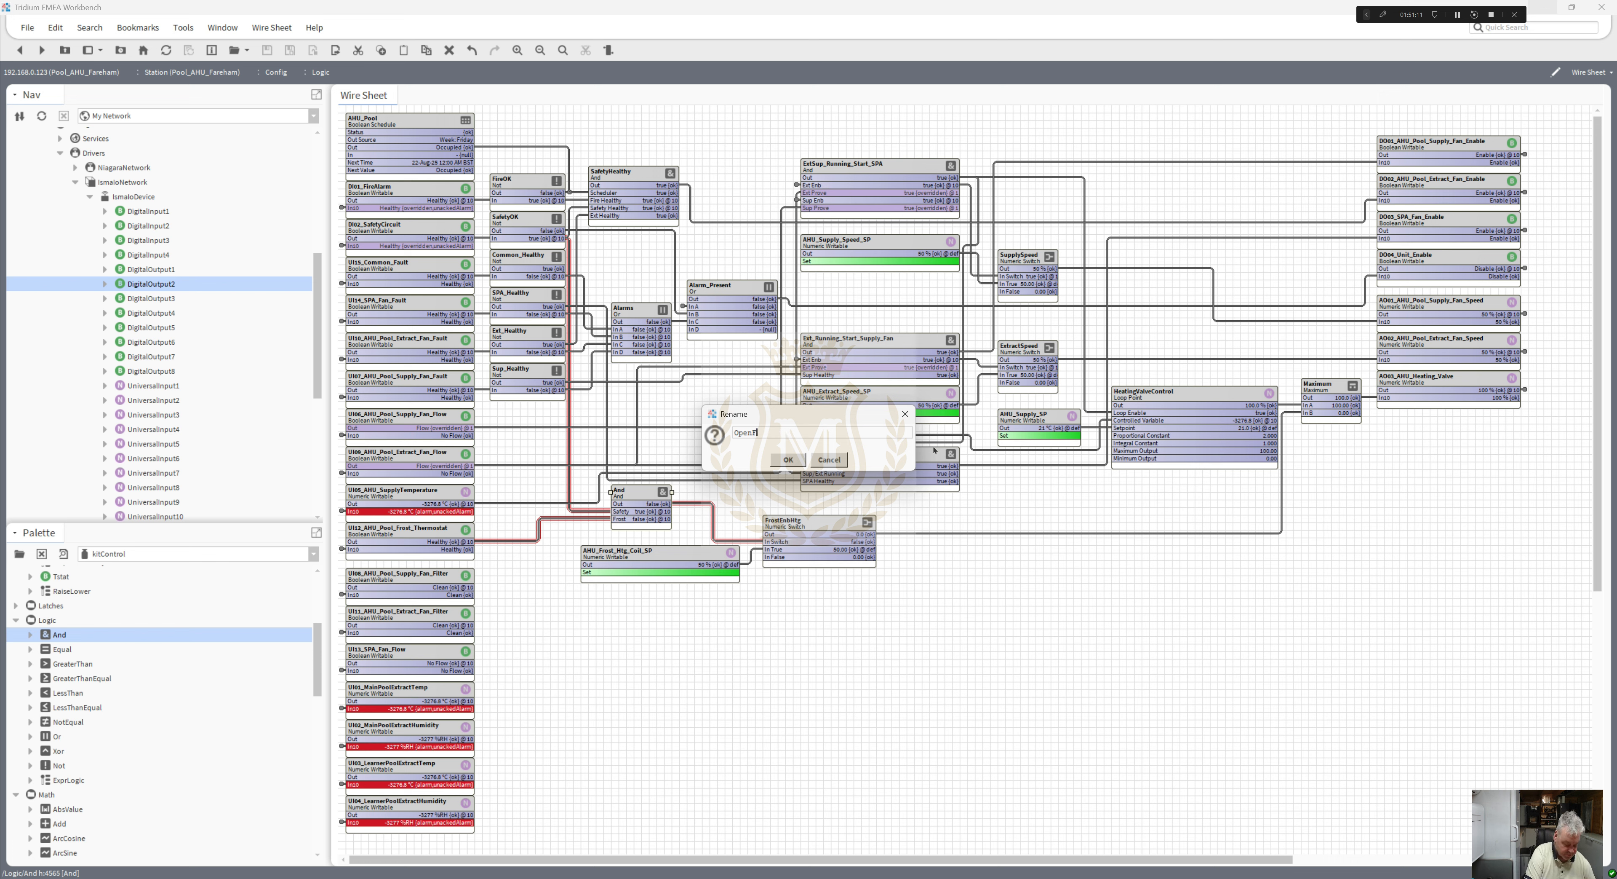
text(FrostHtg)
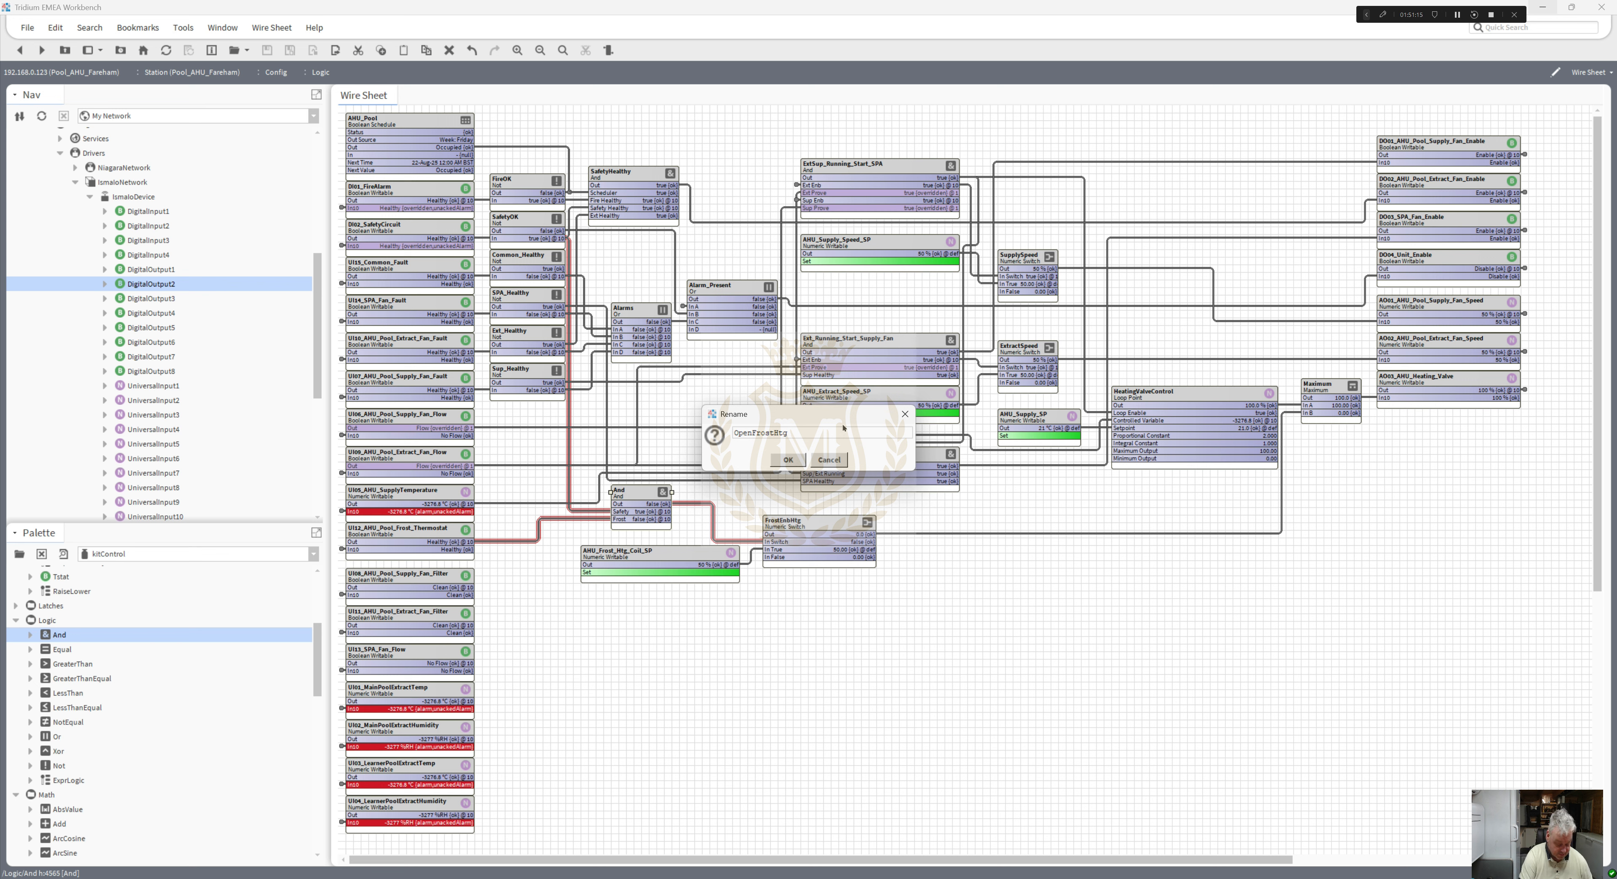
text(Vlv)
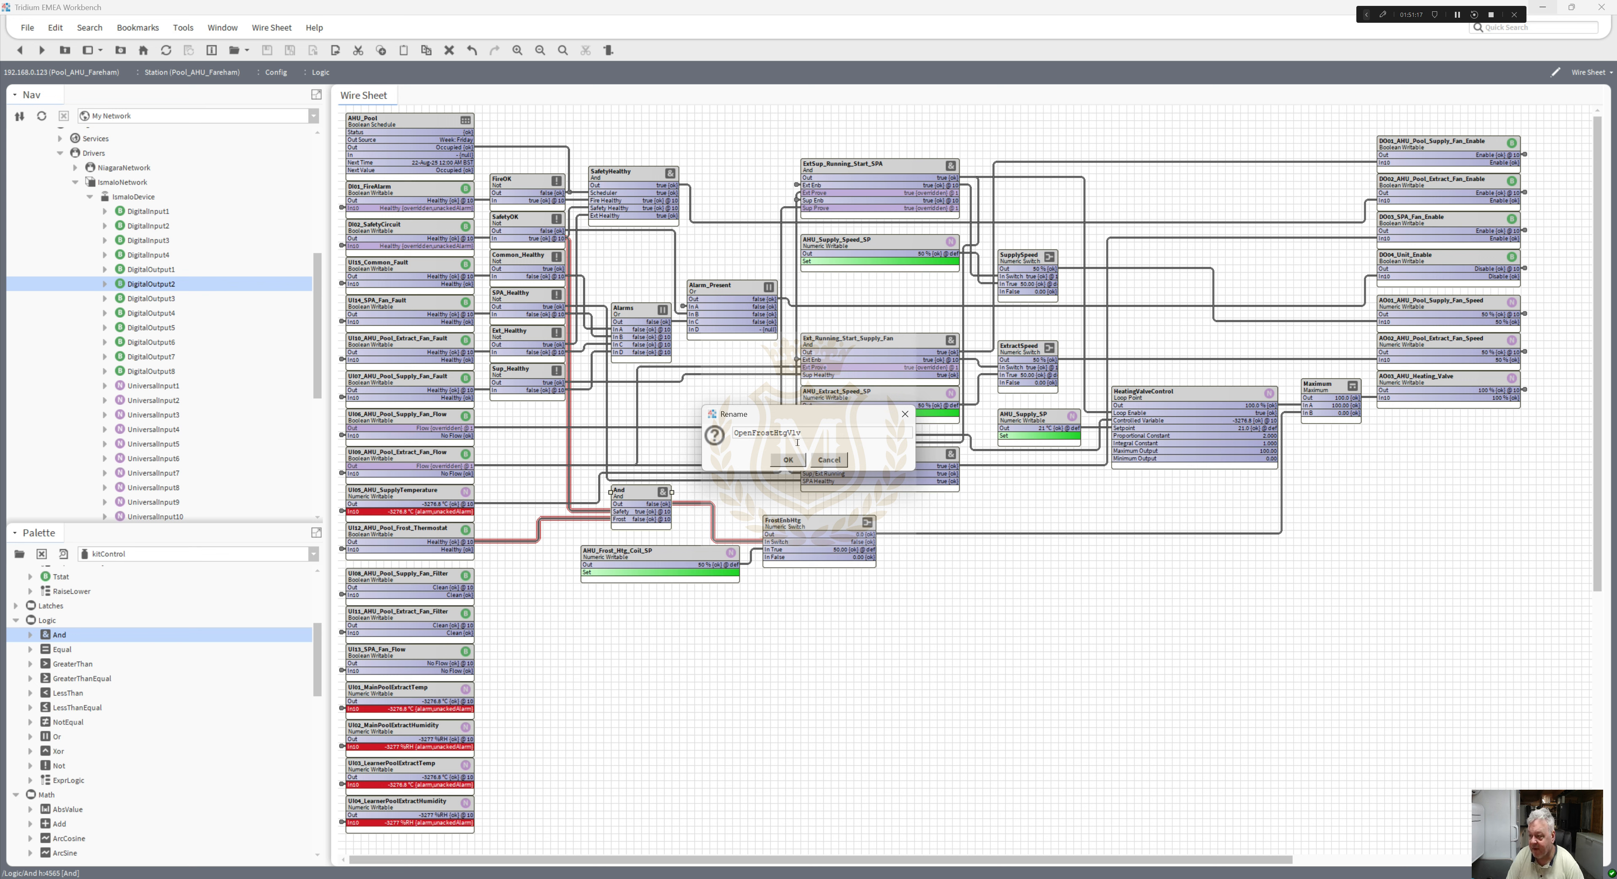
click(788, 460)
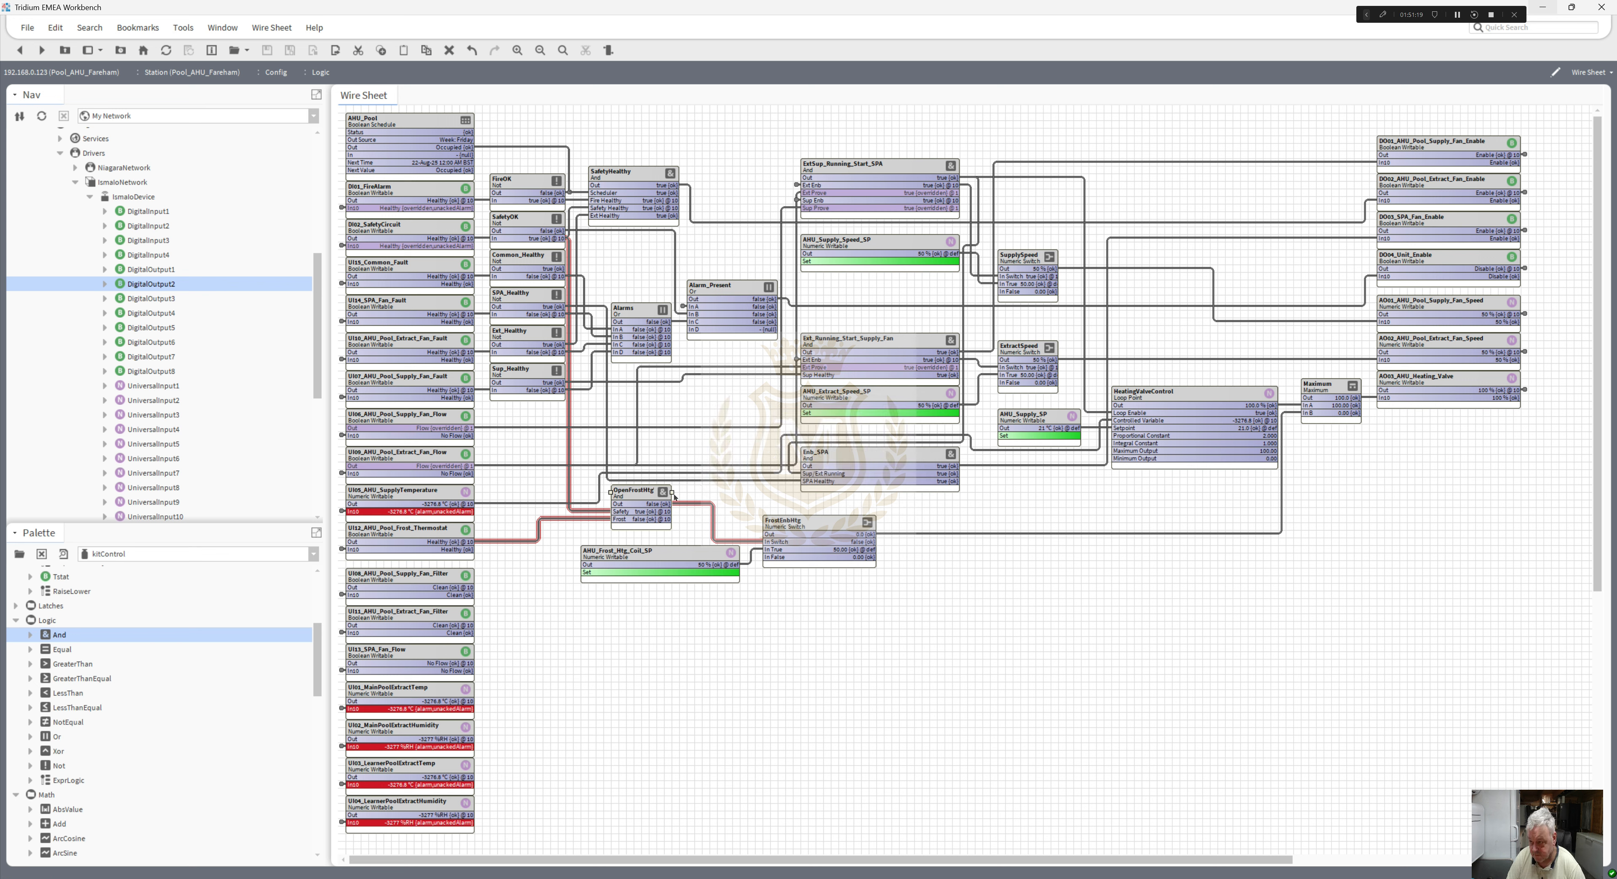
drag(693, 493, 700, 496)
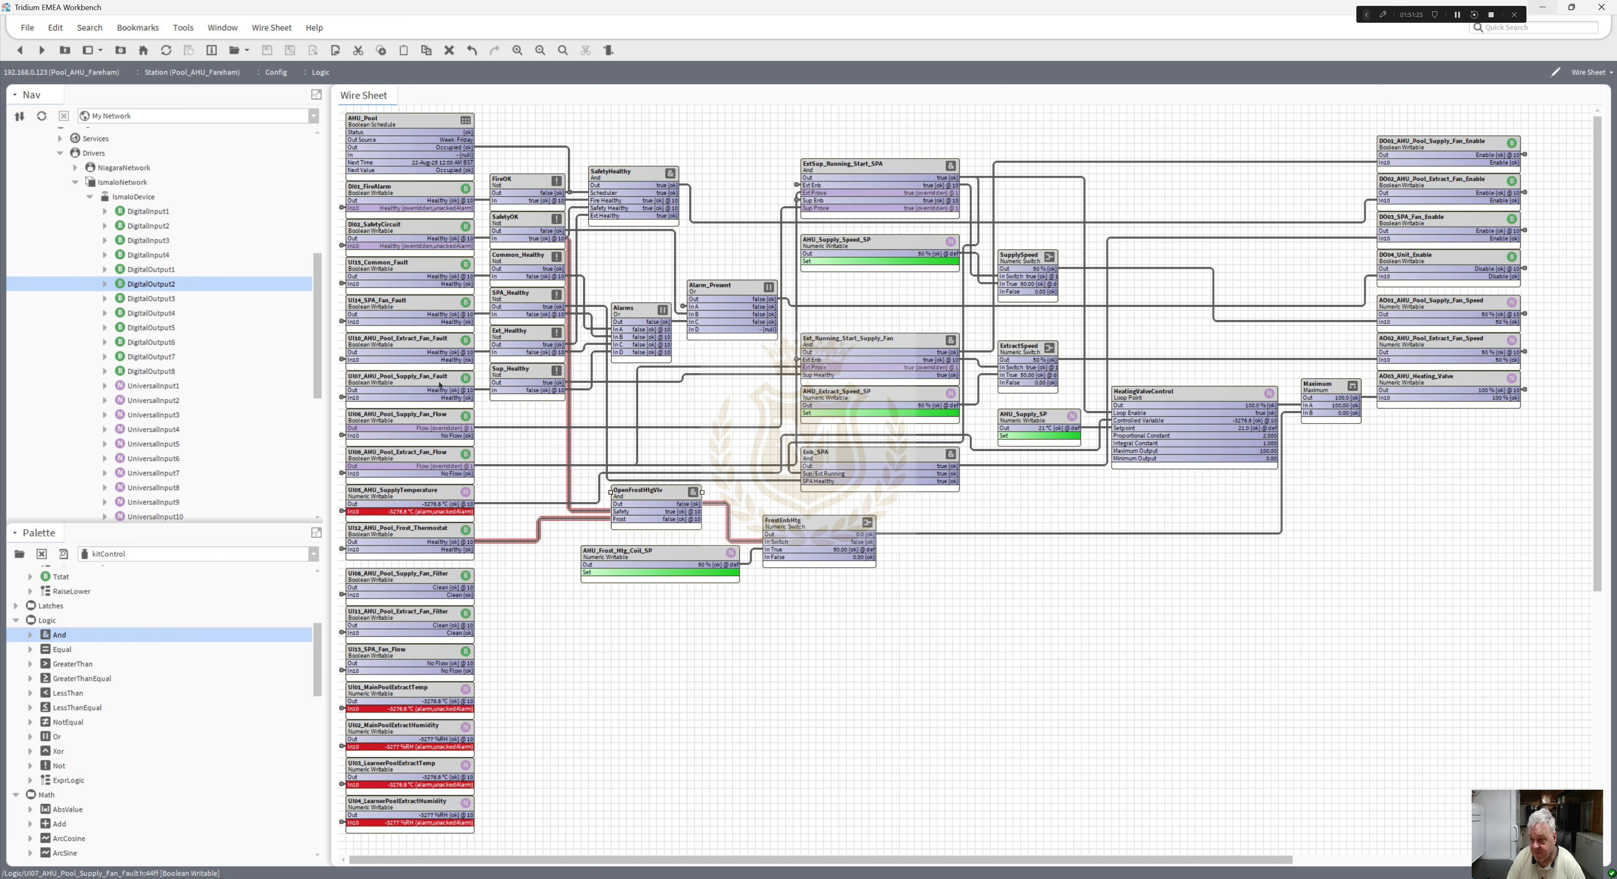
- Release the emergency overrides on the AHU_Pool_Supply_Fan_Flow and AHU_Pool_Extract_Fan_Flow points with Emergency Auto
right_click(421, 422)
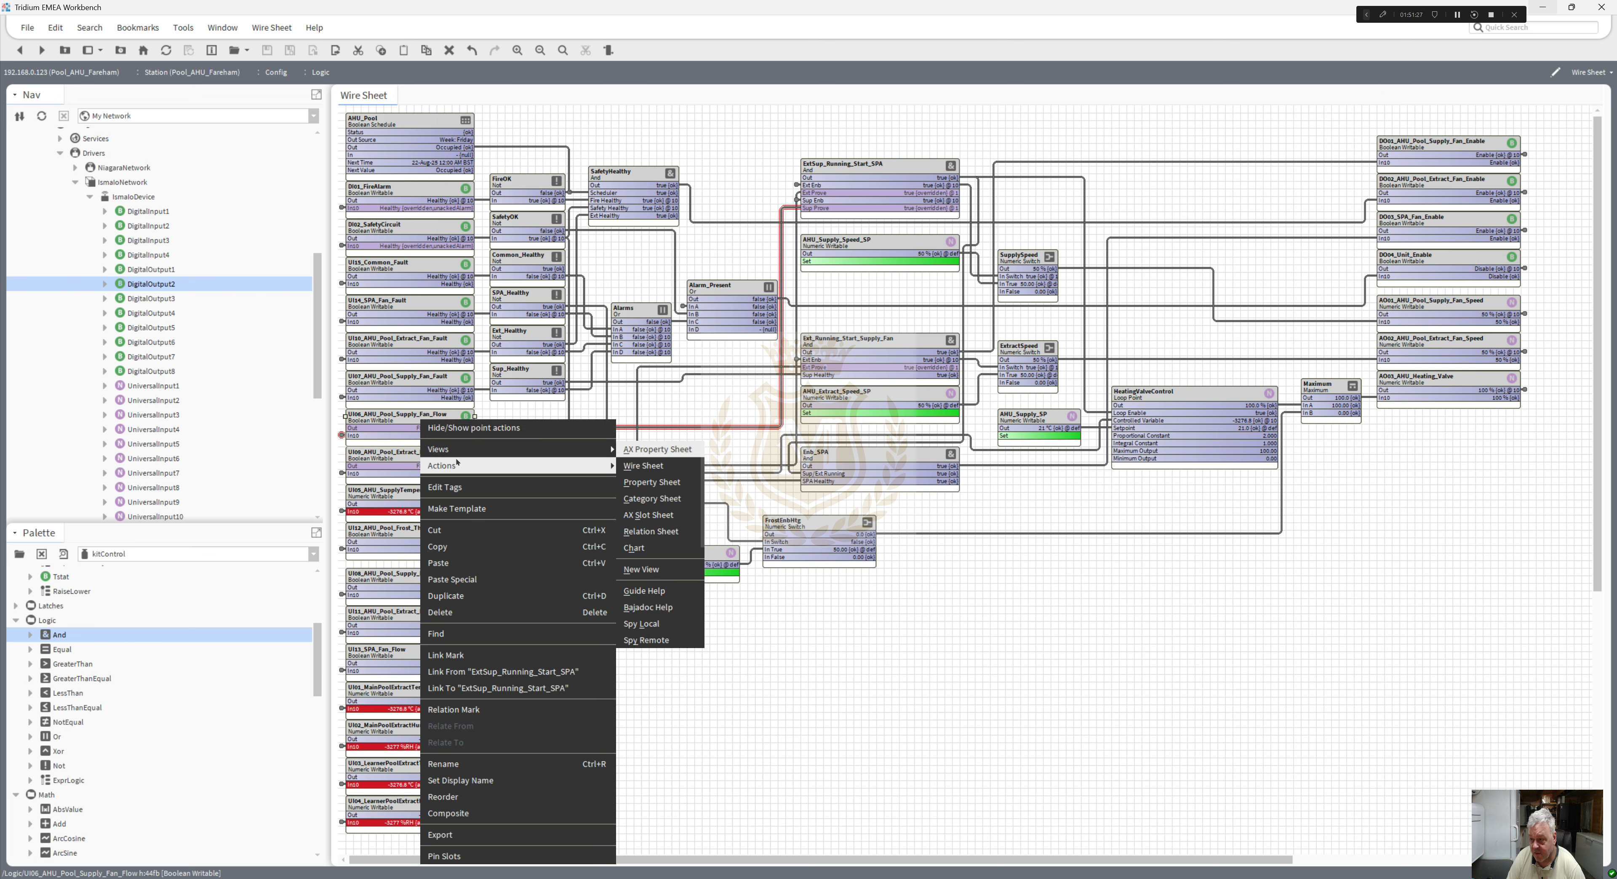
mouse_move(506, 465)
click(654, 498)
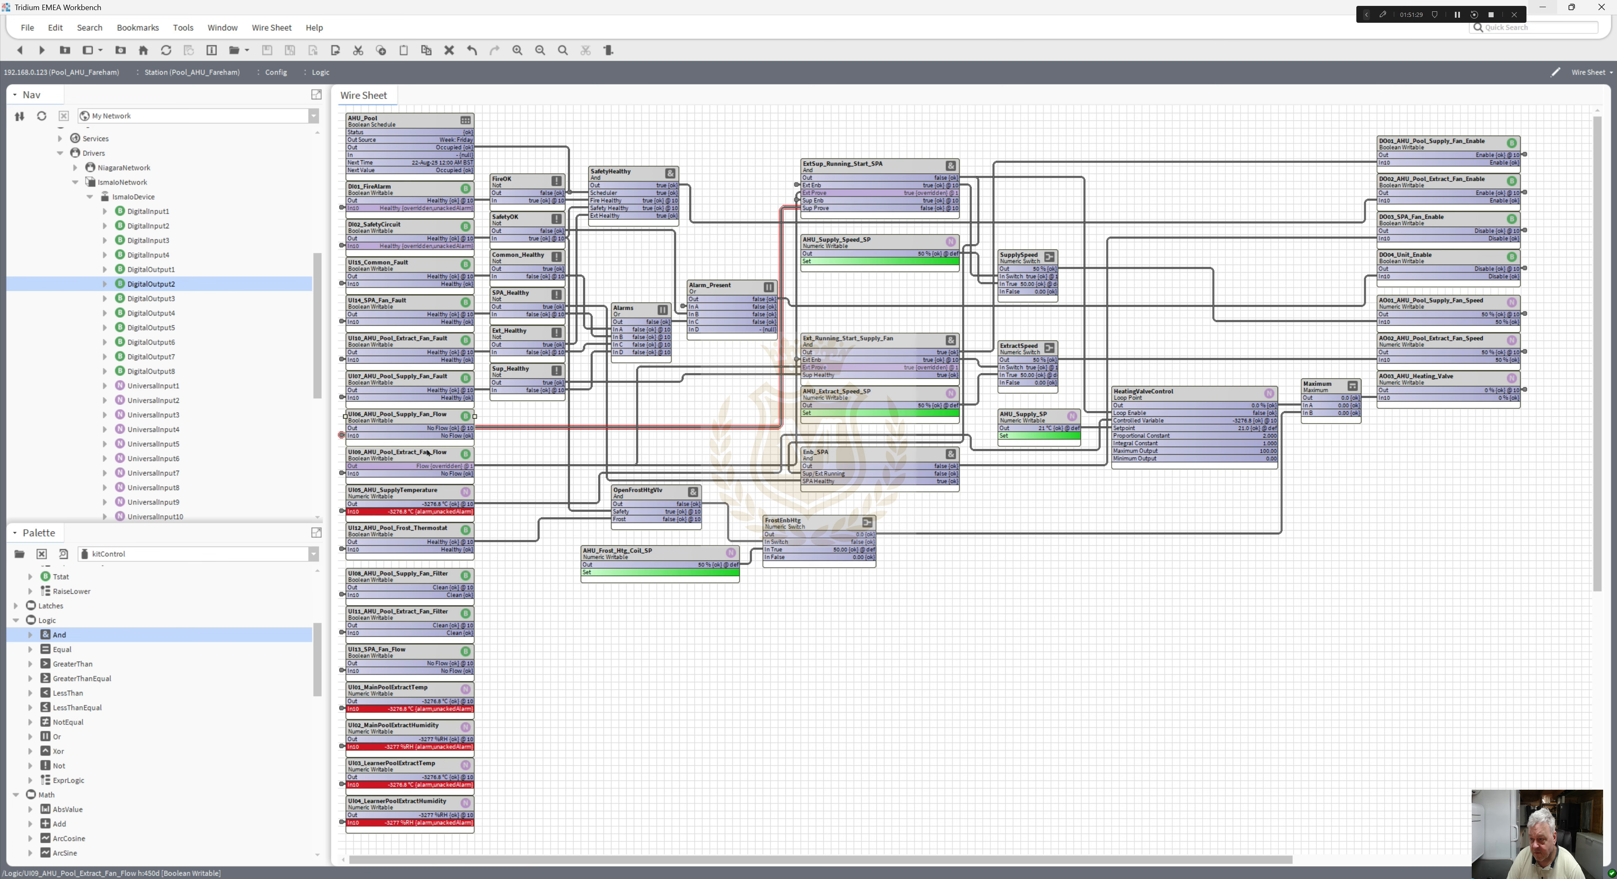
right_click(427, 438)
mouse_move(598, 482)
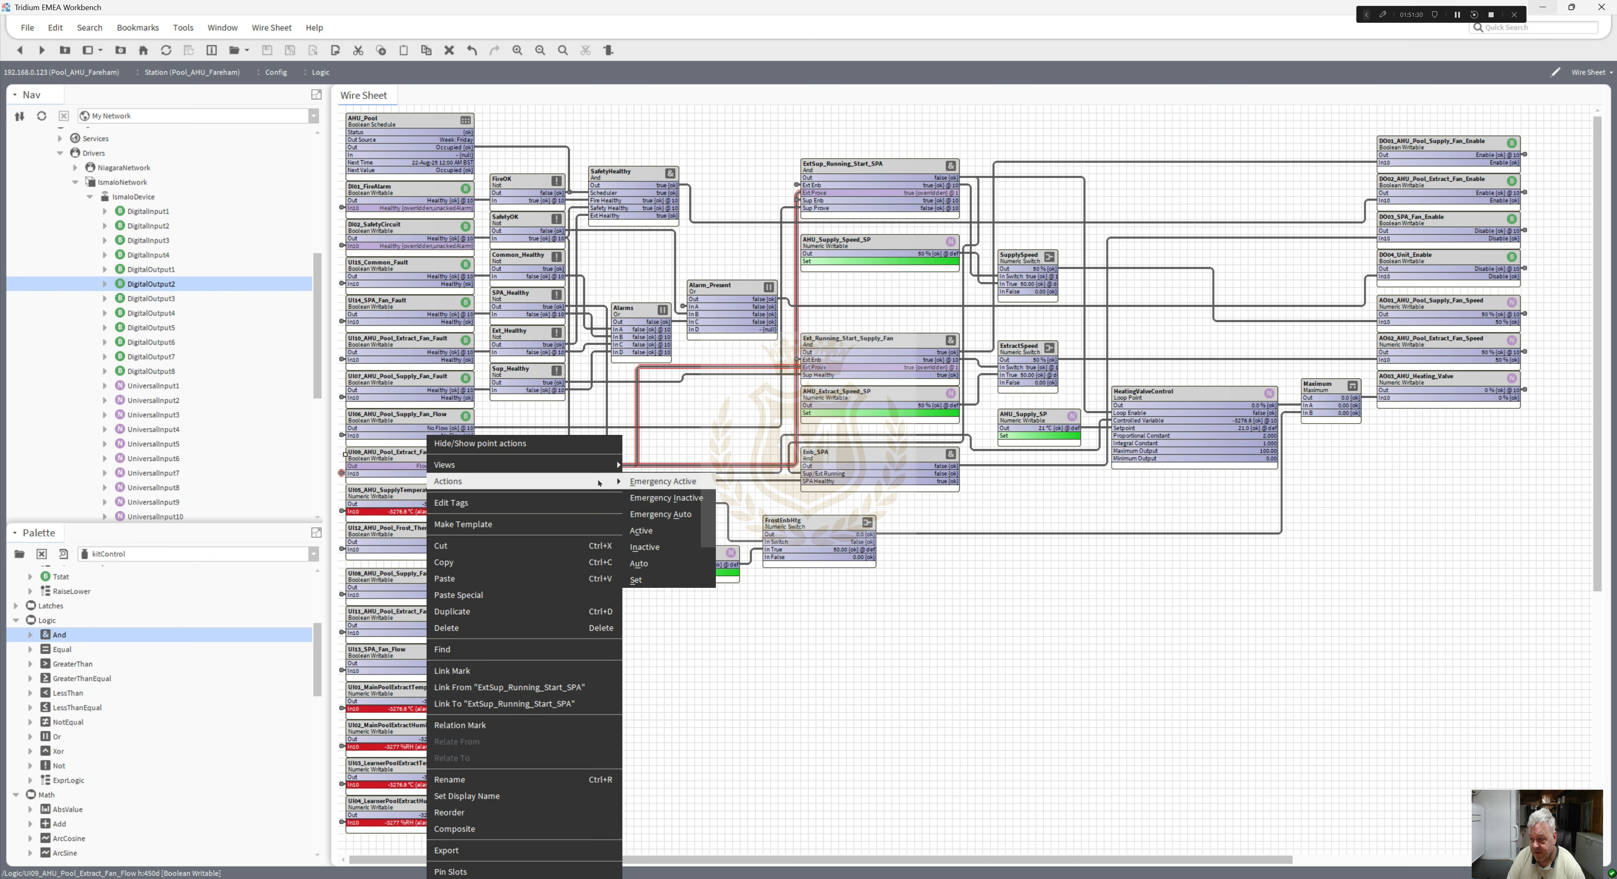
click(661, 513)
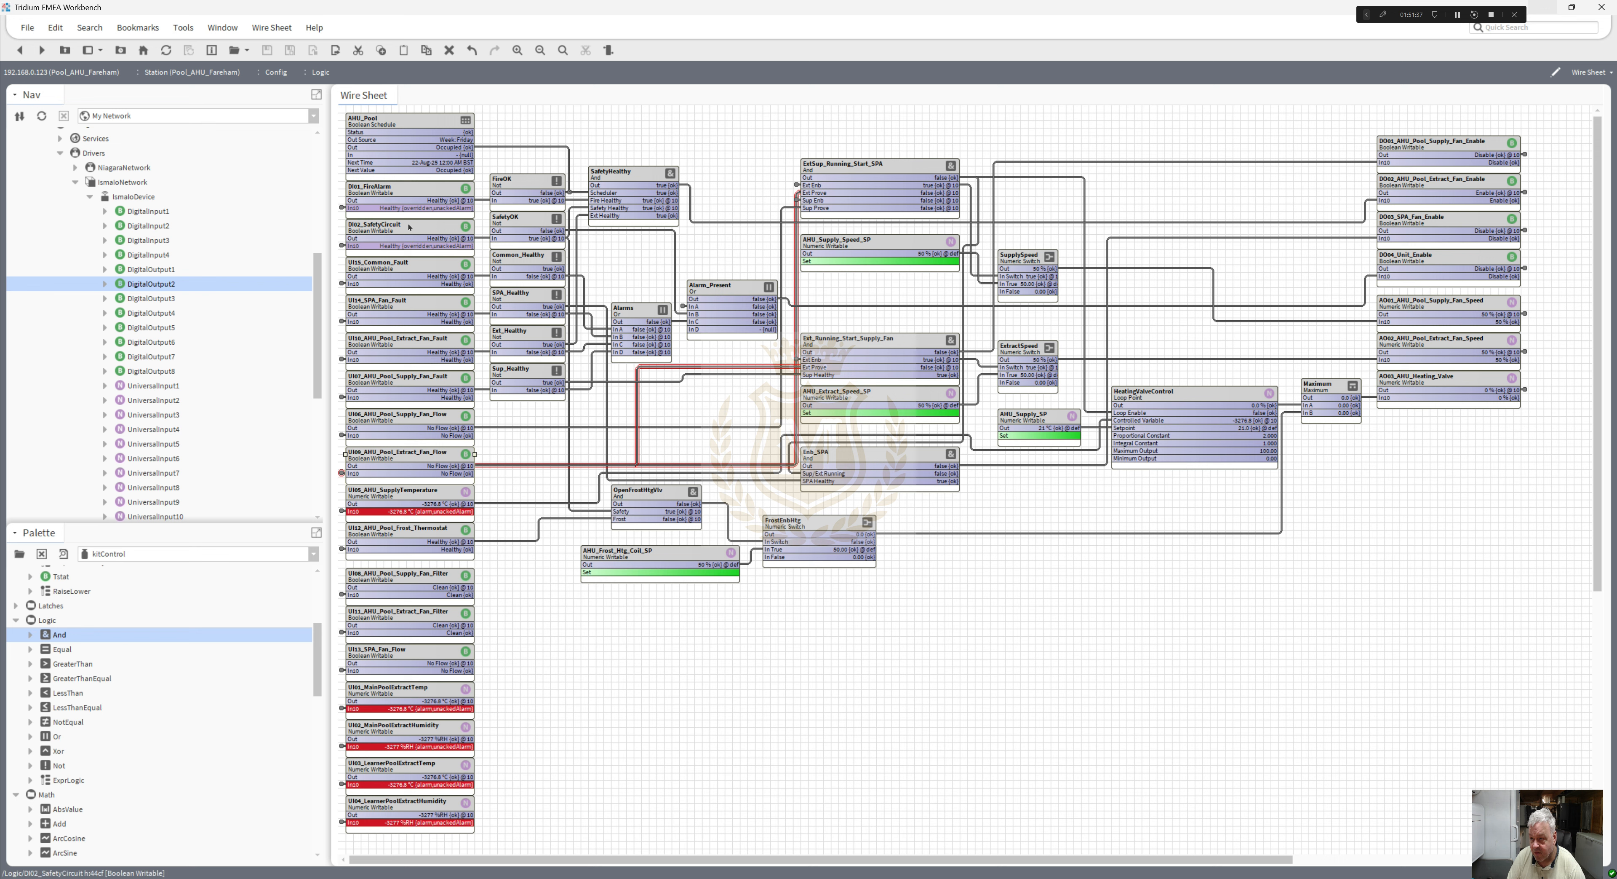
- Try to release the override on DI01_FireAlarm in the Logic sheet with Emergency Auto
right_click(407, 189)
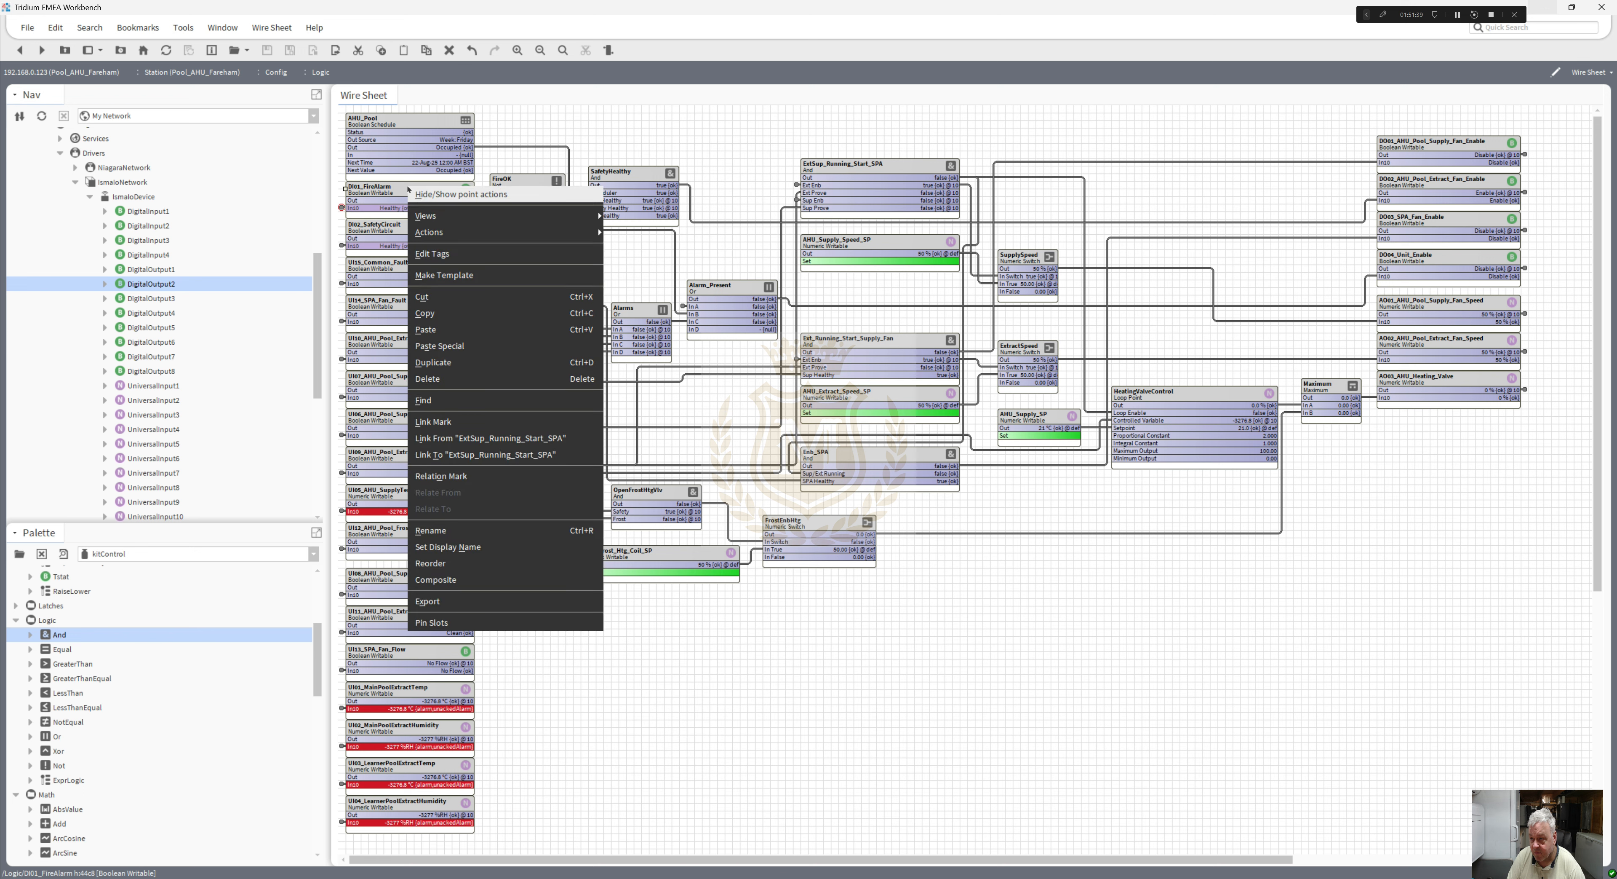
mouse_move(477, 232)
click(649, 266)
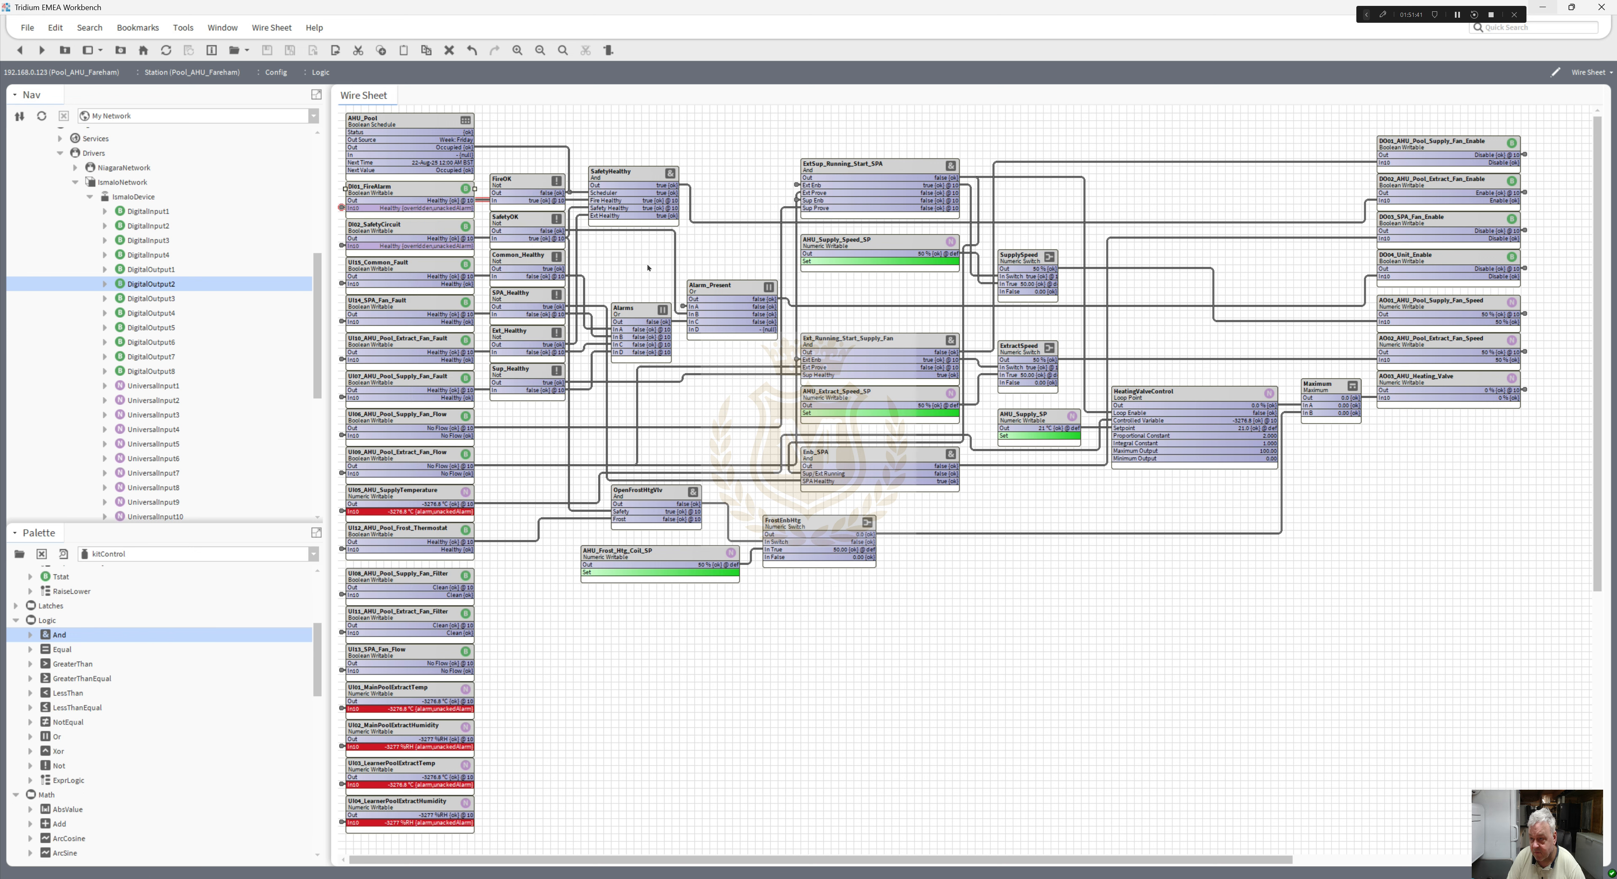
right_click(412, 191)
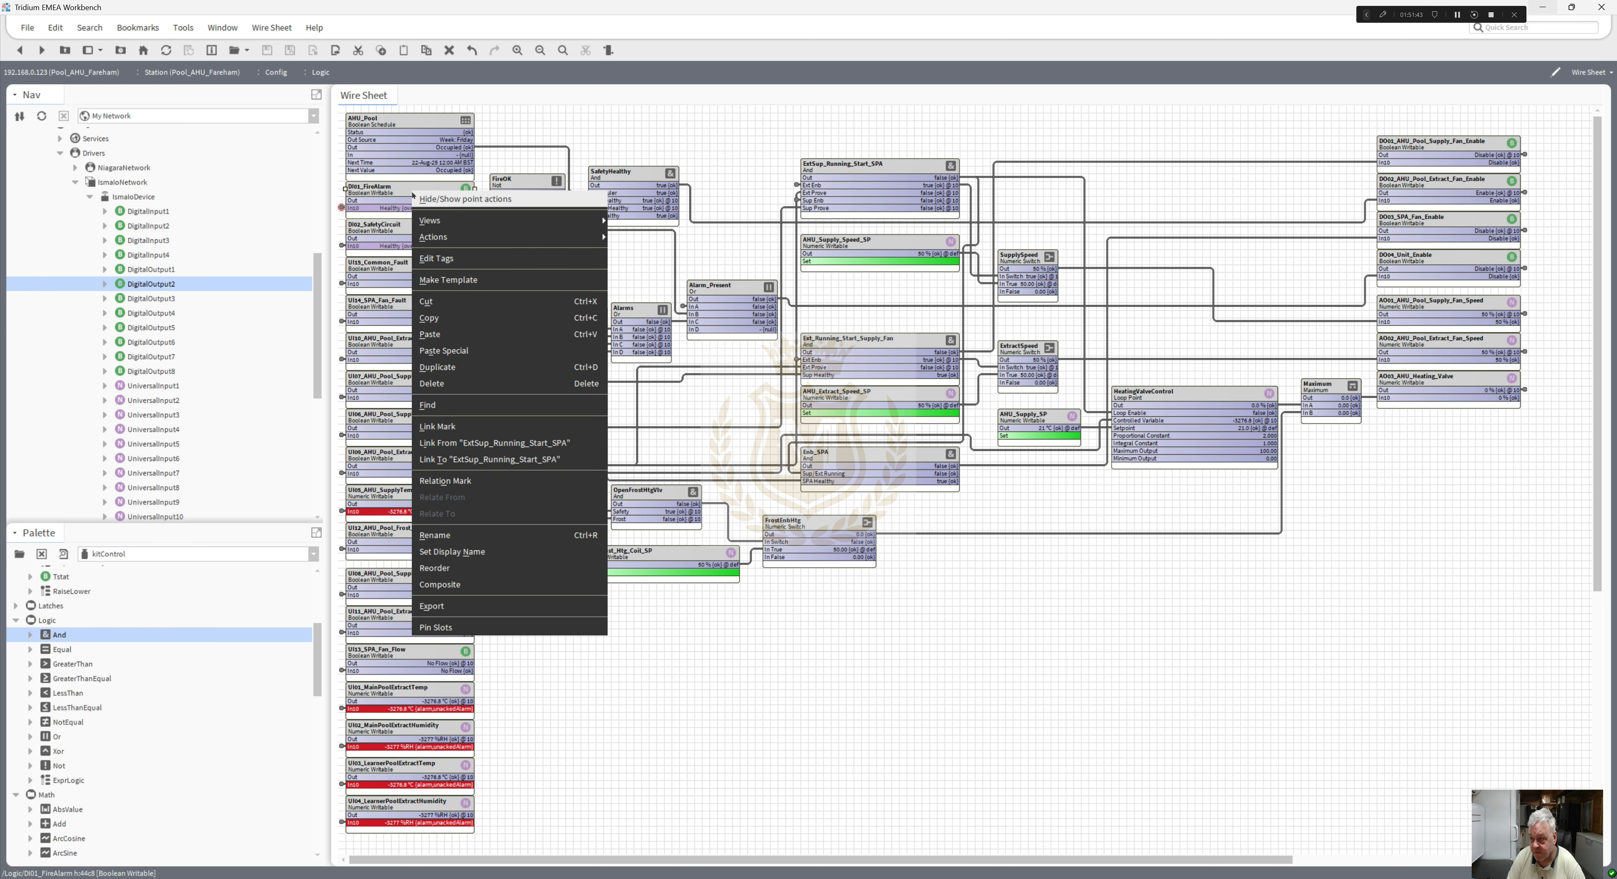
click(343, 206)
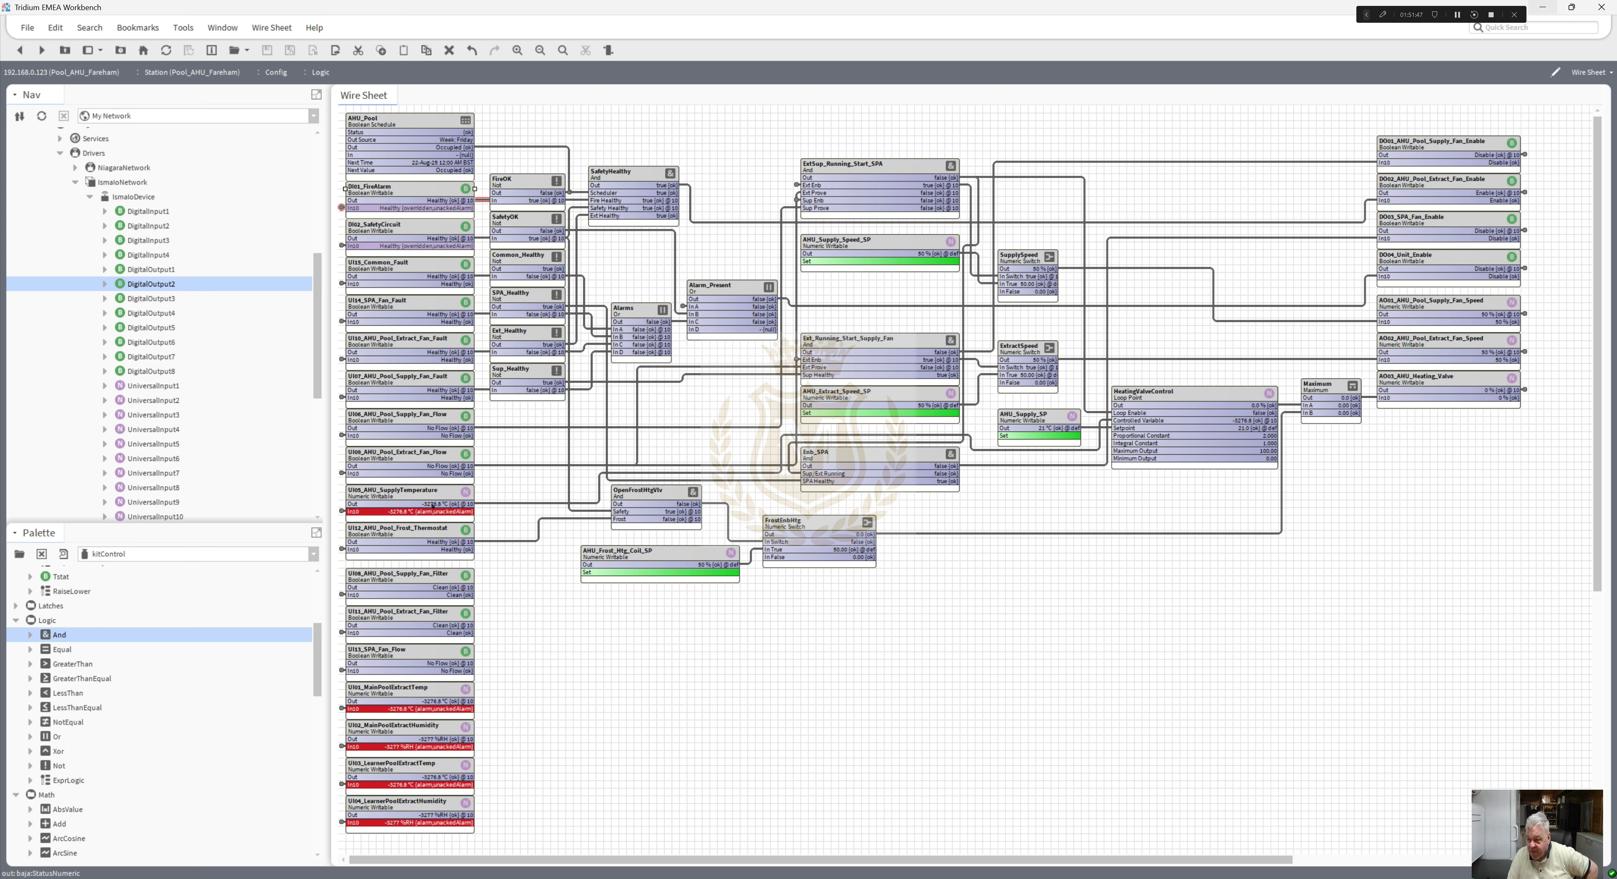
- Force AHU_Pool_Frost_Thermostat to Emergency Active and check the heating valve output against AHU_Frost_Htg_Coil_SP
right_click(443, 523)
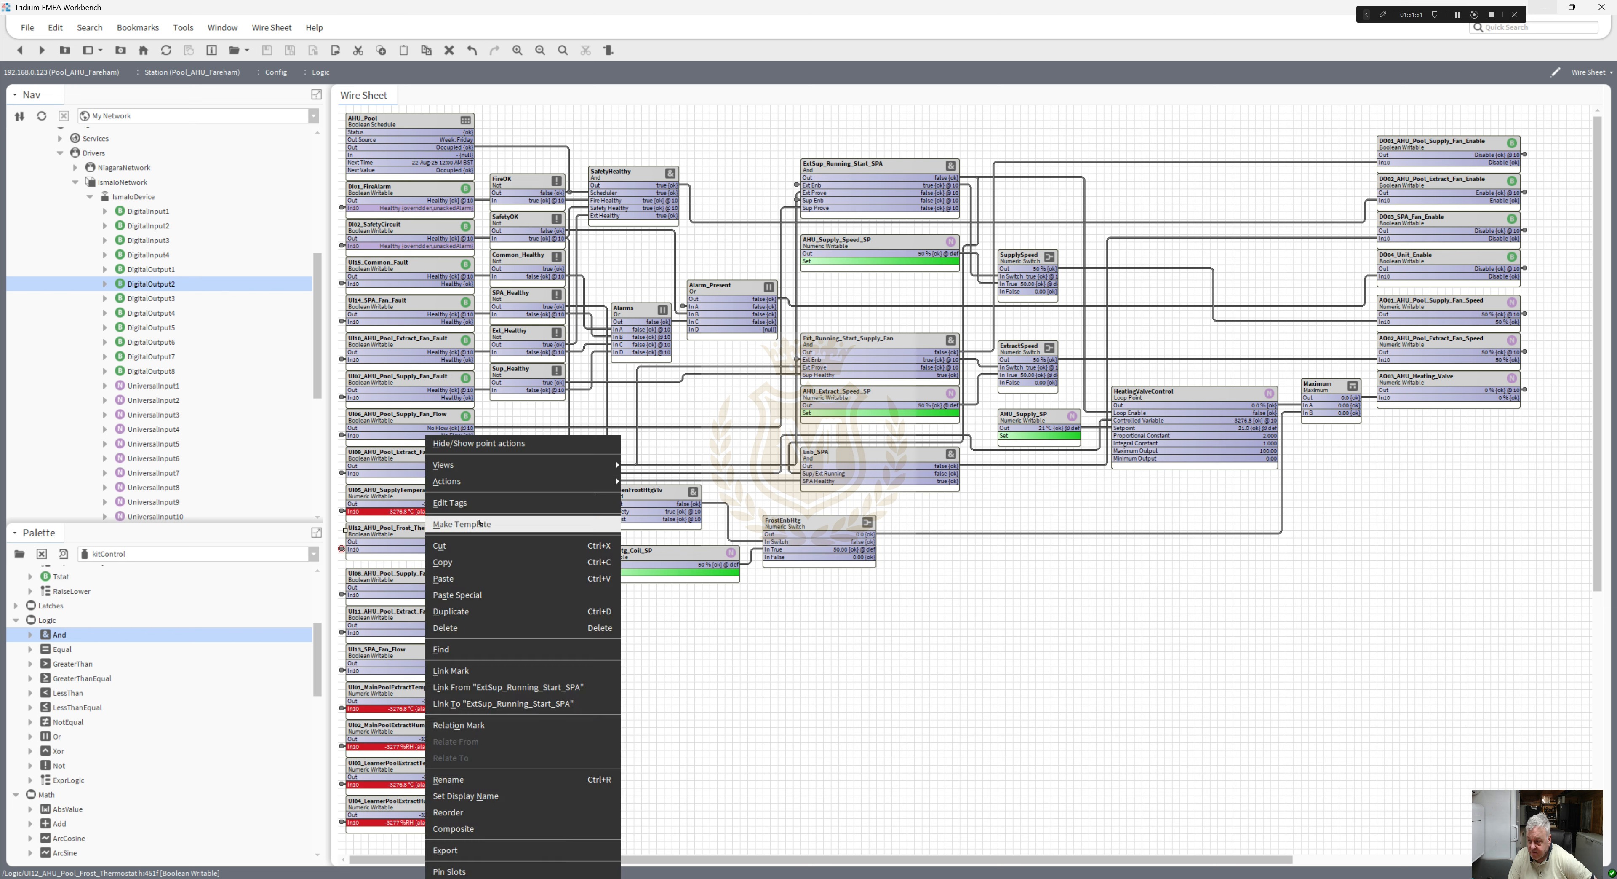
mouse_move(507, 485)
click(667, 481)
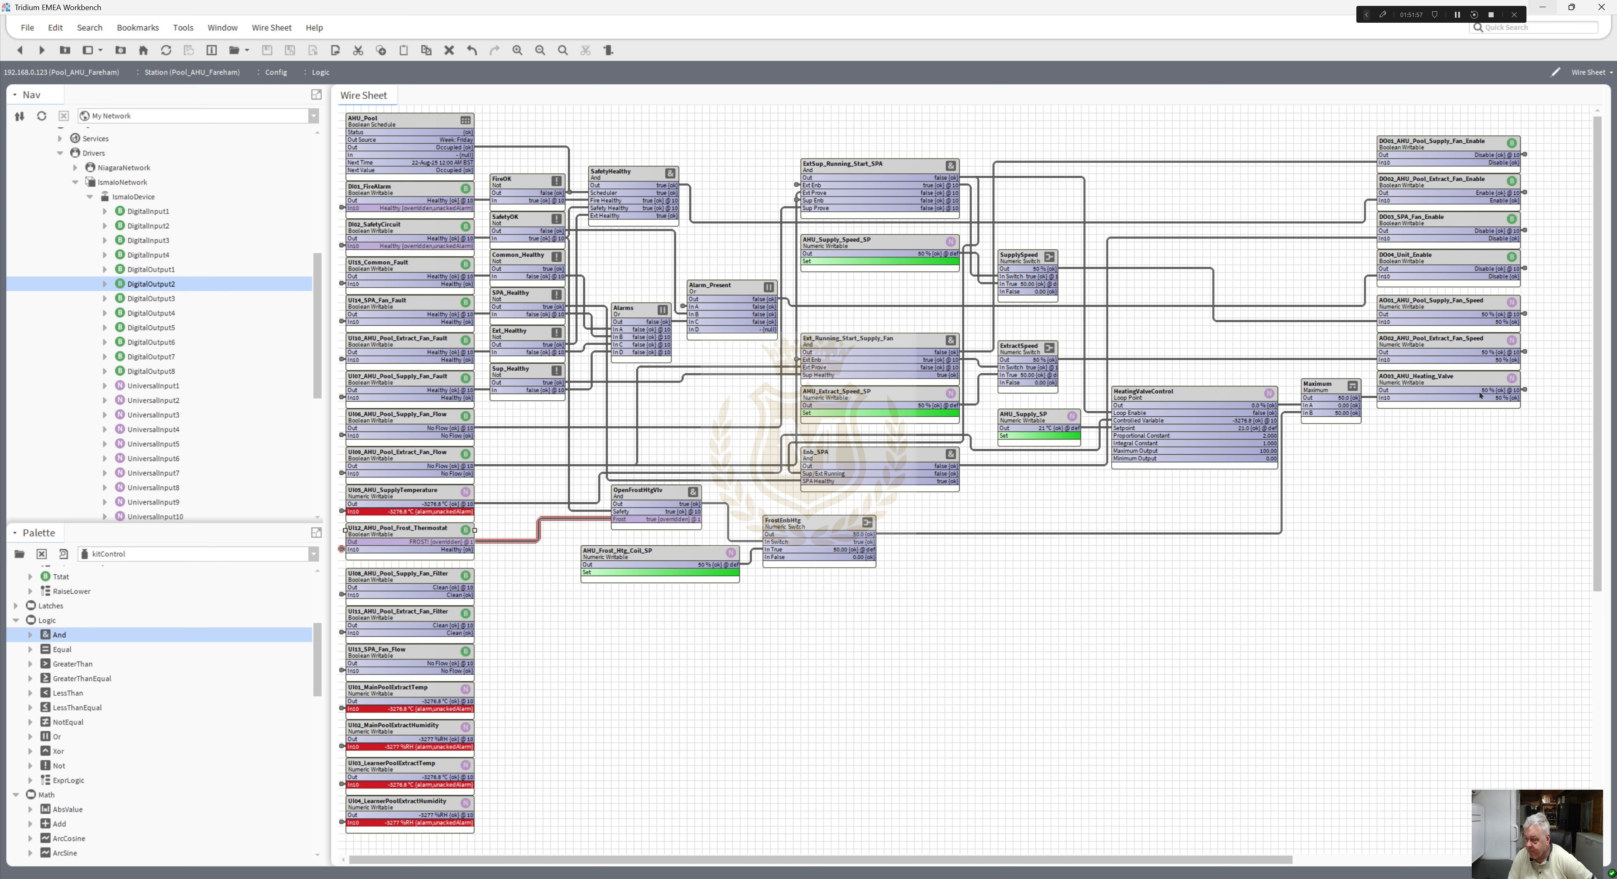
click(1425, 390)
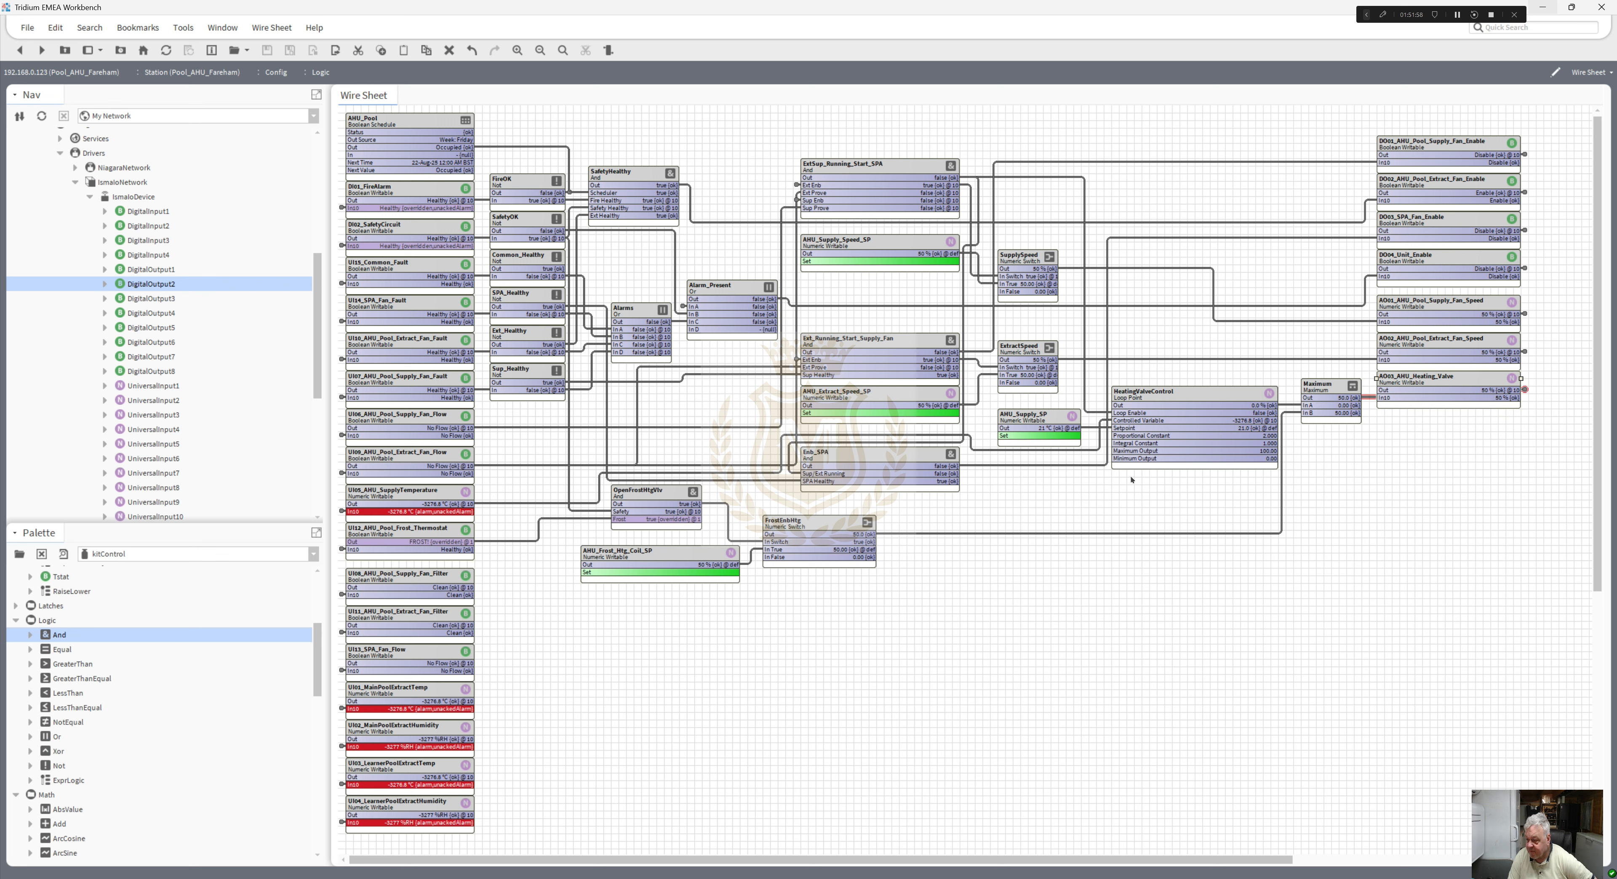
click(659, 572)
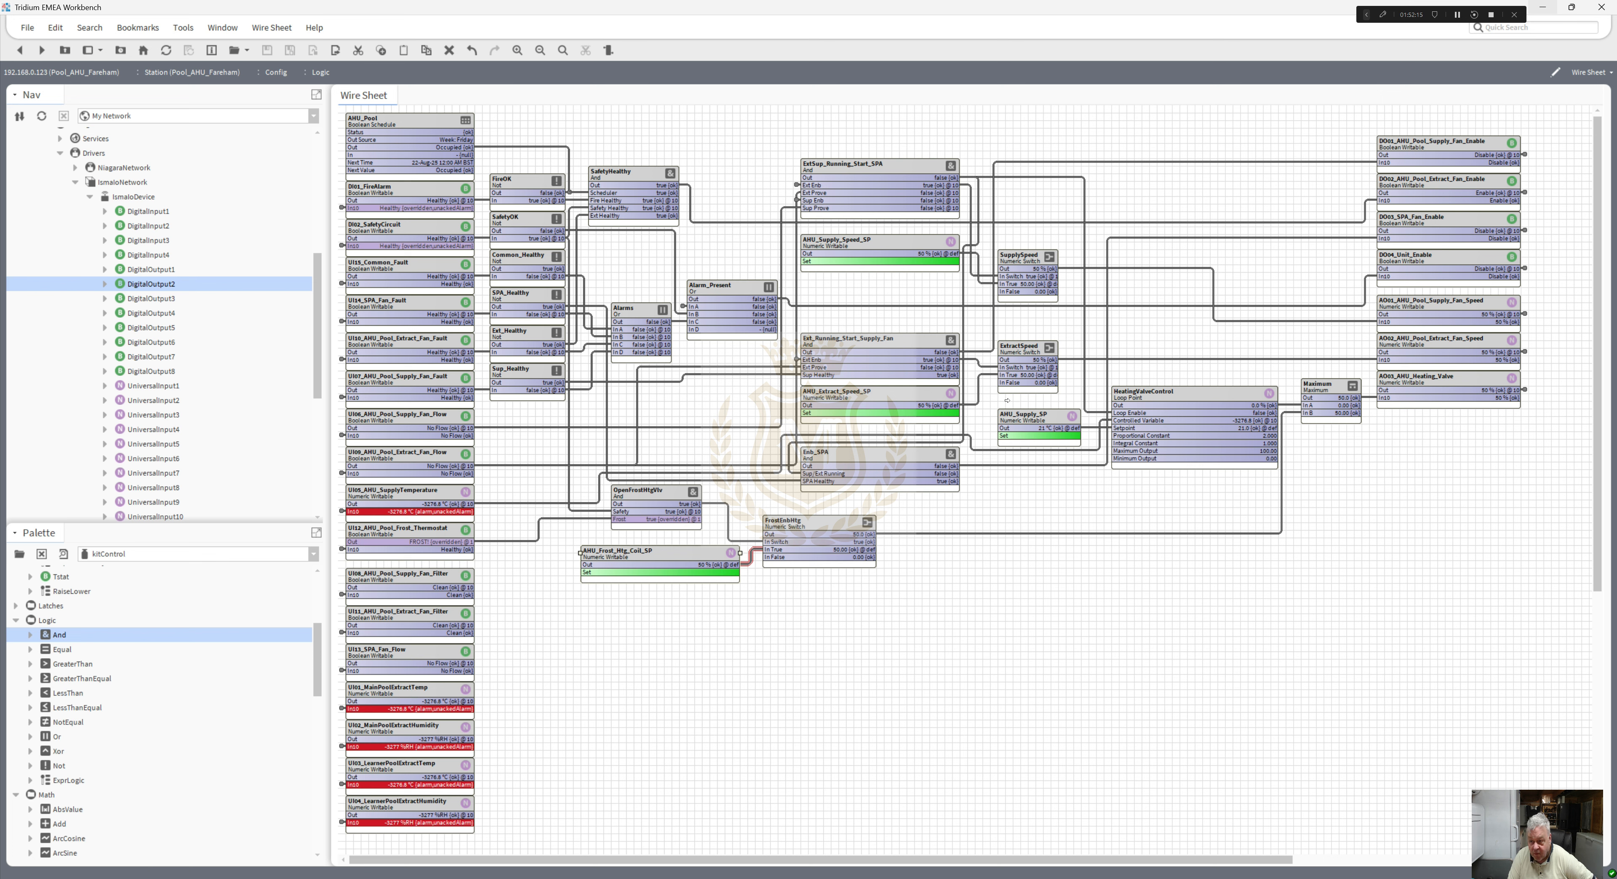
- Release the override on AHU_Pool_Frost_Thermostat with Emergency Auto
right_click(401, 531)
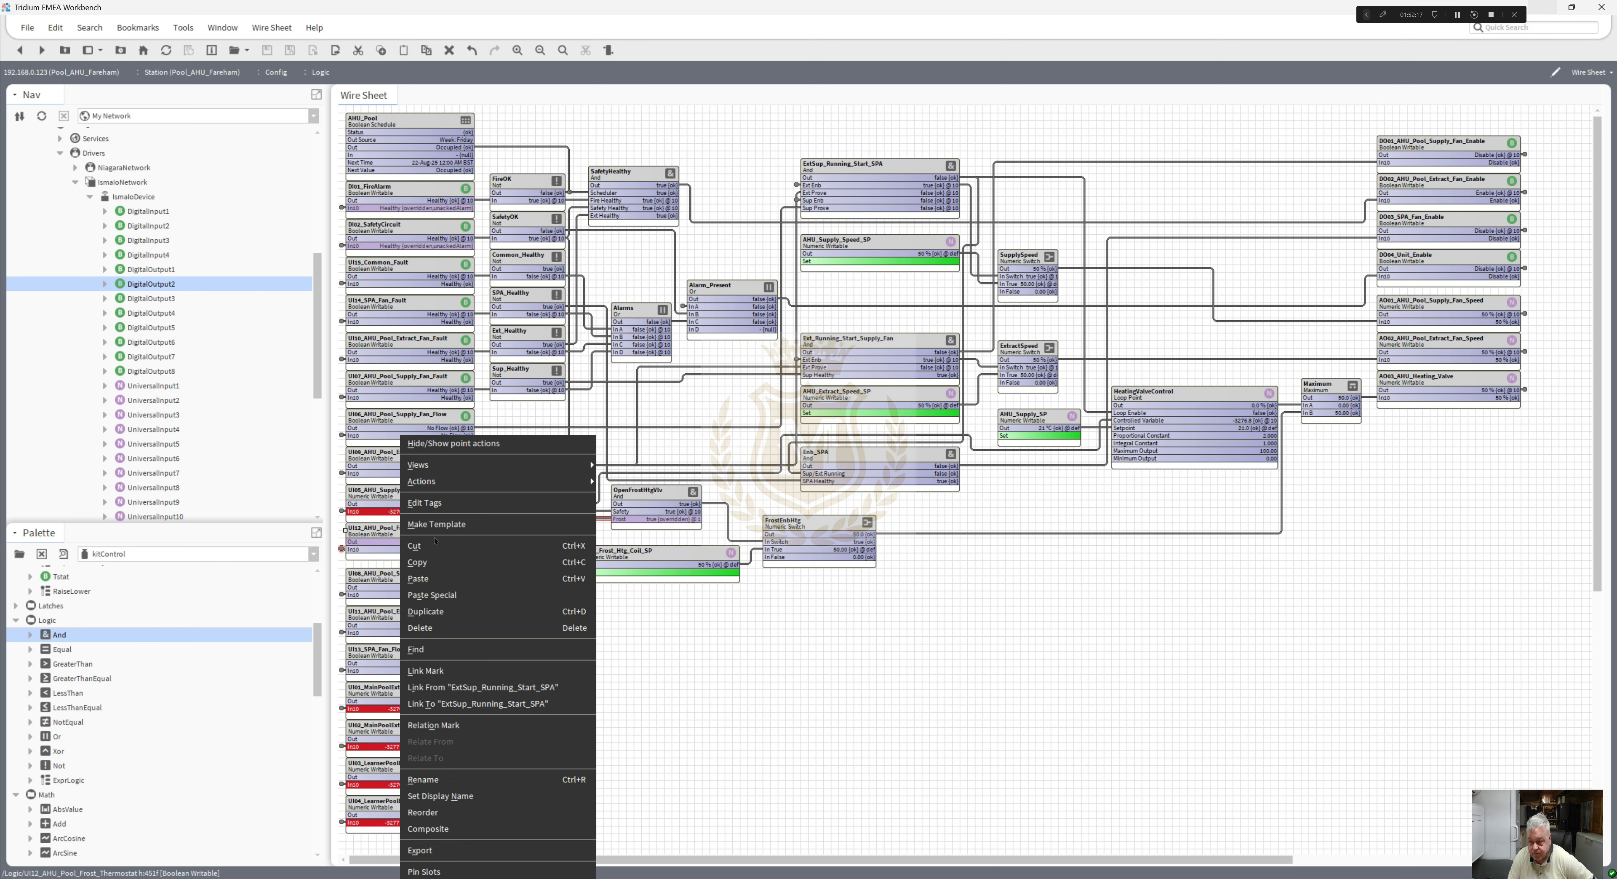
mouse_move(577, 481)
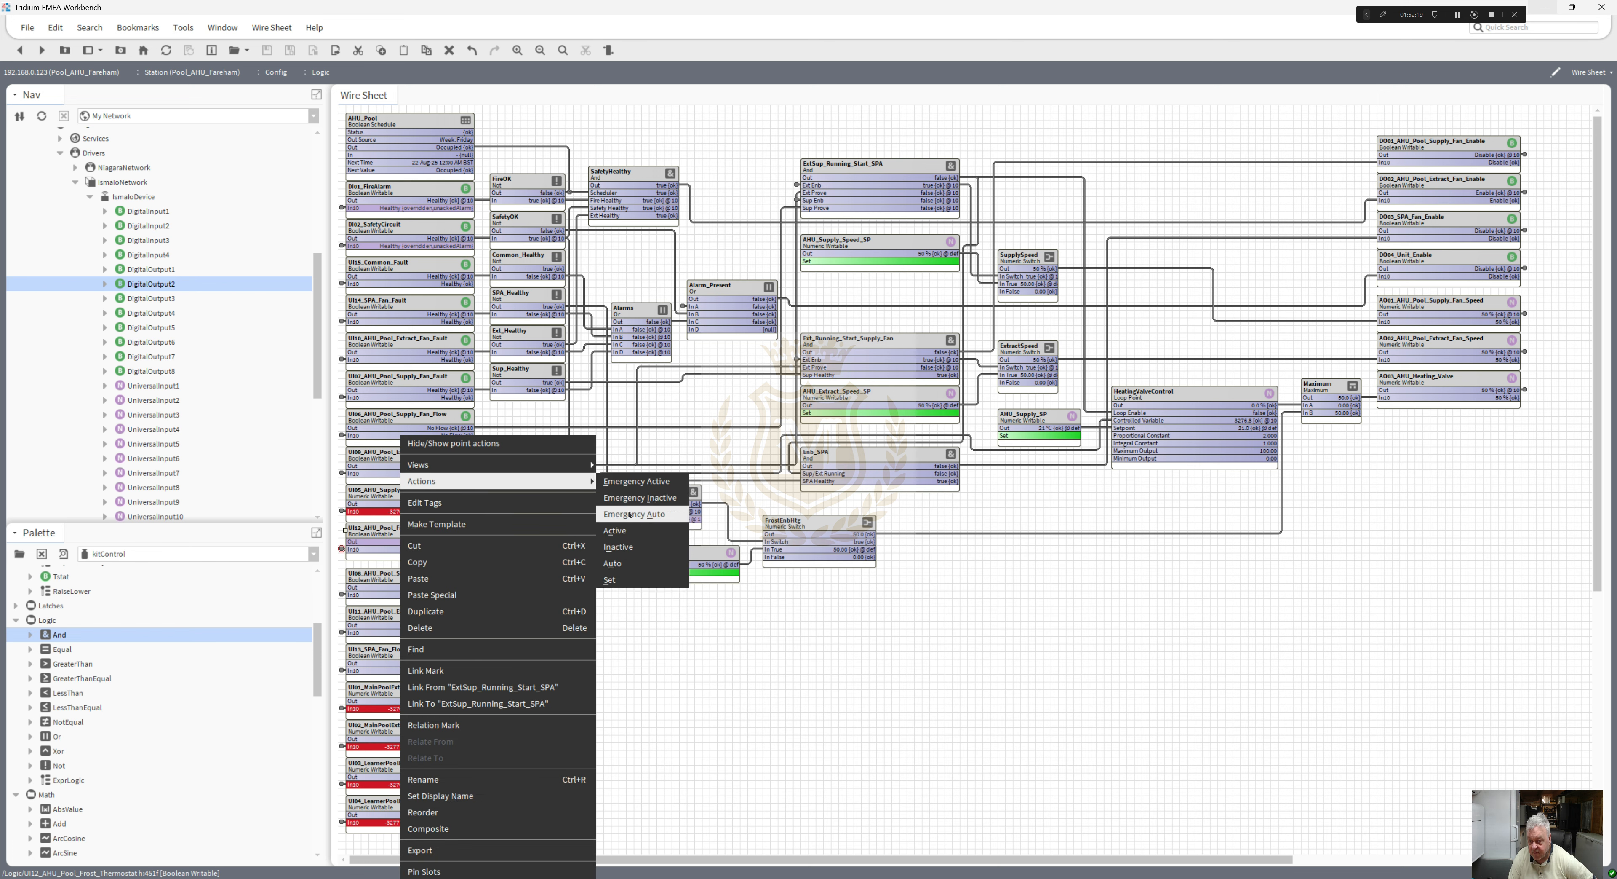
click(631, 513)
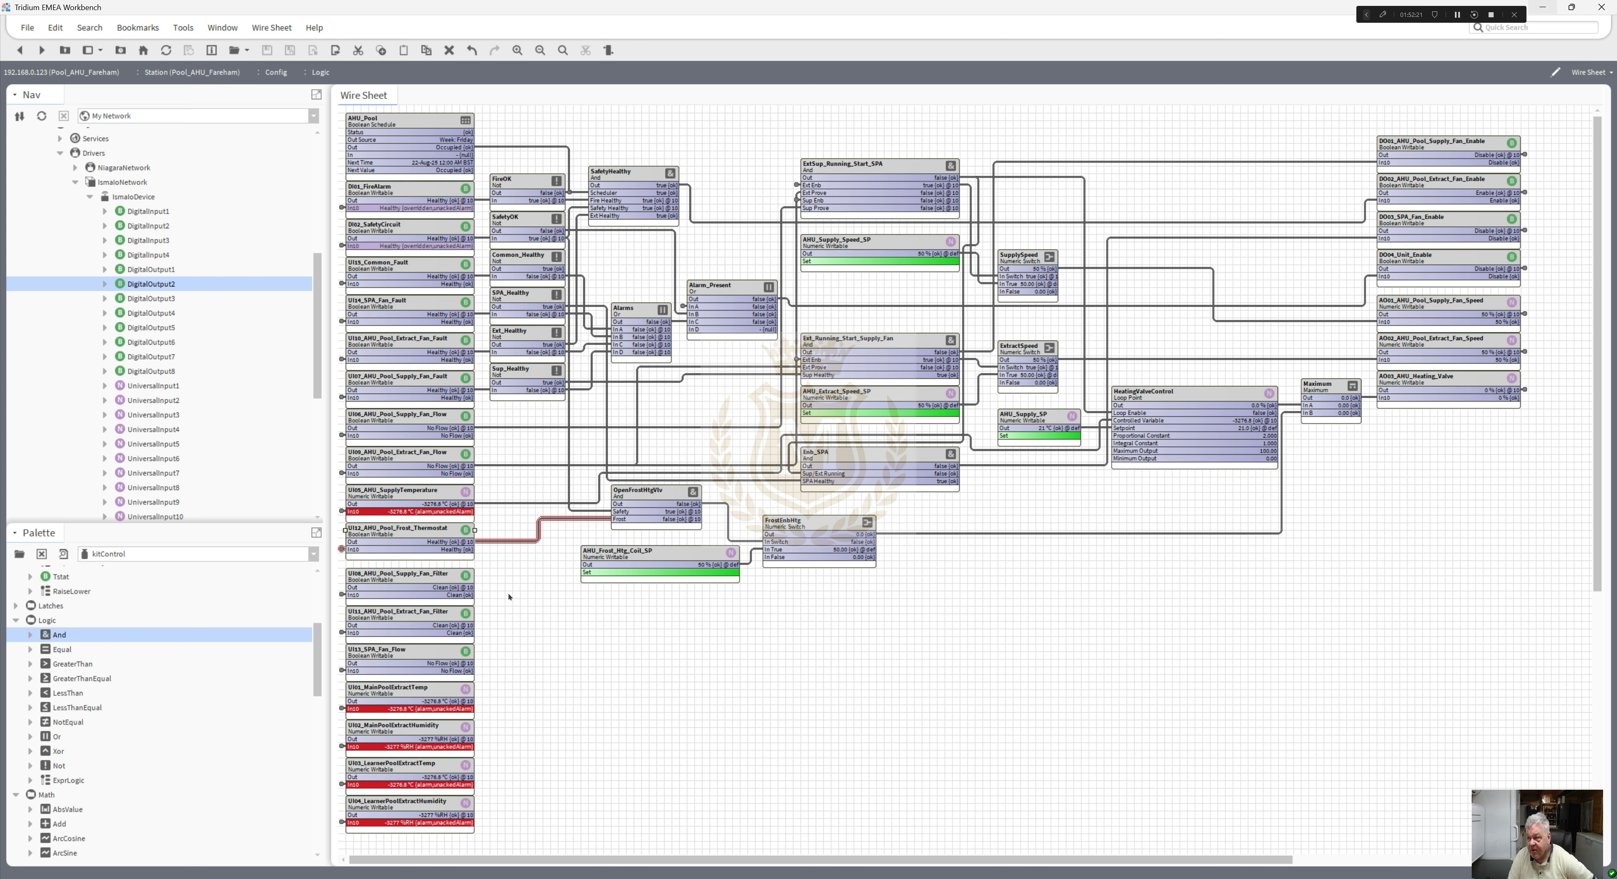
click(659, 641)
- Follow the DI02_SafetyCircuit link to the InputsOutputs sheet and release the overrides on DI02_SafetyCircuit and DI01_FireAlarm with Emergency Auto
right_click(379, 227)
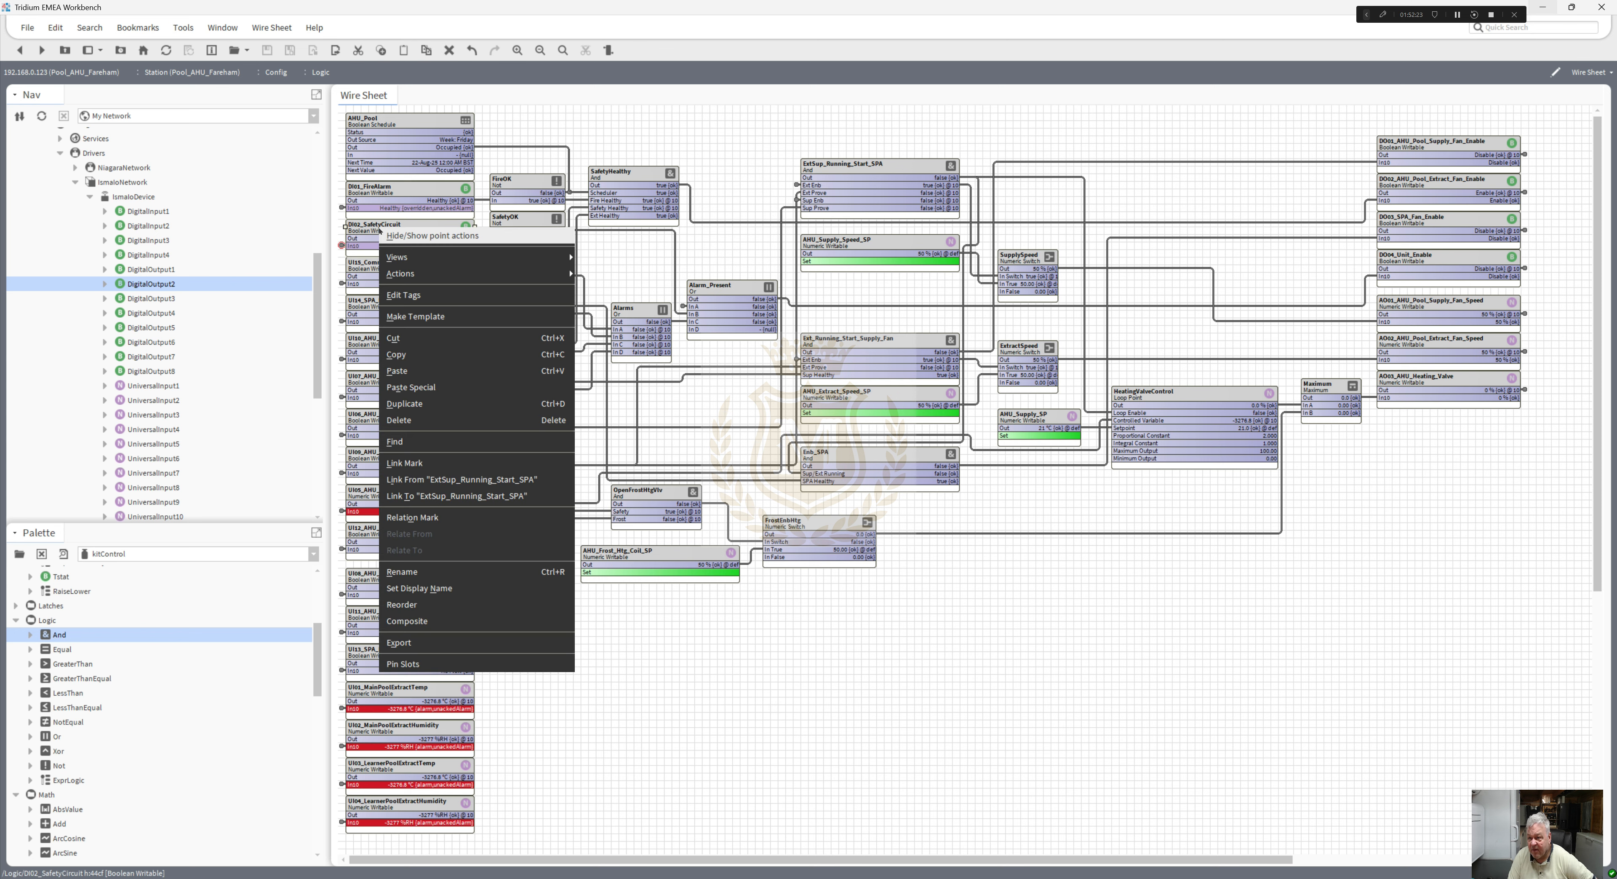
click(341, 246)
double_click(341, 246)
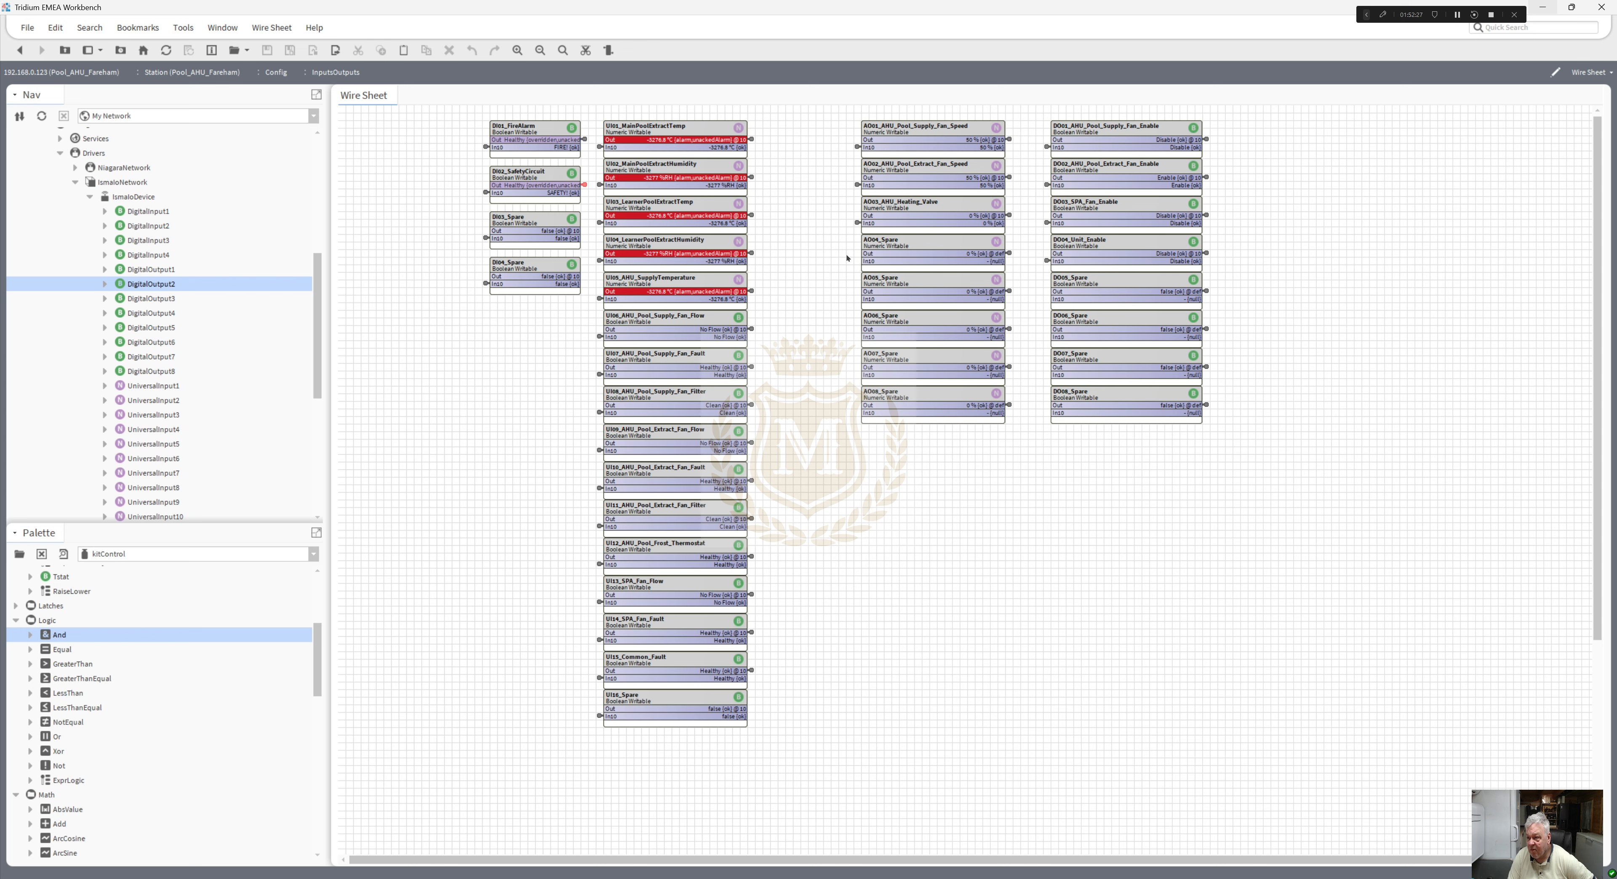
right_click(535, 178)
mouse_move(691, 221)
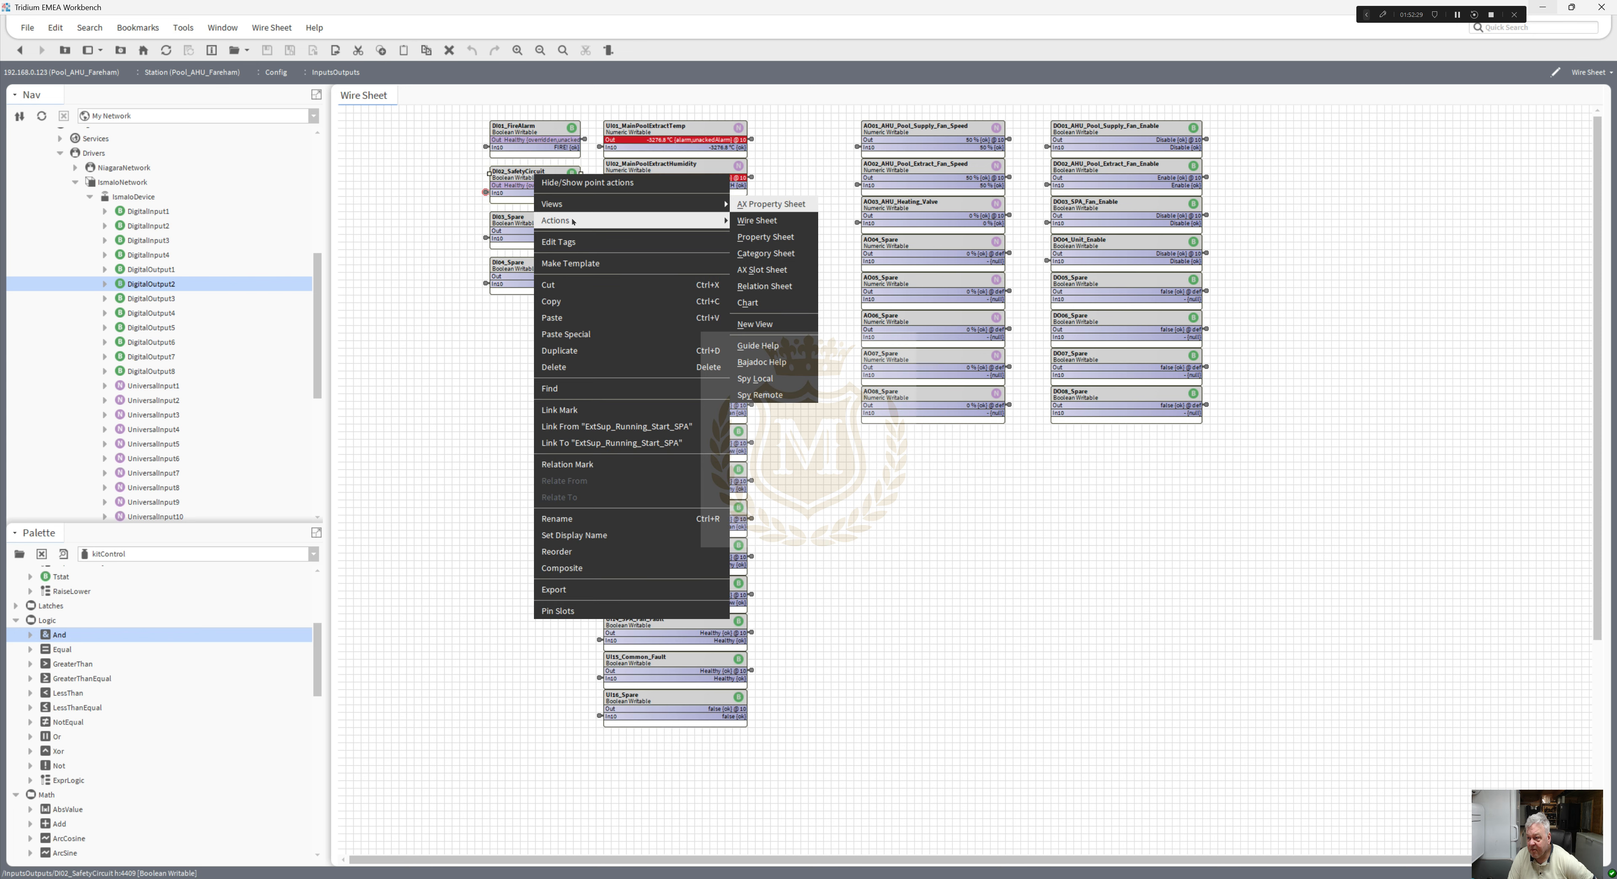
click(757, 252)
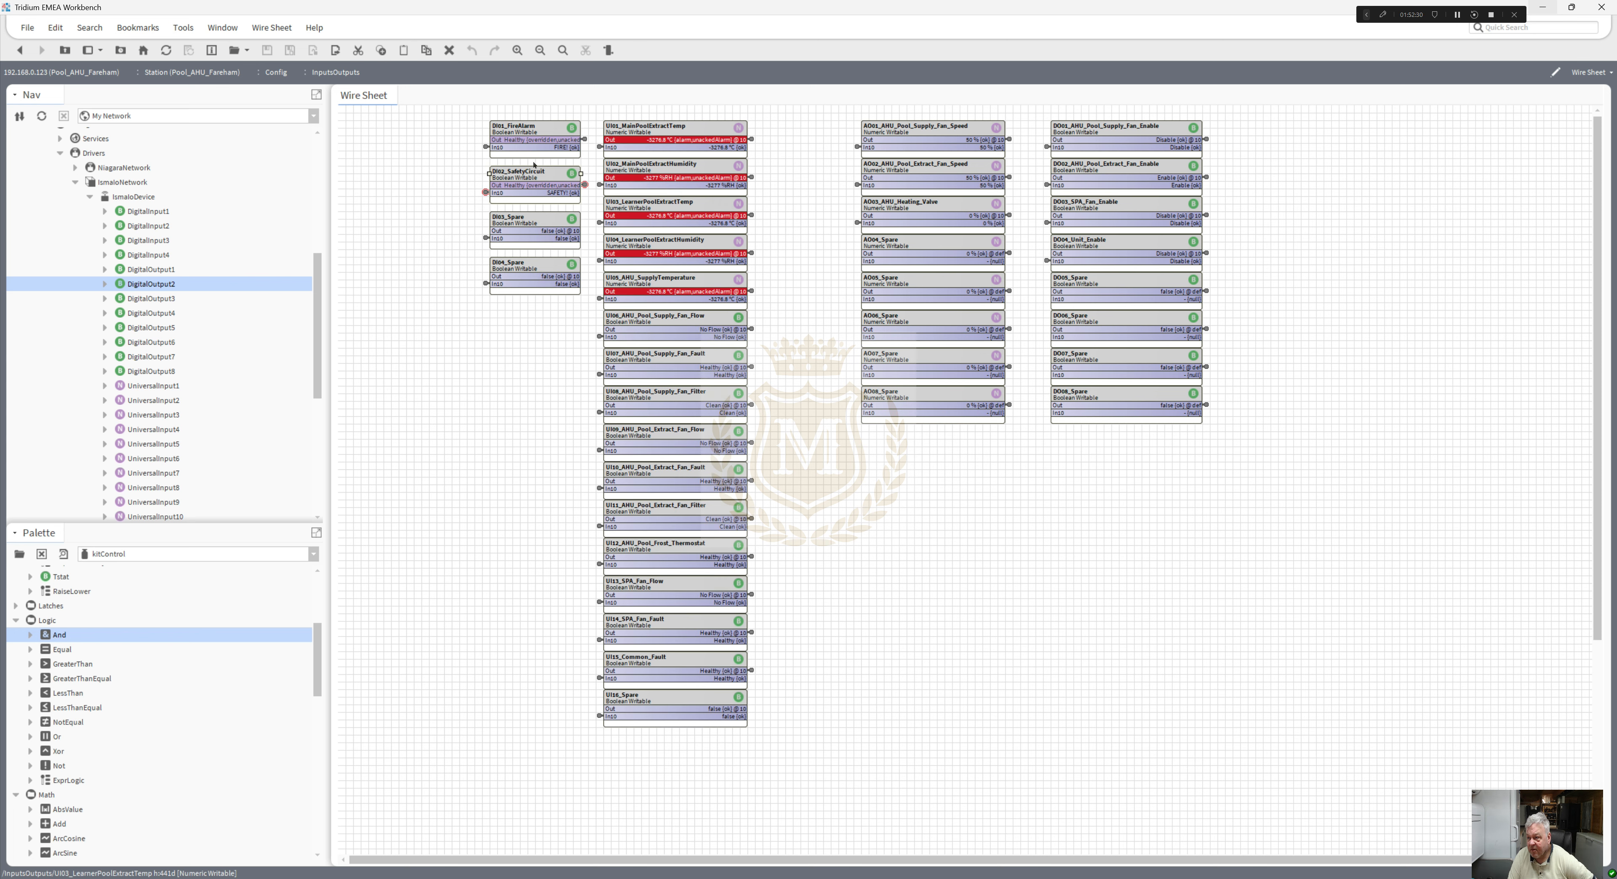
right_click(521, 130)
mouse_move(553, 174)
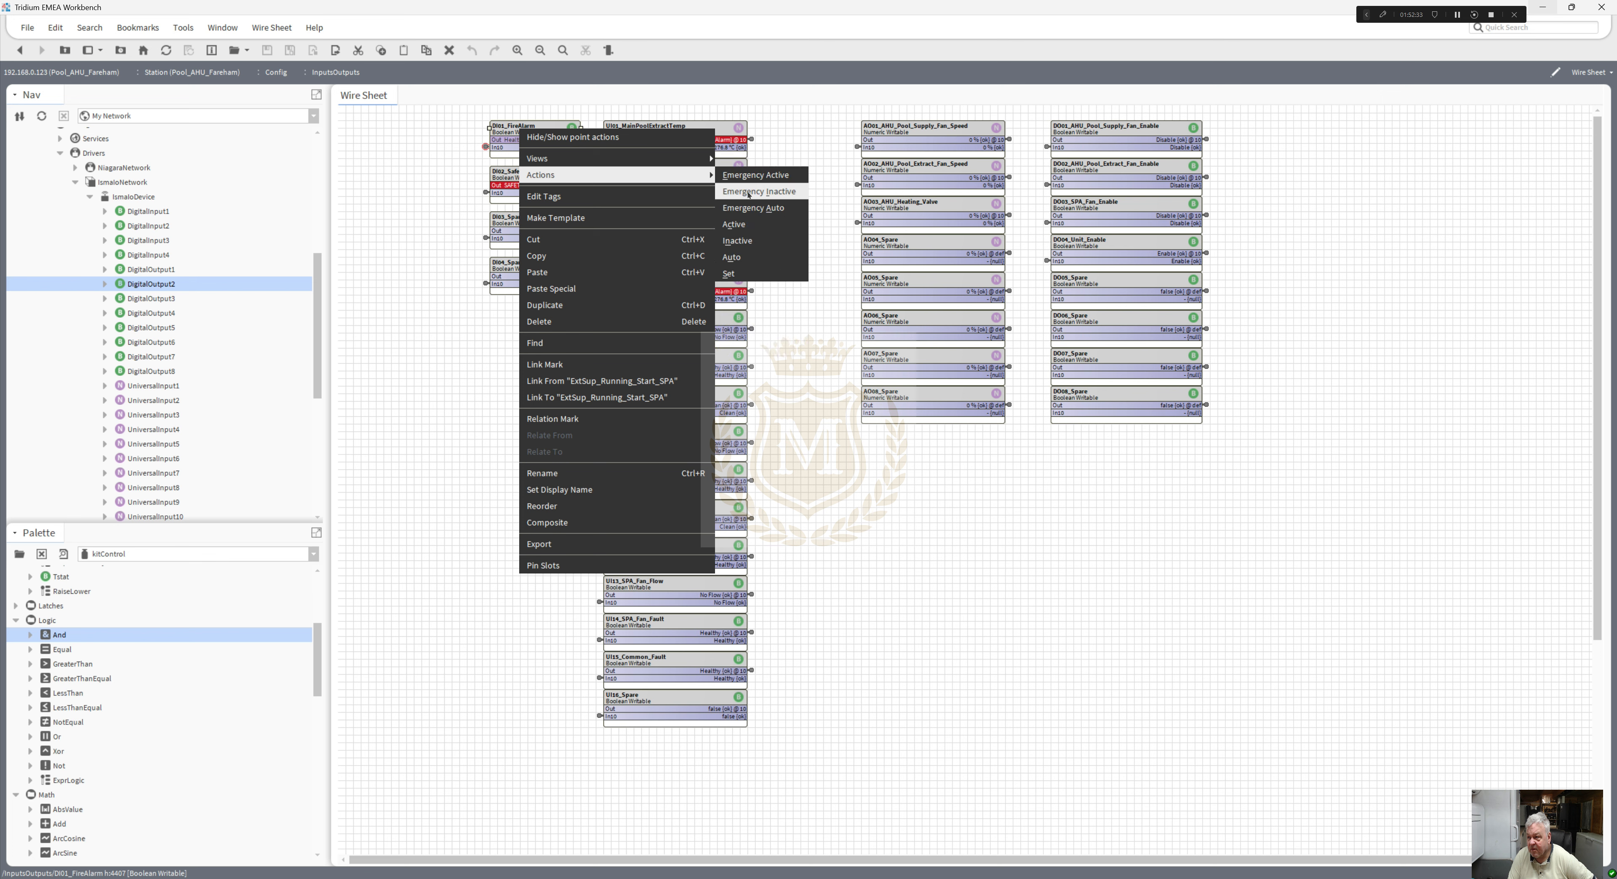
click(747, 205)
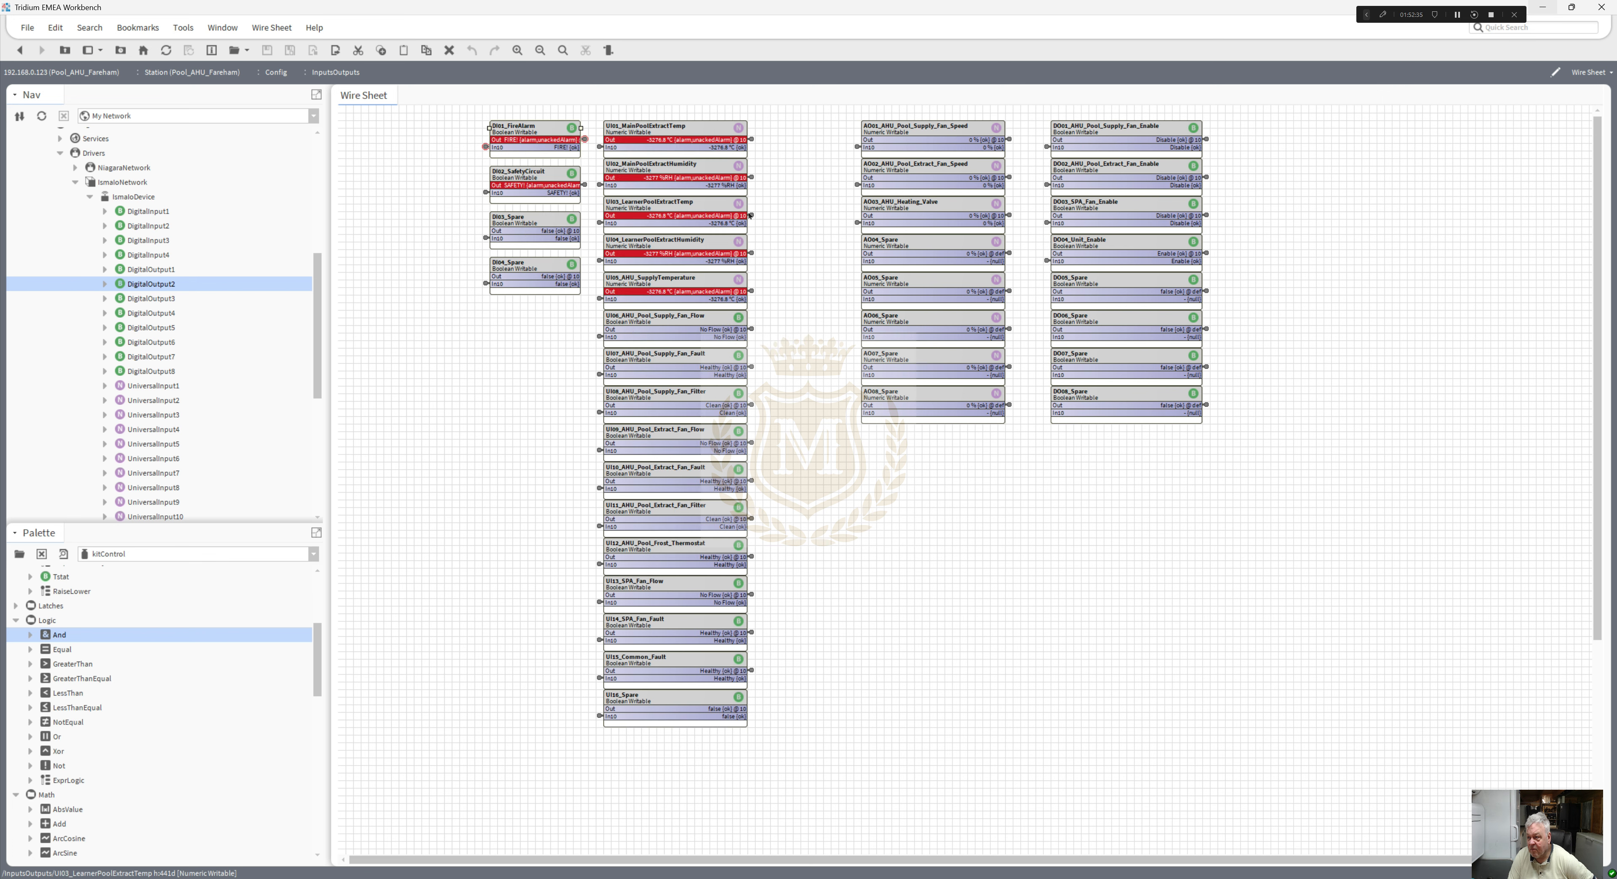
- Move all input blocks to the upper-left corner of the InputsOutputs sheet and bring the two output columns closer beside them
drag(821, 760, 453, 102)
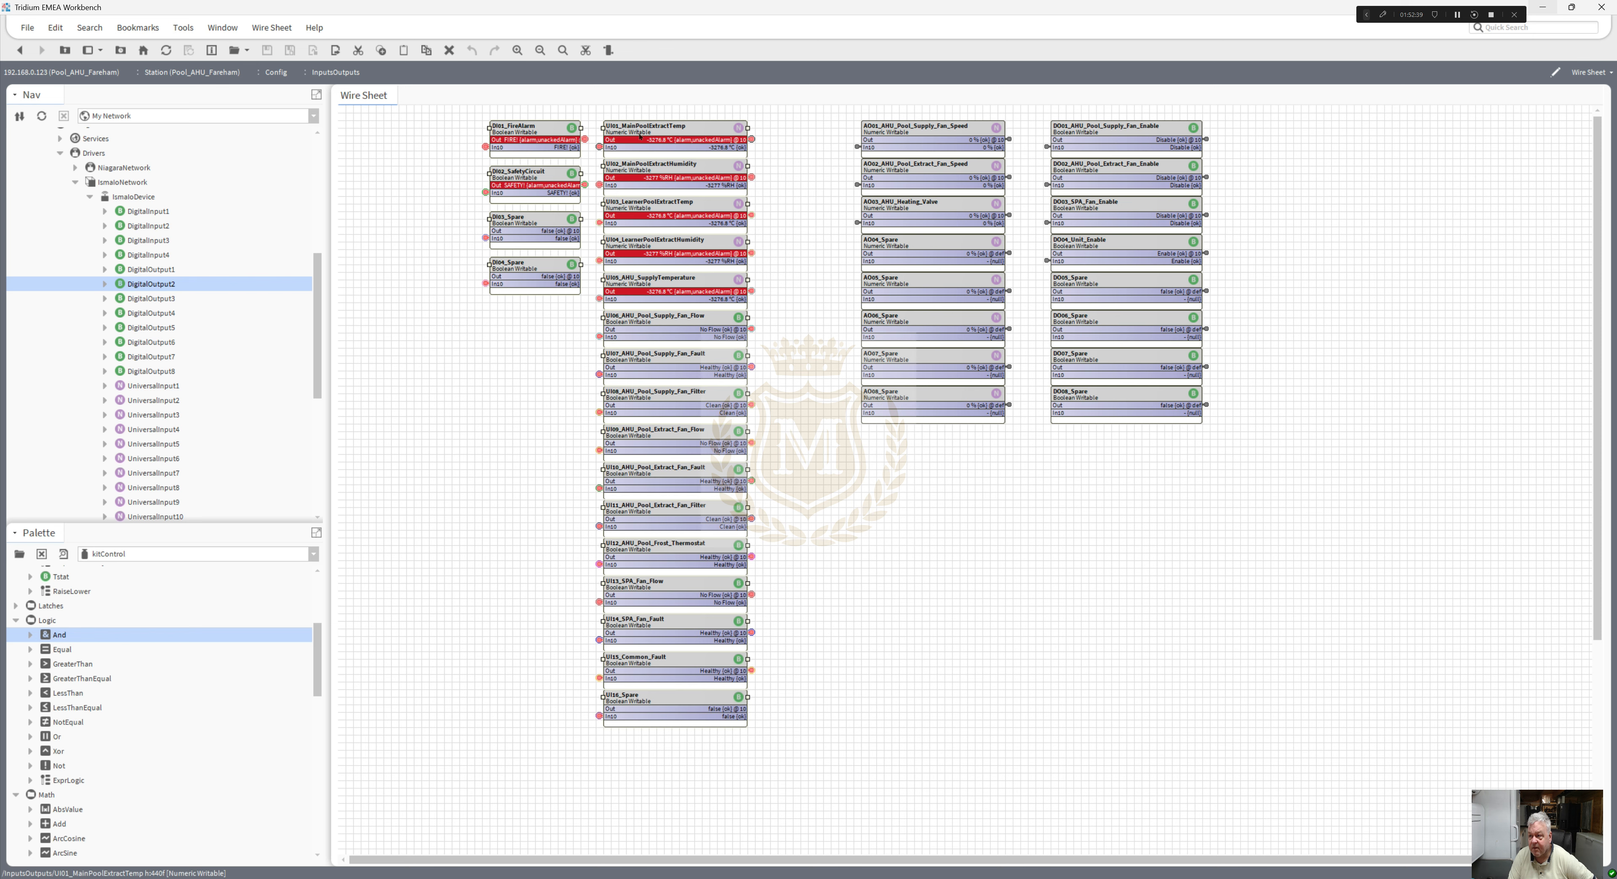
drag(637, 133, 500, 126)
drag(1281, 503, 1057, 129)
drag(1227, 459, 749, 126)
click(908, 478)
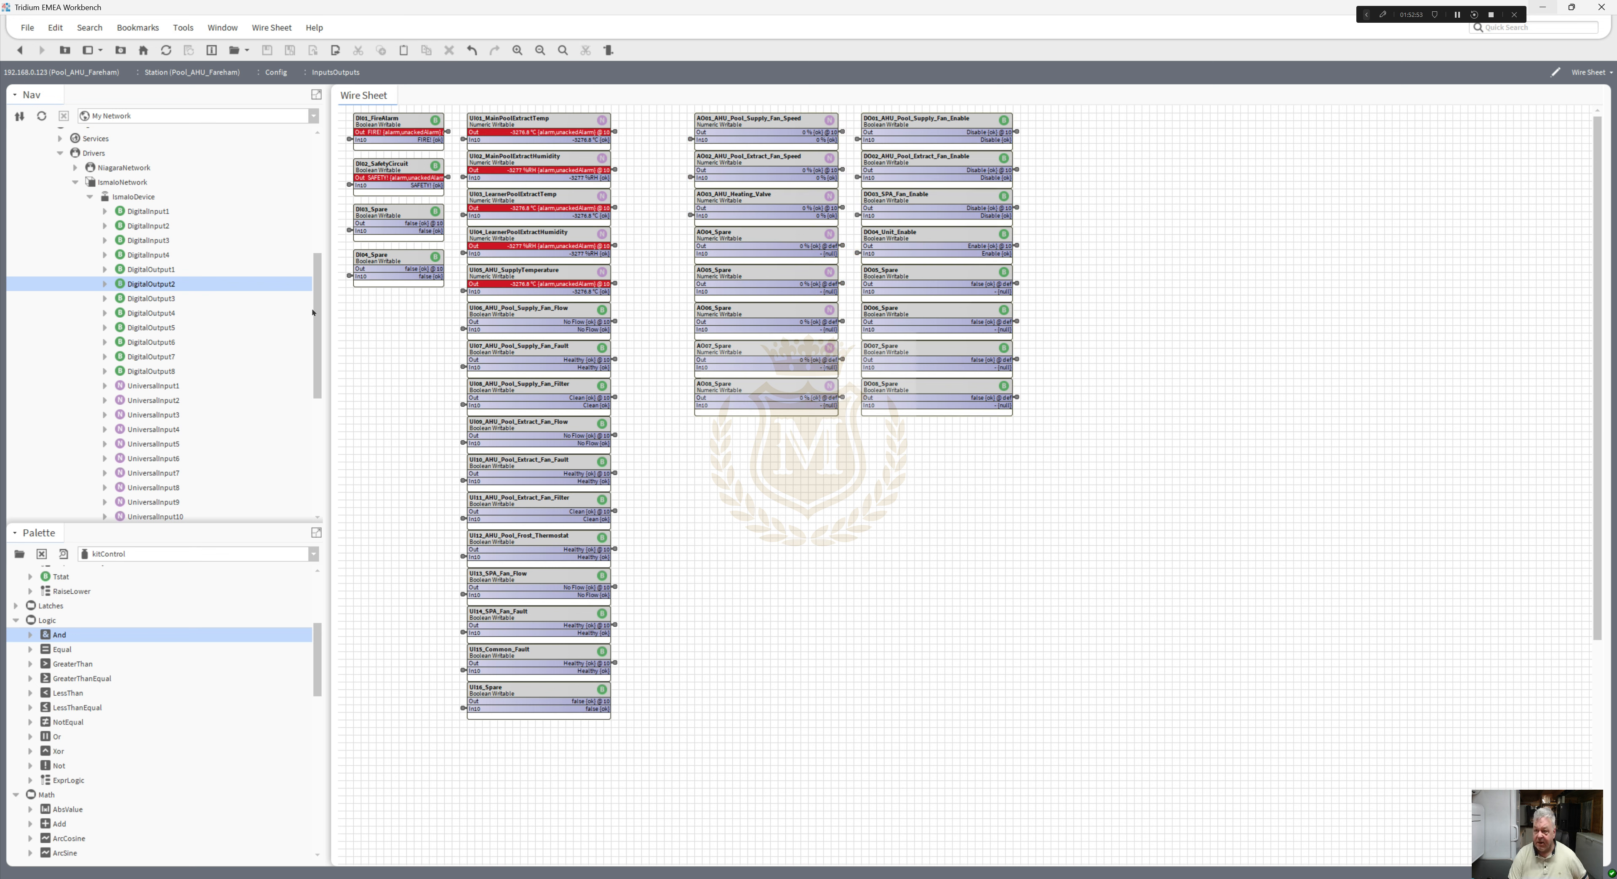
click(90, 198)
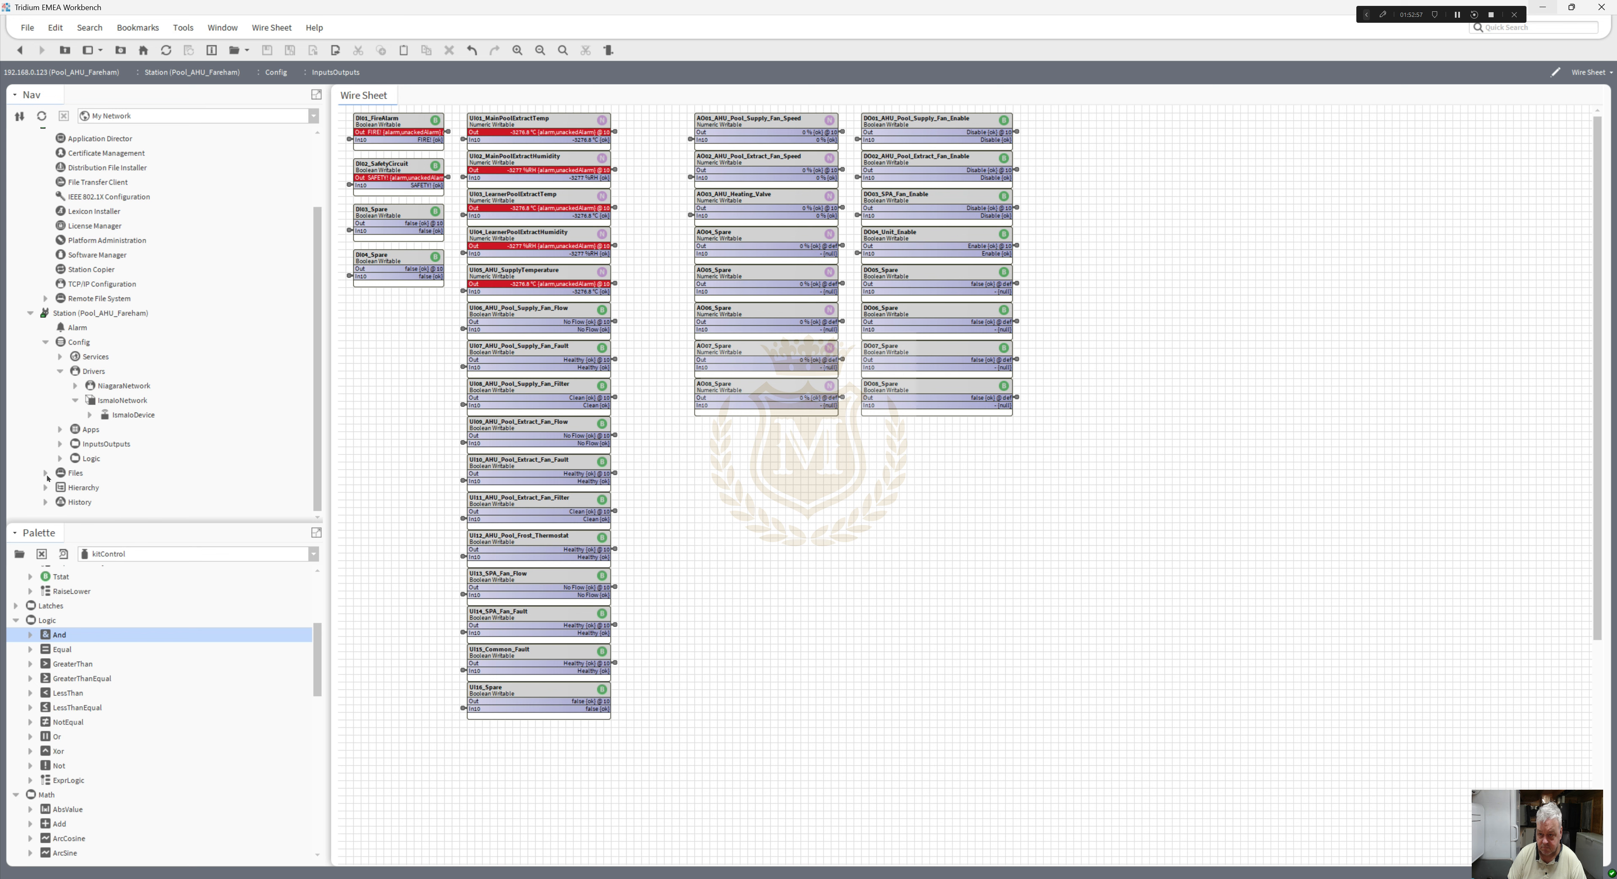
right_click(70, 473)
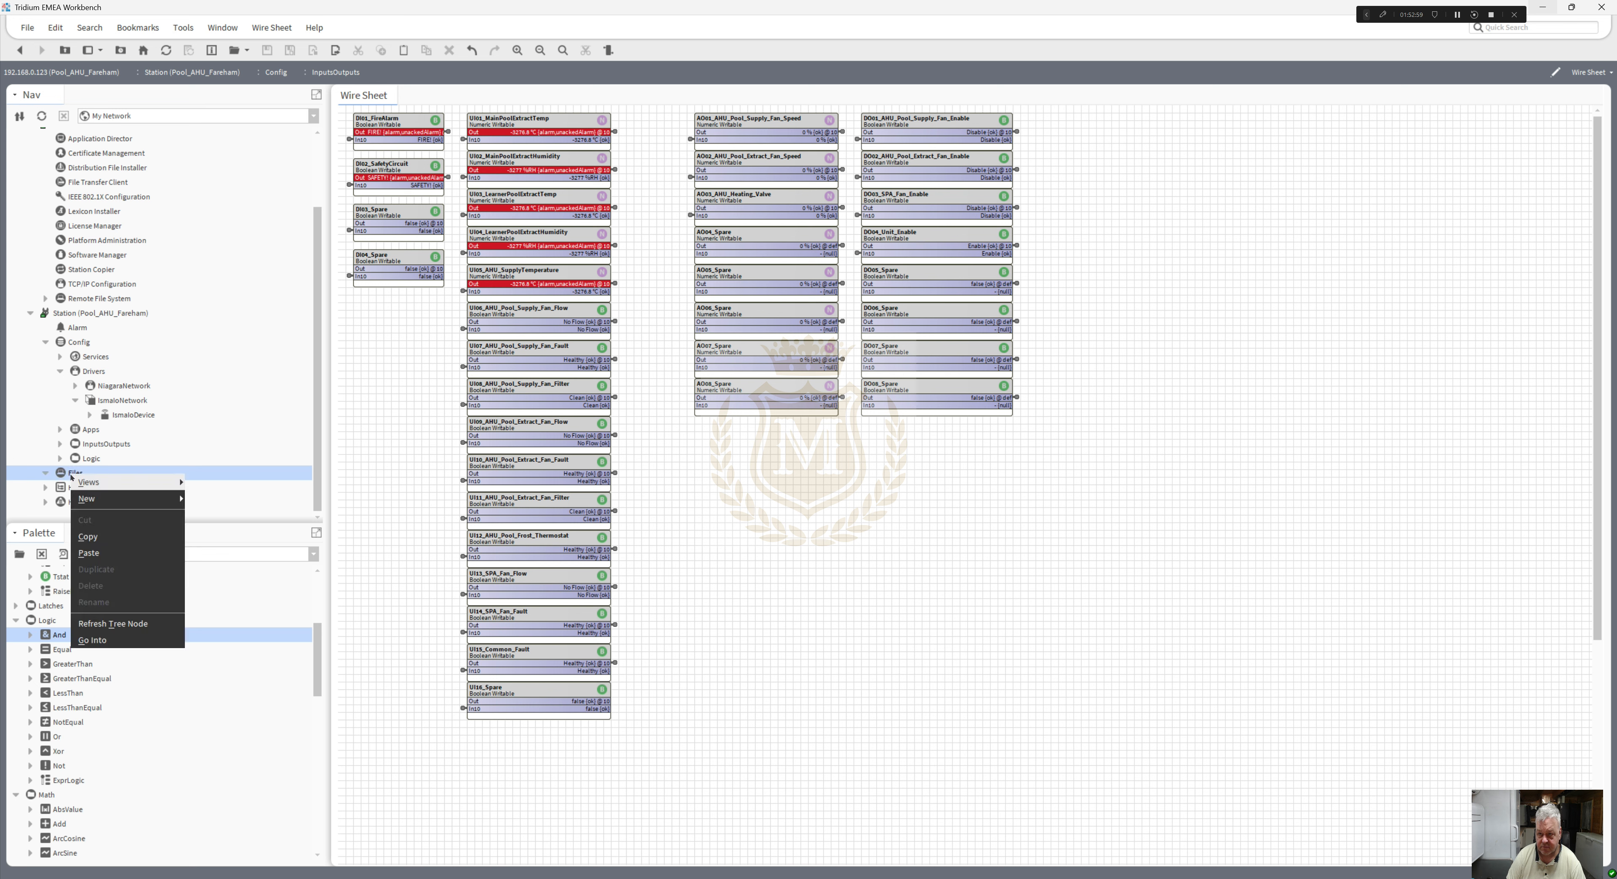
mouse_move(125, 482)
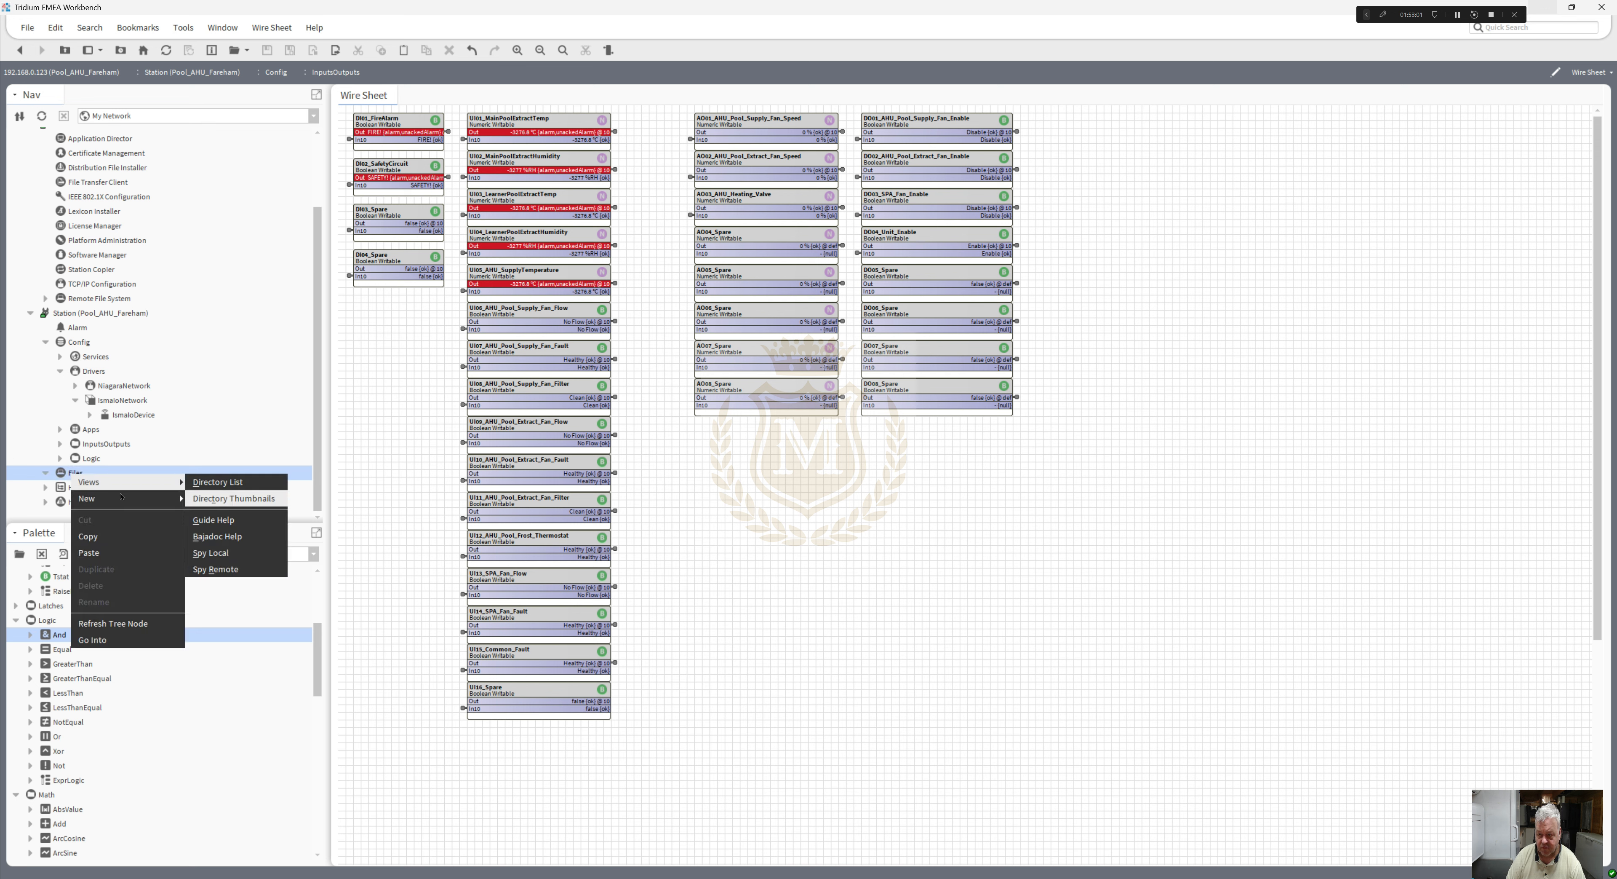
click(46, 475)
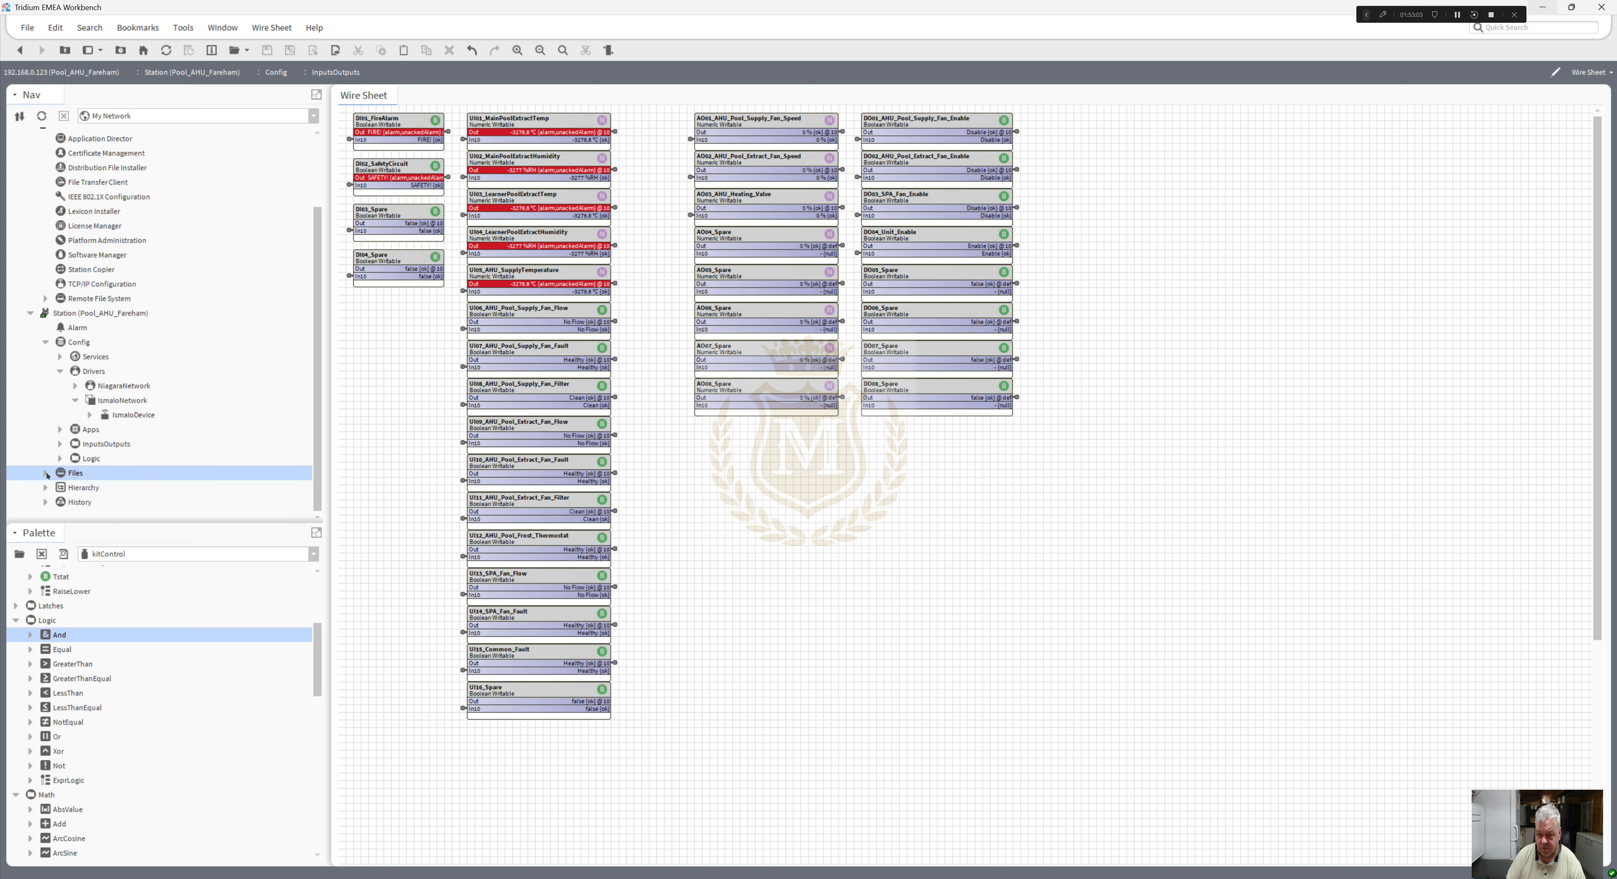
right_click(71, 475)
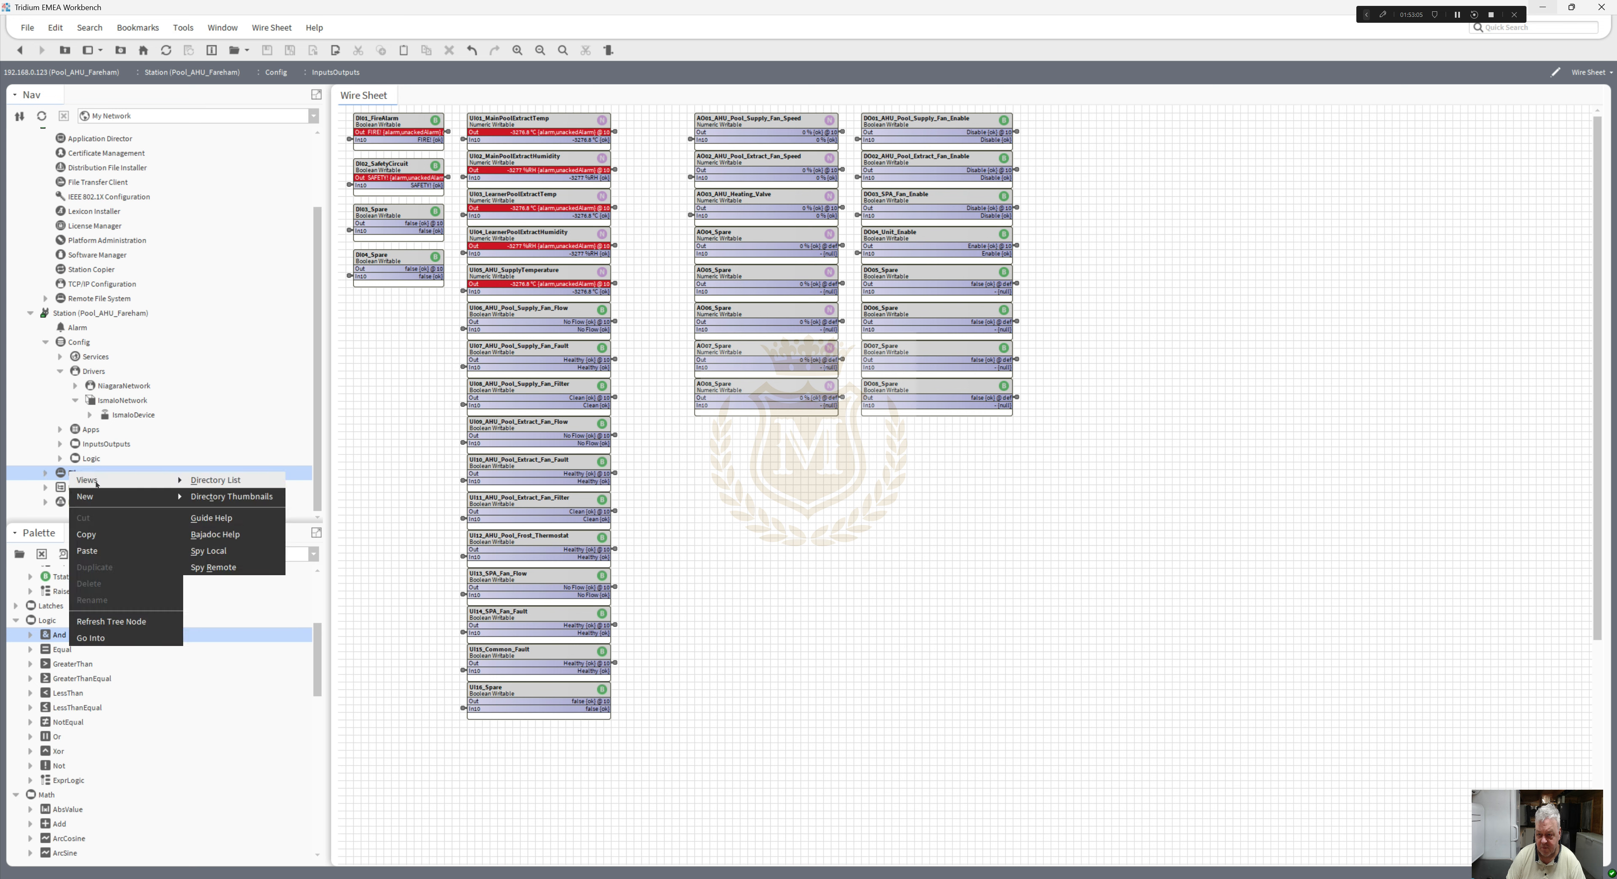
mouse_move(98, 497)
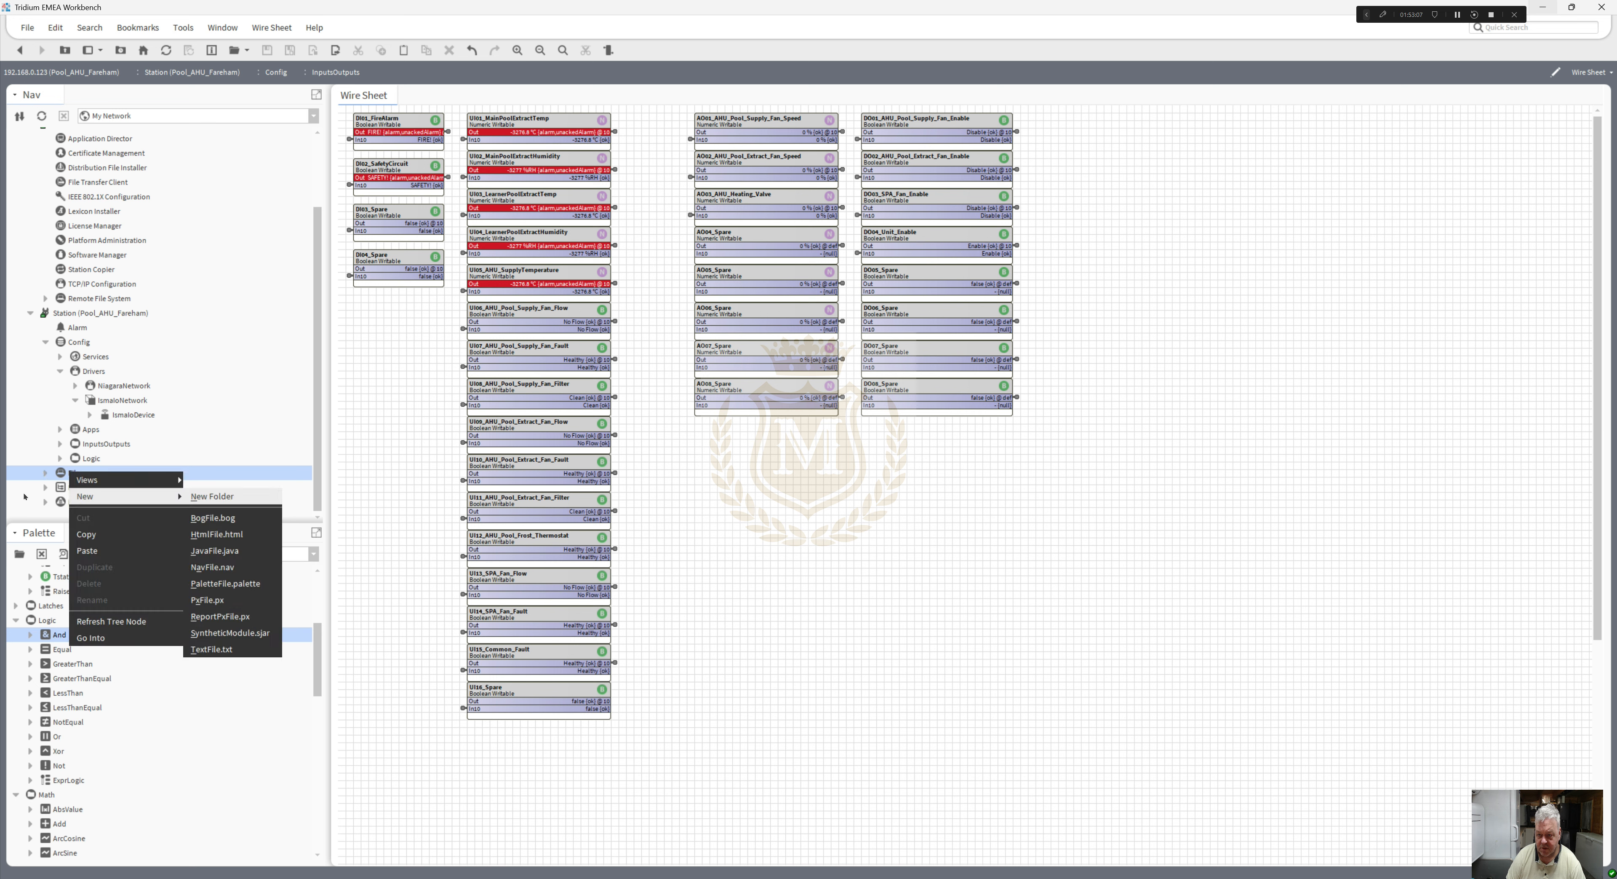
key(Escape)
key(Escape)
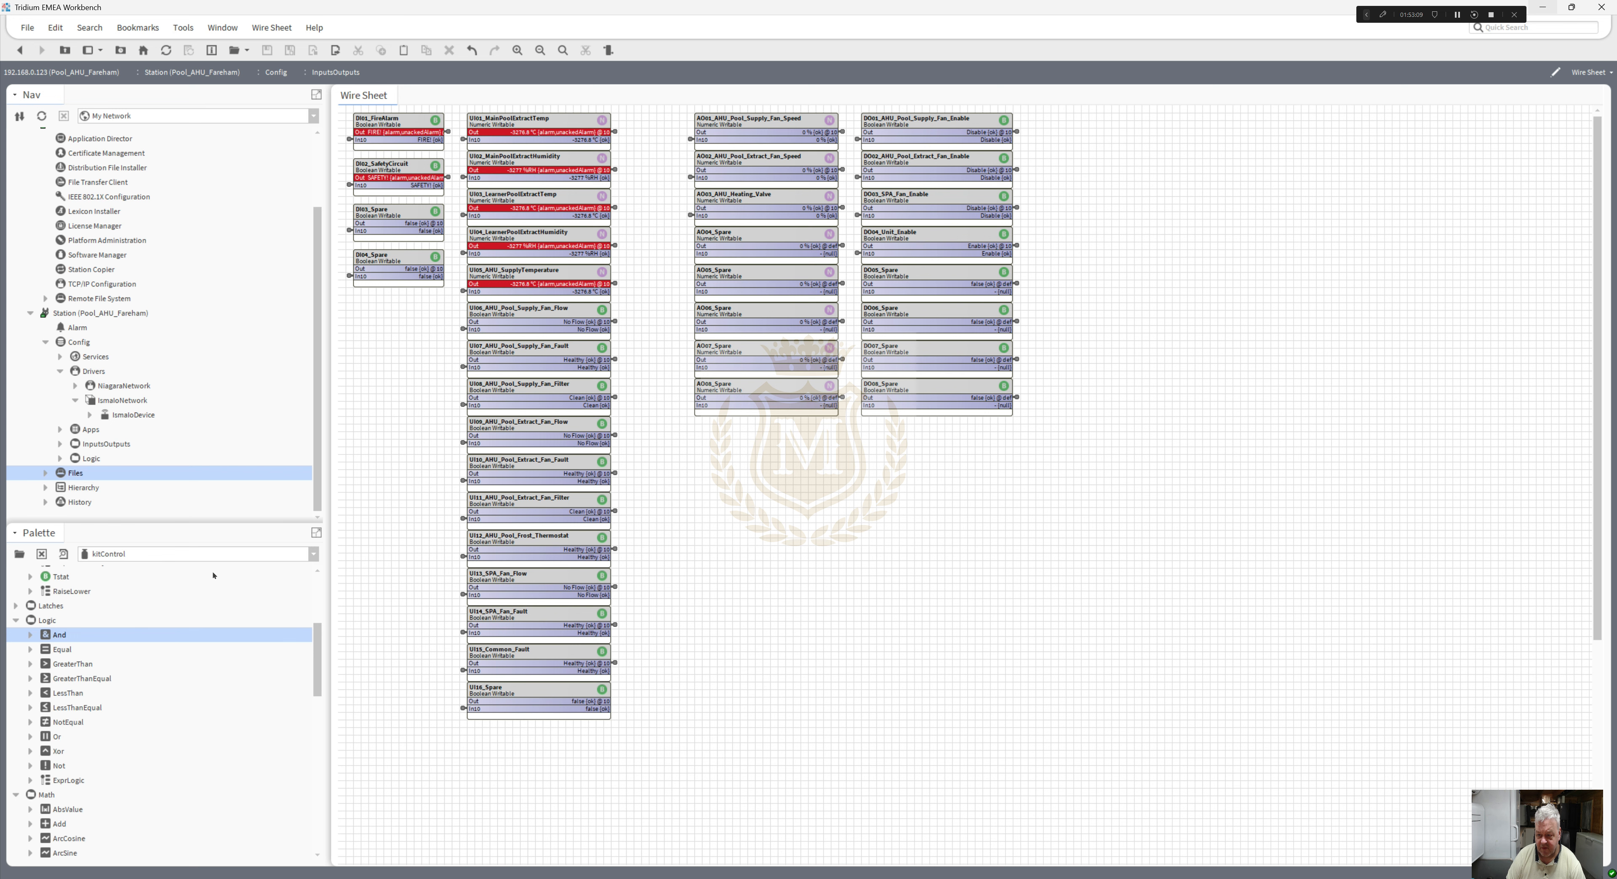
right_click(72, 475)
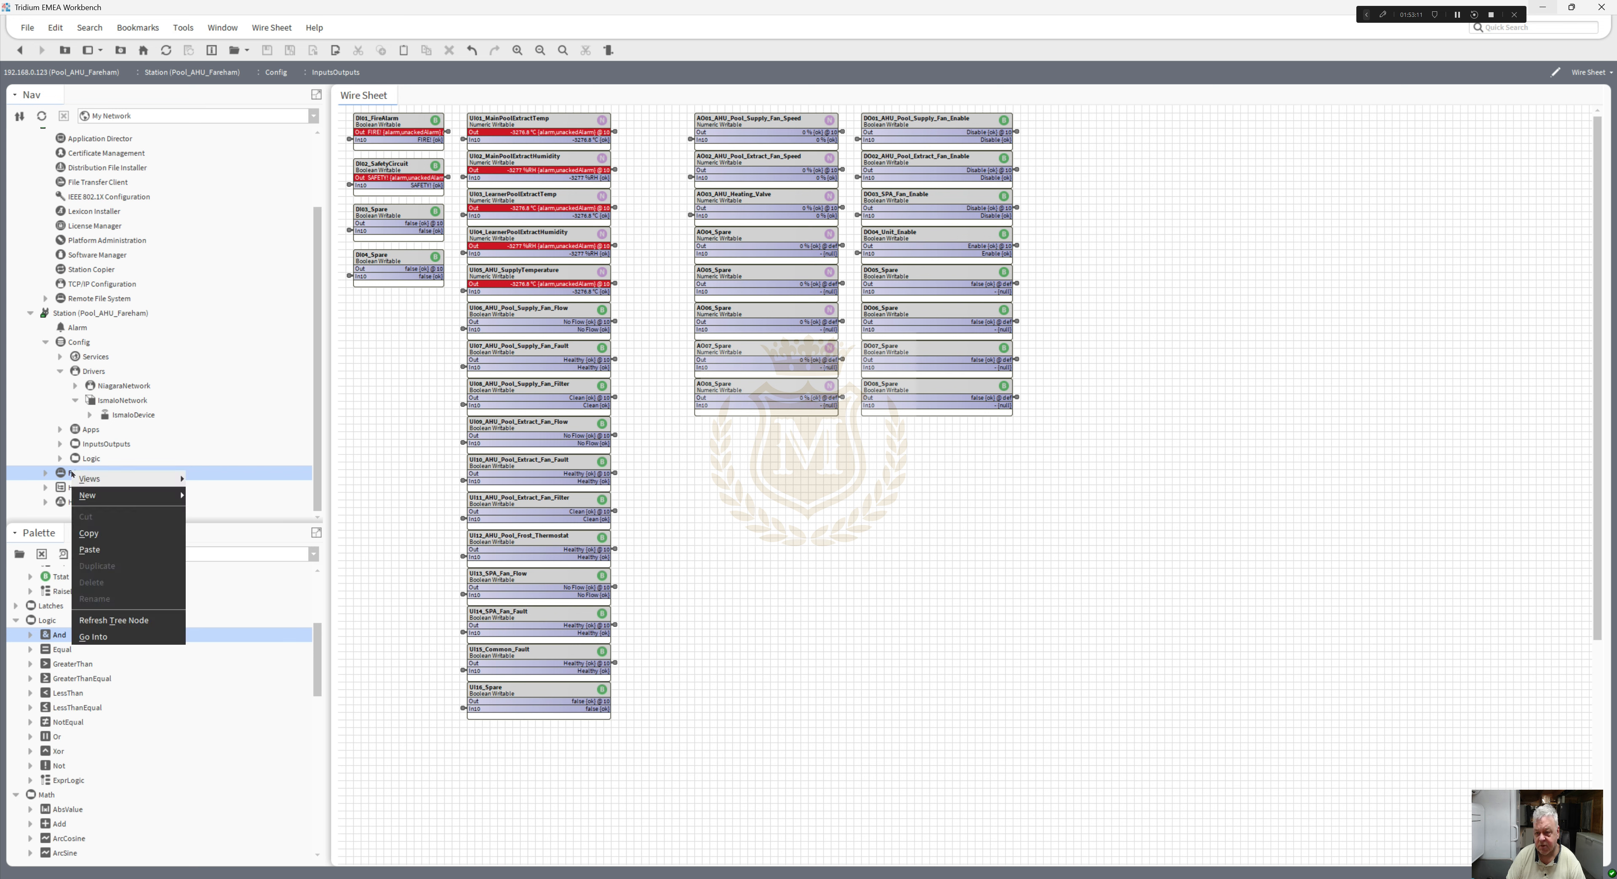
mouse_move(126, 479)
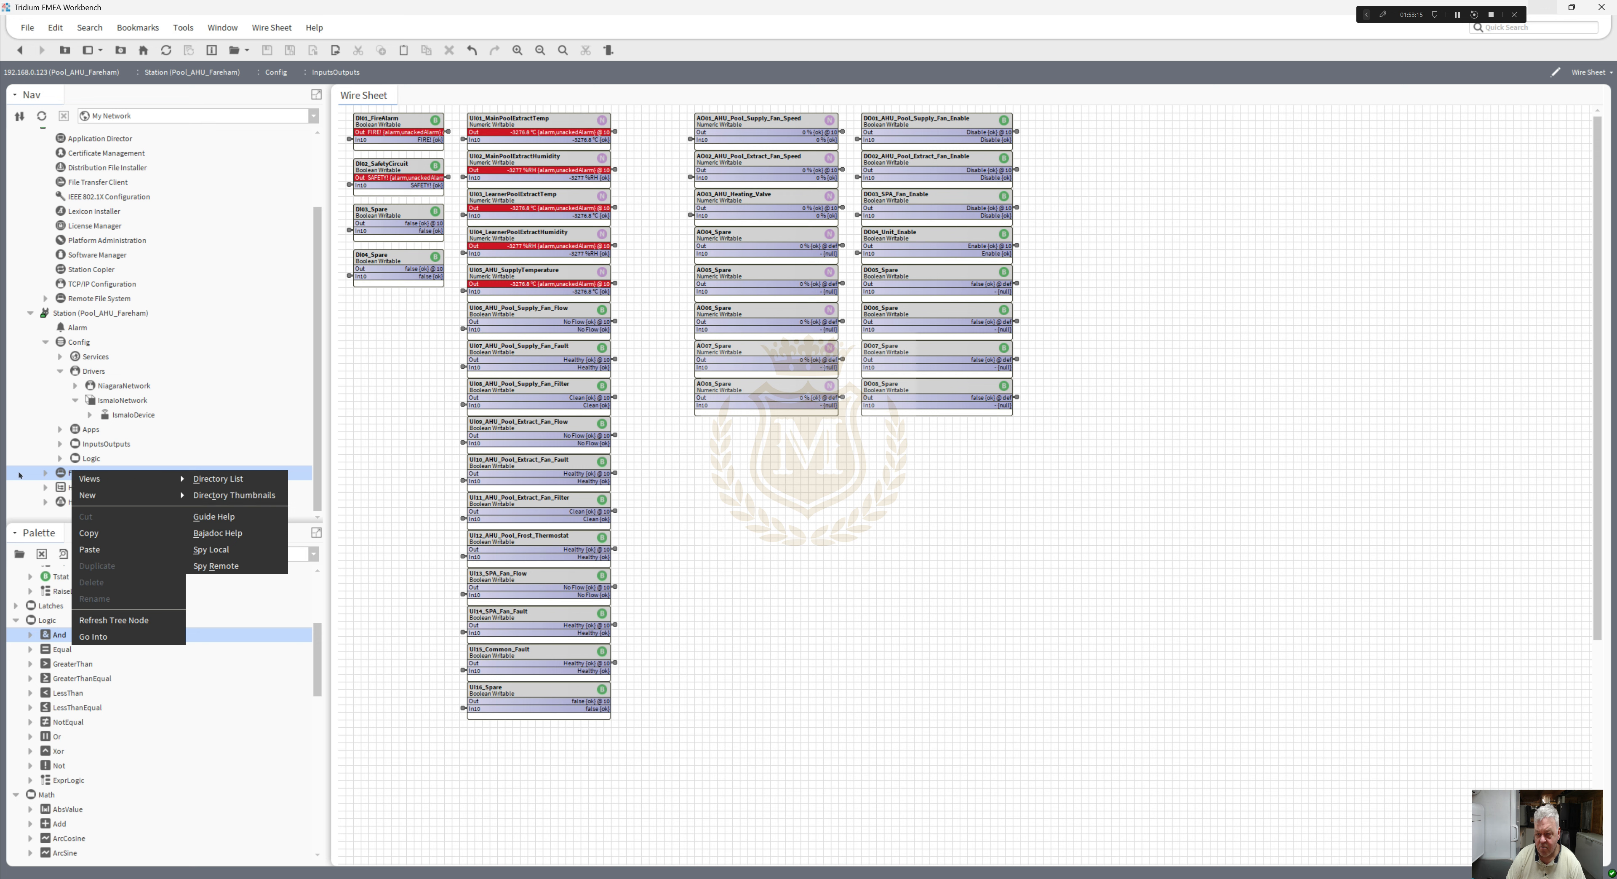
key(Escape)
key(Escape)
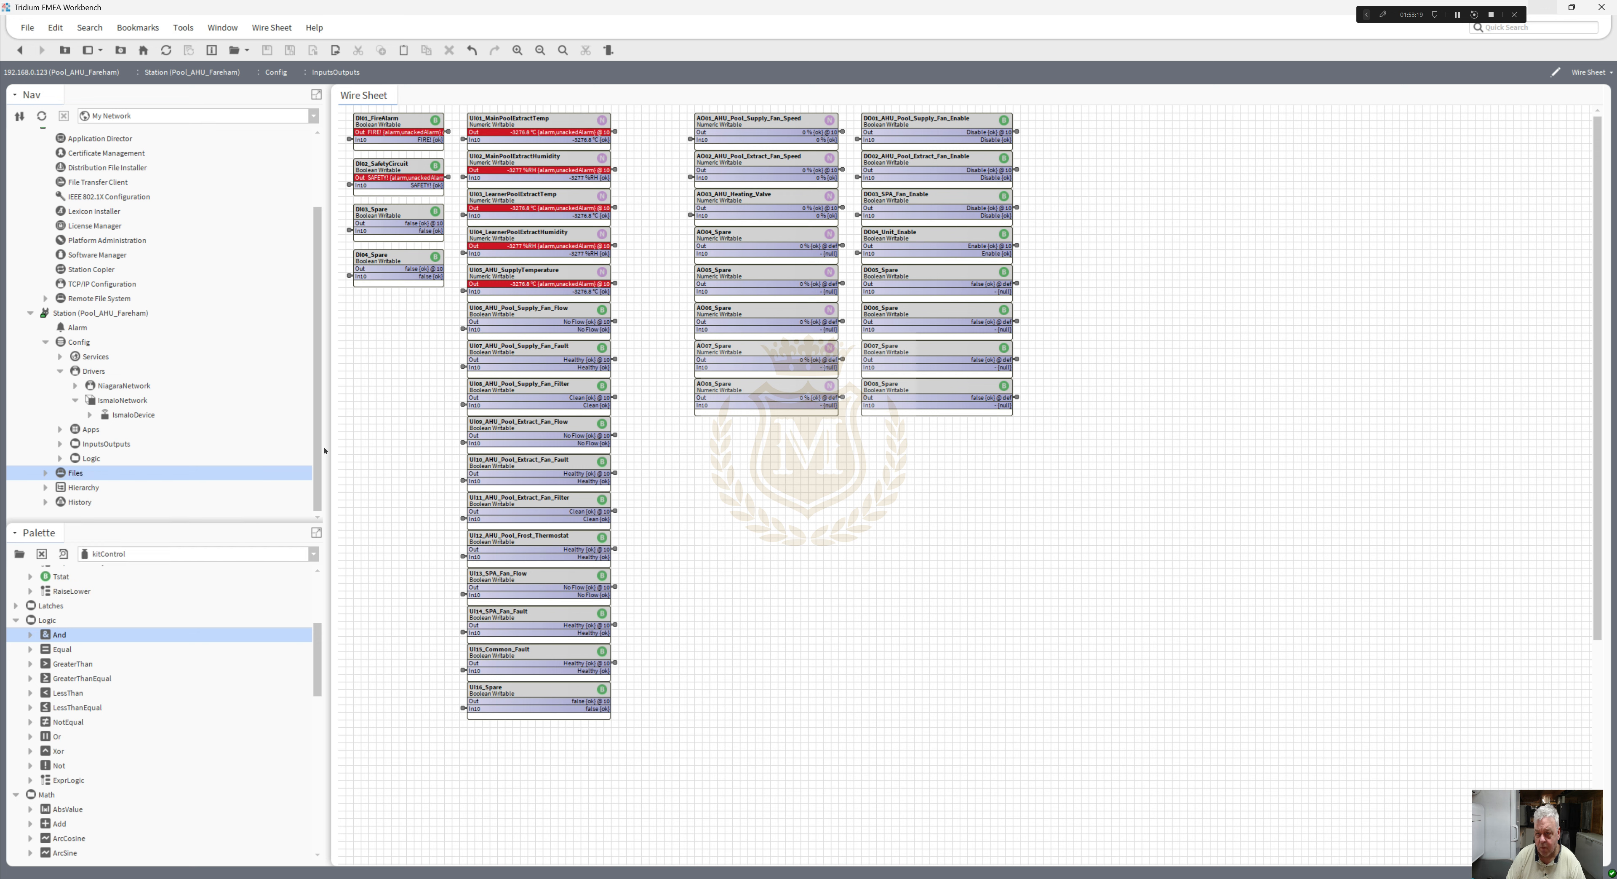
- Open the Software Manager of the 192.168.0.123 platform and authenticate with the remembered credentials
drag(318, 454, 331, 383)
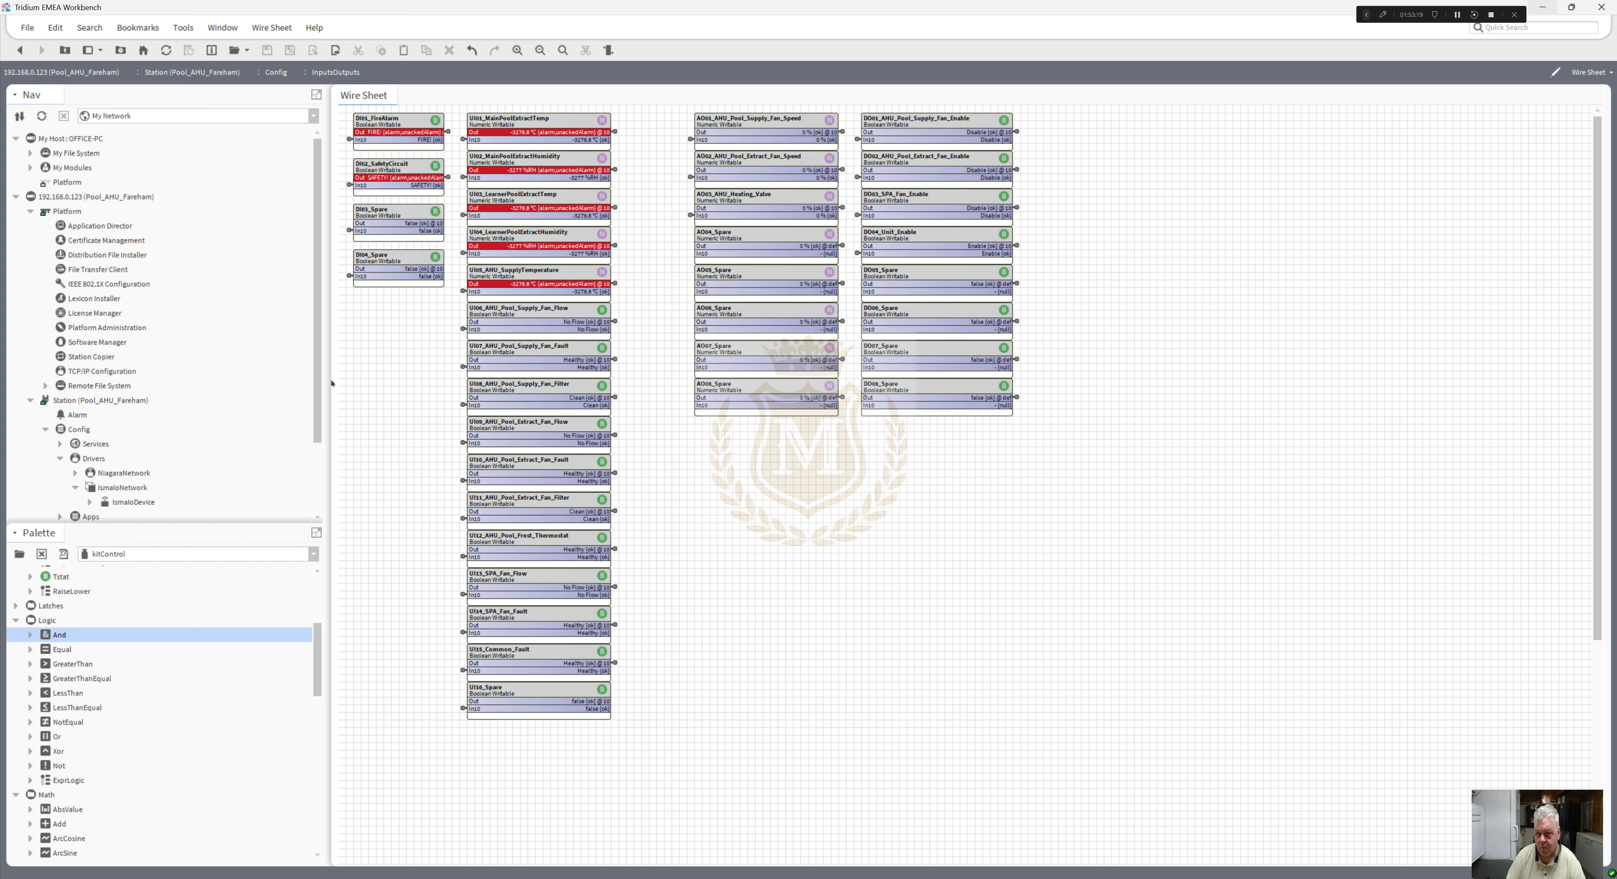
click(31, 211)
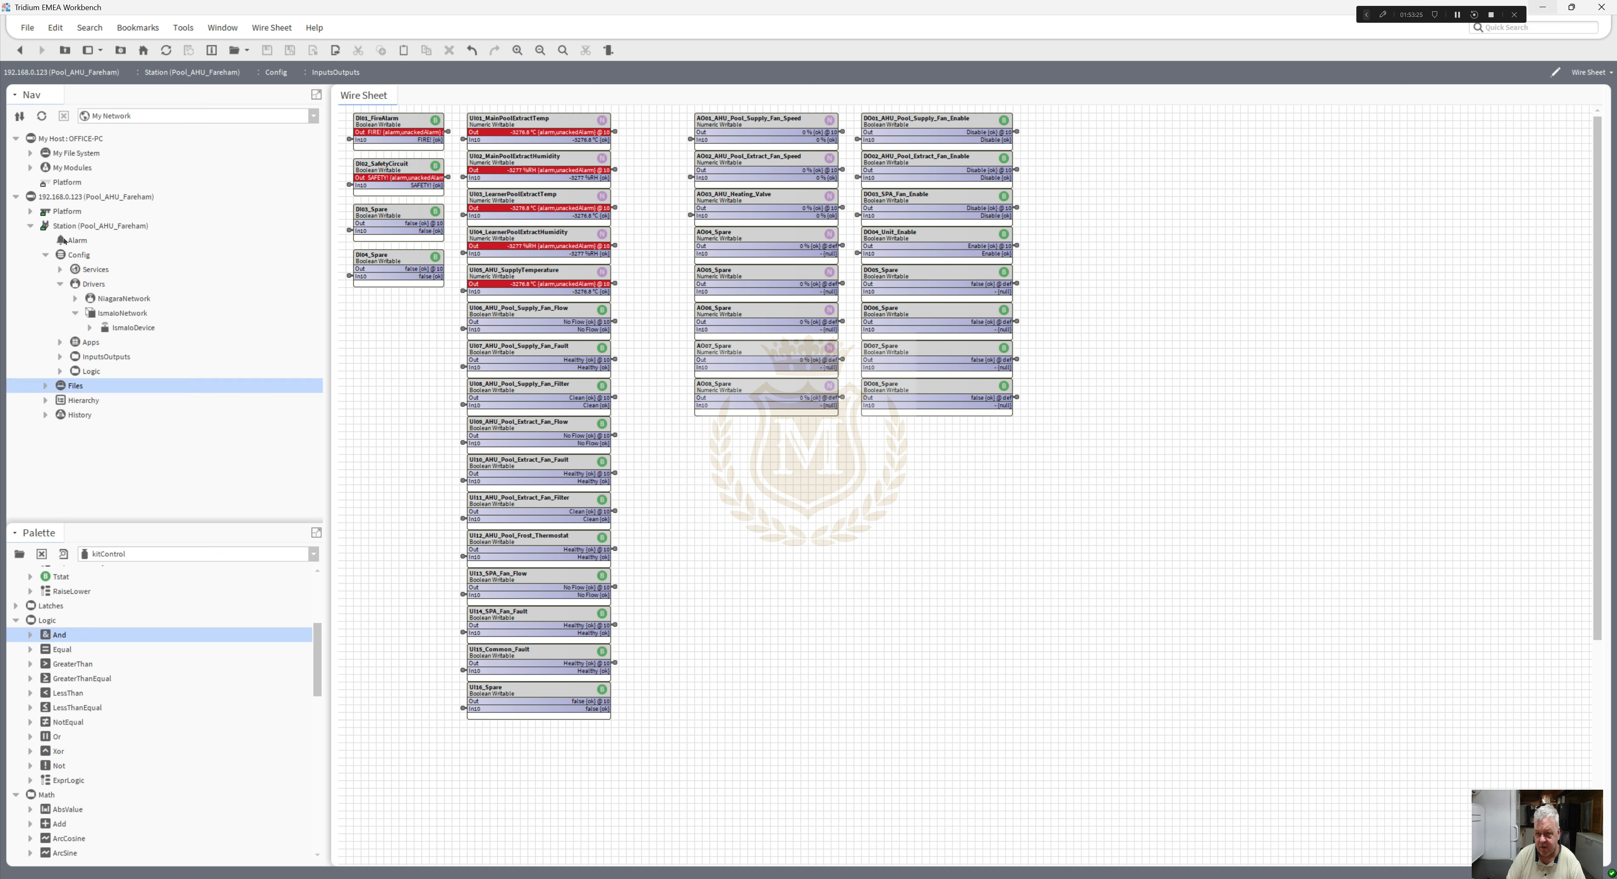
click(31, 211)
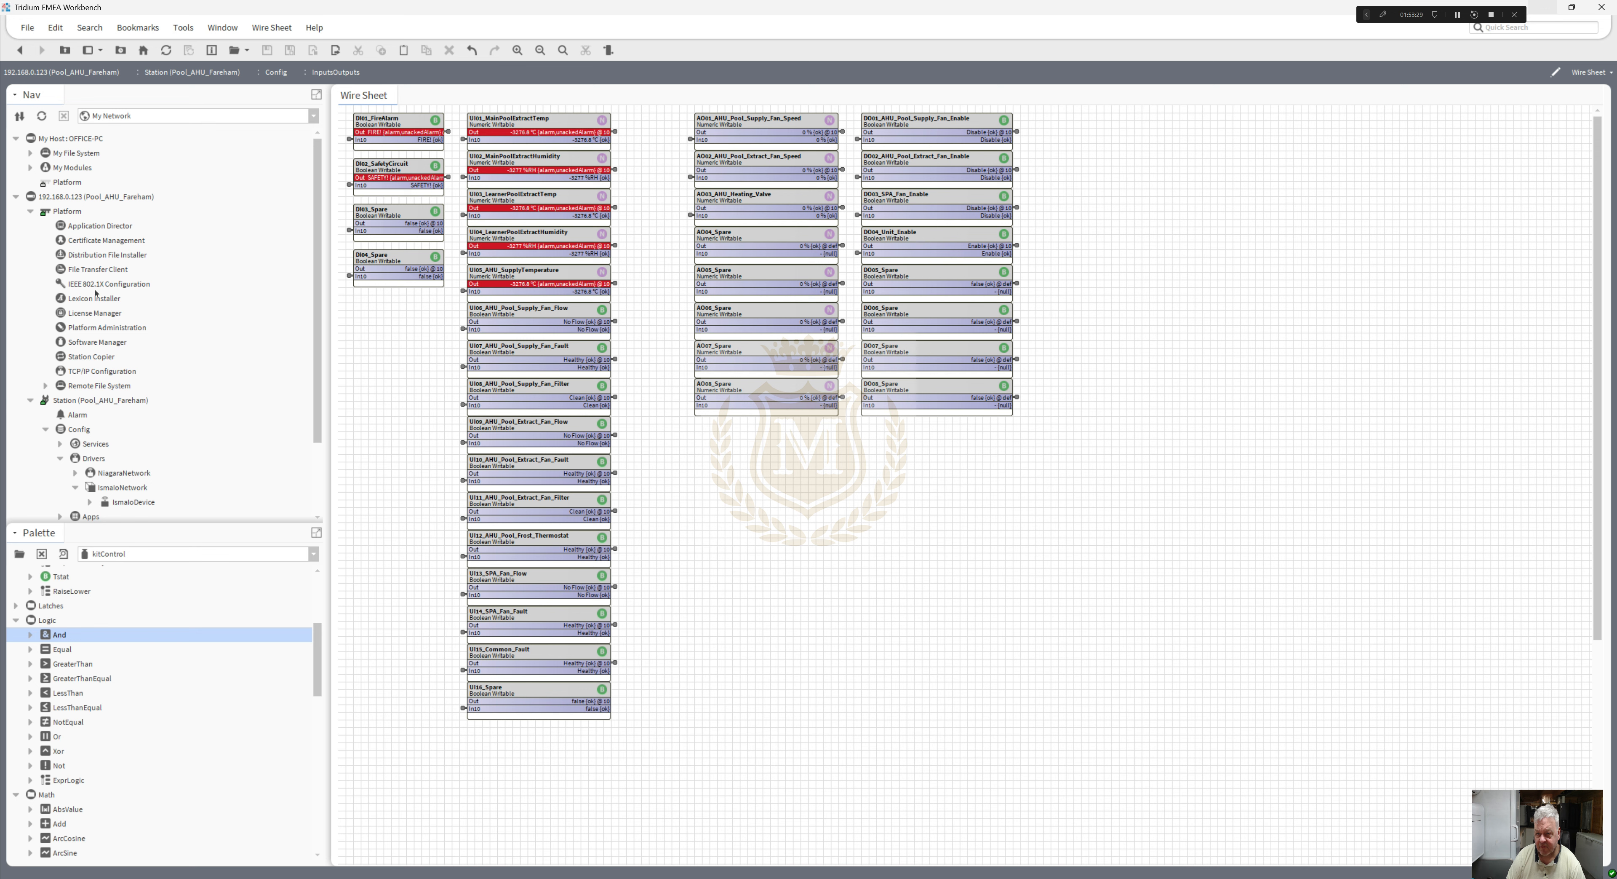
double_click(96, 342)
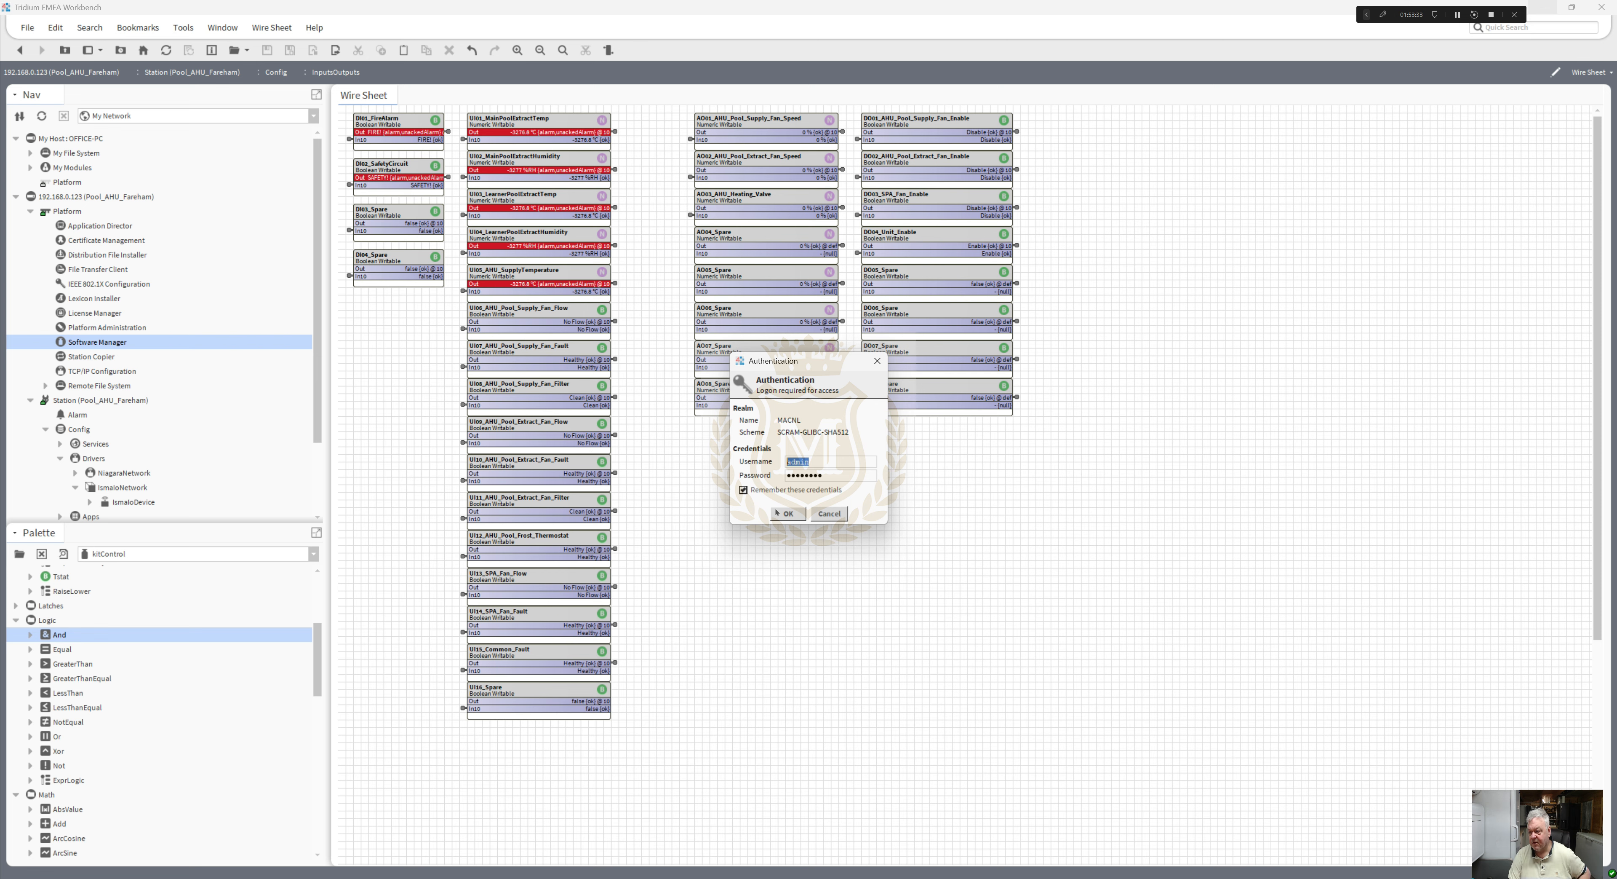
click(800, 516)
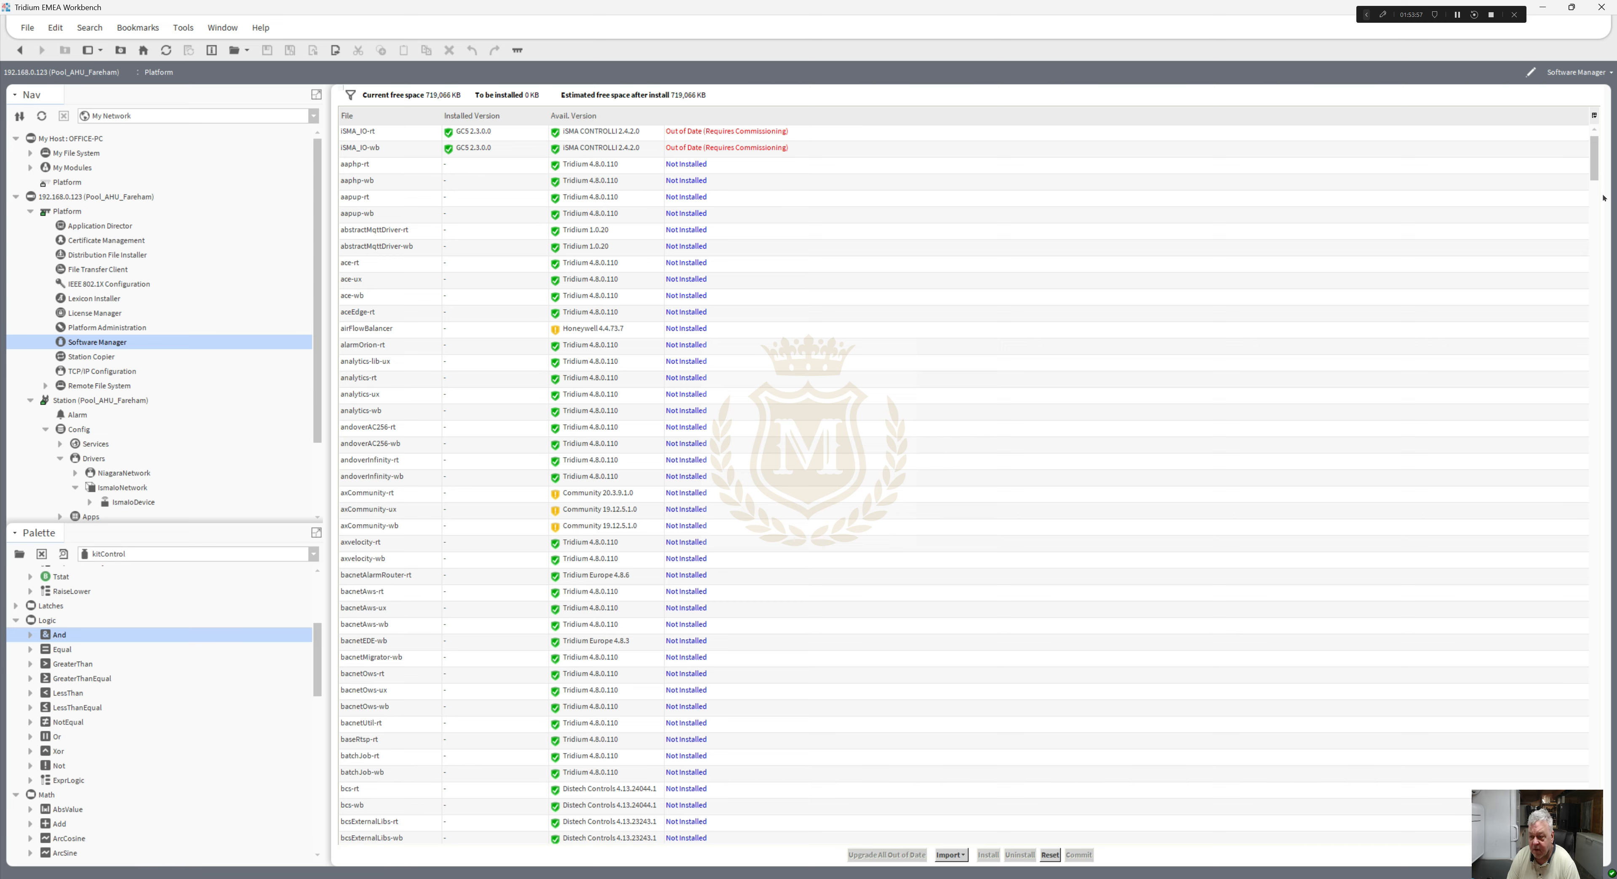
- Find the kitPxN4svg-wb module in the software list and mark it for installation
drag(1598, 167, 1603, 753)
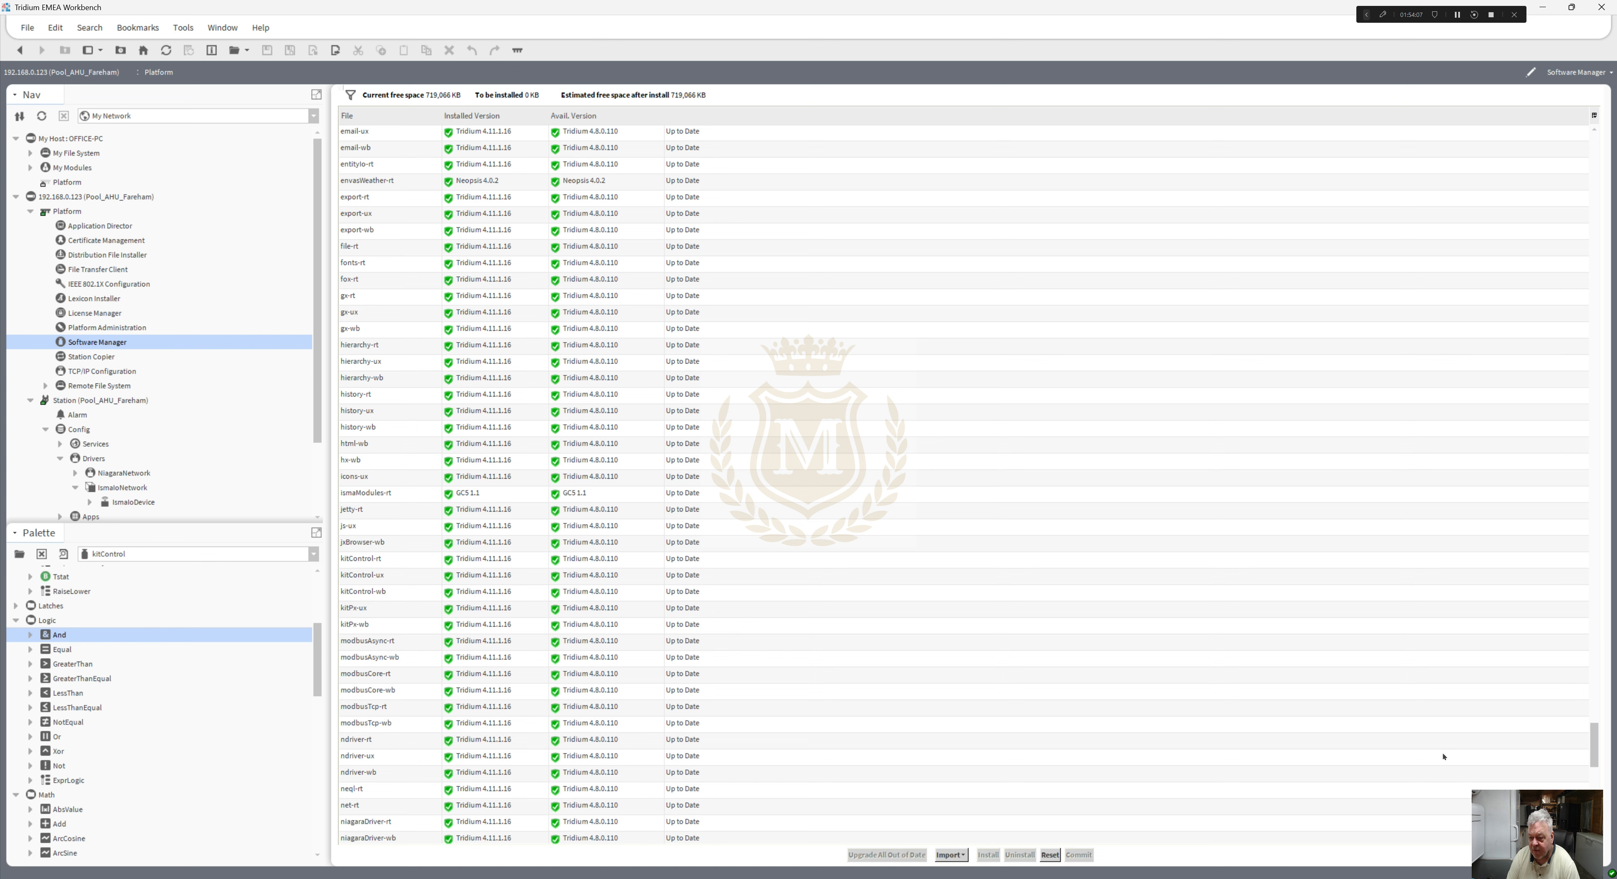
drag(1597, 735, 1609, 824)
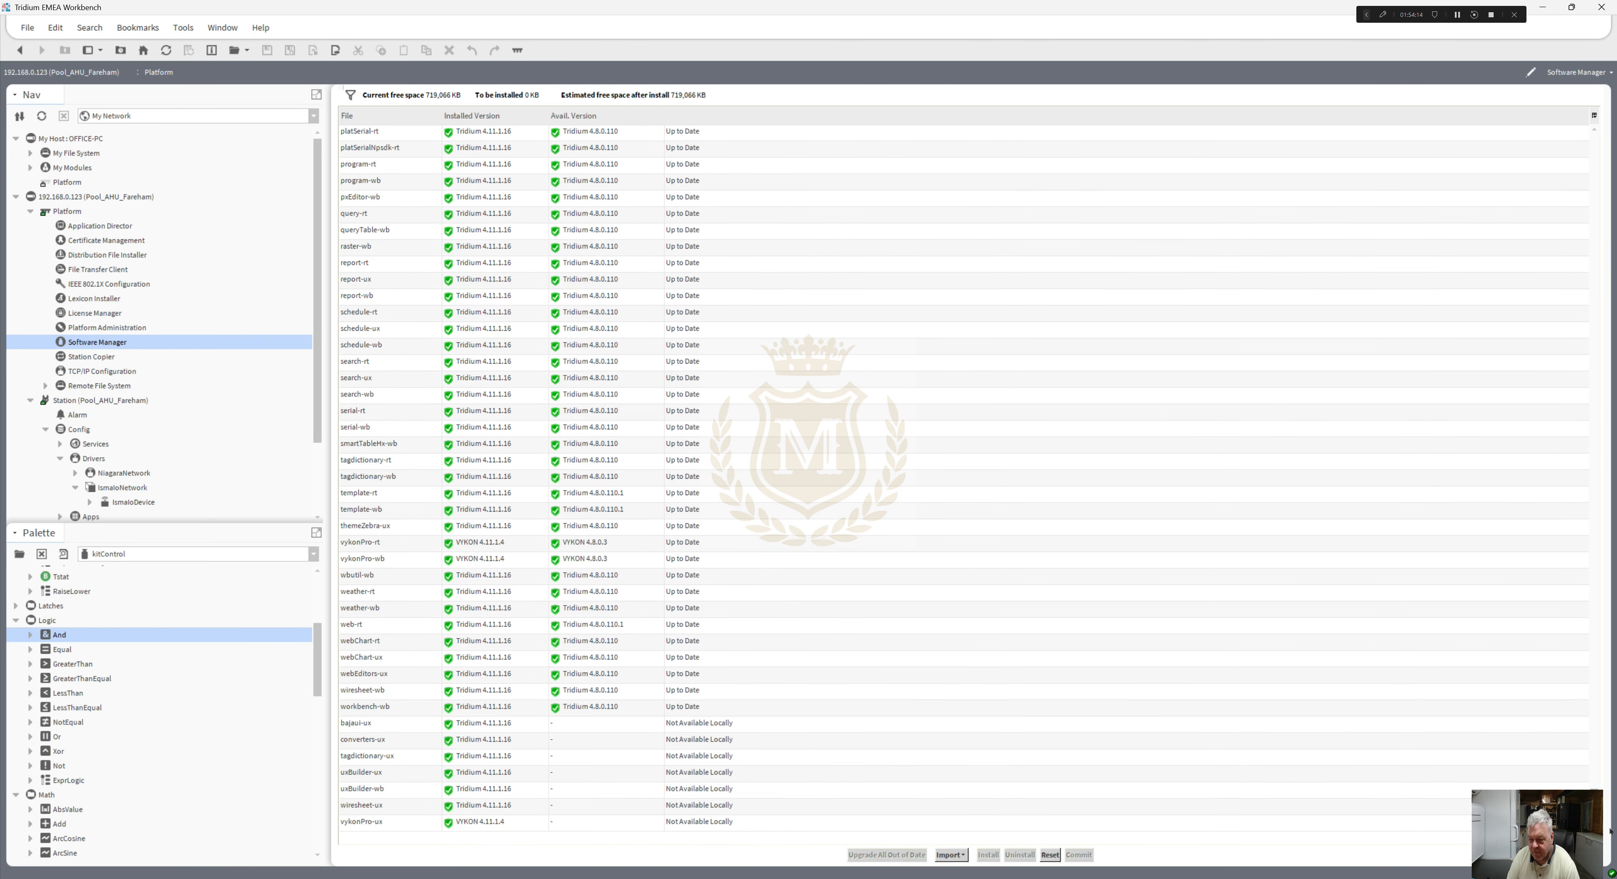
drag(1599, 719, 1514, 233)
scroll(1517, 241, down, 6)
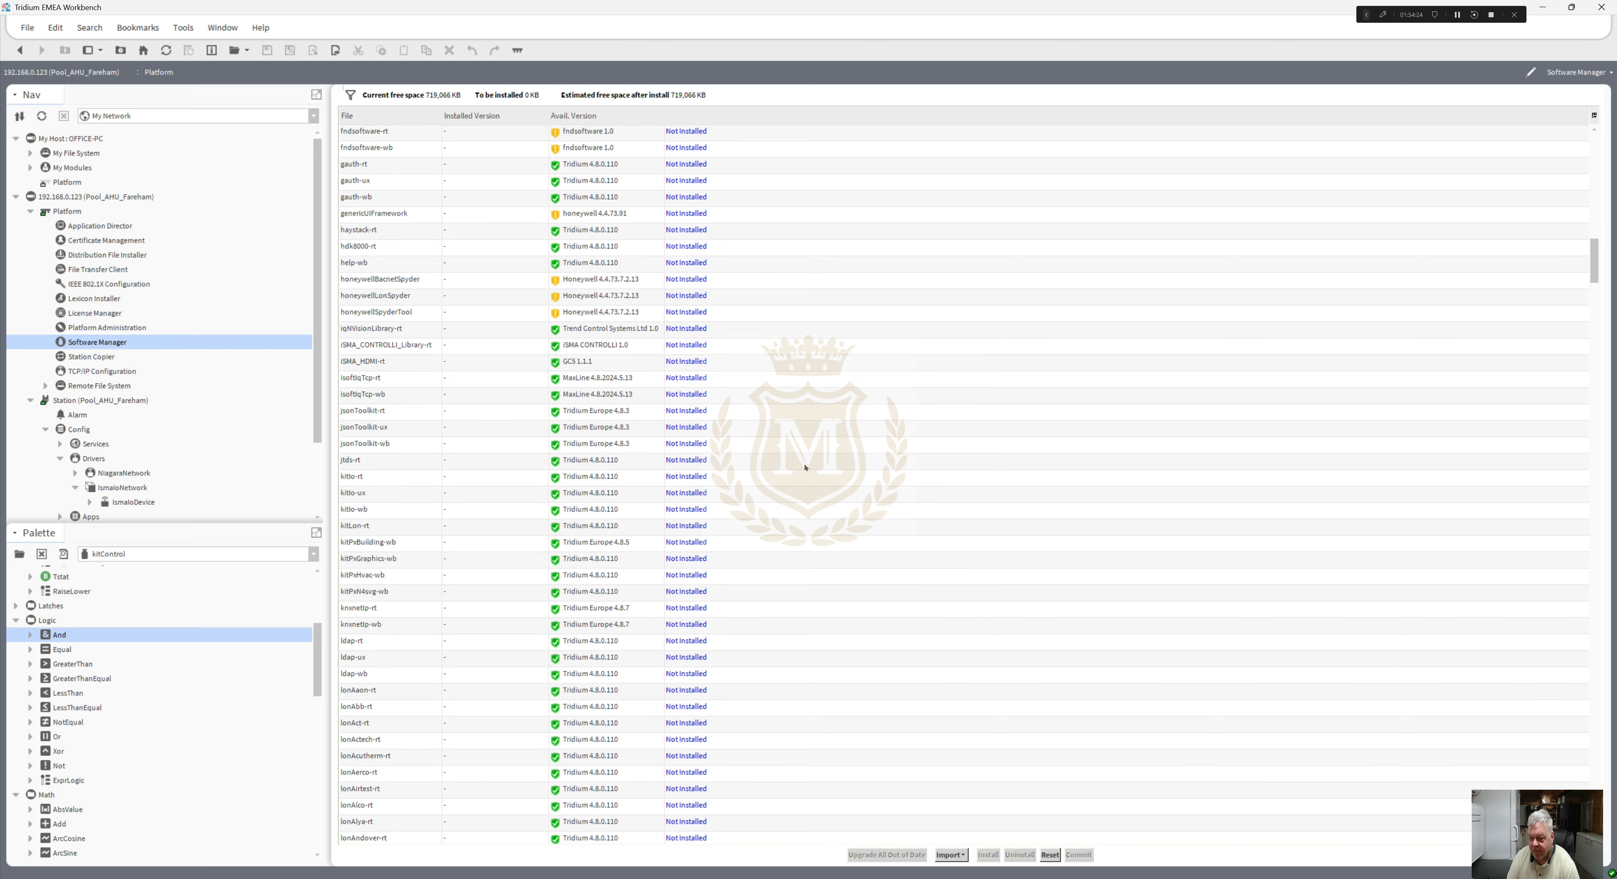
click(365, 582)
click(366, 592)
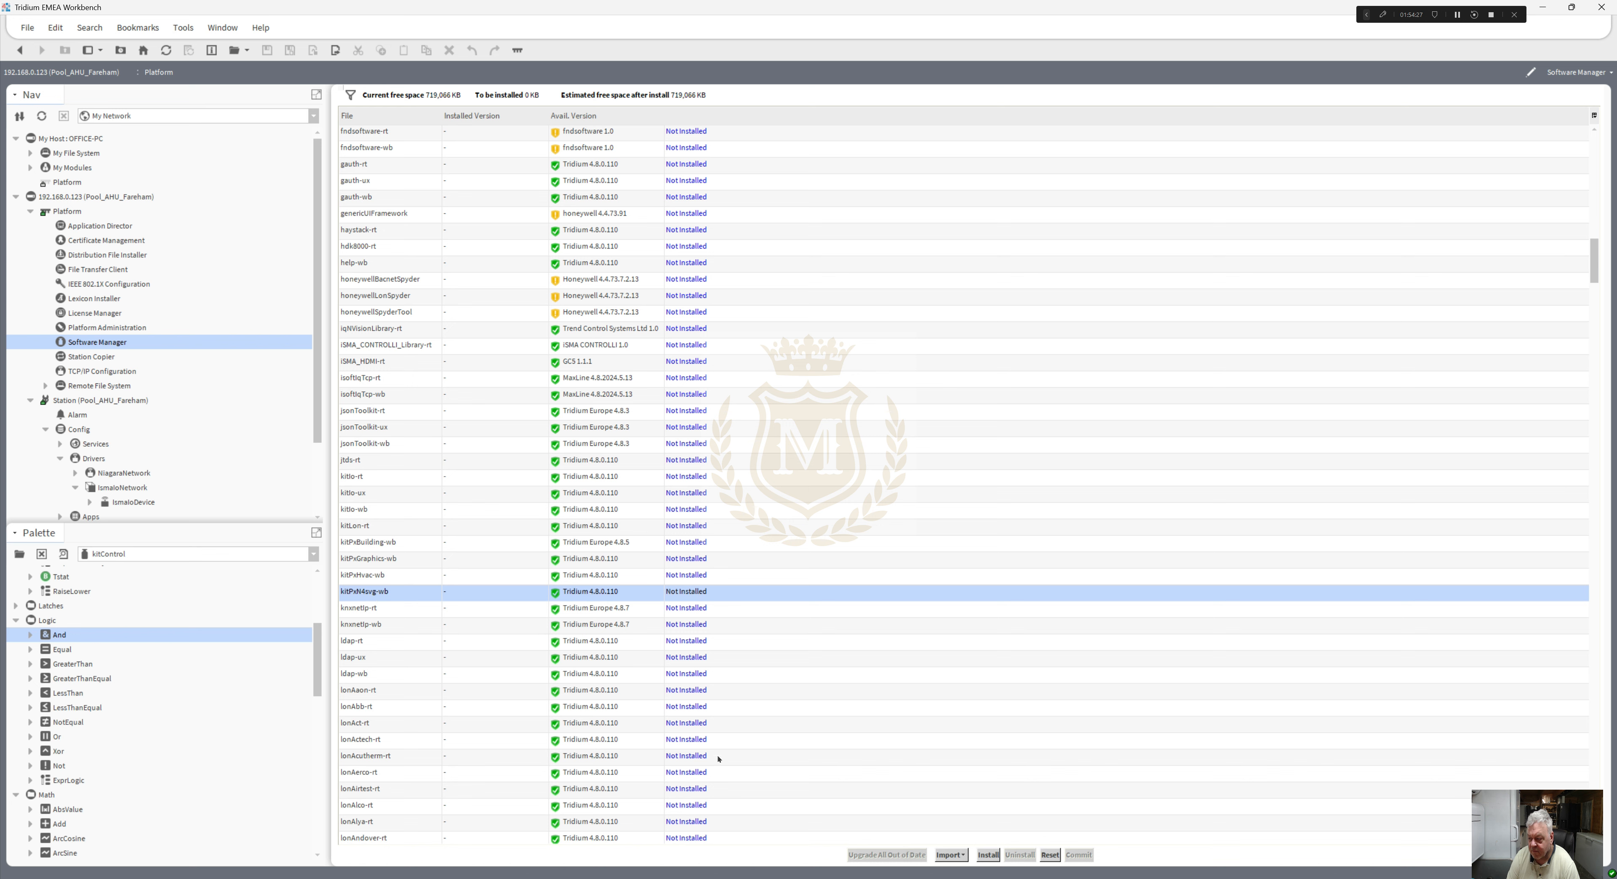
click(987, 854)
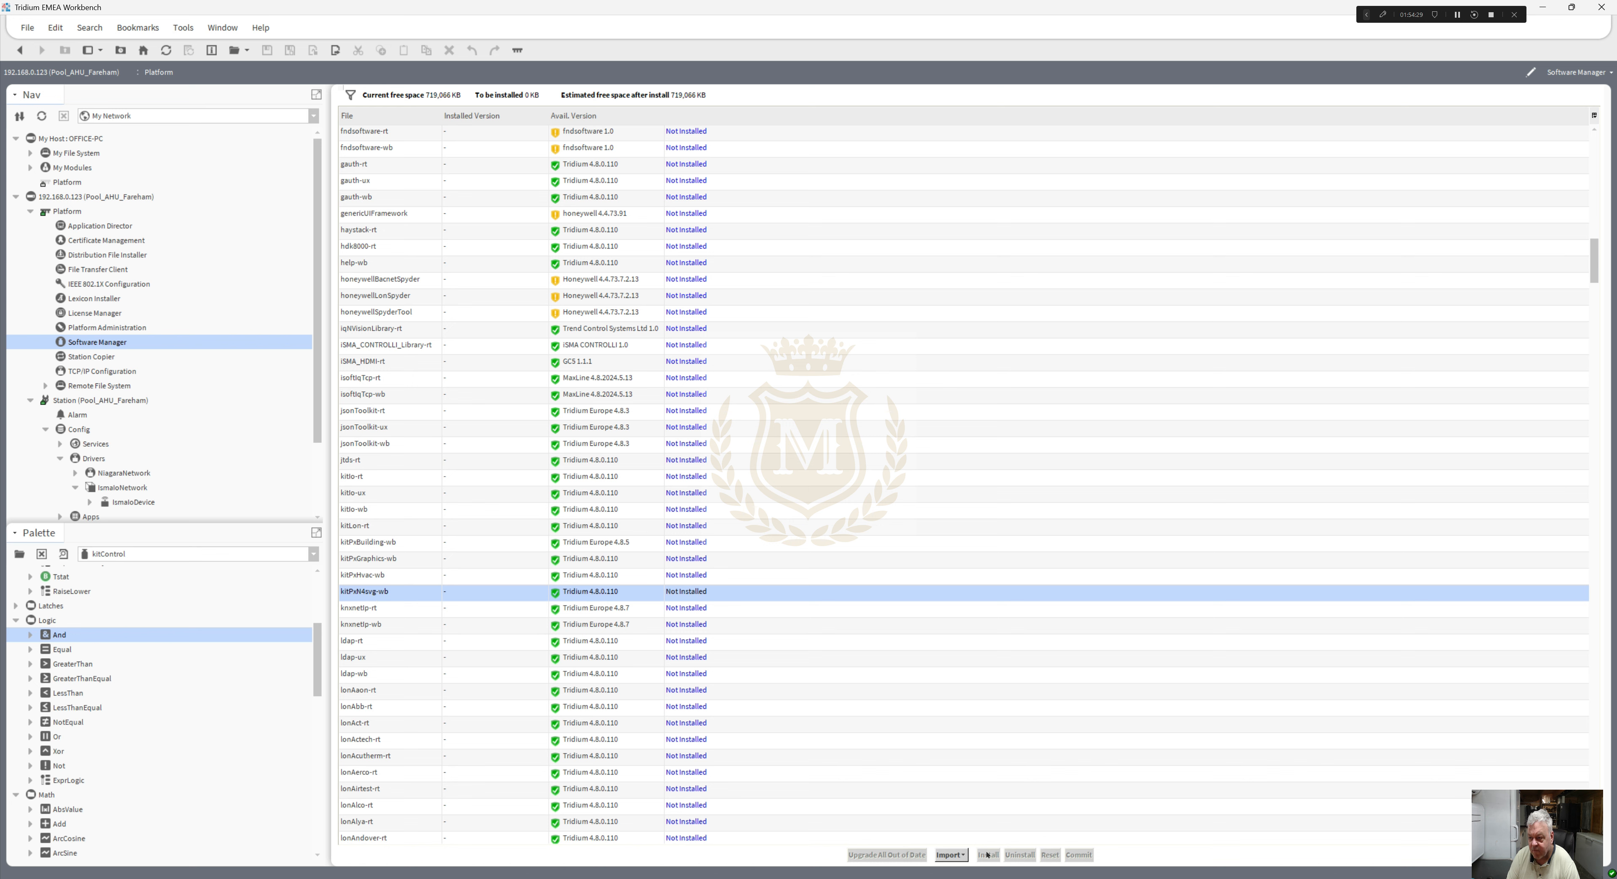
click(370, 592)
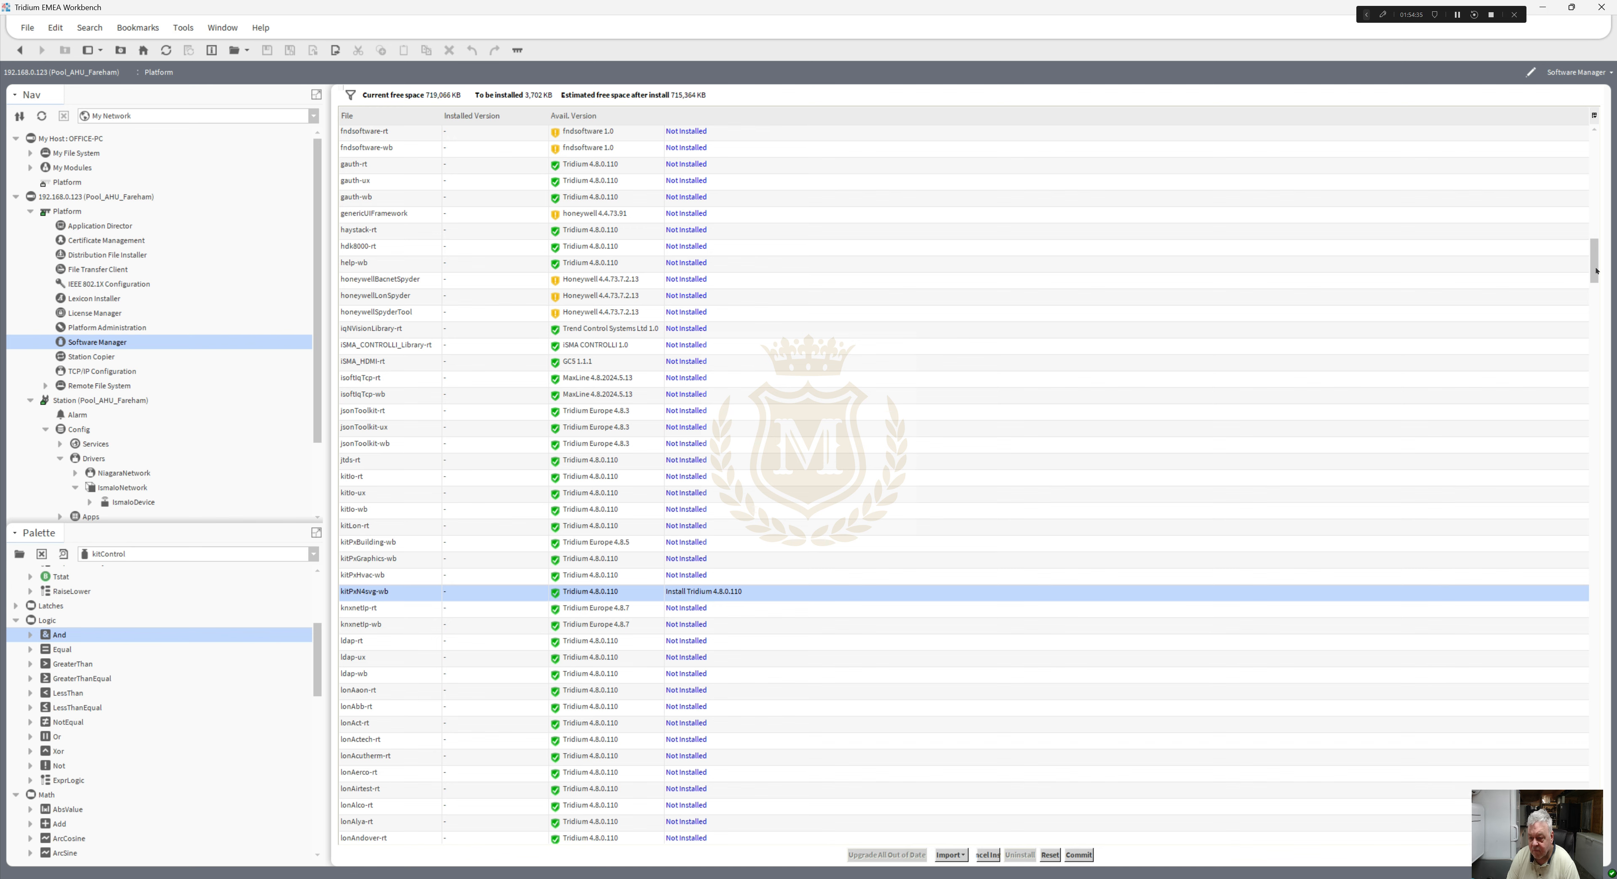
- Open the QAGsvgLibrary palette and expand its Air Systems folder
drag(1596, 247, 1597, 599)
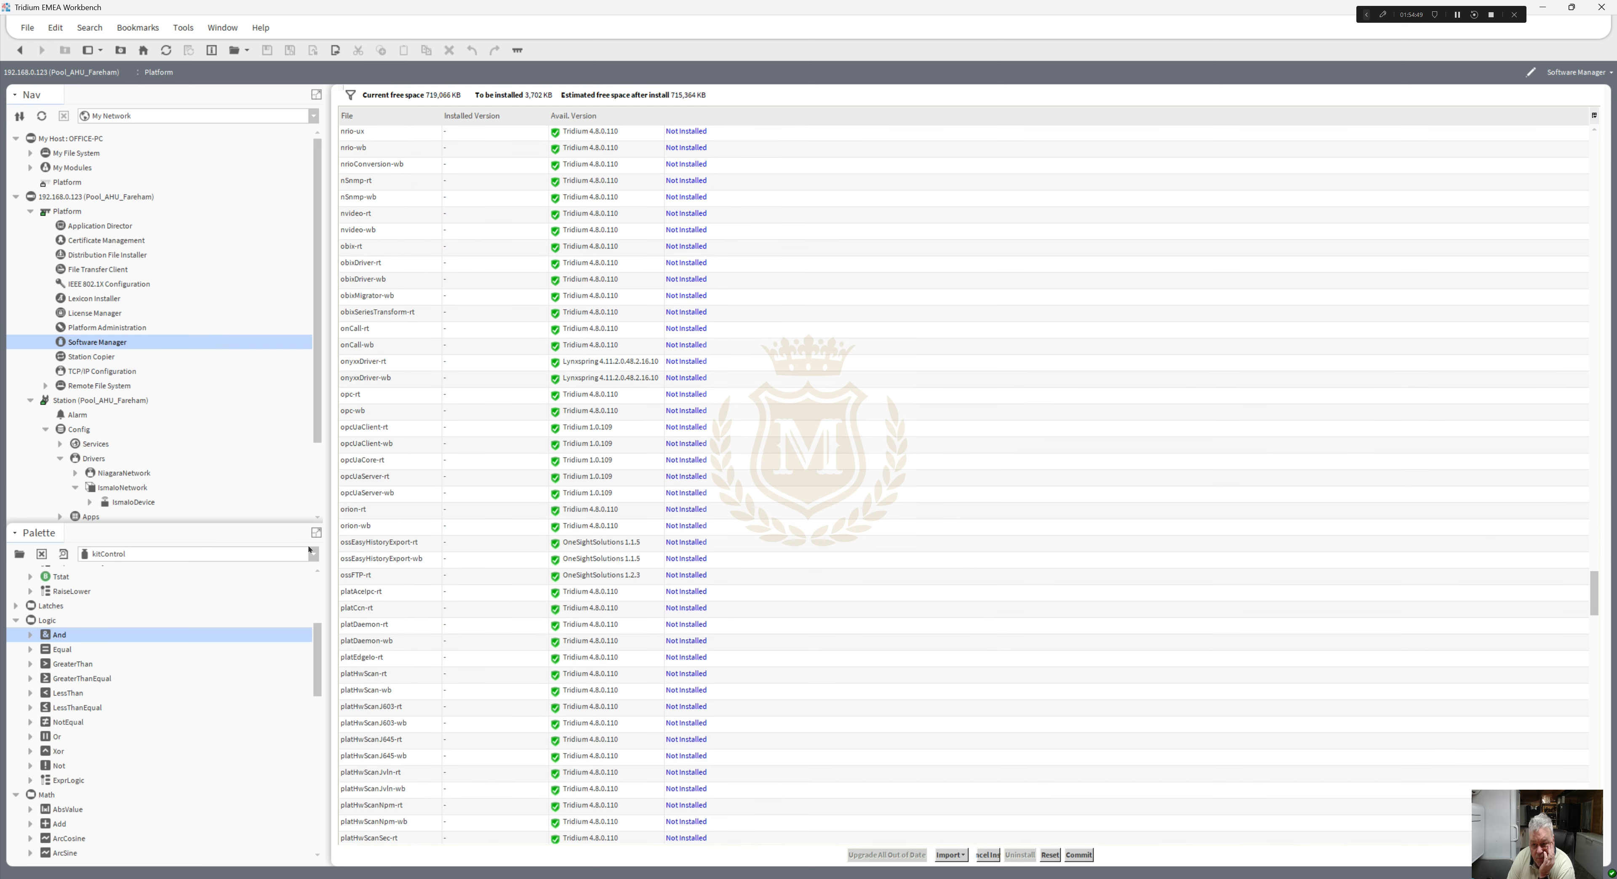
click(21, 554)
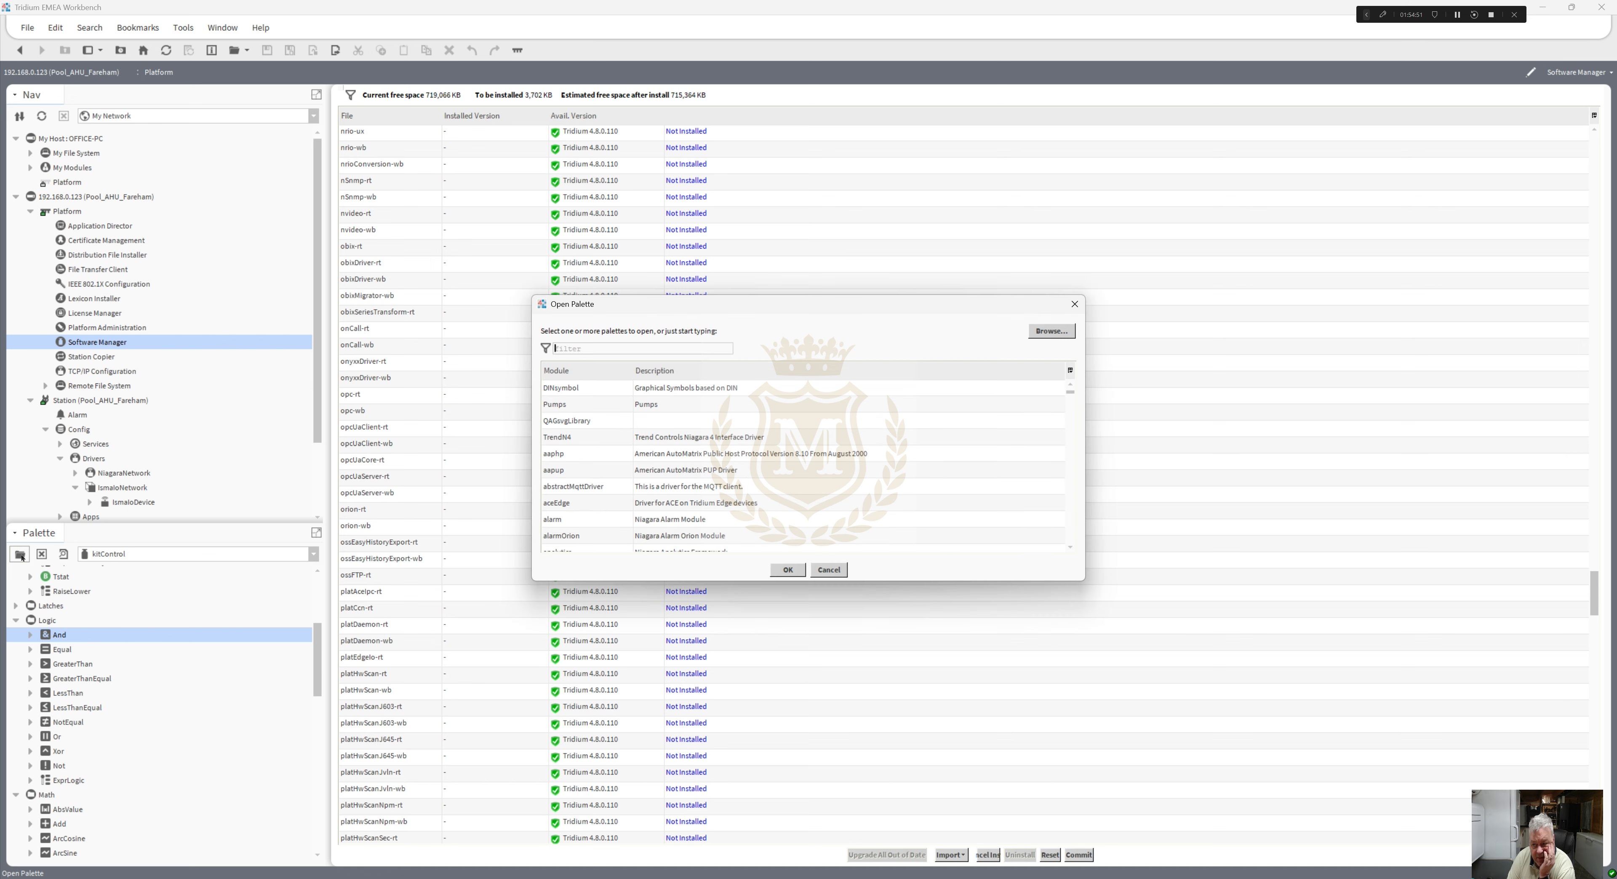
double_click(566, 422)
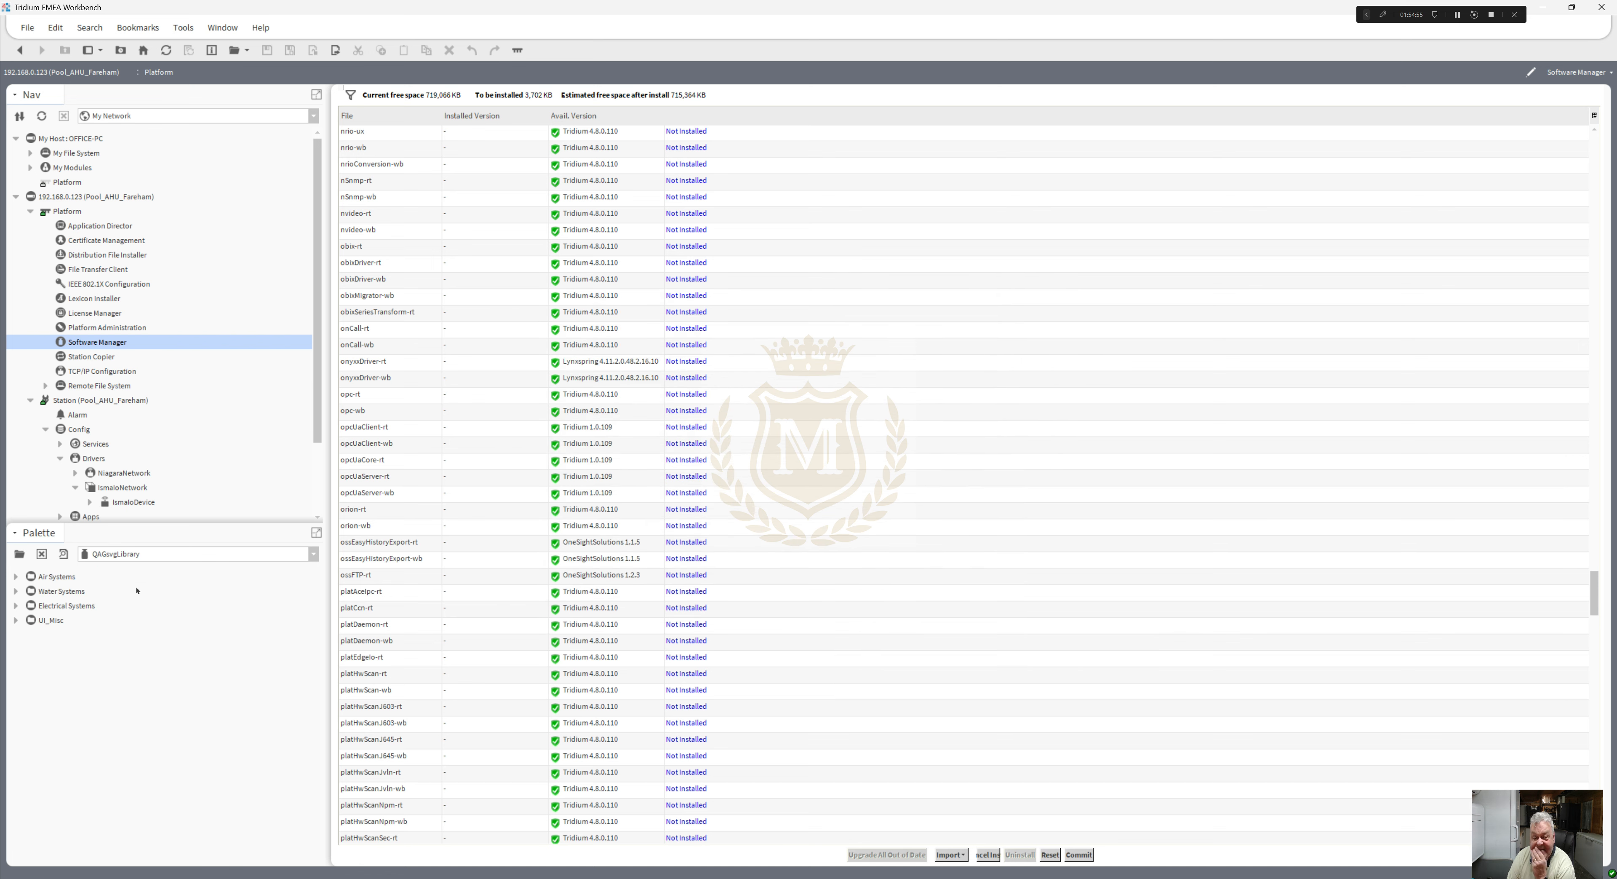
click(17, 576)
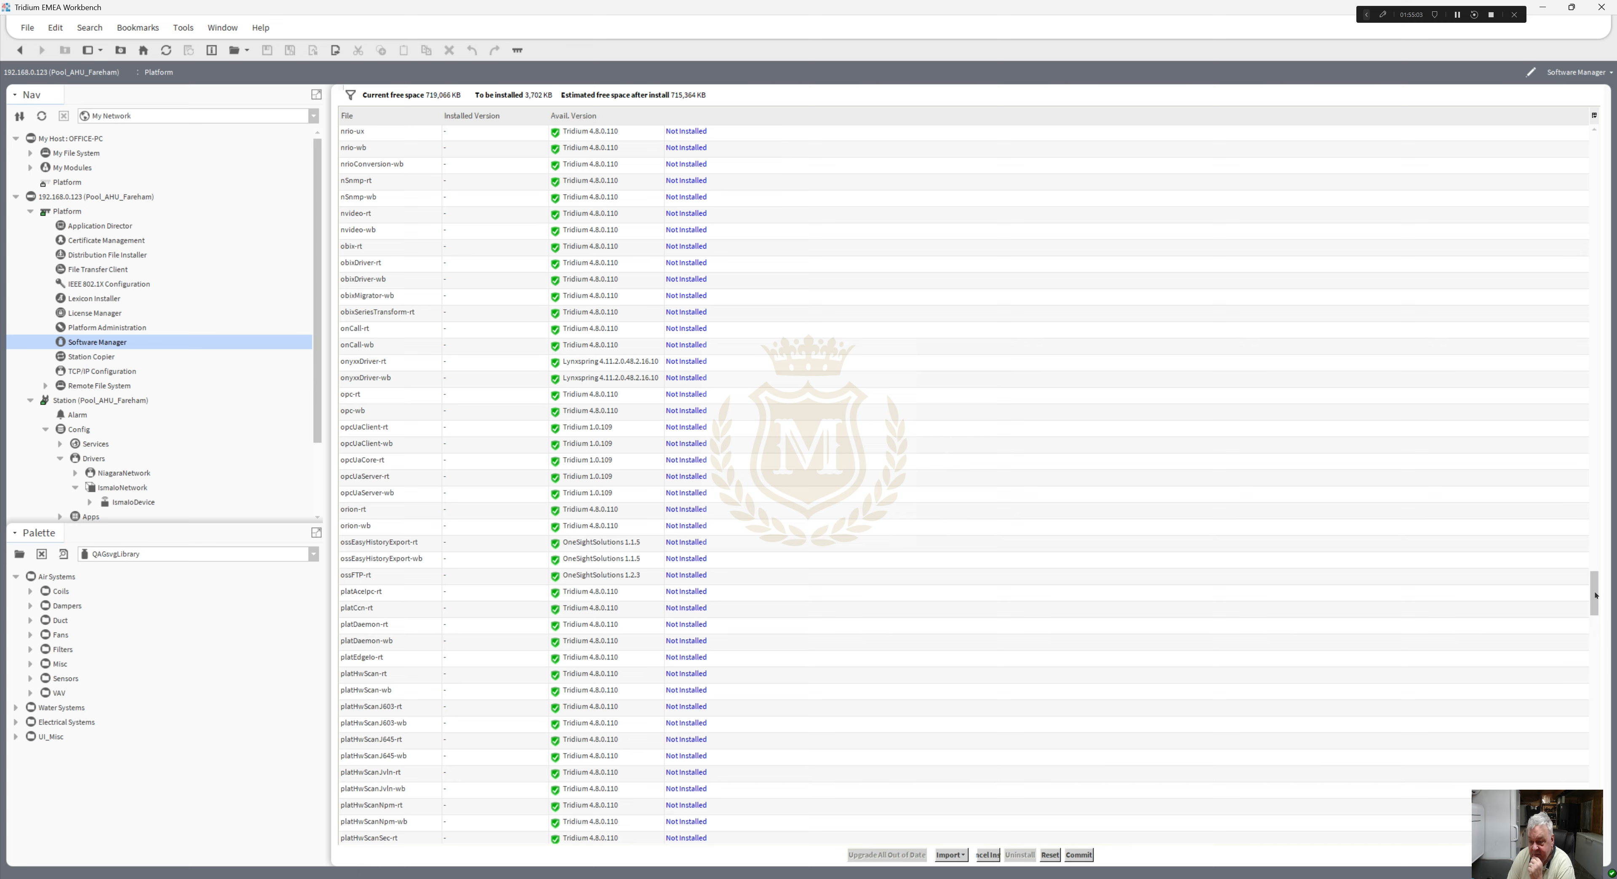
- Mark the QAGsvgLibrary-wb module for installation as well and commit the pending module installs to the controller
drag(1596, 594, 1608, 816)
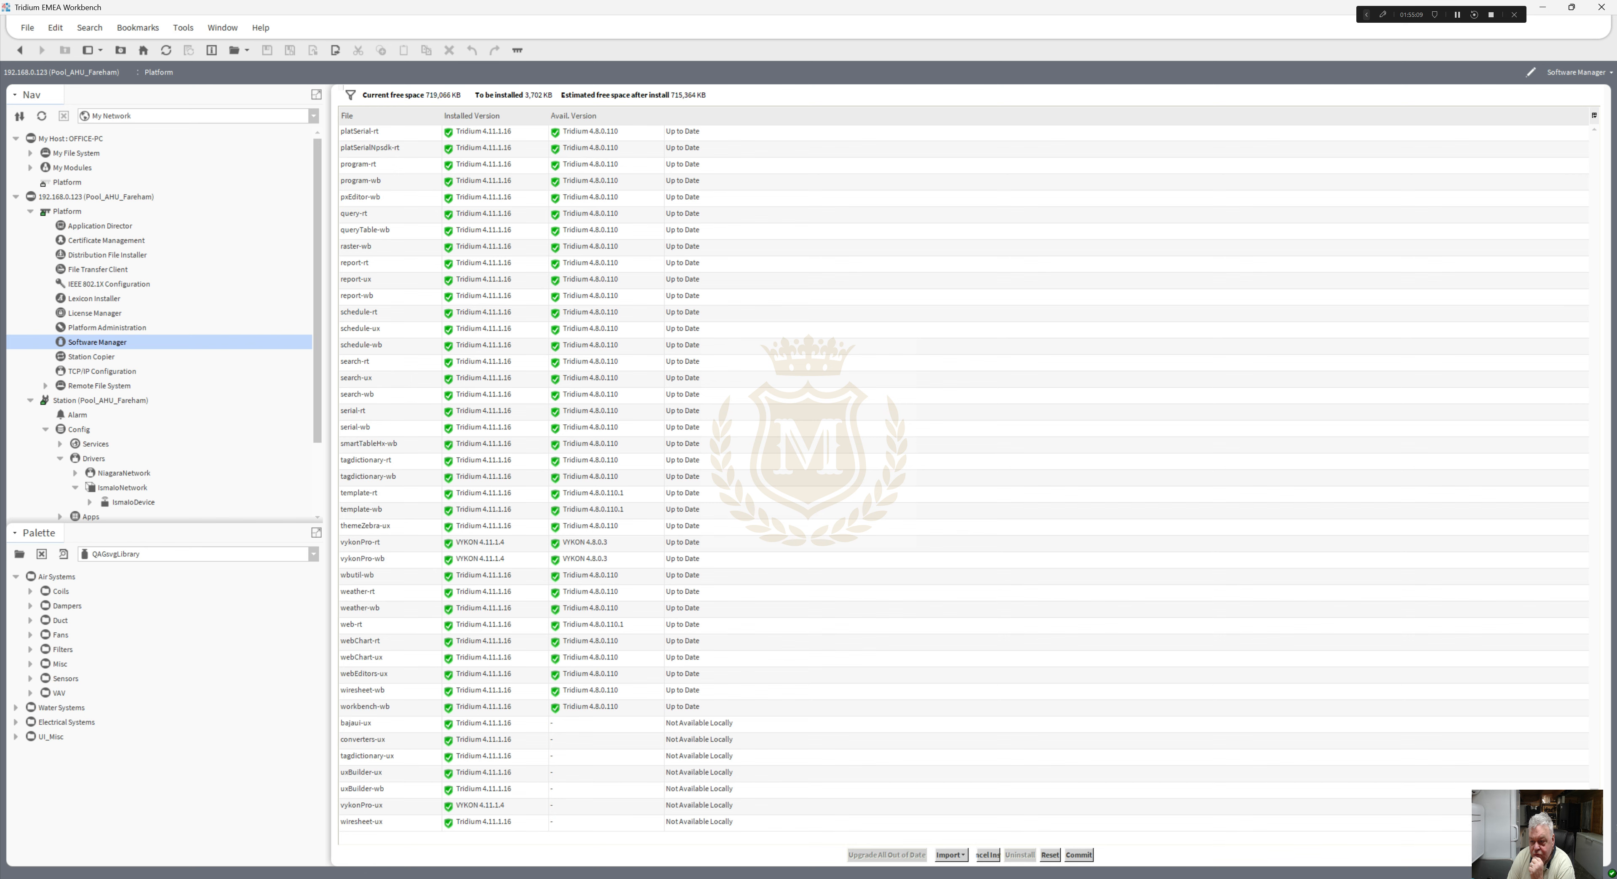
drag(1615, 761, 1611, 655)
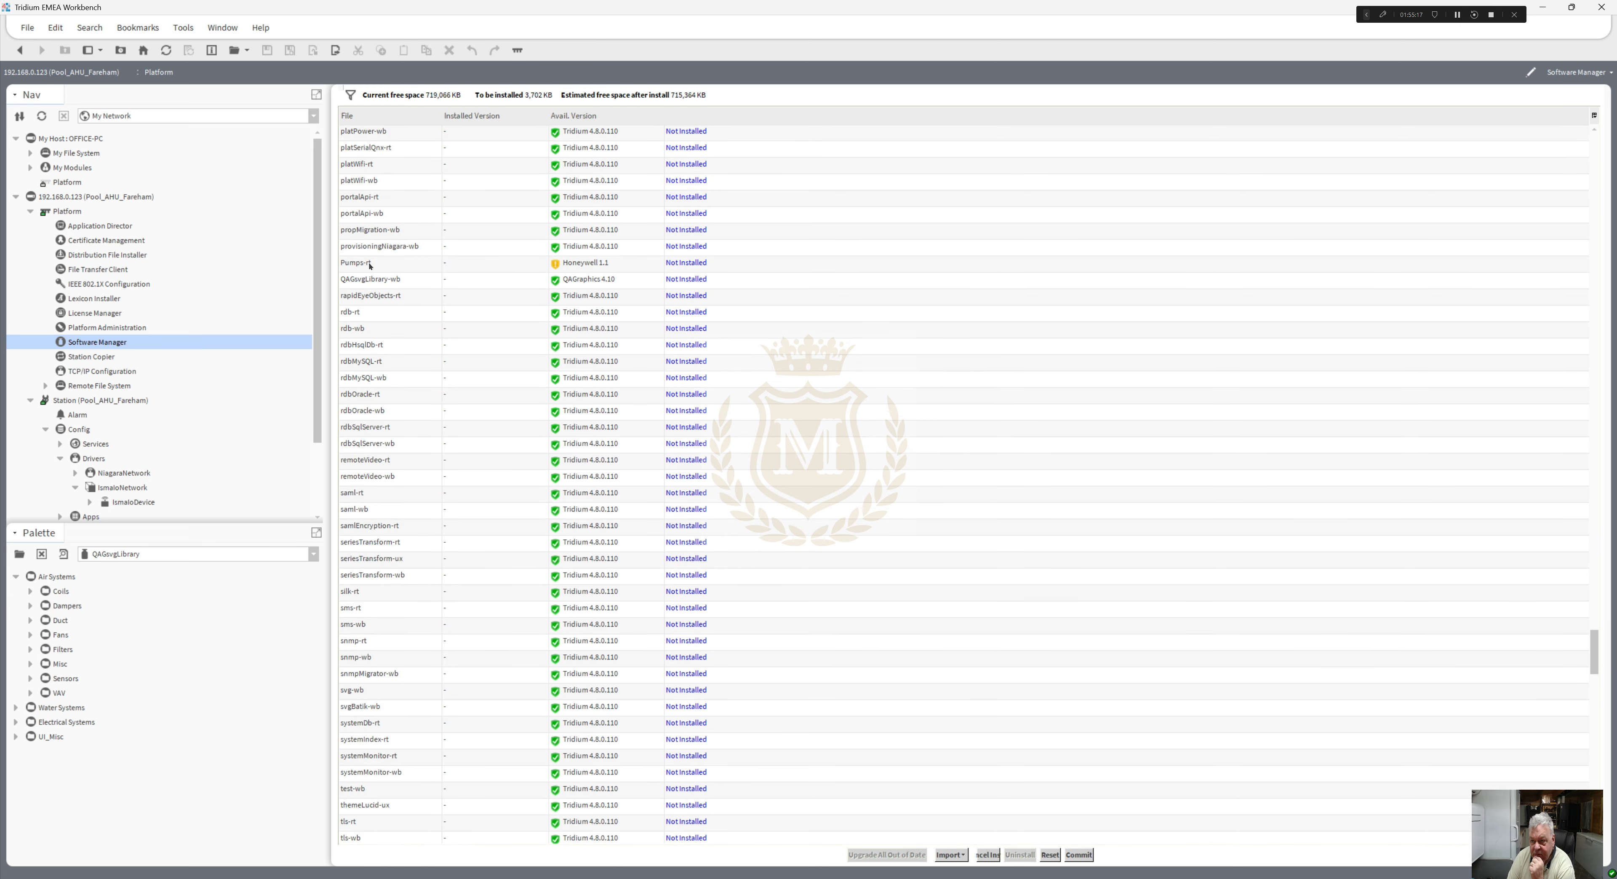
click(368, 279)
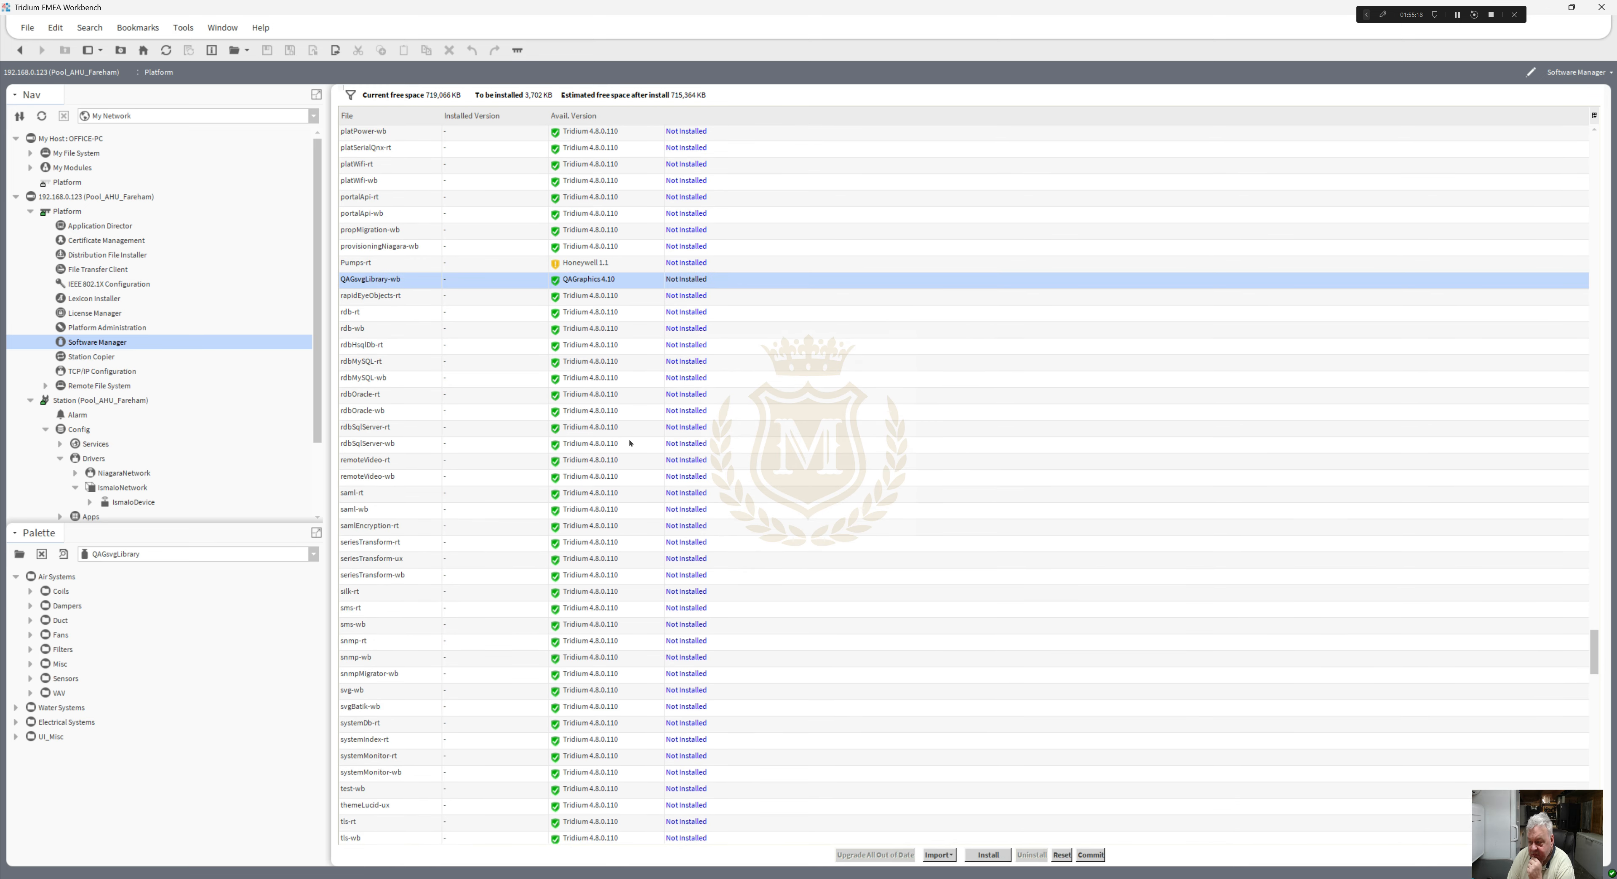
click(989, 854)
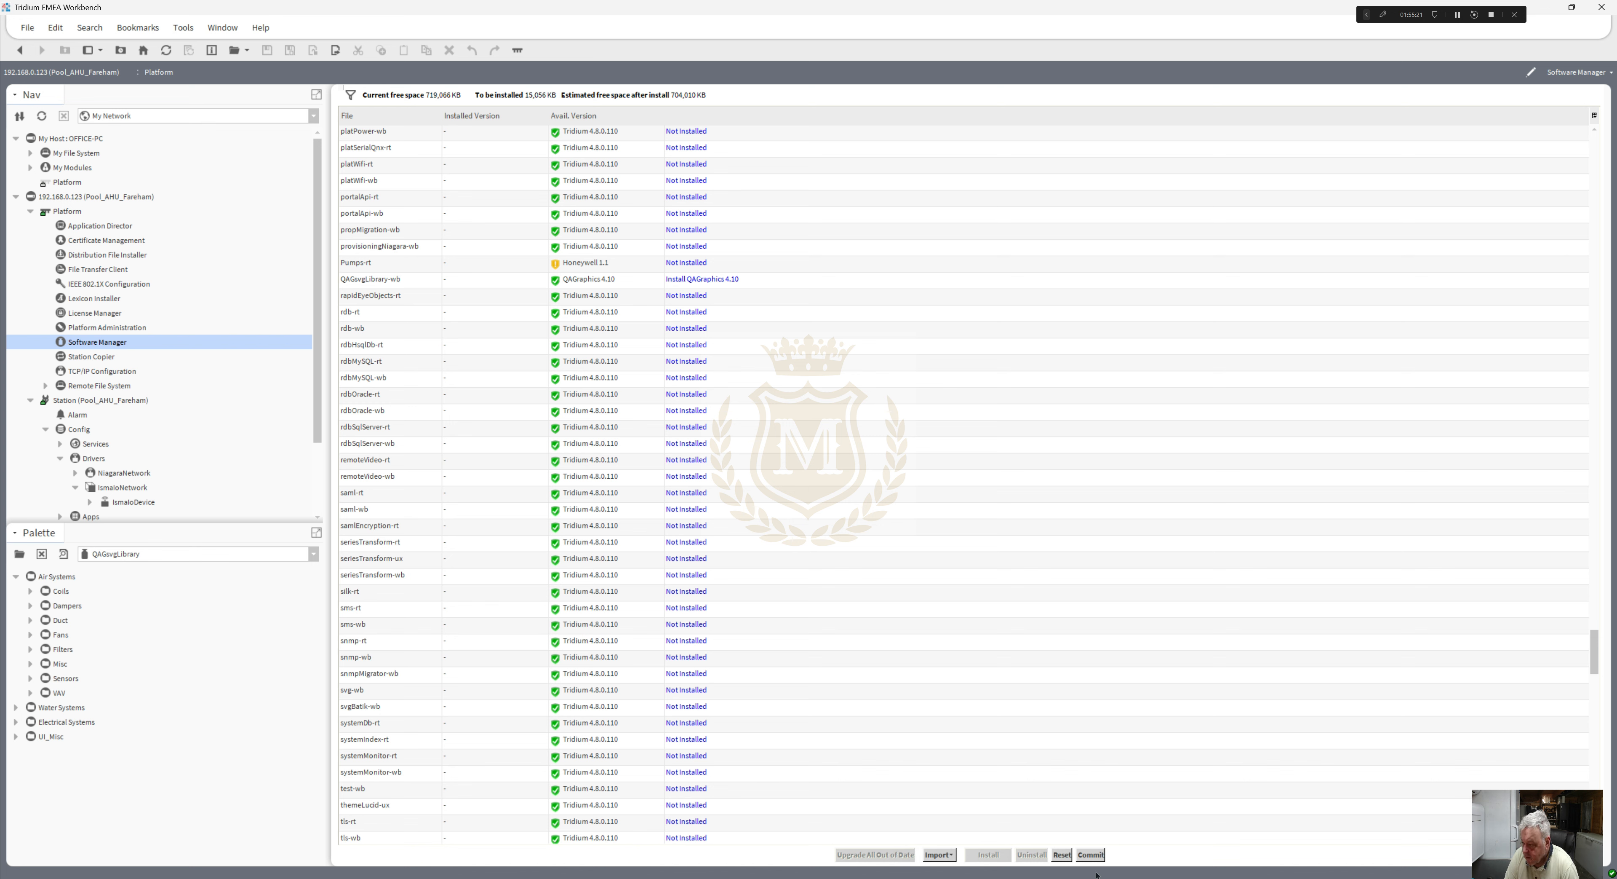
click(1097, 852)
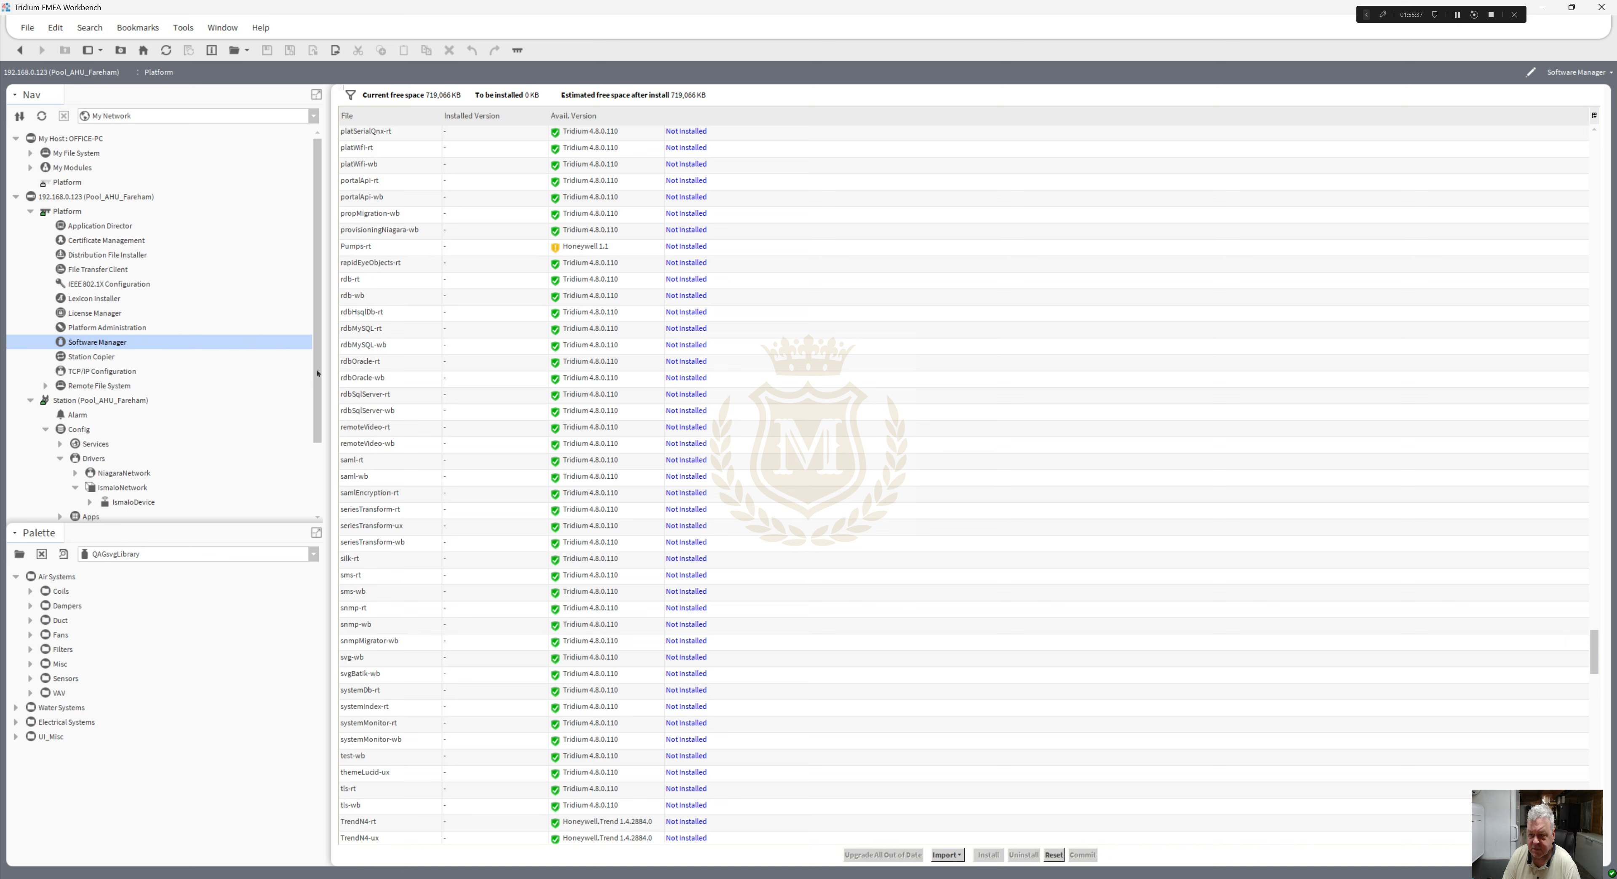
- Create a new Px file named ahu.px in the Files folder of the Pool_AHU_Fareham station
drag(317, 372, 332, 447)
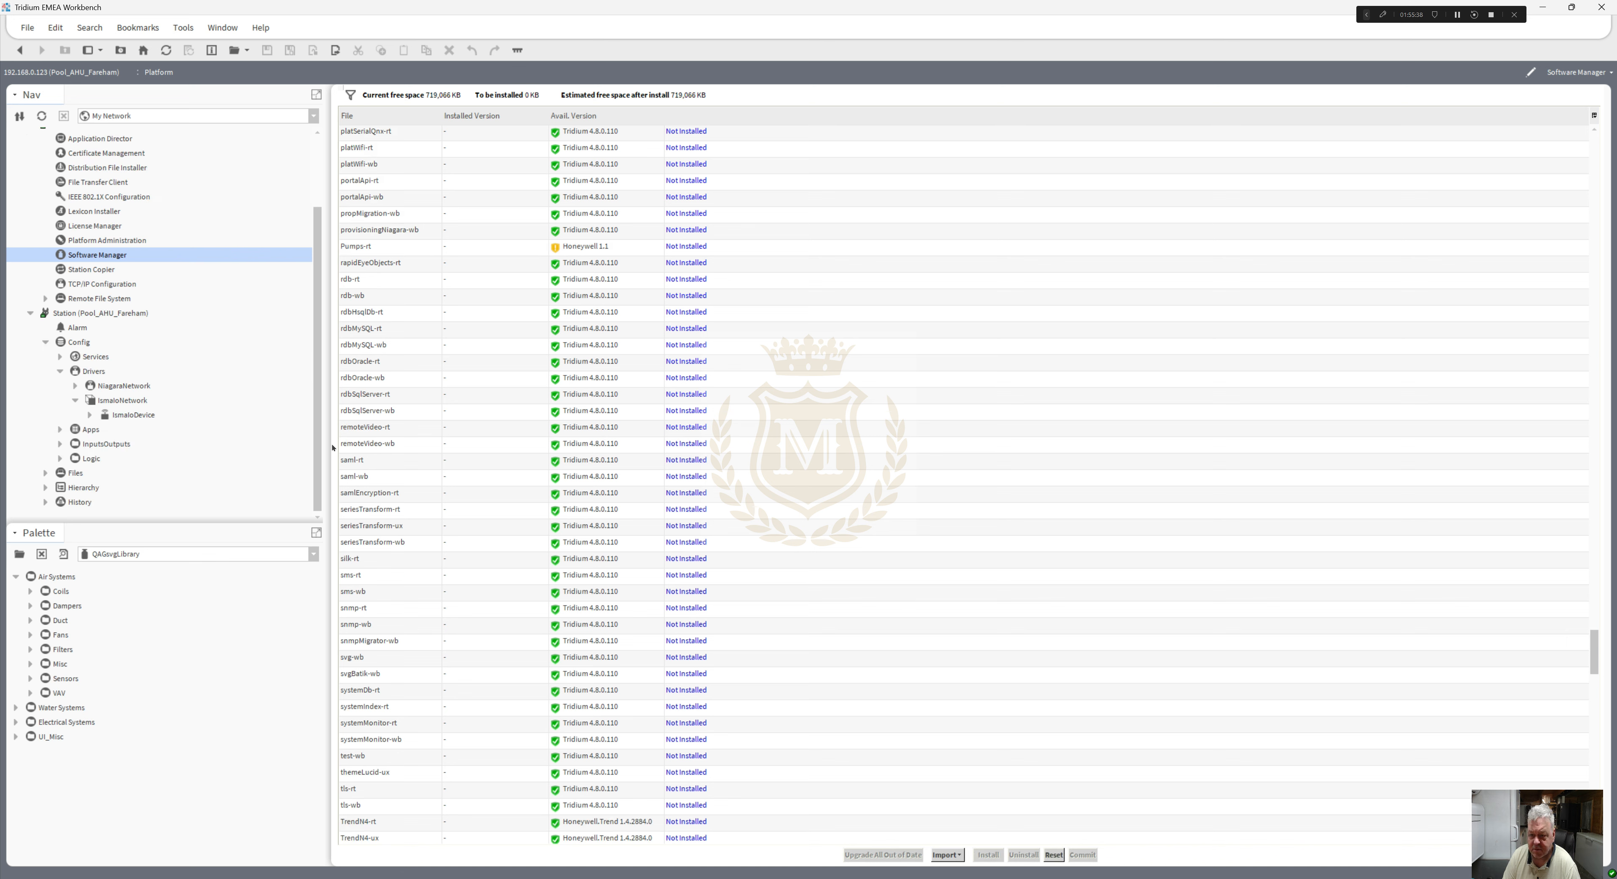
right_click(76, 473)
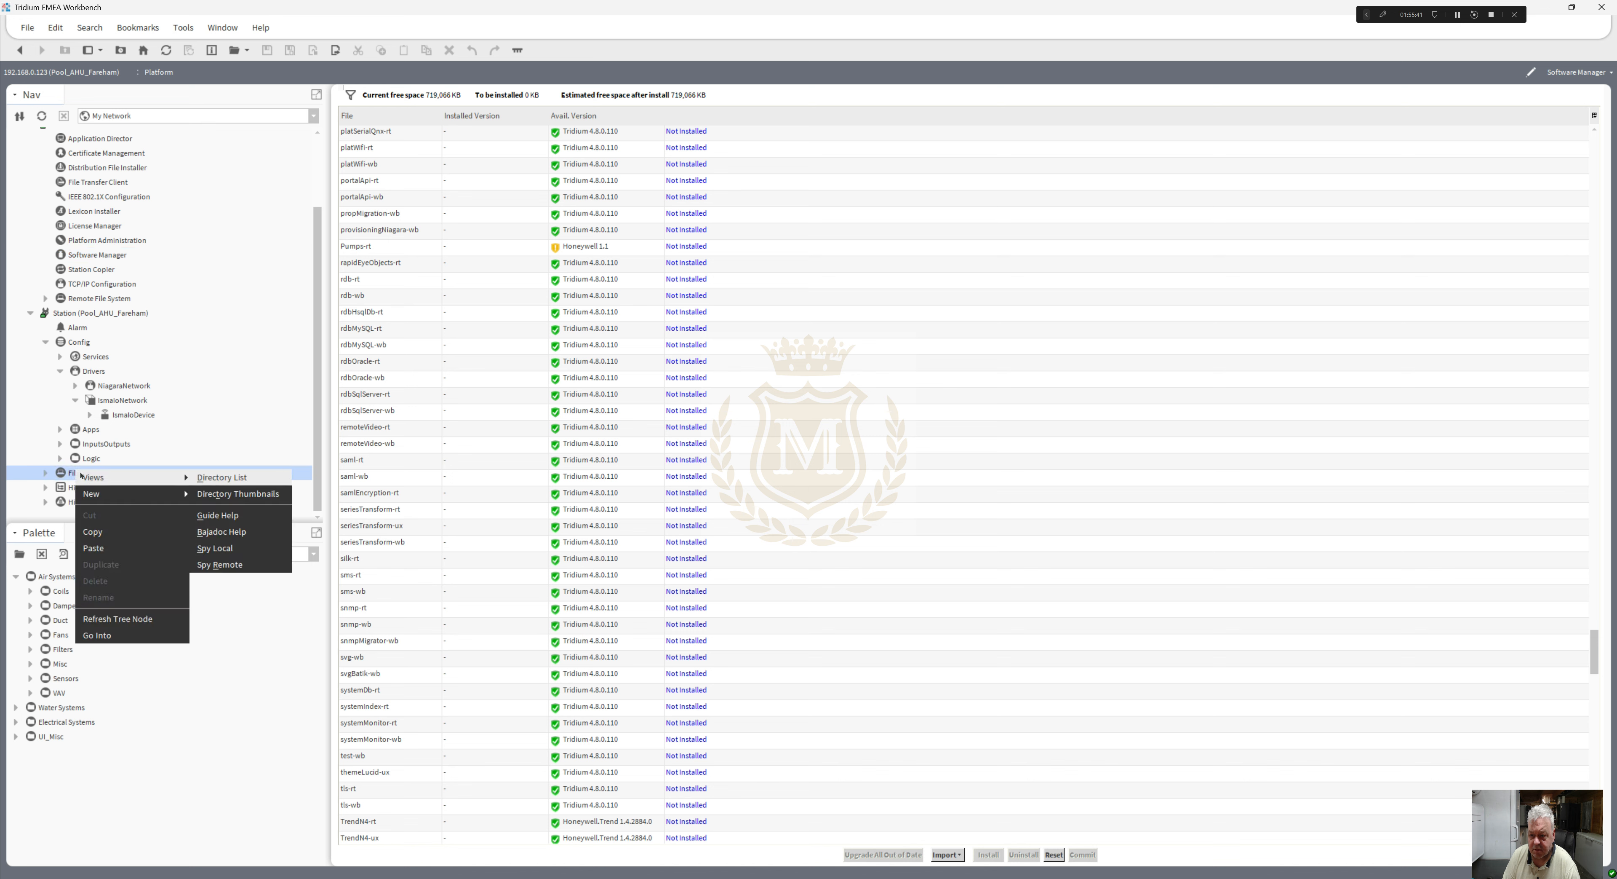
mouse_move(108, 497)
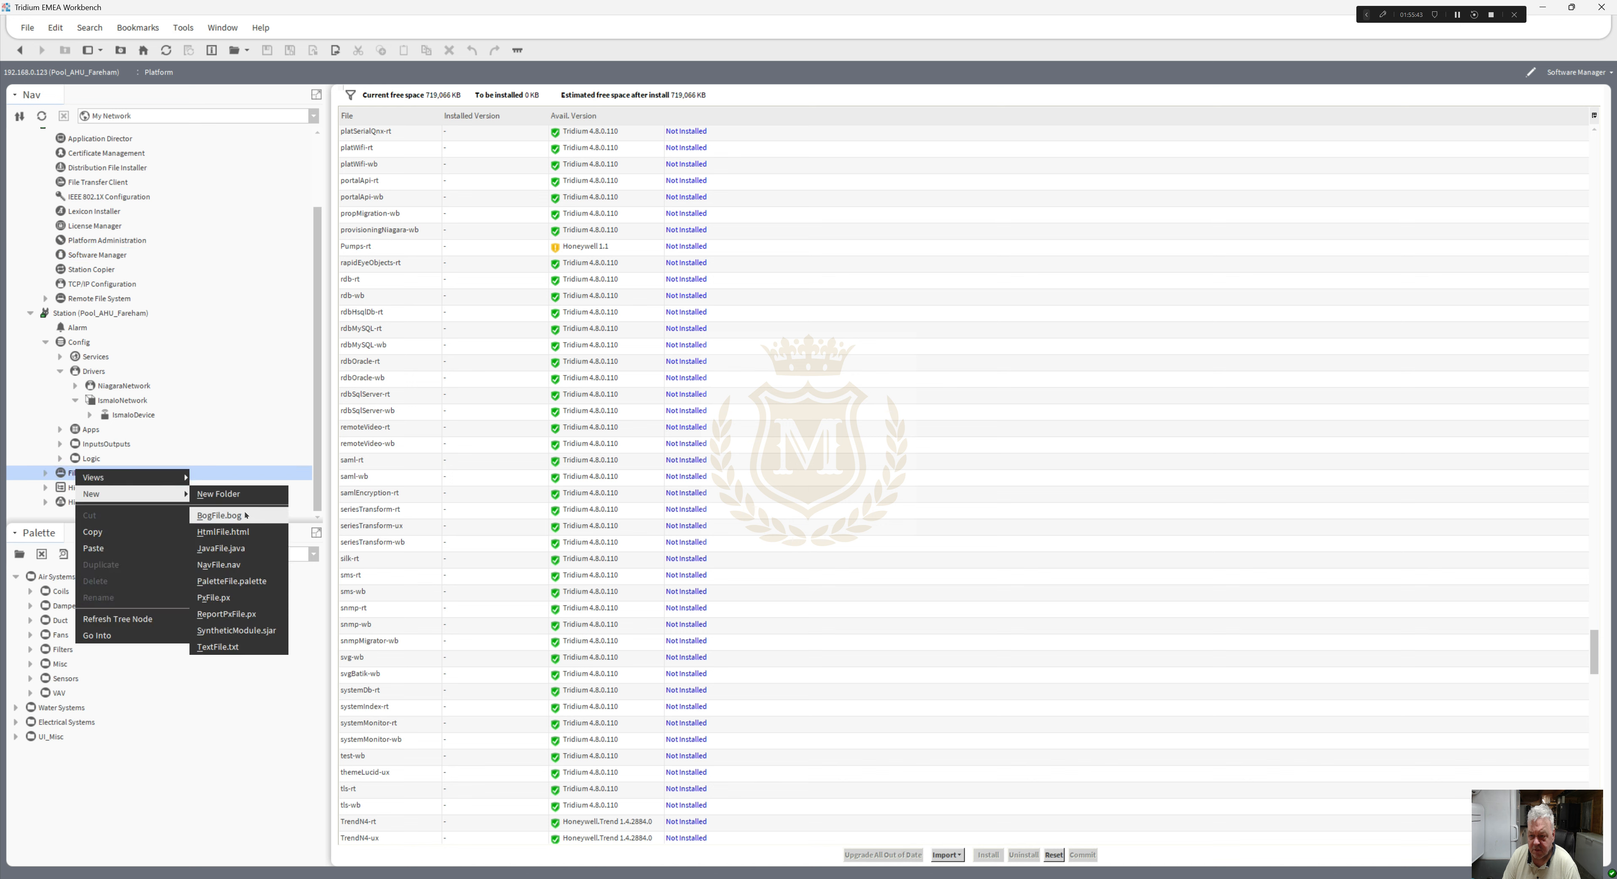
click(245, 600)
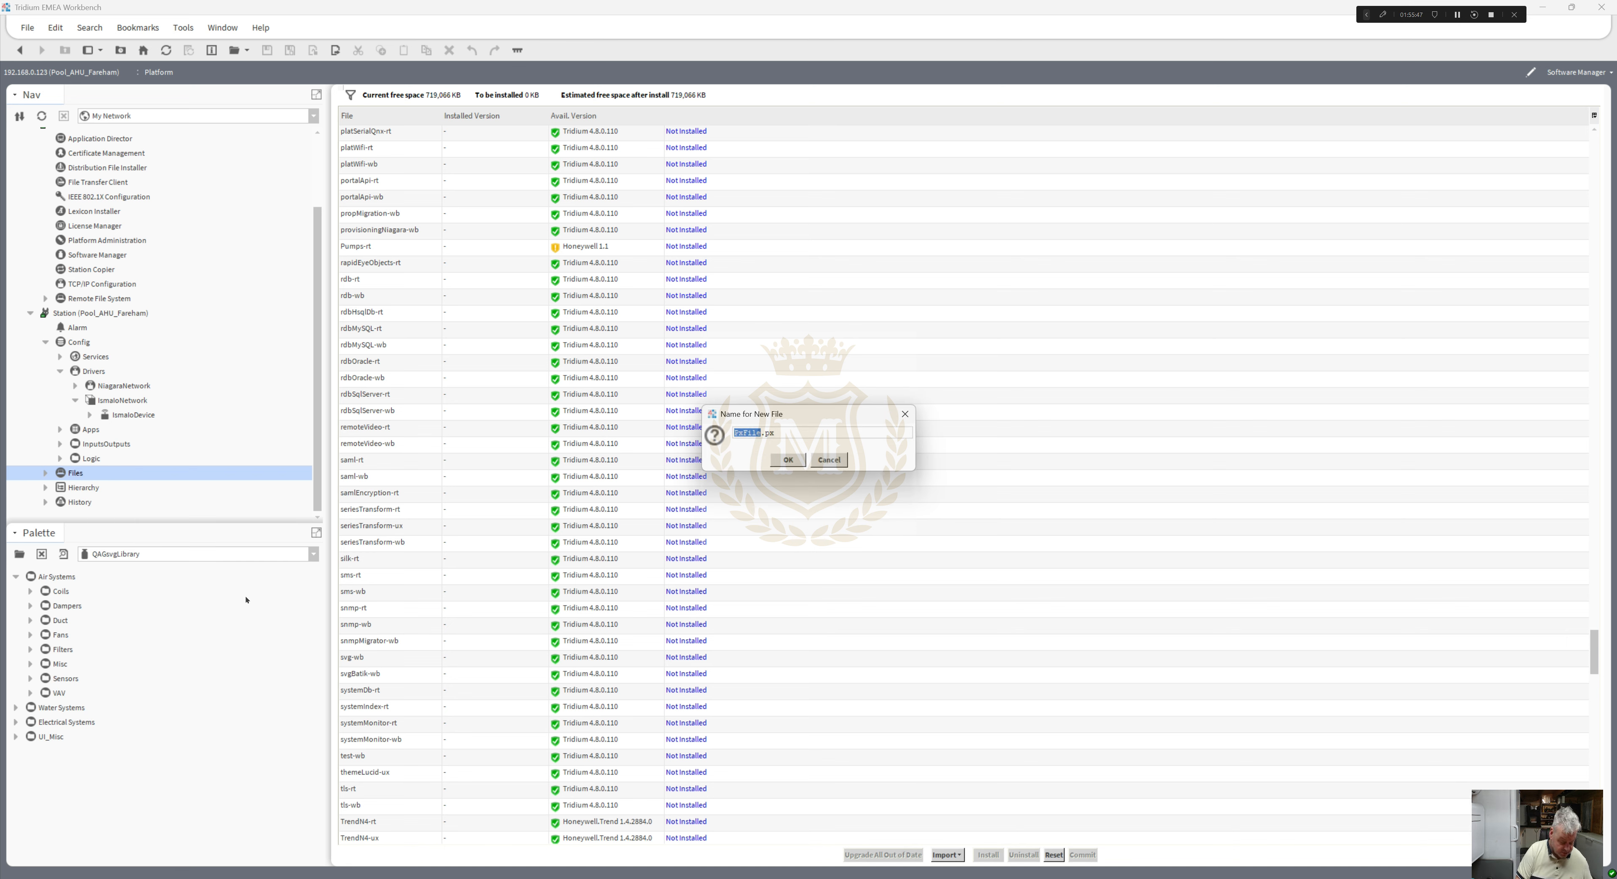
text(ahu)
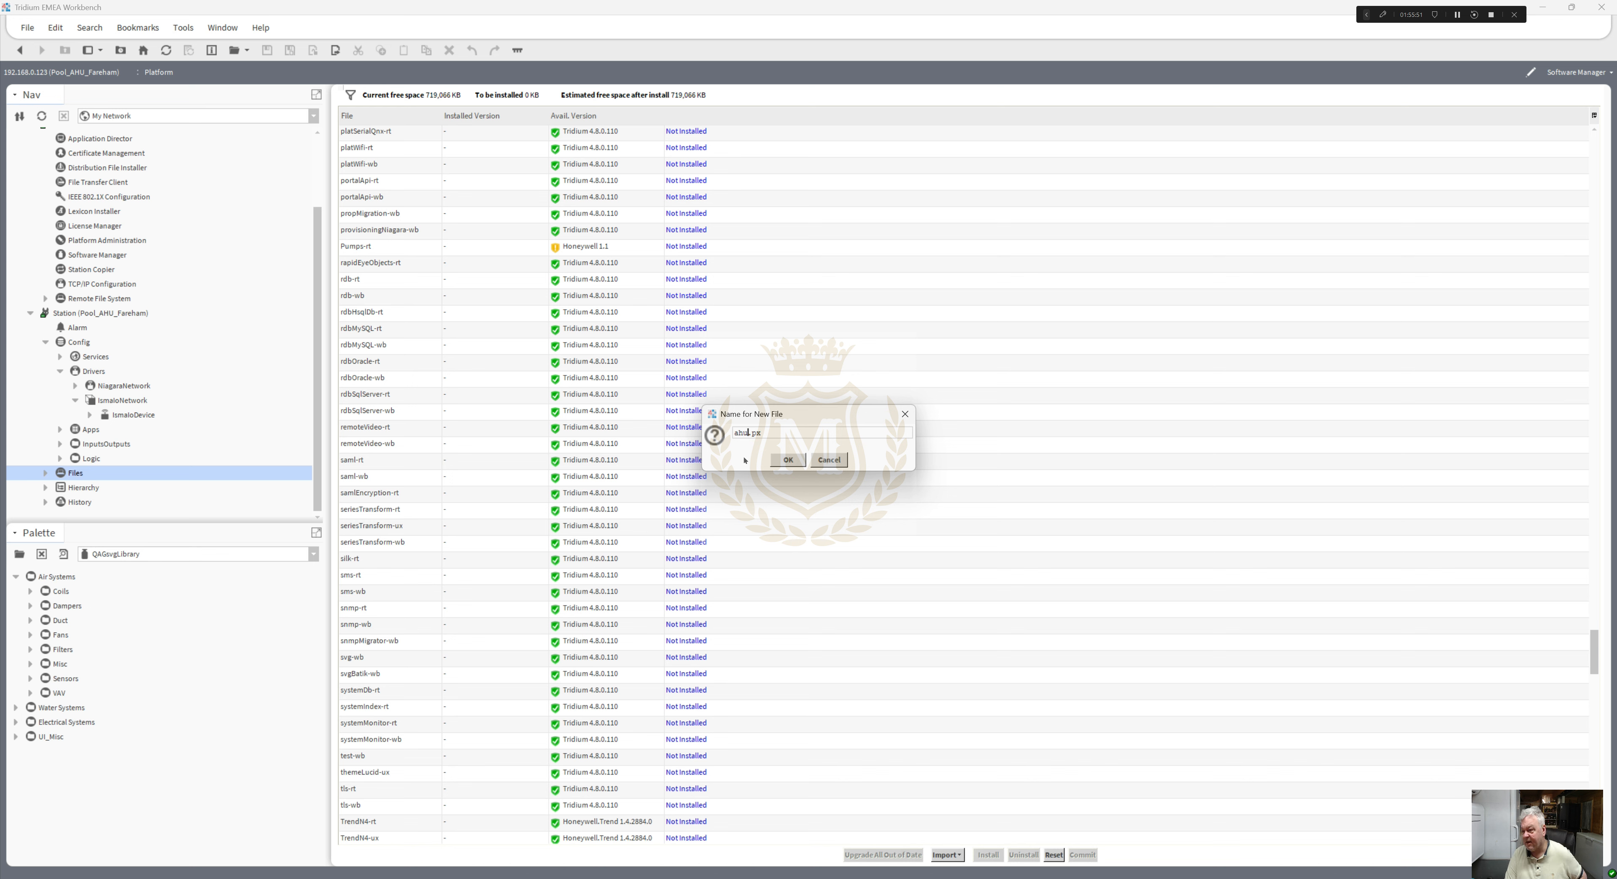
click(788, 460)
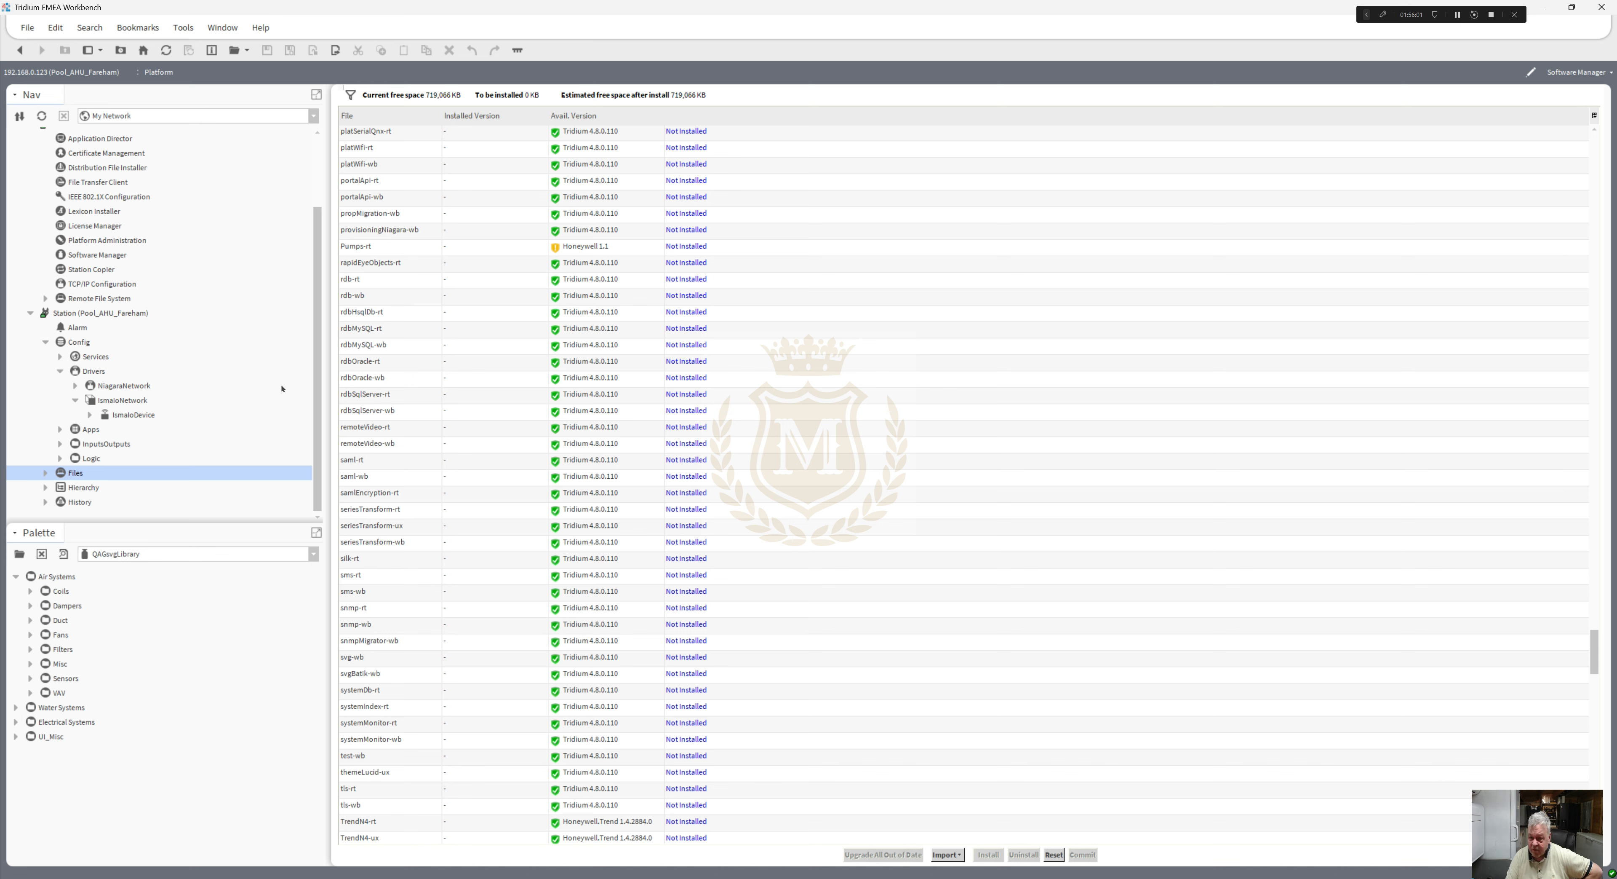
- Open ahu.px in the Px Editor and review the properties of its canvas pane
click(44, 474)
double_click(94, 488)
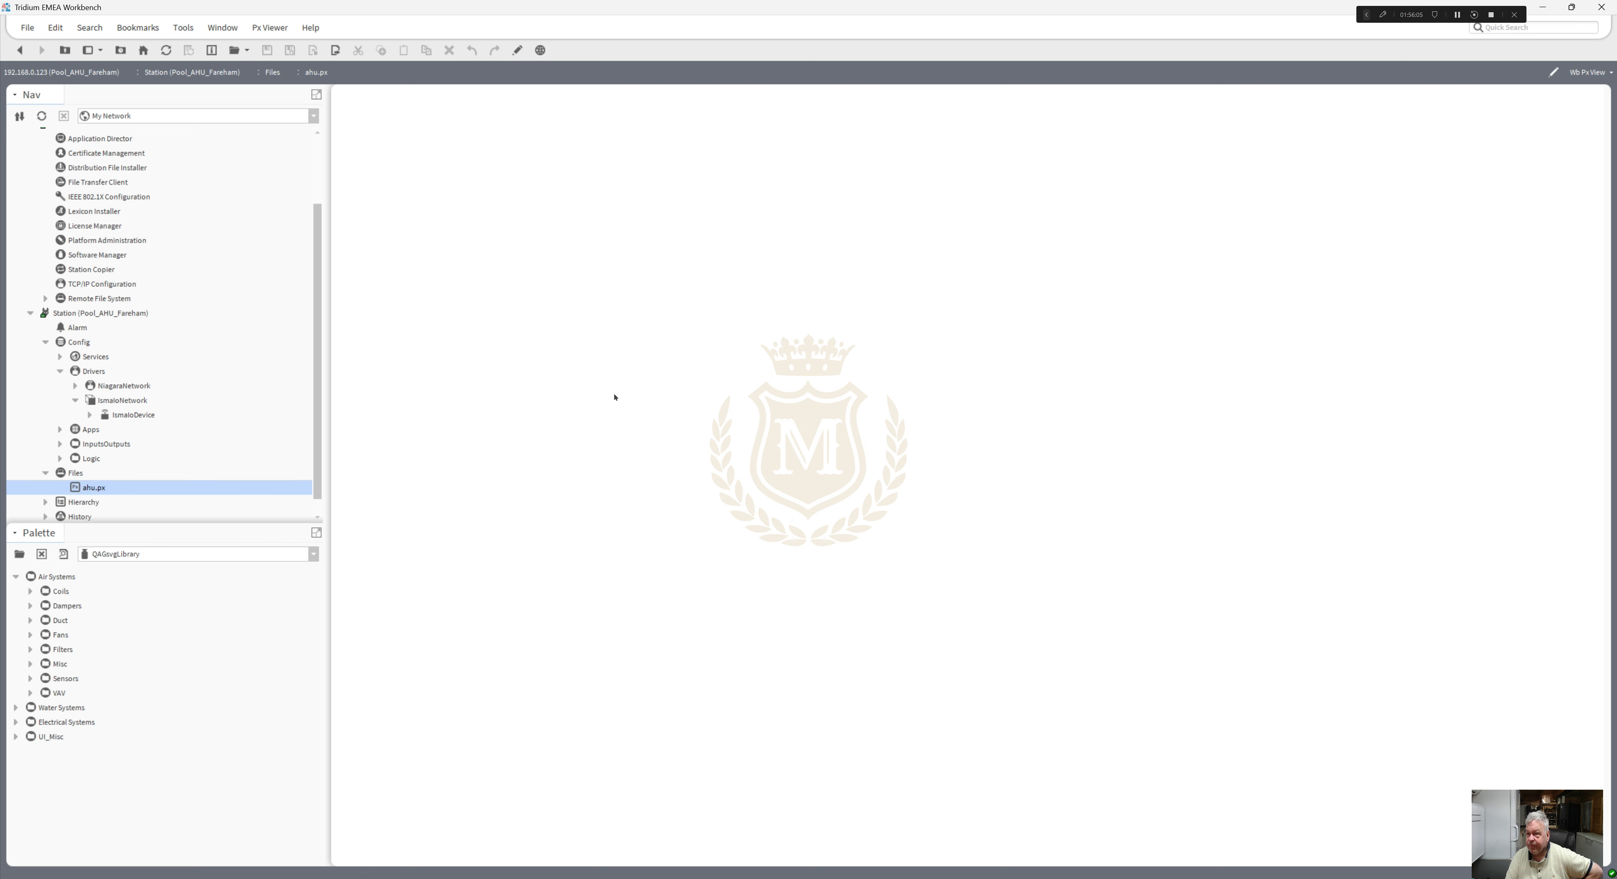
click(517, 49)
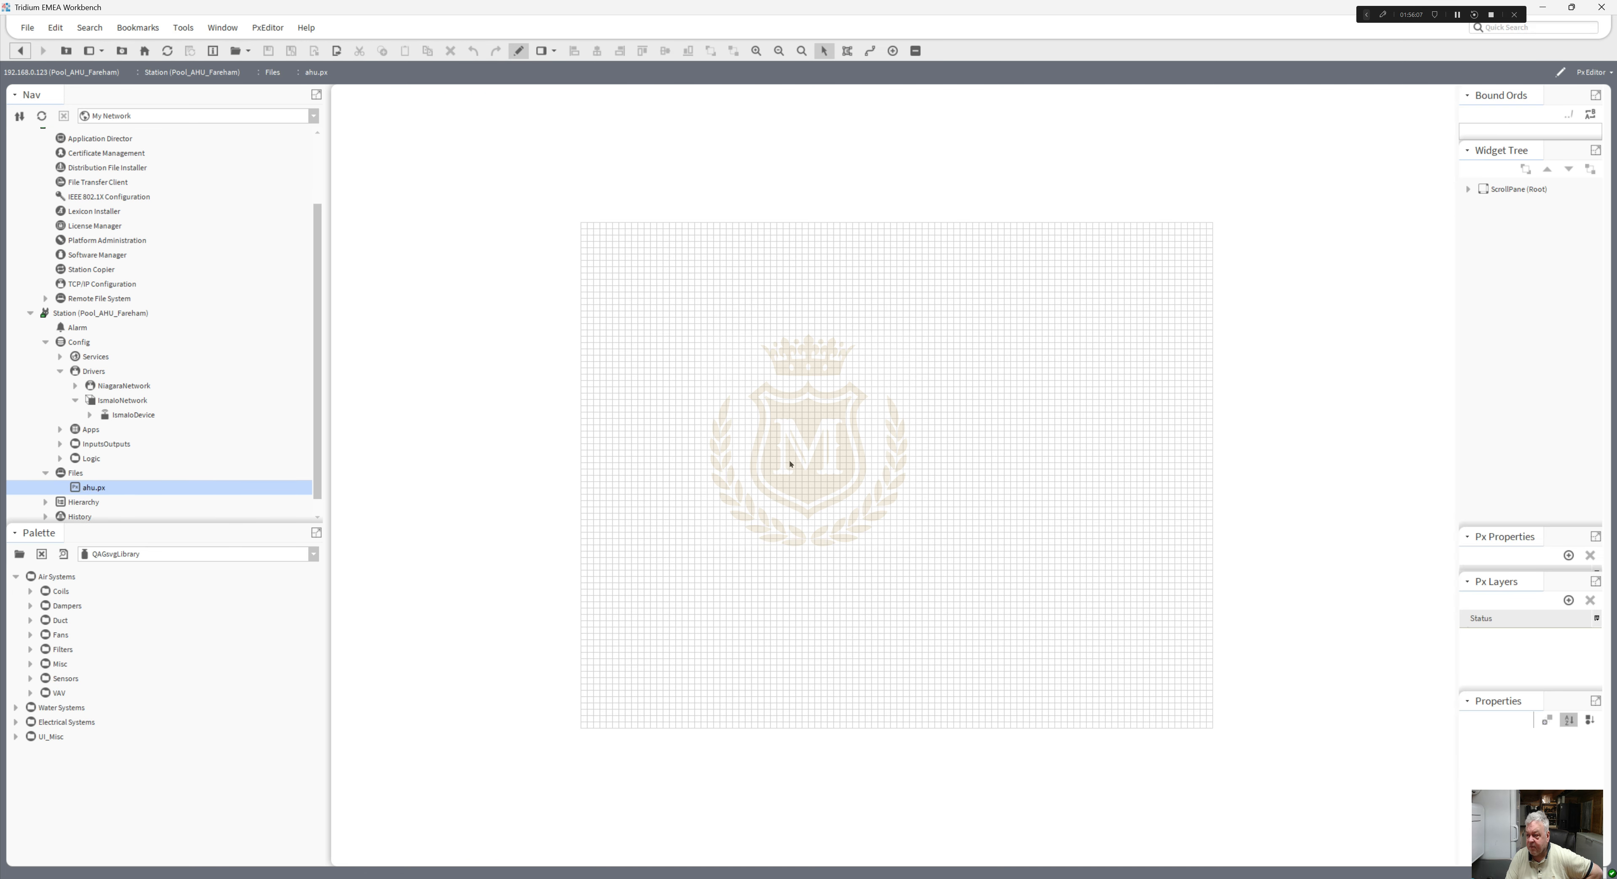
double_click(795, 475)
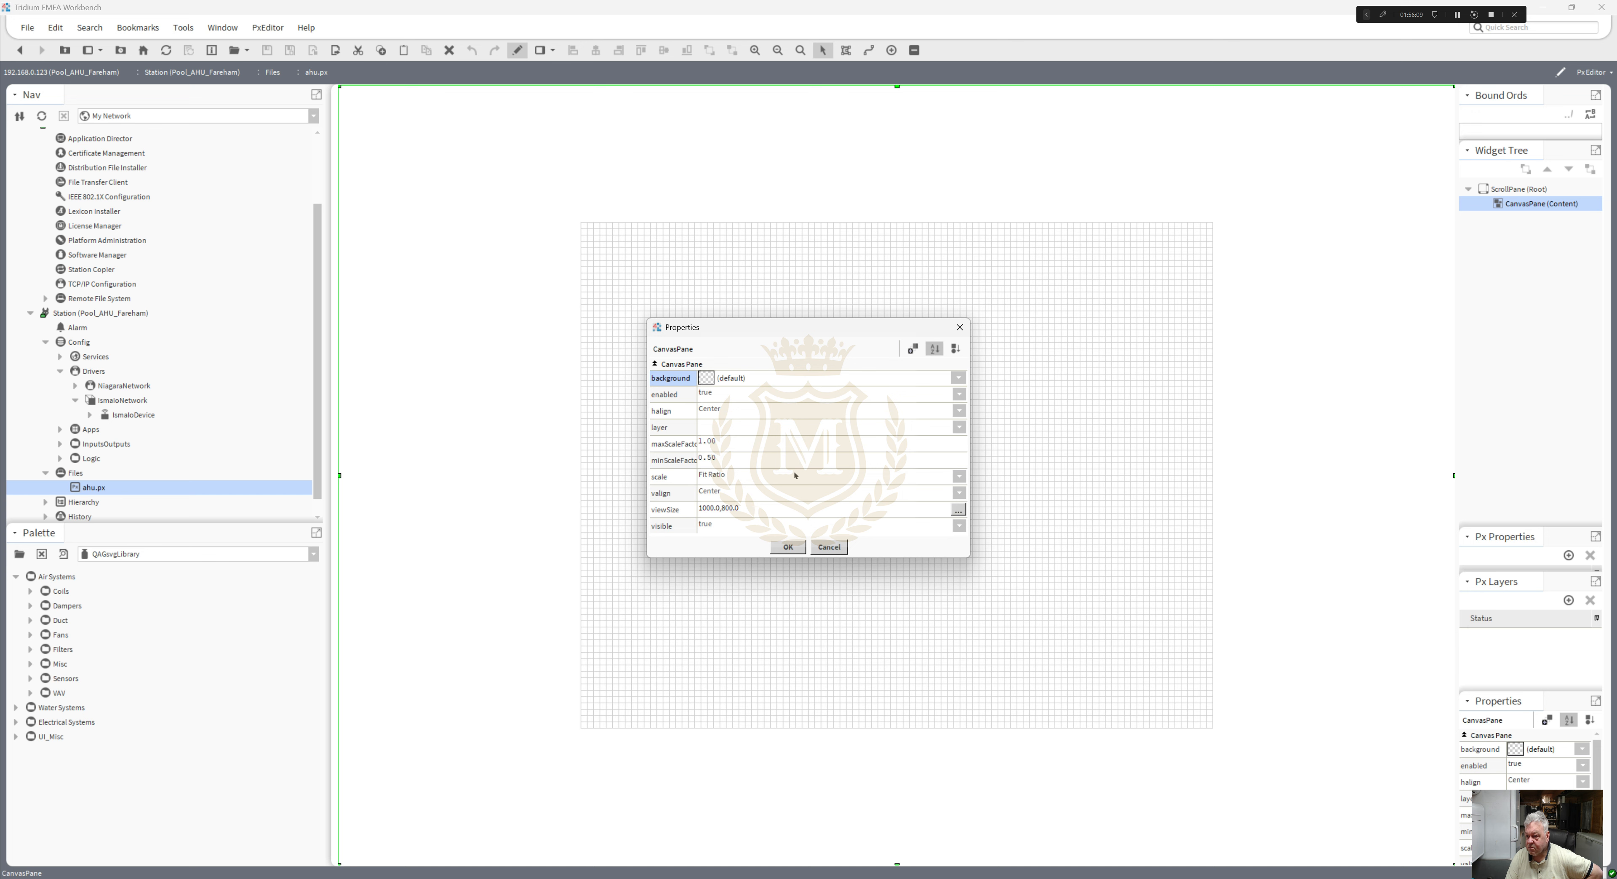
drag(972, 461, 1117, 472)
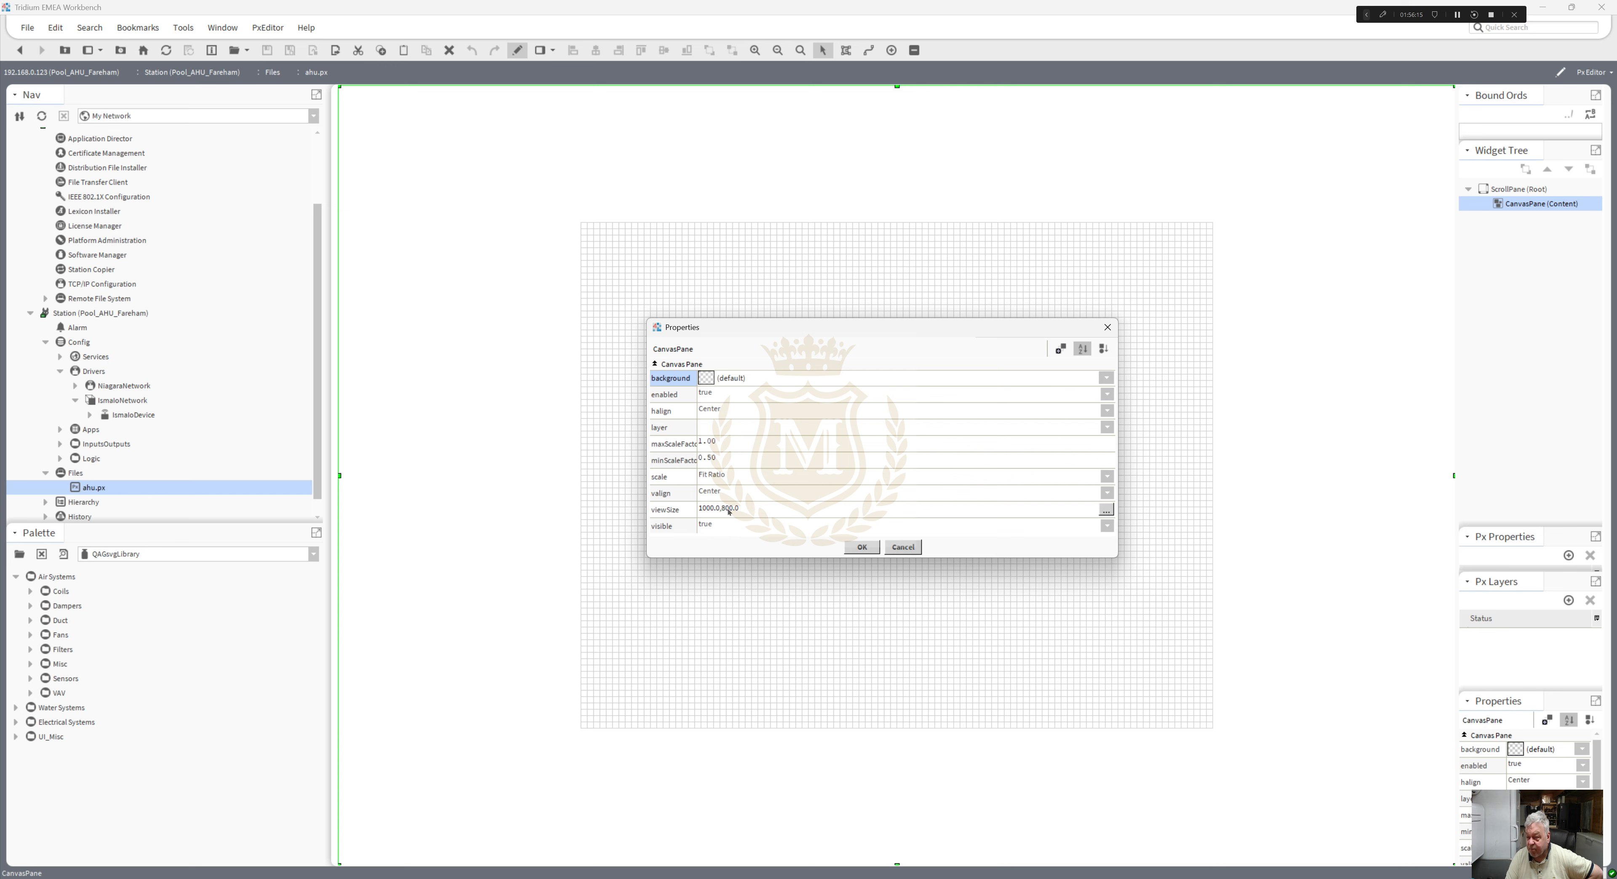
click(863, 546)
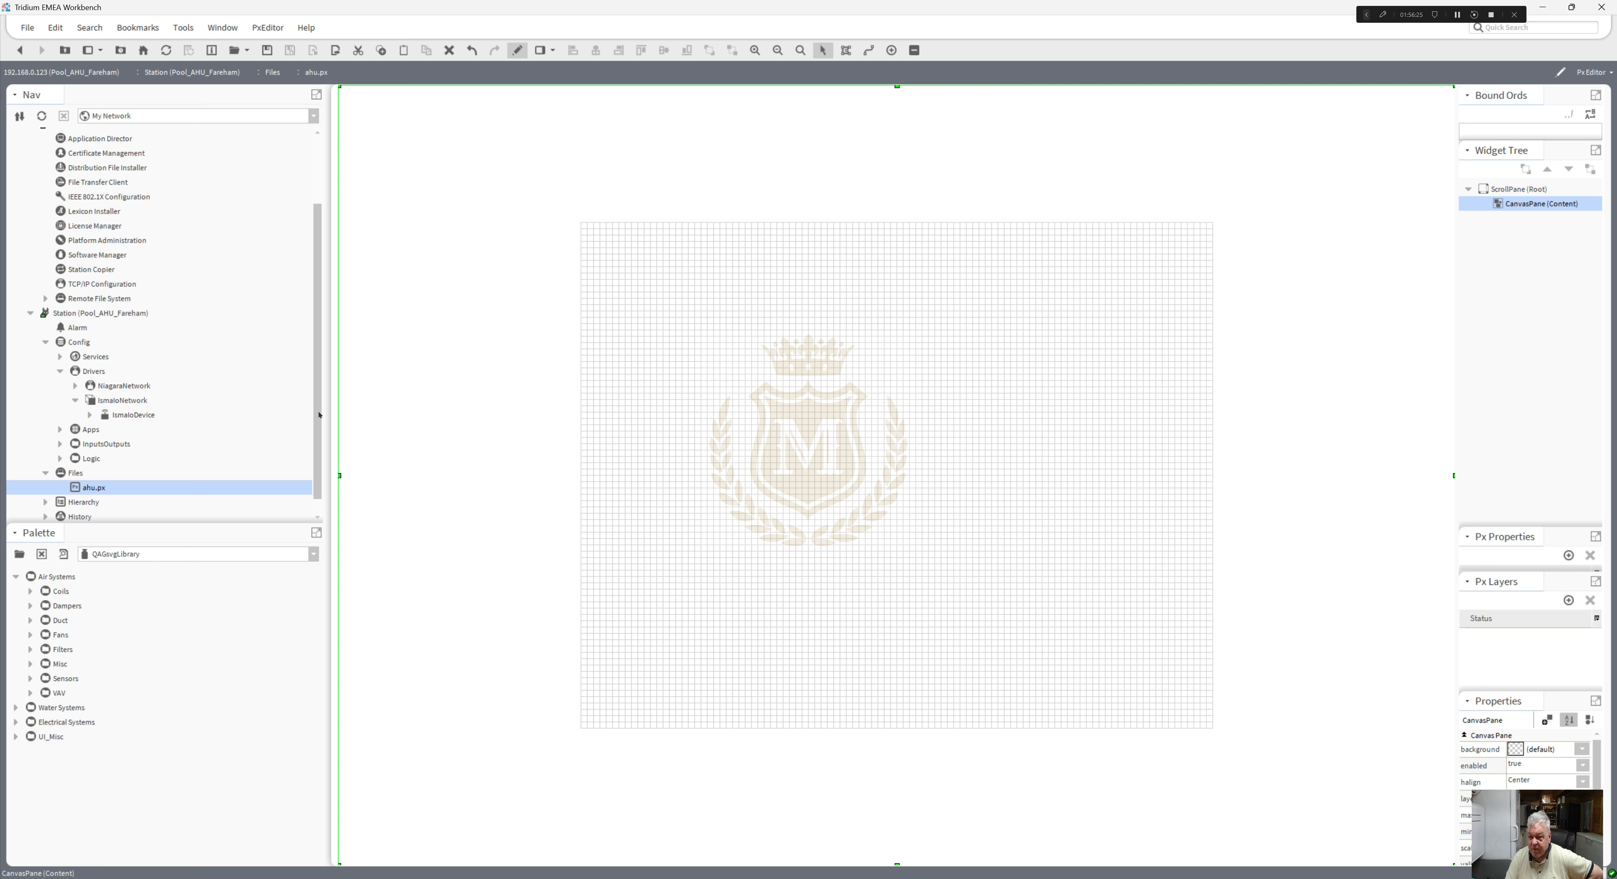
- Create bound labels with display names for AHU_Frost_Htg_Coil_SP, AHU_Supply_Speed_SP, AHU_Supply_SP and AHU_Extract_Speed_SP, and move them to the lower-left part of the canvas
scroll(164, 465, up, 1)
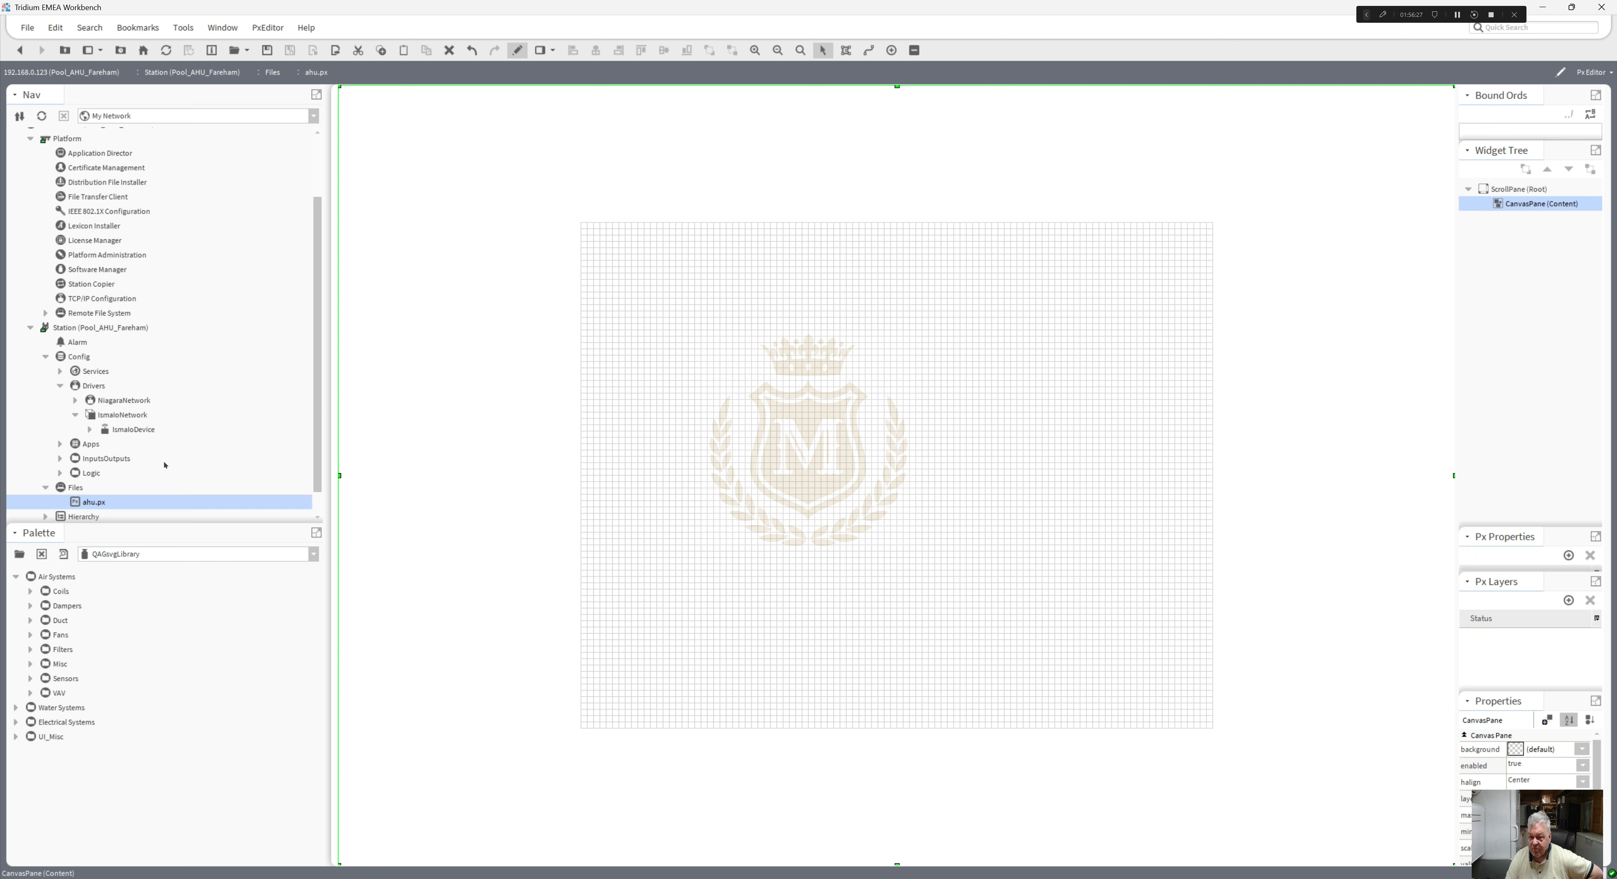
click(61, 473)
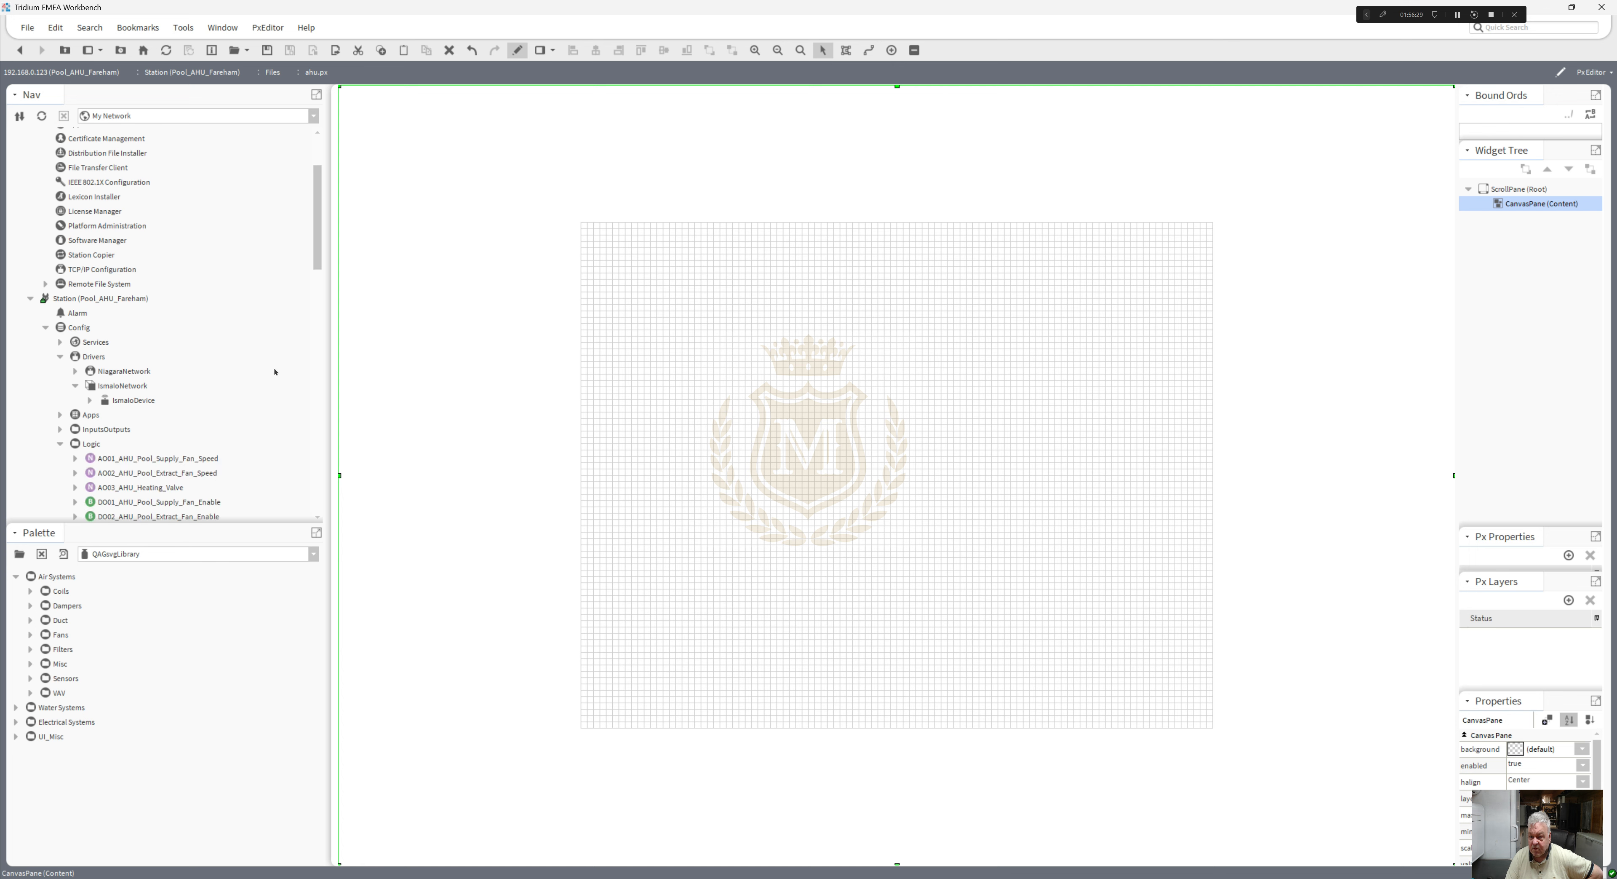
drag(315, 254, 337, 509)
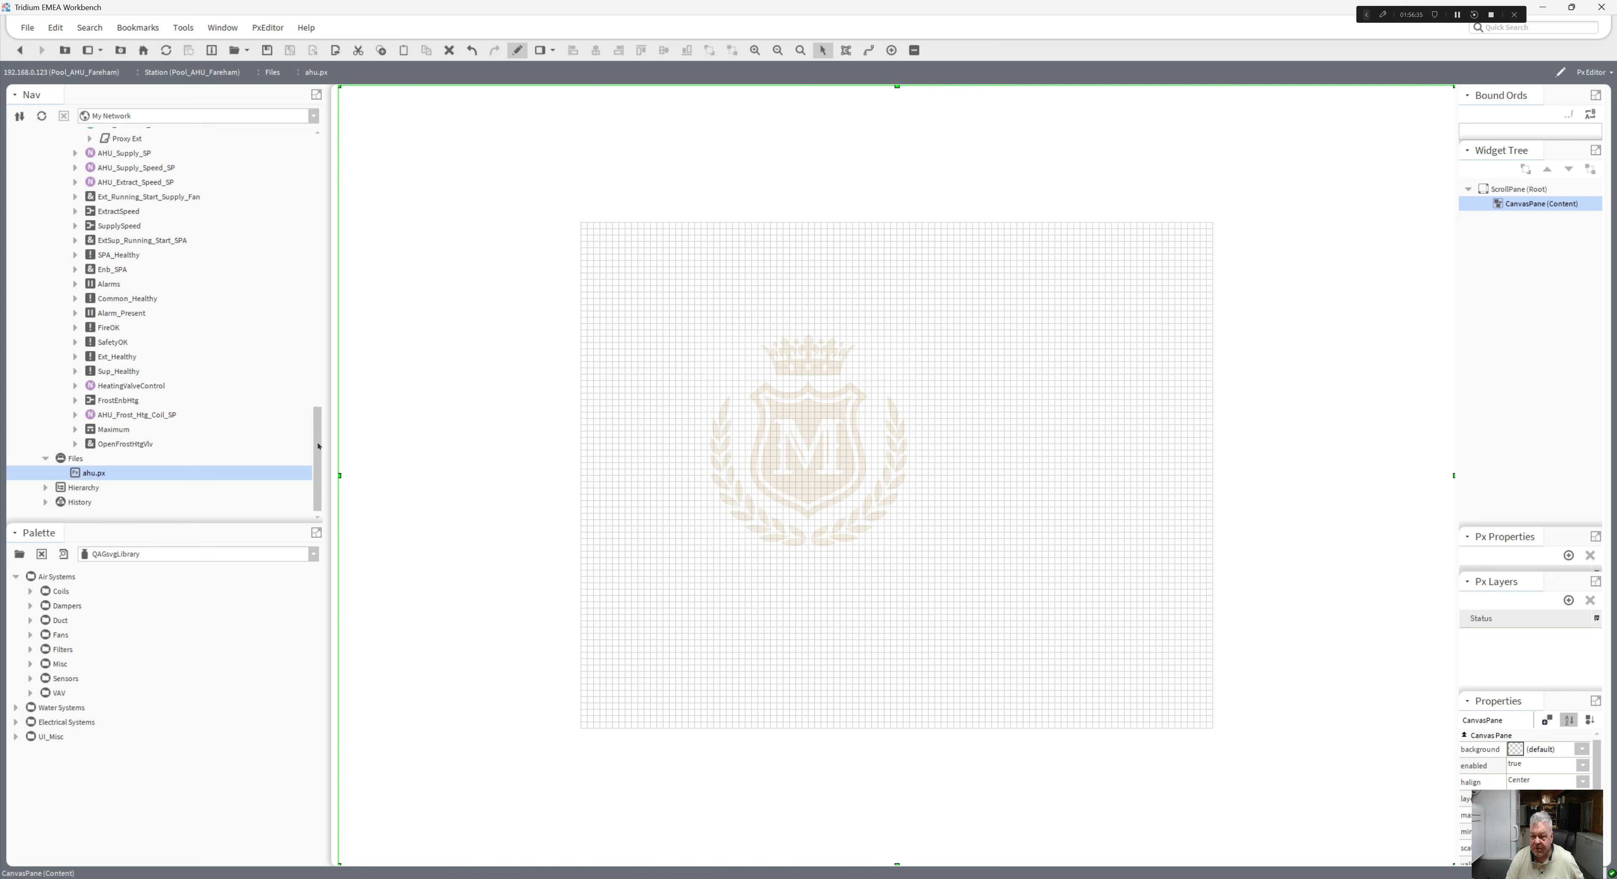
drag(319, 443, 318, 439)
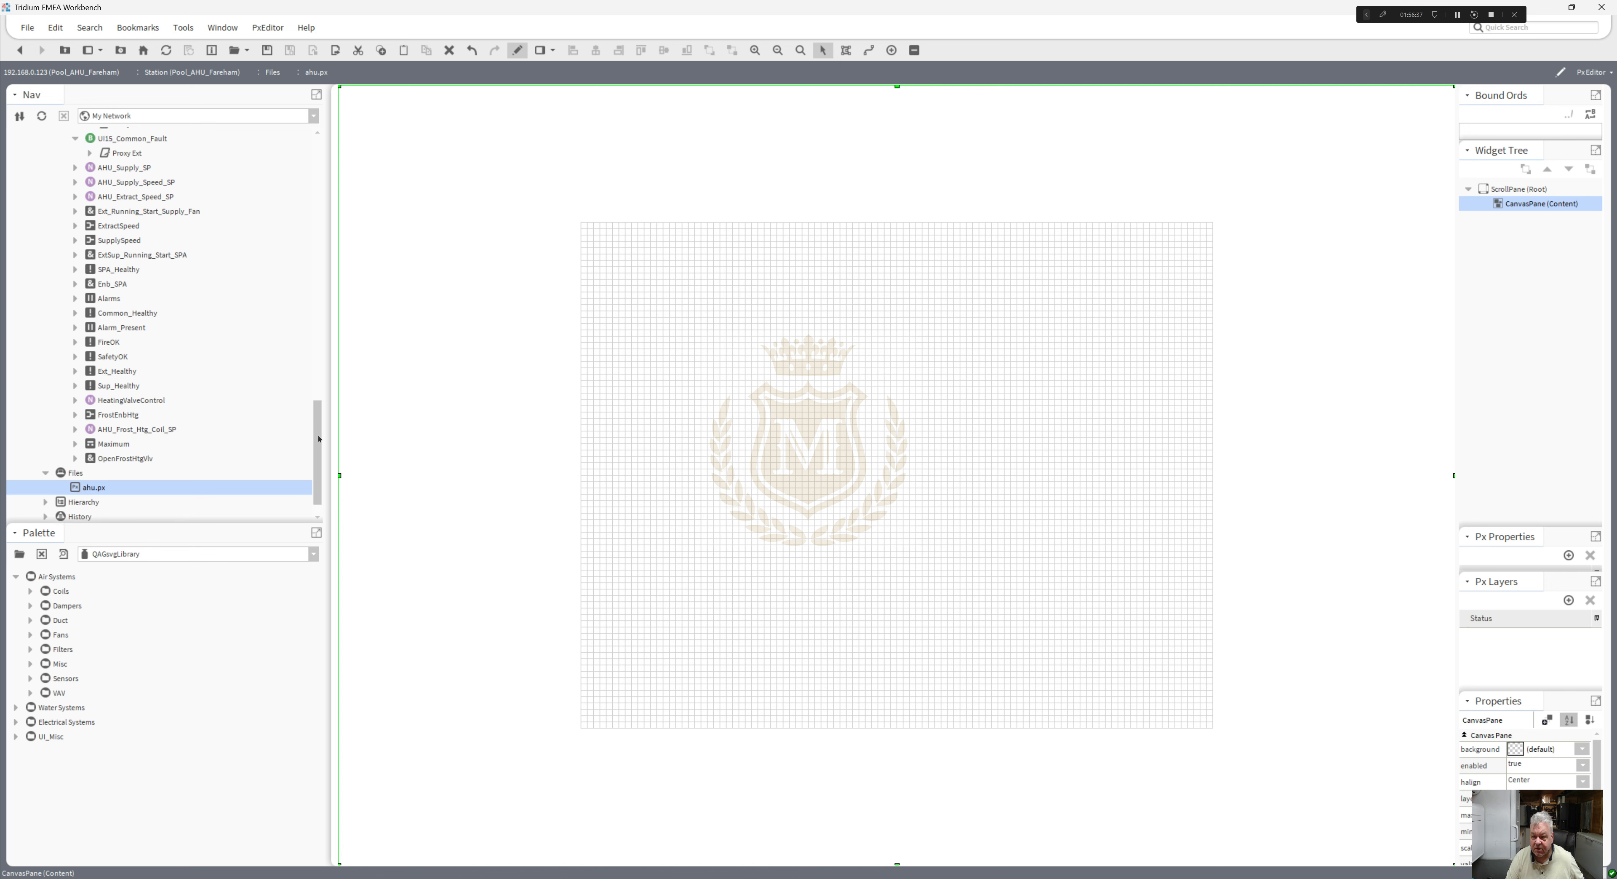
click(151, 430)
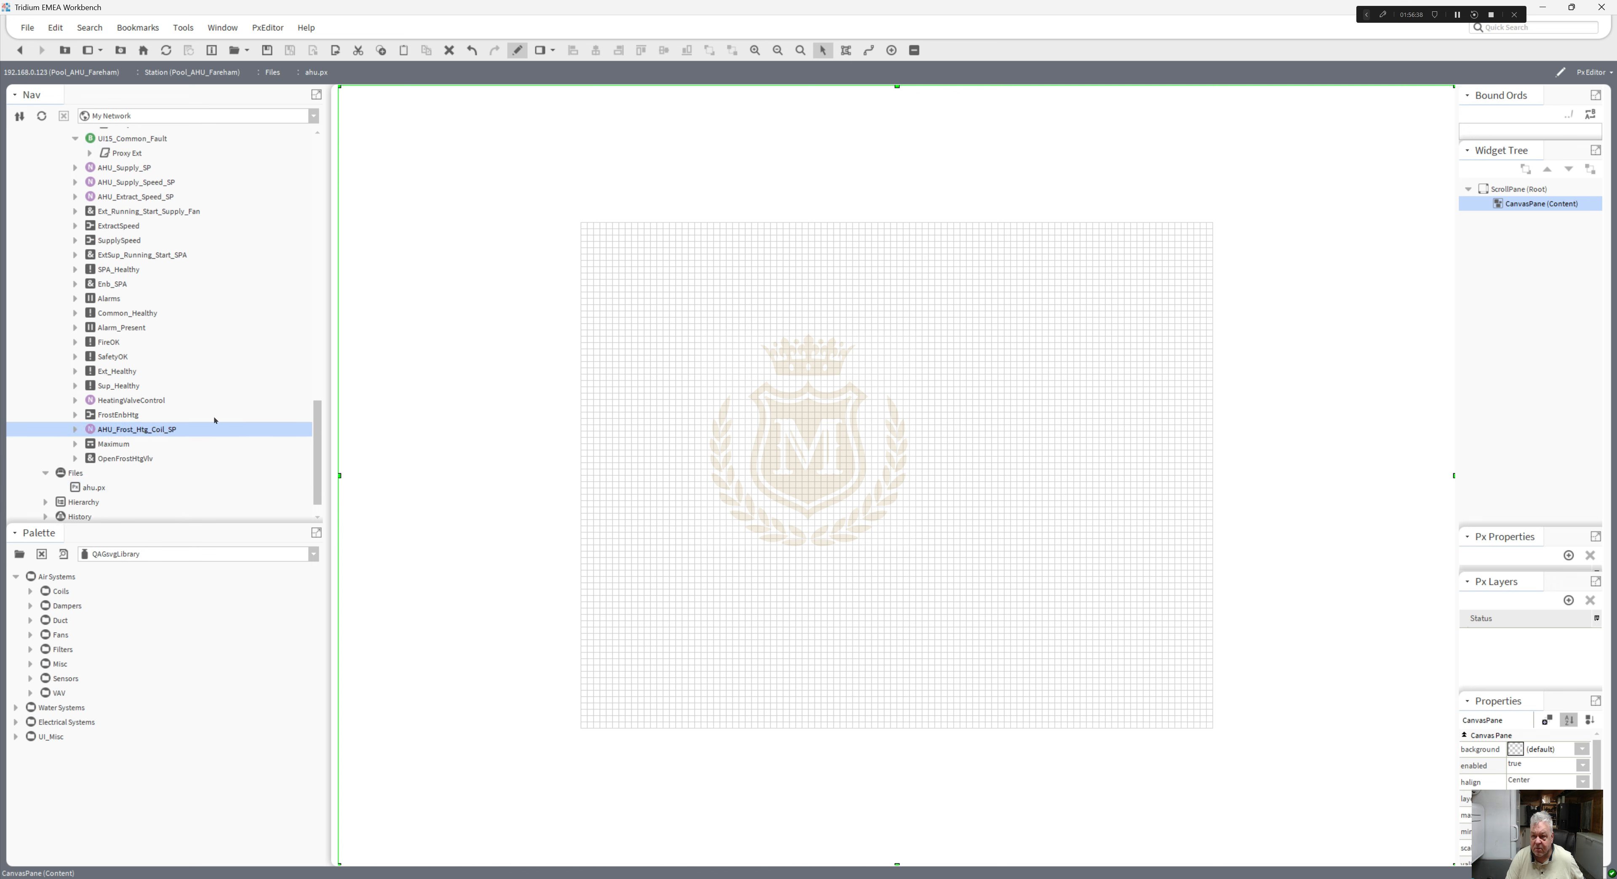
ctrl+click(158, 183)
ctrl+click(140, 169)
ctrl+click(140, 197)
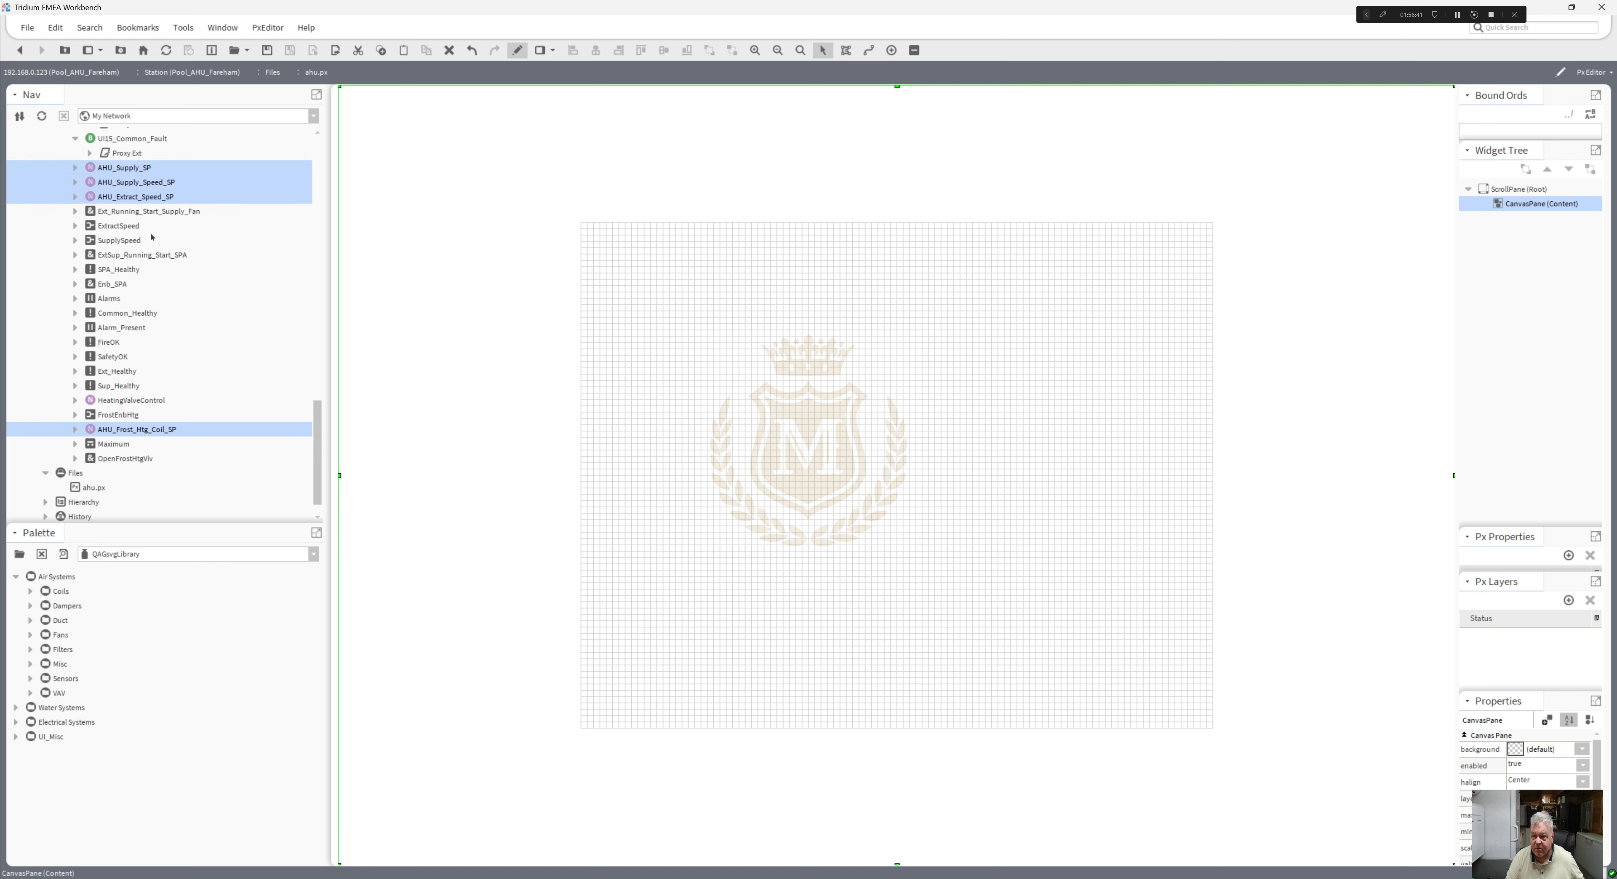
drag(317, 460, 361, 459)
drag(189, 450, 780, 407)
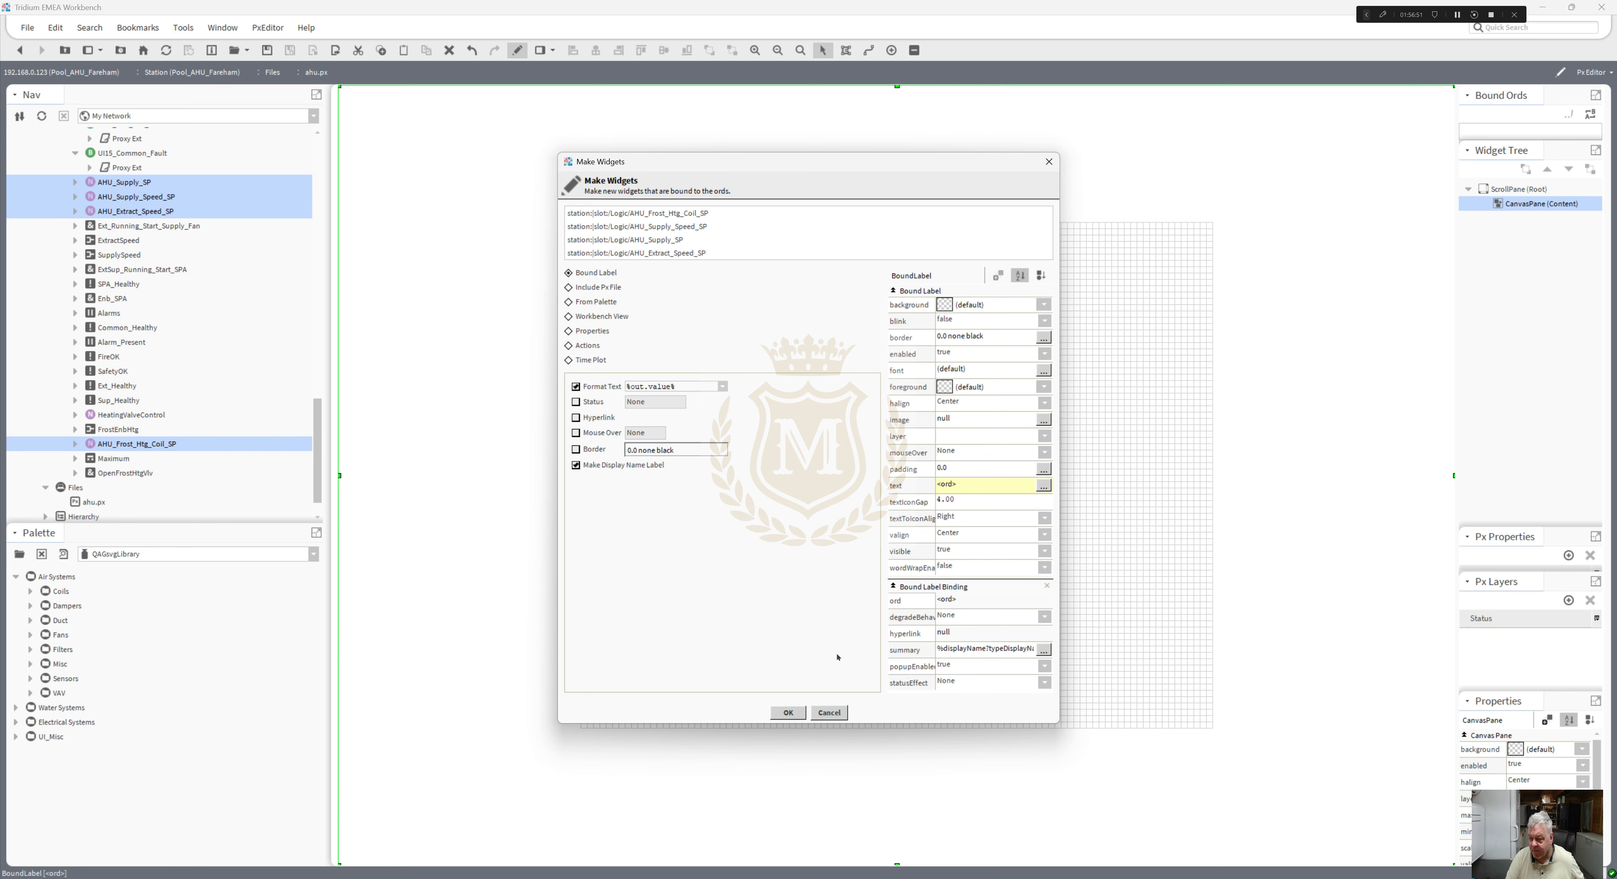
click(789, 712)
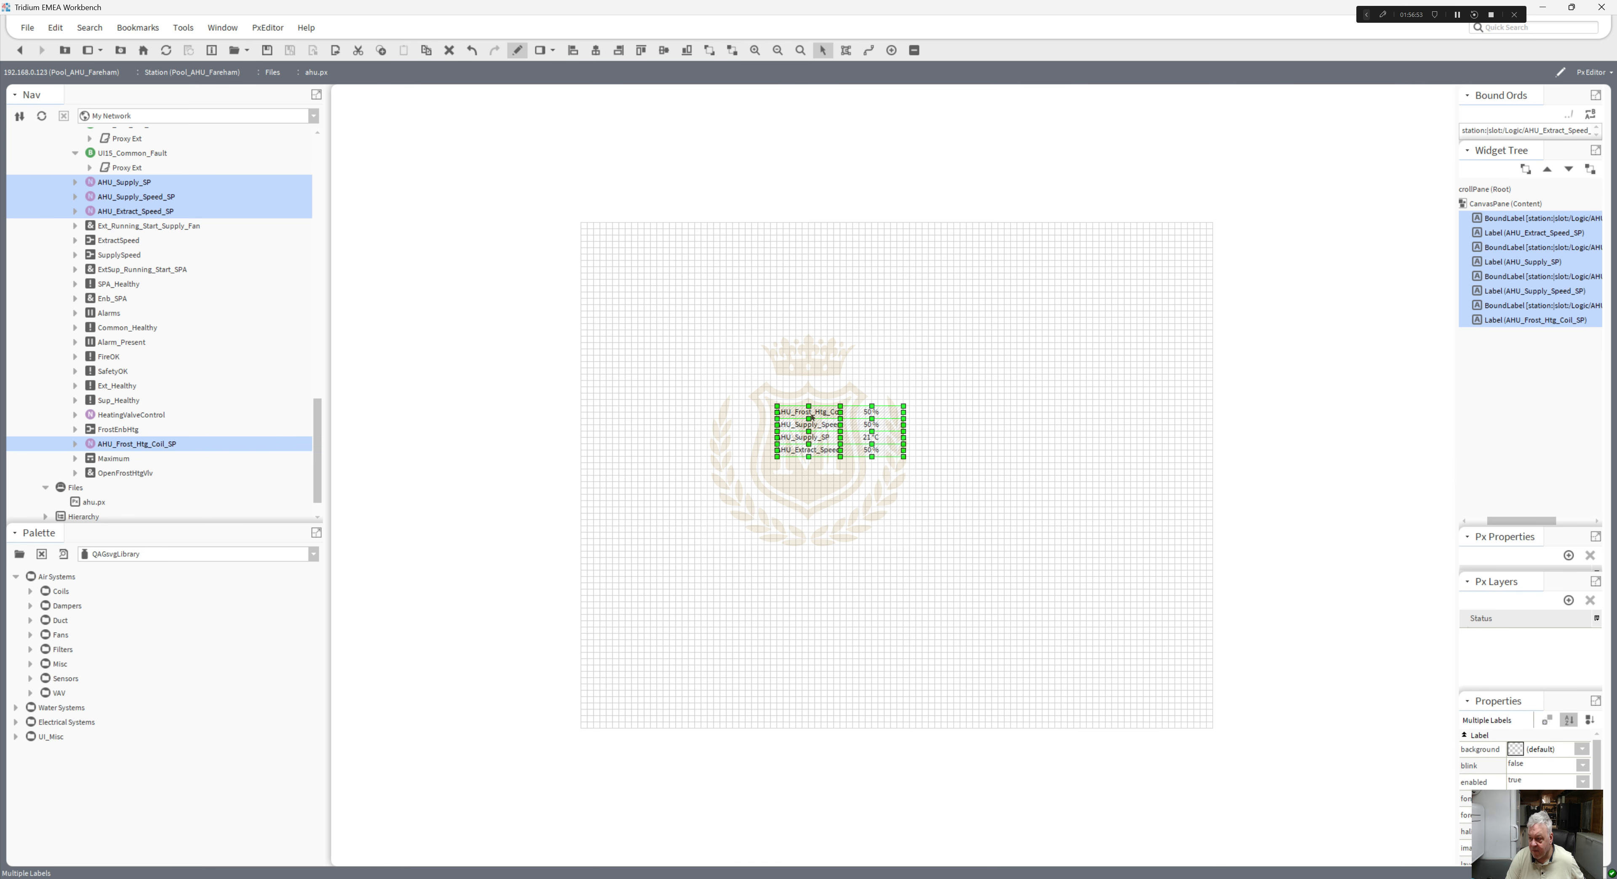
drag(722, 476, 605, 591)
click(425, 554)
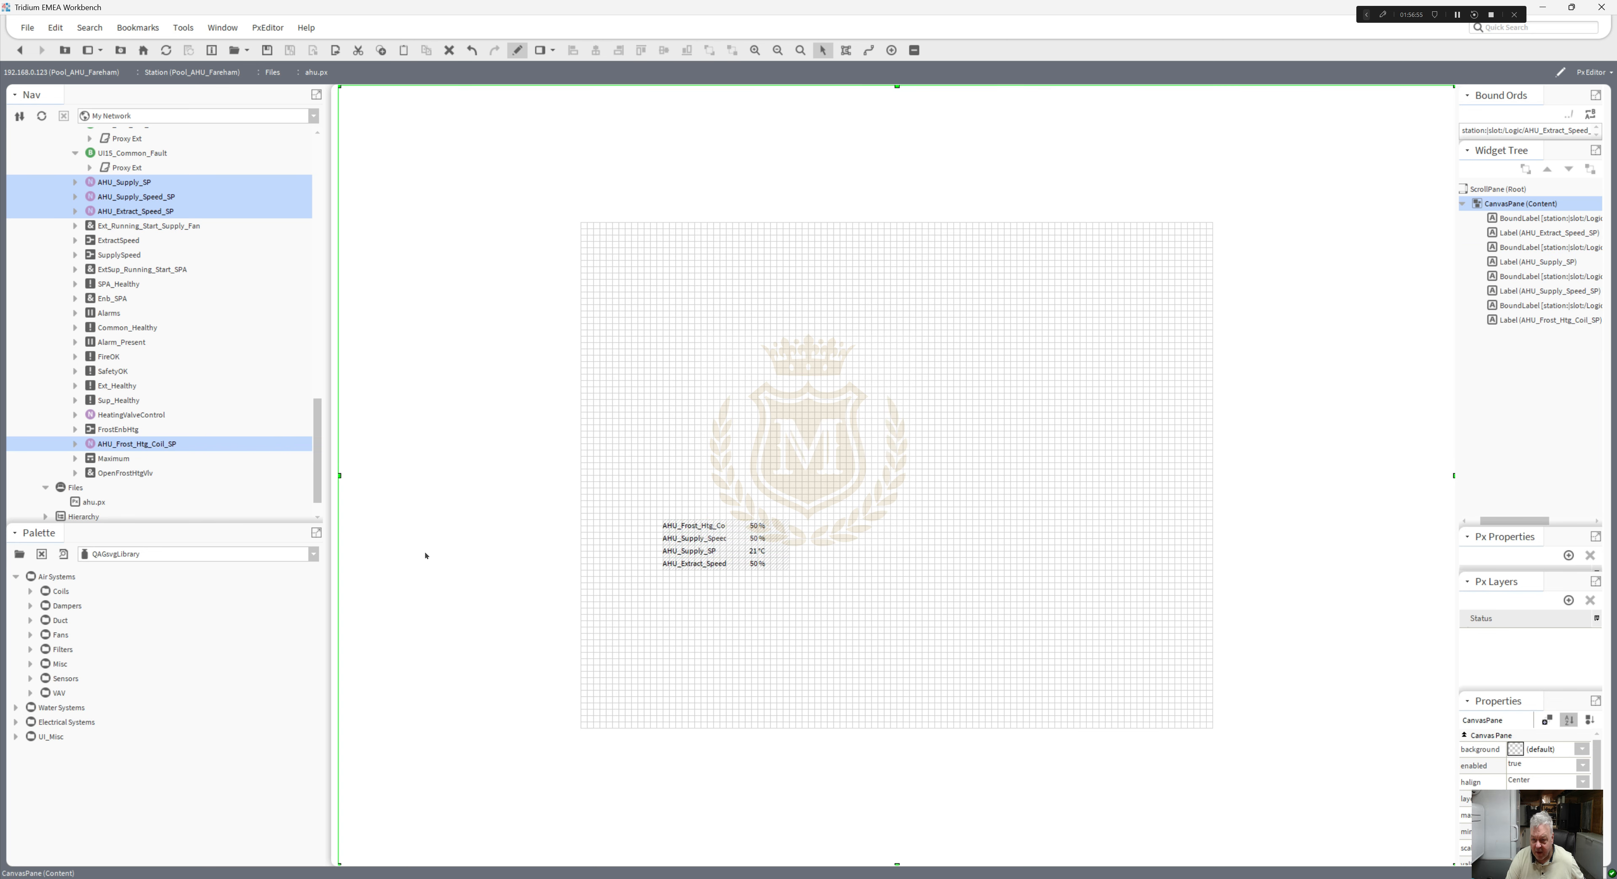
- Switch to the kitPx palette and place an ActionButton on the upper part of the canvas, above the setpoint labels
click(316, 553)
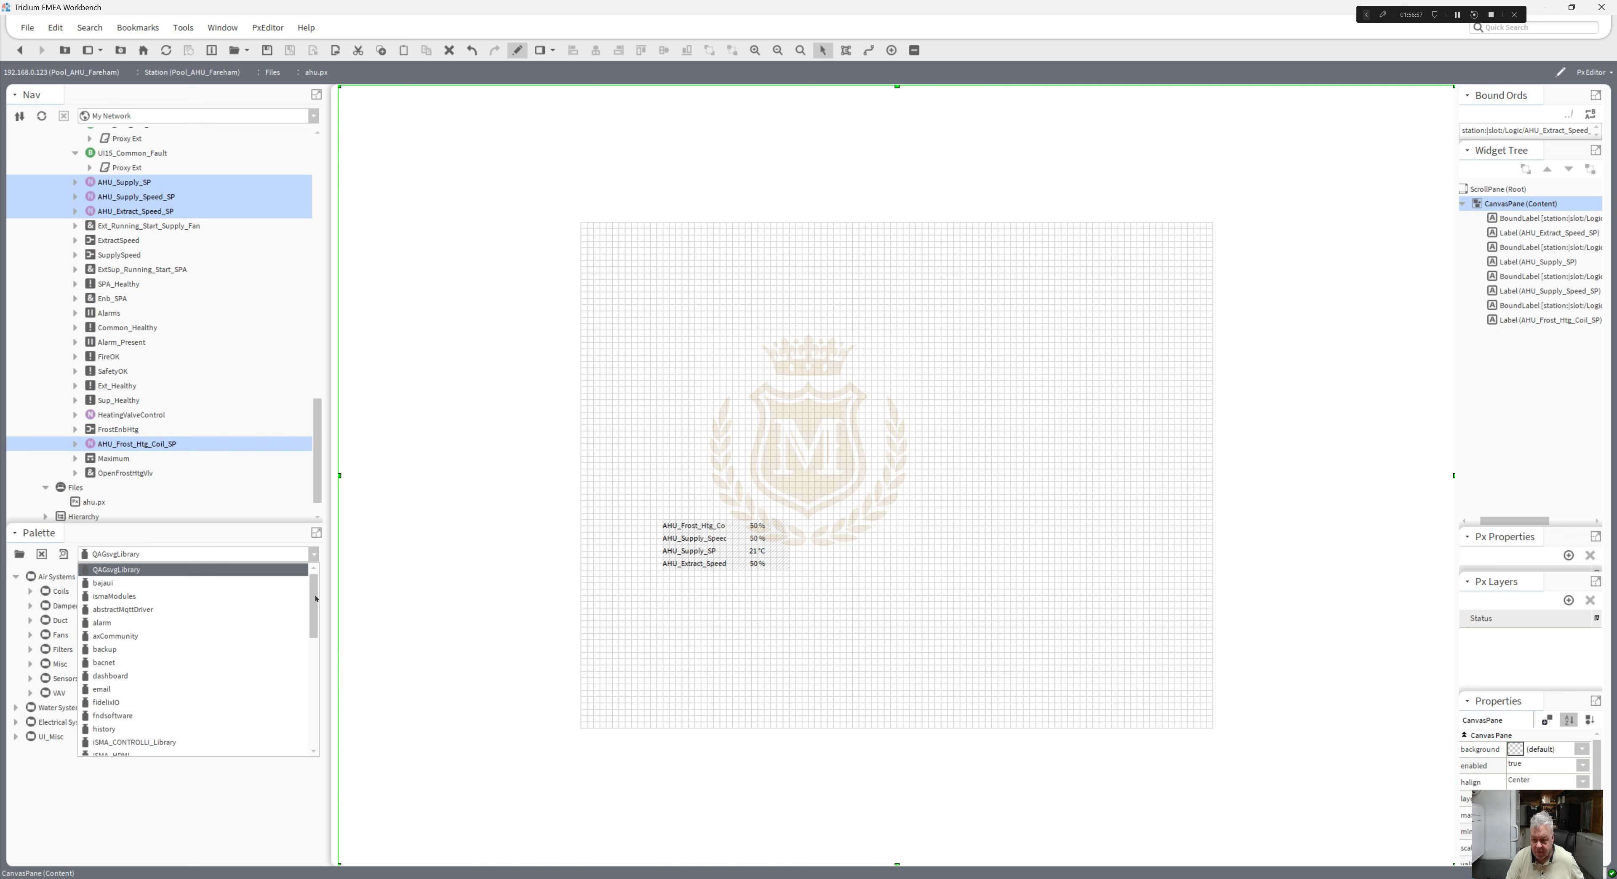
drag(316, 597, 325, 654)
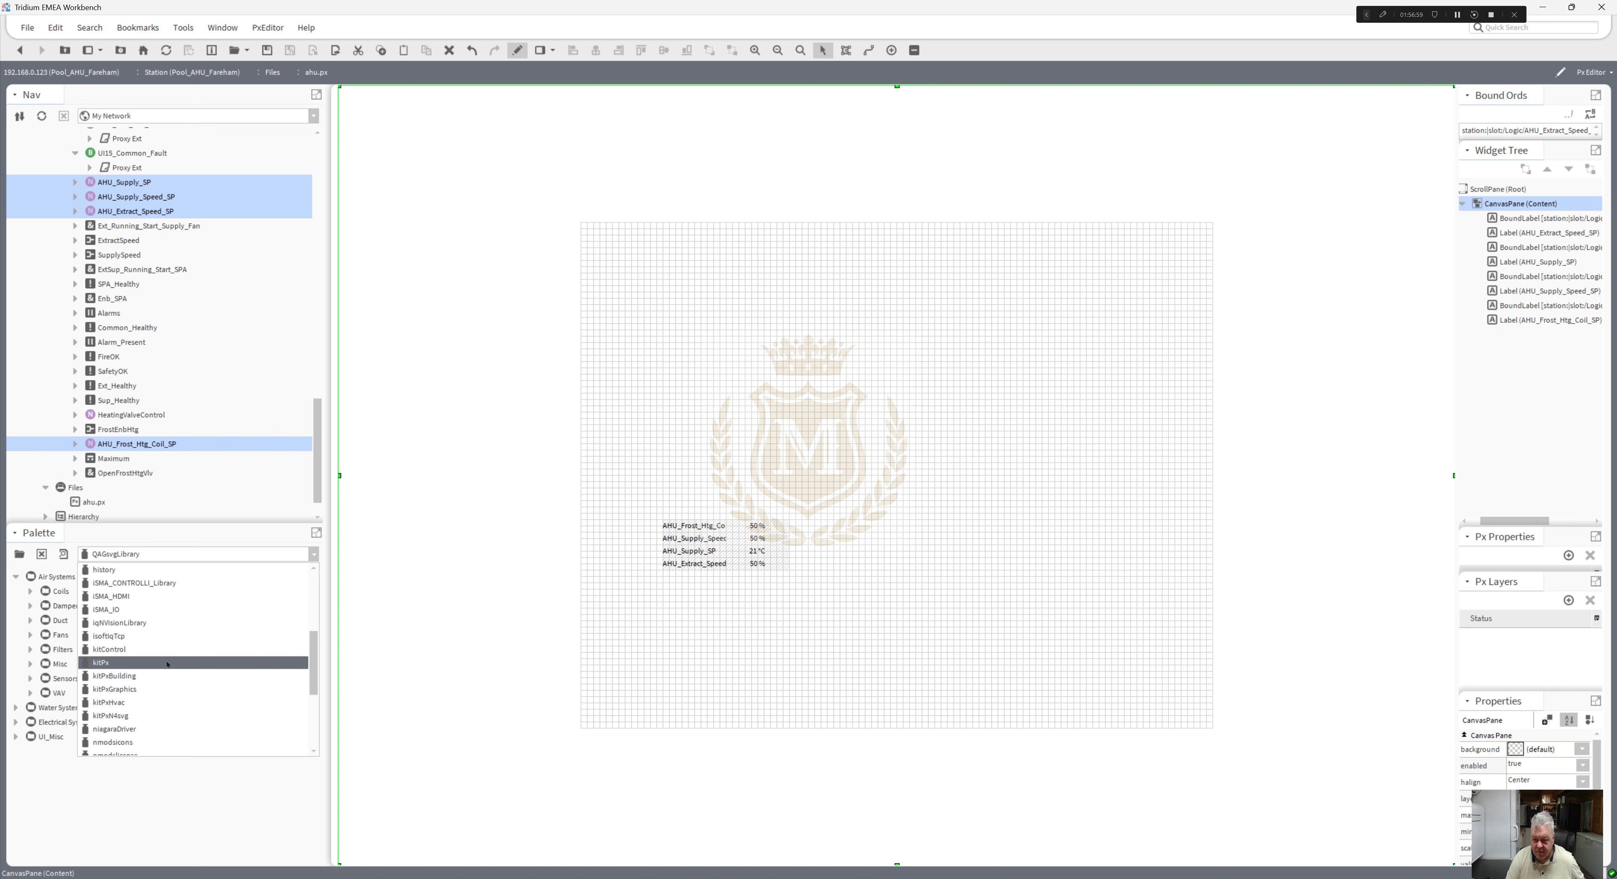
click(166, 663)
drag(318, 678, 329, 585)
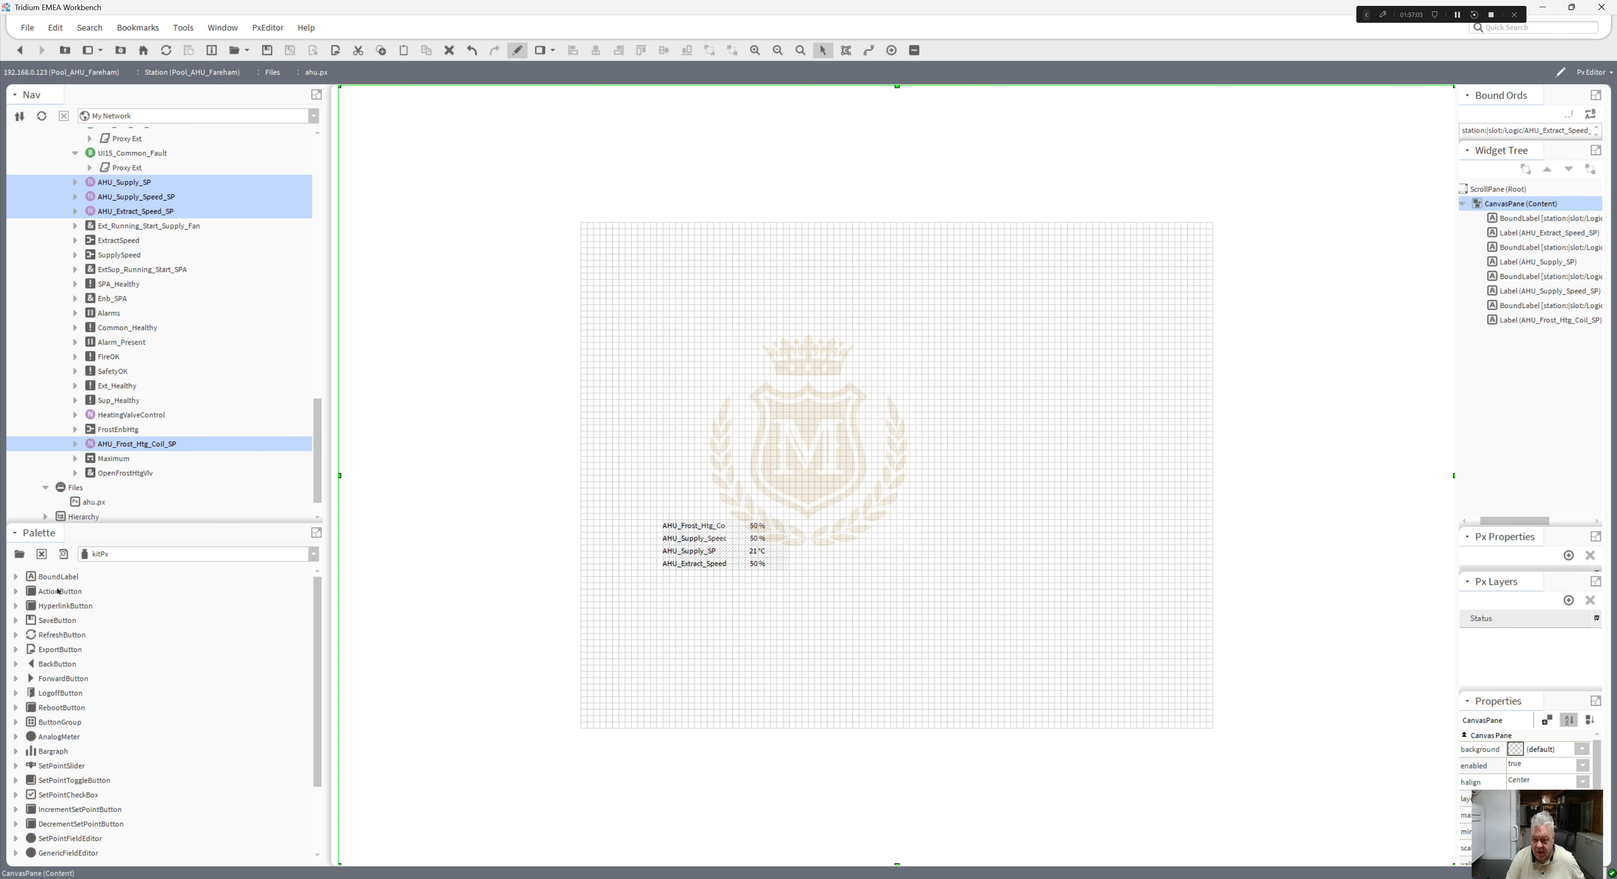
drag(58, 591, 771, 350)
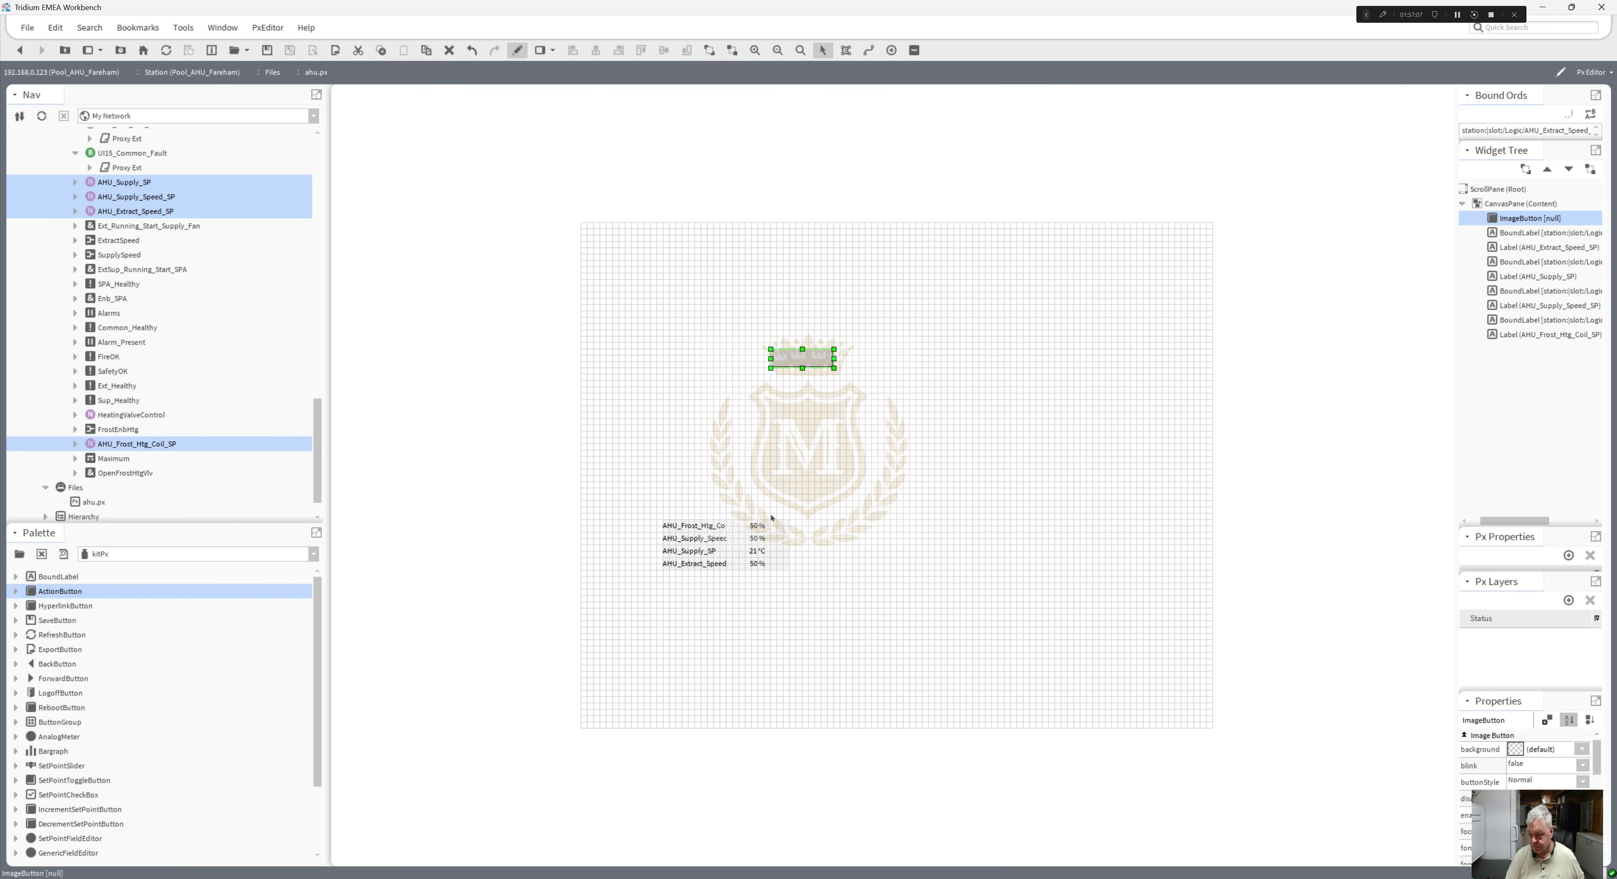
- Copy the binding ord from the AHU_Frost_Htg_Coil_SP value label's properties
double_click(759, 525)
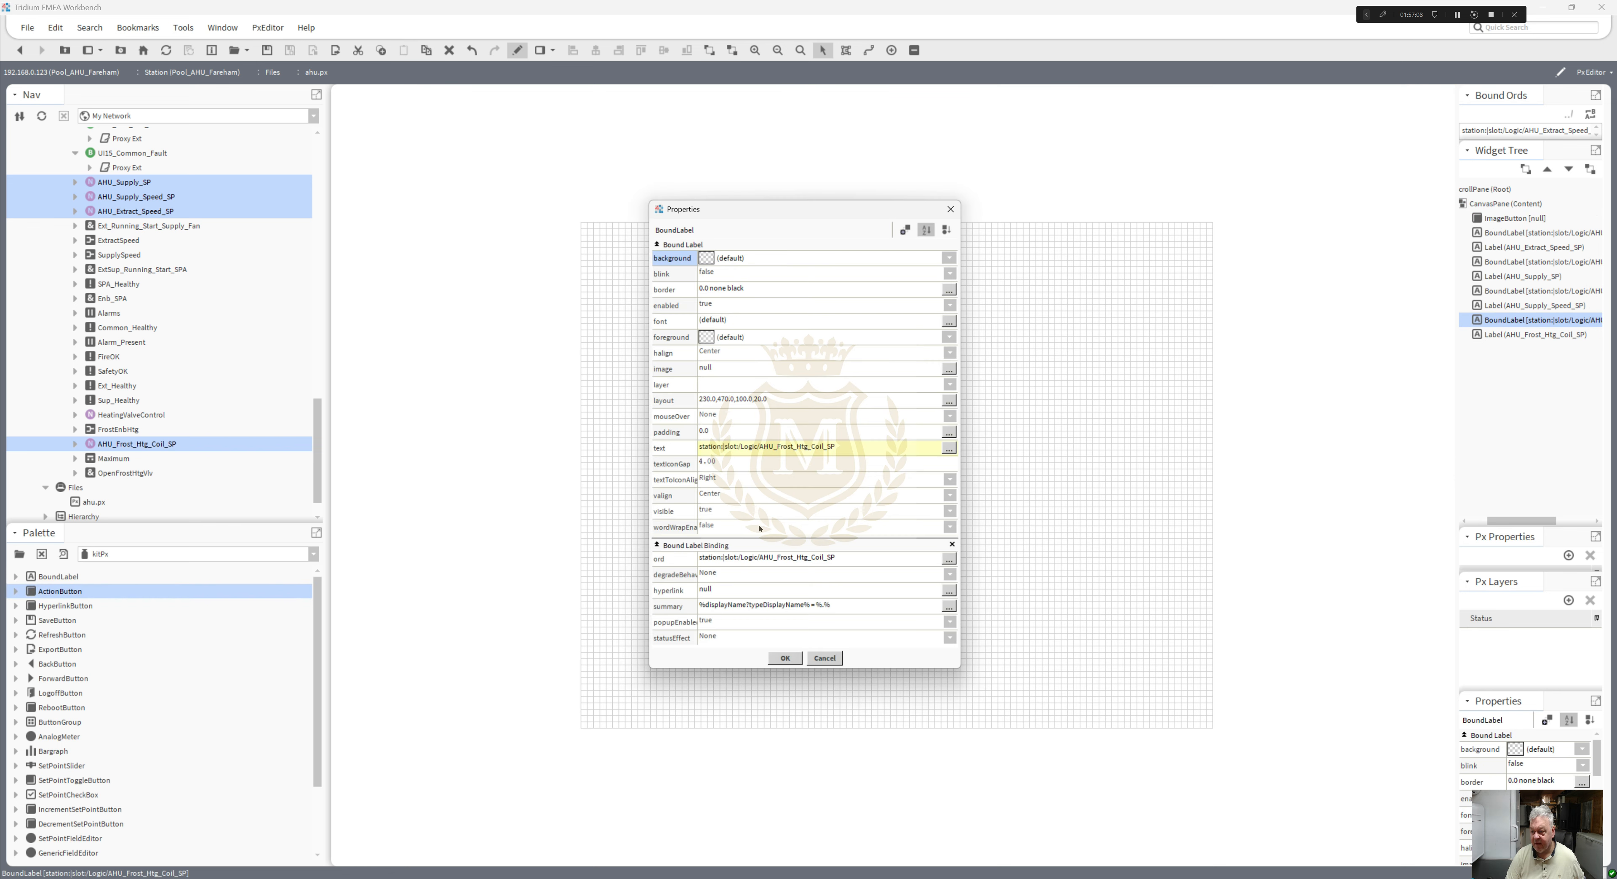
double_click(820, 568)
key(ctrl+c)
click(788, 468)
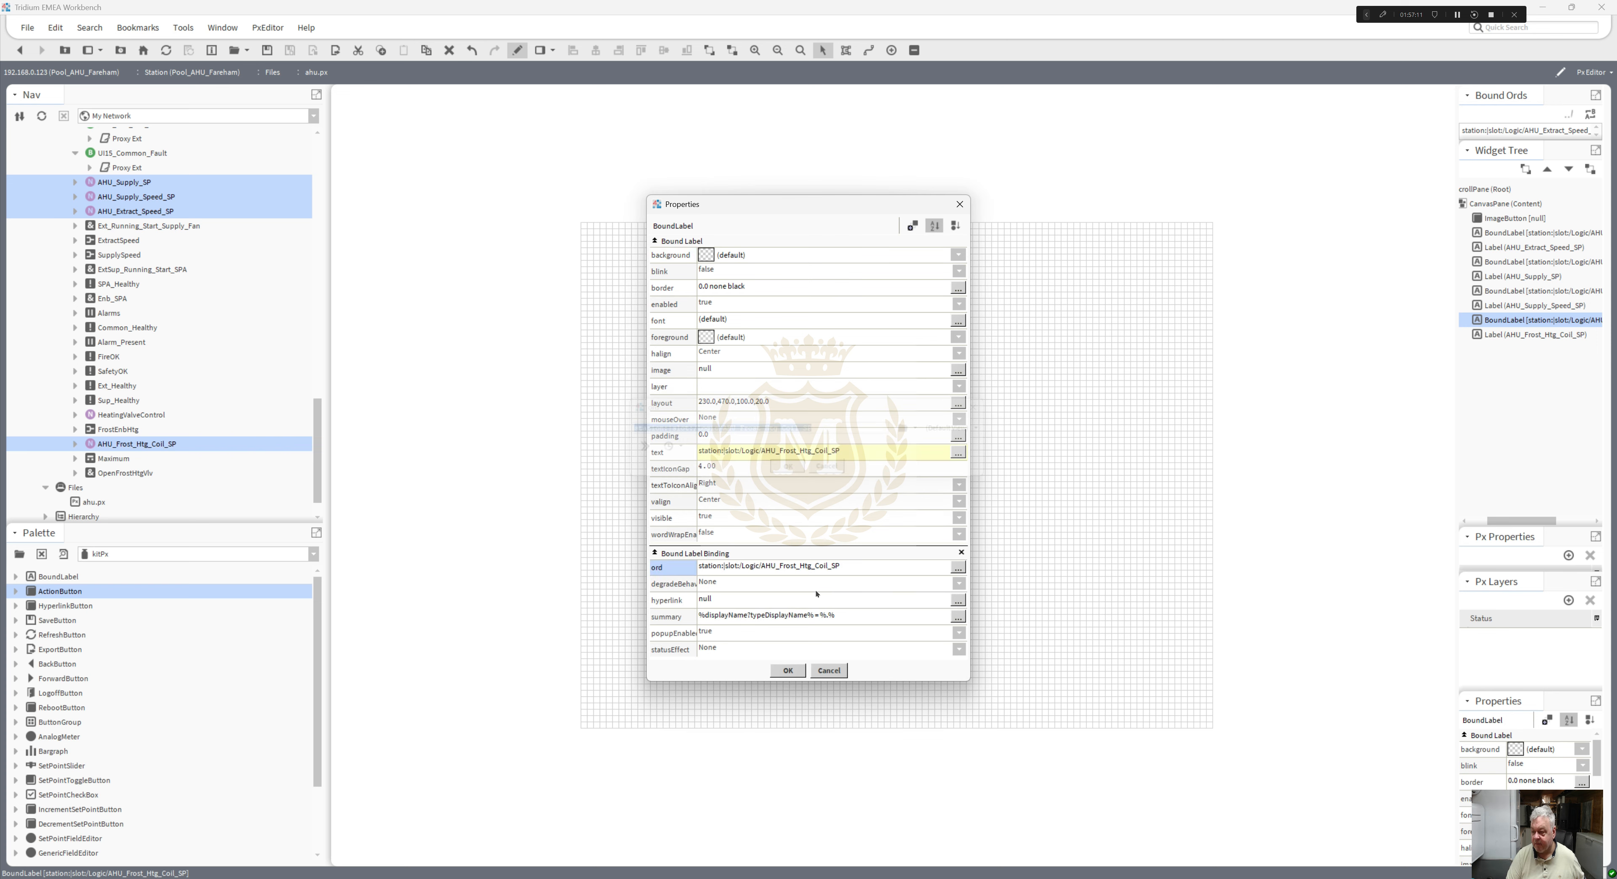
click(787, 669)
- Bind the button's action to the set slot of the frost coil setpoint, station:|slot:/Logic/AHU_Frost_Htg_Coil_SP/set
double_click(811, 361)
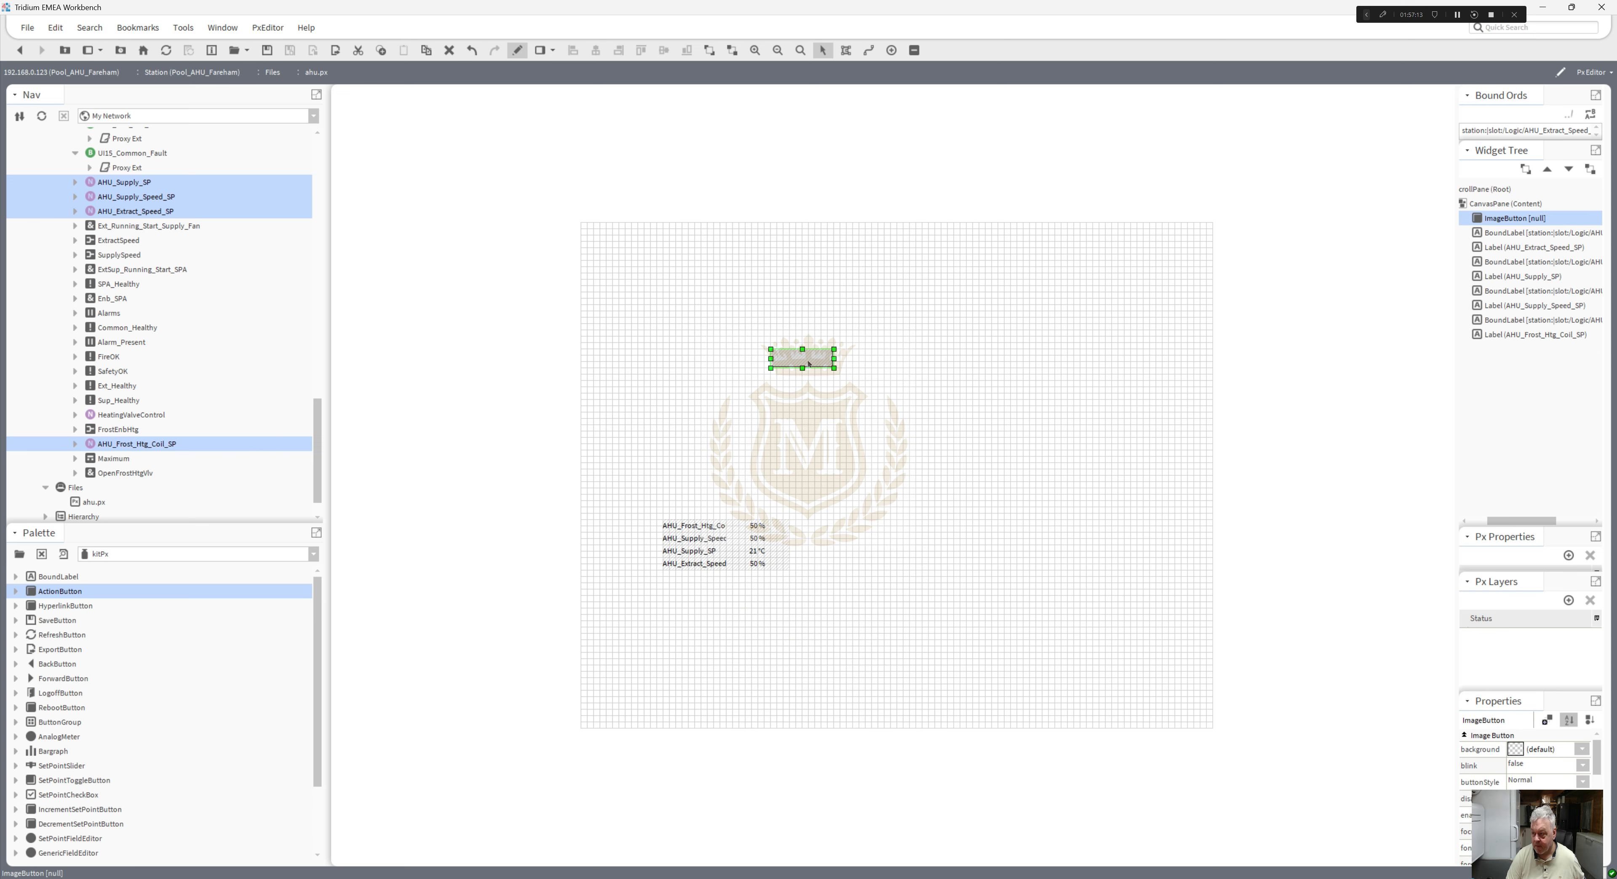
double_click(840, 609)
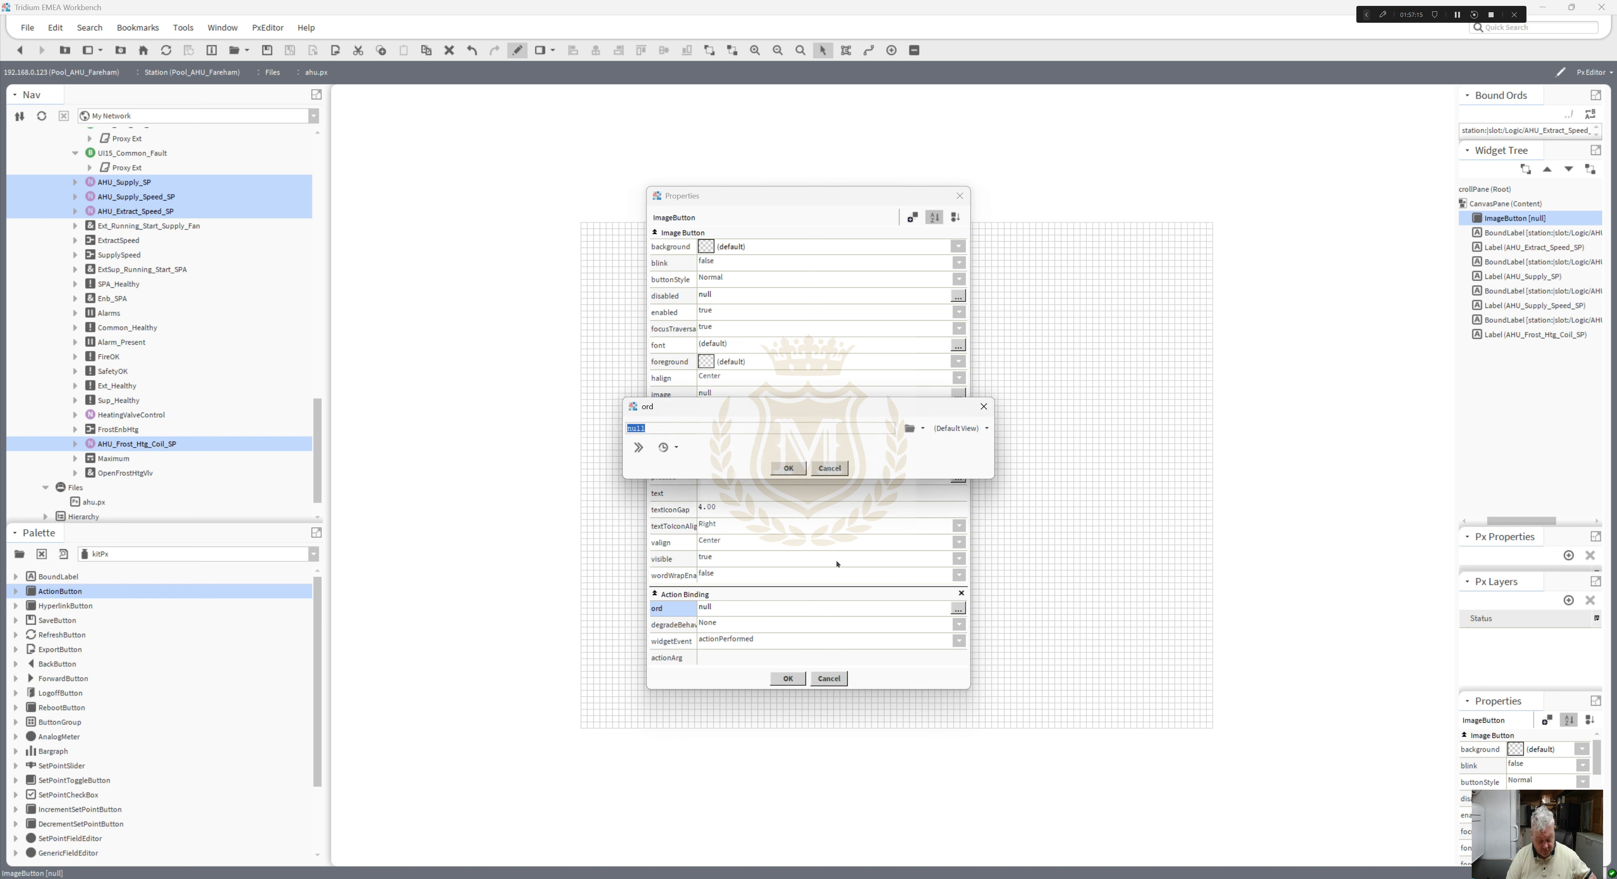
key(ctrl+v)
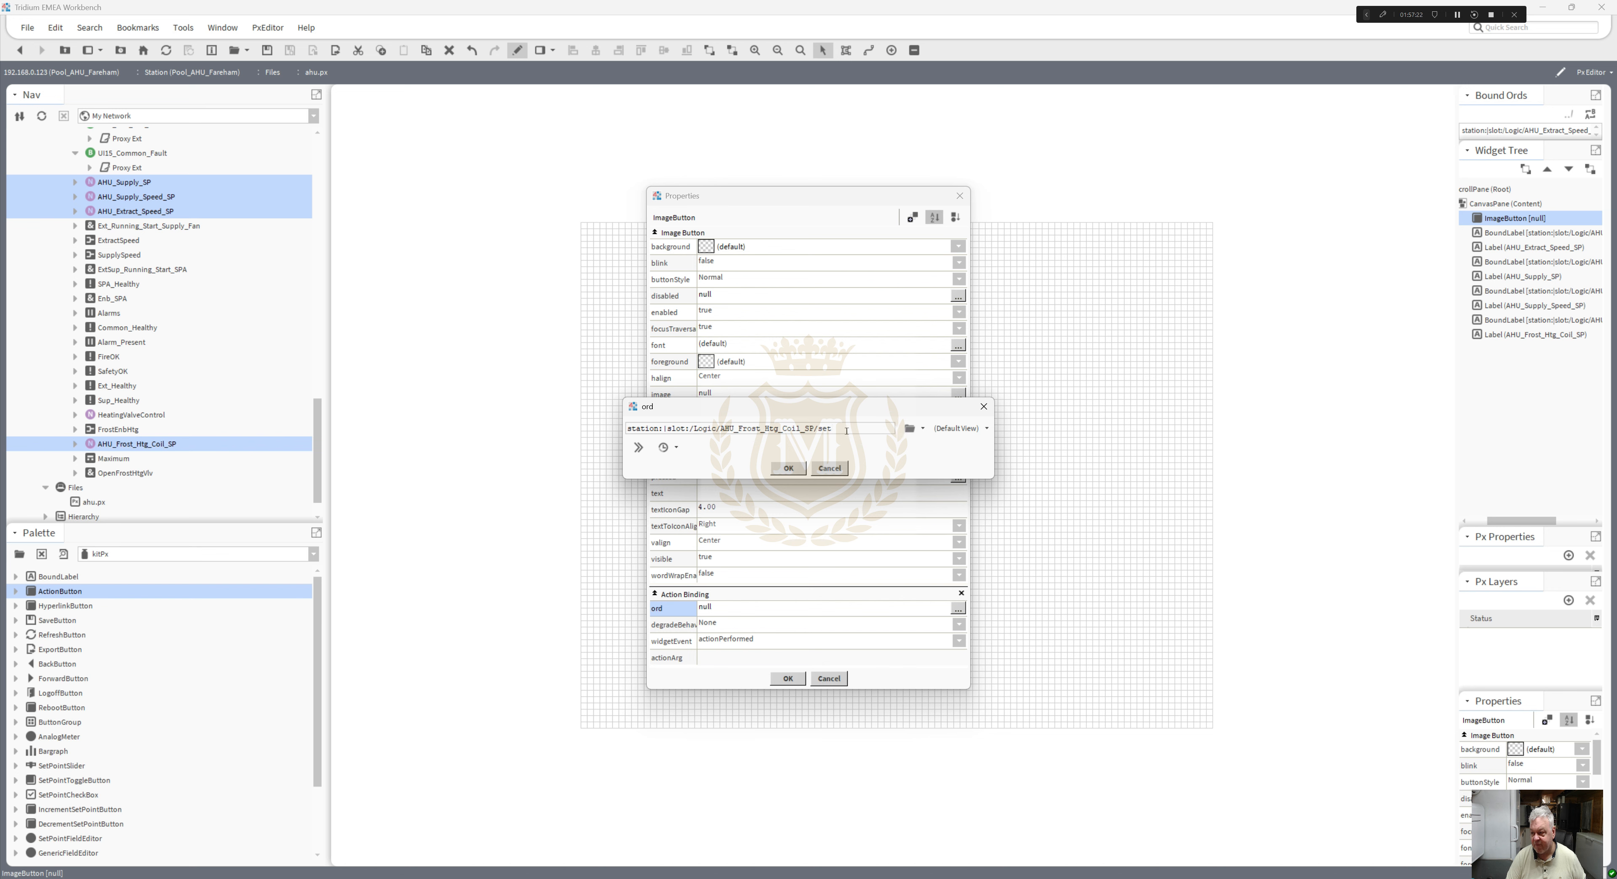
click(923, 429)
click(909, 461)
mouse_move(898, 457)
mouse_down()
mouse_move(898, 427)
mouse_move(898, 465)
mouse_up()
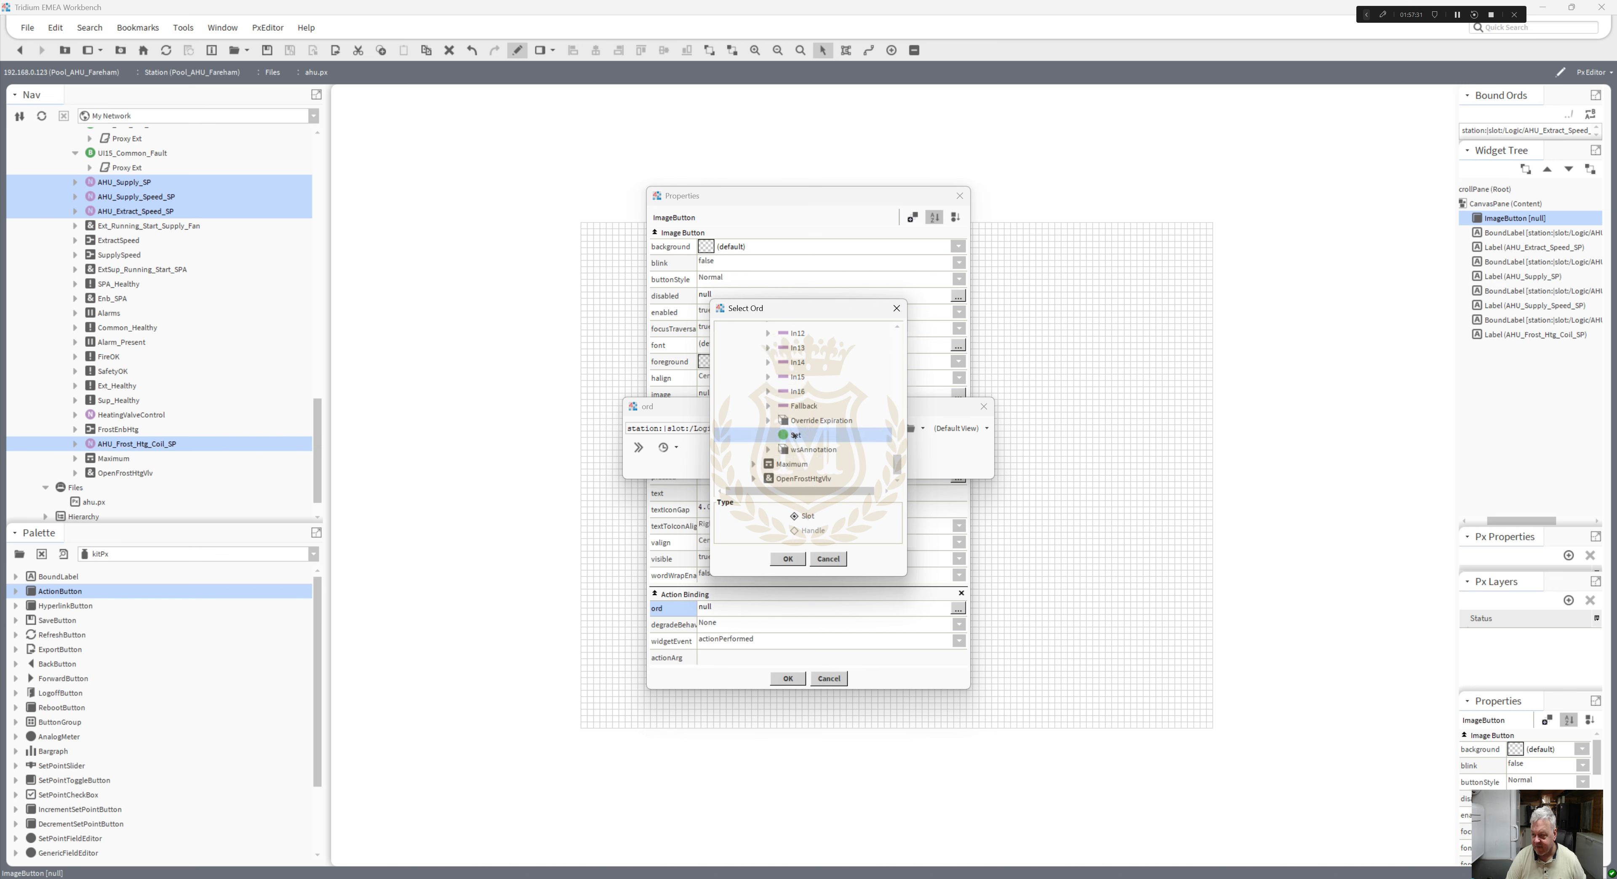
double_click(794, 435)
click(790, 468)
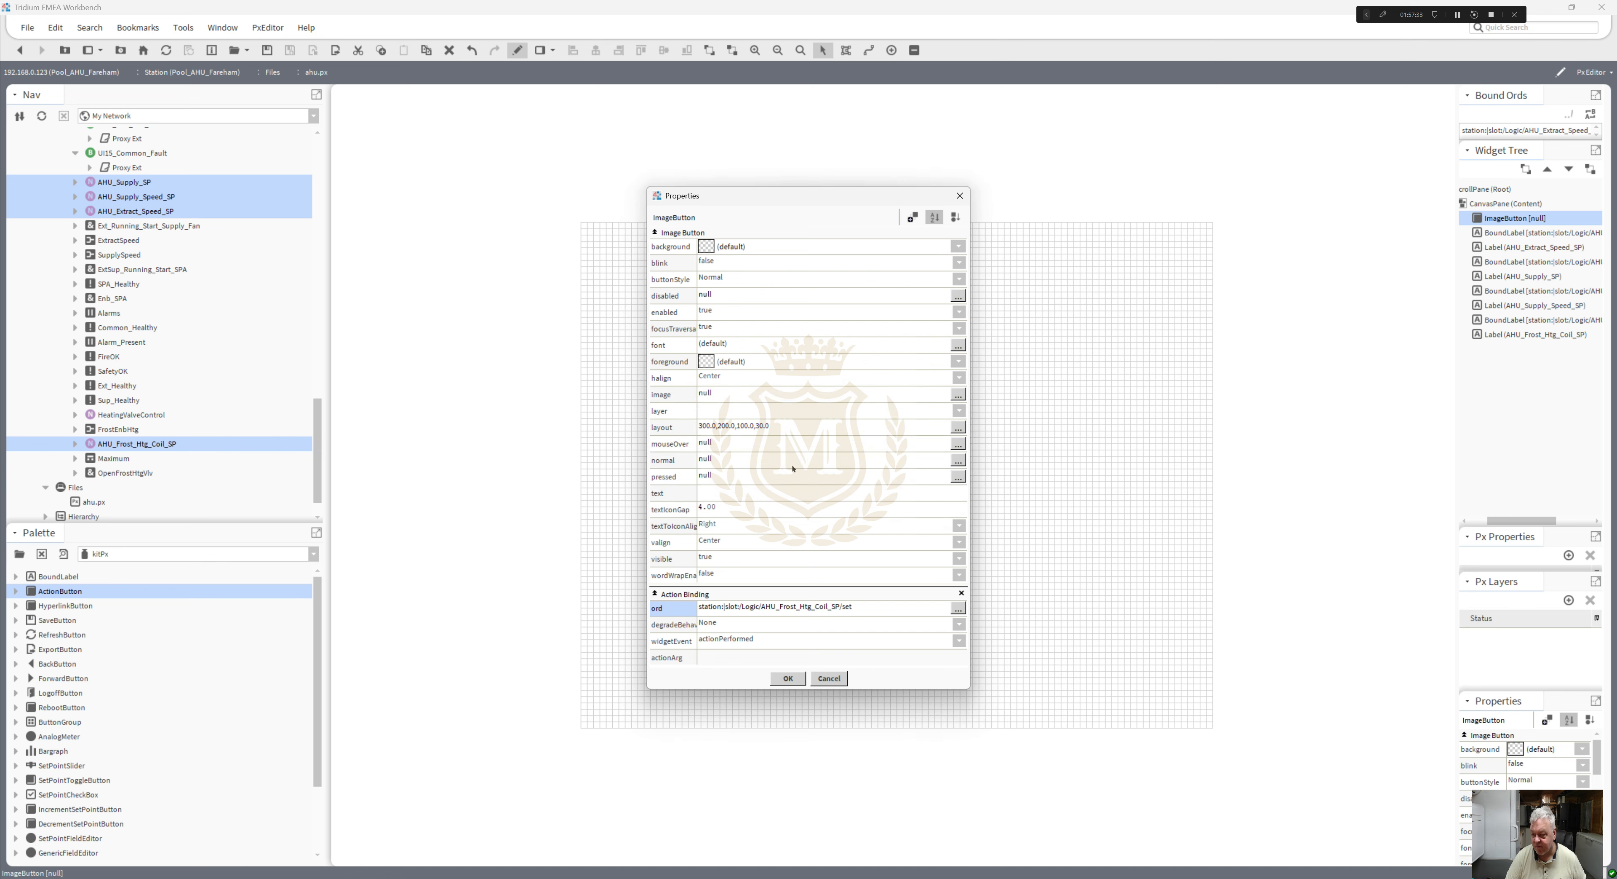
- Add a bajaui Value Binding to the button with the ord station:|slot:/Logic/AHU_Frost_Htg_Coil_SP
click(912, 218)
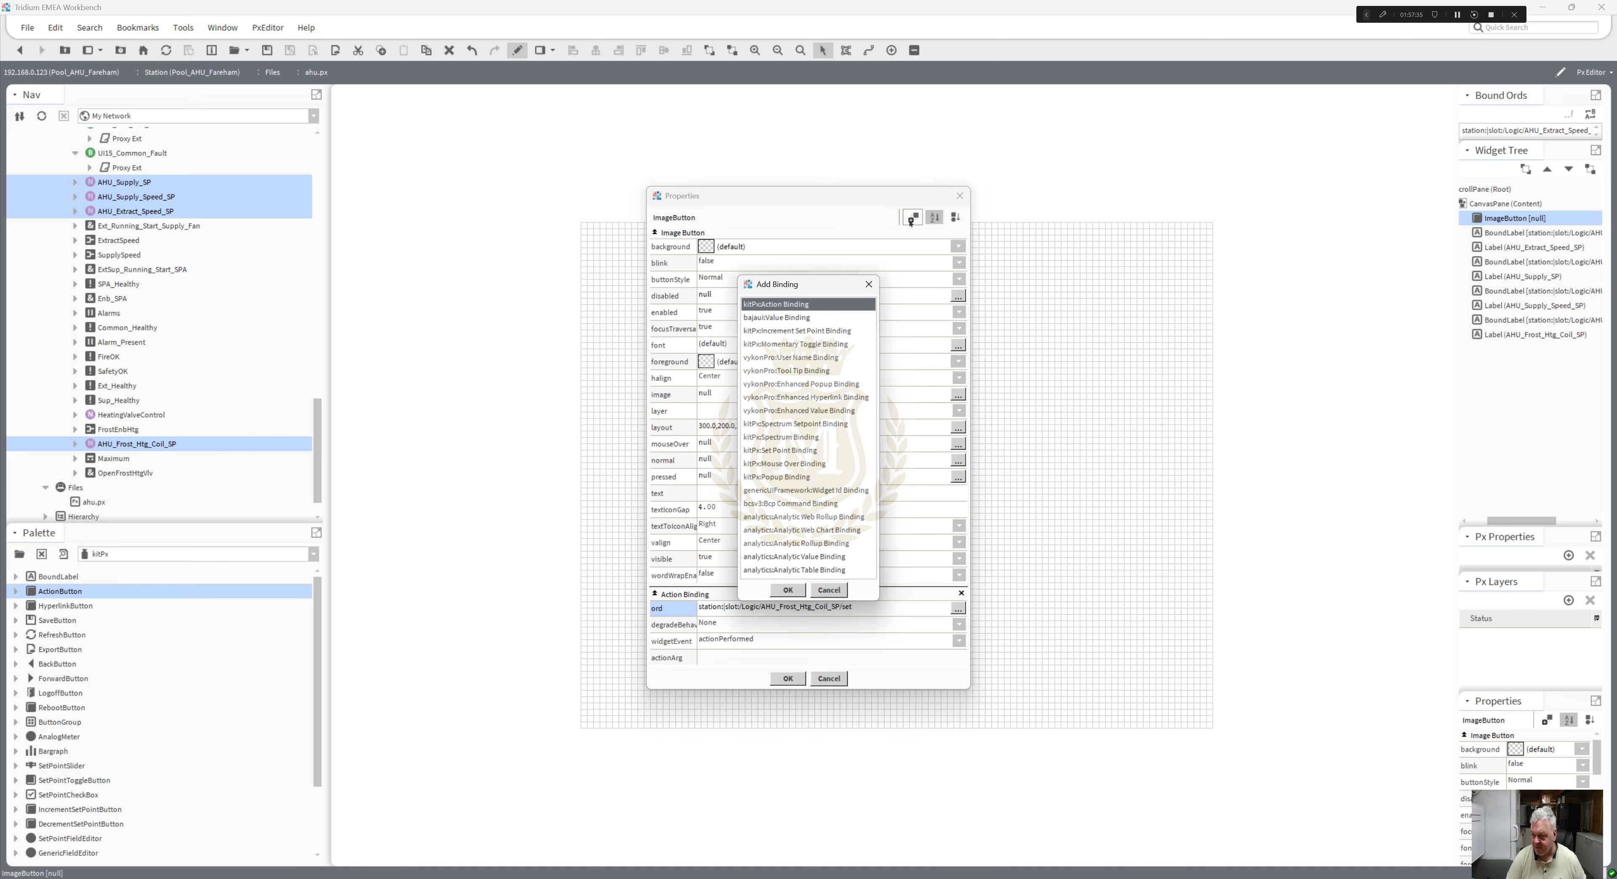
double_click(796, 316)
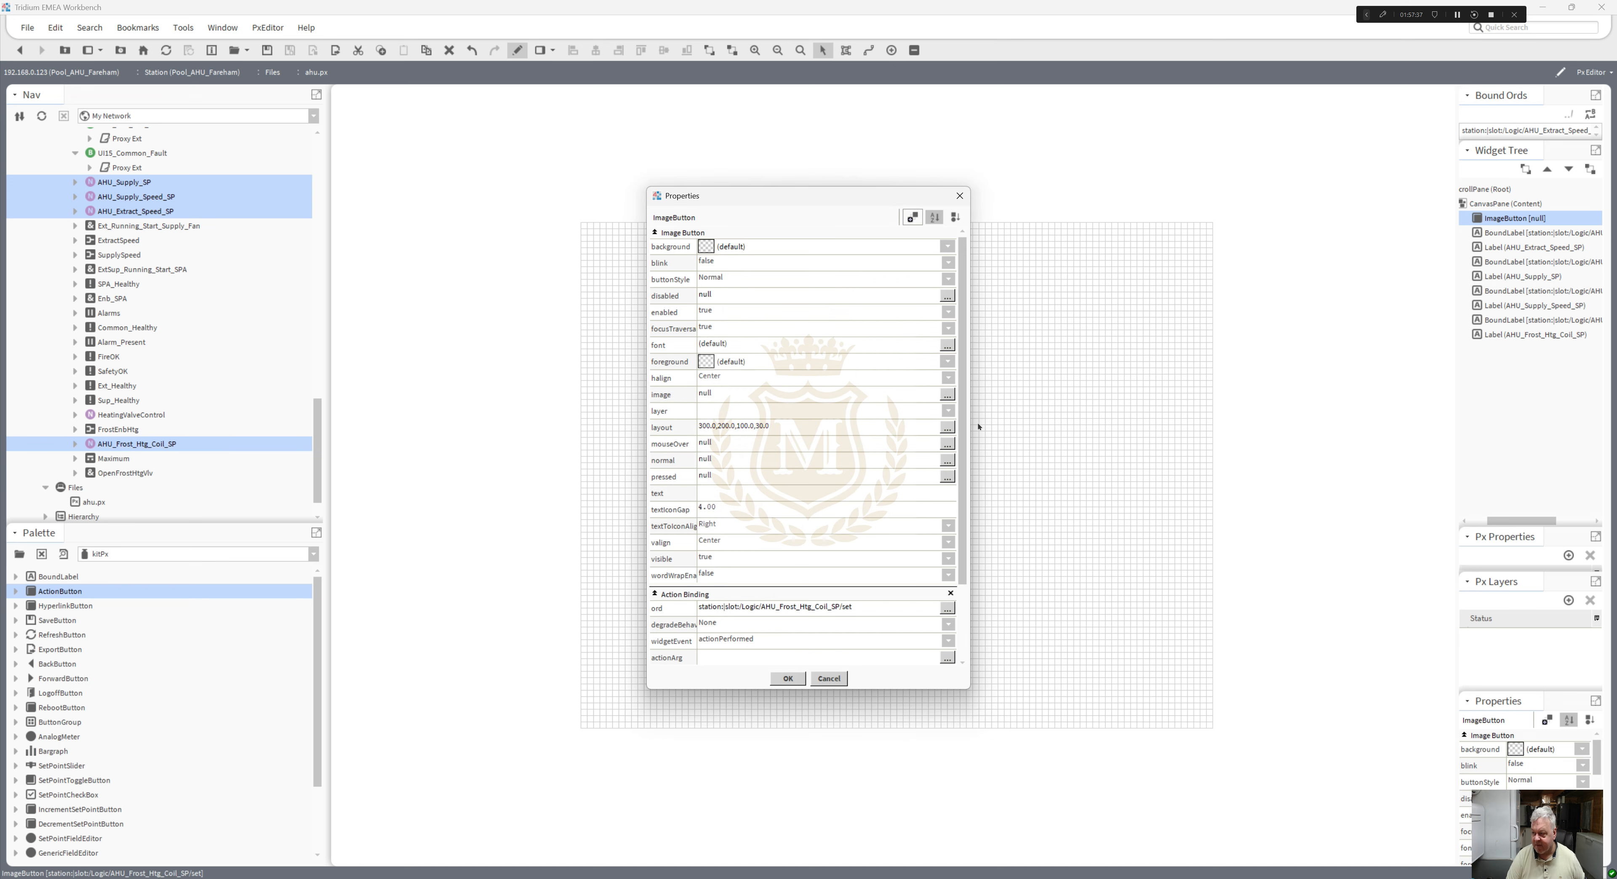
drag(964, 438, 973, 614)
click(771, 595)
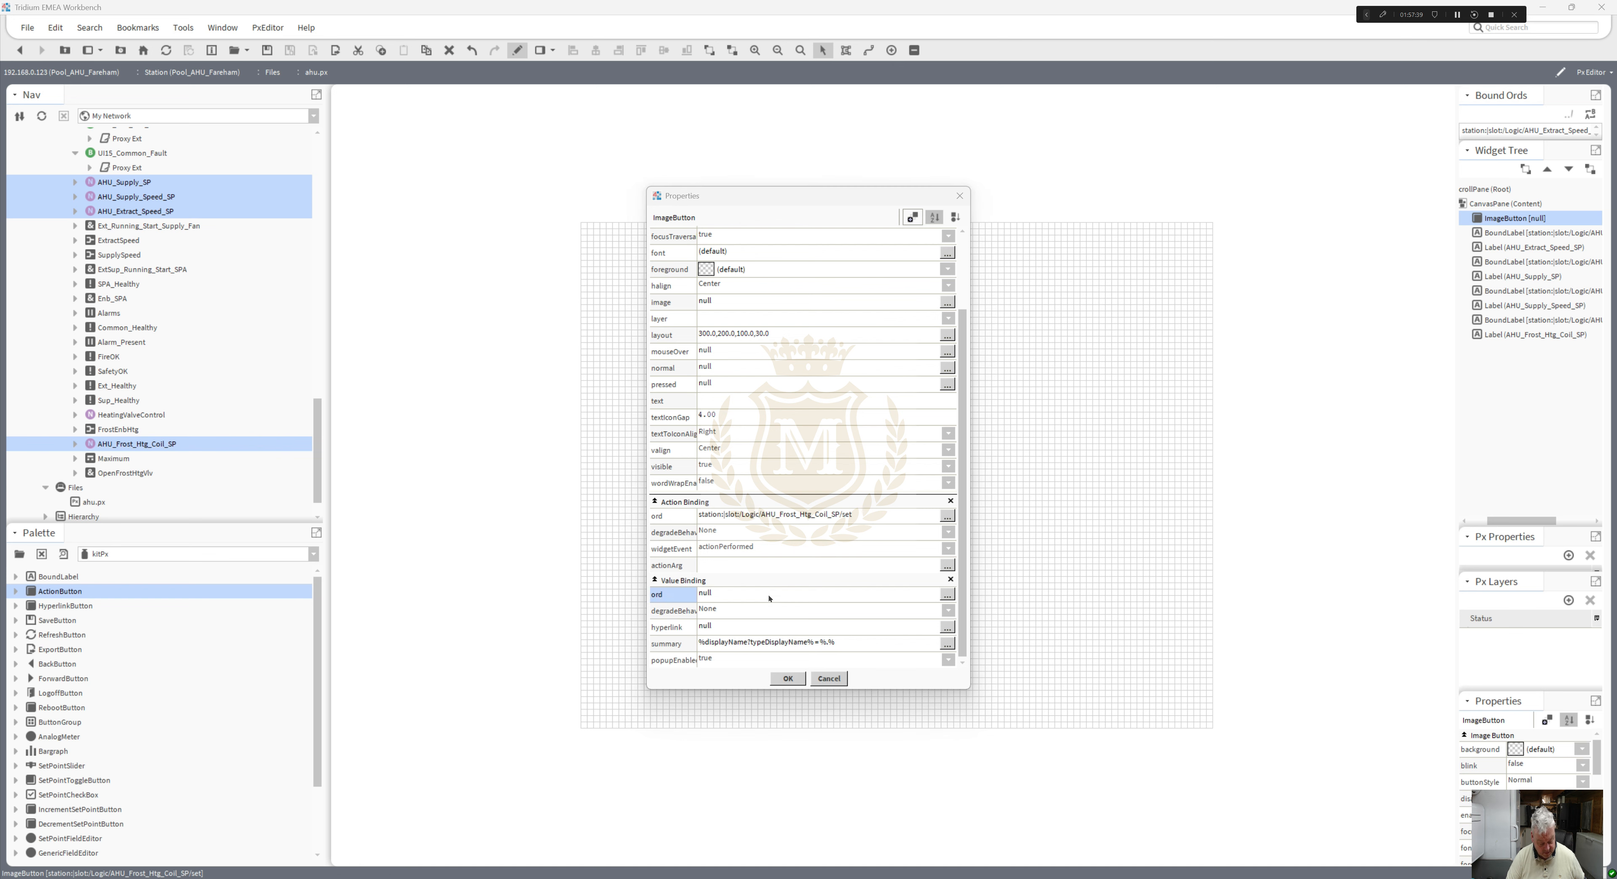
key(ctrl+v)
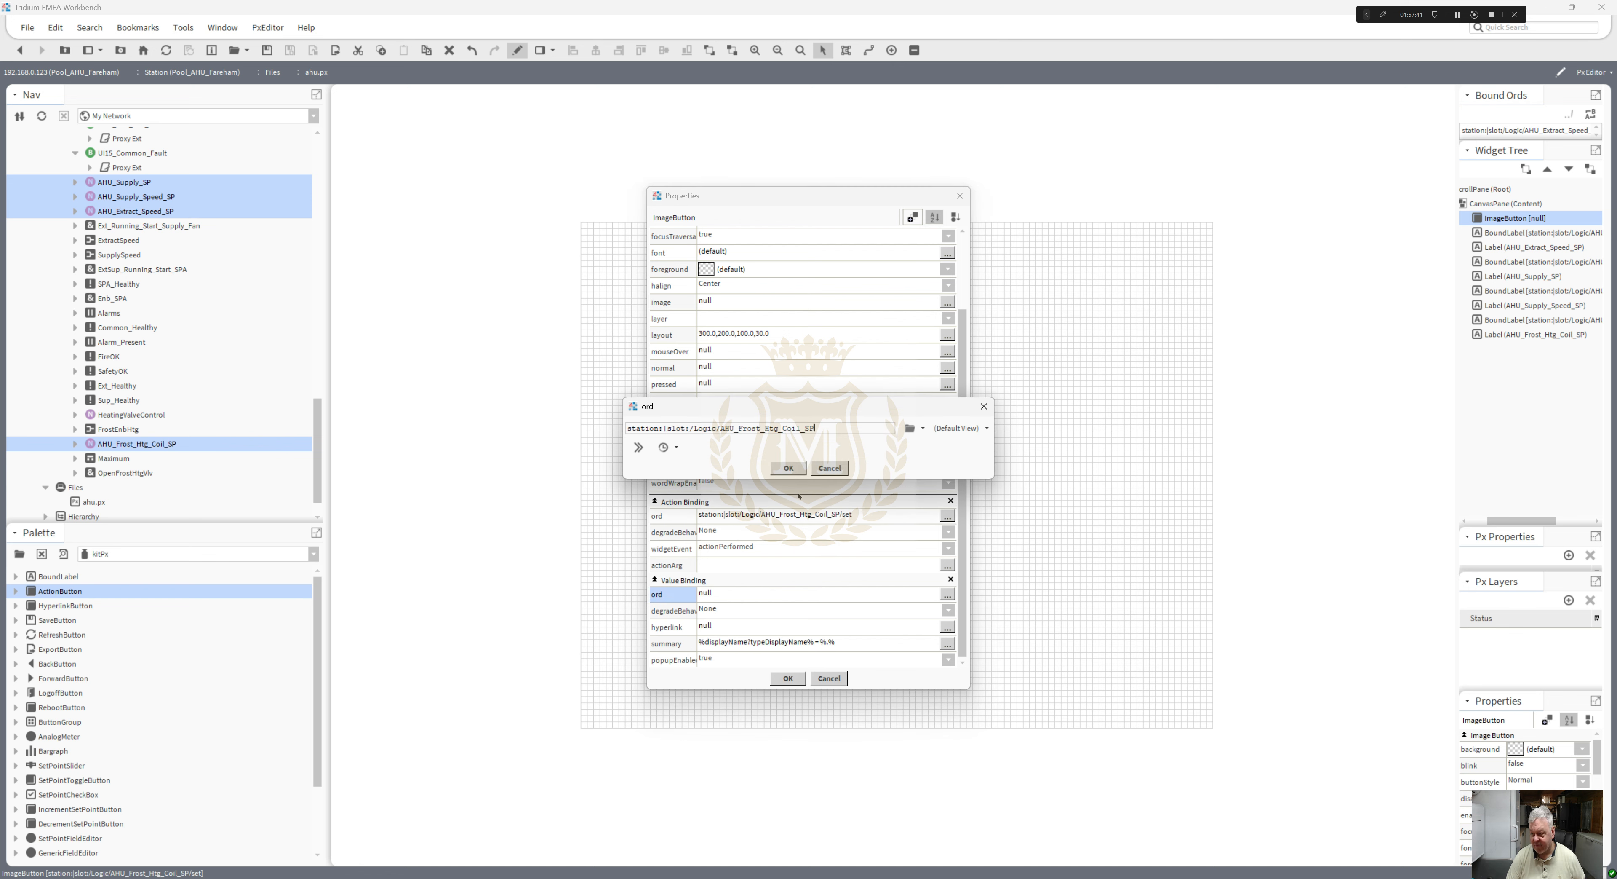
click(788, 468)
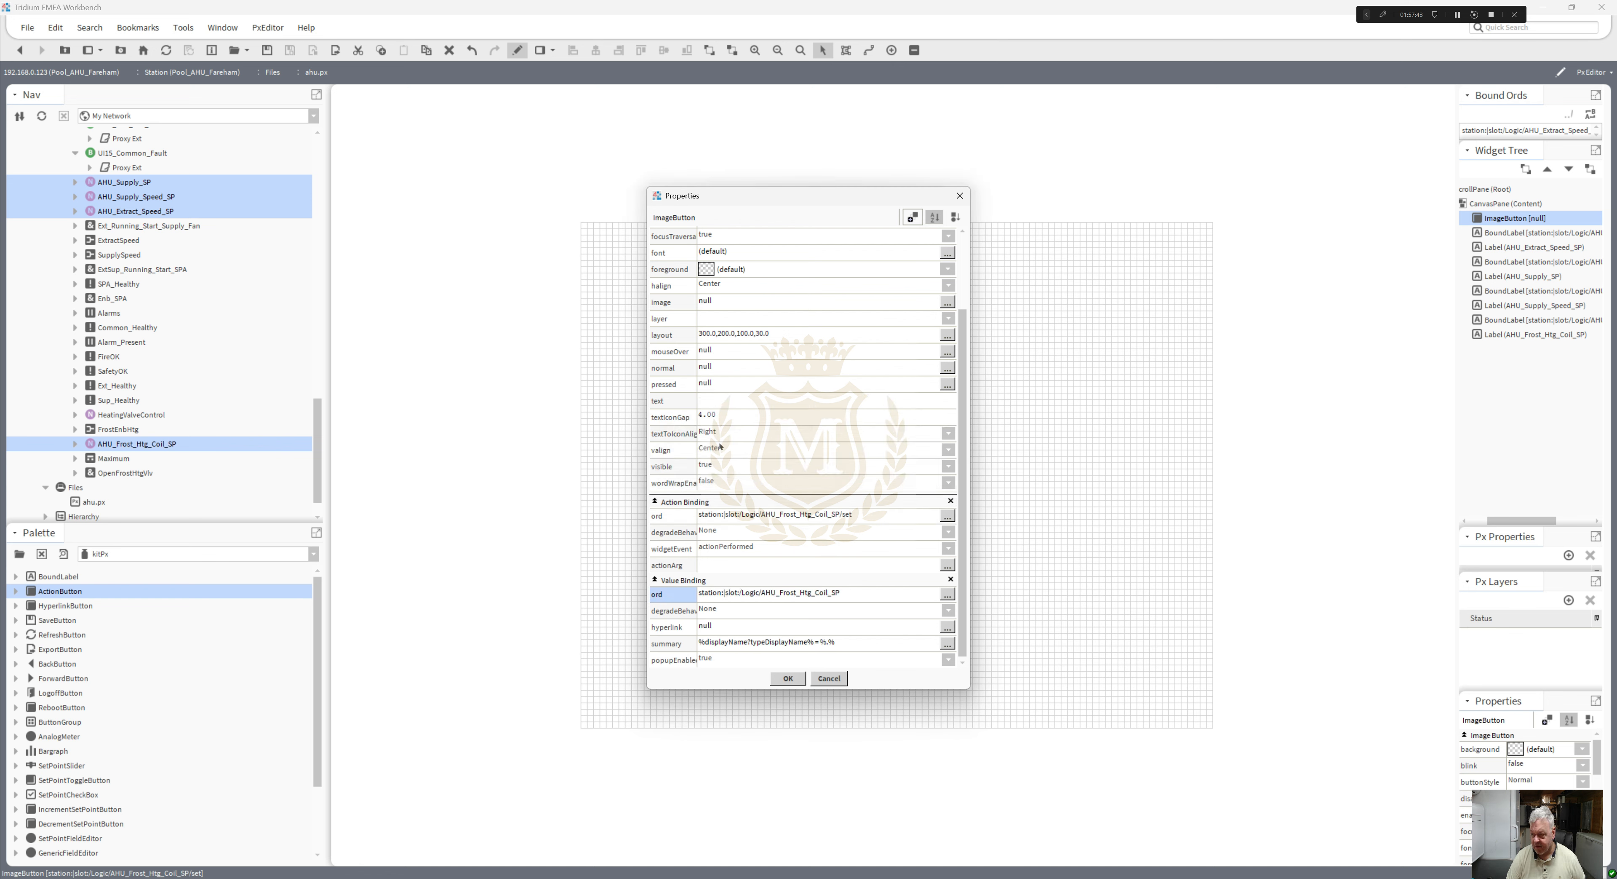
- Animate the button's text from the value binding using the Object To String format %out.value%
right_click(711, 402)
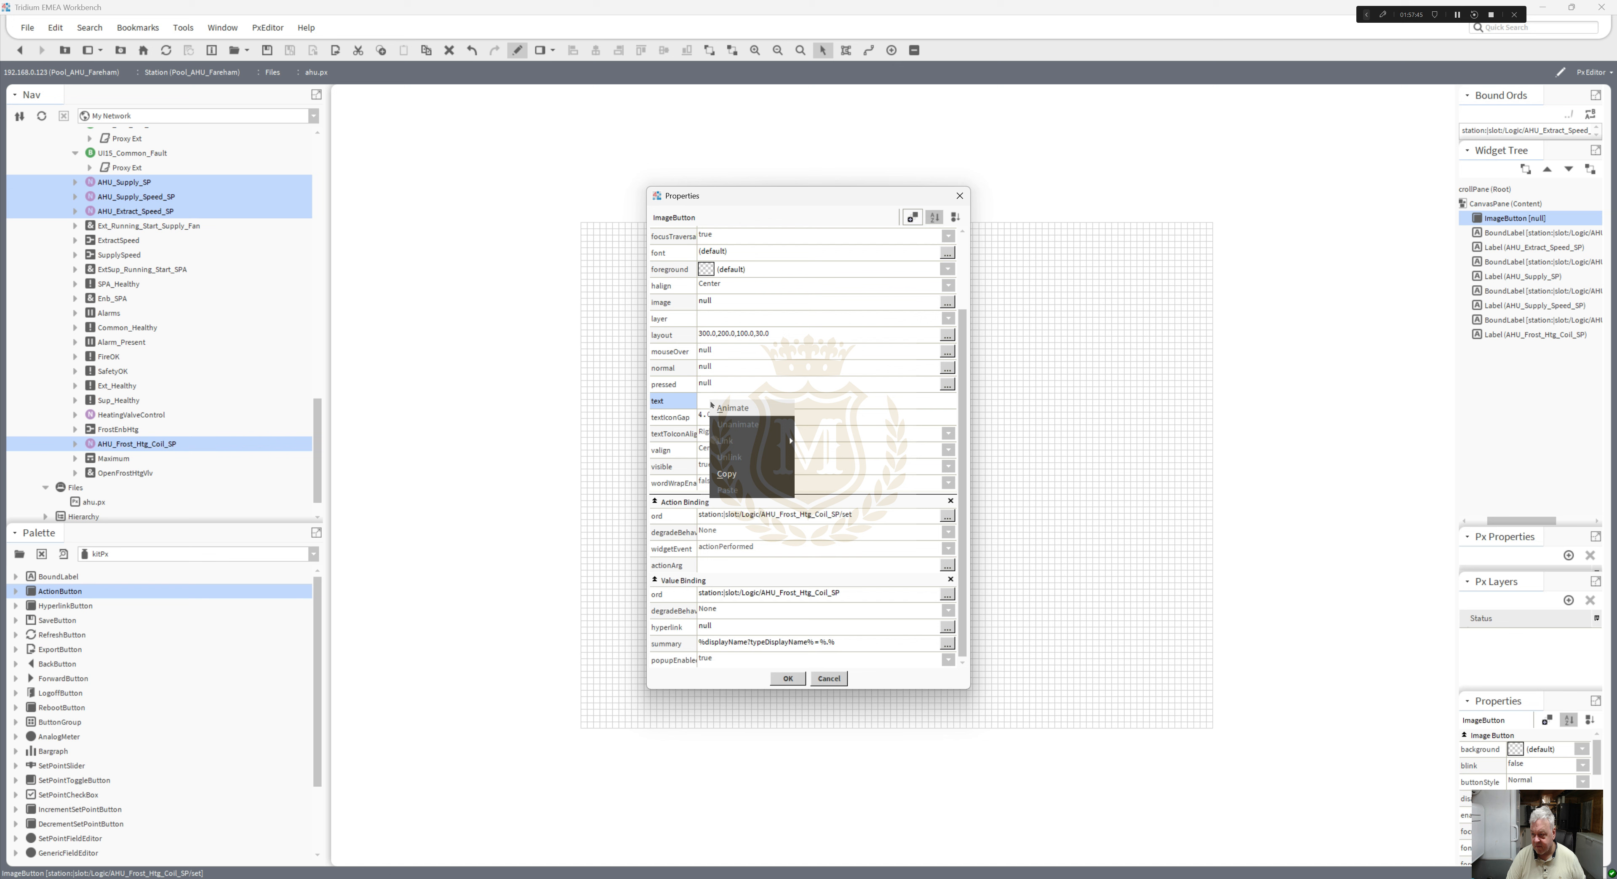
click(732, 408)
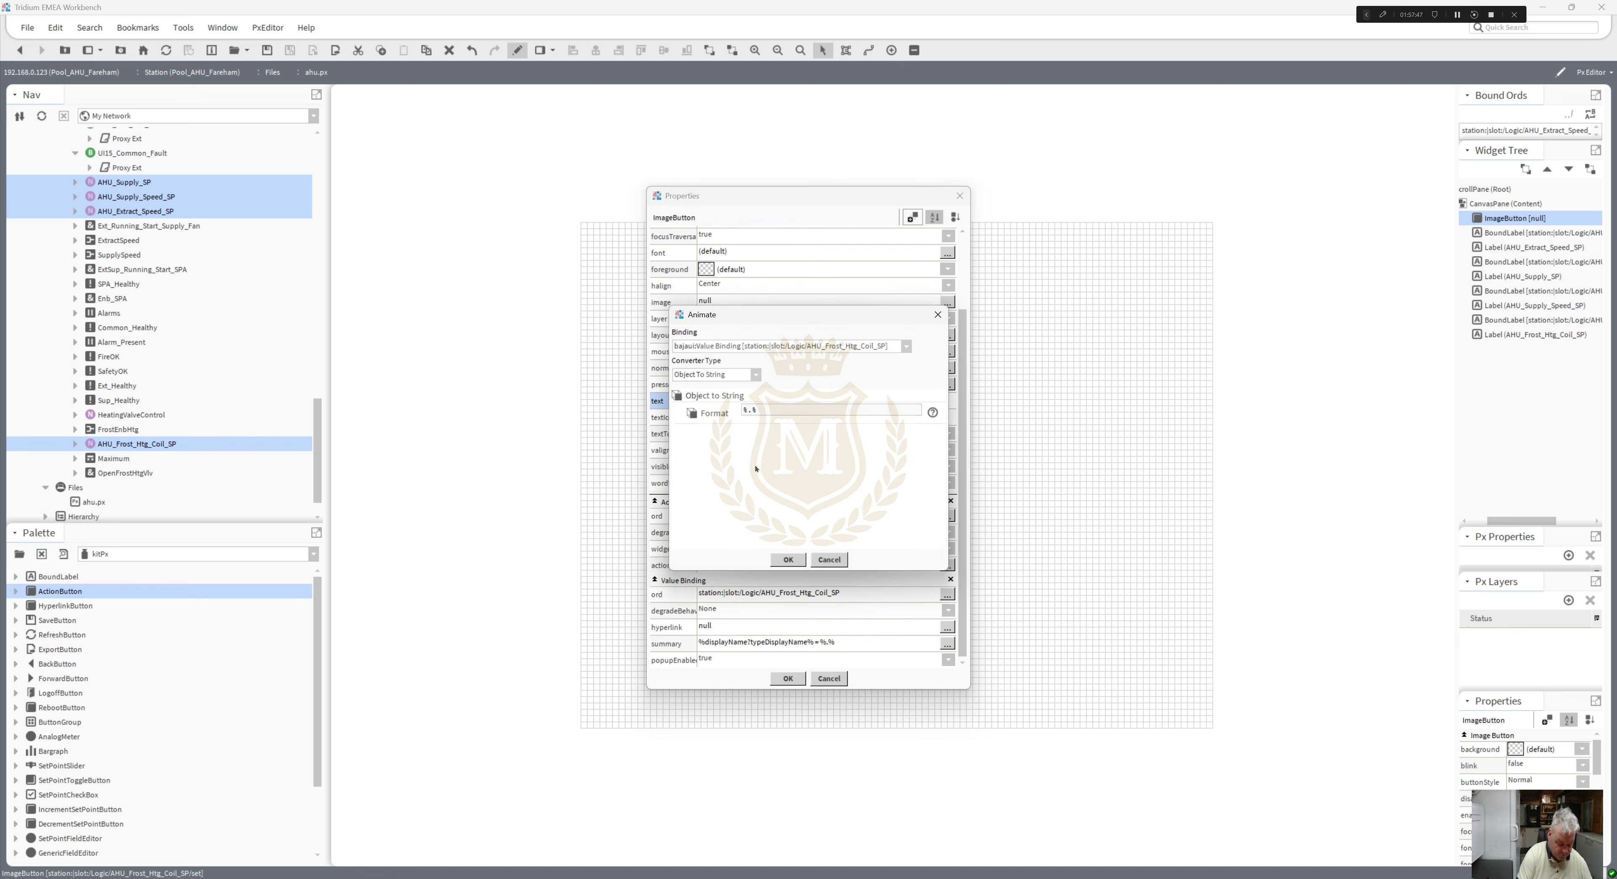
click(749, 409)
text(out)
text(value)
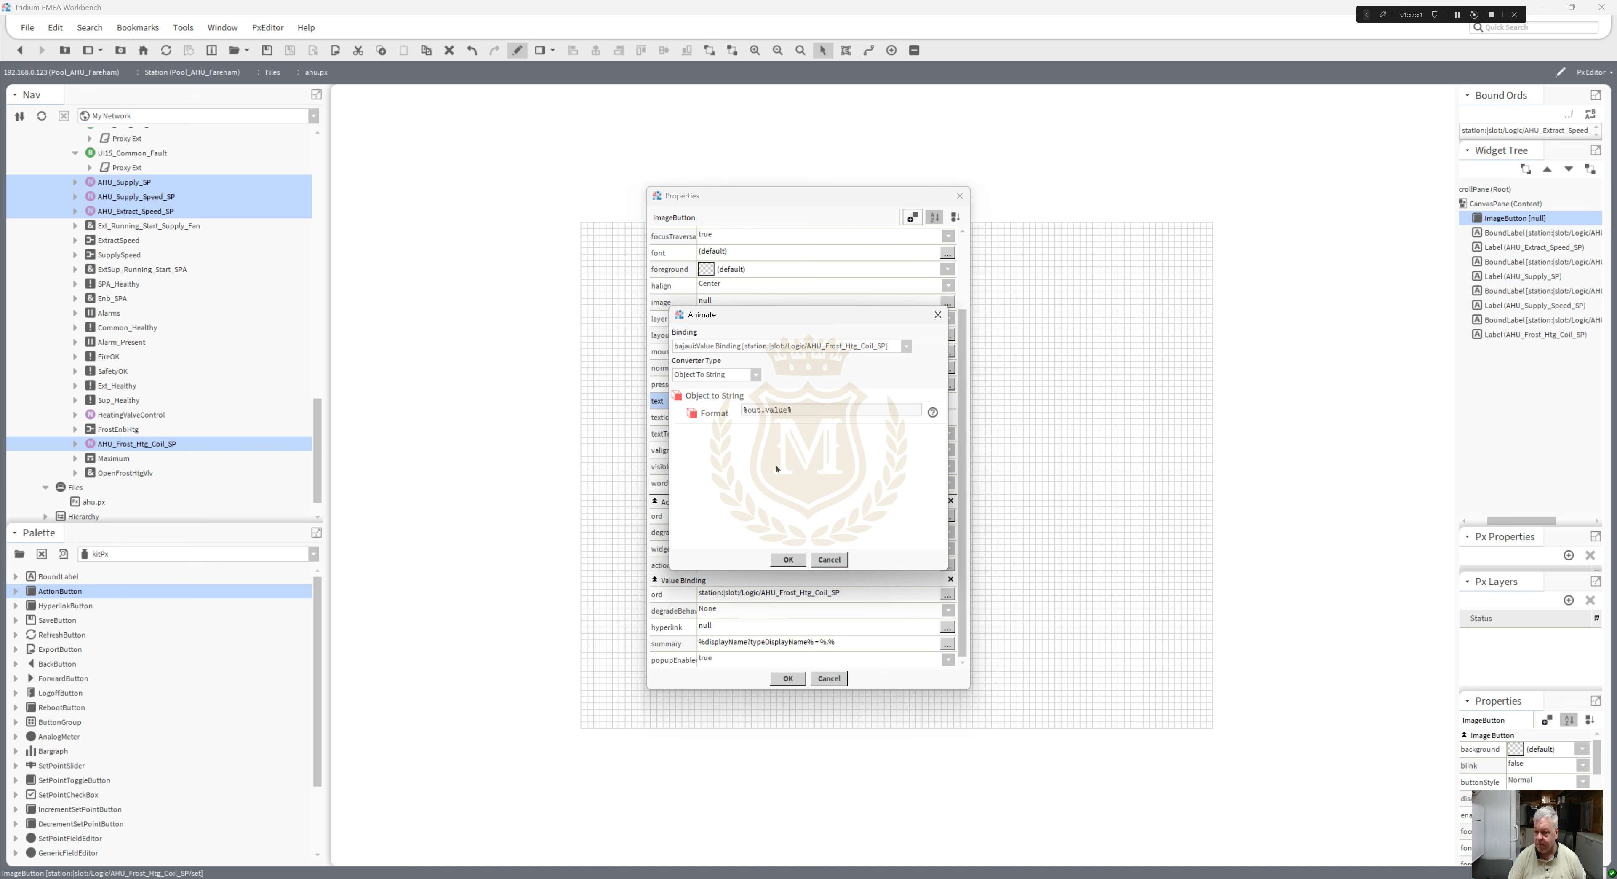
click(792, 560)
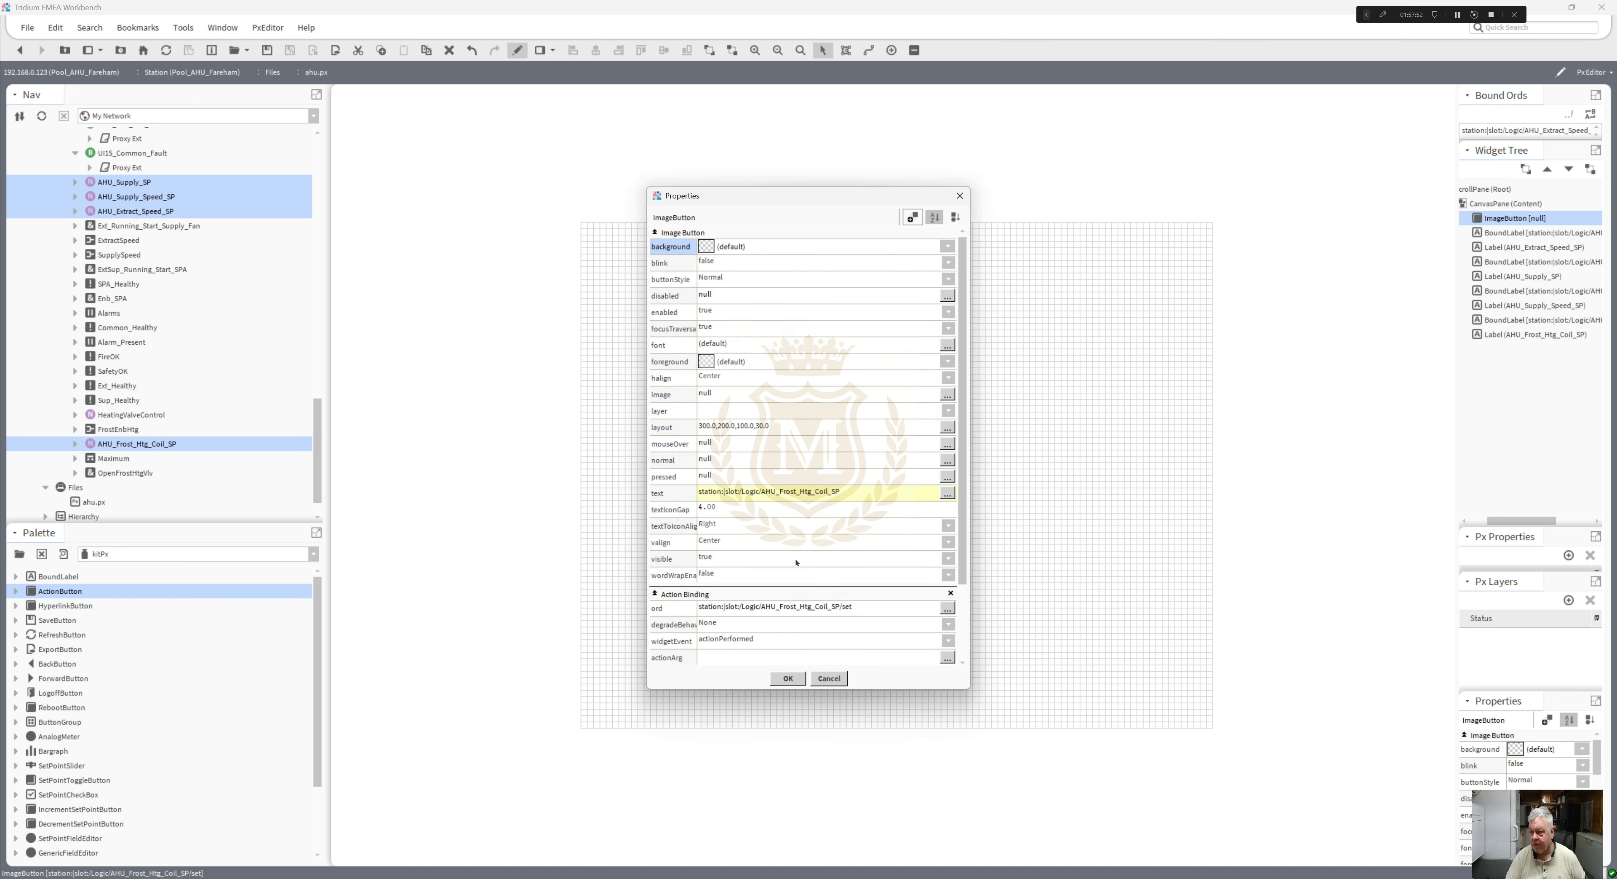
- Animate the button's background with the Status To Simple converter and apply the background status colors
right_click(704, 249)
click(722, 251)
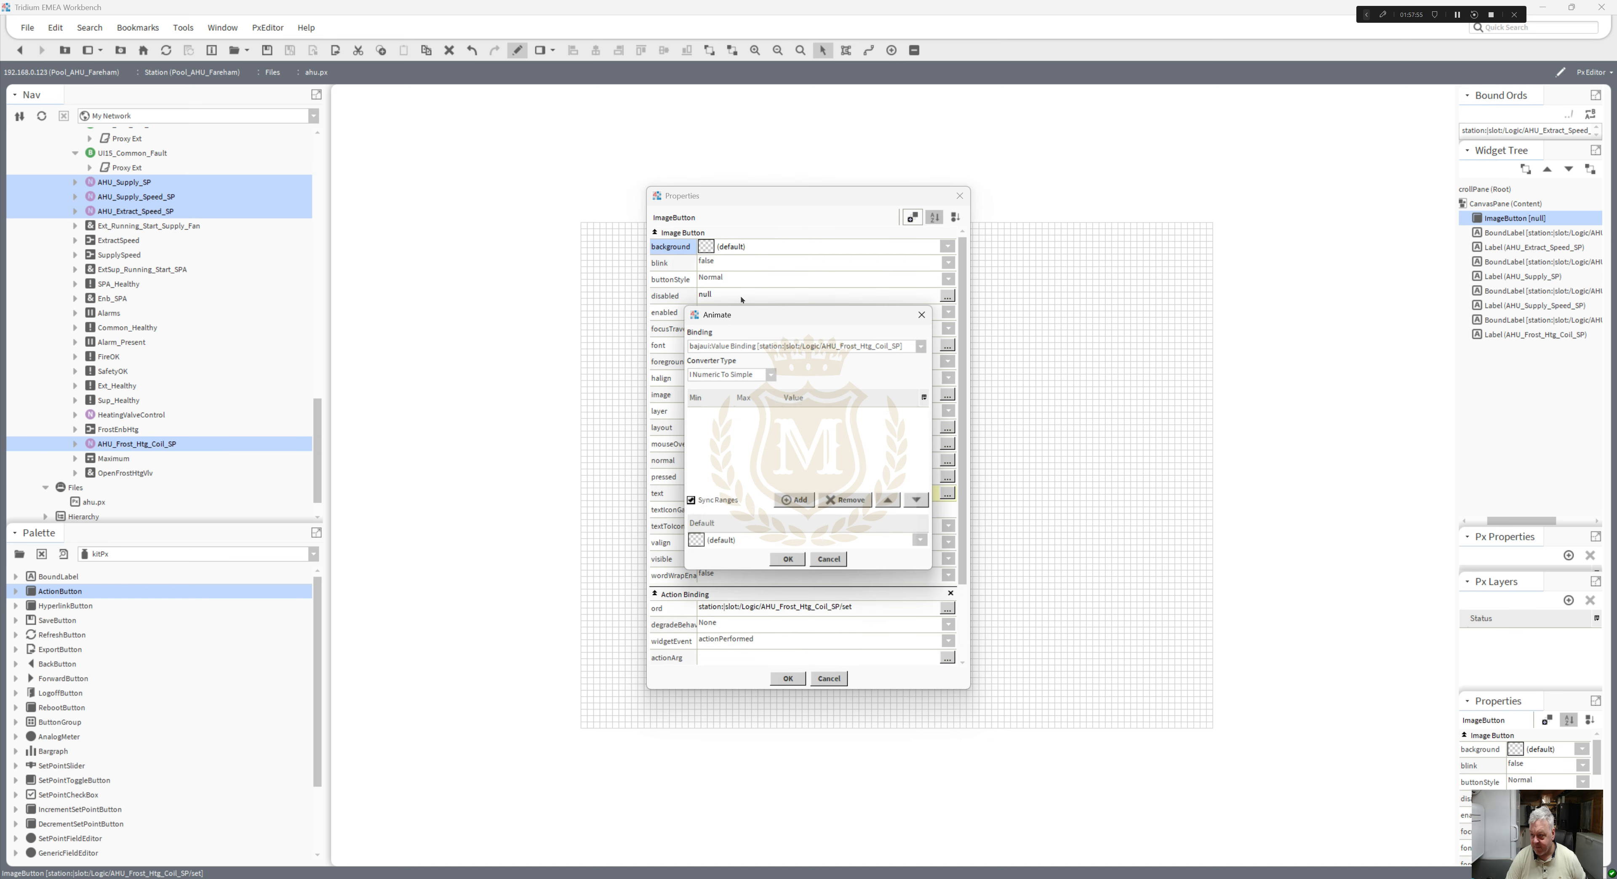
click(770, 375)
click(765, 404)
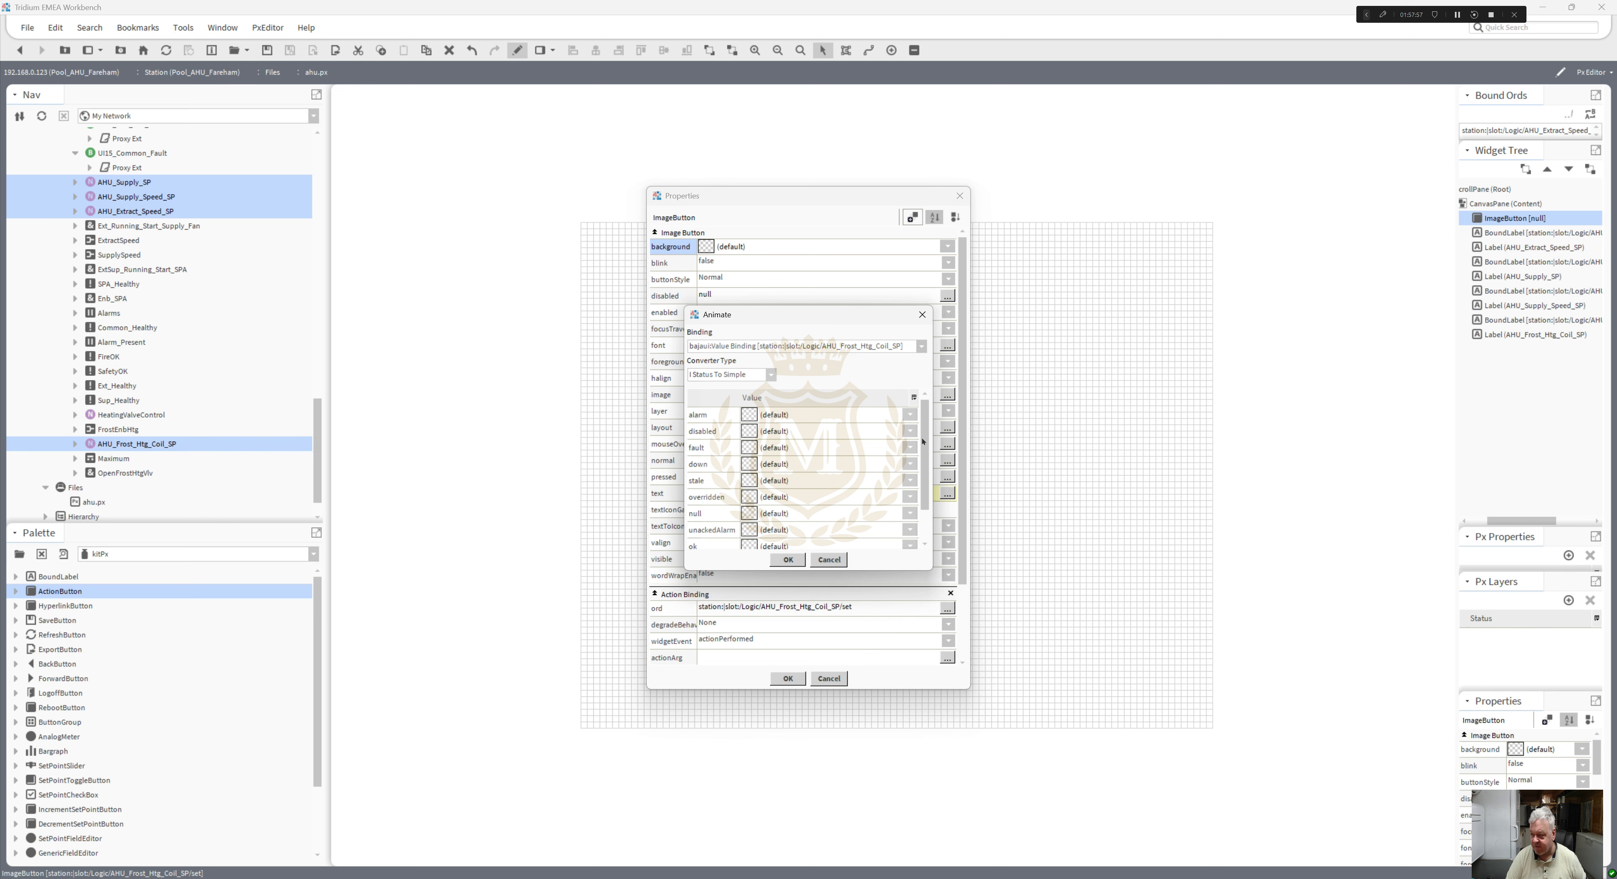
scroll(923, 441, down, 3)
click(830, 535)
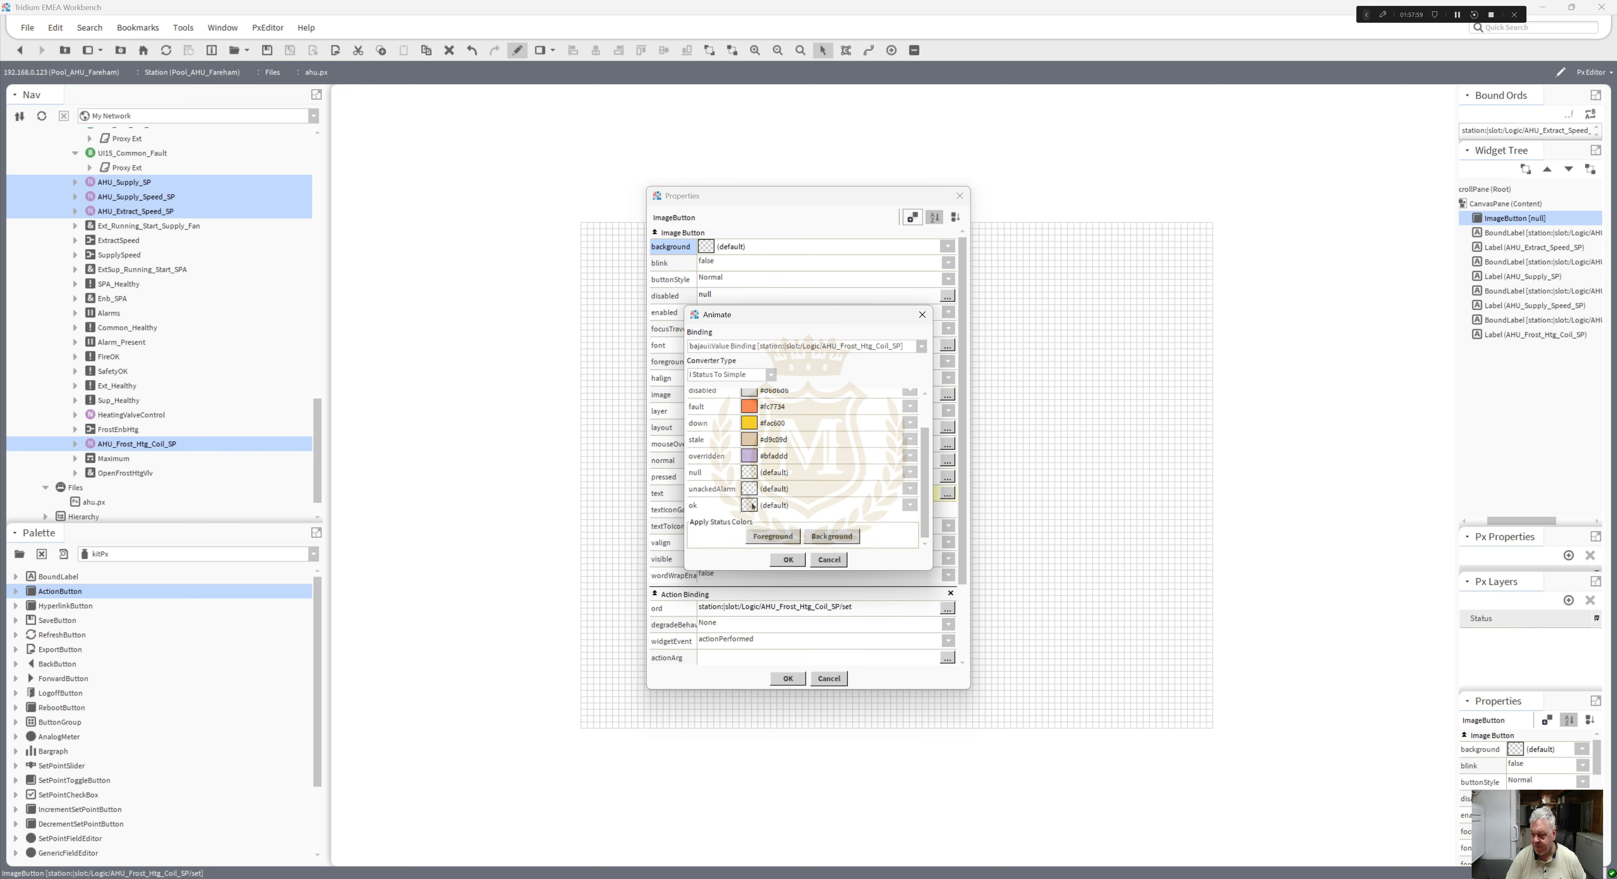
- Set the ok, unackedAlarm and null background colors to pale yellow #ffffc0 and accept the background animation
click(749, 504)
click(664, 363)
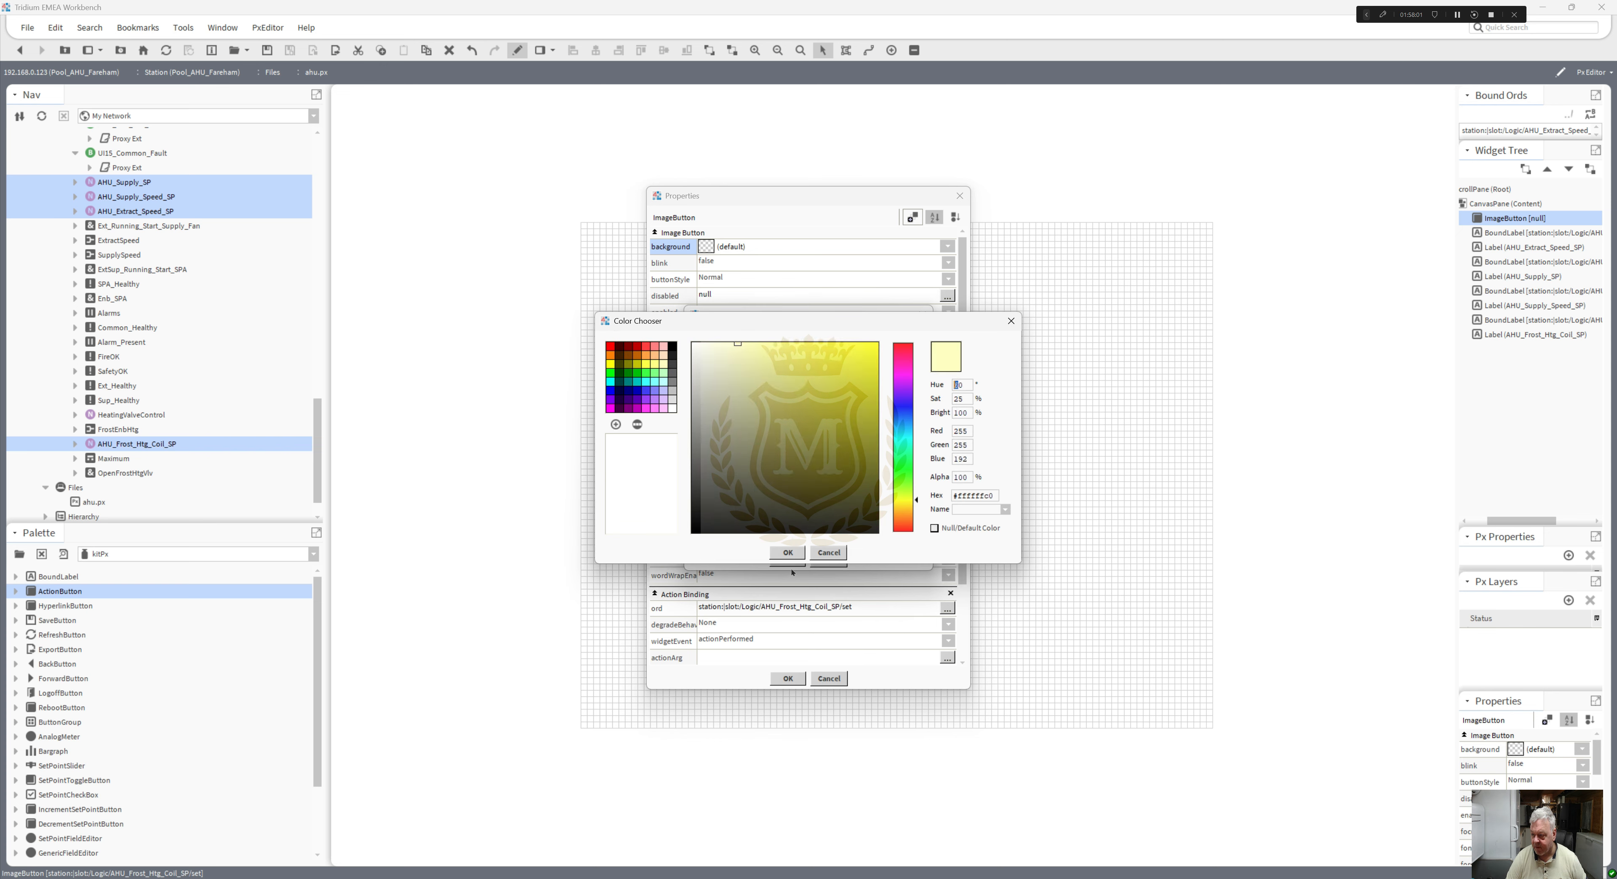
click(788, 553)
click(749, 488)
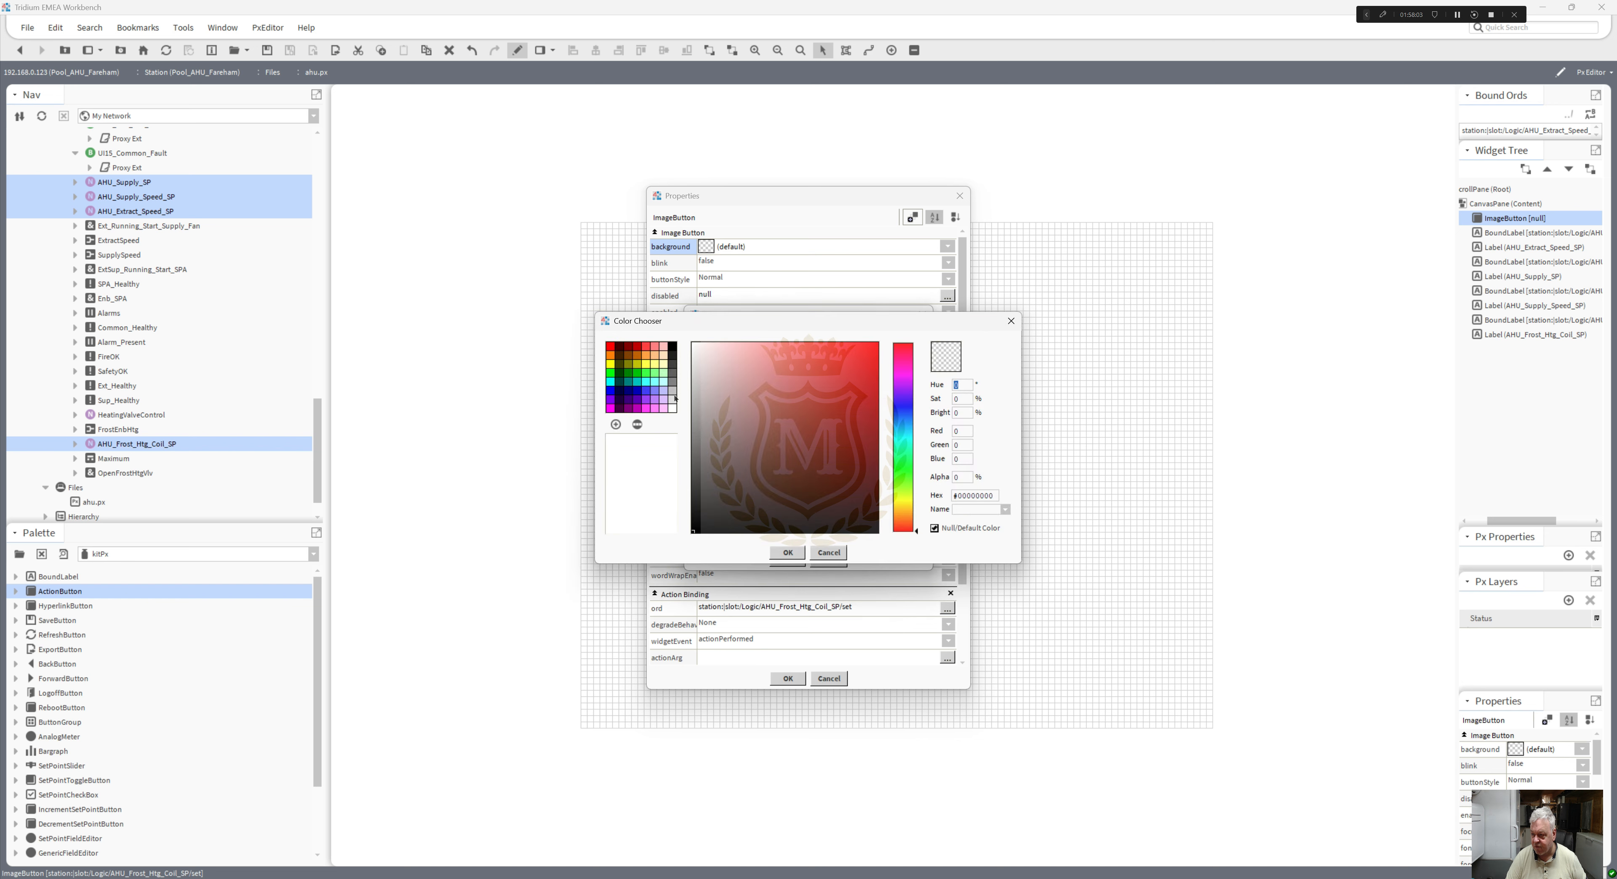
click(664, 366)
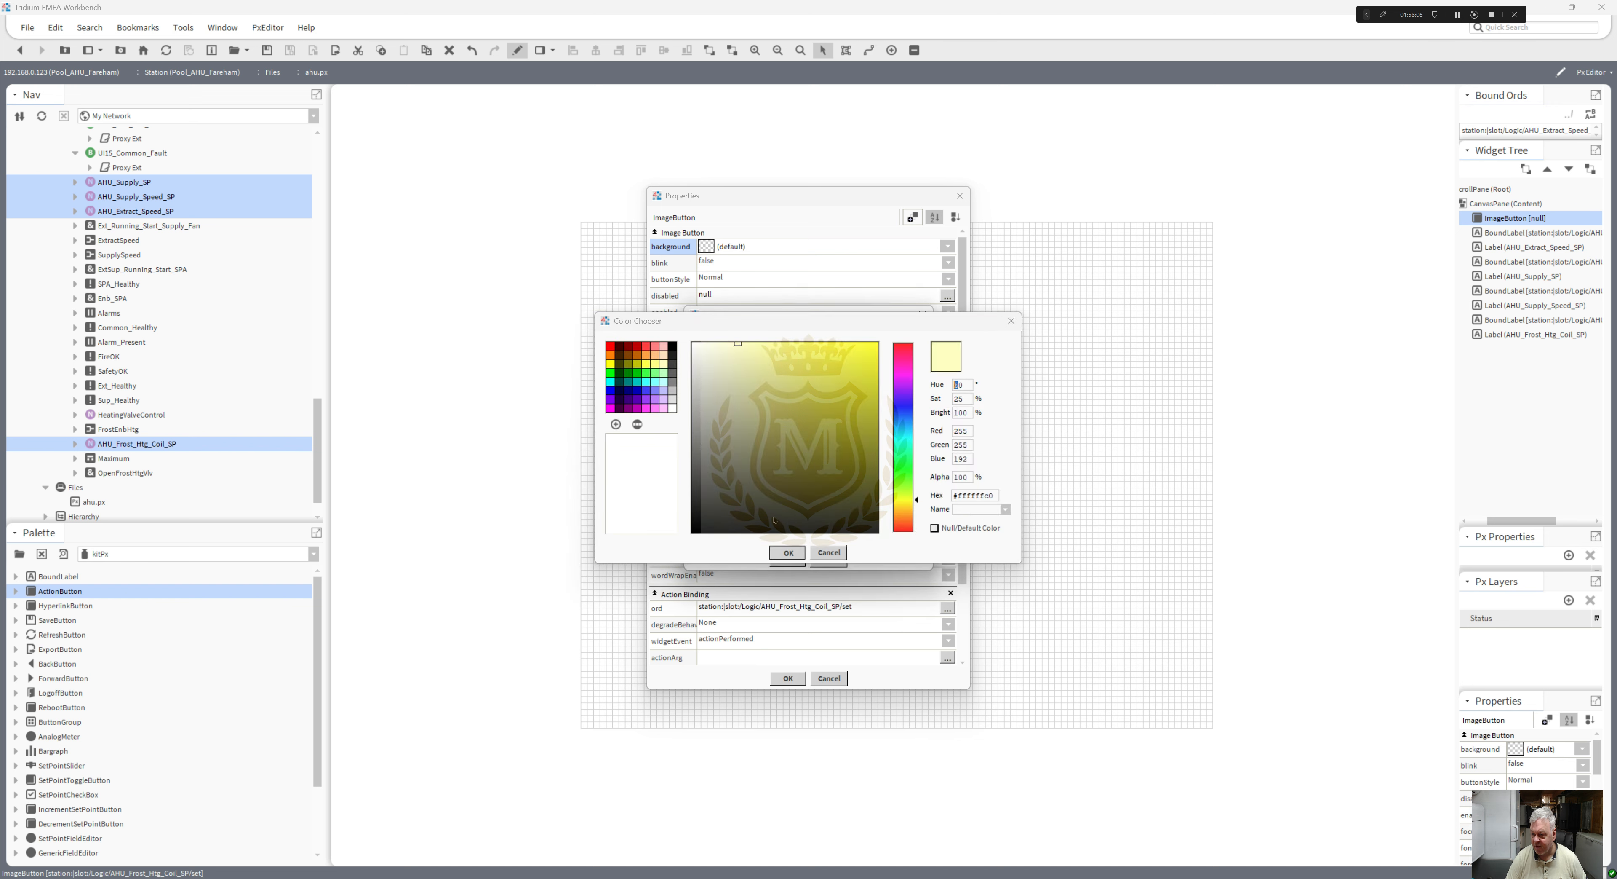
click(788, 552)
click(750, 472)
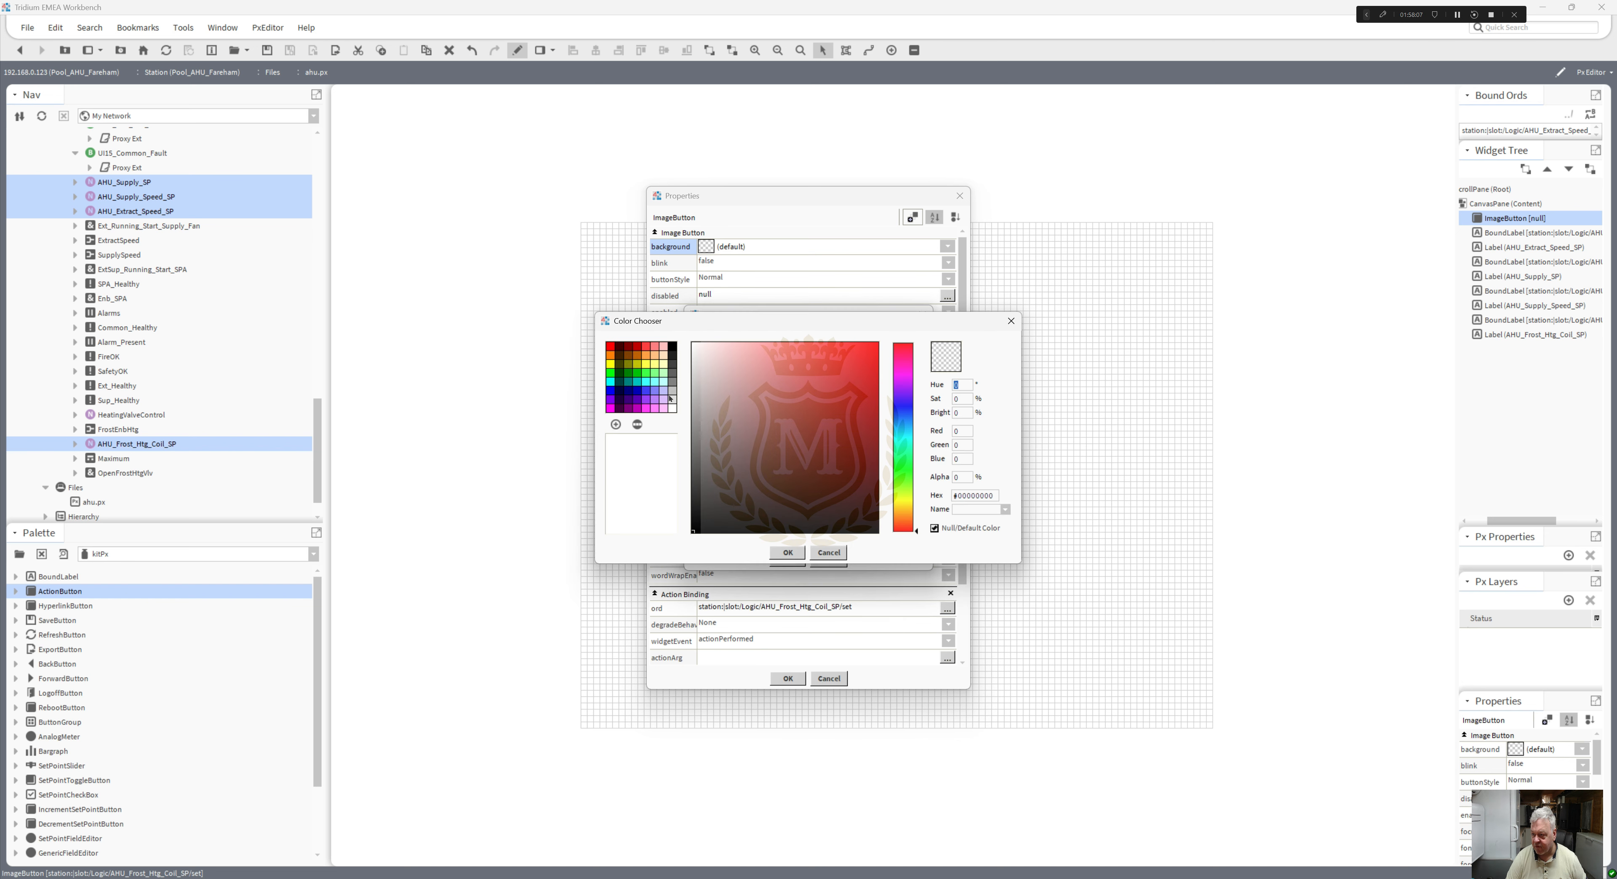
click(663, 366)
click(790, 553)
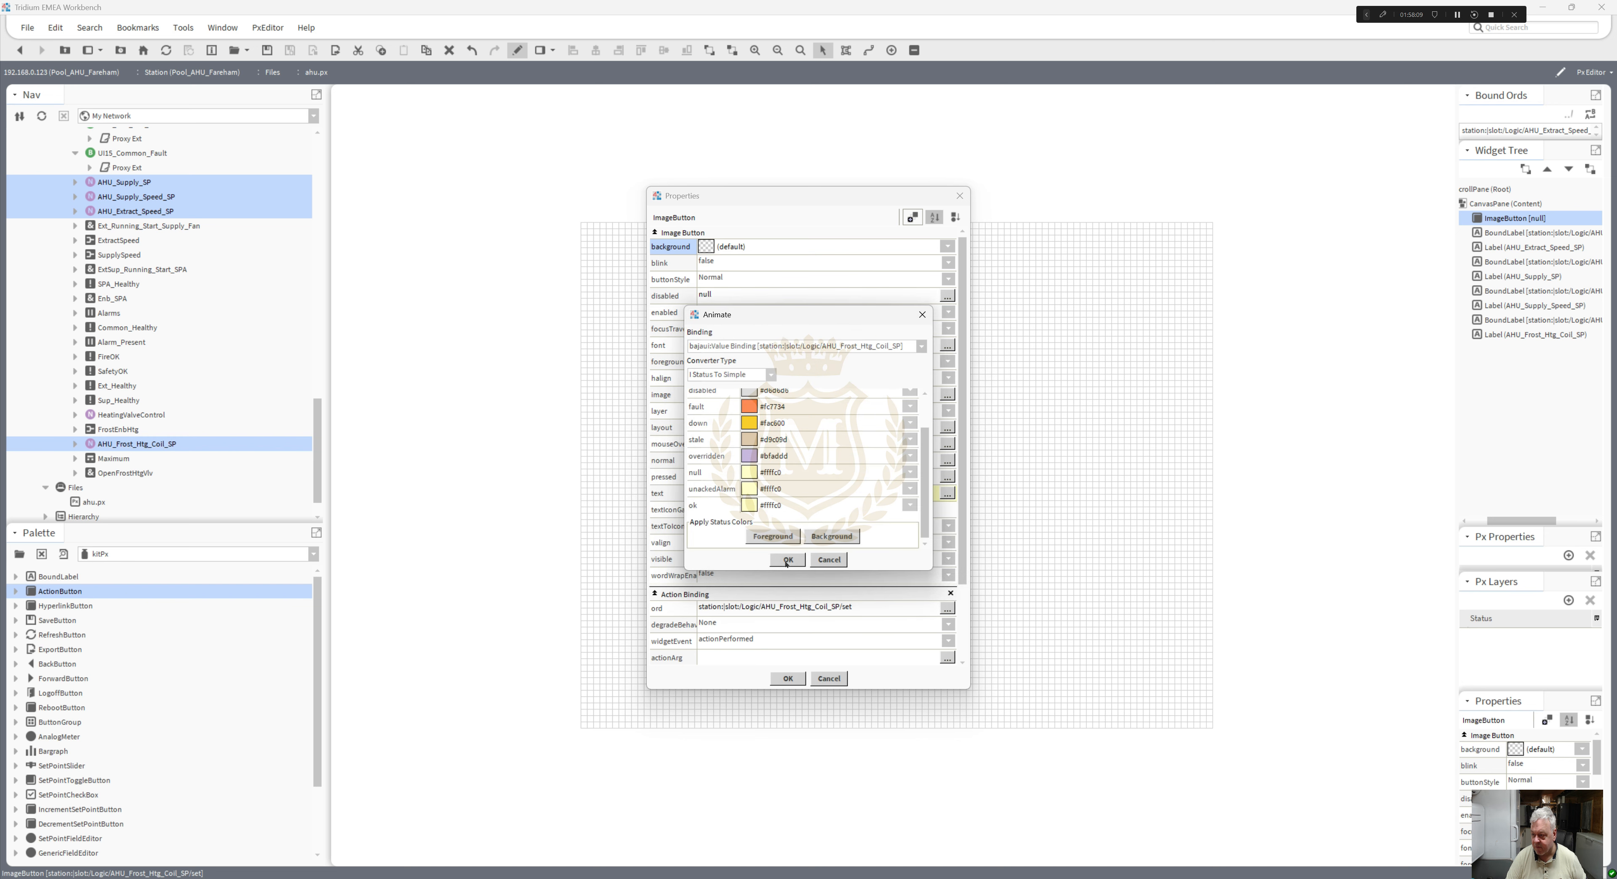
click(788, 558)
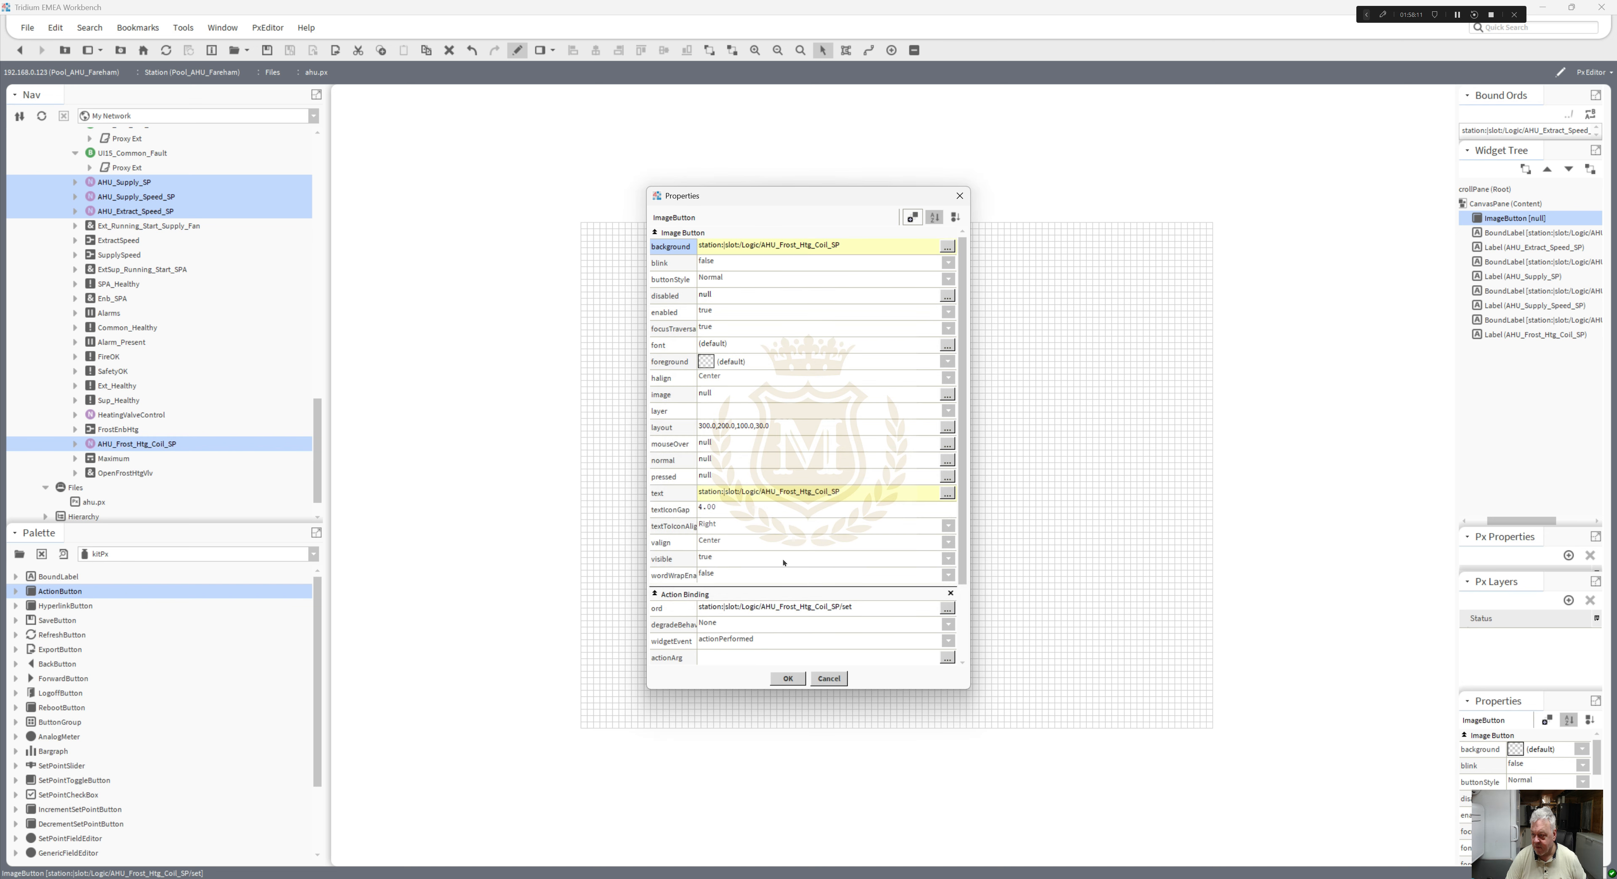
- Set the button's font to 16 pt SansSerif and accept its properties
click(763, 345)
click(810, 446)
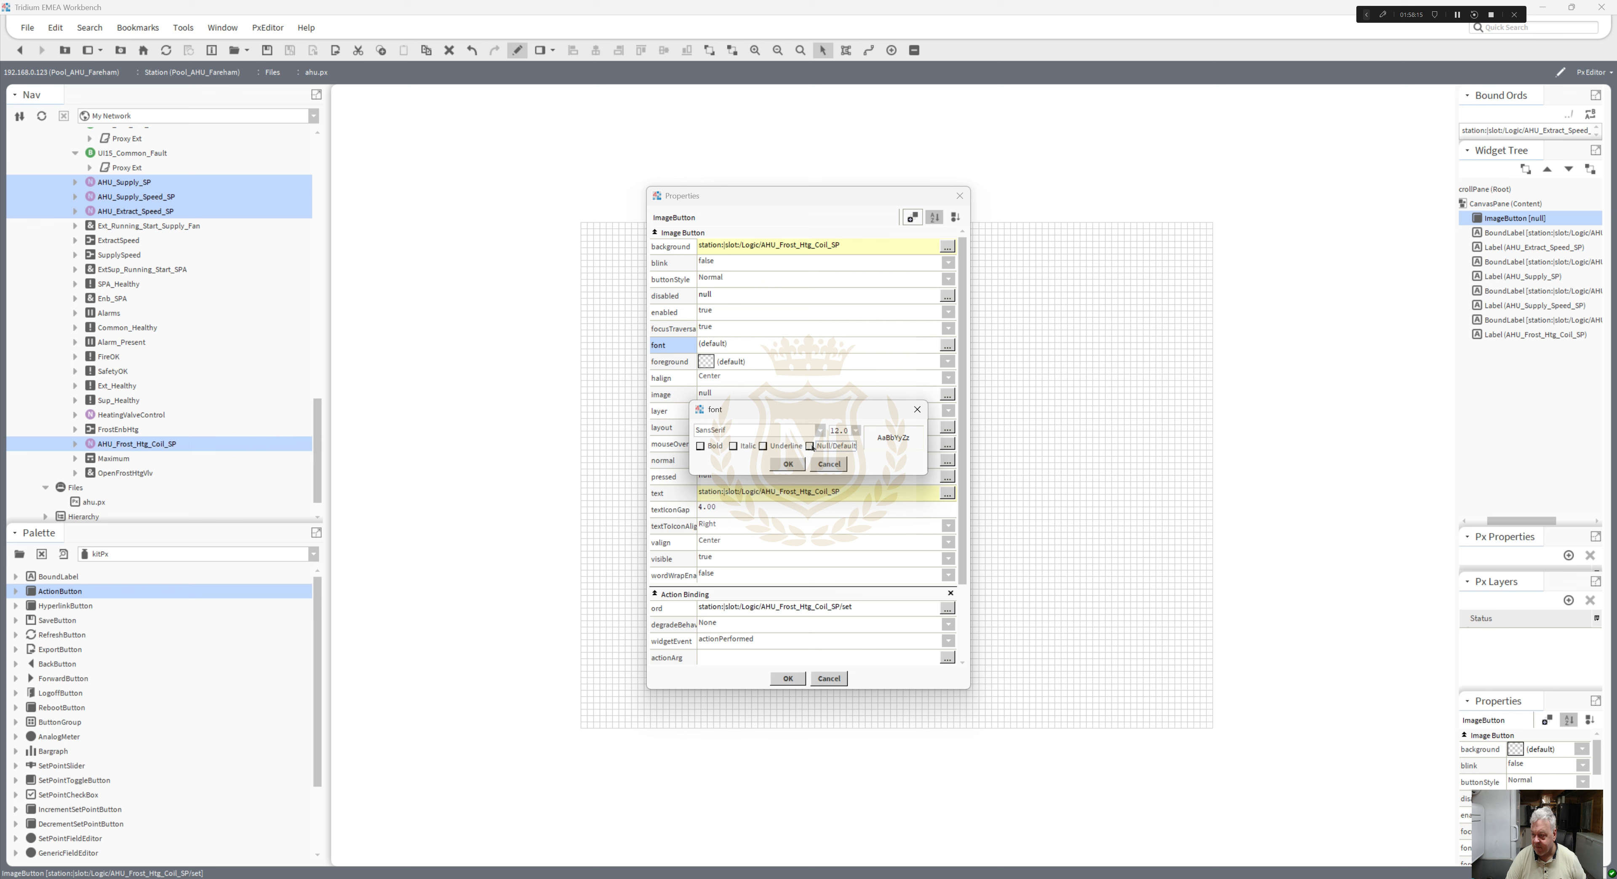
click(856, 431)
click(841, 522)
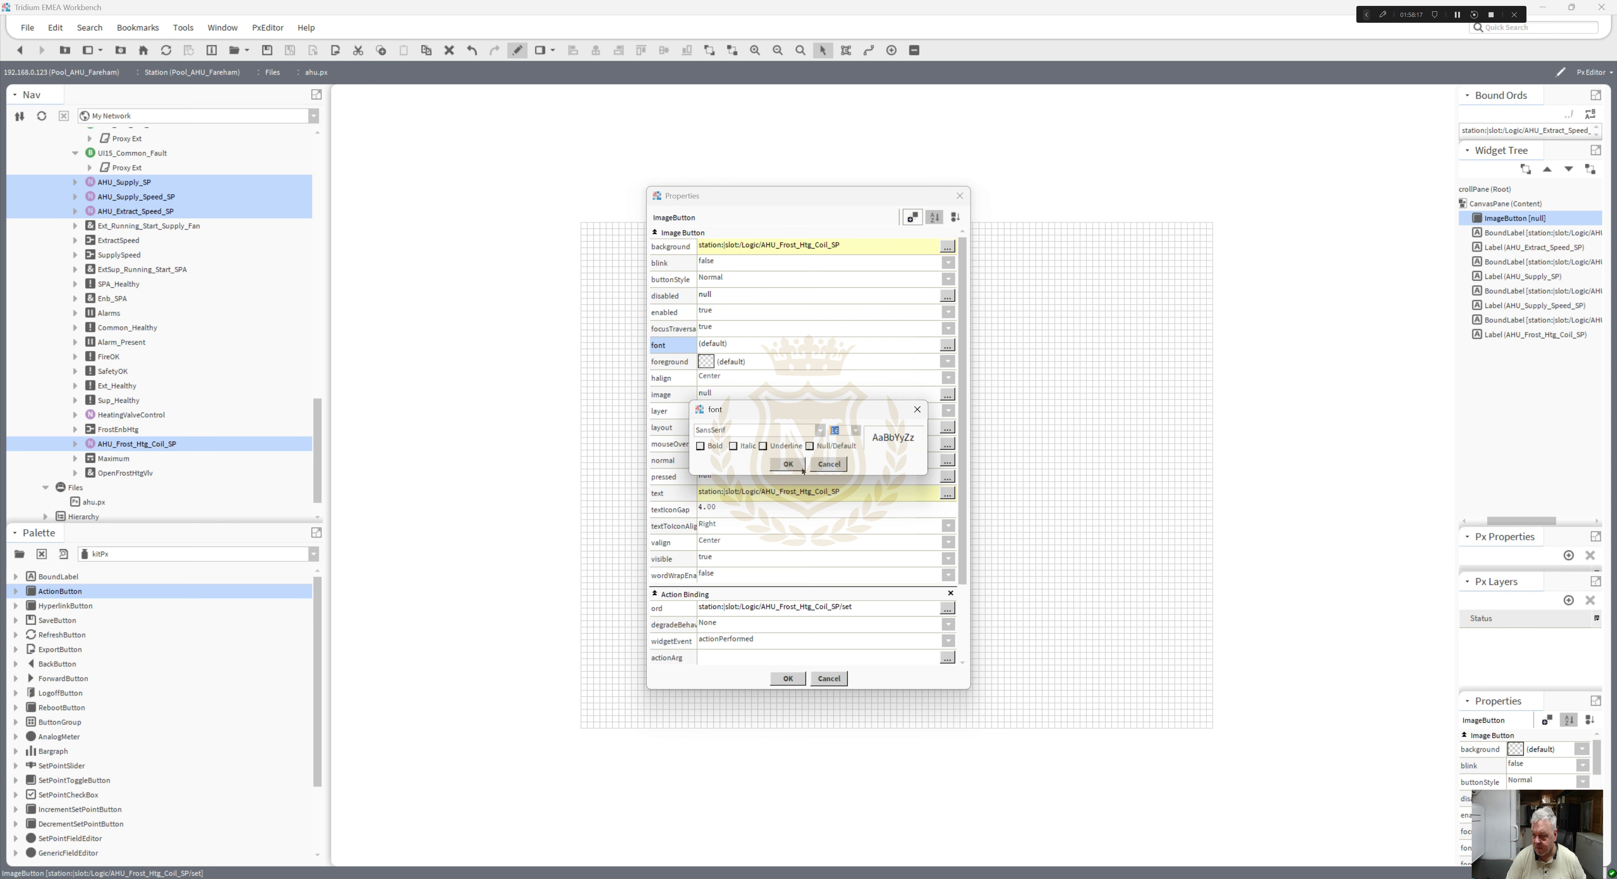
click(801, 467)
click(790, 678)
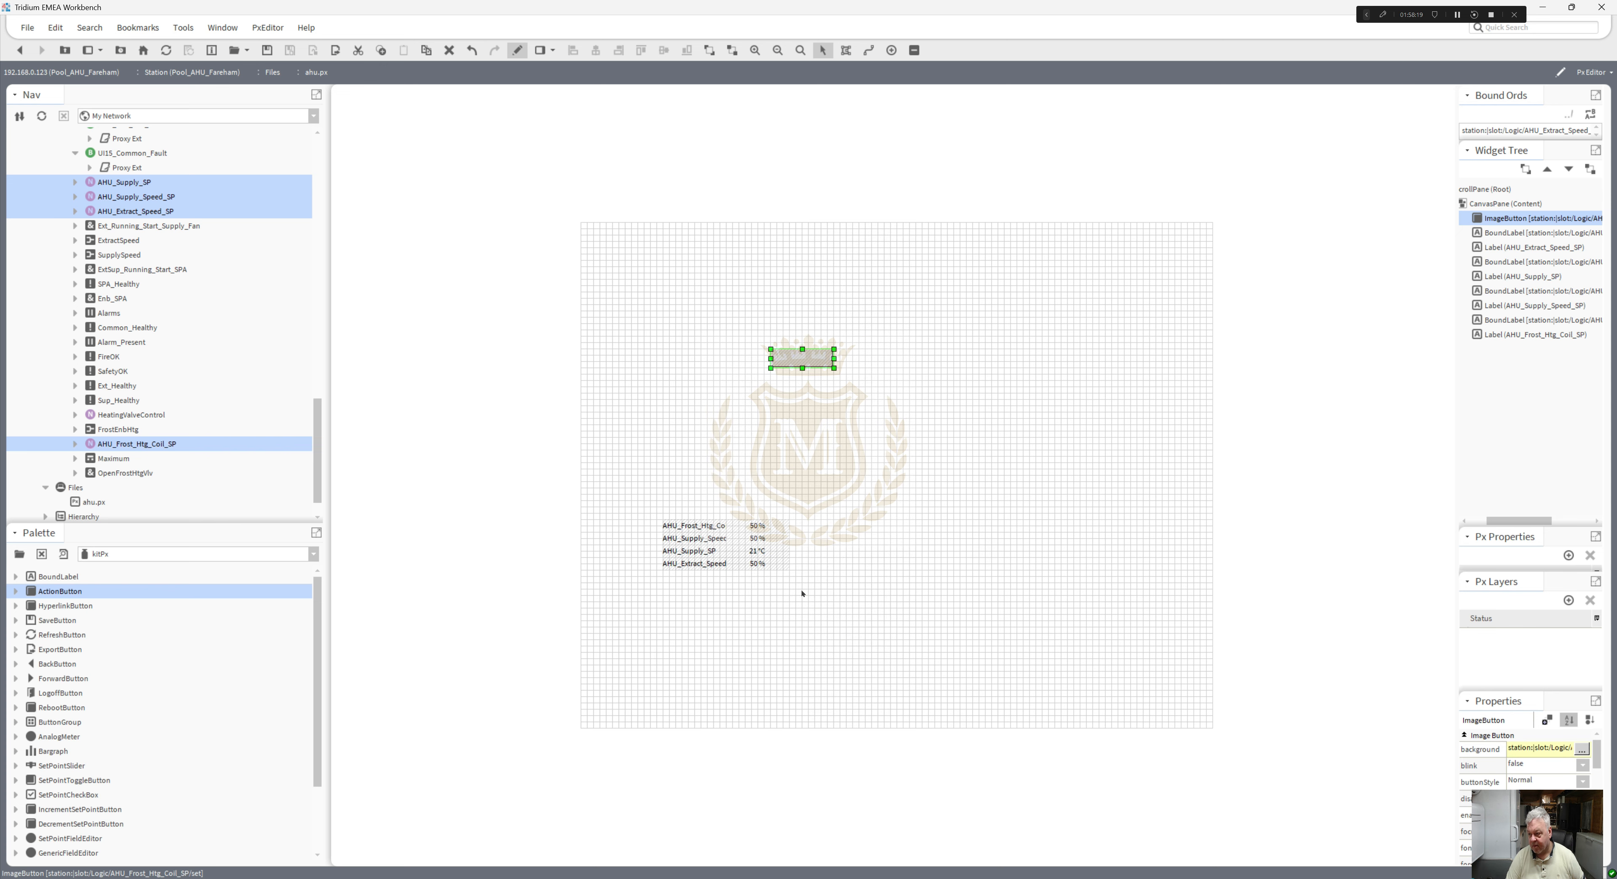
- Try the None button style on the frost coil setpoint button
click(817, 391)
double_click(796, 359)
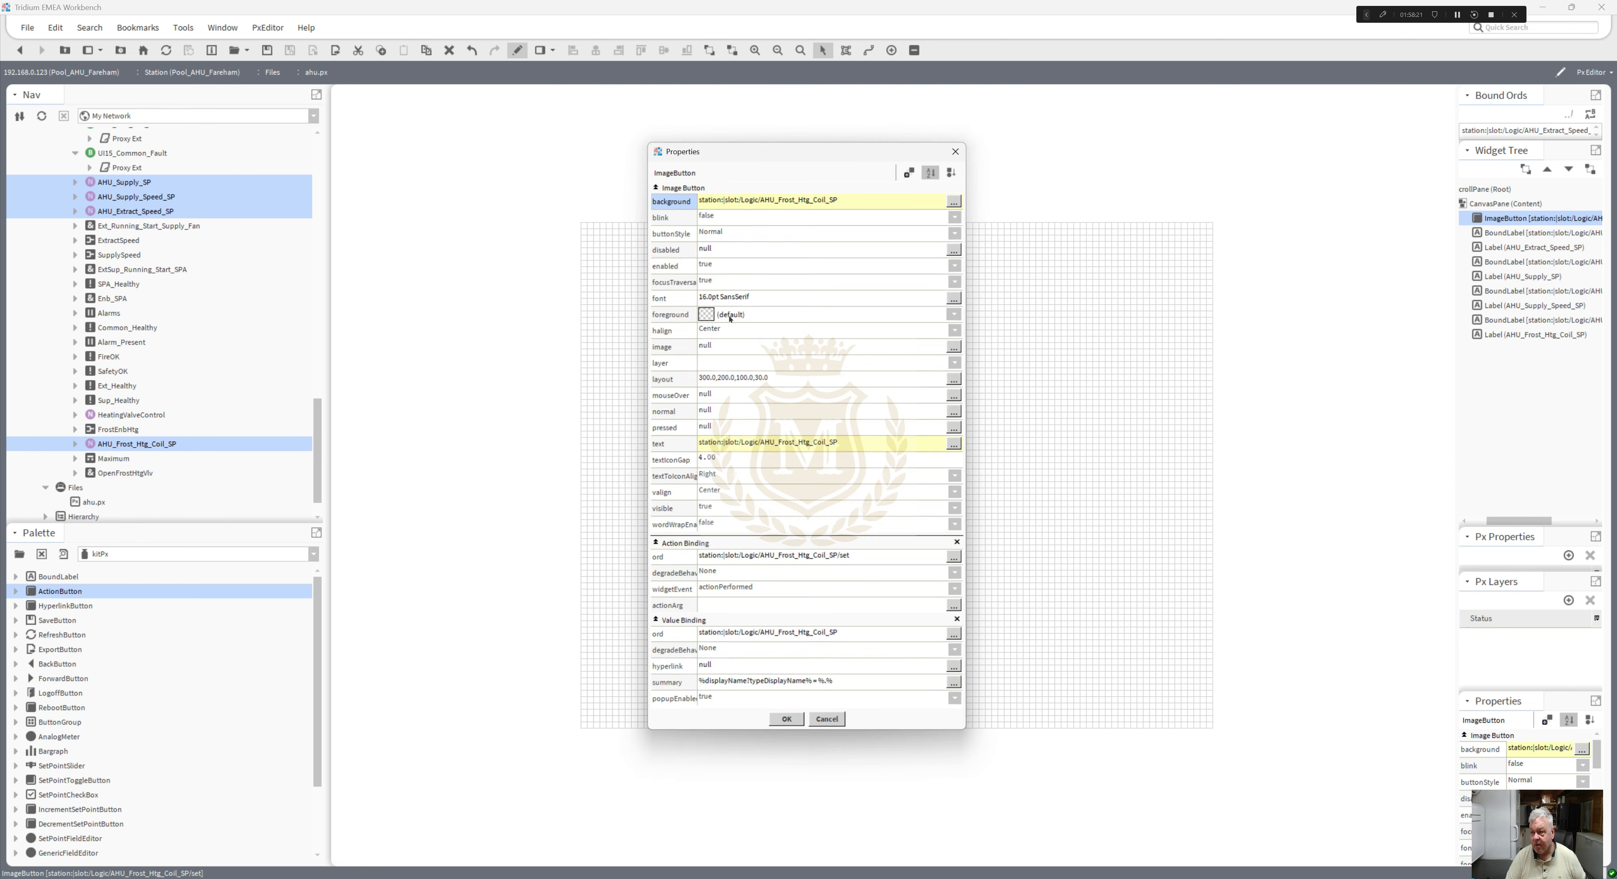
click(713, 232)
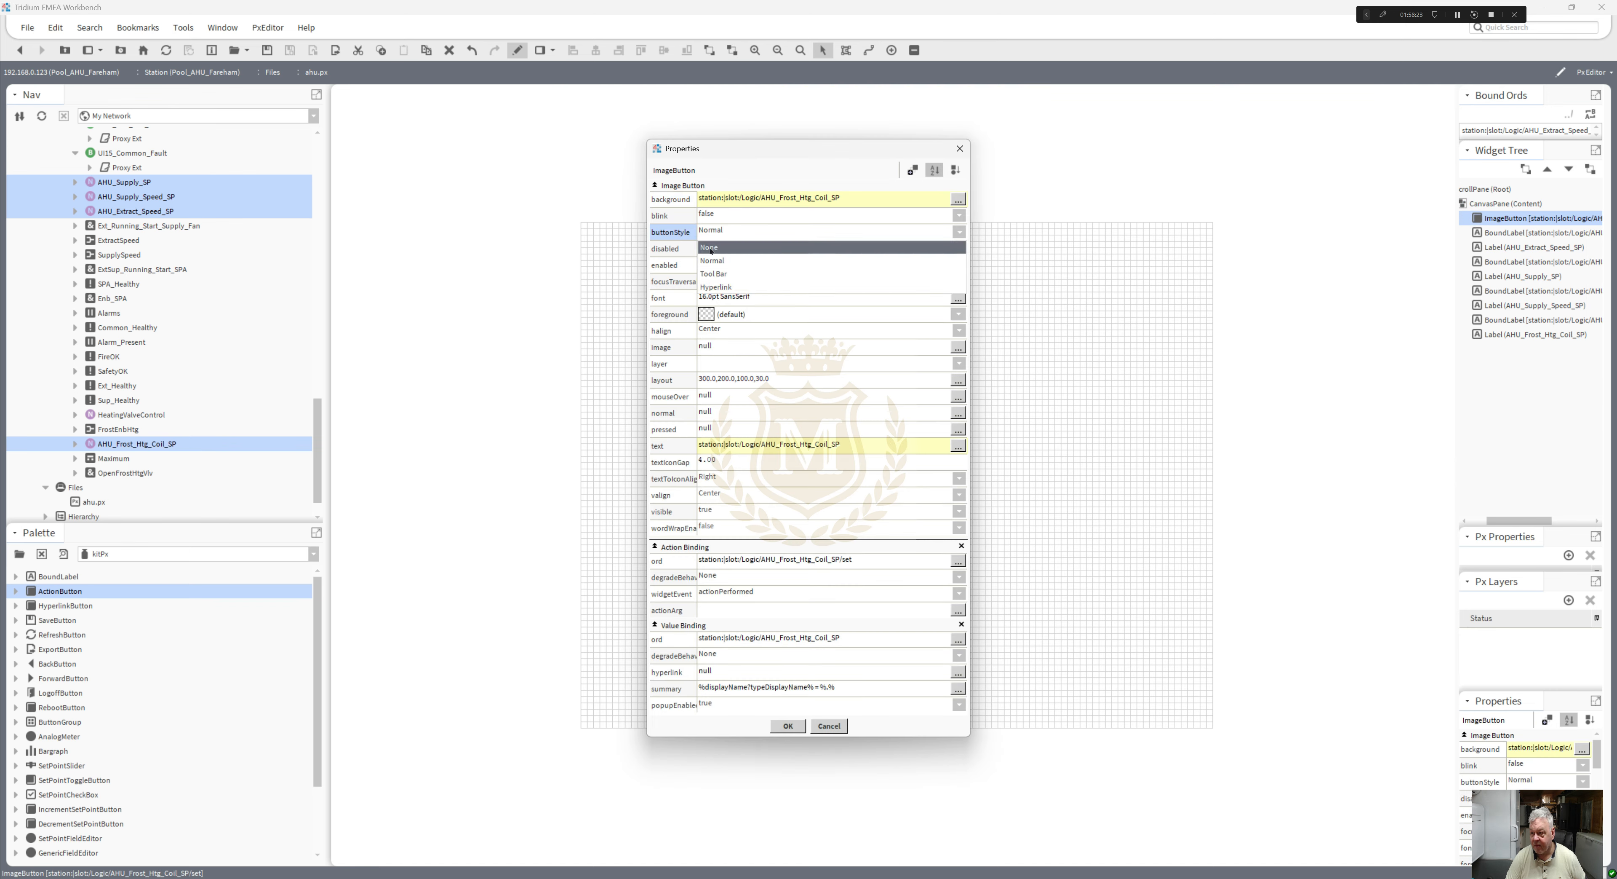
click(722, 260)
click(788, 725)
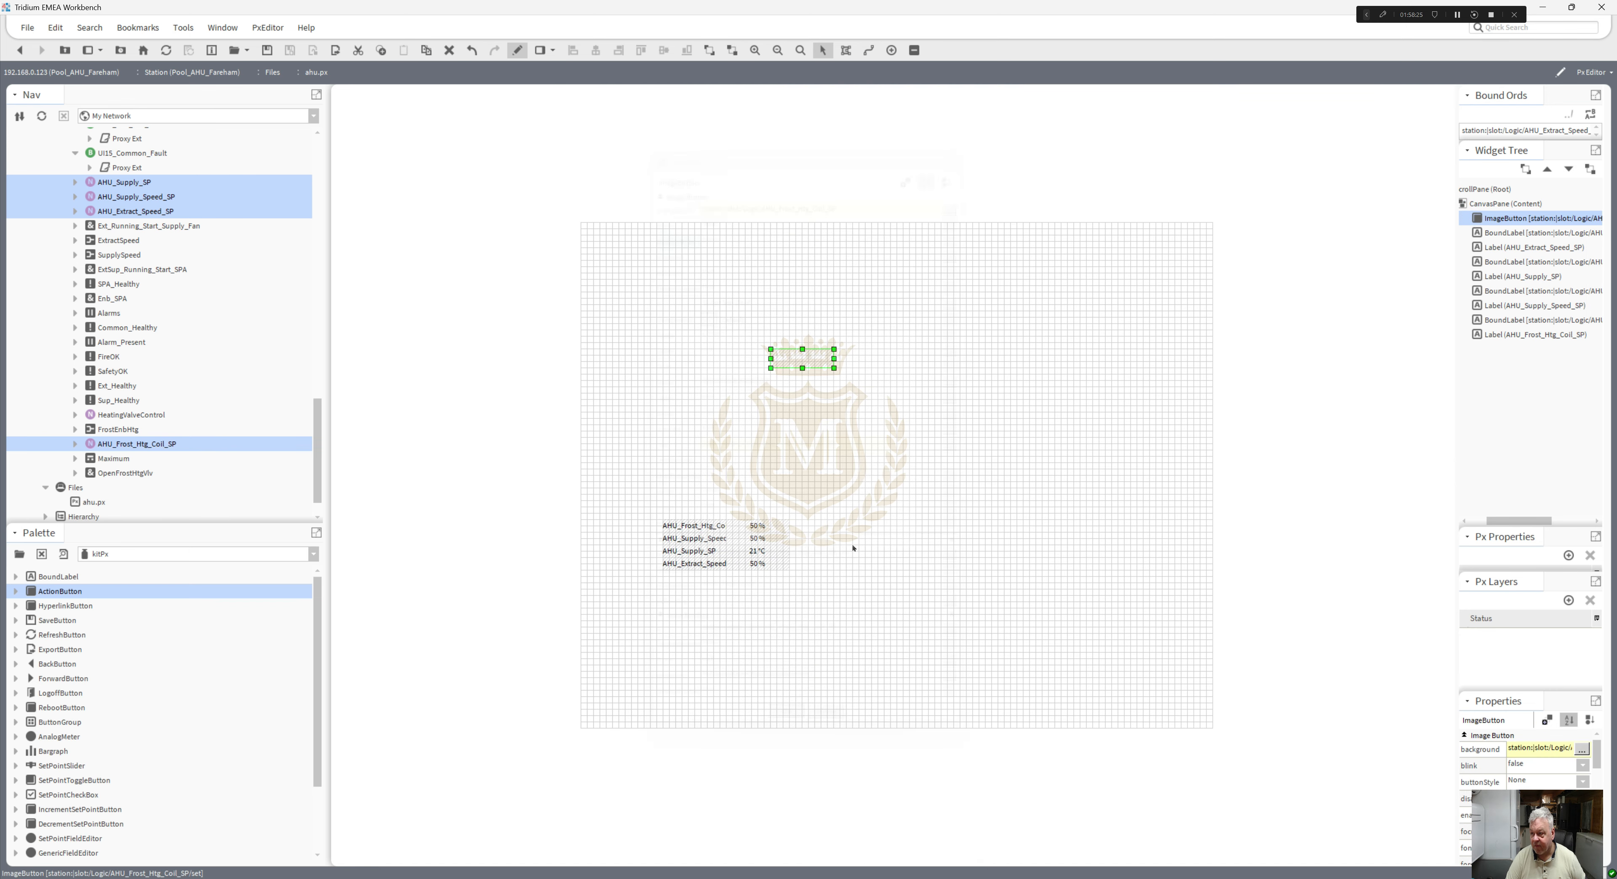
- Reduce the button's height to 20 and set its button style to Normal
drag(803, 366, 801, 359)
double_click(799, 357)
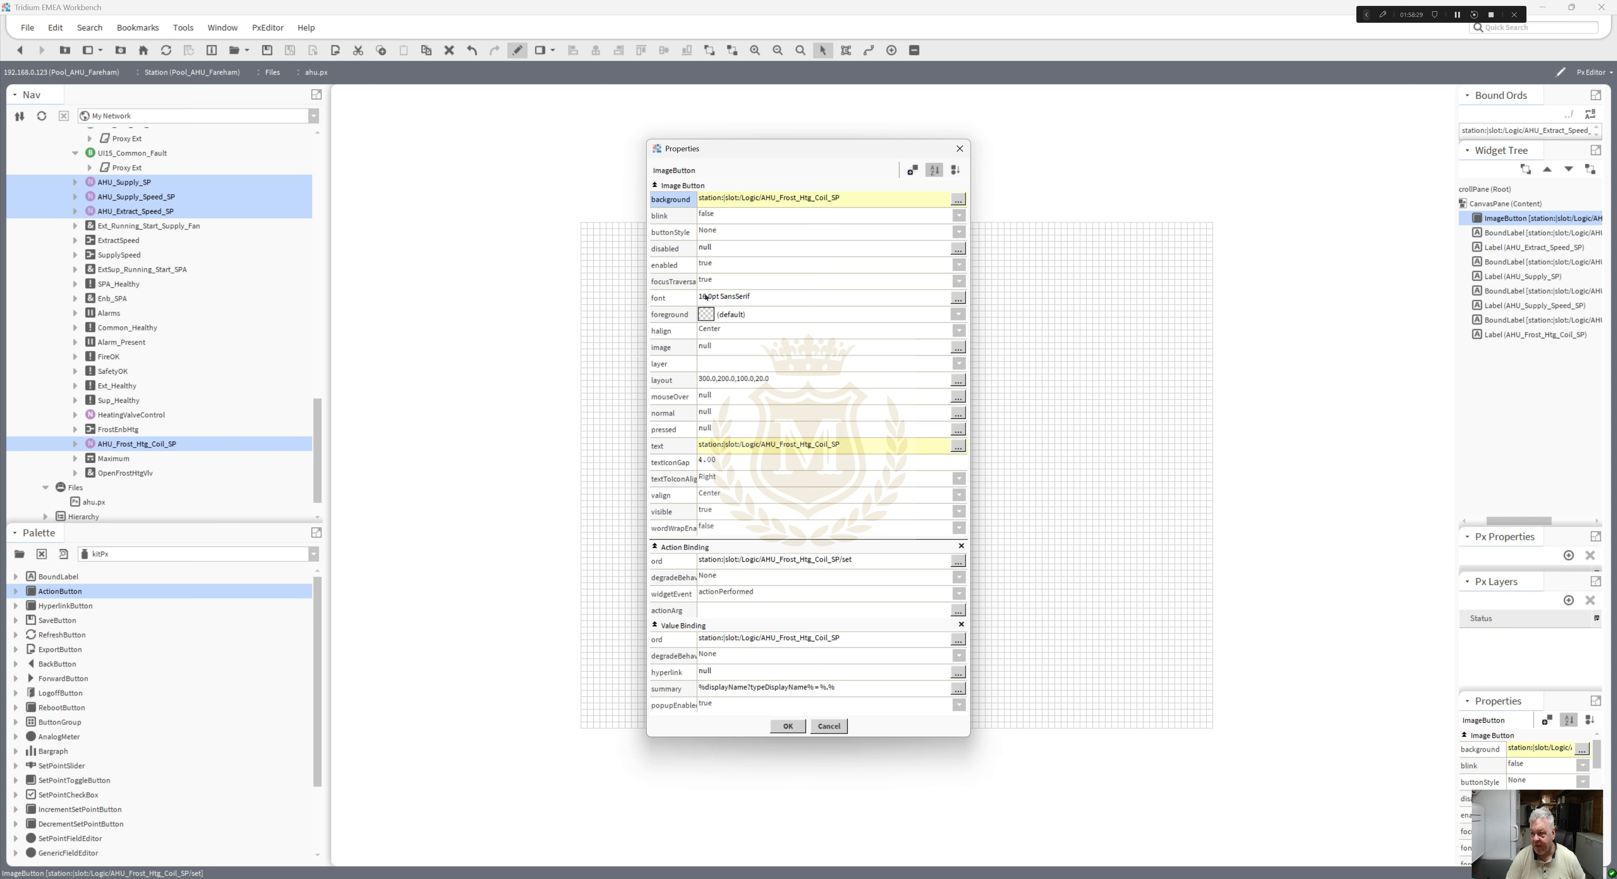
click(710, 238)
click(715, 260)
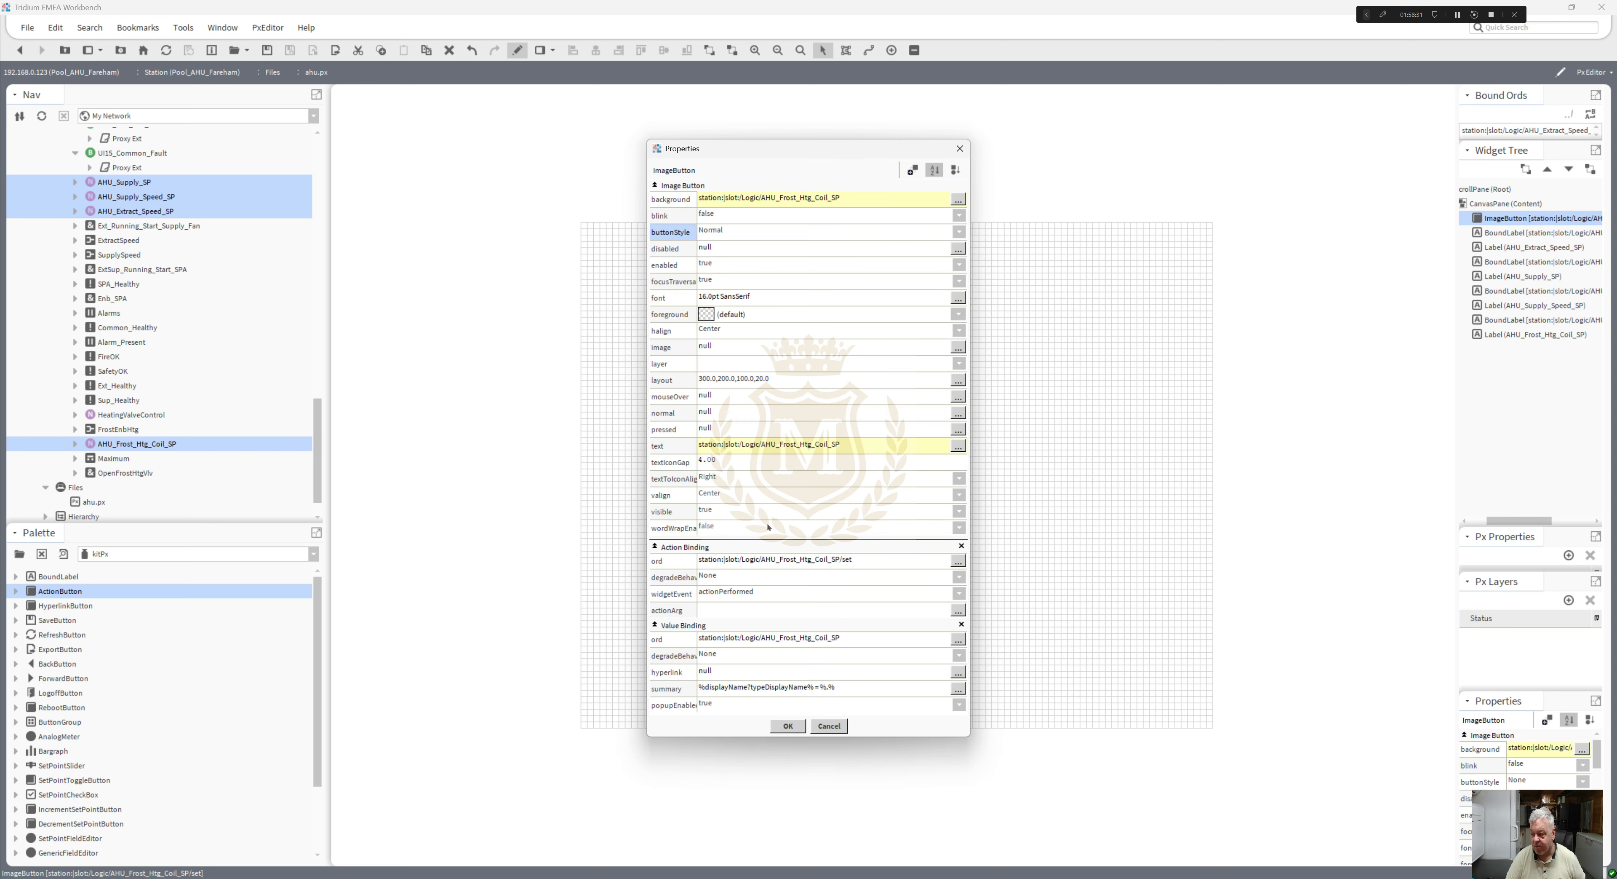
click(802, 723)
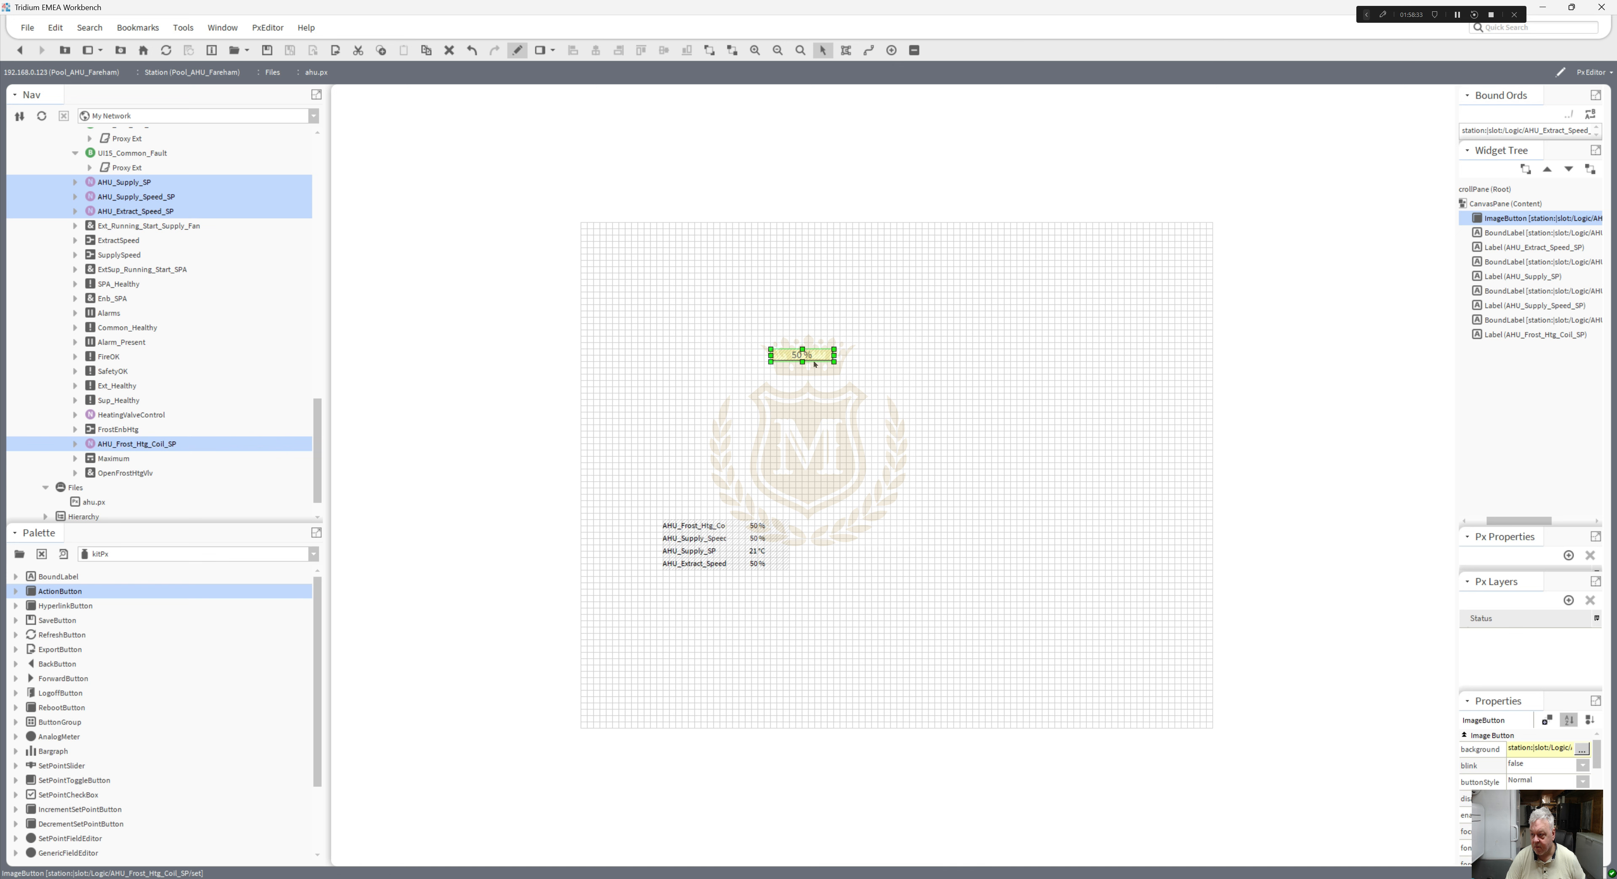
- Move the AHU_Frost_Htg_Coil_SP name label directly beside the button's left edge and set its font to 16 pt SansSerif
drag(711, 527, 753, 358)
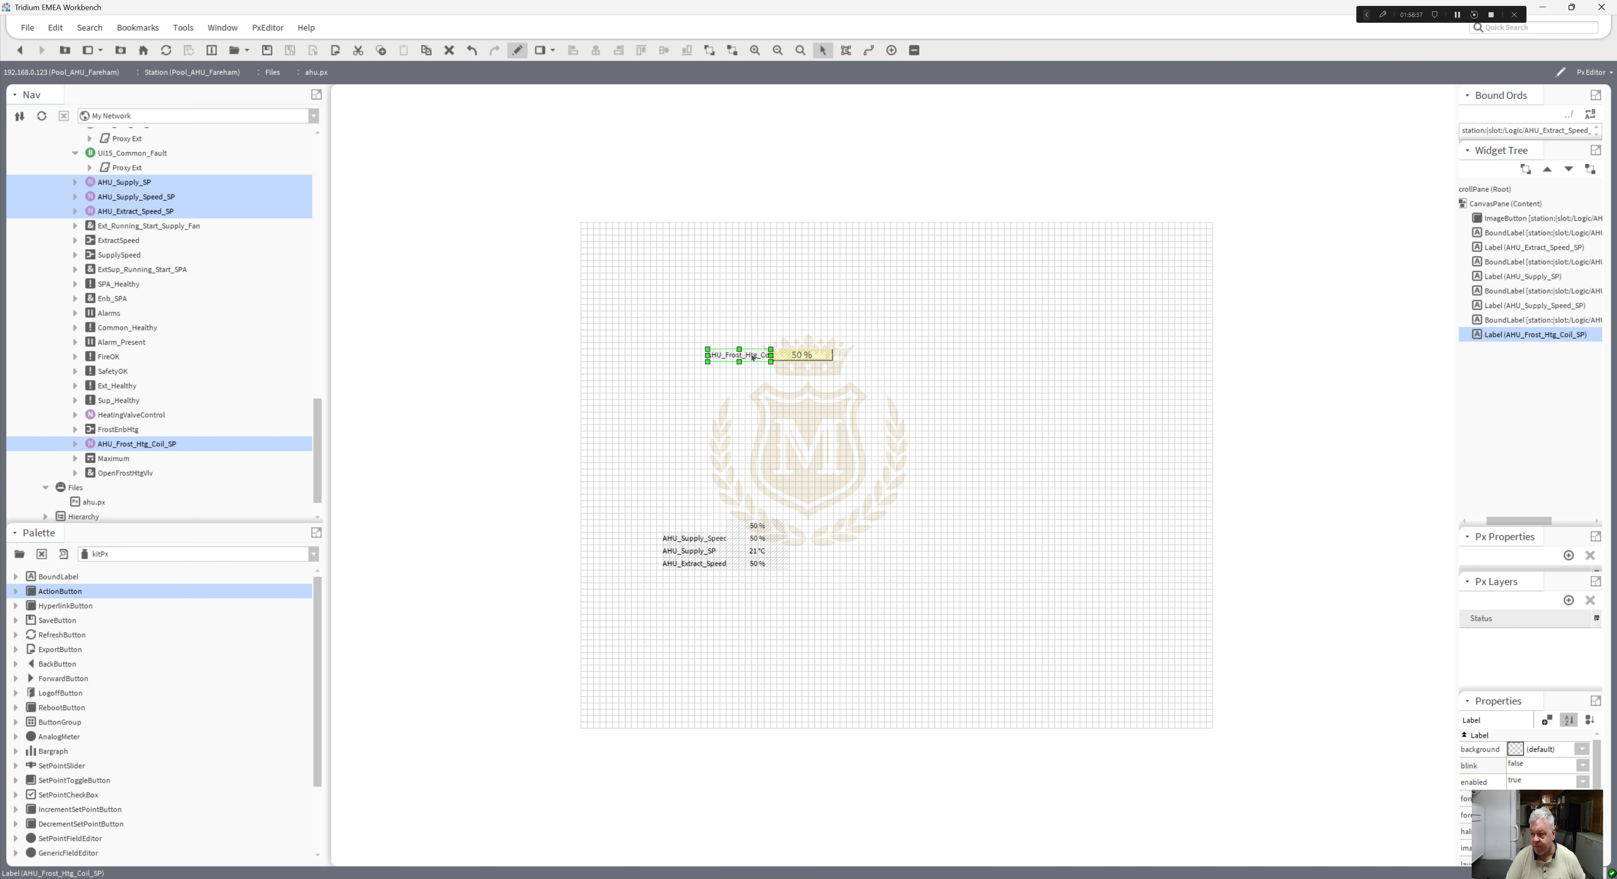
double_click(752, 357)
click(739, 391)
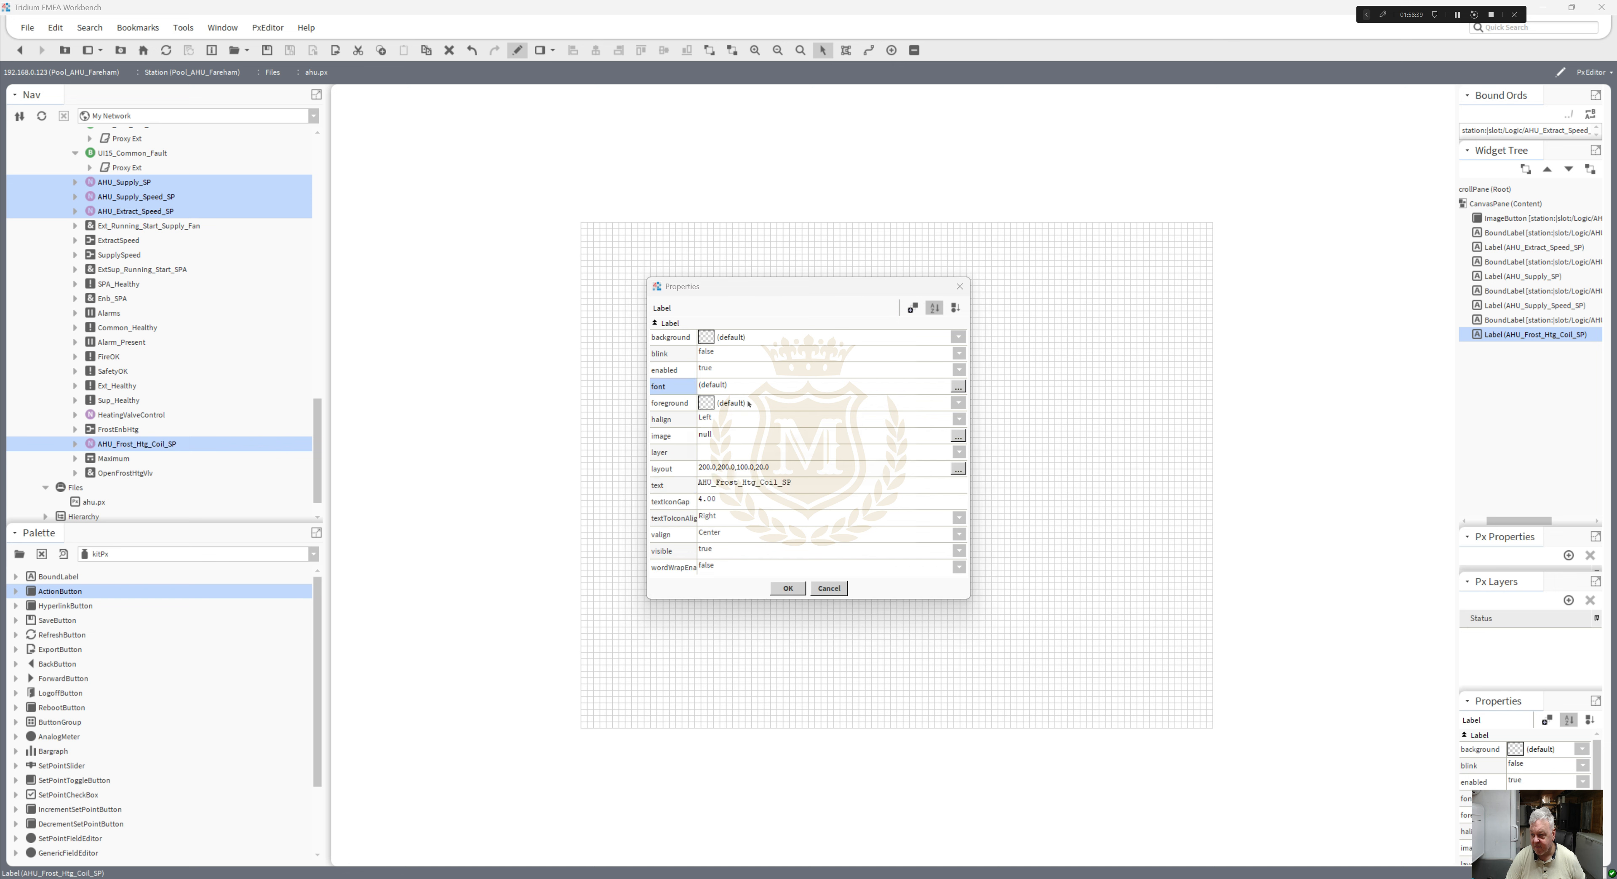
click(810, 446)
click(856, 430)
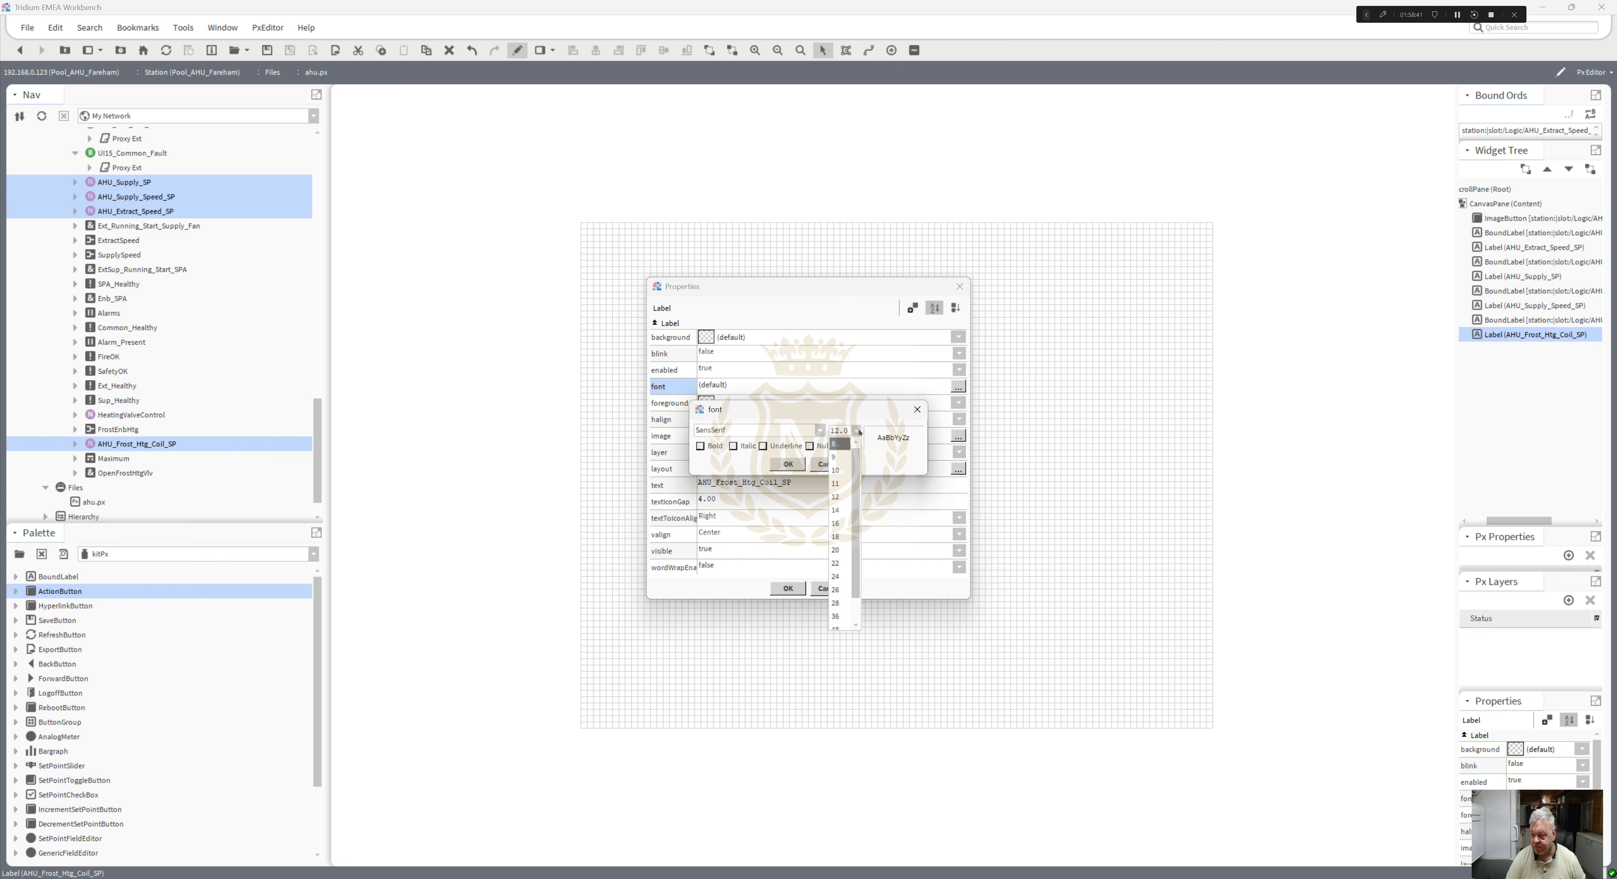
click(837, 523)
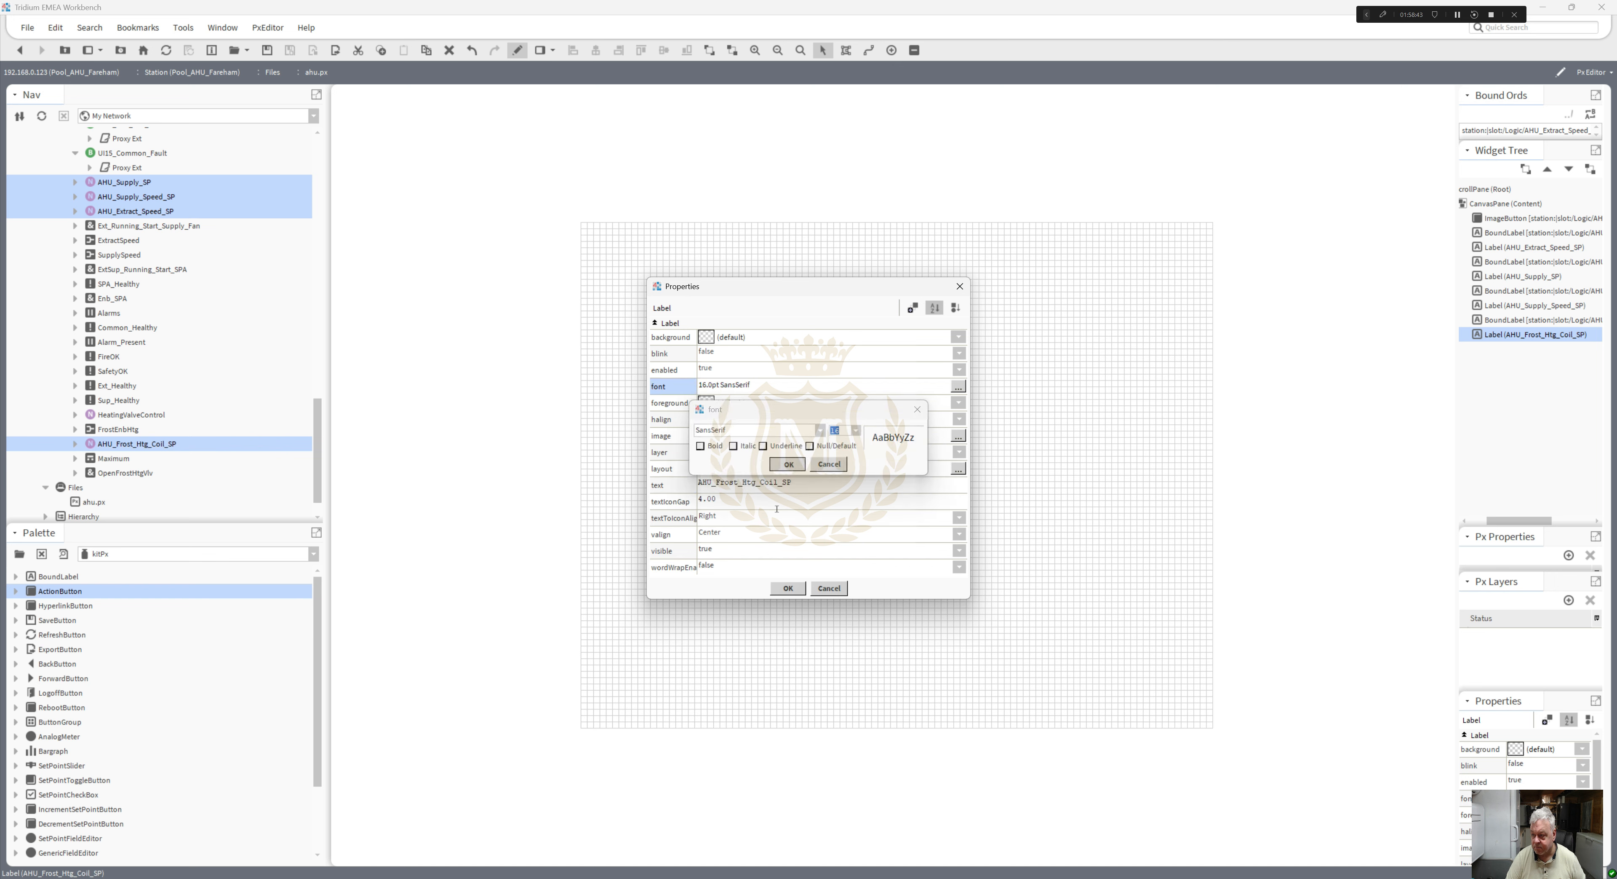
click(788, 464)
- Replace the underscores in the name label's text with spaces so it reads AHU Frost Htg Coil SP
click(719, 484)
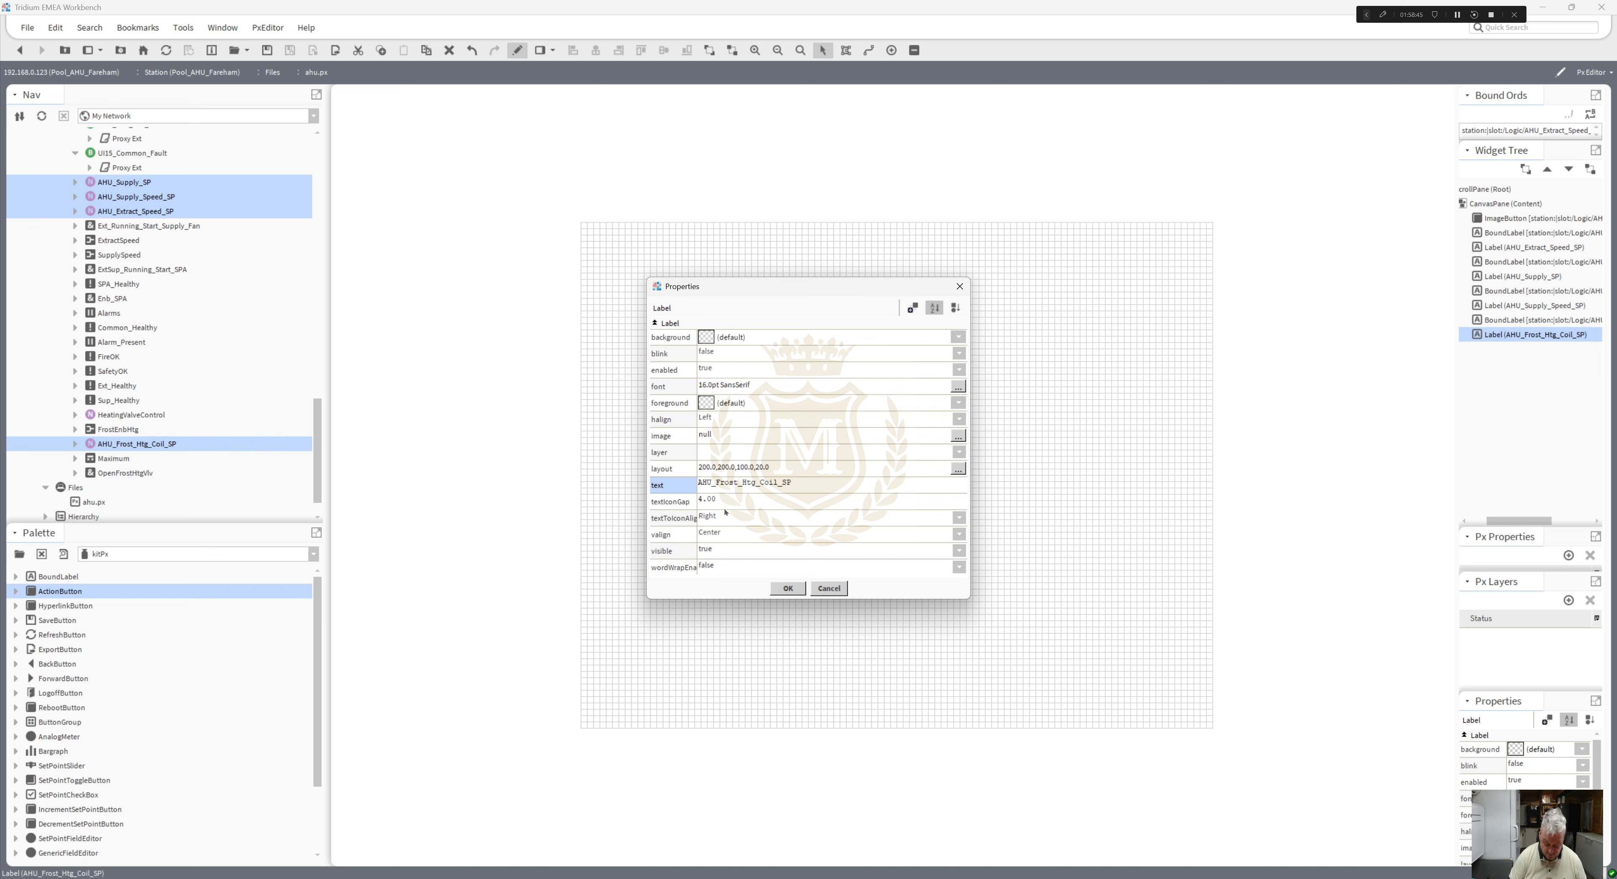
key(BackSpace)
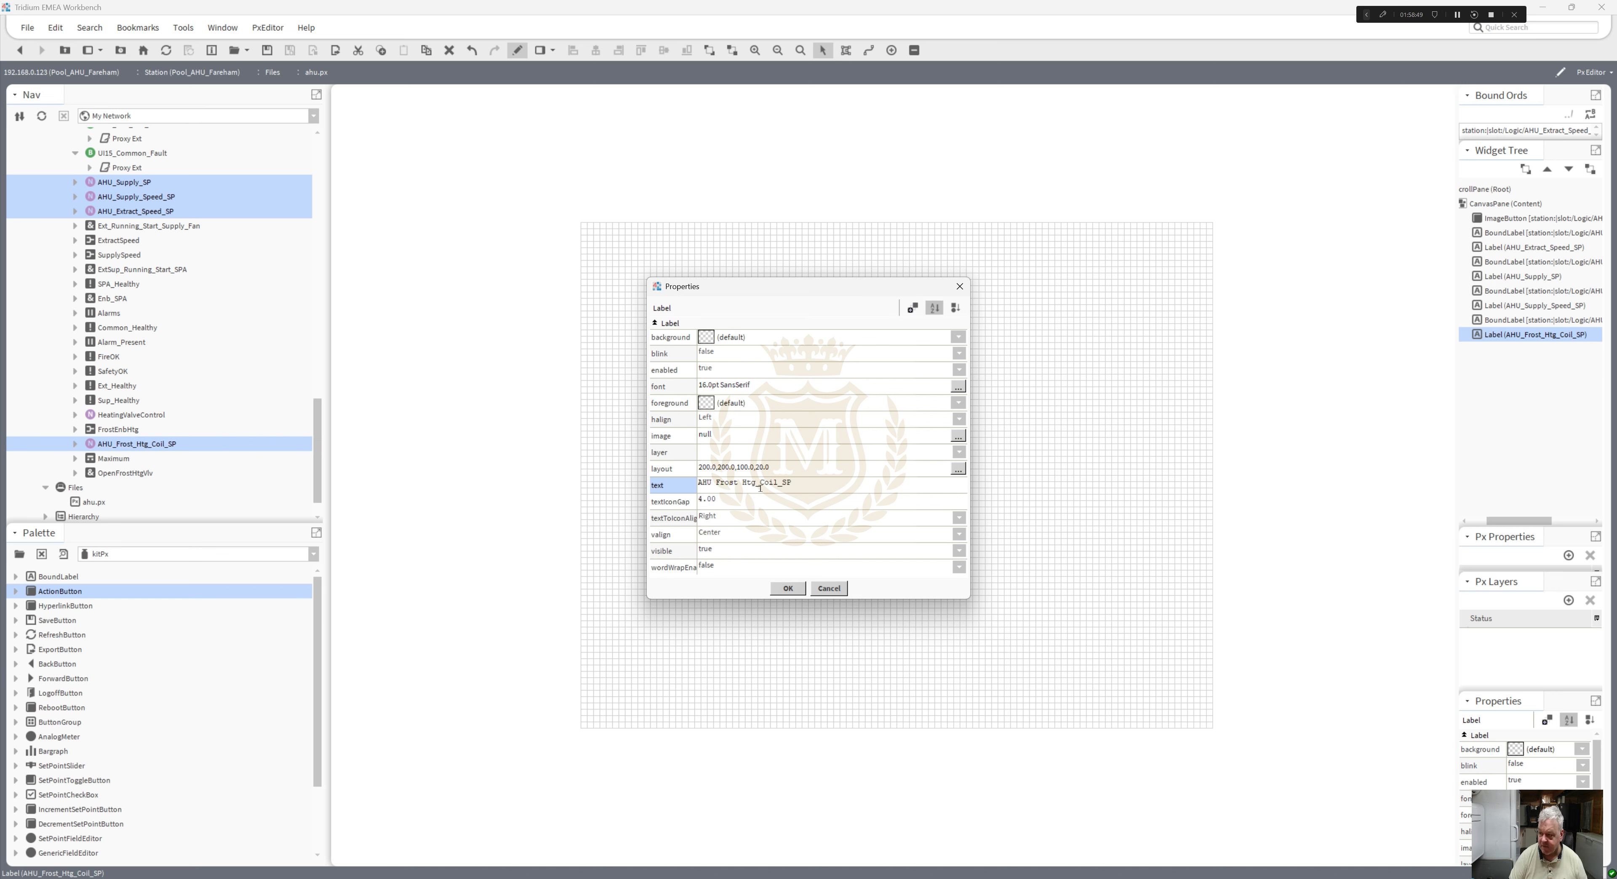
key(BackSpace)
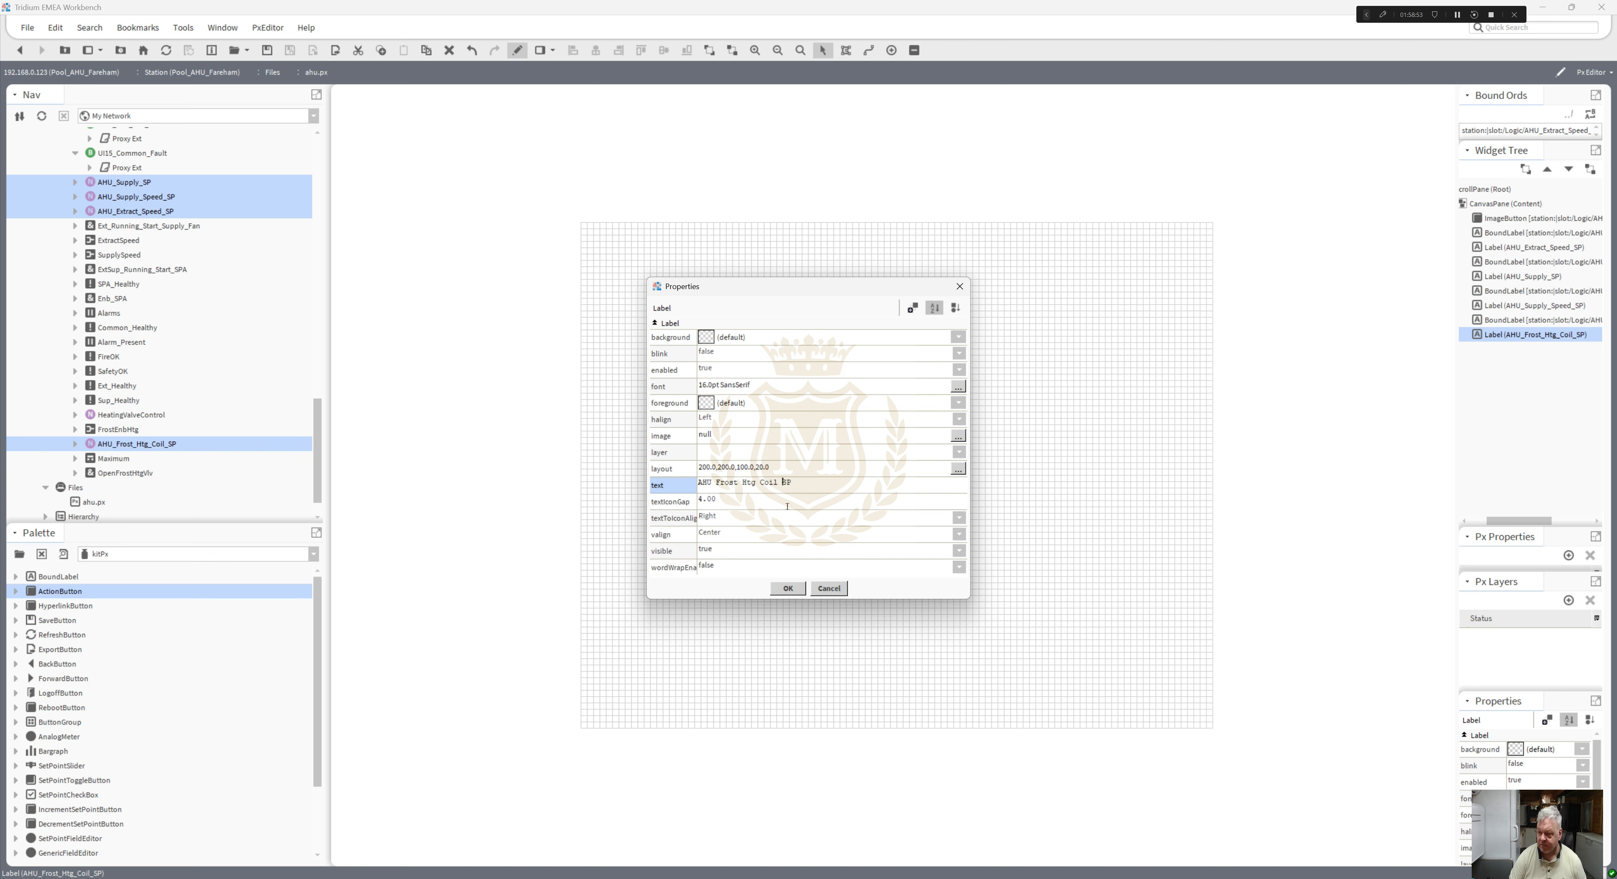
click(787, 588)
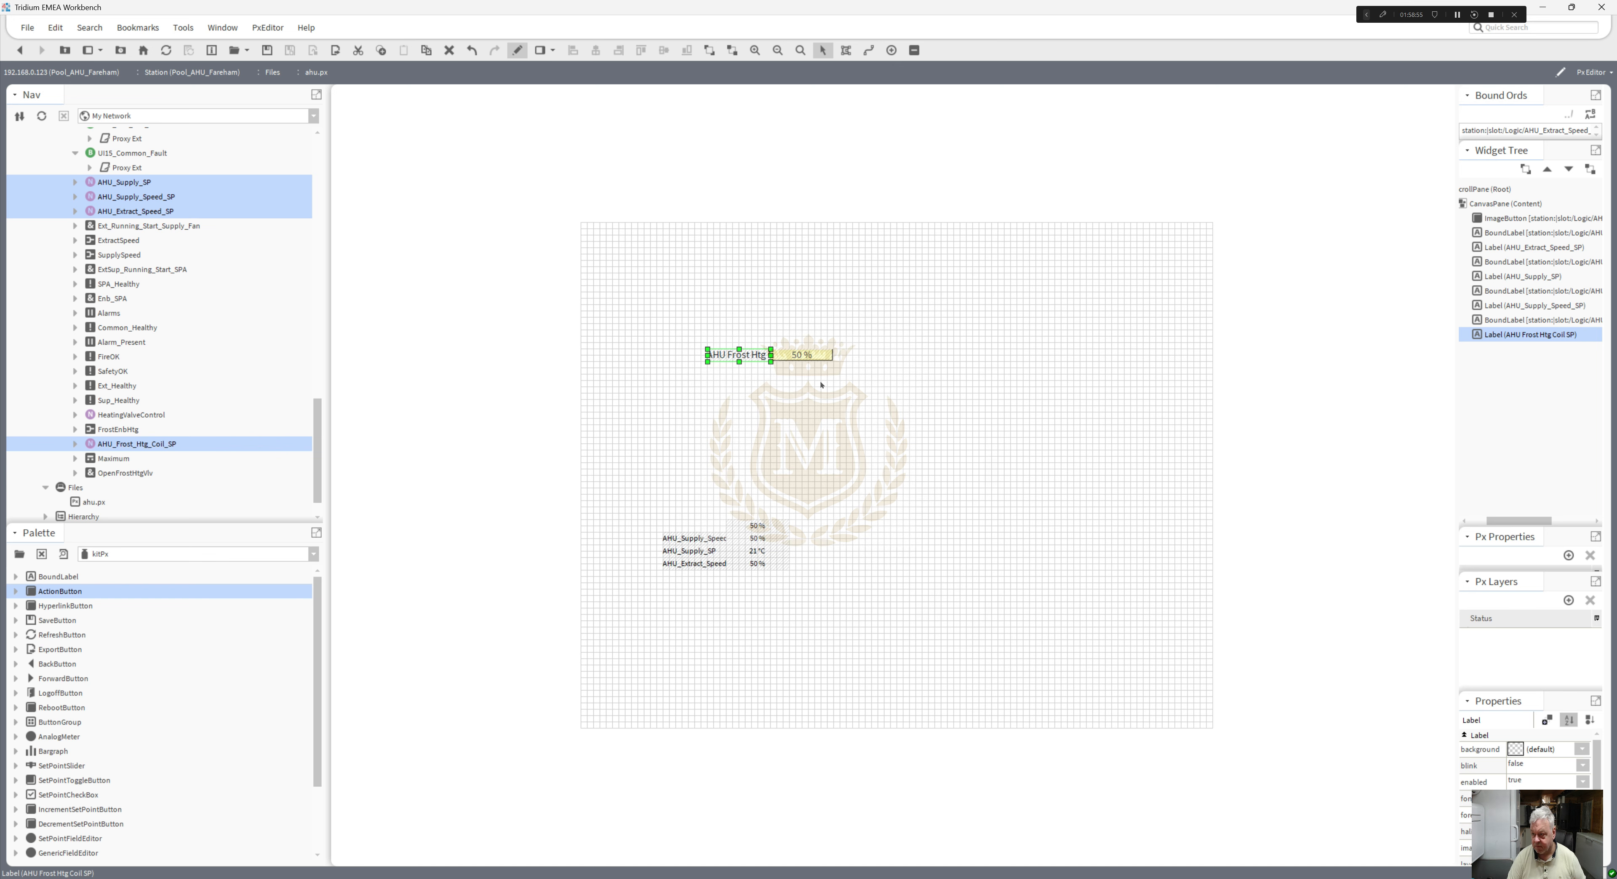
- Widen the AHU Frost Htg Coil SP label to fit its full text and move it with its button to the grid's upper-left area
drag(683, 353, 669, 354)
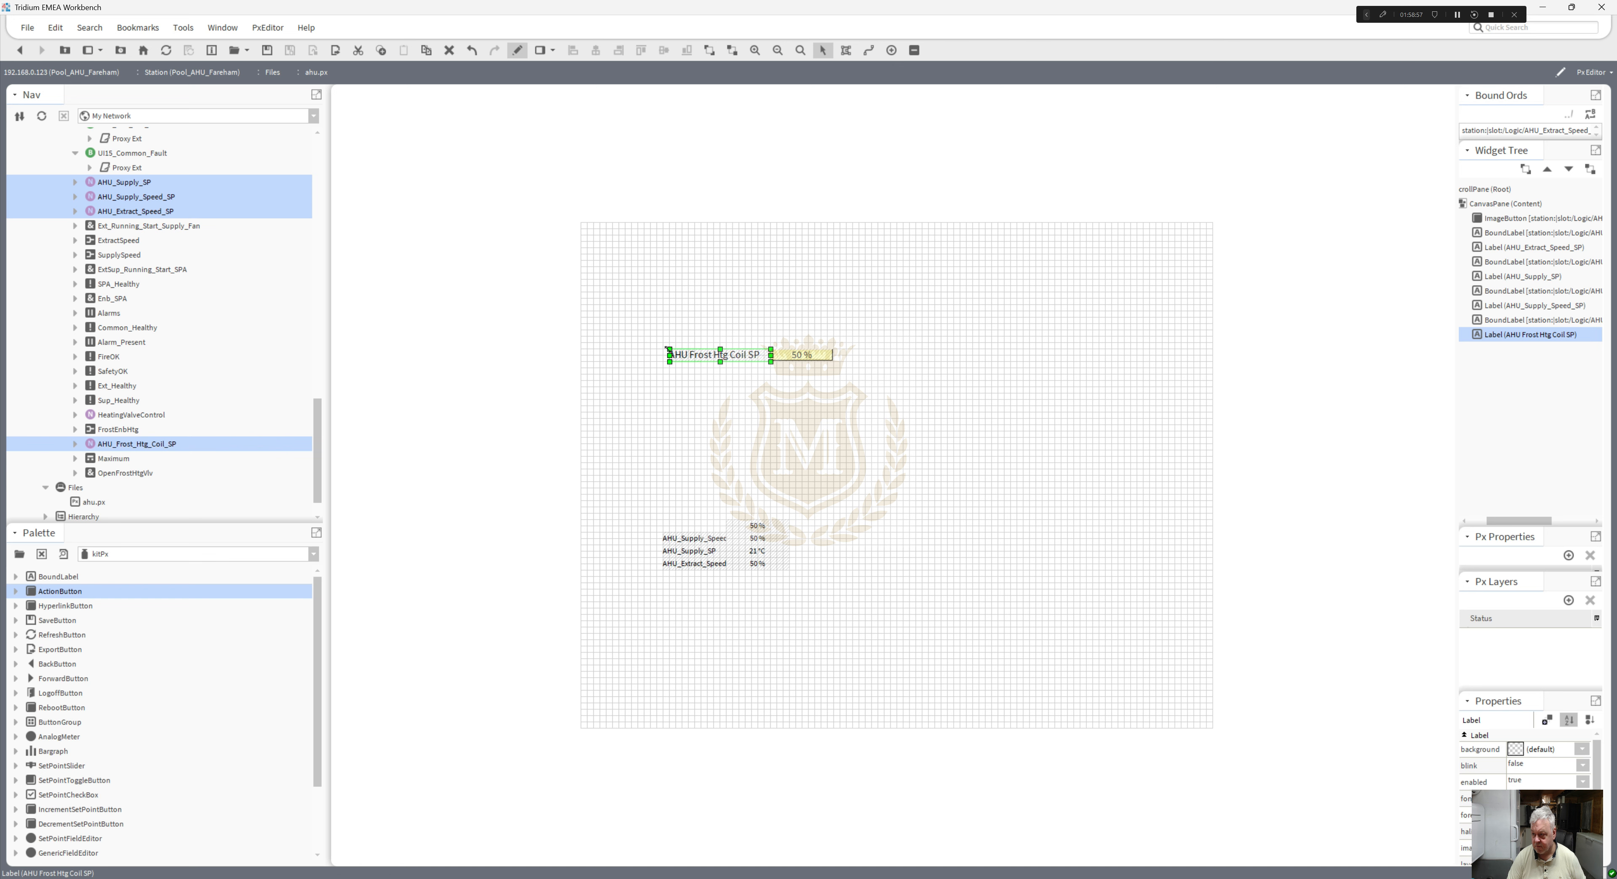
drag(875, 409, 647, 250)
click(733, 254)
double_click(733, 254)
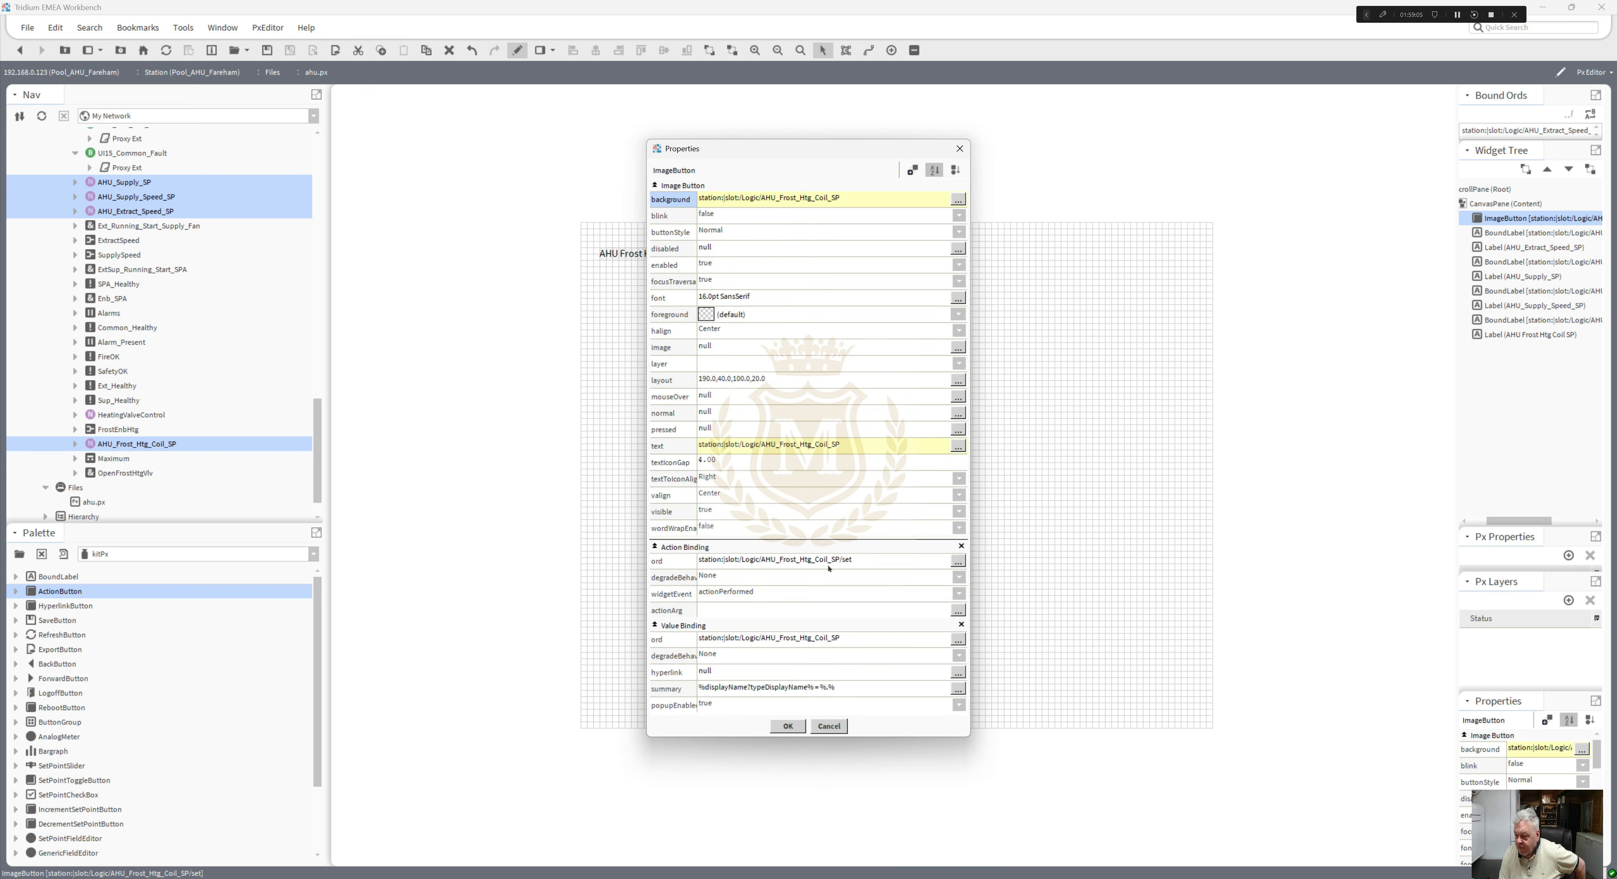
click(801, 728)
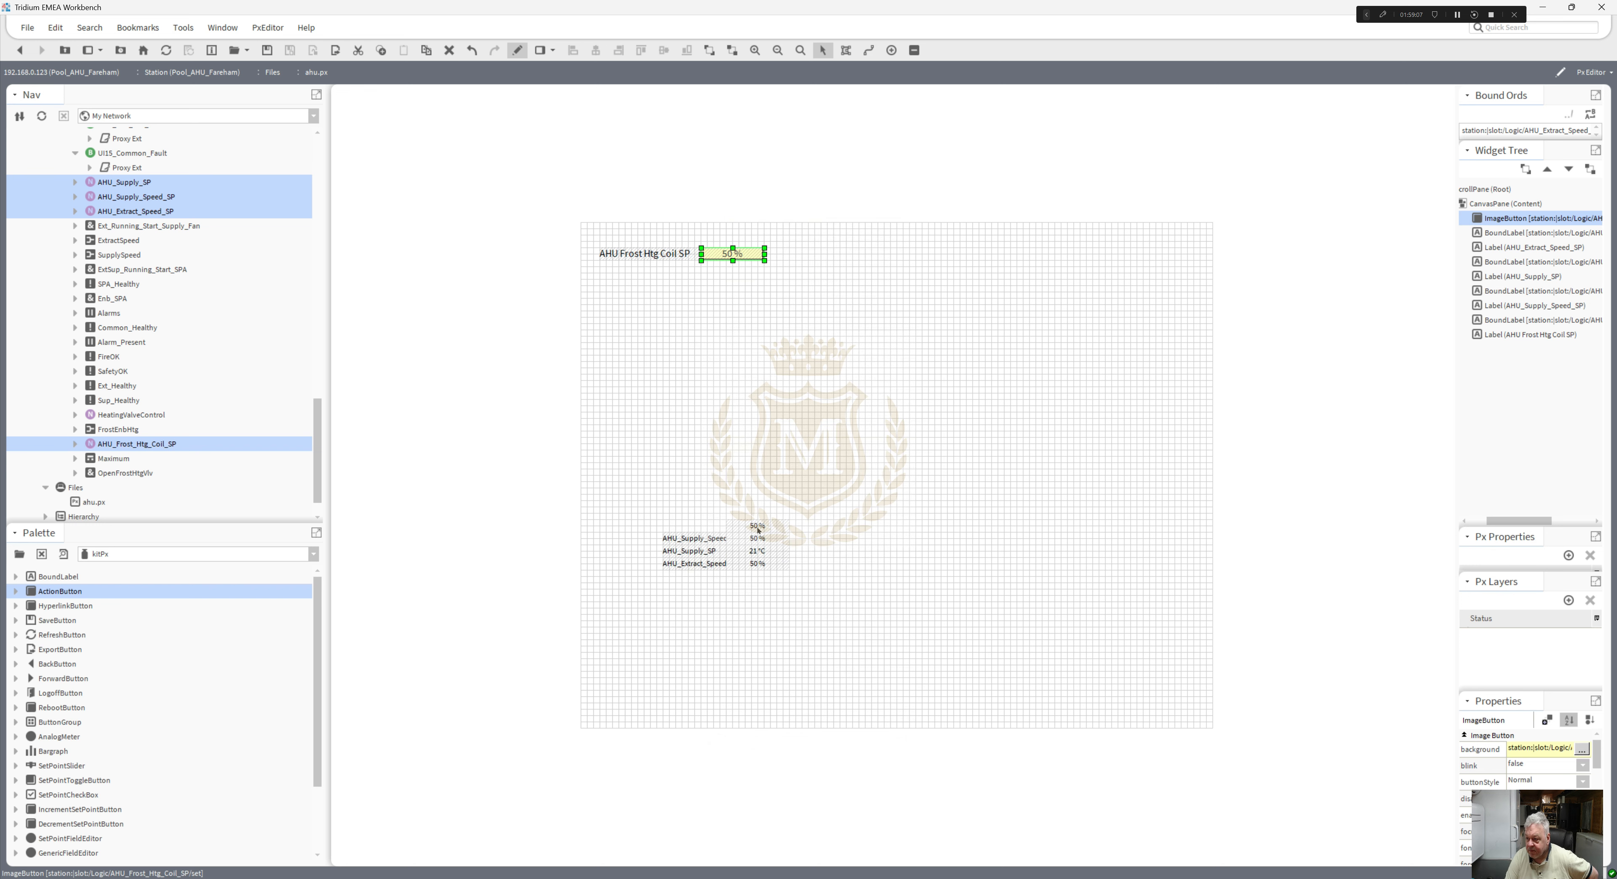
- Duplicate the frost coil setpoint button into a column of four identical buttons stacked directly beneath one another
right_click(737, 254)
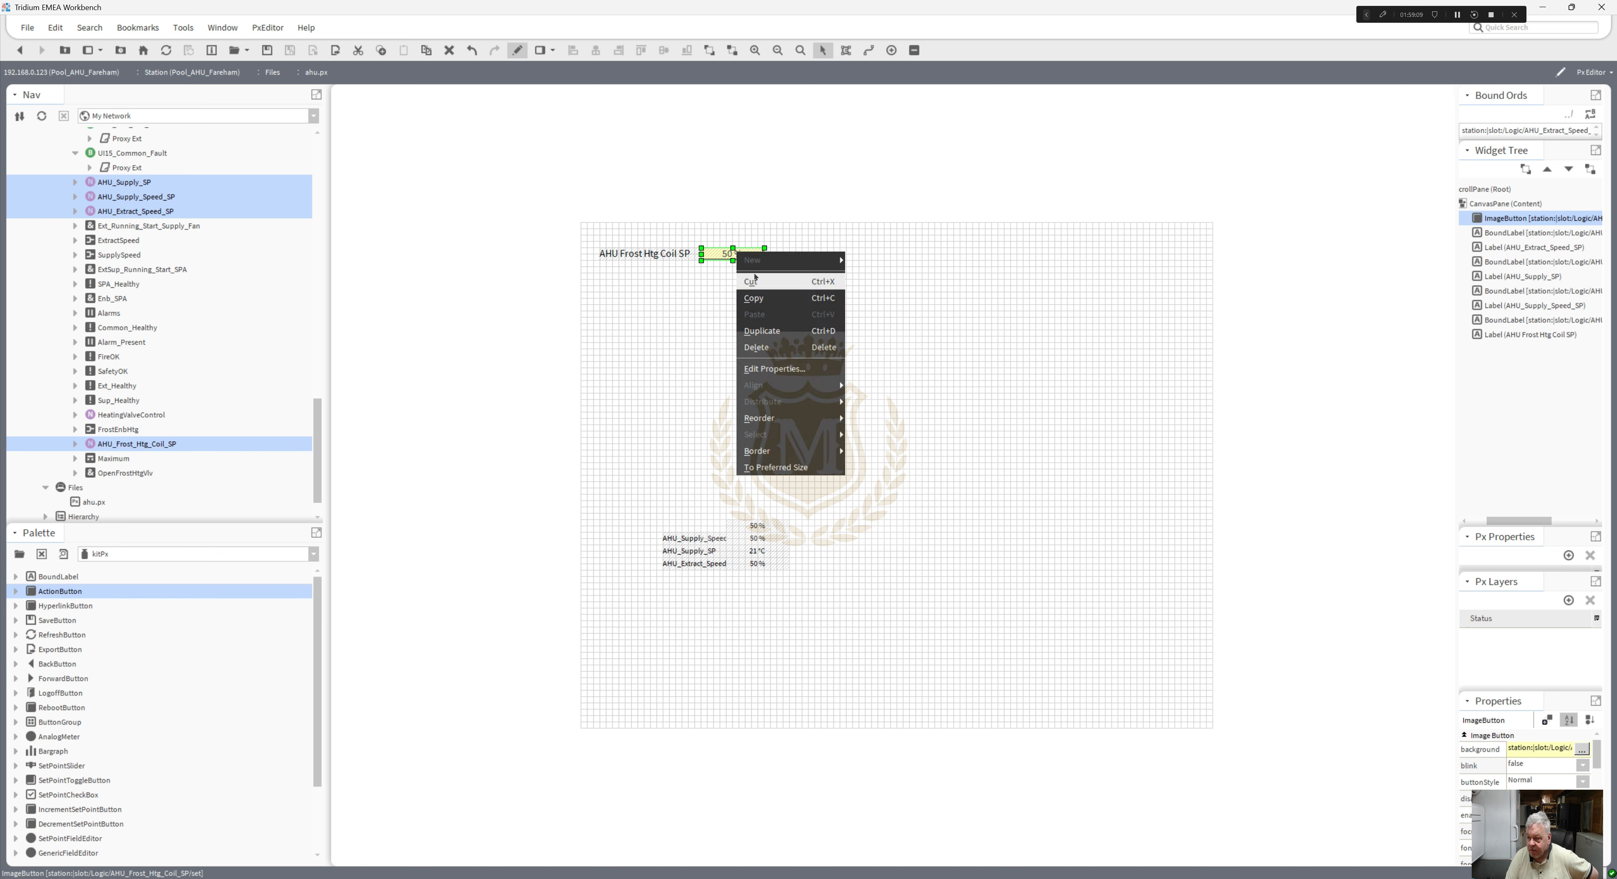
click(756, 330)
drag(734, 264, 731, 271)
right_click(732, 254)
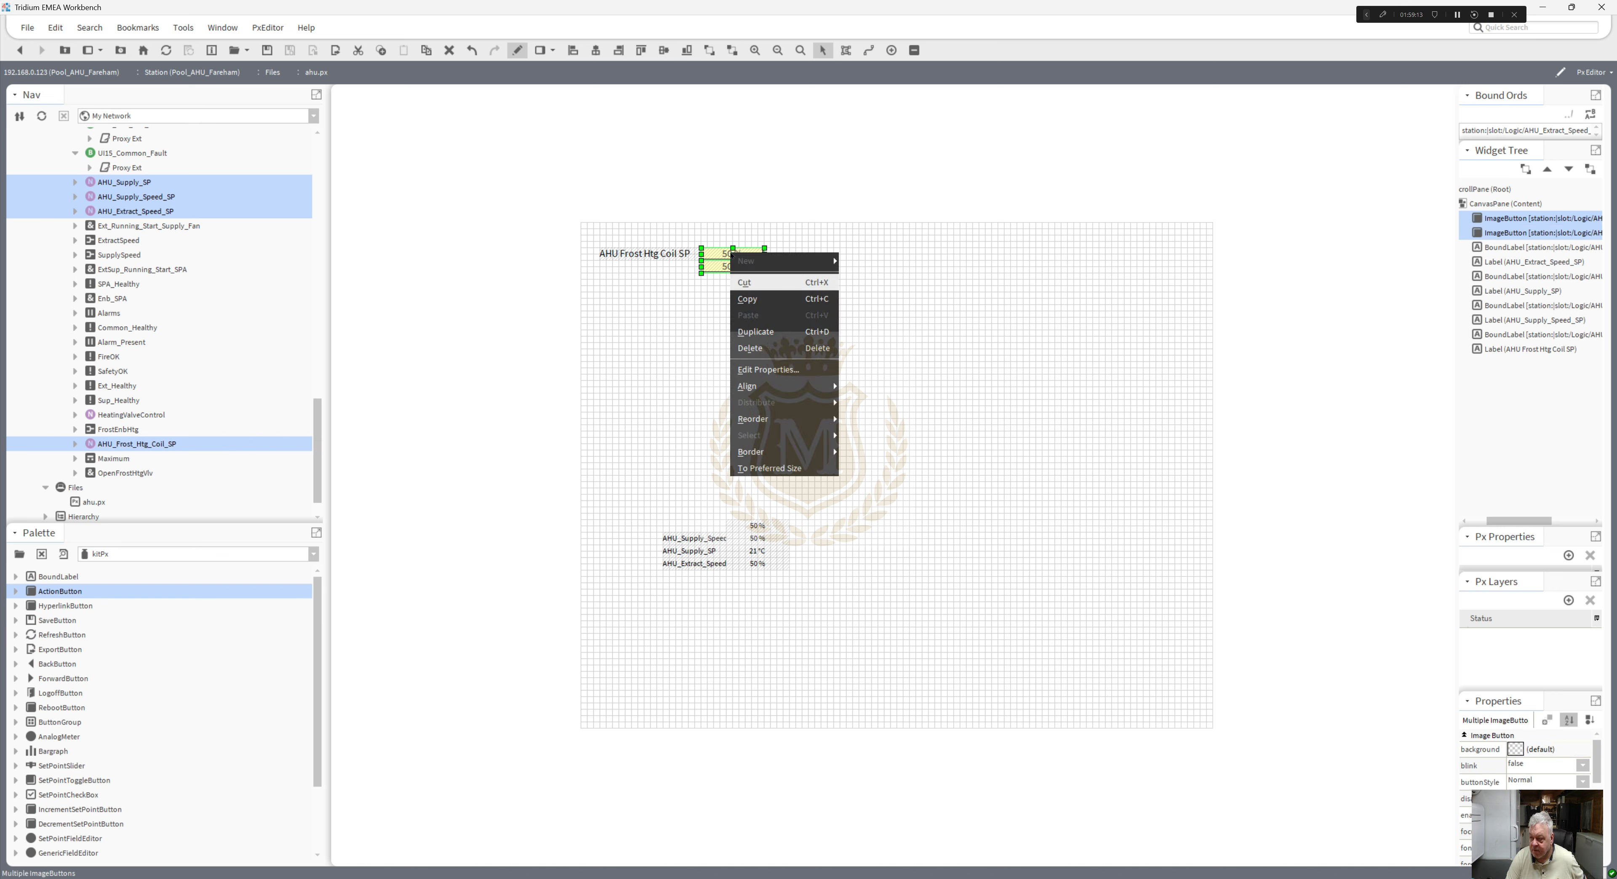
click(756, 330)
drag(732, 264, 731, 277)
click(779, 525)
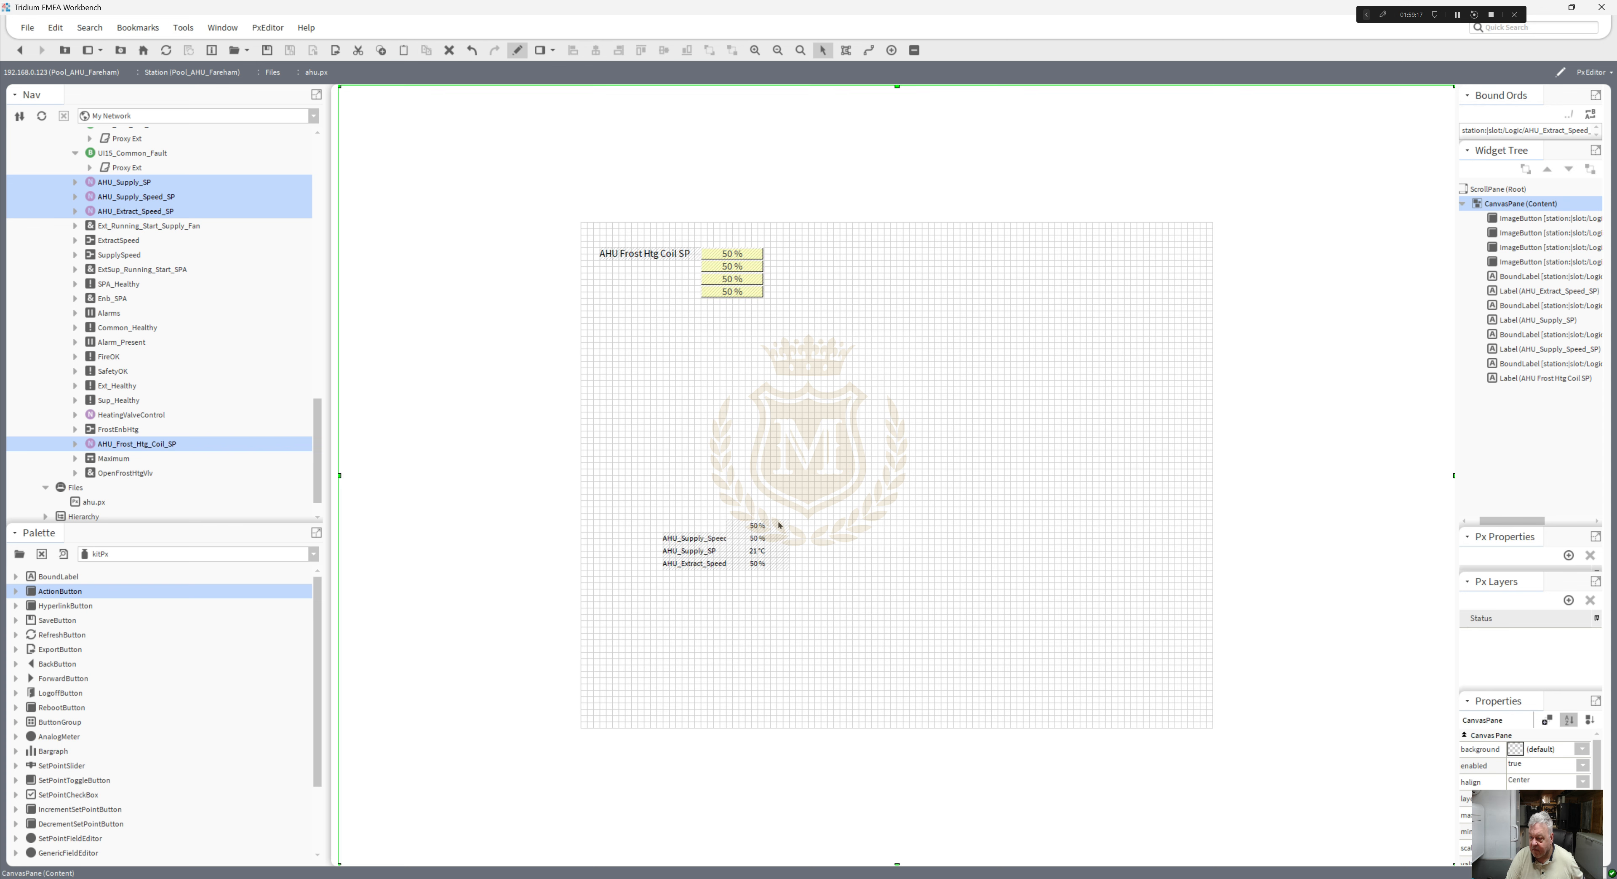
- Copy the binding ord of the AHU_Supply_Speed_SP value label
double_click(761, 538)
double_click(810, 565)
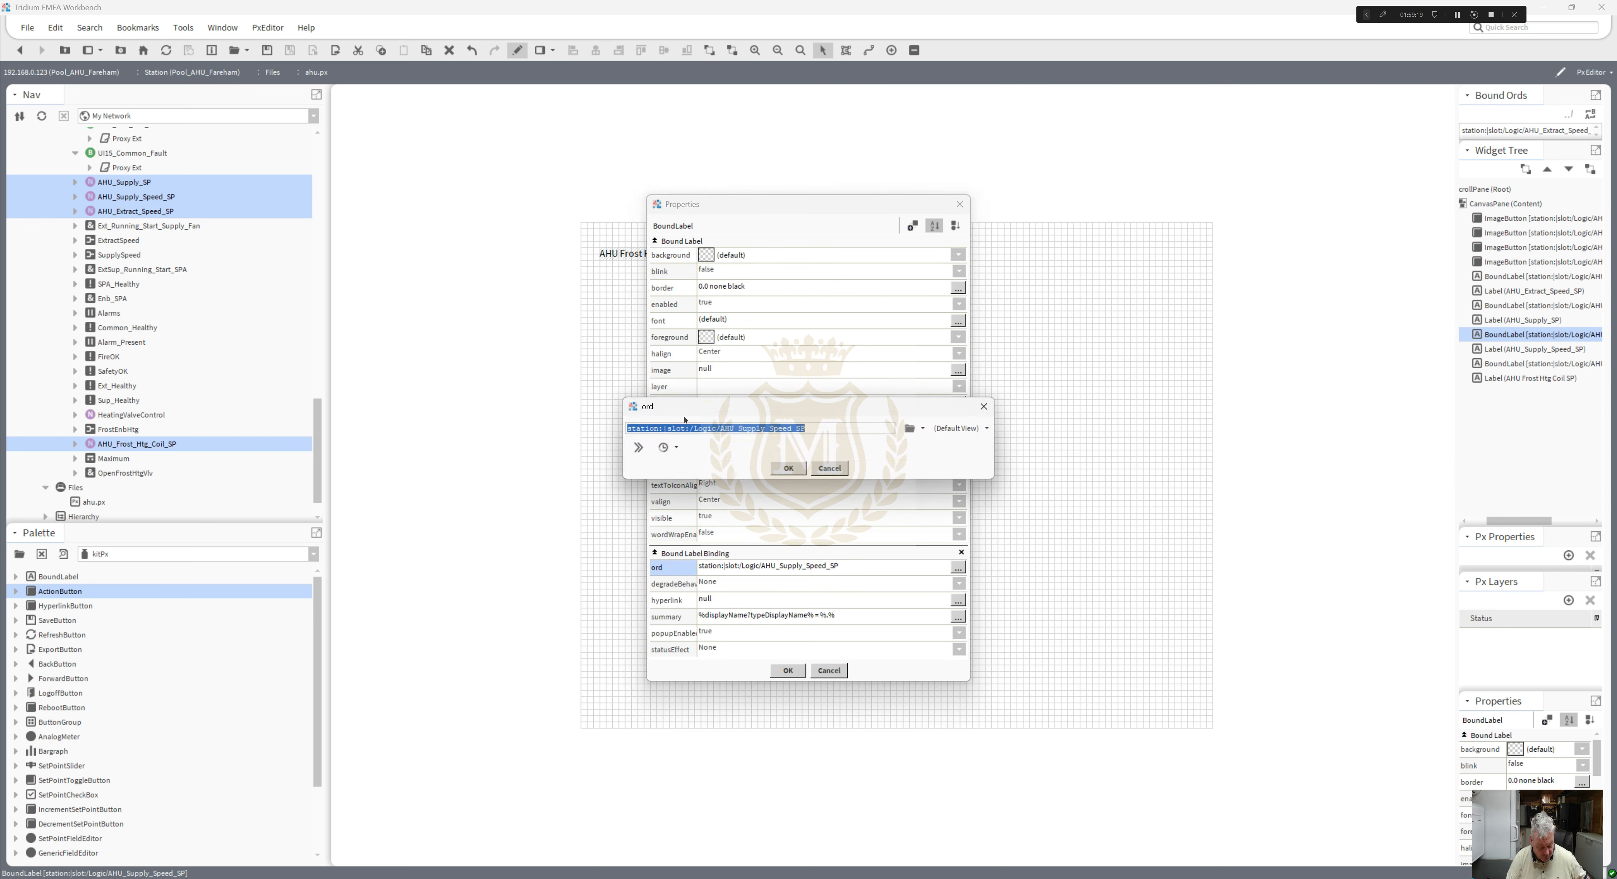
click(789, 467)
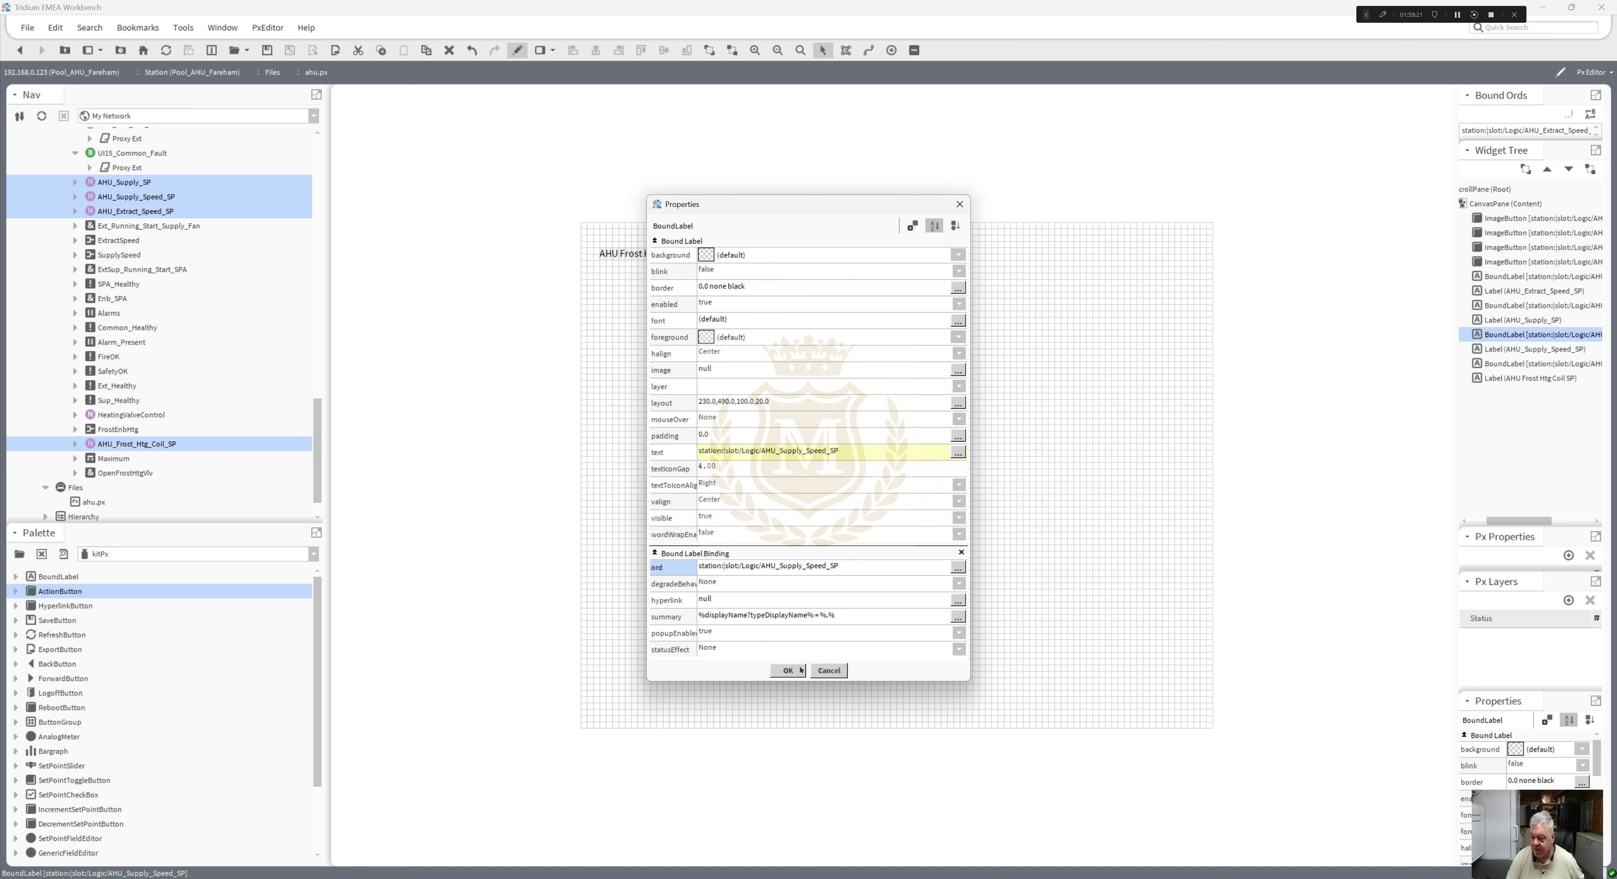
click(788, 669)
- Rebind the second button's action to station:|slot:/Logic/AHU_Supply_Speed_SP/set and its value to station:|slot:/Logic/AHU_Supply_Speed_SP
double_click(730, 268)
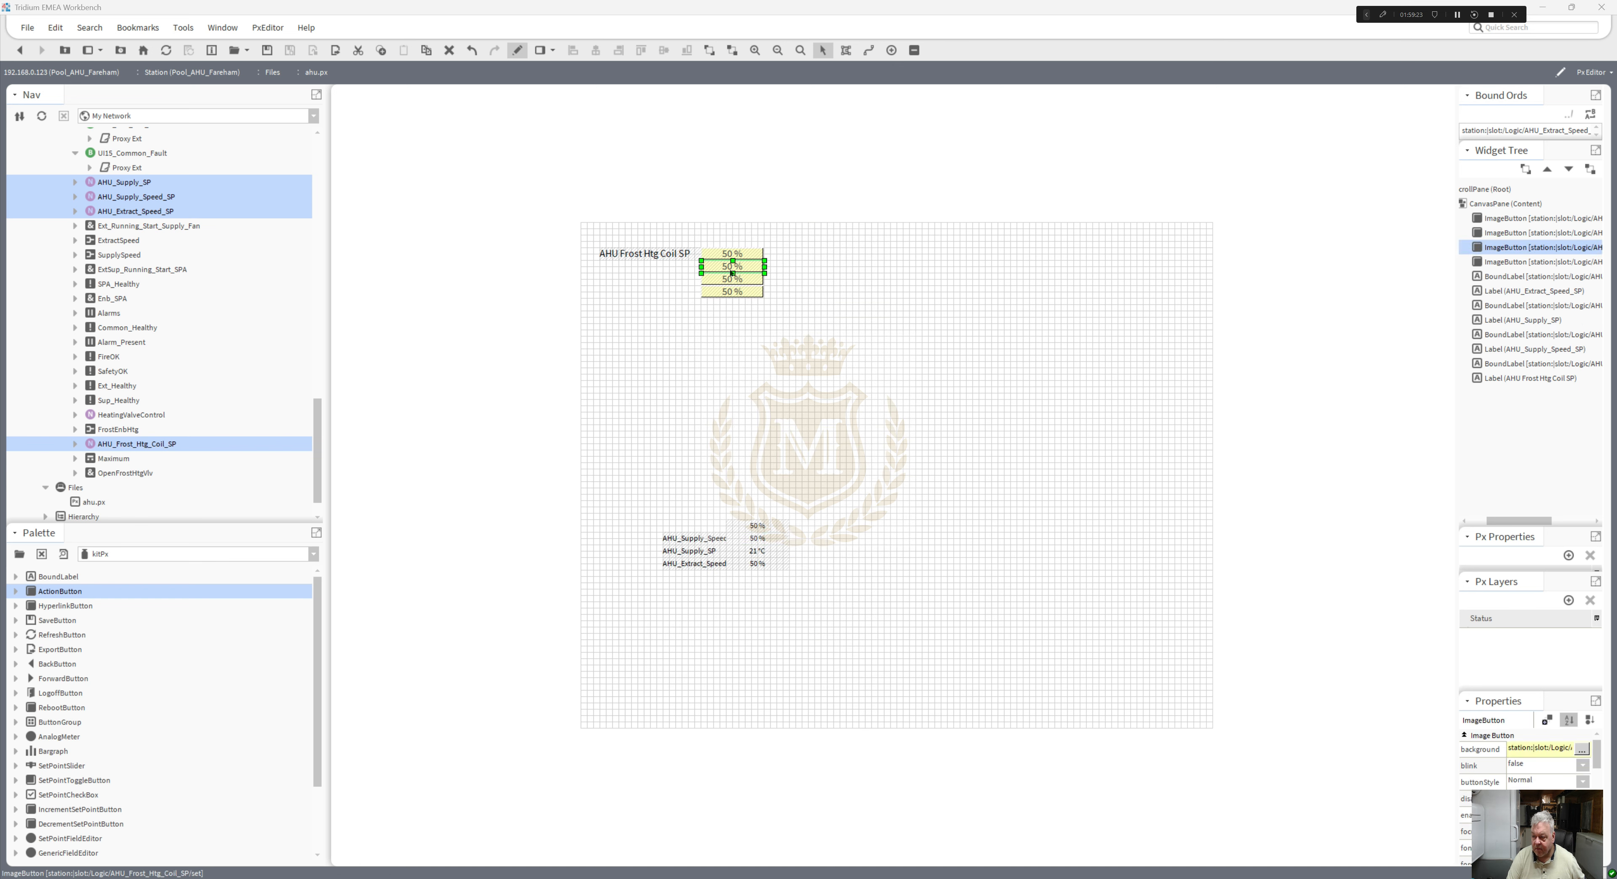
double_click(773, 558)
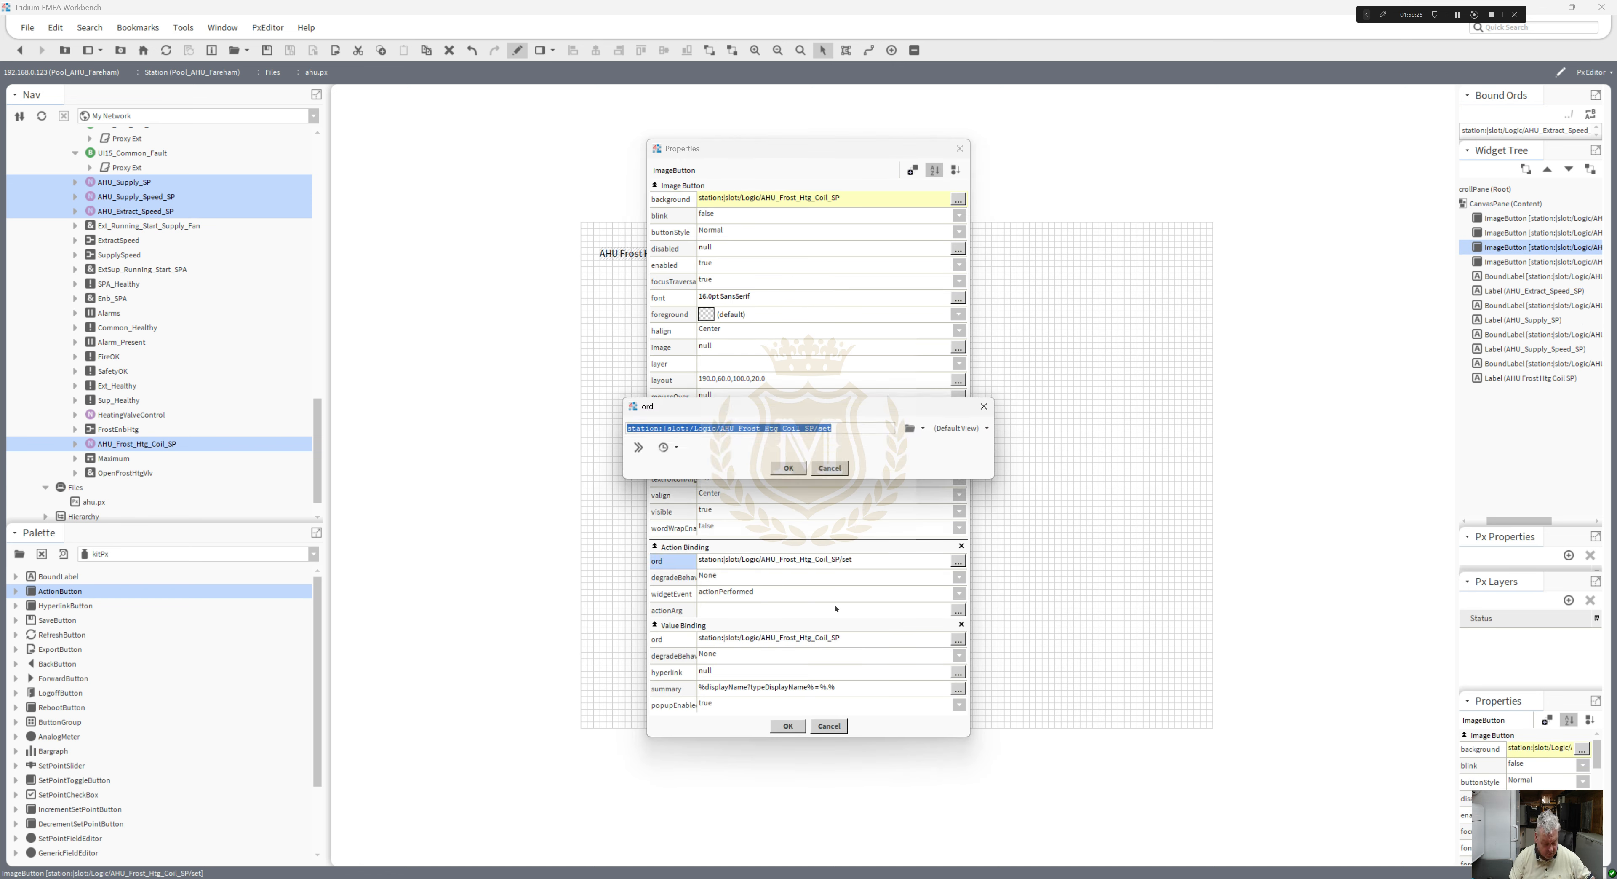
text(station:|slot:/Logic/AHU_Supply_Speed_SP)
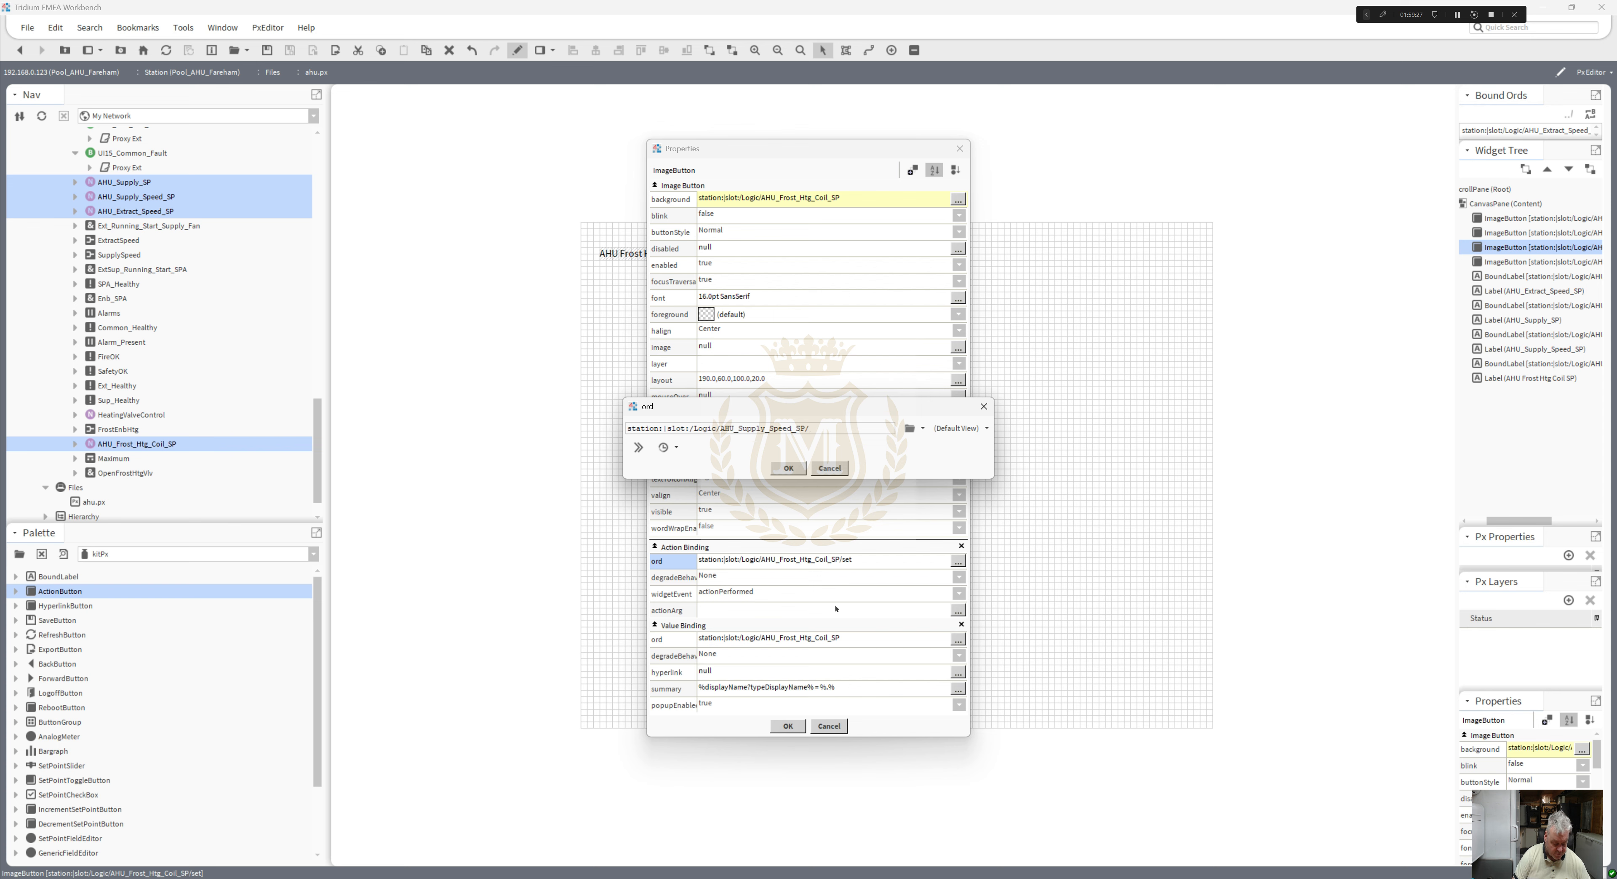
click(796, 472)
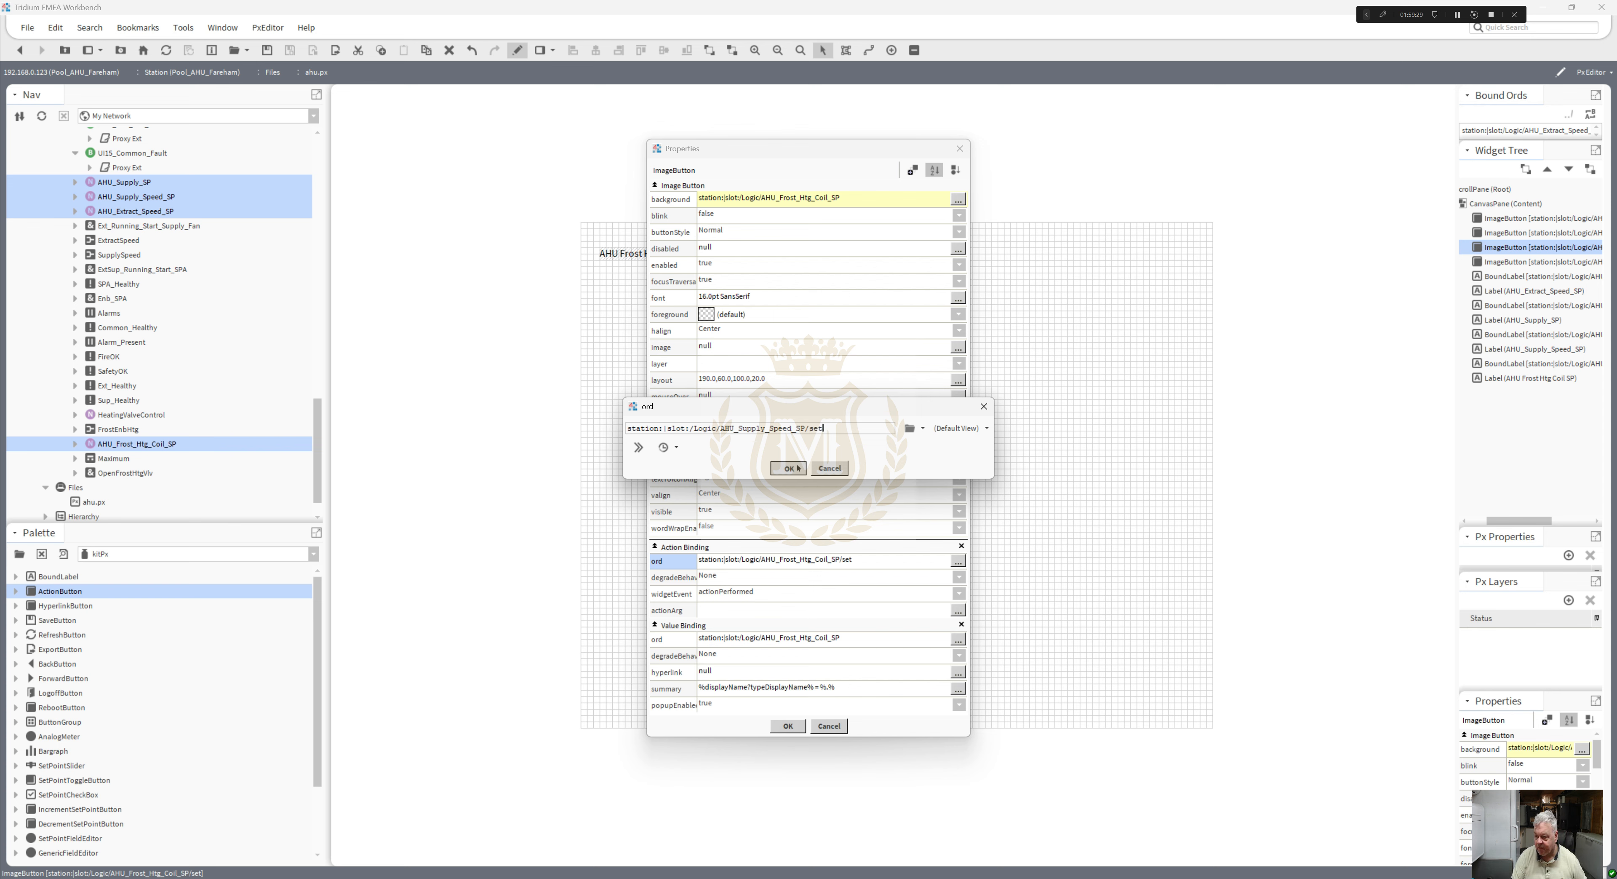
double_click(848, 637)
text(station:|slot:/Logic/AHU_Supply_Speed_SP)
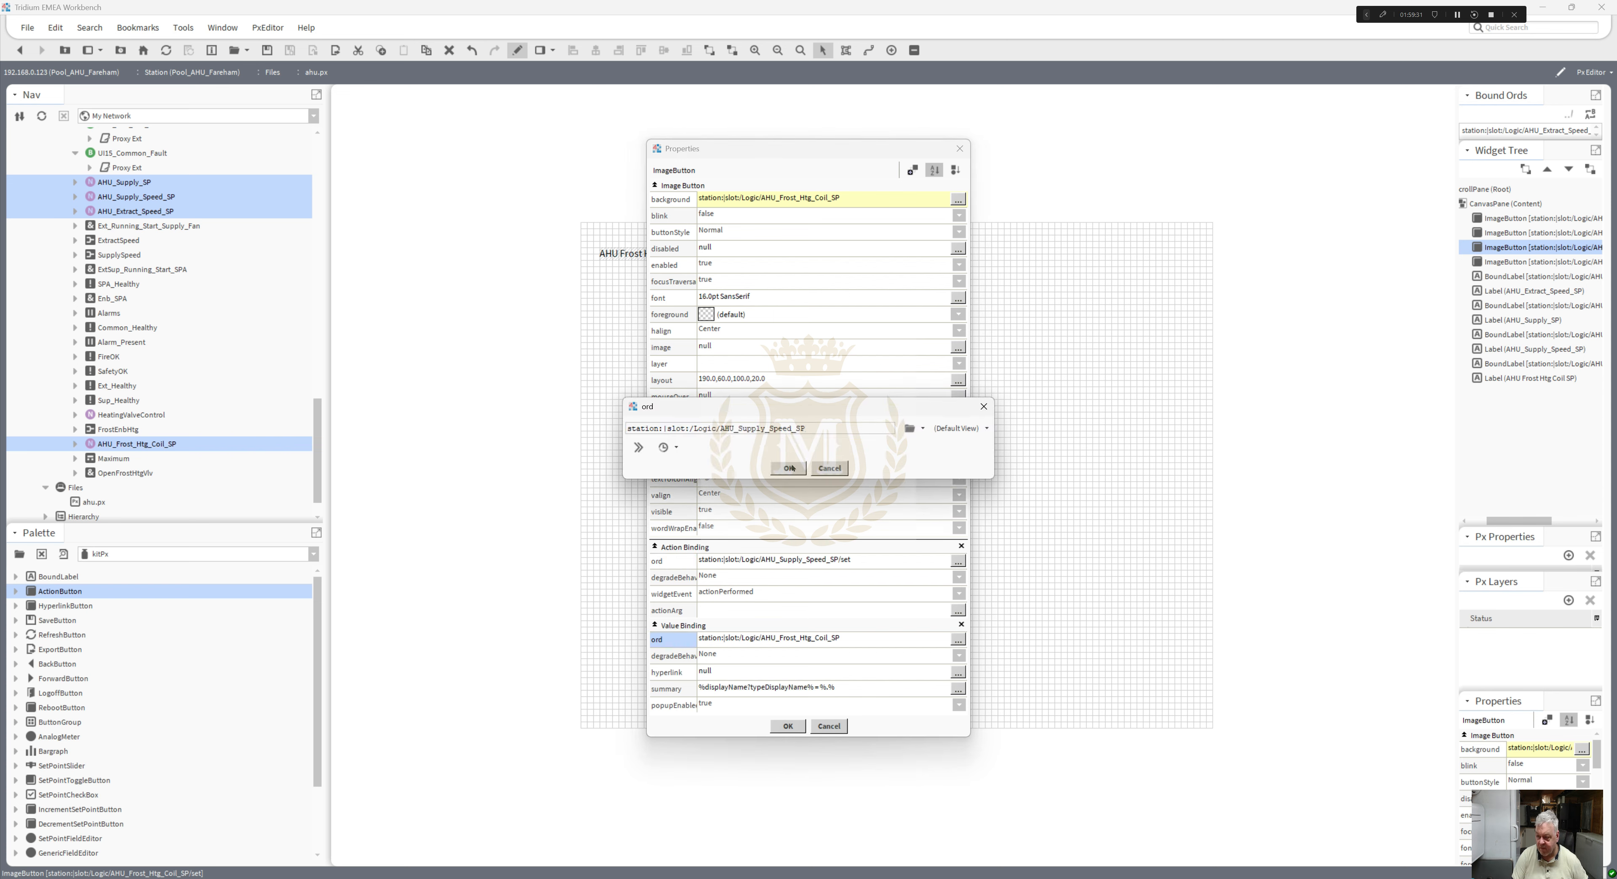
click(789, 468)
key(Return)
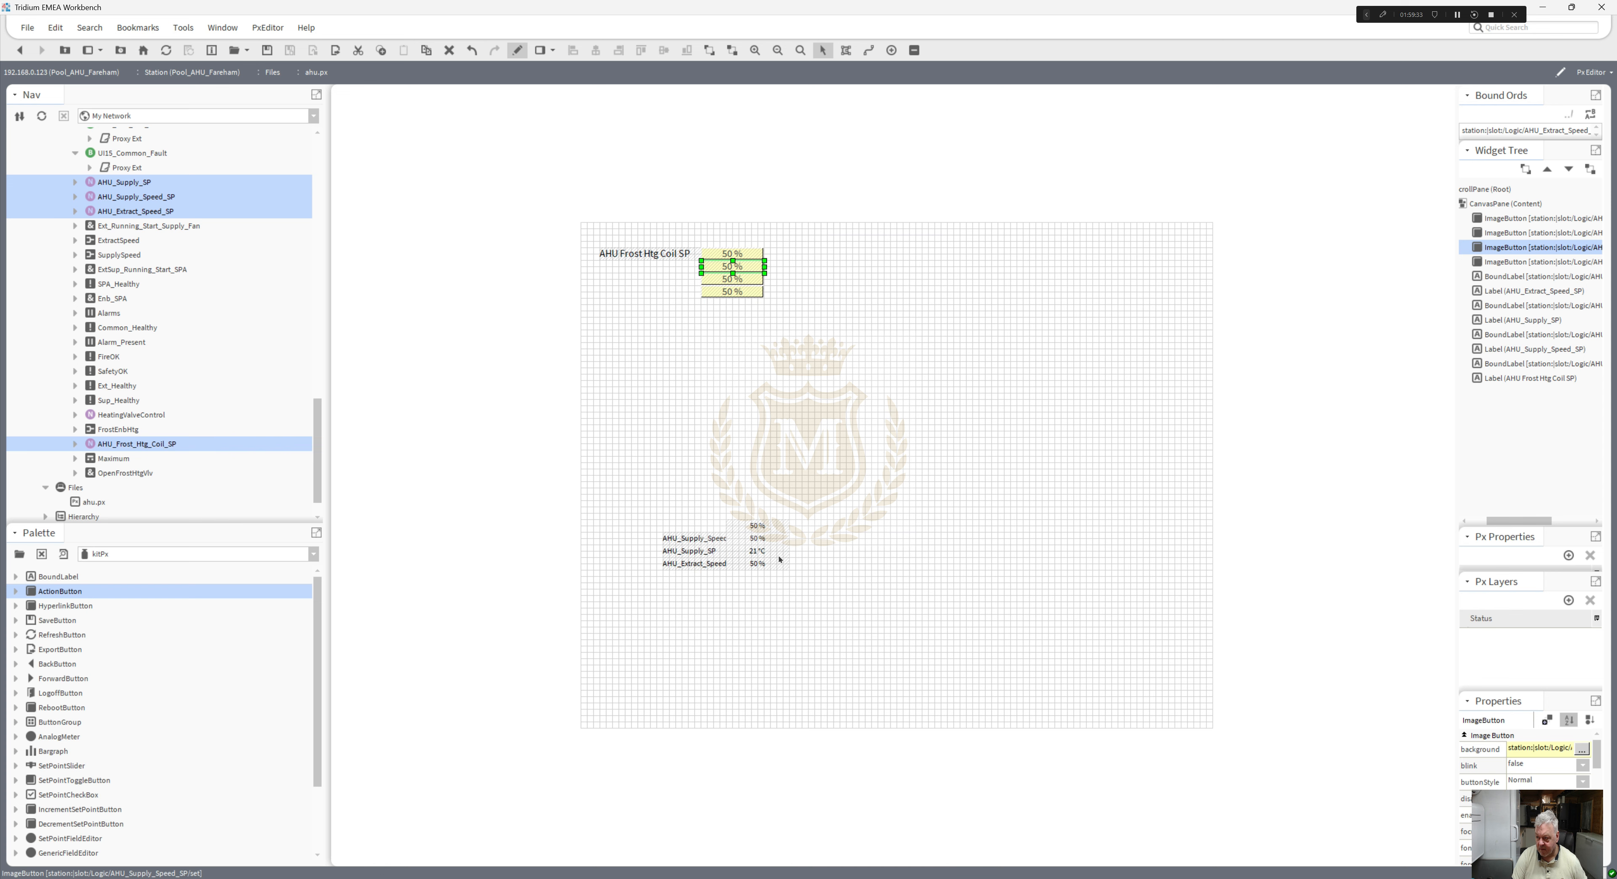
- Copy the binding ord of the AHU_Supply_SP value label
double_click(755, 552)
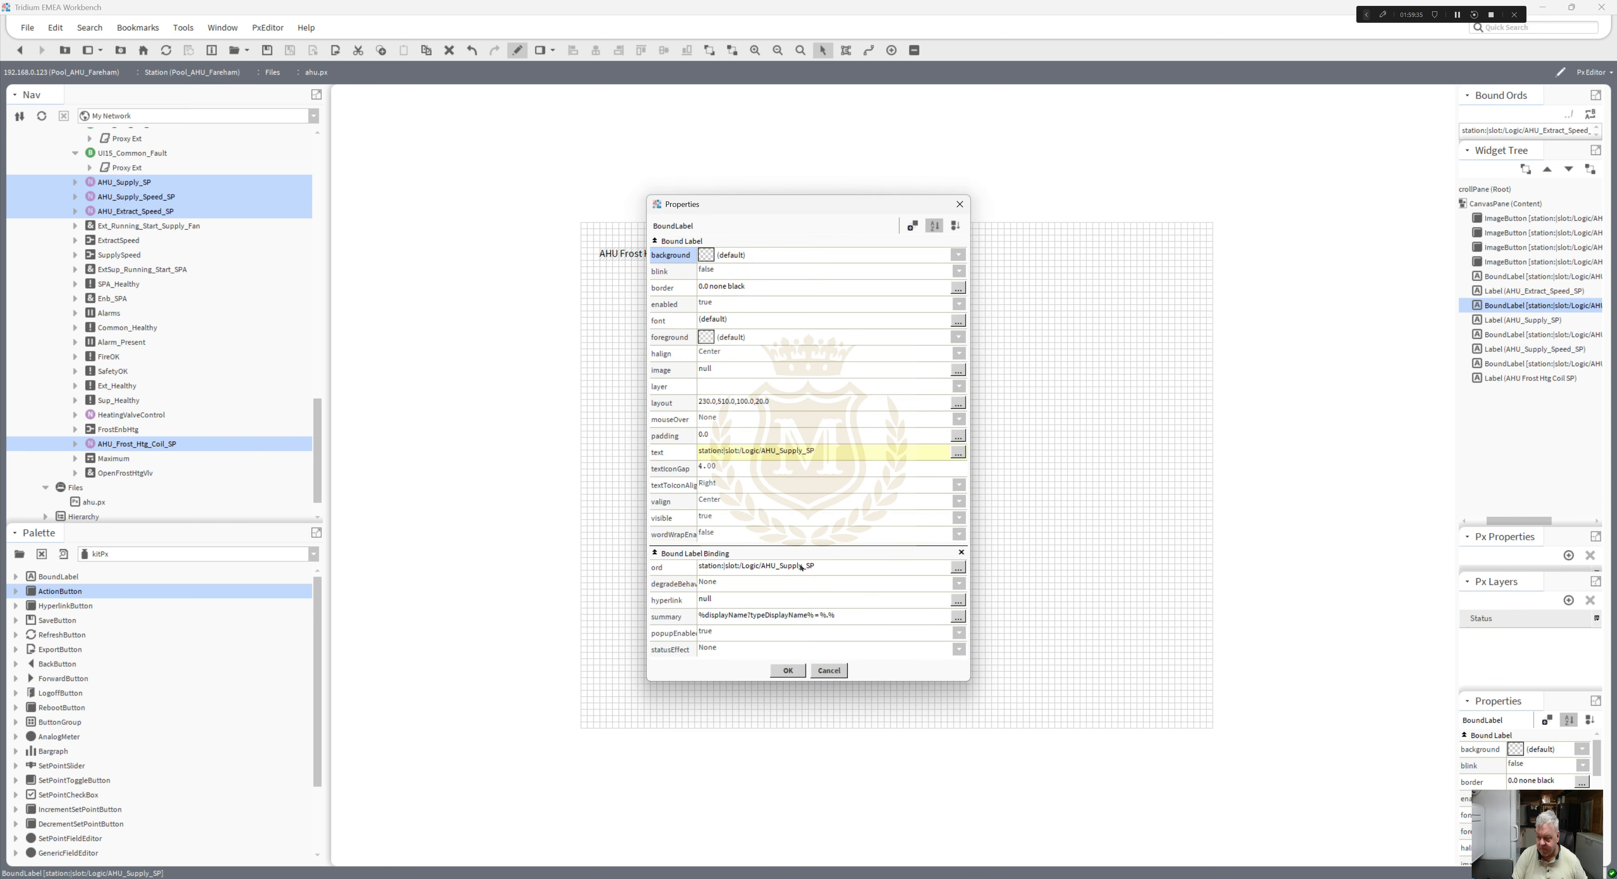
double_click(801, 566)
key(ctrl+c)
click(785, 468)
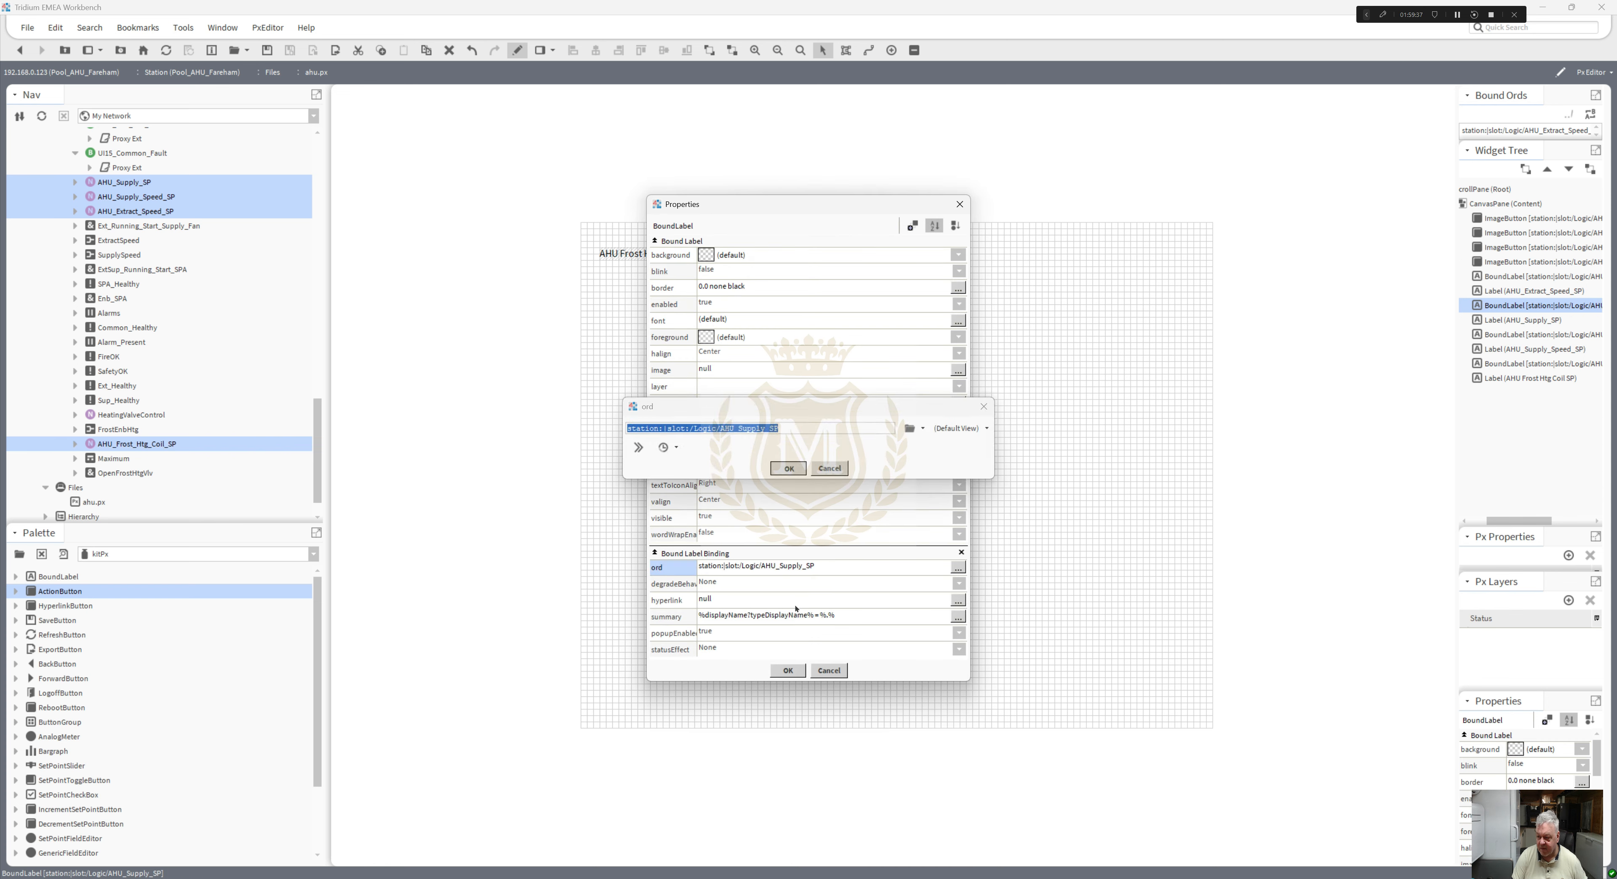
key(Return)
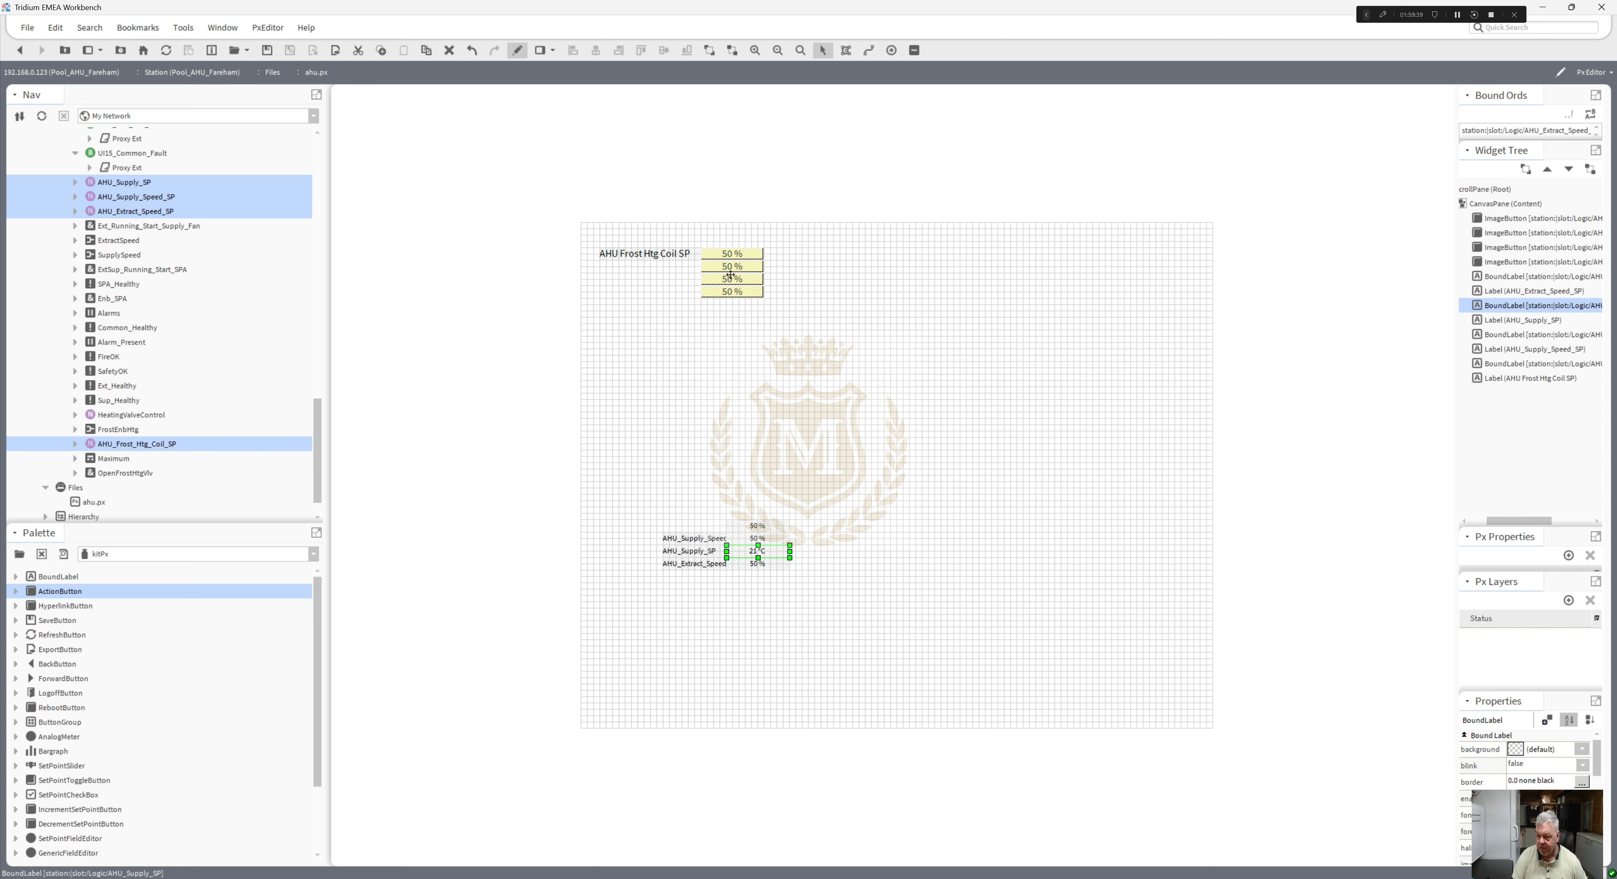
- Rebind the third button's action to station:|slot:/Logic/AHU_Supply_SP/set and its value to station:|slot:/Logic/AHU_Supply_SP
double_click(736, 275)
double_click(909, 561)
key(ctrl+v)
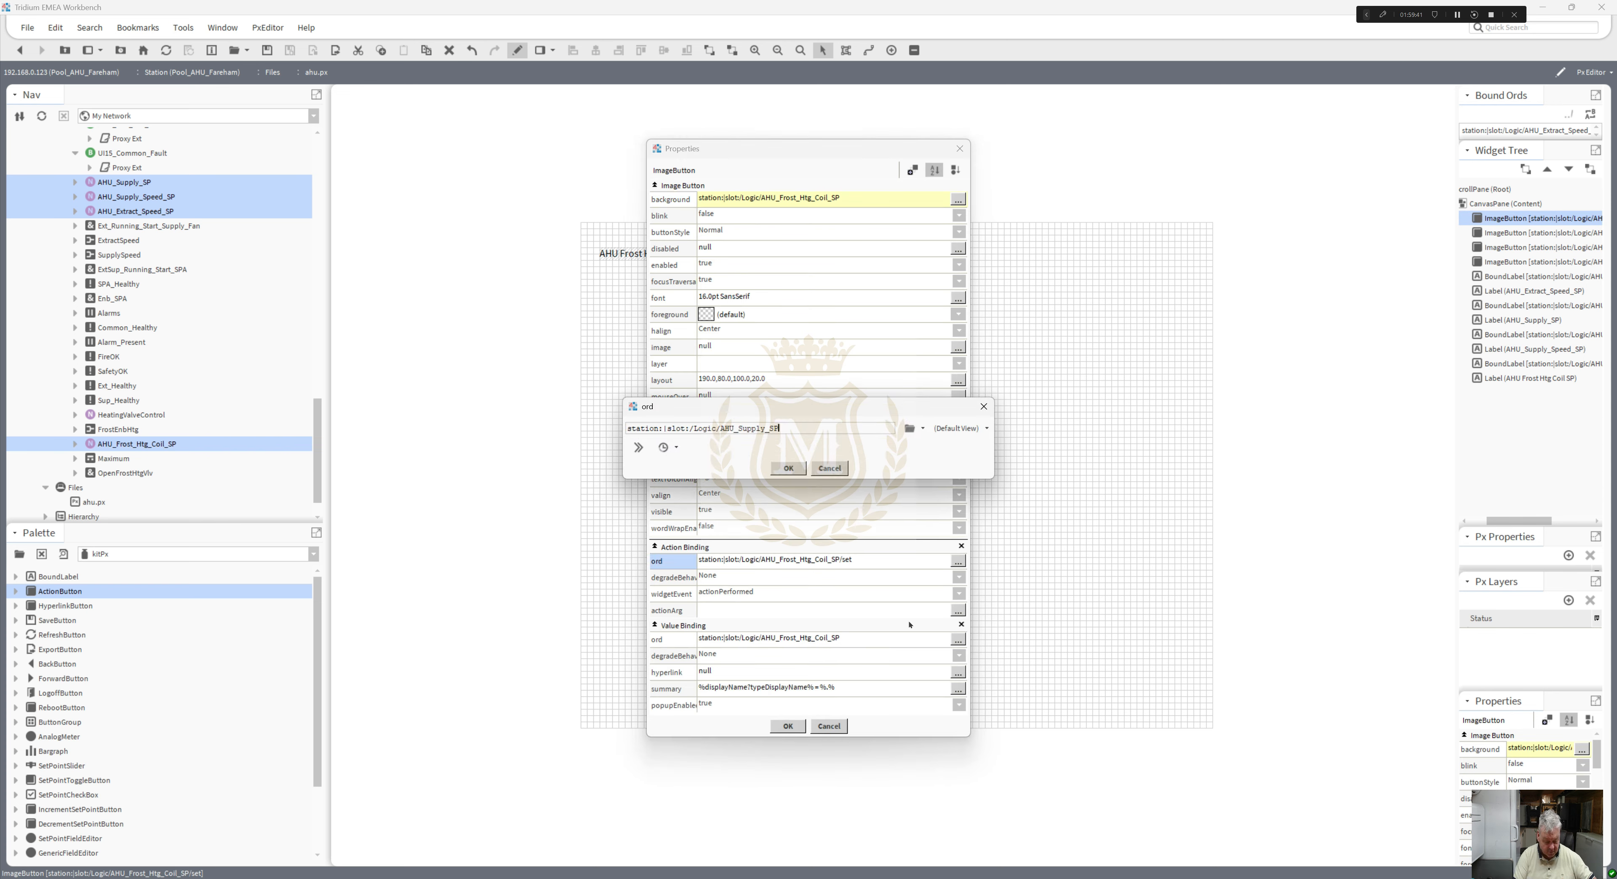
text(/set)
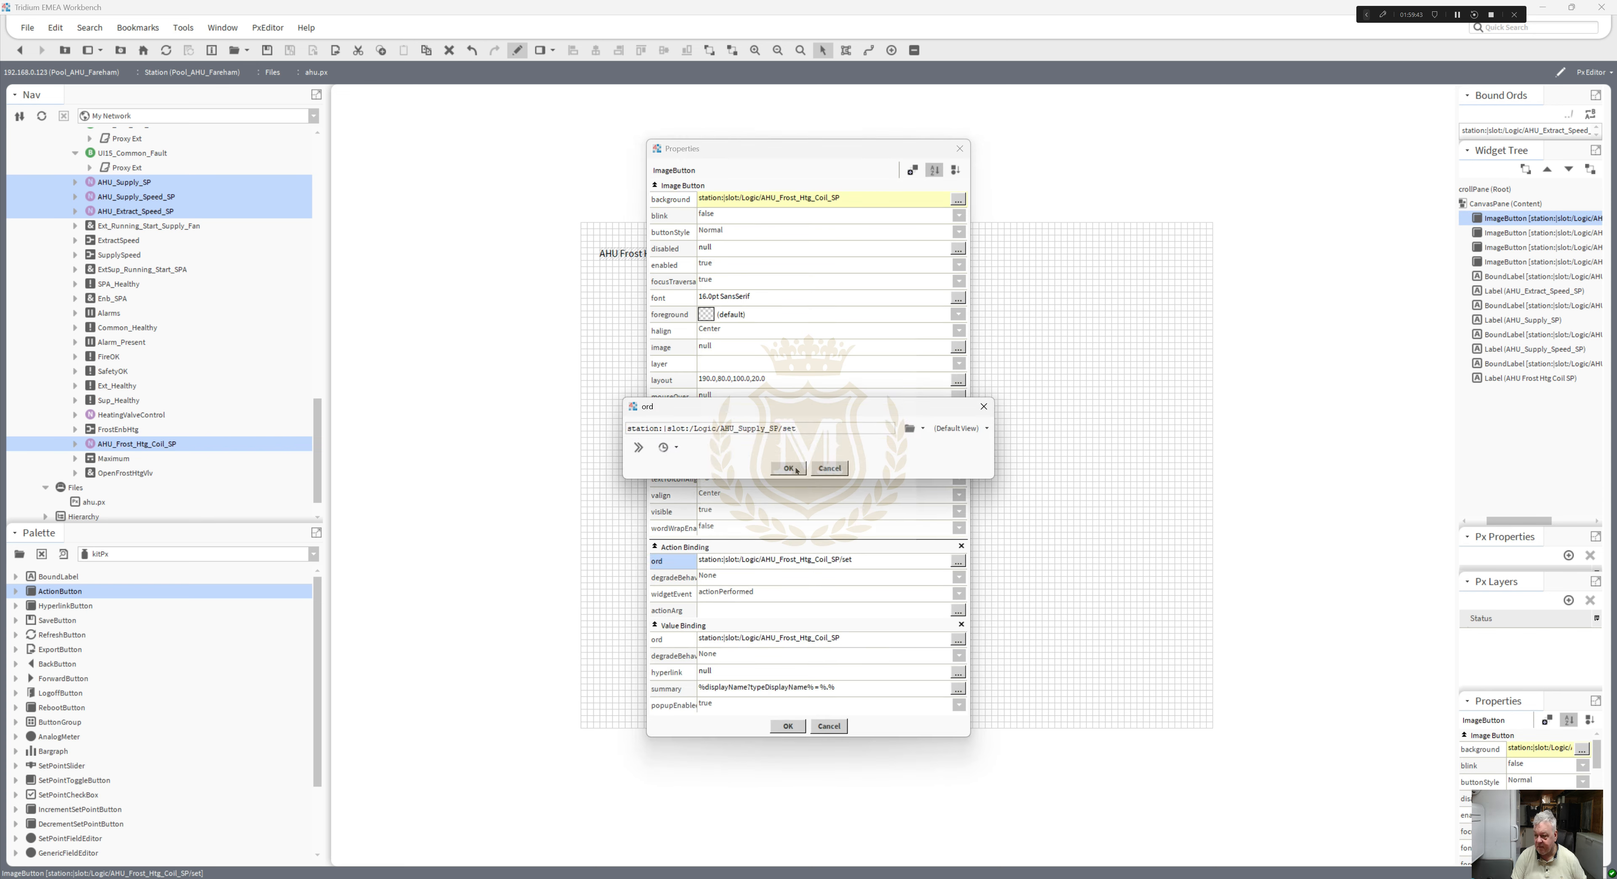
click(797, 470)
double_click(910, 639)
key(ctrl+v)
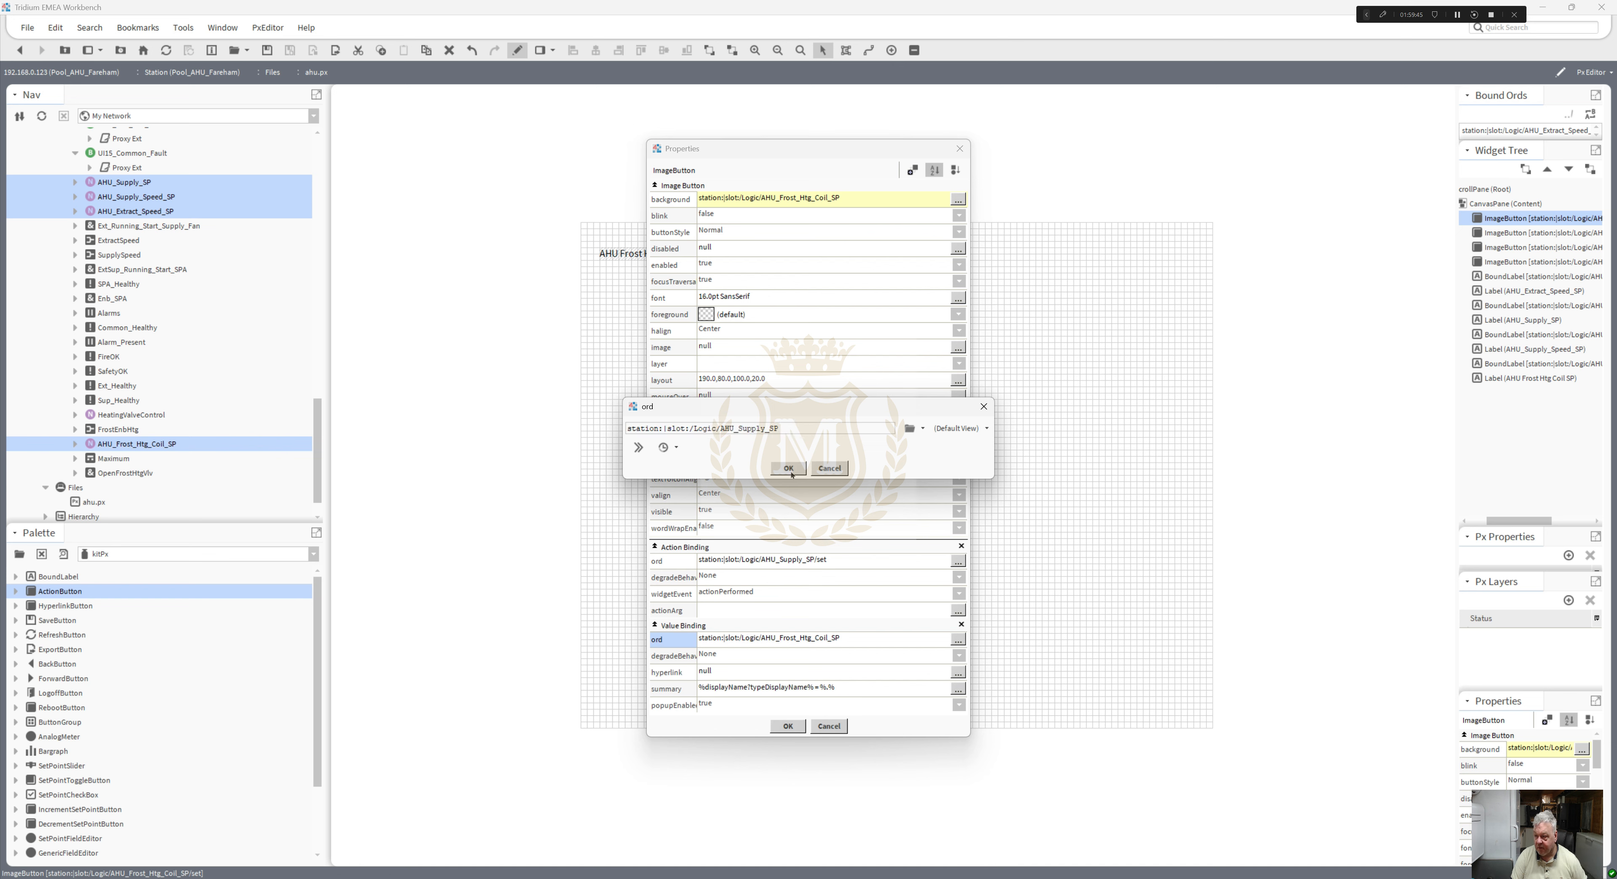
click(790, 470)
click(788, 725)
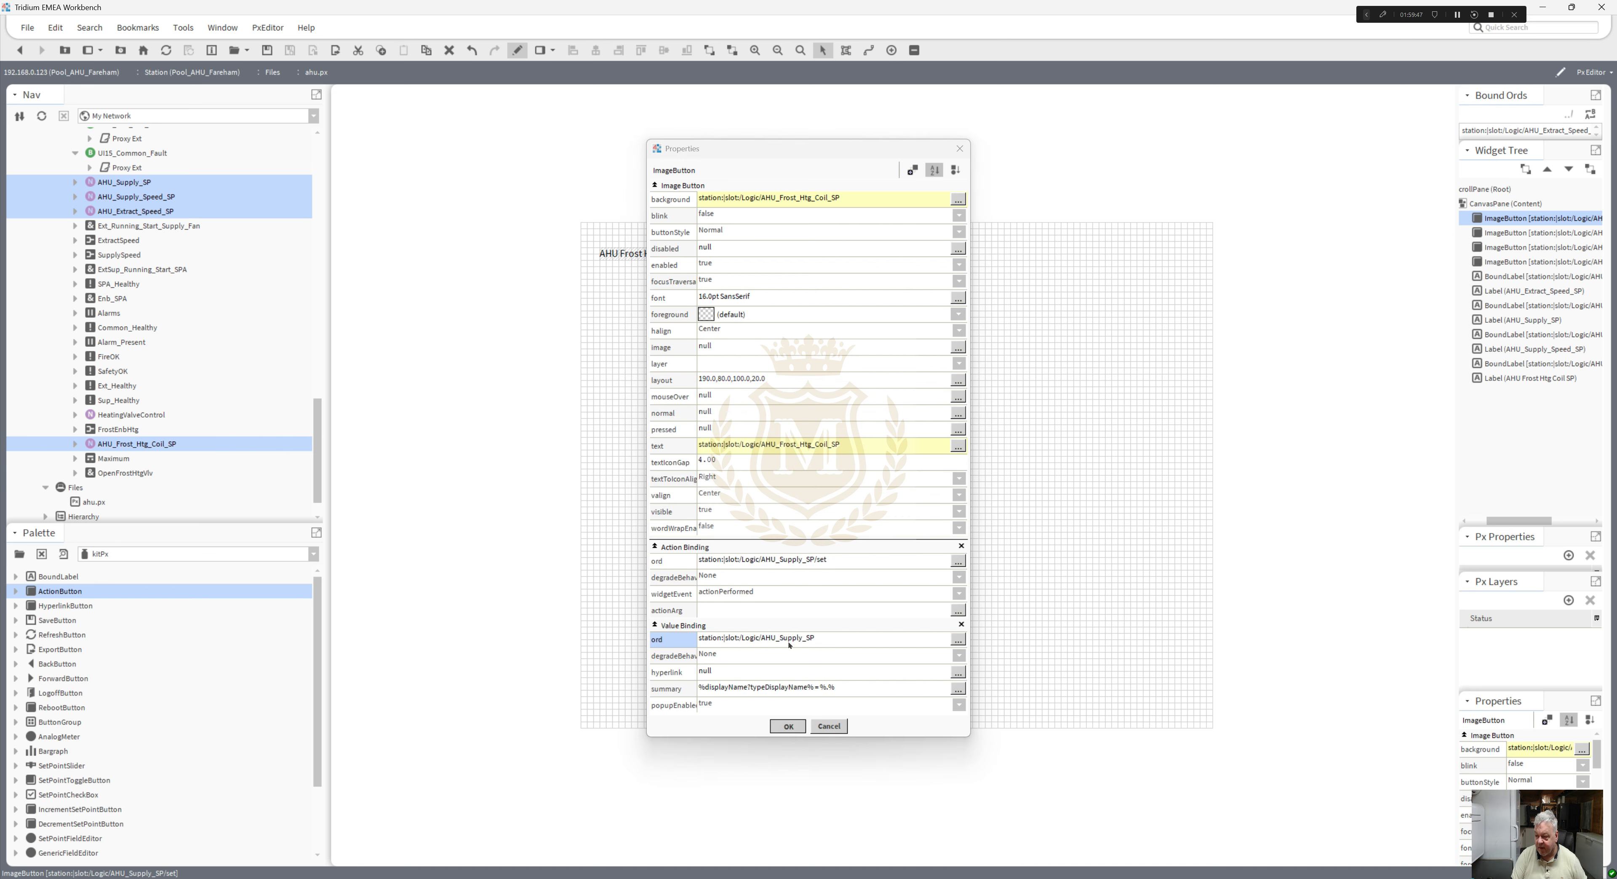
- Copy the binding ord of the AHU_Extract_Speed_SP value label
double_click(759, 565)
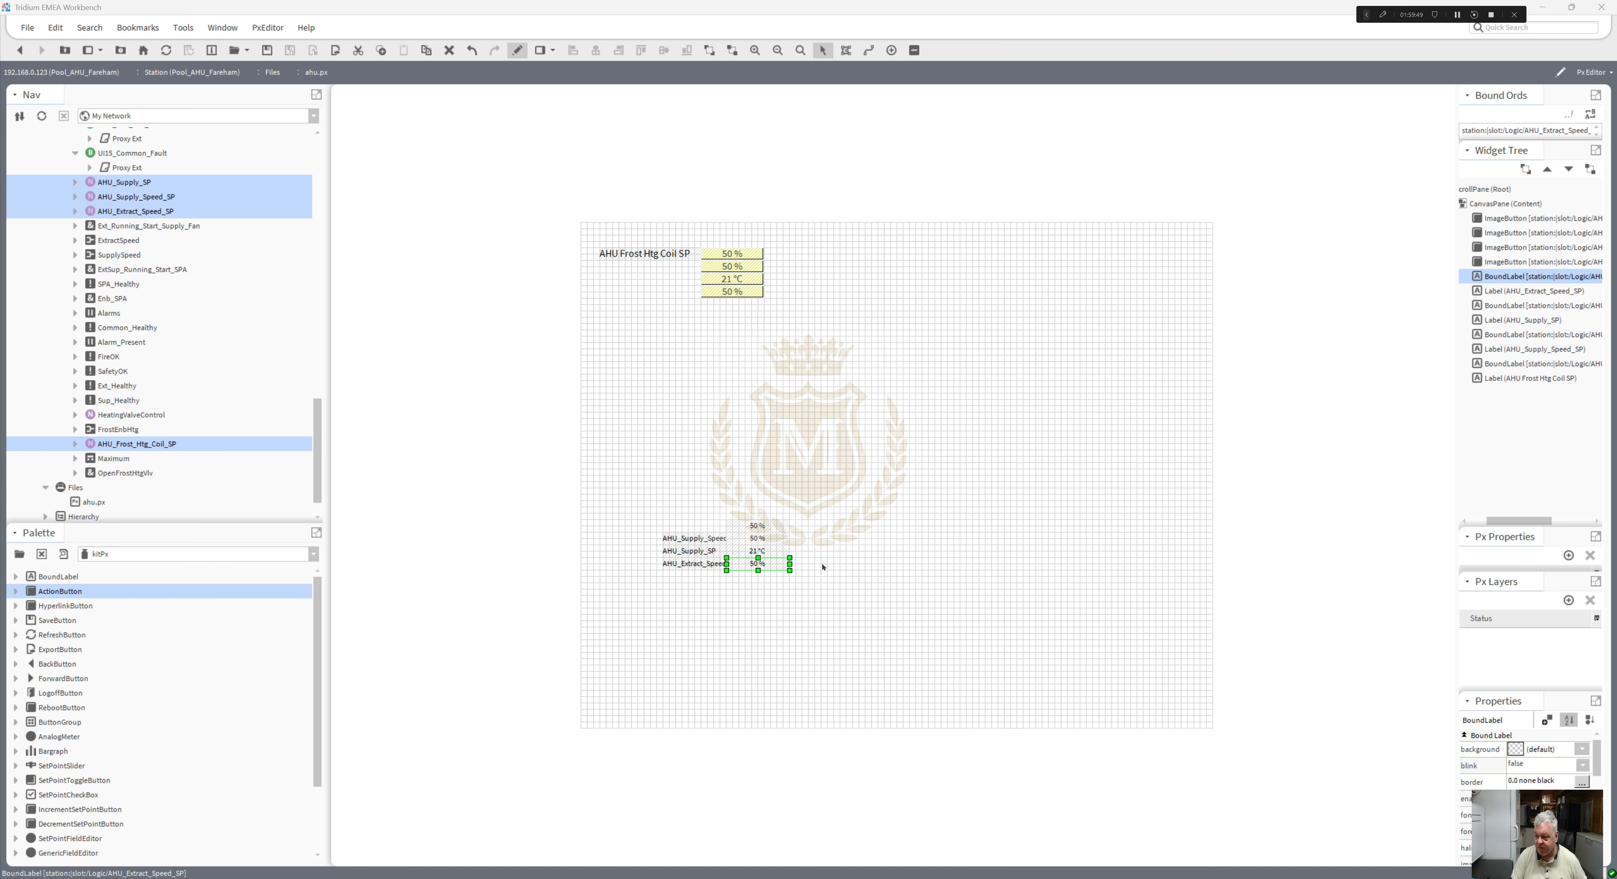
click(836, 567)
key(ctrl+c)
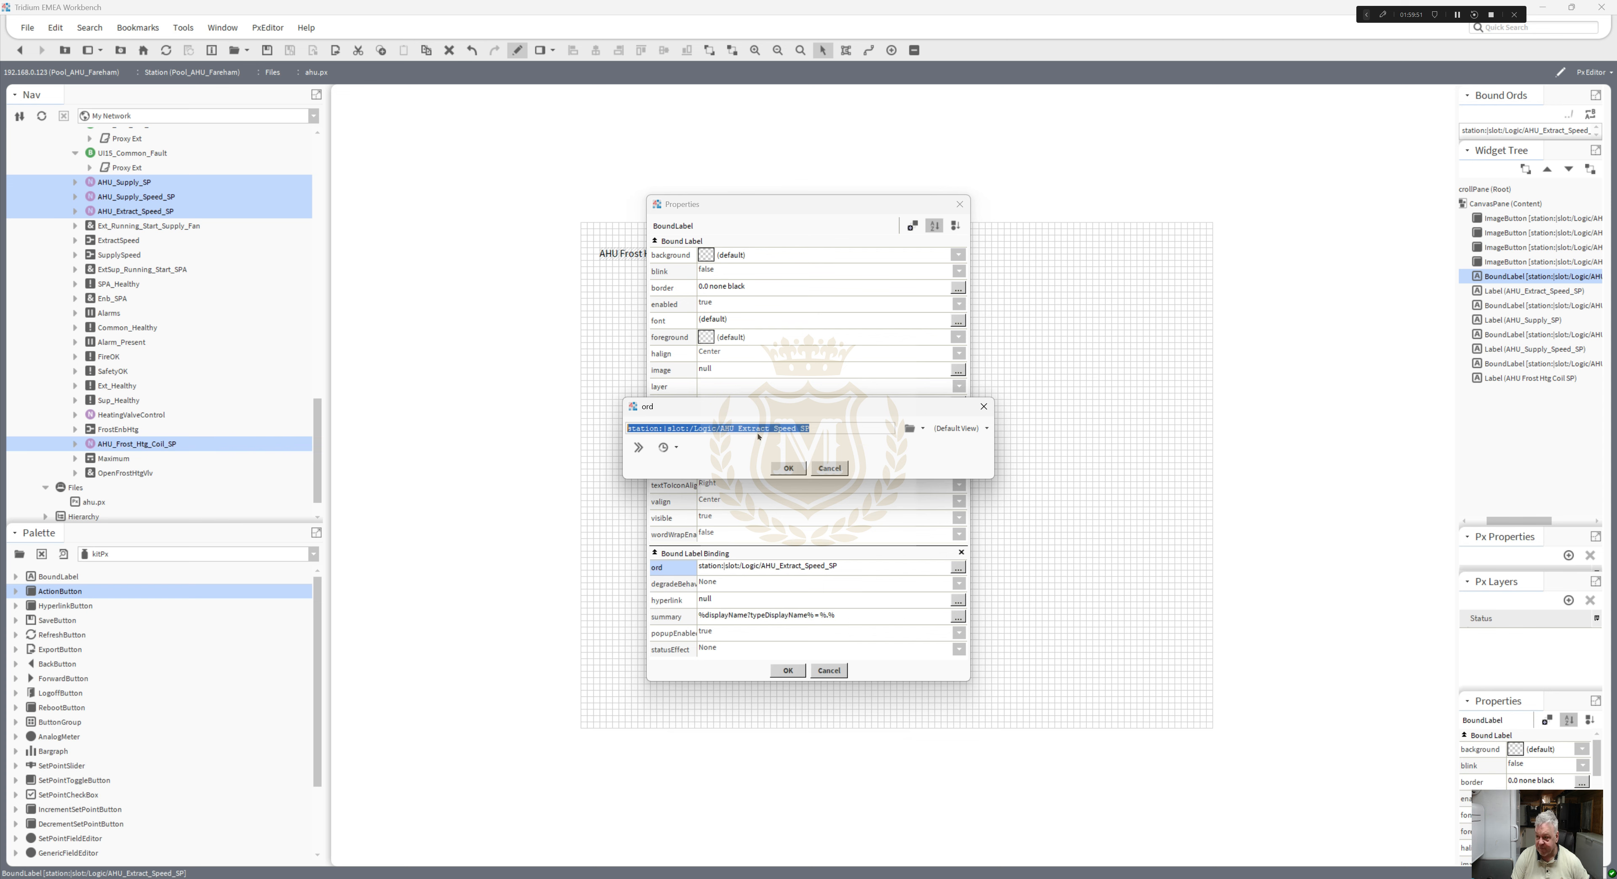
click(789, 467)
click(787, 670)
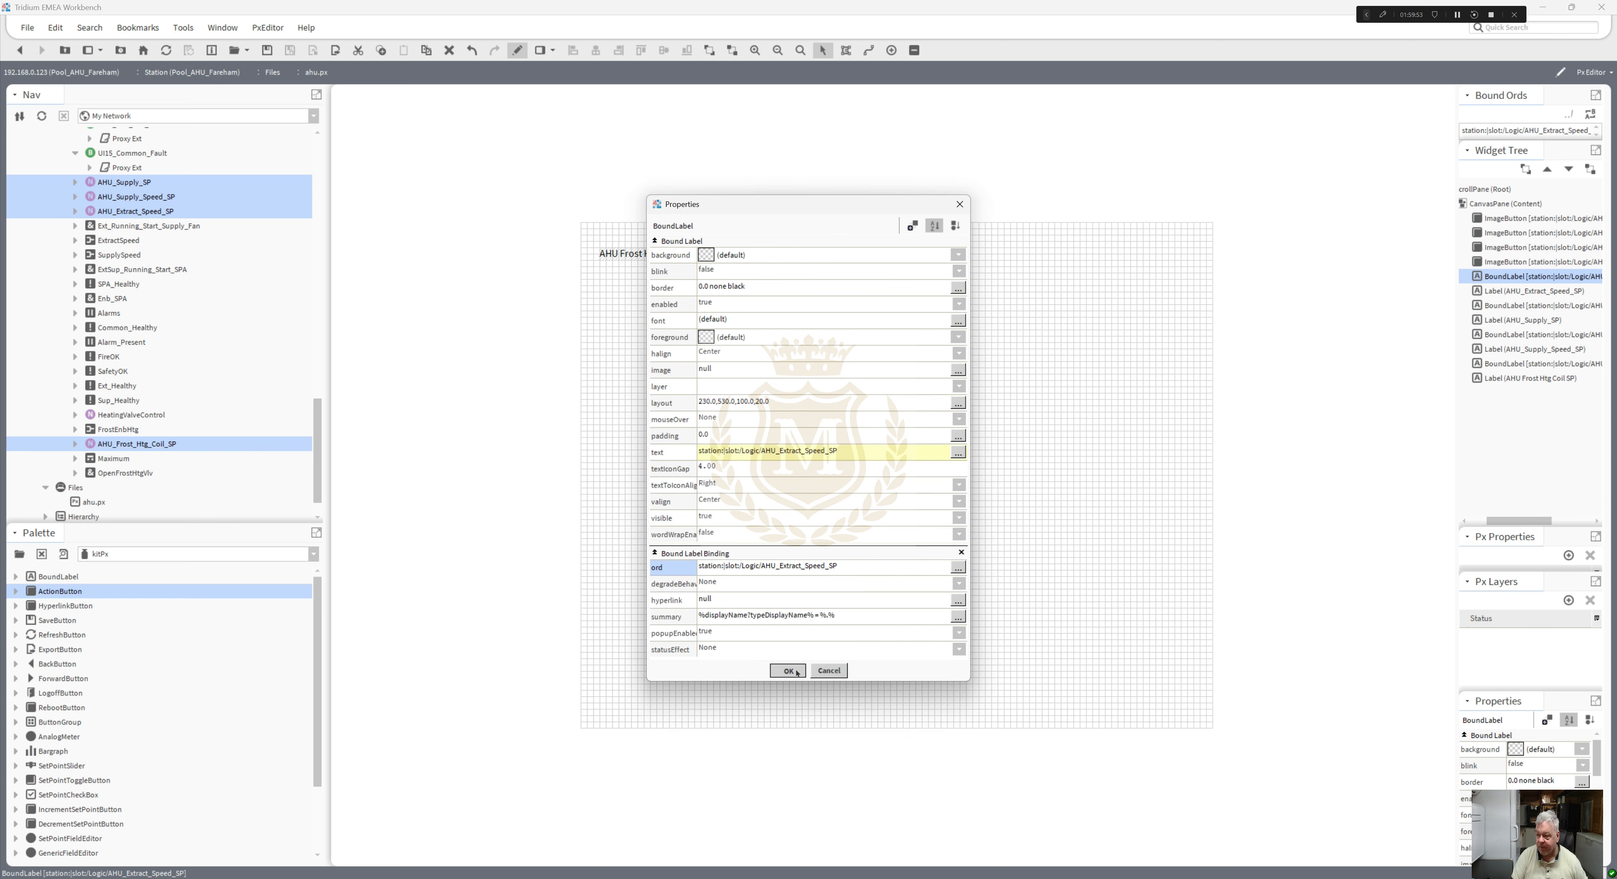
- Rebind the fourth button's action to station:|slot:/Logic/AHU_Extract_Speed_SP/set and its value to station:|slot:/Logic/AHU_Extract_Speed_SP
double_click(730, 296)
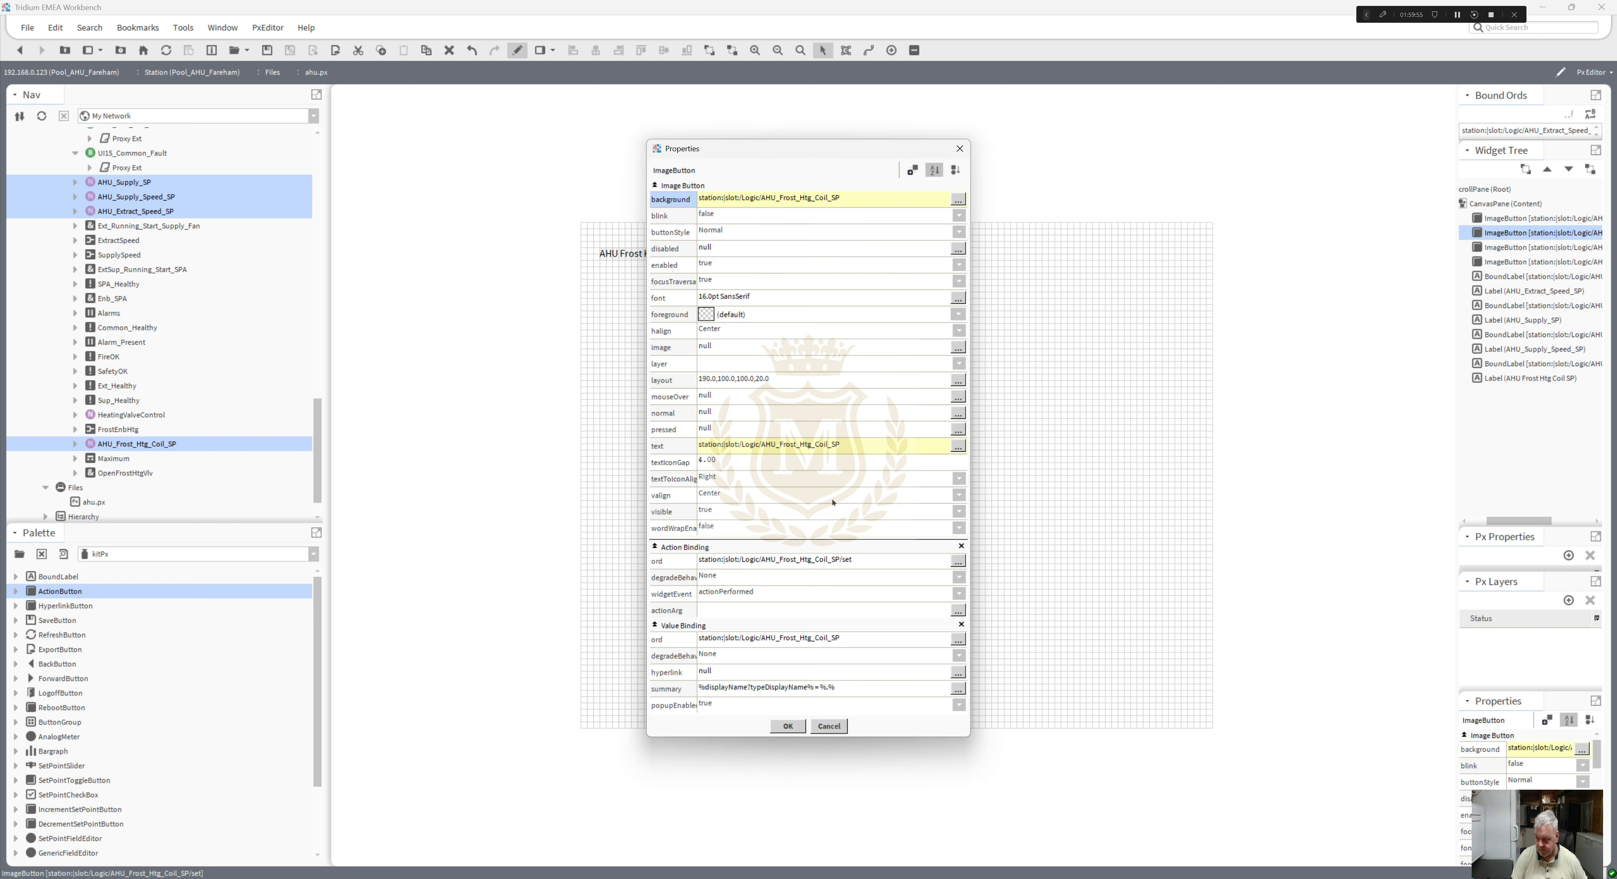
click(858, 561)
key(ctrl+v)
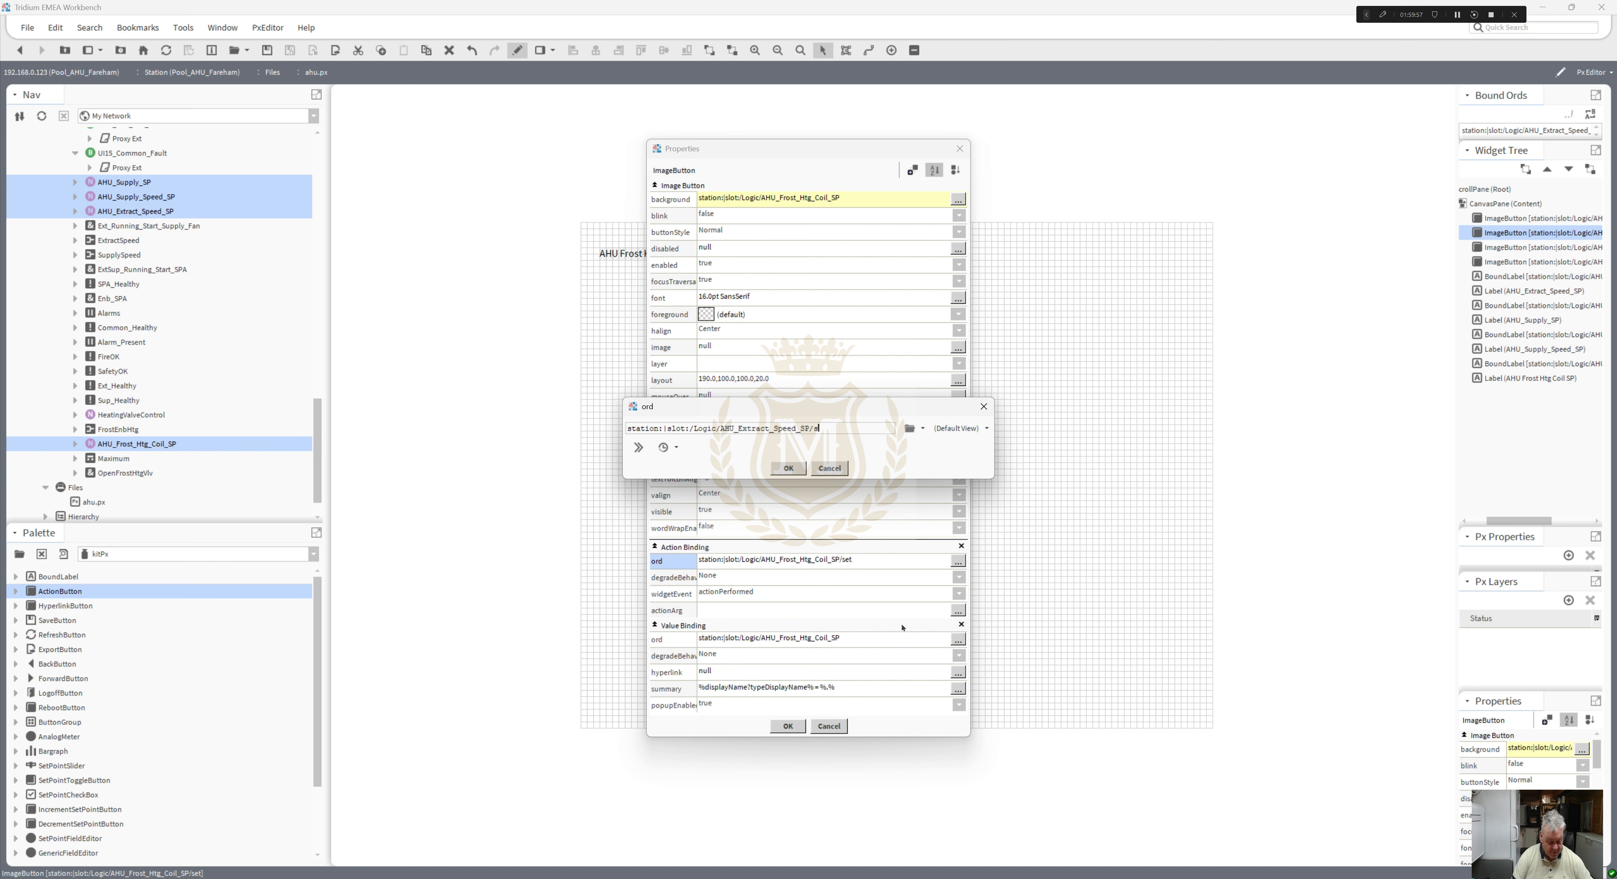
click(792, 469)
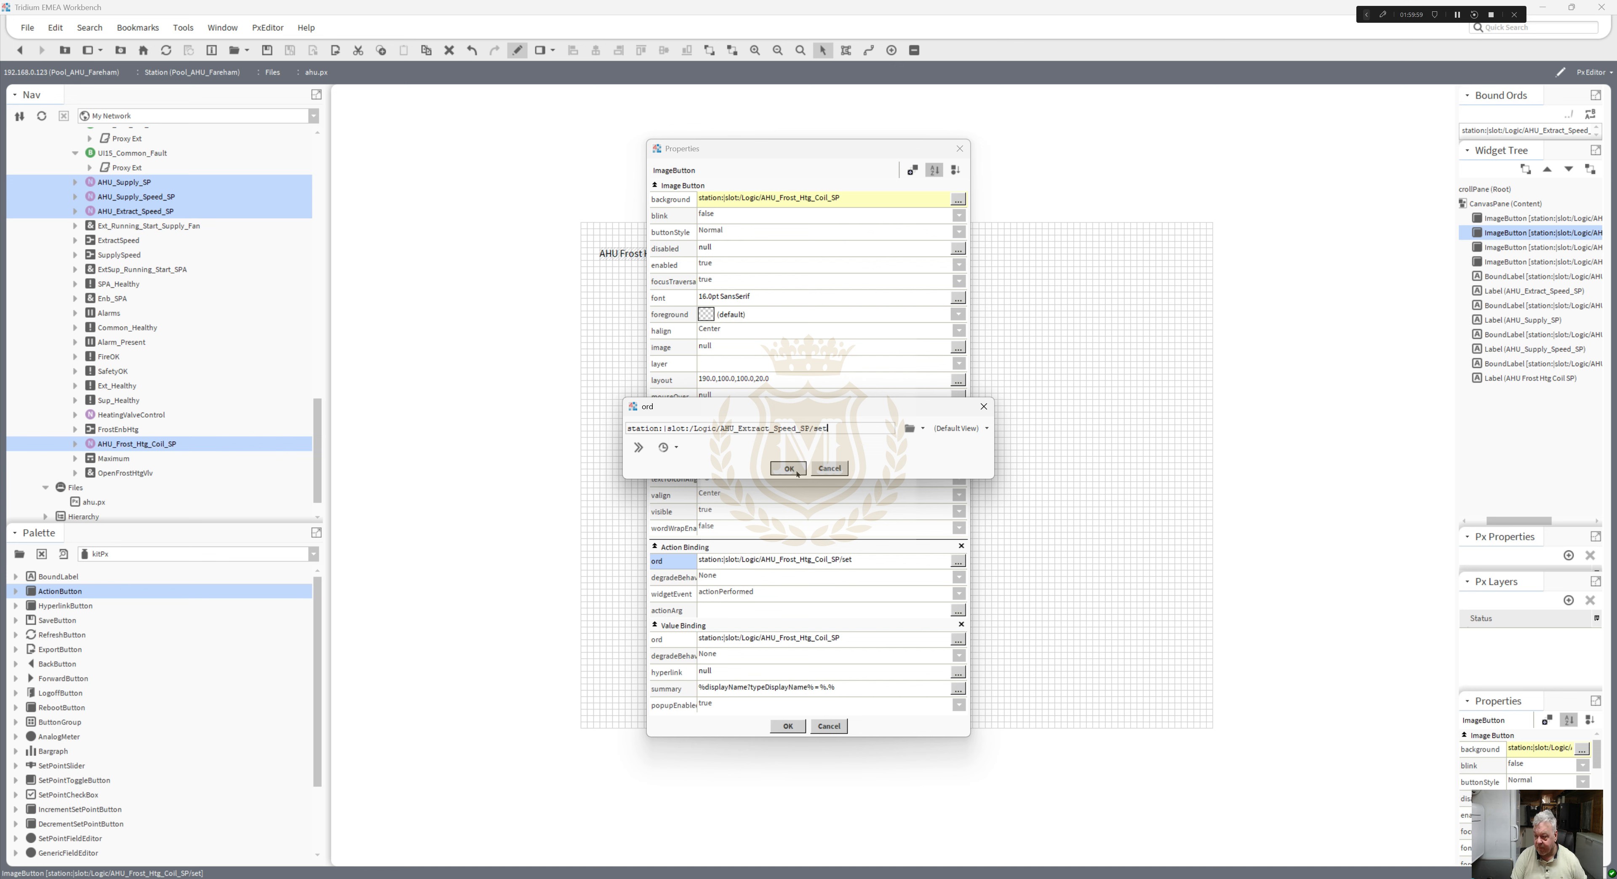
click(829, 638)
key(ctrl+v)
click(792, 468)
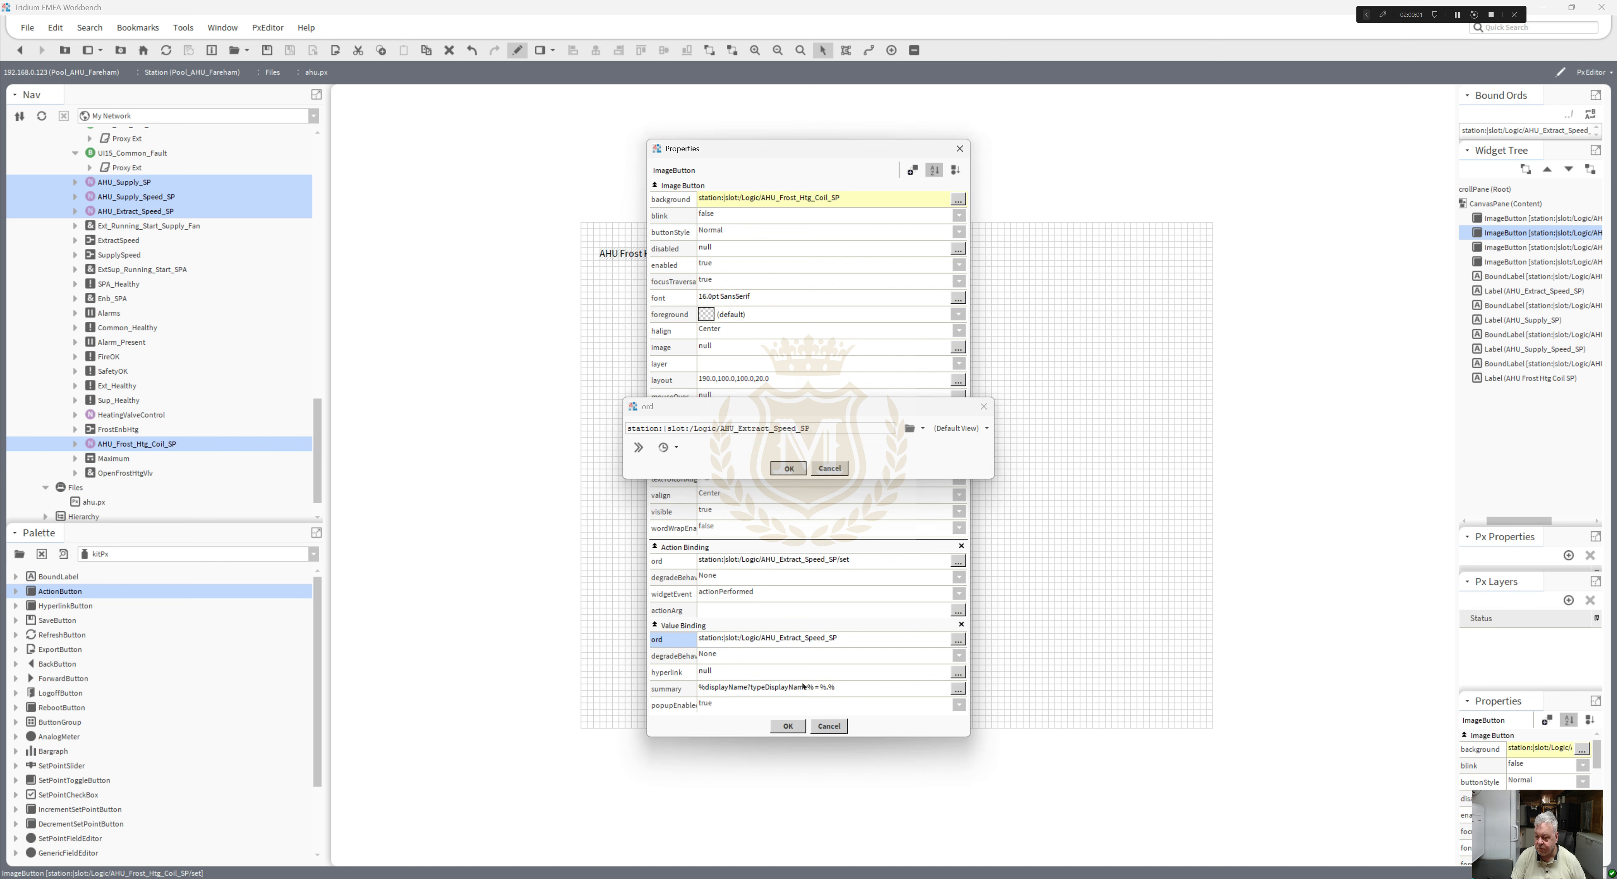
click(788, 726)
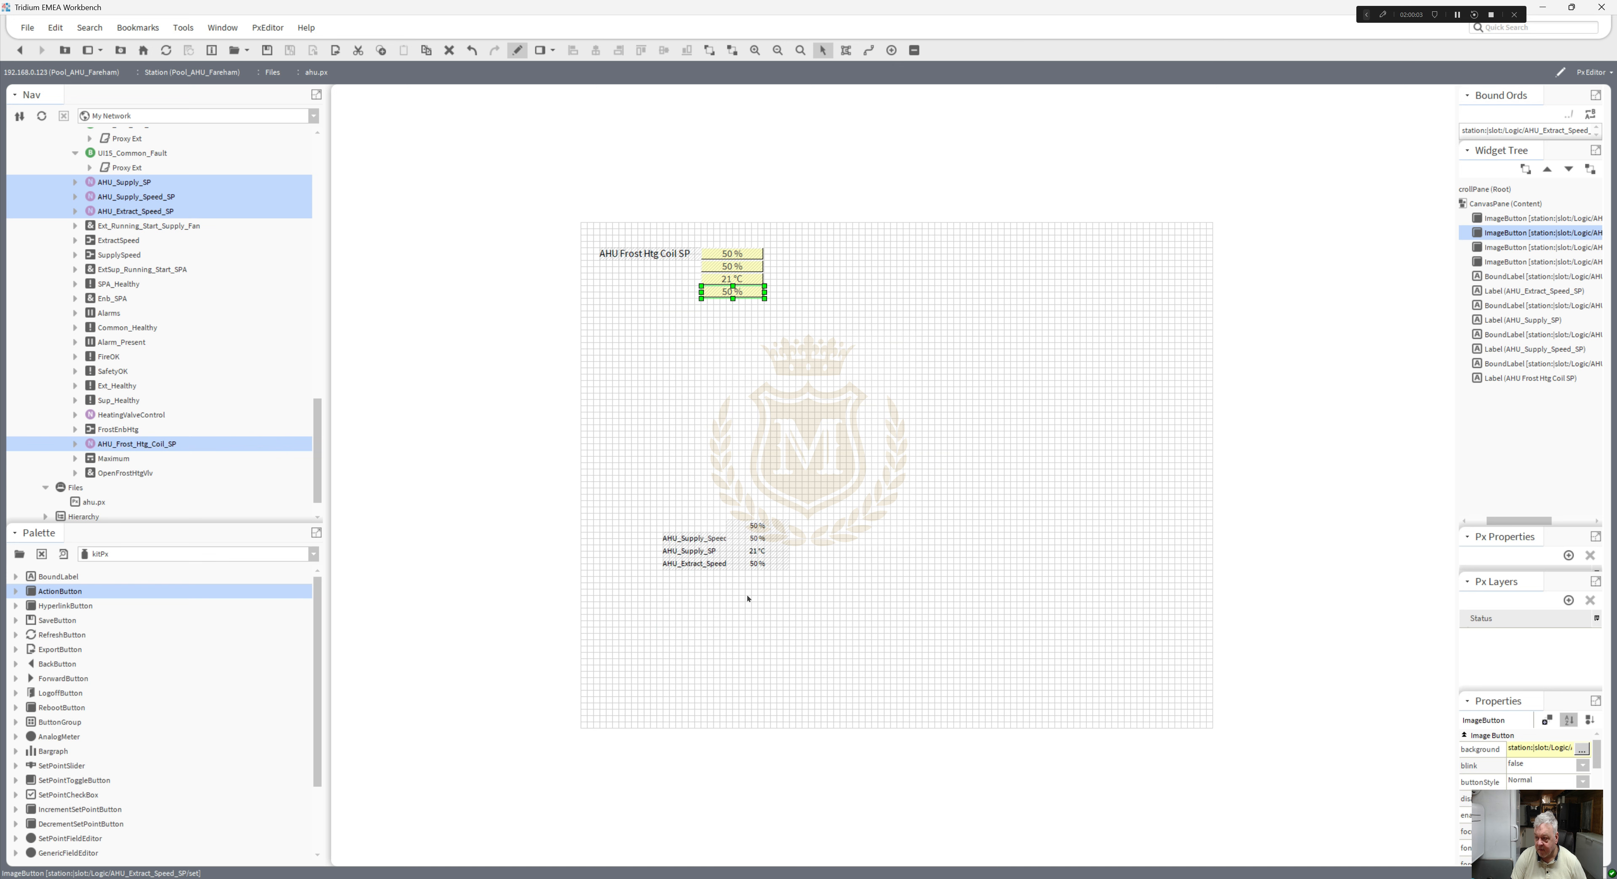
- Move the three unplaced setpoint name labels beside their buttons, left-aligned under AHU Frost Htg Coil SP, and set their font to 16 pt SansSerif
drag(644, 481, 747, 595)
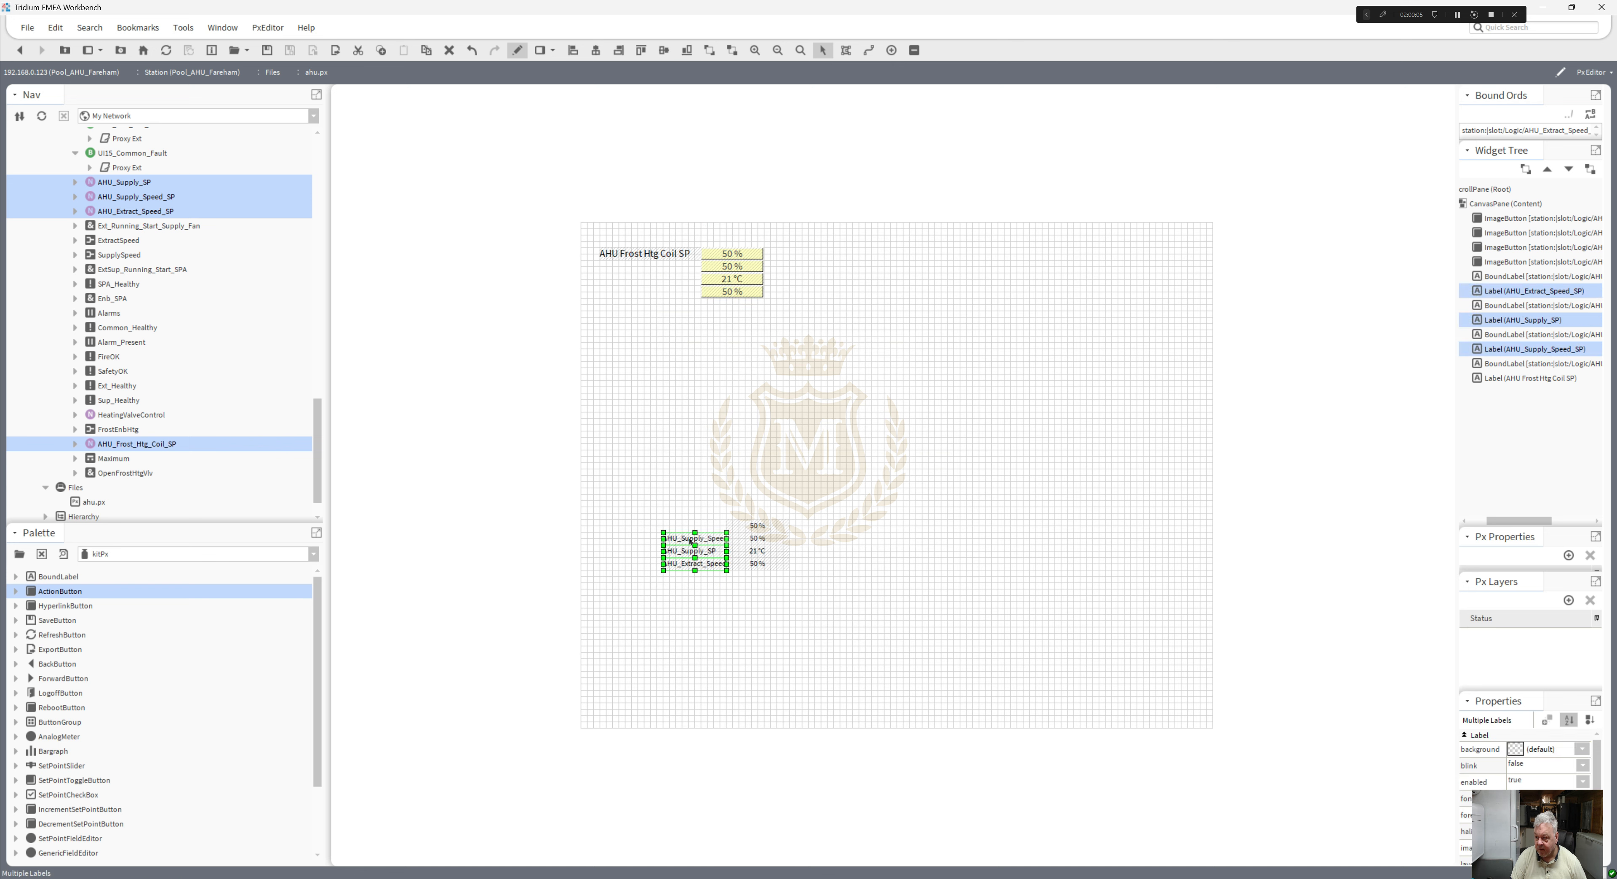
drag(691, 540, 600, 279)
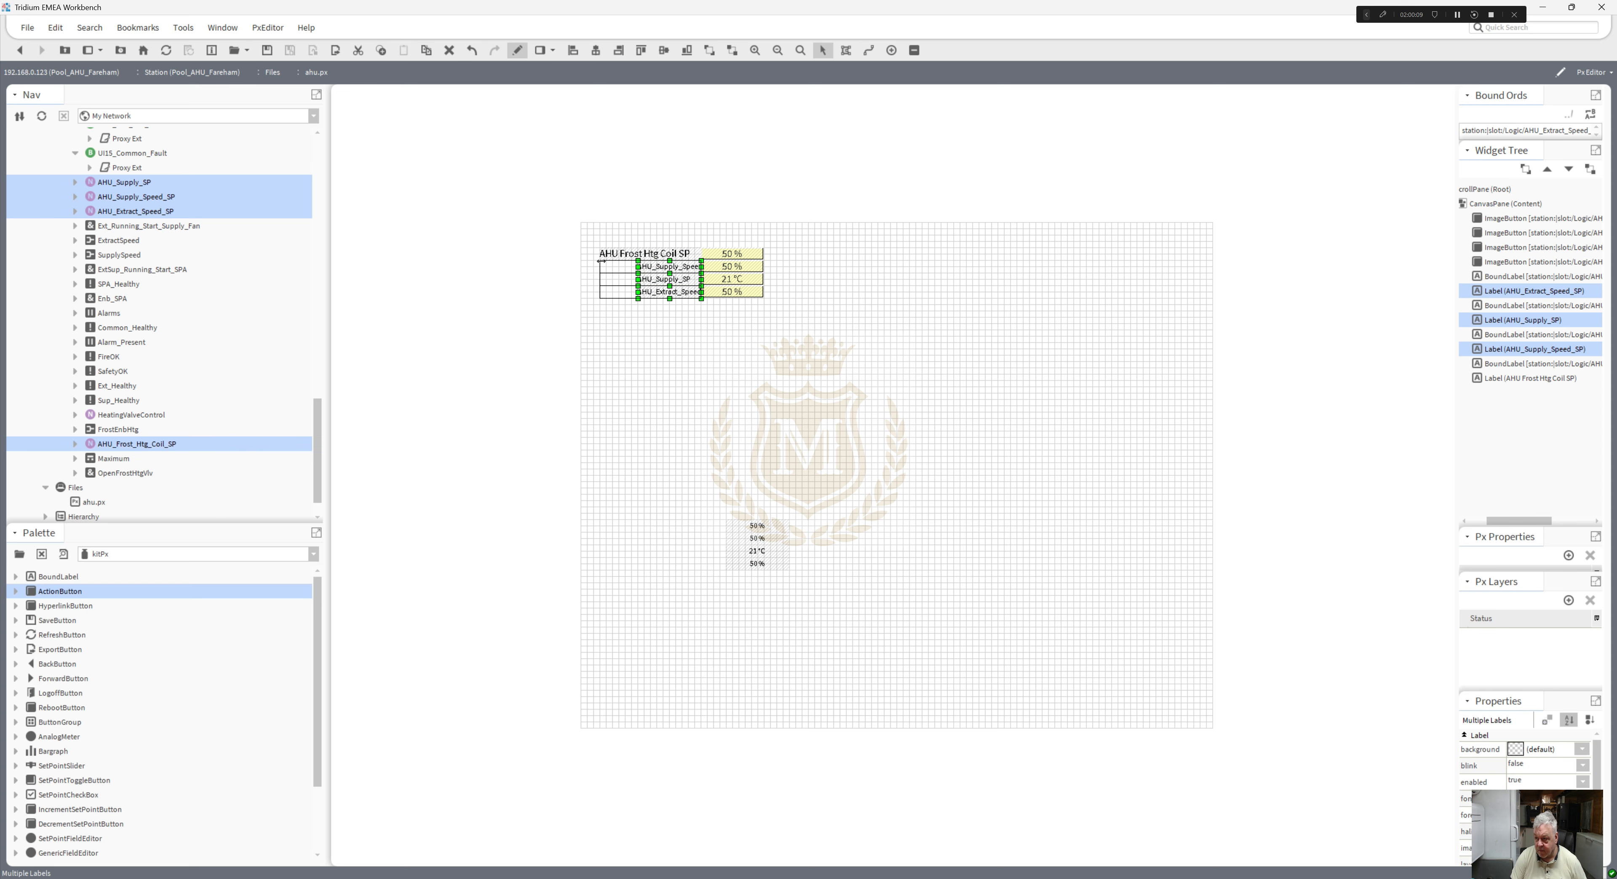
right_click(629, 273)
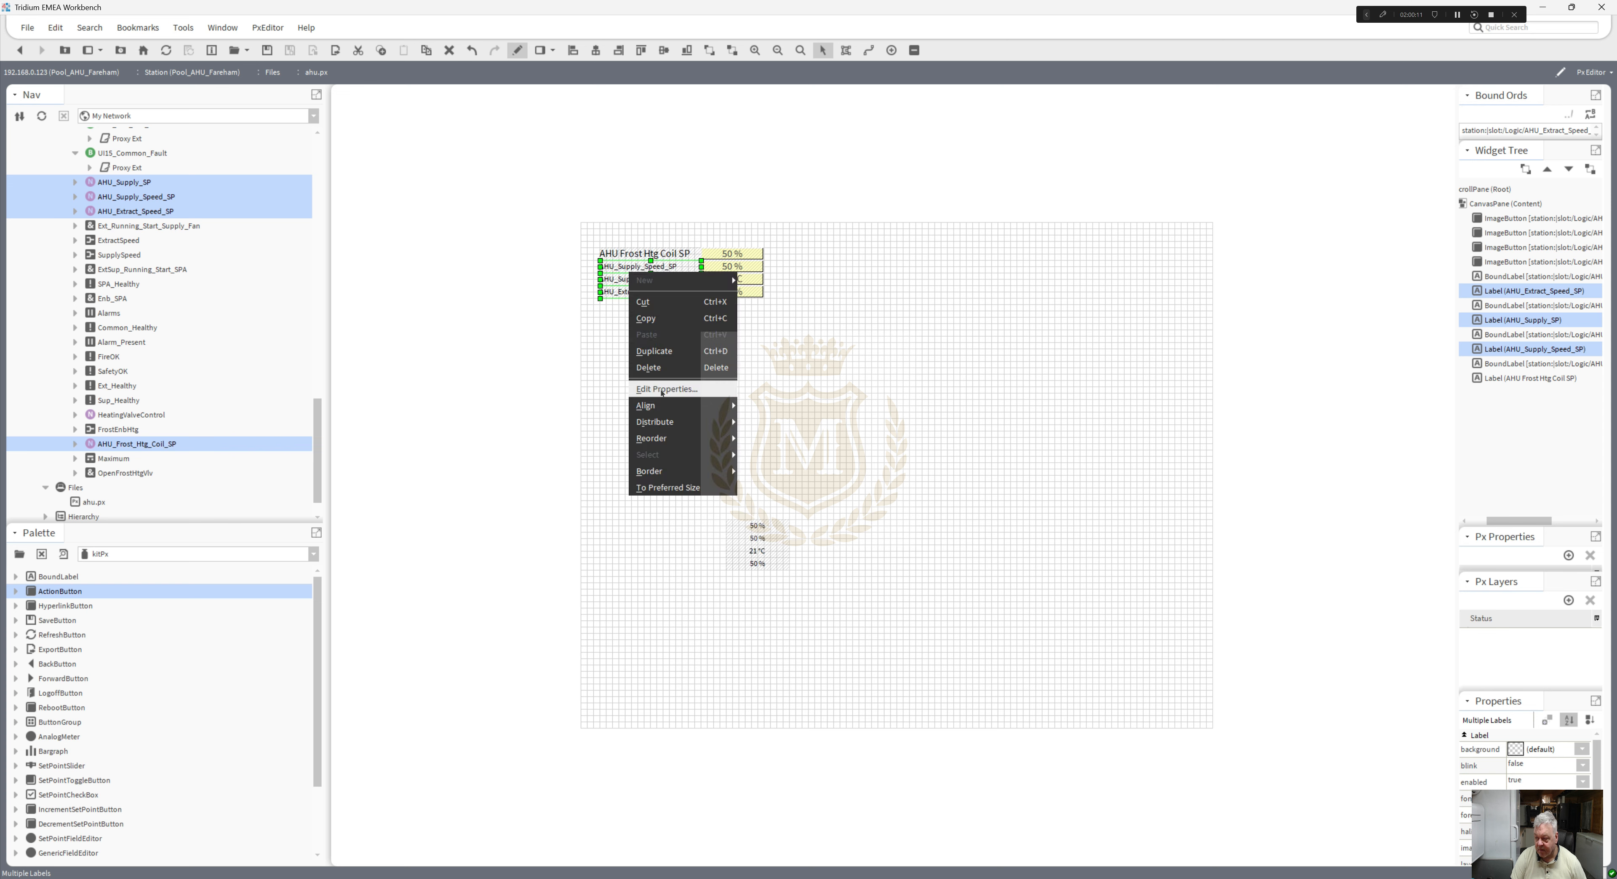
click(666, 388)
click(716, 386)
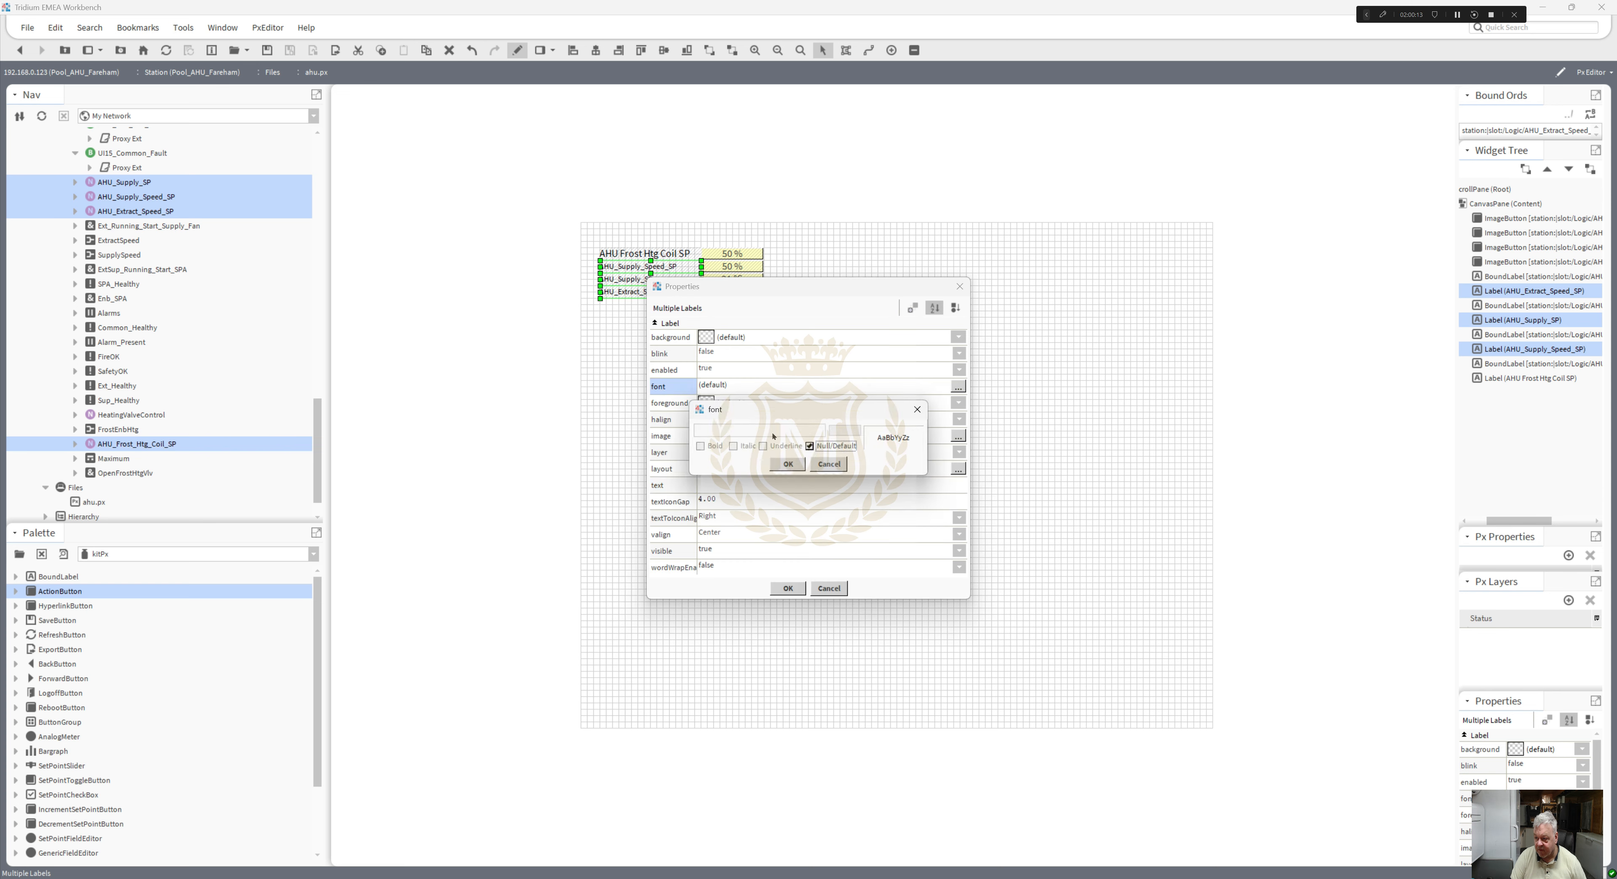
click(810, 446)
click(857, 430)
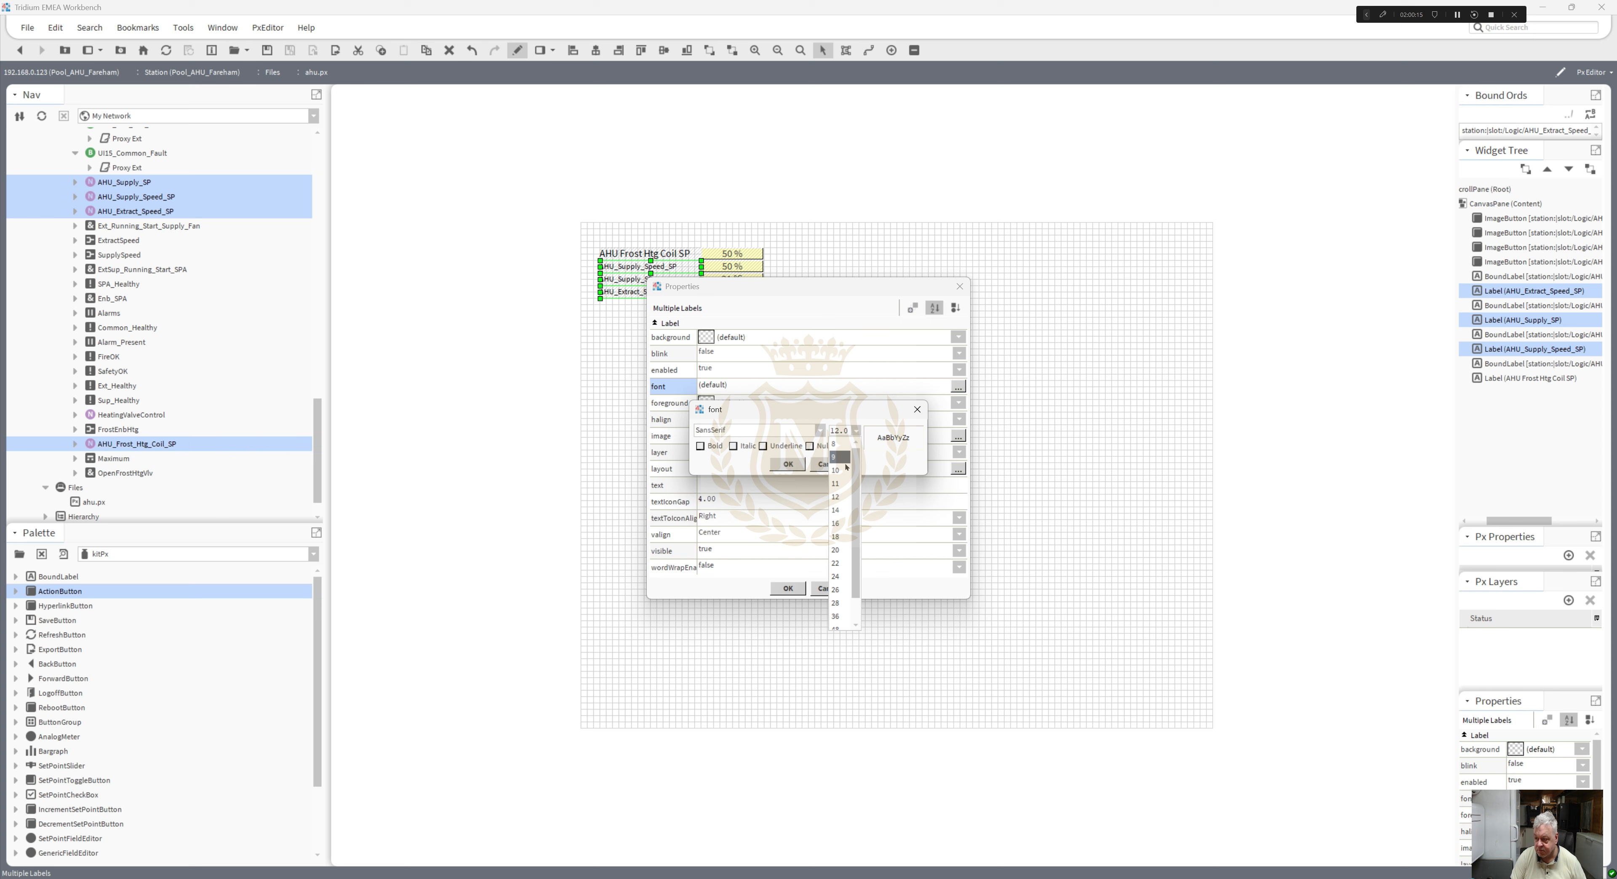
click(840, 518)
click(790, 464)
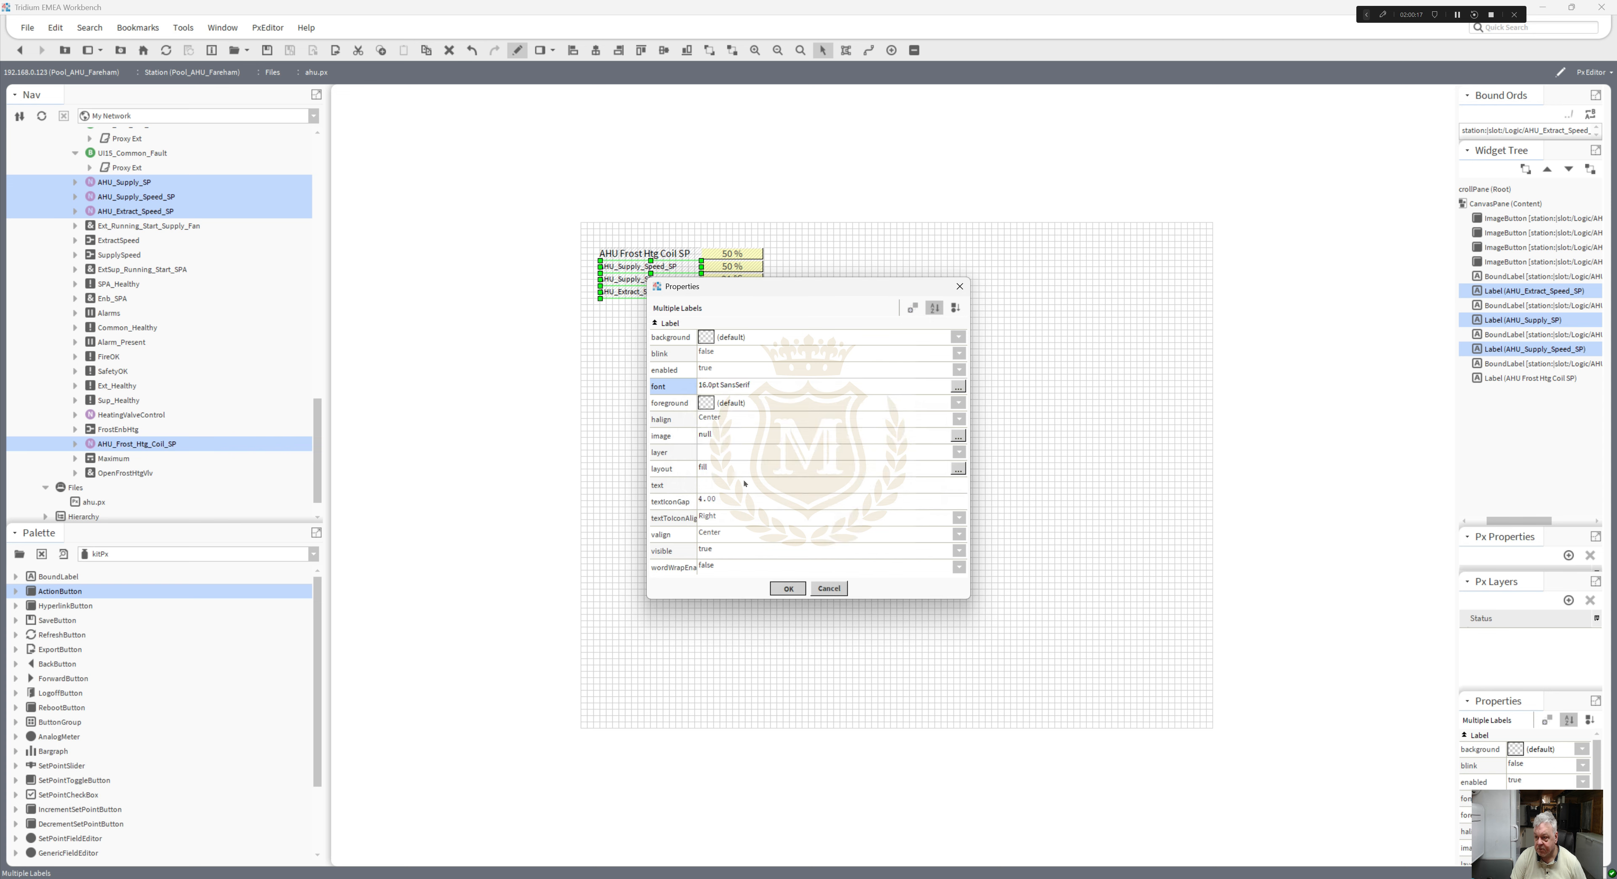
click(787, 588)
click(680, 282)
- Change the second label's text to "AHU Supply Speed SP", with spaces instead of underscores
double_click(665, 266)
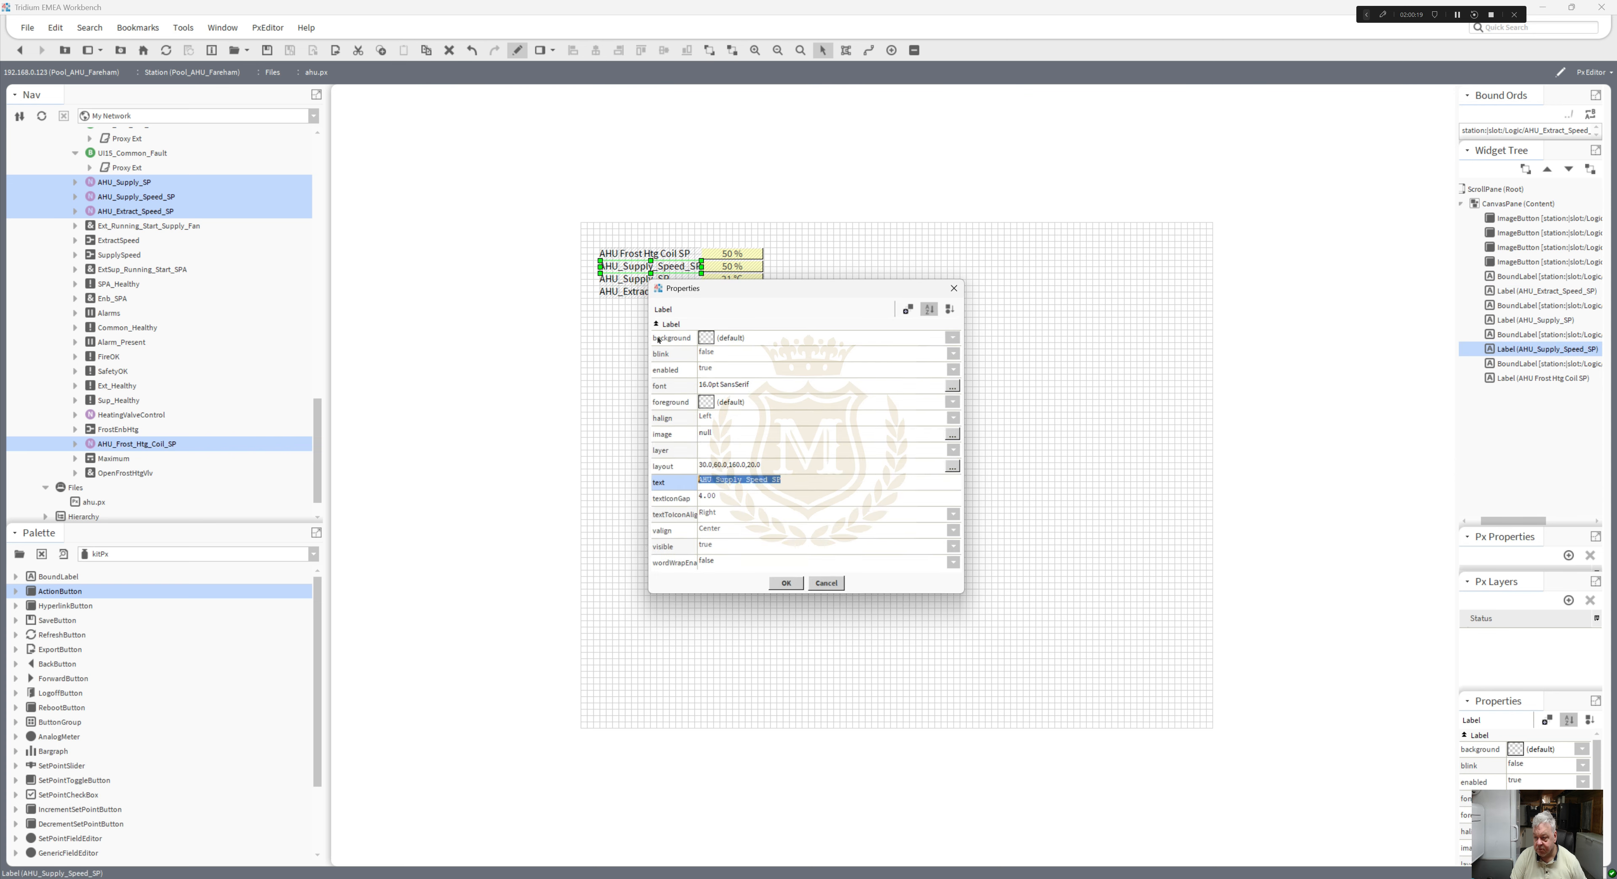
click(716, 483)
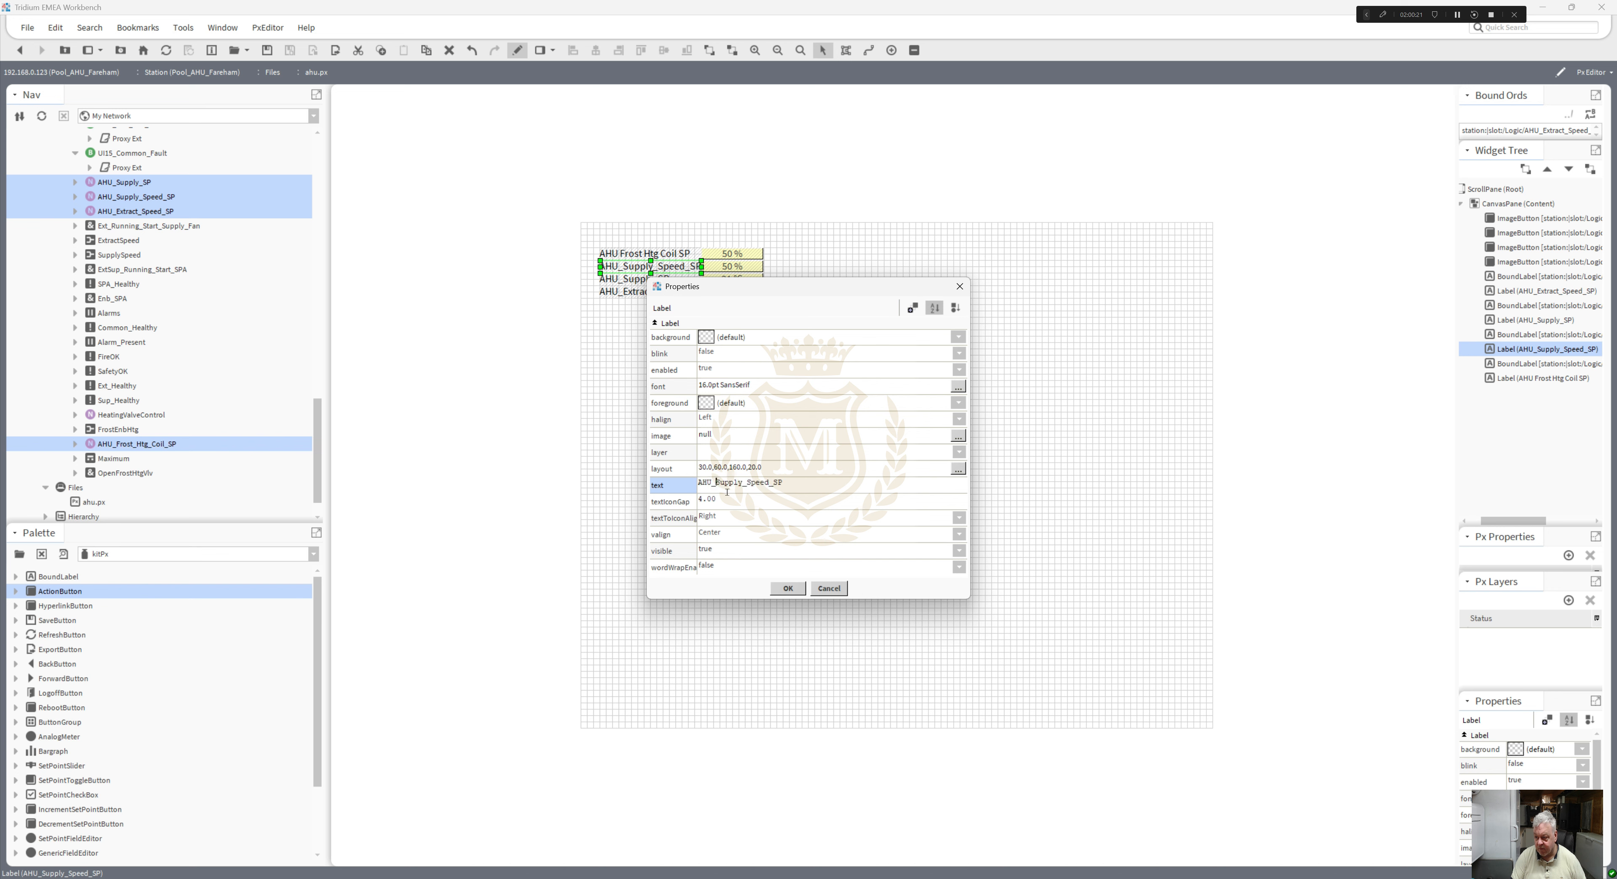
click(746, 483)
key(BackSpace)
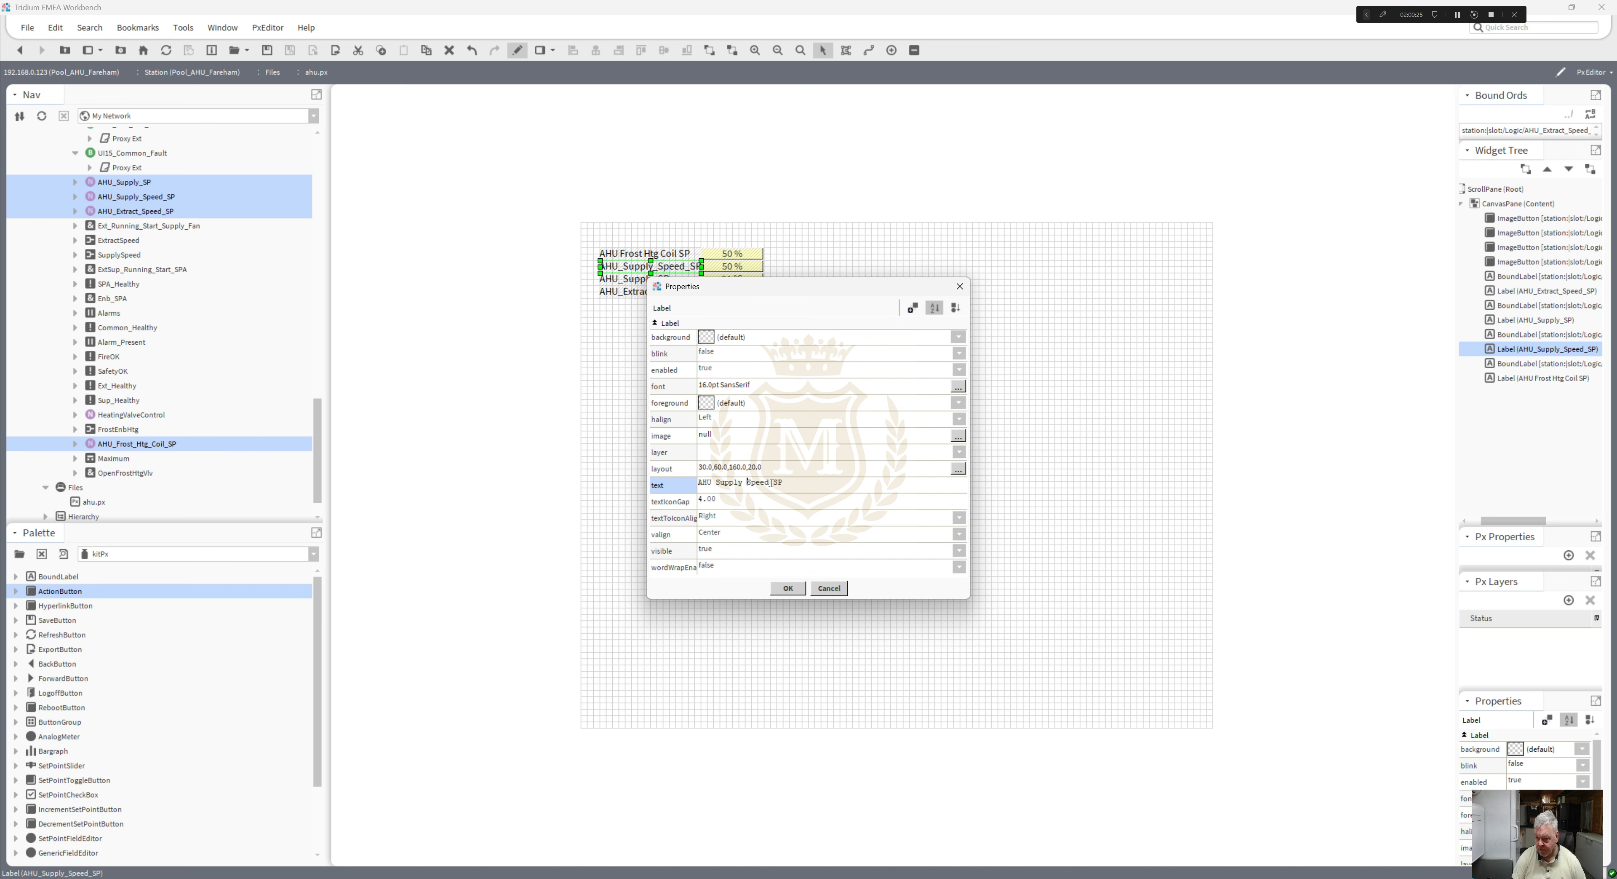
click(788, 587)
- Change the third label's text to "AHU Supply SP", with spaces instead of underscores
double_click(646, 282)
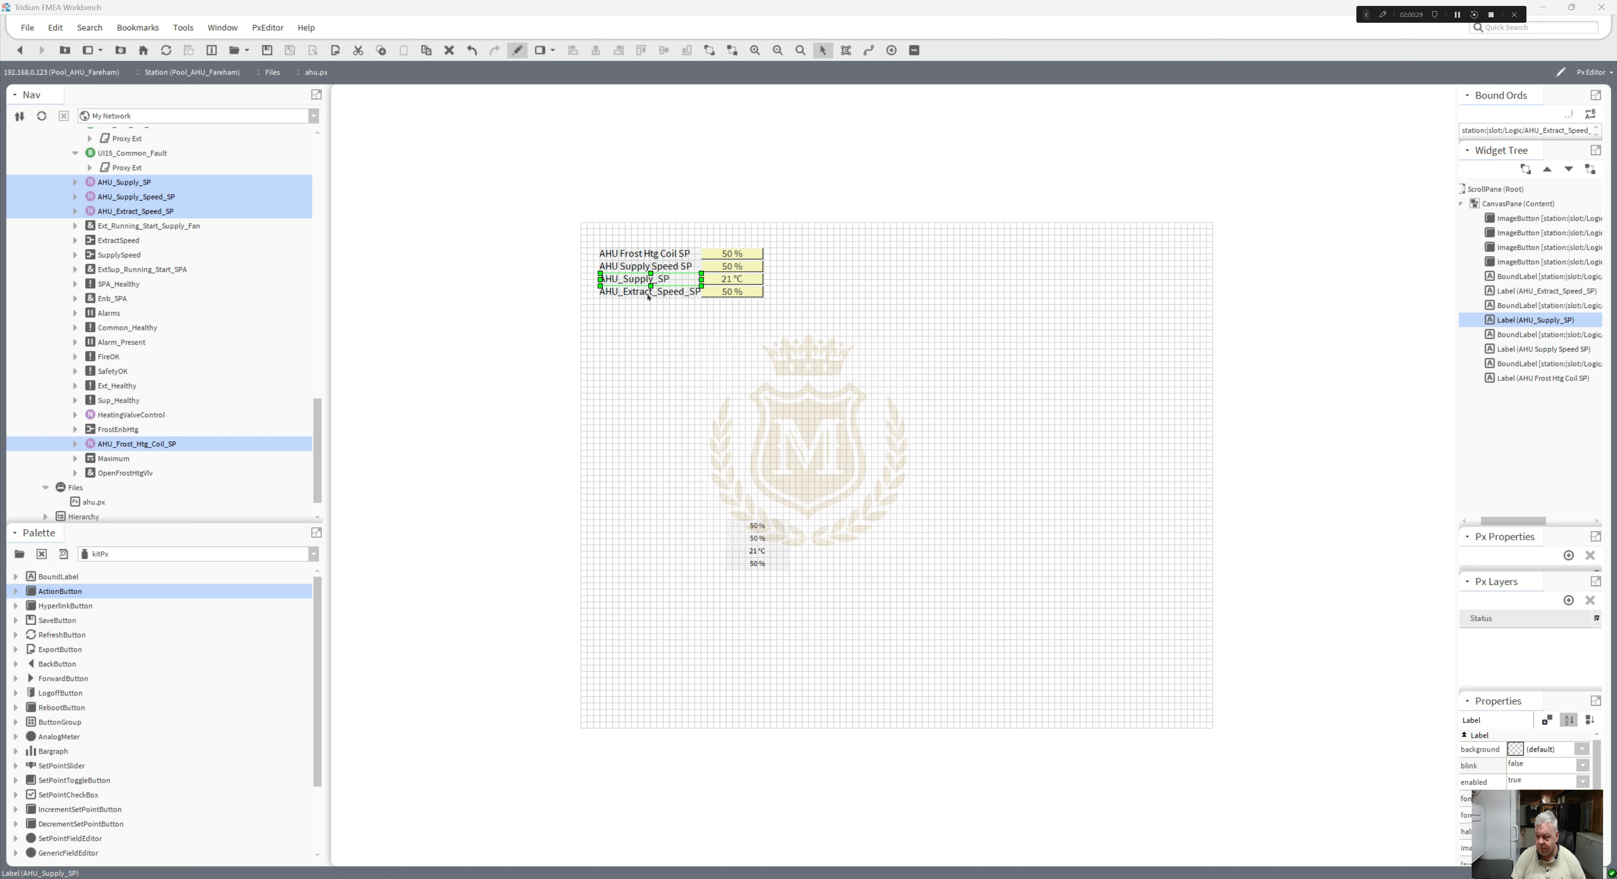
click(719, 481)
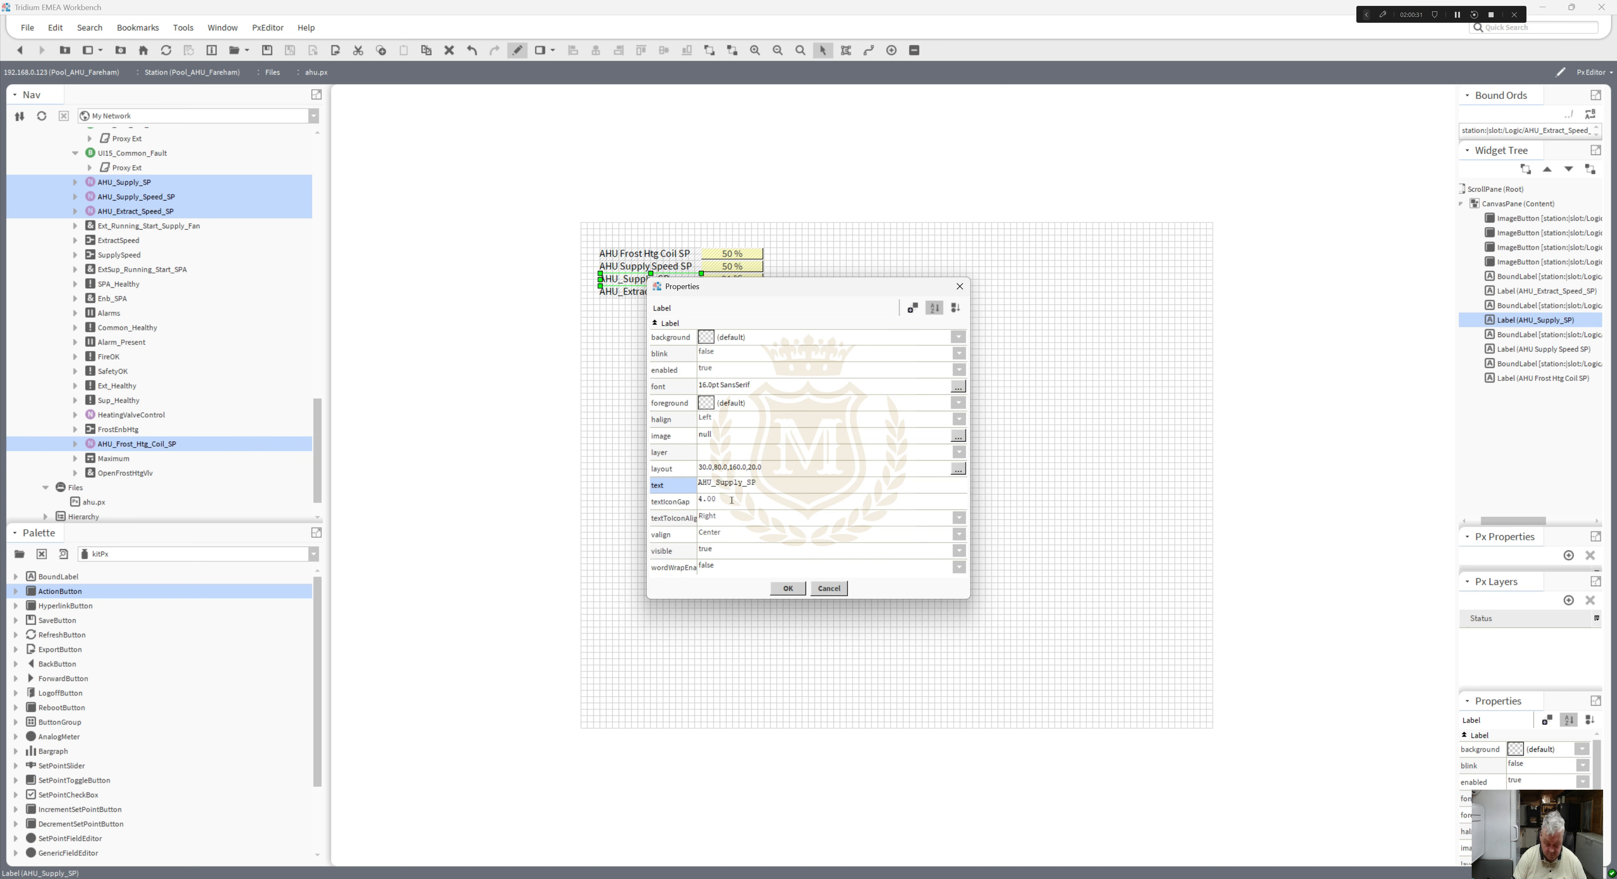
key(BackSpace)
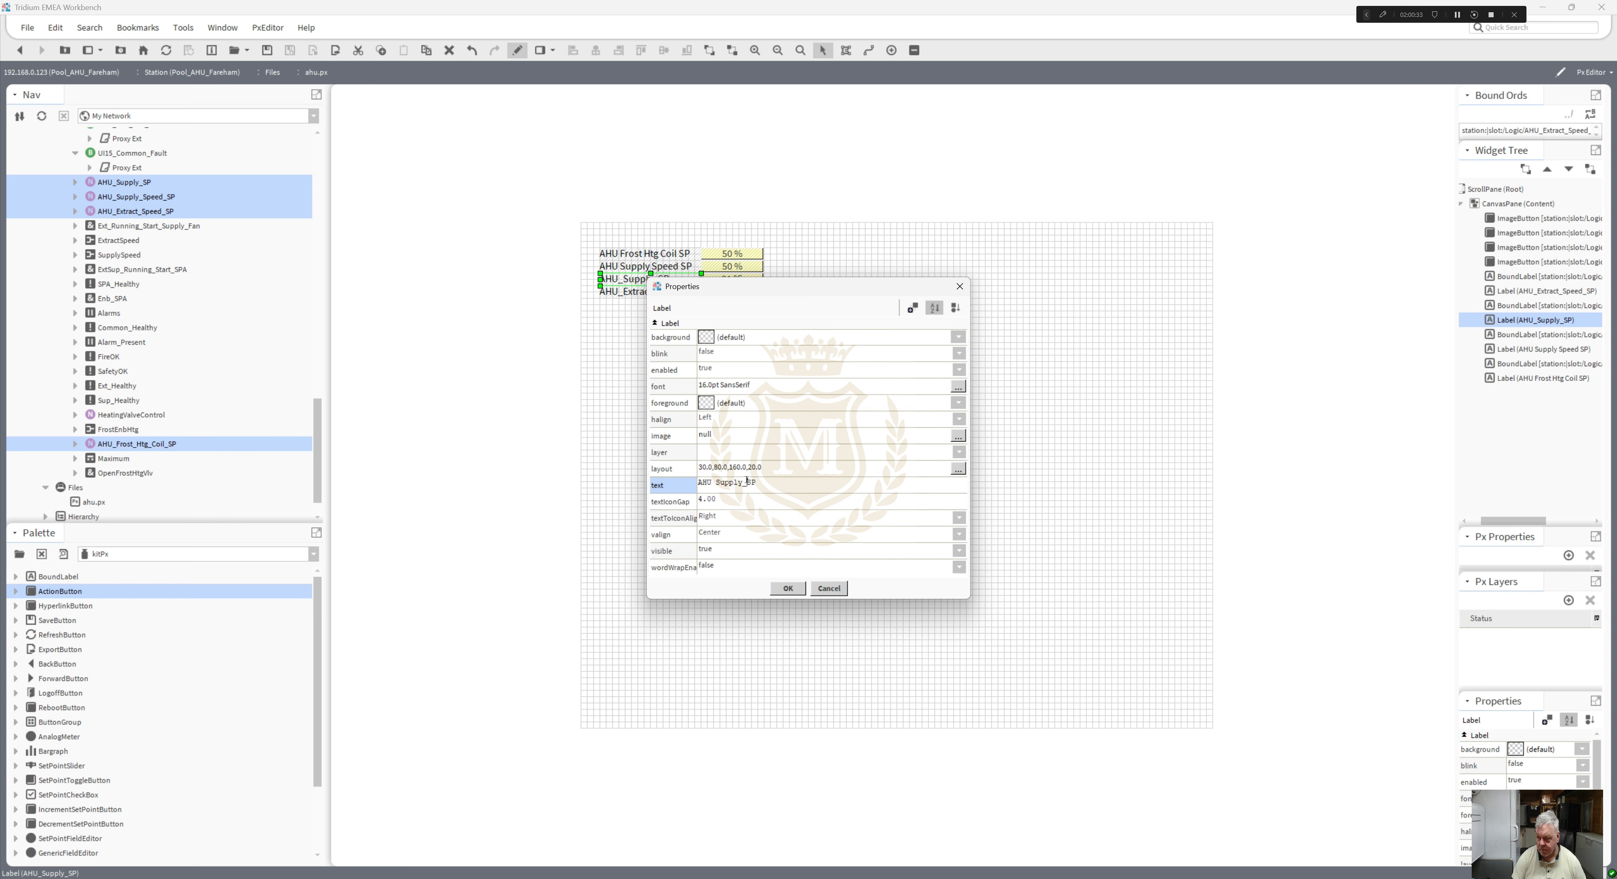
click(789, 587)
- Change the fourth label's text to "AHU Extract Speed SP", with spaces instead of underscores
double_click(650, 289)
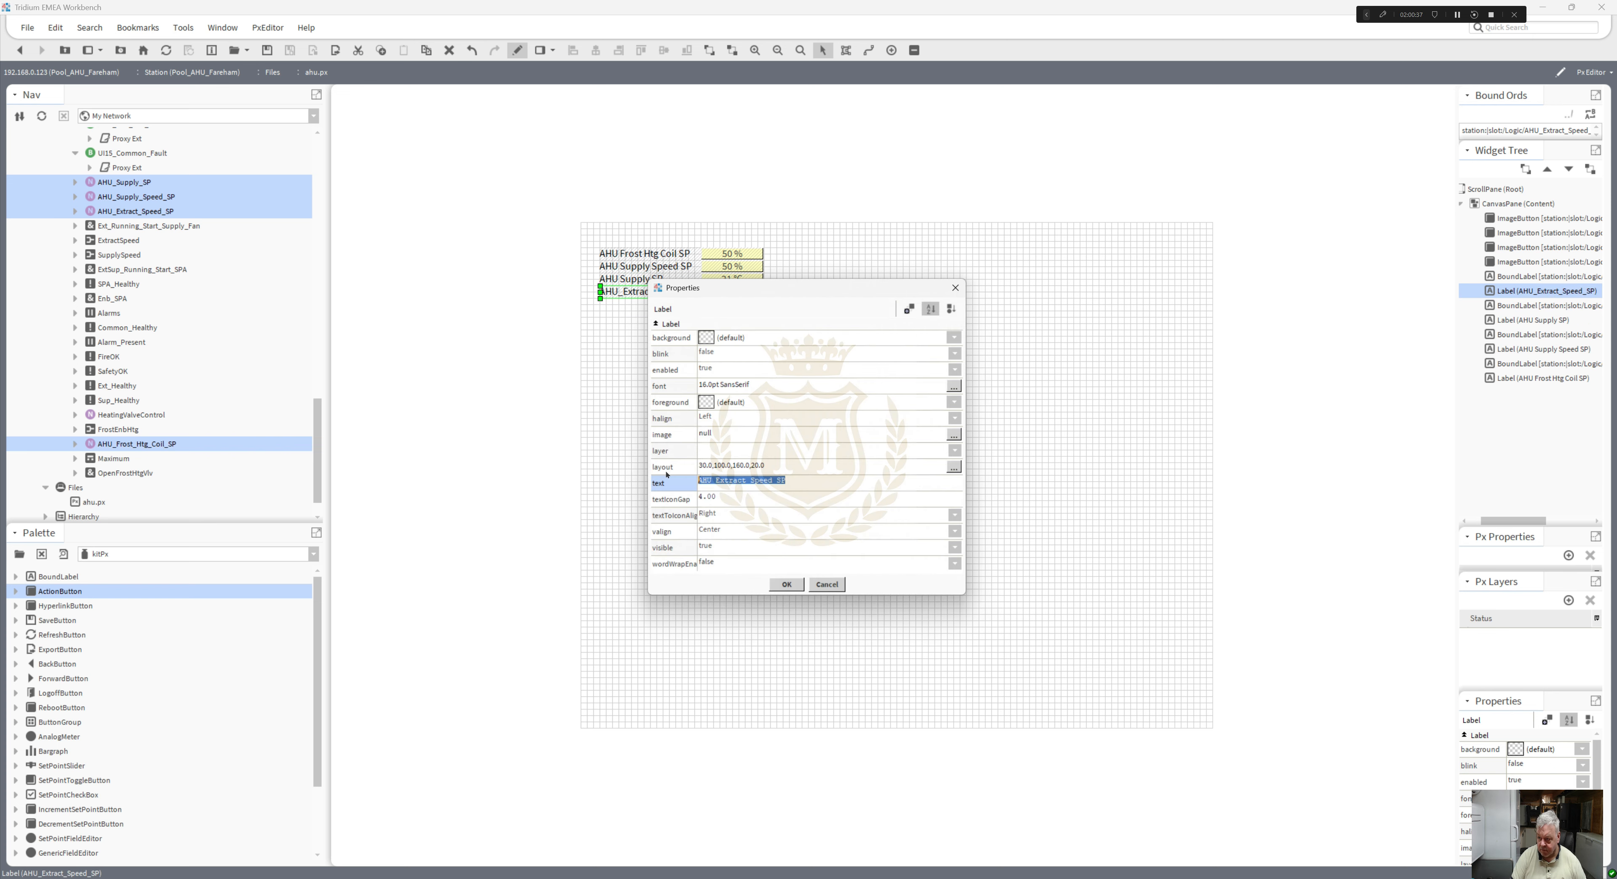
click(716, 482)
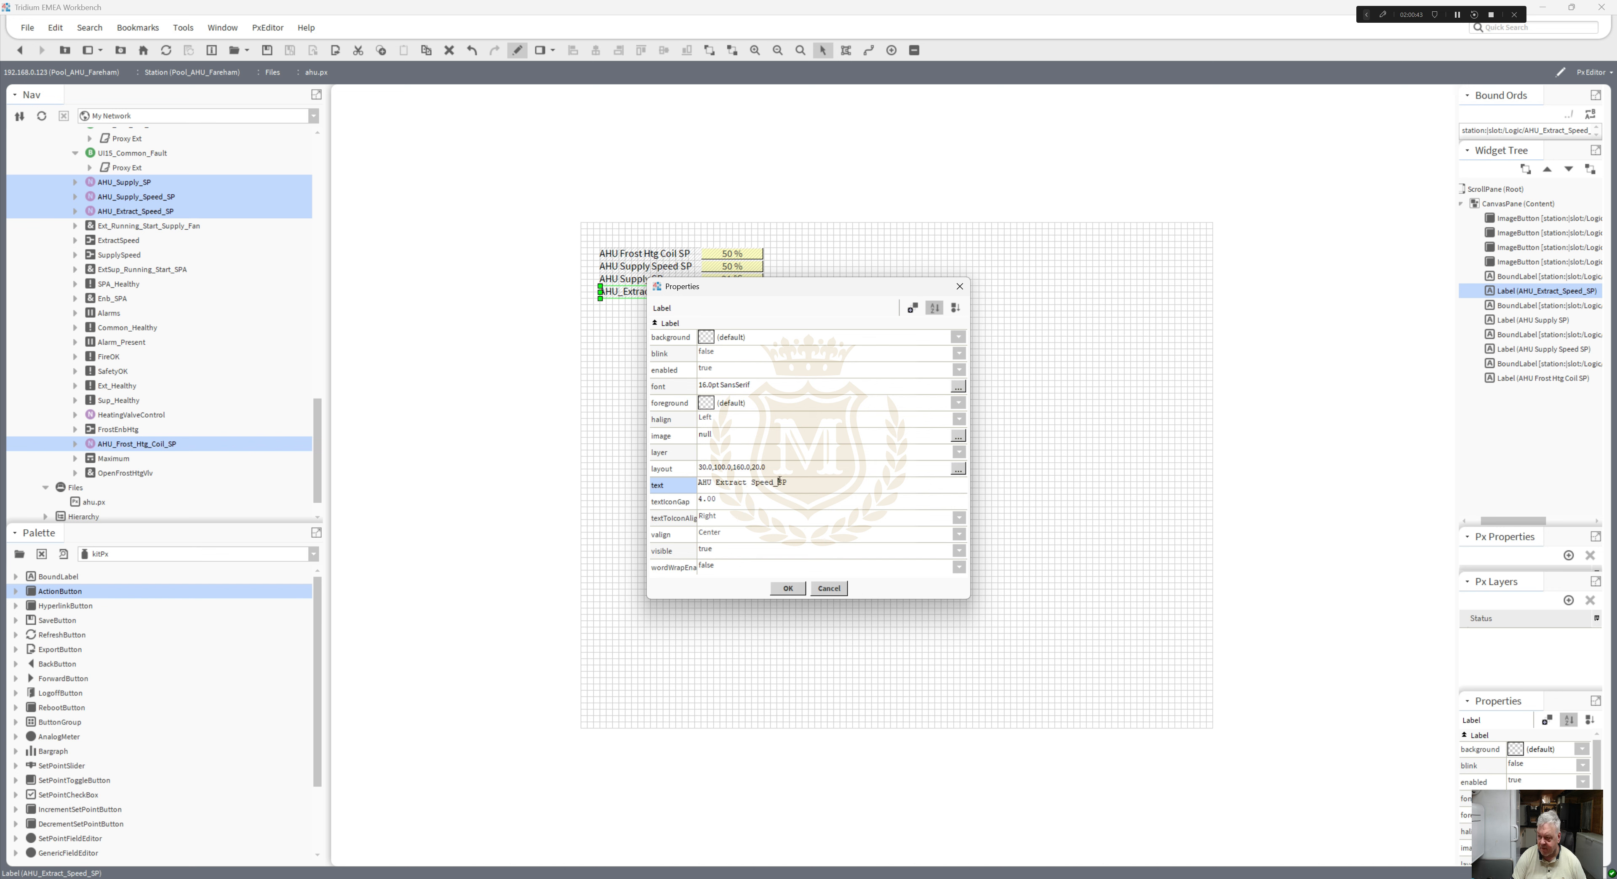
key(BackSpace)
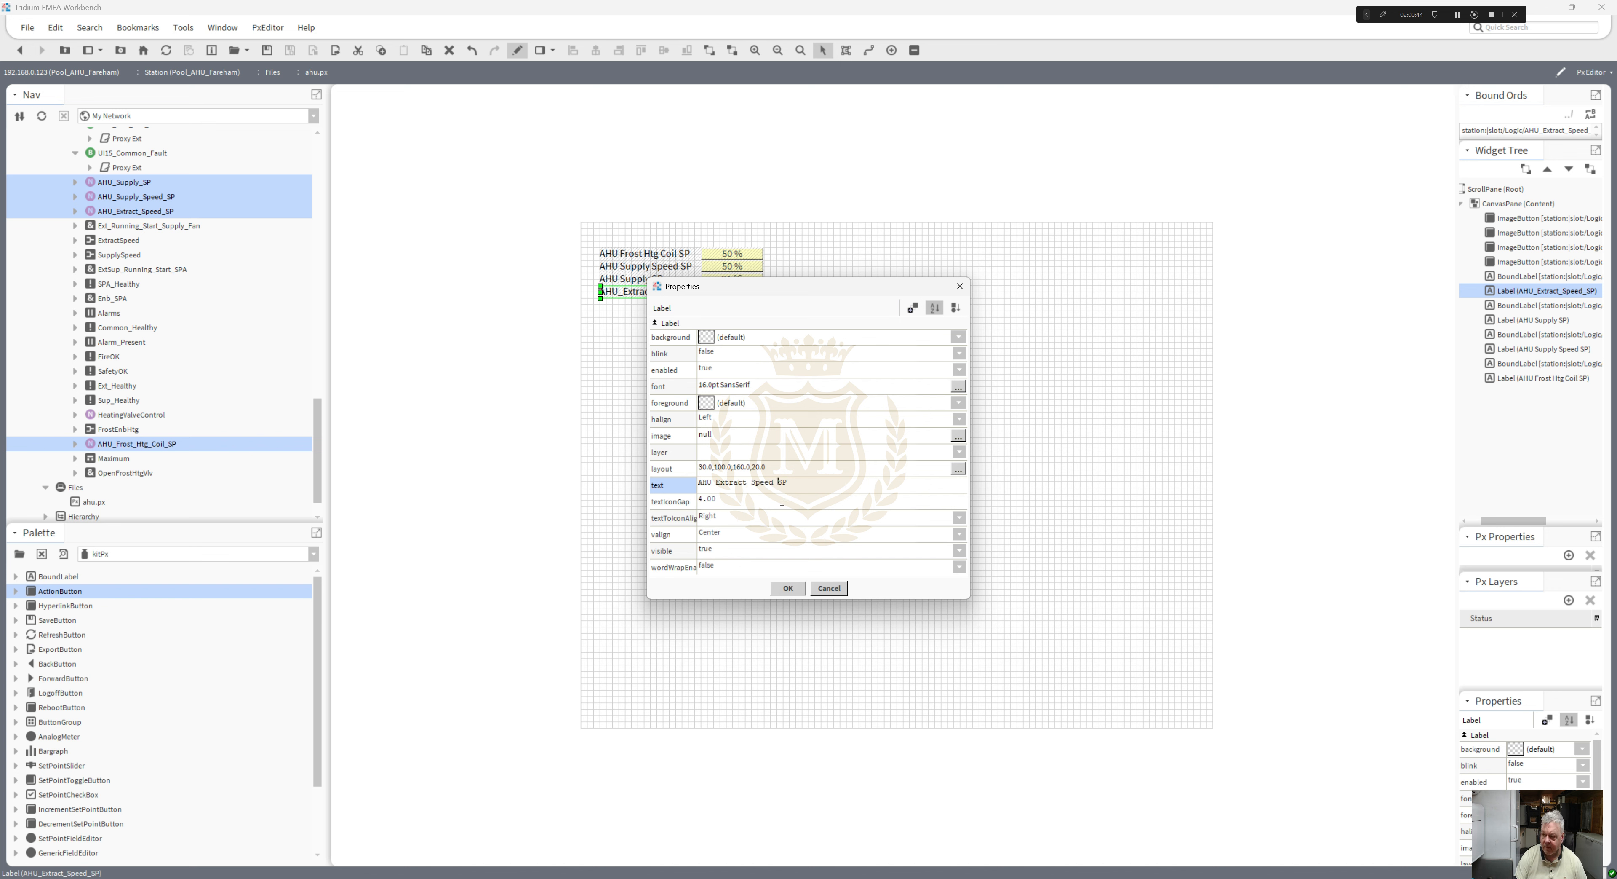
click(788, 585)
- Delete the four leftover bound value labels in the middle of the canvas
drag(698, 481, 821, 607)
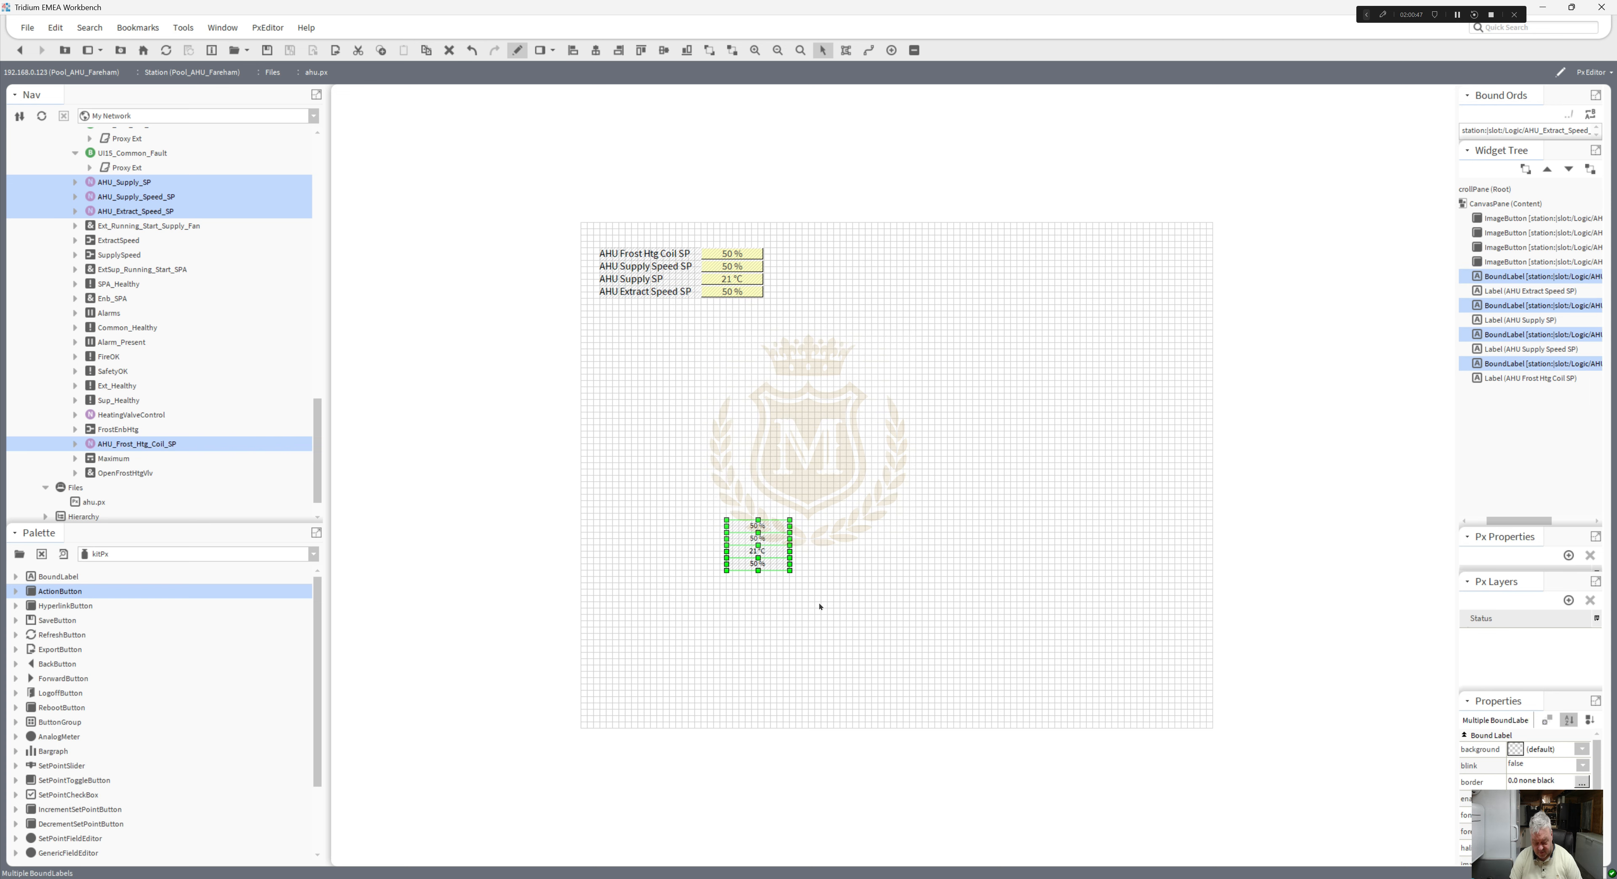
key(Delete)
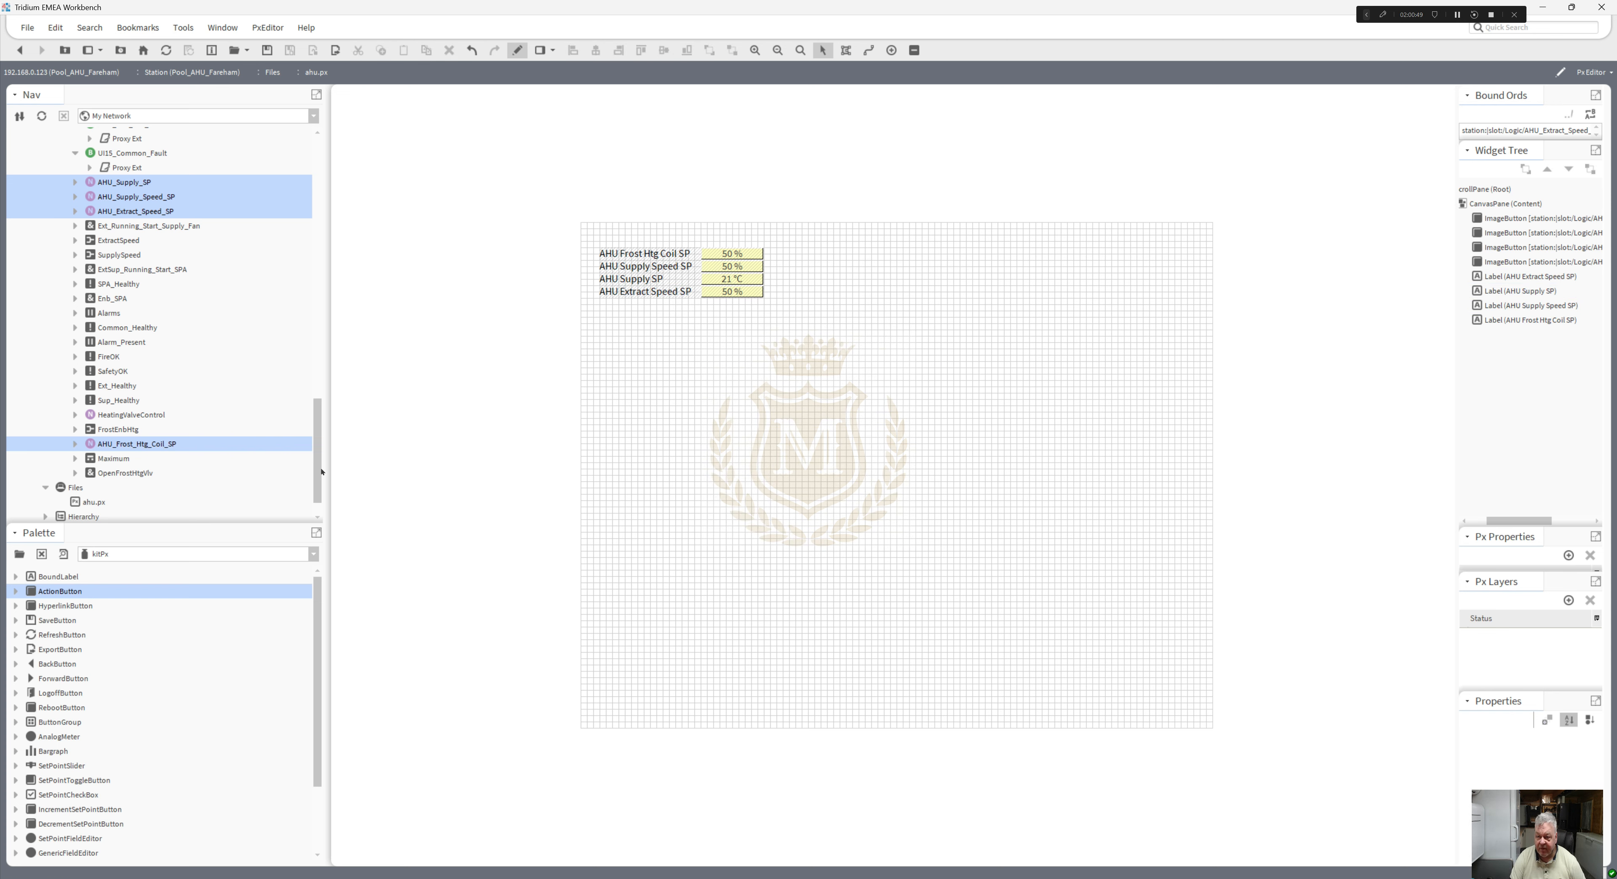
- Collapse the Logic folder and expand the InputsOutputs folder in the station tree
drag(321, 471, 317, 274)
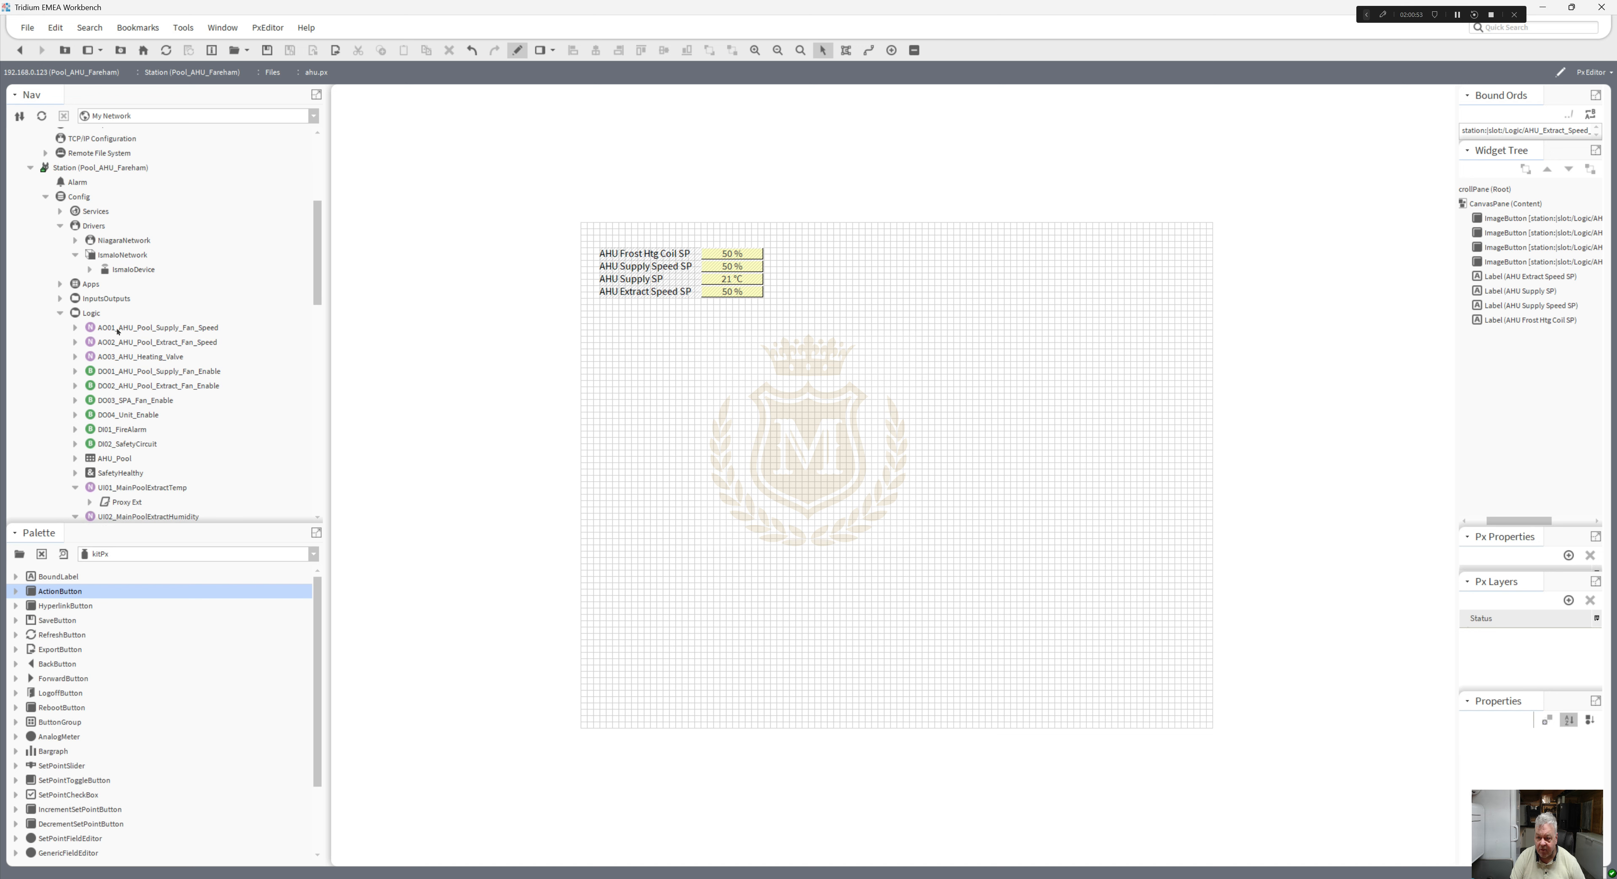
click(60, 312)
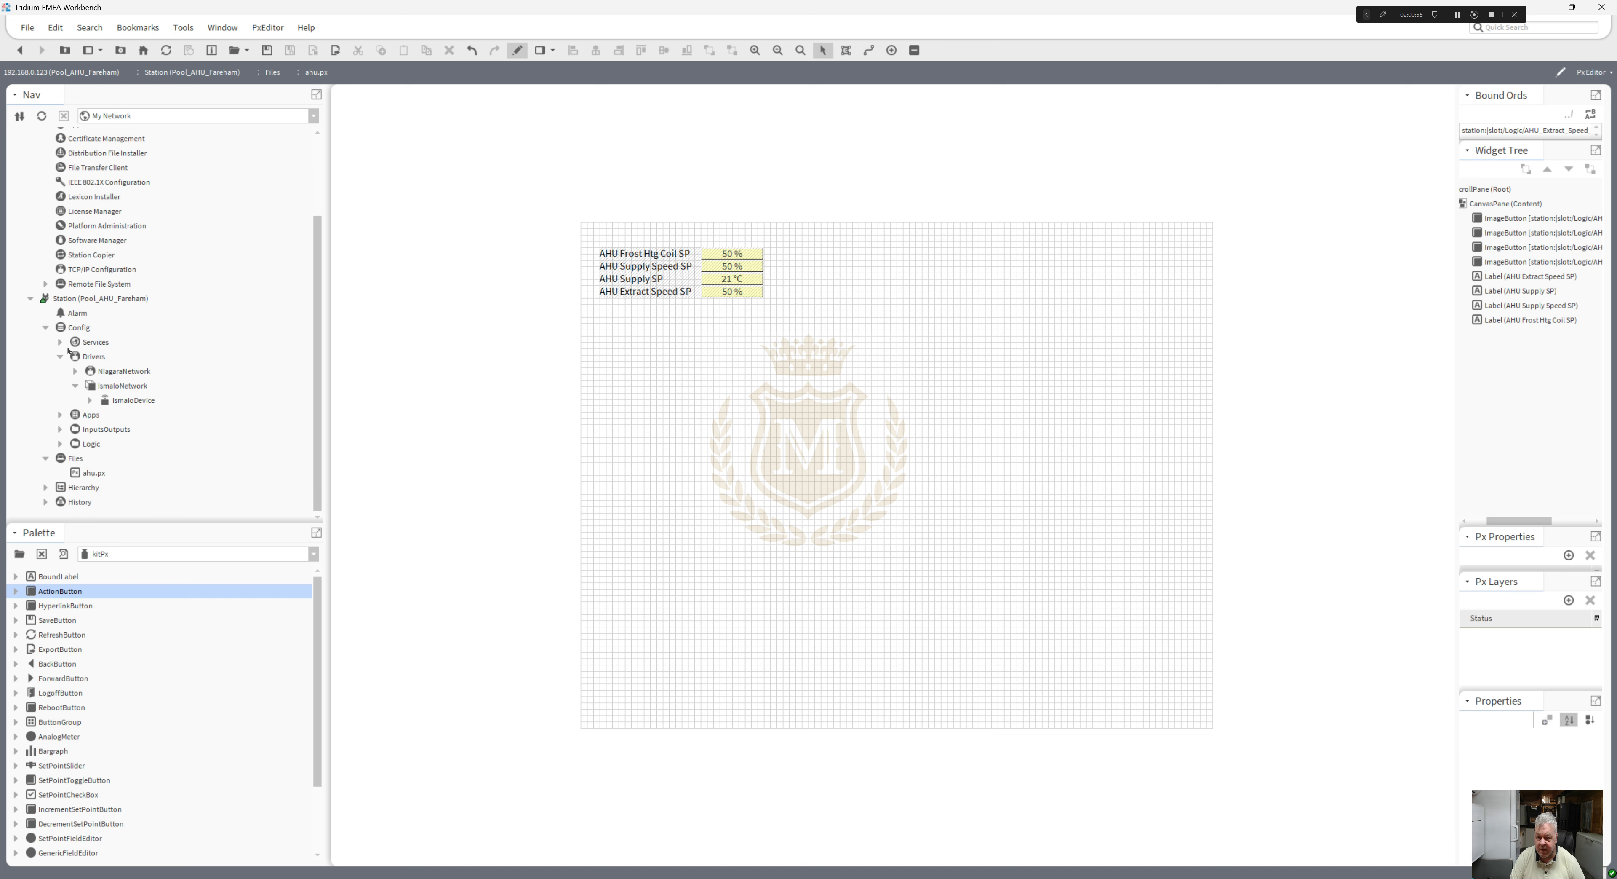
click(60, 429)
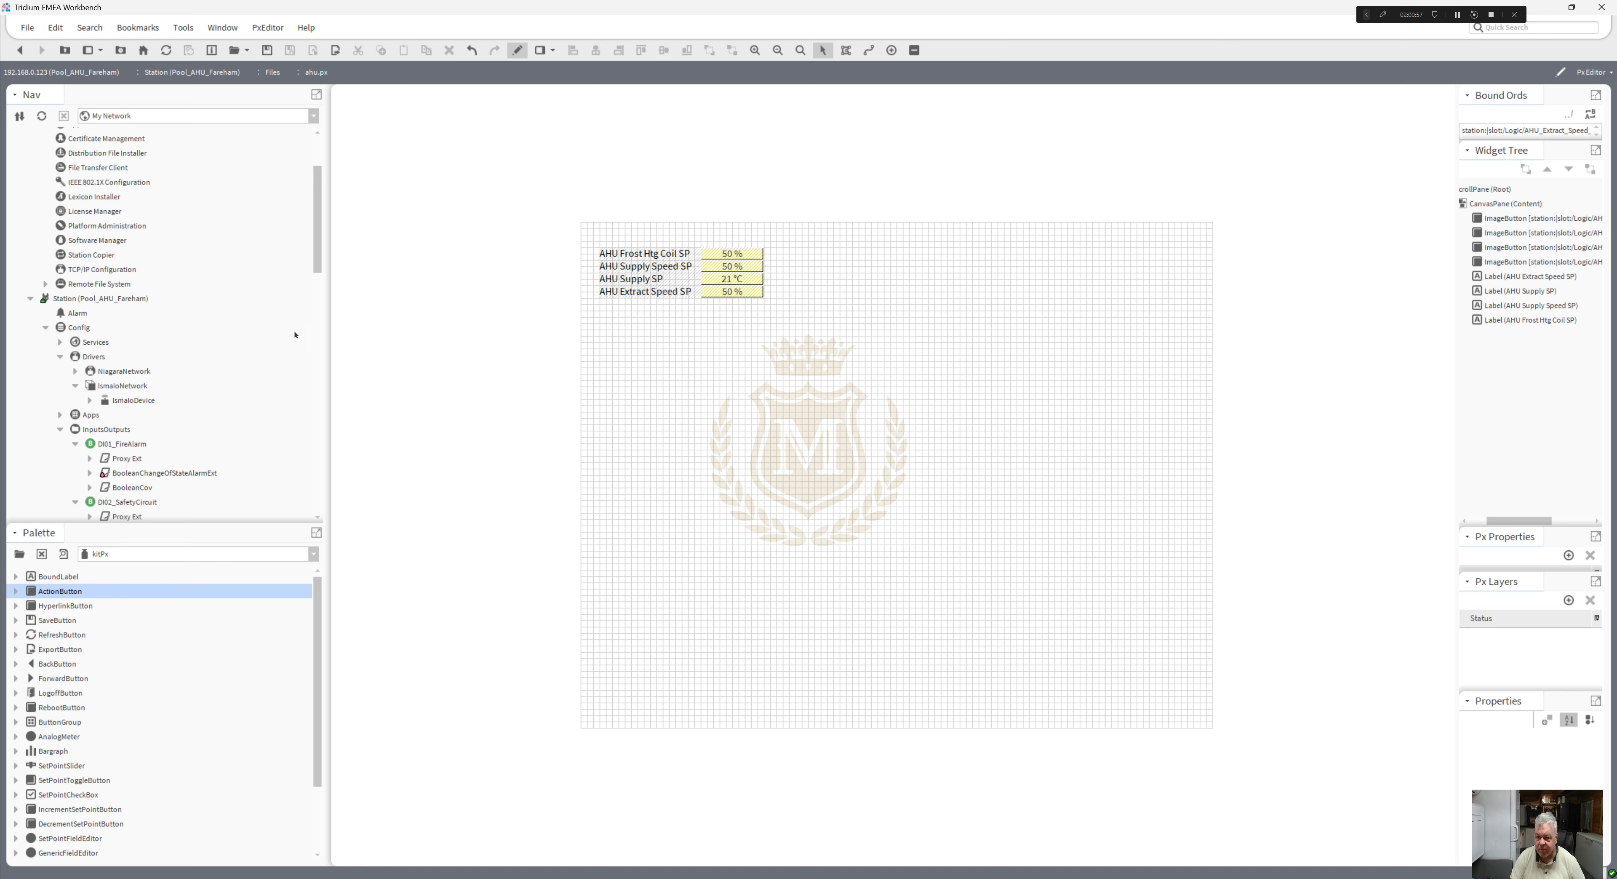
- Collapse all expanded points inside InputsOutputs, from DI01_FireAlarm to DO01_AHU_Pool_Supply_Fan_Enable, so only the point names are listed
scroll(52, 242, down, 4)
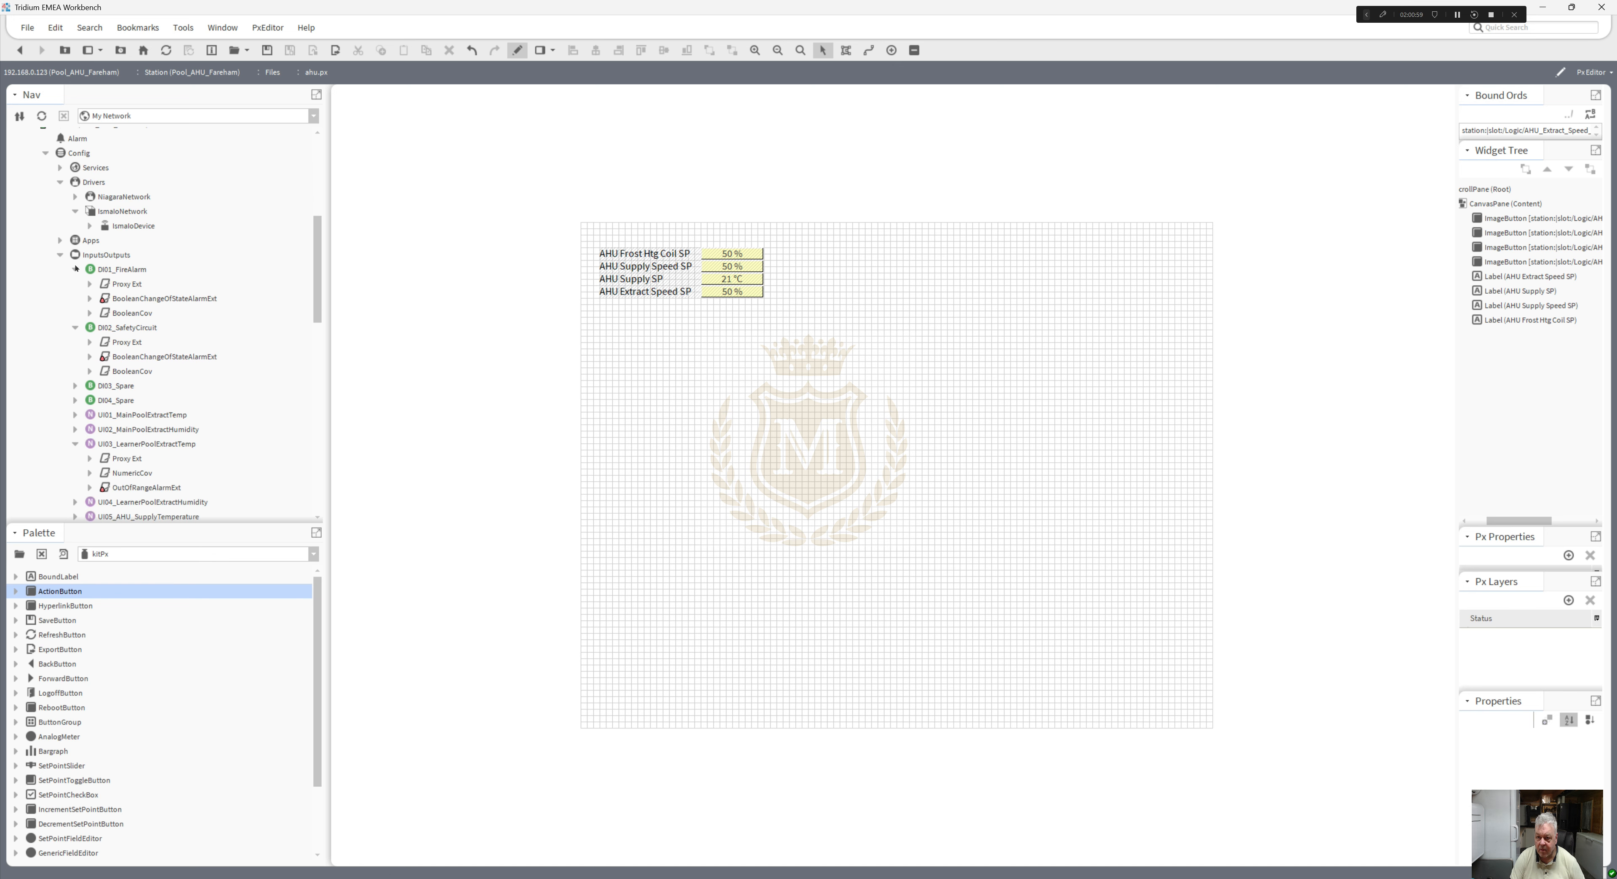
click(74, 269)
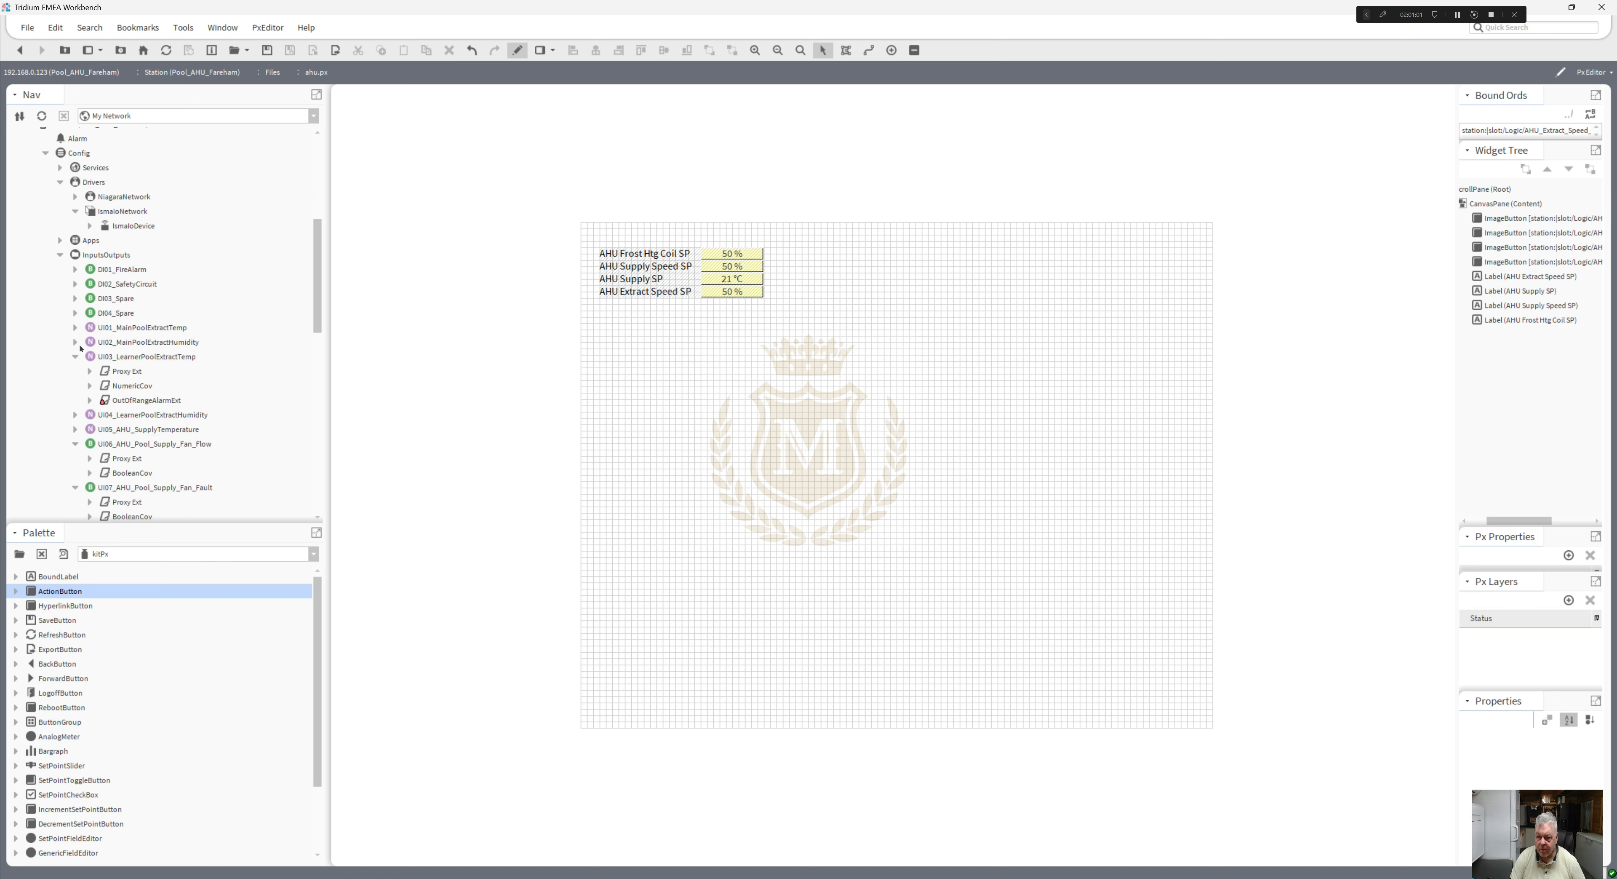
click(77, 356)
click(75, 401)
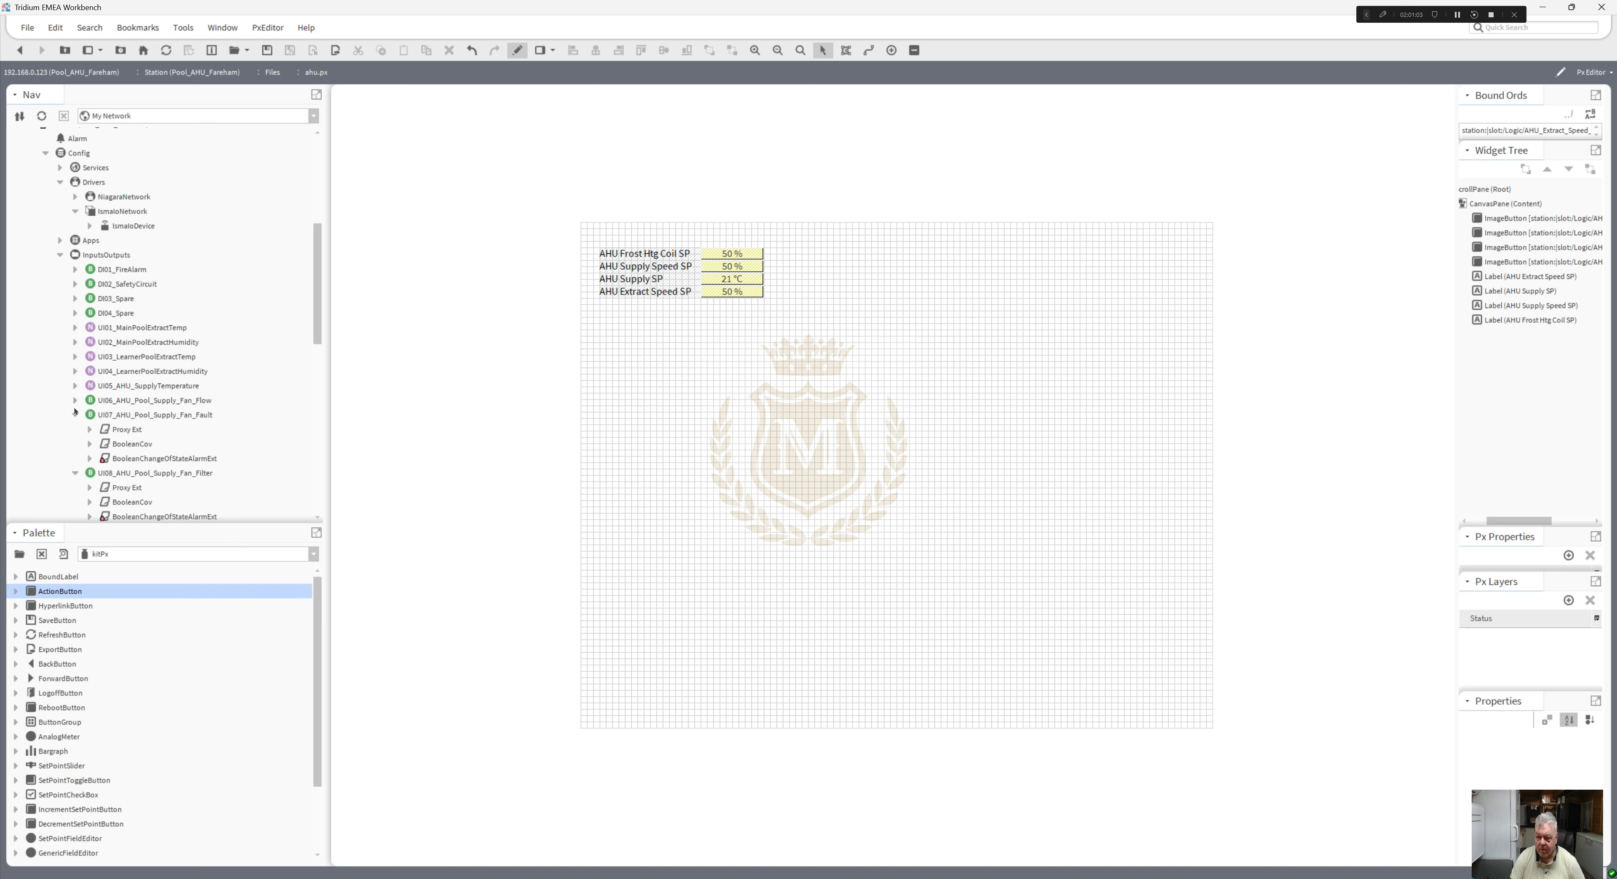
click(76, 415)
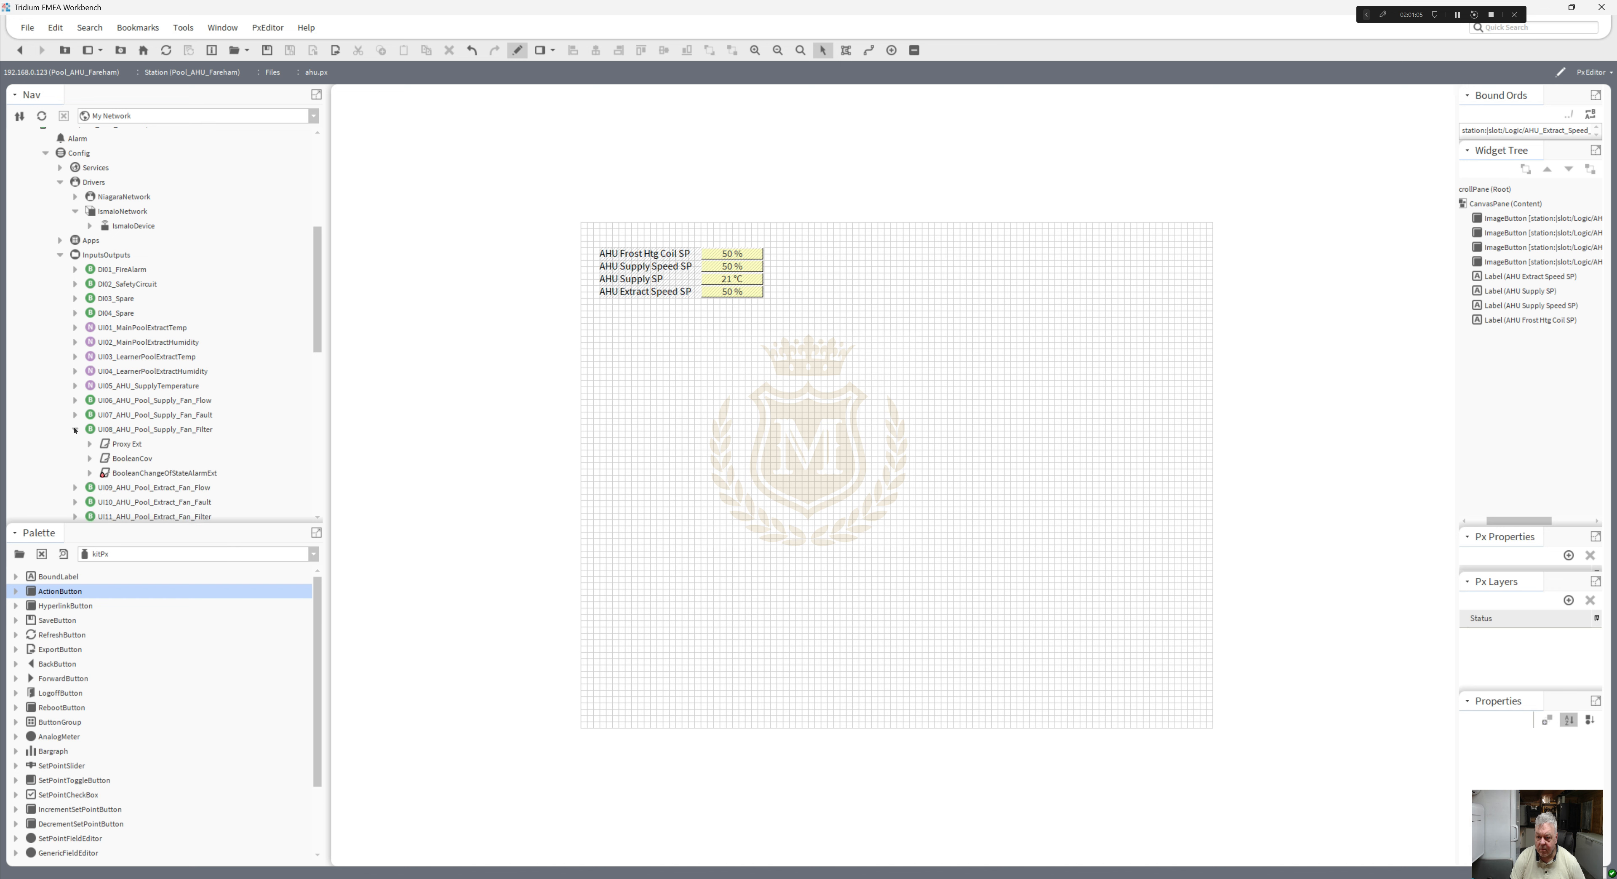
click(74, 430)
scroll(264, 376, down, 3)
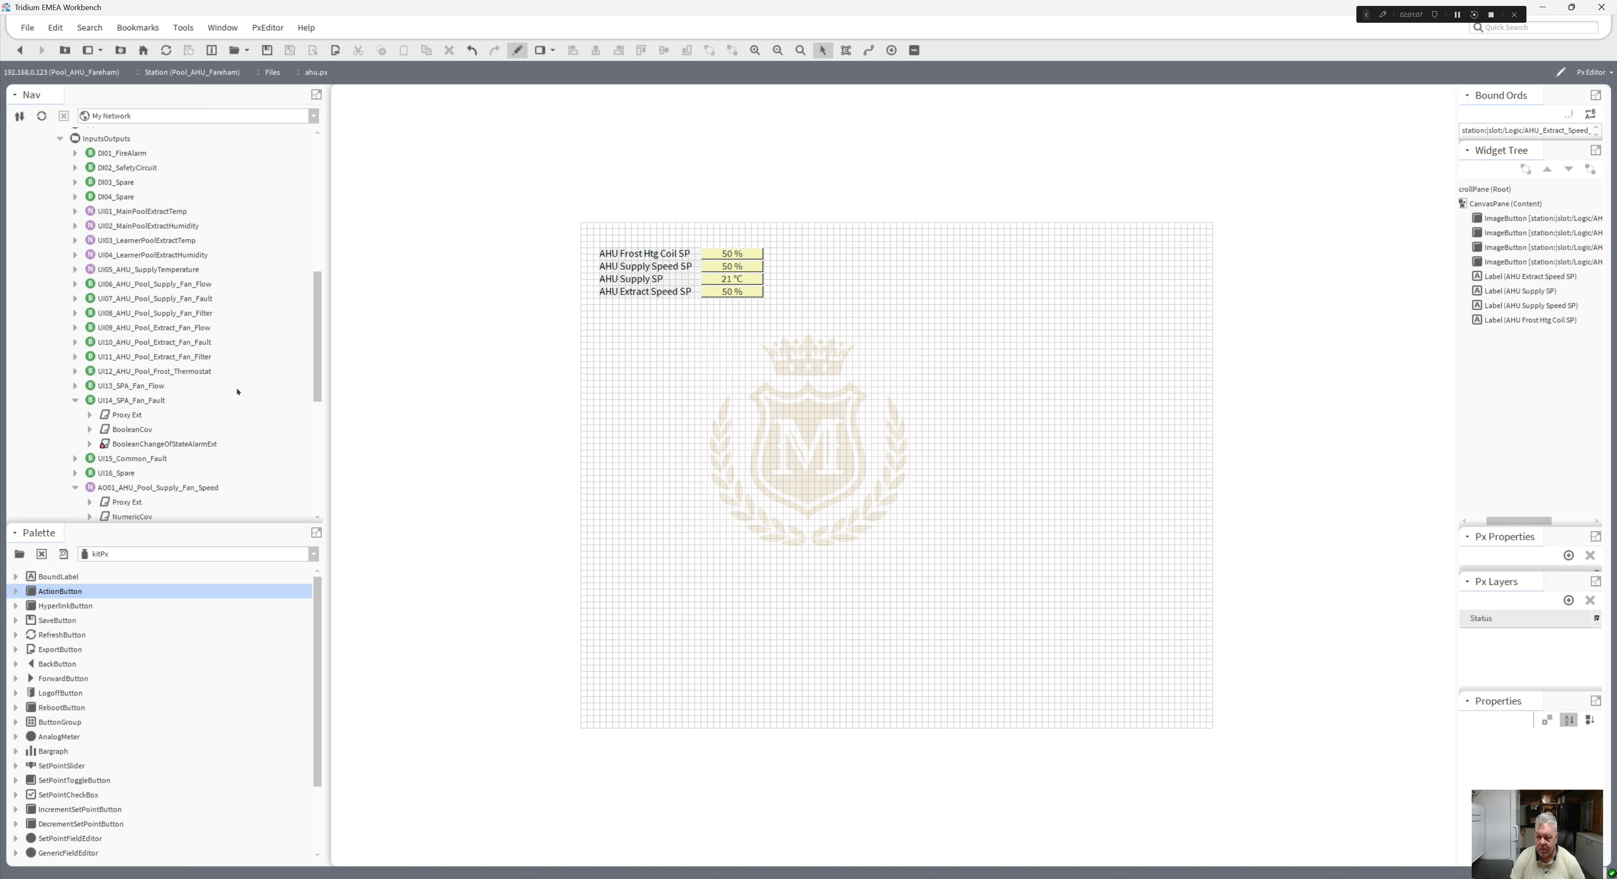
click(74, 400)
click(74, 443)
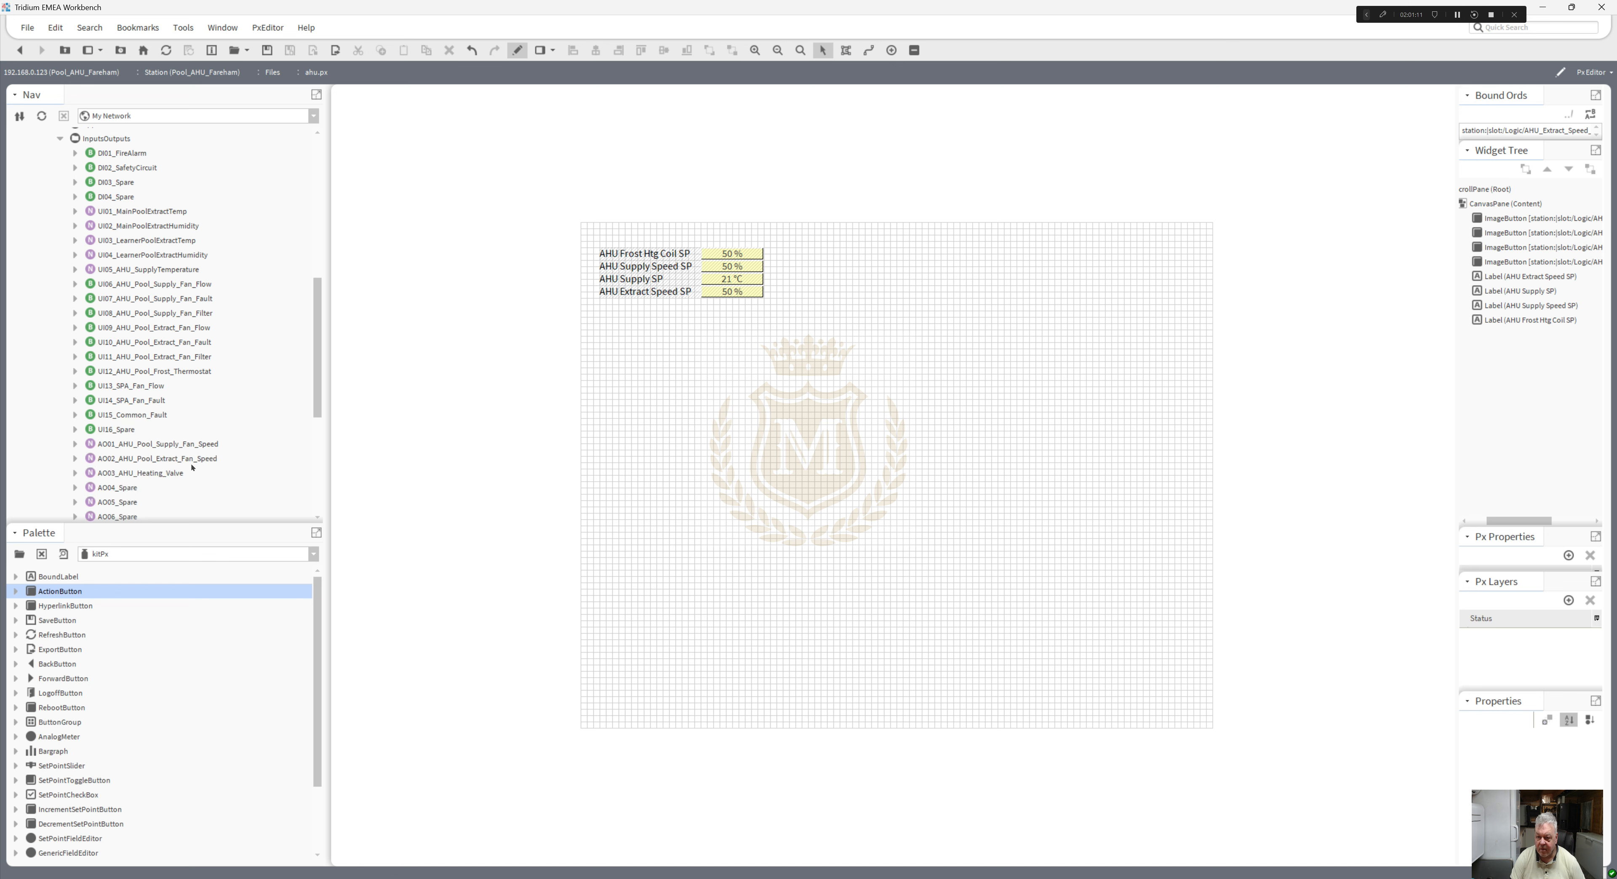
scroll(297, 395, down, 6)
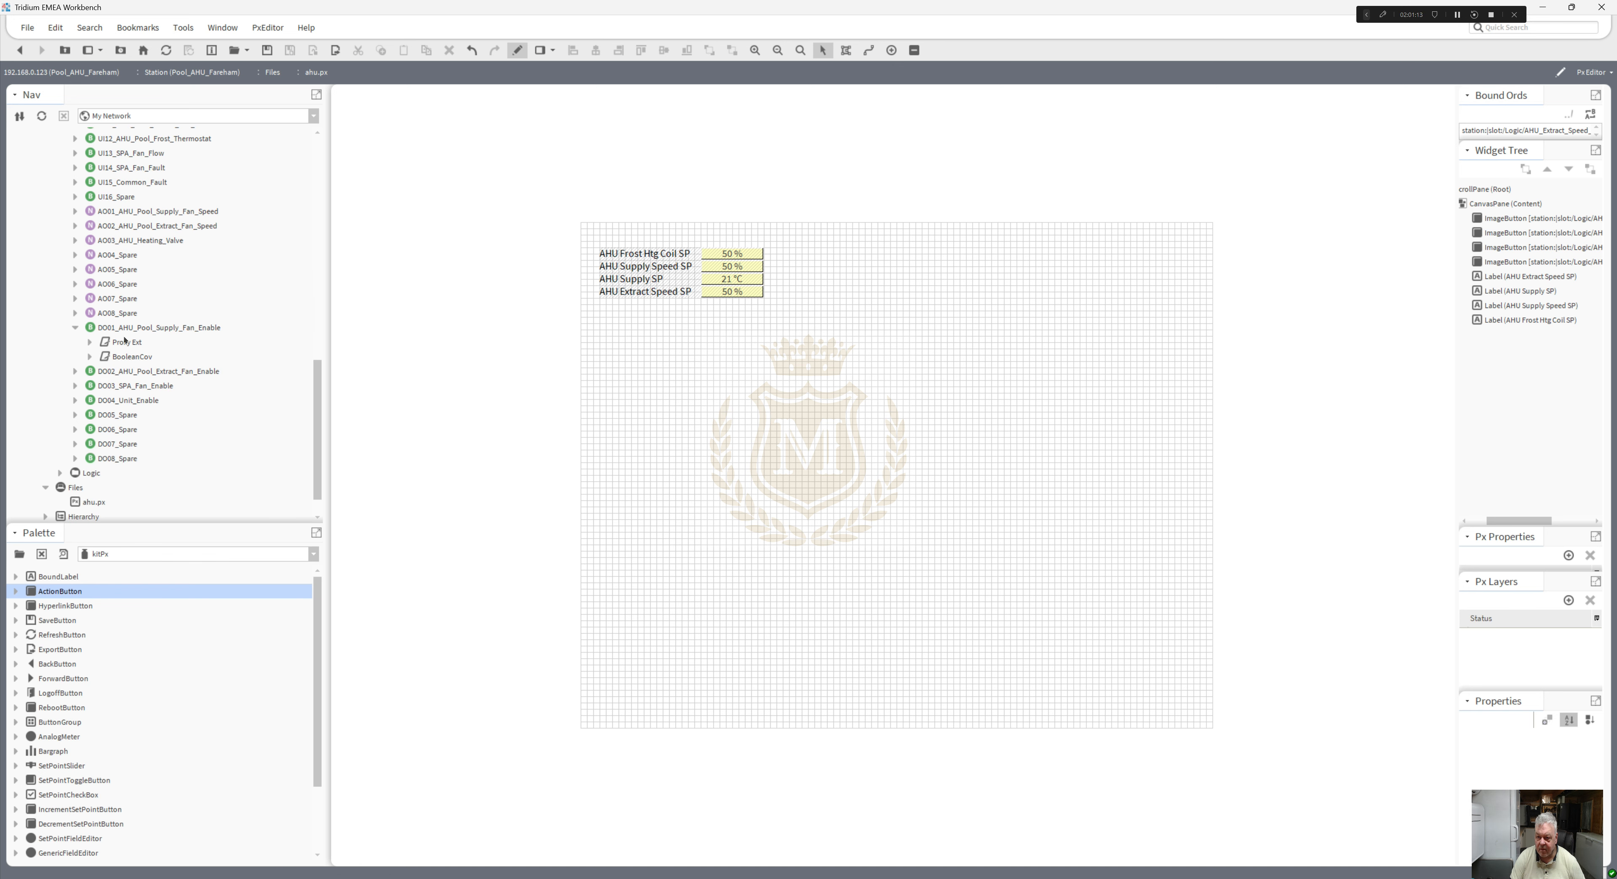
click(73, 327)
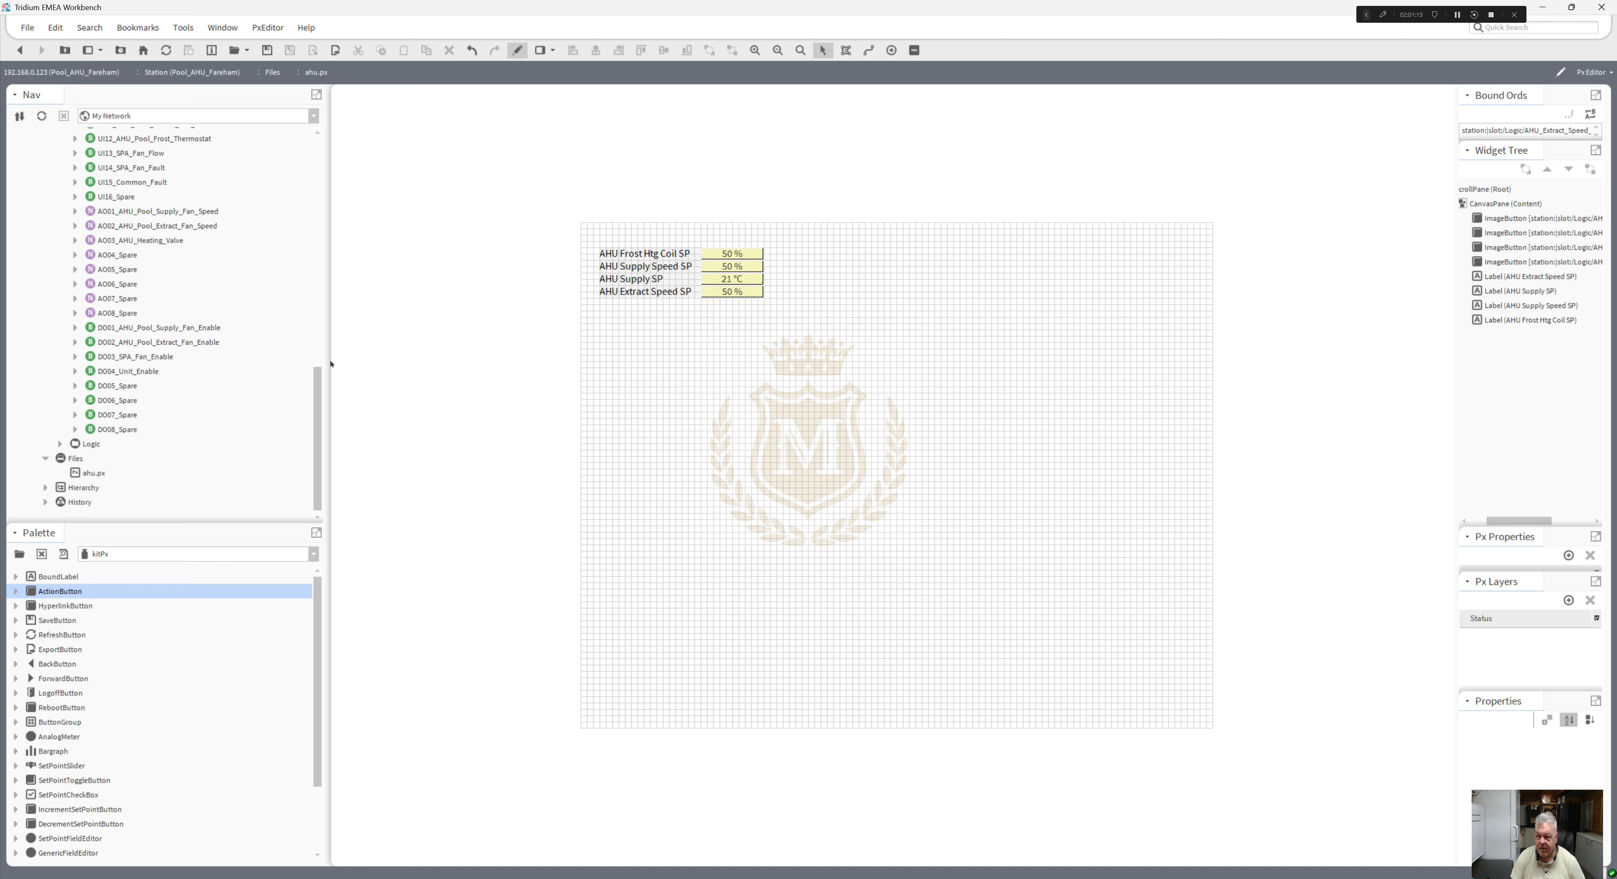
- Select the non-spare inputs in the InputsOutputs folder: DI01_FireAlarm, DI02_SafetyCircuit and UI01_MainPoolExtractTemp through UI15_Common_Fault
scroll(317, 314, up, 8)
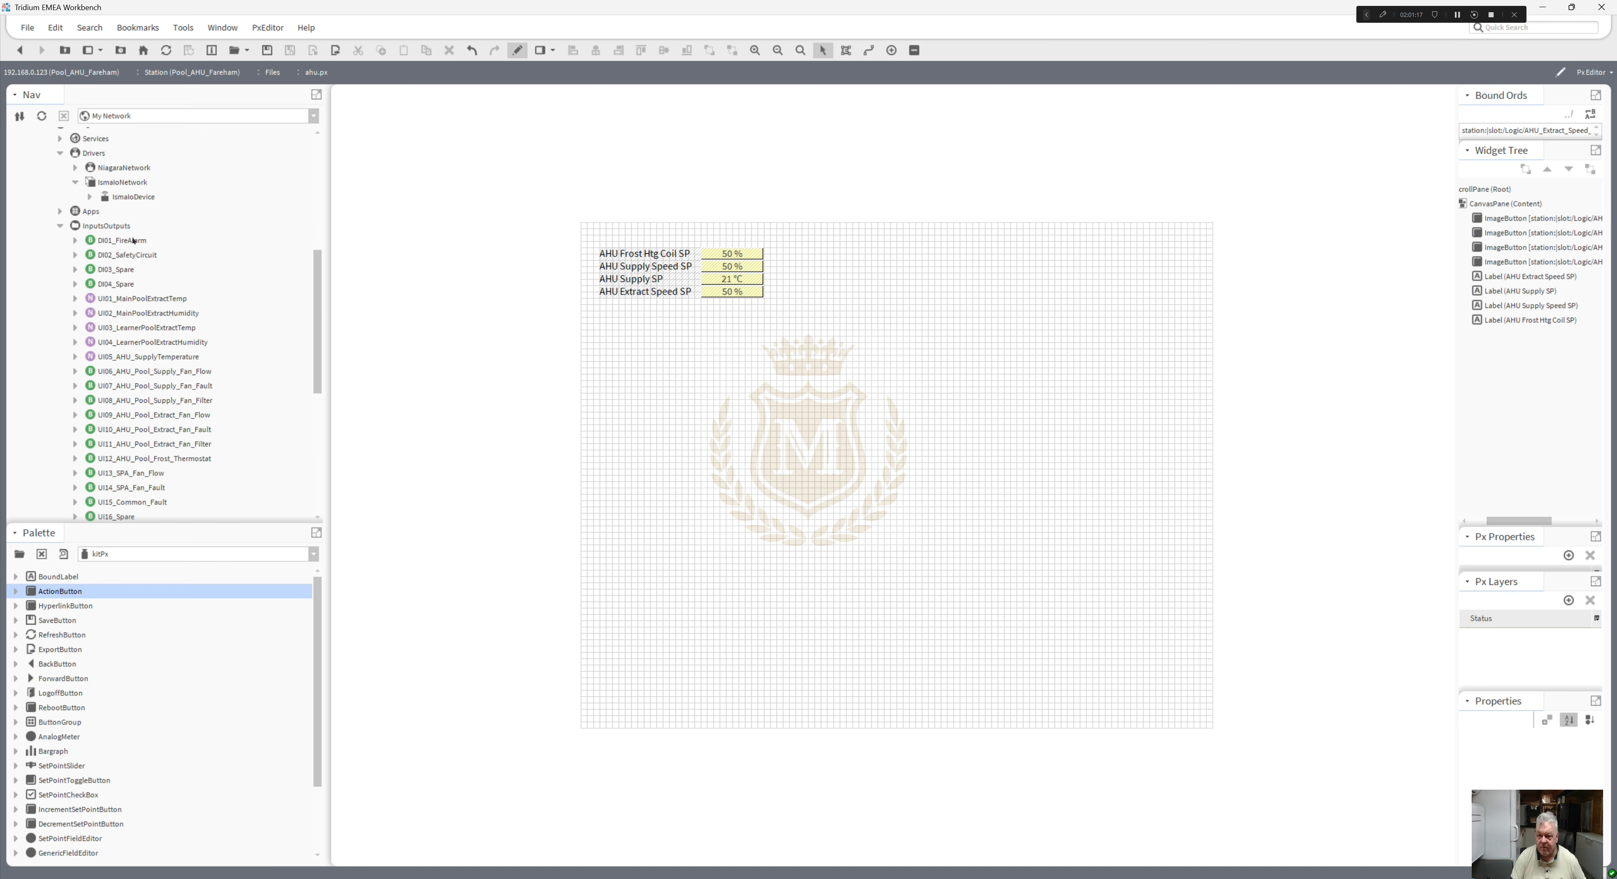
click(133, 240)
shift+click(136, 255)
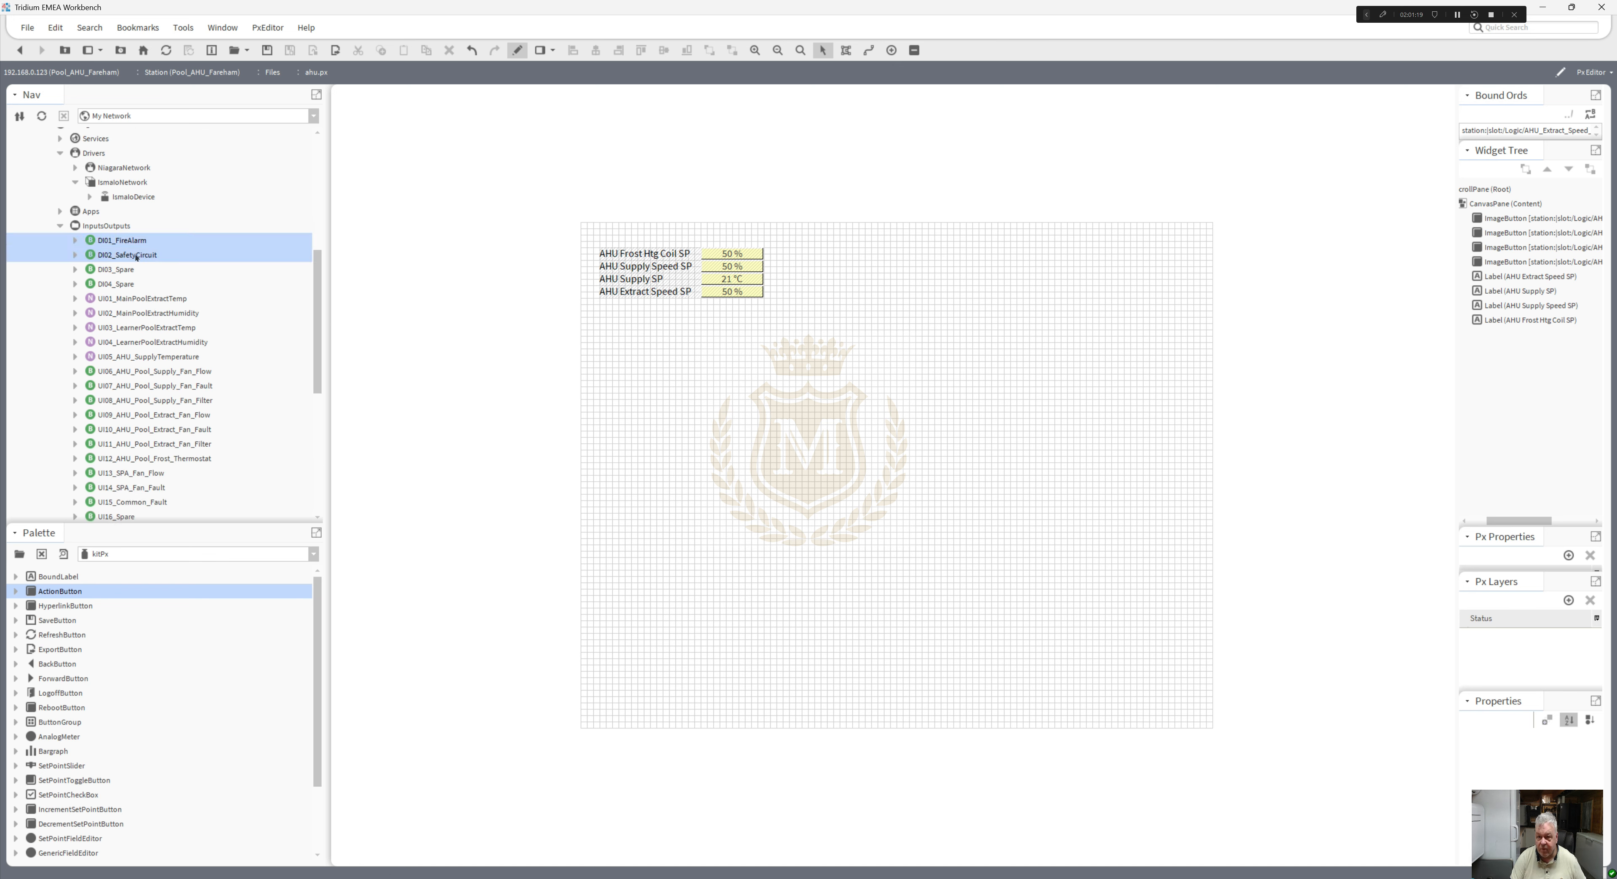
ctrl+click(141, 300)
ctrl+click(142, 313)
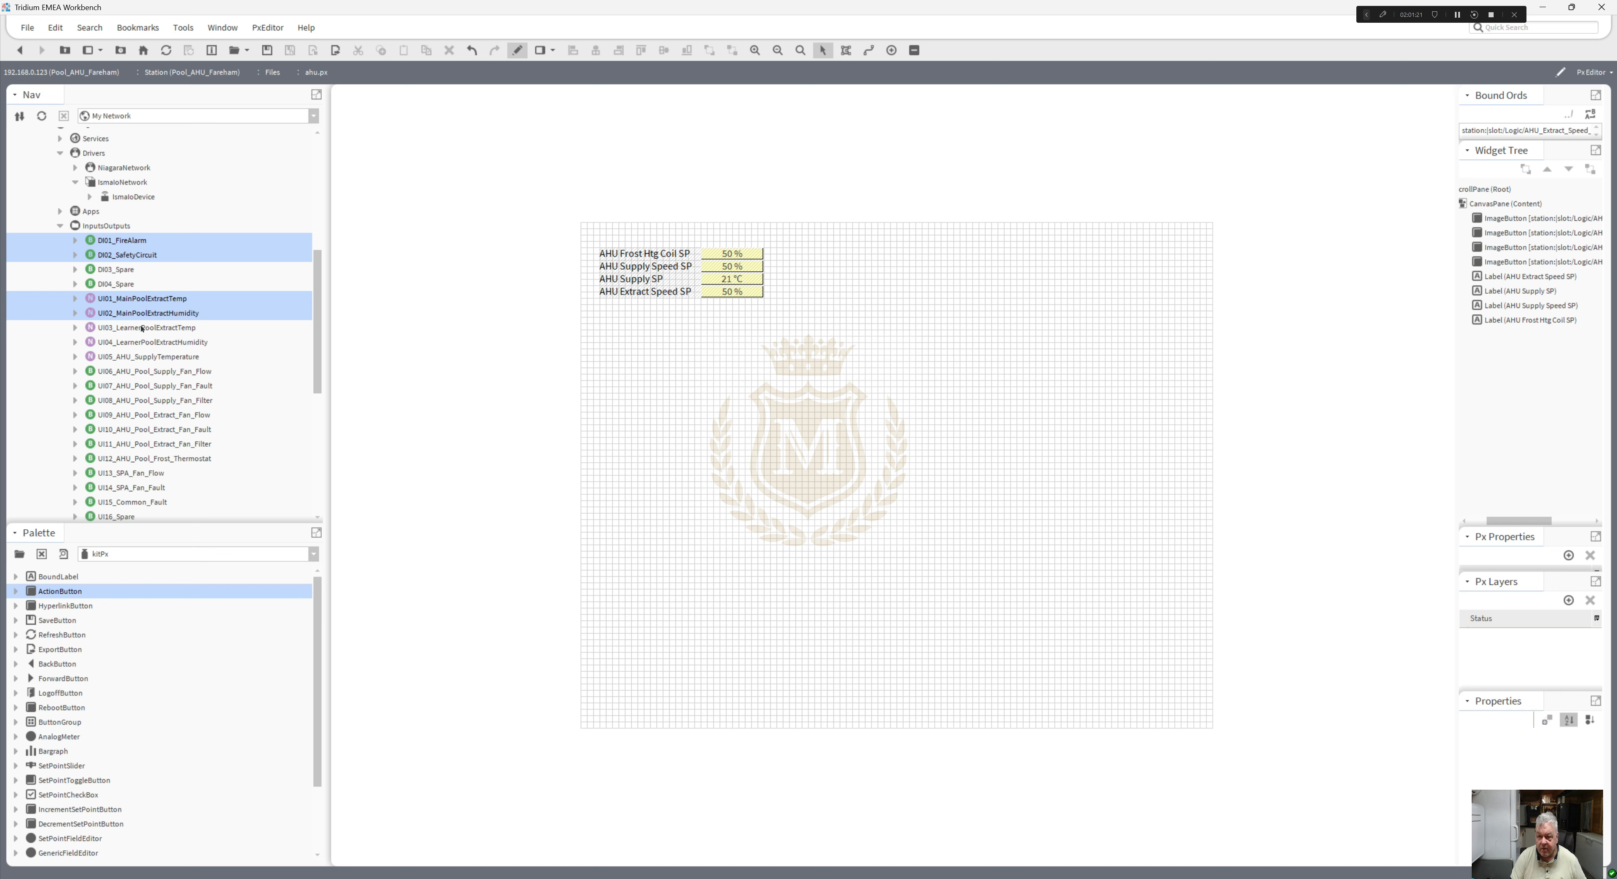
ctrl+click(143, 327)
ctrl+click(143, 342)
ctrl+click(144, 356)
ctrl+click(148, 371)
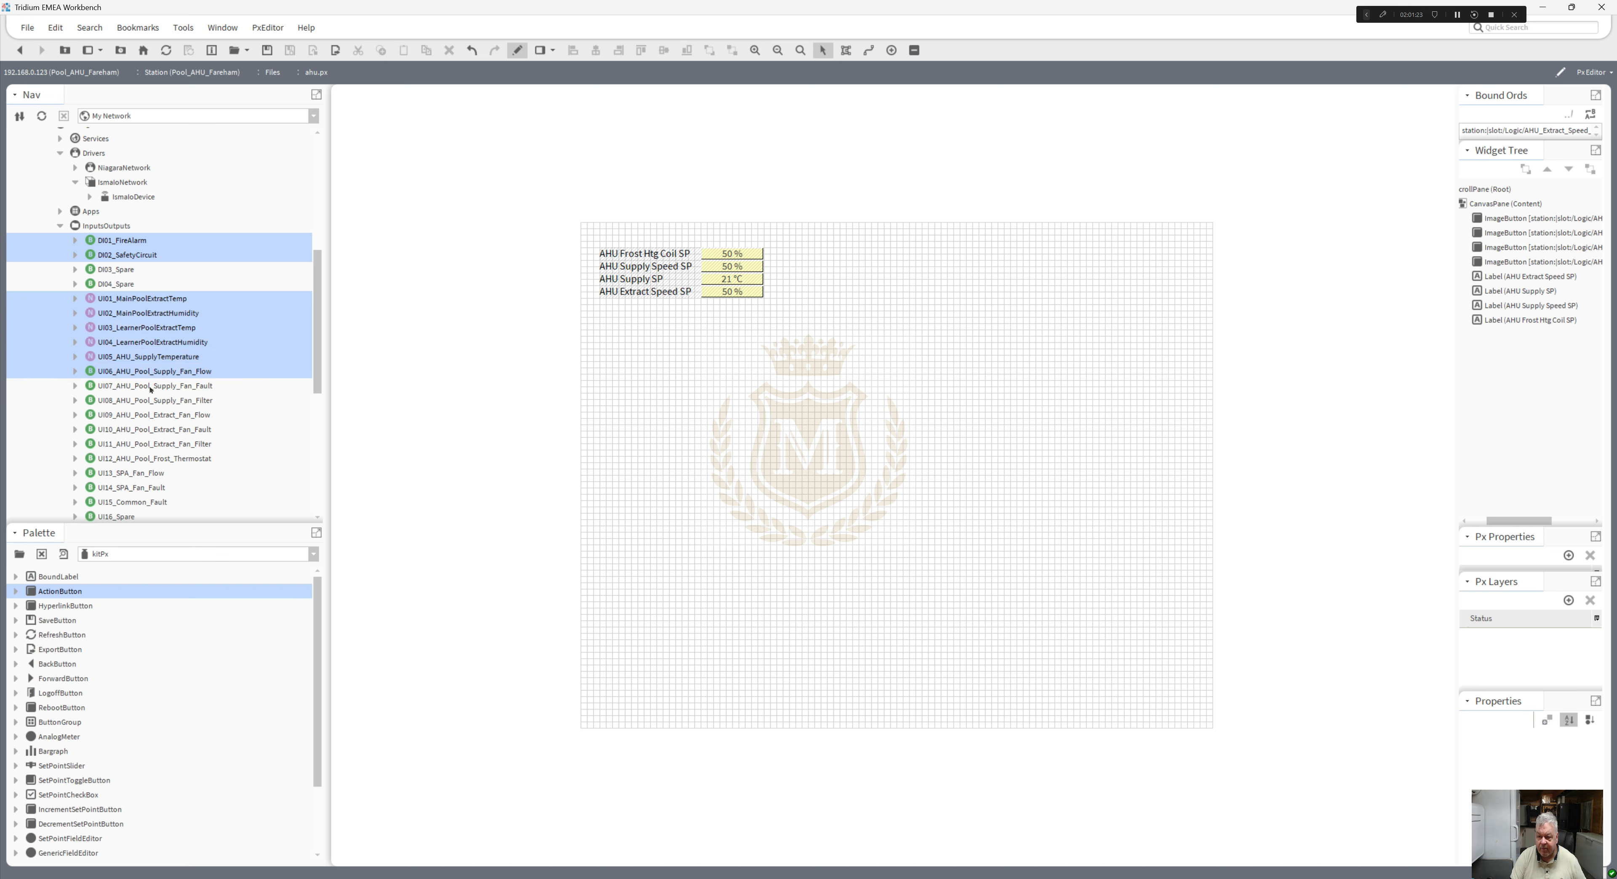
ctrl+click(151, 385)
ctrl+click(154, 400)
ctrl+click(156, 415)
ctrl+click(157, 430)
ctrl+click(160, 444)
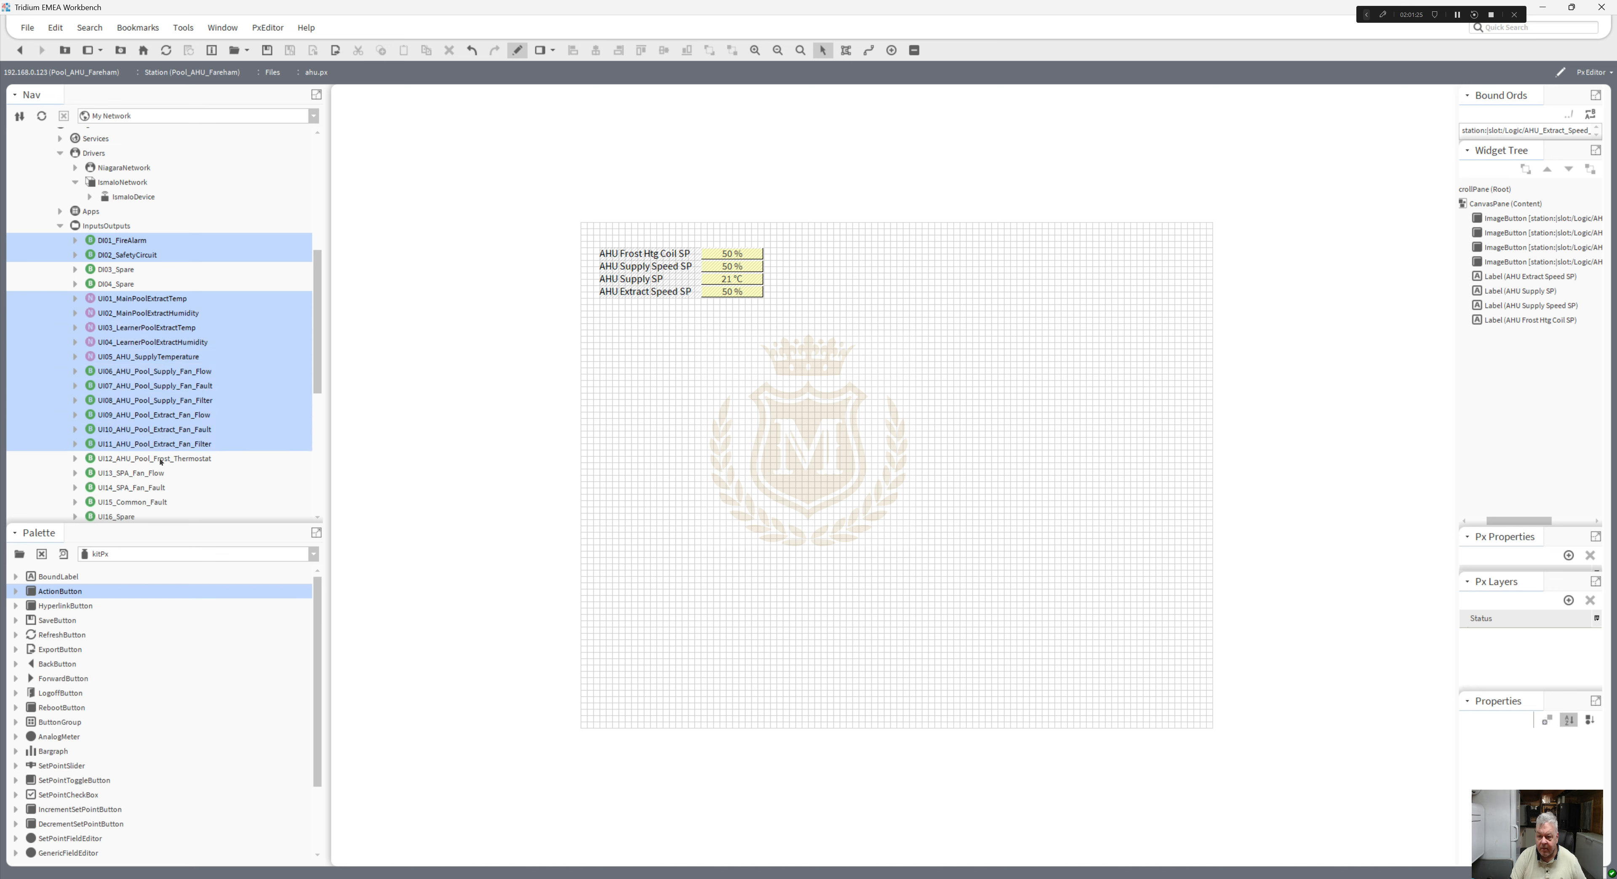
ctrl+click(163, 458)
ctrl+click(144, 473)
ctrl+click(143, 487)
ctrl+click(143, 500)
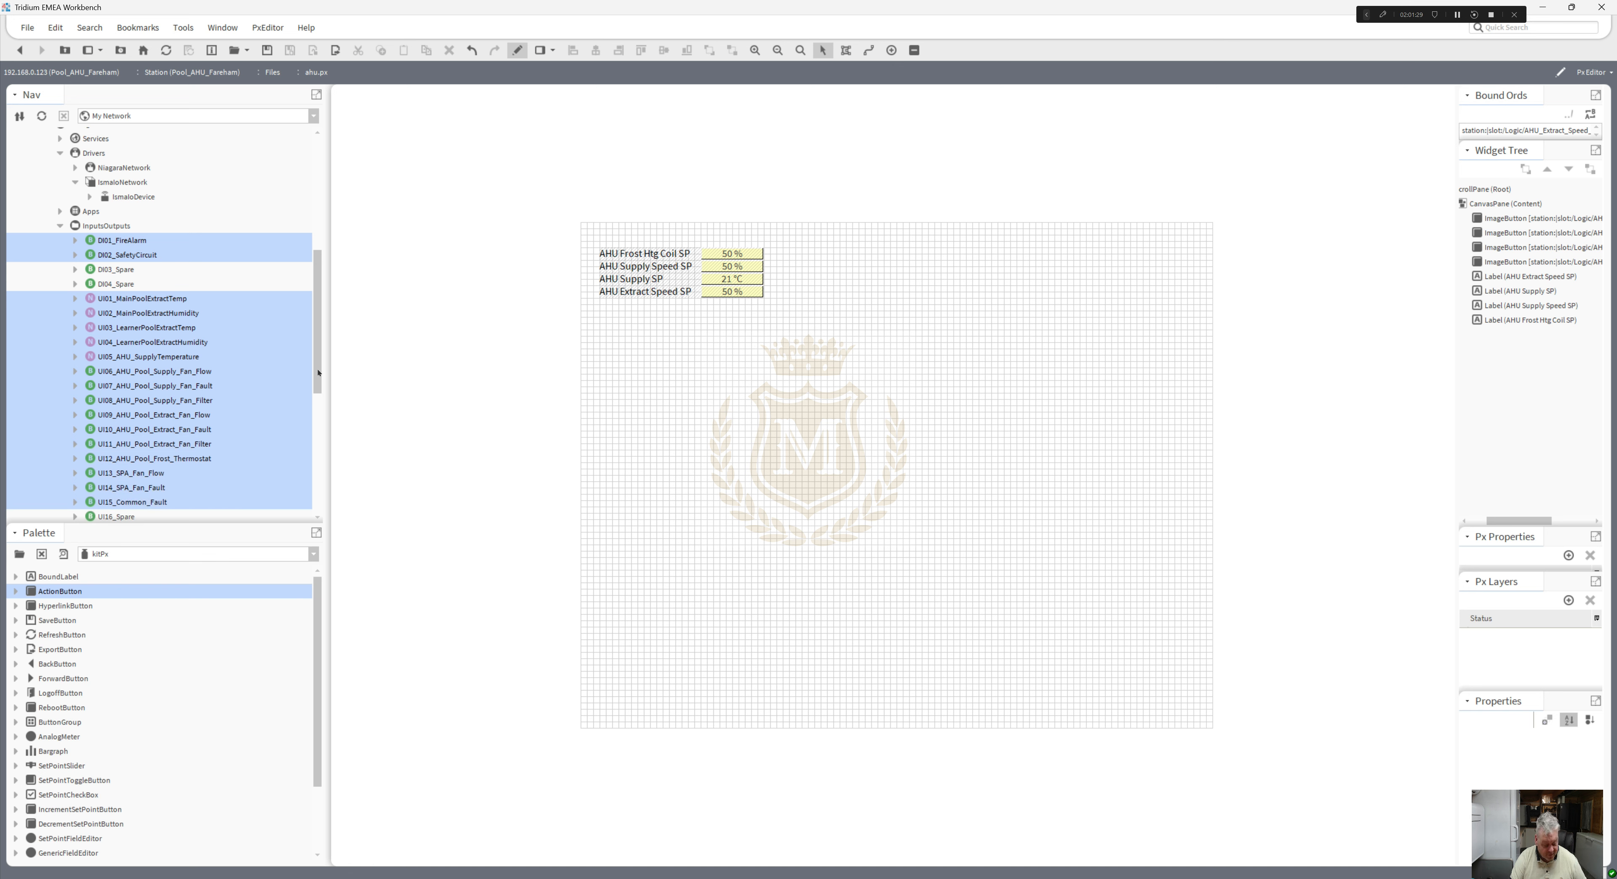
- Add outputs AO01 to AO03 and DO01 to DO04 to the selection and place all selected points on the canvas as new widgets
drag(319, 378, 328, 475)
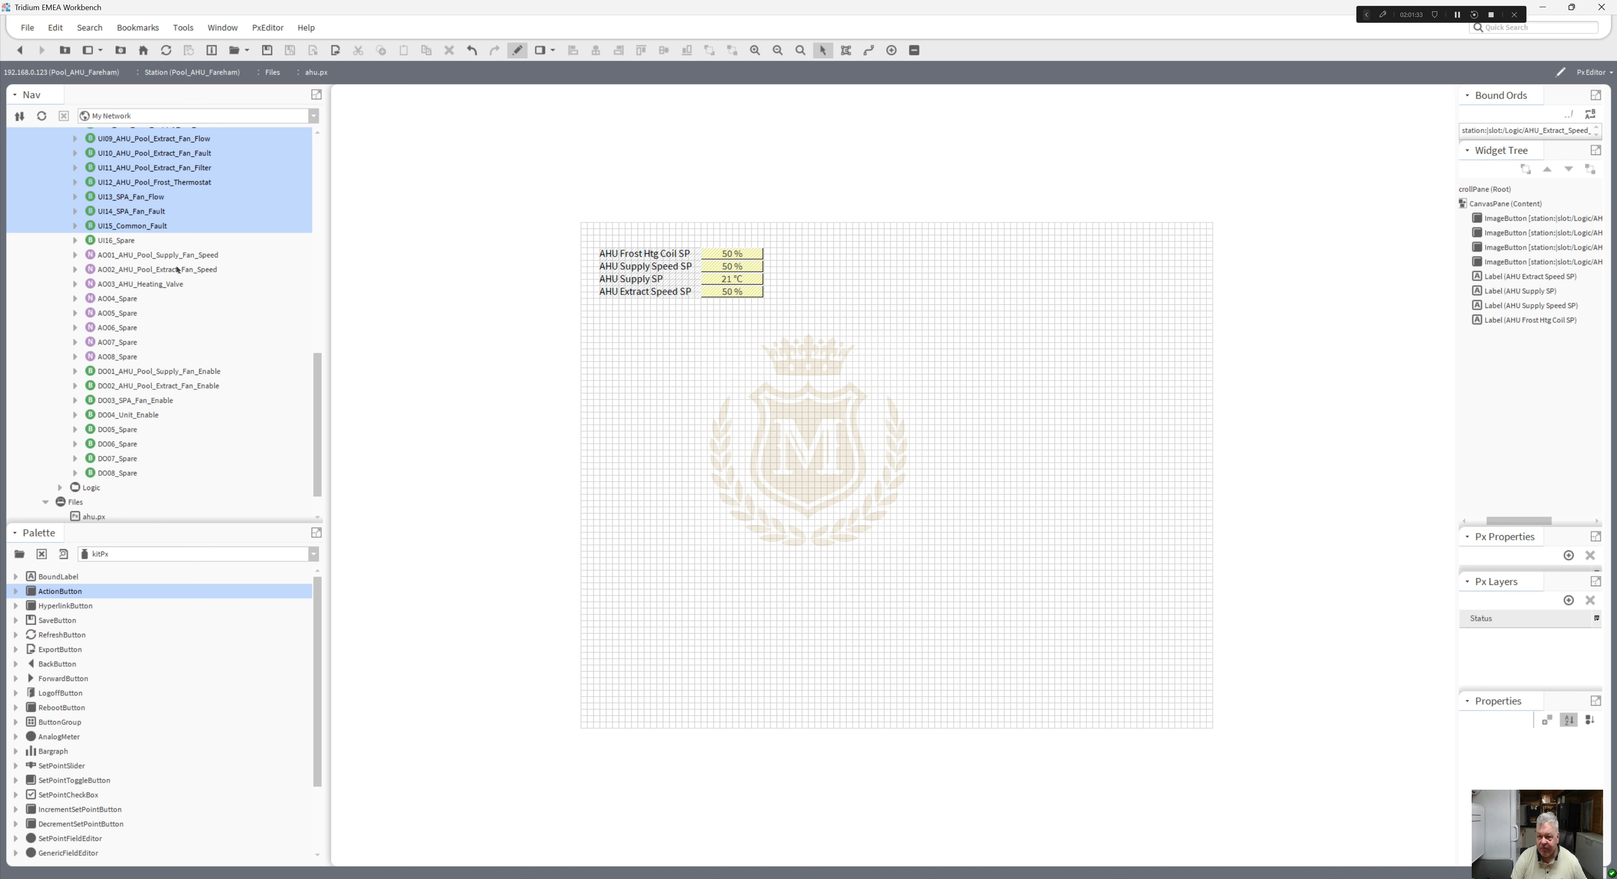
ctrl+click(168, 255)
ctrl+click(167, 269)
ctrl+click(166, 283)
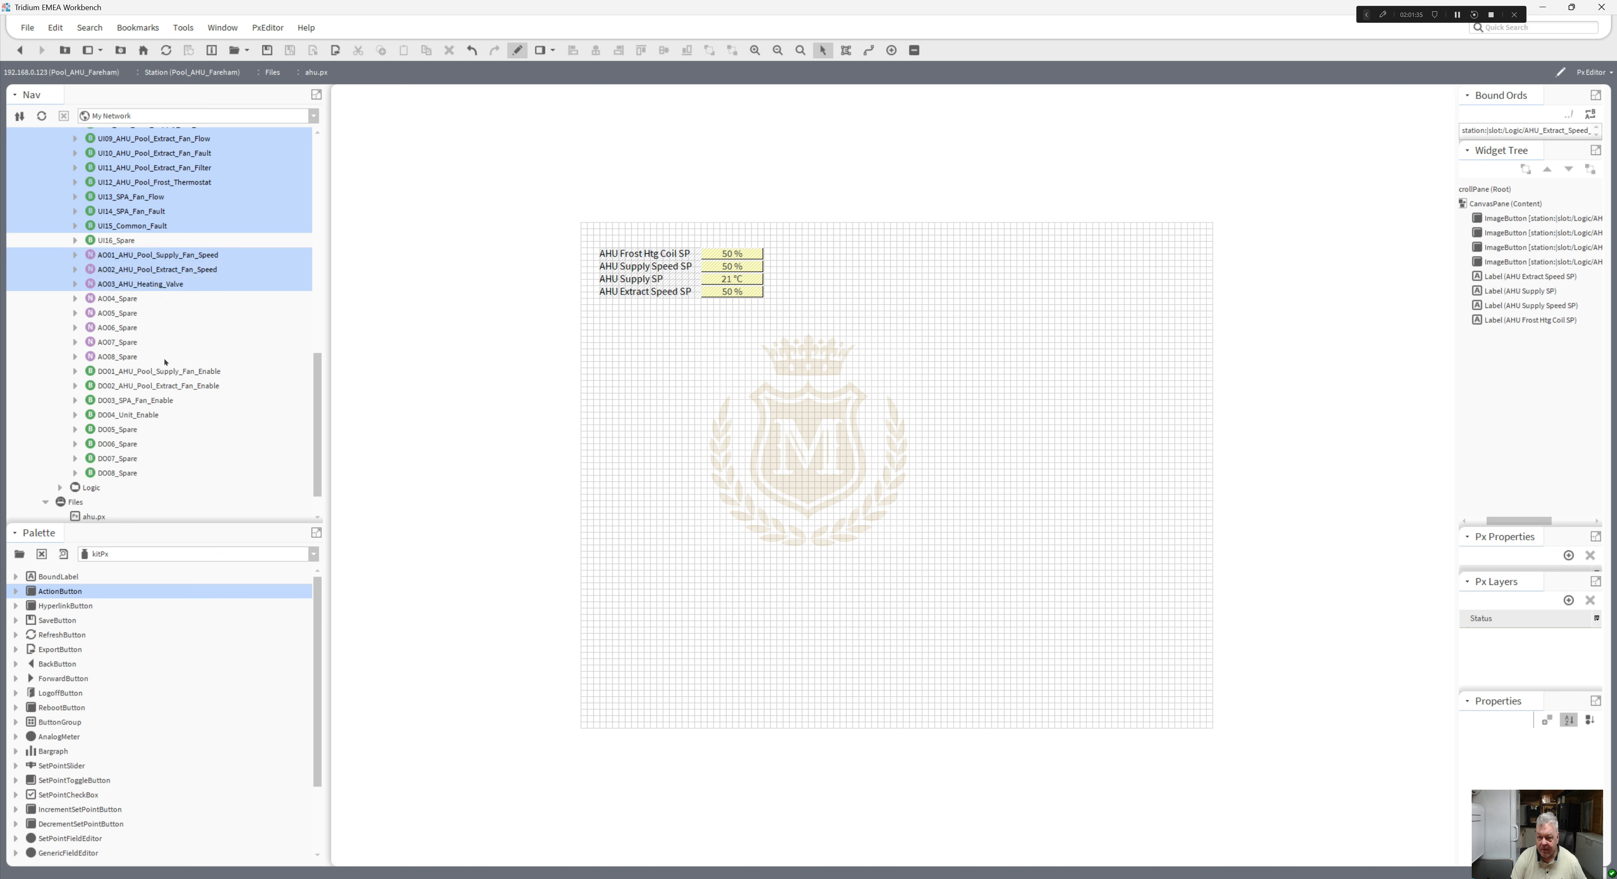
ctrl+click(166, 371)
ctrl+click(162, 386)
ctrl+click(157, 400)
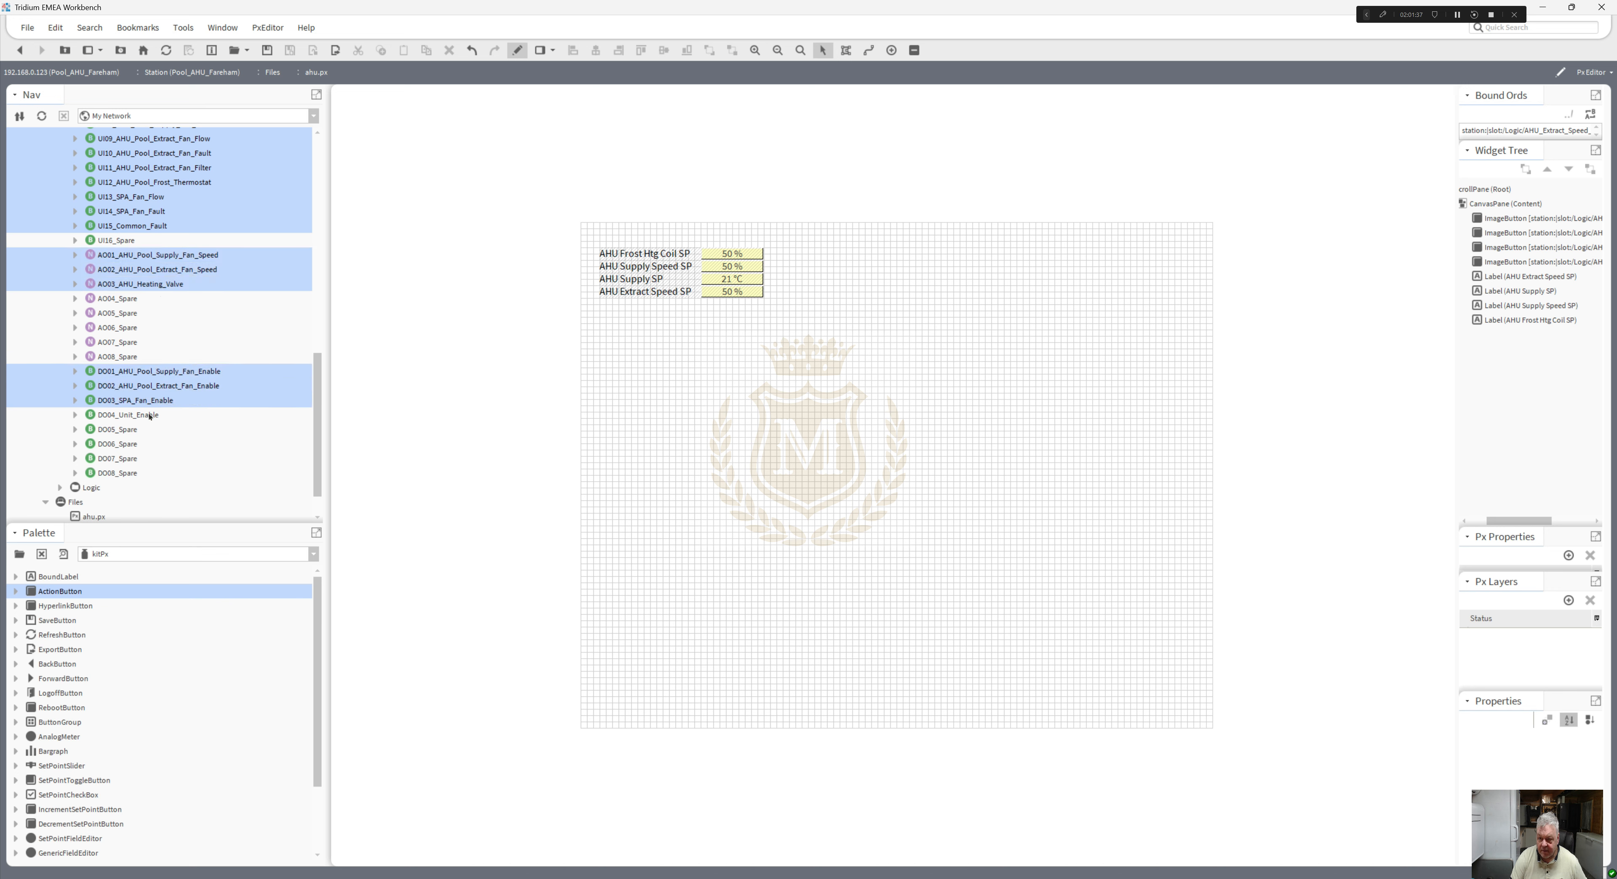
ctrl+click(153, 413)
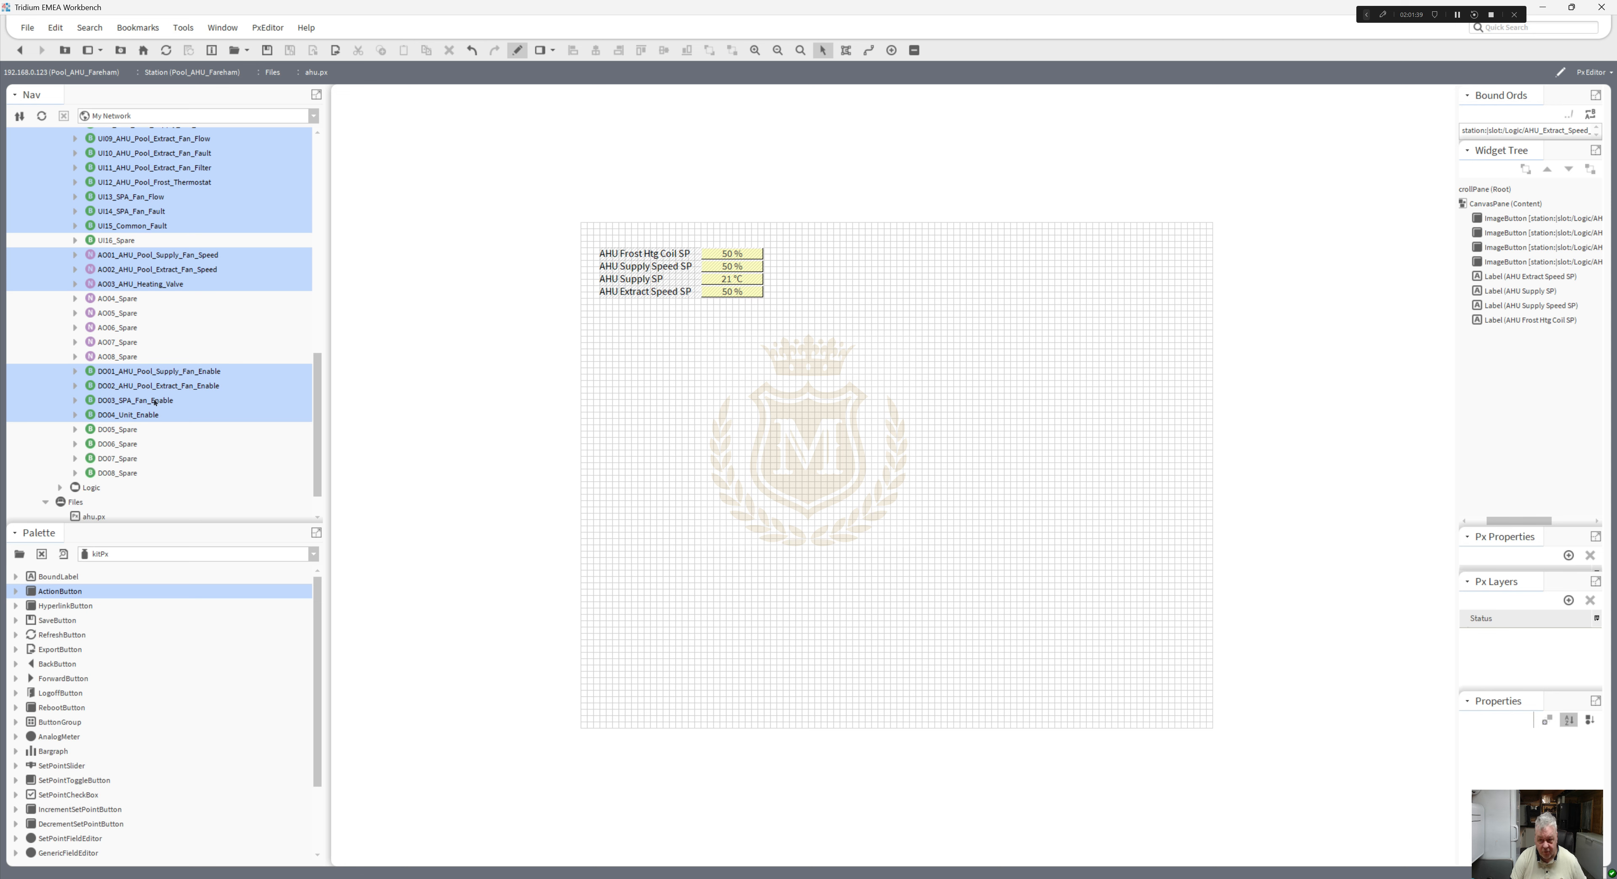
drag(136, 379, 842, 419)
- Animate the bound label's background with the Status To Simple converter, applying the background status colors
right_click(944, 310)
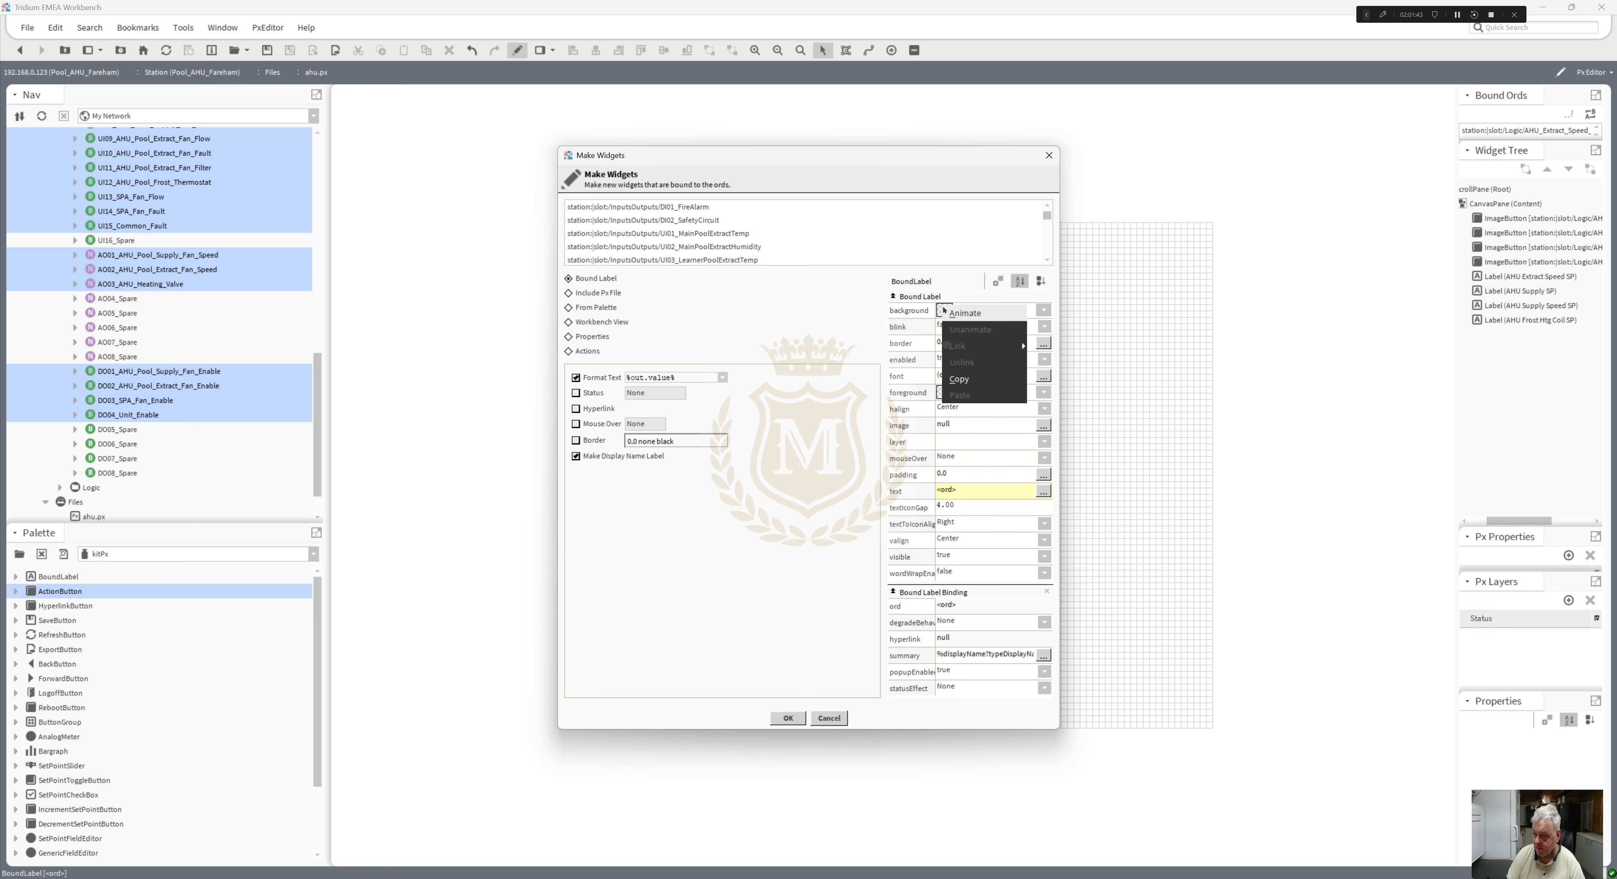
click(959, 313)
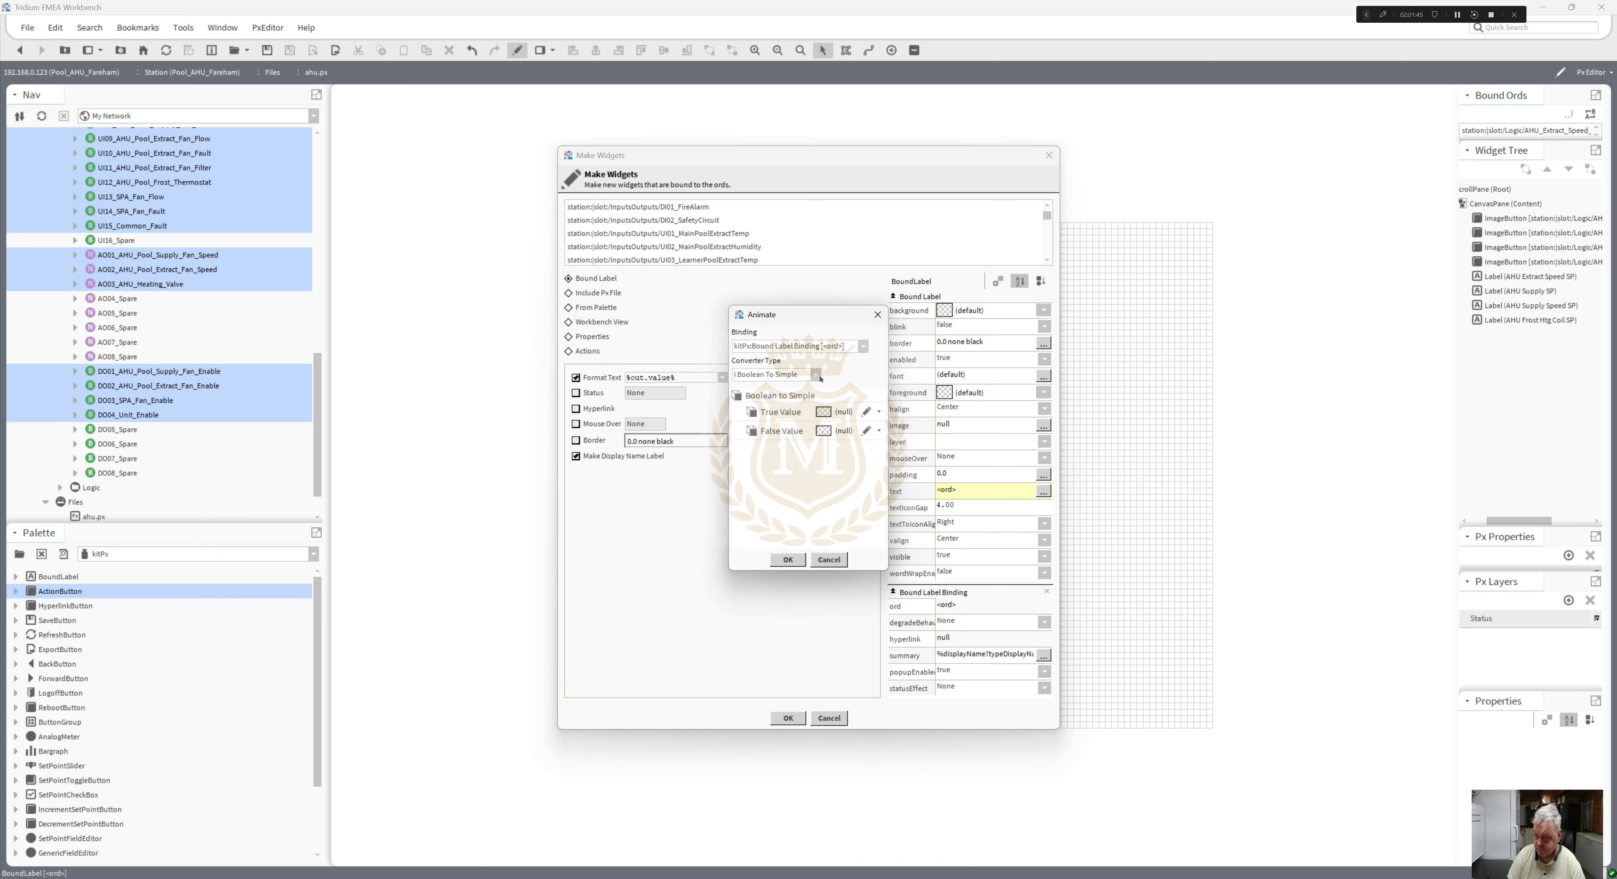
click(815, 375)
click(778, 417)
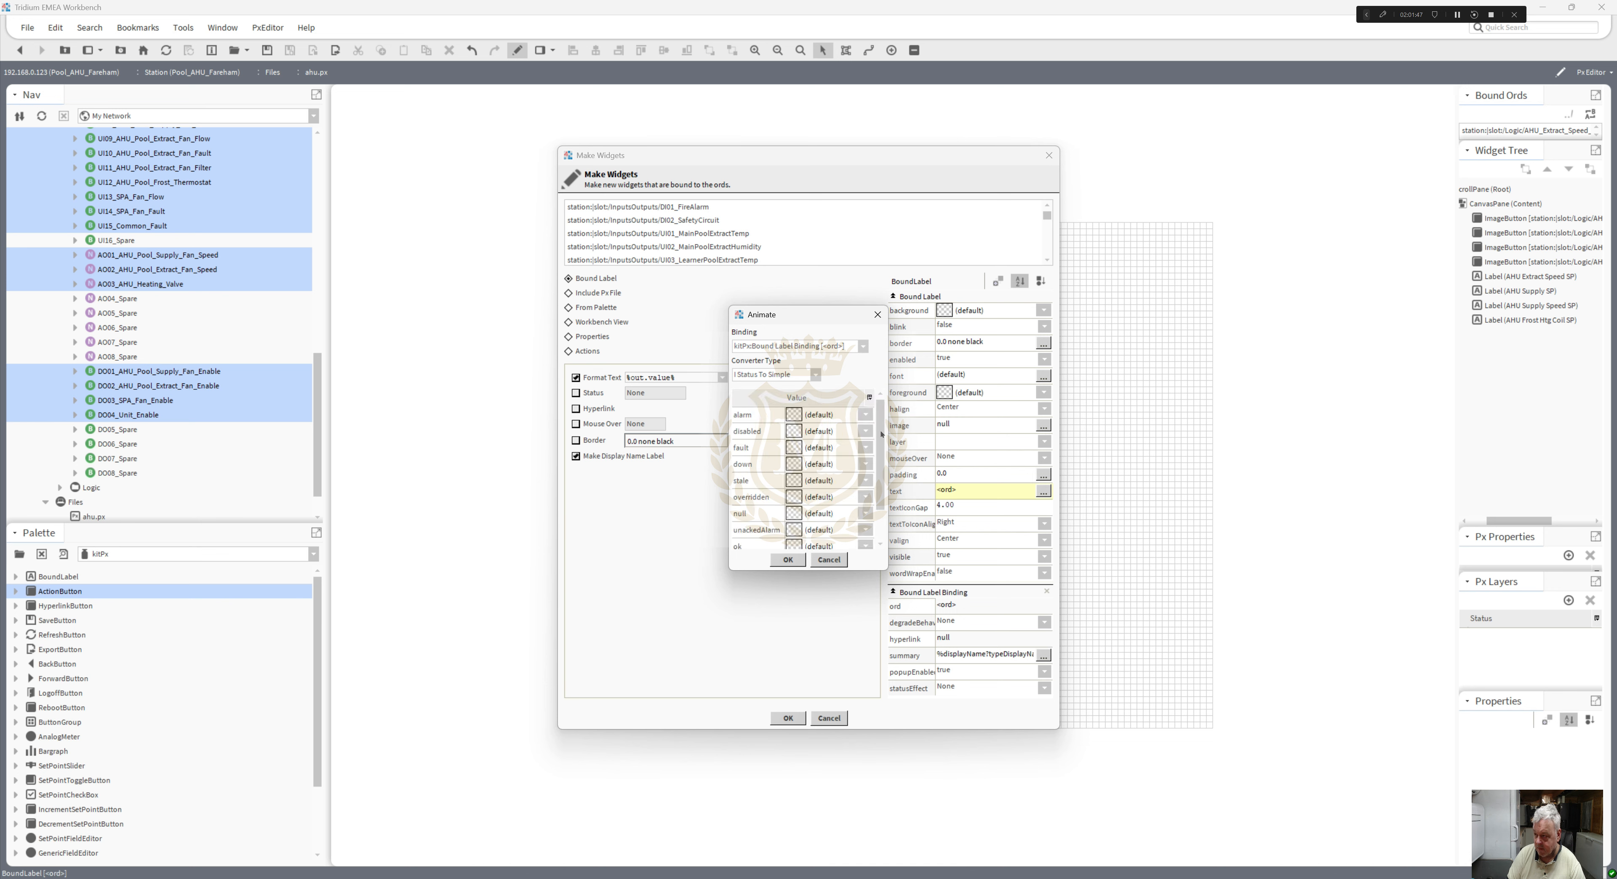
drag(882, 434, 879, 564)
click(833, 536)
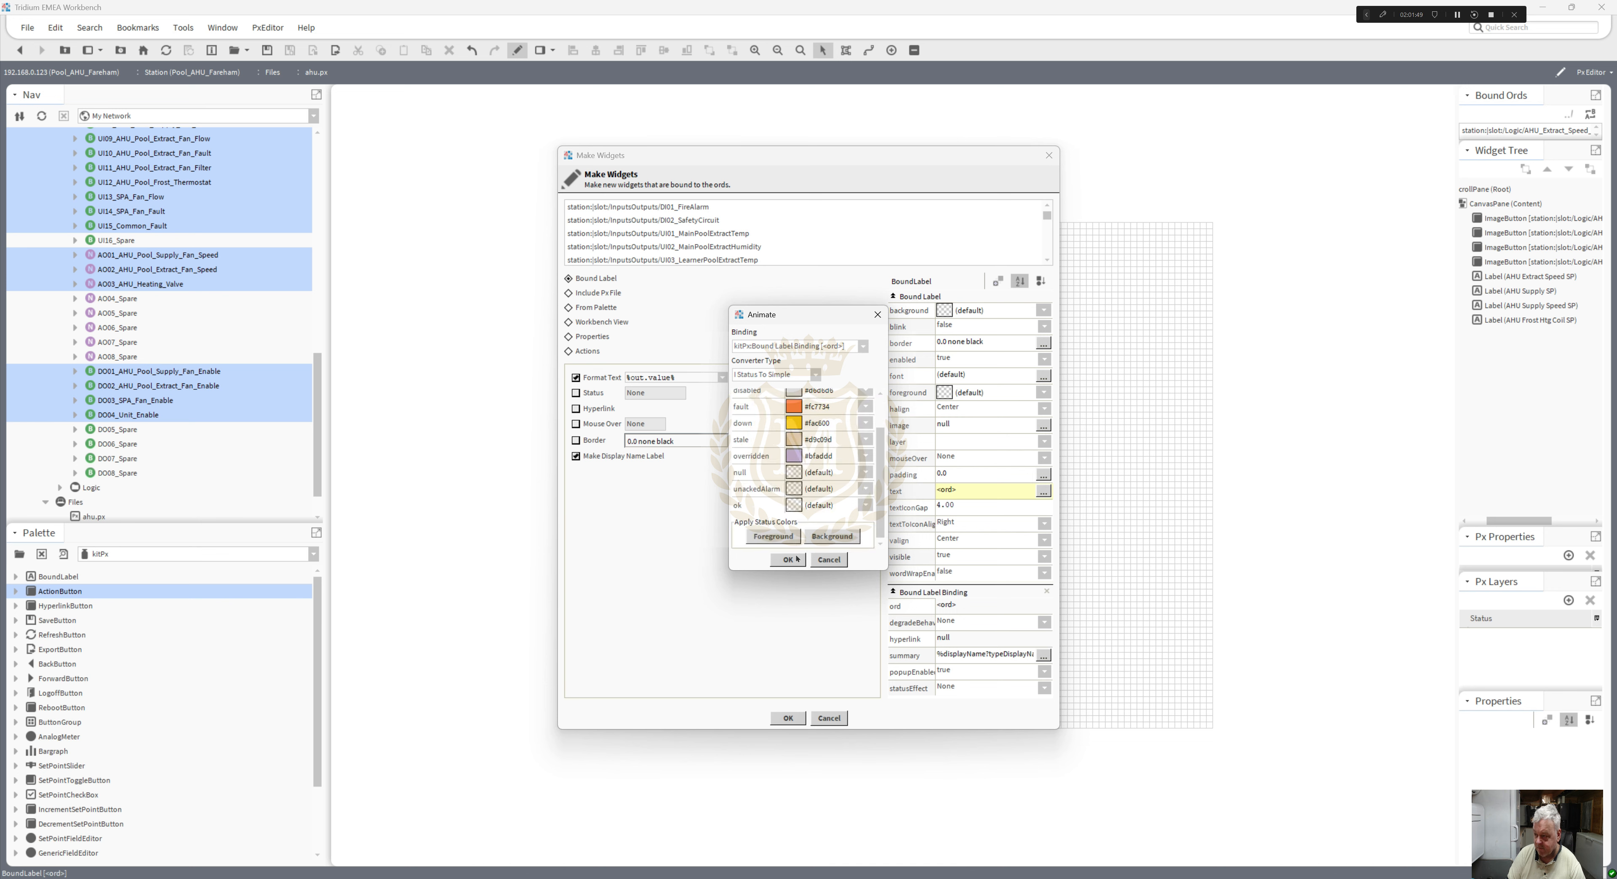
click(788, 560)
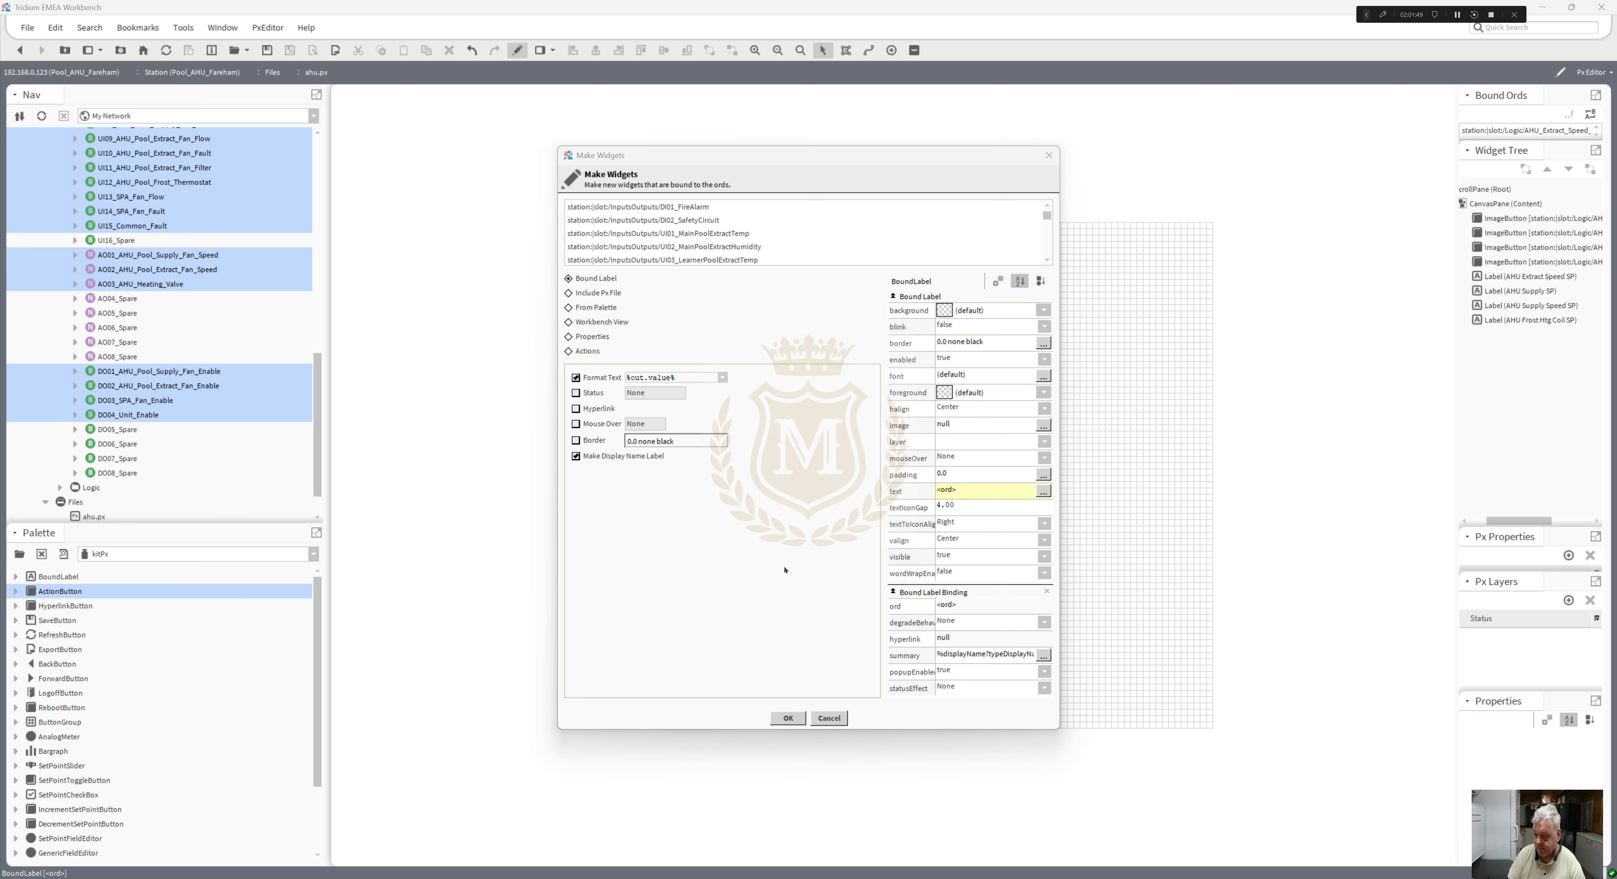
- Set the bound label's border to the Groove style on all sides
click(956, 342)
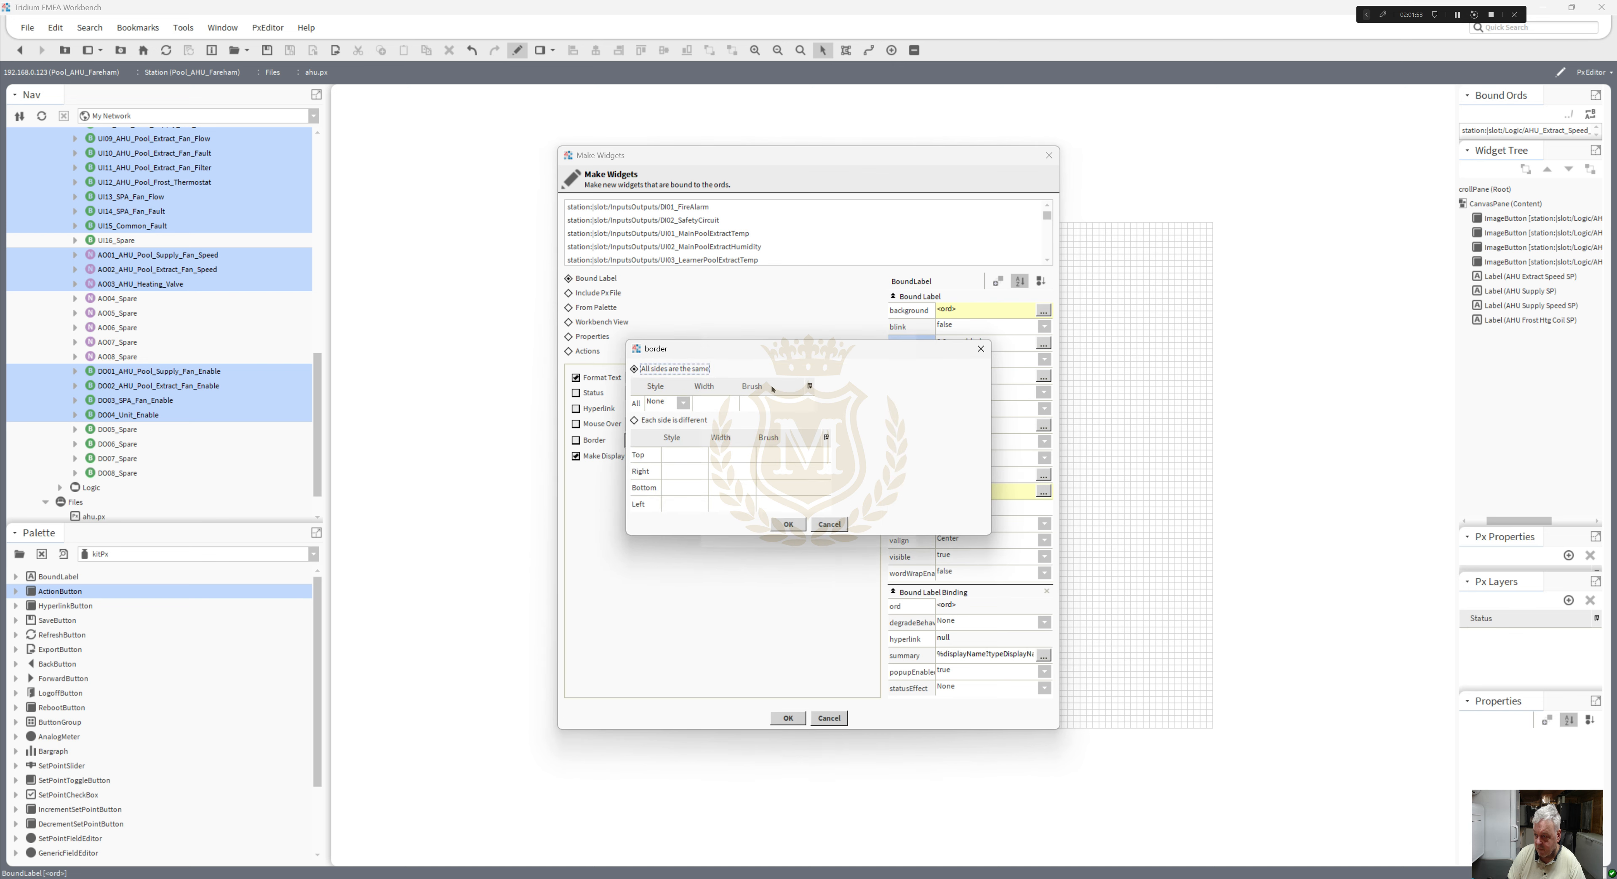
click(683, 402)
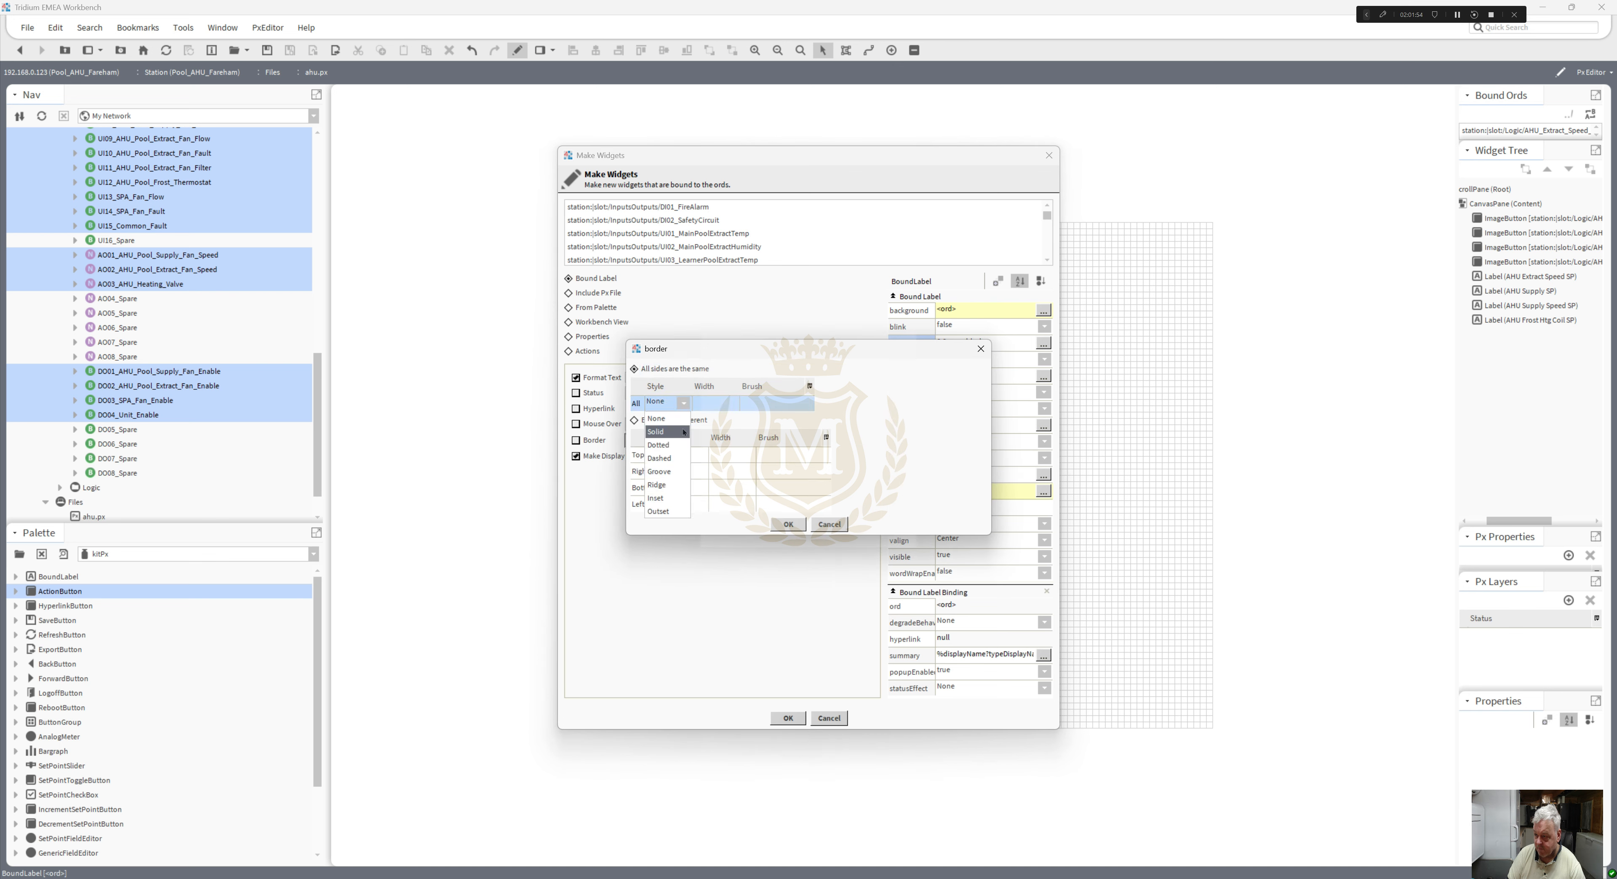
click(677, 473)
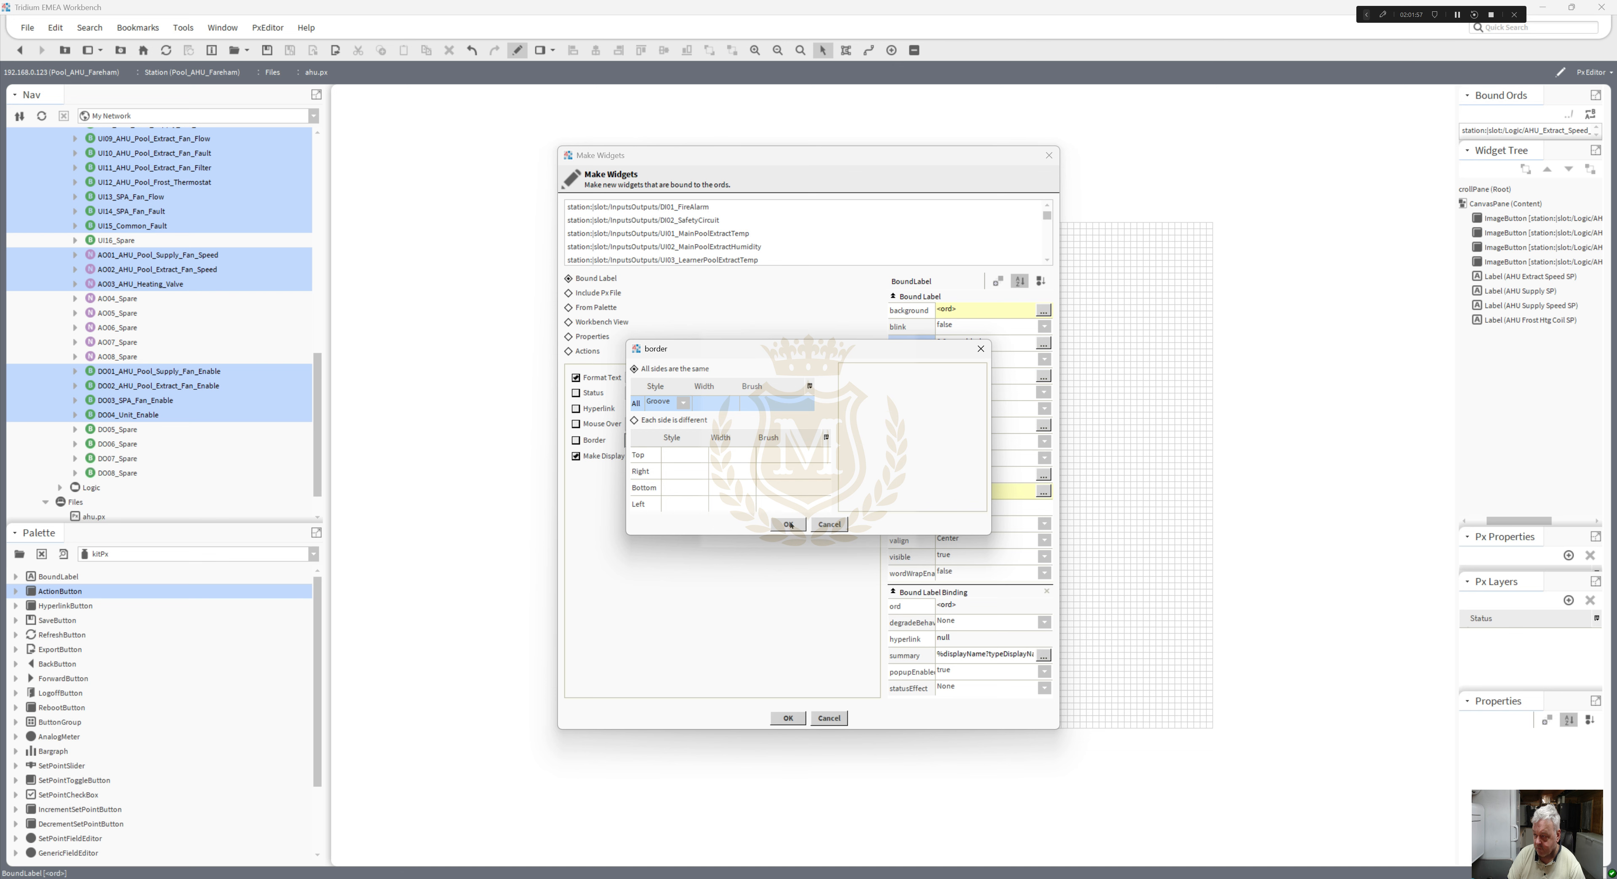
click(789, 524)
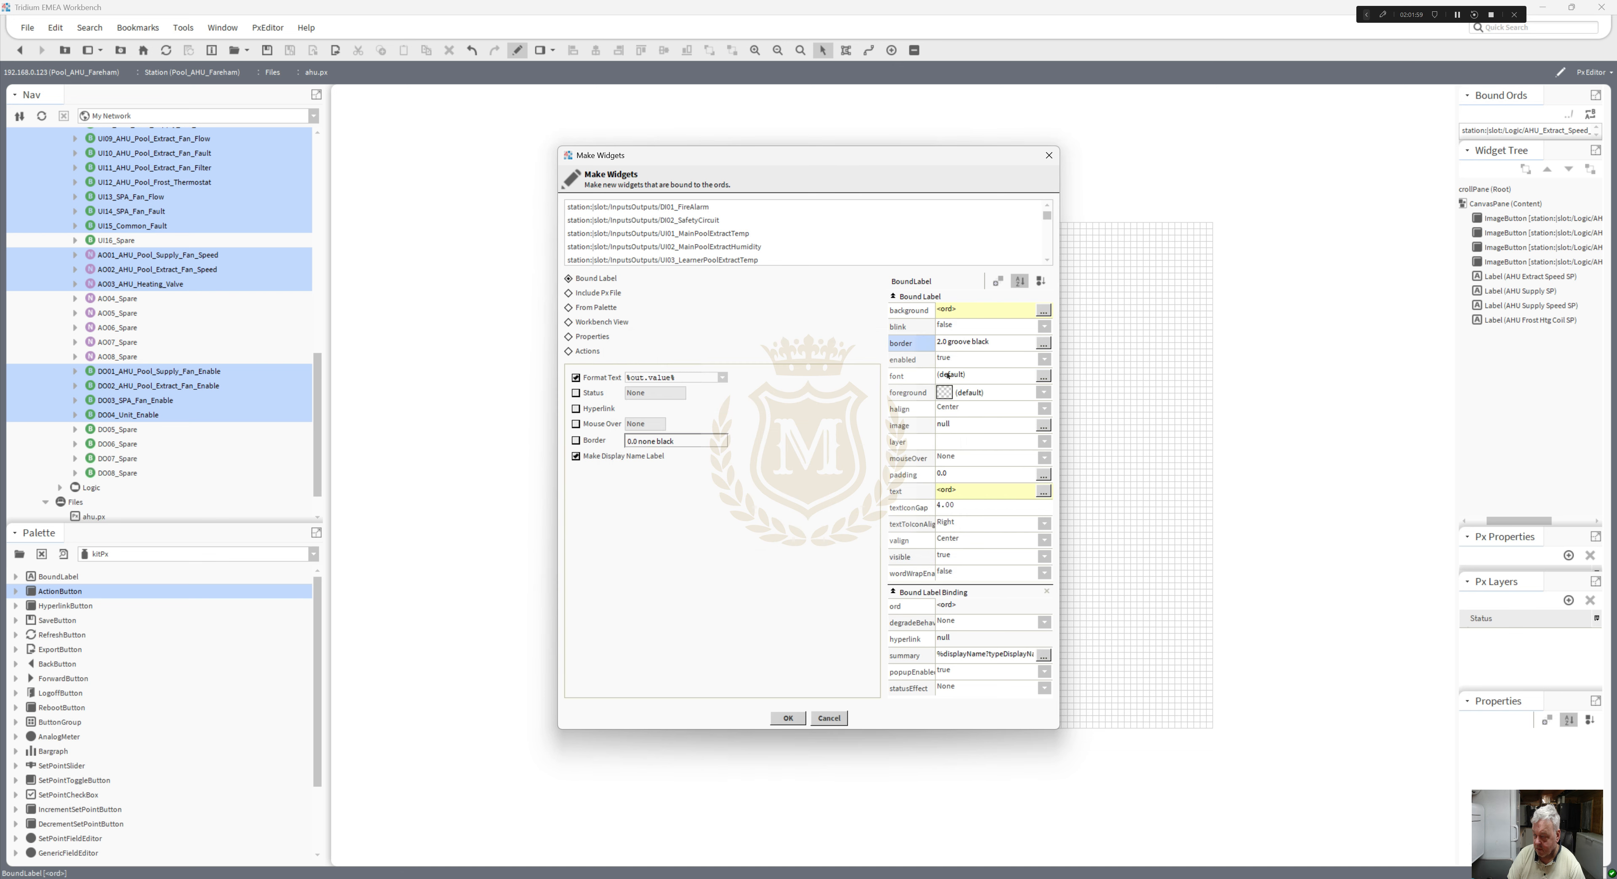
- Animate the bound label's foreground with Status To Simple and the foreground status colors, and create the widgets with display name labels
right_click(946, 394)
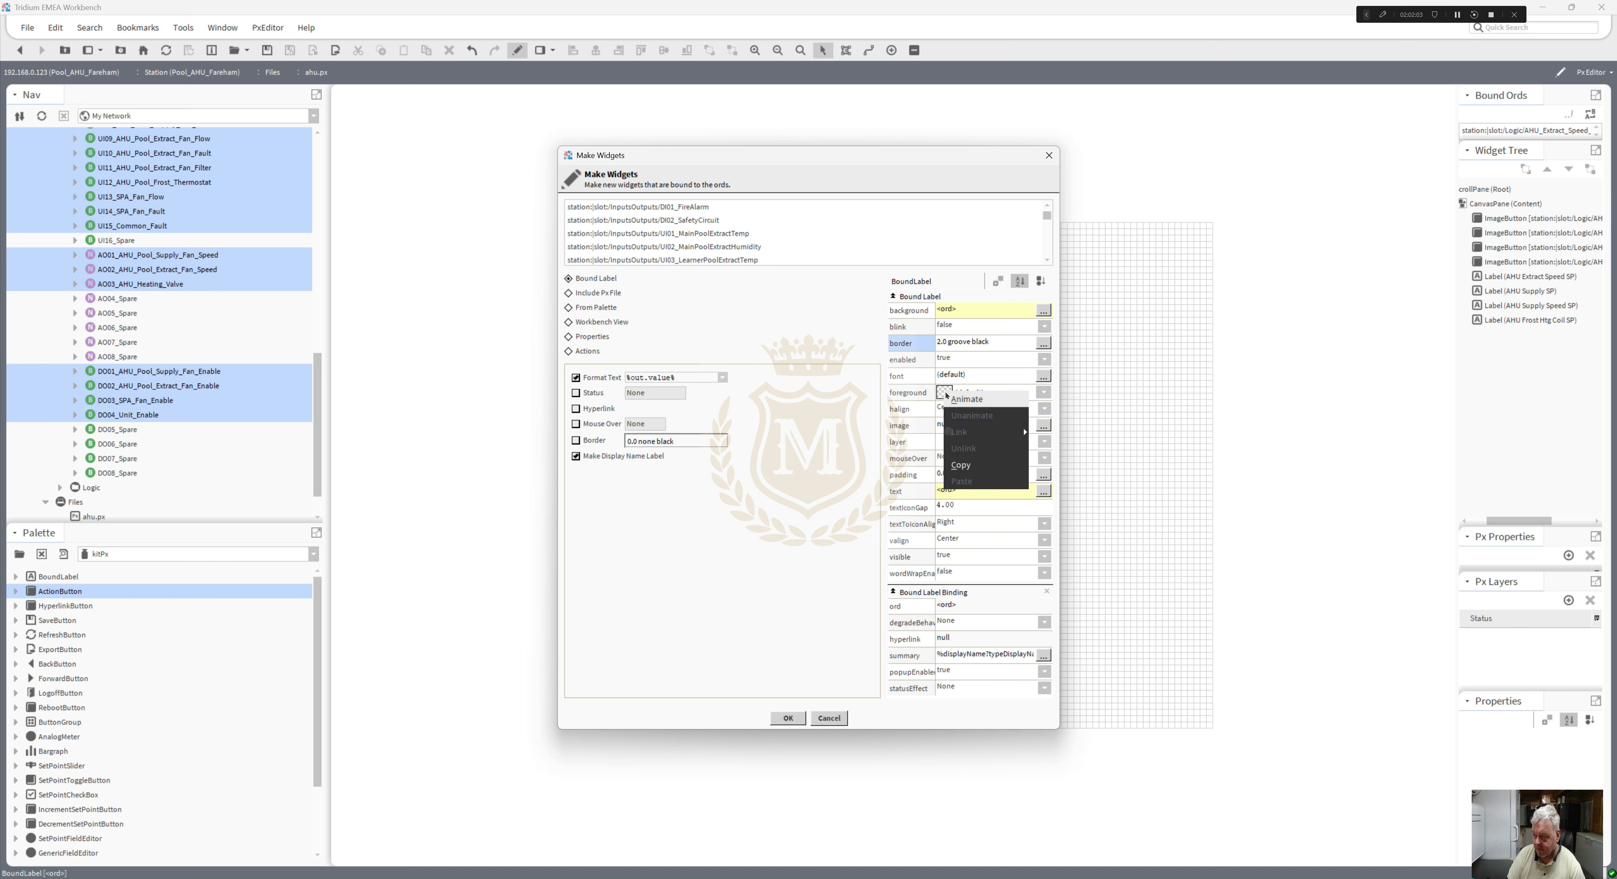
click(966, 401)
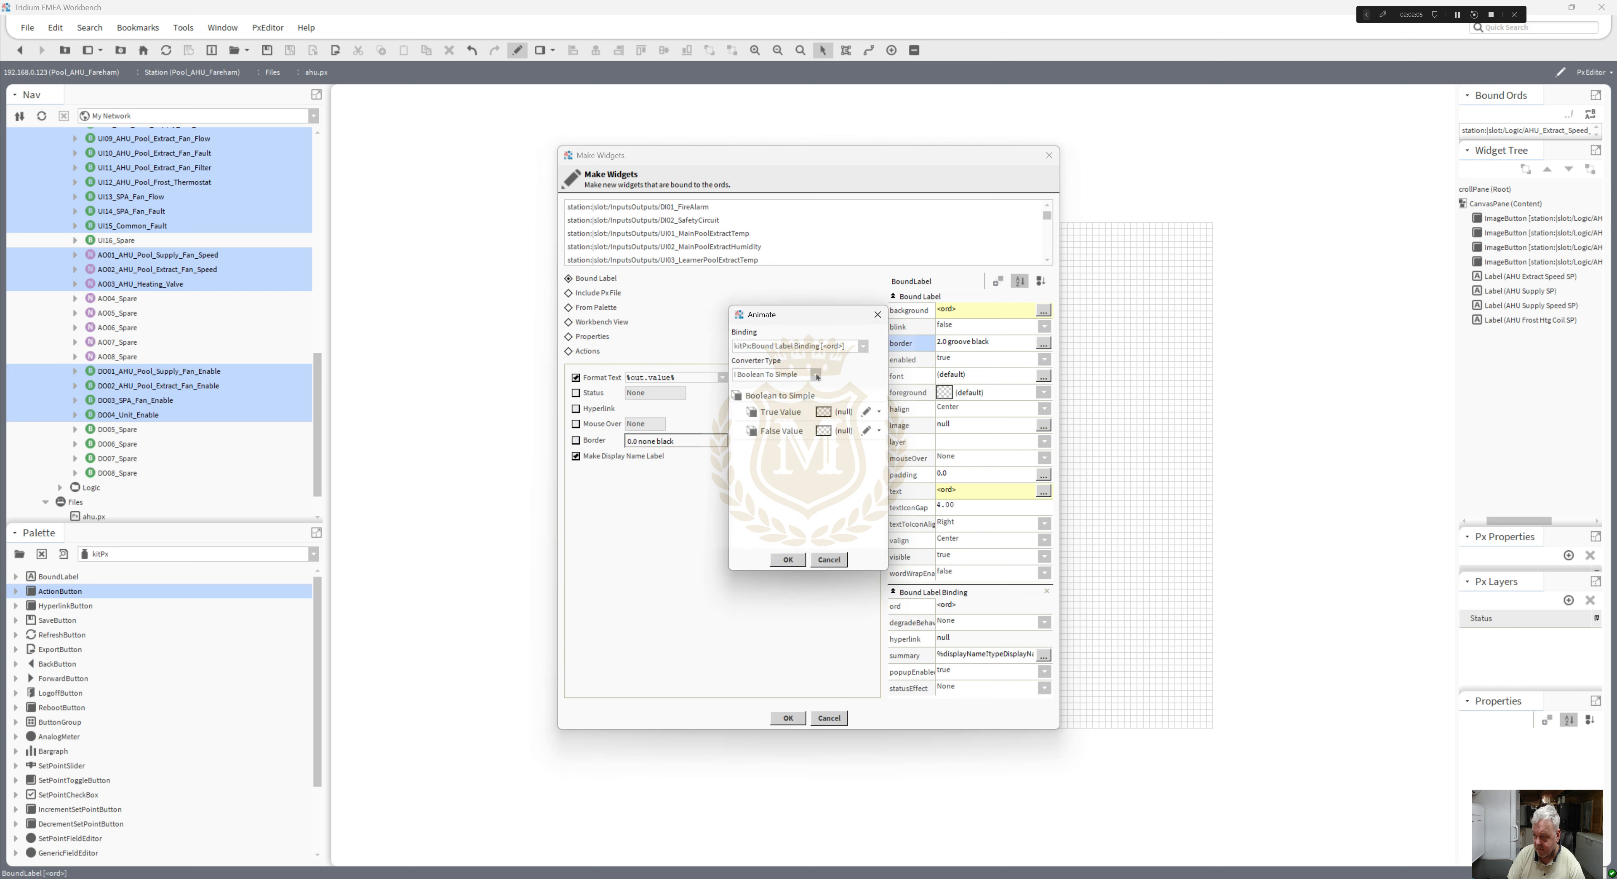
click(816, 374)
click(806, 416)
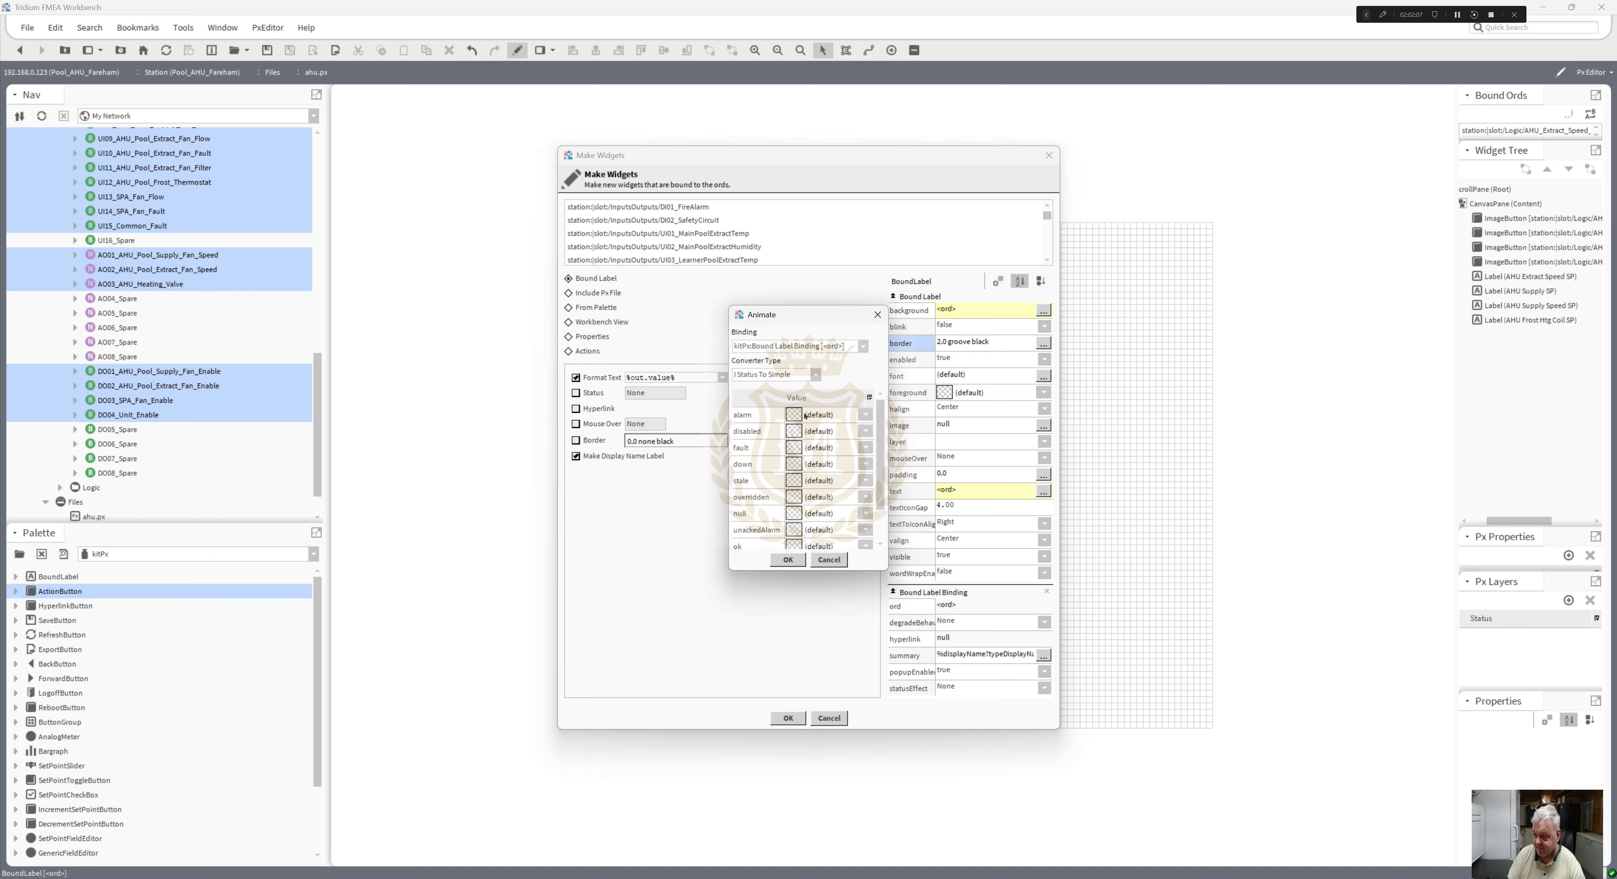
drag(881, 461, 898, 562)
click(777, 537)
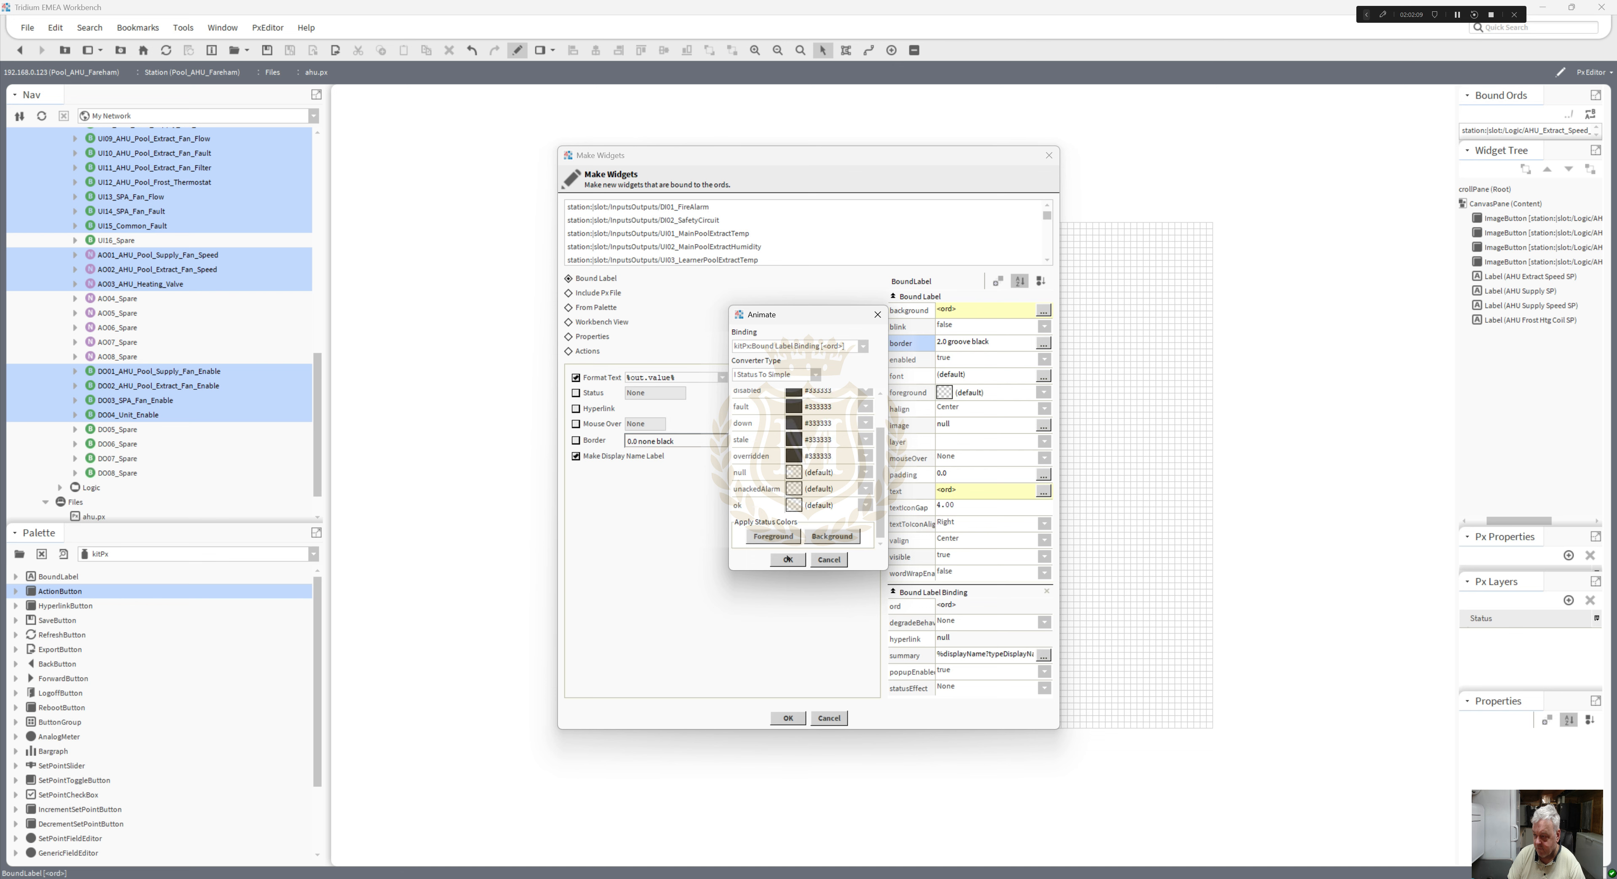
click(788, 560)
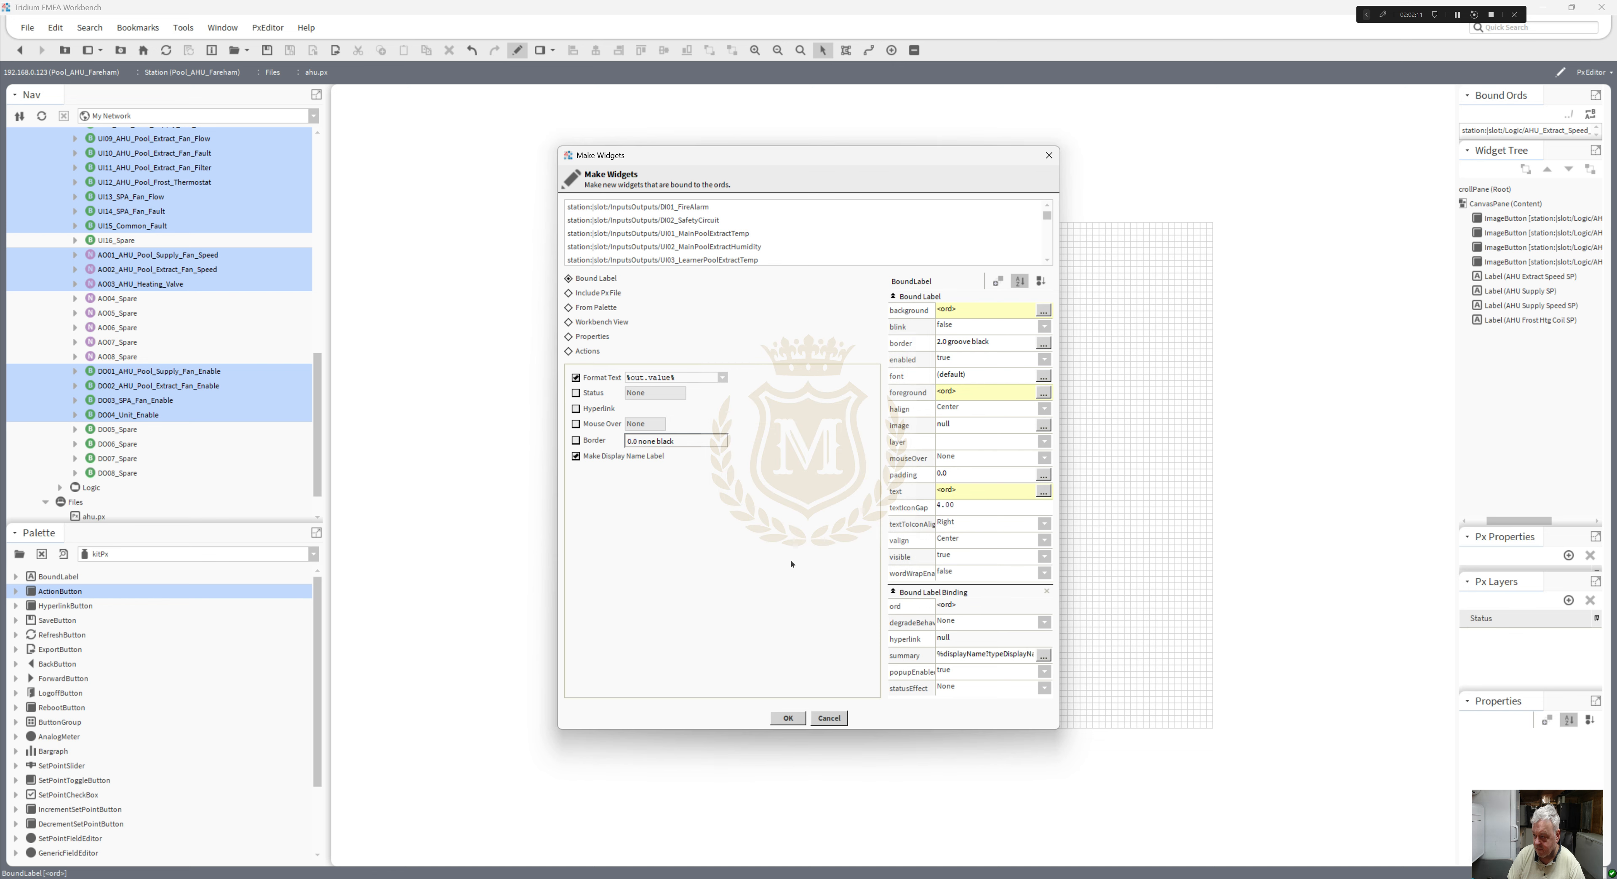
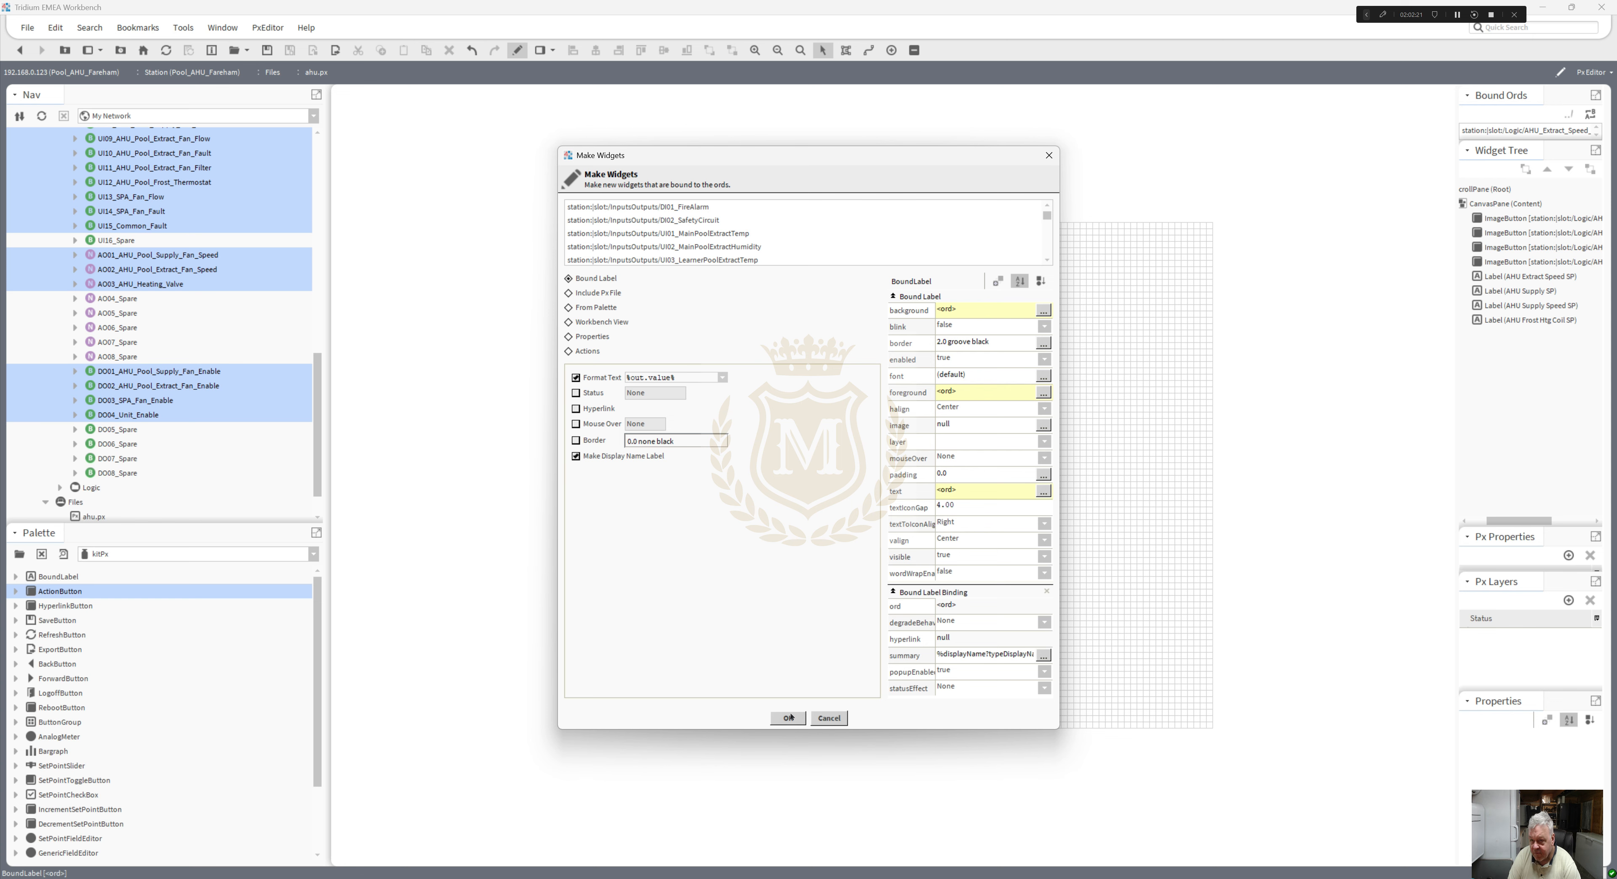
click(789, 717)
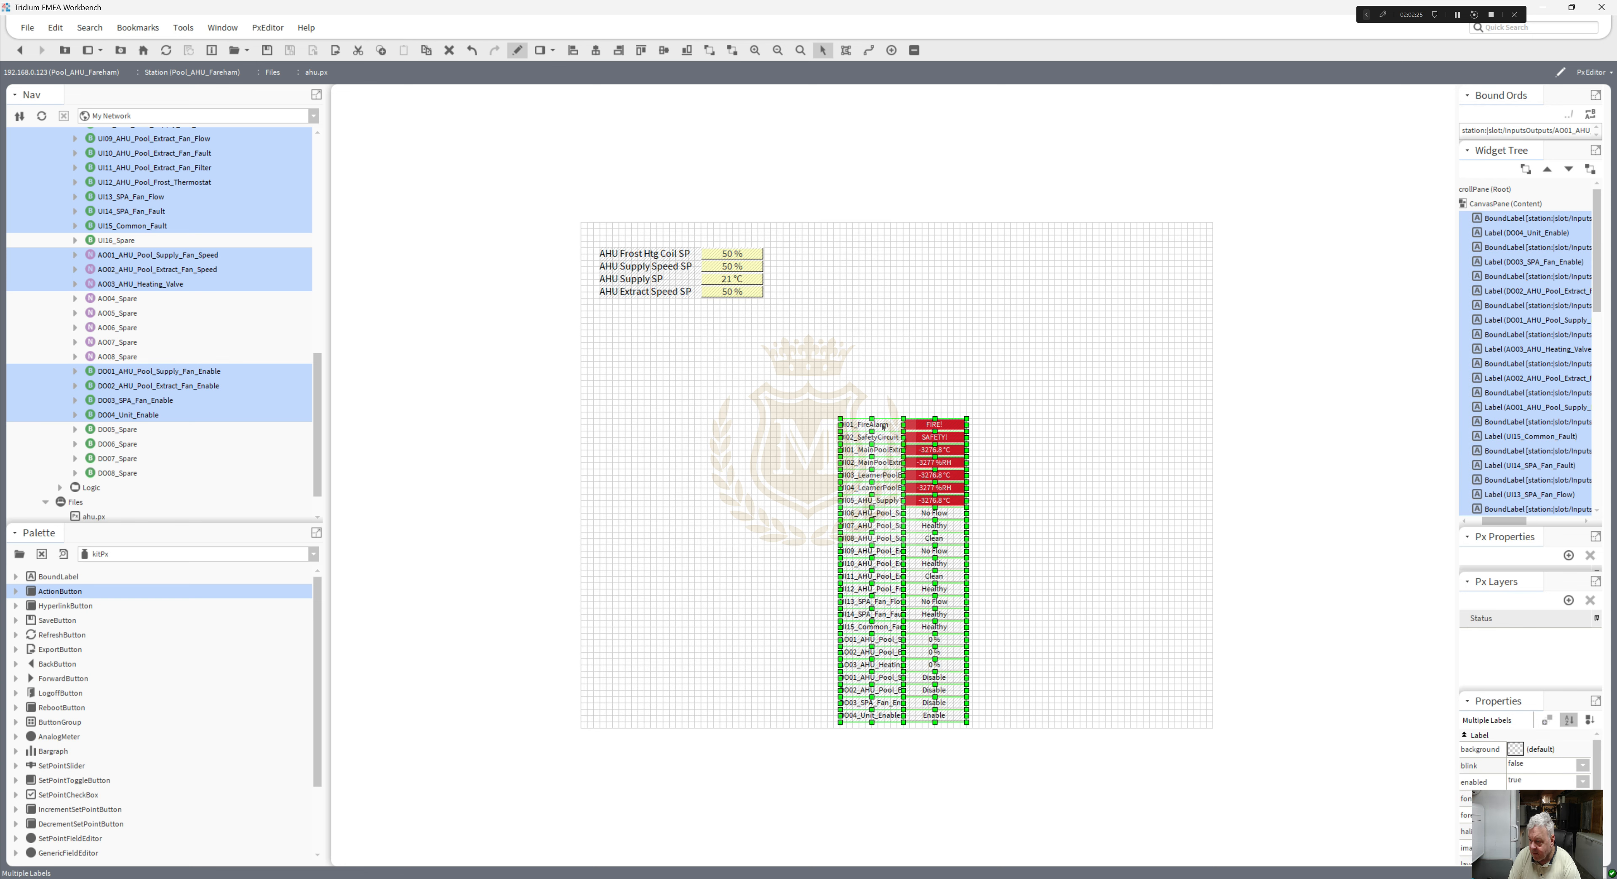
- Move the new block of point labels to the upper right of the canvas grid and set their font to 14 pt SansSerif
drag(883, 426, 1093, 249)
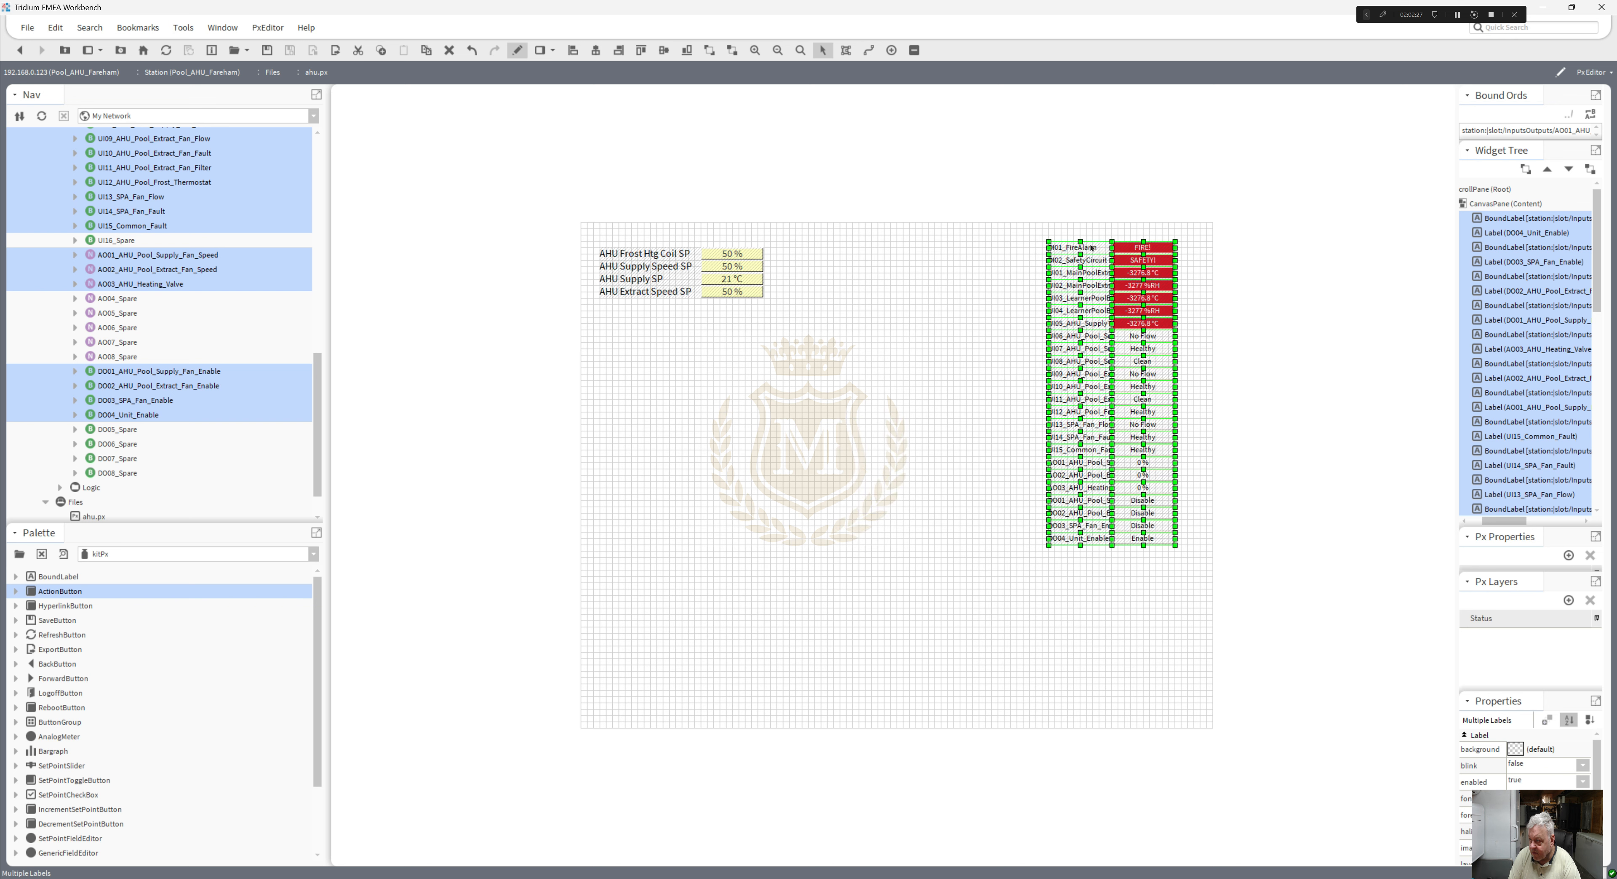
right_click(1092, 248)
click(1118, 368)
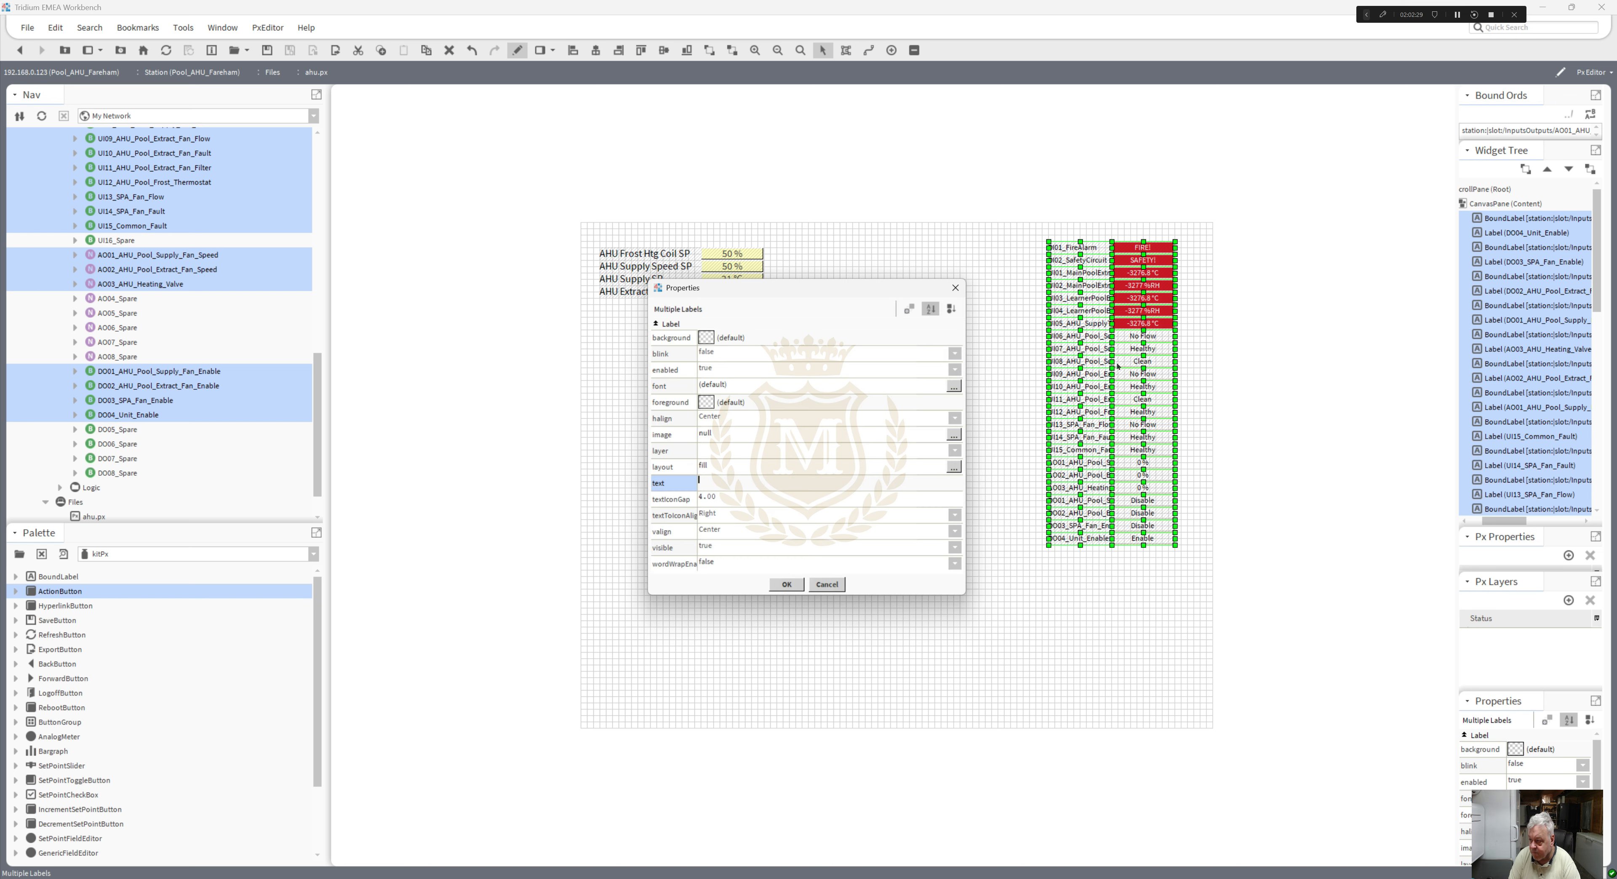
click(754, 384)
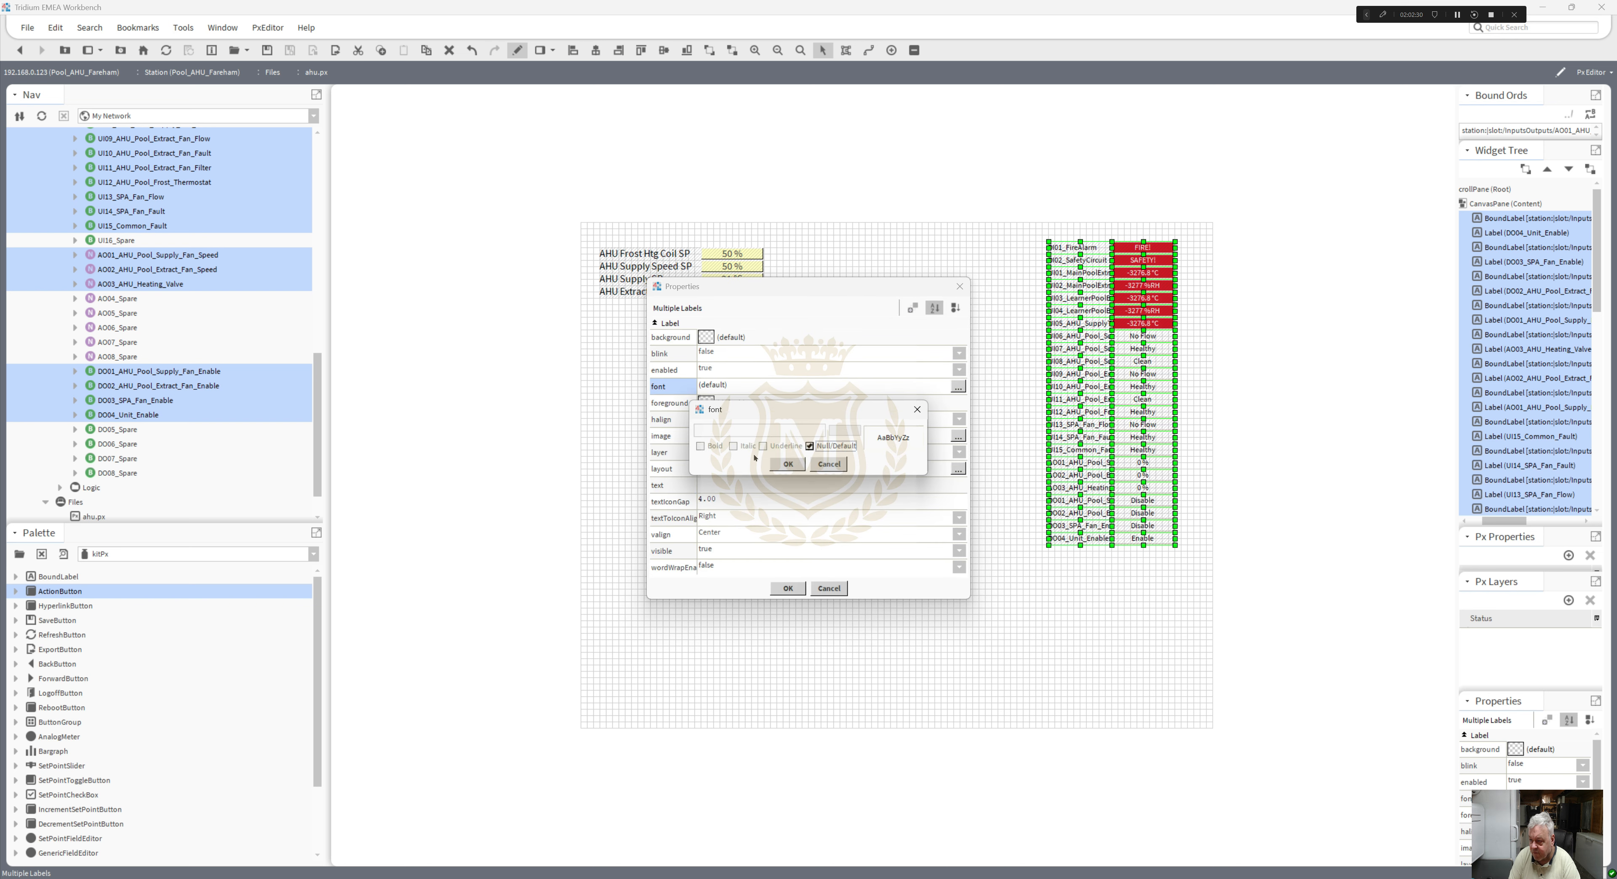
click(810, 446)
click(856, 430)
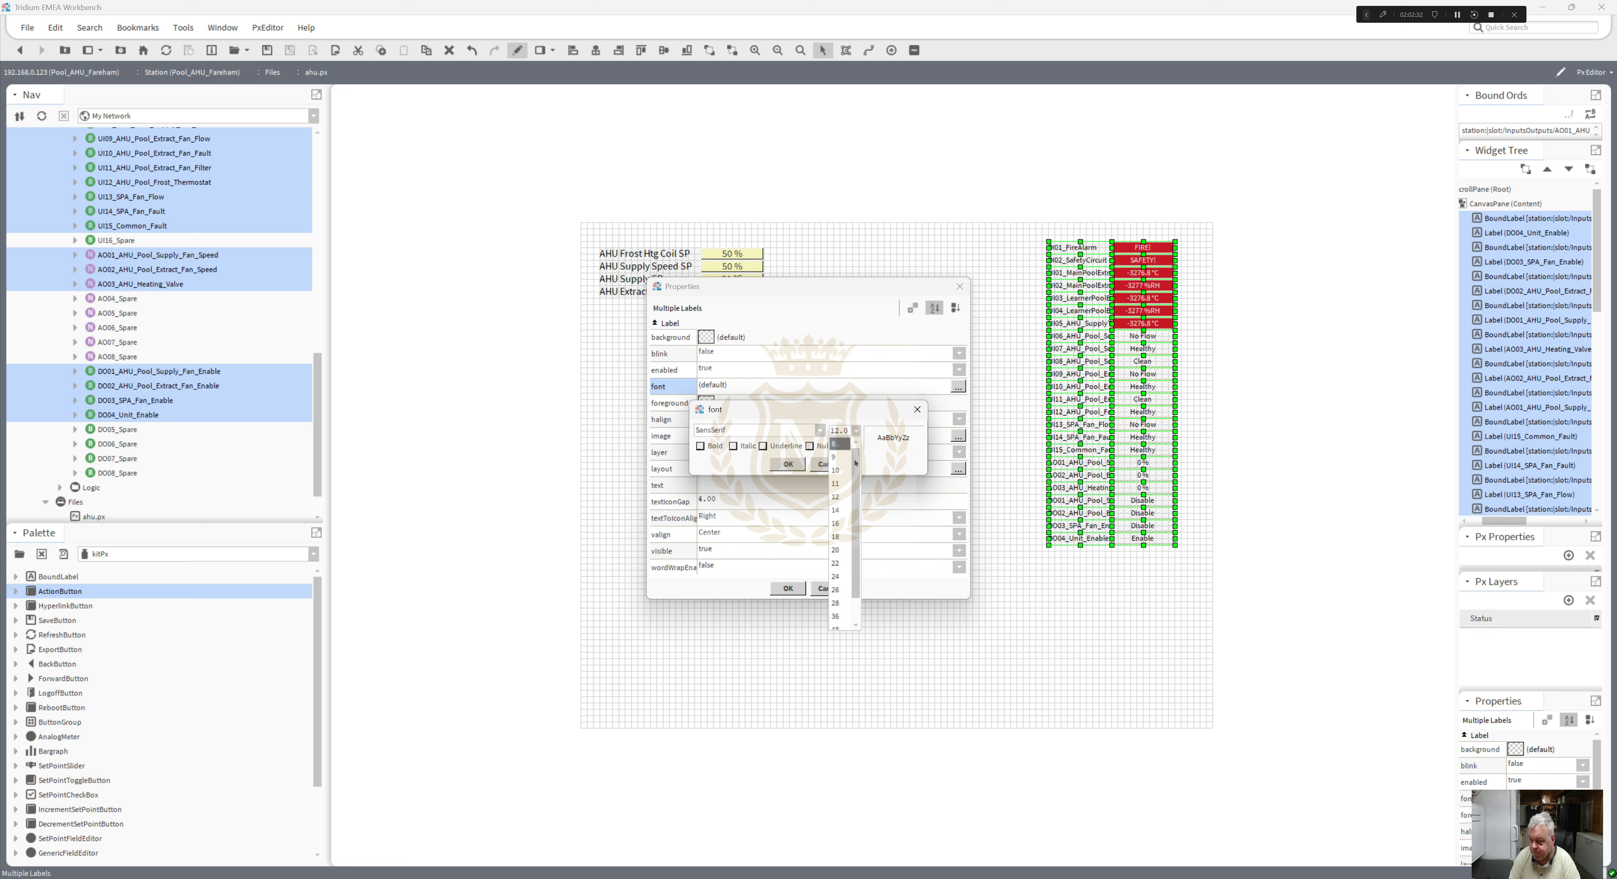
click(835, 510)
click(788, 463)
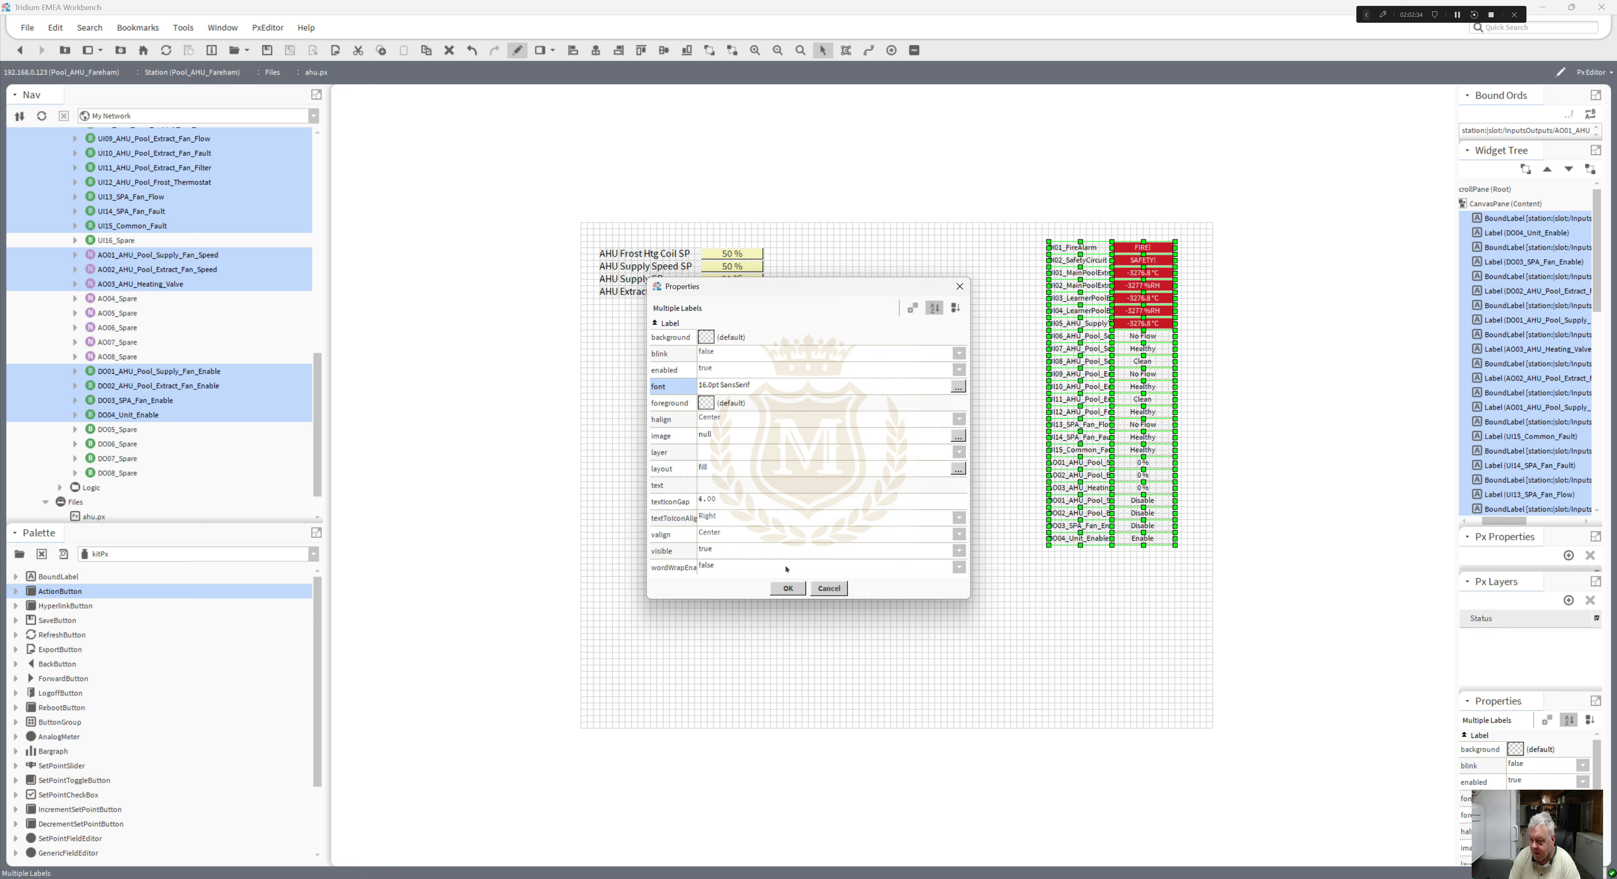
click(787, 588)
- Select the column of point name labels and extend their left edges so the full names from DI01_FireAlarm to DO04_Unit_Enable fit
drag(1132, 560, 948, 248)
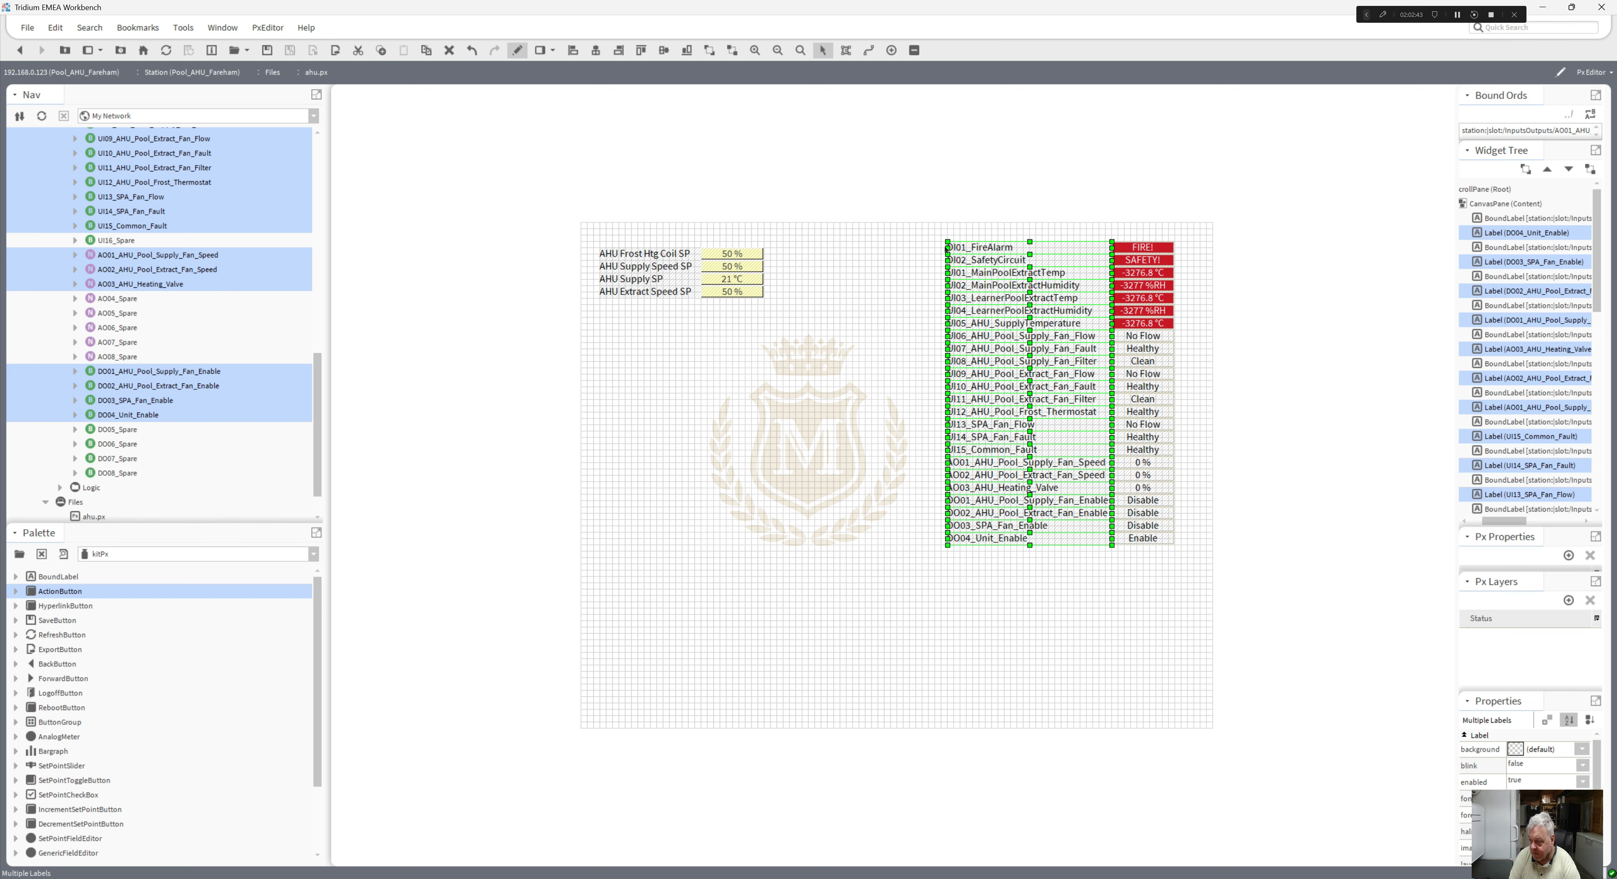
click(936, 249)
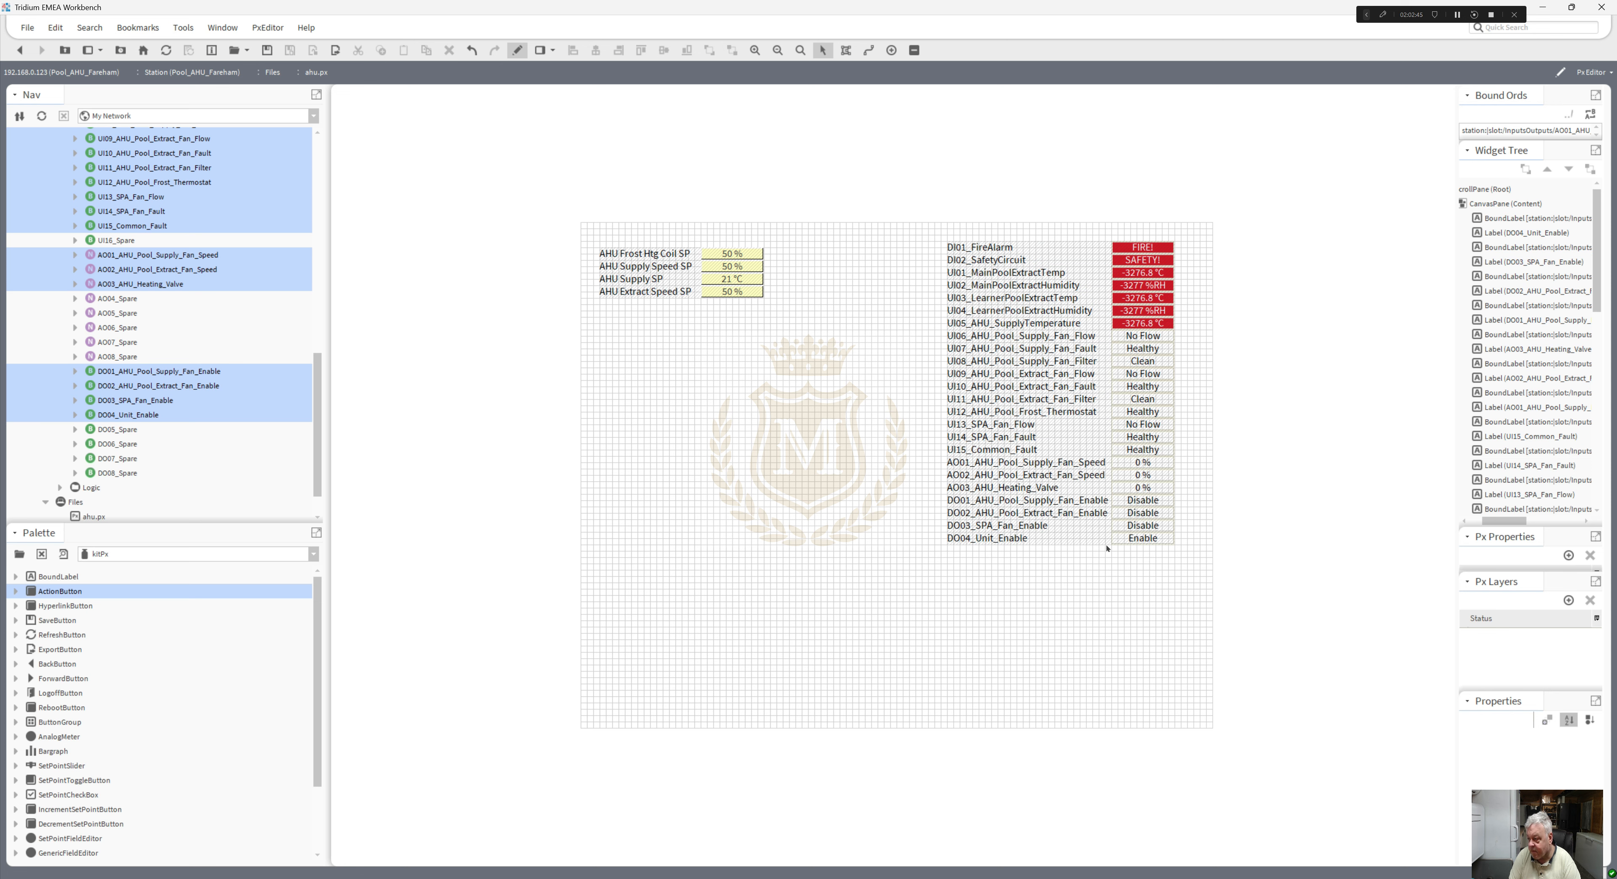
click(1196, 609)
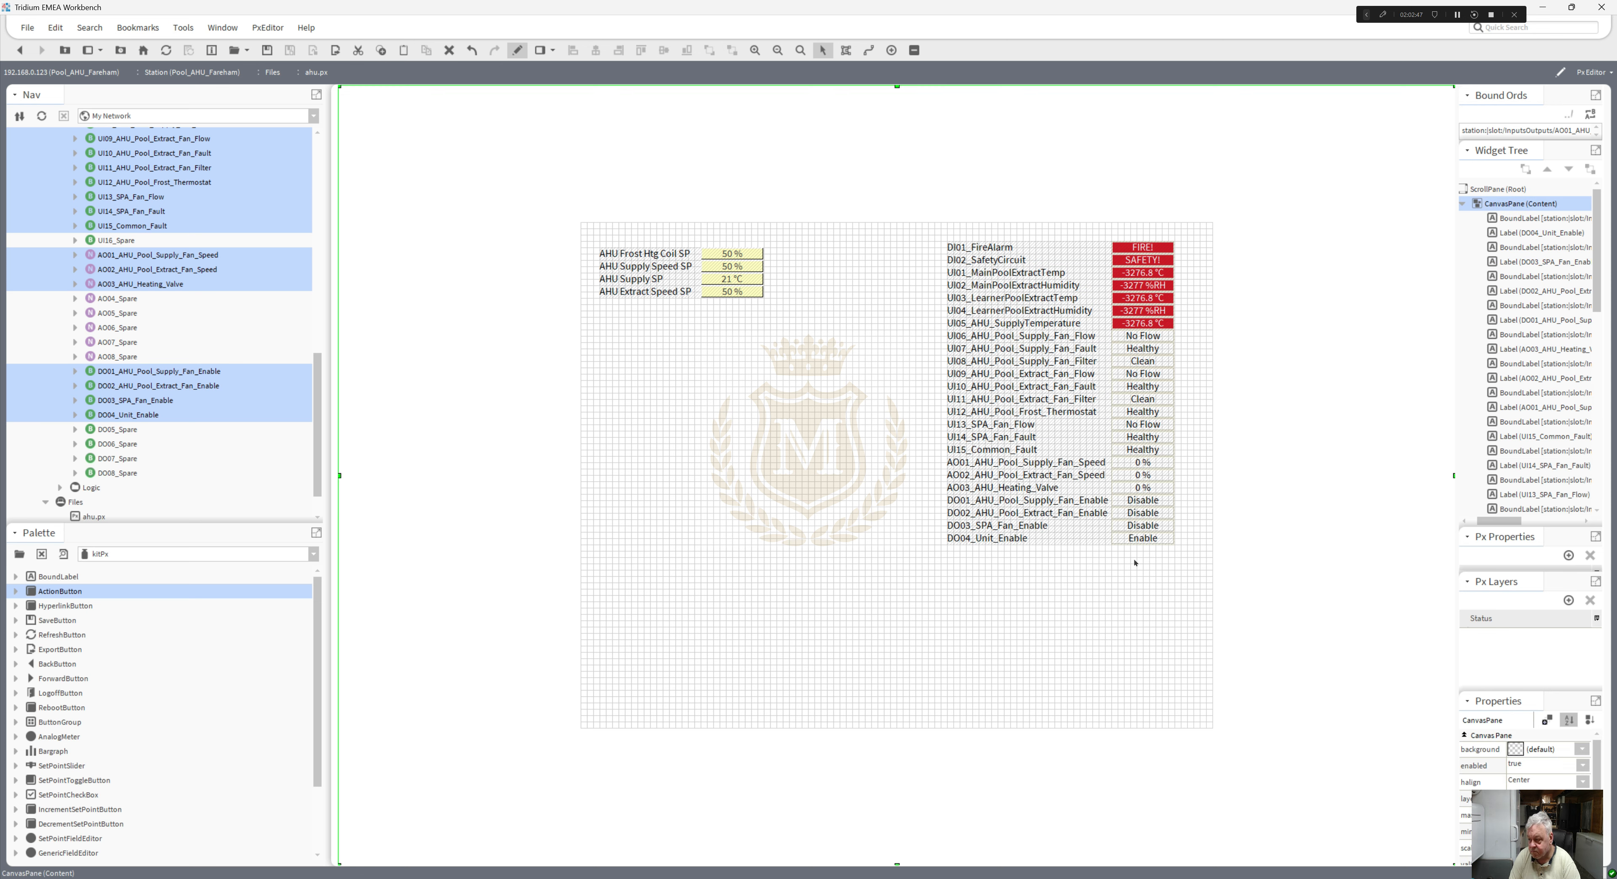
drag(1135, 563, 940, 246)
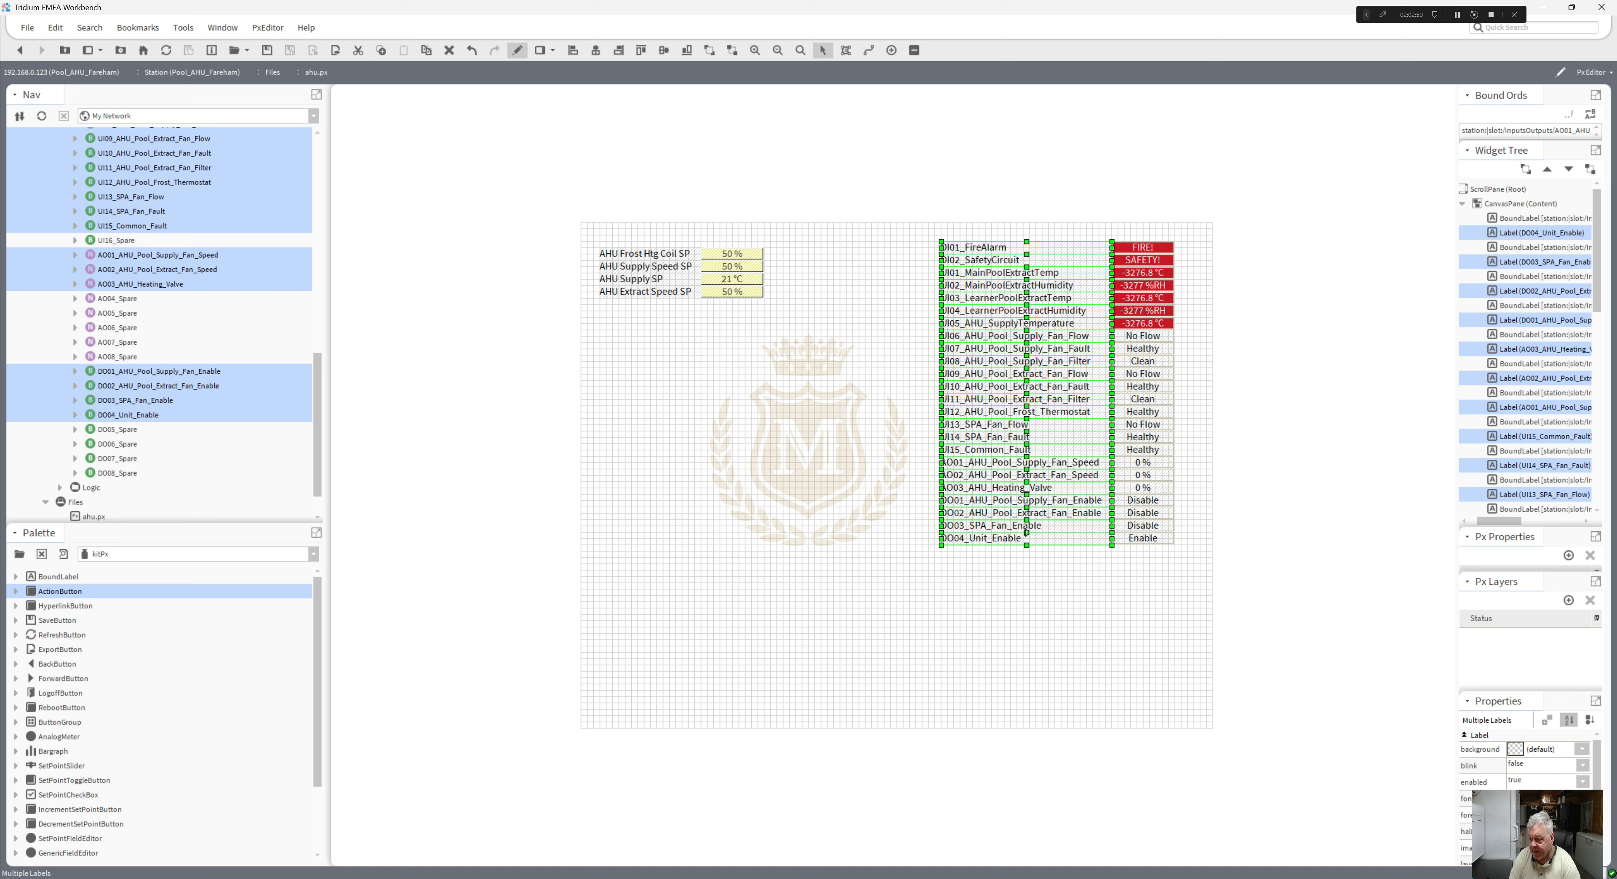
- Open the station's HistoryService and enable all the listed history extensions, from DI01_FireAlarm to DO04_Unit_Enable
click(1039, 581)
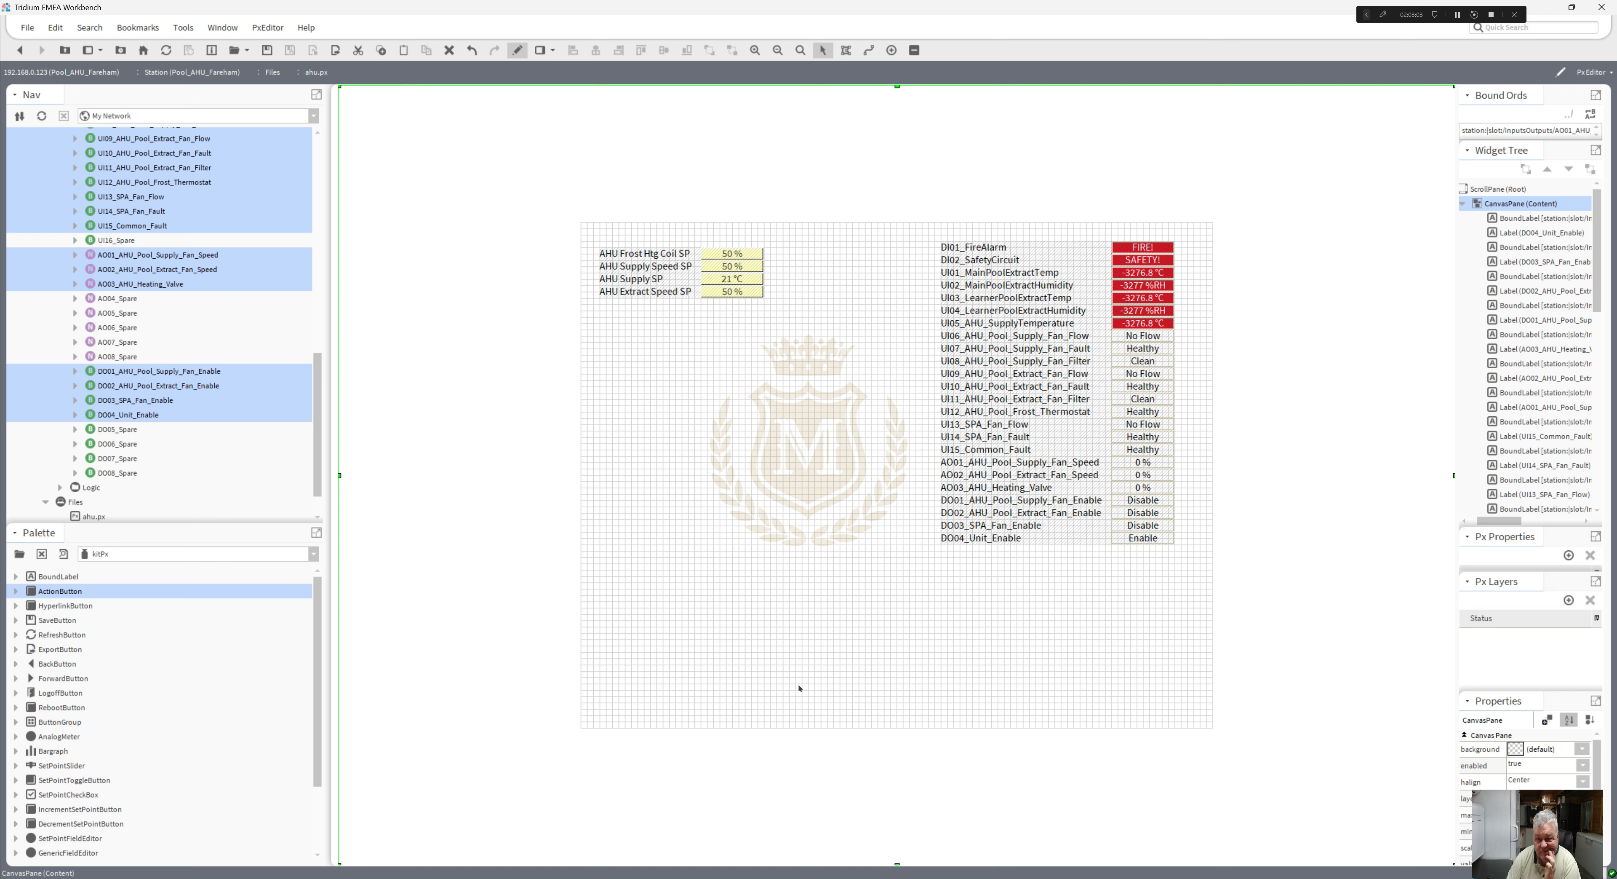
drag(320, 475, 166, 313)
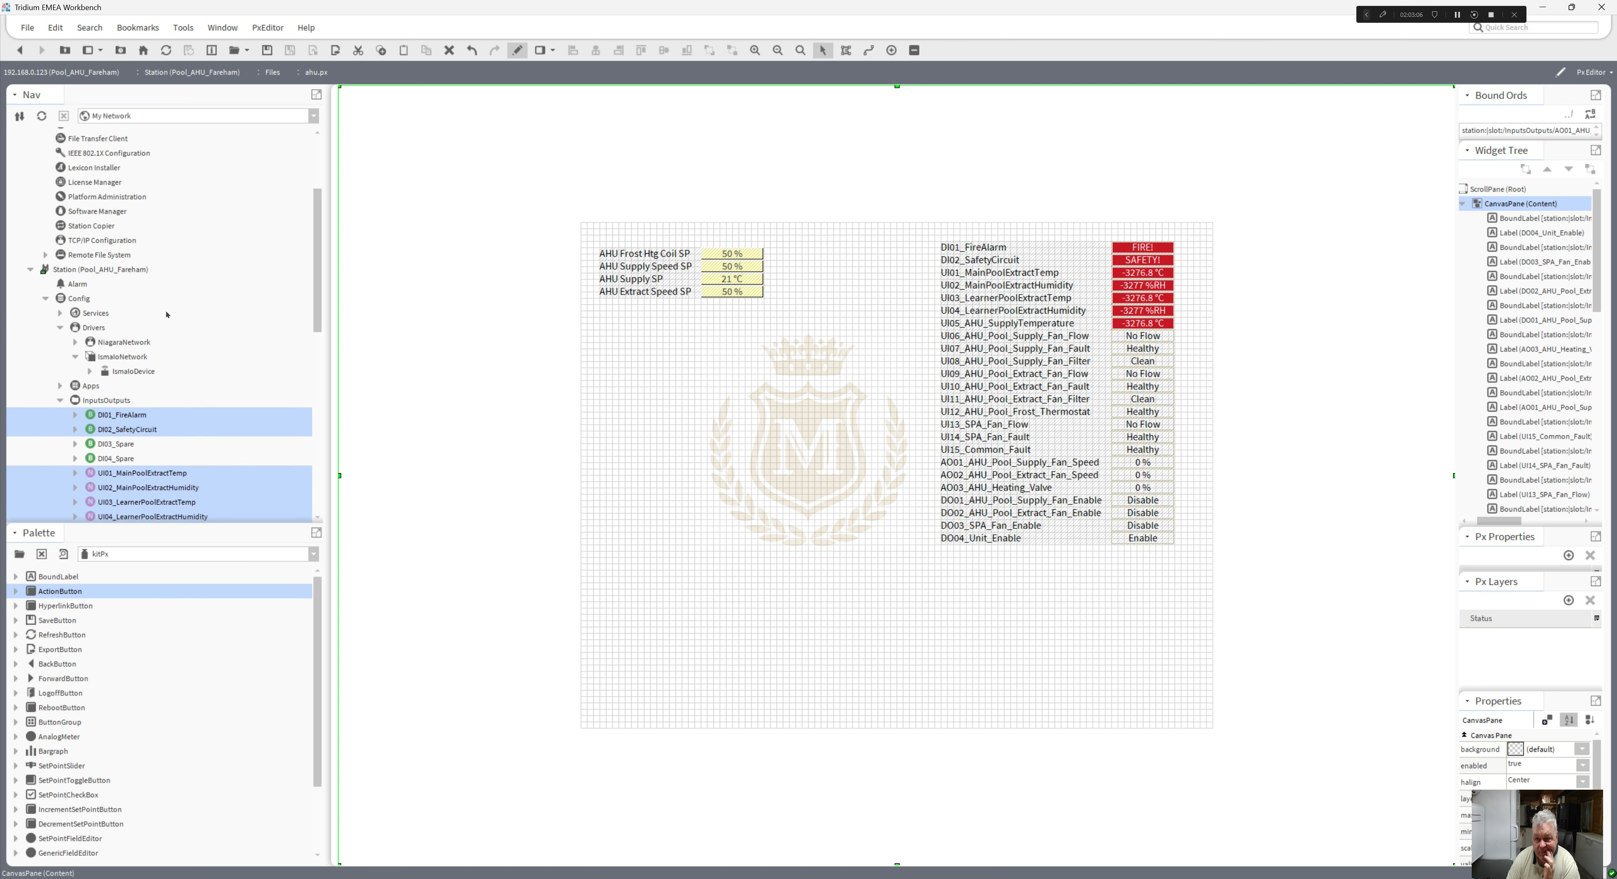
click(61, 313)
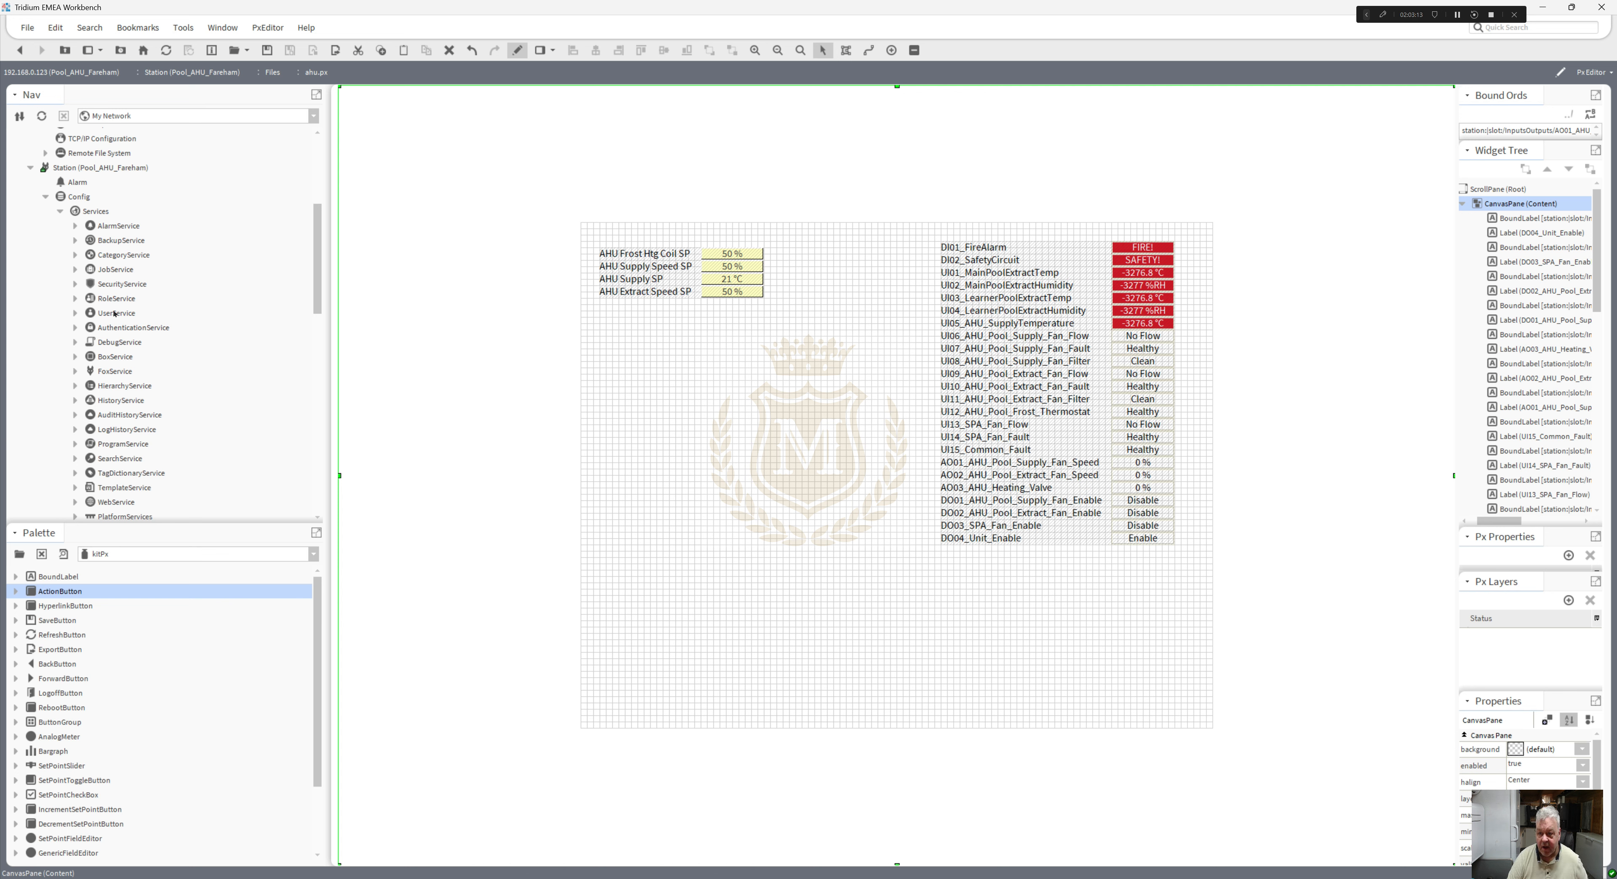
double_click(127, 400)
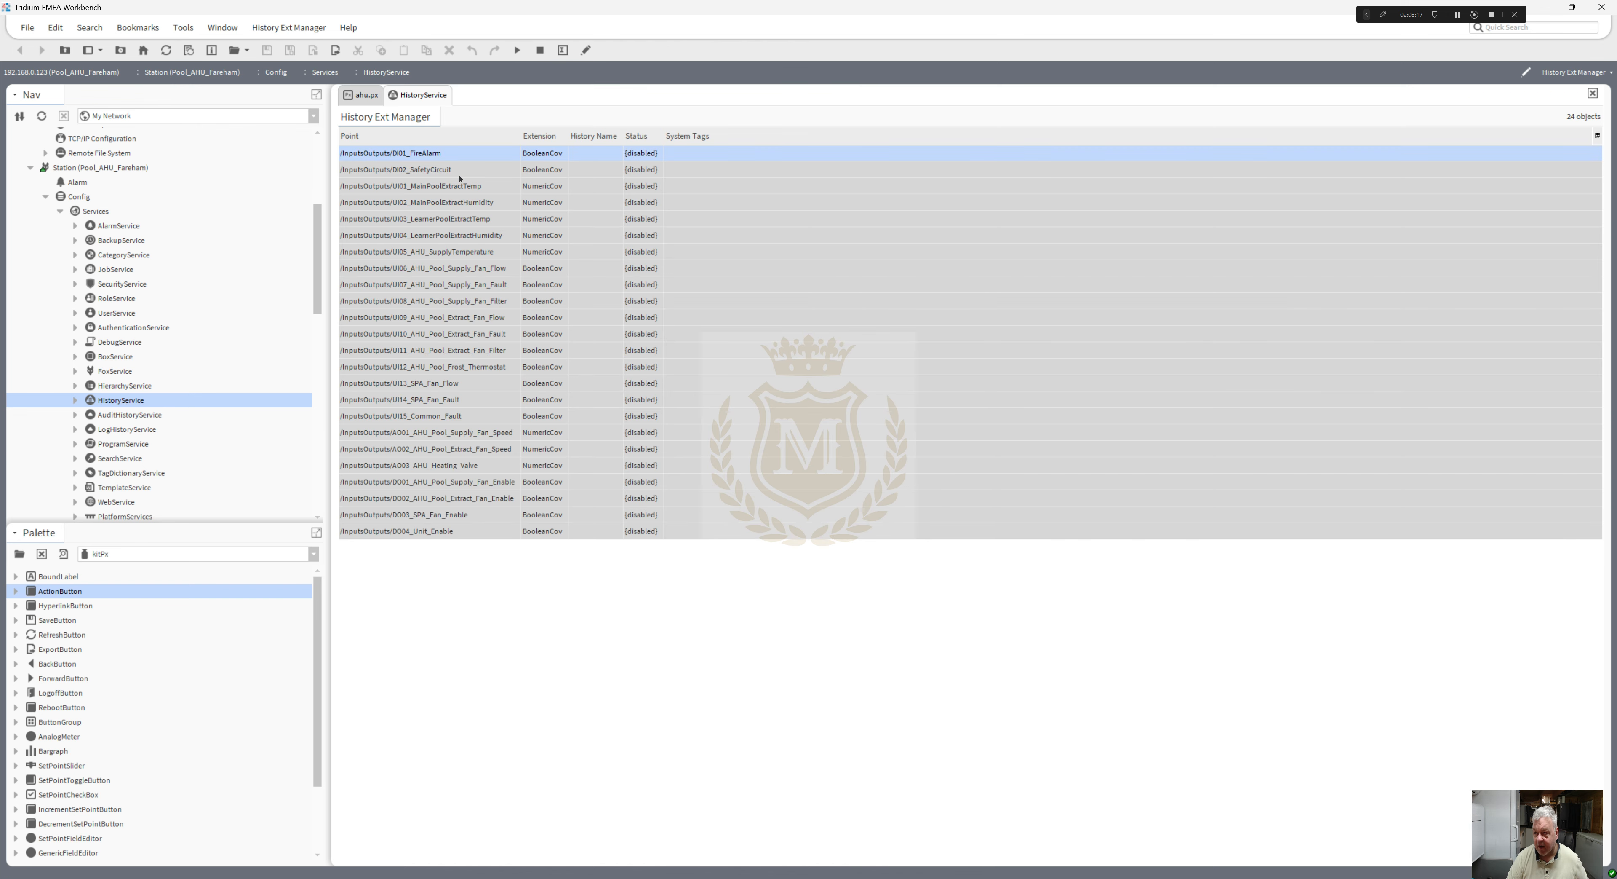
shift+click(485, 531)
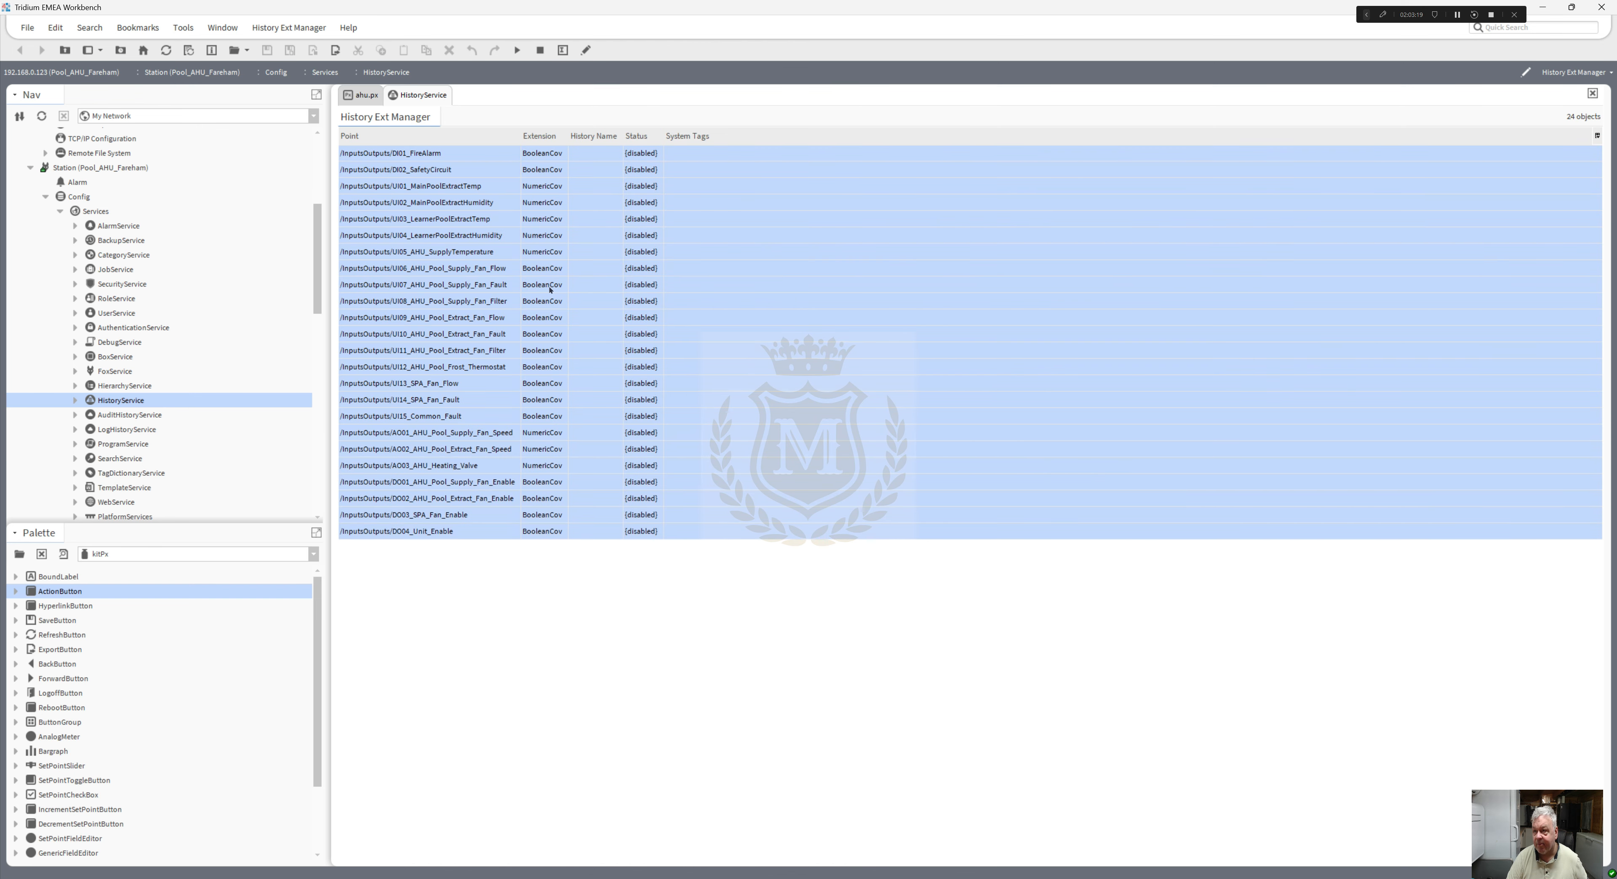
click(518, 50)
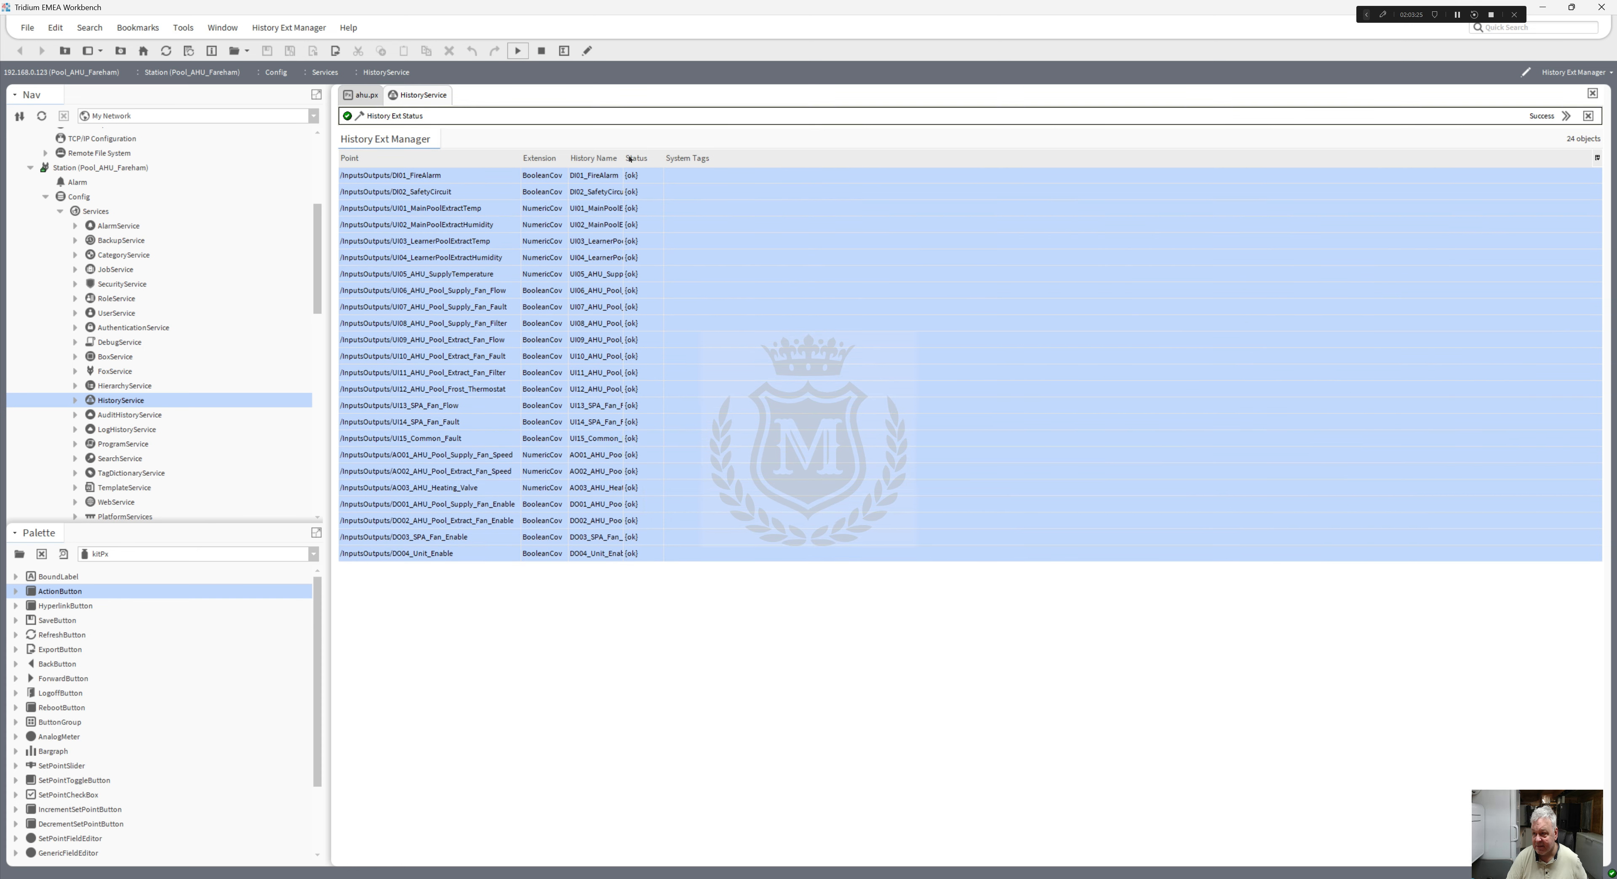
- Widen the History Name and Extension columns of the history extension list so the full history names fit
drag(624, 157, 762, 158)
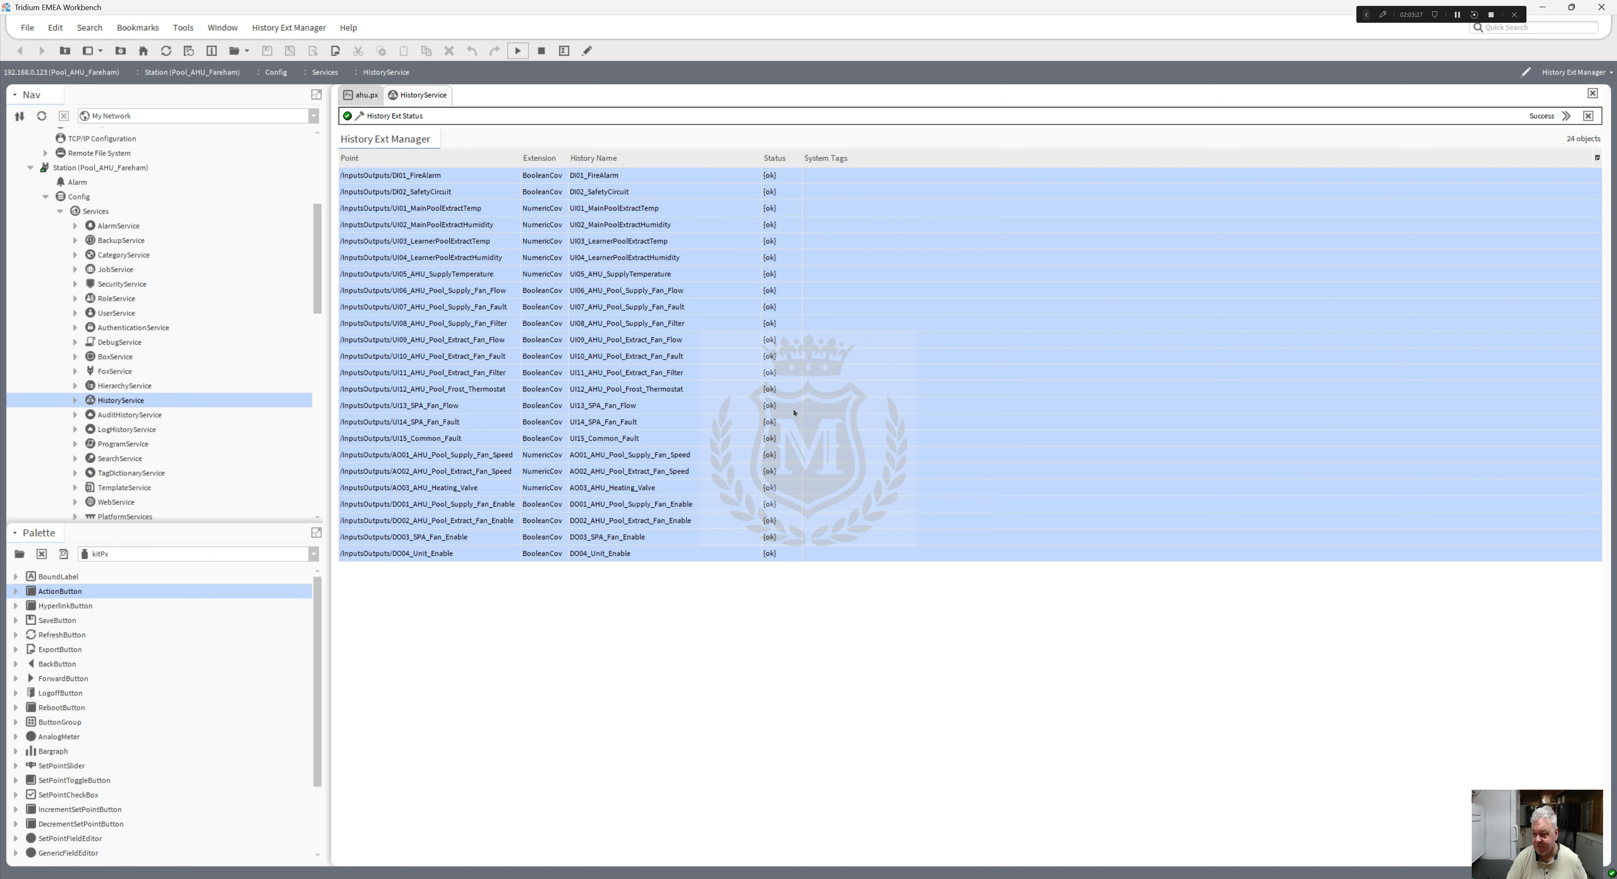
click(811, 642)
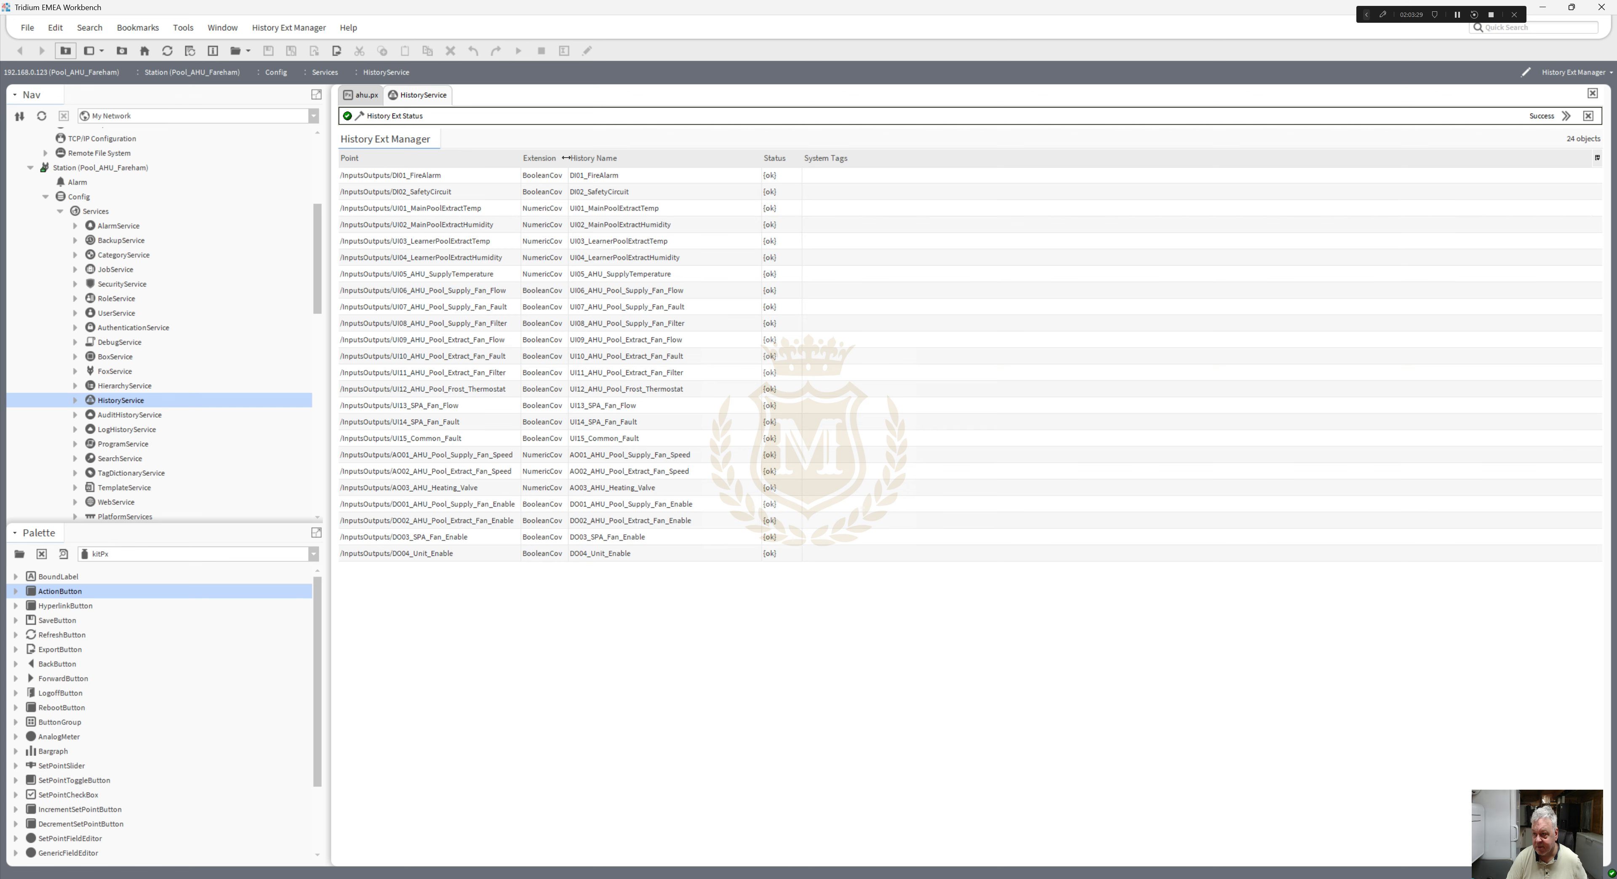
drag(568, 157, 591, 157)
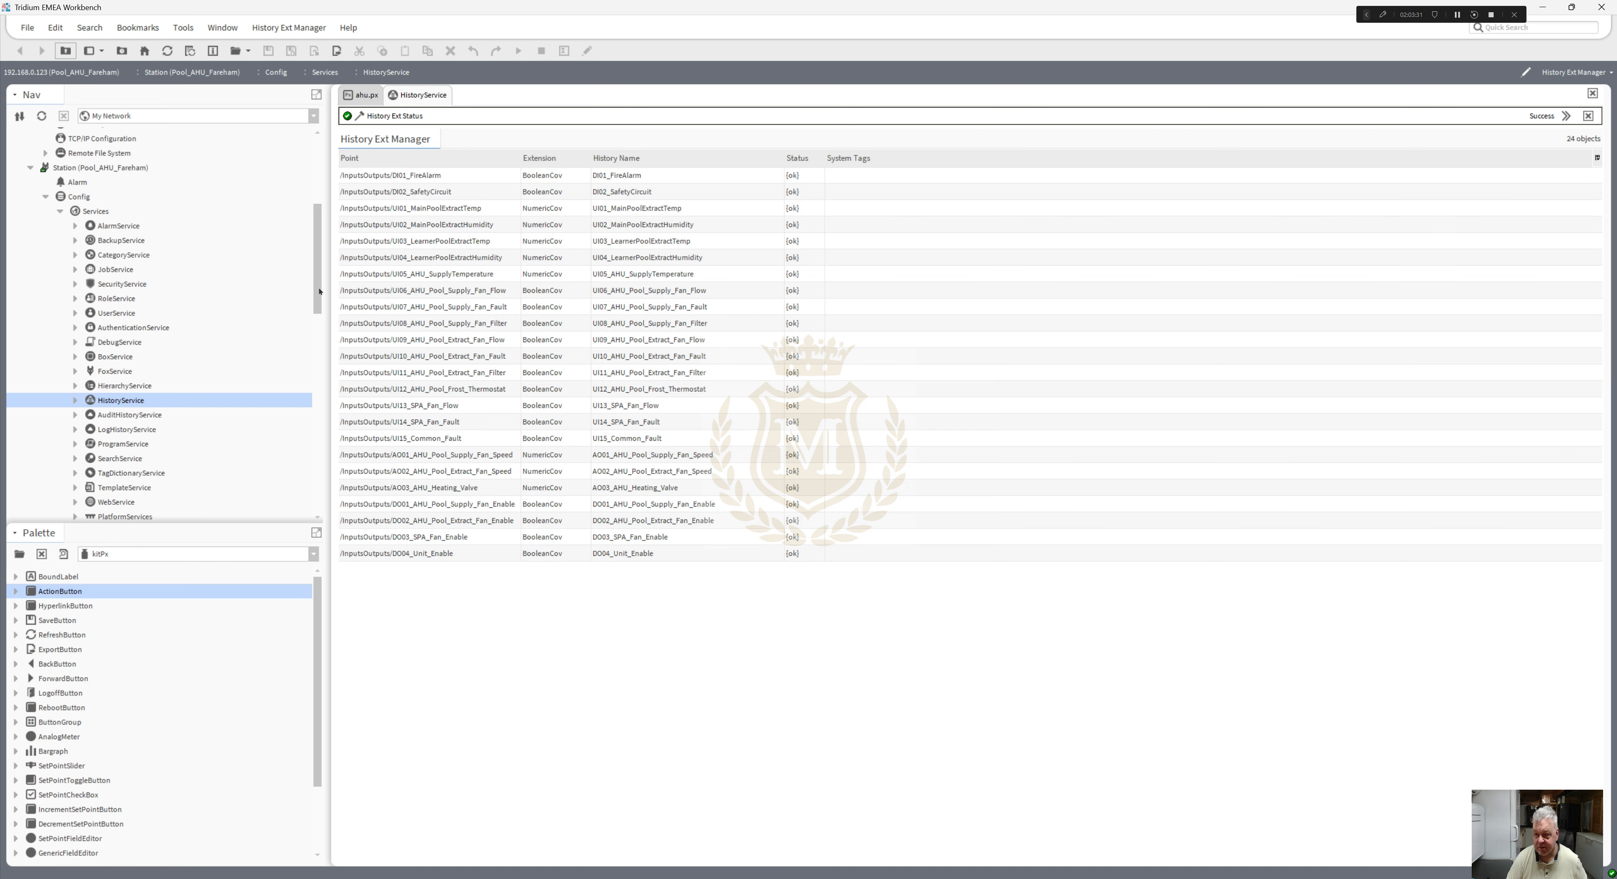
- Align the Default Alarm Class block under the alarm database block in AlarmService, pin its four alarm count slots and Time Of Last Alarm, and widen it
double_click(123, 227)
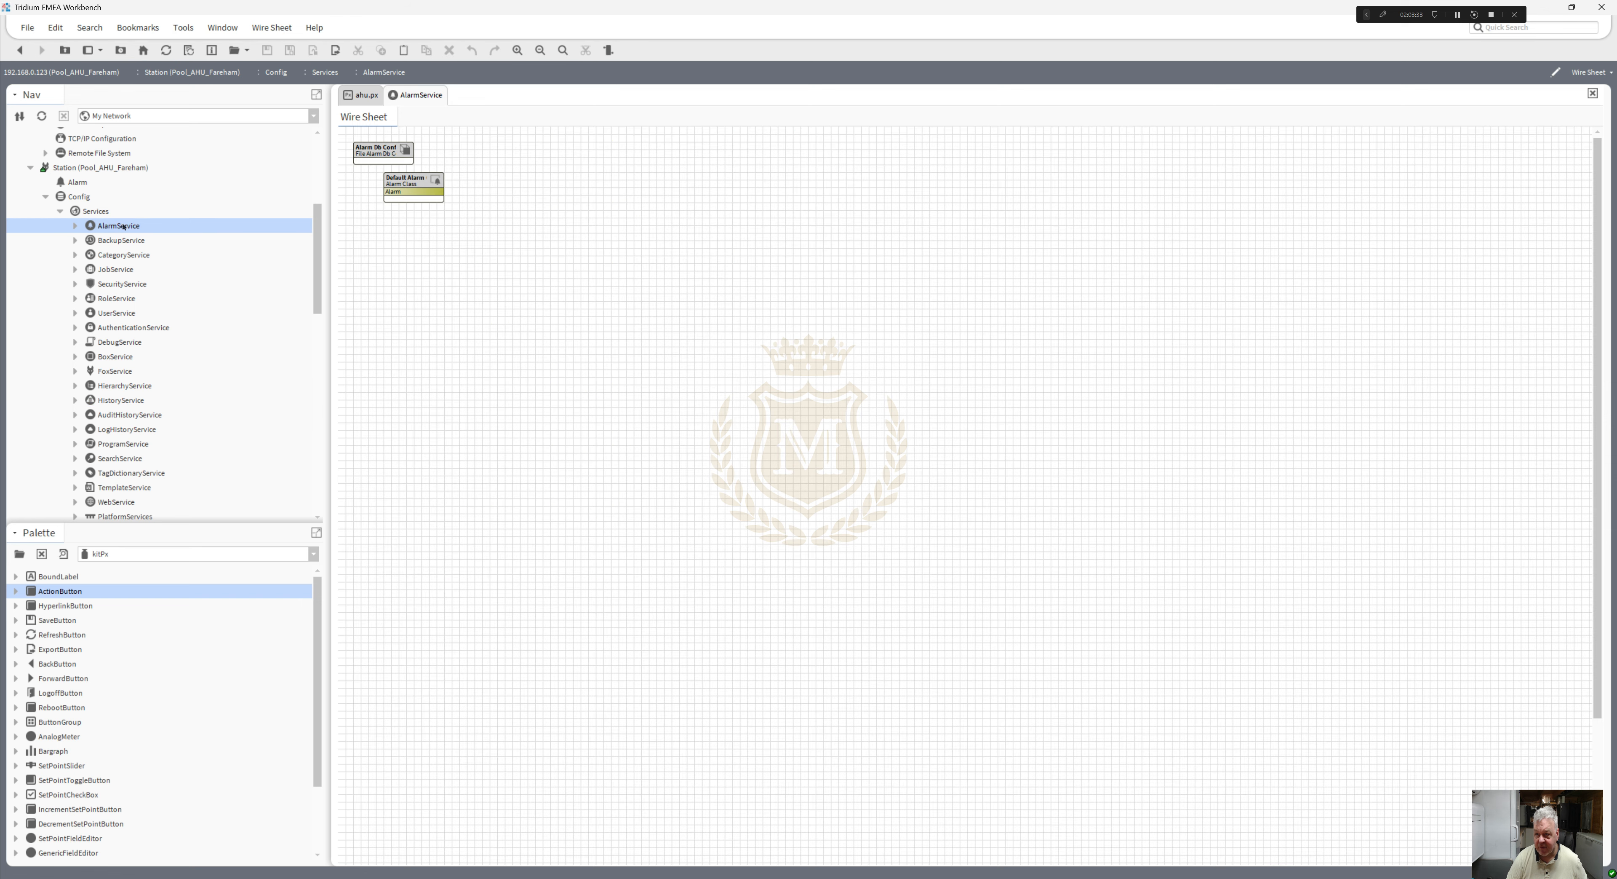
drag(429, 182, 399, 182)
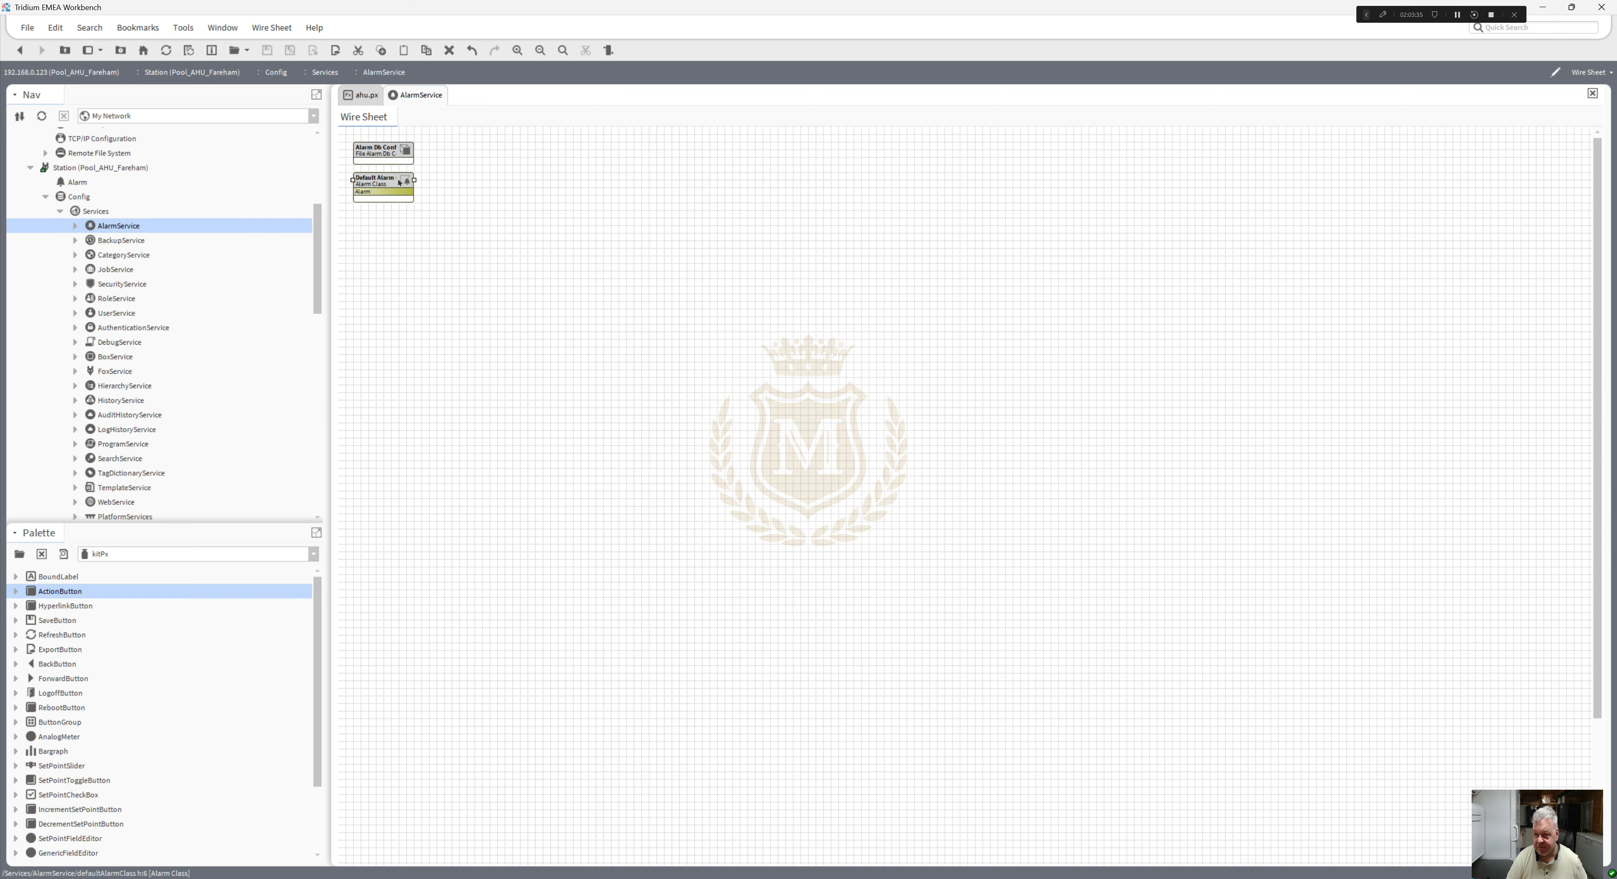
right_click(390, 182)
click(515, 595)
click(738, 401)
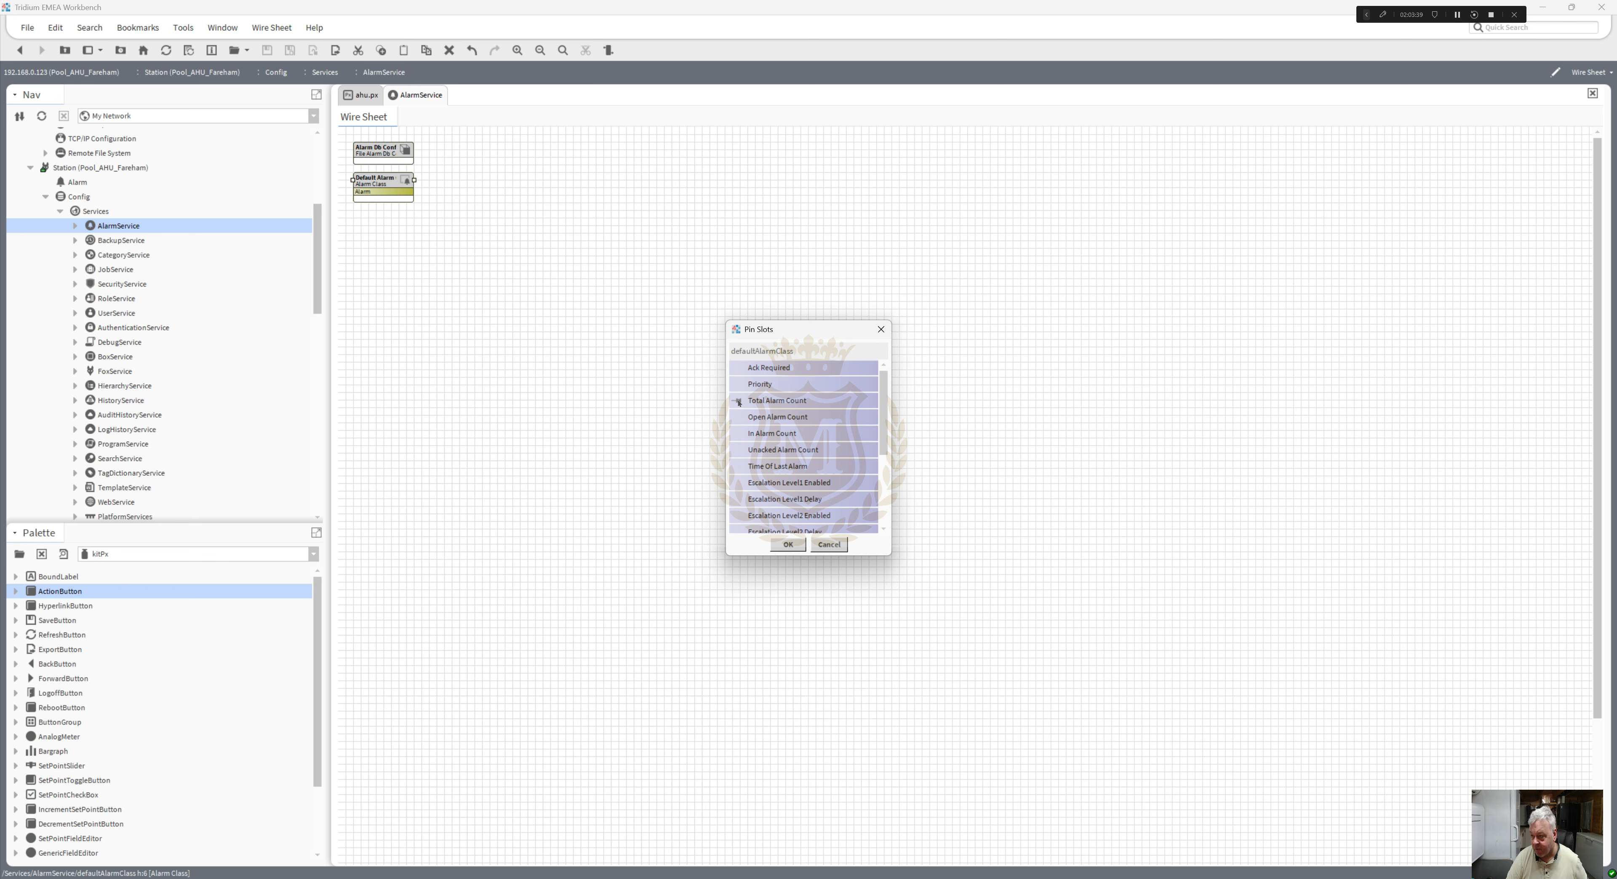
click(740, 437)
click(744, 451)
click(795, 548)
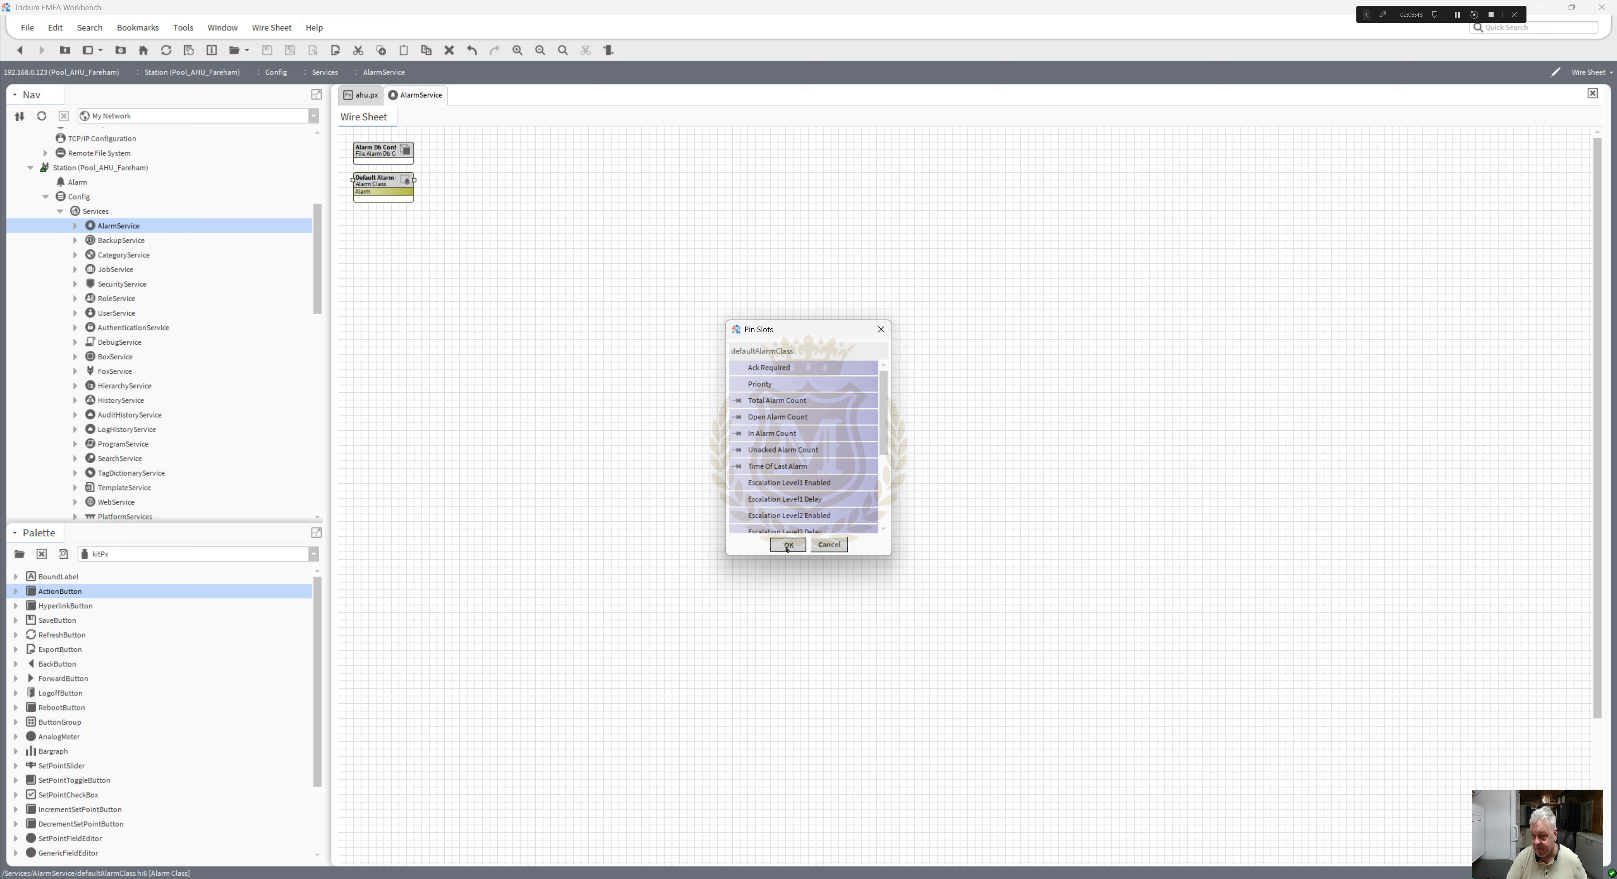
drag(416, 178, 520, 180)
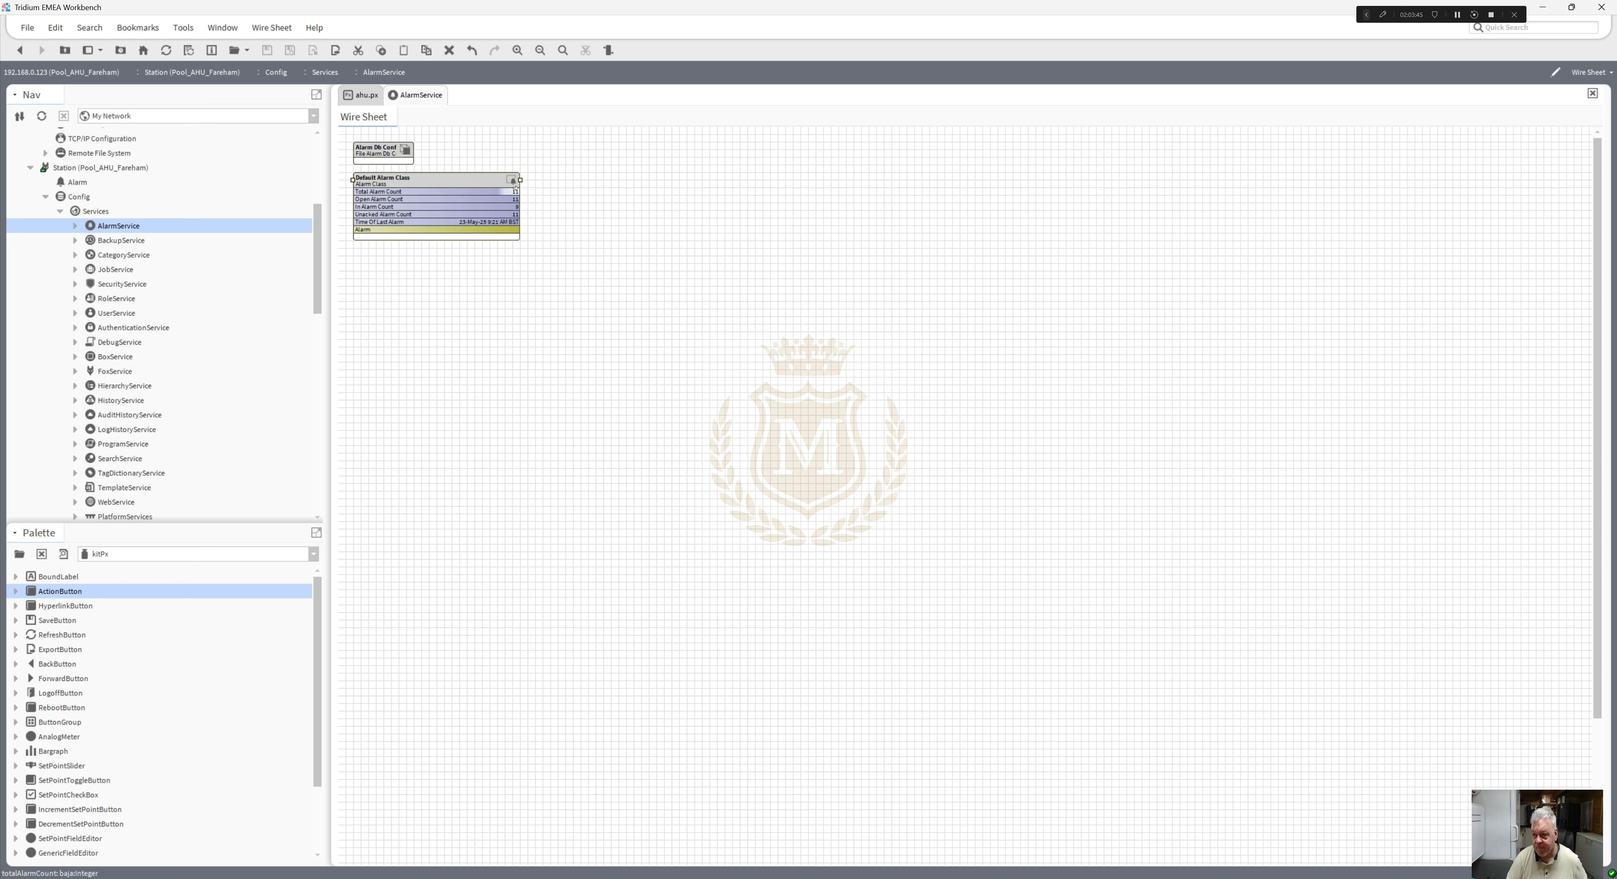
- Add a ConsoleRecipient from the alarm palette to the AlarmService wire sheet and link Default Alarm Class's Alarm slot to its Route Alarm
click(314, 553)
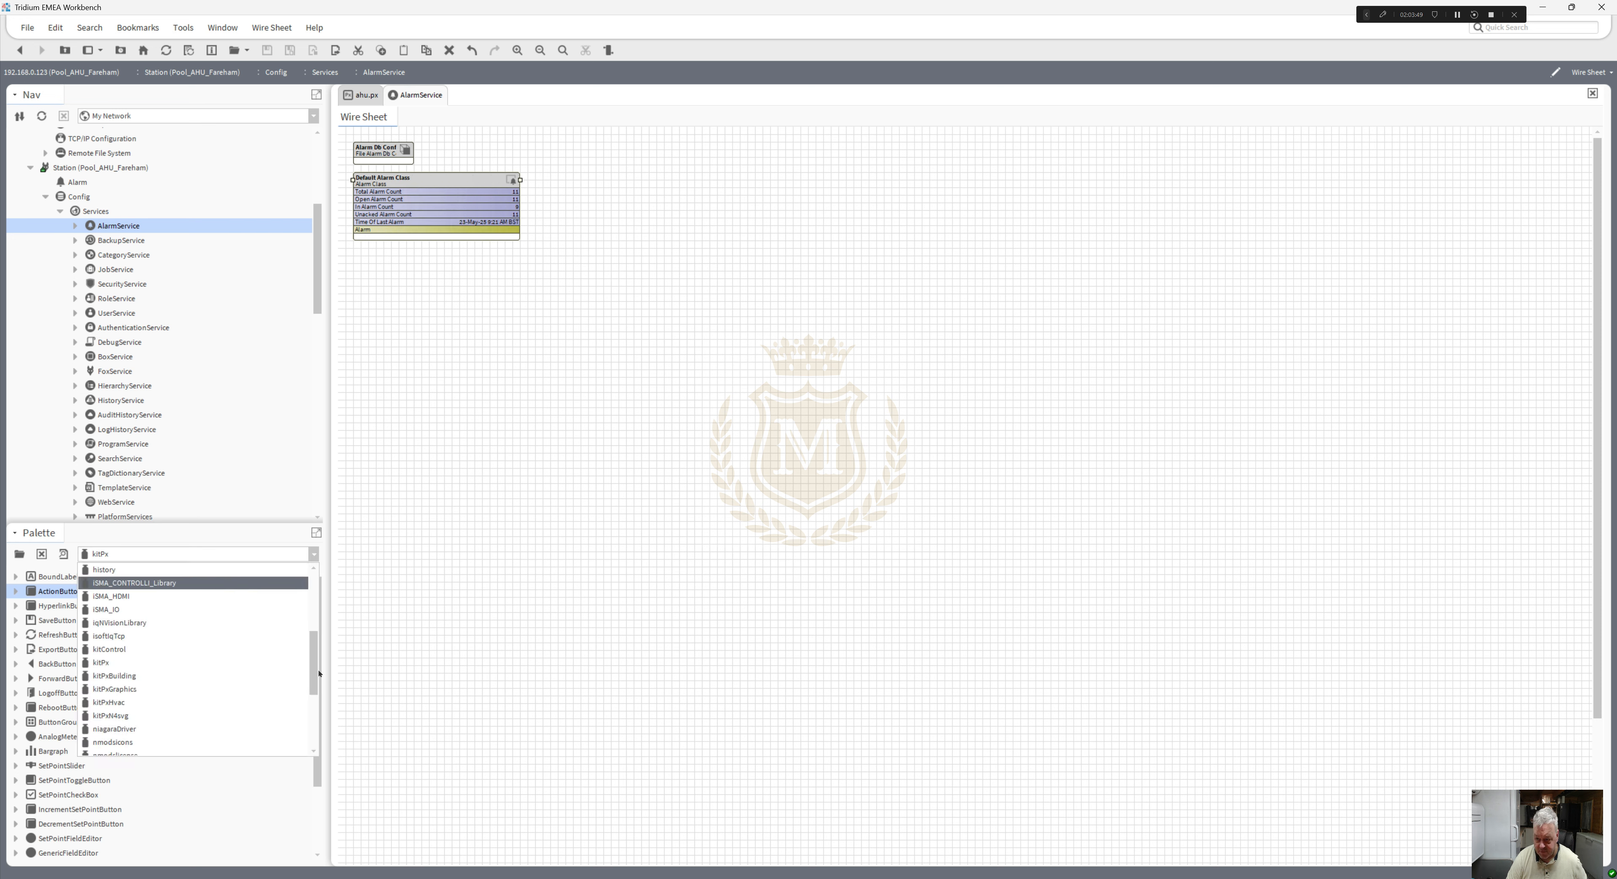
scroll(226, 584, up, 4)
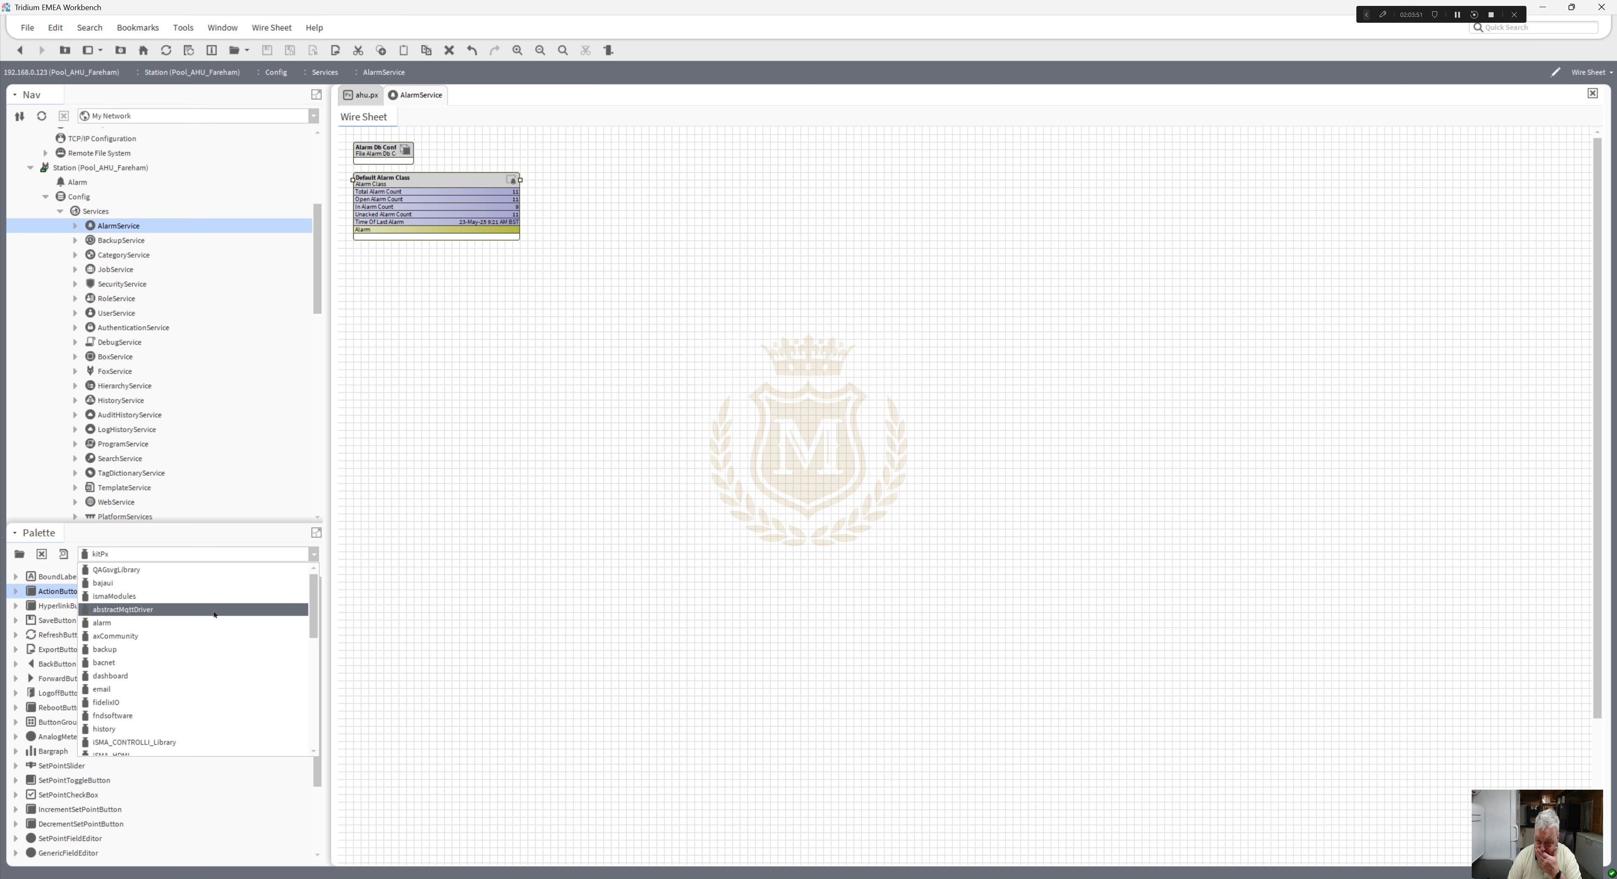
click(198, 623)
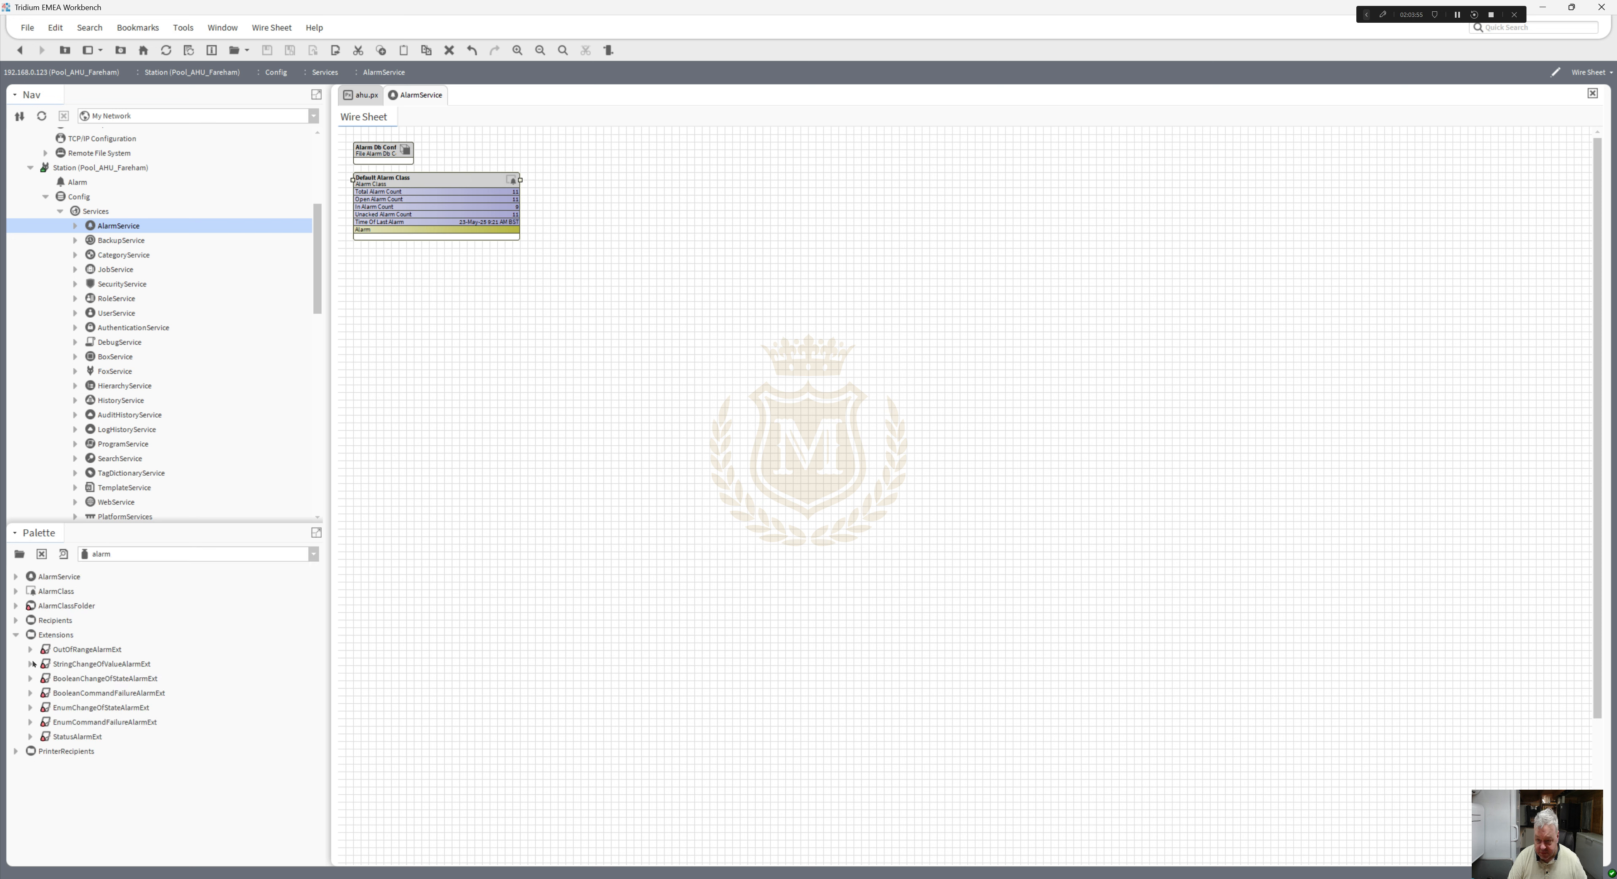
click(15, 621)
drag(61, 640, 603, 193)
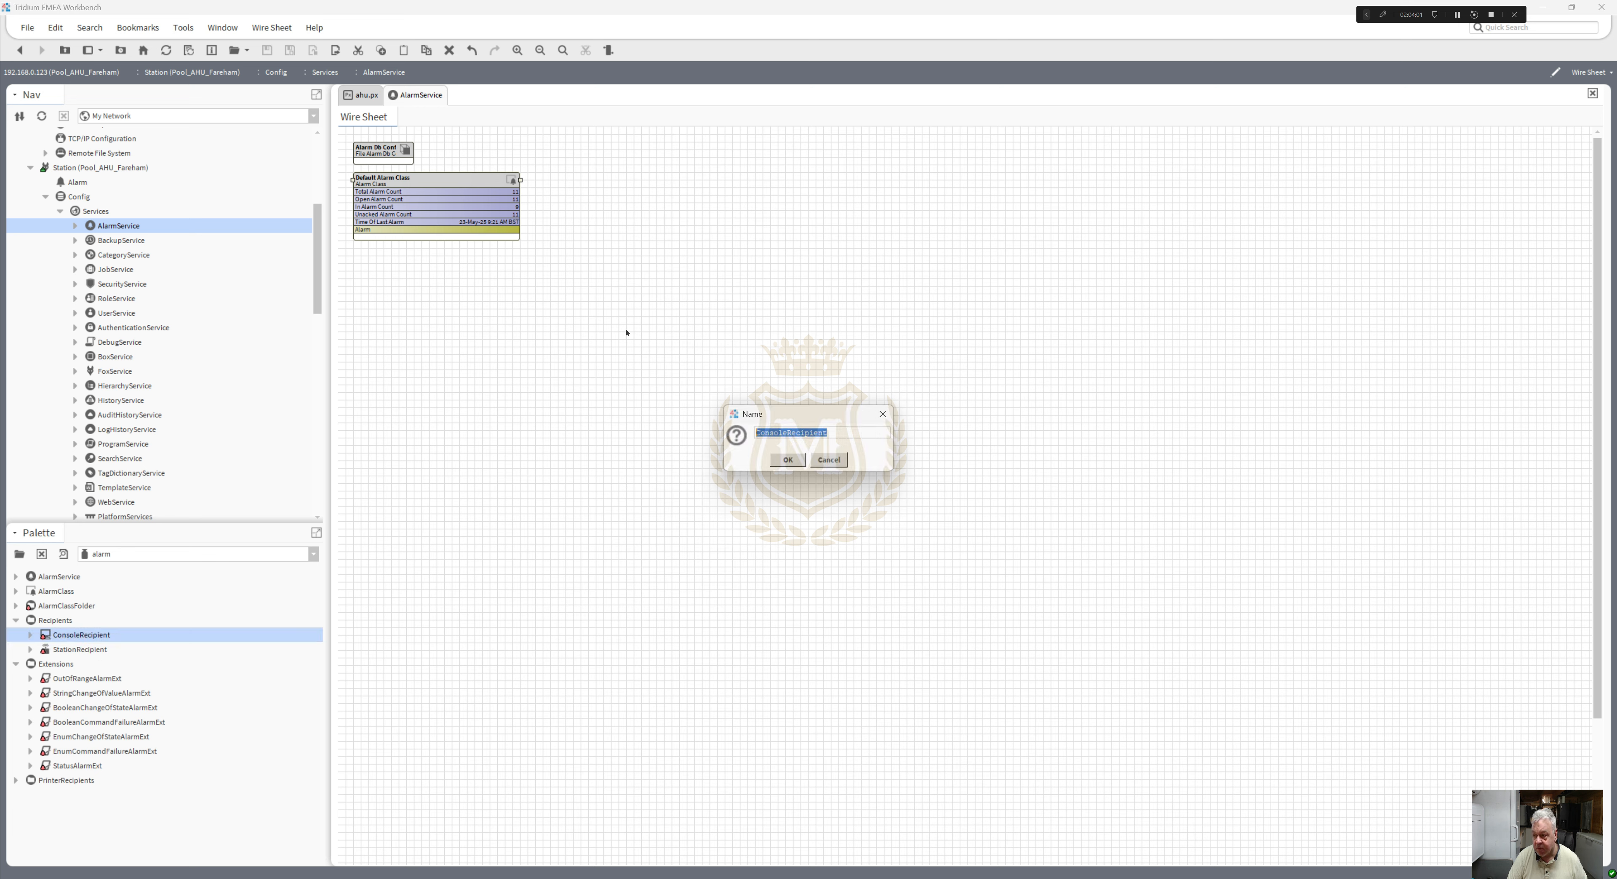
click(789, 459)
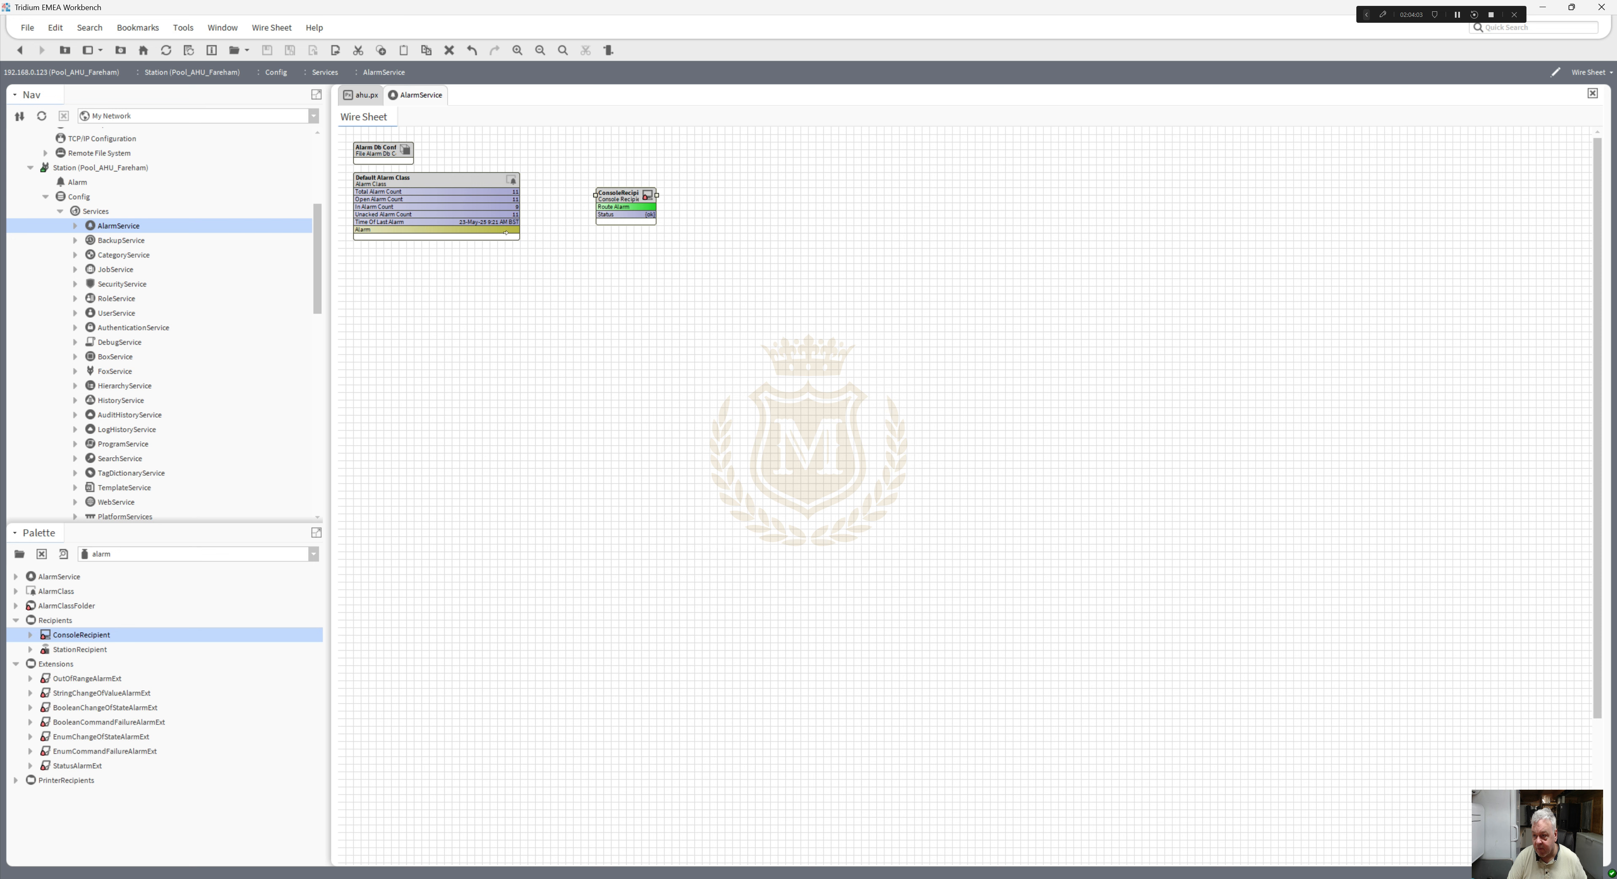
drag(506, 233, 612, 206)
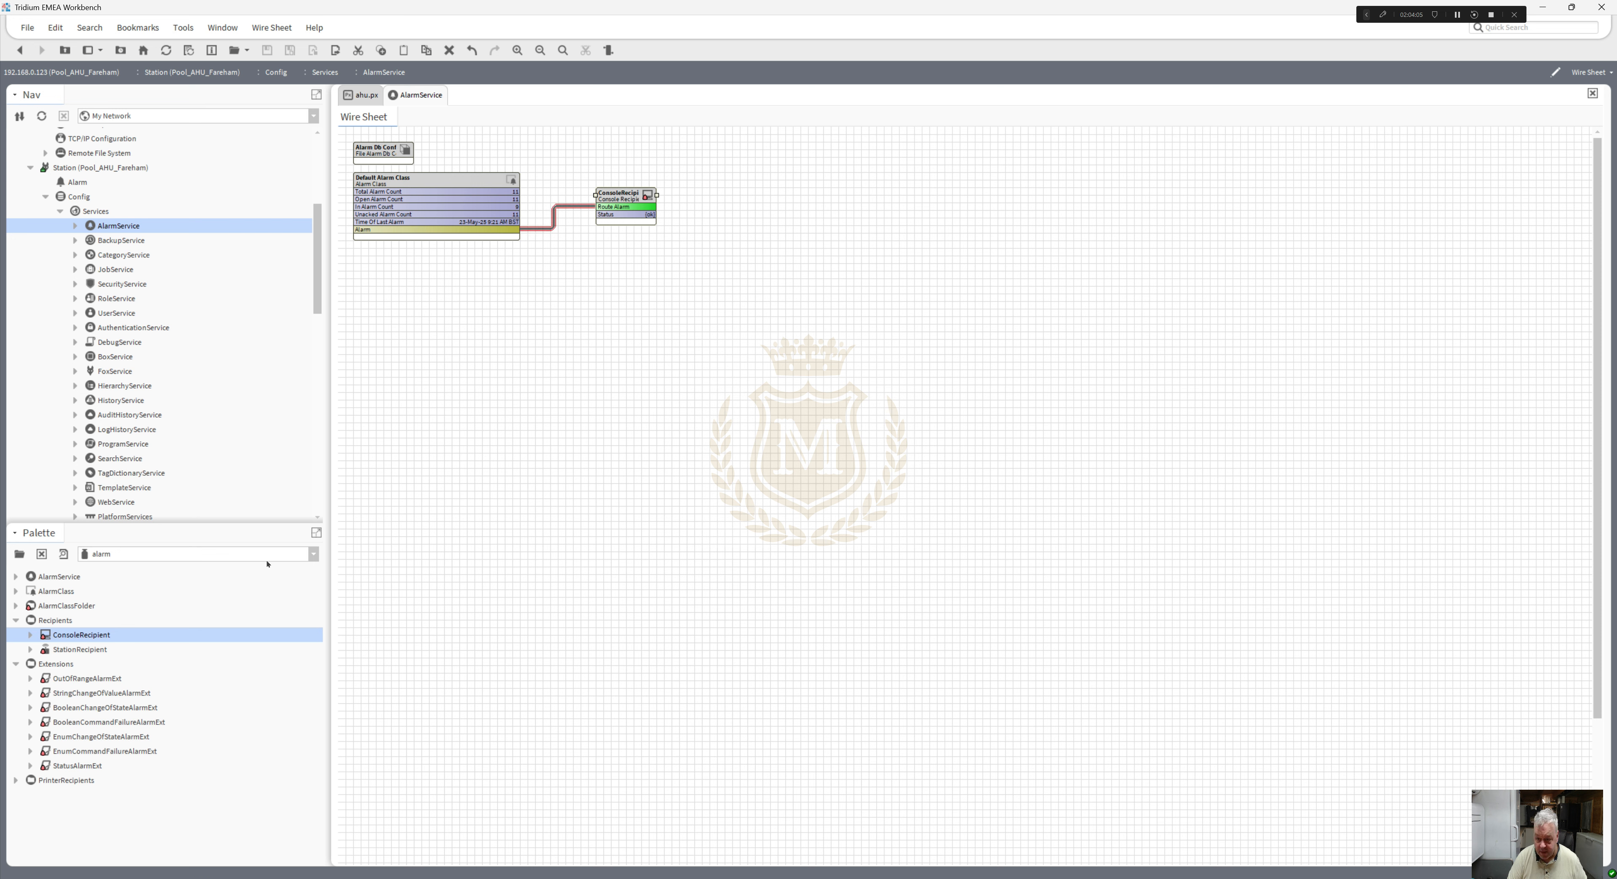
- Add a StationRecipient with its default name to the AlarmService wire sheet
drag(89, 651, 618, 377)
click(788, 459)
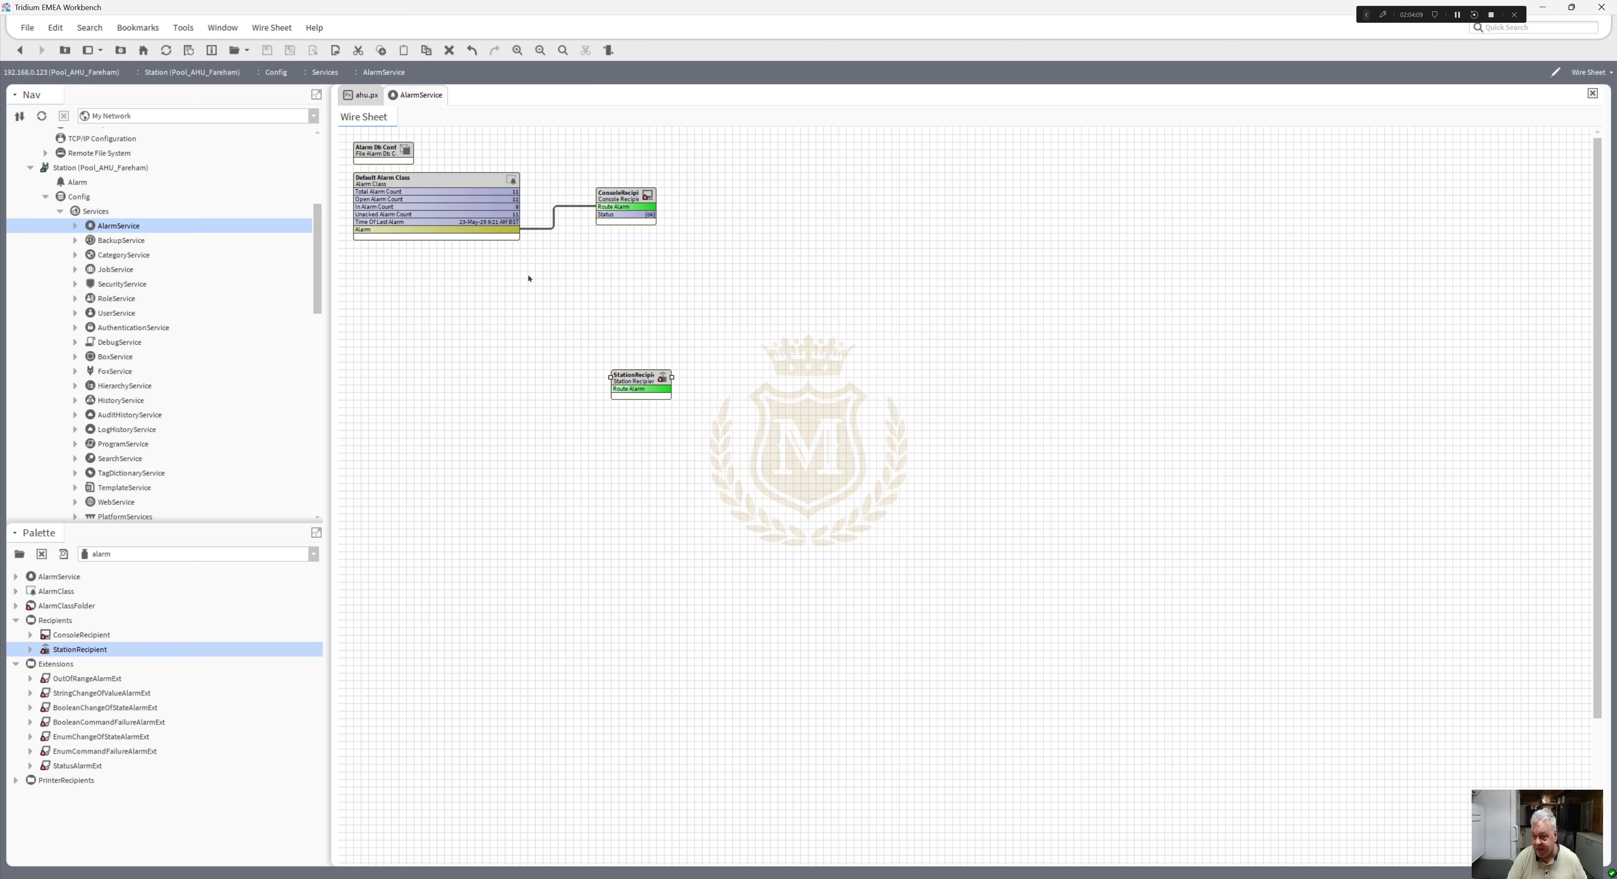
drag(507, 231, 620, 389)
click(843, 405)
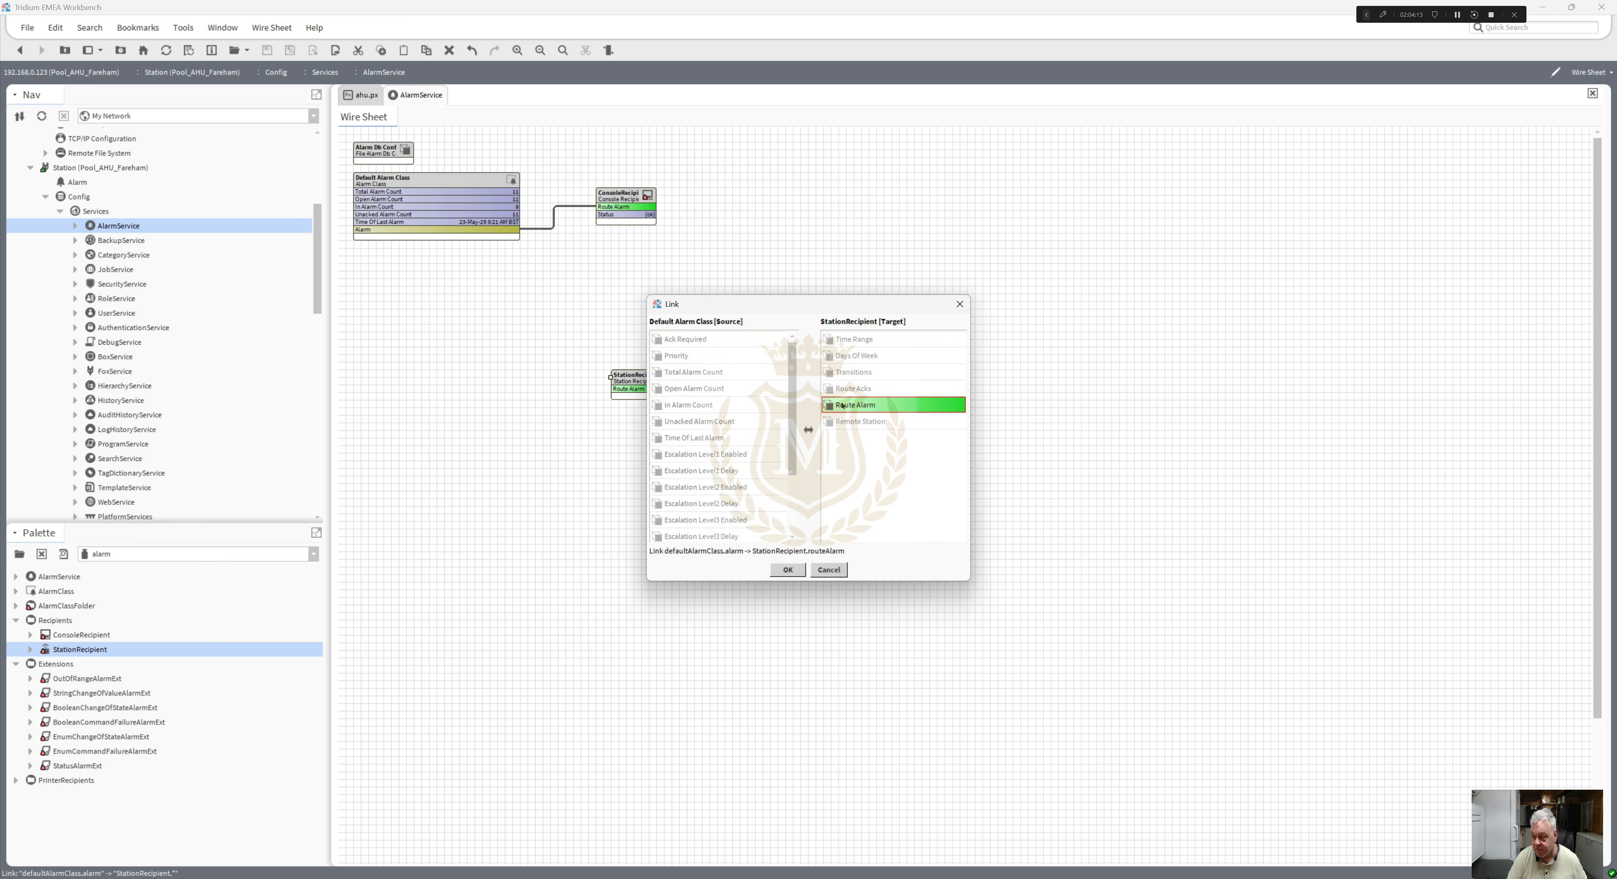
click(829, 569)
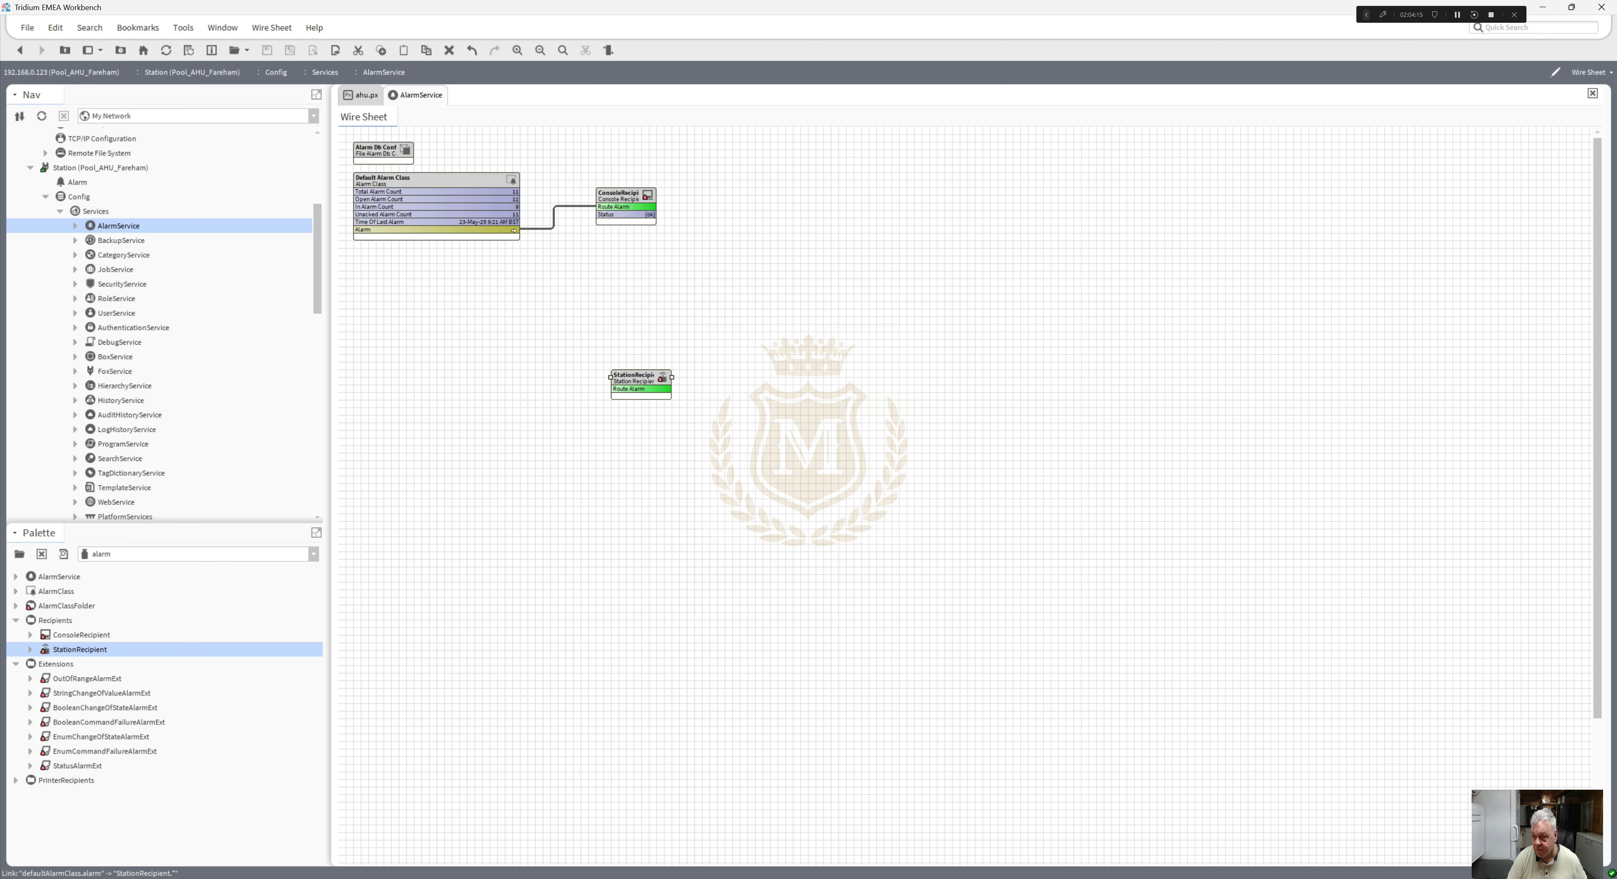
- Link Default Alarm Class's Alarm slot to the Route Alarm of the StationRecipient placed directly below the ConsoleRecipient, and widen both recipient blocks
drag(514, 231, 622, 239)
drag(713, 290, 587, 178)
drag(657, 195, 809, 195)
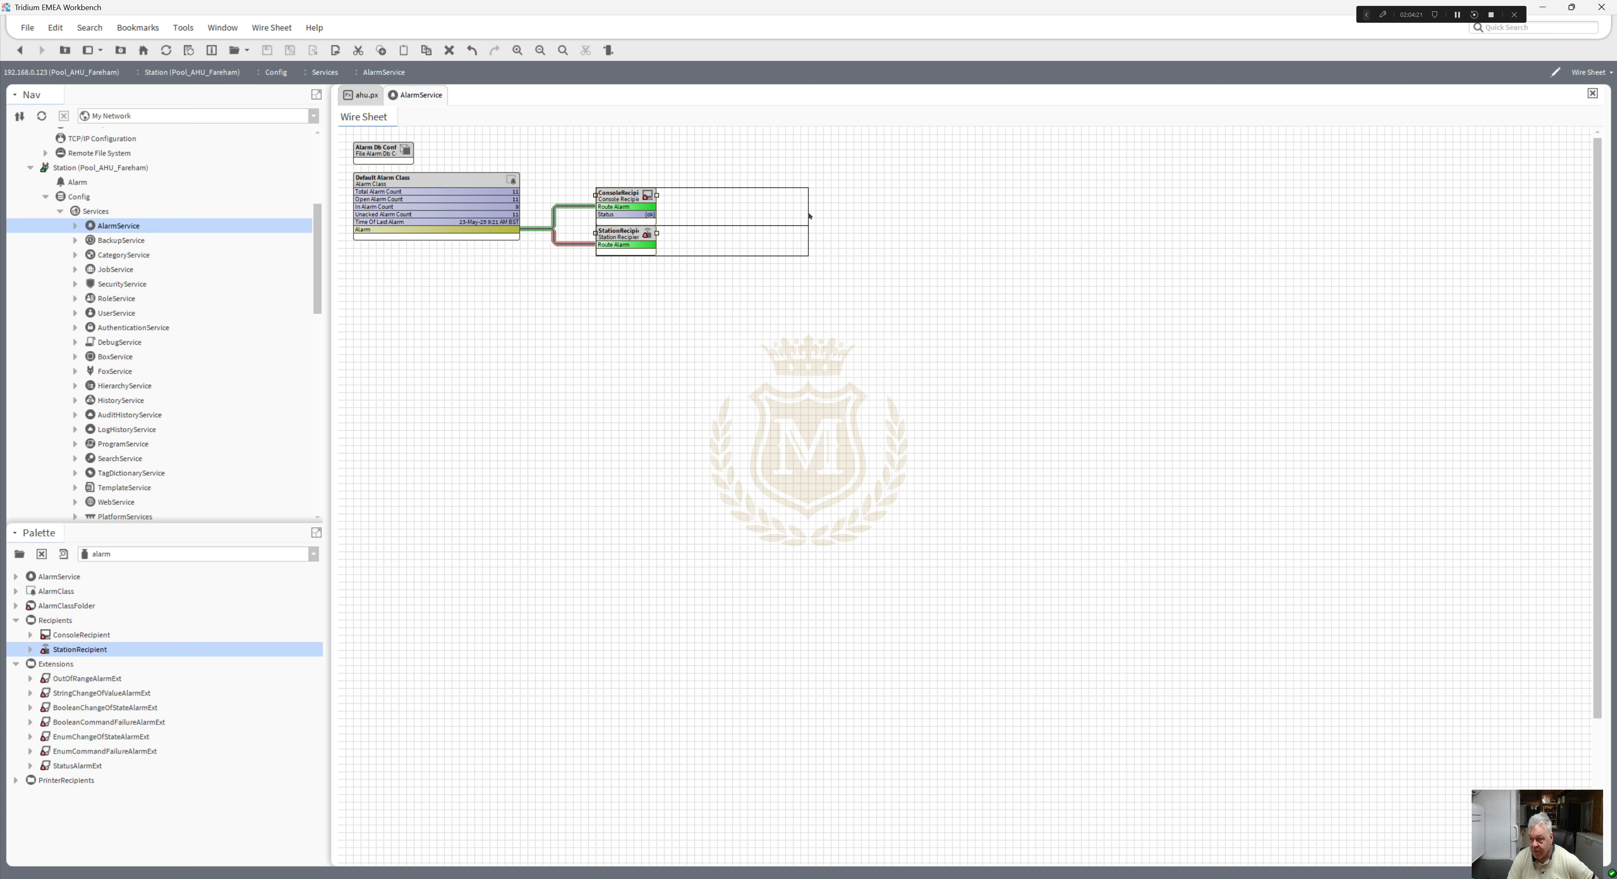
- Open the ConsoleRecipient's alarm console and acknowledge all the listed alarms
click(685, 201)
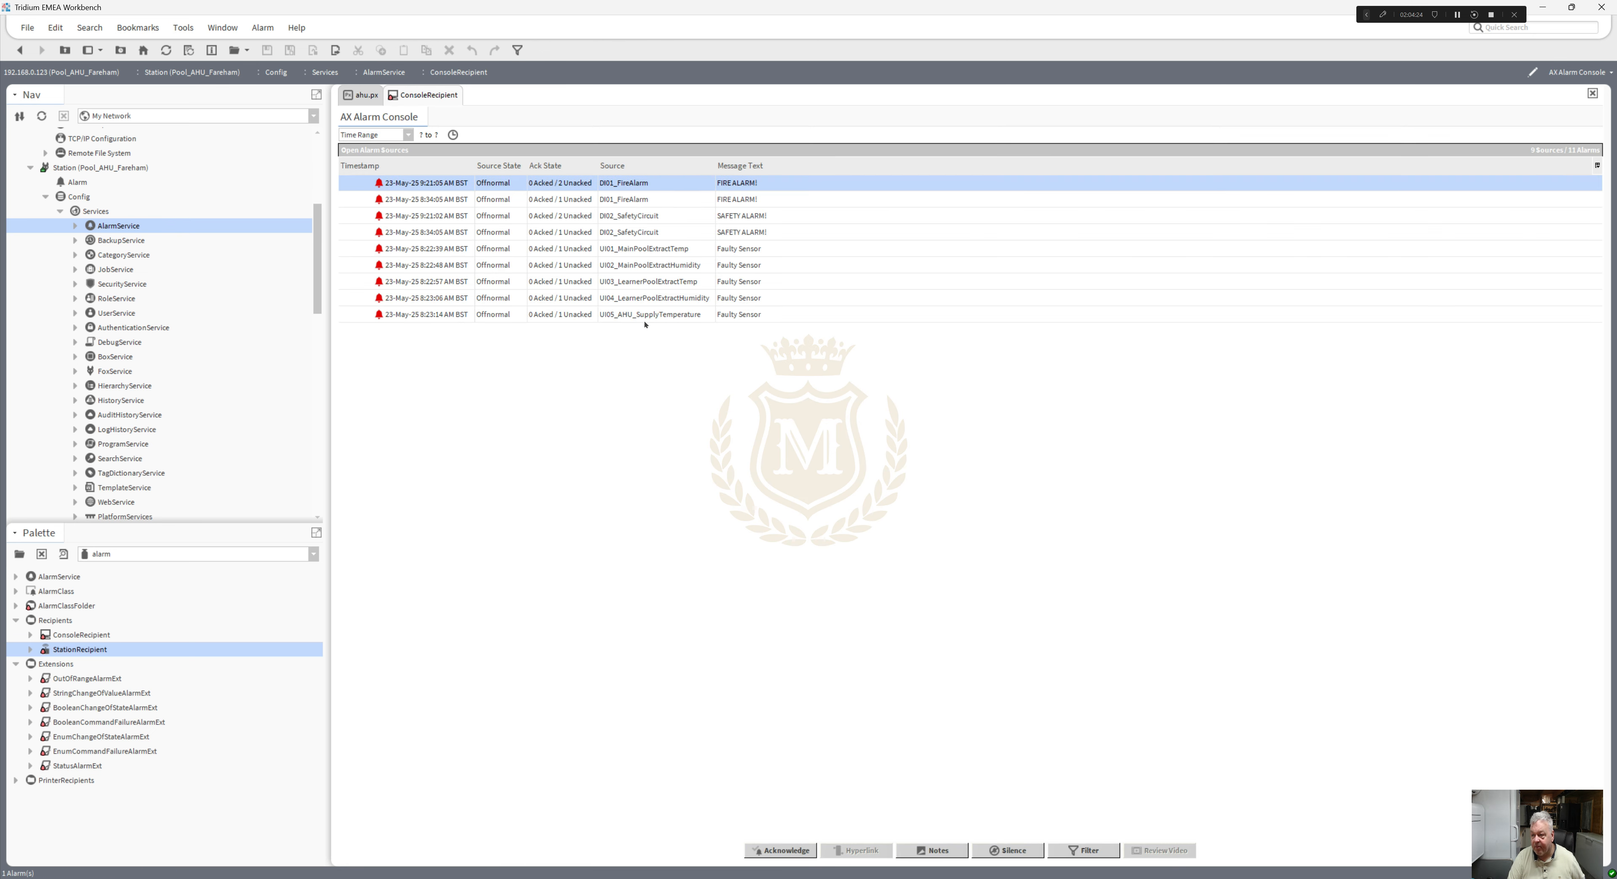
shift+click(637, 314)
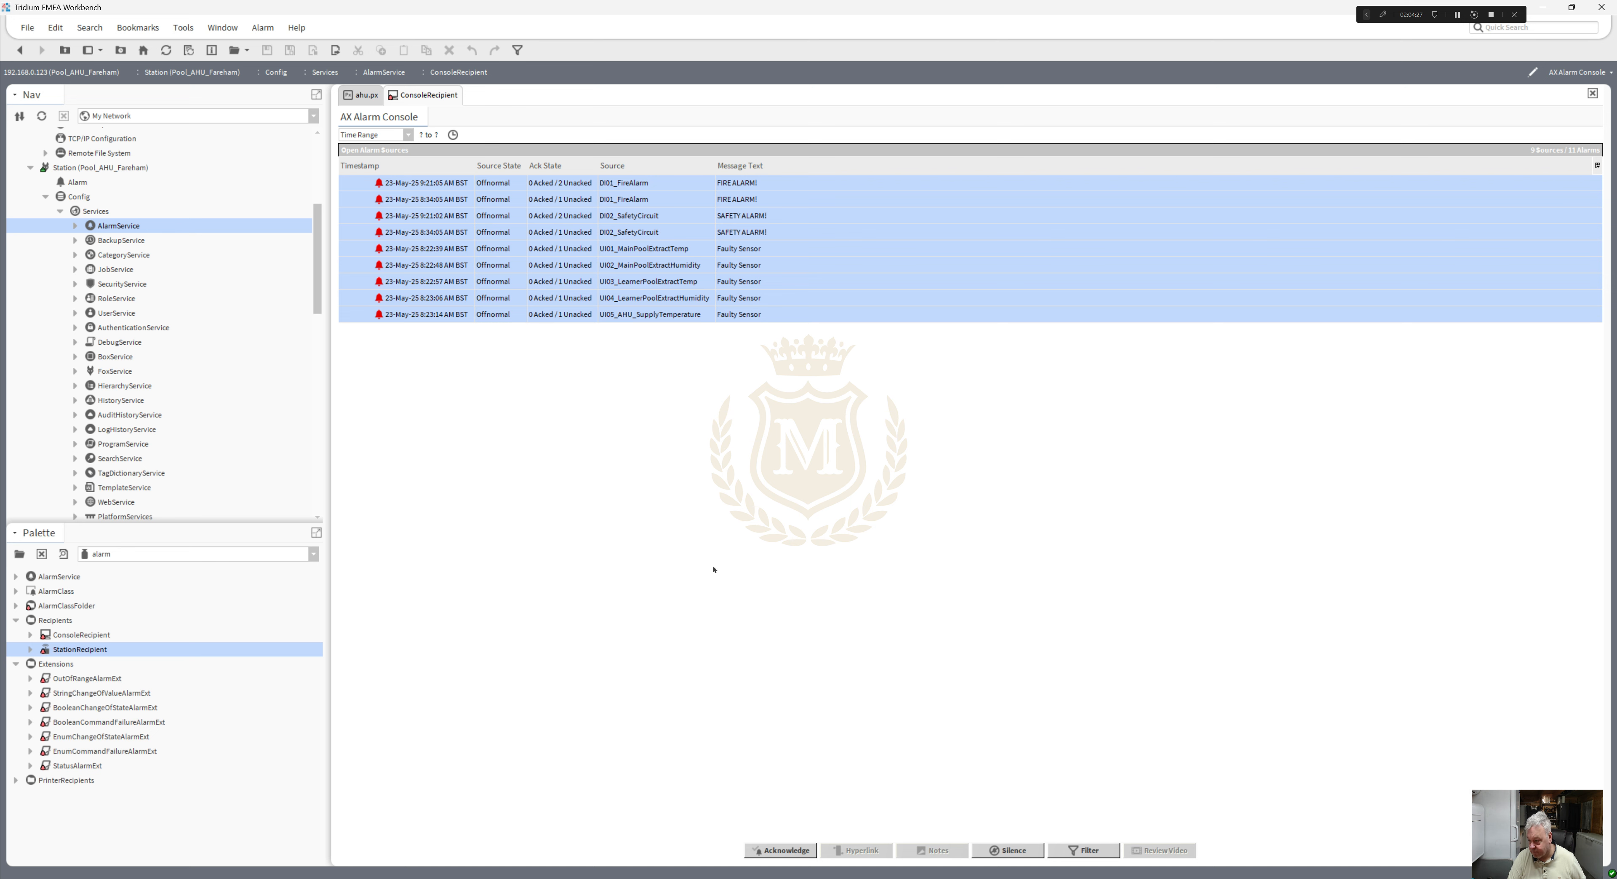
click(784, 849)
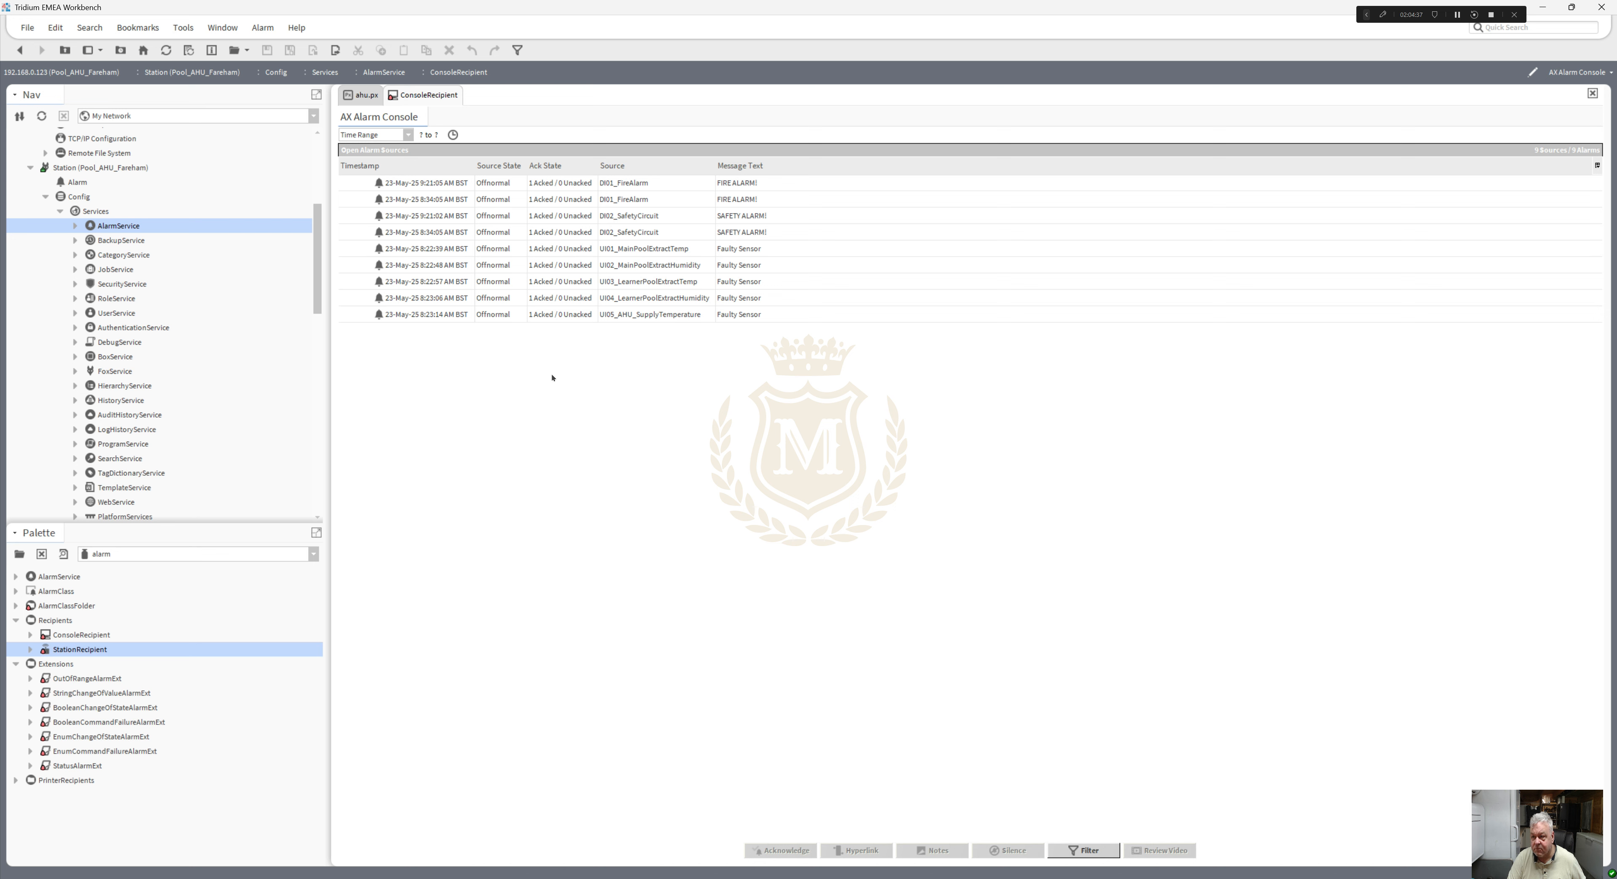
- Examine the alarm records of the two DI01_FireAlarm entries and compare their source paths
double_click(618, 182)
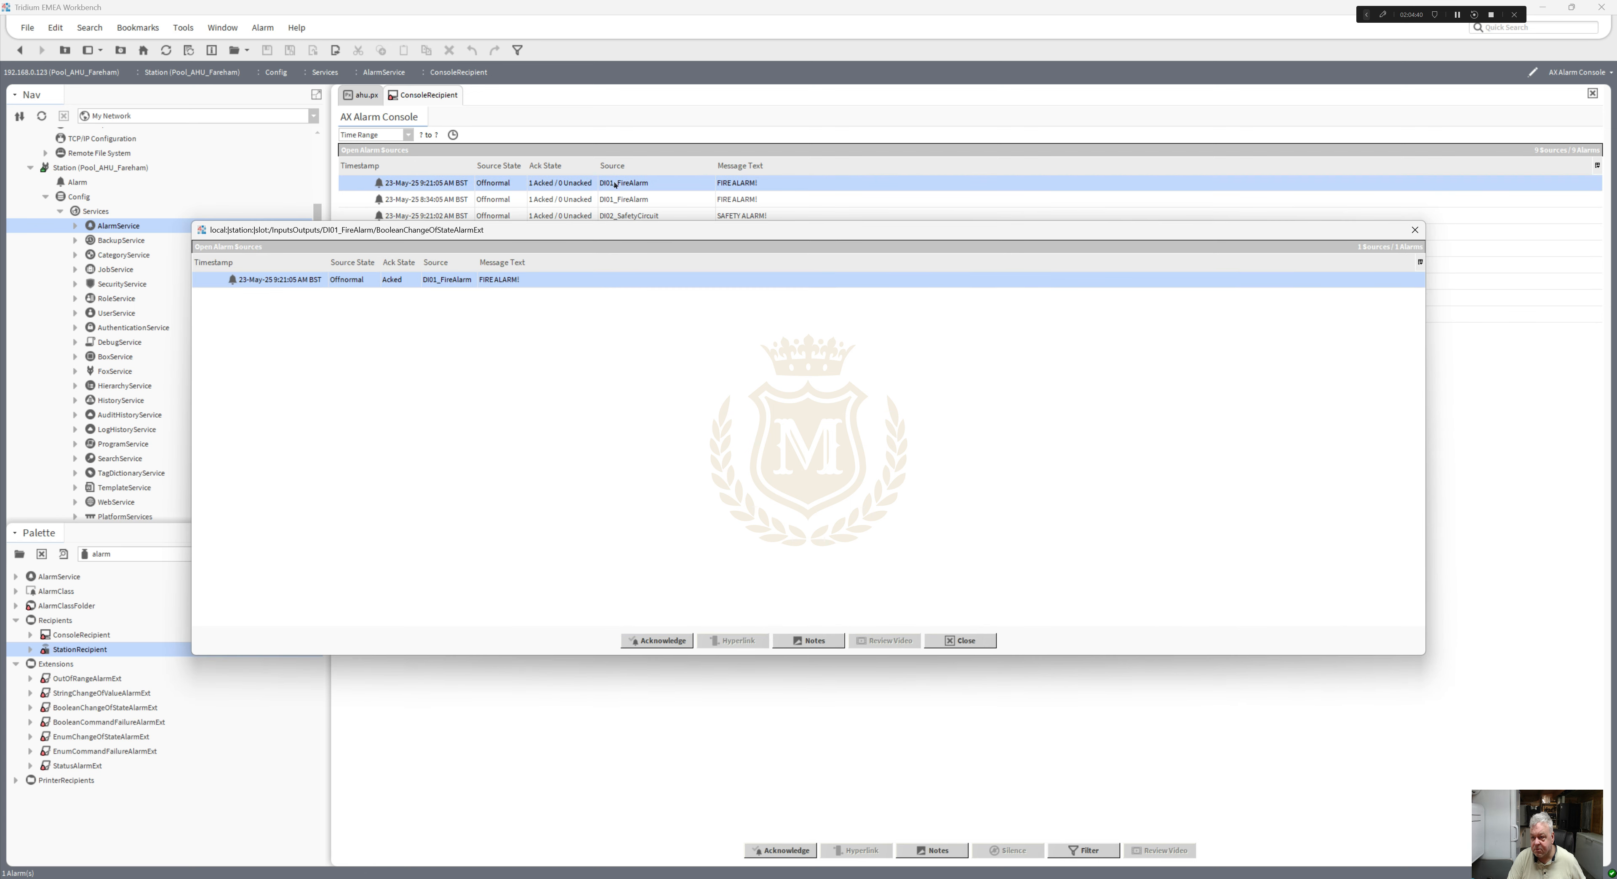
double_click(488, 280)
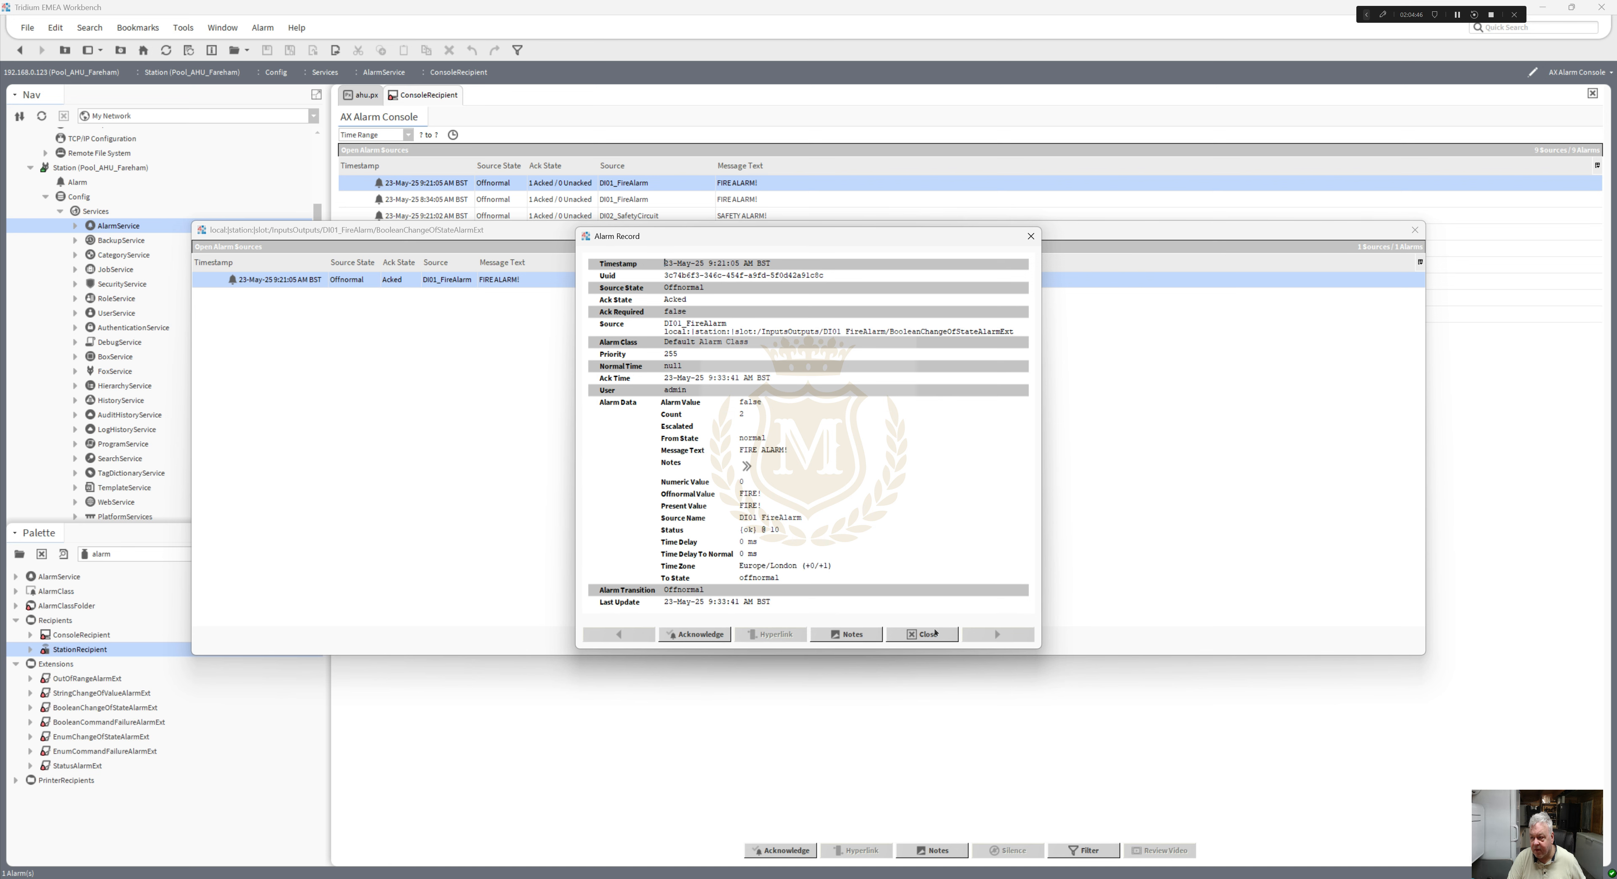
click(922, 633)
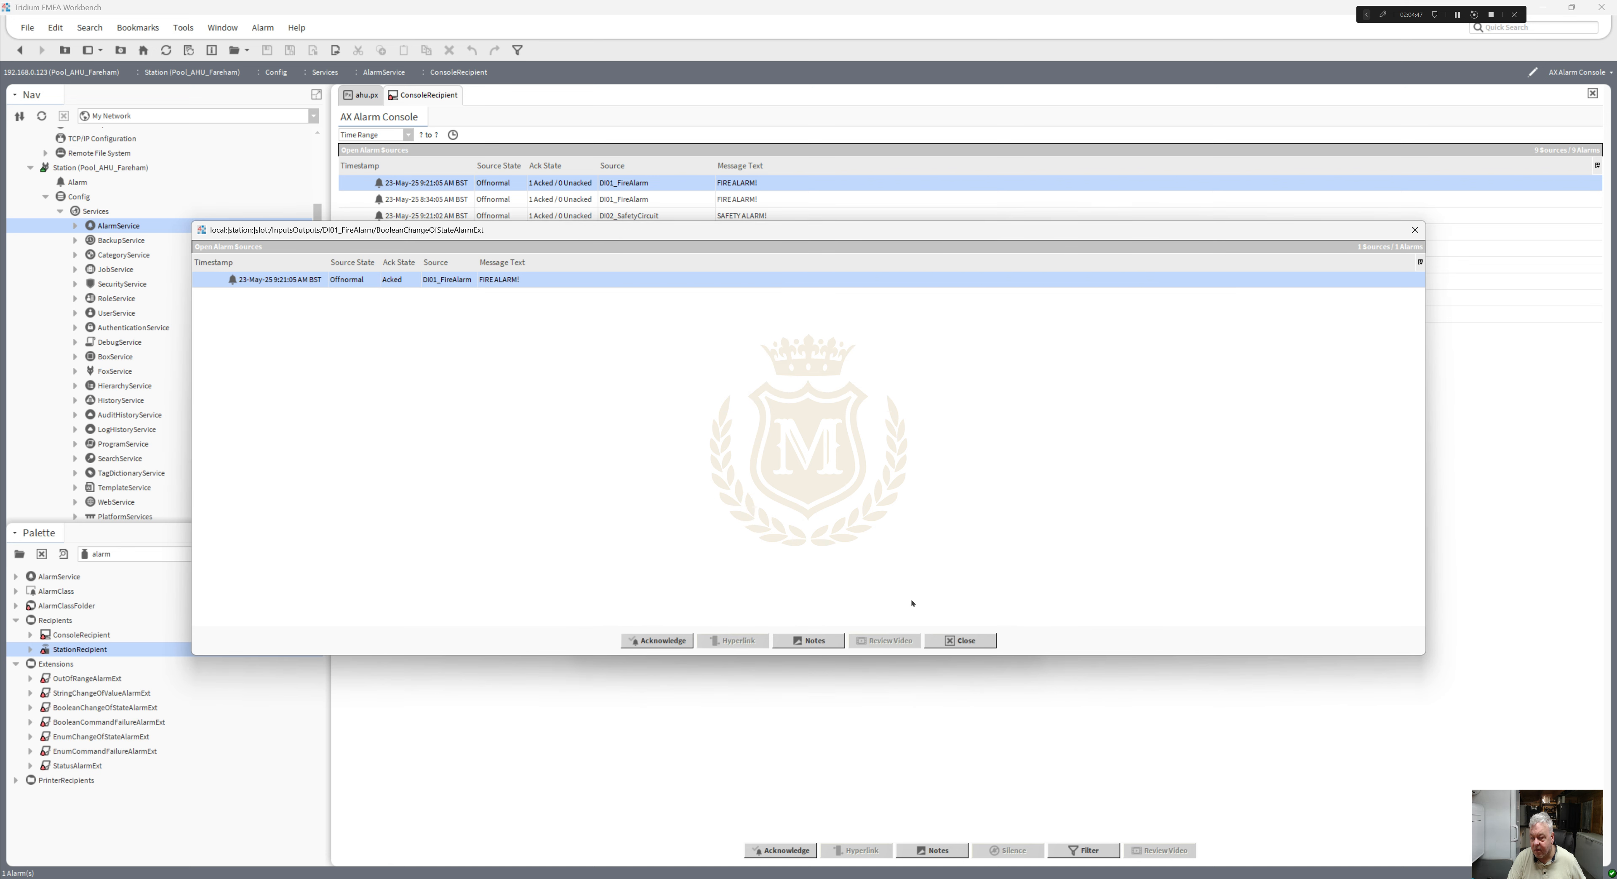
click(1415, 230)
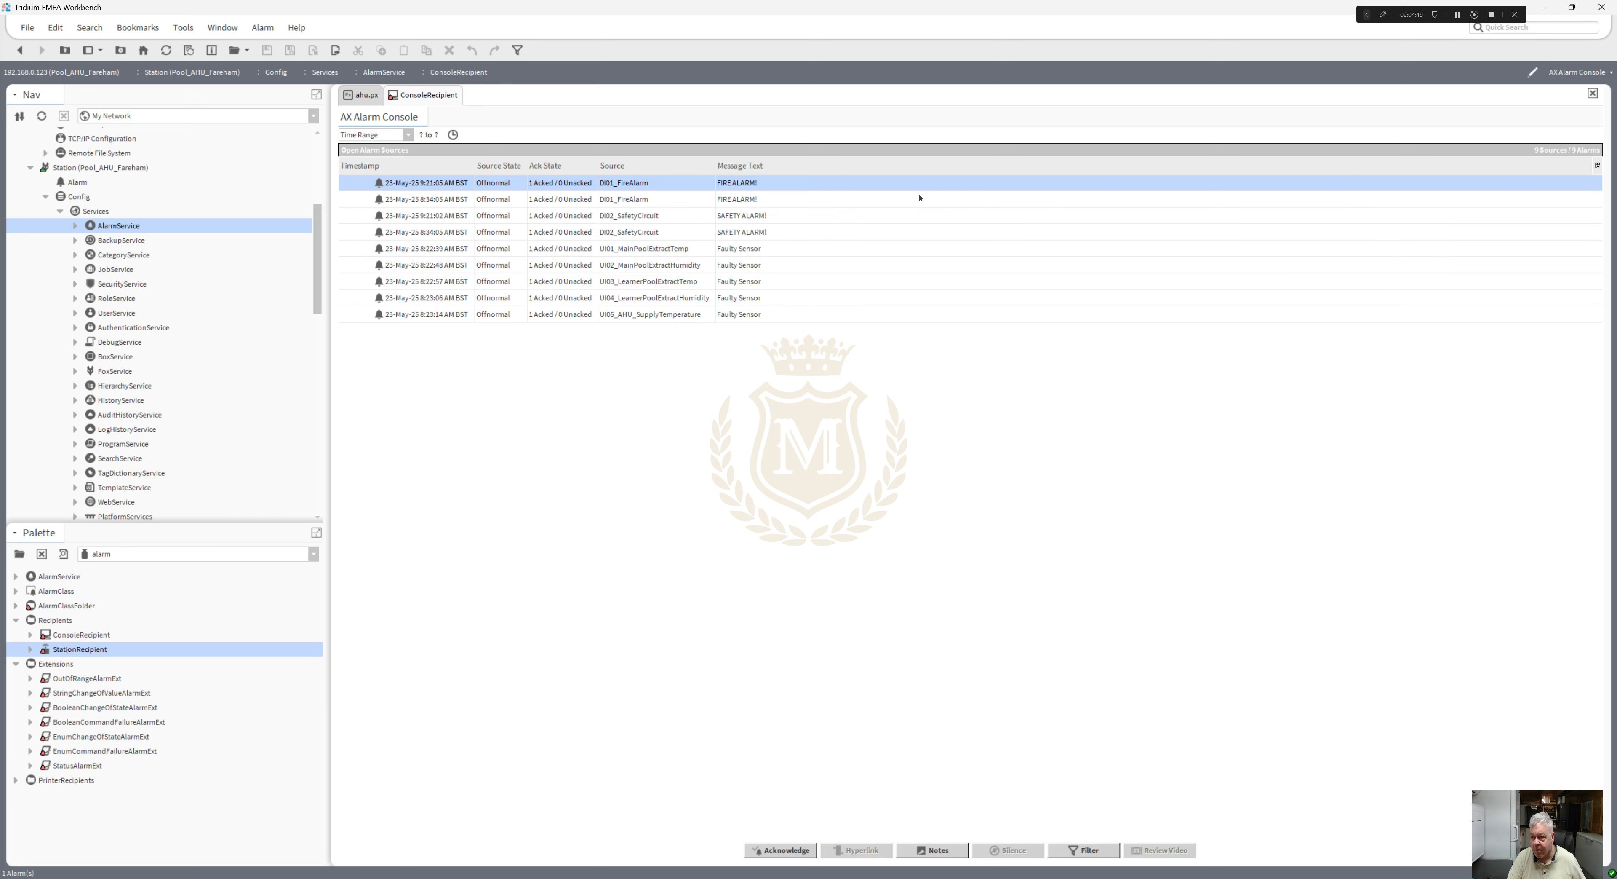
double_click(625, 201)
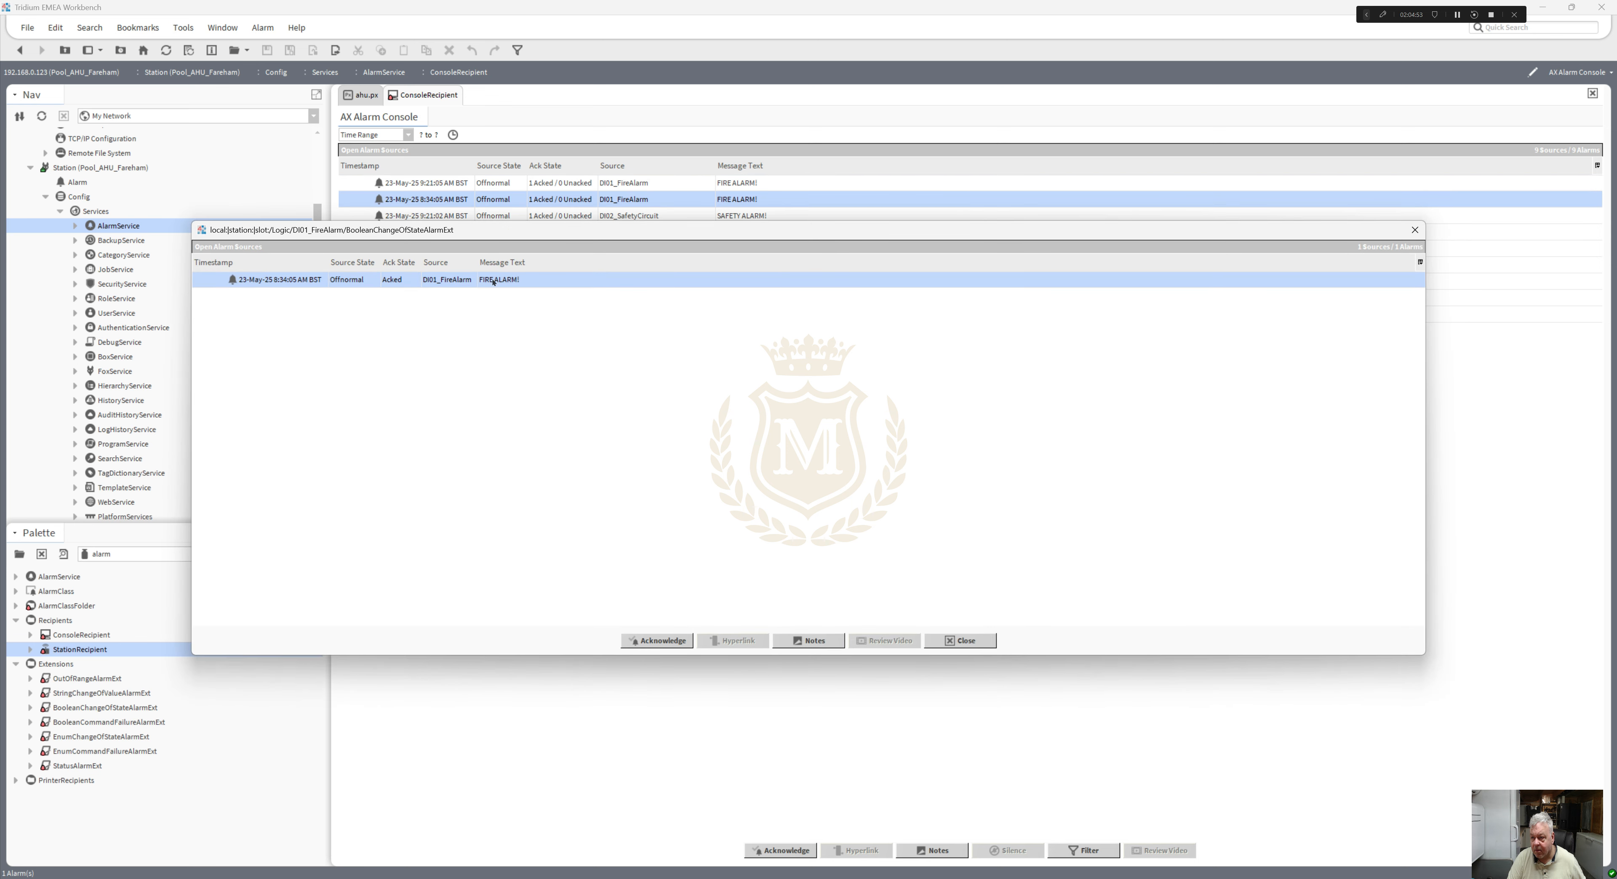
double_click(494, 280)
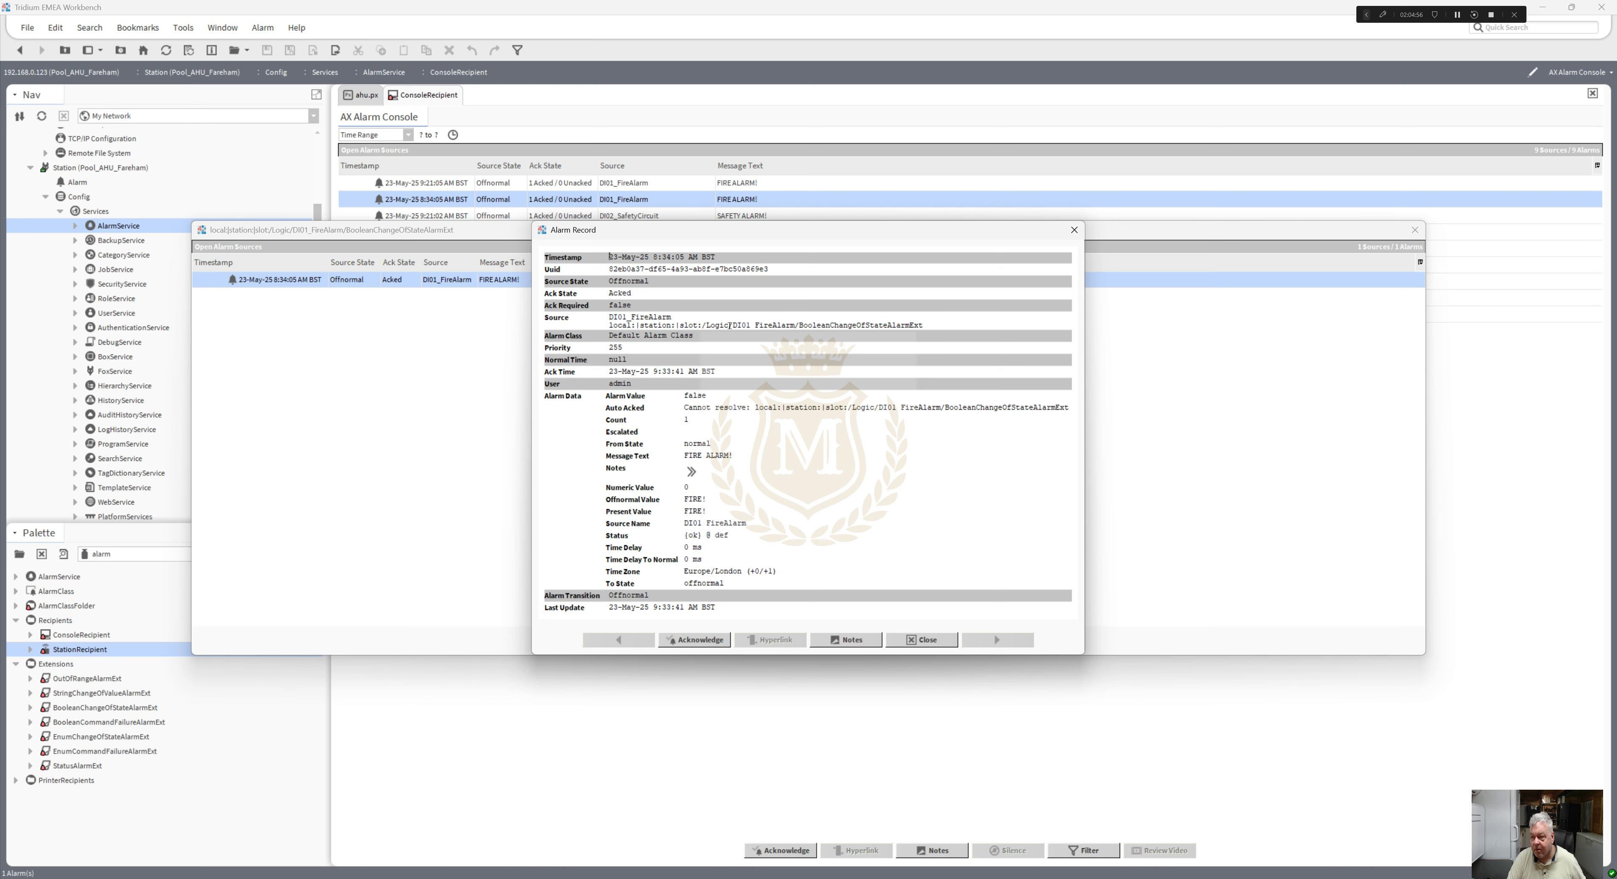
drag(732, 324, 806, 341)
click(924, 640)
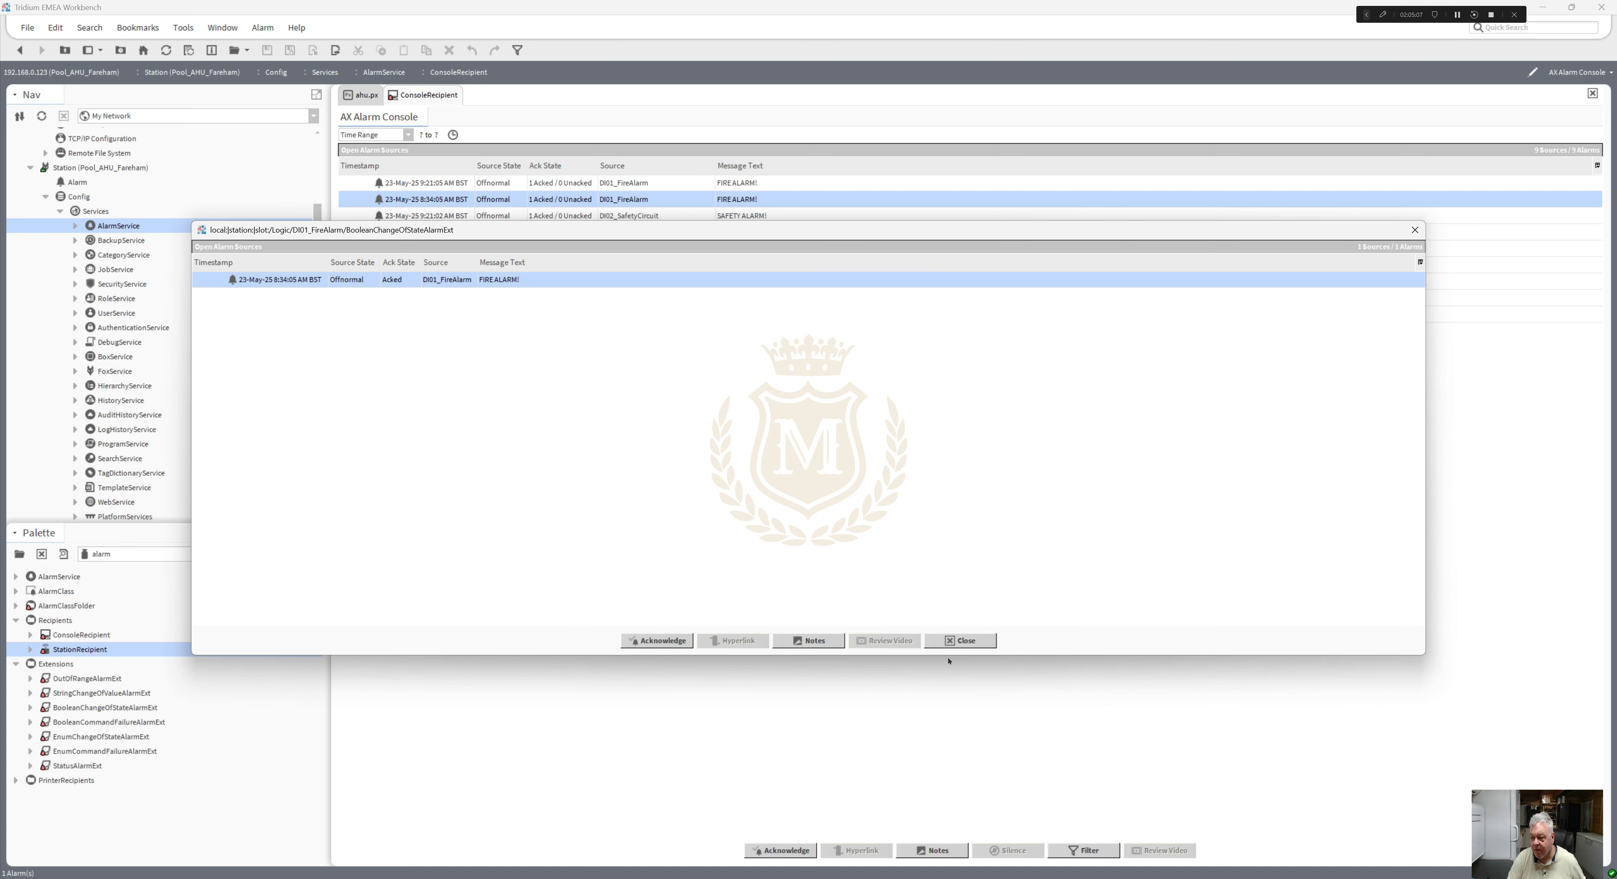
click(961, 639)
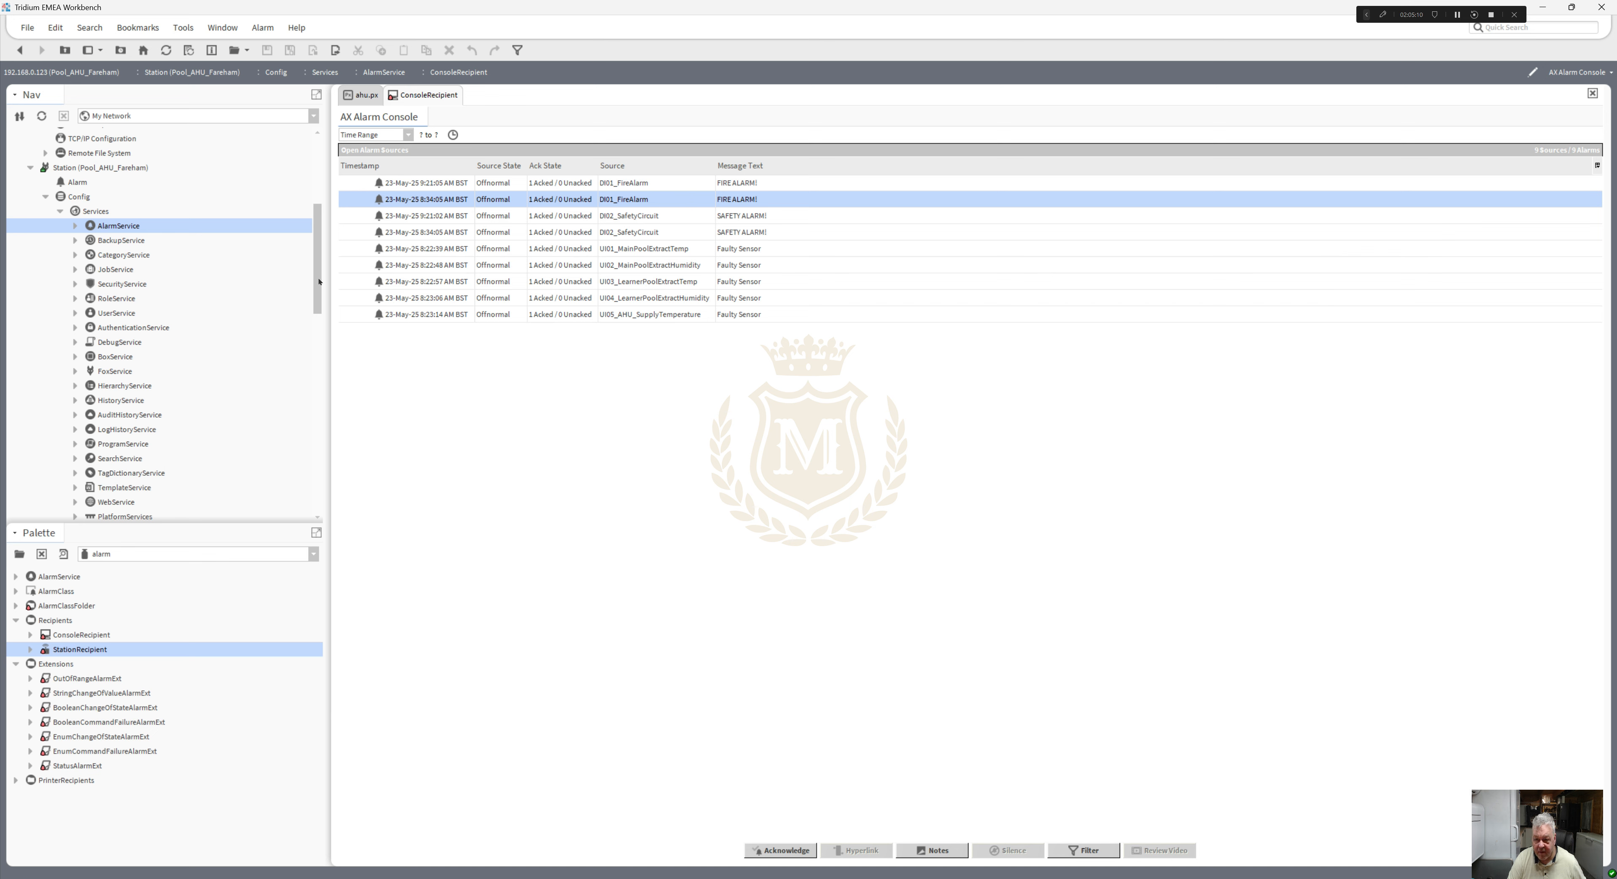
- Delete the BooleanChangeOfStateAlarmExt and BooleanCov extensions from DI01_FireAlarm in the InputsOutputs folder
drag(318, 281, 315, 399)
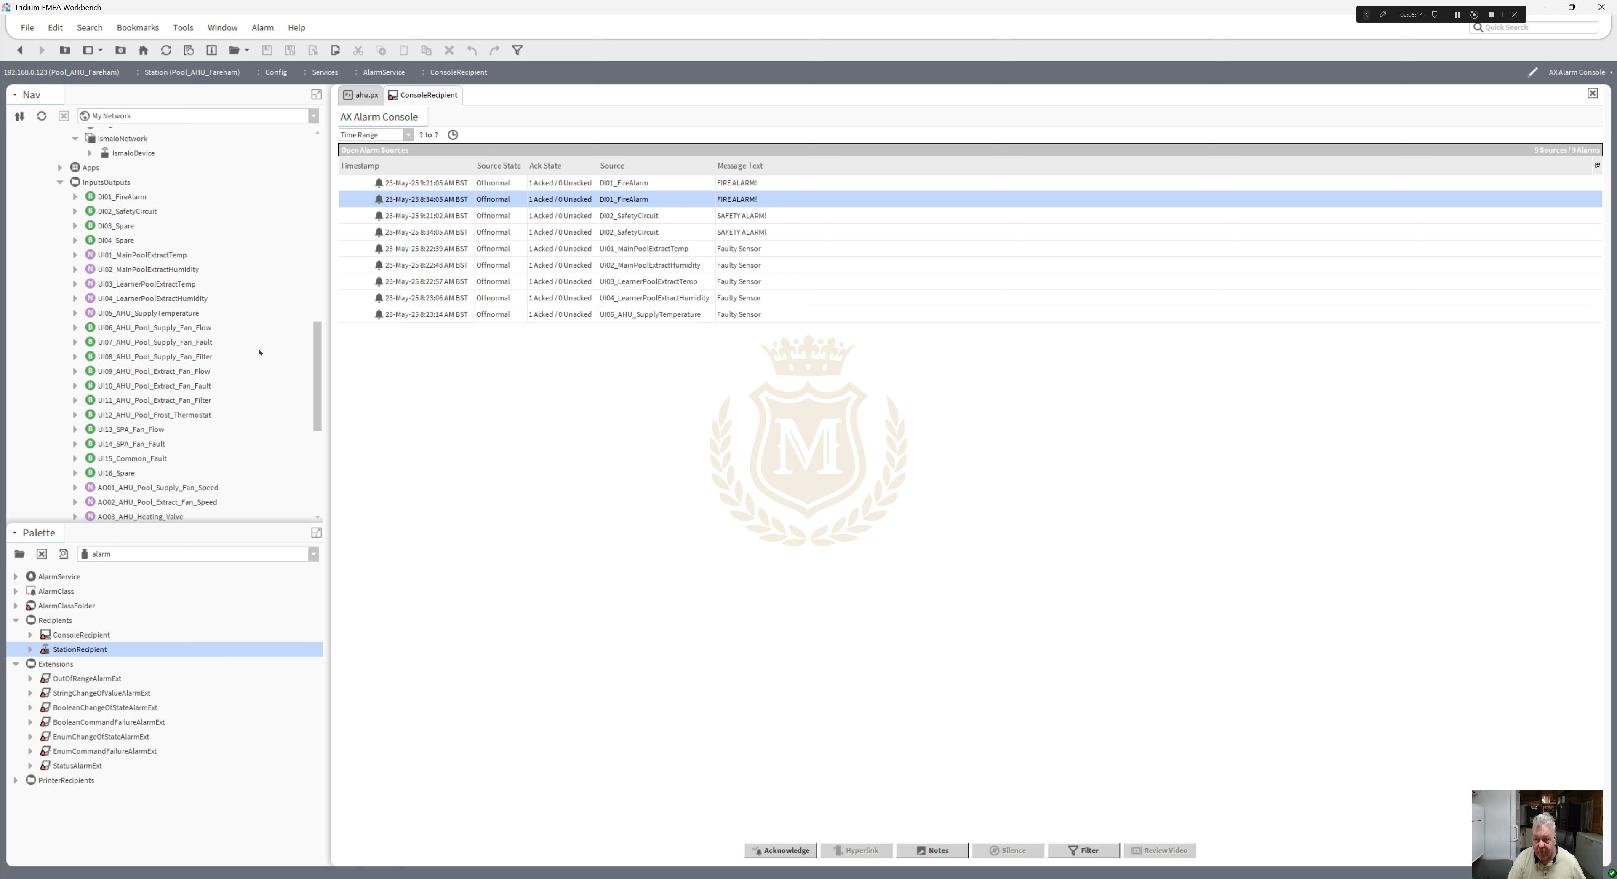
click(75, 196)
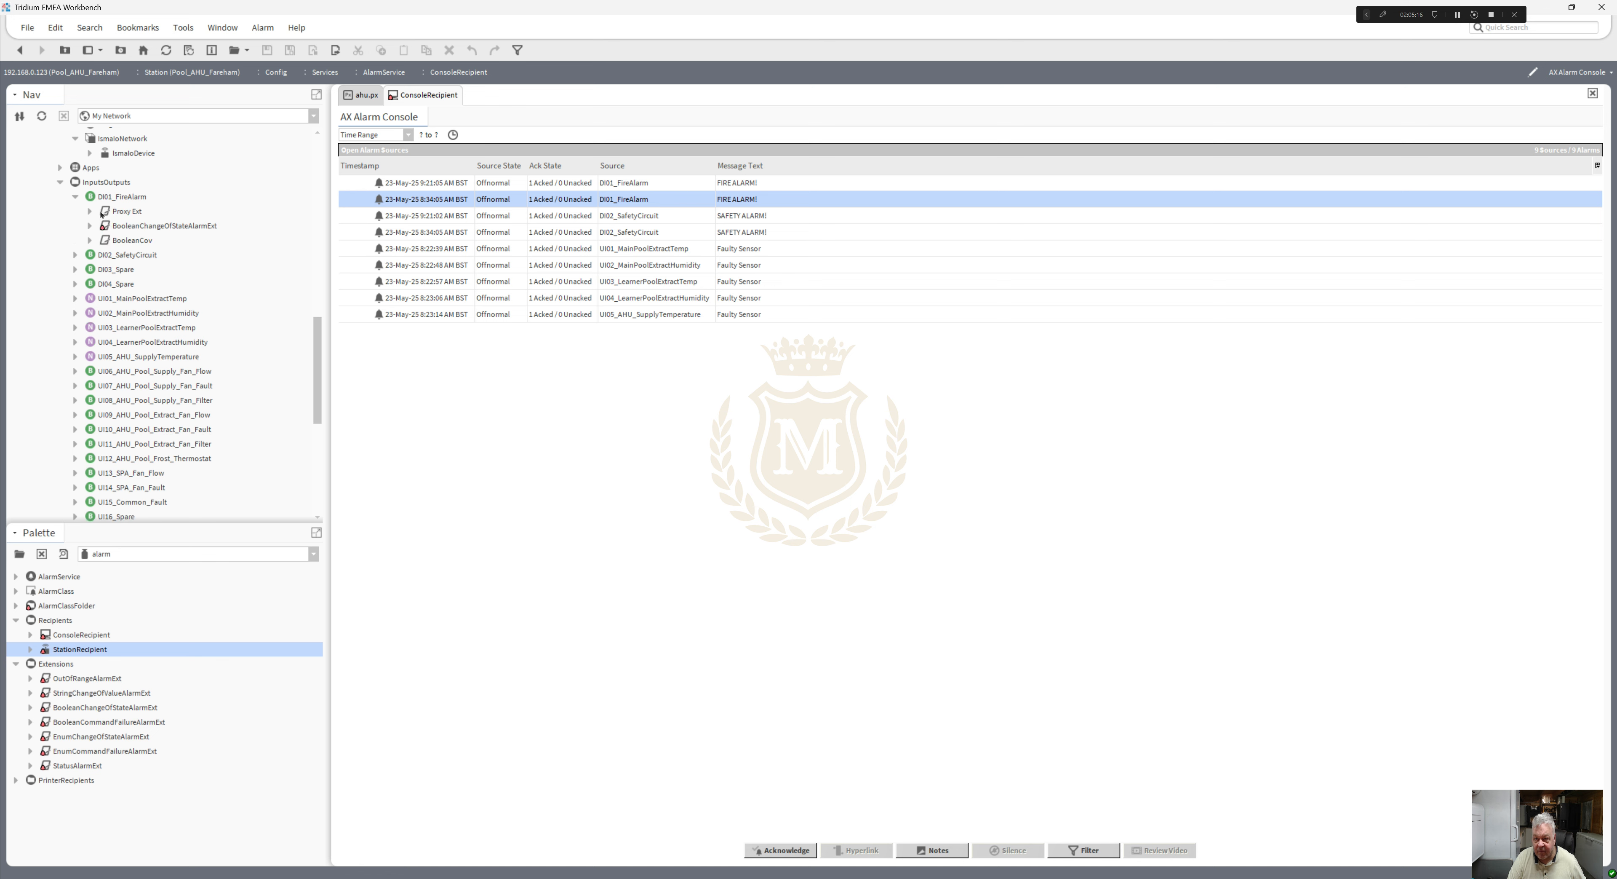
right_click(131, 227)
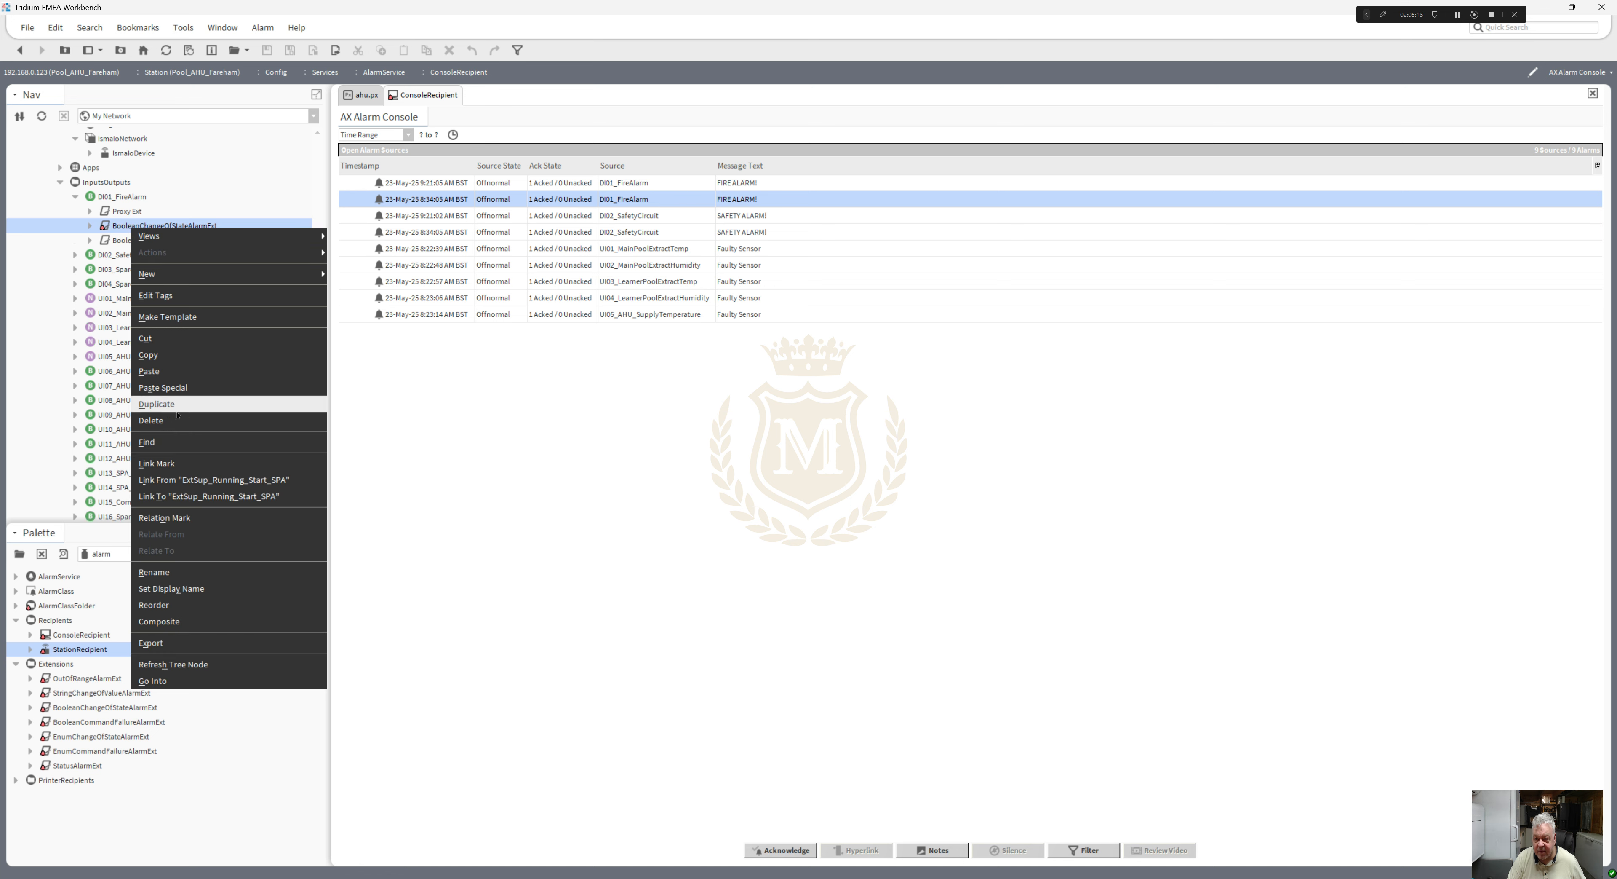
click(151, 420)
right_click(134, 227)
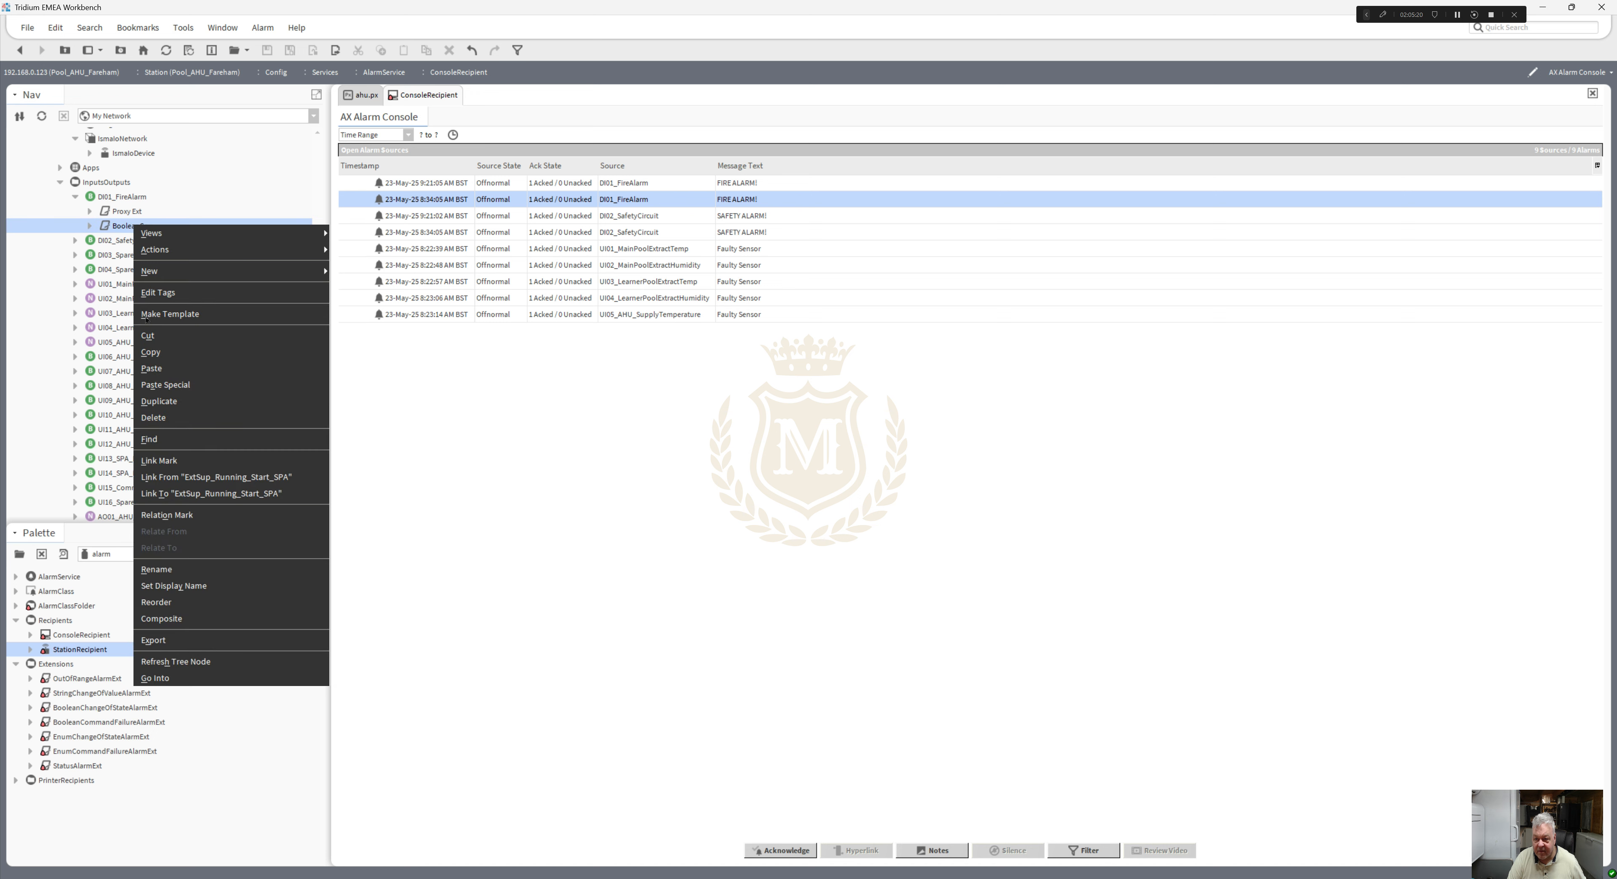
click(166, 424)
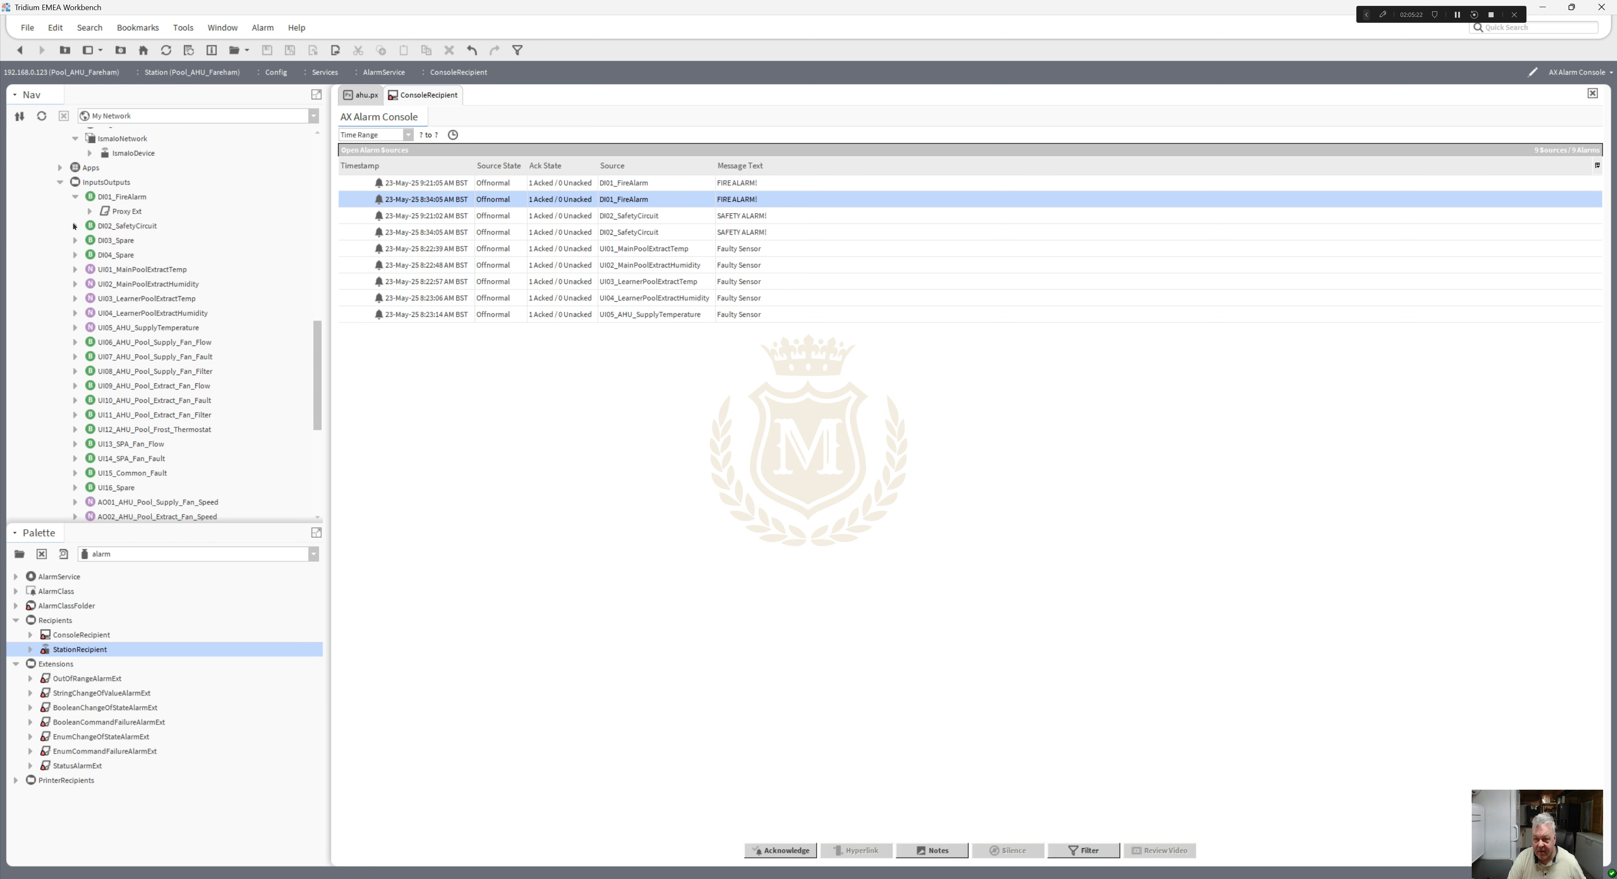
- Delete the BooleanChangeOfStateAlarmExt and BooleanCov extensions from DI02_SafetyCircuit in the InputsOutputs folder
click(74, 226)
right_click(126, 256)
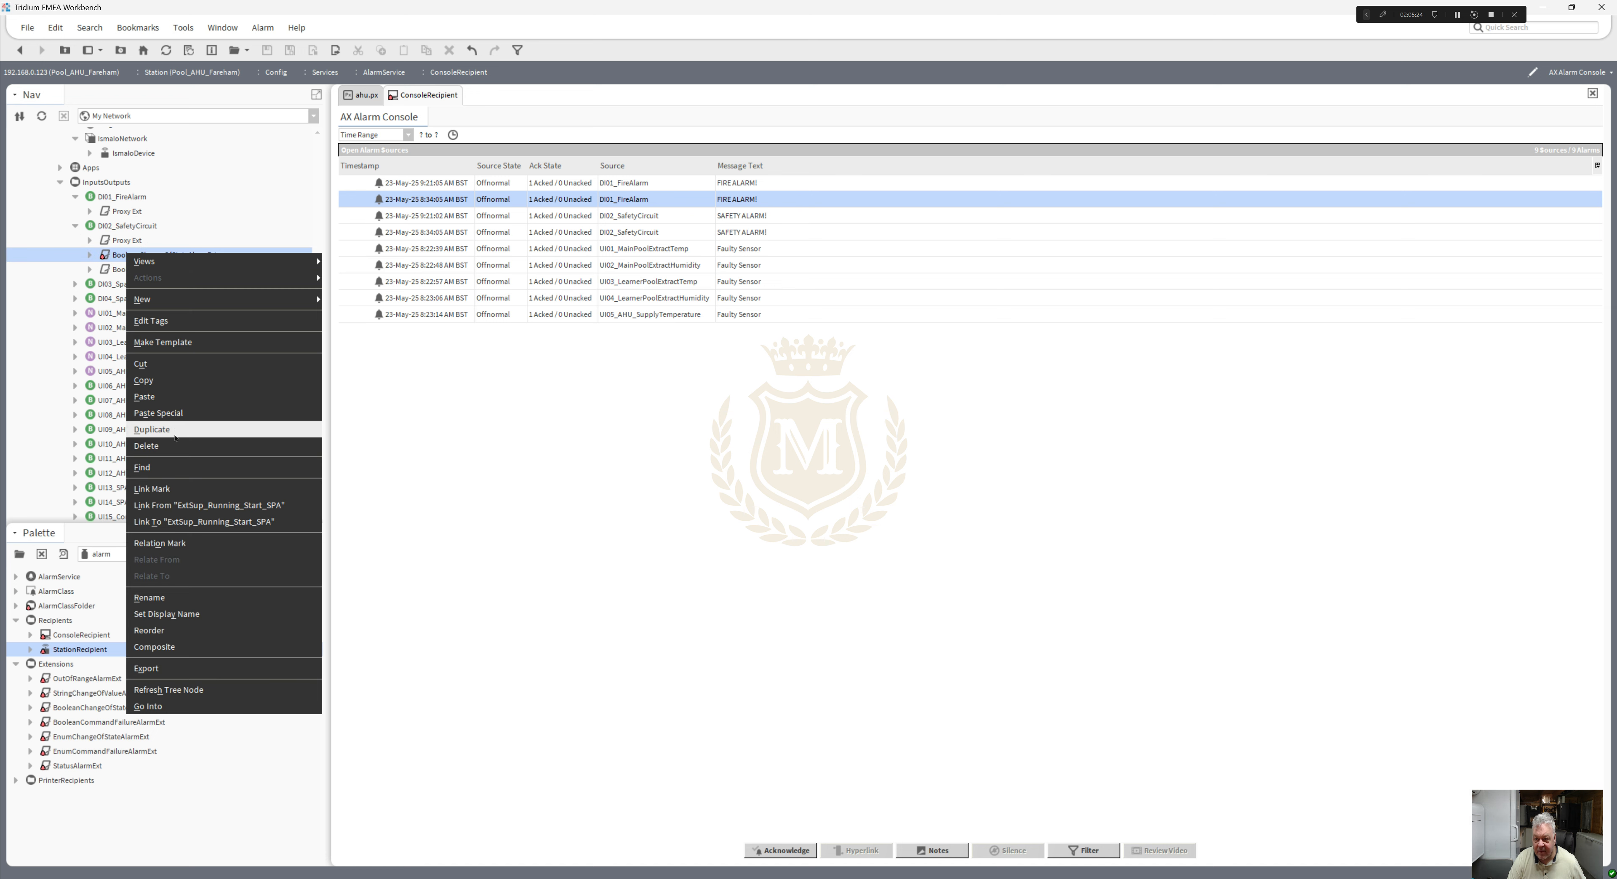
click(158, 453)
right_click(128, 258)
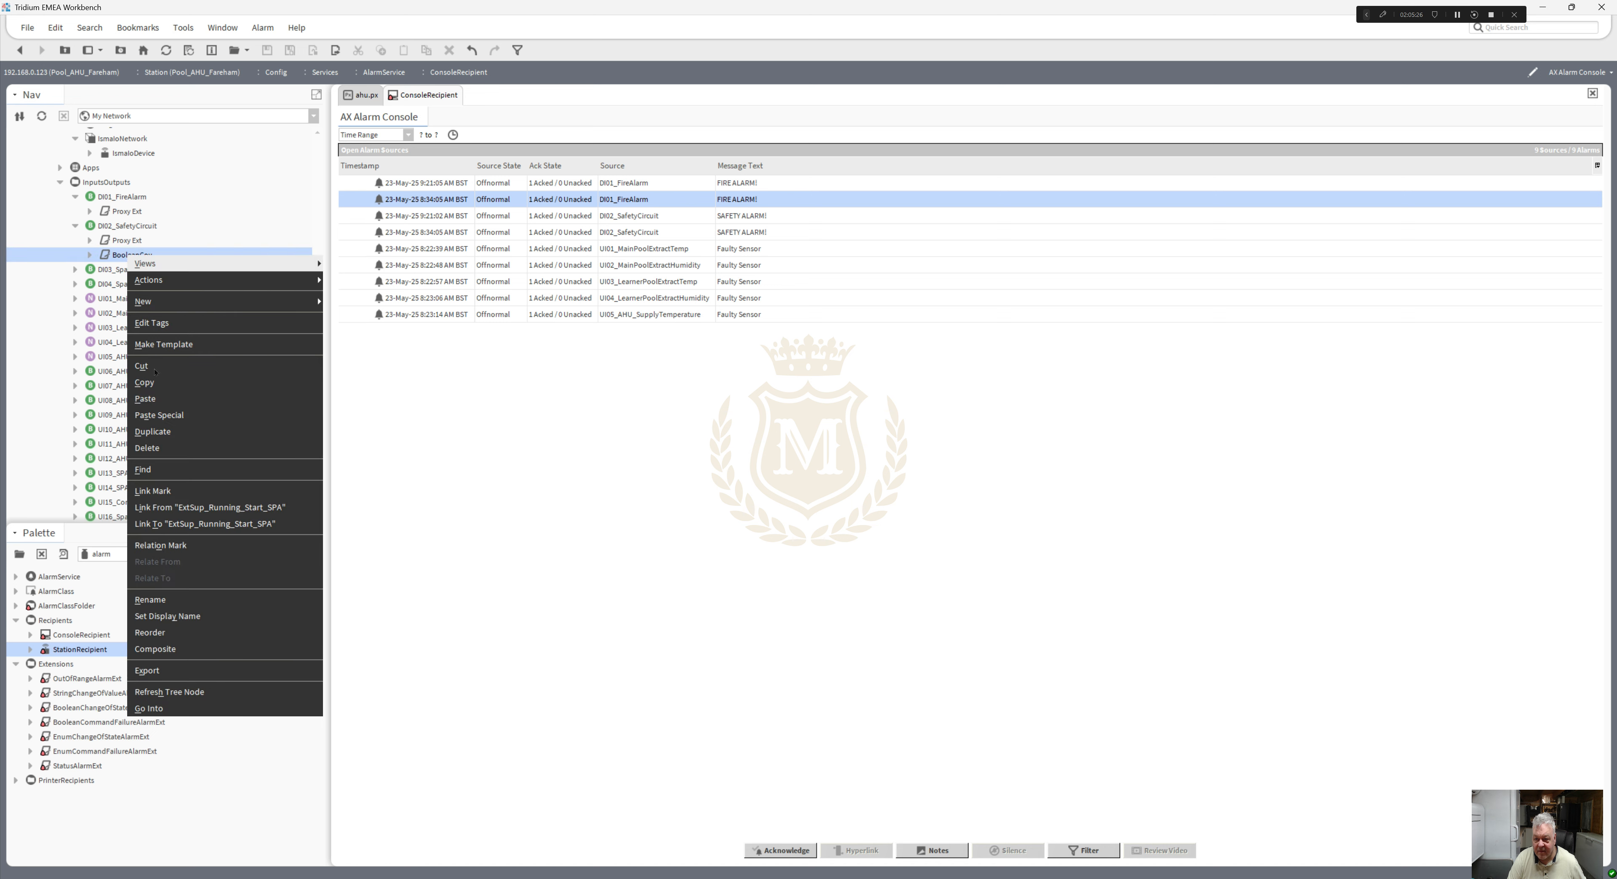
click(167, 451)
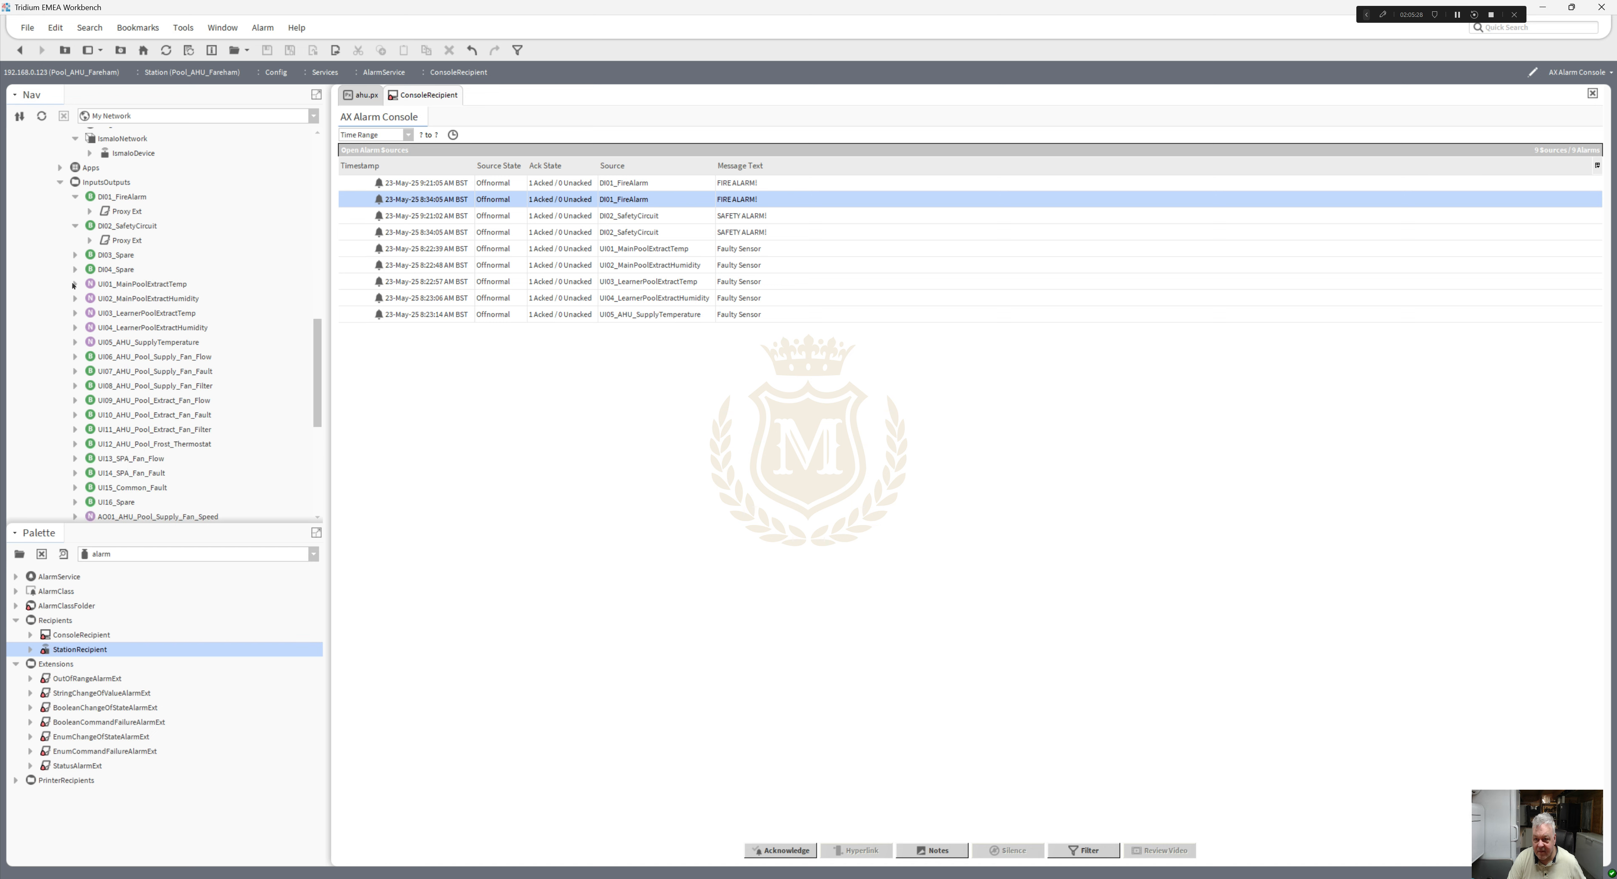
- Undo the four extension deletions on DI01_FireAlarm and DI02_SafetyCircuit
click(75, 283)
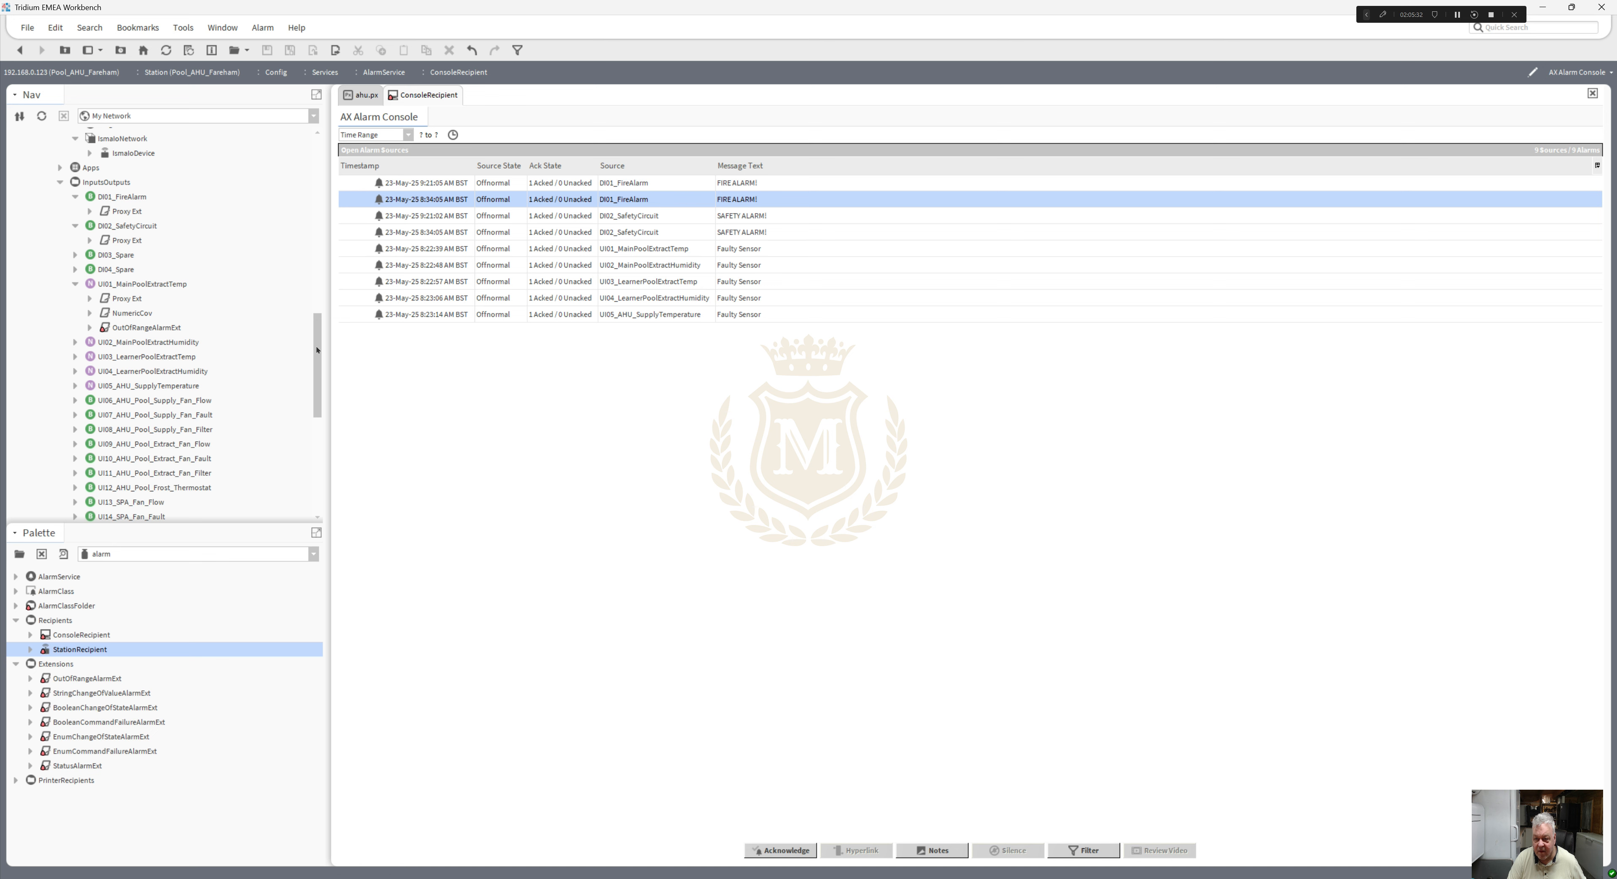
key(ctrl+z)
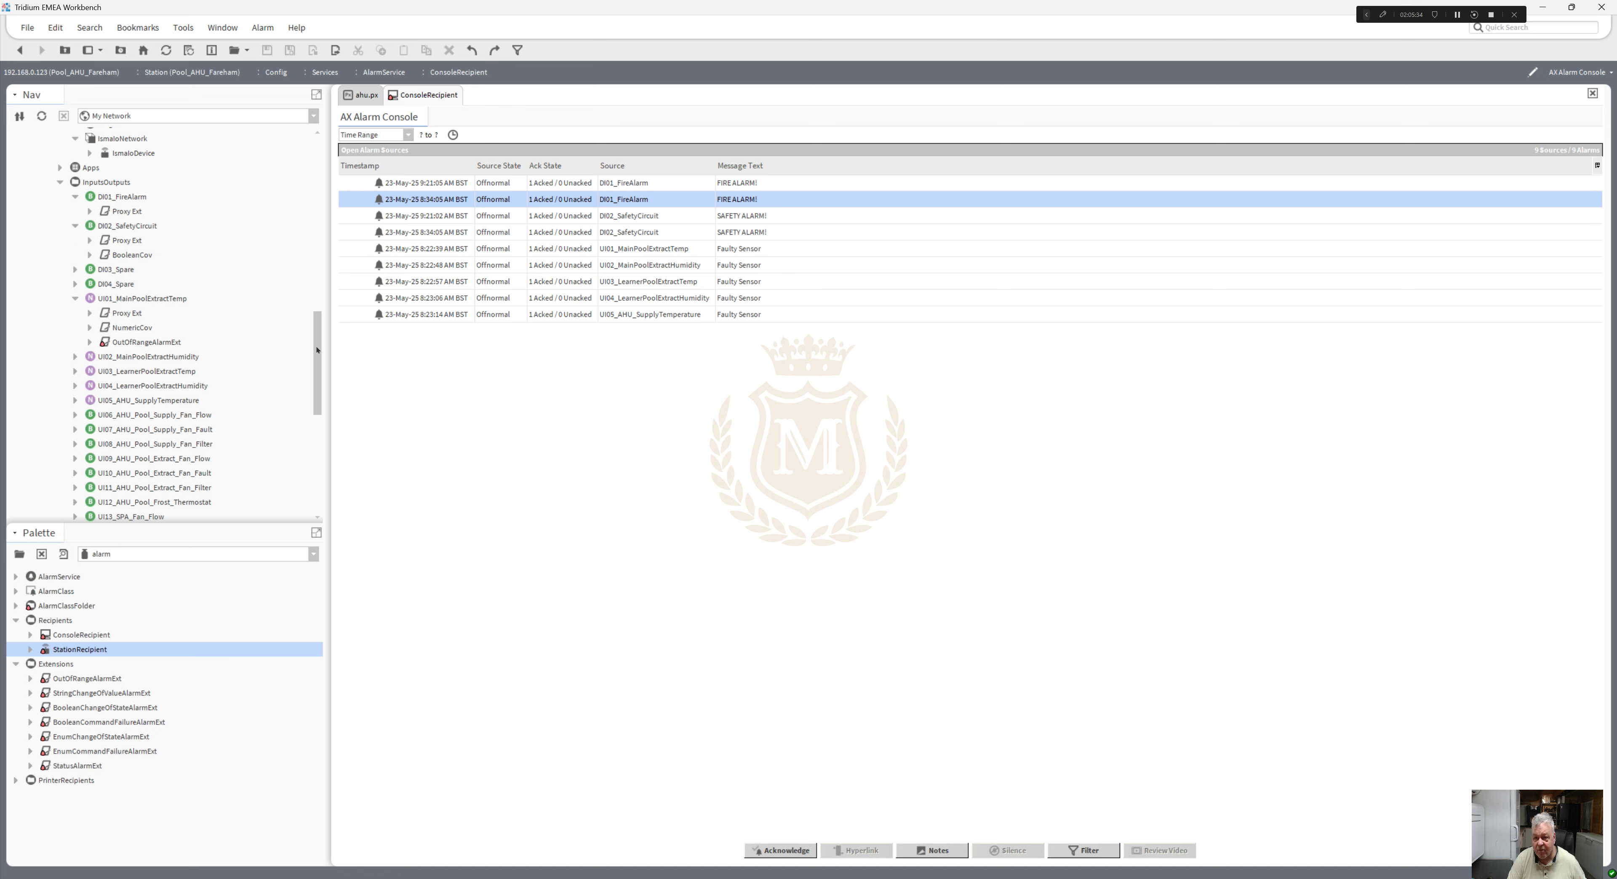
key(ctrl+z)
key(ctrl+z)
key(ctrl+z)
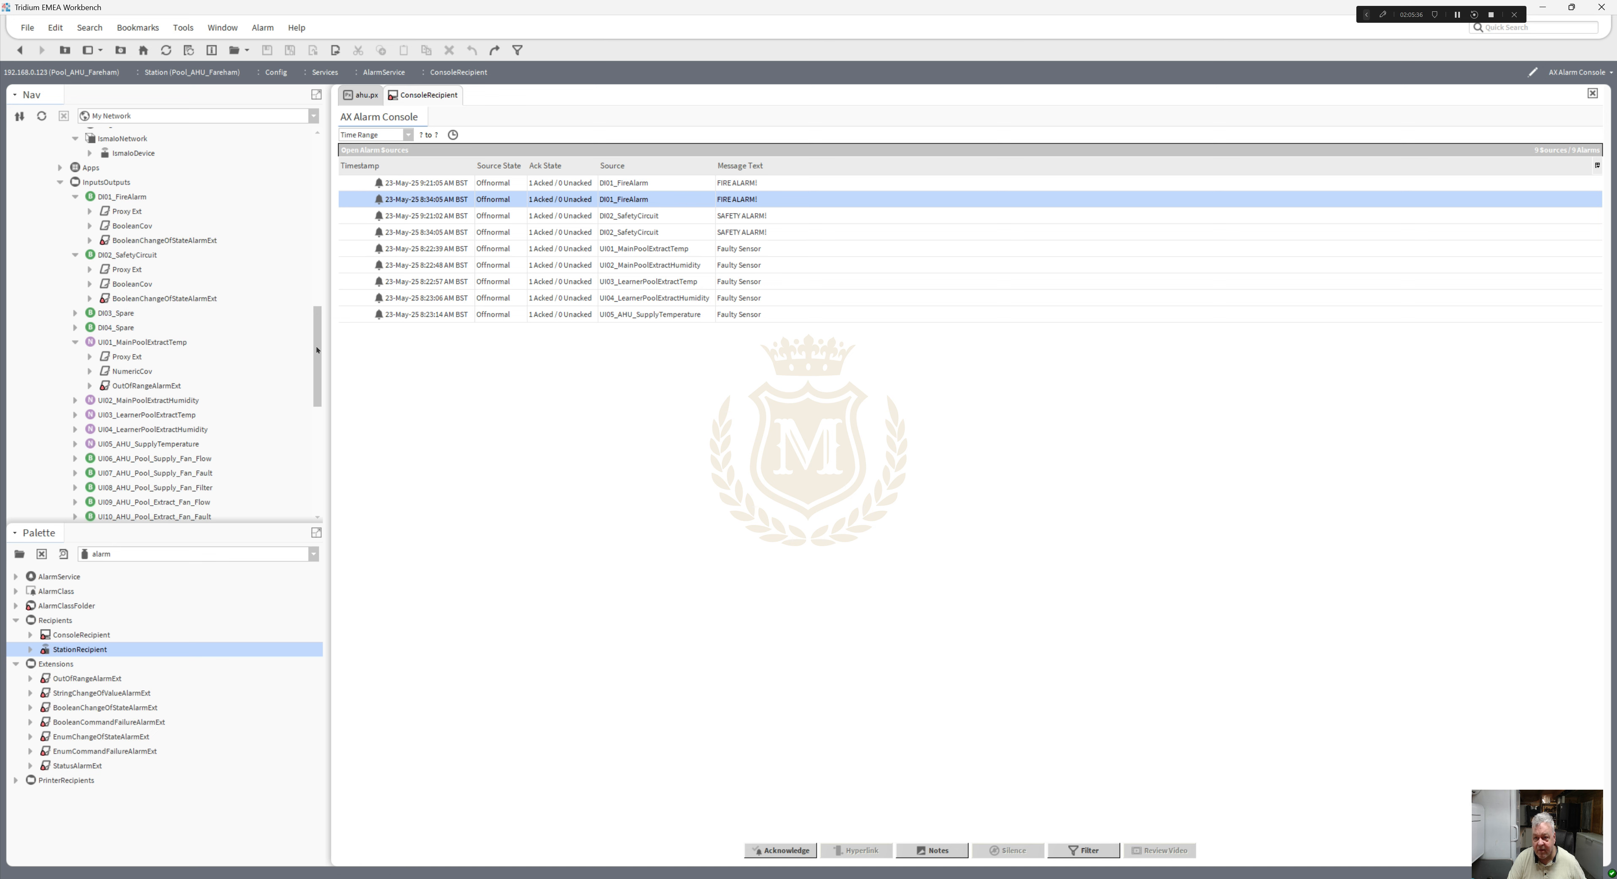
- Collapse InputsOutputs and check the Logic folder's DI01_FireAlarm, DI02_SafetyCircuit, DO04_Unit_Enable and DO03_SPA_Fan_Enable points for alarm extensions
drag(317, 349, 320, 335)
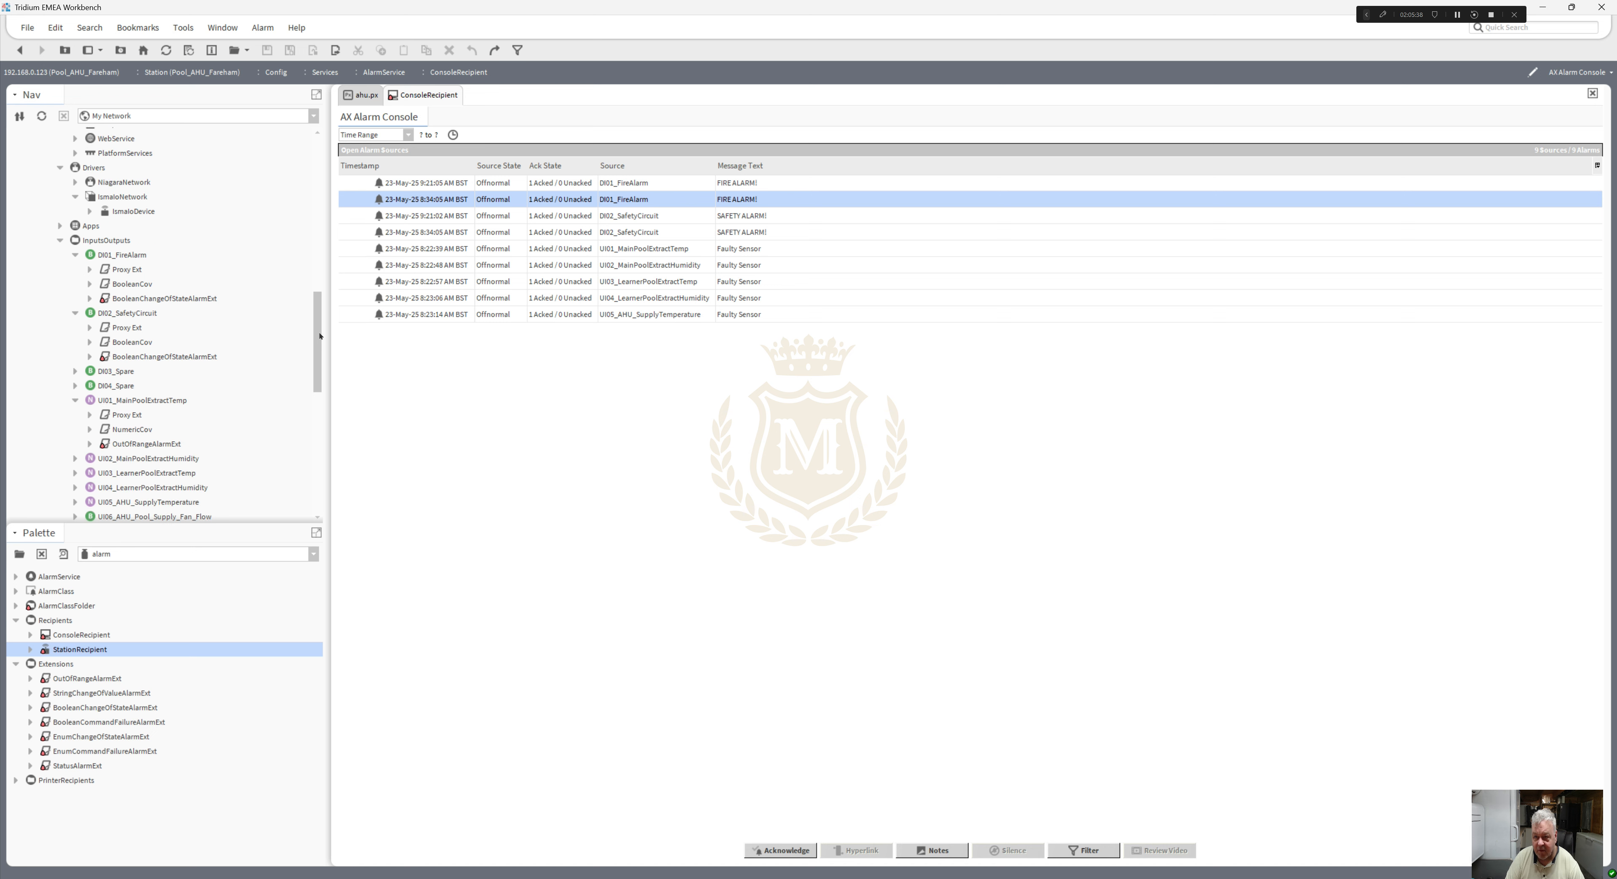
click(59, 241)
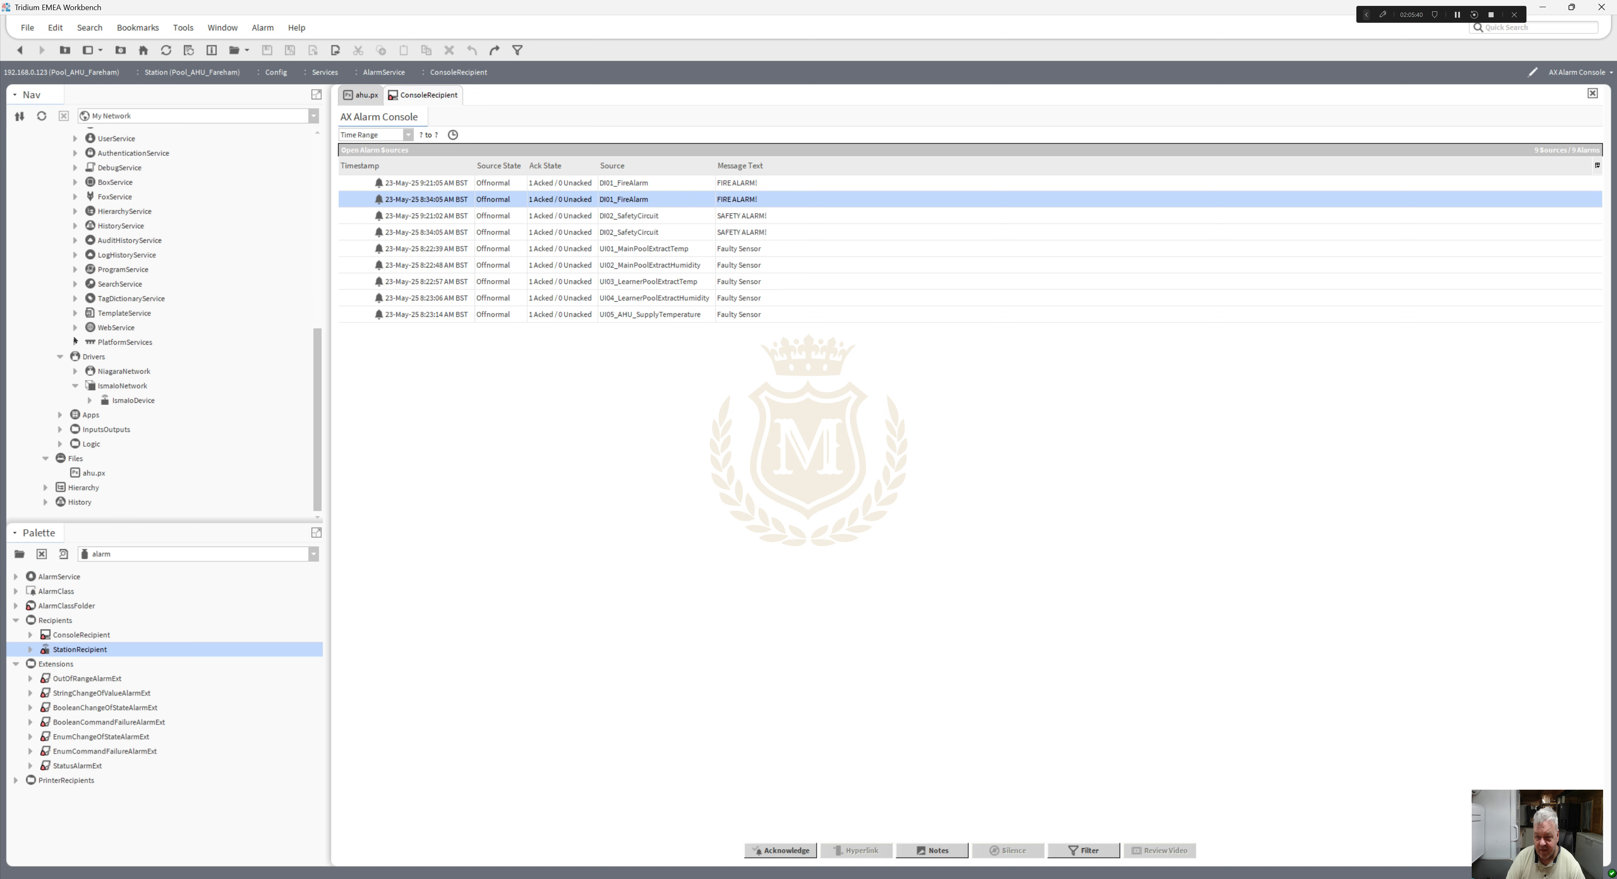
click(61, 444)
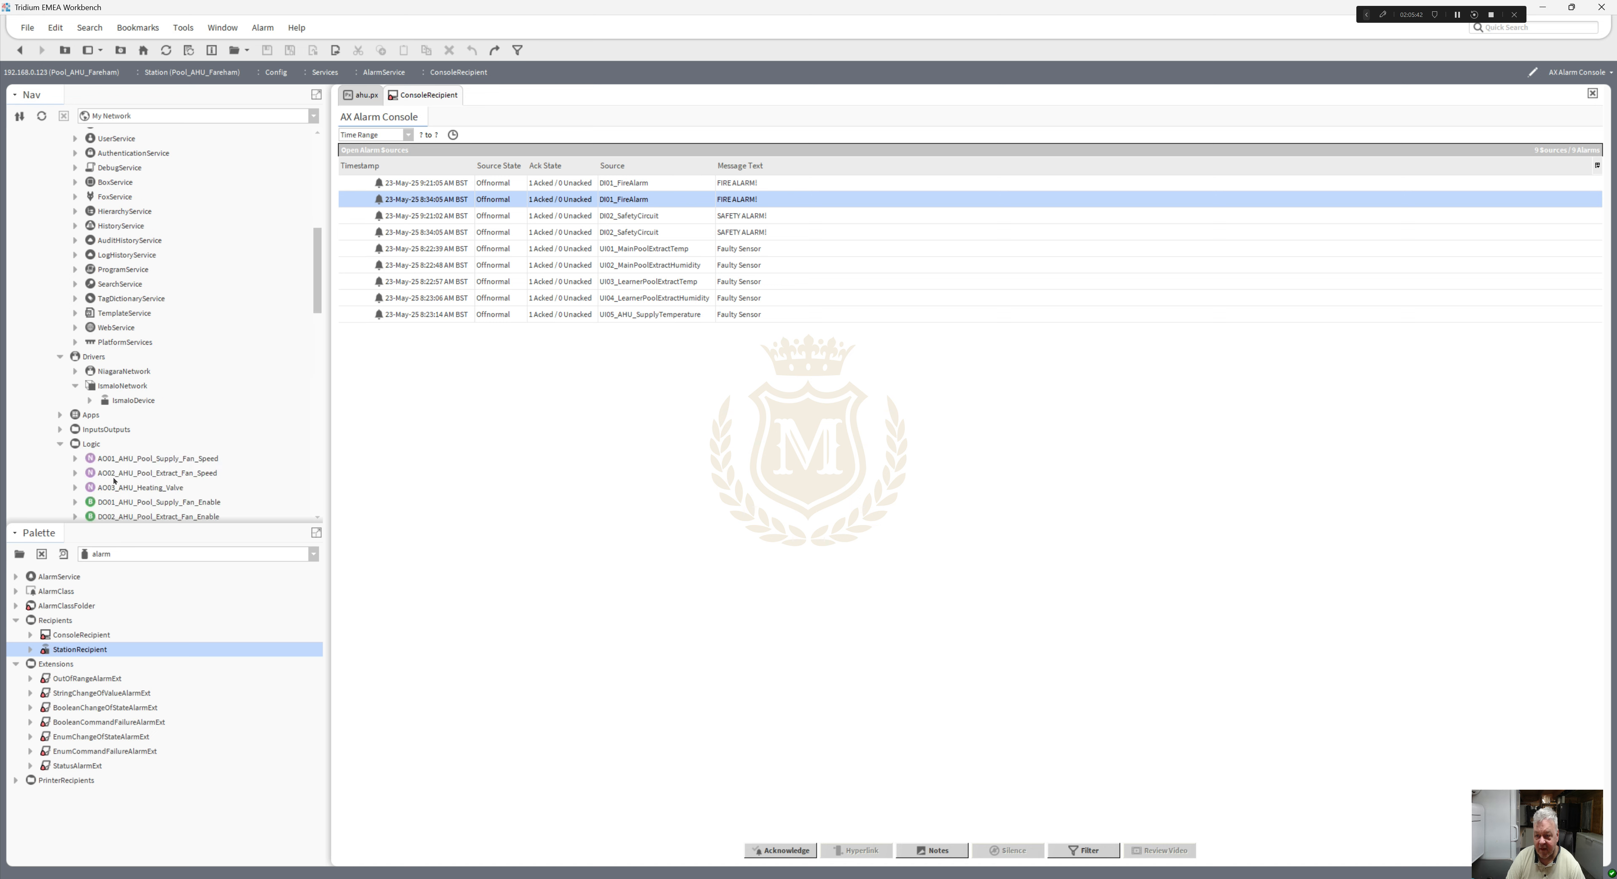
drag(318, 299, 342, 366)
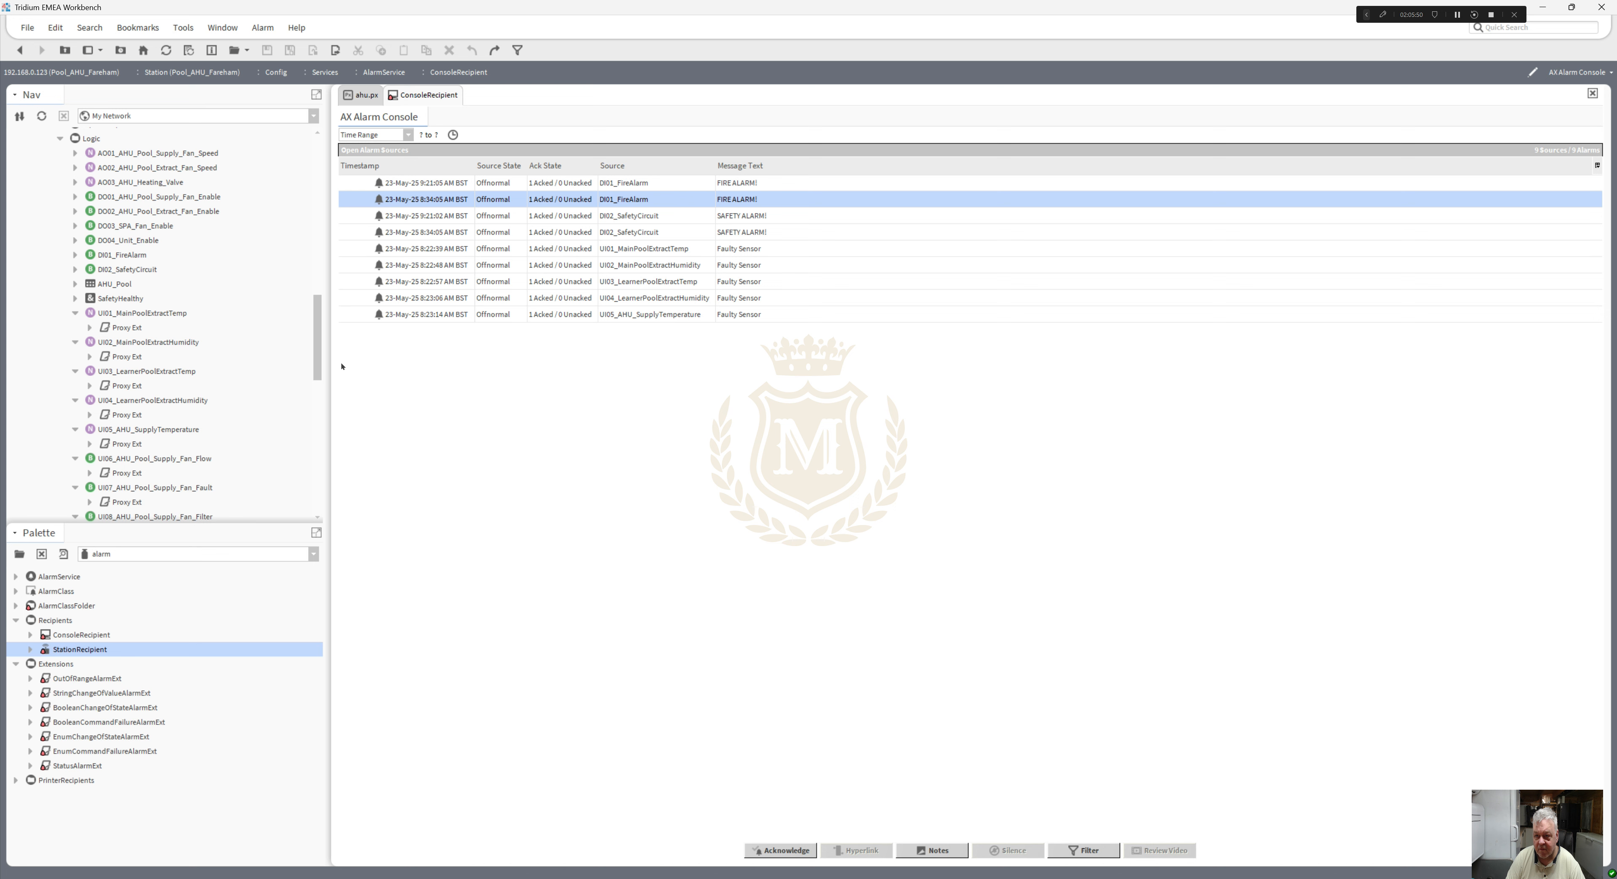
click(75, 255)
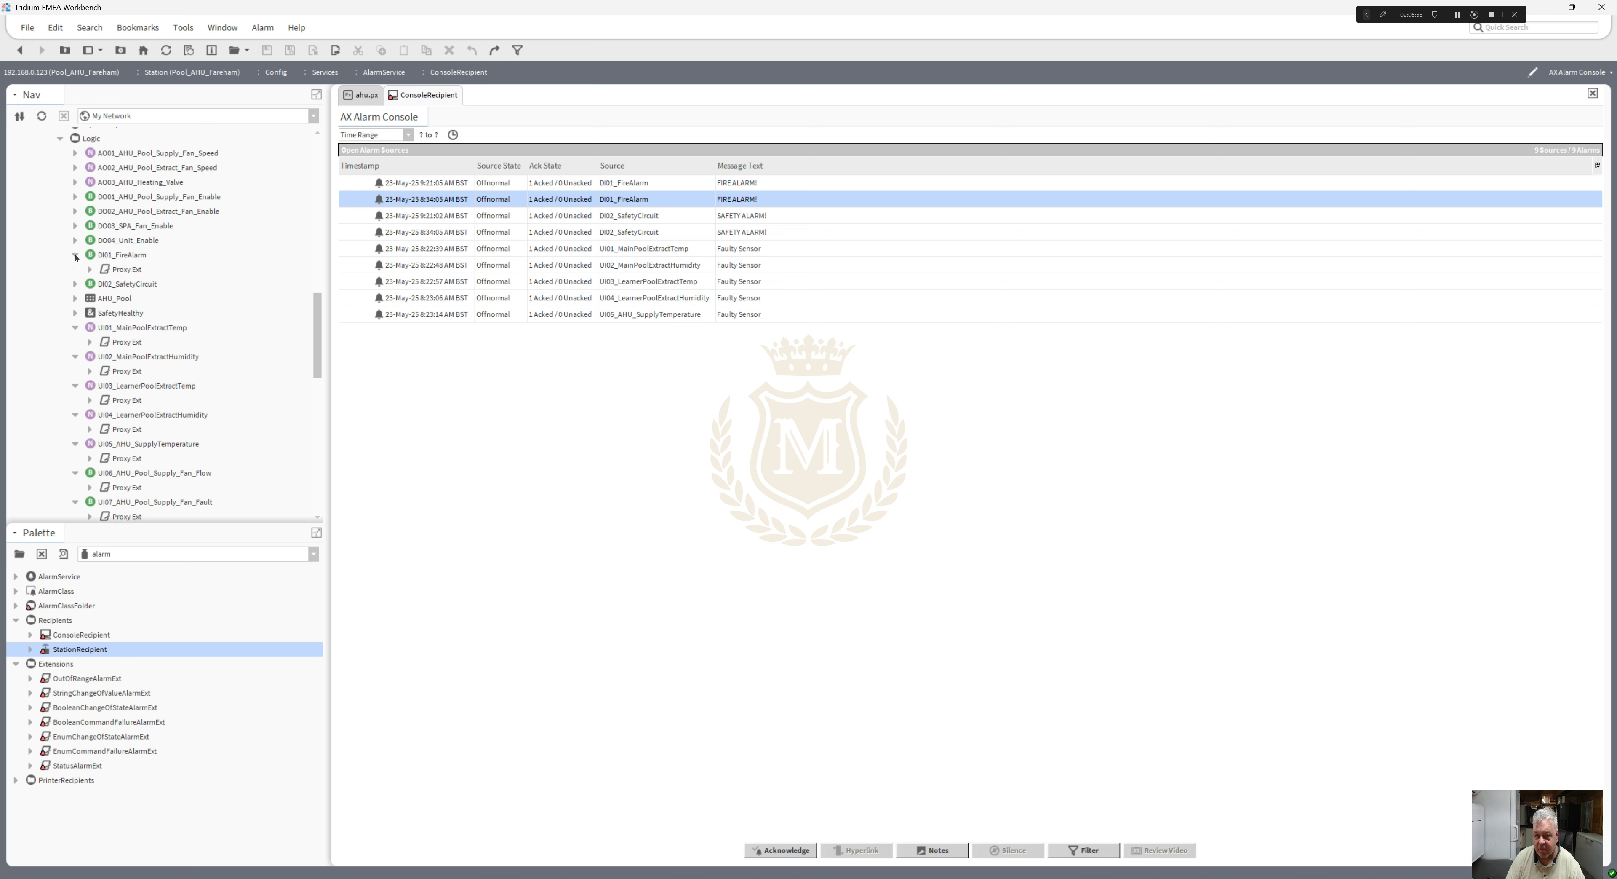
click(75, 284)
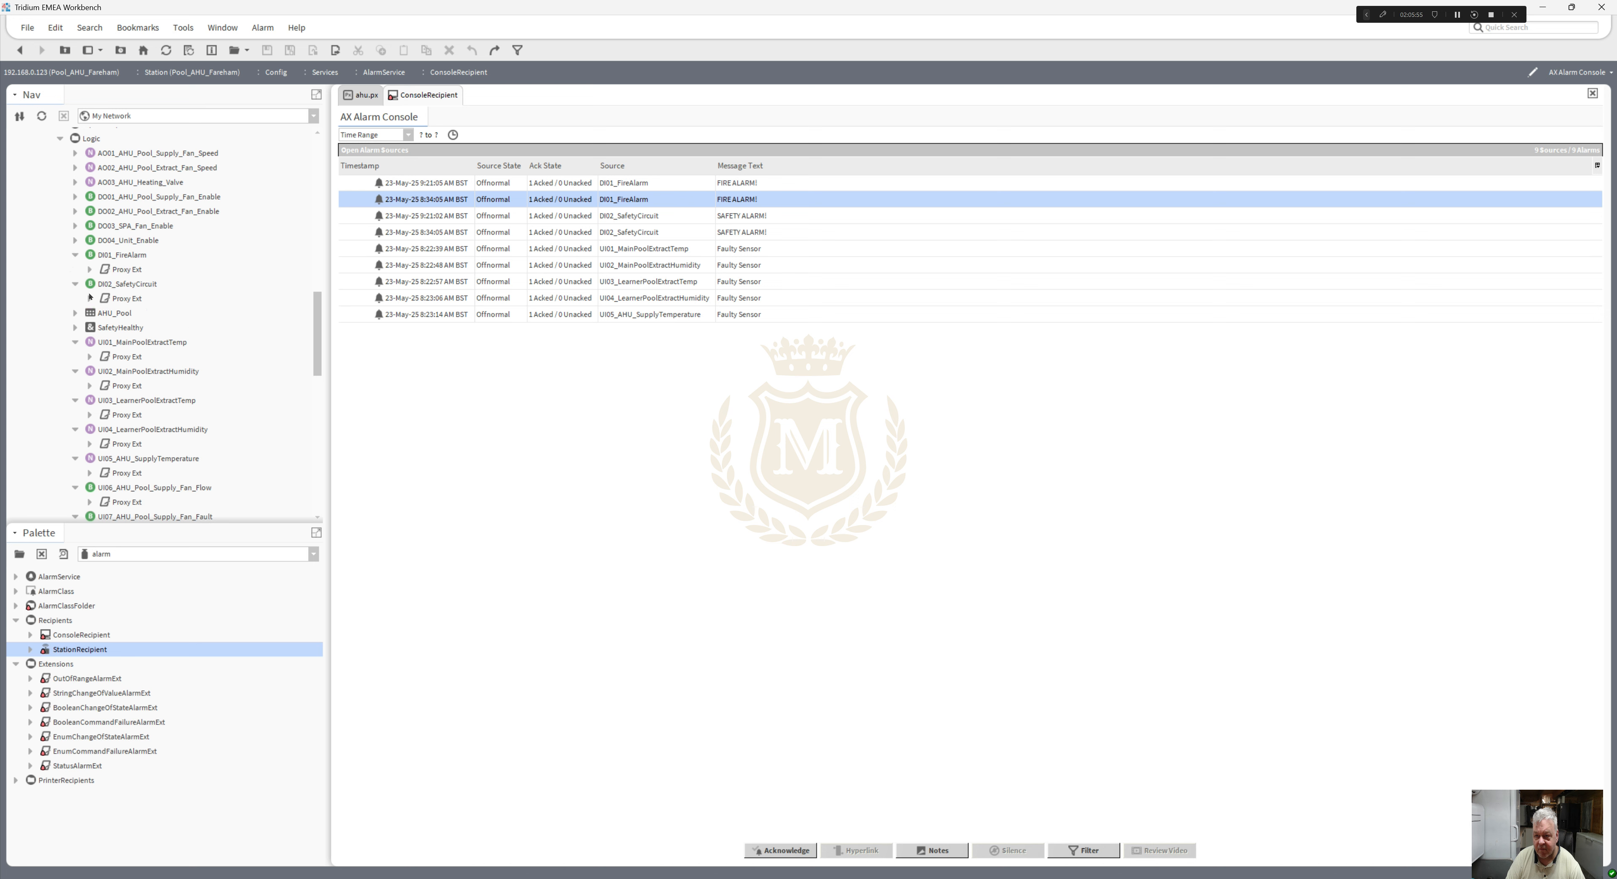
click(76, 241)
click(75, 227)
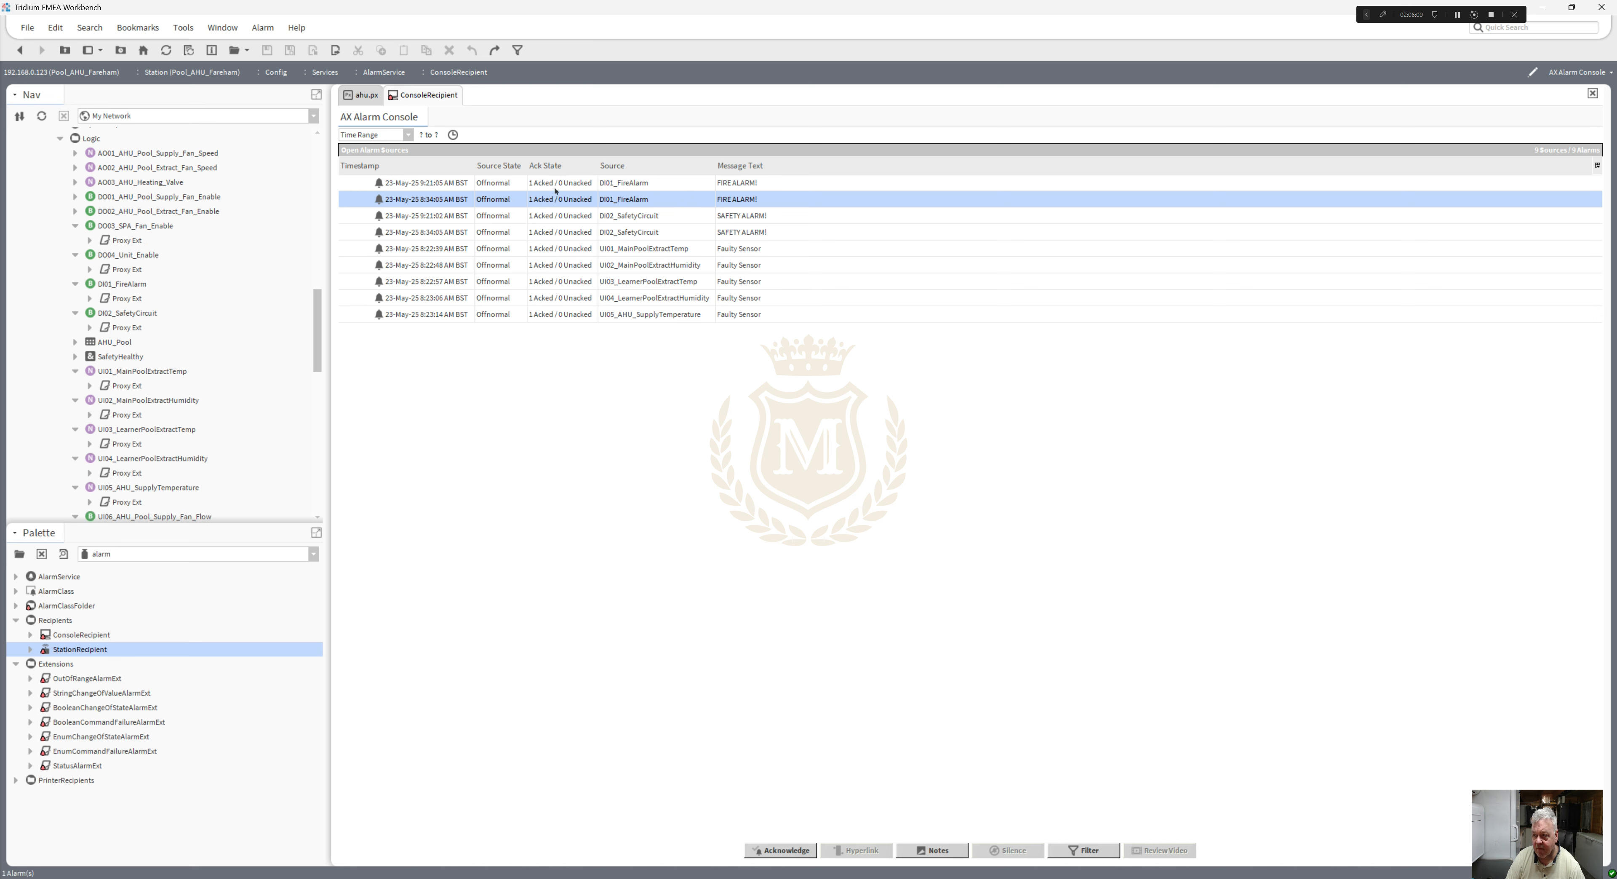
- Examine the source path in the alarm record of the second DI02_SafetyCircuit entry, and close the record and its alarm list
double_click(627, 233)
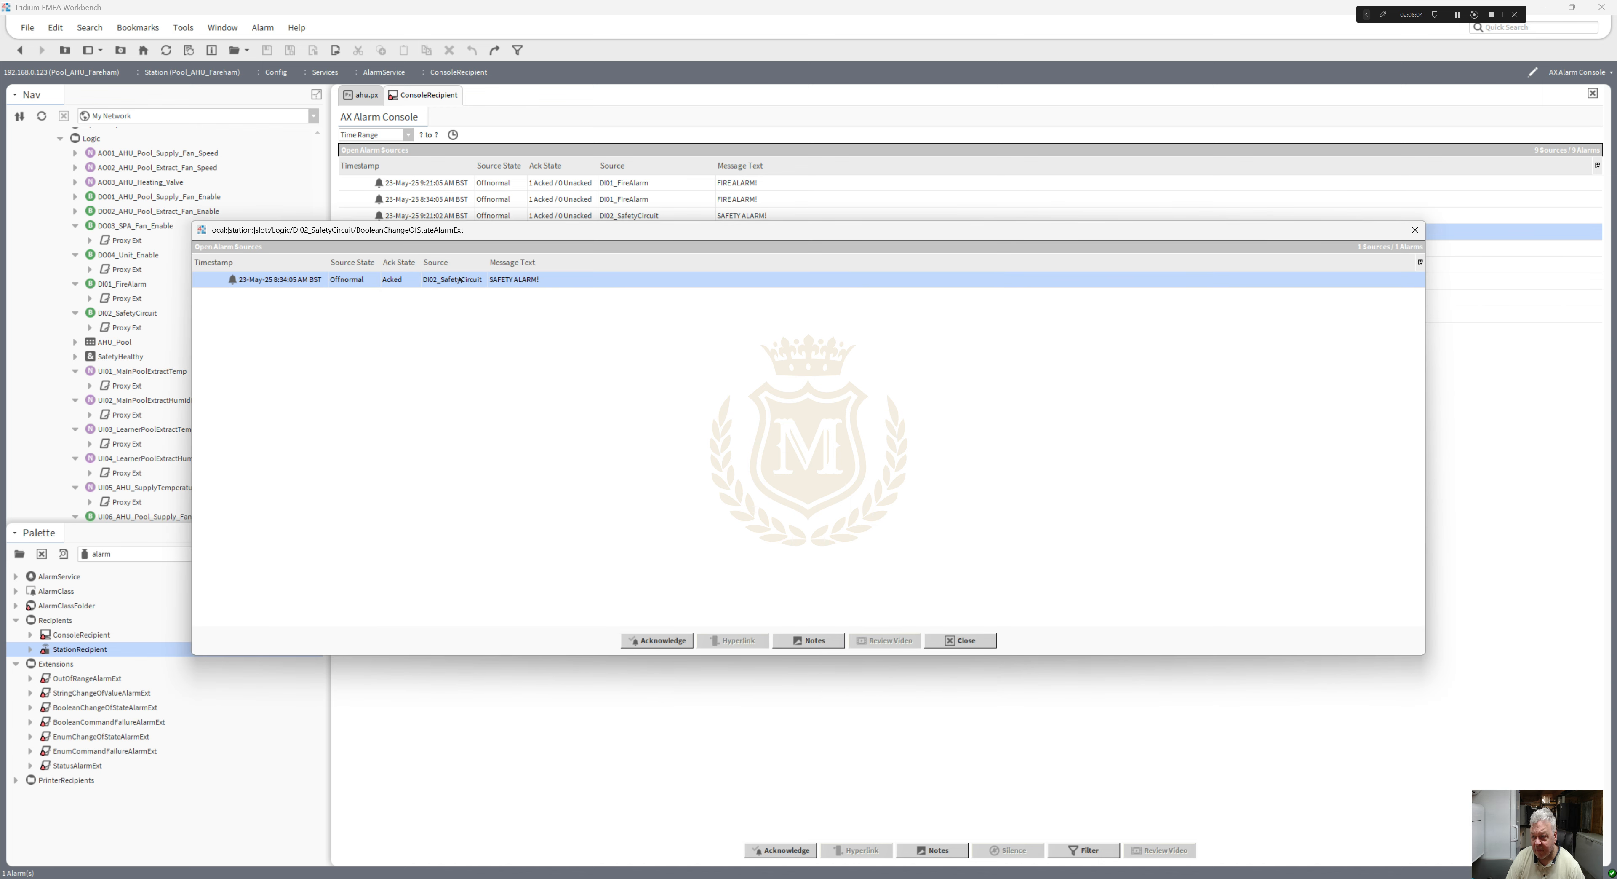
double_click(460, 279)
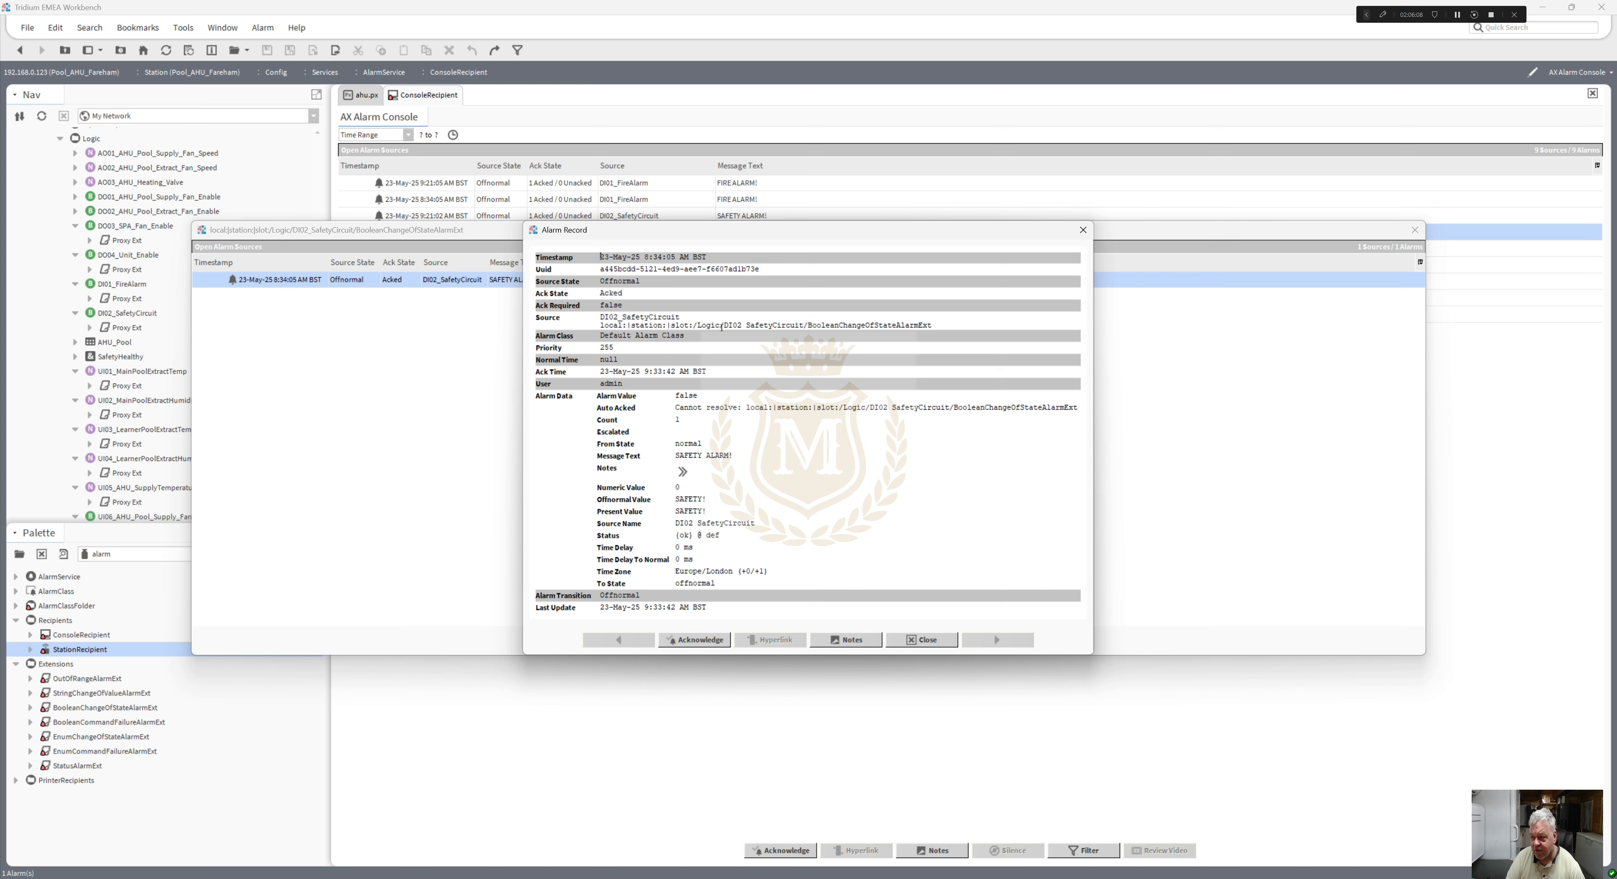
drag(724, 324, 805, 335)
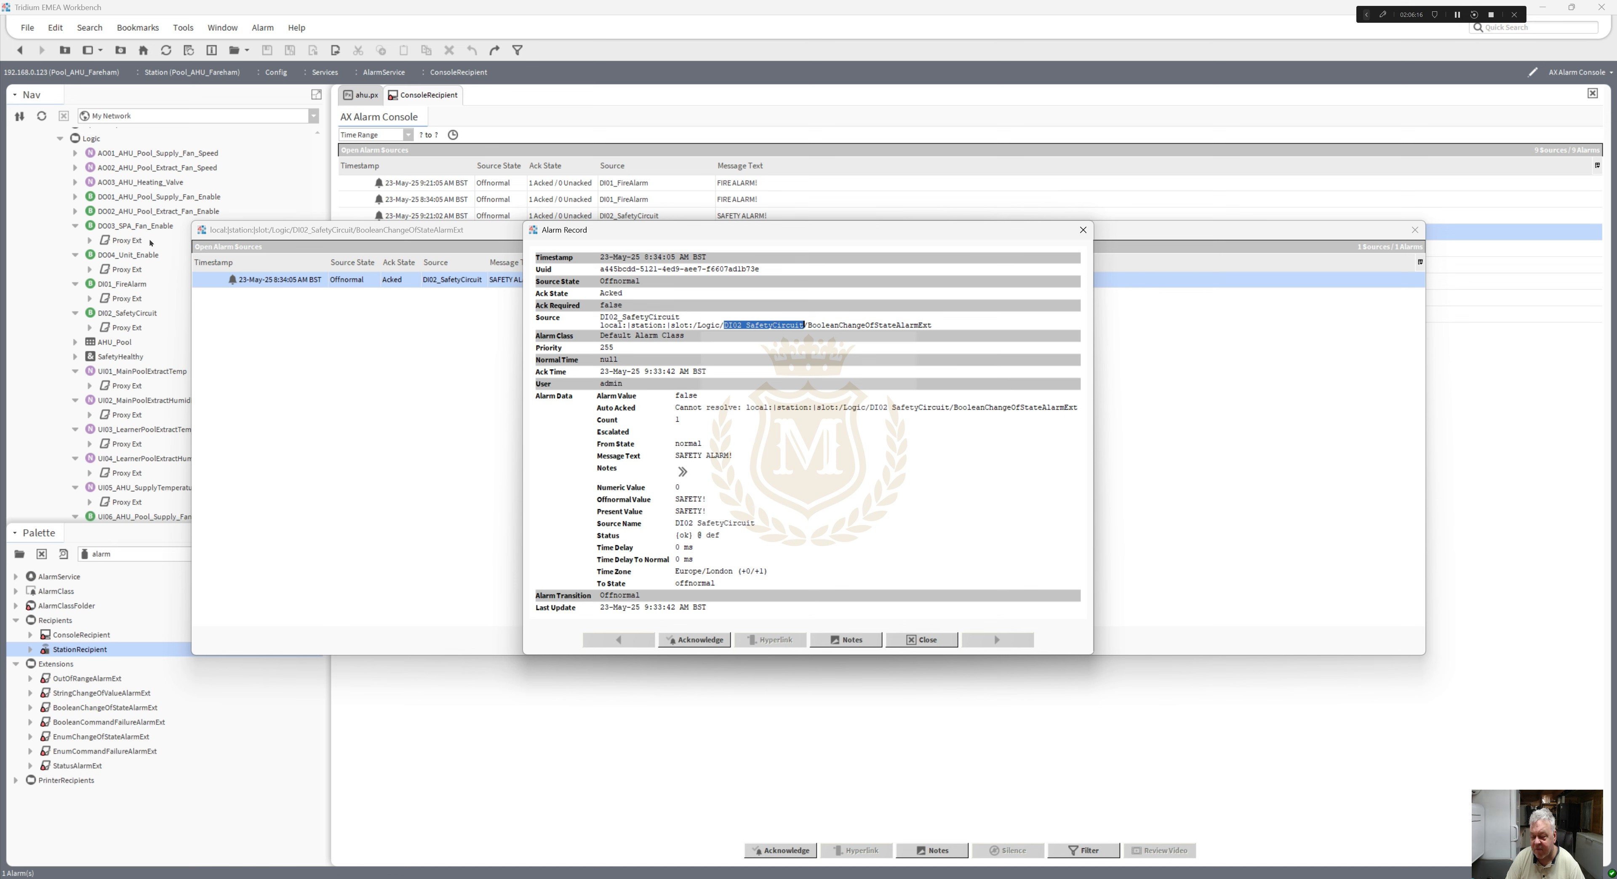
click(926, 640)
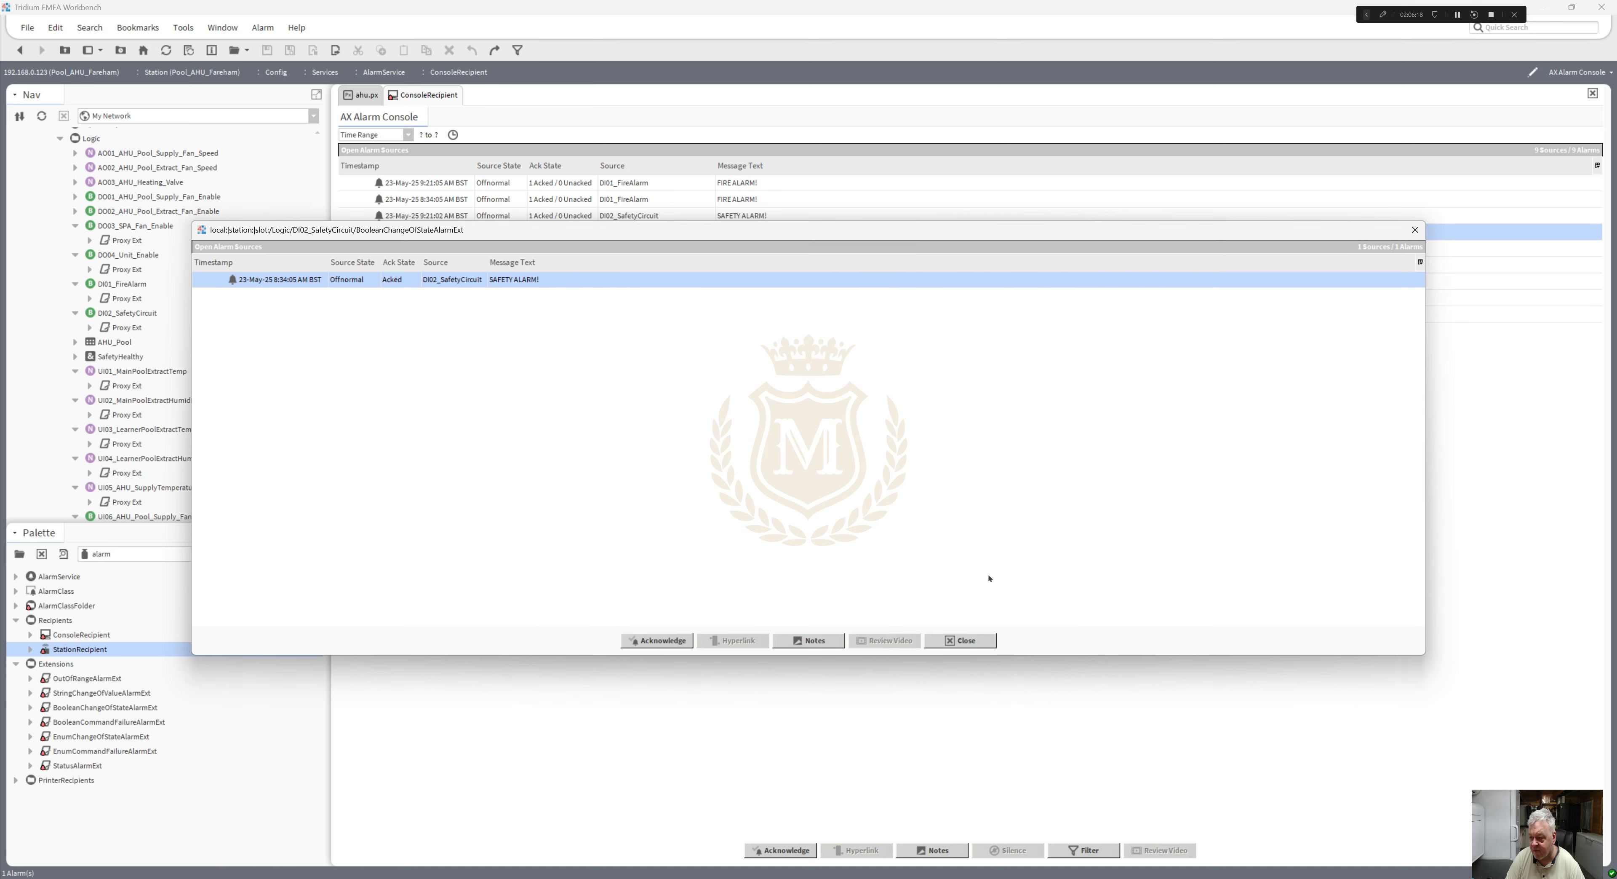
click(967, 640)
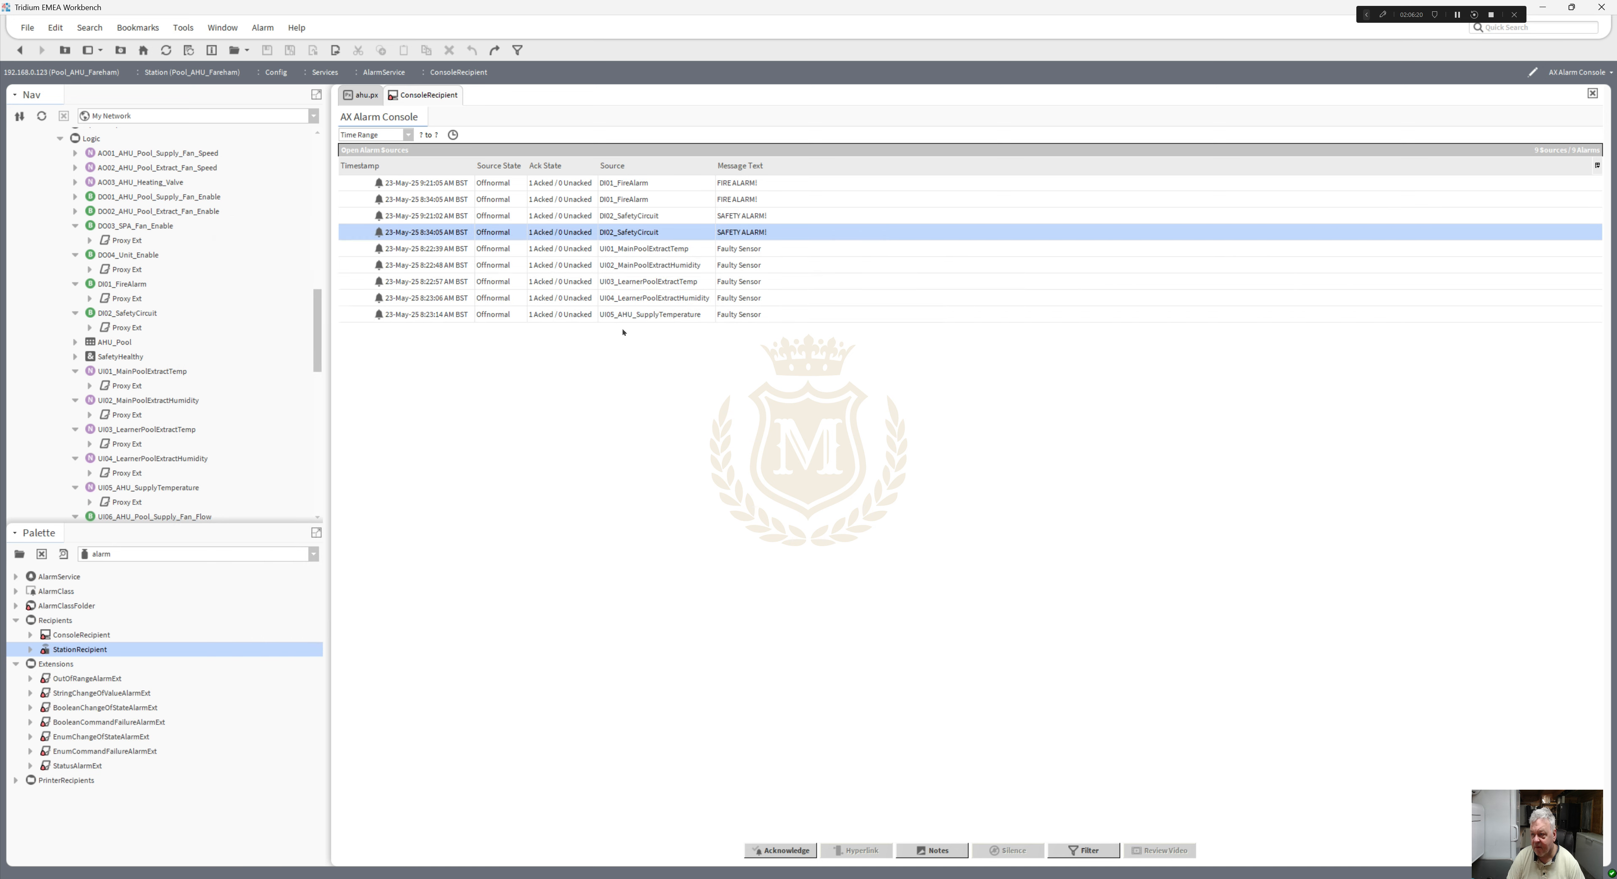
- Clear all records from the alarm history through the AlarmService's AX Database Maintenance view, and confirm the removal
click(535, 182)
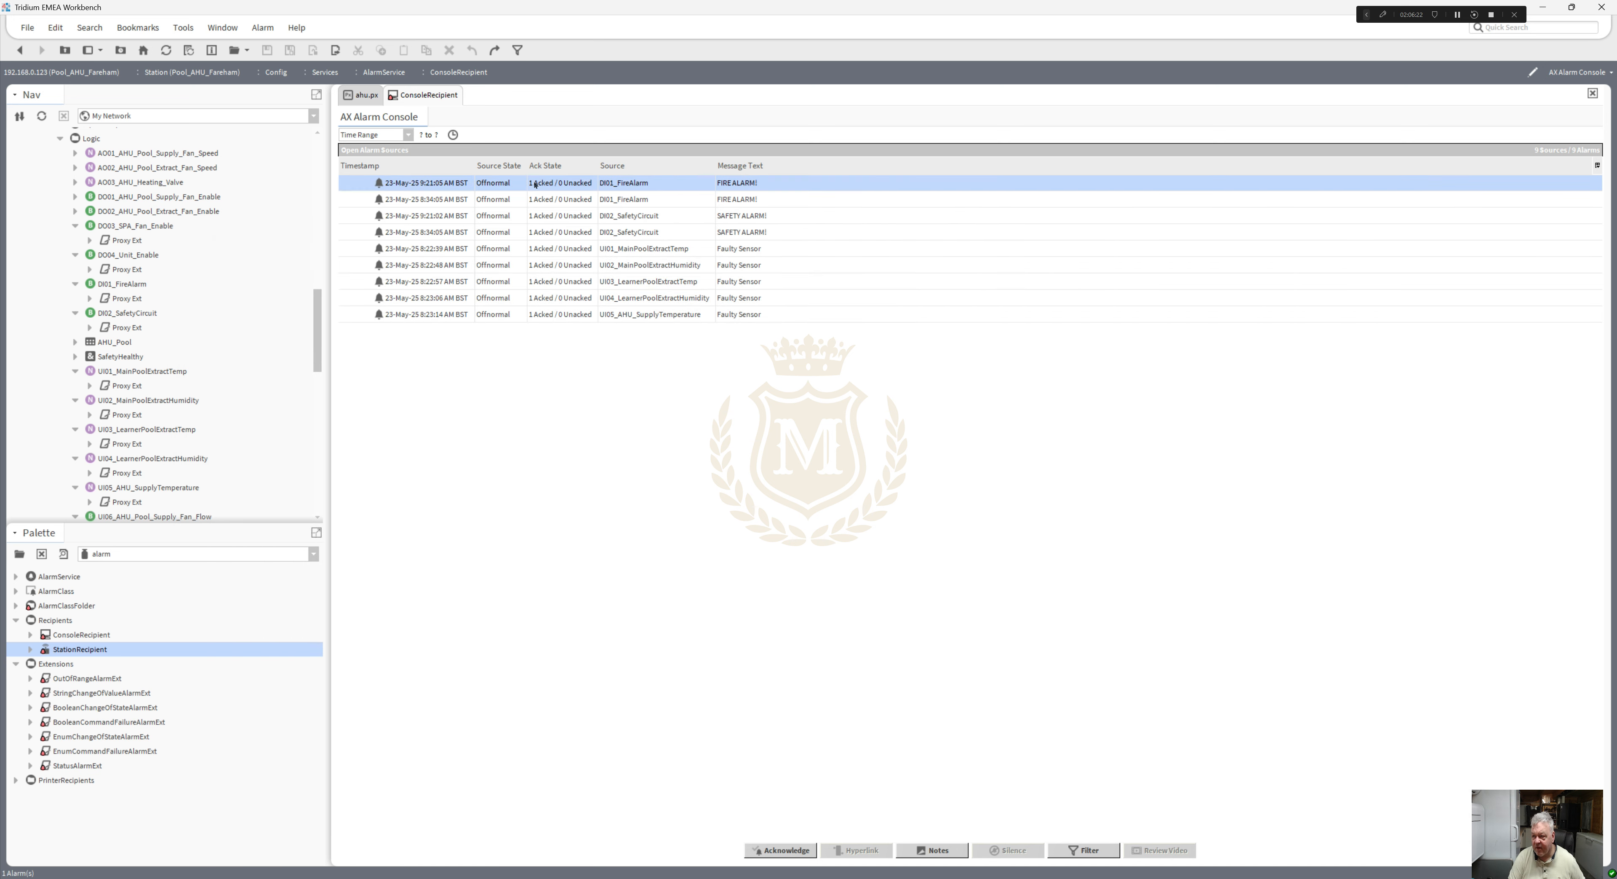
shift+click(545, 314)
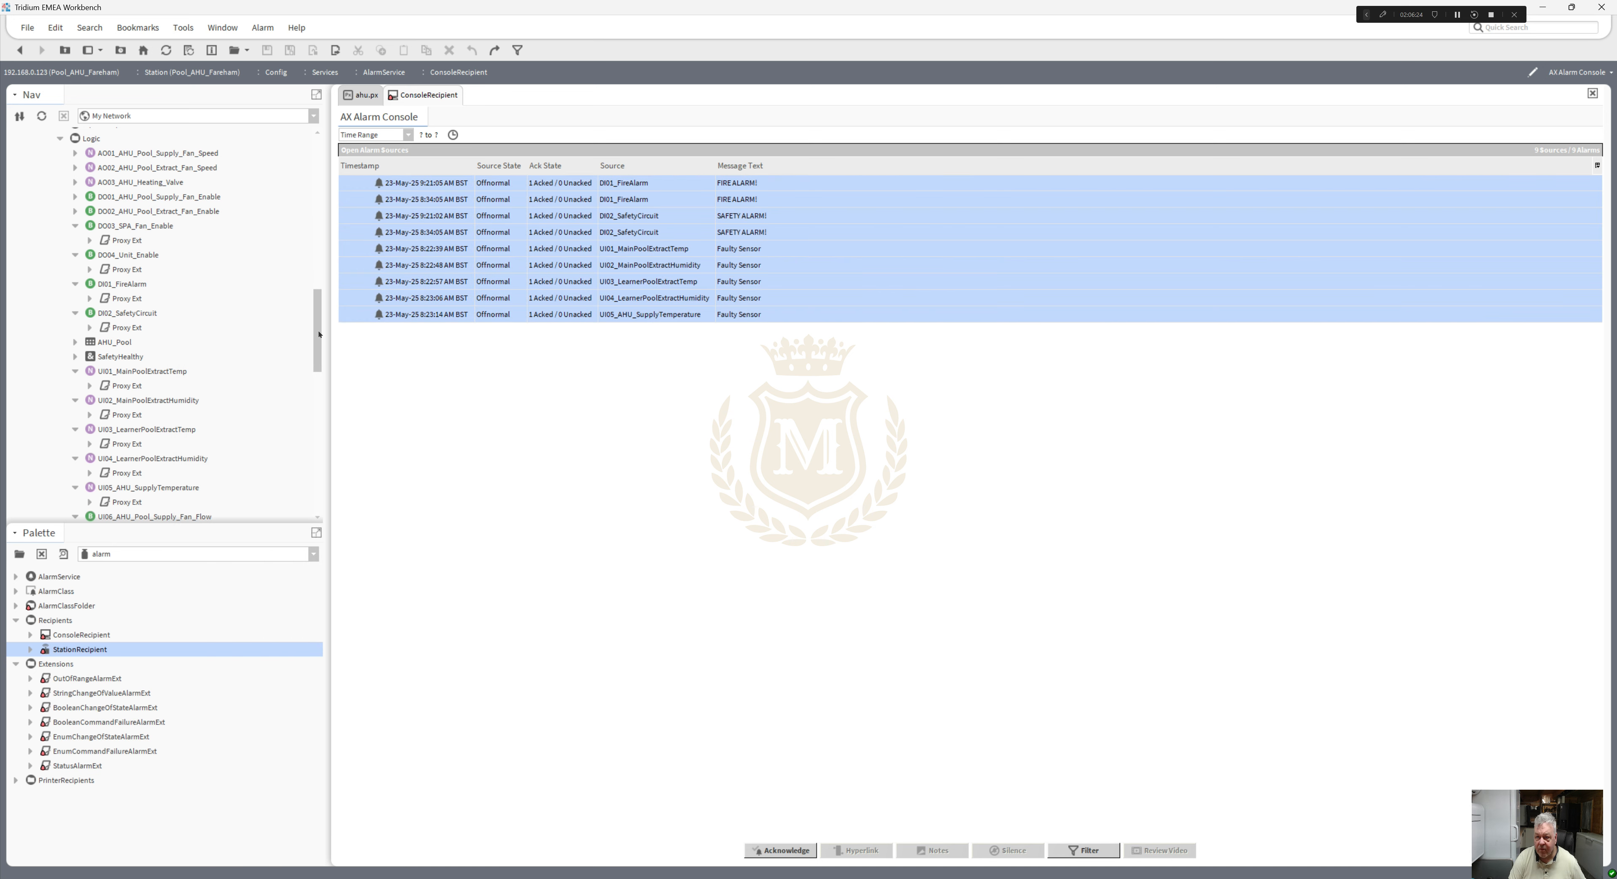
drag(319, 334, 324, 222)
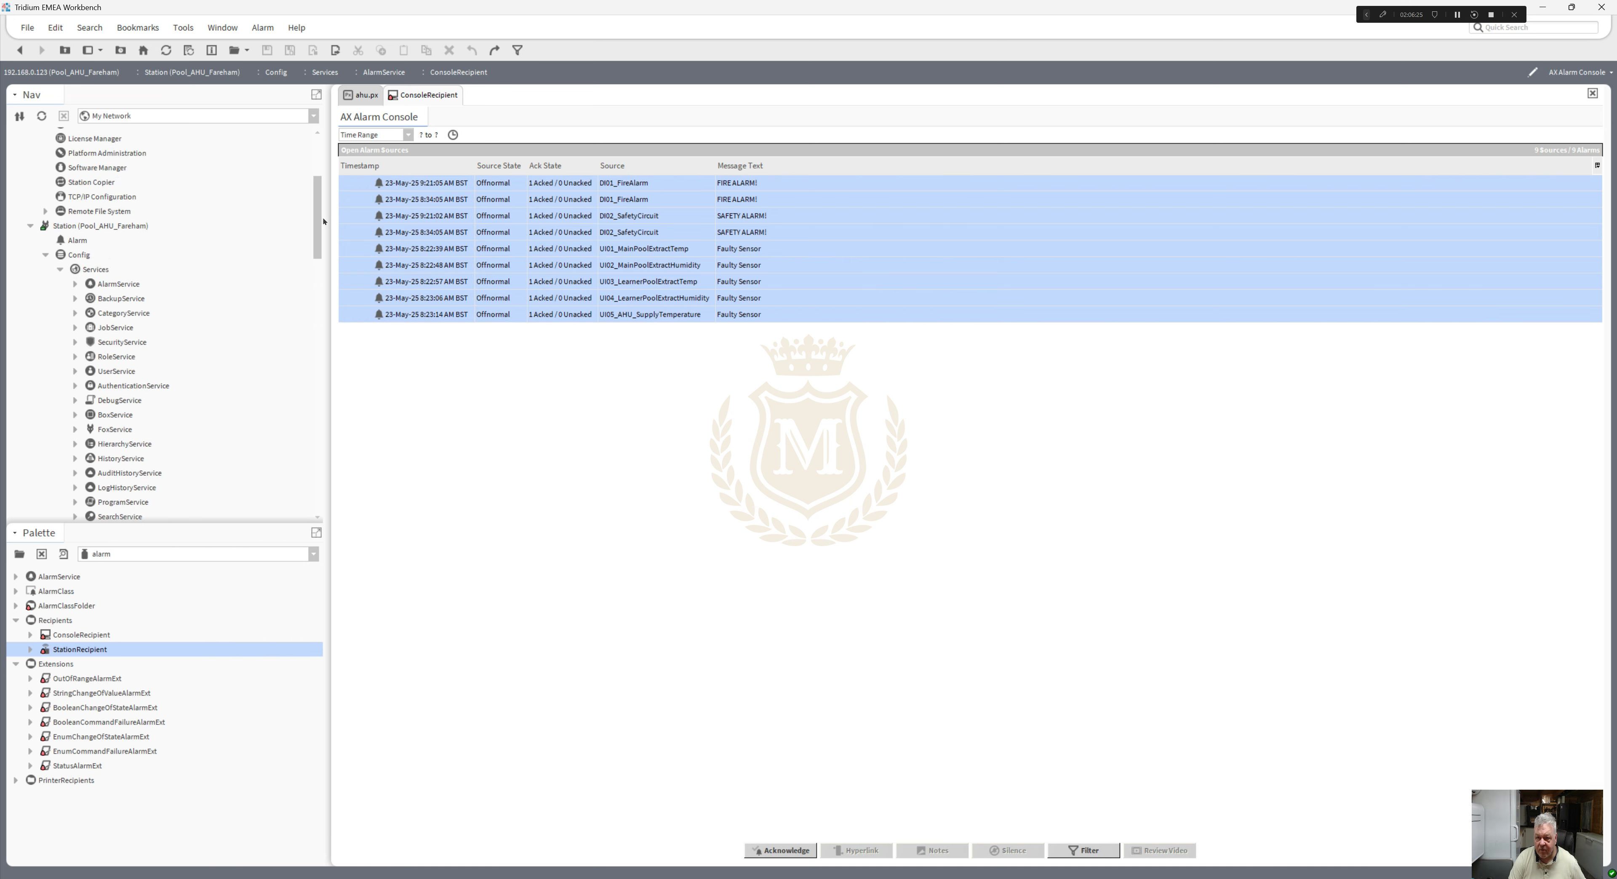
double_click(119, 284)
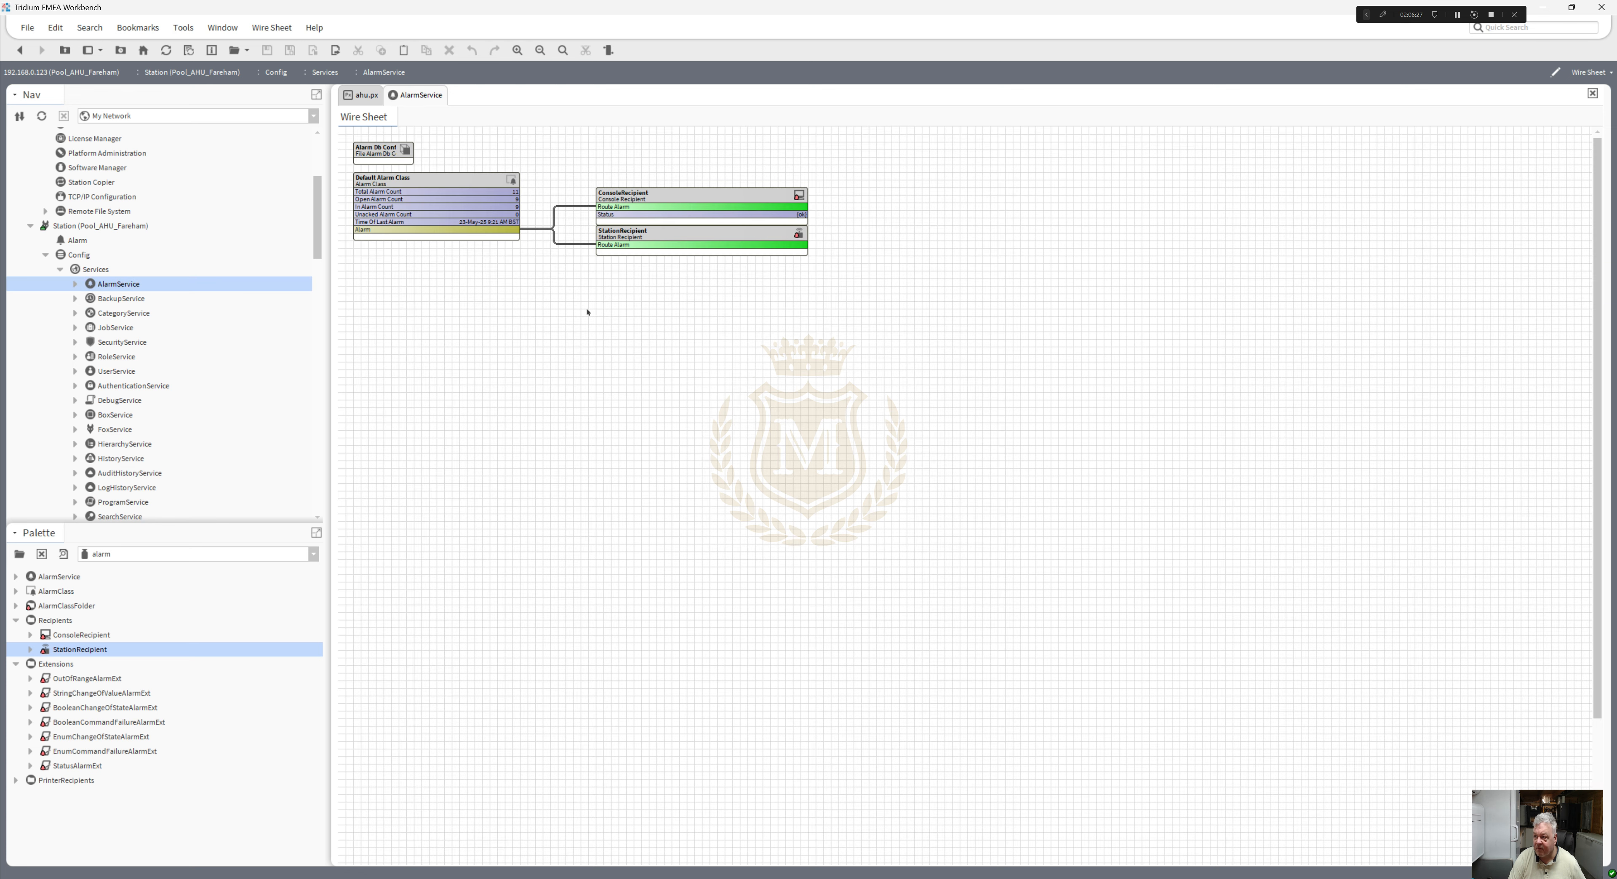
click(1602, 74)
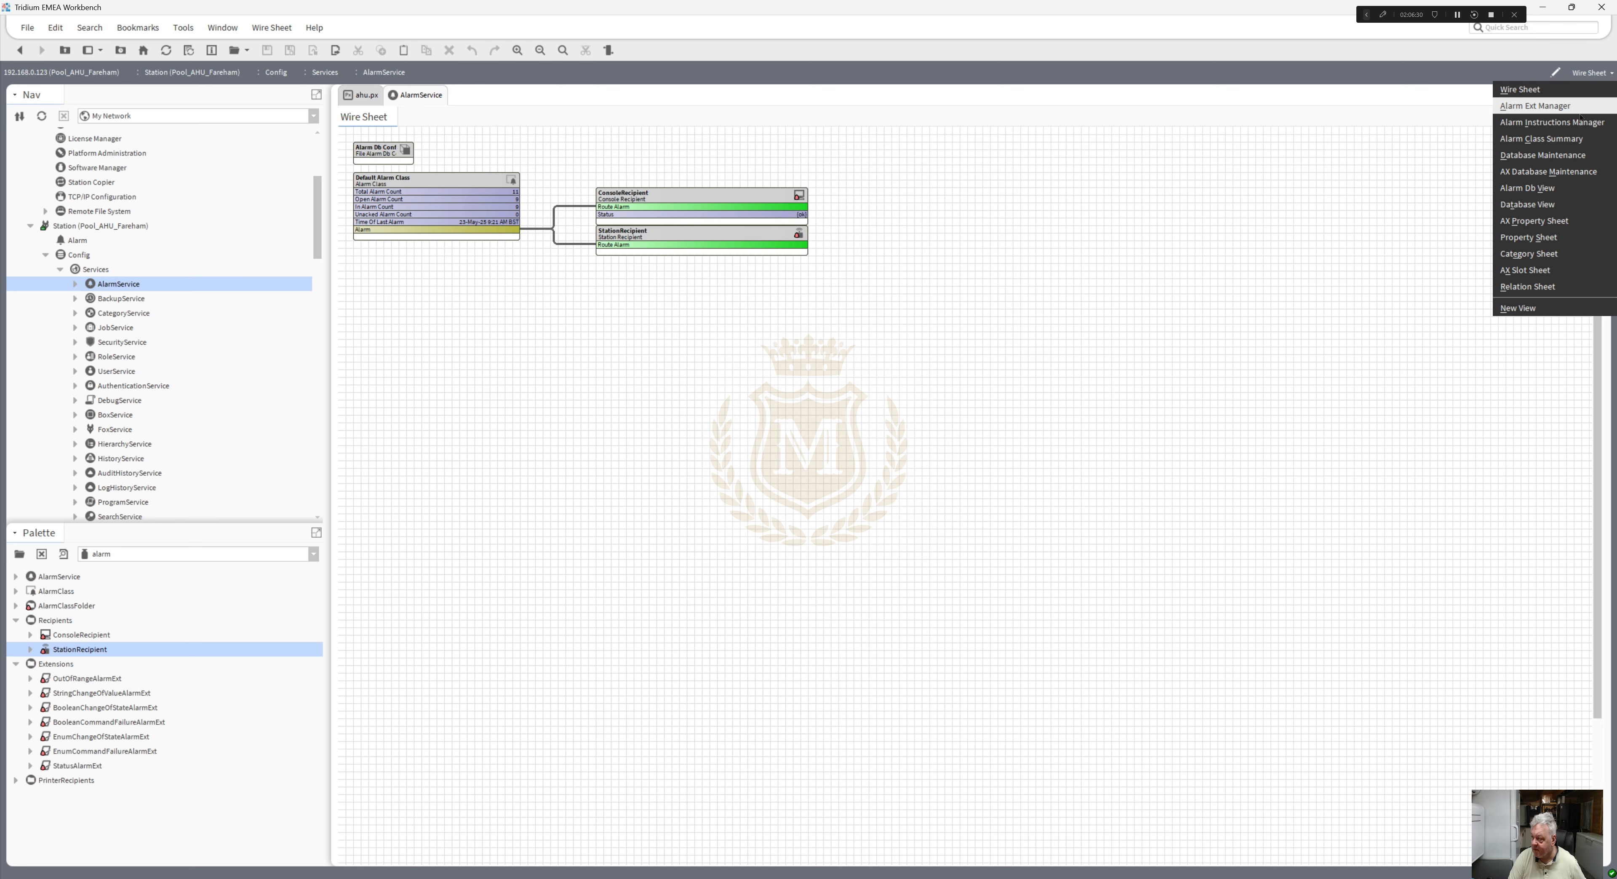
click(1545, 171)
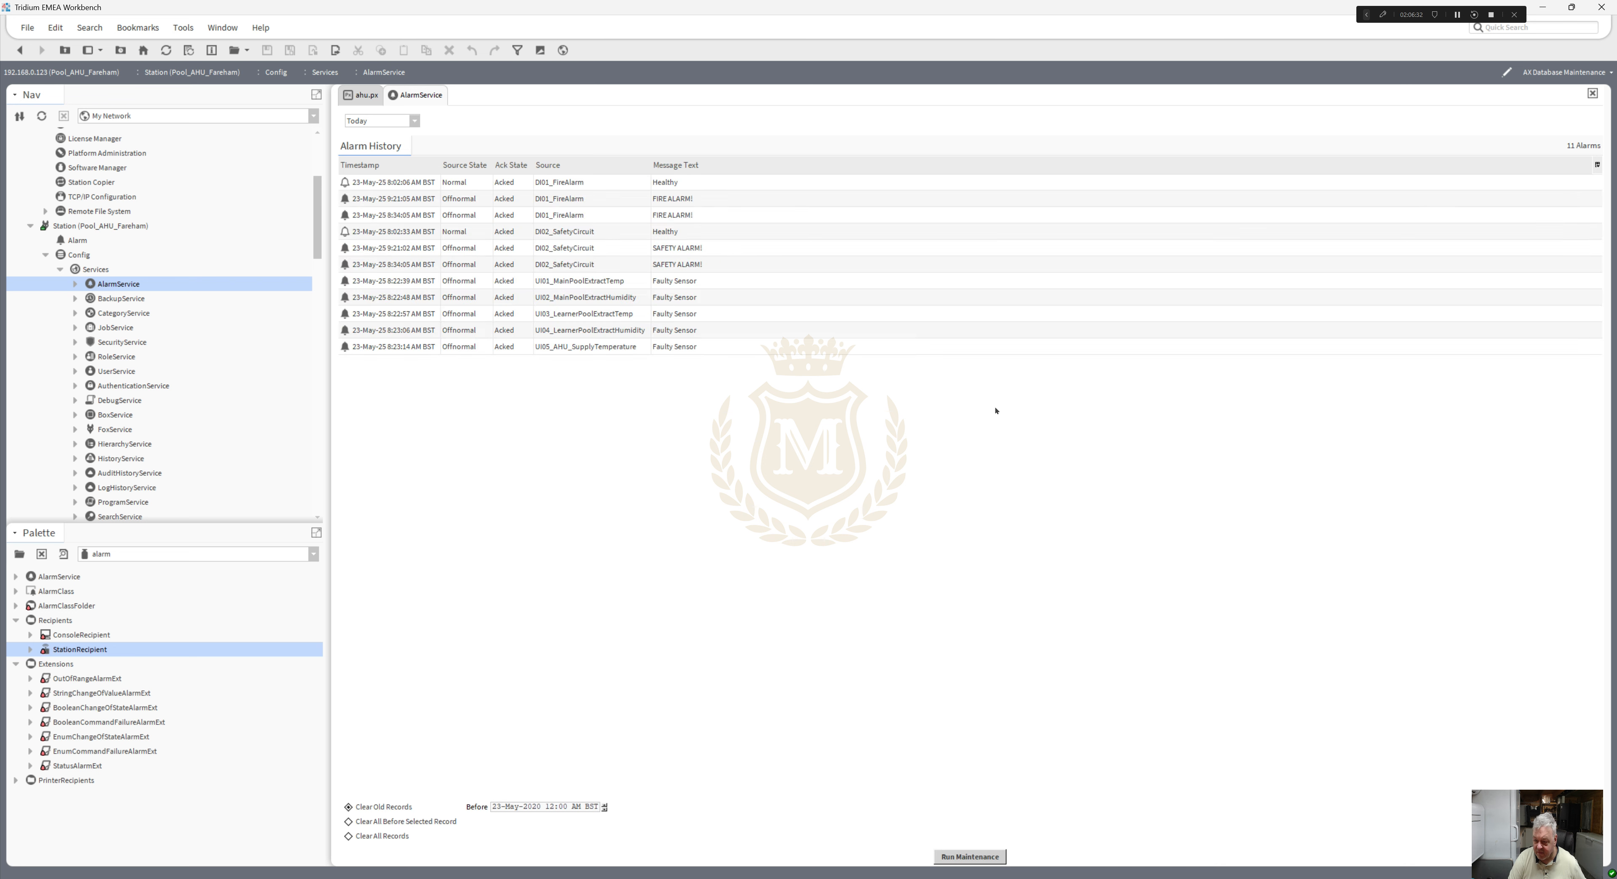
click(376, 835)
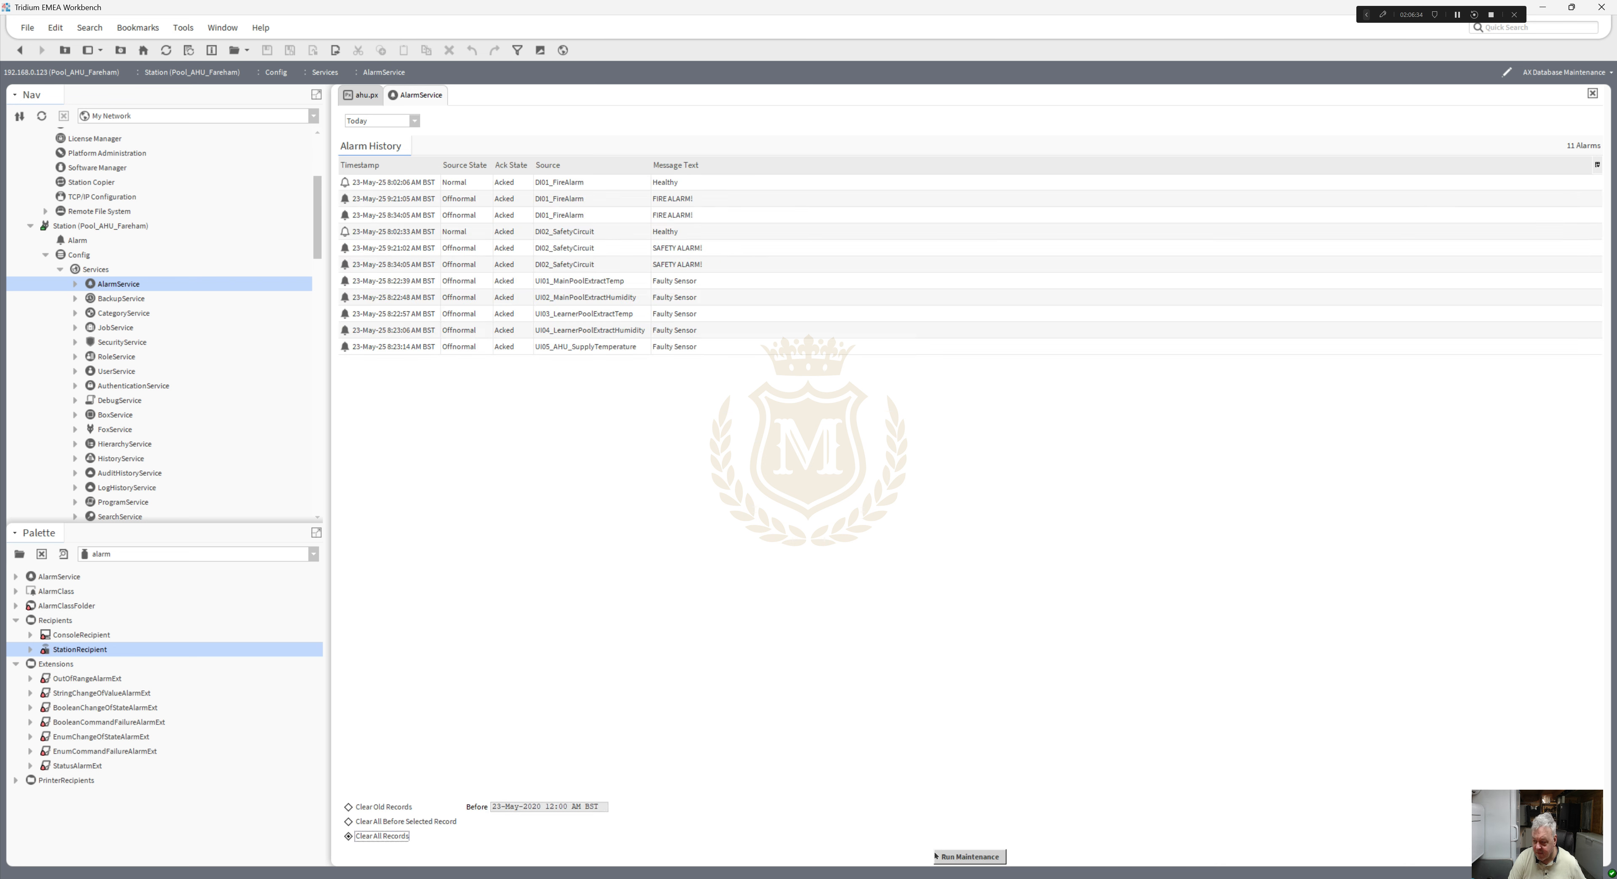
click(960, 856)
click(793, 464)
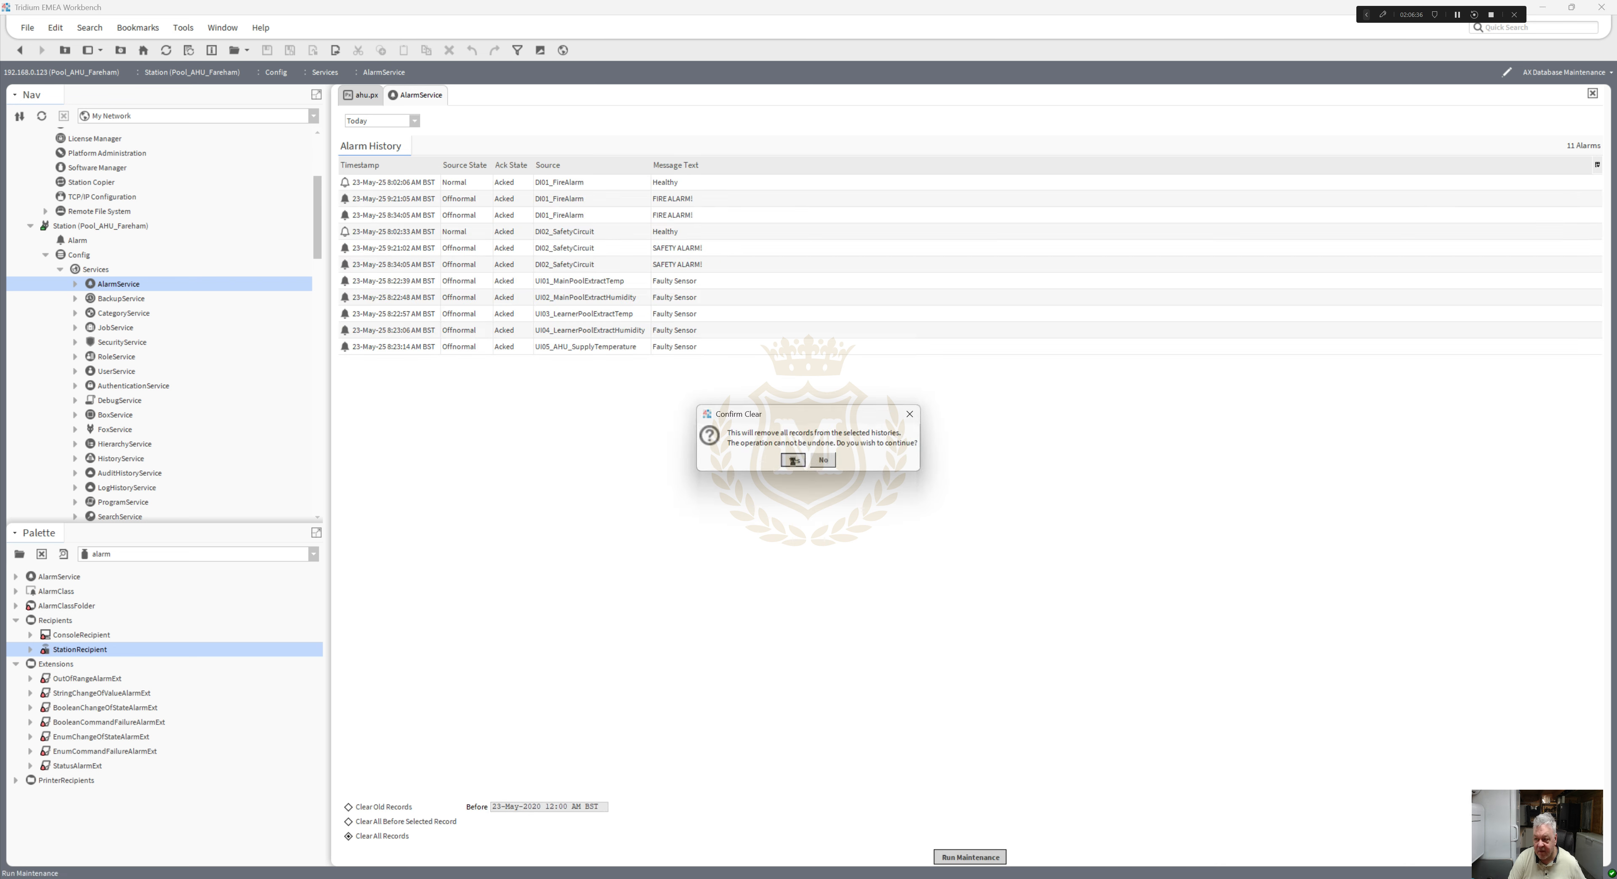
- Collapse the Services folder under the Pool_AHU_Fareham station's Config
mouse_move(317, 222)
mouse_down()
mouse_move(319, 184)
mouse_move(318, 209)
mouse_up()
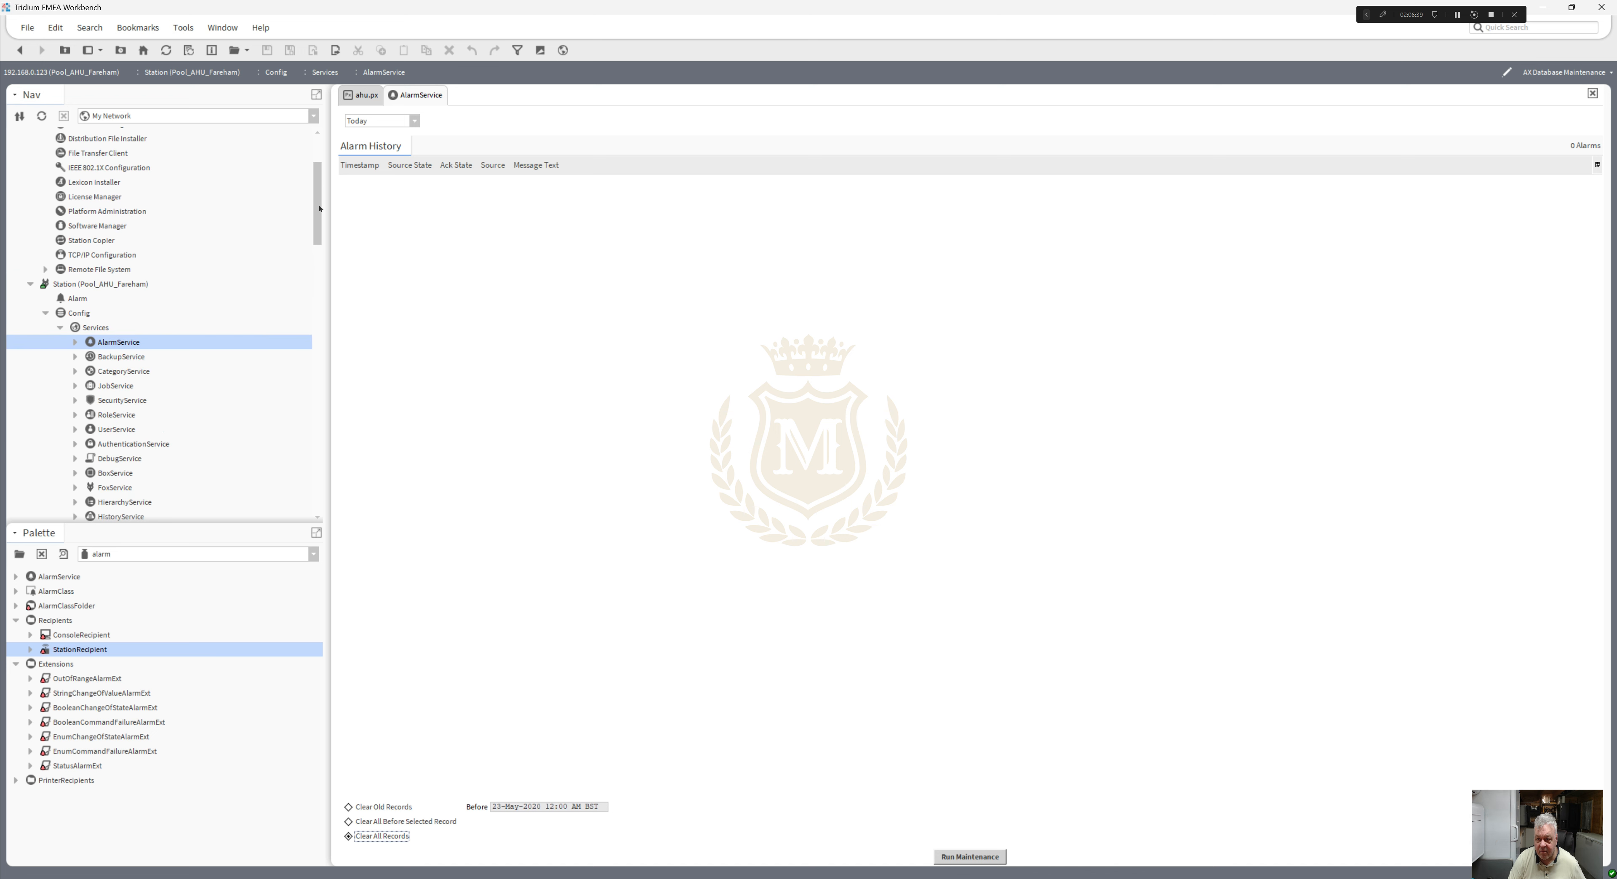
click(61, 328)
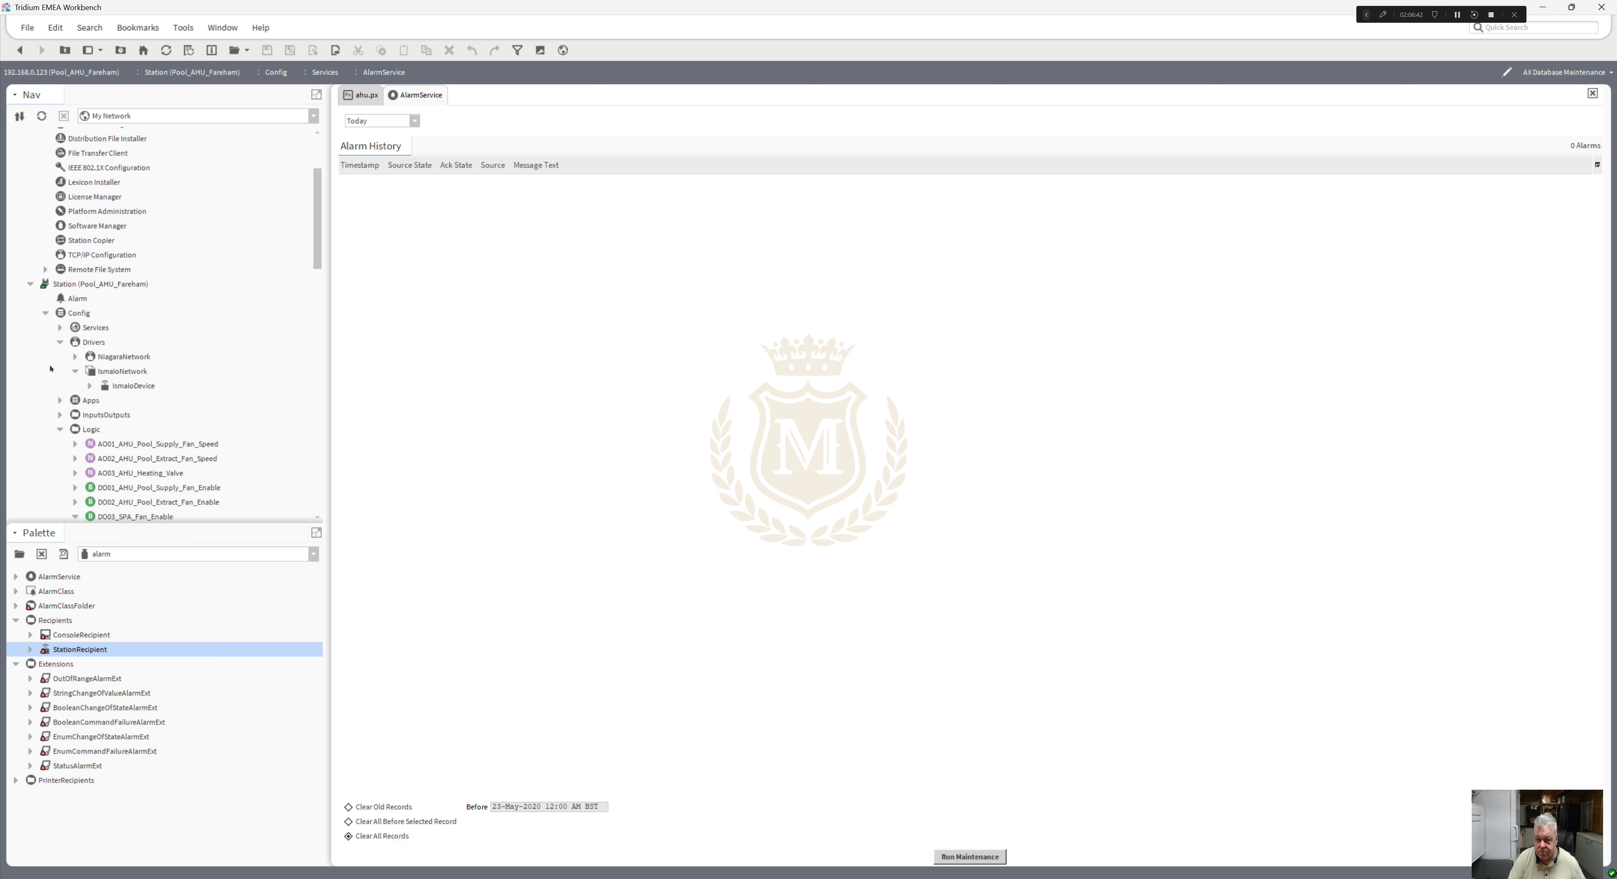
- Collapse the station's Drivers branch and close the AlarmService view to return to the ahu.px graphic
click(60, 342)
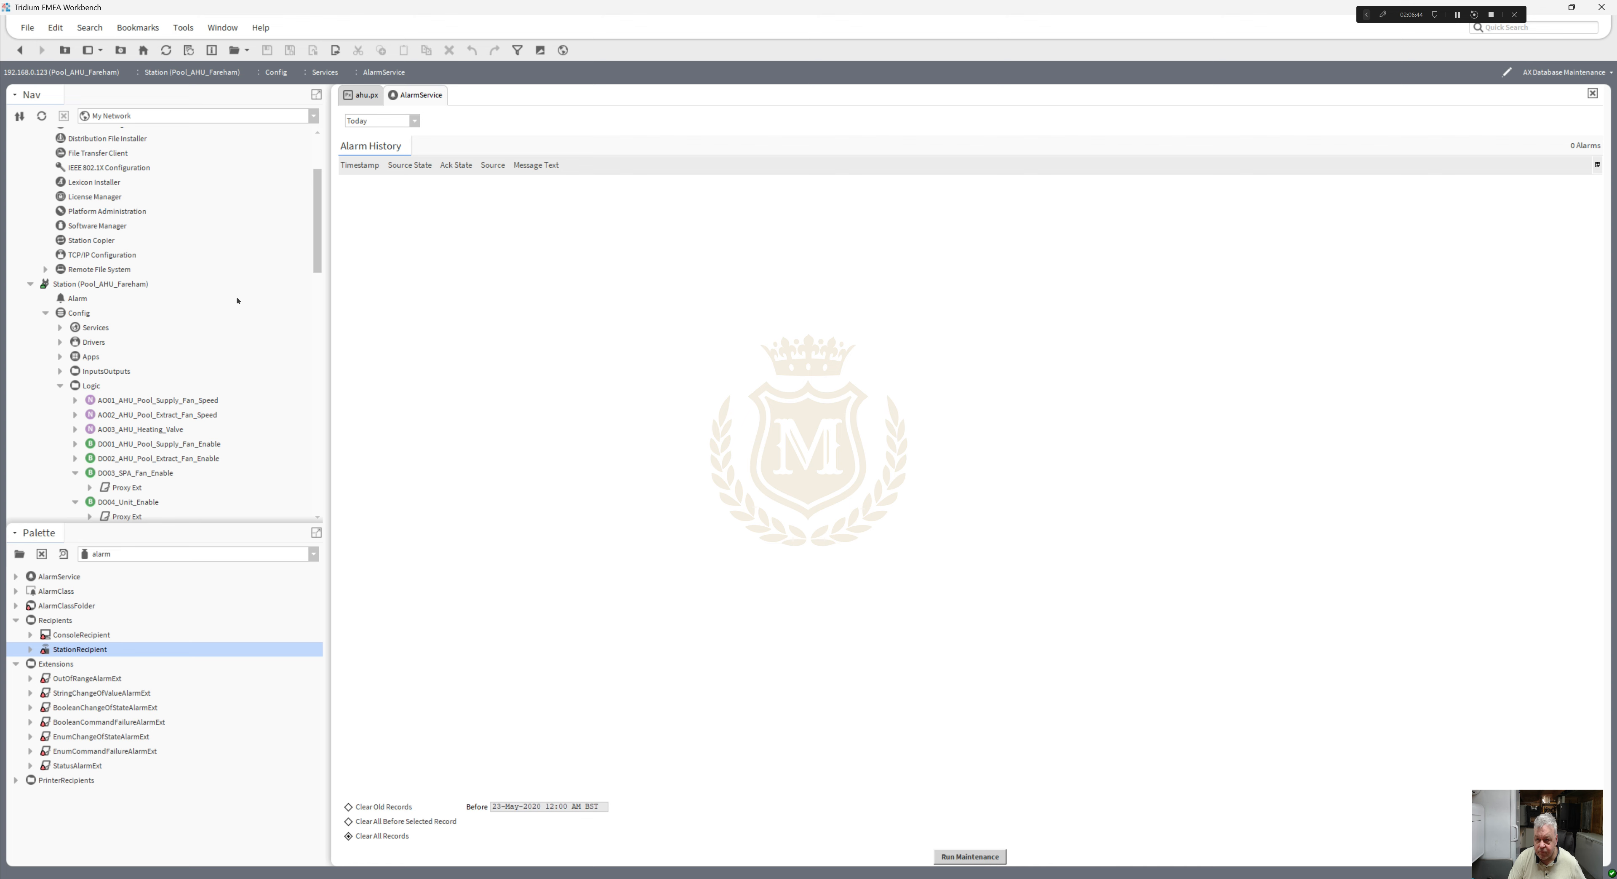
drag(313, 246, 327, 289)
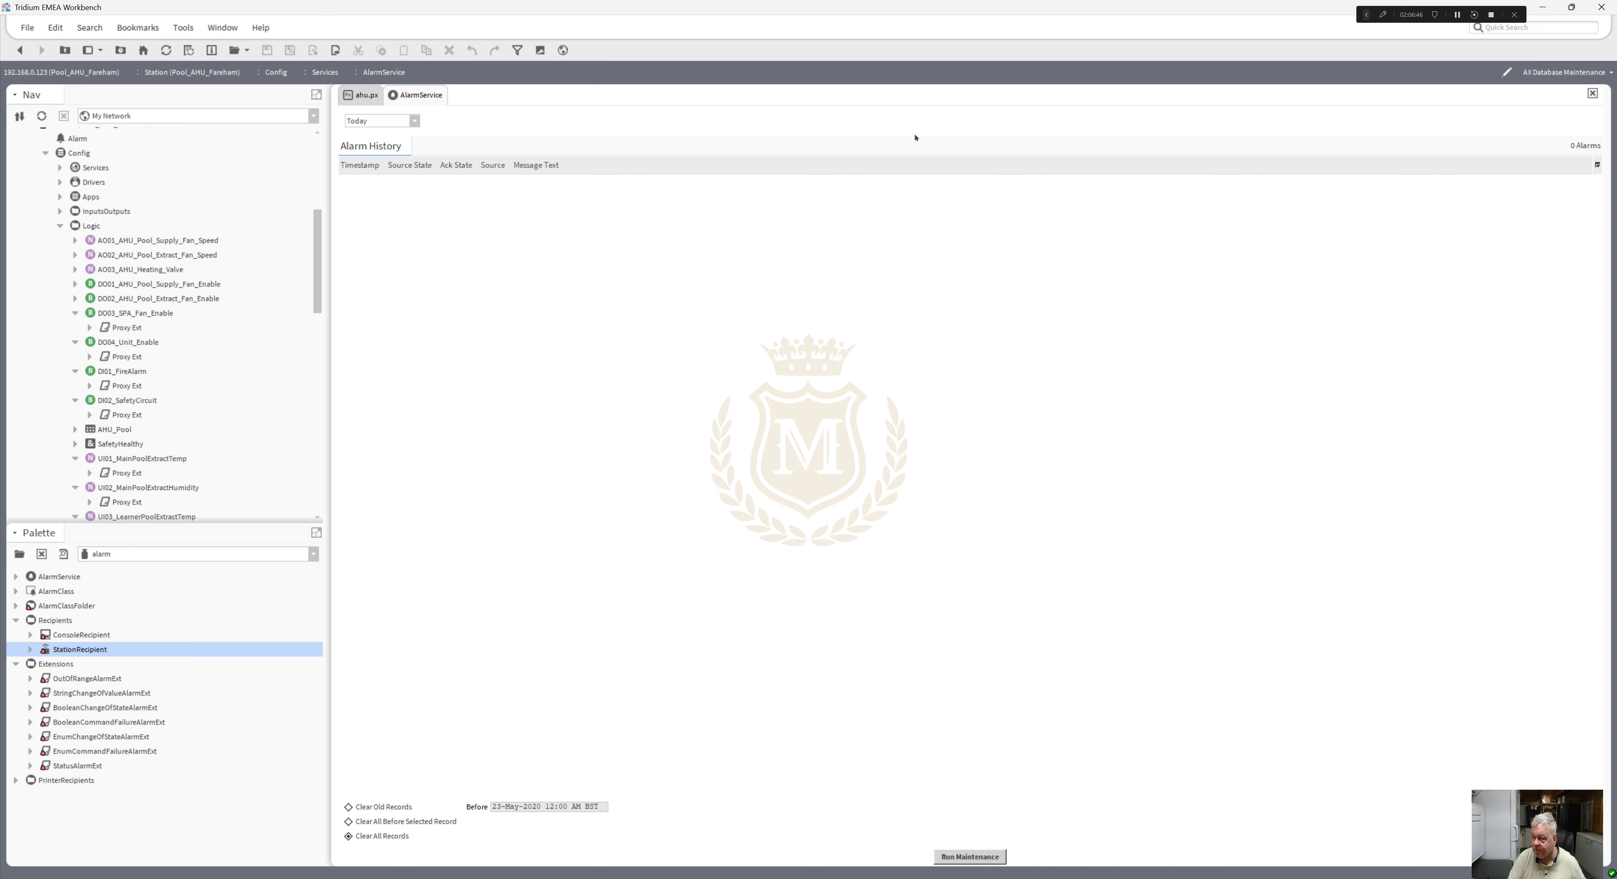
click(1593, 93)
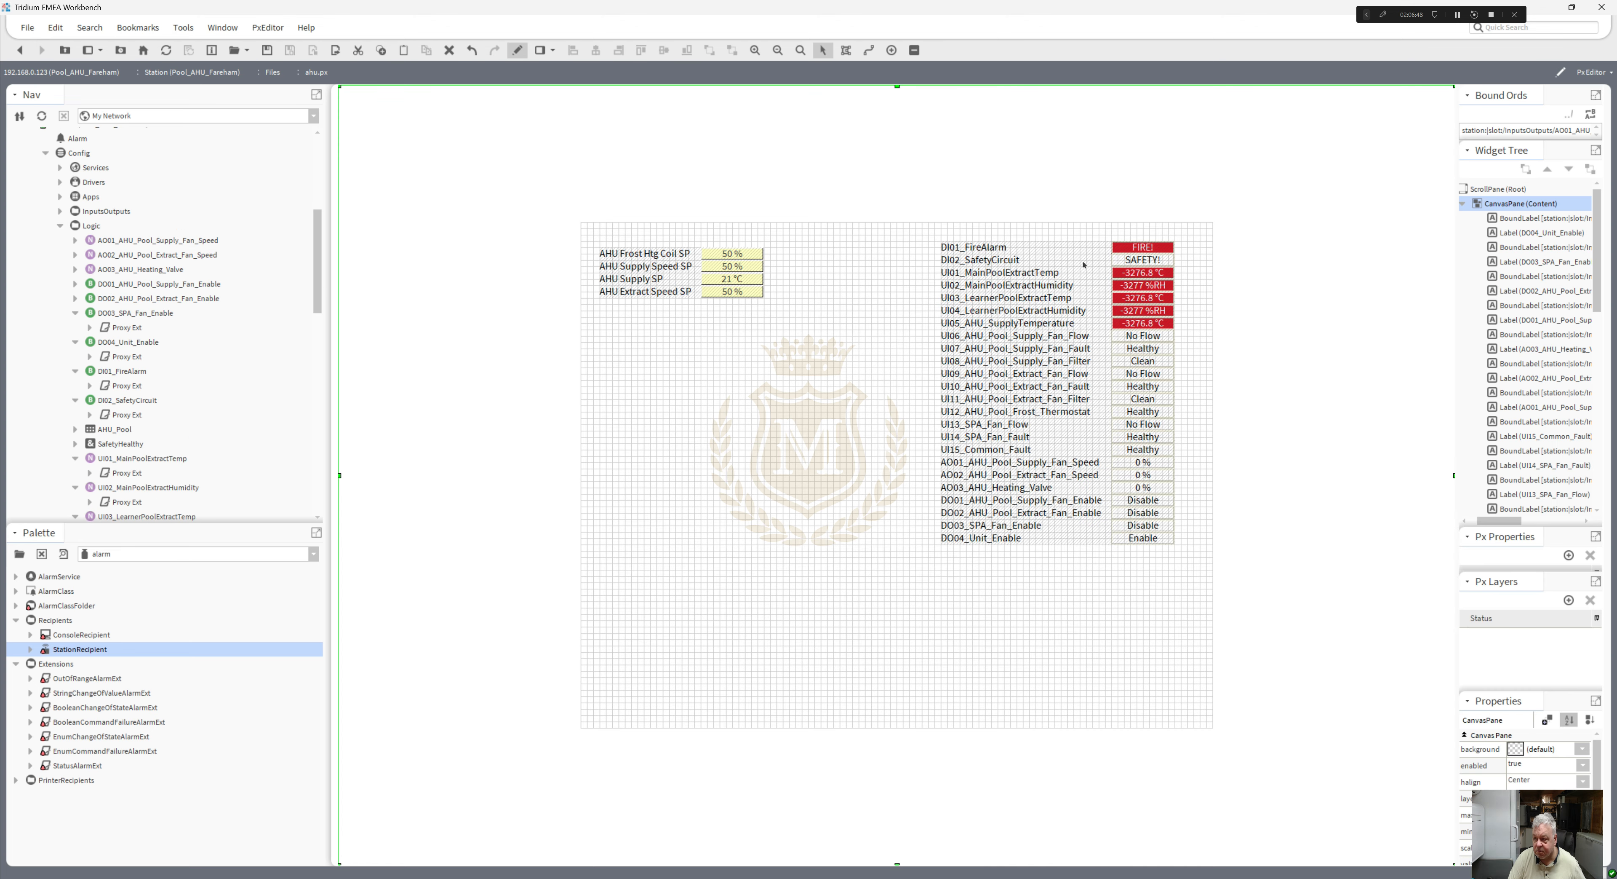
click(861, 642)
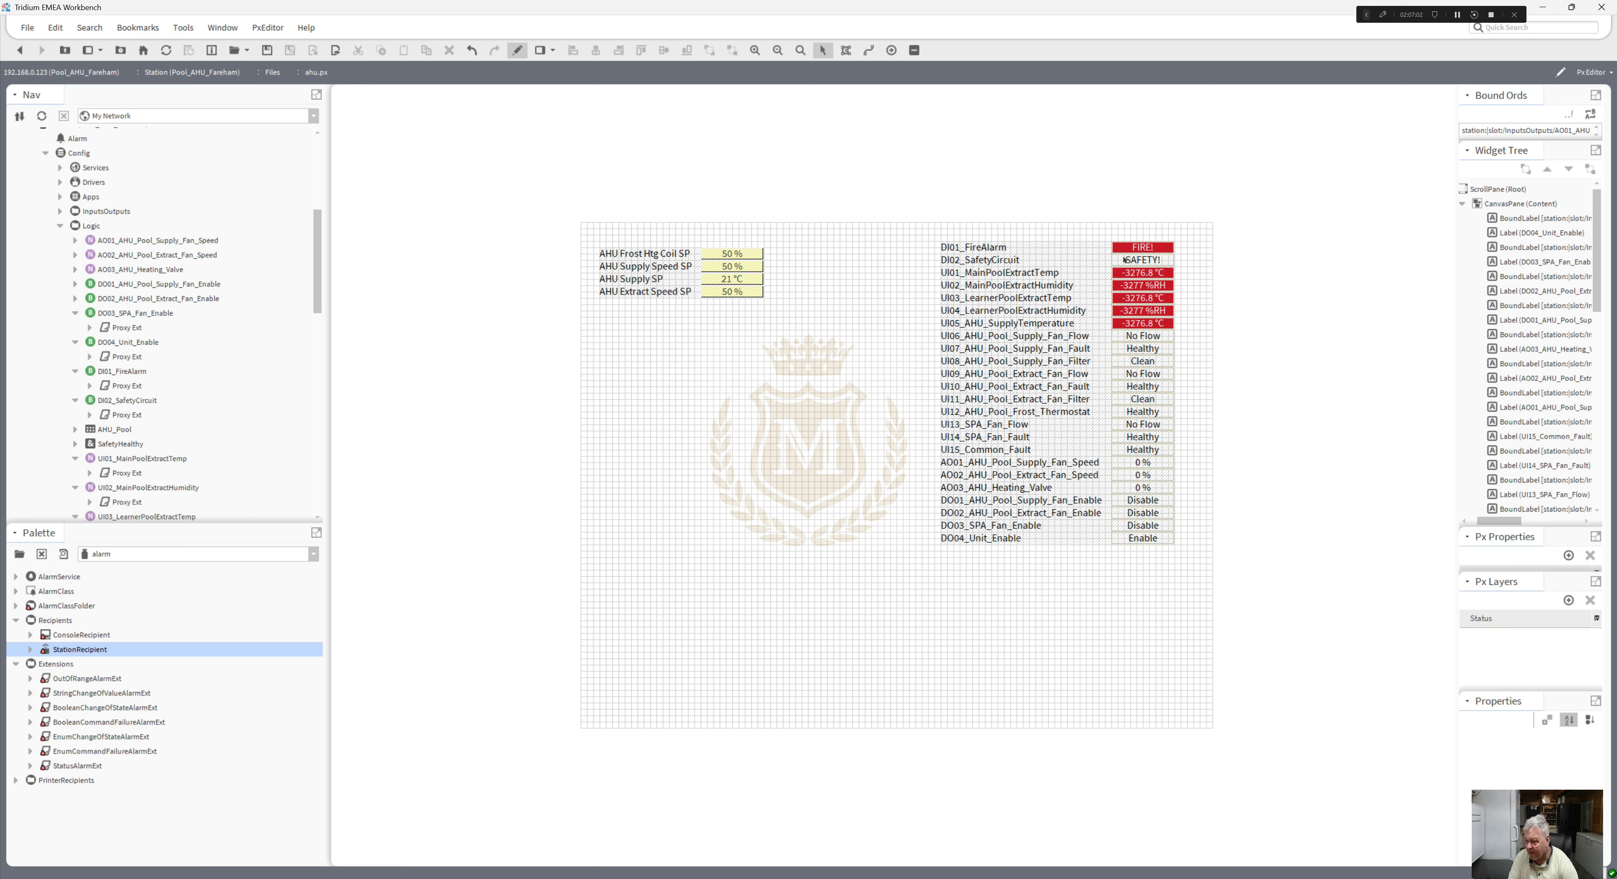
- Change the DI01_FireAlarm label's text to "Fire Alarm"
double_click(1016, 248)
click(719, 481)
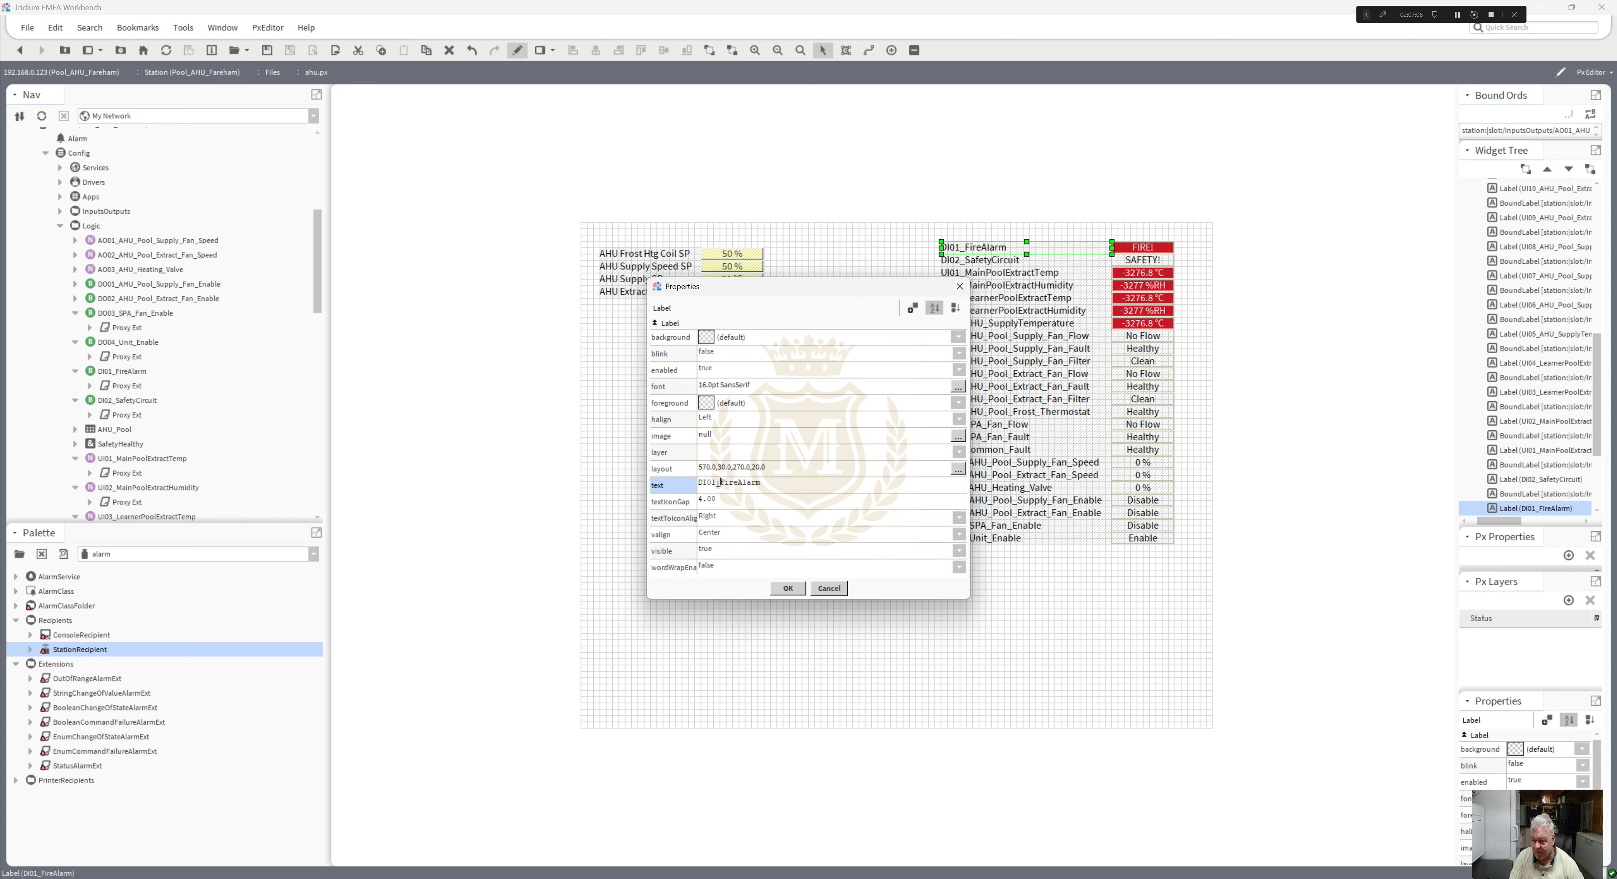
key(BackSpace)
key(BackSpace)
key(BackSpace)
key(BackSpace)
key(BackSpace)
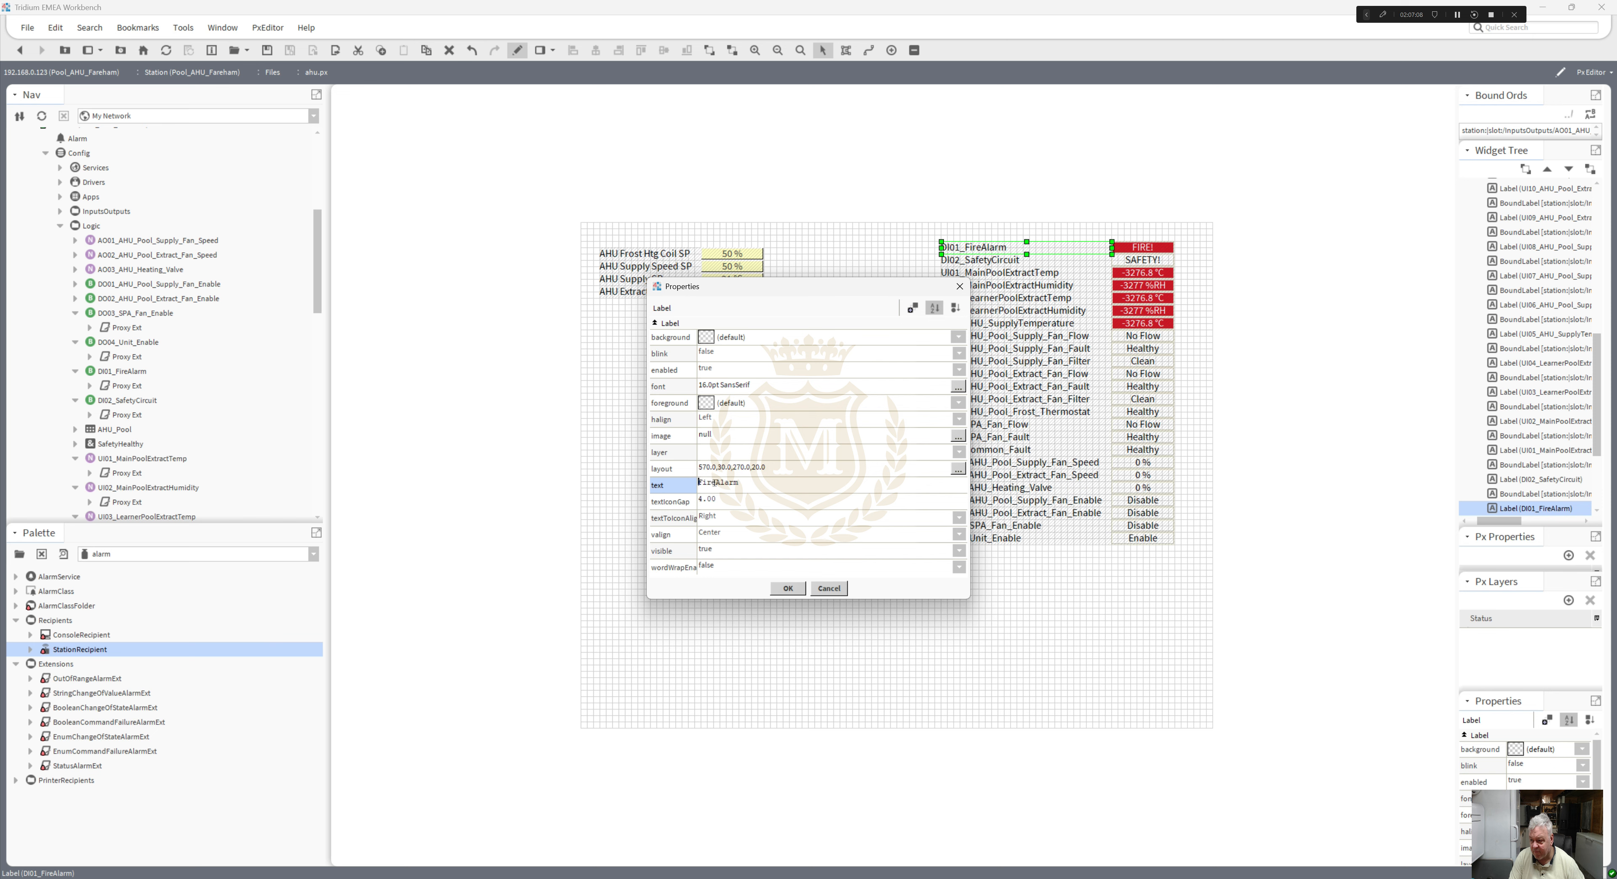
key(Right)
key(Right)
key(Right)
key(Right)
click(789, 588)
- Change the DI02_SafetyCircuit label's text to "Safety Circuit"
double_click(969, 261)
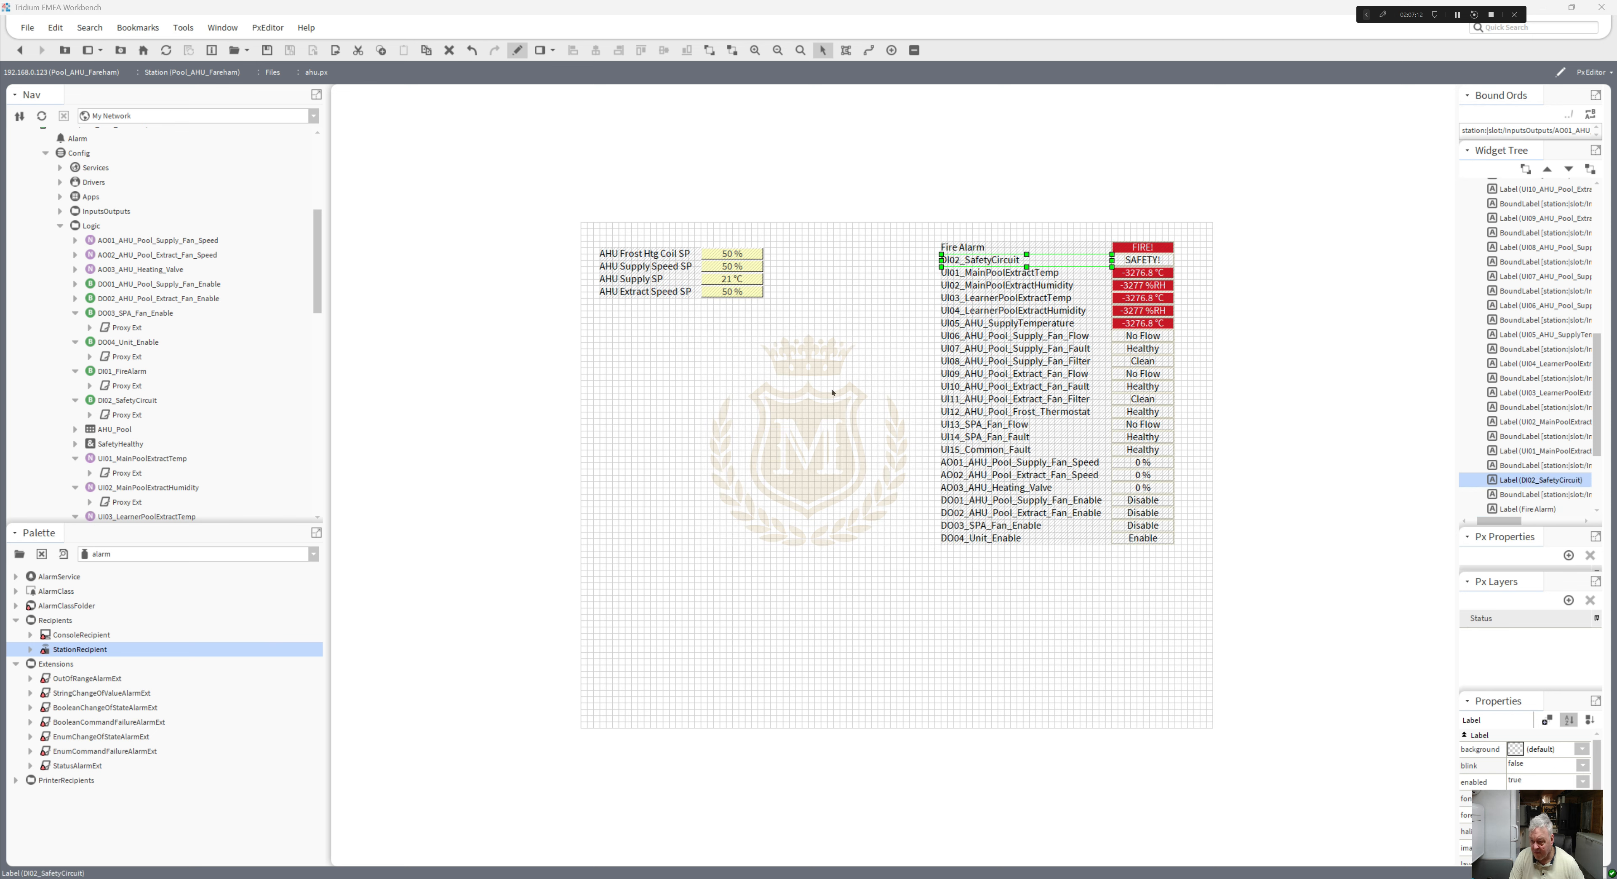
drag(720, 483, 667, 509)
key(Delete)
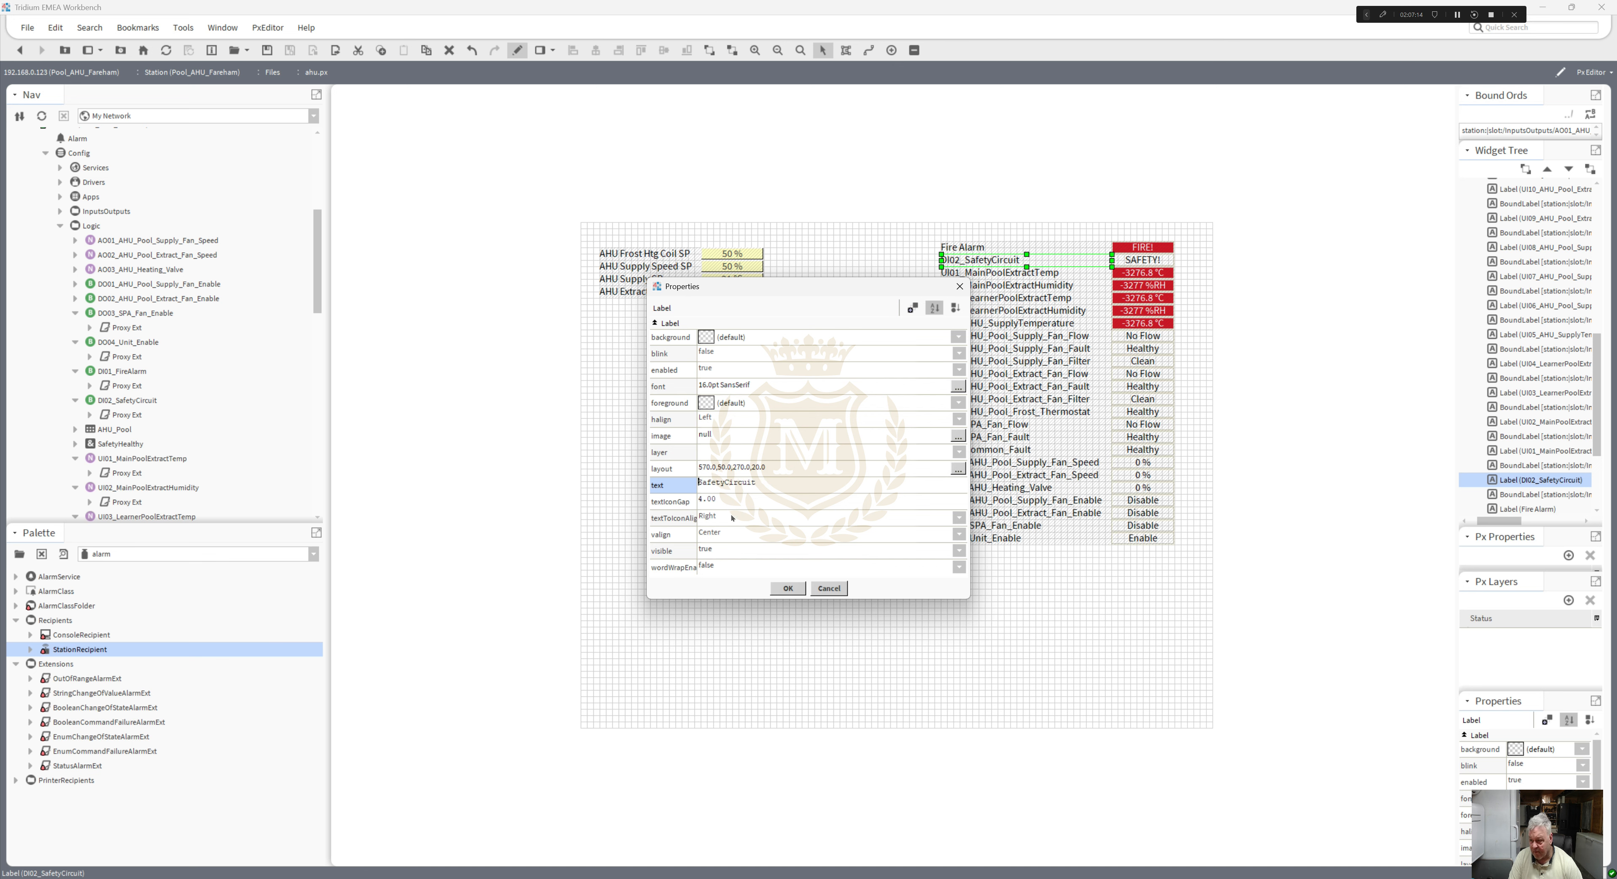
click(725, 482)
click(792, 591)
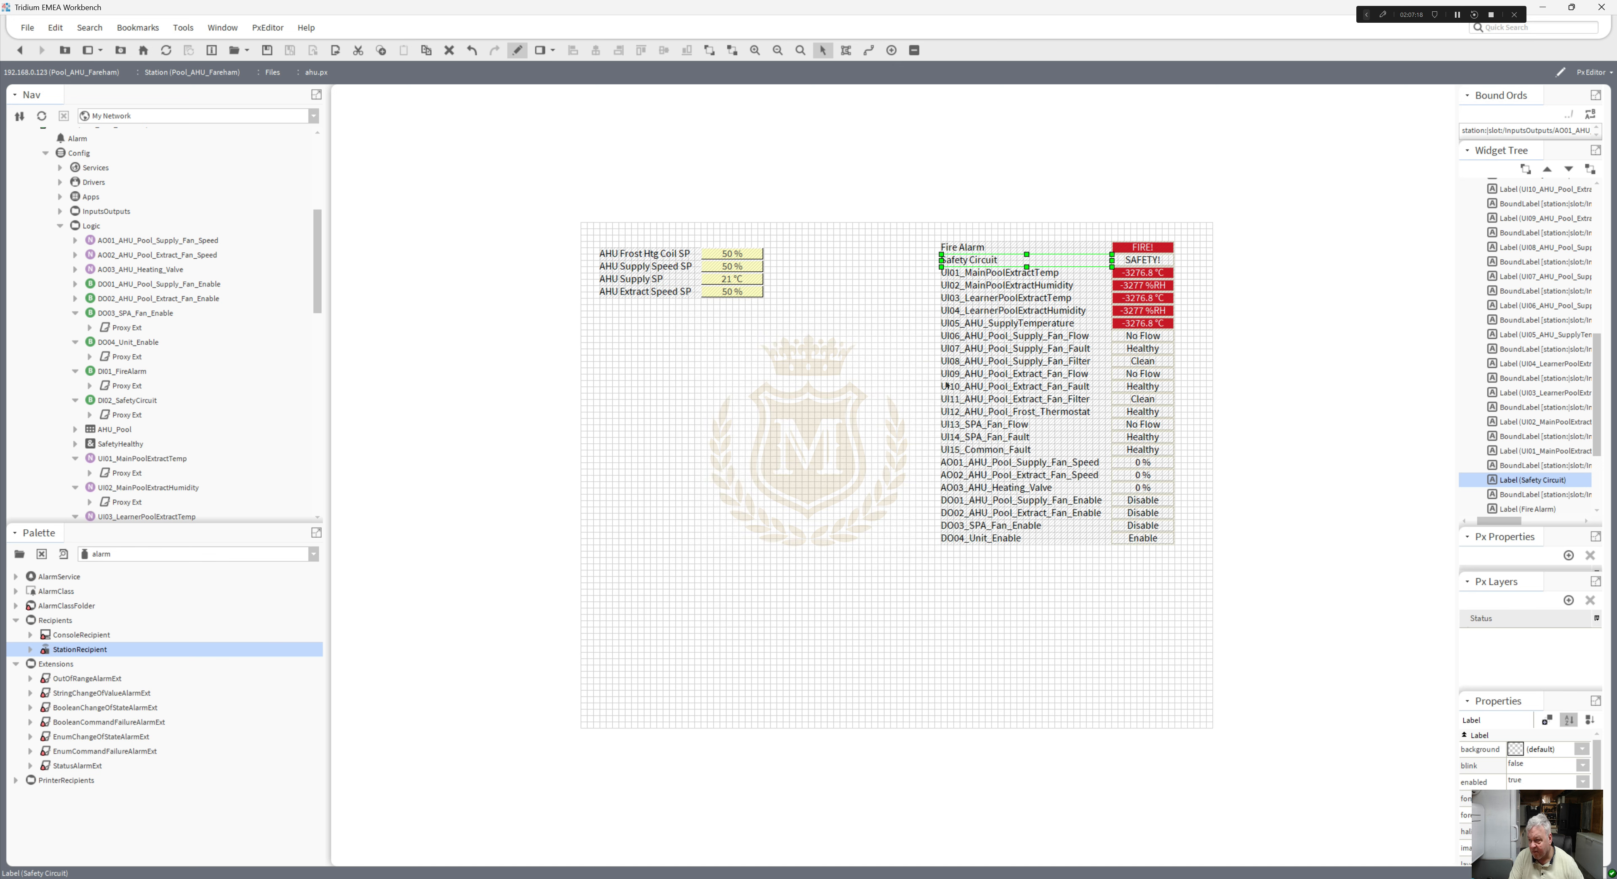
- Change the UI01_MainPoolExtractTemp label's text to "Main Pool Extract Temp"
double_click(972, 275)
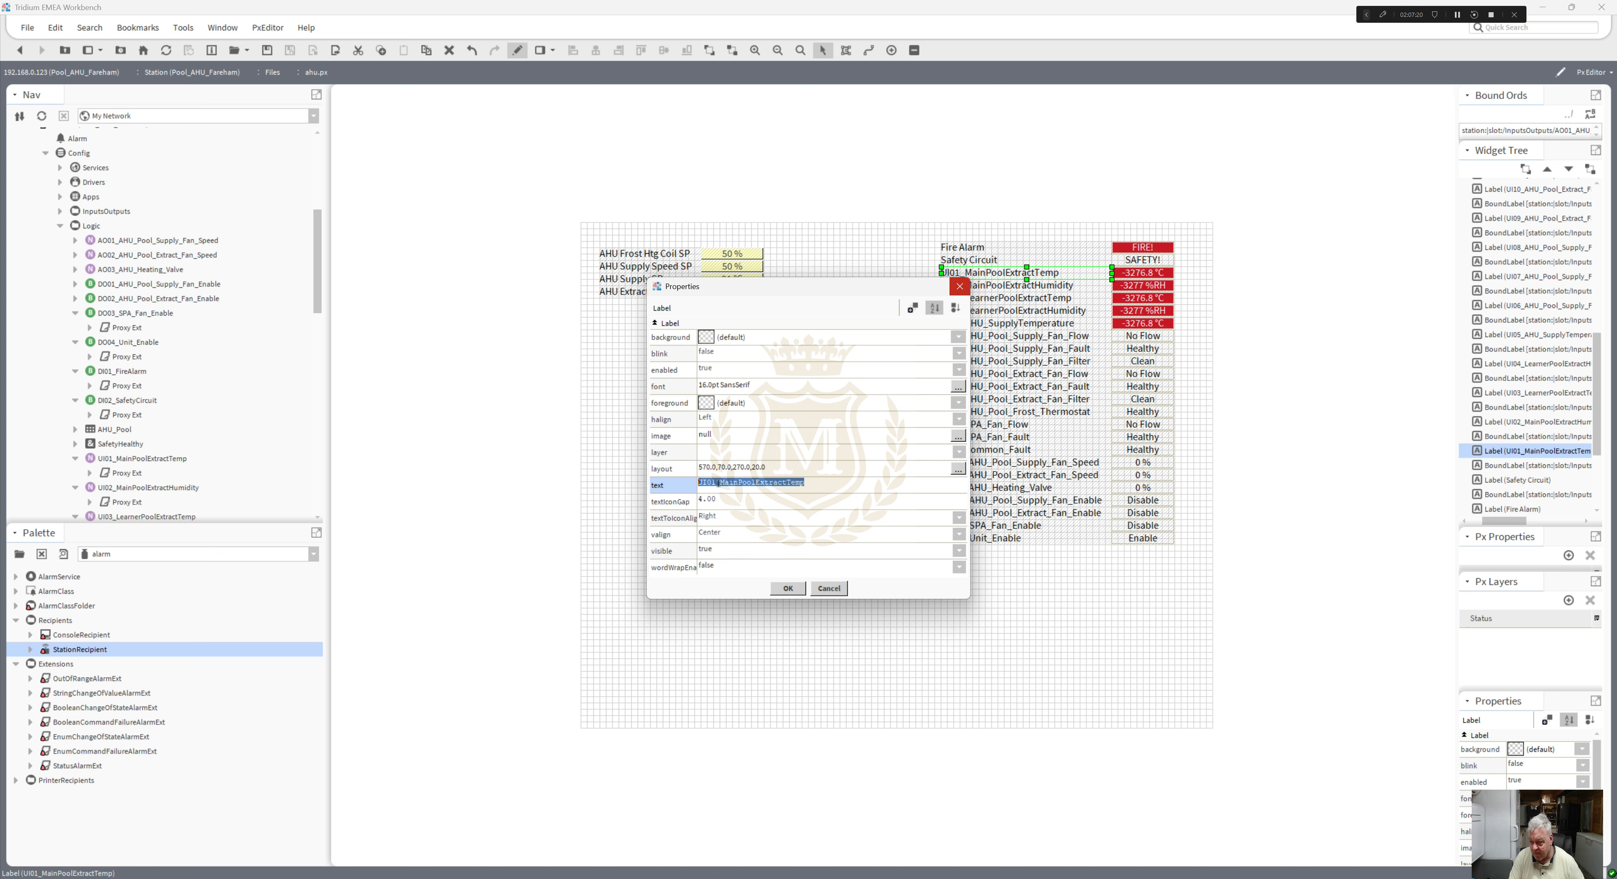
drag(719, 482, 689, 503)
key(BackSpace)
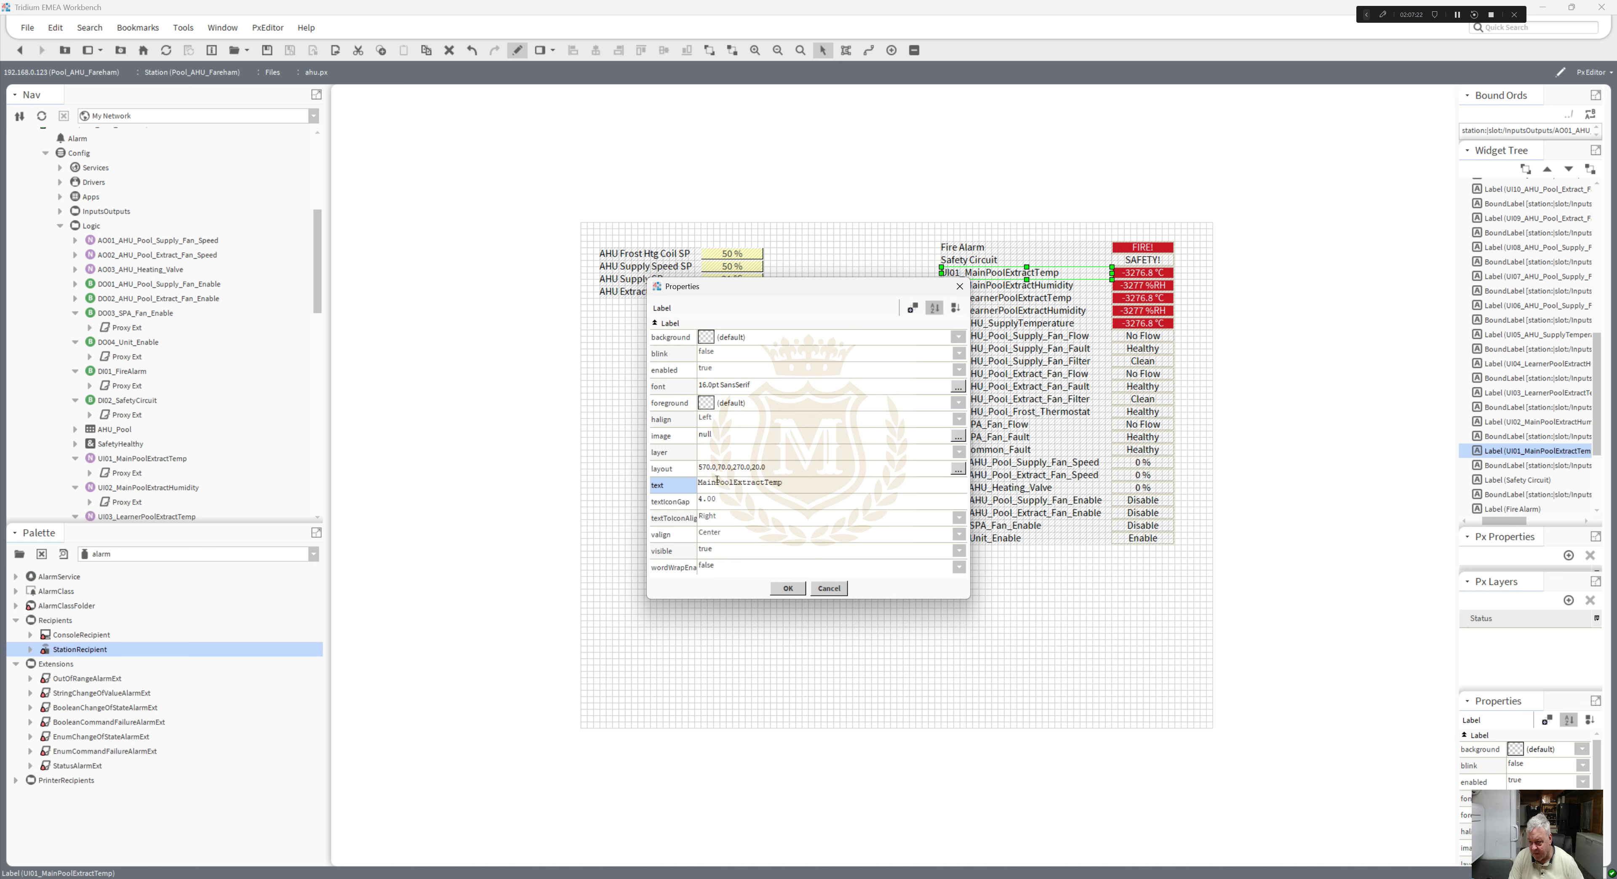
click(740, 481)
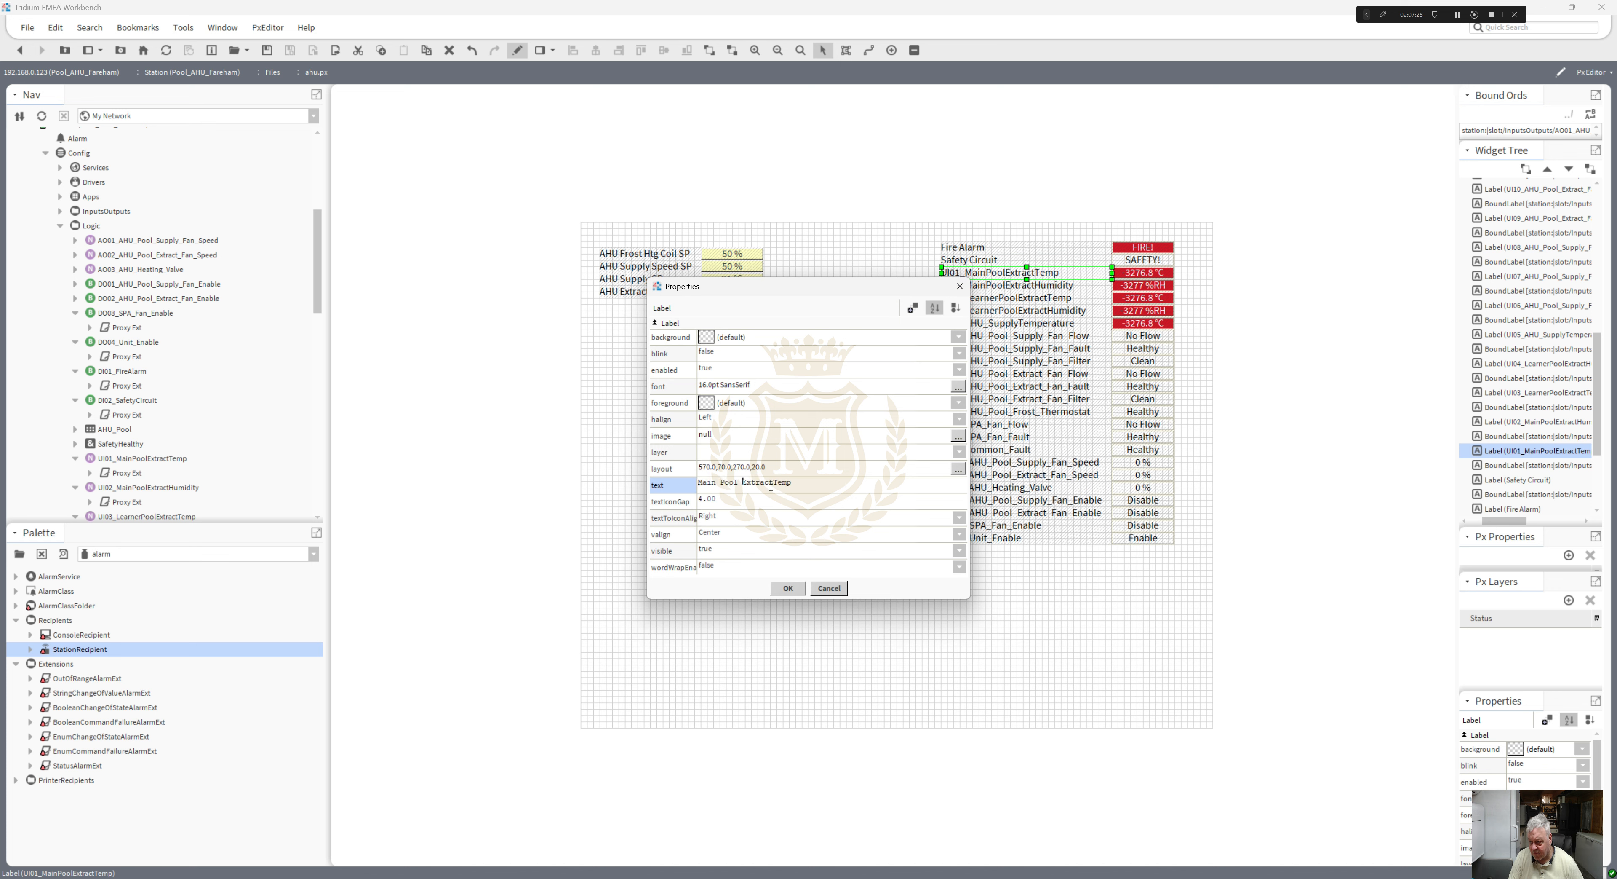
click(799, 588)
- Change the UI02_MainPoolExtractHumidity label's text to "Main Pool Extract Humidity"
double_click(977, 287)
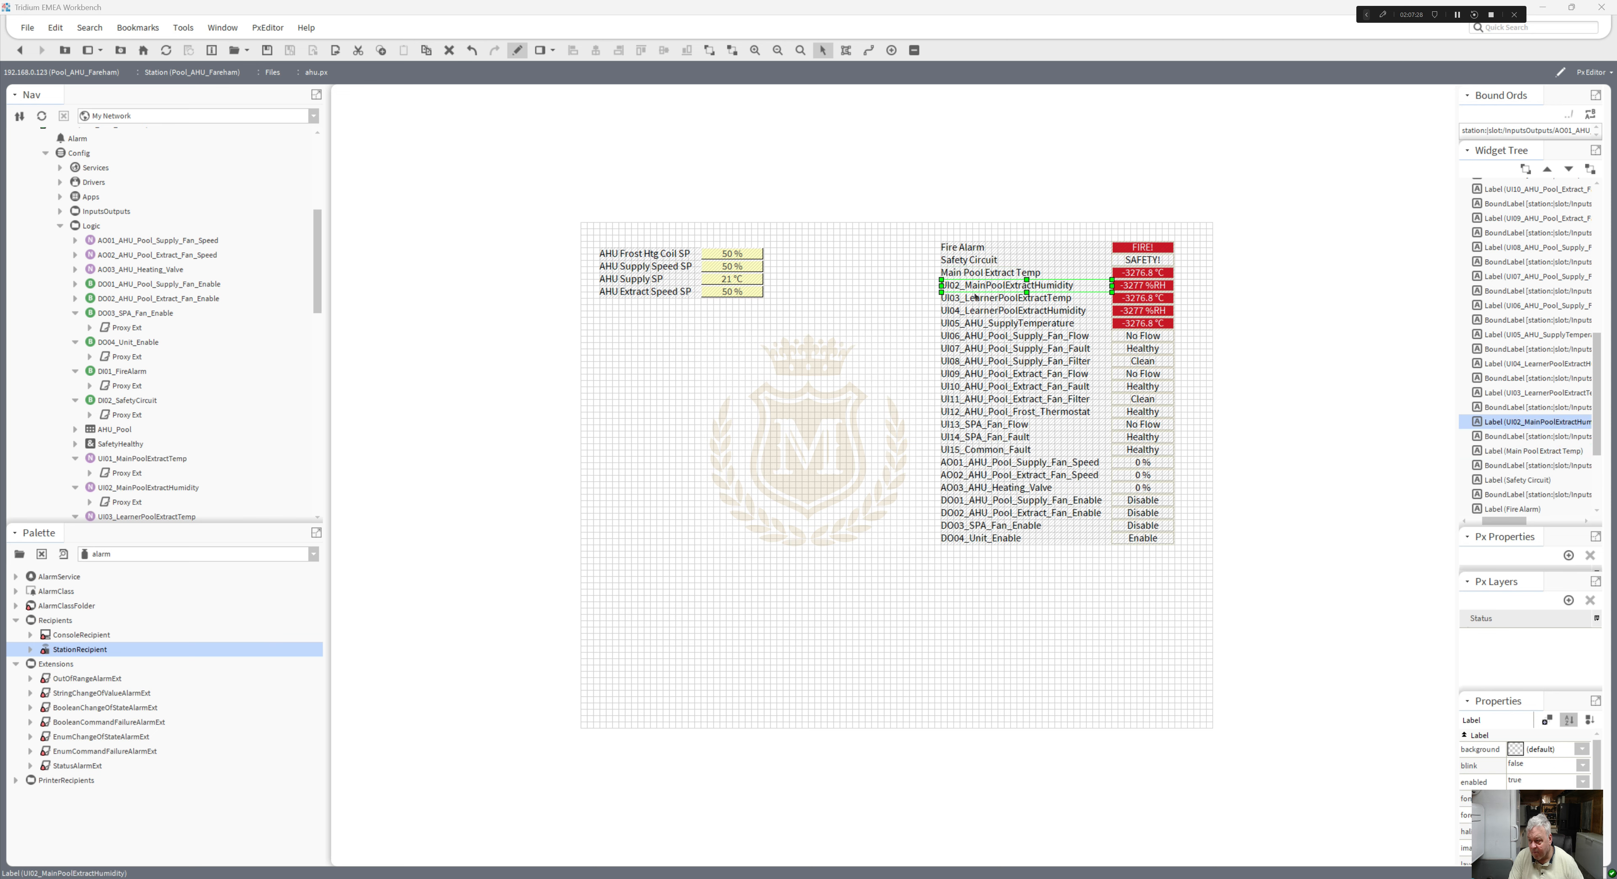
drag(722, 481, 697, 483)
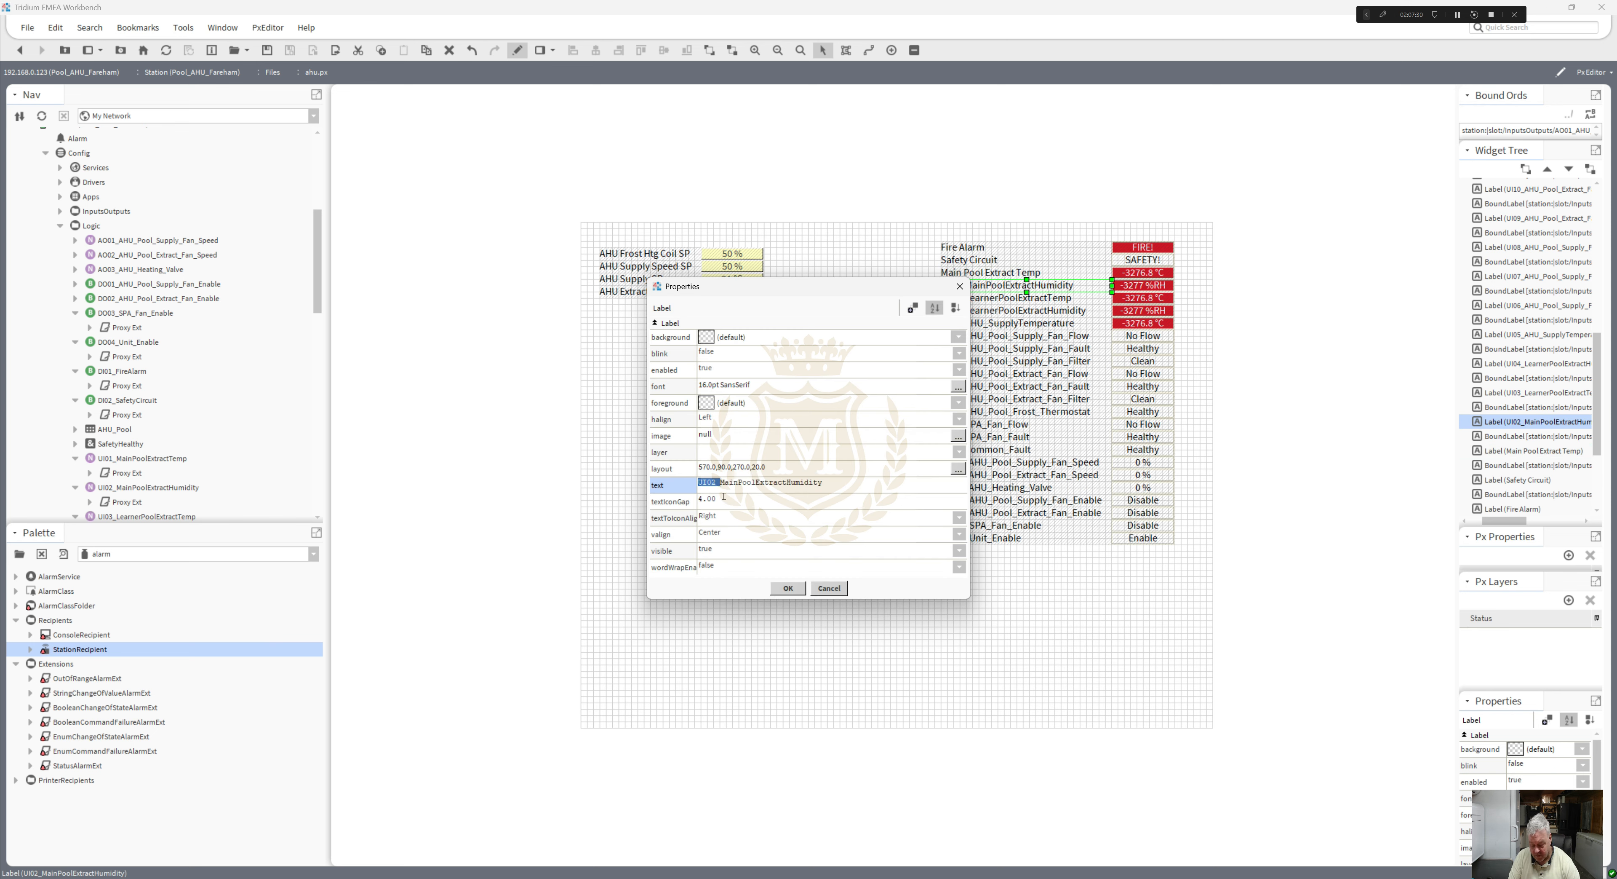
key(BackSpace)
click(717, 481)
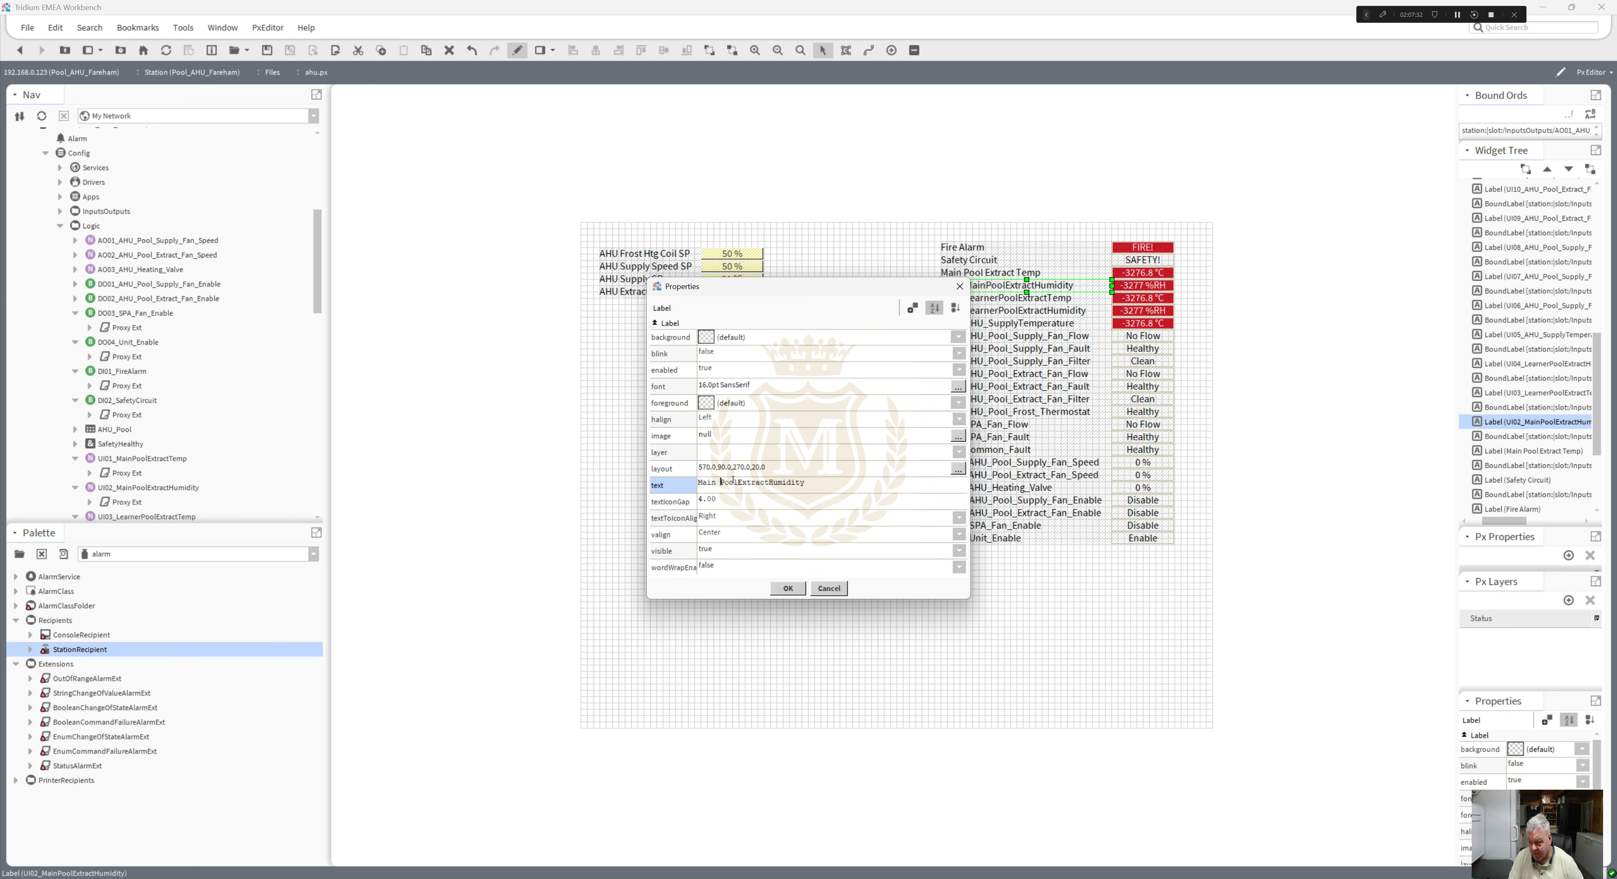
click(736, 481)
click(772, 481)
click(788, 588)
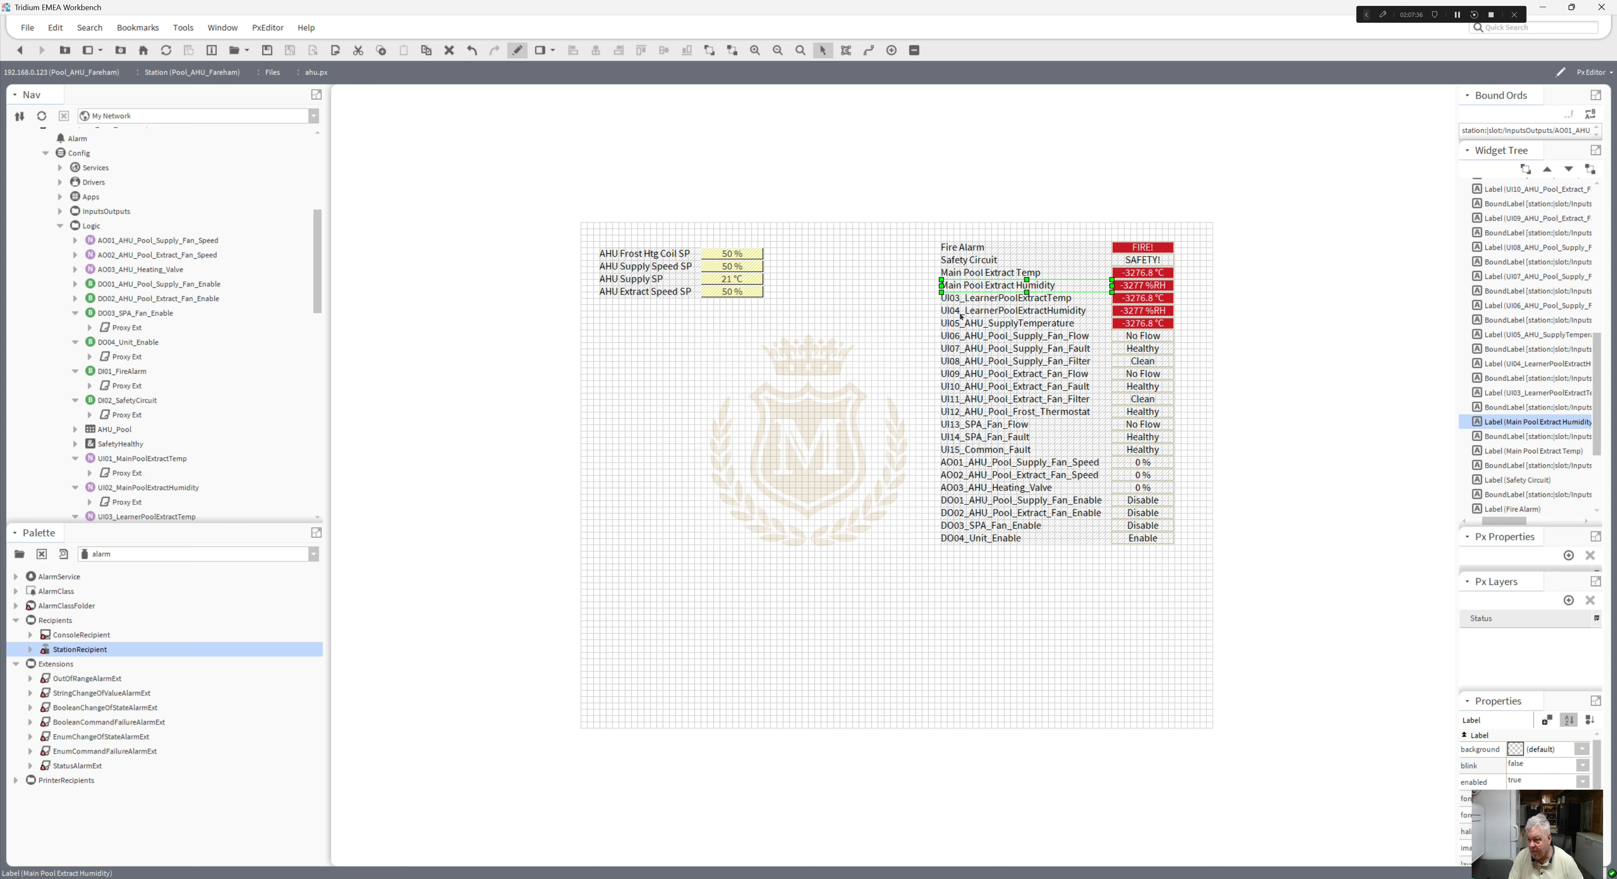
- Change the UI03_LearnerPoolExtractTemp label's text to "Learner Pool Extract Temp"
double_click(966, 302)
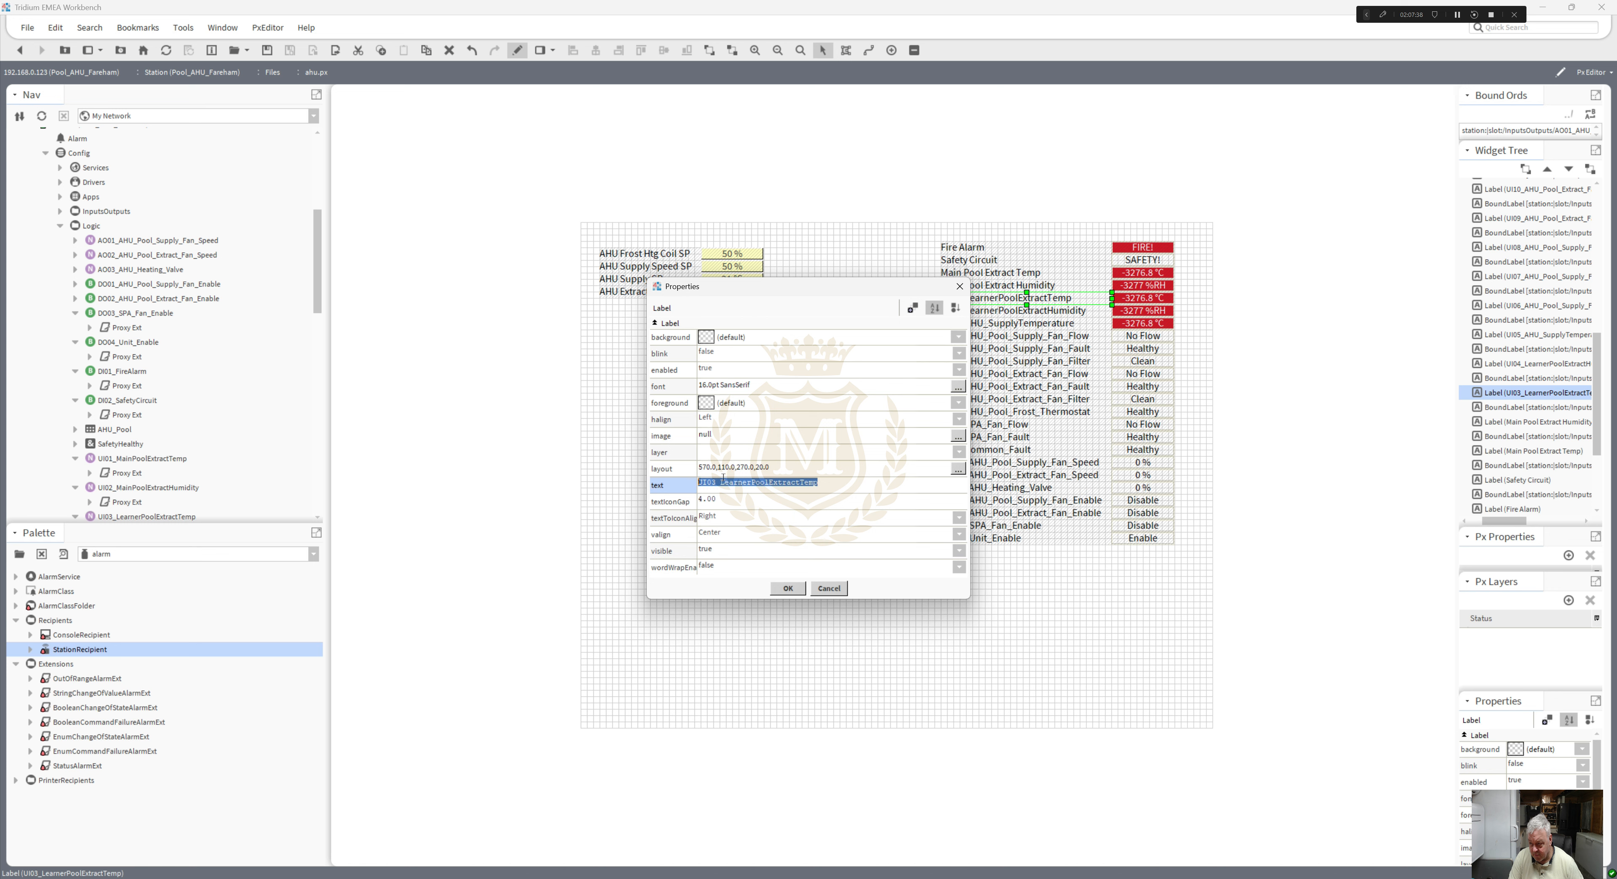
drag(722, 482, 676, 502)
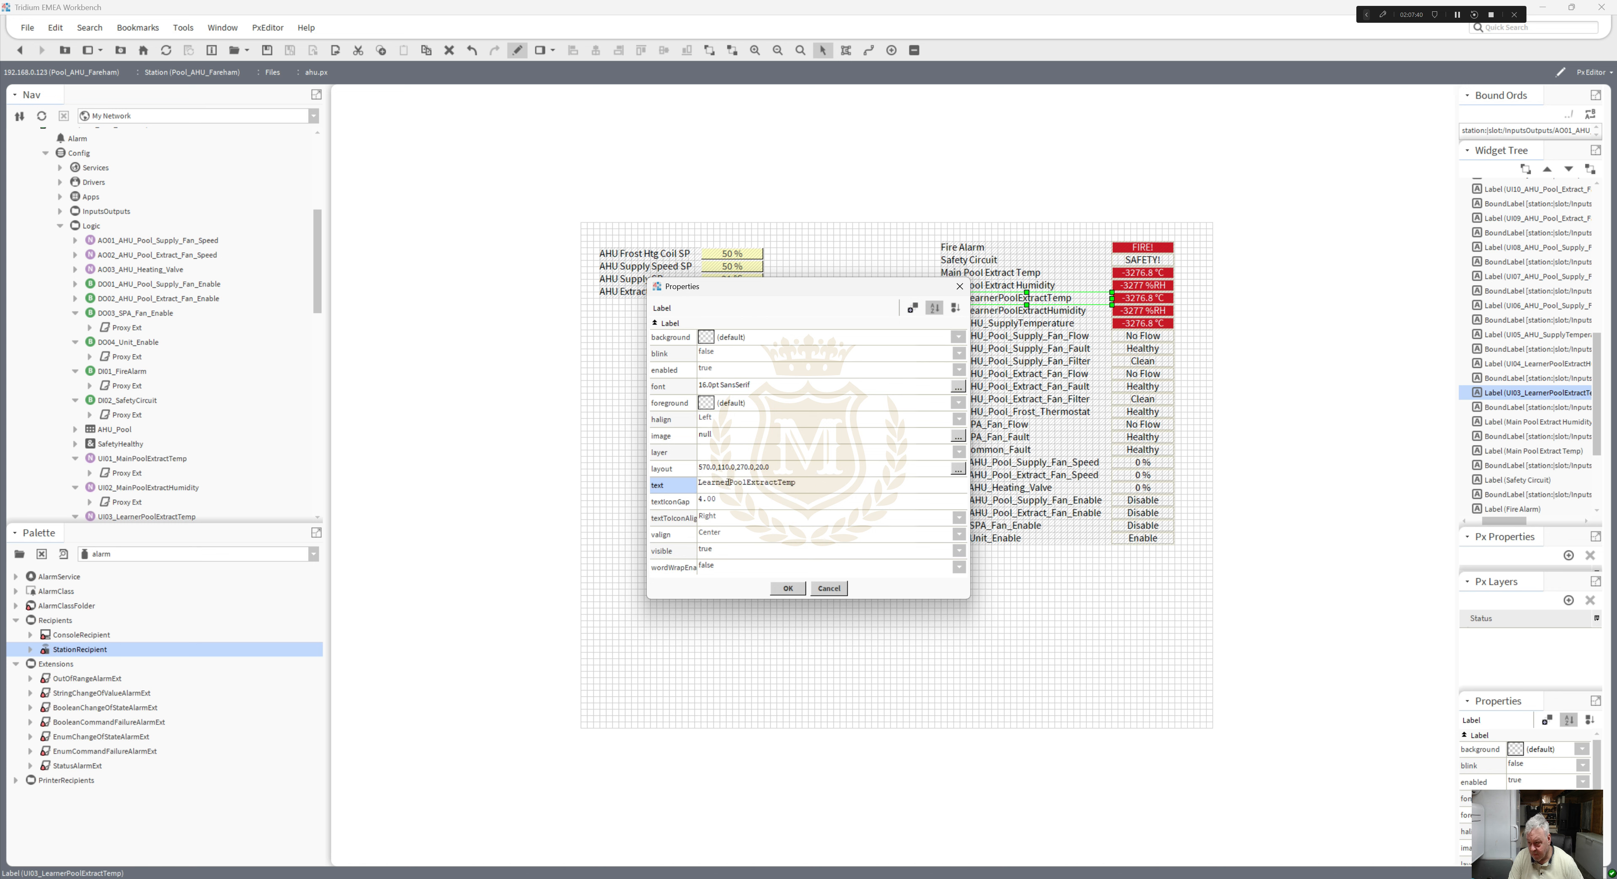
click(751, 482)
click(788, 588)
- Change the UI04_LearnerPoolExtractHumidity label's text to "Learner Pool Extract Humidity"
double_click(1004, 311)
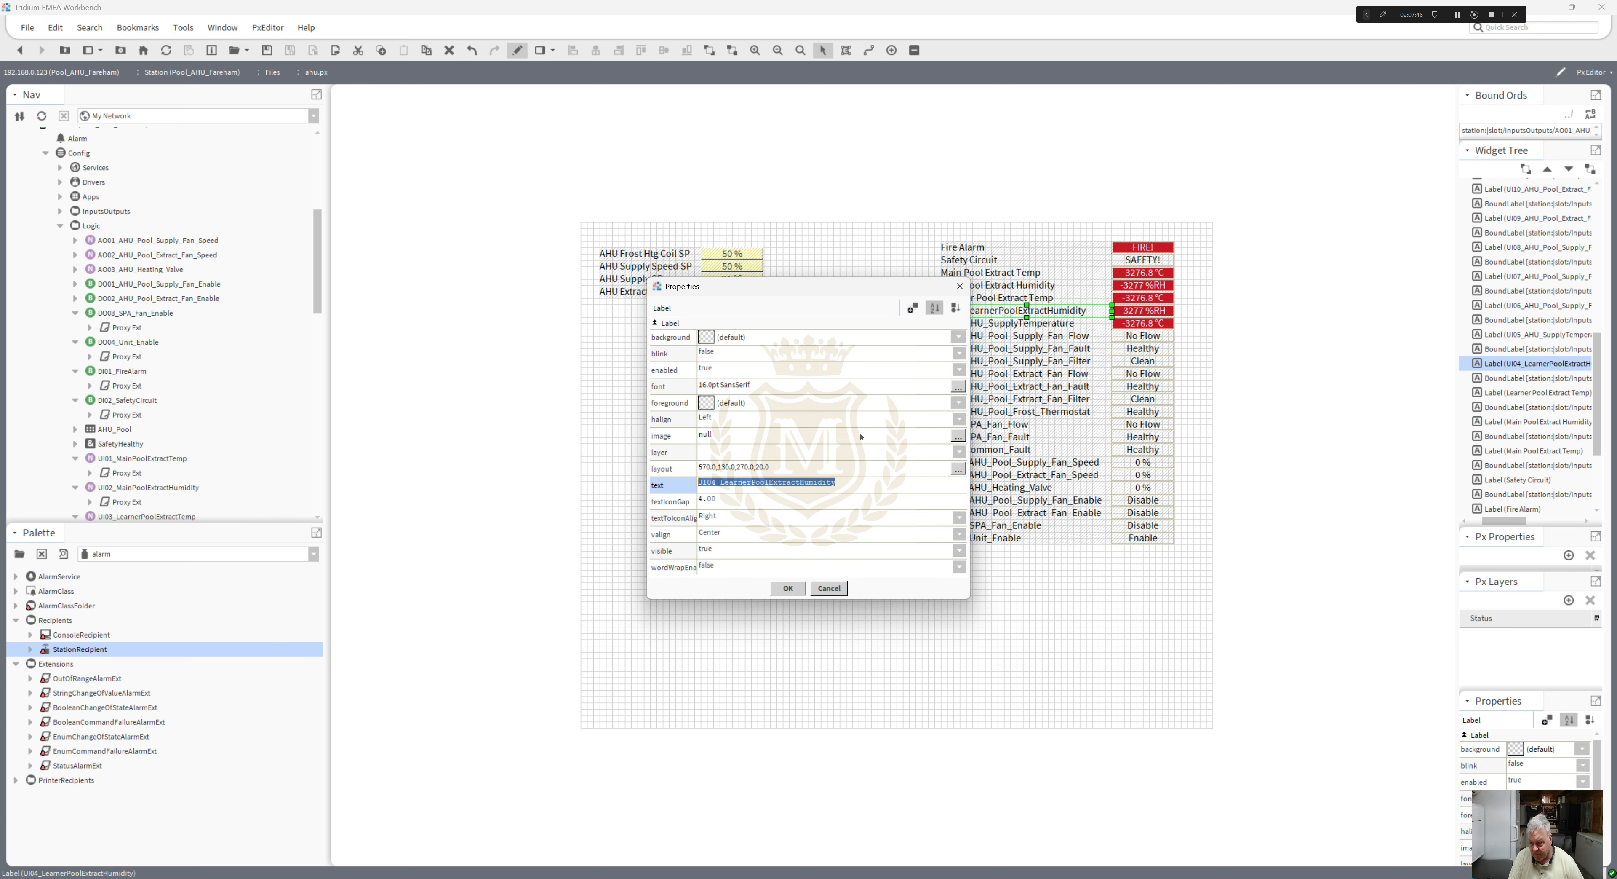
drag(721, 483, 698, 483)
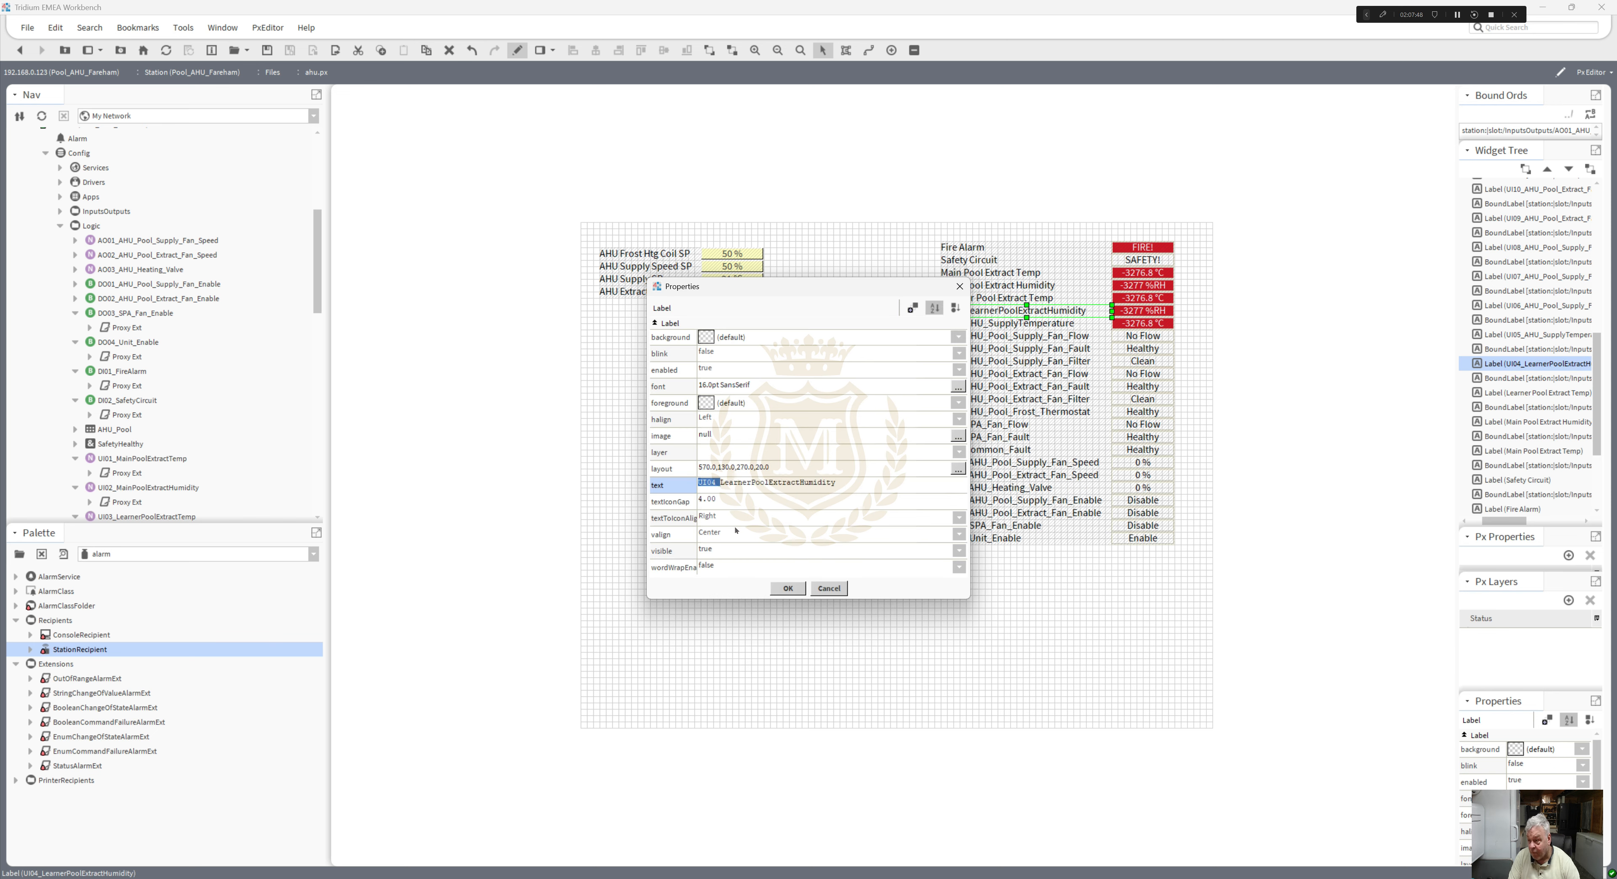
key(Delete)
click(728, 482)
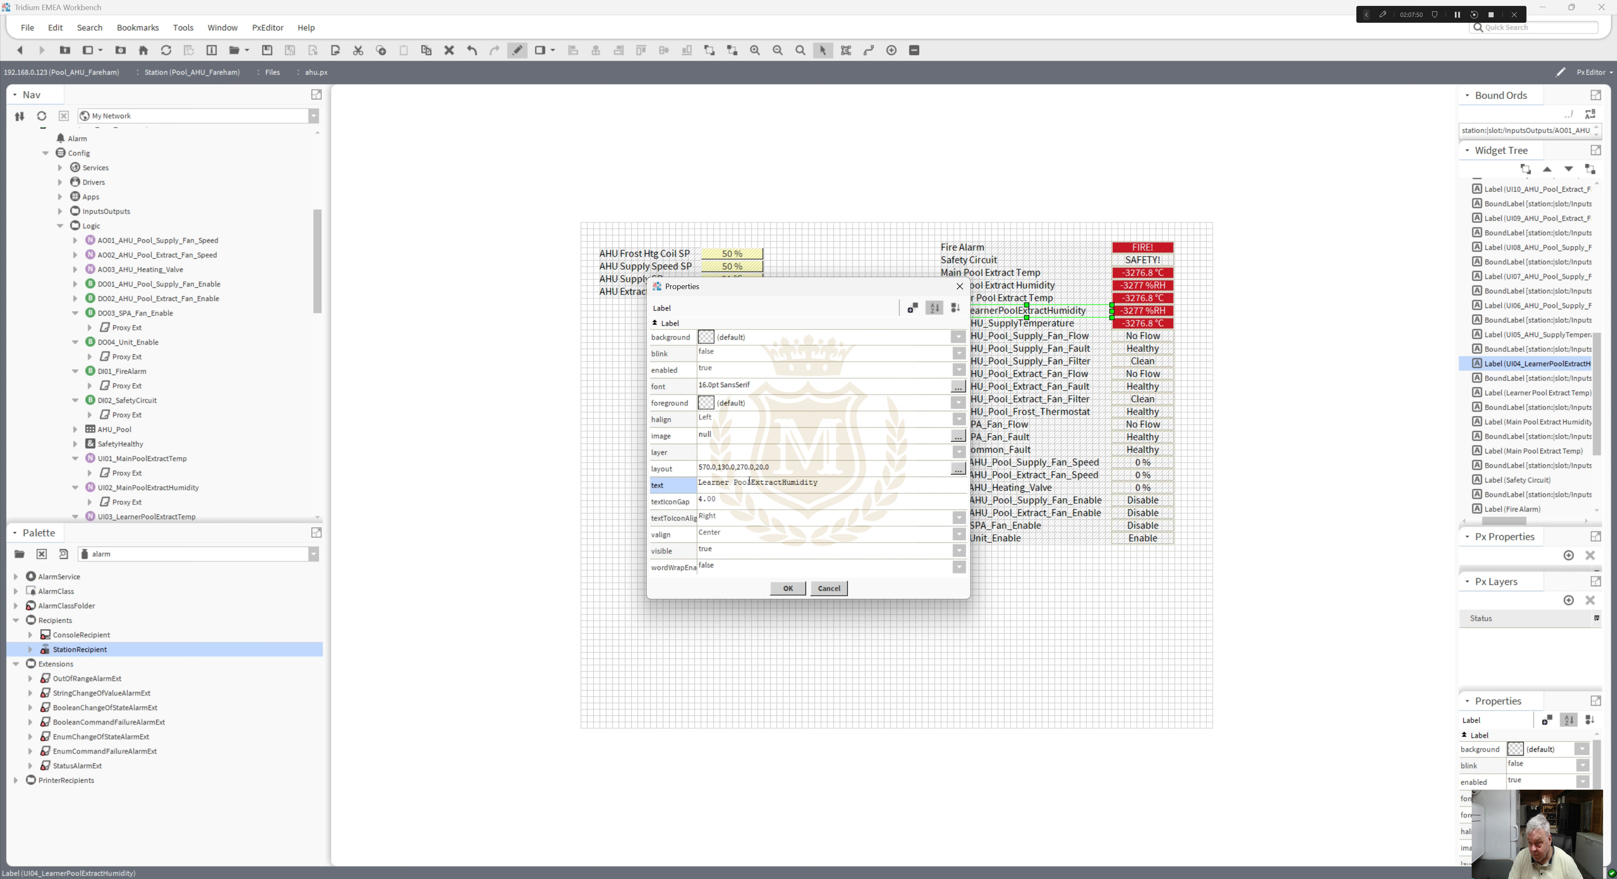
click(751, 482)
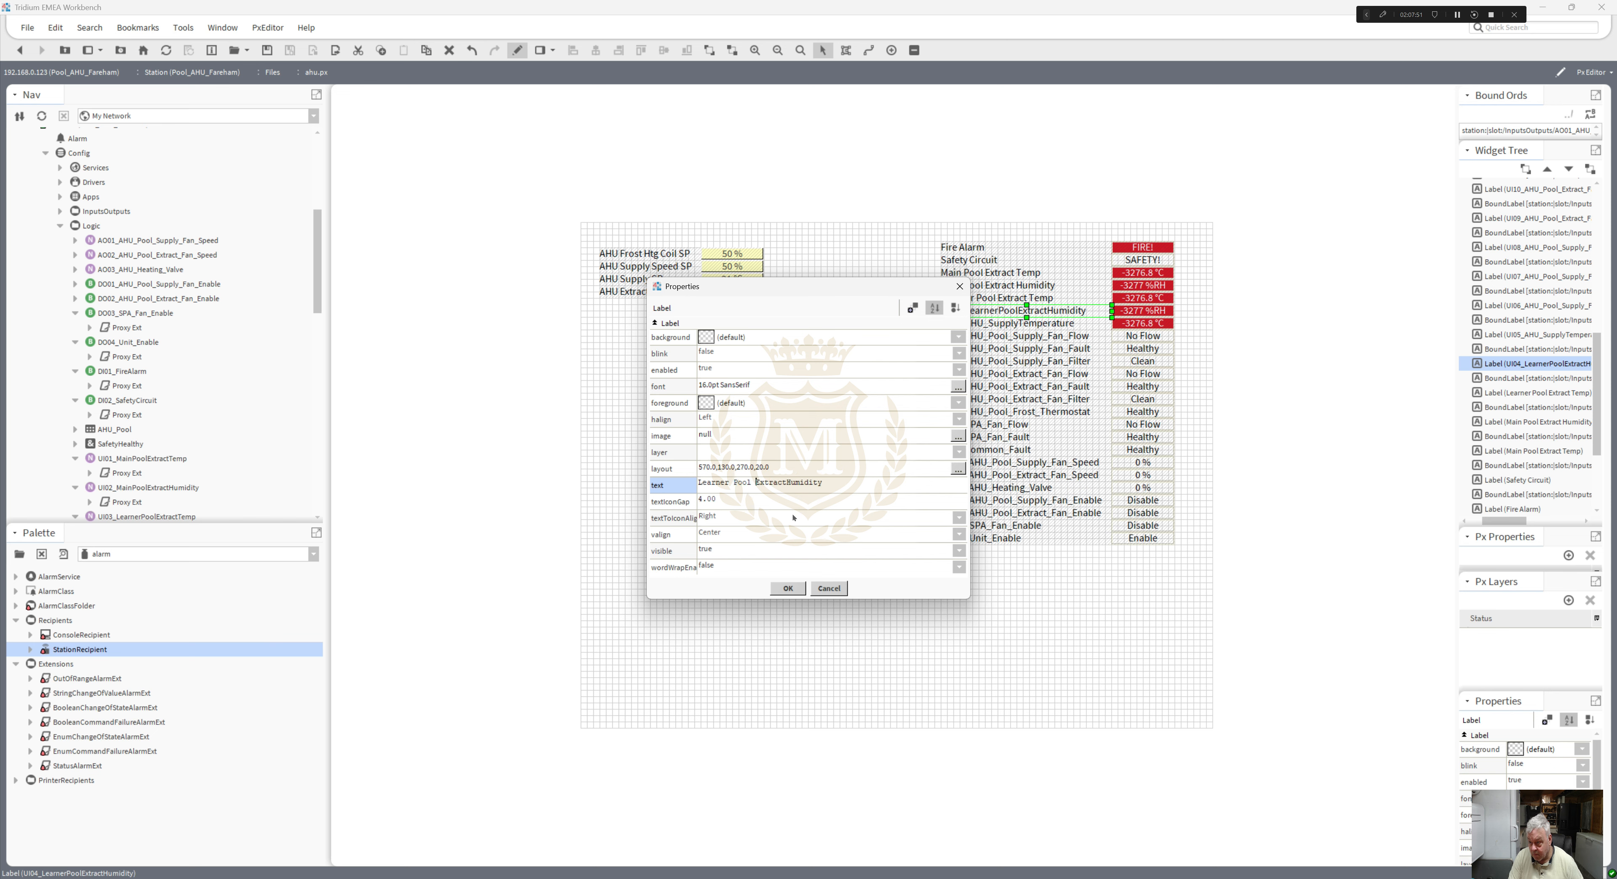
click(787, 481)
click(788, 588)
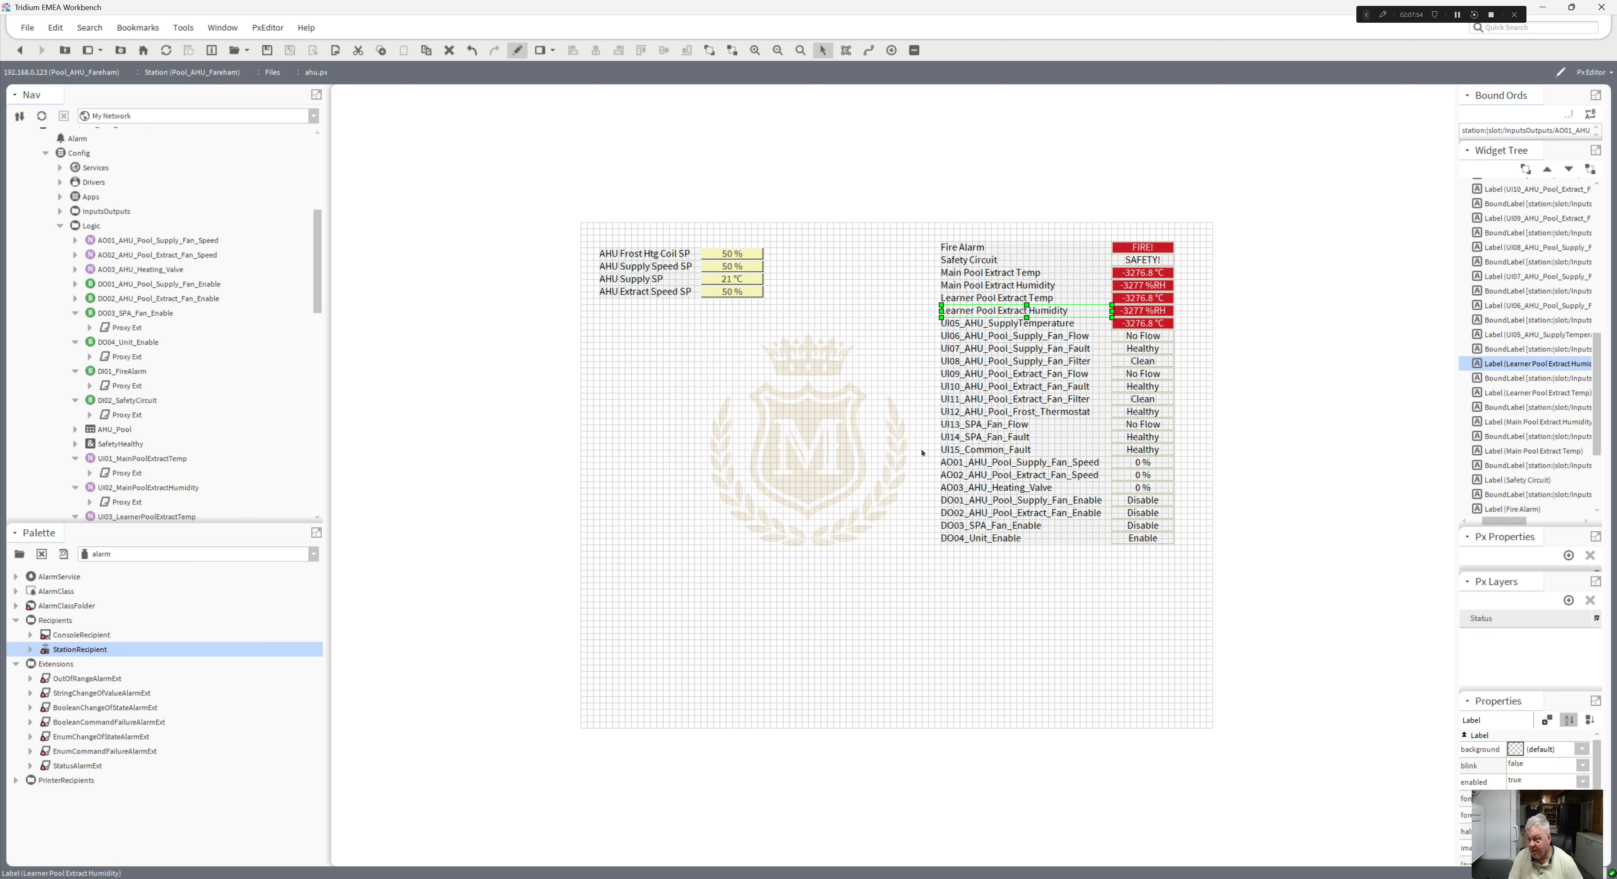
drag(922, 227, 1133, 291)
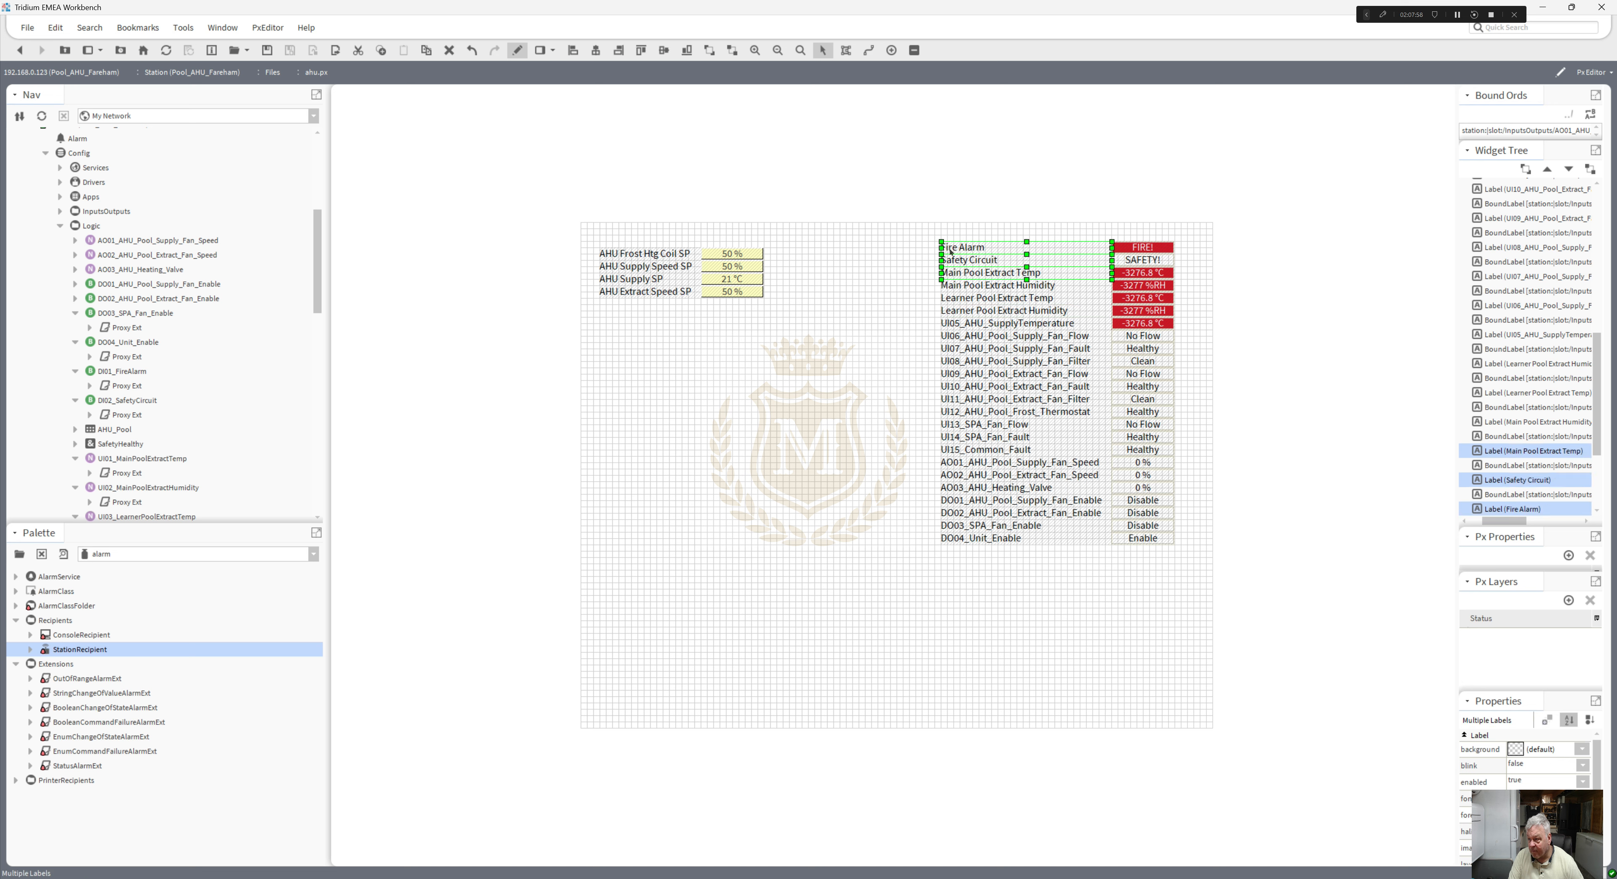
click(874, 245)
- Open the properties of DI02_SafetyCircuit under InputsOutputs, saving the changes to ahu.px, and expand its BooleanChangeOfStateAlarmExt
click(1143, 264)
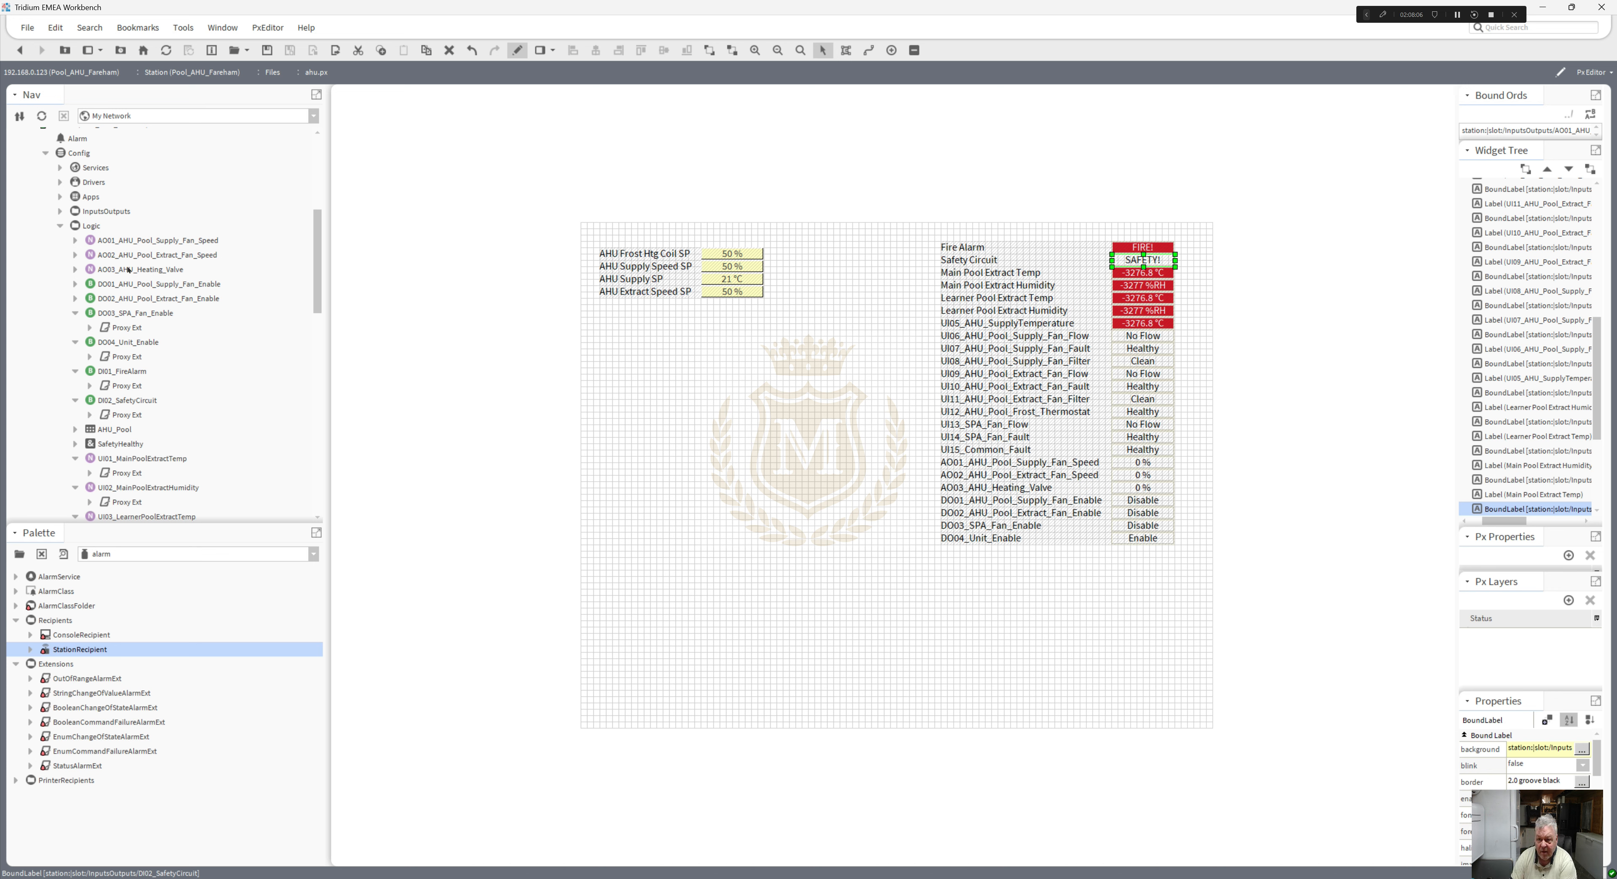
drag(318, 284, 325, 247)
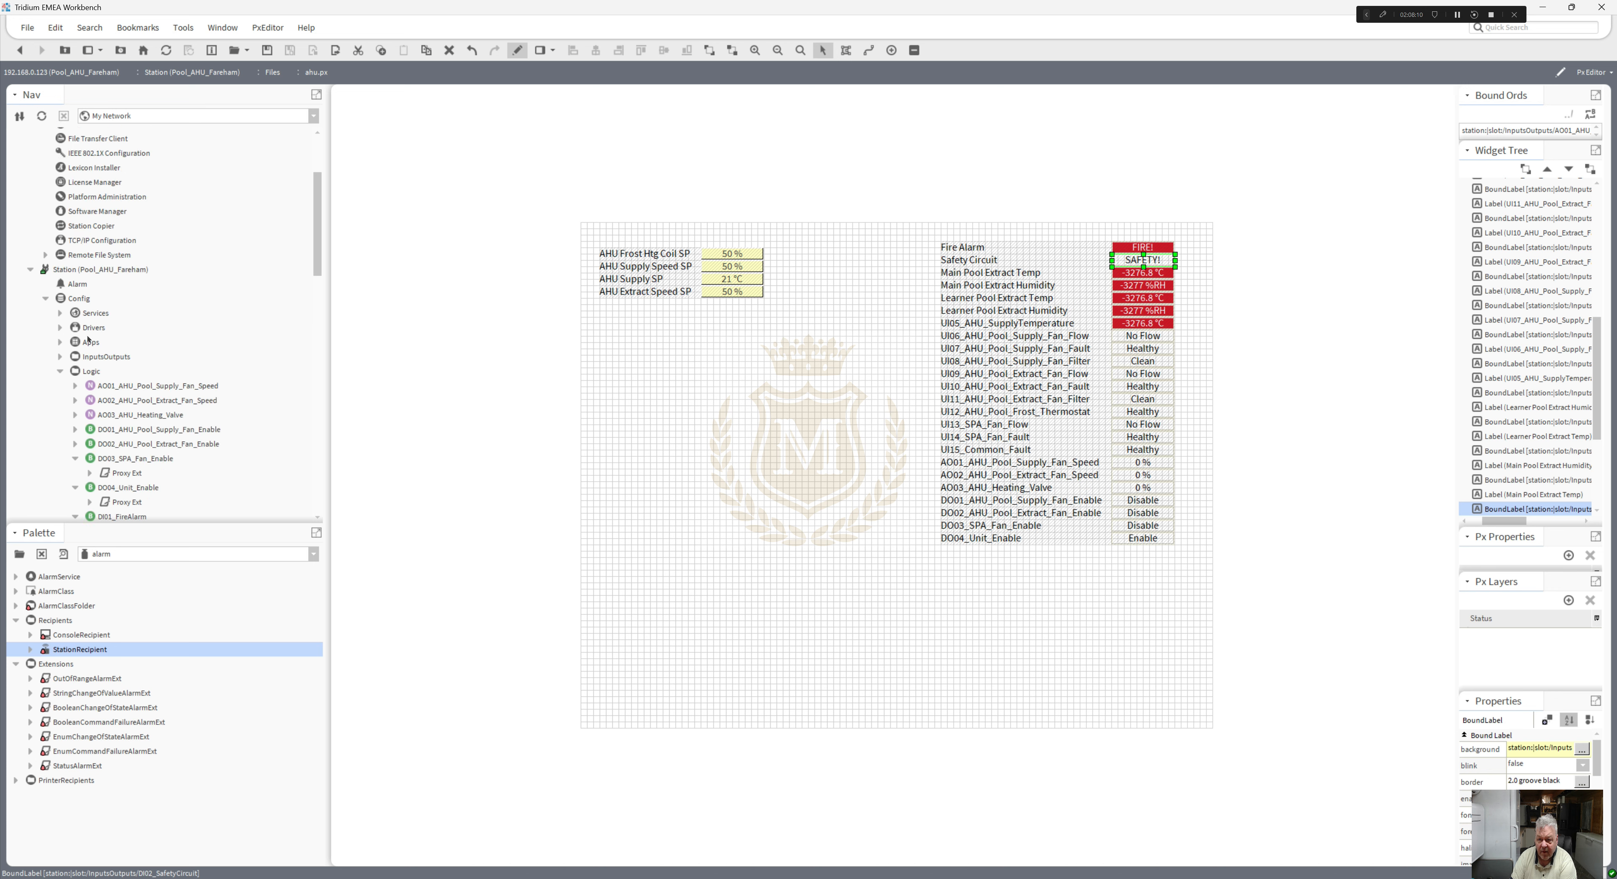
click(60, 356)
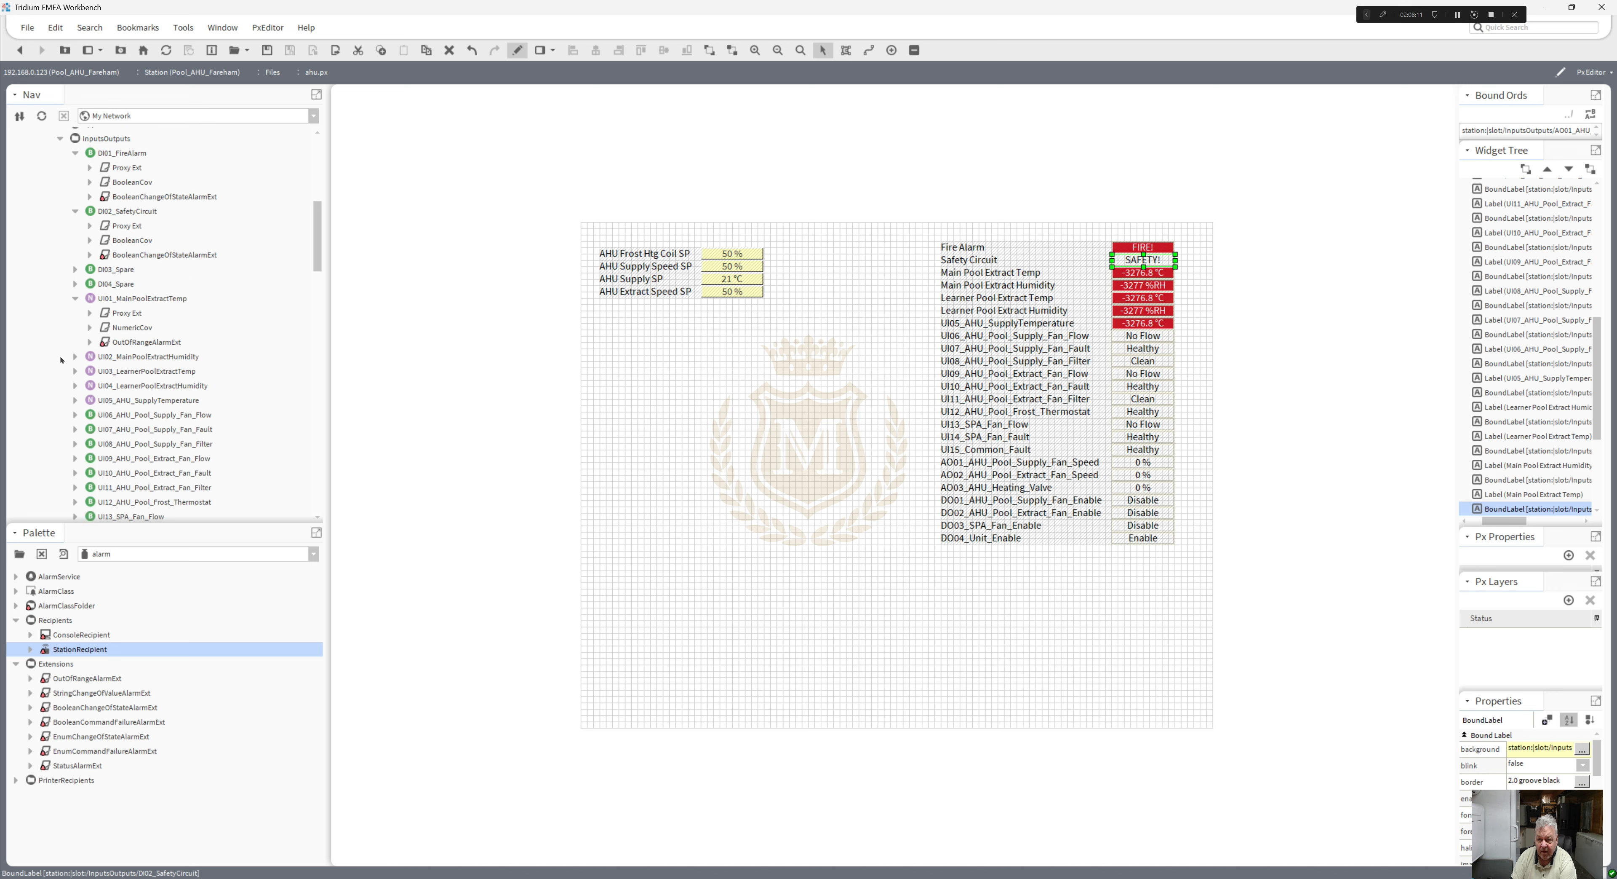
double_click(126, 212)
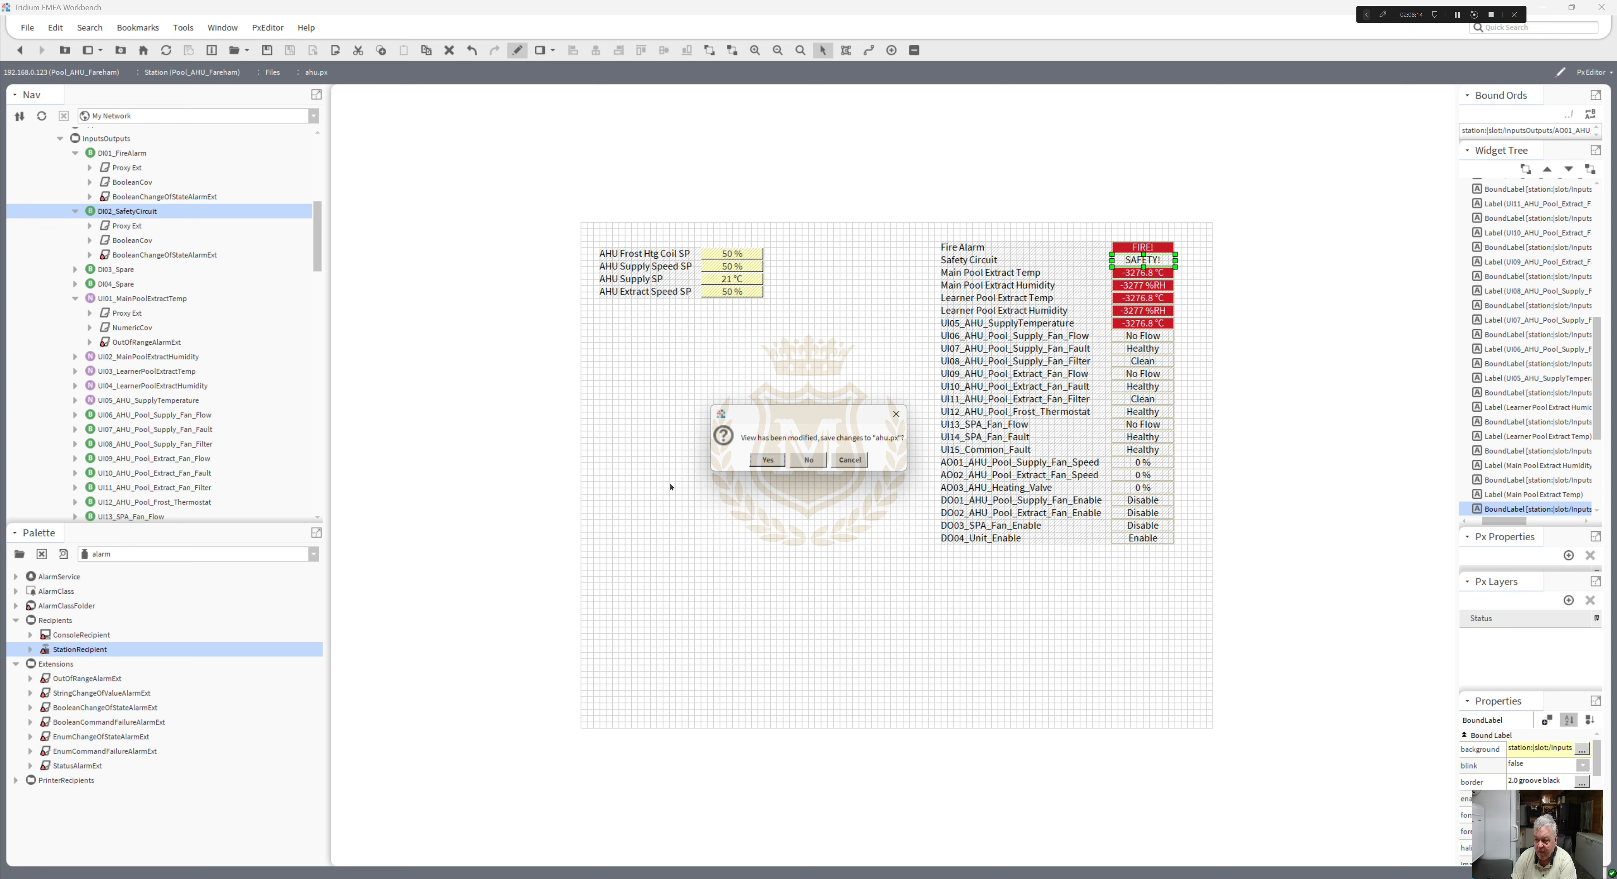
click(767, 458)
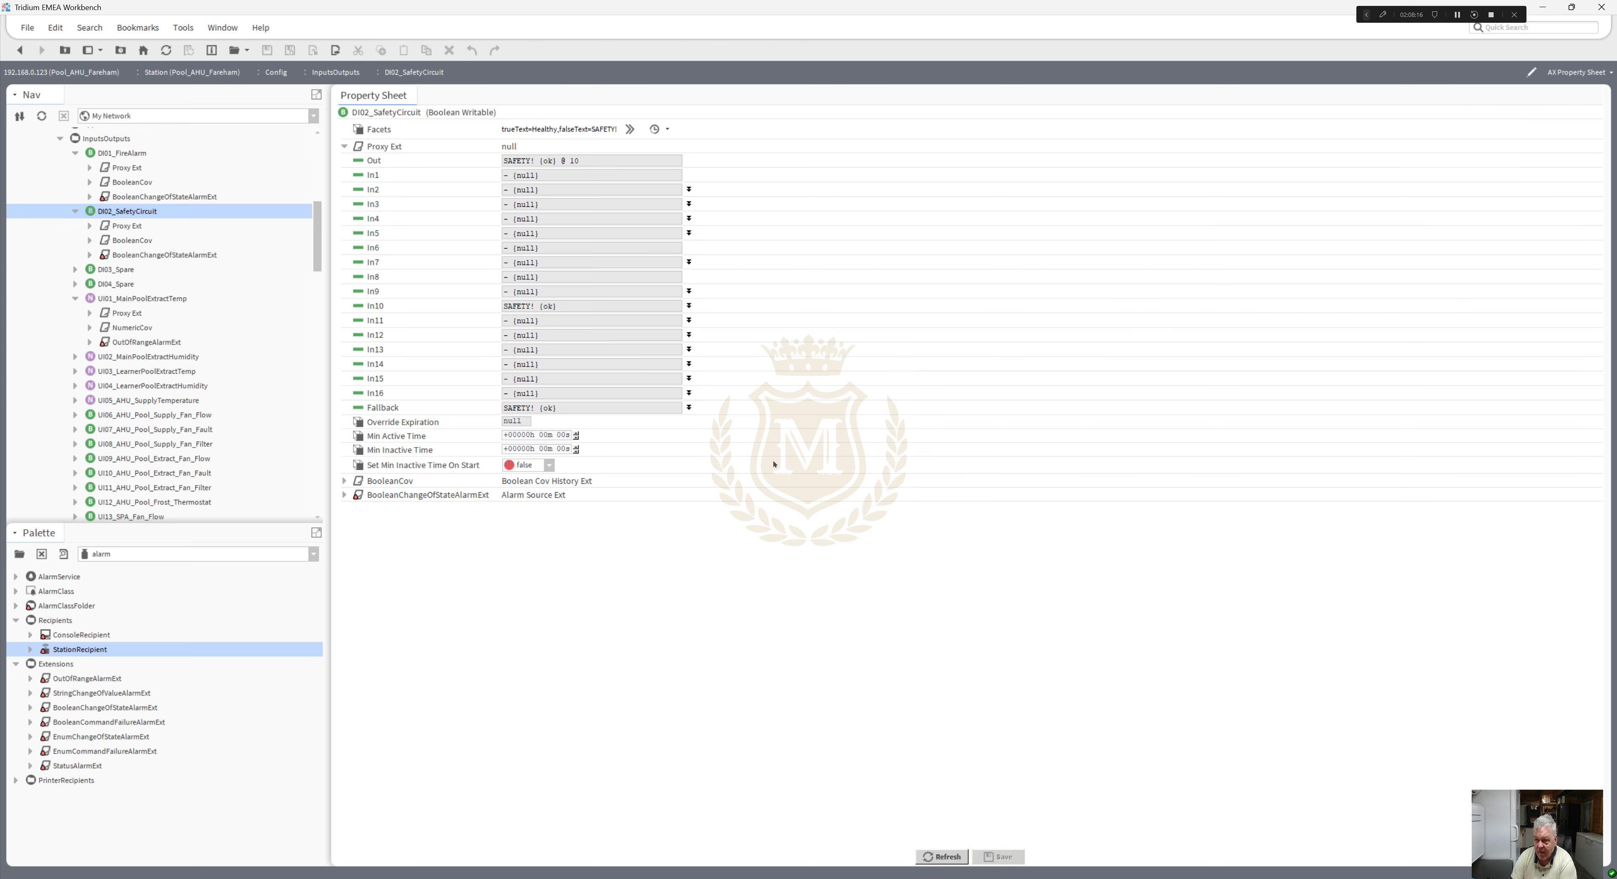
click(344, 496)
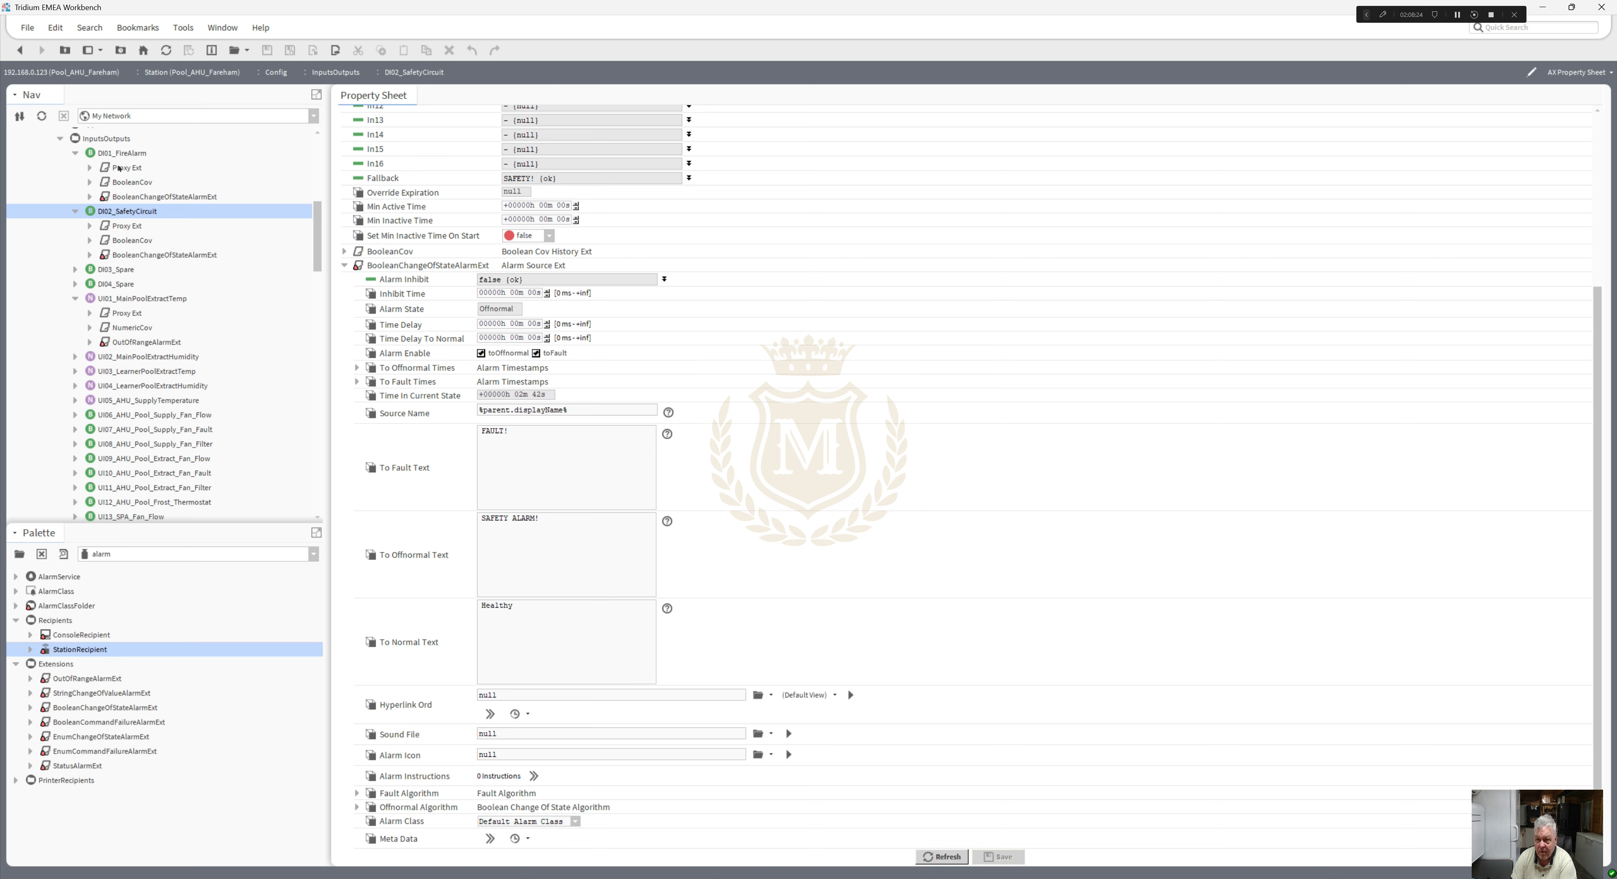
- View the InputsOutputs wire sheet and reopen the DI02_SafetyCircuit property sheet from its block
click(114, 137)
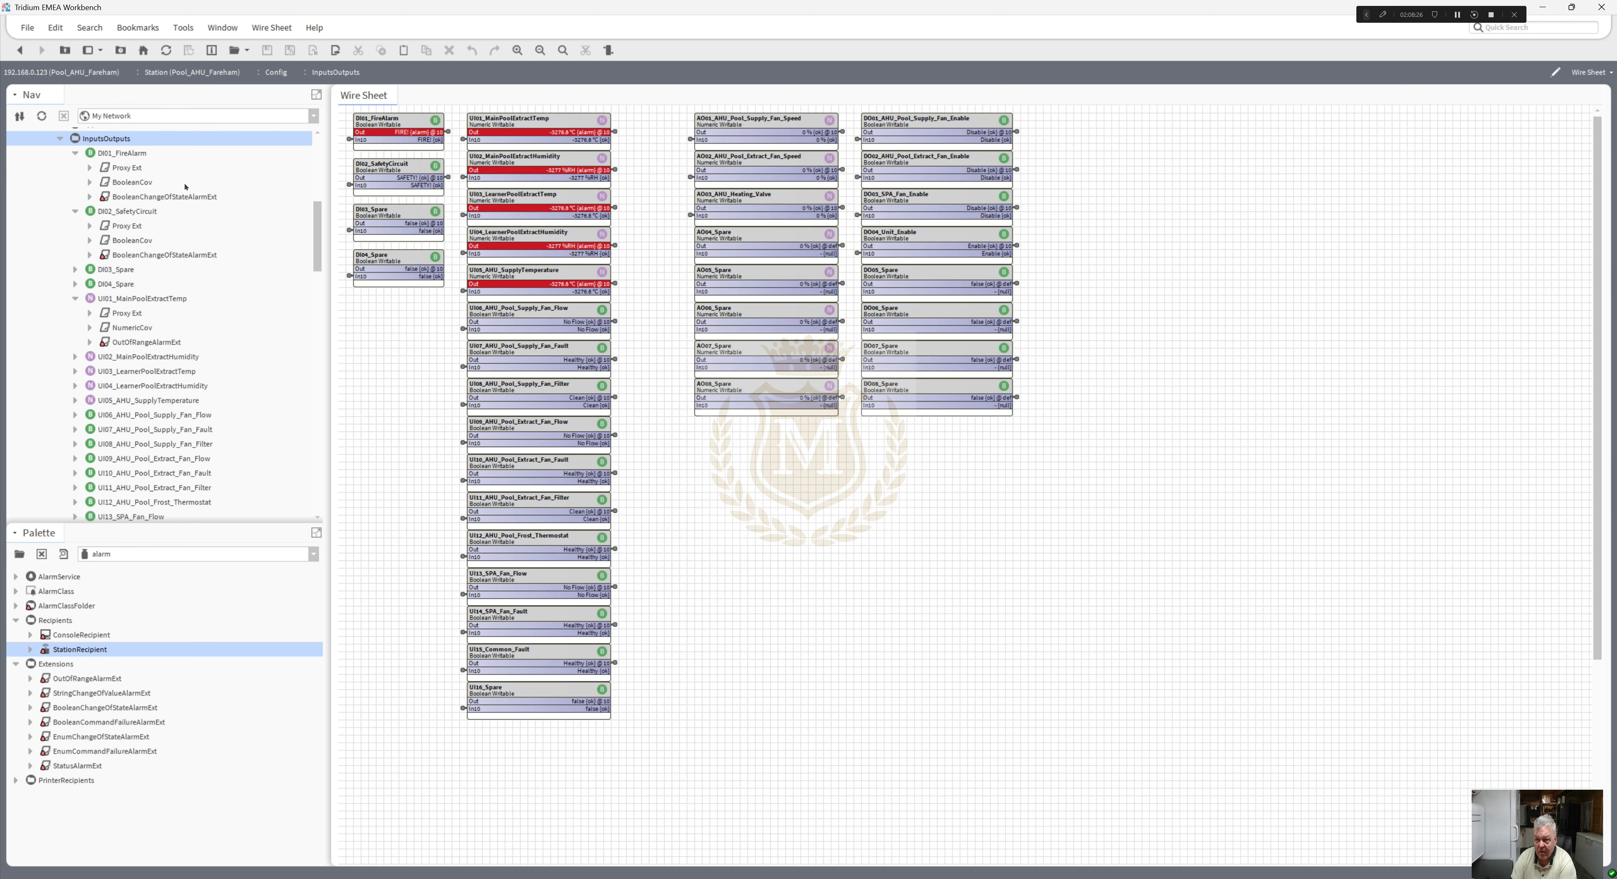
click(401, 178)
double_click(400, 178)
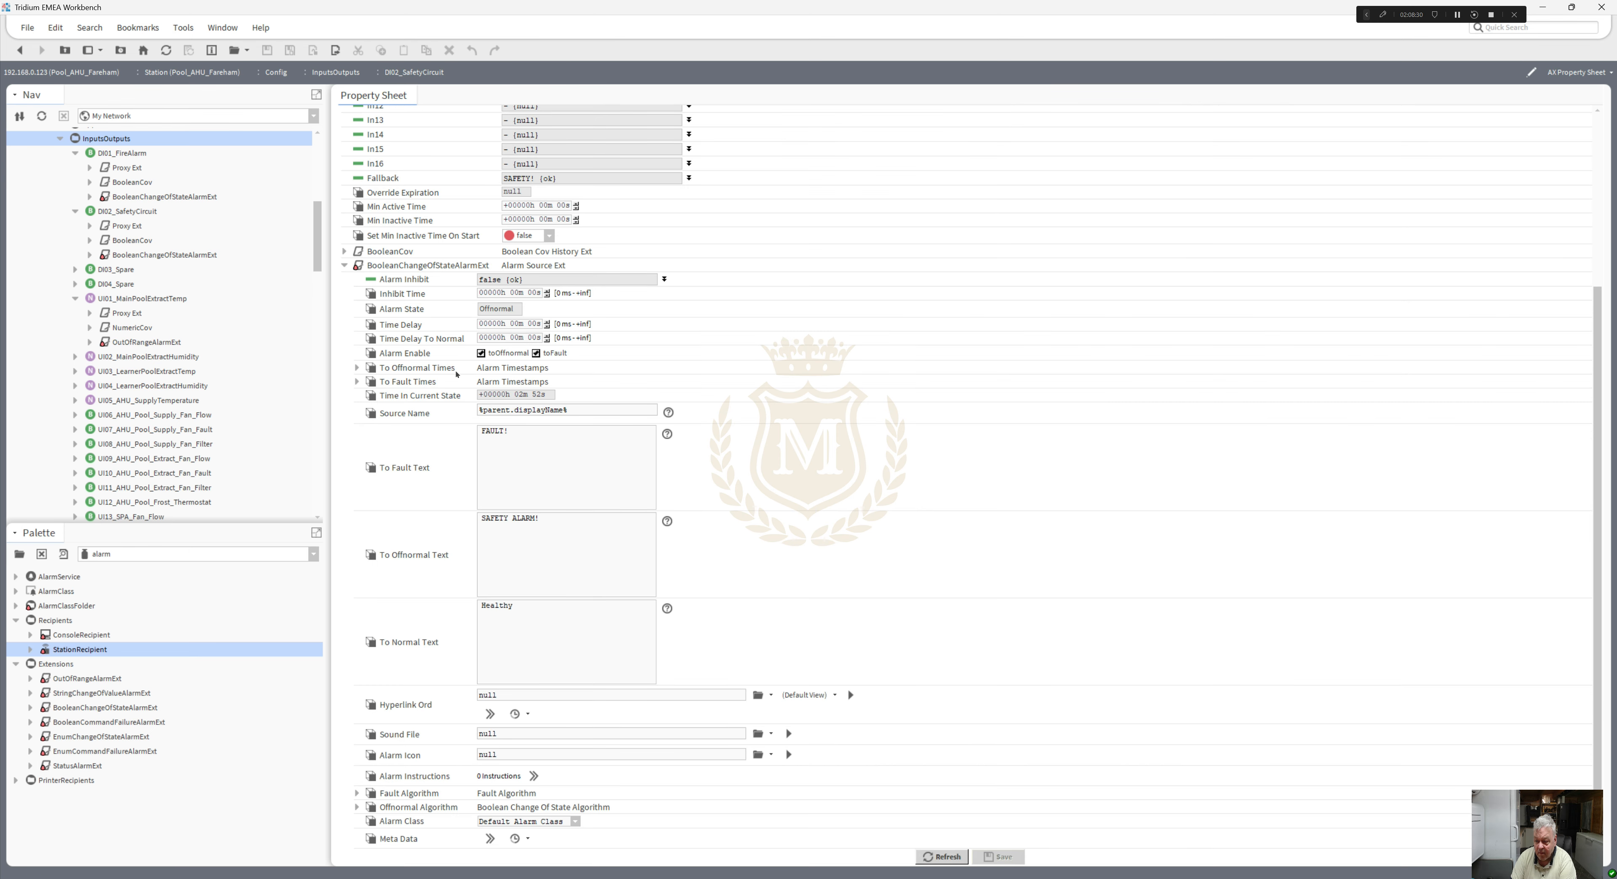
- Set the Offnormal Algorithm's Alarm Value to Healthy in the safety circuit's alarm extension and save the change
click(356, 807)
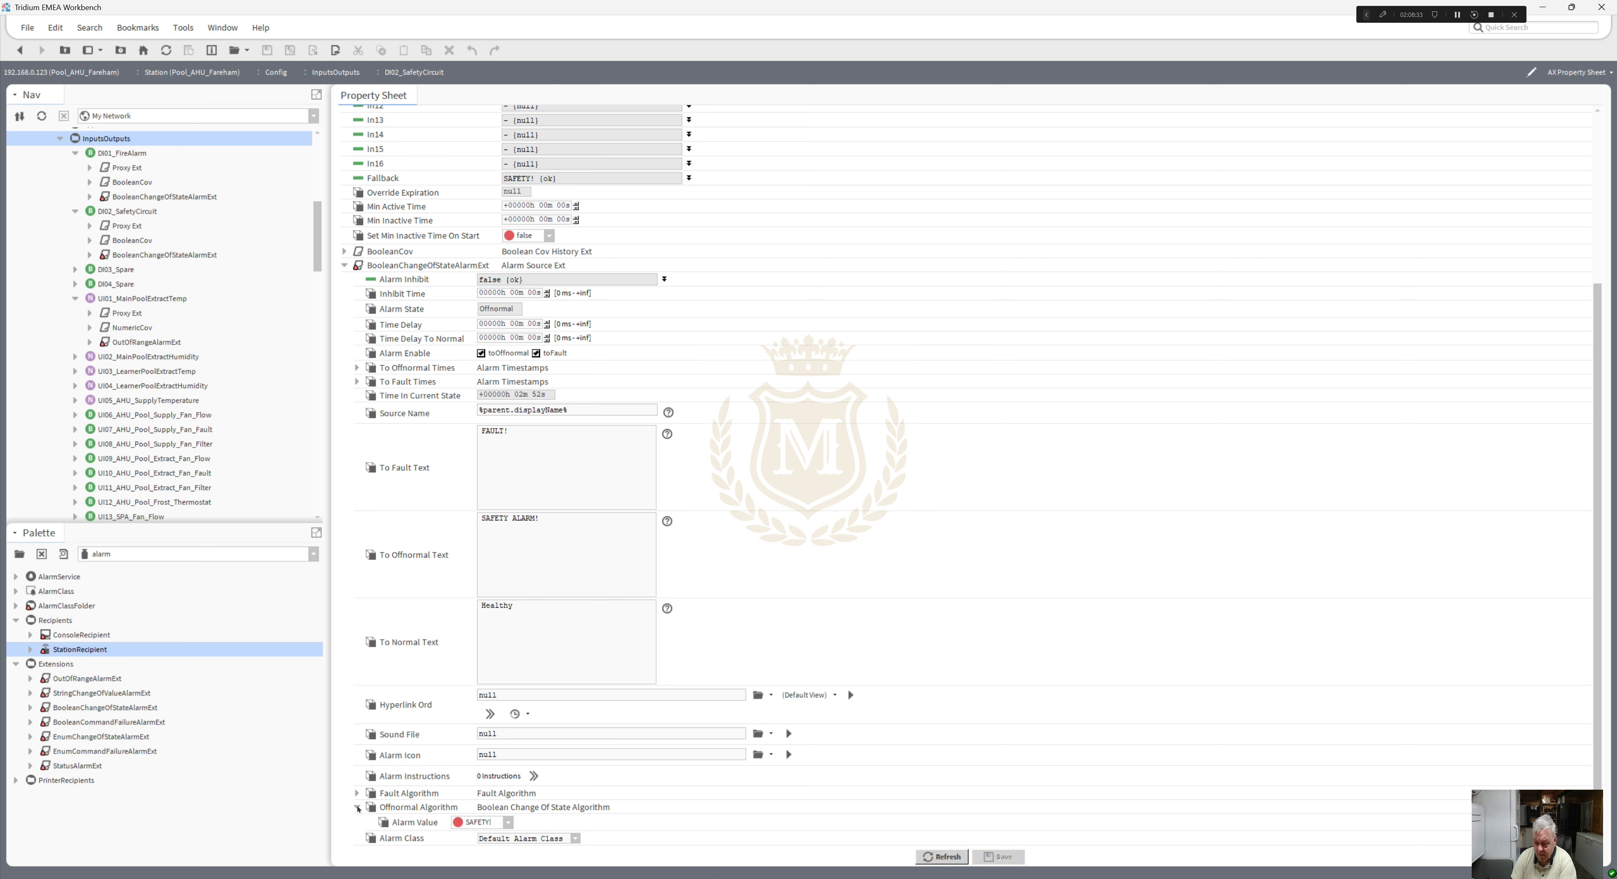
click(509, 822)
click(479, 835)
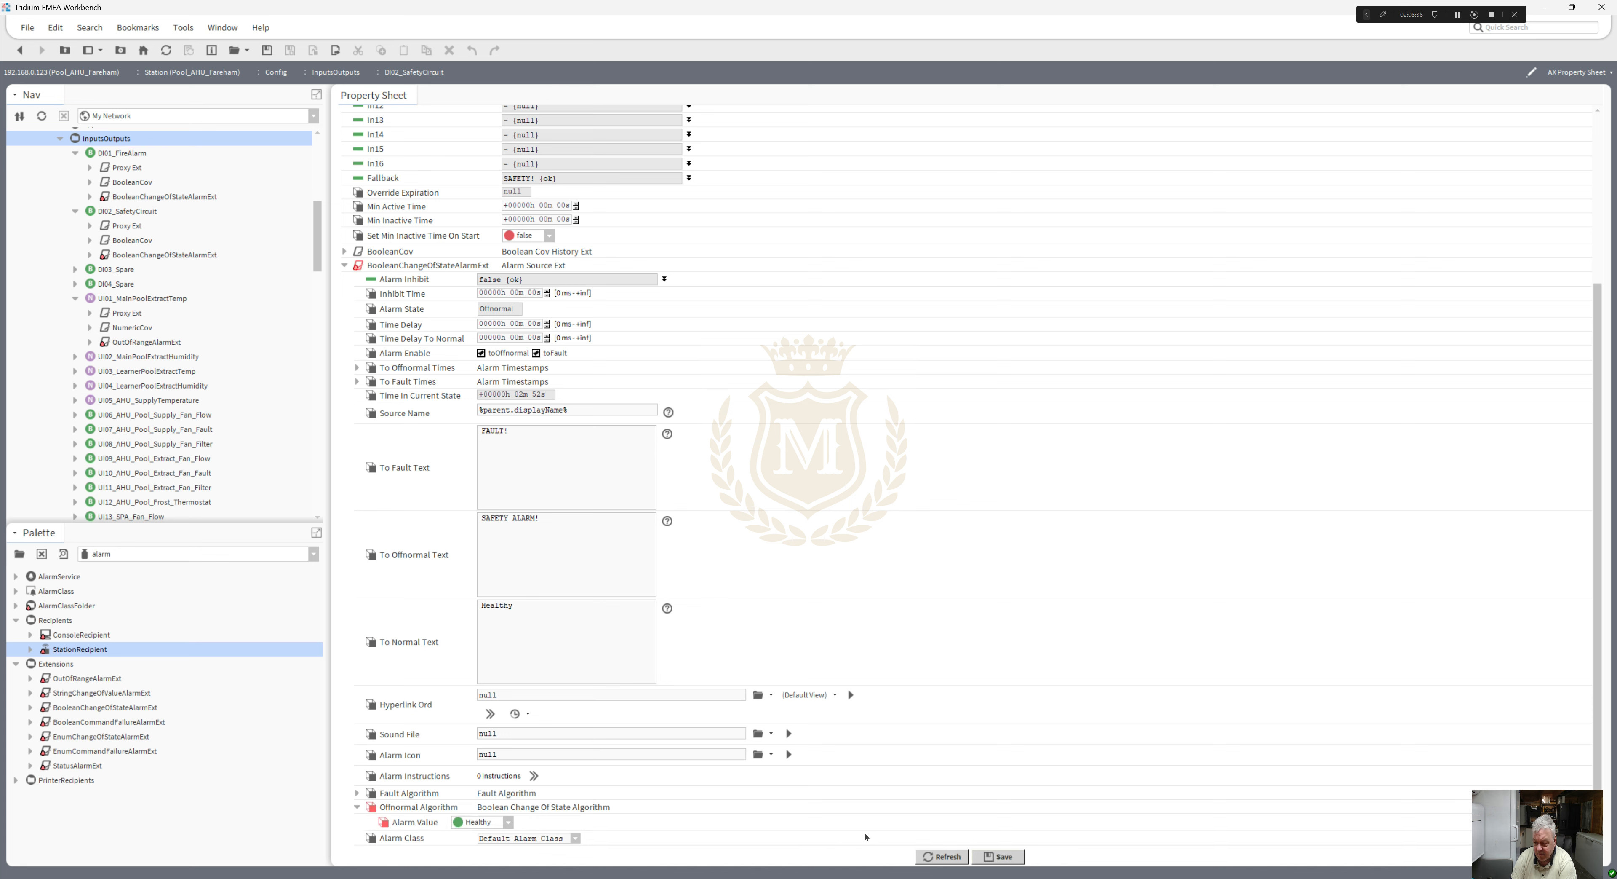
click(1000, 857)
- Set the Offnormal Algorithm's Alarm Value to SAFETY! in the safety circuit's alarm extension and save the change
click(508, 822)
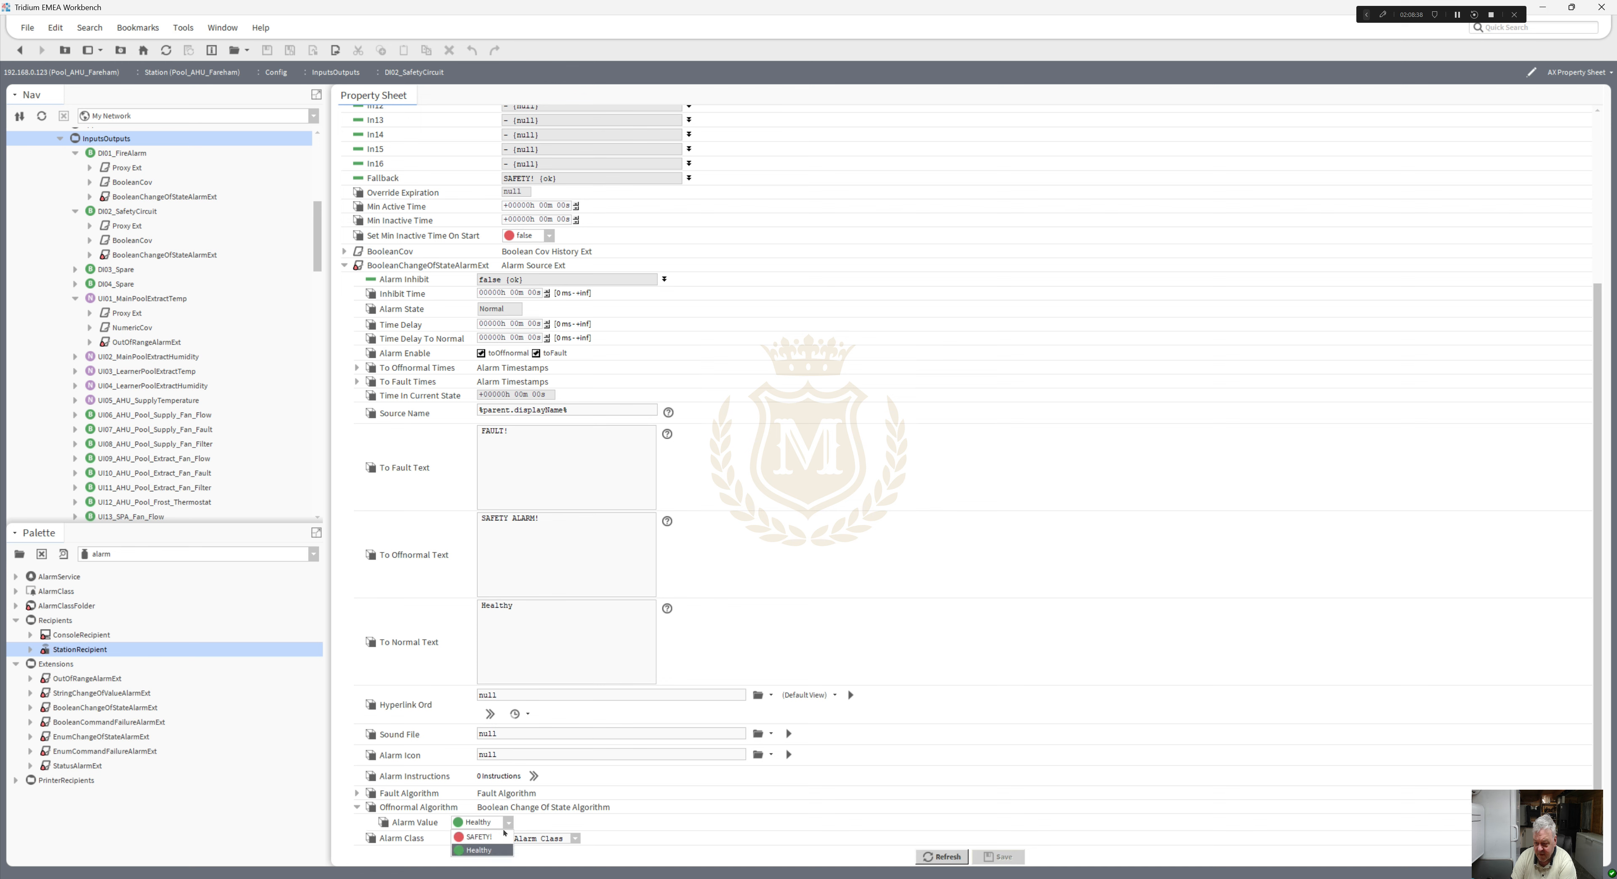
click(500, 836)
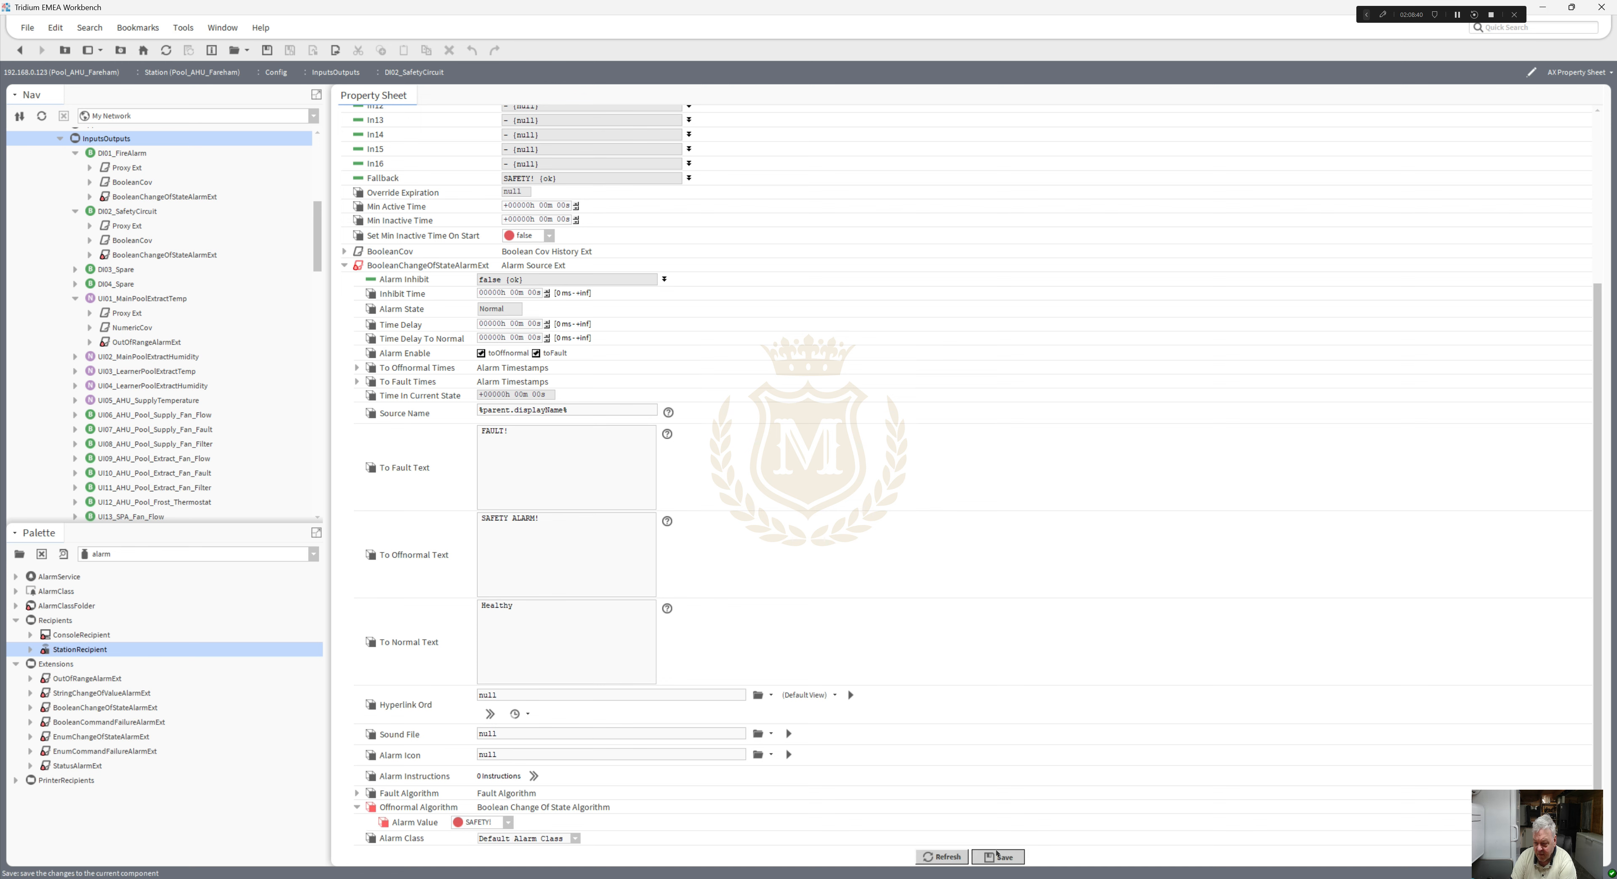
click(997, 854)
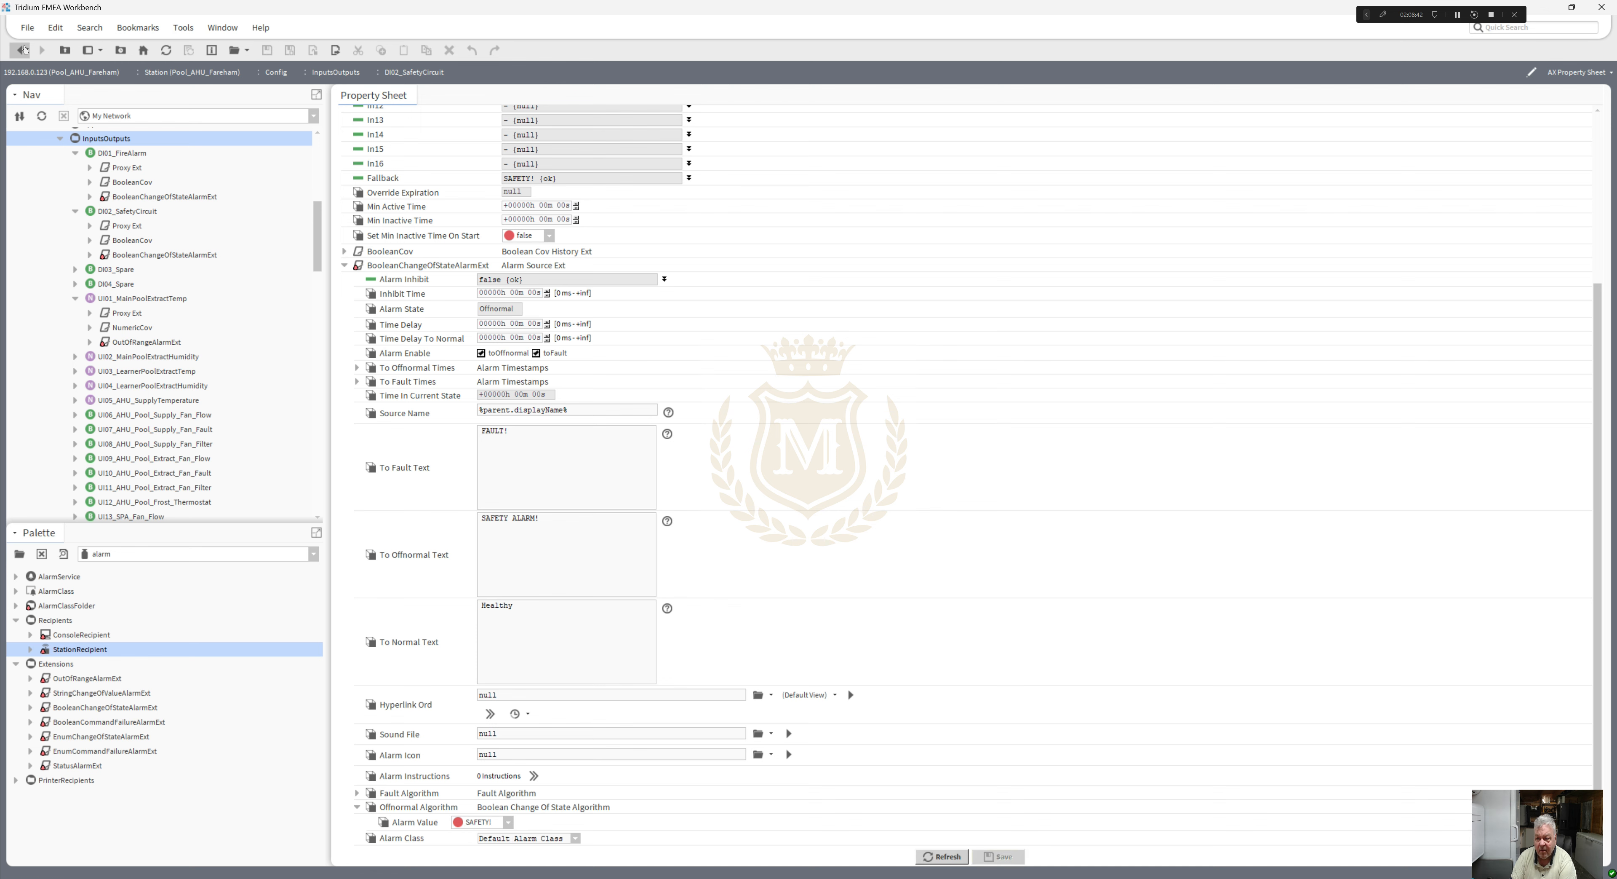
- Return to the ahu.px graphic and move the Fire Alarm and Safety Circuit labels with their values to the canvas's bottom-left corner
click(22, 49)
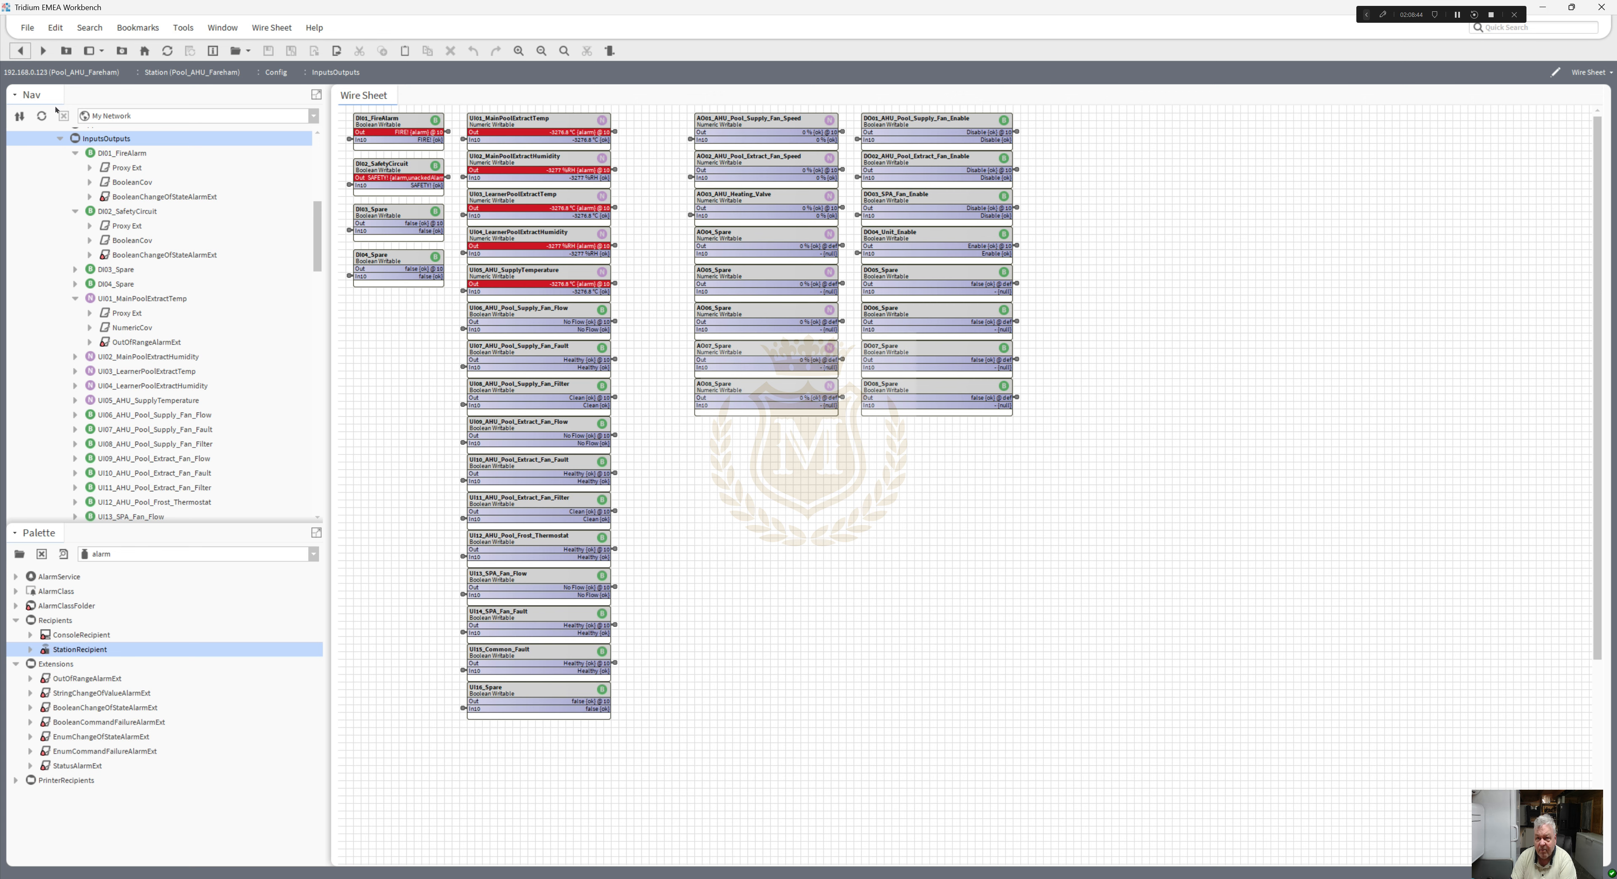
click(20, 51)
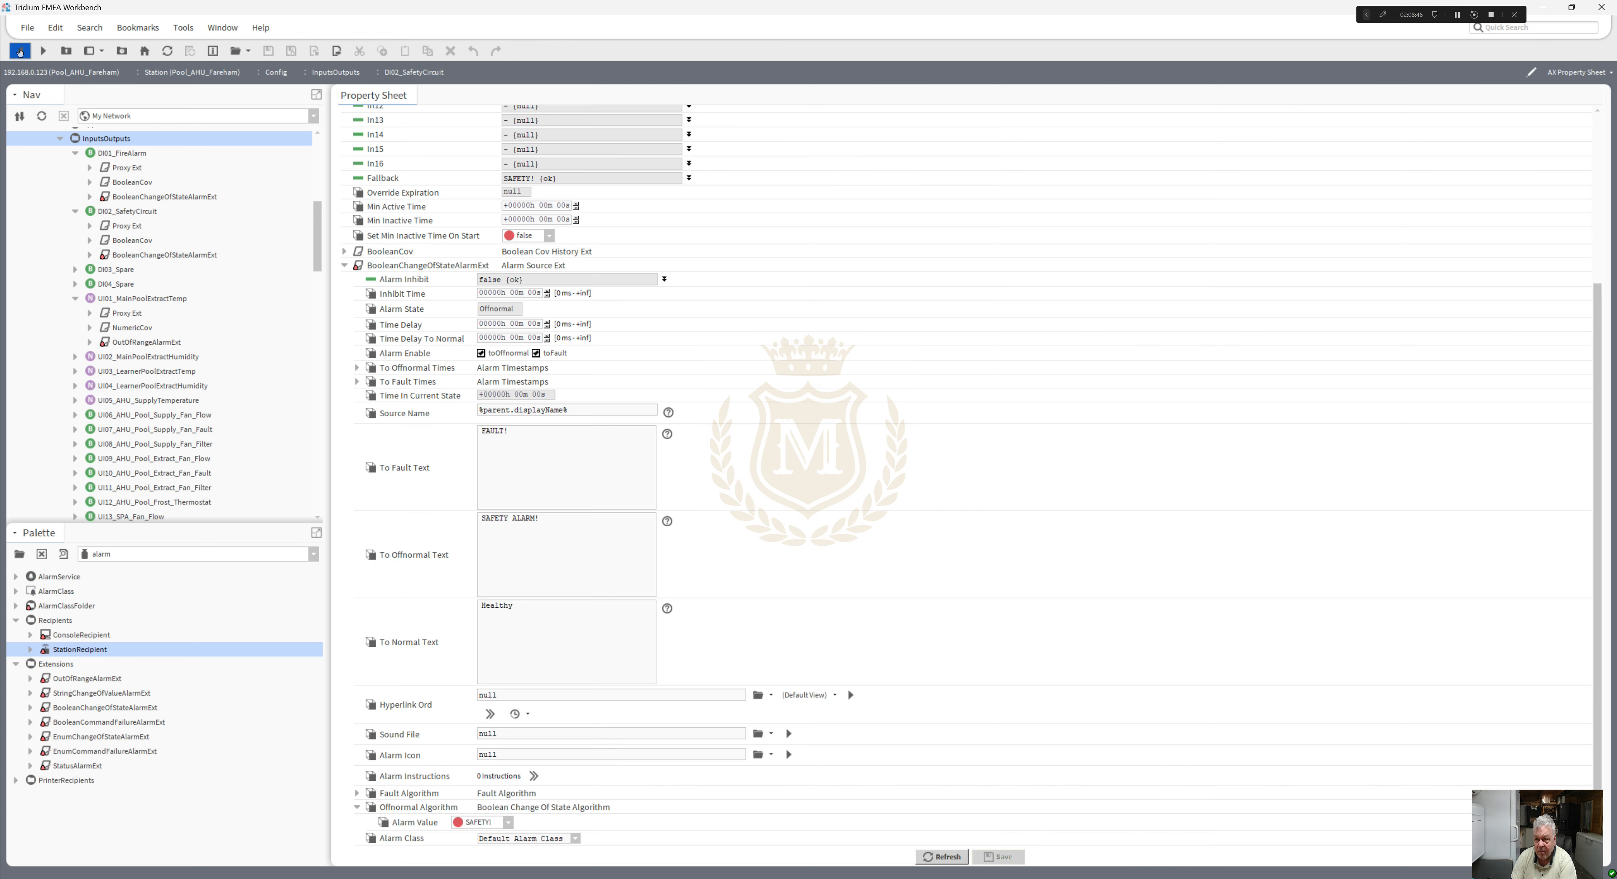
click(20, 51)
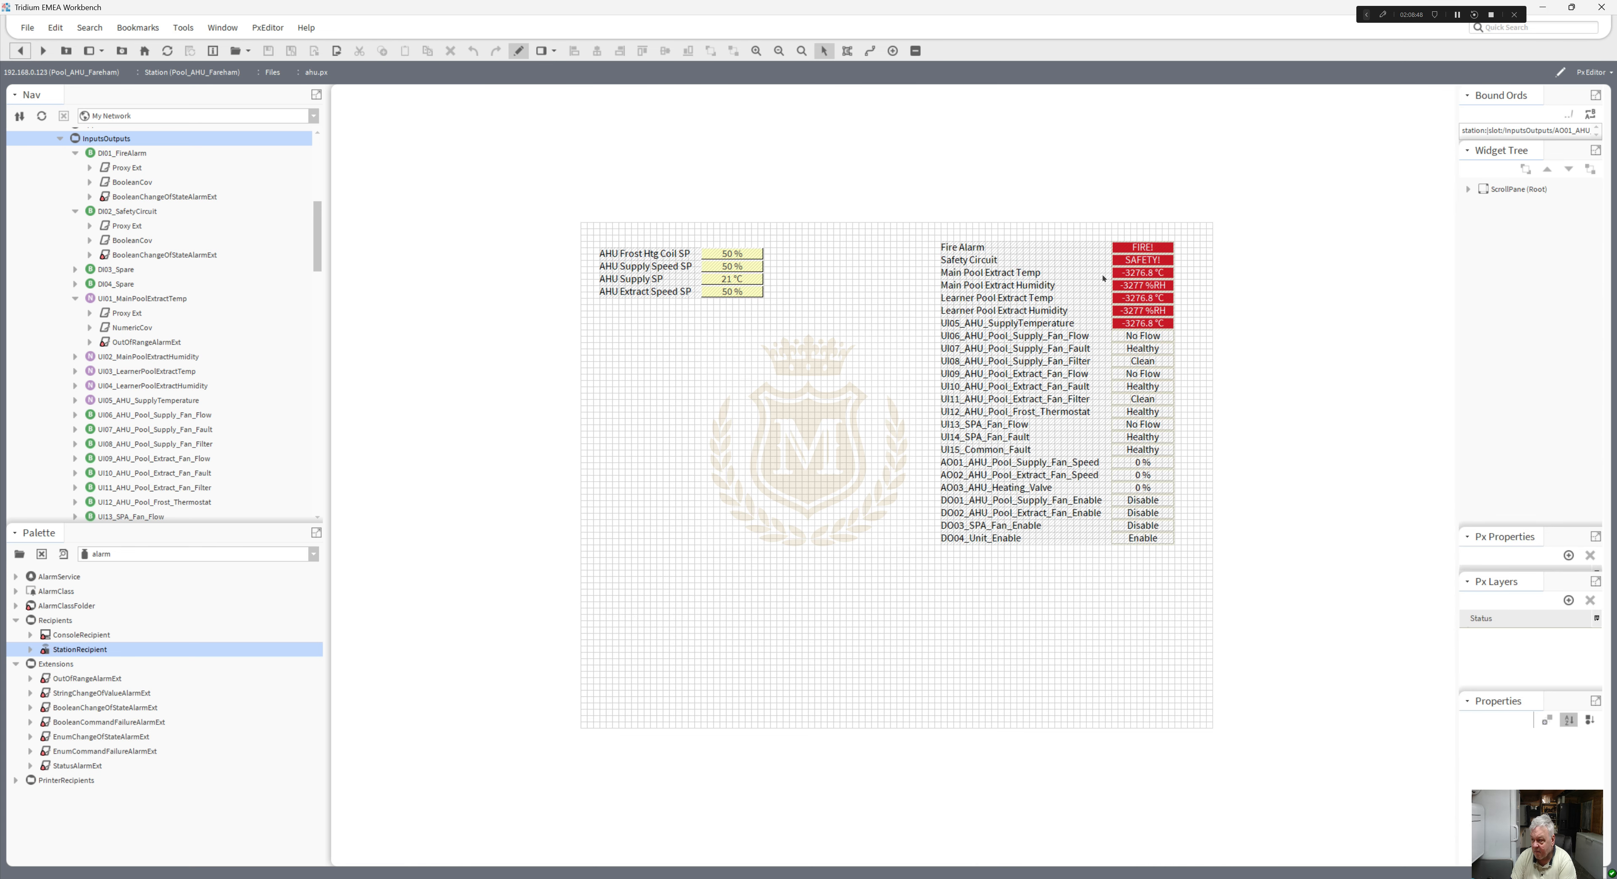
click(1002, 255)
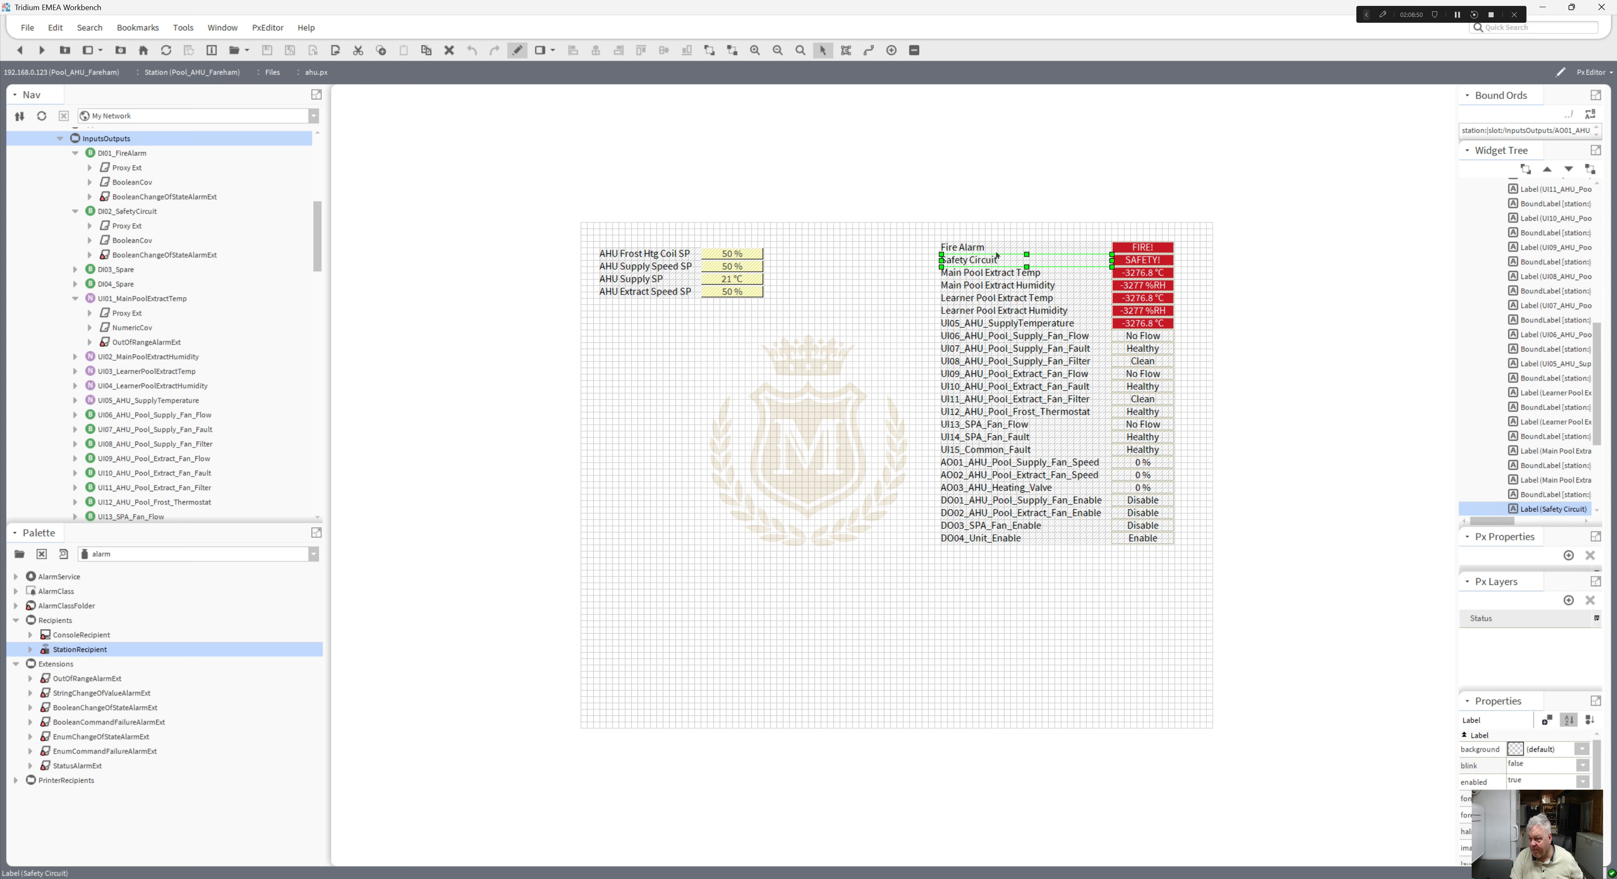
ctrl+click(995, 249)
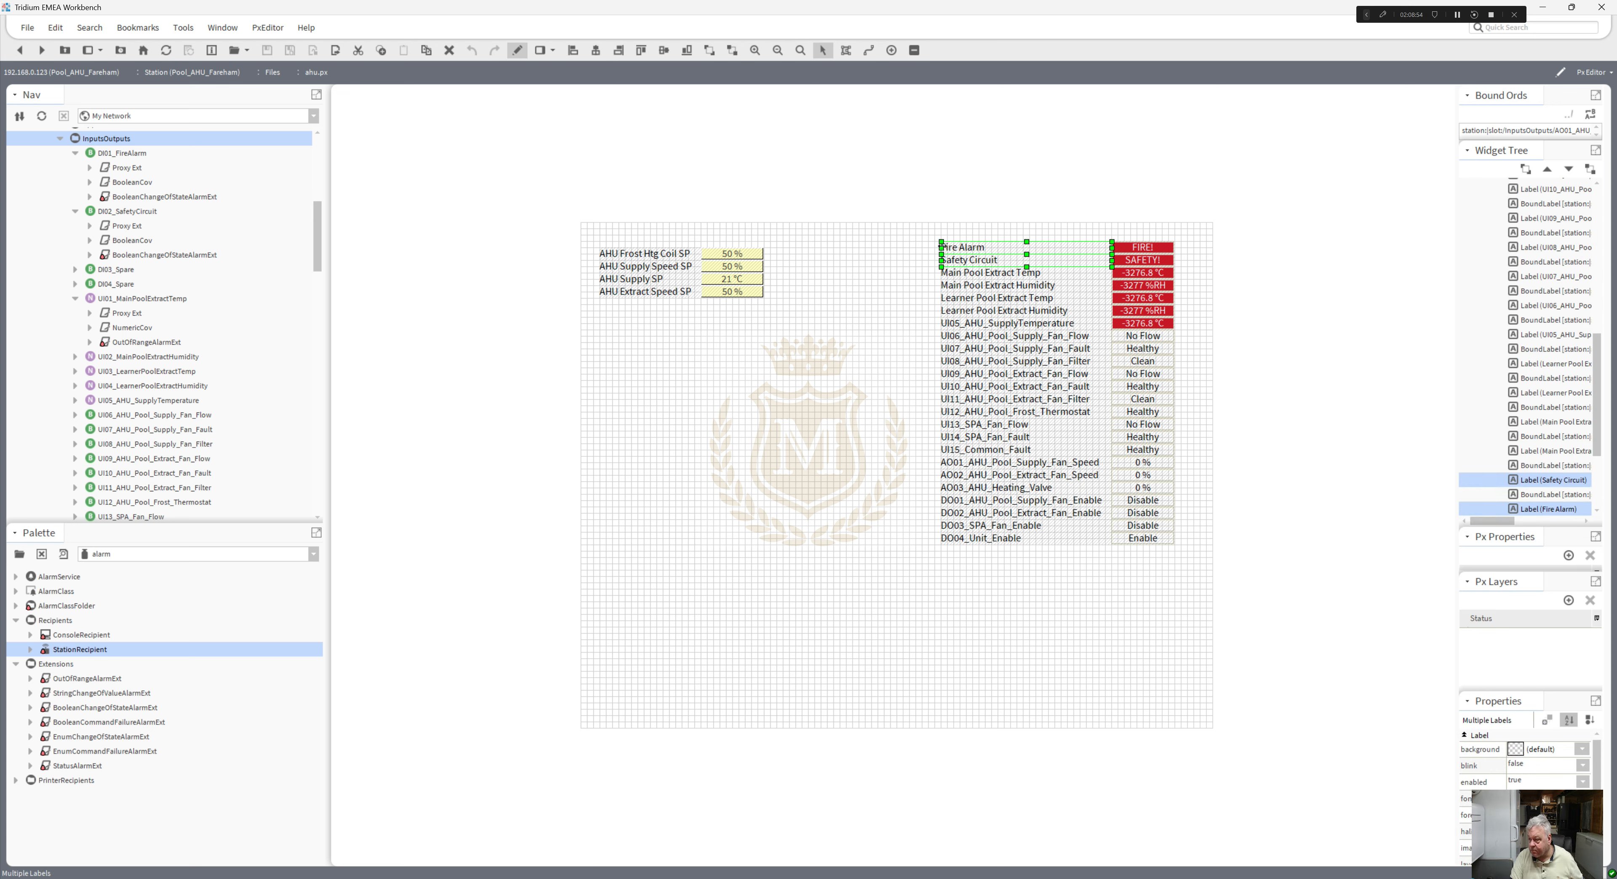
drag(941, 248, 1041, 249)
drag(1190, 233, 623, 709)
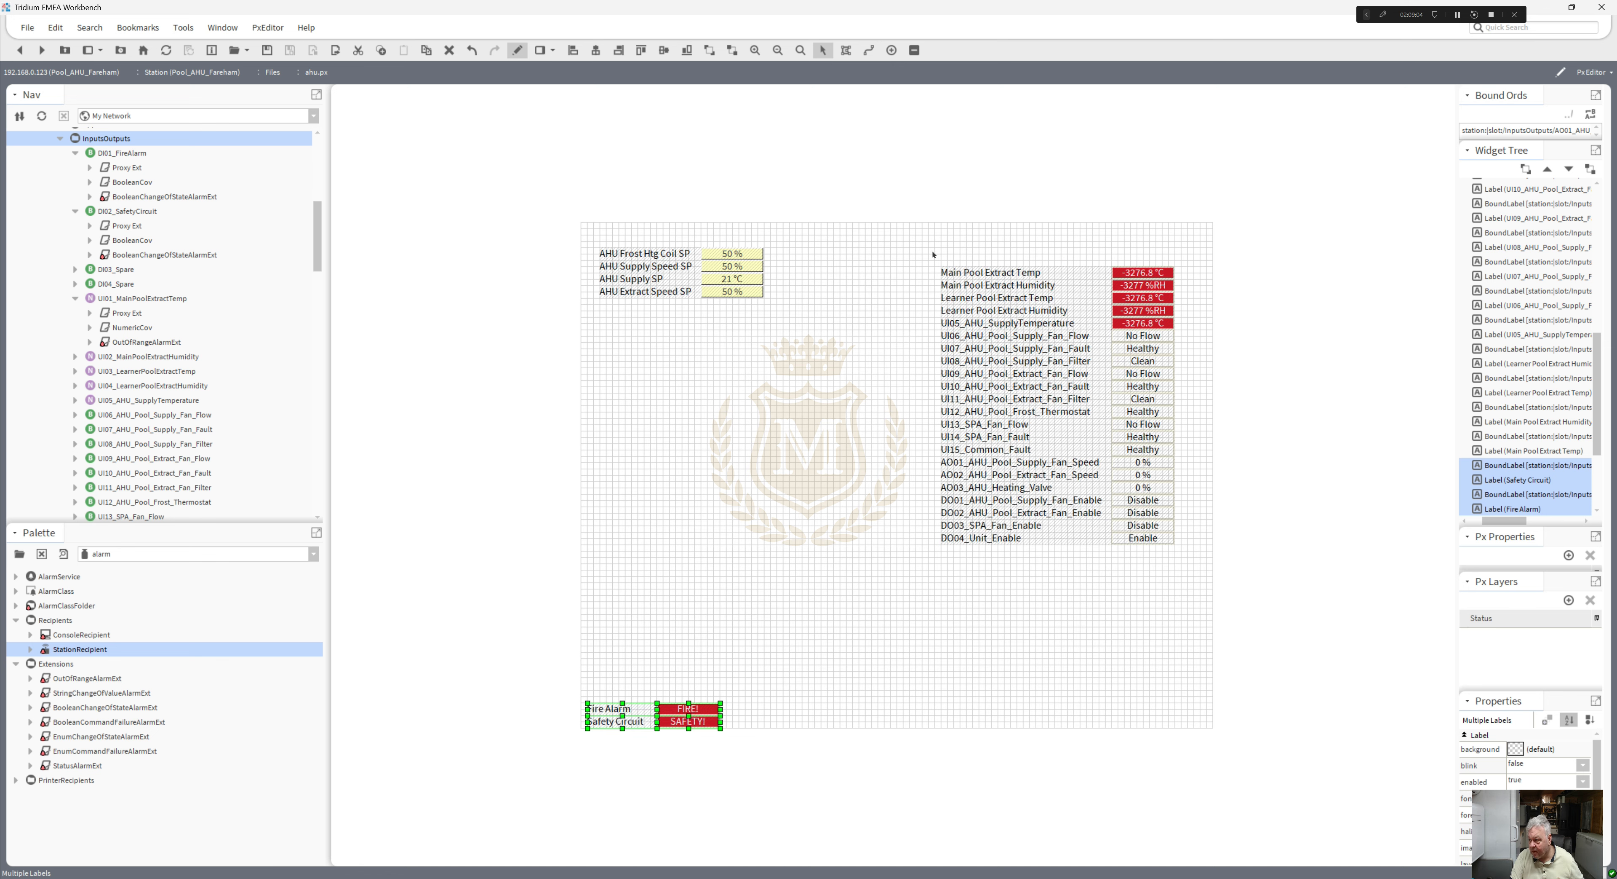
- Narrow the five temperature and humidity labels to 230 wide and move both Main Pool Extract rows beside the Fire Alarm and Safety Circuit rows
drag(933, 252, 1126, 333)
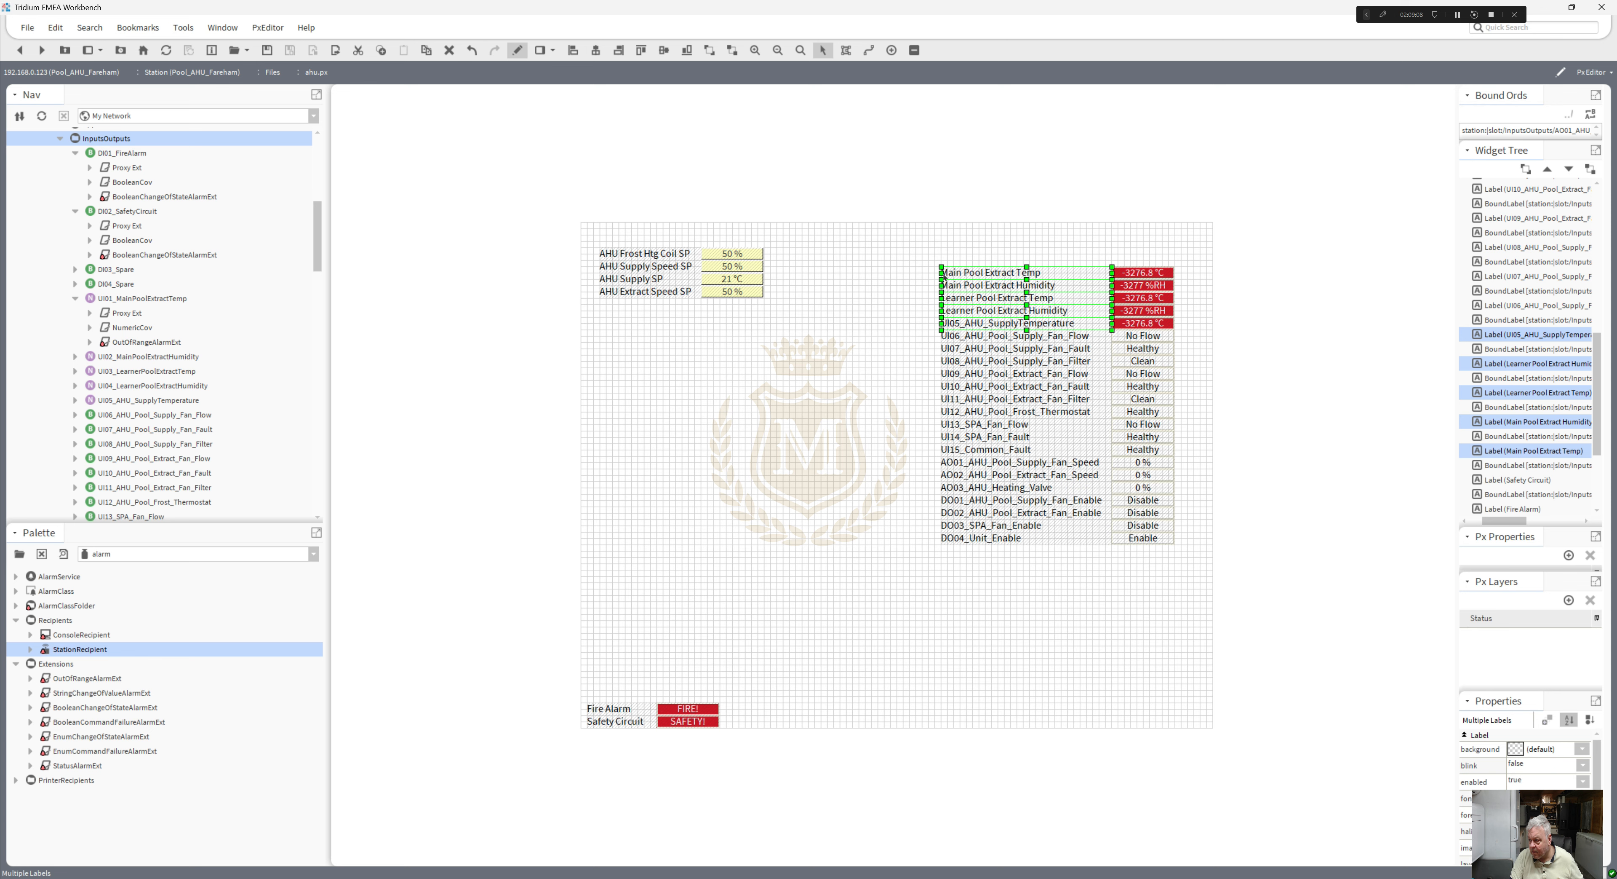
drag(945, 272, 1200, 301)
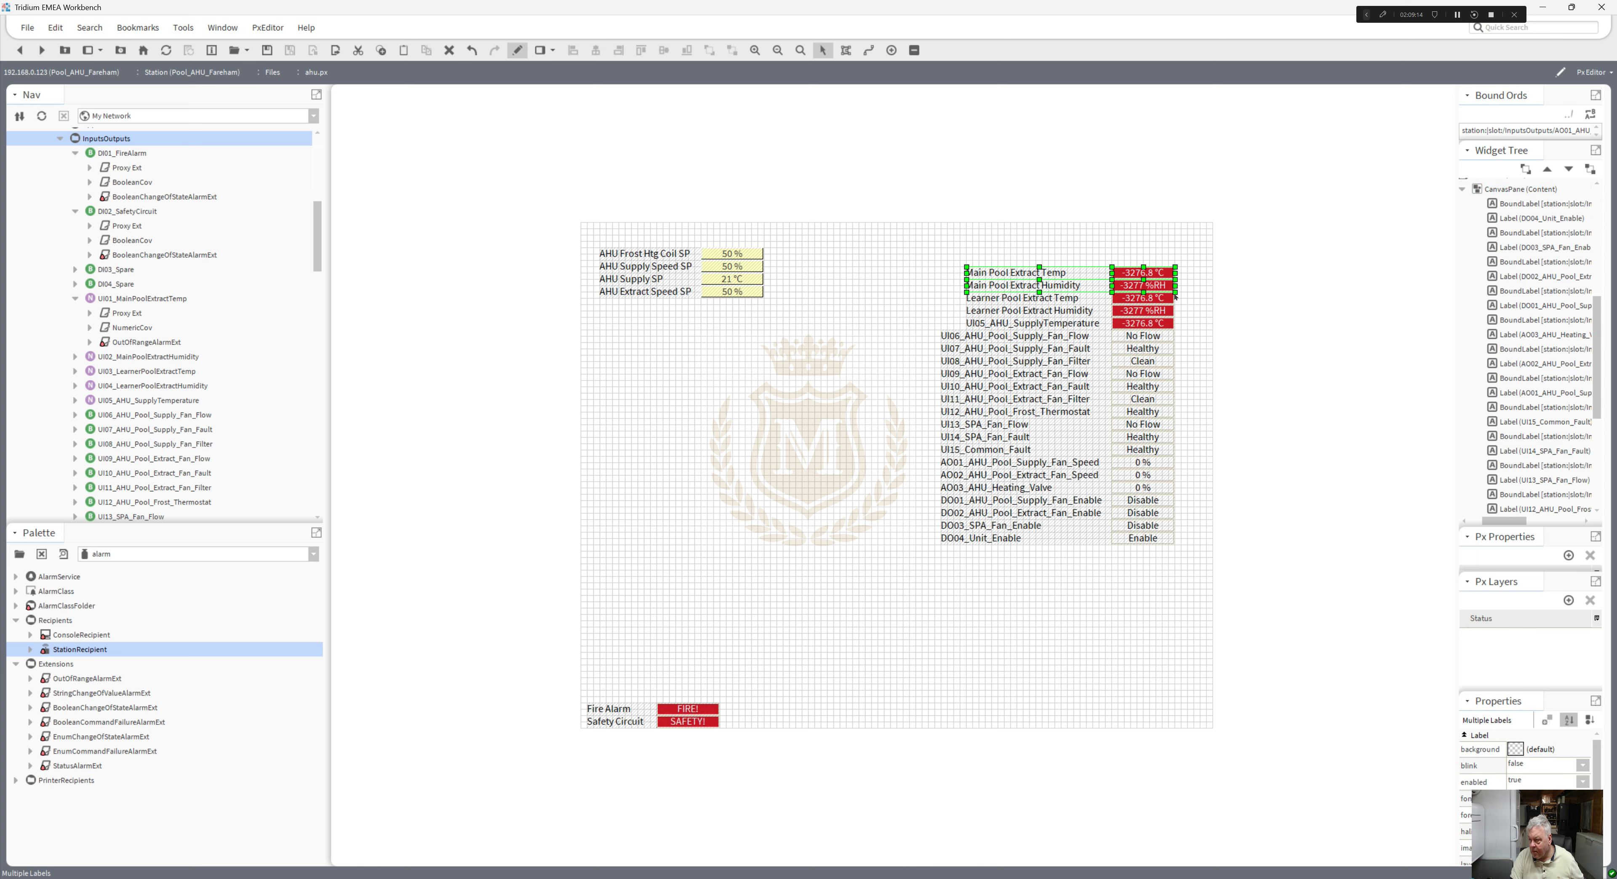
drag(1066, 277, 724, 753)
click(785, 820)
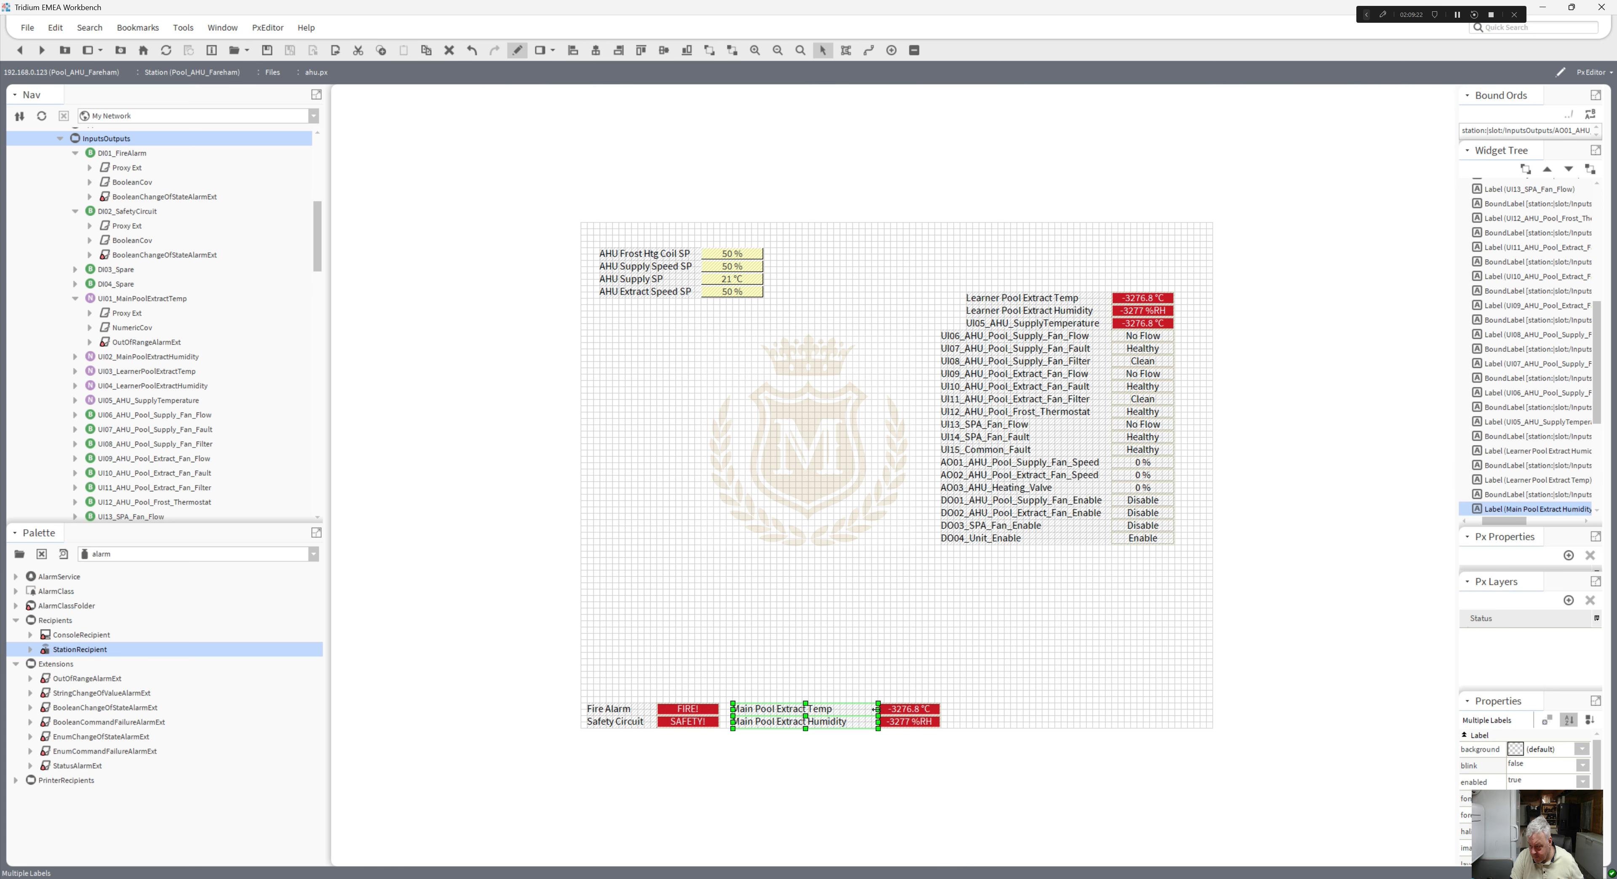
- Bring the Main Pool Extract values closer to their labels and place both Learner Pool Extract rows beside them along the canvas's bottom edge
drag(874, 709, 992, 785)
drag(907, 713, 888, 713)
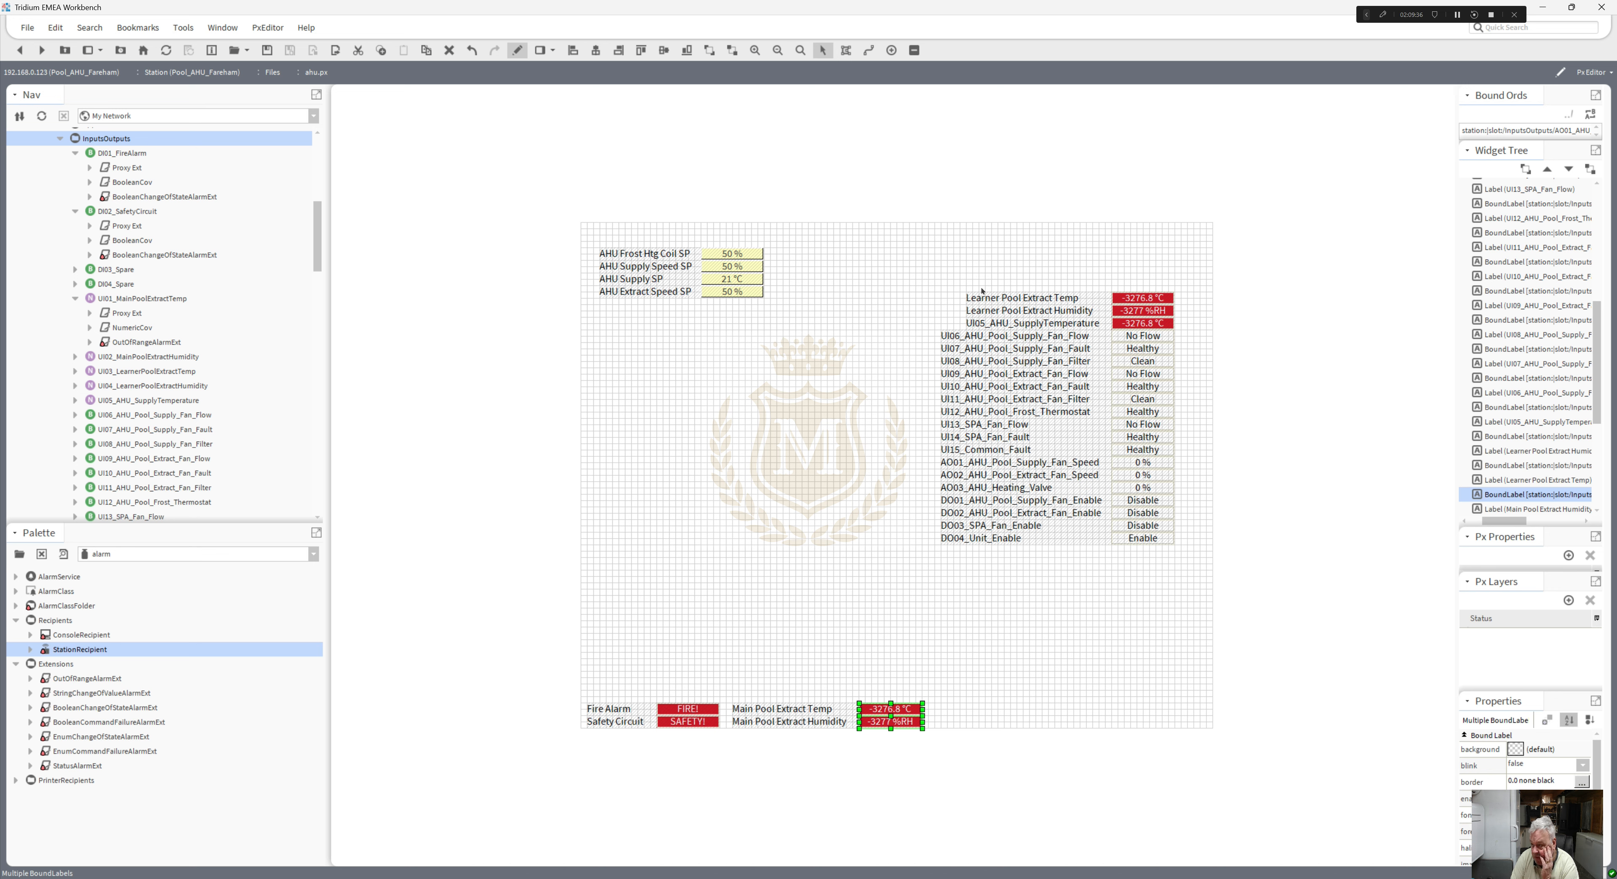
drag(957, 273, 1135, 321)
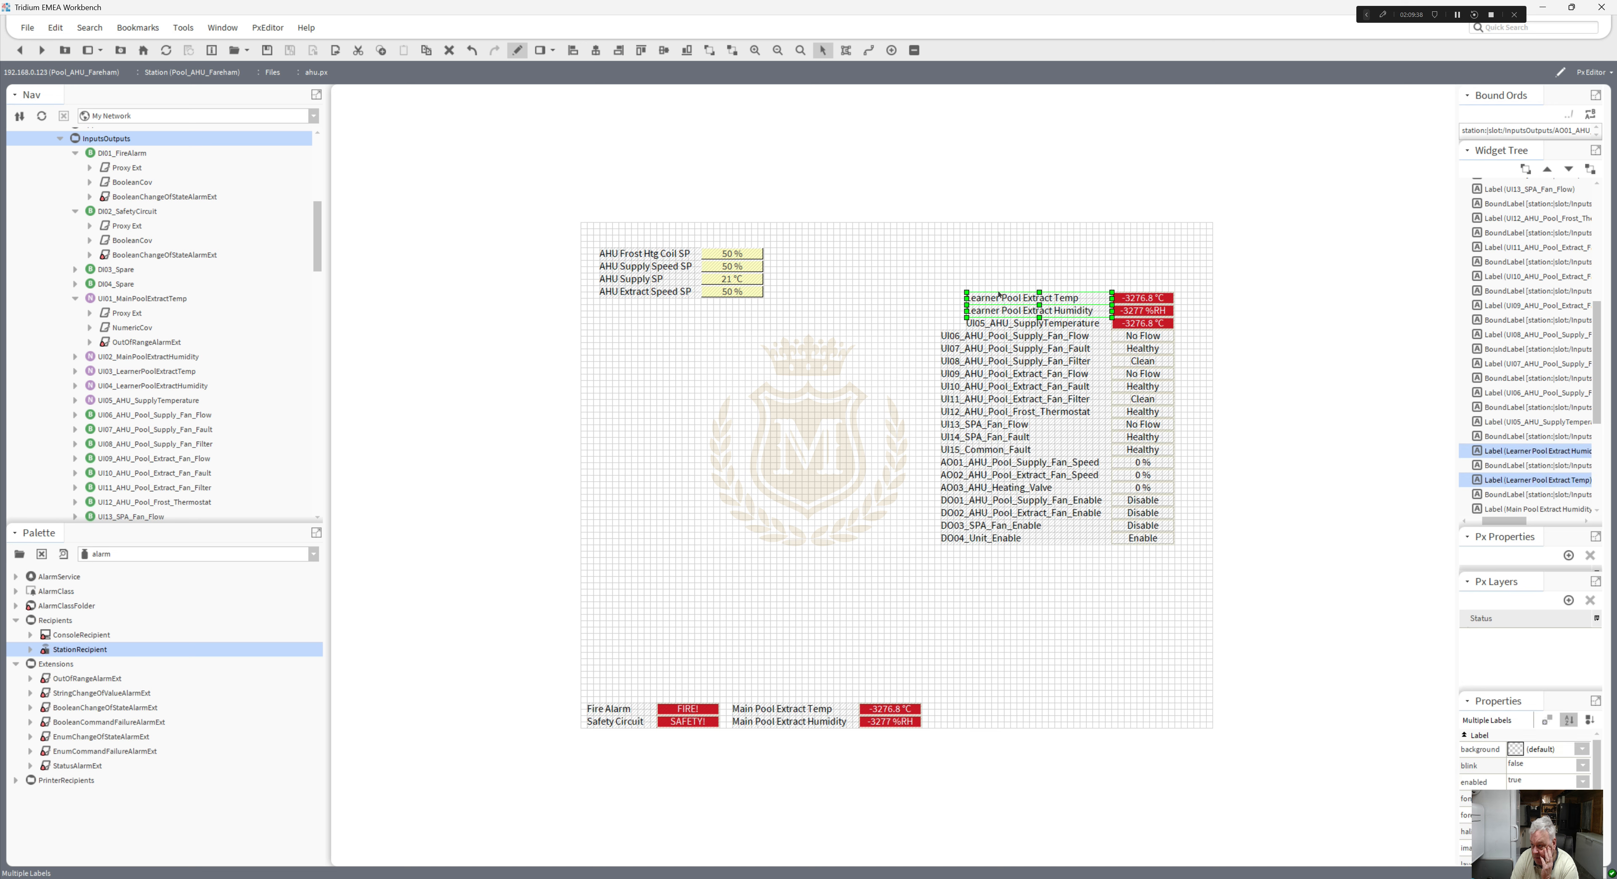
drag(967, 297, 1122, 709)
click(1149, 663)
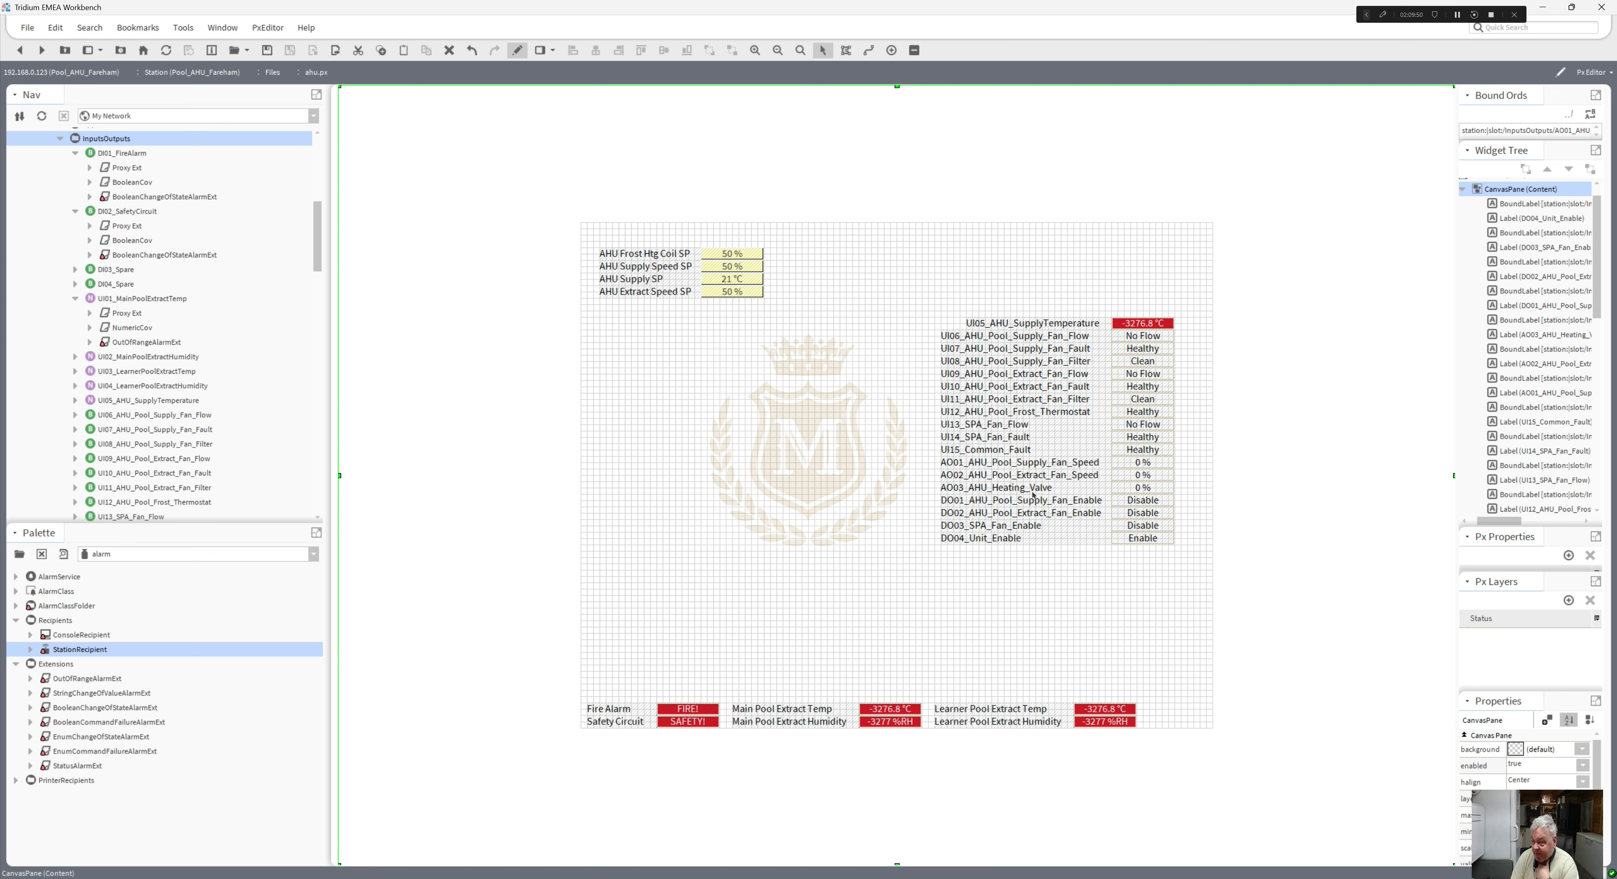
- Change the UI05_AHU_SupplyTemperature label's text to "AHU Supply Temperature"
double_click(1014, 322)
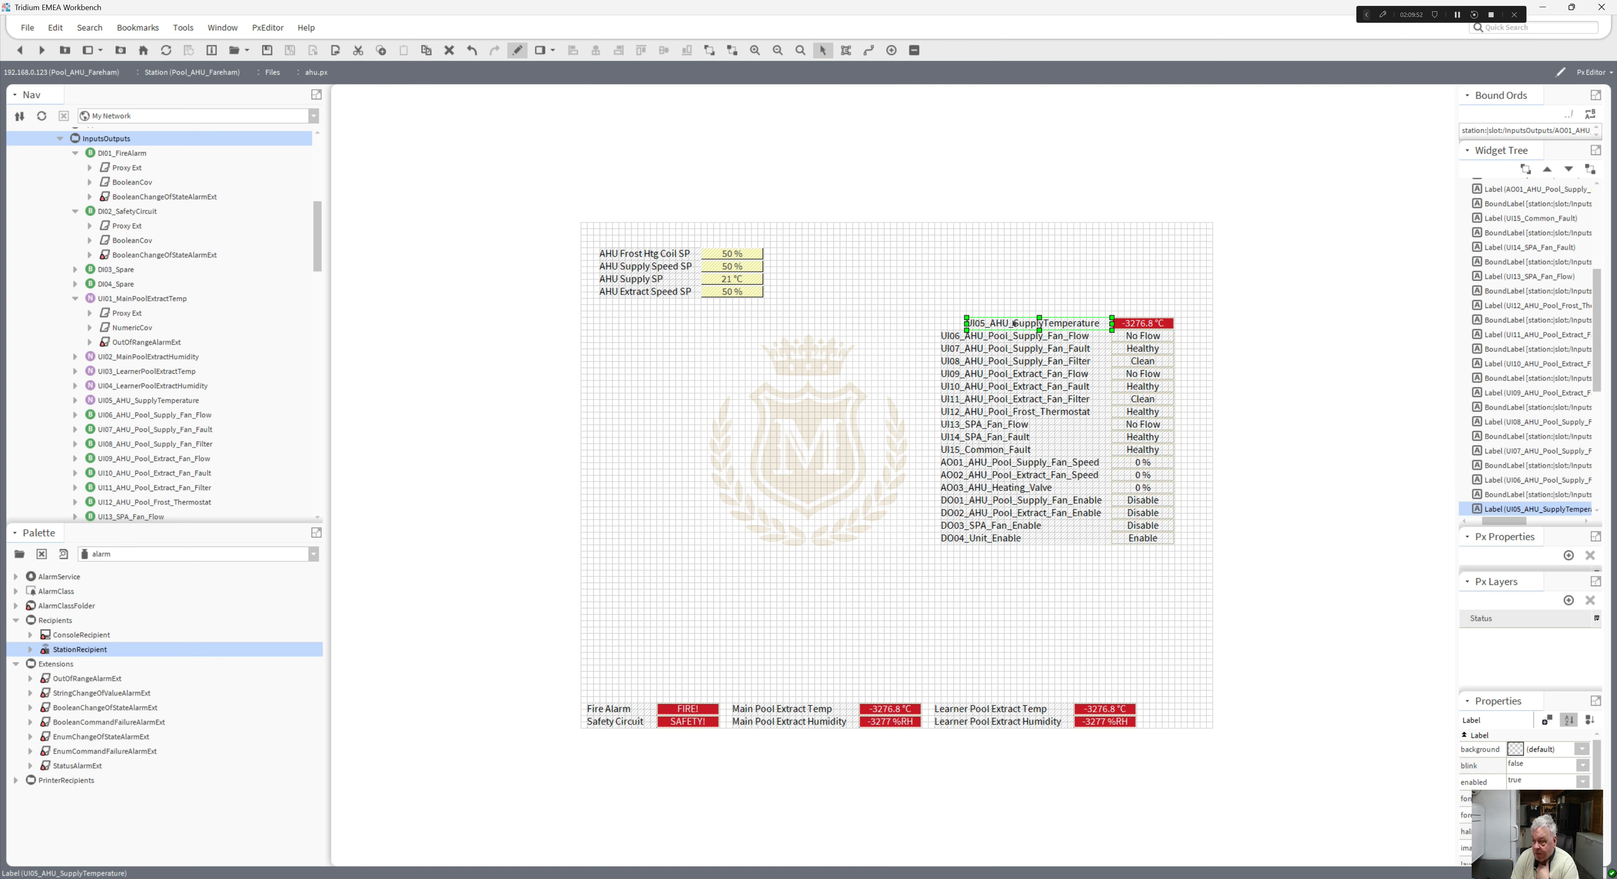
drag(718, 487, 539, 461)
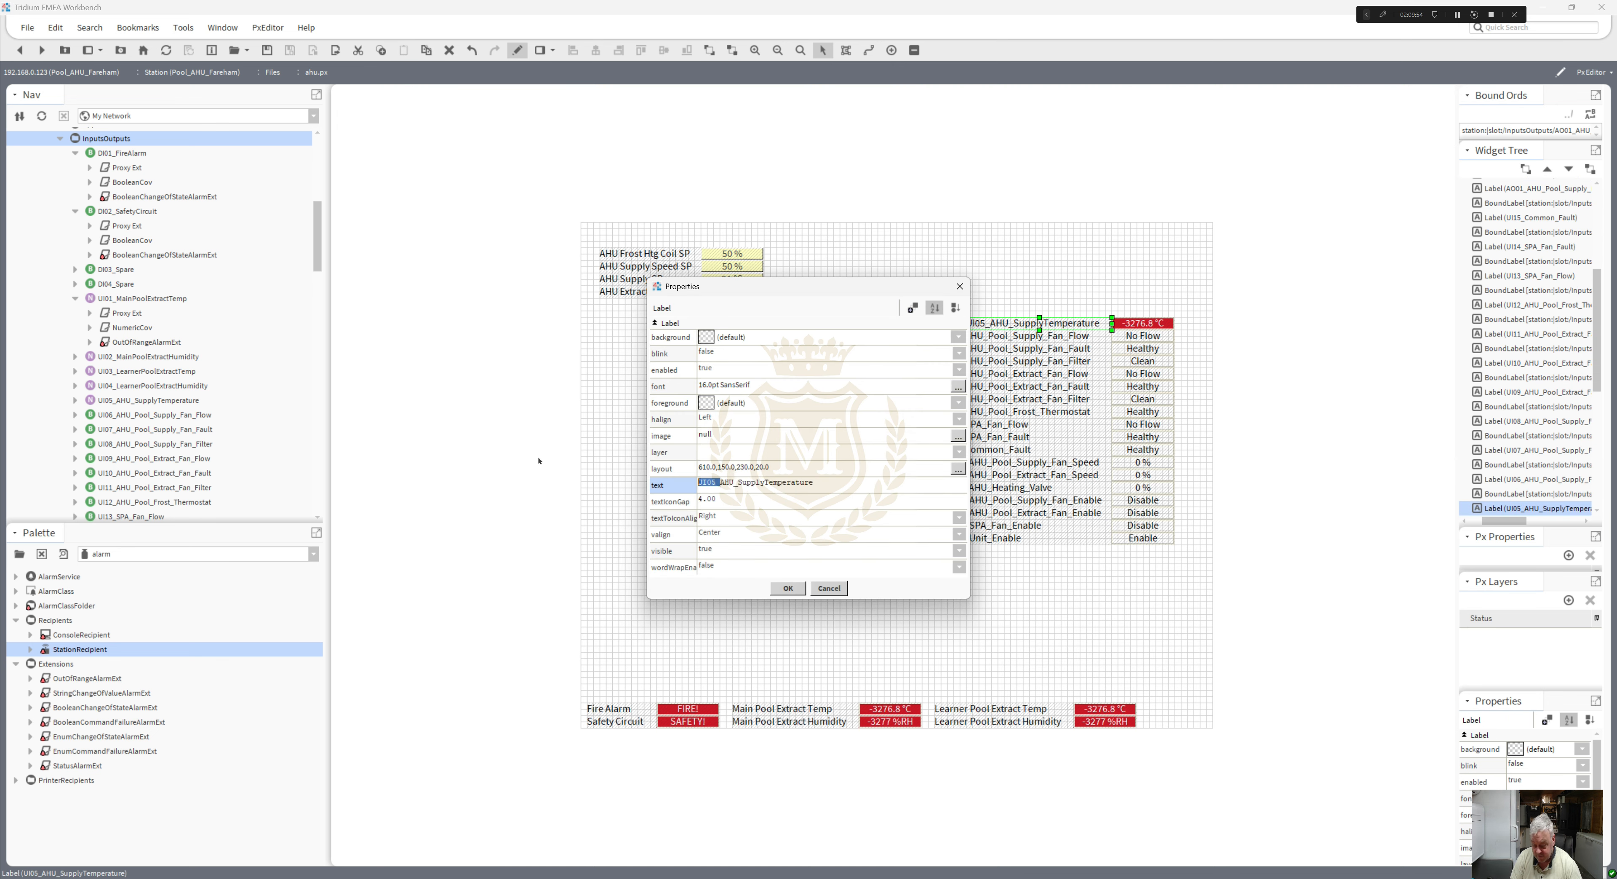
key(BackSpace)
key(BackSpace)
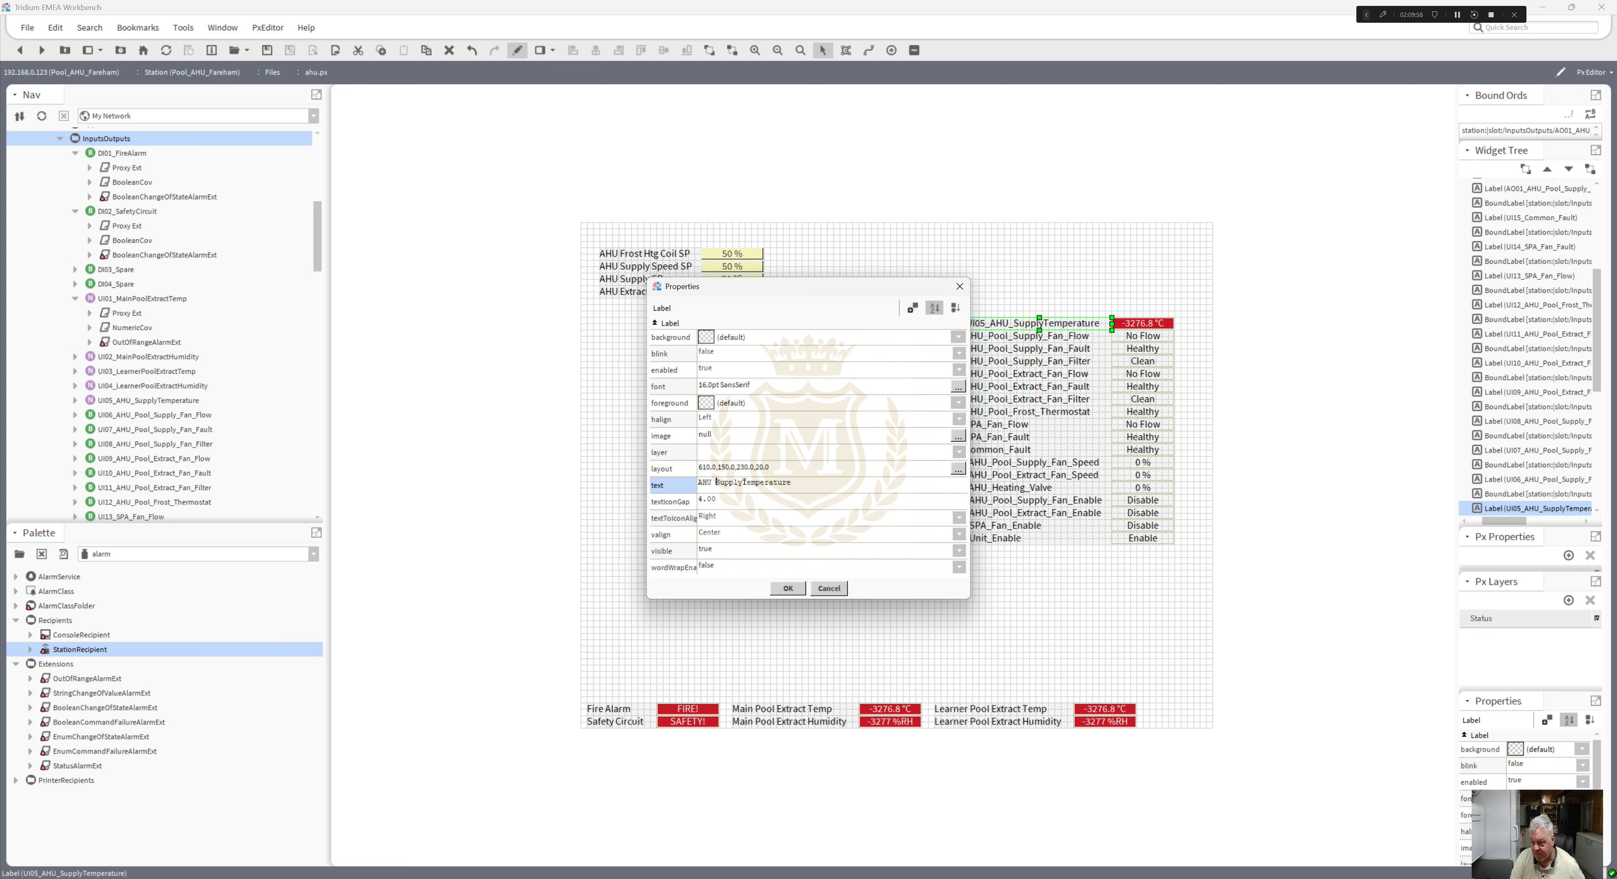
click(746, 487)
click(789, 588)
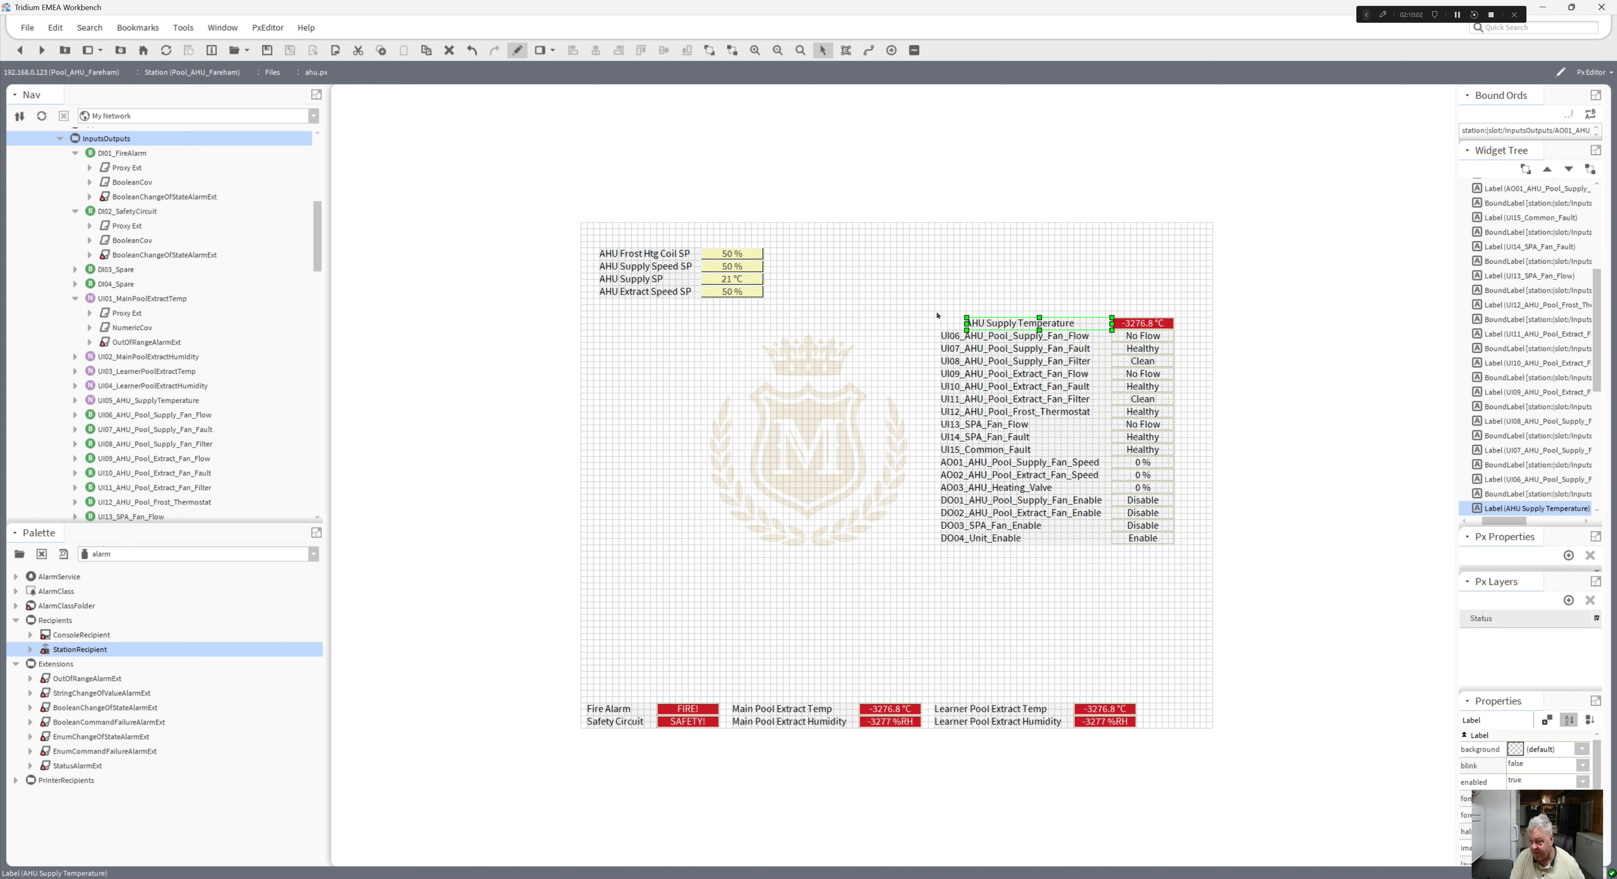
- Move the remaining point list down to just above the bottom rows and the four AHU setpoint rows to the canvas's top-right corner
drag(927, 295, 1206, 582)
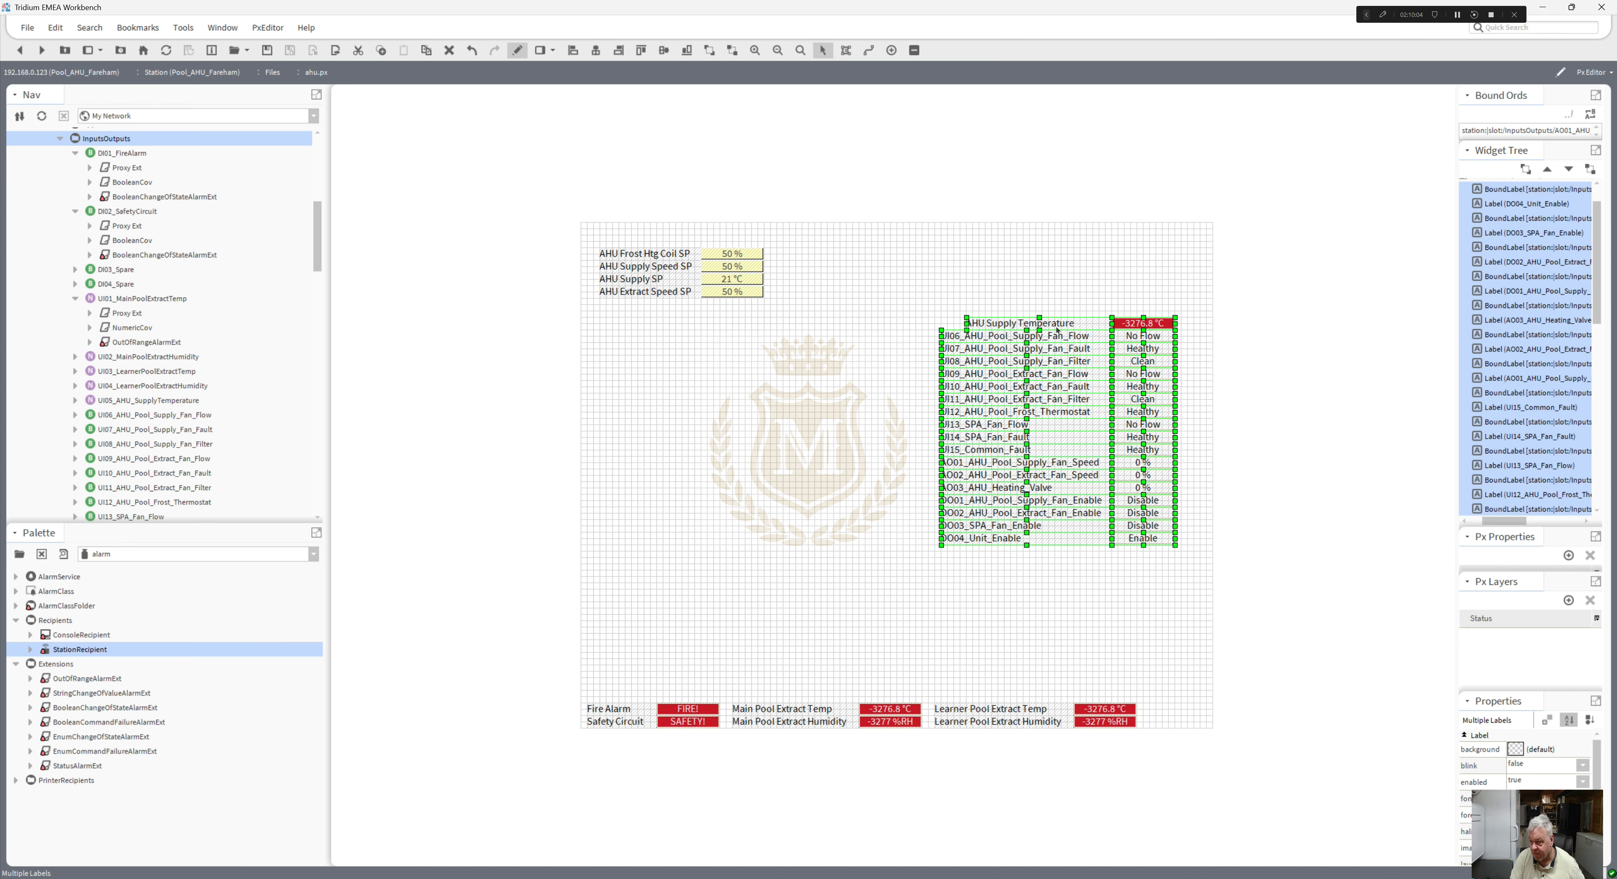
drag(1058, 330, 1088, 463)
drag(802, 326, 583, 230)
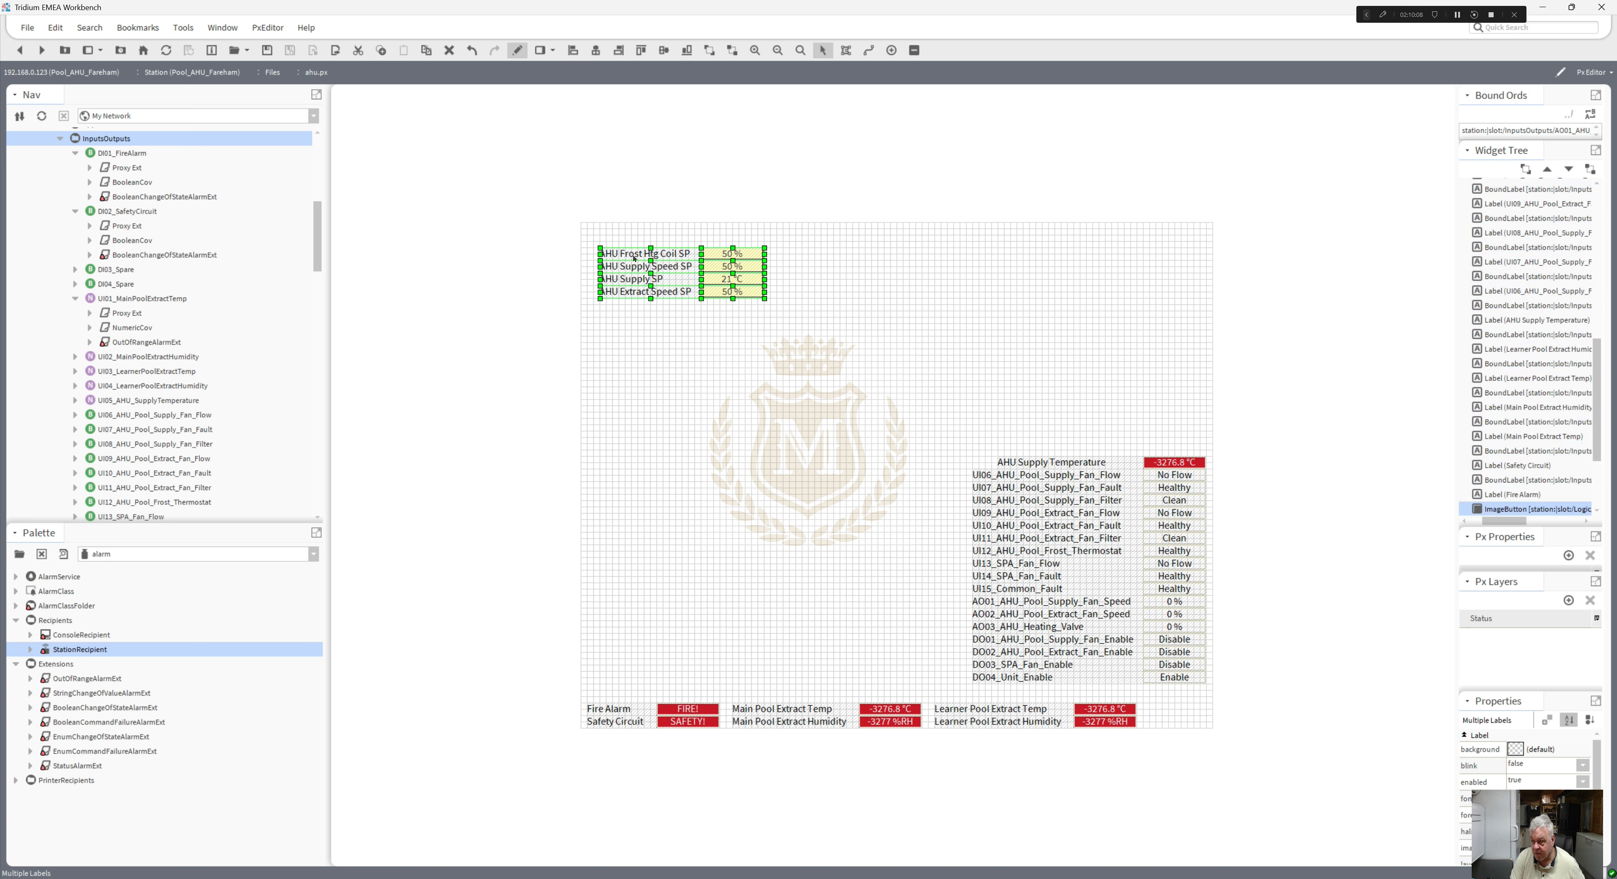
drag(703, 250, 1120, 230)
- Load the kitPxN4svg palette, expand its Ductwork folder and turn on the component preview for DuctHorzDualSplitLeft
click(313, 554)
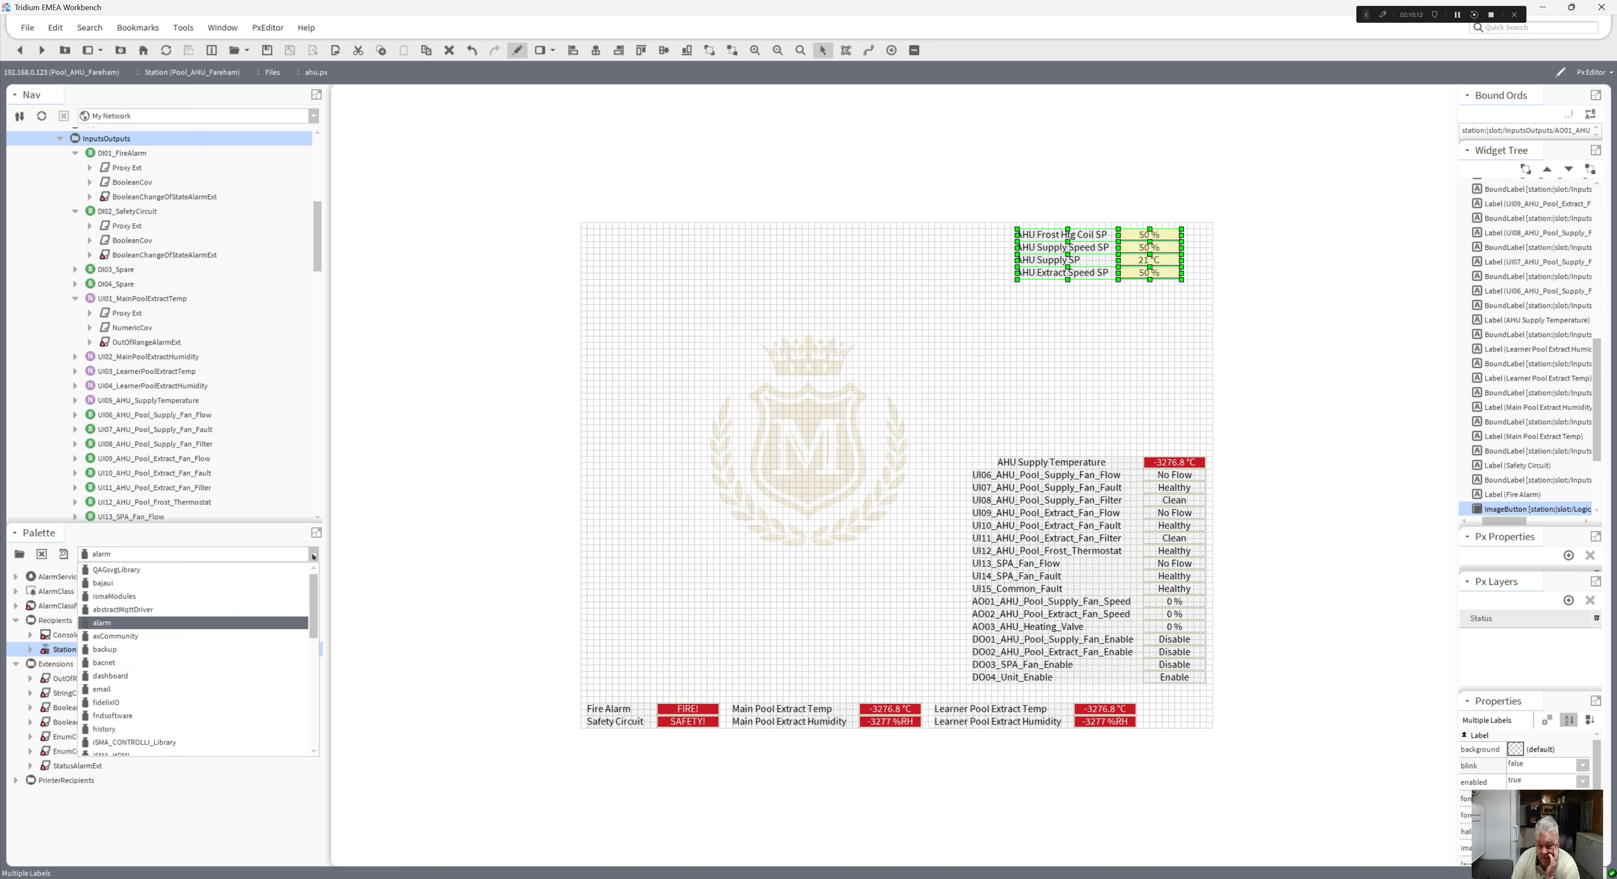
drag(314, 617, 317, 662)
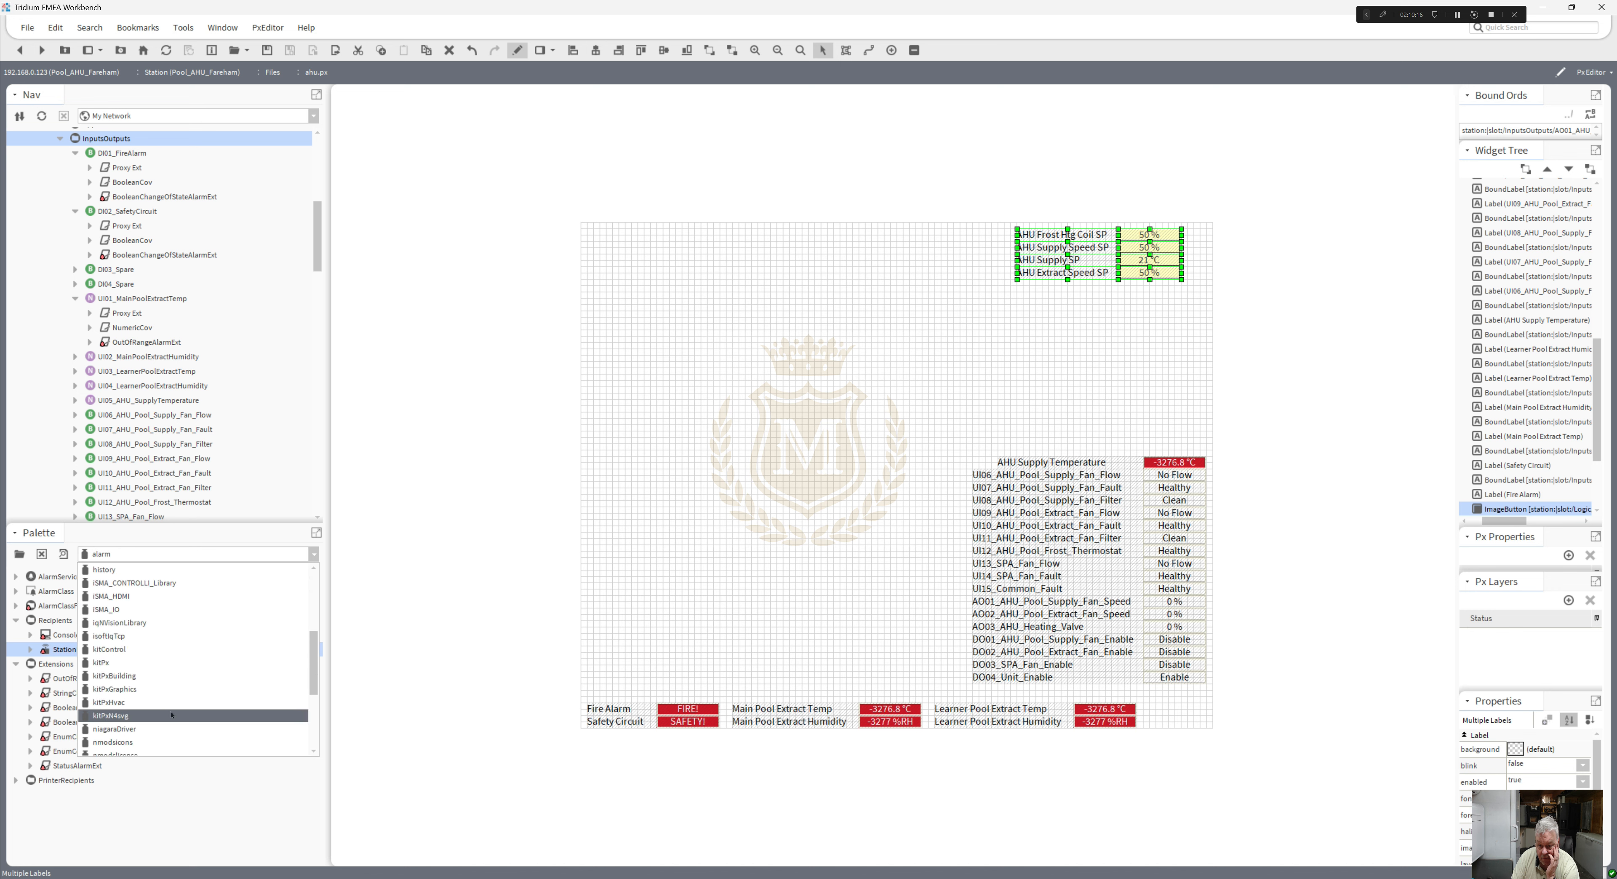
click(110, 742)
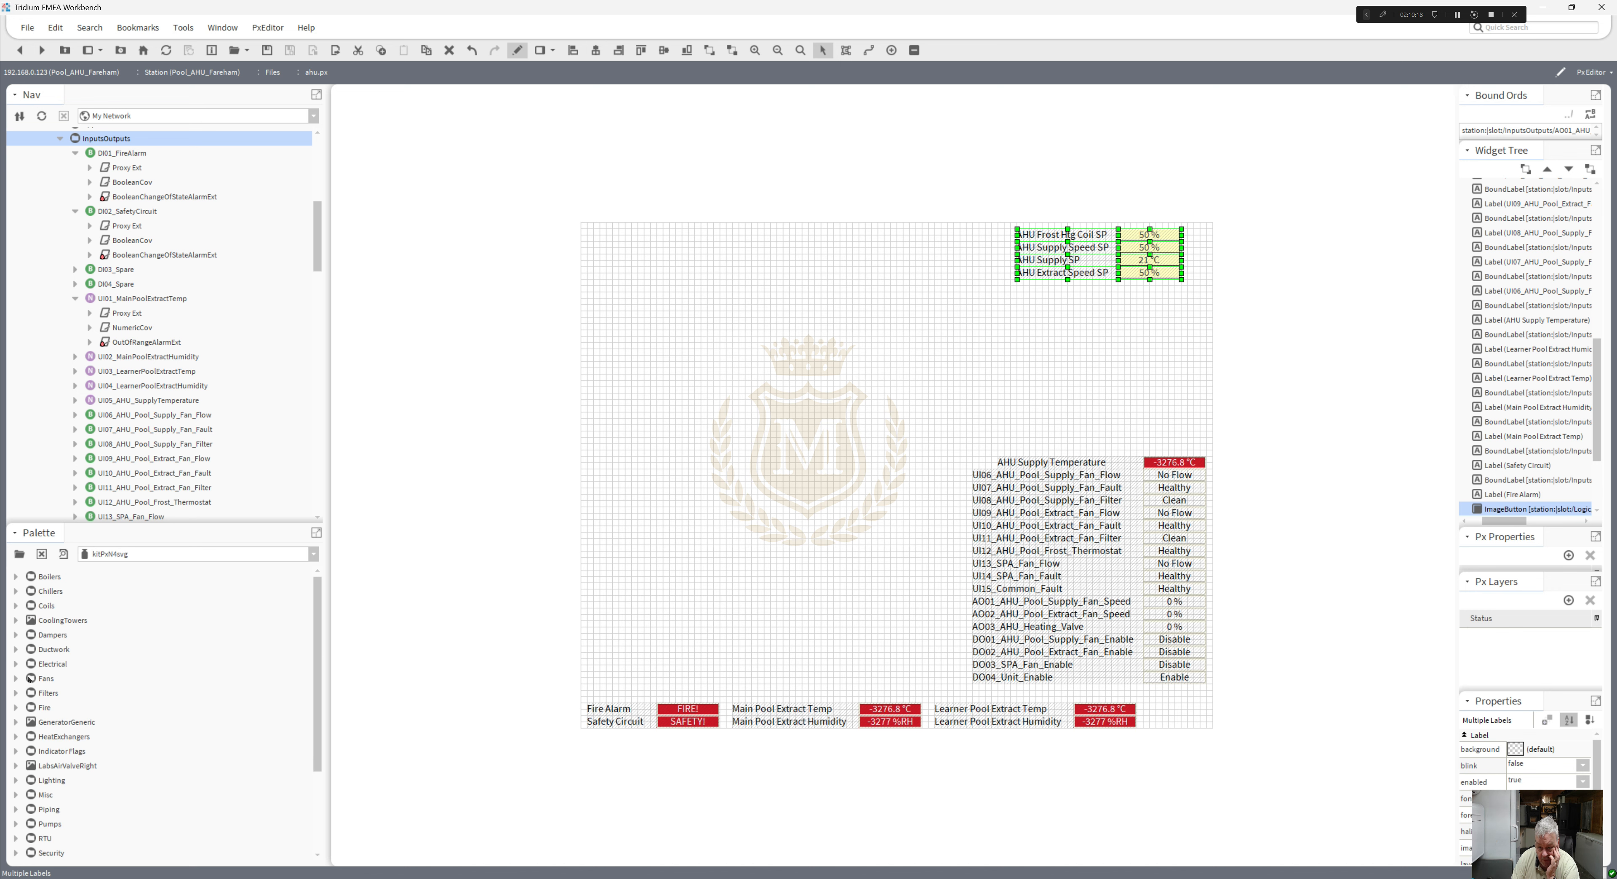
click(17, 649)
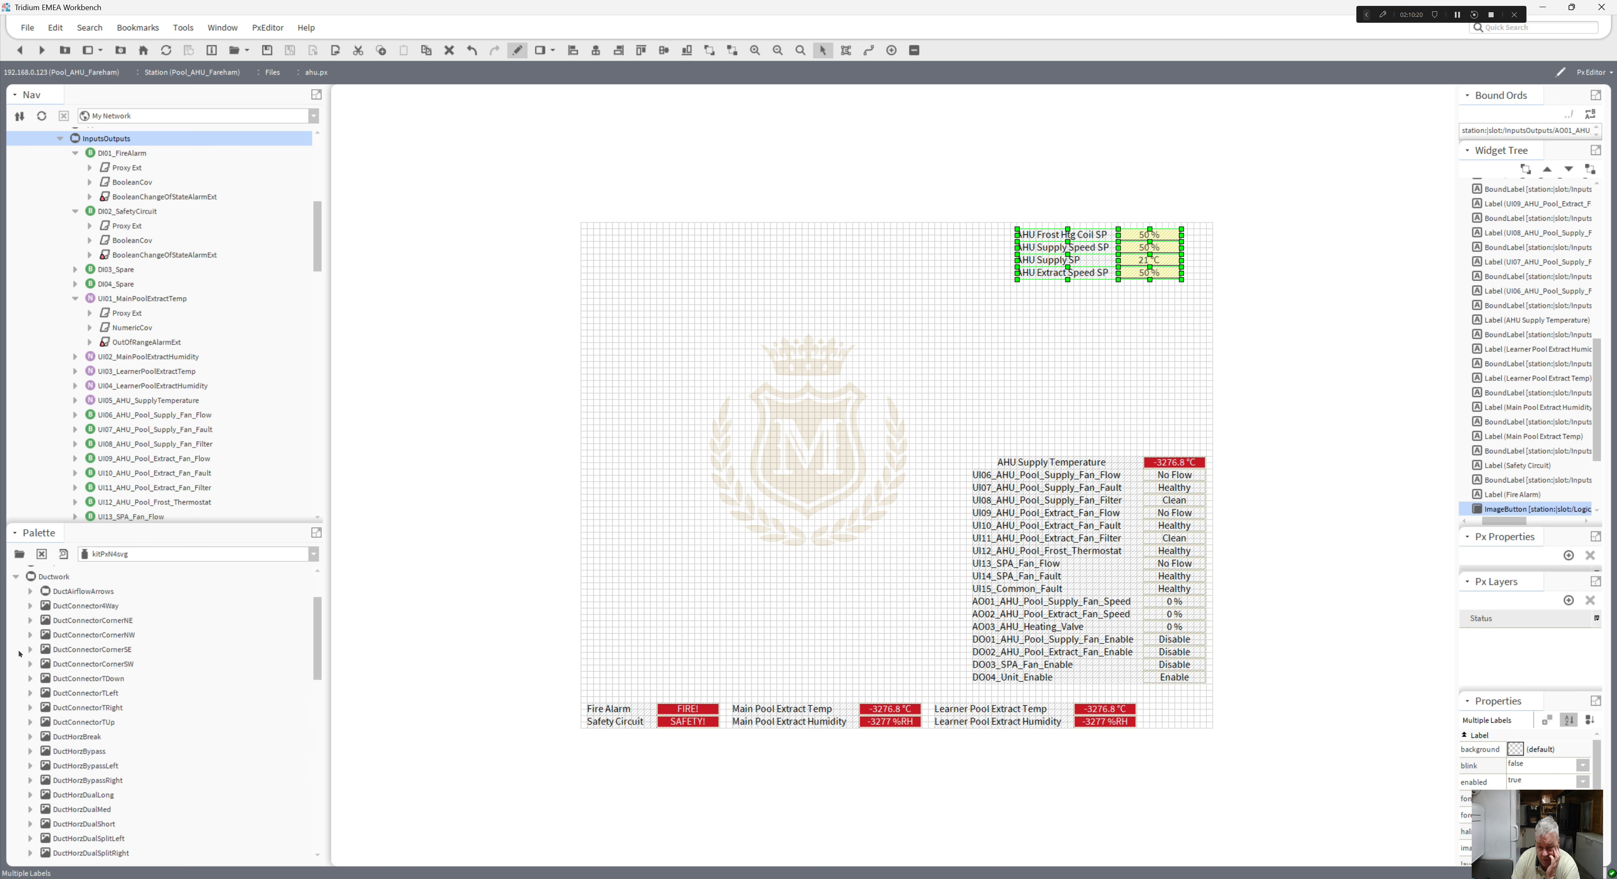
drag(317, 653, 318, 665)
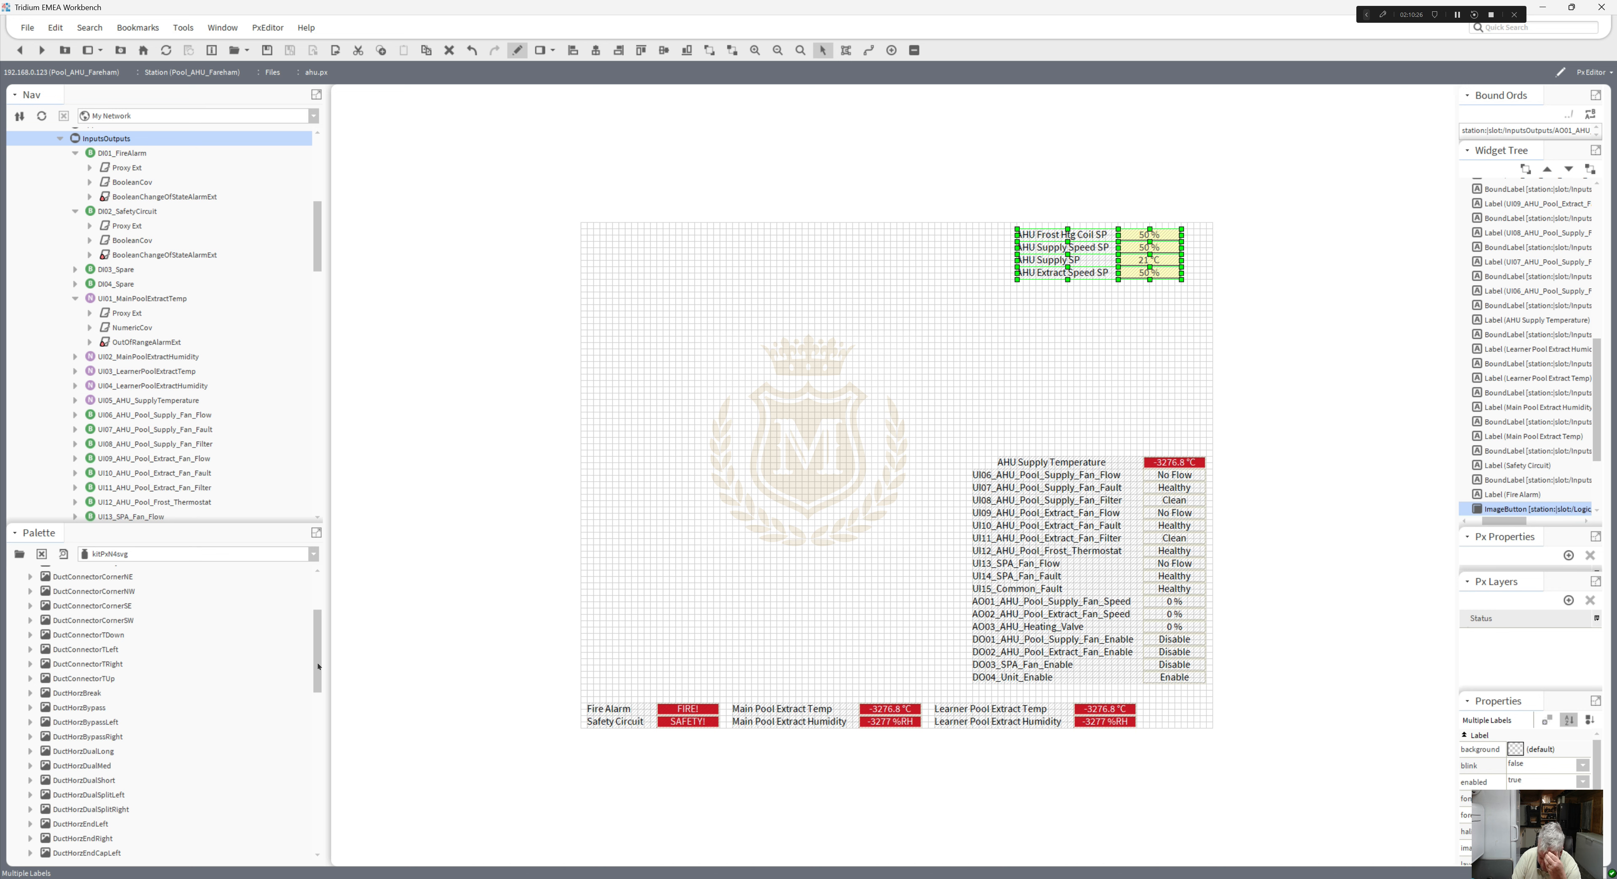
drag(318, 665, 319, 688)
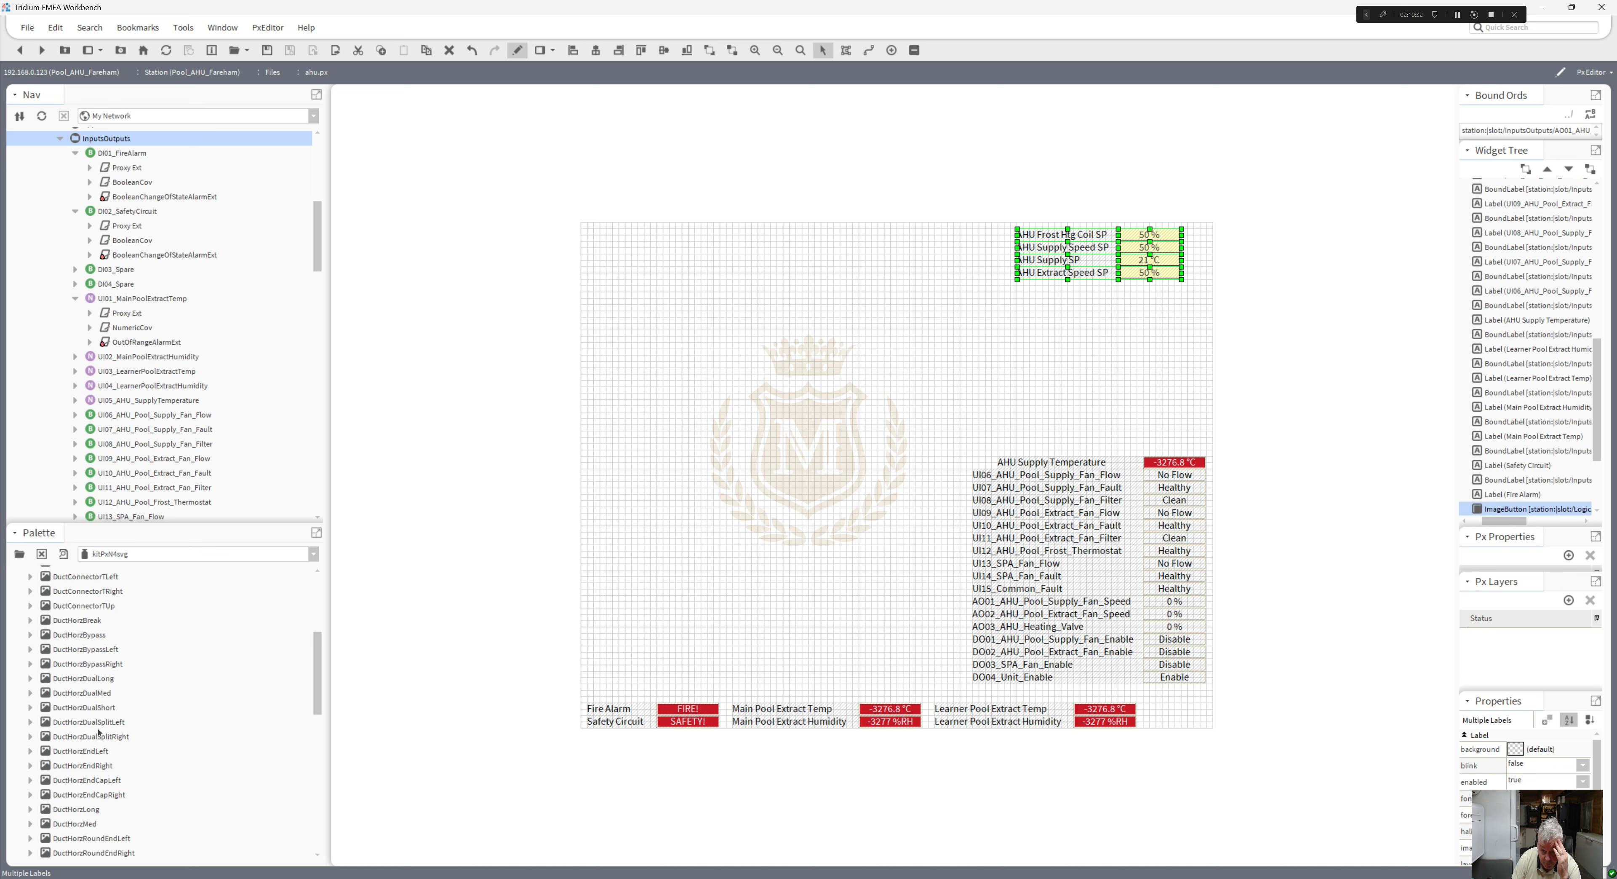
click(78, 724)
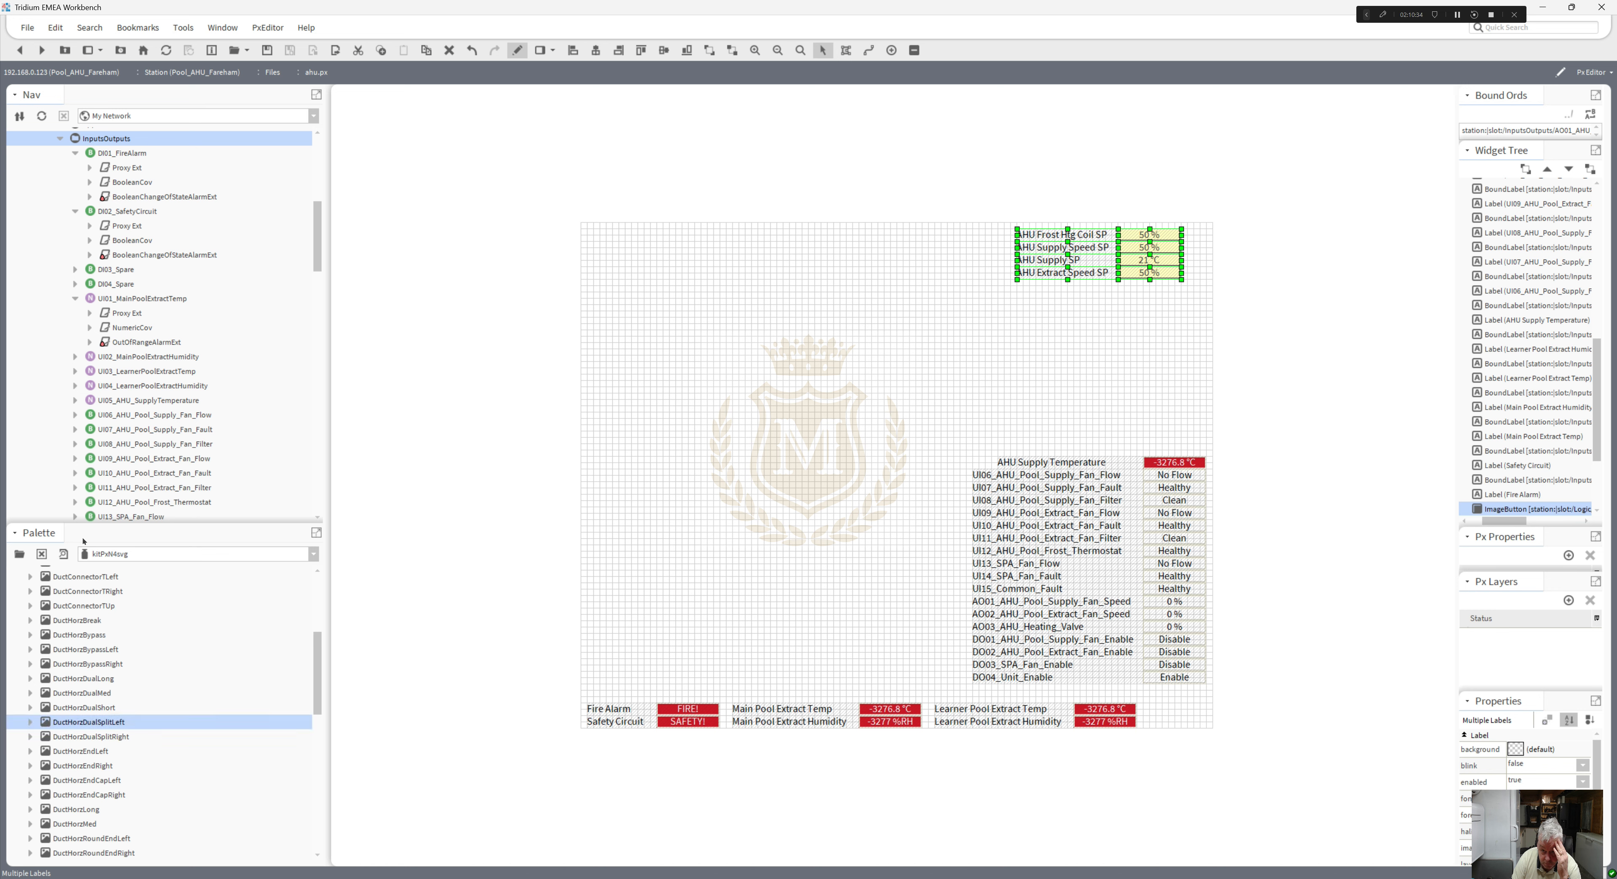
click(63, 555)
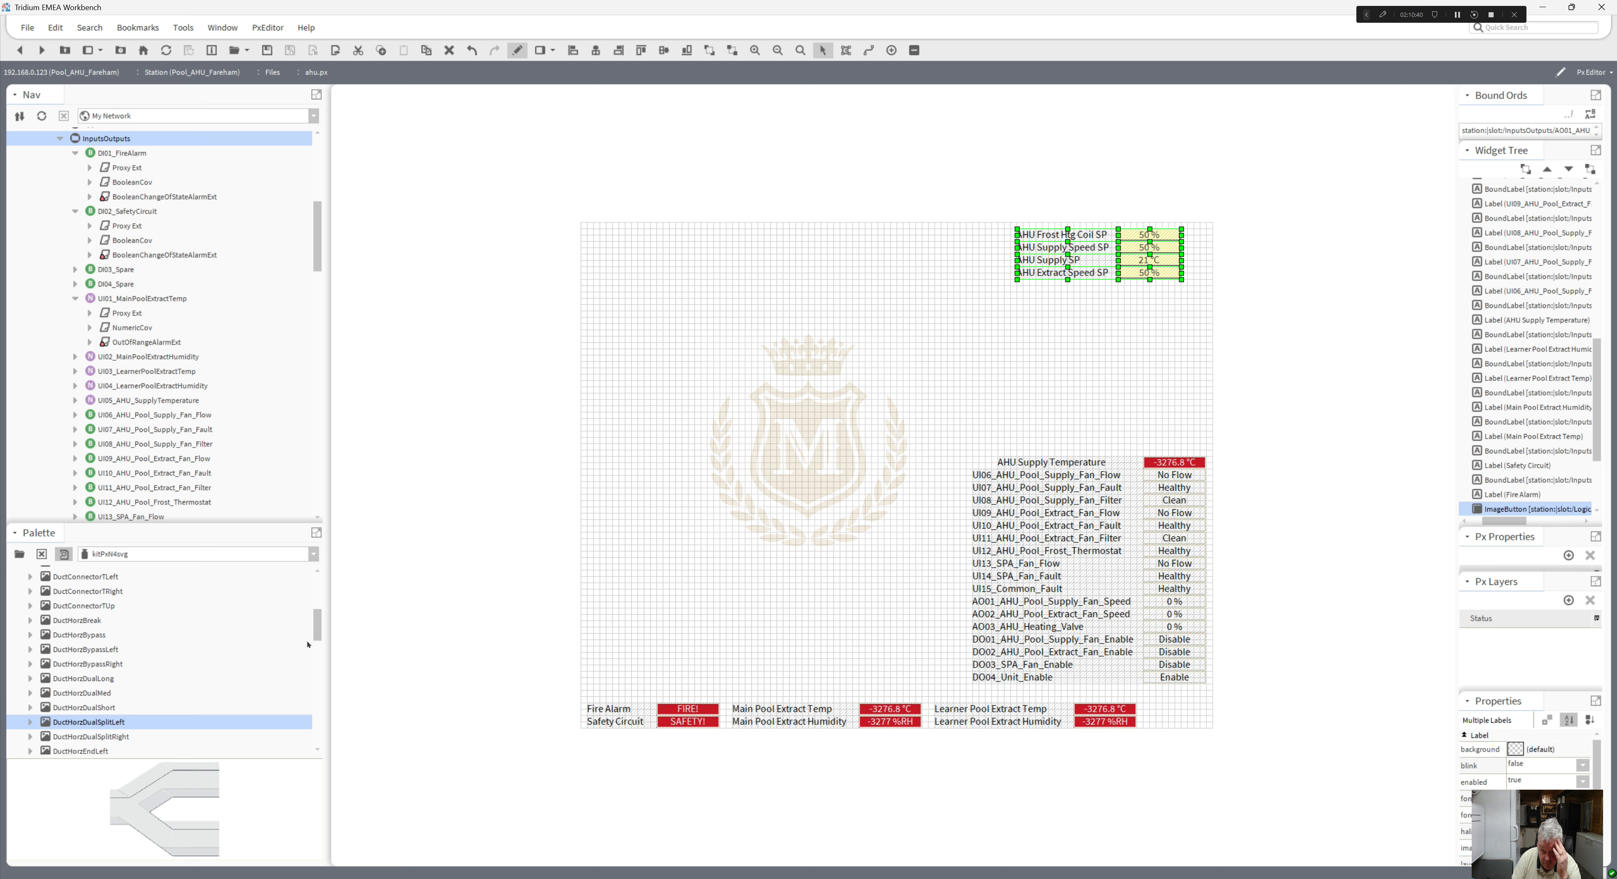
- Build a horizontal duct in the upper canvas from DuctHorzMed, with DuctHorzEndLeft and DuctHorzEndRight aligned against its two ends
drag(319, 629, 321, 646)
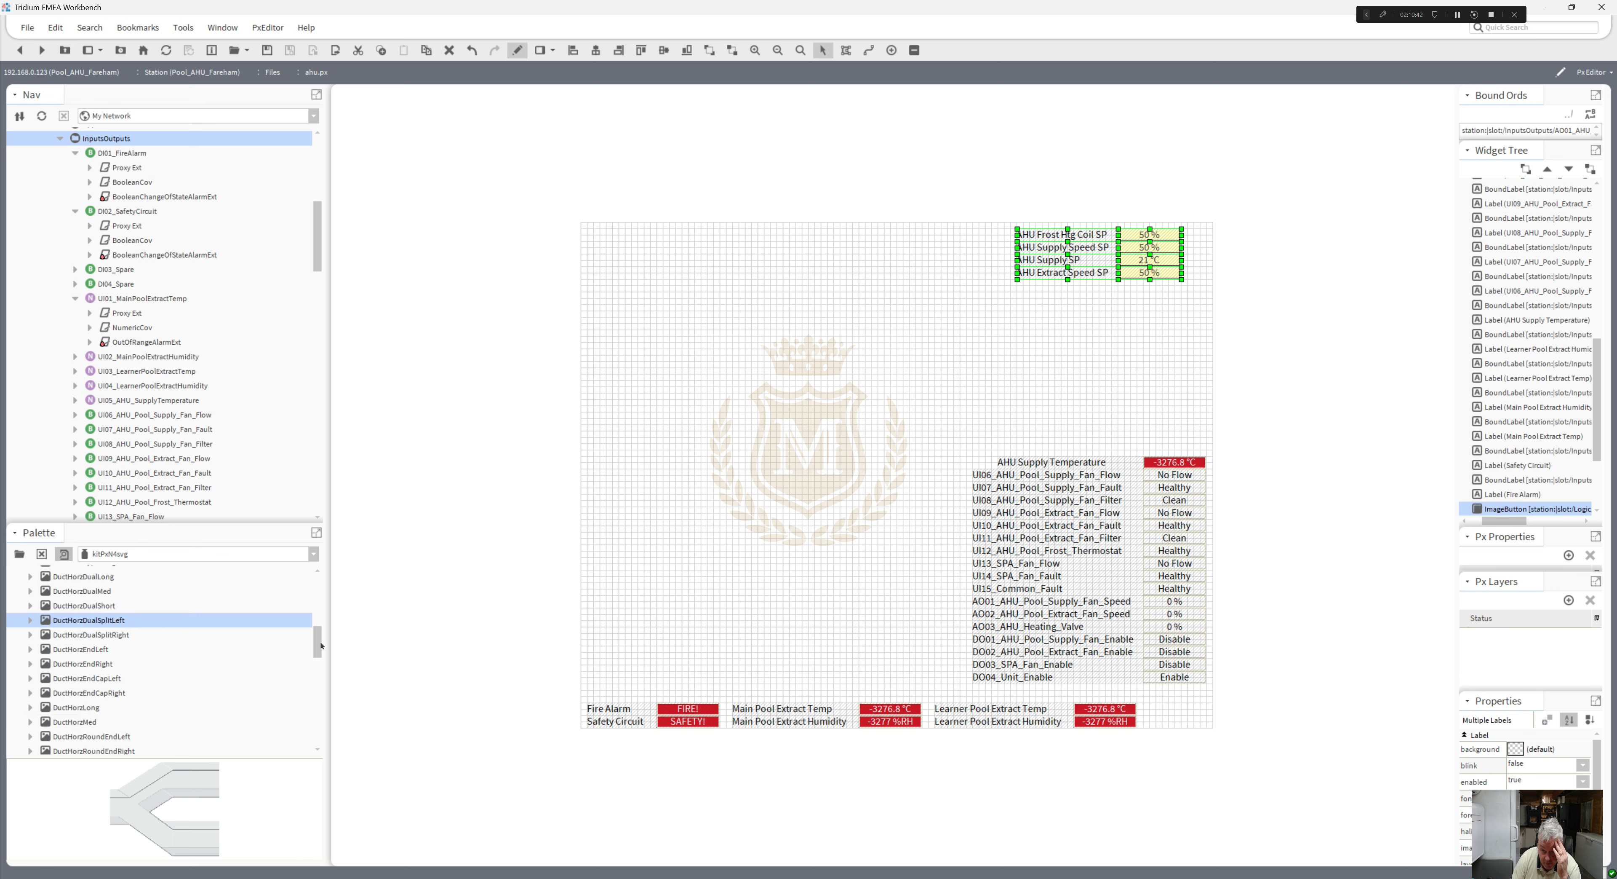
drag(110, 722, 780, 299)
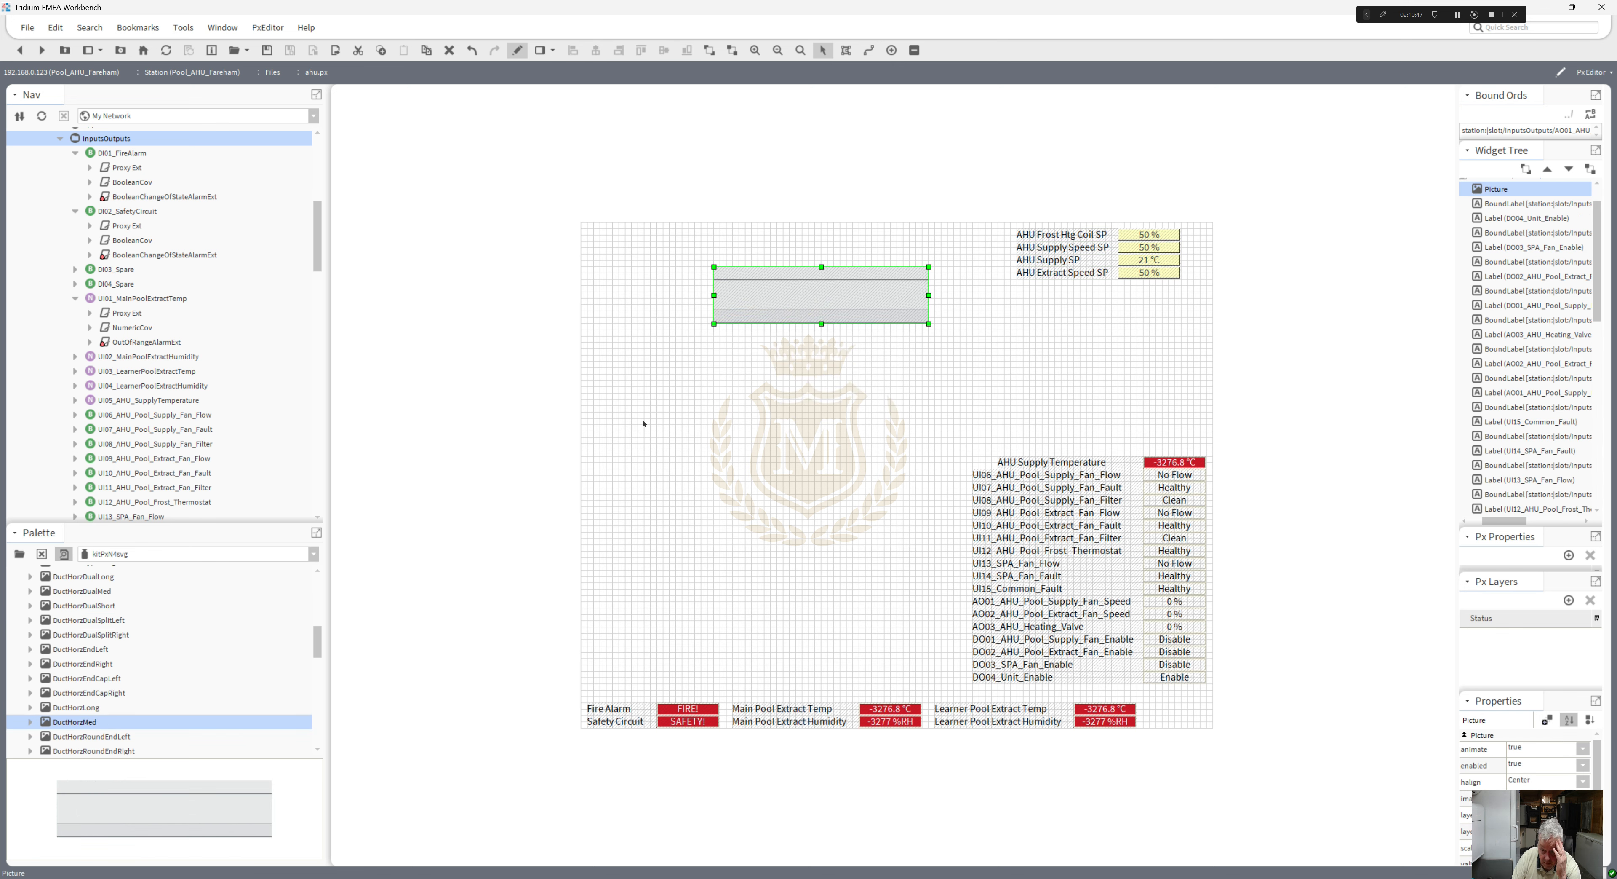
click(102, 679)
click(94, 650)
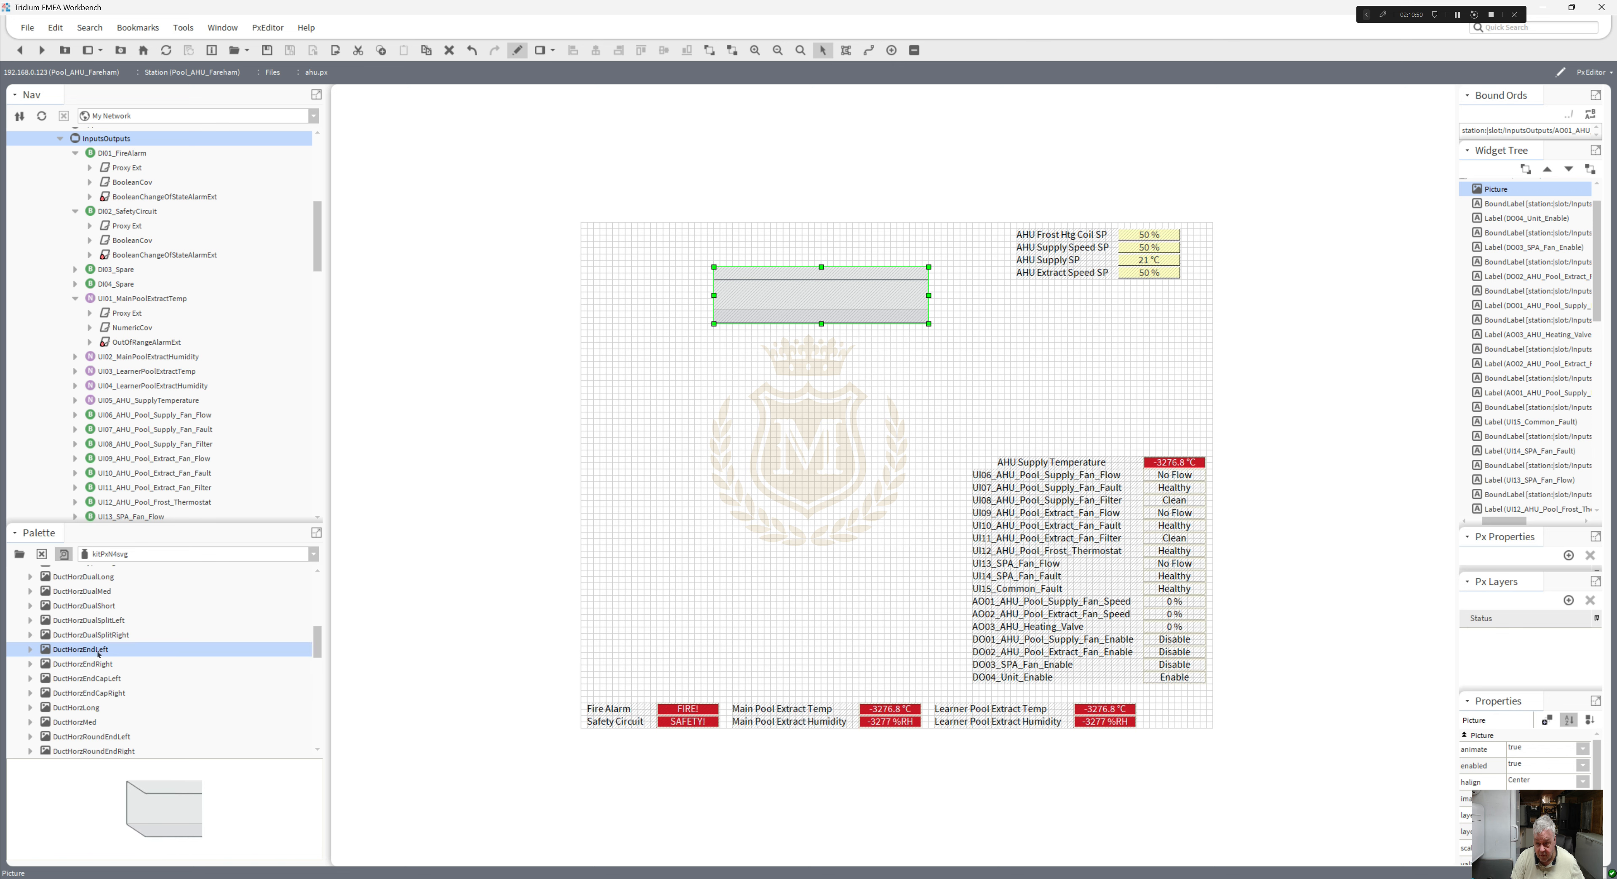
drag(96, 653, 668, 297)
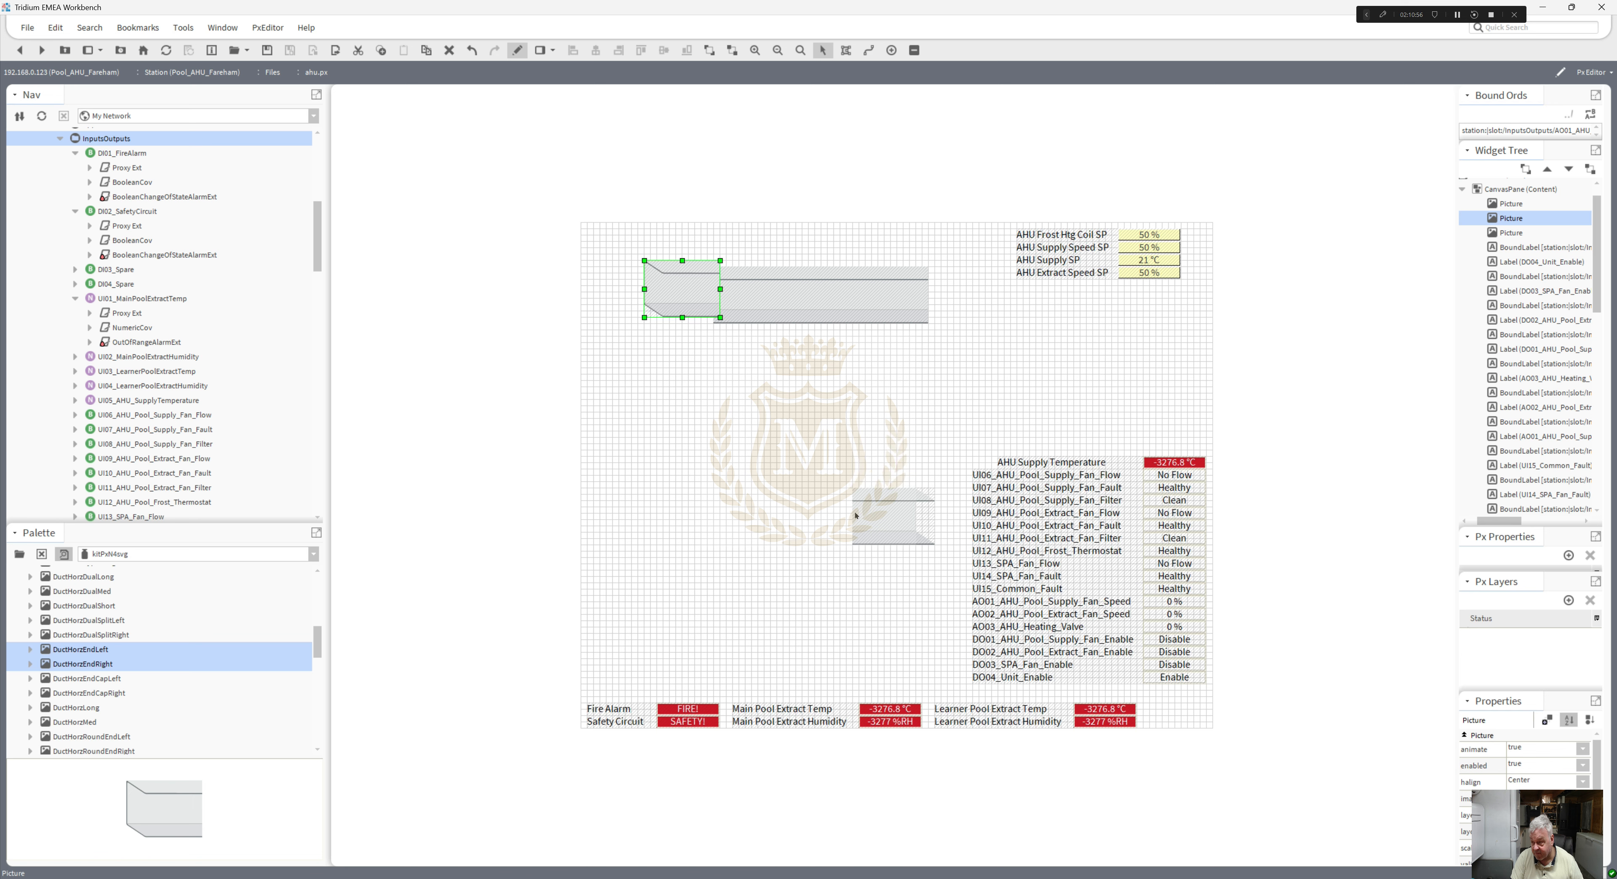
drag(879, 530, 949, 305)
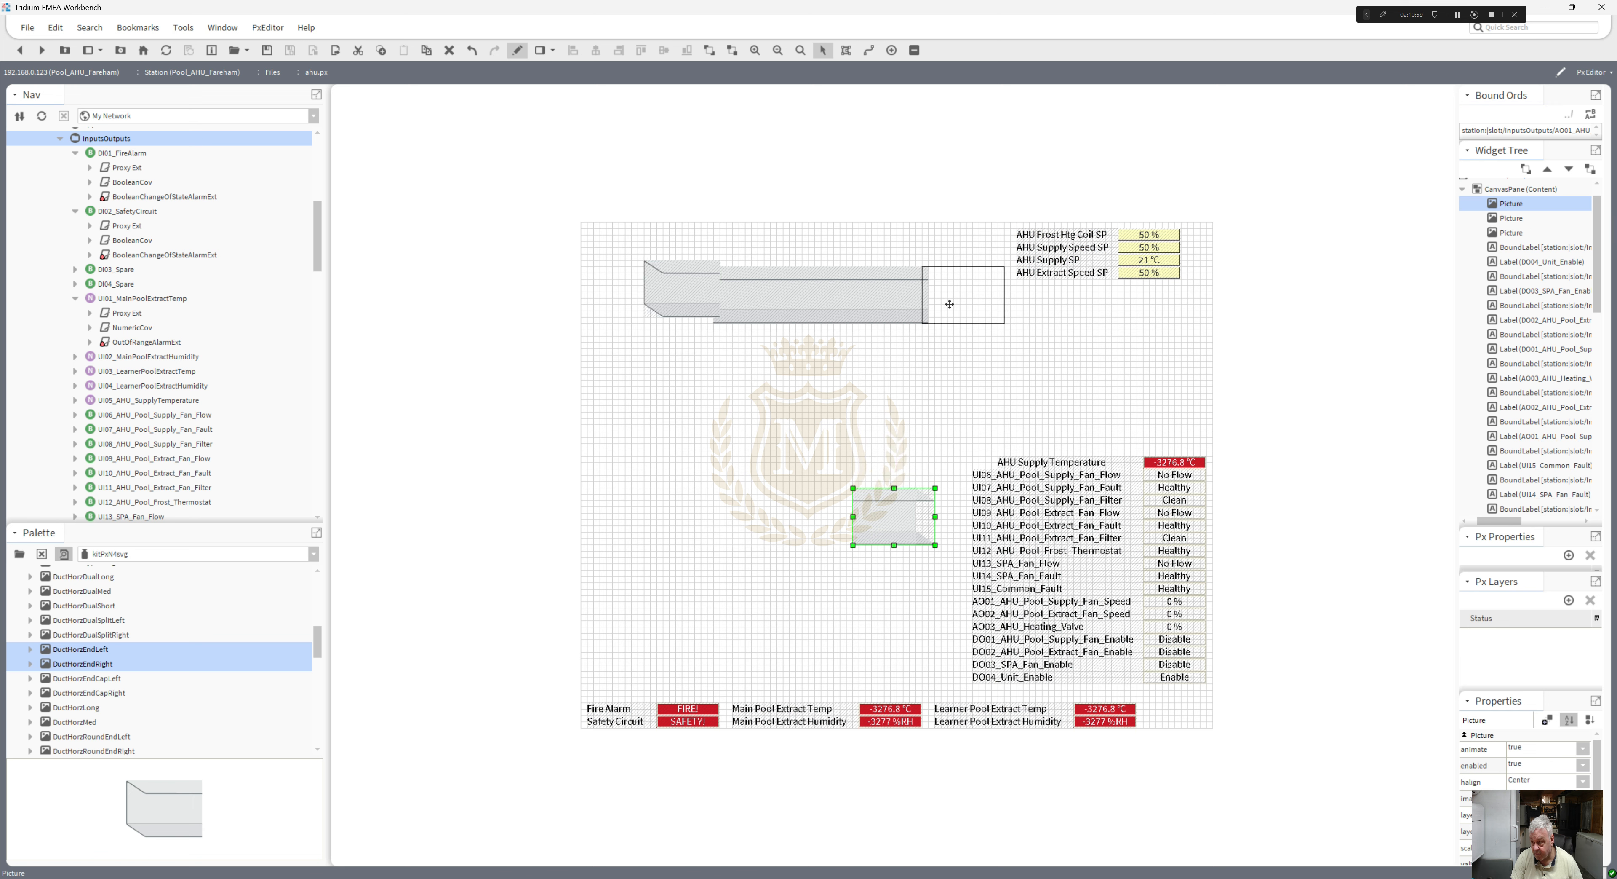
click(686, 301)
click(394, 642)
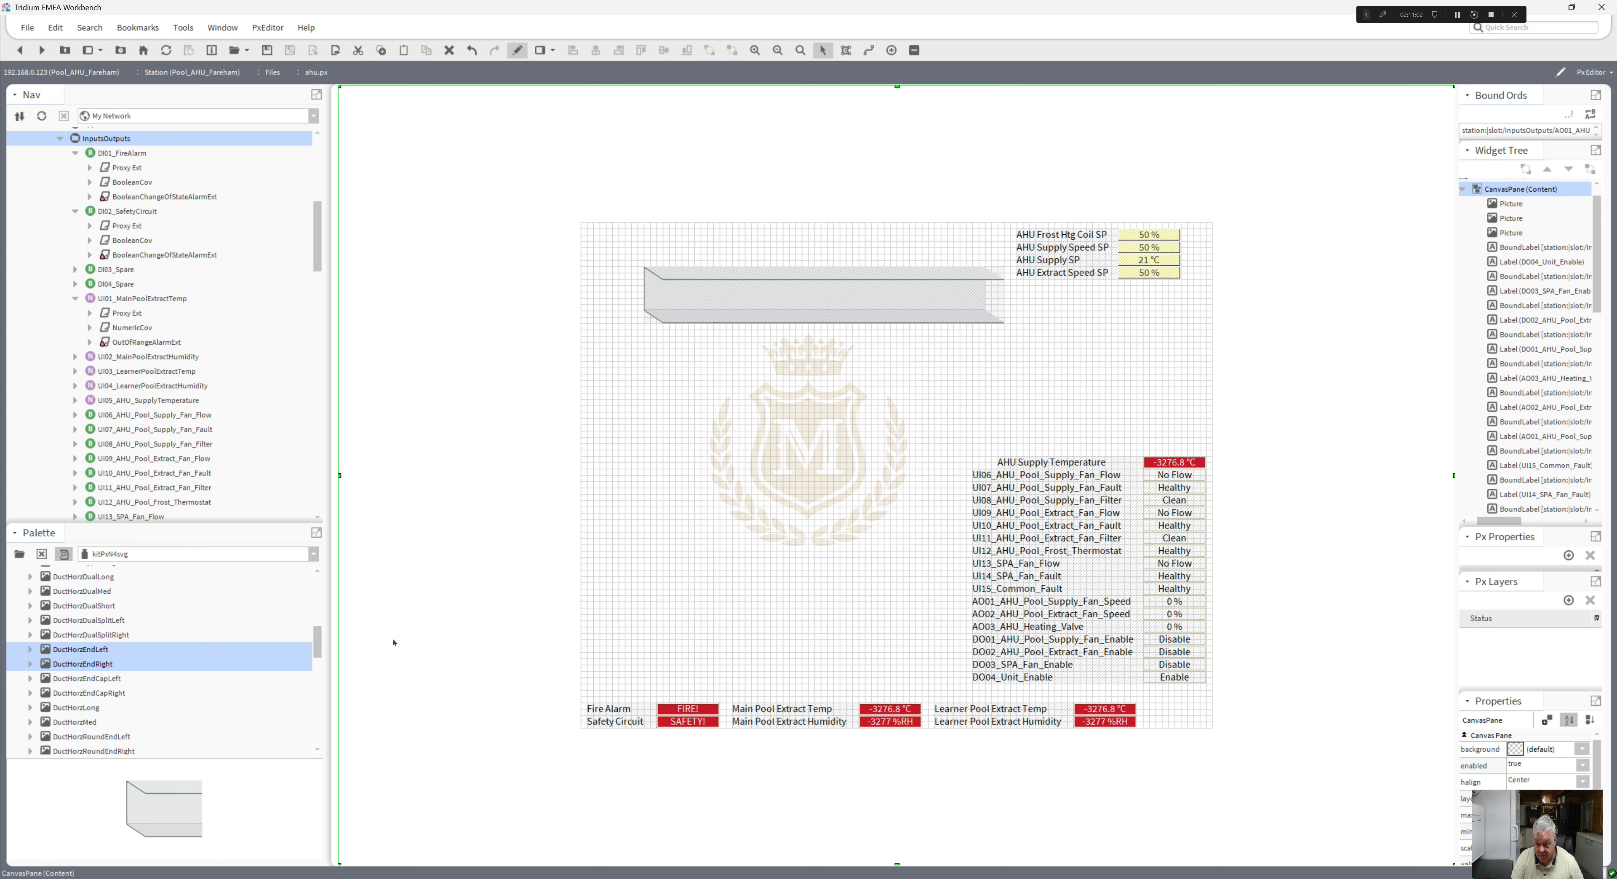
- Add the FansHorzLeft and FansHorzRight fans from the palette's Fans folder, with one fan positioned in the middle of the duct
drag(317, 648, 321, 699)
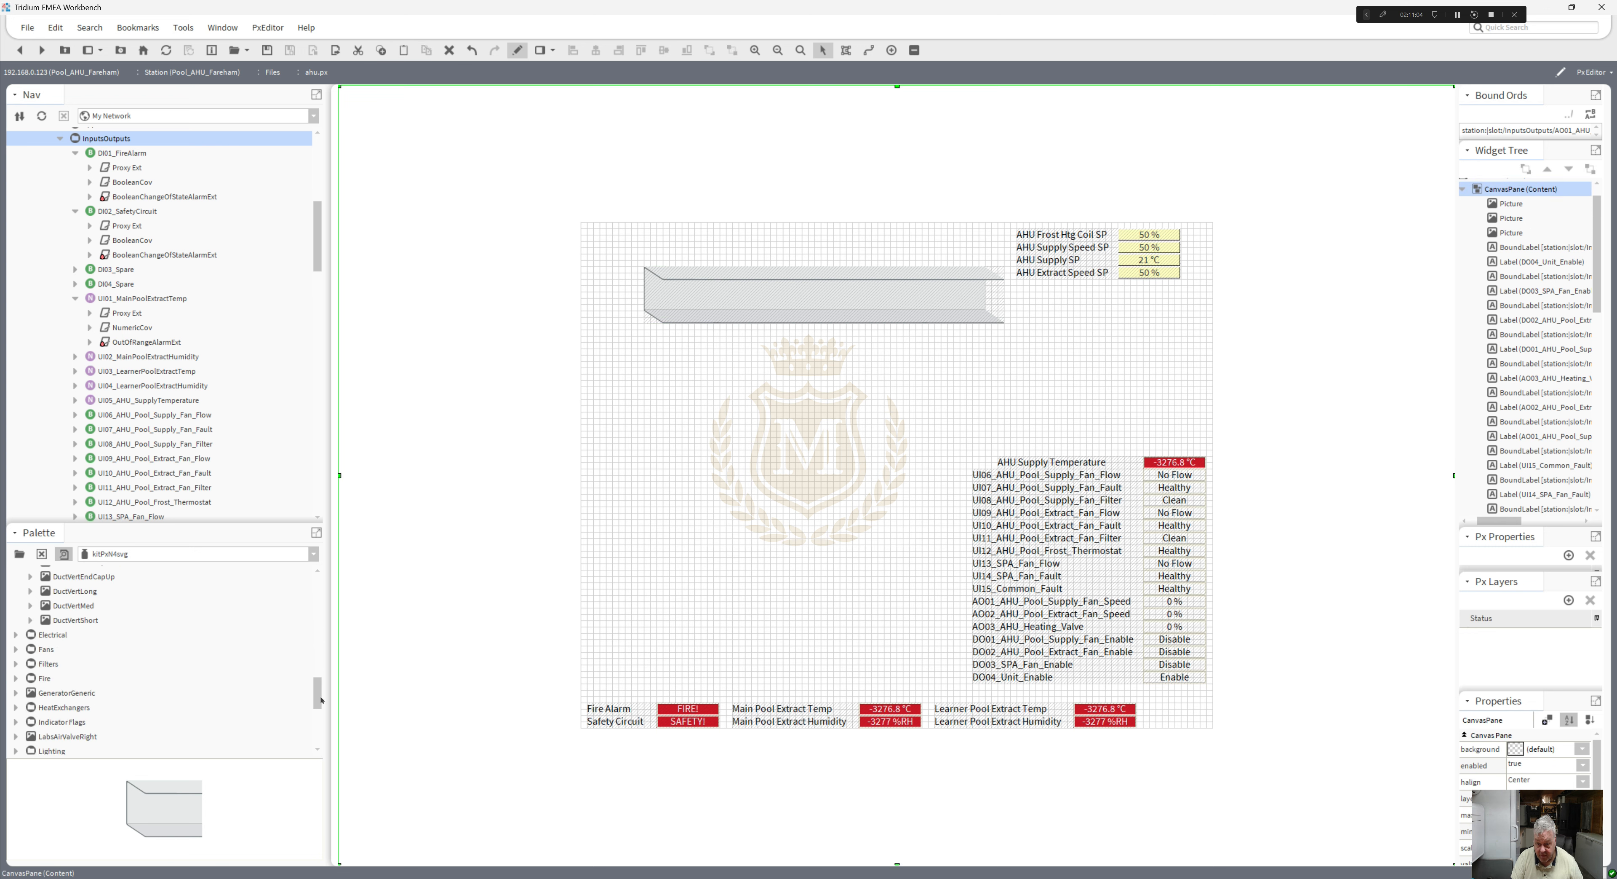
click(16, 649)
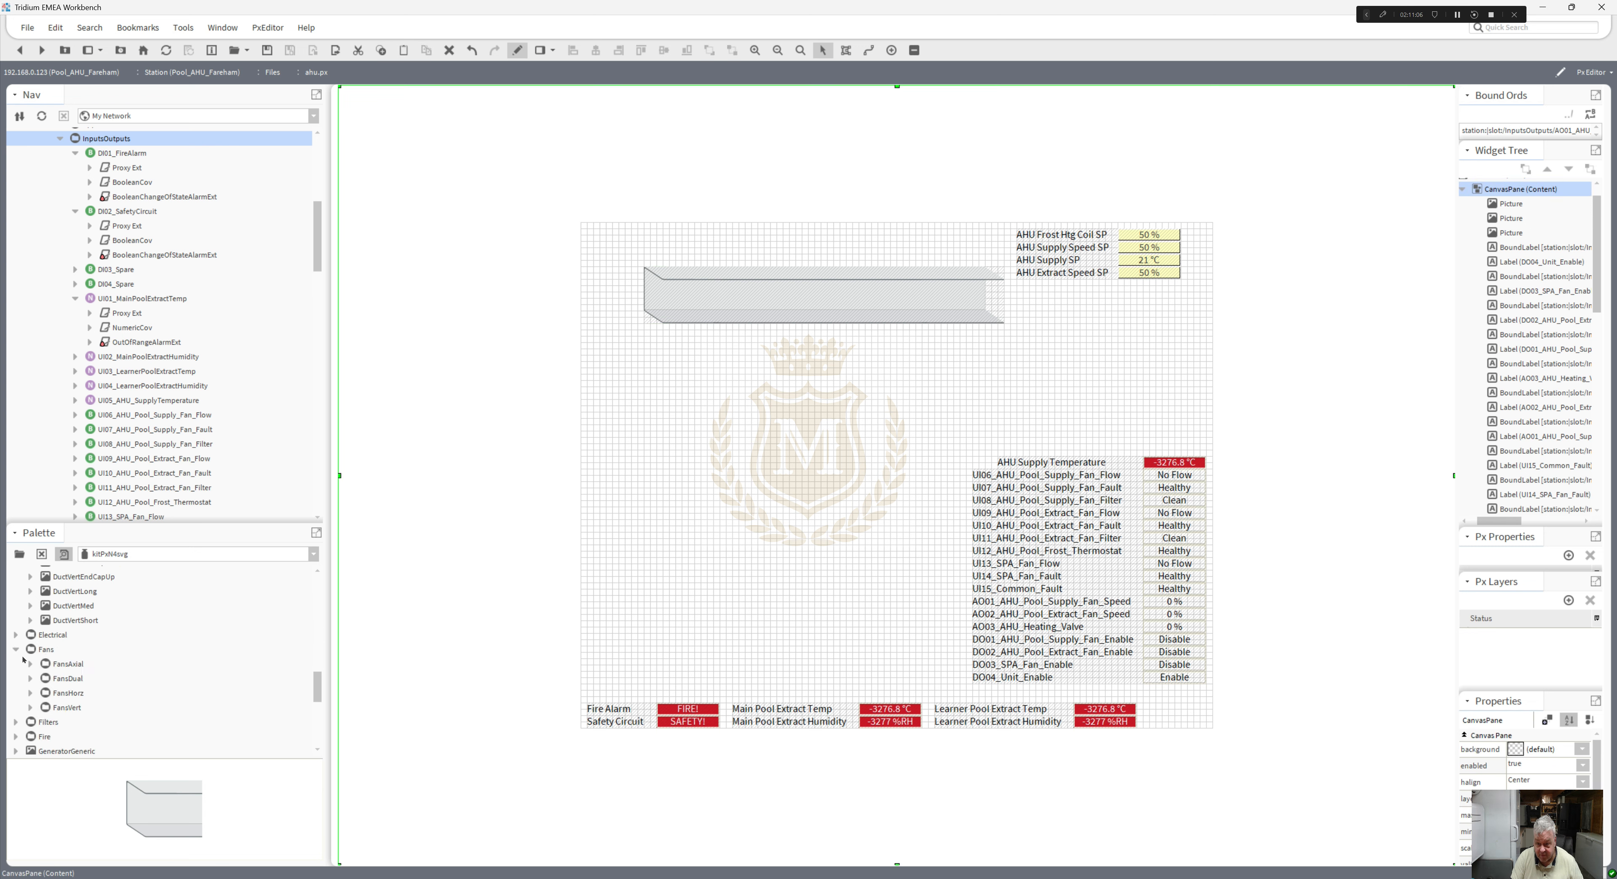
click(30, 692)
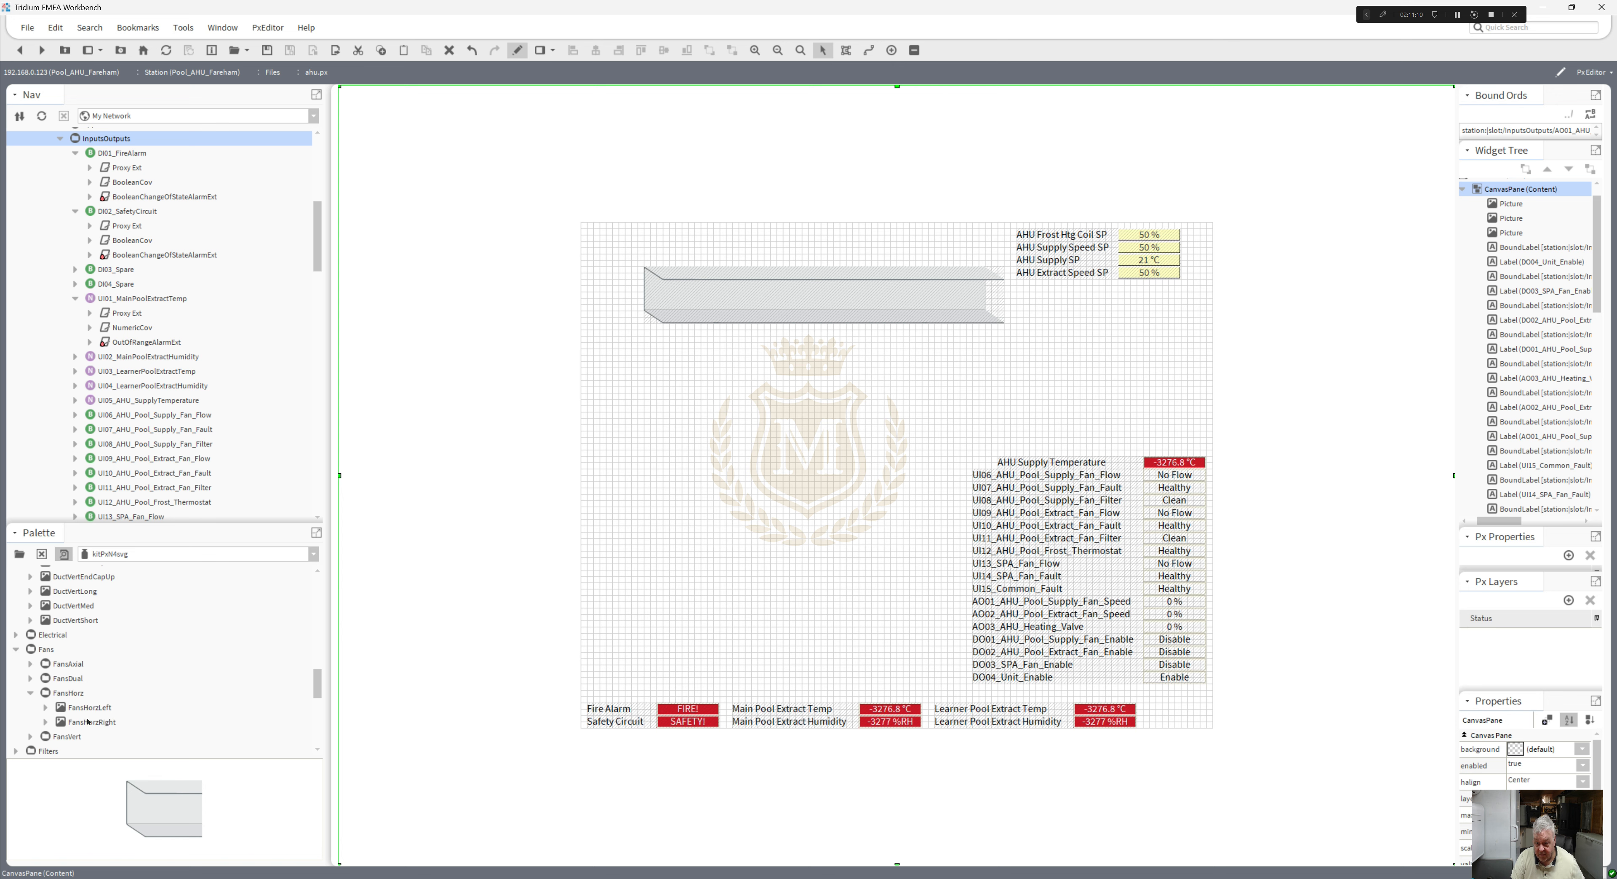
click(82, 707)
shift+click(86, 723)
drag(86, 709, 801, 309)
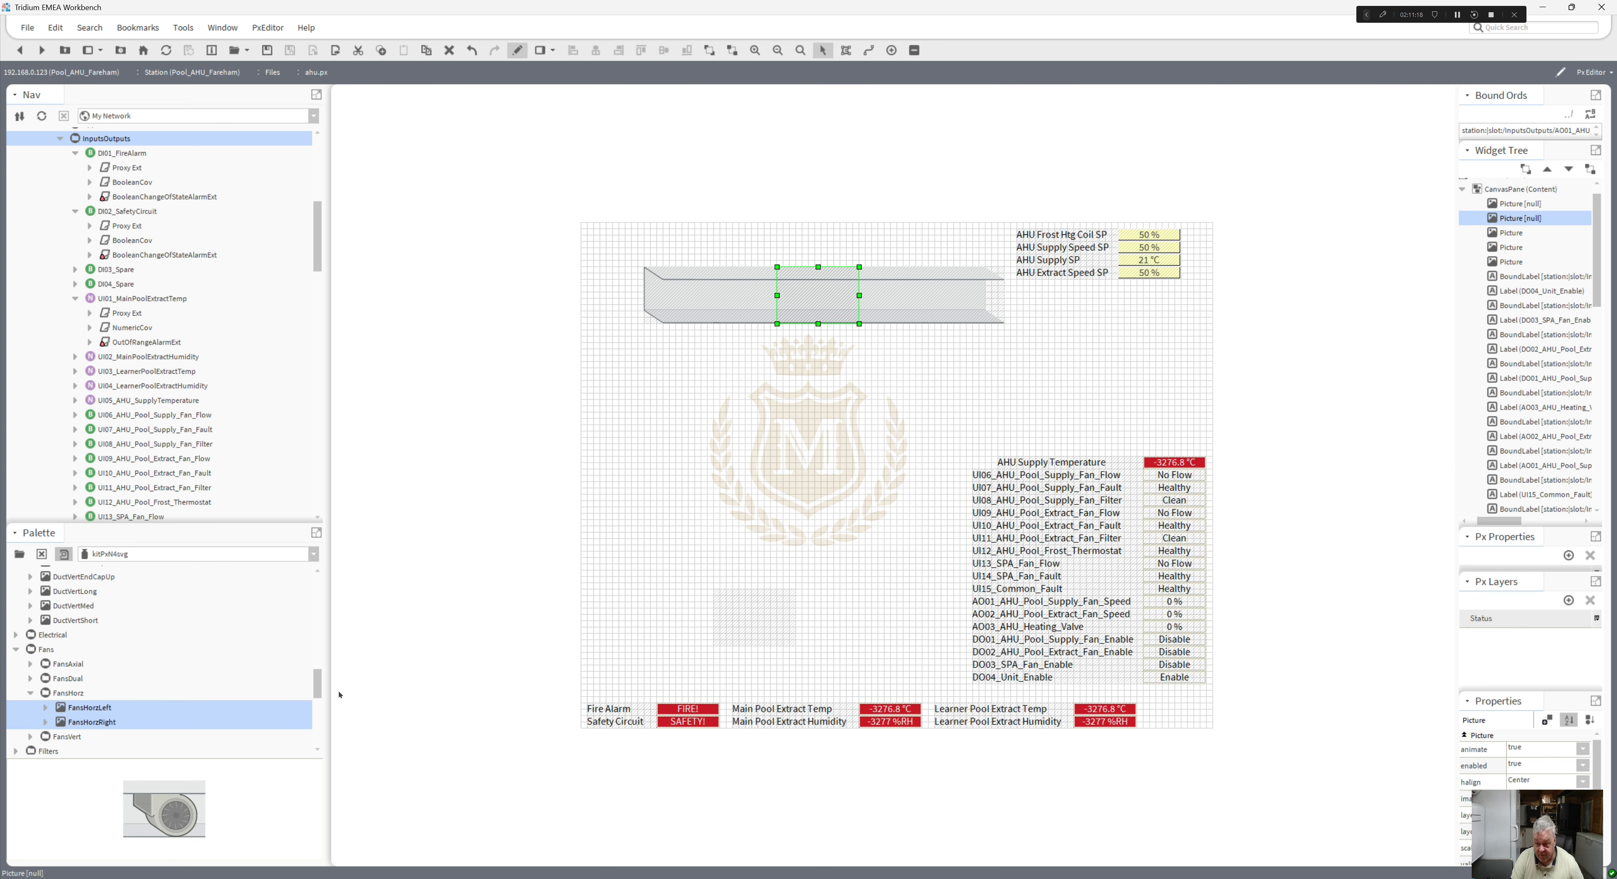
- Place a FilterSingle component from the Filters folder inside the duct, between the fan and the duct's right end
mouse_move(318, 685)
mouse_down()
mouse_move(315, 596)
mouse_move(322, 734)
mouse_move(324, 700)
mouse_up()
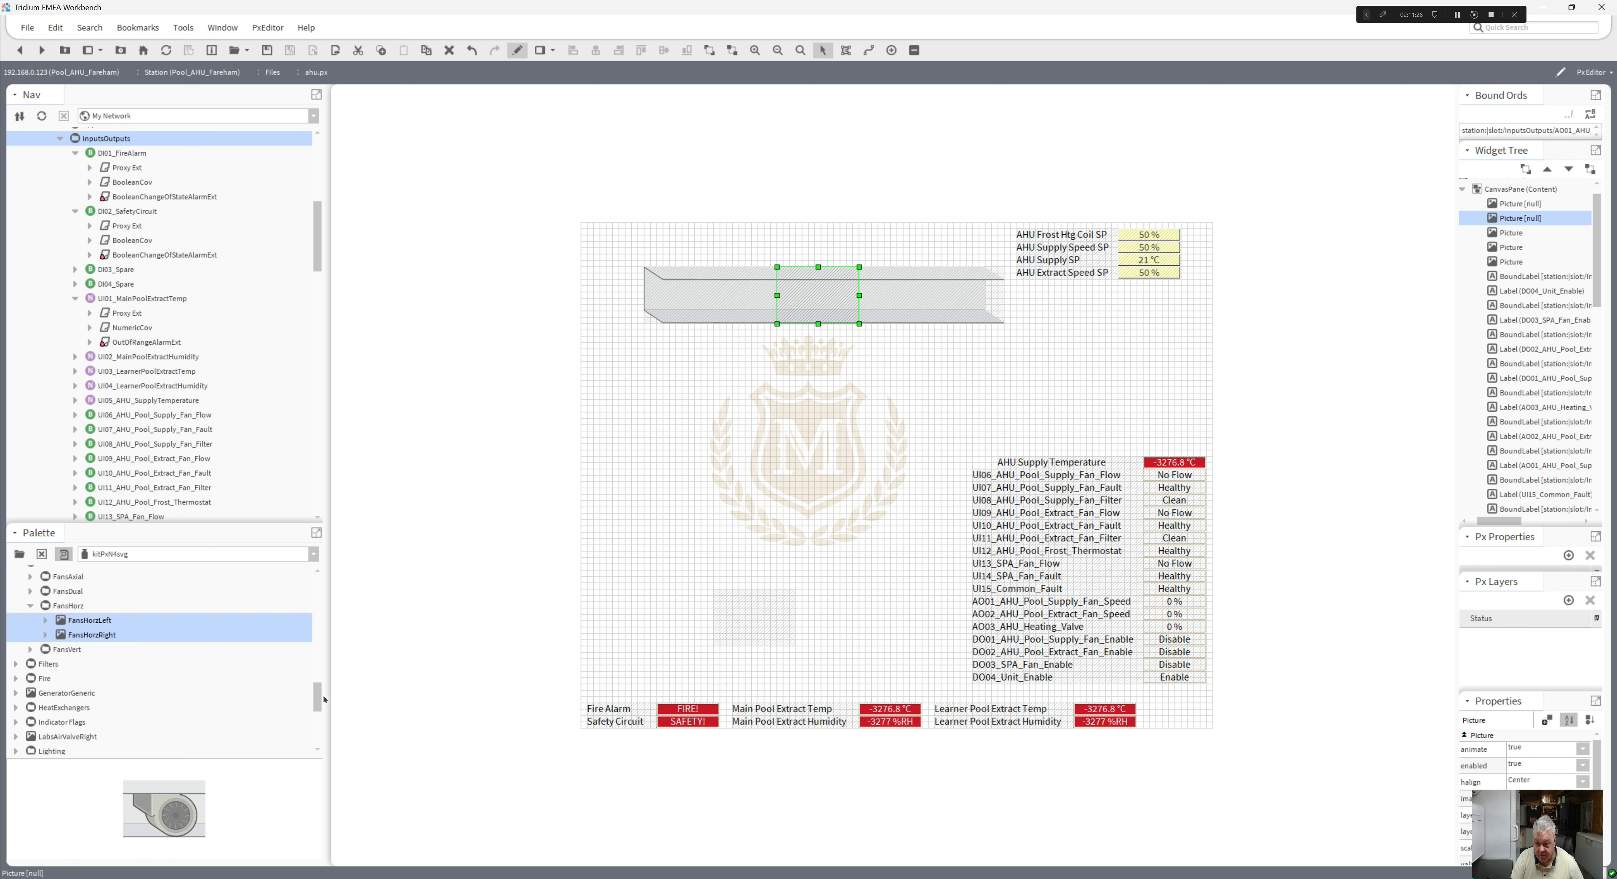
click(16, 663)
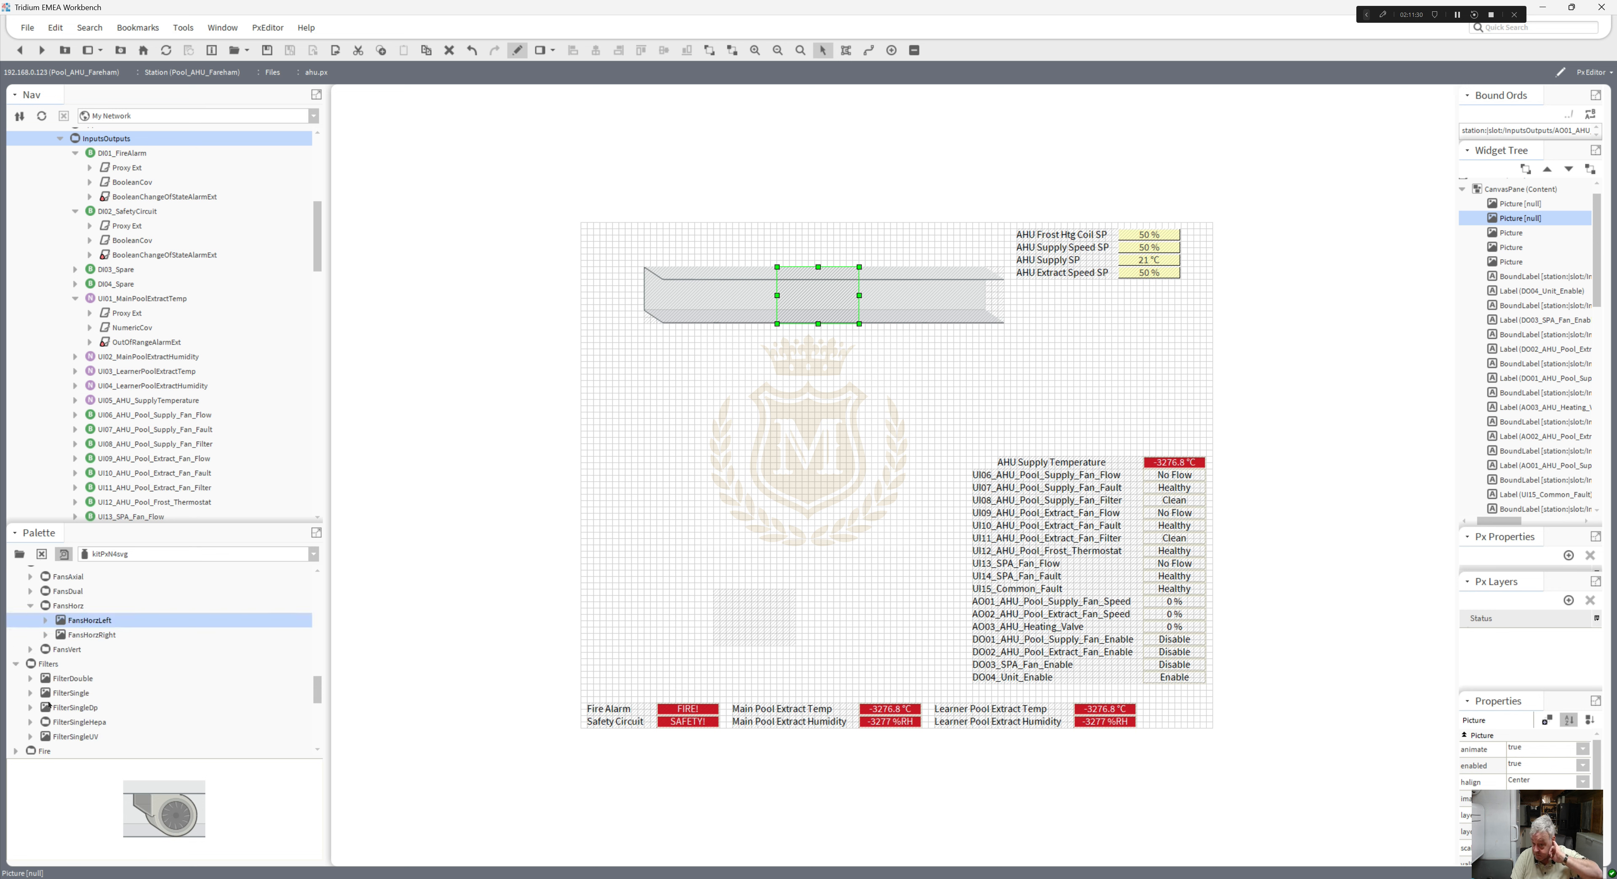
drag(62, 694, 922, 296)
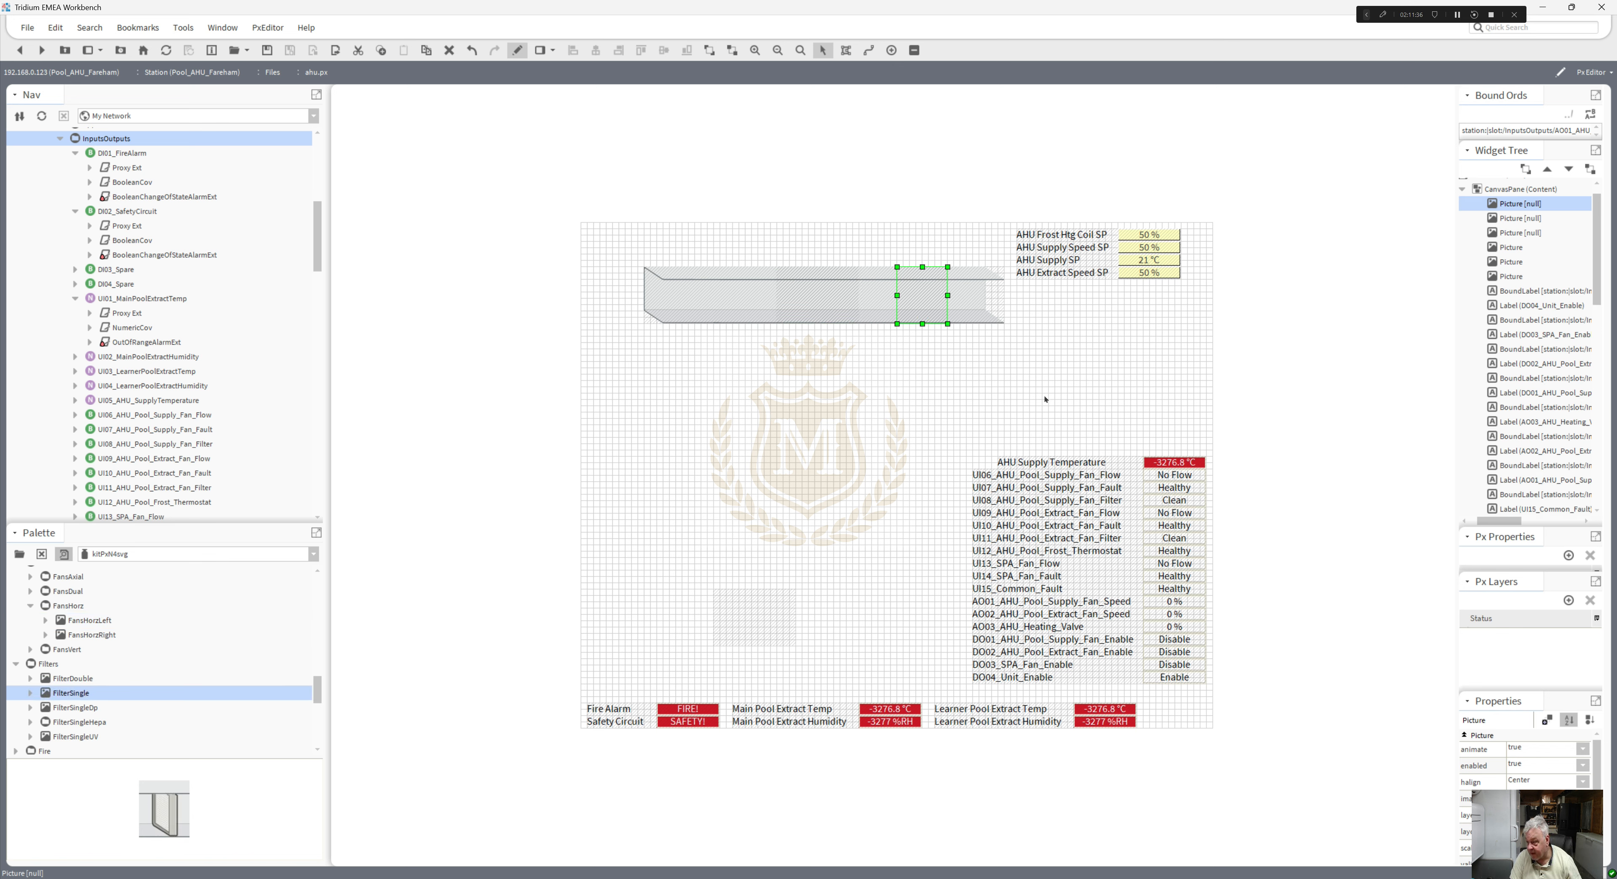
- Move the DO02_AHU_Pool_Extract_Fan_Enable label and its value from the point list to below the duct
click(1030, 654)
ctrl+click(1145, 656)
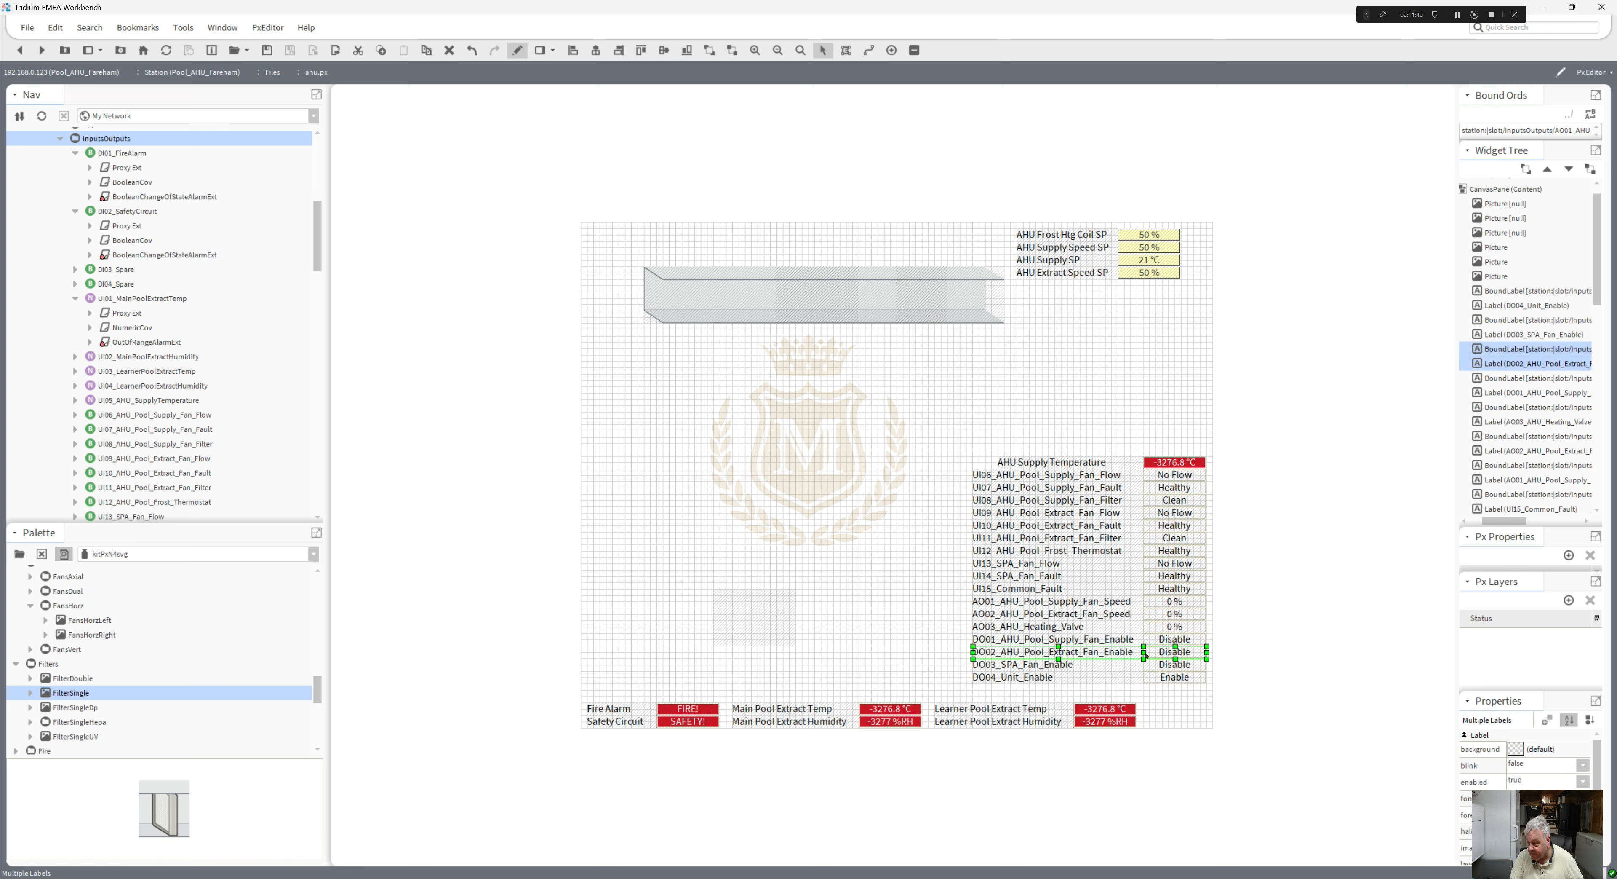
drag(1144, 655, 814, 365)
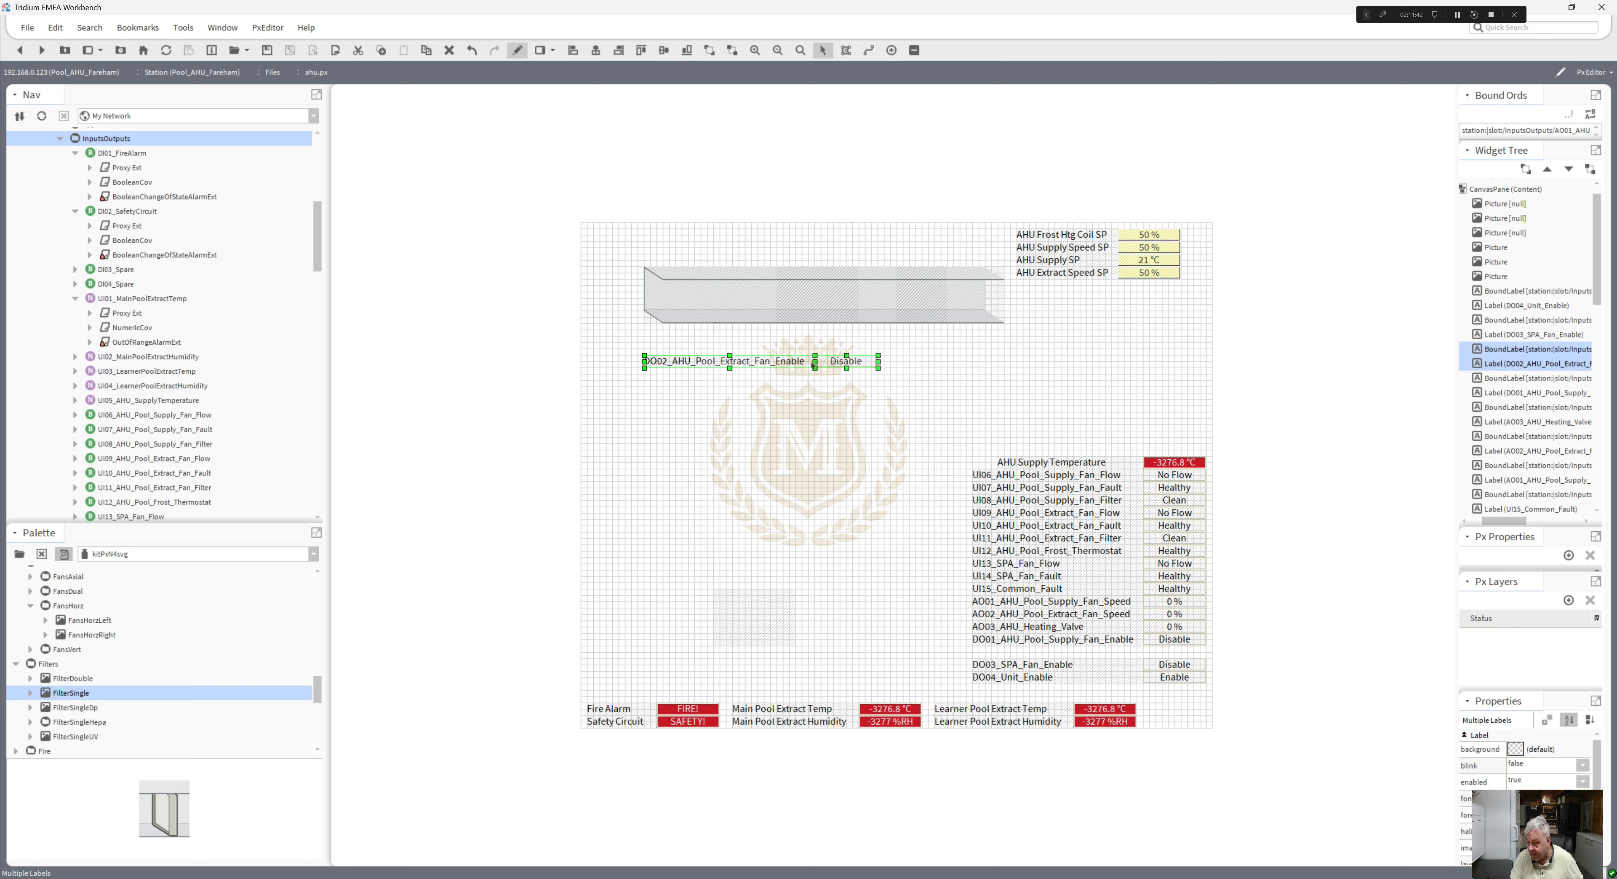
- Move the UI11 extract fan filter row and the UI09 and UI10 extract fan flow and fault rows to below the duct
click(1039, 539)
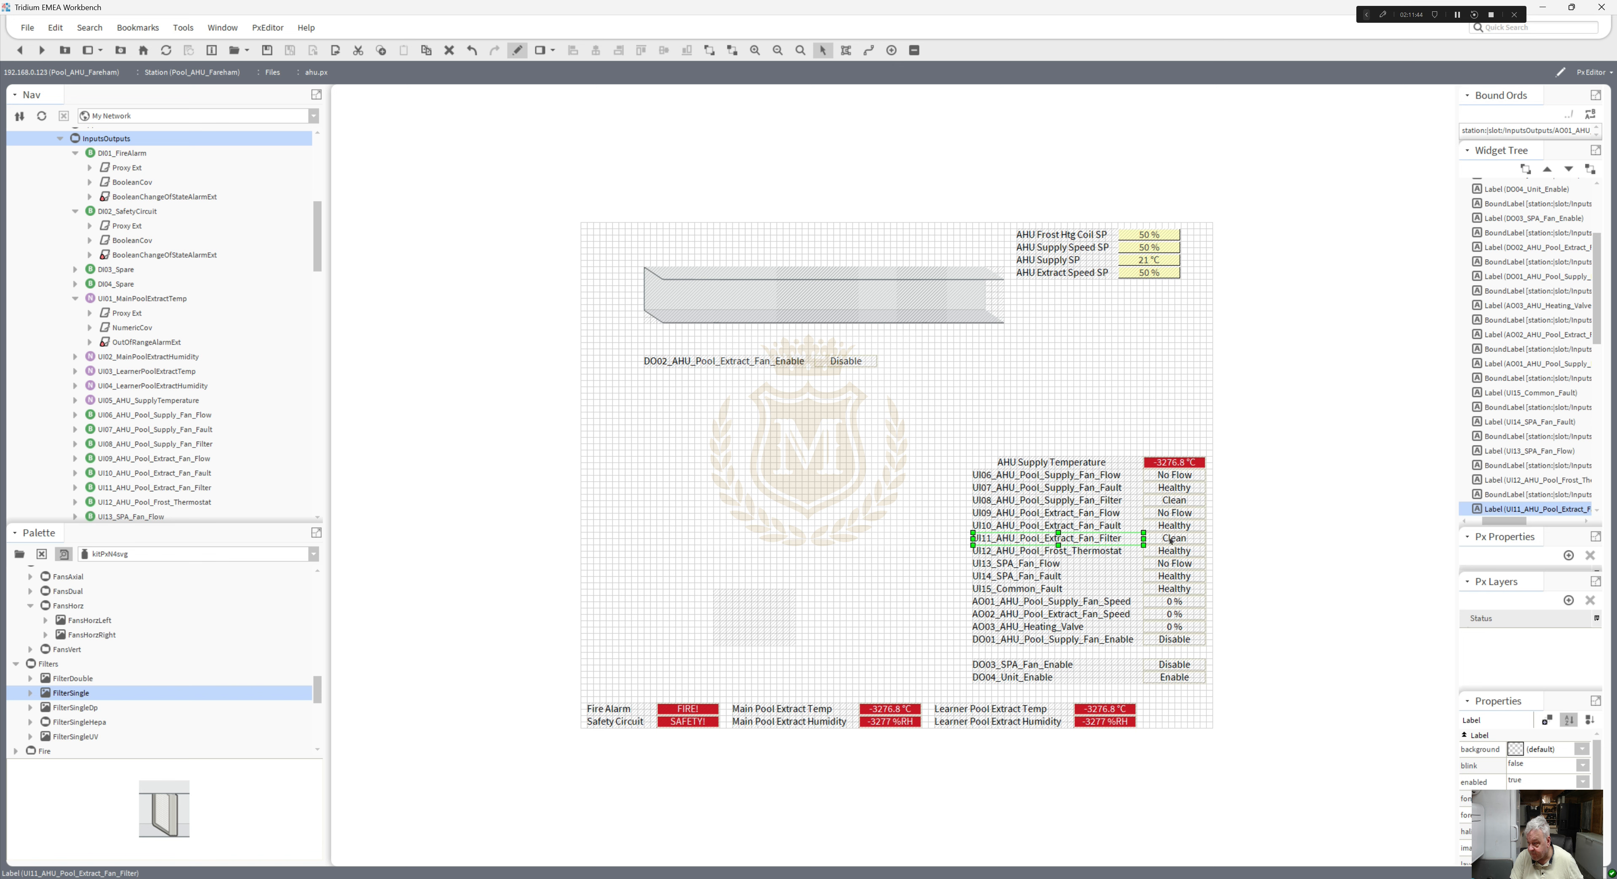
ctrl+click(1172, 539)
drag(1076, 541, 735, 370)
drag(951, 539, 1234, 506)
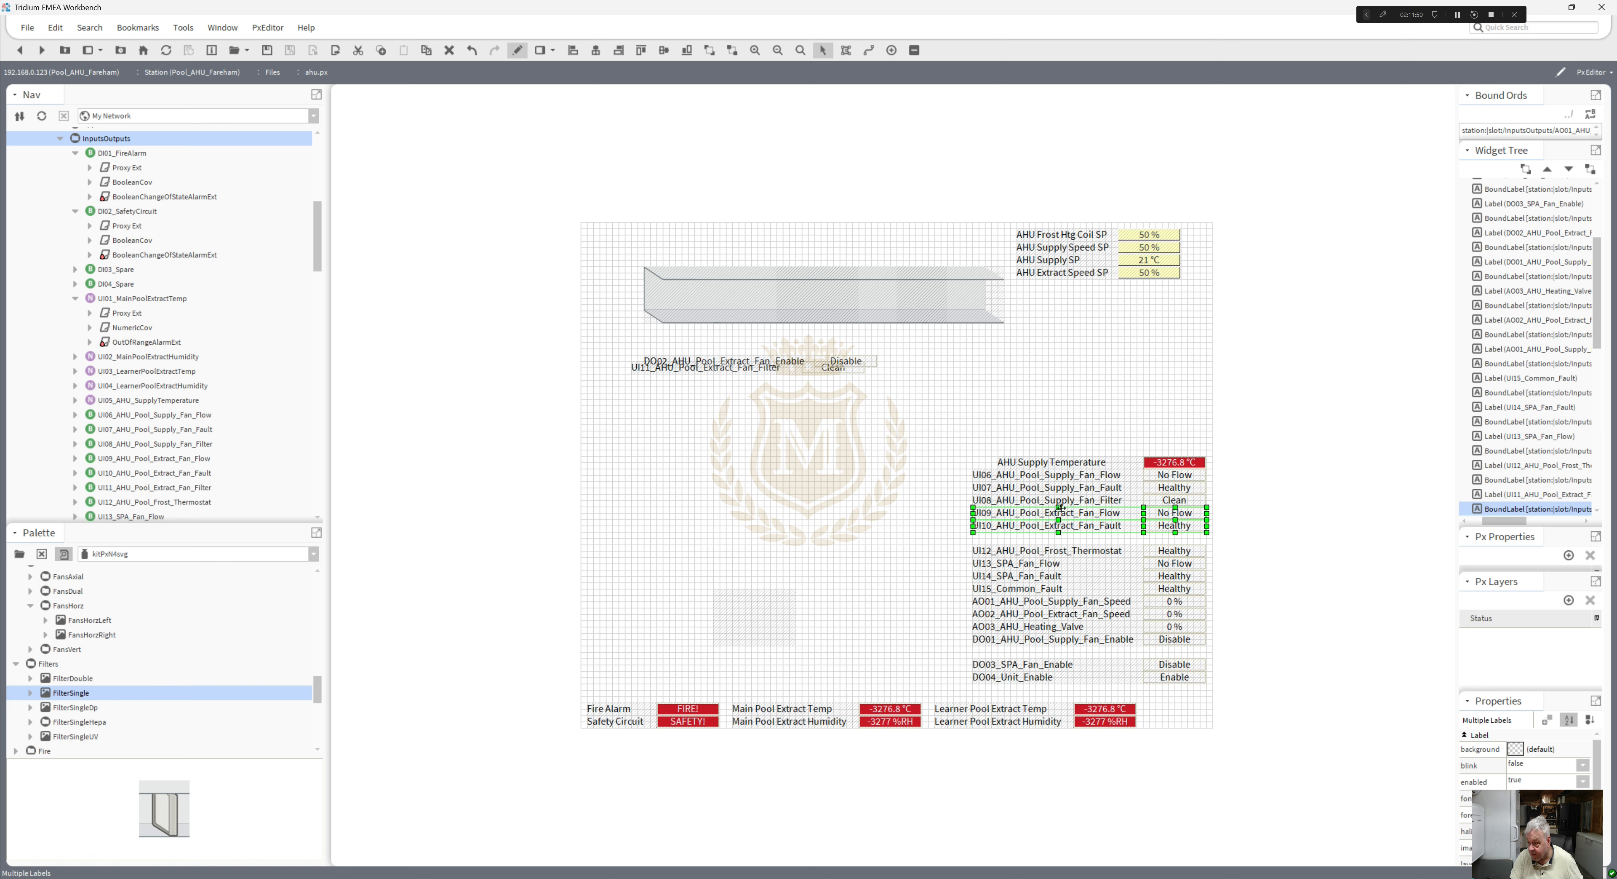
drag(1061, 507, 754, 389)
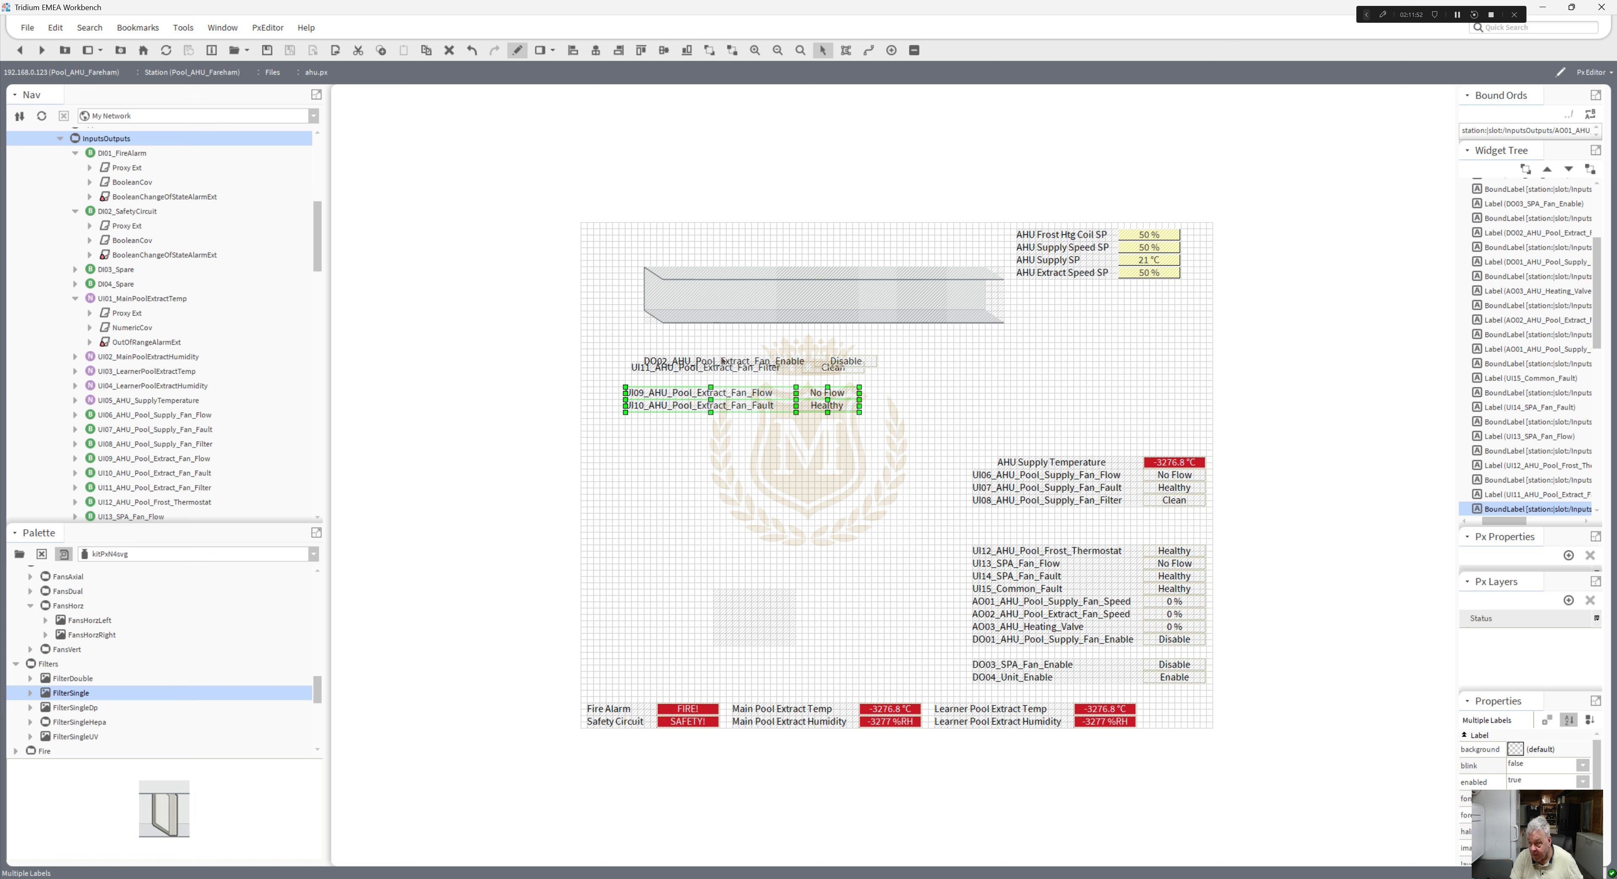
- Shift the DO02_AHU_Pool_Extract_Fan_Enable label and value up to just beneath the duct, clear of the UI11 filter row
click(722, 361)
shift+click(839, 361)
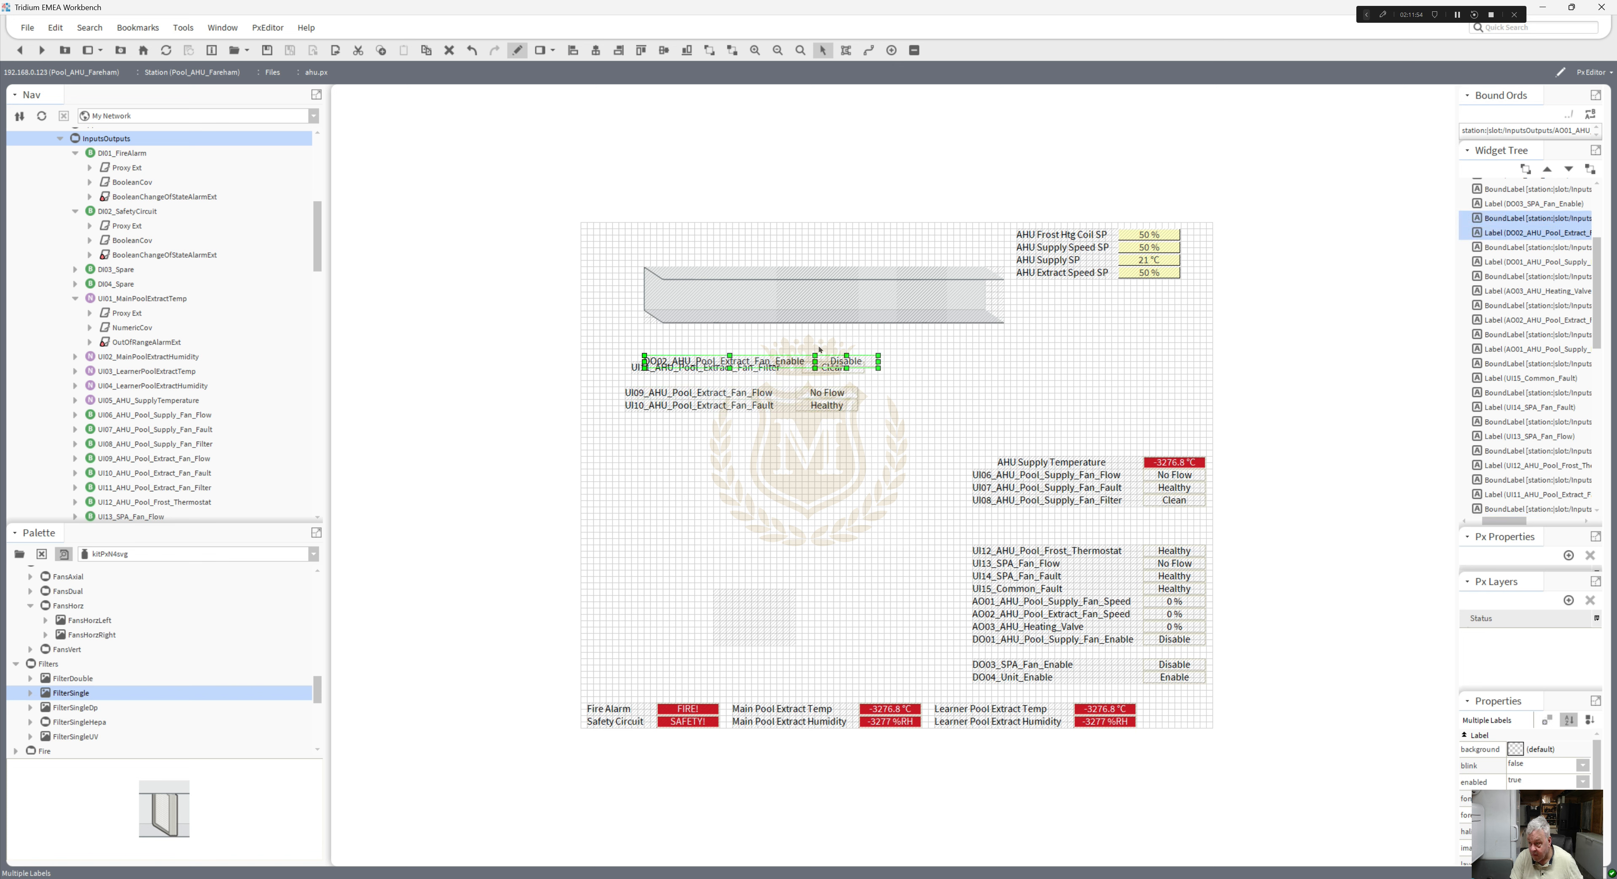
drag(819, 350, 808, 333)
click(880, 350)
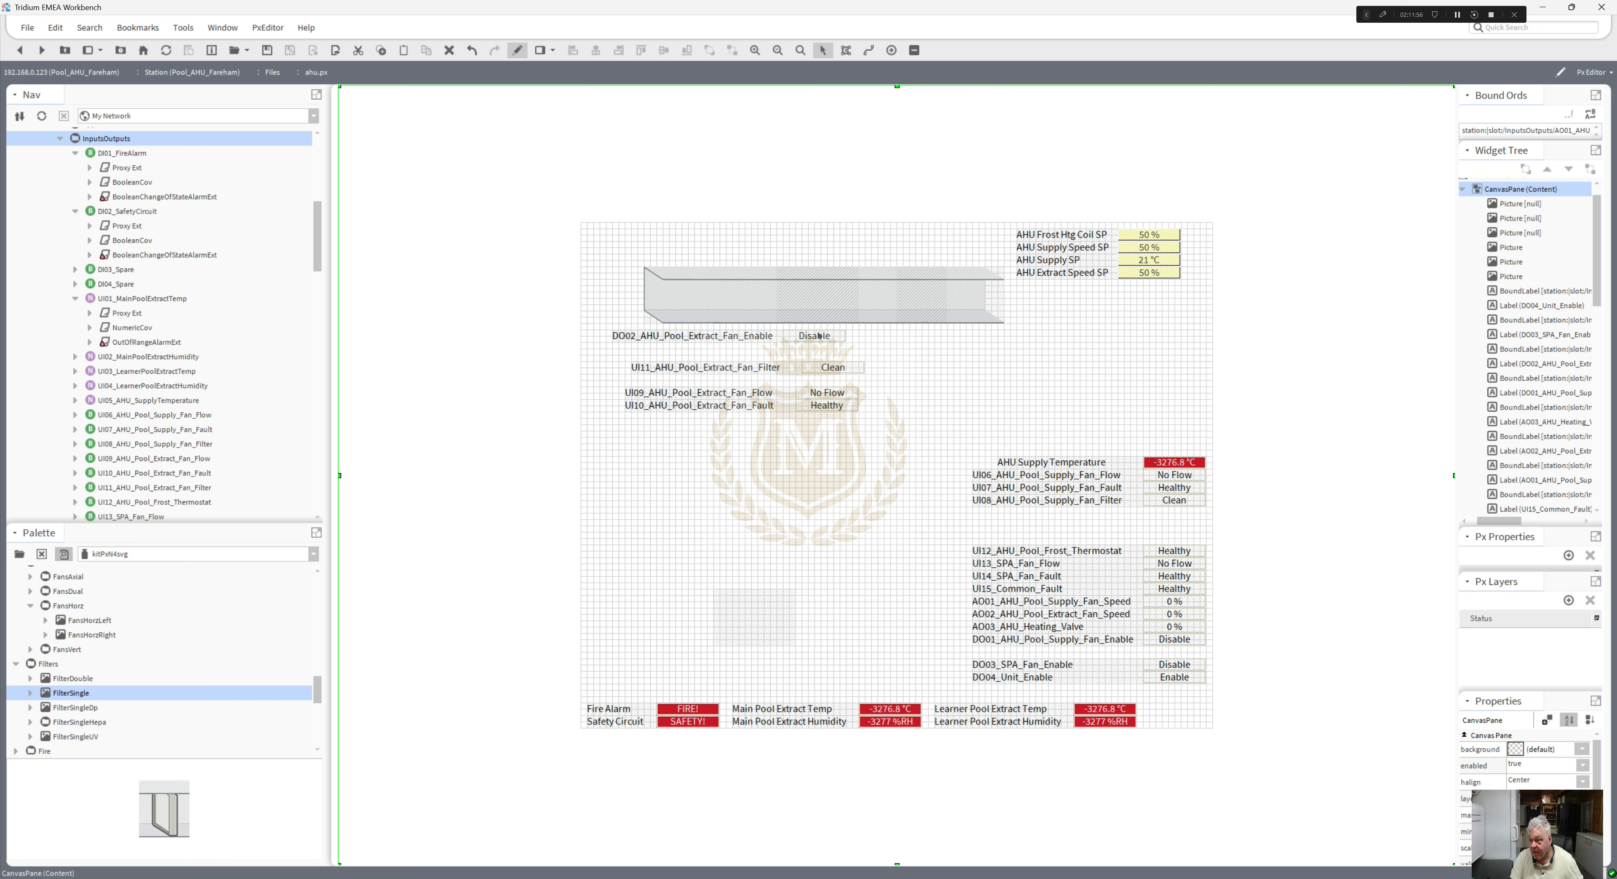
- Check the binding ords of the DO02_AHU_Pool_Extract_Fan_Enable and UI09_AHU_Pool_Extract_Fan_Flow value labels
double_click(818, 335)
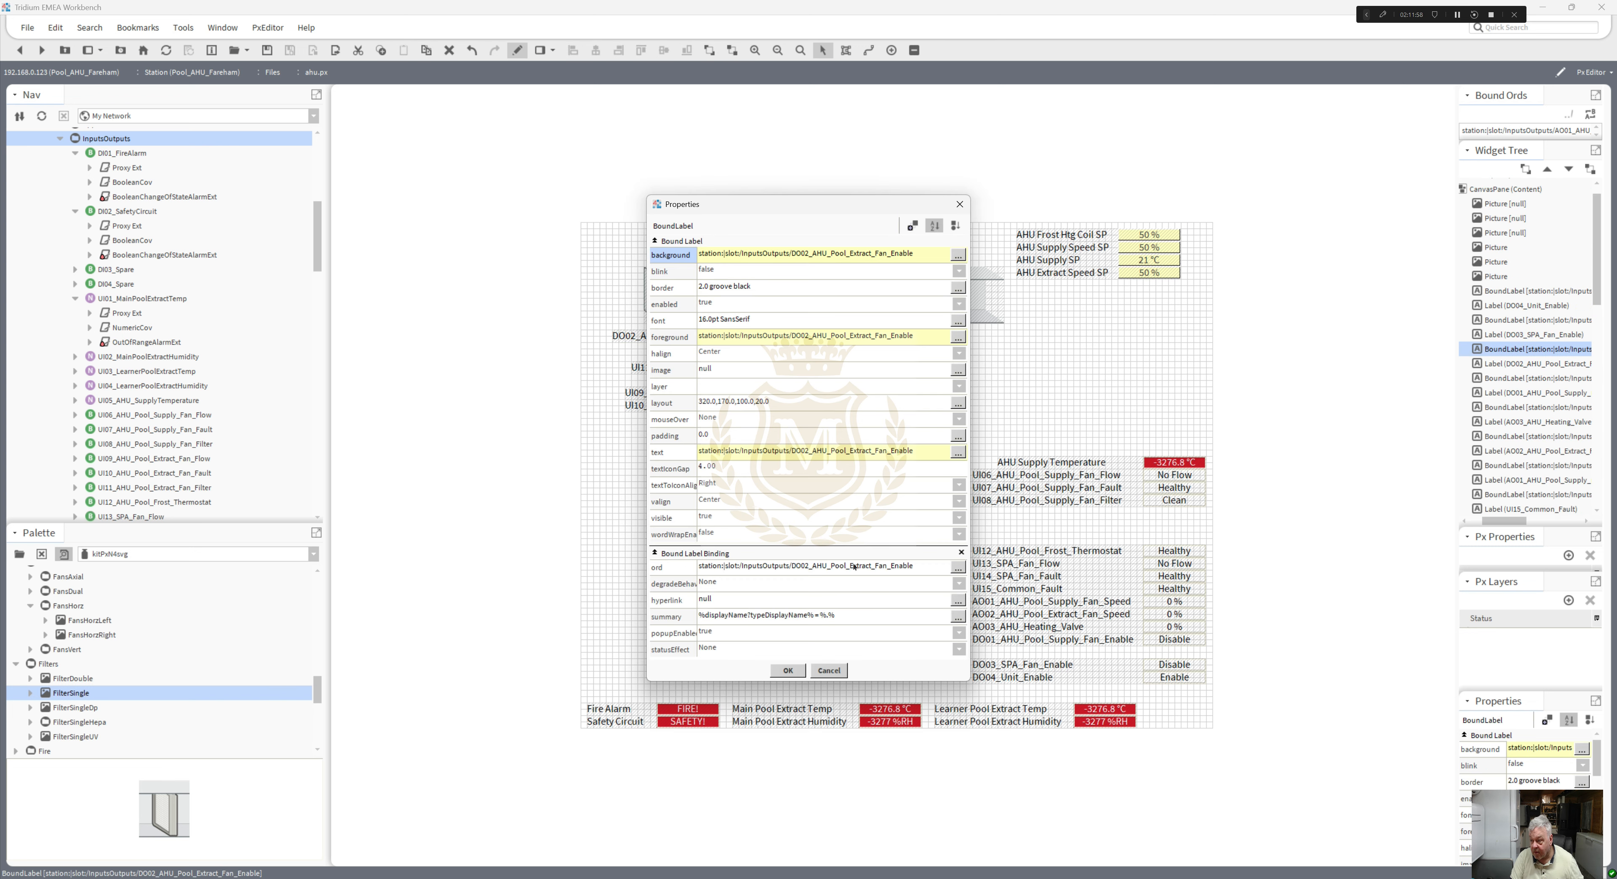
double_click(854, 567)
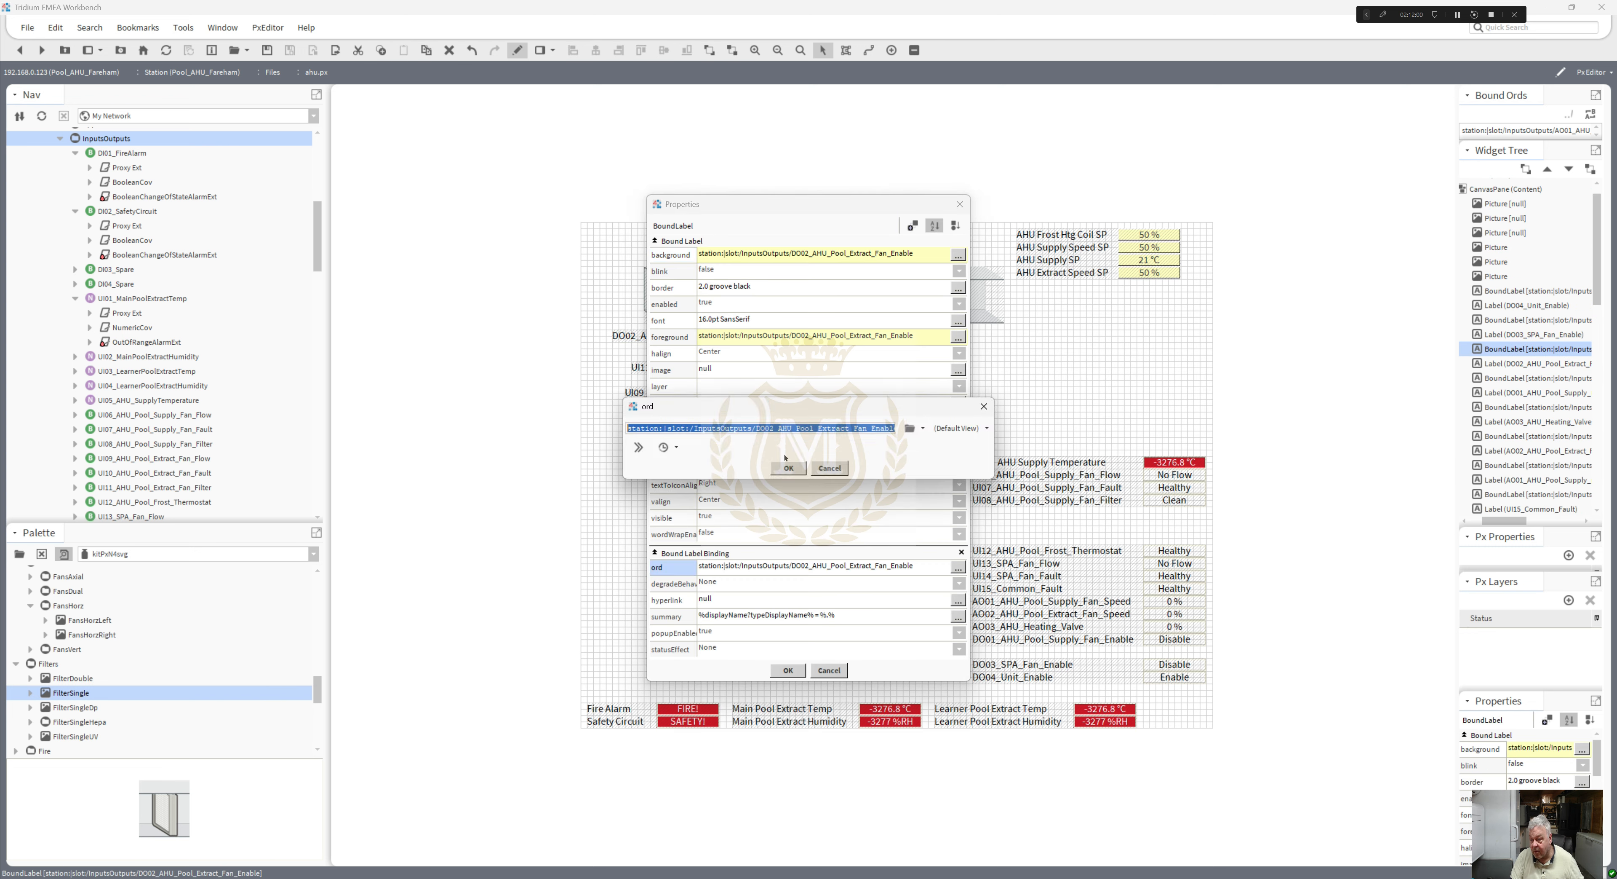
click(787, 468)
click(787, 670)
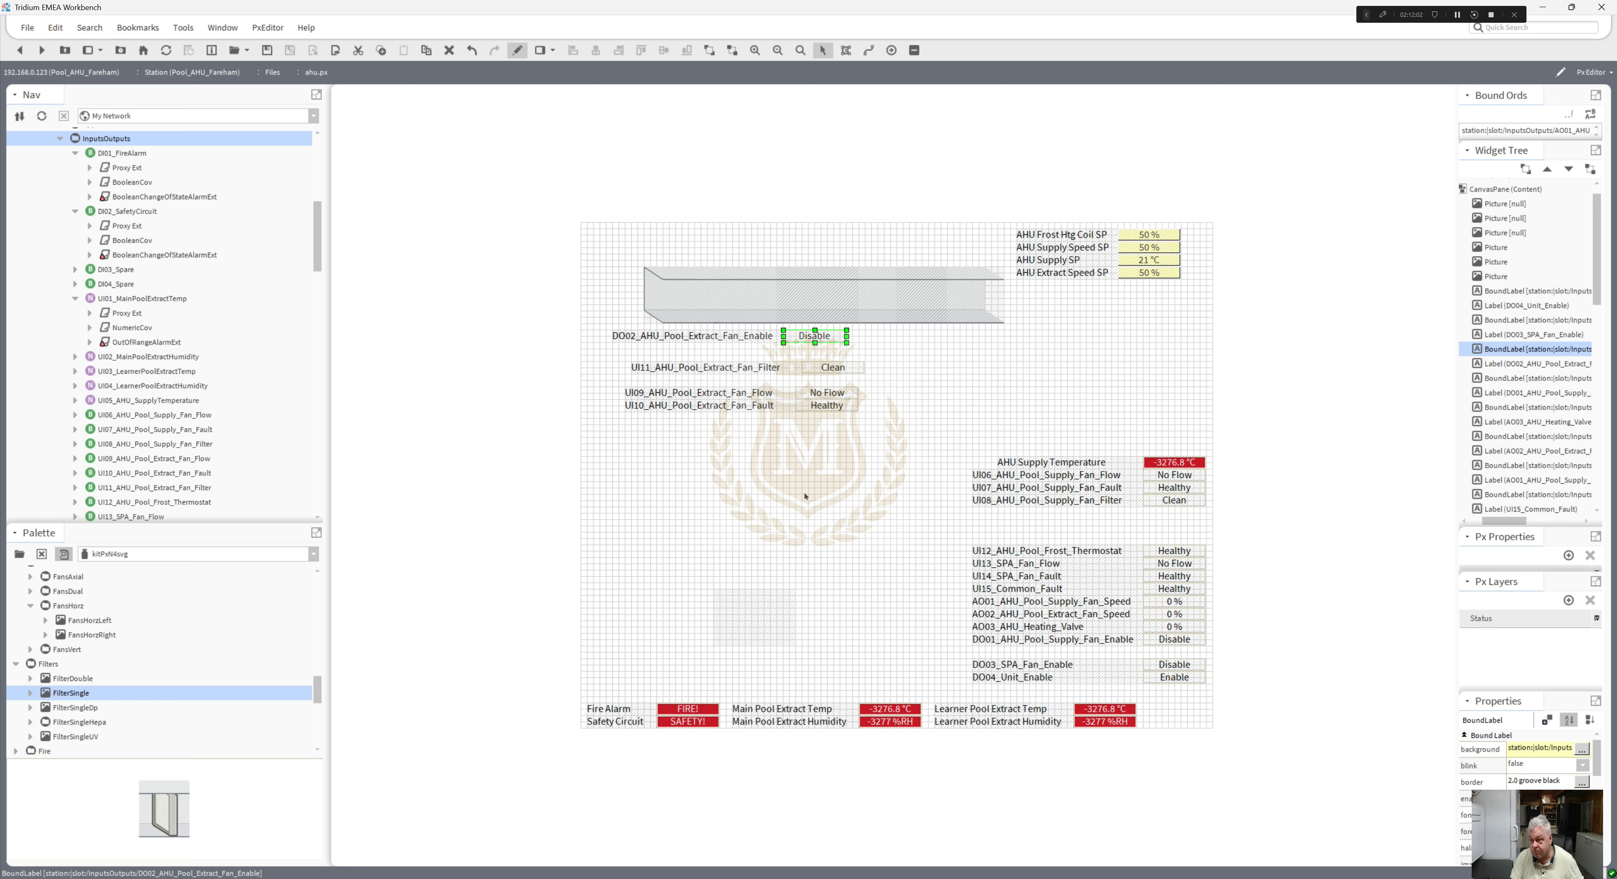
double_click(828, 393)
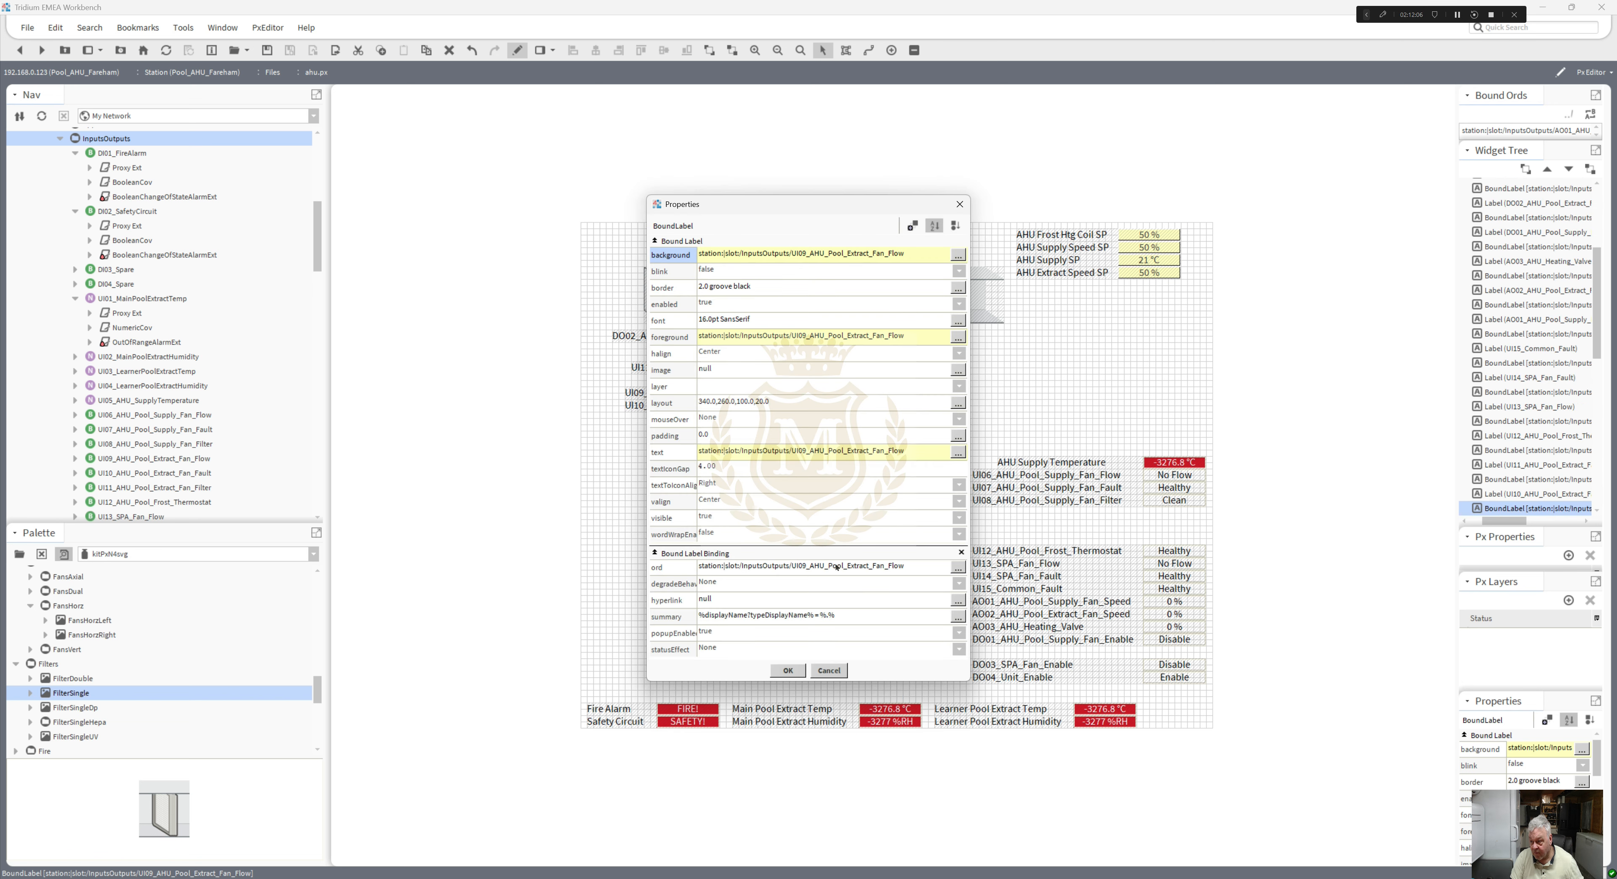
double_click(838, 566)
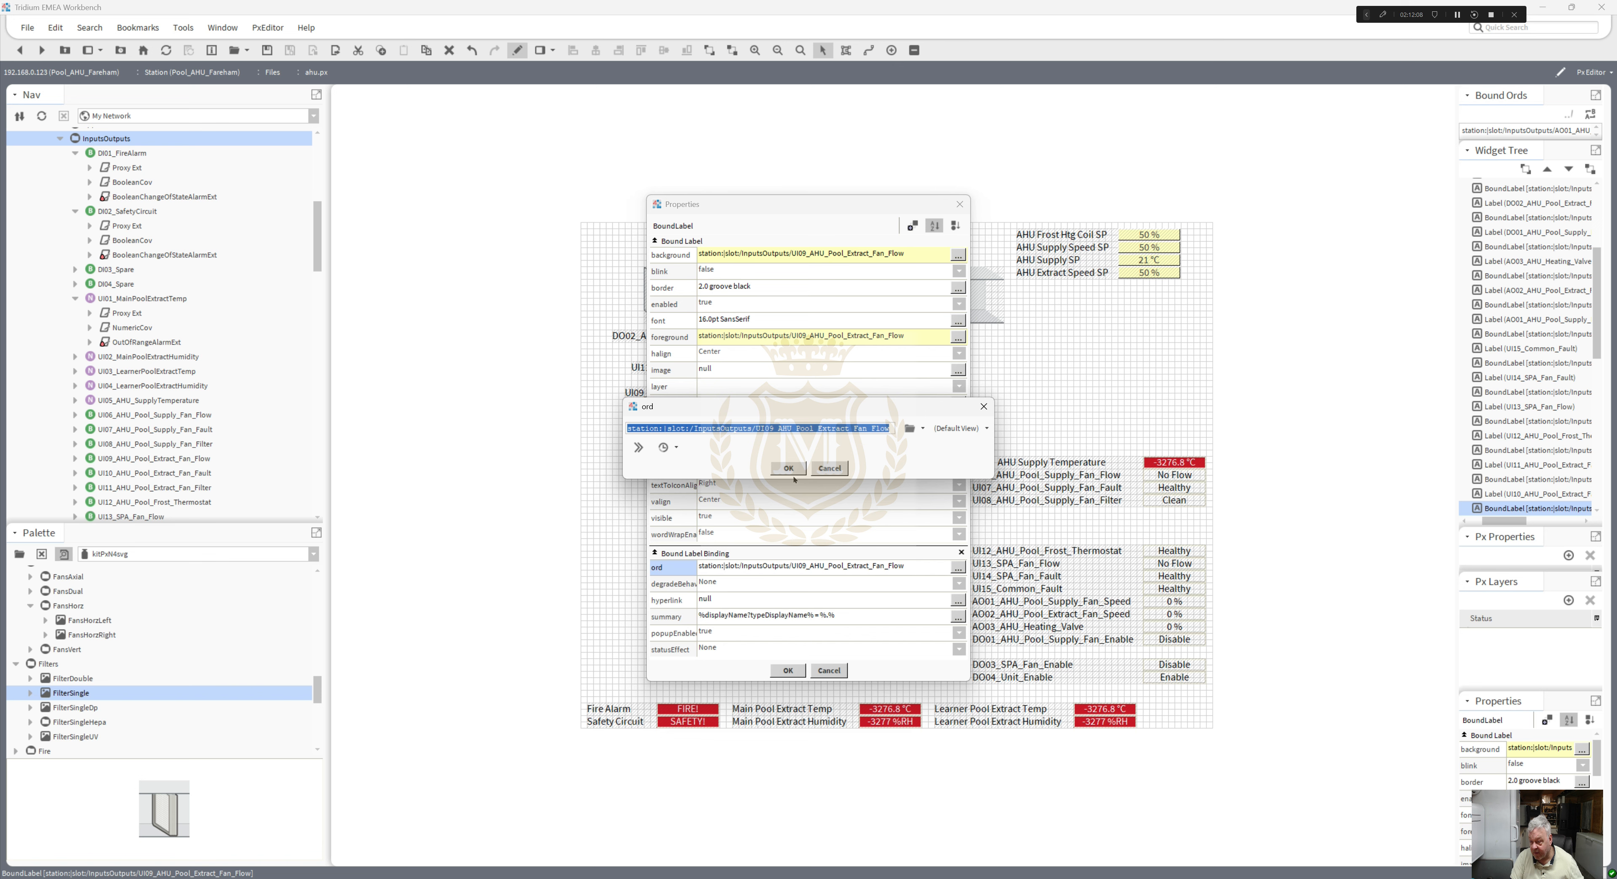
click(789, 468)
click(788, 670)
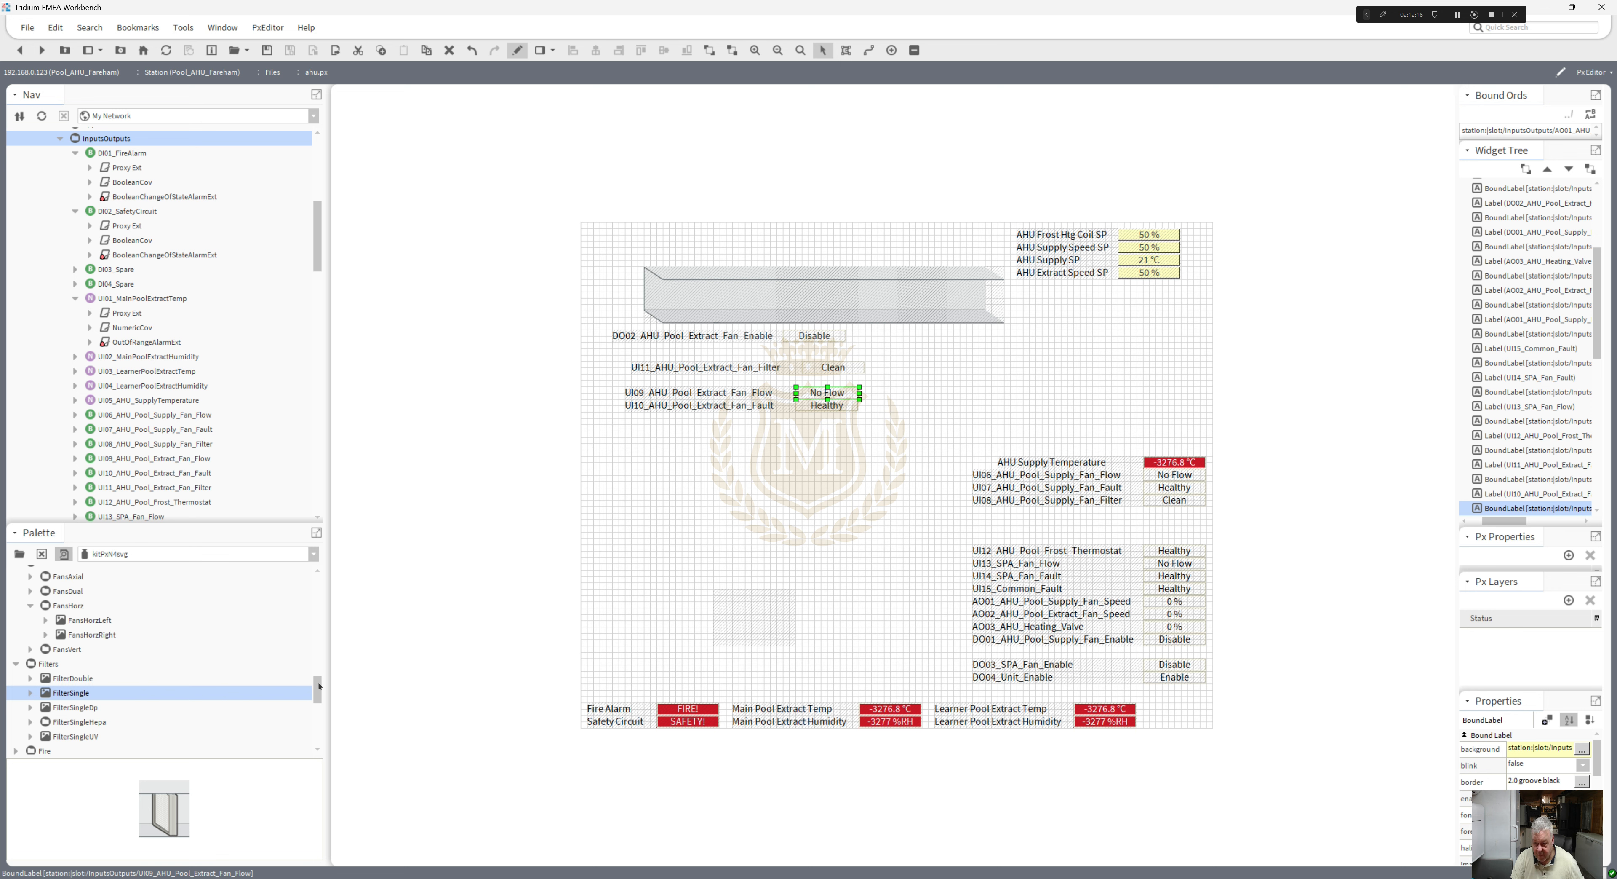
- Add a DuctAirflowLongLeft arrow from the DuctAirflowArrows folder and position it inside the left part of the duct
drag(319, 685, 314, 588)
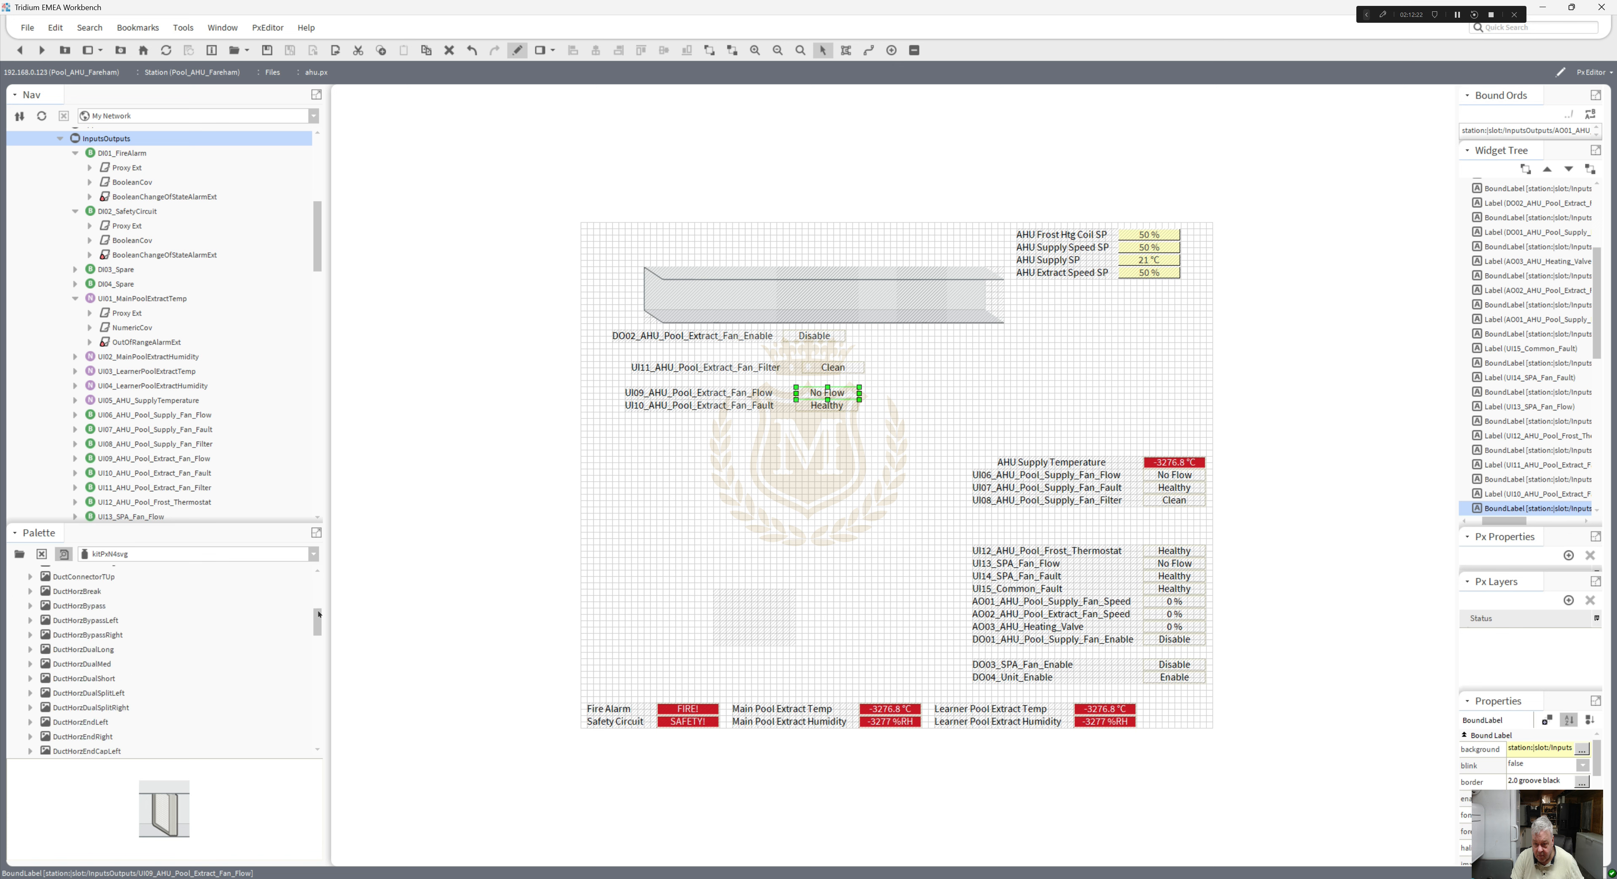
scroll(314, 589, up, 1)
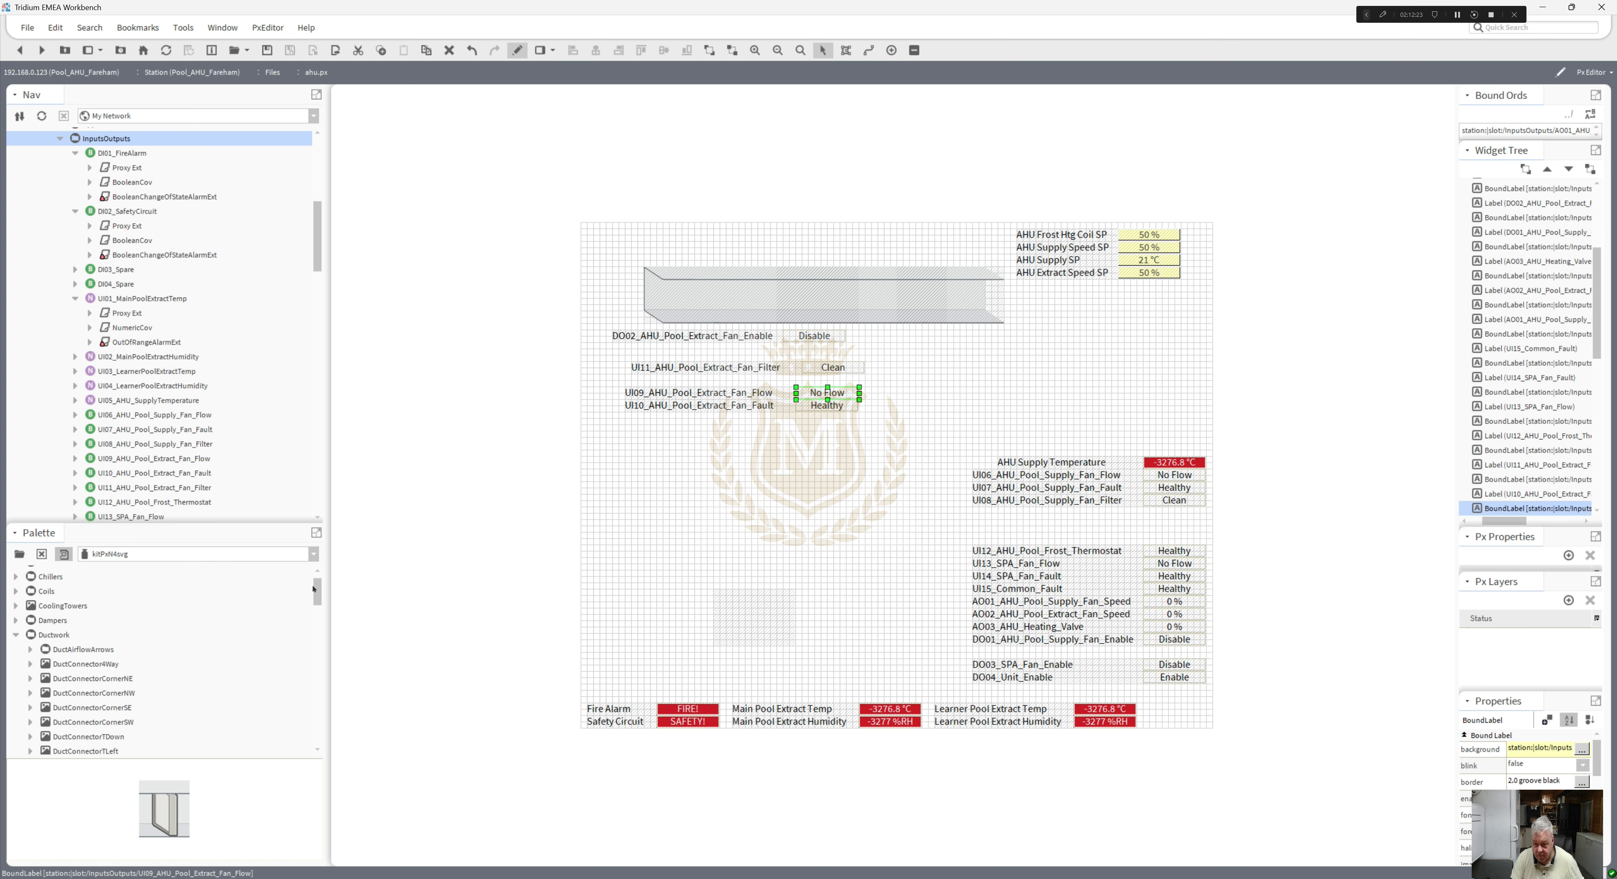
click(31, 649)
click(46, 663)
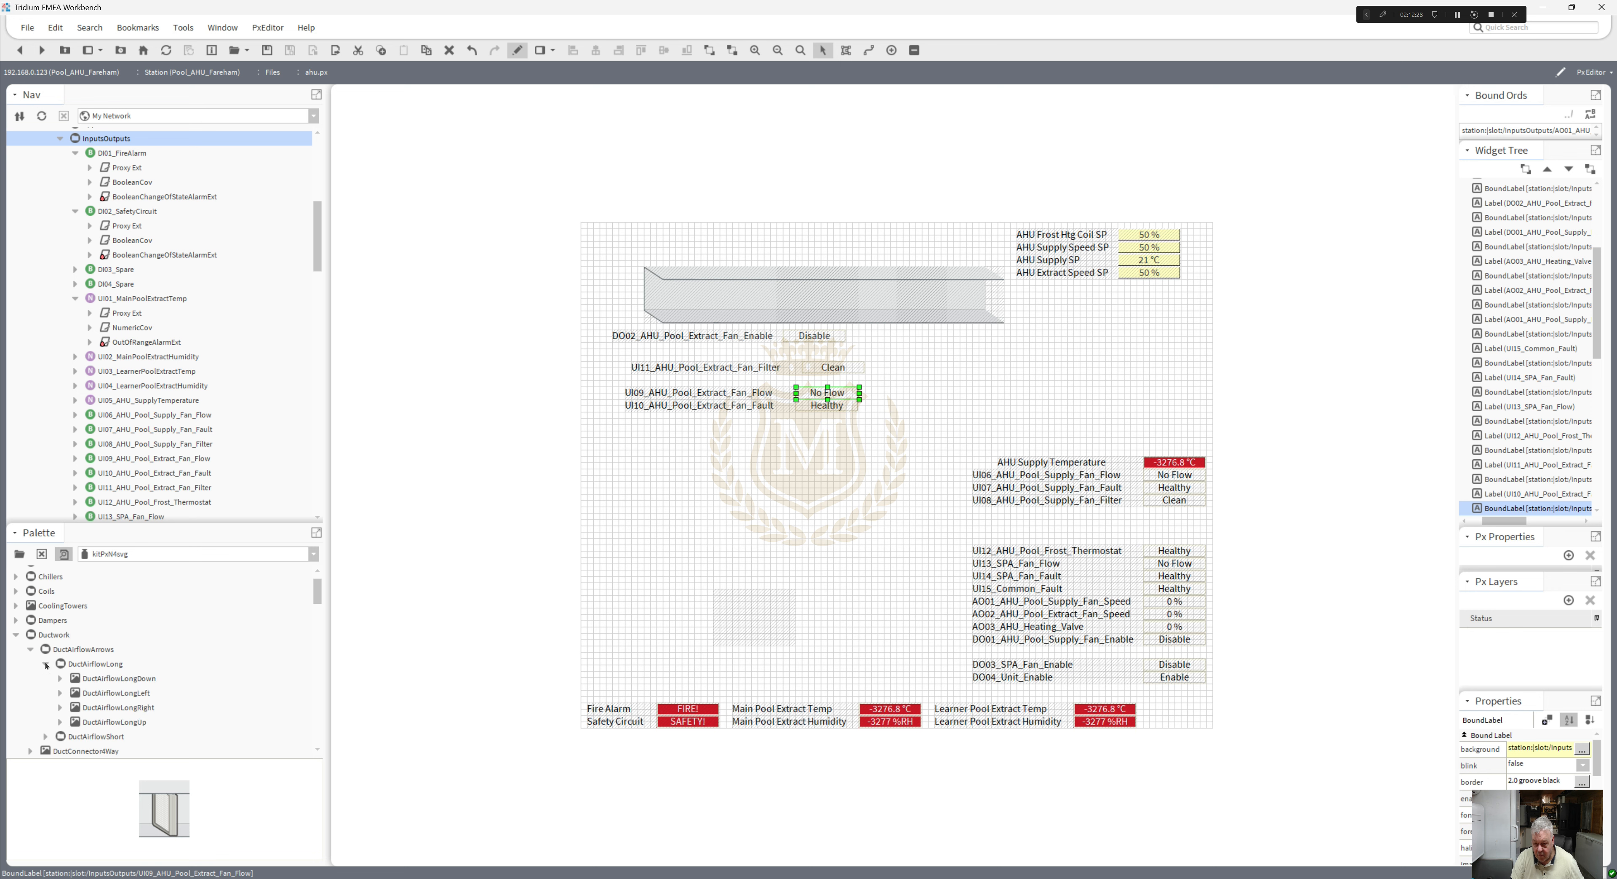
click(104, 694)
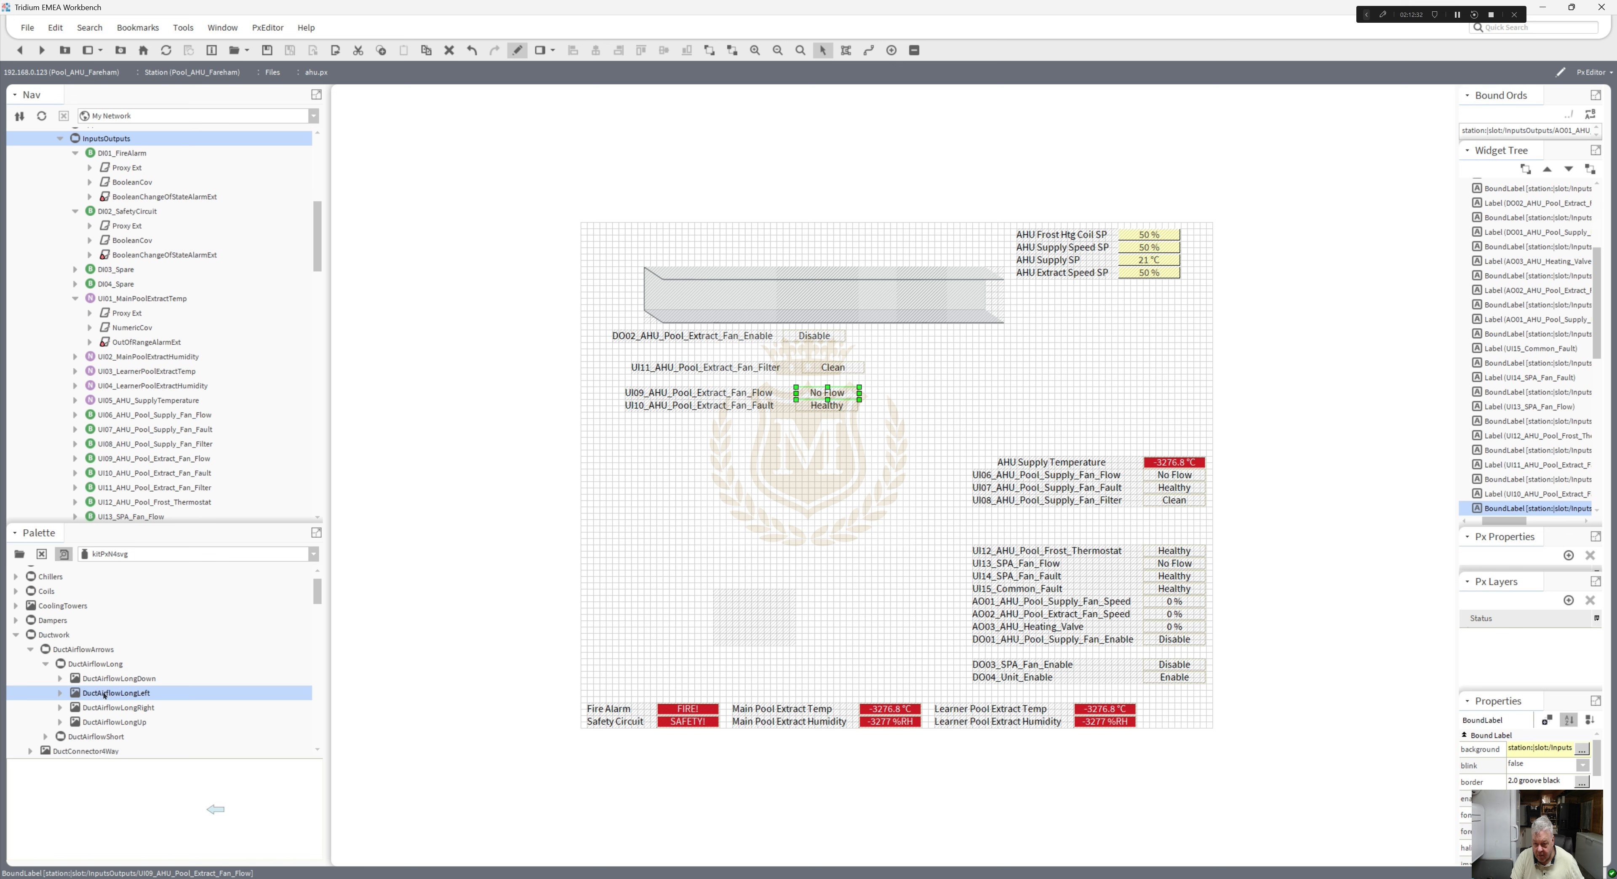
drag(271, 671, 752, 543)
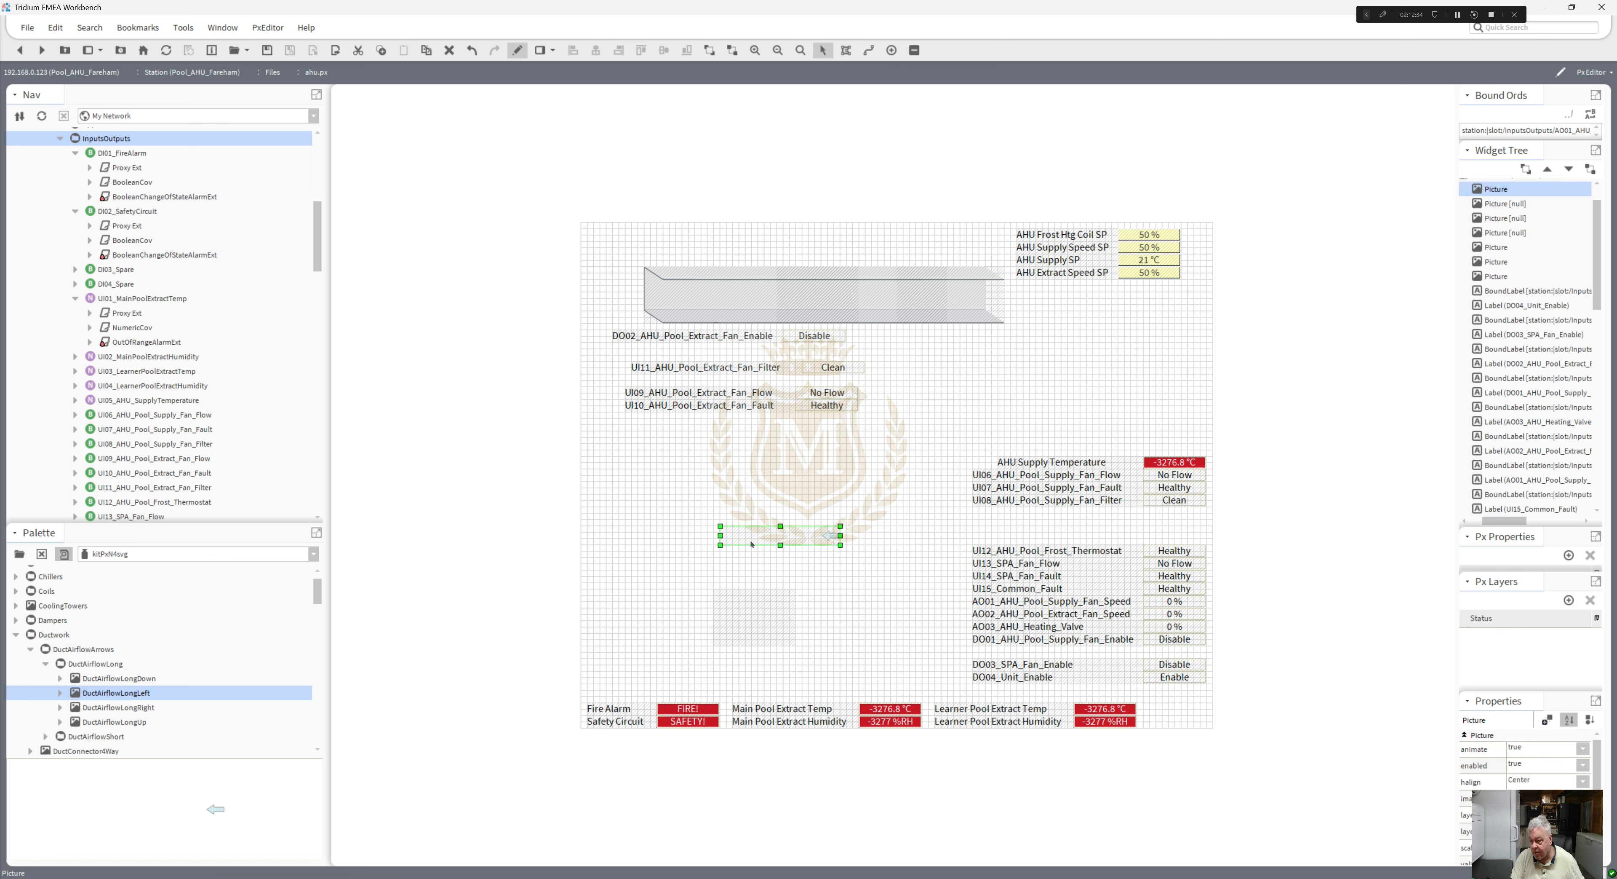
drag(716, 425, 685, 299)
- Copy the binding ord of the UI09_AHU_Pool_Extract_Fan_Flow value label
double_click(833, 396)
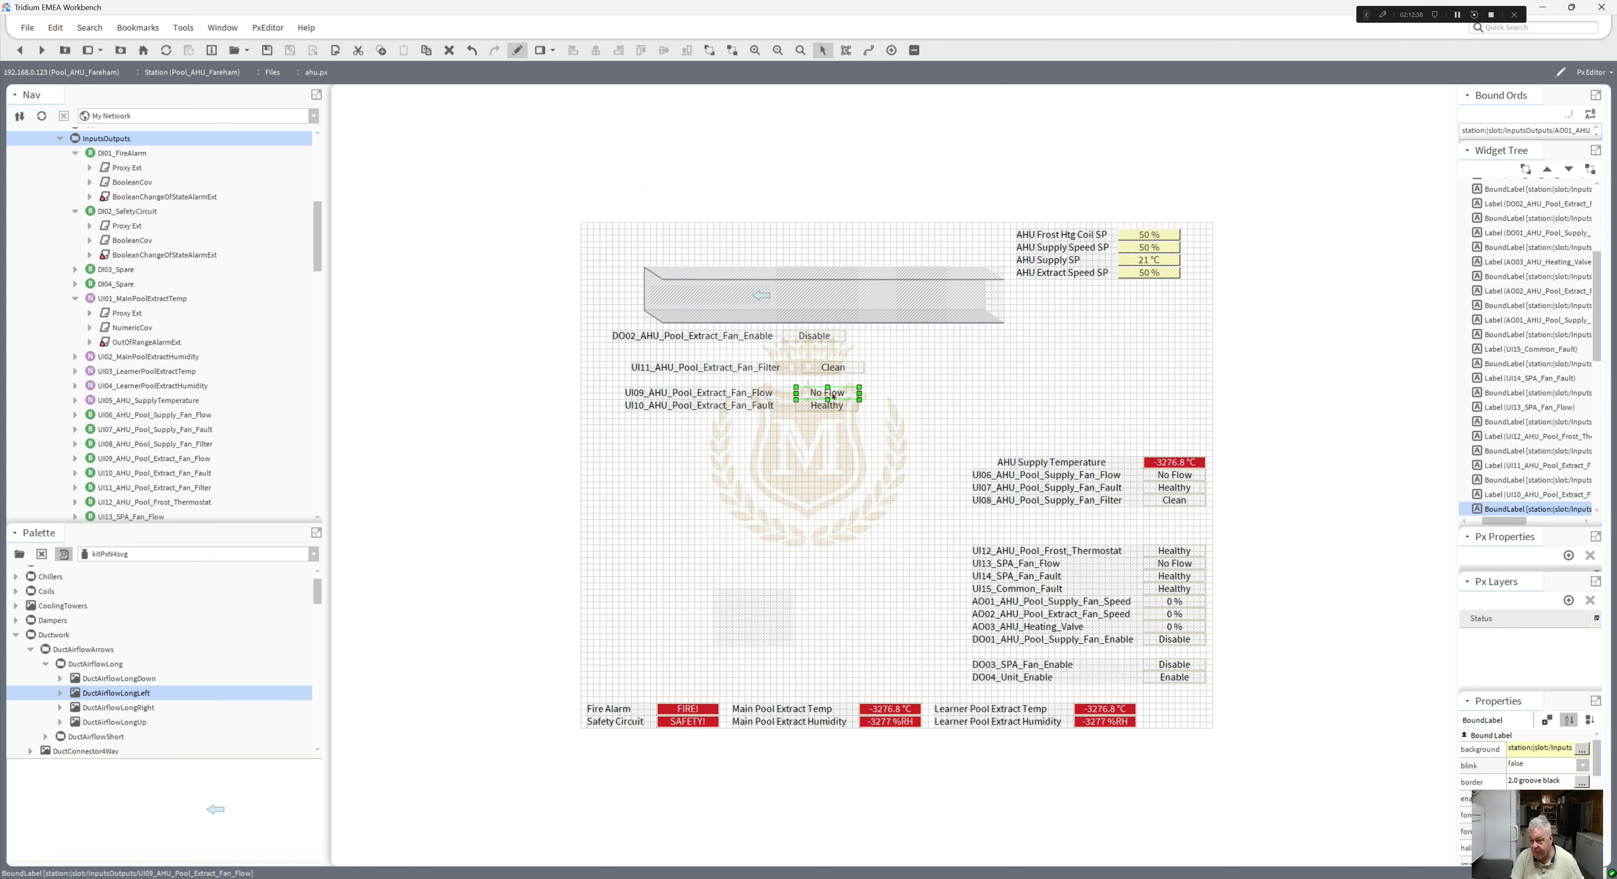
click(781, 568)
key(ctrl+c)
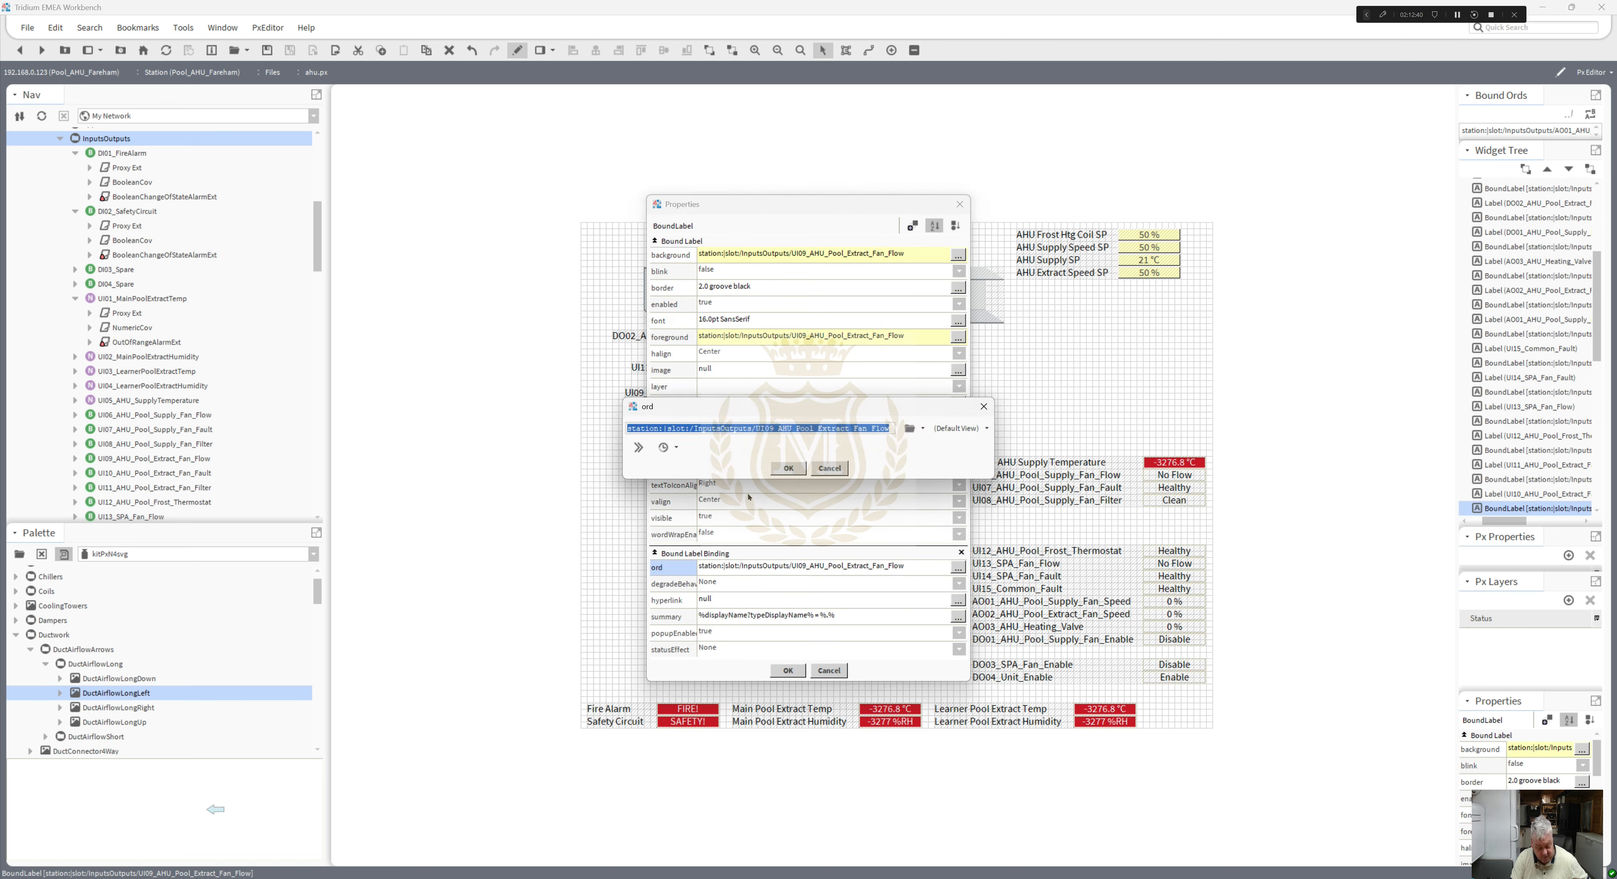
click(790, 468)
click(788, 670)
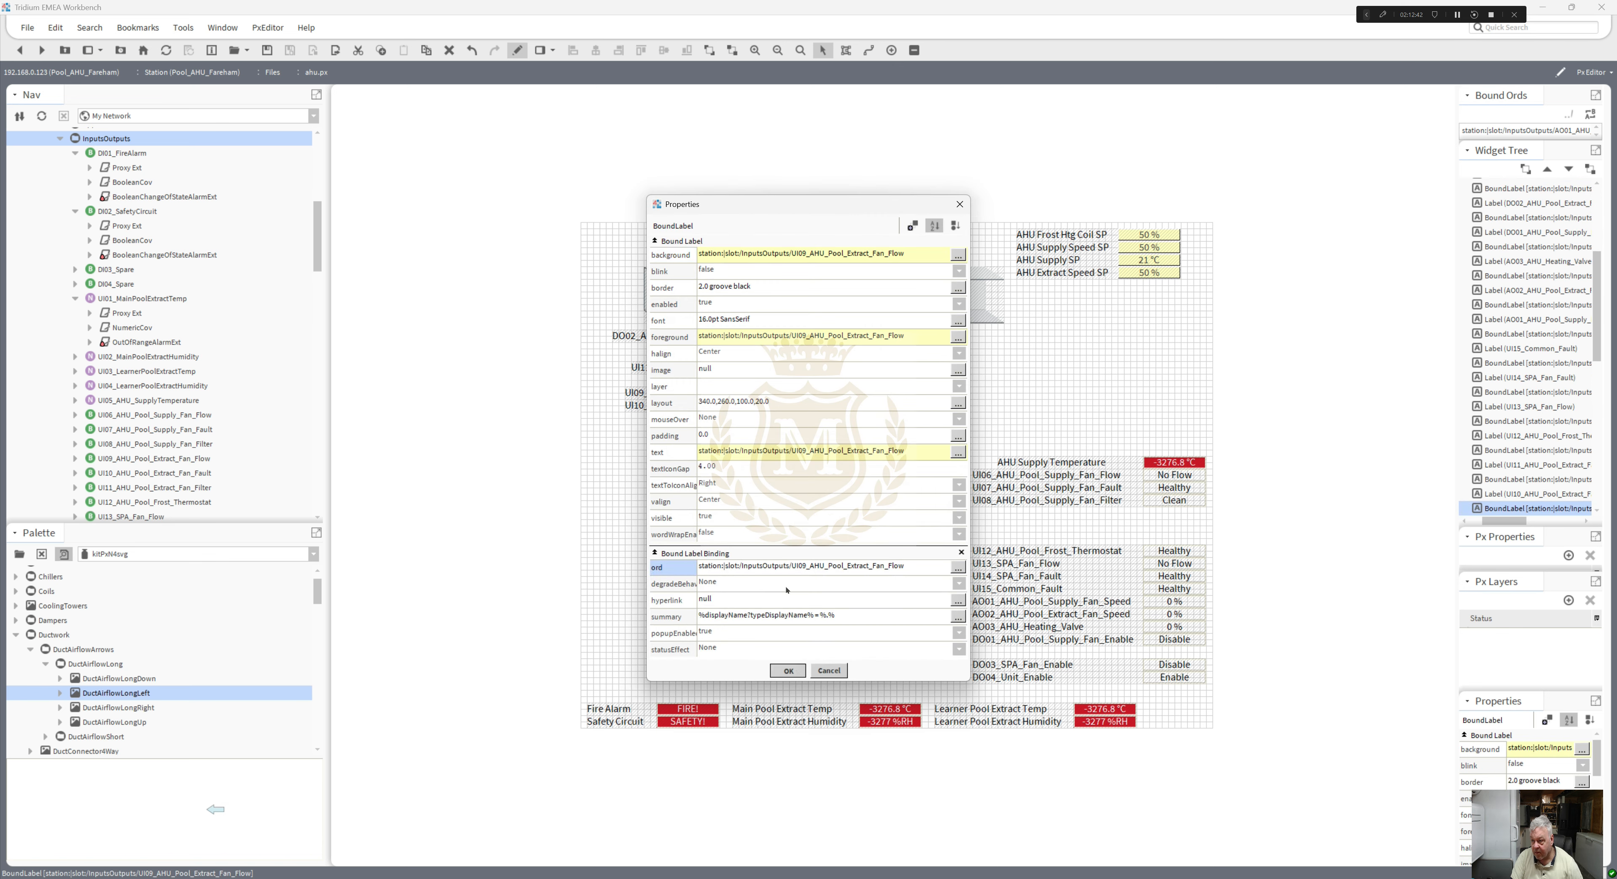
- Add a bajaui Value Binding to the airflow arrow picture and paste the UI09_AHU_Pool_Extract_Fan_Flow ord into it
double_click(725, 299)
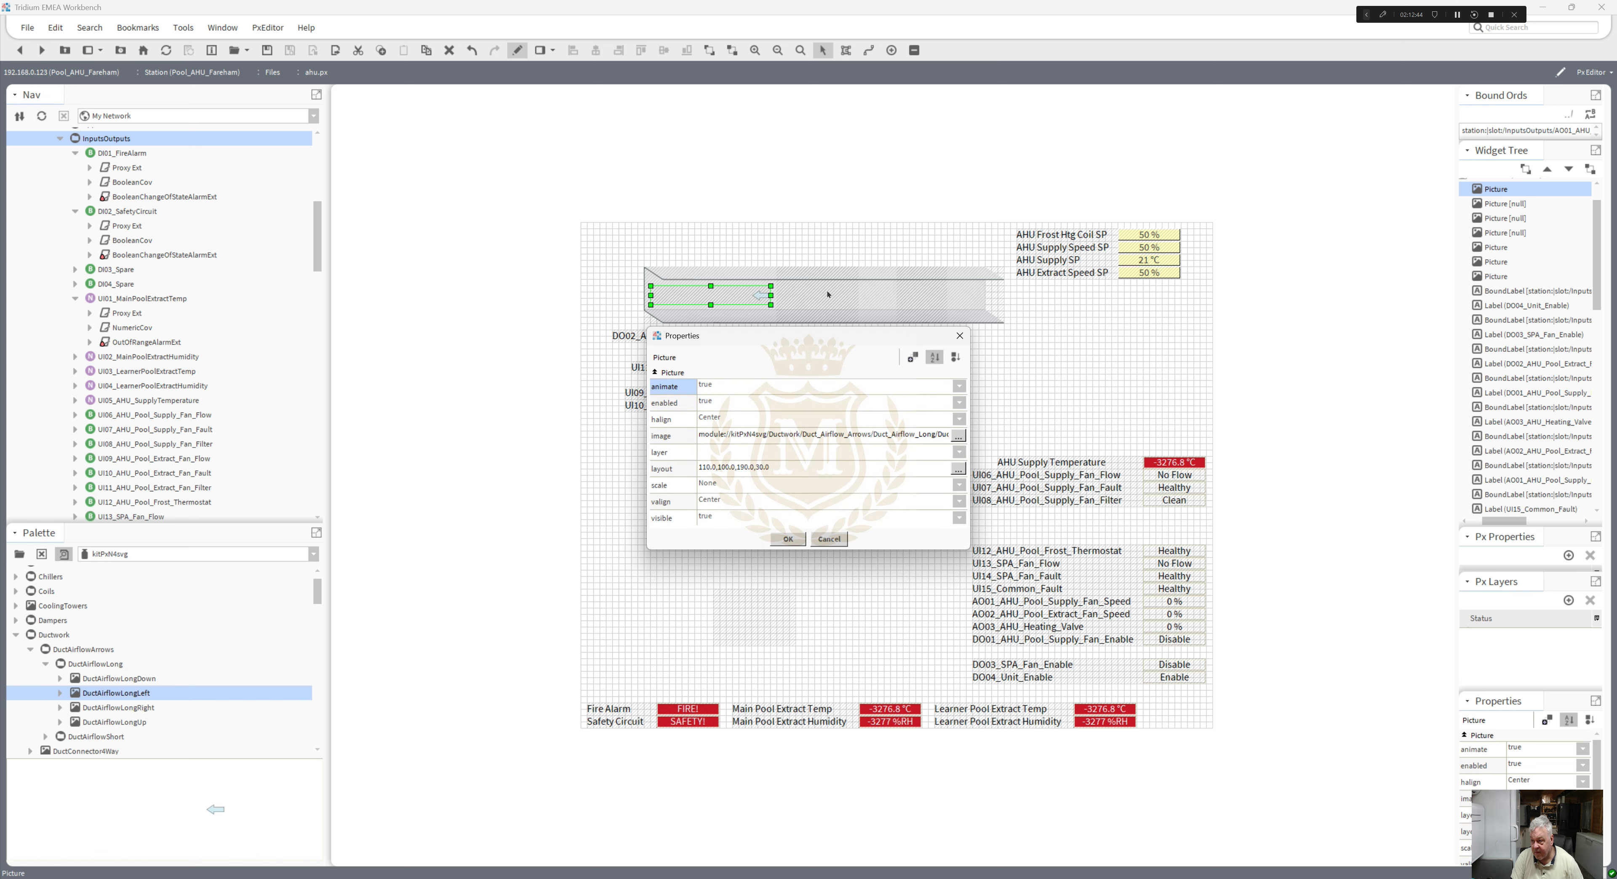
click(913, 357)
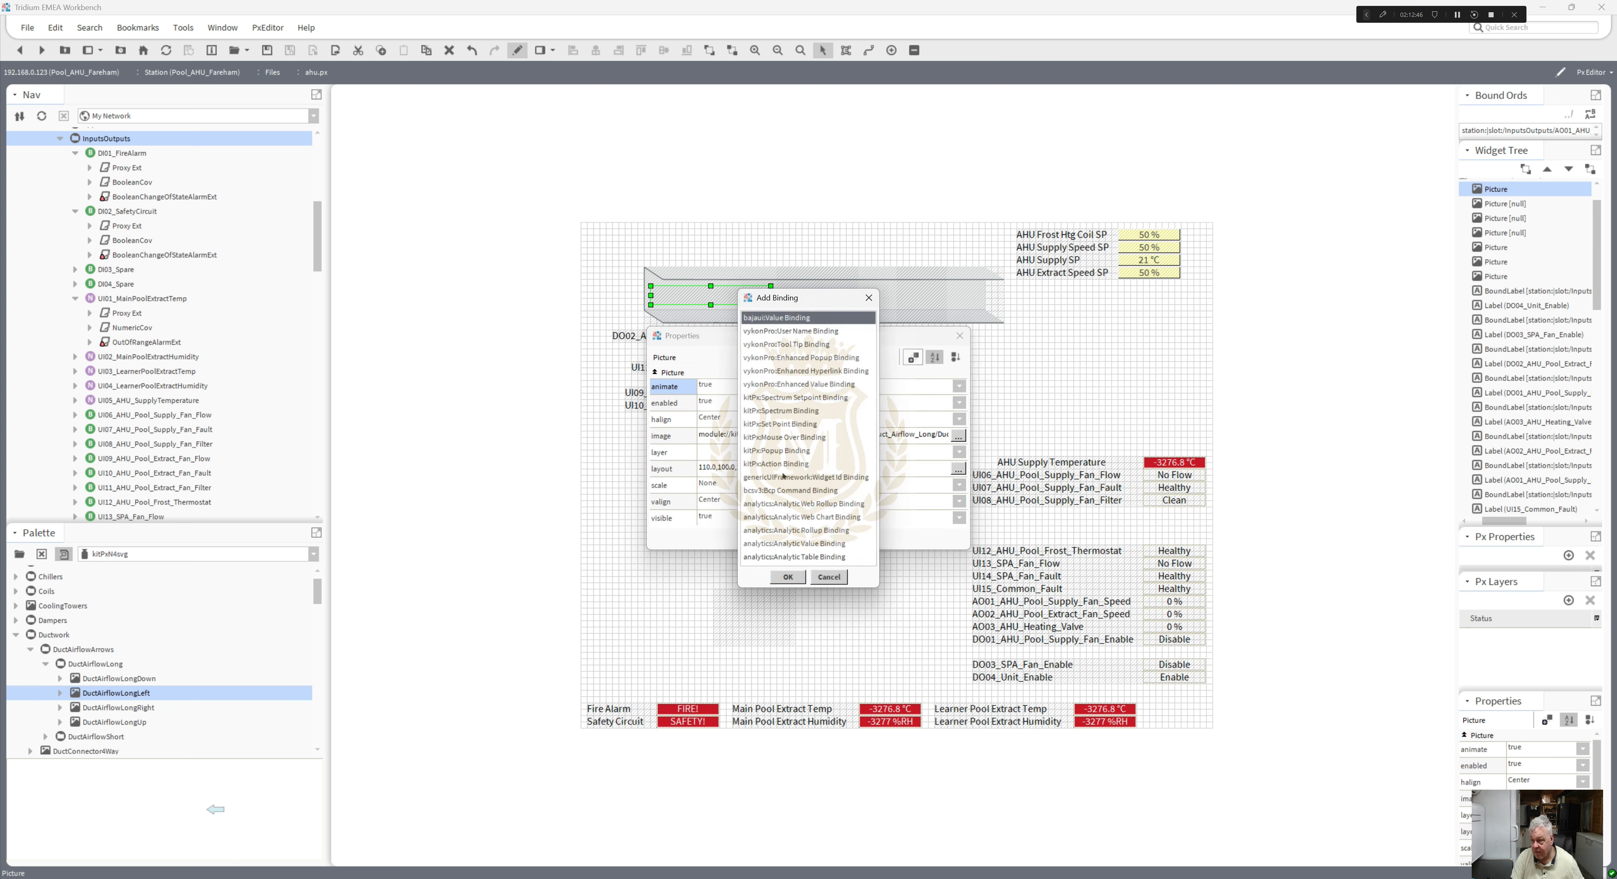
click(789, 576)
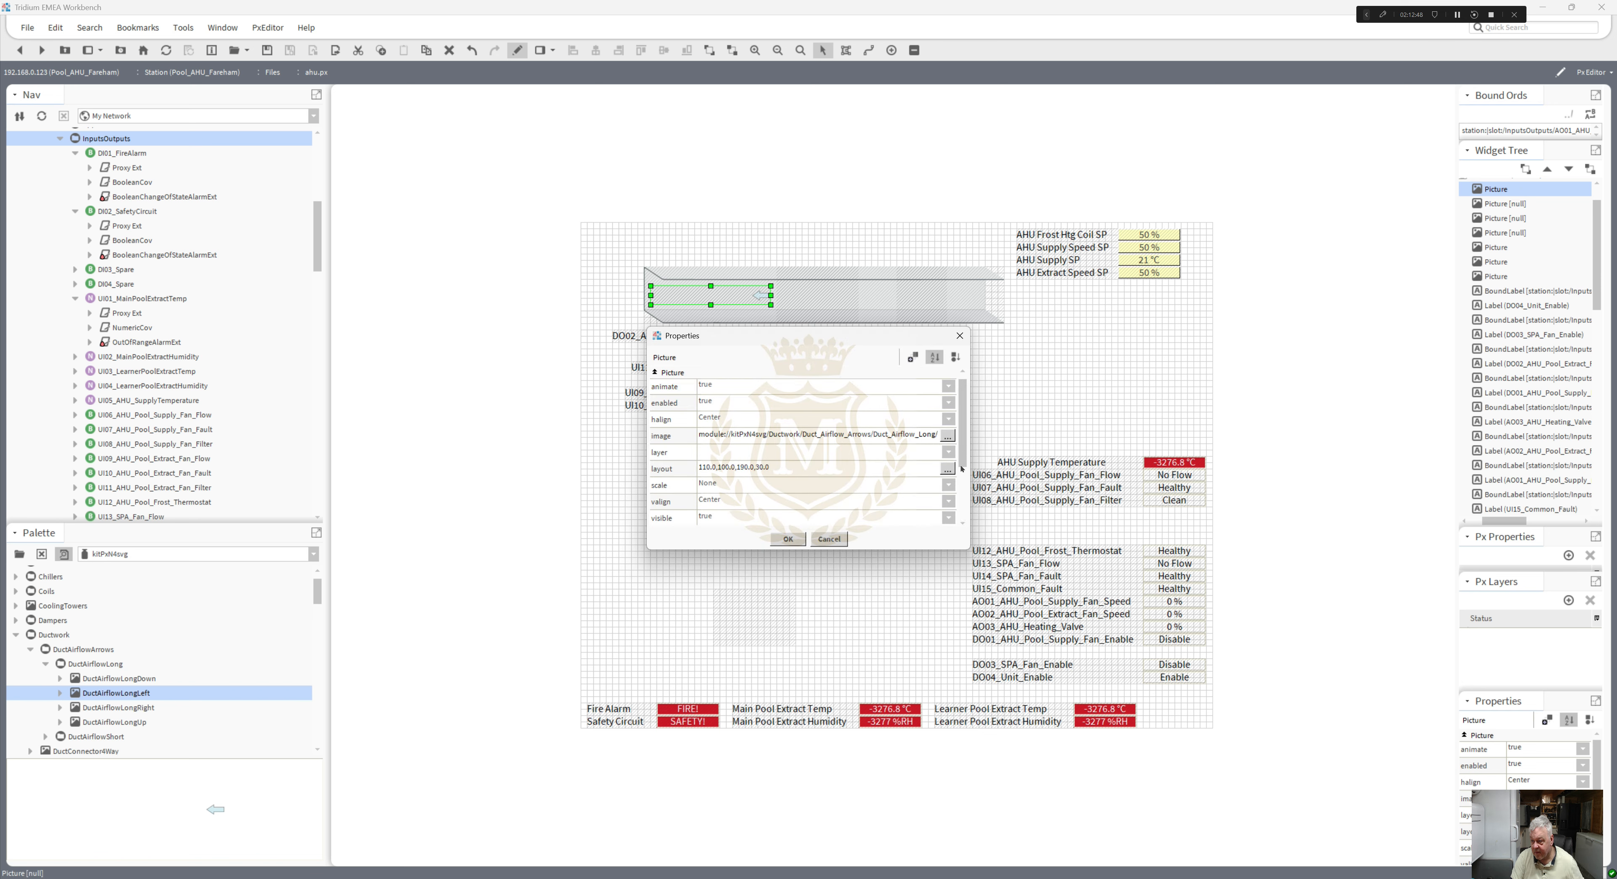
scroll(801, 442, down, 3)
click(802, 458)
key(ctrl+v)
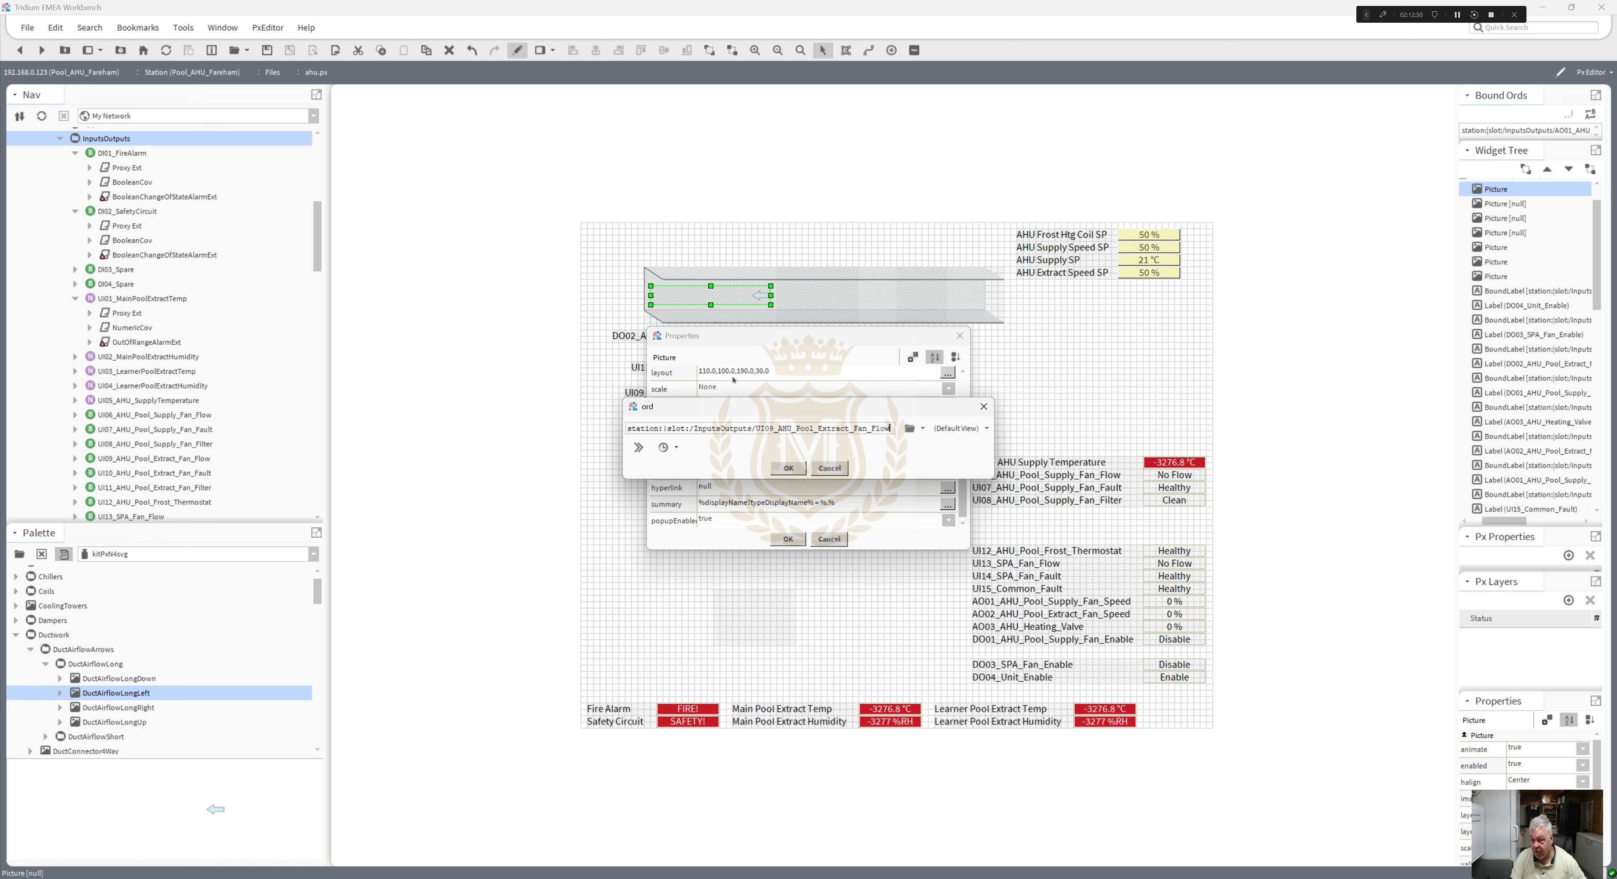
click(790, 468)
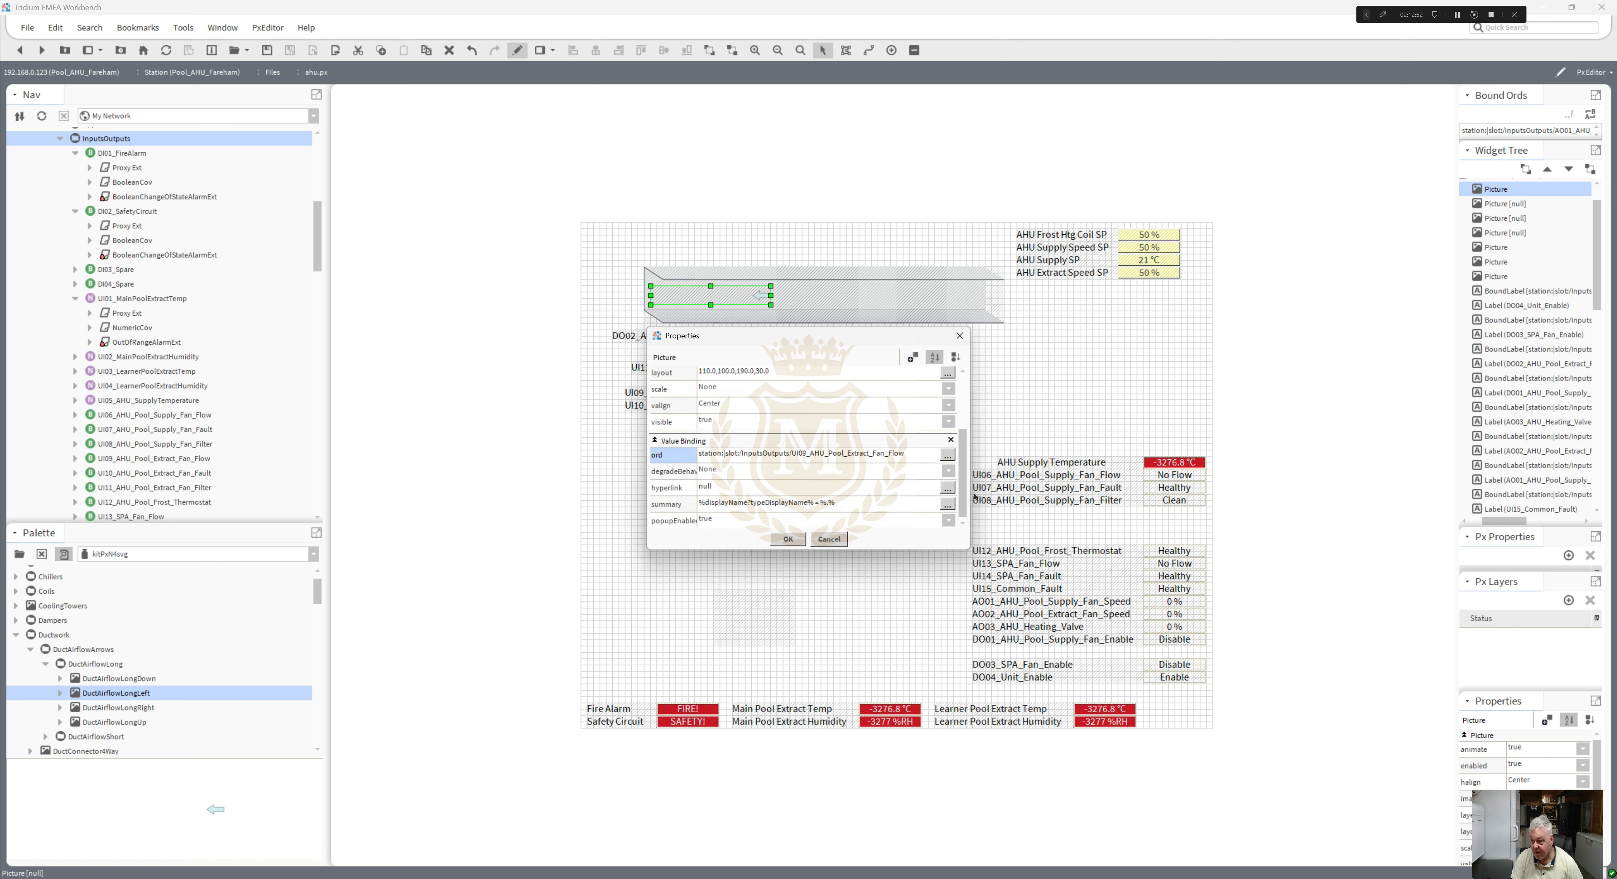
- Animate the airflow arrow's image from the UI09_AHU_Pool_Extract_Fan_Flow binding using Boolean to Simple, keeping the true image and clearing the False Value
drag(964, 501, 962, 400)
right_click(868, 437)
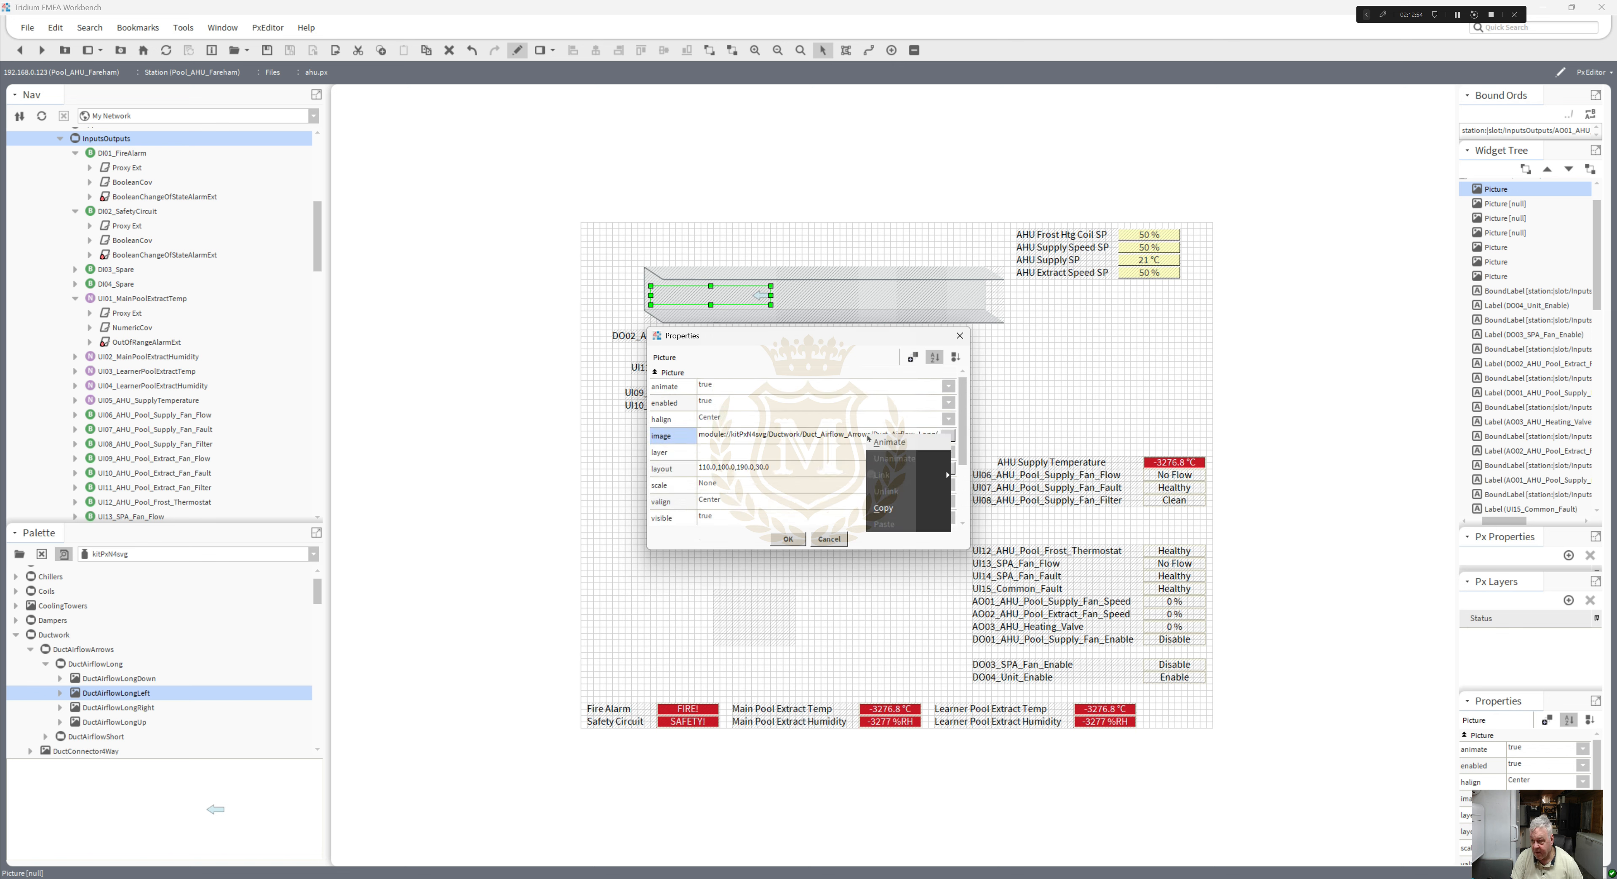
click(890, 443)
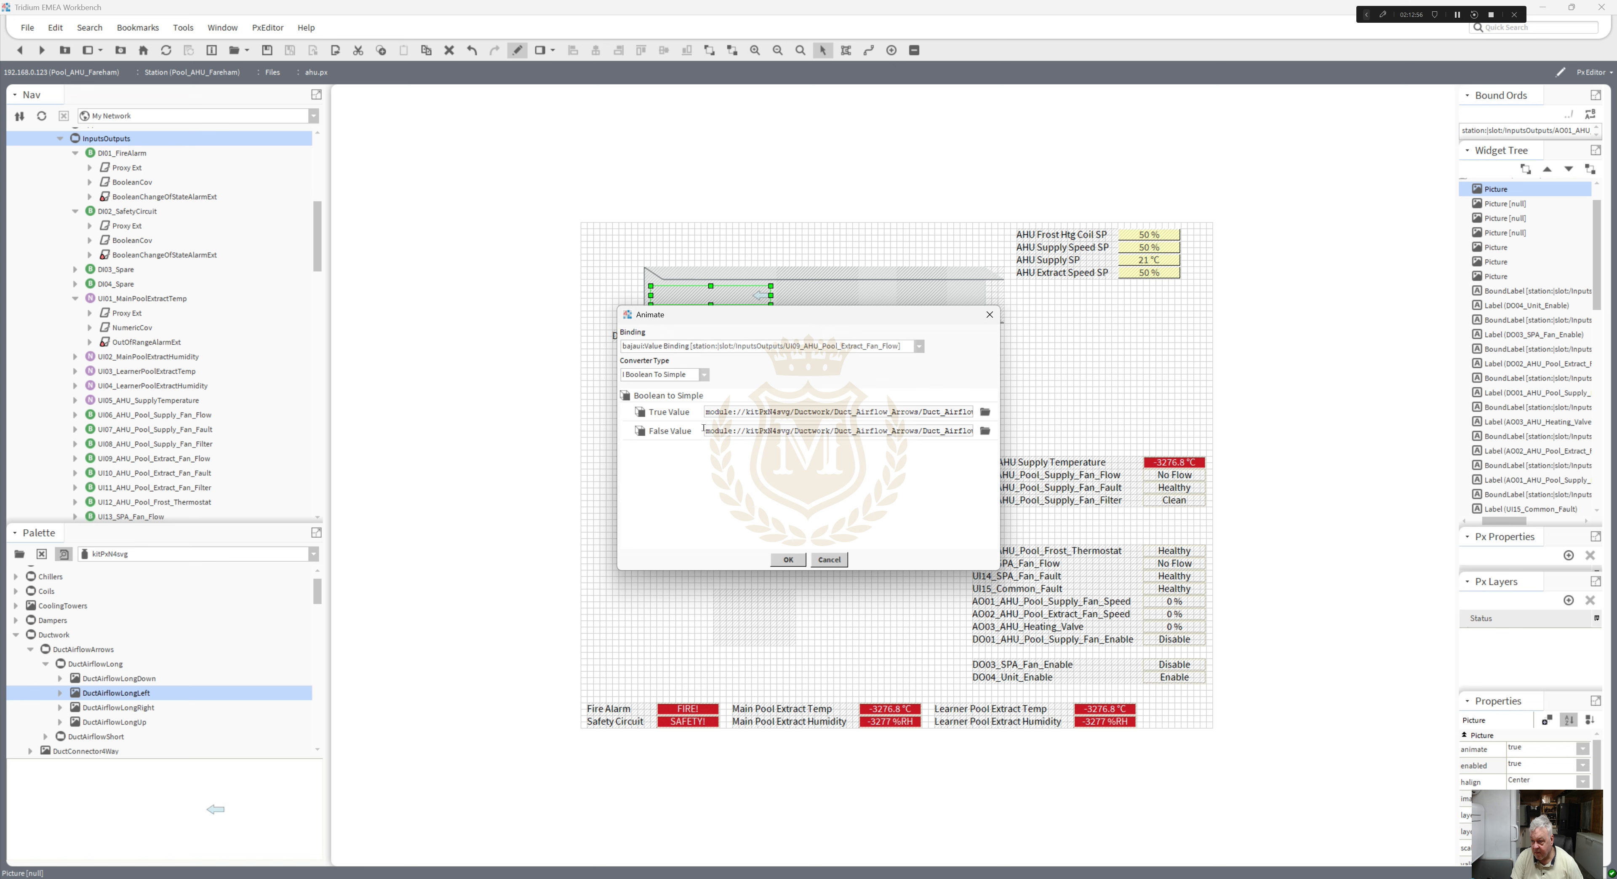
drag(704, 431, 1112, 461)
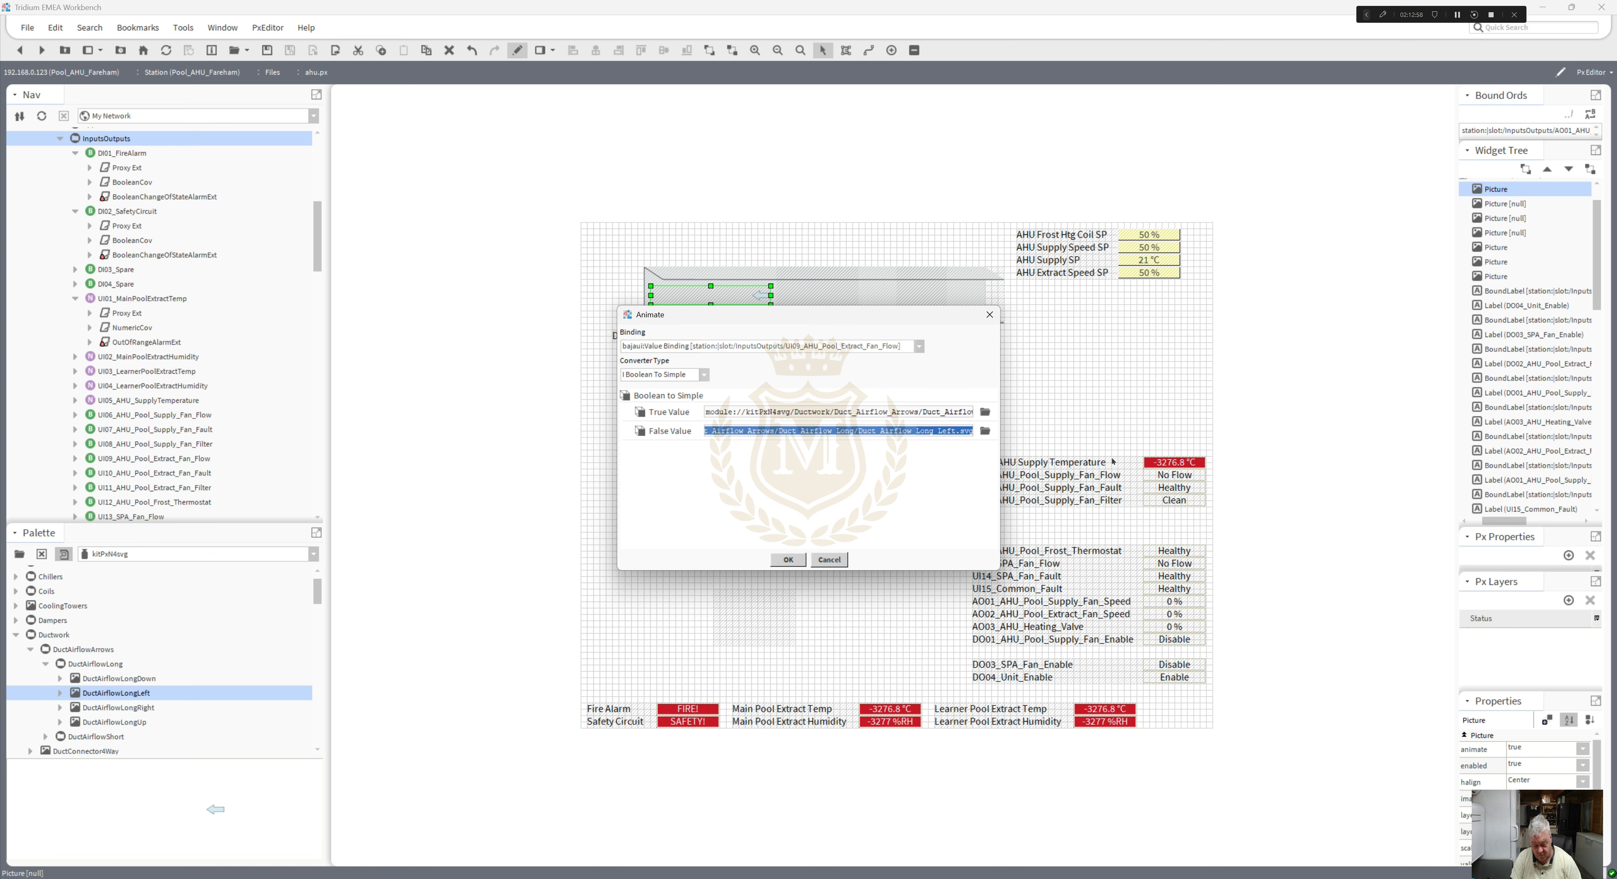
key(BackSpace)
click(800, 555)
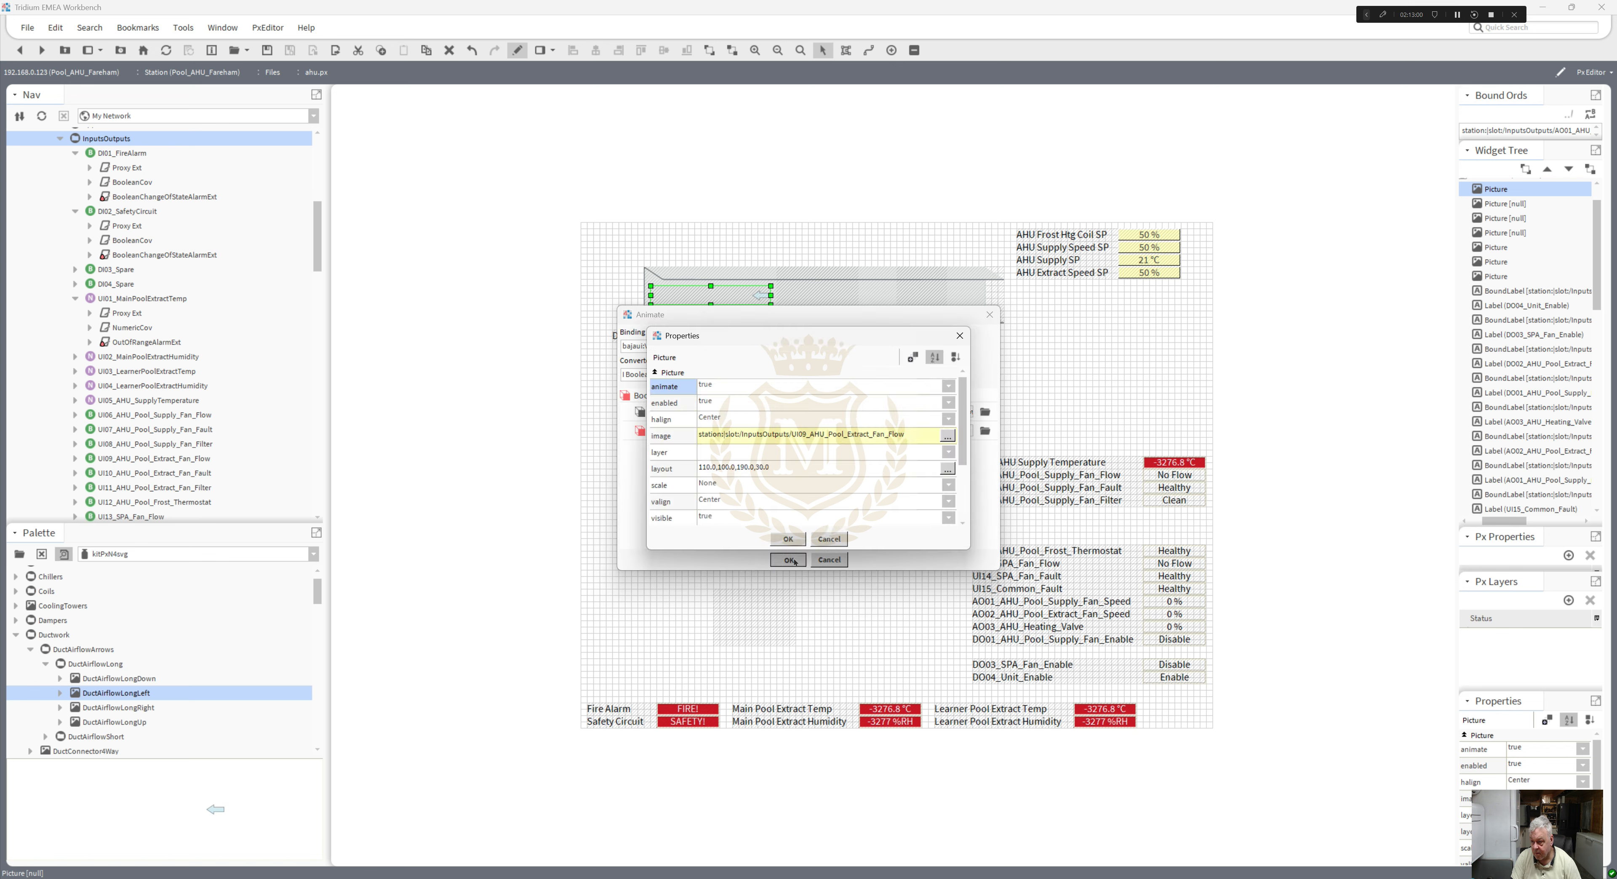
click(793, 538)
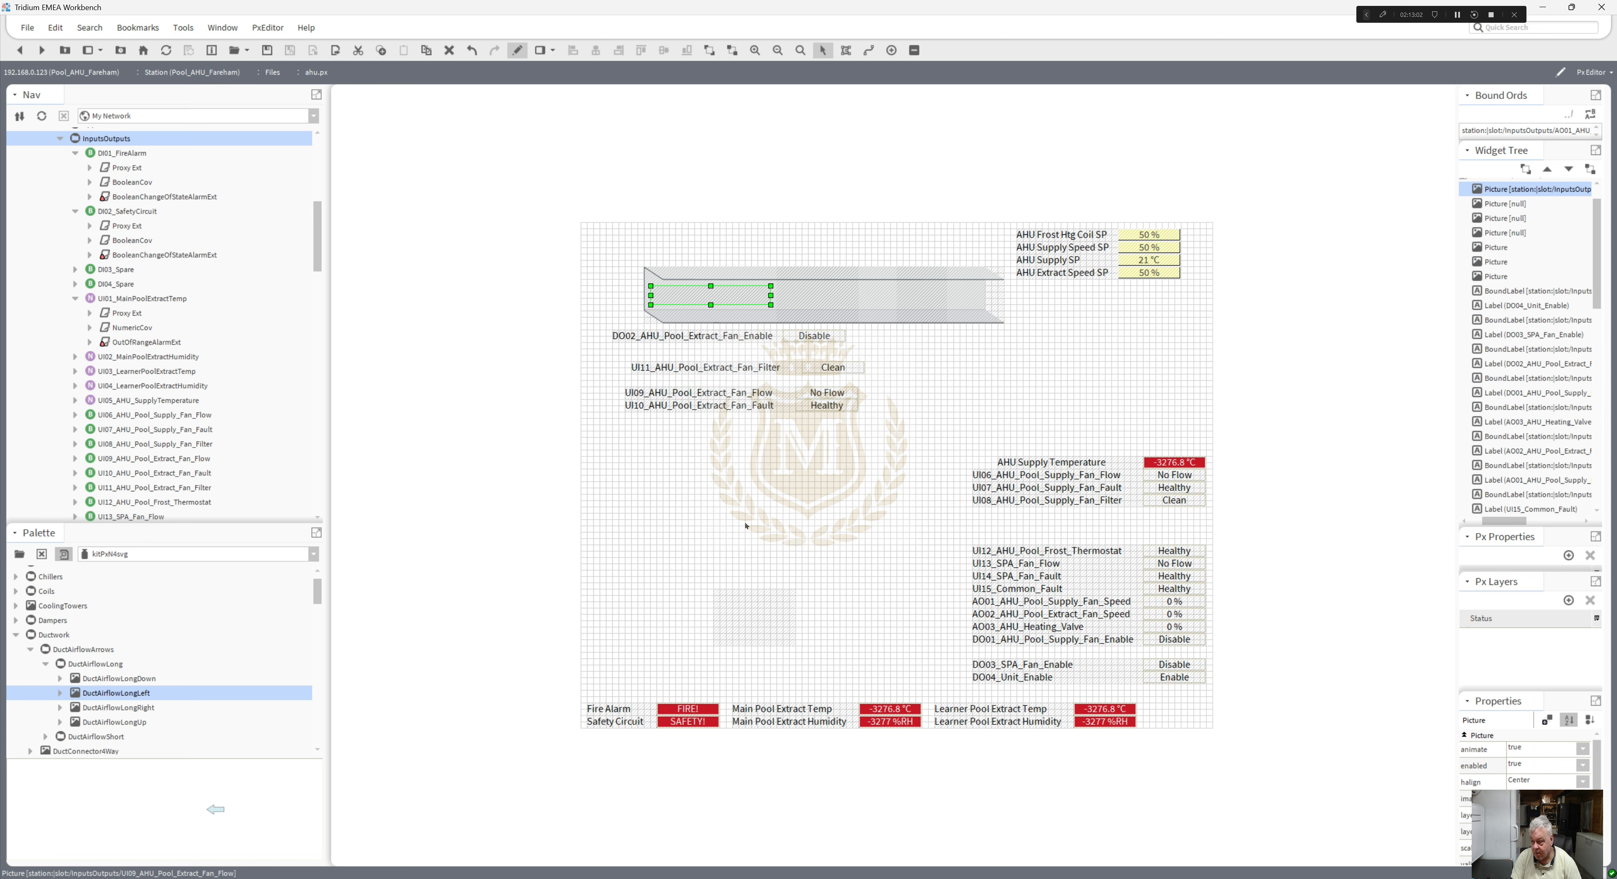
- Copy the binding ord of the DO02_AHU_Pool_Extract_Fan_Enable value label
click(803, 476)
double_click(813, 336)
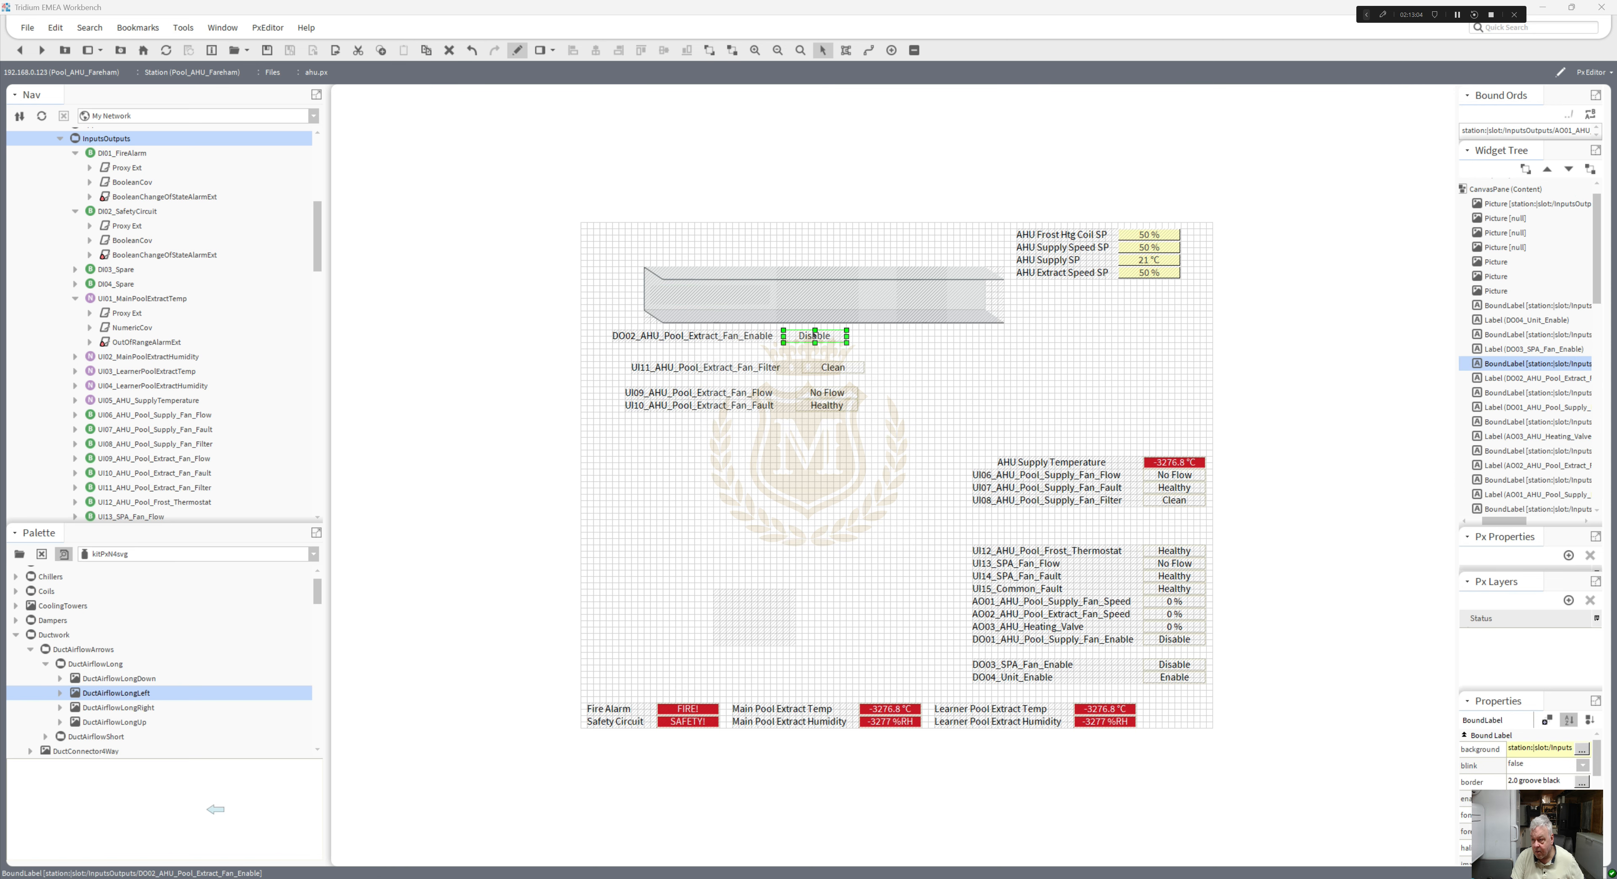
click(797, 570)
key(ctrl+c)
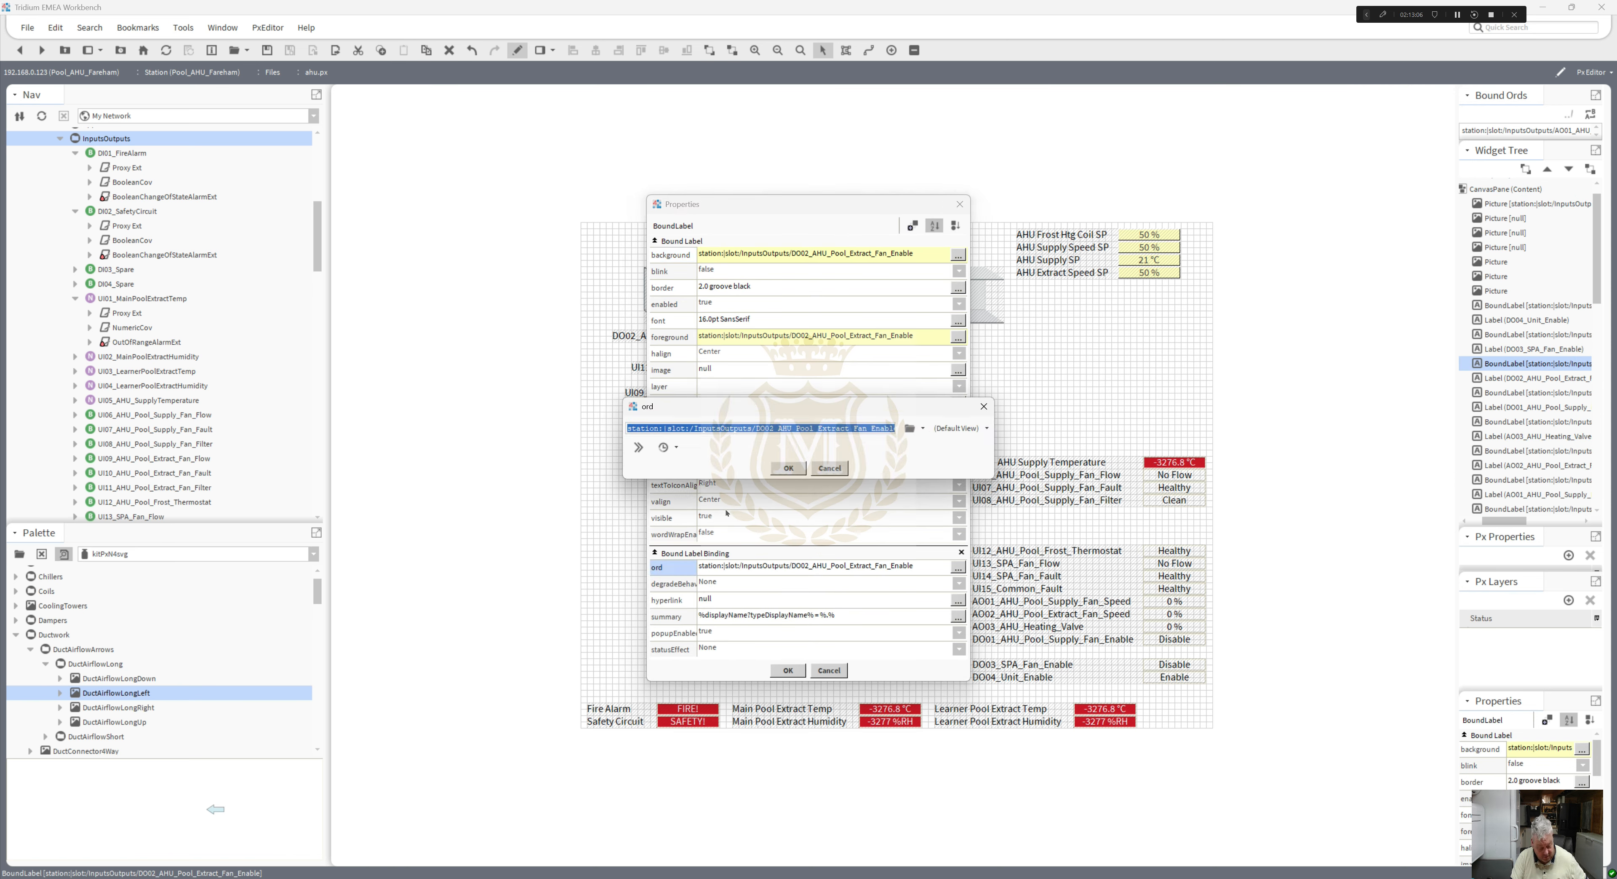
click(789, 468)
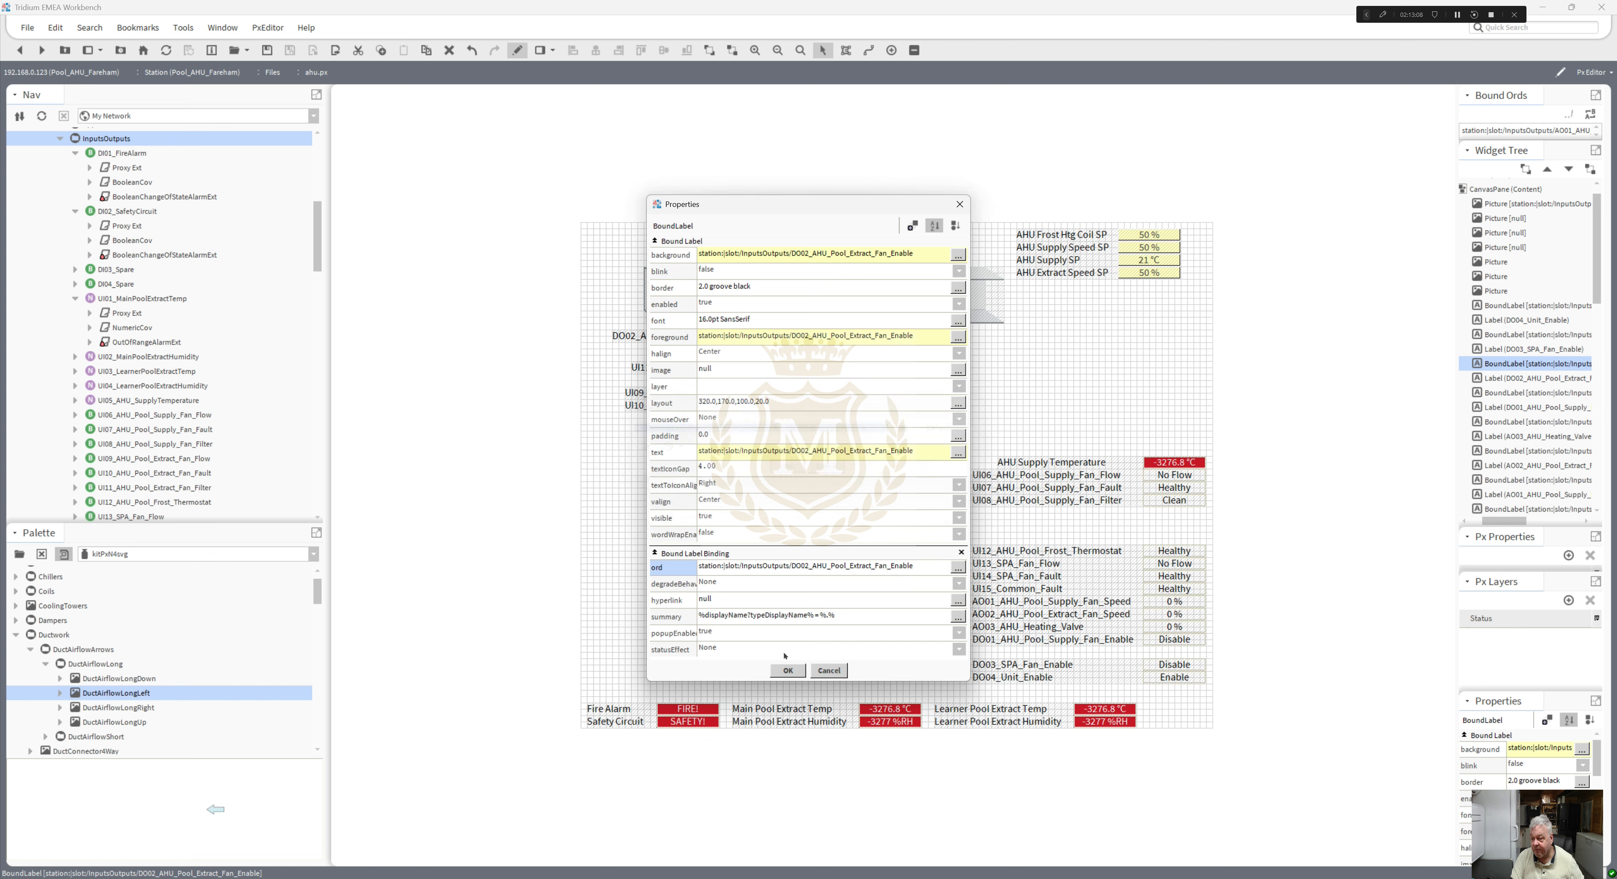
click(788, 670)
- Paste the DO02_AHU_Pool_Extract_Fan_Enable ord into the value binding of the fan picture in the duct
double_click(810, 296)
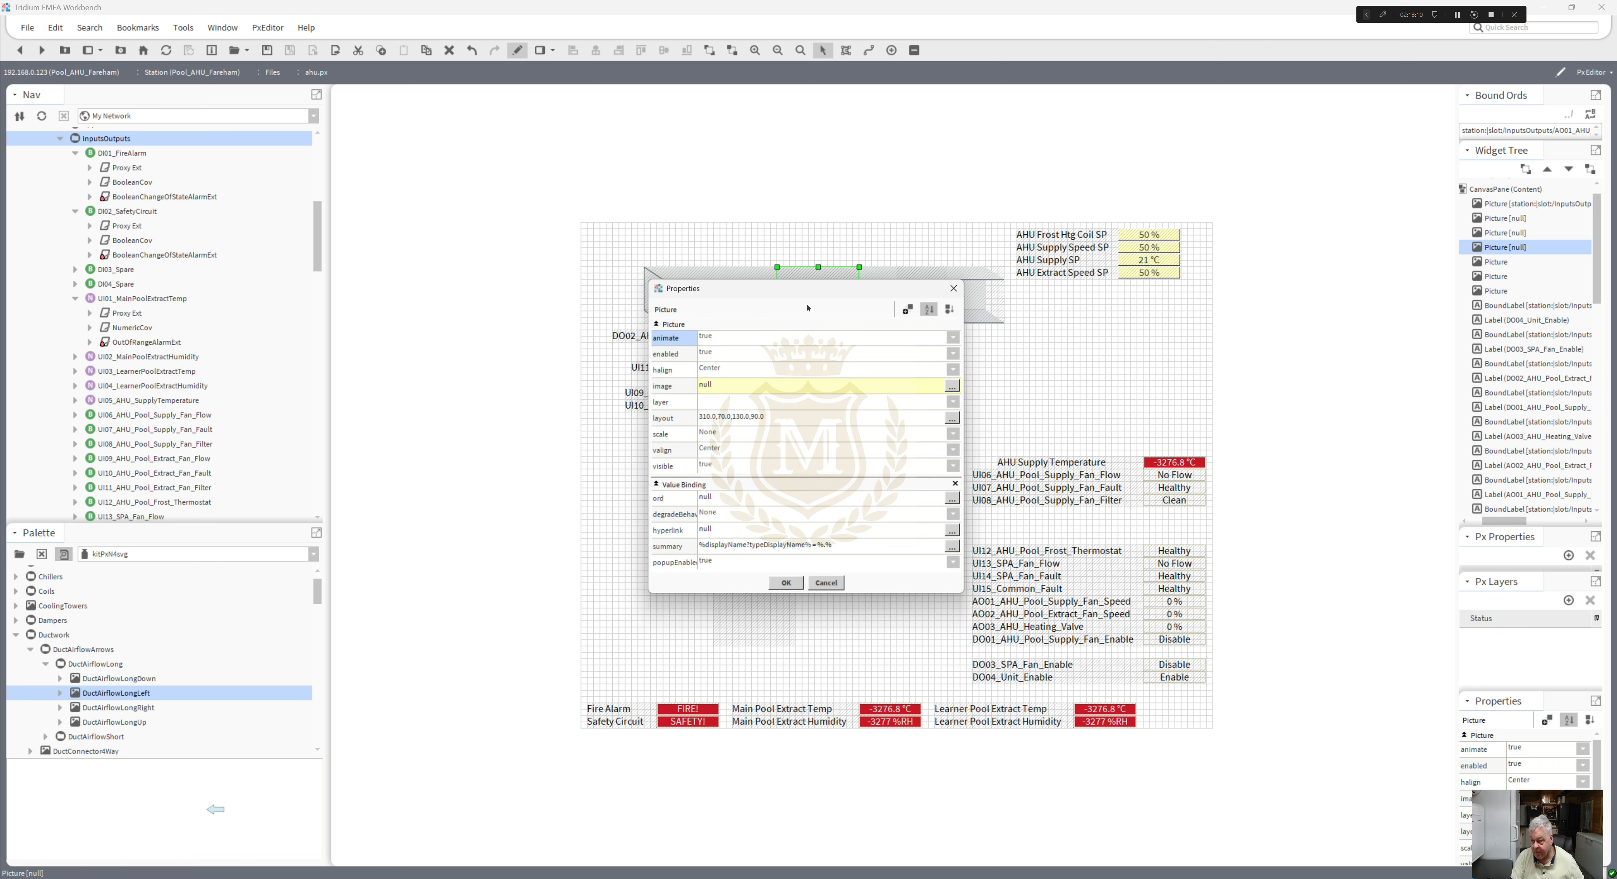
click(778, 500)
key(ctrl+v)
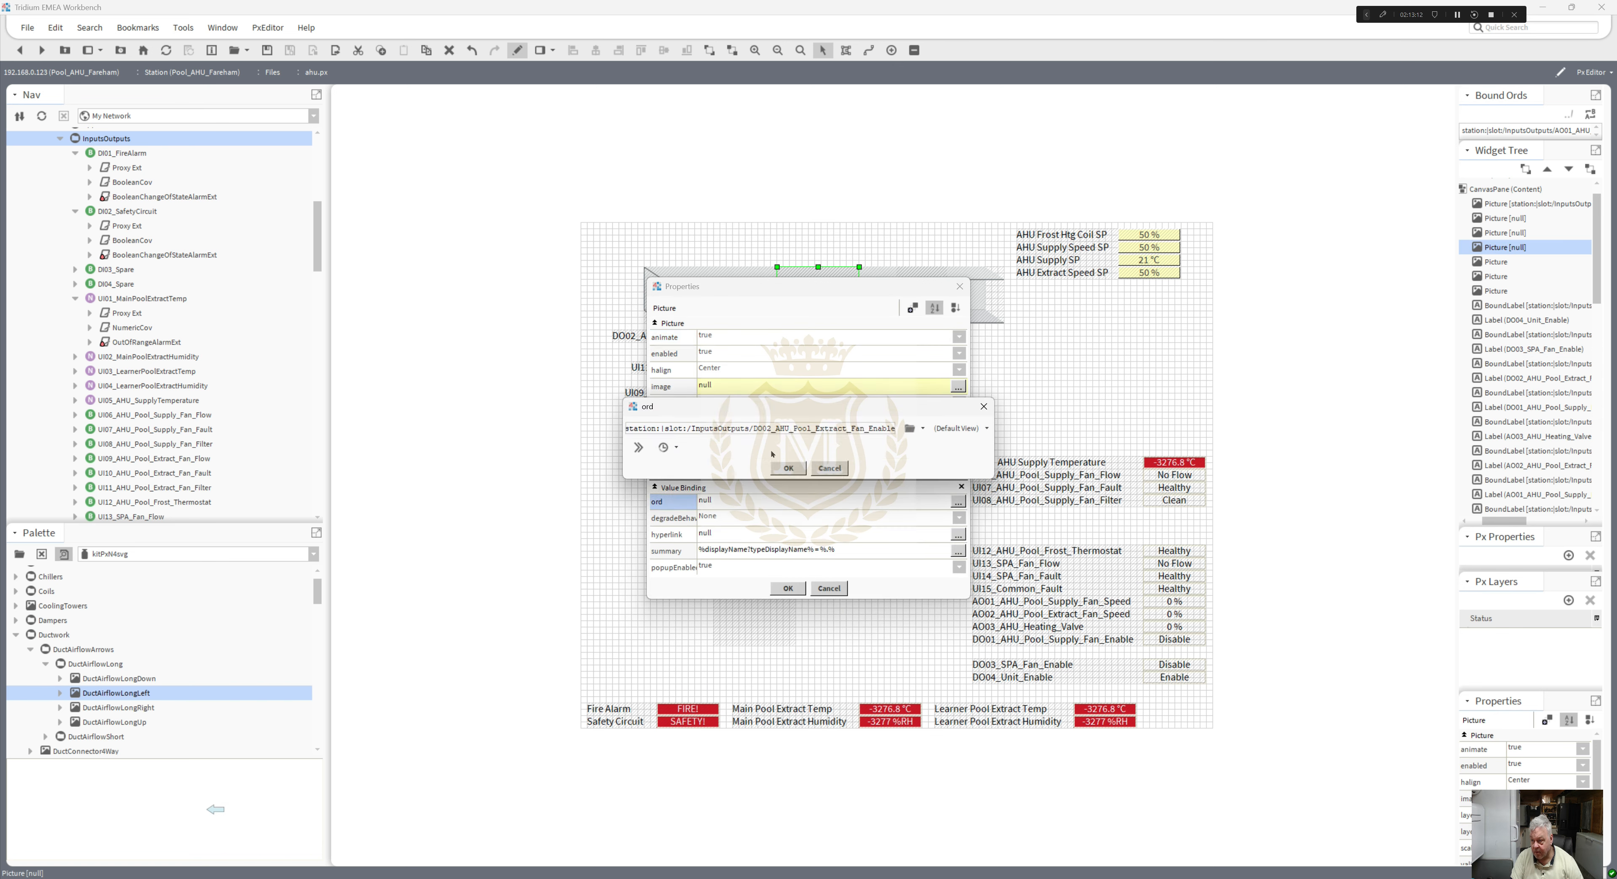
click(789, 468)
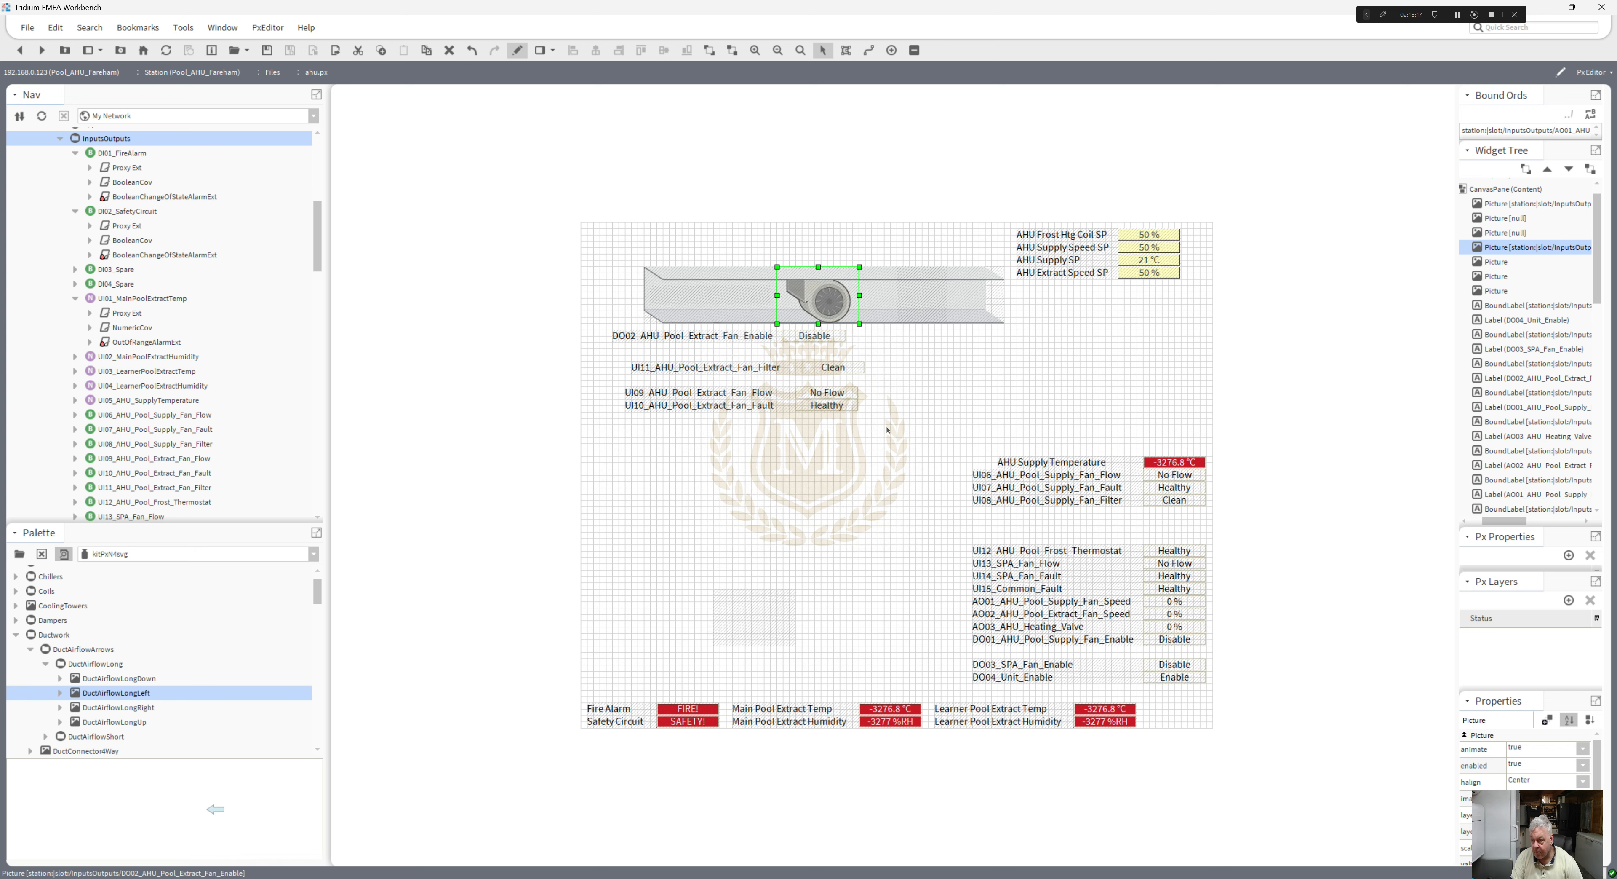
click(869, 451)
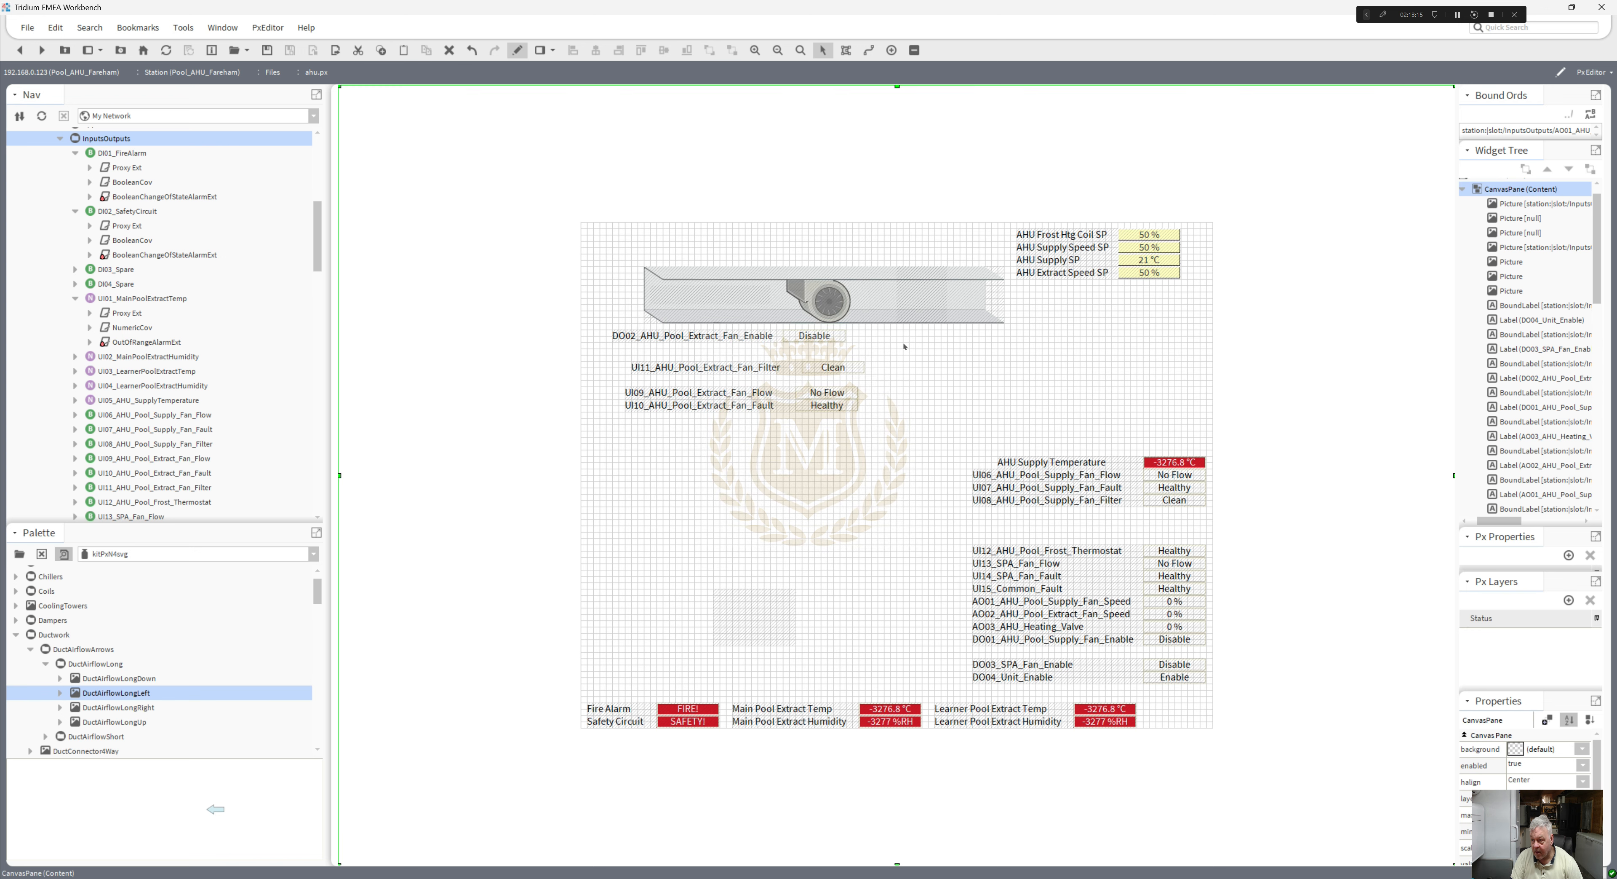
- Copy the UI11_AHU_Pool_Extract_Fan_Filter value label's ord and paste it into the value binding of the filter picture in the duct
double_click(837, 369)
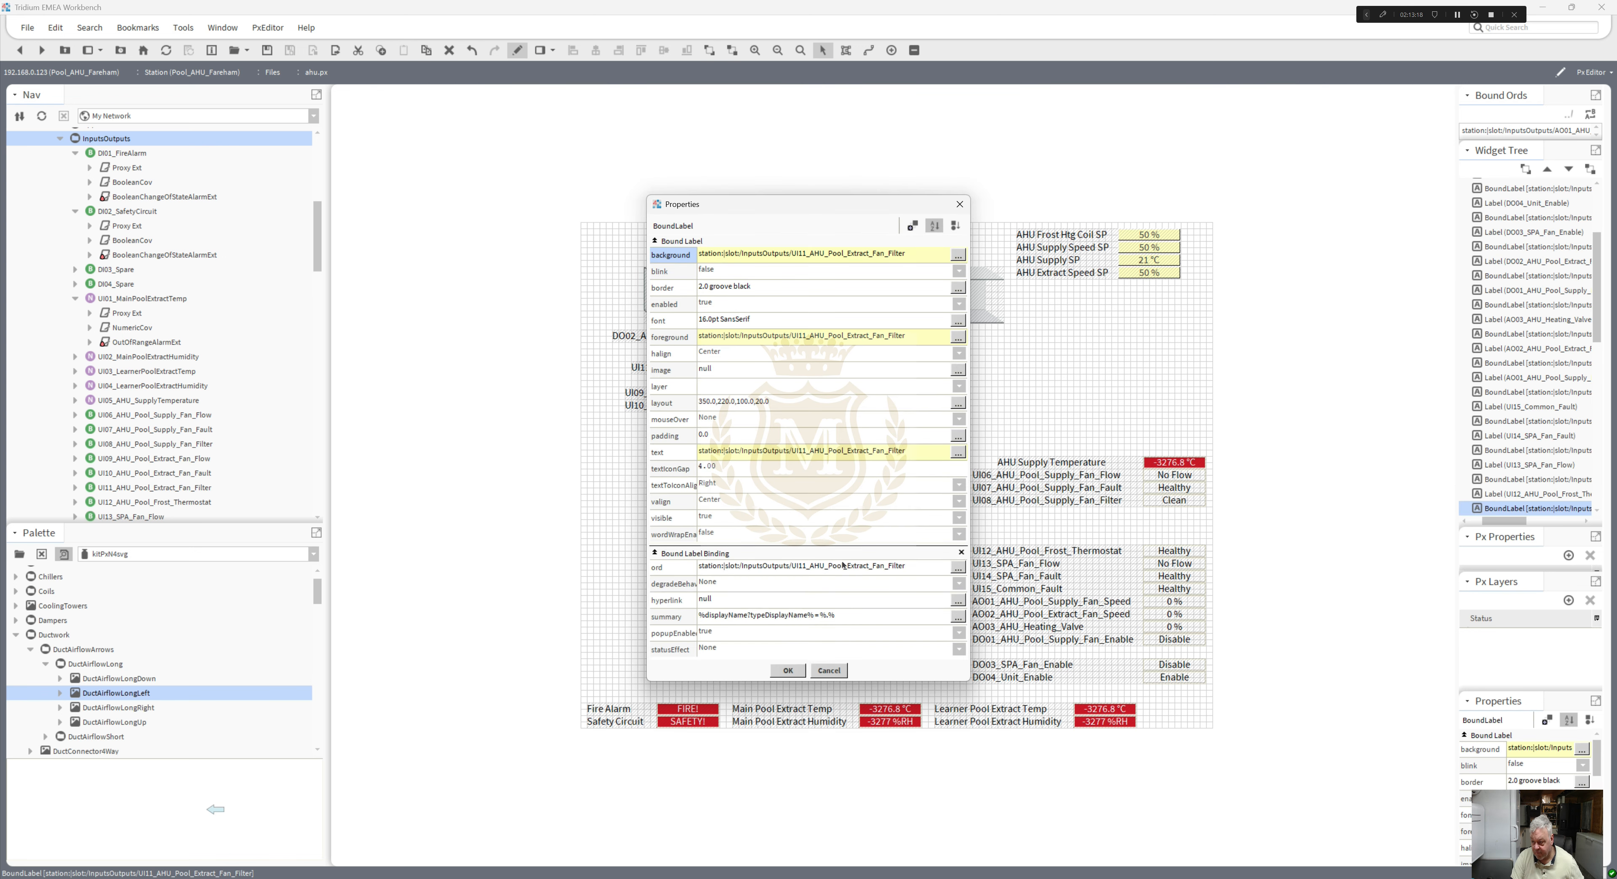
double_click(842, 565)
click(789, 467)
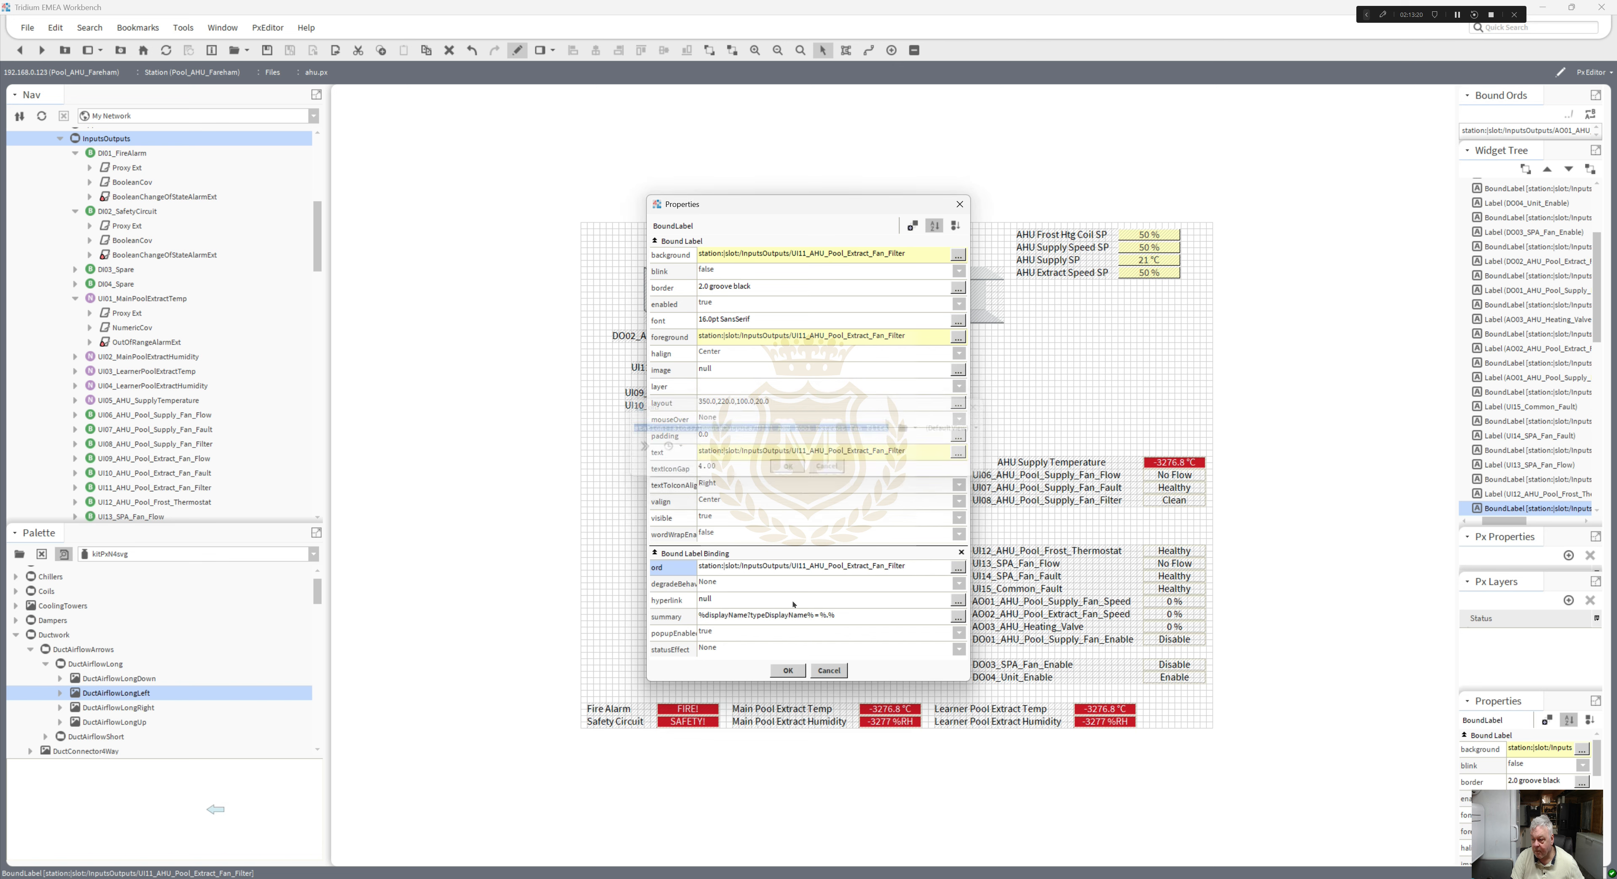
click(787, 670)
double_click(931, 306)
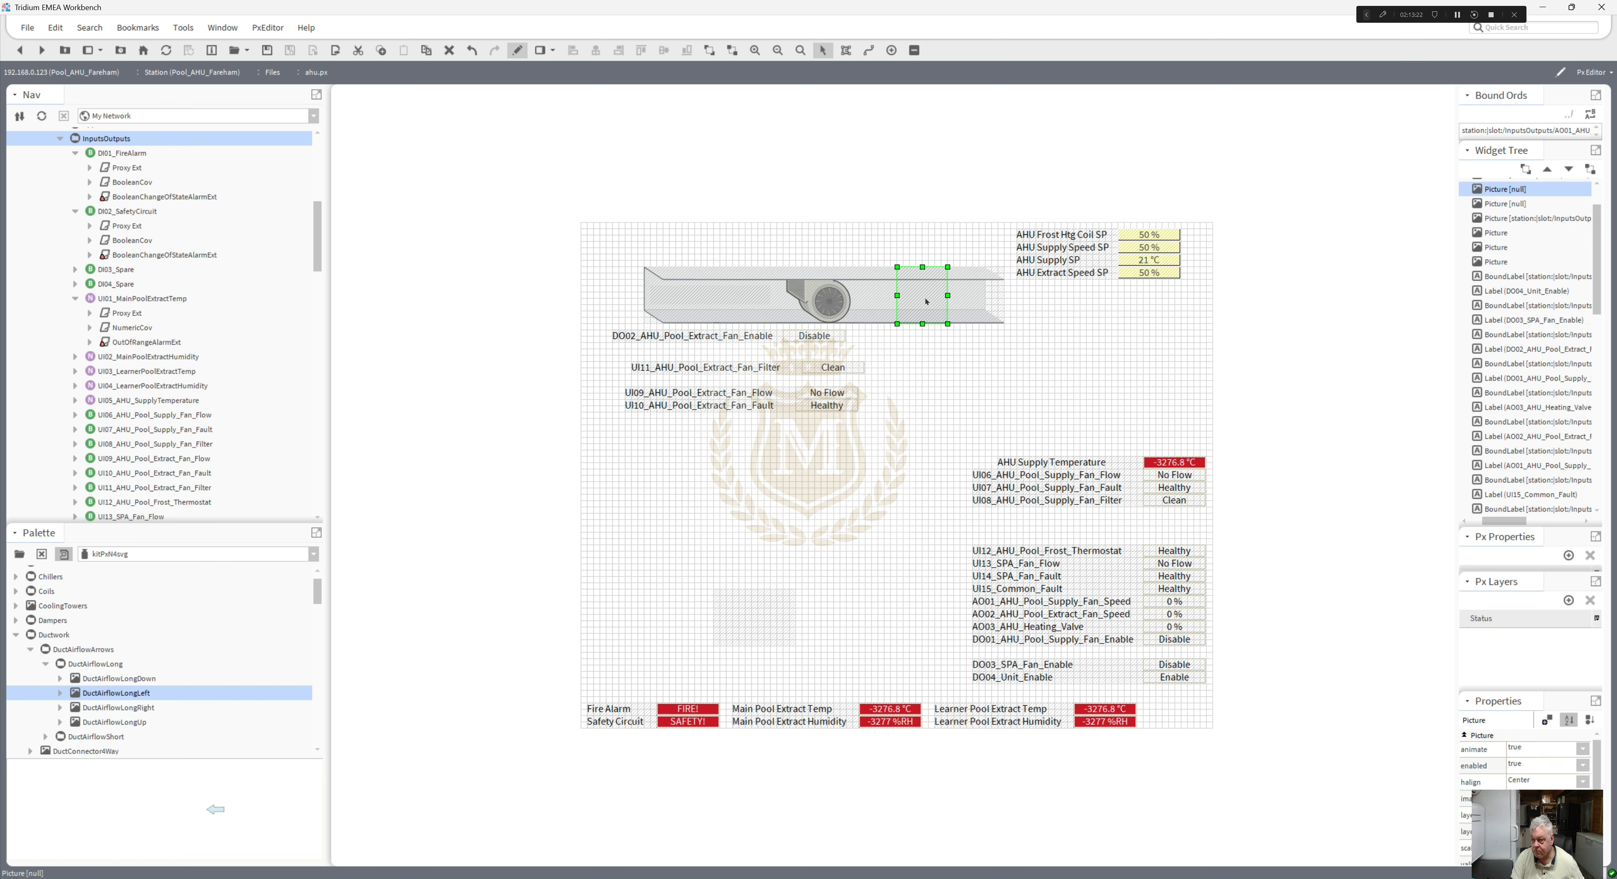
double_click(832, 502)
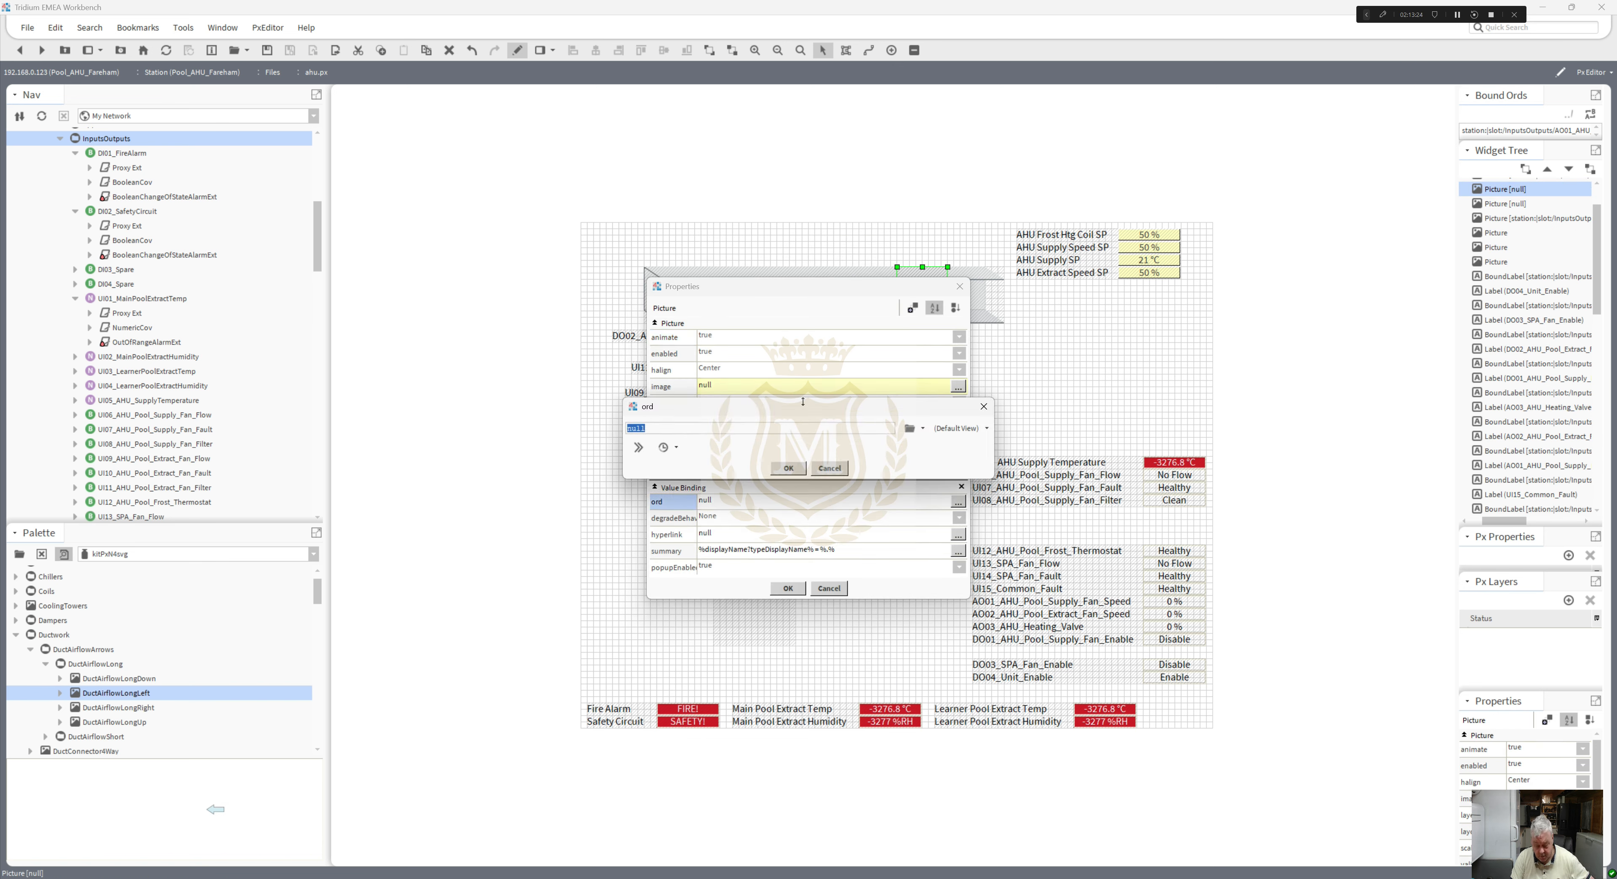
click(790, 467)
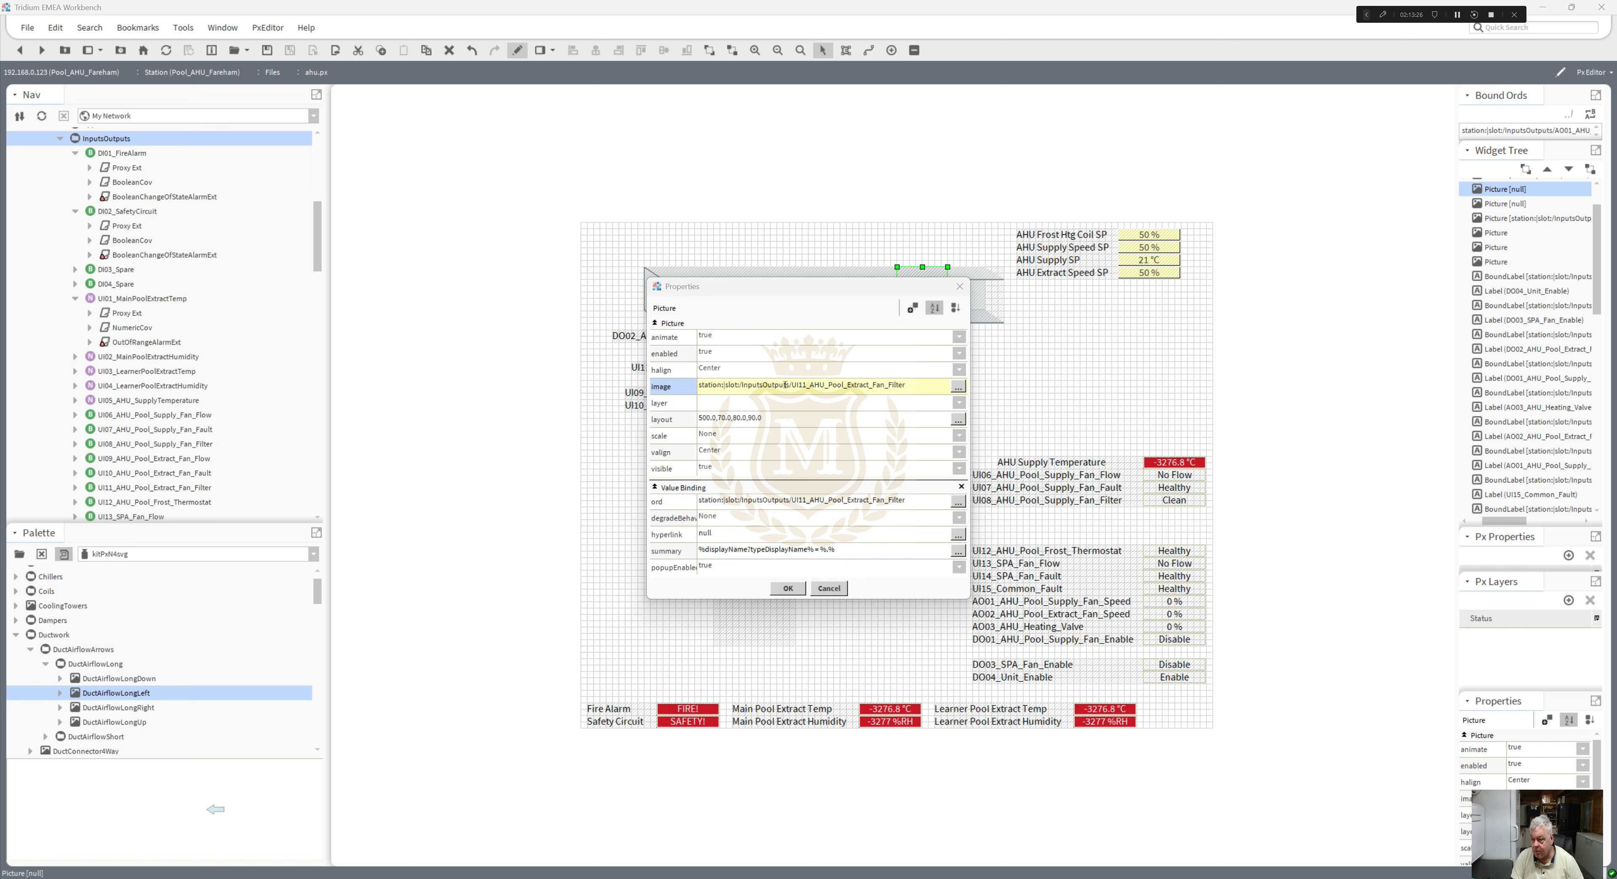
- Copy the Filter_Single_0.svg path from the first range in the filter picture's image animation
double_click(817, 386)
drag(917, 426, 1140, 409)
double_click(1005, 381)
key(ctrl+c)
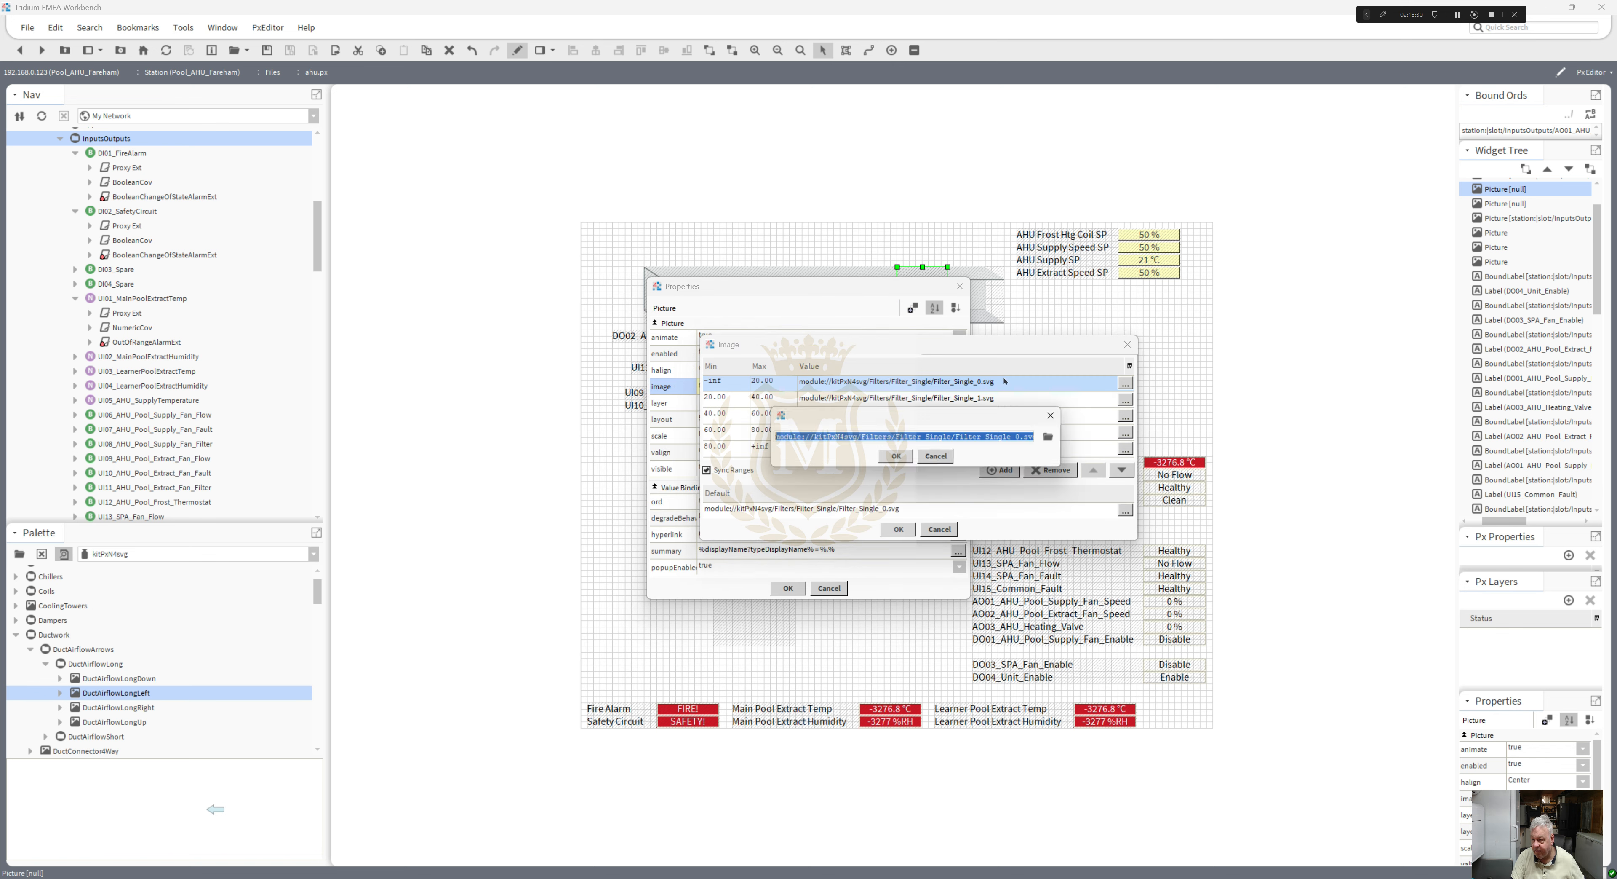
click(897, 459)
click(899, 529)
- Remove the existing range-based animation from the filter picture's image property
double_click(733, 383)
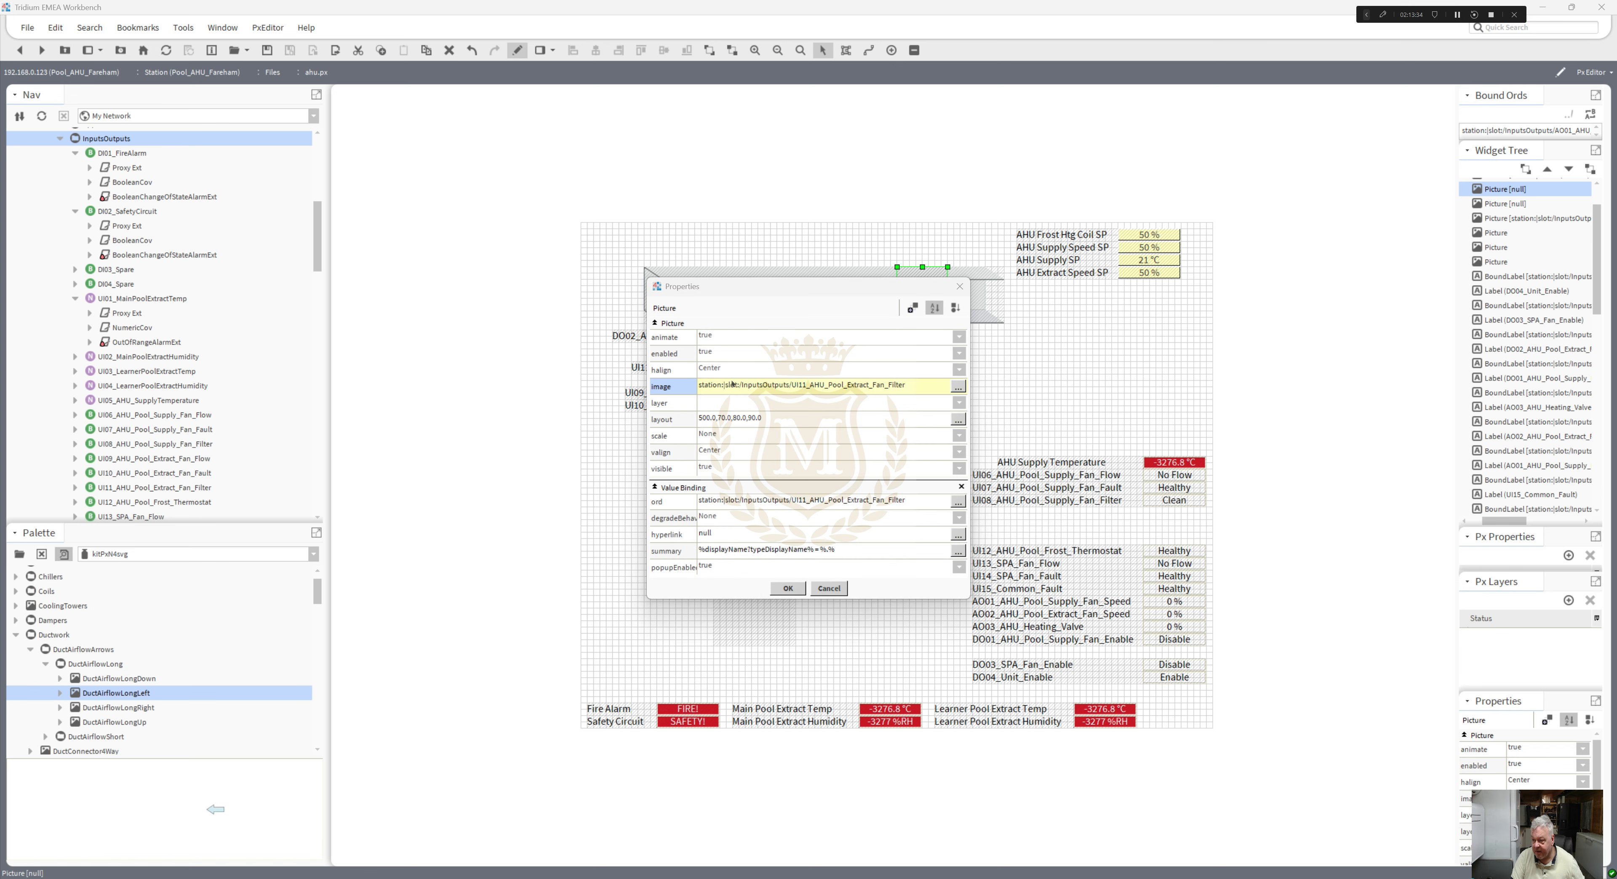
right_click(732, 384)
click(753, 403)
- Animate the filter picture's image with Boolean to Simple, using the copied Filter_Single_0.svg path for both the True and False Values
right_click(716, 387)
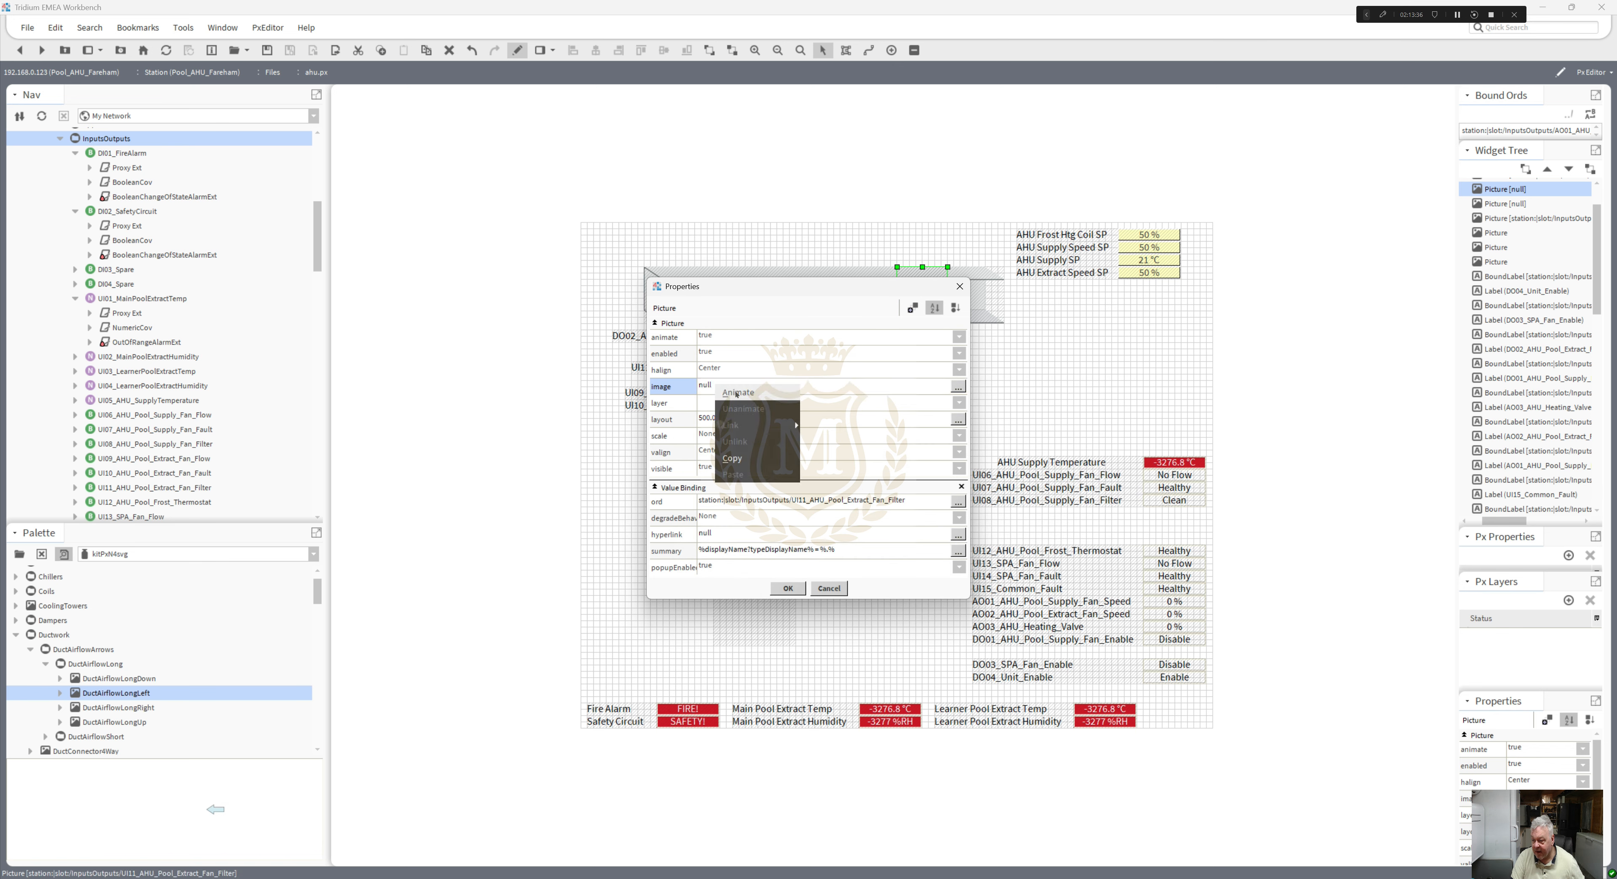
click(722, 425)
double_click(739, 410)
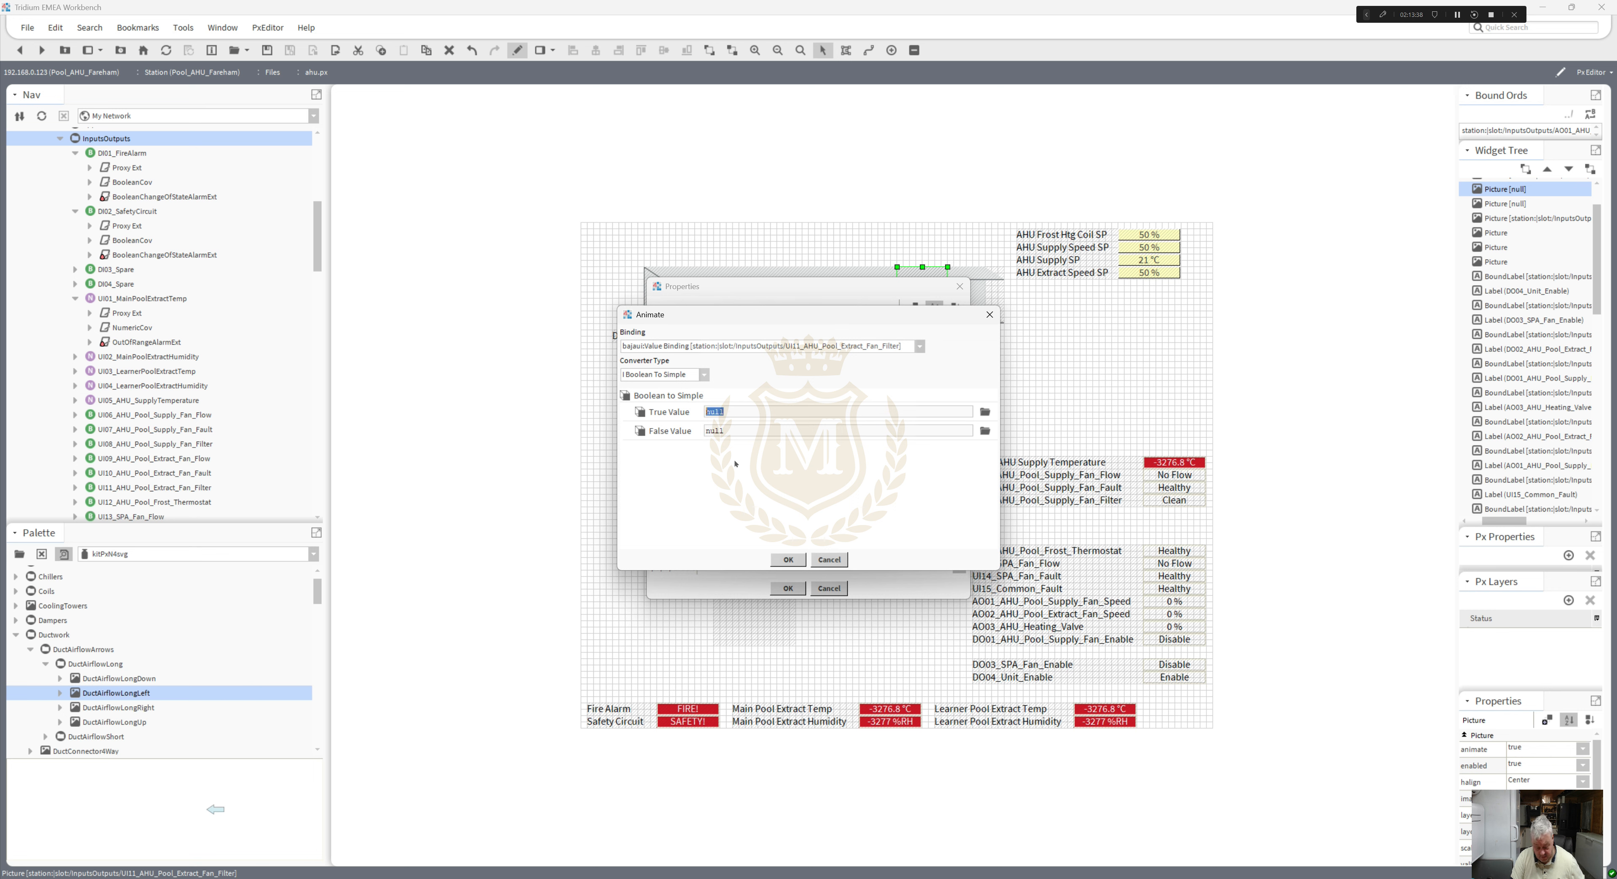
key(ctrl+v)
double_click(714, 430)
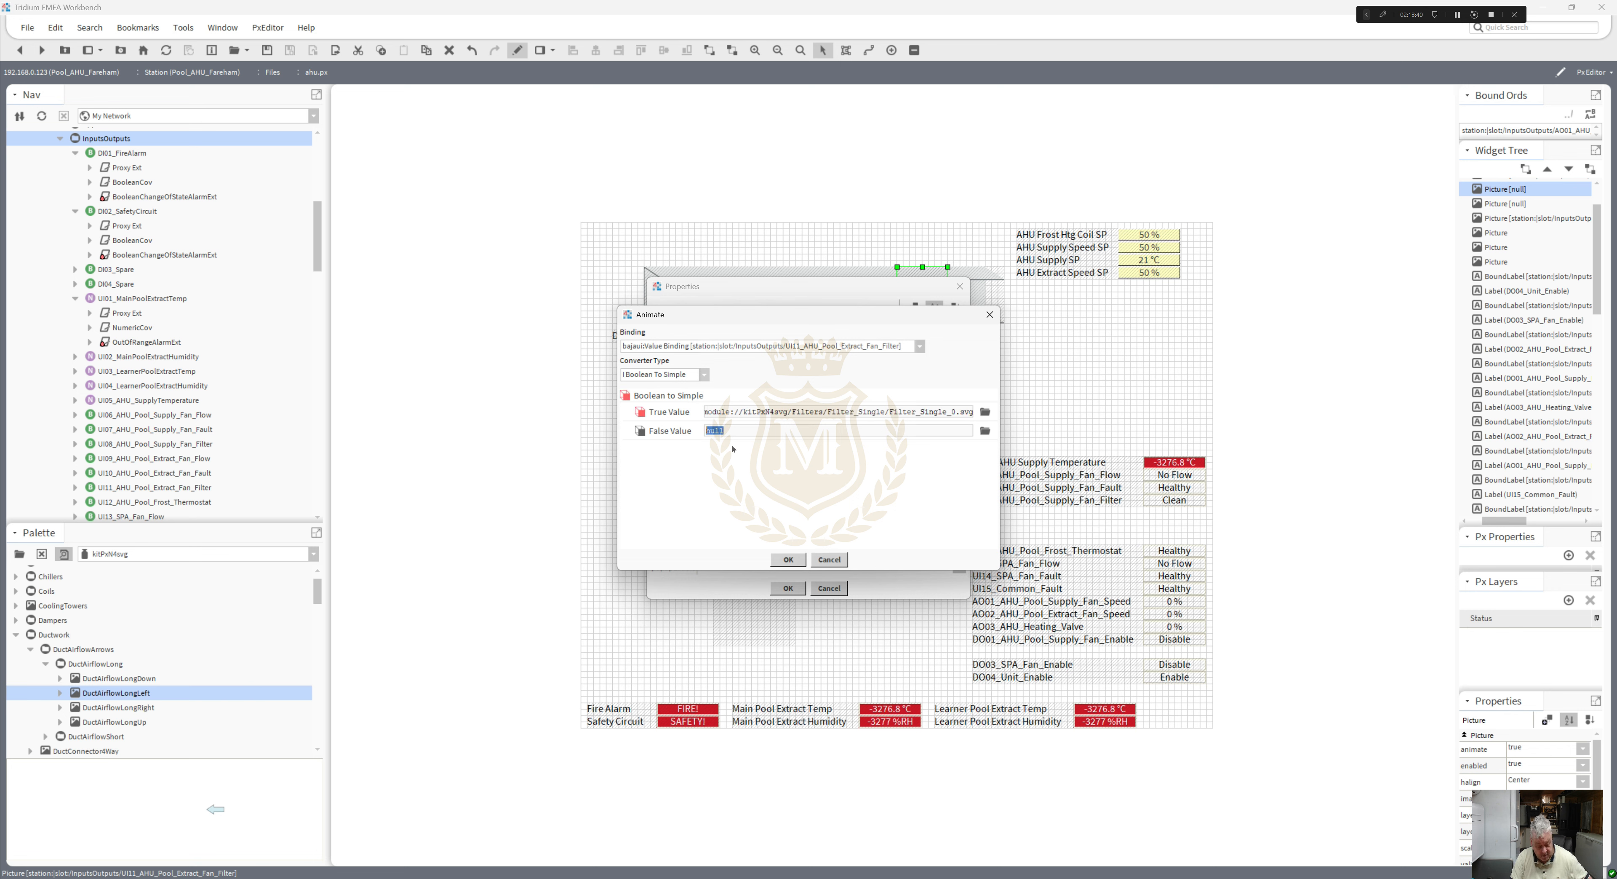
key(ctrl+v)
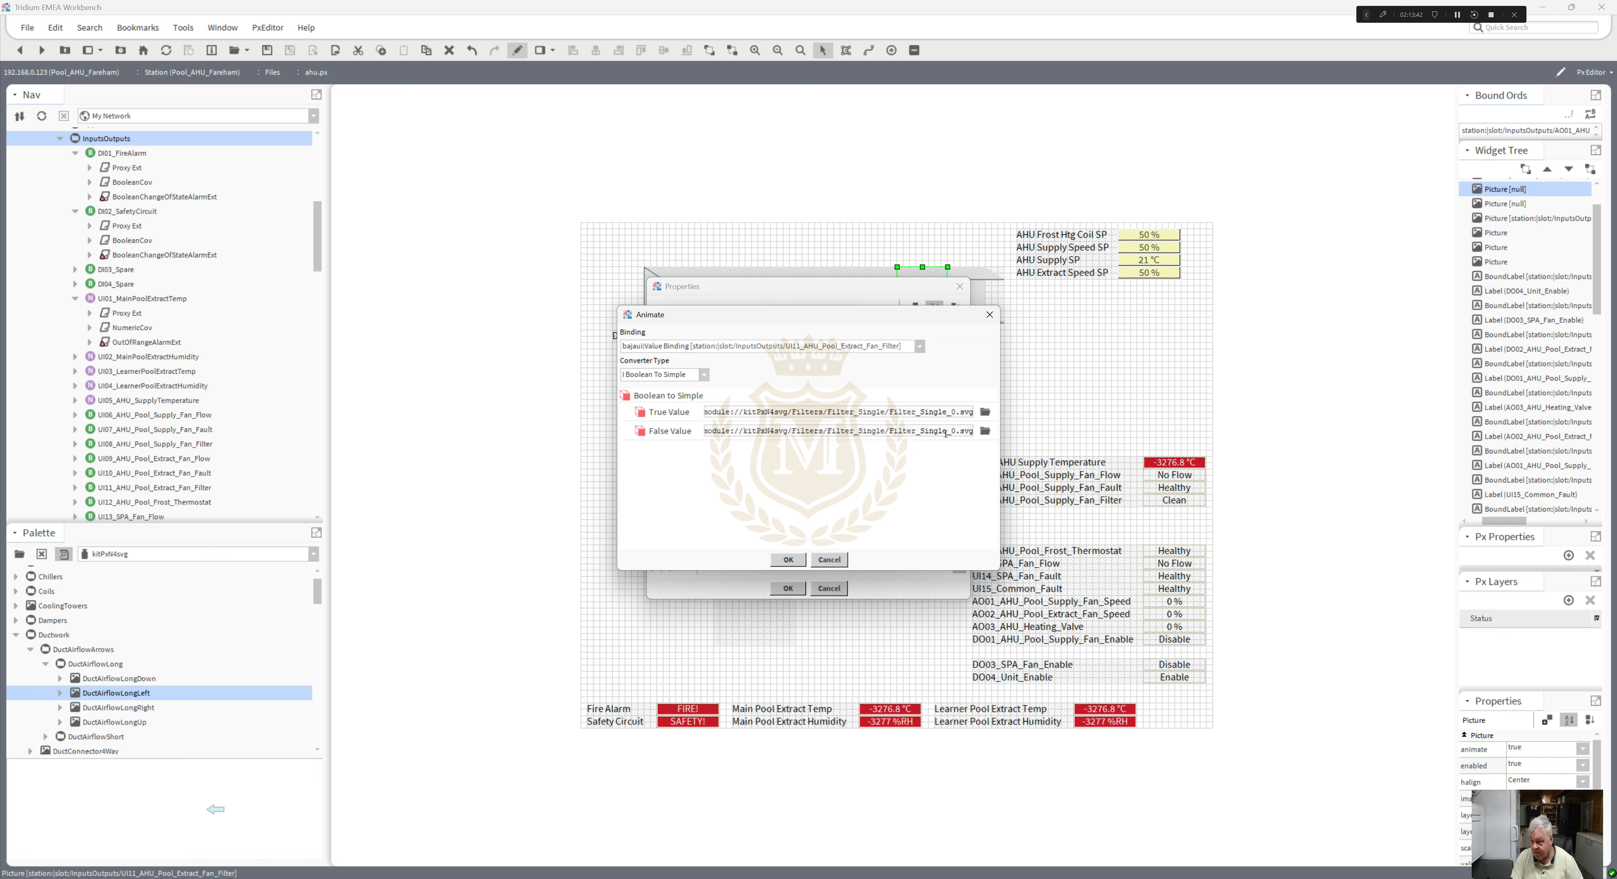
drag(951, 410, 957, 410)
text(1)
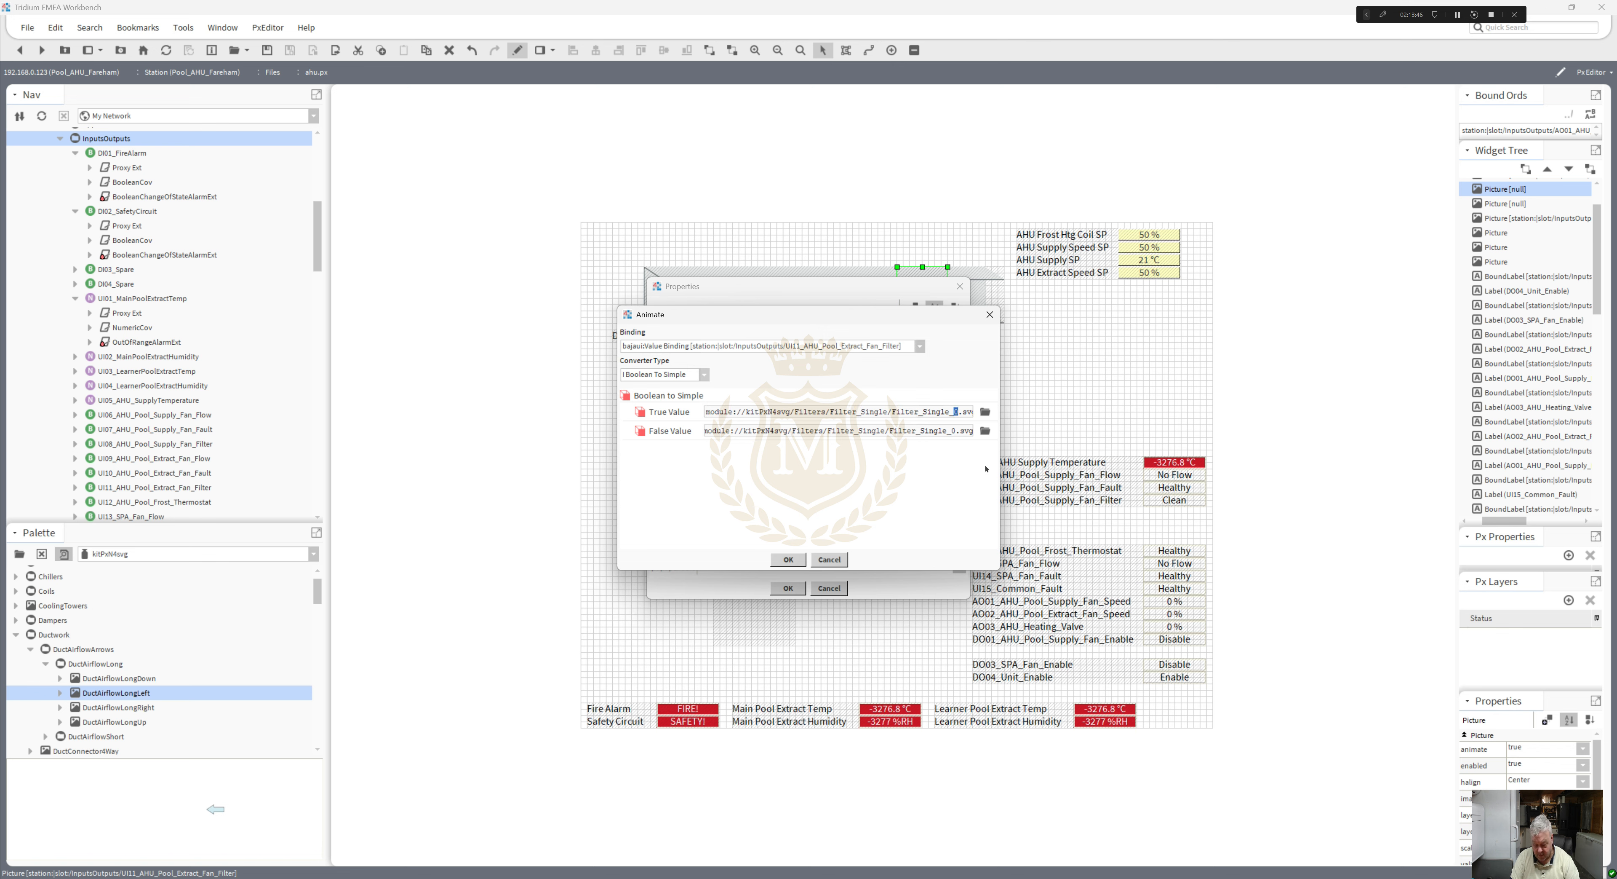
key(Left)
click(790, 558)
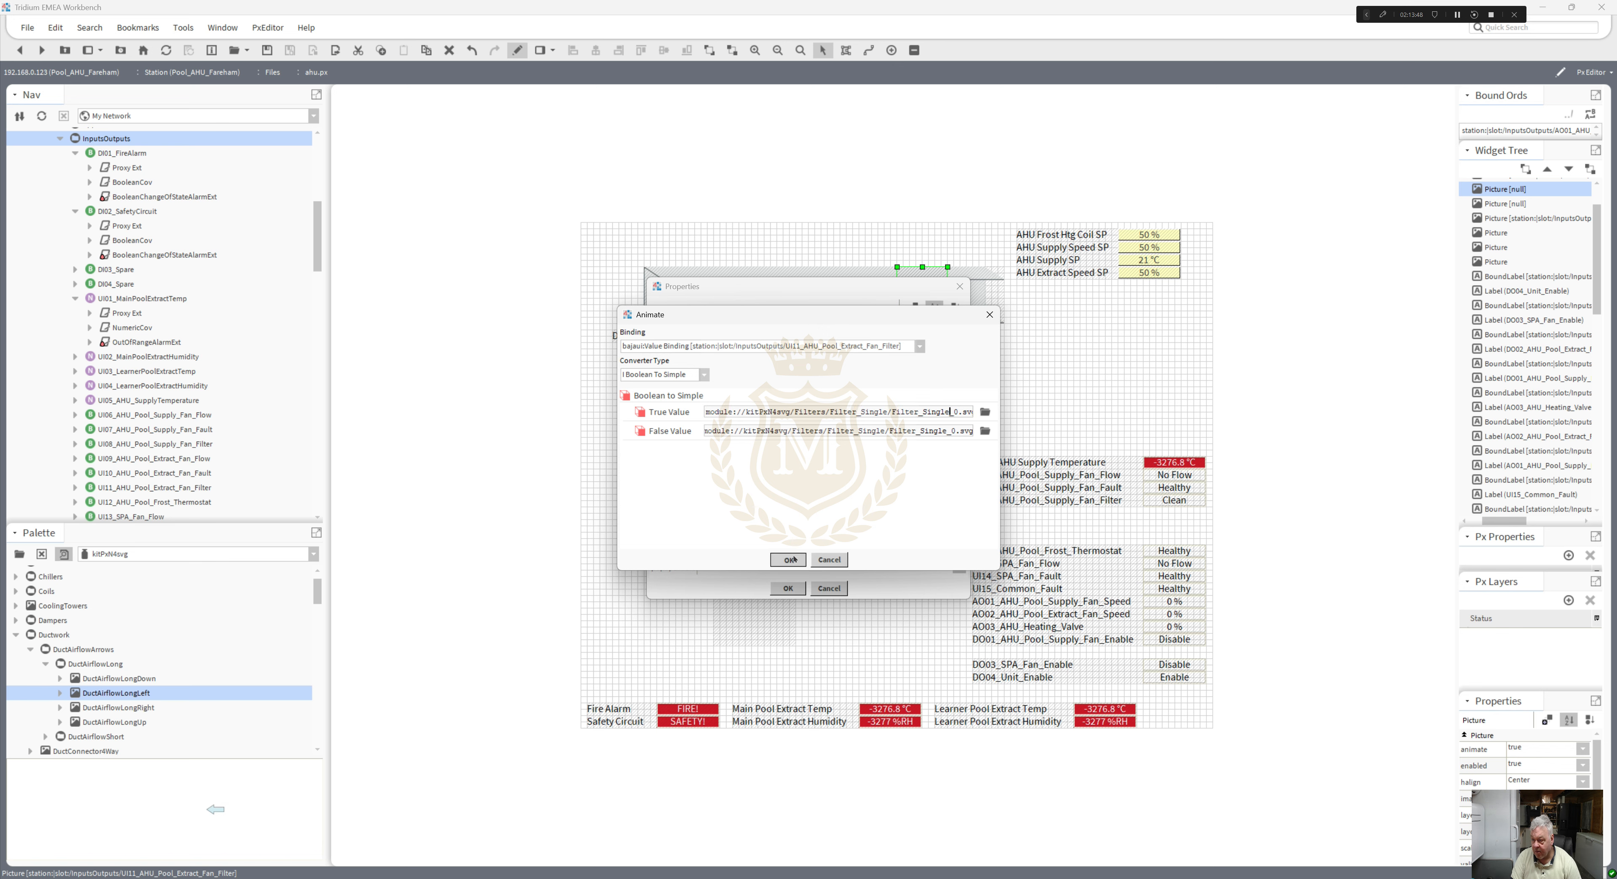
click(789, 588)
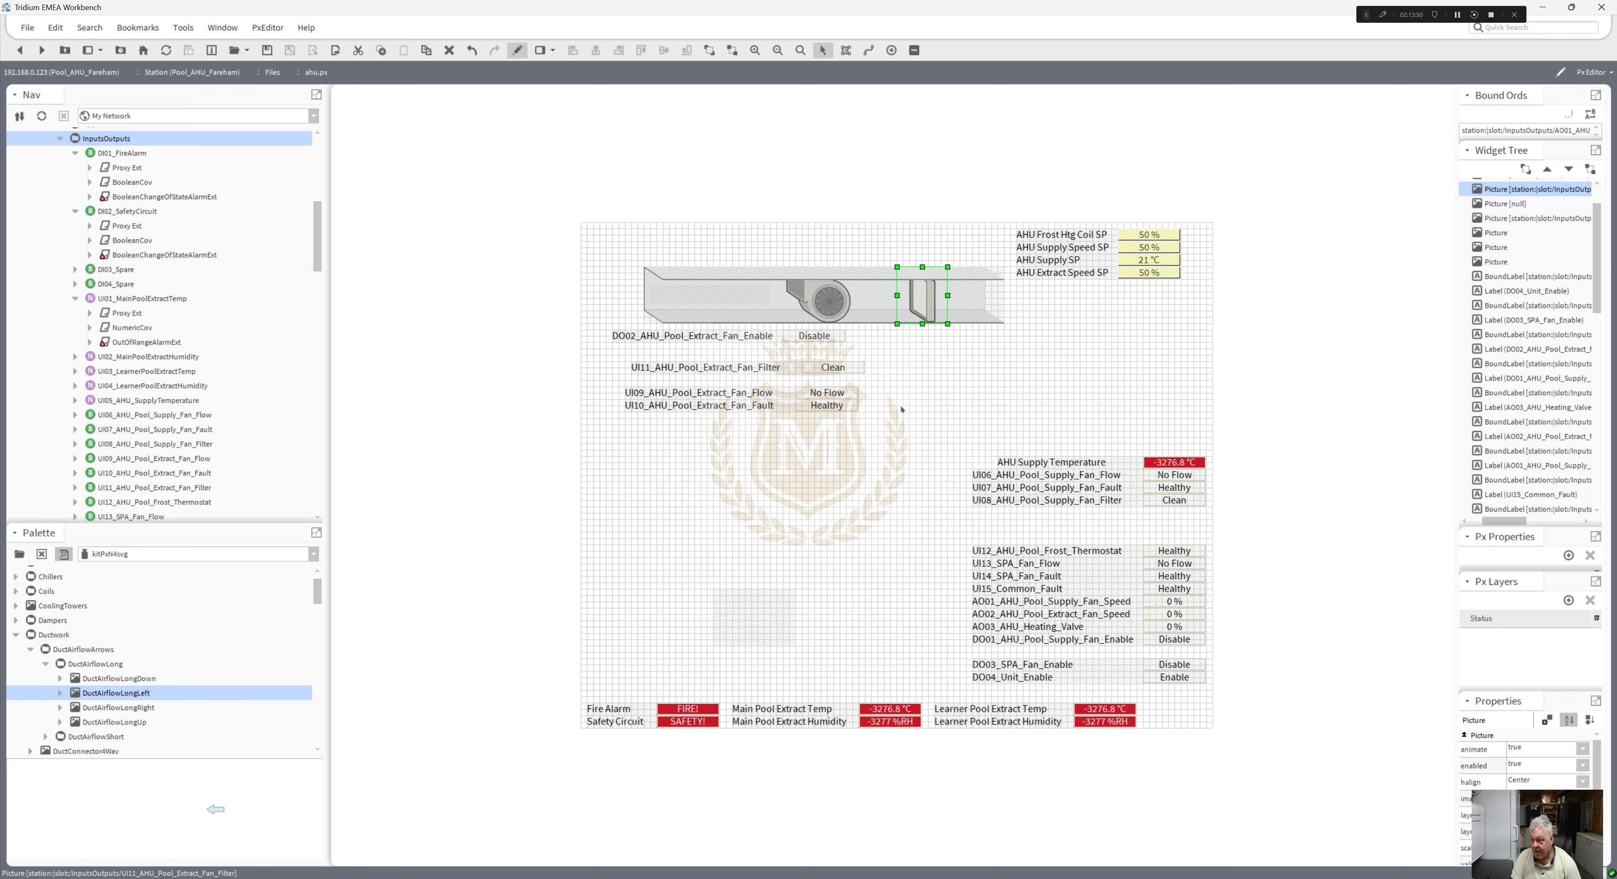
- Move the UI11_AHU_Pool_Extract_Fan_Filter value label beneath the filter and delete the DO02_AHU_Pool_Extract_Fan_Enable and UI11_AHU_Pool_Extract_Fan_Filter name labels
click(843, 380)
drag(841, 367, 938, 334)
click(757, 334)
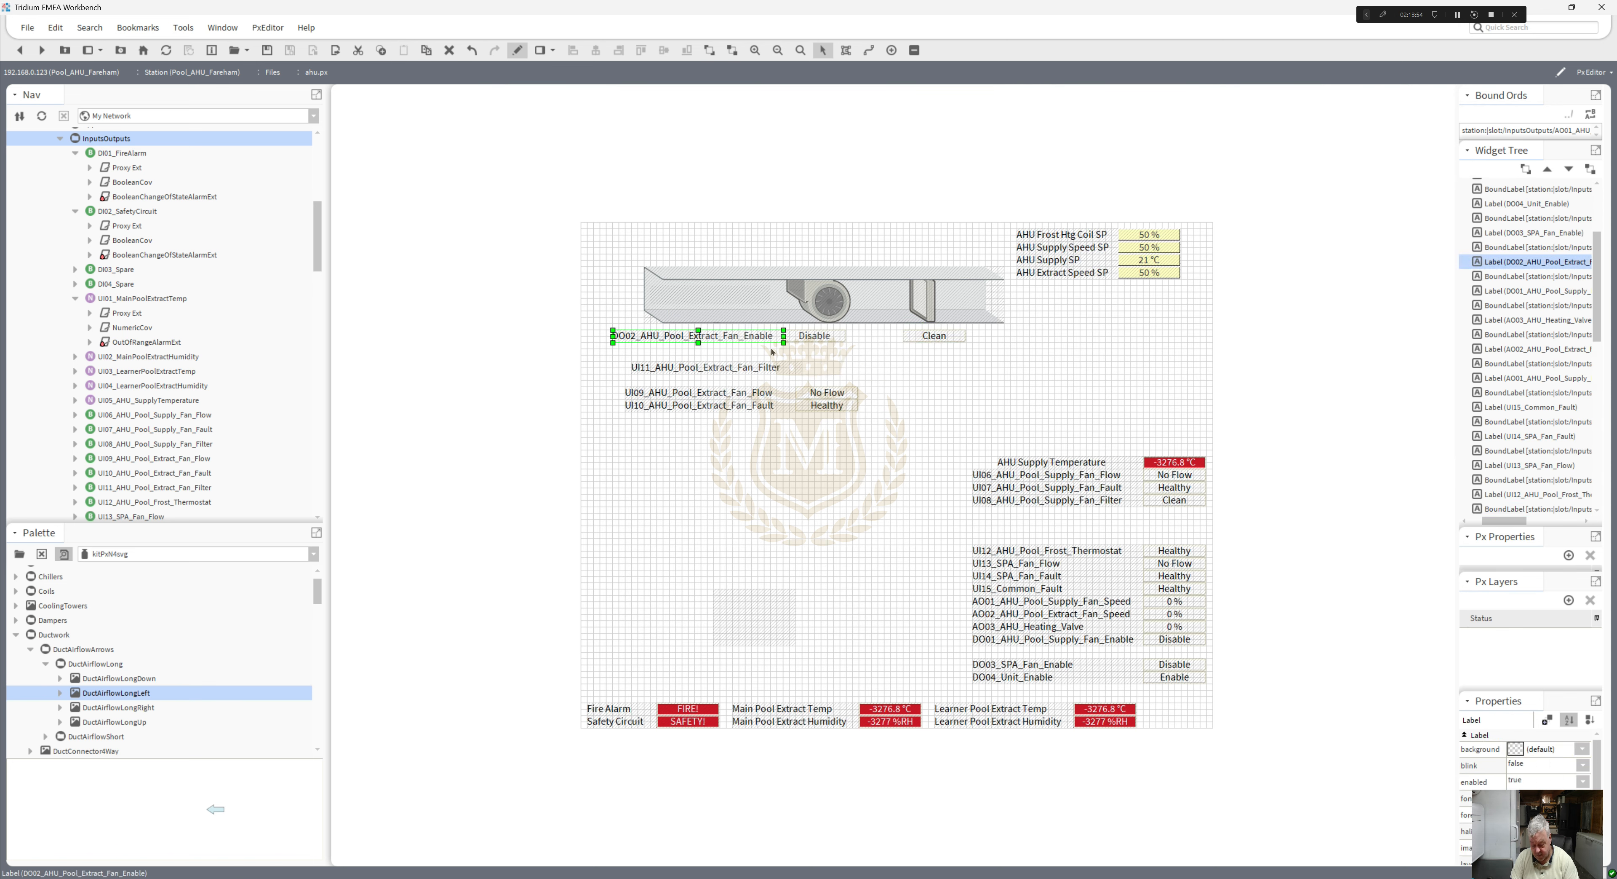
key(Delete)
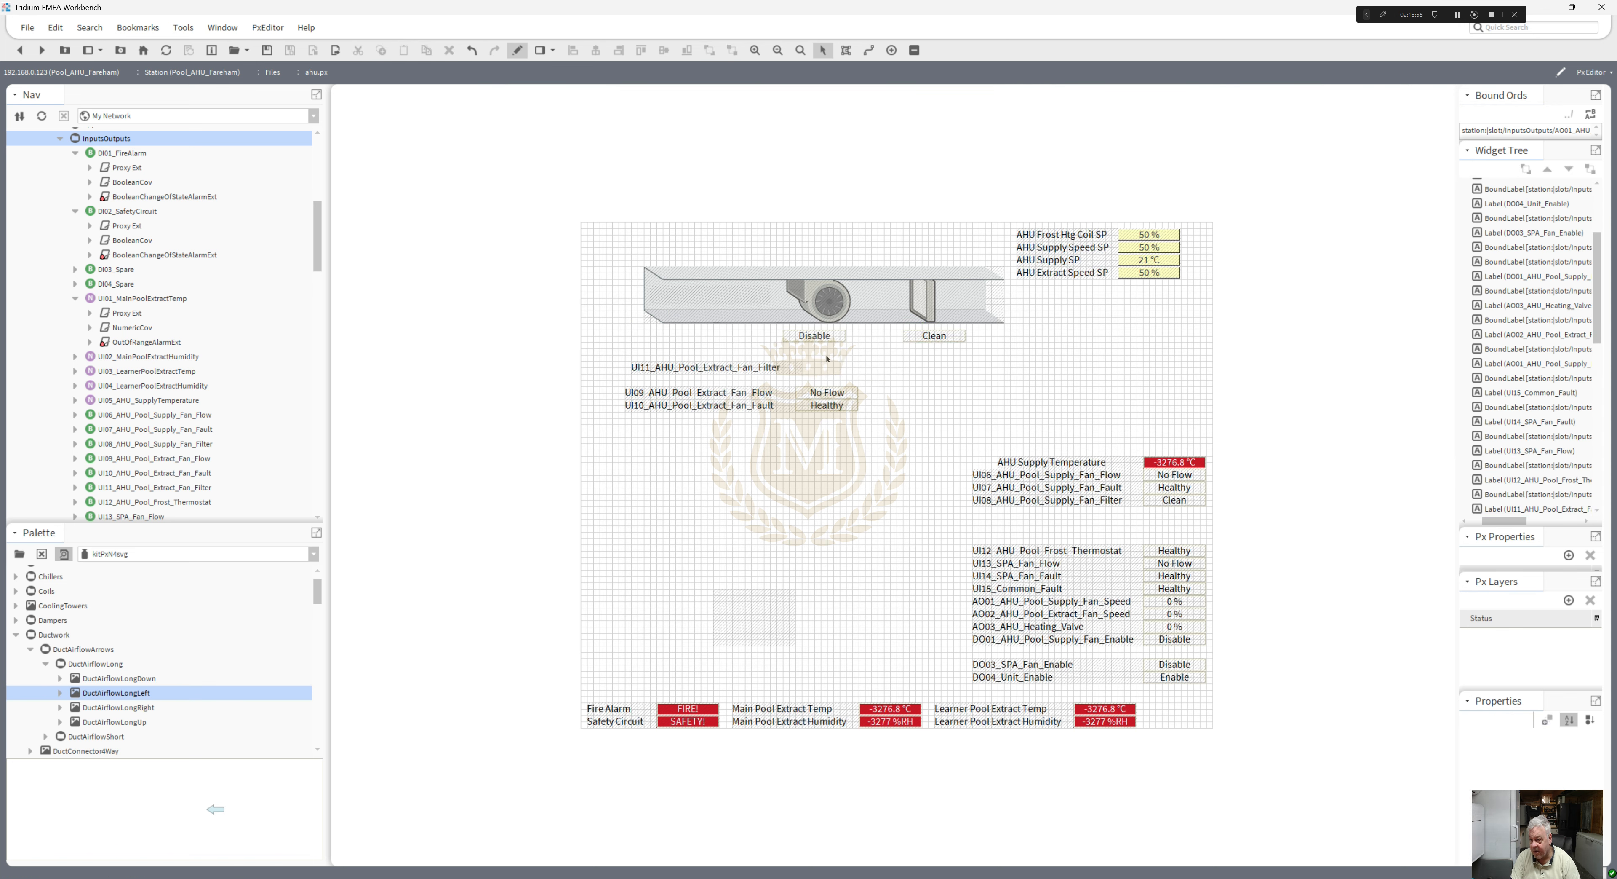
click(727, 369)
key(Delete)
- Centre the filter value beneath the filter, and place the extract fan's enable and fault values beneath the fan and its flow value over its upper edge
click(927, 336)
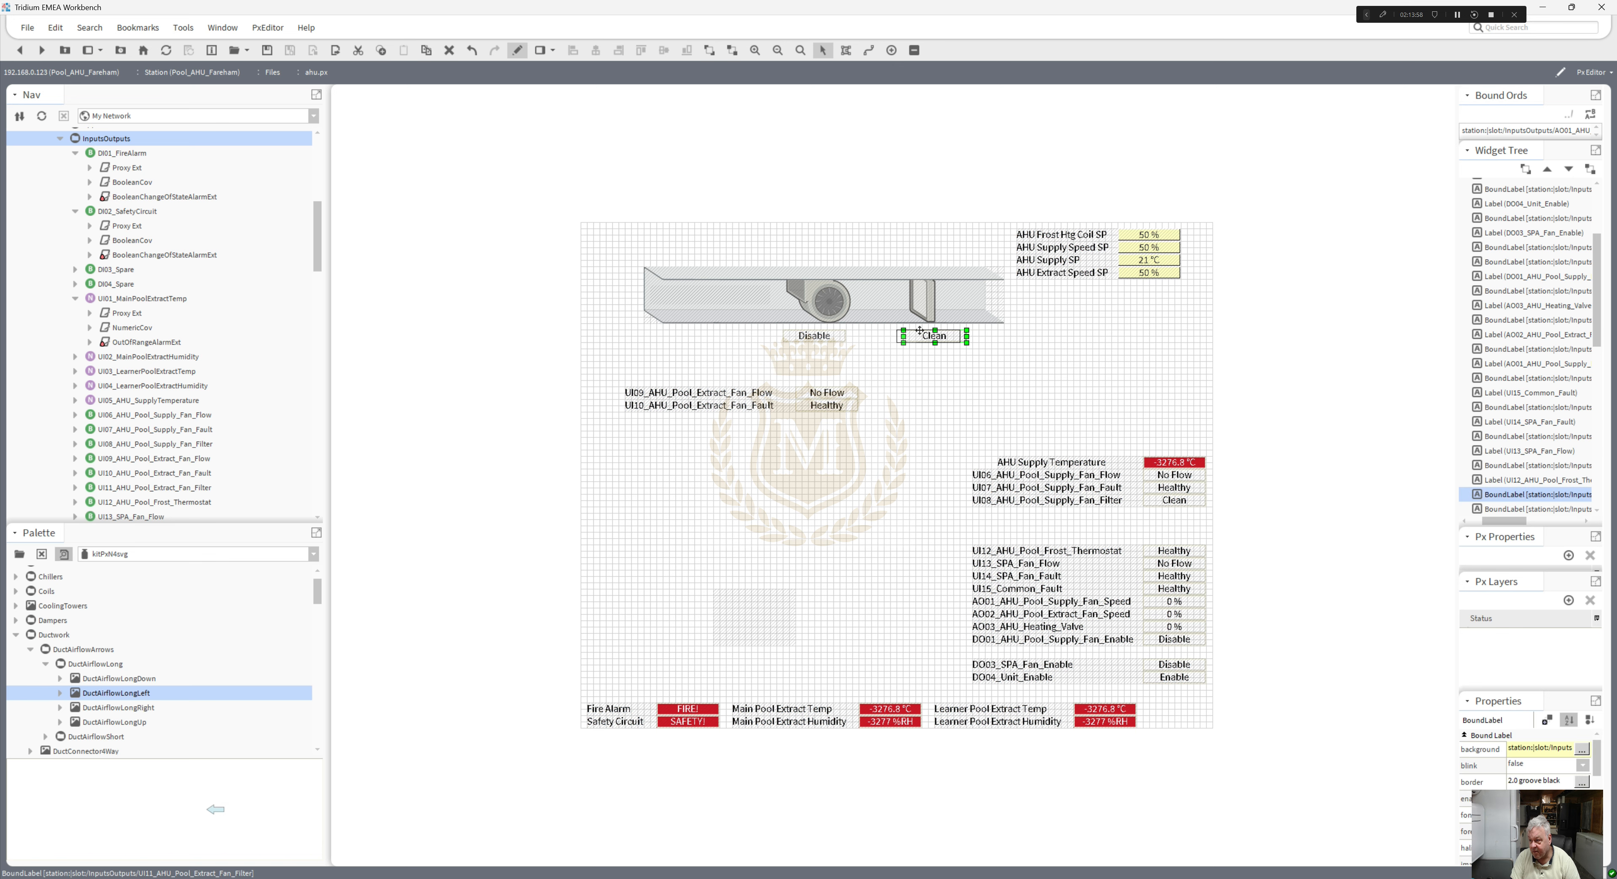
drag(926, 335, 920, 336)
click(822, 303)
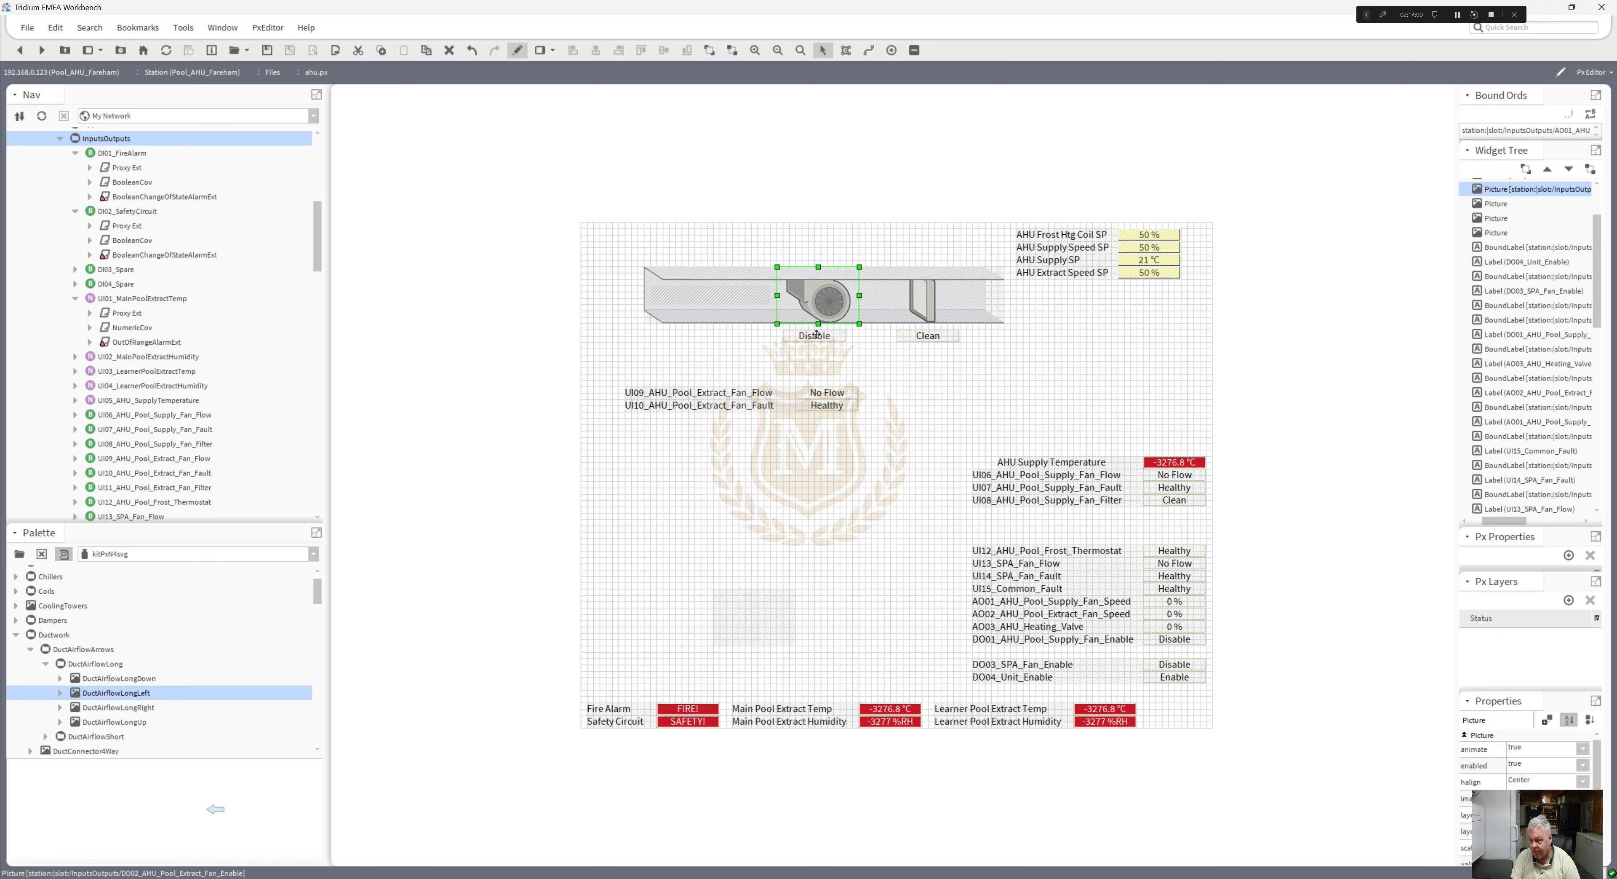
click(817, 335)
drag(816, 336, 822, 336)
mouse_move(827, 407)
mouse_down()
mouse_move(820, 261)
mouse_move(814, 273)
mouse_up()
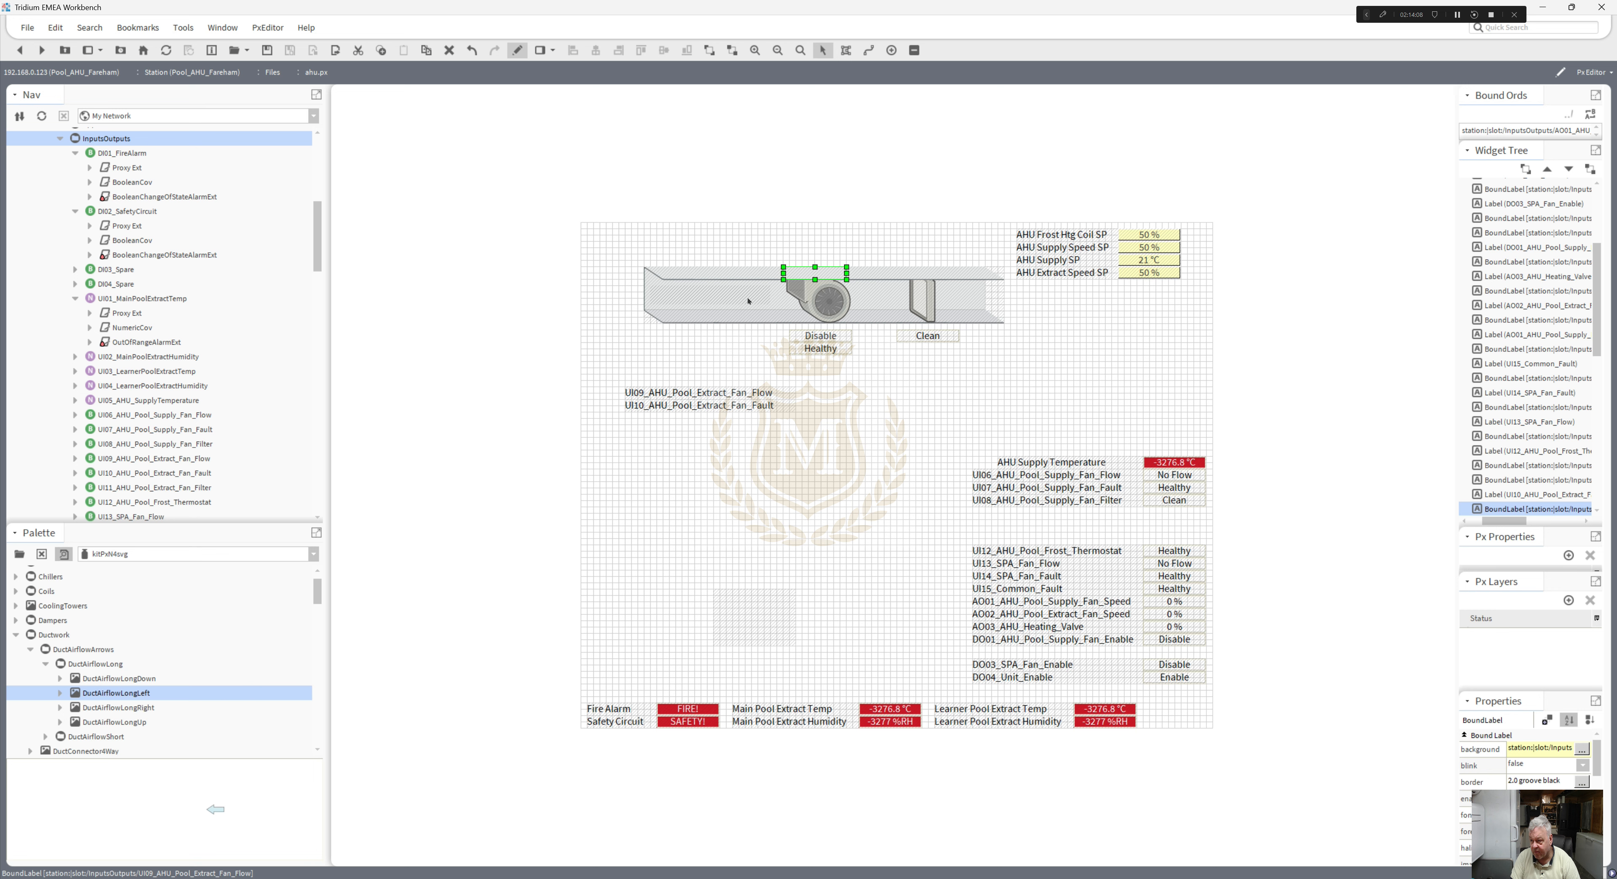
- Reorder the extract fan flow value label to the top and delete the UI09_AHU_Pool_Extract_Fan_Flow and UI10_AHU_Pool_Extract_Fan_Fault name labels
right_click(812, 273)
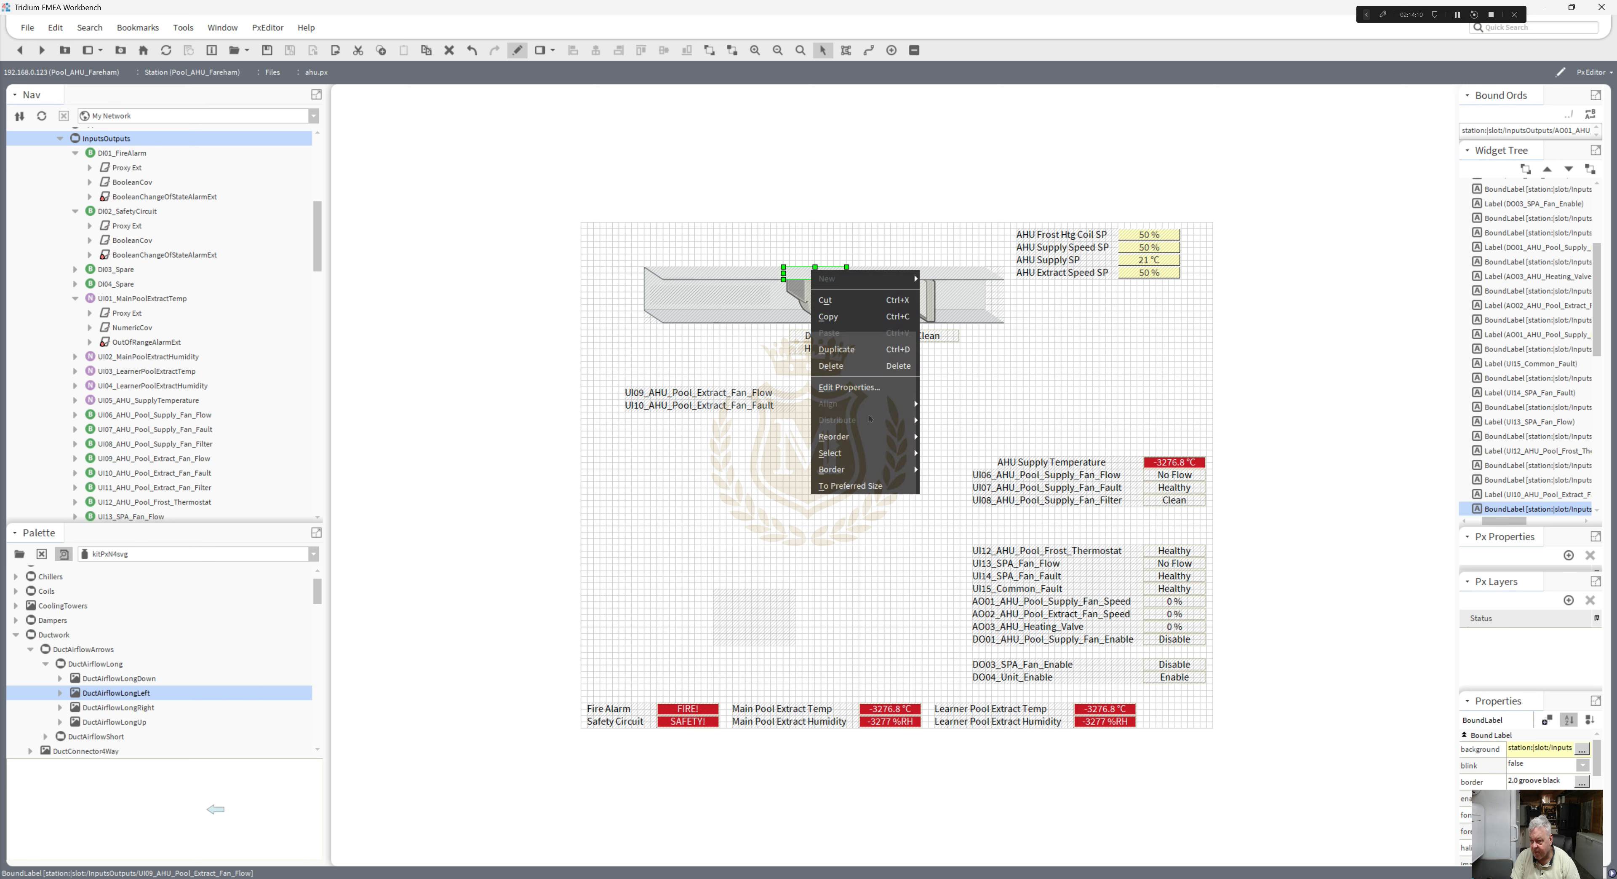
click(869, 432)
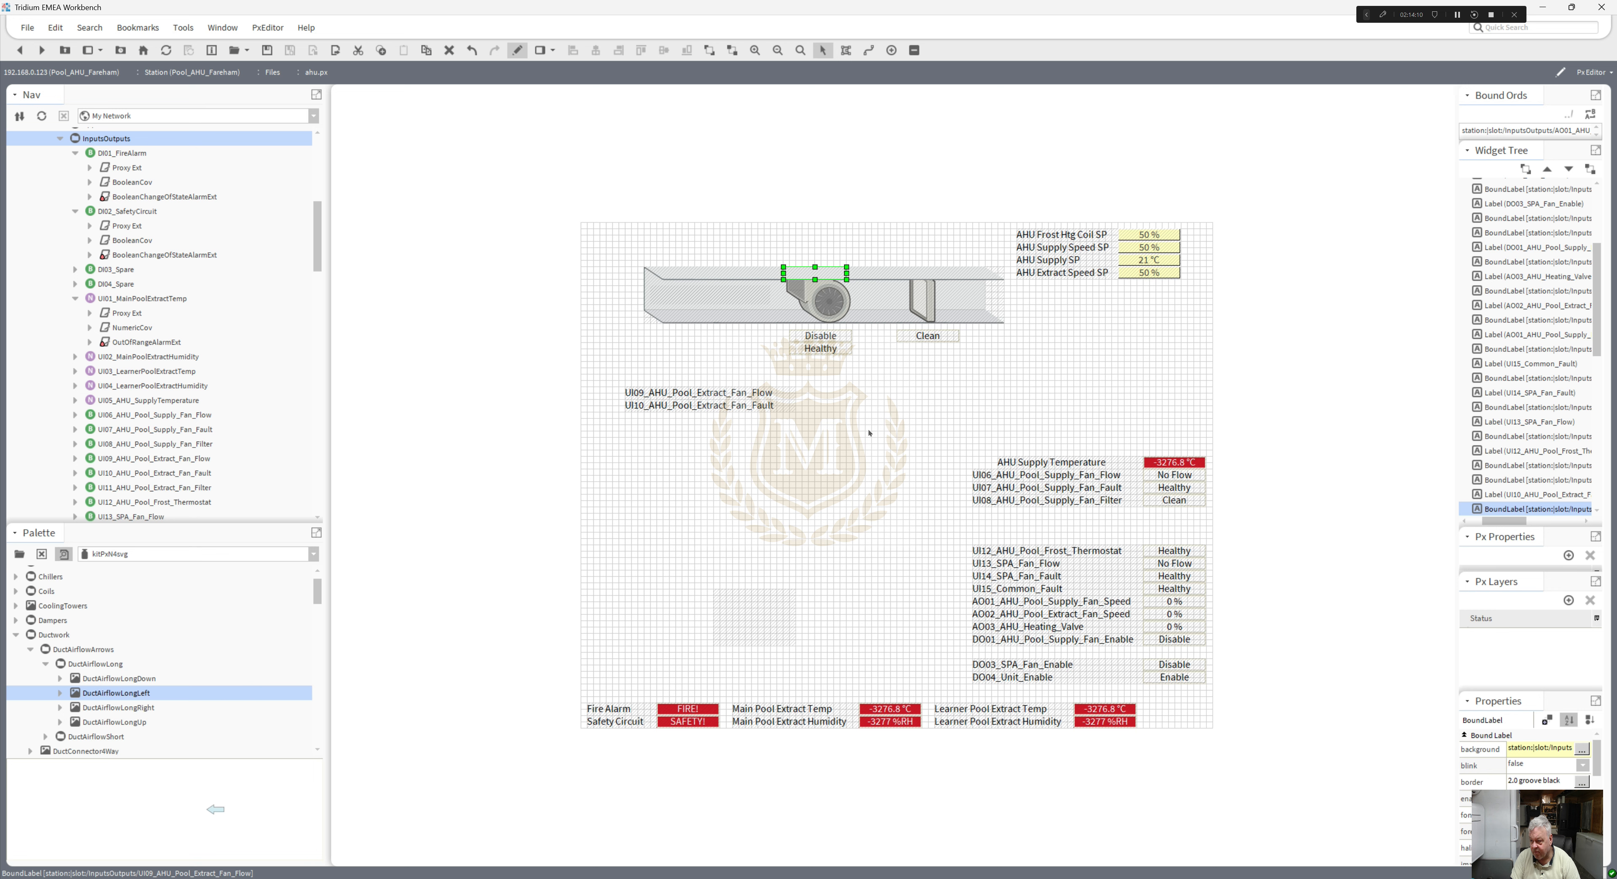
right_click(802, 279)
mouse_move(866, 442)
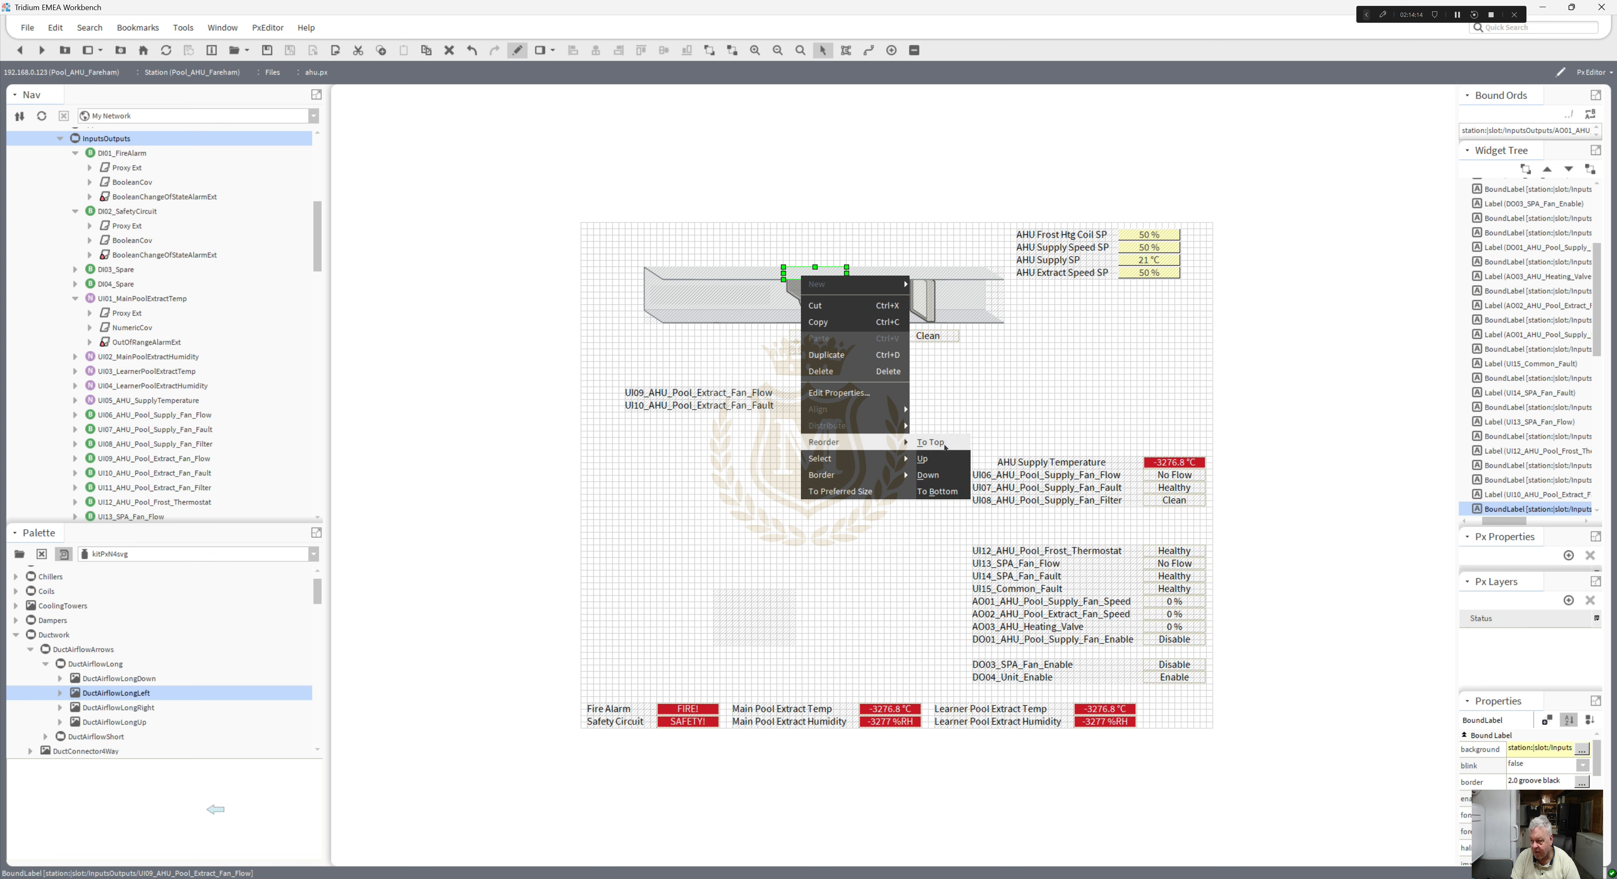
click(936, 442)
drag(846, 424, 582, 367)
key(Delete)
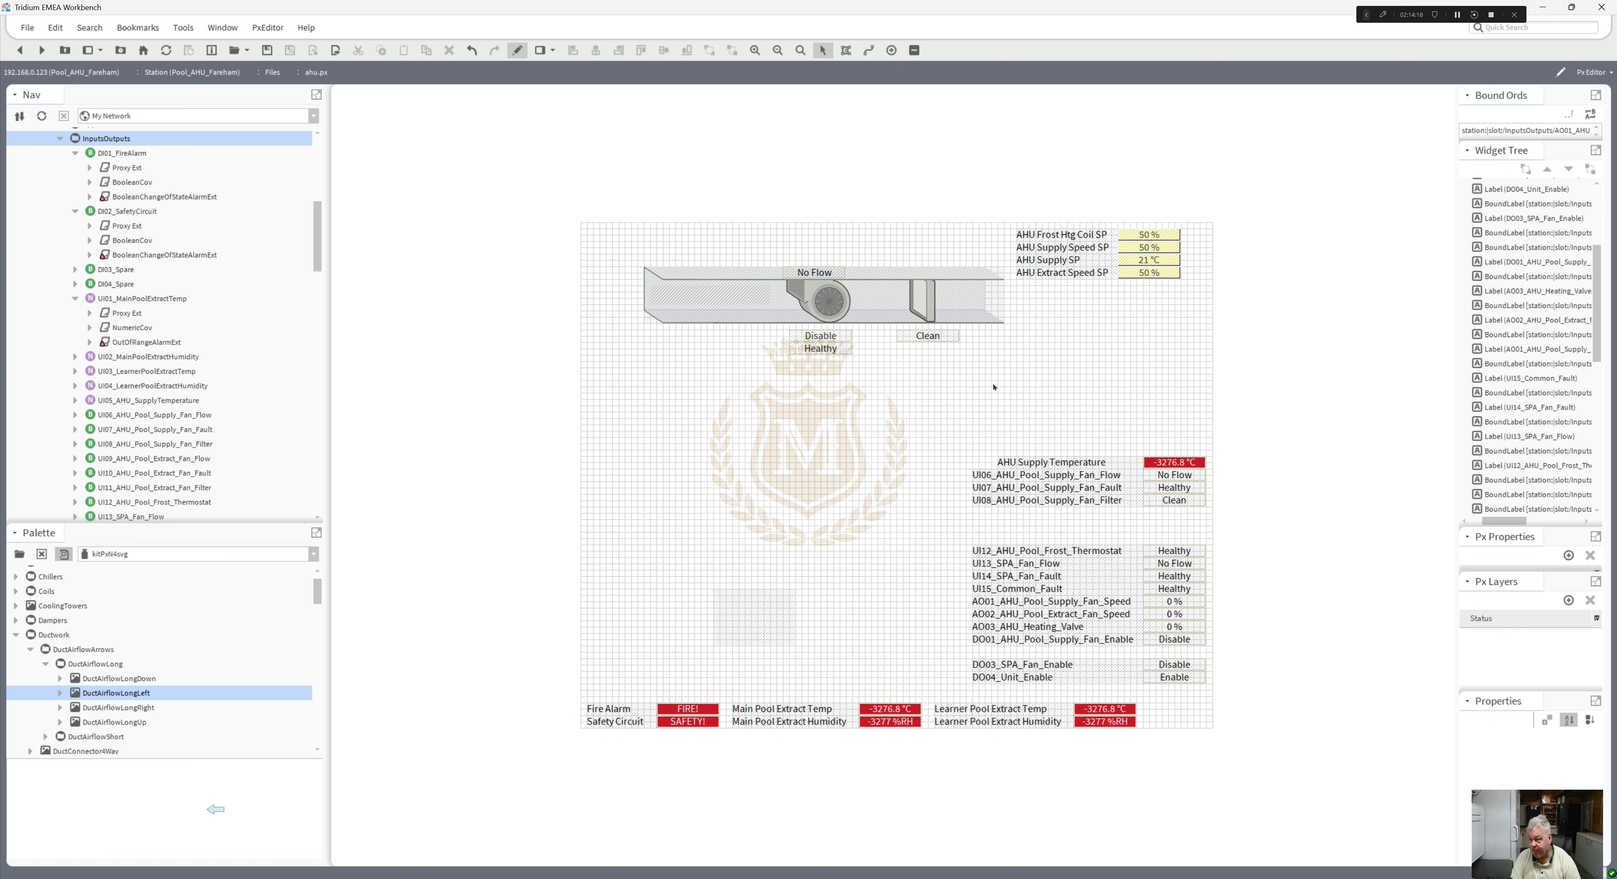
- Move the extract duct assembly with its fan, filter and value labels into the upper corner of the graphic
drag(702, 265, 614, 227)
drag(737, 277, 686, 245)
click(898, 364)
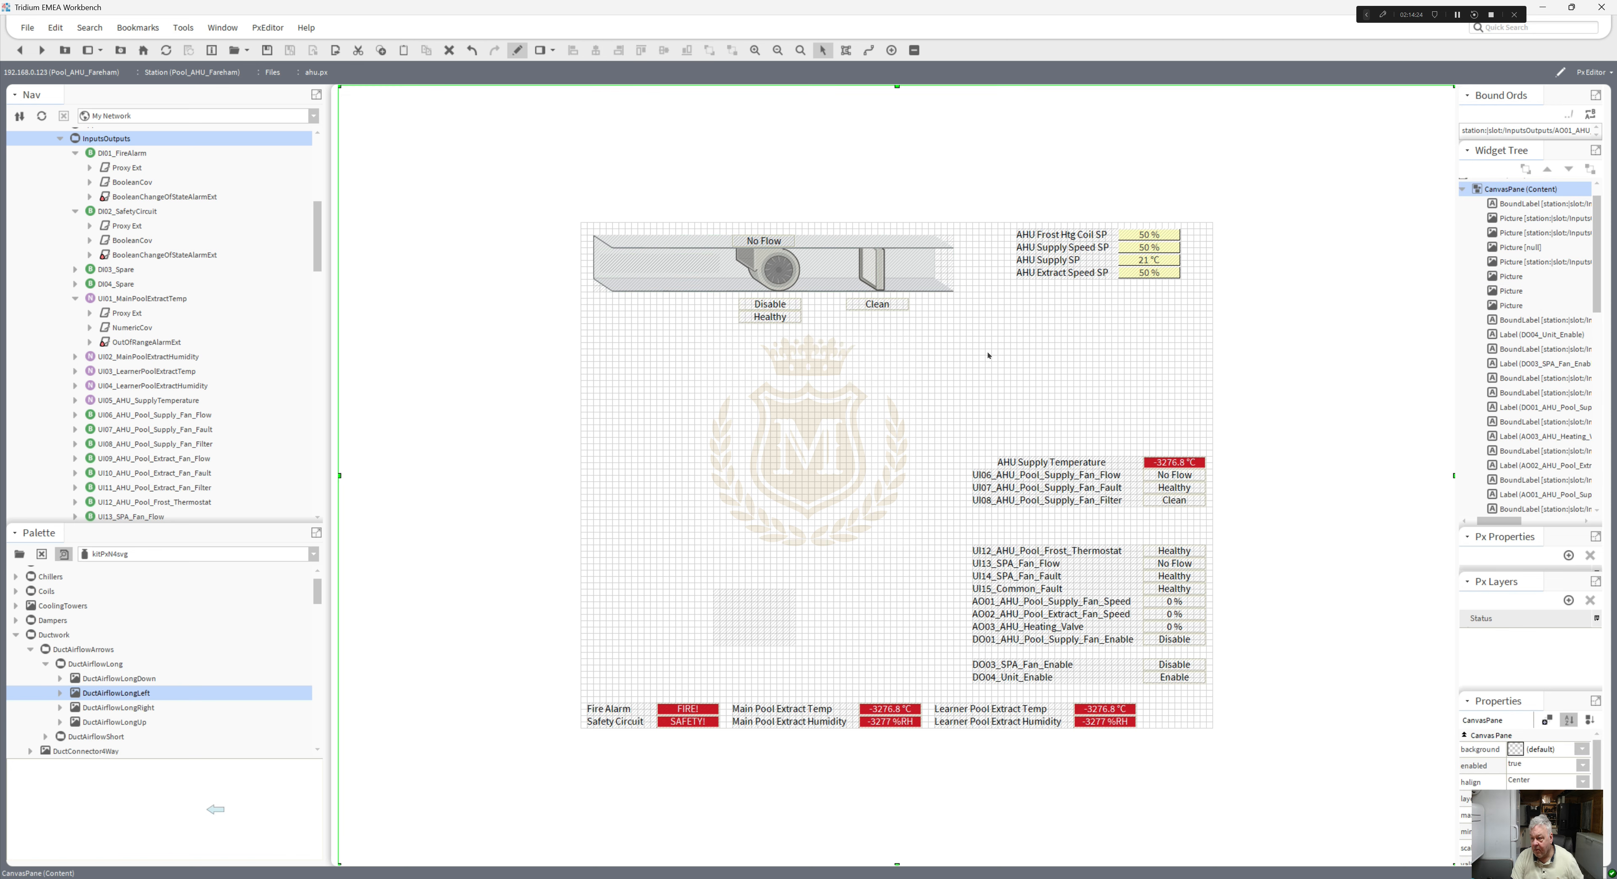
- Duplicate the whole extract duct assembly with its labels and place the copy directly beneath the original
drag(988, 355, 568, 211)
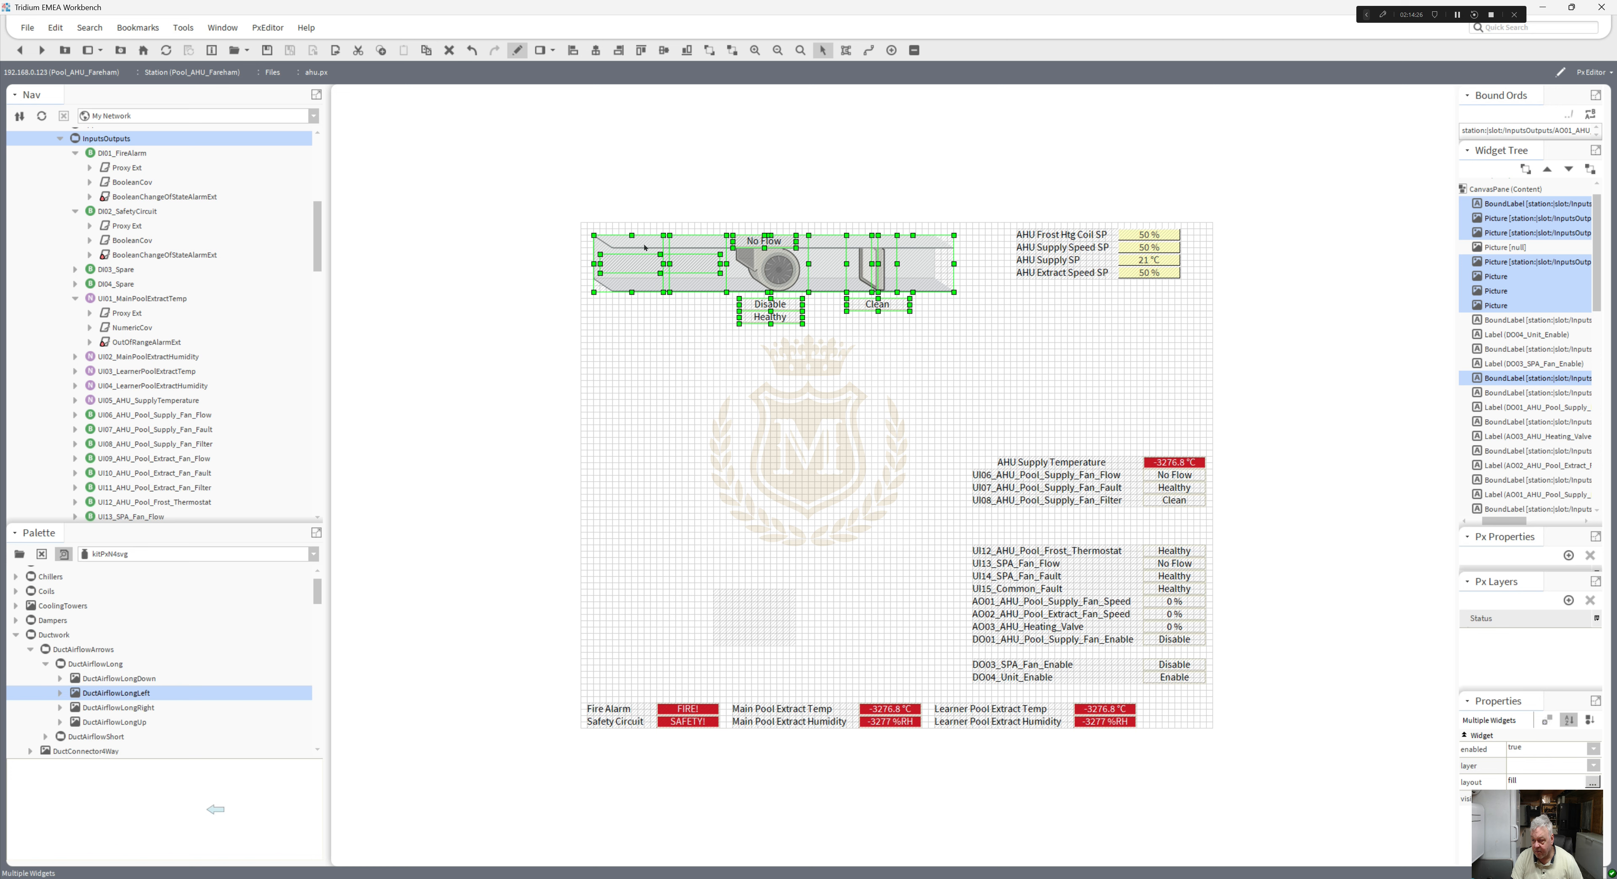
right_click(645, 247)
click(666, 317)
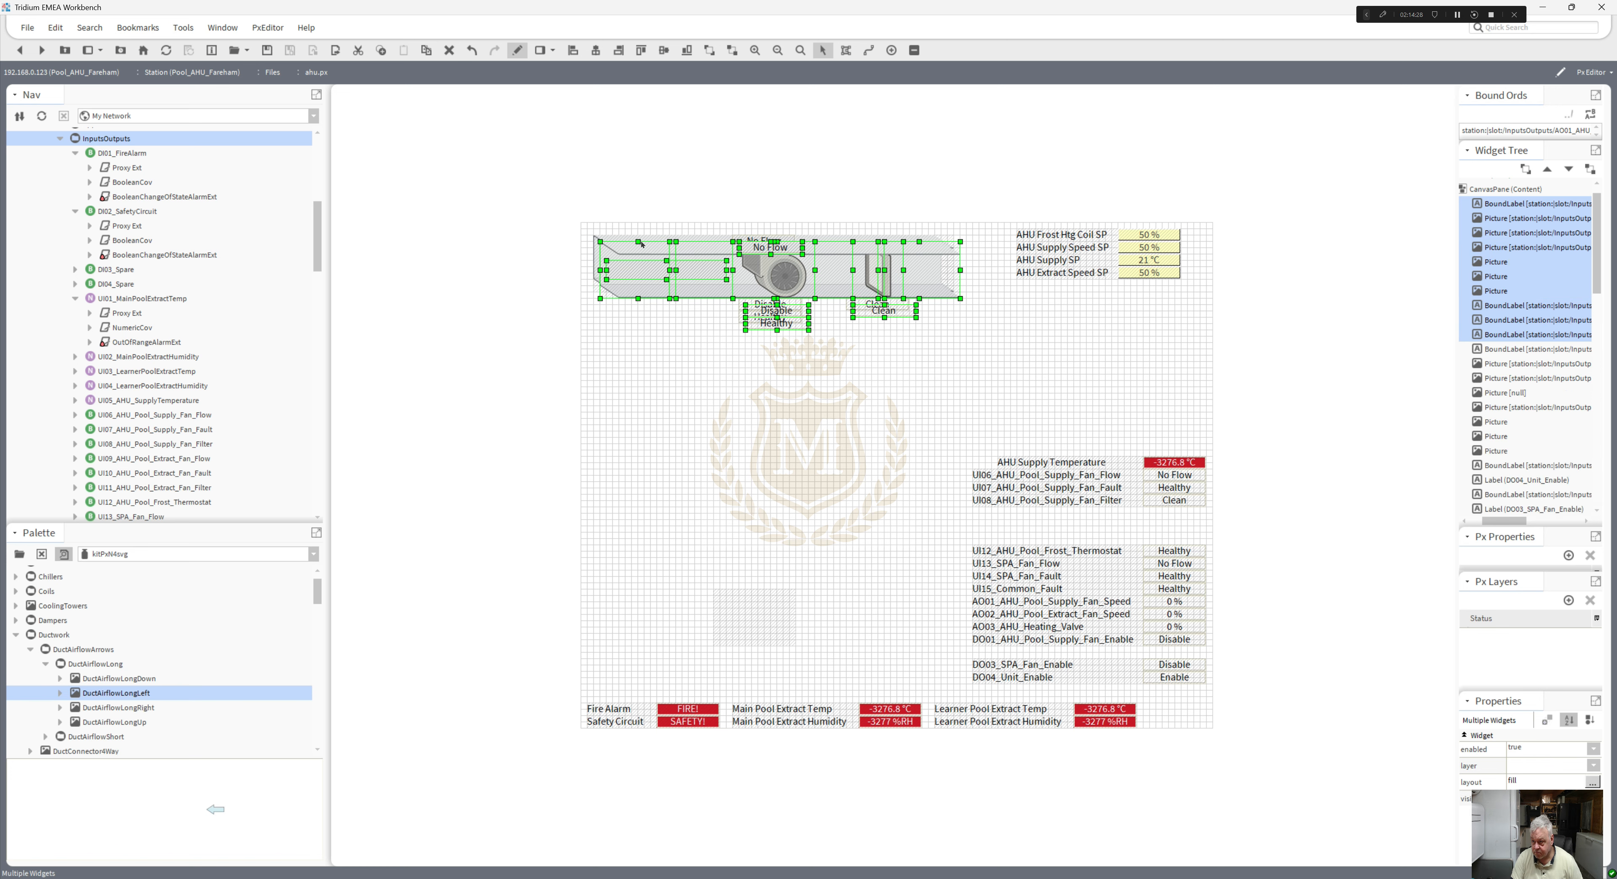
drag(663, 355, 743, 541)
- Move the copied airflow arrow out below the lower duct and delete the copied extract fan picture
click(737, 512)
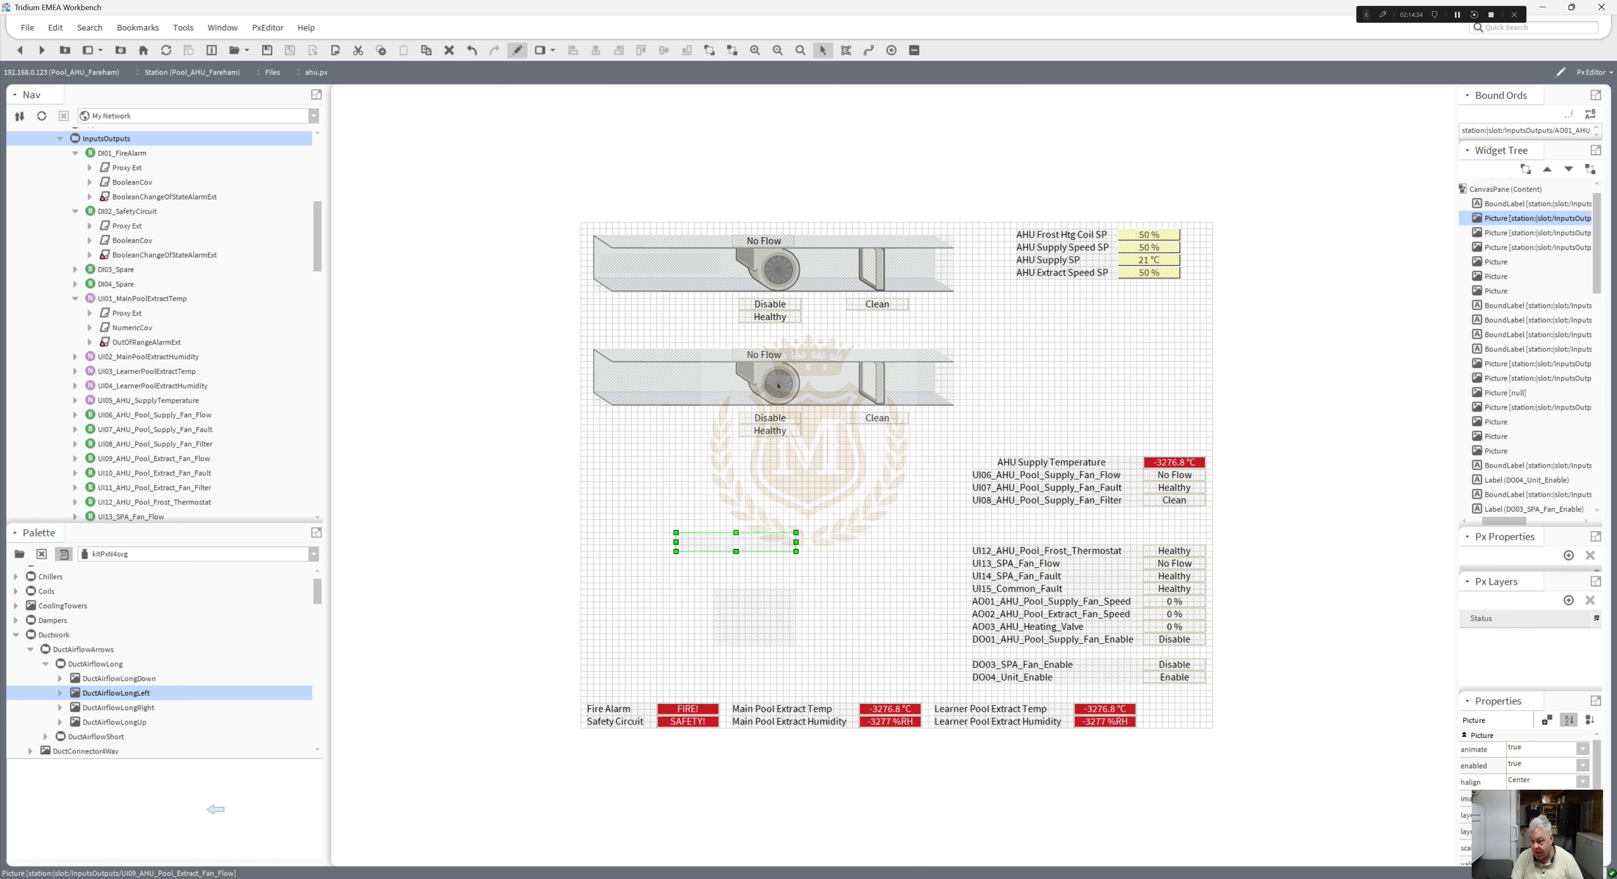
drag(779, 385, 708, 474)
key(Delete)
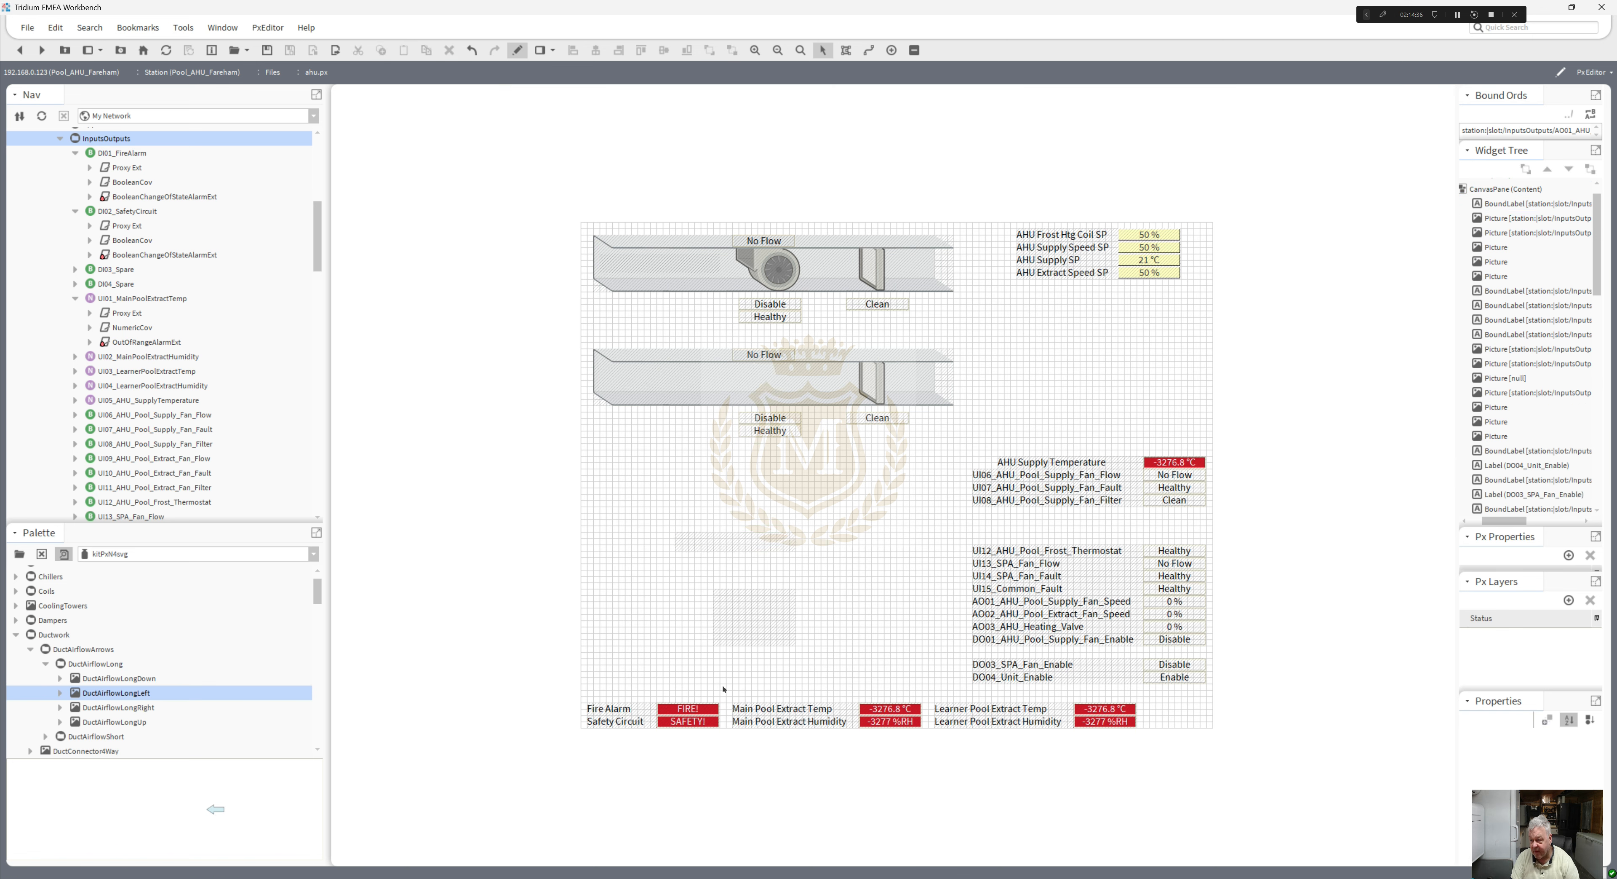
- Bring the spare unbound picture from the lower canvas into the lower duct and nudge the duct's middle section down into line
drag(756, 629, 776, 396)
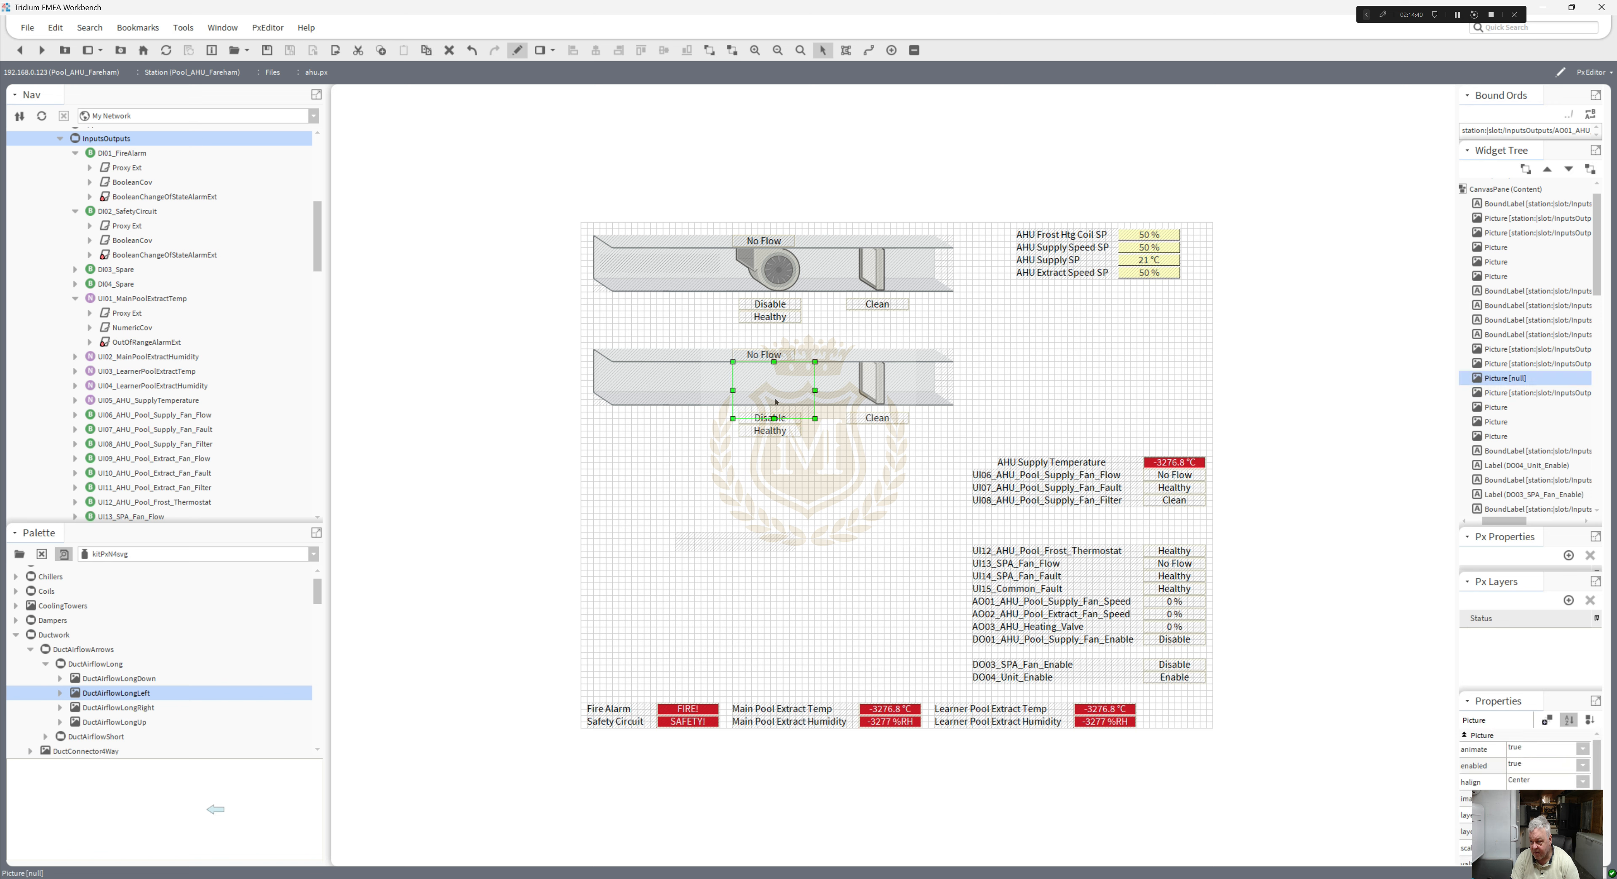
click(778, 393)
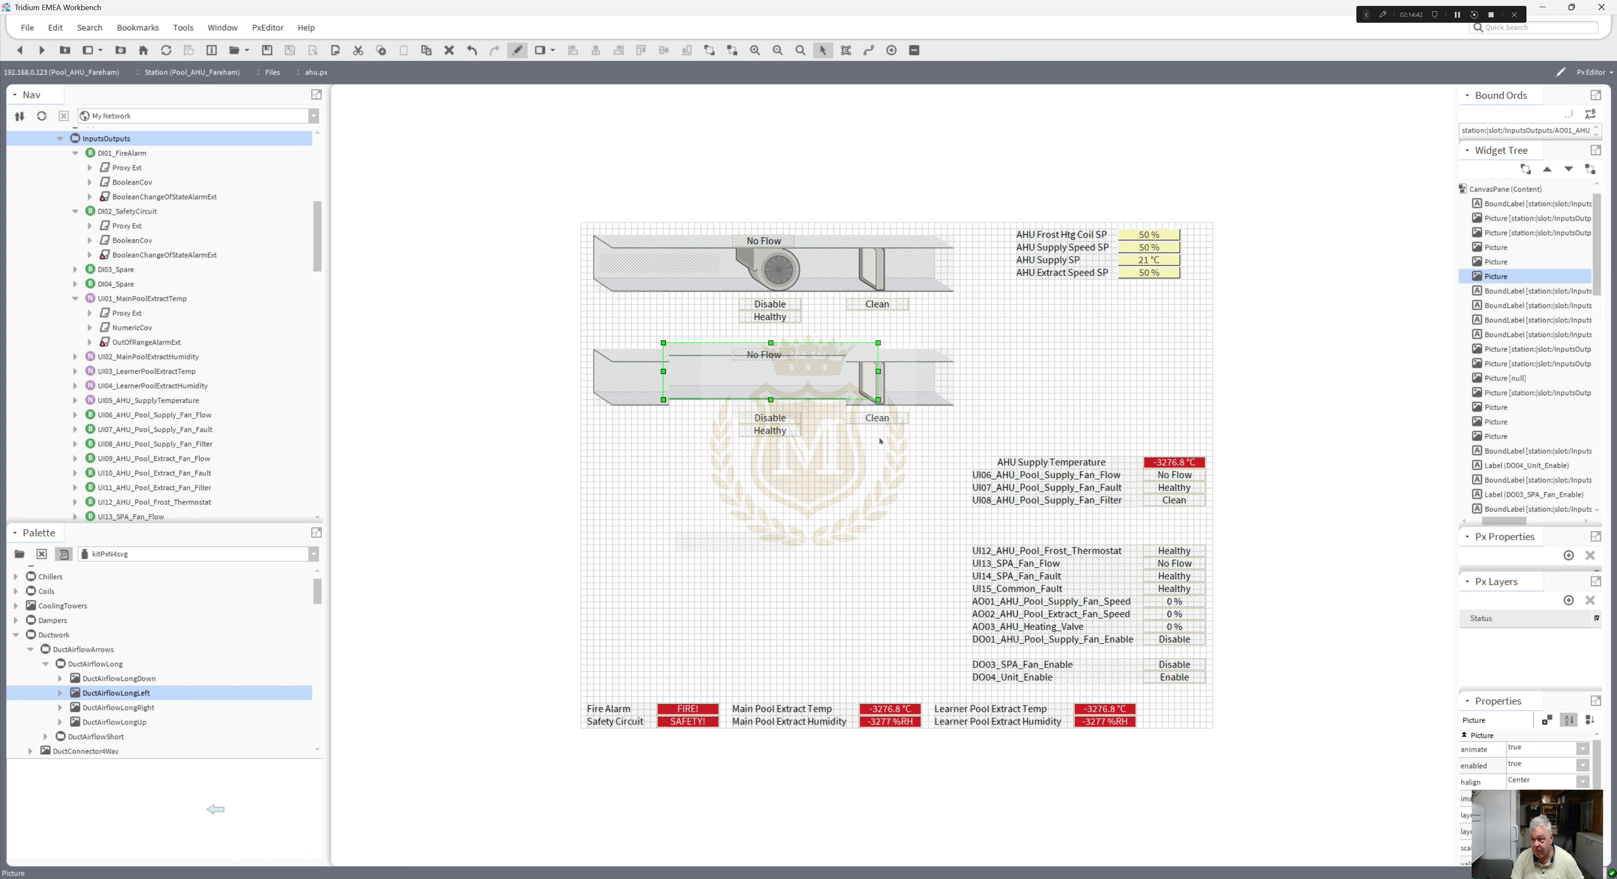
key(Down)
- Move the lower duct's filter to its left end and delete the copied filter, enable, fault and flow value labels
drag(884, 392, 647, 389)
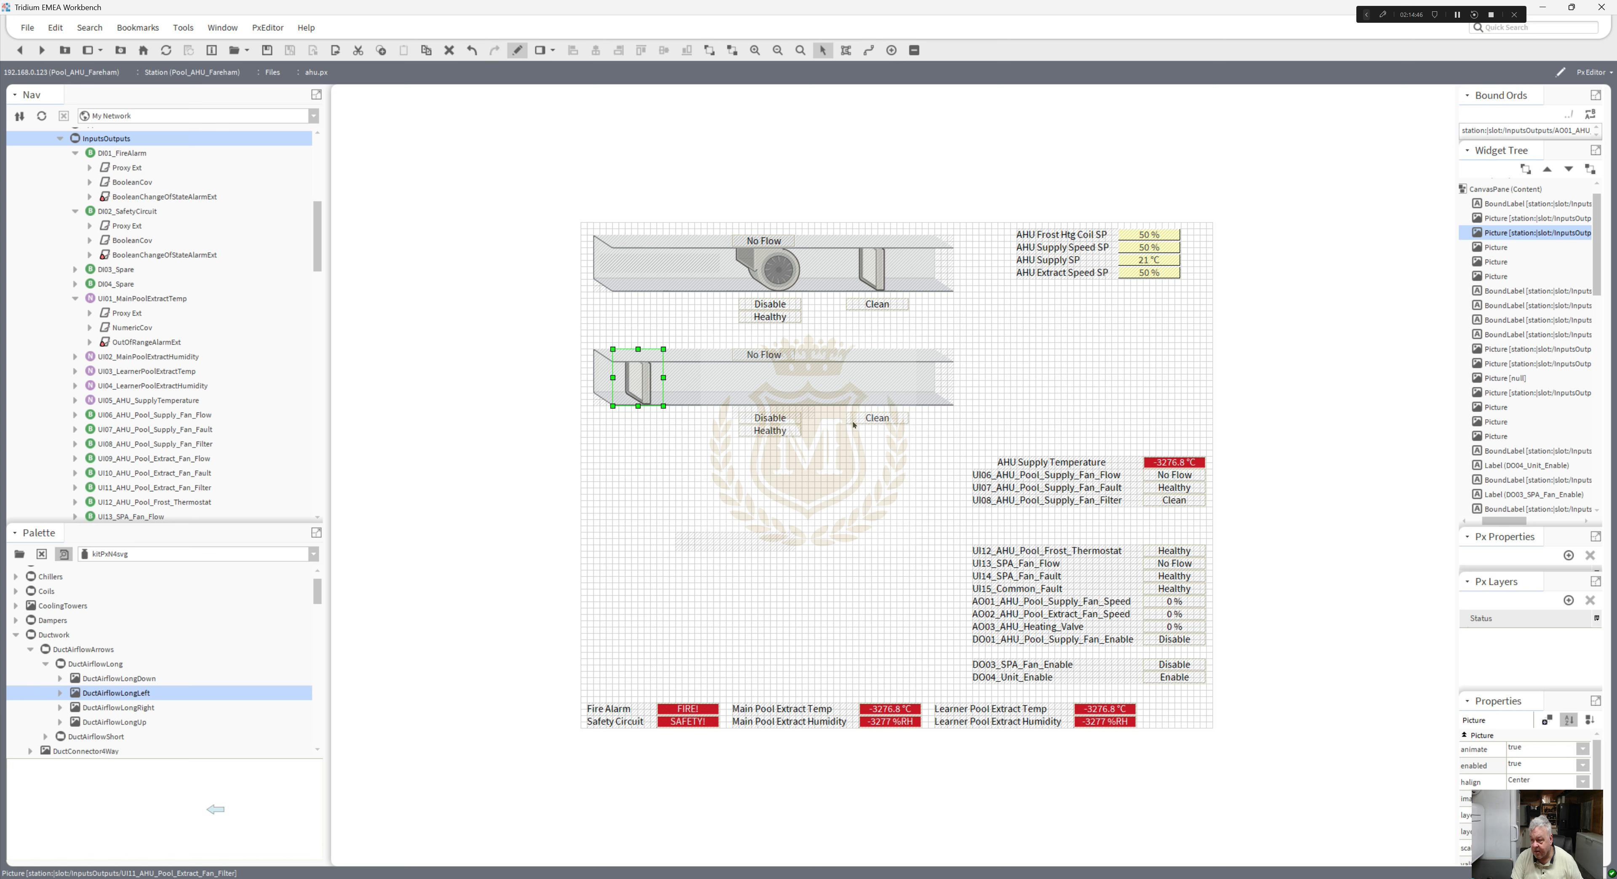
click(871, 419)
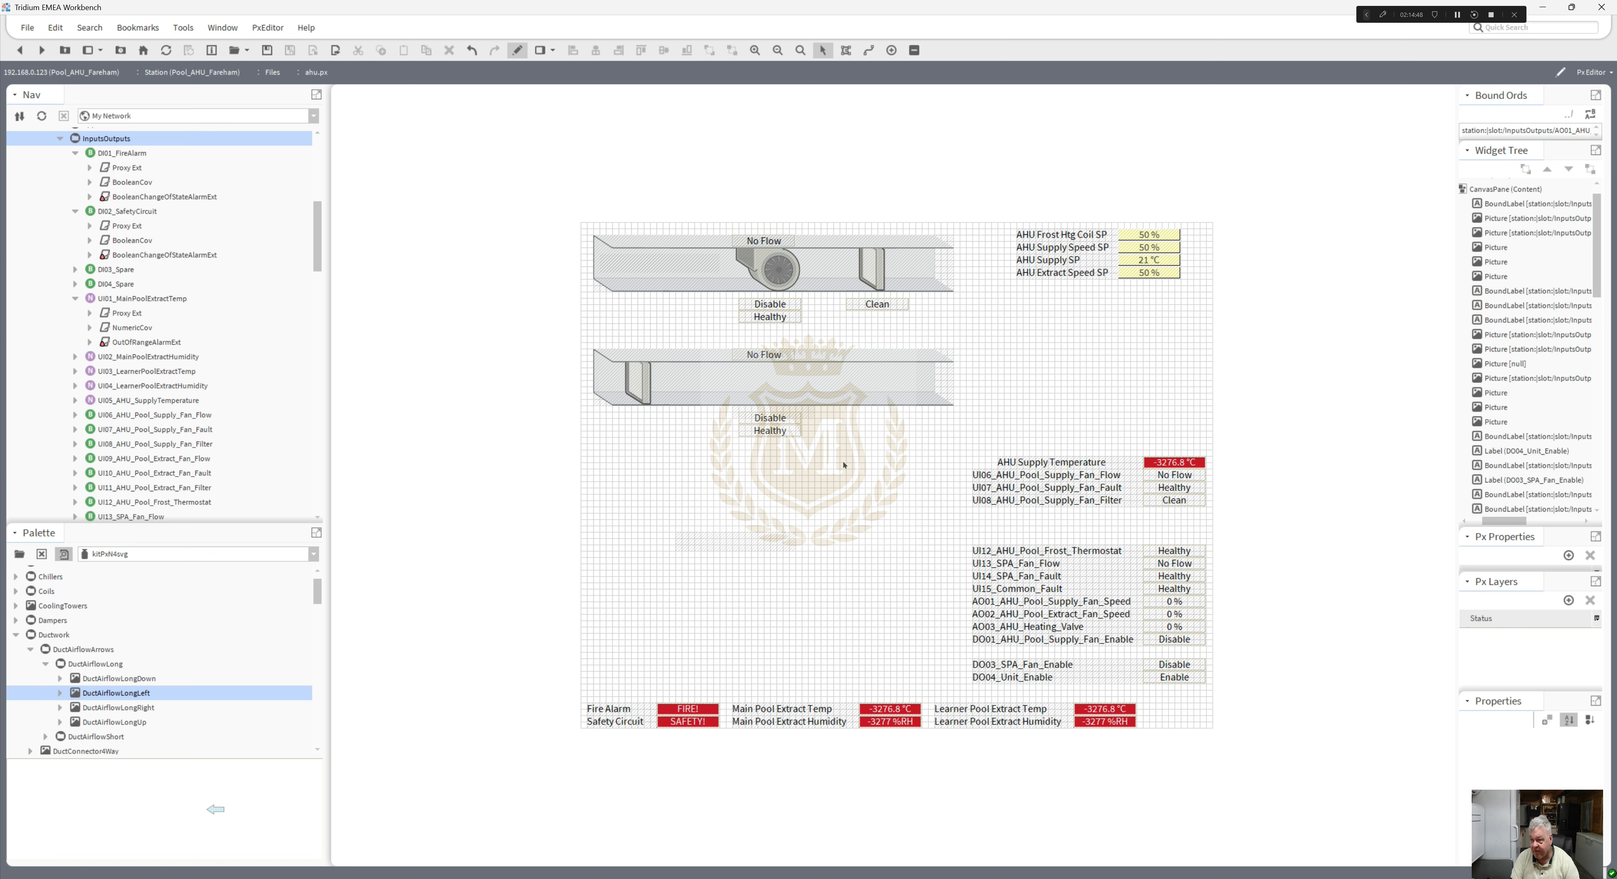
mouse_move(847, 468)
mouse_down()
mouse_move(736, 424)
mouse_move(719, 392)
mouse_up()
key(Delete)
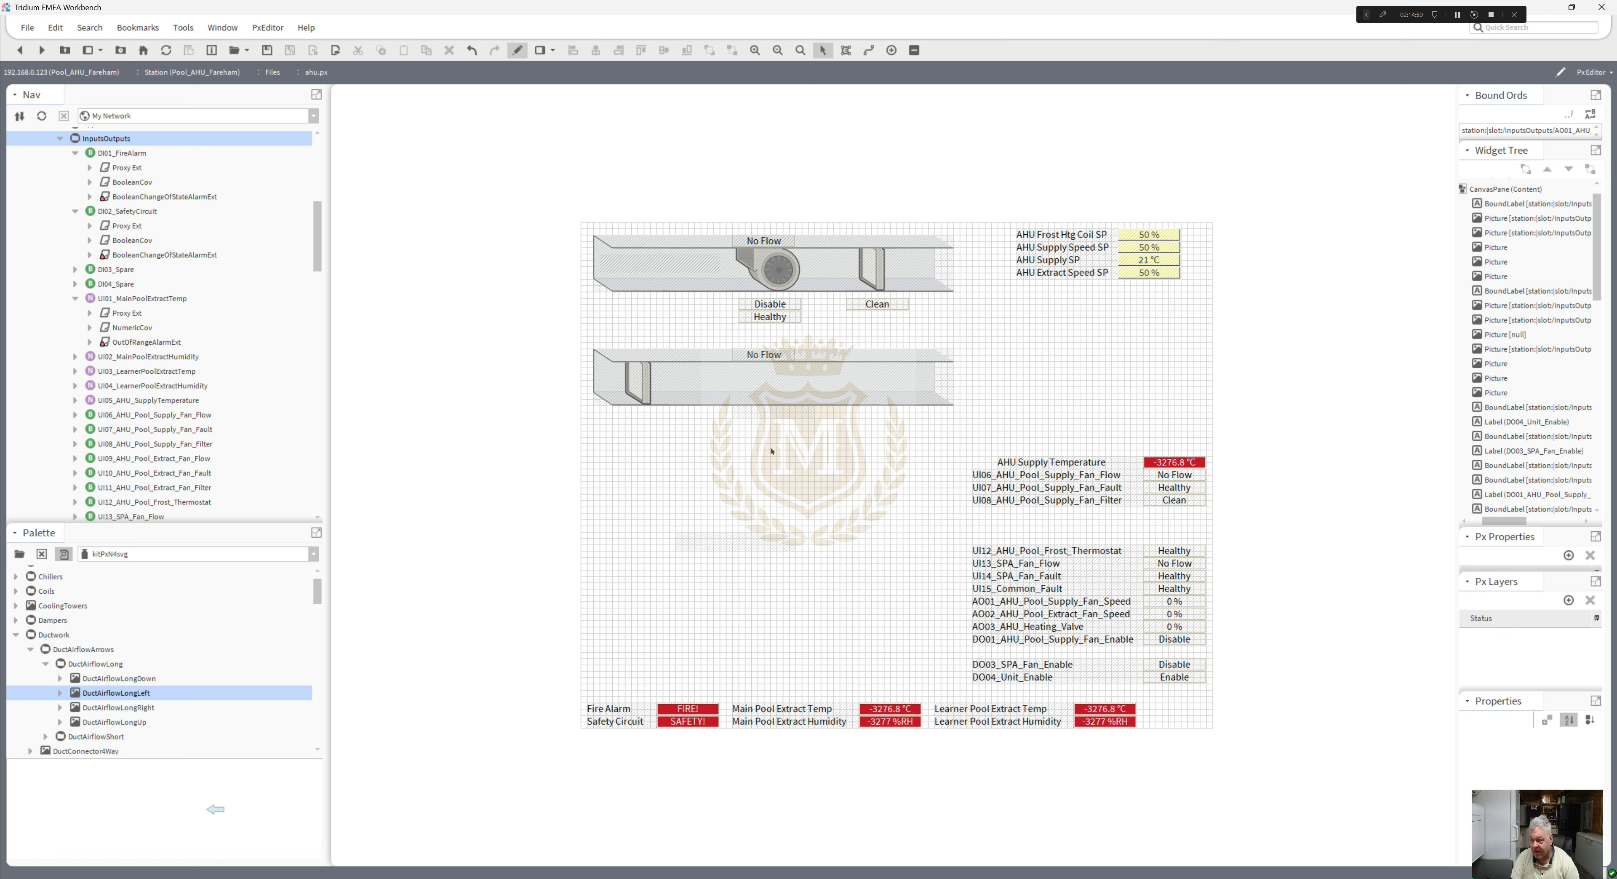
click(769, 403)
click(770, 355)
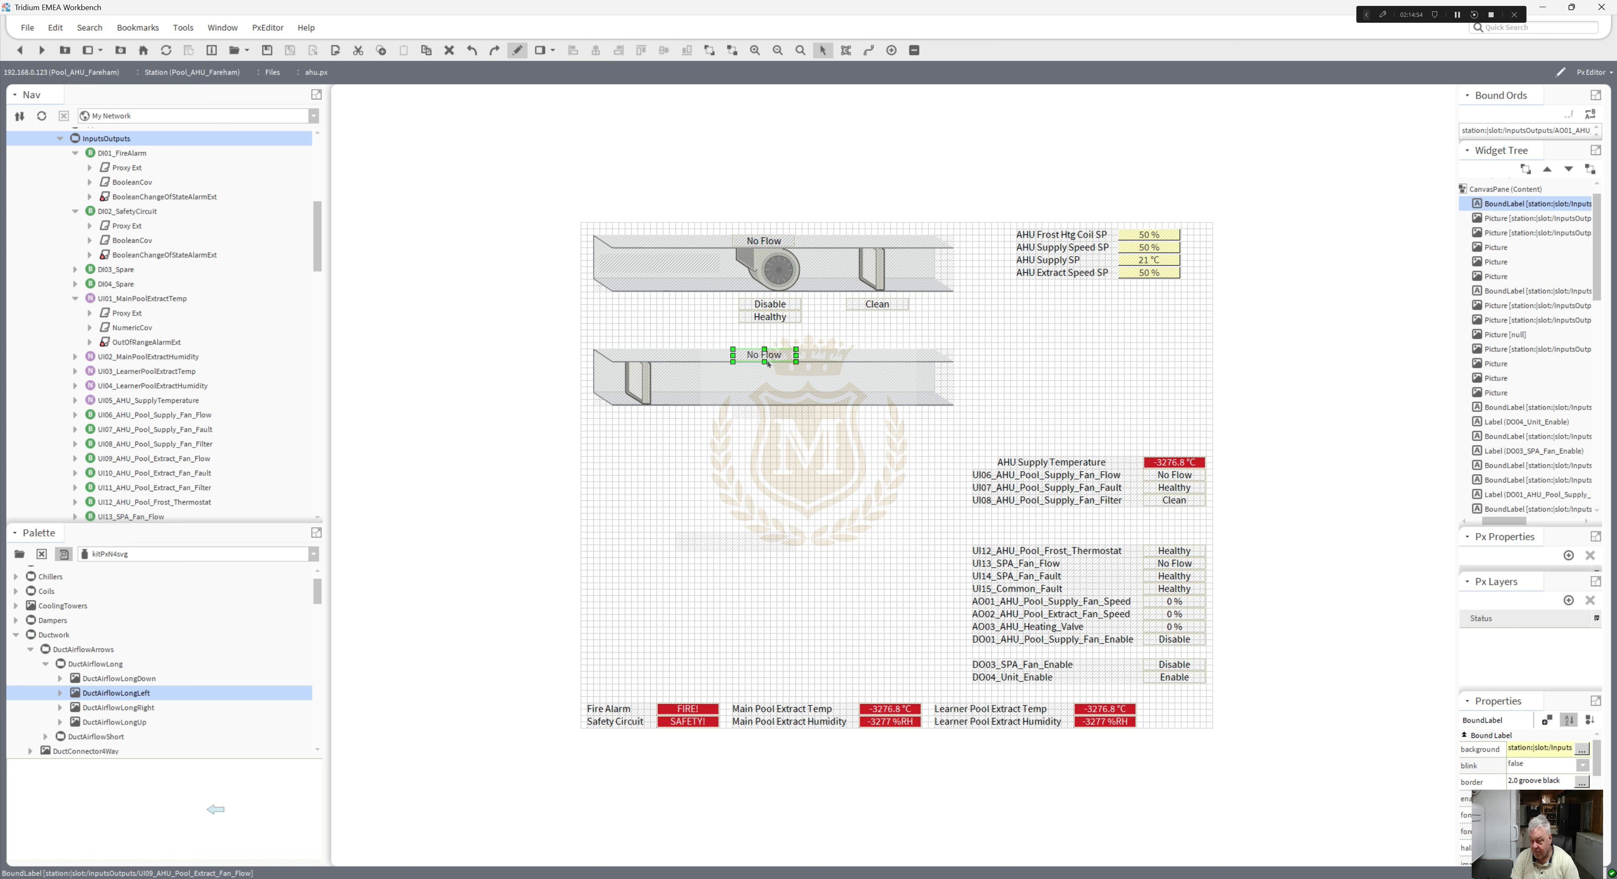
- Line up the unbound picture within the lower duct and add a CoilsHeating picture near the duct's right end
click(766, 386)
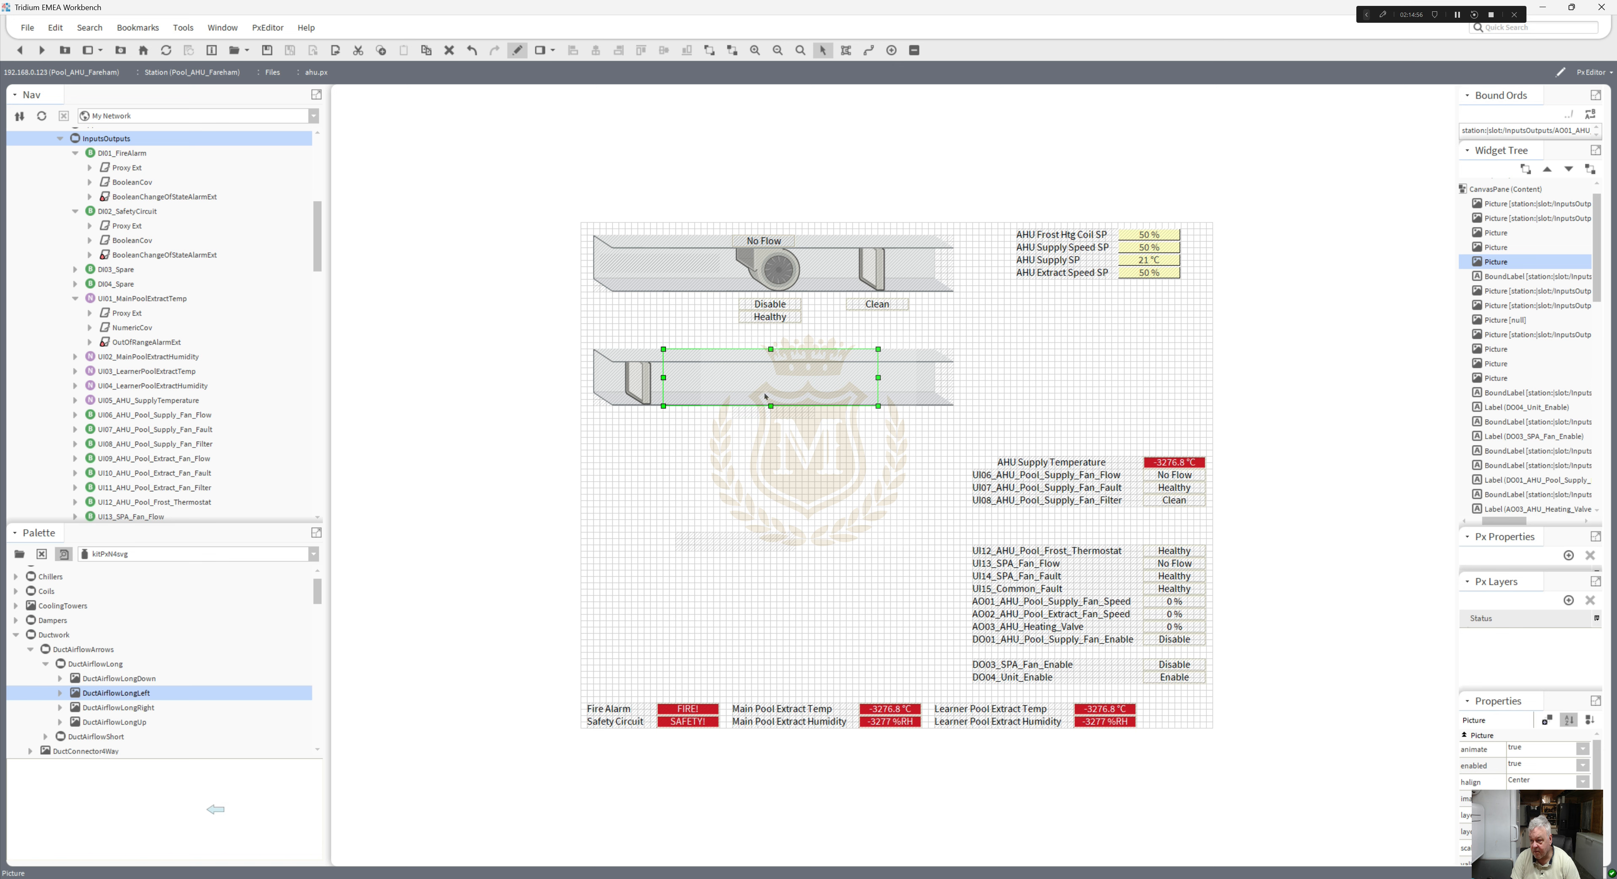
drag(765, 414, 745, 398)
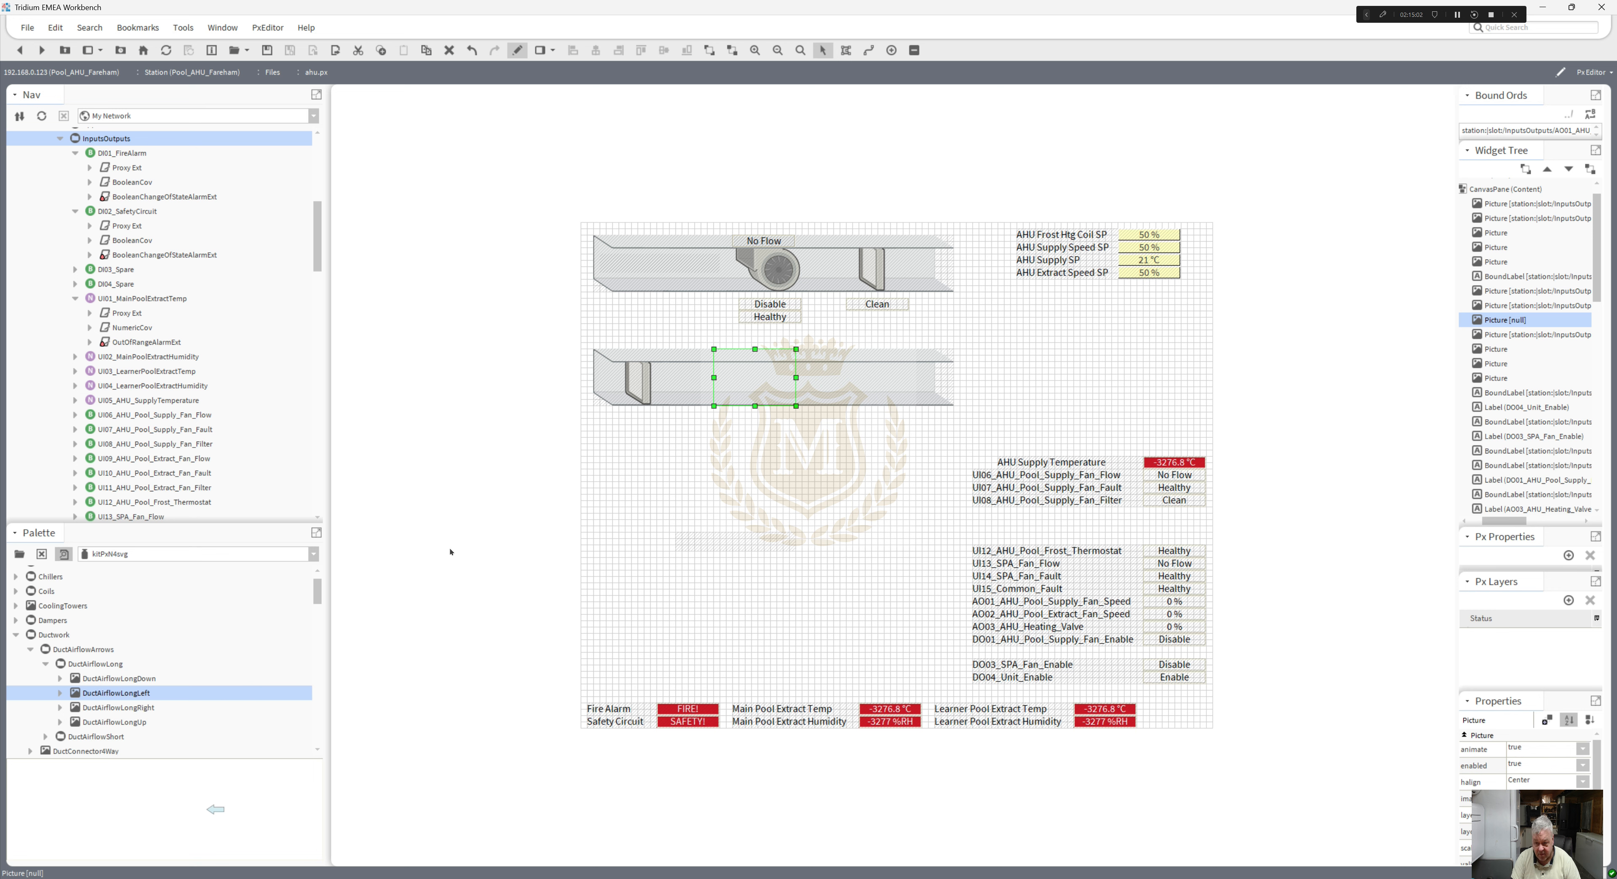
drag(317, 590, 317, 573)
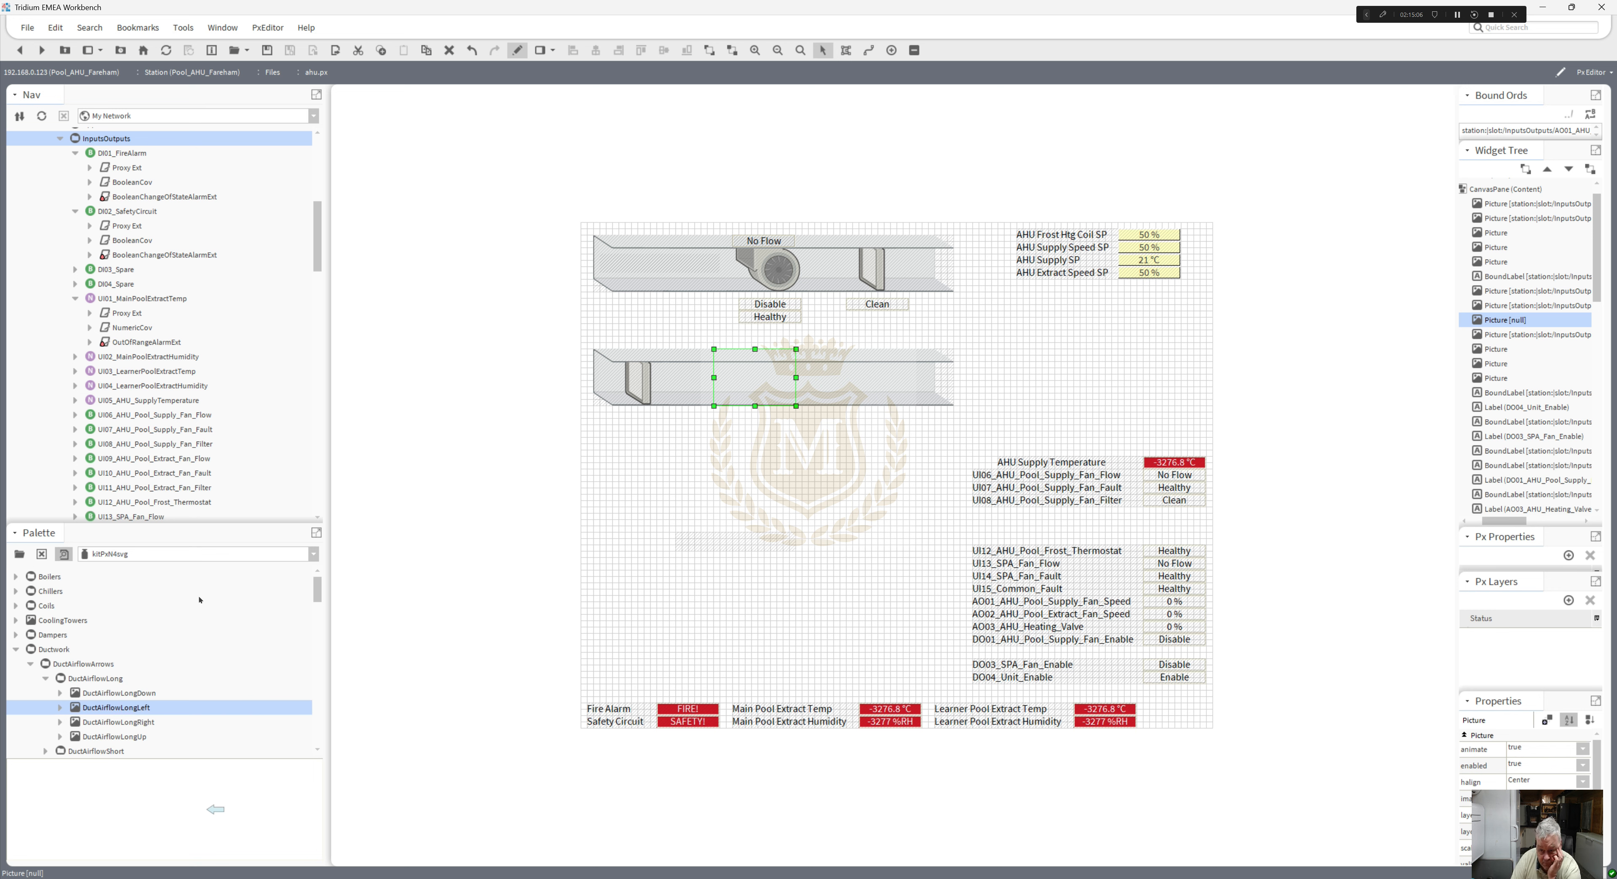
click(15, 605)
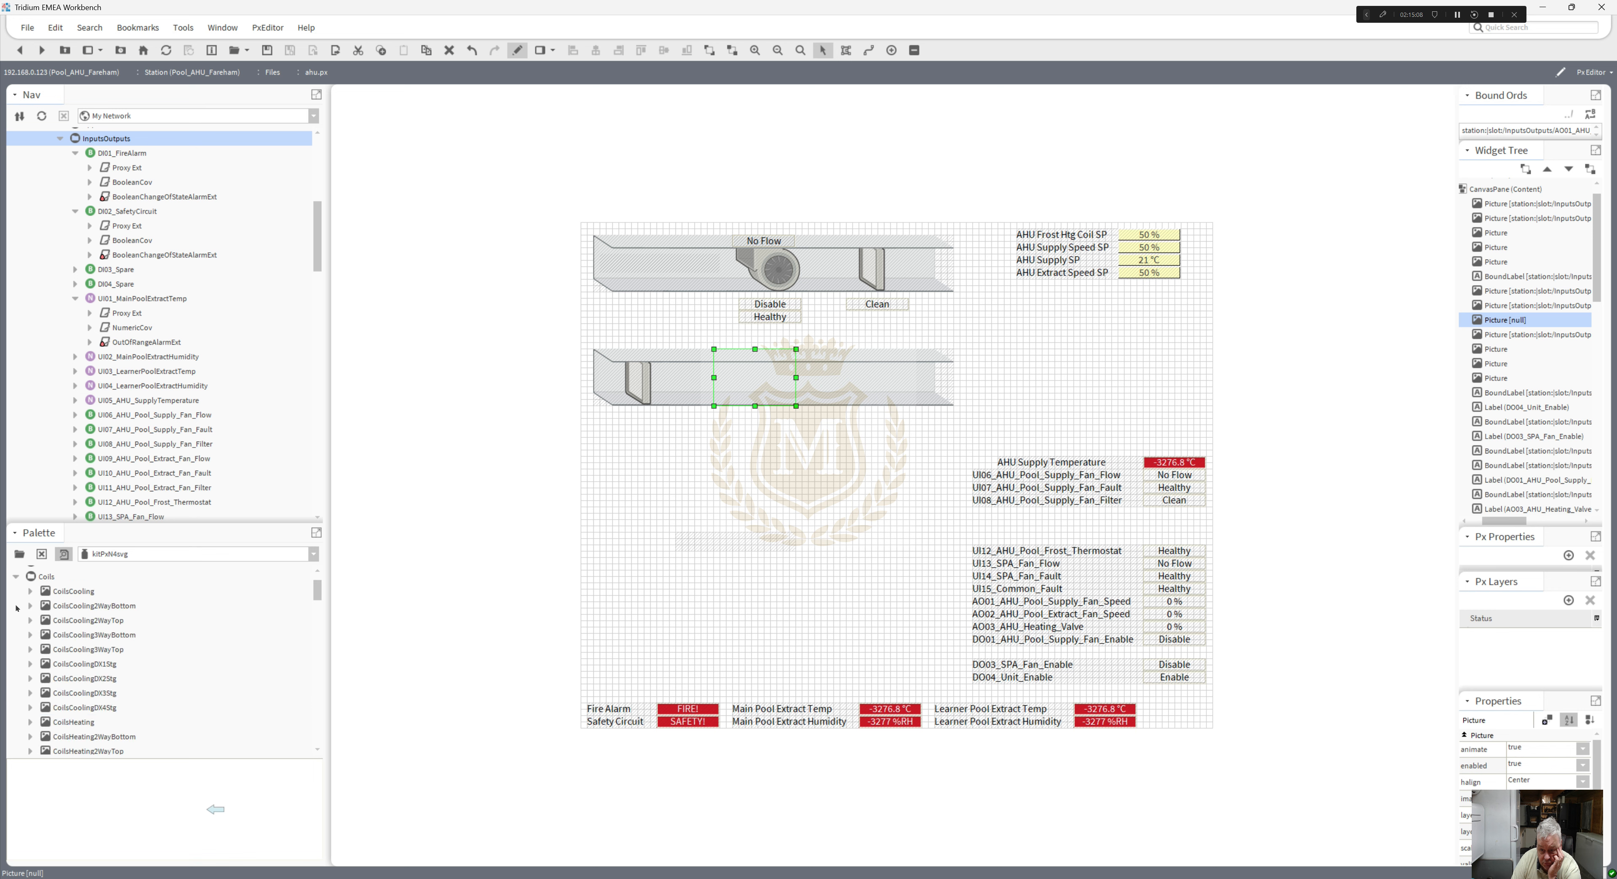
drag(76, 725, 865, 380)
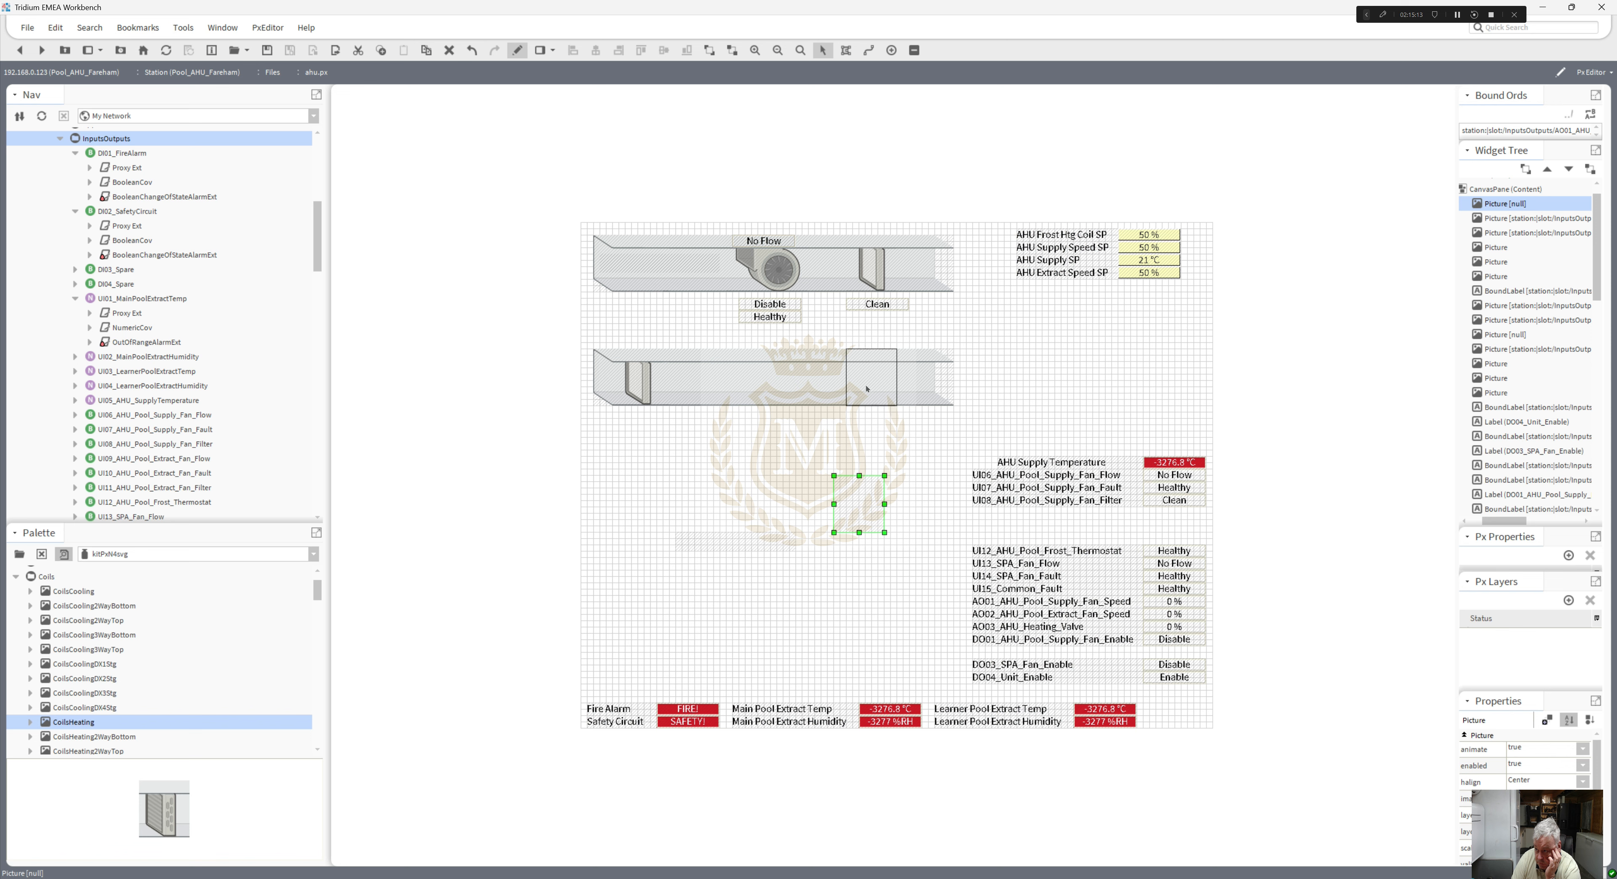
- Reorder the lower duct's middle section to the back and delete the leftover copied airflow arrow below the duct
right_click(815, 397)
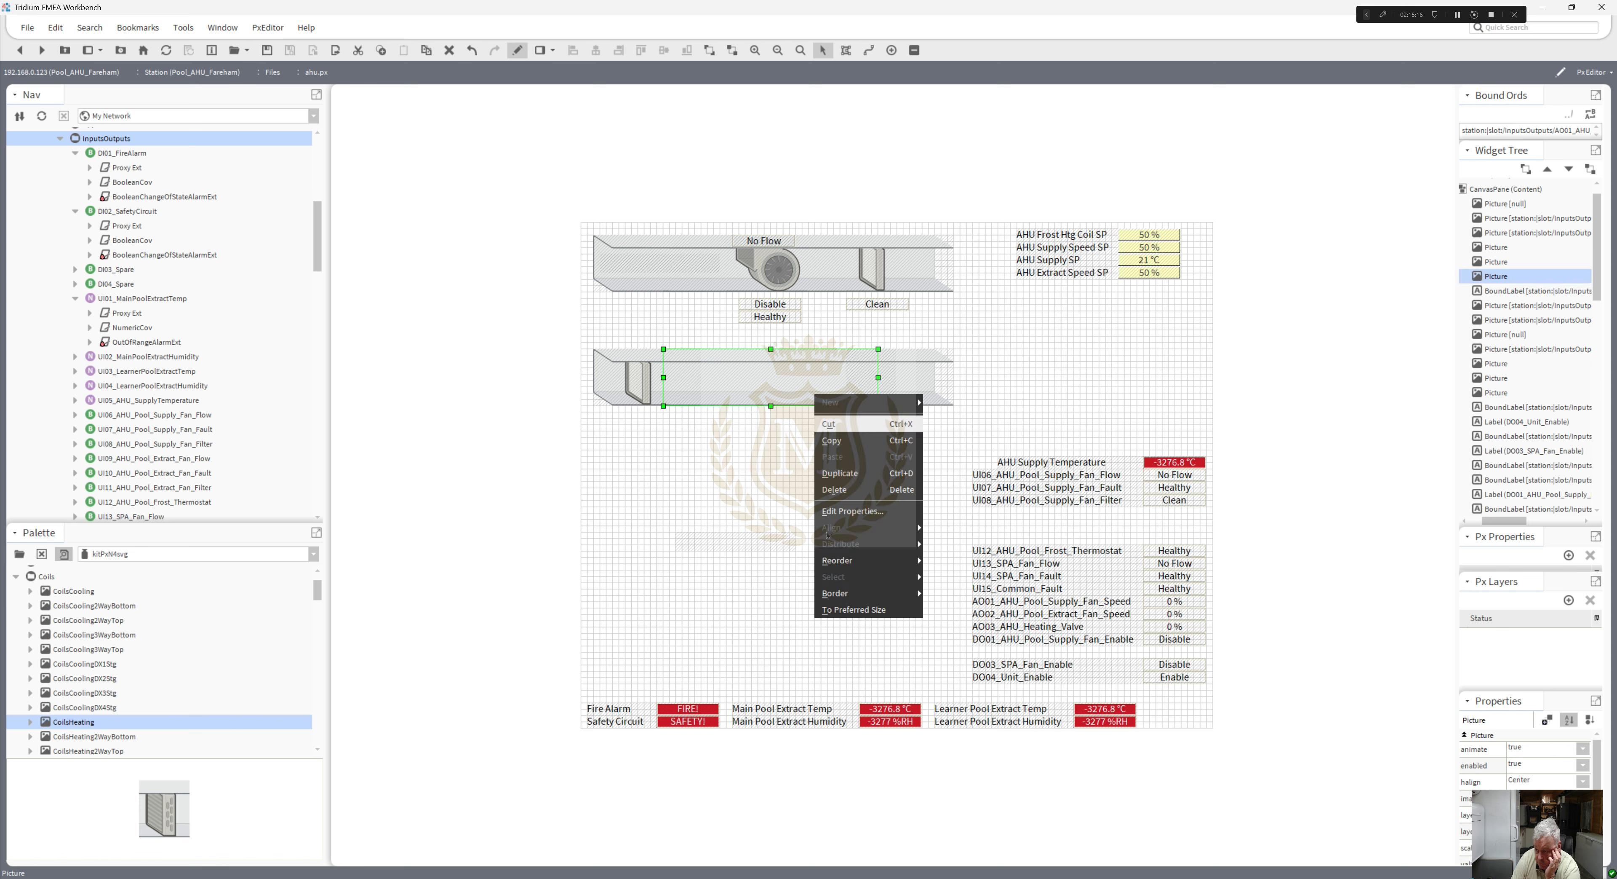
click(951, 610)
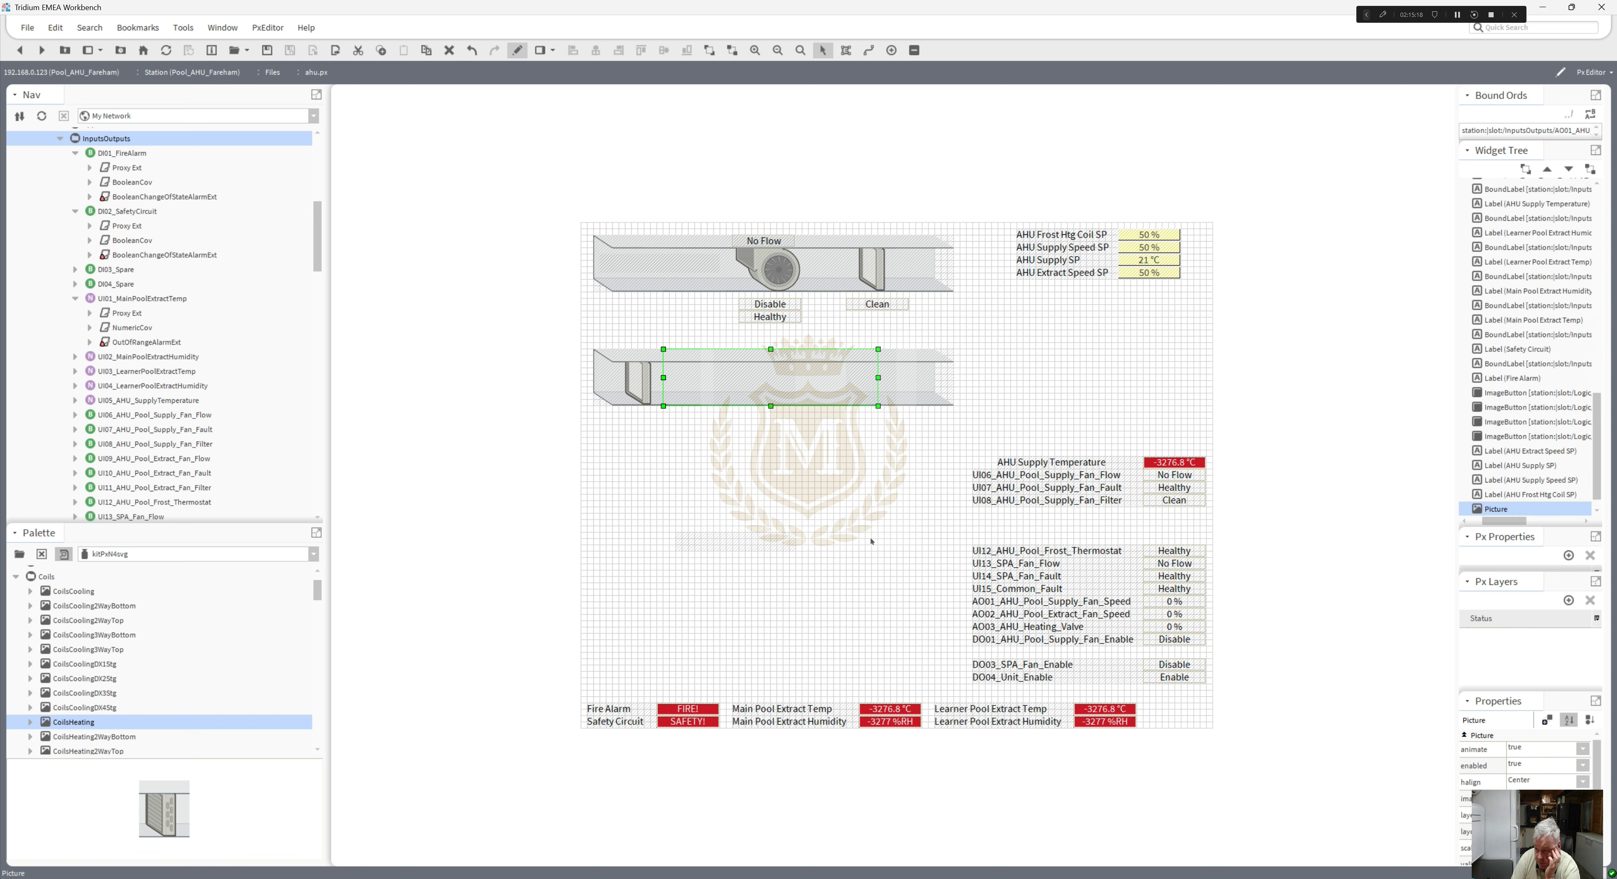
click(792, 546)
key(Delete)
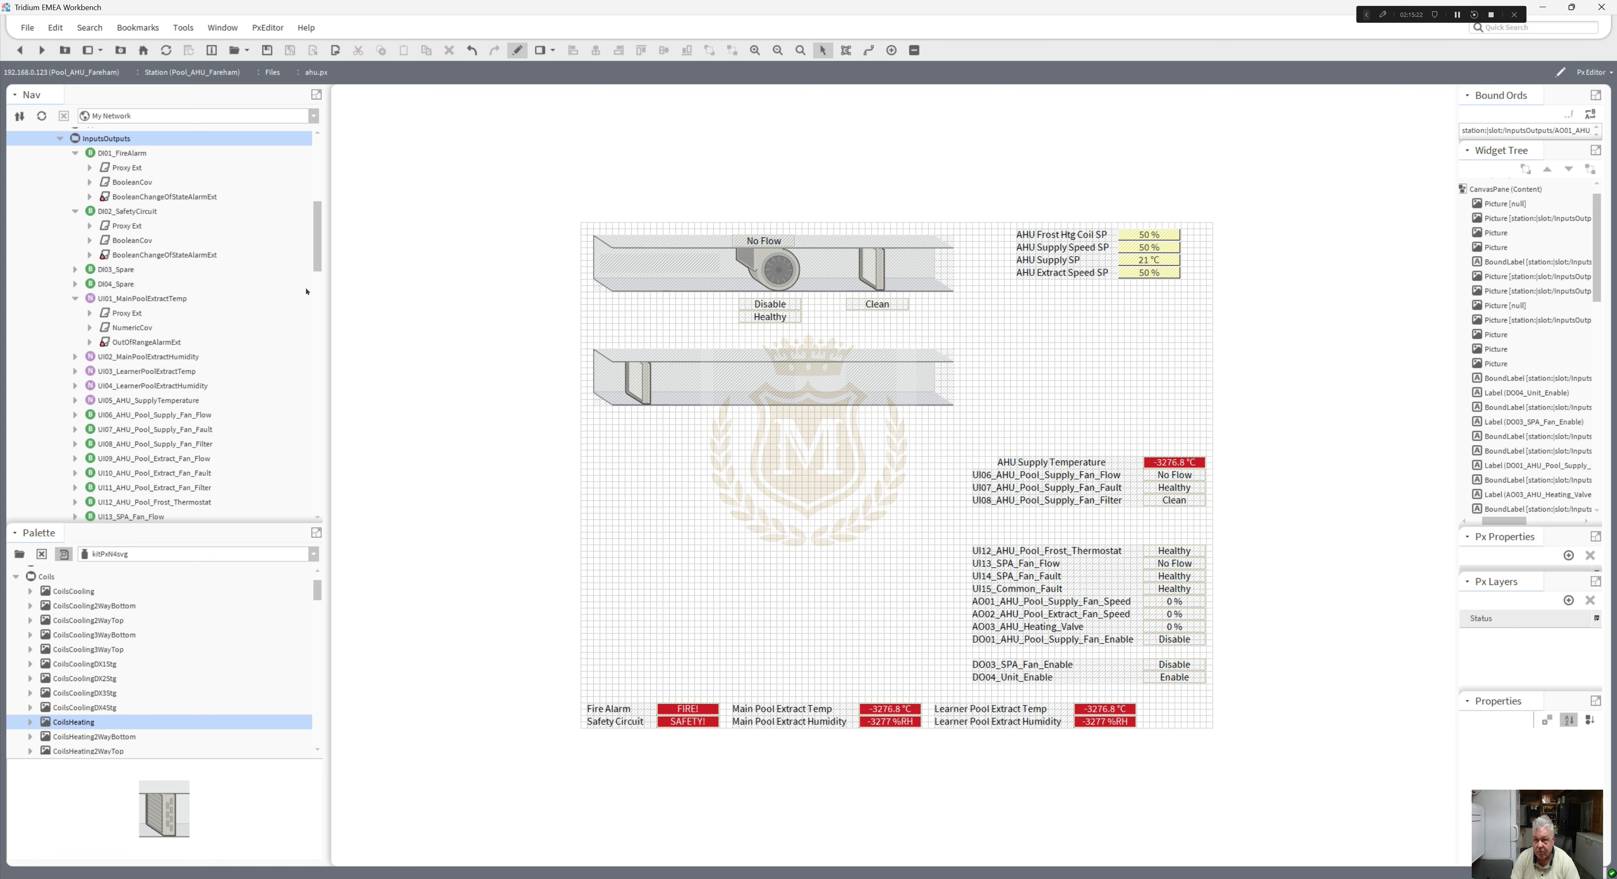
- Add a DuctAirflowShortRight arrow inside the right end of the lower duct
drag(322, 590, 320, 622)
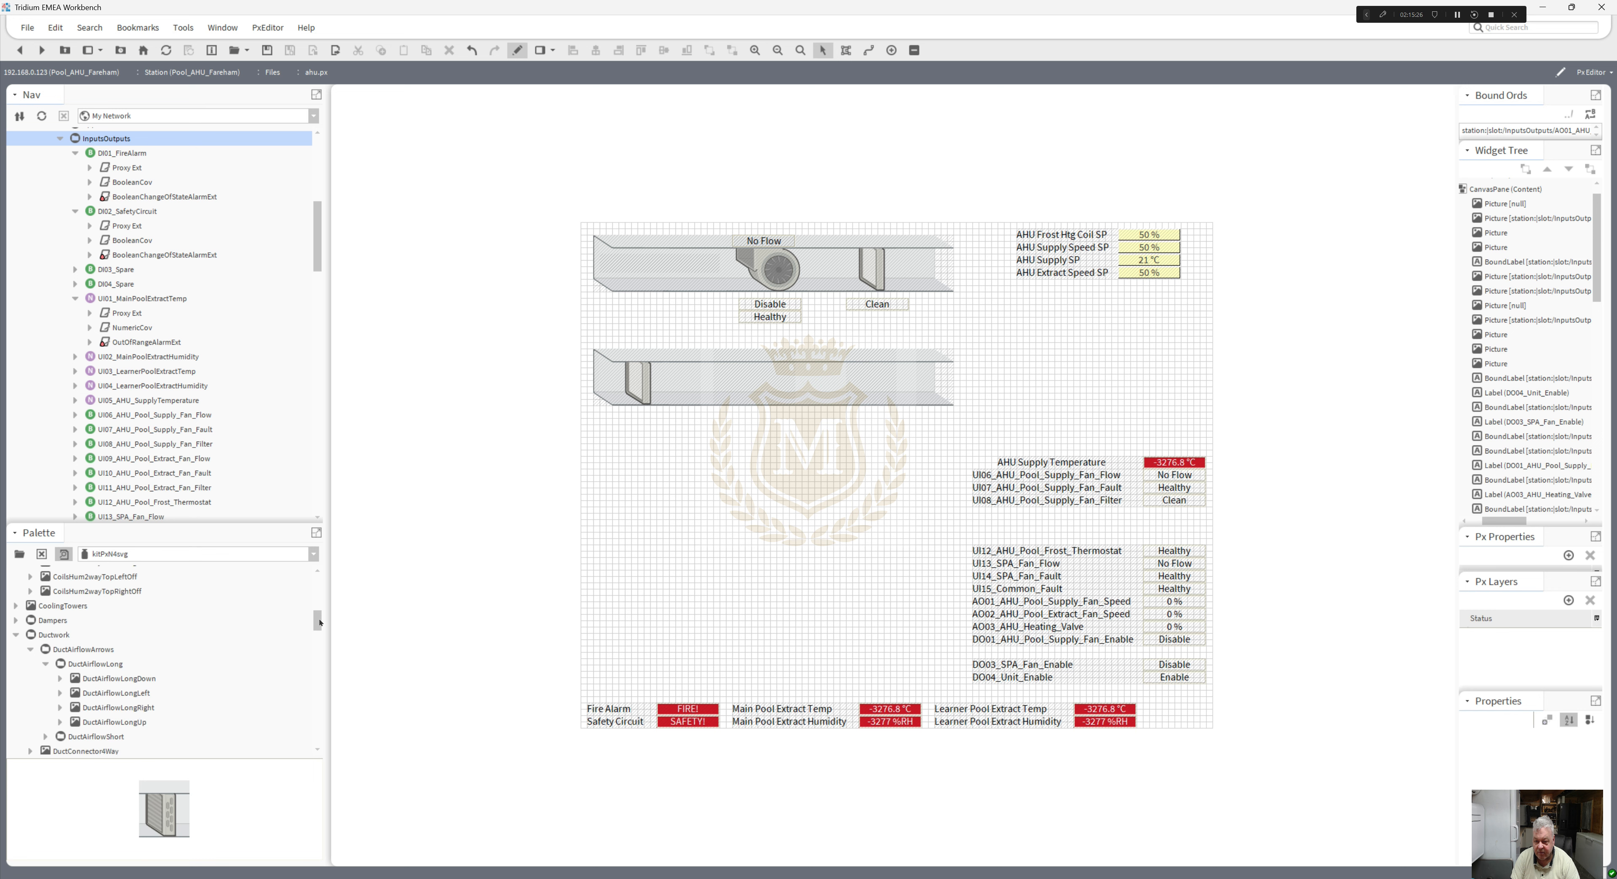
click(46, 737)
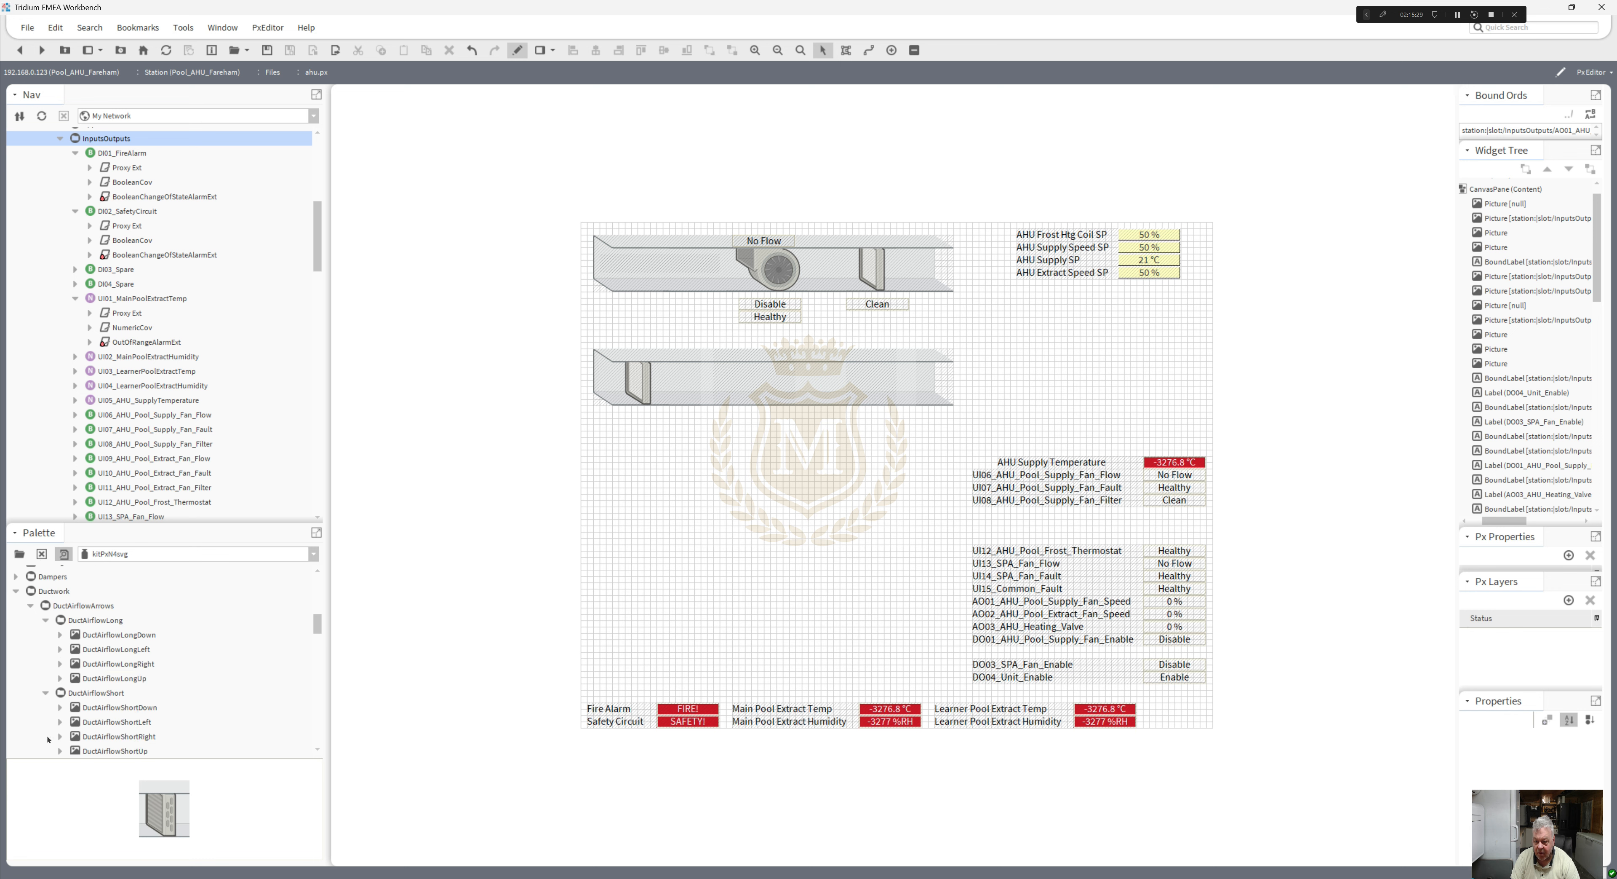
click(98, 738)
drag(97, 738, 830, 518)
drag(887, 461, 926, 388)
click(927, 459)
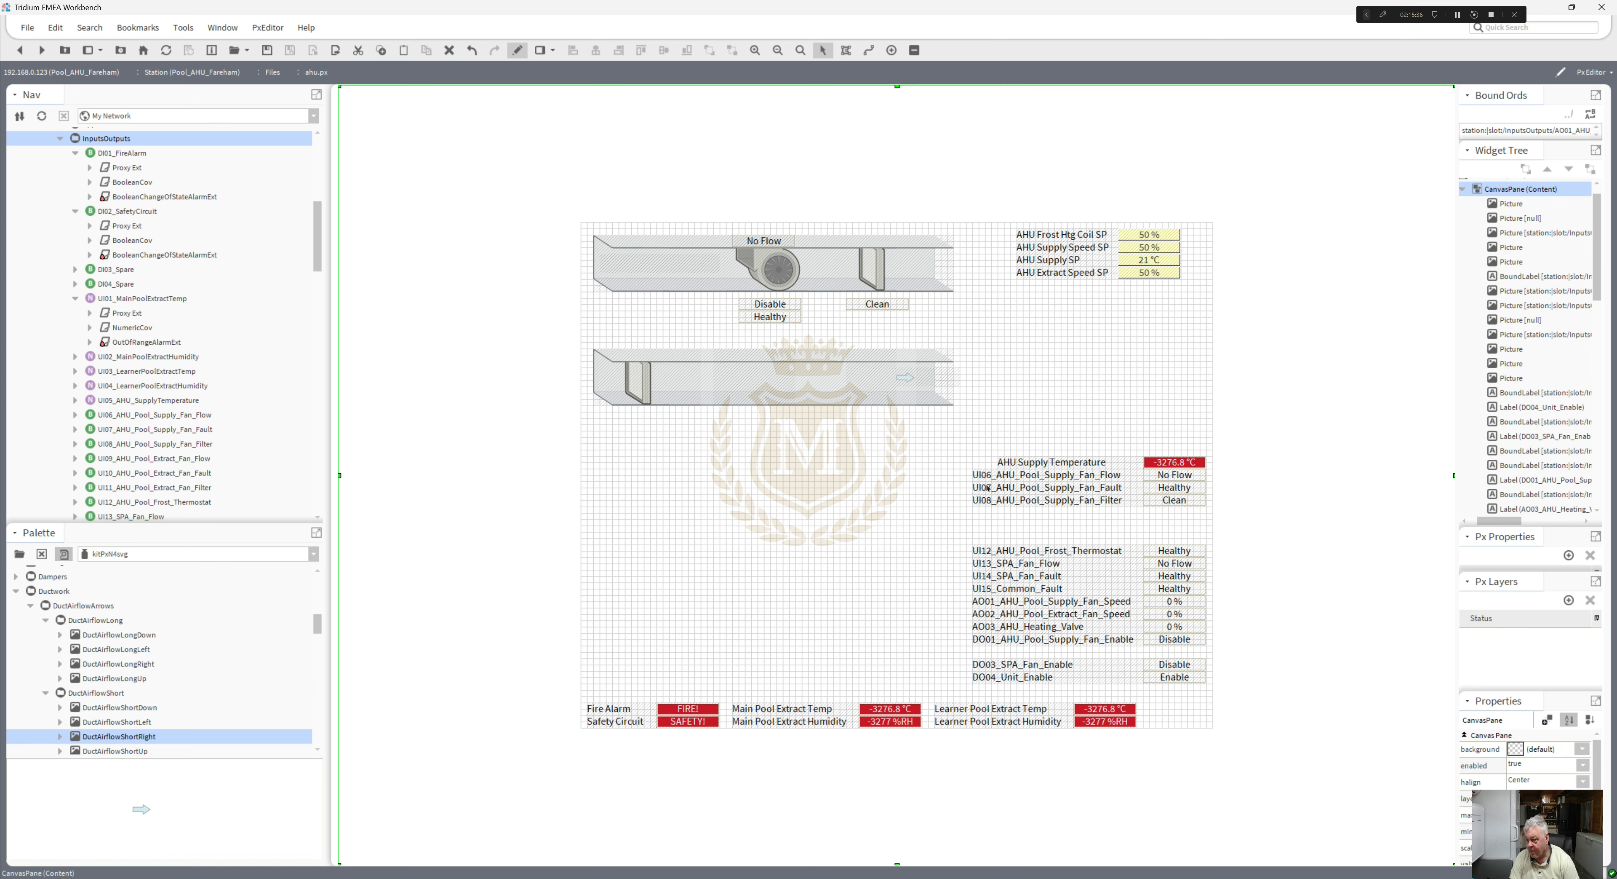
- Copy the binding ord of the UI06_AHU_Pool_Supply_Fan_Flow value label
double_click(1175, 475)
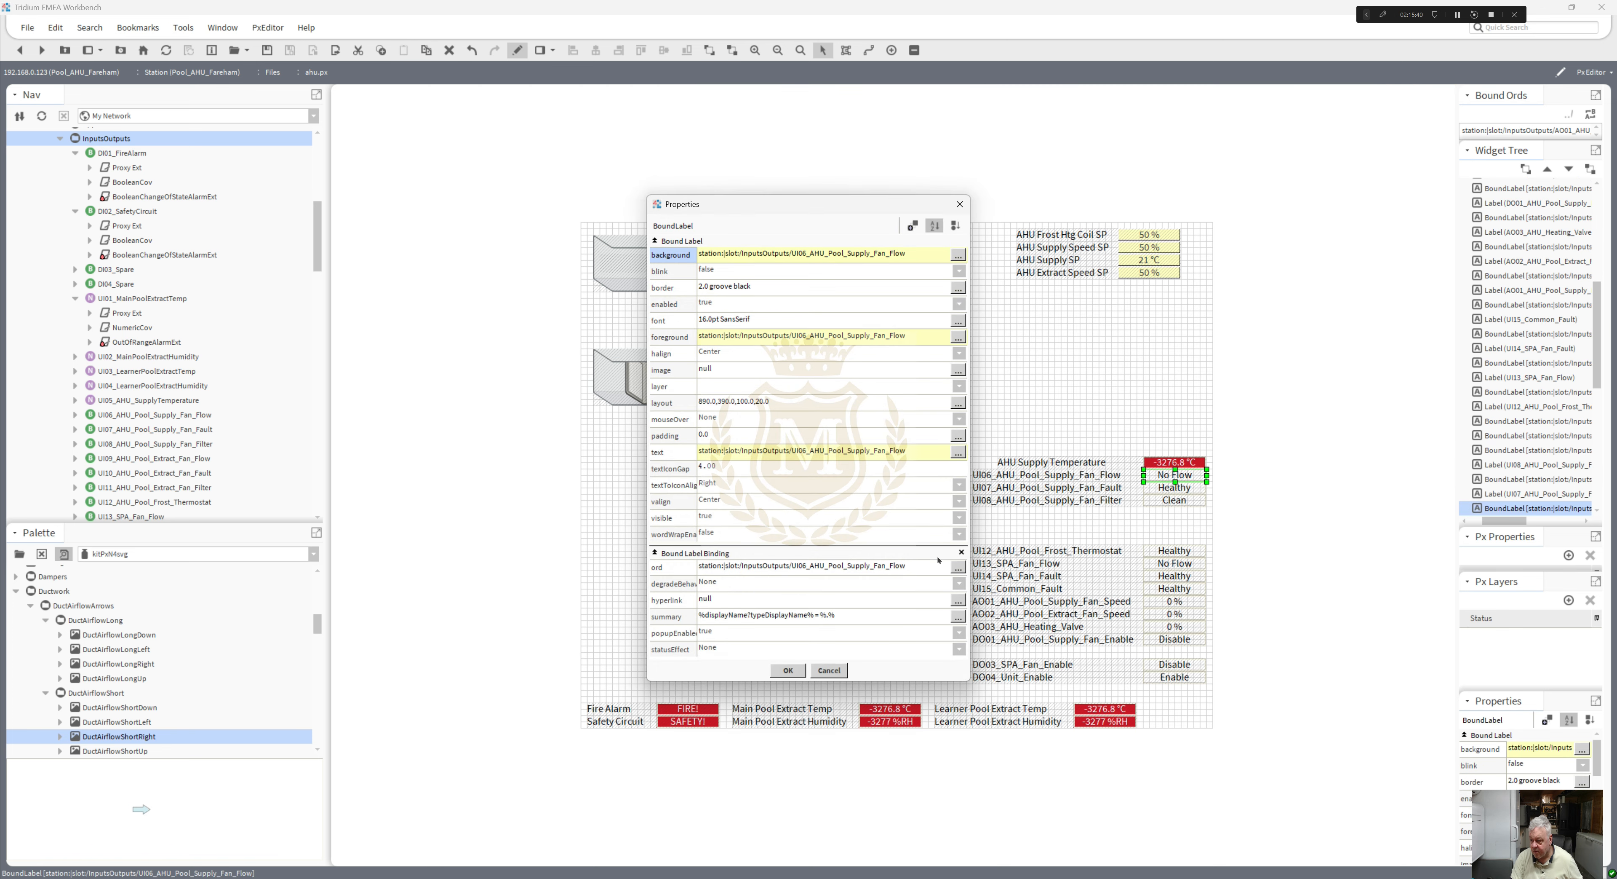
click(958, 567)
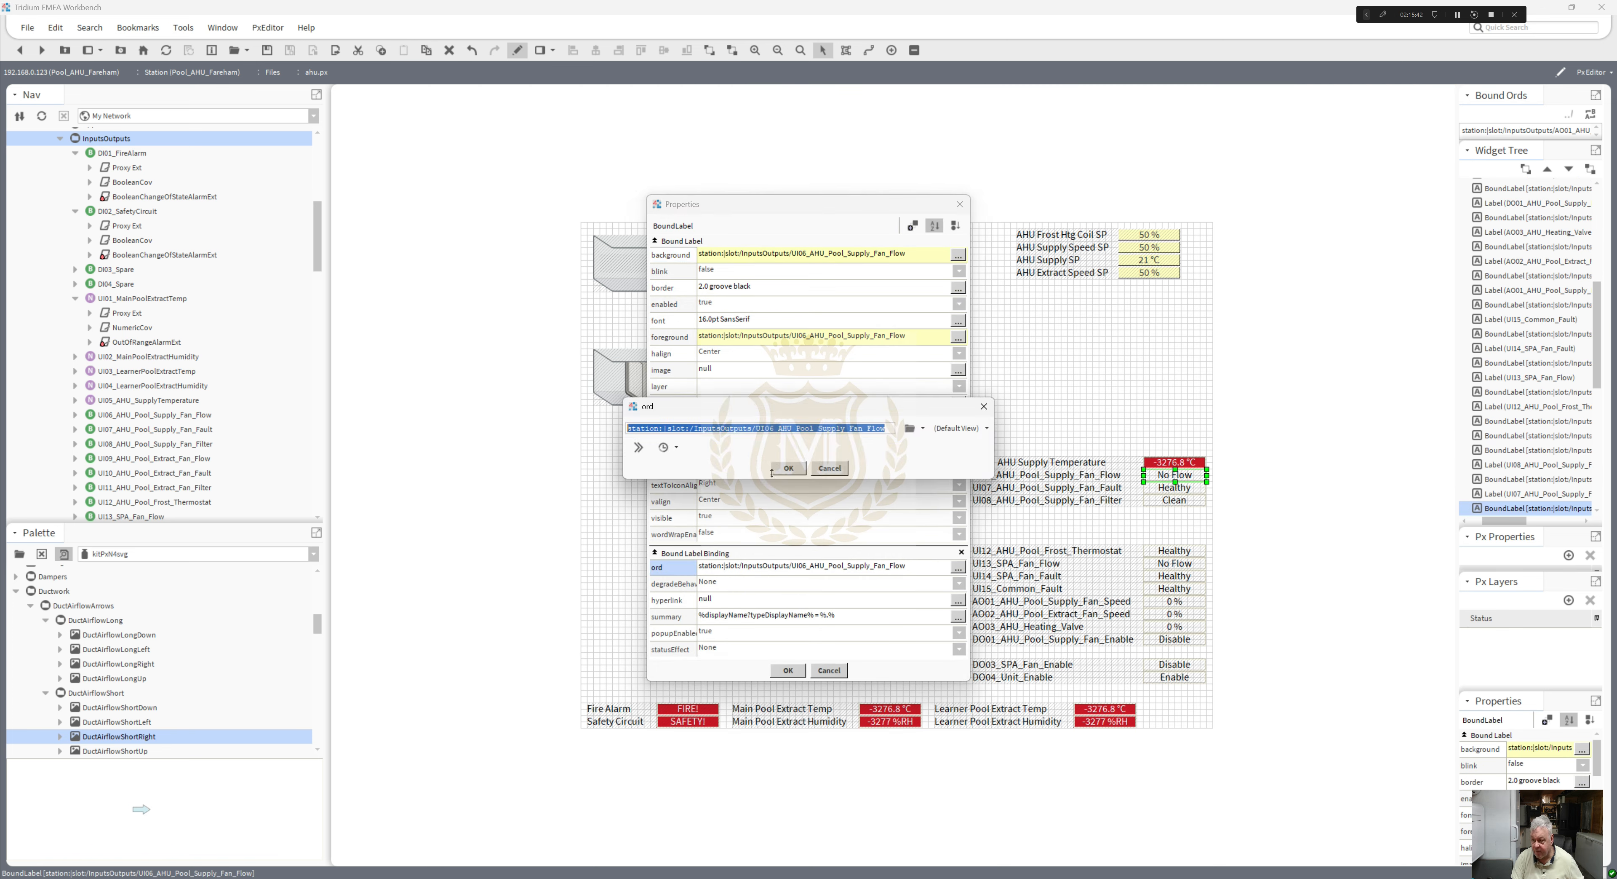
click(790, 469)
click(789, 670)
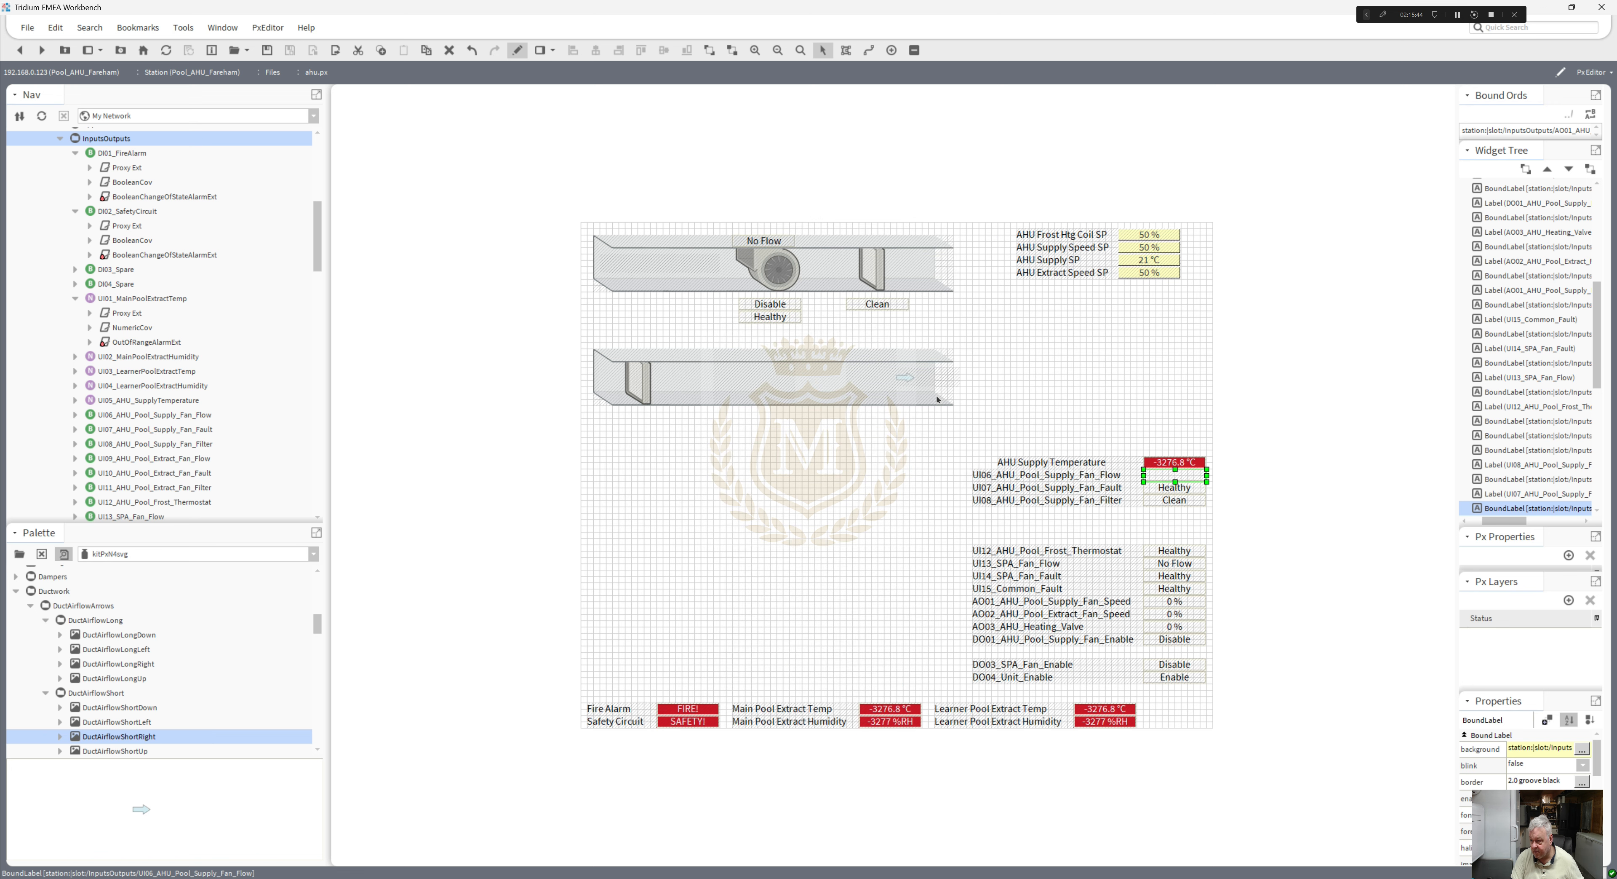
- Add a Value Binding to the lower duct's airflow arrow and set its ord to the copied UI06_AHU_Pool_Supply_Fan_Flow path
double_click(929, 379)
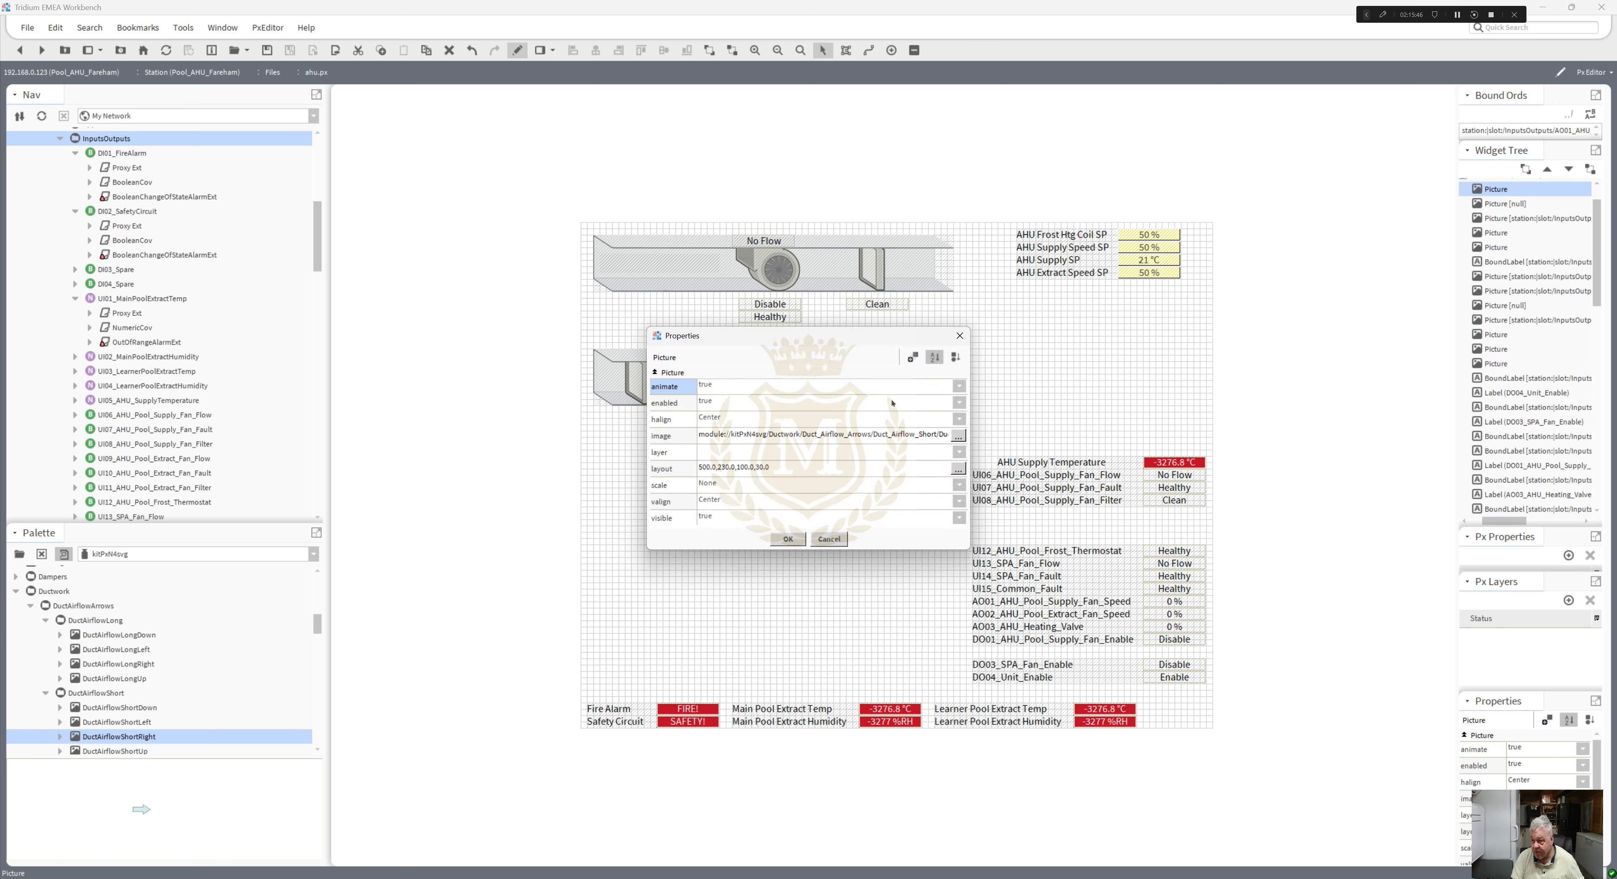
click(914, 357)
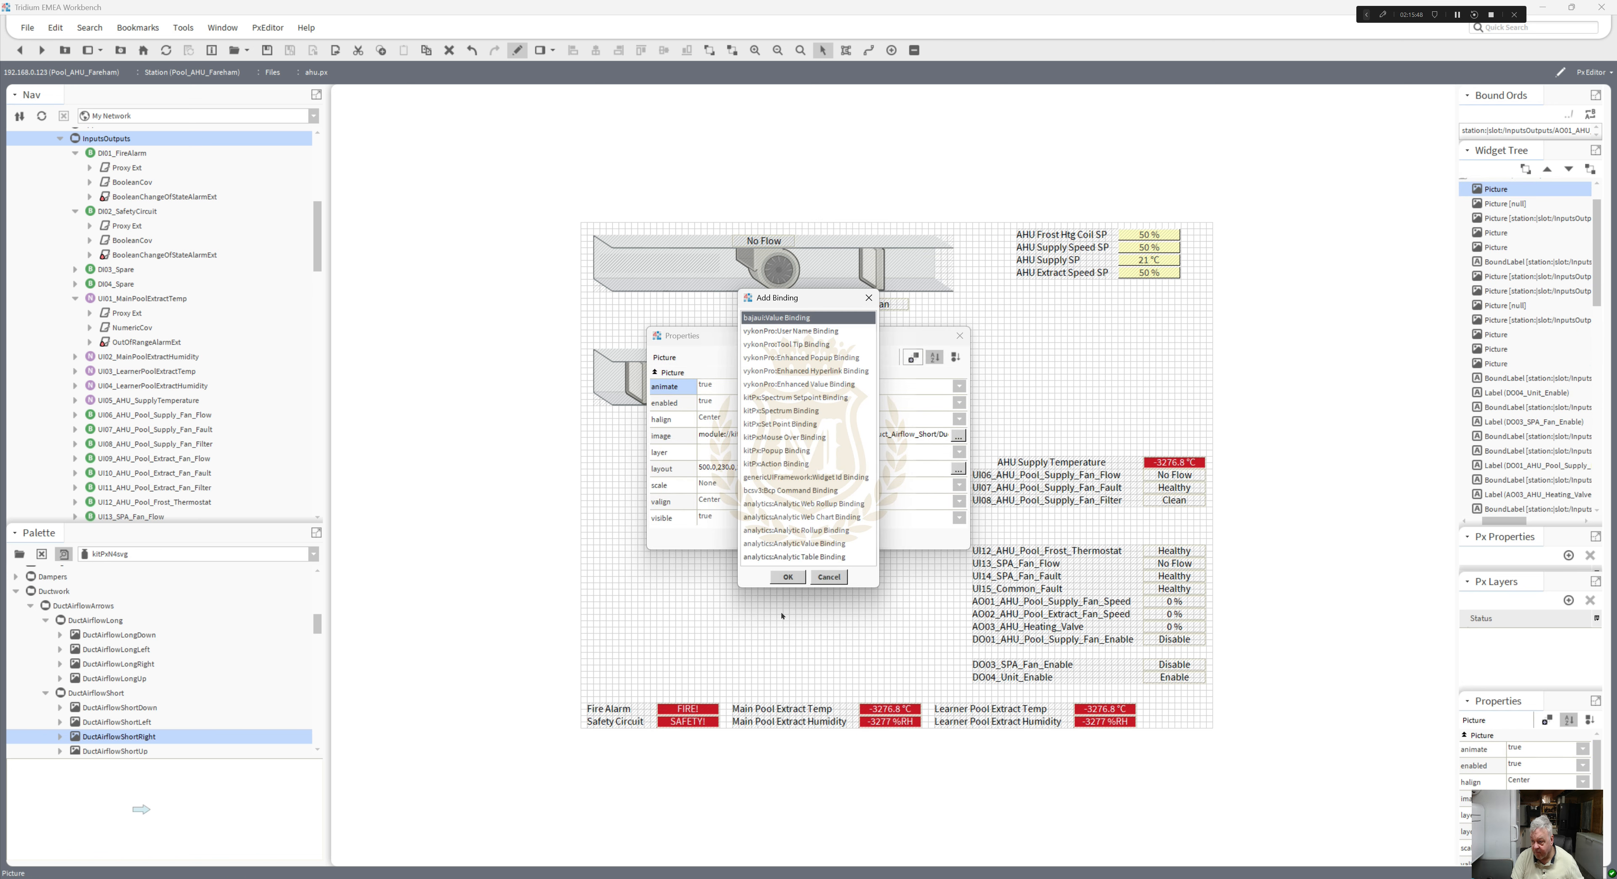
click(788, 577)
scroll(851, 481, down, 2)
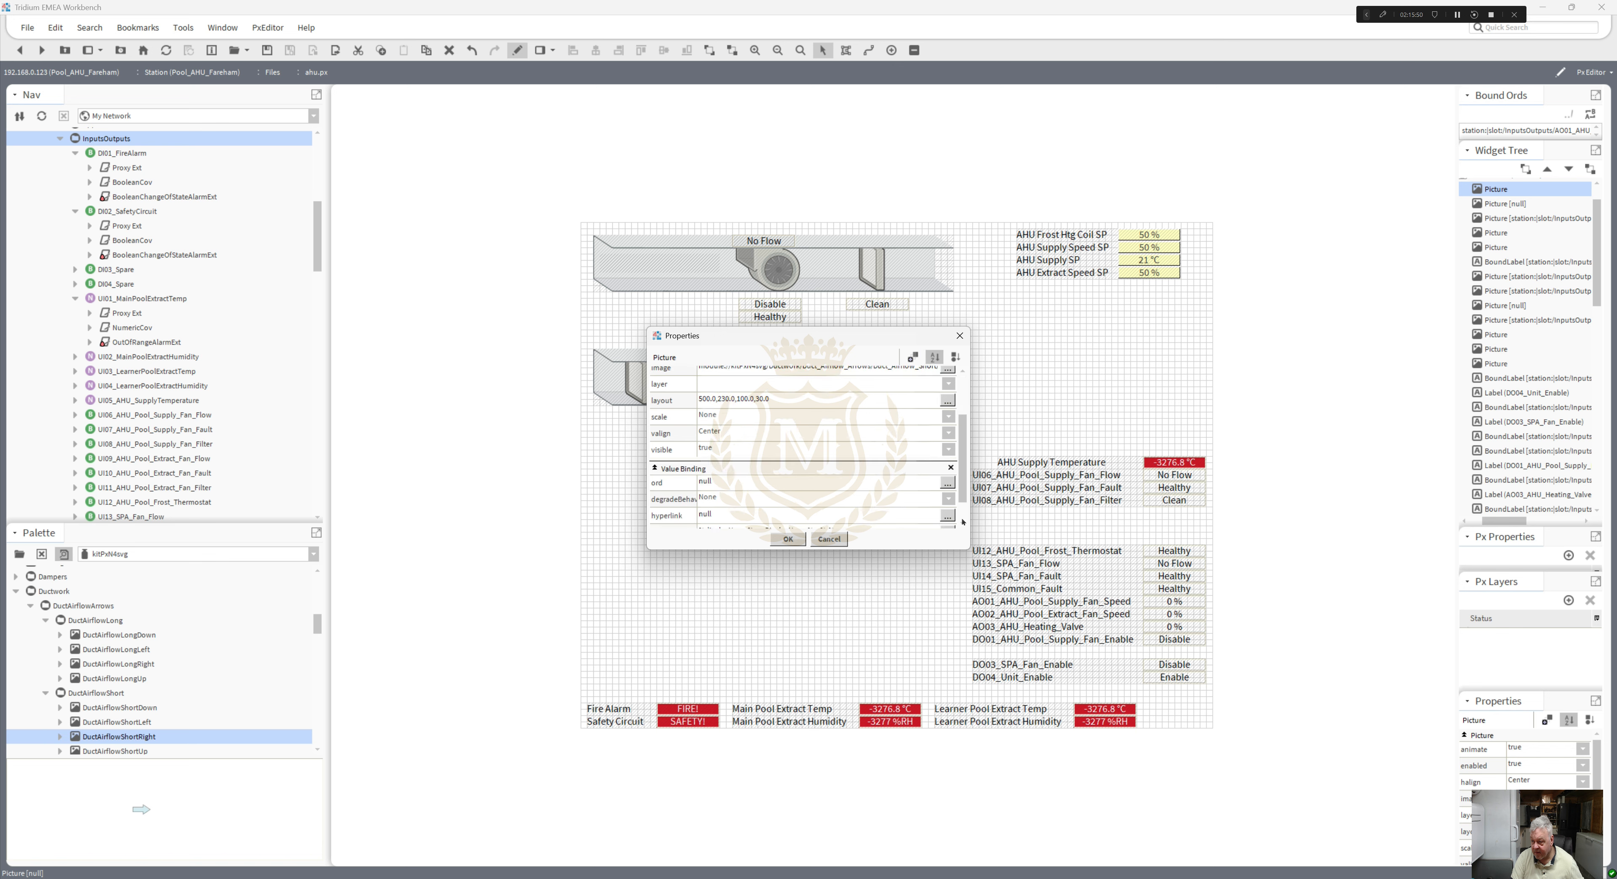
click(947, 454)
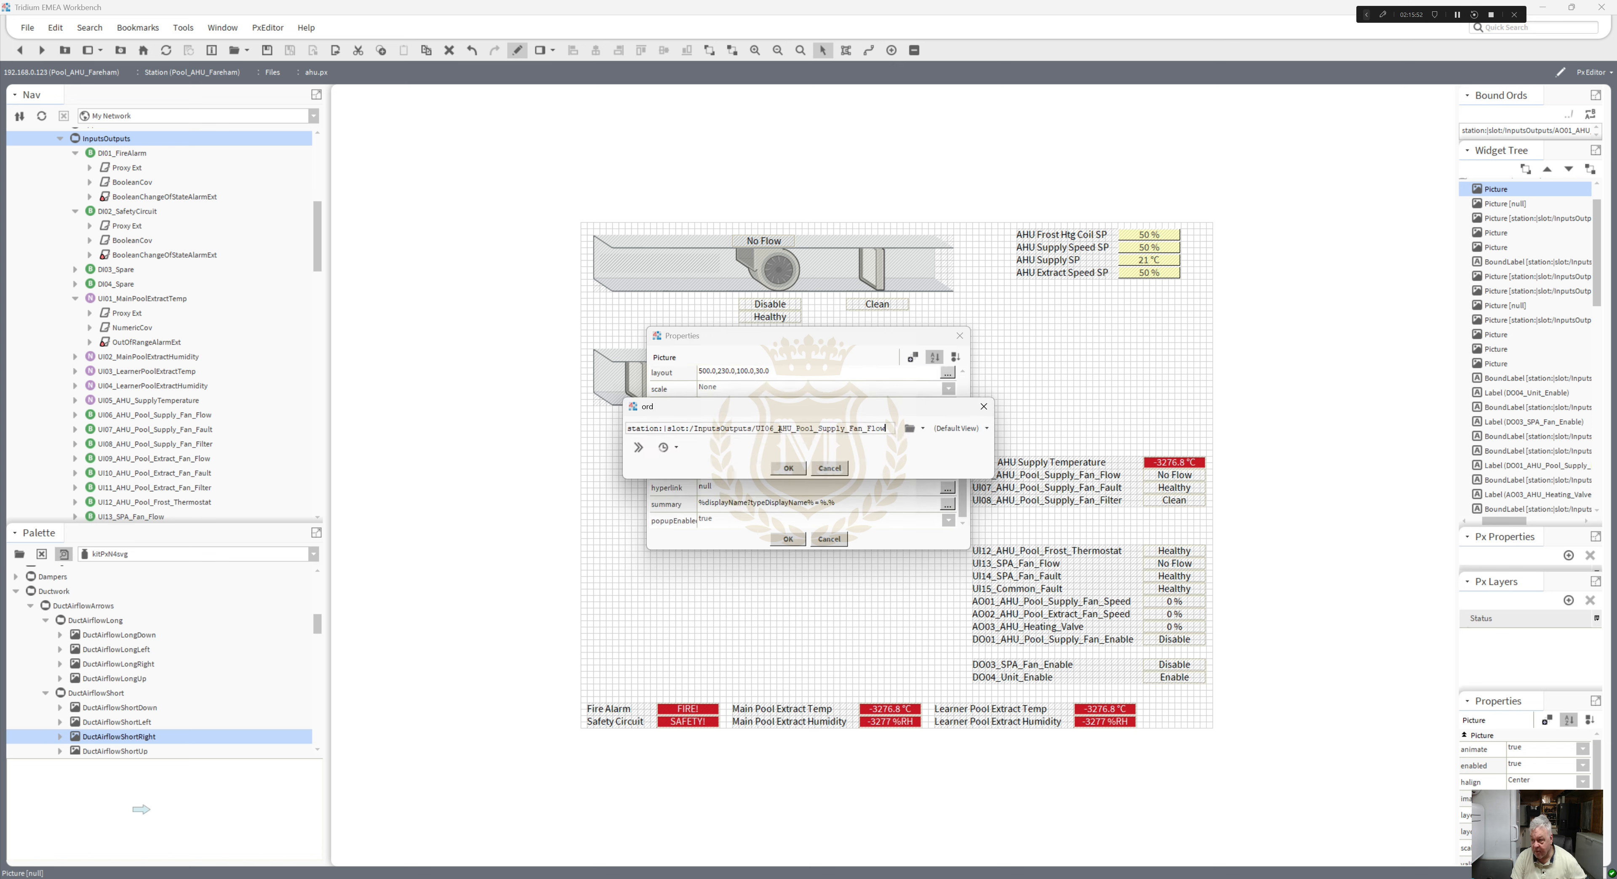
- Animate the airflow arrow's image with Boolean to Simple, keeping the arrow image for the True Value and null for the False Value
drag(963, 488, 967, 418)
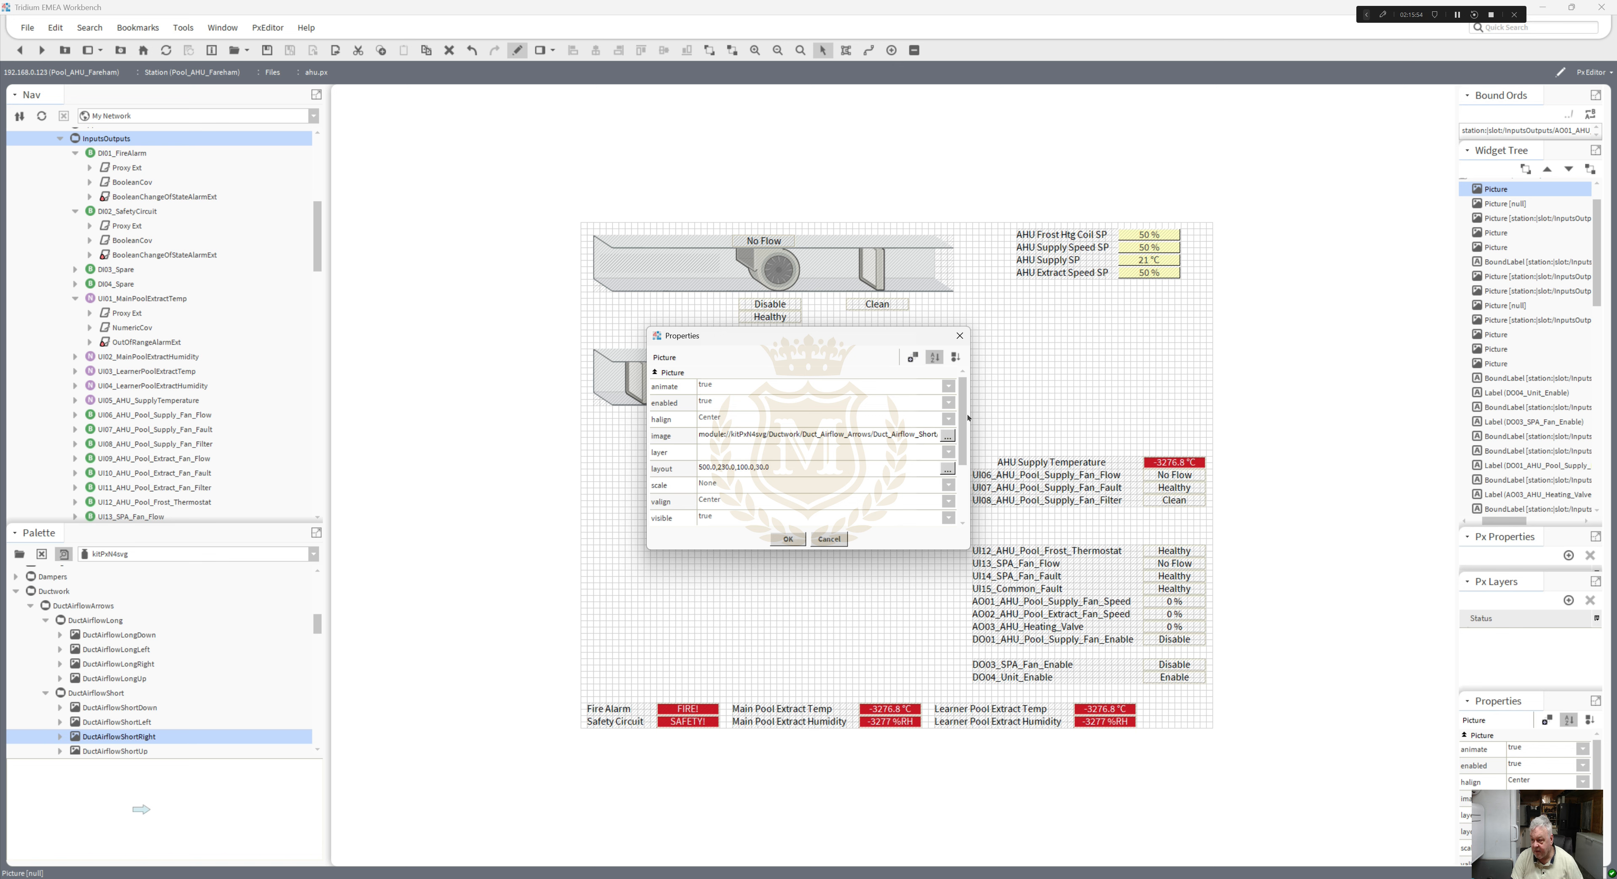
right_click(902, 441)
click(926, 447)
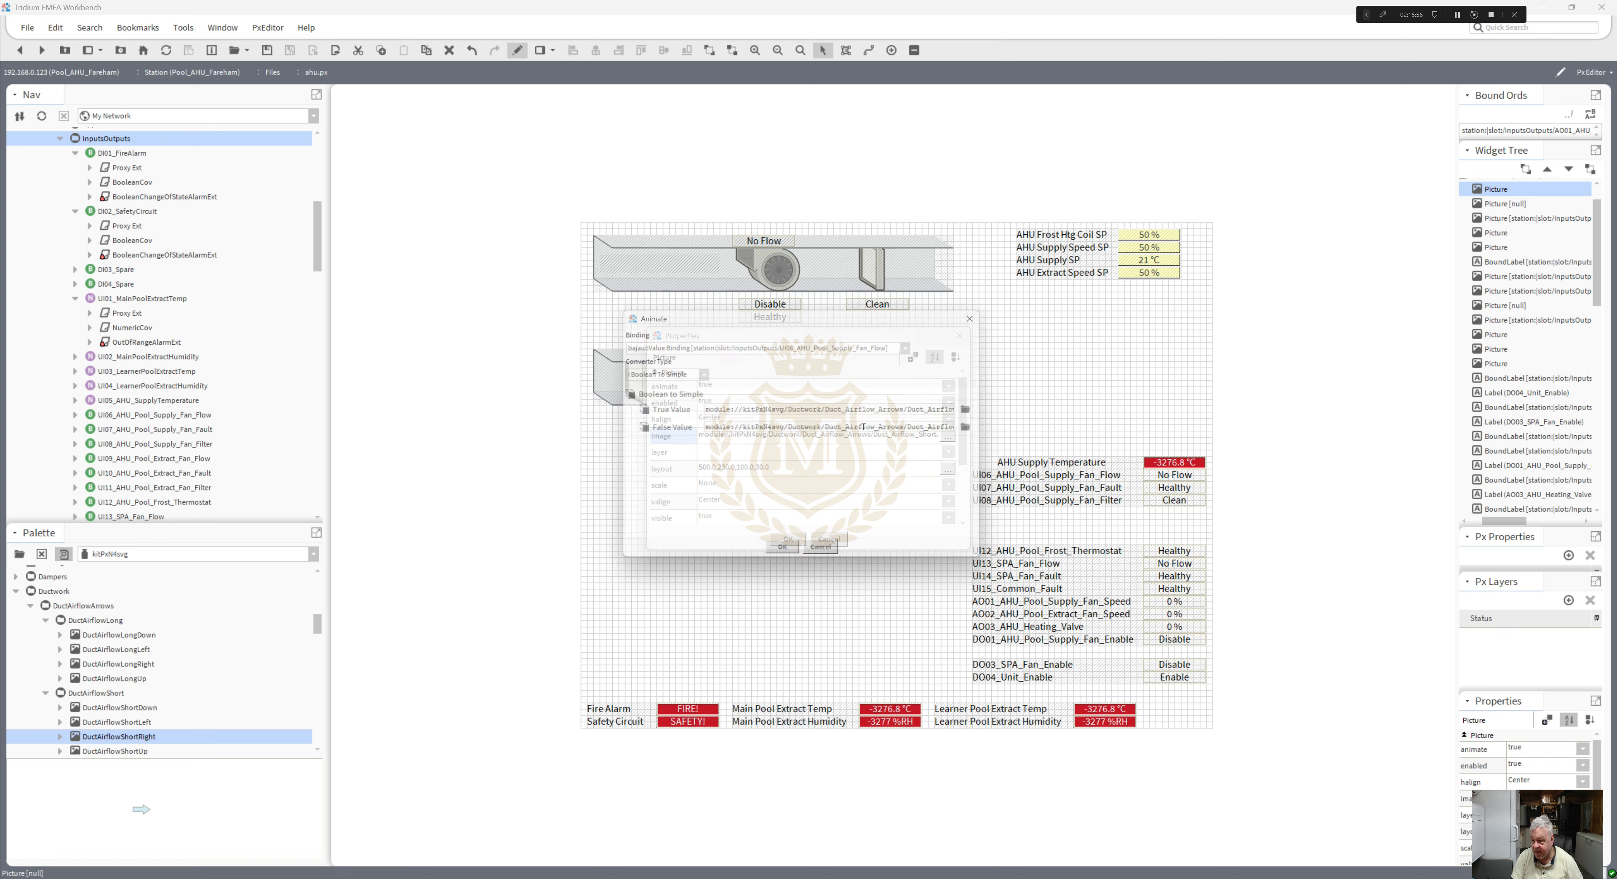
drag(706, 431, 1109, 456)
key(Delete)
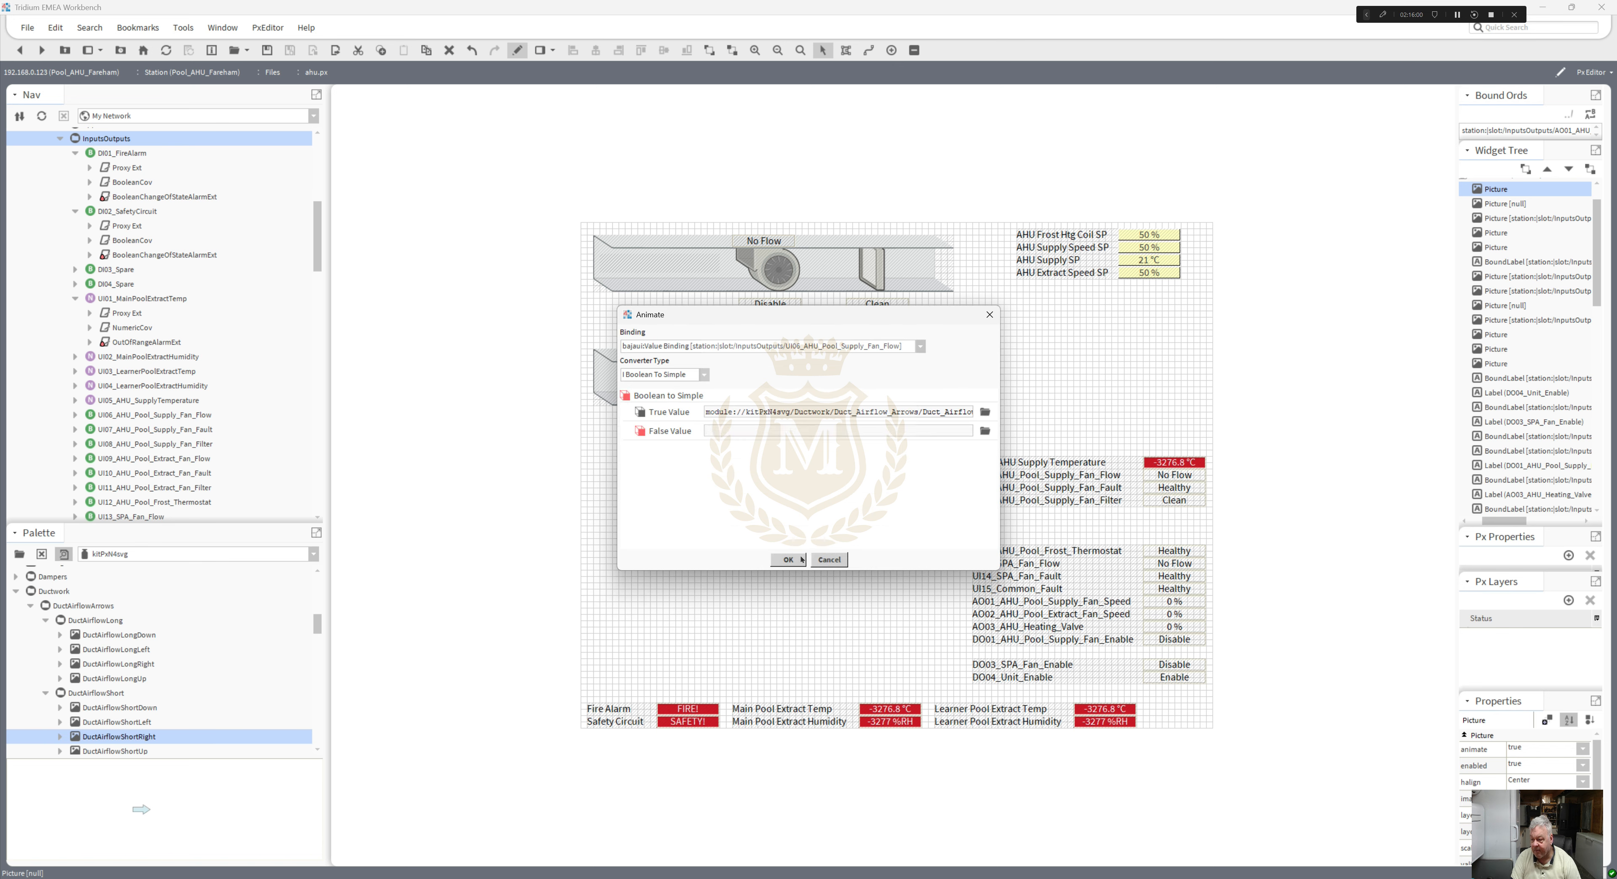
click(802, 560)
click(781, 428)
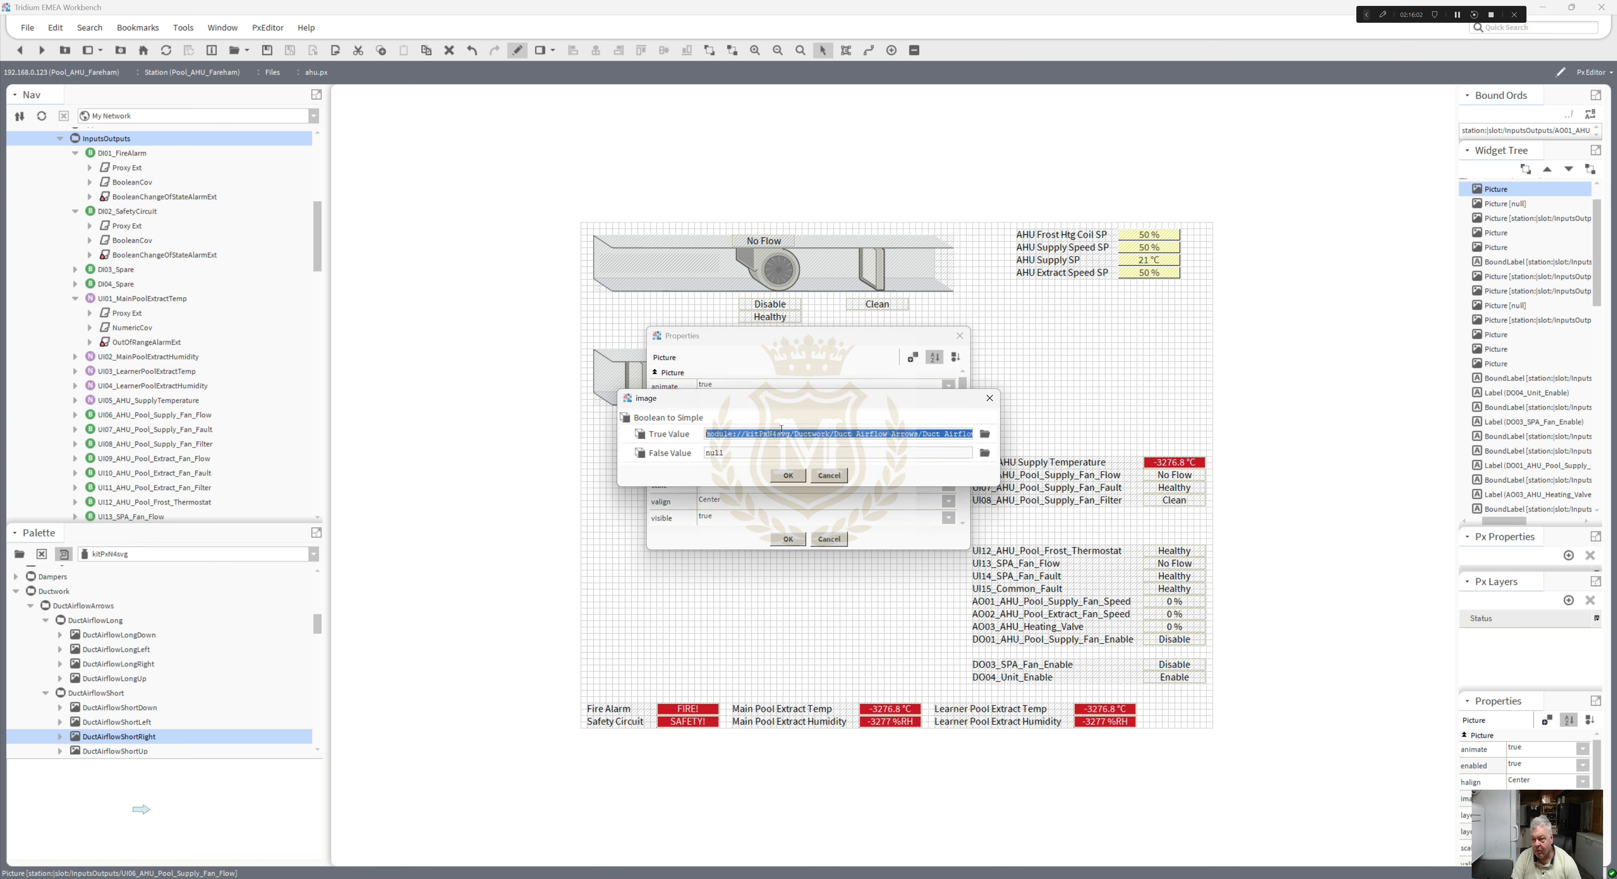
double_click(730, 454)
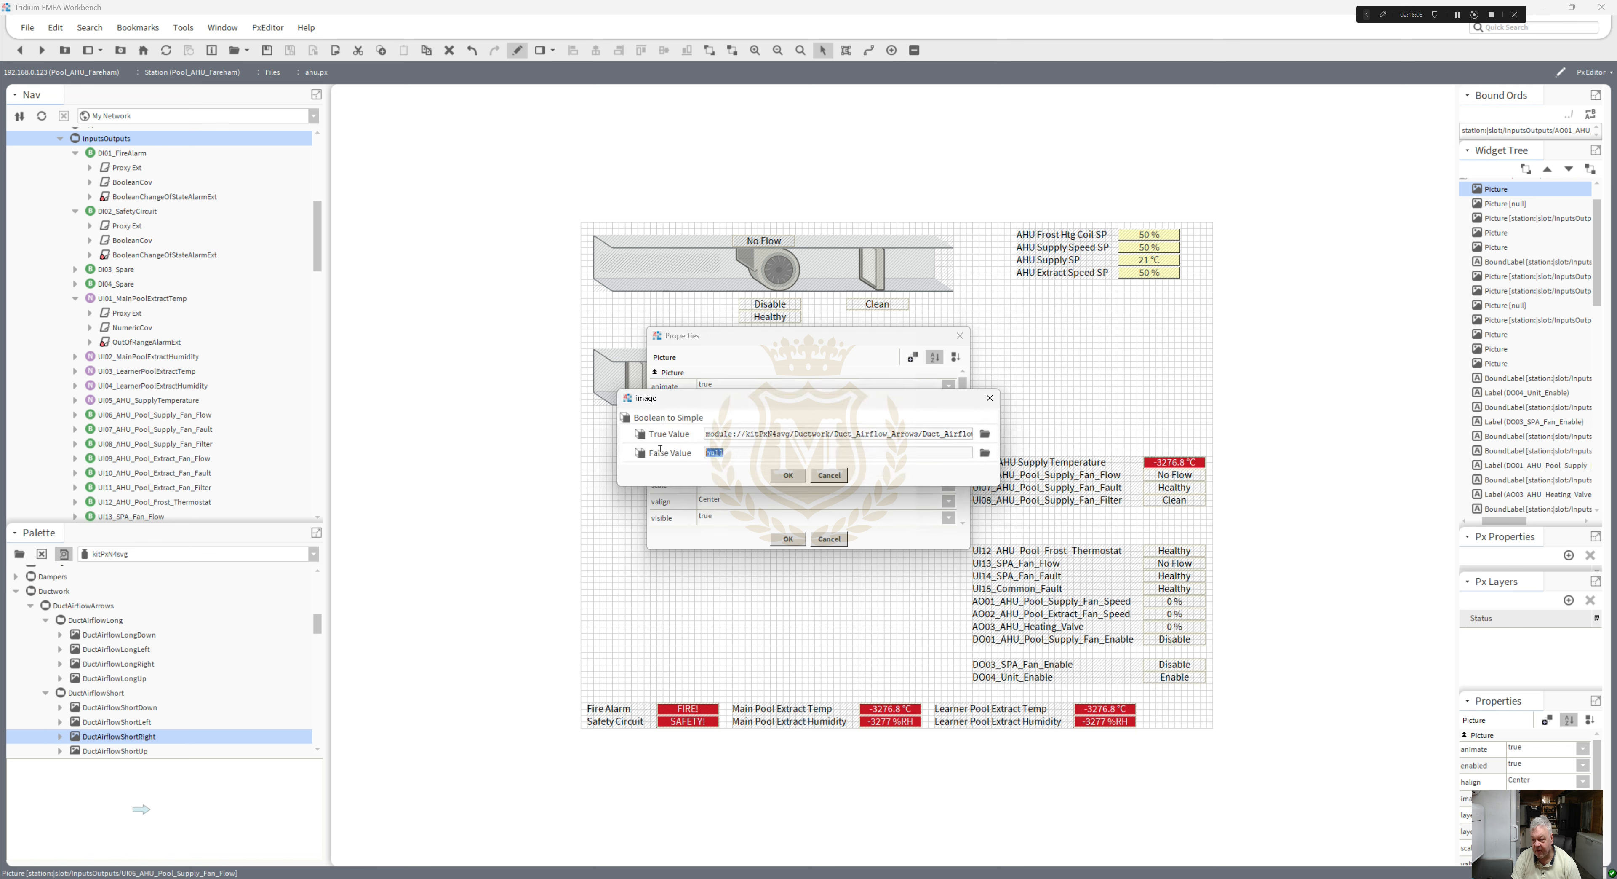
click(788, 475)
click(792, 538)
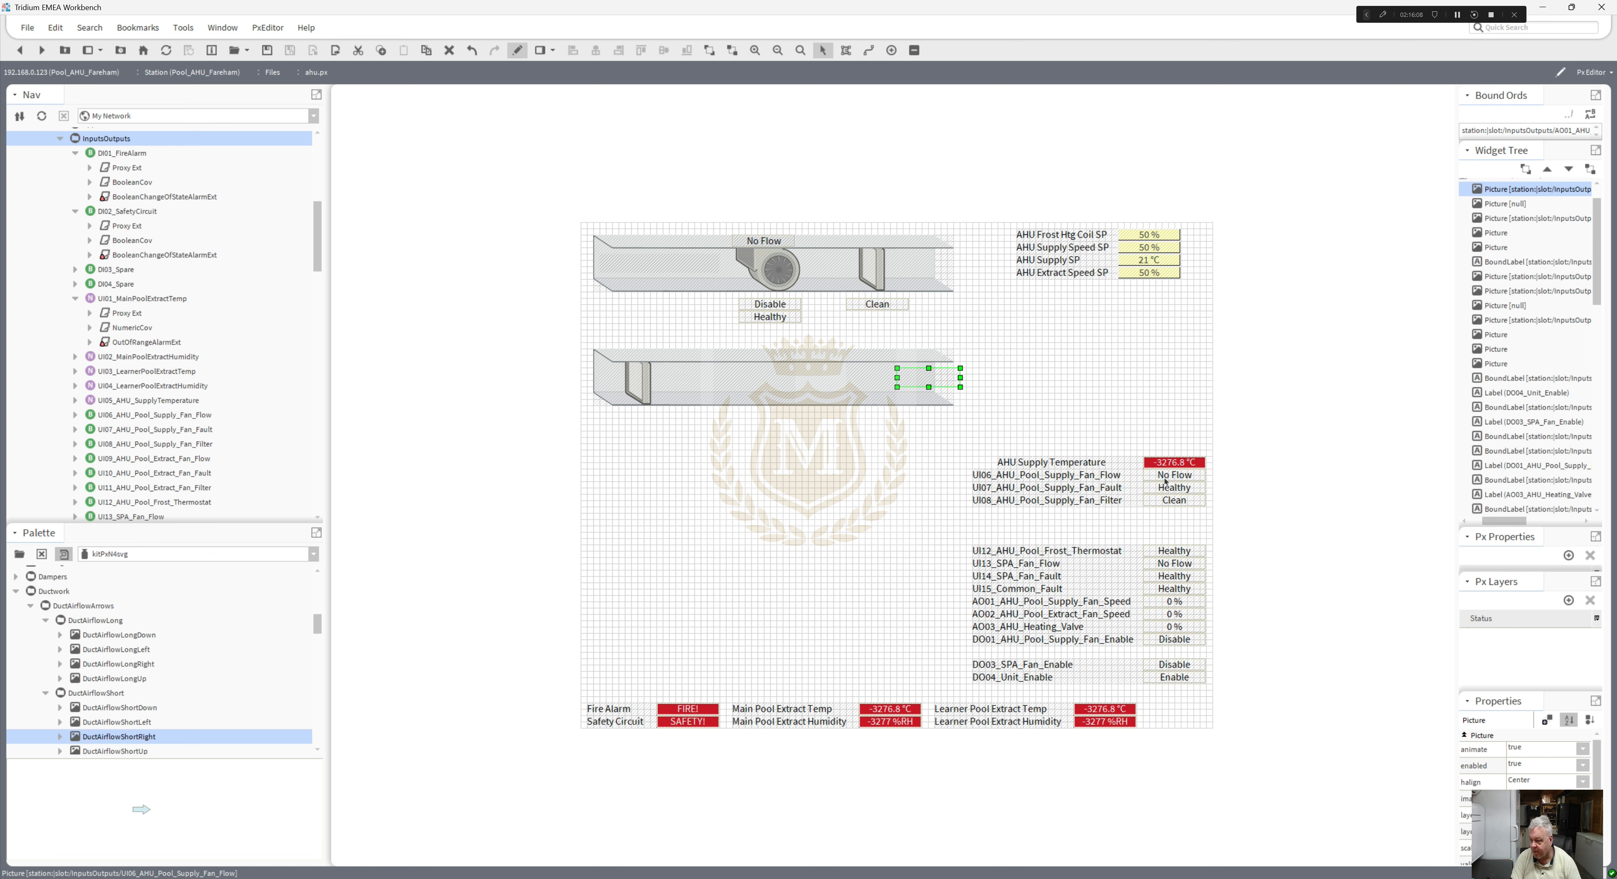
- Move the supply fan flow, fault, filter and enable value labels beneath the lower duct, with the fault label directly under the enable label
drag(1172, 477, 729, 438)
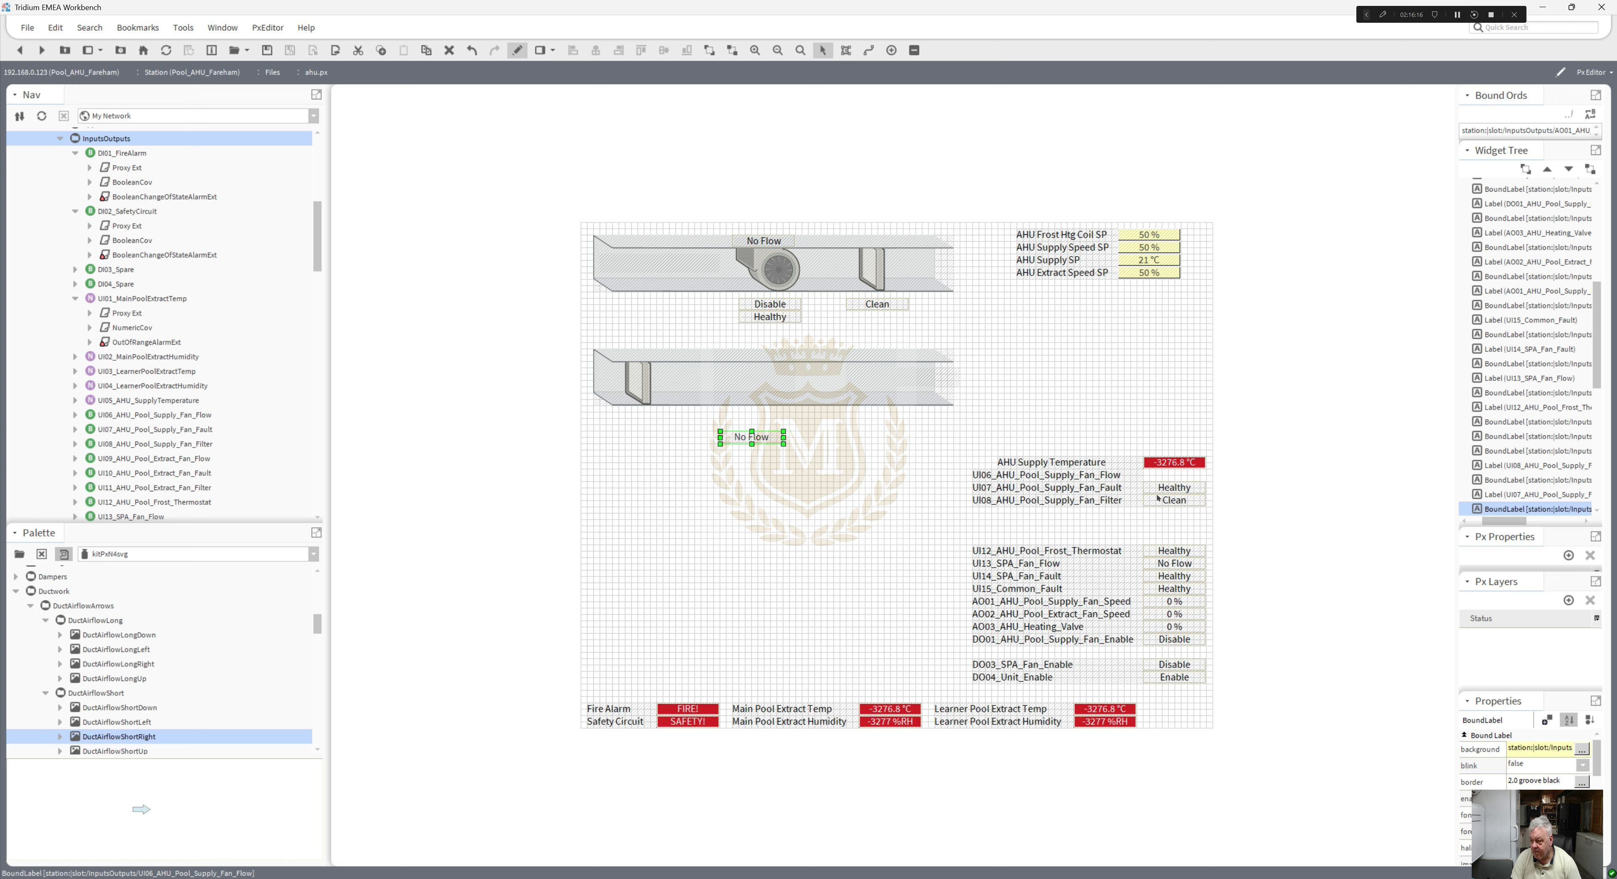
mouse_move(1173, 489)
mouse_down()
mouse_move(845, 520)
mouse_move(731, 464)
mouse_up()
drag(1180, 506, 875, 418)
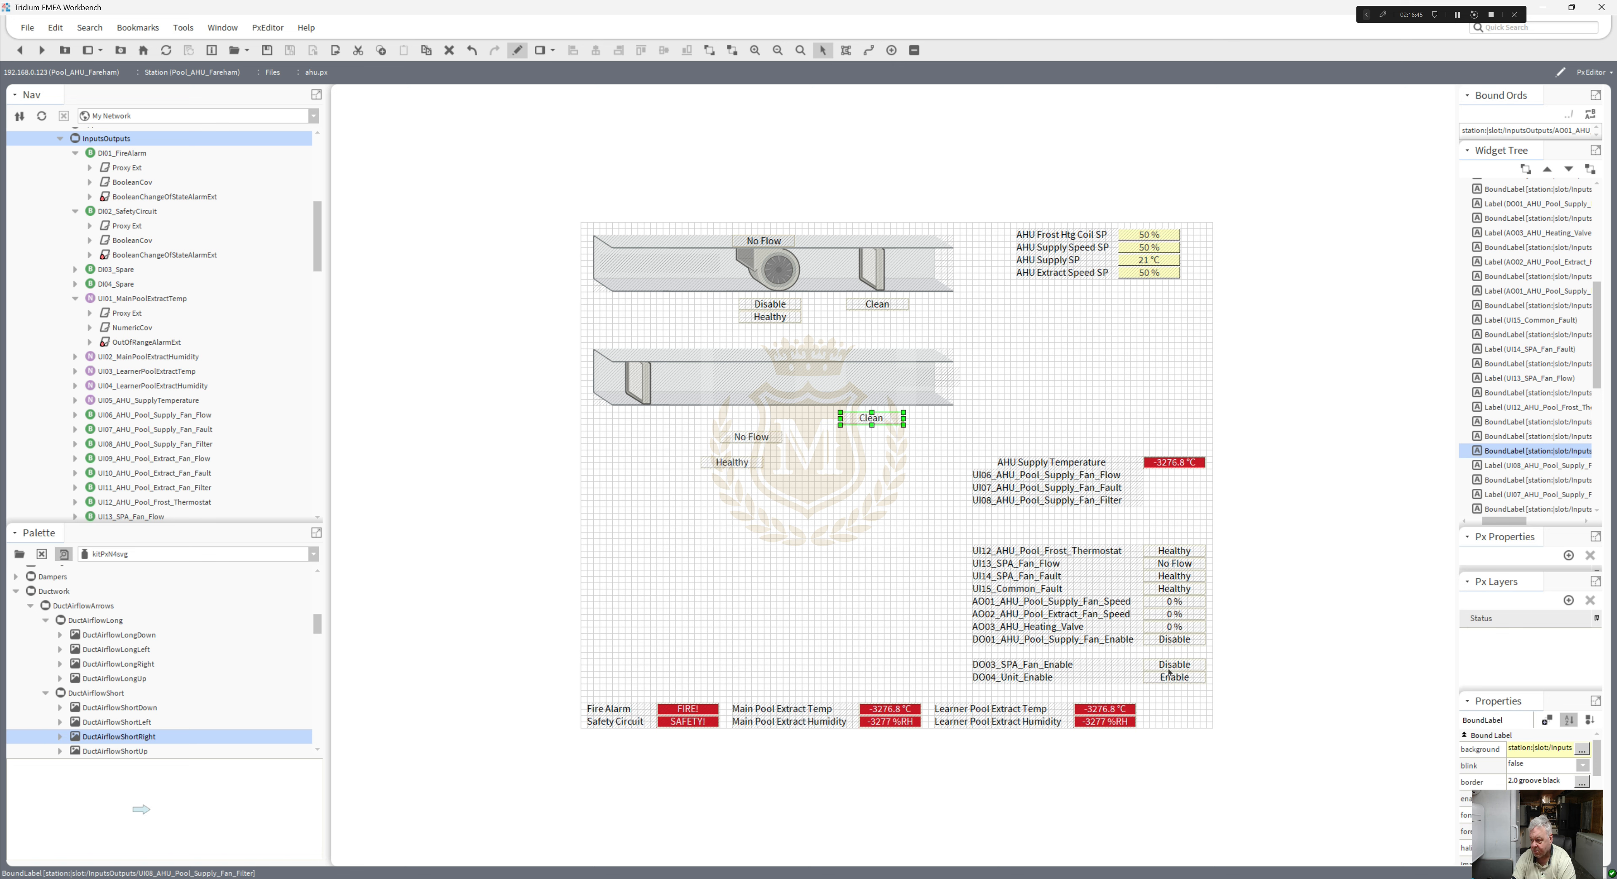
drag(1177, 640, 777, 538)
click(751, 437)
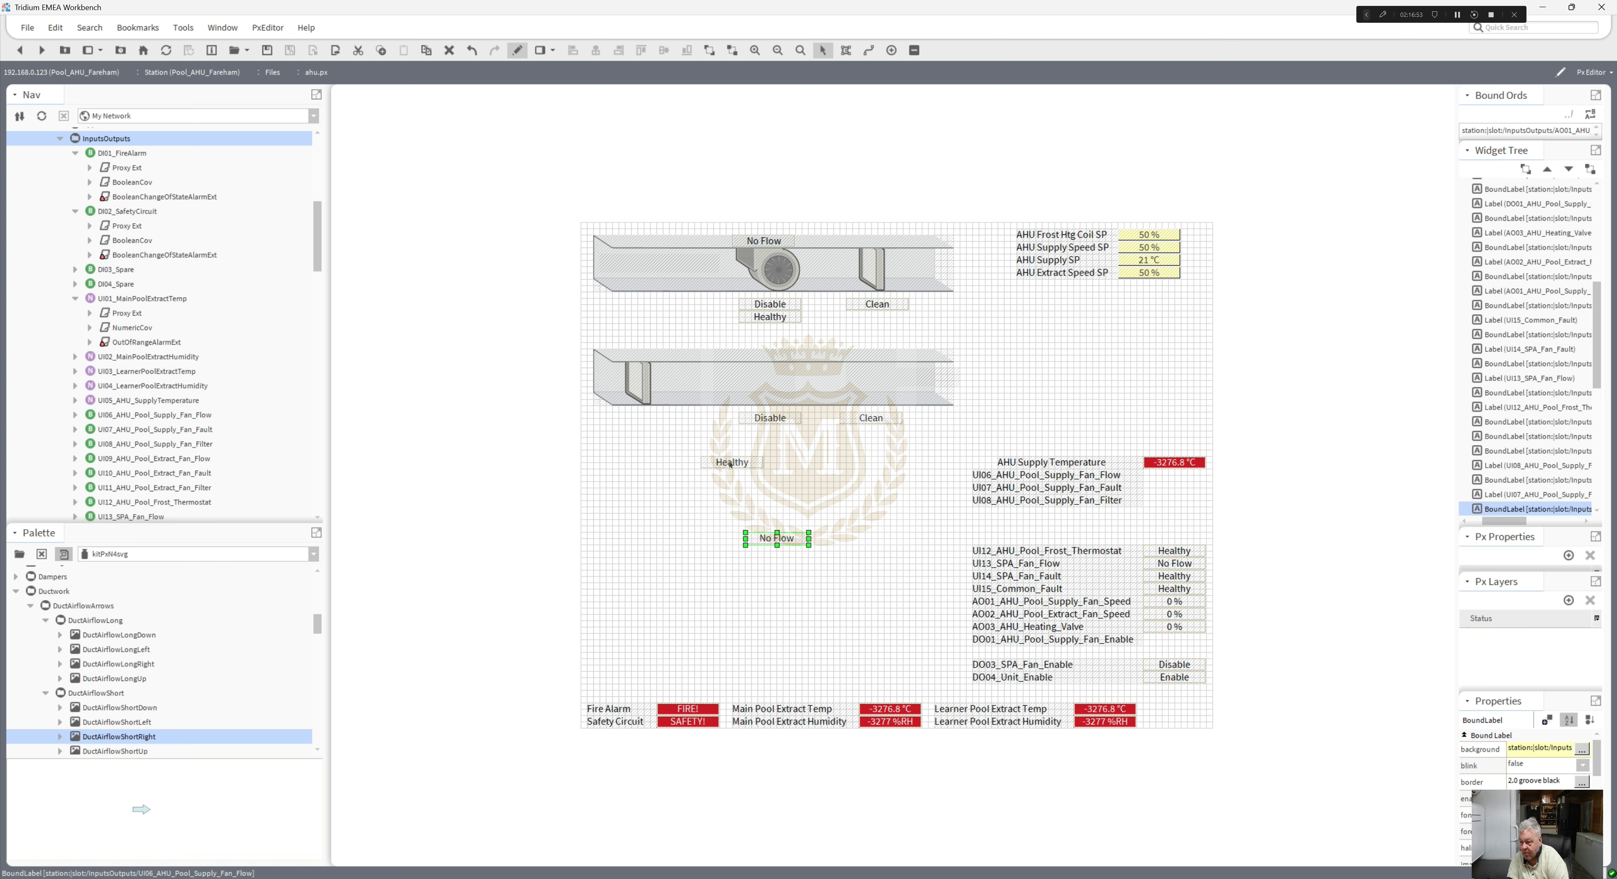
drag(731, 463, 767, 430)
click(766, 443)
- Copy the binding ord of the DO01_AHU_Pool_Supply_Fan_Enable value label under the lower duct
double_click(768, 419)
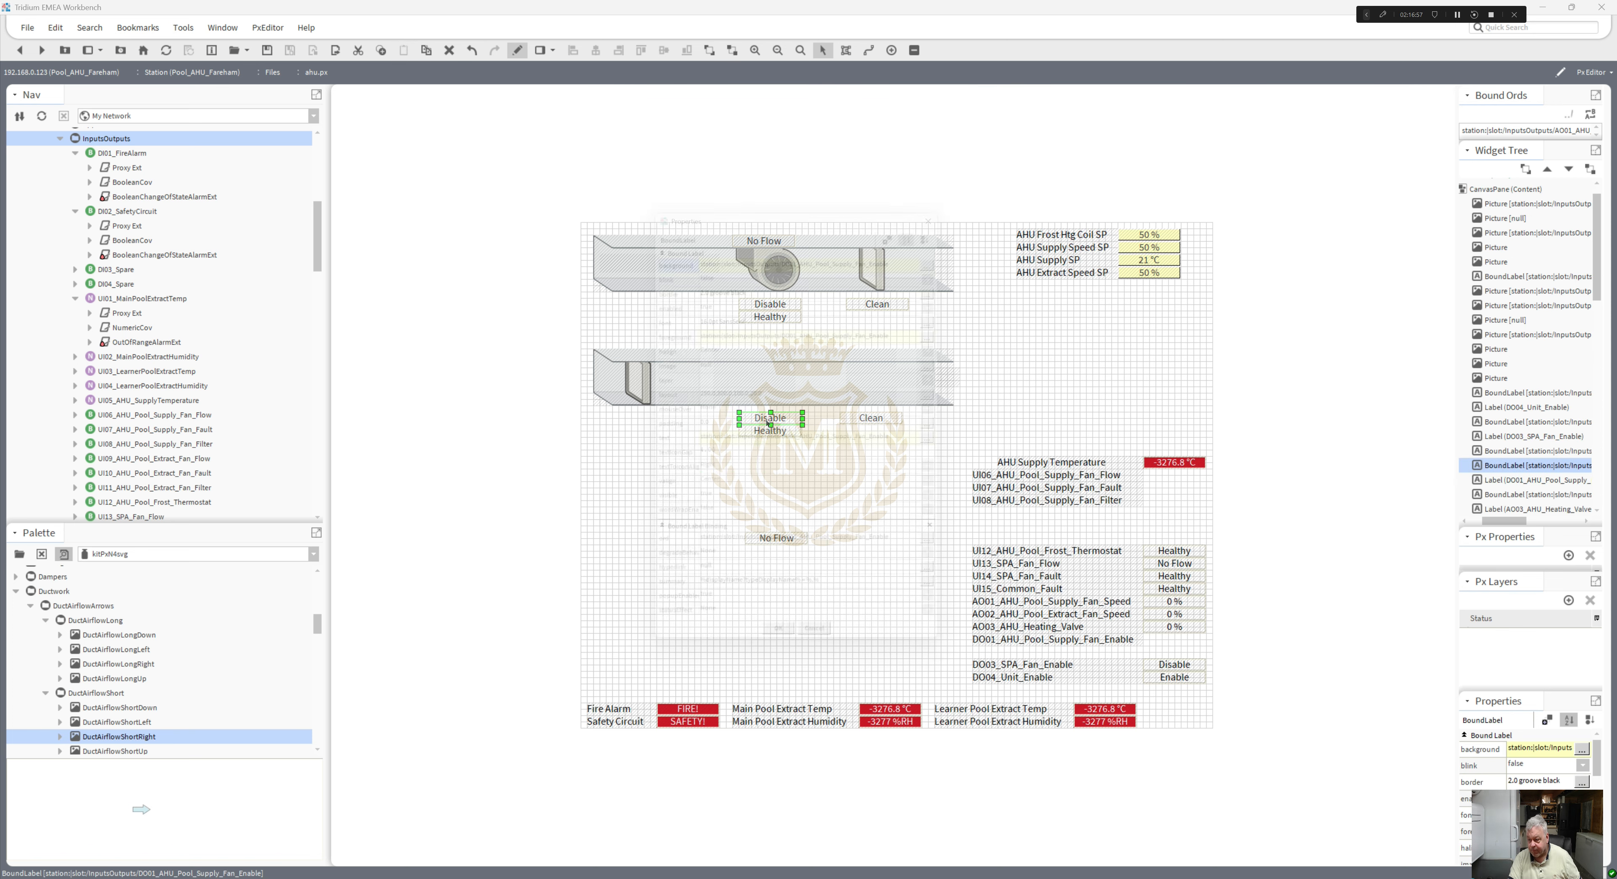
click(757, 567)
key(ctrl+c)
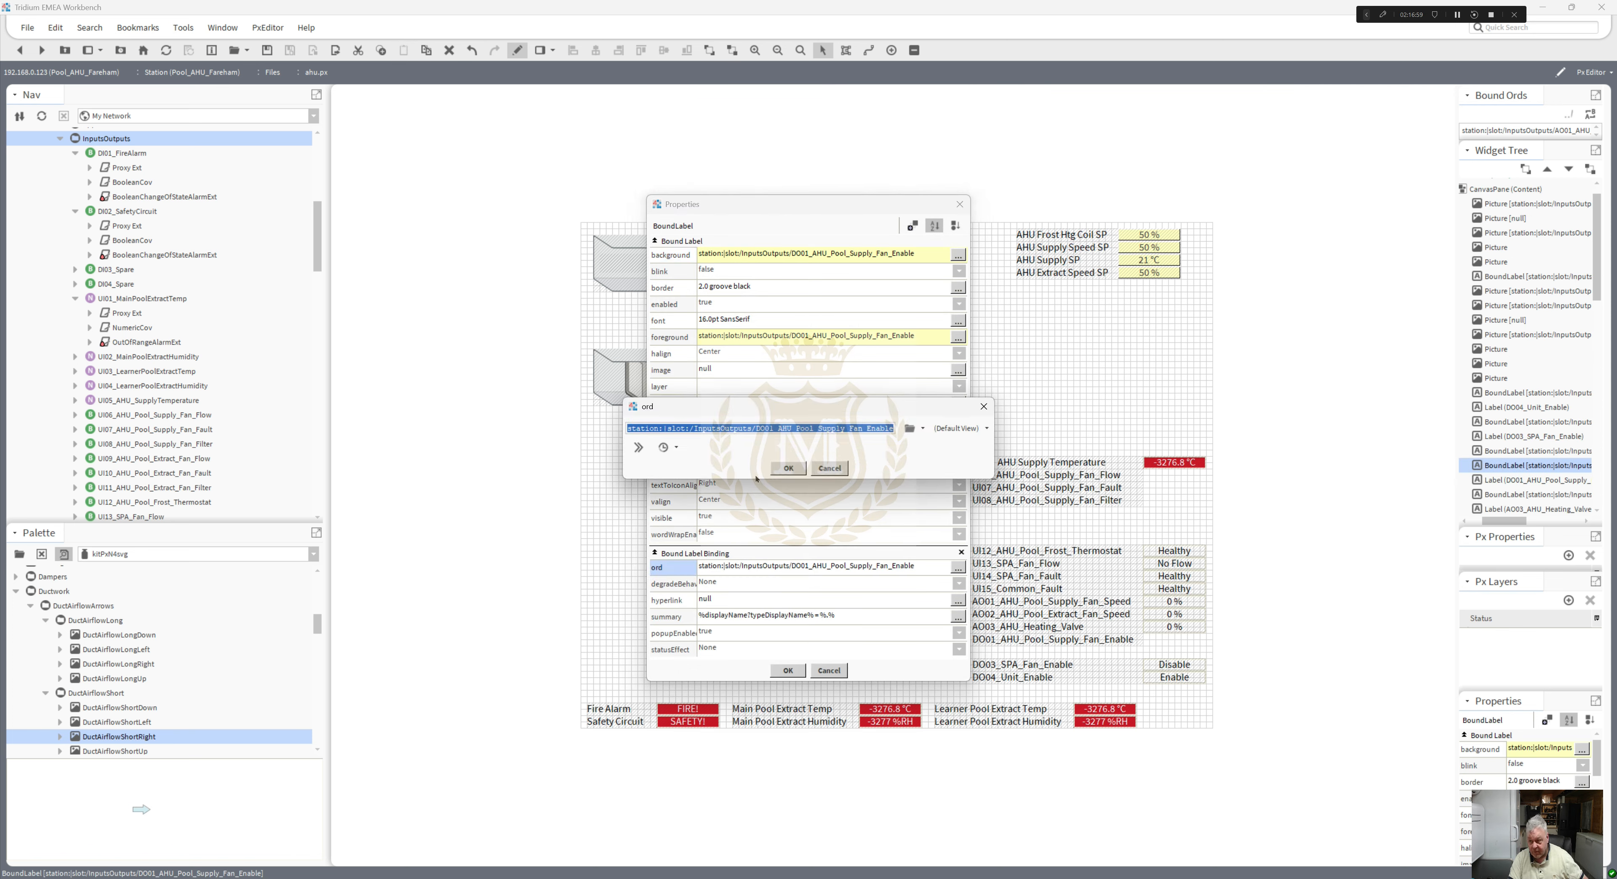
key(Return)
click(788, 670)
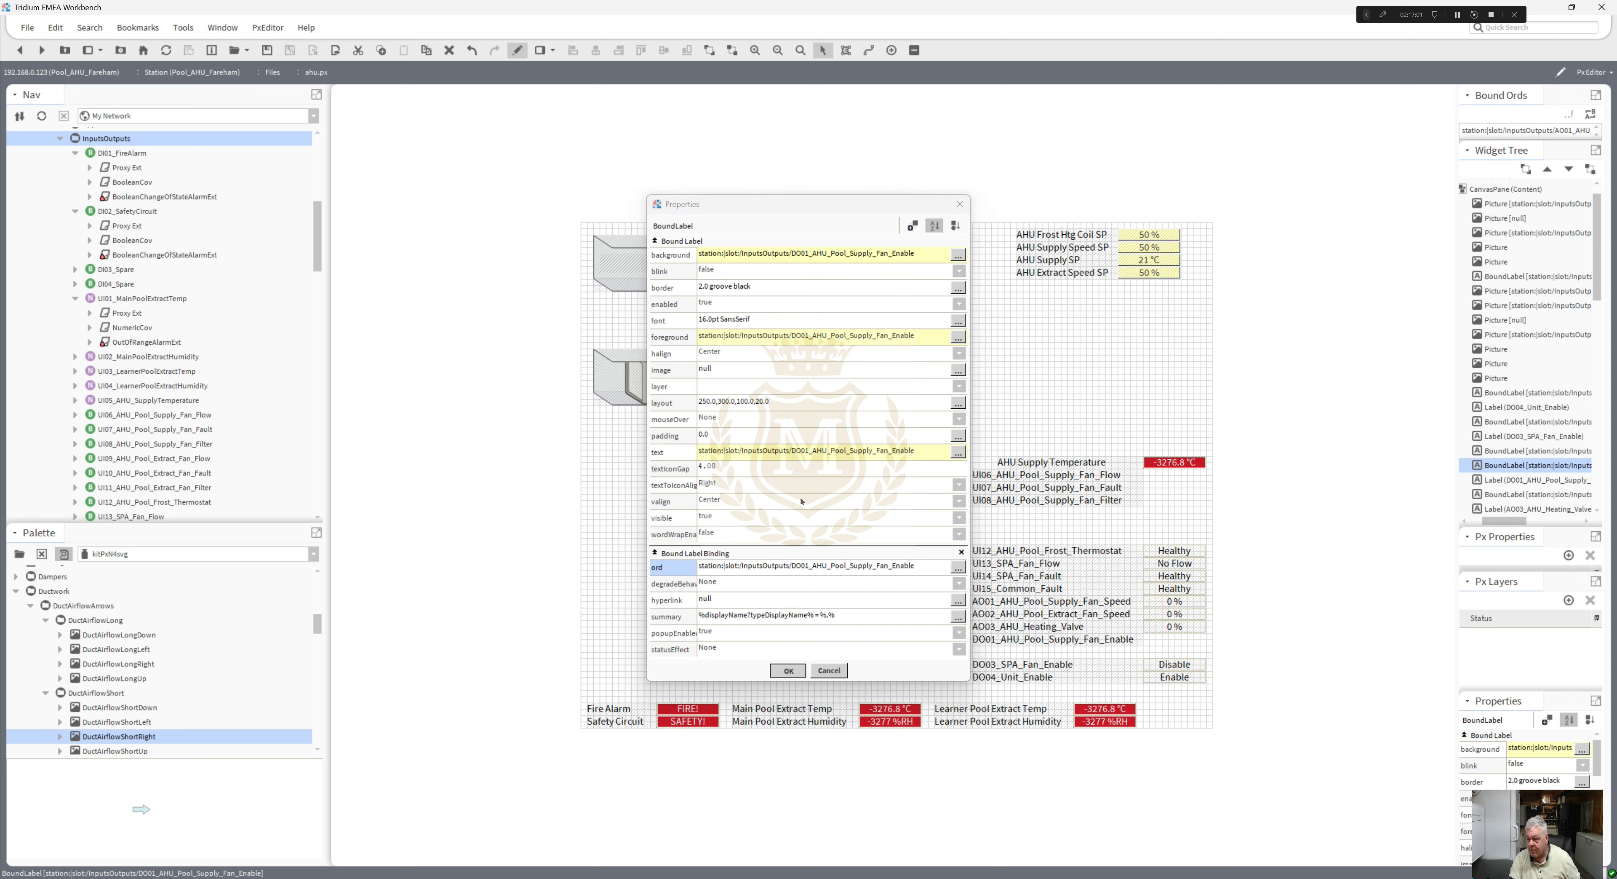
- Set the lower duct fan picture's Value Binding ord to the copied DO01_AHU_Pool_Supply_Fan_Enable path
click(765, 379)
double_click(765, 379)
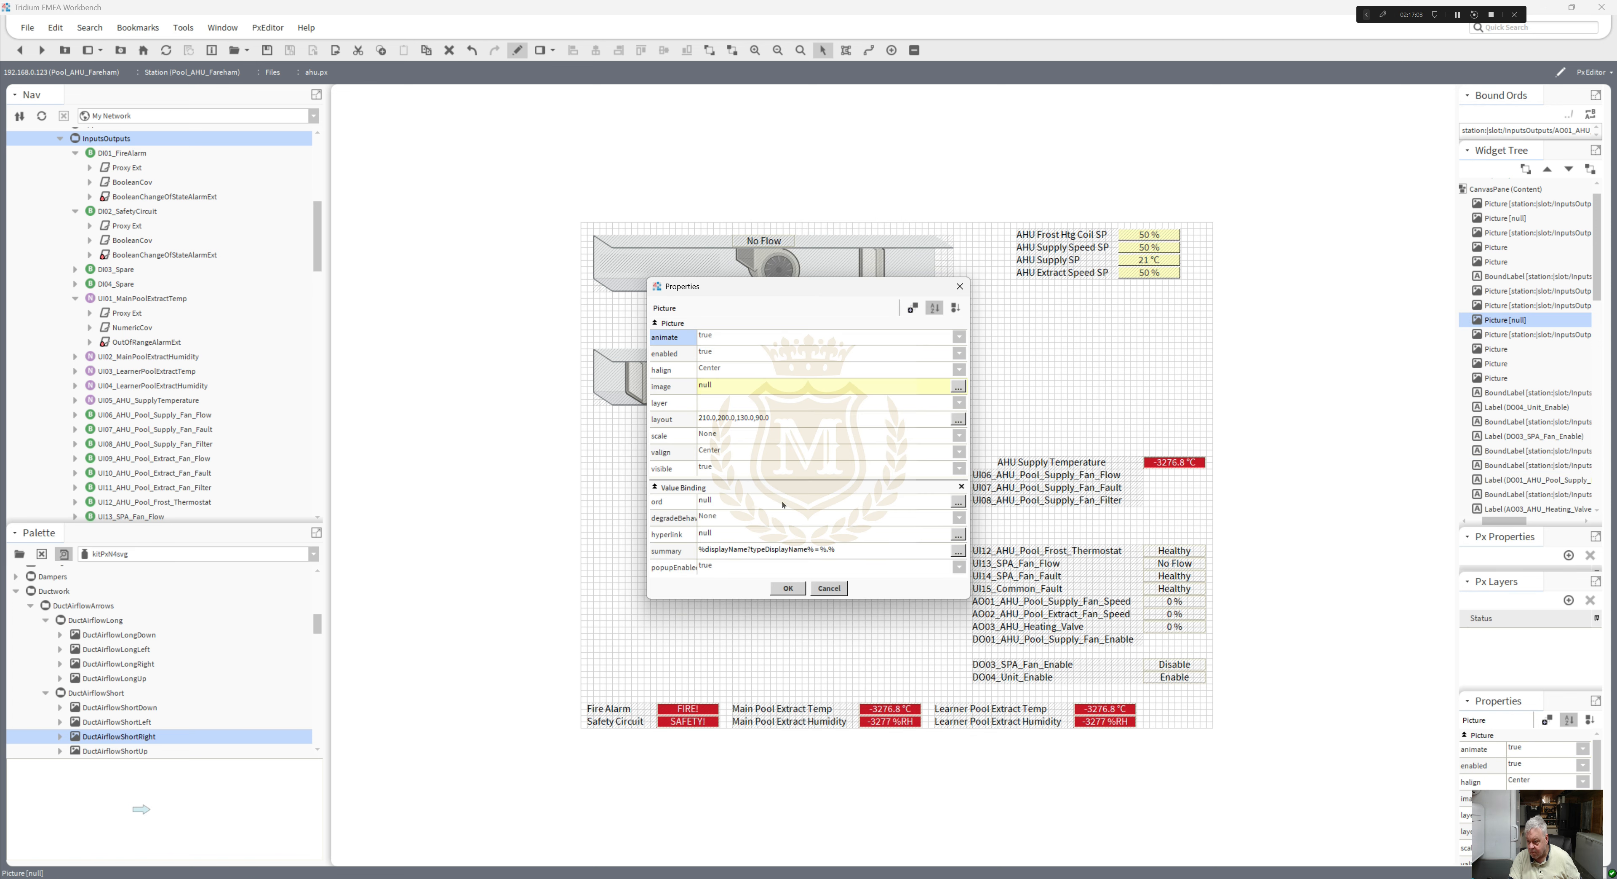
click(783, 504)
key(ctrl+v)
click(788, 467)
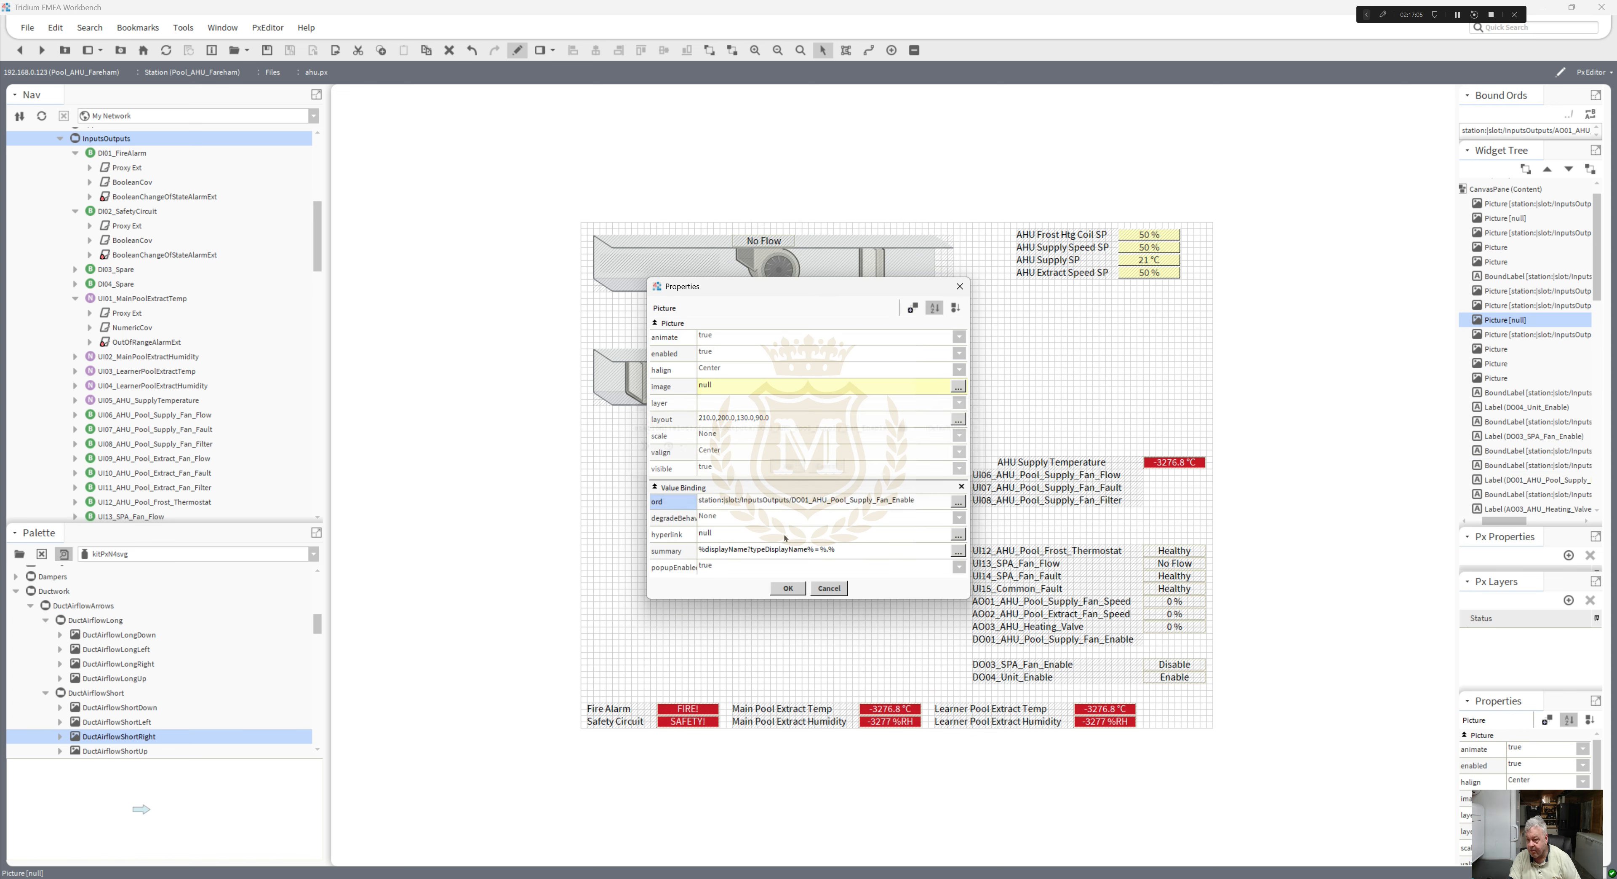
key(Return)
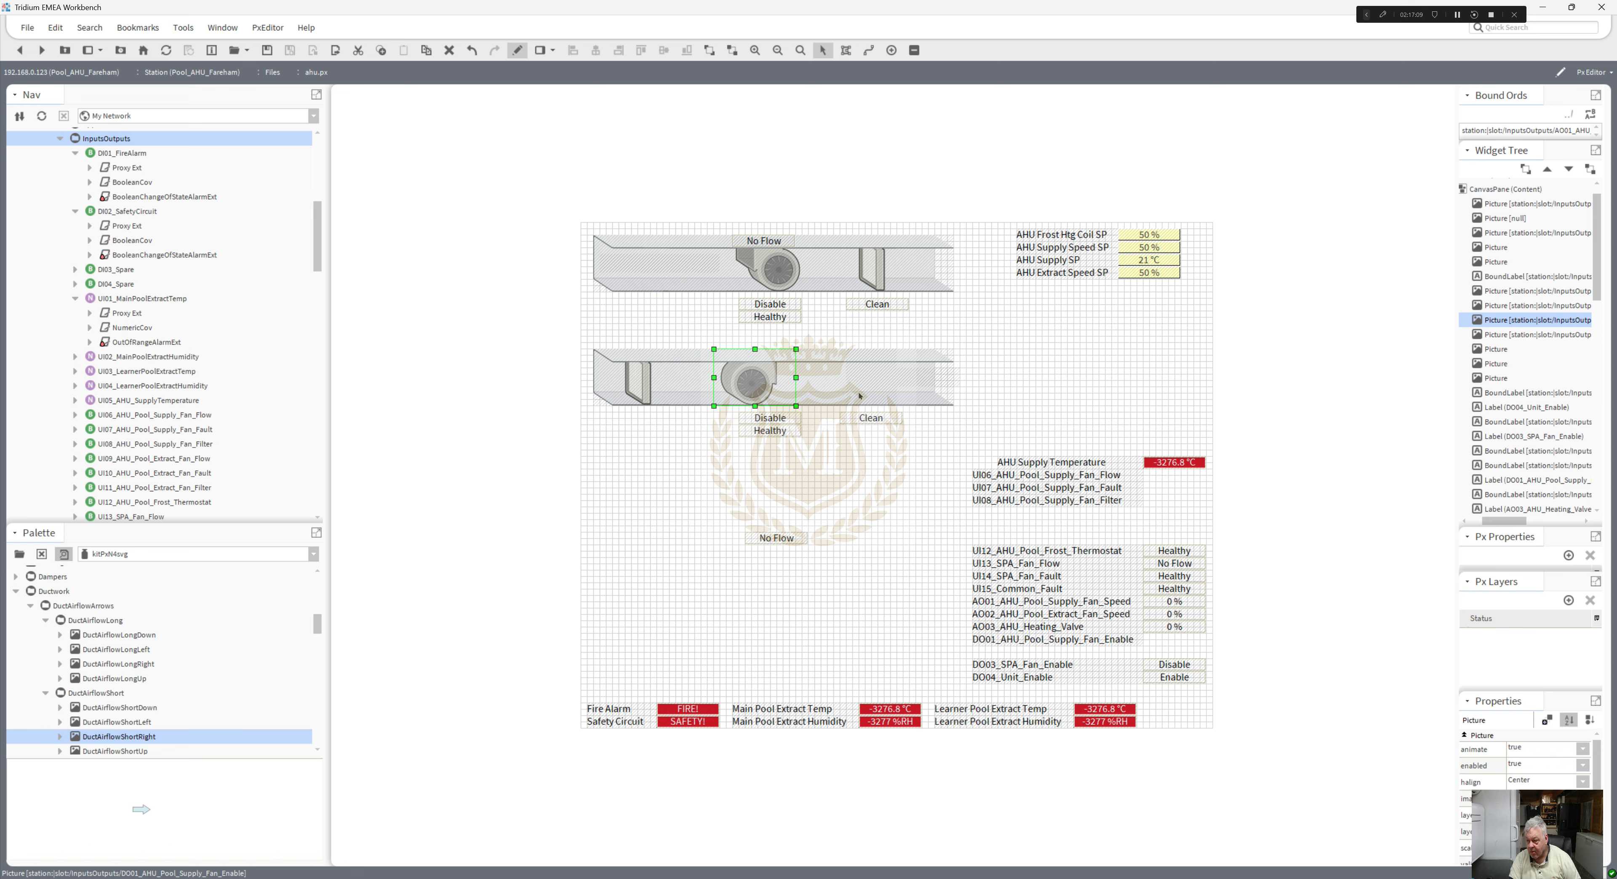
- Copy the binding ord of the UI08_AHU_Pool_Supply_Fan_Filter value label
double_click(868, 420)
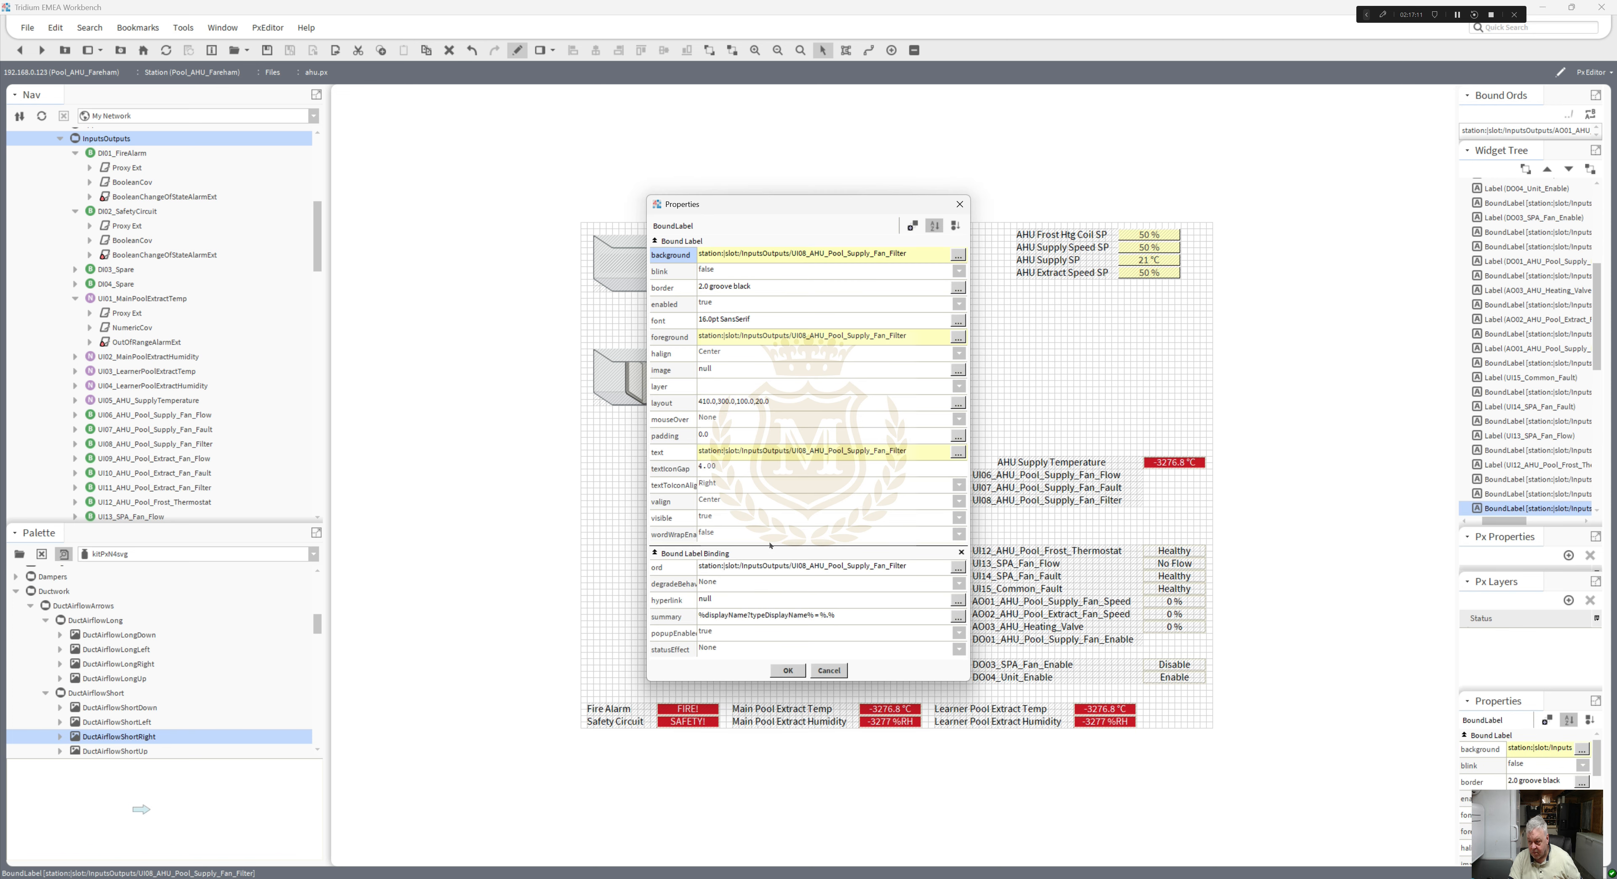
click(783, 566)
key(ctrl+c)
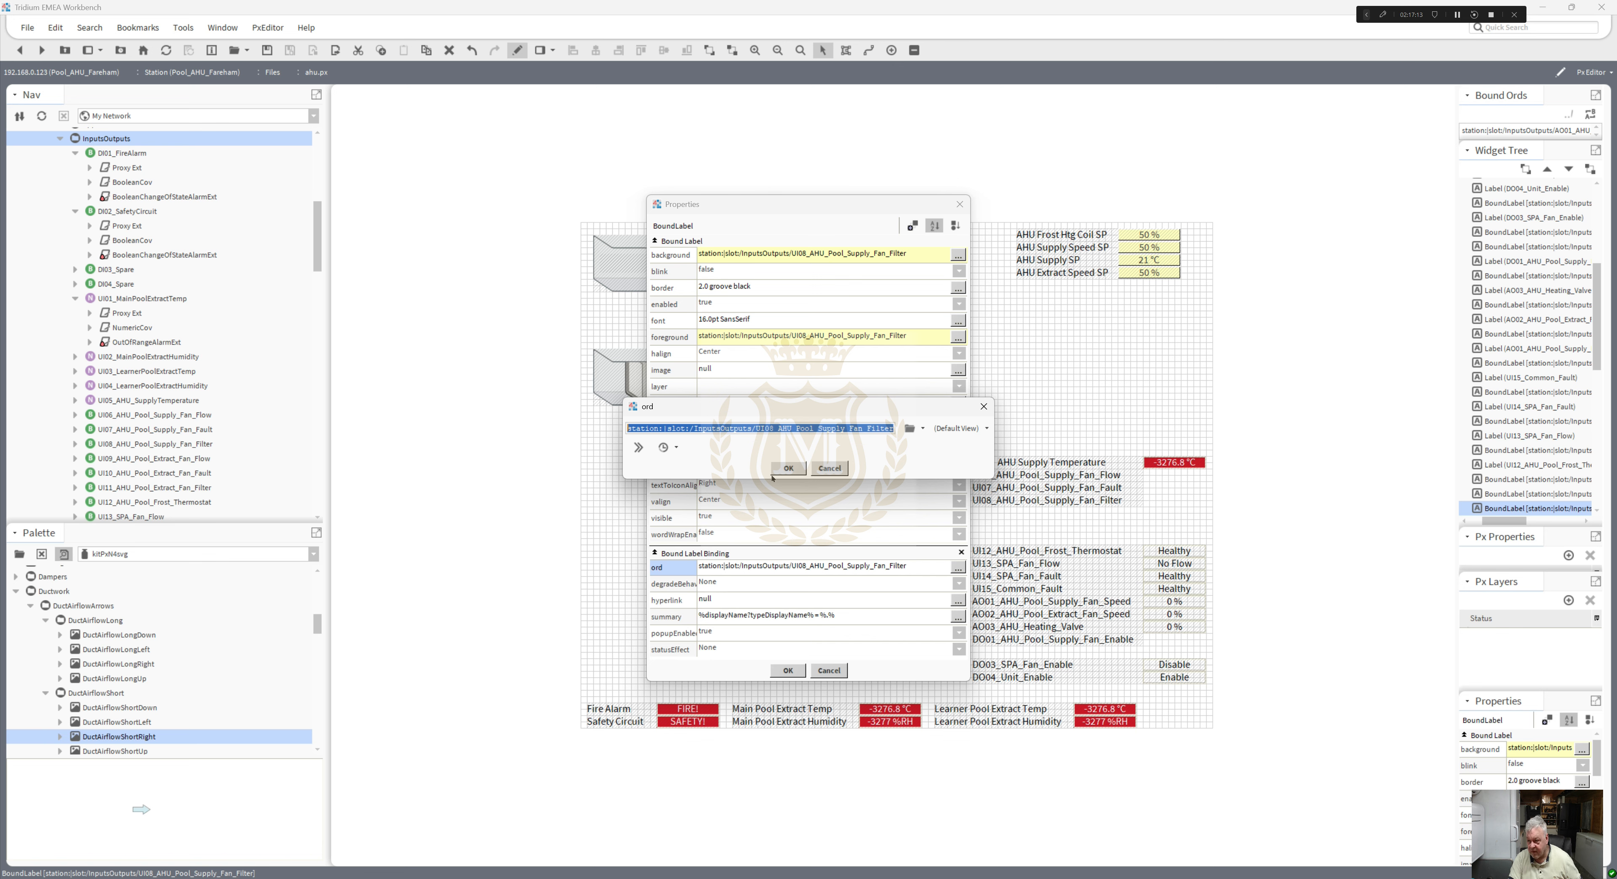
click(786, 466)
click(788, 669)
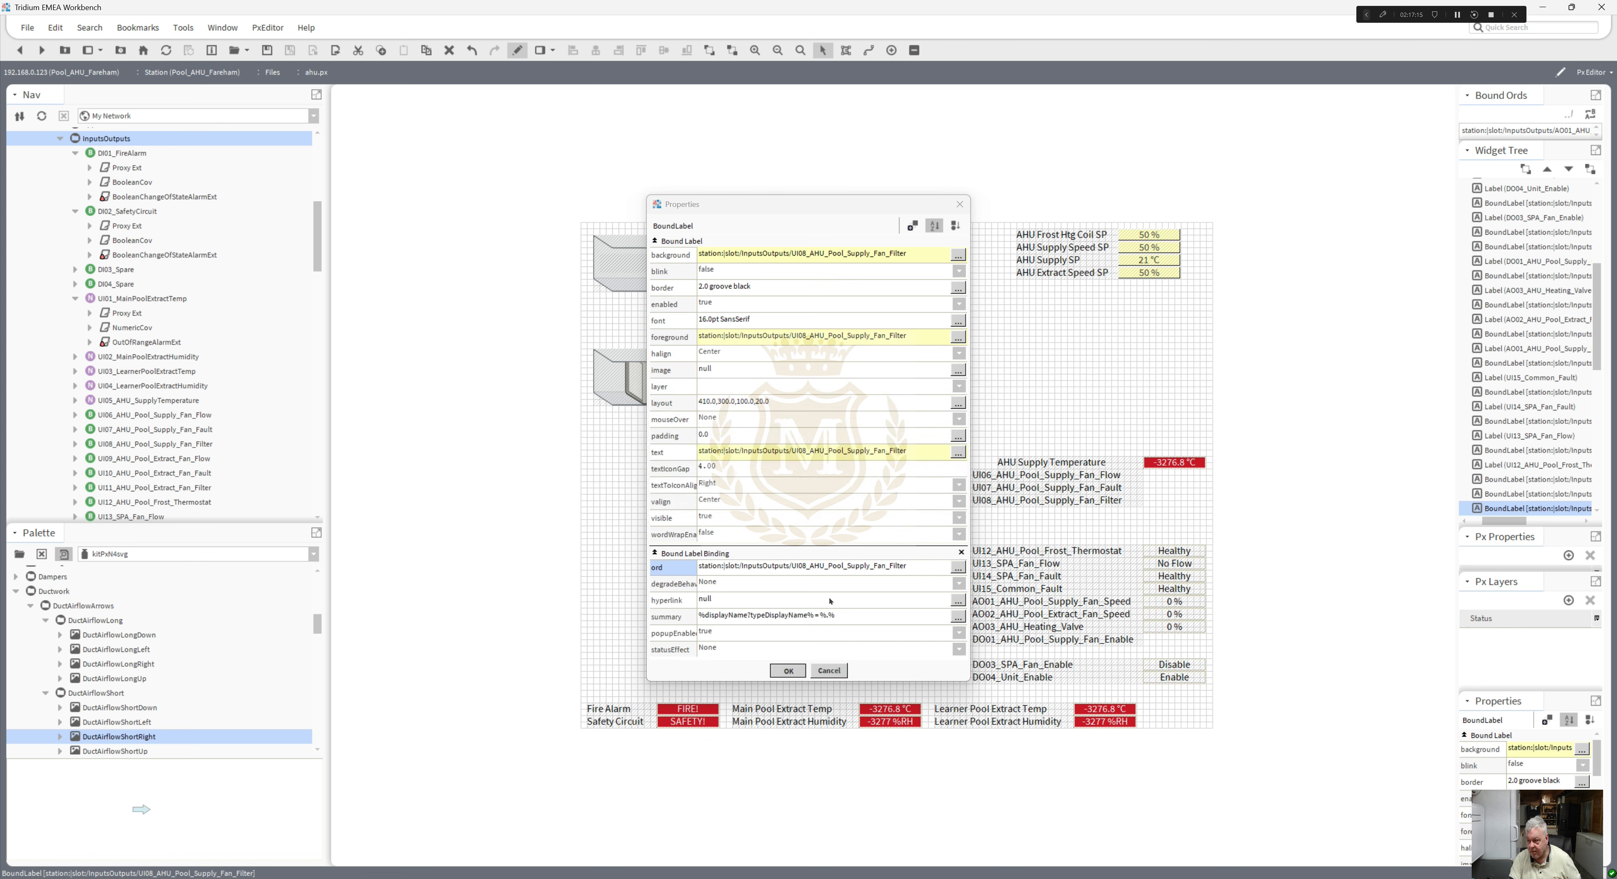
double_click(864, 391)
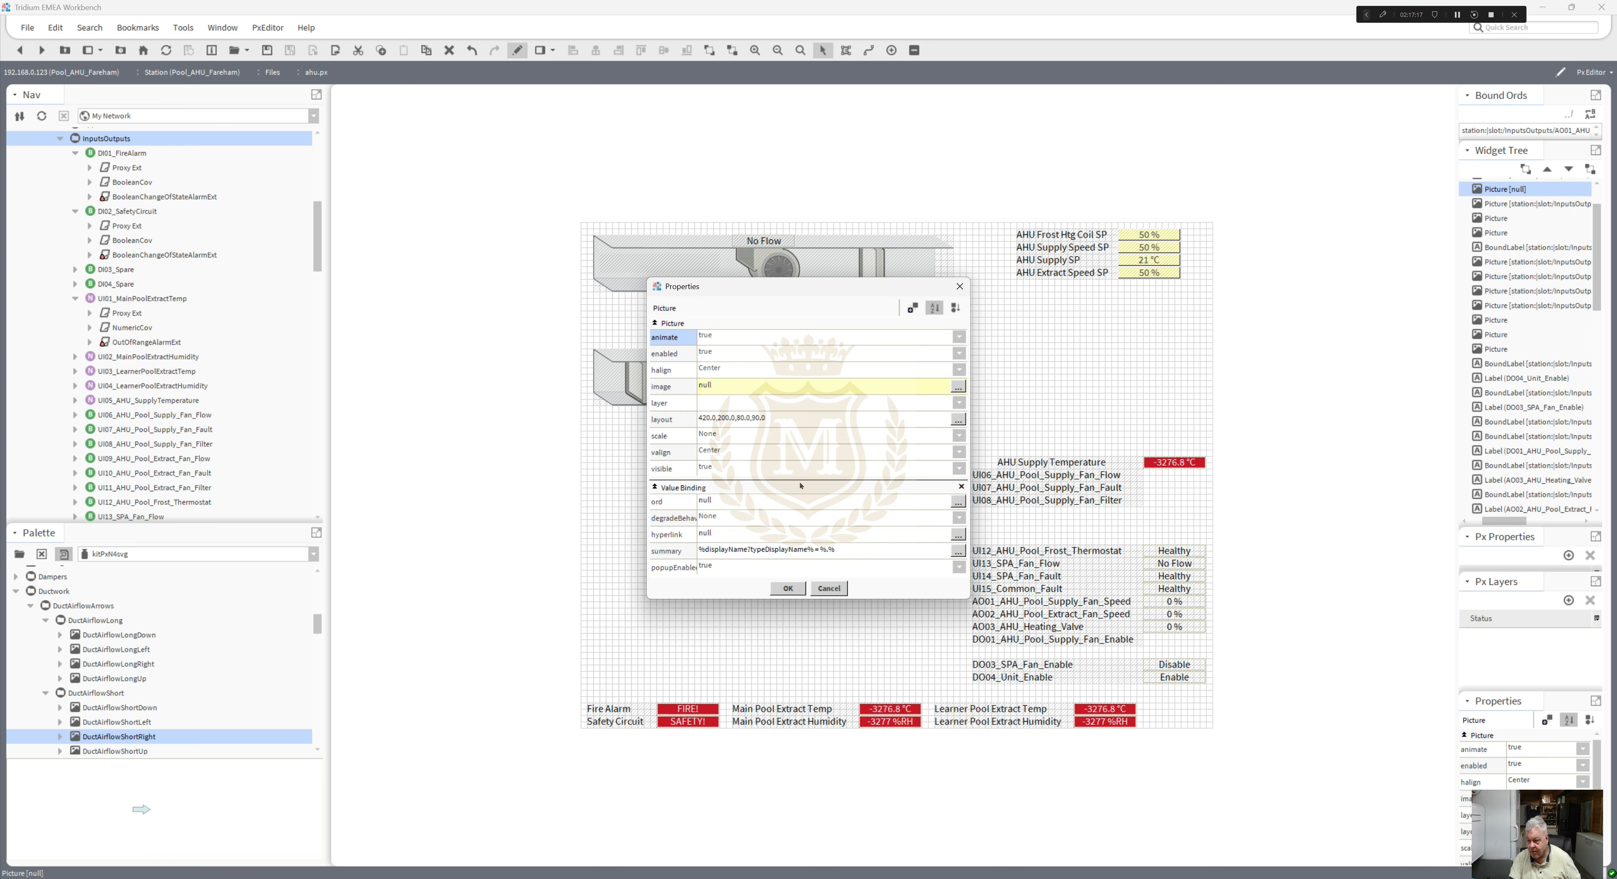
click(807, 500)
key(ctrl+v)
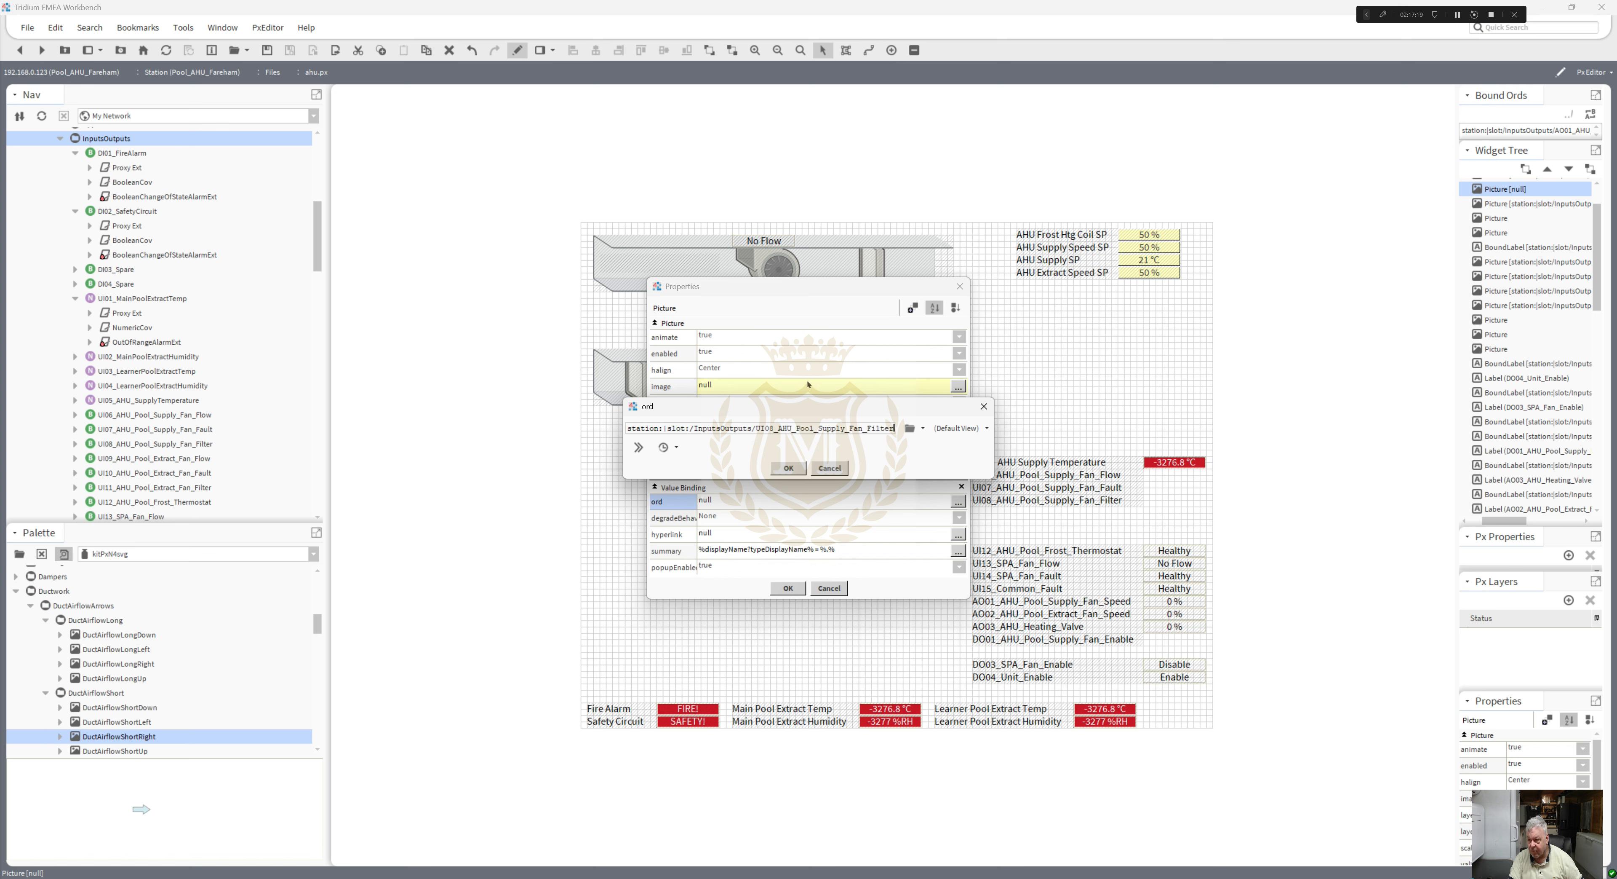
click(788, 467)
click(803, 386)
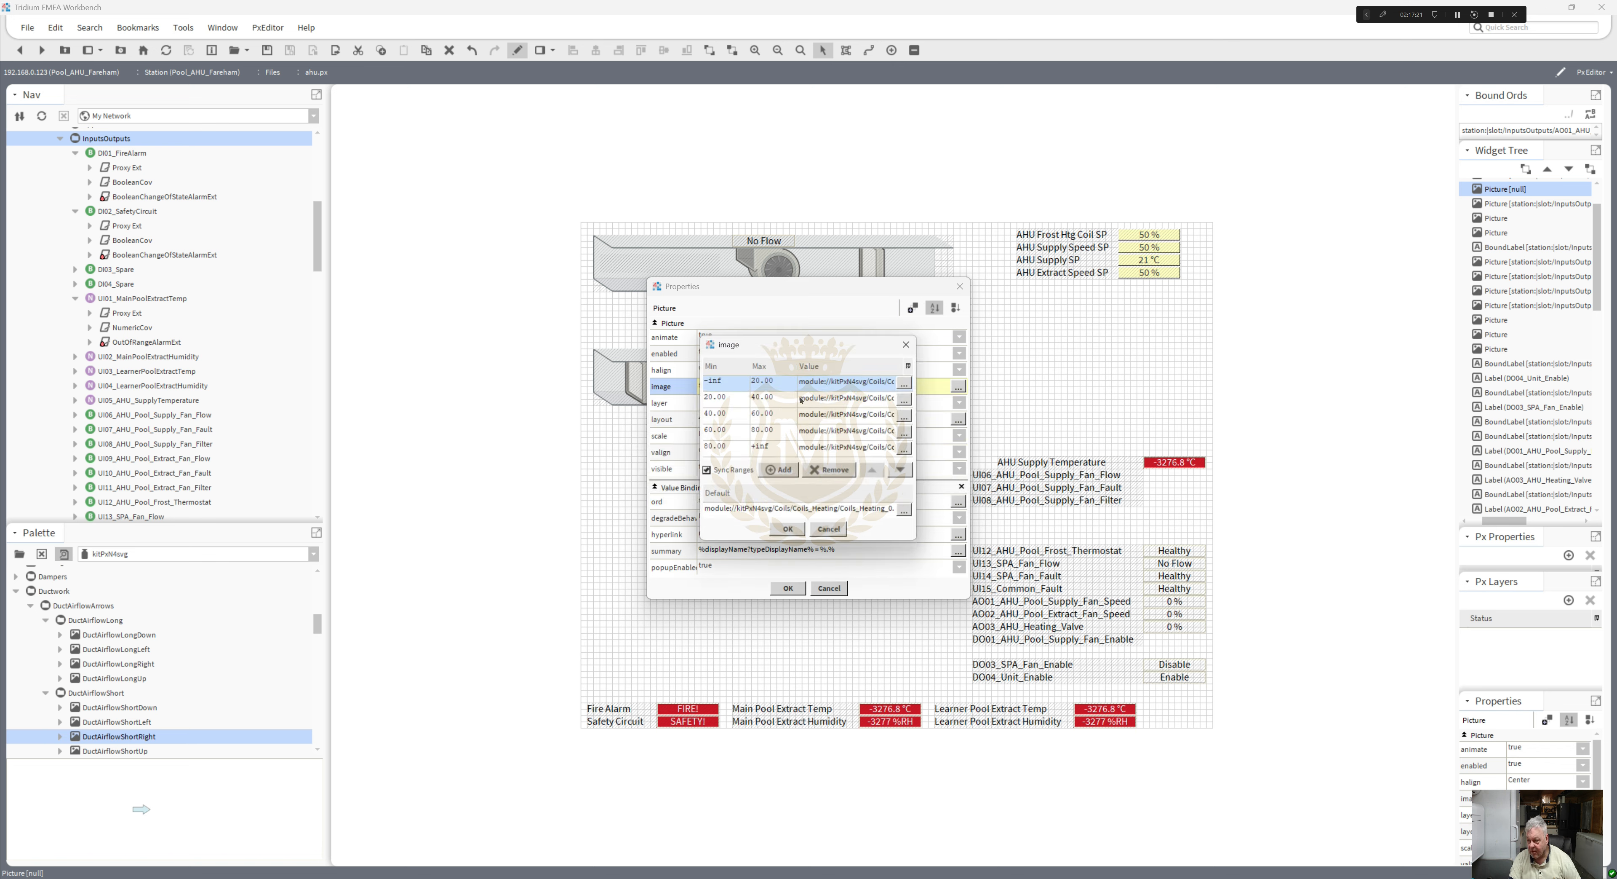
click(827, 529)
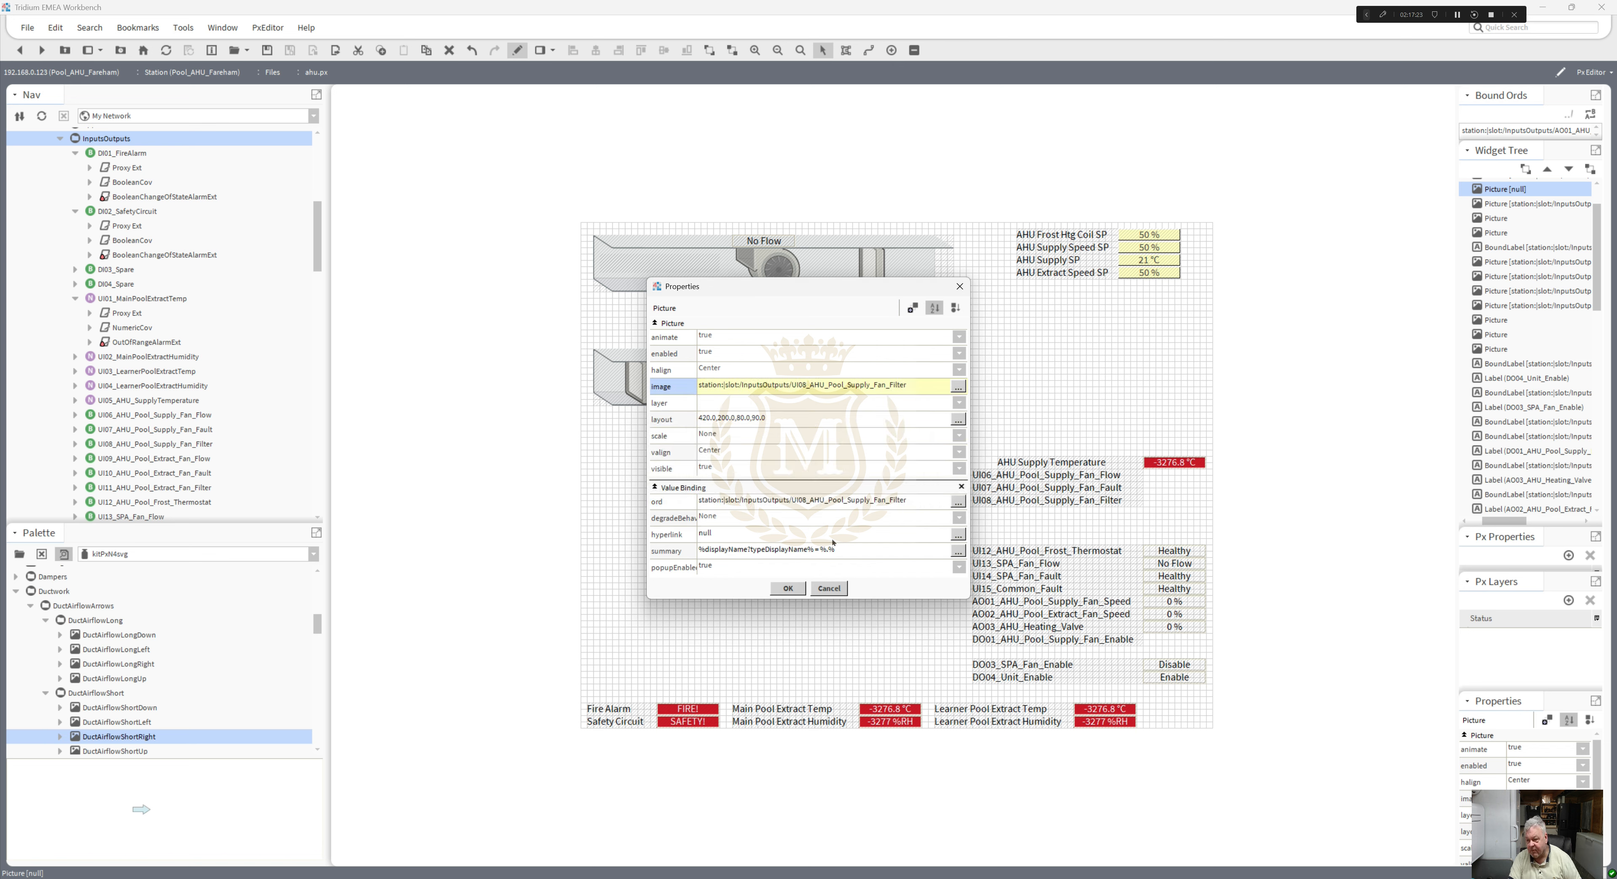
click(829, 588)
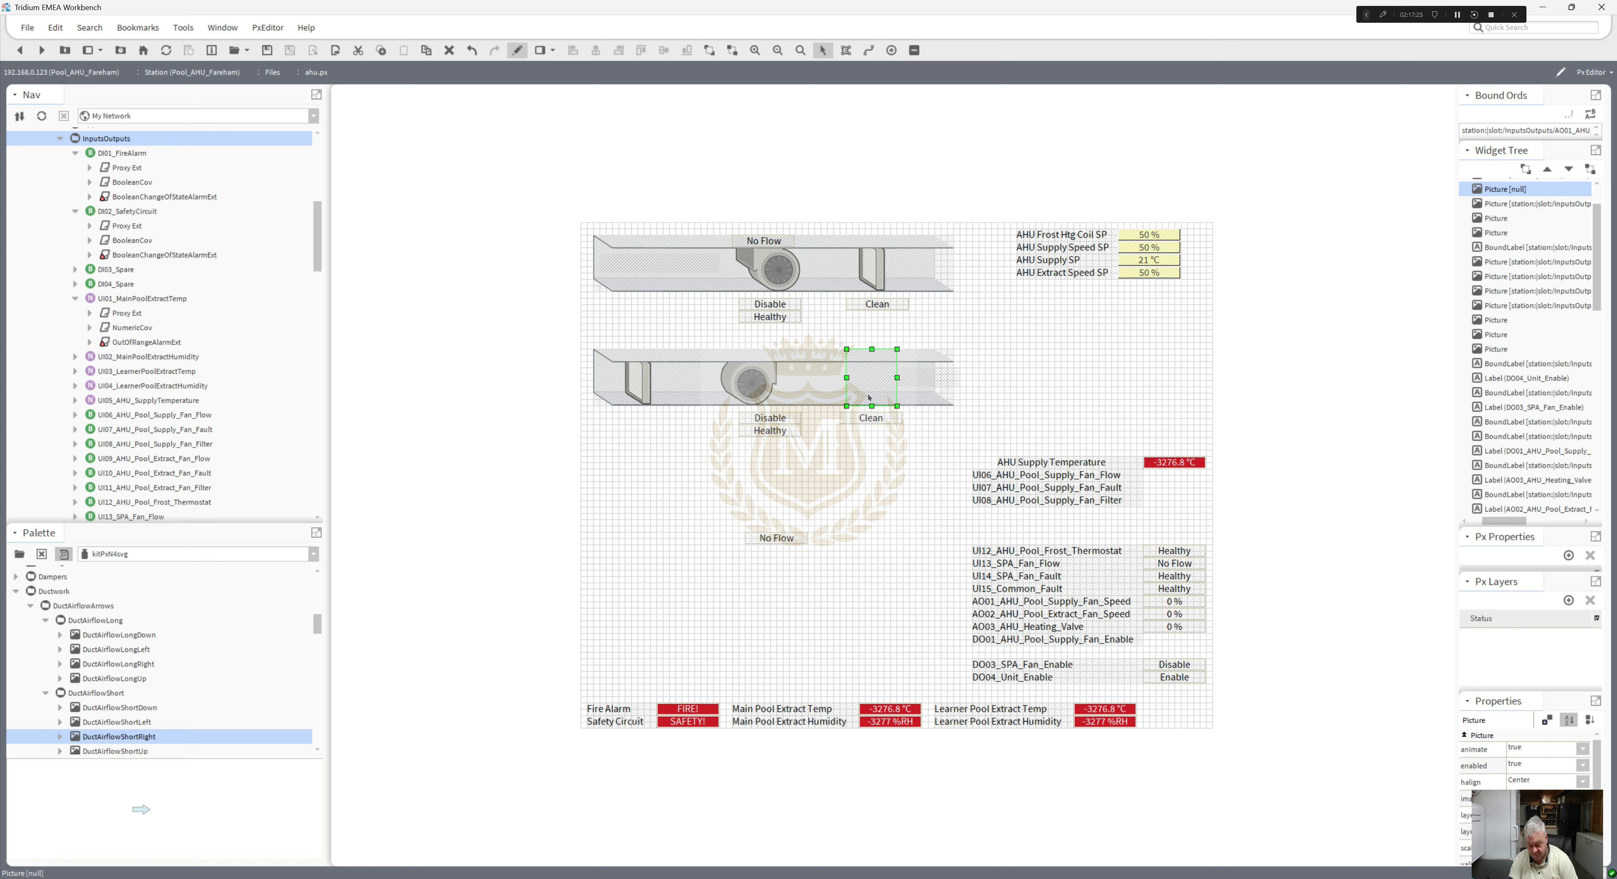
- Replace the unbound heating coil picture near the lower duct's right end with a duplicate of the upper duct's filter
key(Delete)
right_click(869, 277)
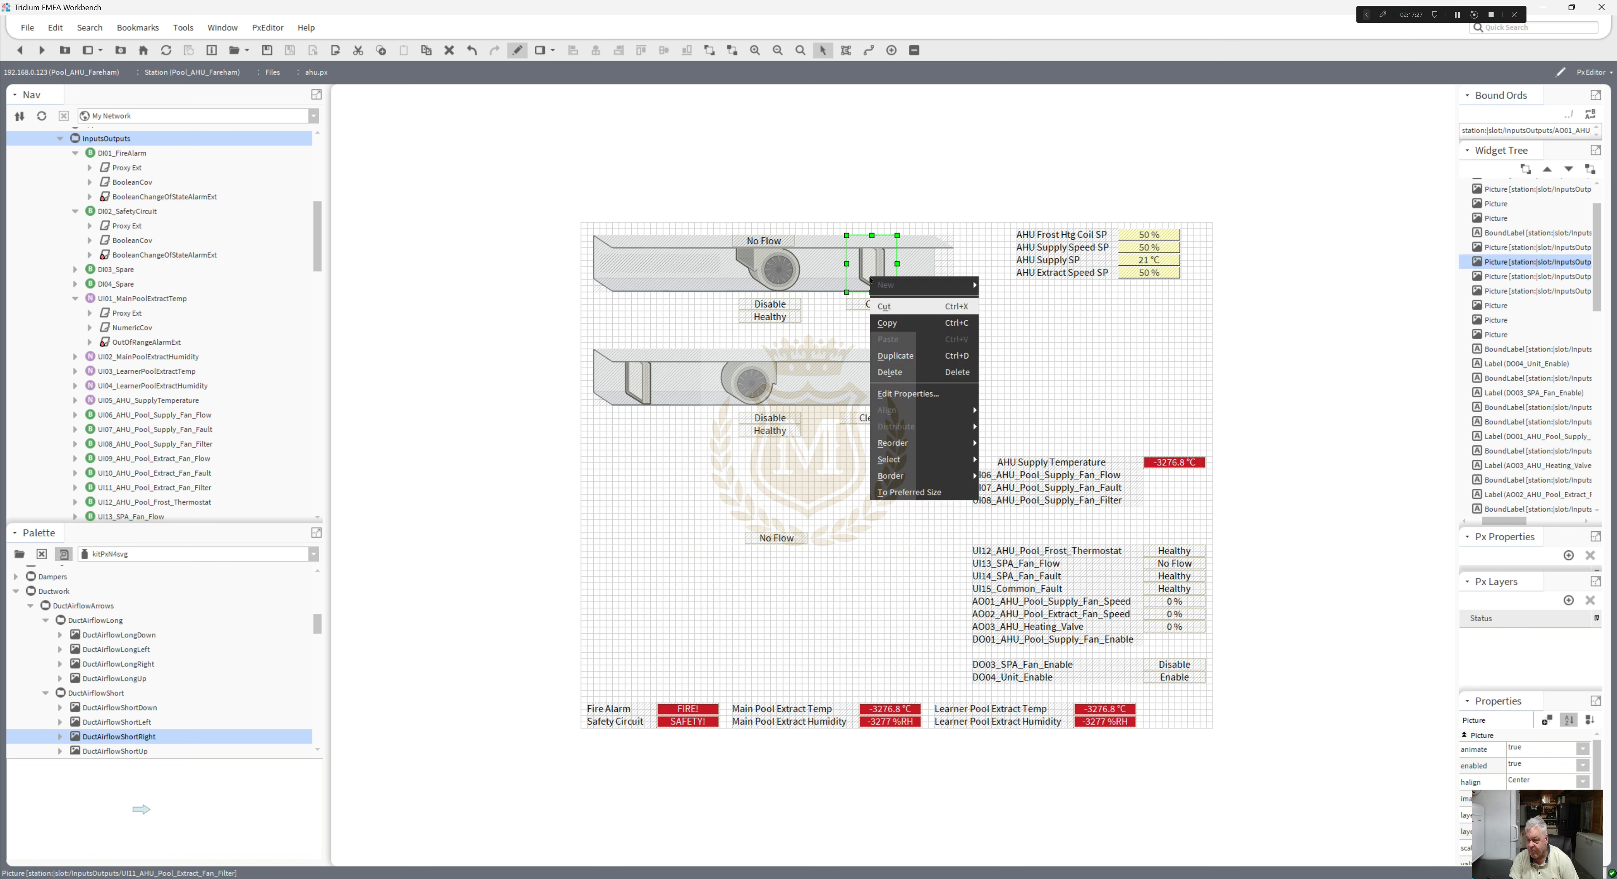
click(897, 355)
drag(883, 276, 877, 388)
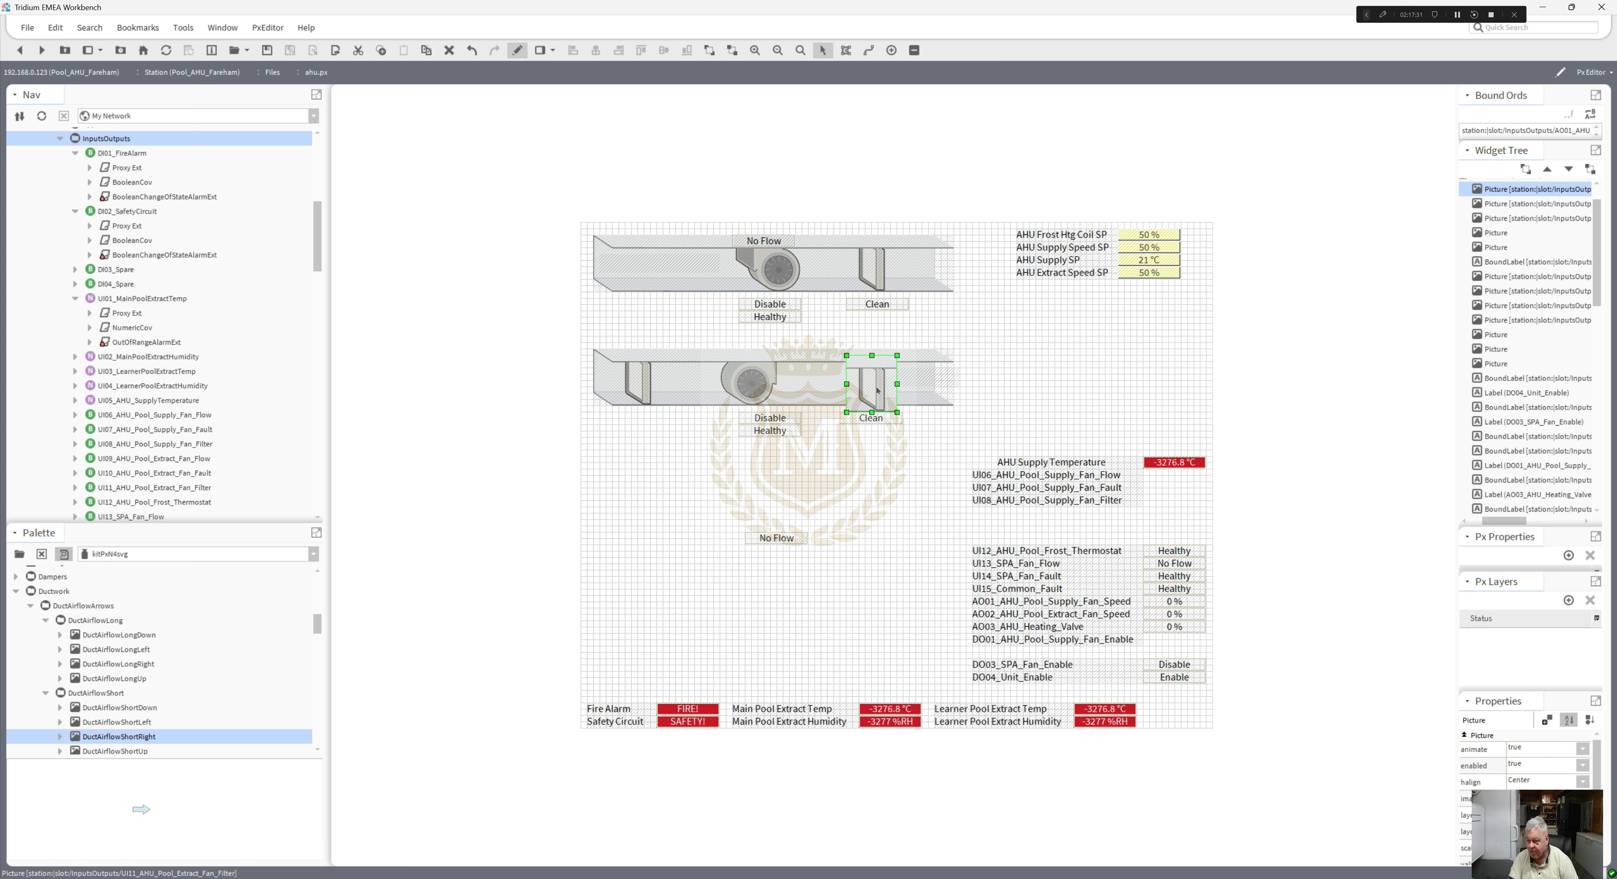
- Set the duplicated filter's Value Binding ord to station:|slot:/InputsOutputs/UI08_AHU_Pool_Supply_Fan_Filter
double_click(874, 385)
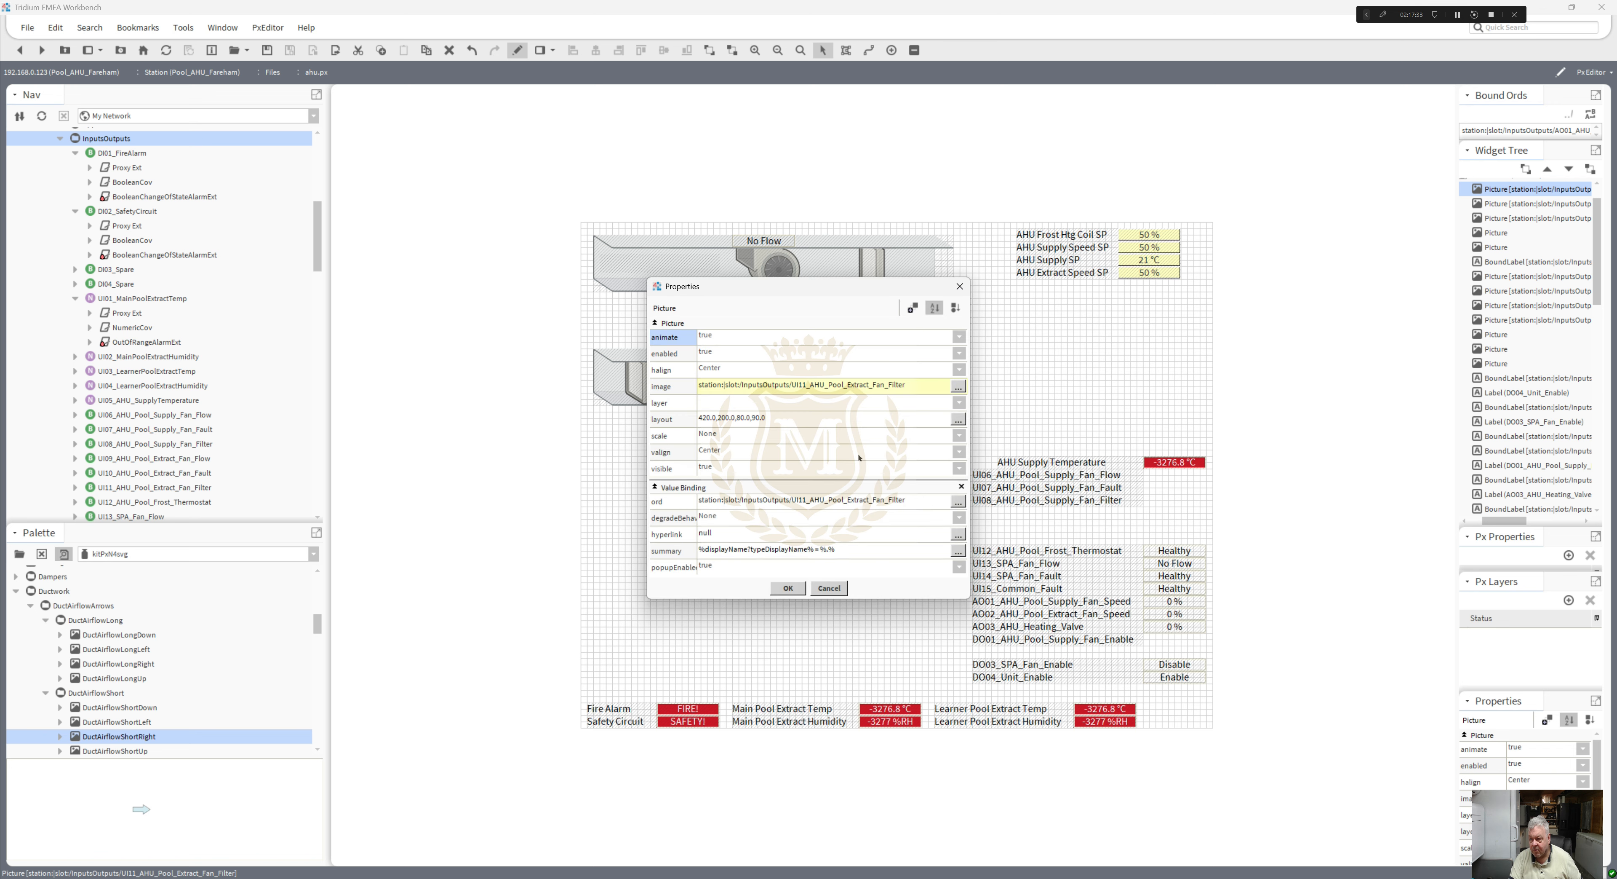
double_click(859, 497)
text(station:|slot:/InputsOutputs/UI08_AHU_Pool_Supply_Fan_Filter)
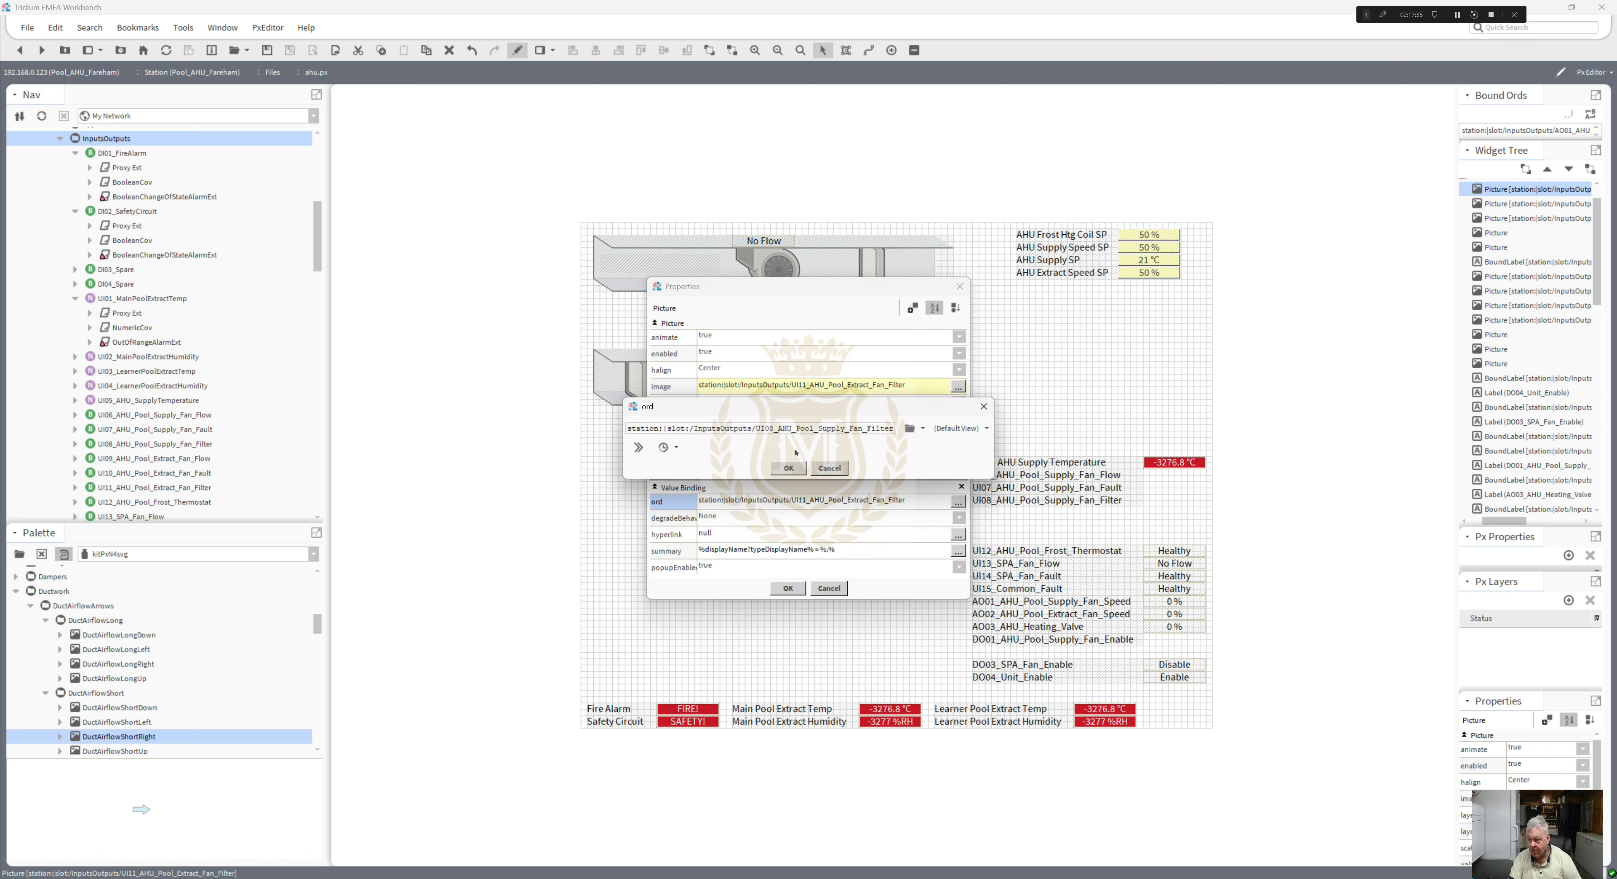
click(789, 467)
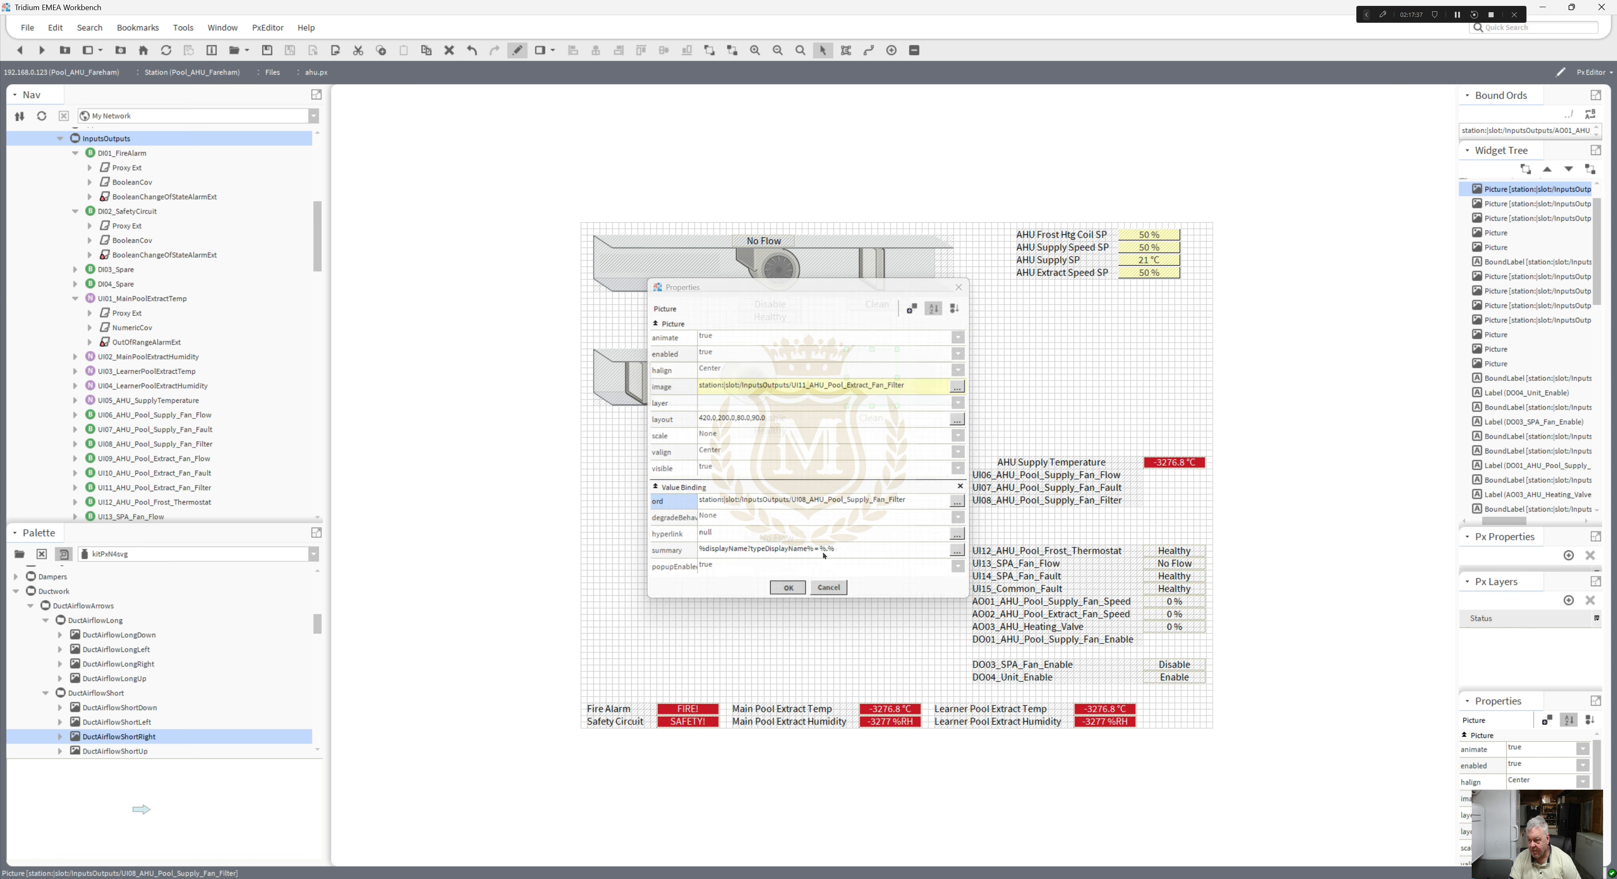
key(Return)
click(880, 431)
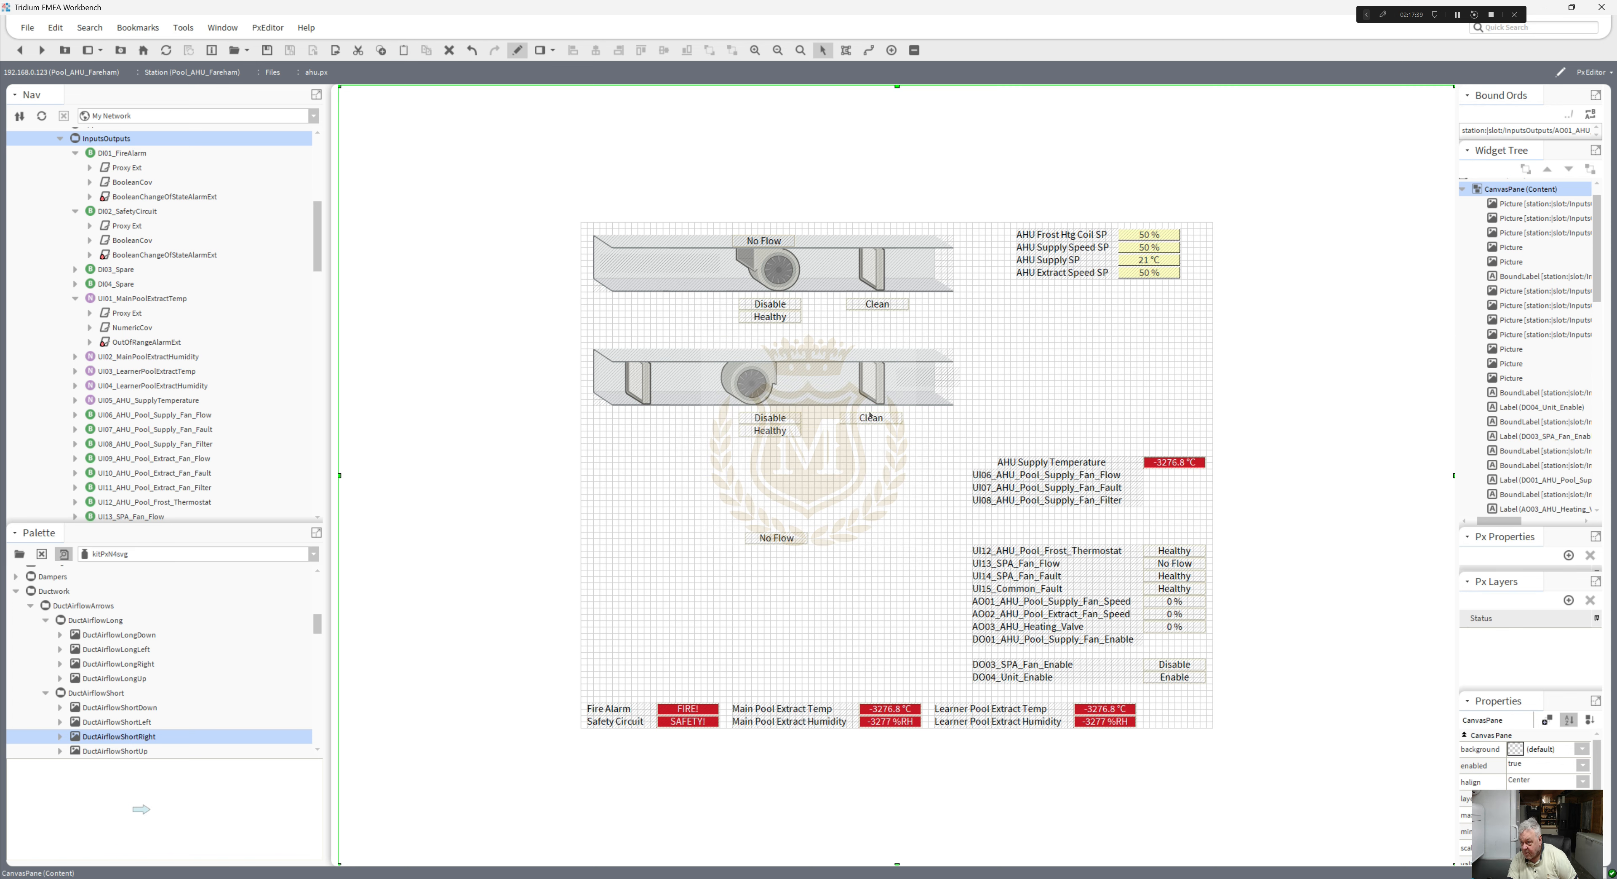
- Reposition the lower supply filter's Clean label just below the duct, in line with the upper duct's Clean label
drag(870, 422, 877, 327)
key(Down)
key(Down)
key(Down)
key(Down)
key(Down)
key(Down)
key(Down)
key(Down)
key(Down)
key(Down)
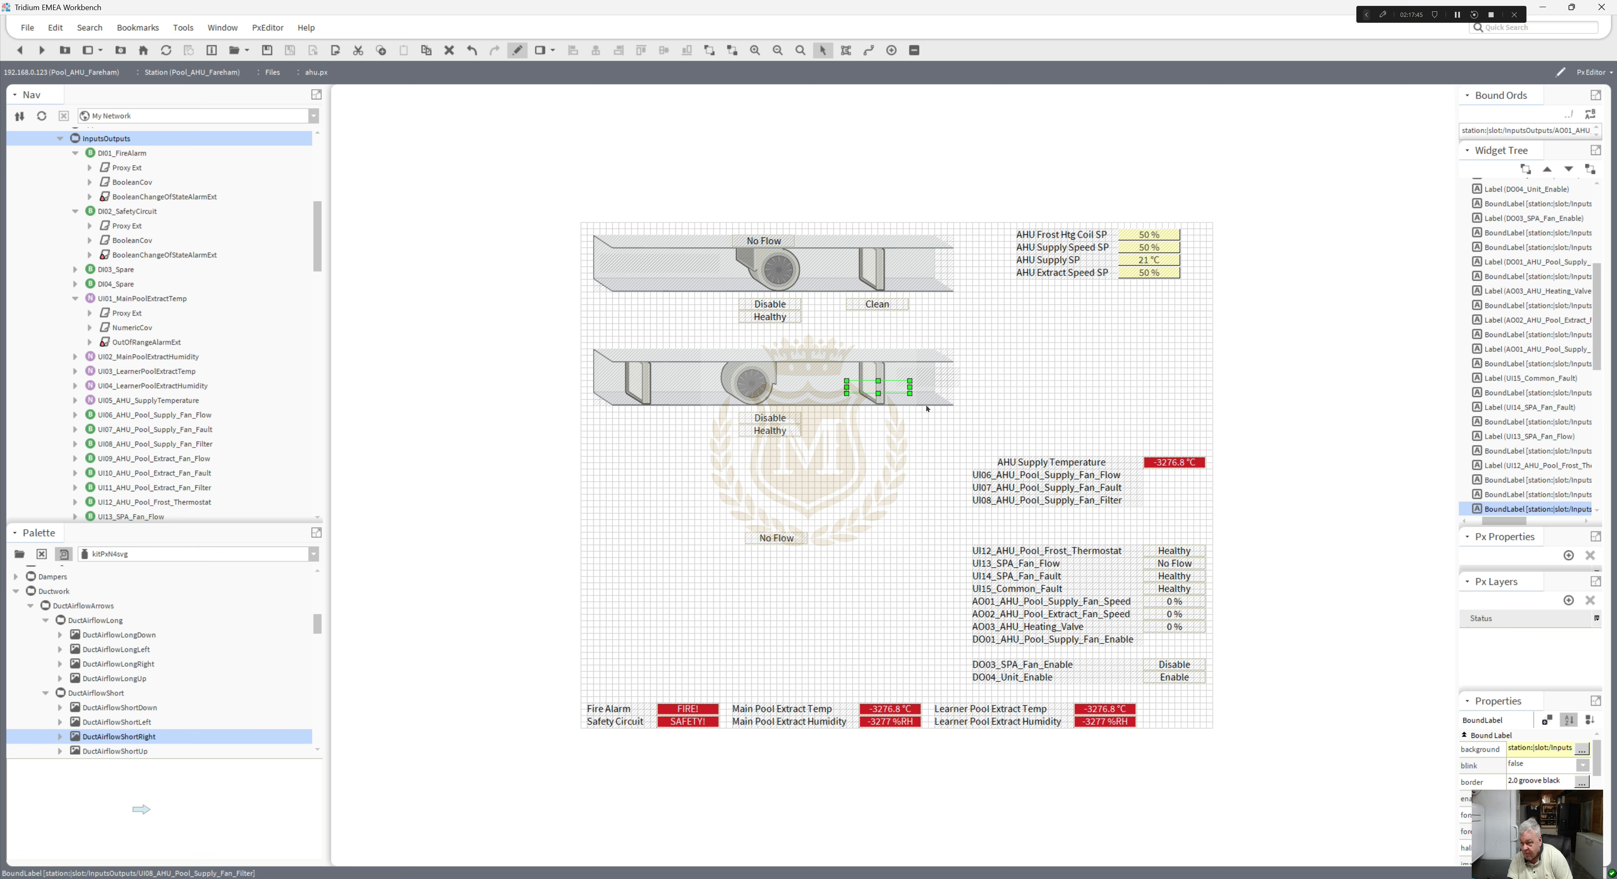
key(Down)
key(Down)
key(Down)
key(Down)
key(Down)
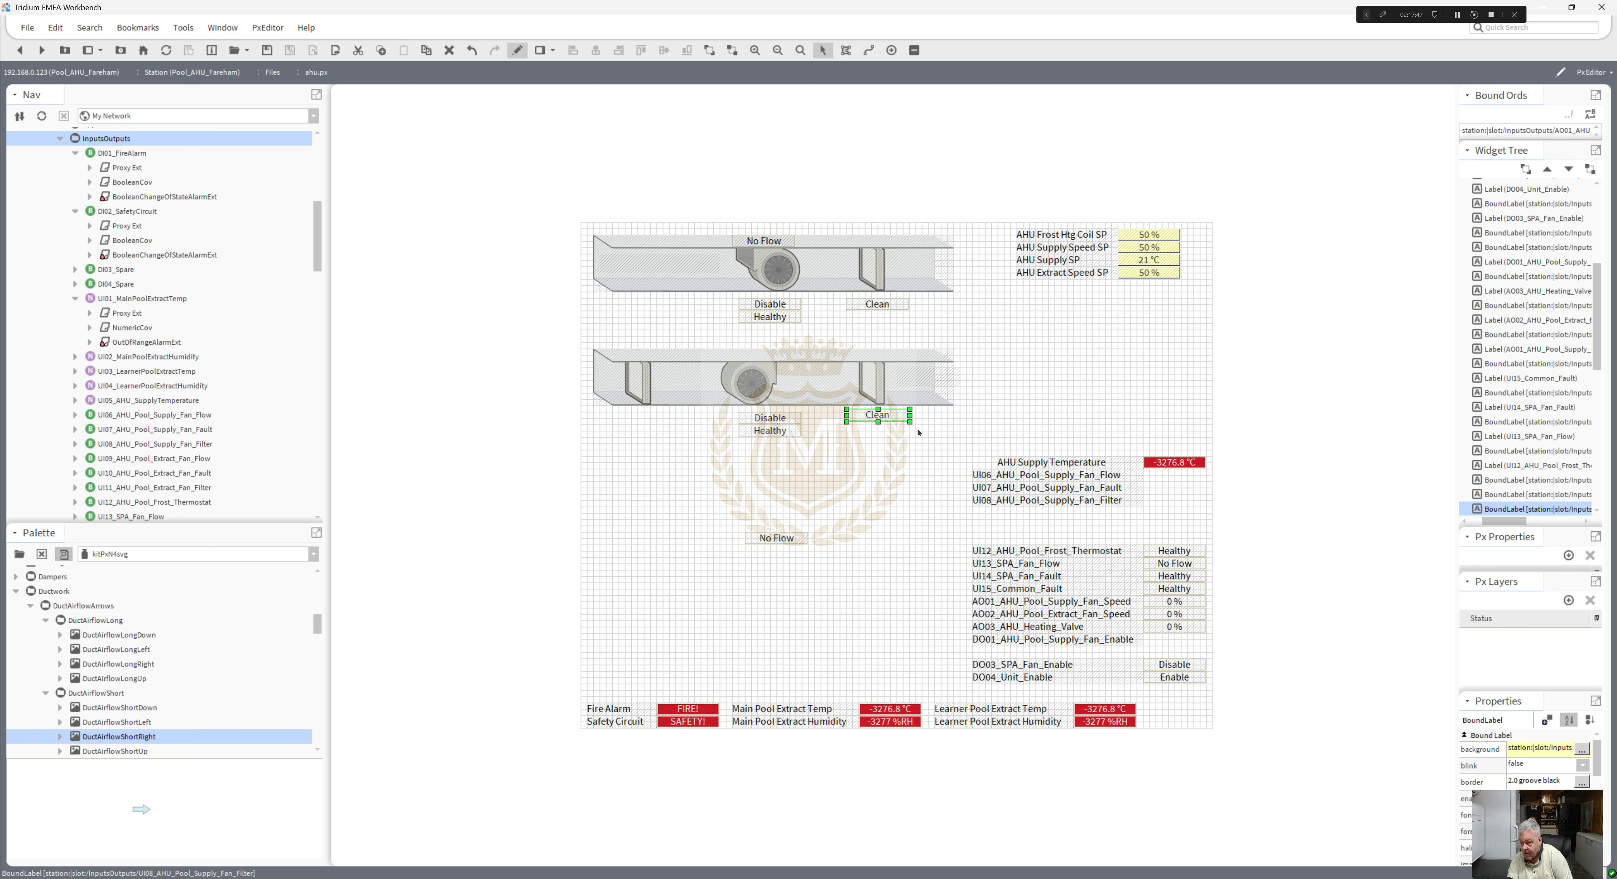
key(Down)
- Move the lower duct's right filter up to the upper filter to compare their alignment, and return it to the lower duct
click(877, 384)
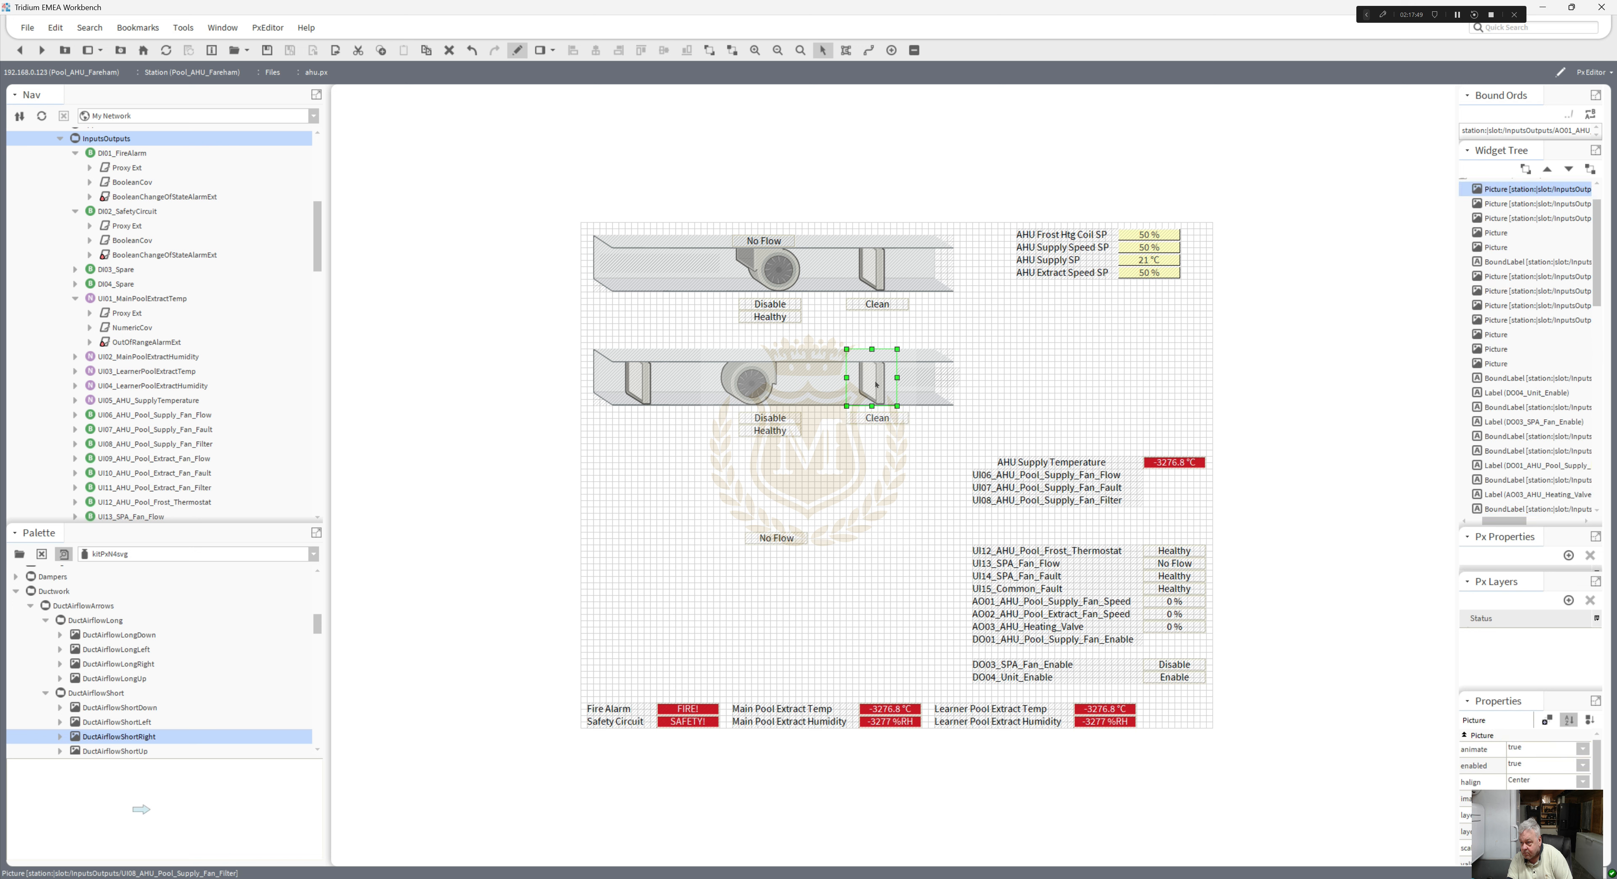
key(Up)
key(Up)
key(Up)
key(Up)
key(Up)
key(Up)
key(Up)
key(Up)
key(Up)
key(Up)
key(Up)
key(Up)
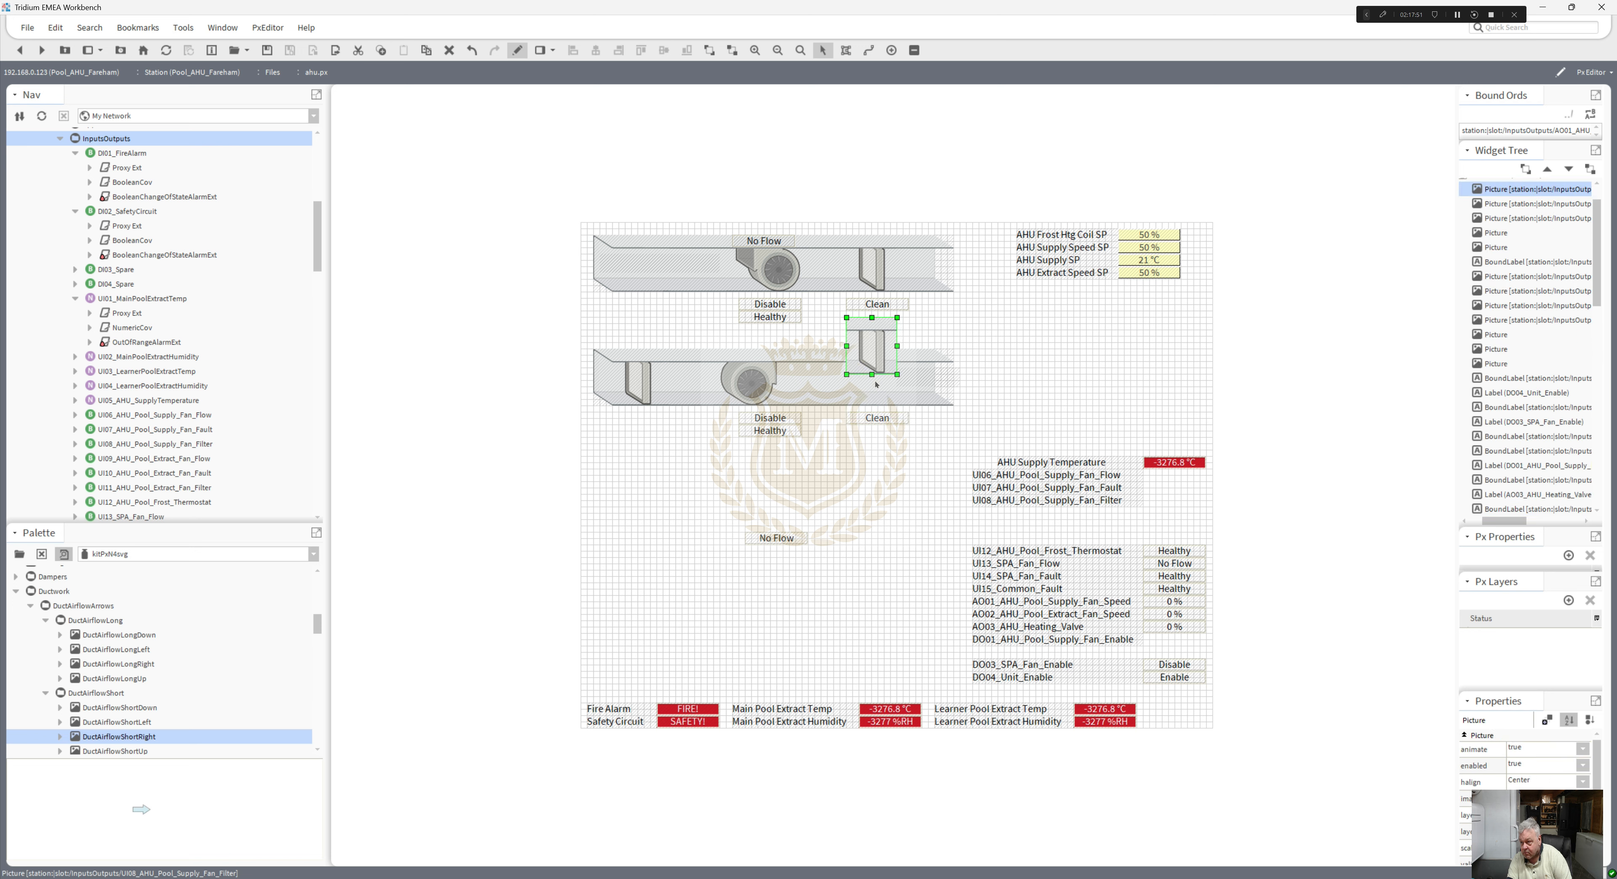
key(Down)
key(Down)
key(Down)
key(Down)
key(Down)
key(Down)
key(Down)
key(Down)
key(Down)
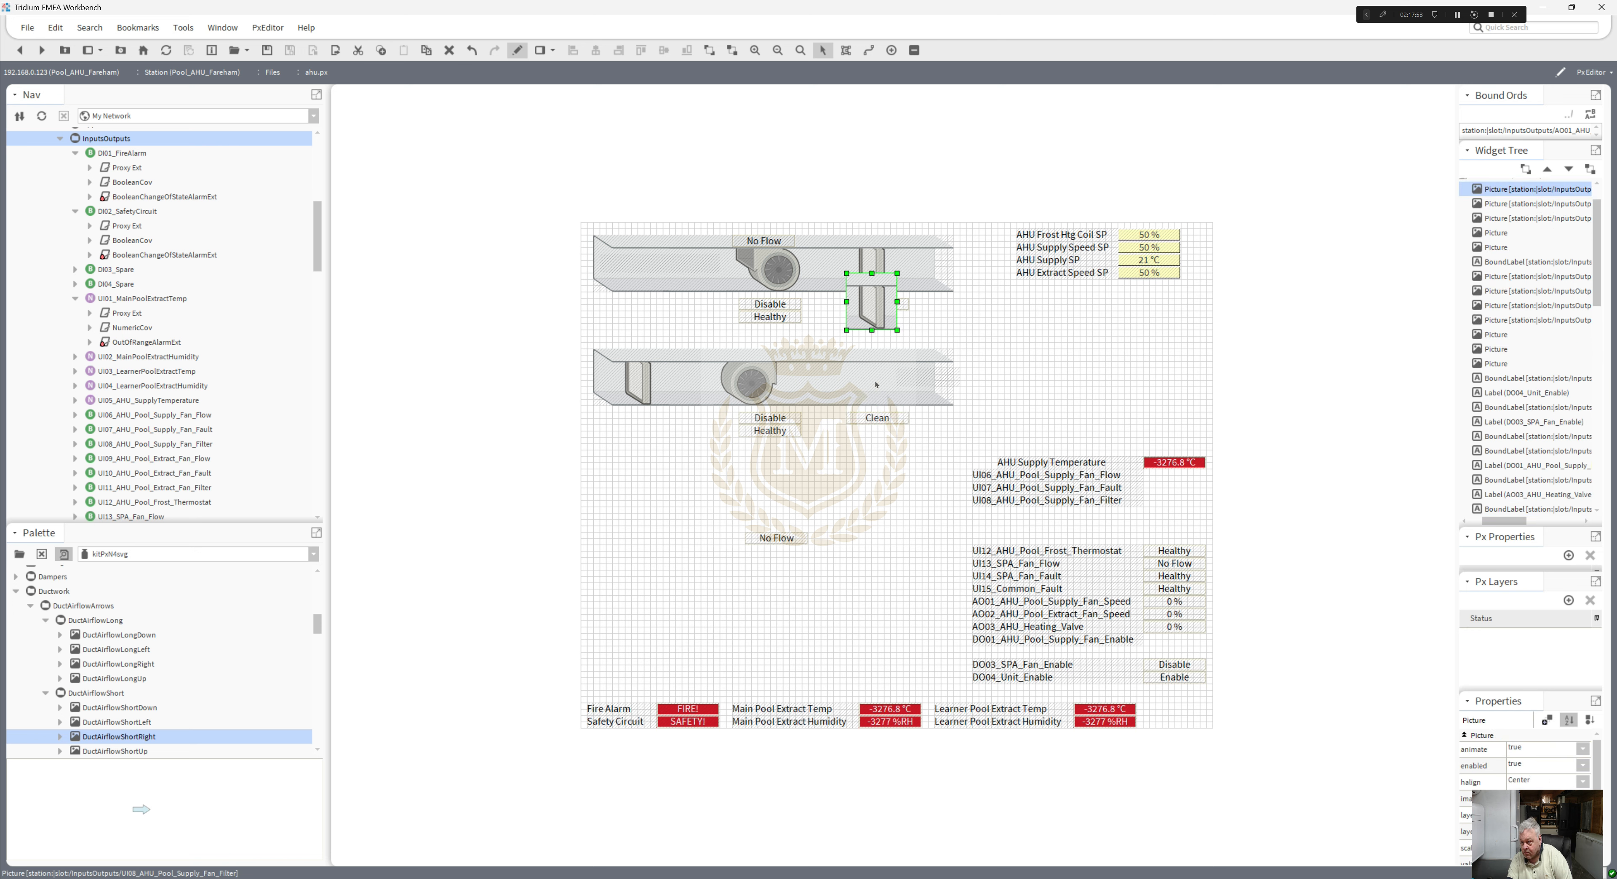
key(Down)
key(Down)
key(Down)
key(Down)
key(Down)
key(Down)
key(Down)
key(Down)
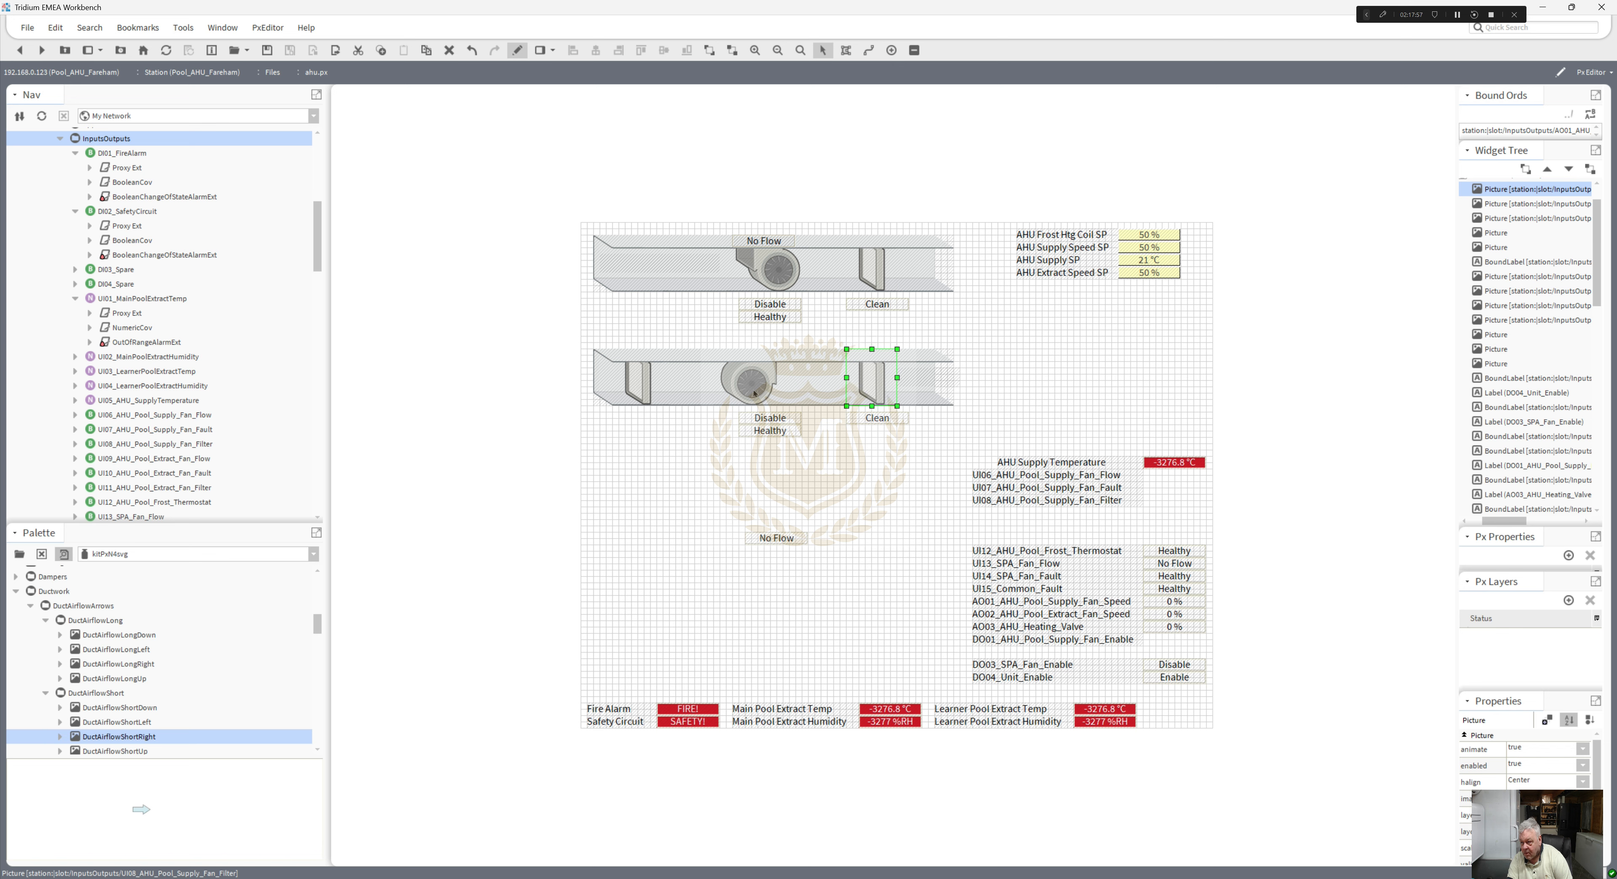
- Shift the lower duct's fan right to sit above its Disable label, checking its alignment against the upper duct's fan
drag(754, 393, 777, 393)
key(Up)
key(Up)
key(Up)
key(Up)
key(Up)
key(Up)
key(Up)
key(Up)
key(Up)
key(Up)
key(Up)
key(Up)
key(Up)
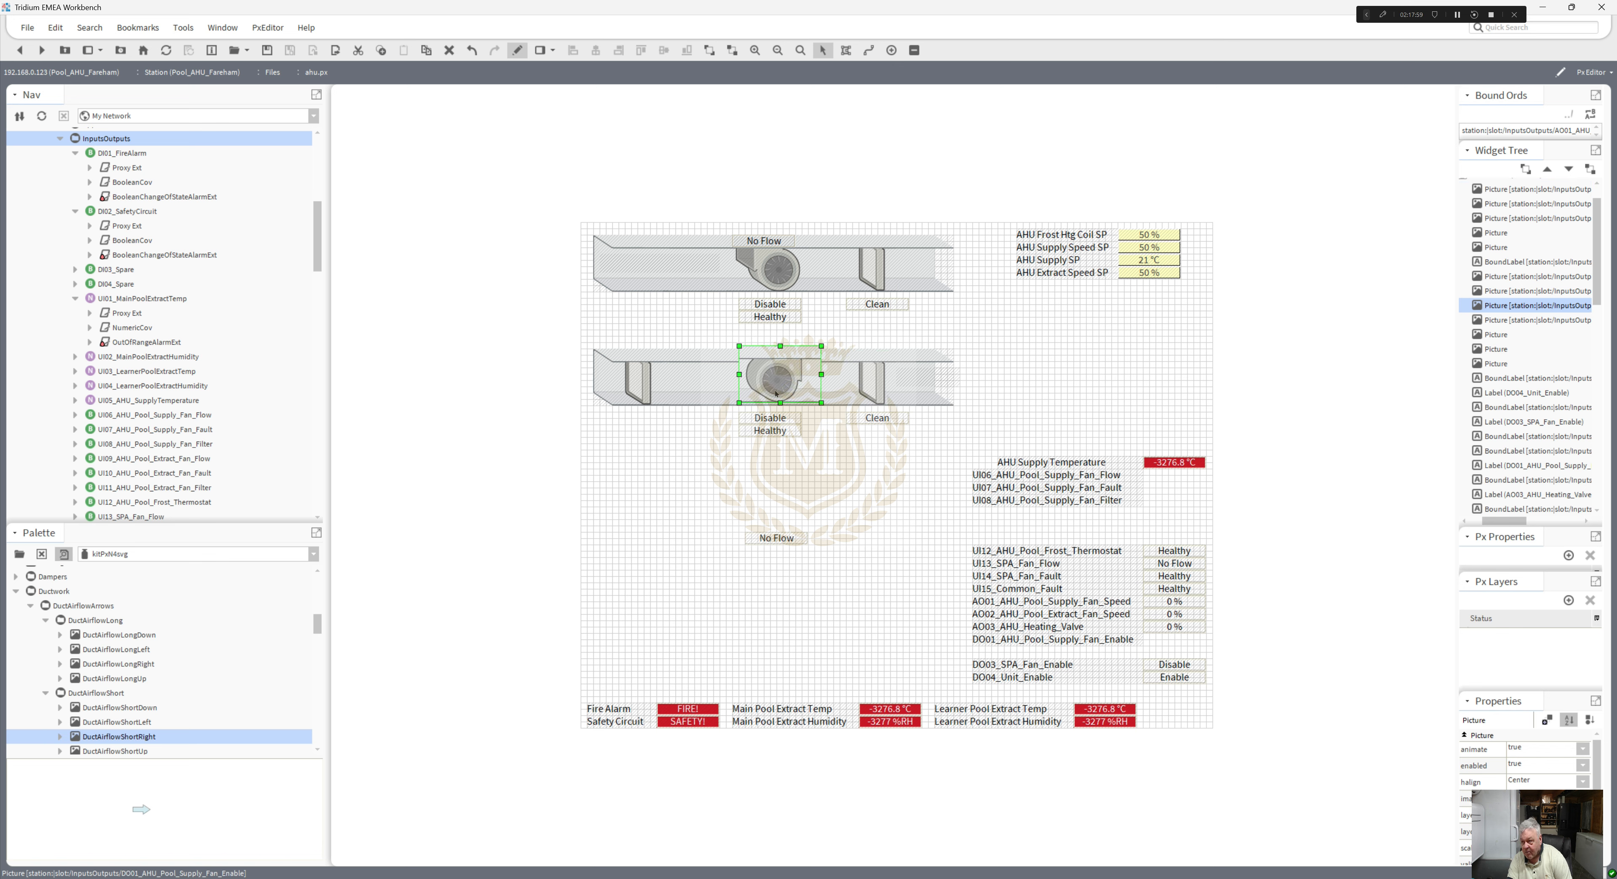
key(Up)
key(Up)
key(Up)
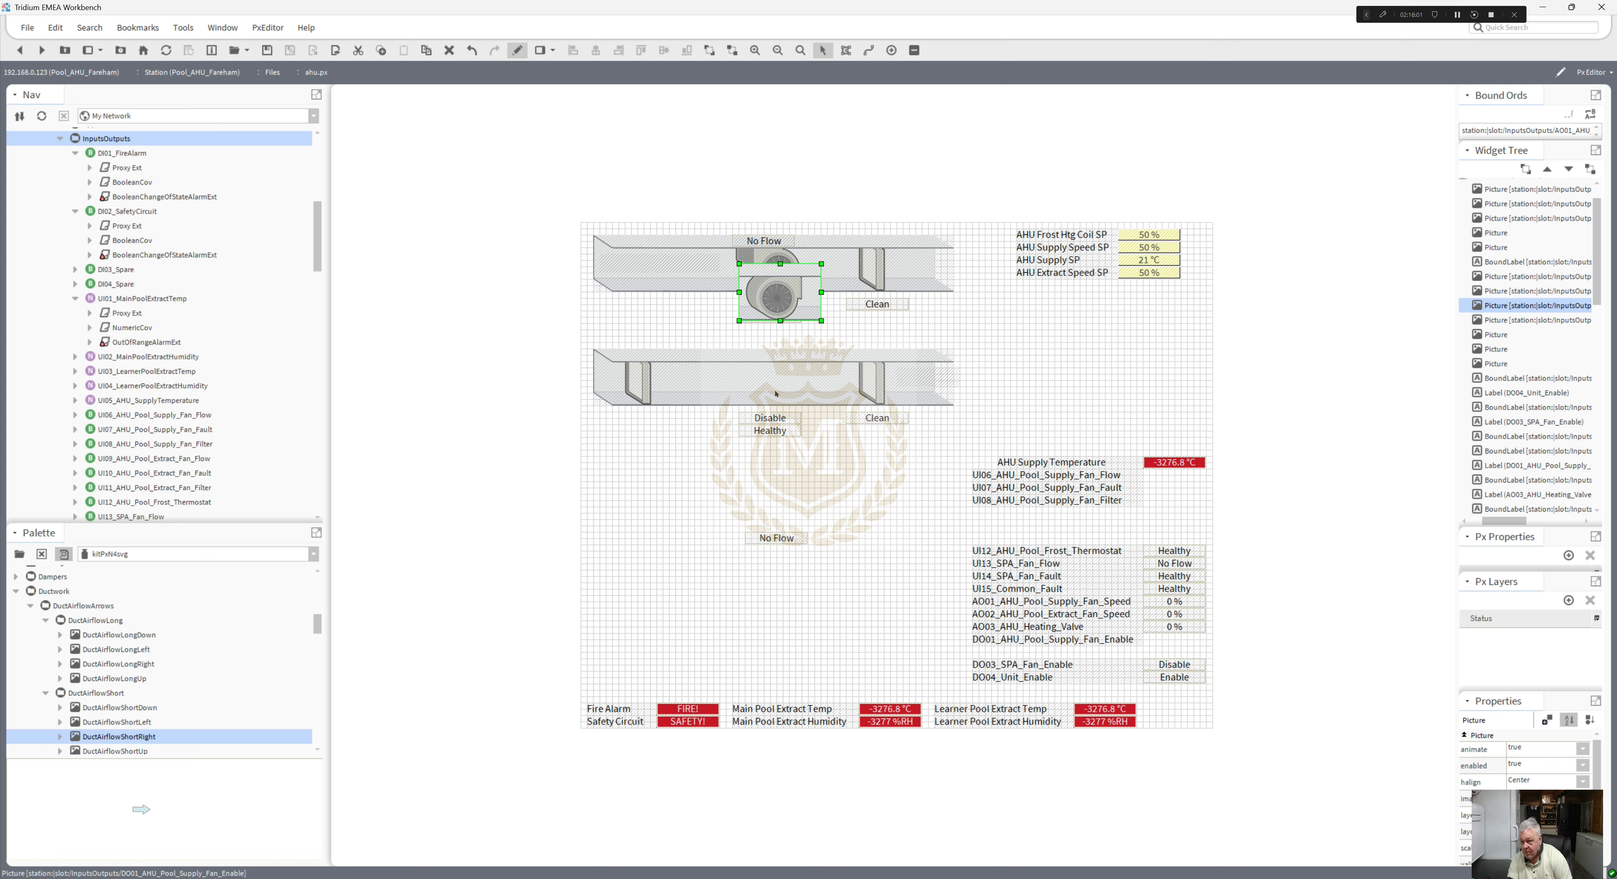
drag(787, 304, 781, 304)
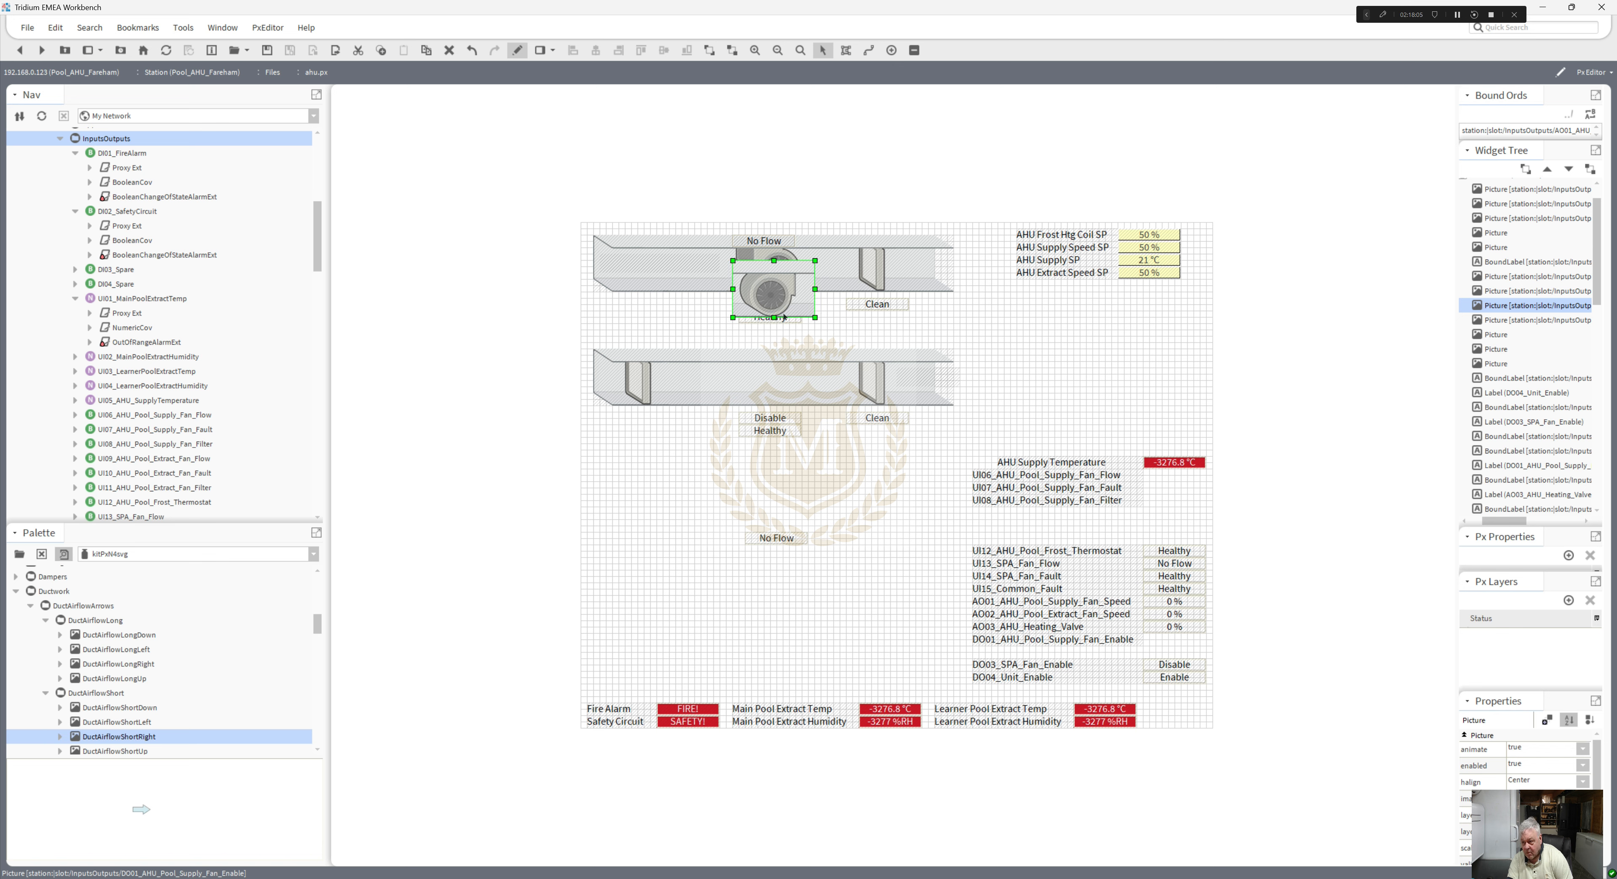
key(Down)
key(Down)
key(Down)
key(Down)
key(Down)
key(Down)
key(Down)
key(Down)
key(Down)
key(Down)
key(Down)
key(Down)
key(Down)
key(Down)
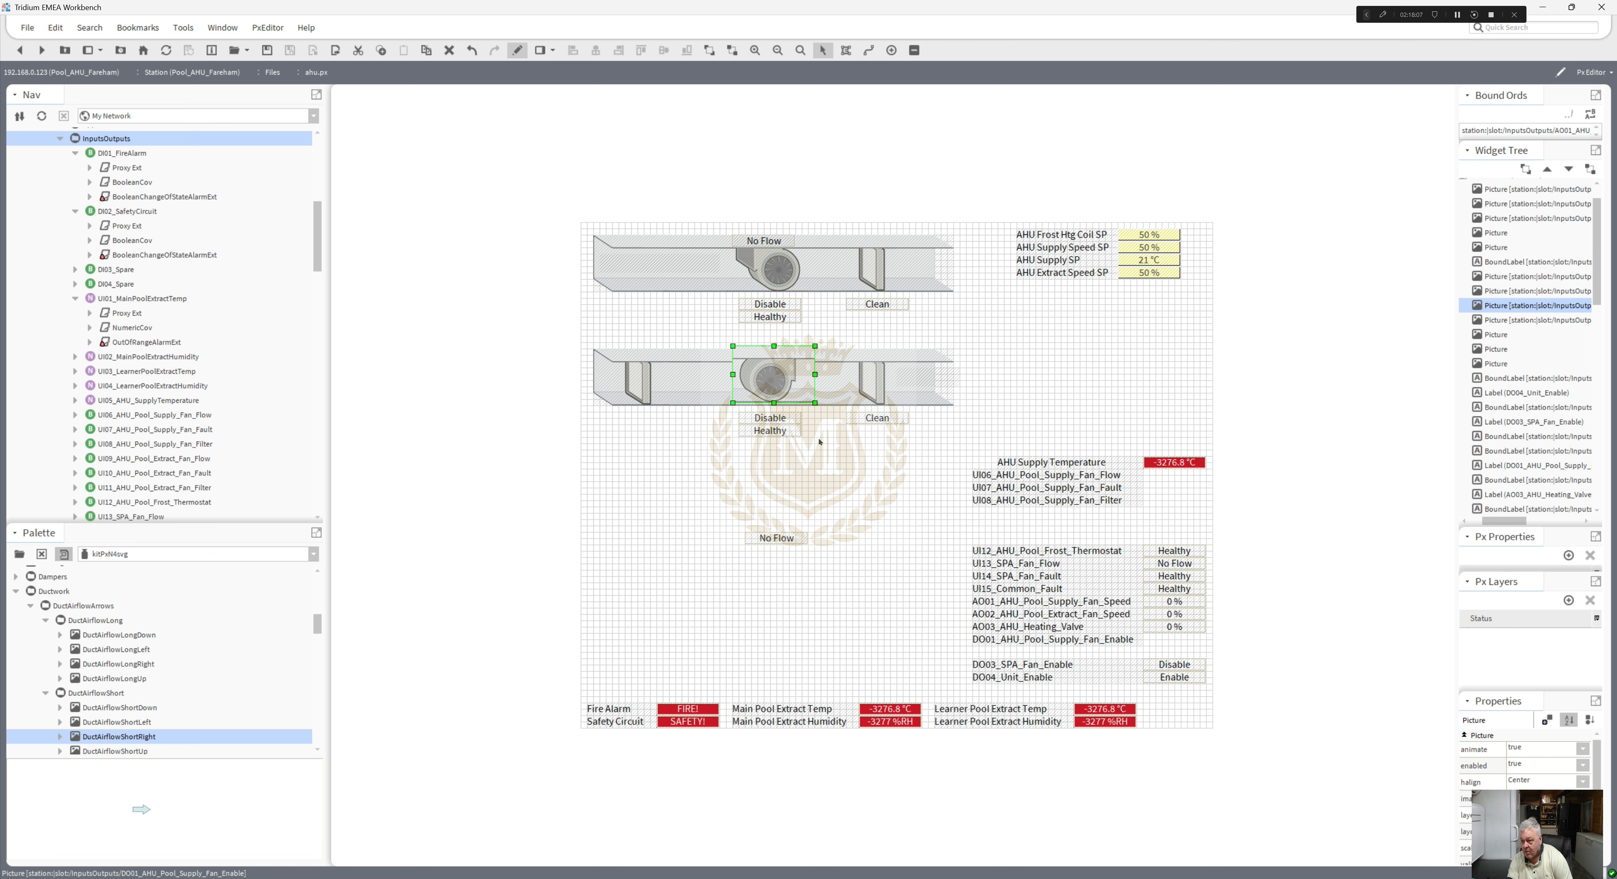
key(Down)
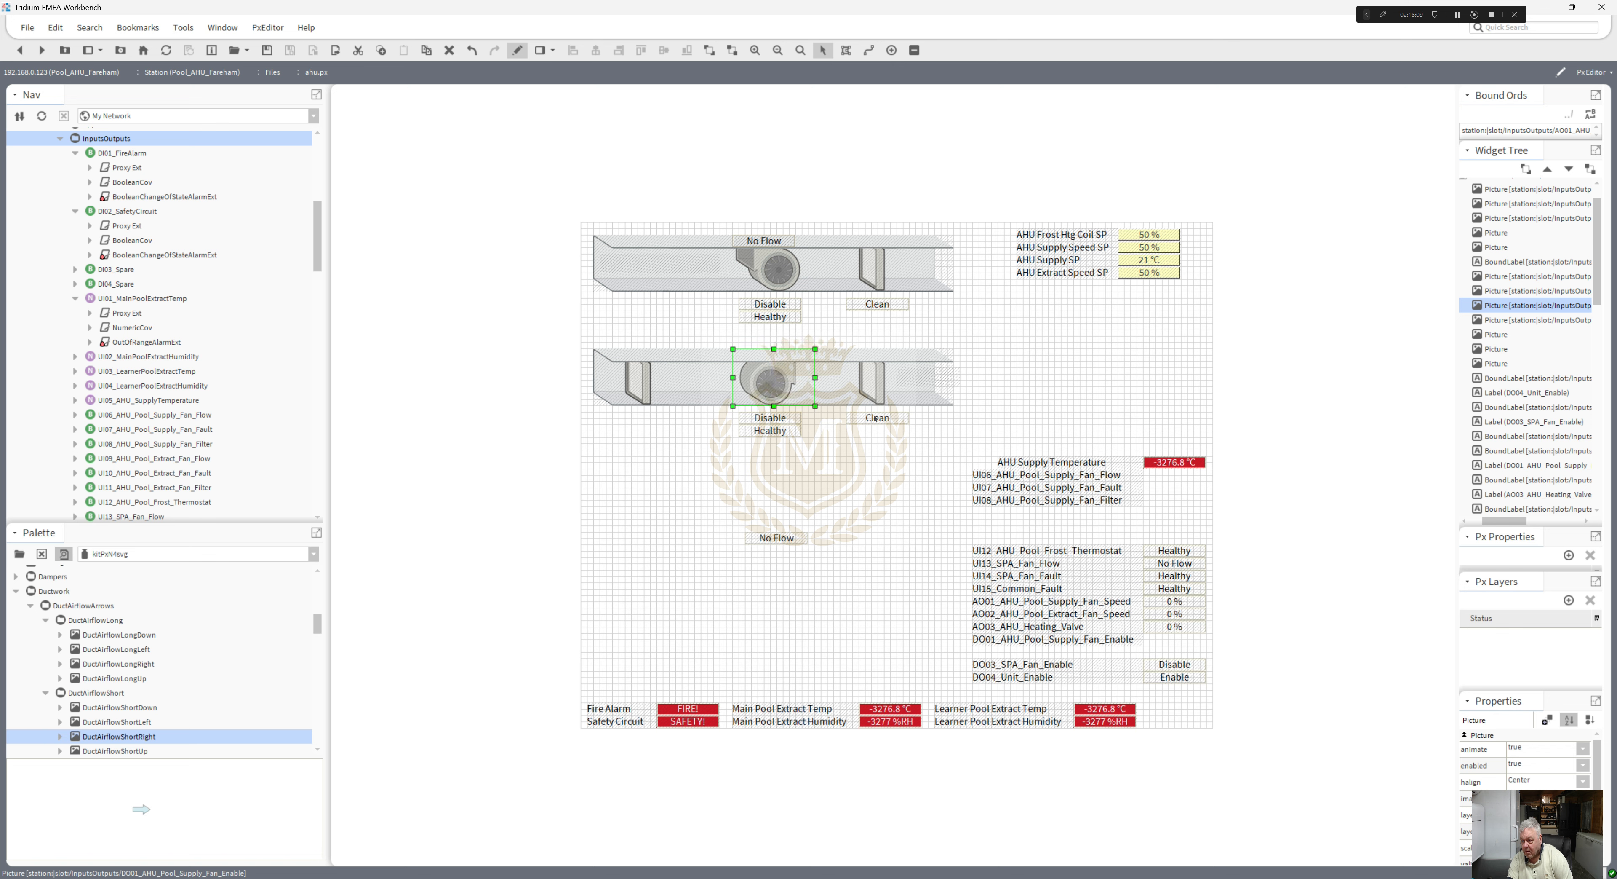
- Check the binding of the lower duct's left filter and move the lower Clean label directly beneath that filter
double_click(633, 392)
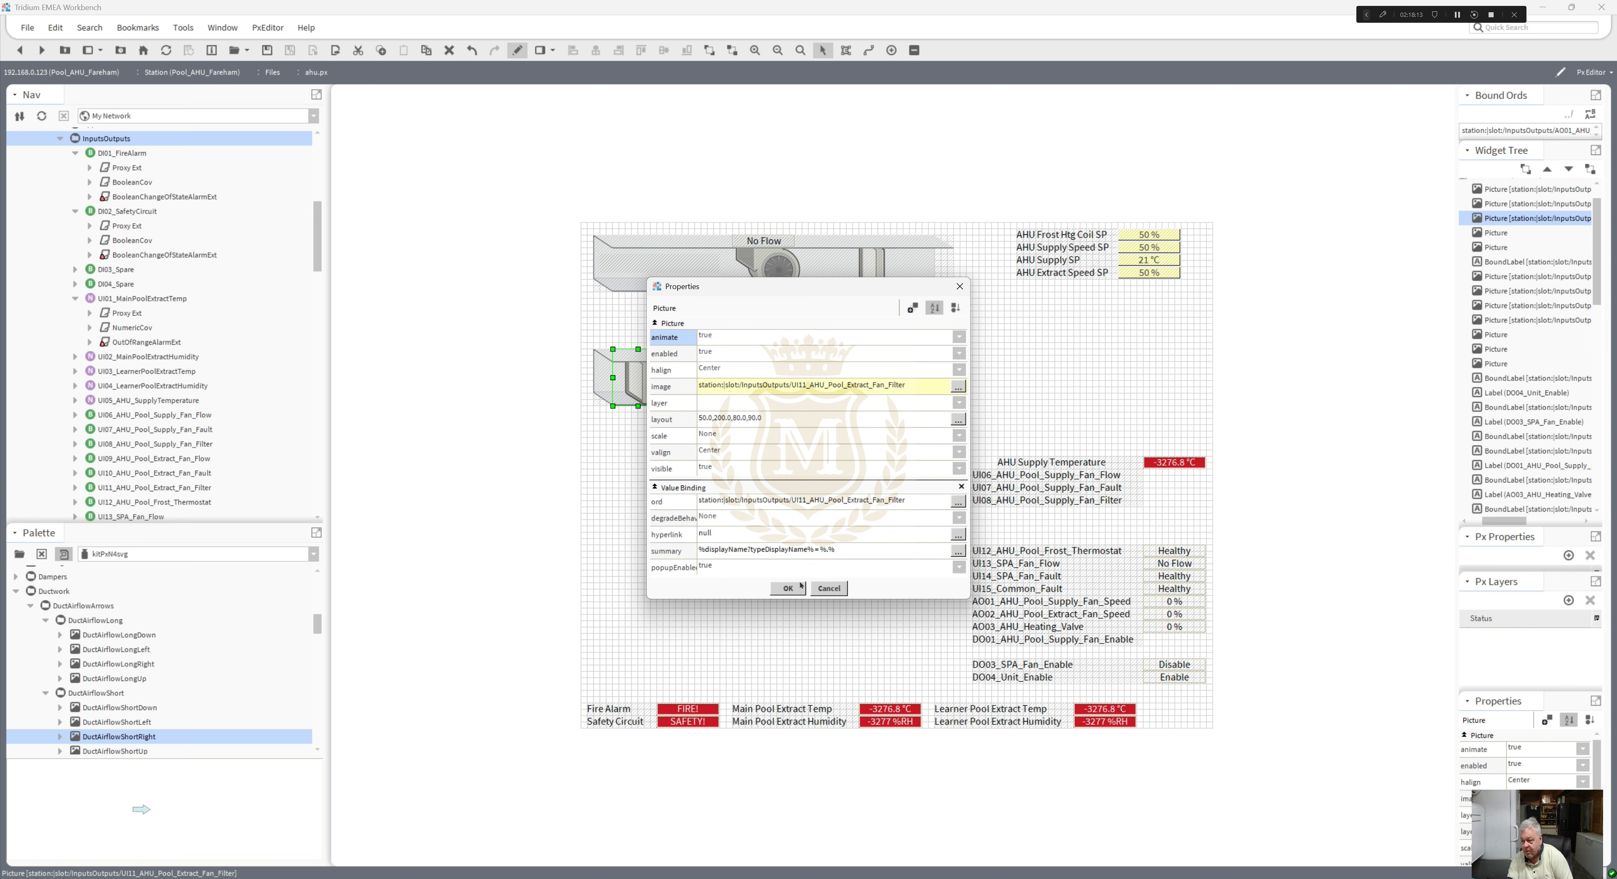
click(788, 588)
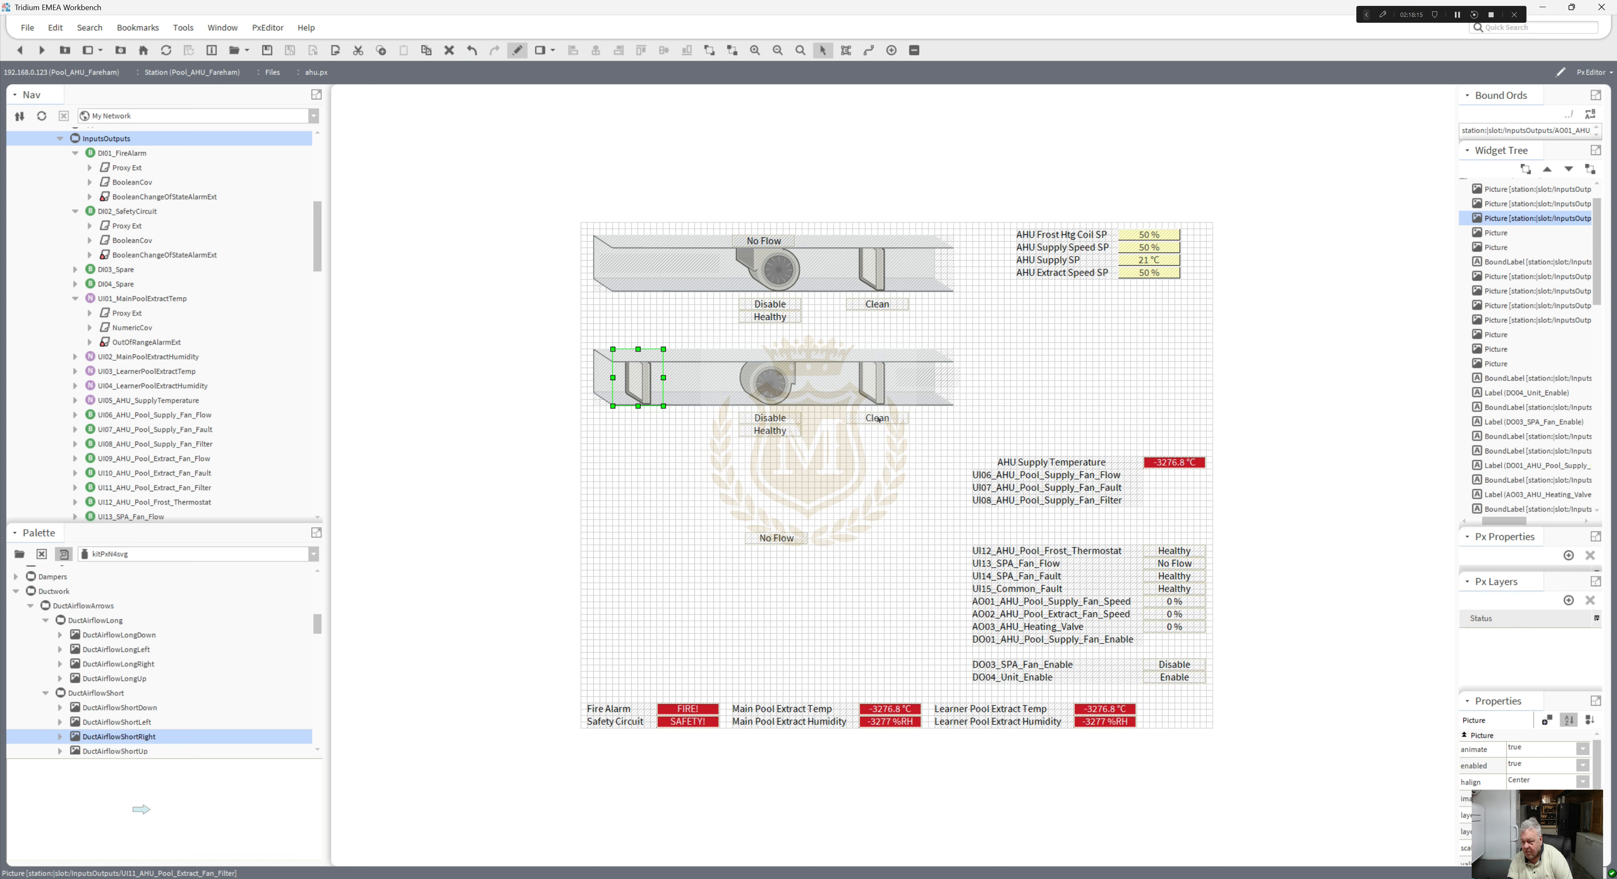
drag(878, 419, 649, 412)
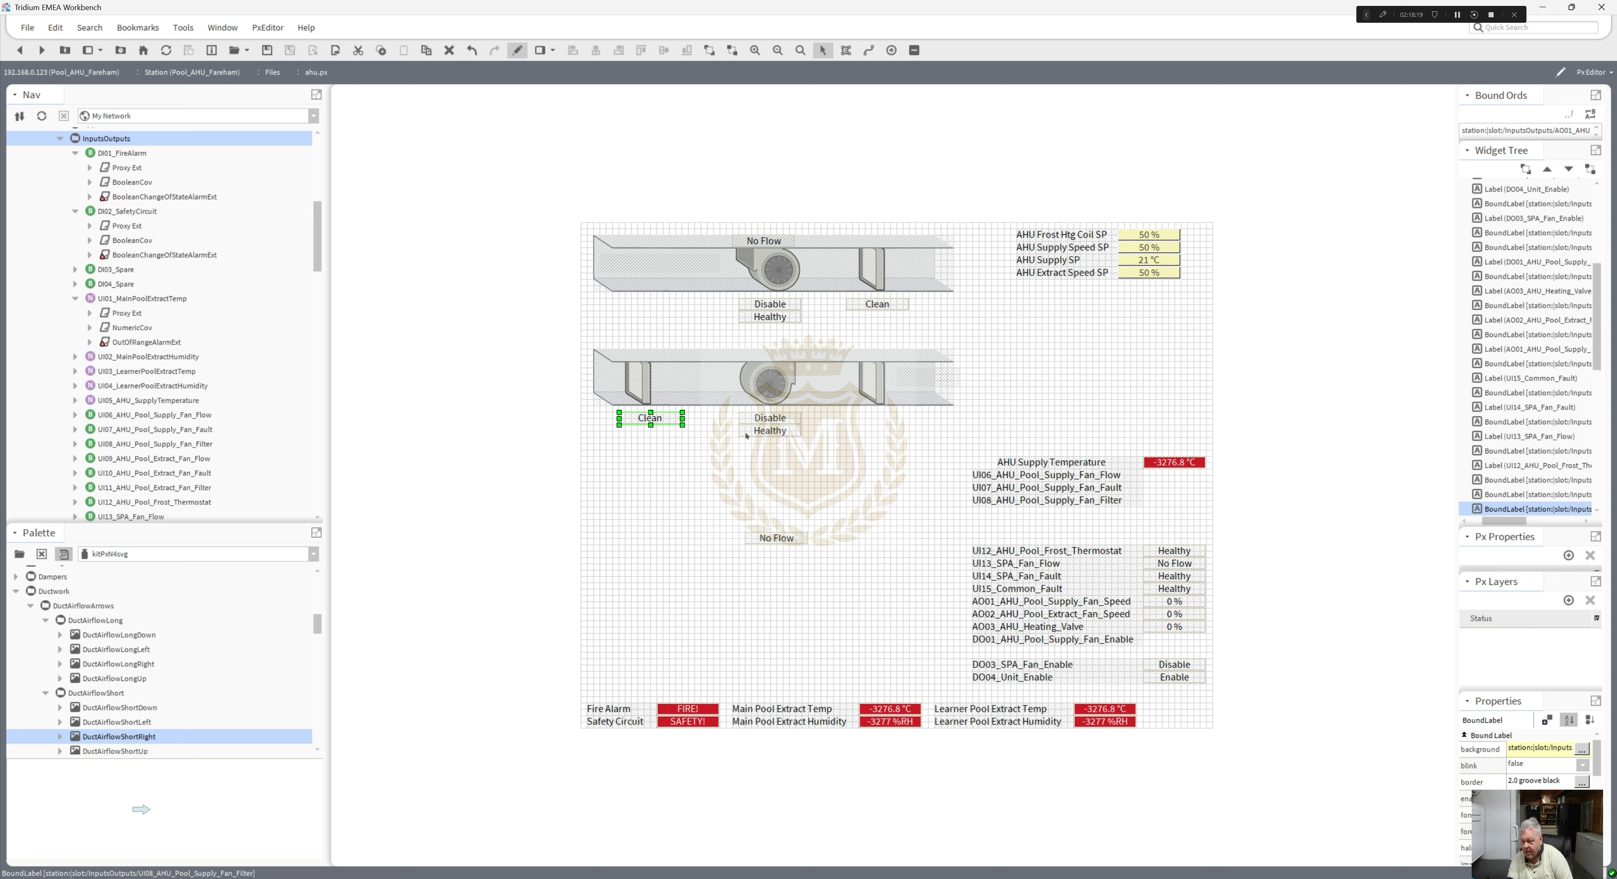
- Copy the lower Clean label's ord, station:|slot:/InputsOutputs/UI08_AHU_Pool_Supply_Fan_Filter, into the Value Binding ord of the lower duct's left filter
double_click(657, 419)
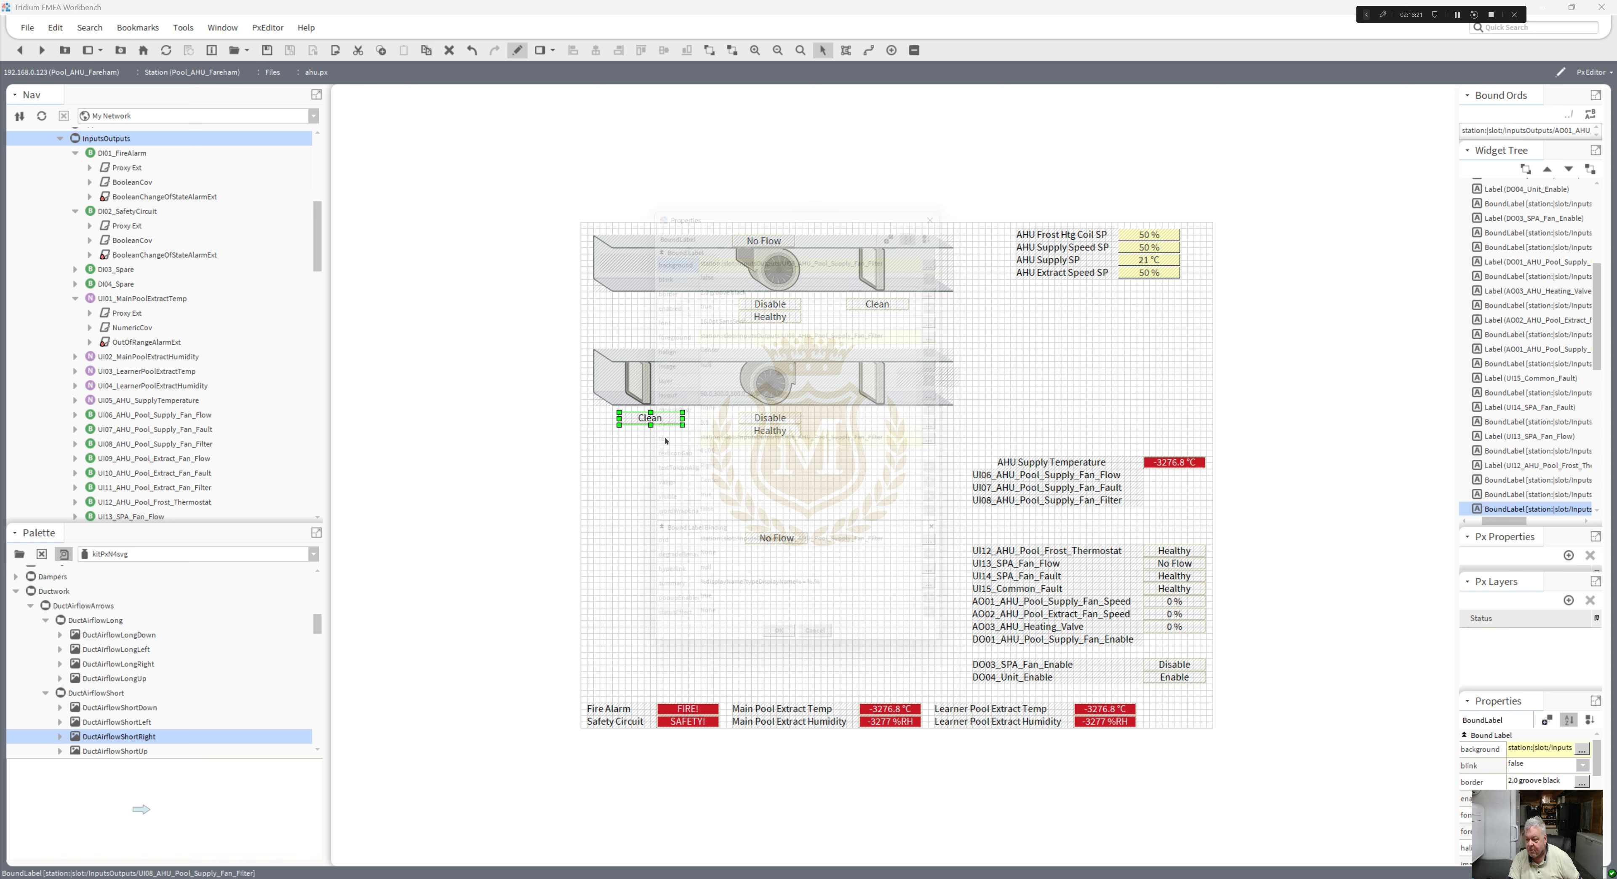
click(795, 570)
key(ctrl+c)
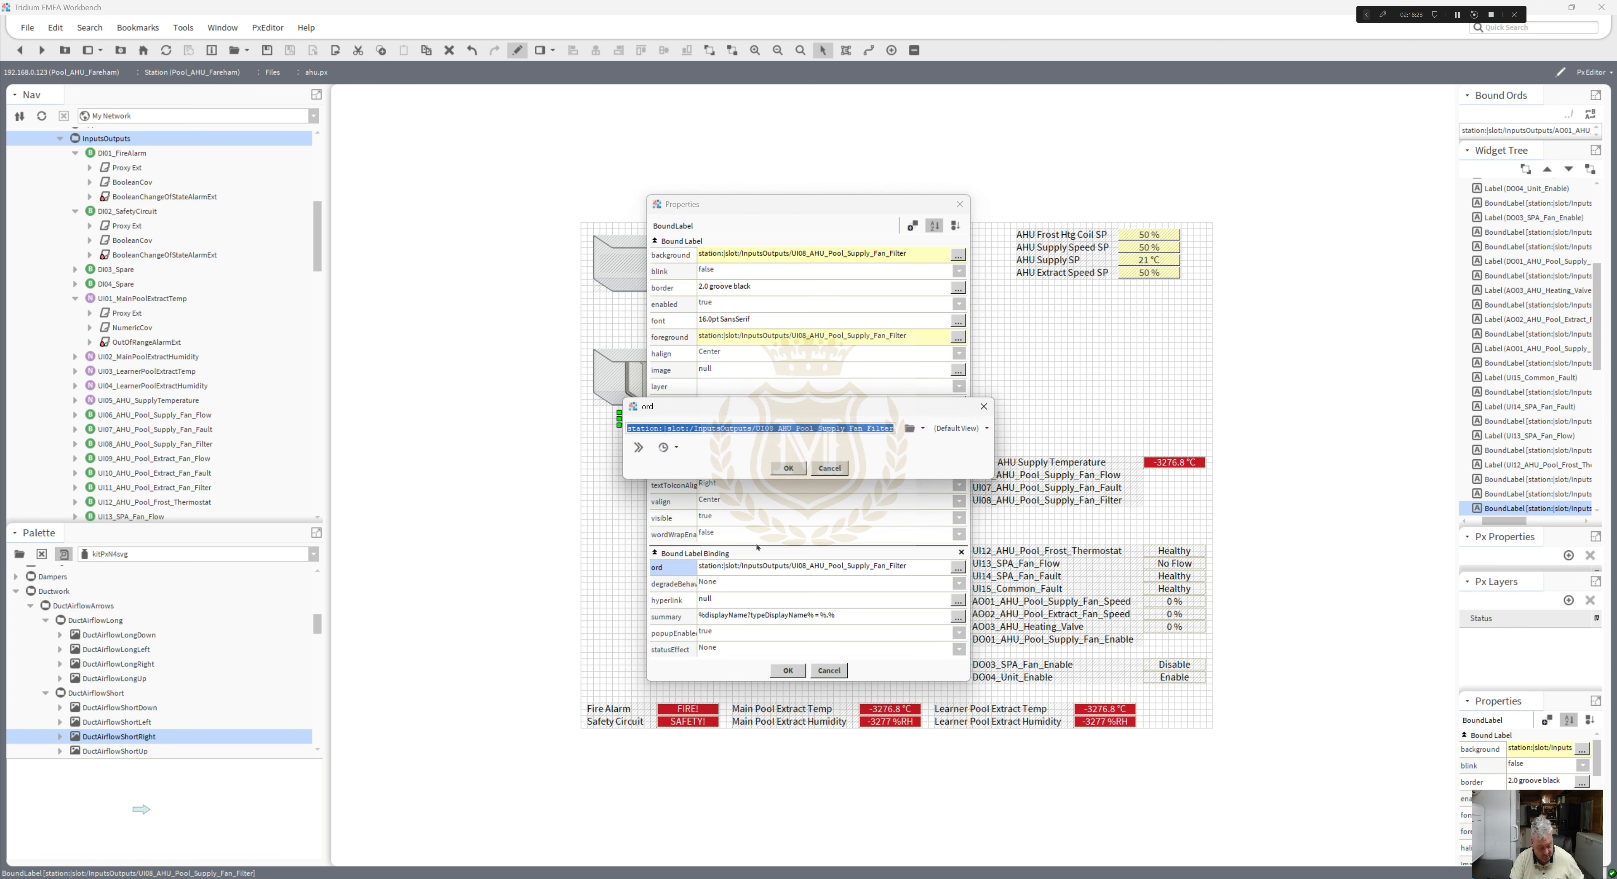
click(789, 469)
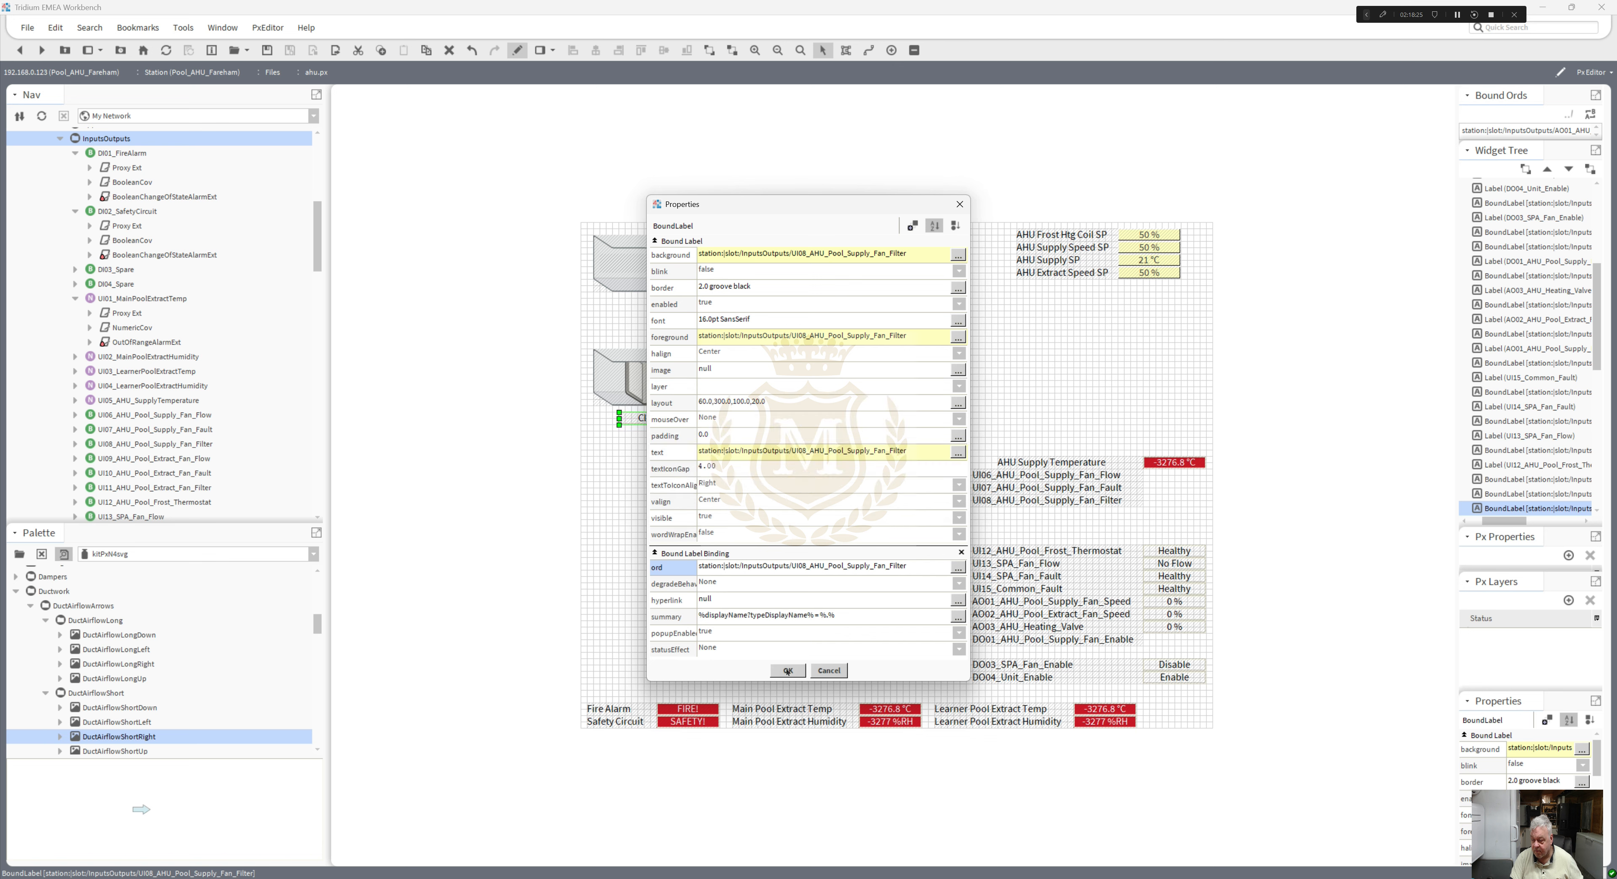
click(788, 669)
double_click(651, 385)
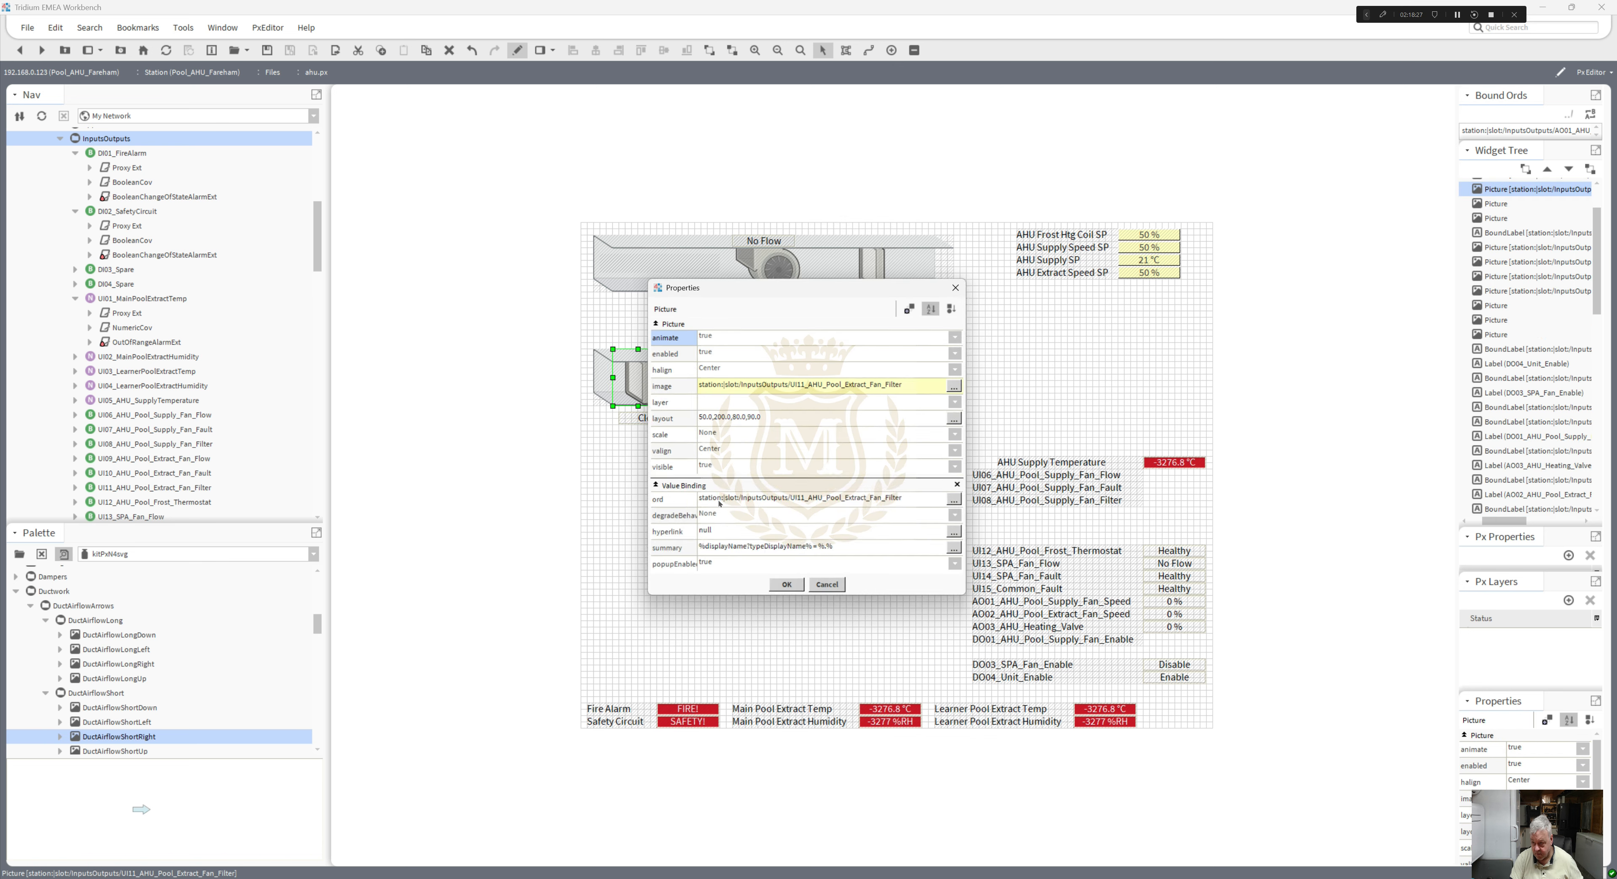
click(766, 501)
key(ctrl+v)
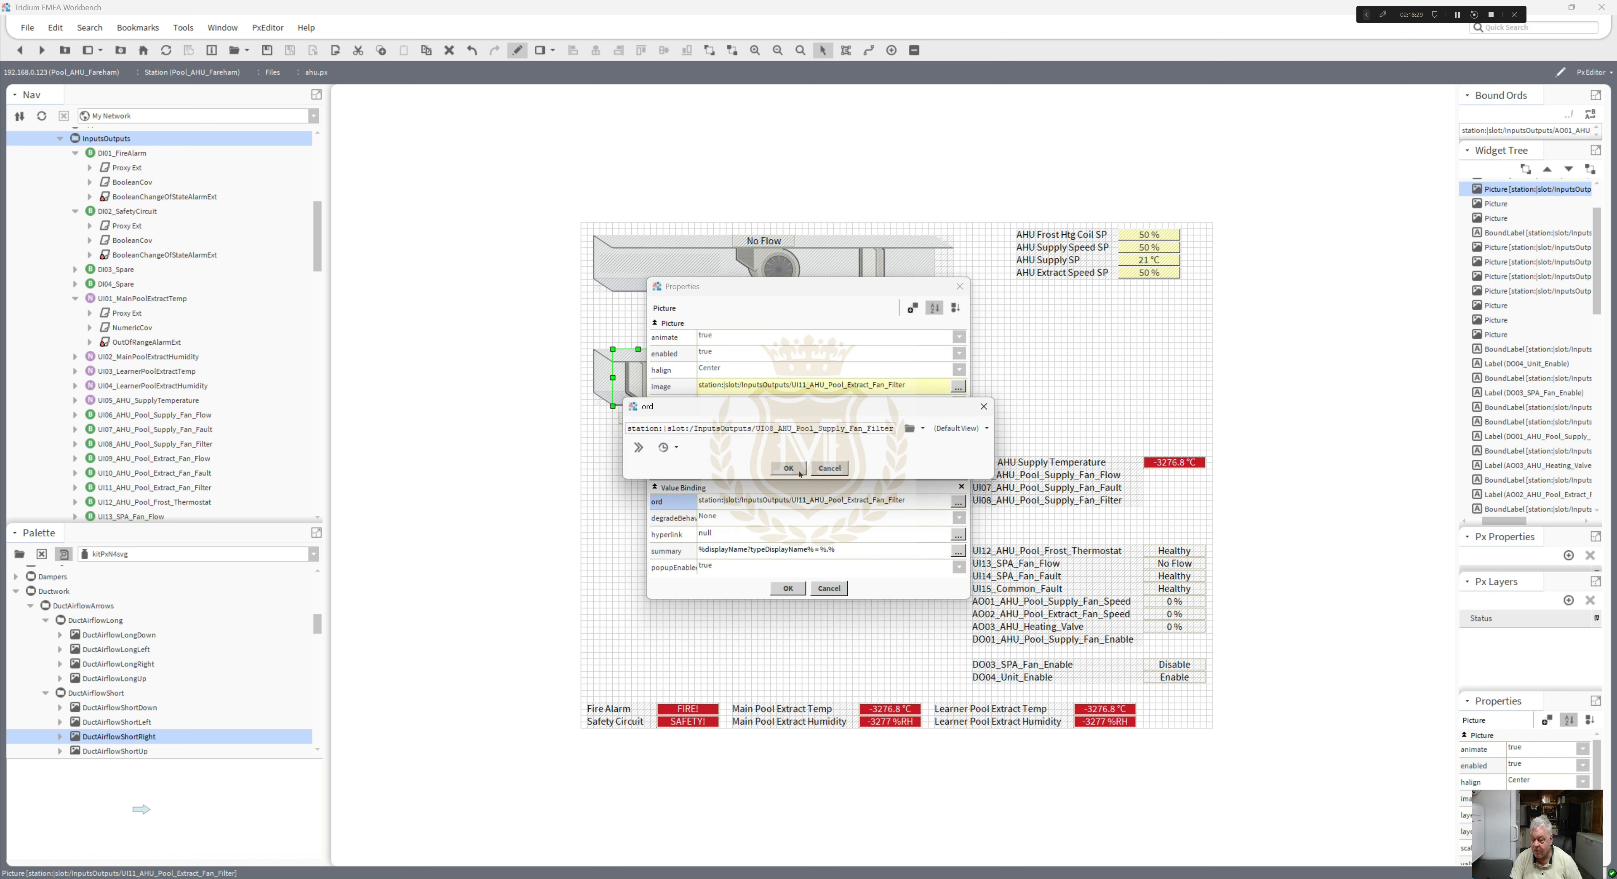
key(Return)
click(789, 589)
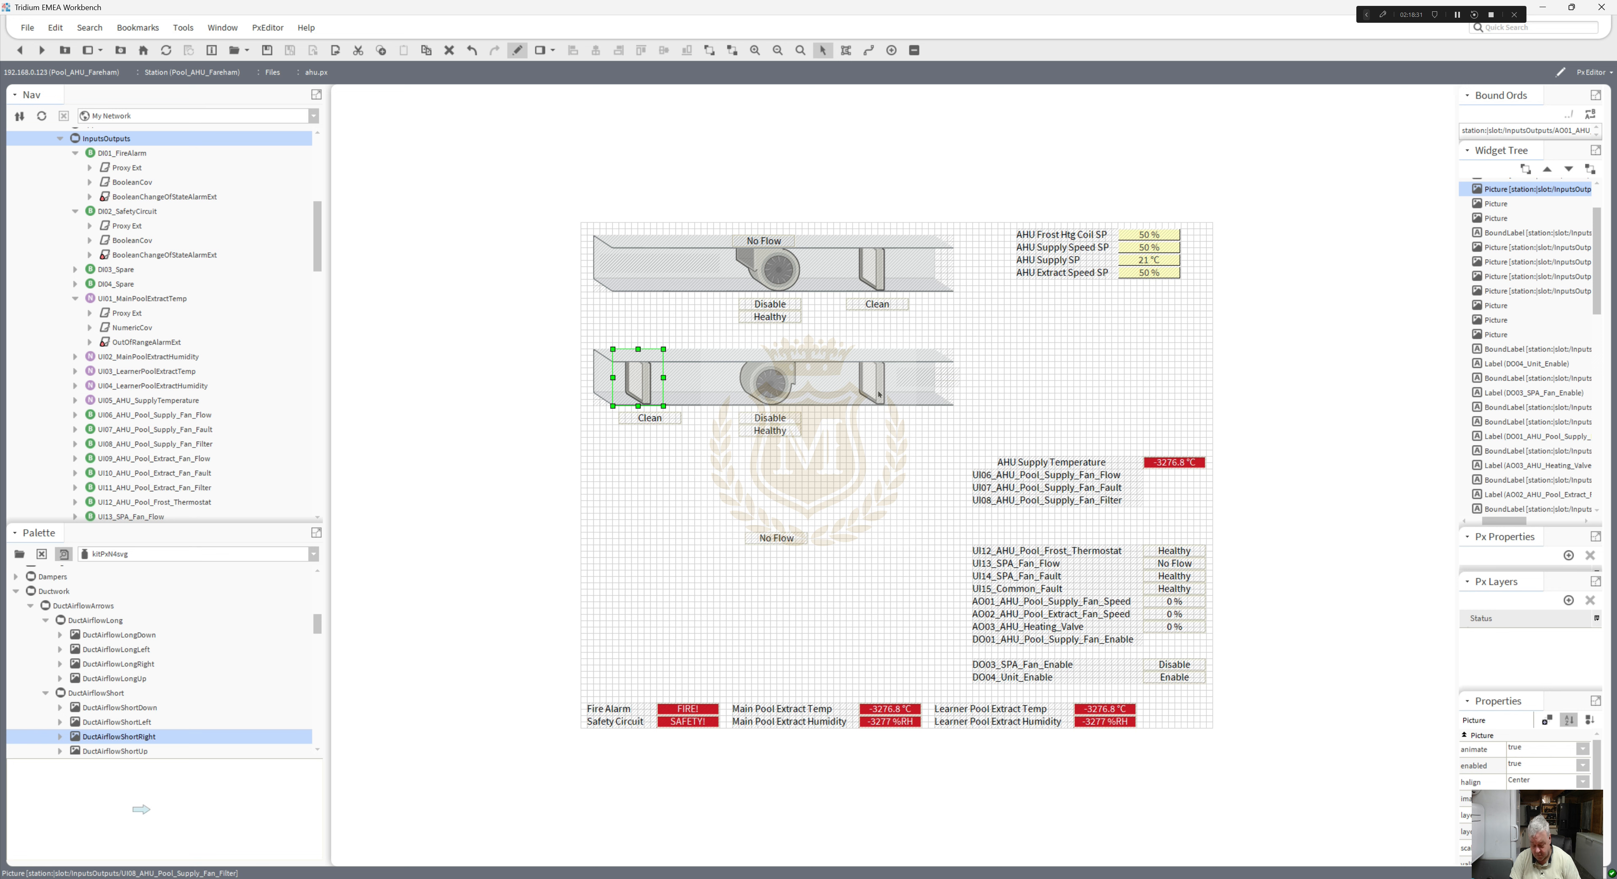
- Replace the lower duct's right filter with a CoilsHeating3WayBottom coil, previewing the heating, cooling and humidifier coil options before placing it
click(879, 394)
key(Delete)
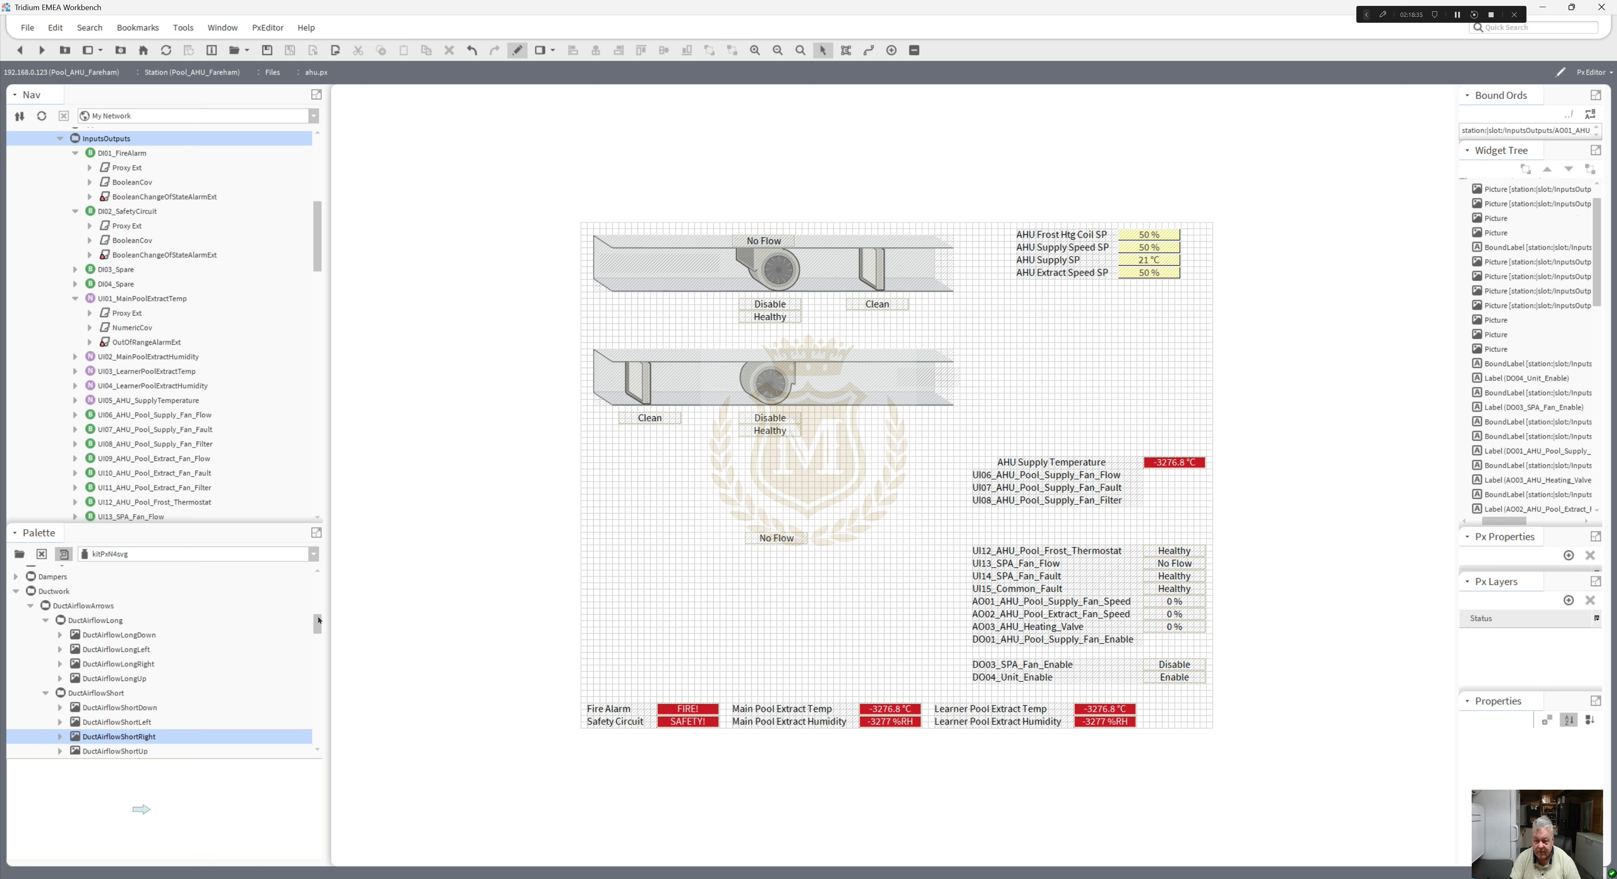
drag(319, 620, 319, 597)
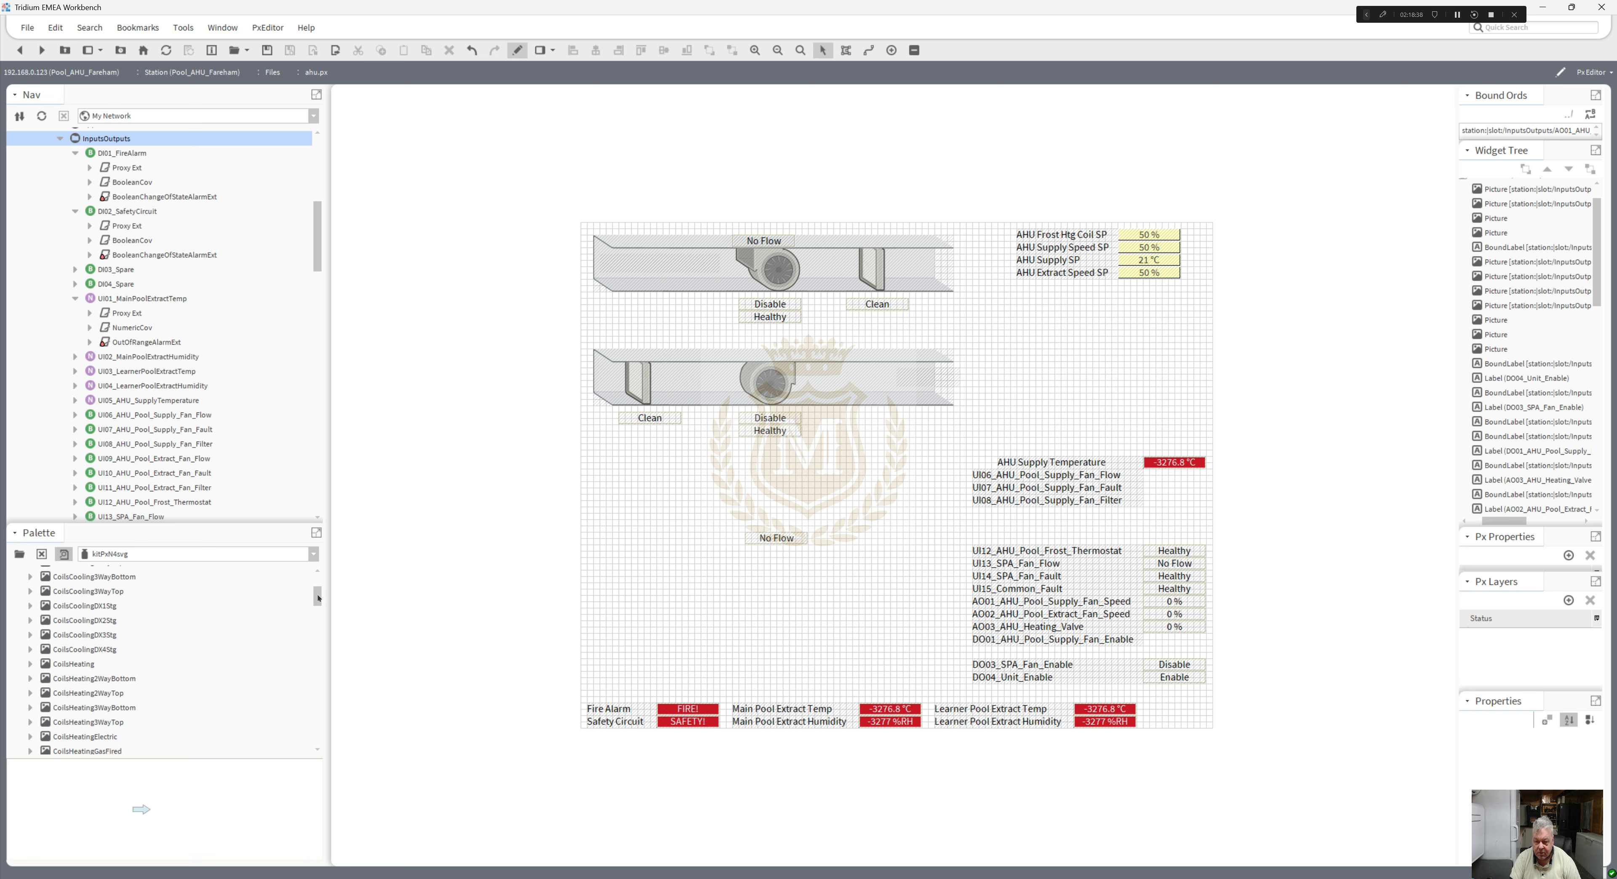
click(91, 696)
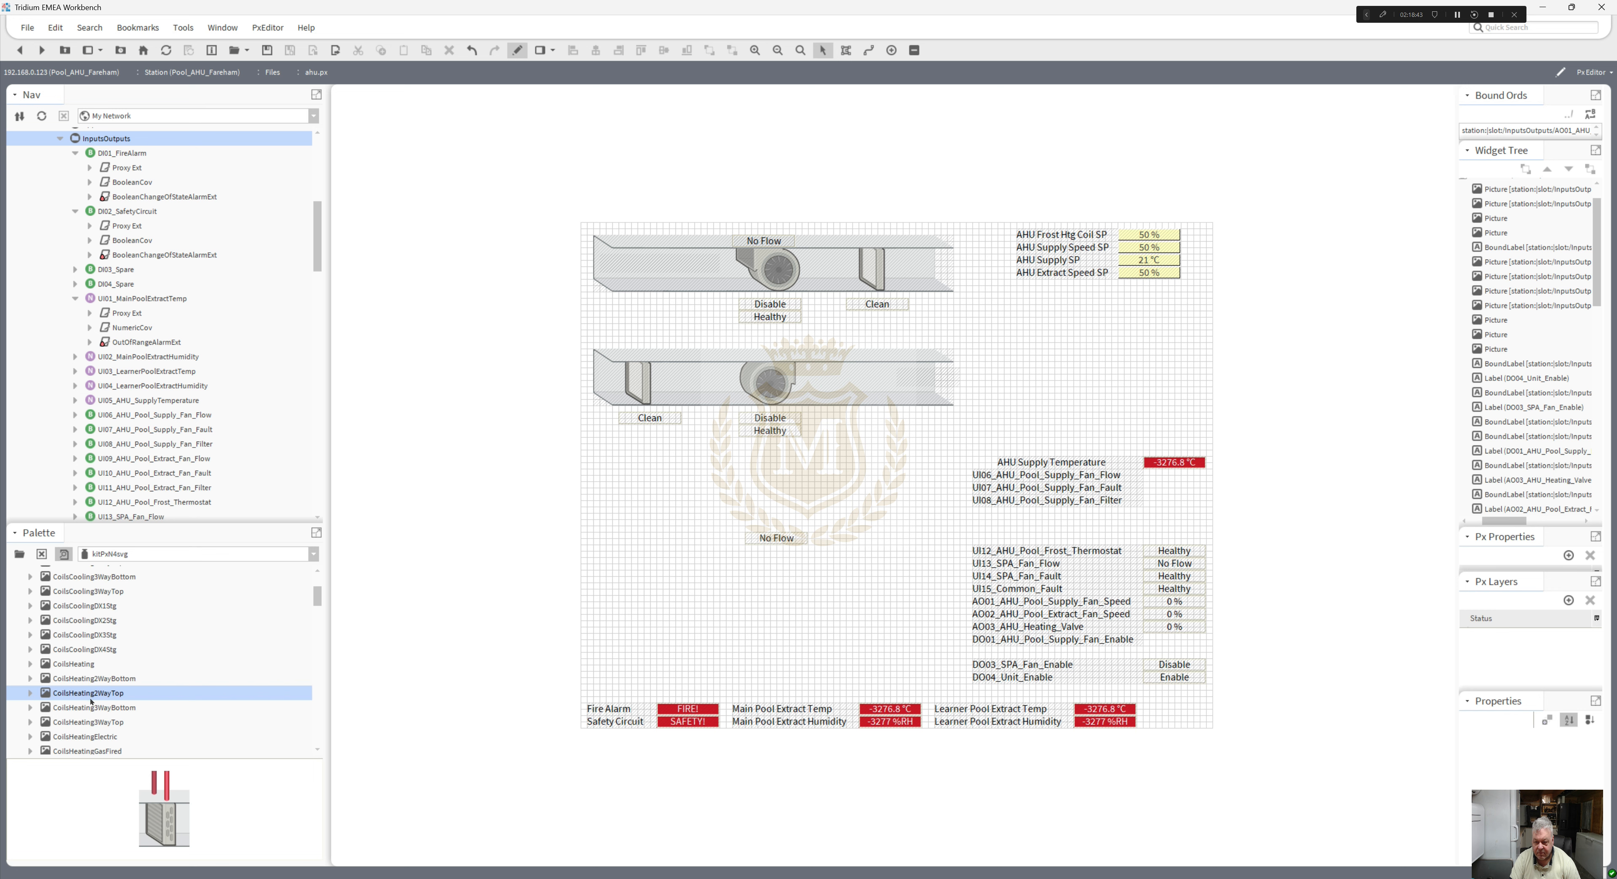
click(86, 710)
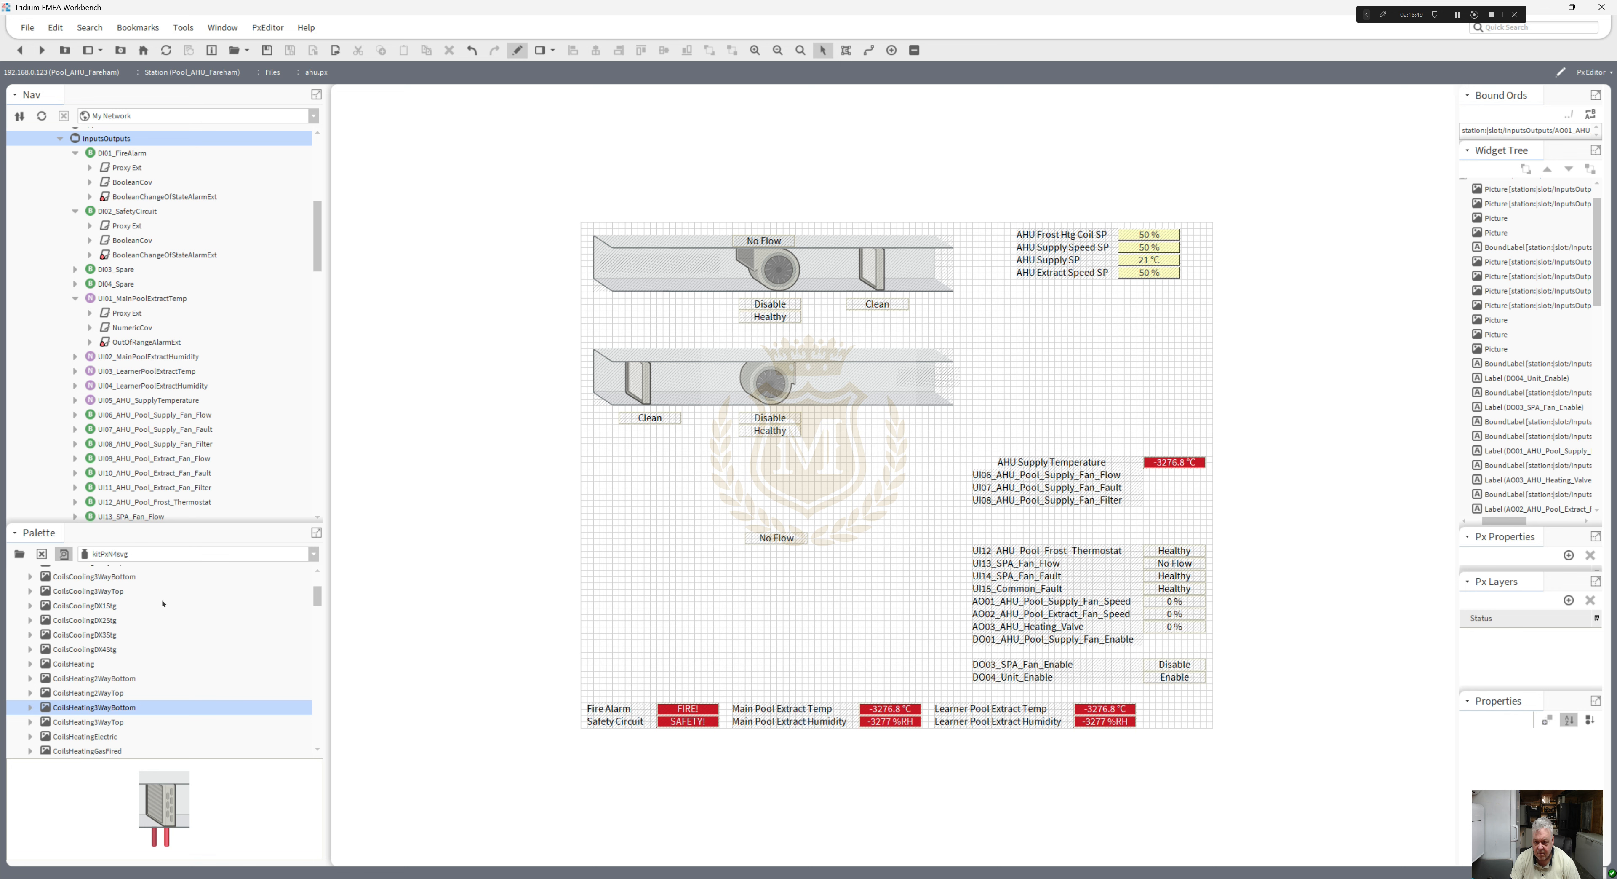
click(111, 577)
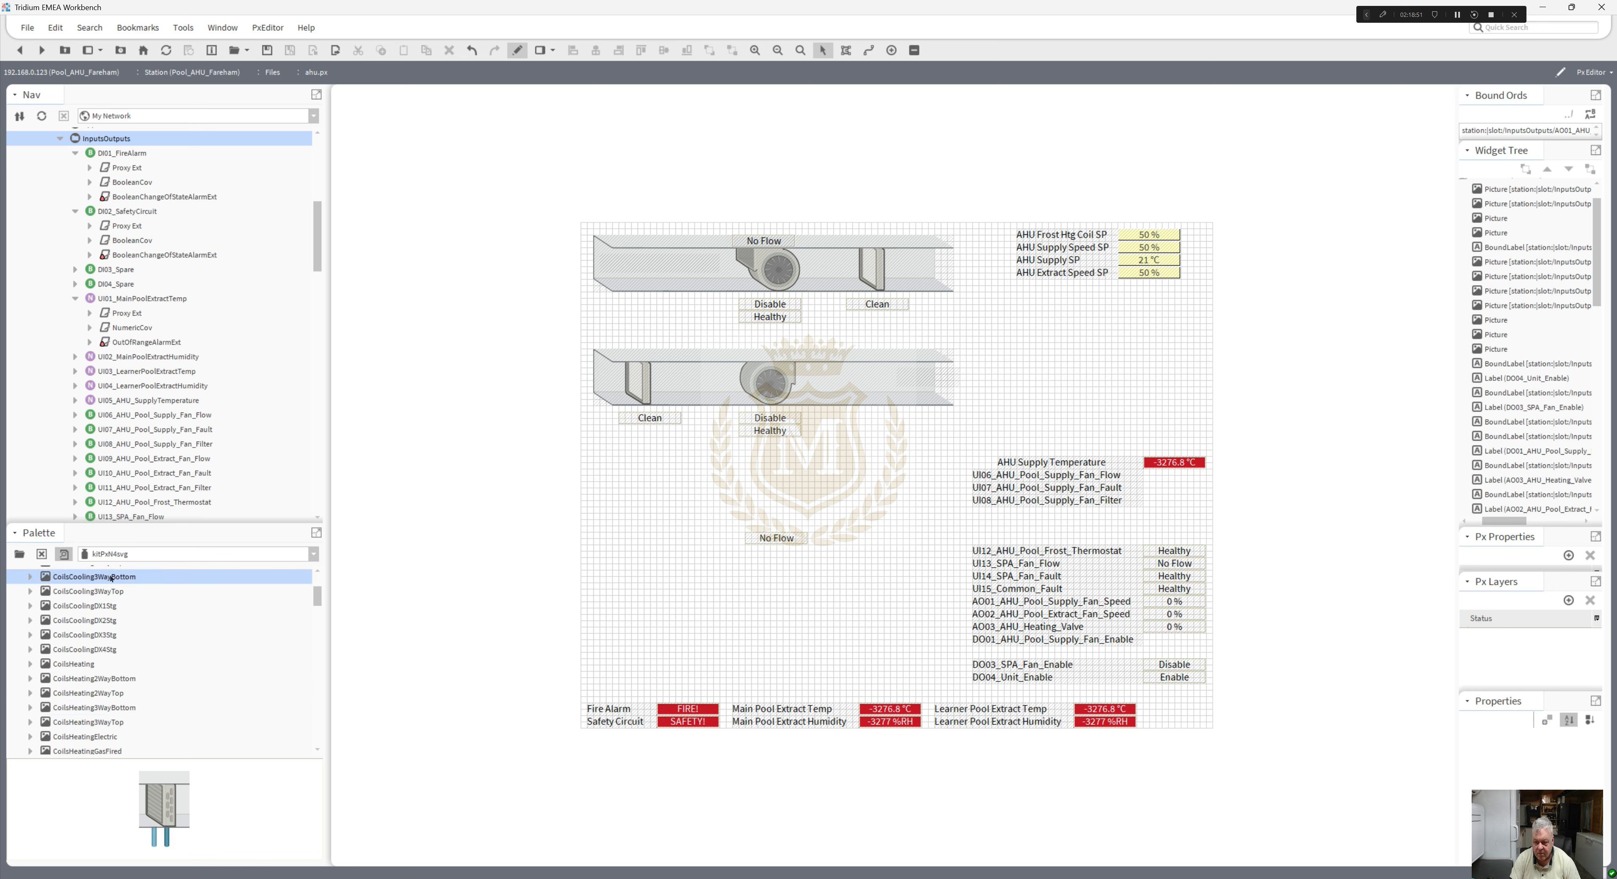
drag(319, 601, 319, 606)
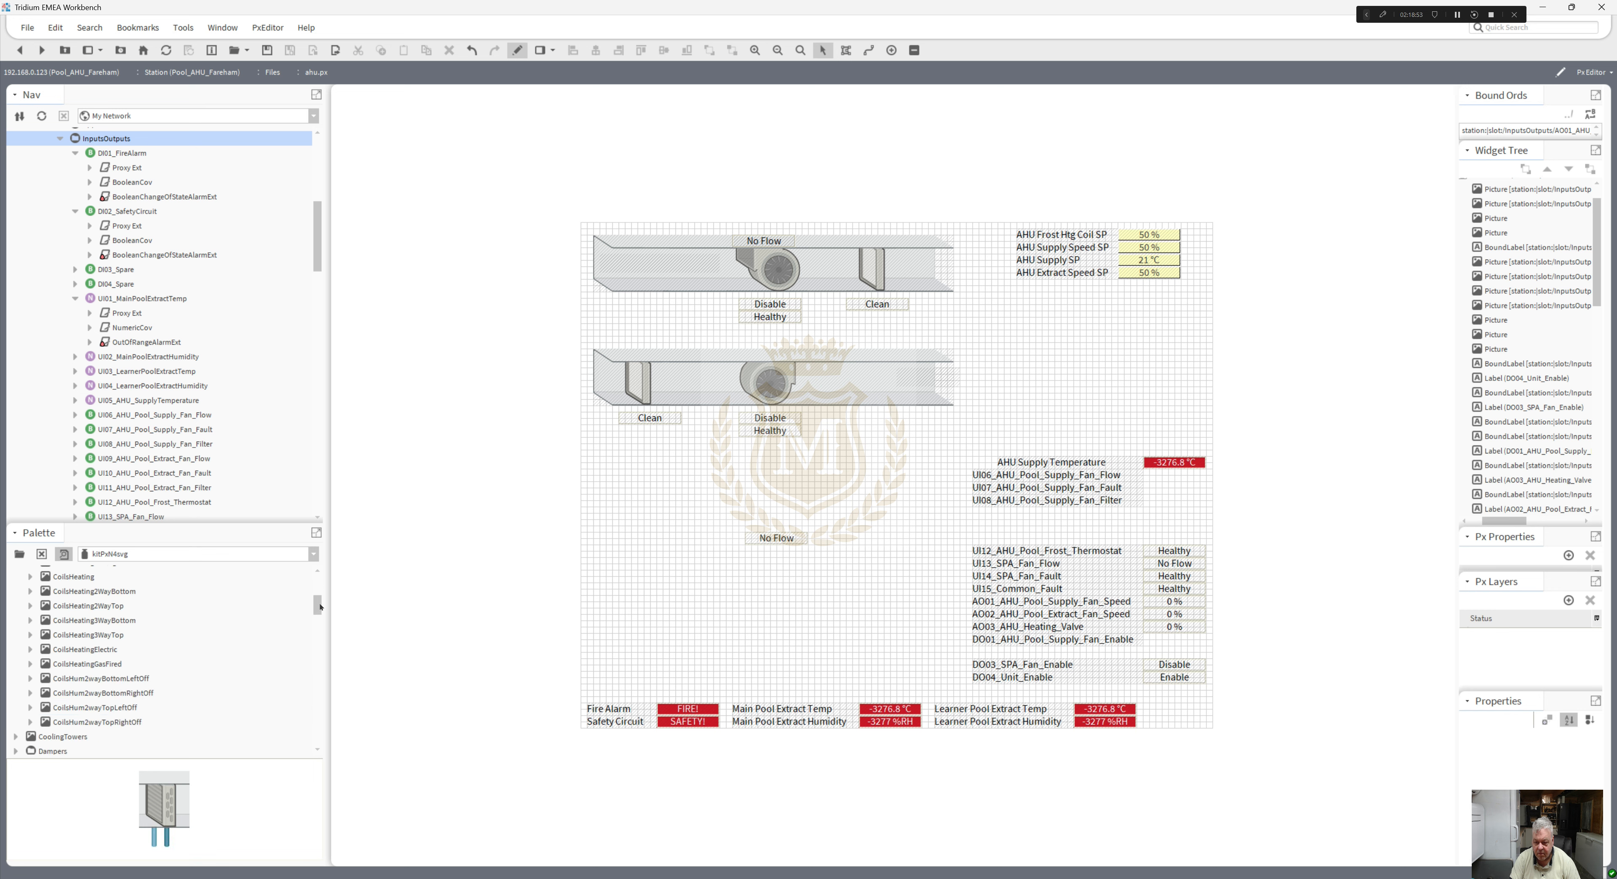
click(104, 707)
click(105, 693)
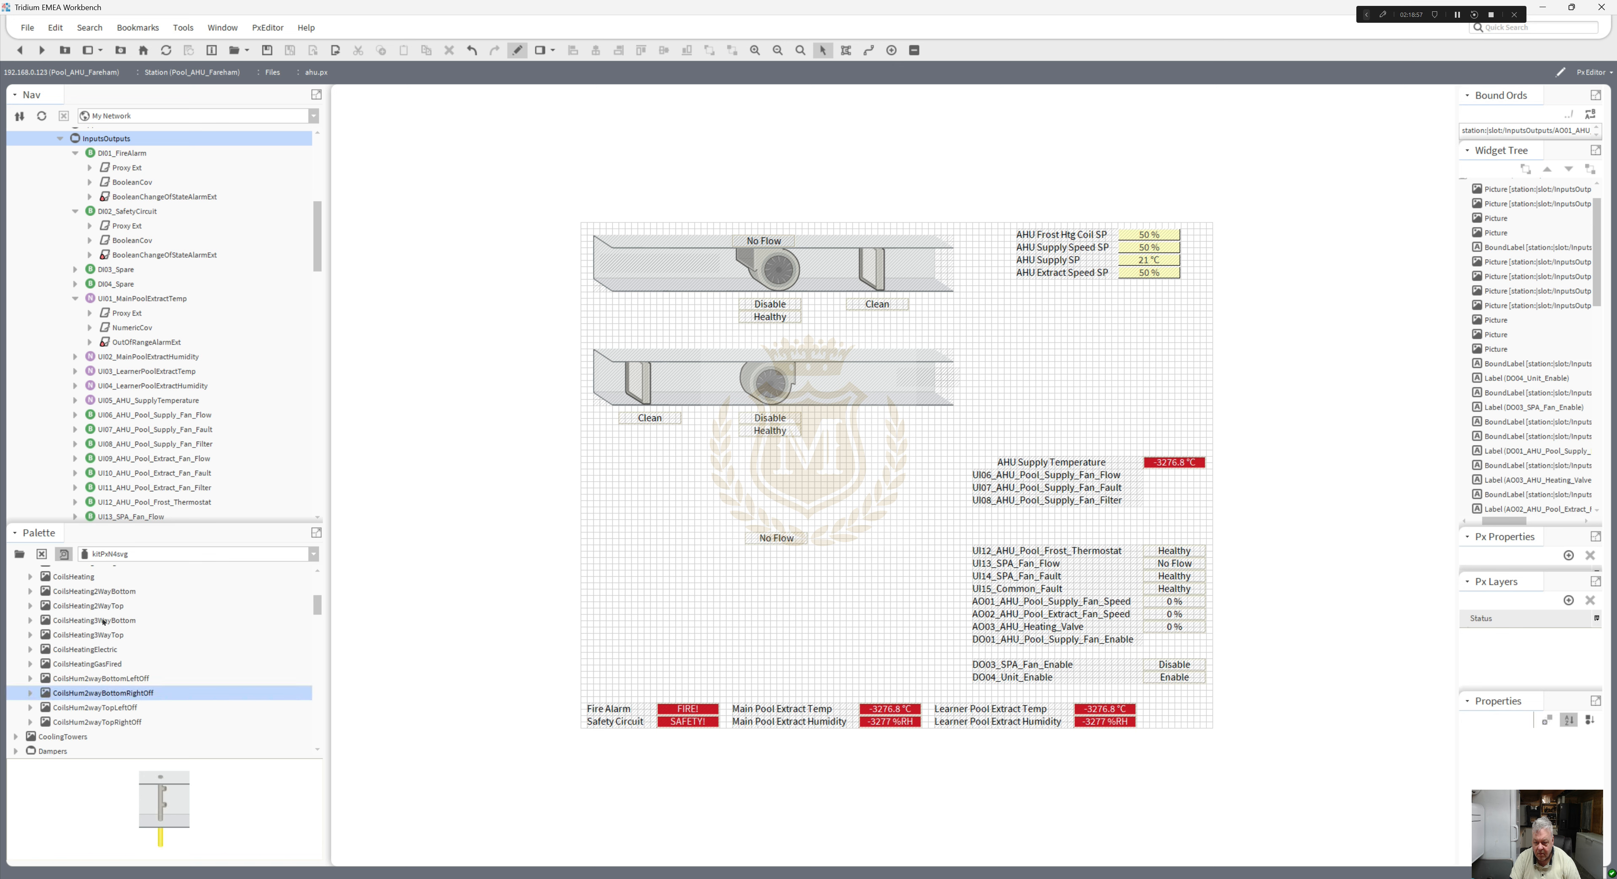
drag(104, 621, 852, 393)
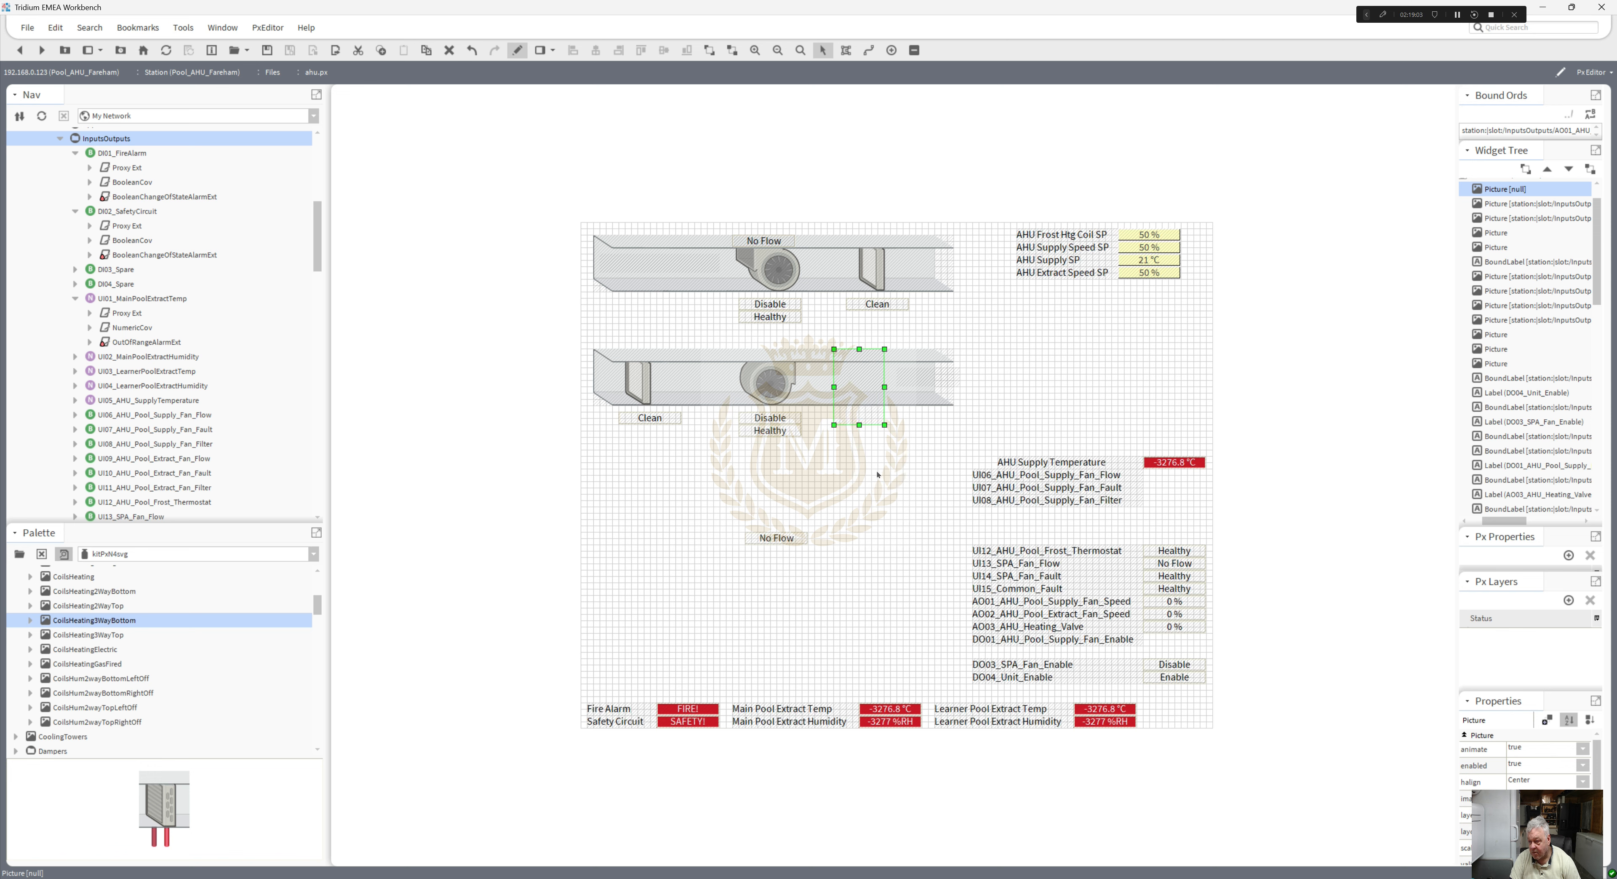
click(857, 479)
- Move the UI06_AHU_Pool_Supply_Fan_Flow value label above the lower duct's fan and bring it to the front
drag(784, 540, 775, 356)
right_click(774, 356)
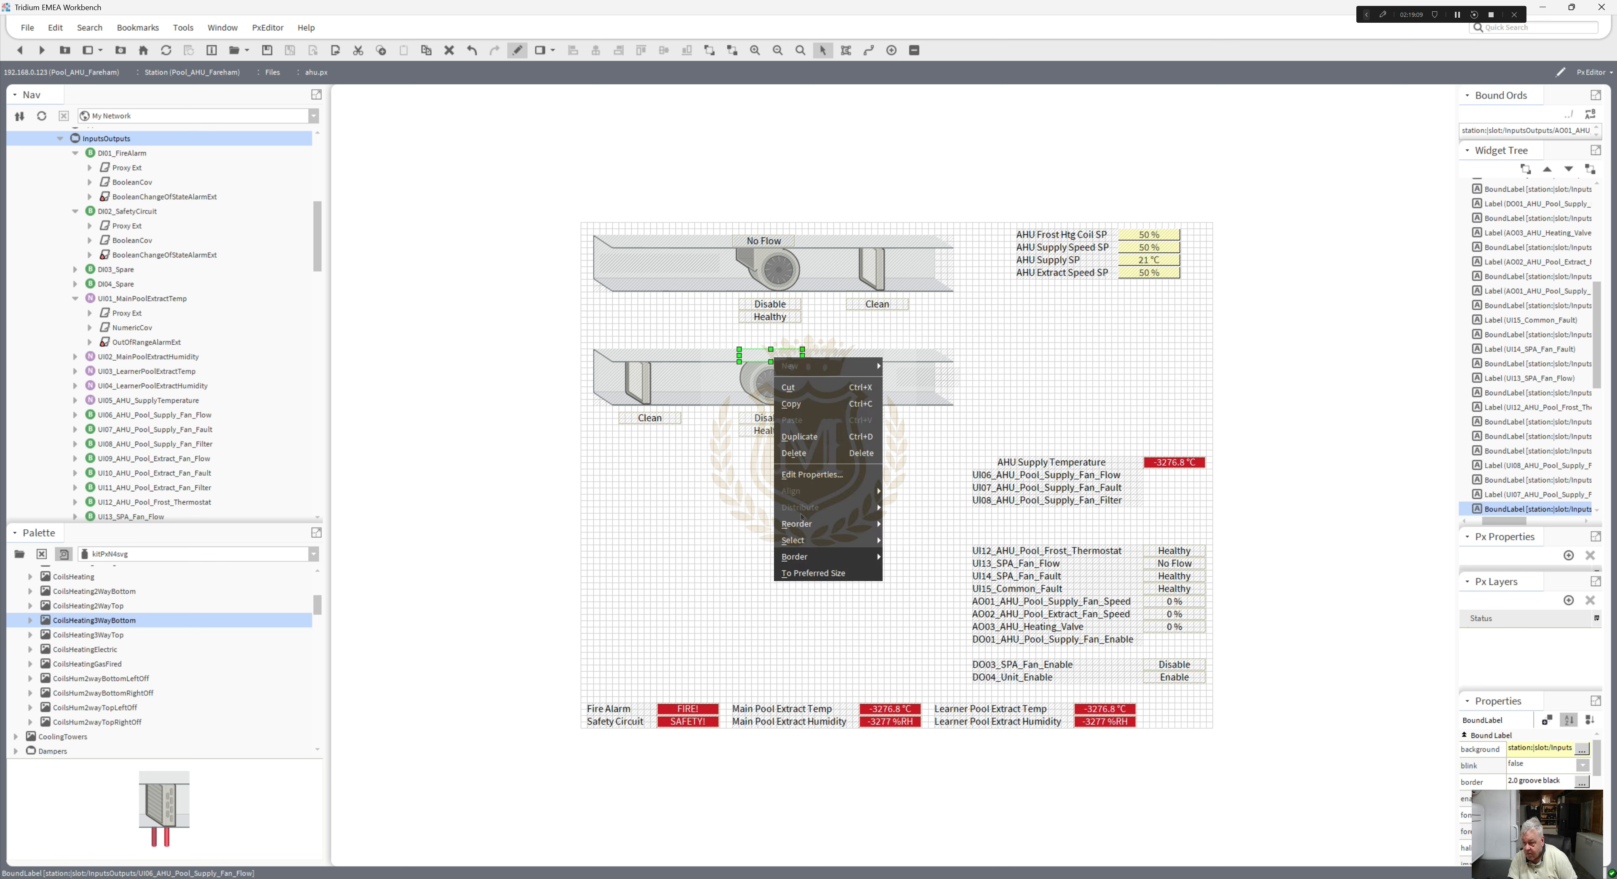
click(908, 525)
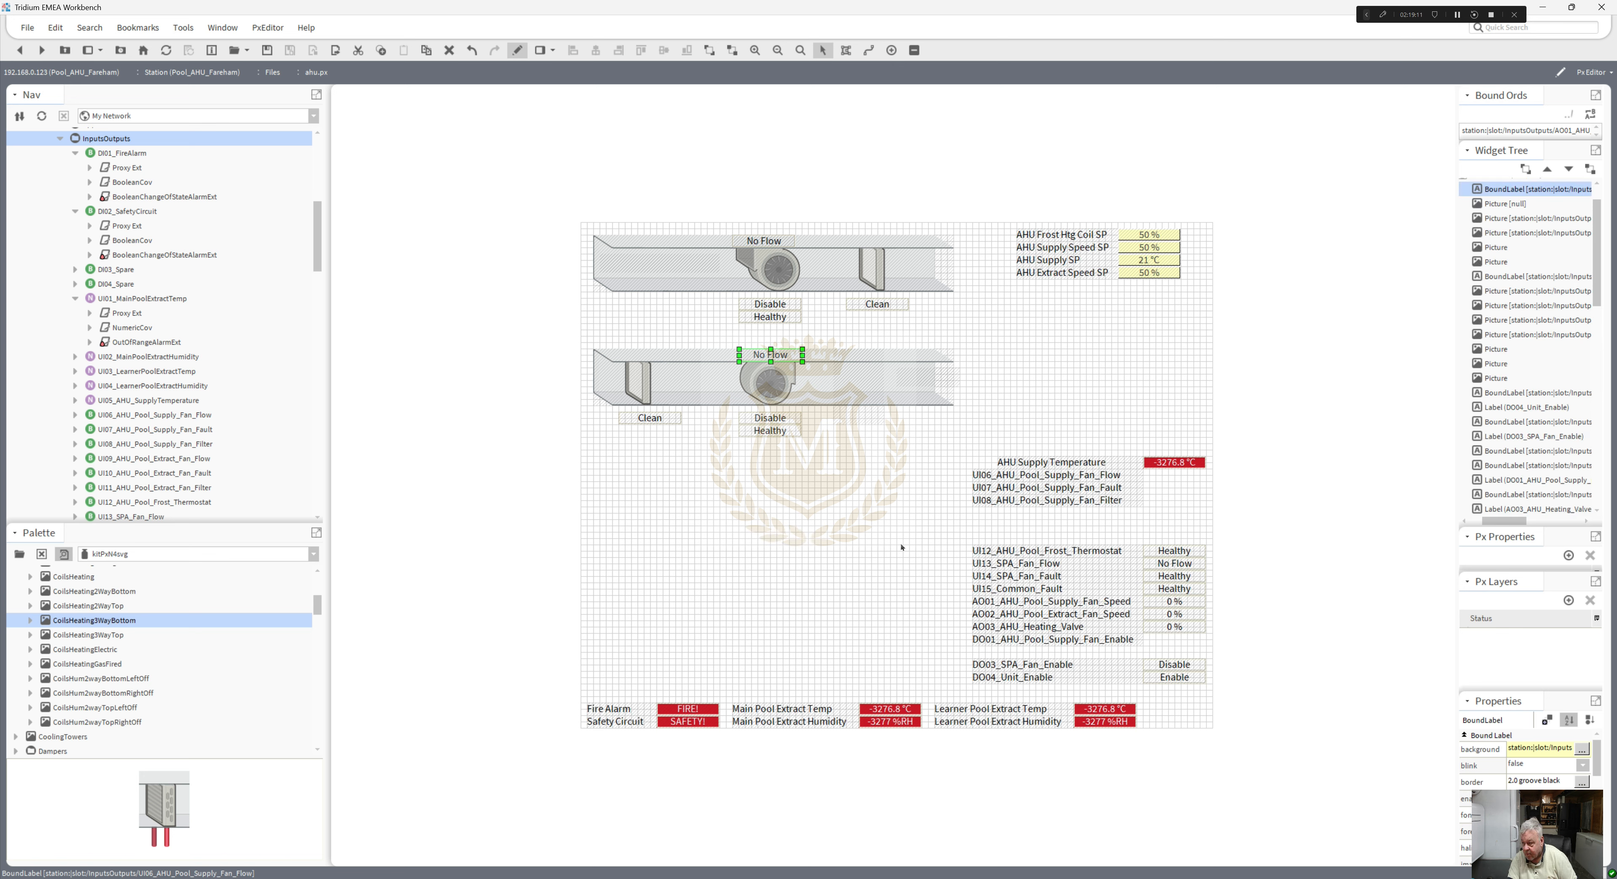
click(902, 547)
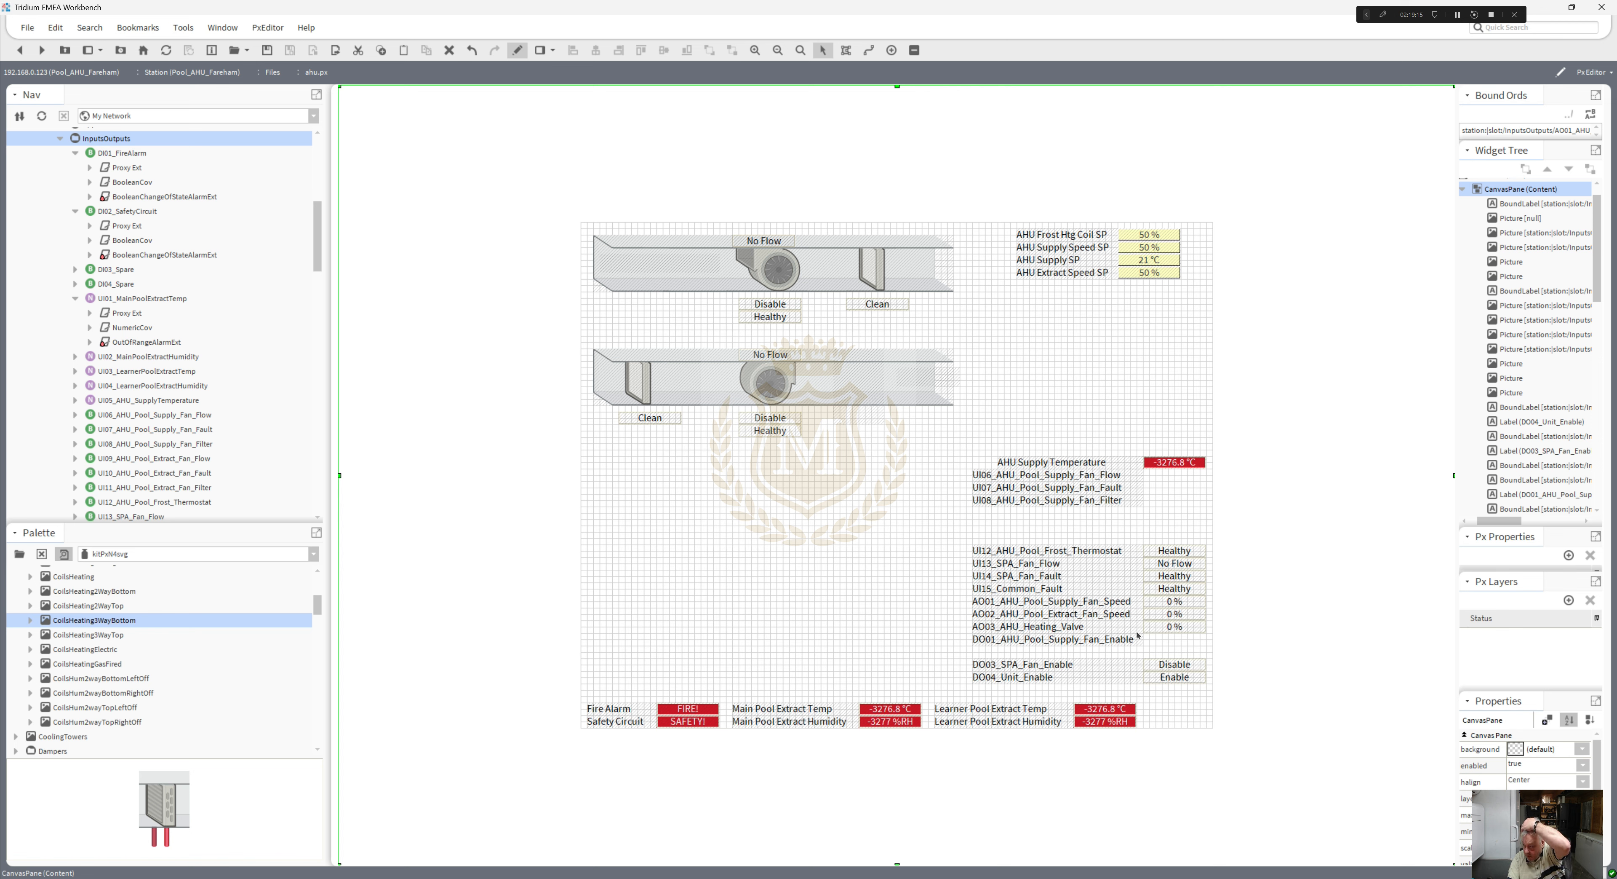
- Move the AO03_AHU_Heating_Valve value label below the new heating coil and copy its binding ord
mouse_move(1165, 630)
mouse_down()
mouse_move(1015, 564)
mouse_move(845, 428)
mouse_up()
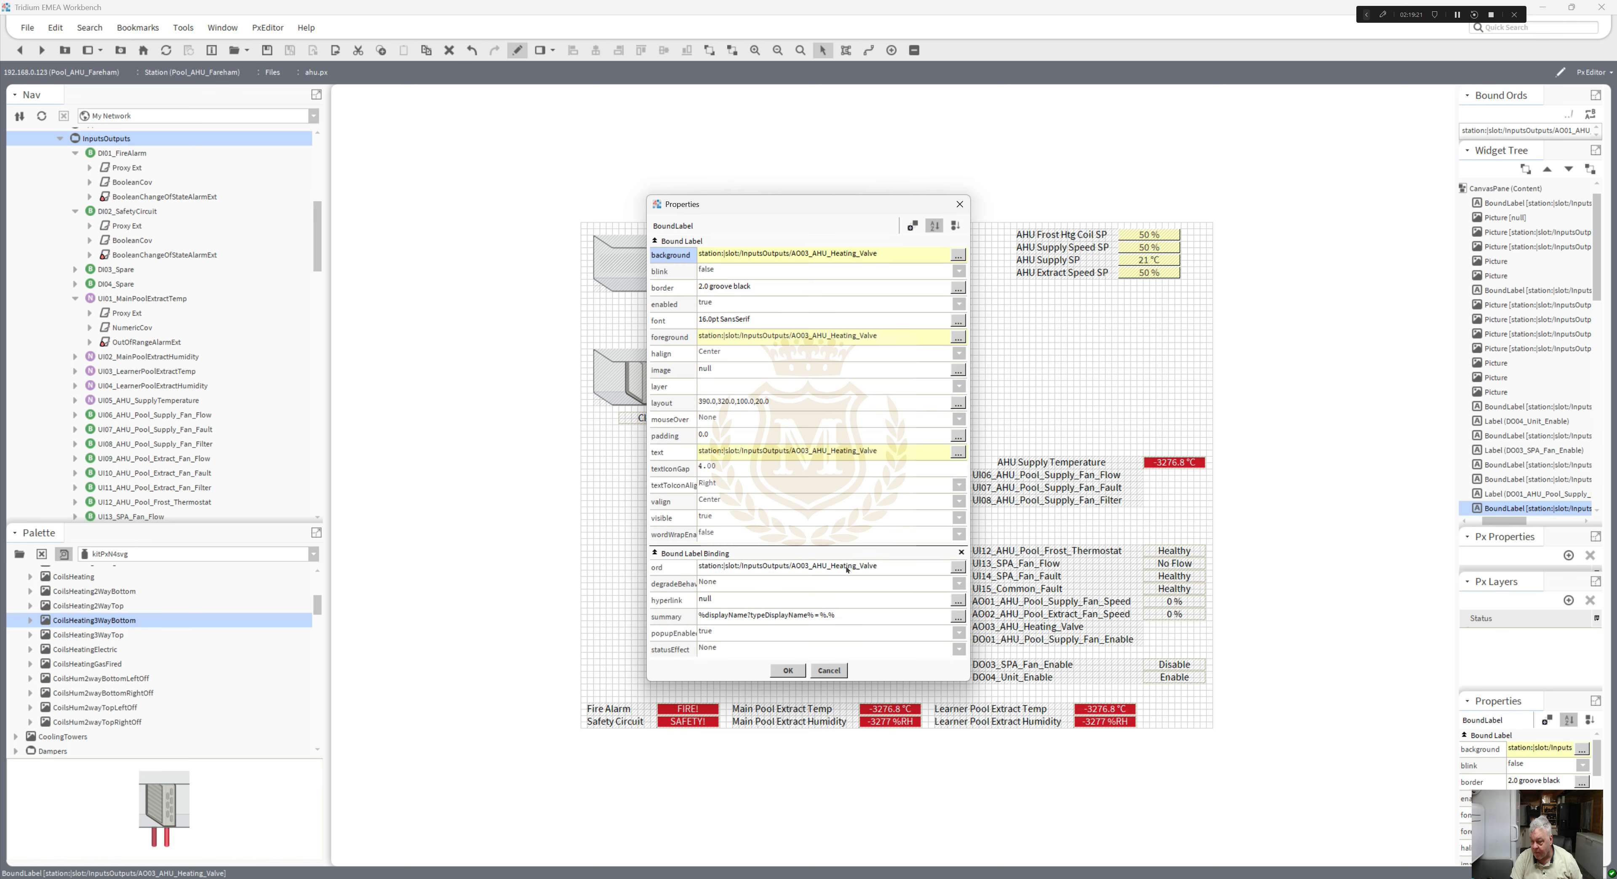
click(847, 566)
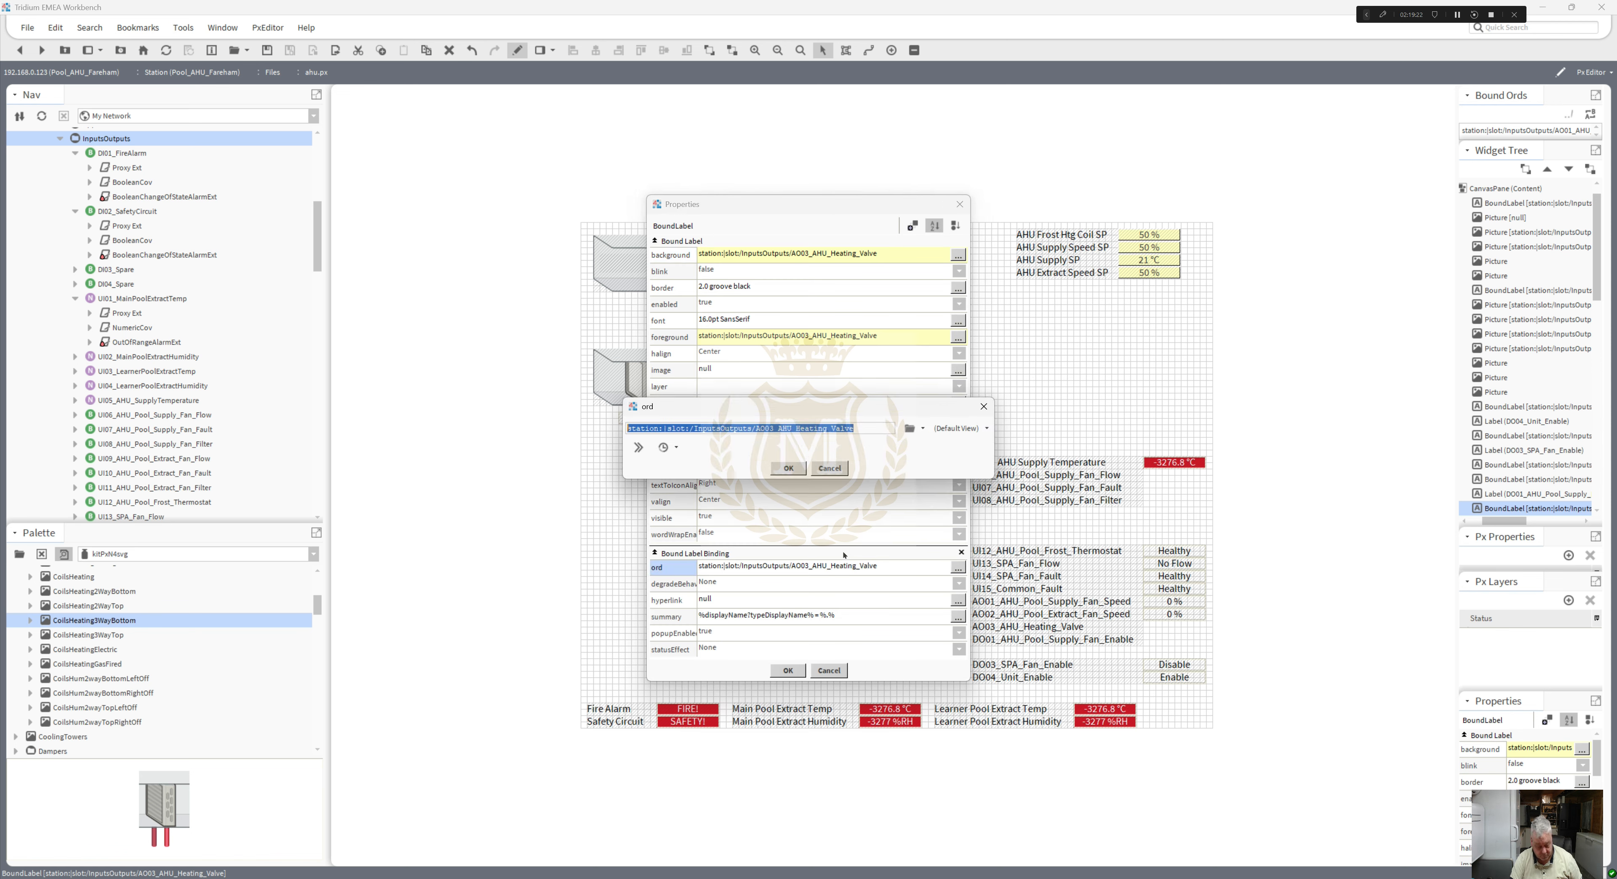
click(791, 467)
click(788, 669)
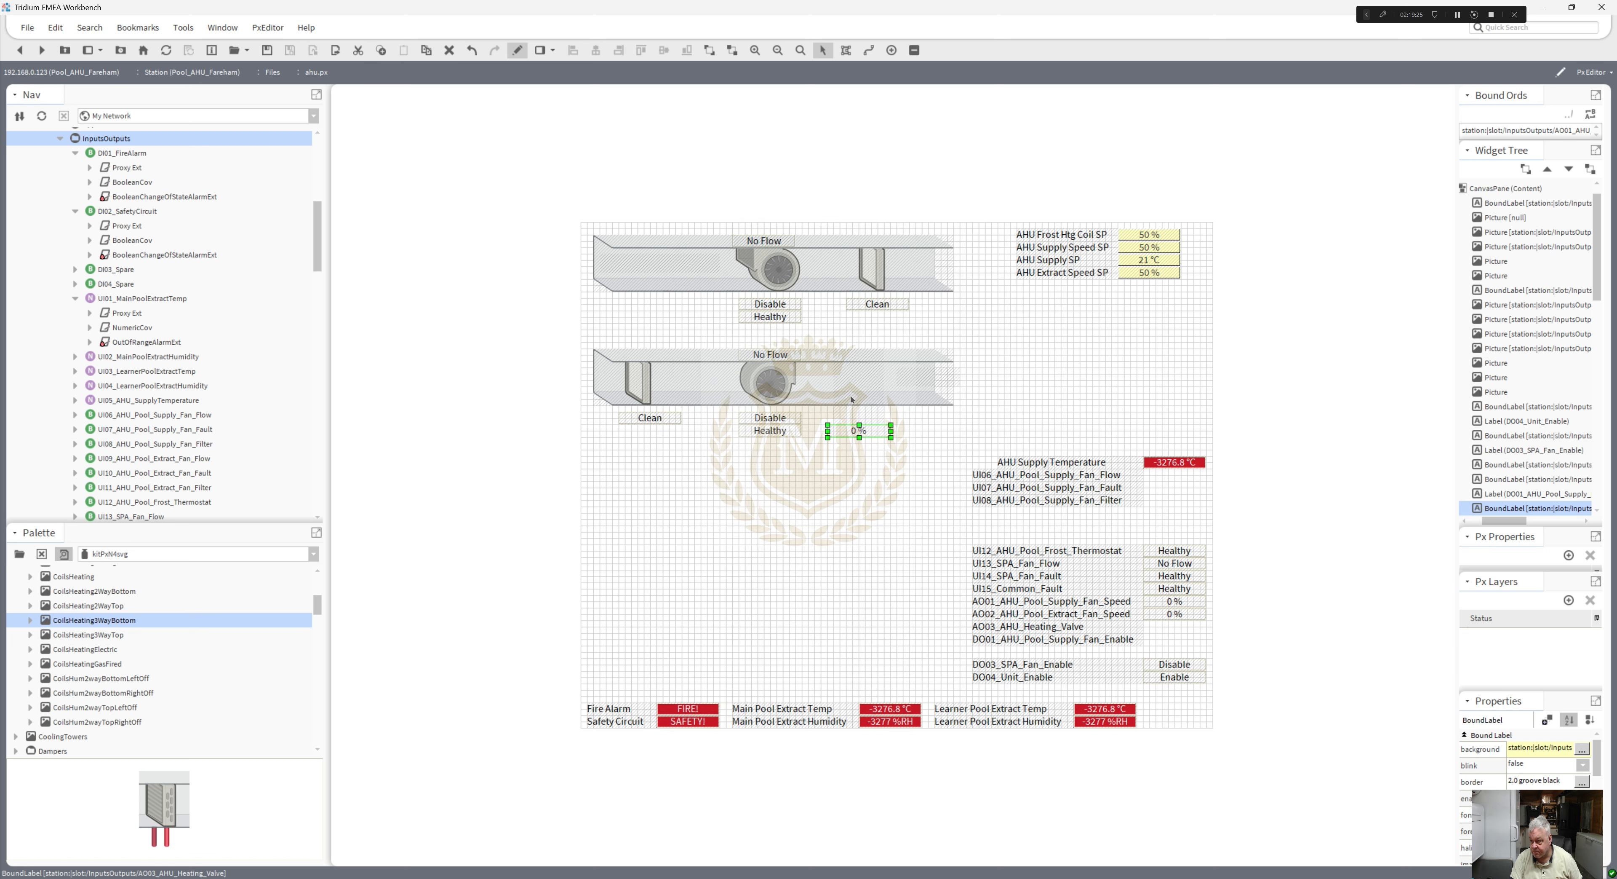
- Set the heating coil's Value Binding ord to station:|slot:/InputsOutputs/AO03_AHU_Heating_Valve and accept its existing image ranges
double_click(851, 399)
click(765, 496)
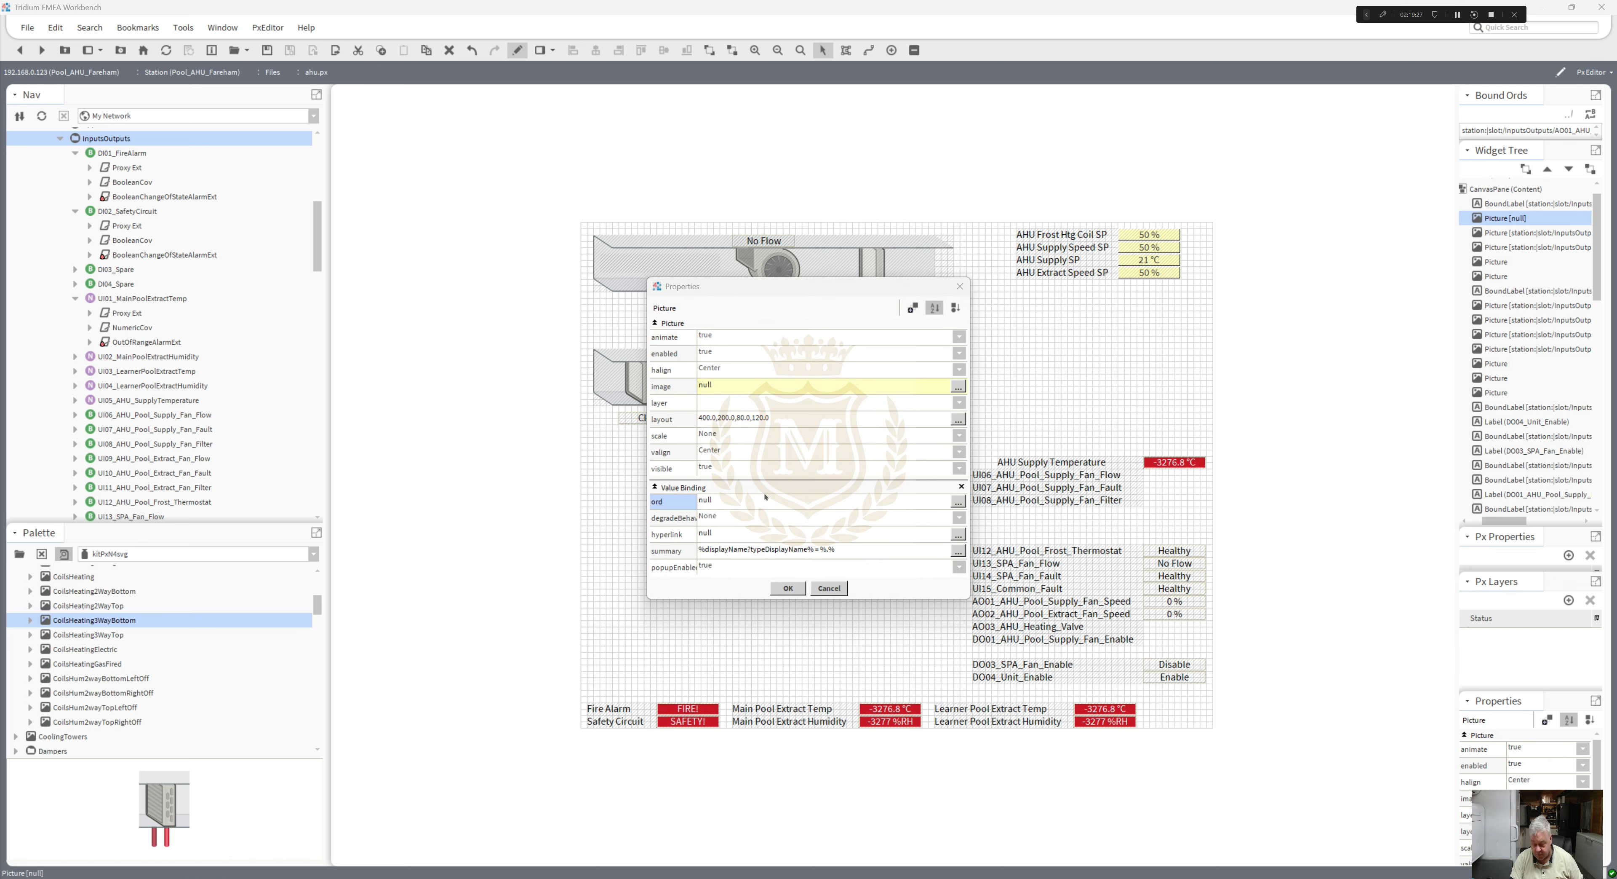
double_click(764, 497)
key(ctrl+v)
click(791, 468)
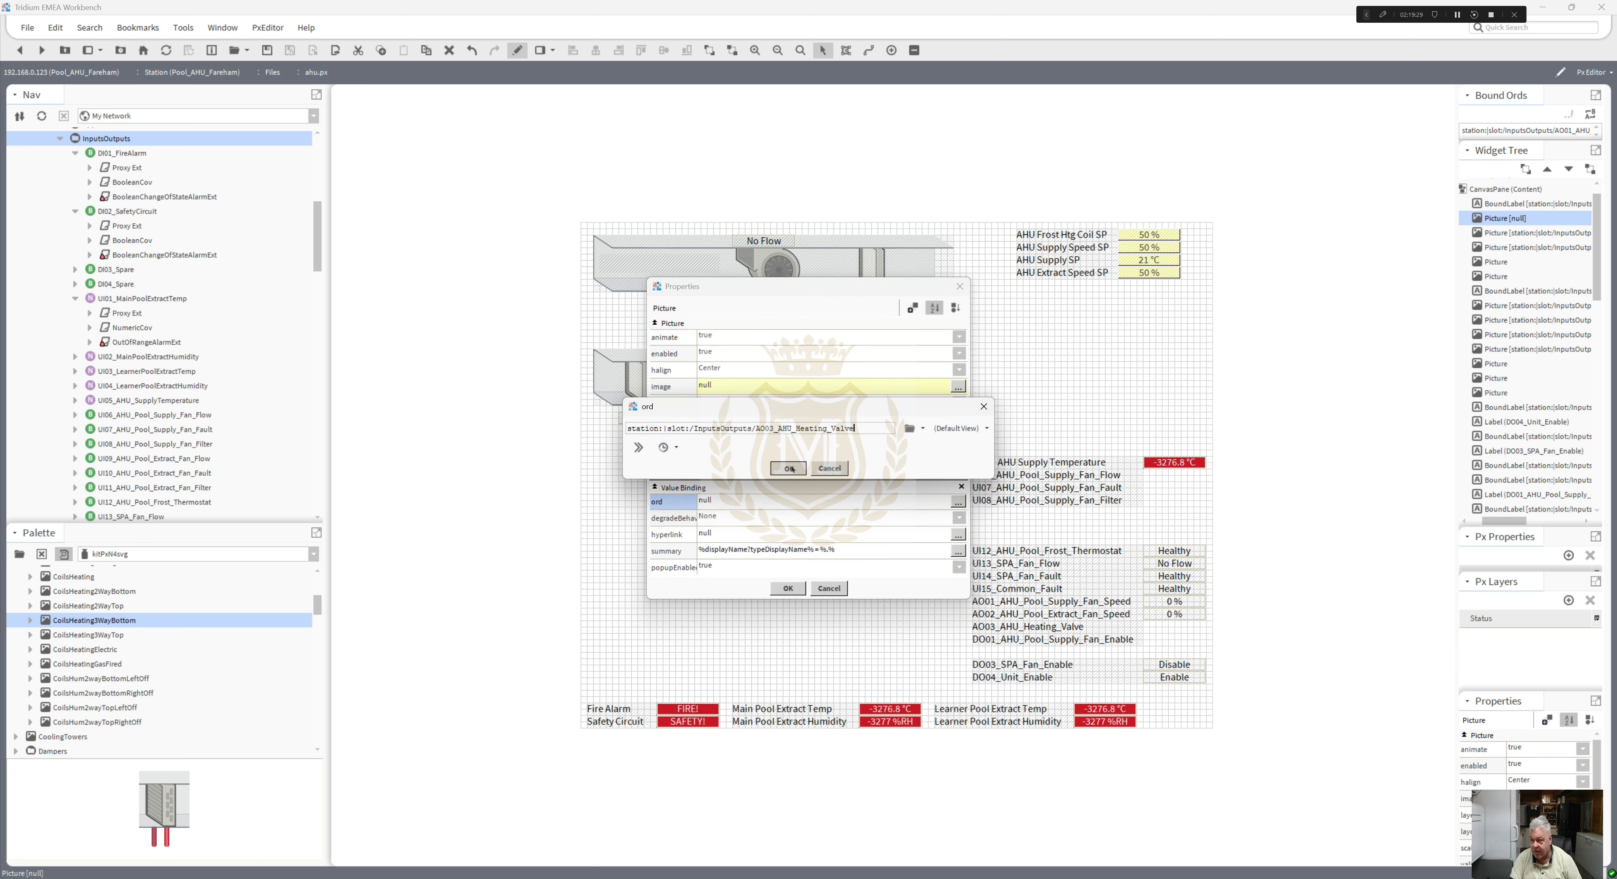
double_click(734, 385)
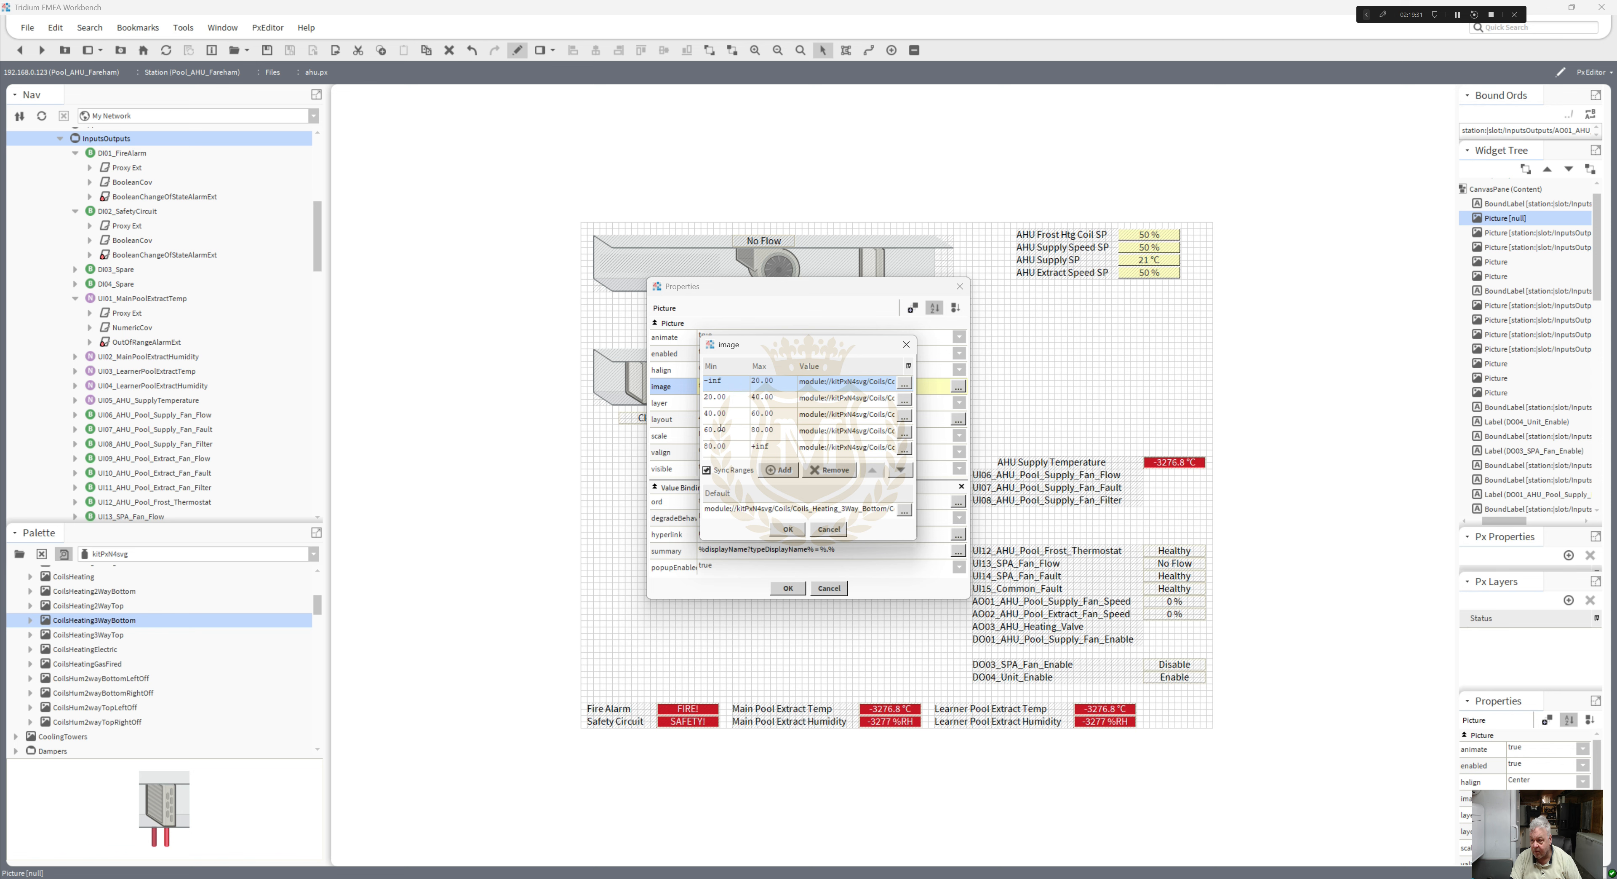
click(790, 529)
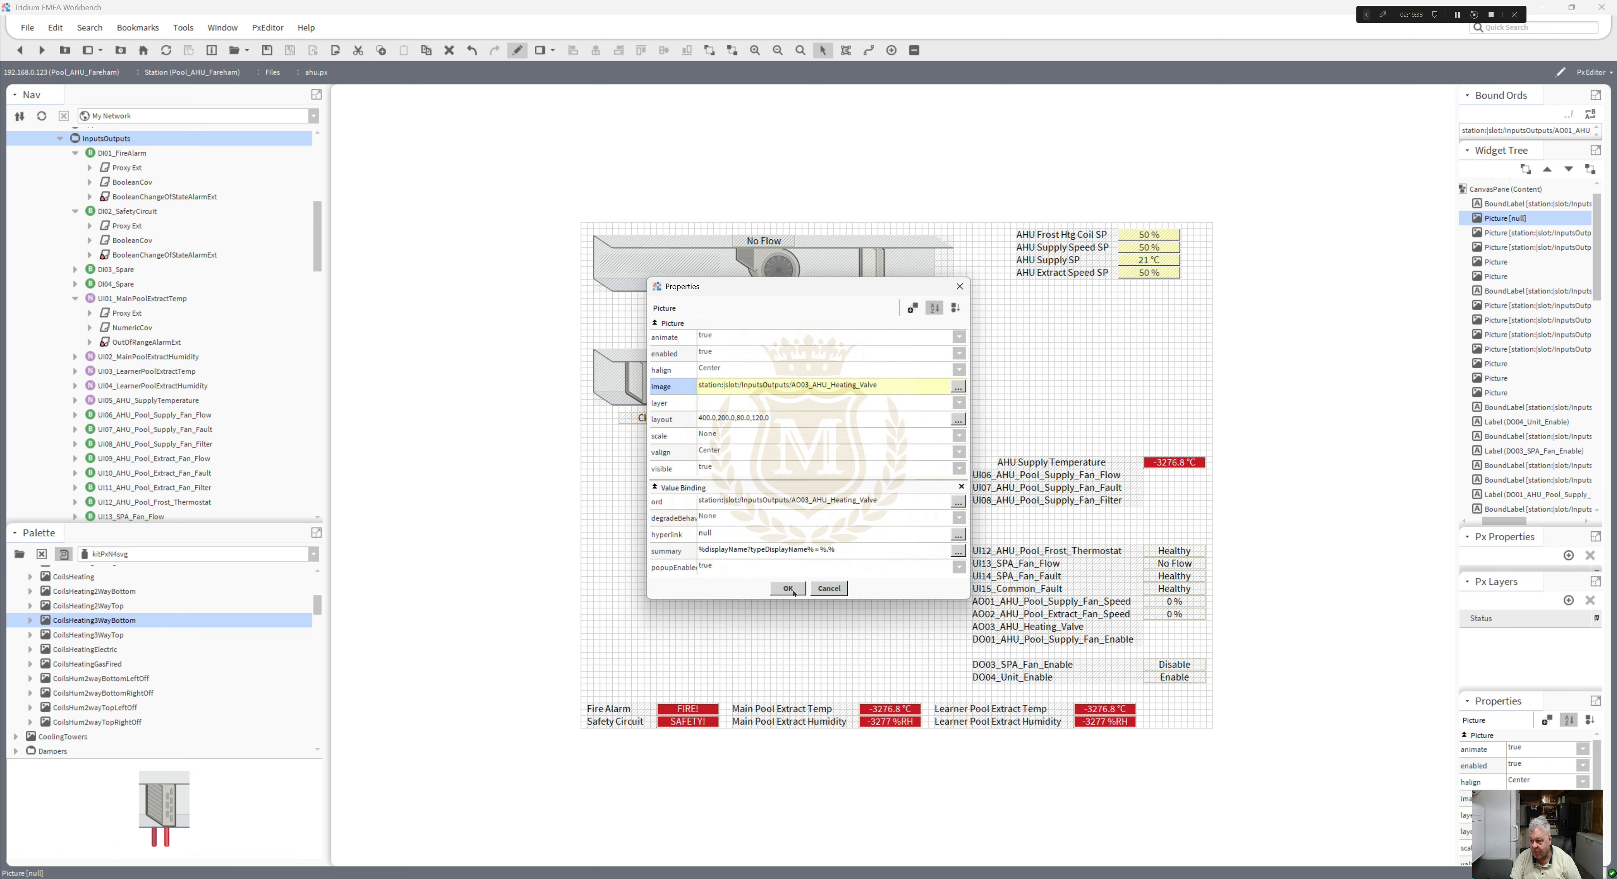
click(788, 588)
click(913, 537)
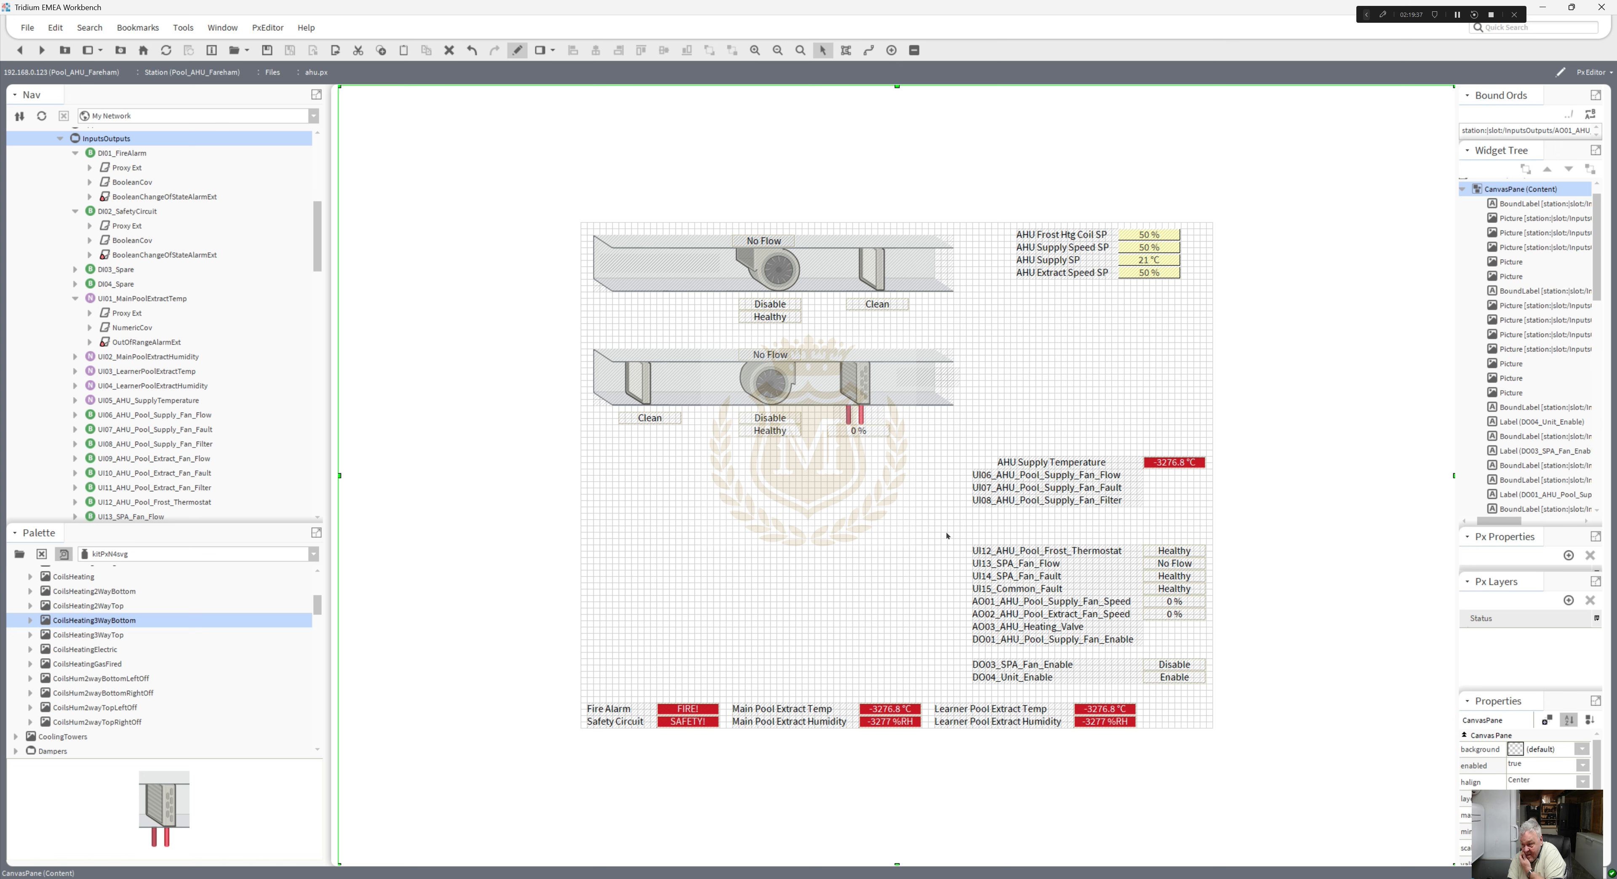
- Delete the AO03_AHU_Heating_Valve and DO01_AHU_Pool_Supply_Fan_Enable name labels from the point list
click(1058, 628)
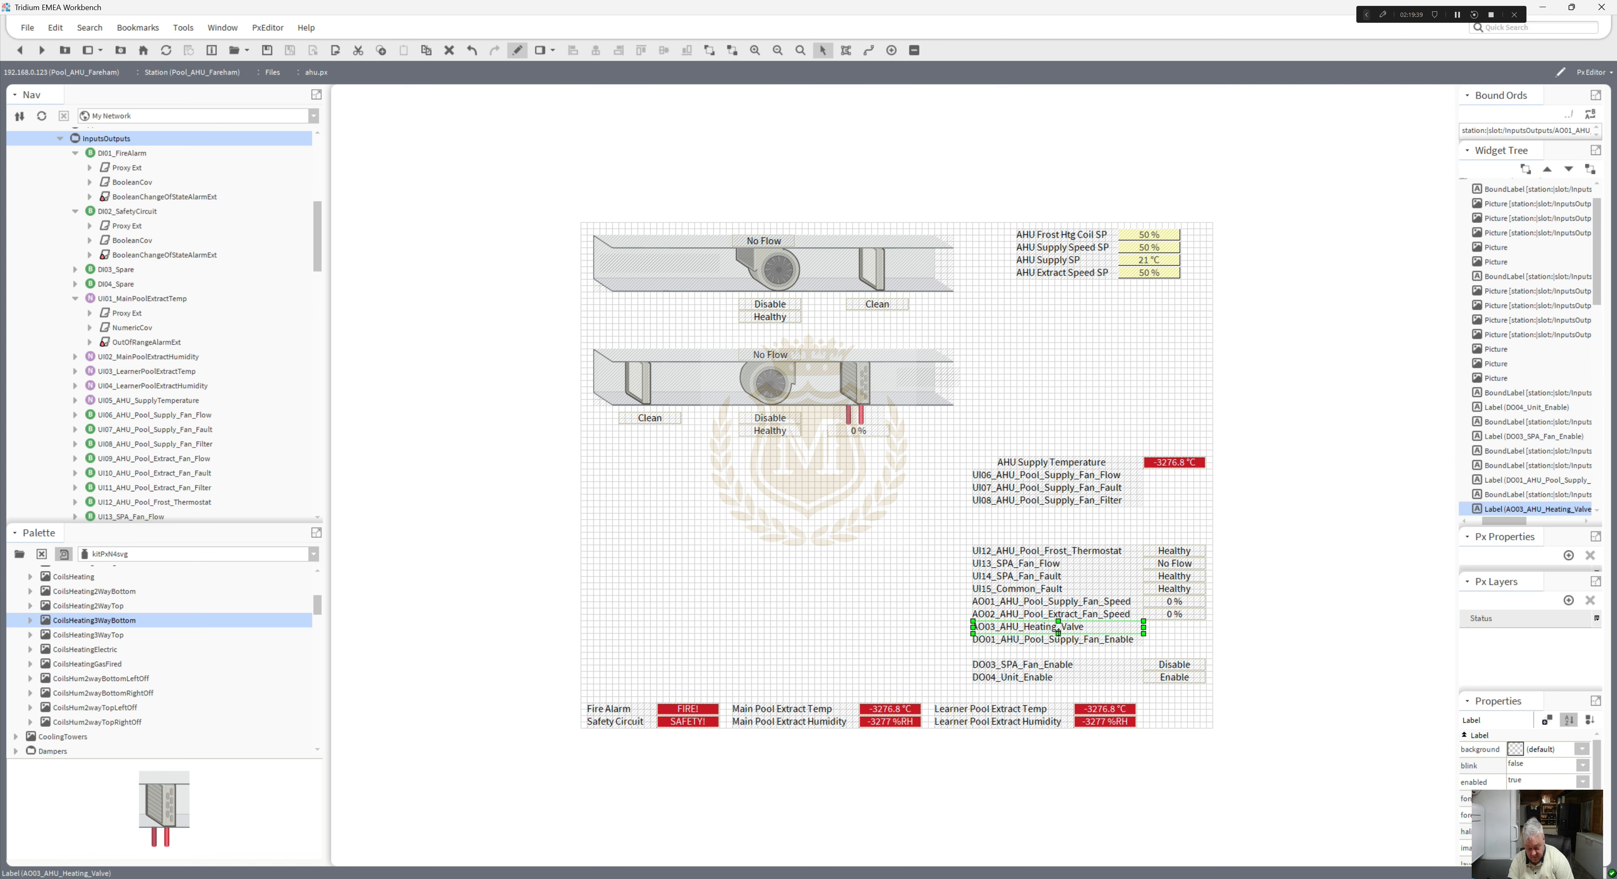
key(Delete)
click(1061, 639)
key(Delete)
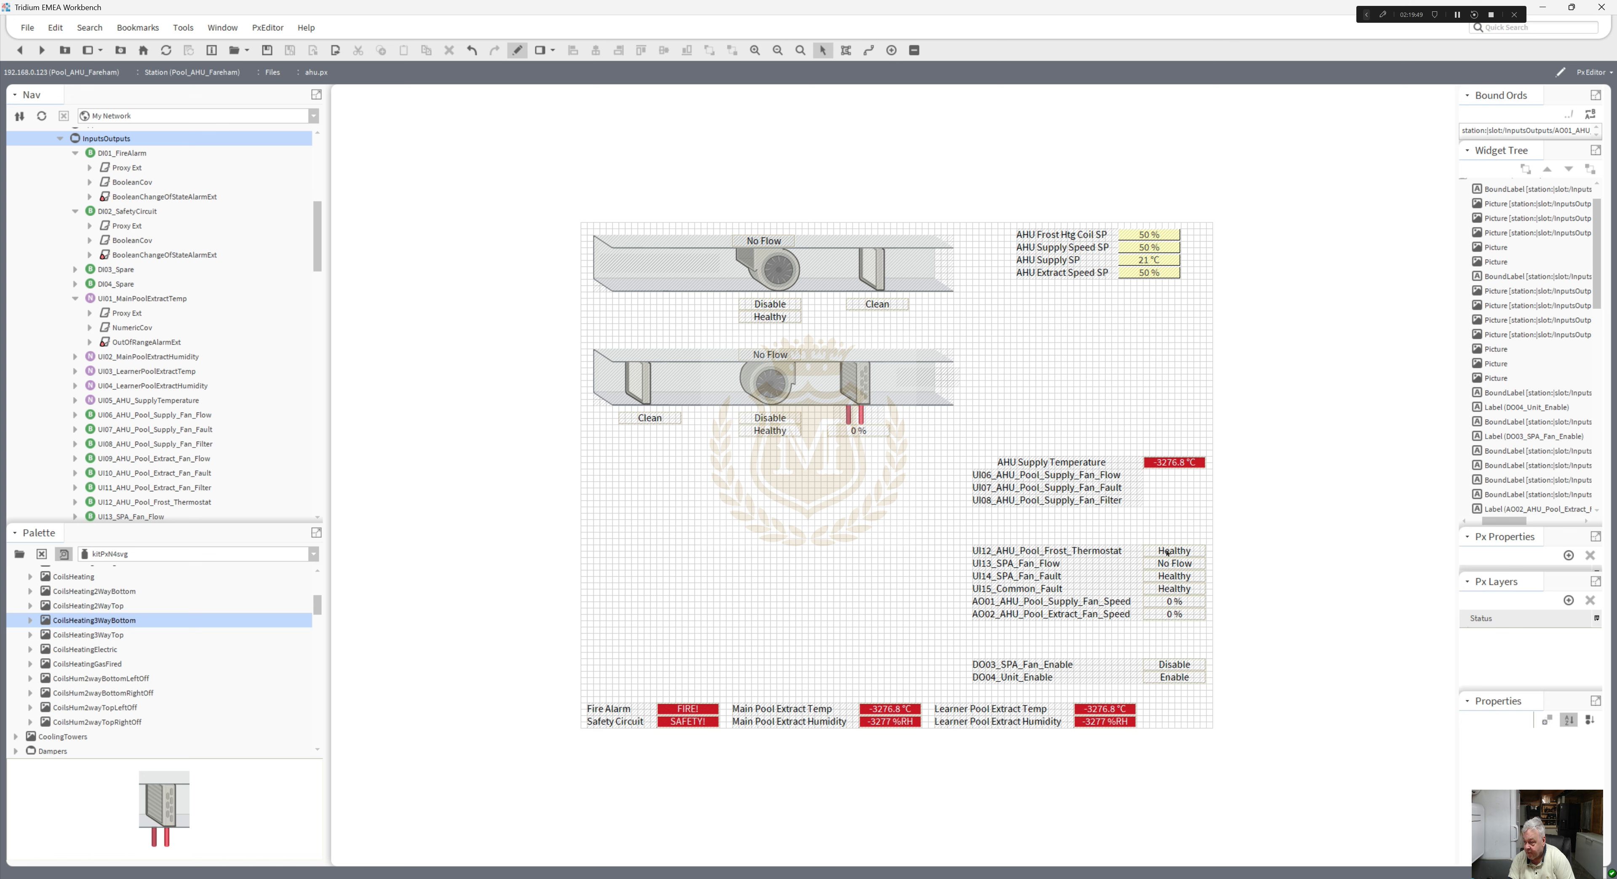
- Place the UI12_AHU_Pool_Frost_Thermostat value label below the lower duct between the Clean and Disable labels, shifting the Clean label left
mouse_move(1168, 552)
mouse_down()
mouse_move(1067, 512)
mouse_move(724, 440)
mouse_move(698, 415)
mouse_move(640, 416)
mouse_up()
click(642, 394)
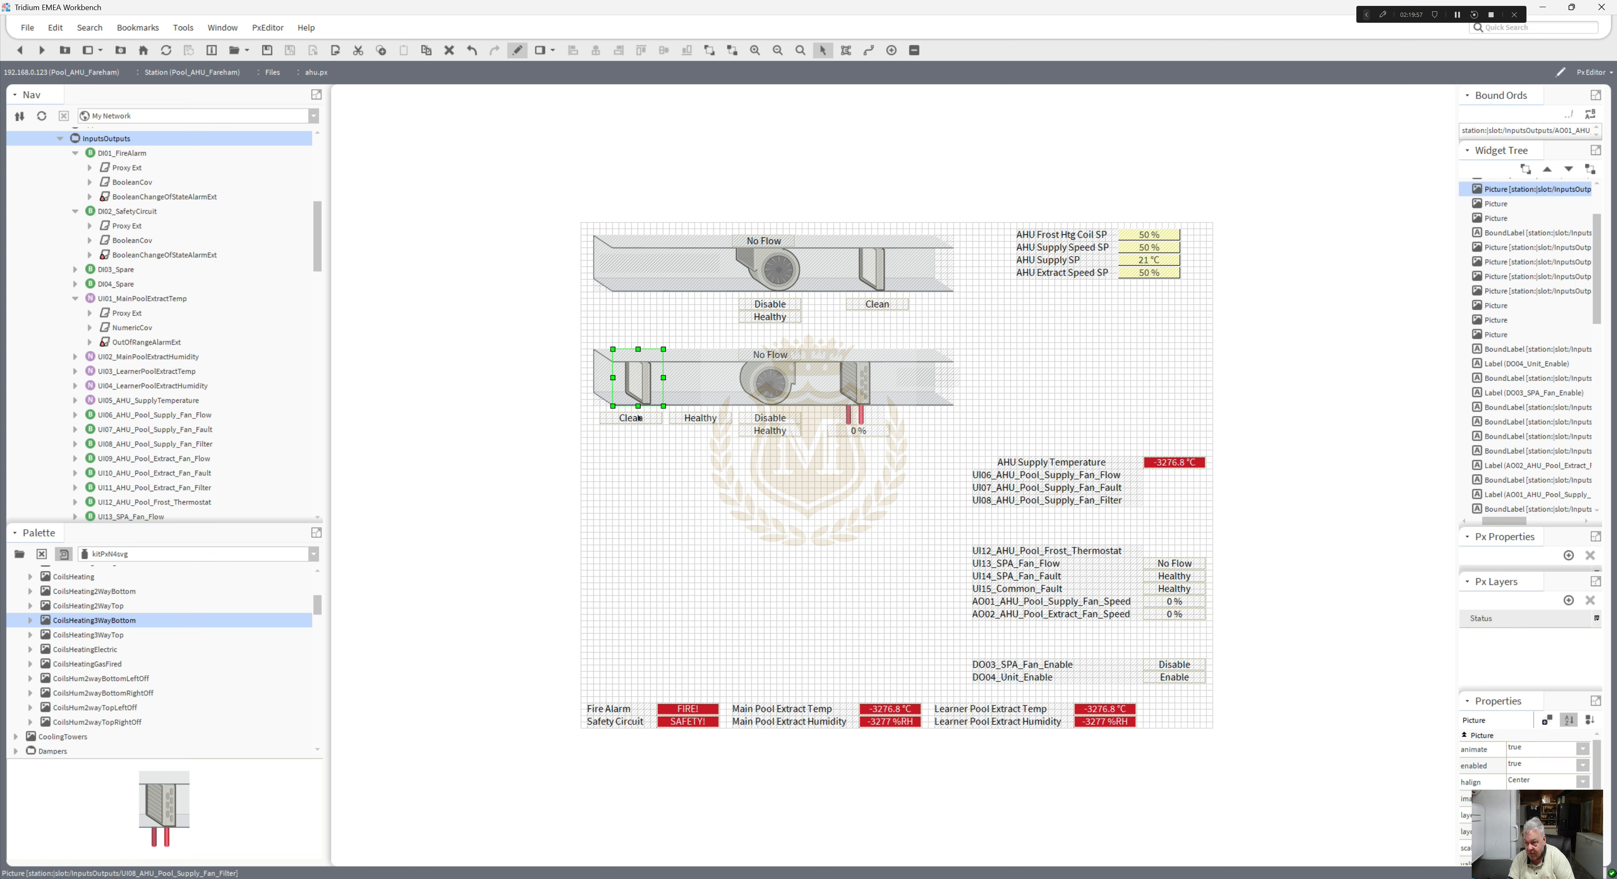
click(700, 417)
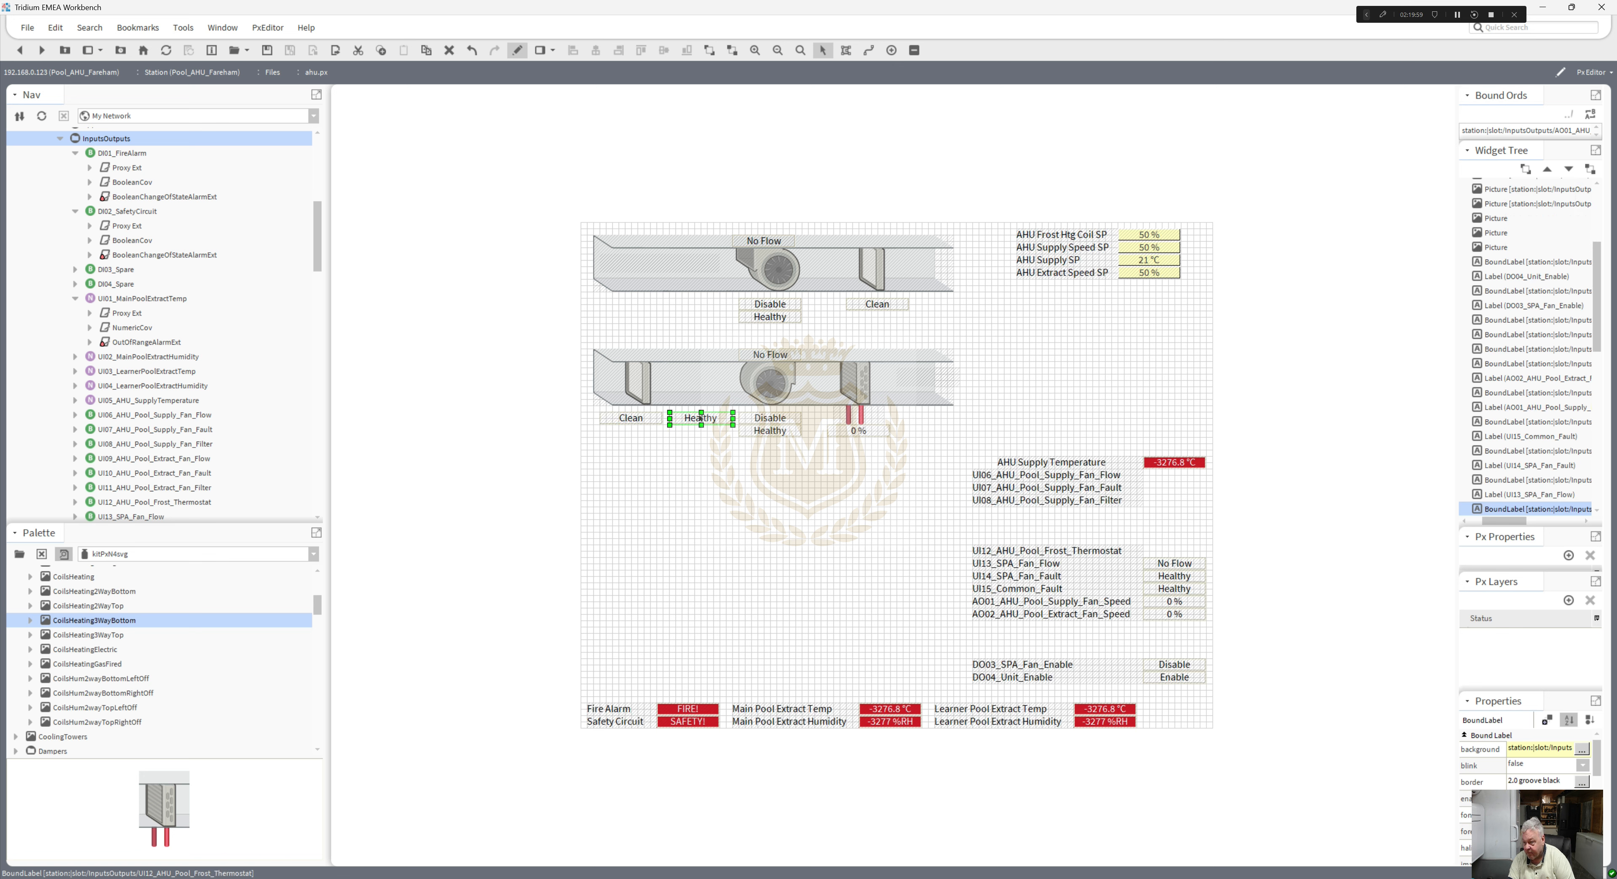
- Remove the UI12_AHU_Pool_Frost_Thermostat name label after trying it beneath the frost thermostat value
click(1030, 552)
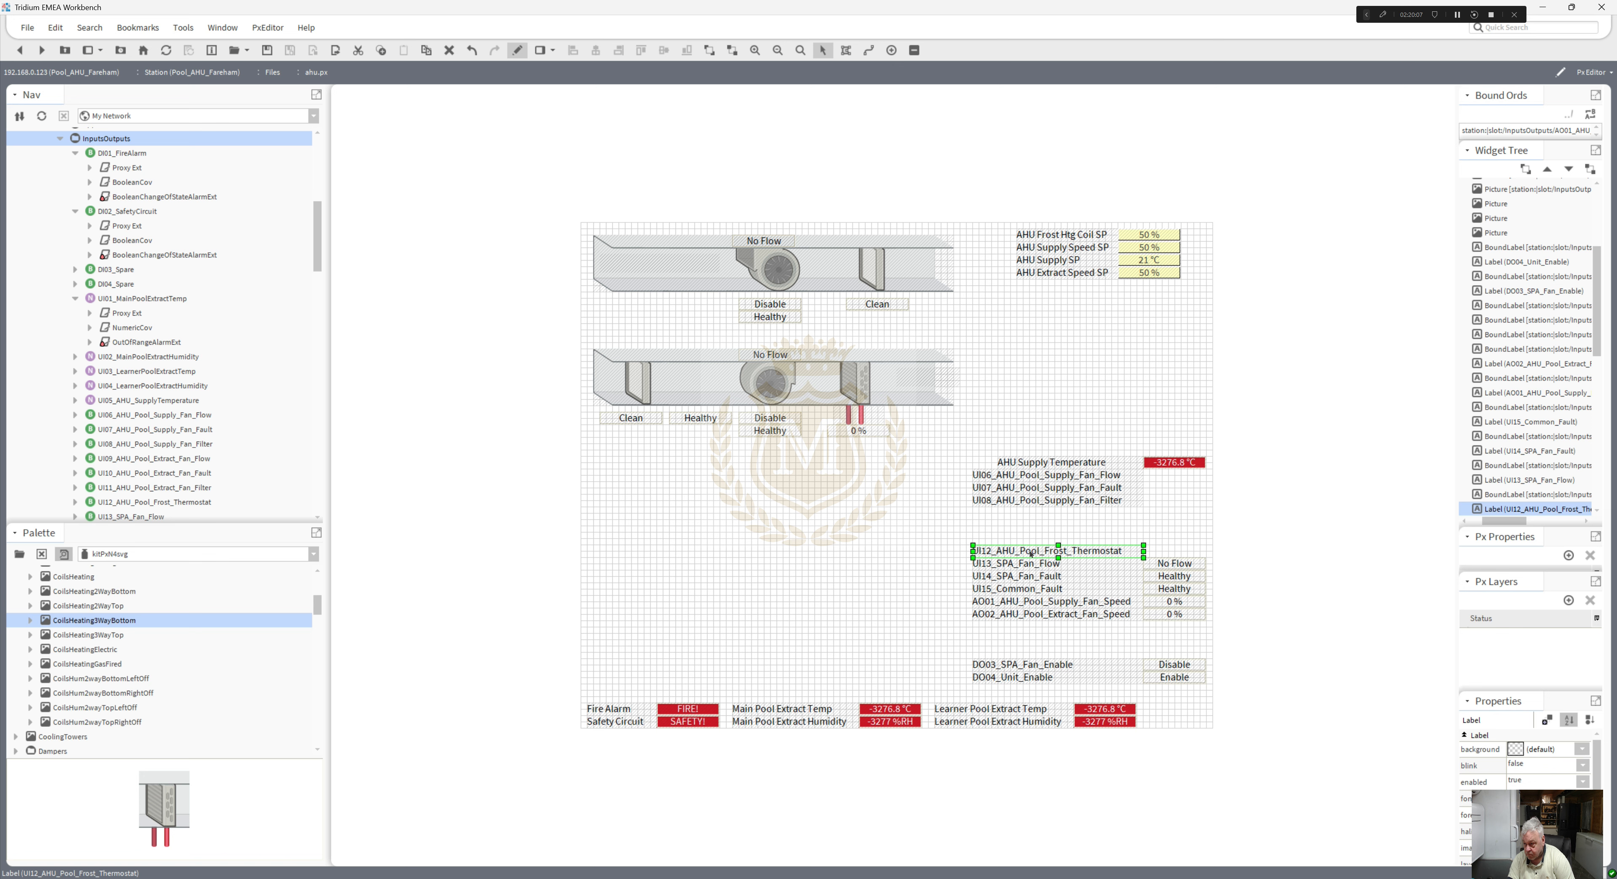
mouse_move(1031, 553)
mouse_down()
mouse_move(911, 480)
mouse_move(740, 436)
mouse_up()
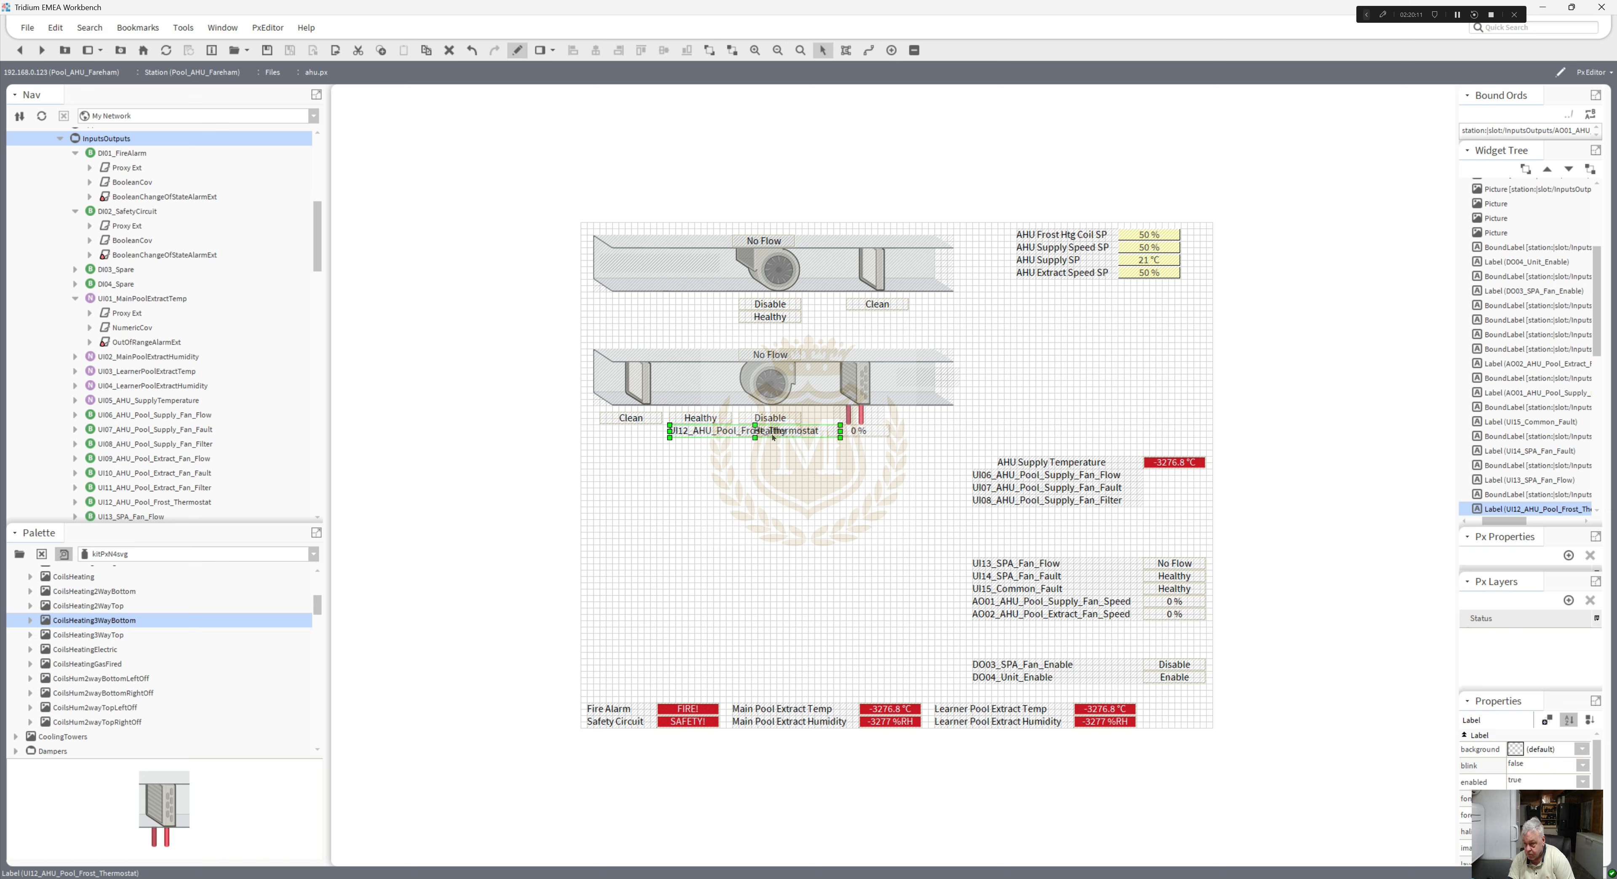
key(Delete)
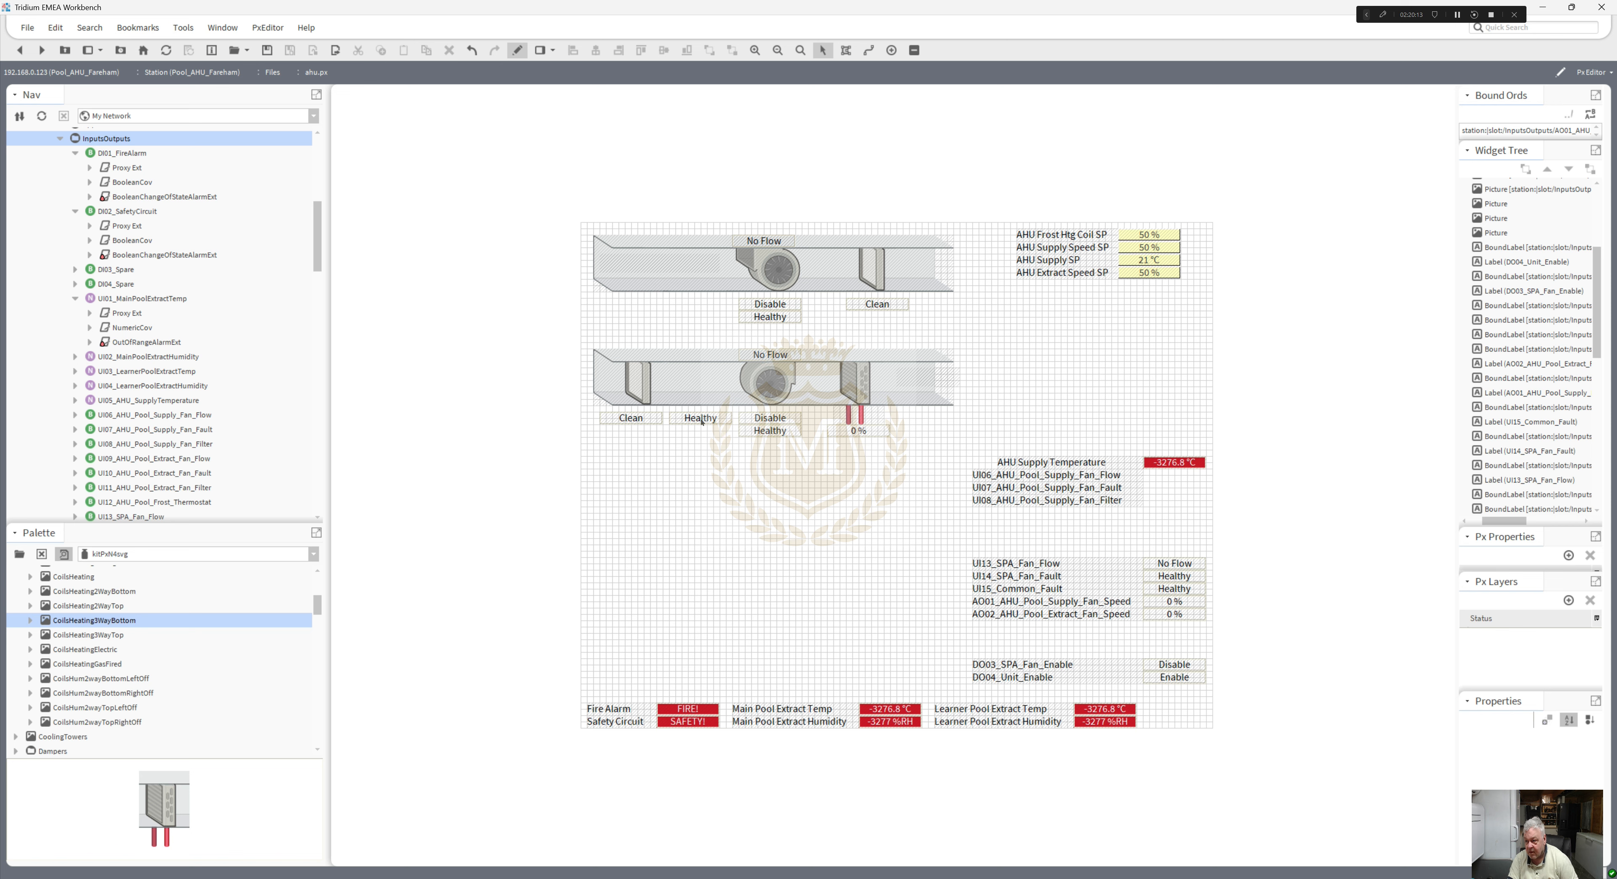
- Prefix the text format of the UI12_AHU_Pool_Frost_Thermostat value label with "Frost\n", keeping its existing value format after it
double_click(702, 421)
click(749, 453)
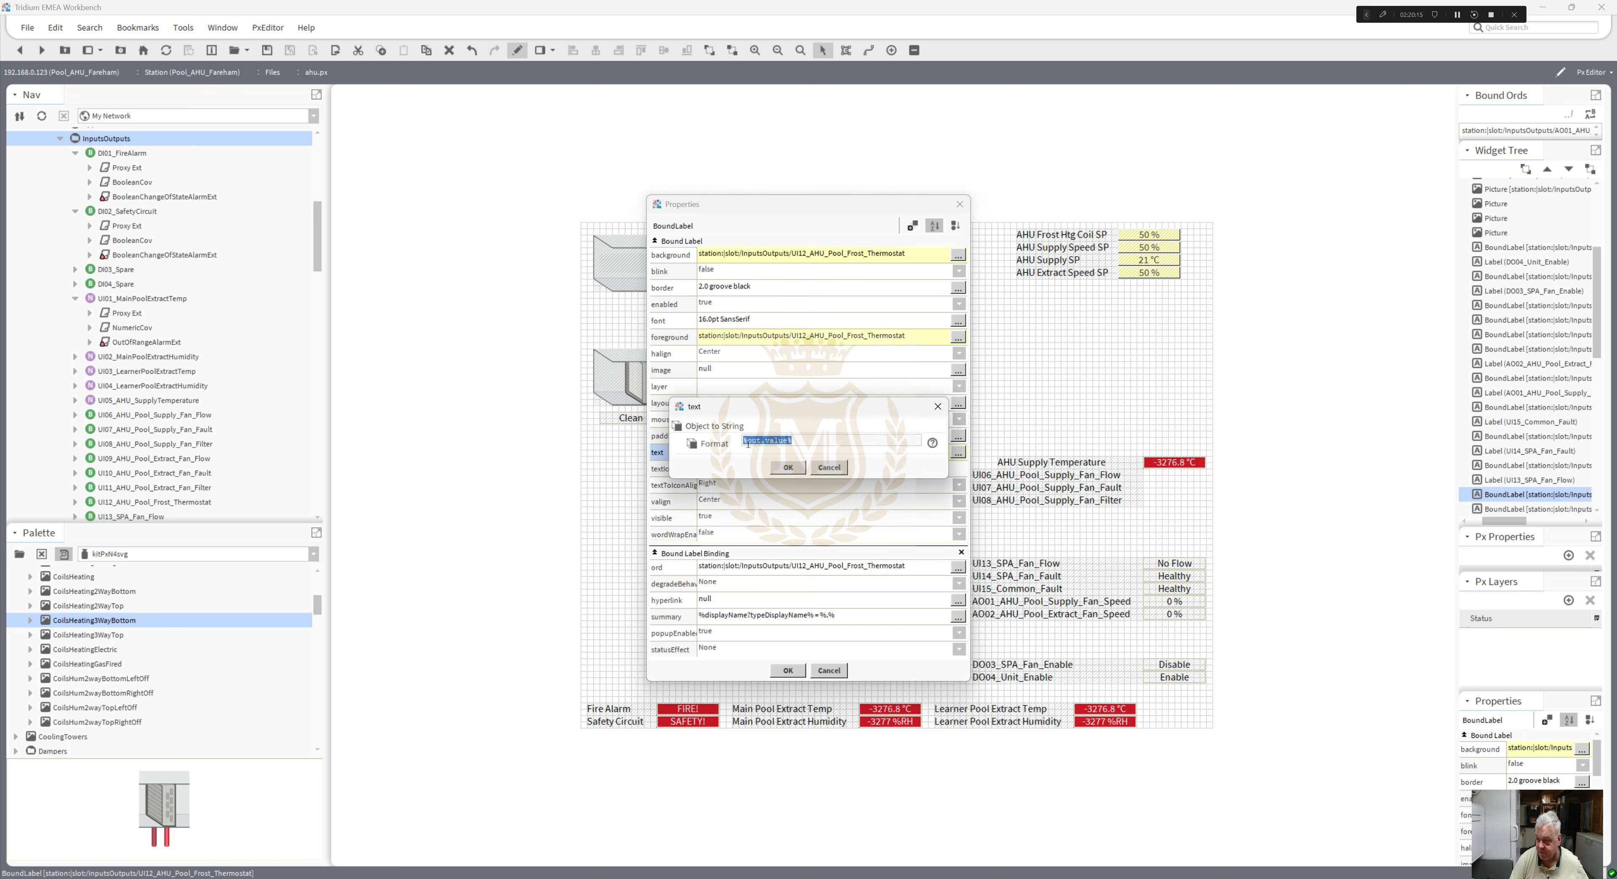
click(744, 441)
text(Fro)
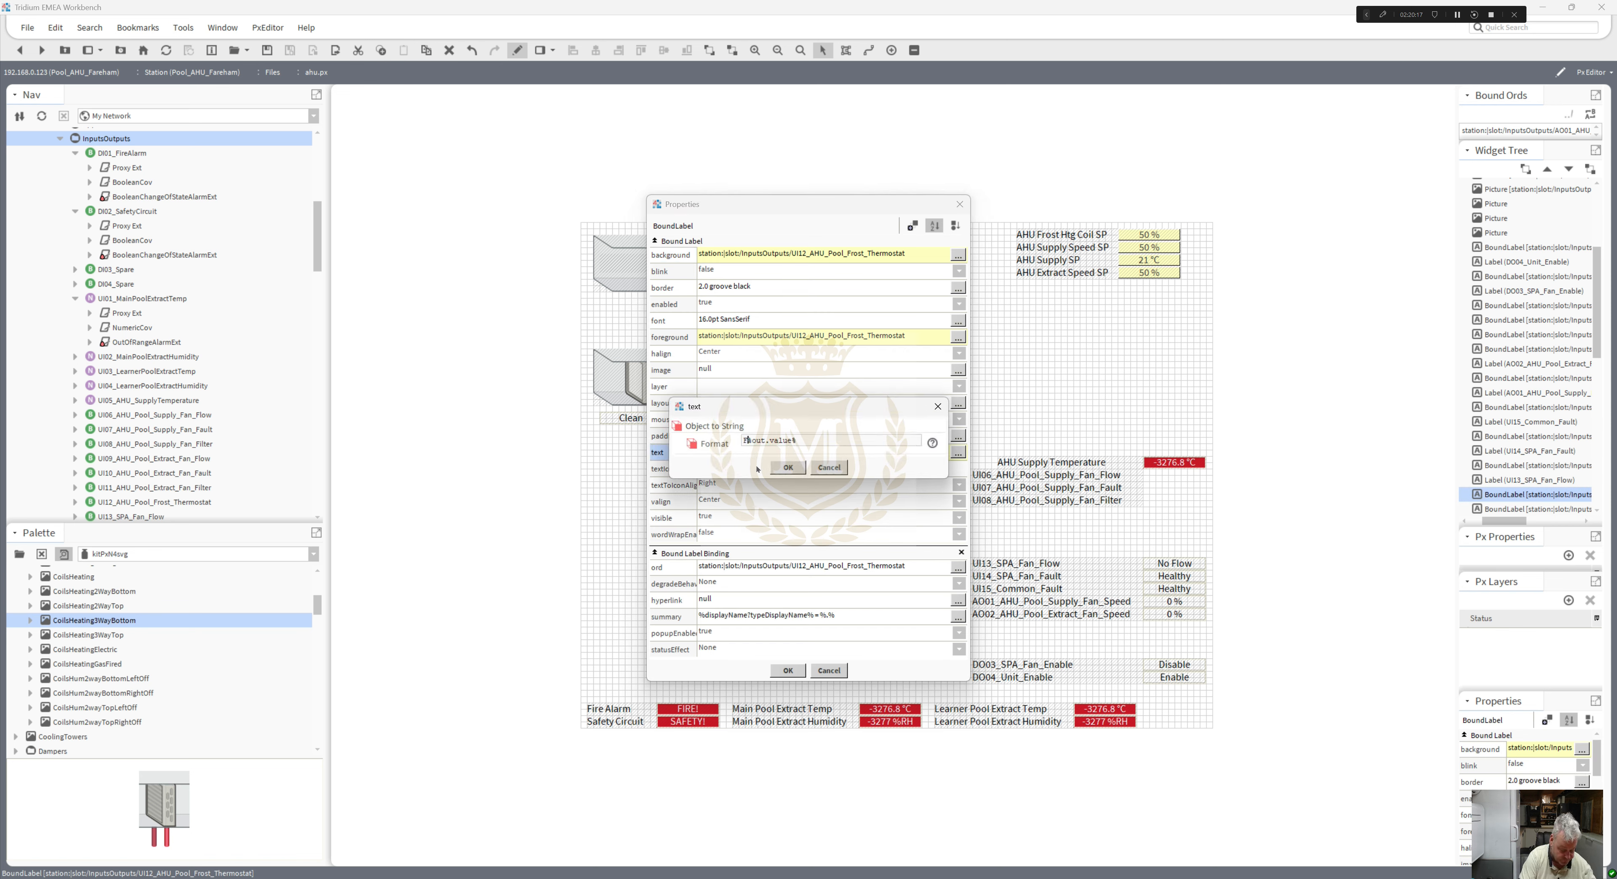
text(st\n)
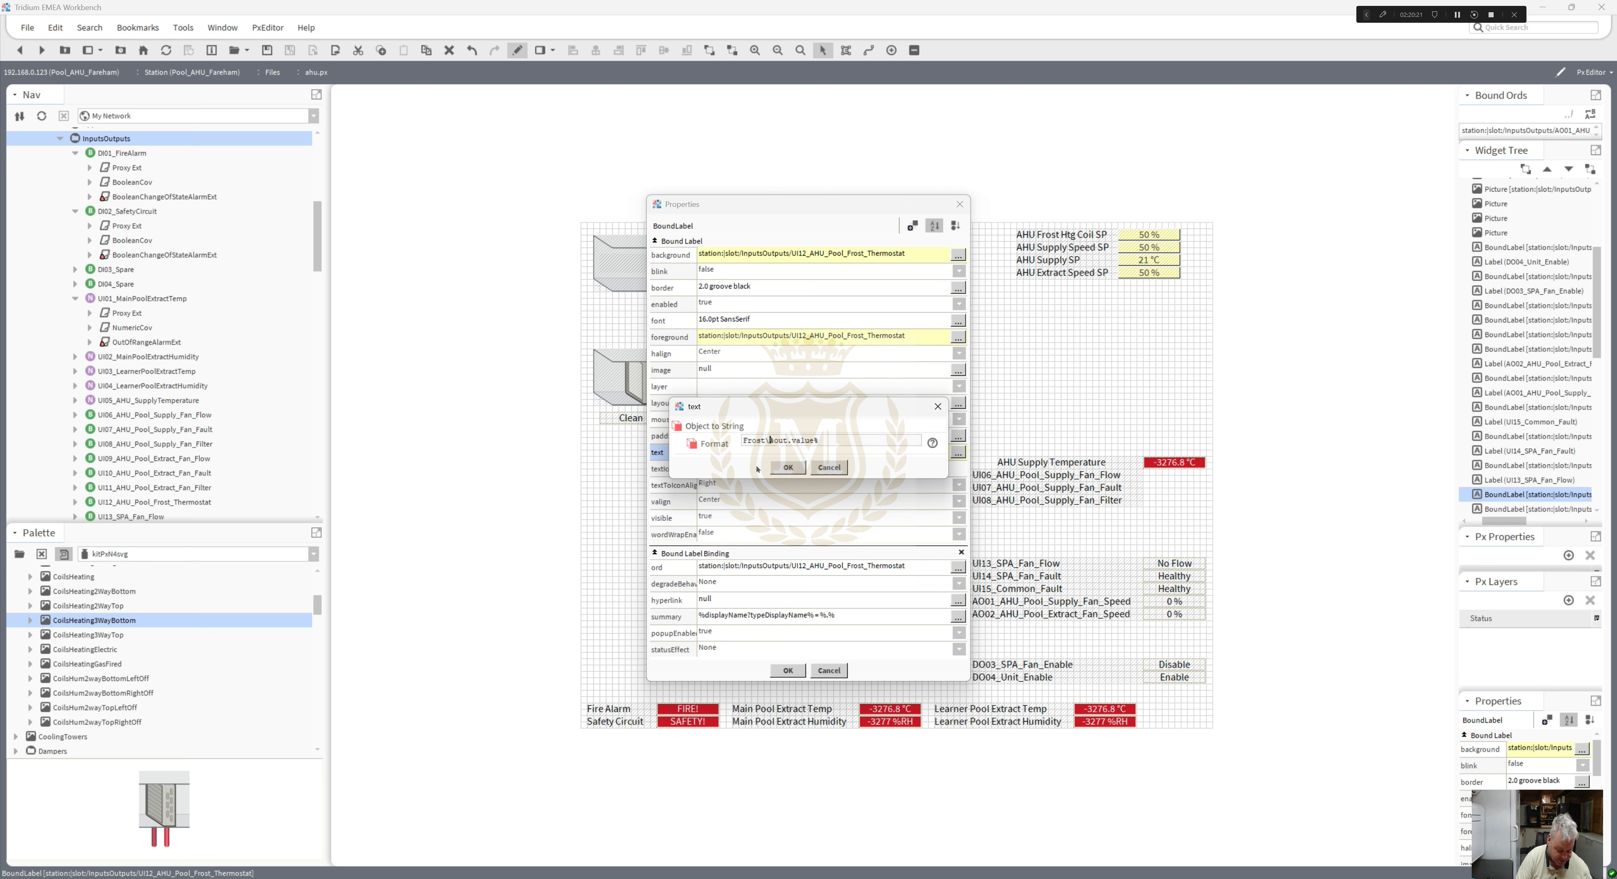
click(788, 468)
- Enable word wrap on the frost thermostat label and stretch it downward to a height of two text lines
click(816, 533)
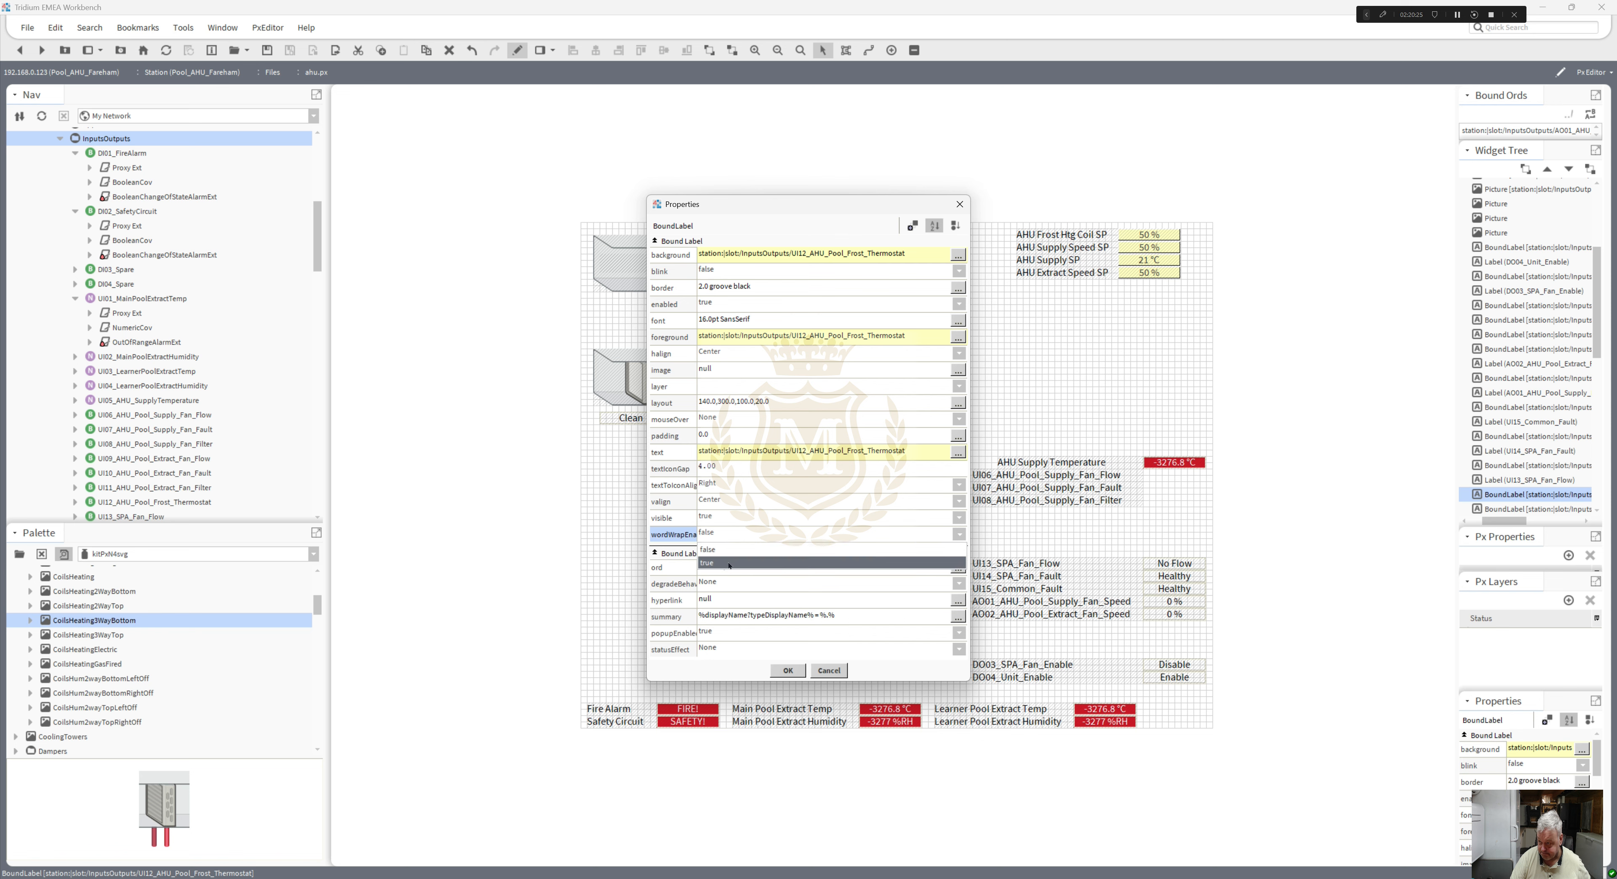
click(771, 549)
click(789, 670)
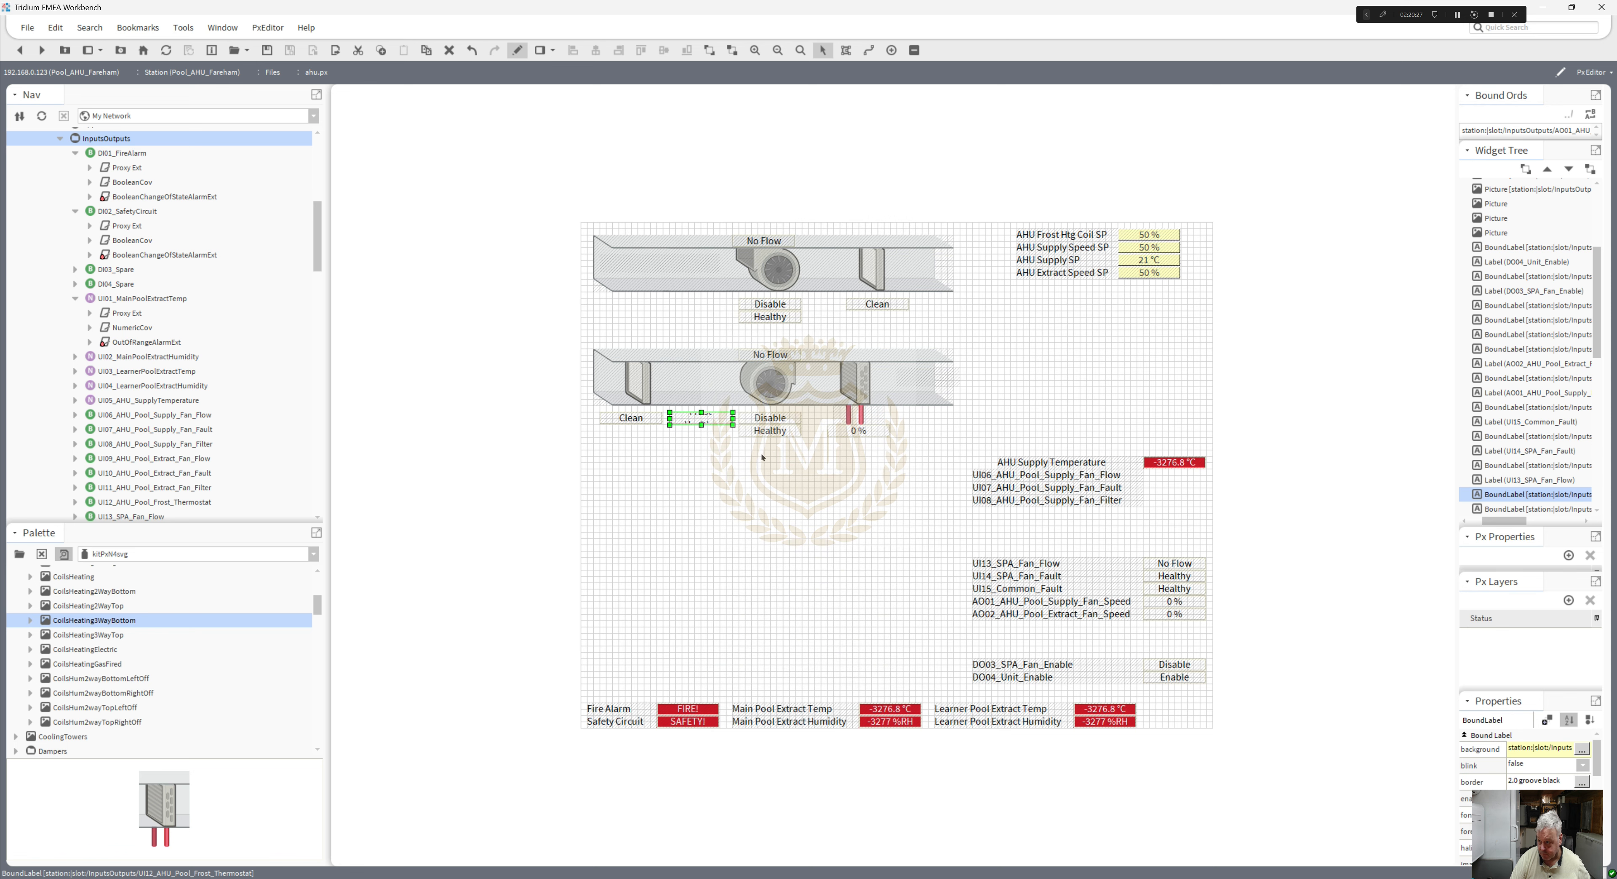
drag(701, 425, 701, 437)
click(784, 538)
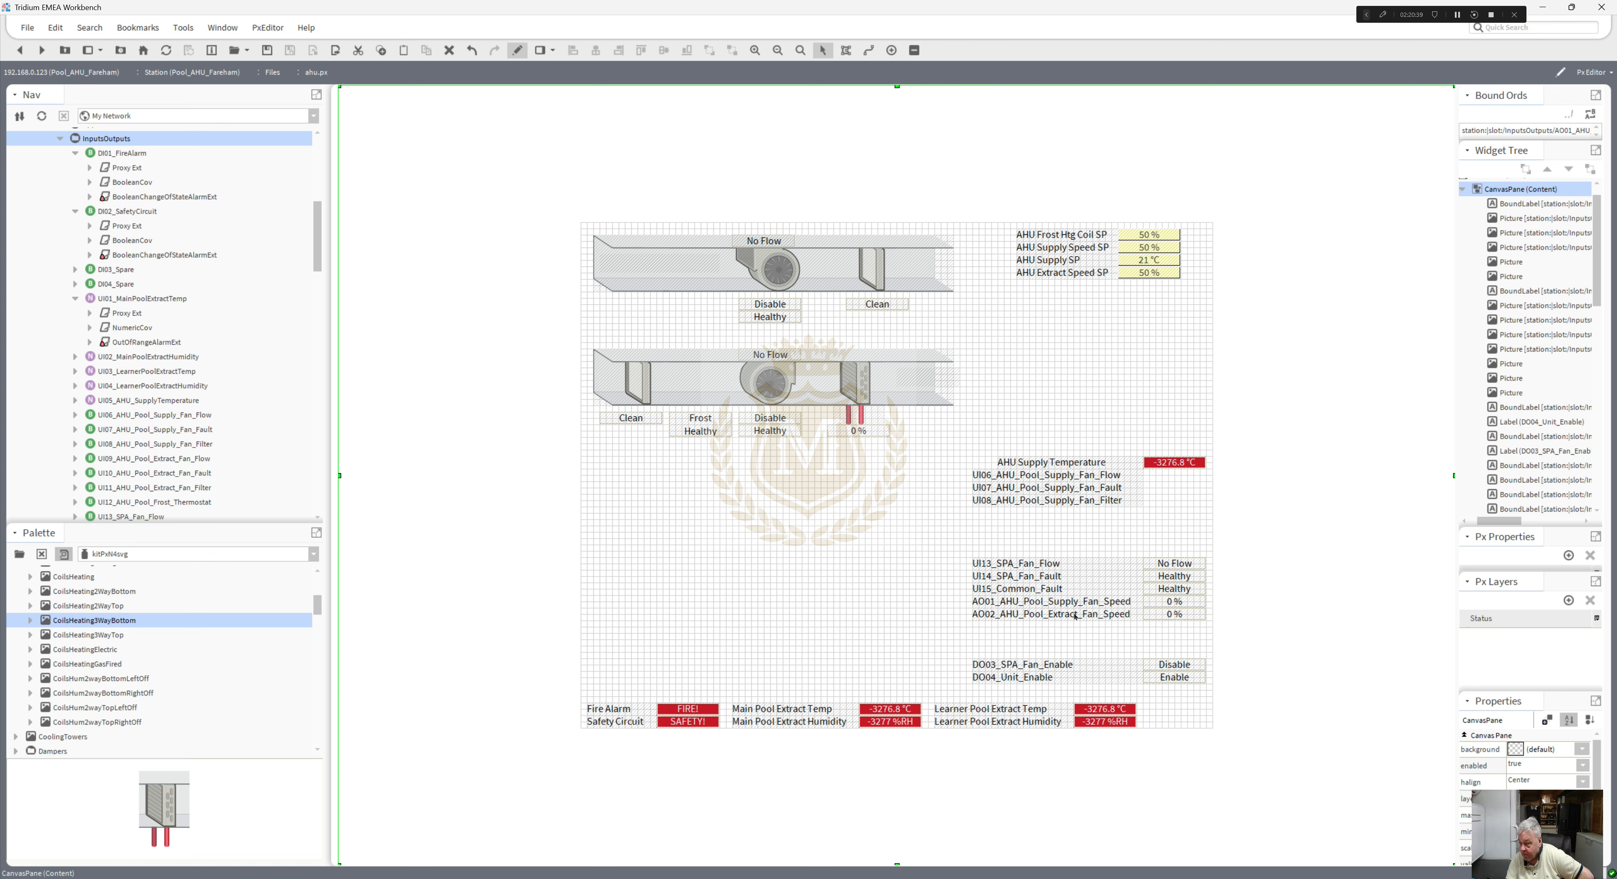
- Place the AO01 supply fan speed value below the lower fan's Healthy label and the AO02 extract fan speed value below the upper fan's
mouse_move(1168, 600)
mouse_down()
mouse_move(864, 524)
mouse_move(763, 443)
mouse_up()
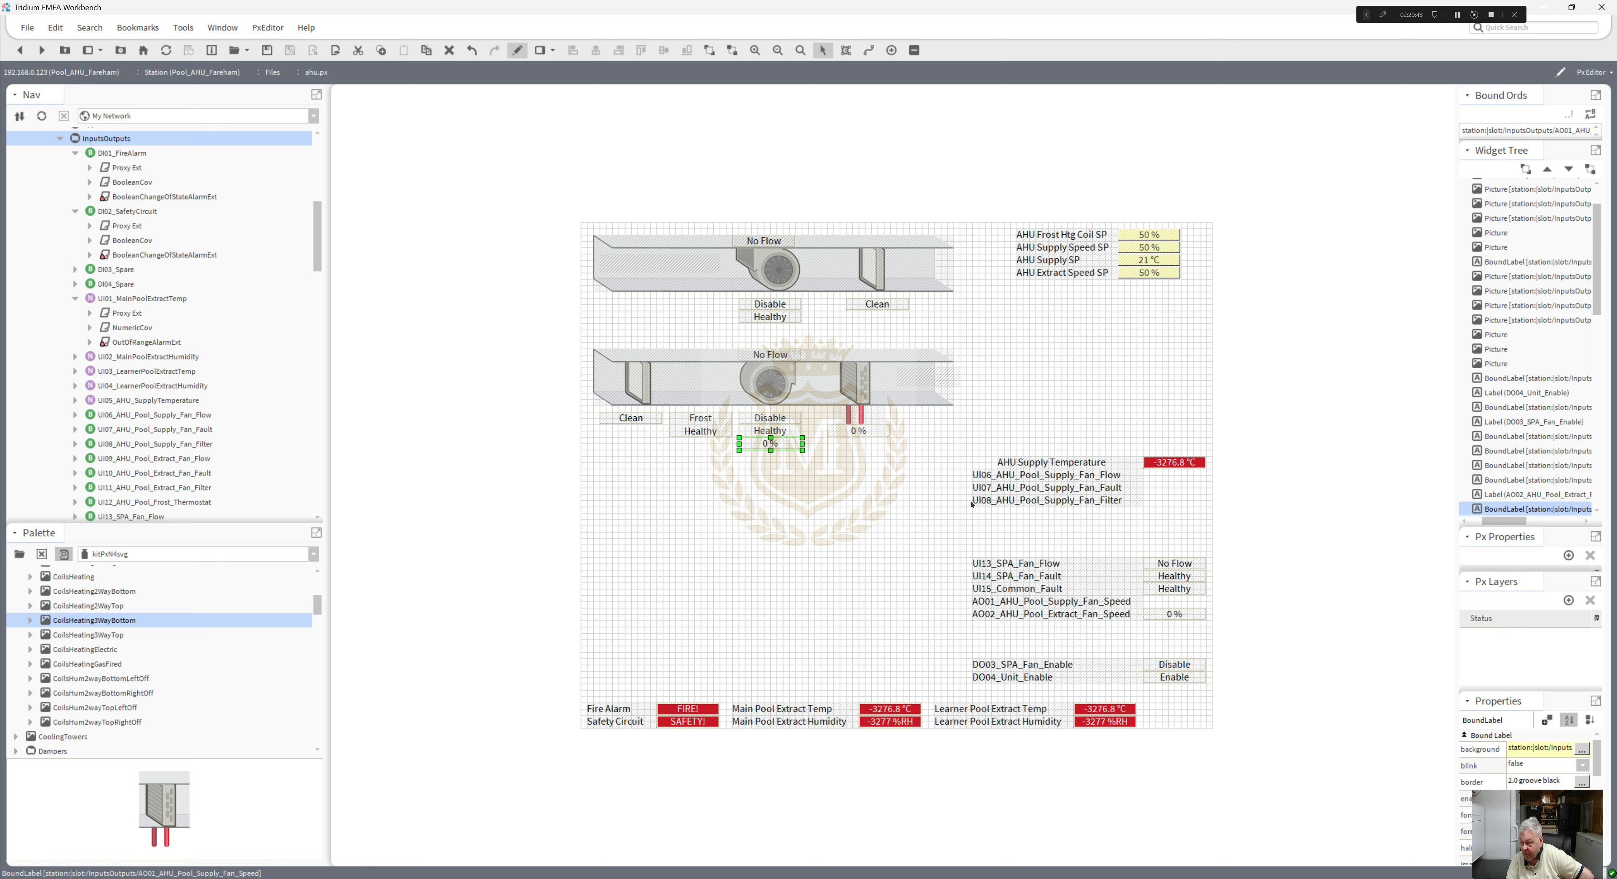
mouse_move(1174, 614)
mouse_down()
mouse_move(984, 450)
mouse_move(773, 331)
mouse_up()
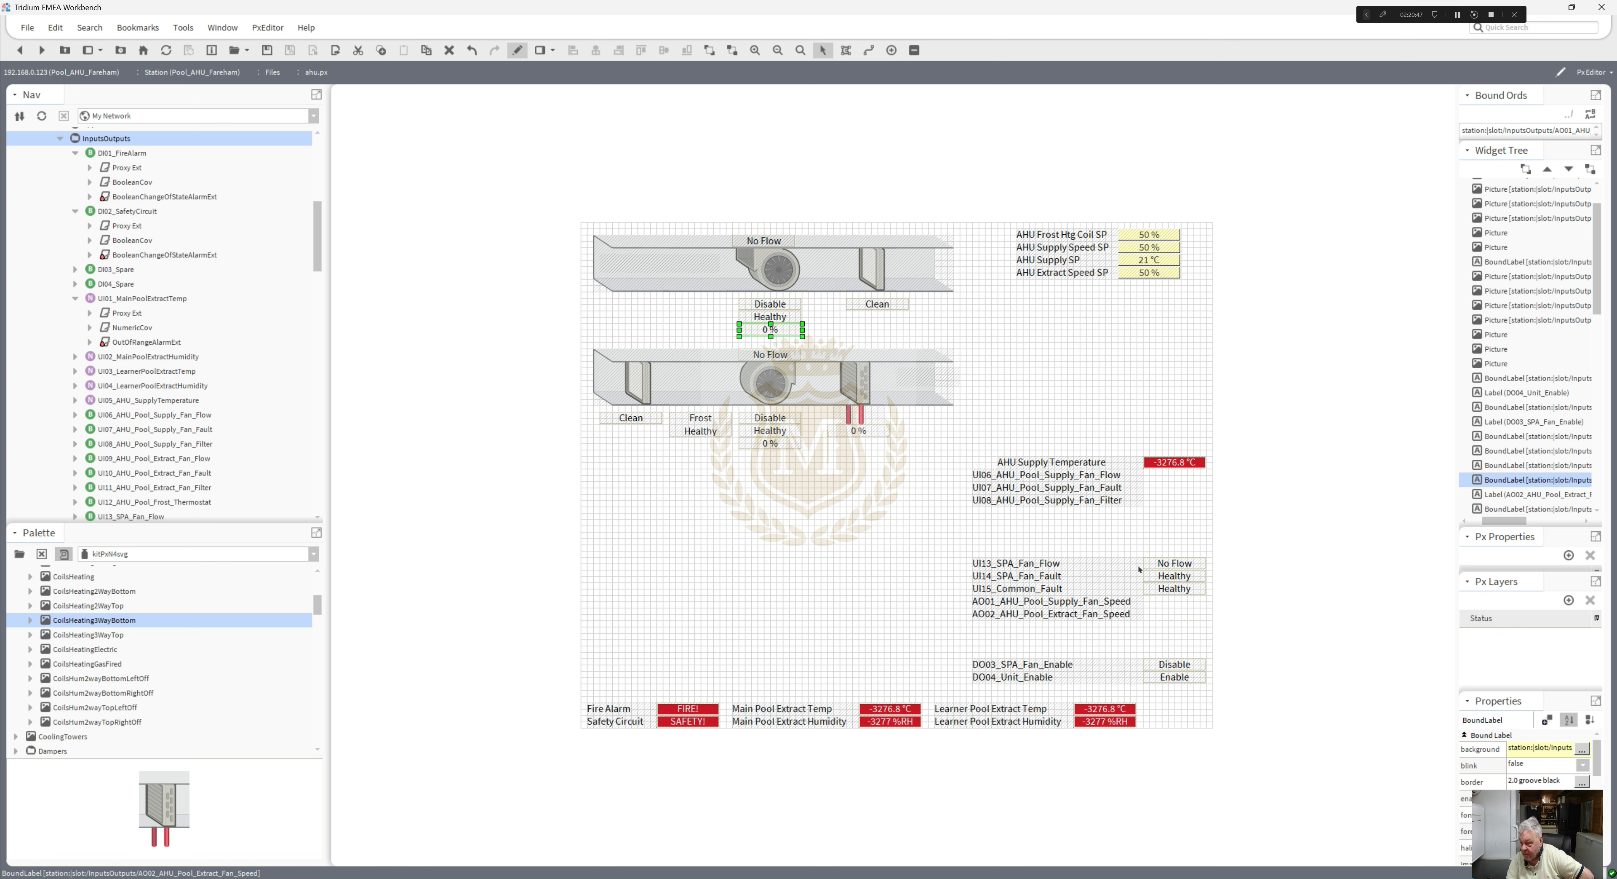
- Move the UI13 to UI15 labels and values below the supply duct, with the DO03 and DO04 pairs grouped directly beneath them
drag(939, 546, 828, 584)
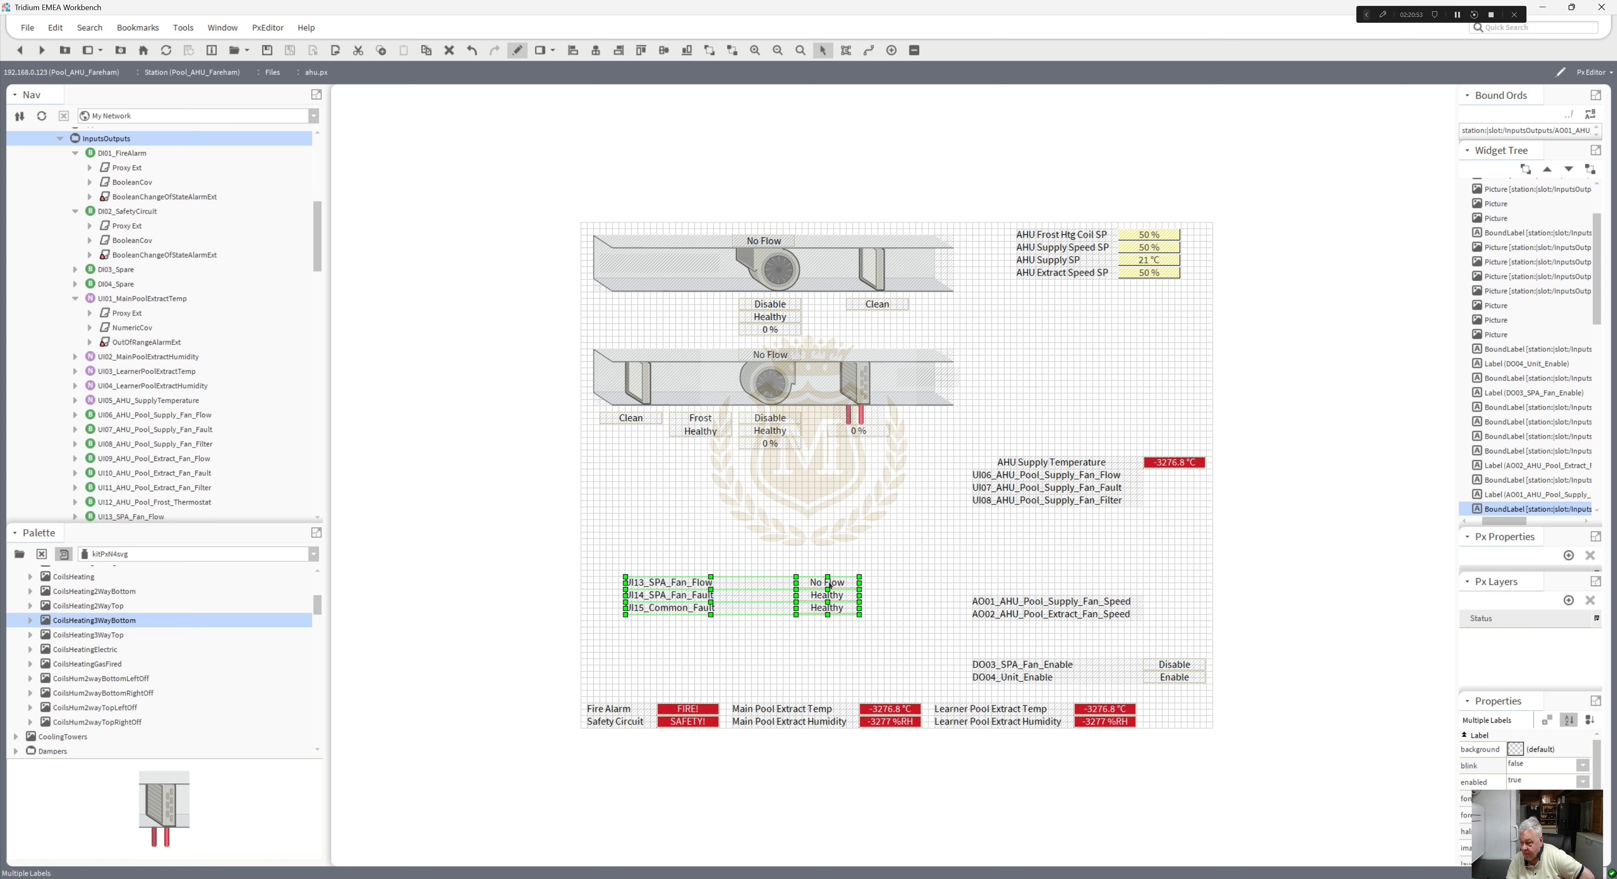
drag(945, 636, 839, 626)
drag(840, 626, 840, 626)
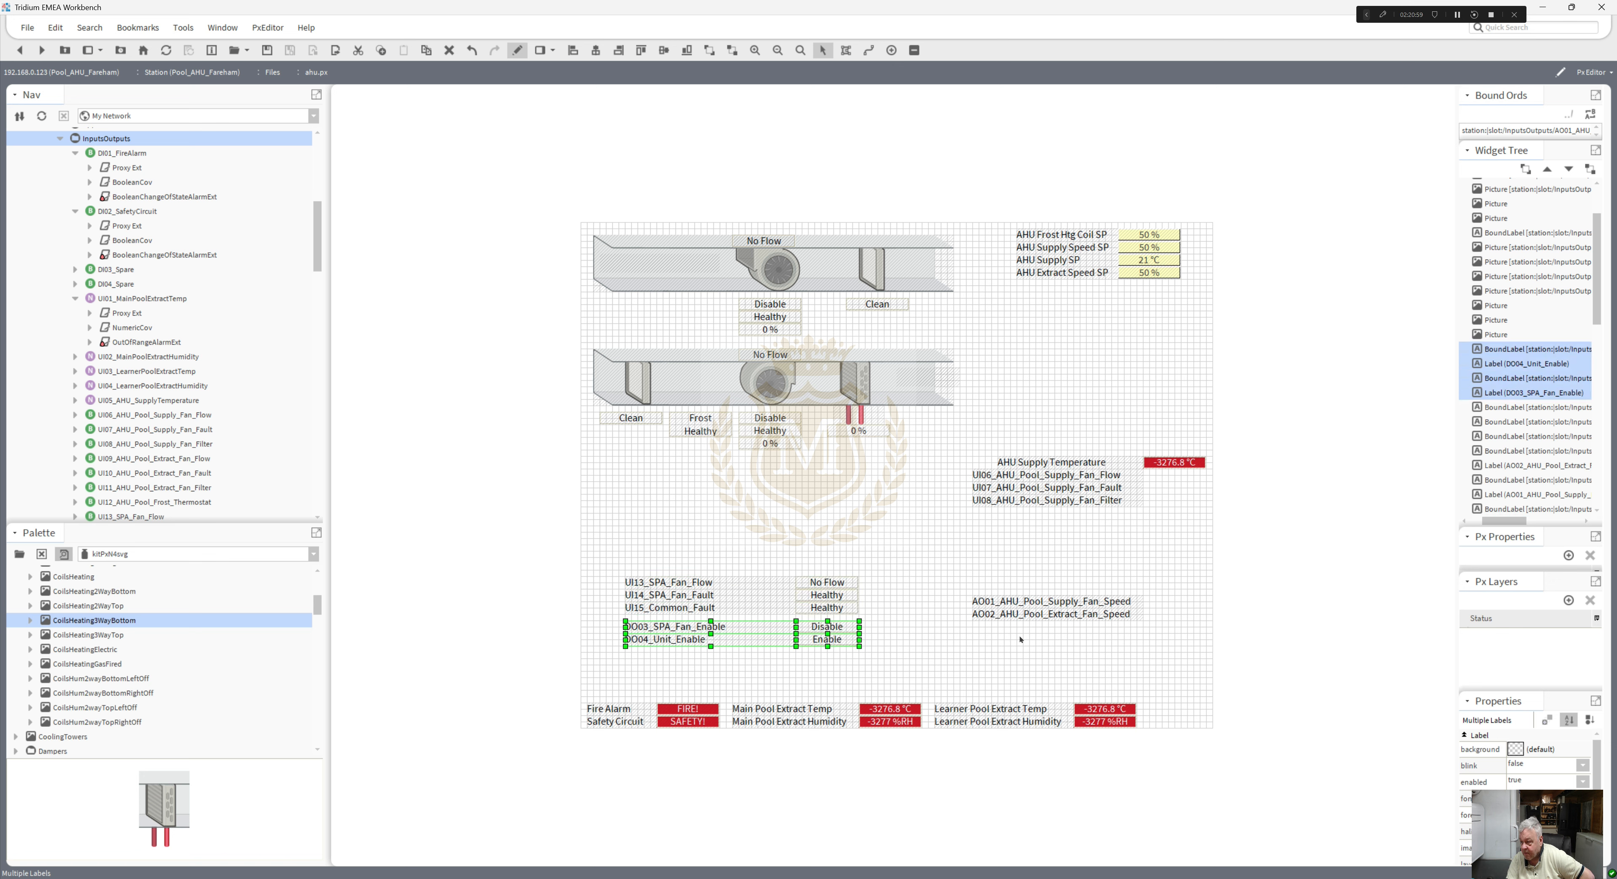
- Delete the leftover UI06 to UI08, AO01 and AO02 name labels, and move the supply temperature value above the lower duct's outlet
drag(1166, 647, 940, 466)
key(Delete)
drag(1176, 466, 915, 342)
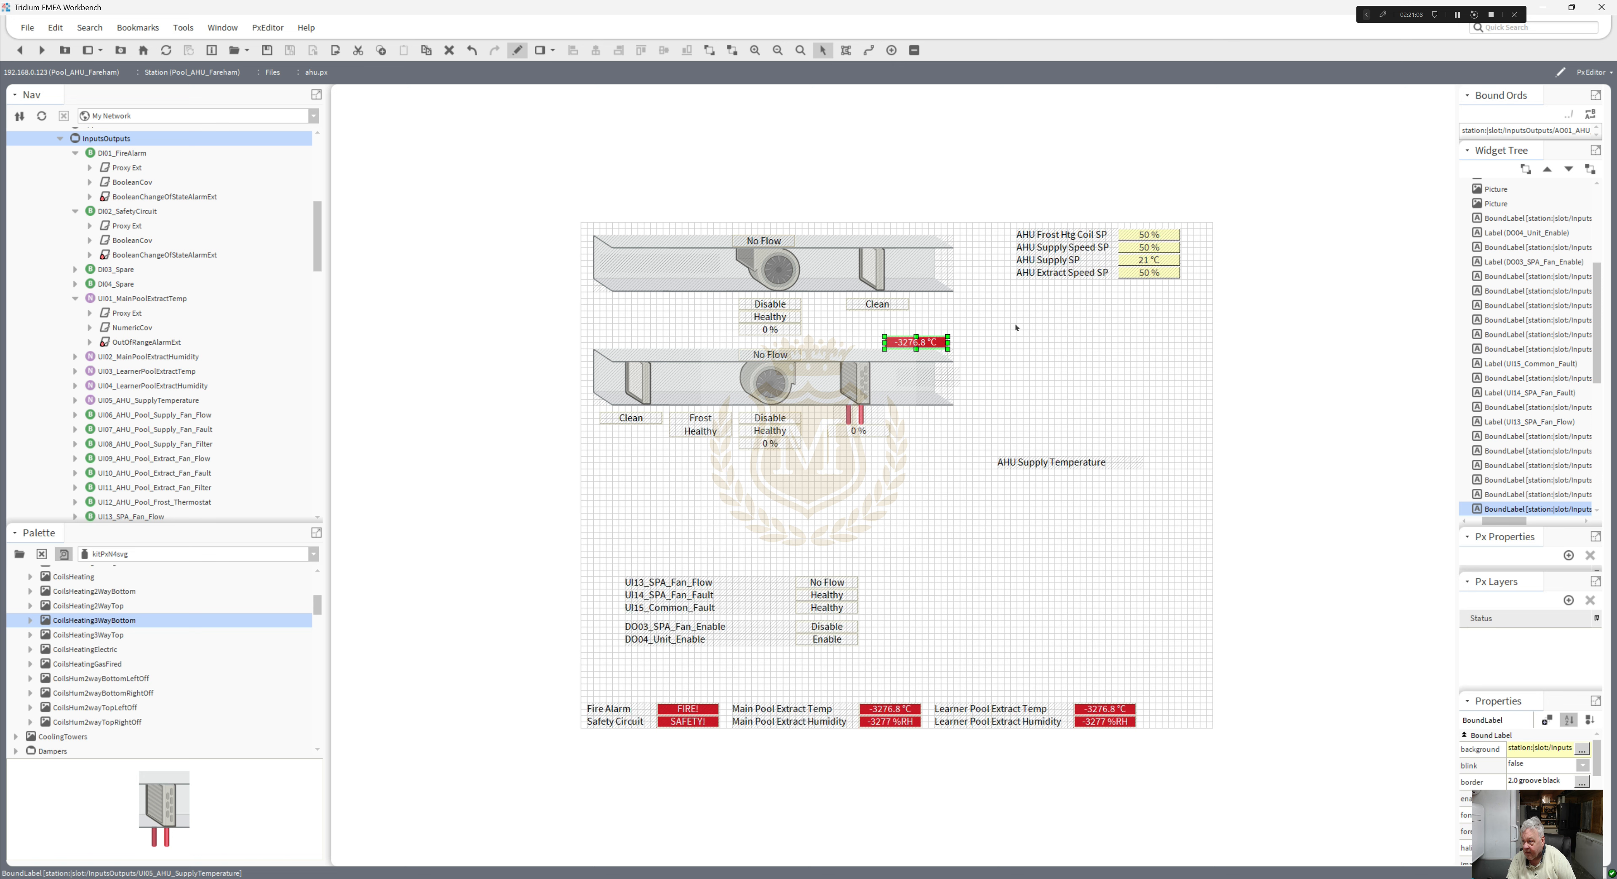
- Narrow all four yellow AHU setpoint value boxes together from their outer edge
click(1139, 261)
ctrl+click(1089, 263)
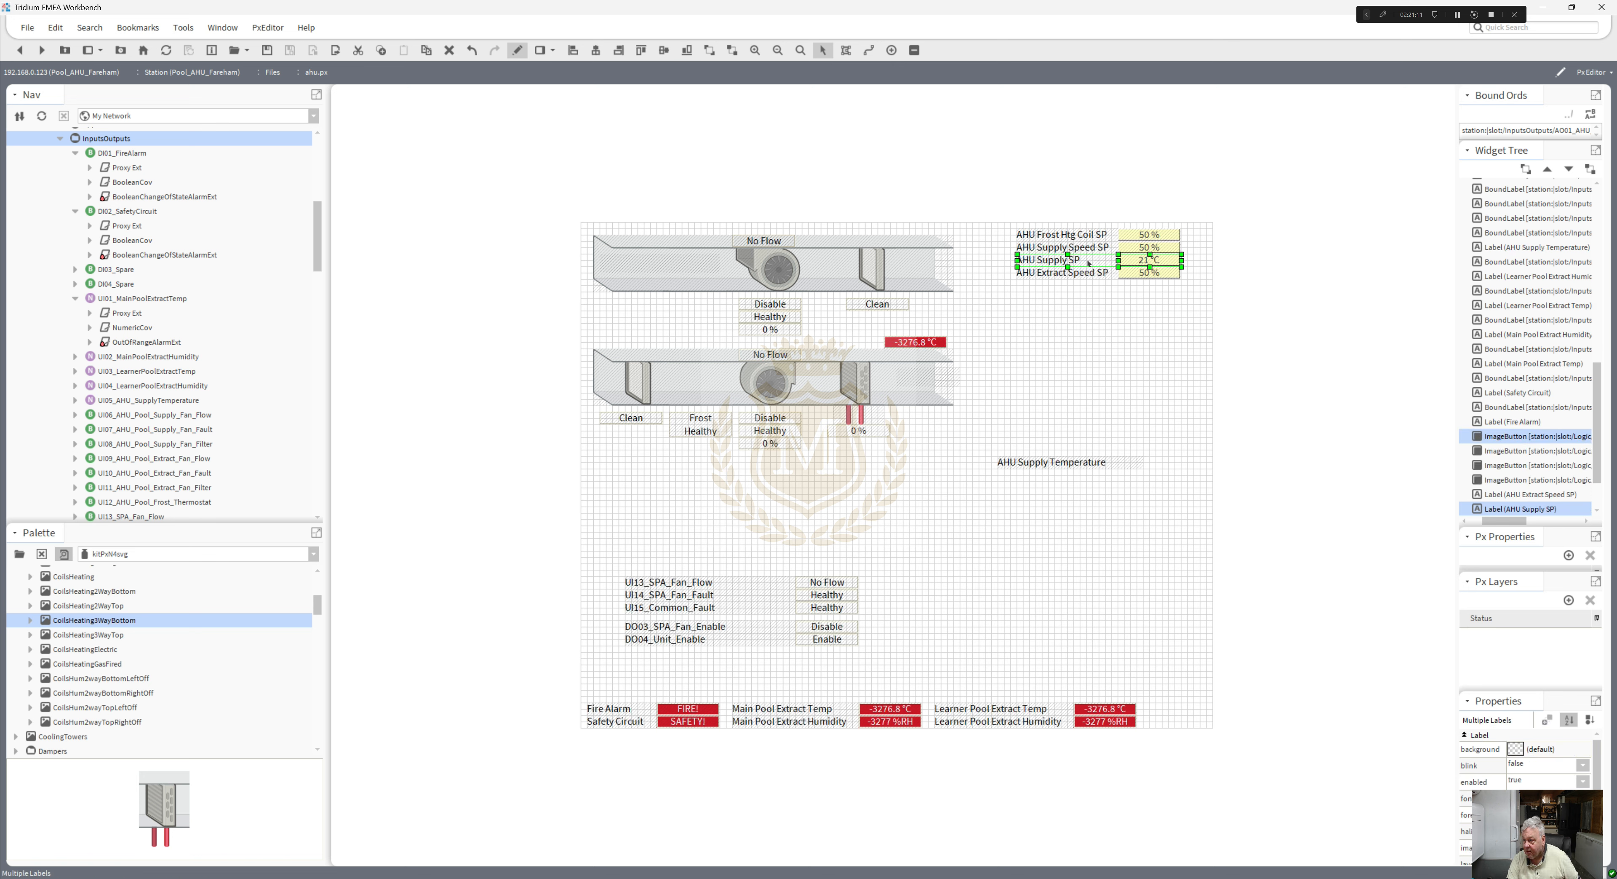
drag(1199, 300, 1154, 233)
click(1177, 293)
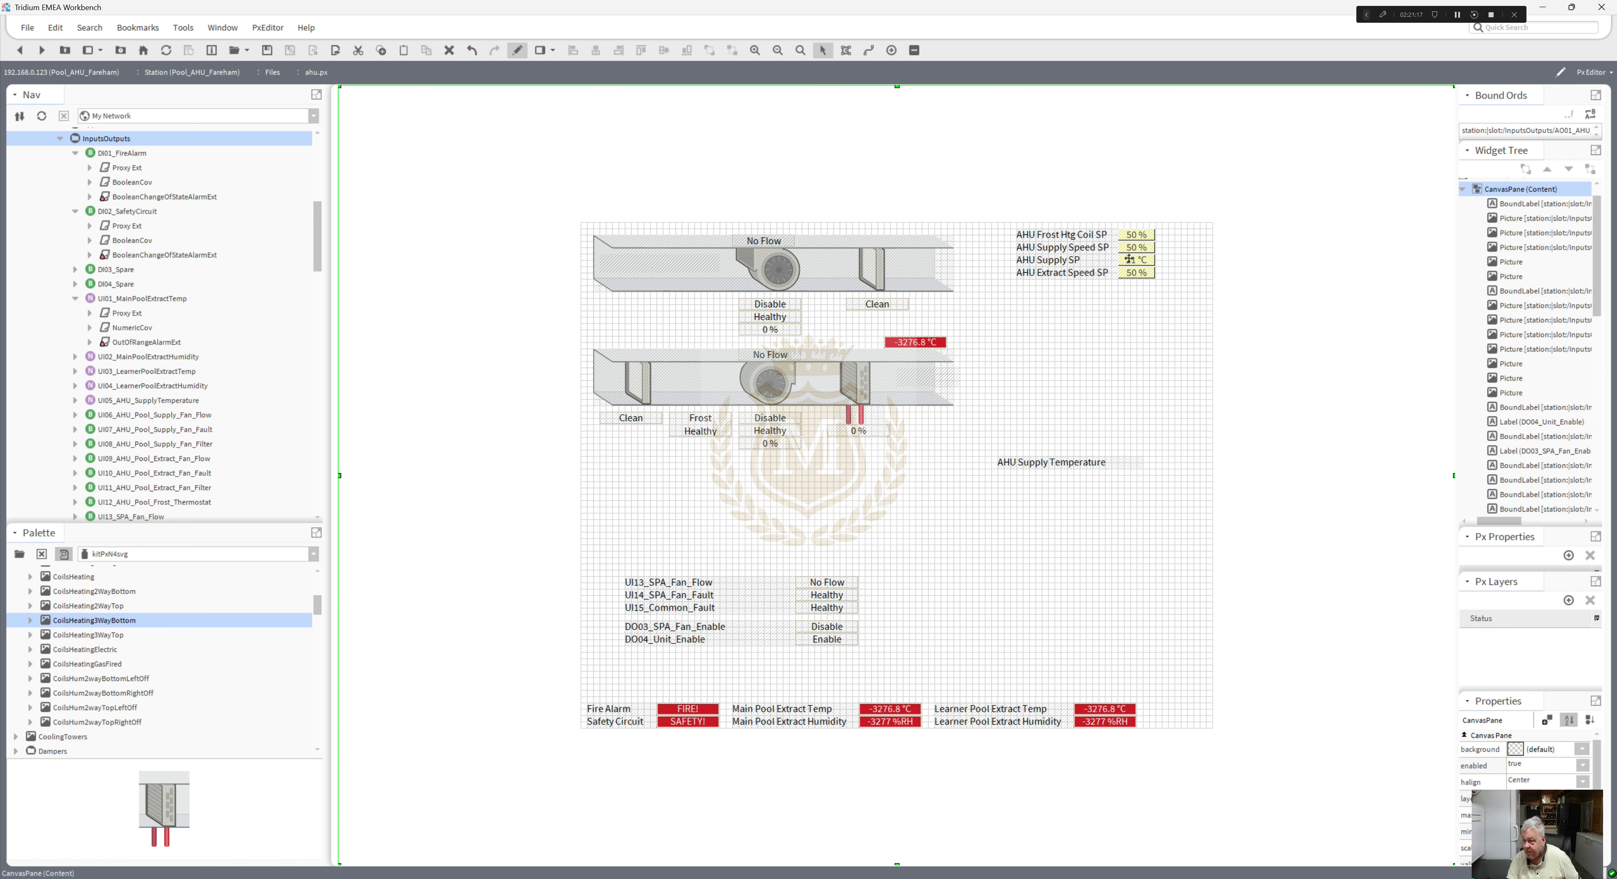
- Move the AHU Supply SP label and value above the supply temperature value, narrowing that temperature value to match and trimming the SP label
click(1134, 260)
ctrl+click(1061, 260)
drag(1061, 260, 855, 327)
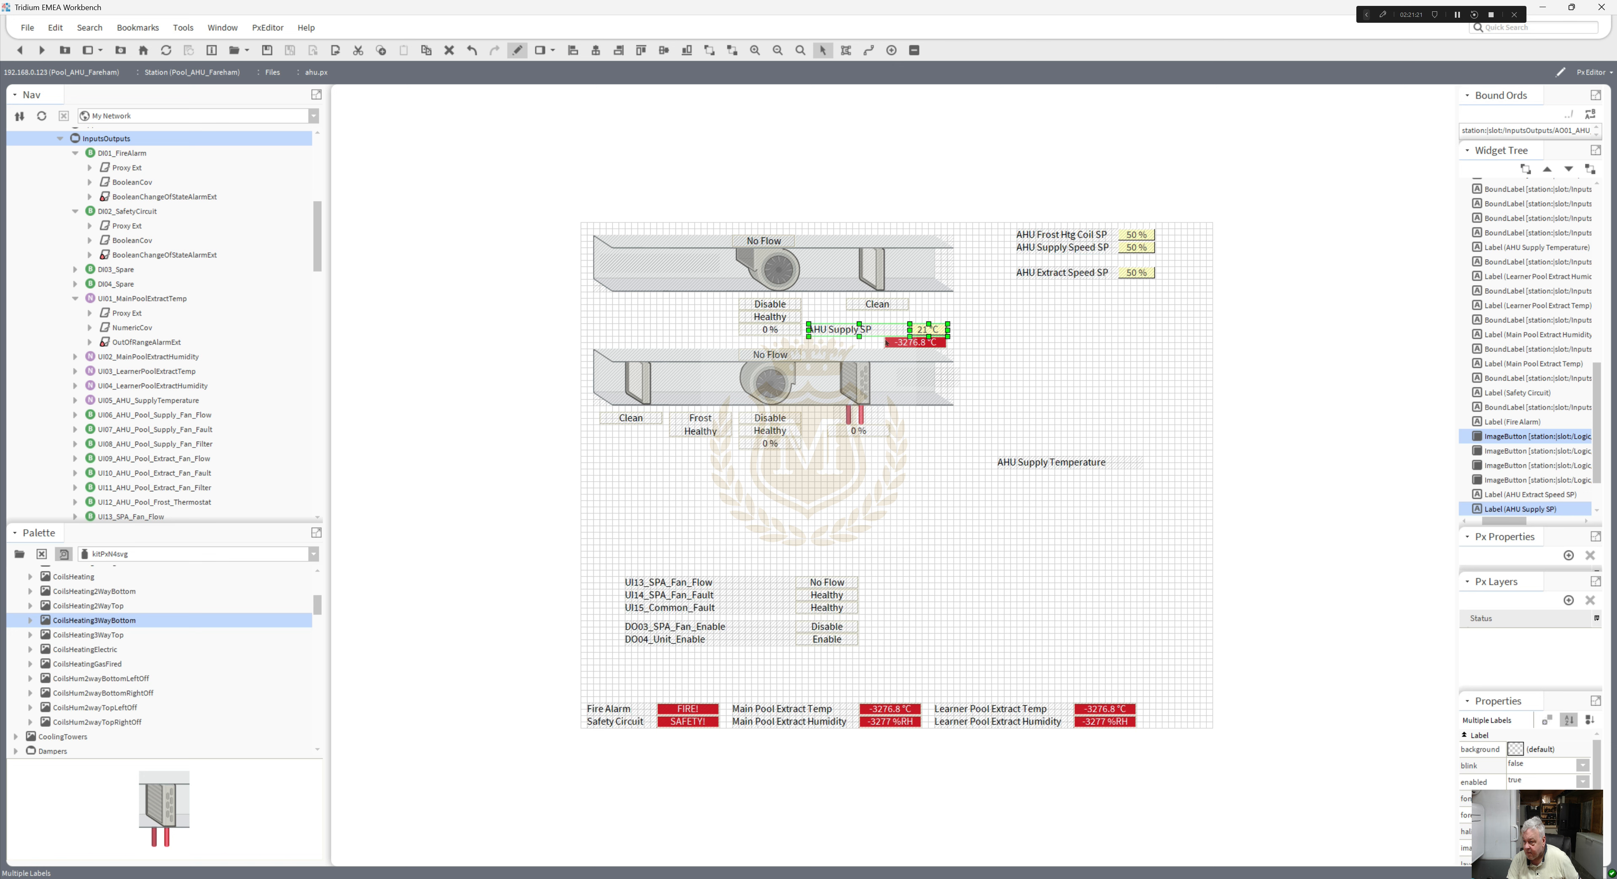
click(888, 344)
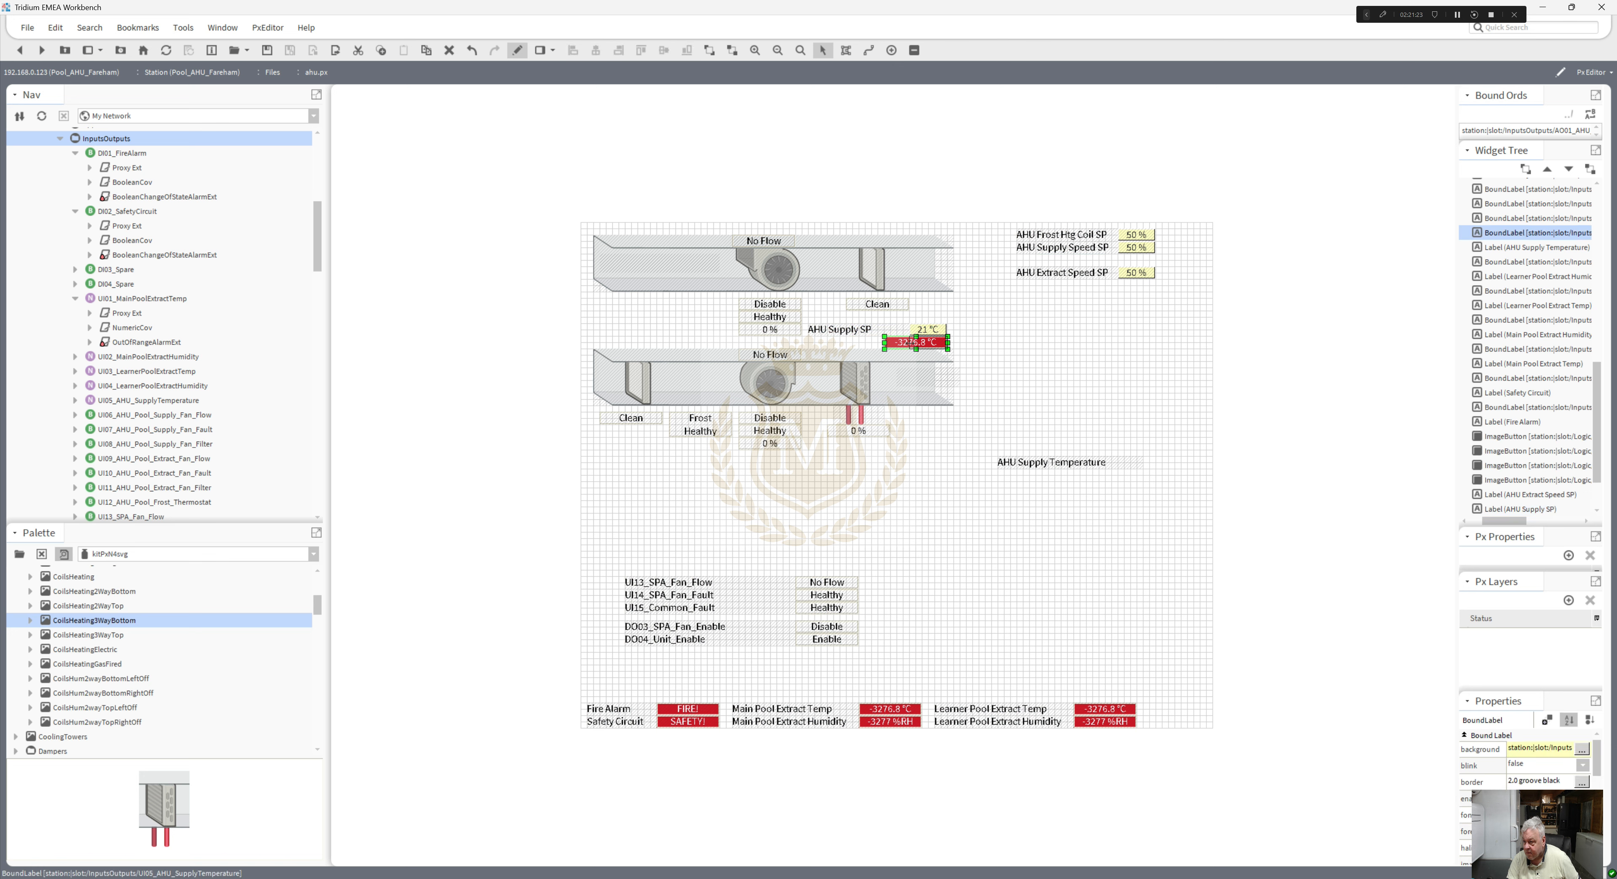
click(1000, 363)
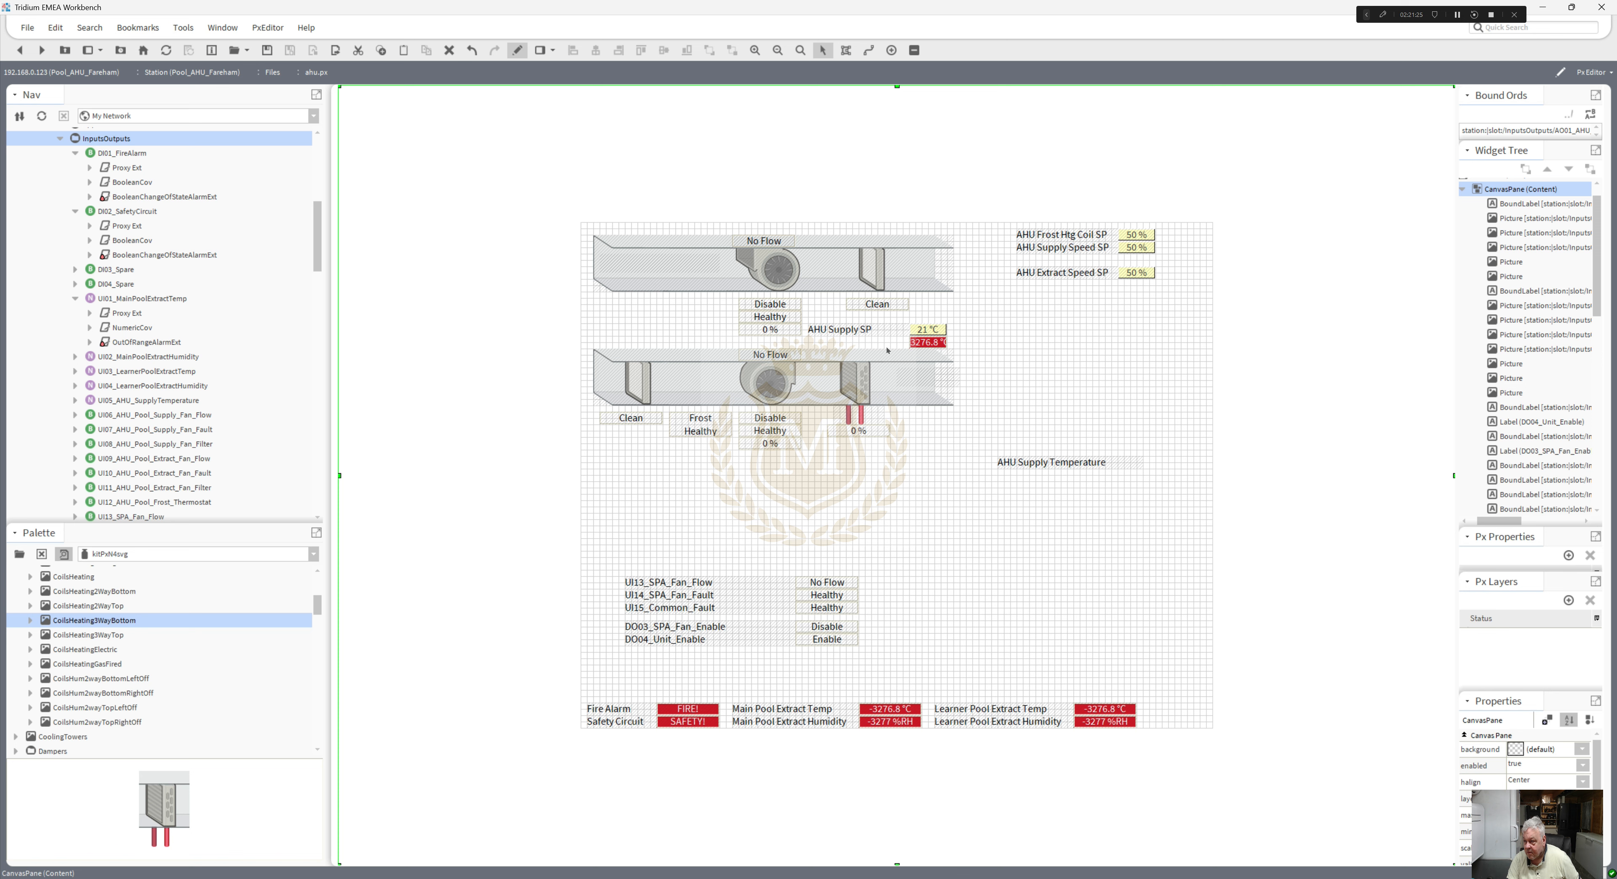
click(818, 333)
drag(808, 329, 833, 330)
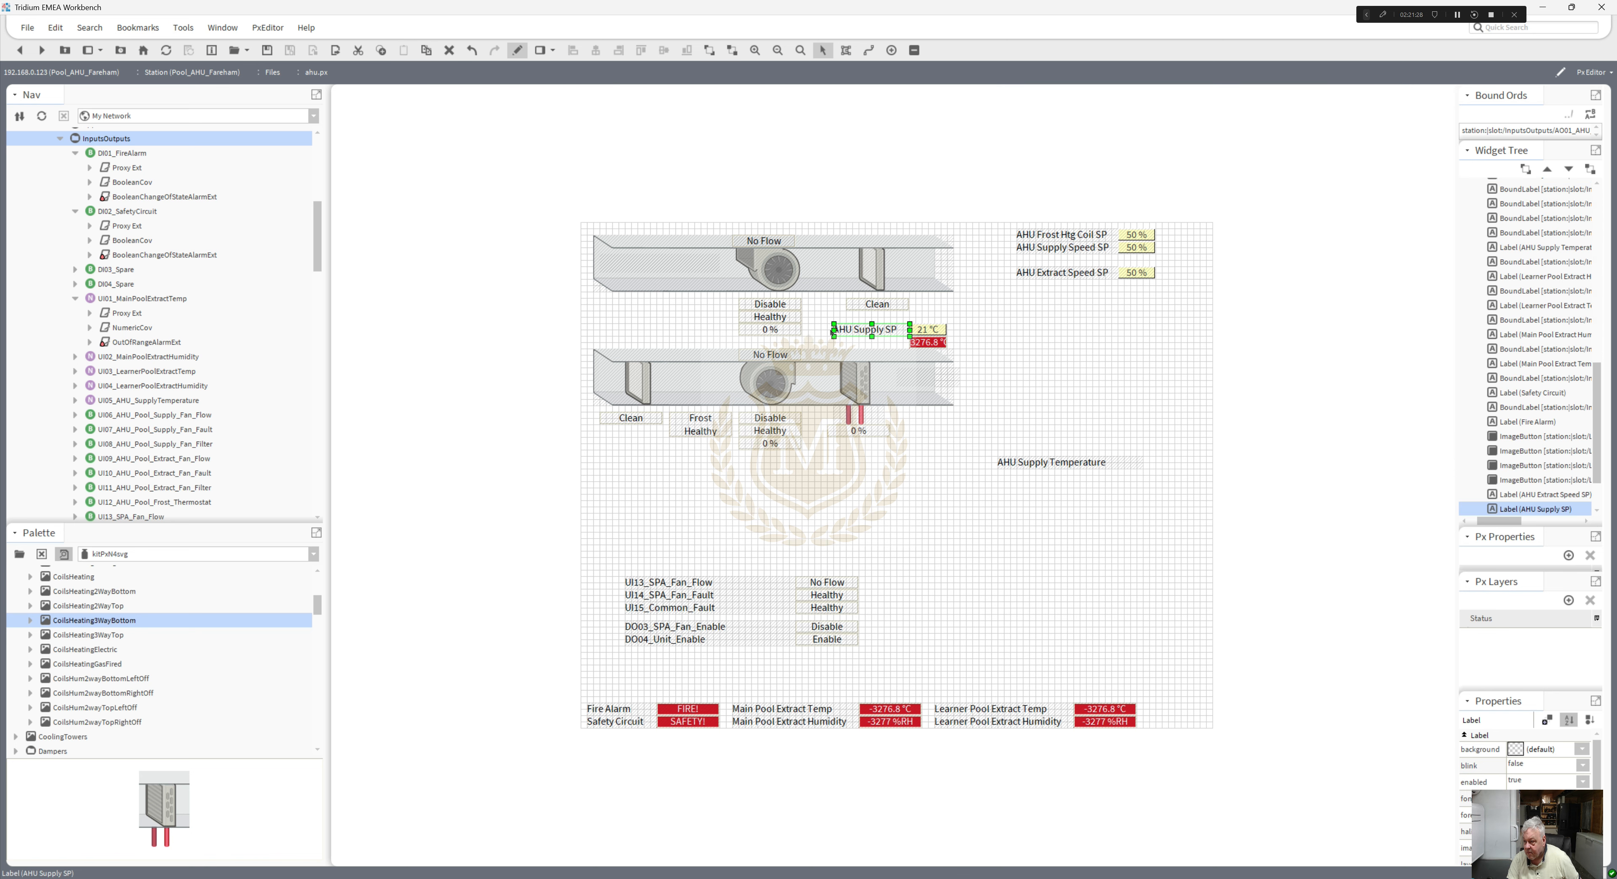
- Shorten the AHU Supply Temperature label's text to "AHU Supply Temp"
double_click(1037, 461)
click(764, 482)
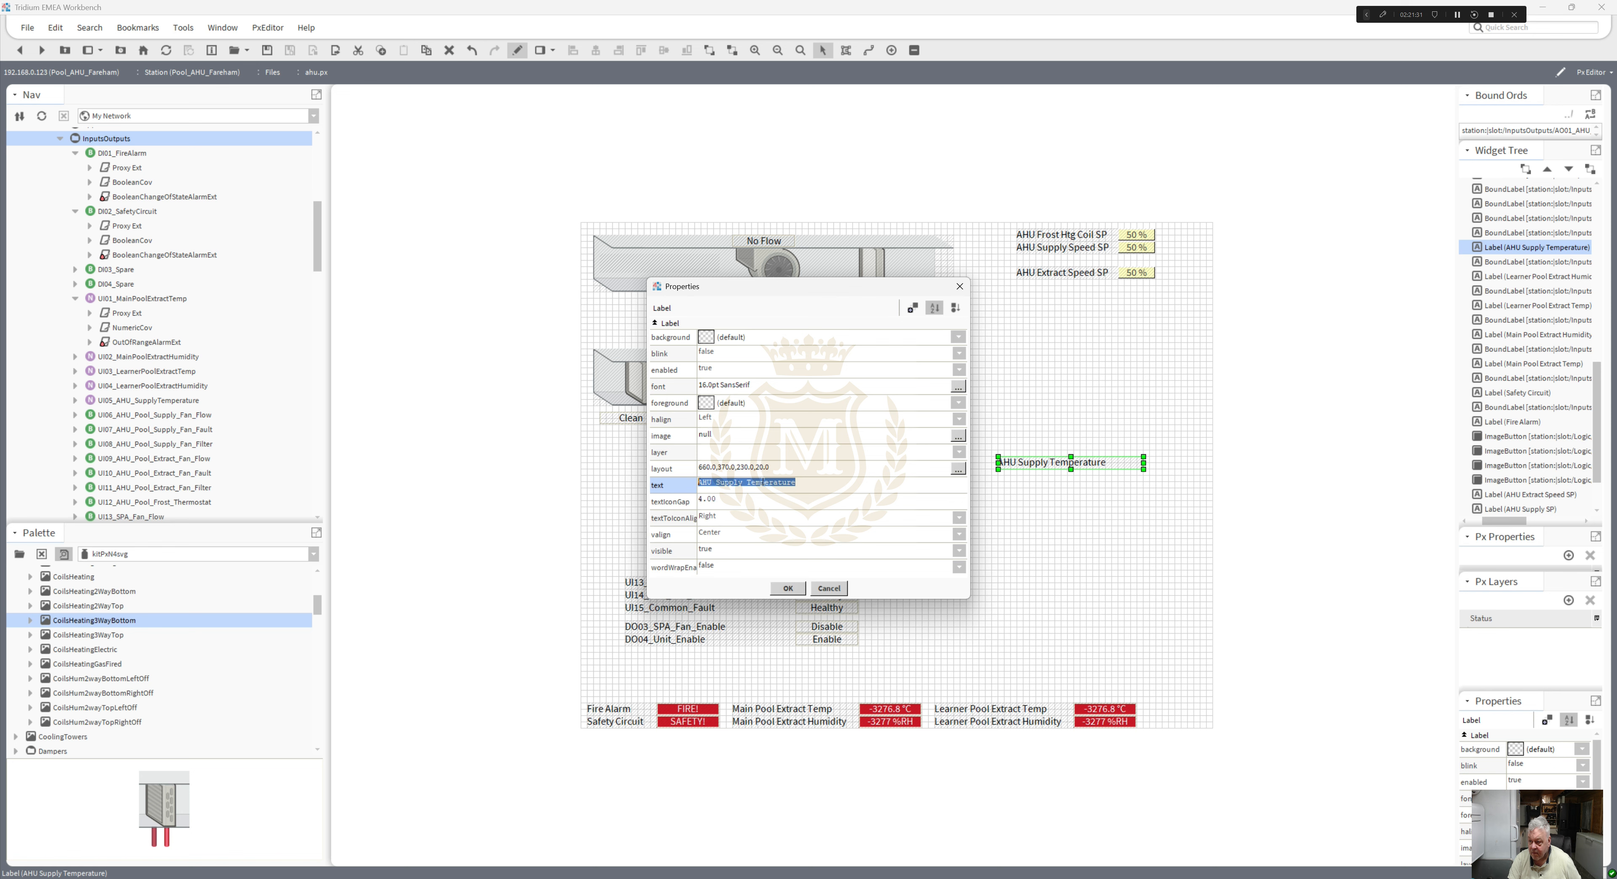
drag(764, 482, 796, 481)
key(BackSpace)
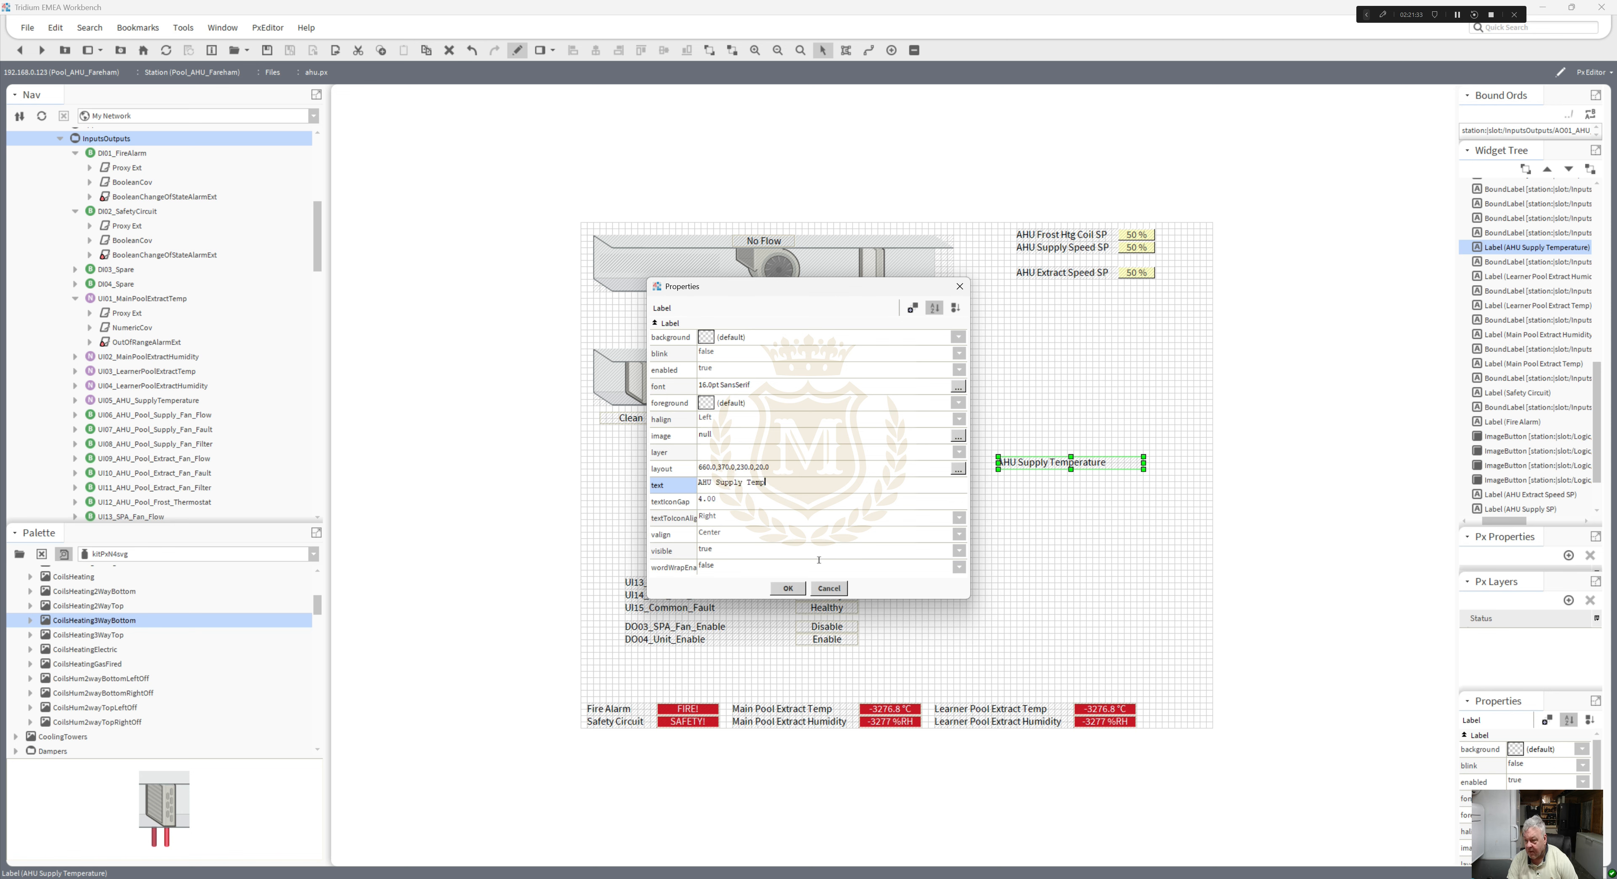
click(787, 588)
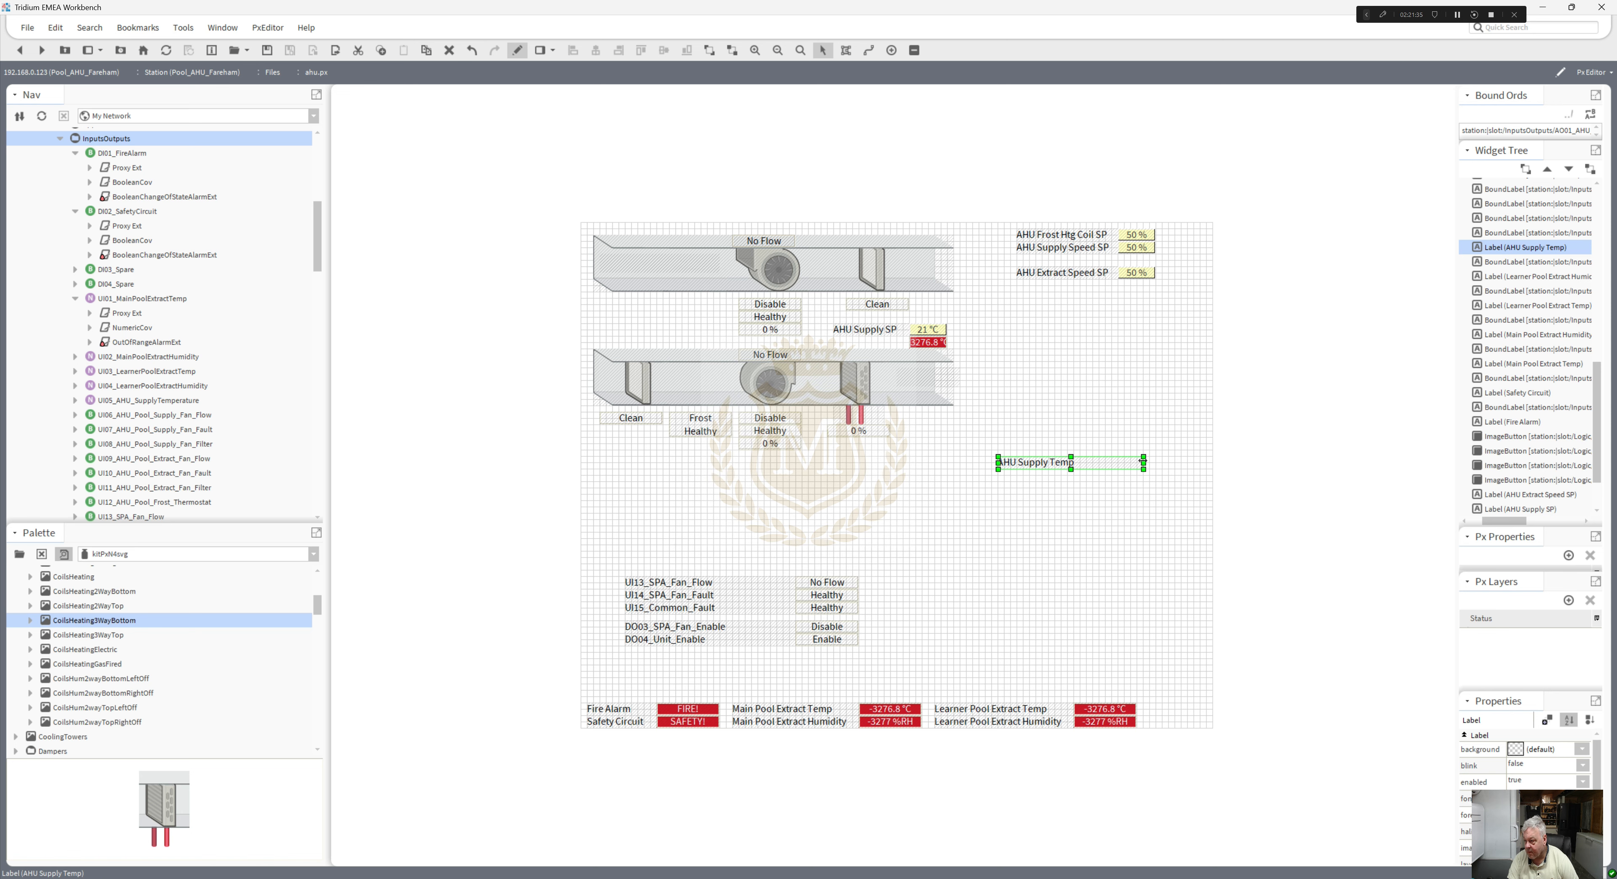
- Place the AHU Supply Temp and AHU Supply SP labels to the right of their matching values above the supply duct's outlet
drag(1143, 463, 998, 338)
click(846, 330)
drag(883, 325, 1003, 325)
click(1032, 371)
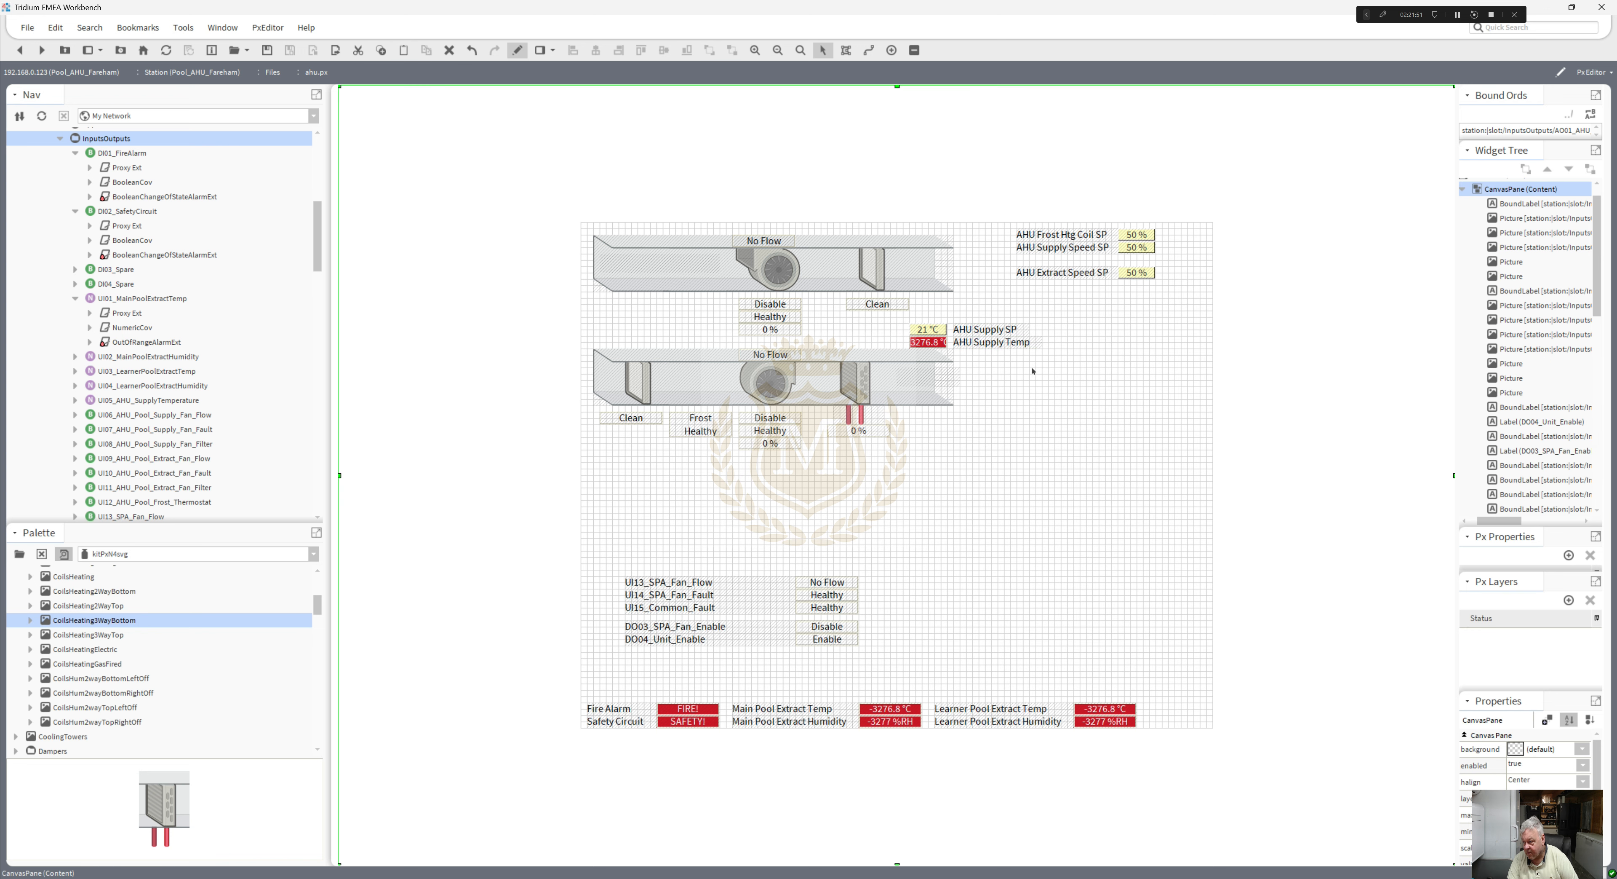
- Shift the supply airflow arrow slightly left inside the lower duct, closer to the heating coil
click(1031, 387)
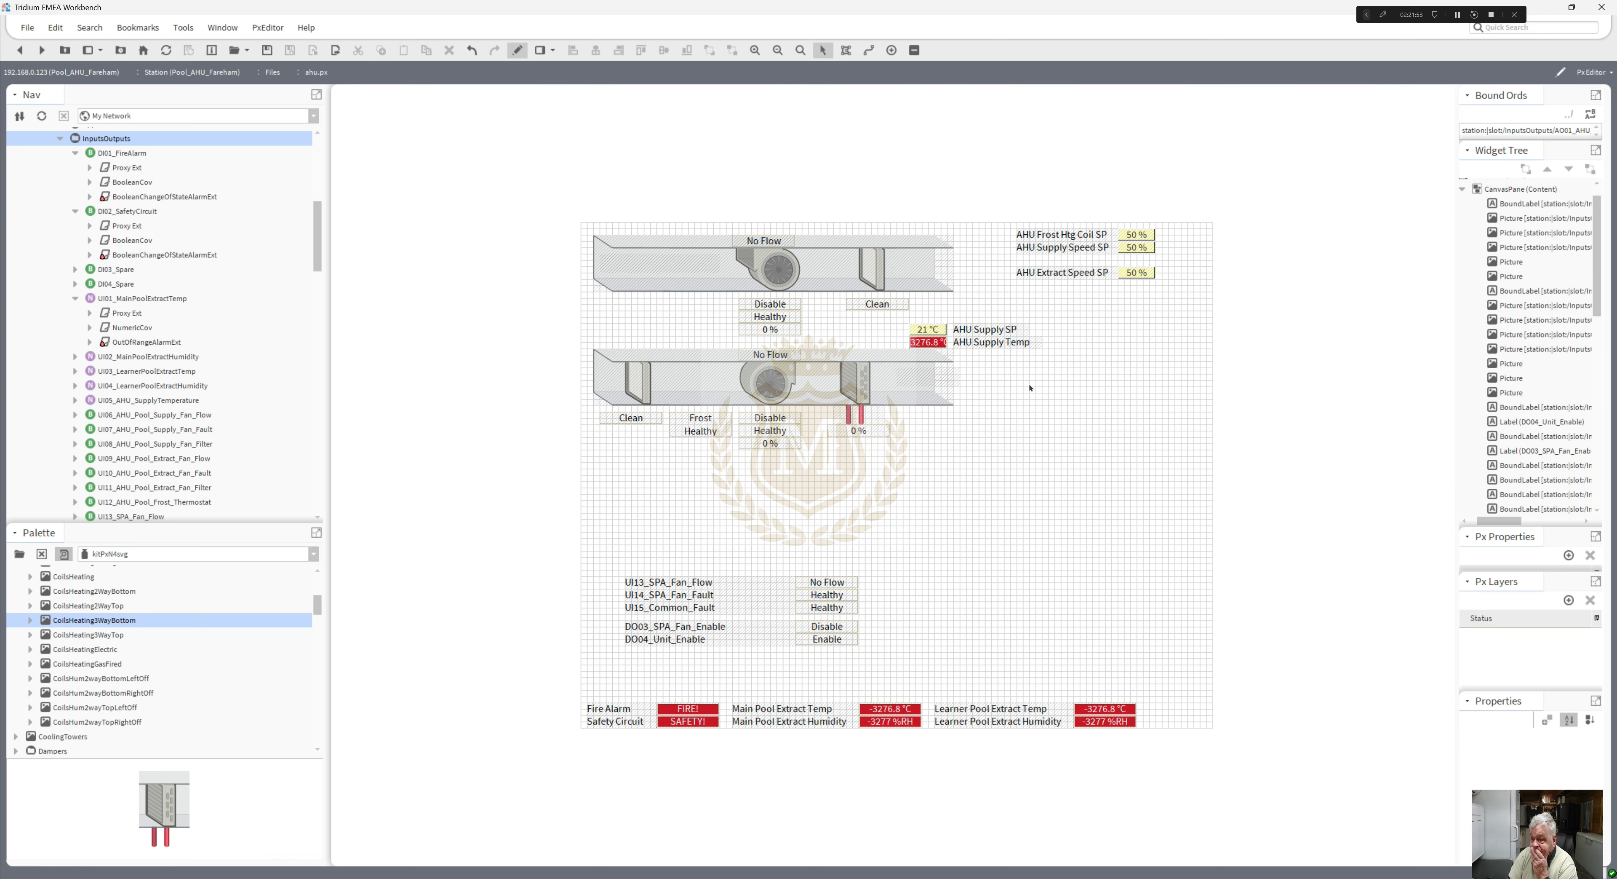
drag(922, 379, 904, 379)
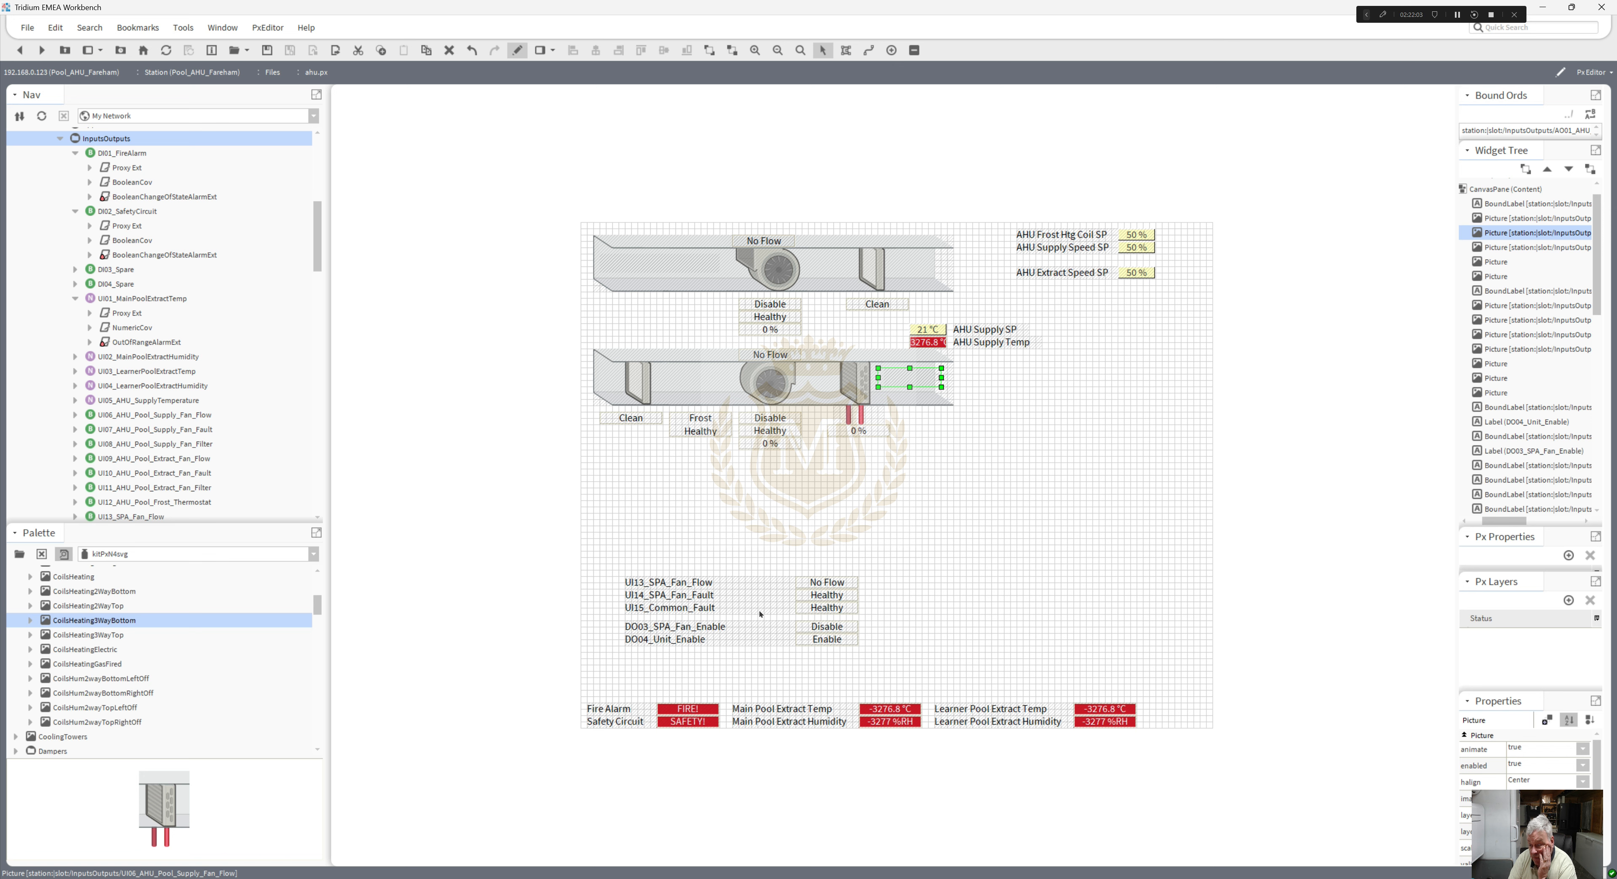
- Duplicate the lower duct's left and right end pieces and join the copies into a short SPA duct in the lower right of the graphic
click(614, 402)
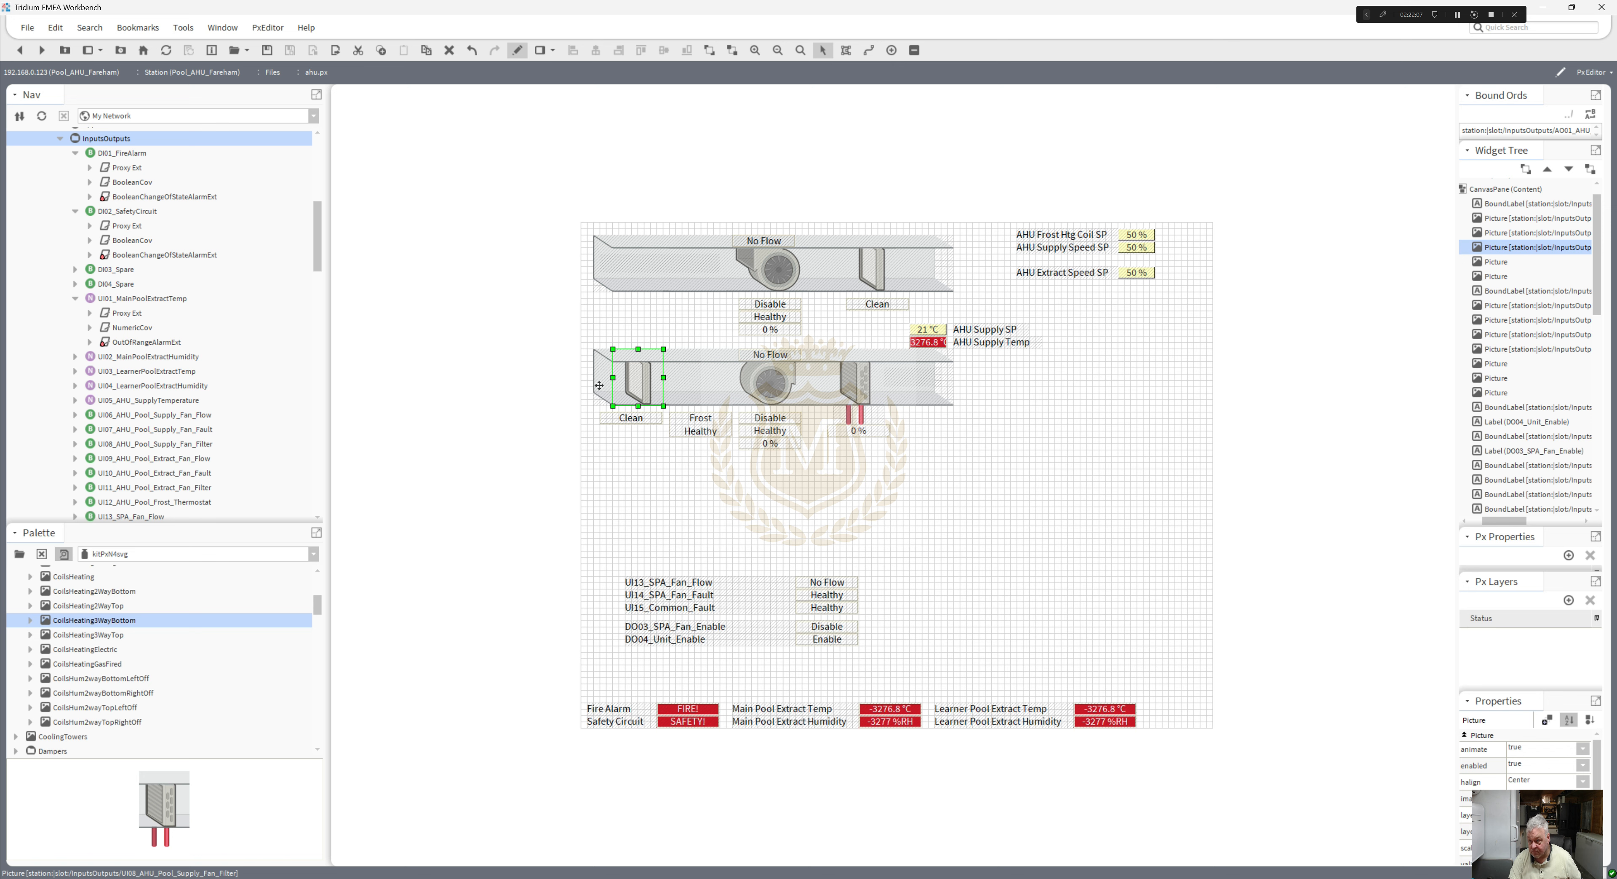
right_click(599, 385)
click(630, 454)
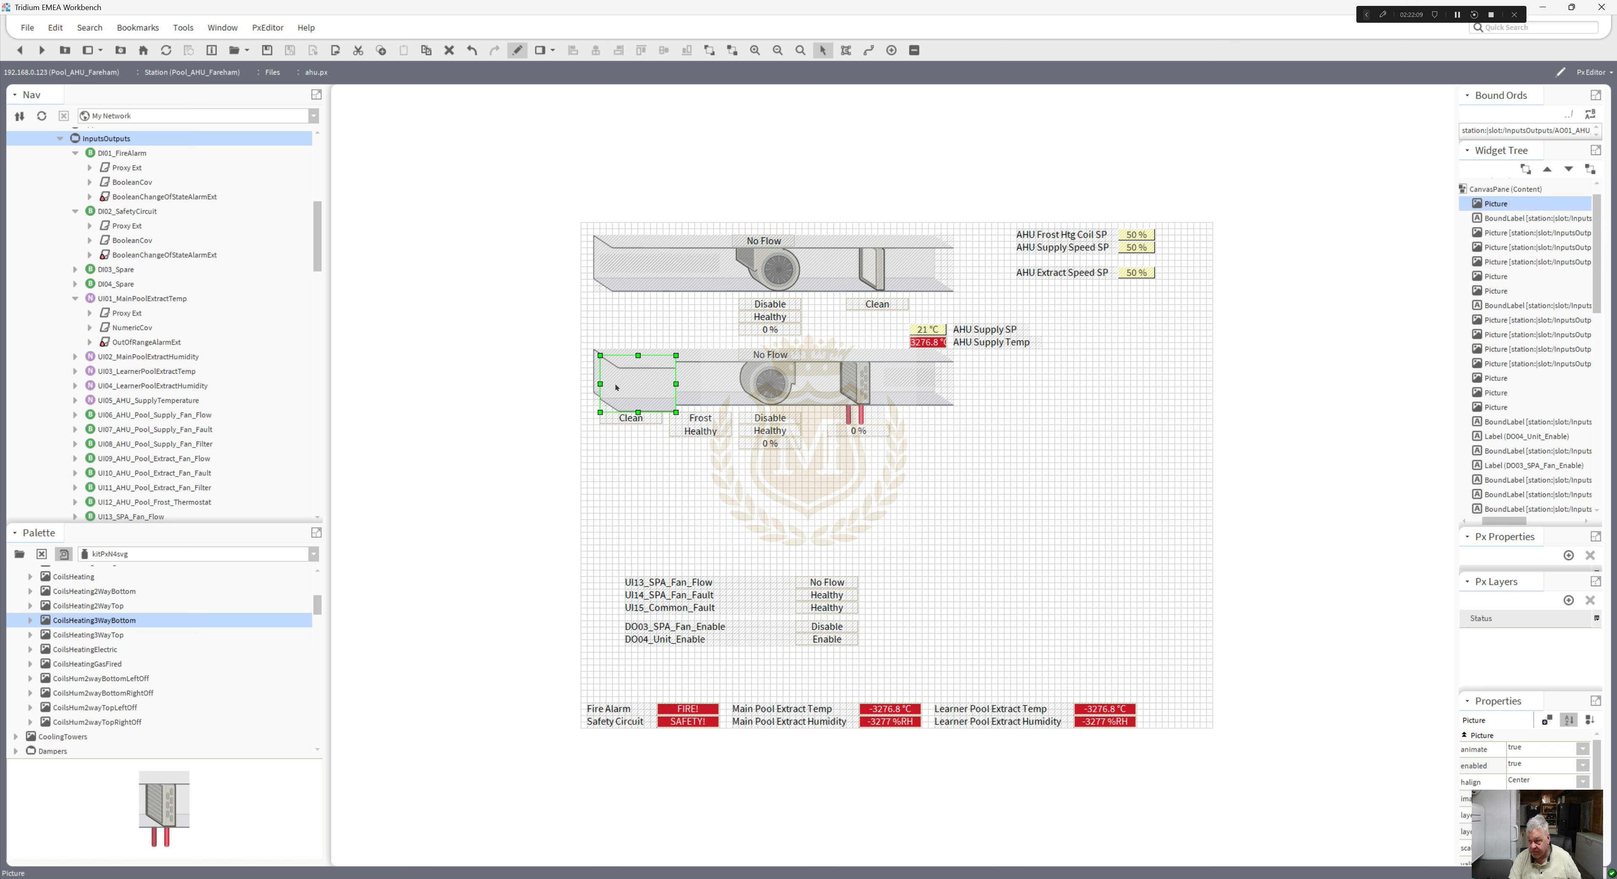
drag(615, 388, 970, 589)
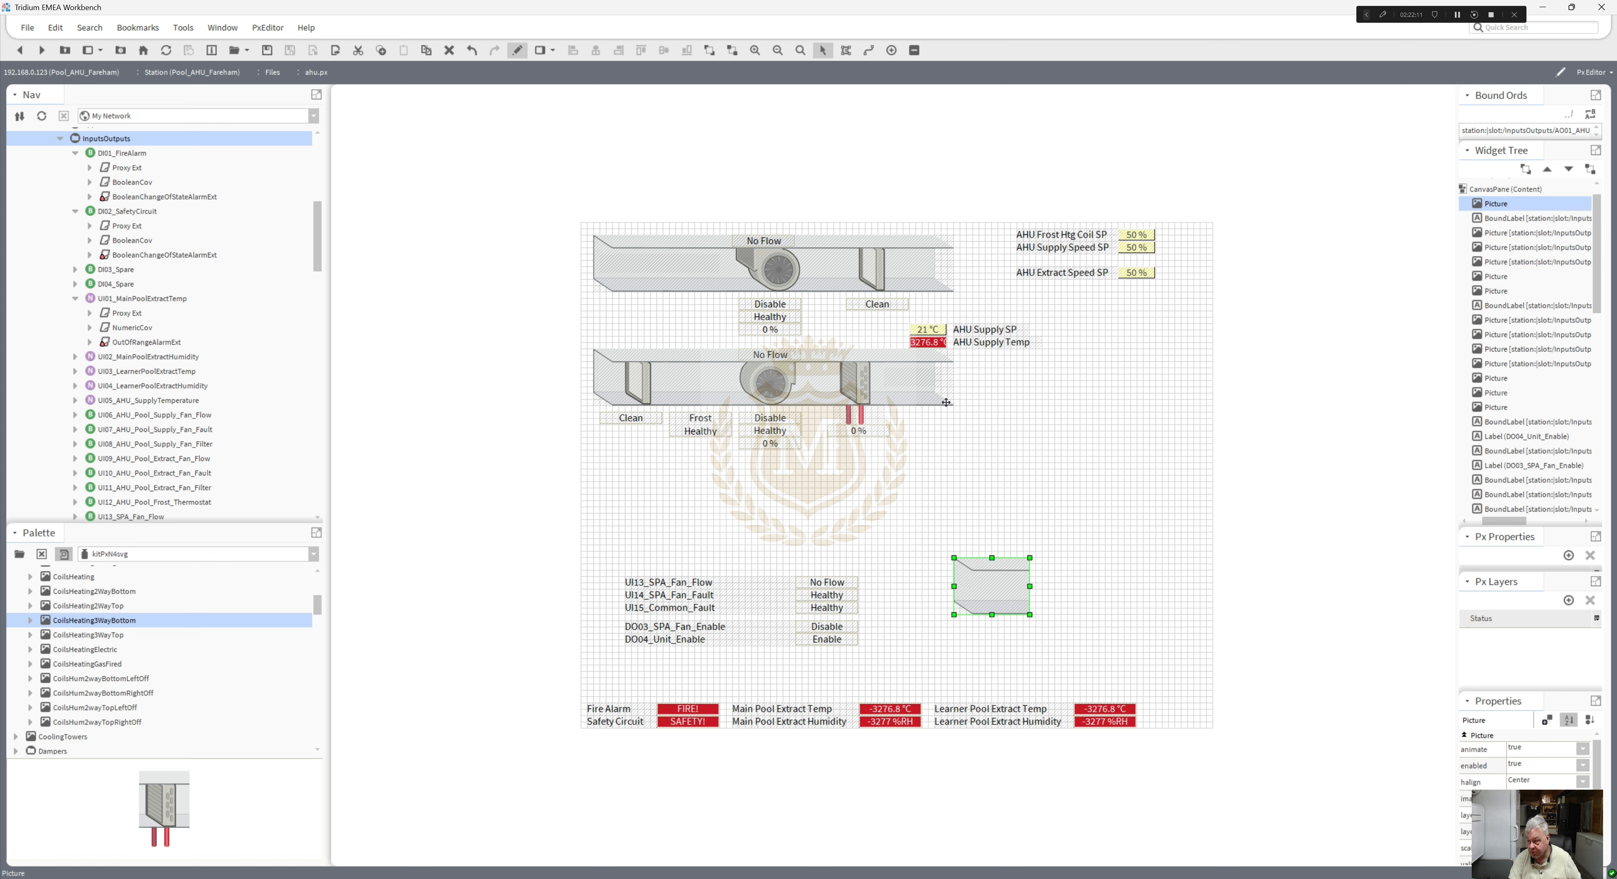
click(942, 397)
right_click(946, 390)
click(978, 458)
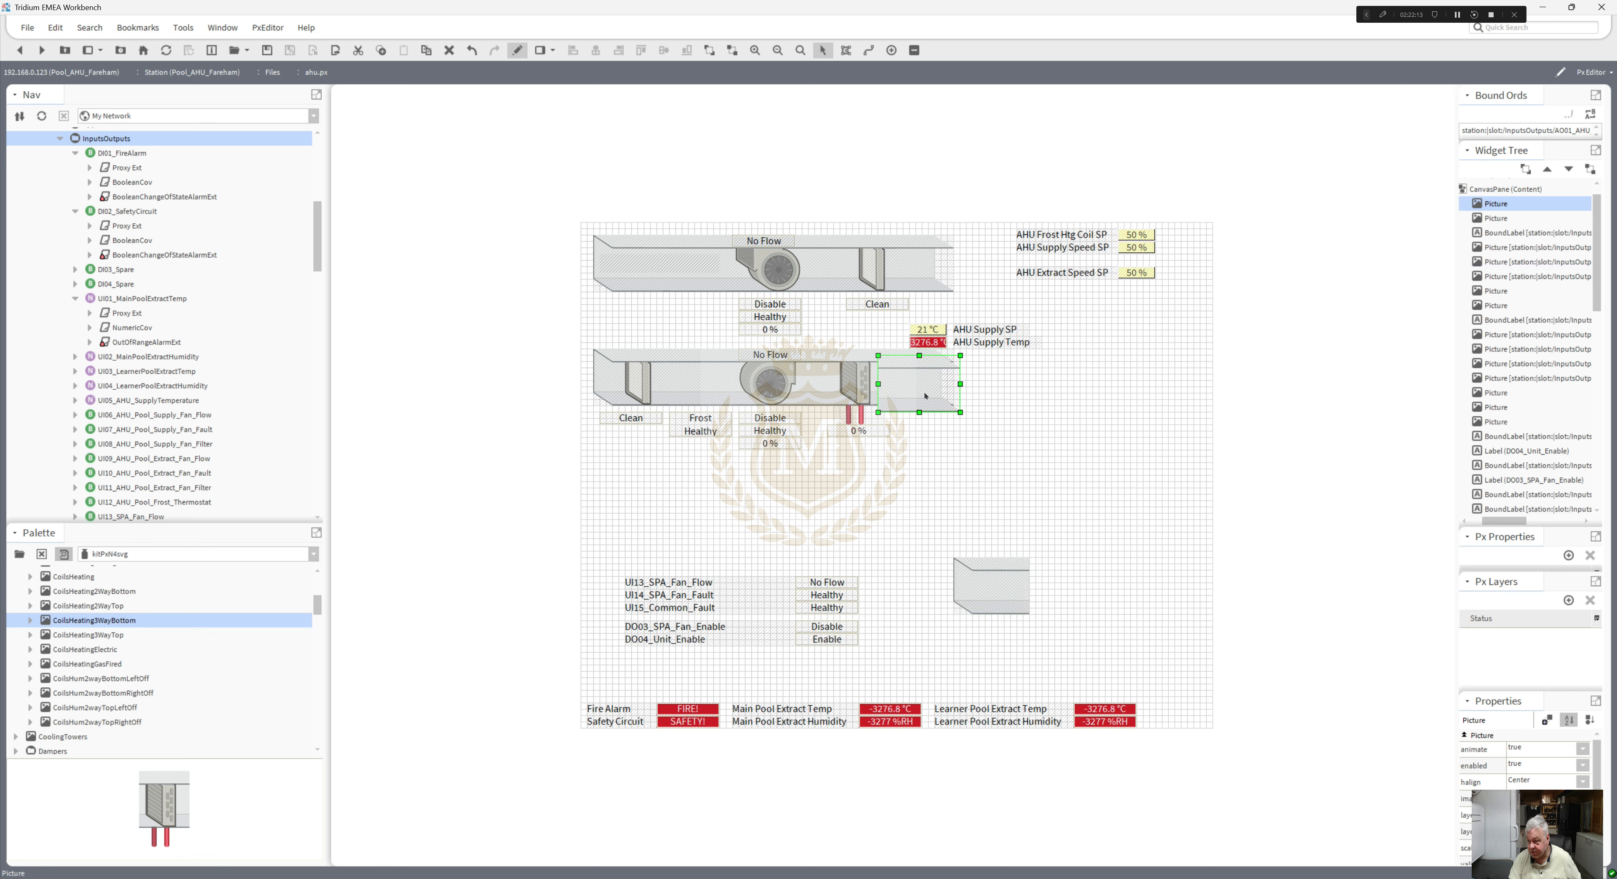
drag(925, 395, 1065, 599)
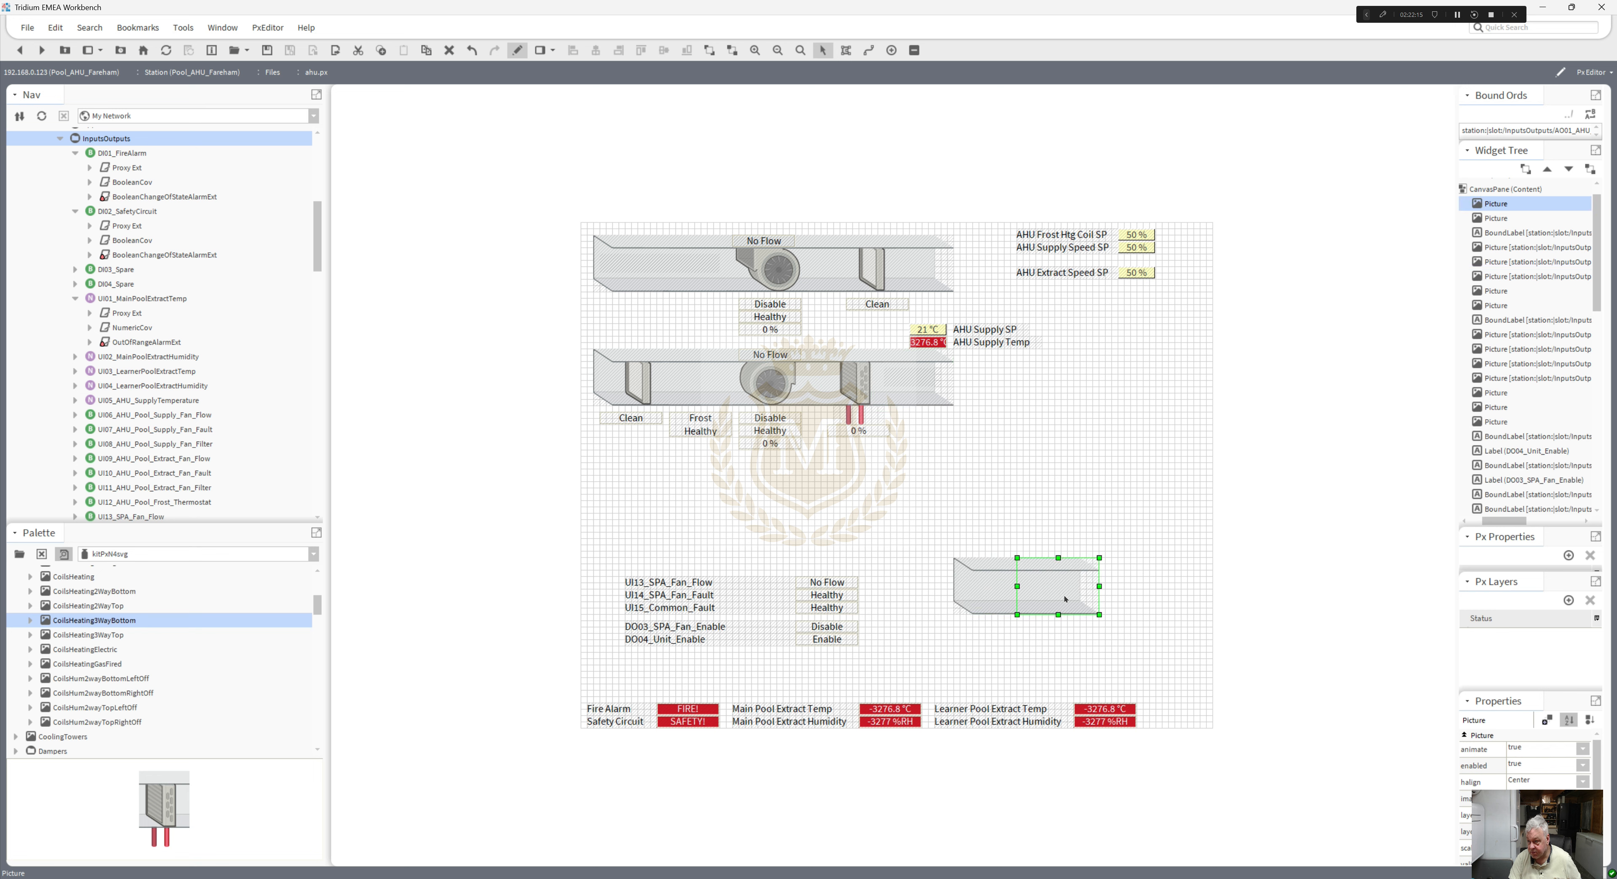
- Duplicate the supply fan picture and place the copy inside the short SPA duct
right_click(768, 389)
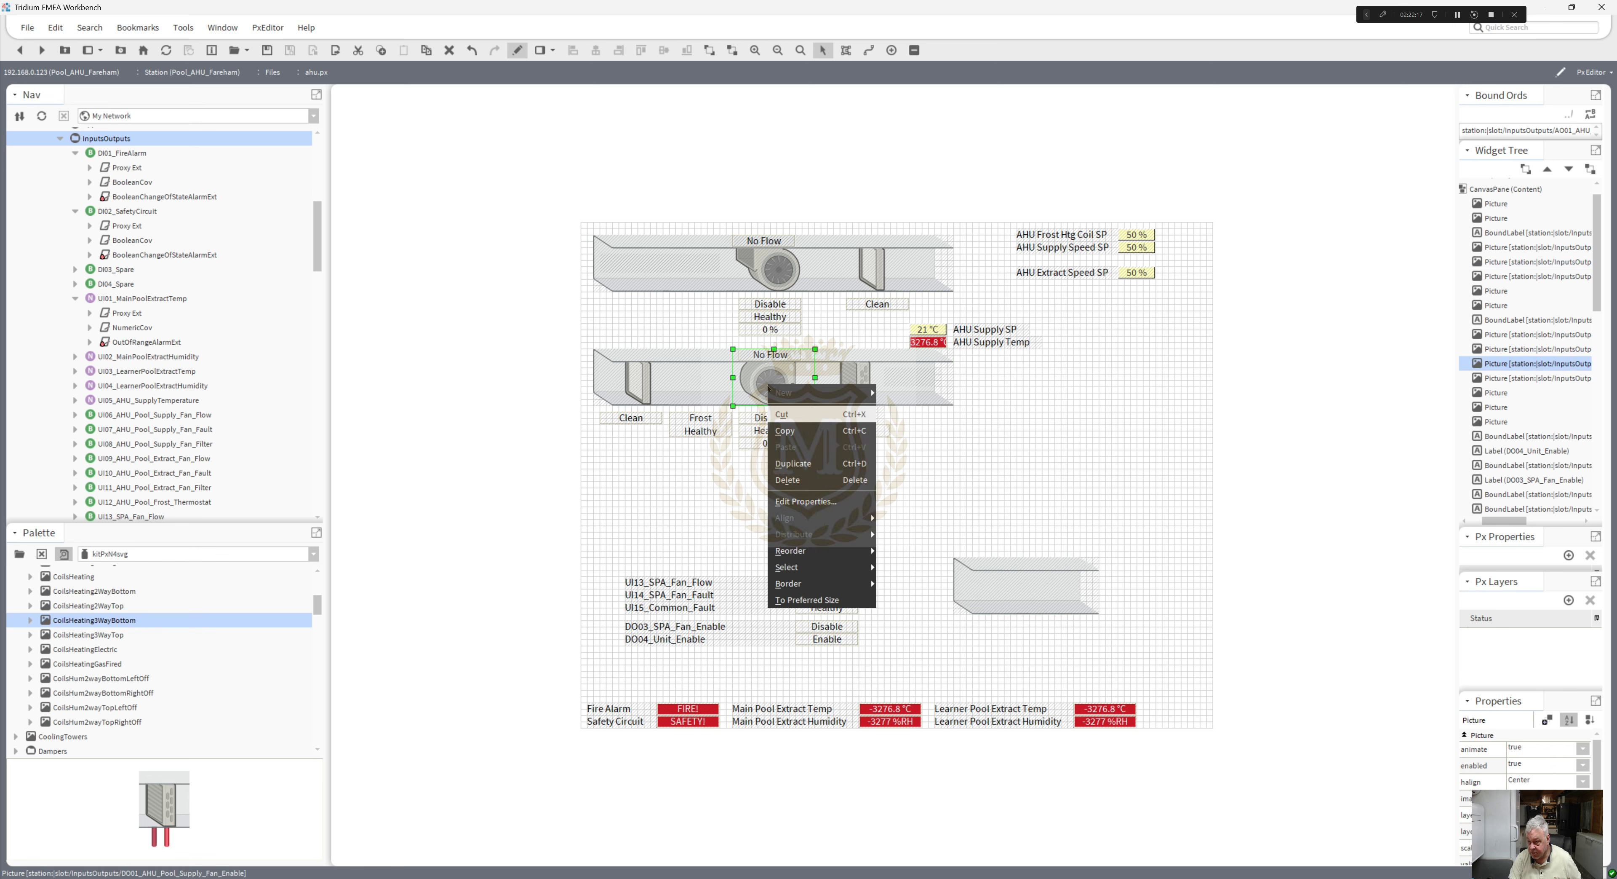
click(804, 464)
drag(779, 397, 1020, 586)
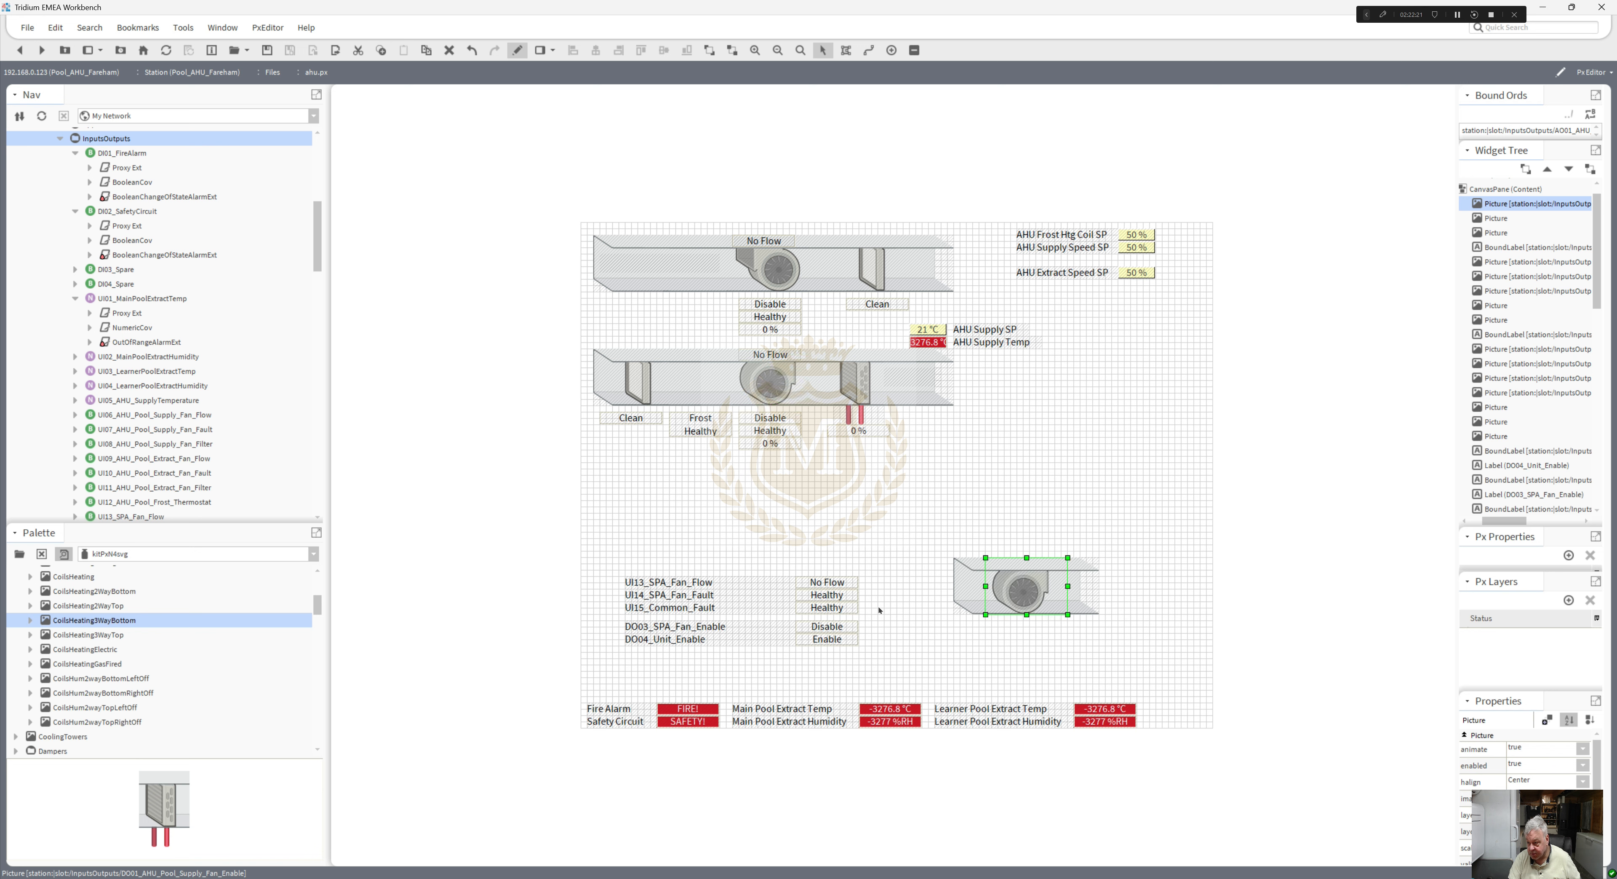
- Place the DO03_SPA_Fan_Enable value label below the SPA duct's fan and copy its binding ord
drag(840, 628, 1035, 622)
double_click(1035, 622)
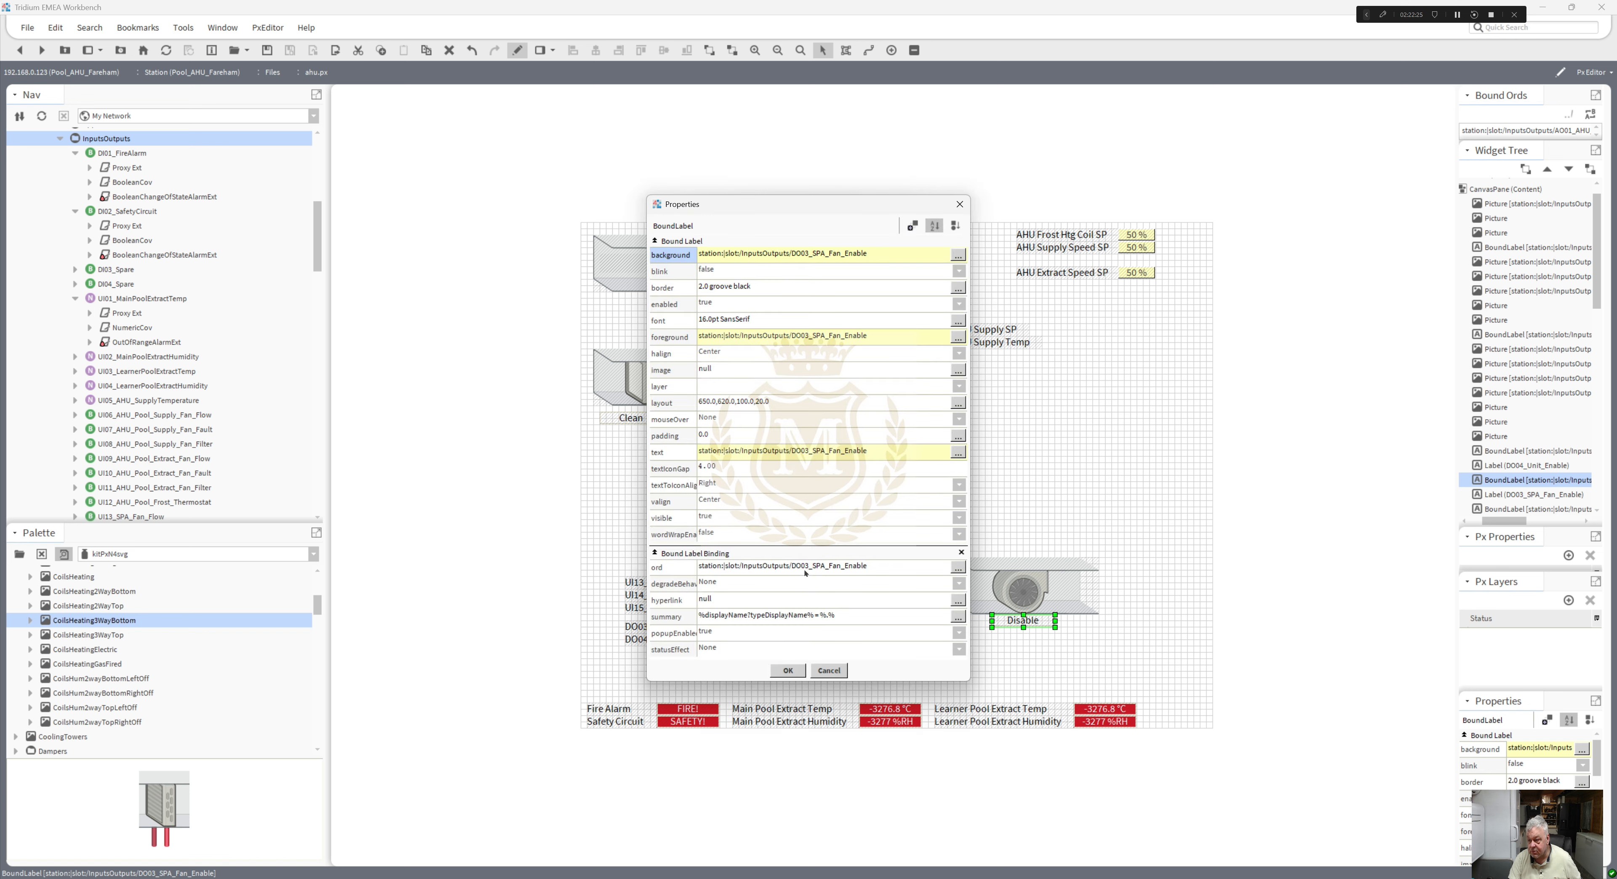
click(958, 567)
key(ctrl+c)
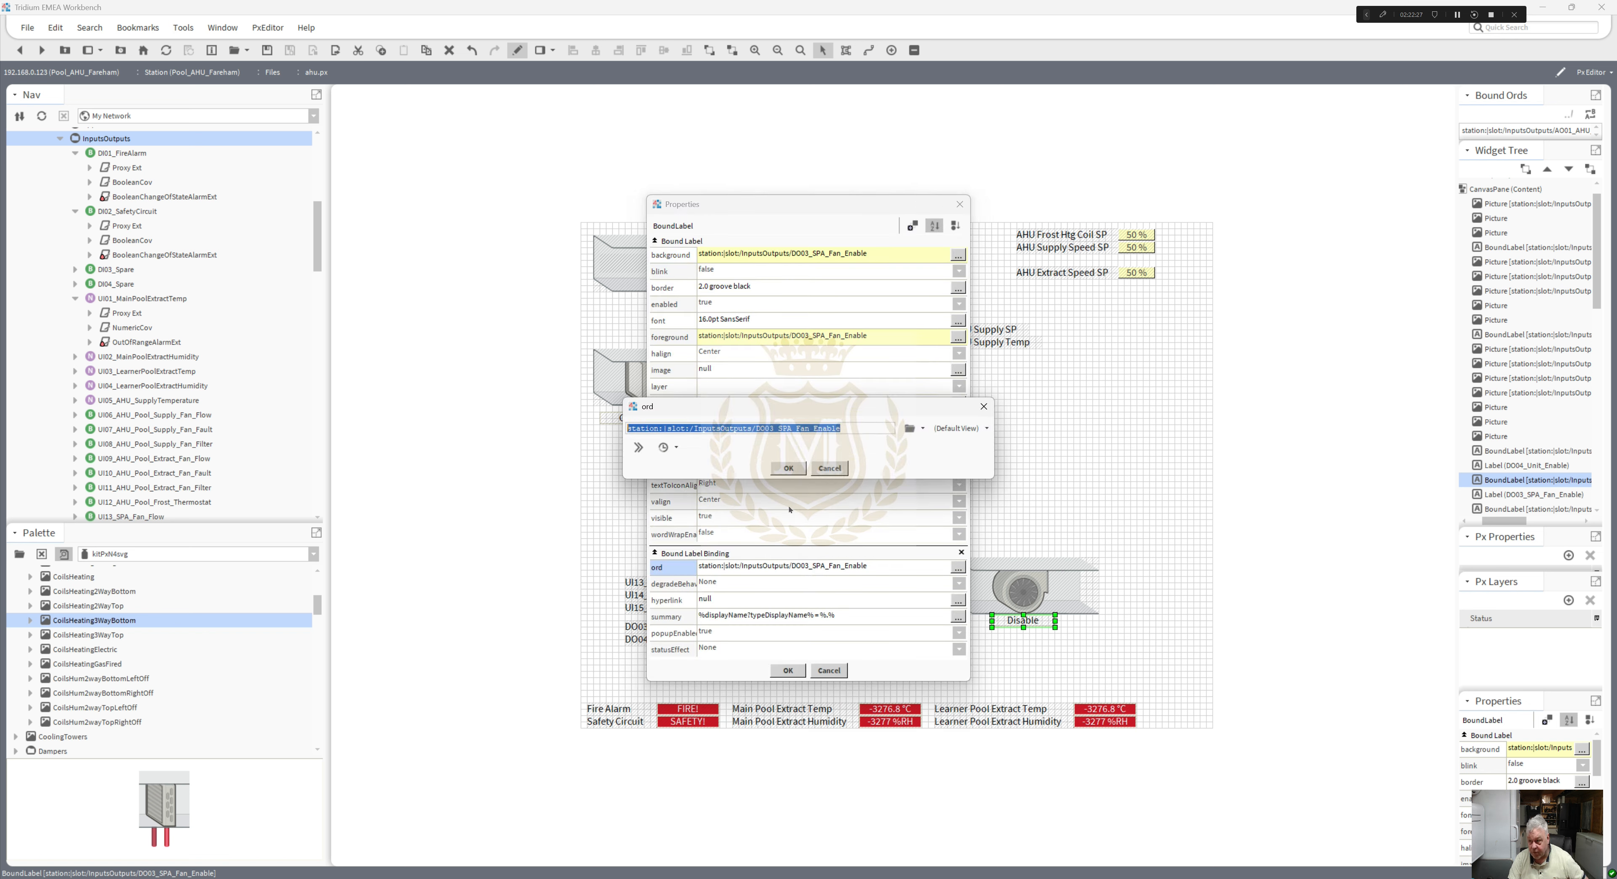
click(788, 467)
click(788, 670)
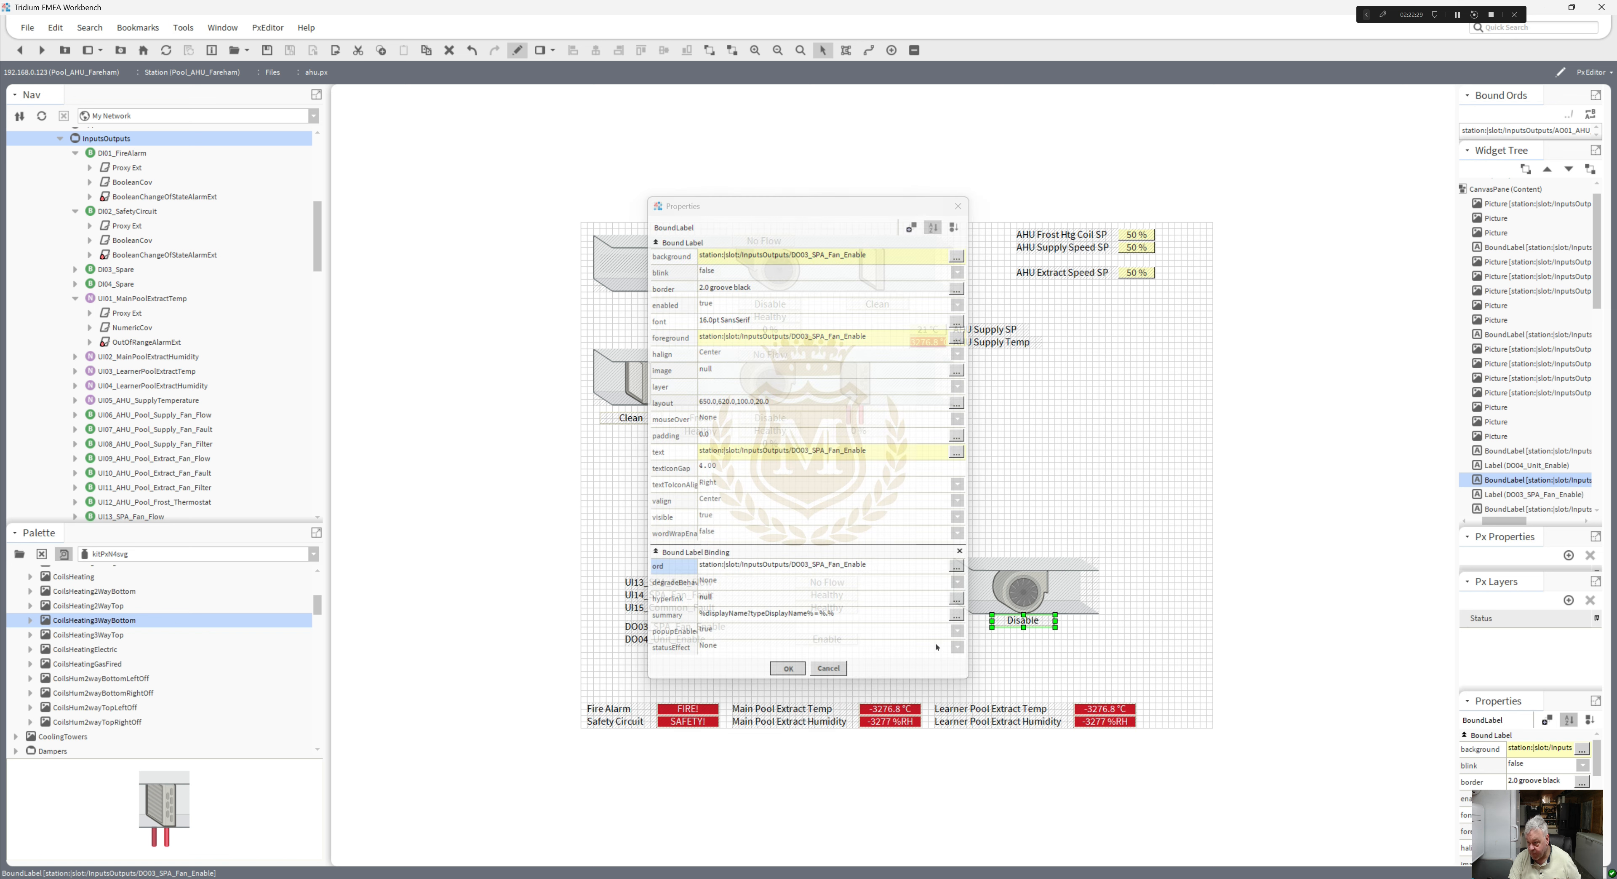
- Bind the copied fan picture in the short SPA duct to station:|slot:/InputsOutputs/DO03_SPA_Fan_Enable using the copied ord
double_click(1018, 593)
click(836, 500)
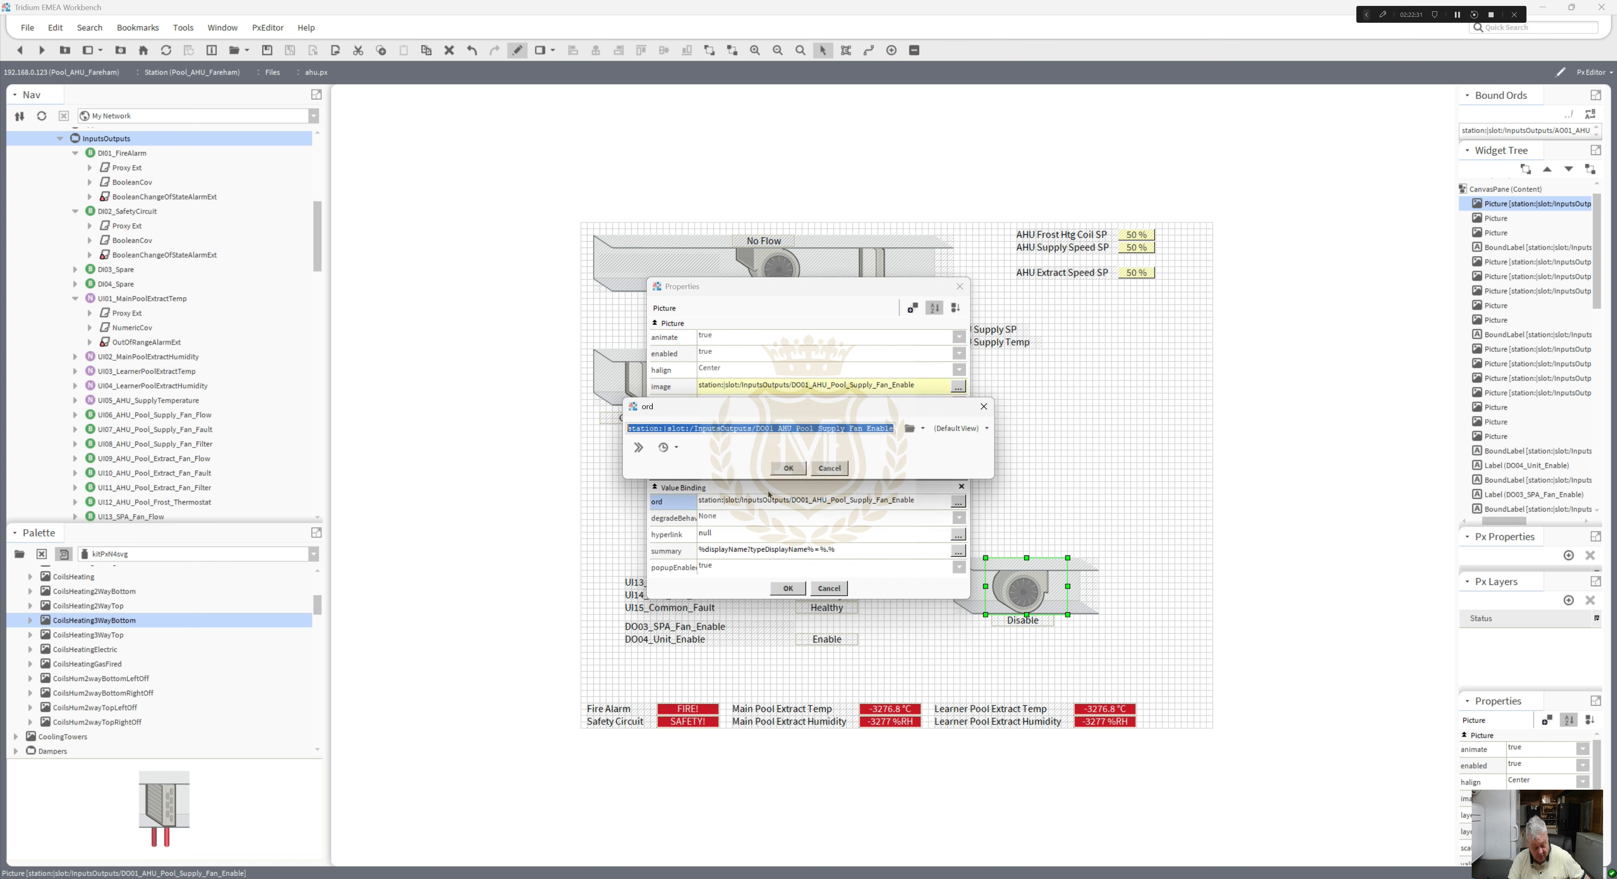
key(ctrl+v)
click(789, 468)
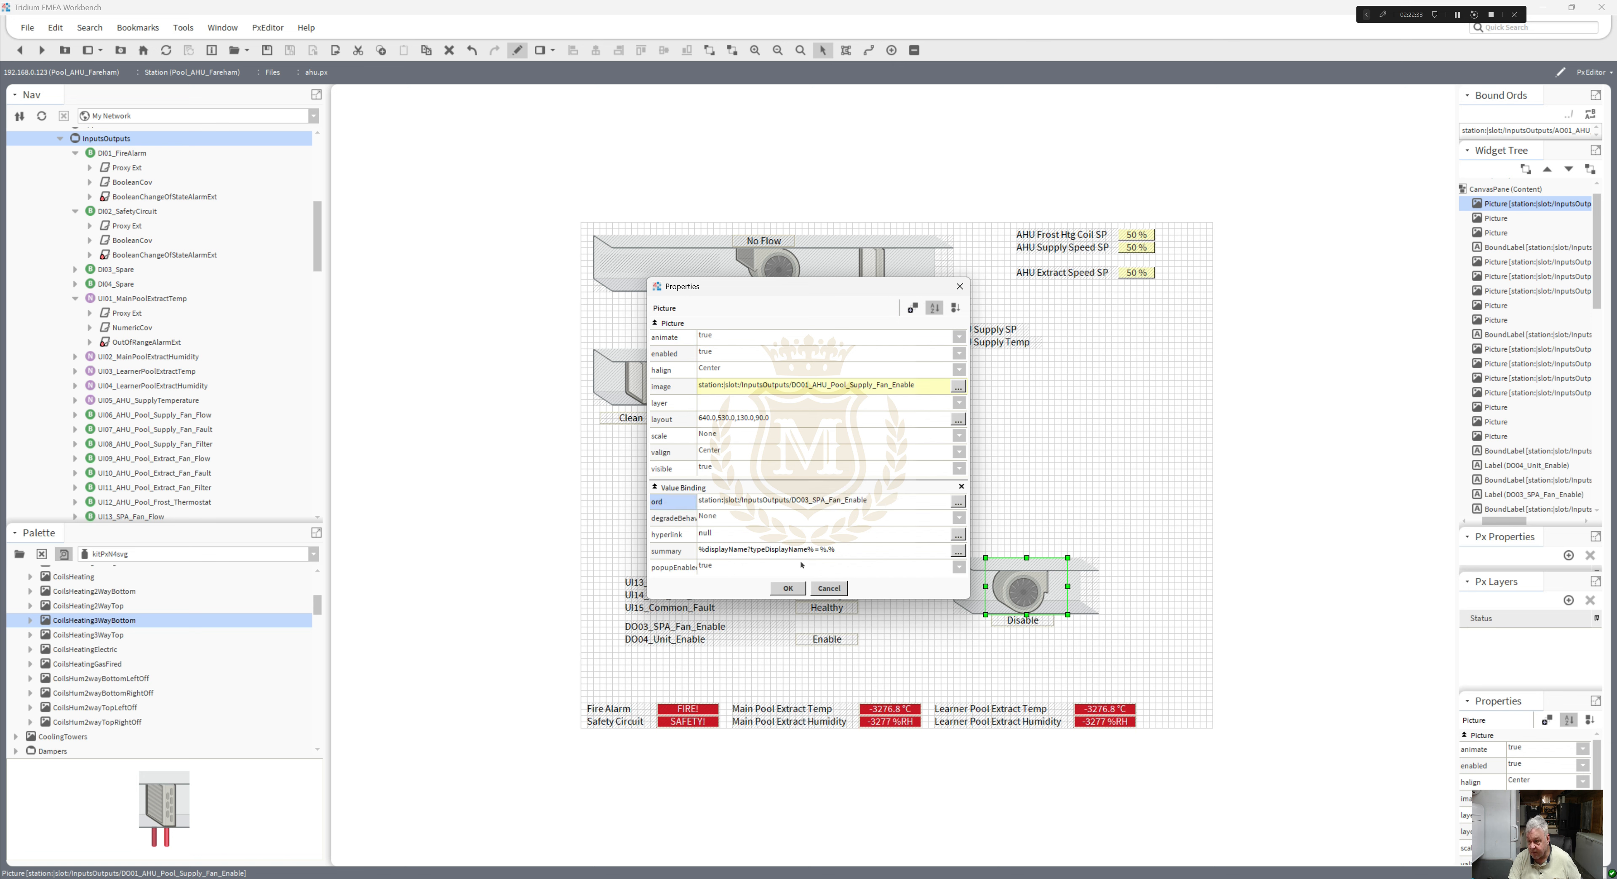
click(788, 588)
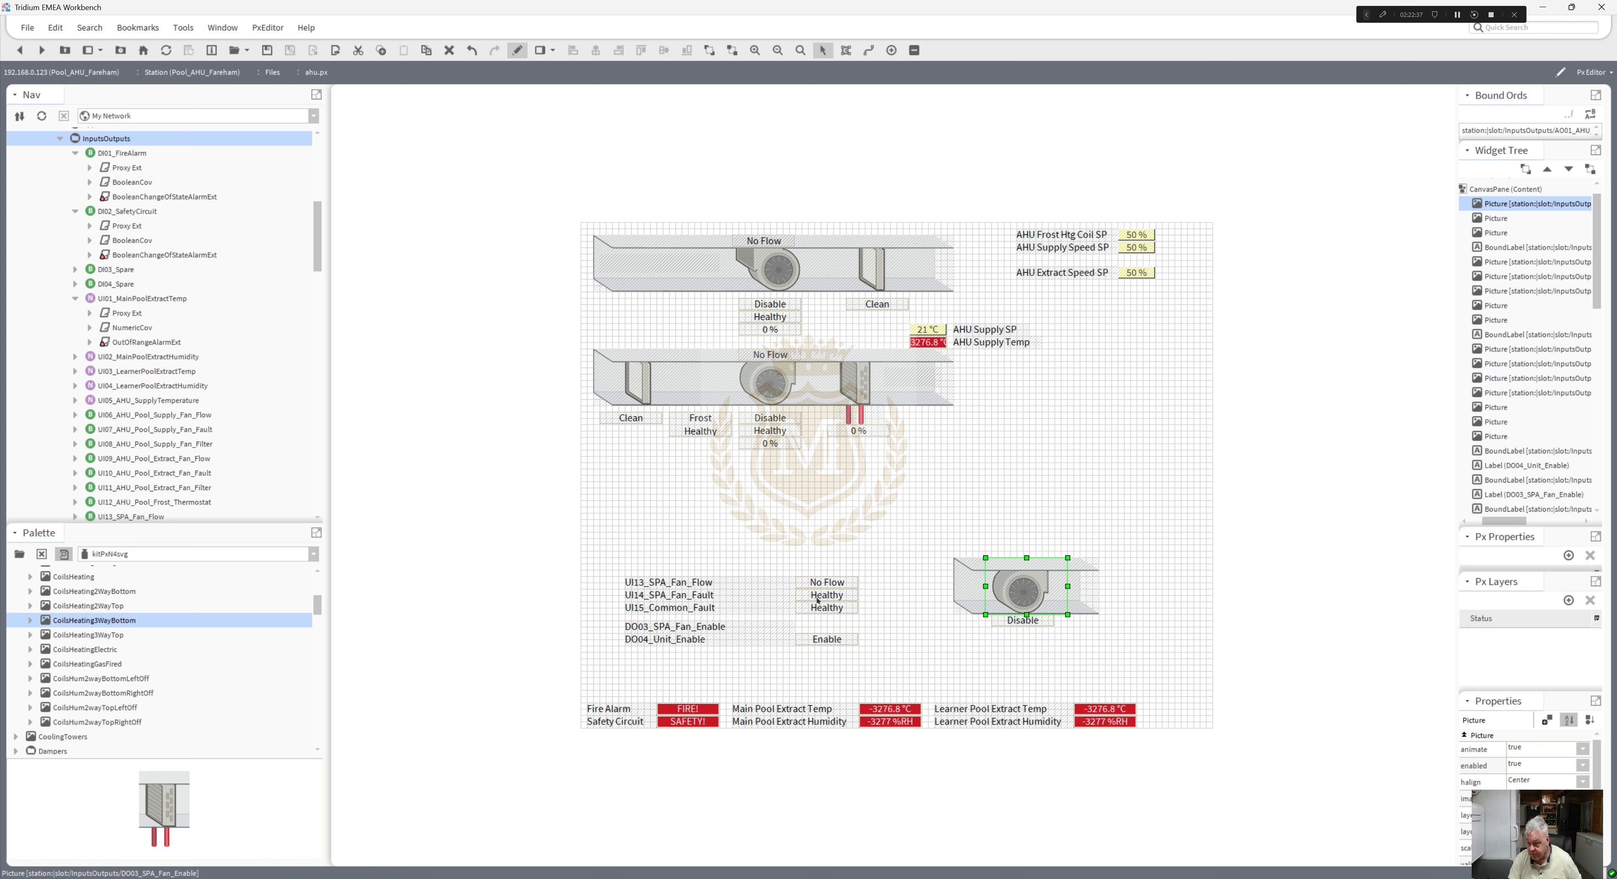
- Place the UI14_SPA_Fan_Fault value beneath the SPA fan's enable value and the UI13_SPA_Fan_Flow value on the SPA duct's upper edge, brought to the front
click(818, 600)
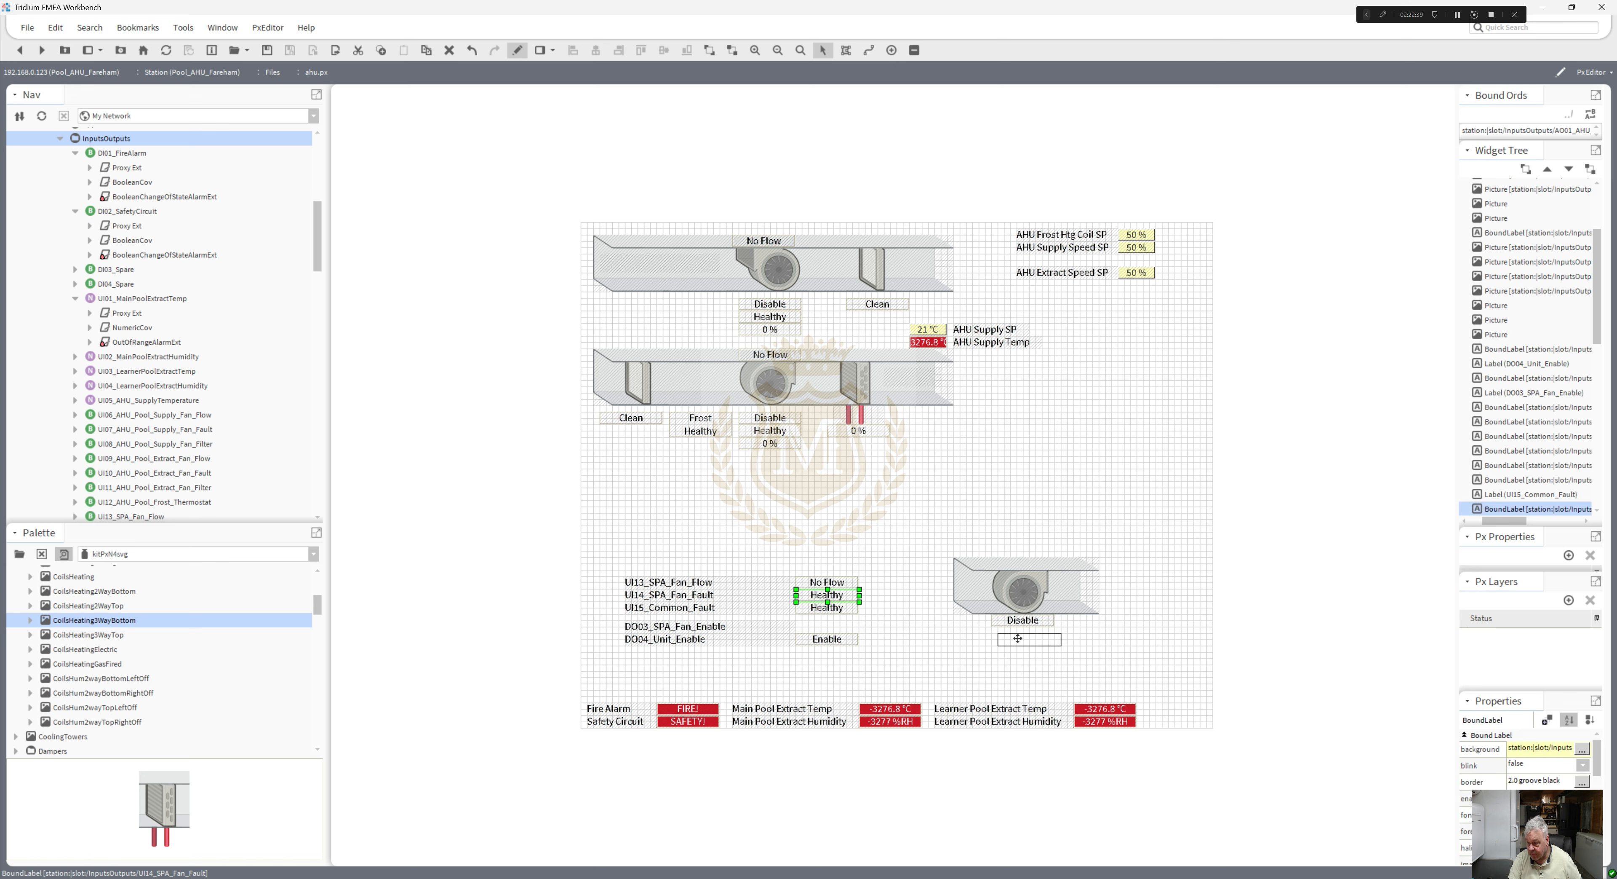
mouse_move(1017, 638)
mouse_down()
mouse_move(1033, 638)
mouse_move(1011, 633)
mouse_up()
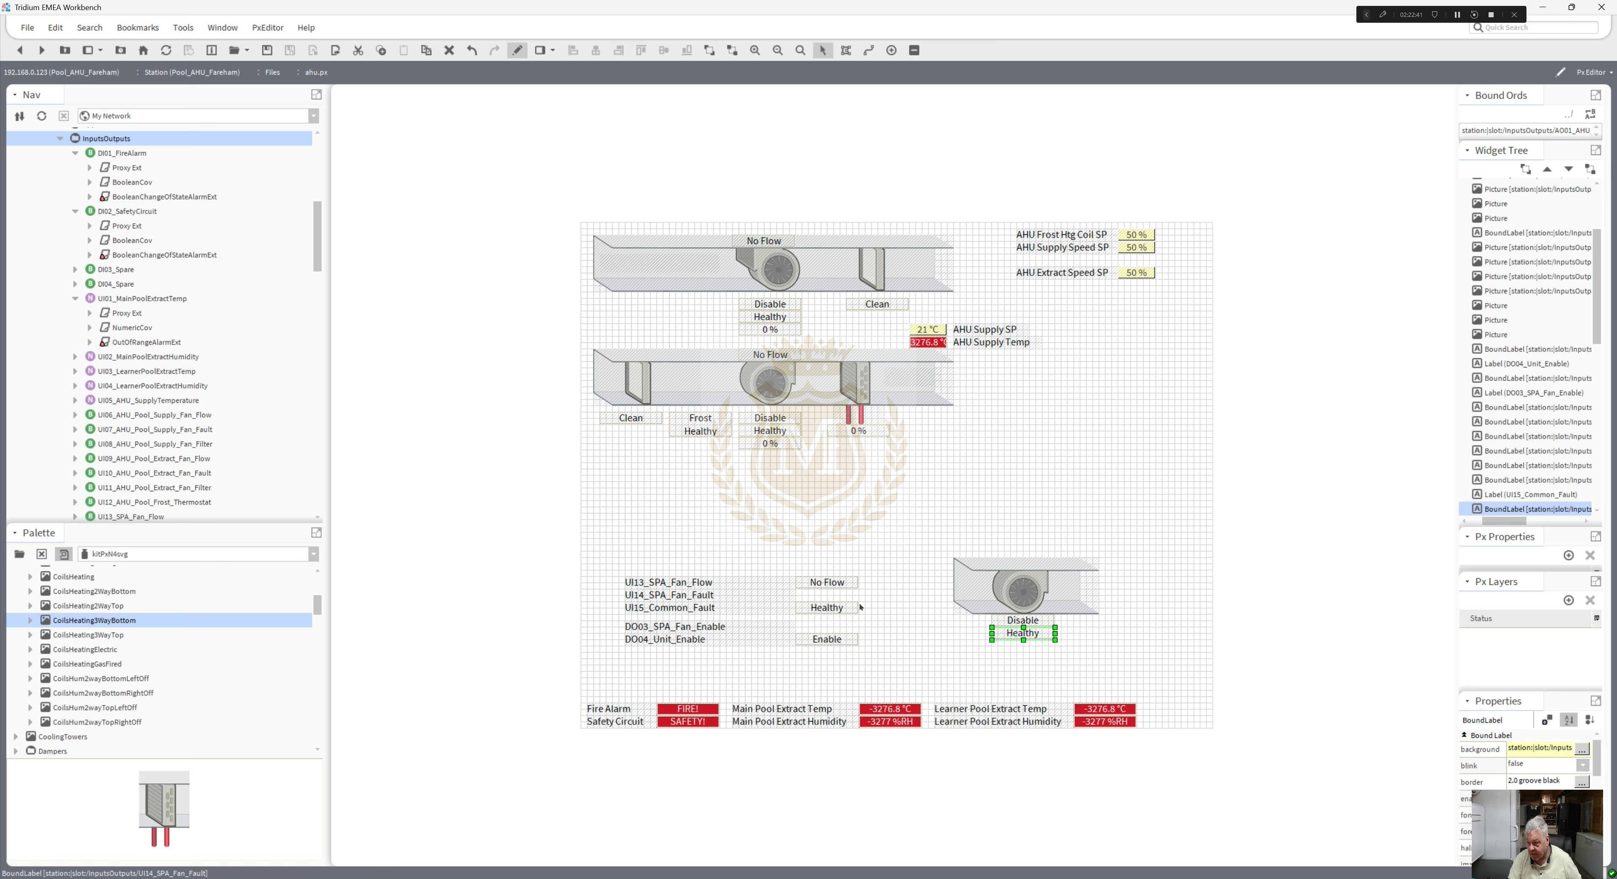
drag(829, 583, 1015, 558)
right_click(1015, 560)
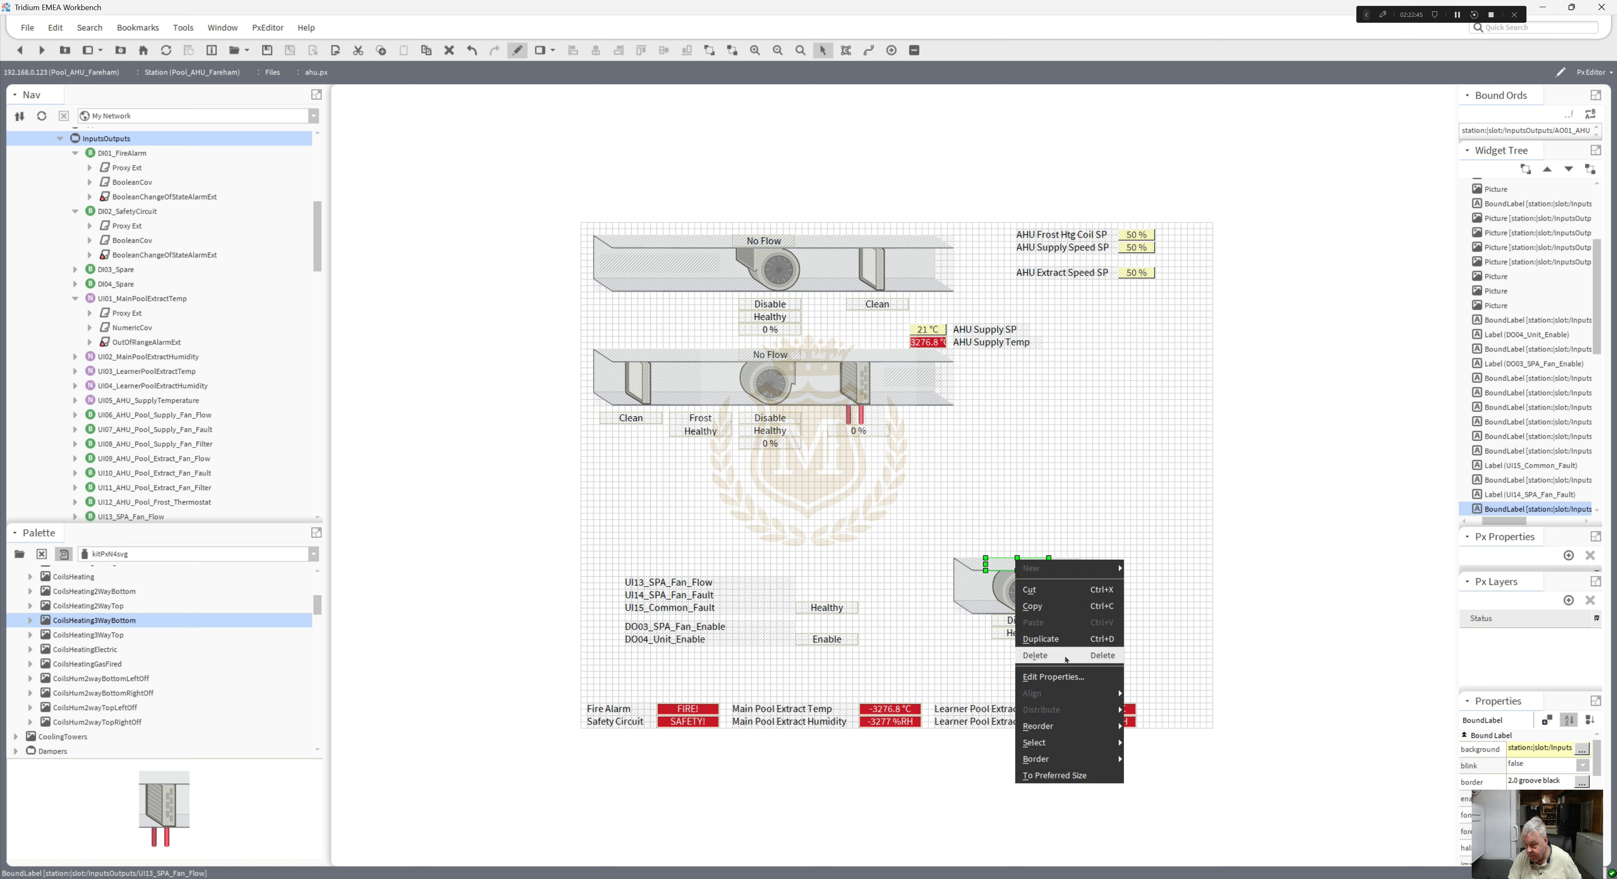
click(1122, 726)
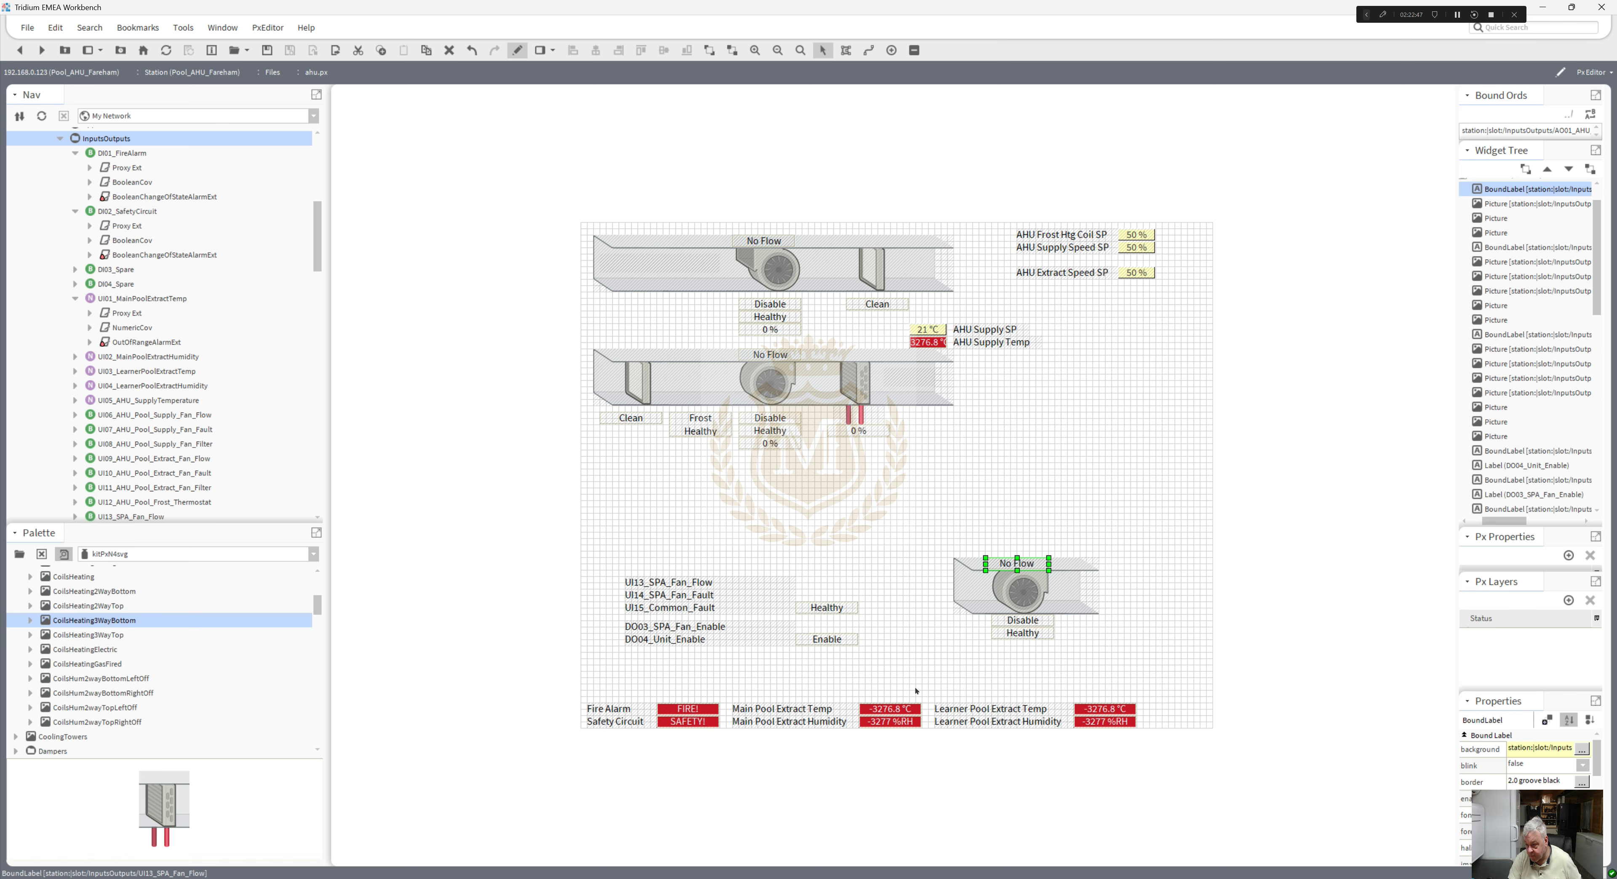
- Delete the DO03_SPA_Fan_Enable and UI14_SPA_Fan_Fault text captions
click(886, 649)
click(738, 627)
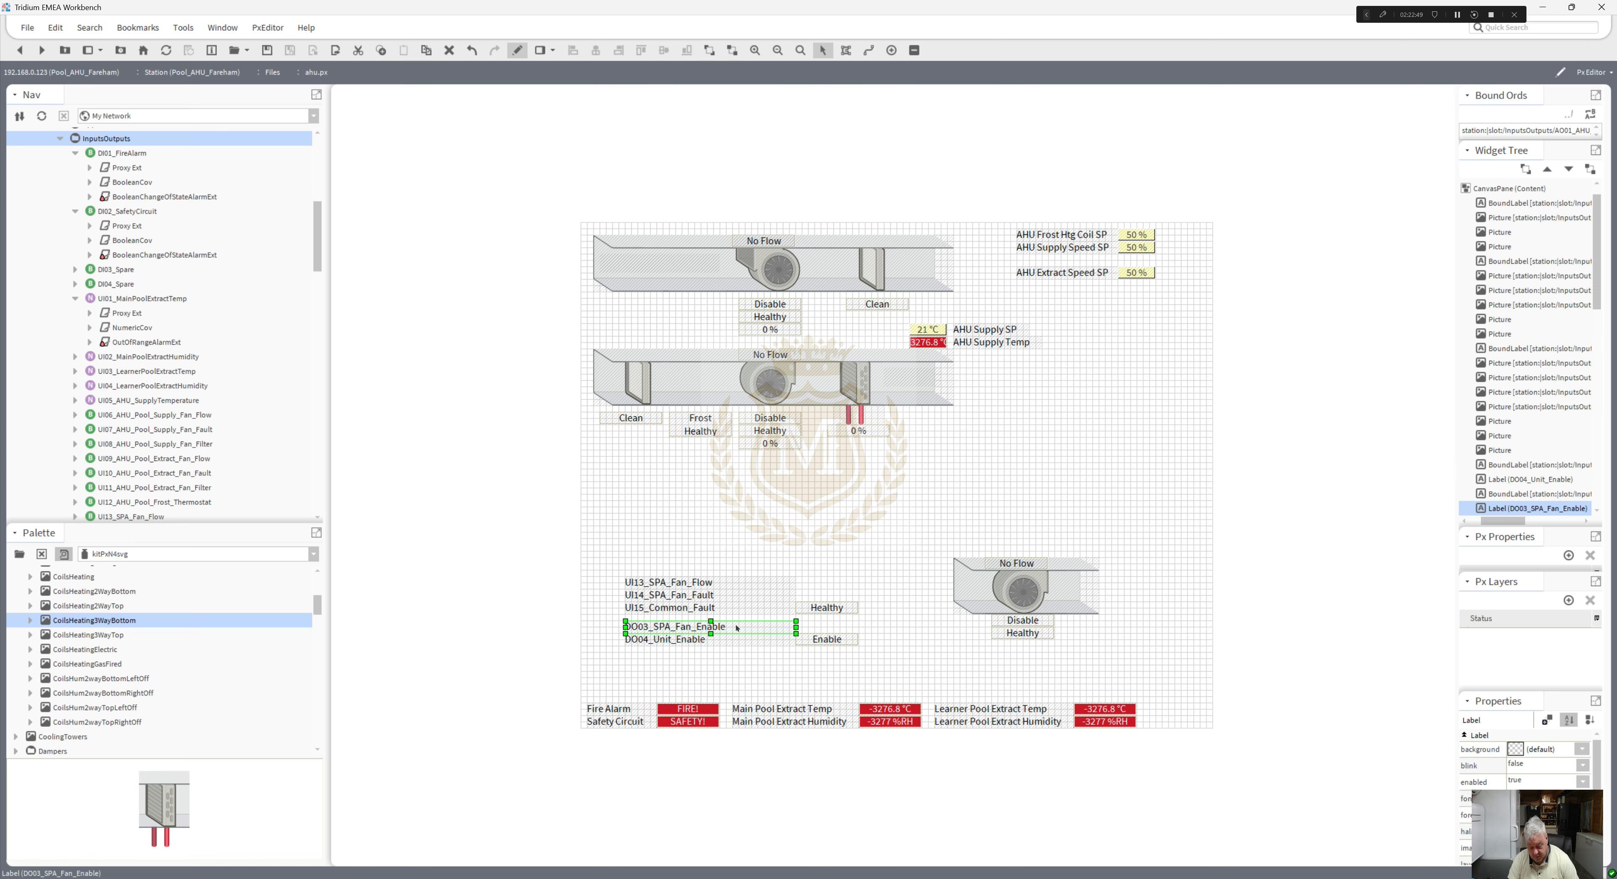
key(Delete)
click(754, 595)
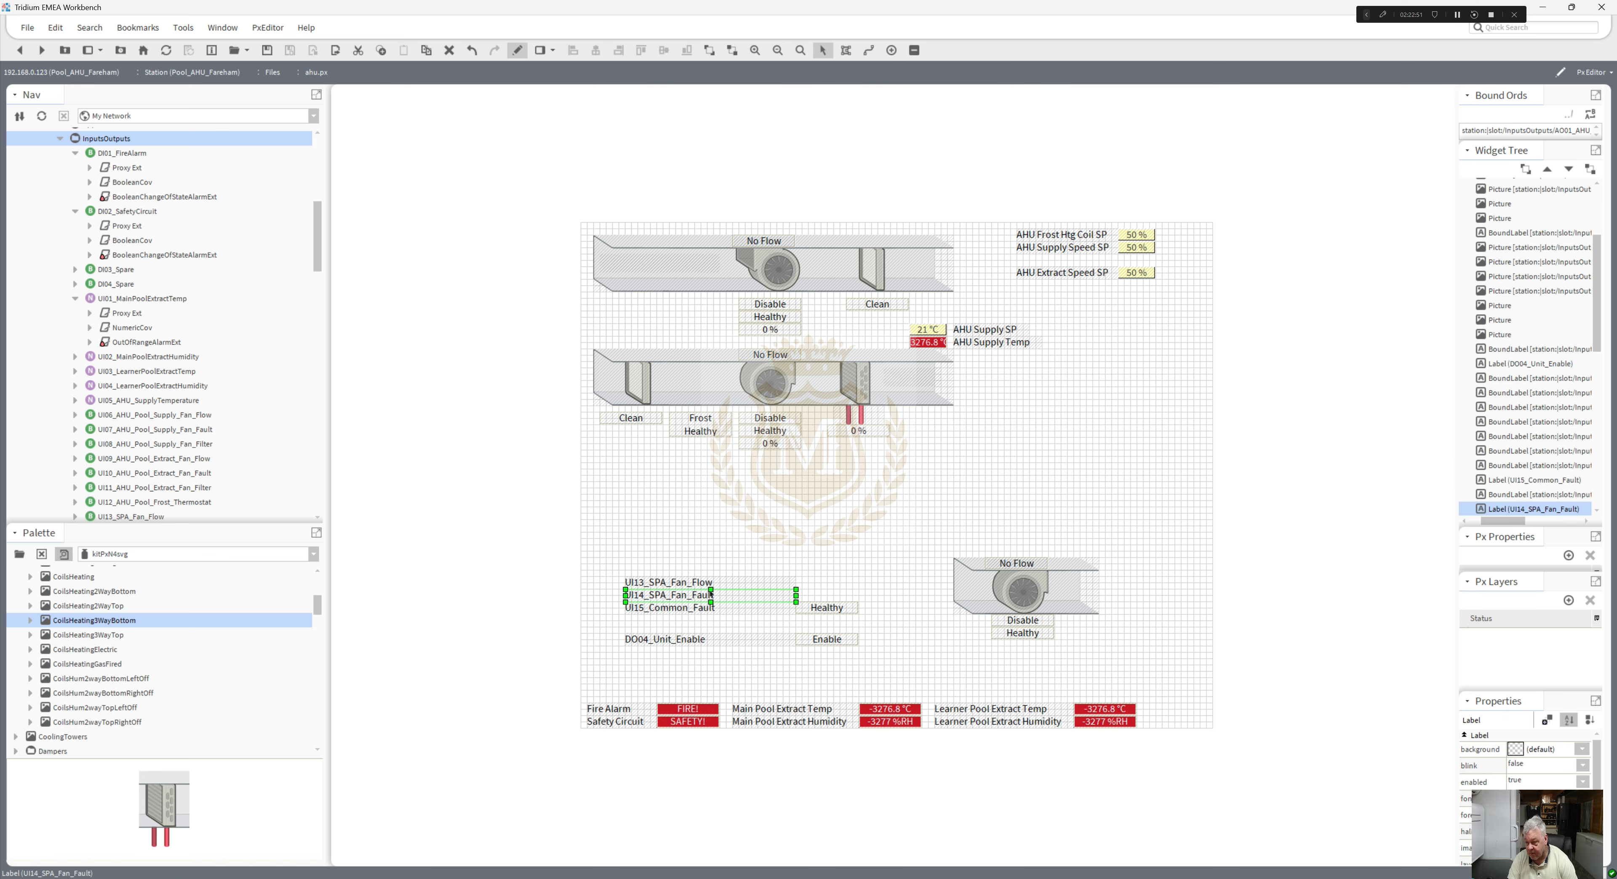
key(Delete)
- Move the UI13_SPA_Fan_Flow caption just above the SPA duct and change its text to "SPA Fan"
click(776, 580)
drag(776, 580, 988, 547)
double_click(988, 545)
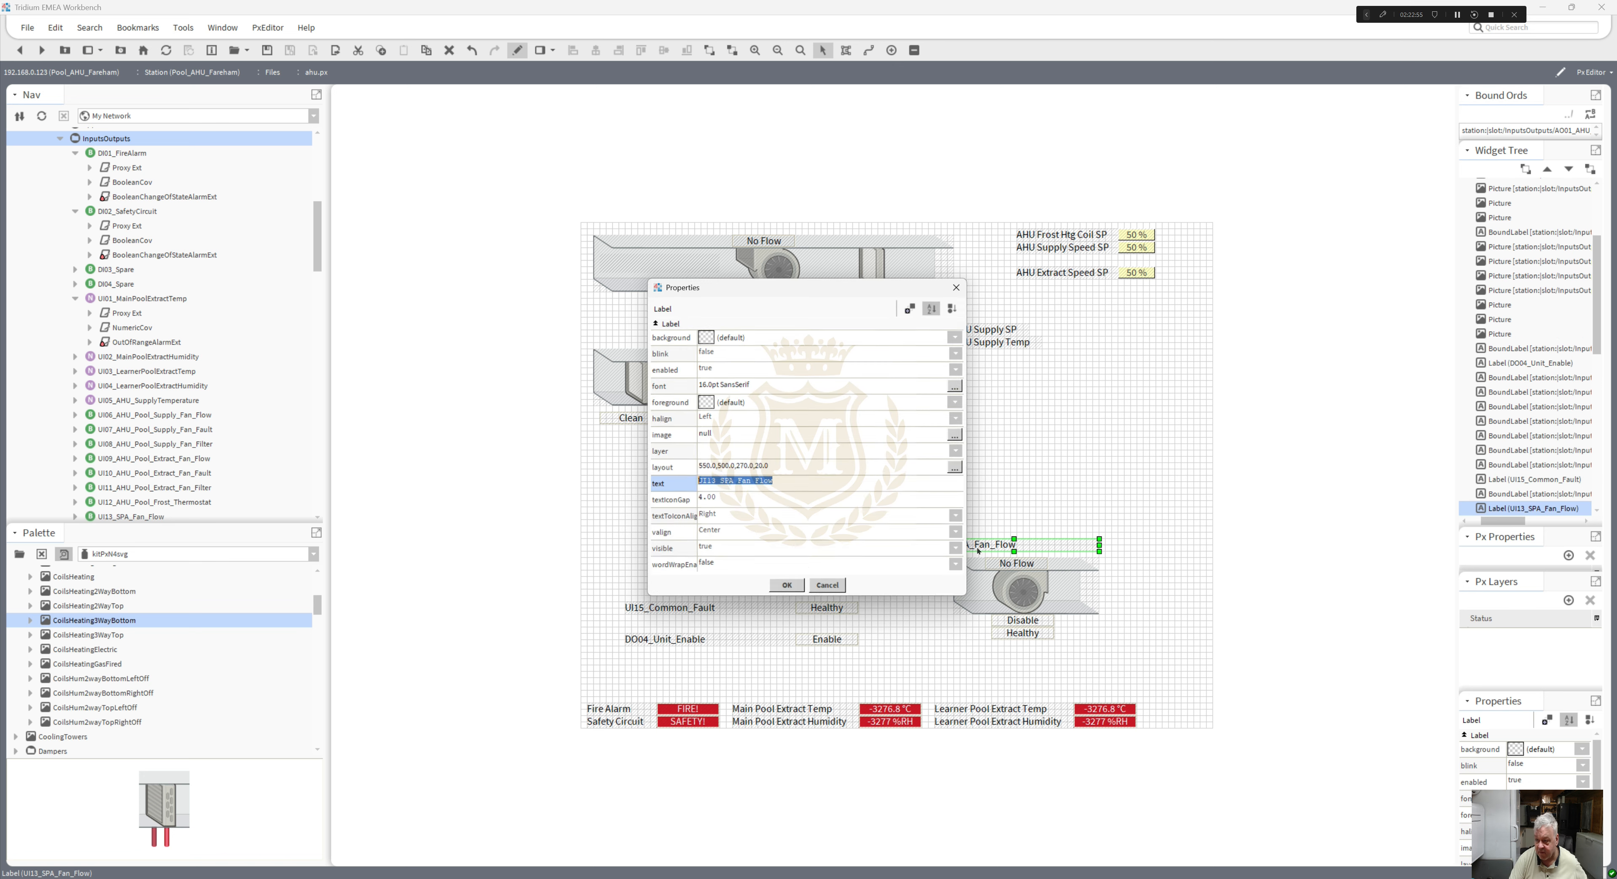
click(724, 483)
click(718, 483)
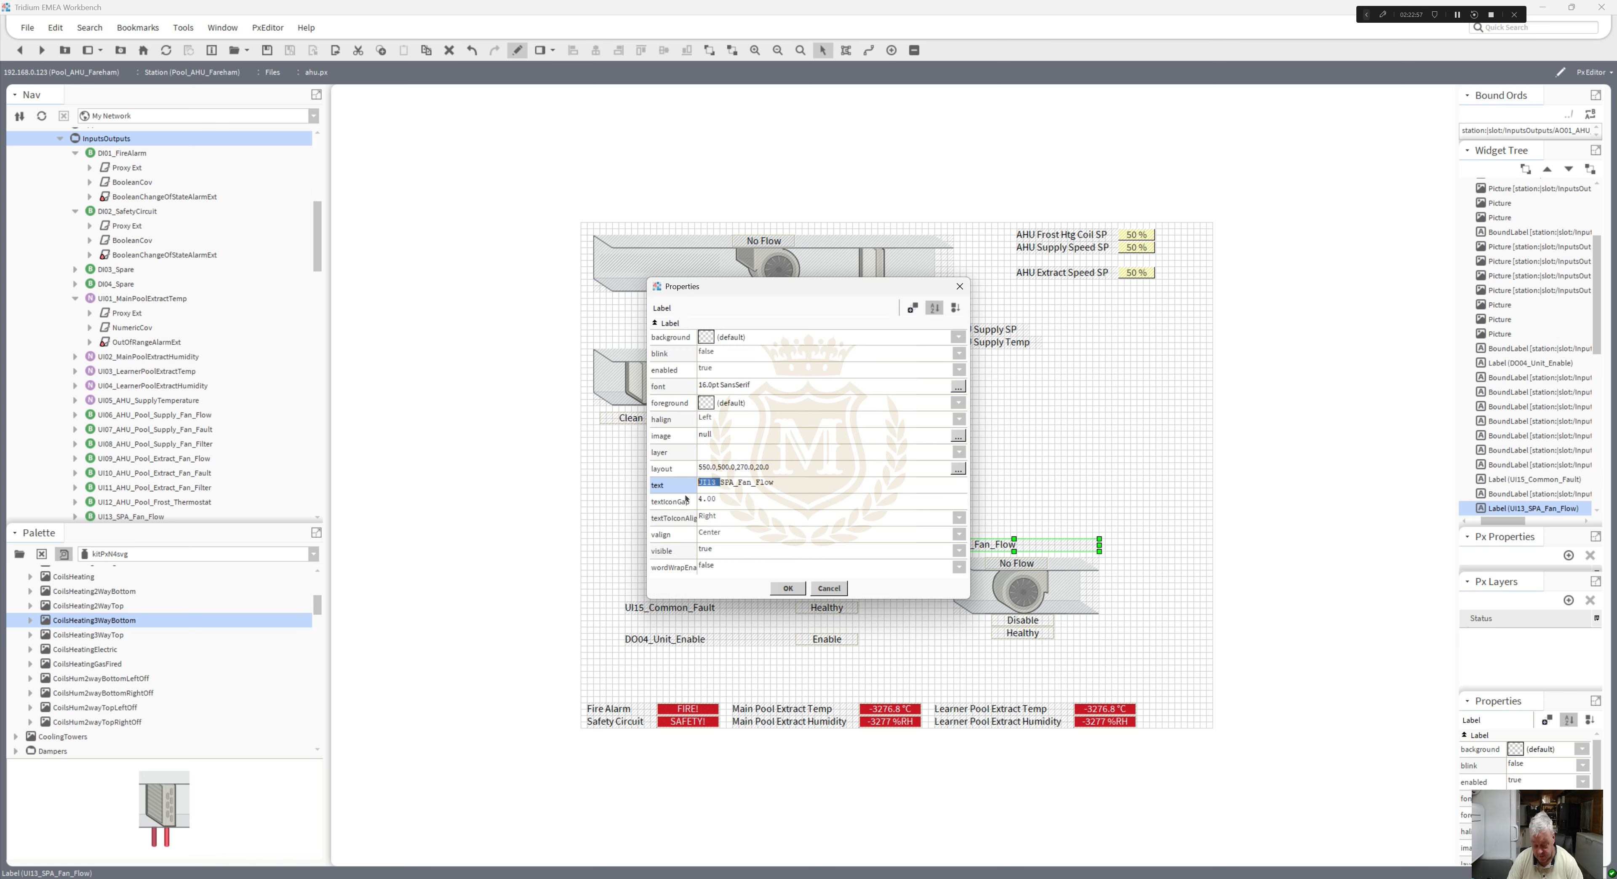
key(BackSpace)
key(BackSpace)
key(BackSpace)
key(BackSpace)
key(BackSpace)
key(BackSpace)
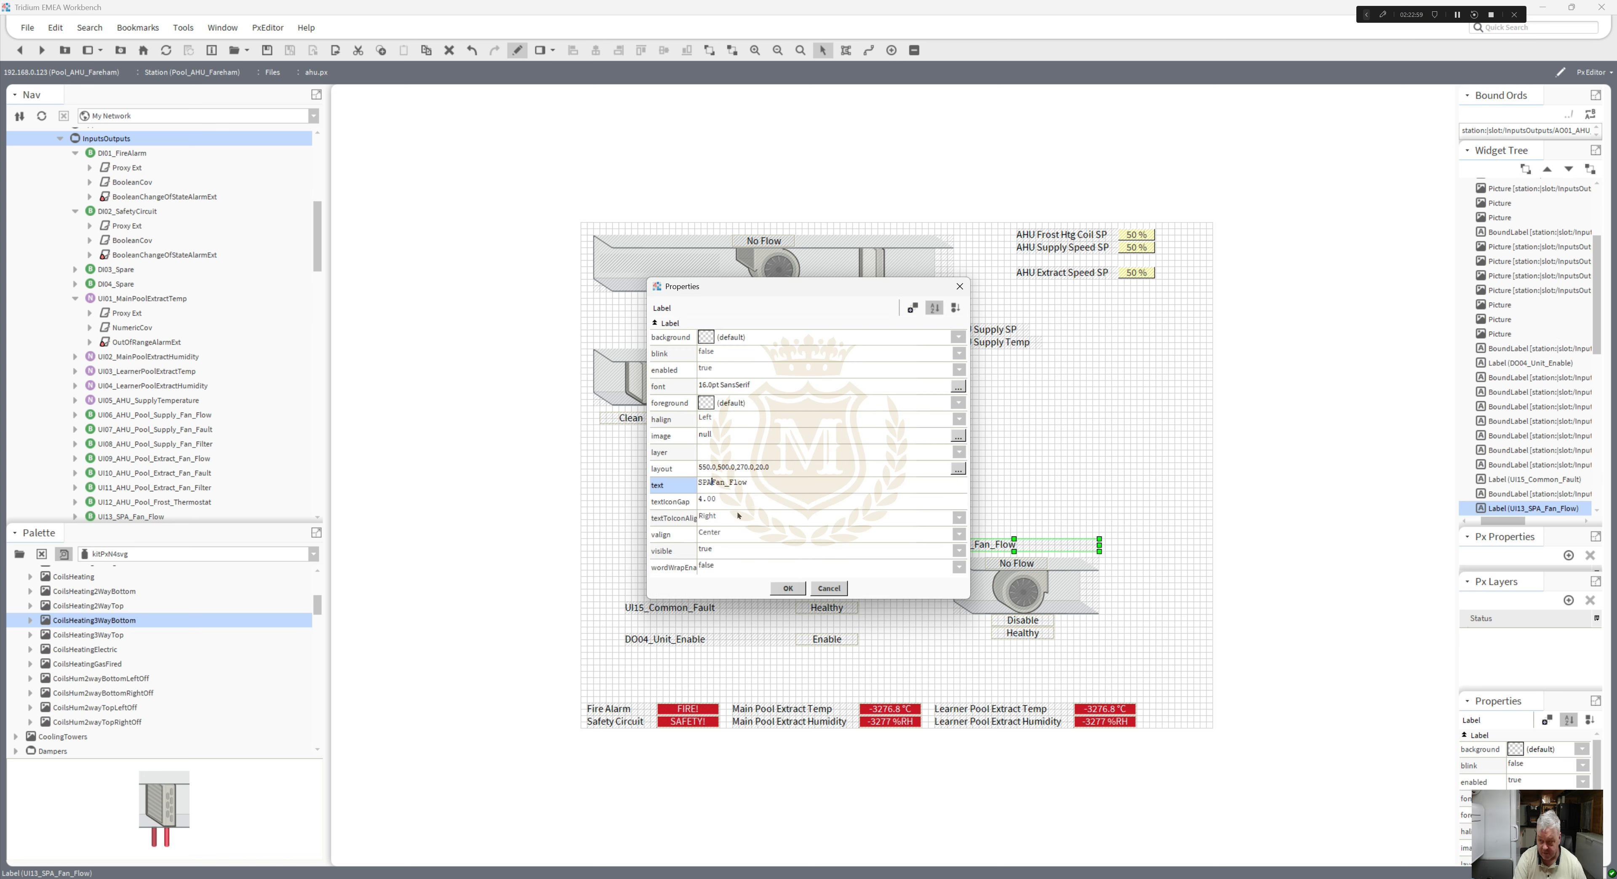
drag(728, 482, 797, 484)
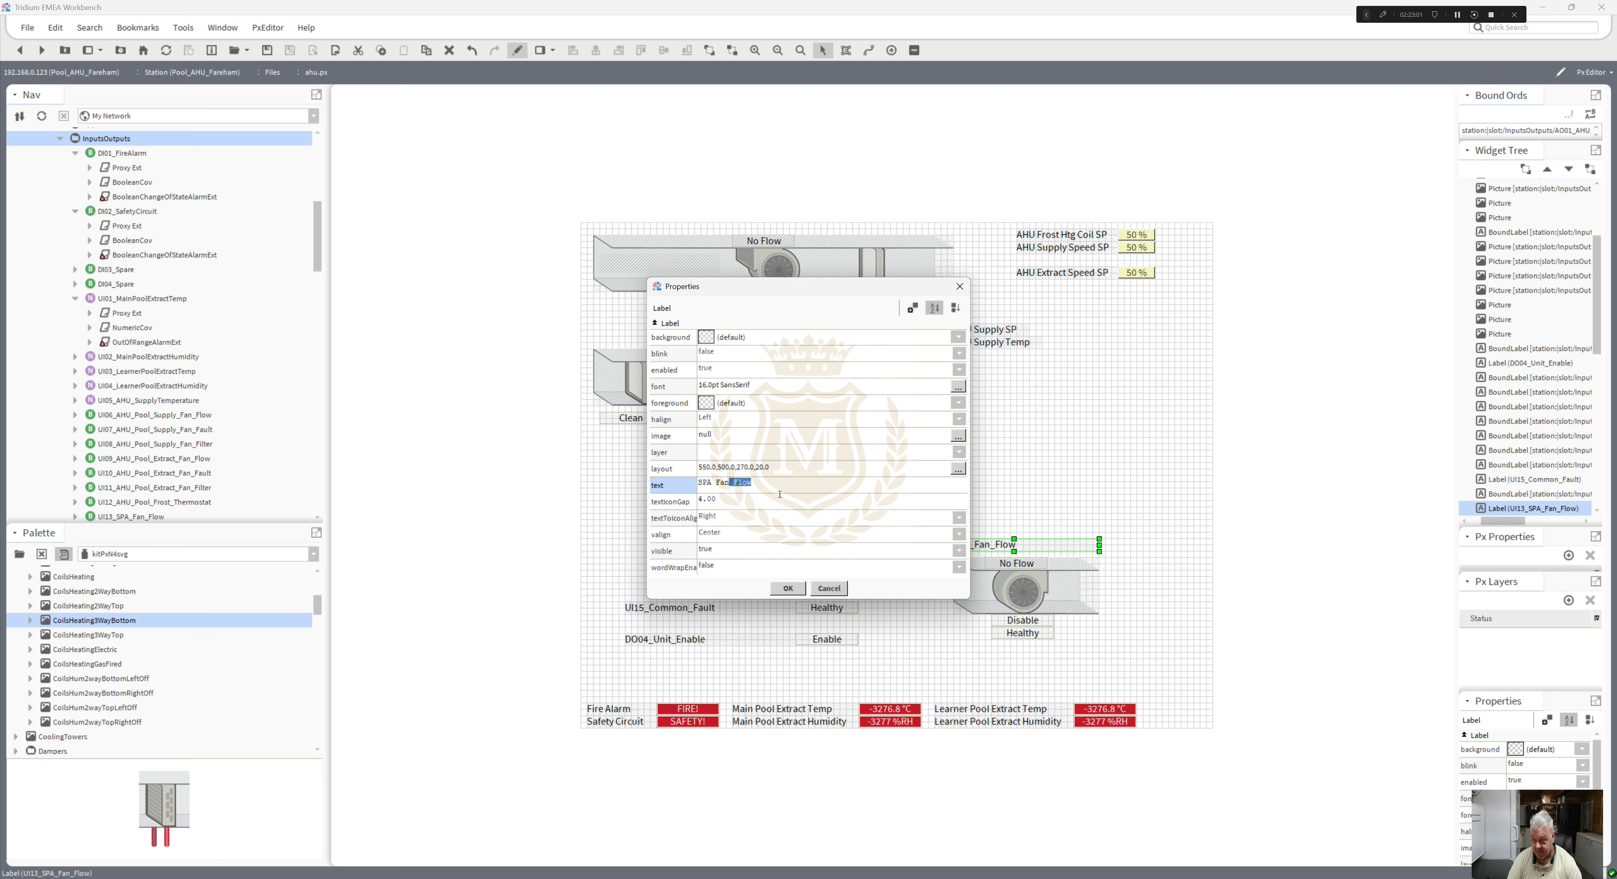
key(BackSpace)
- Set the SPA Fan caption's font to bold 18 pt SansSerif
click(733, 384)
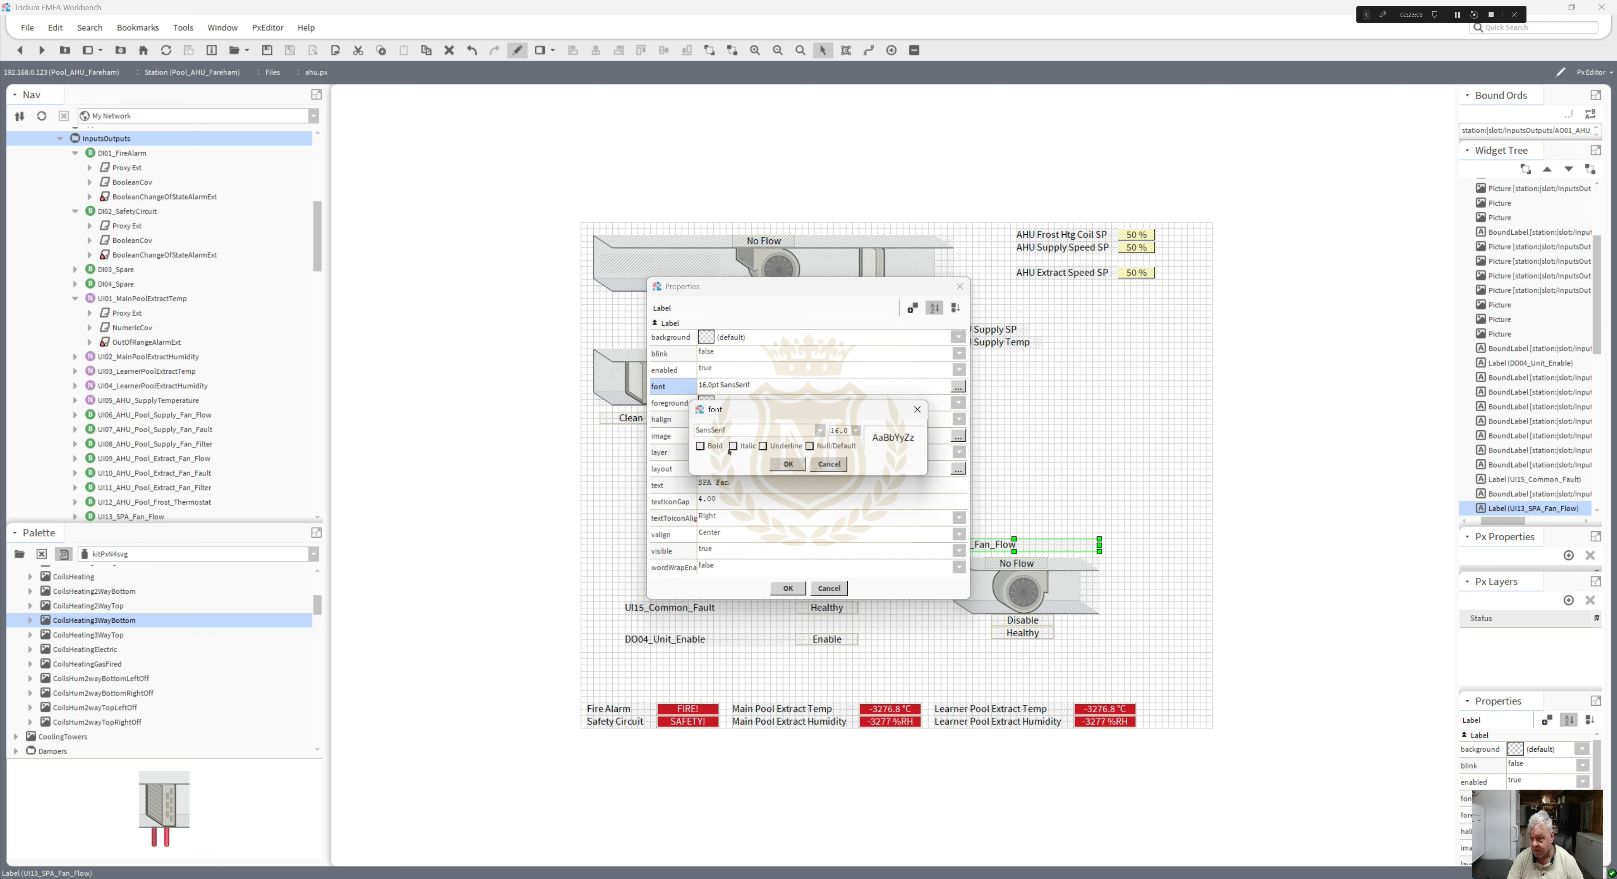
click(701, 446)
click(856, 430)
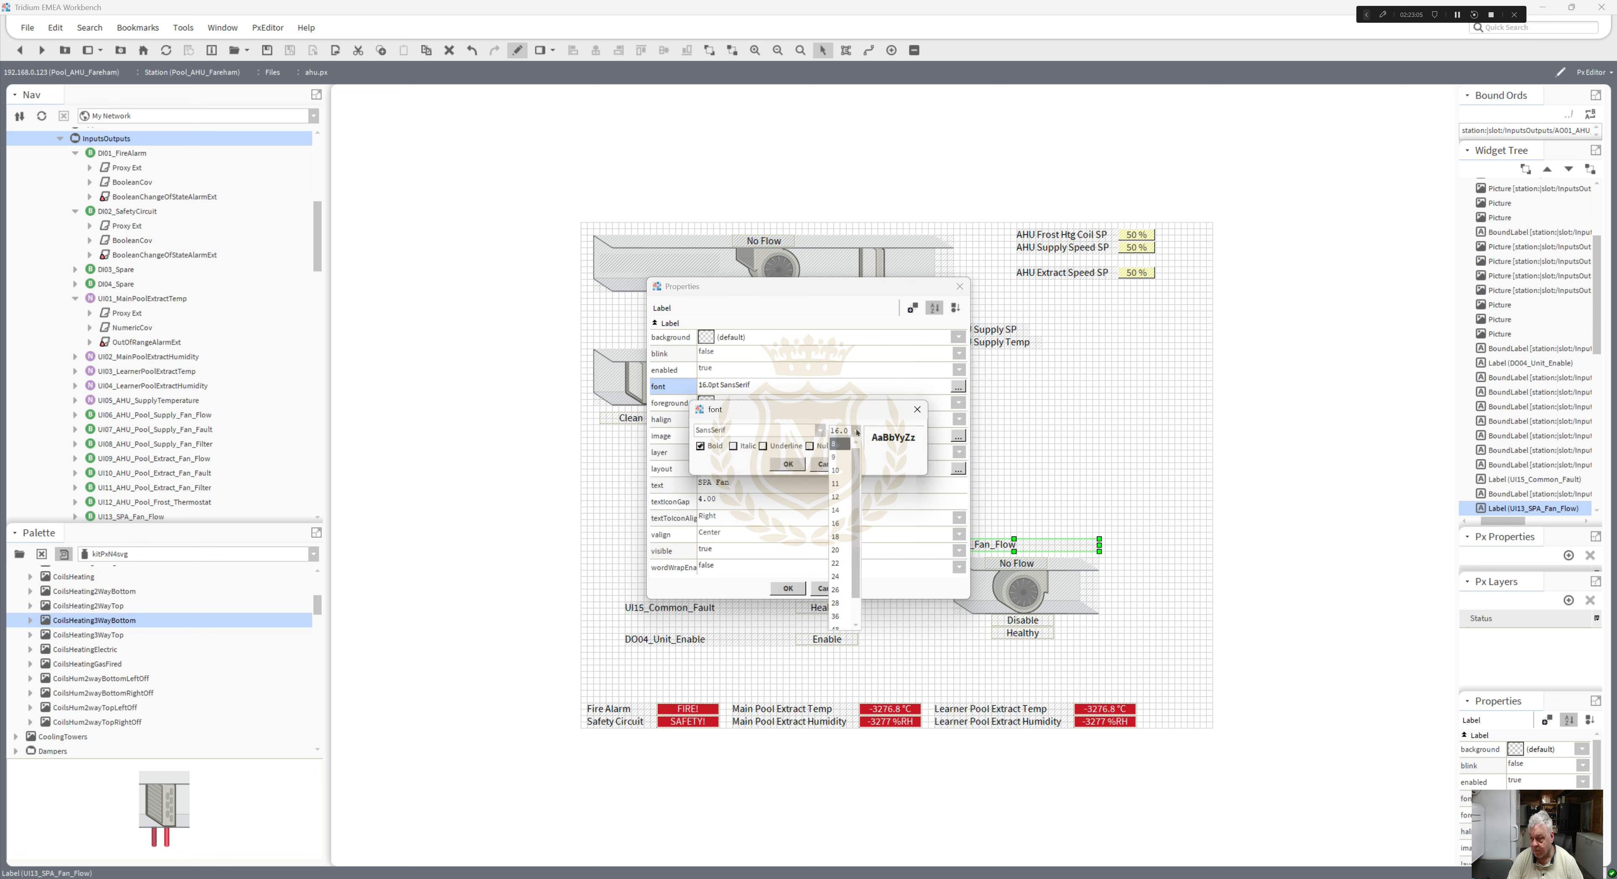
click(841, 537)
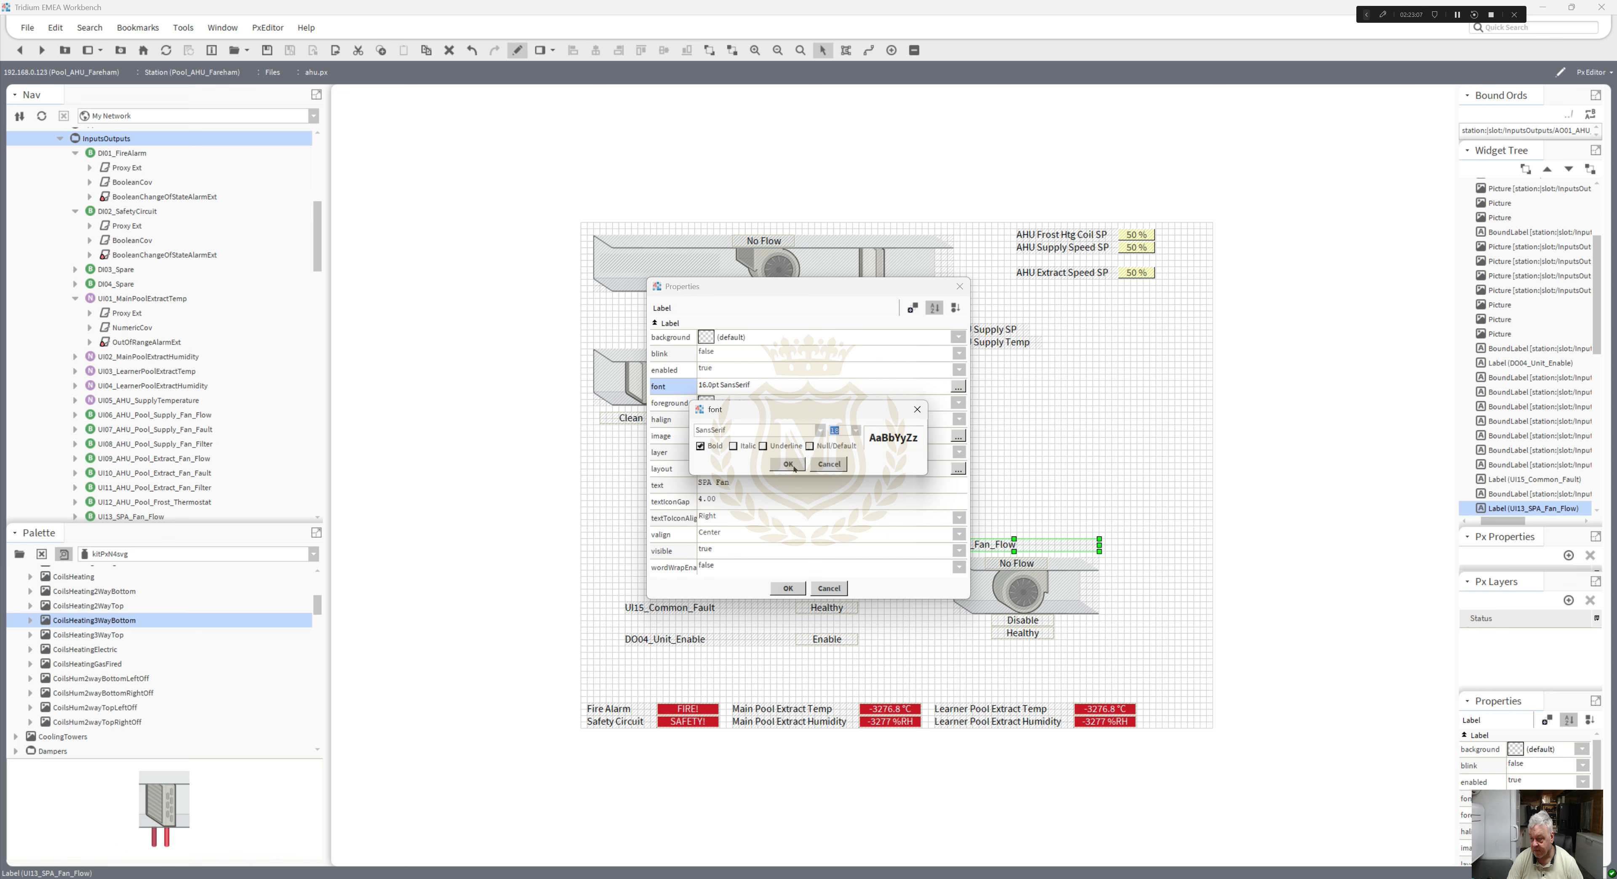
click(795, 469)
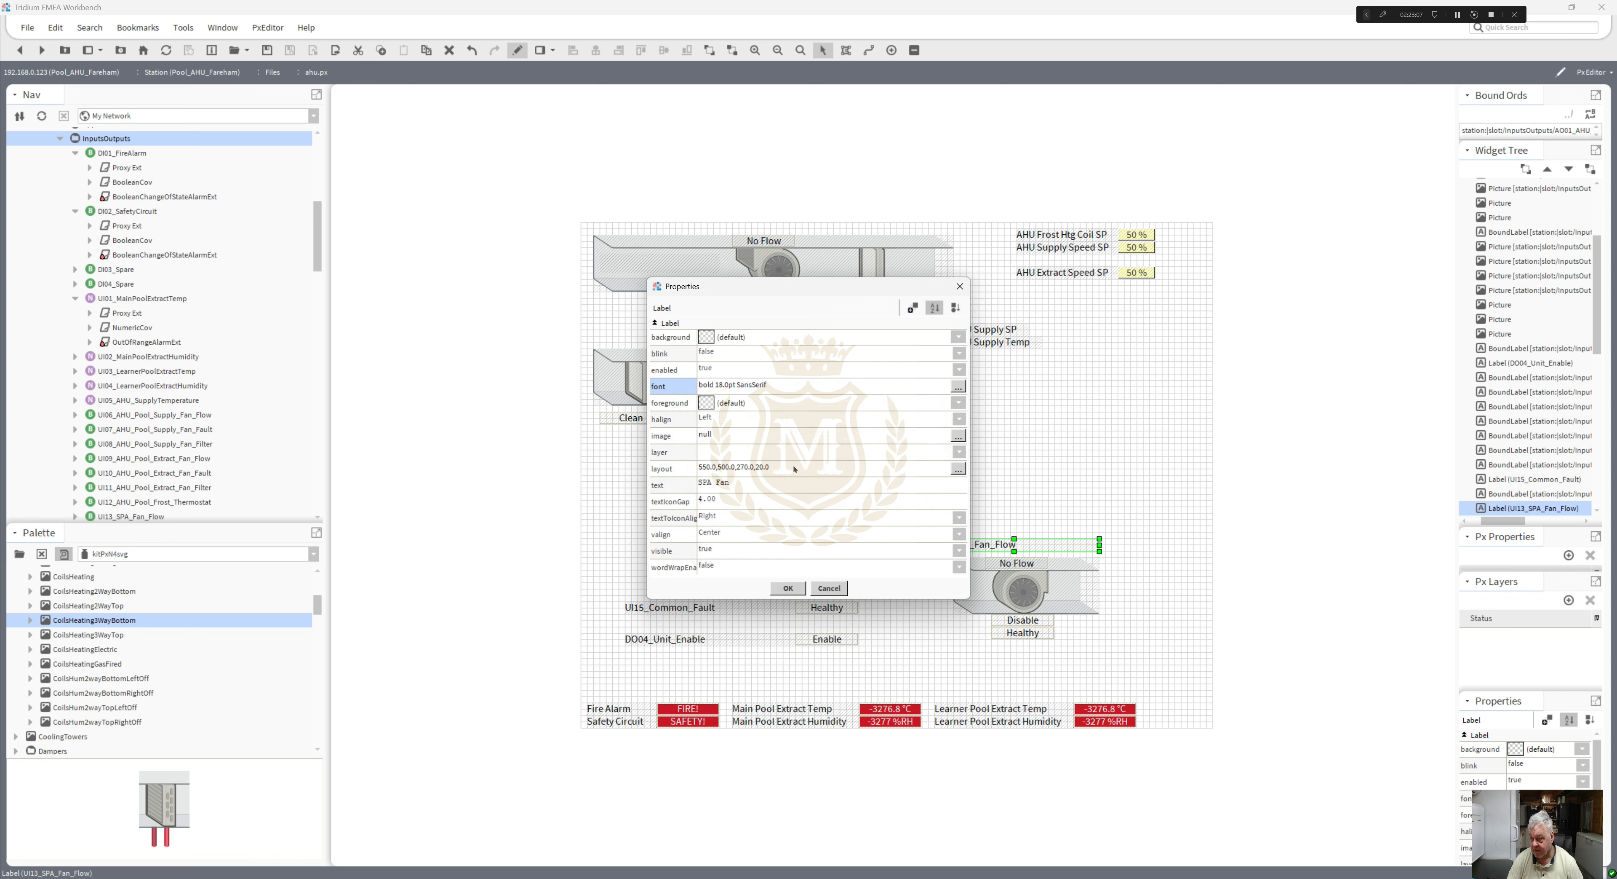
- Set the SPA Fan caption's horizontal alignment to Center and narrow the label to the SPA duct's width
click(732, 413)
click(731, 443)
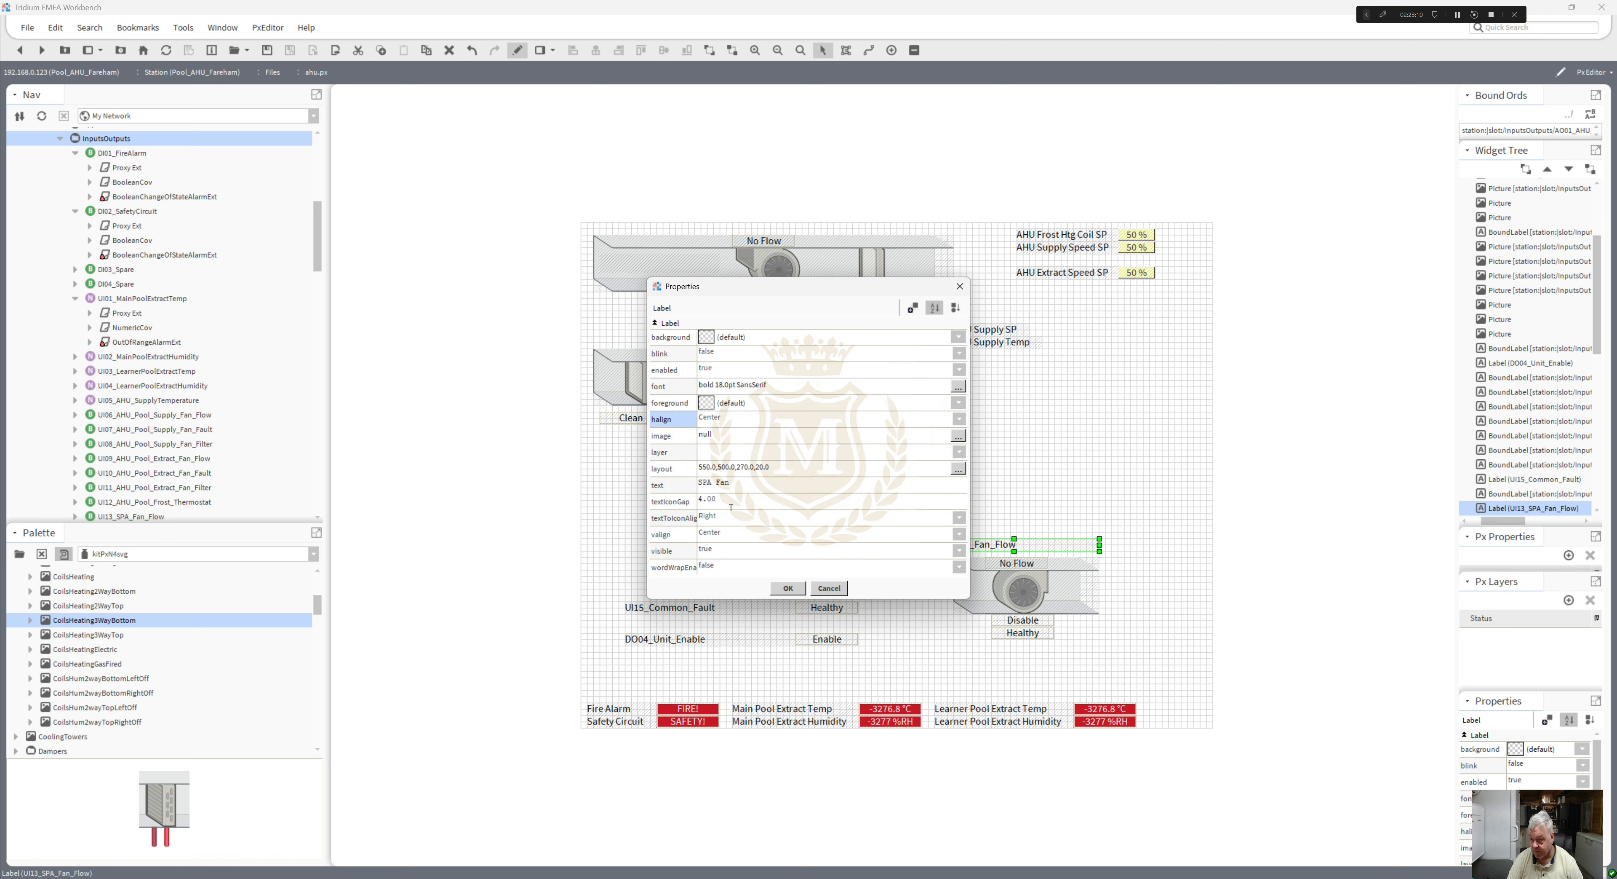
click(786, 586)
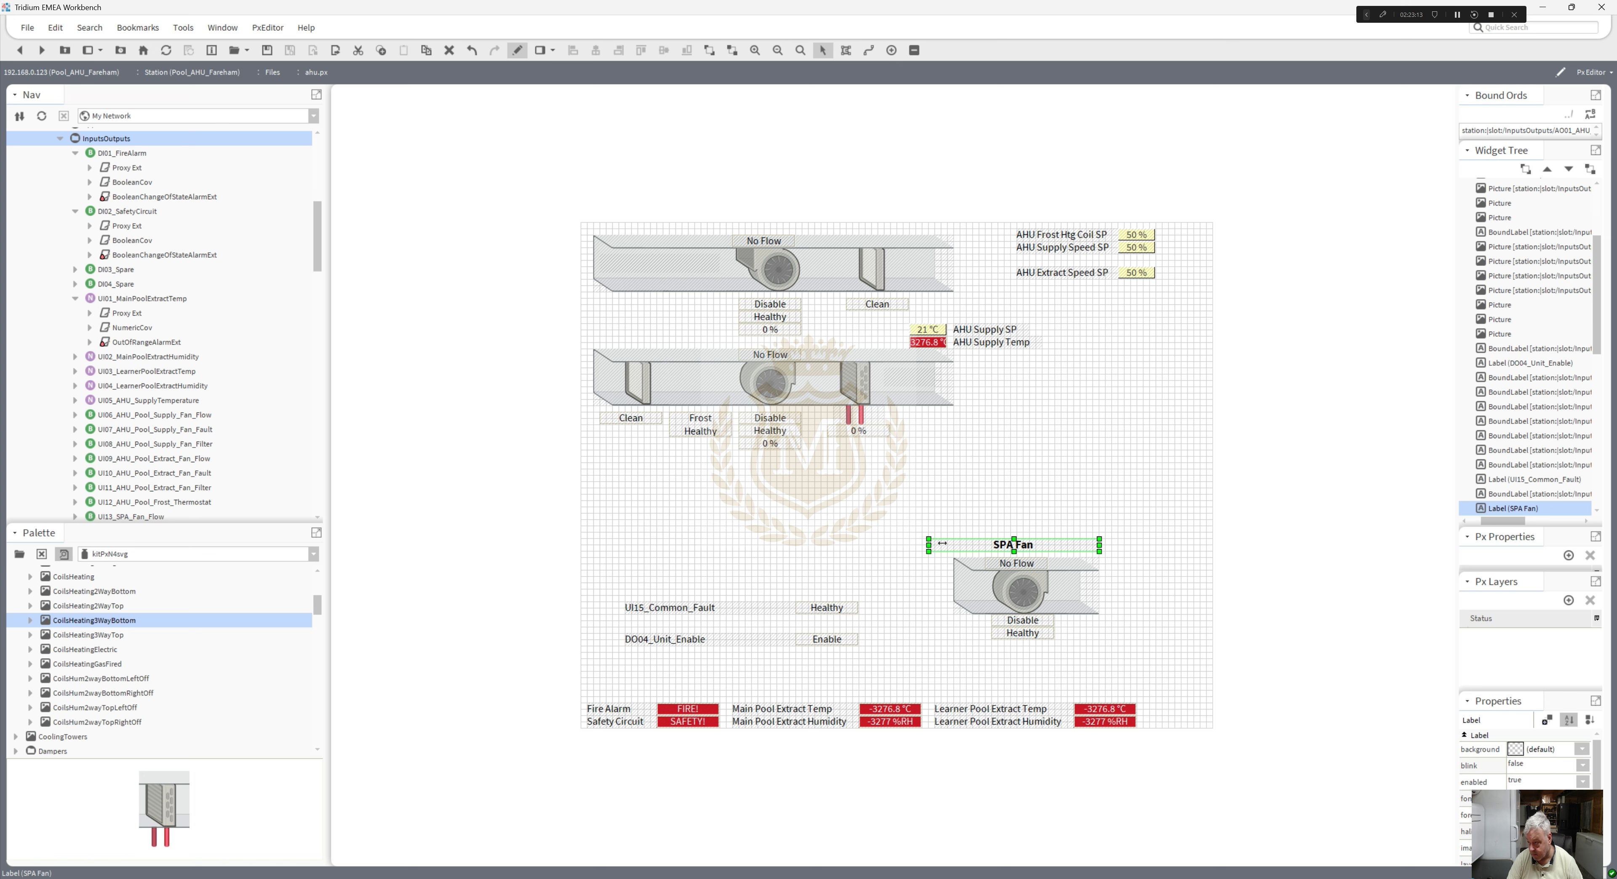
drag(931, 548, 957, 547)
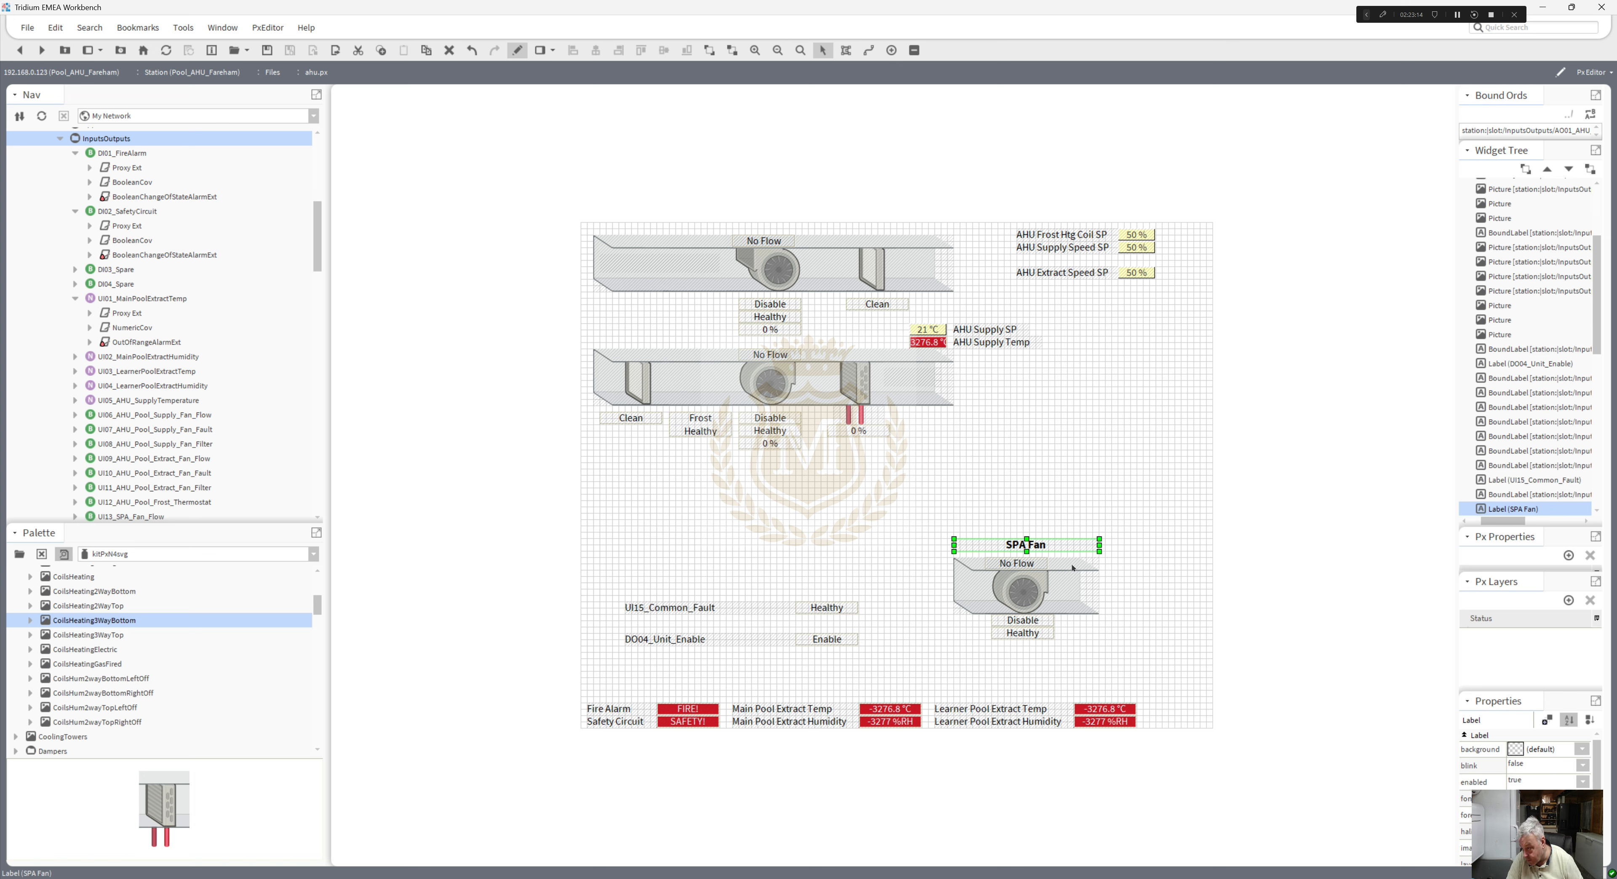
click(1187, 599)
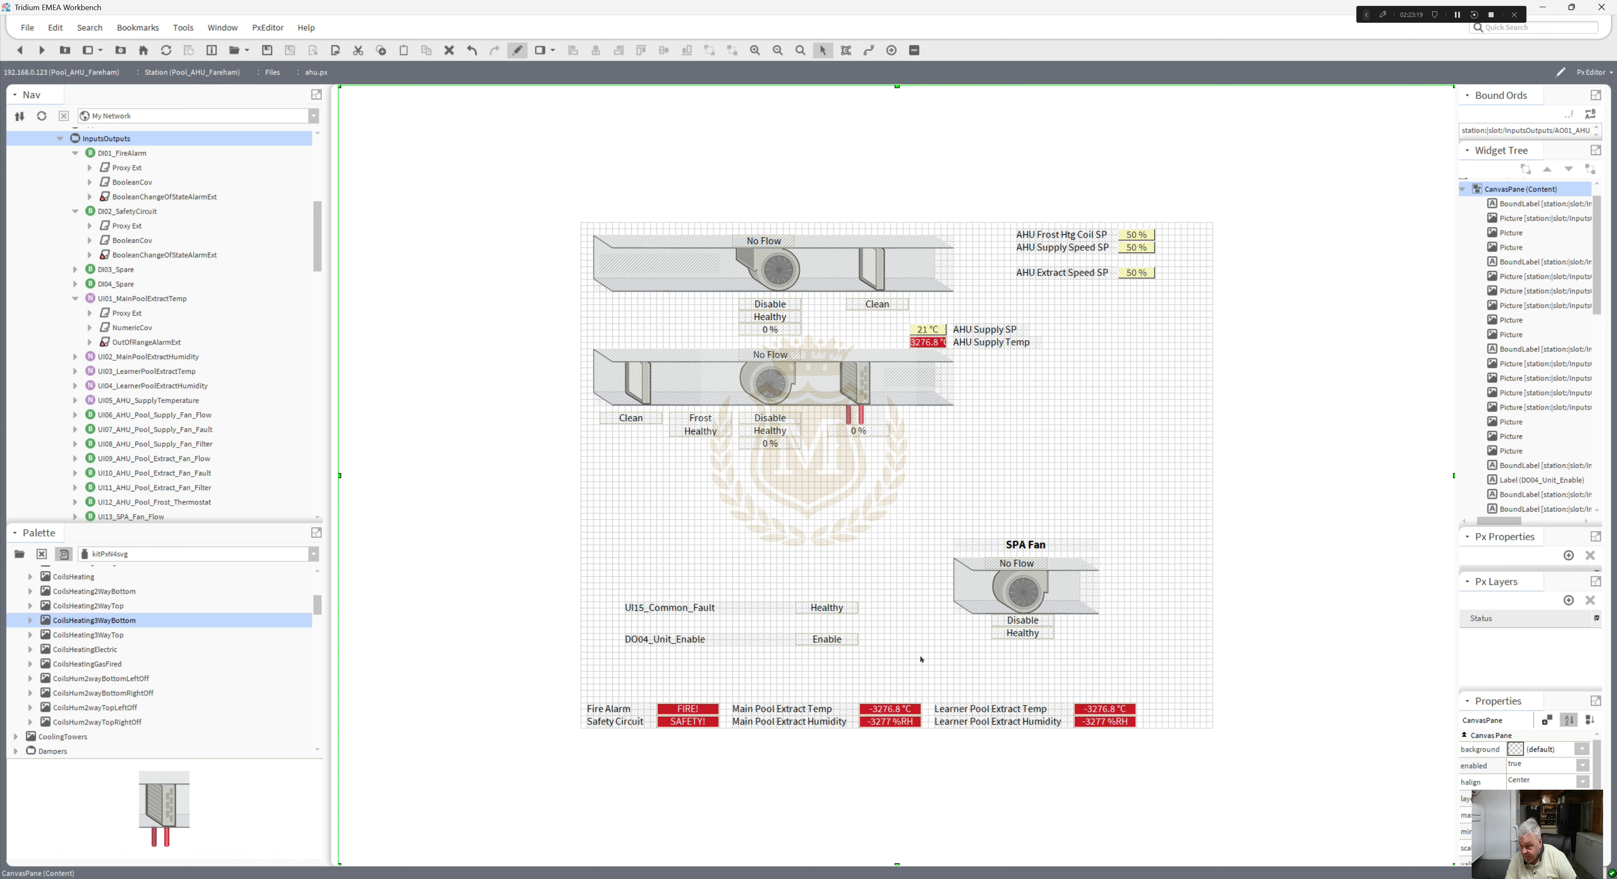
- Move the DO04_Unit_Enable caption and value directly below the UI15_Common_Fault row and change the caption text to "DO04 Unit Enable"
drag(925, 672, 576, 612)
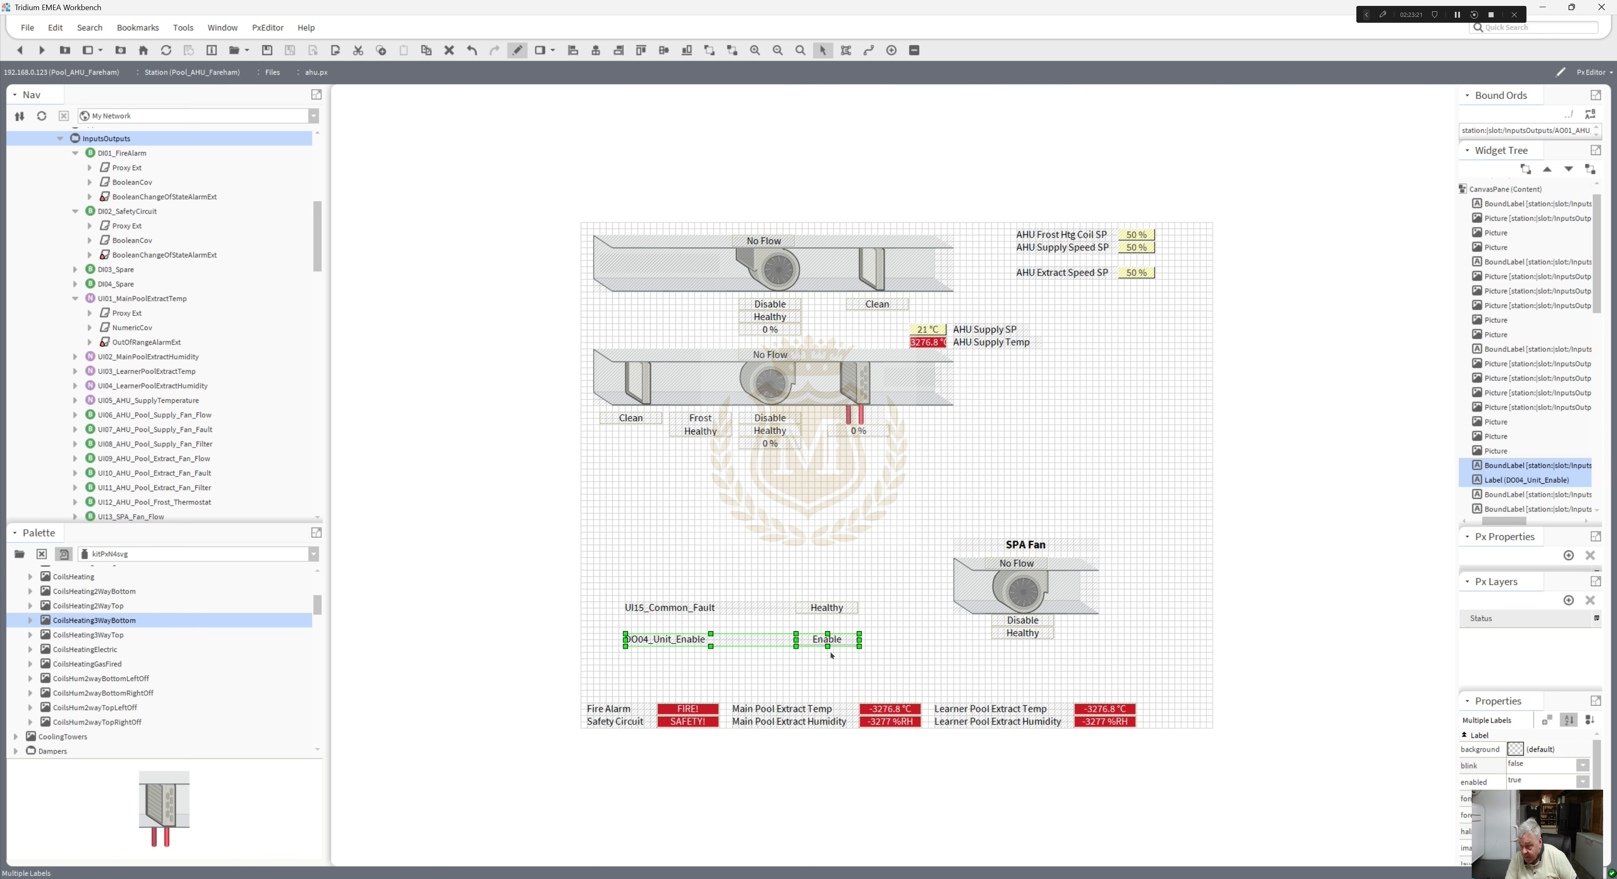
drag(829, 624, 829, 605)
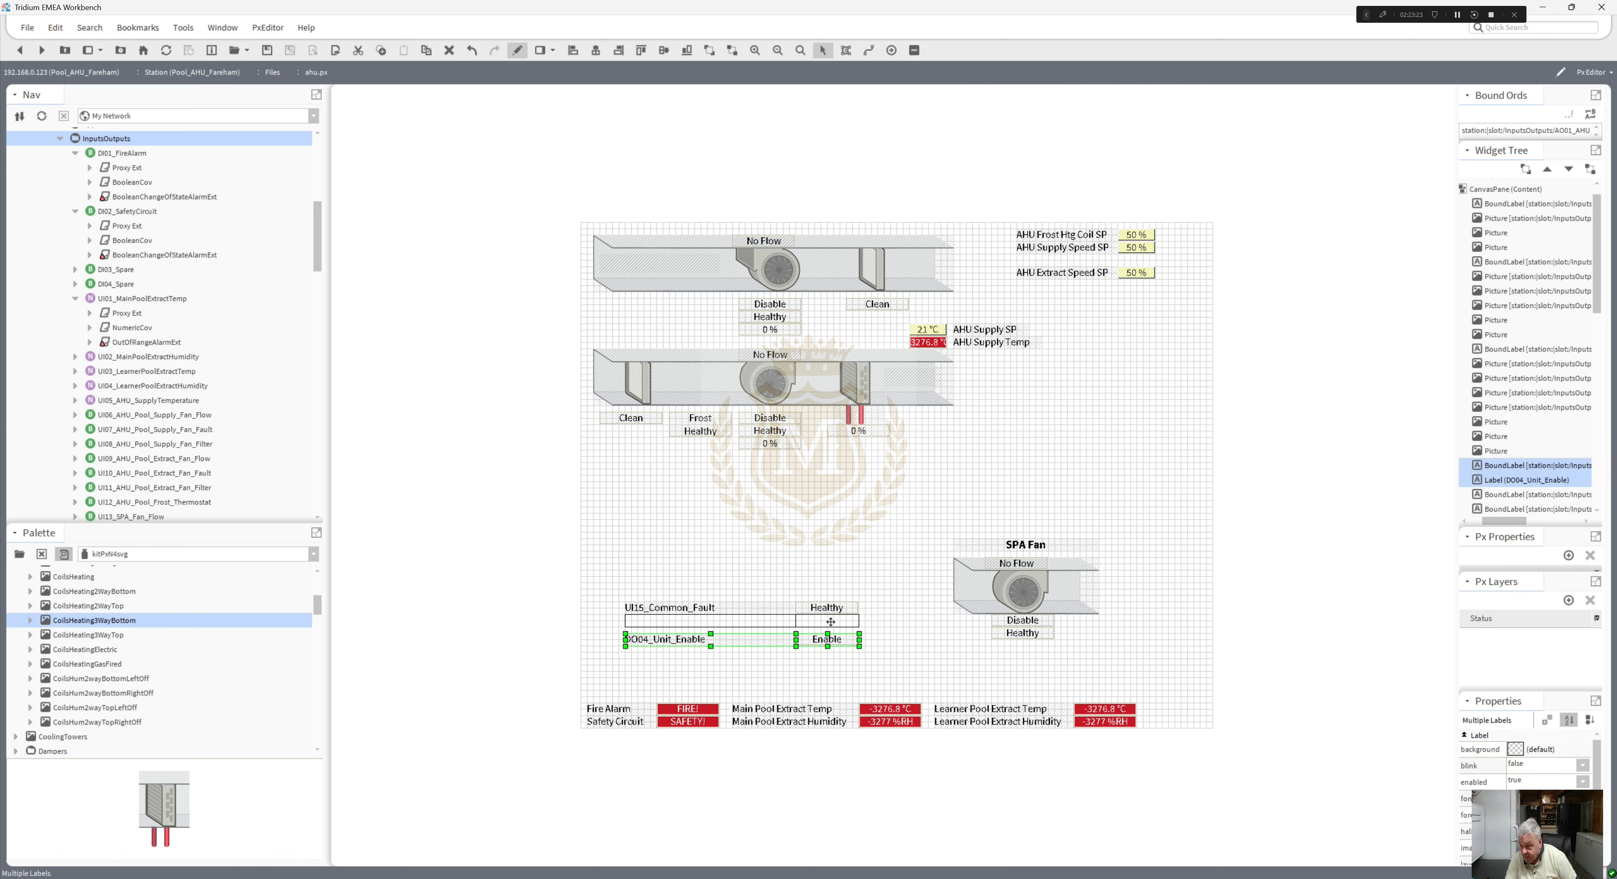
click(705, 626)
double_click(681, 621)
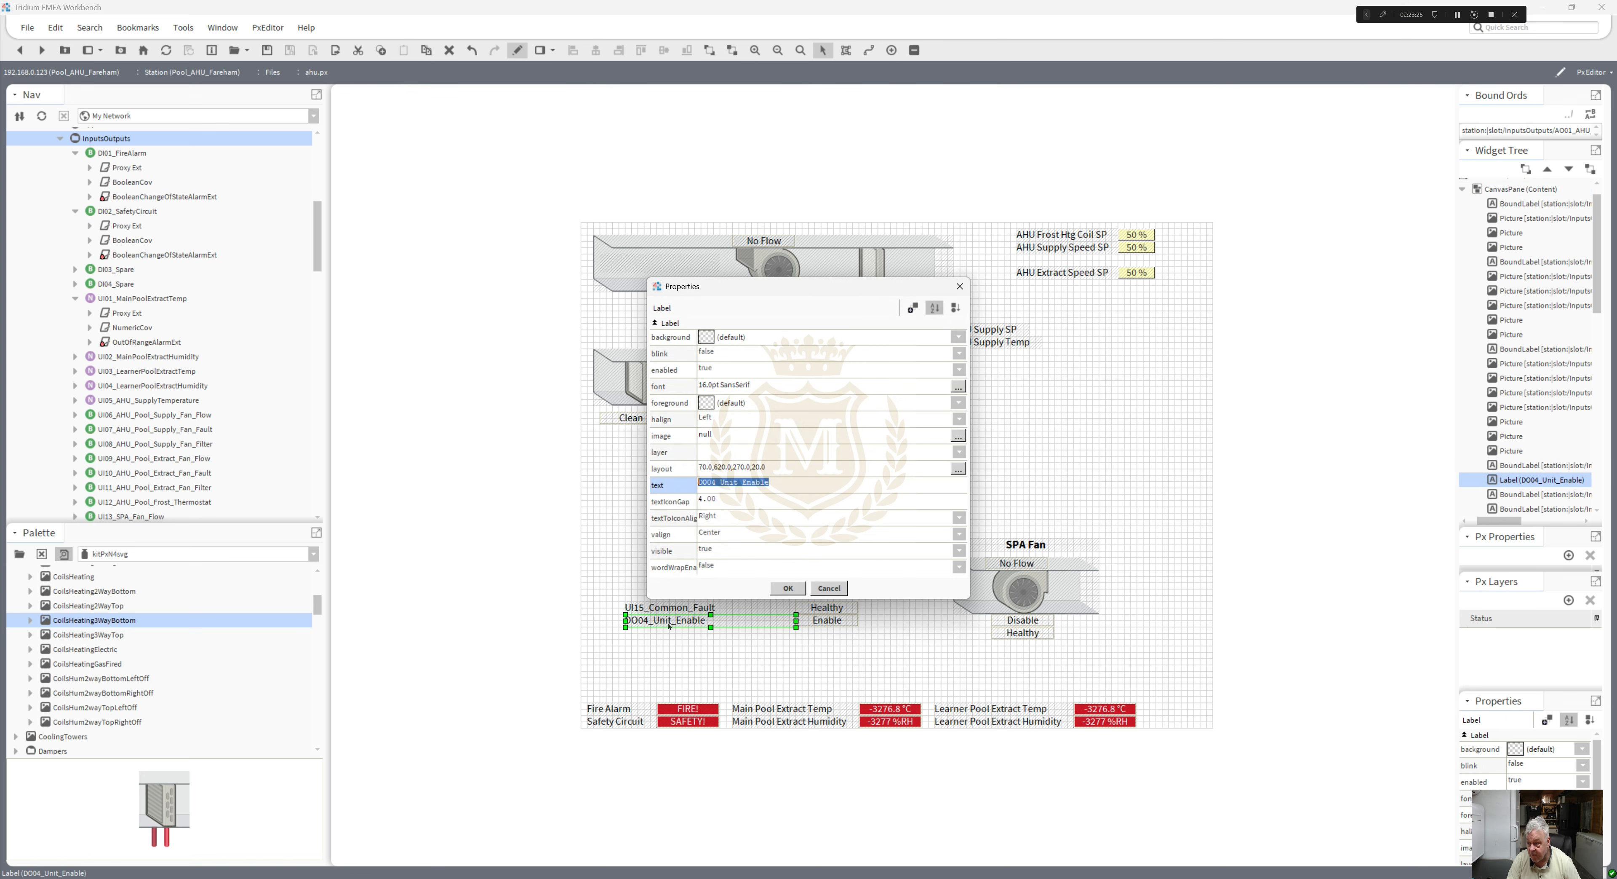
click(722, 483)
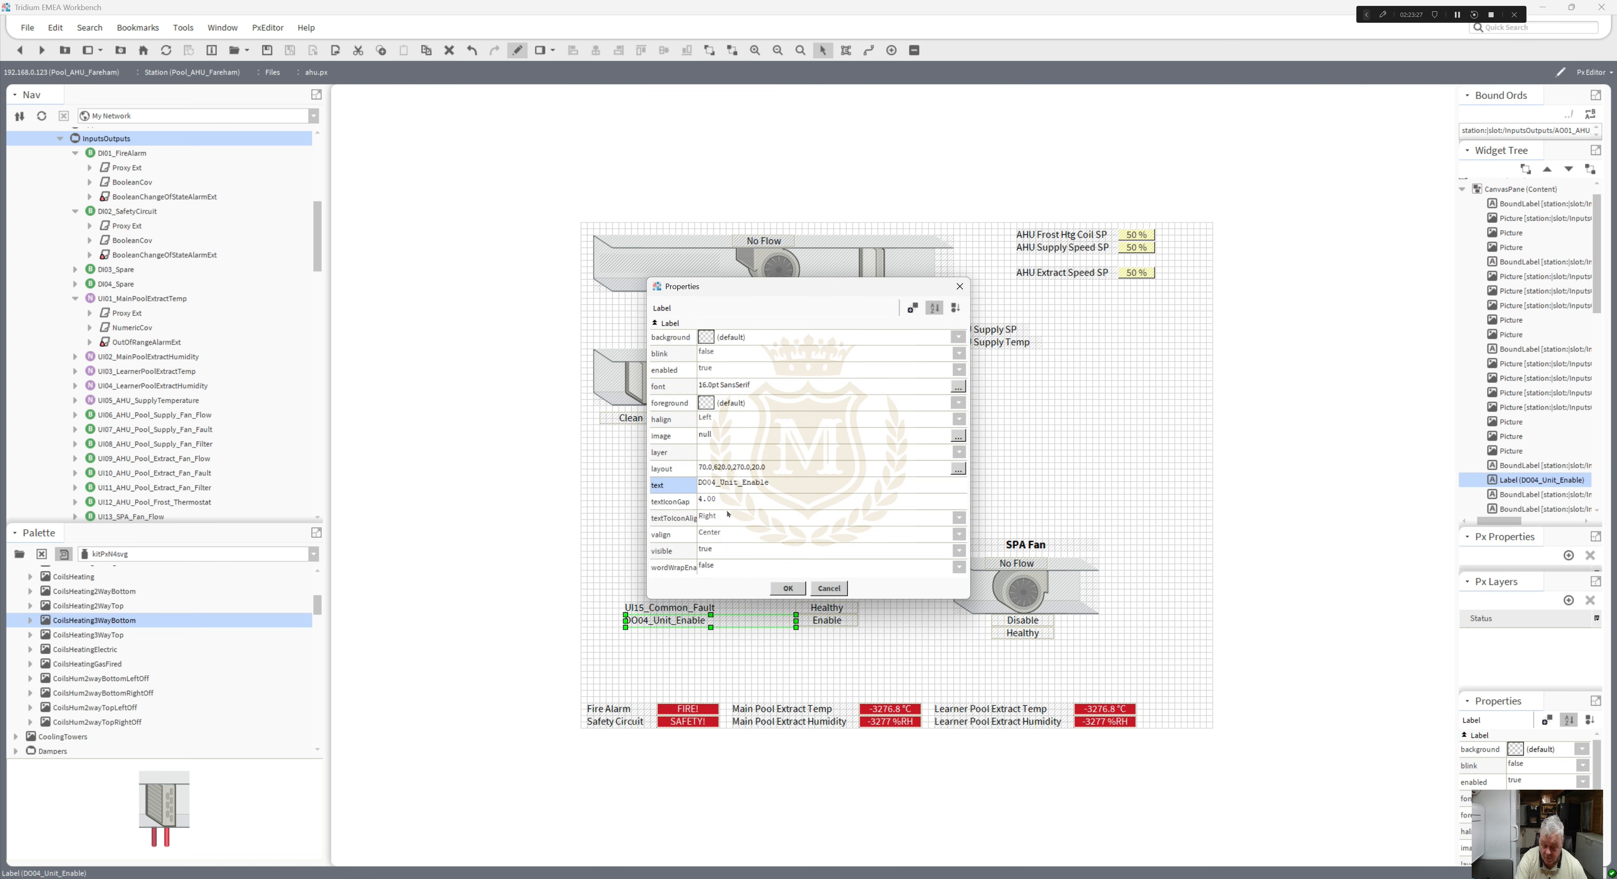
key(BackSpace)
click(742, 484)
key(Delete)
click(789, 588)
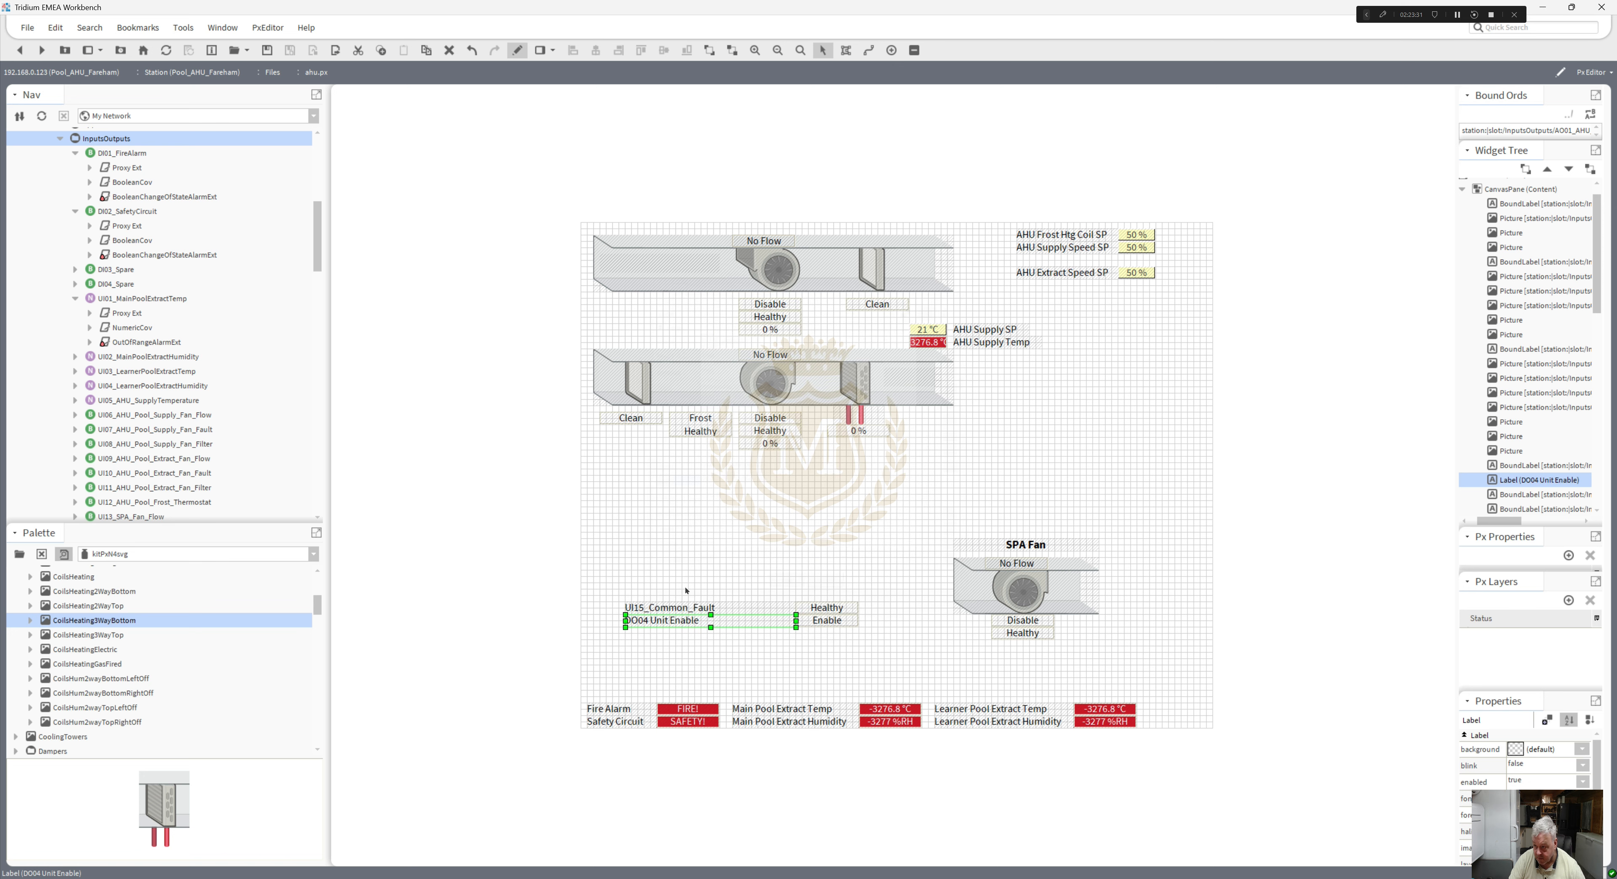
- Change the text of the UI15_Common_Fault caption to "UI15 Common Fault"
double_click(682, 609)
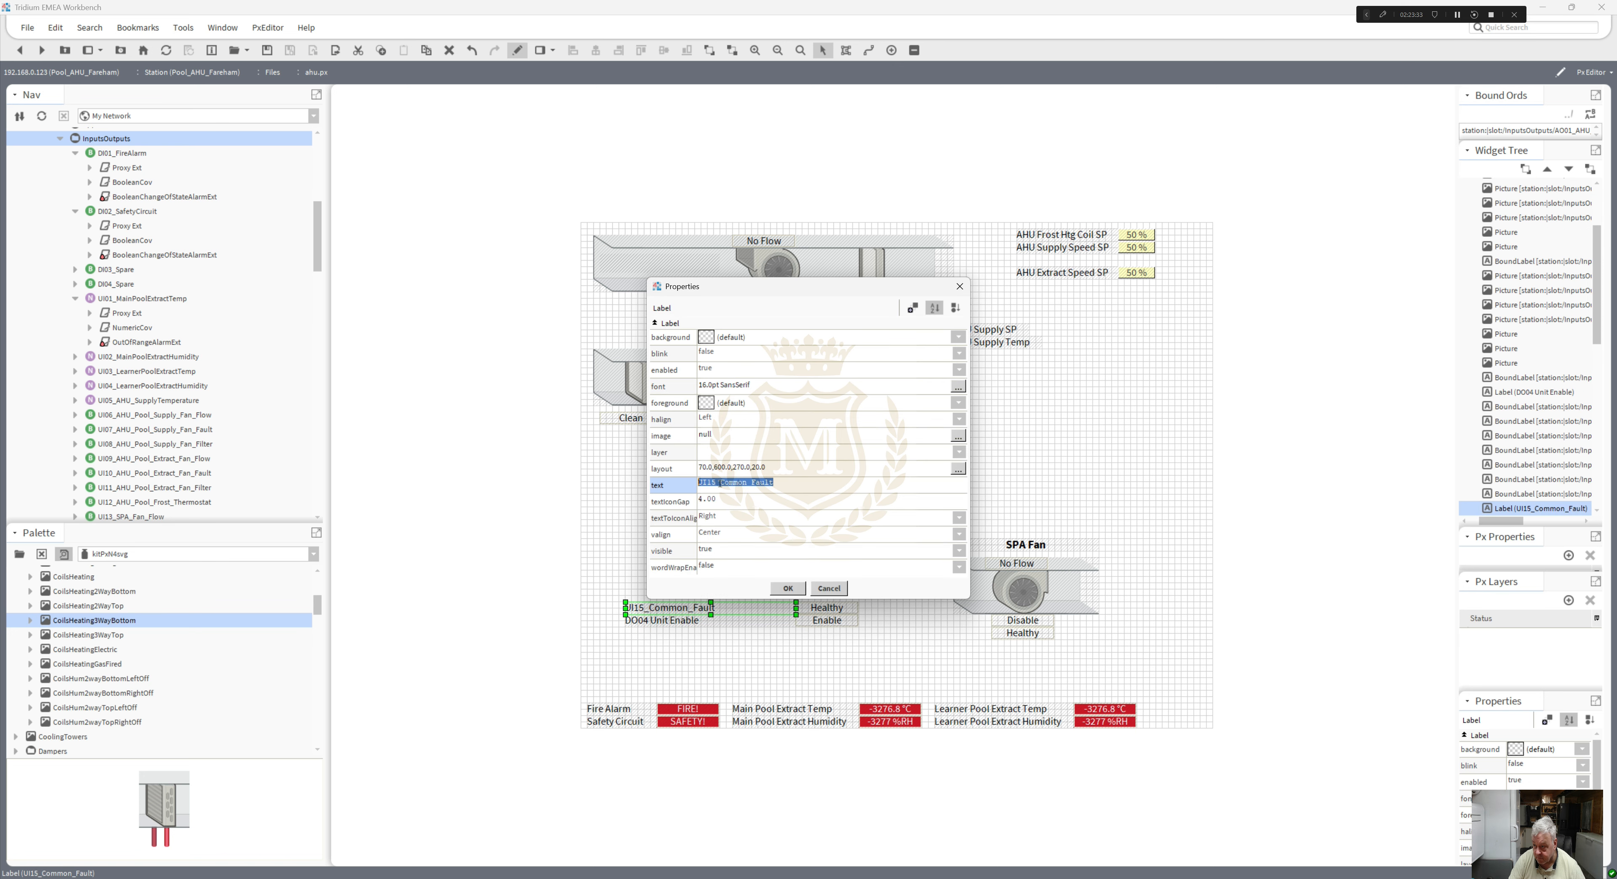
click(722, 483)
drag(722, 483, 697, 483)
key(BackSpace)
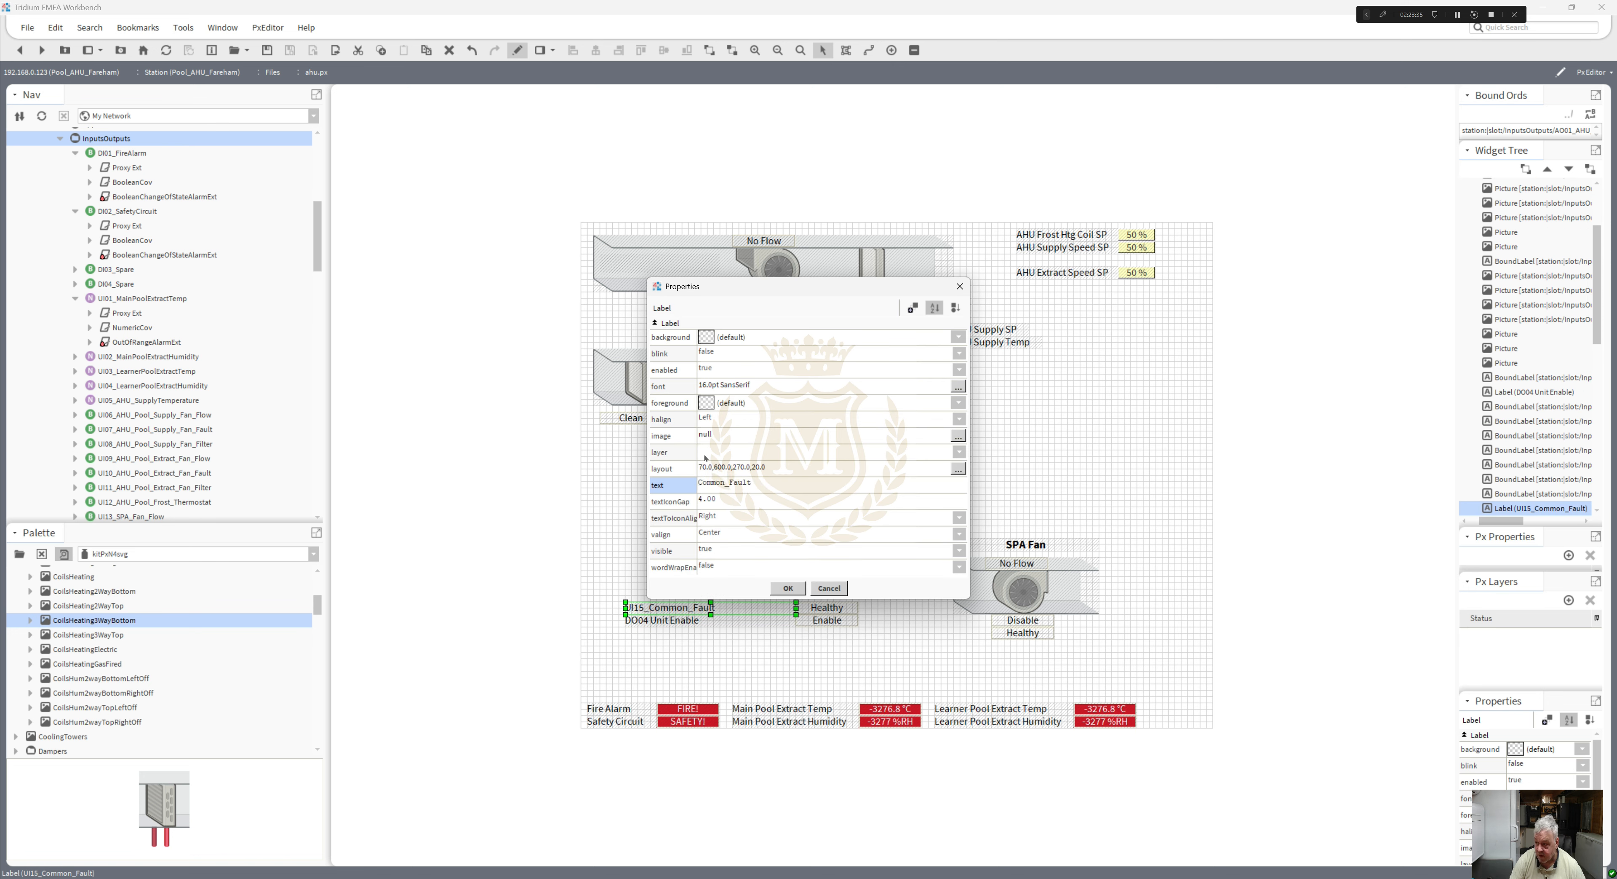
click(726, 482)
key(Delete)
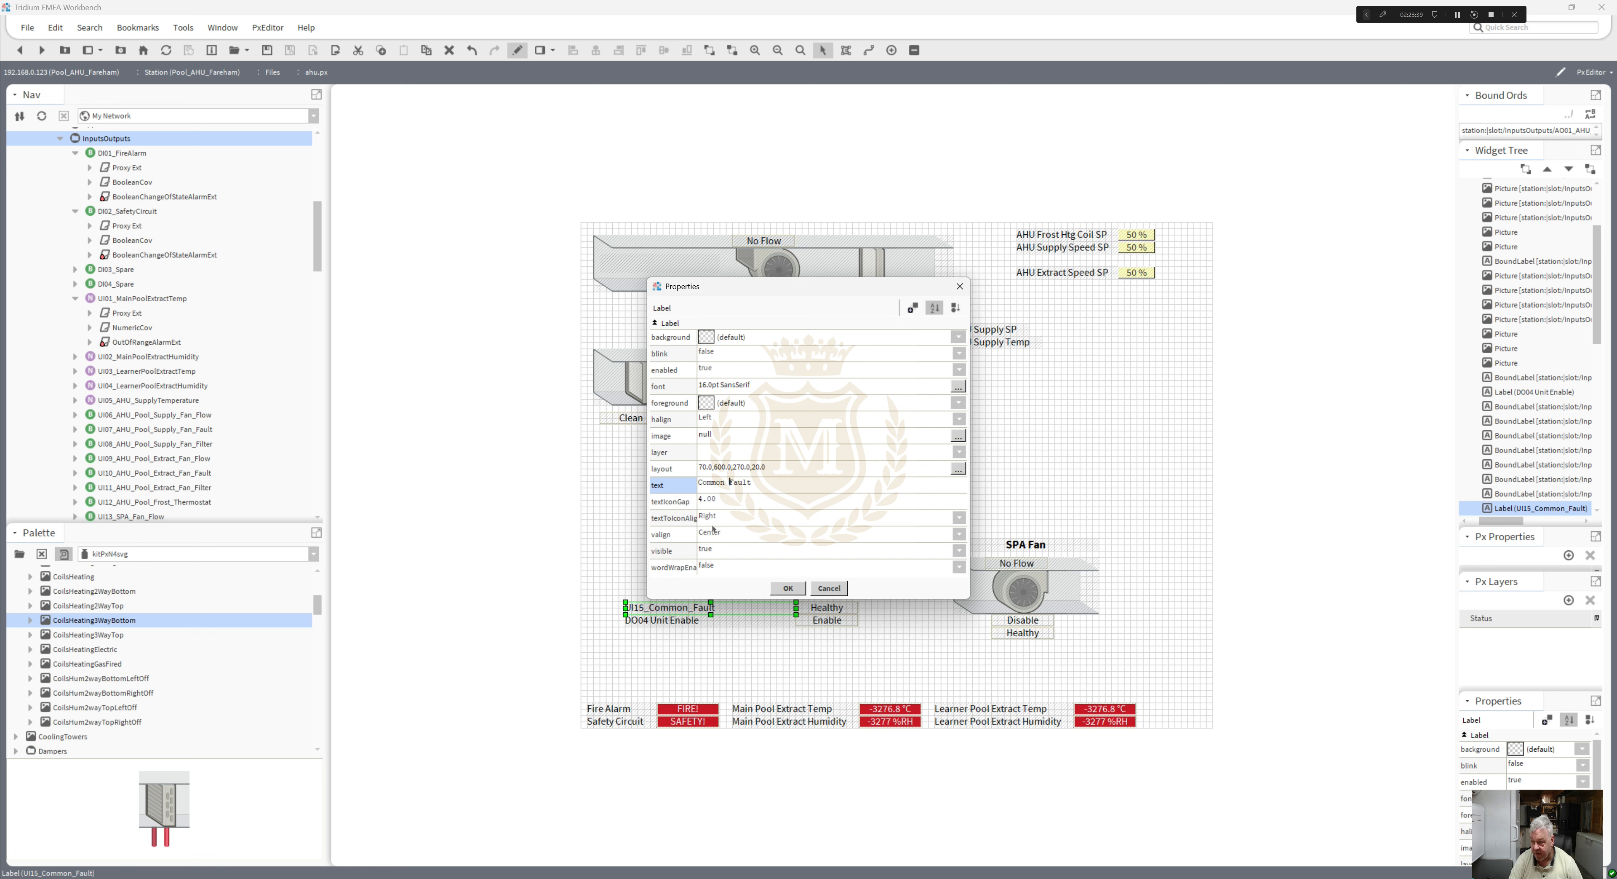
click(700, 483)
text(UI)
text(15)
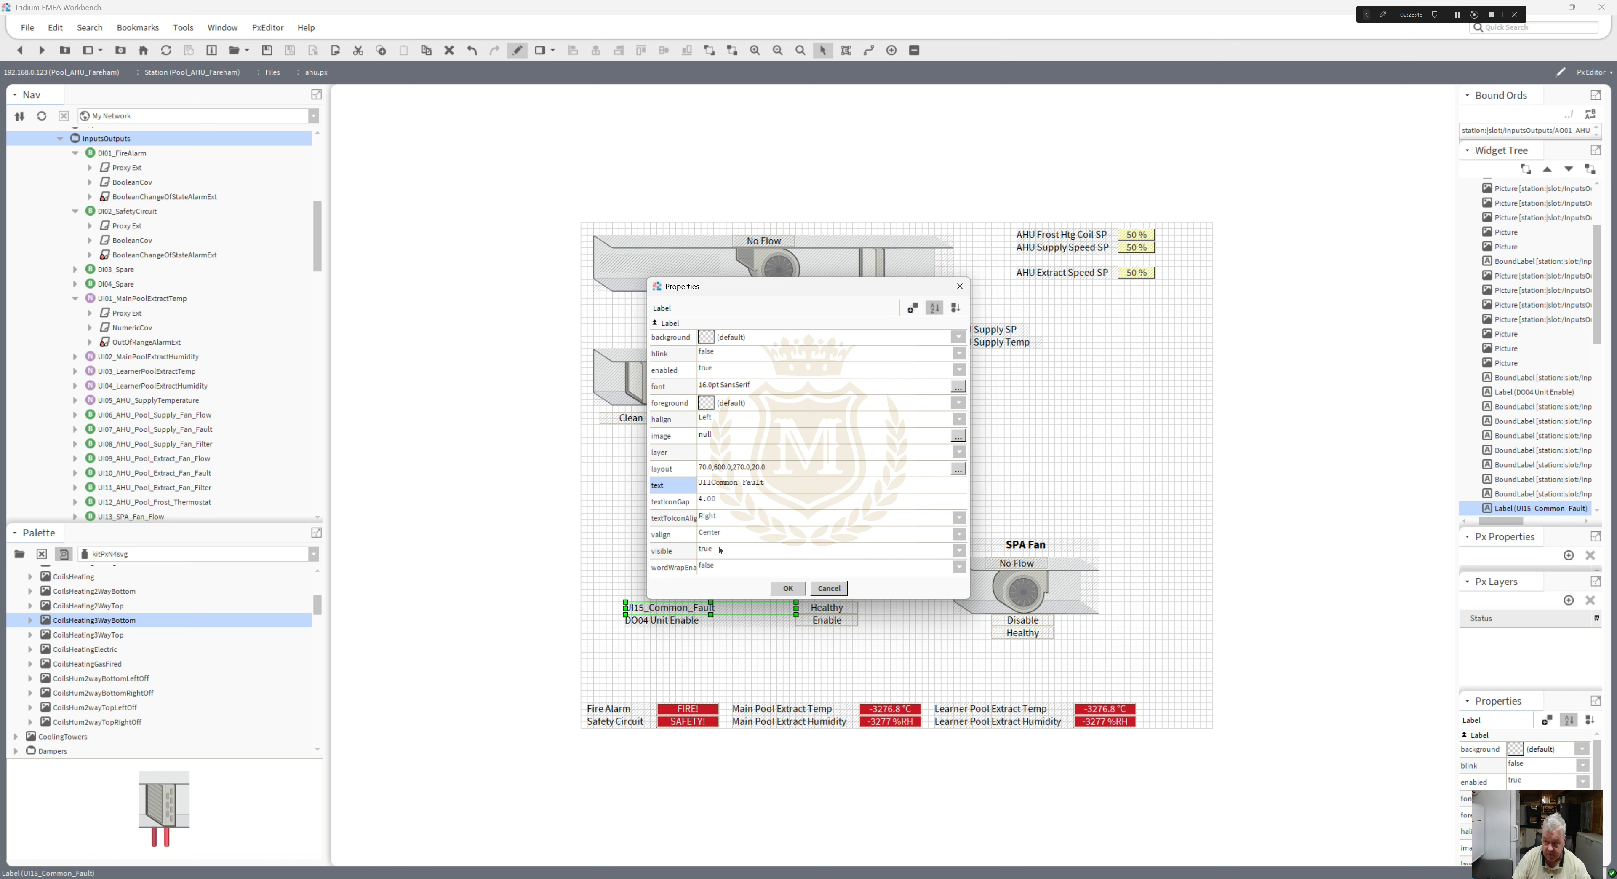
click(788, 587)
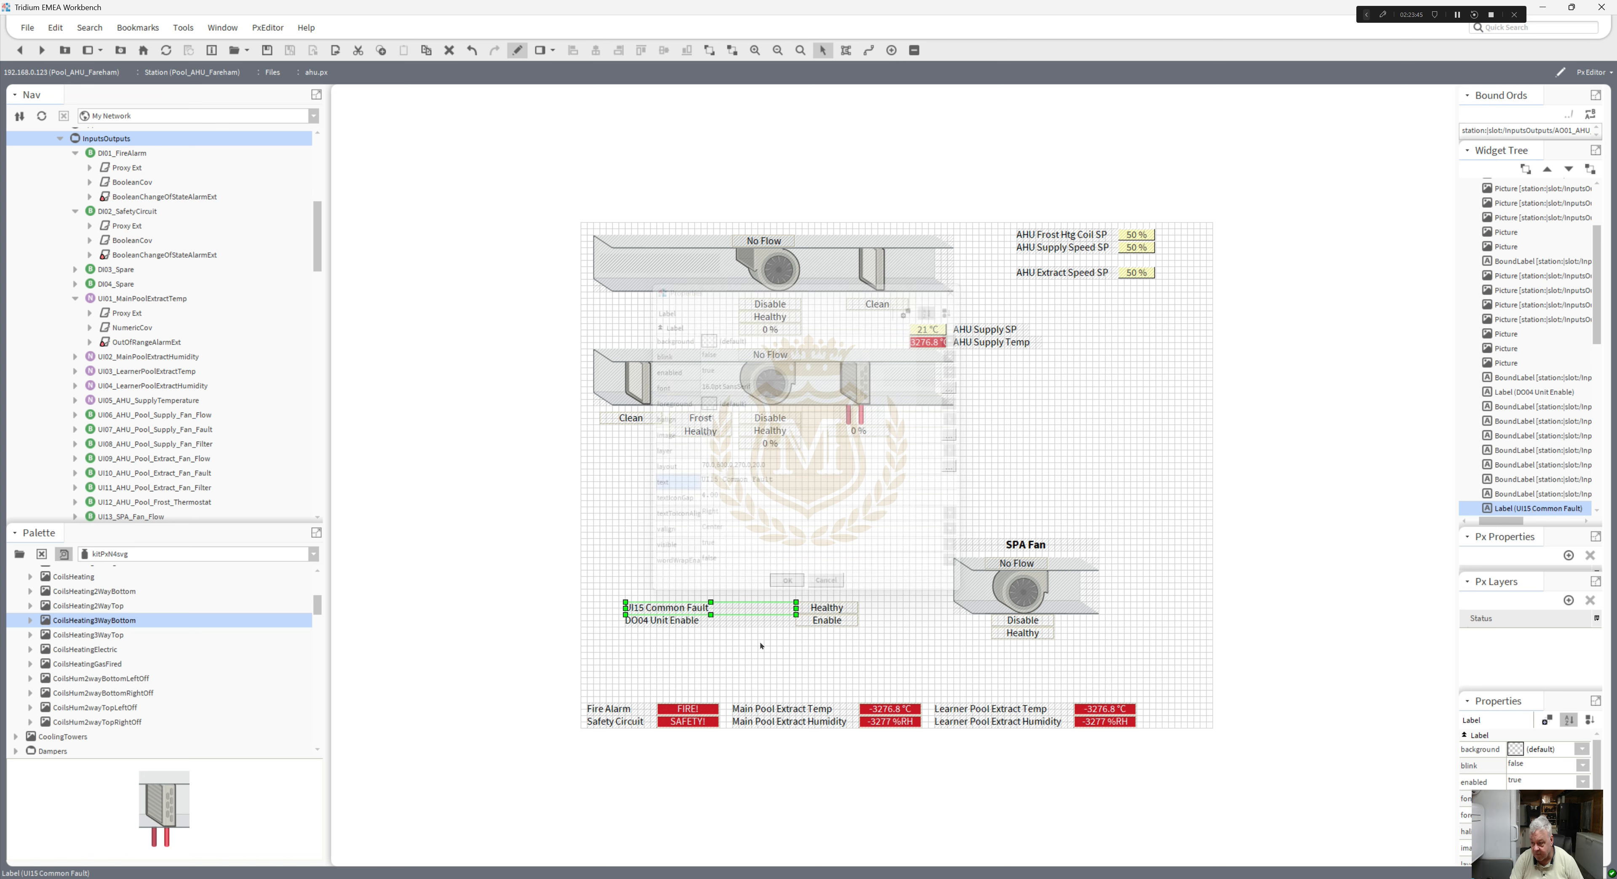
- Narrow the common fault and unit enable captions from their left edge, and move both rows with their values down to just above the alarm values
click(820, 643)
drag(819, 644, 692, 607)
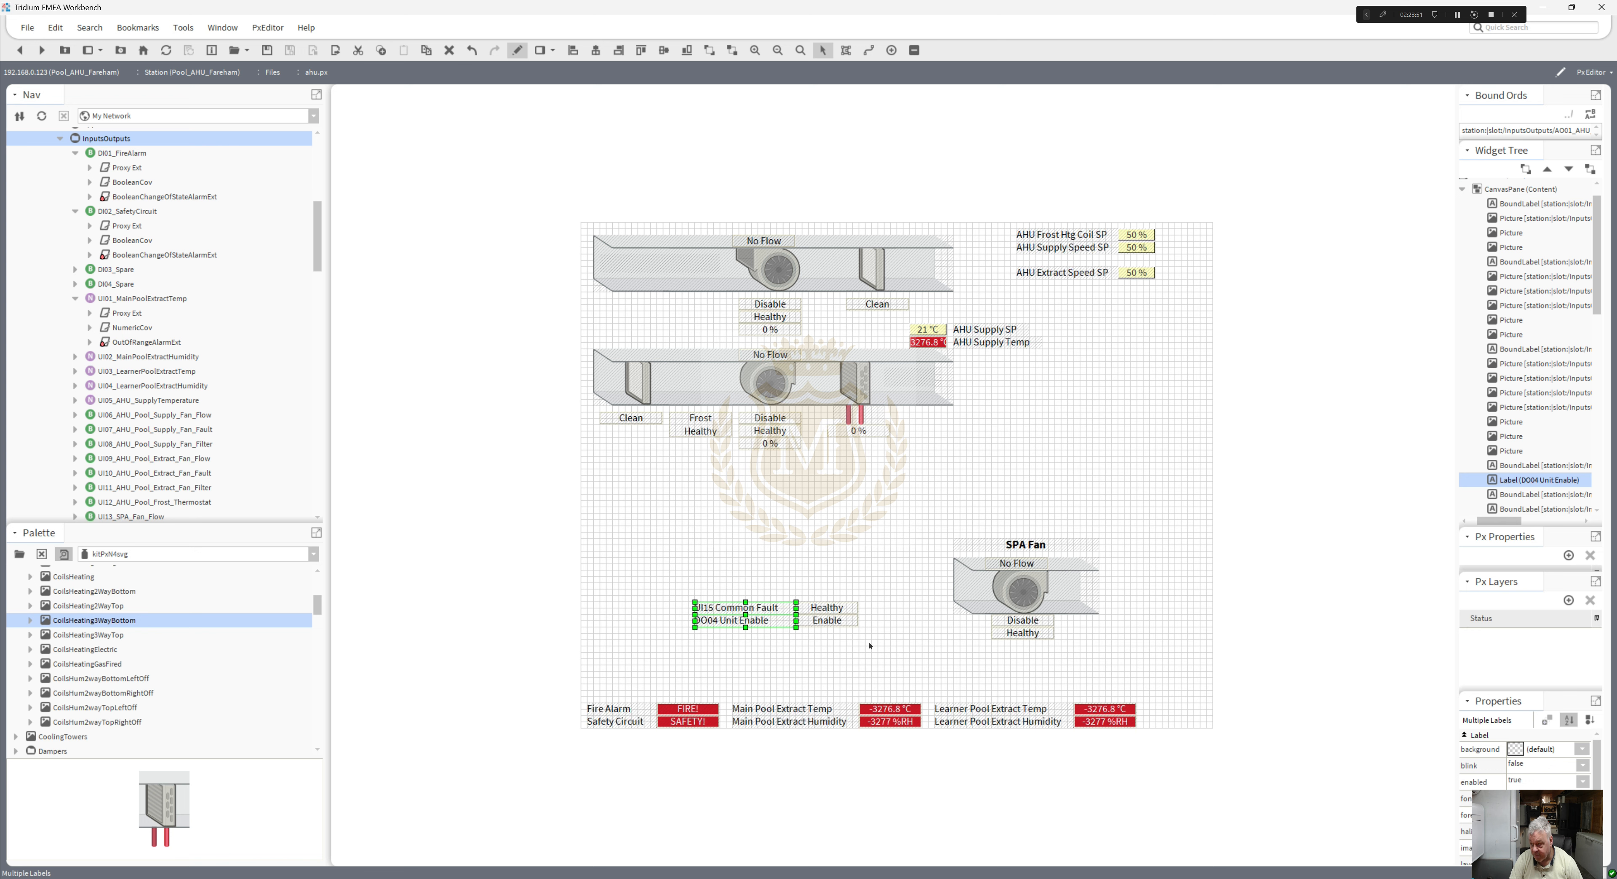
drag(870, 645, 660, 566)
drag(722, 620, 741, 662)
- Move the whole SPA fan group, with its duct, title and value labels, left to the area beneath the supply duct
drag(1173, 676, 920, 498)
drag(835, 561, 823, 562)
click(979, 558)
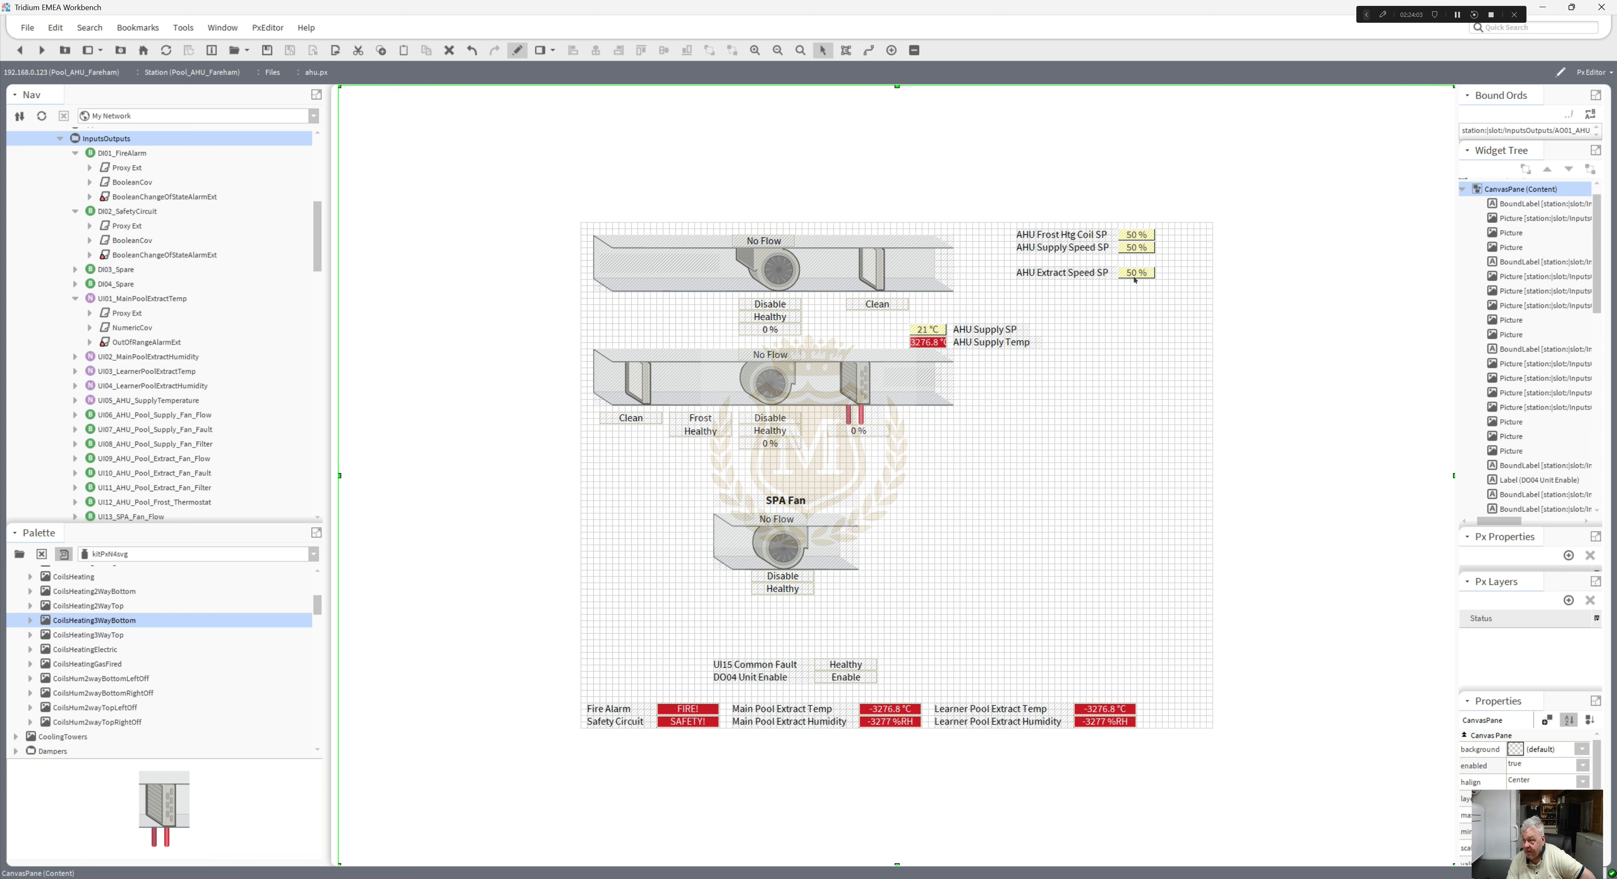
- Move the AHU Extract Speed SP caption and its value to the area beneath the extract fan's status values
drag(1174, 292, 686, 341)
drag(1106, 510, 534, 314)
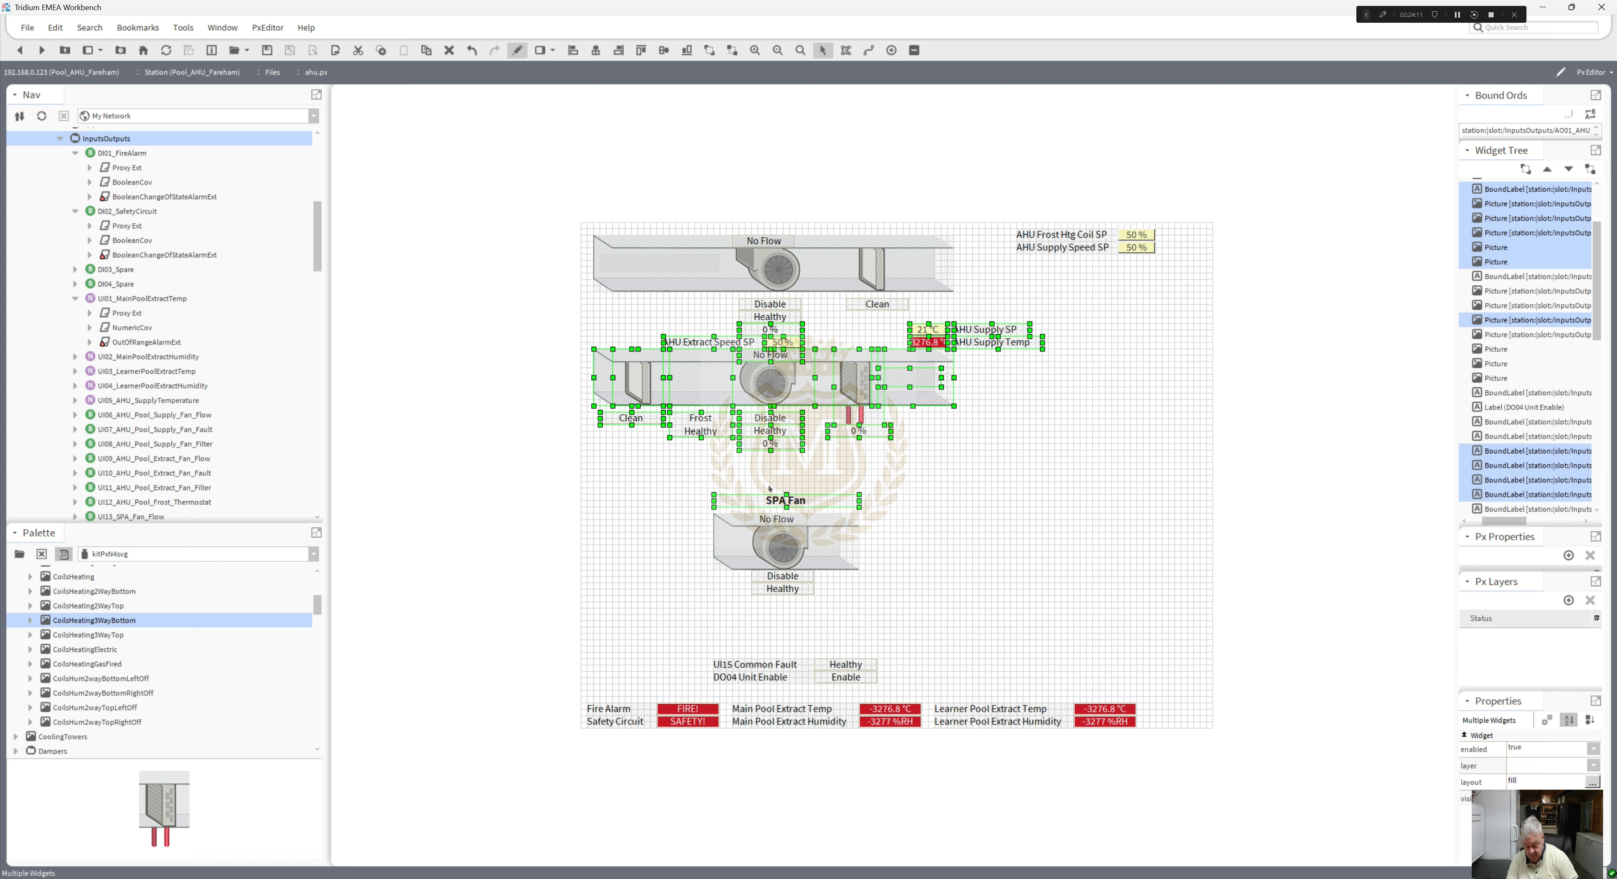
key(Down)
key(Down)
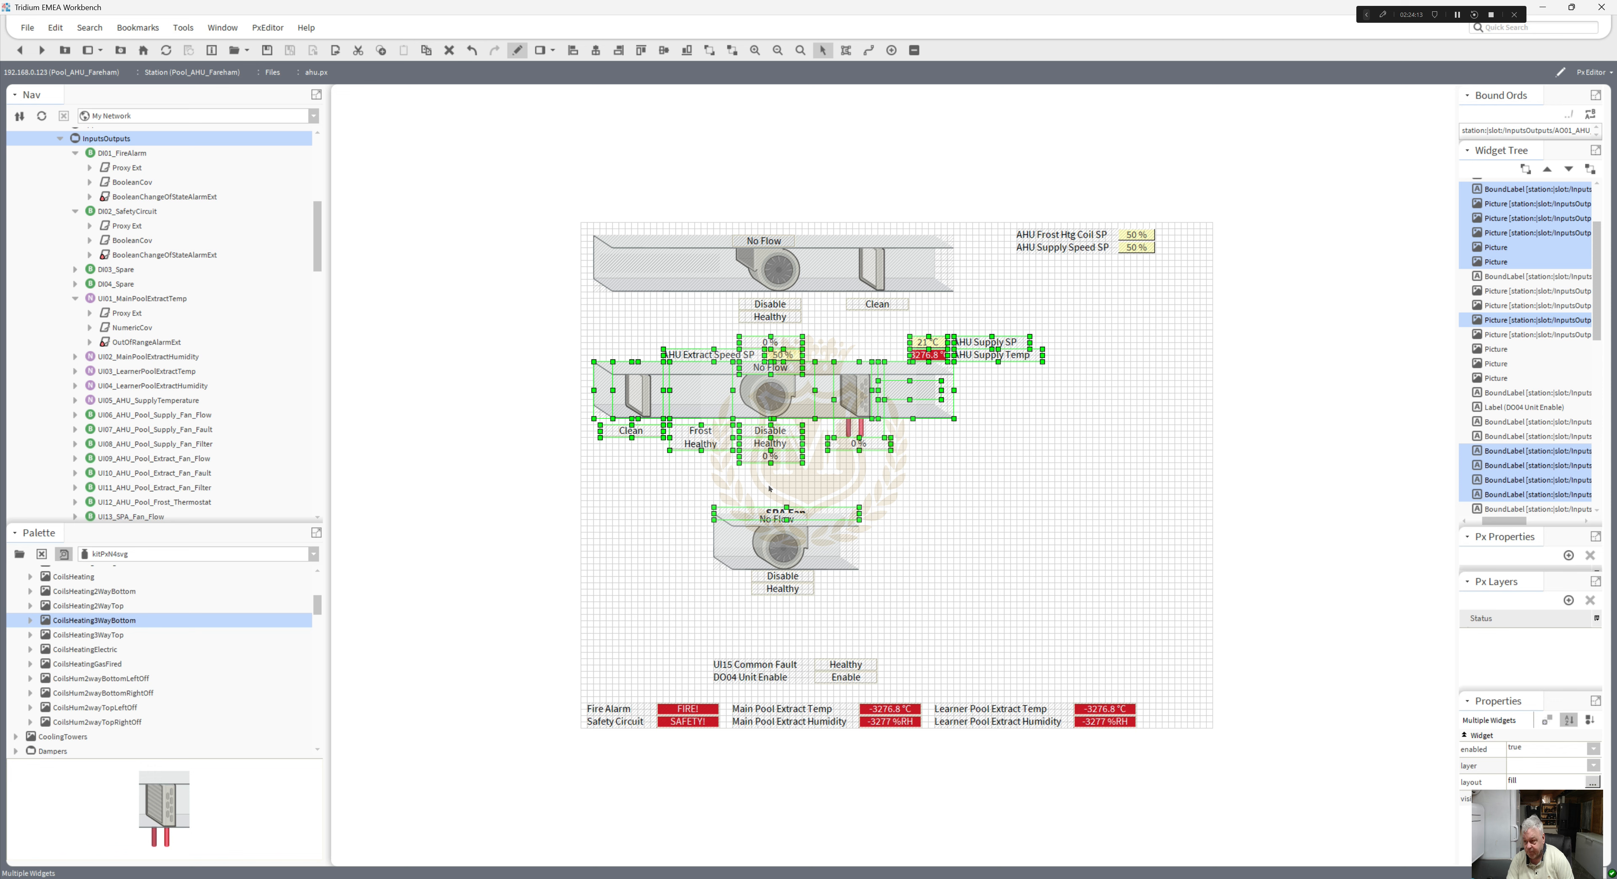
key(Up)
key(Up)
key(Up)
- Shift the supply duct group and the SPA fan group, with all their labels, down to widen the gap beneath the extract duct
drag(1117, 639, 511, 298)
key(Down)
key(Down)
key(Down)
key(Down)
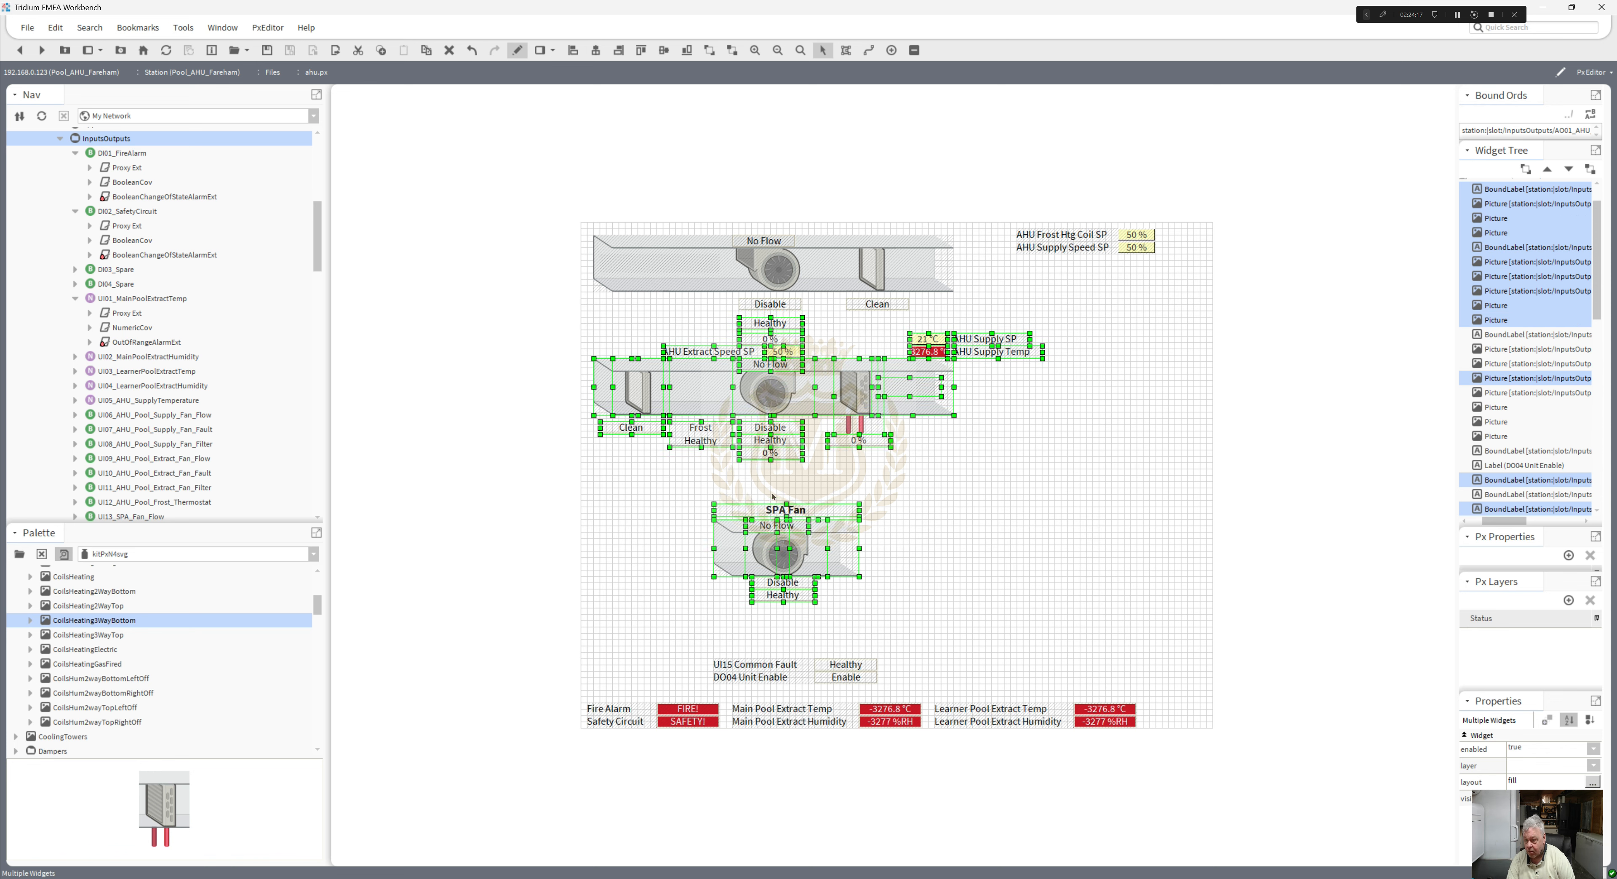
drag(855, 548, 855, 567)
click(876, 505)
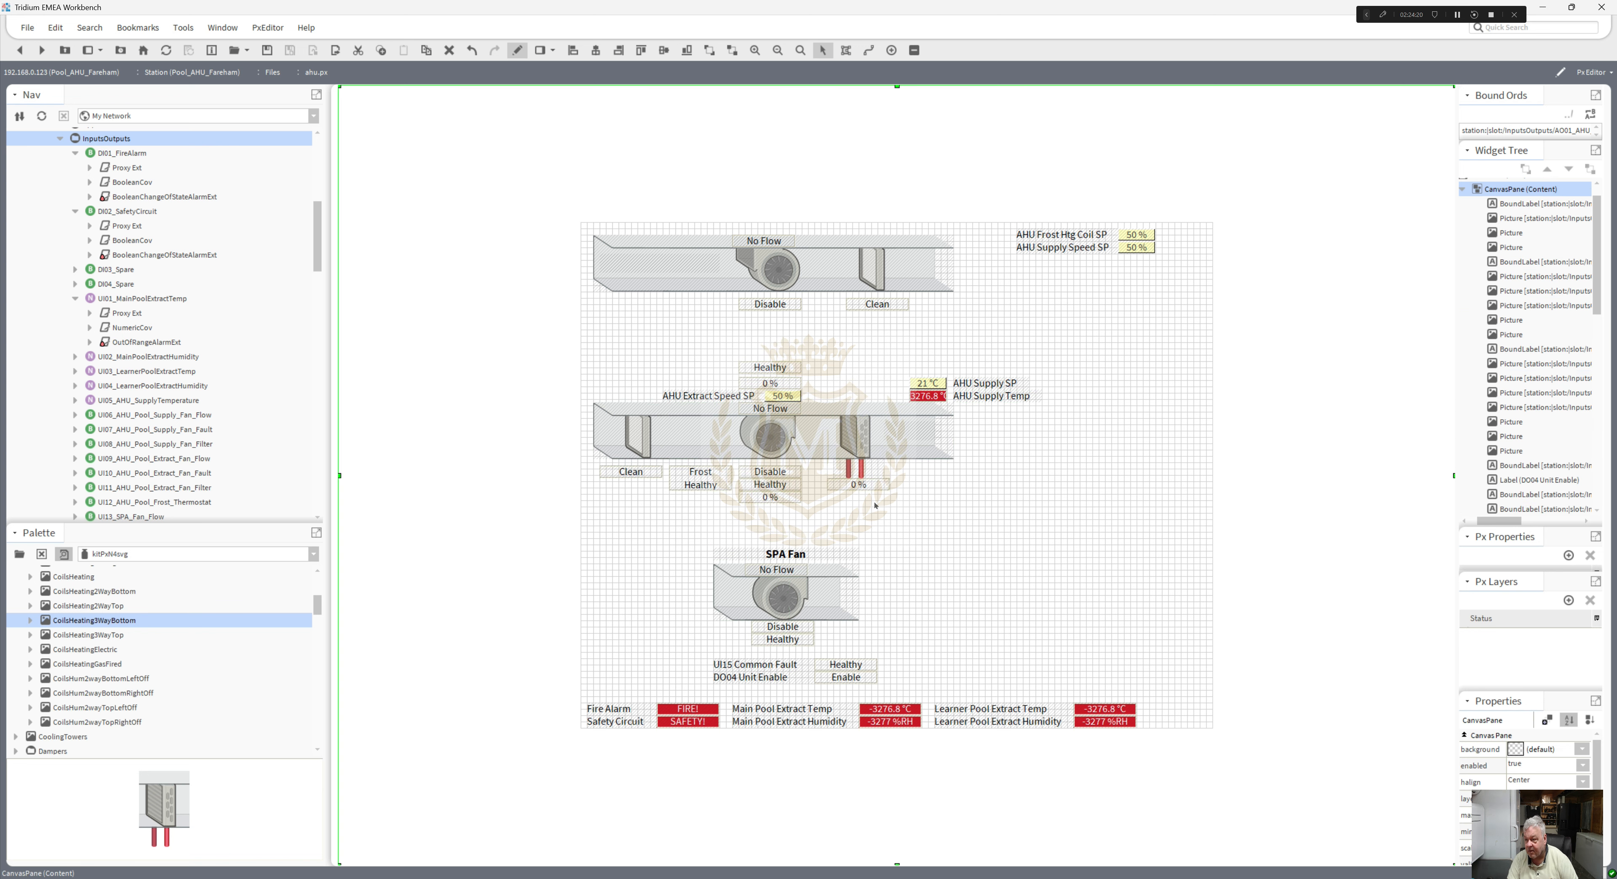
- Move the stray Healthy and 0 % labels and the AHU Extract Speed SP row back up beneath the extract fan's Disable label
click(776, 373)
ctrl+click(776, 377)
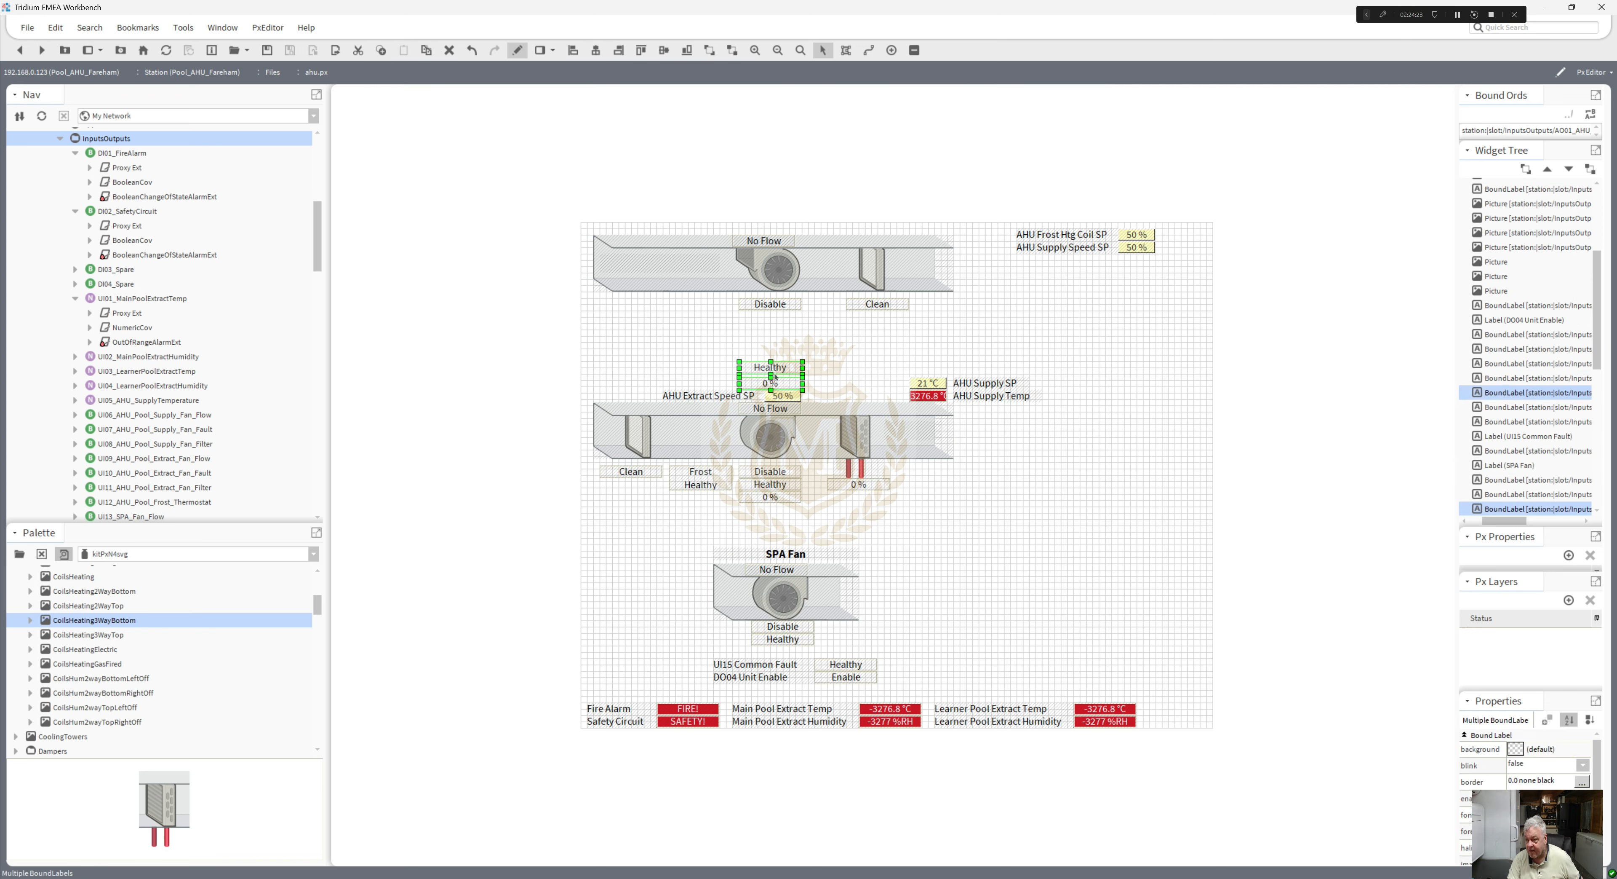
ctrl+click(779, 396)
ctrl+click(744, 396)
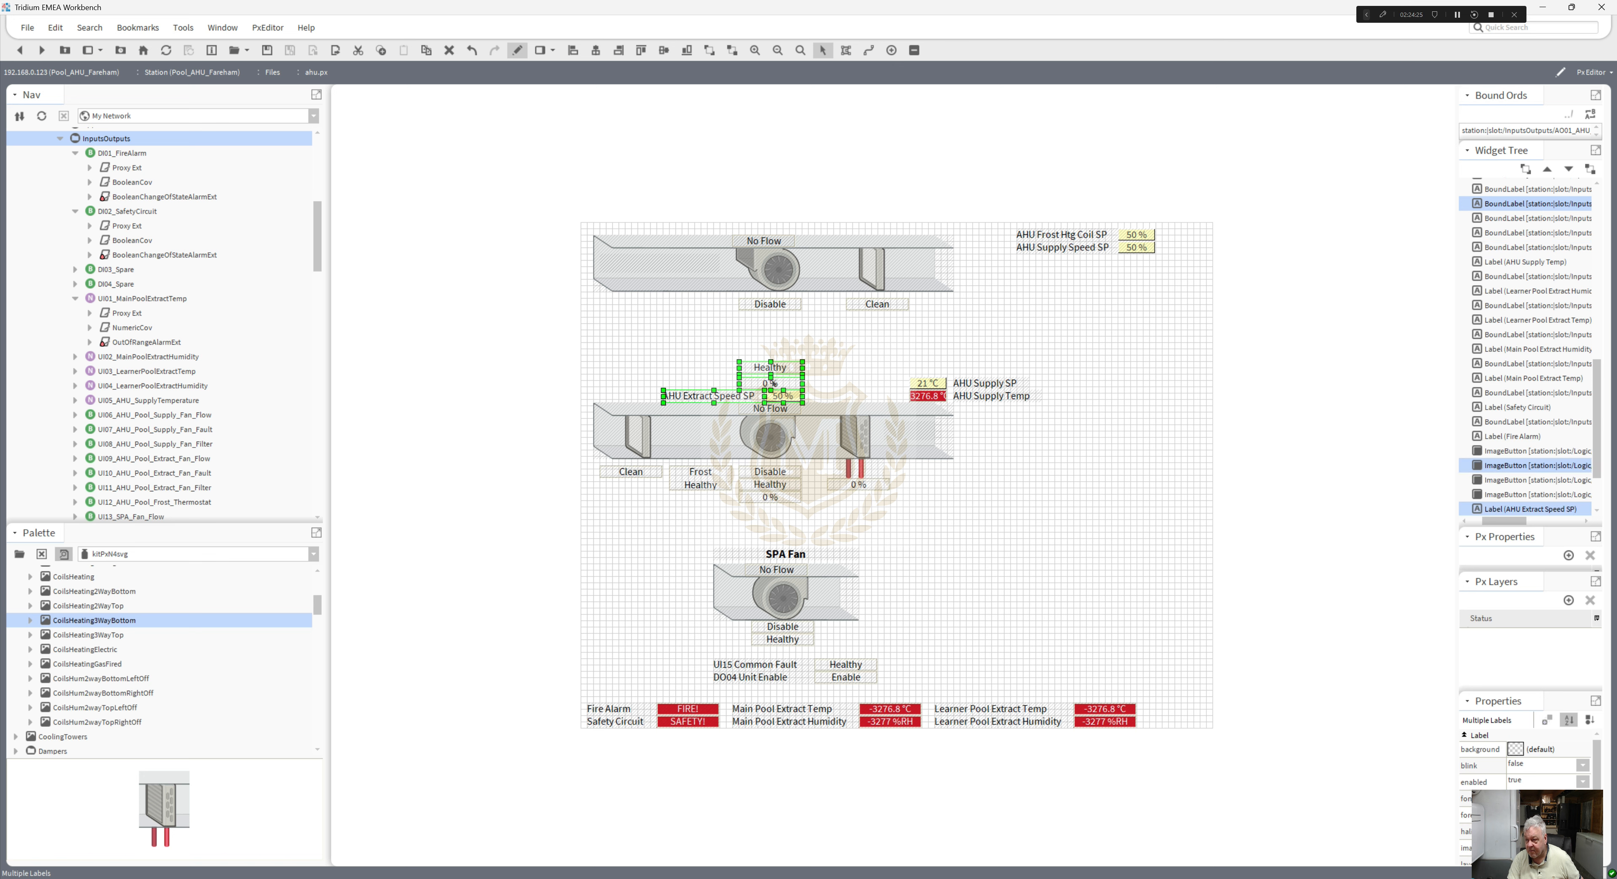
drag(773, 375, 773, 324)
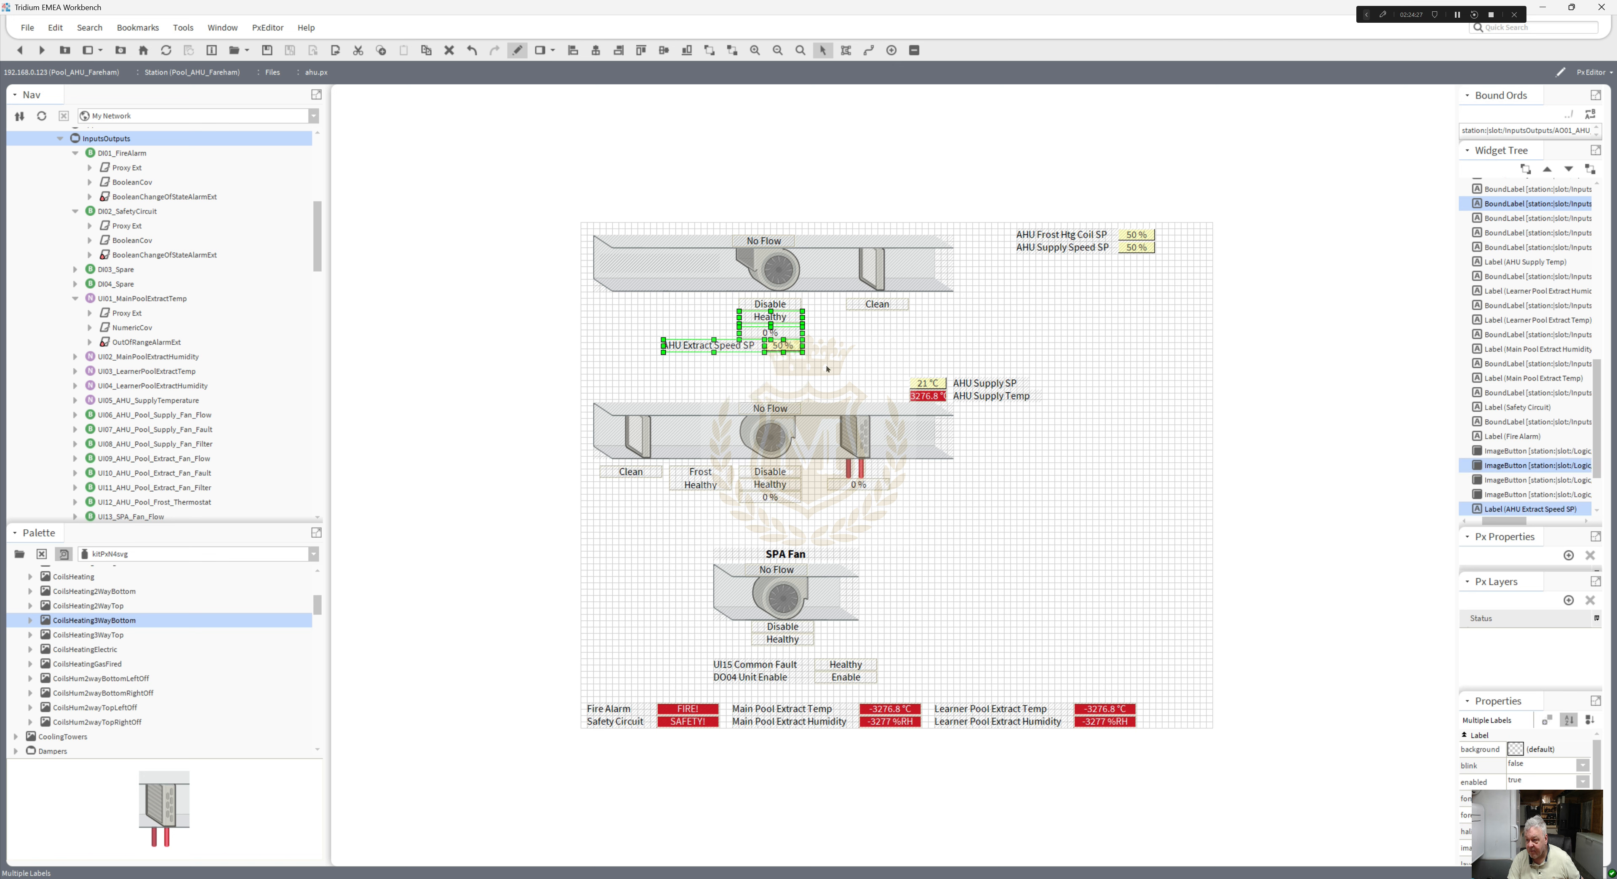
click(838, 364)
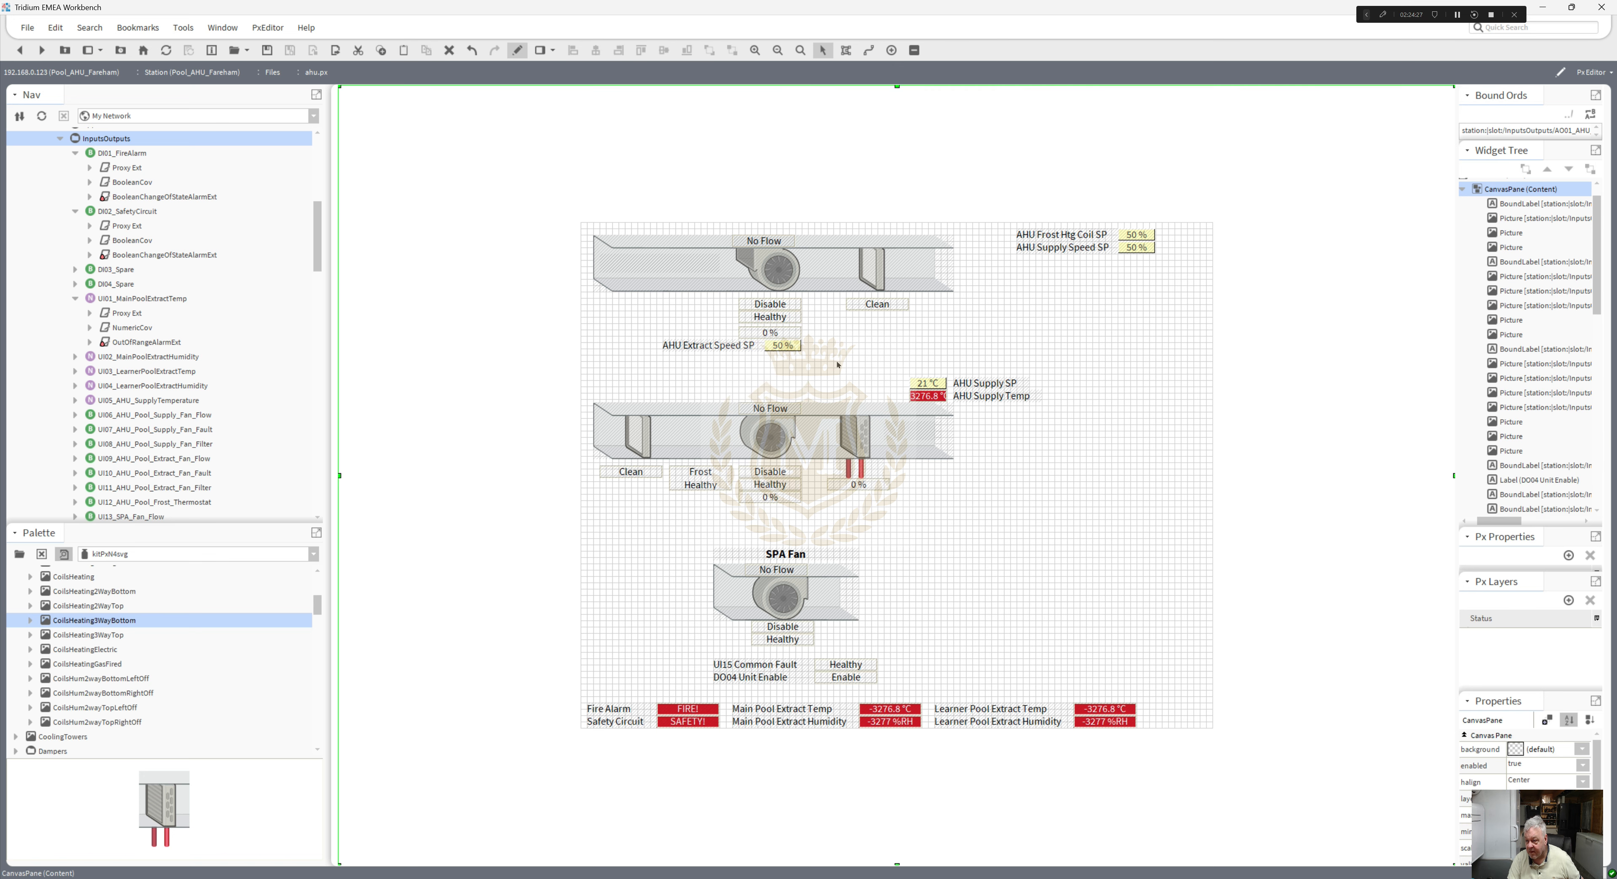
- Nudge the extract fan's 0 % label up against the Healthy label and the AHU Extract Speed SP row up beneath it
click(771, 334)
key(Up)
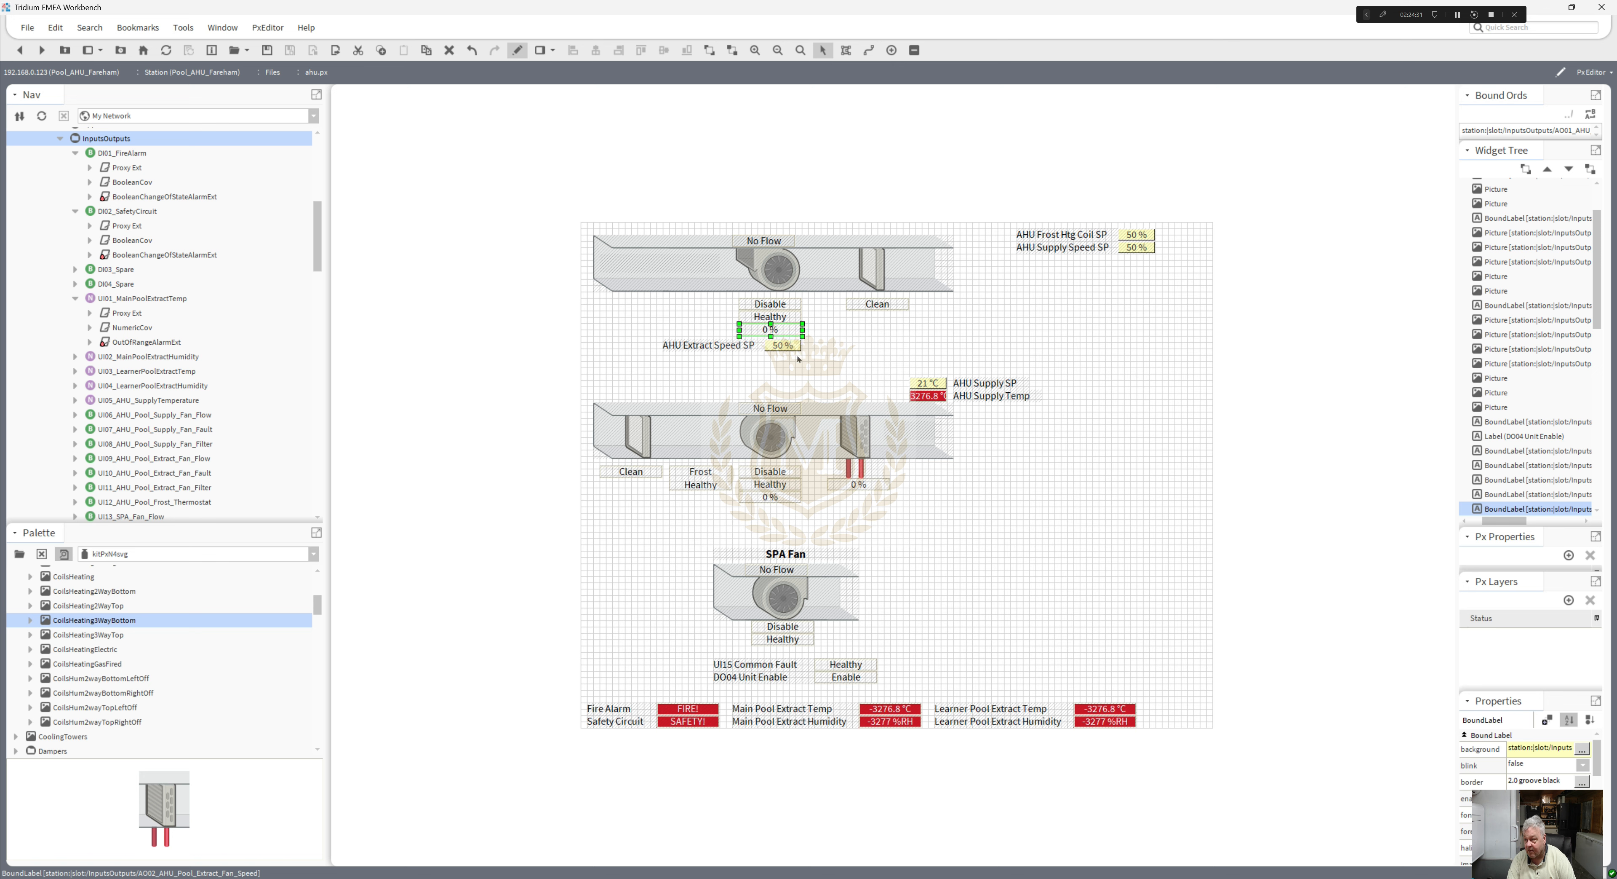
drag(819, 370, 634, 332)
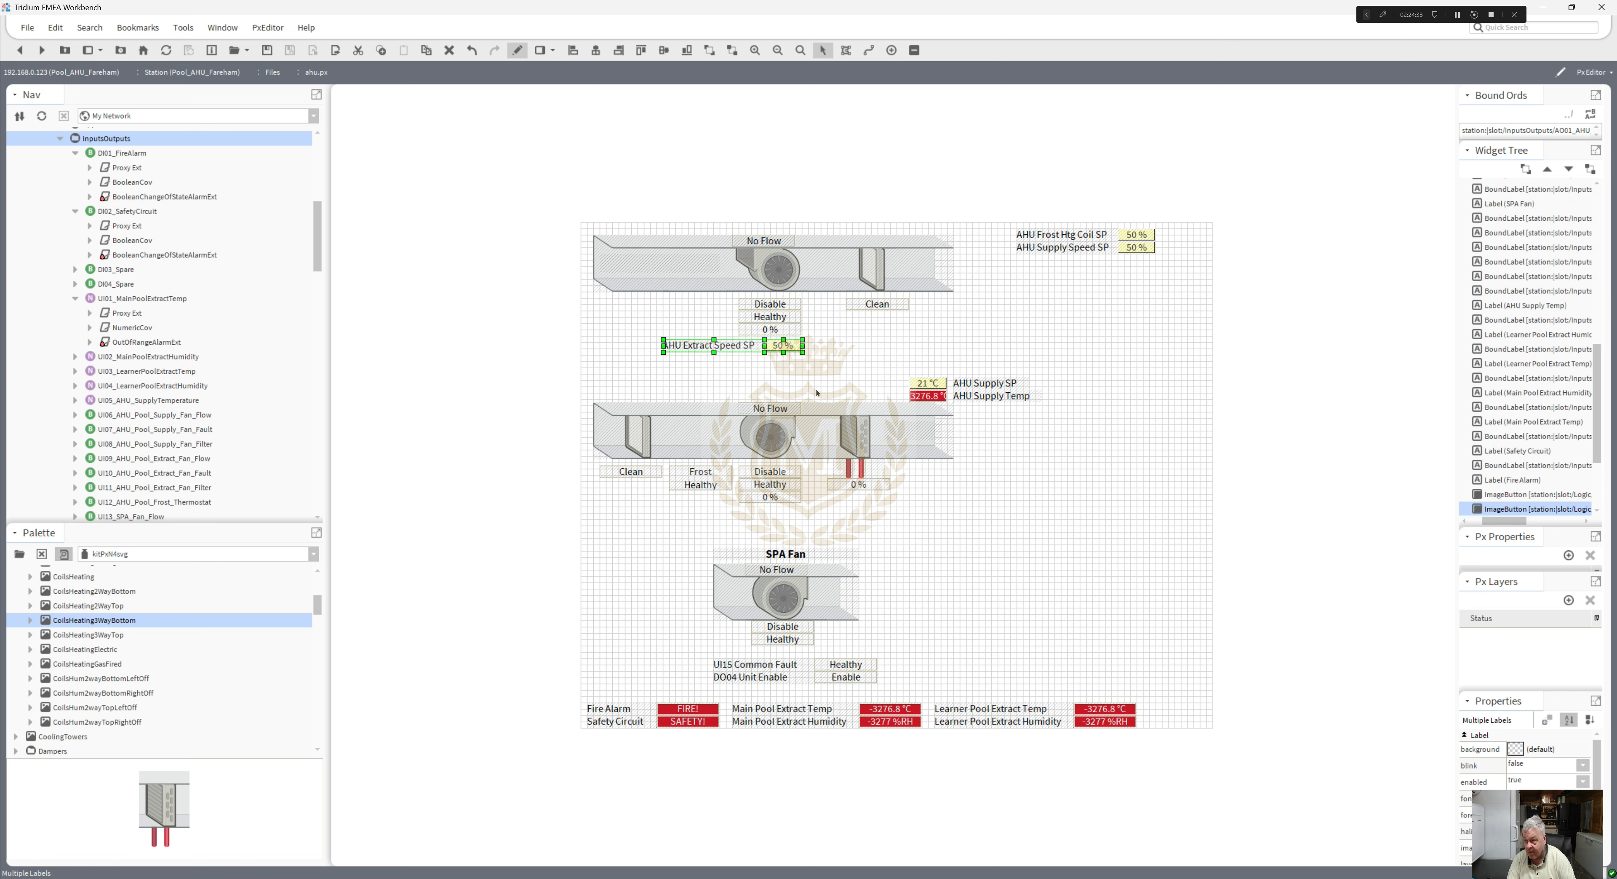
key(Up)
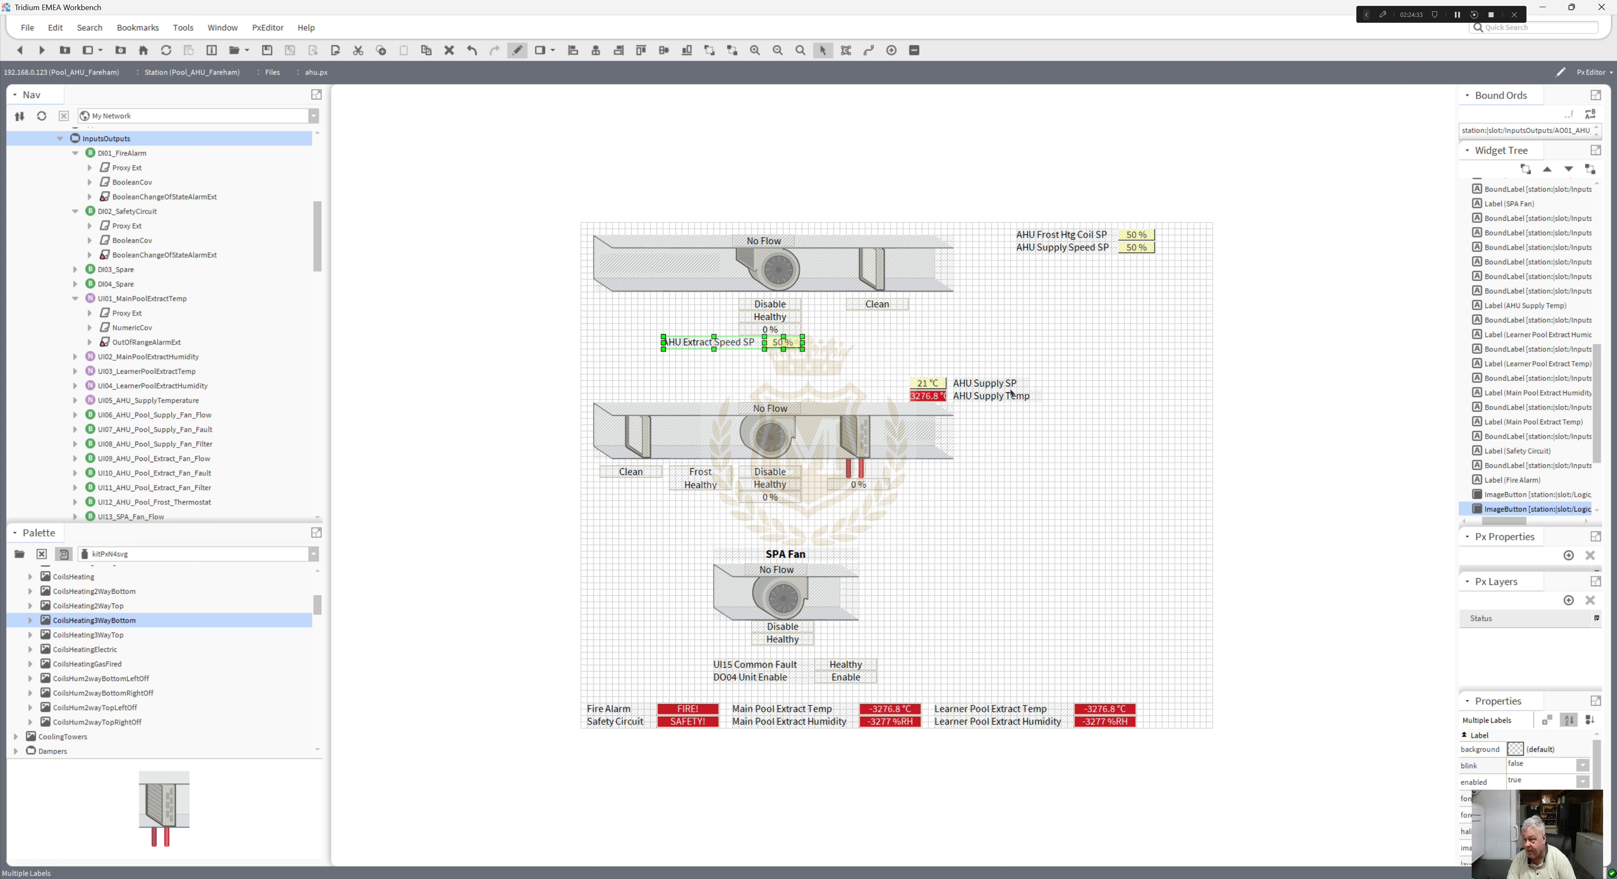
- Move the AHU Supply Speed SP caption and its value directly beneath the supply fan's 0 % label
click(1138, 236)
click(1127, 250)
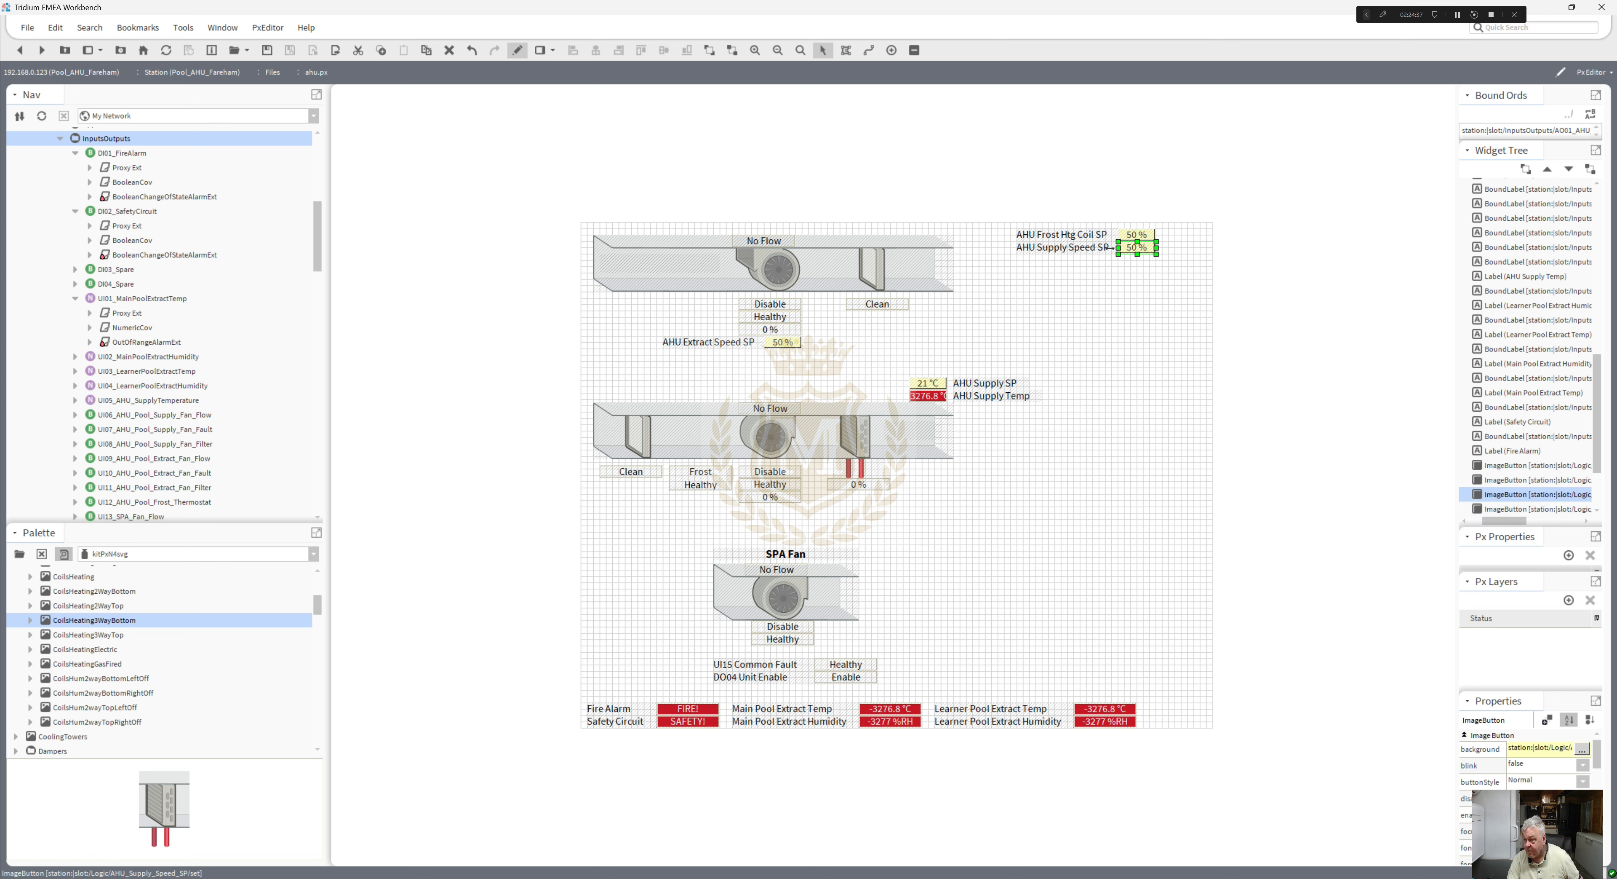
ctrl+click(1094, 250)
drag(1094, 250, 742, 508)
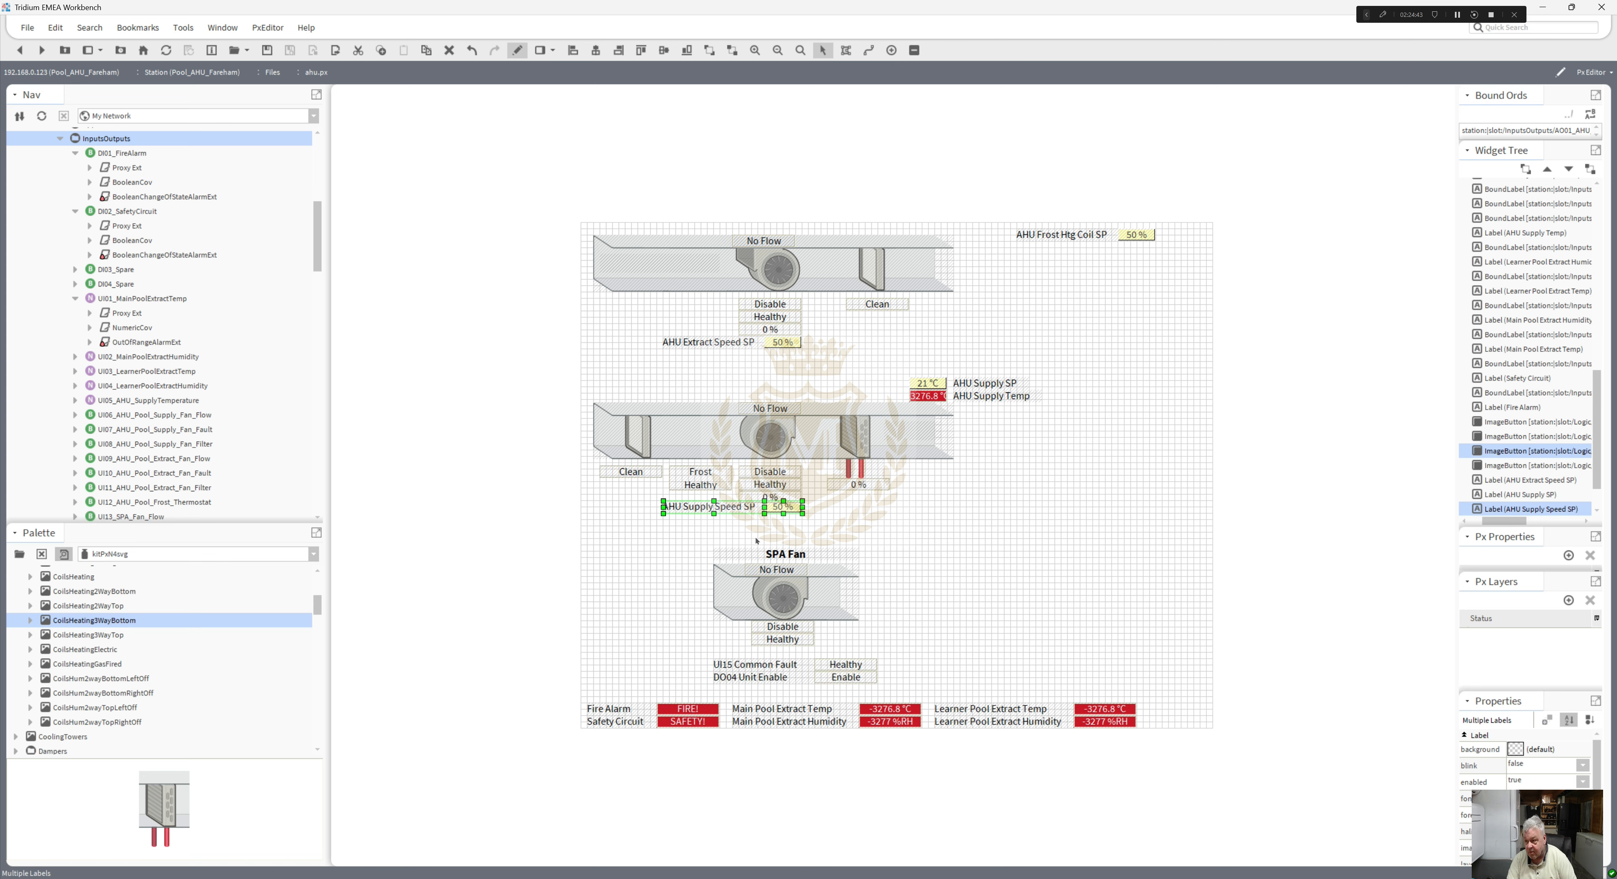
click(1012, 555)
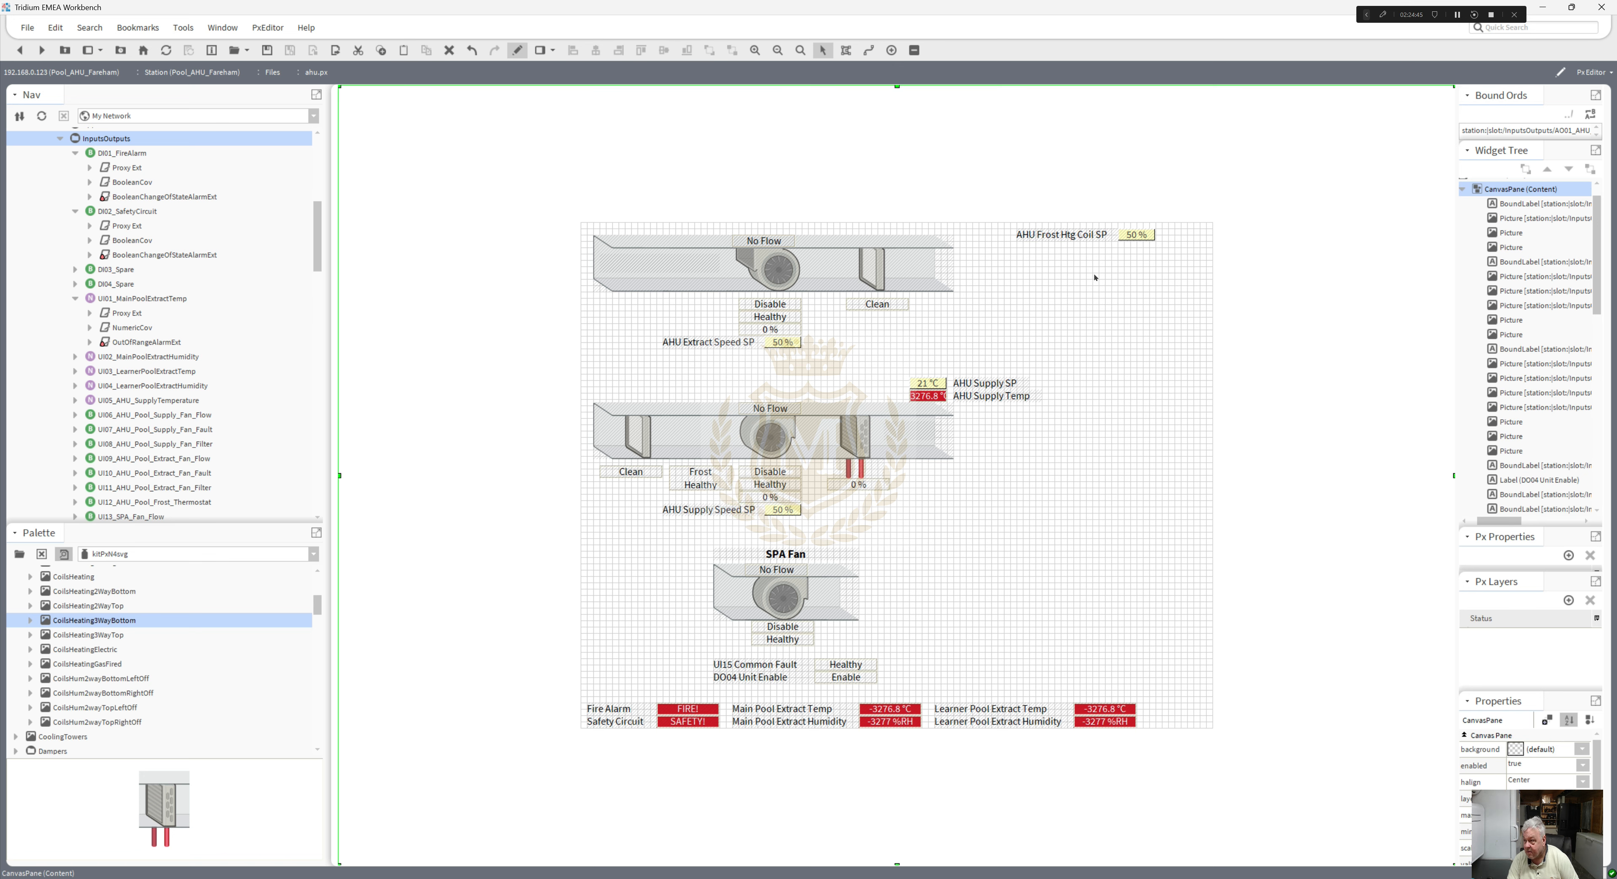
- Place the AHU Frost Htg Coil SP value at the supply duct's upper edge above the Frost label, with its caption directly above
click(1163, 258)
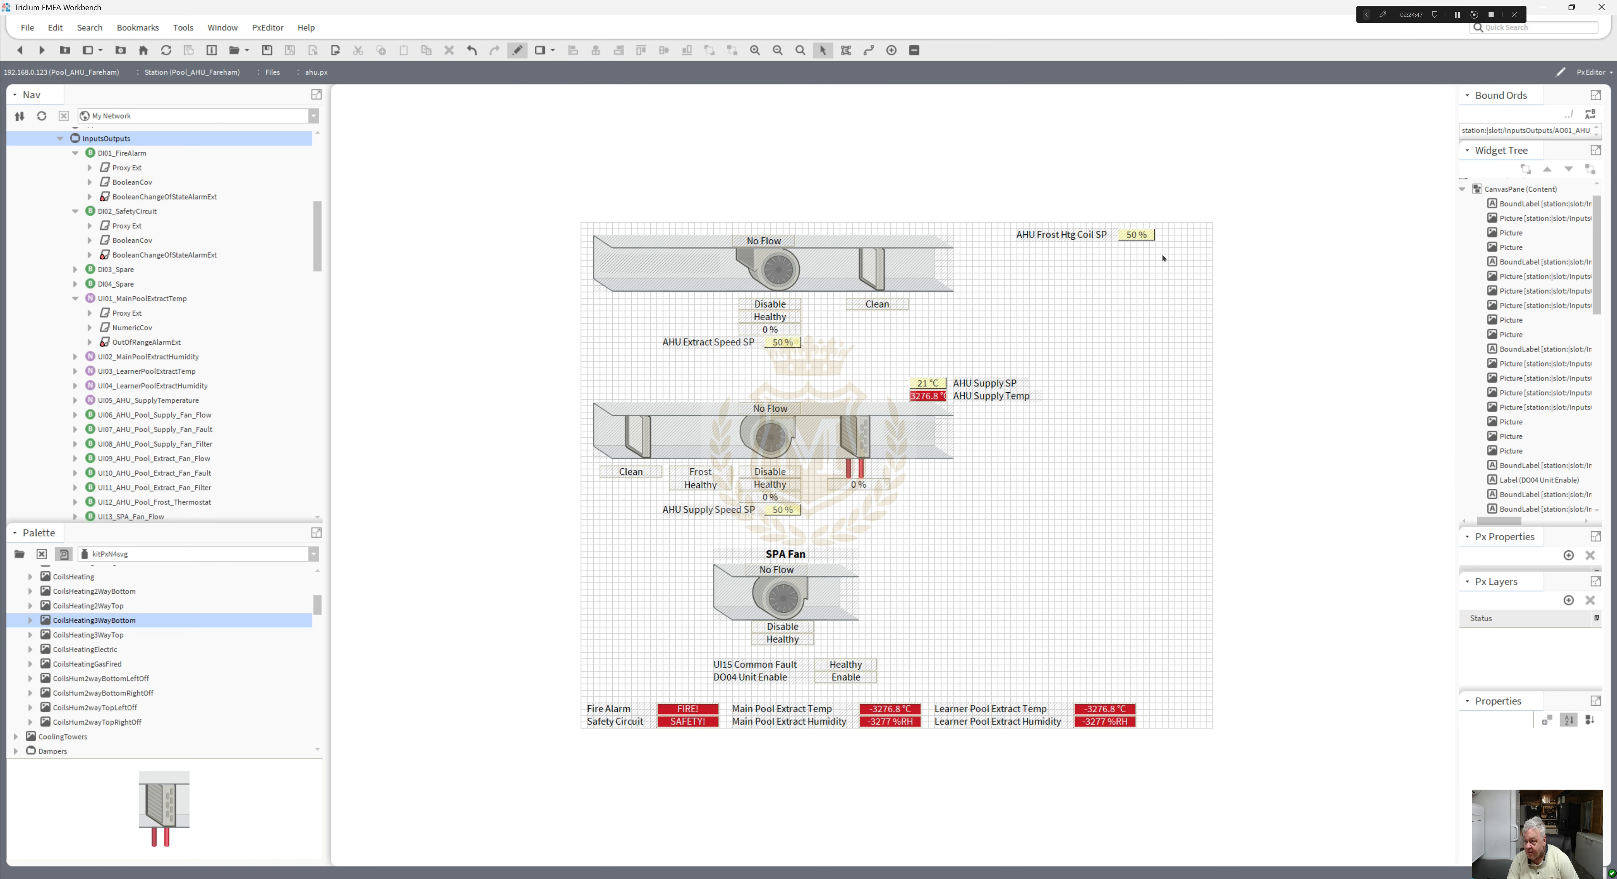
click(1145, 237)
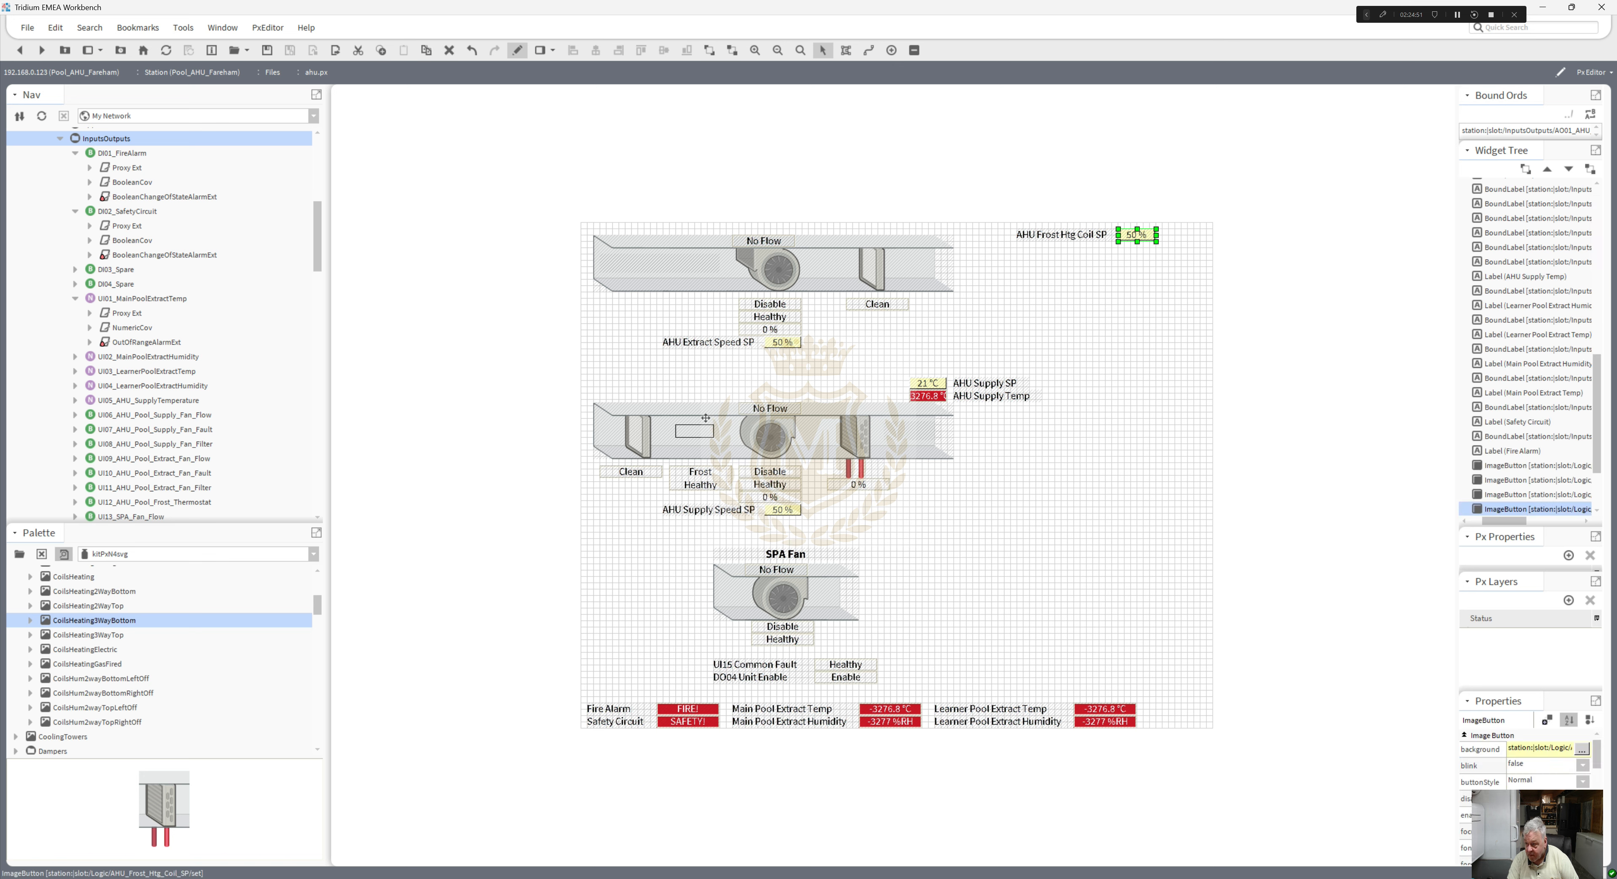
drag(704, 410, 690, 415)
drag(1047, 240, 674, 394)
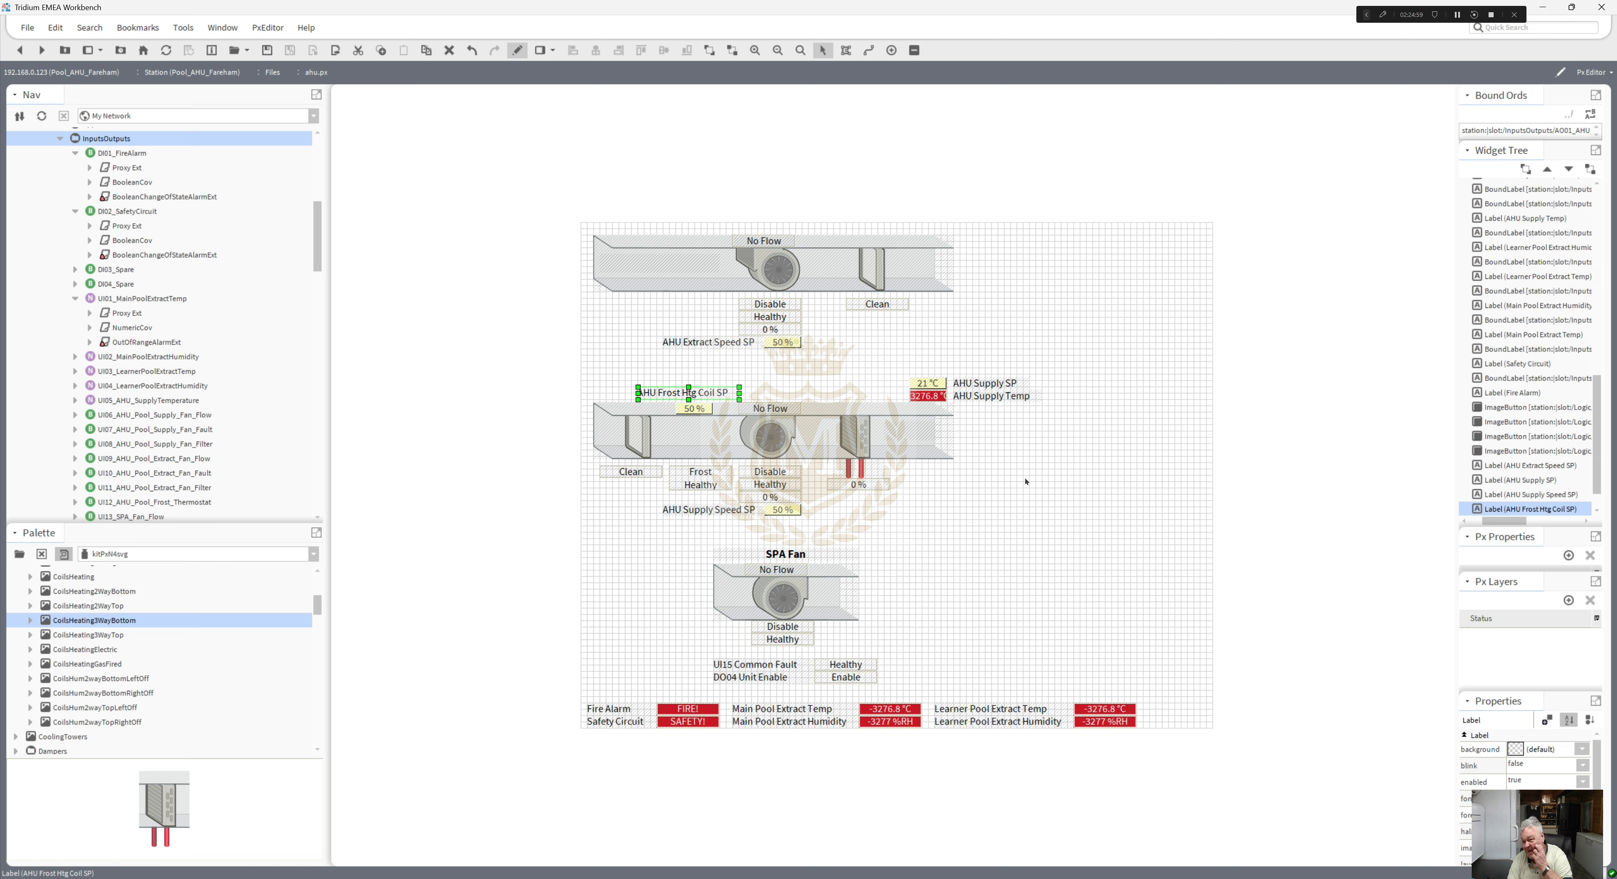
click(1047, 523)
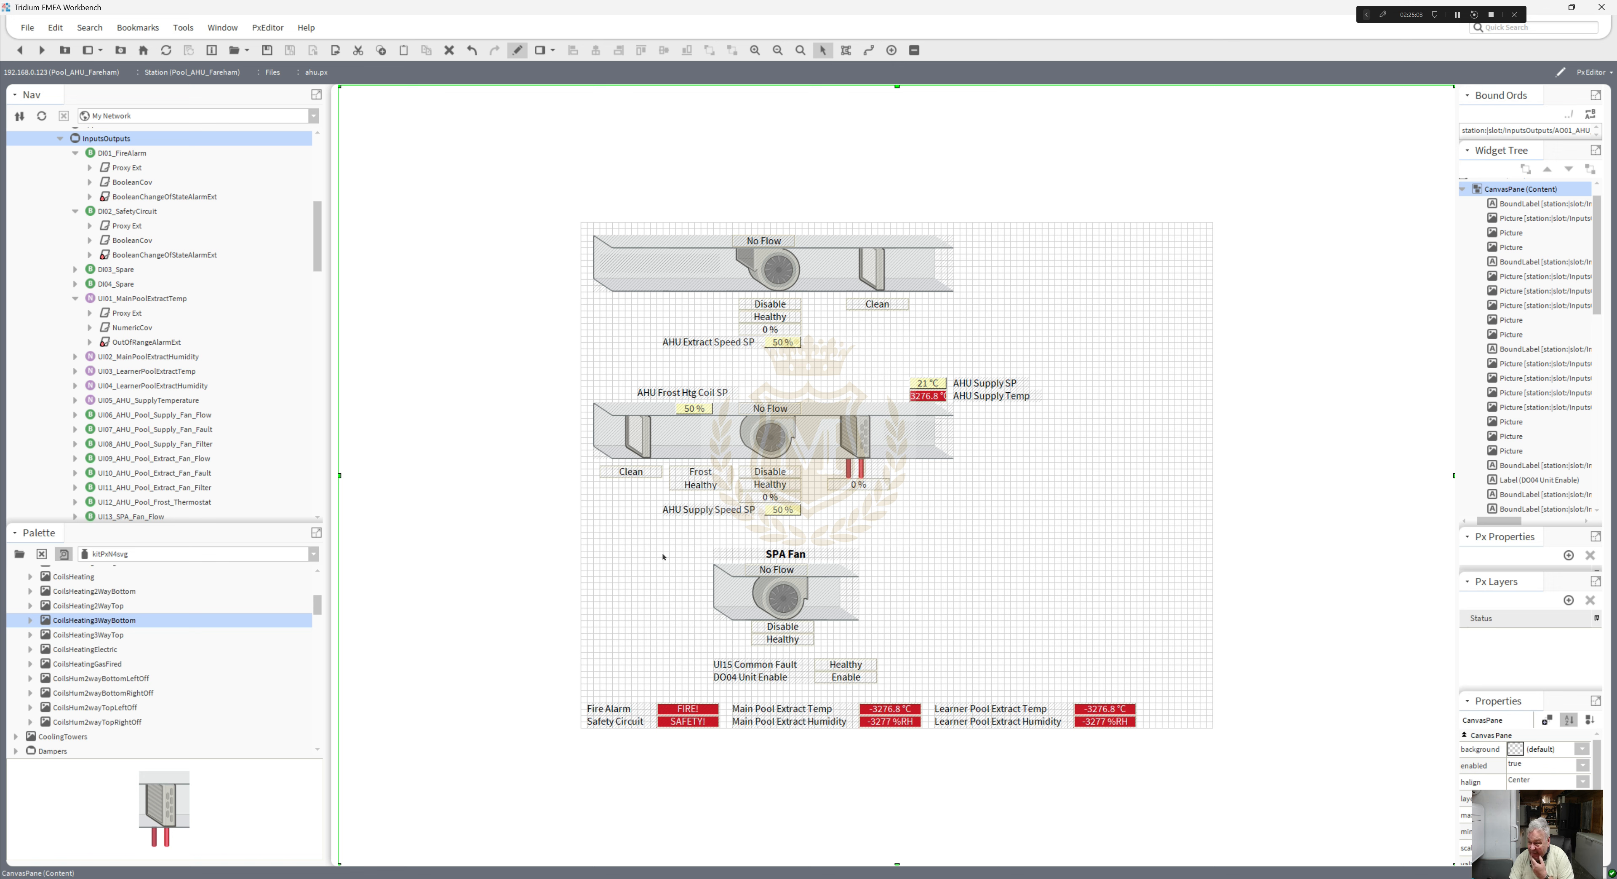
- Move the whole SPA fan group to the right of the extract duct and lower the extract duct group in line with it
drag(656, 541, 932, 668)
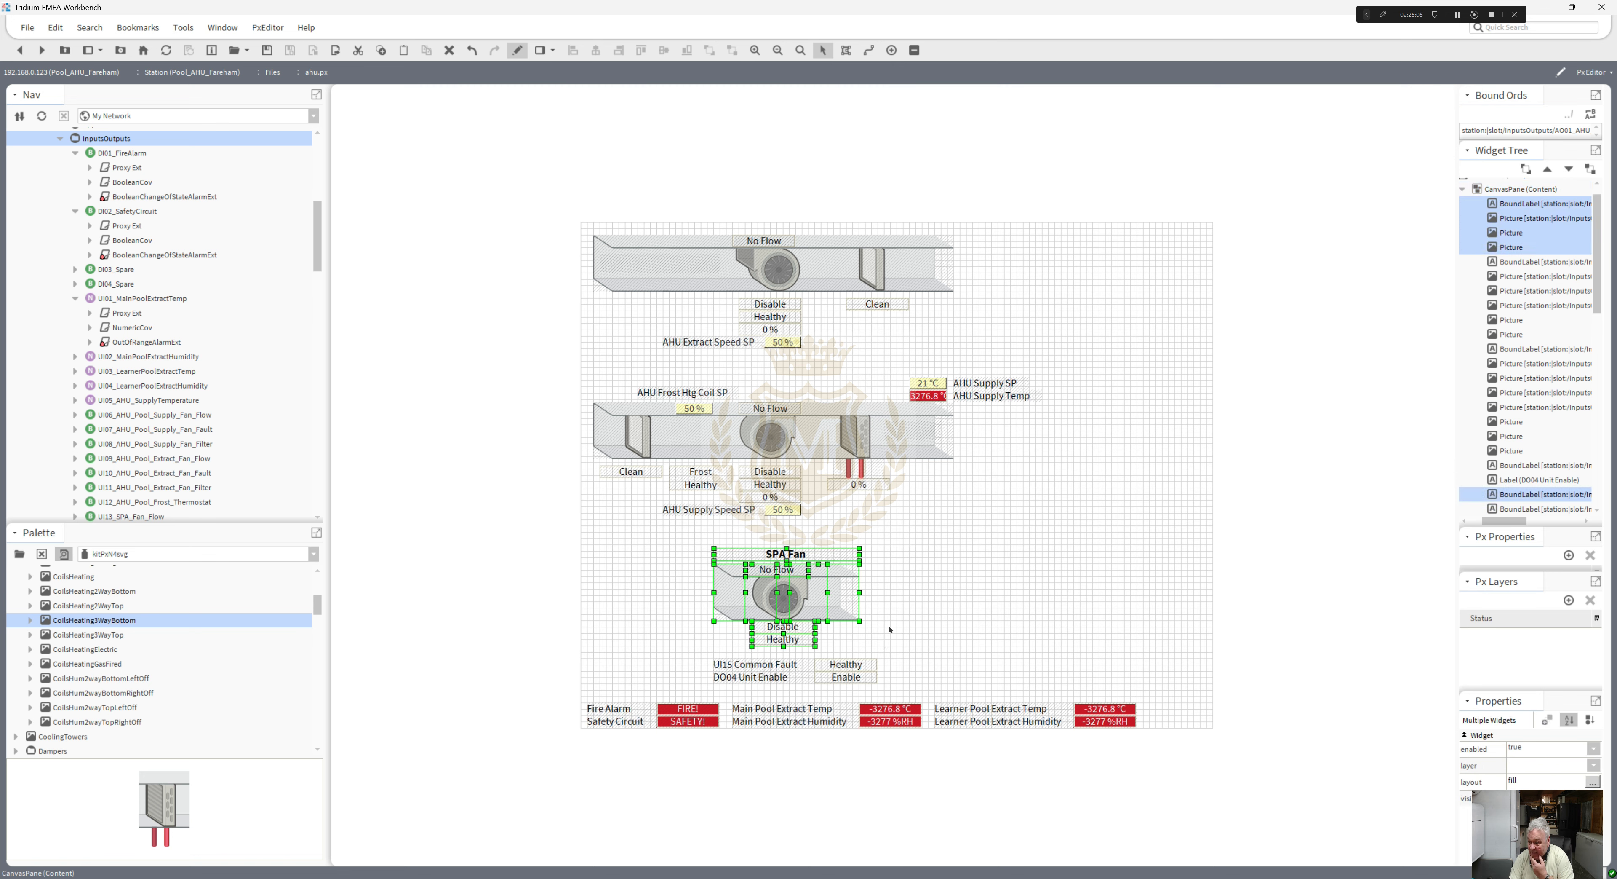
drag(793, 599, 1115, 282)
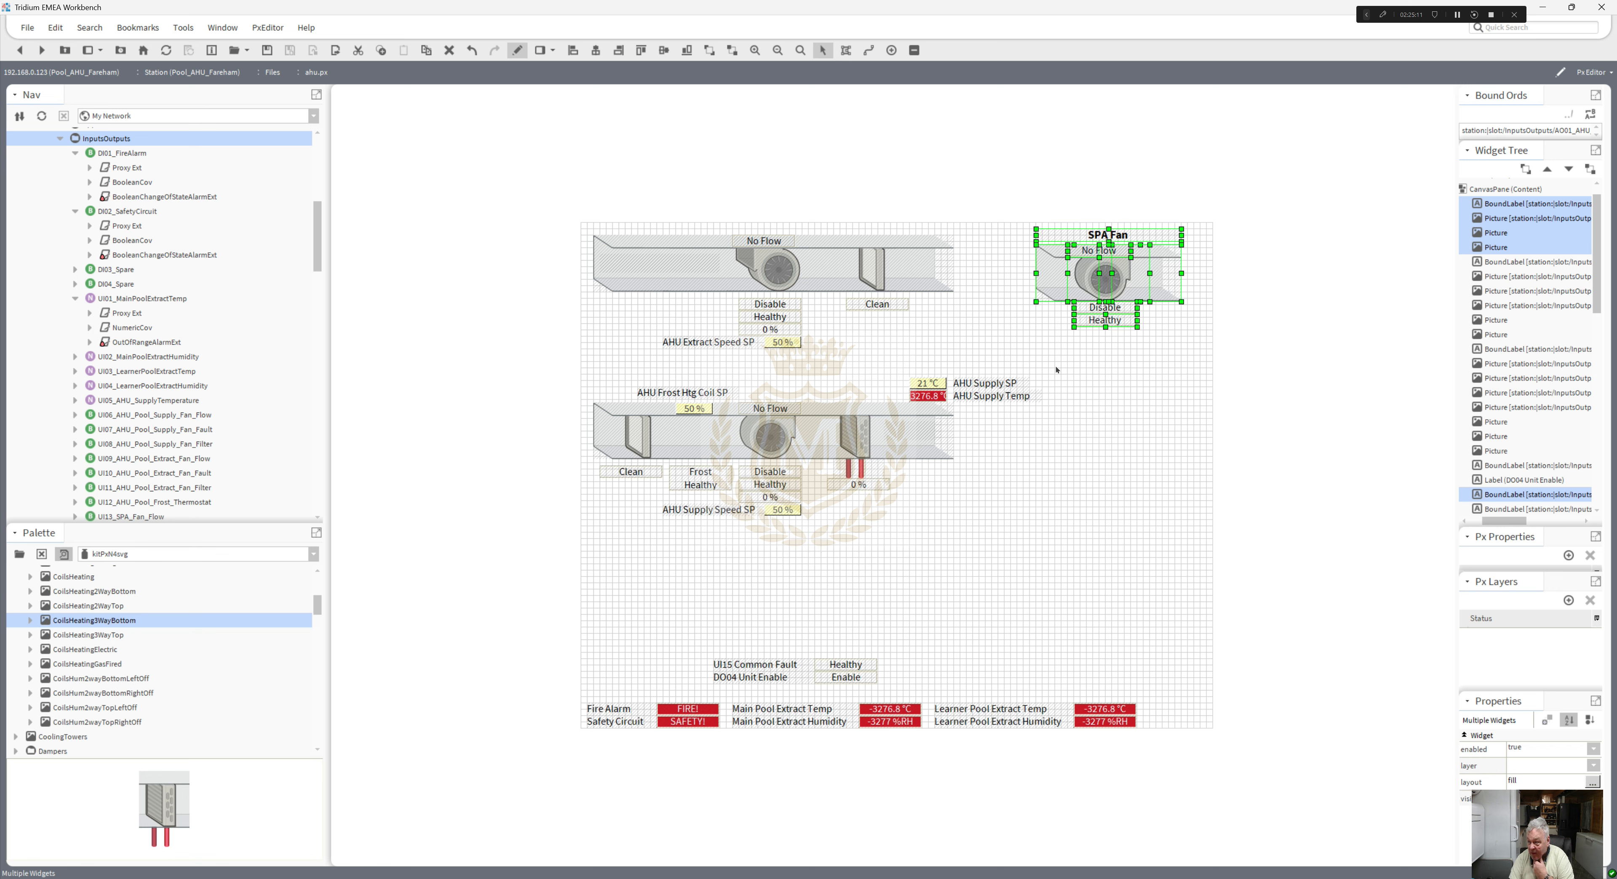
drag(1040, 361, 533, 212)
key(Down)
key(Down)
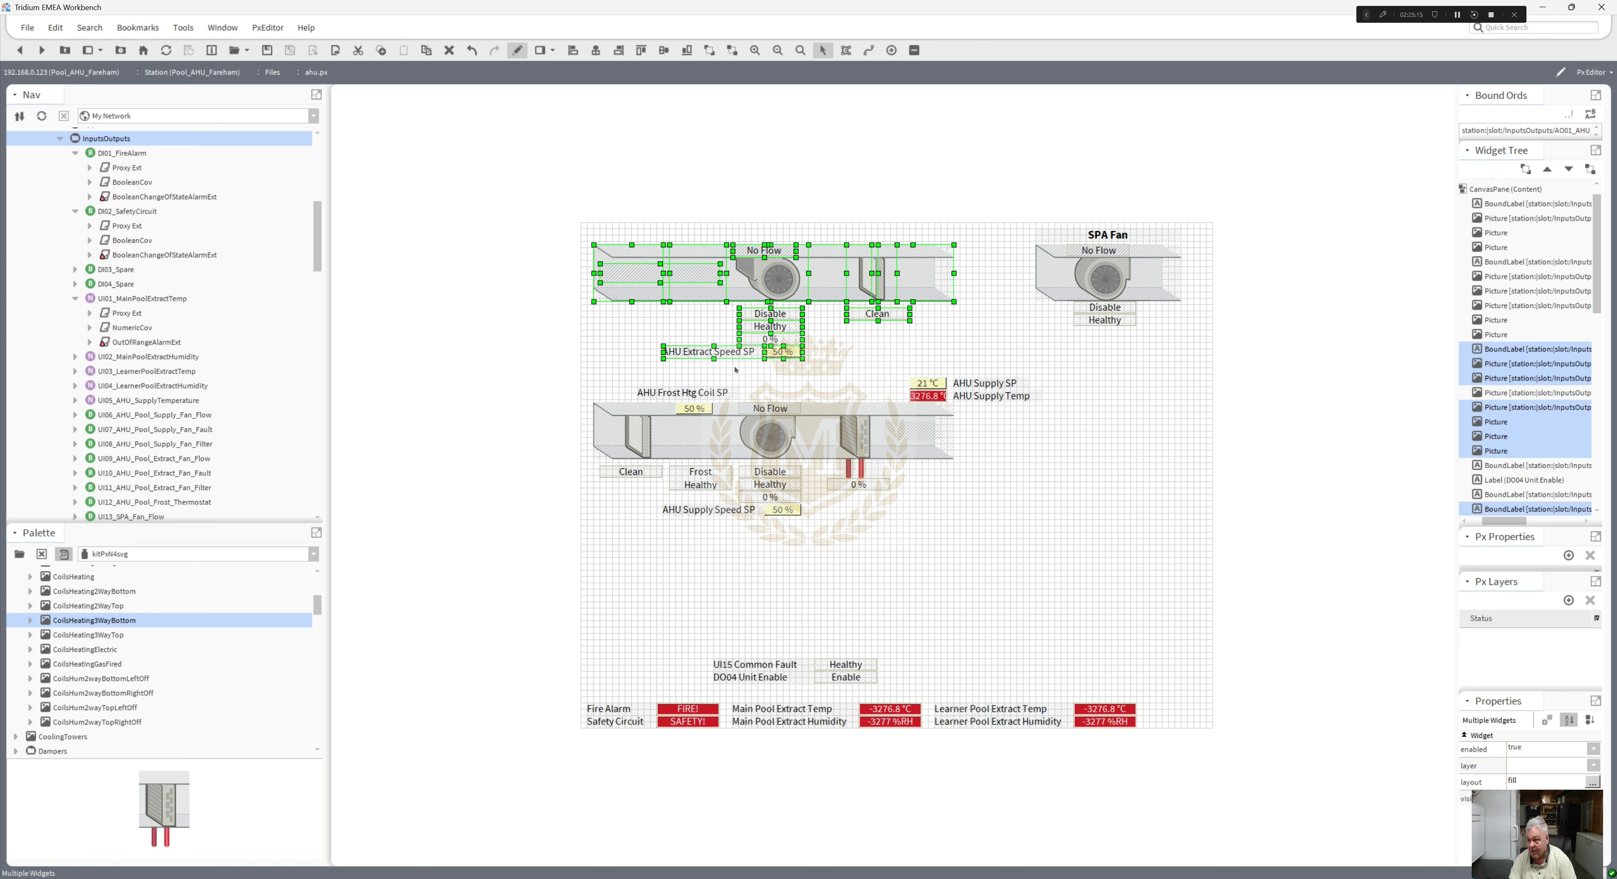
key(Down)
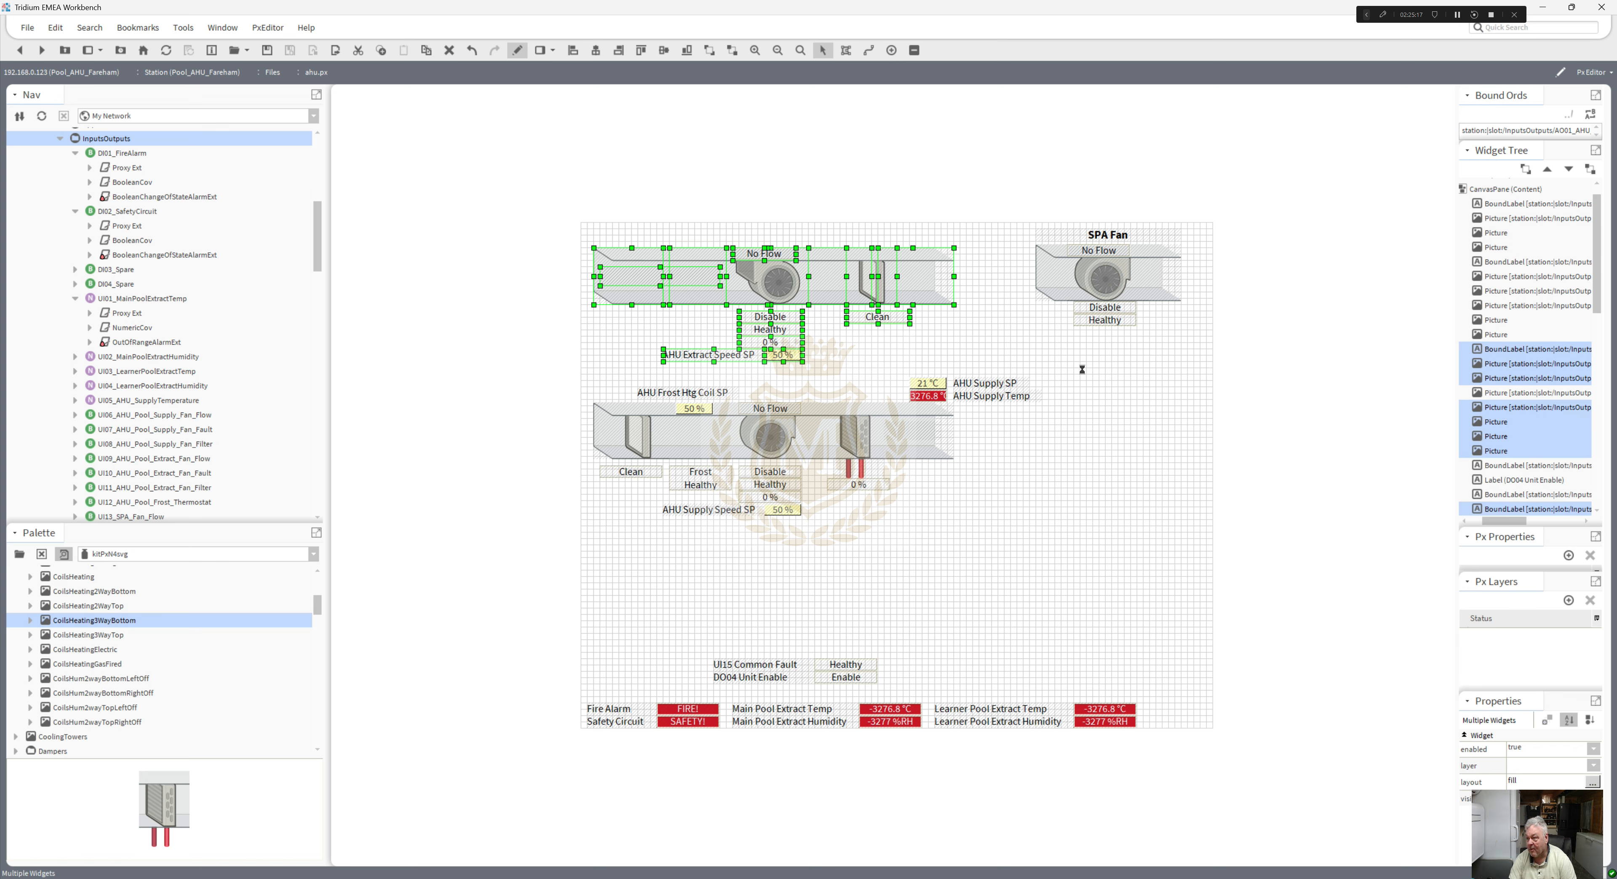
key(Up)
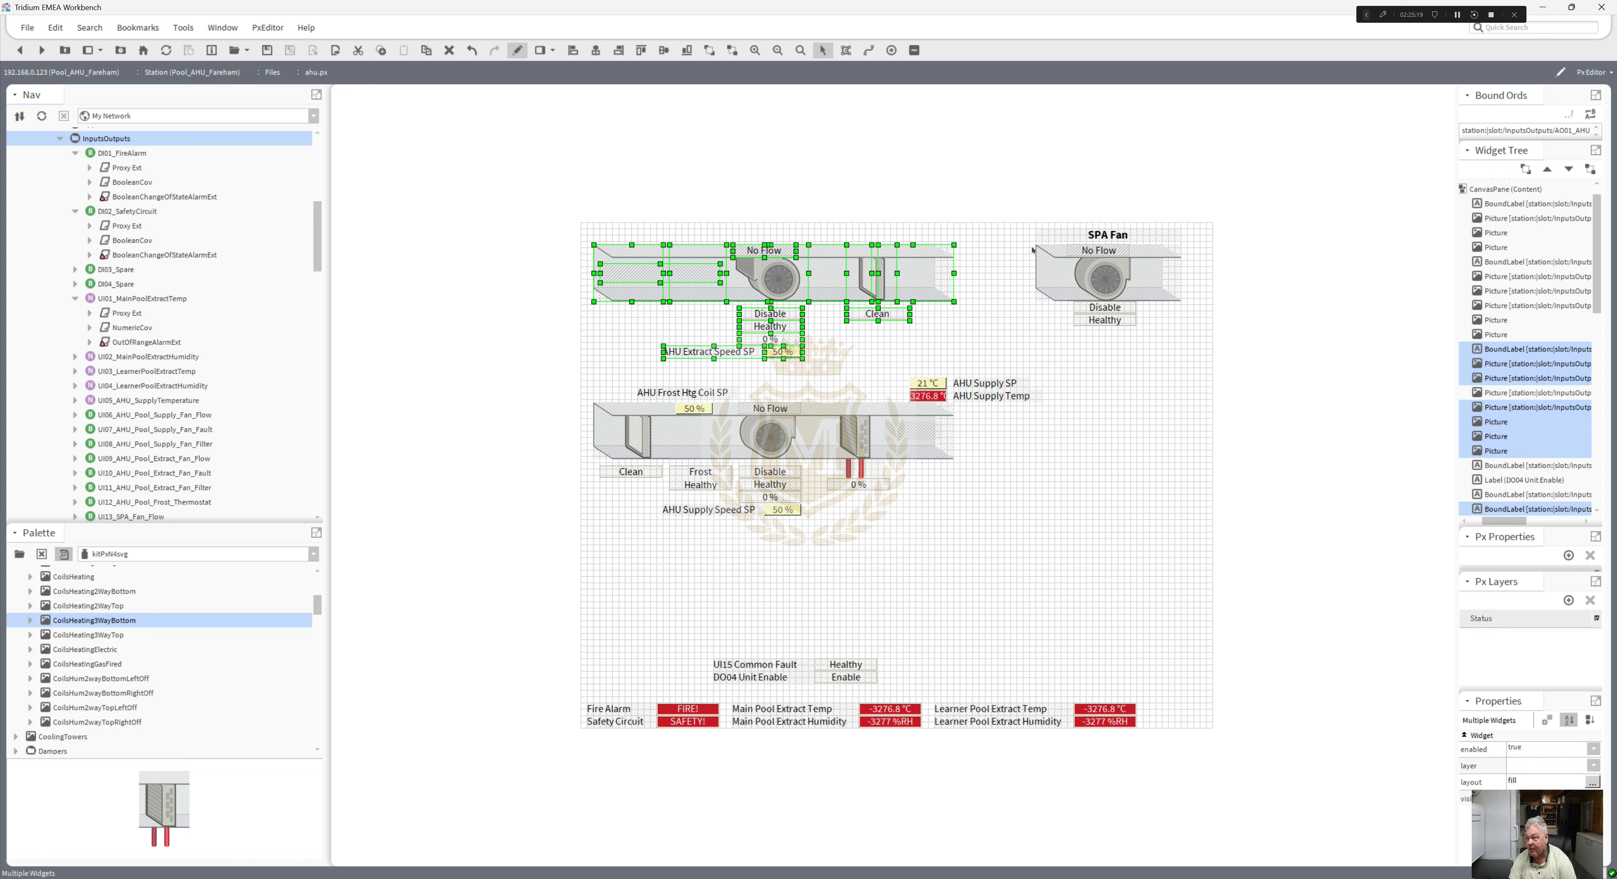
click(1117, 384)
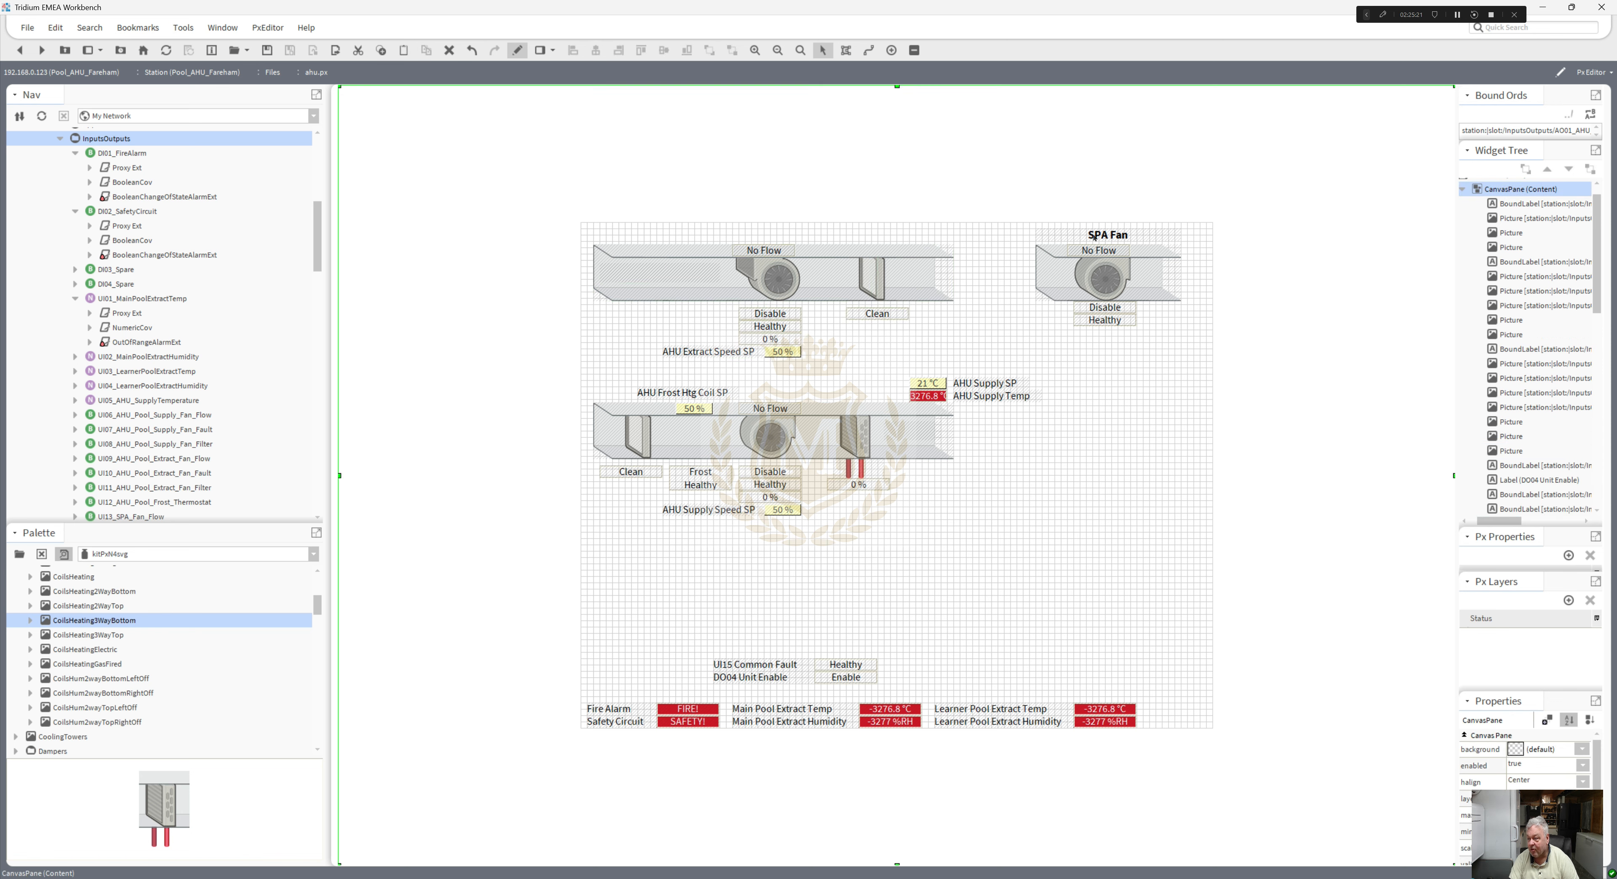
- Duplicate the SPA Fan title and place the copy above the extract duct, stretched to the duct's full width
right_click(1095, 236)
click(1124, 314)
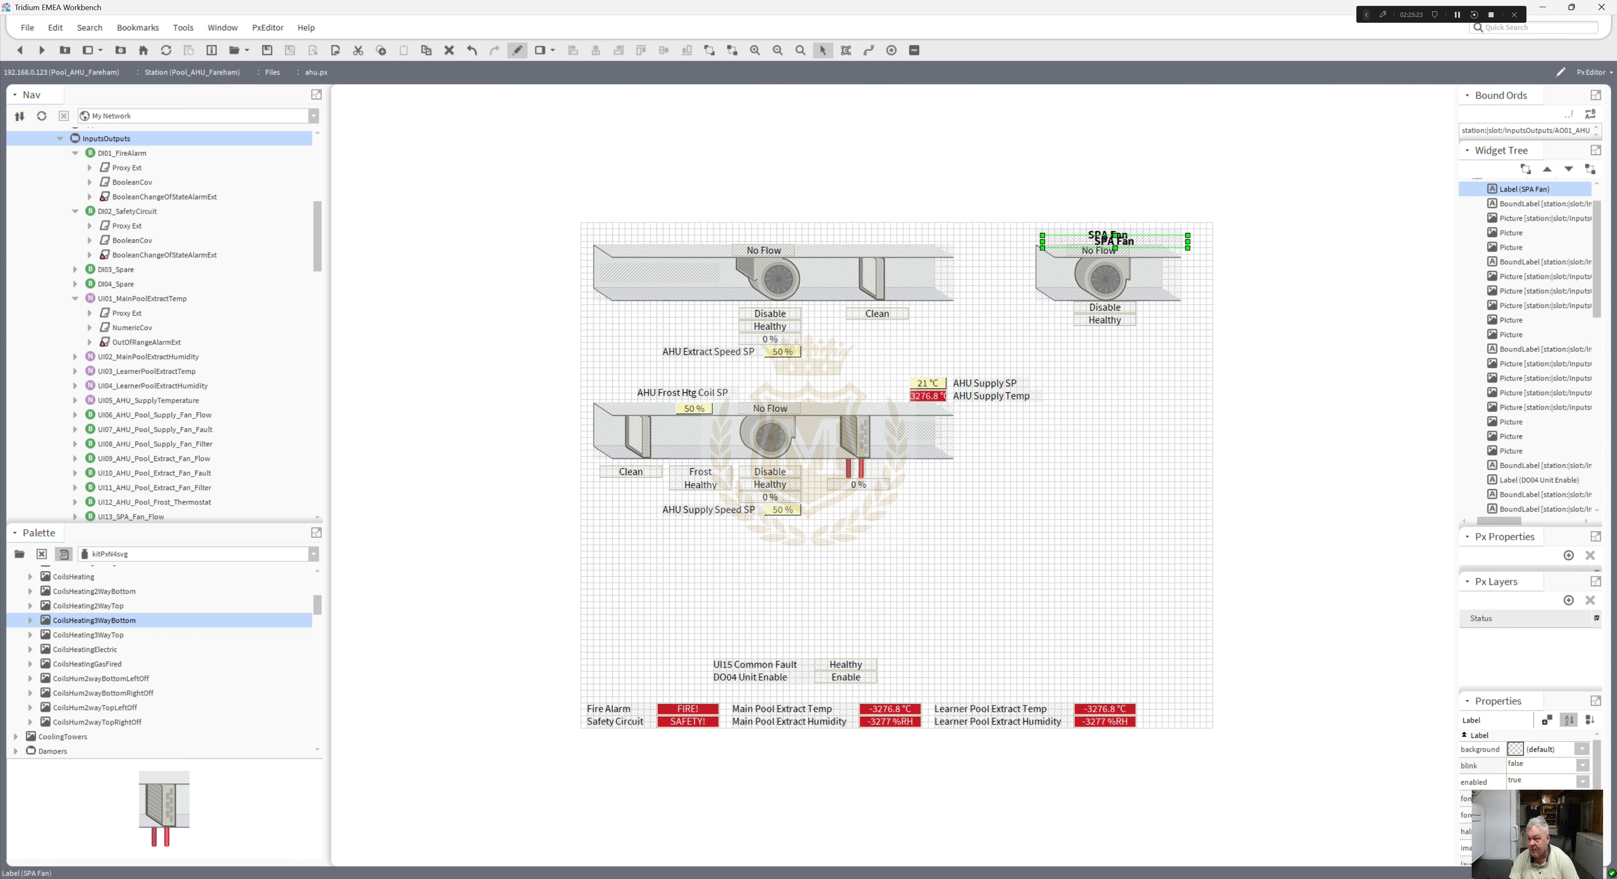
drag(1105, 236, 954, 234)
- Change the text of the title above the extract duct to "AHU Extract Fan"
double_click(839, 236)
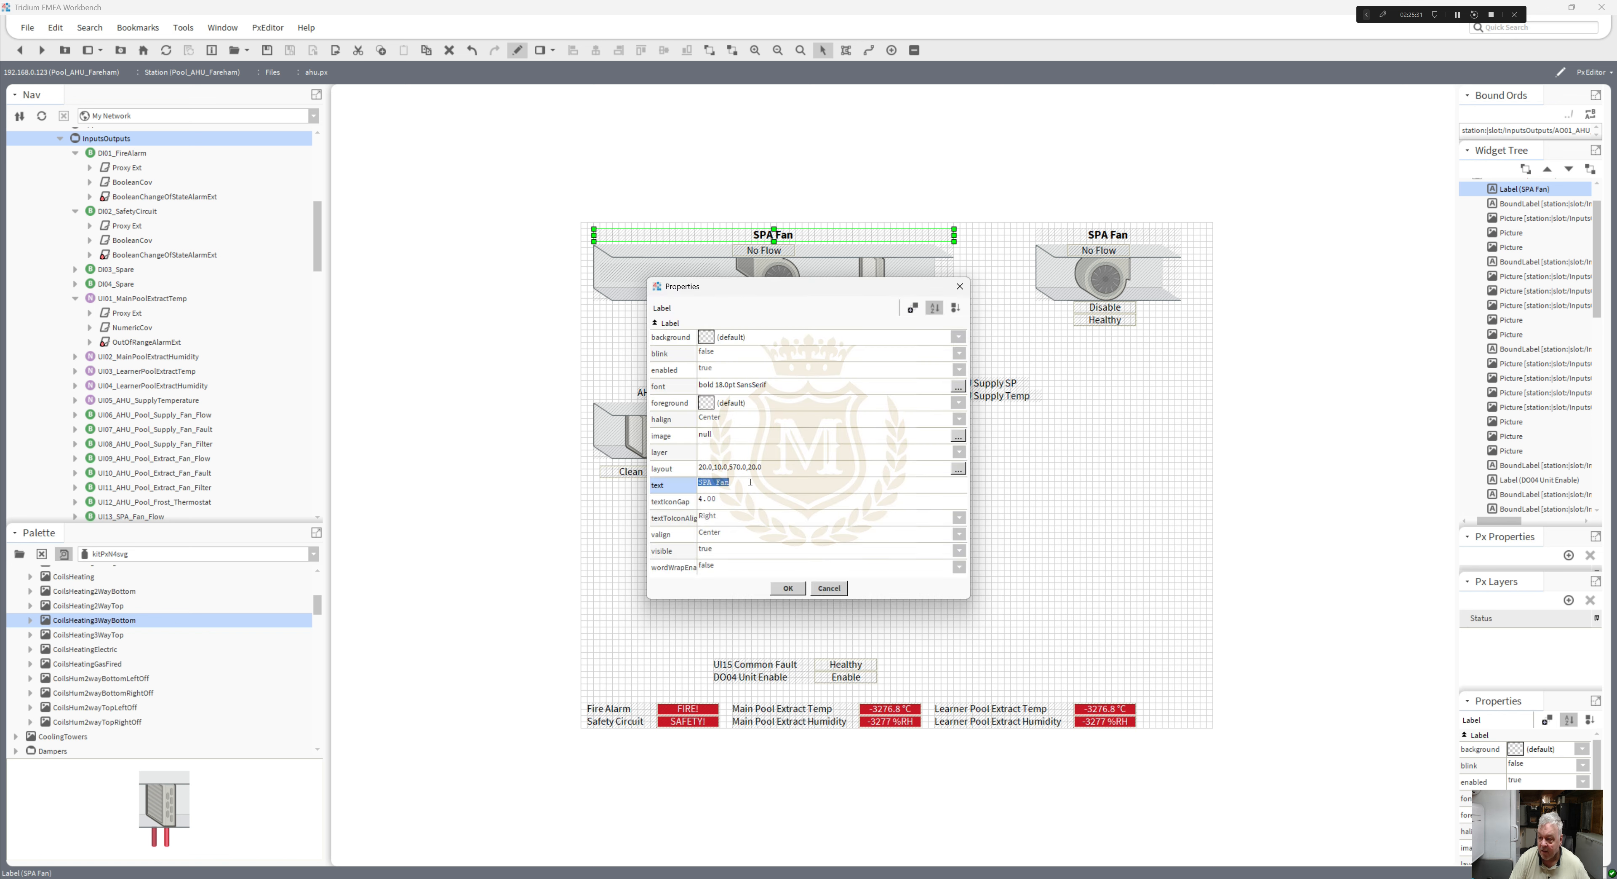
click(707, 483)
key(BackSpace)
key(BackSpace)
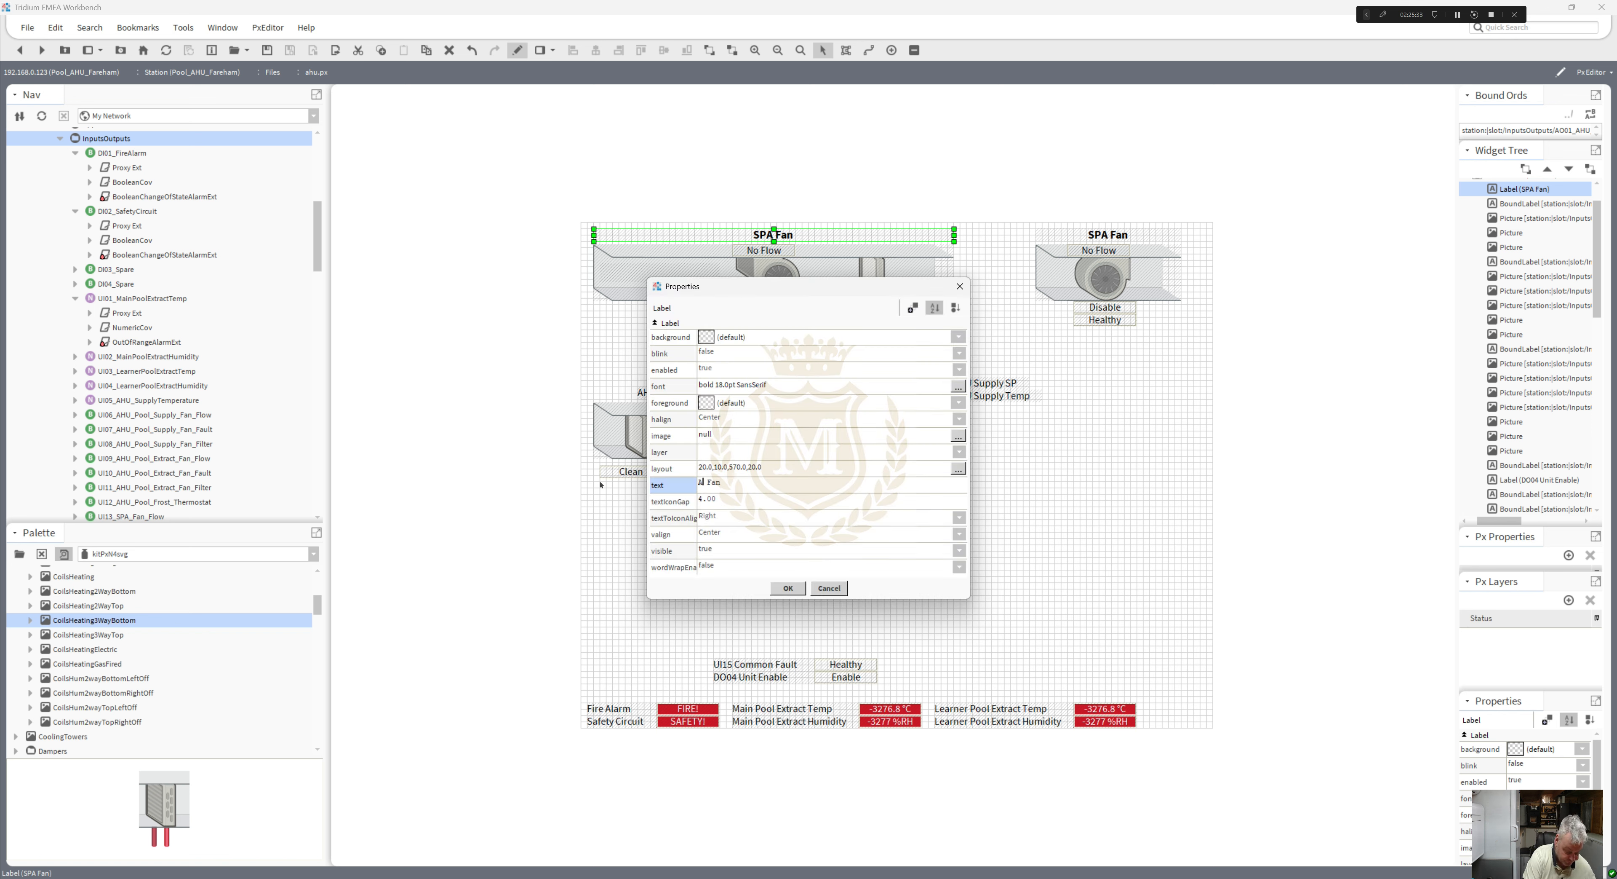
text(HU Extr)
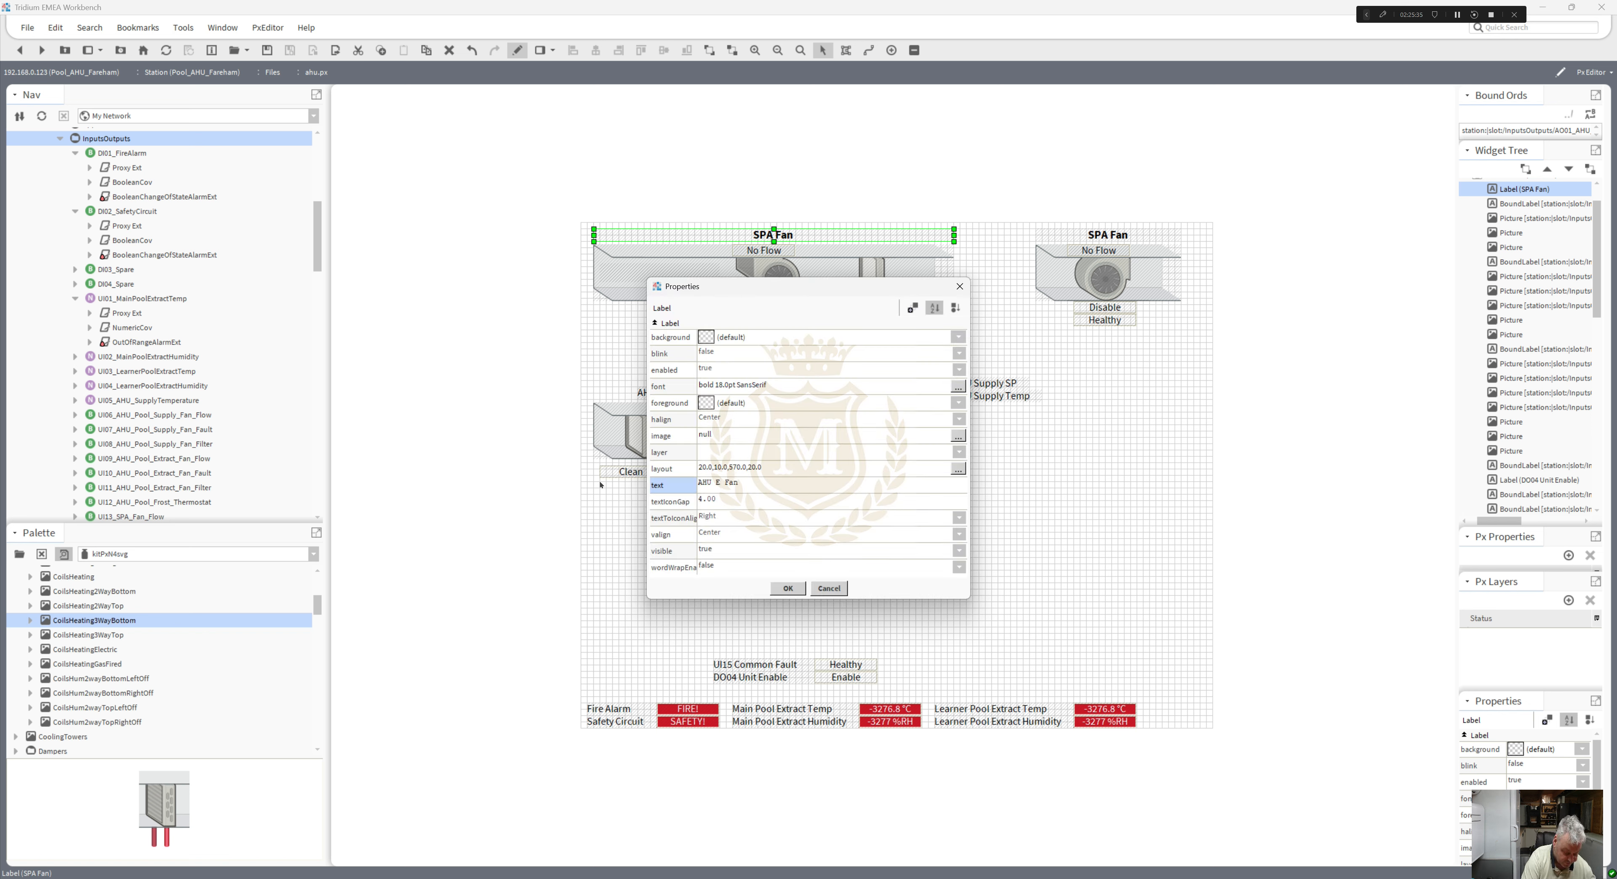
text(ac)
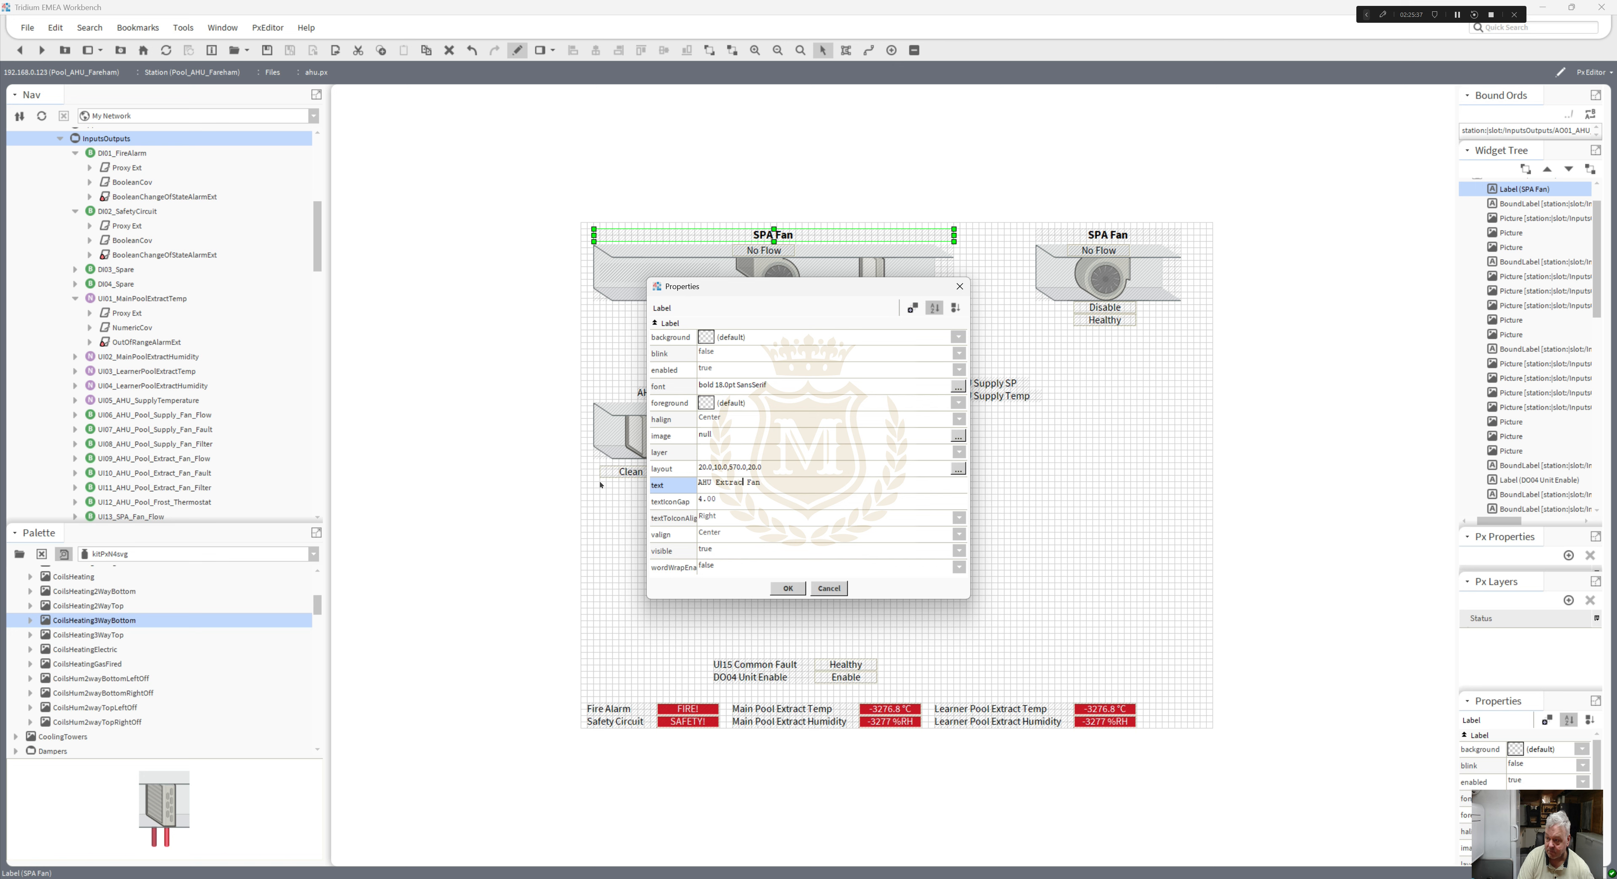
text(t)
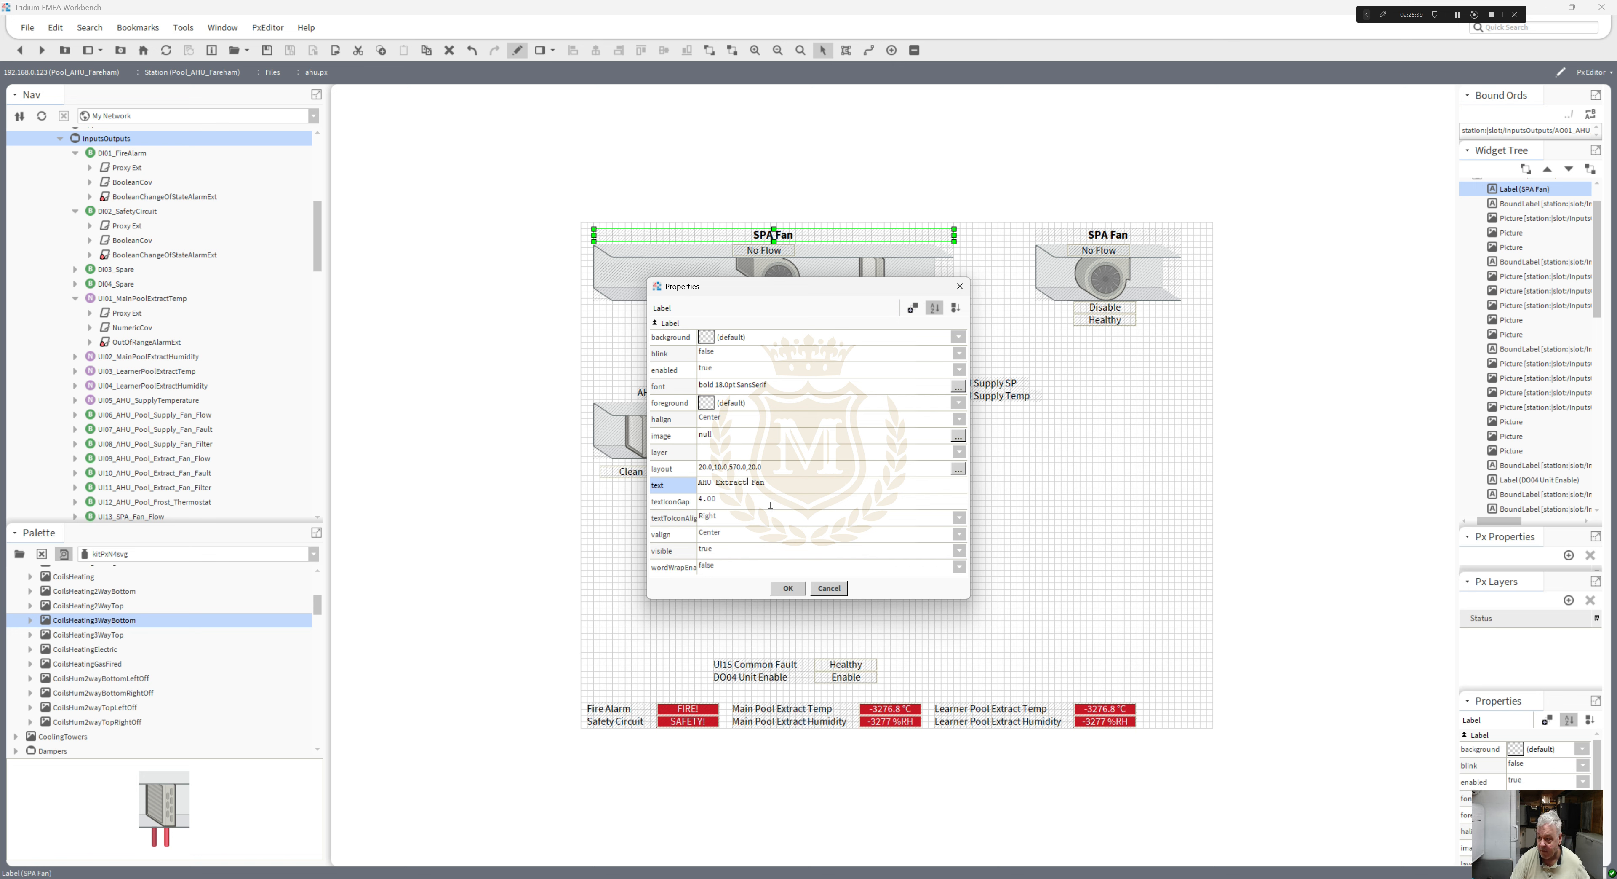
click(795, 589)
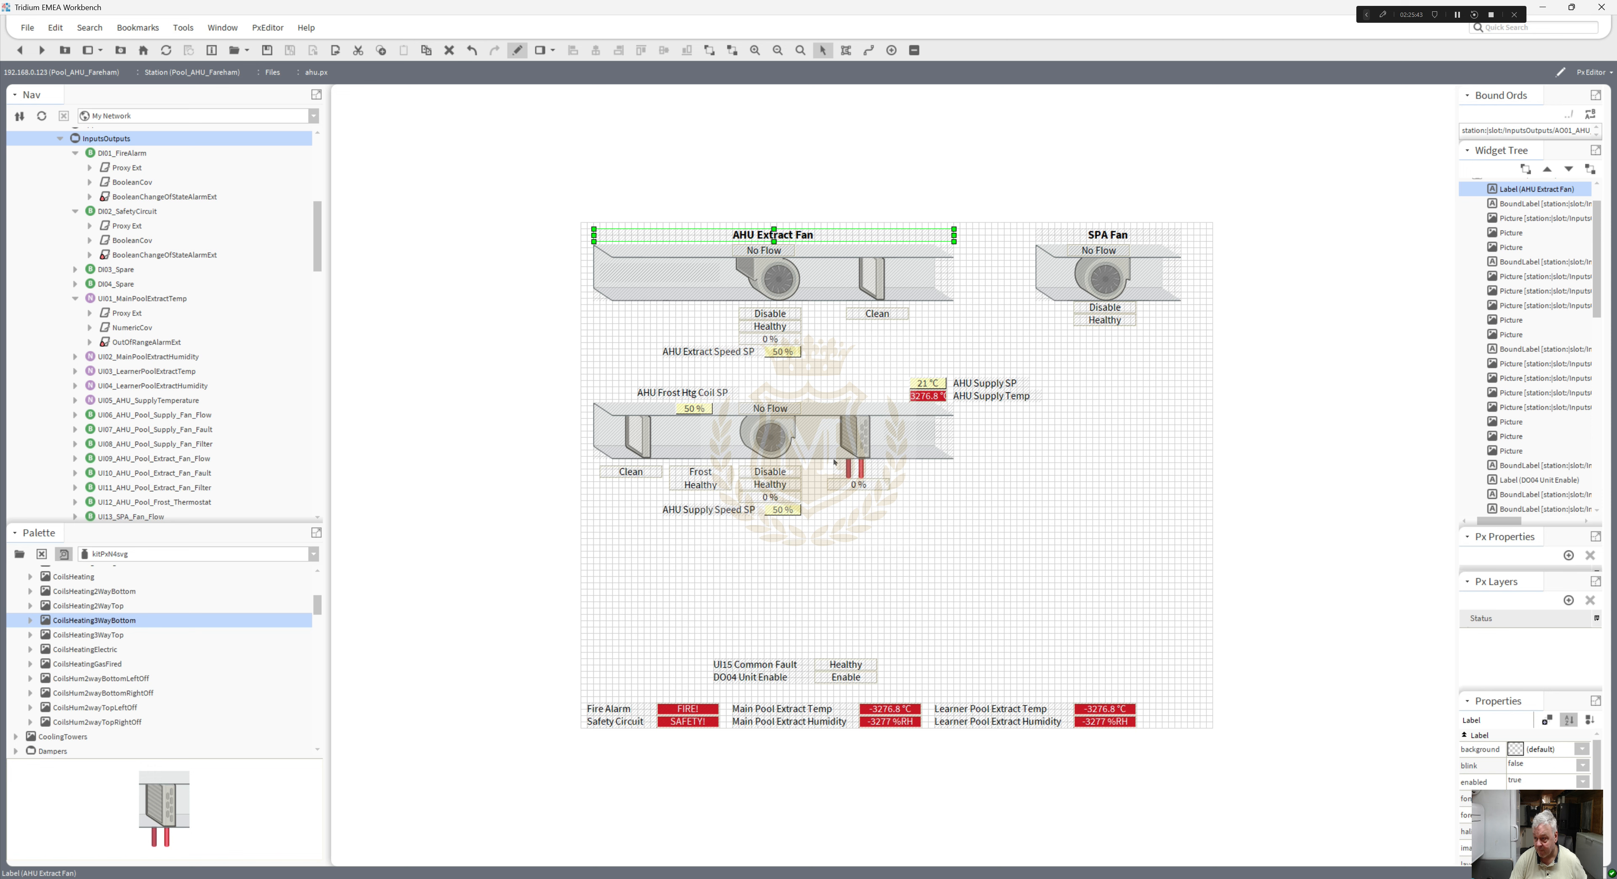
- Move the whole supply duct group, with its captions and values, further down the canvas
drag(1135, 573, 556, 359)
drag(676, 396, 680, 422)
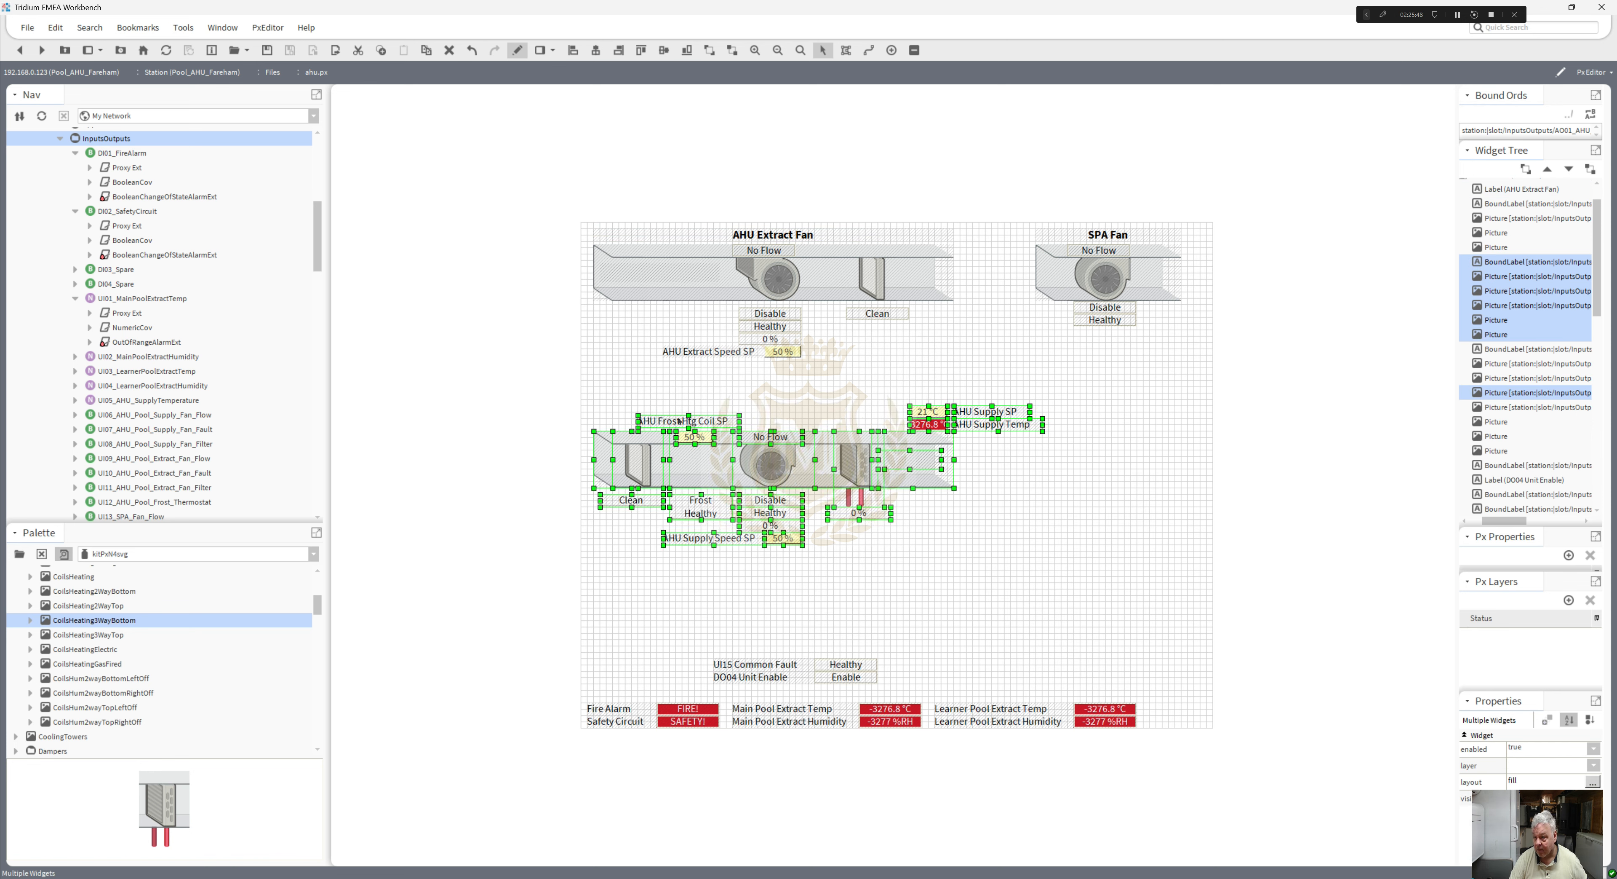
- Duplicate the AHU Extract Fan title and place the copy directly above the supply duct
click(750, 240)
right_click(754, 237)
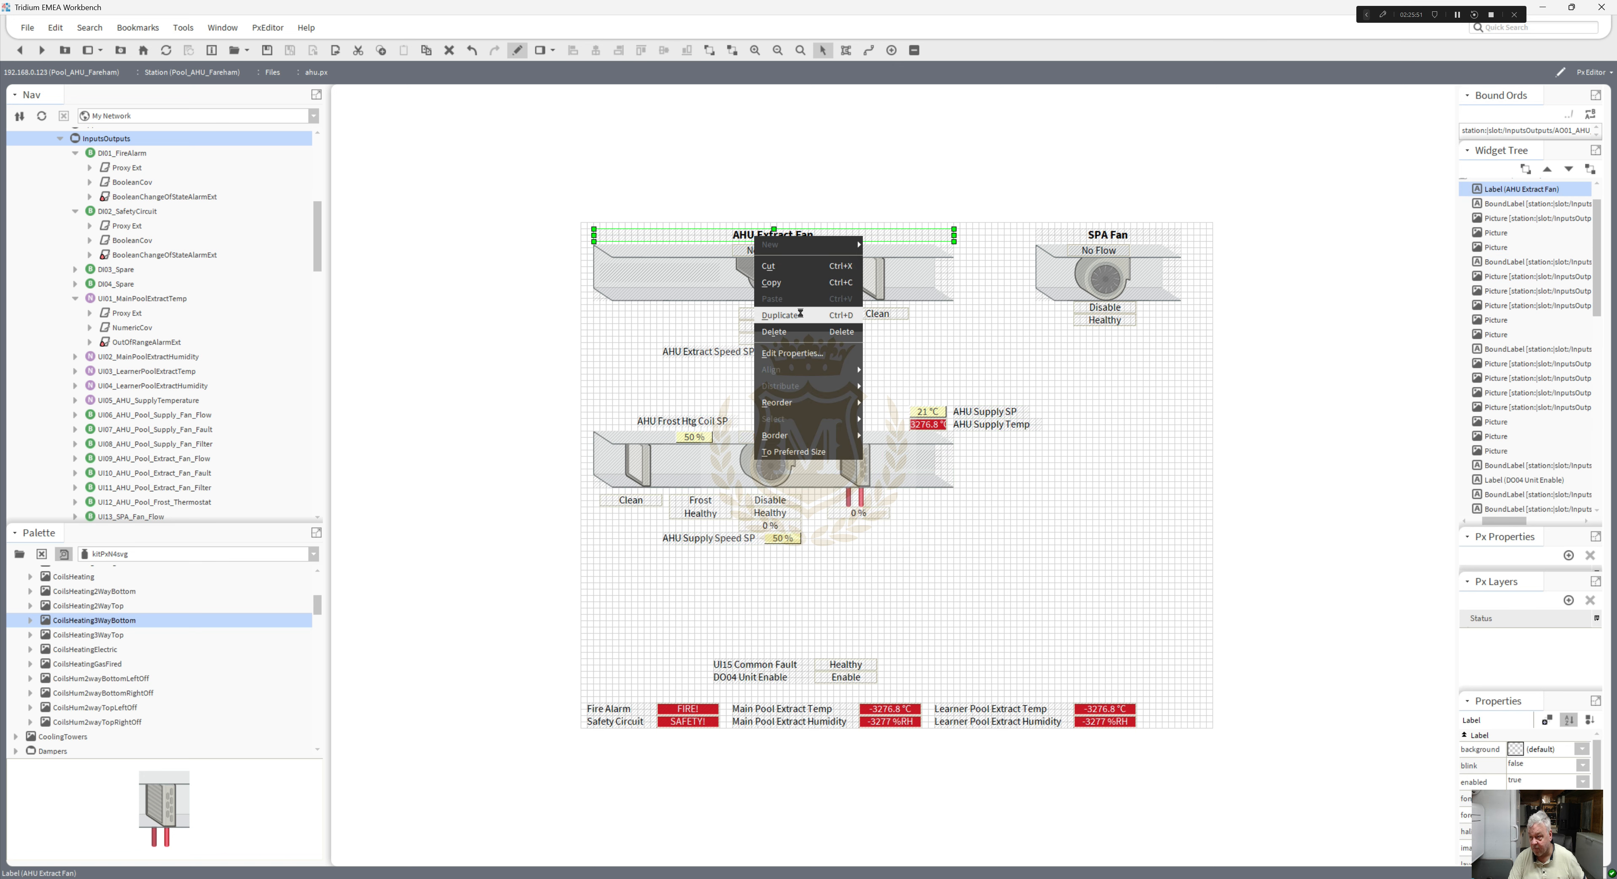
click(781, 314)
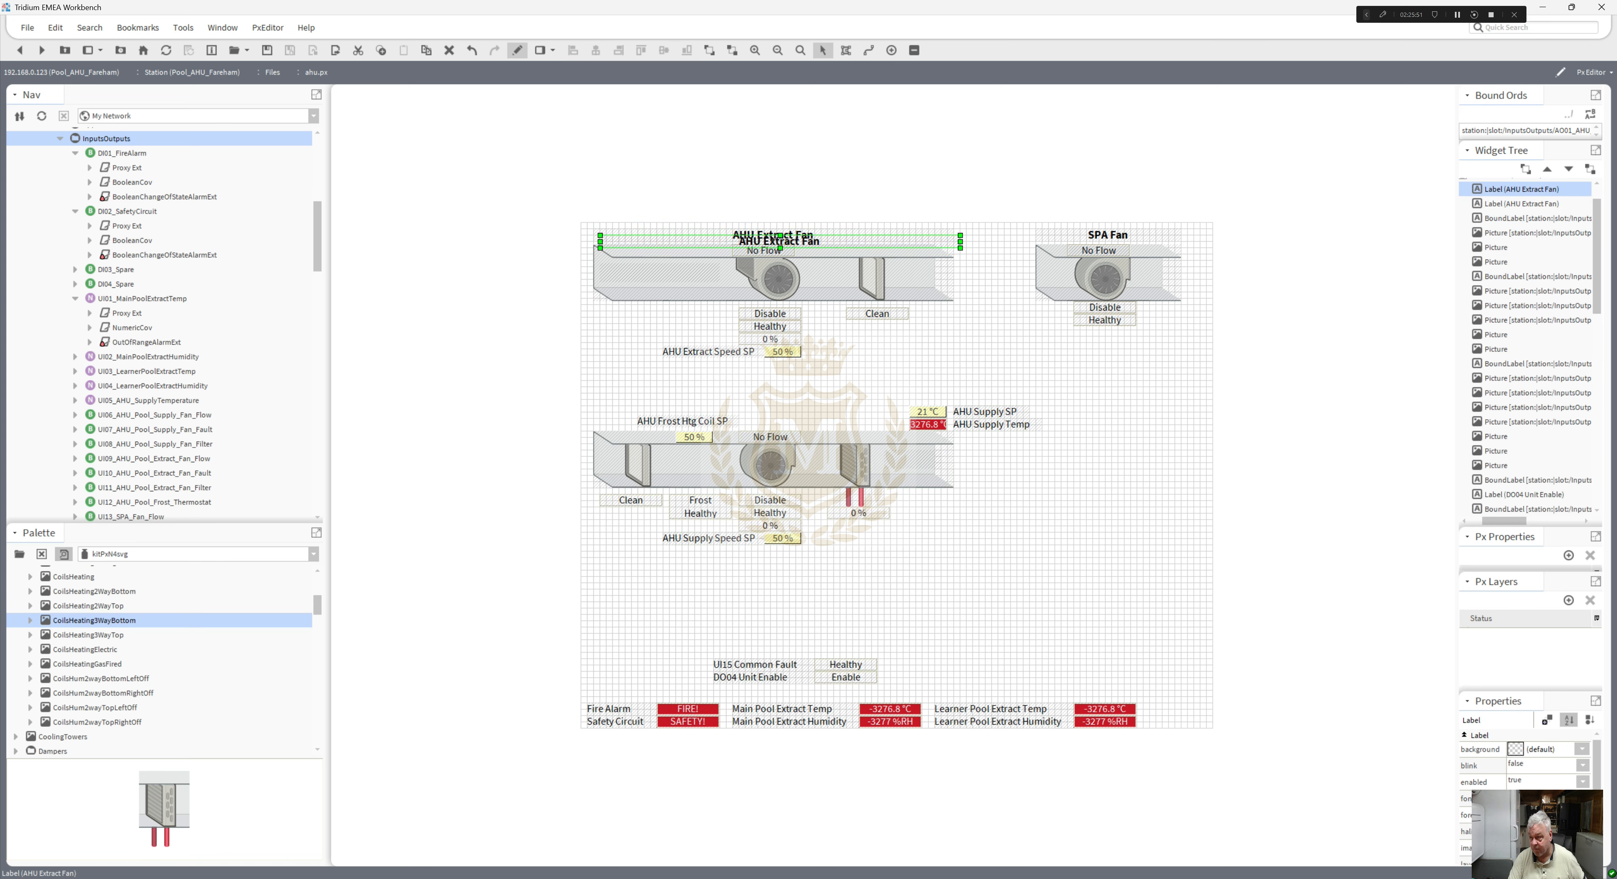
click(768, 397)
- Change the text of the title above the supply duct to "AHU Supply Fan"
double_click(771, 399)
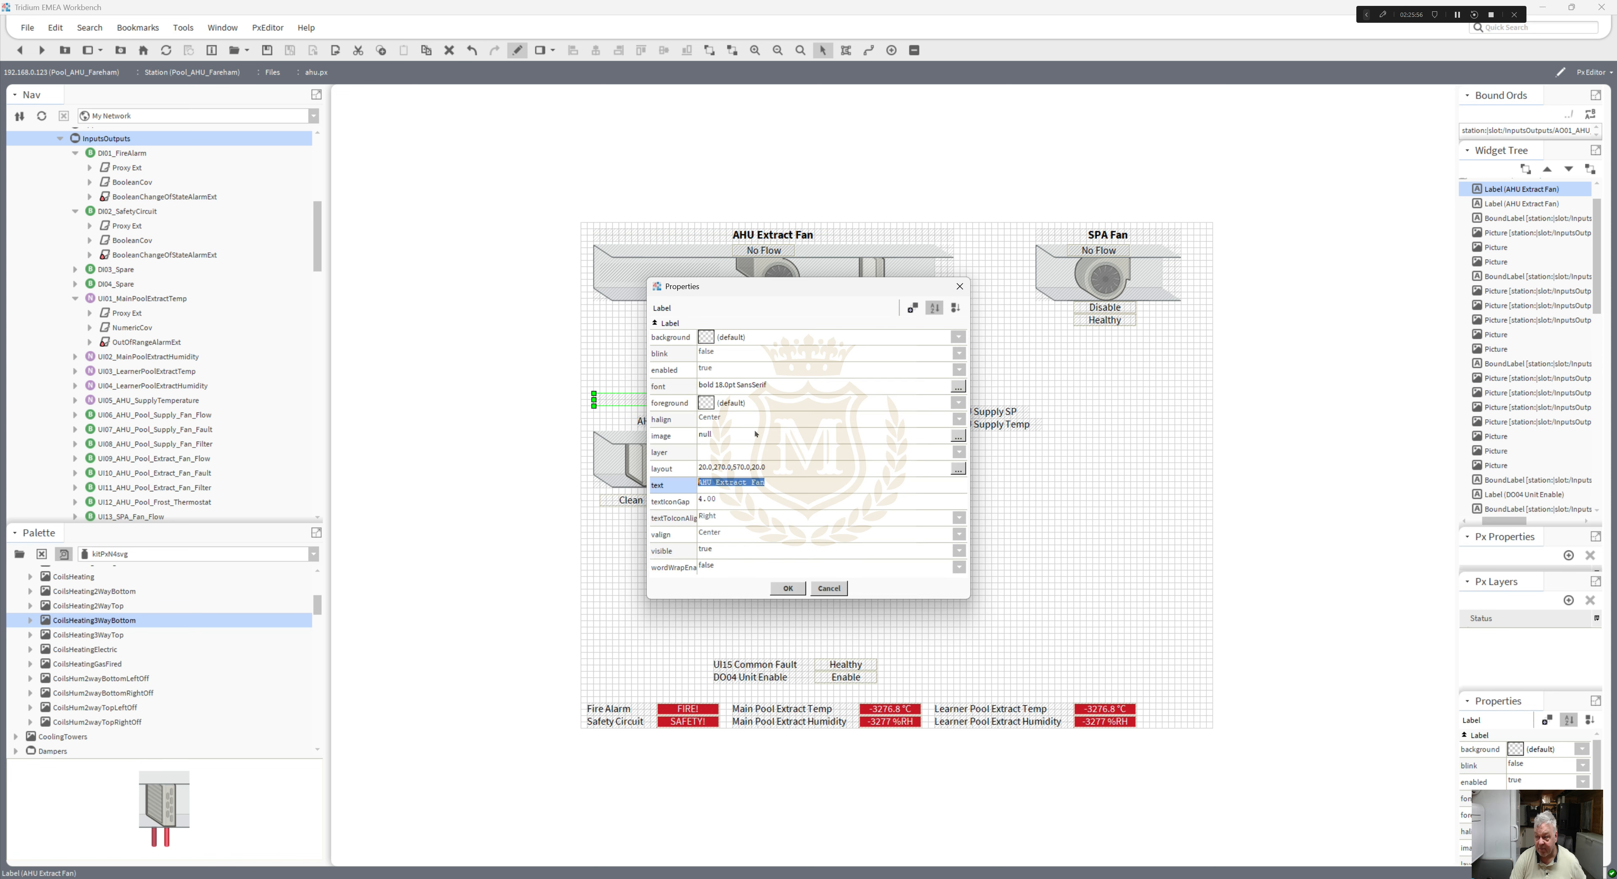
double_click(717, 481)
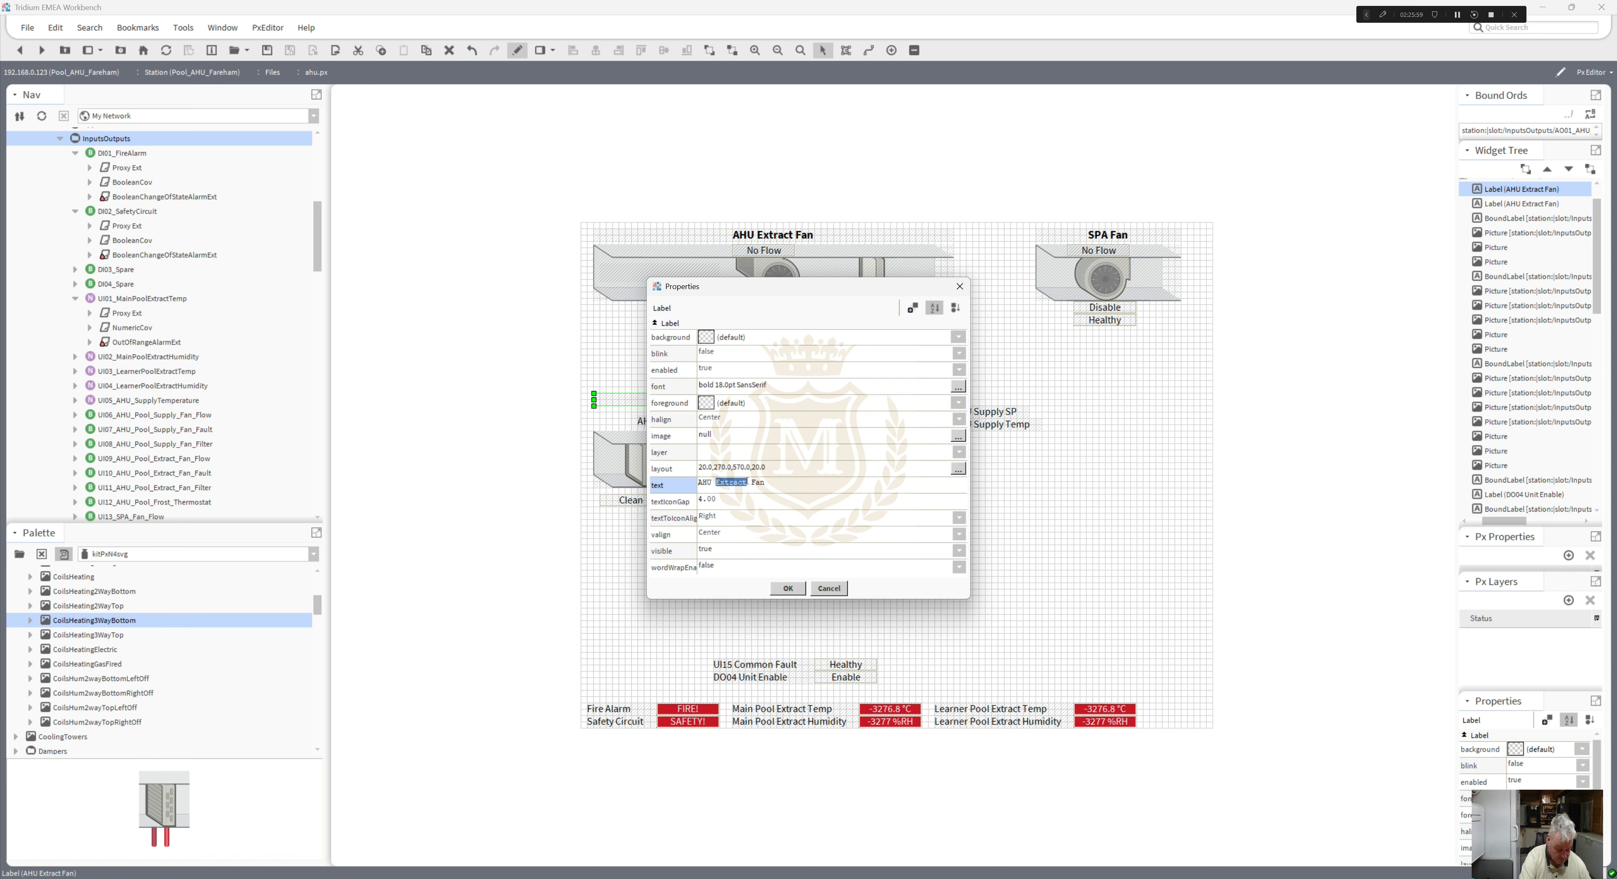
text(Supply)
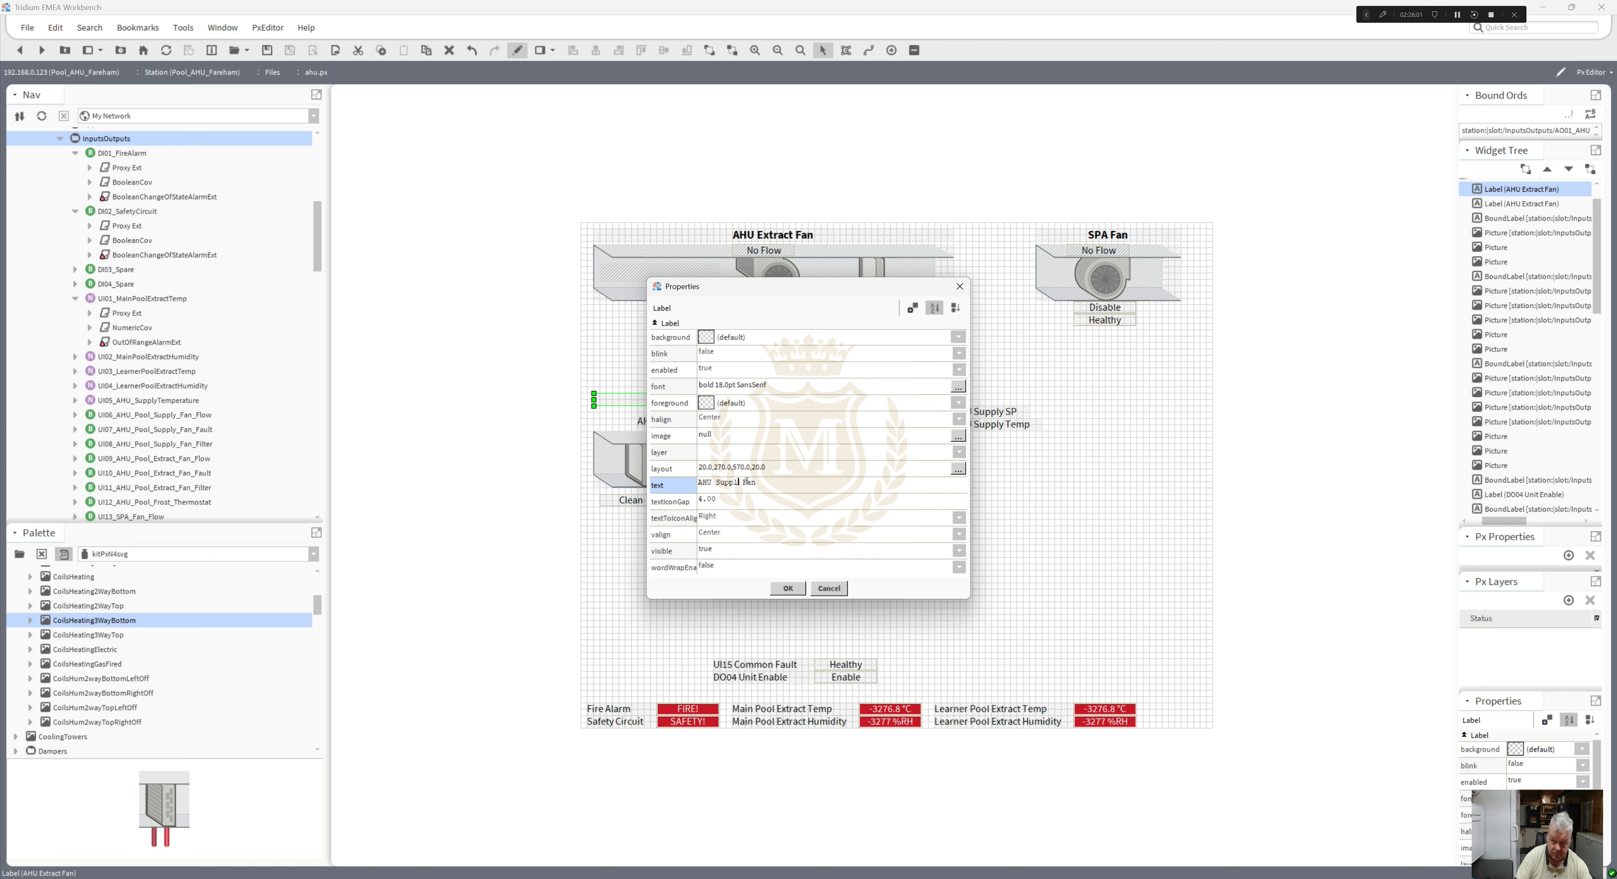
key(Return)
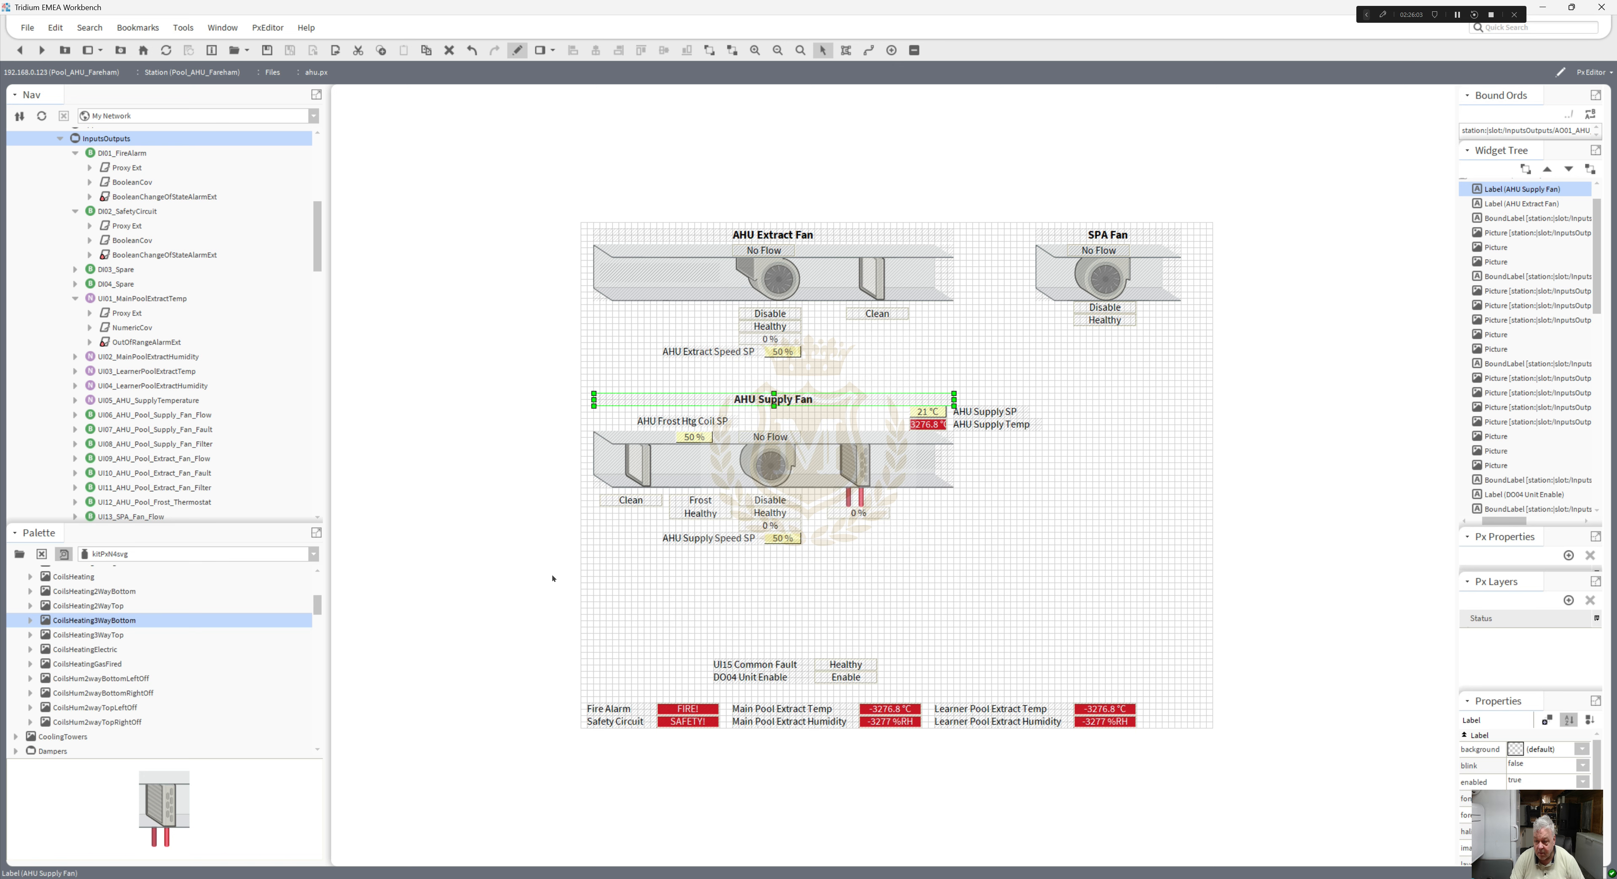
- Add the SensorDuctAvgtempTop sensor to the supply duct just after the heating coil and preview the page outside edit mode
drag(320, 604, 326, 727)
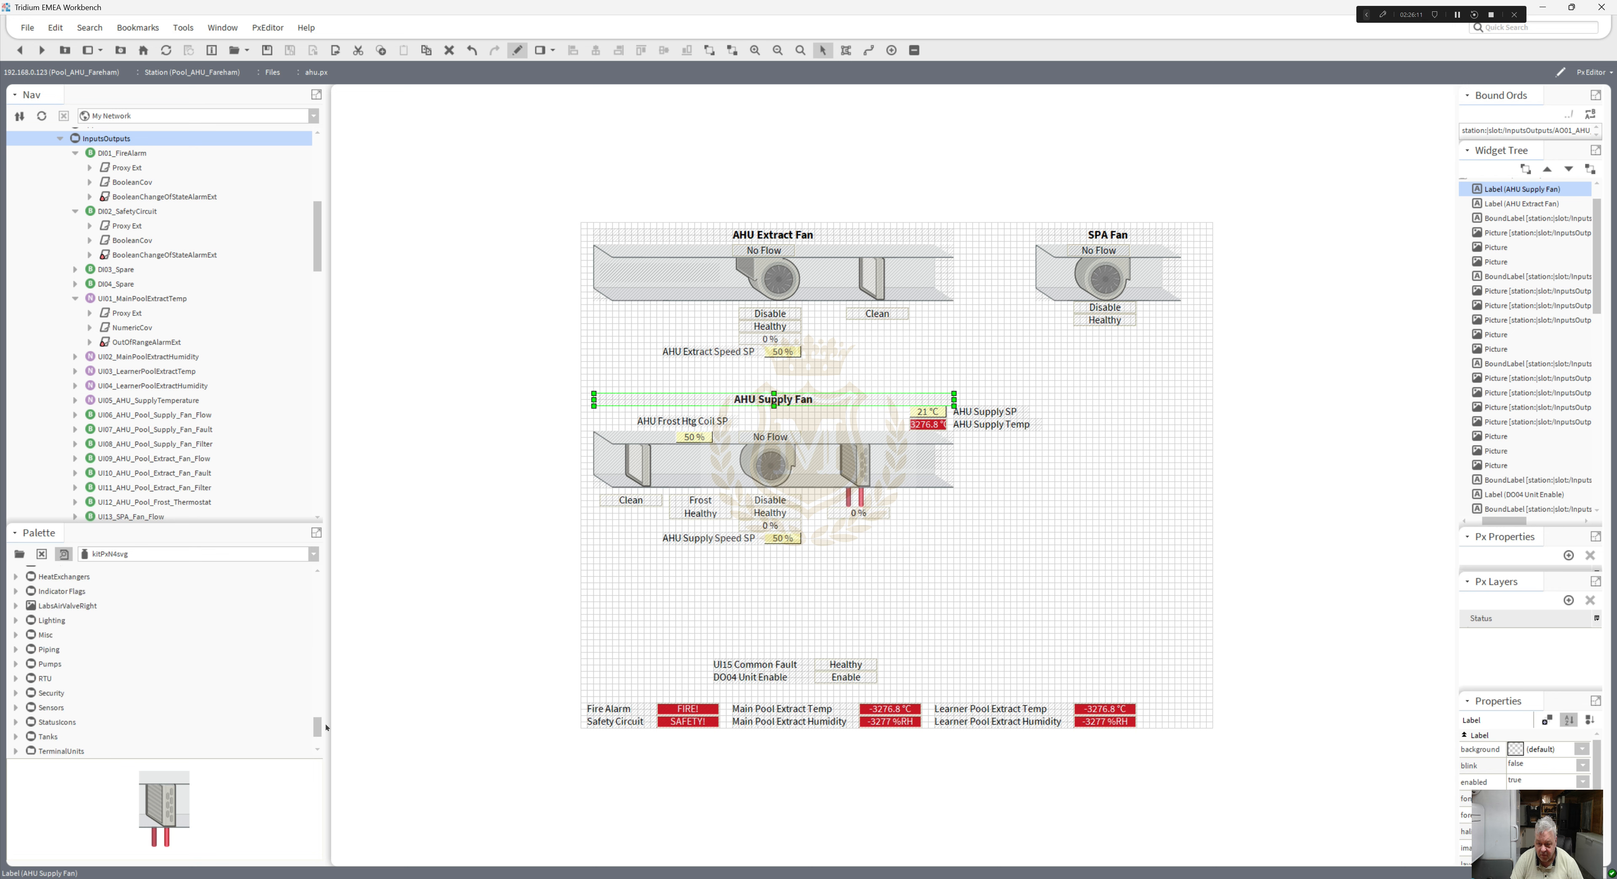
click(15, 707)
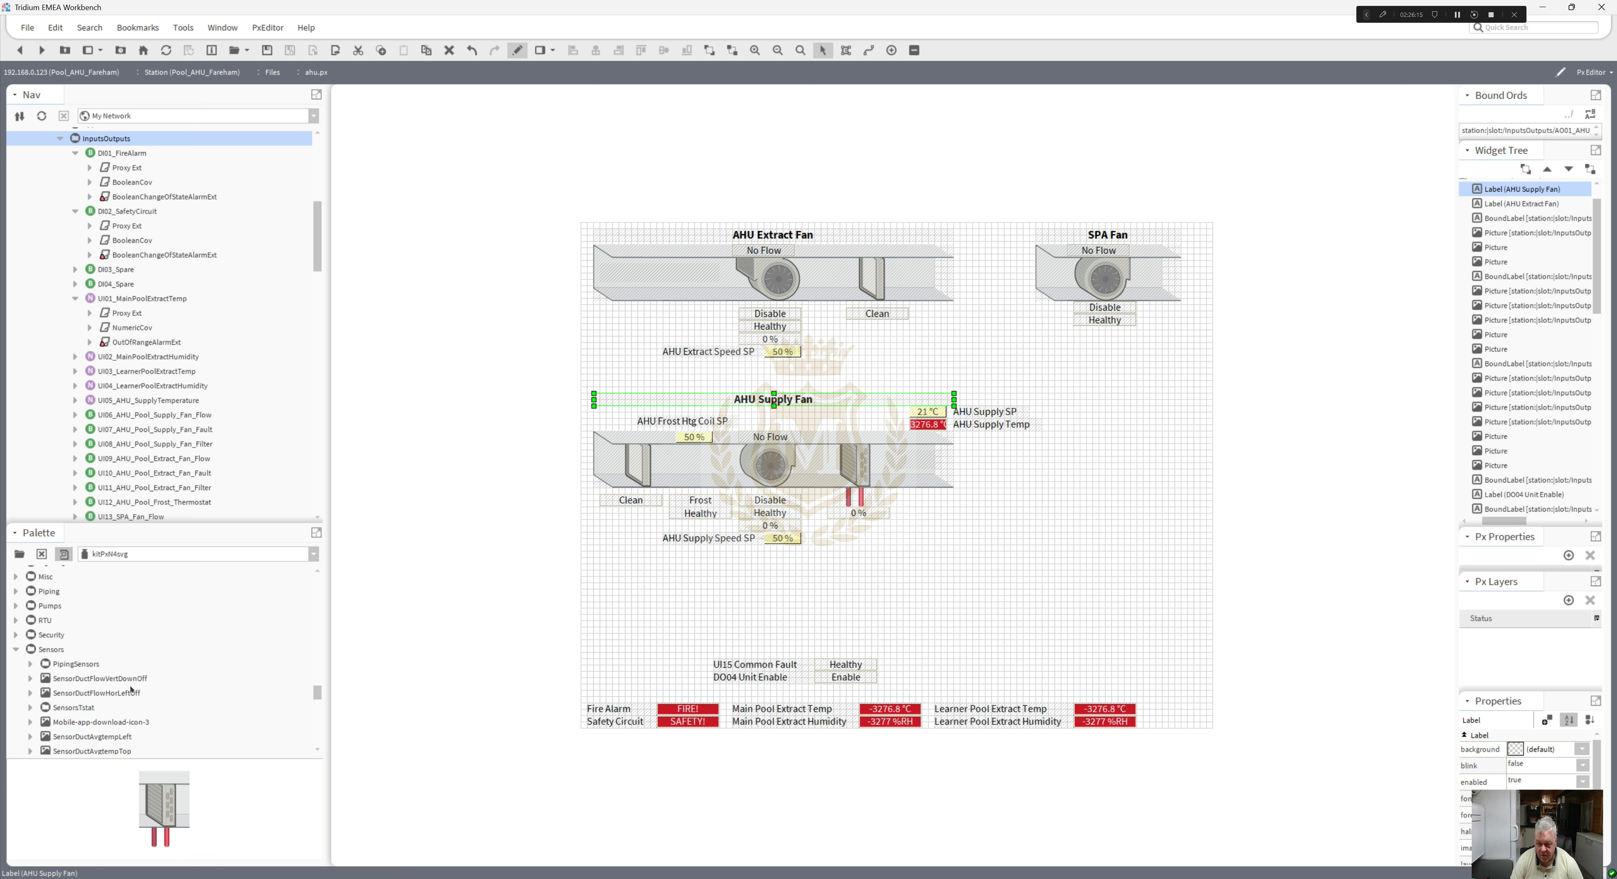
drag(317, 692, 318, 699)
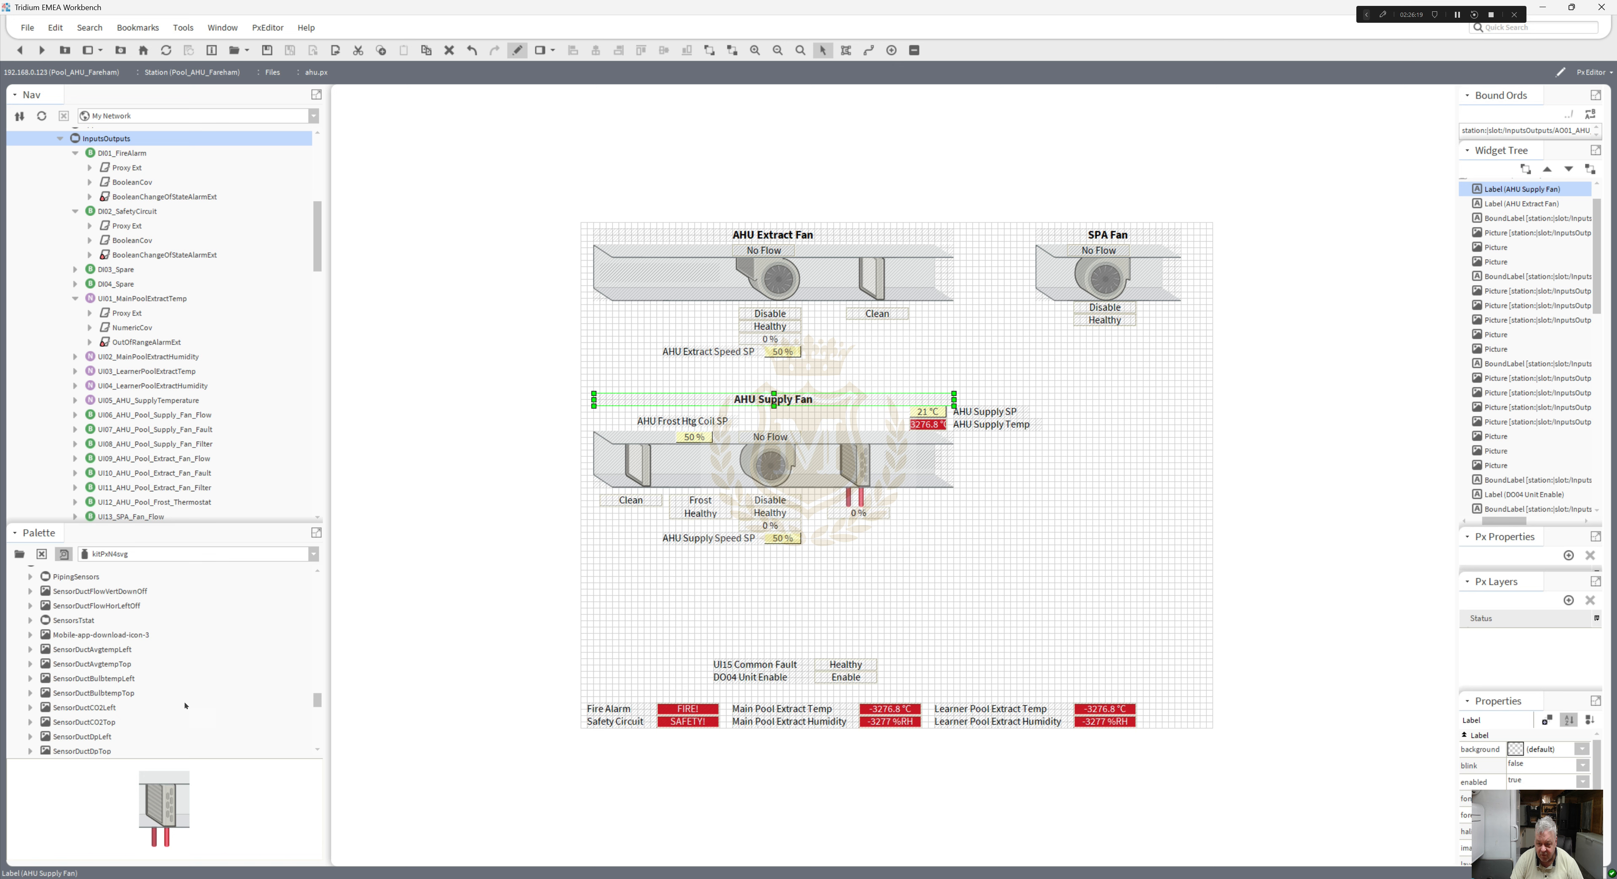
drag(117, 662, 901, 434)
click(1024, 487)
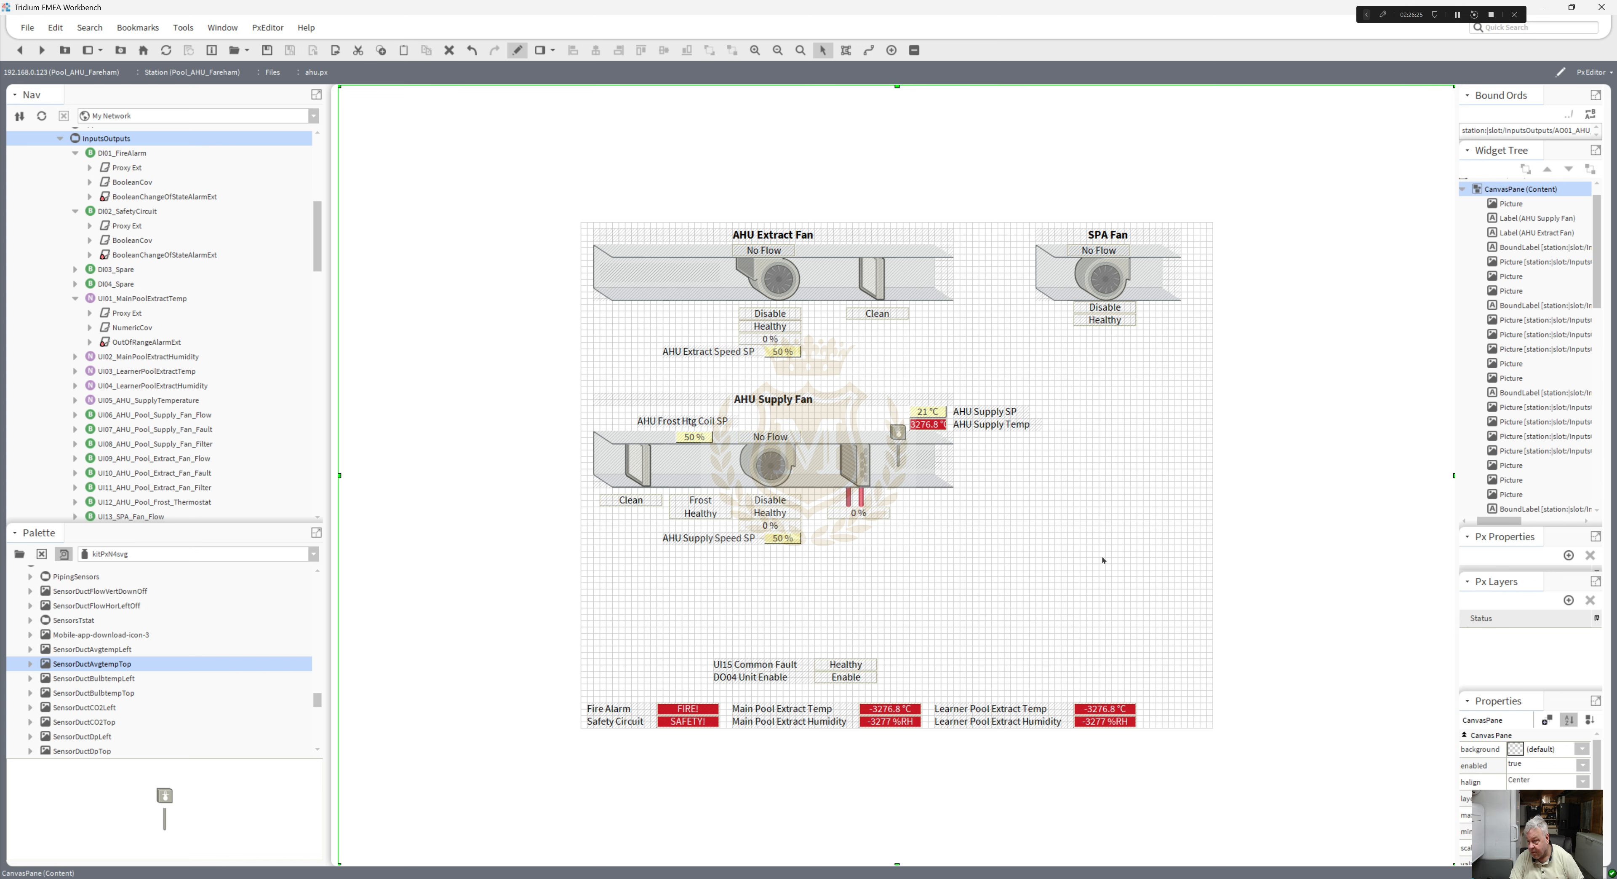
click(517, 50)
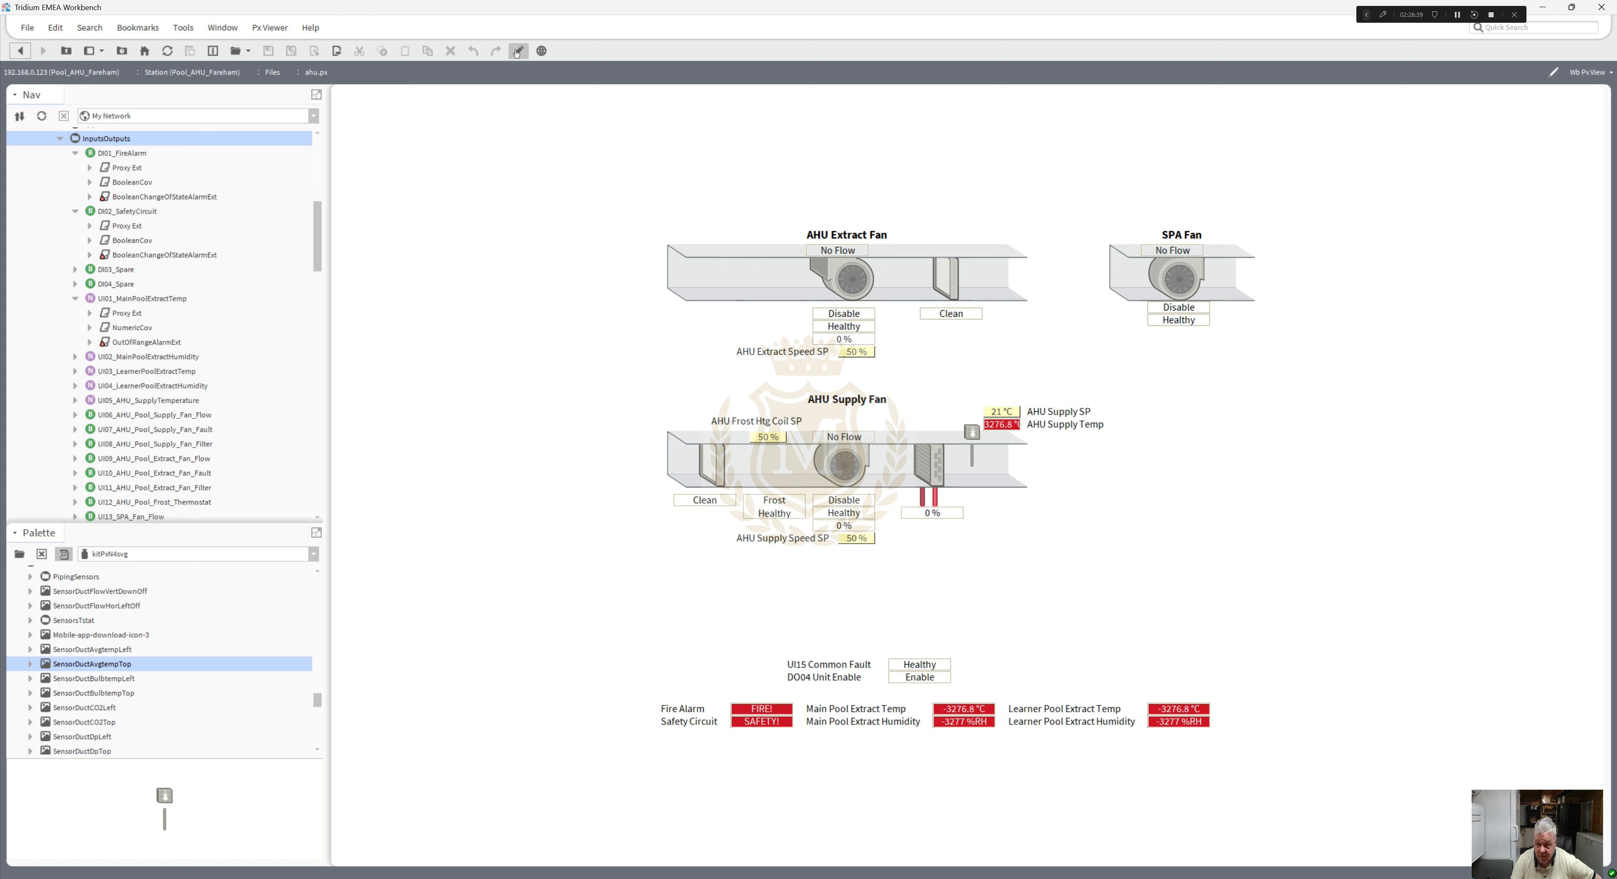
- Load the QAGsvgLibrary palette and return the graphic to edit mode
click(312, 553)
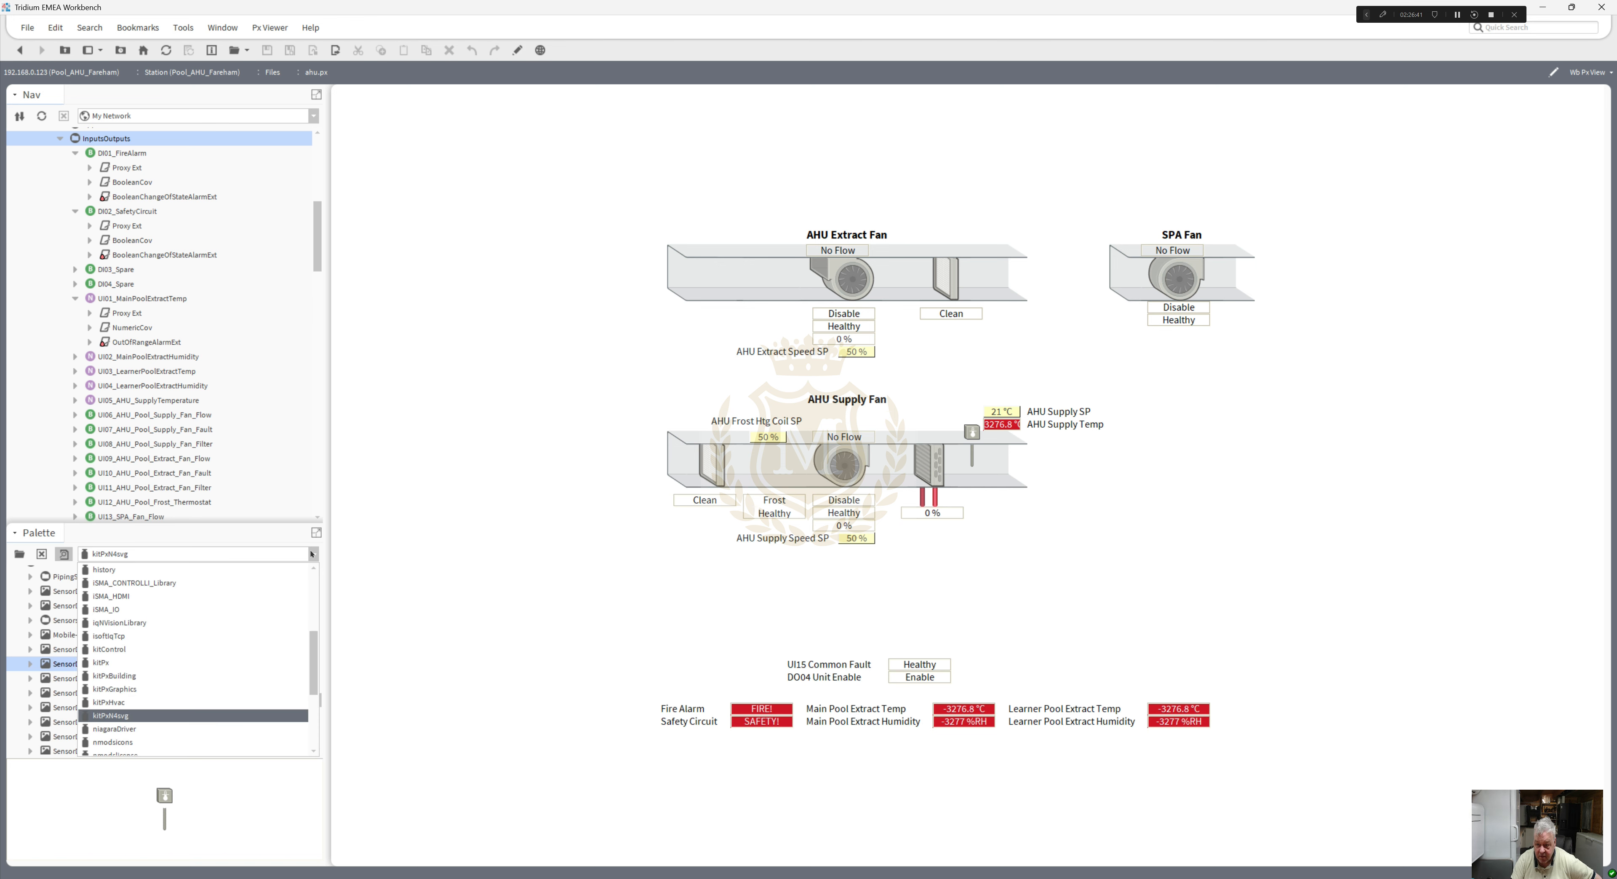
drag(317, 654, 321, 578)
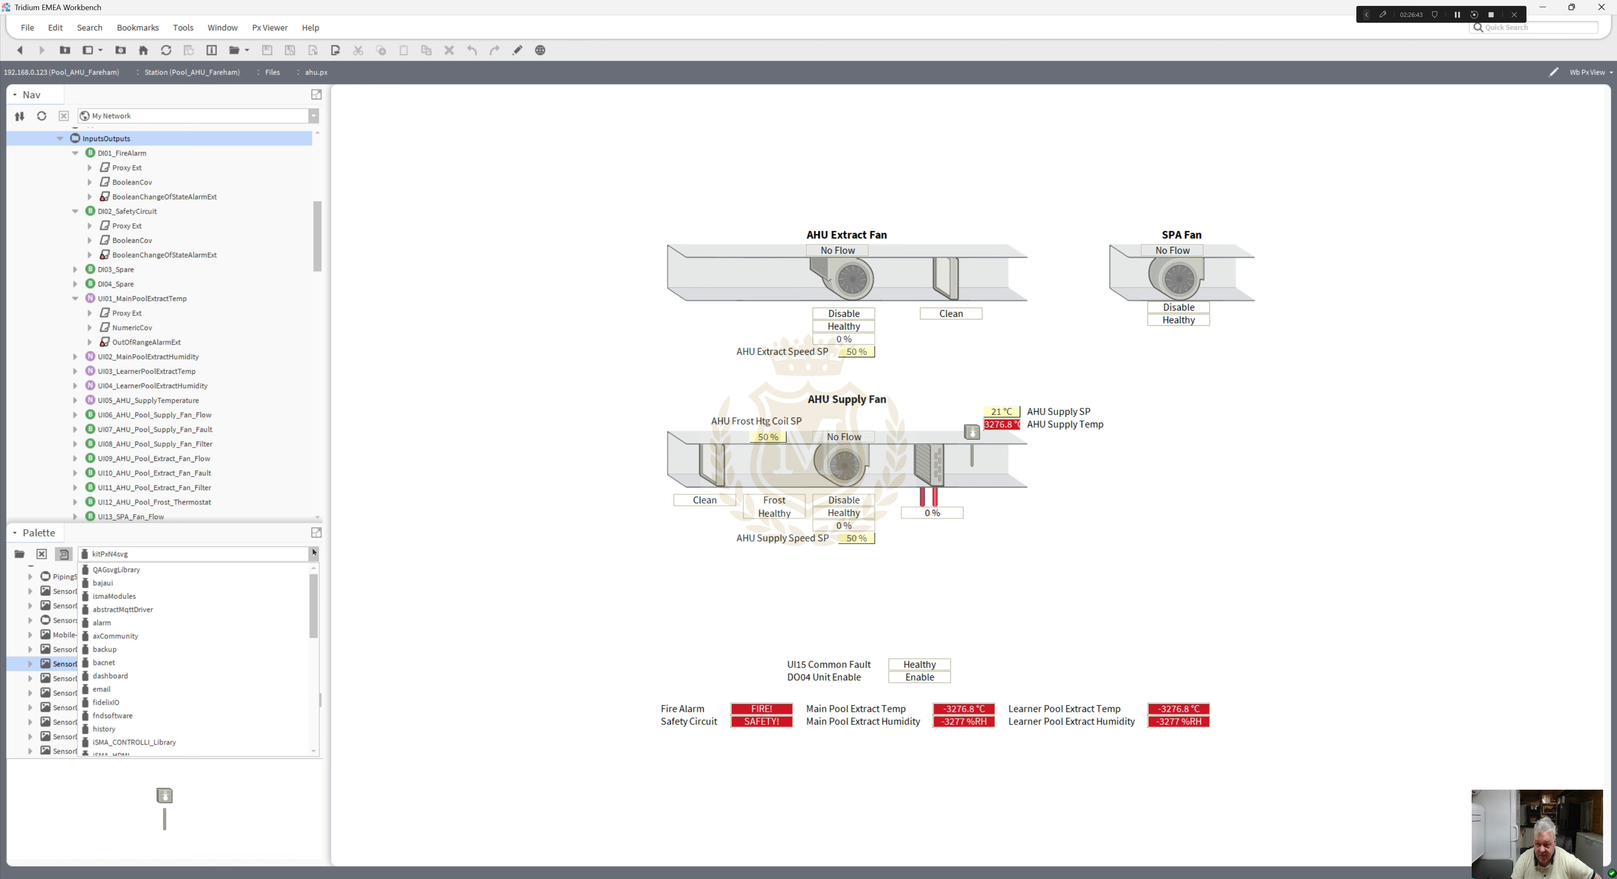
click(139, 569)
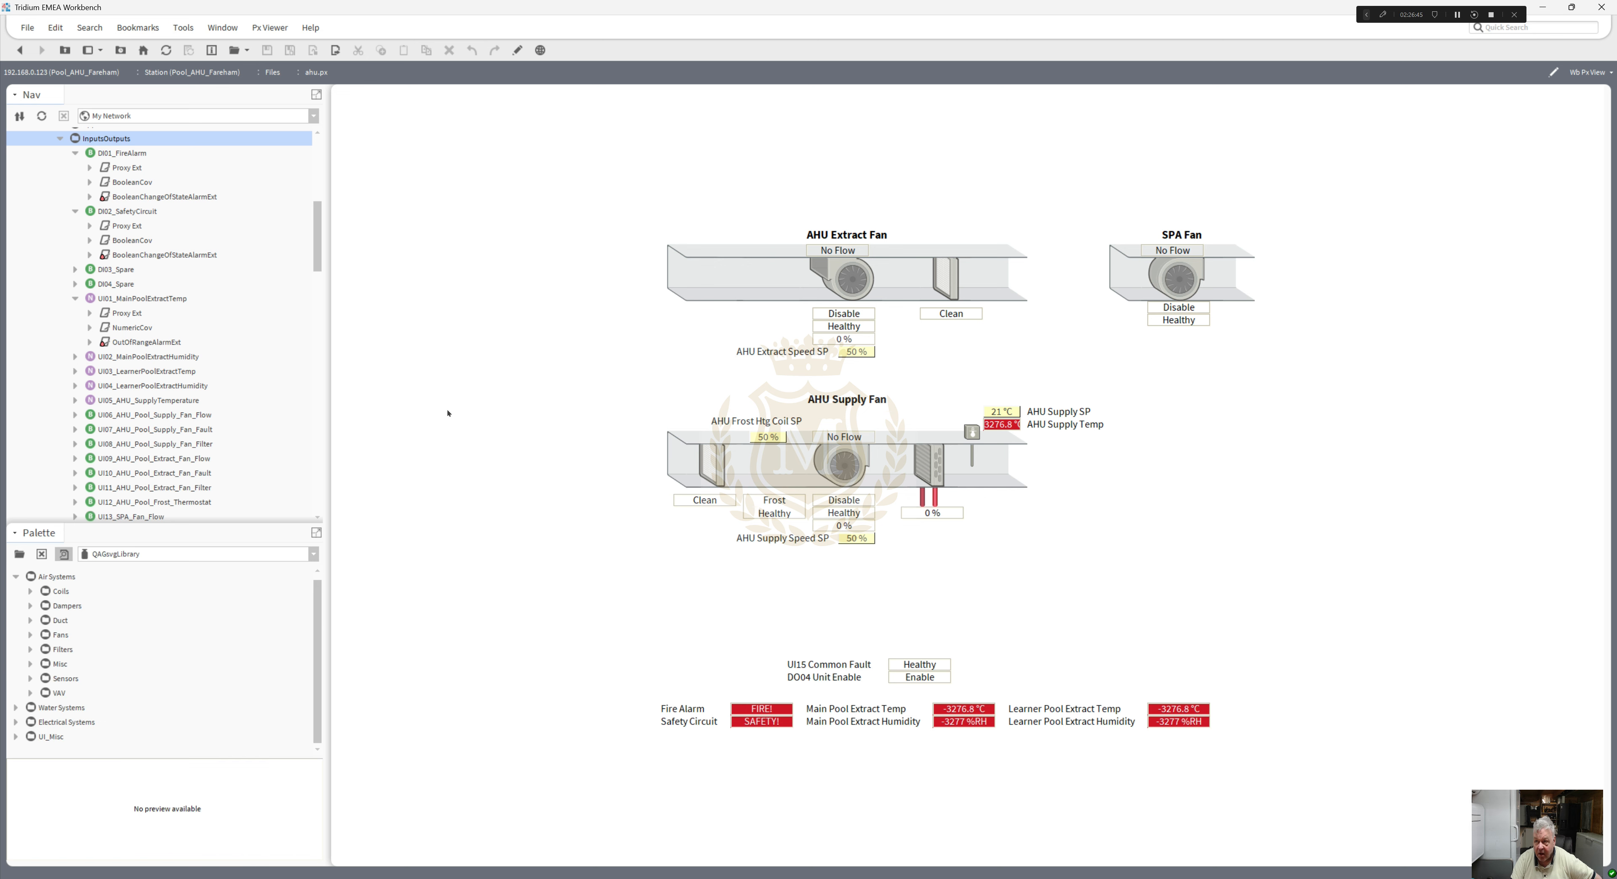
click(518, 50)
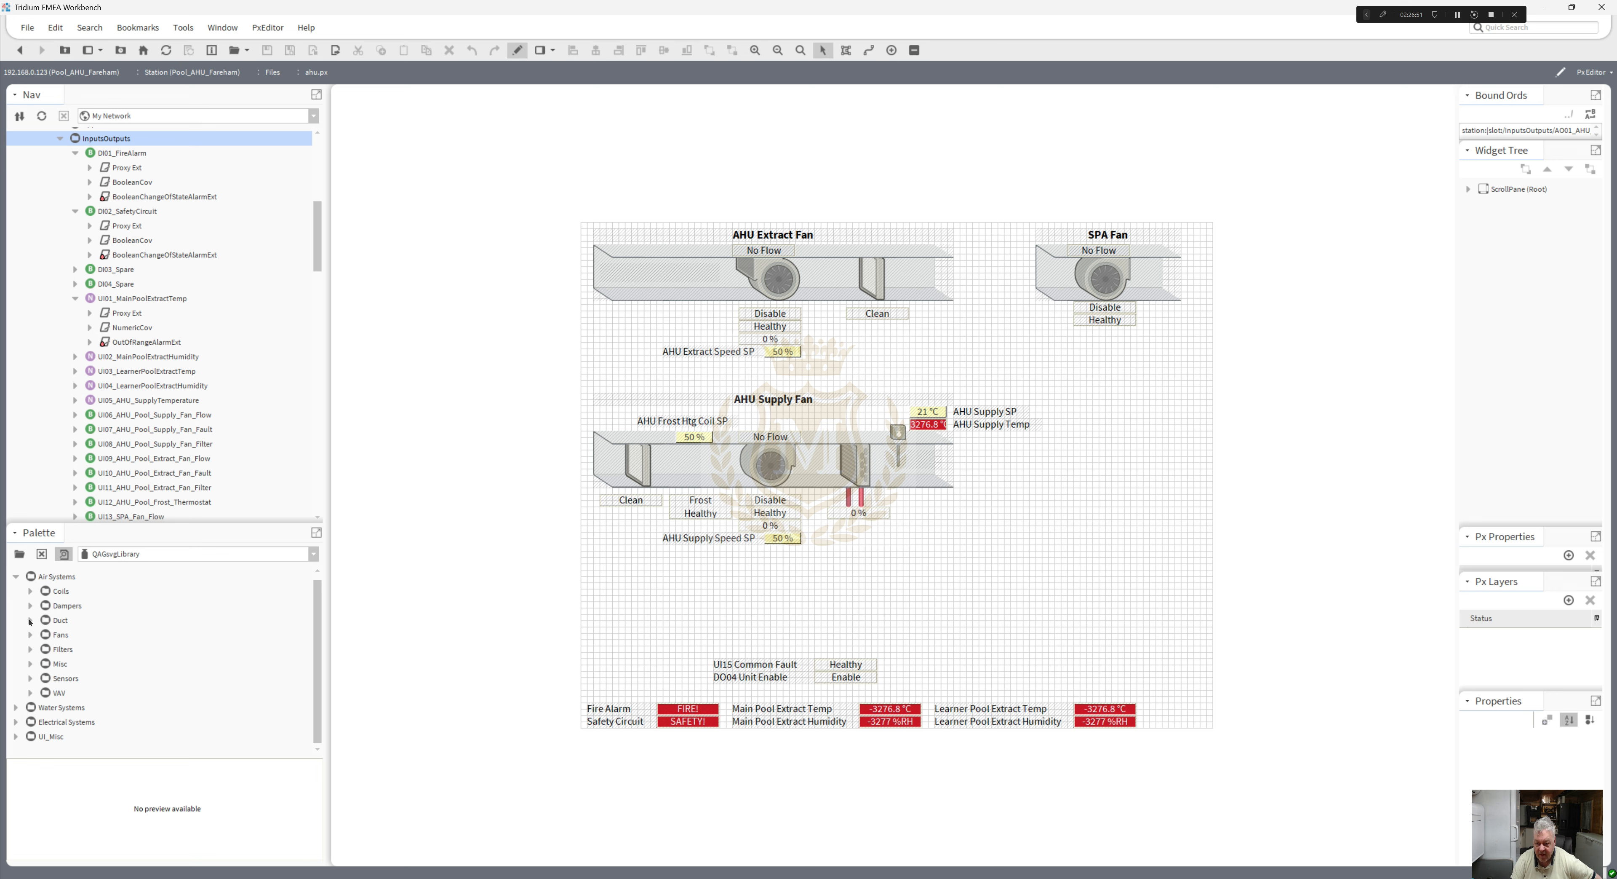
- Place the AHU duct casing from Air Systems below the supply duct, shortened from its left end to fit within the canvas
click(30, 621)
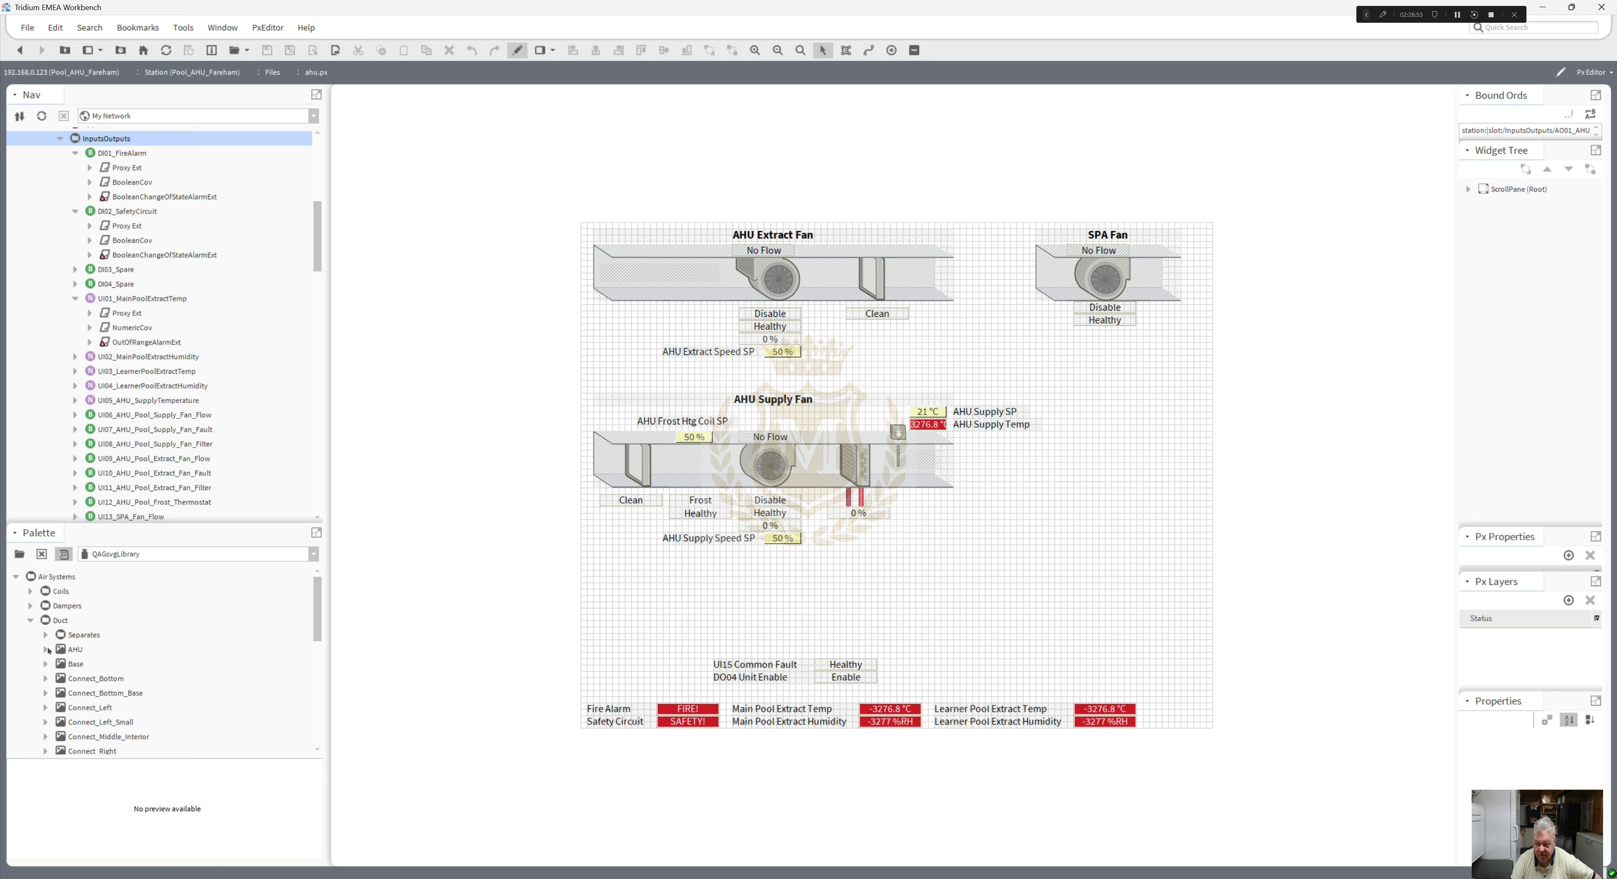
drag(69, 651, 862, 593)
drag(1068, 608, 752, 567)
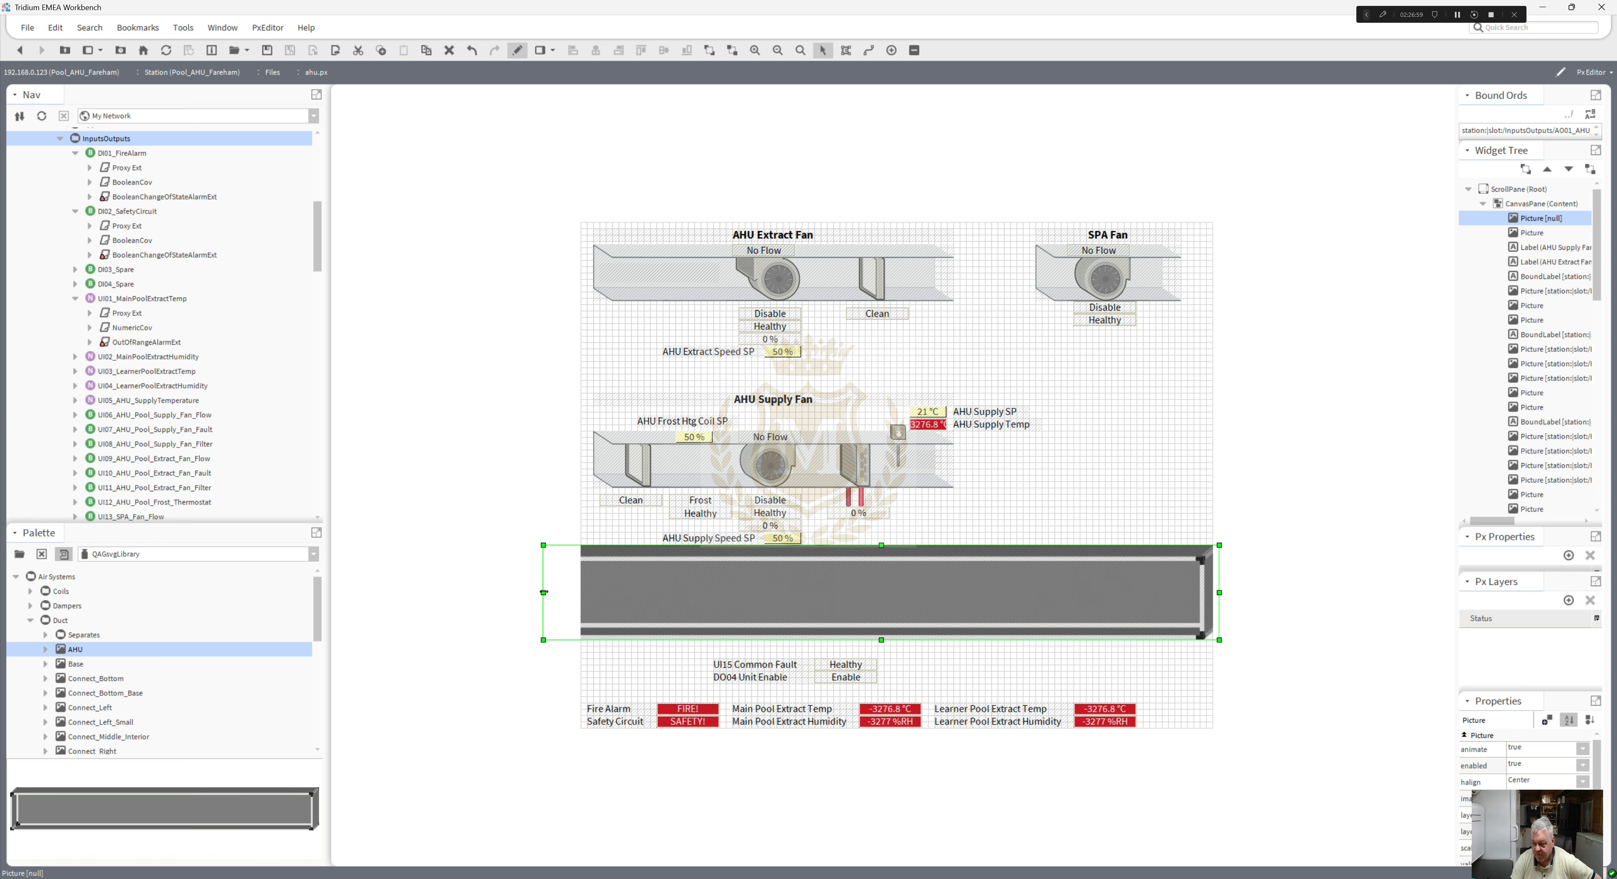
drag(543, 594, 676, 593)
drag(774, 604, 661, 610)
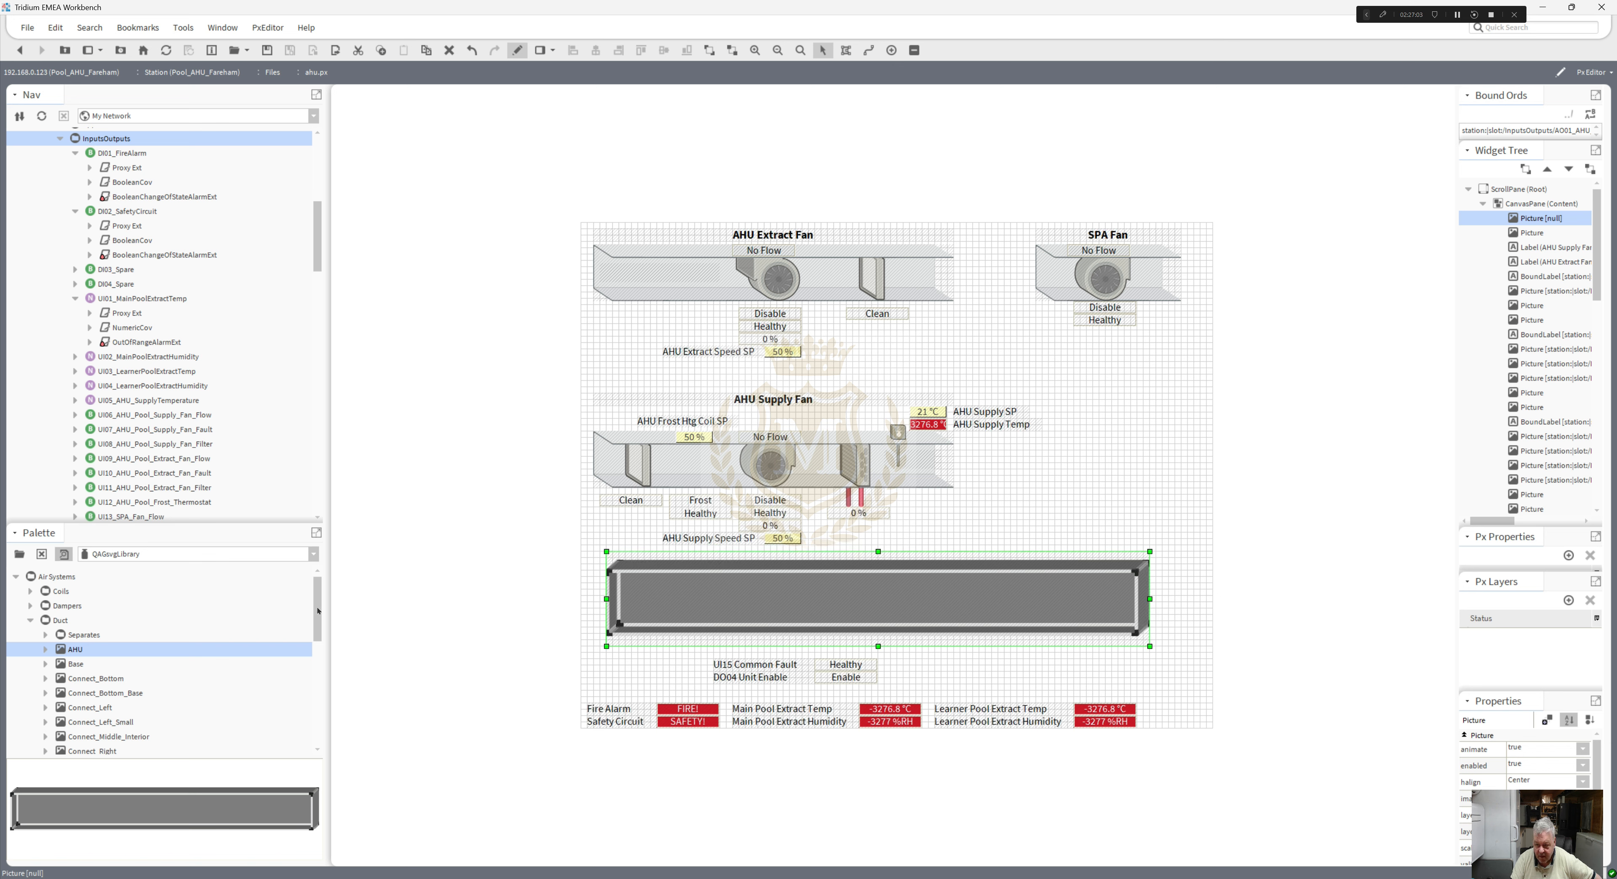
- Add the Blower_Right fan from the Fans folder to the empty area right of the supply duct
drag(318, 609, 325, 705)
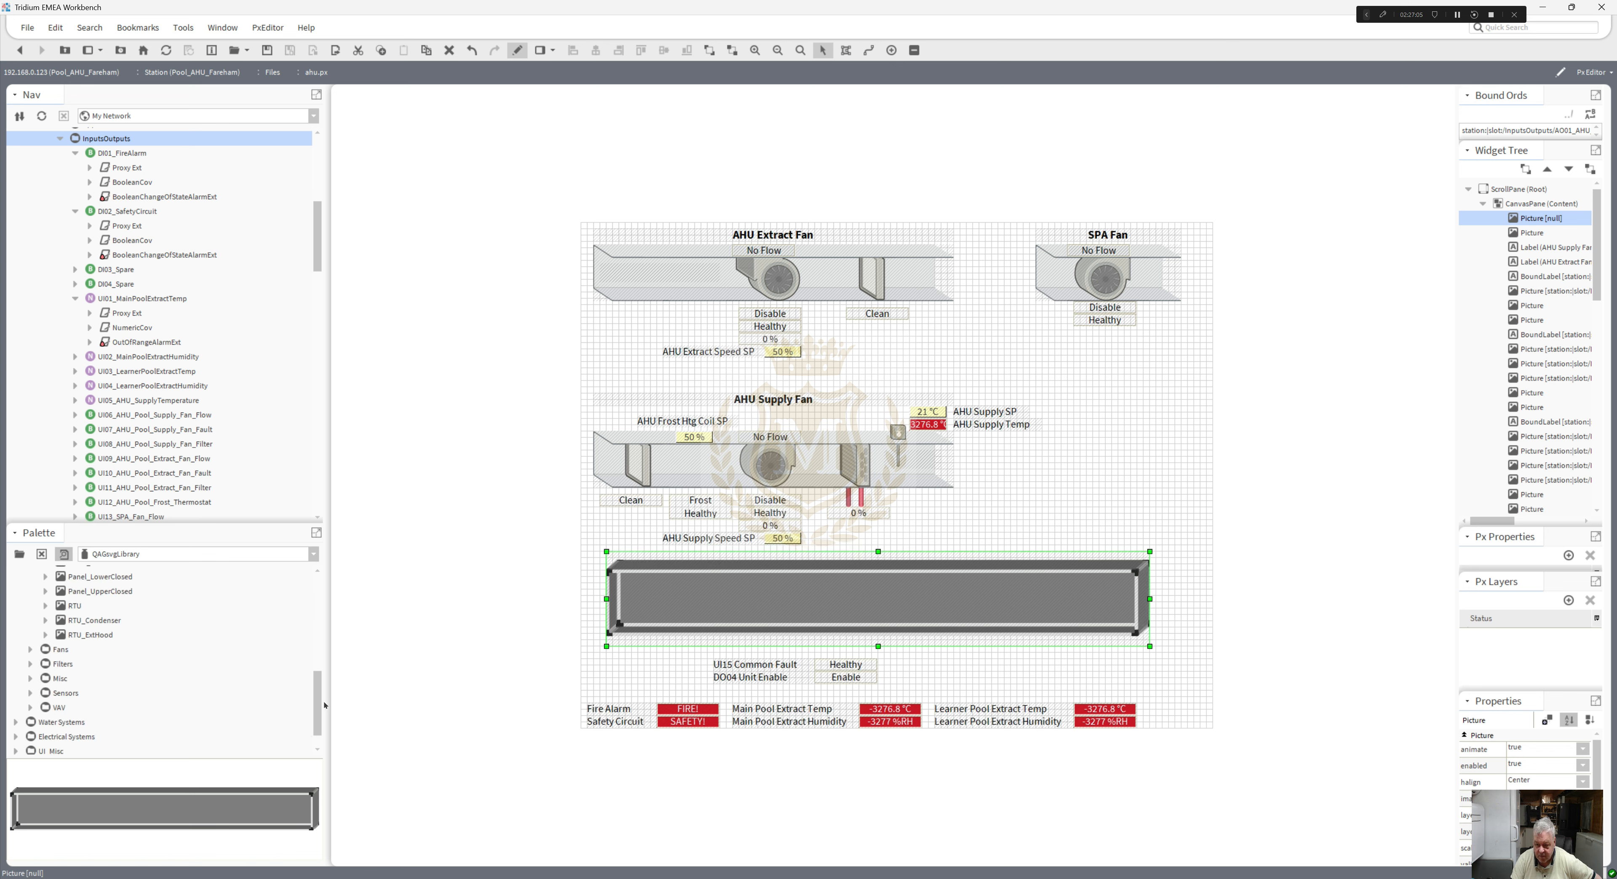
click(31, 650)
click(83, 650)
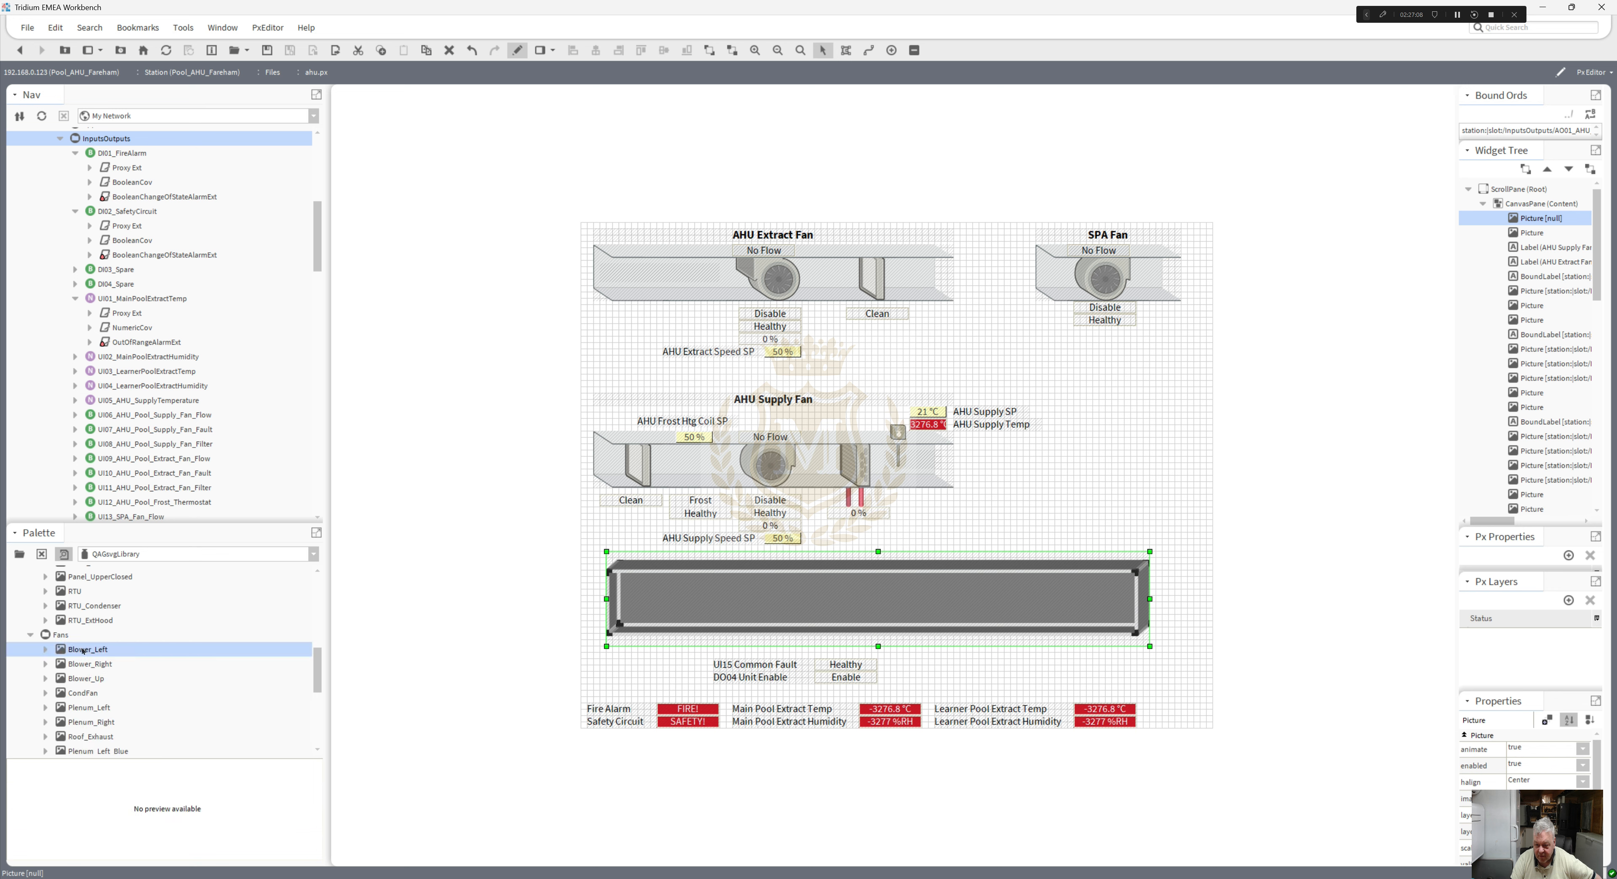
click(80, 665)
click(46, 663)
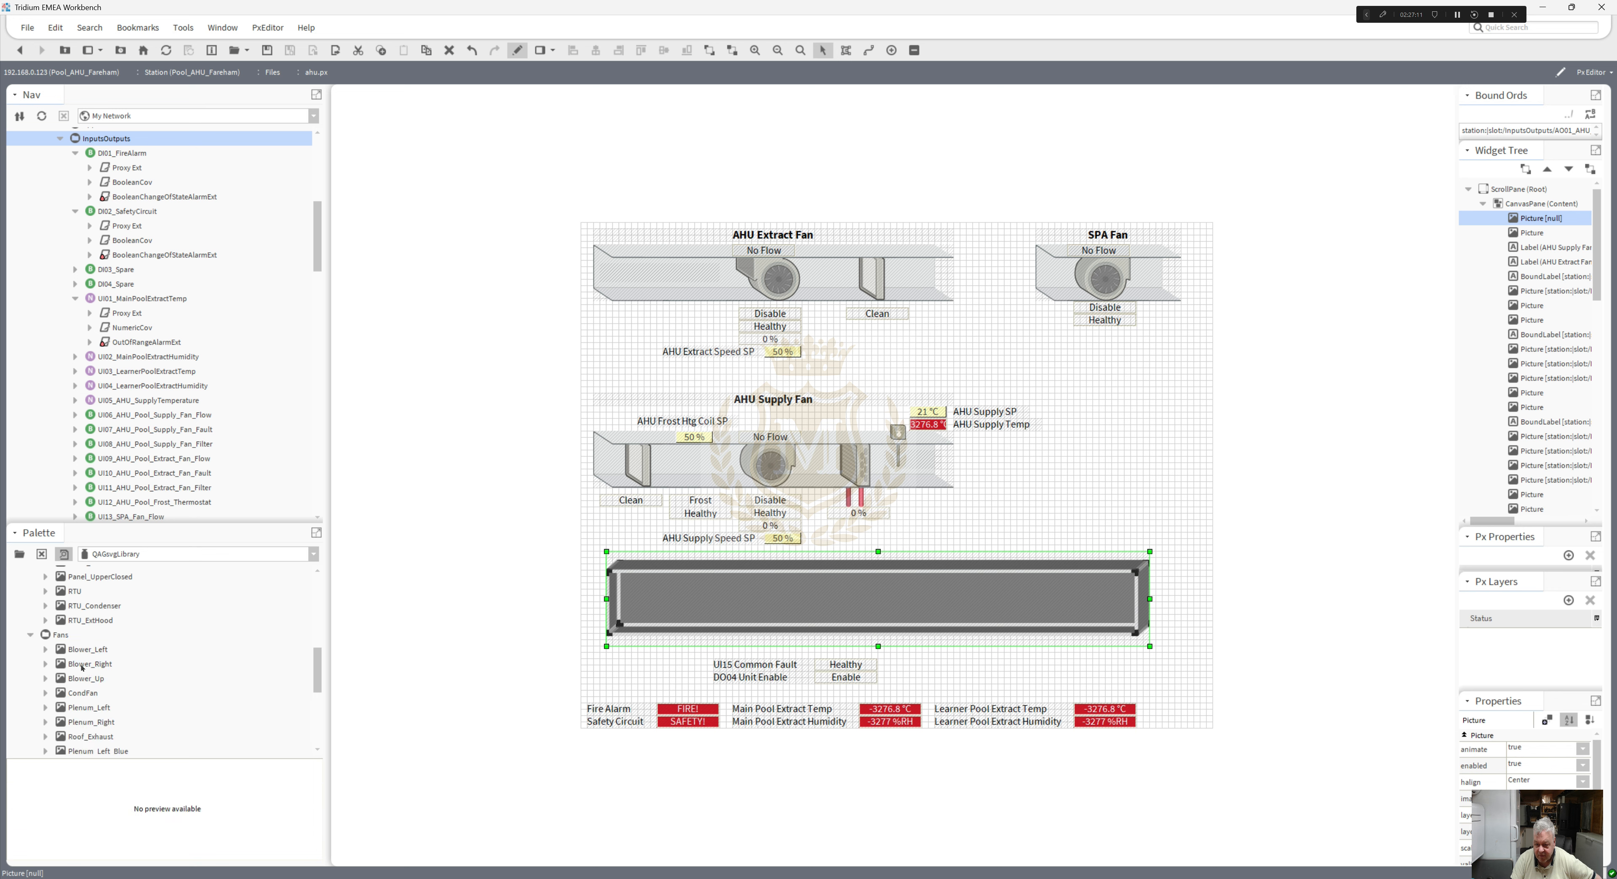
drag(82, 666, 1030, 485)
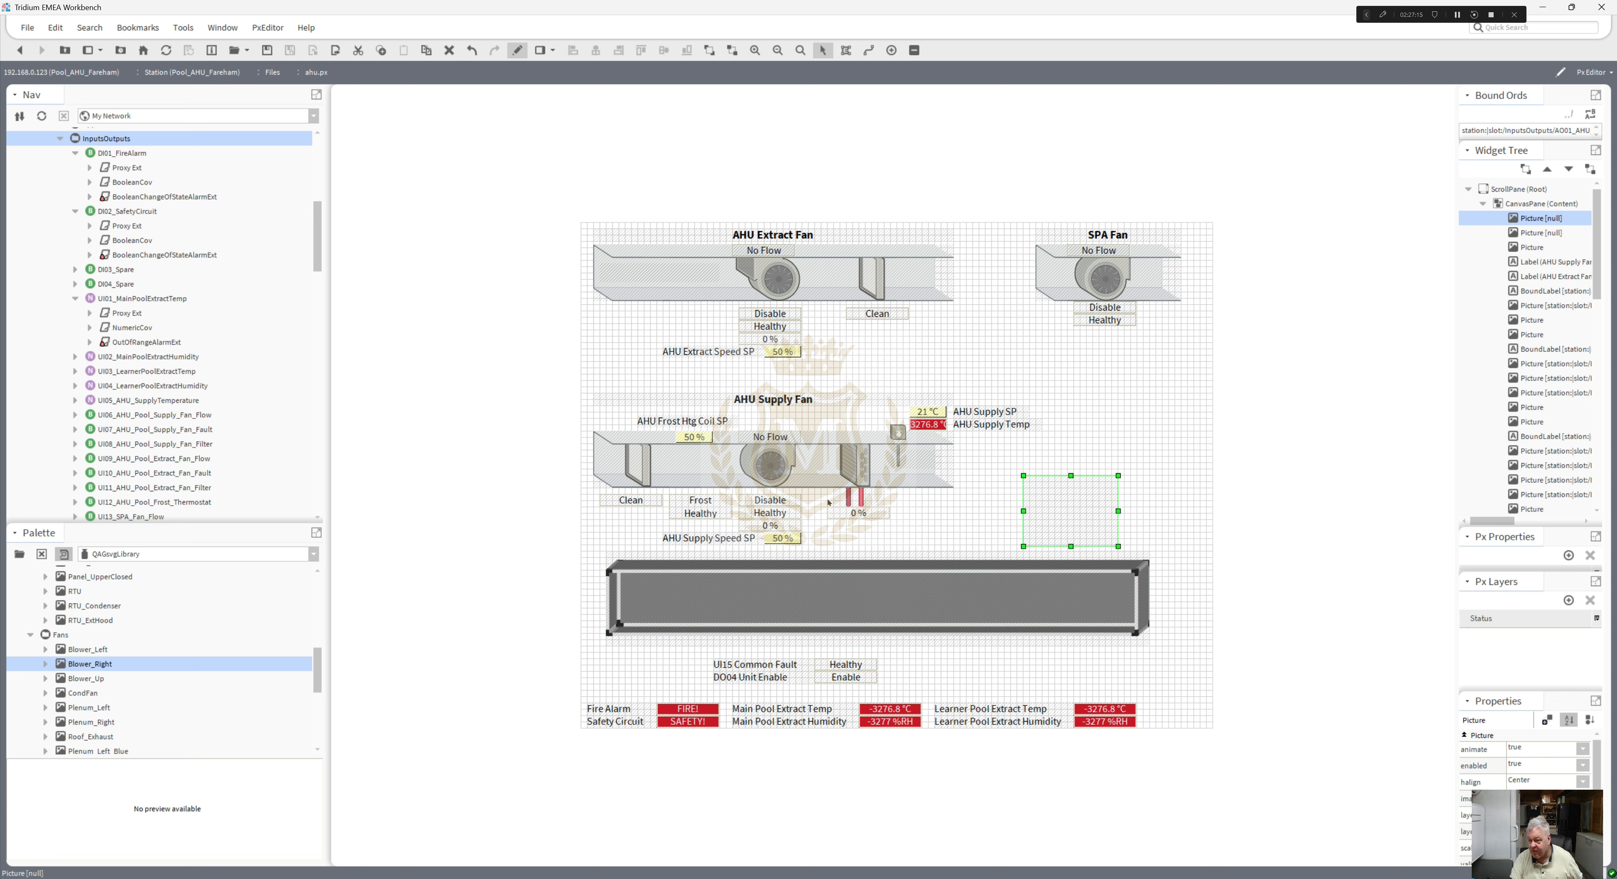
- Copy the binding ord of the supply fan's Disable label, DO01_AHU_Pool_Supply_Fan_Enable
double_click(779, 502)
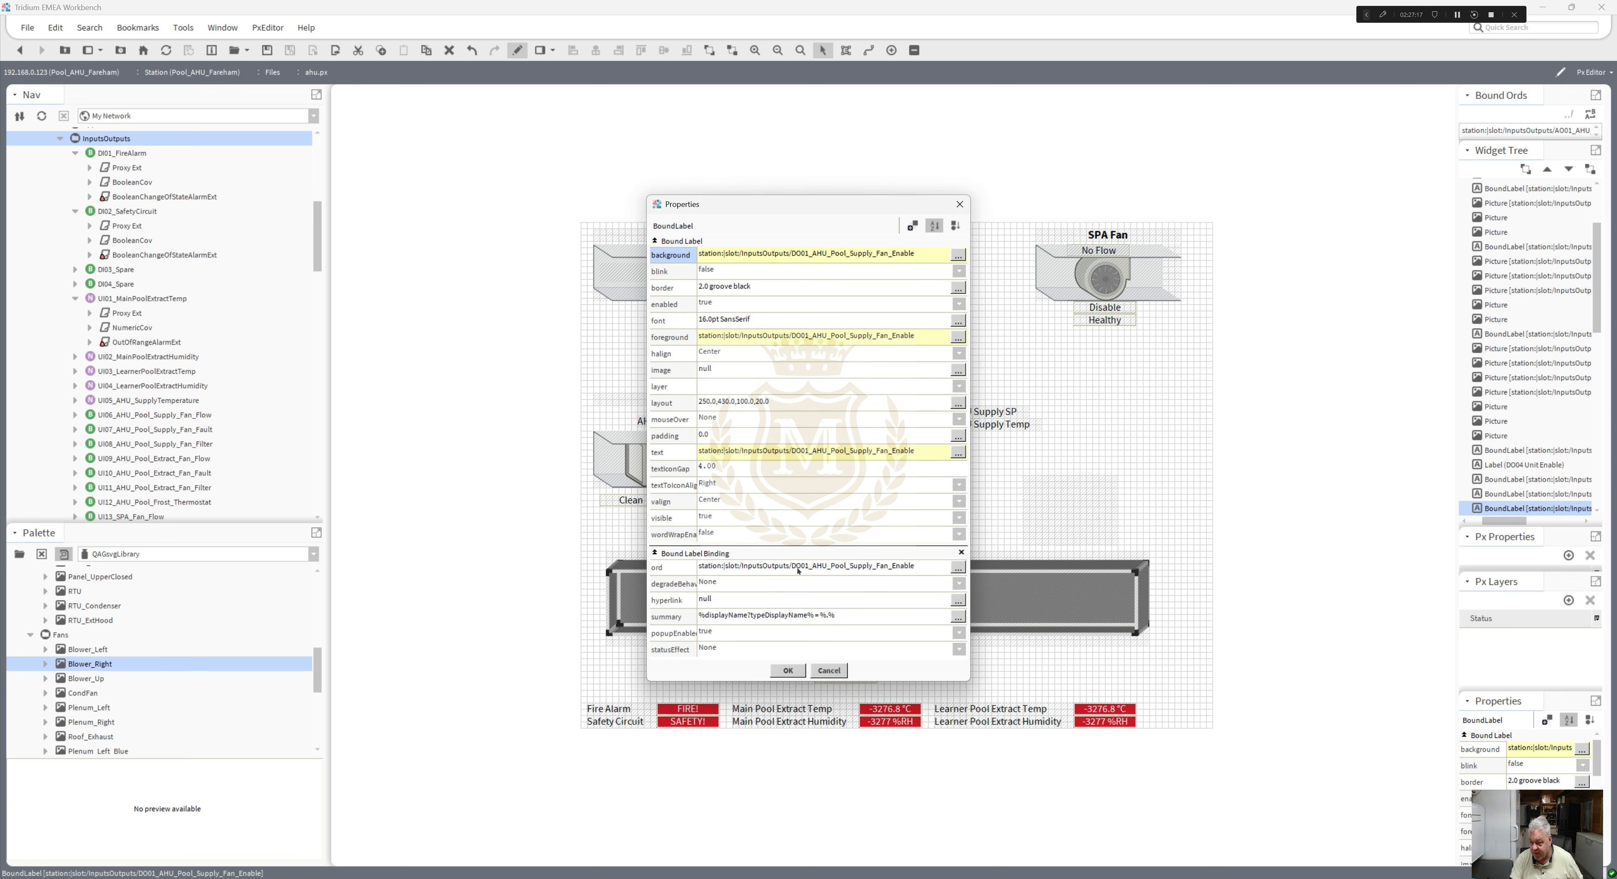
double_click(797, 565)
key(ctrl+c)
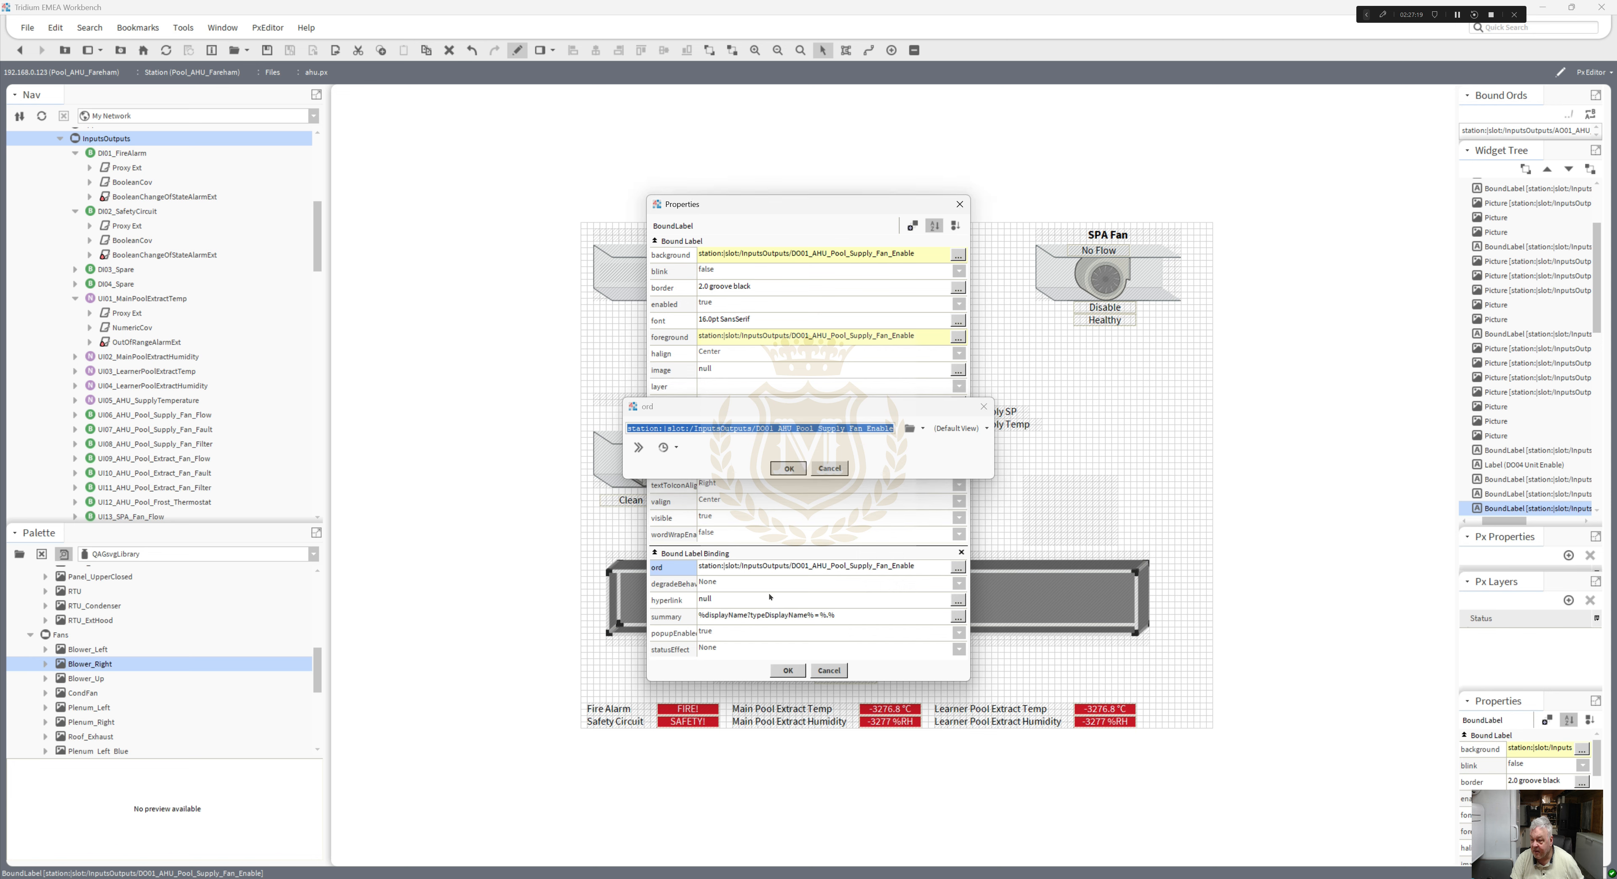
click(788, 468)
click(788, 670)
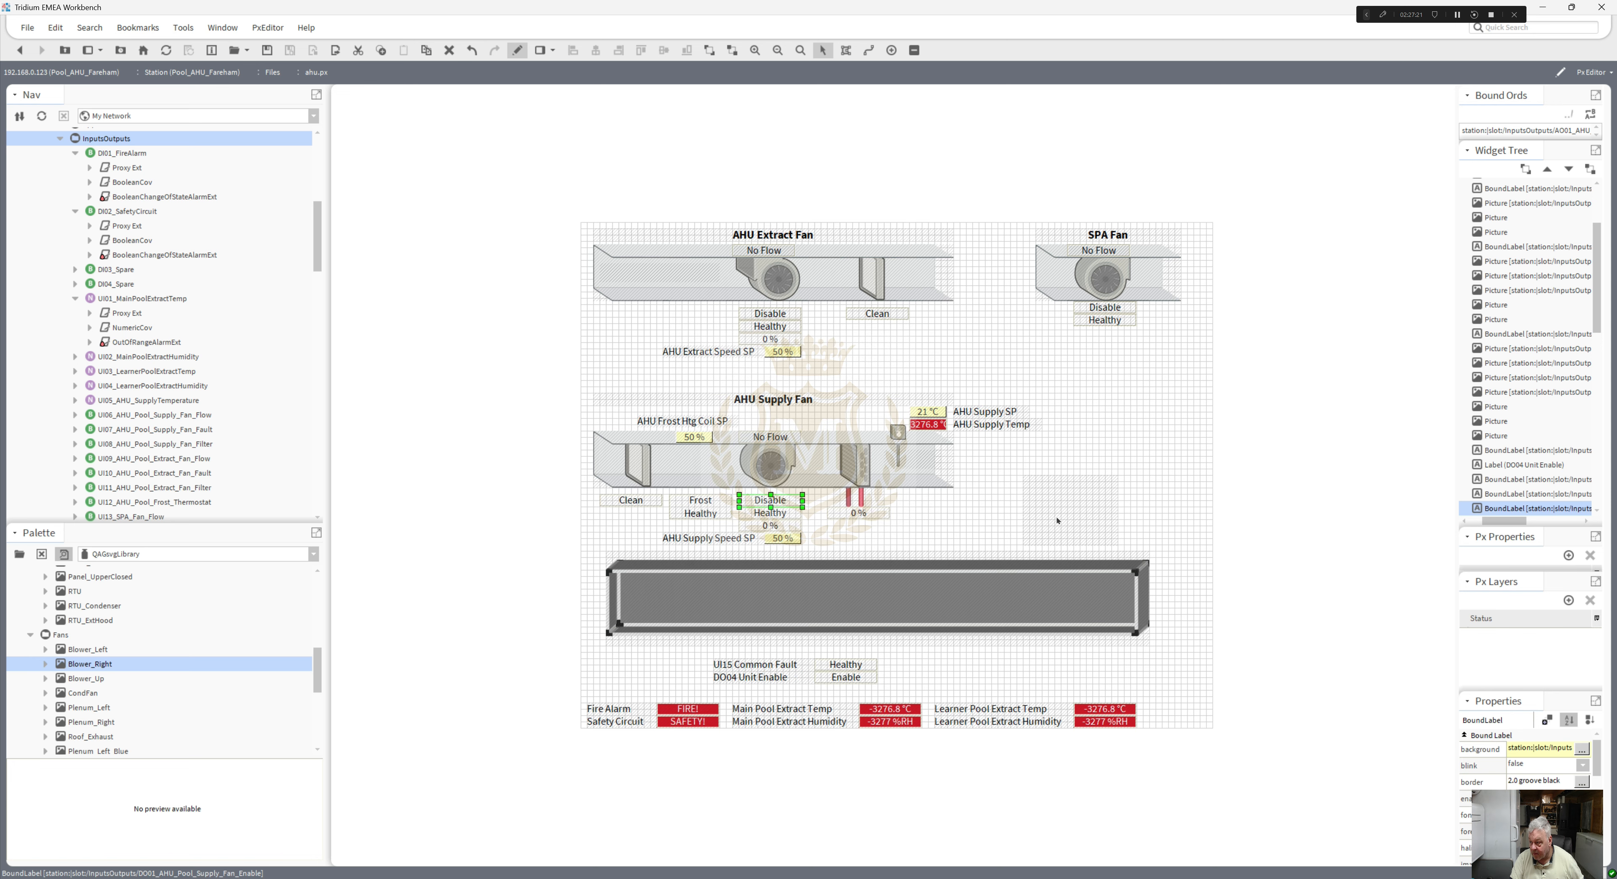
- Bind the Blower_Right picture to DO01_AHU_Pool_Supply_Fan_Enable and position it inside the middle of the AHU casing
double_click(1071, 510)
double_click(797, 502)
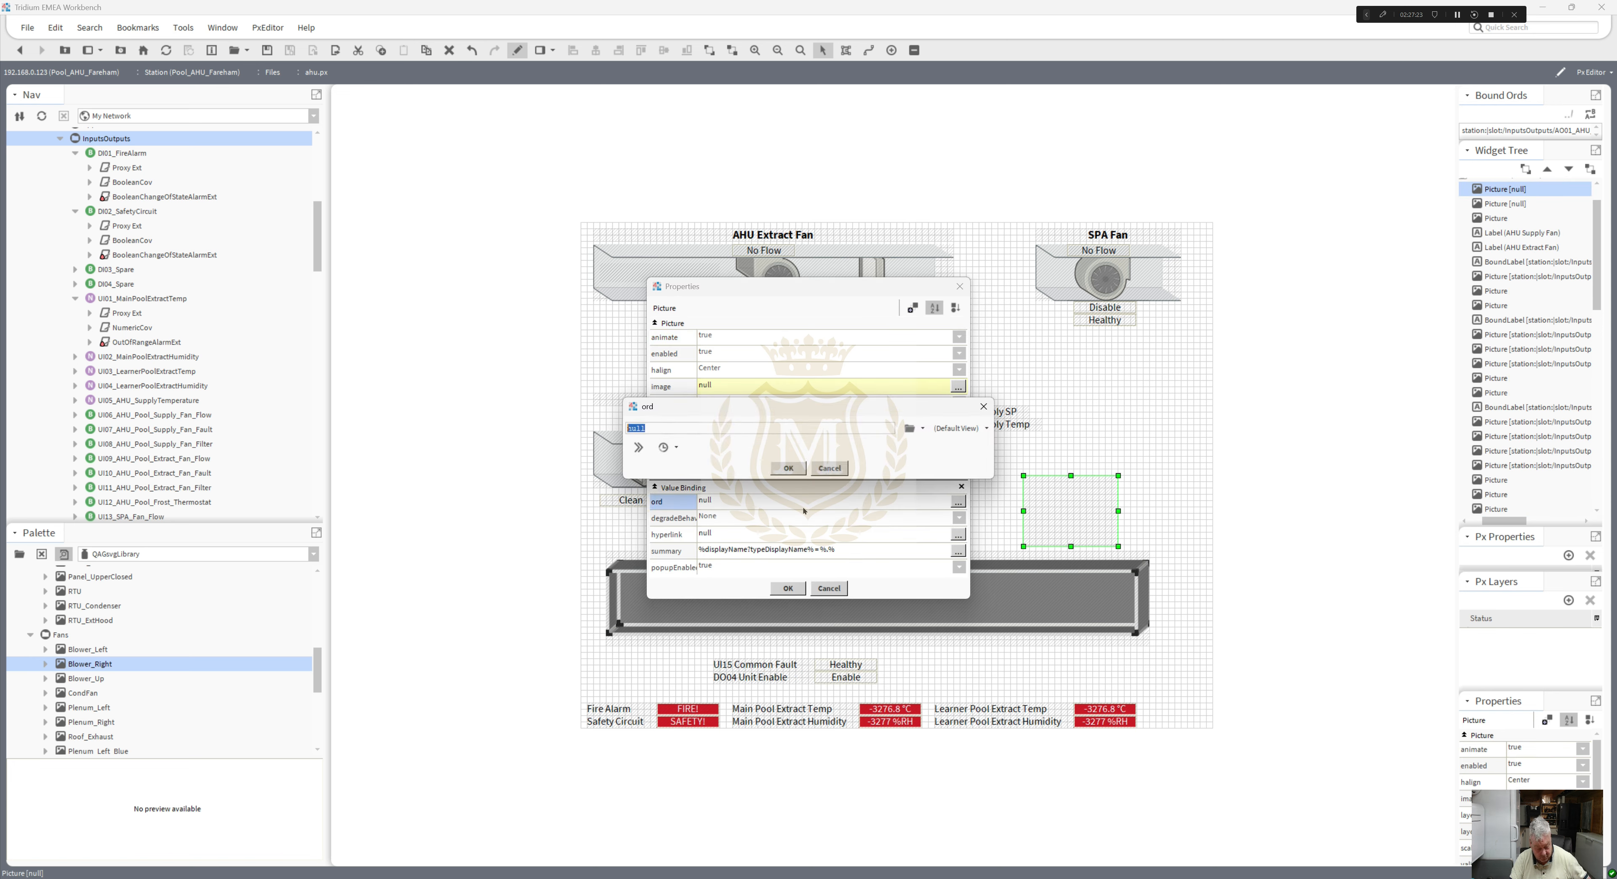
key(ctrl+v)
click(789, 468)
click(788, 587)
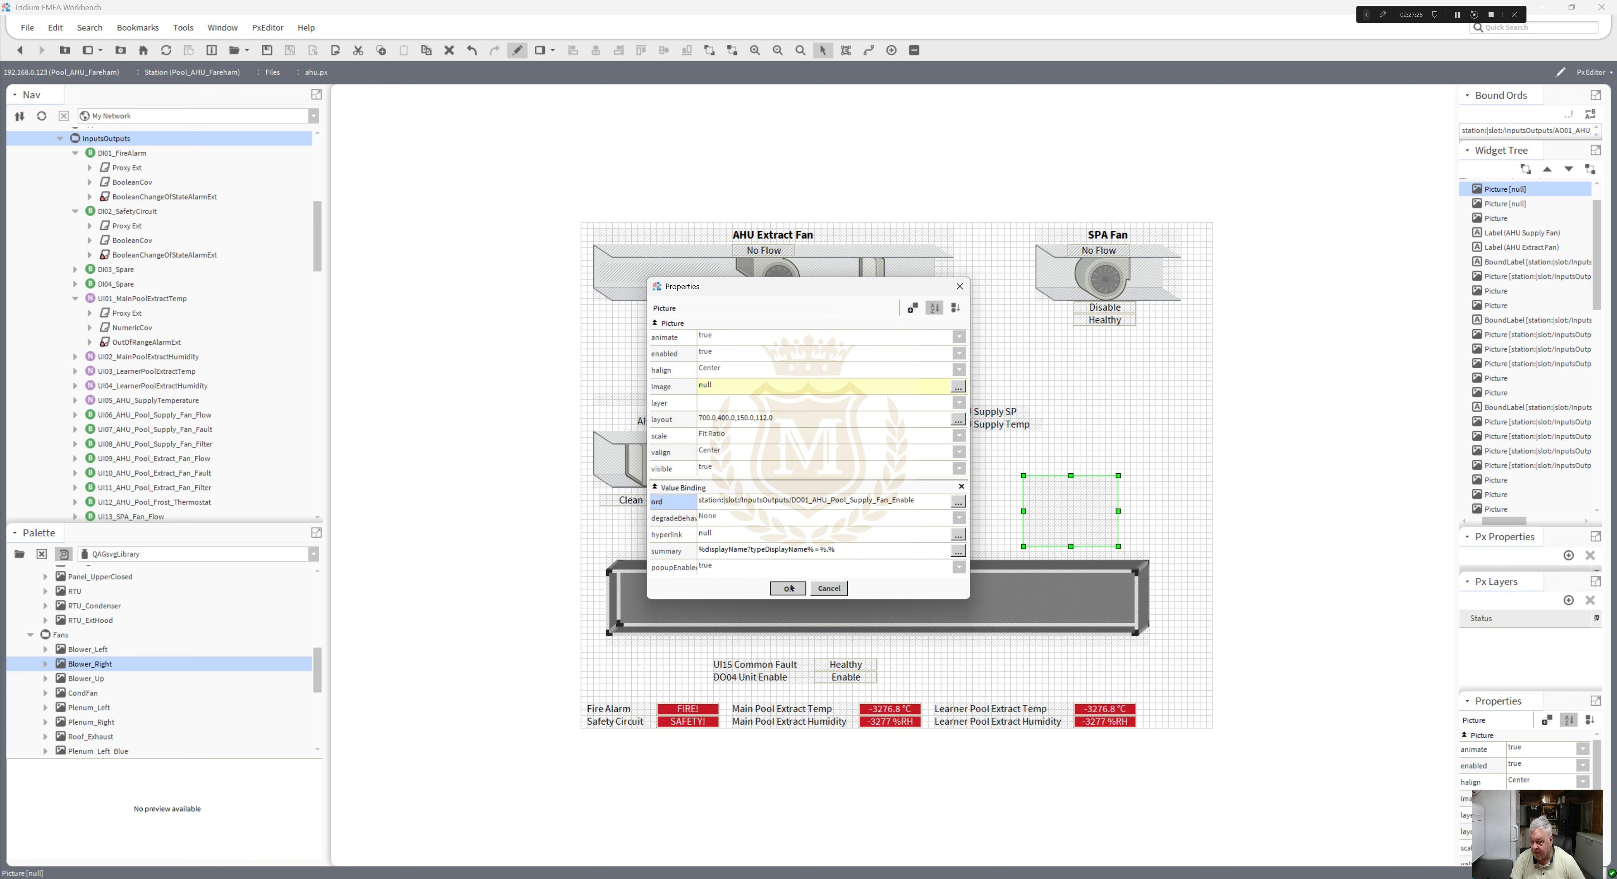
drag(1079, 518, 887, 599)
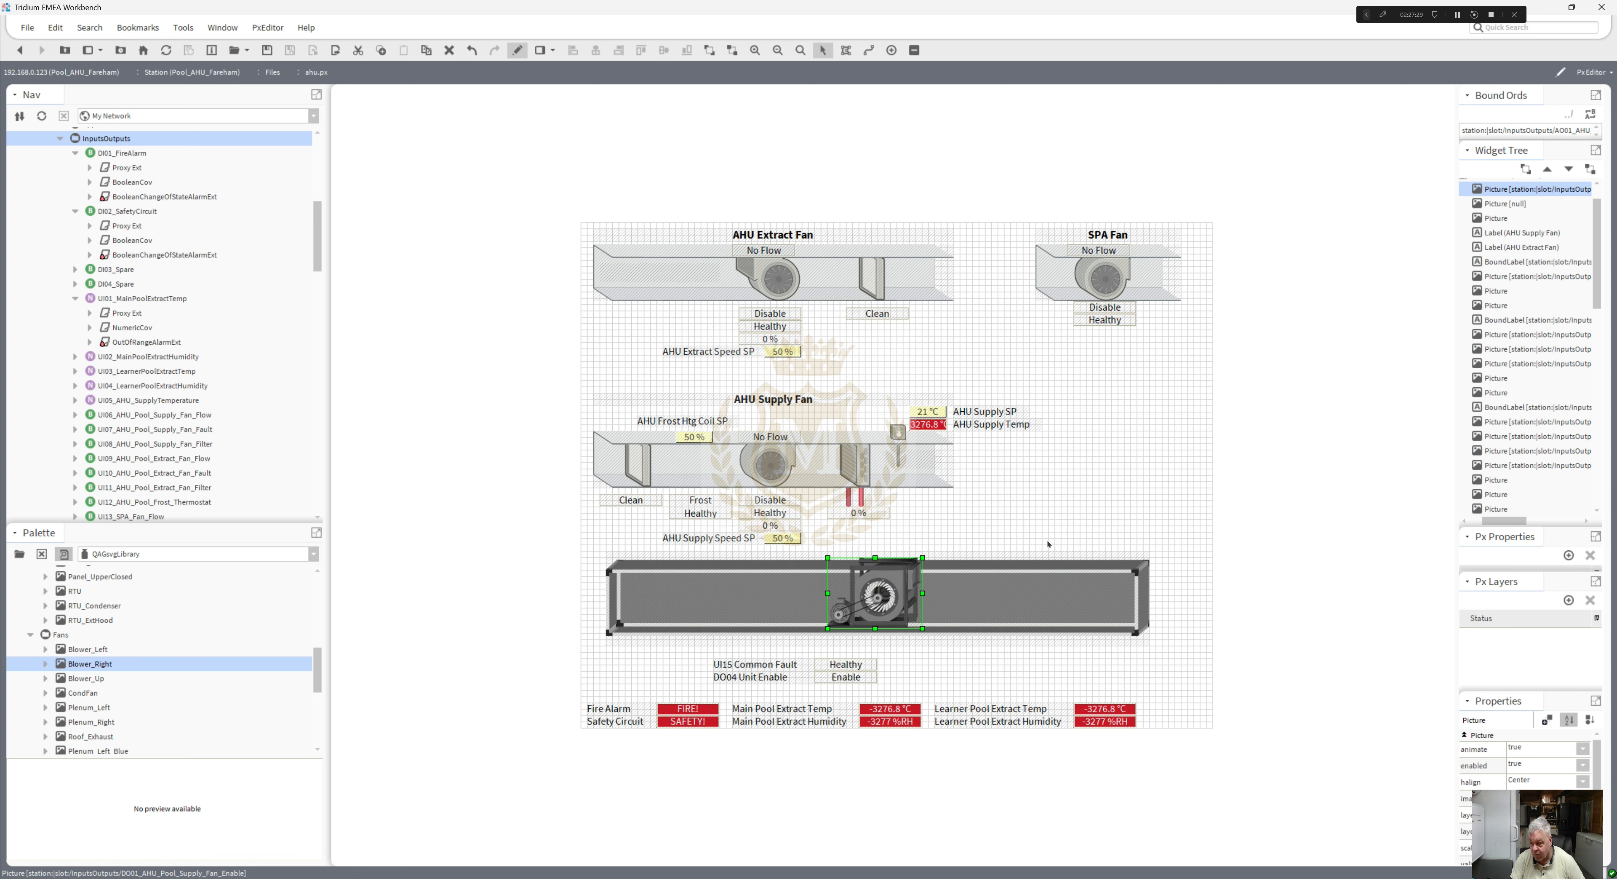
key(Down)
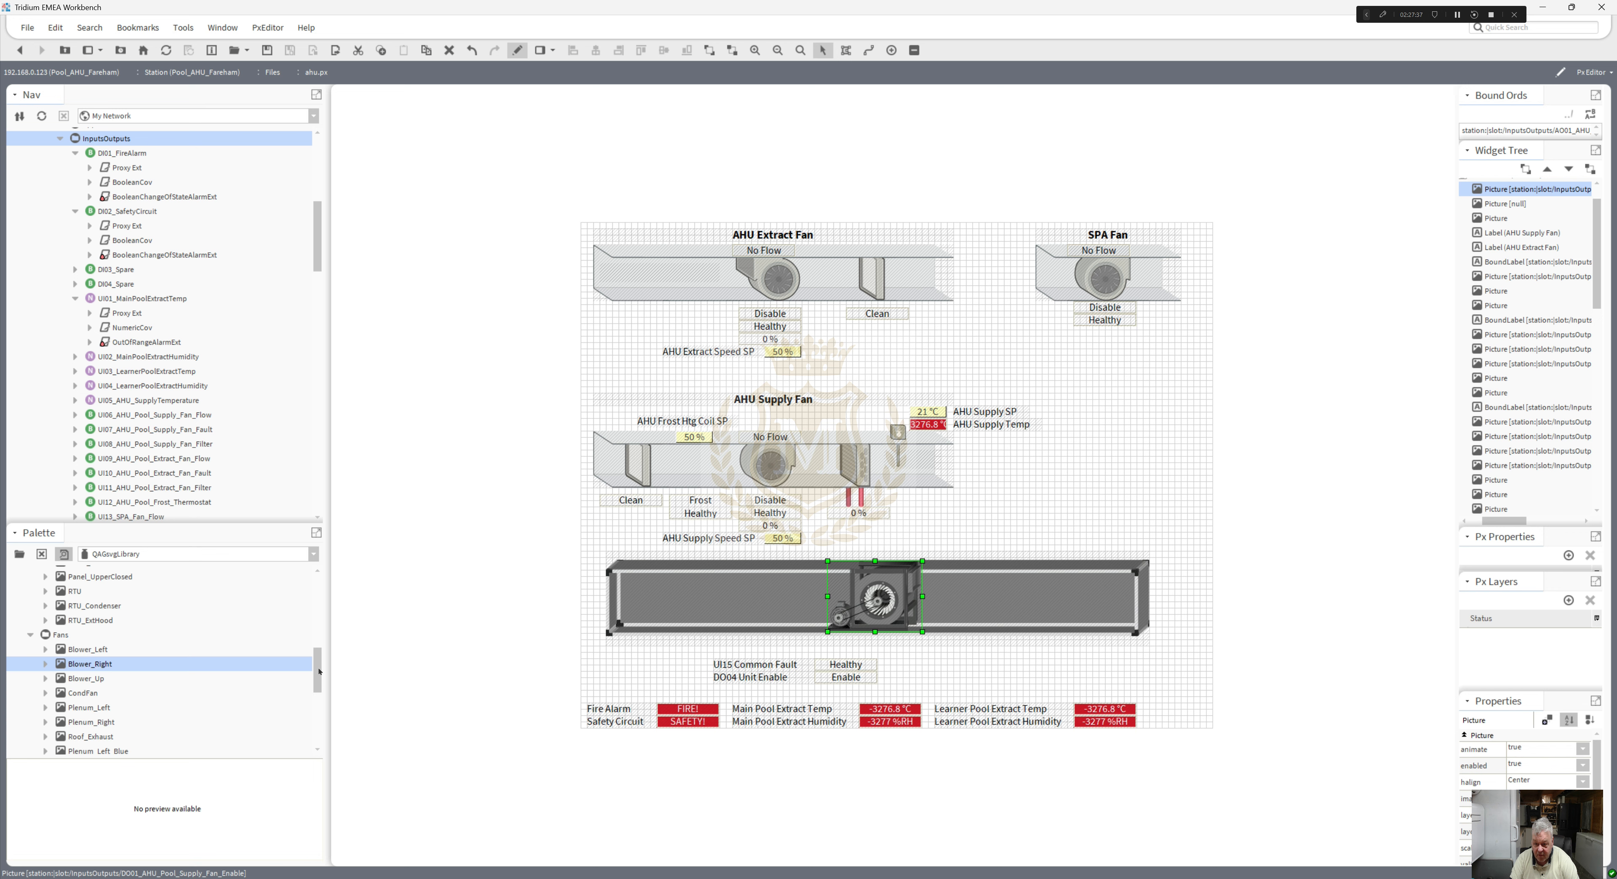
- Add the Plenum_Right_Green fan from the Fans folder to the empty area right of the supply duct
scroll(319, 688, down, 3)
drag(319, 693, 319, 698)
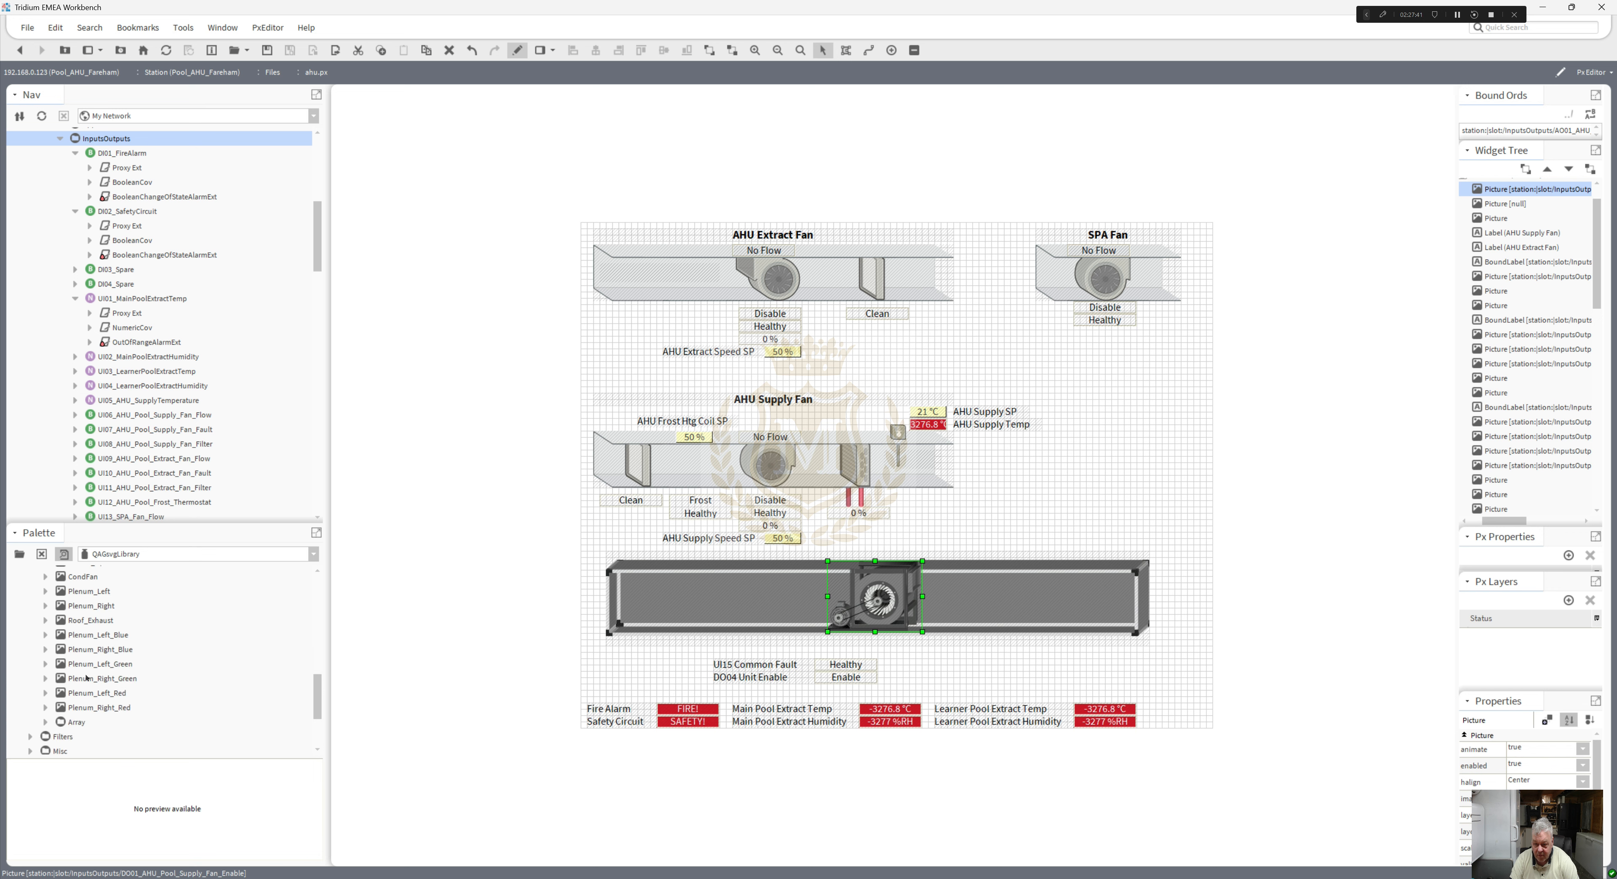
drag(86, 677, 1085, 478)
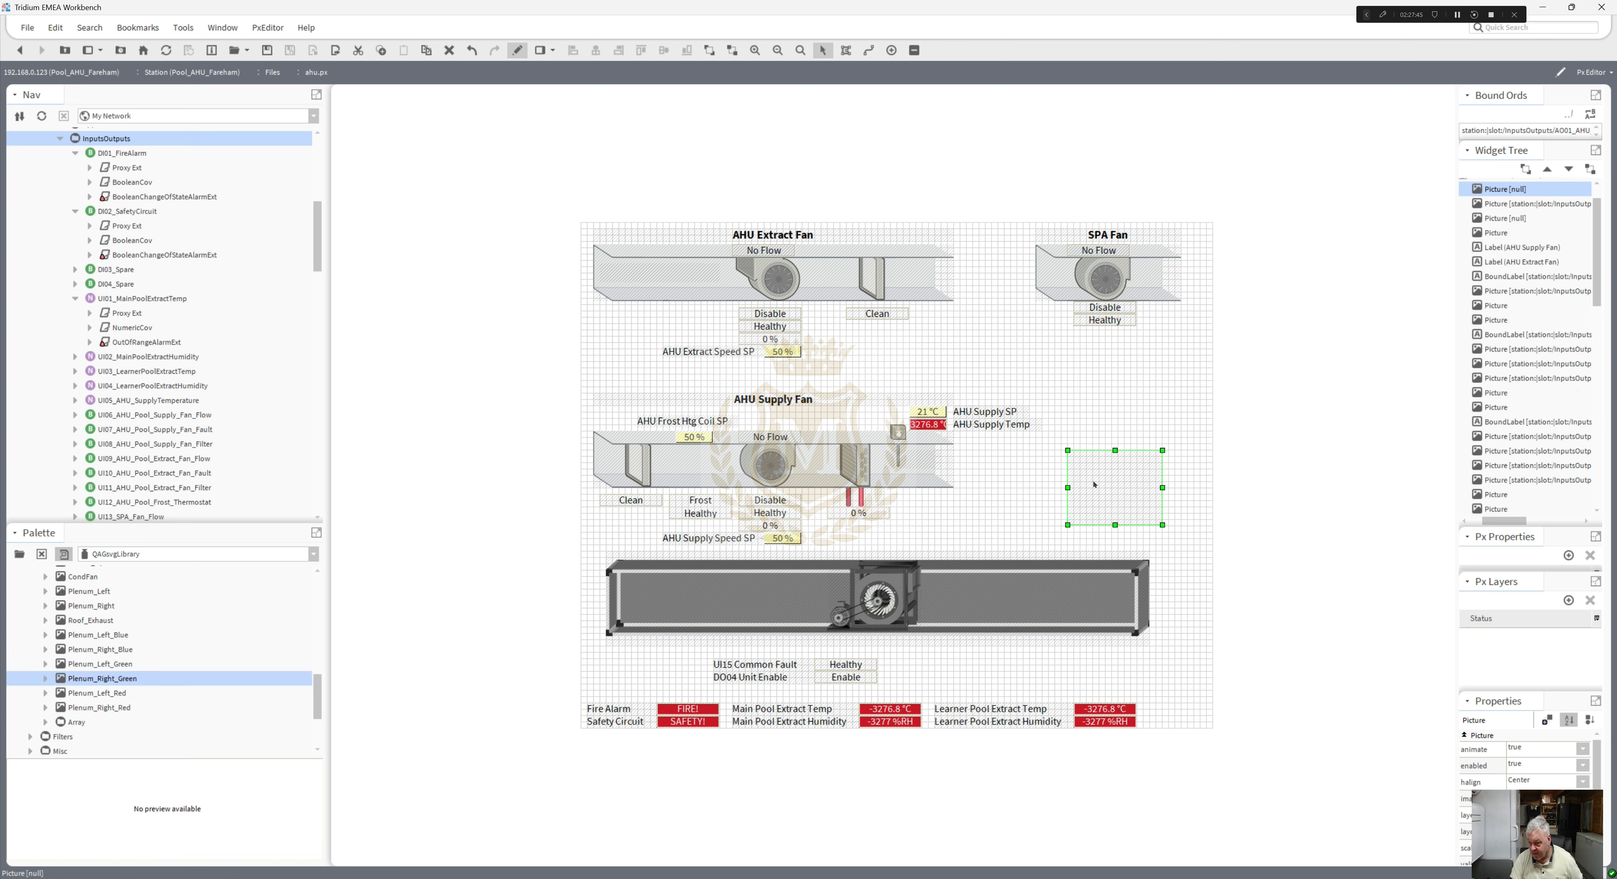
- Bind the Plenum_Right_Green picture to DO01_AHU_Pool_Supply_Fan_Enable and move it slightly down and left, just above the AHU casing
double_click(1094, 484)
double_click(819, 501)
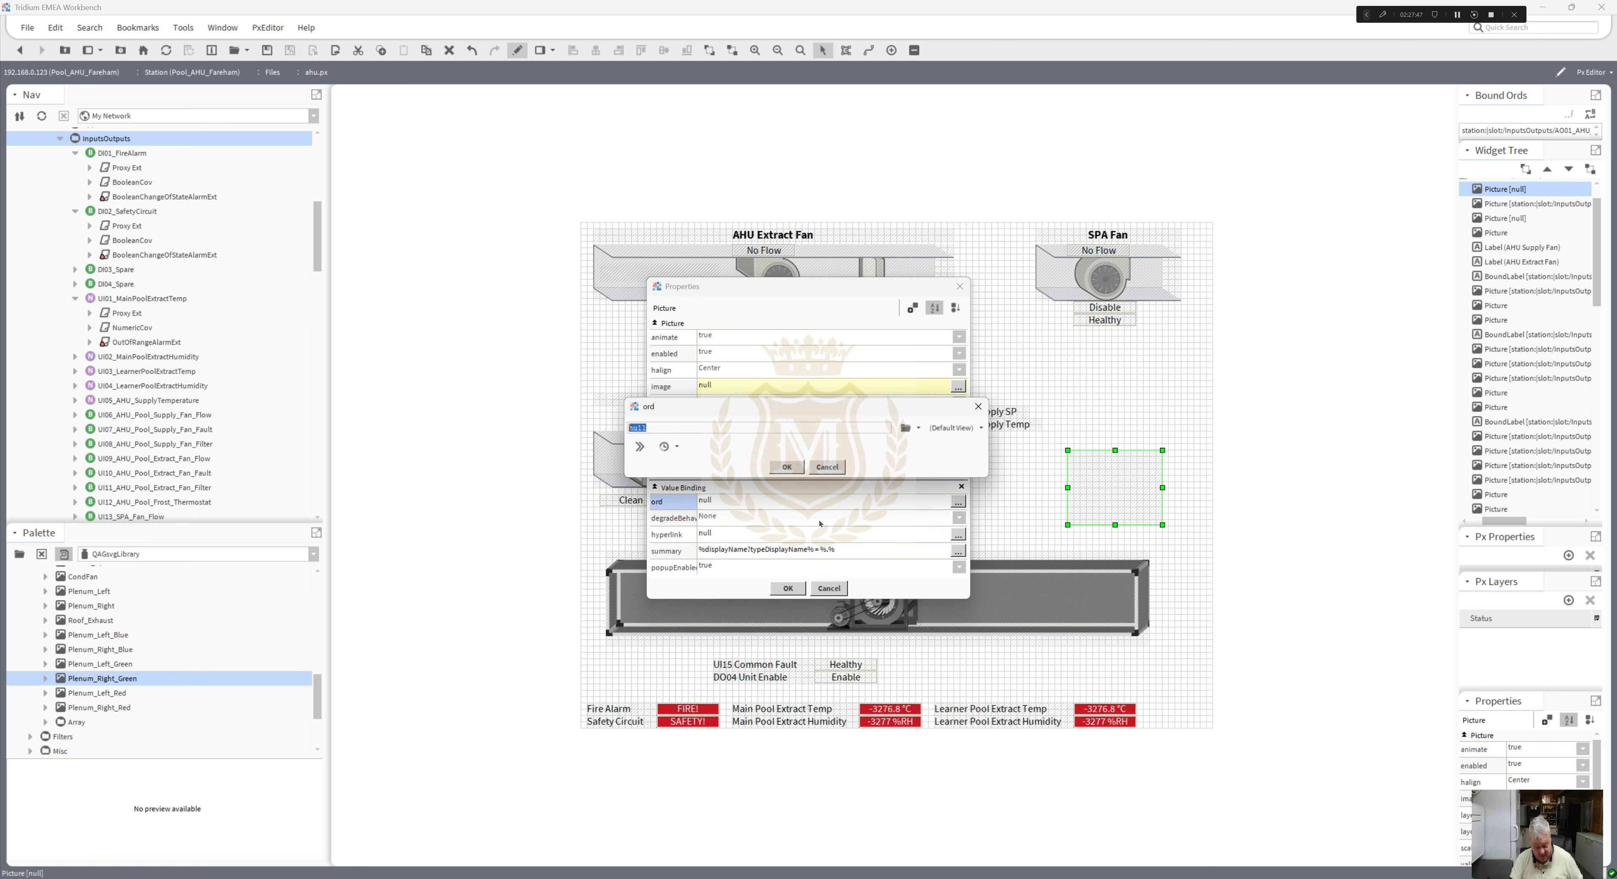
key(ctrl+v)
click(787, 466)
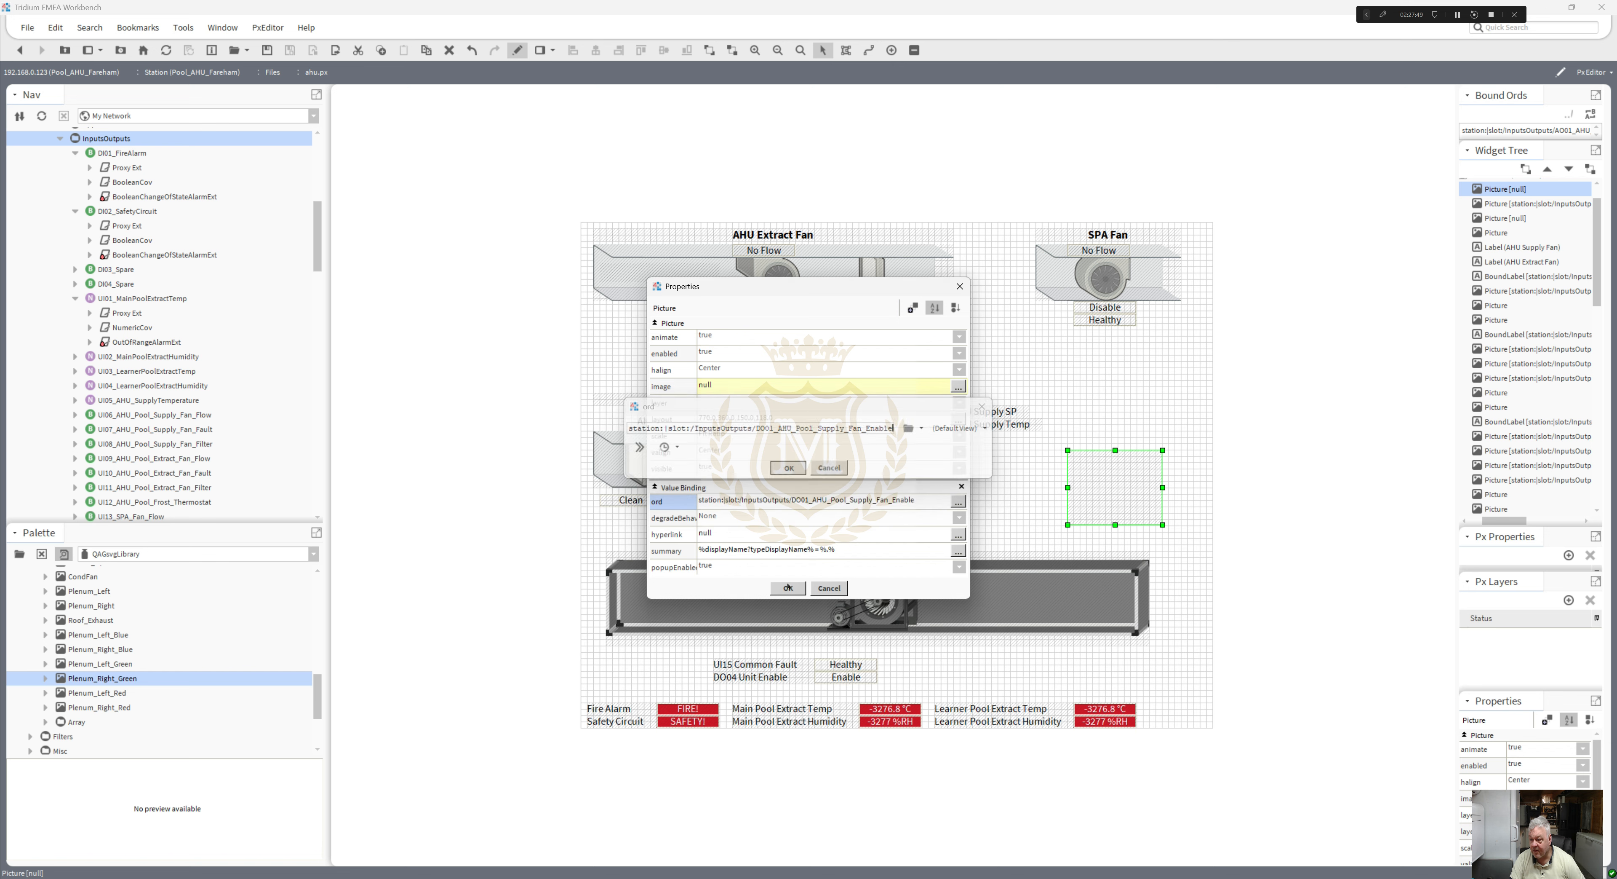
click(788, 588)
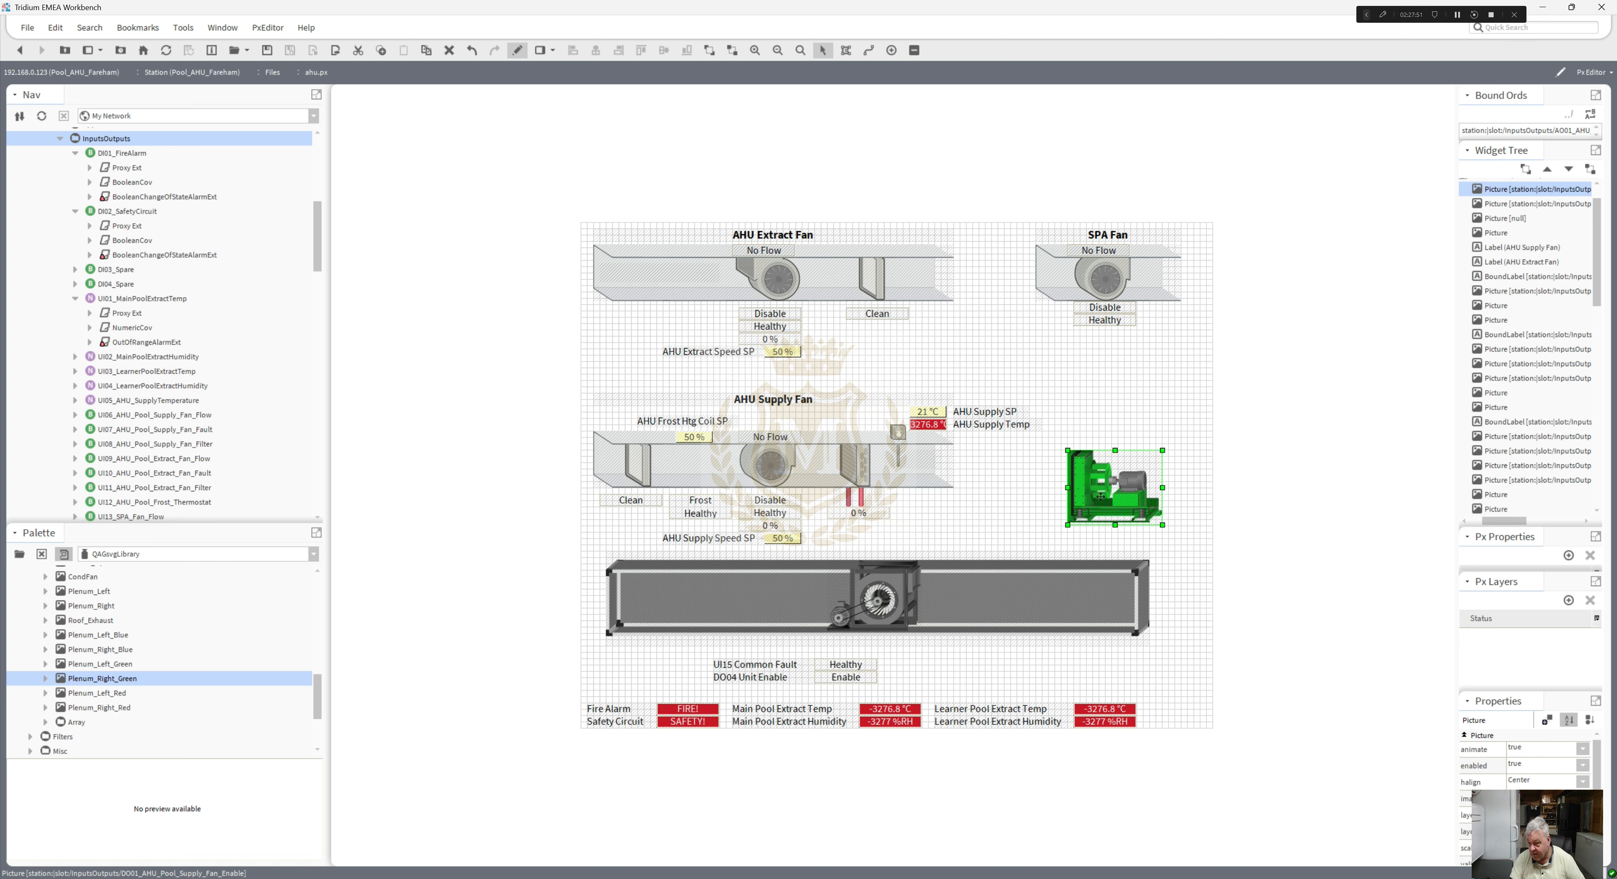
drag(1101, 497, 1064, 521)
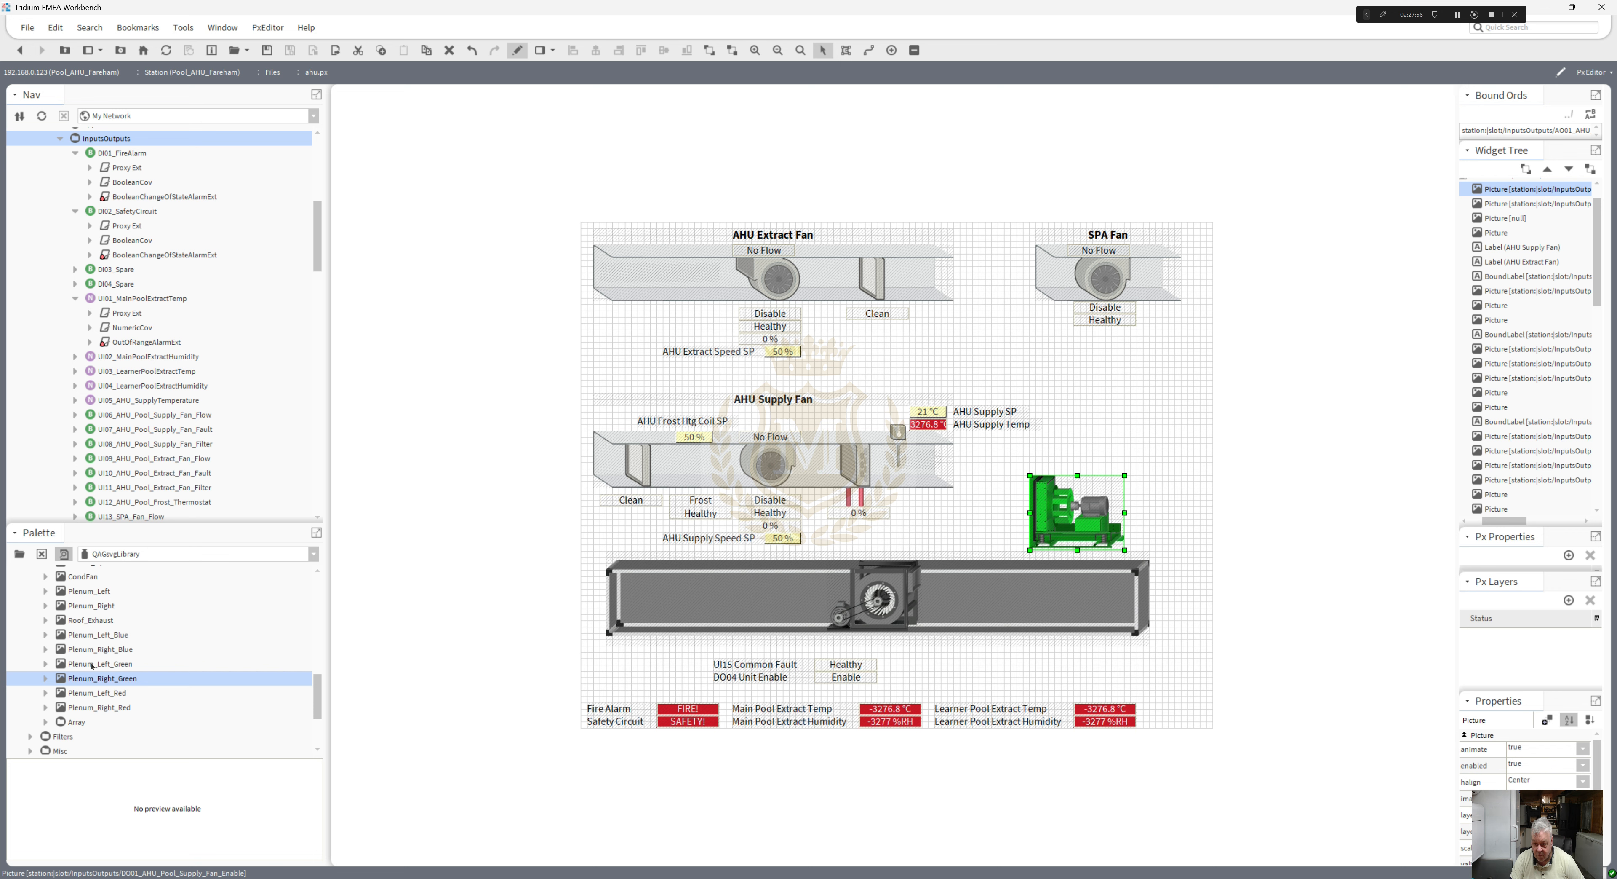
- Add the Plenum_Left_Blue fan above the green fan and bind it to station:|slot:/InputsOutputs/DO01_AHU_Pool_Supply_Fan_Enable
drag(91, 635, 1091, 425)
double_click(1098, 427)
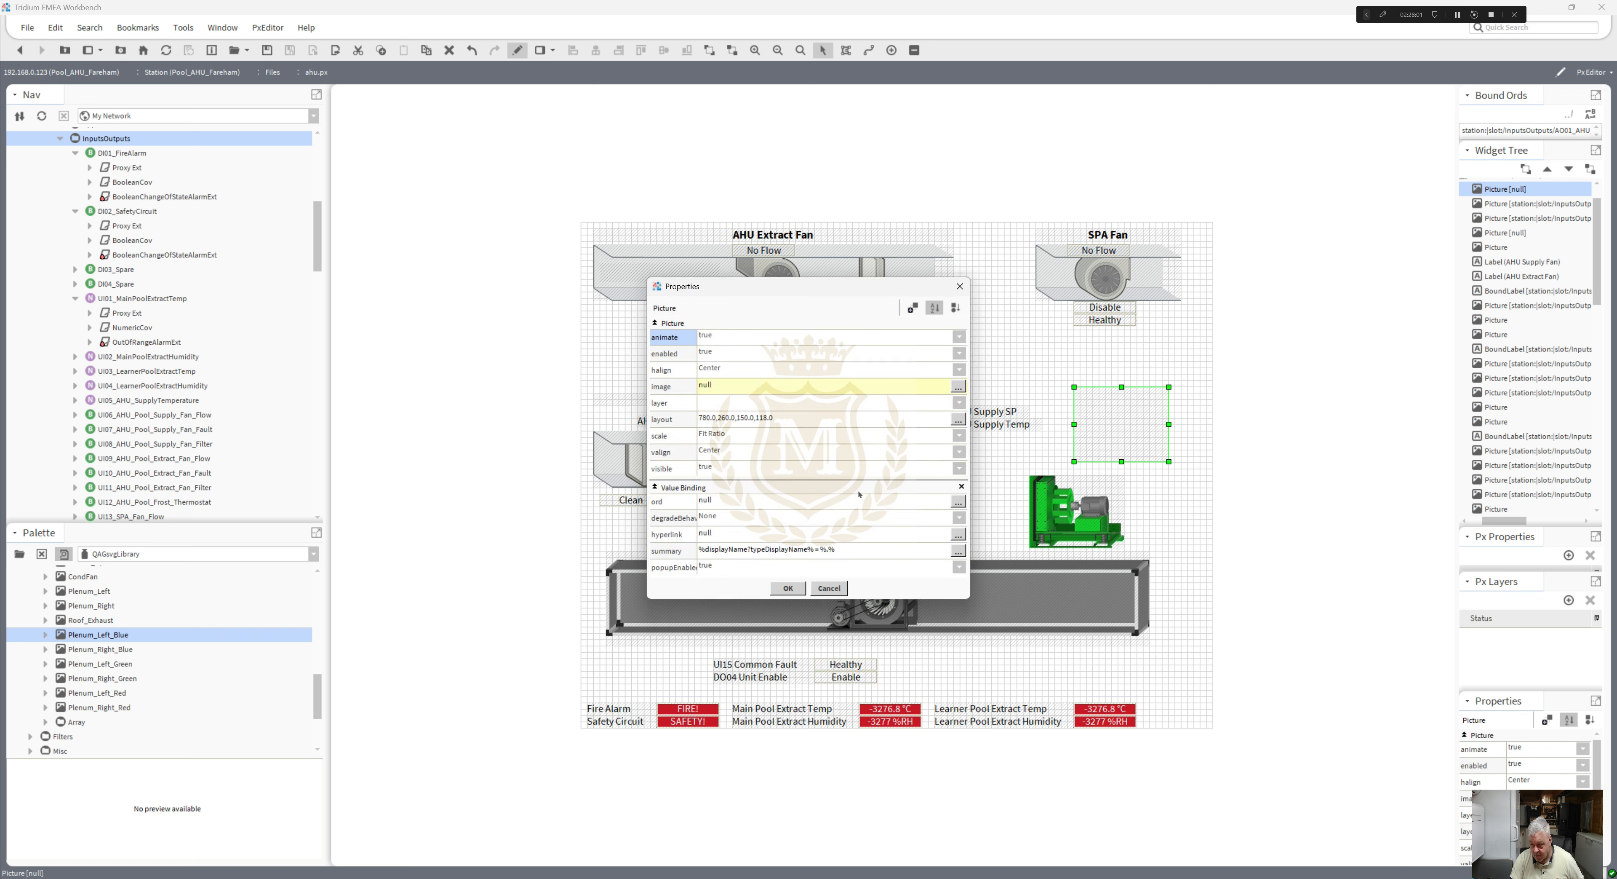
double_click(788, 502)
text(station:|slot:/InputsOutputs/DO01_AHU_Pool_Supply_Fan_Enable)
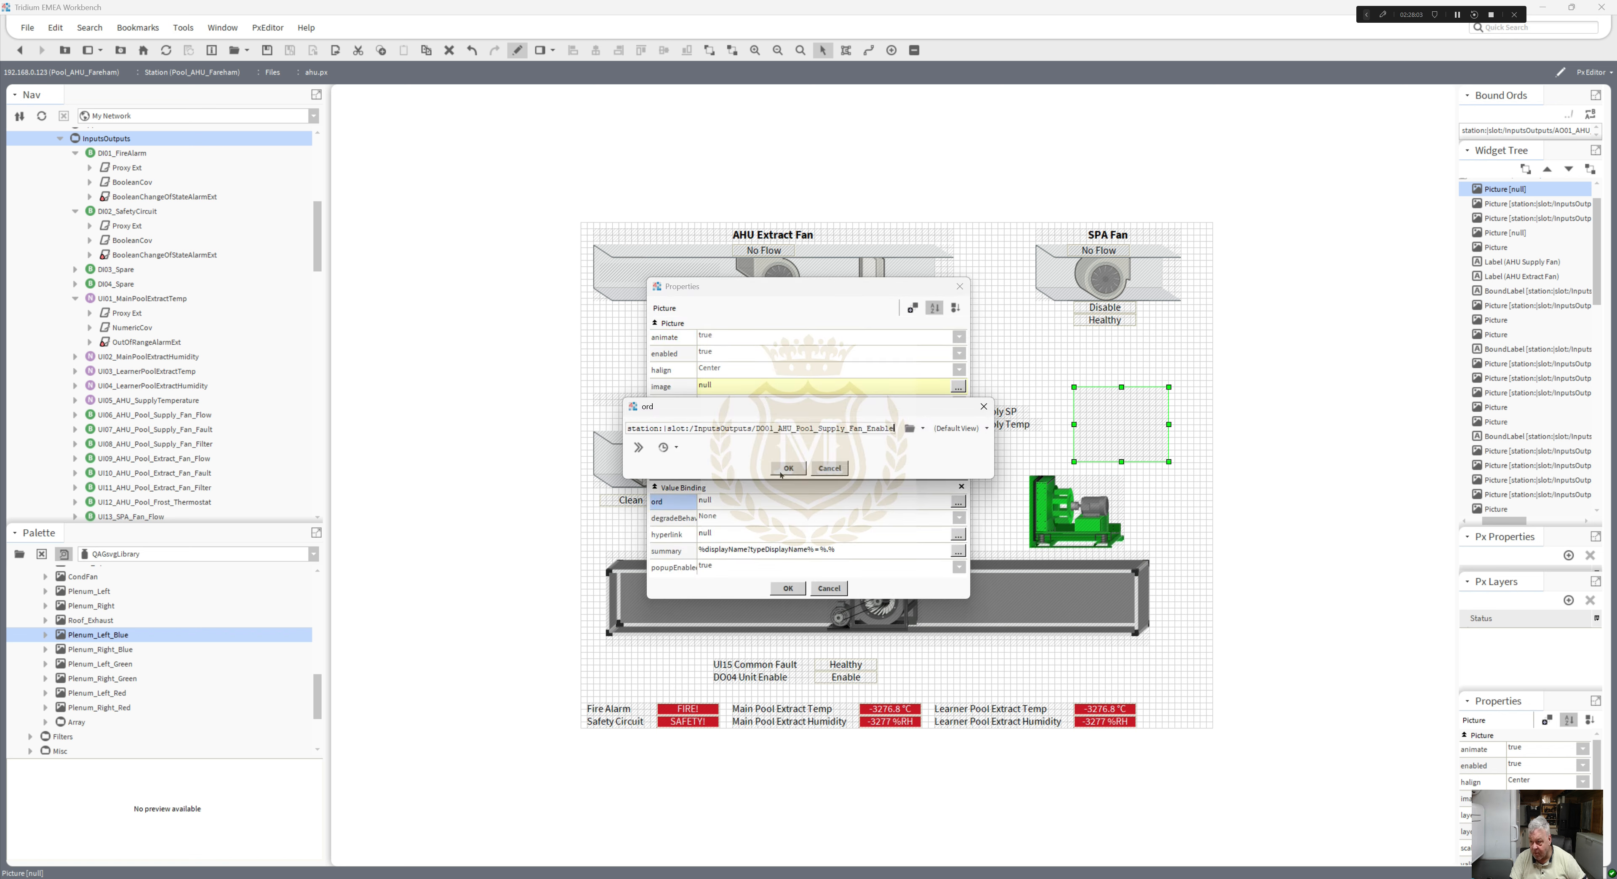
click(787, 468)
click(788, 587)
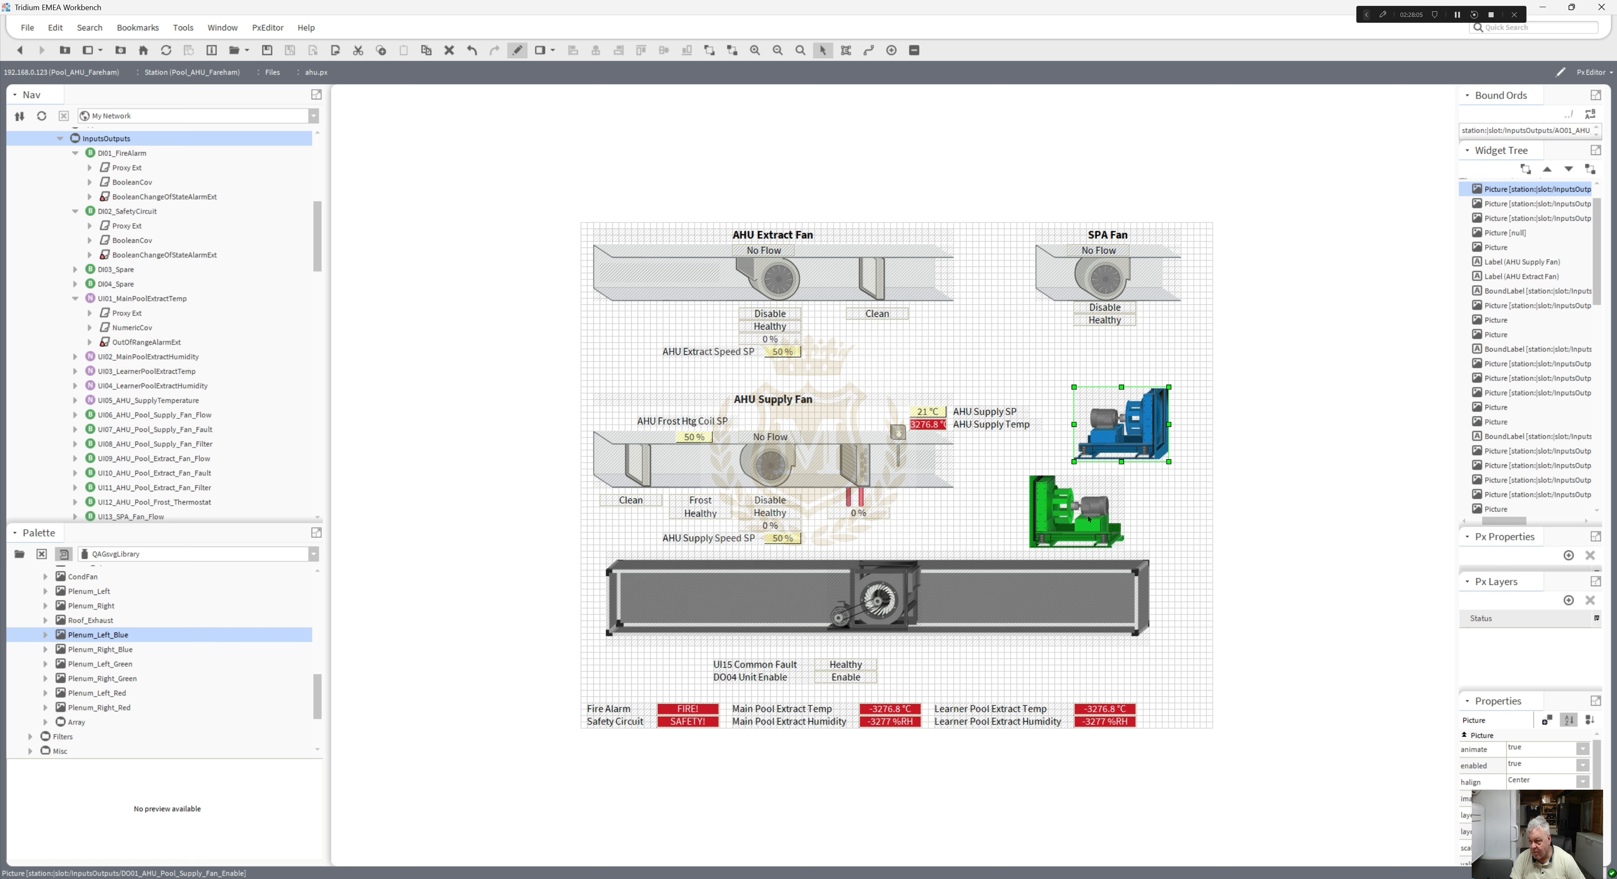
- Replace the blower in the AHU casing with the blue plenum fan, positioned in the middle of the casing
drag(1078, 503, 974, 609)
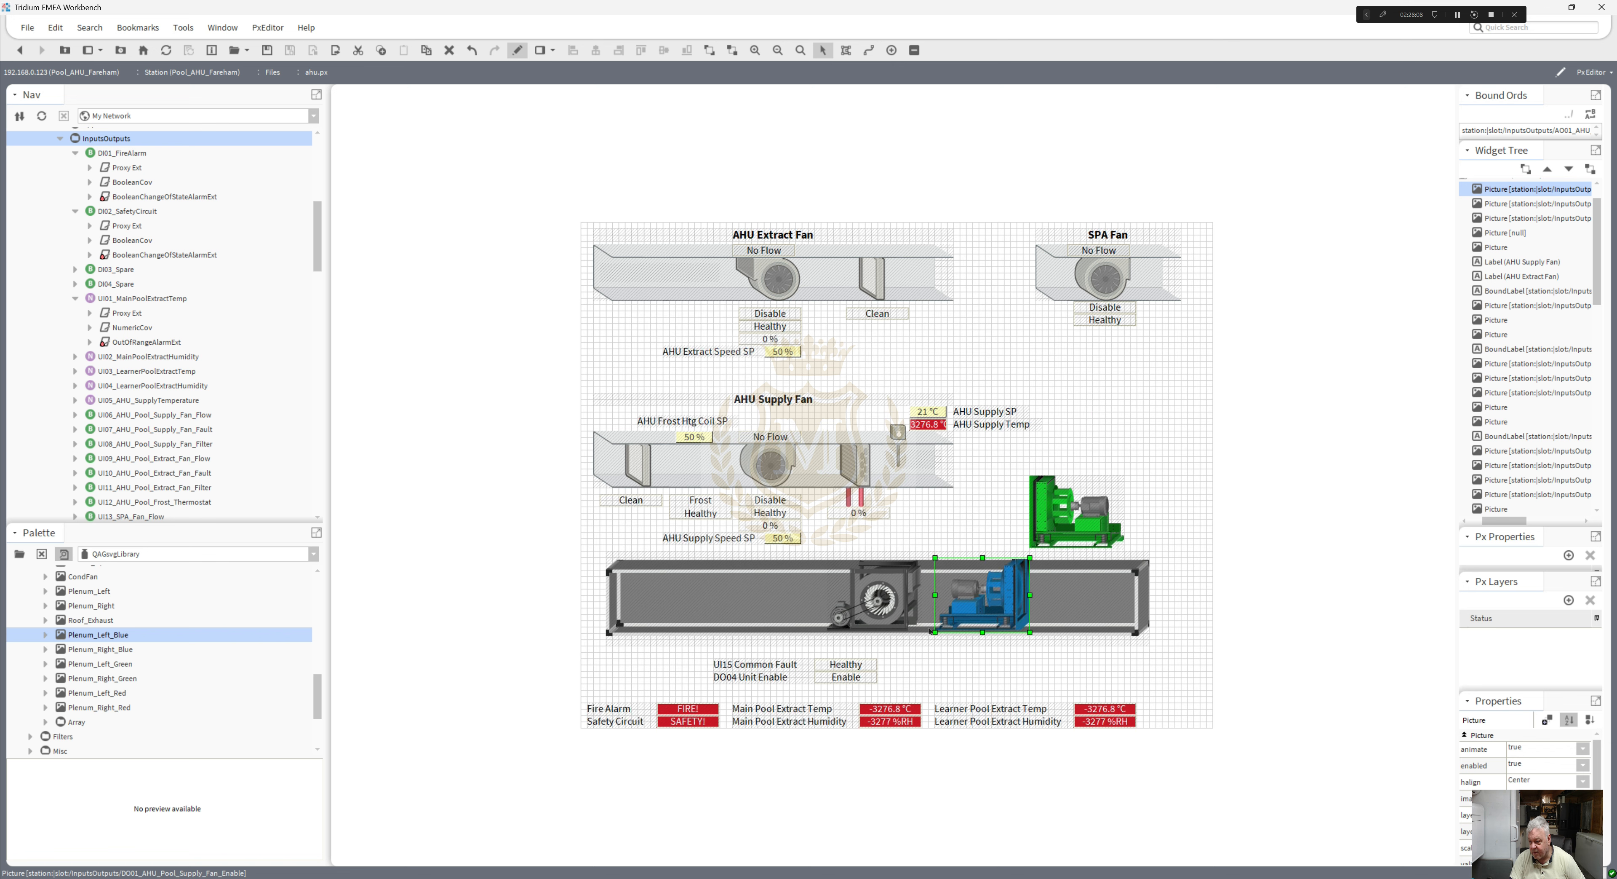
click(895, 624)
key(Delete)
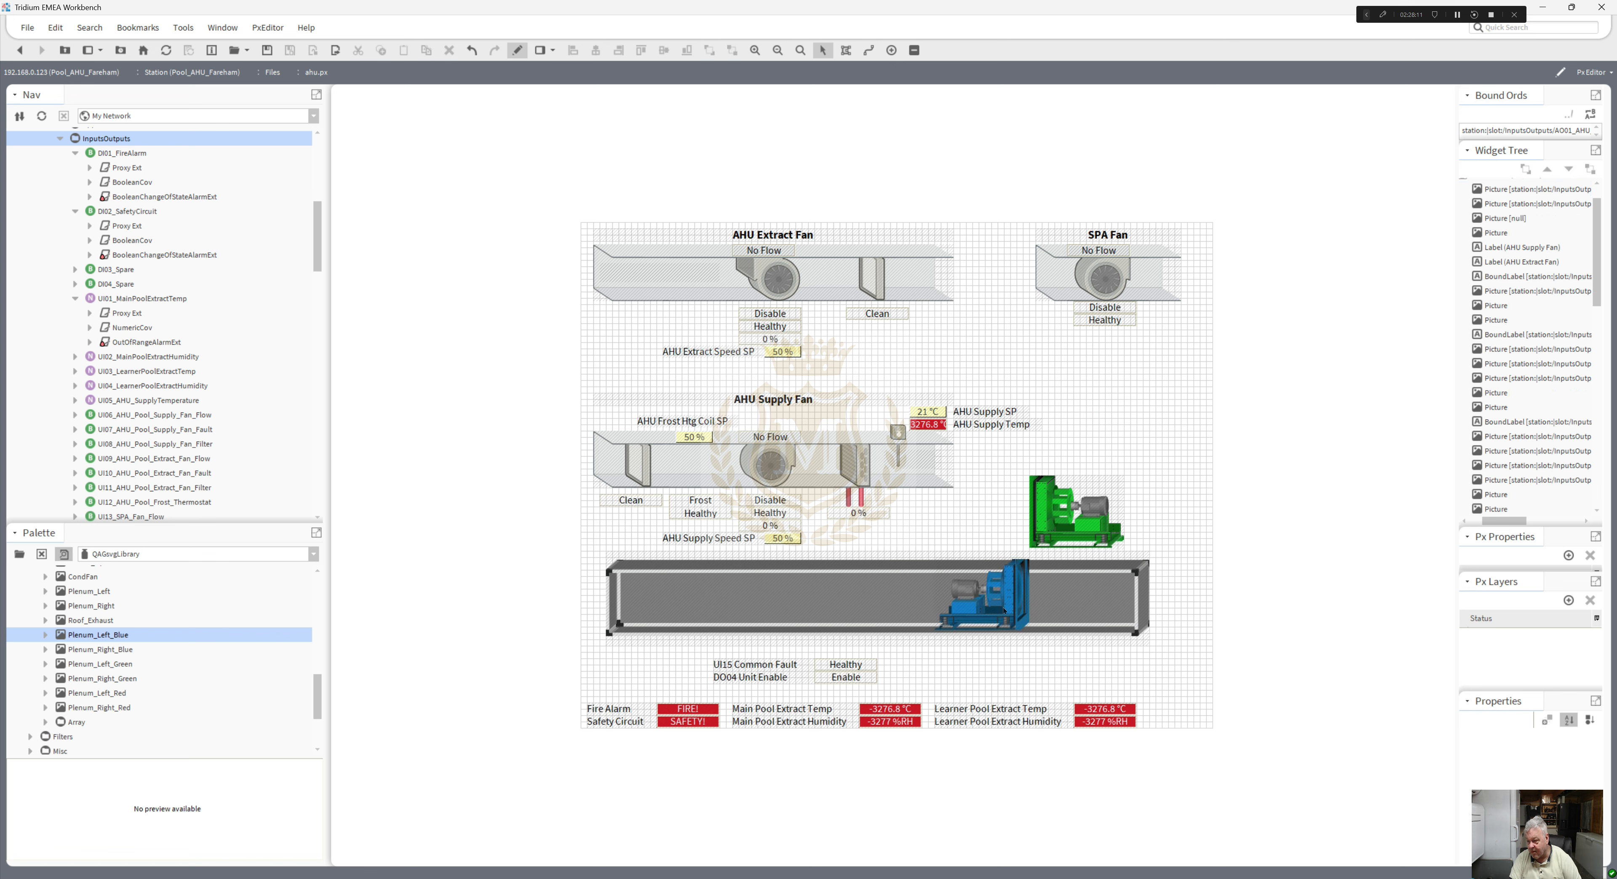
drag(999, 603, 886, 607)
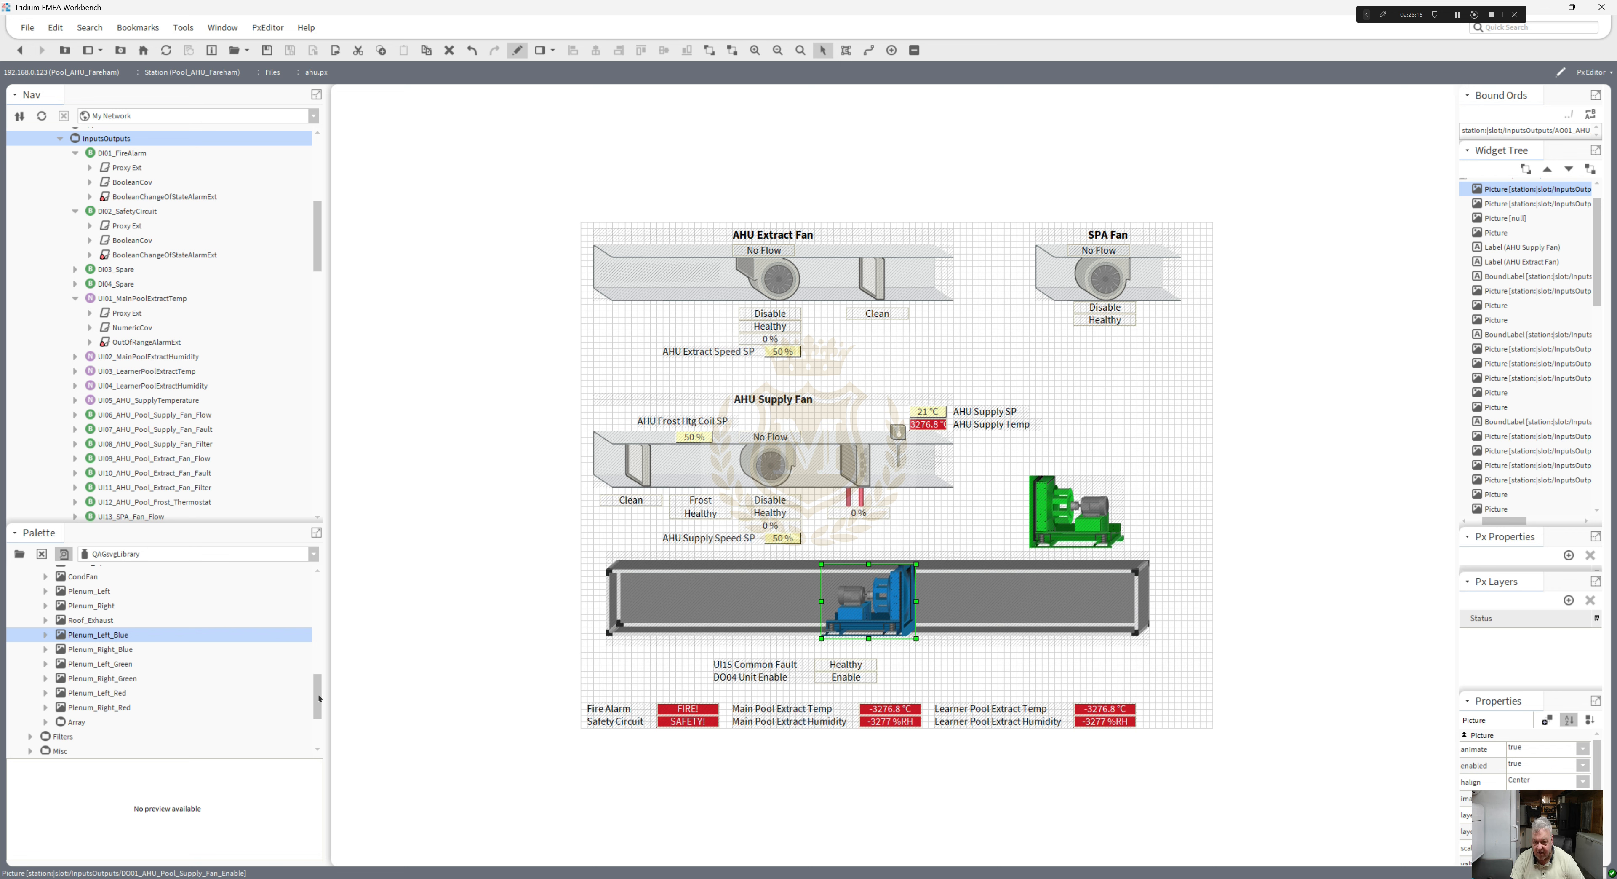
- Examine the filter and coil pictures available in the Filters and Coils folders of QAGsvgLibrary
drag(319, 697, 322, 713)
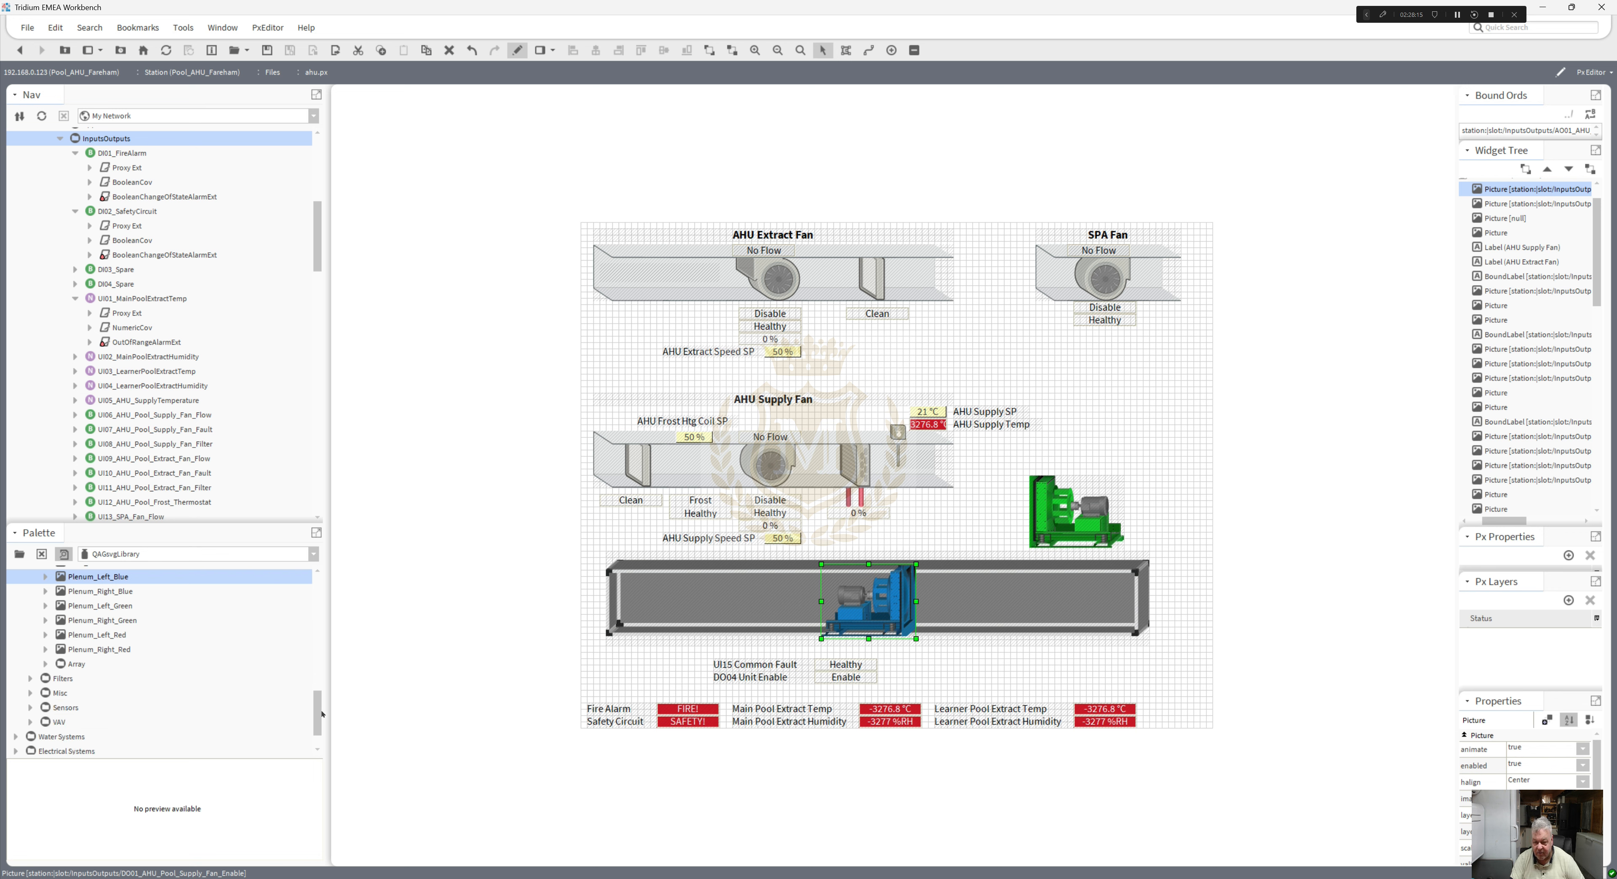
click(30, 679)
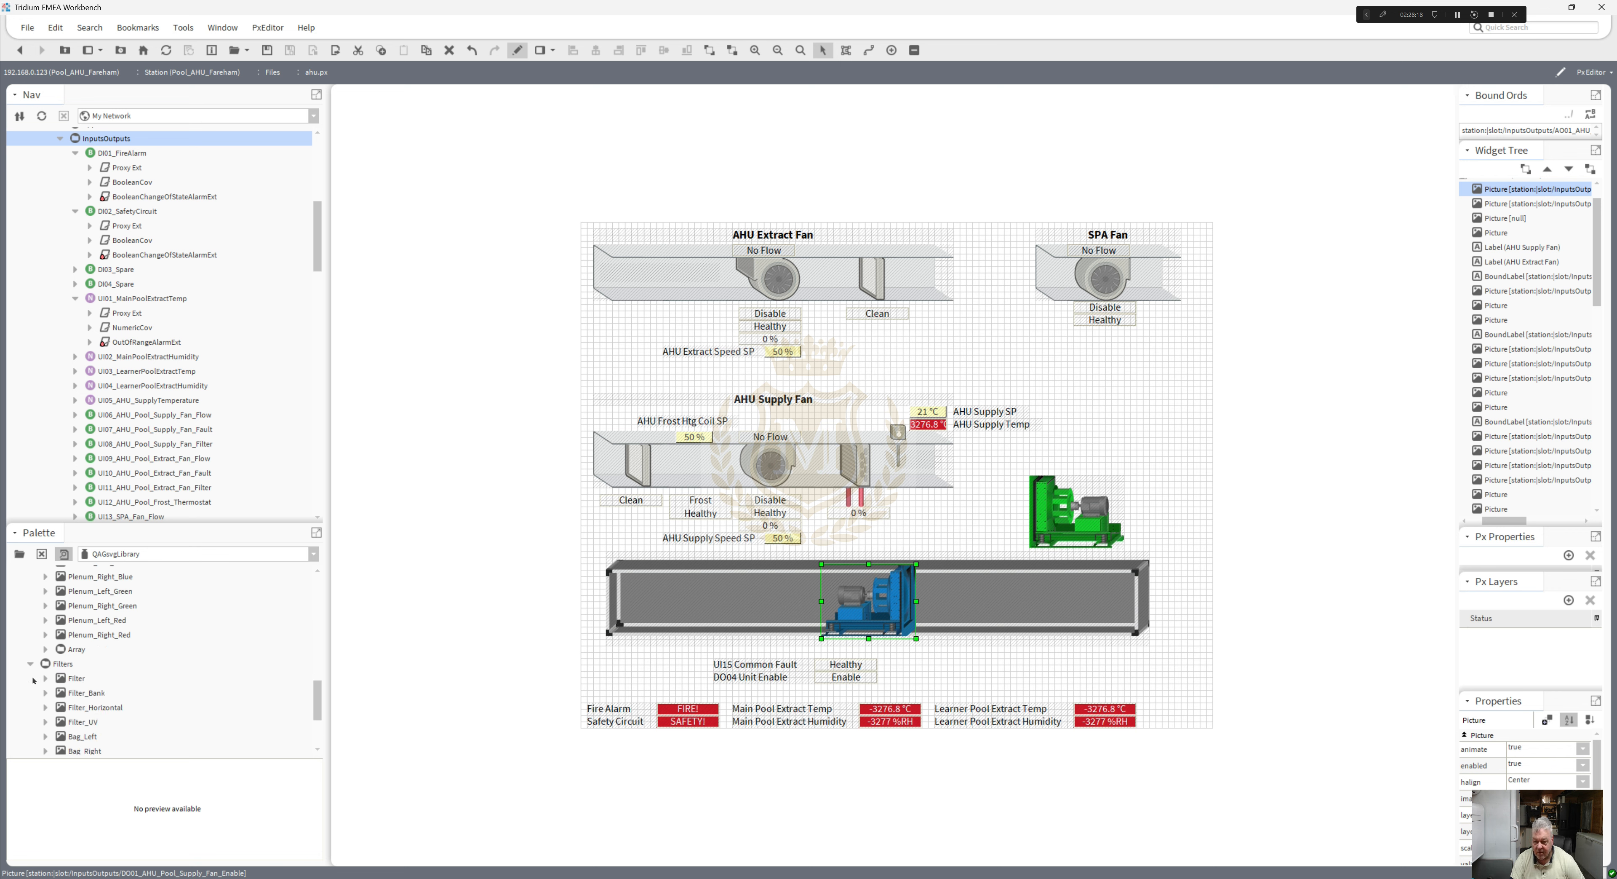
click(79, 695)
click(80, 708)
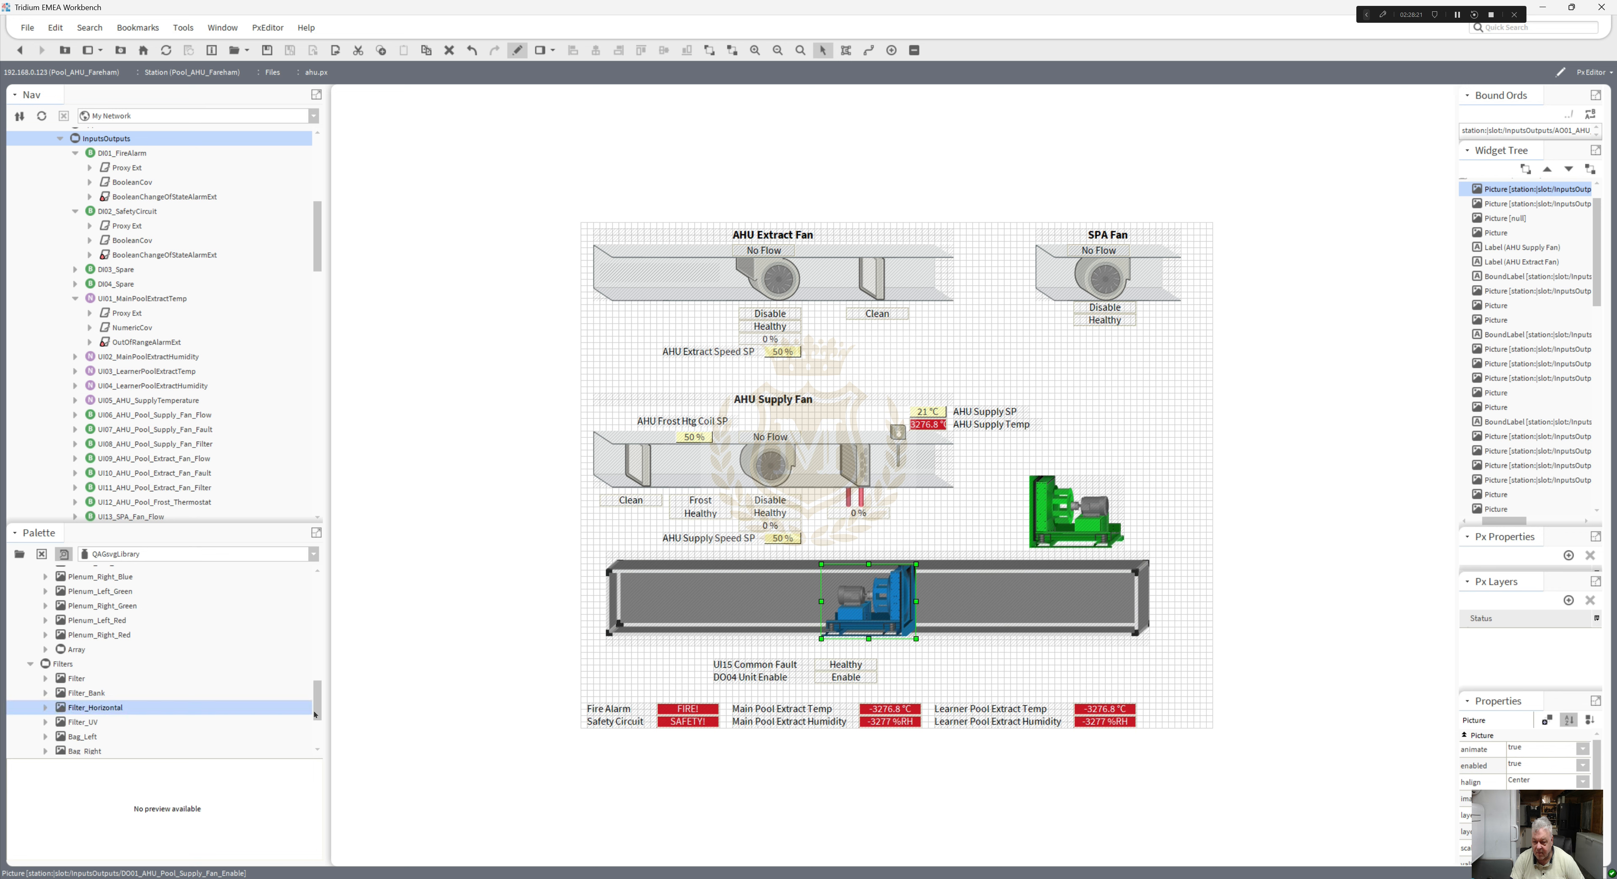
drag(317, 703, 320, 731)
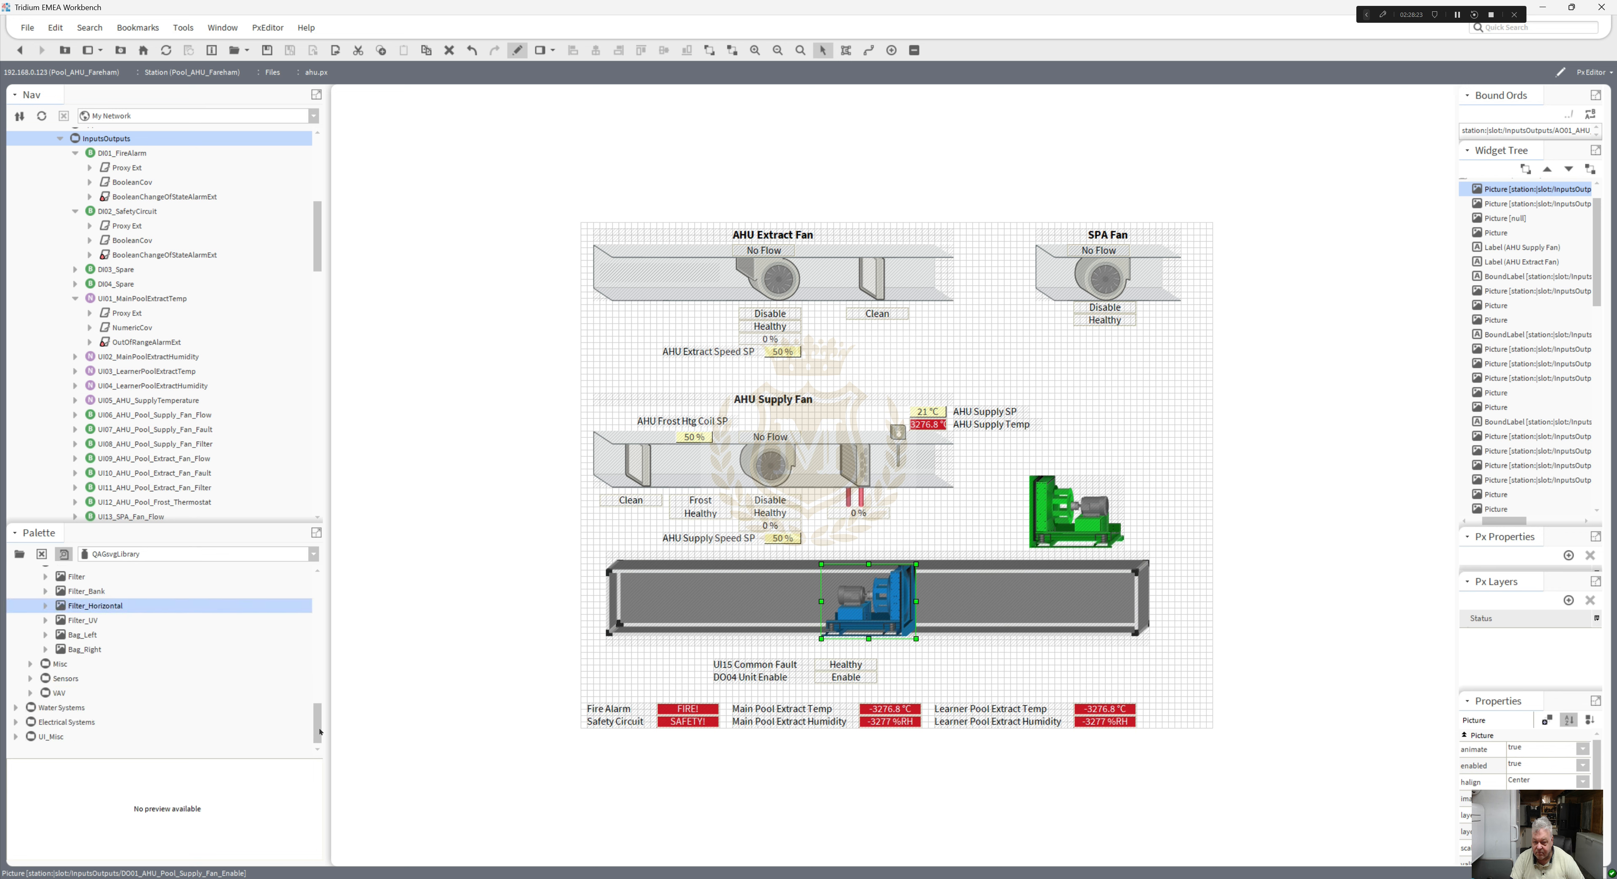
drag(320, 732, 312, 600)
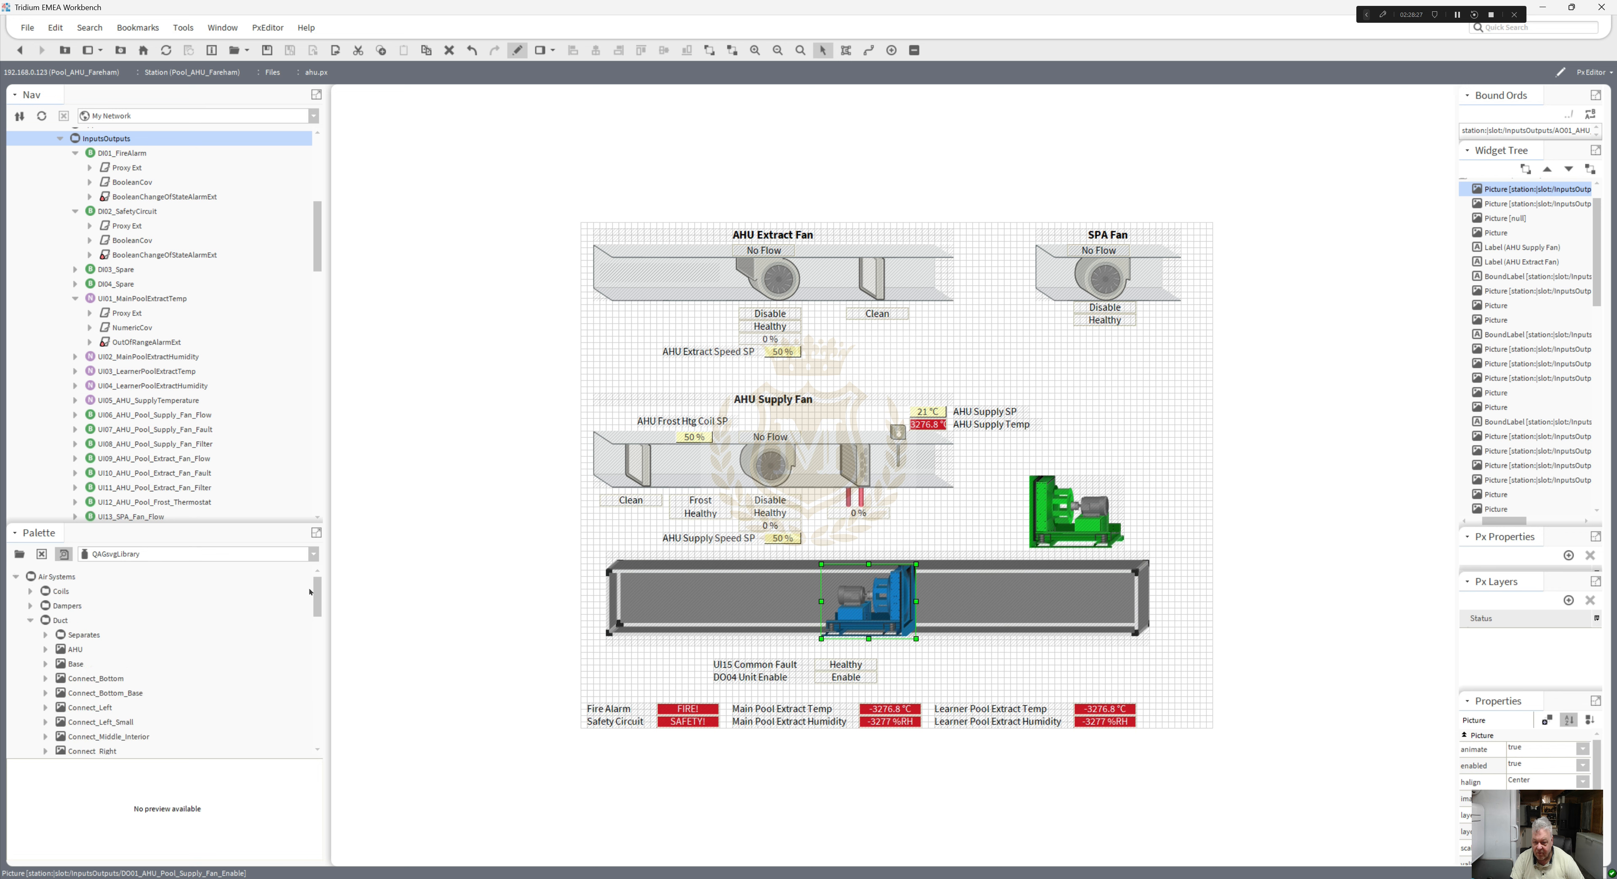
click(31, 591)
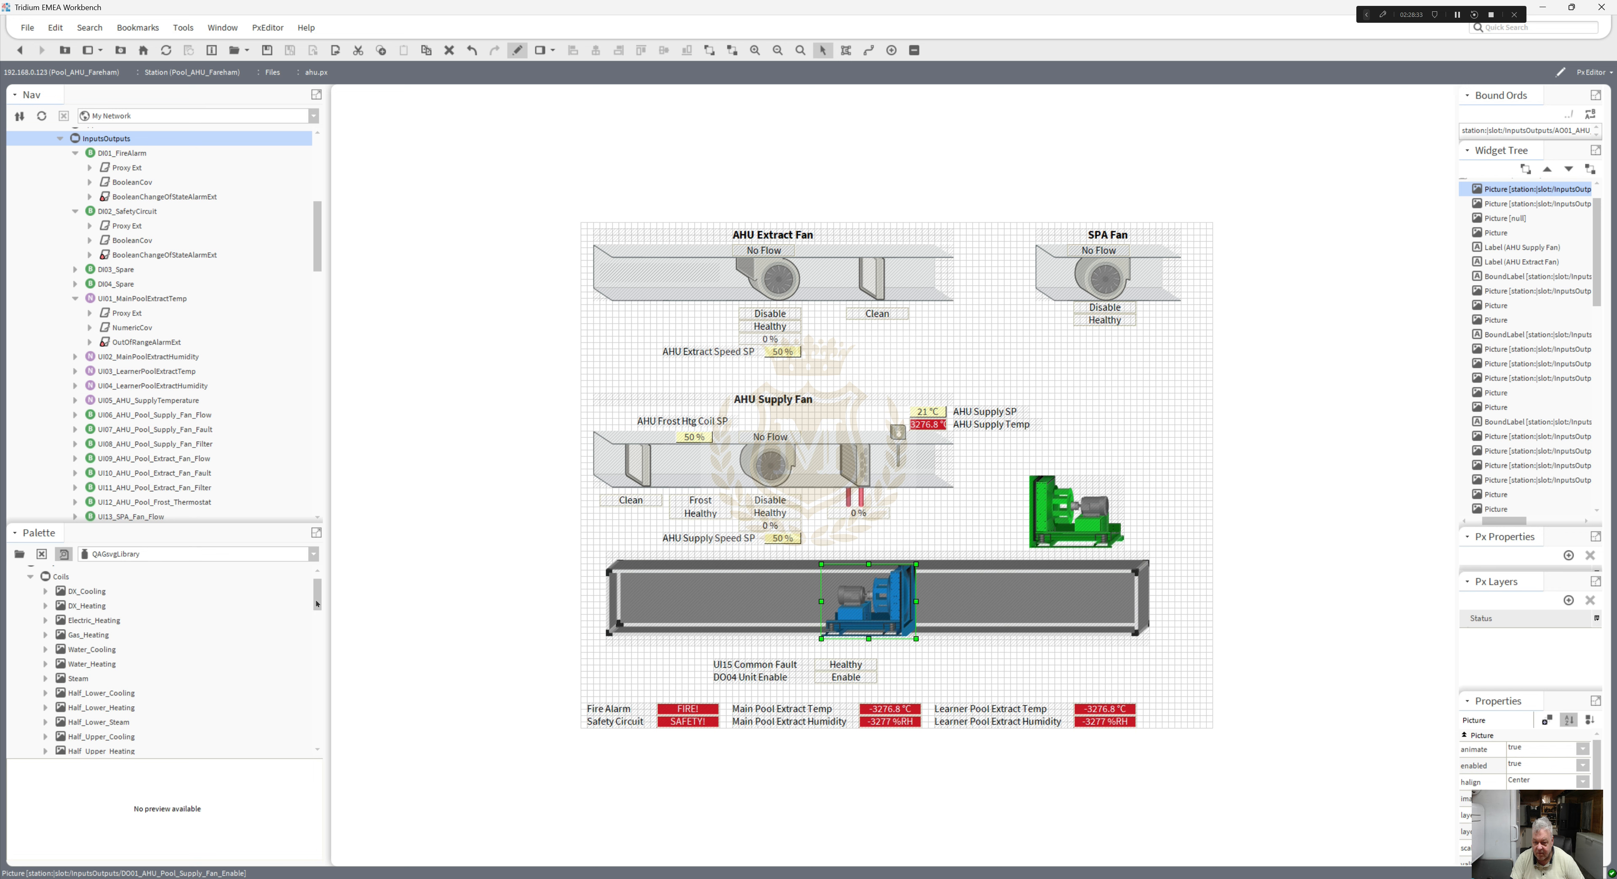
drag(317, 603, 319, 607)
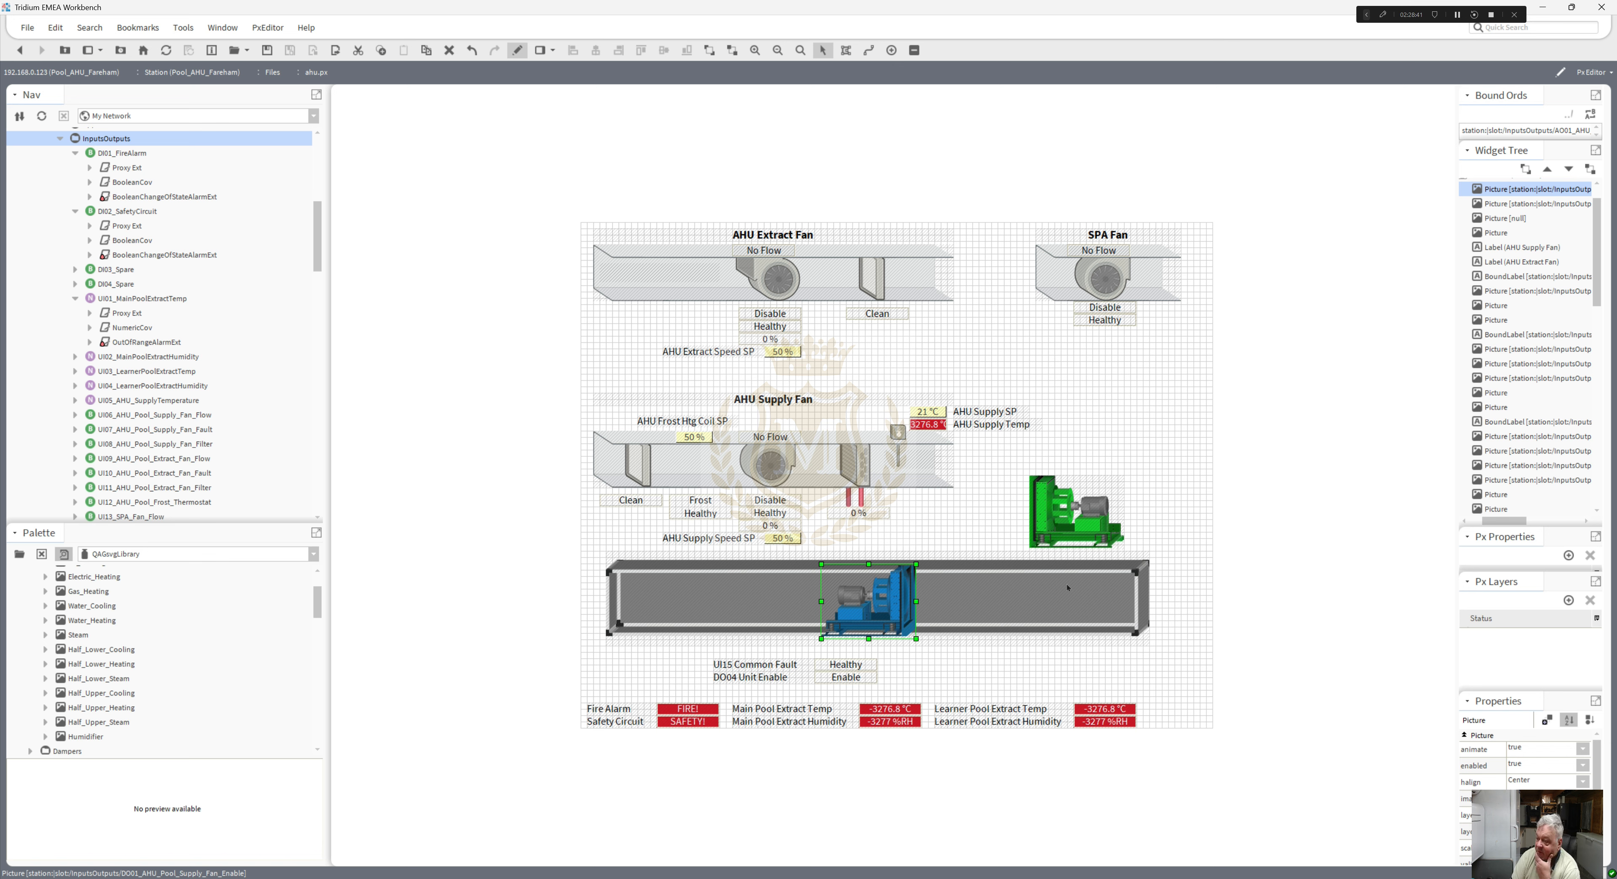
- Delete the green plenum fan and the trial AHU casing with its blue fan, and toggle the graphic out of edit mode
click(1080, 520)
key(Delete)
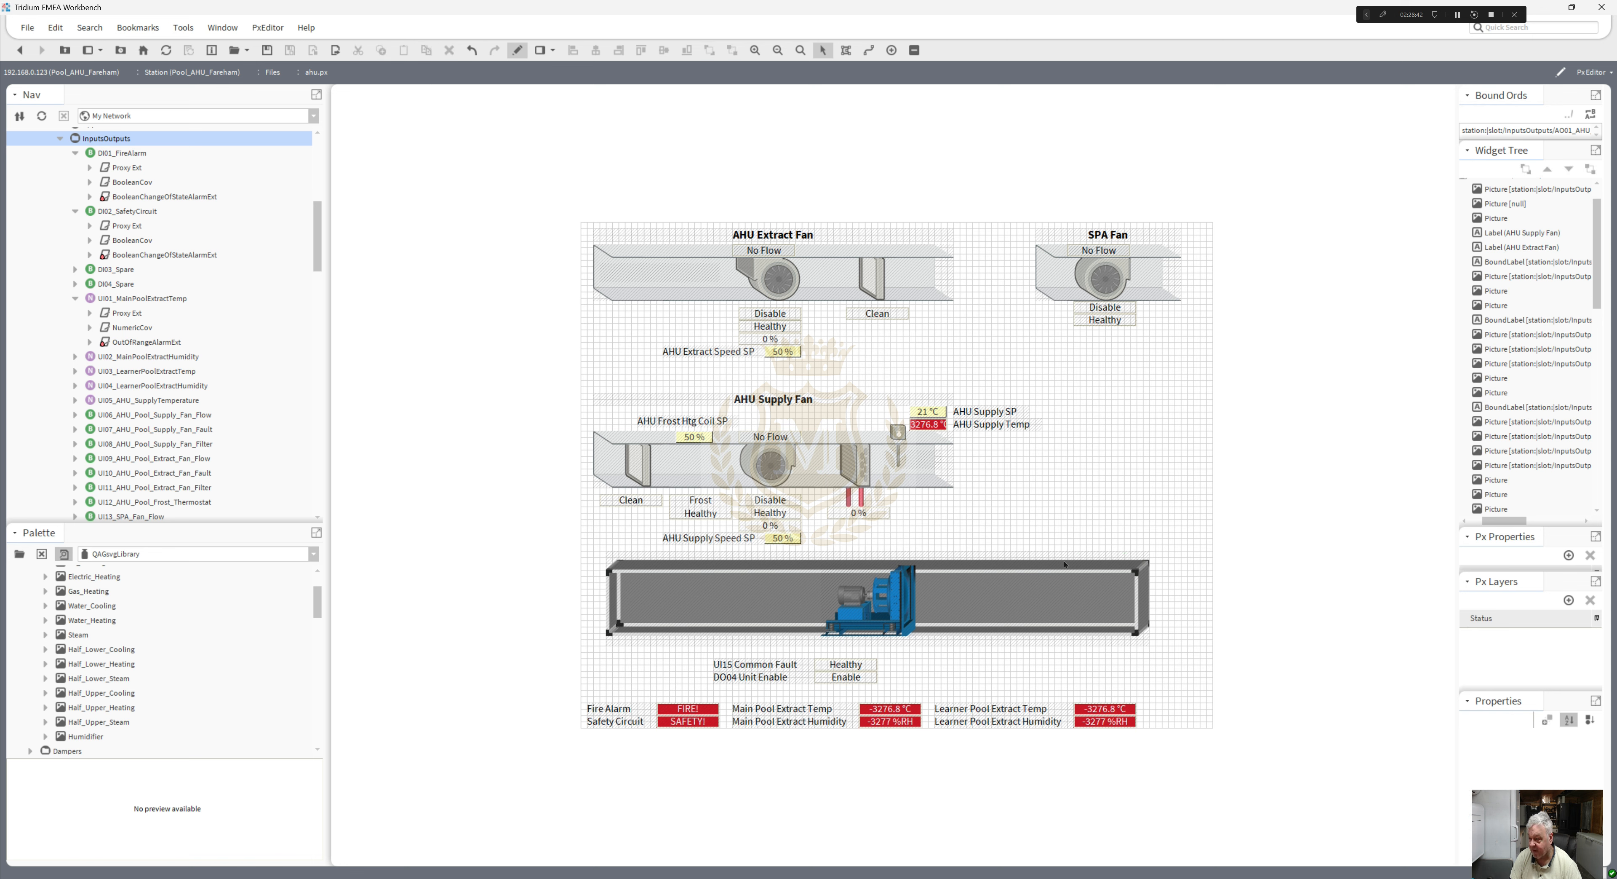
drag(1189, 649, 559, 538)
key(Delete)
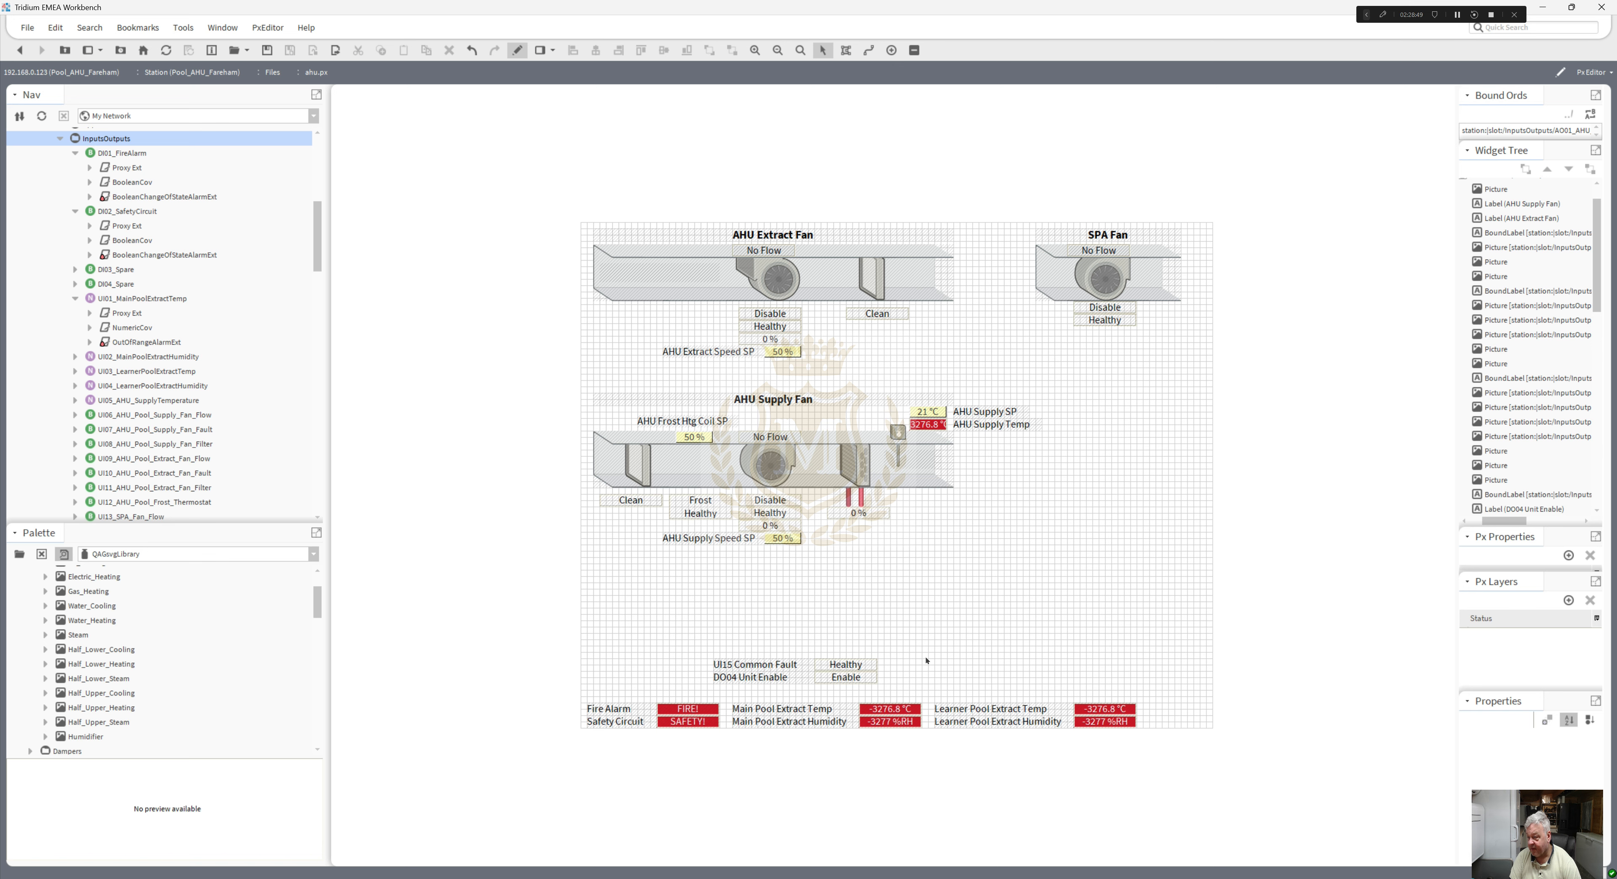
click(519, 54)
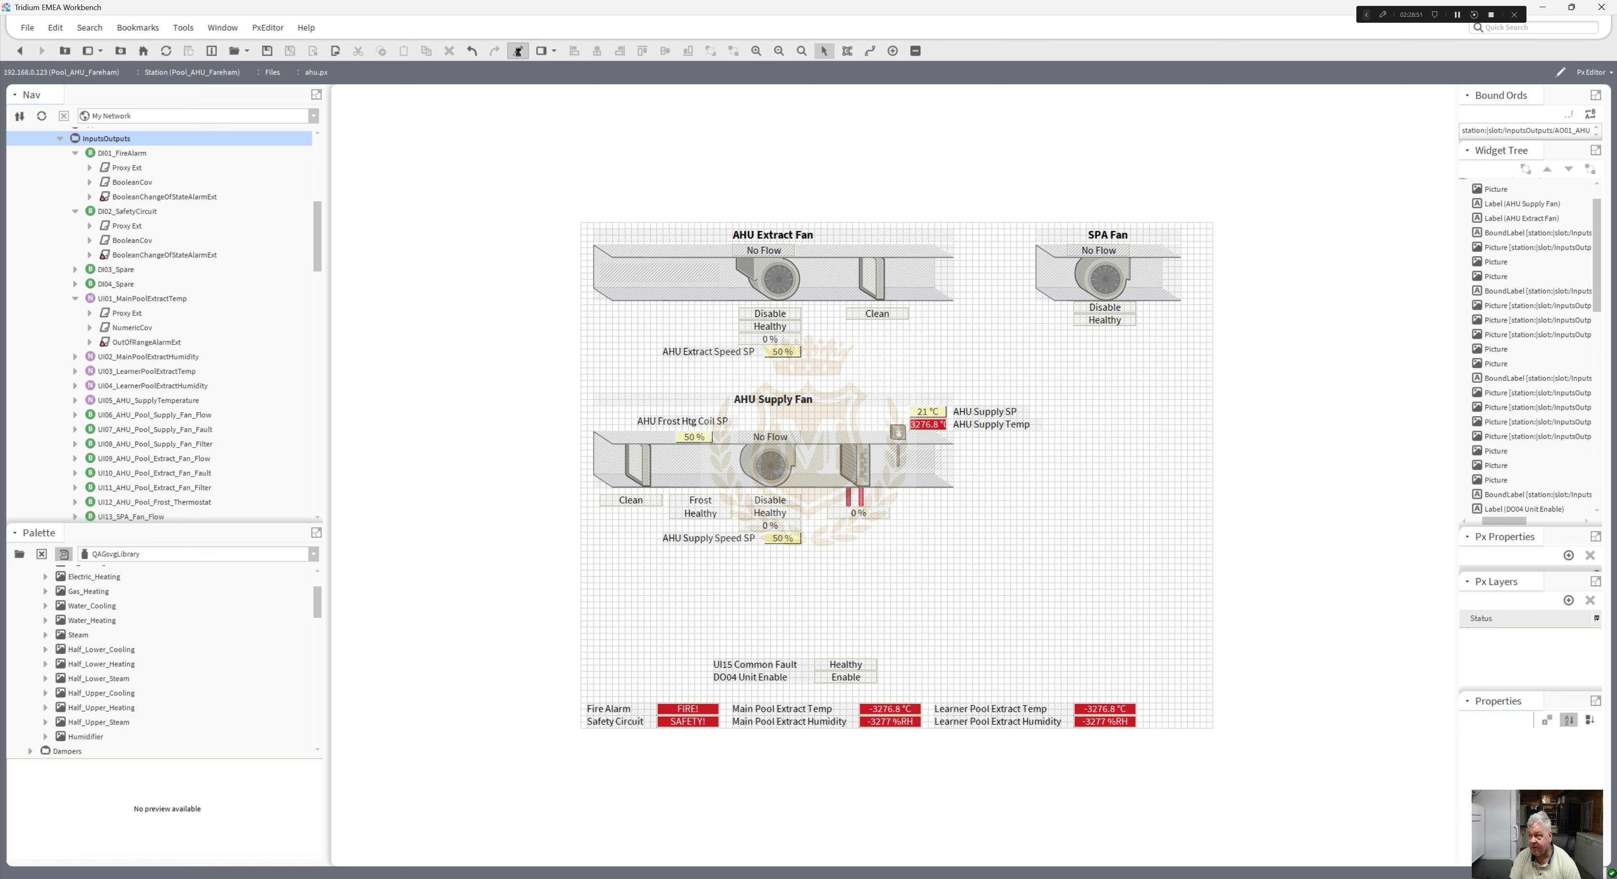